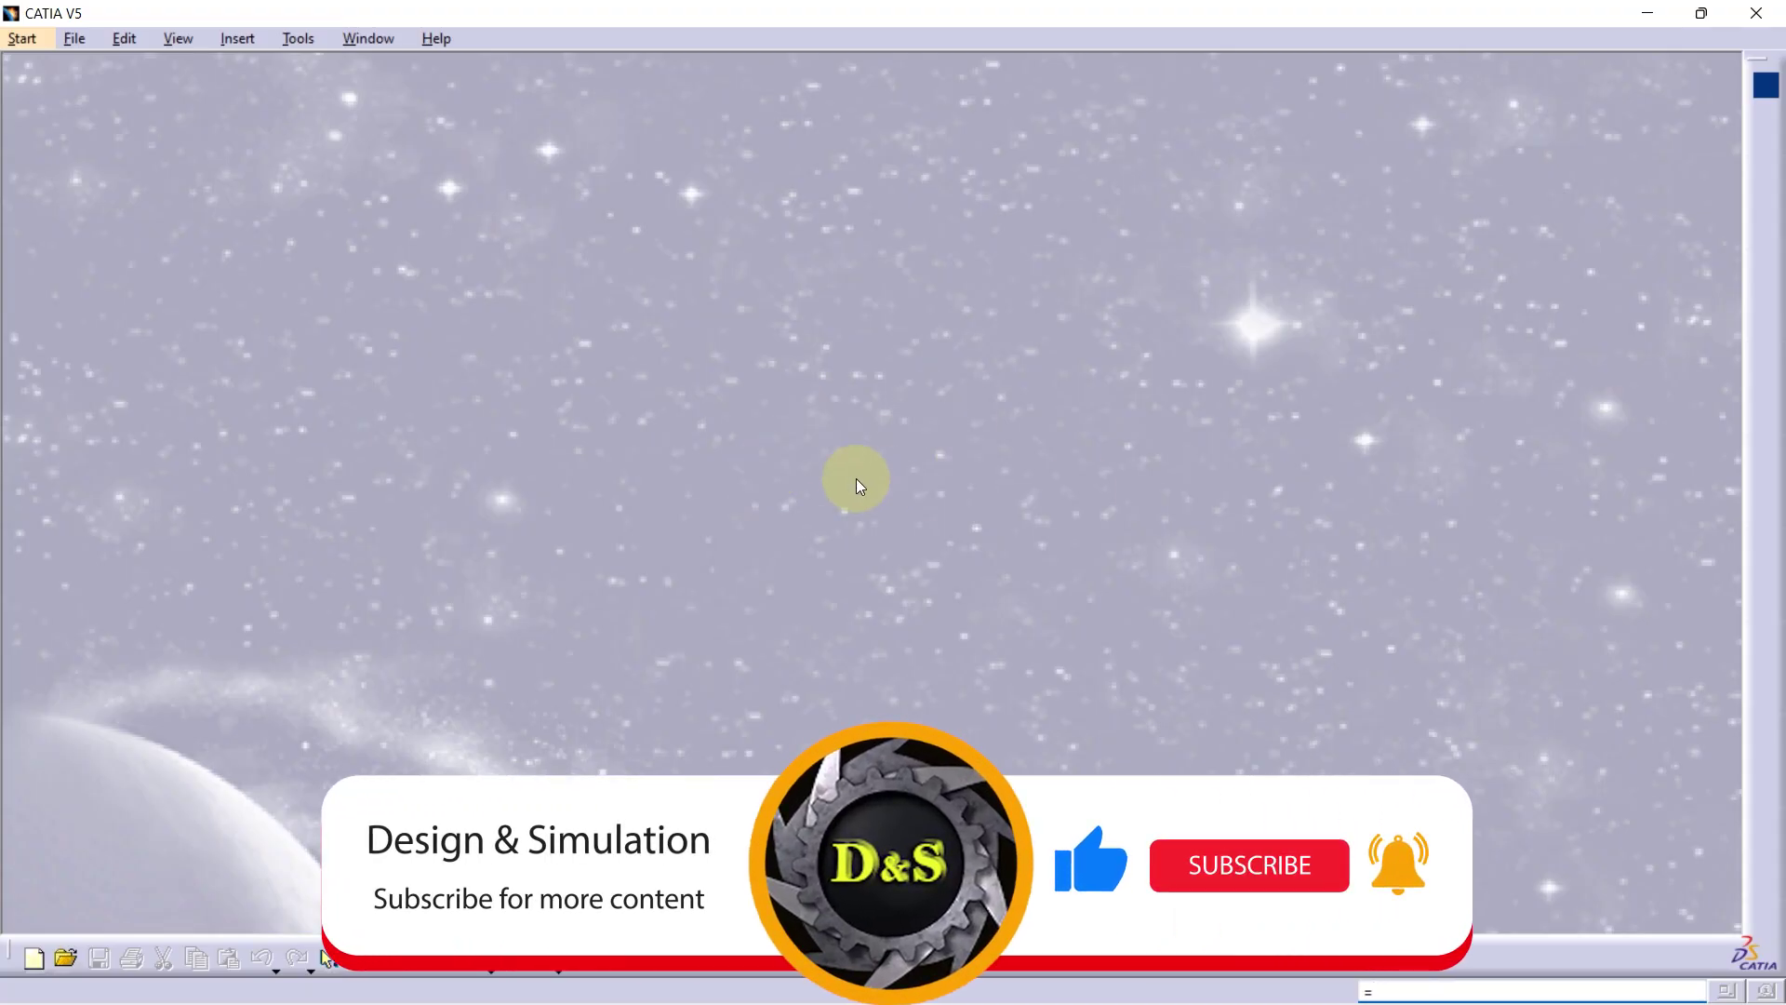
Create a new Assembly Design product and set its part number to Robot Kol
click(22, 40)
mouse_move(93, 132)
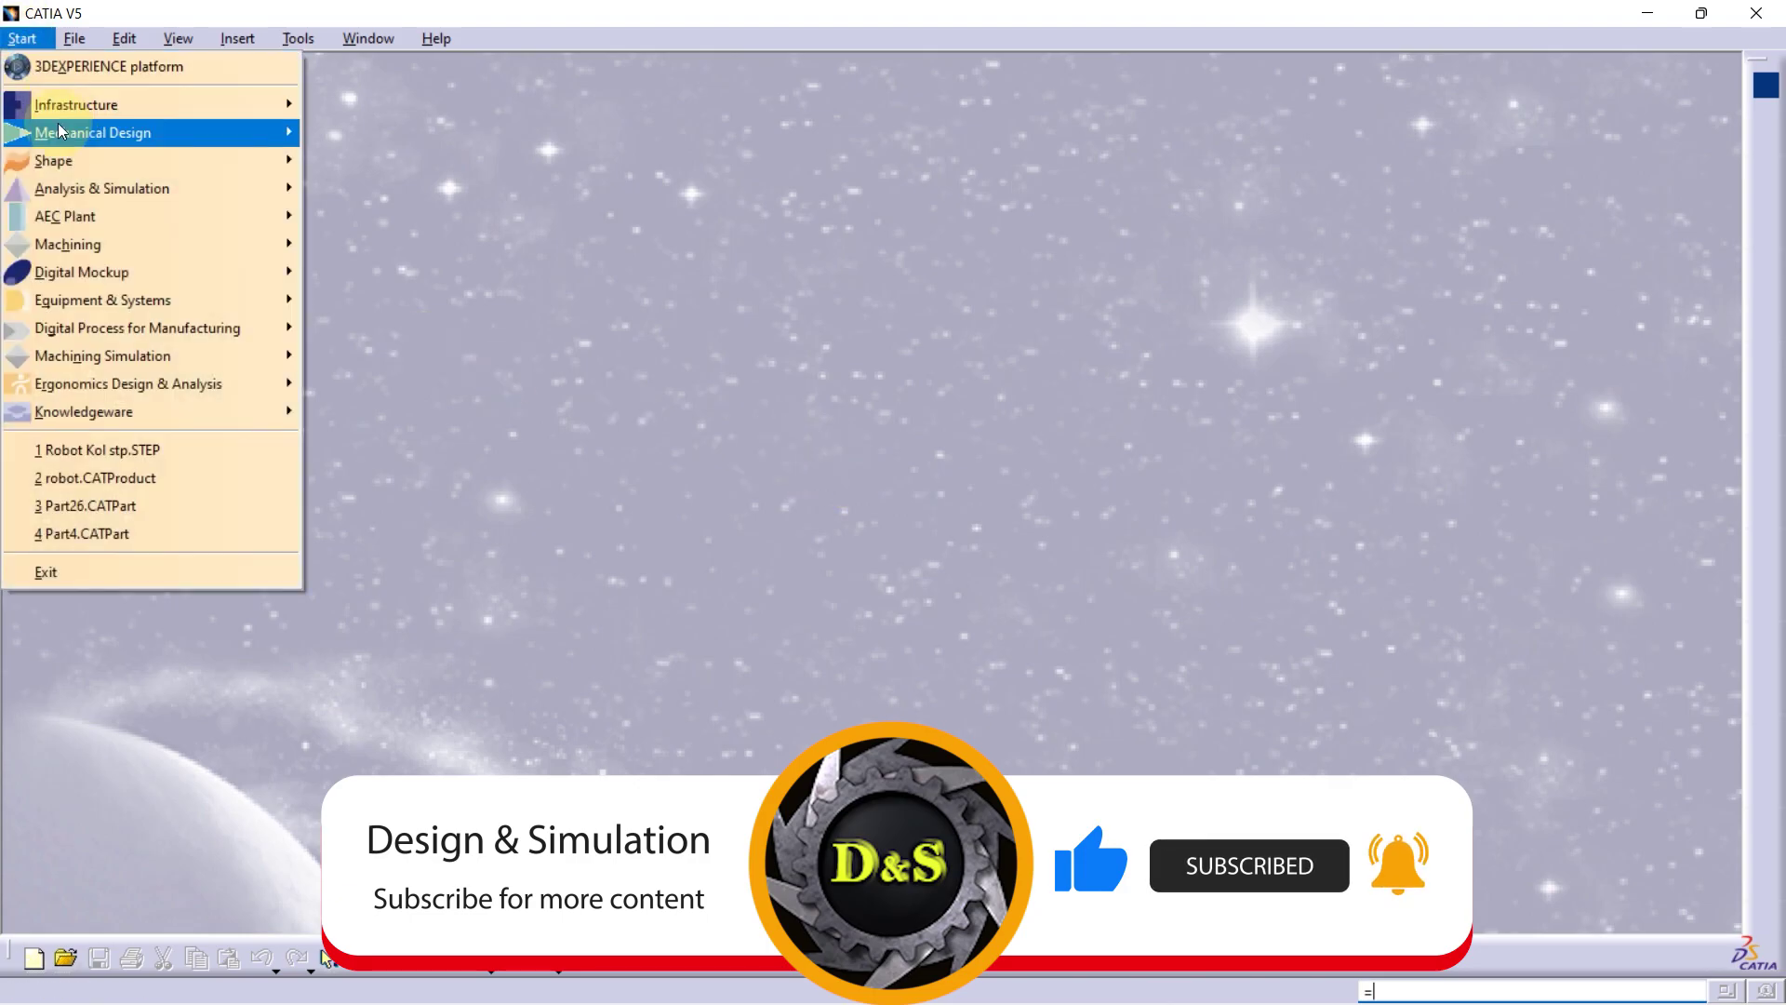
click(547, 167)
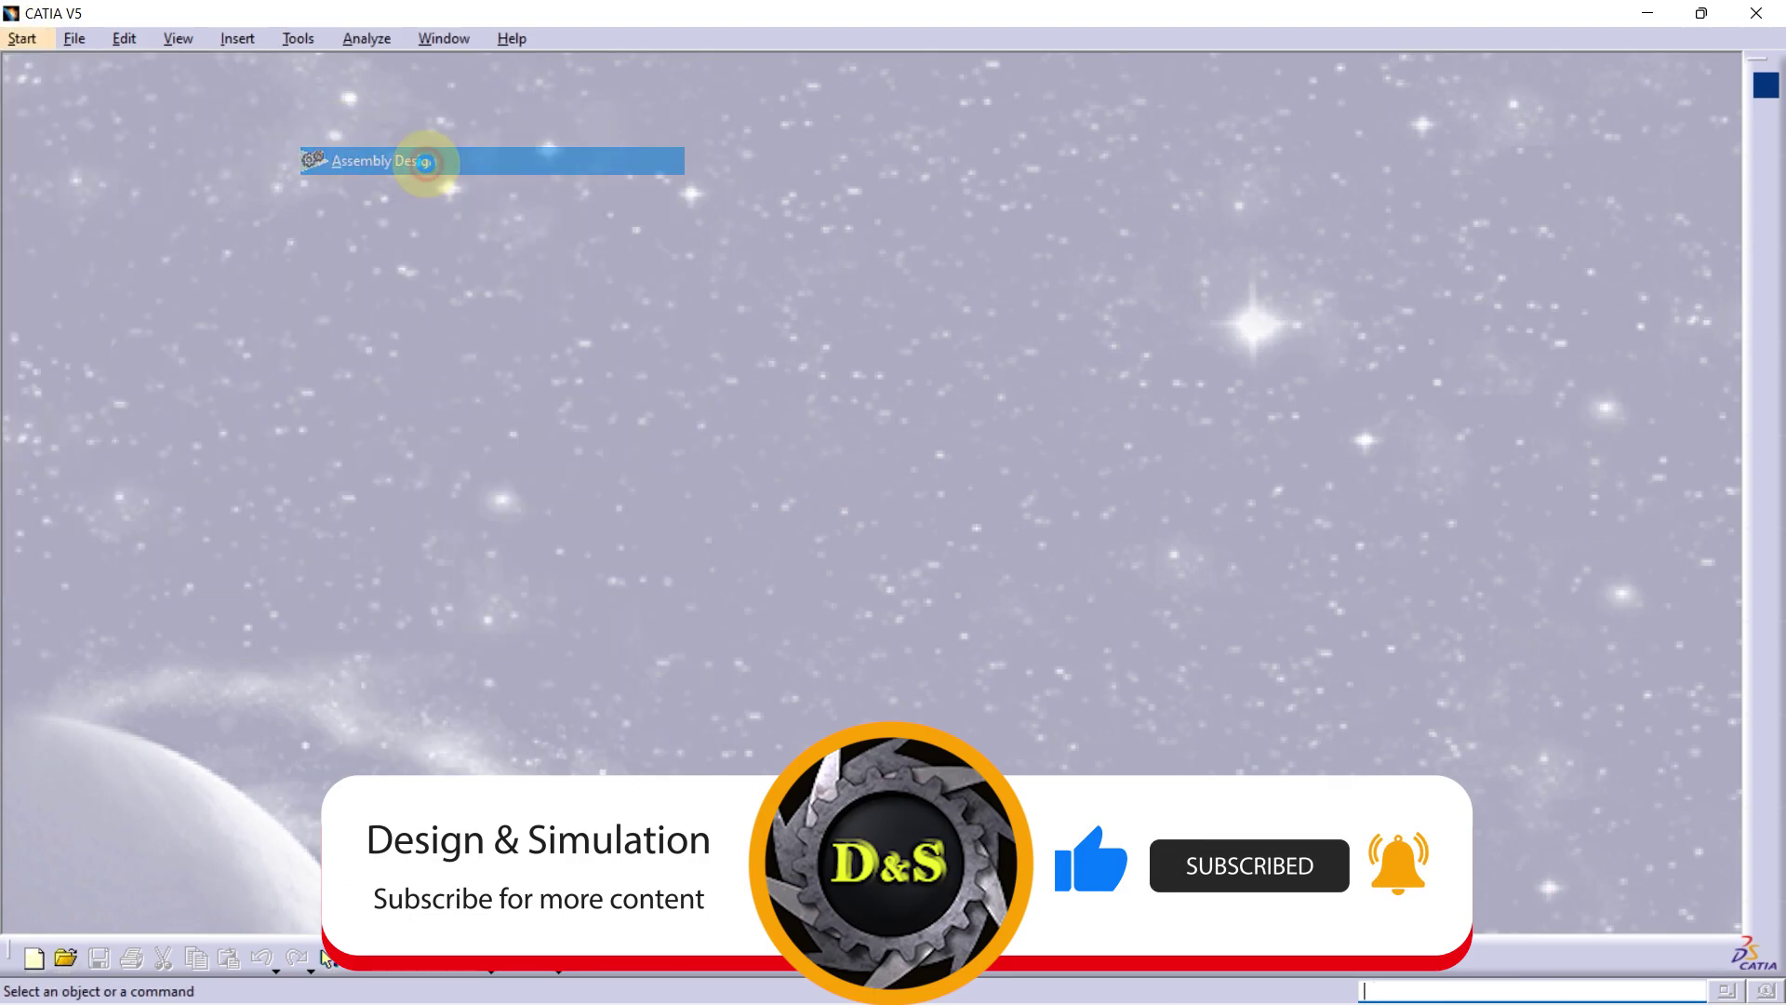
right_click(63, 114)
click(123, 216)
text(Robot Kol)
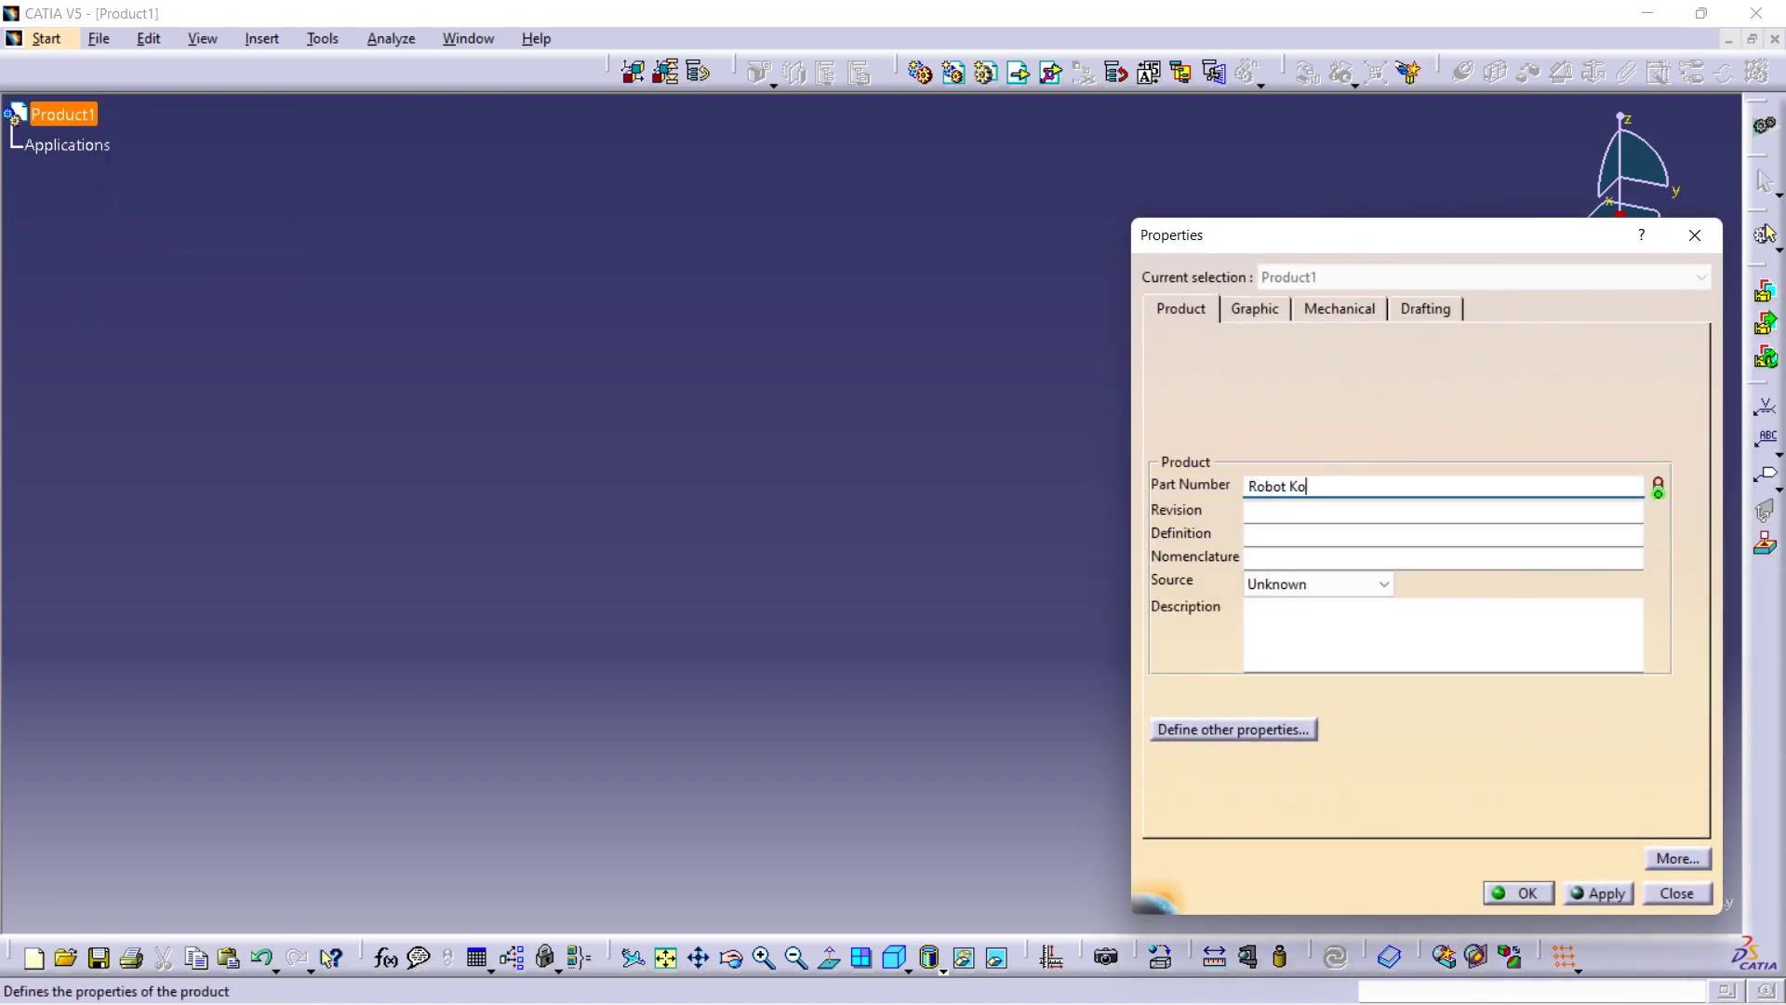
click(1598, 891)
click(1526, 893)
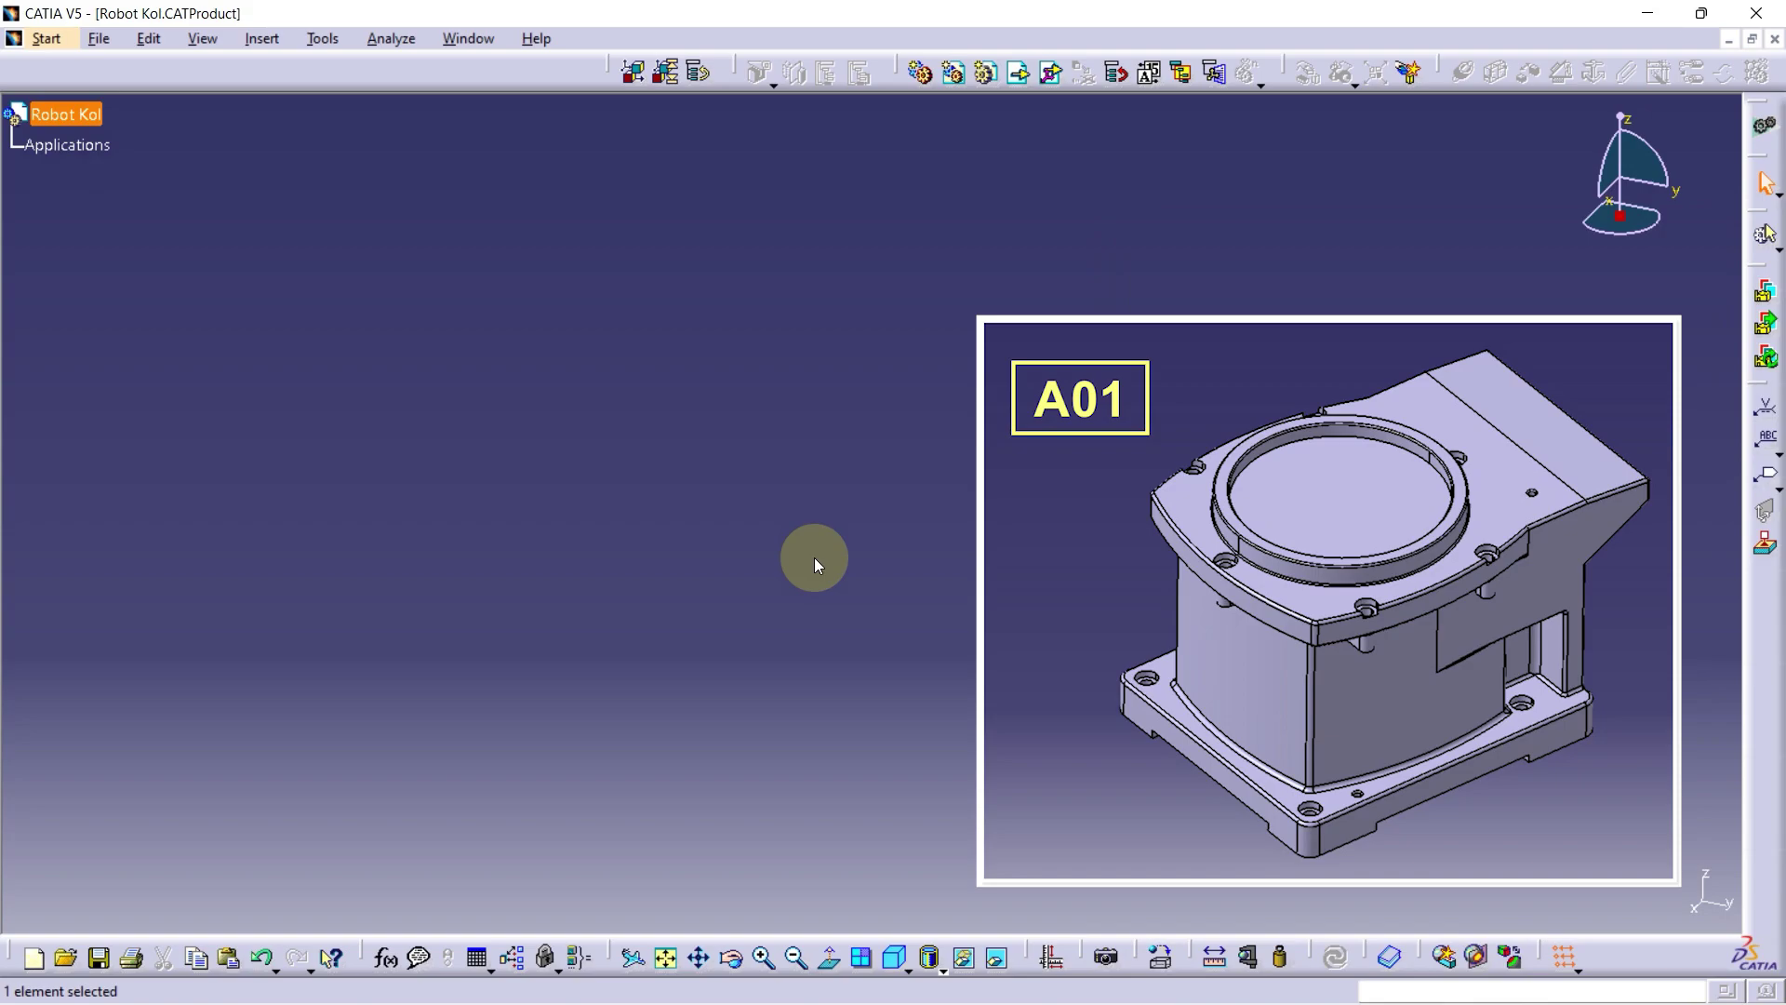
Insert a new part, Part1, under Robot Kol and activate it for editing
right_click(64, 114)
mouse_move(131, 469)
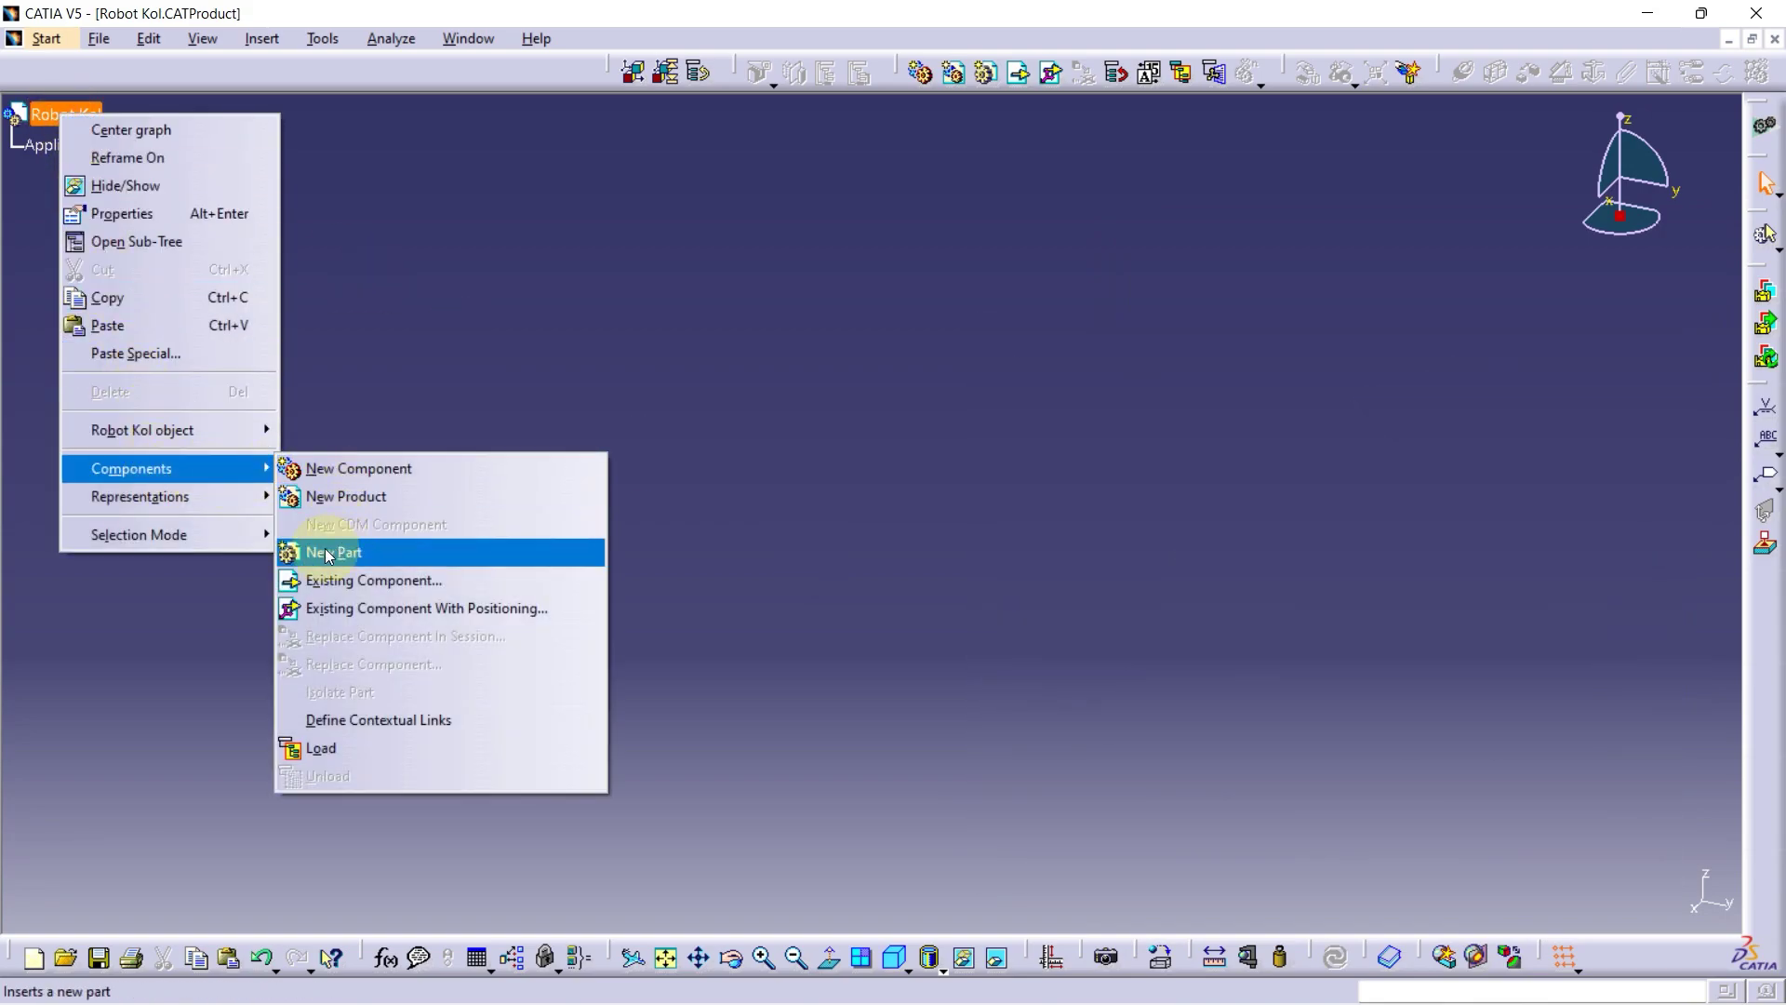
click(348, 556)
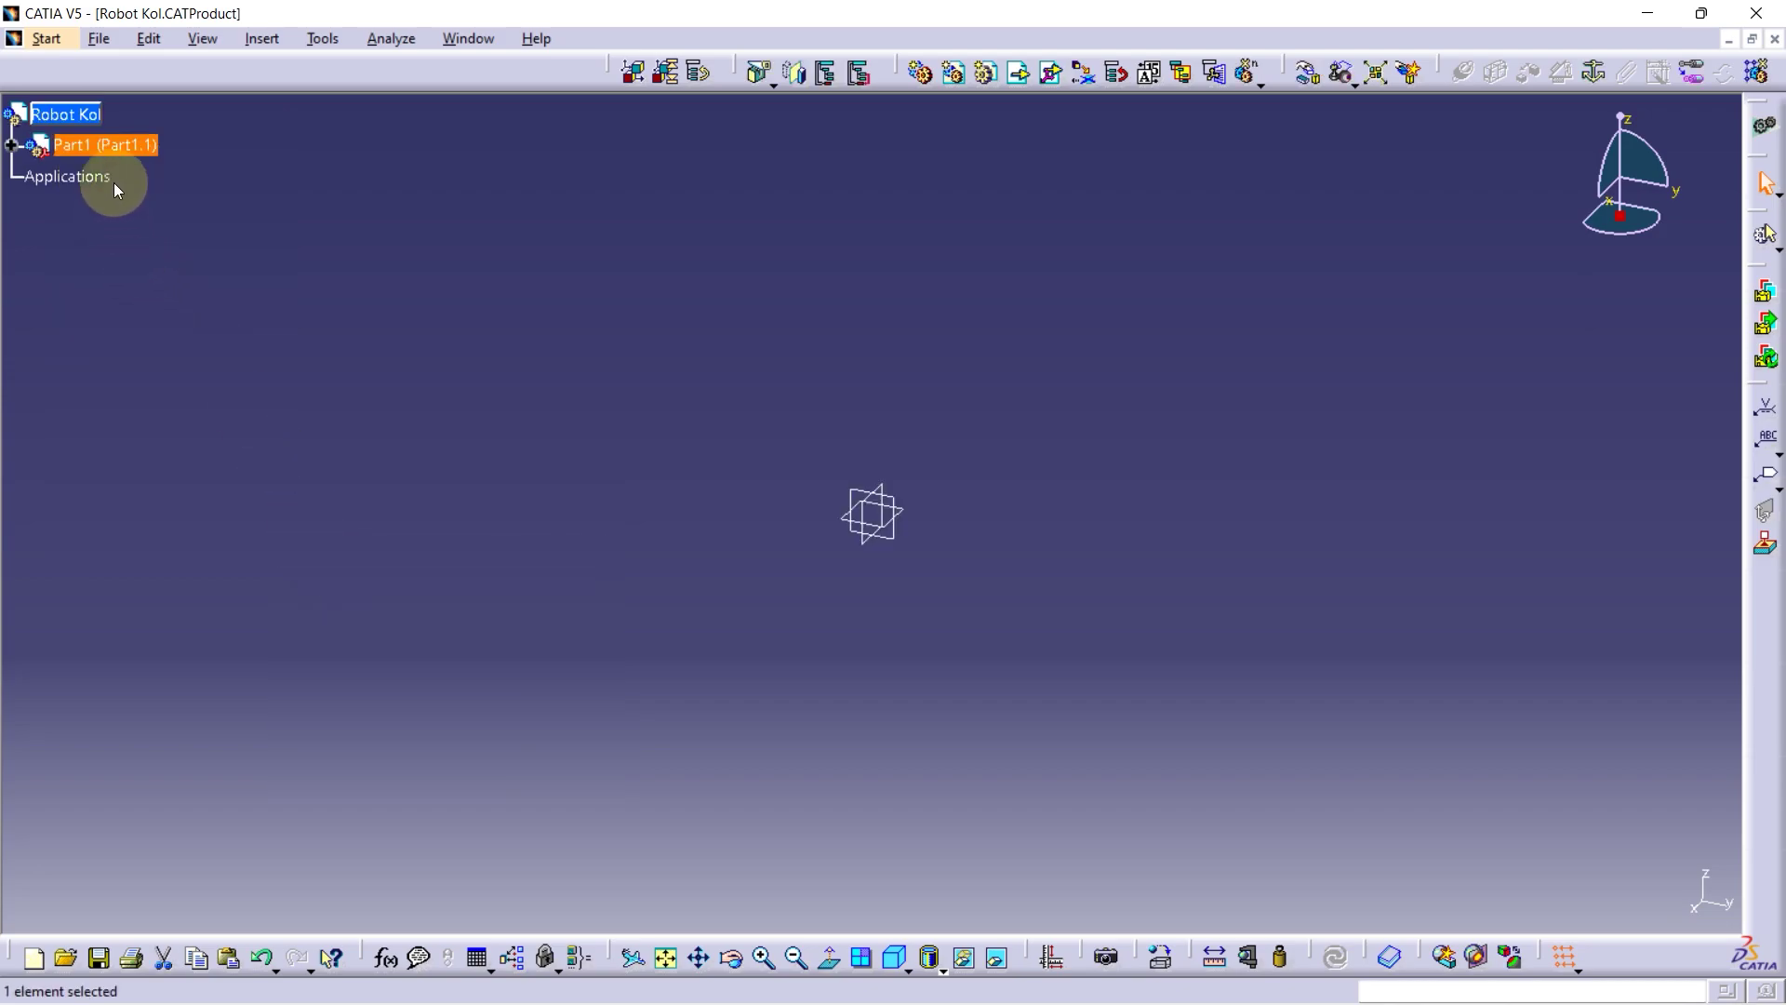
click(11, 145)
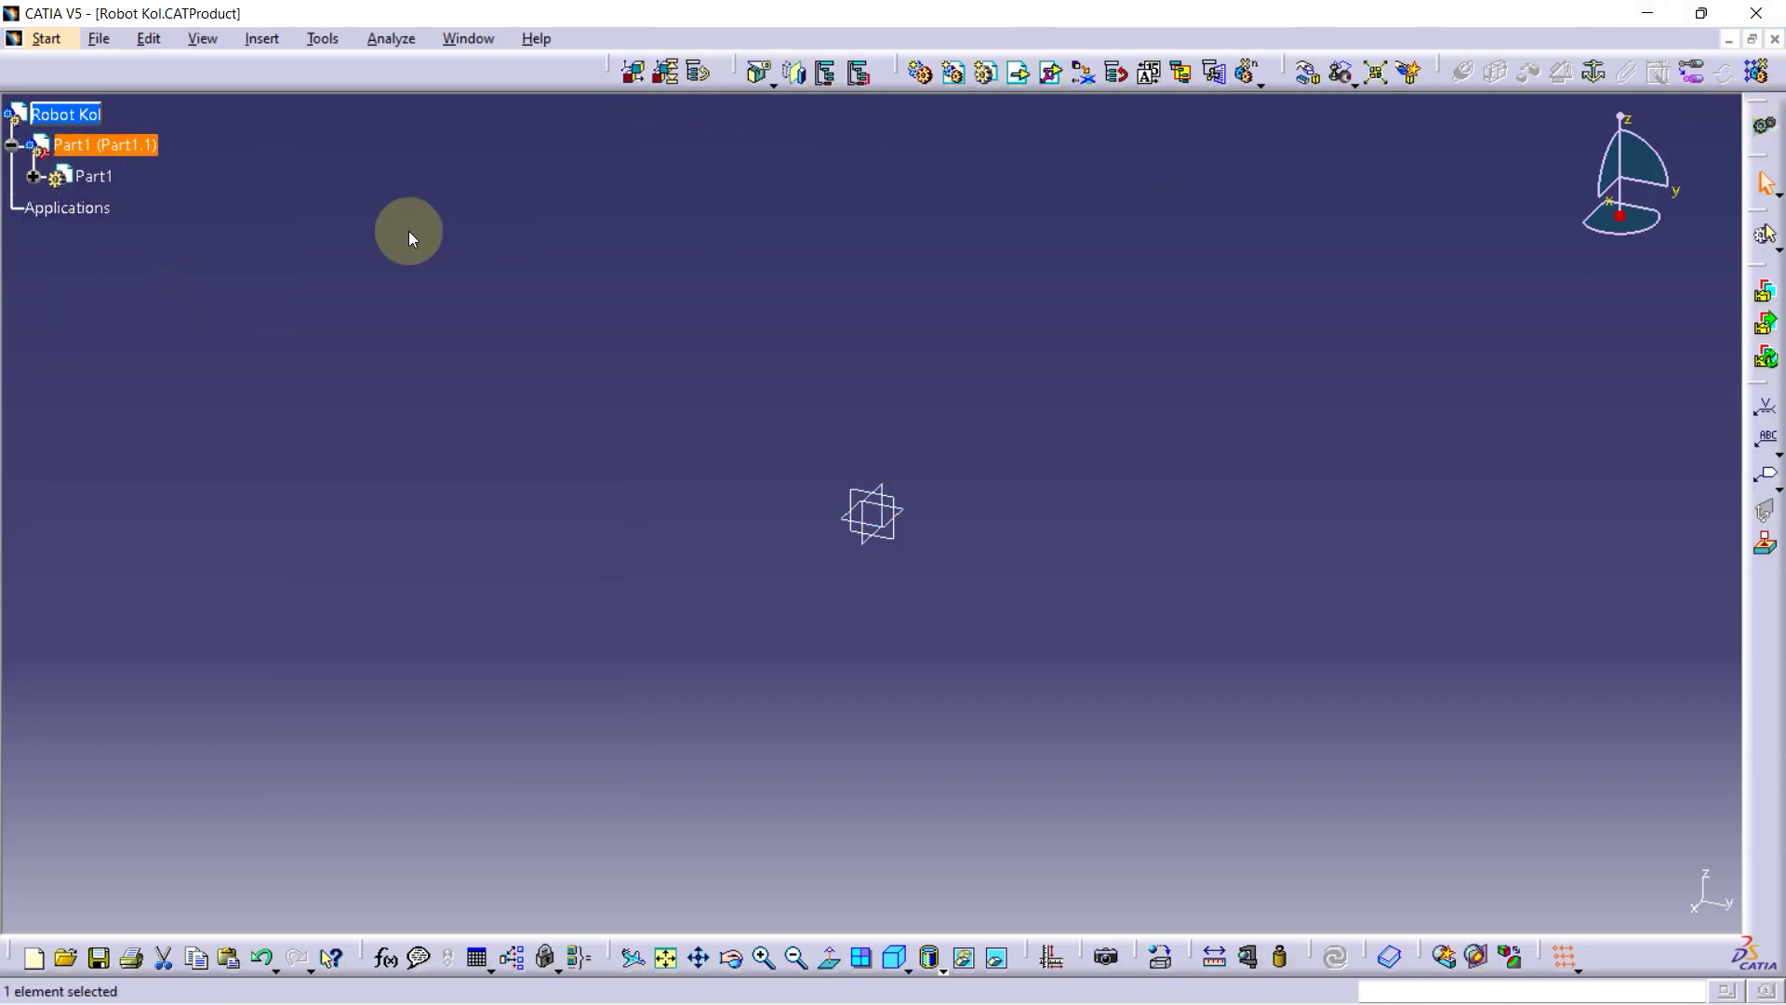
double_click(94, 177)
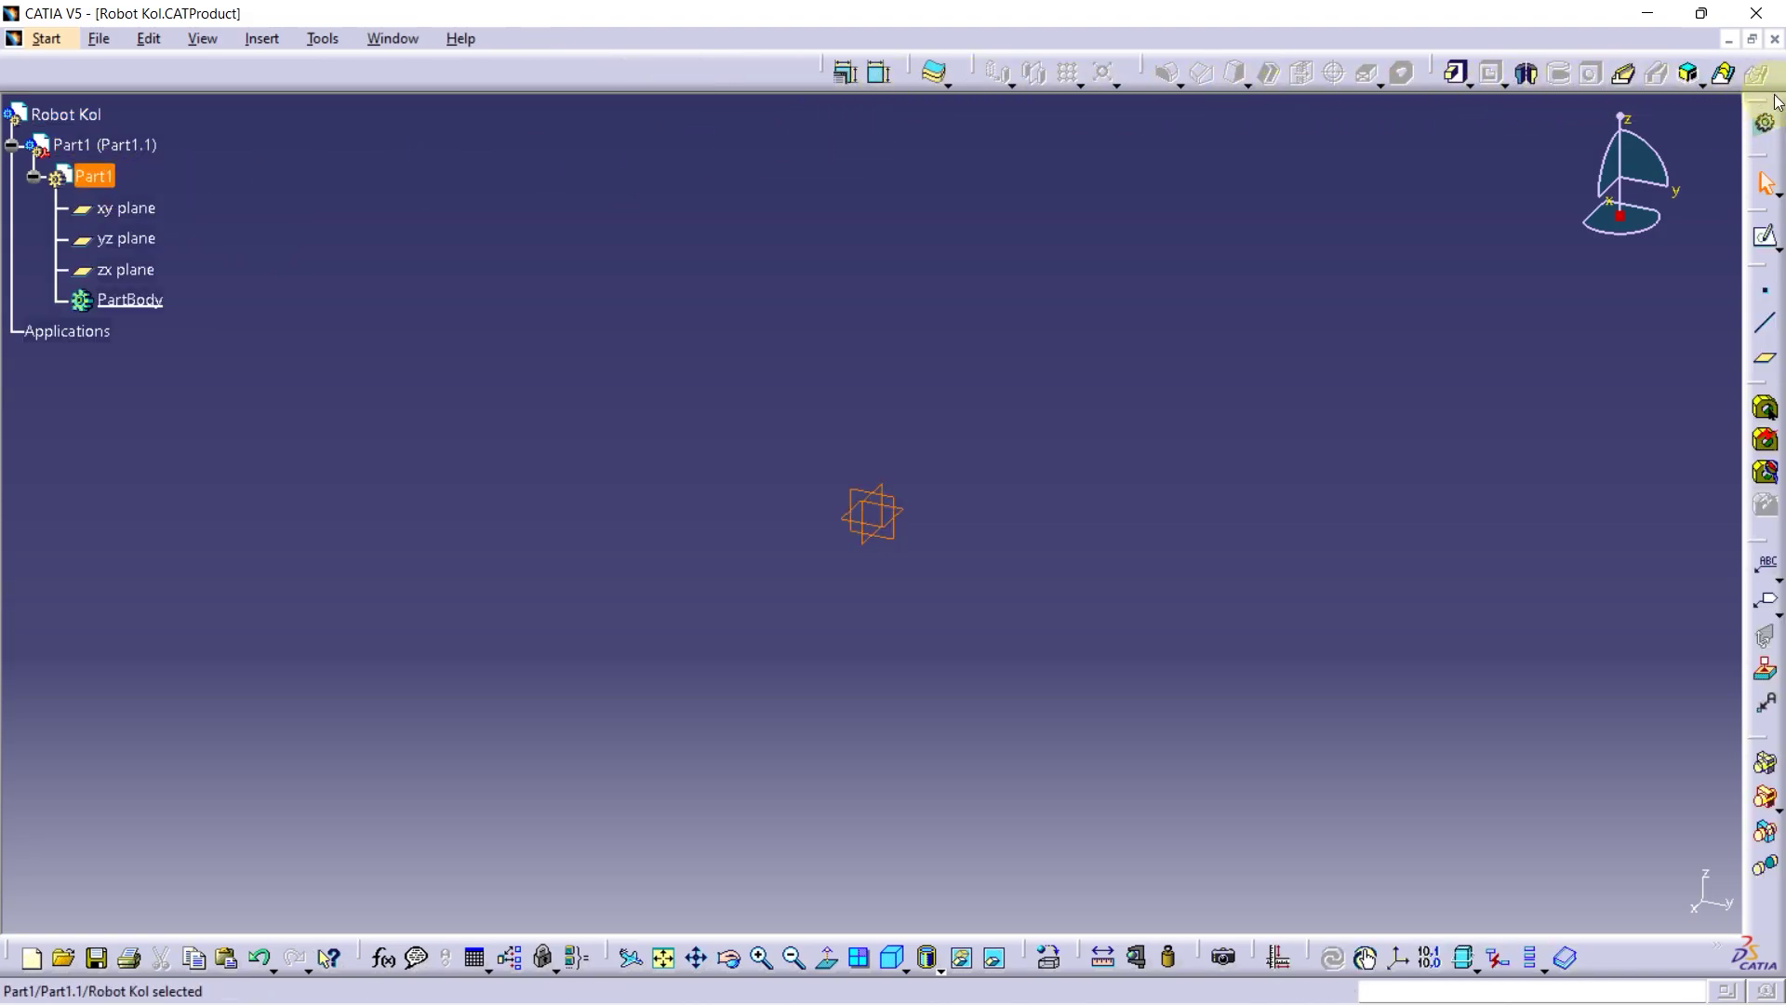
Start a sketch on Part1's xy plane
click(406, 265)
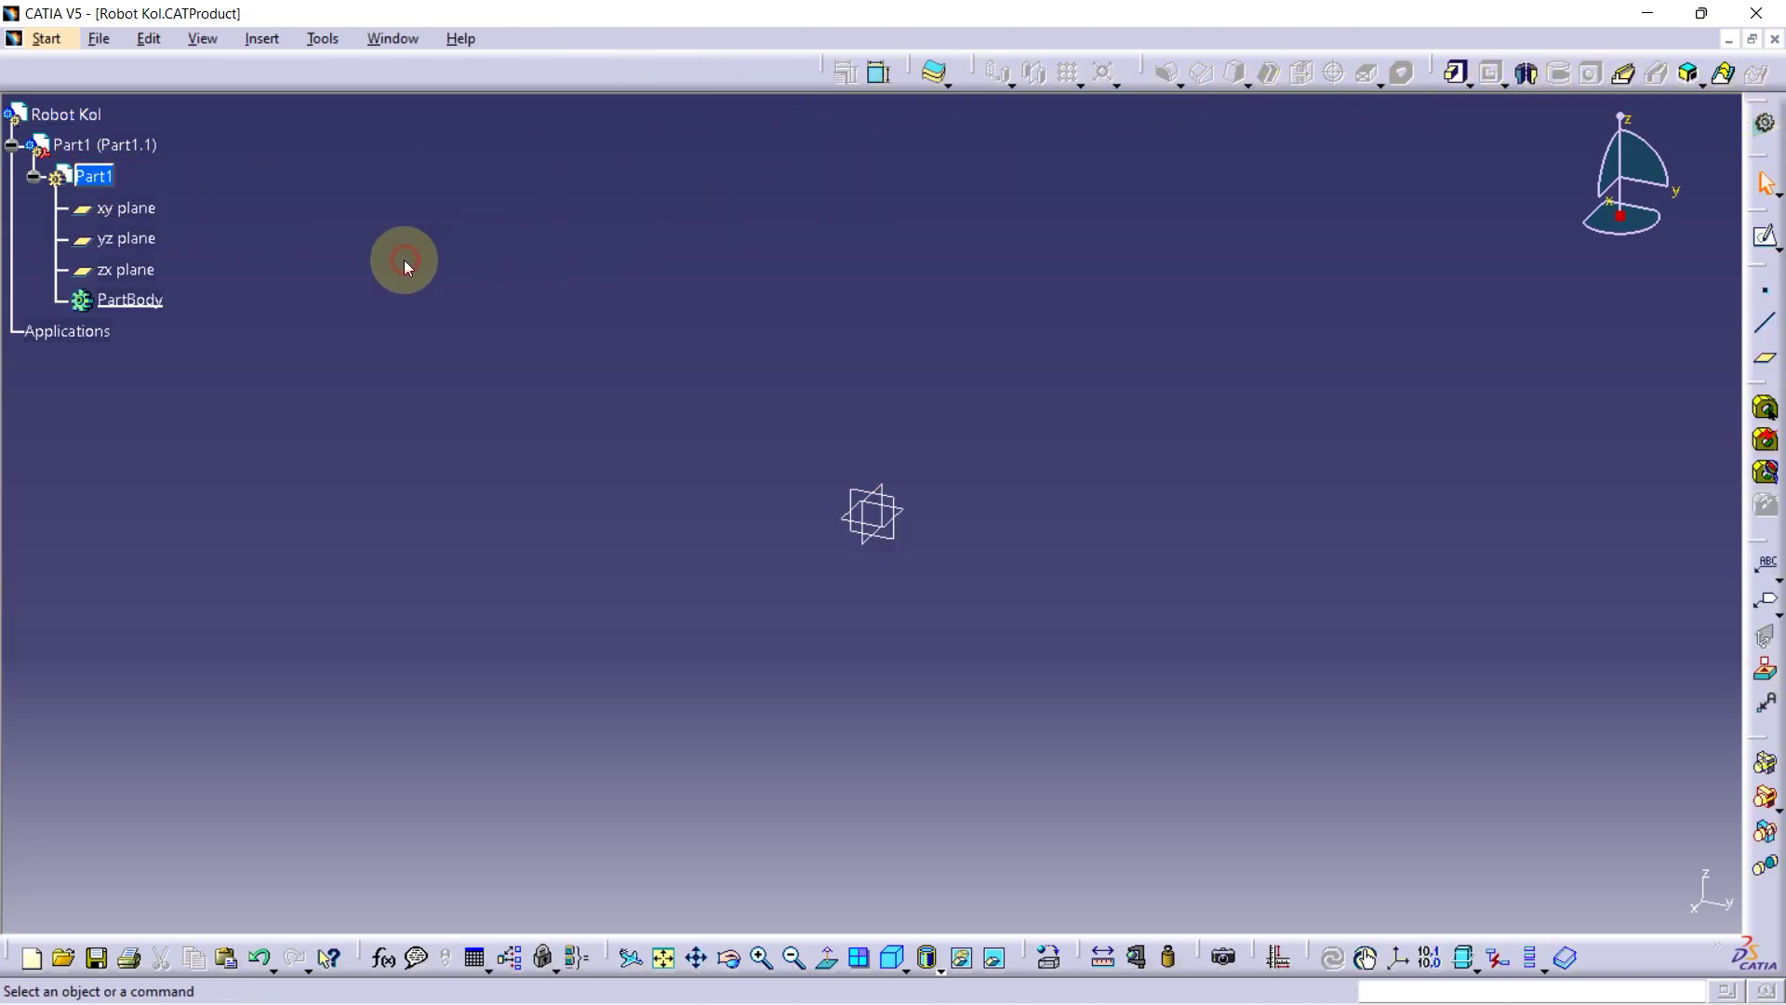
click(123, 207)
click(1765, 235)
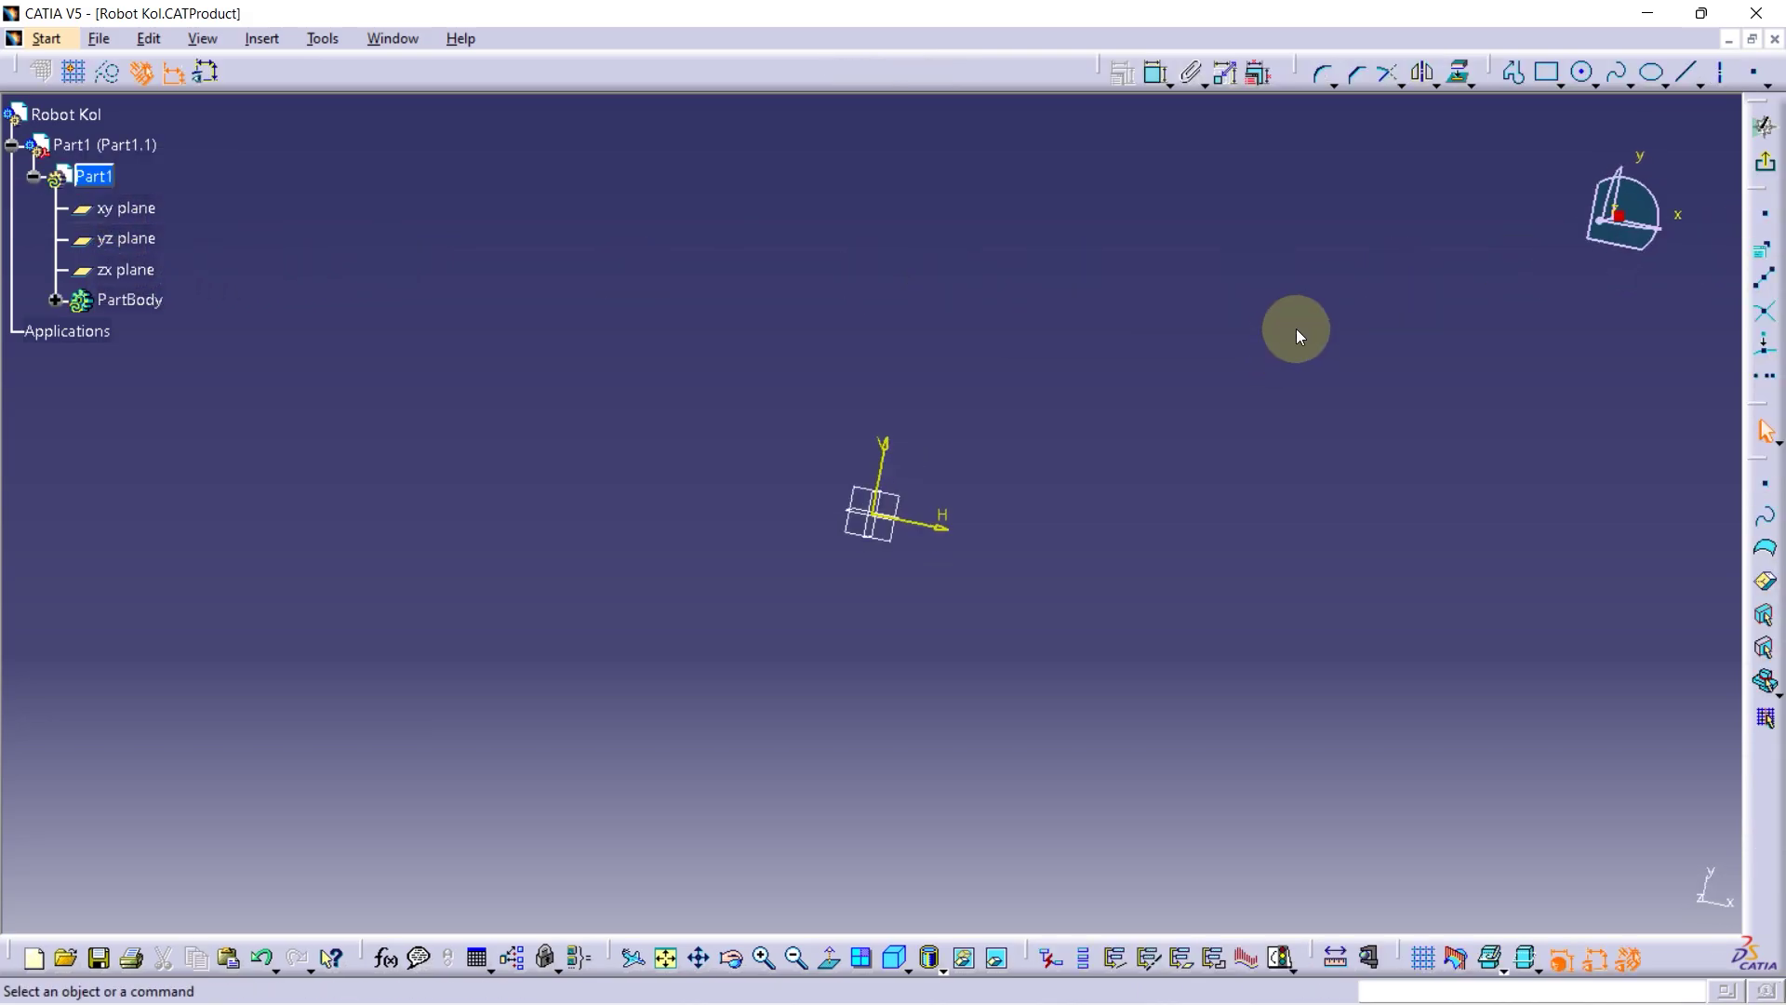
Draw a centered rectangle about the sketch origin
click(1560, 83)
click(1581, 343)
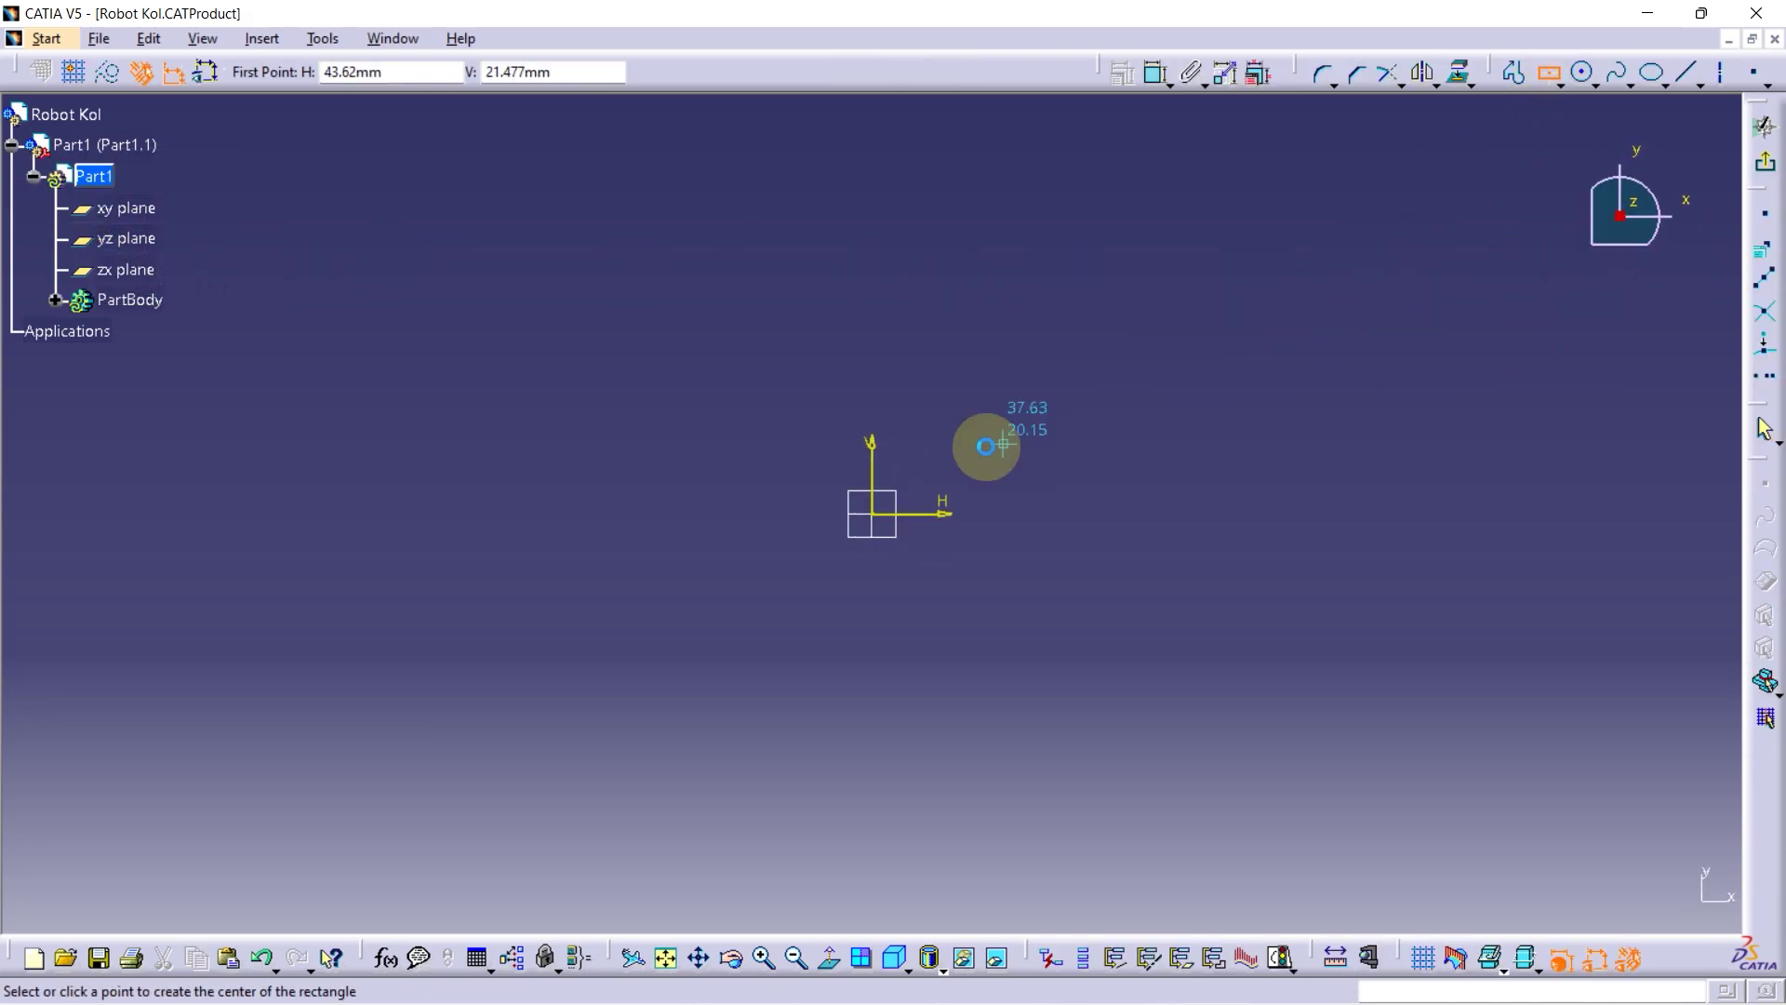
click(872, 514)
click(590, 293)
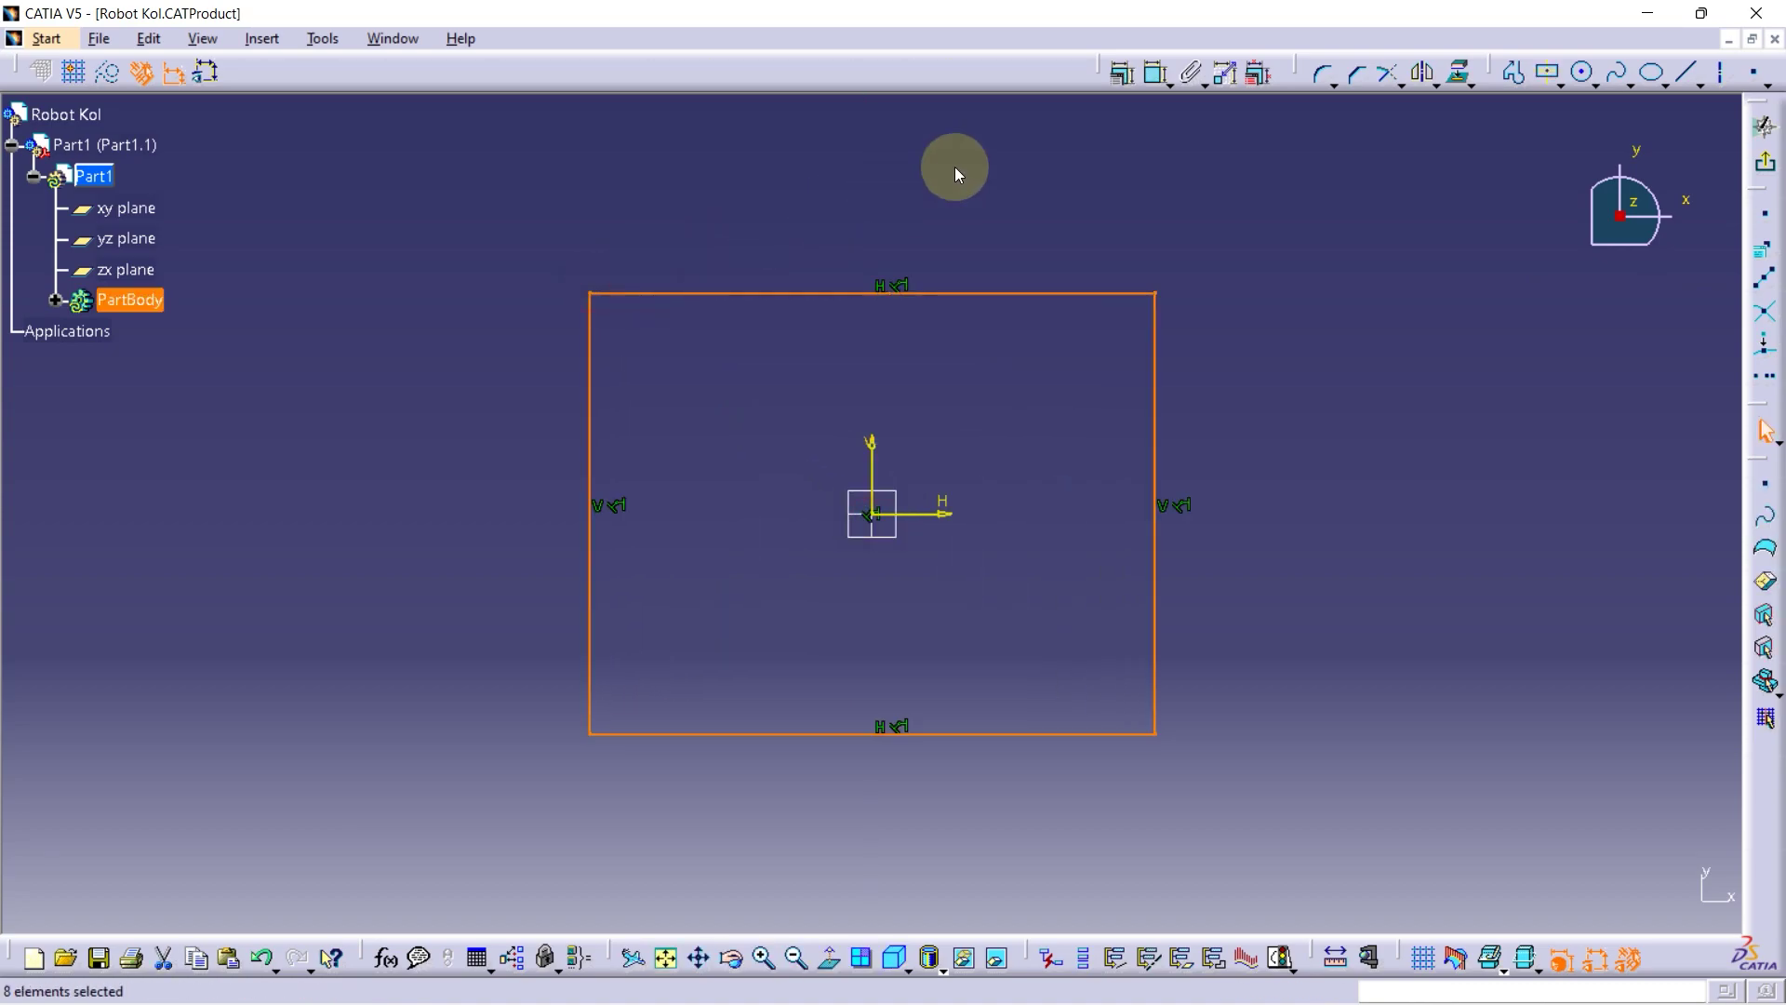
Dimension the rectangle's top edge to 230 and right edge to 200
click(1157, 71)
click(934, 292)
click(912, 201)
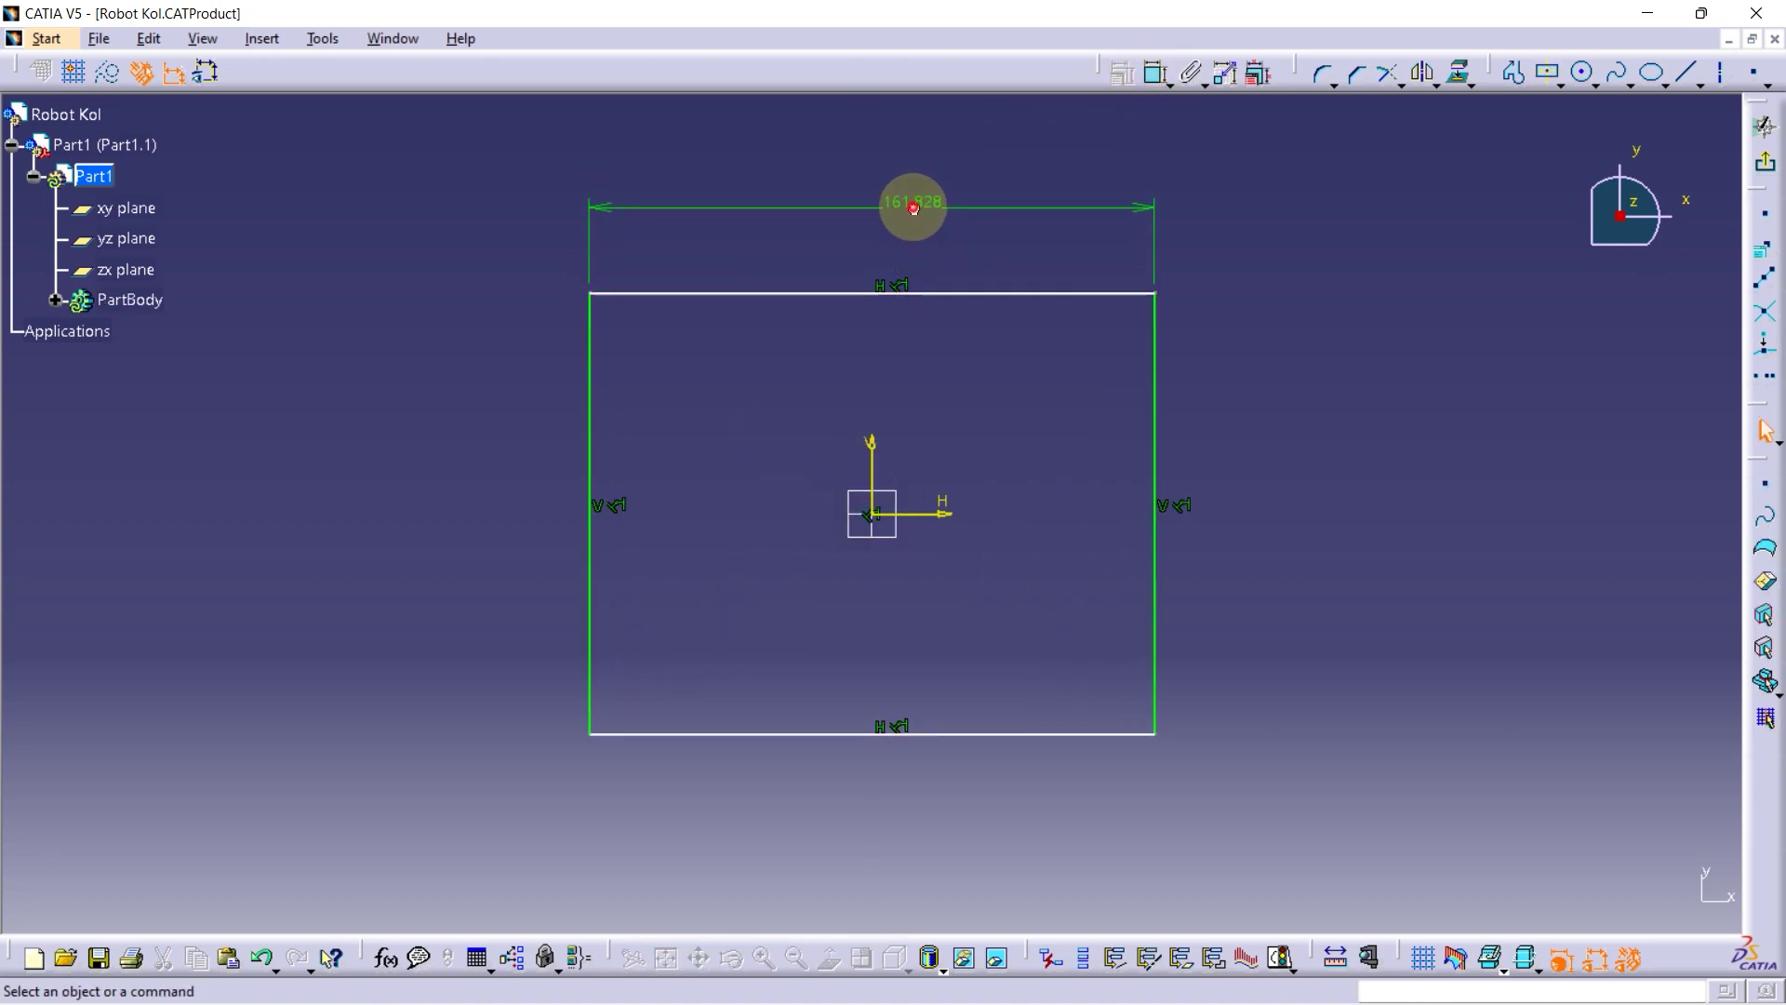
double_click(914, 201)
key(Return)
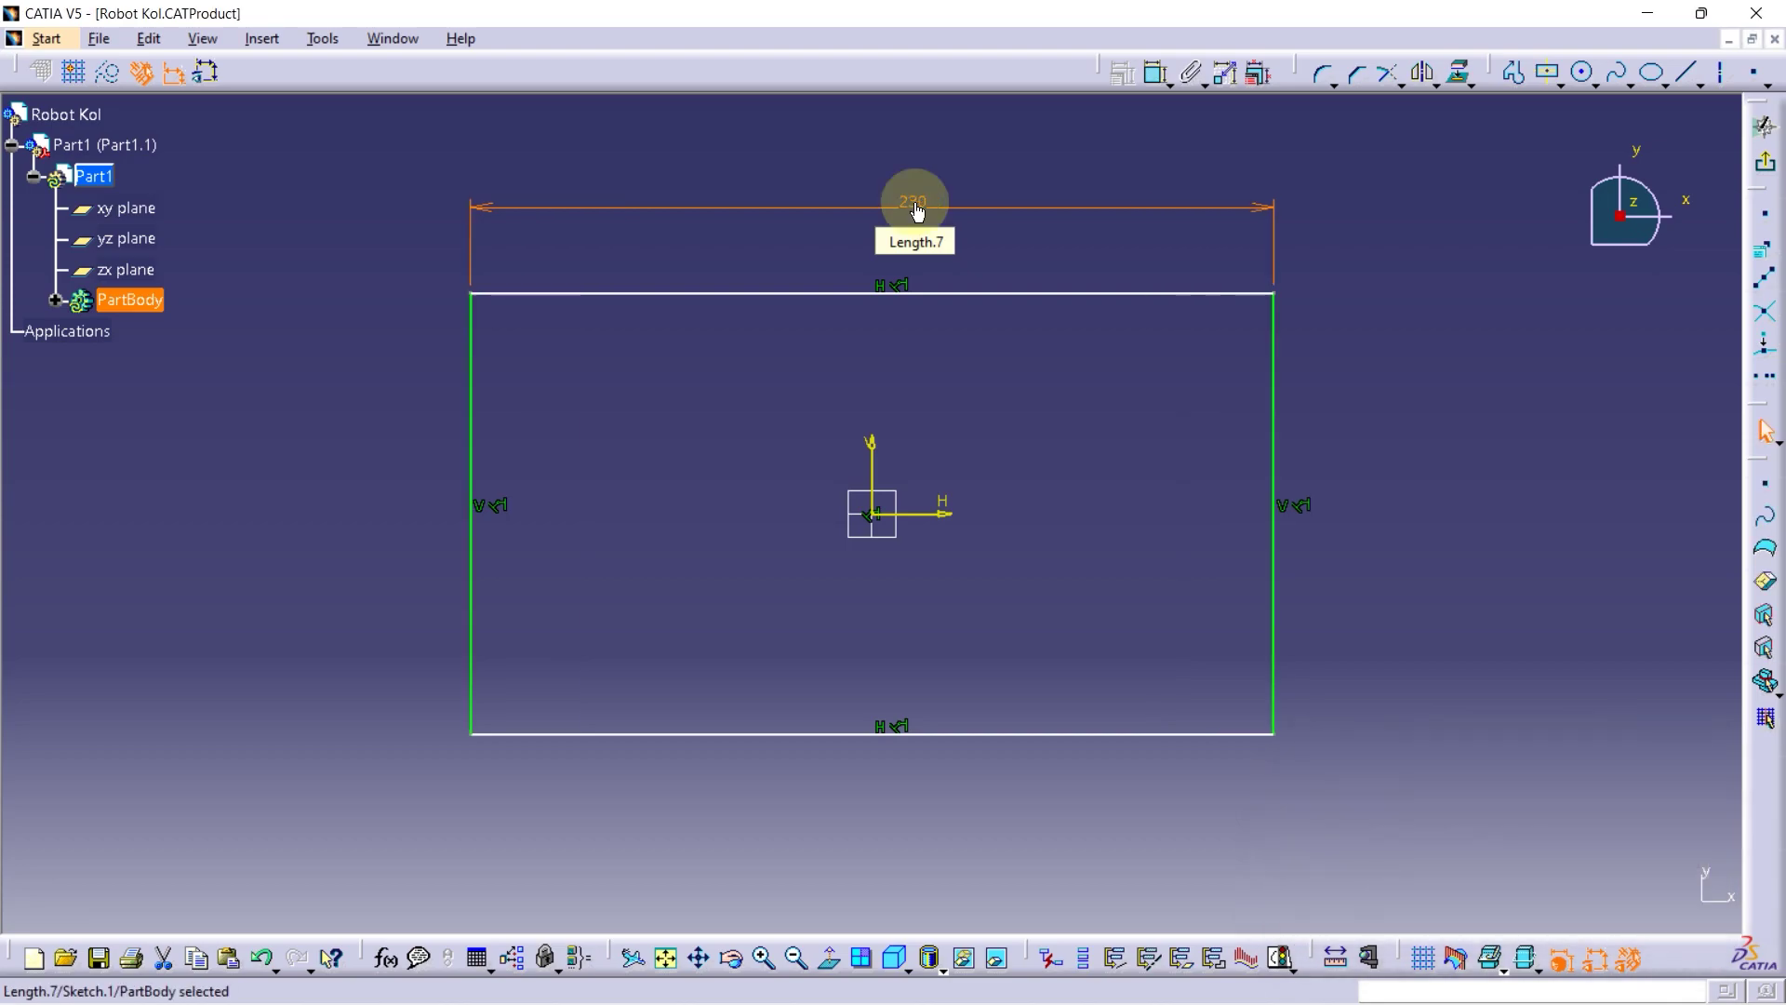
click(1154, 81)
click(1271, 351)
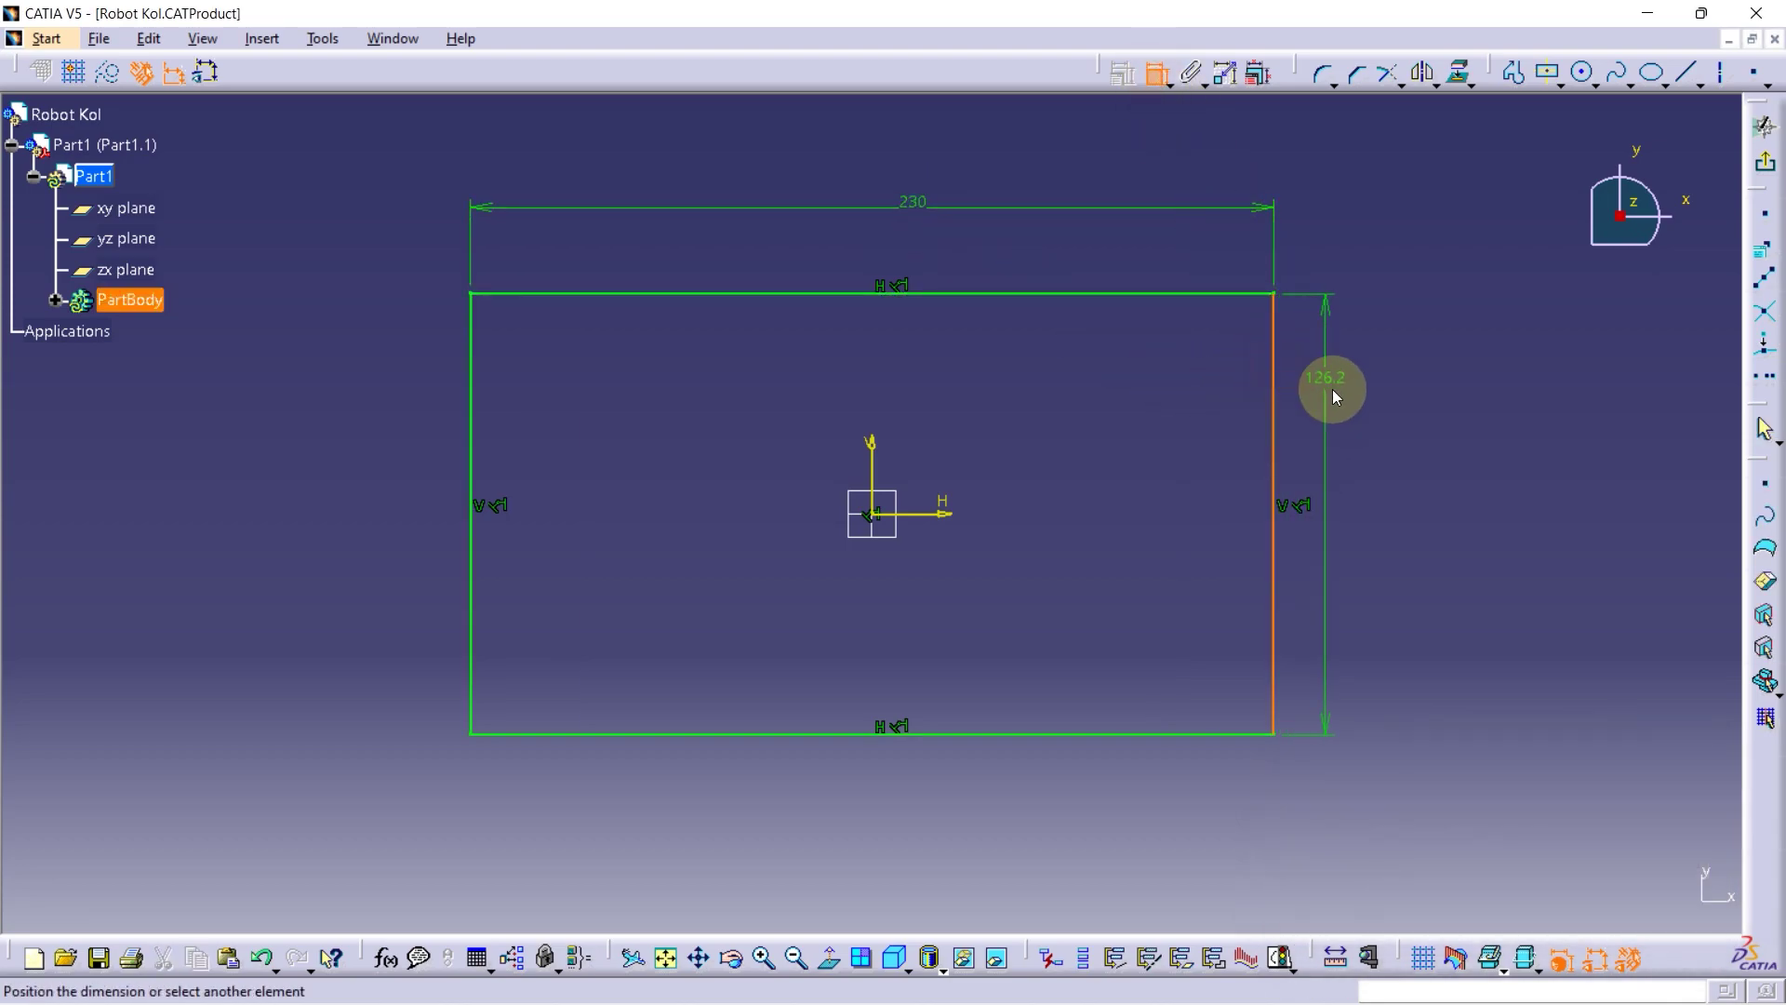
click(1358, 467)
double_click(1372, 468)
text(00mm)
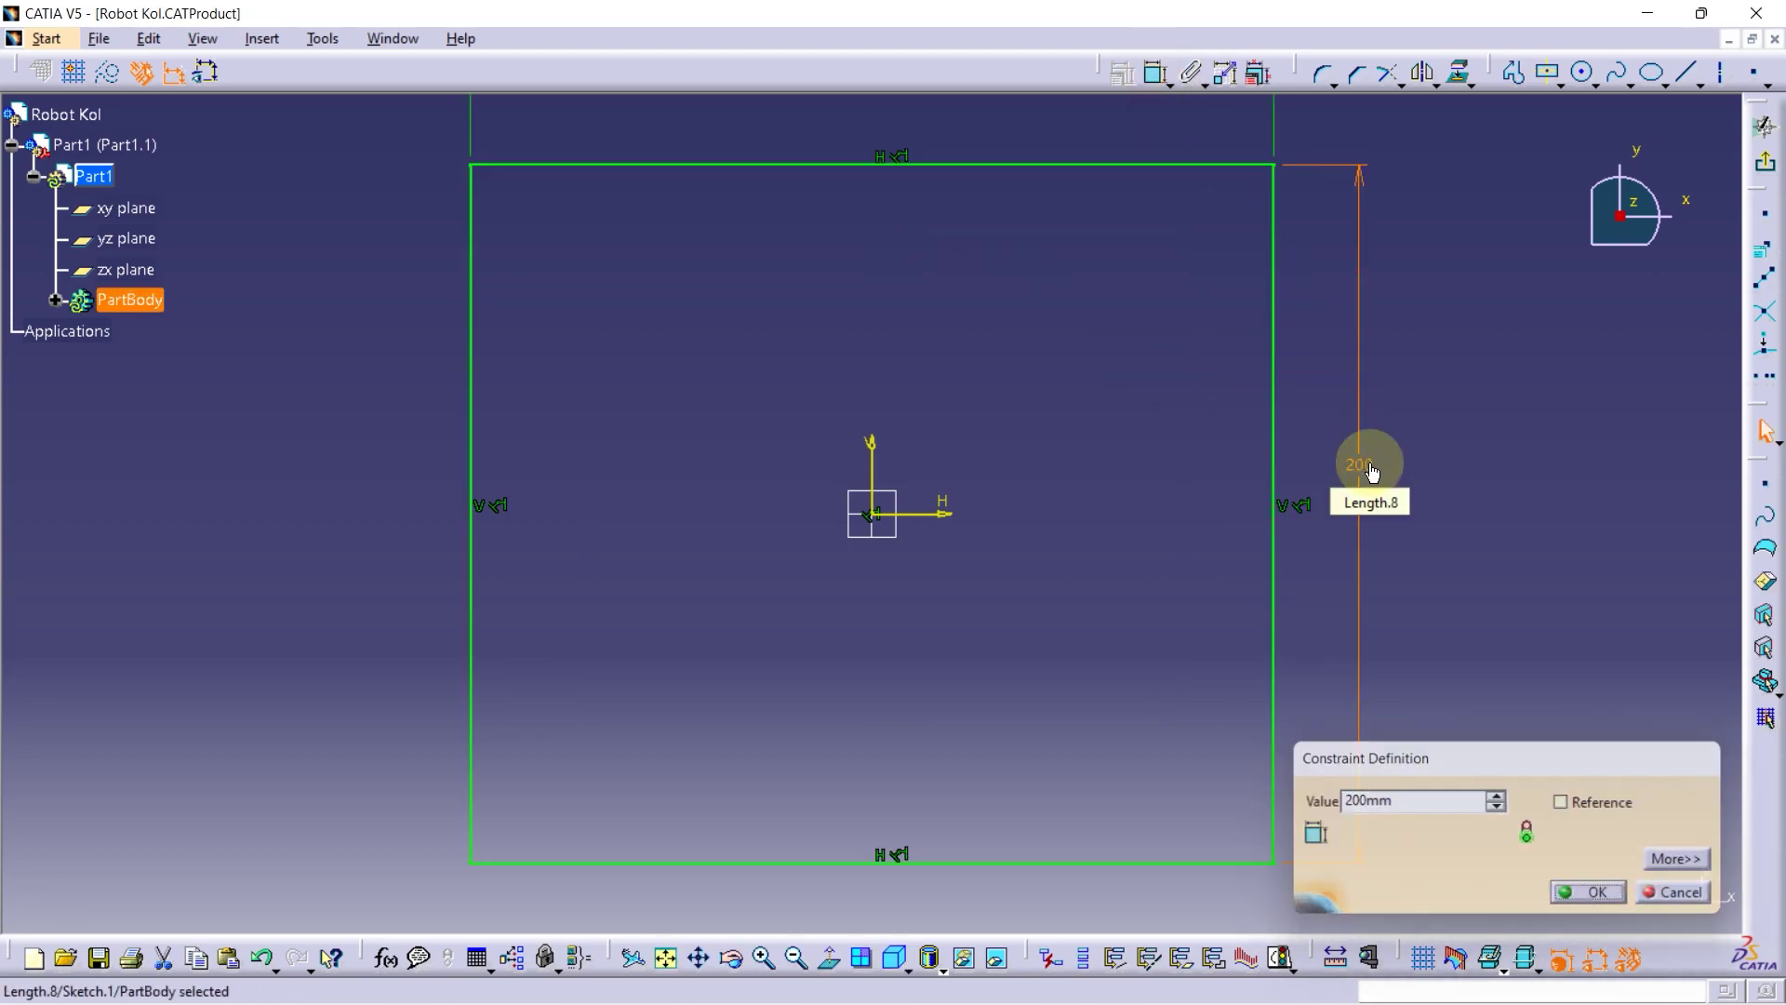
key(Return)
middle_drag(1009, 431, 1012, 504)
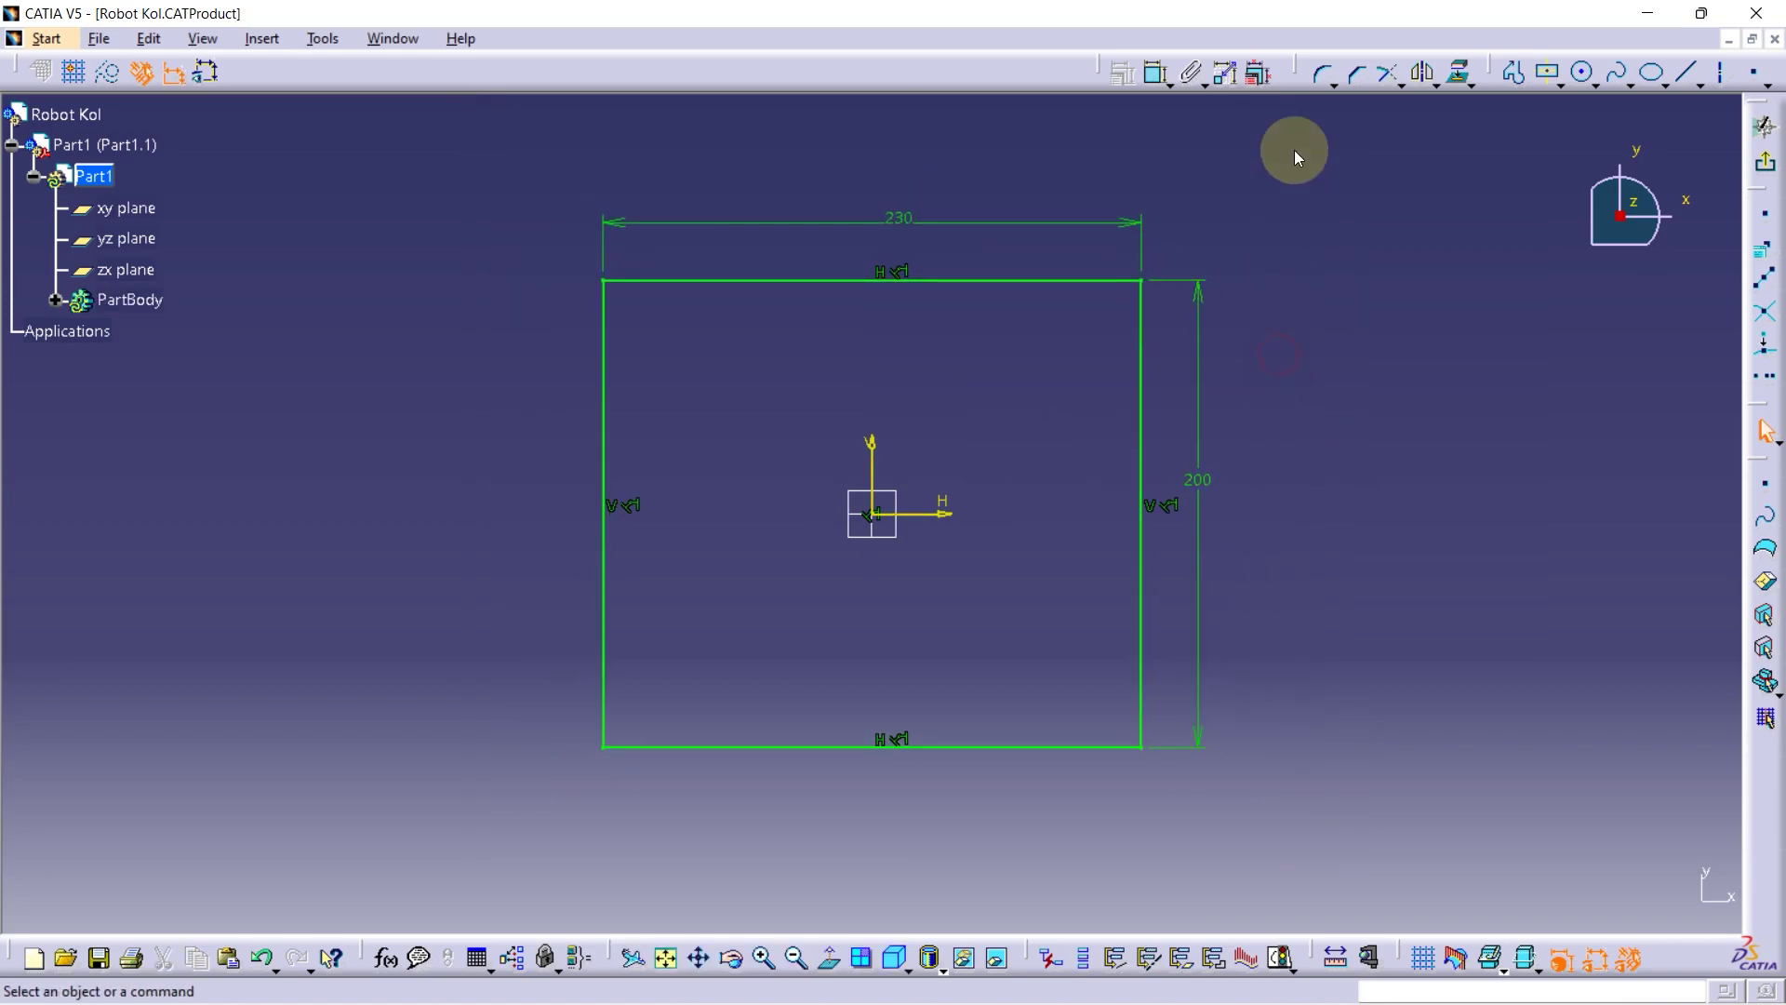
click(1323, 74)
Round all four rectangle corners with the Corner tool
click(614, 284)
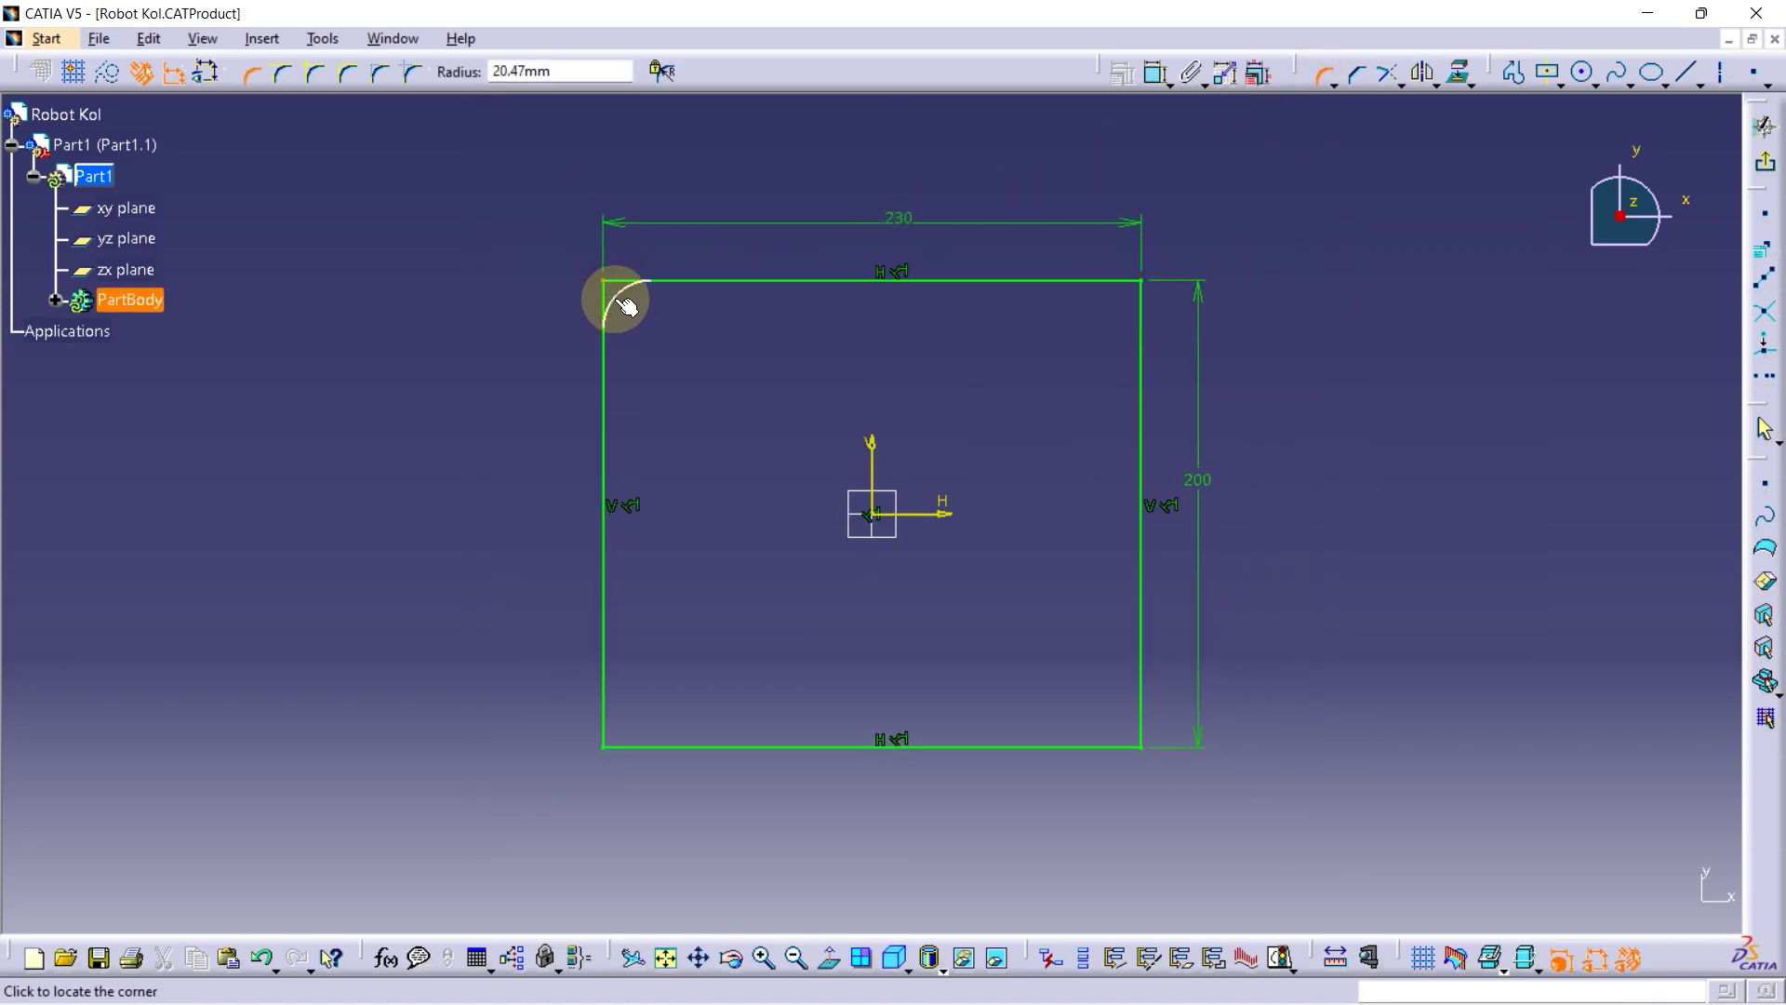
click(959, 562)
click(1144, 281)
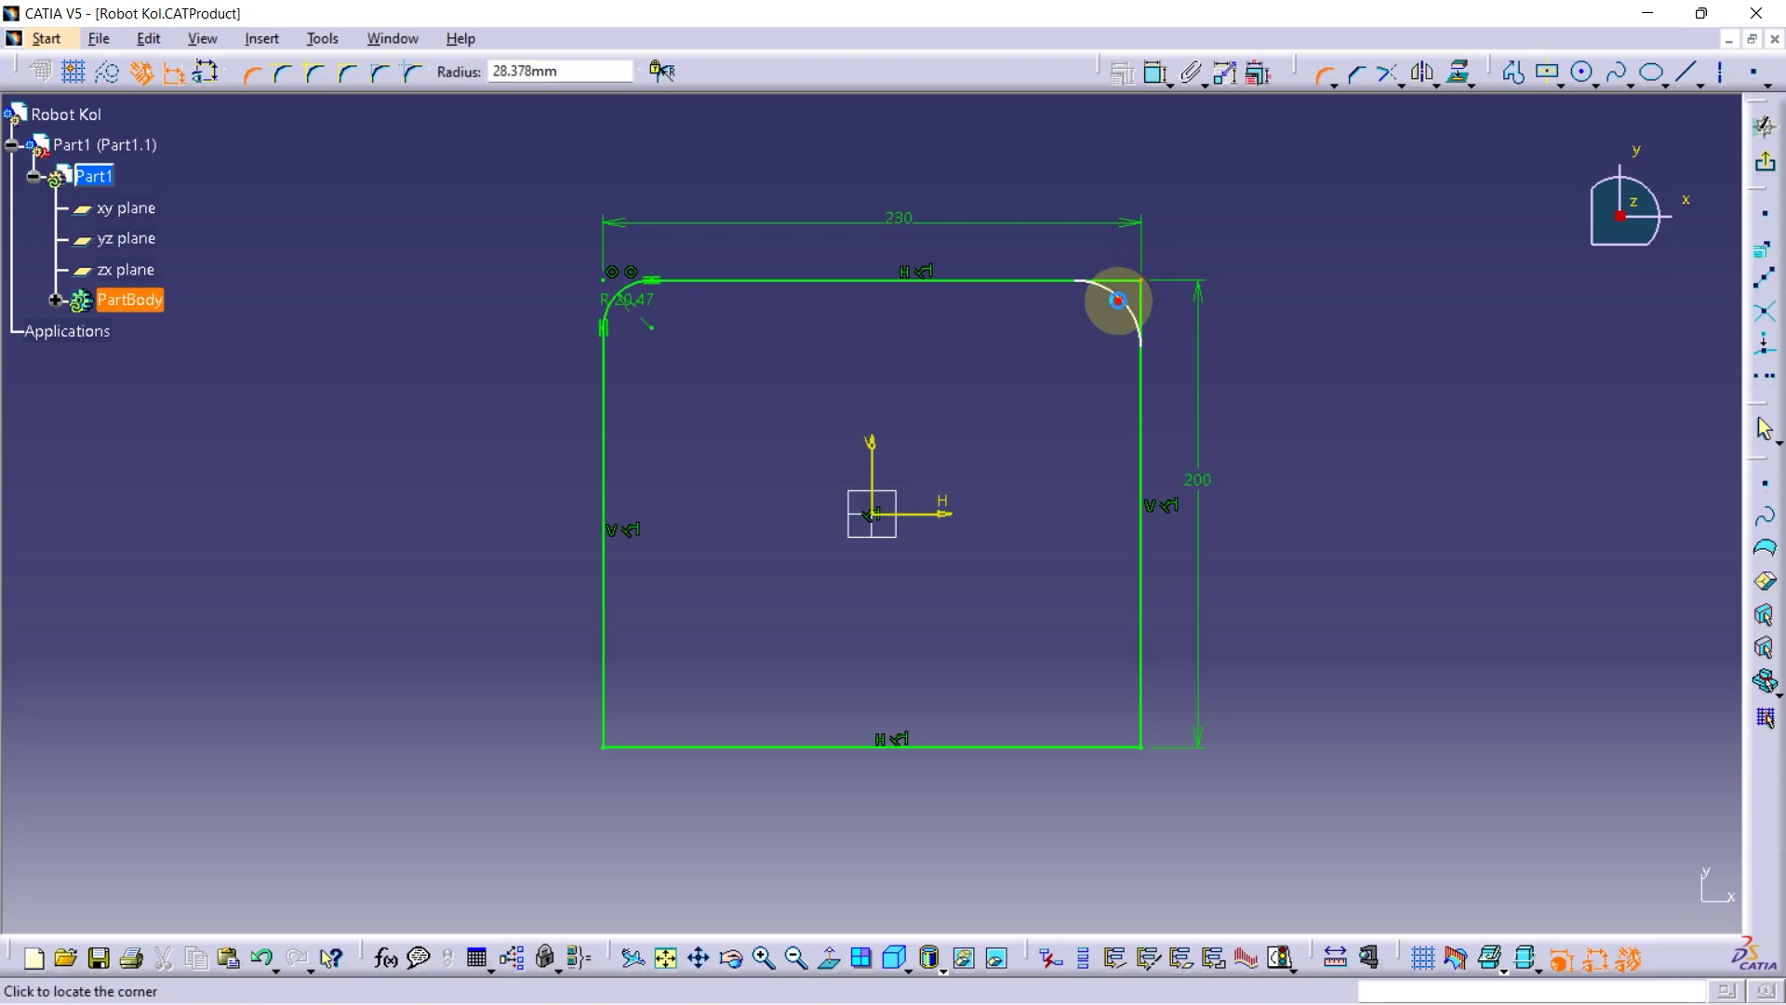
click(958, 562)
click(1144, 748)
click(1128, 719)
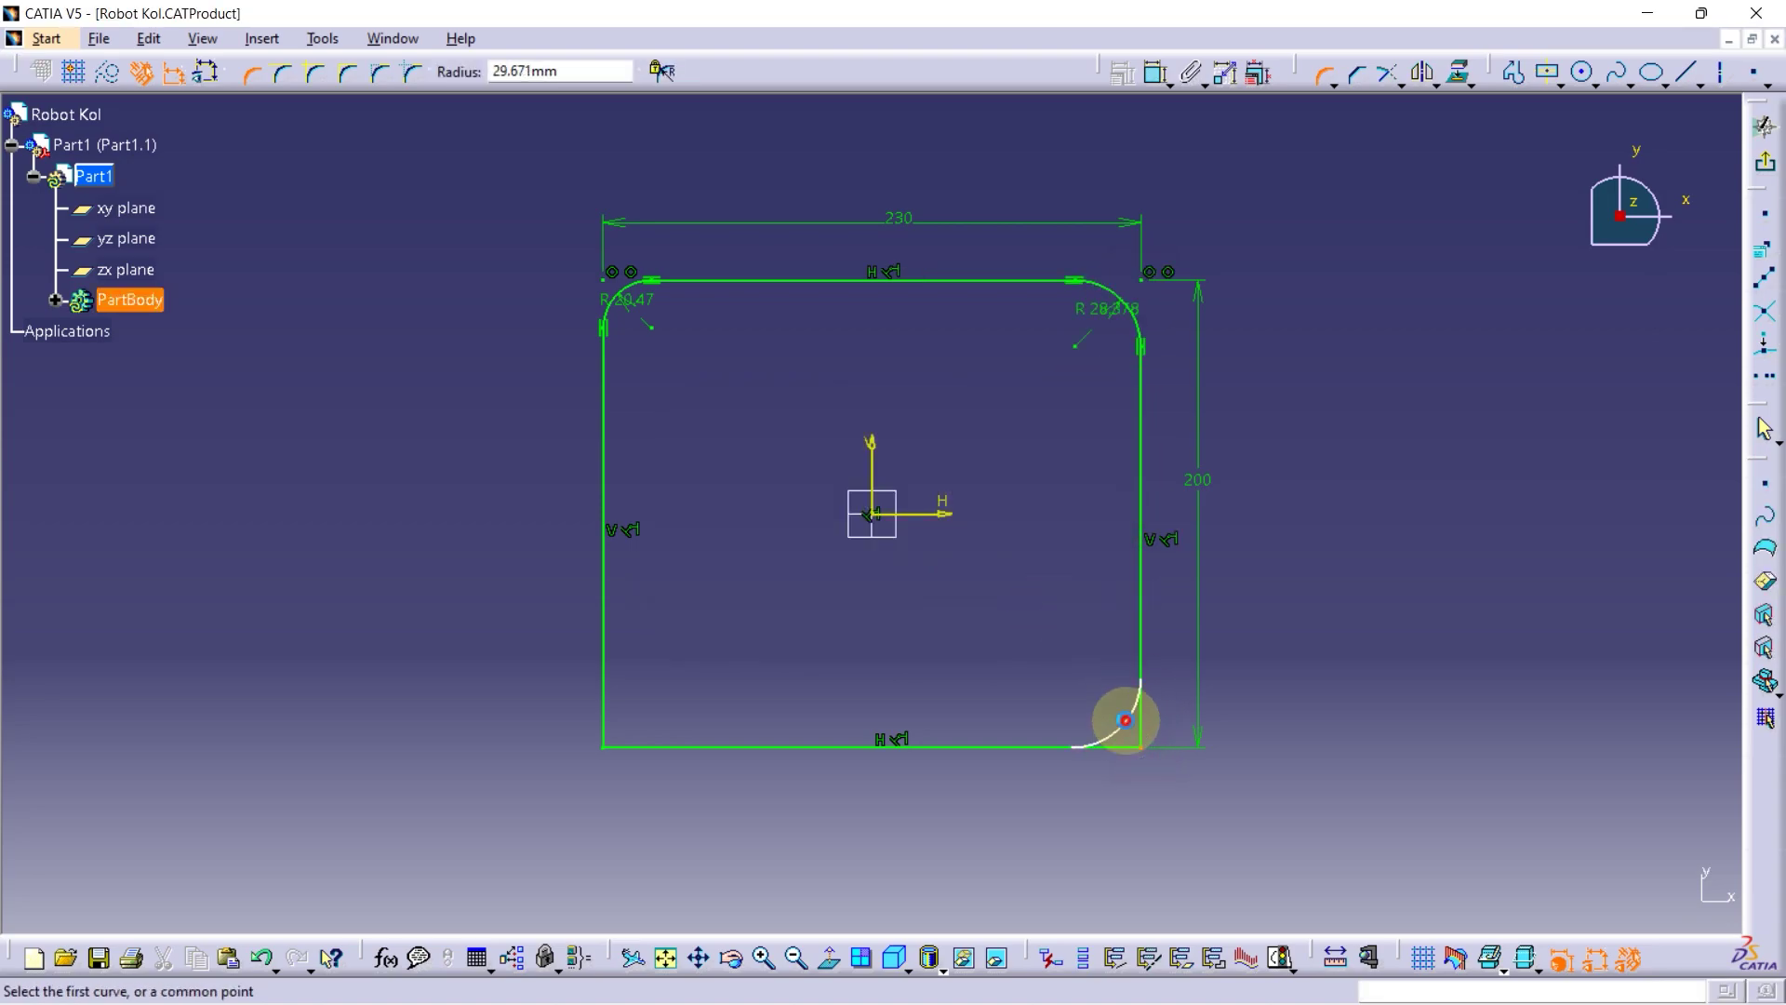
click(603, 744)
click(638, 728)
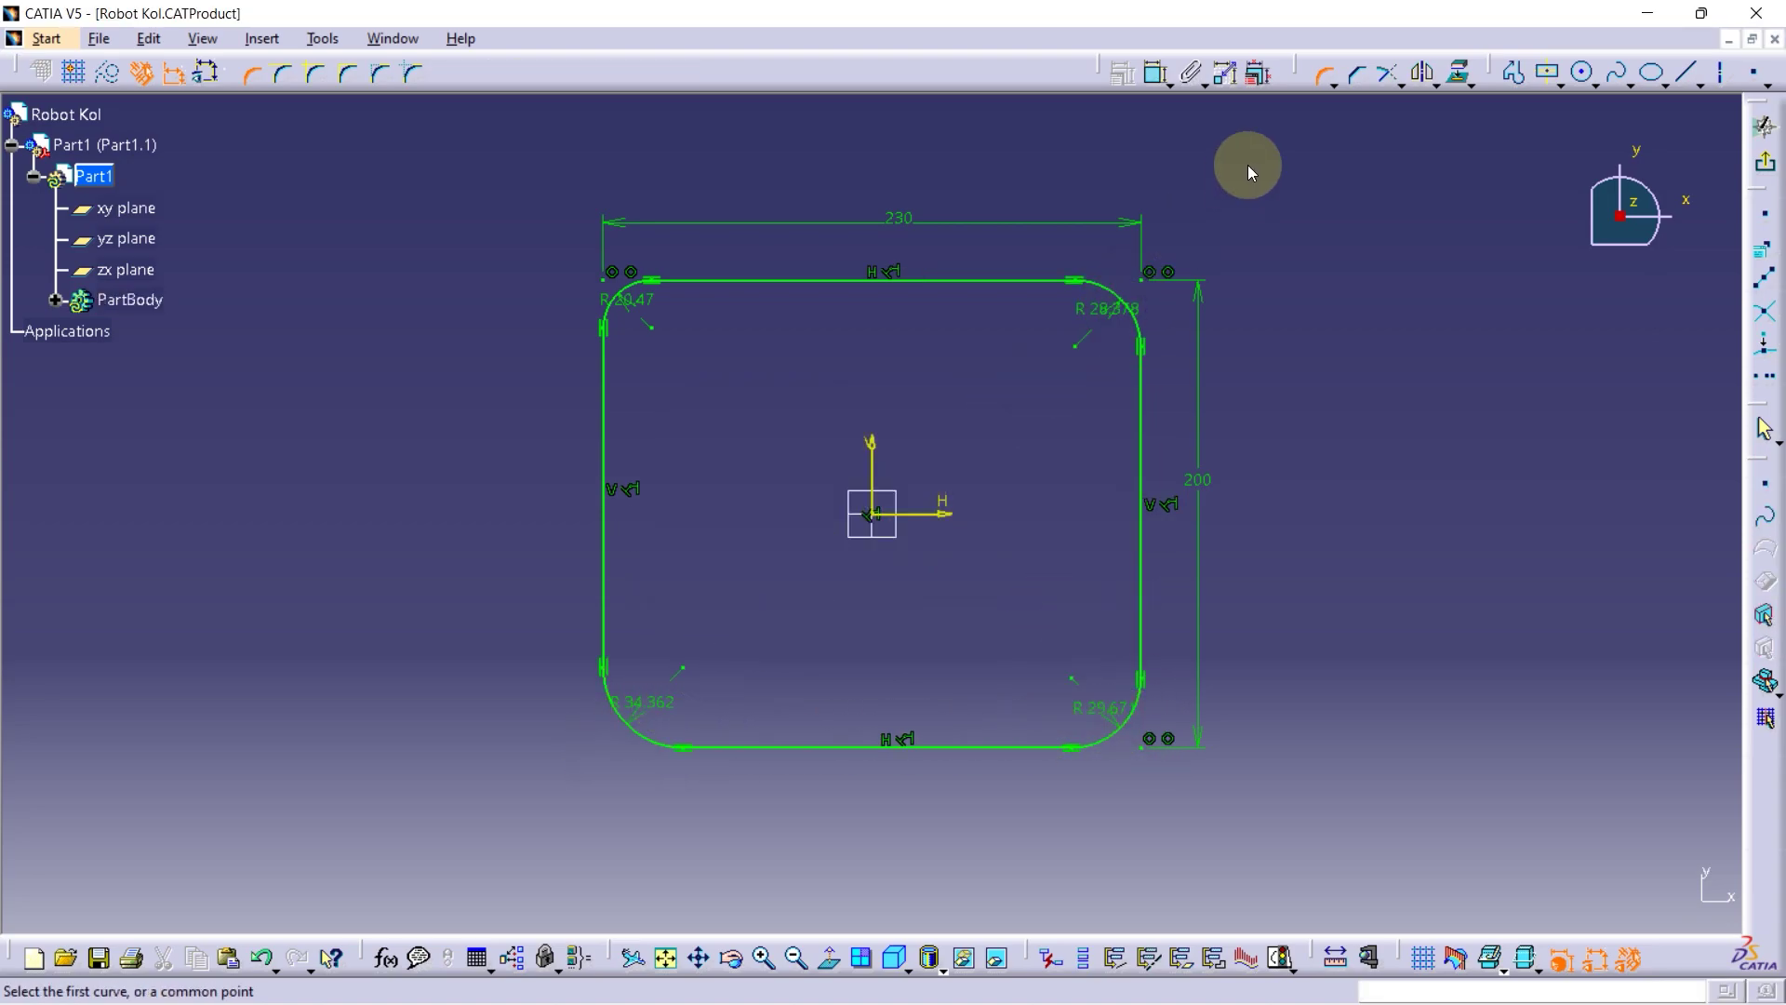
click(1321, 73)
Set the top-right and top-left corner radii to 10
click(1121, 301)
drag(1121, 300, 1228, 199)
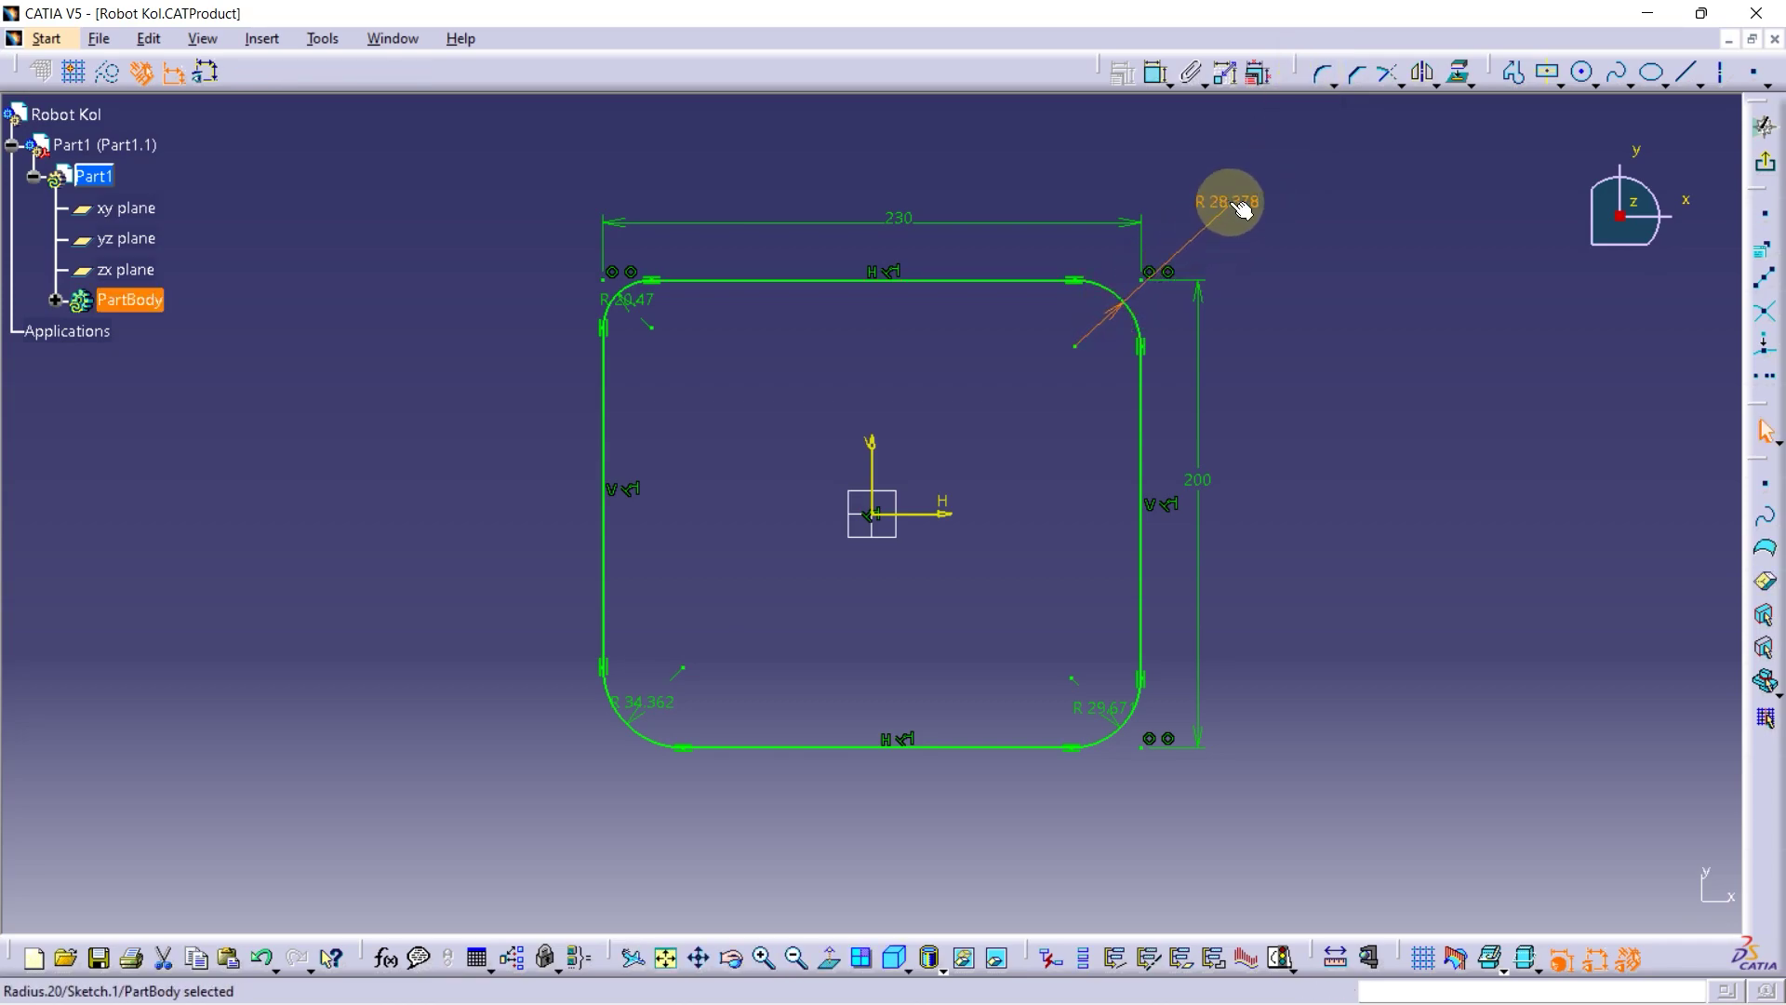
double_click(1230, 200)
text(10)
key(Return)
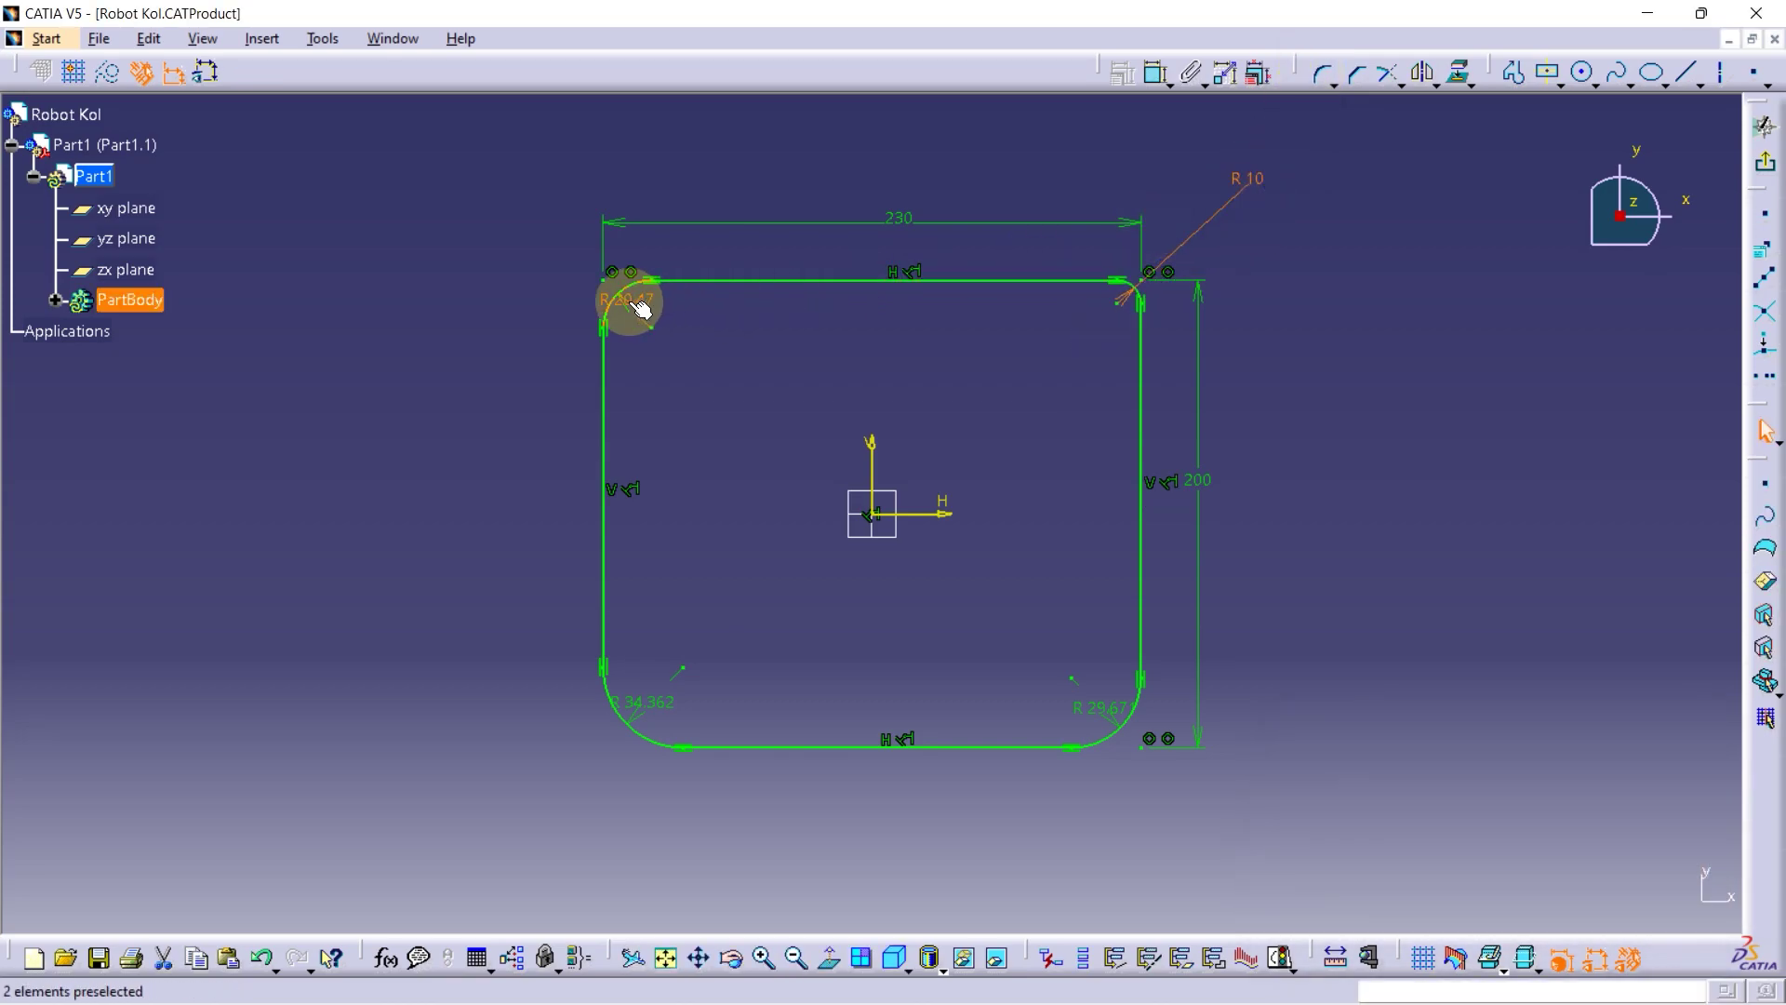
drag(627, 299, 549, 227)
double_click(549, 227)
text(10)
key(Return)
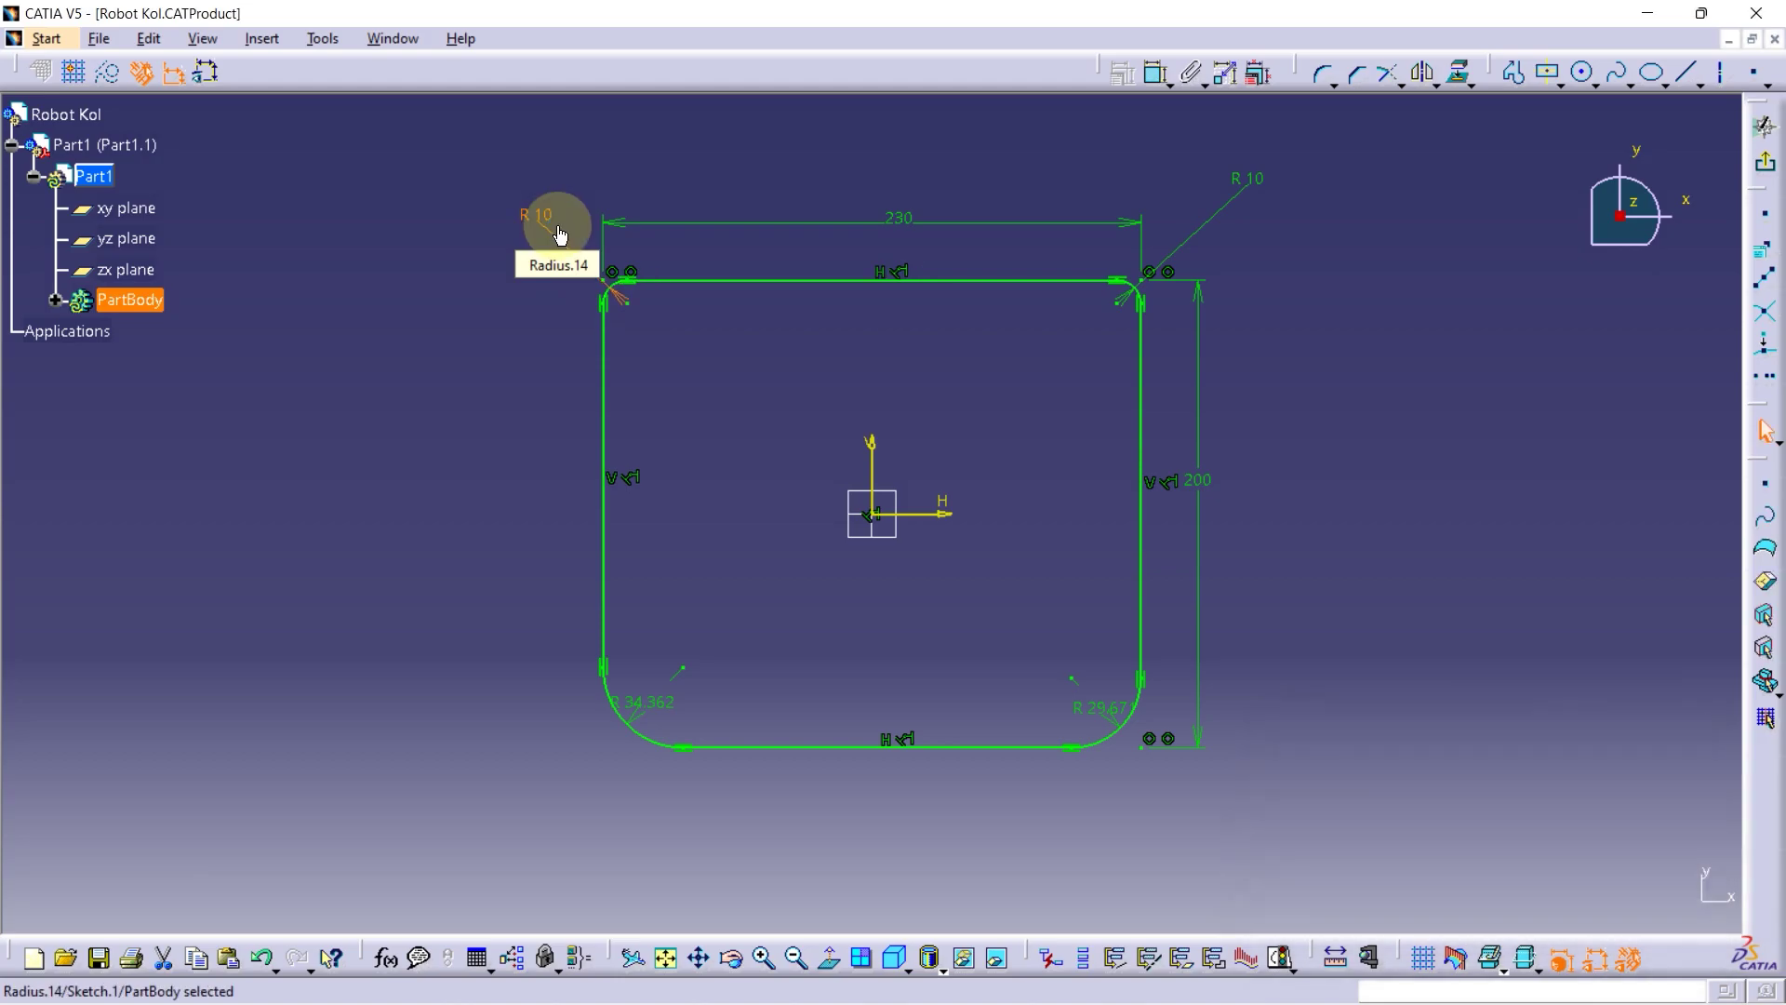
Set the bottom-right and bottom-left corner radii to 10
drag(1102, 705, 1204, 800)
double_click(1204, 800)
text(10)
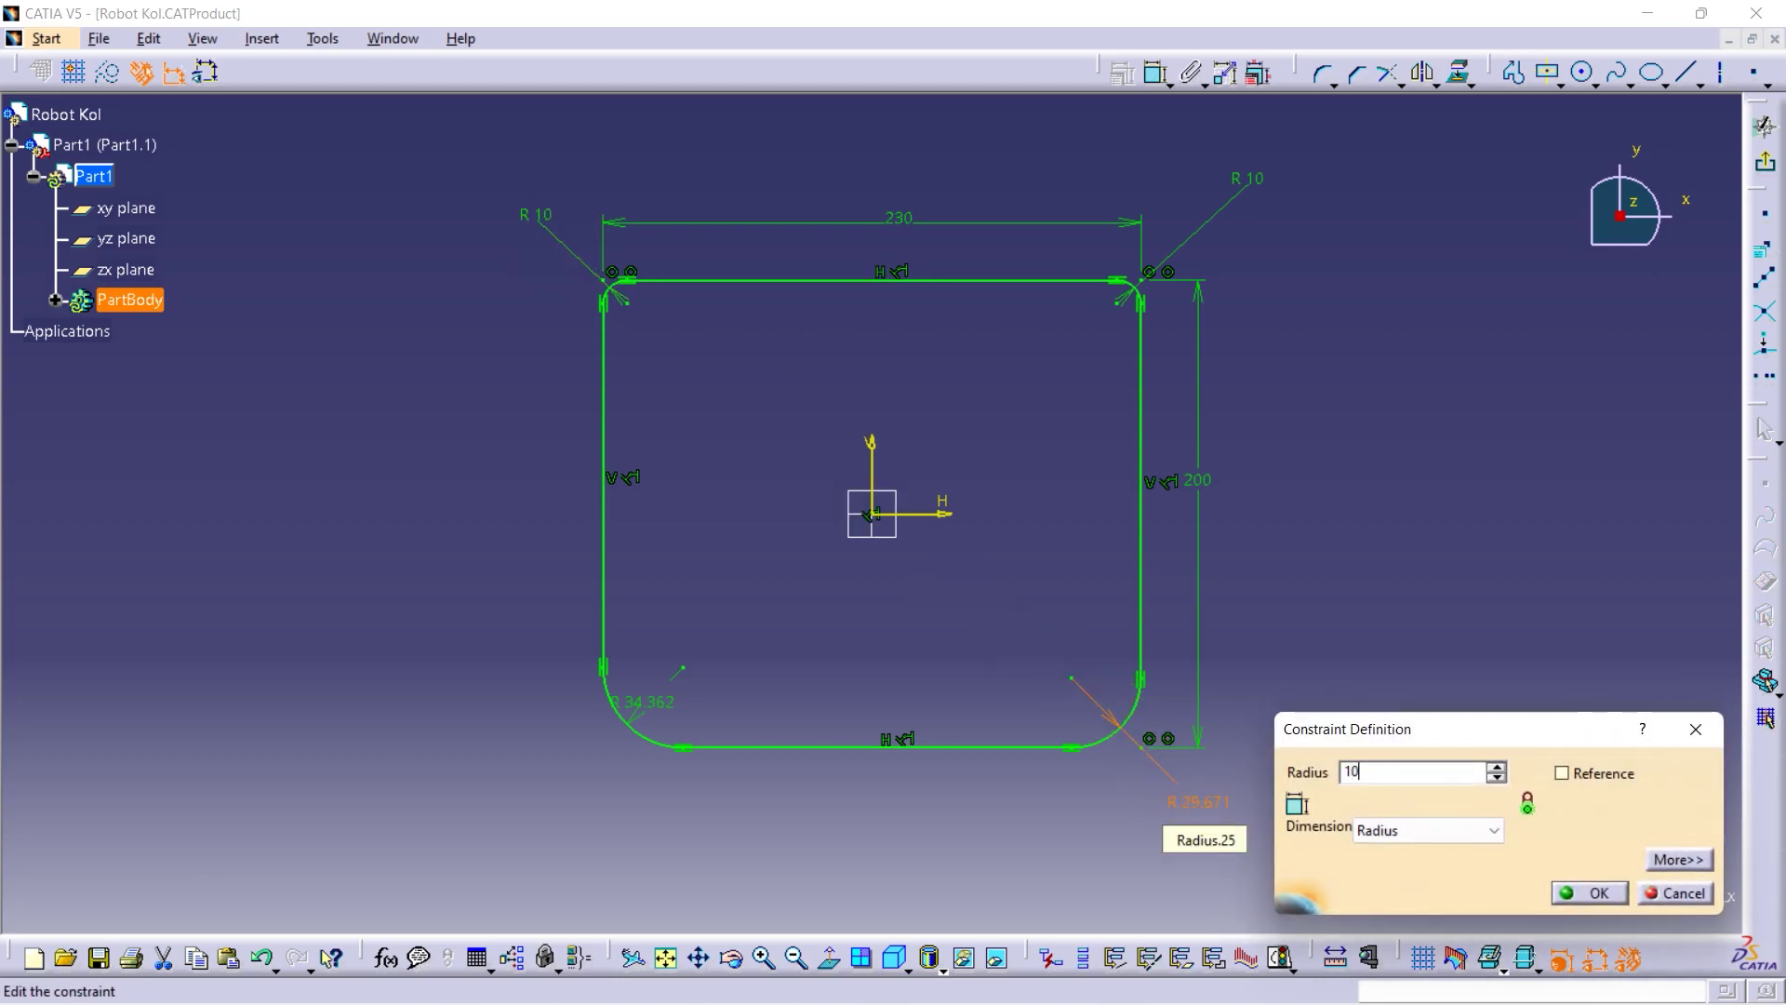
key(Return)
drag(651, 701, 566, 769)
double_click(566, 761)
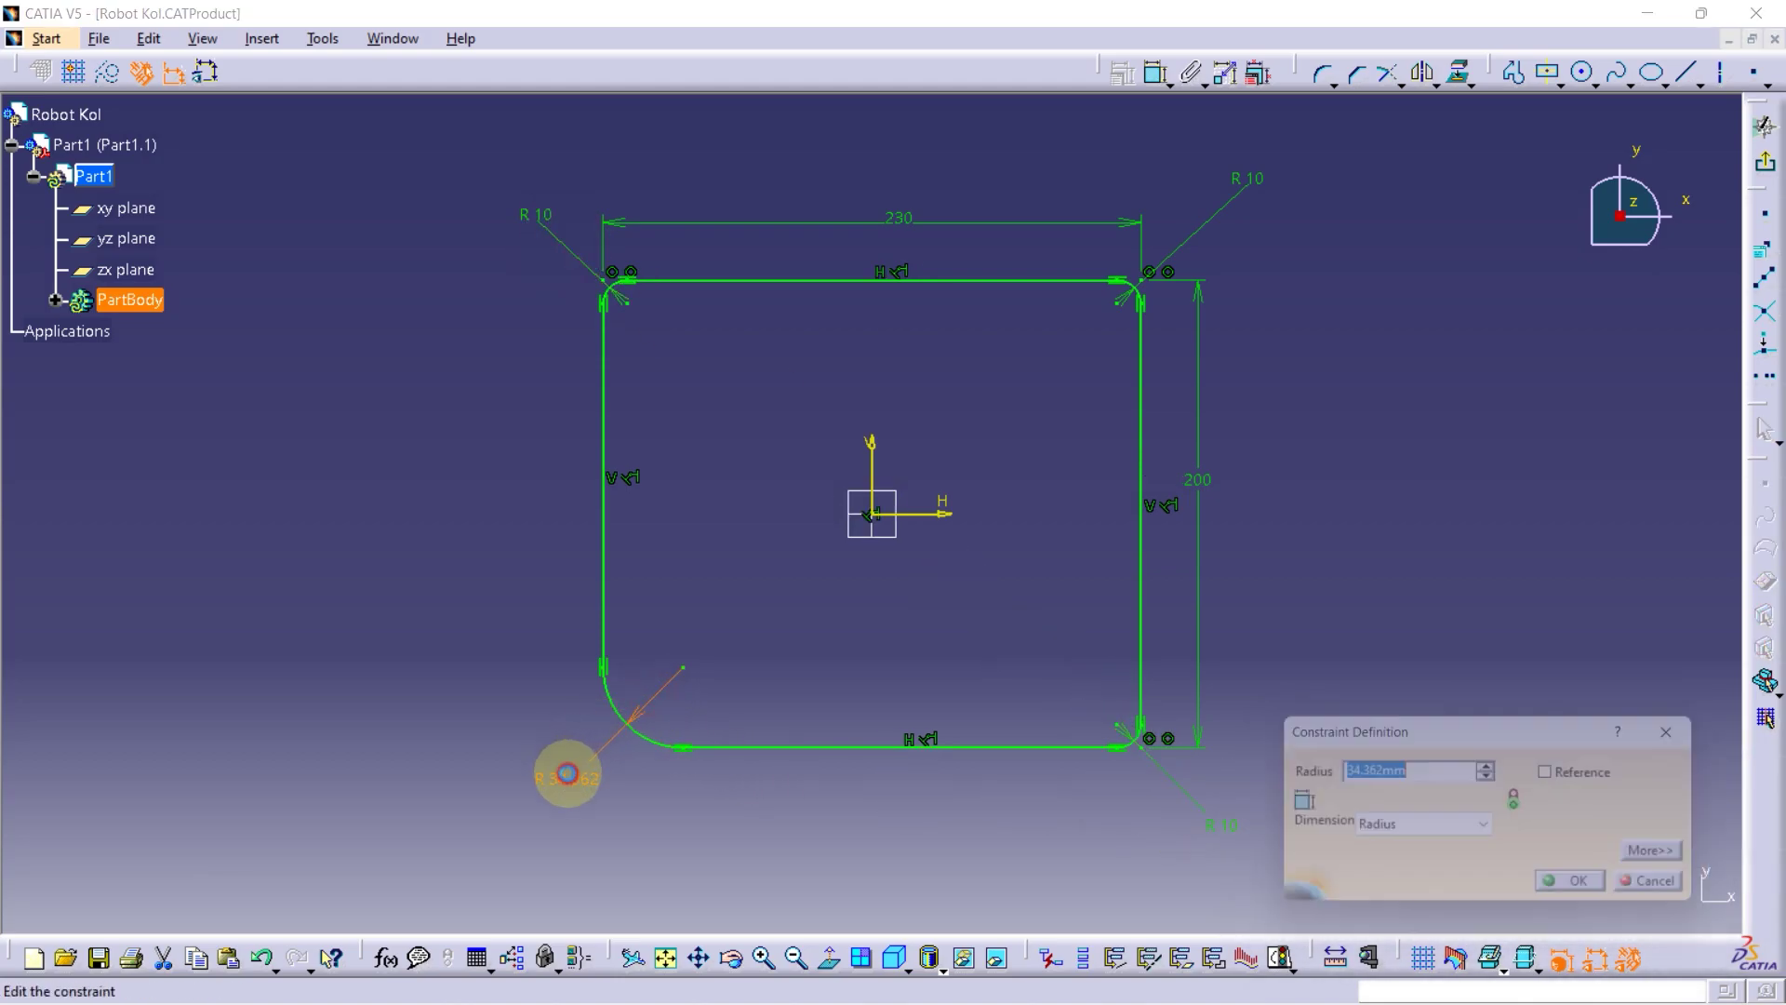
text(10)
key(Return)
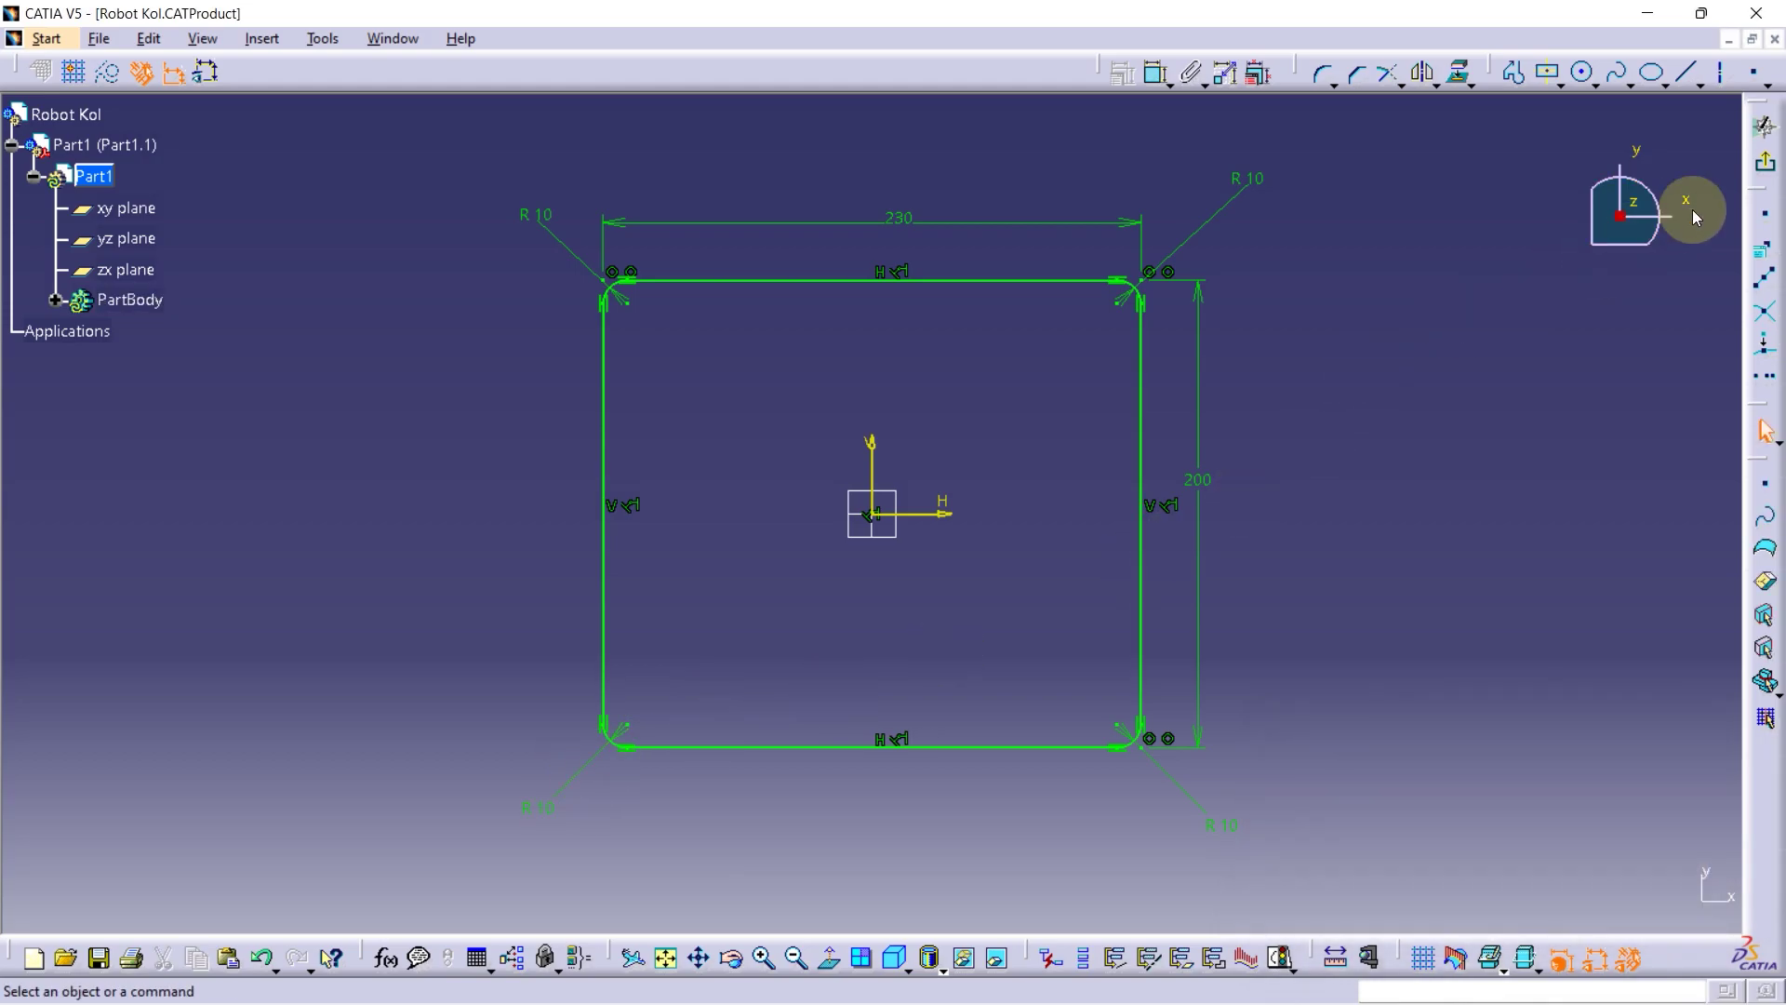
Pad the rounded profile 20 mm into a plate and start a sketch on its face
click(1768, 169)
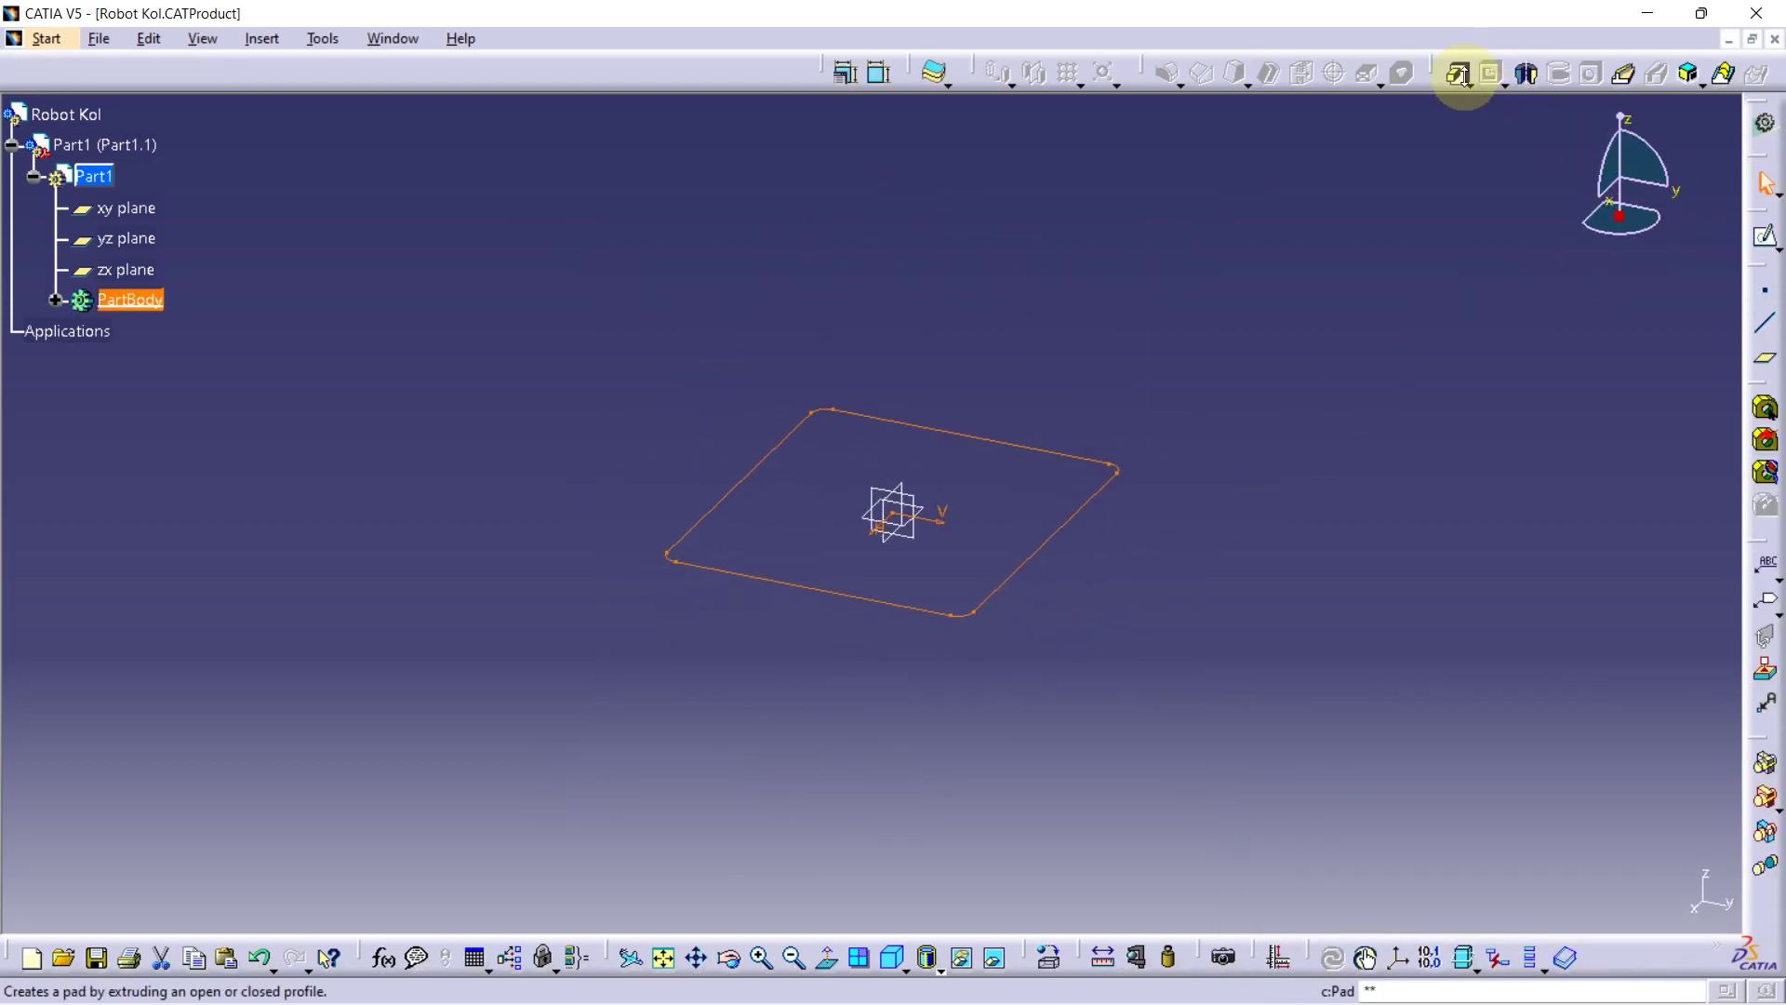
click(1457, 72)
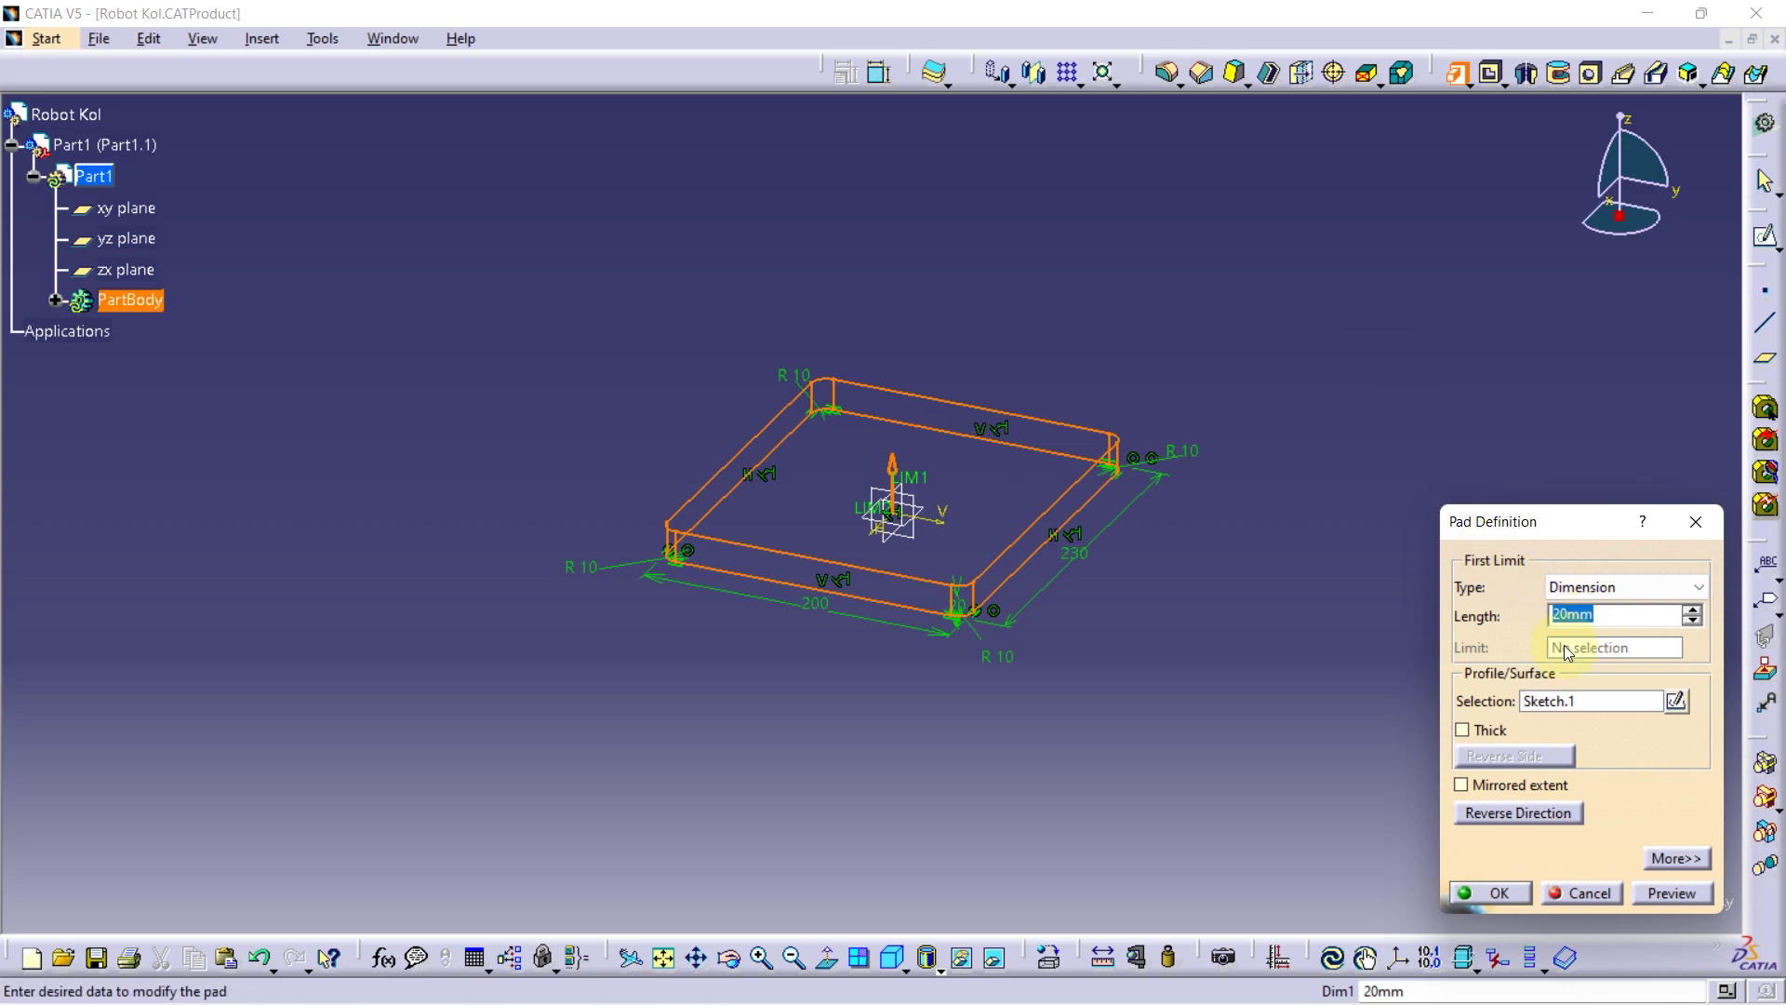
click(1672, 893)
click(1491, 893)
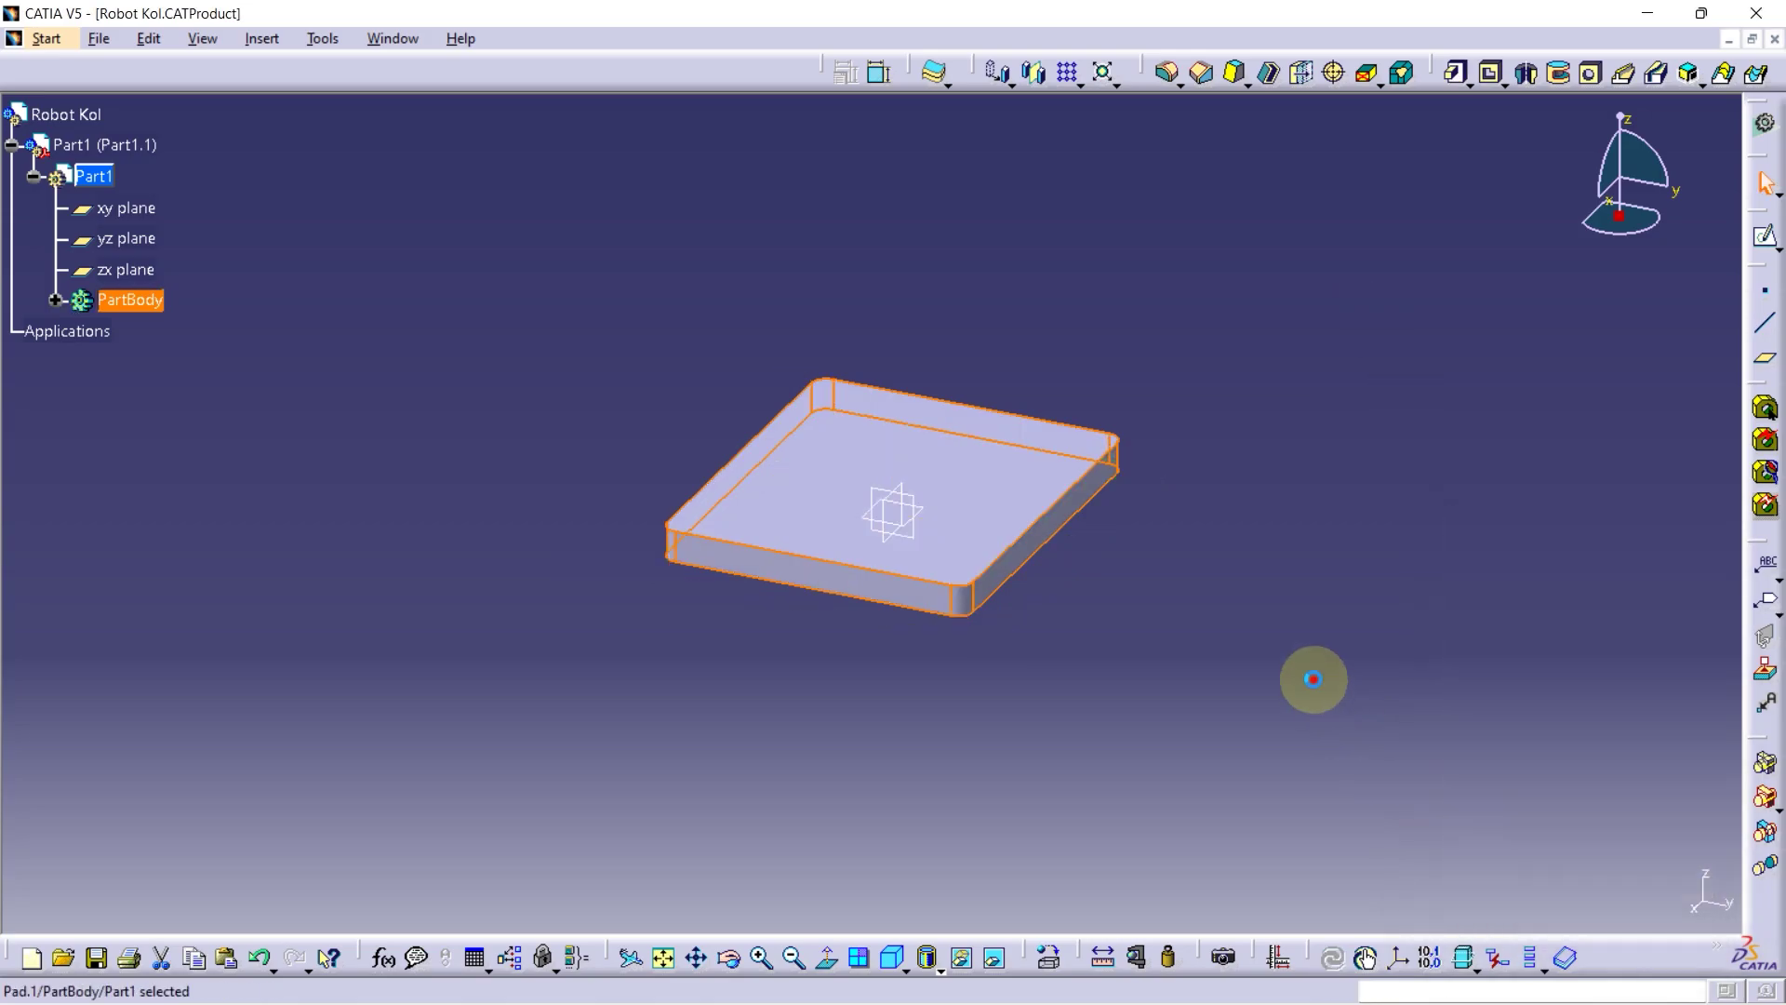
middle_drag(1013, 493, 918, 638)
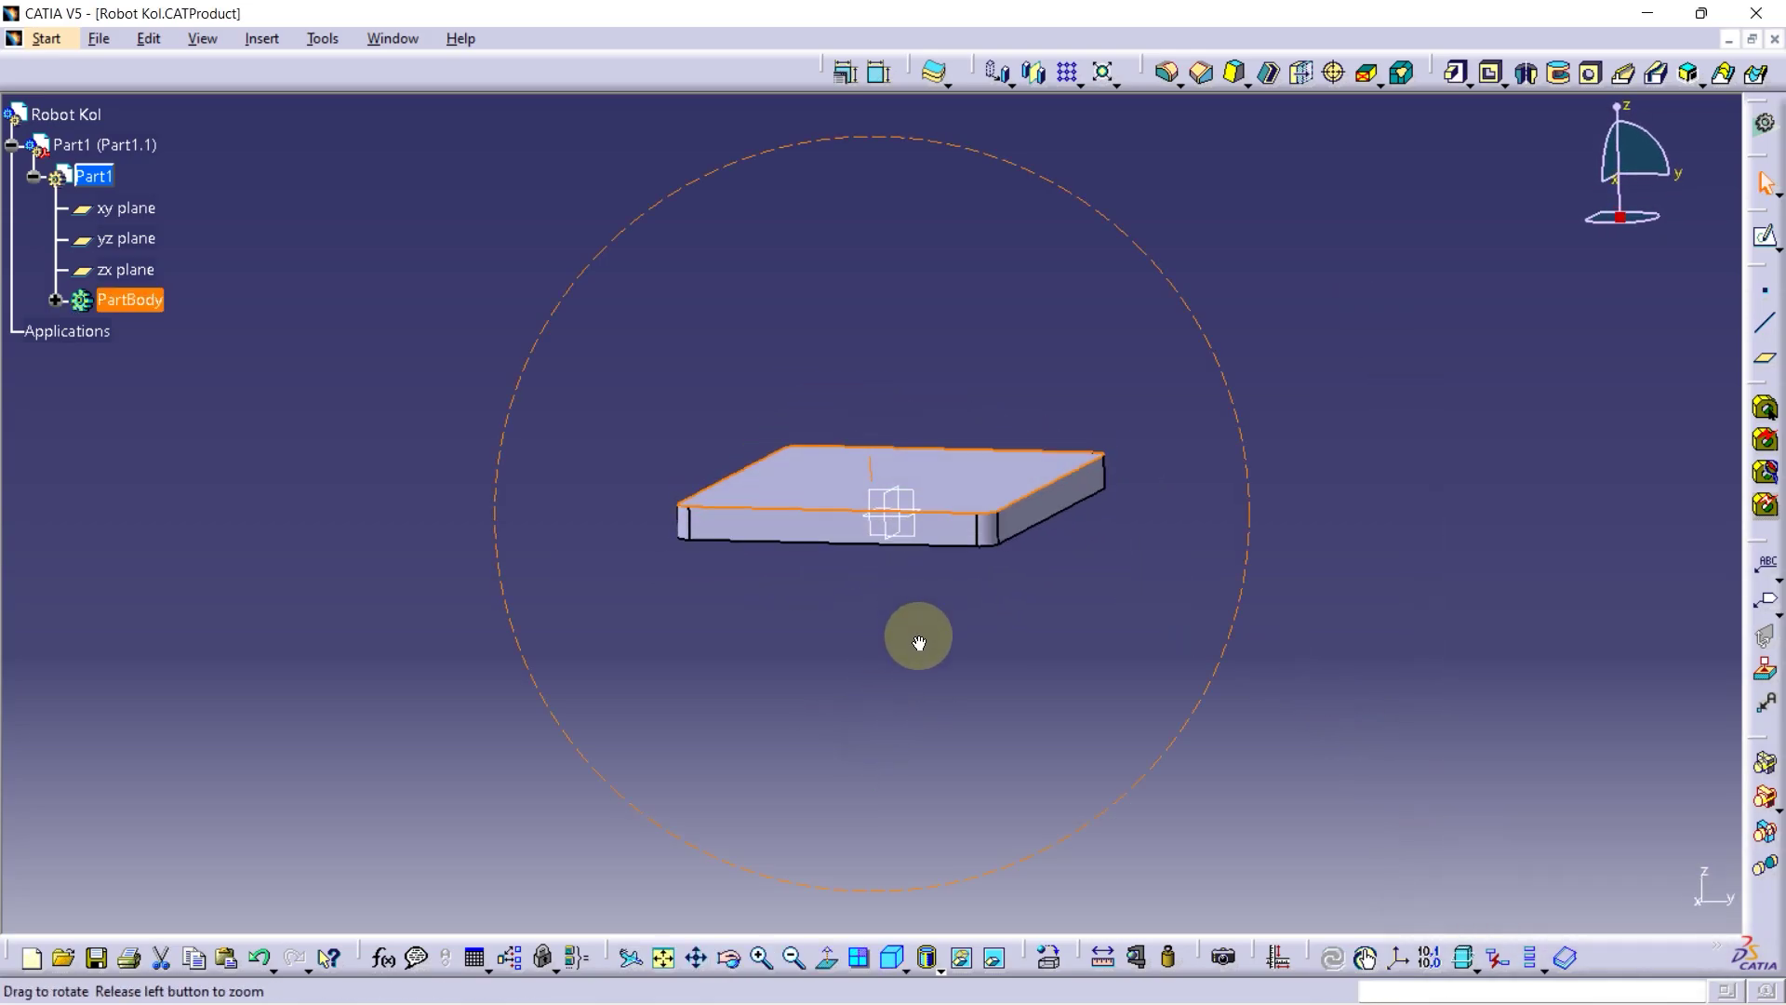
click(1765, 236)
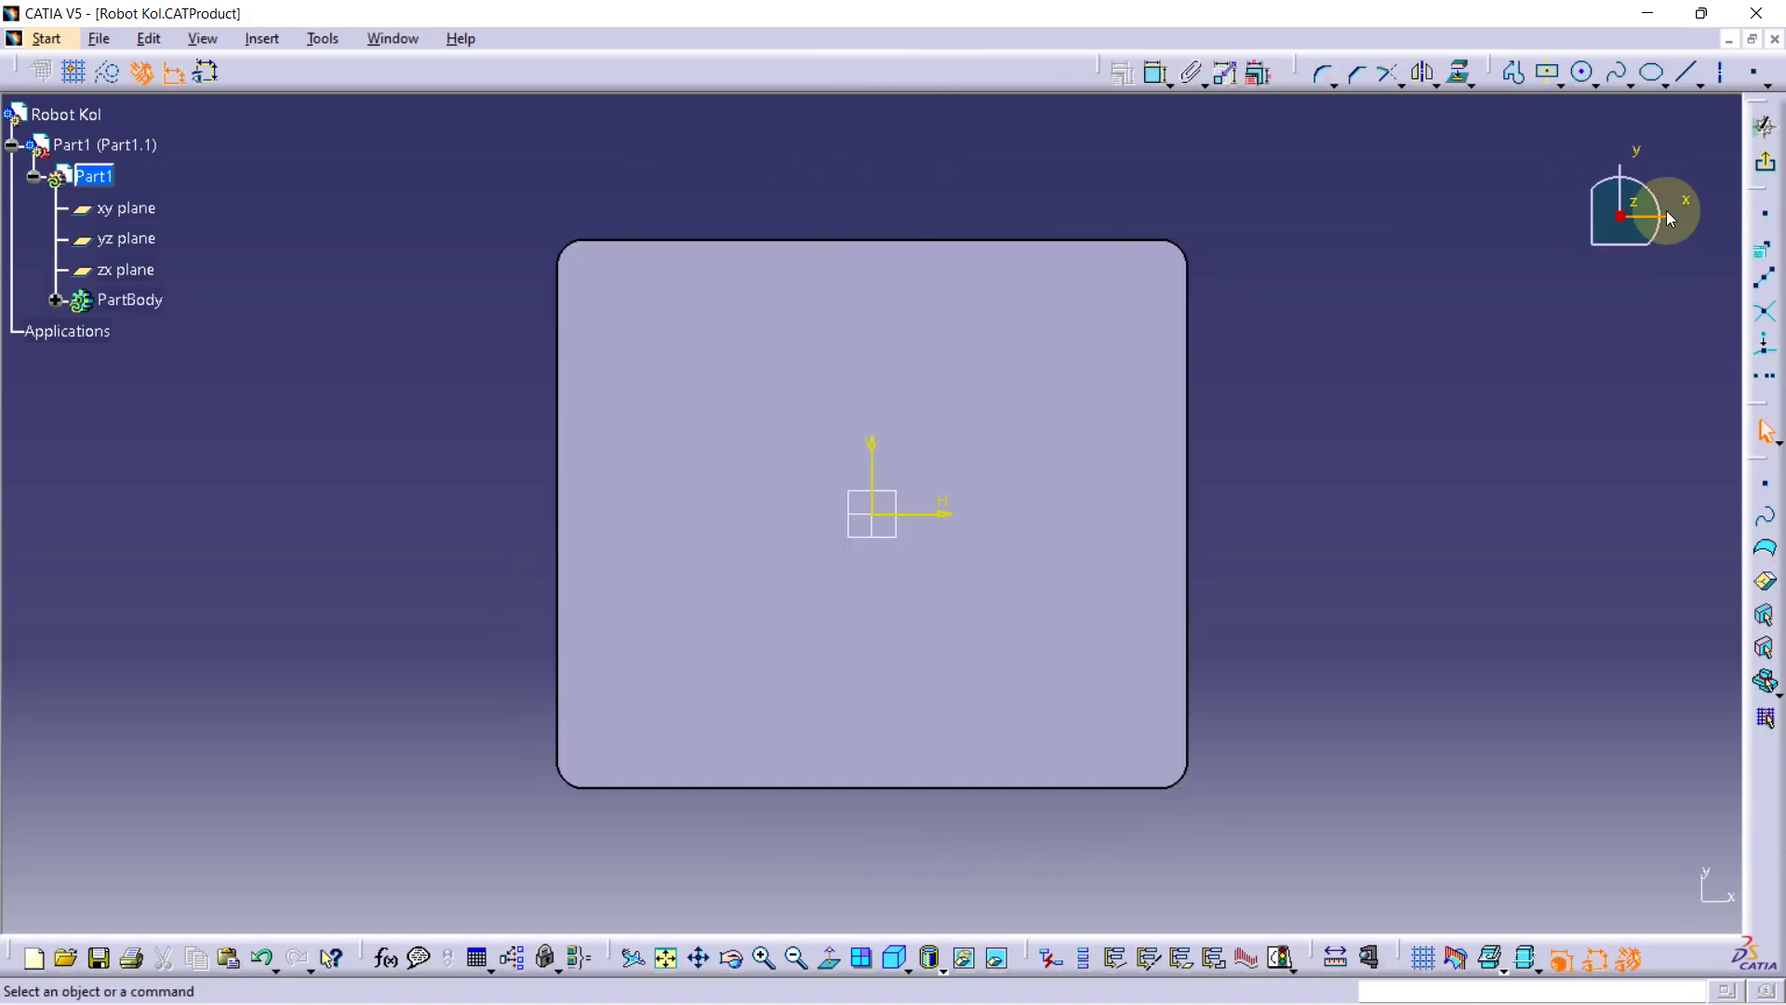
Draw a stepped line profile up the plate's right side, ending diagonally
click(1514, 74)
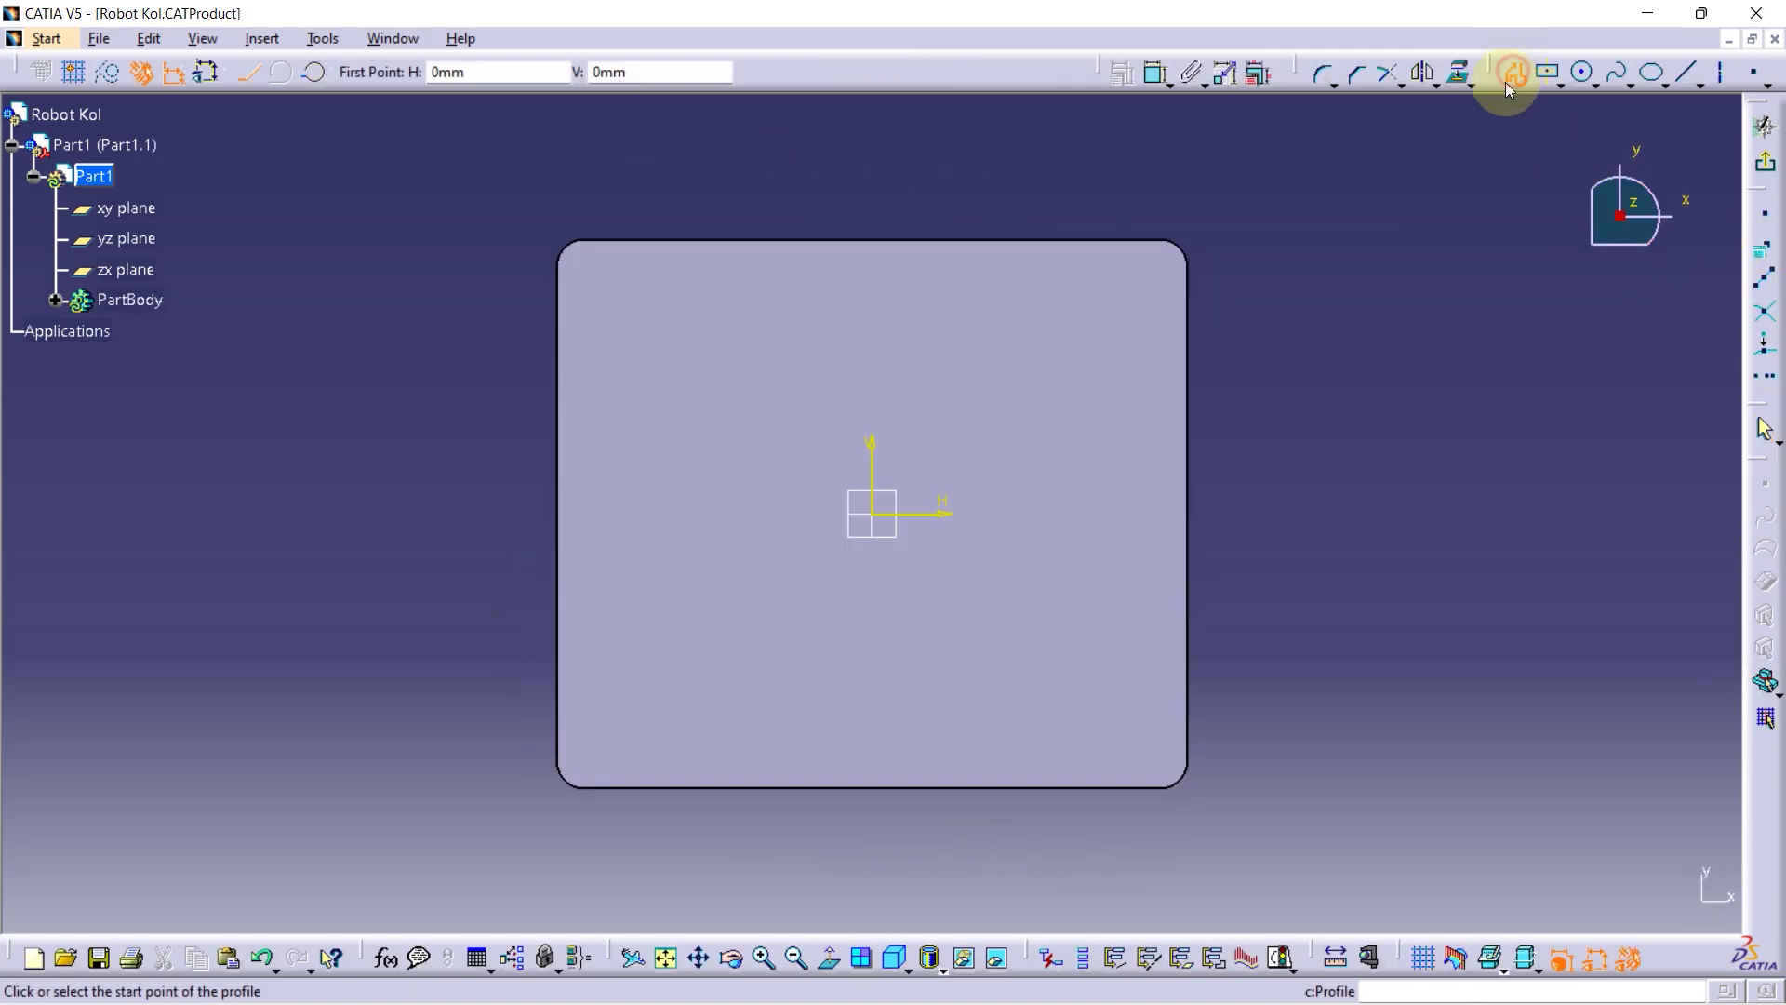
click(1198, 716)
click(1188, 301)
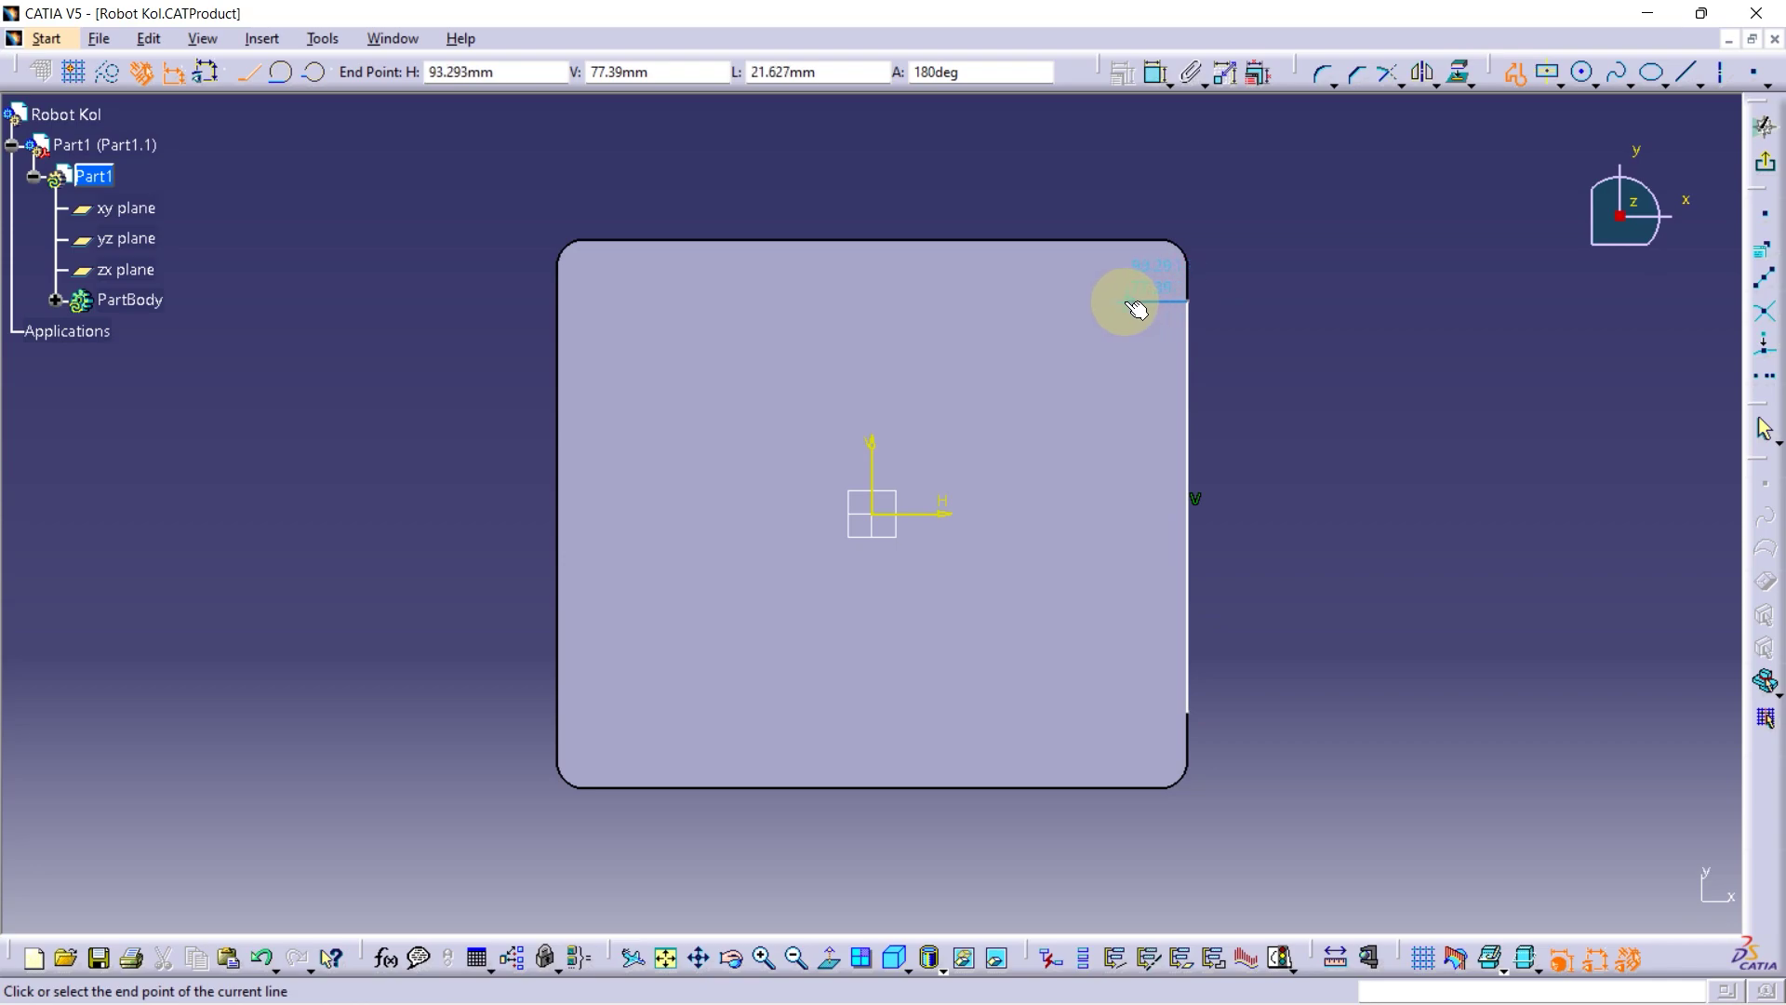
click(1128, 300)
click(1127, 388)
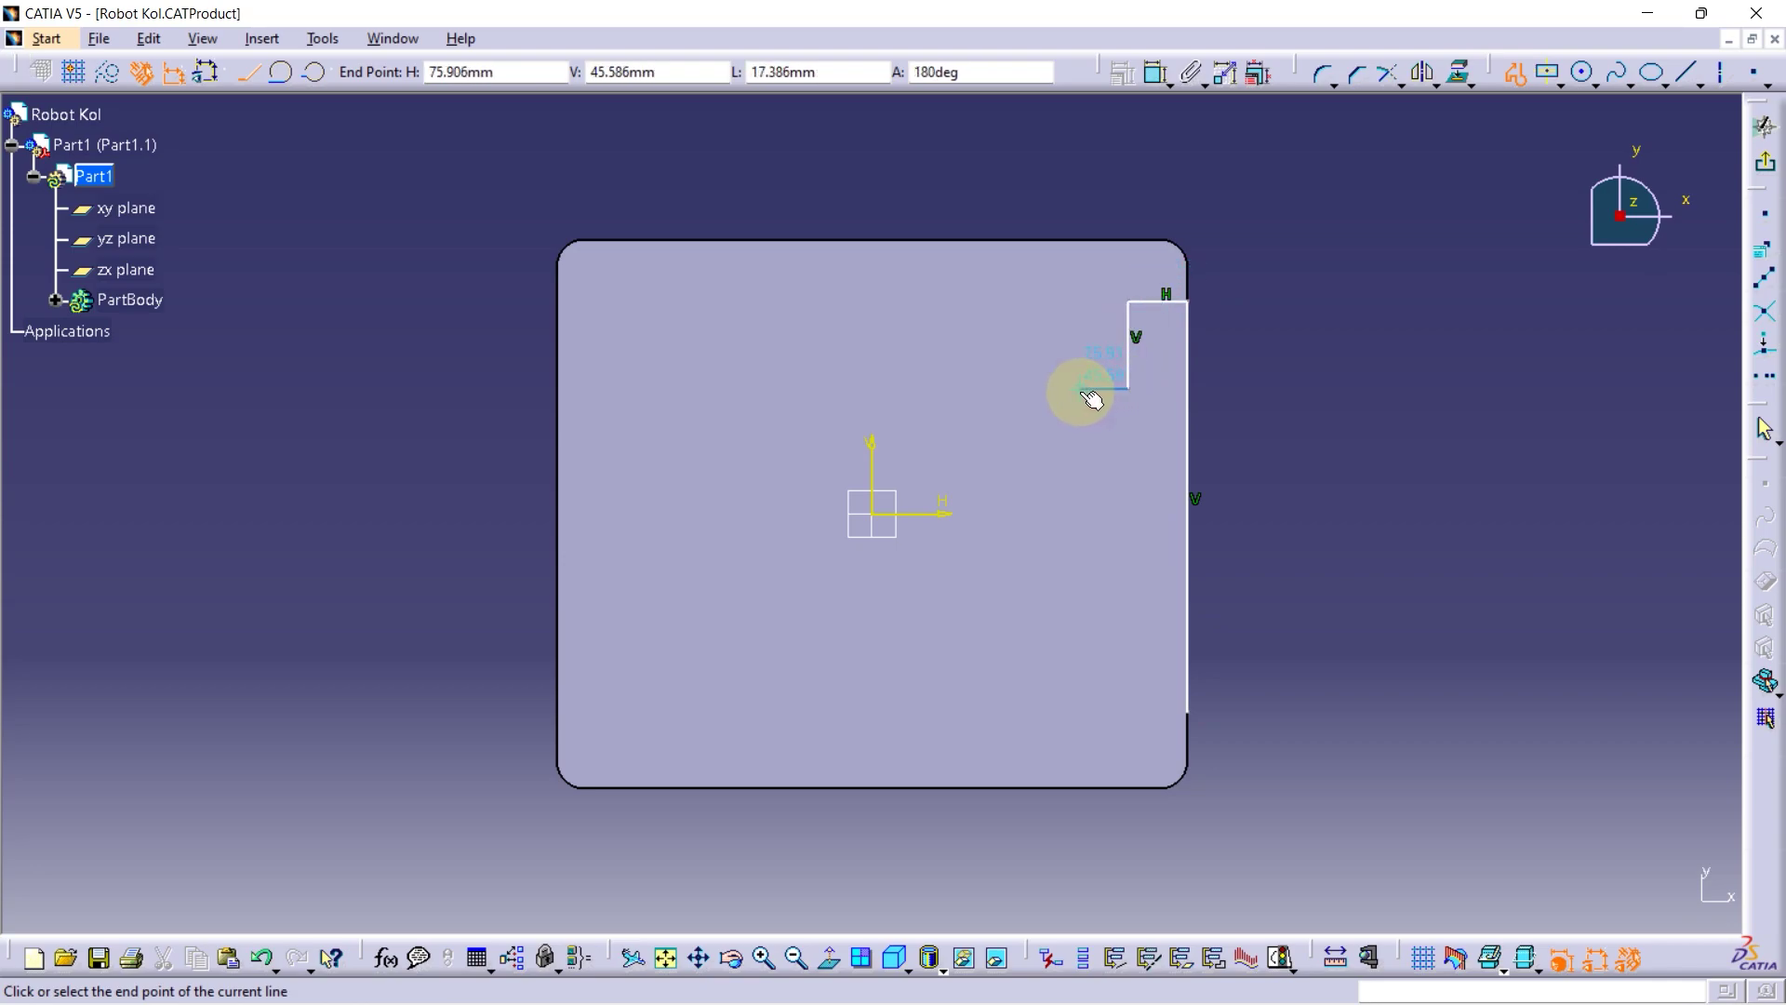
click(1080, 388)
click(1043, 322)
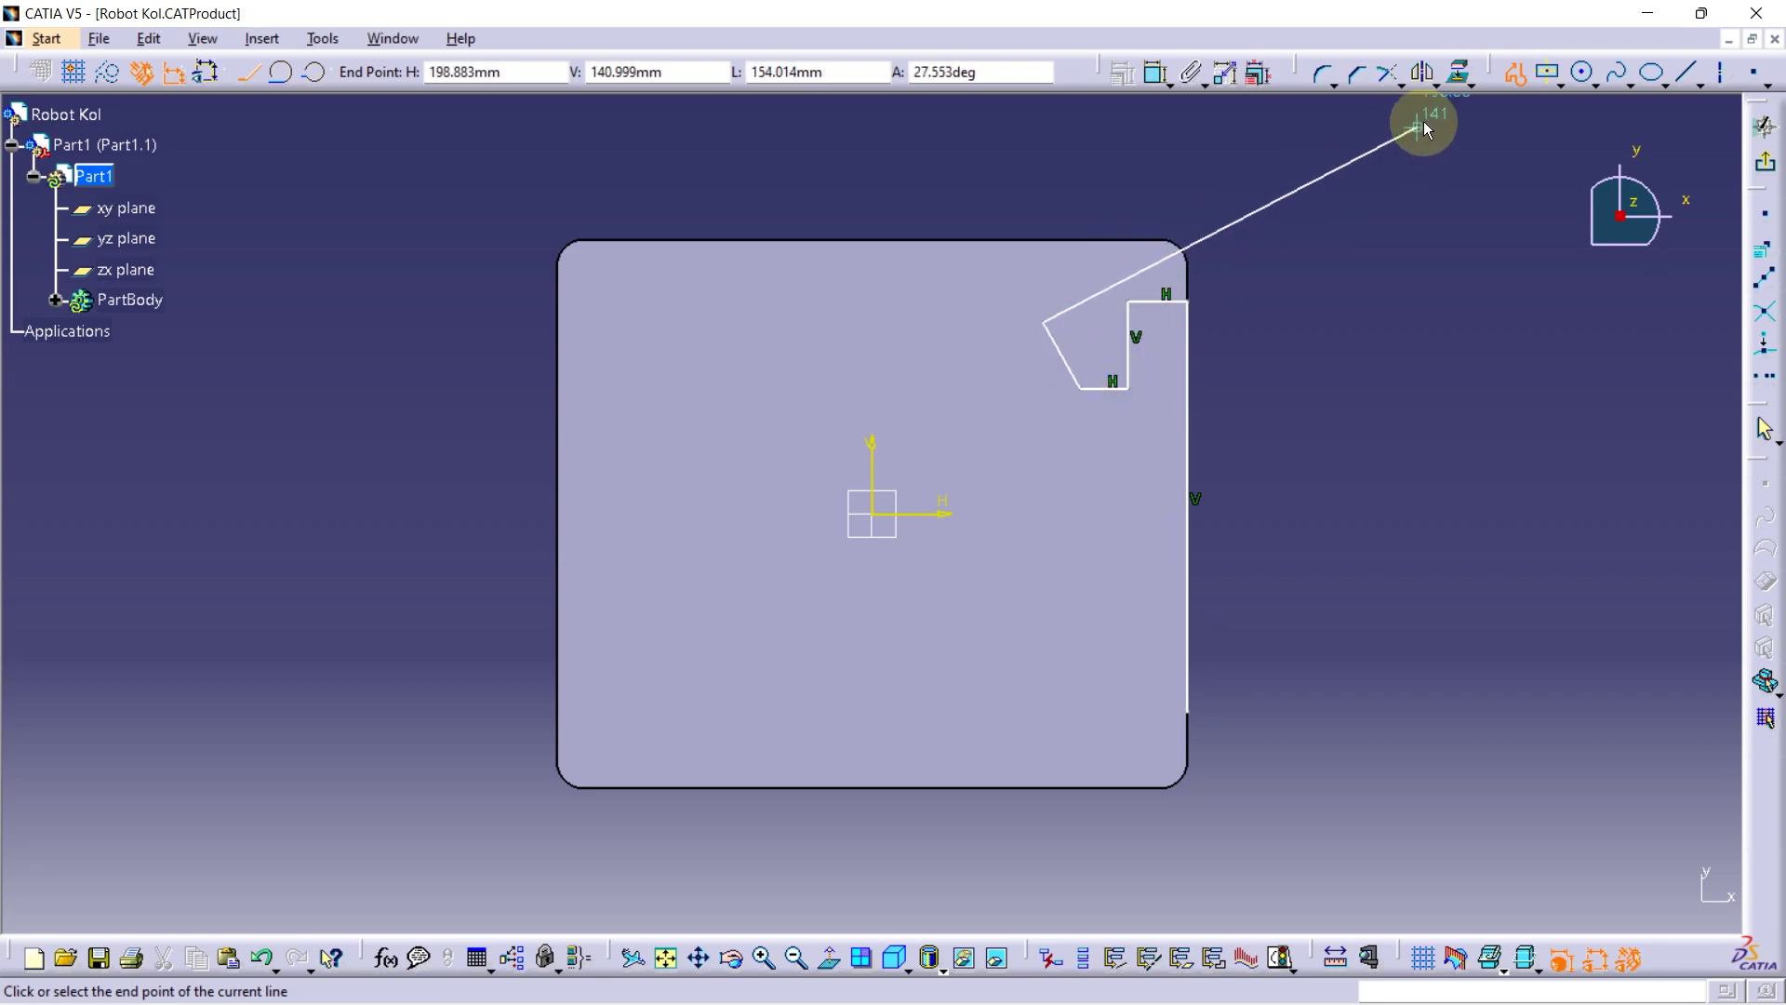
Add two three-point arcs: one across the top, one down the left side
click(1593, 84)
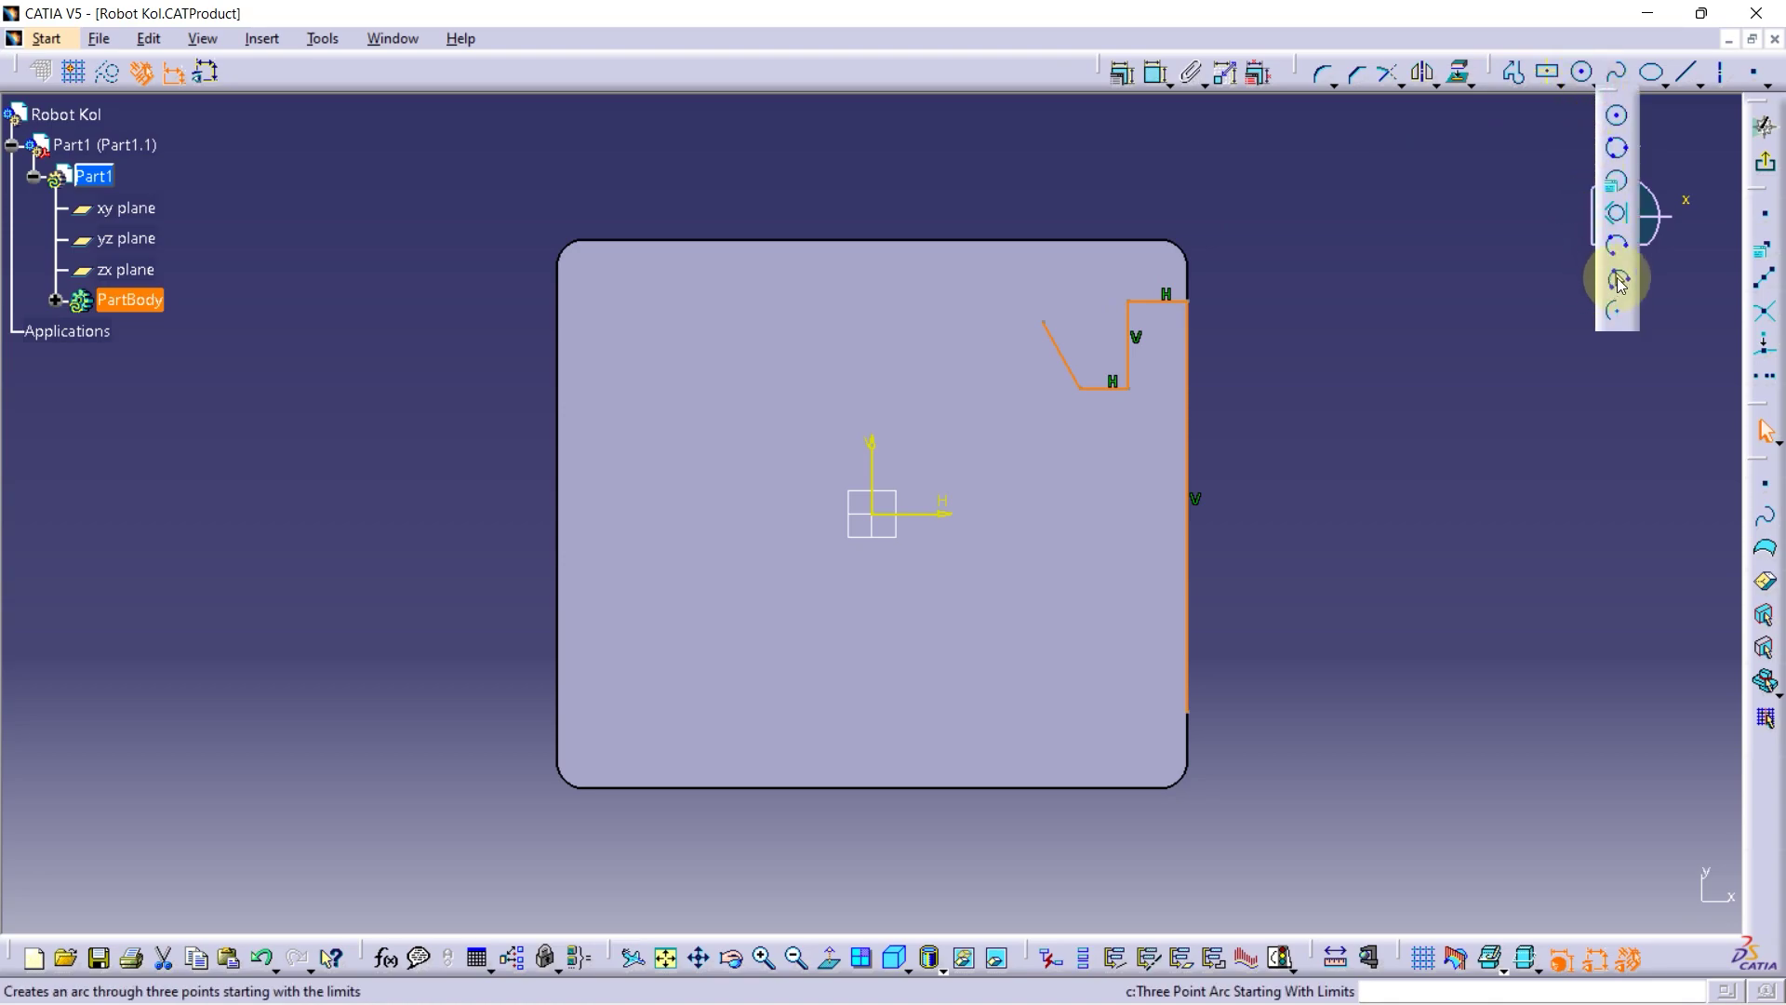
click(1616, 277)
click(1043, 322)
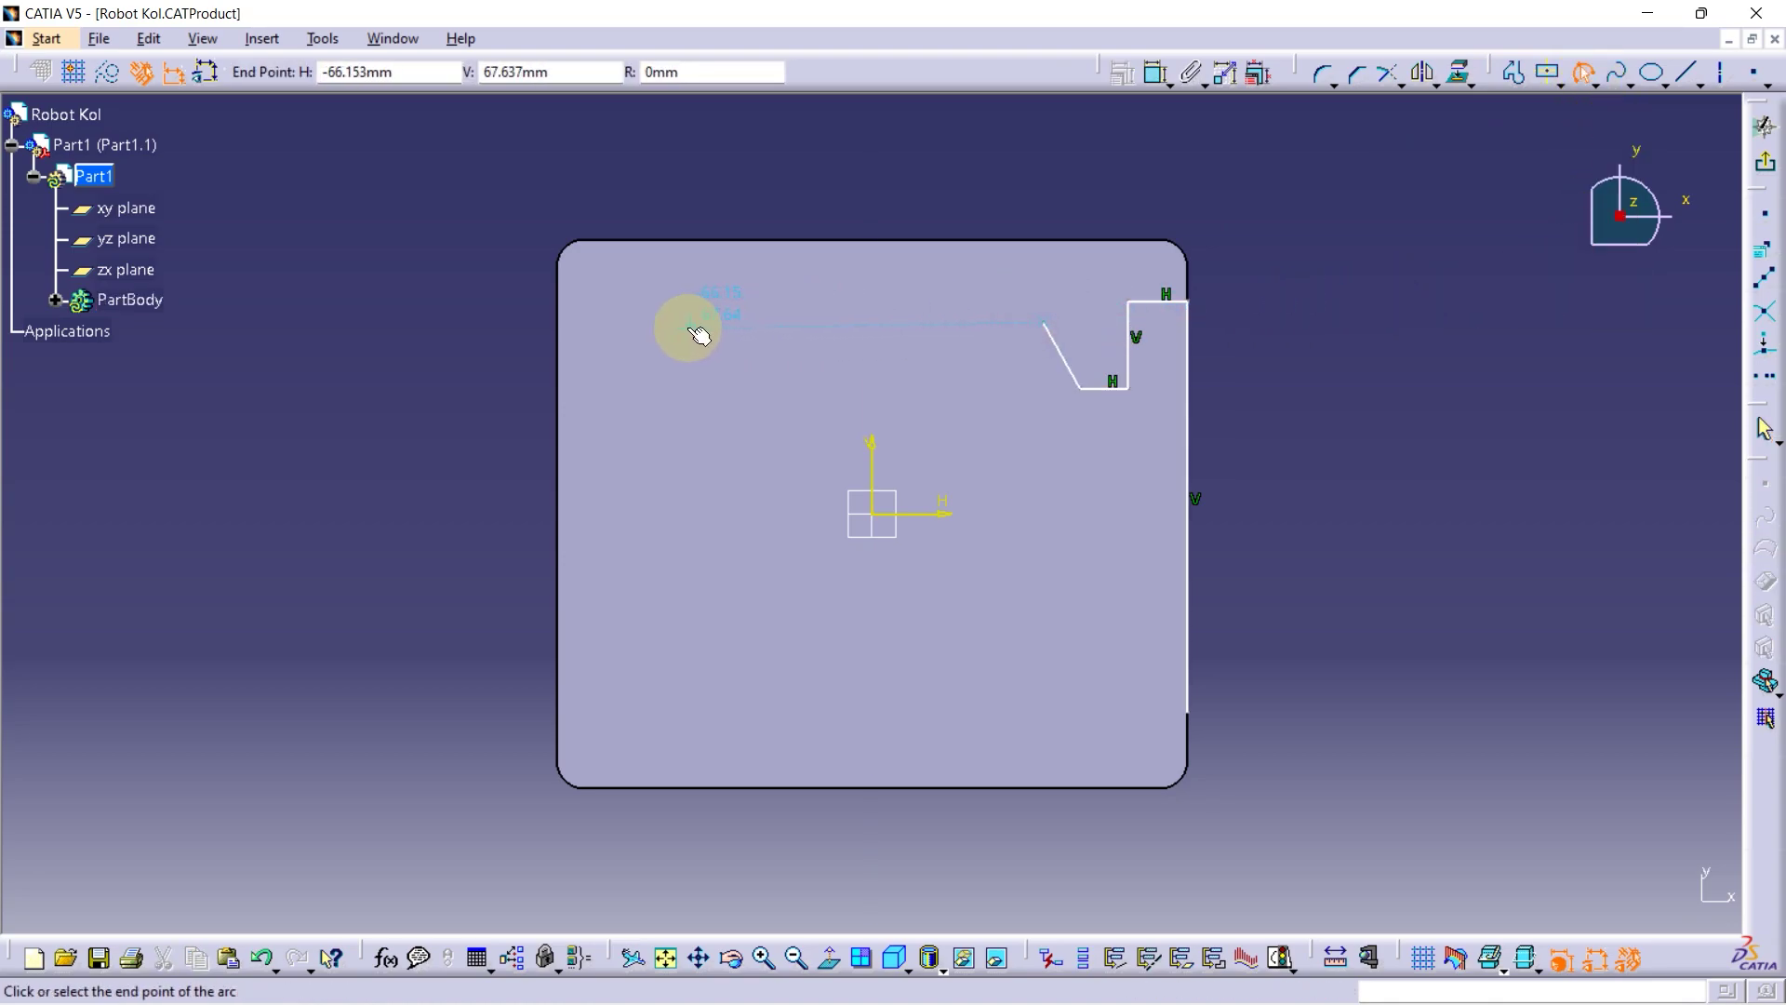
click(640, 331)
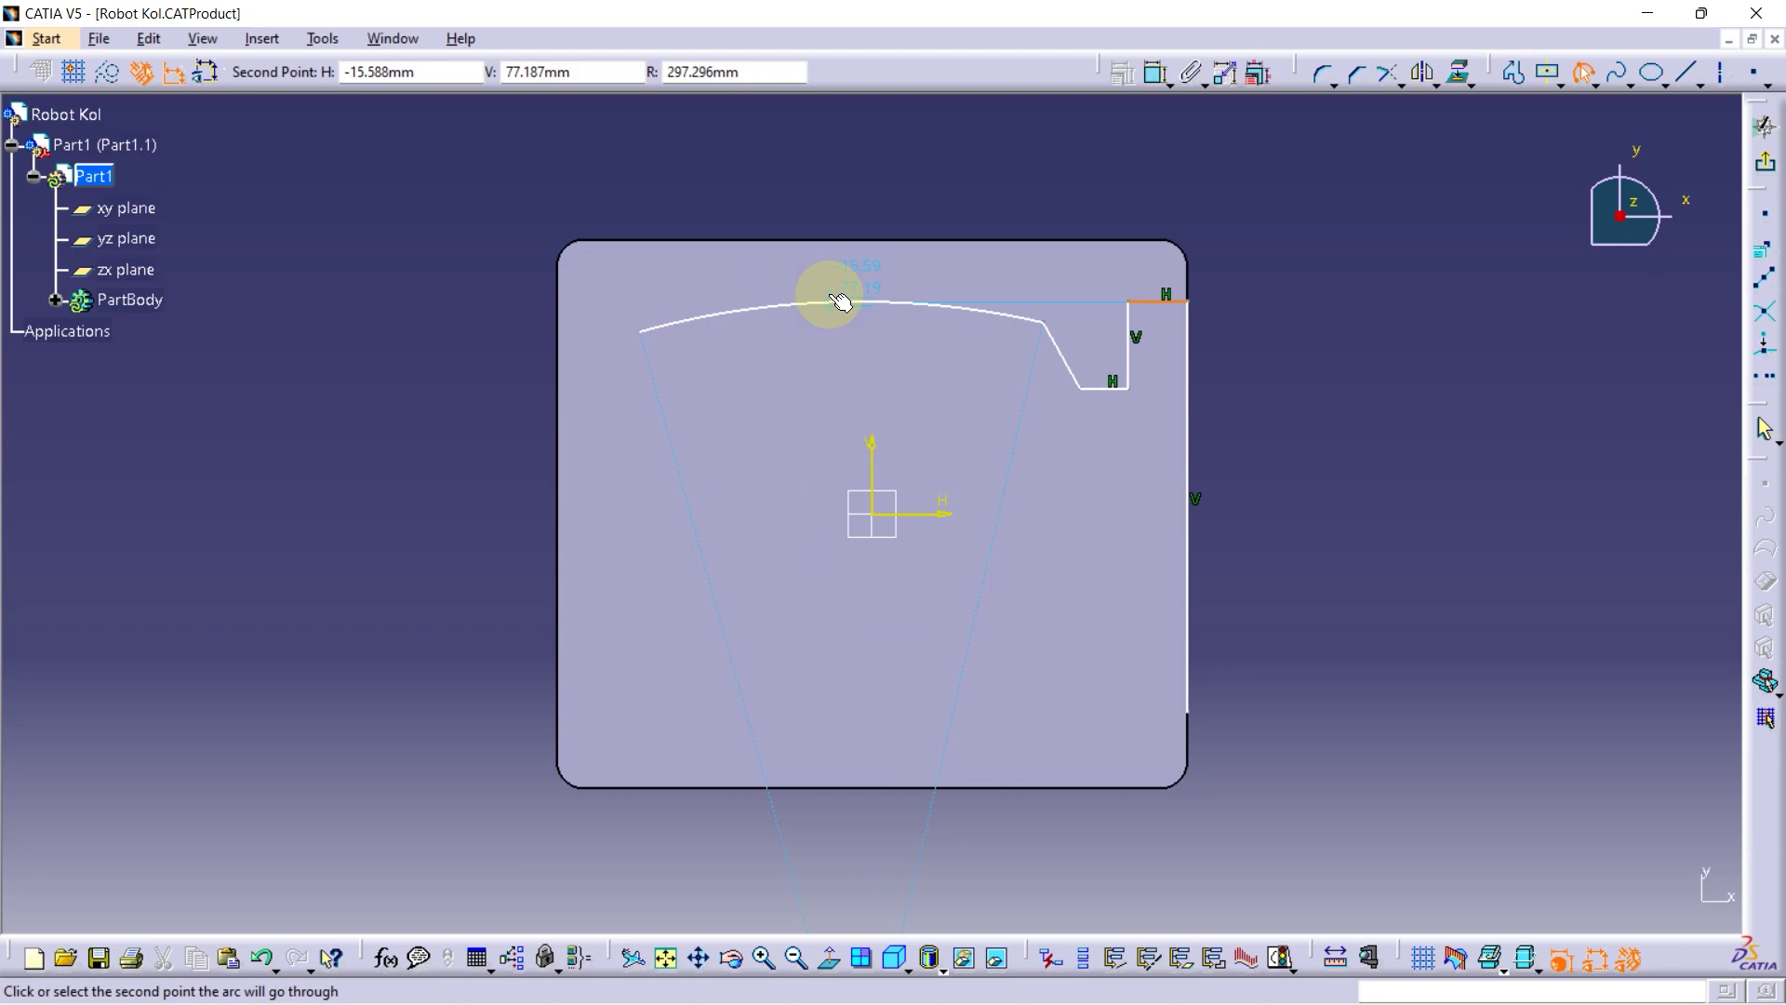
click(840, 300)
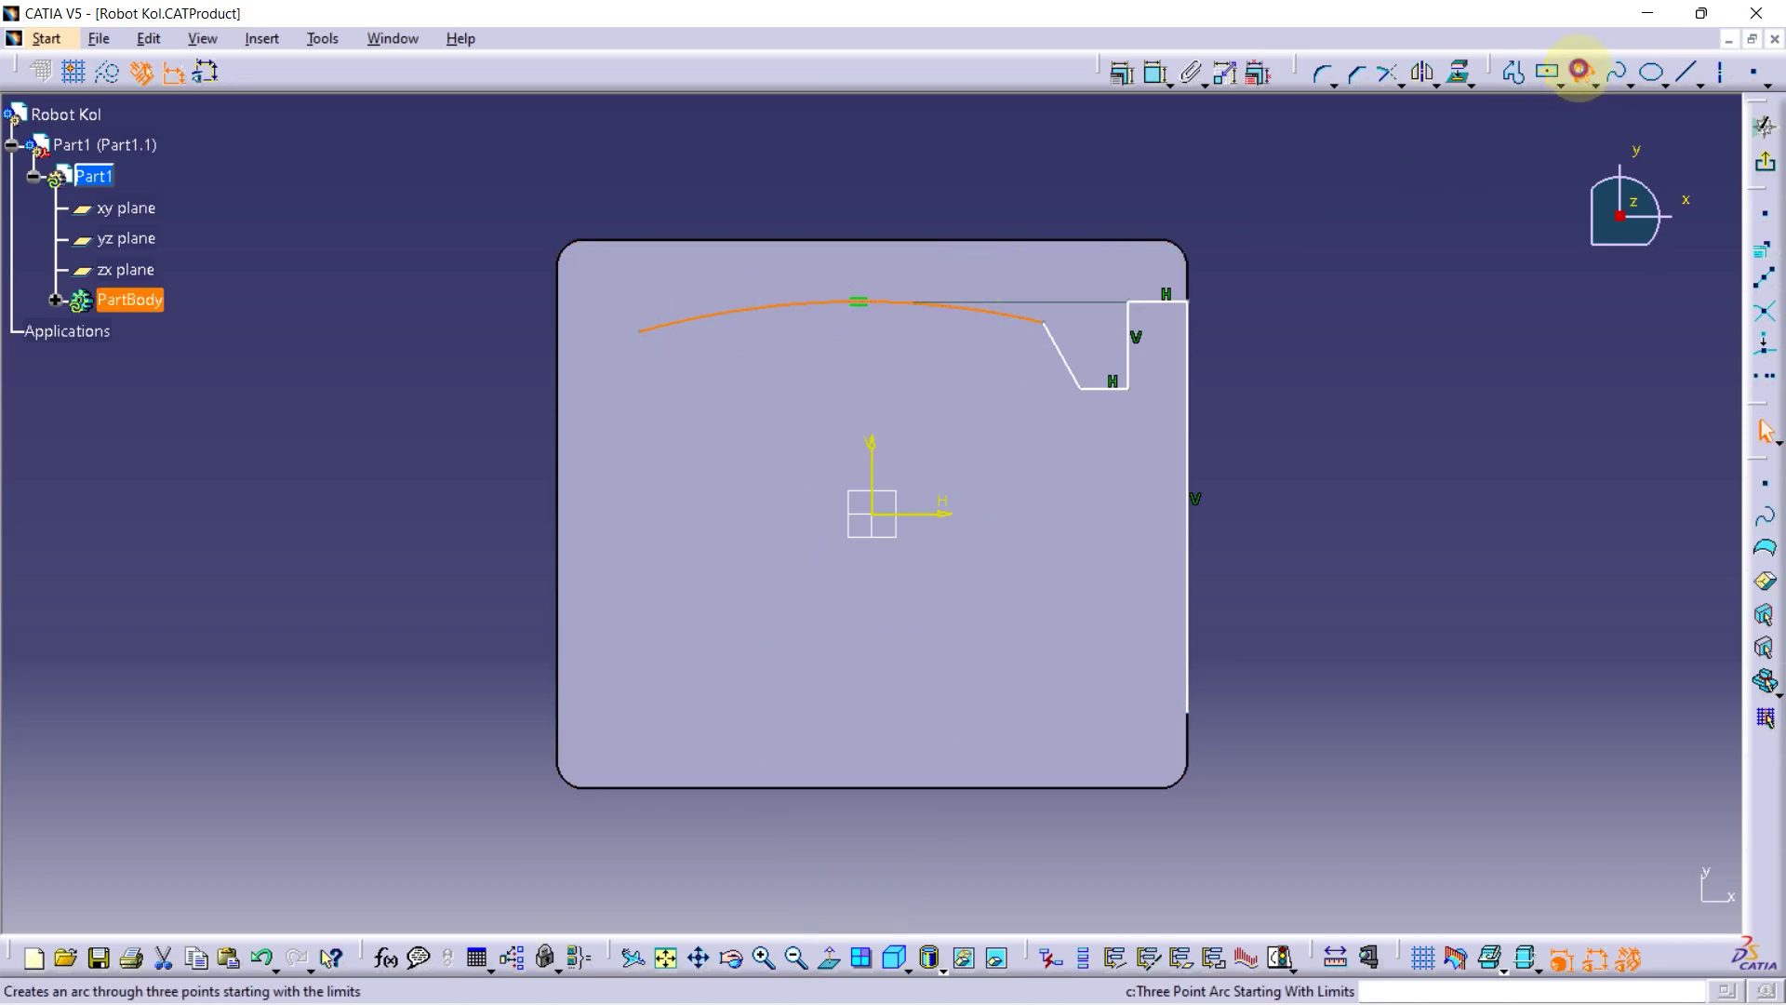
click(1581, 71)
click(640, 331)
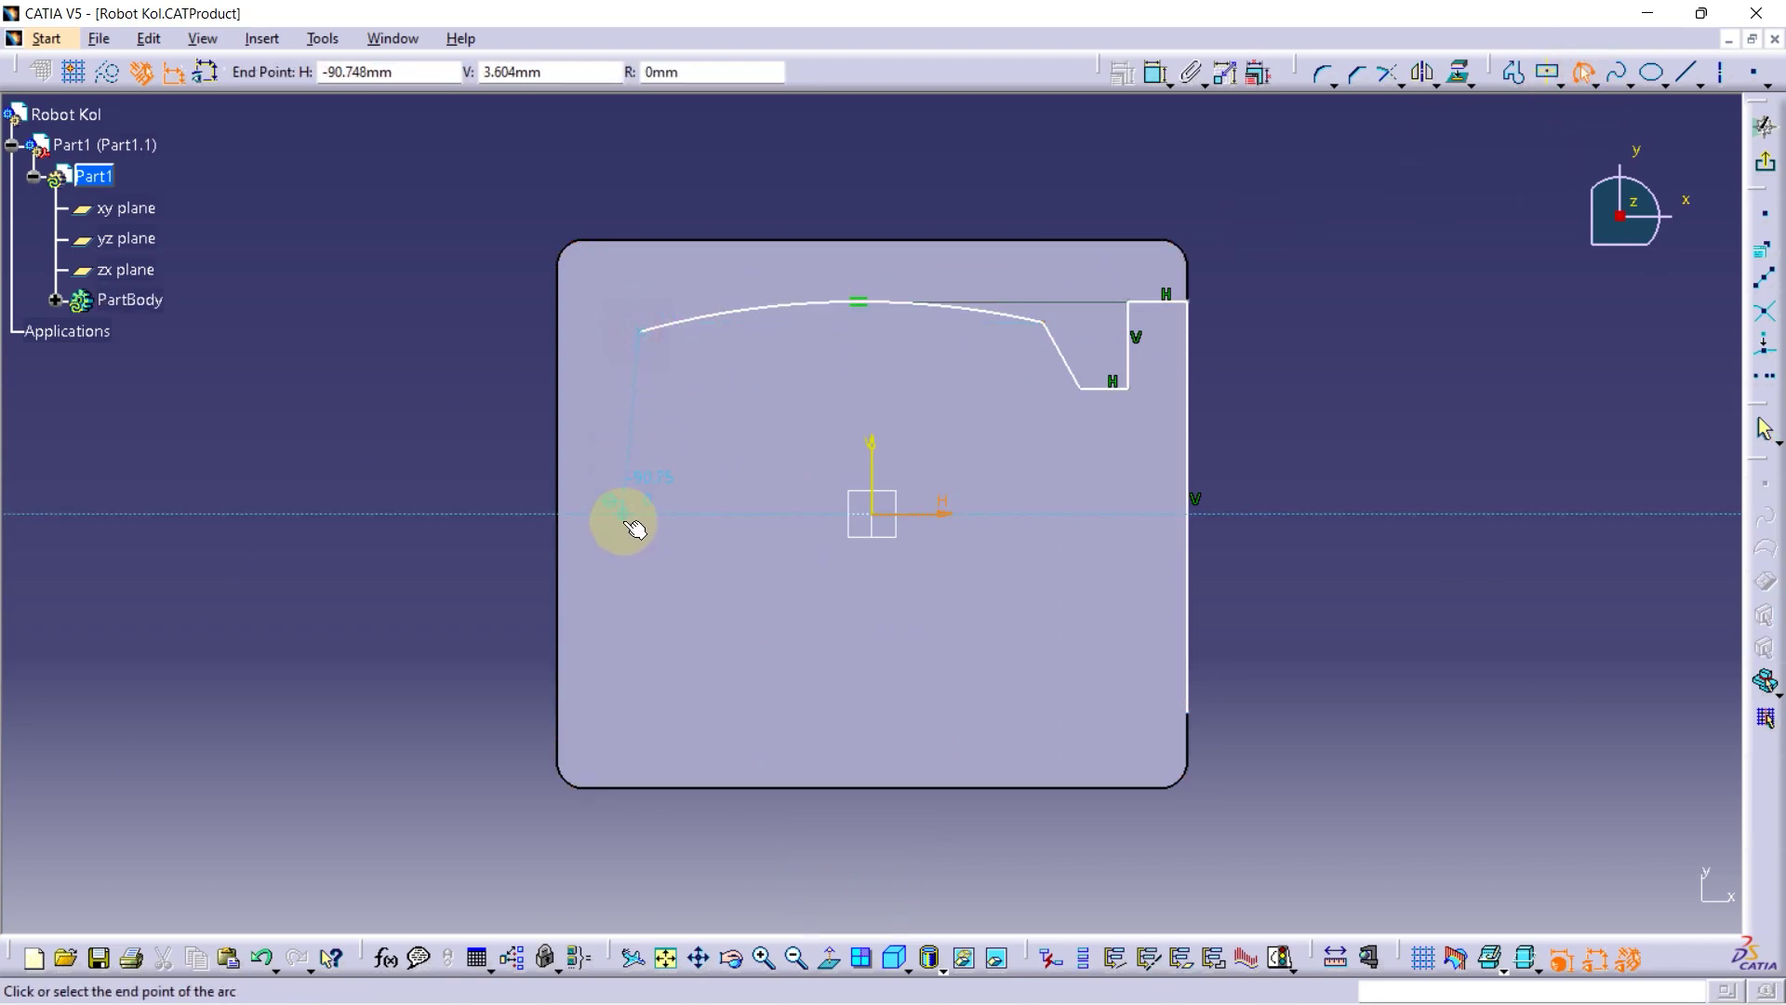
click(642, 661)
click(614, 483)
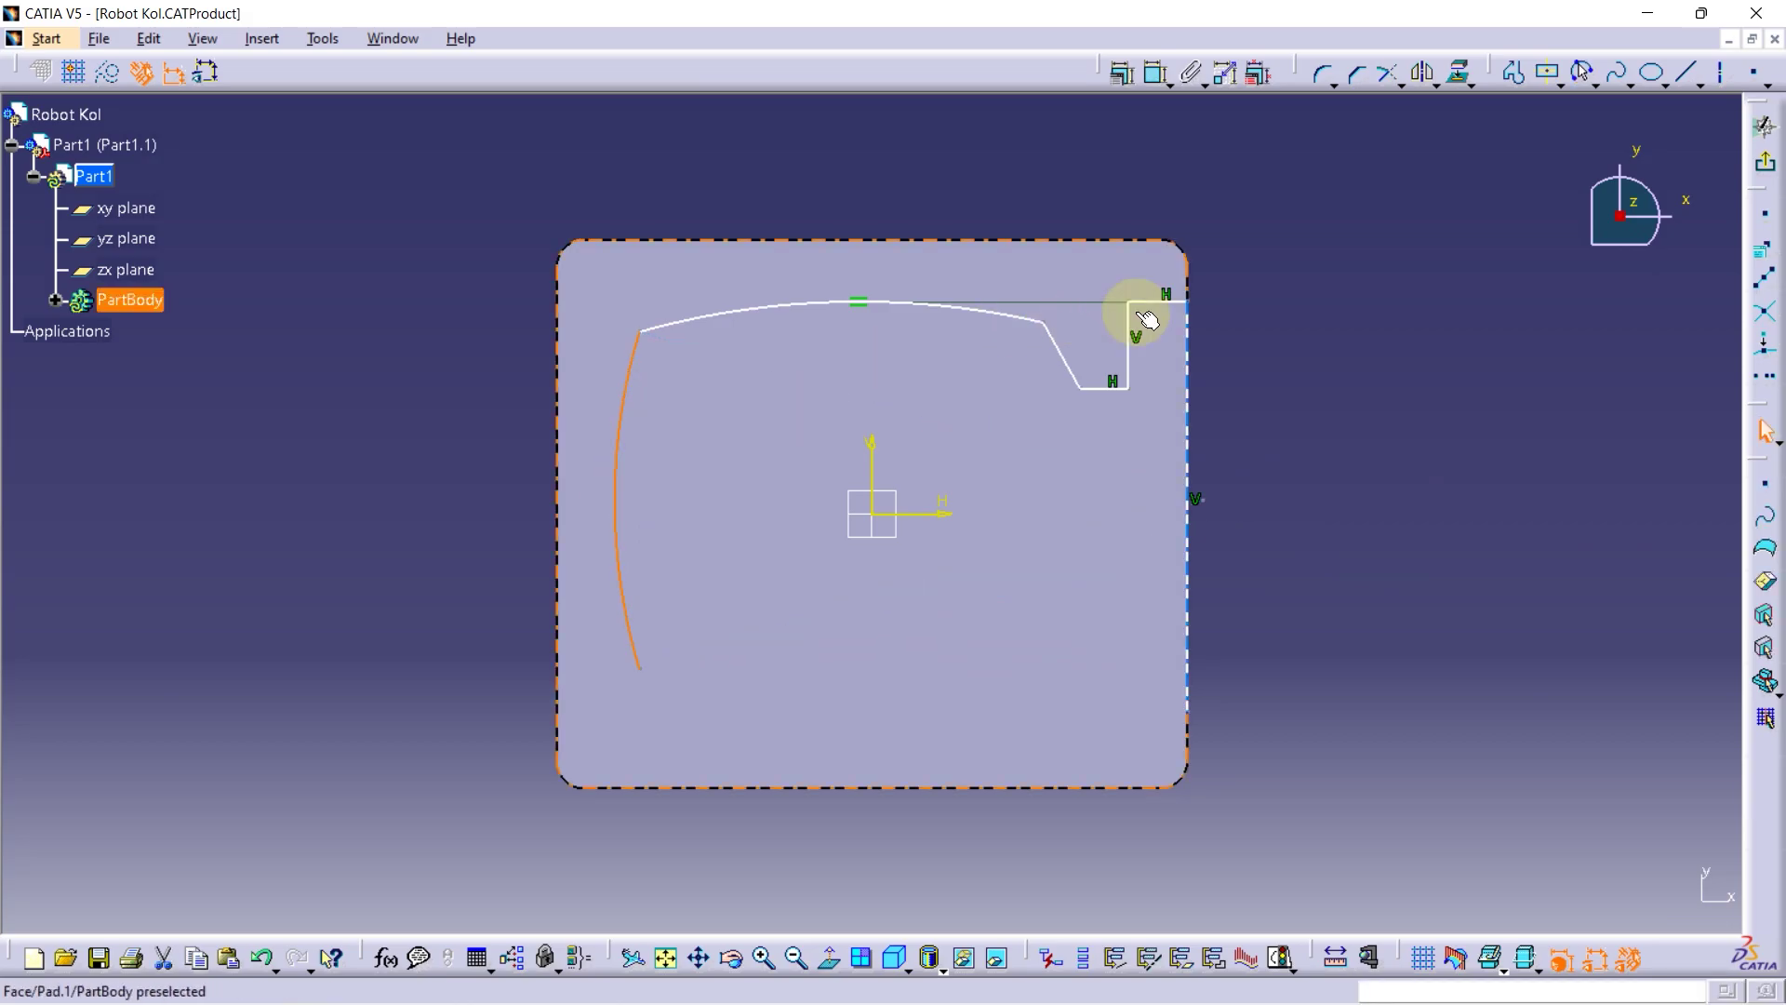
Constrain the top arc to the top line
click(864, 305)
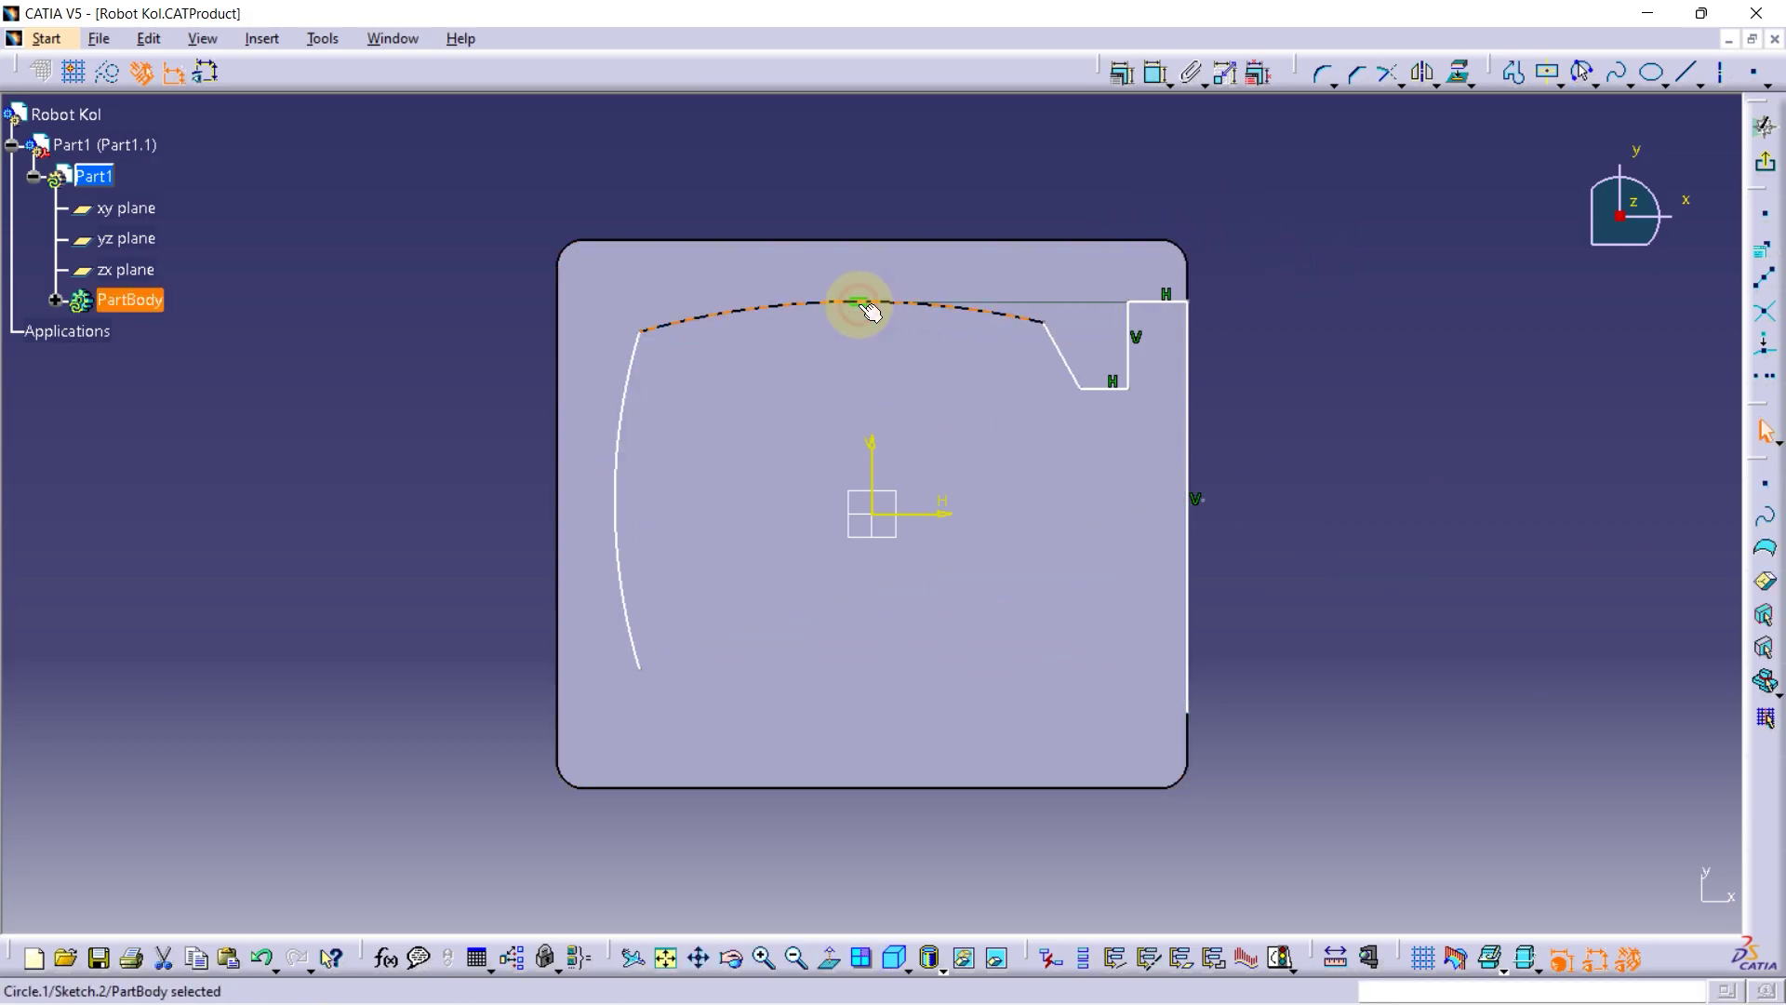
ctrl+click(1149, 301)
click(1122, 72)
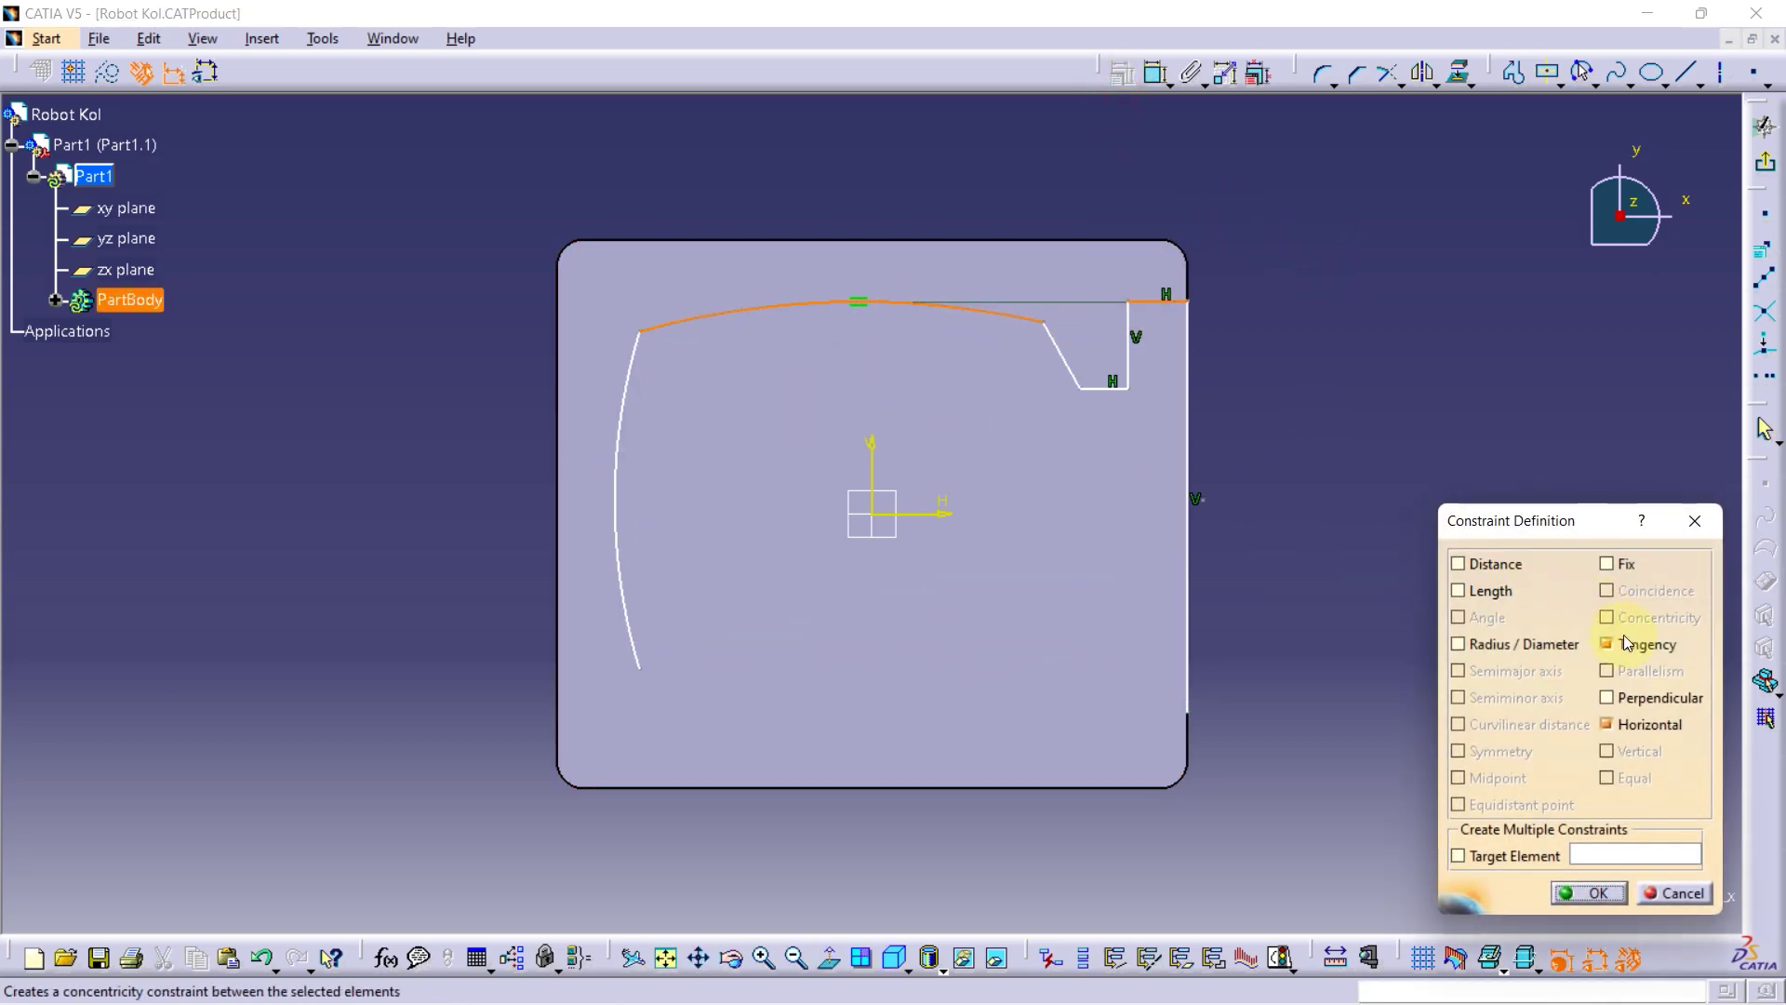
click(1593, 893)
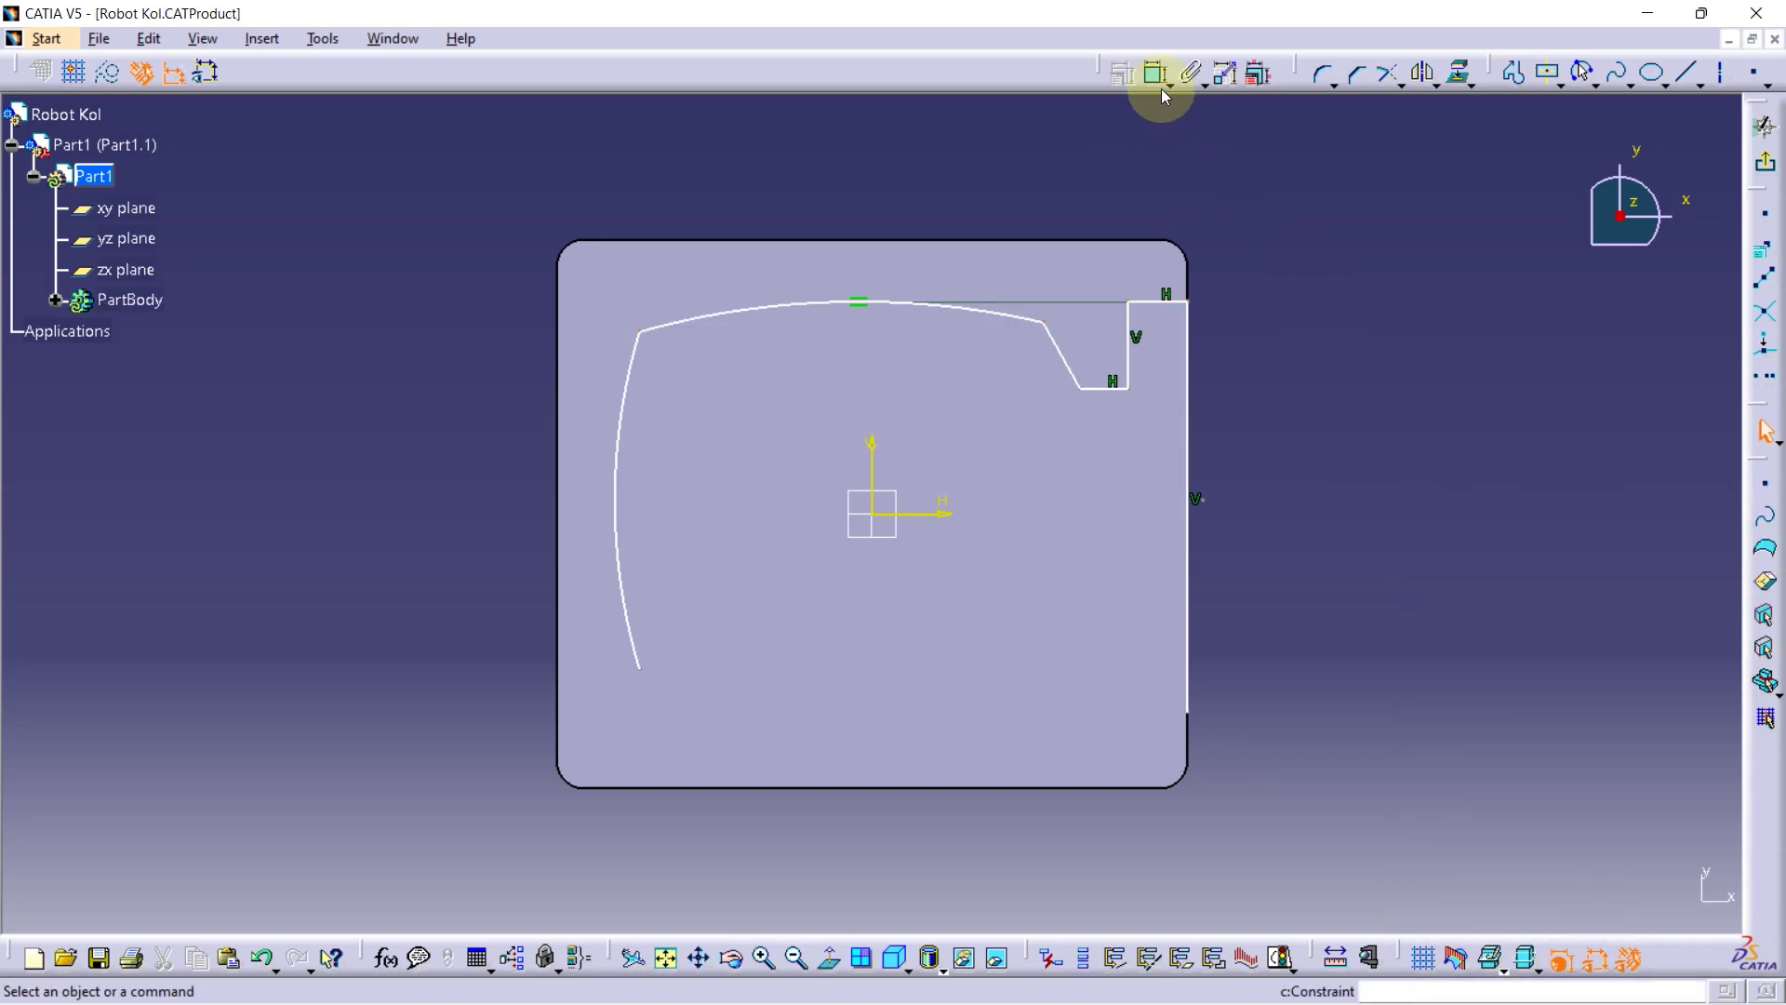
Dimension the right line 170, top line 16 and short vertical line 30
click(1310, 461)
double_click(1313, 489)
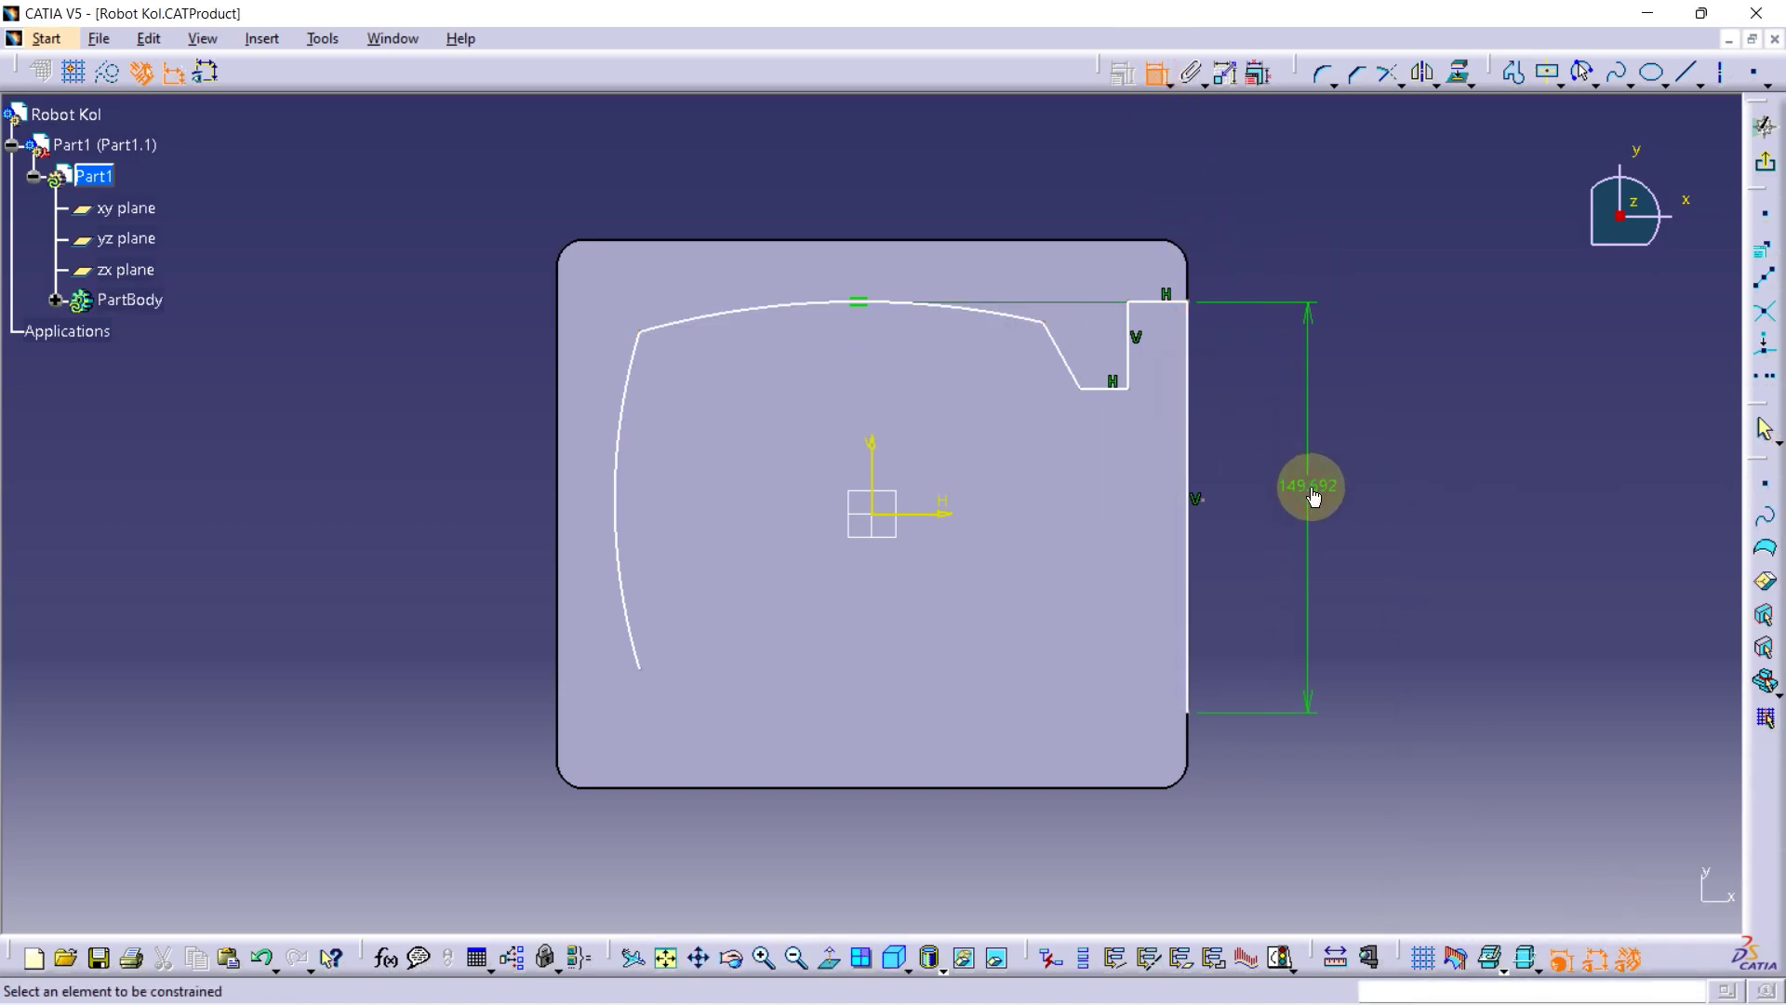
text(170)
key(Return)
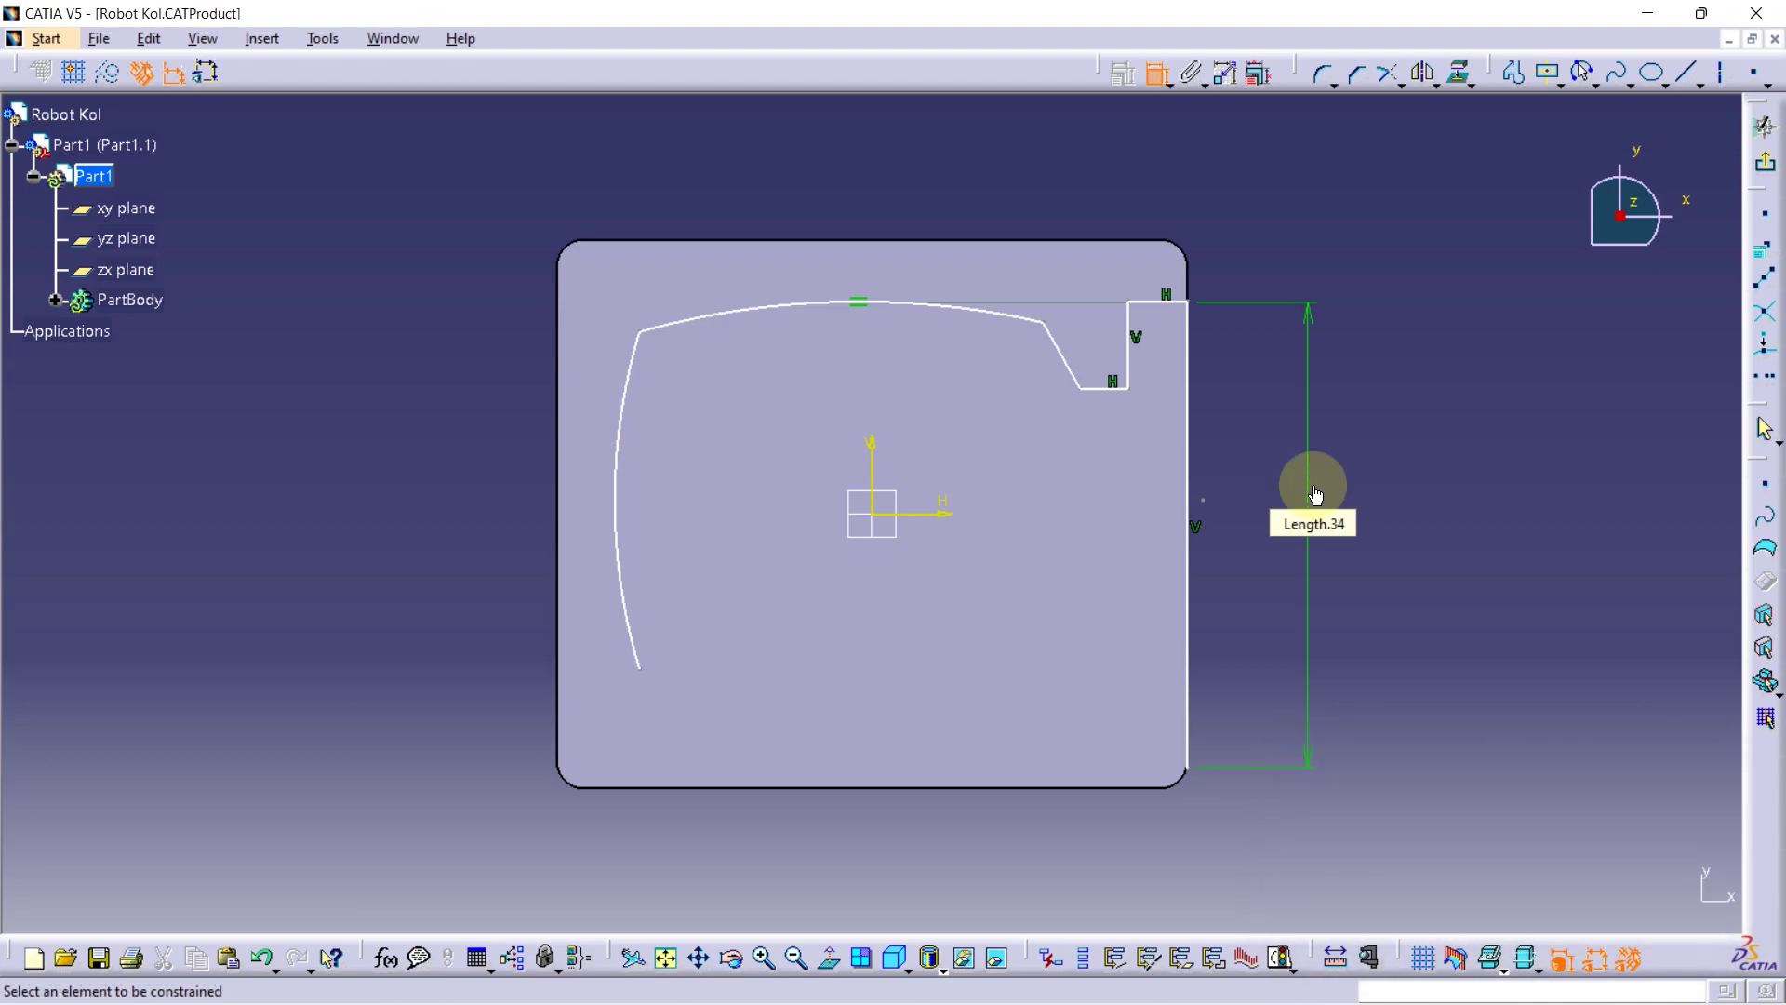
click(1156, 301)
click(1248, 187)
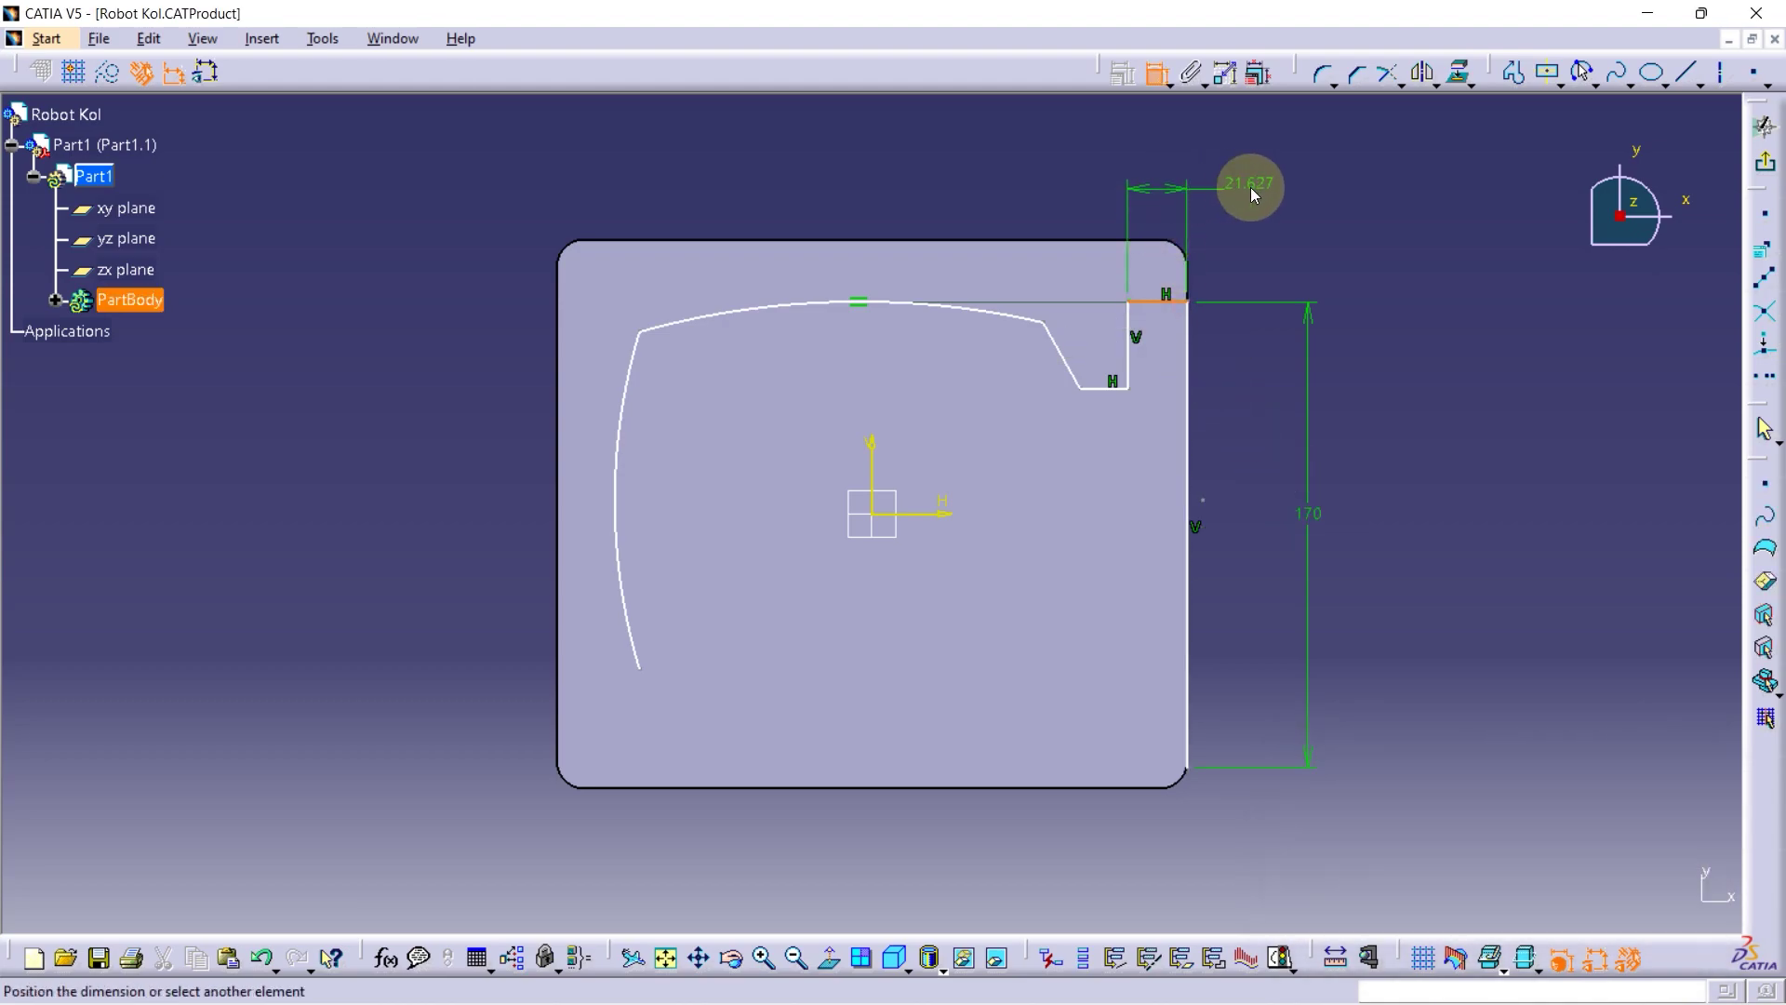
double_click(1248, 185)
text(16)
key(Return)
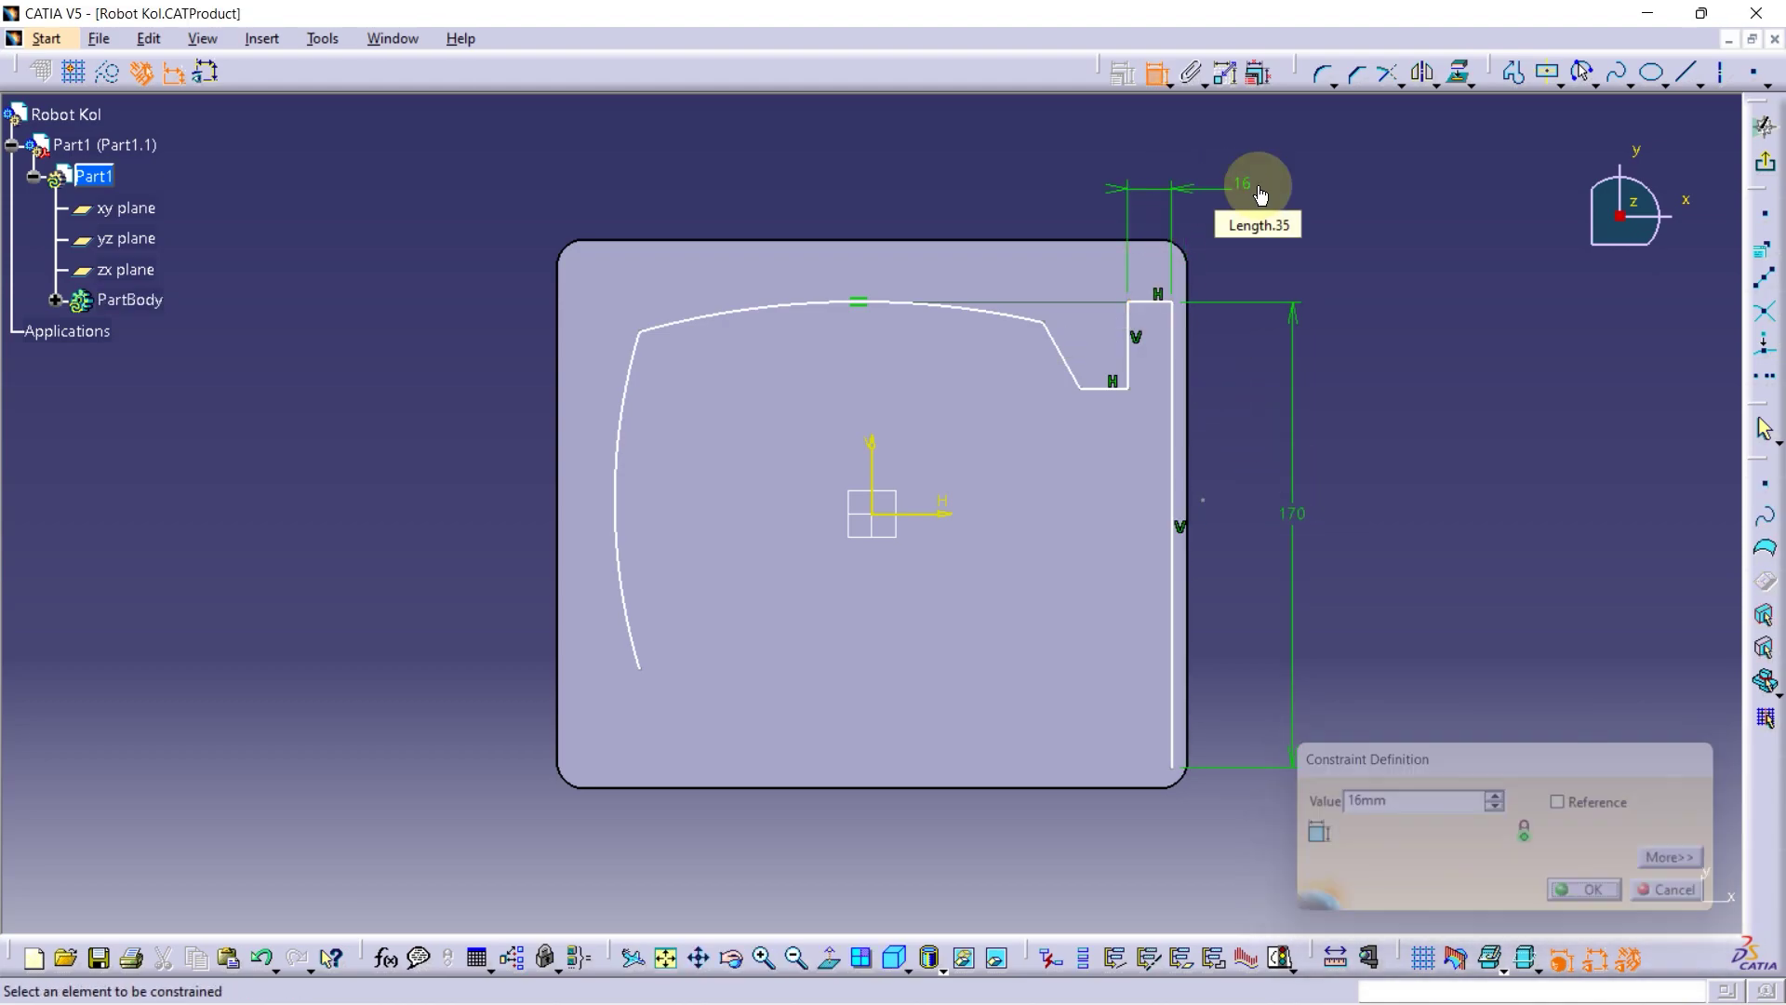
click(1128, 337)
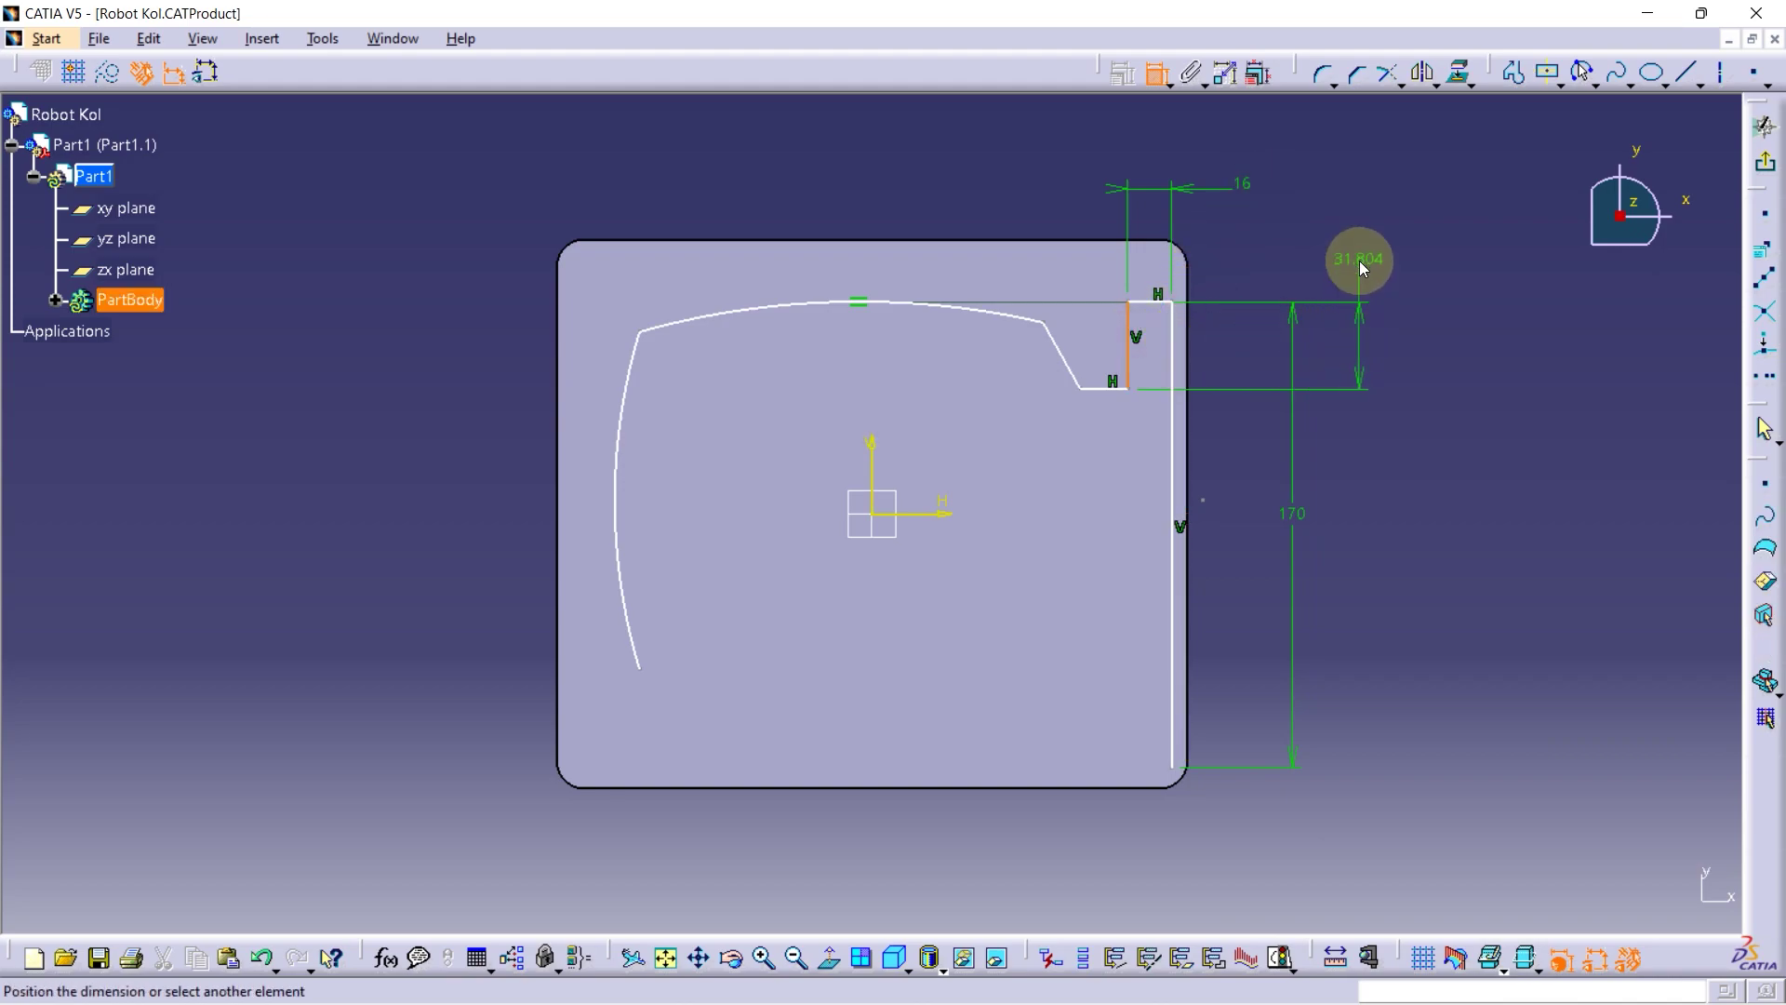
double_click(1371, 252)
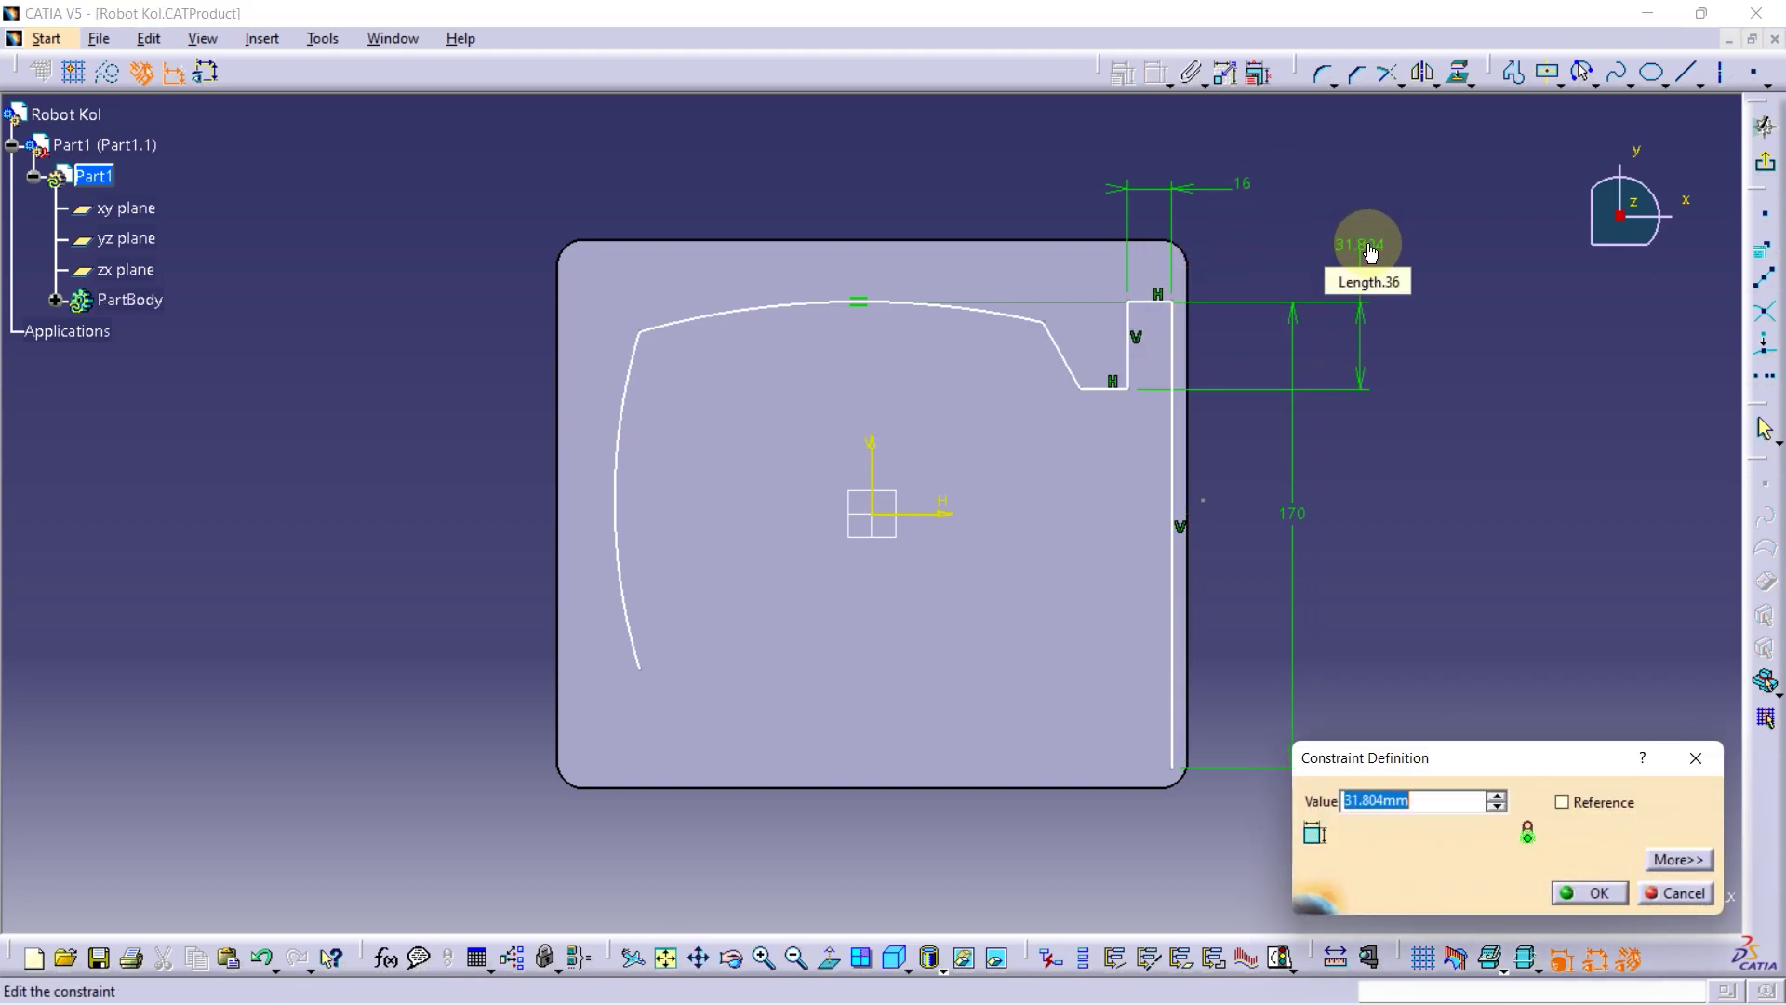
key(Return)
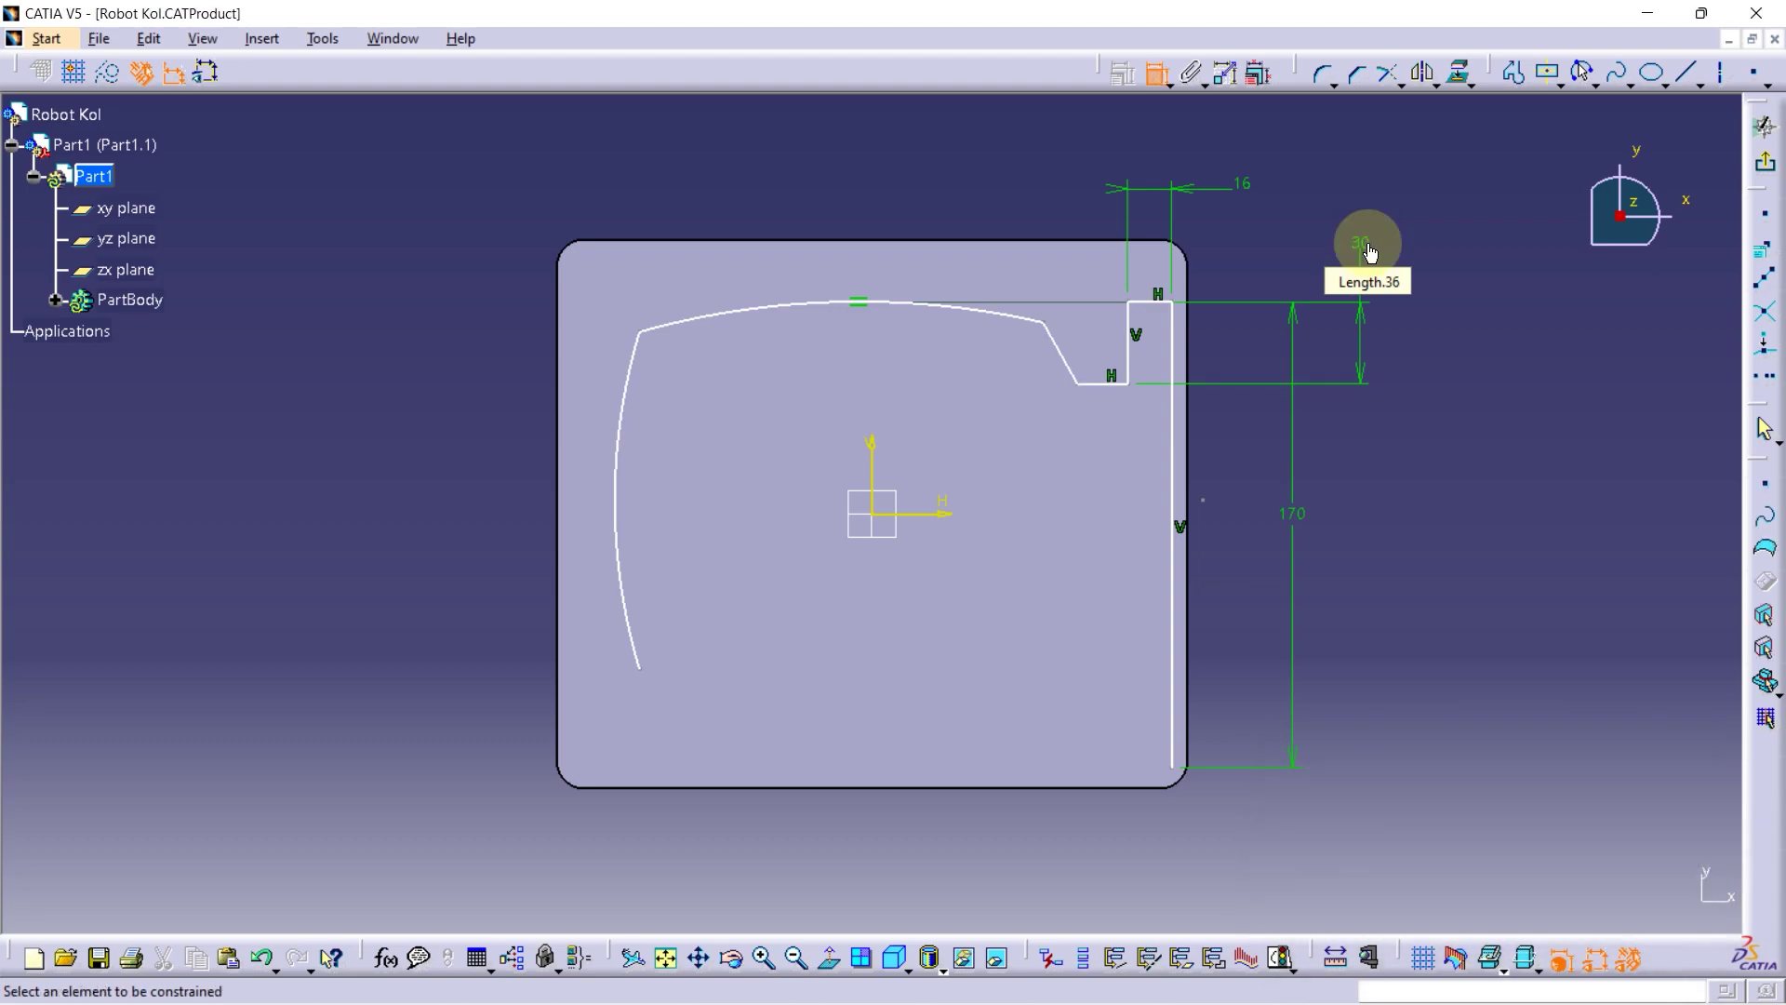
Dimension the slanted line vertically 22.636 and horizontally 4.903
click(1065, 343)
right_click(1084, 341)
click(1135, 430)
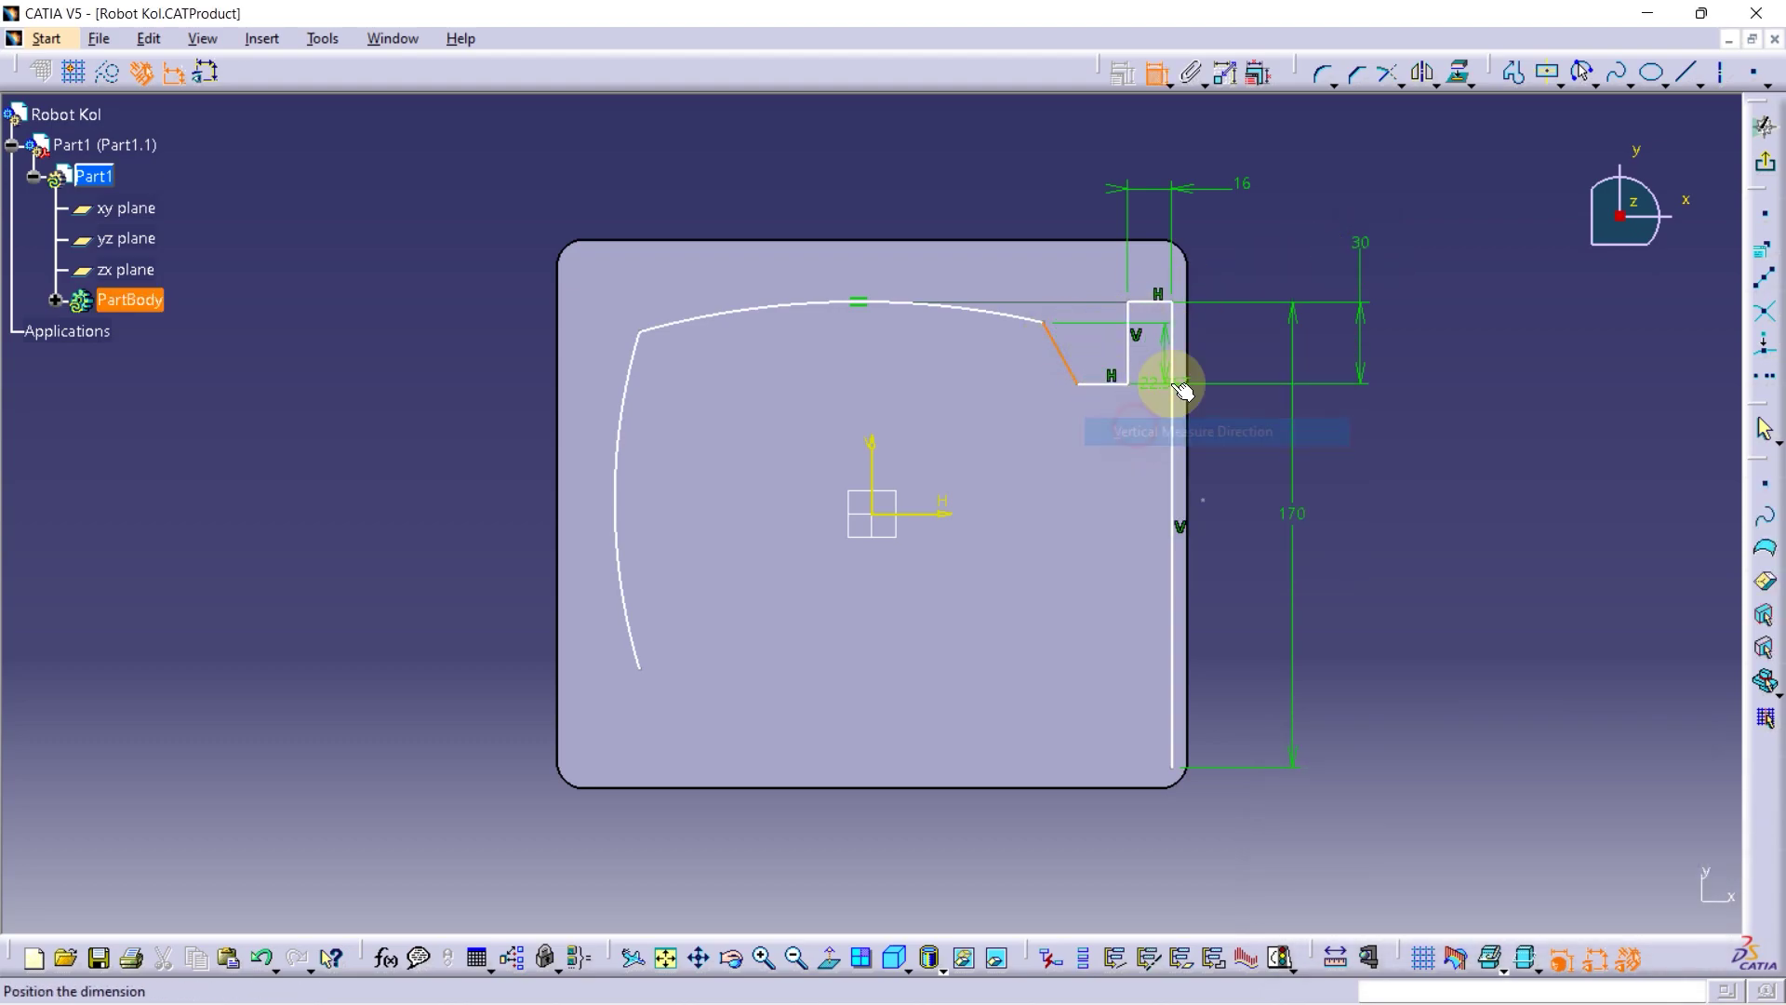
double_click(1470, 272)
text(22.636)
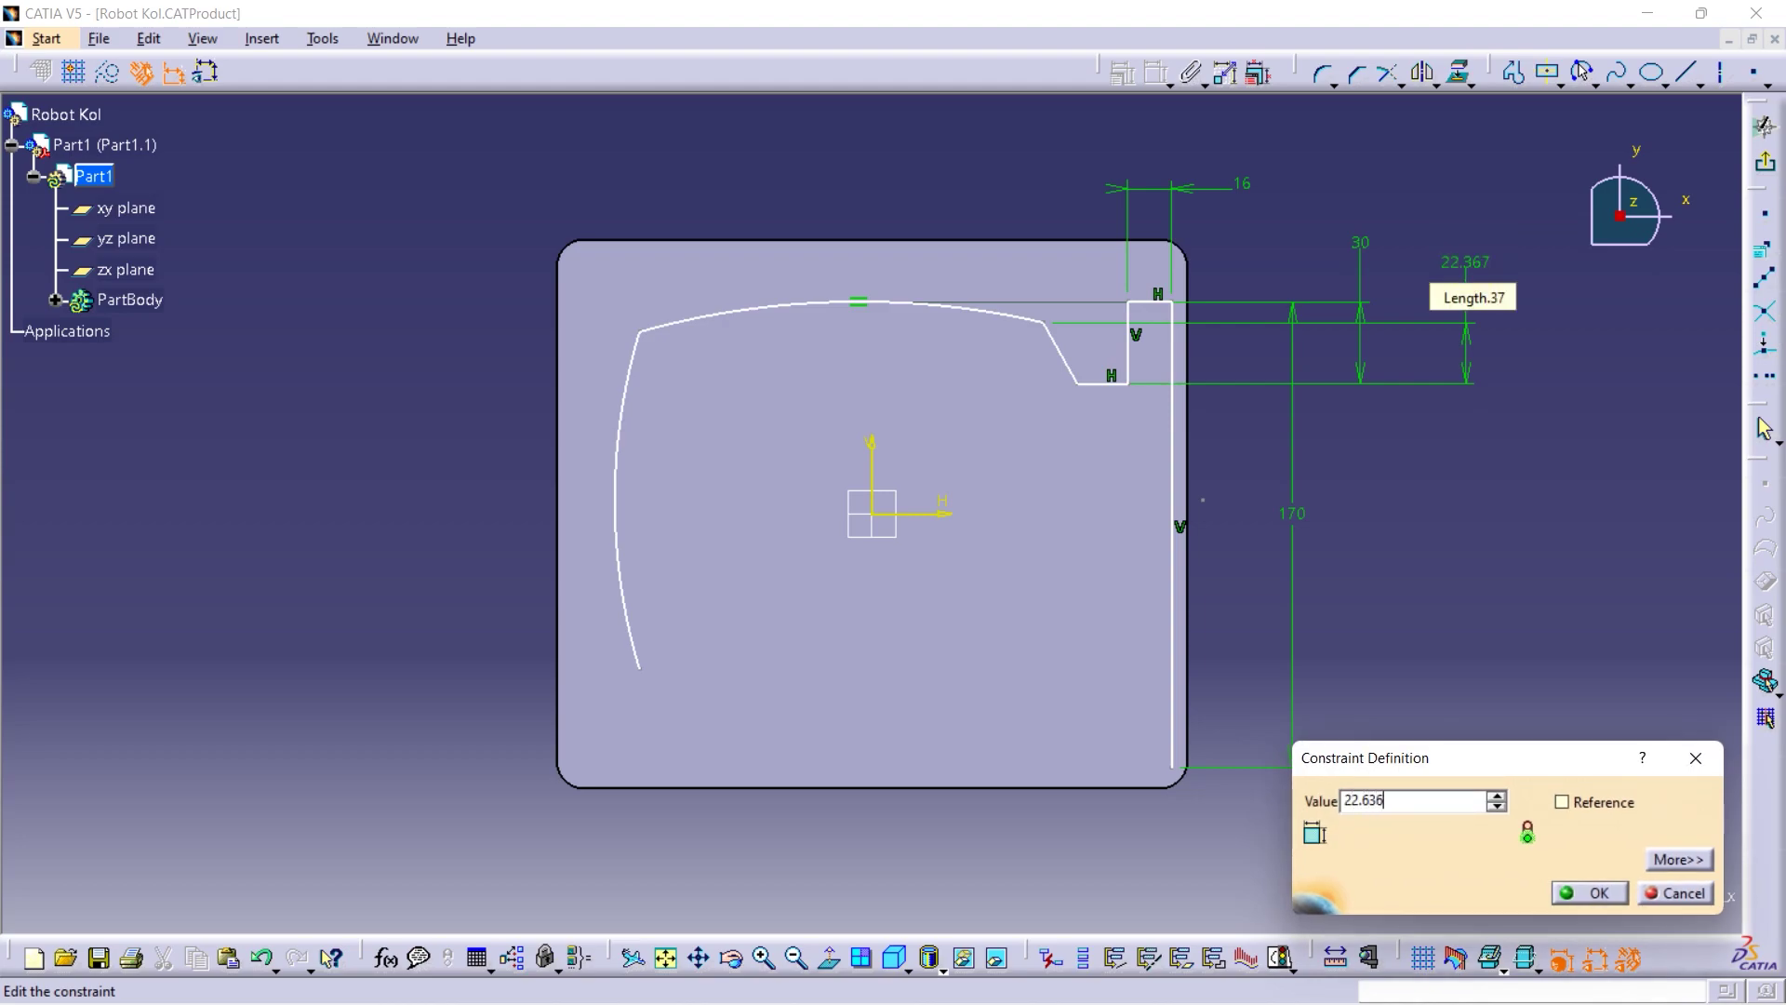
key(Return)
click(1060, 351)
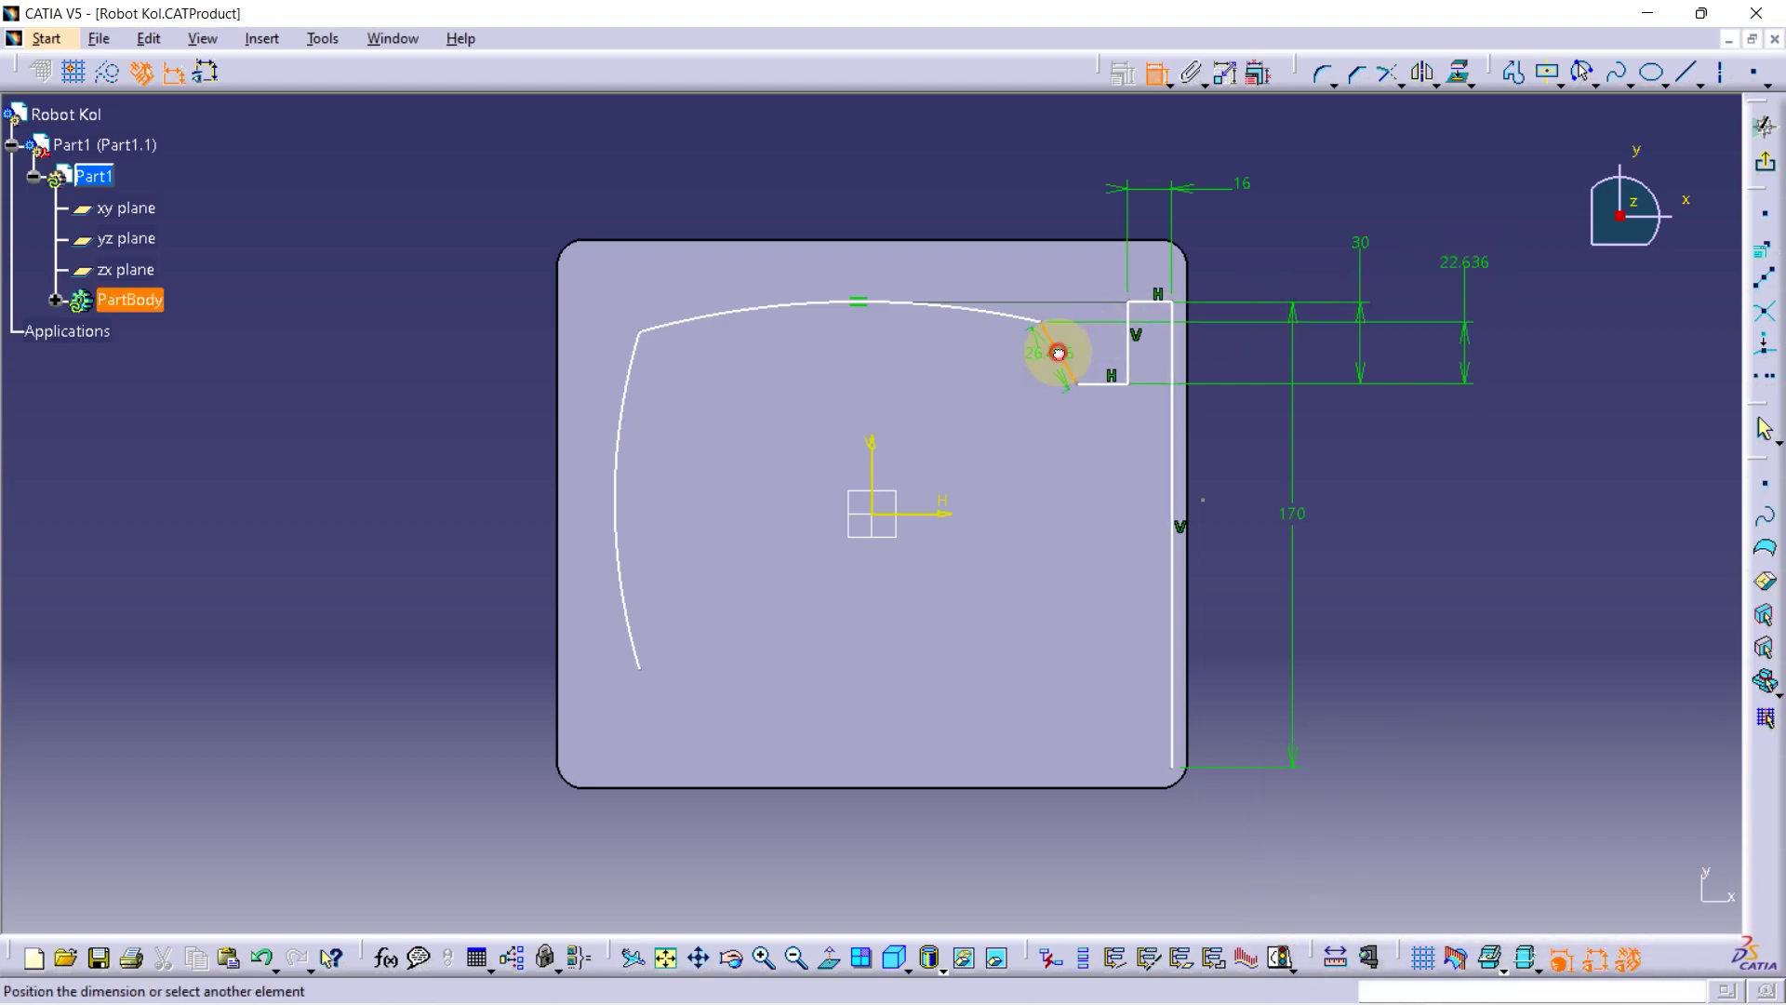
right_click(1077, 341)
click(1126, 403)
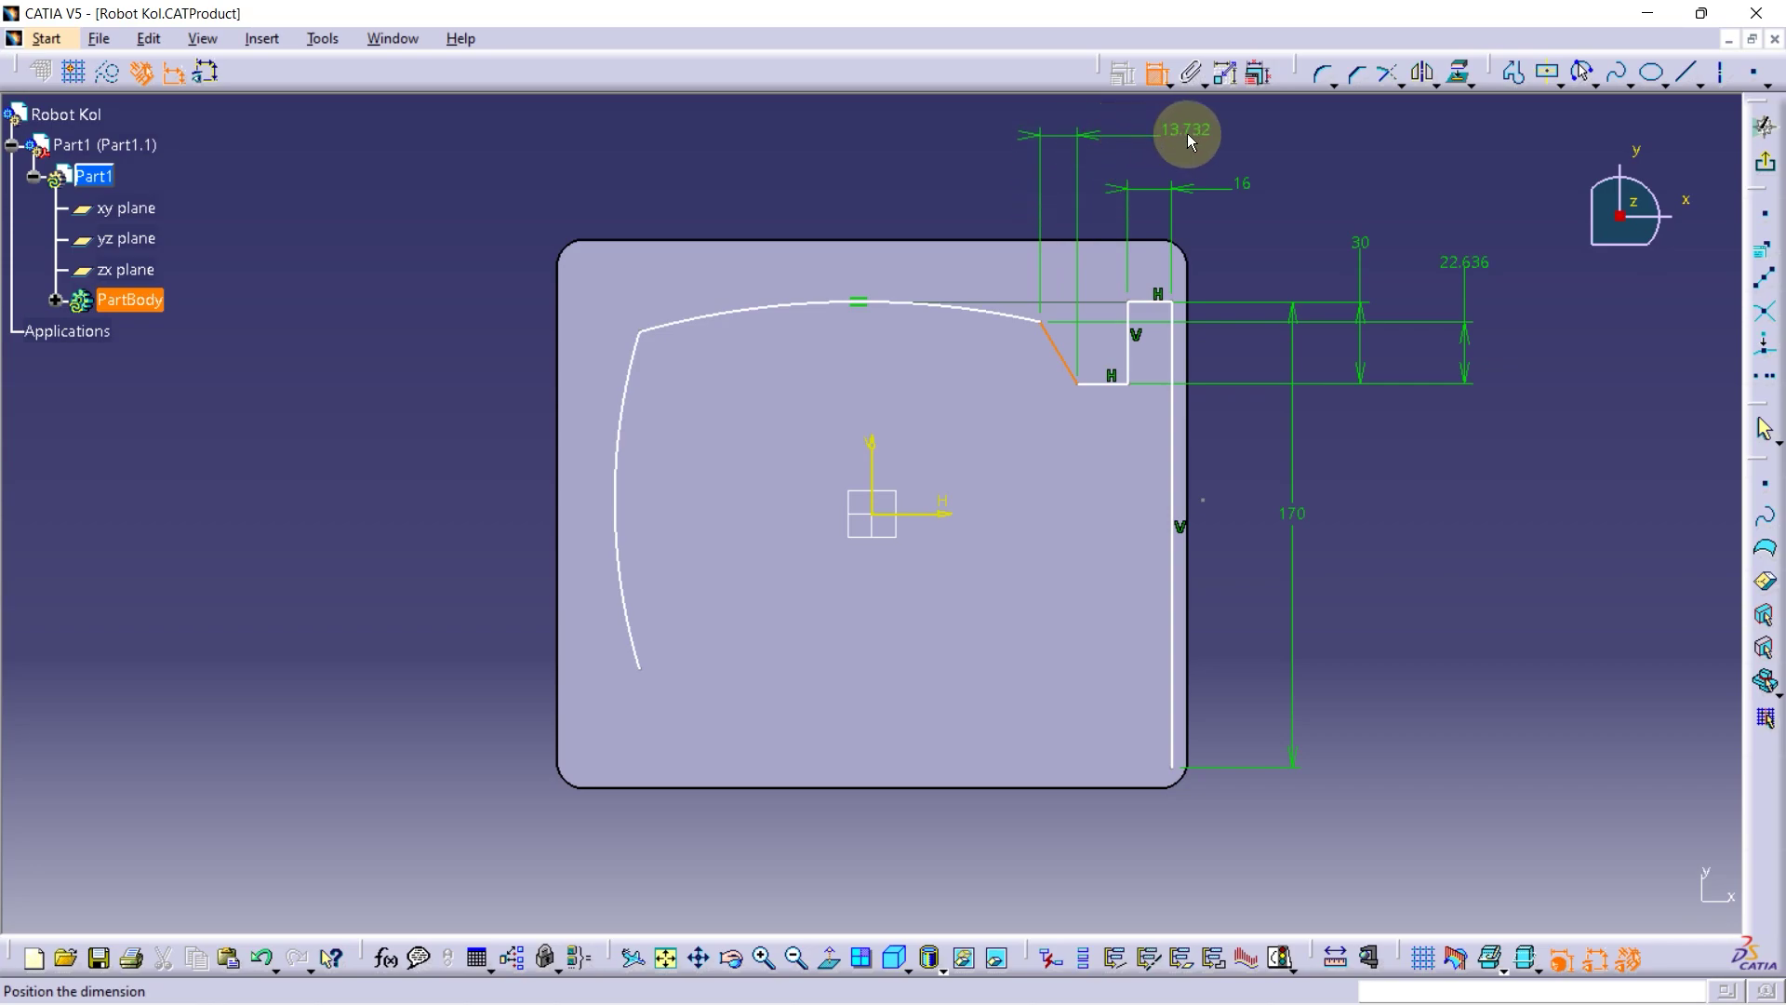
double_click(1196, 135)
text(4.903)
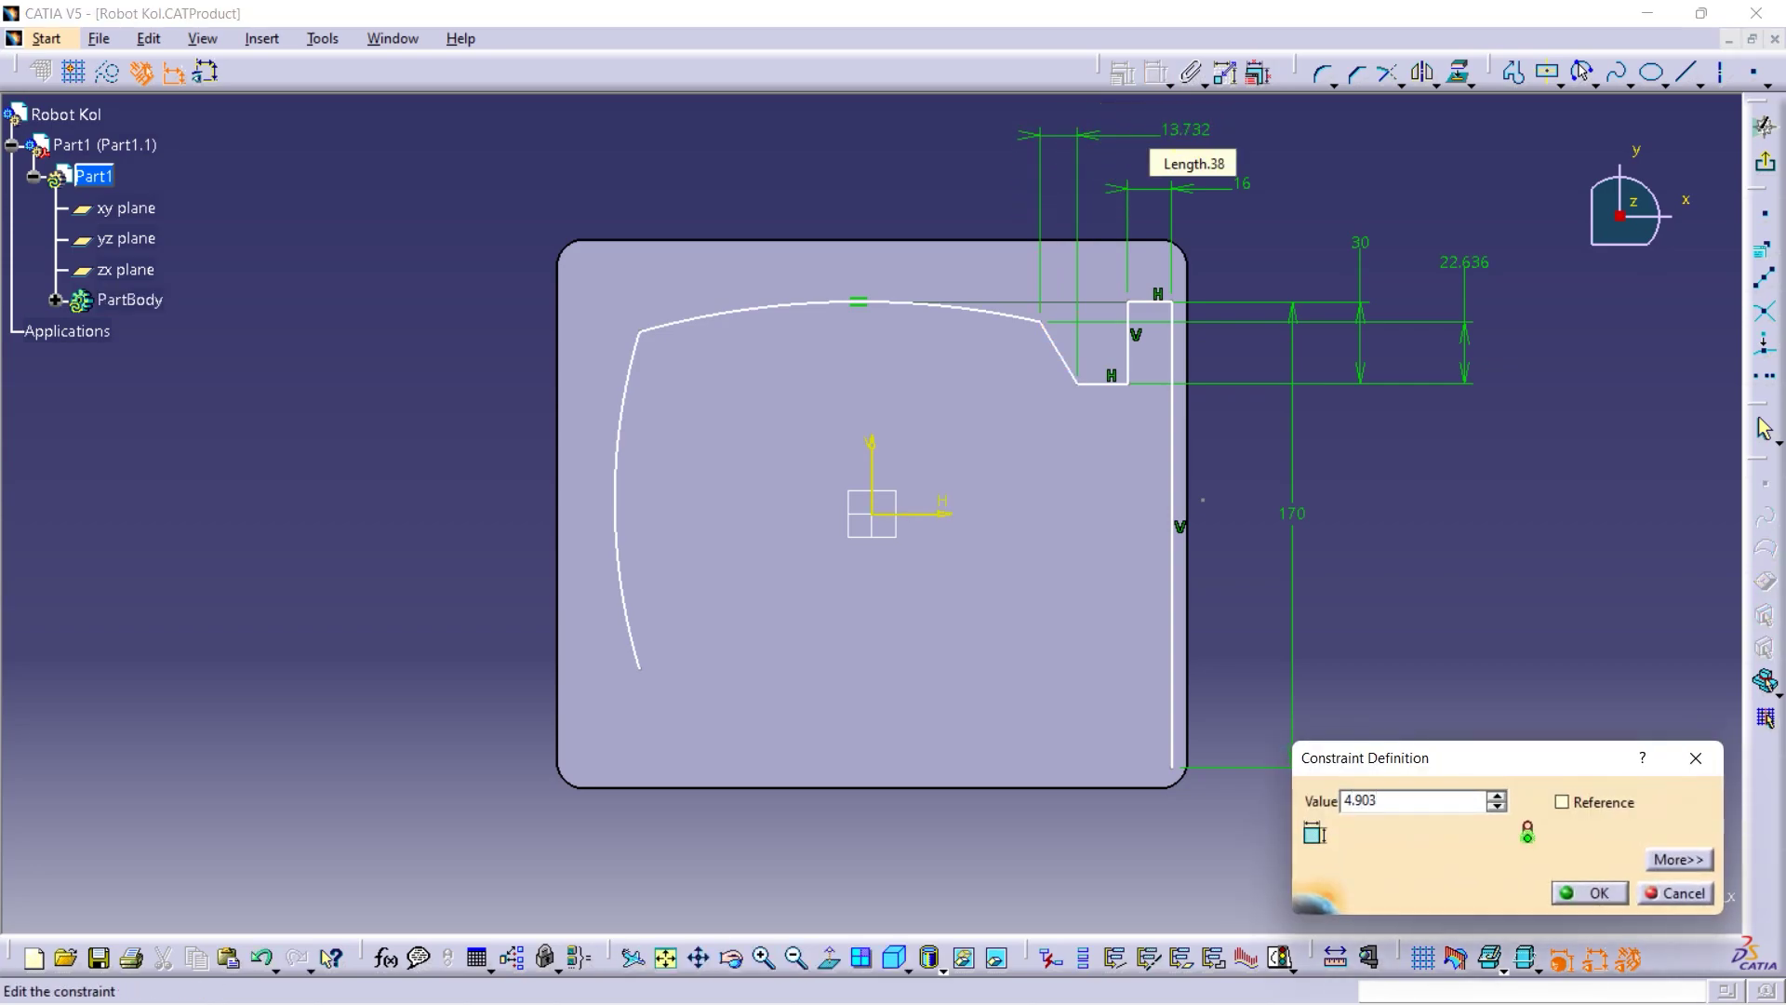
key(Return)
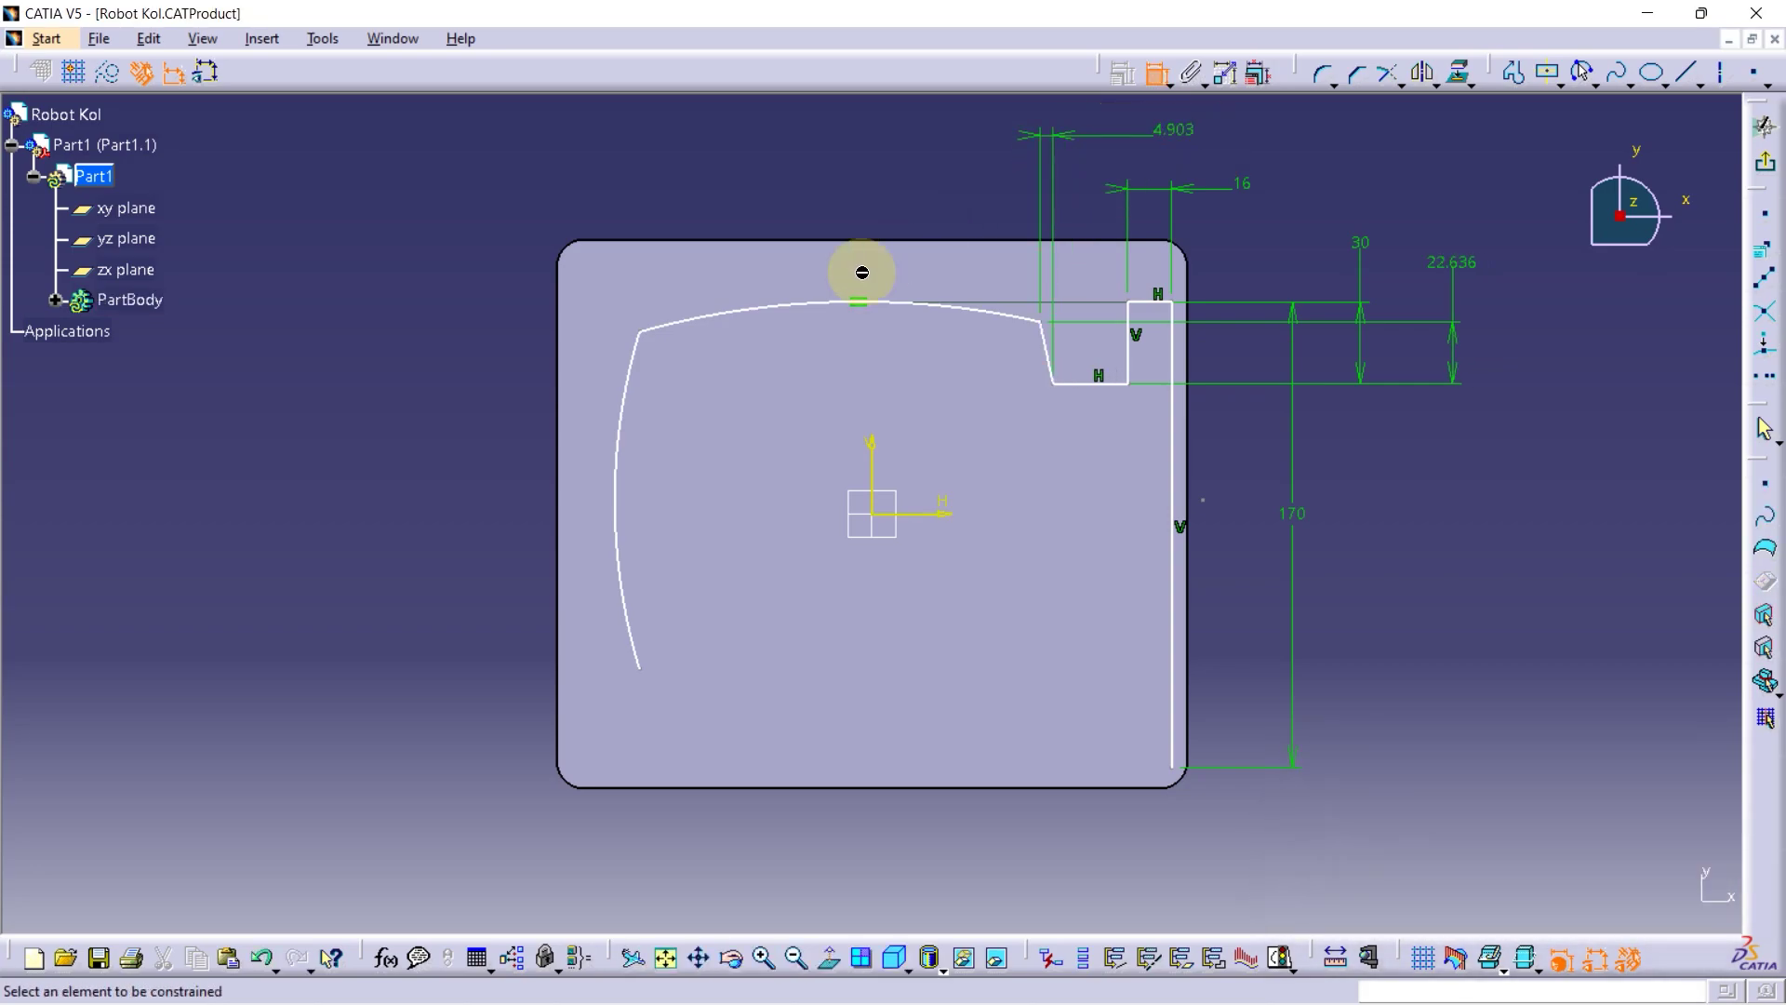
Set the top arc and left arc radii to 261.682
click(787, 303)
double_click(753, 172)
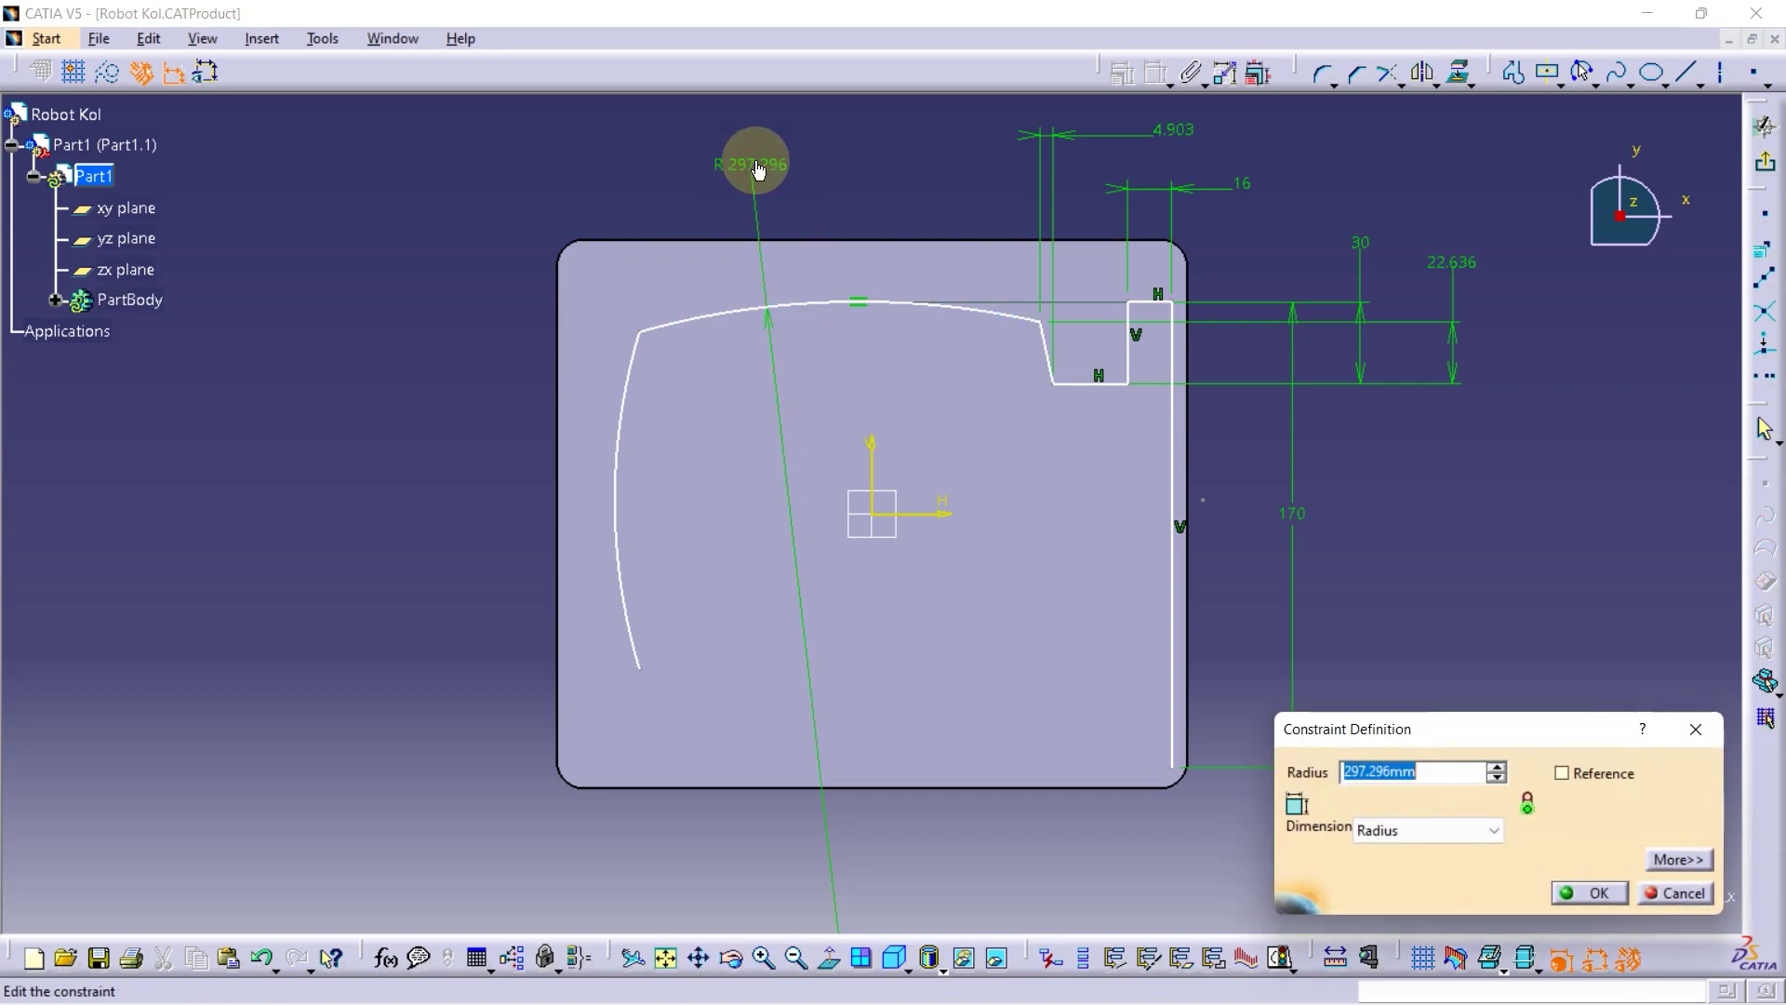
text(261.682)
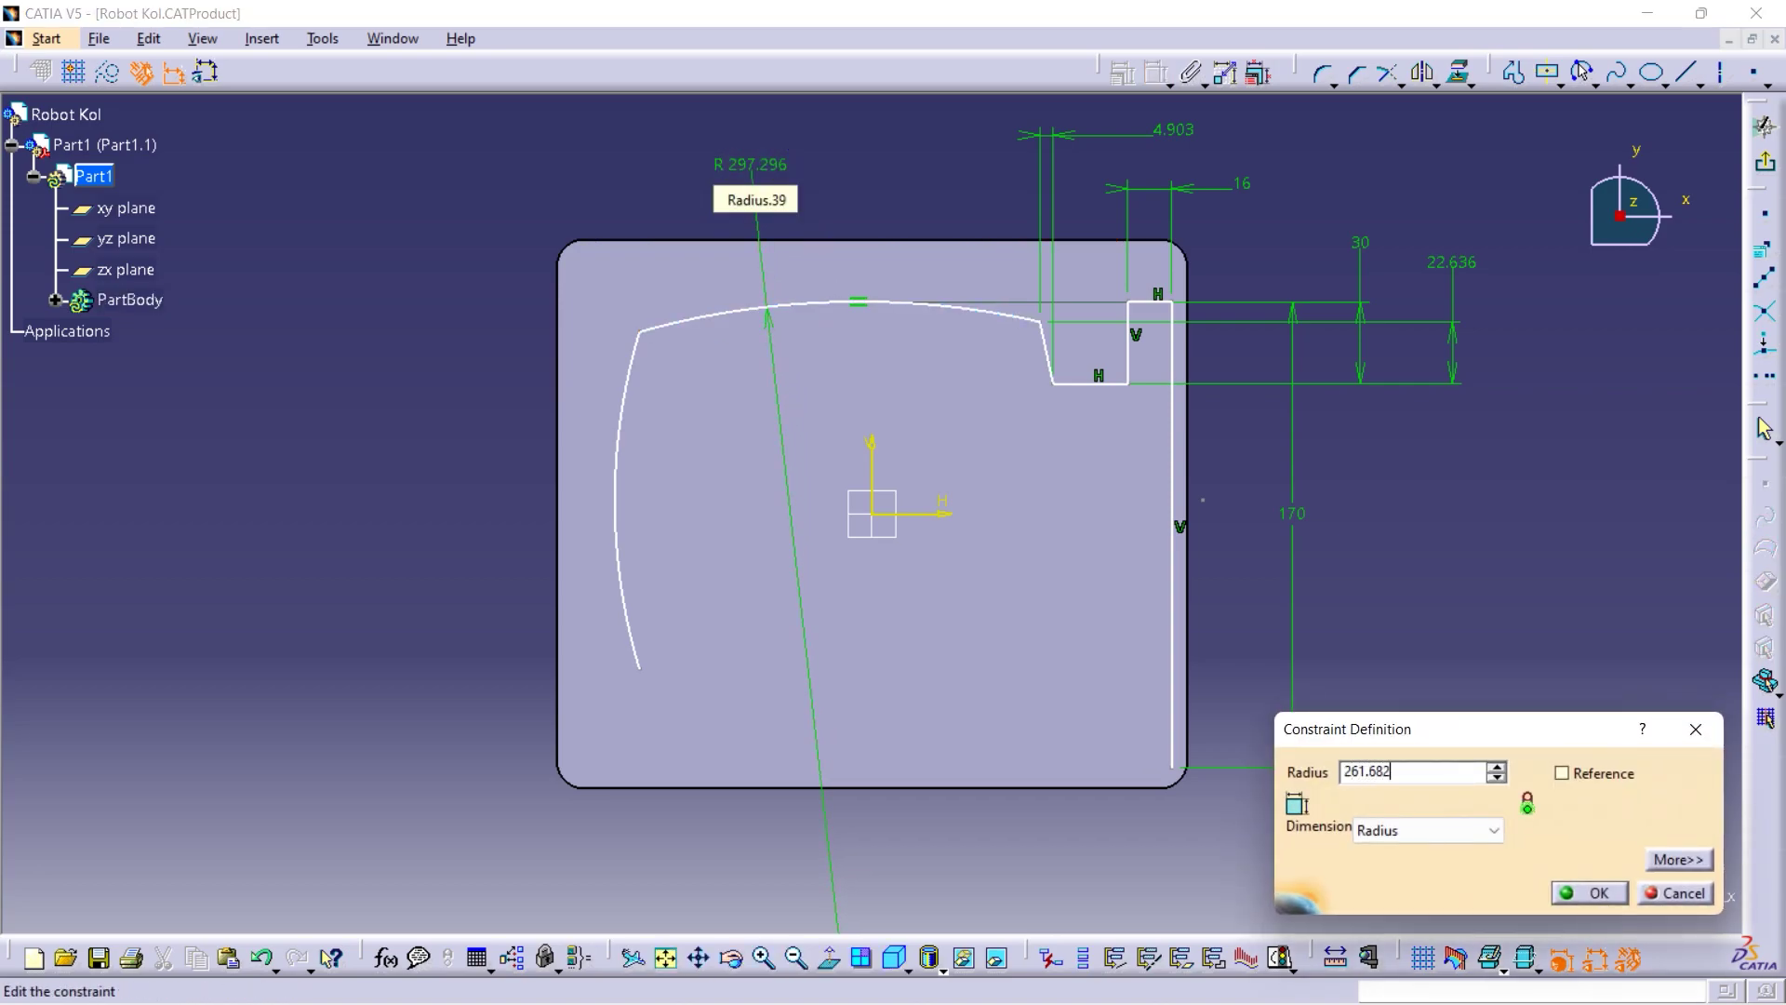
key(Return)
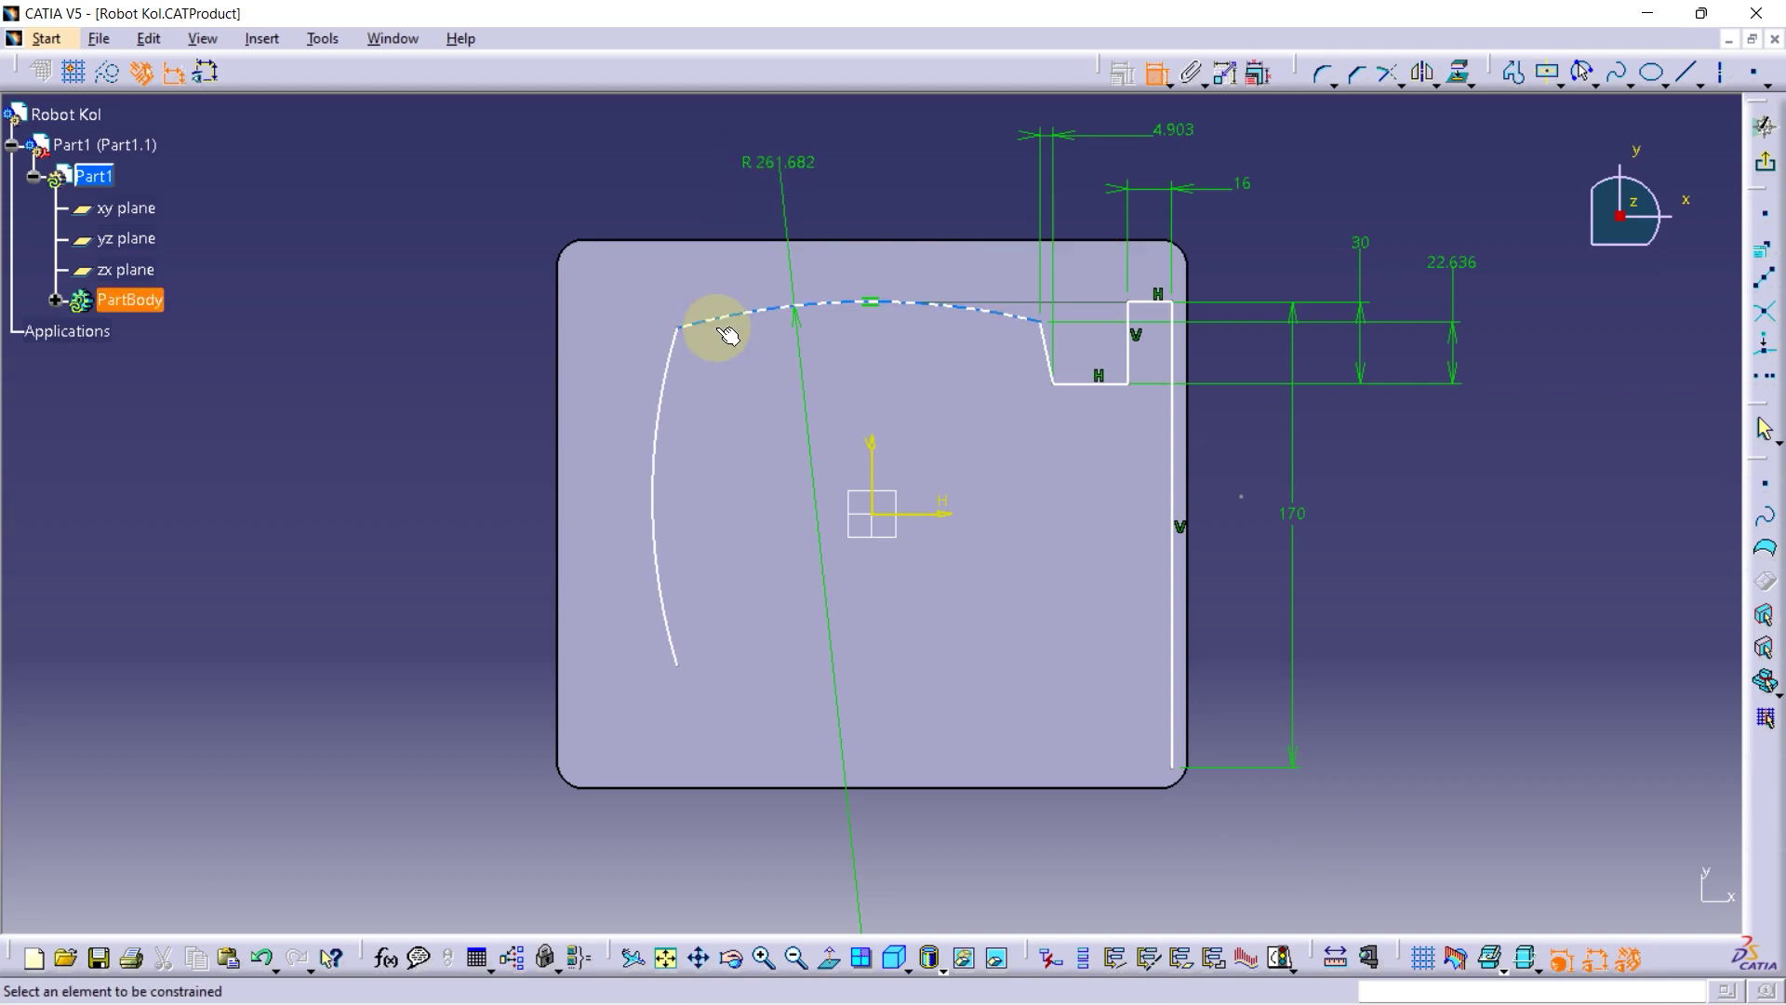
click(653, 381)
double_click(346, 398)
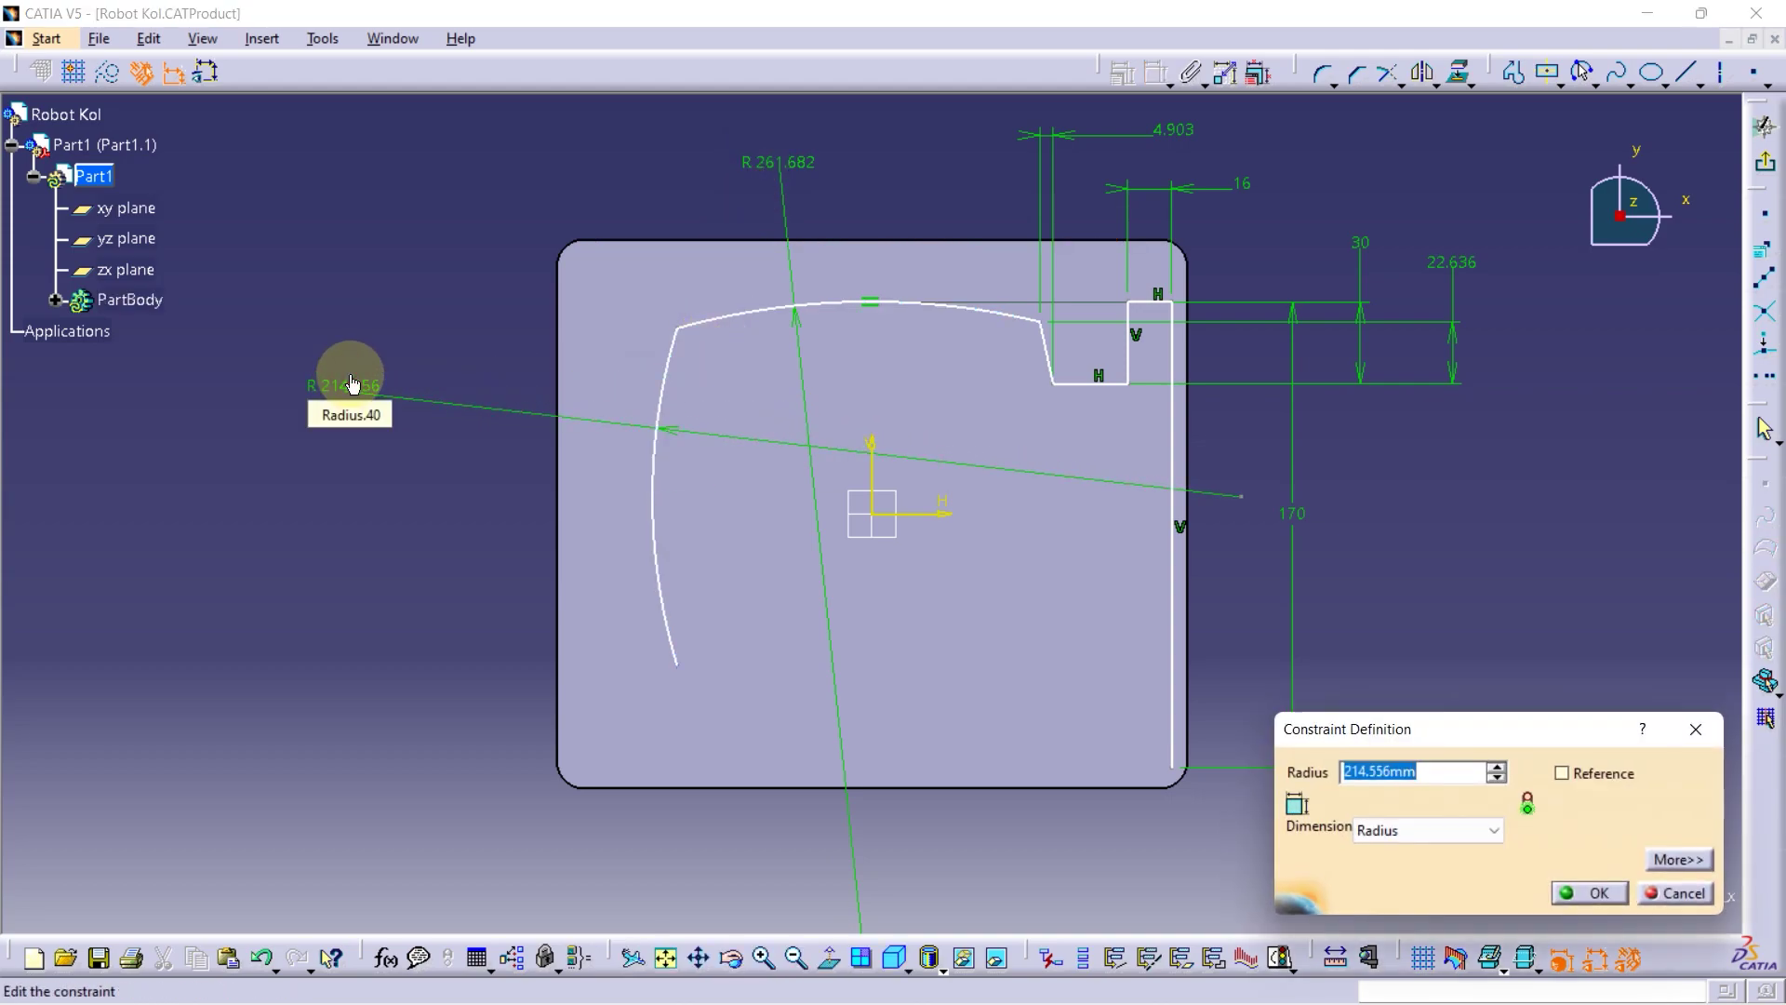
text(261.682)
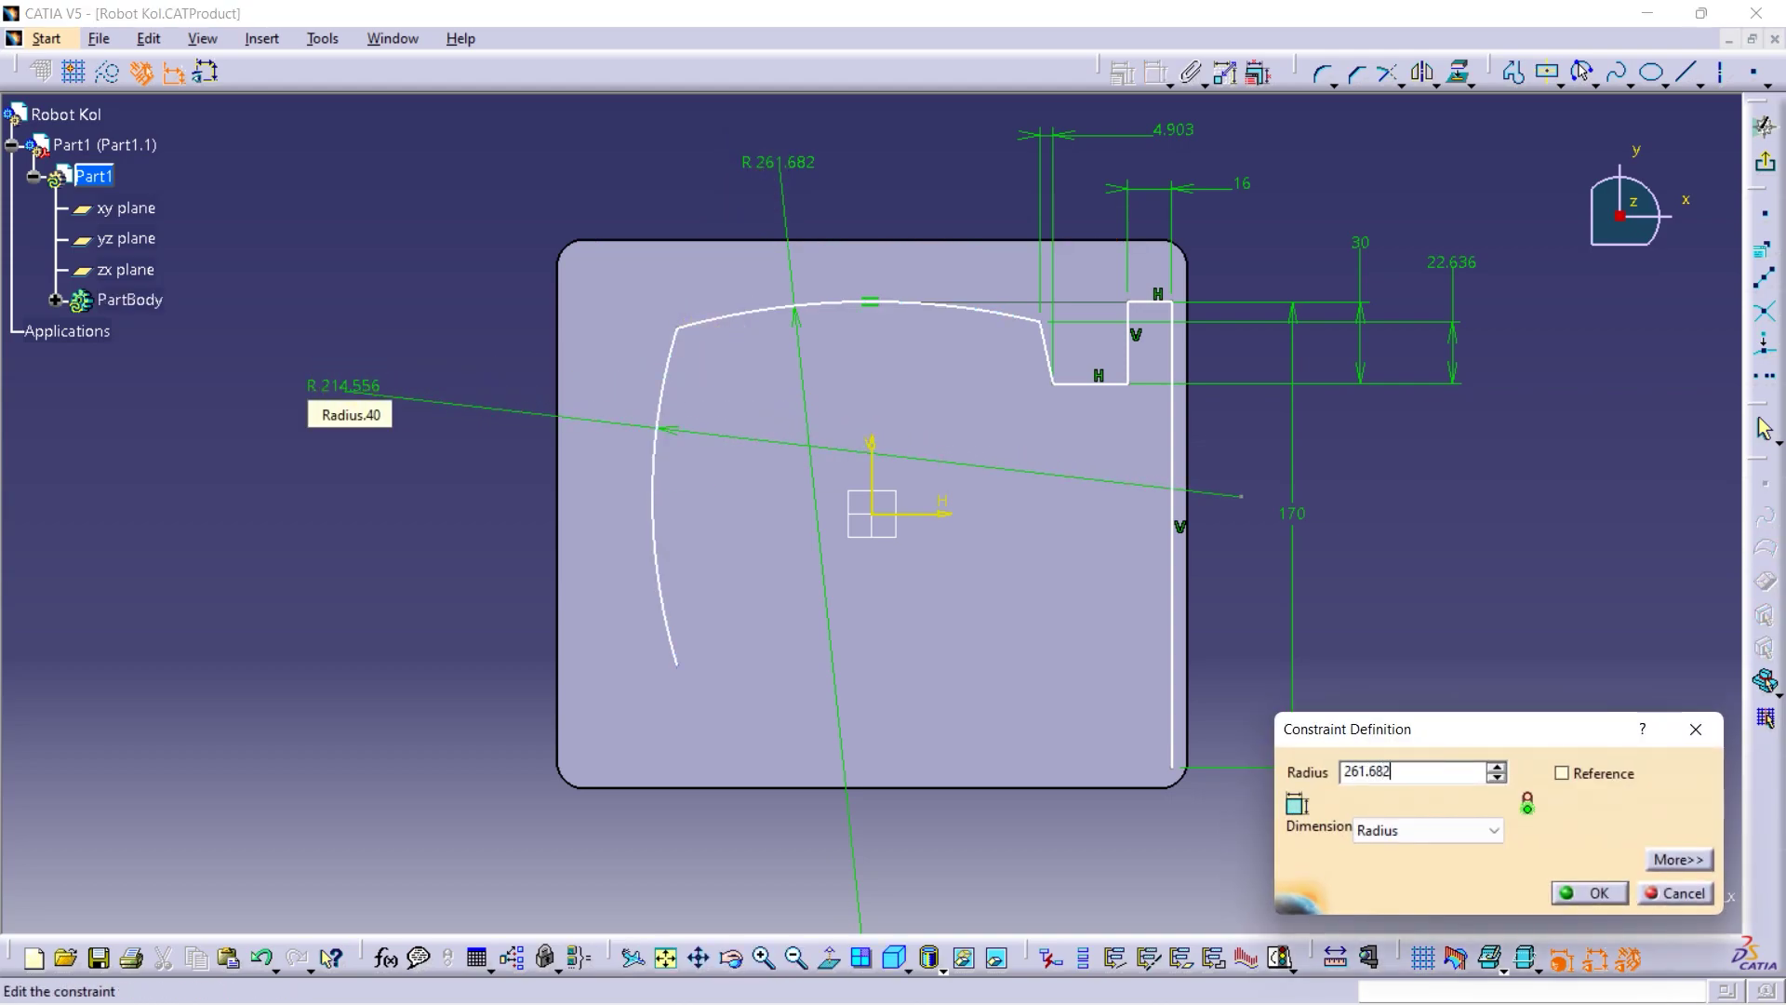
key(Return)
Make the right vertical line symmetric about the horizontal axis
click(1156, 72)
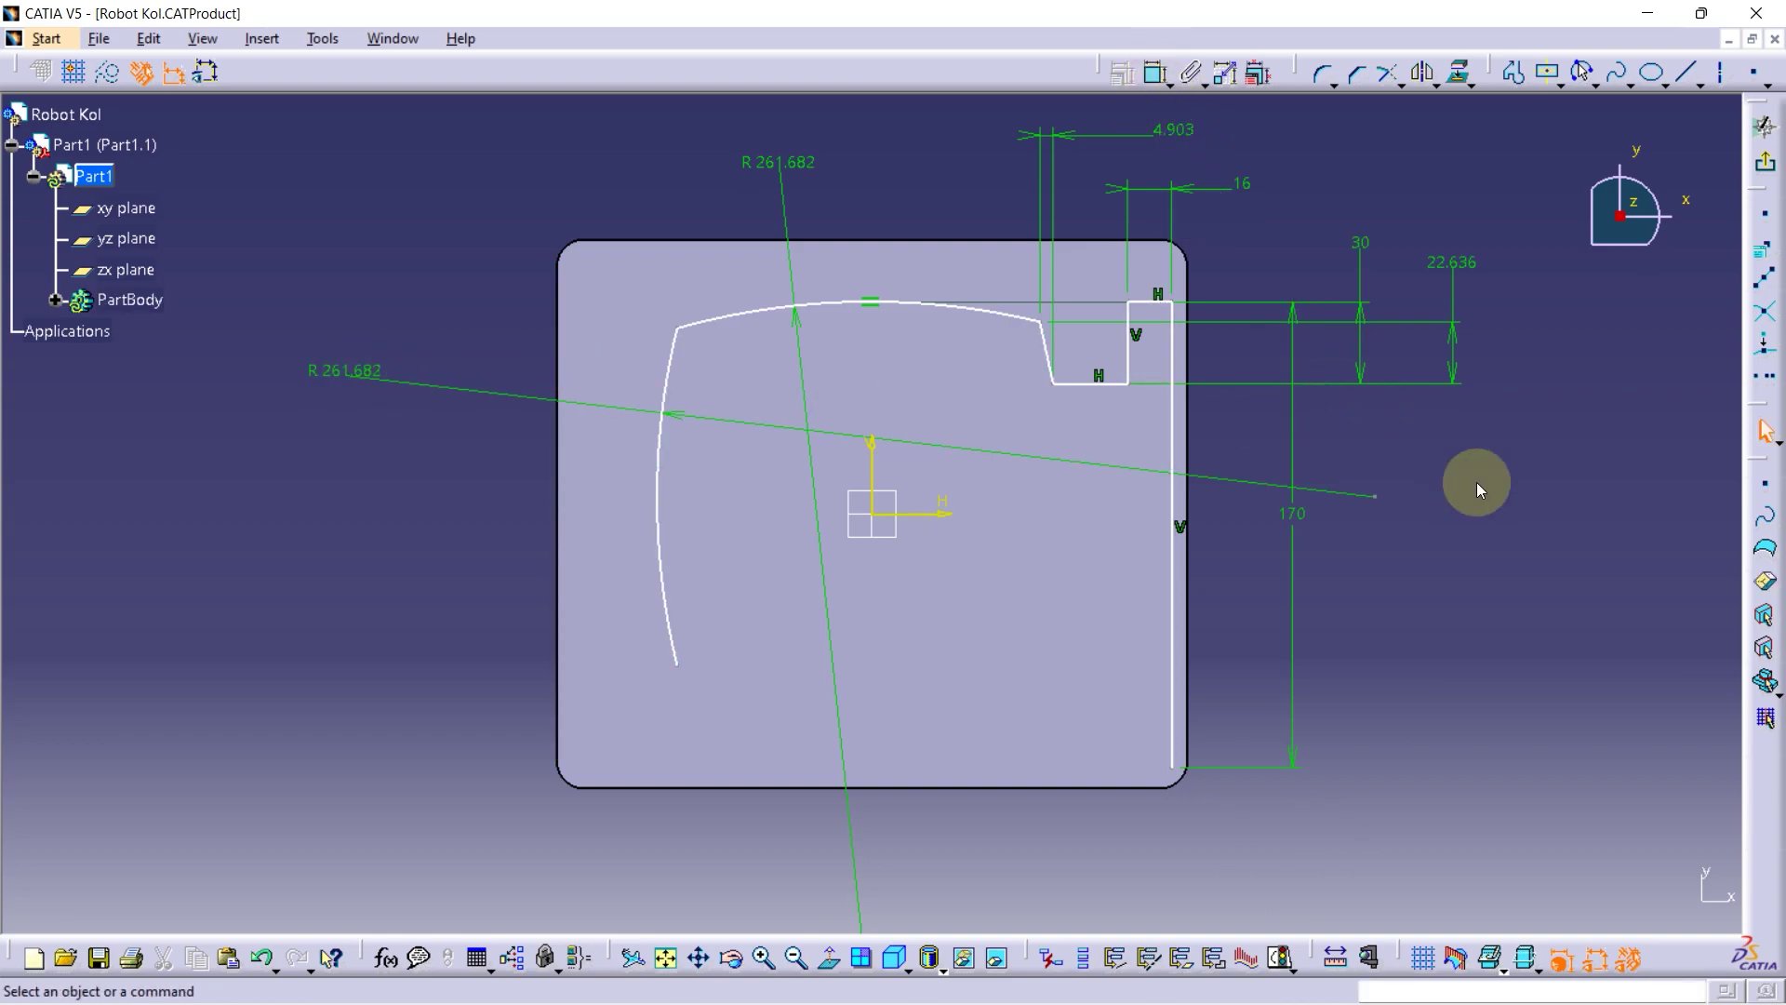
click(1172, 767)
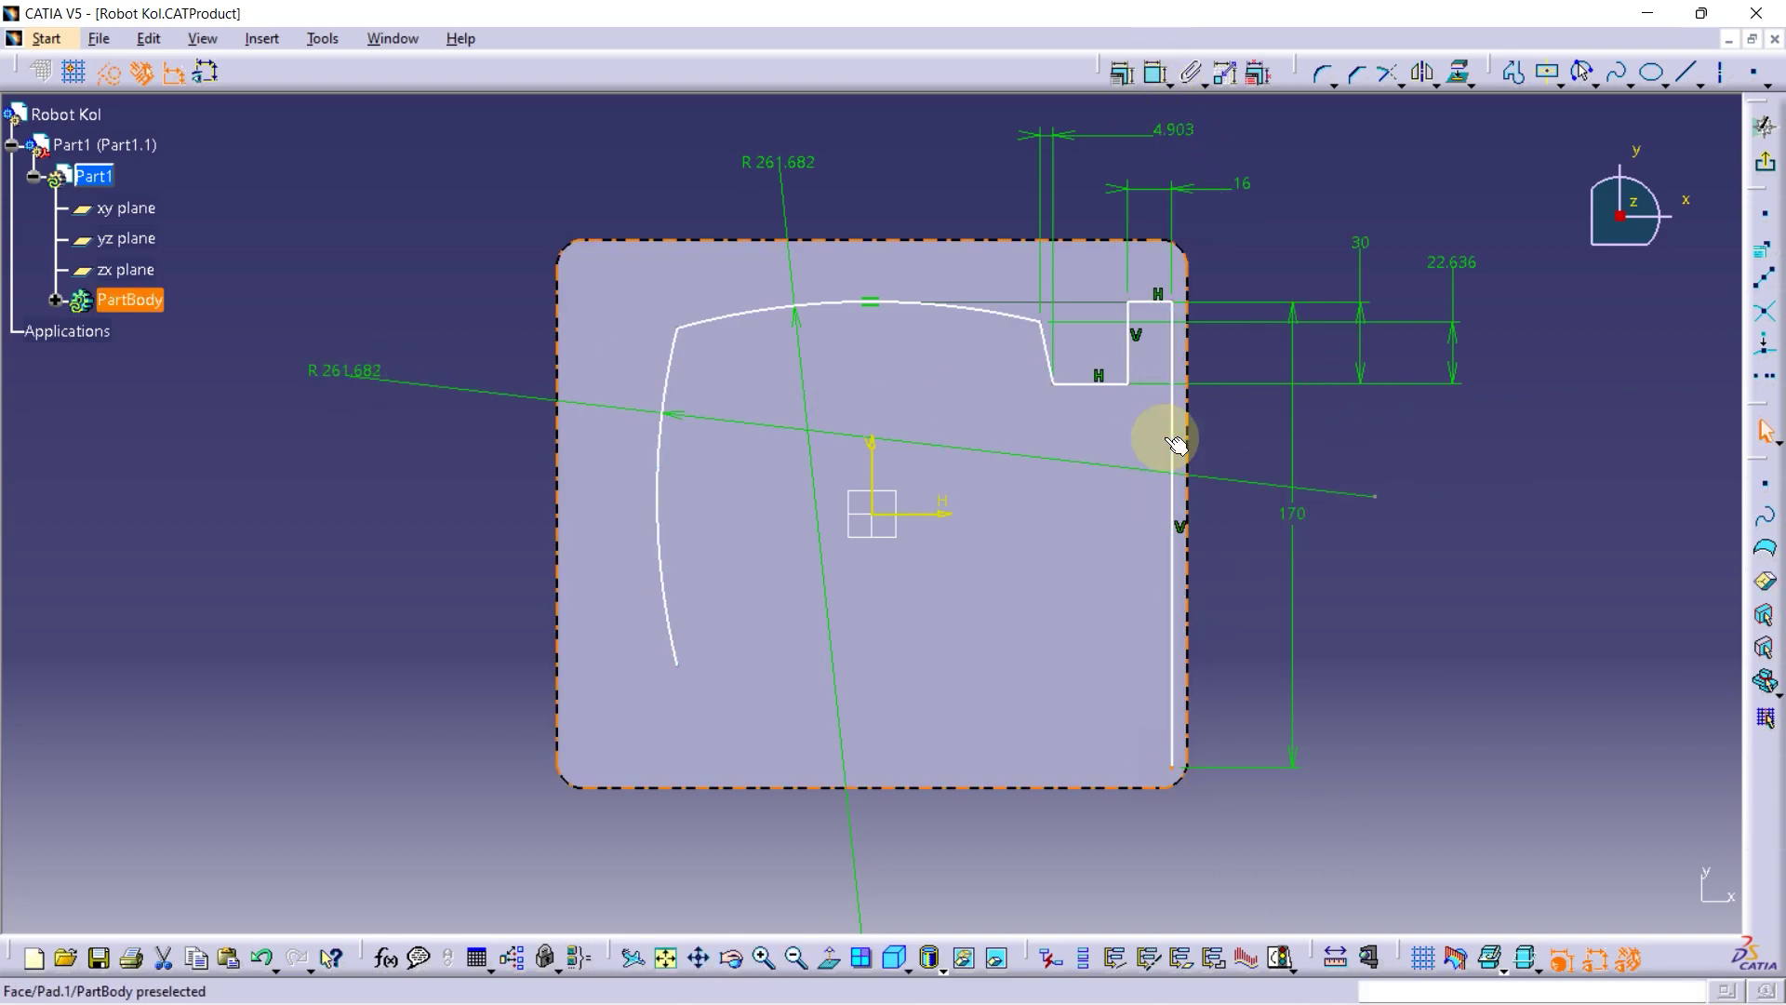
ctrl+click(1180, 305)
ctrl+click(912, 513)
click(1122, 71)
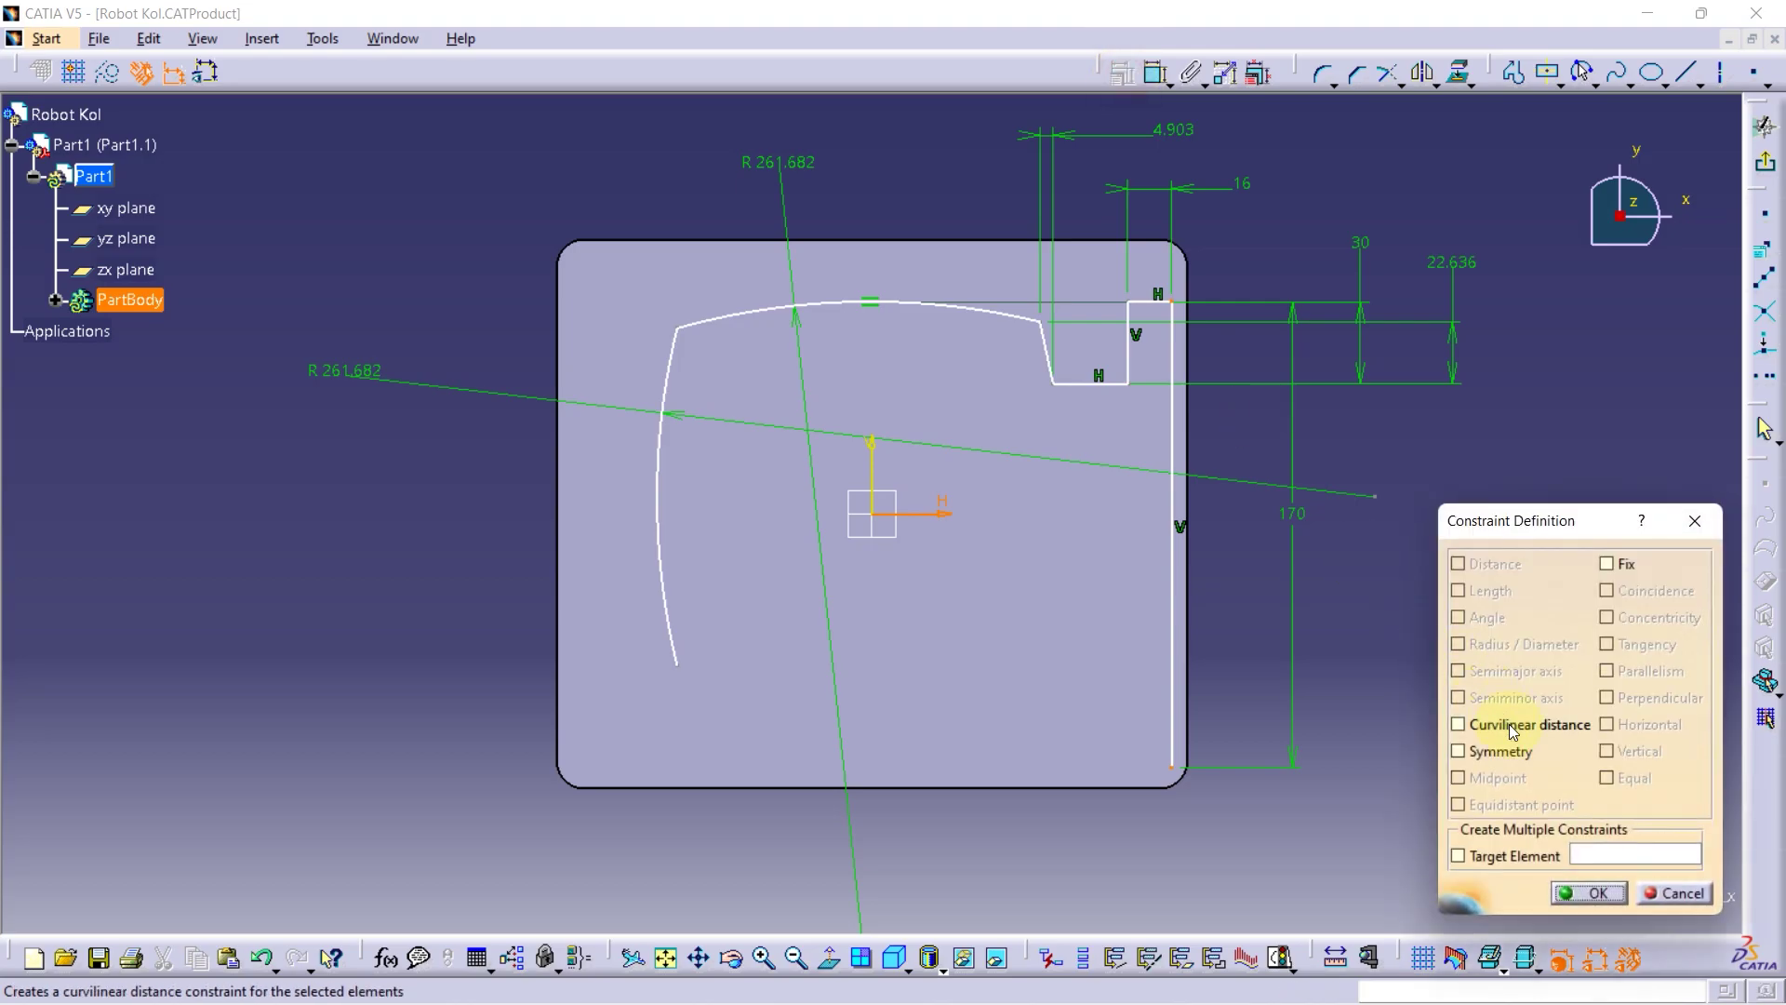
click(1516, 750)
click(1589, 894)
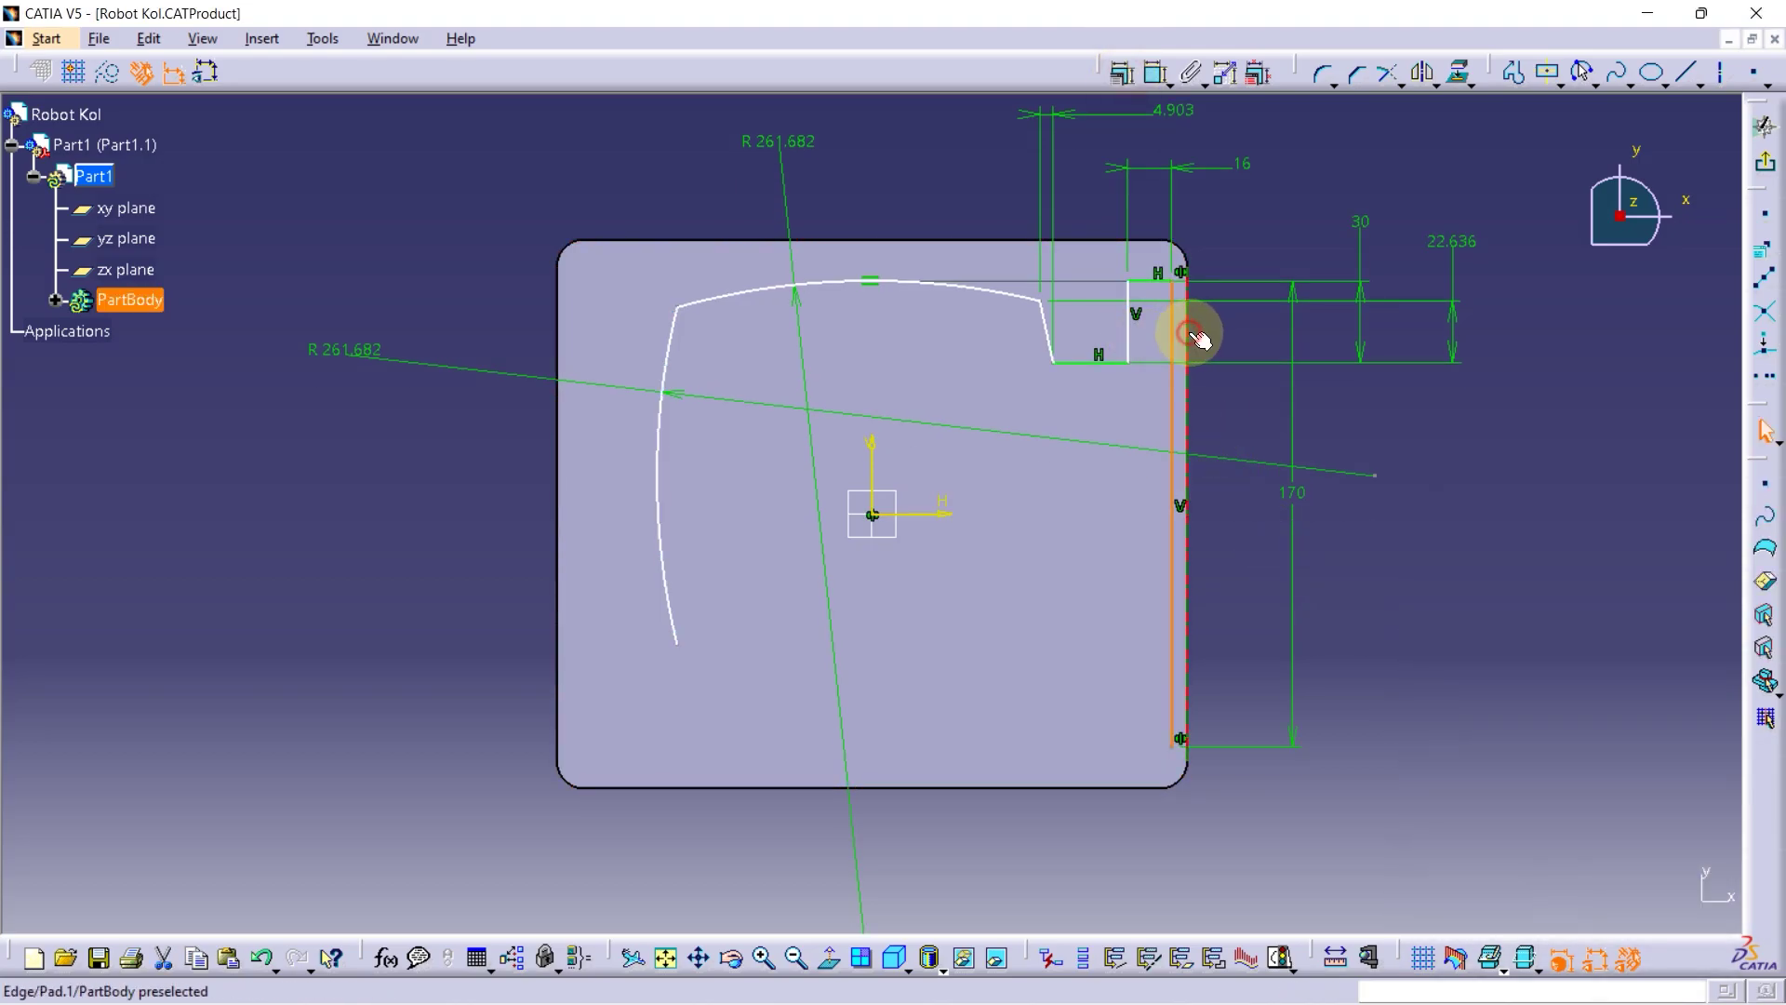
click(1122, 71)
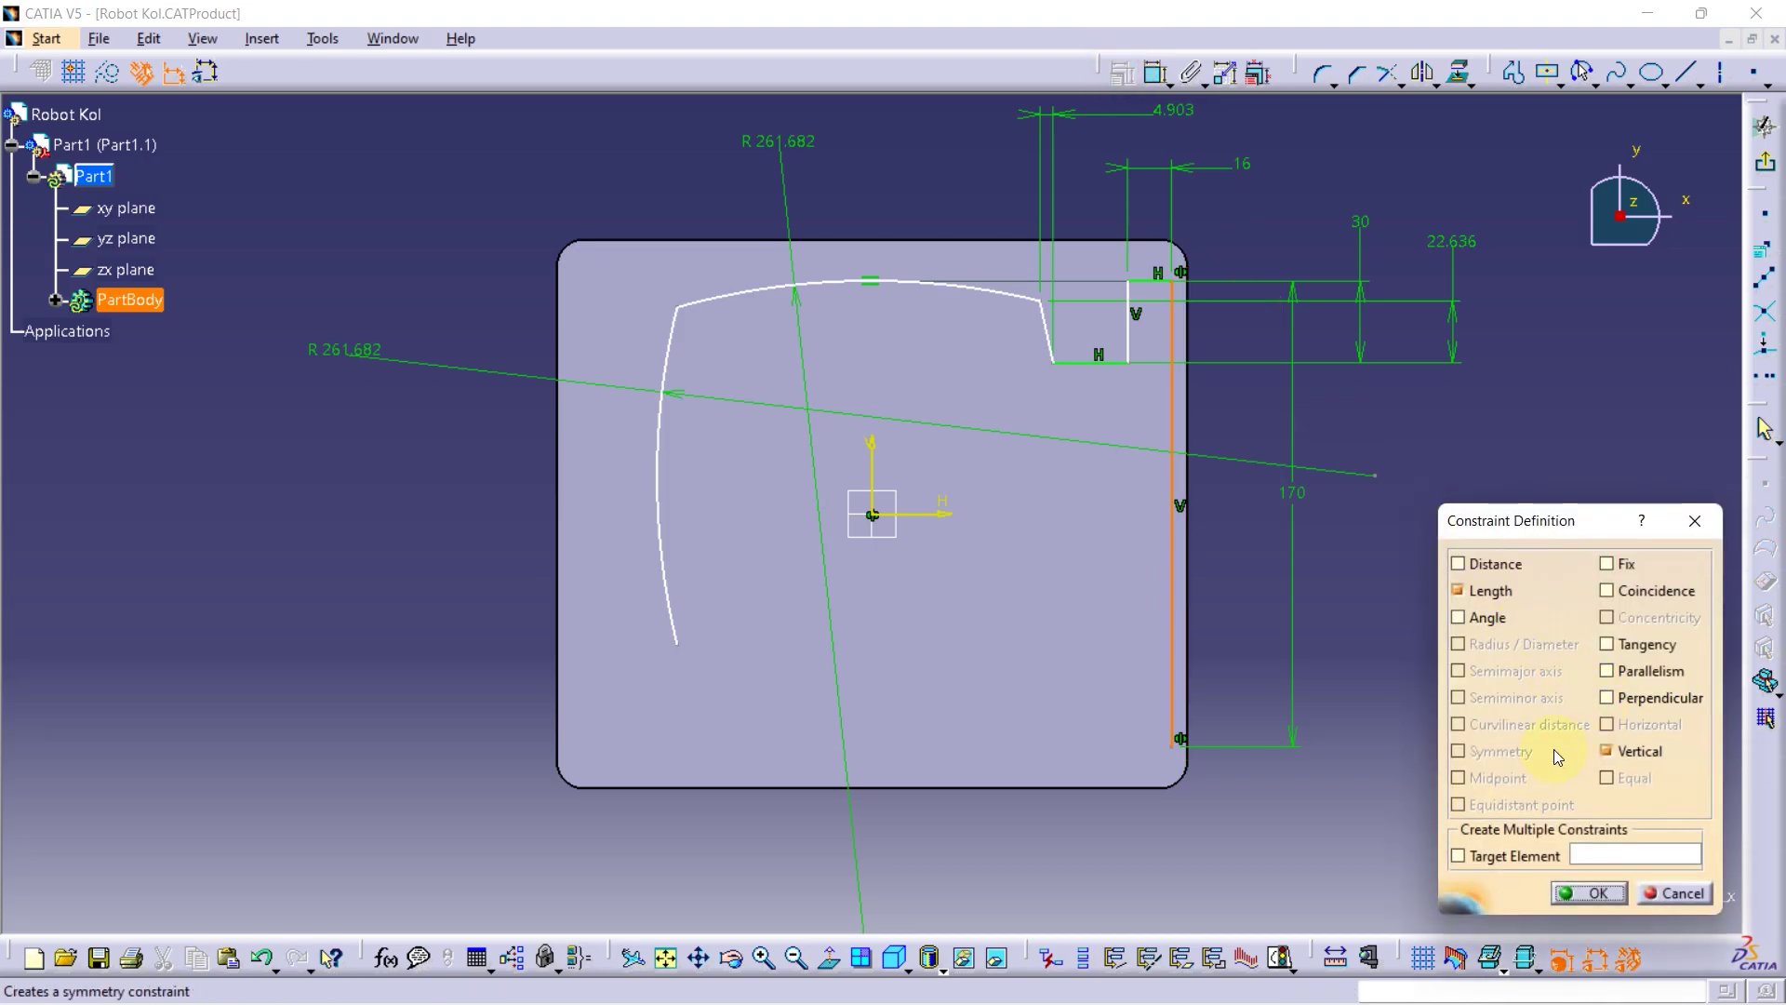
click(1589, 893)
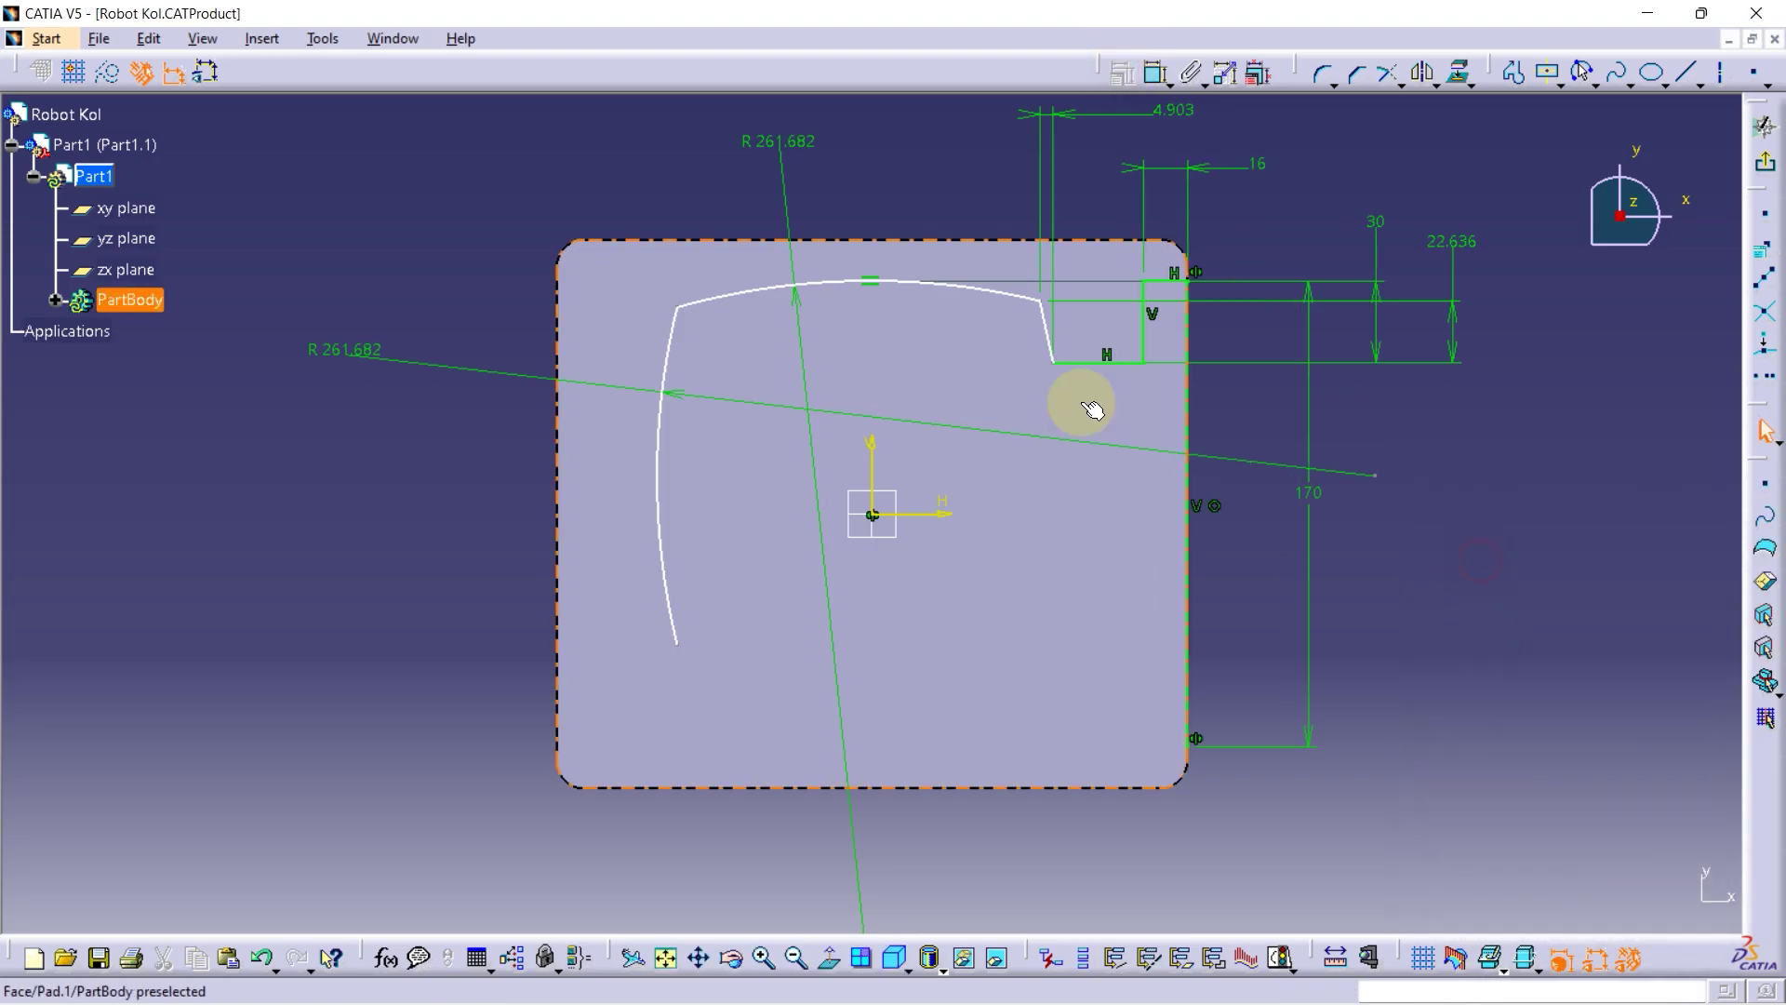
Dimension the notch's bottom line to a length of 34.834
drag(1040, 301, 1025, 307)
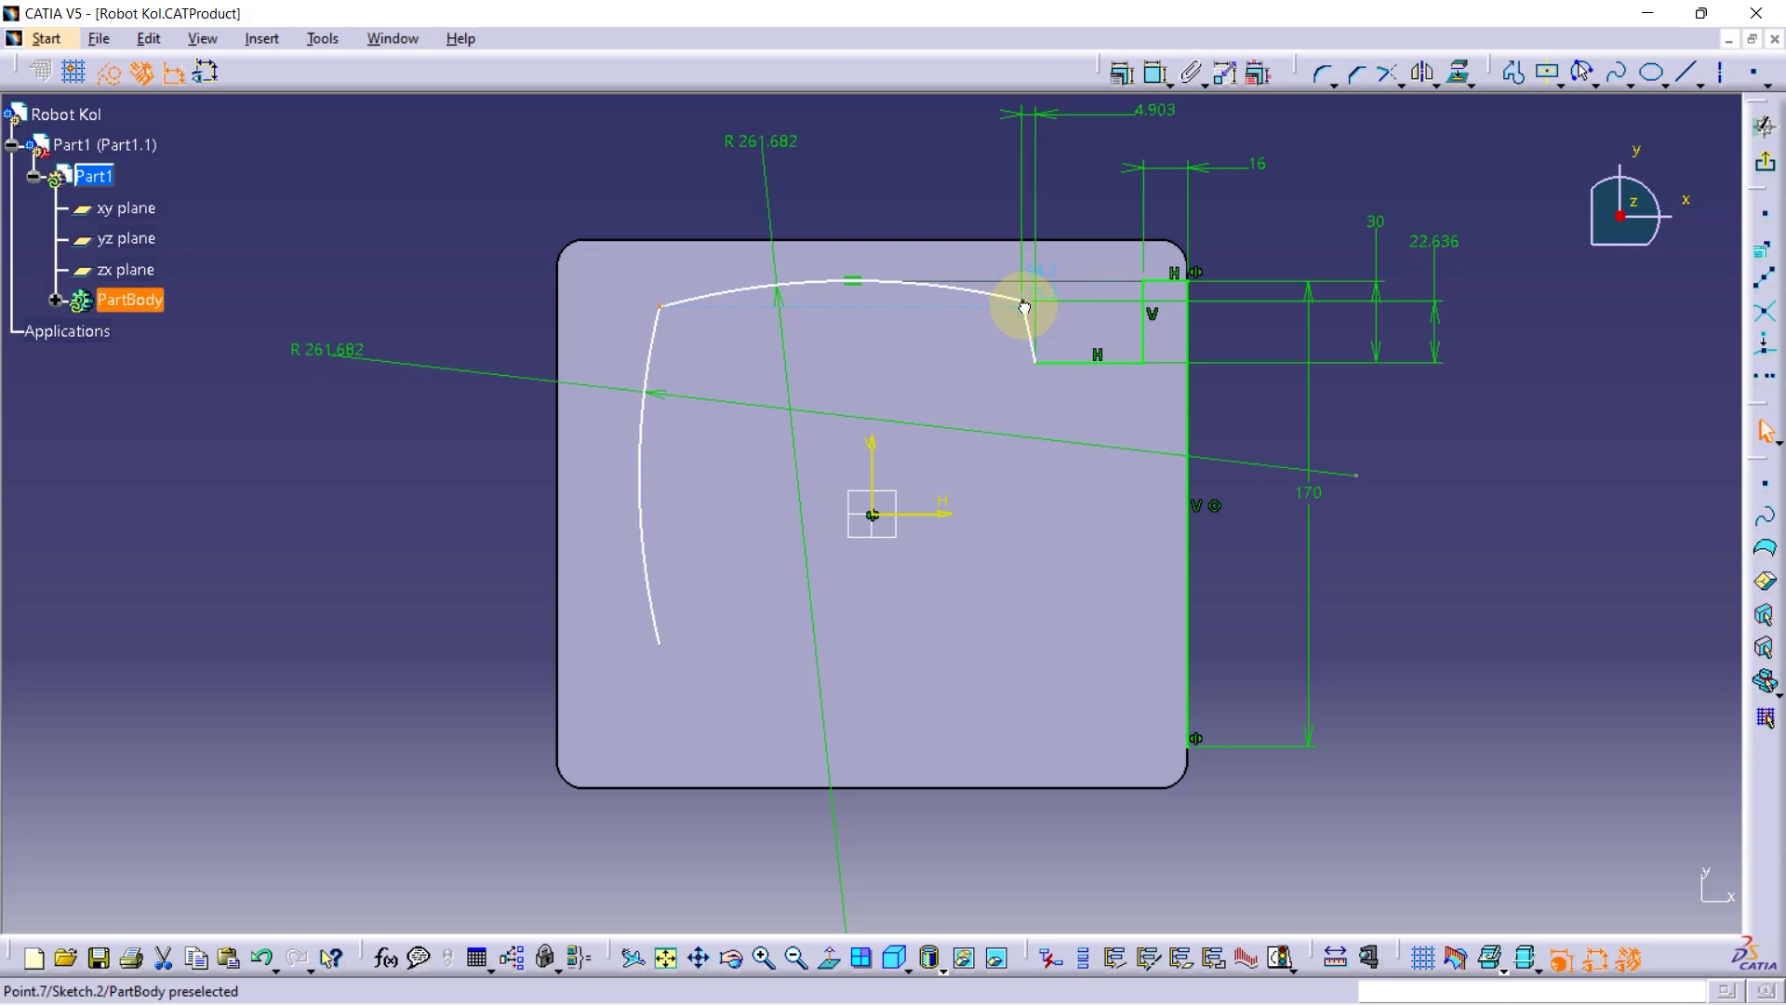
click(1155, 72)
click(1070, 362)
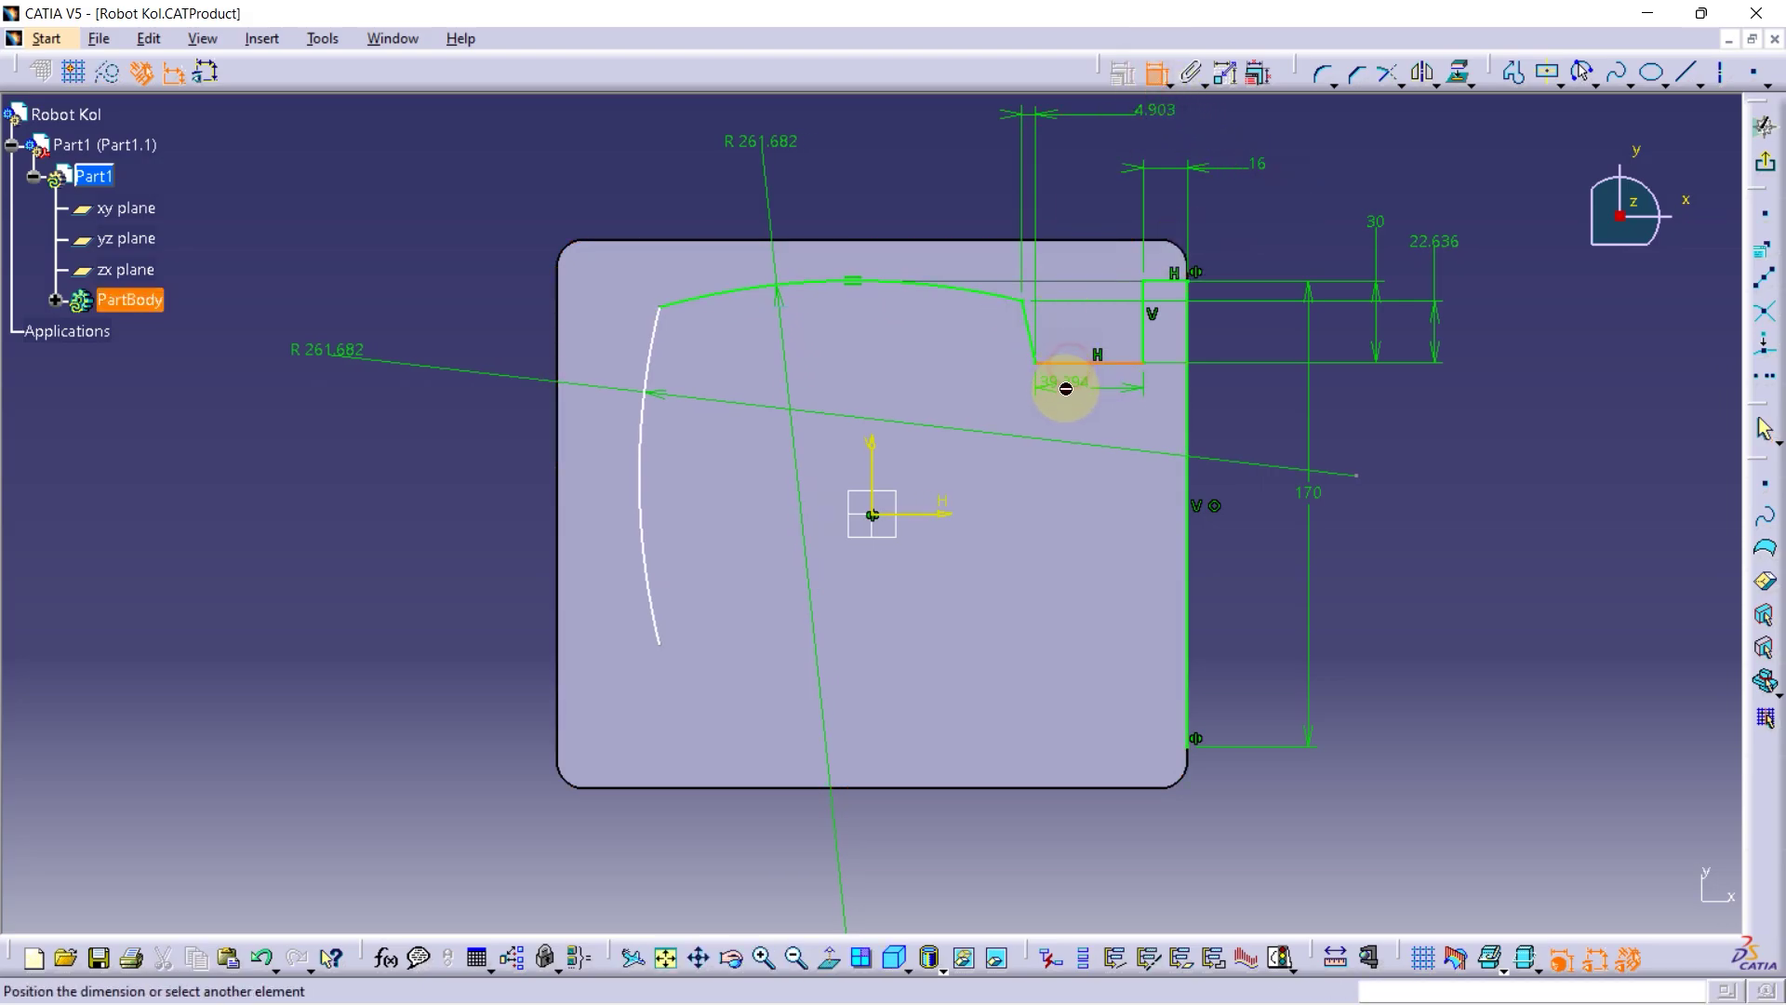
double_click(1263, 423)
text(34.834)
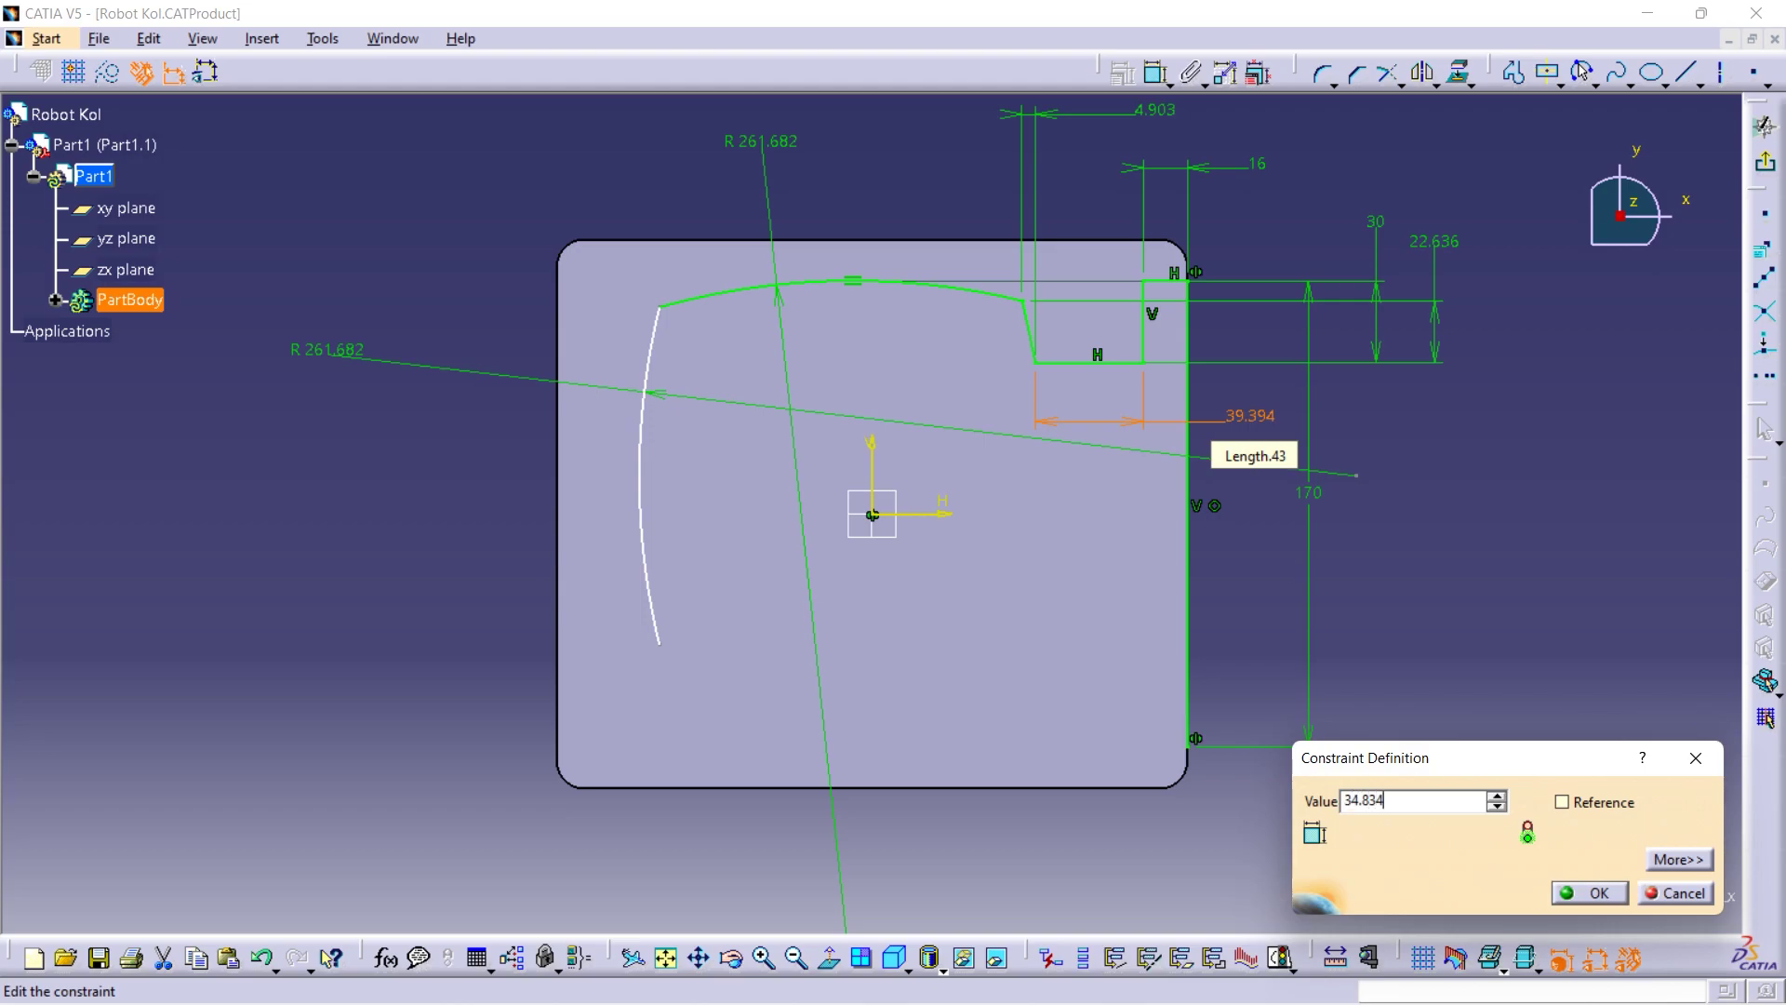
key(Return)
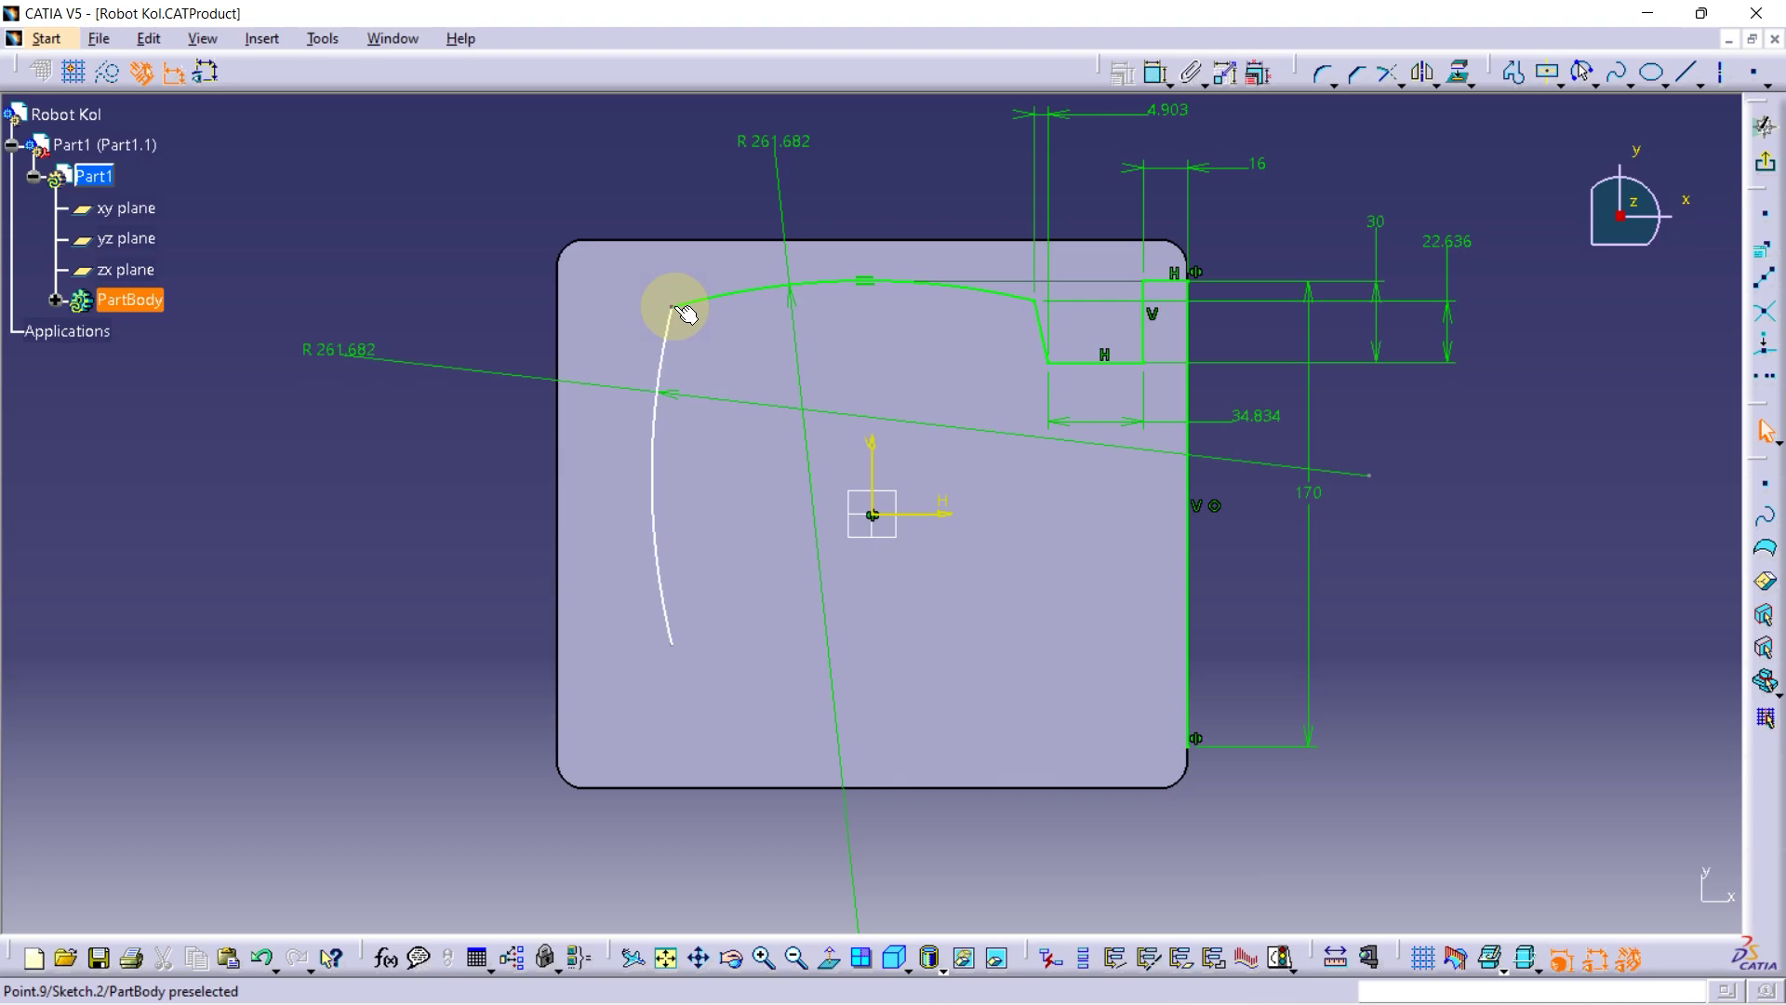
Make the left arc's endpoints symmetric about the horizontal axis
click(674, 308)
ctrl+click(672, 642)
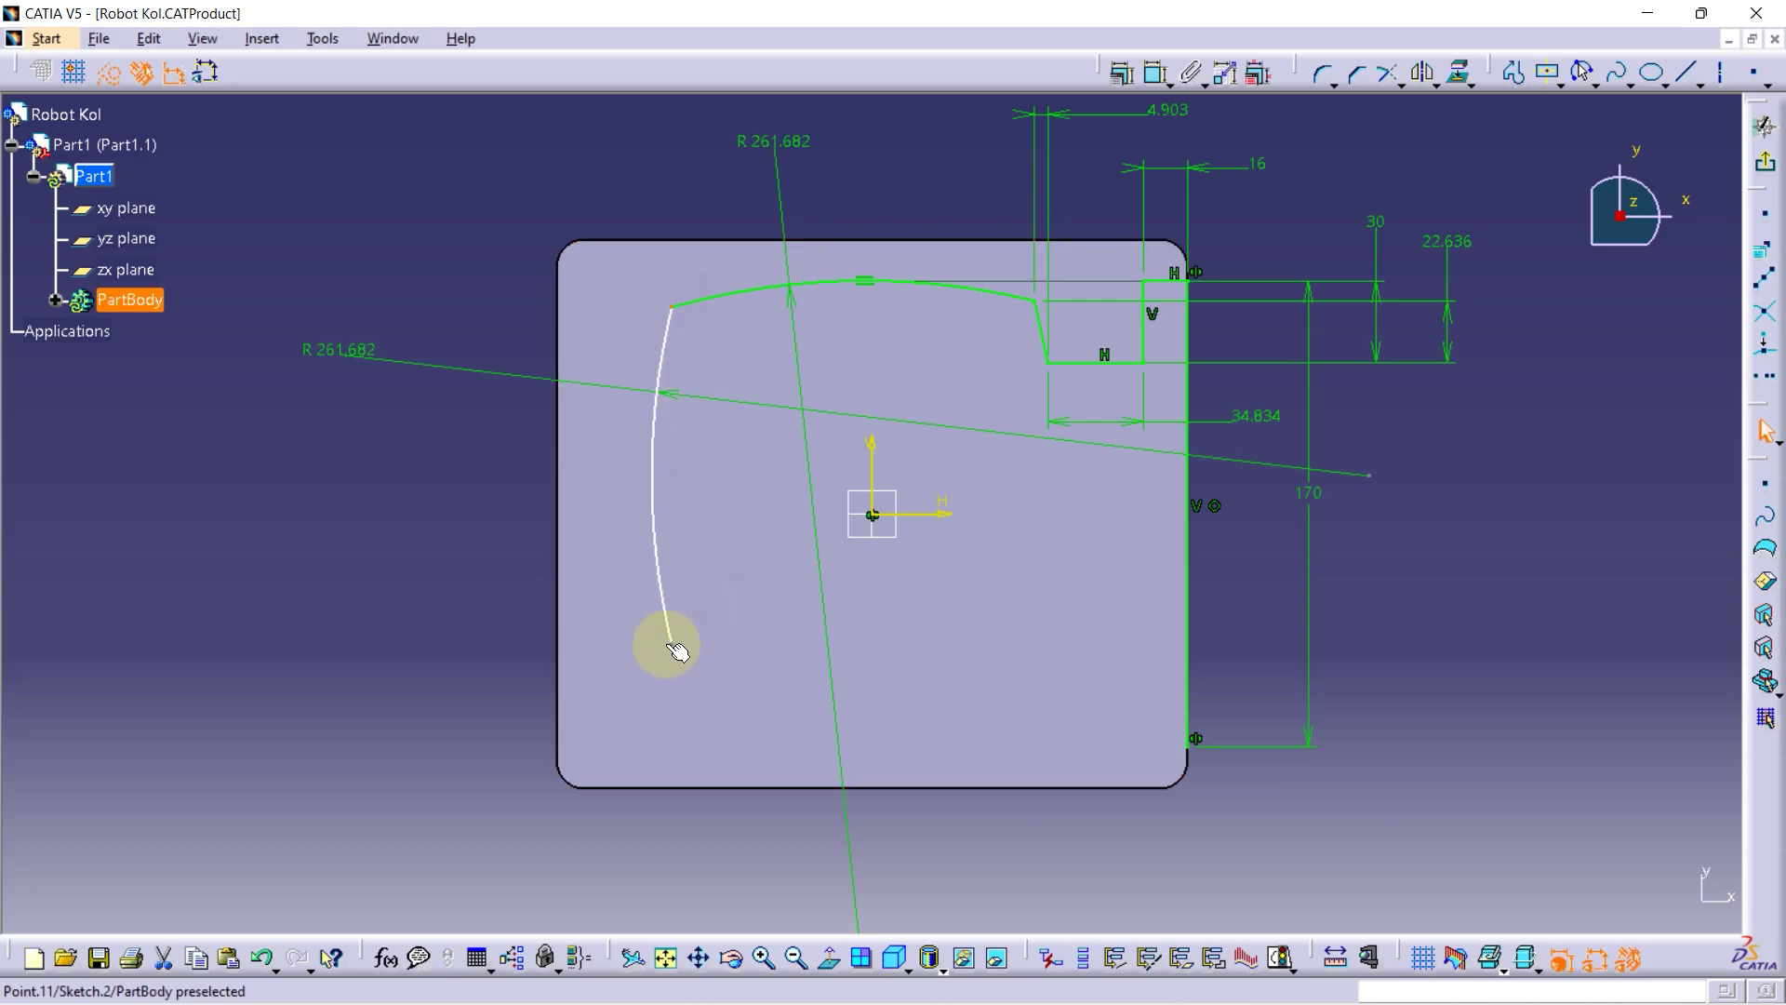
ctrl+click(927, 521)
click(1122, 71)
click(1483, 751)
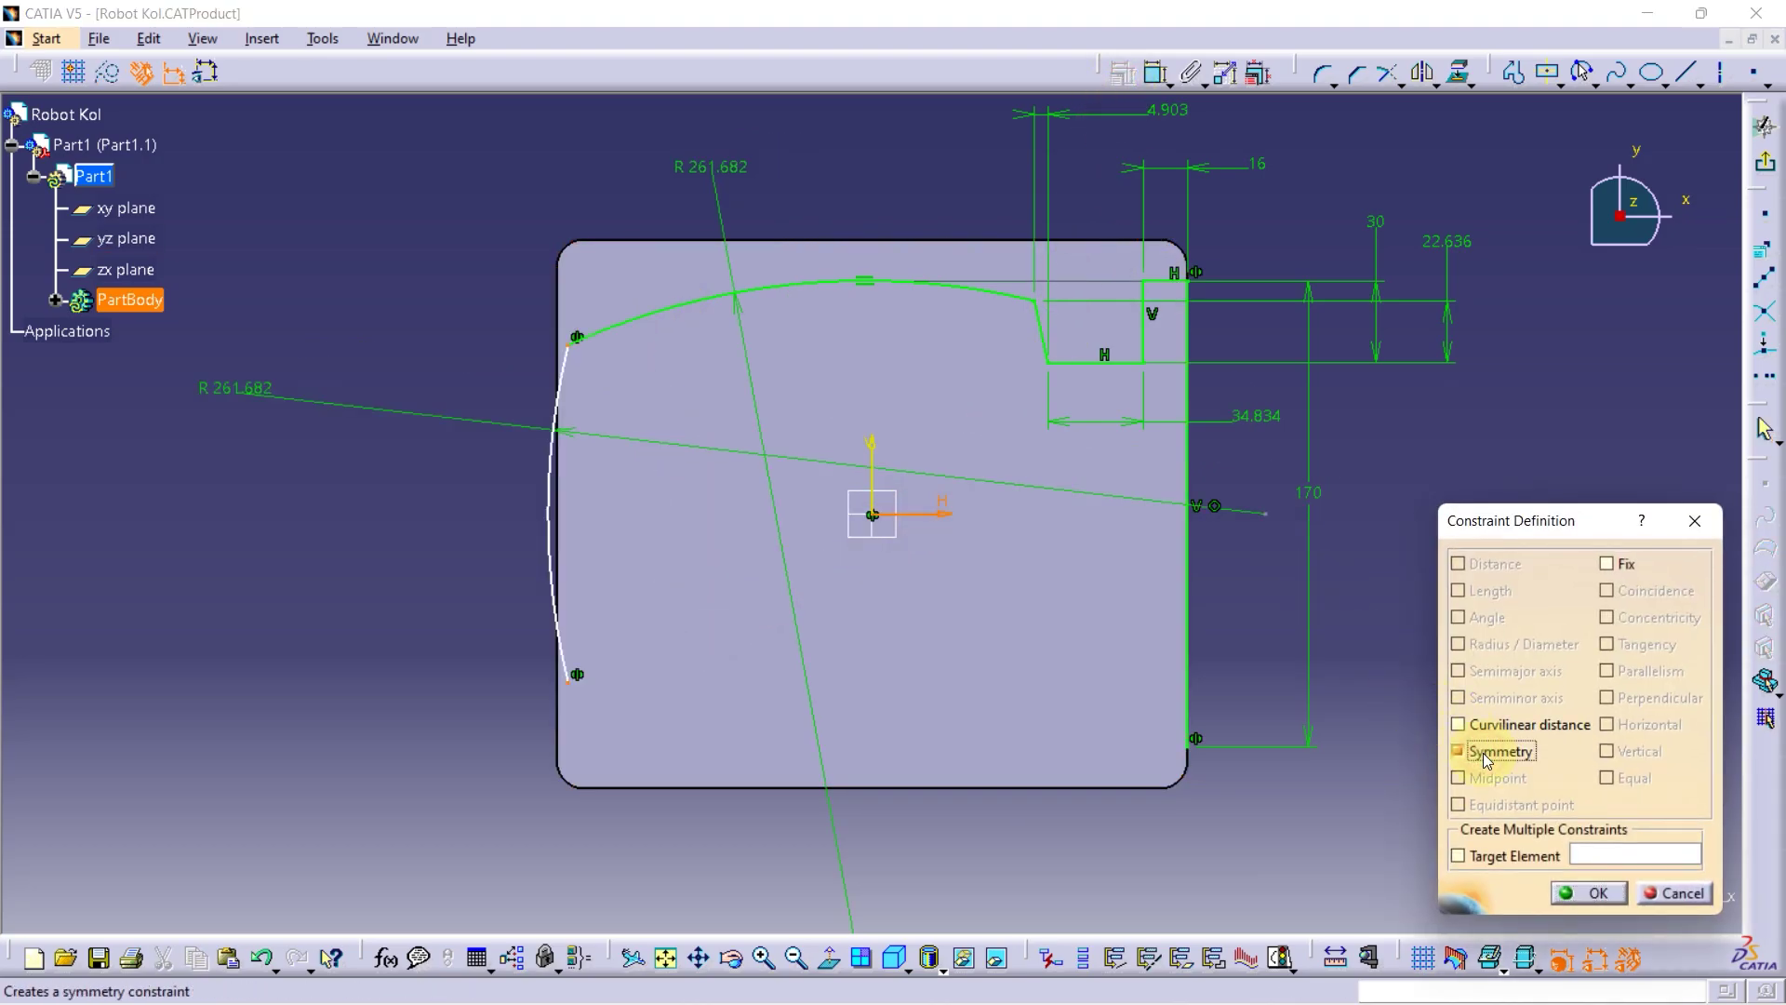
click(1597, 893)
drag(577, 338, 640, 339)
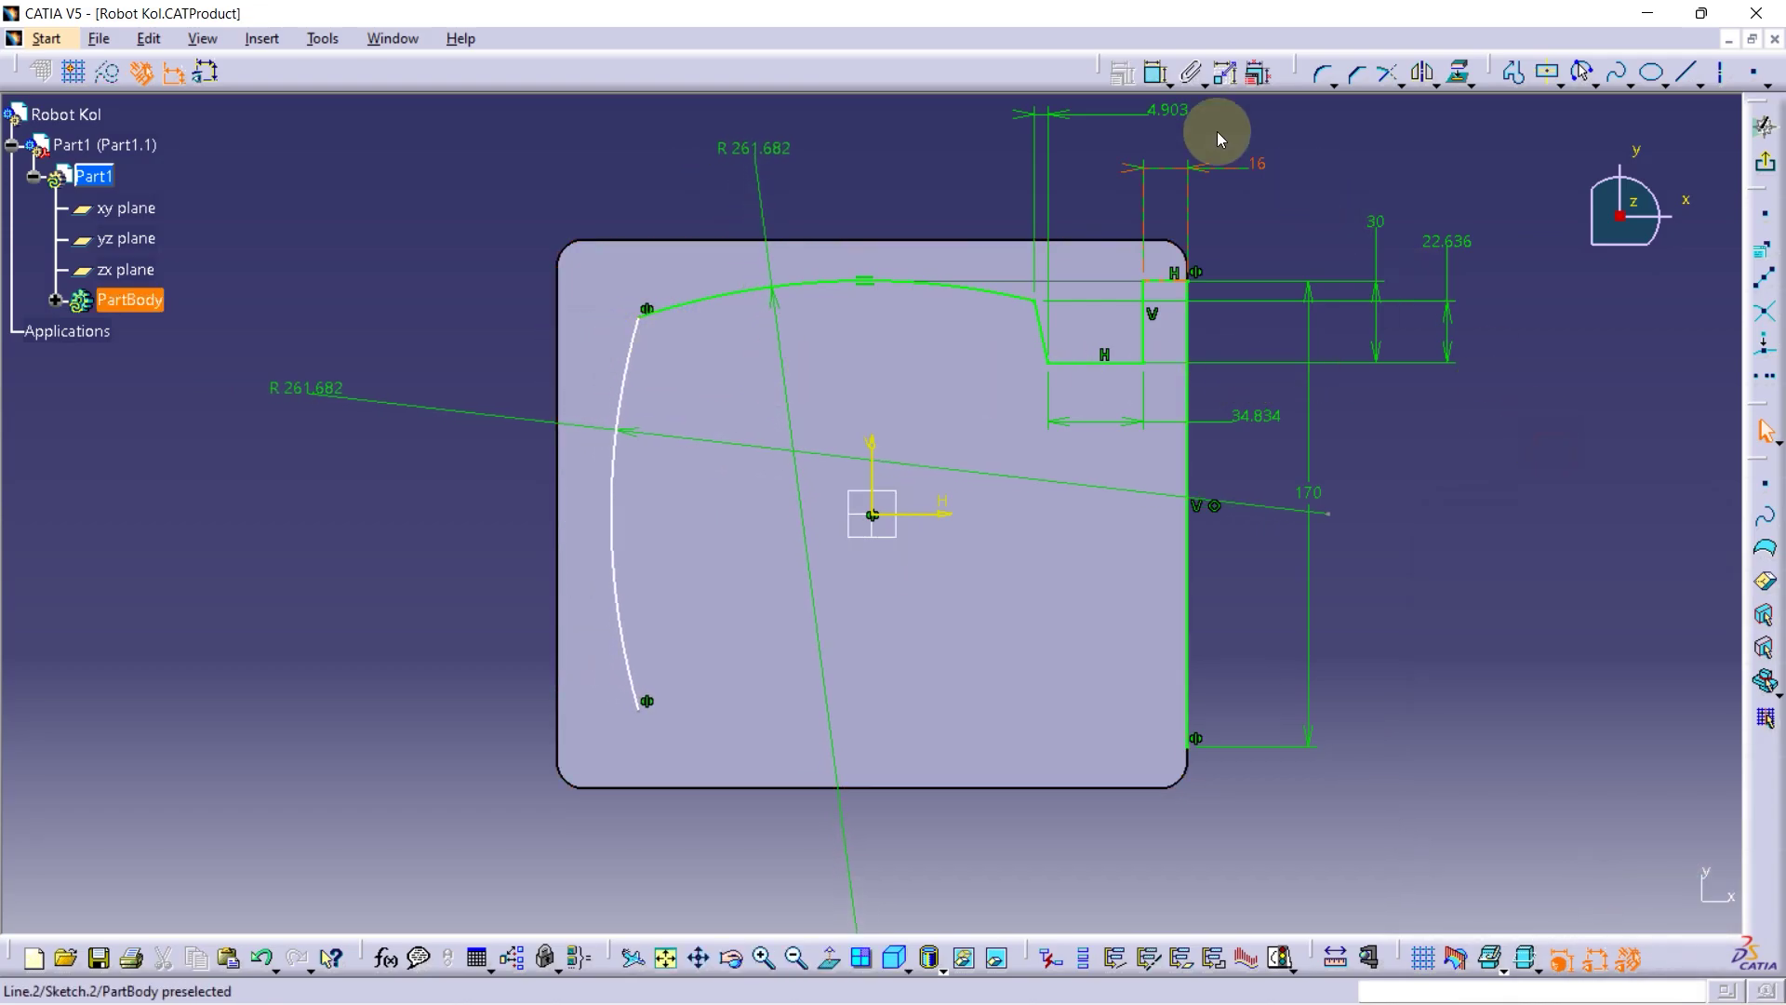
Set the profile width between the right line and left arc to 215
click(1153, 78)
click(1192, 525)
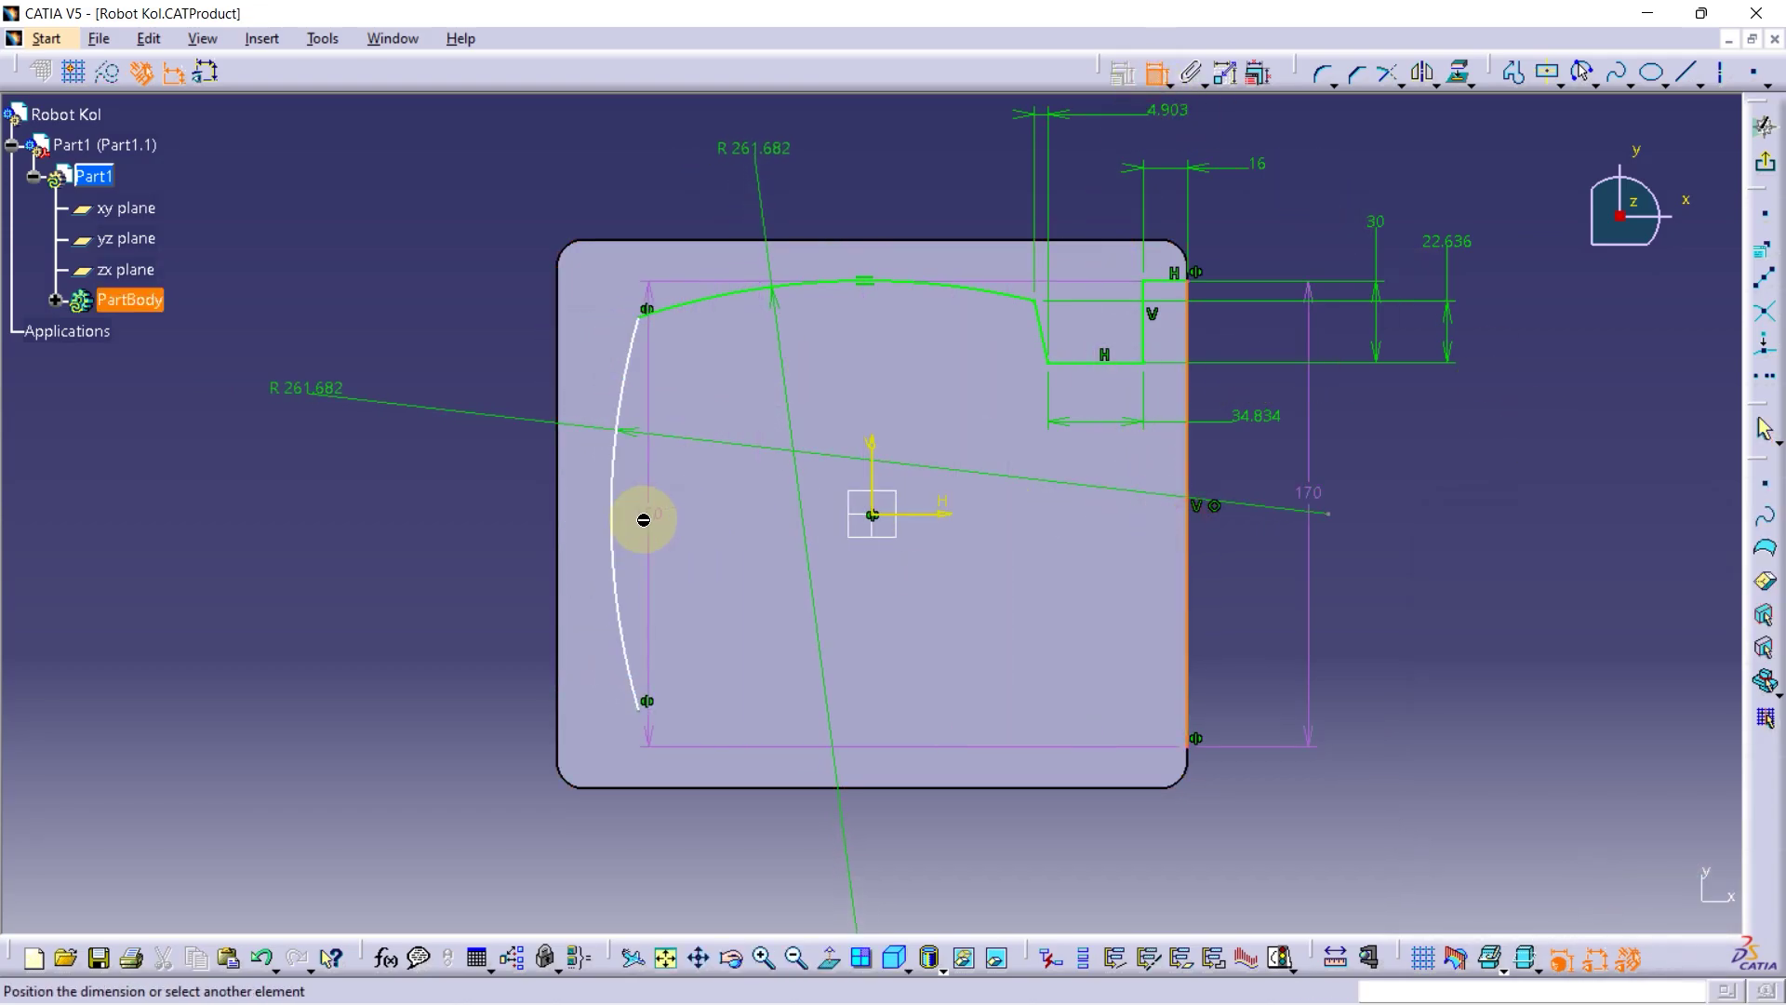
click(611, 518)
click(460, 510)
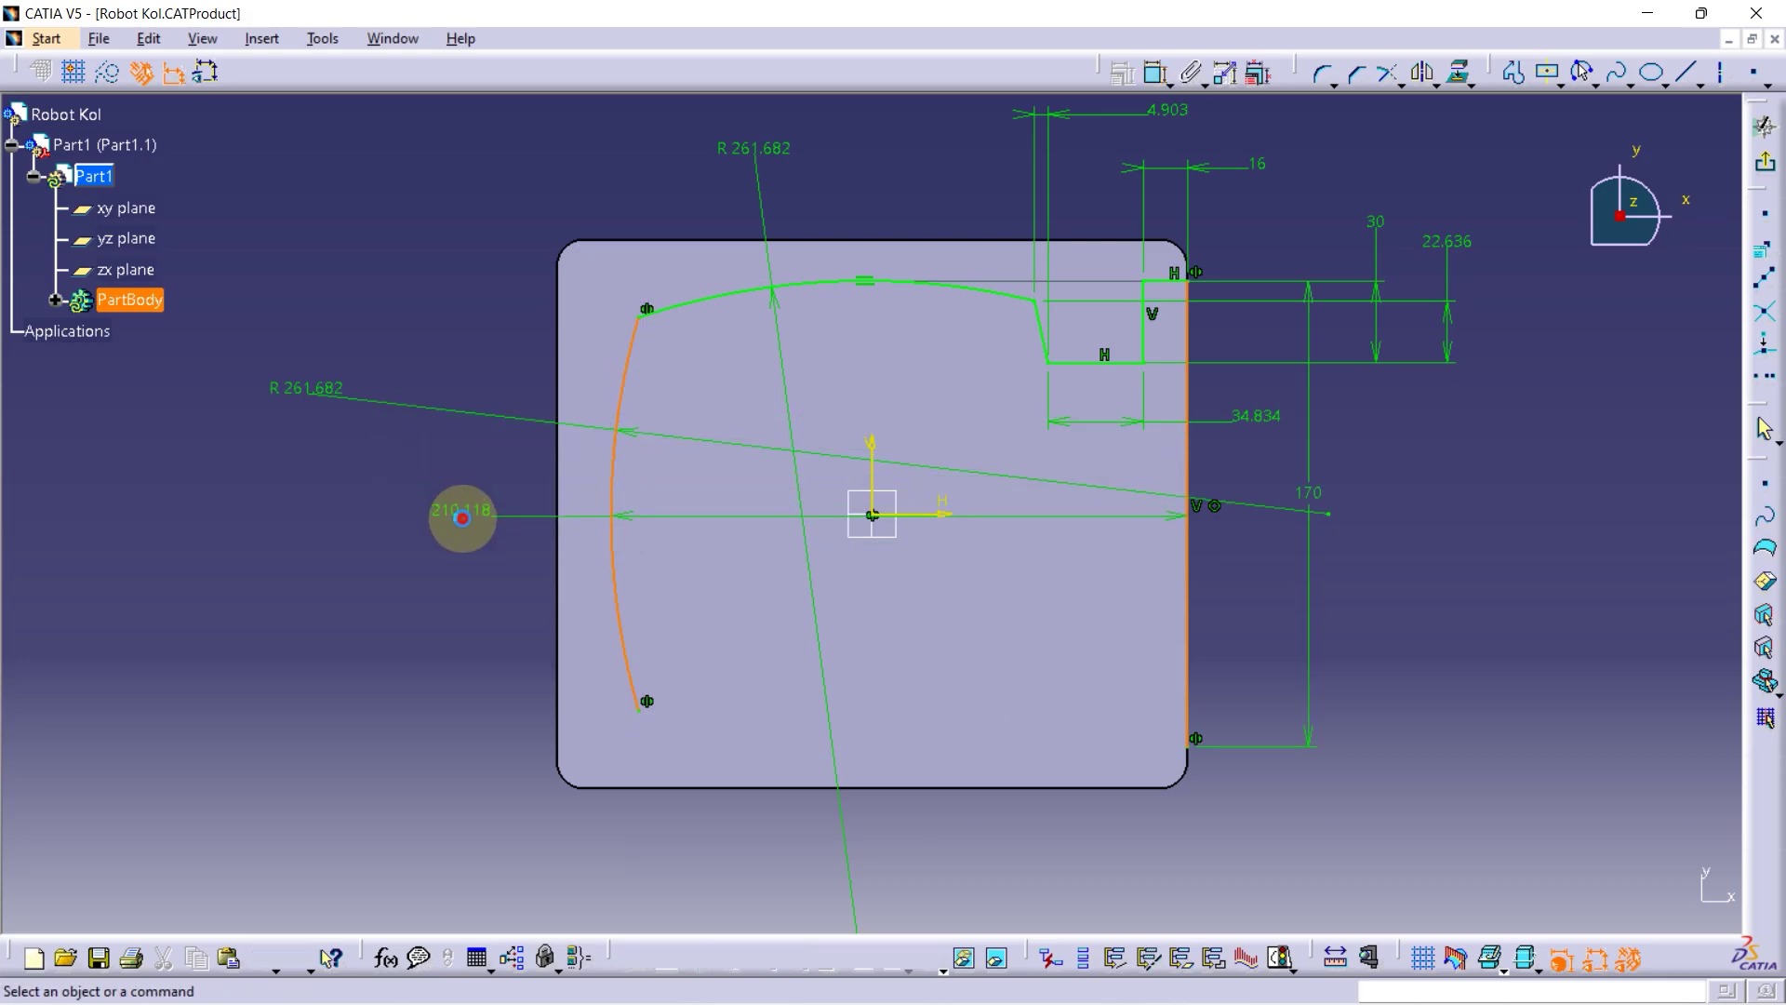
double_click(472, 516)
text(215mm)
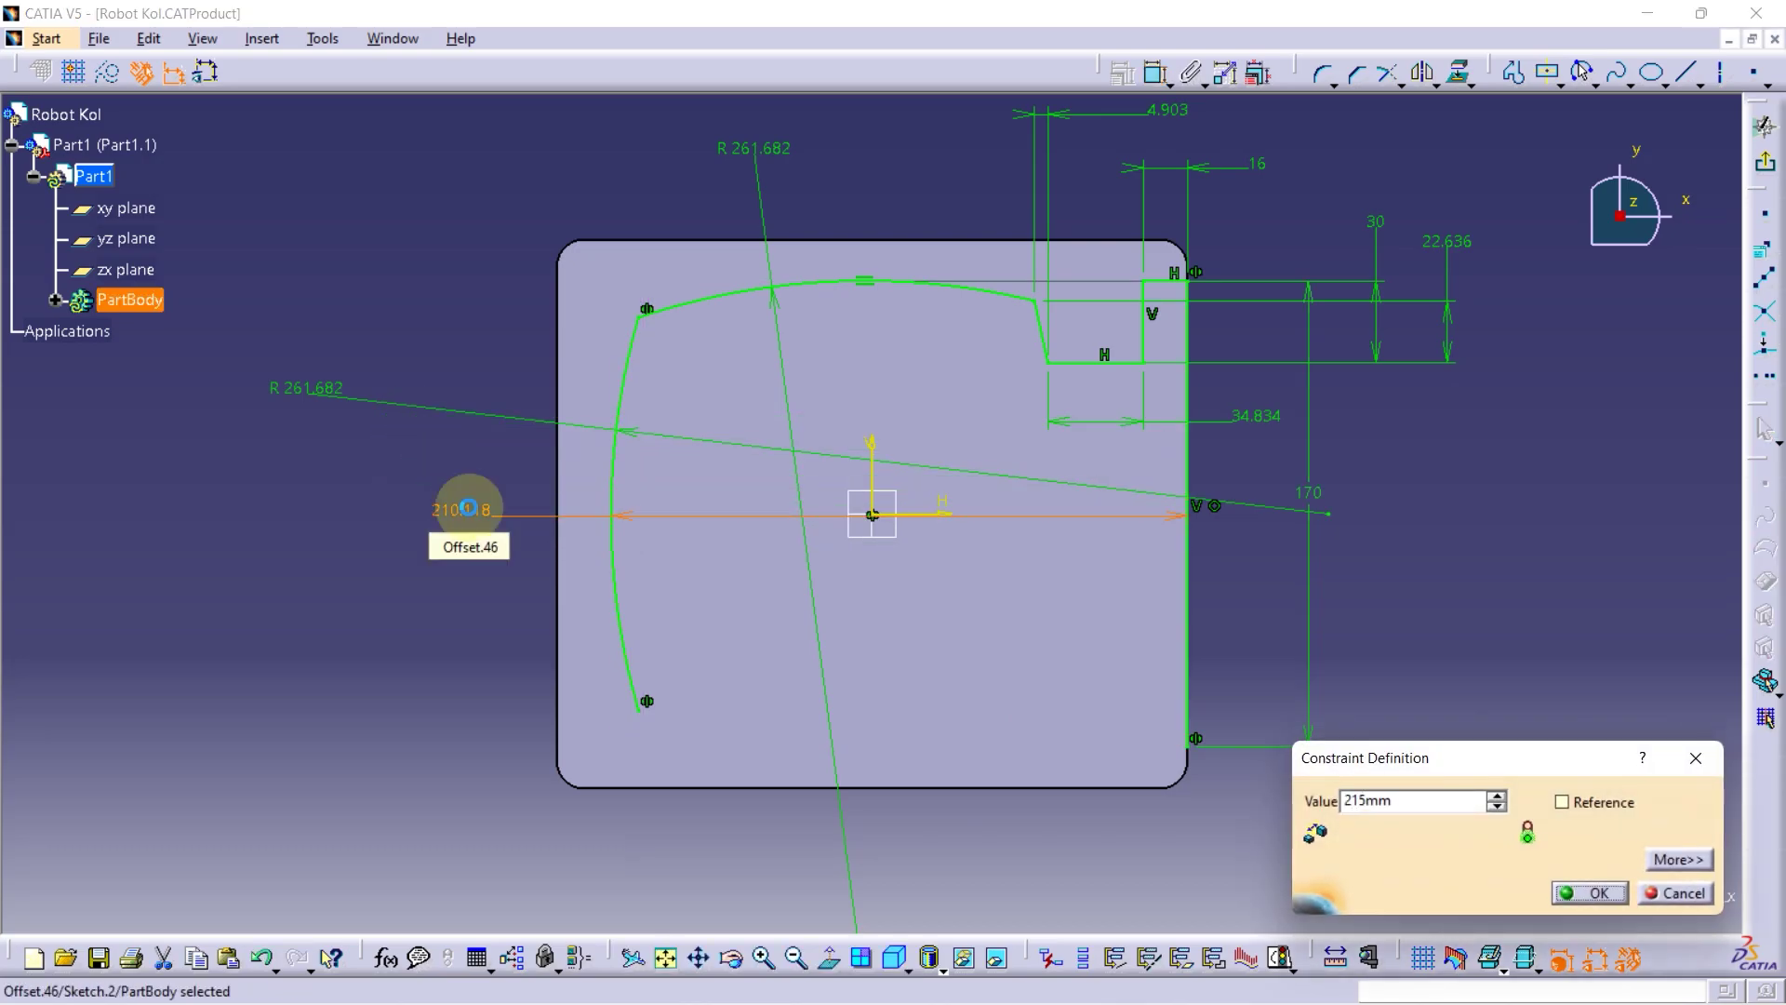
key(Return)
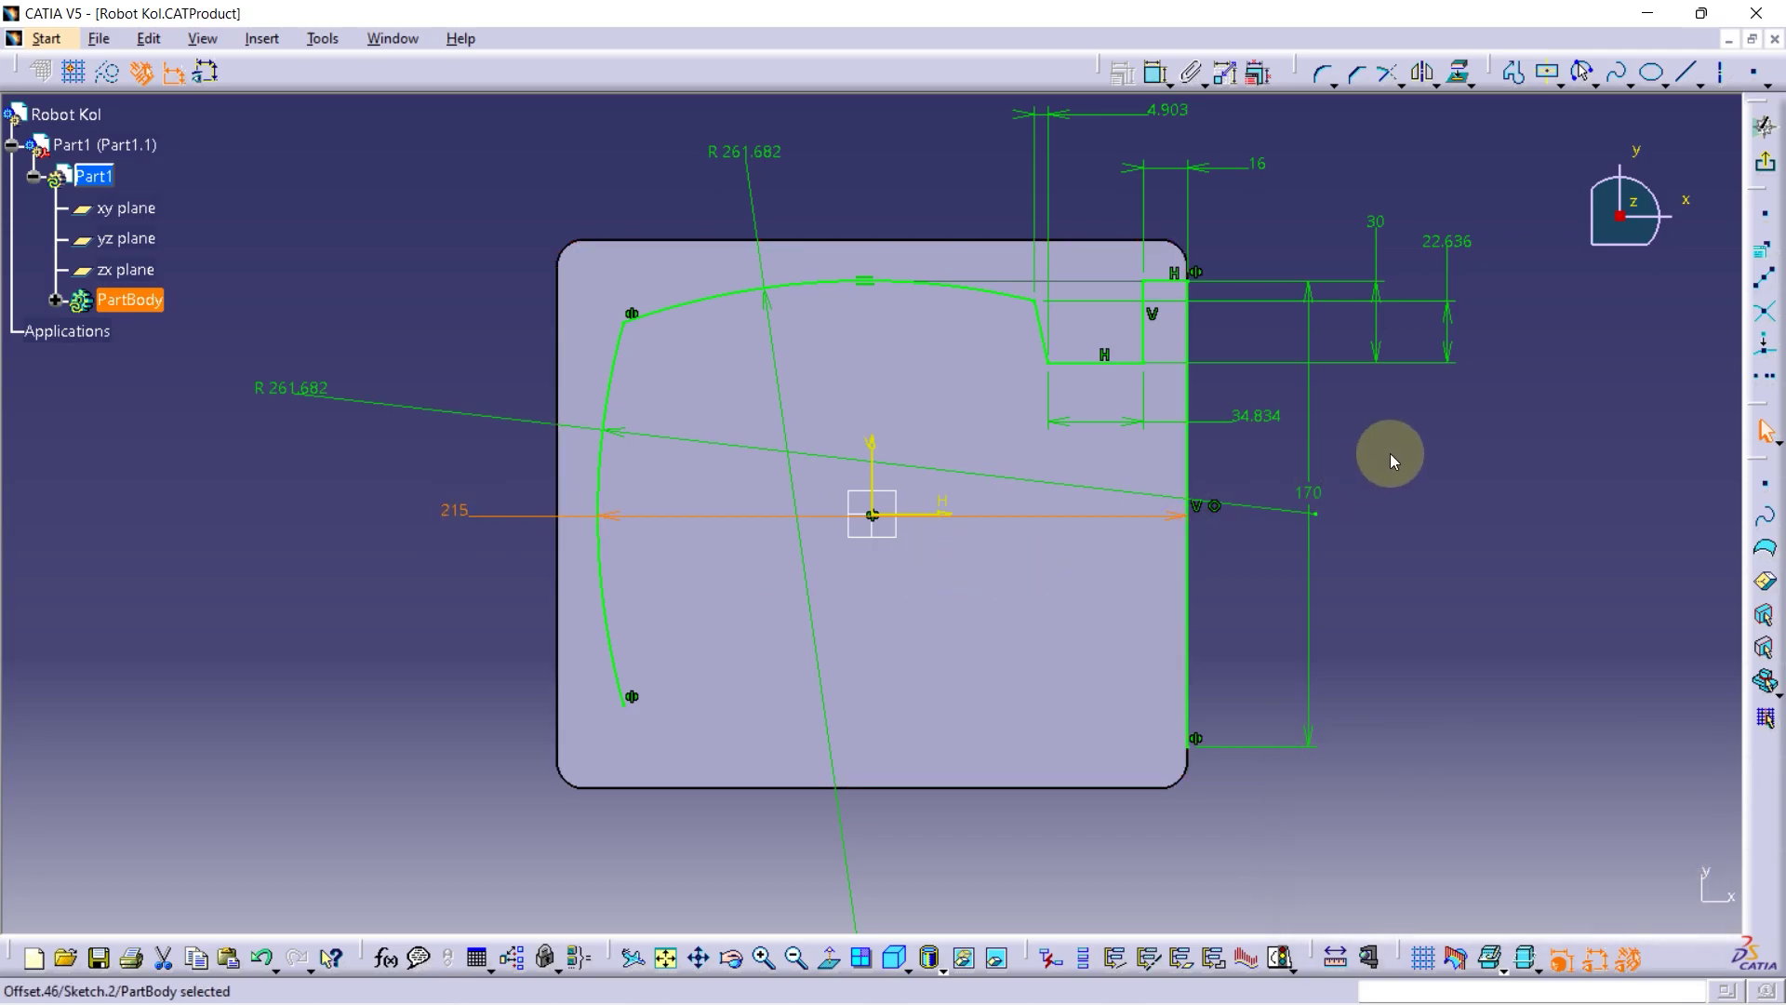
Mirror the upper profile chain about the horizontal axis and exit the sketch
click(1160, 281)
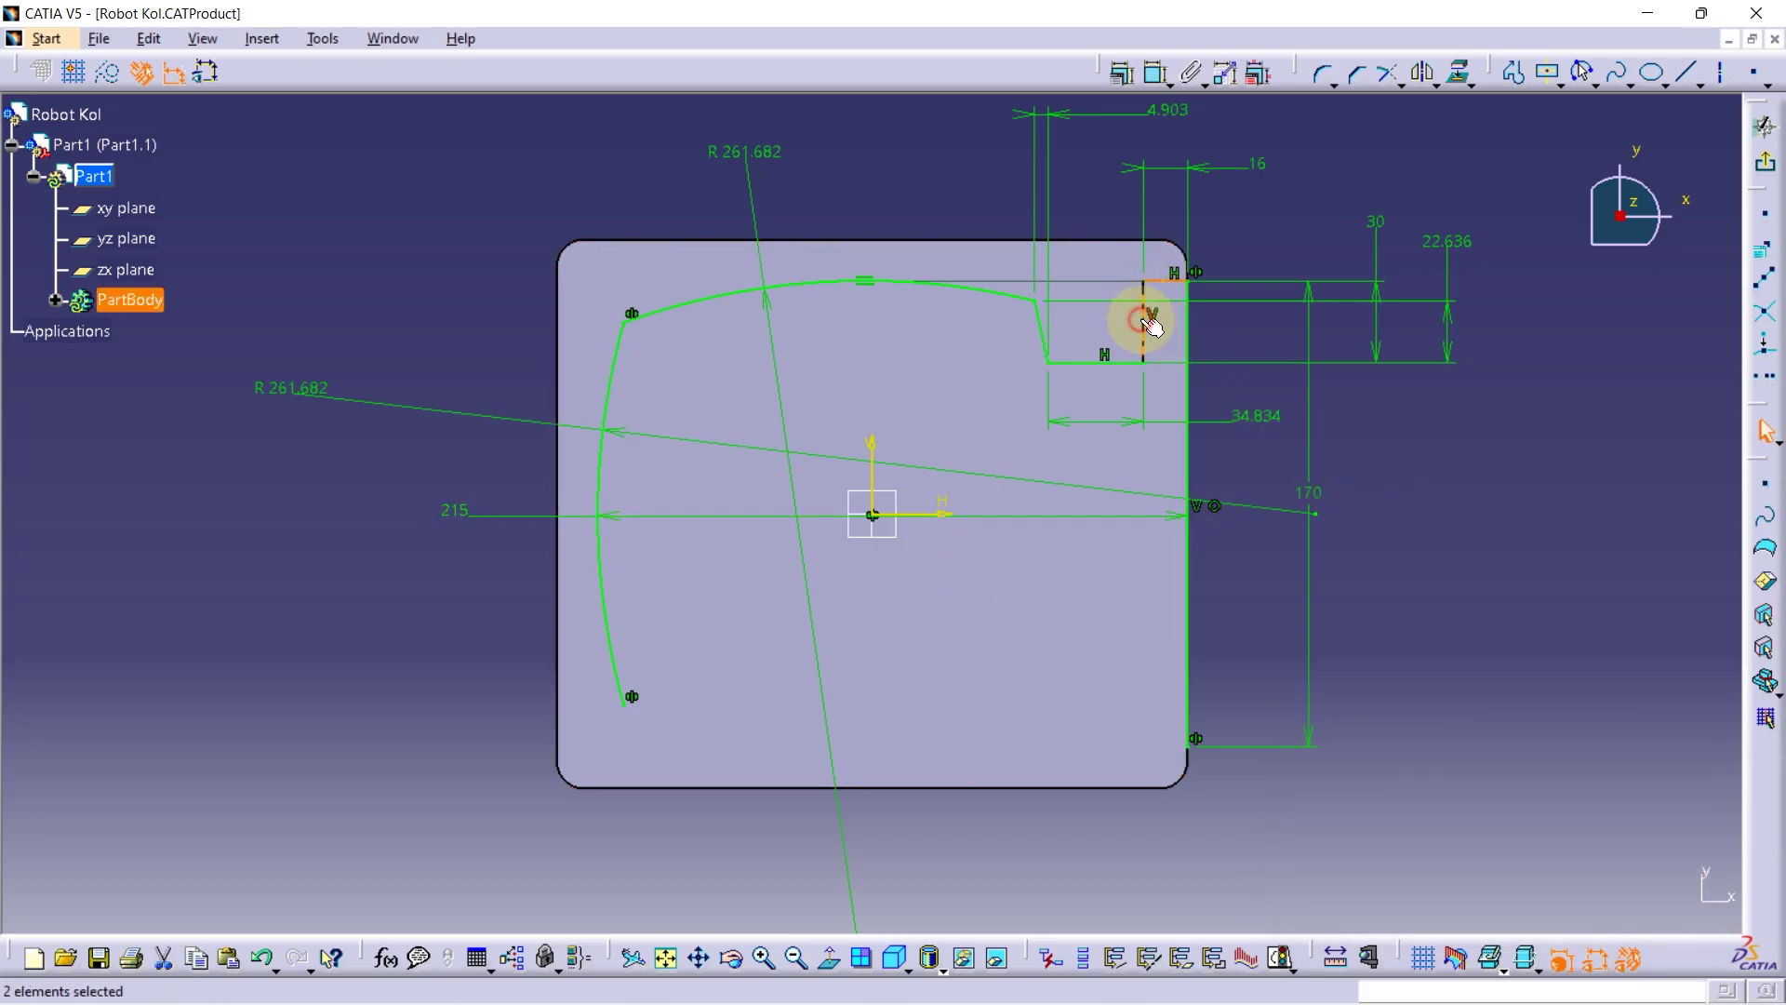
click(992, 294)
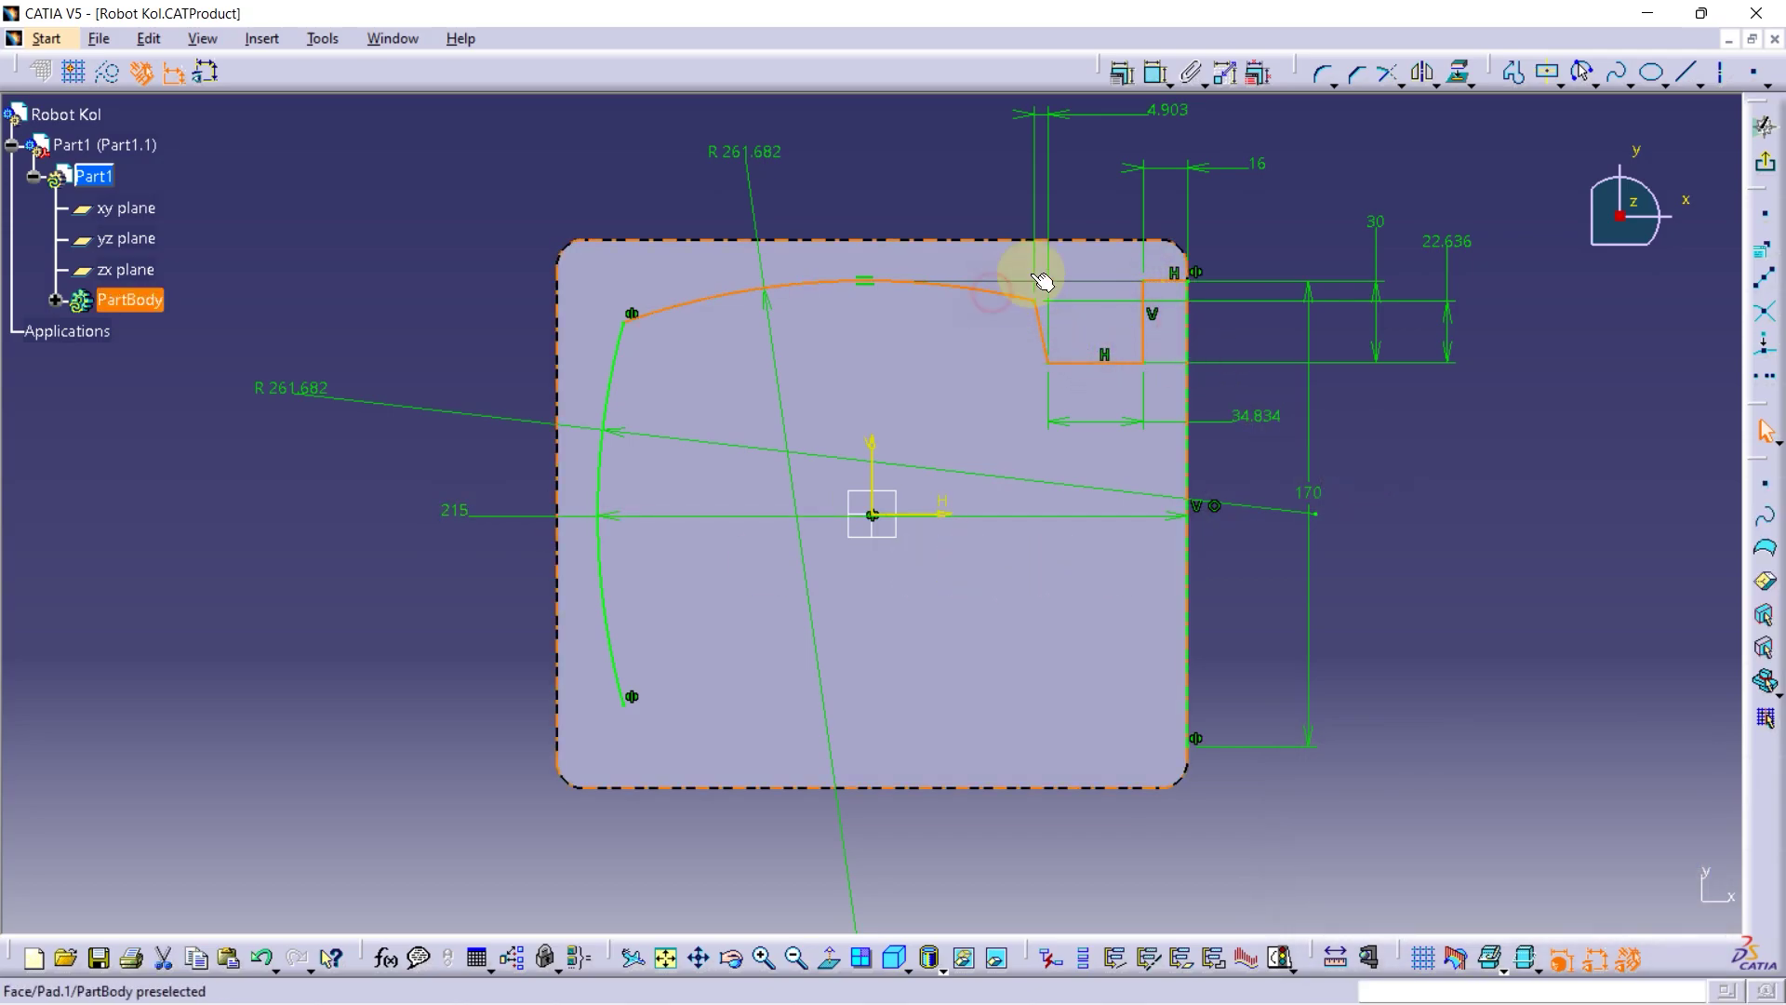
click(1422, 72)
click(910, 515)
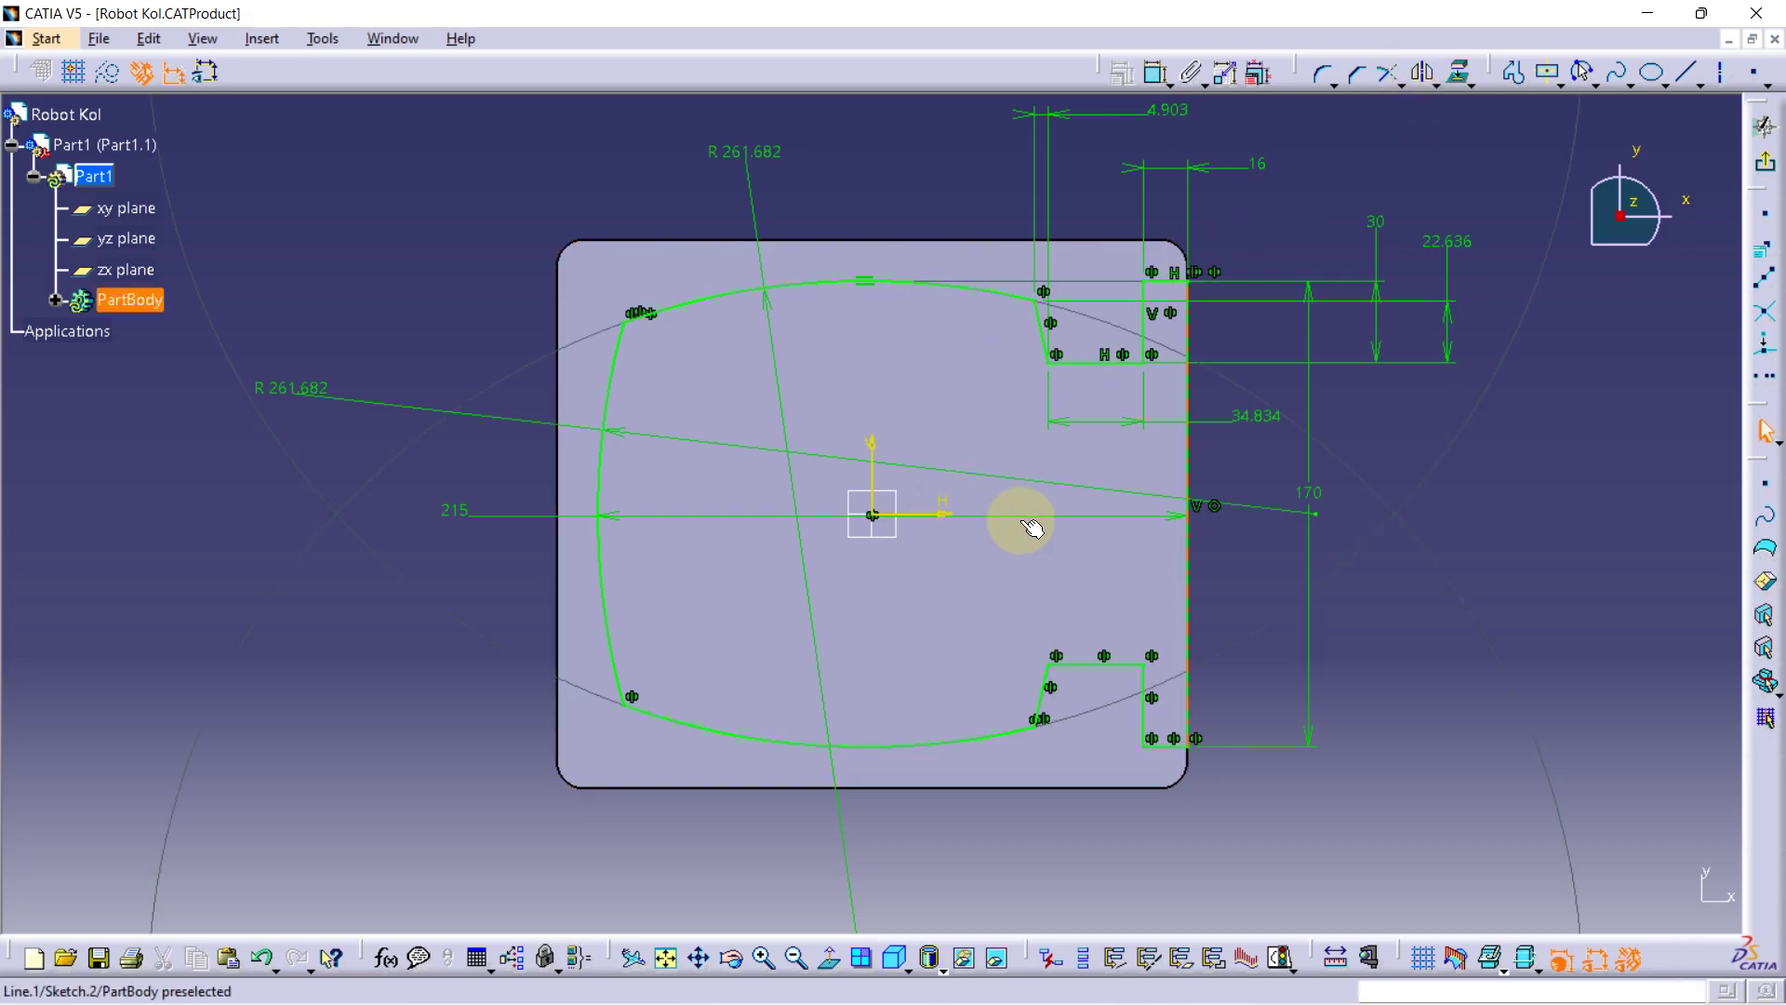
click(1764, 170)
Pad the sketch to a length of 65 mm
click(1448, 70)
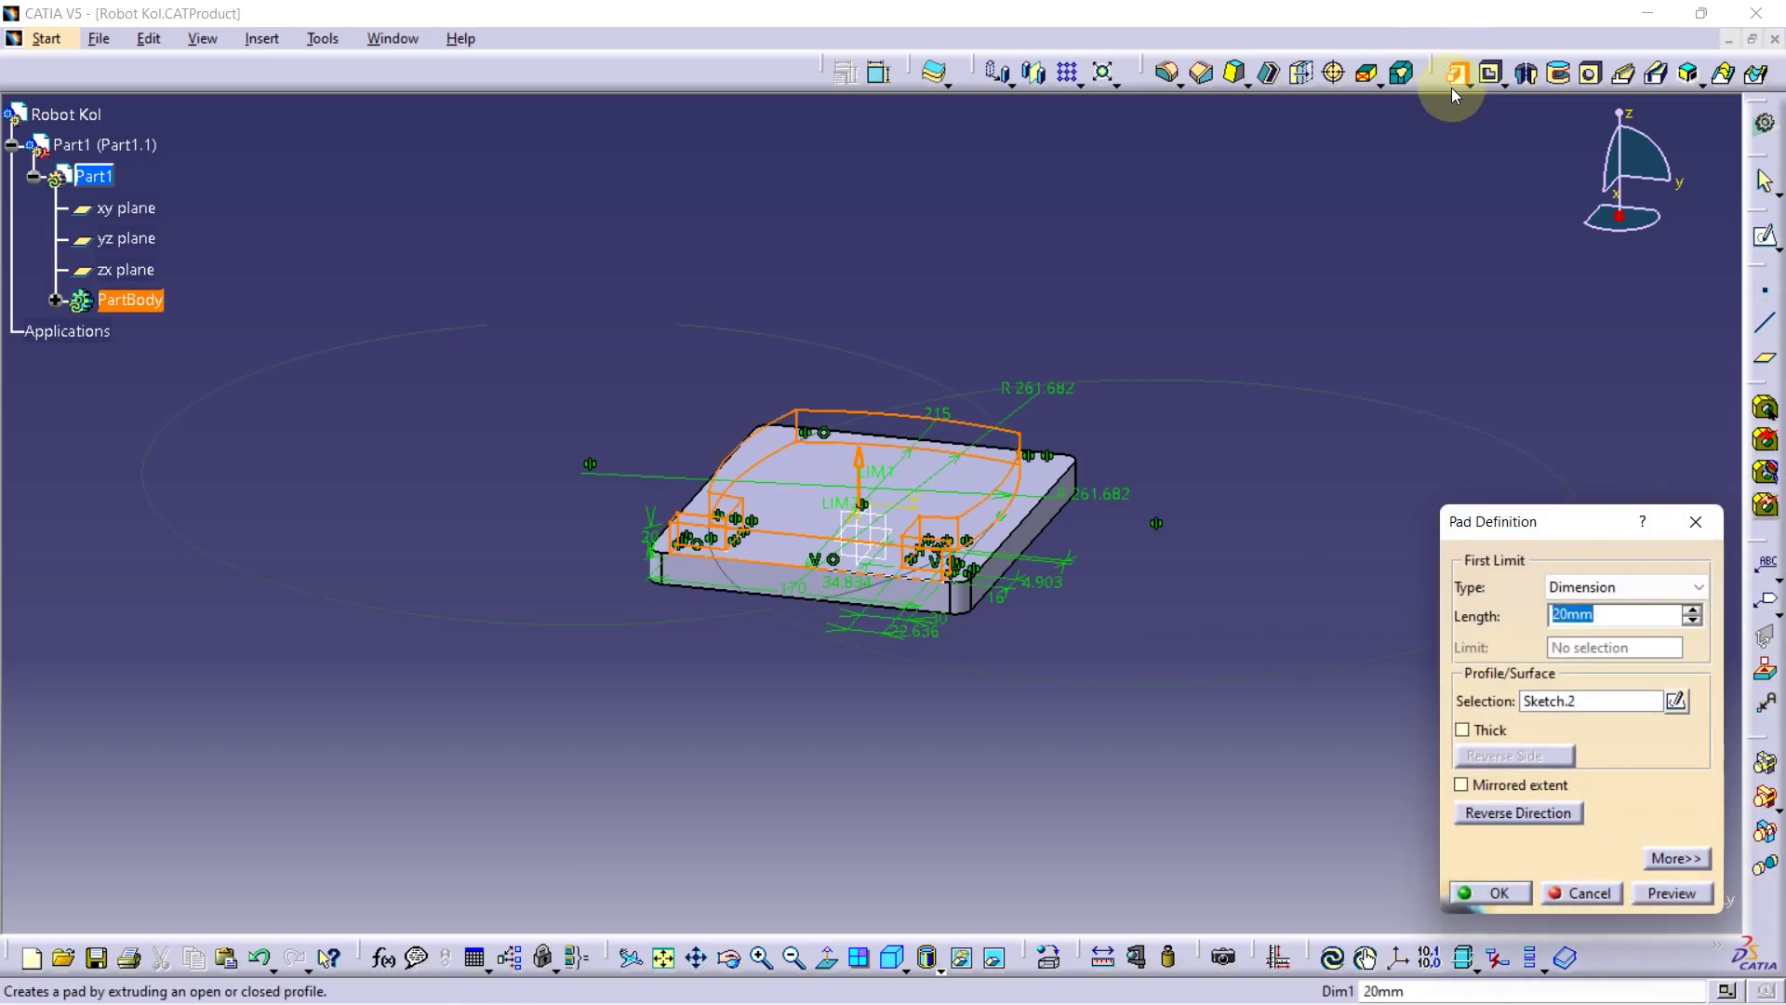
click(1666, 894)
click(1490, 893)
Open a new sketch on the pad's top face
mouse_move(738, 499)
middle_down()
mouse_move(924, 755)
mouse_move(1236, 519)
mouse_move(782, 562)
mouse_move(929, 359)
middle_up()
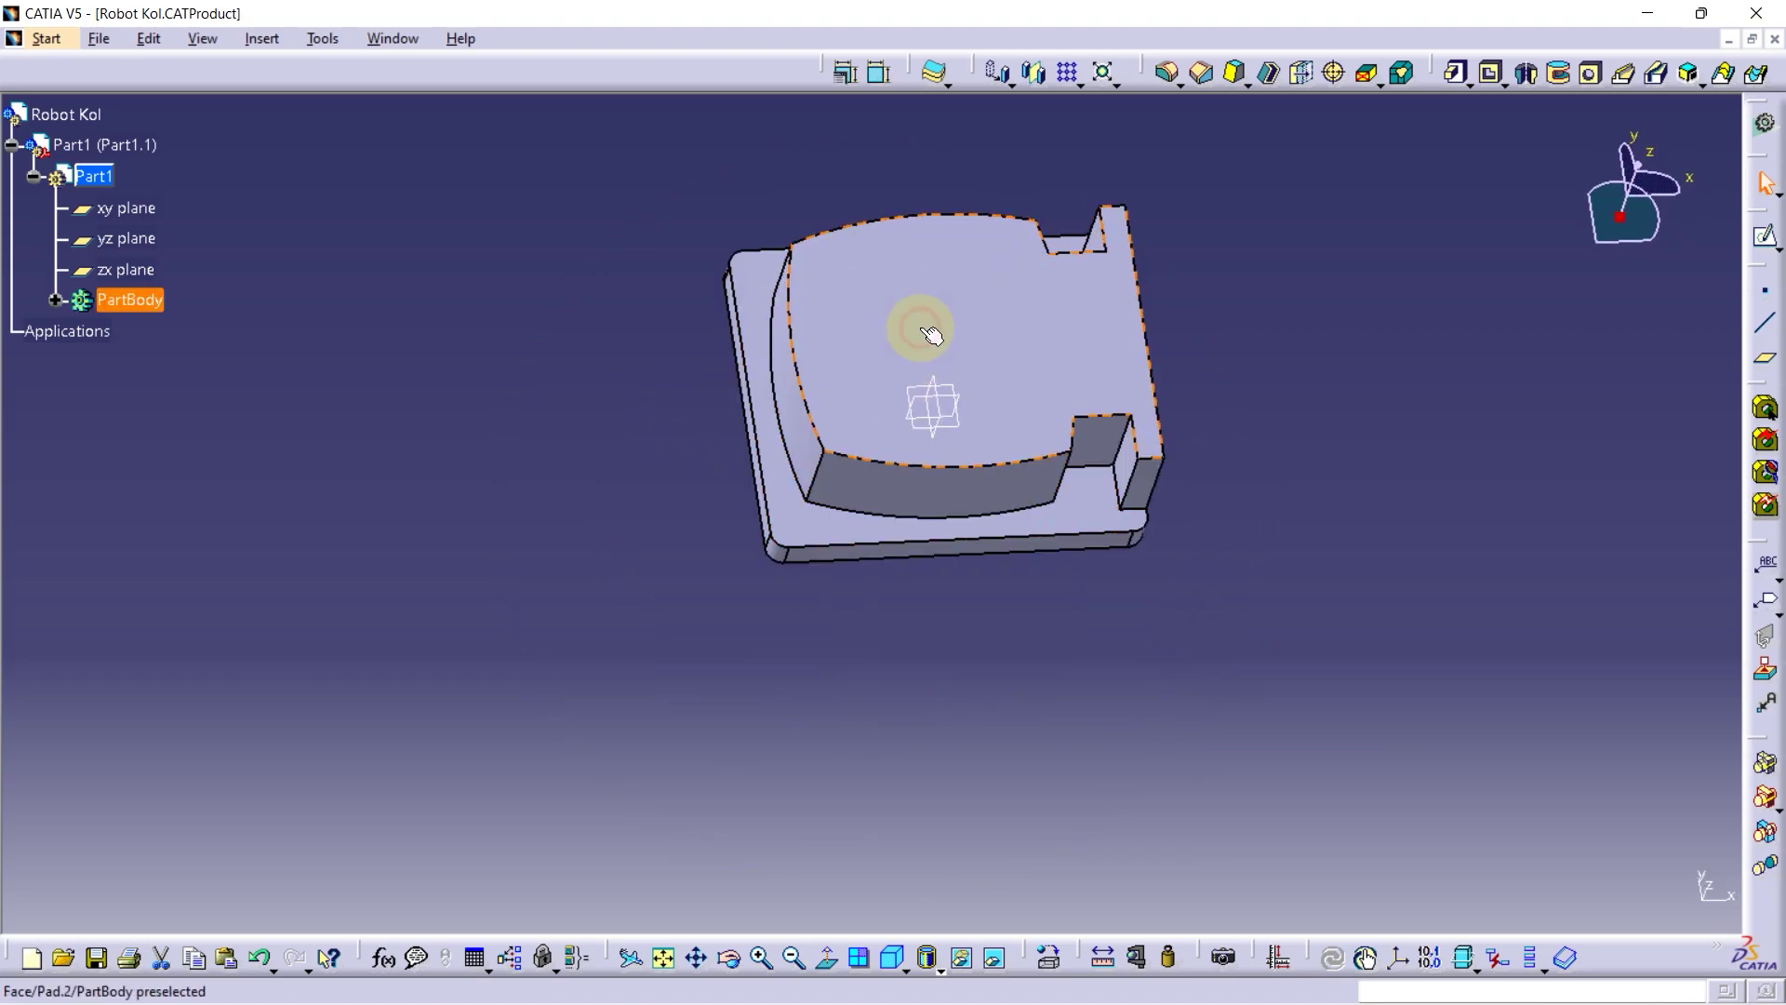
click(931, 333)
click(1765, 236)
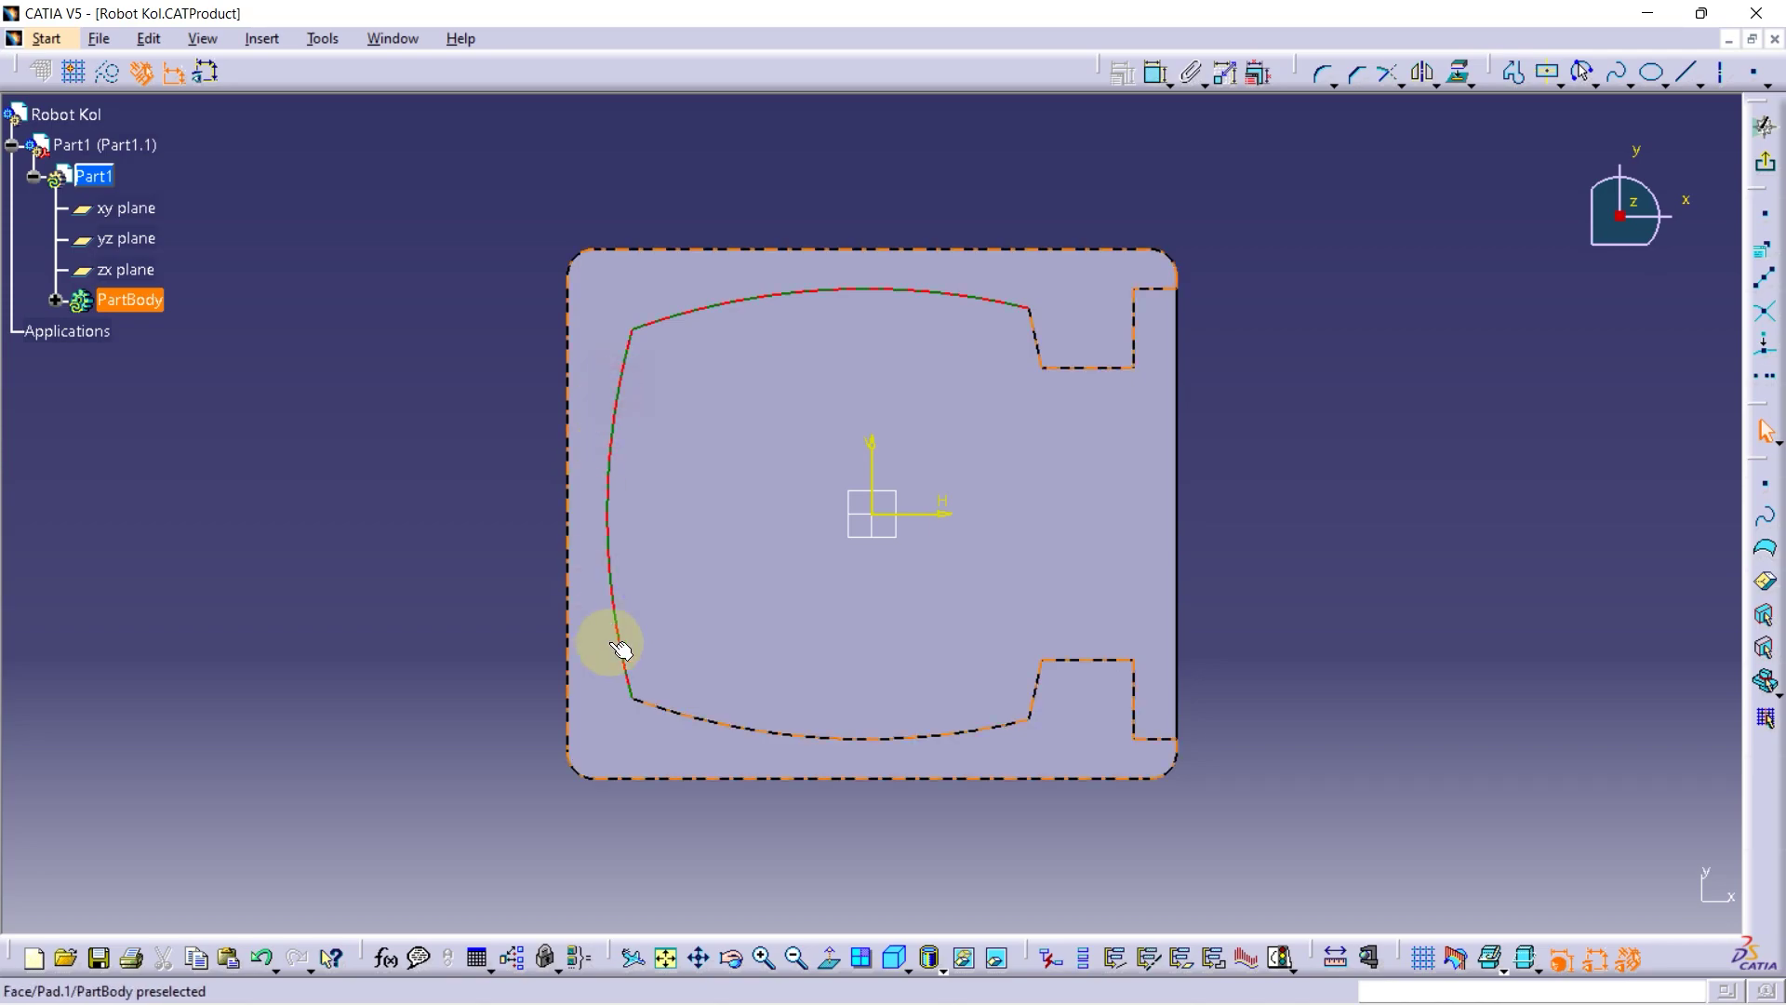
Project the three arc edges into the sketch
click(696, 713)
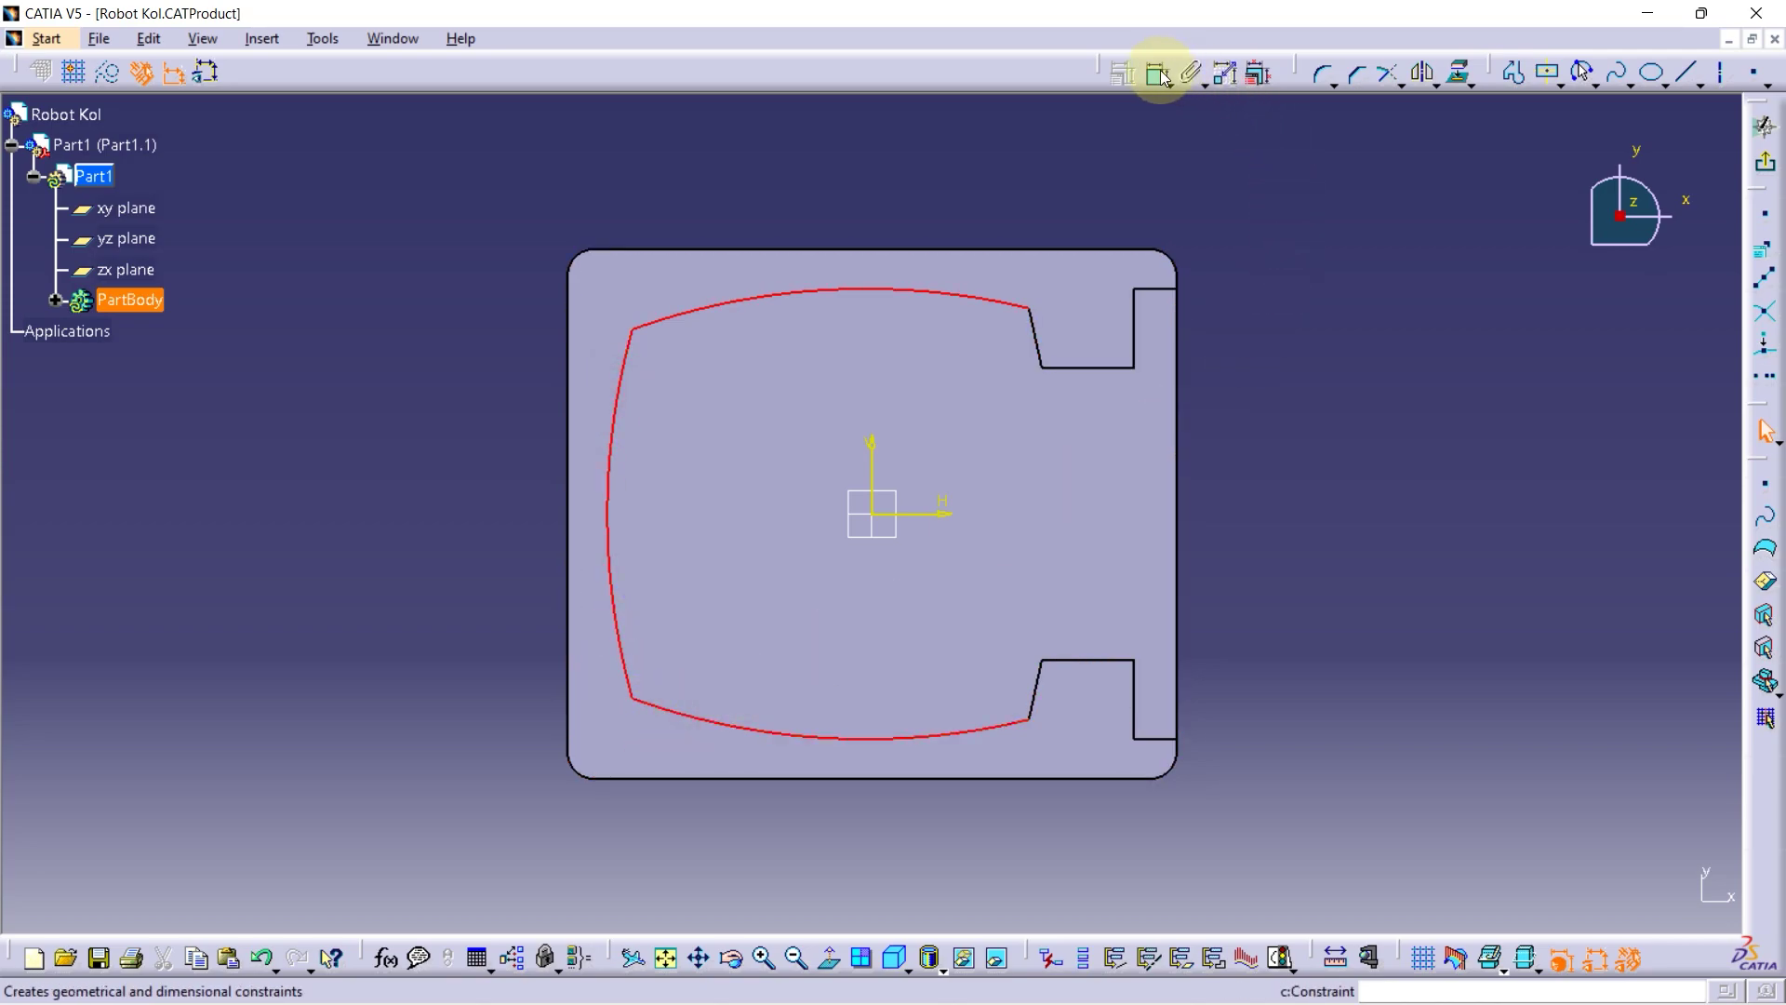
click(1459, 72)
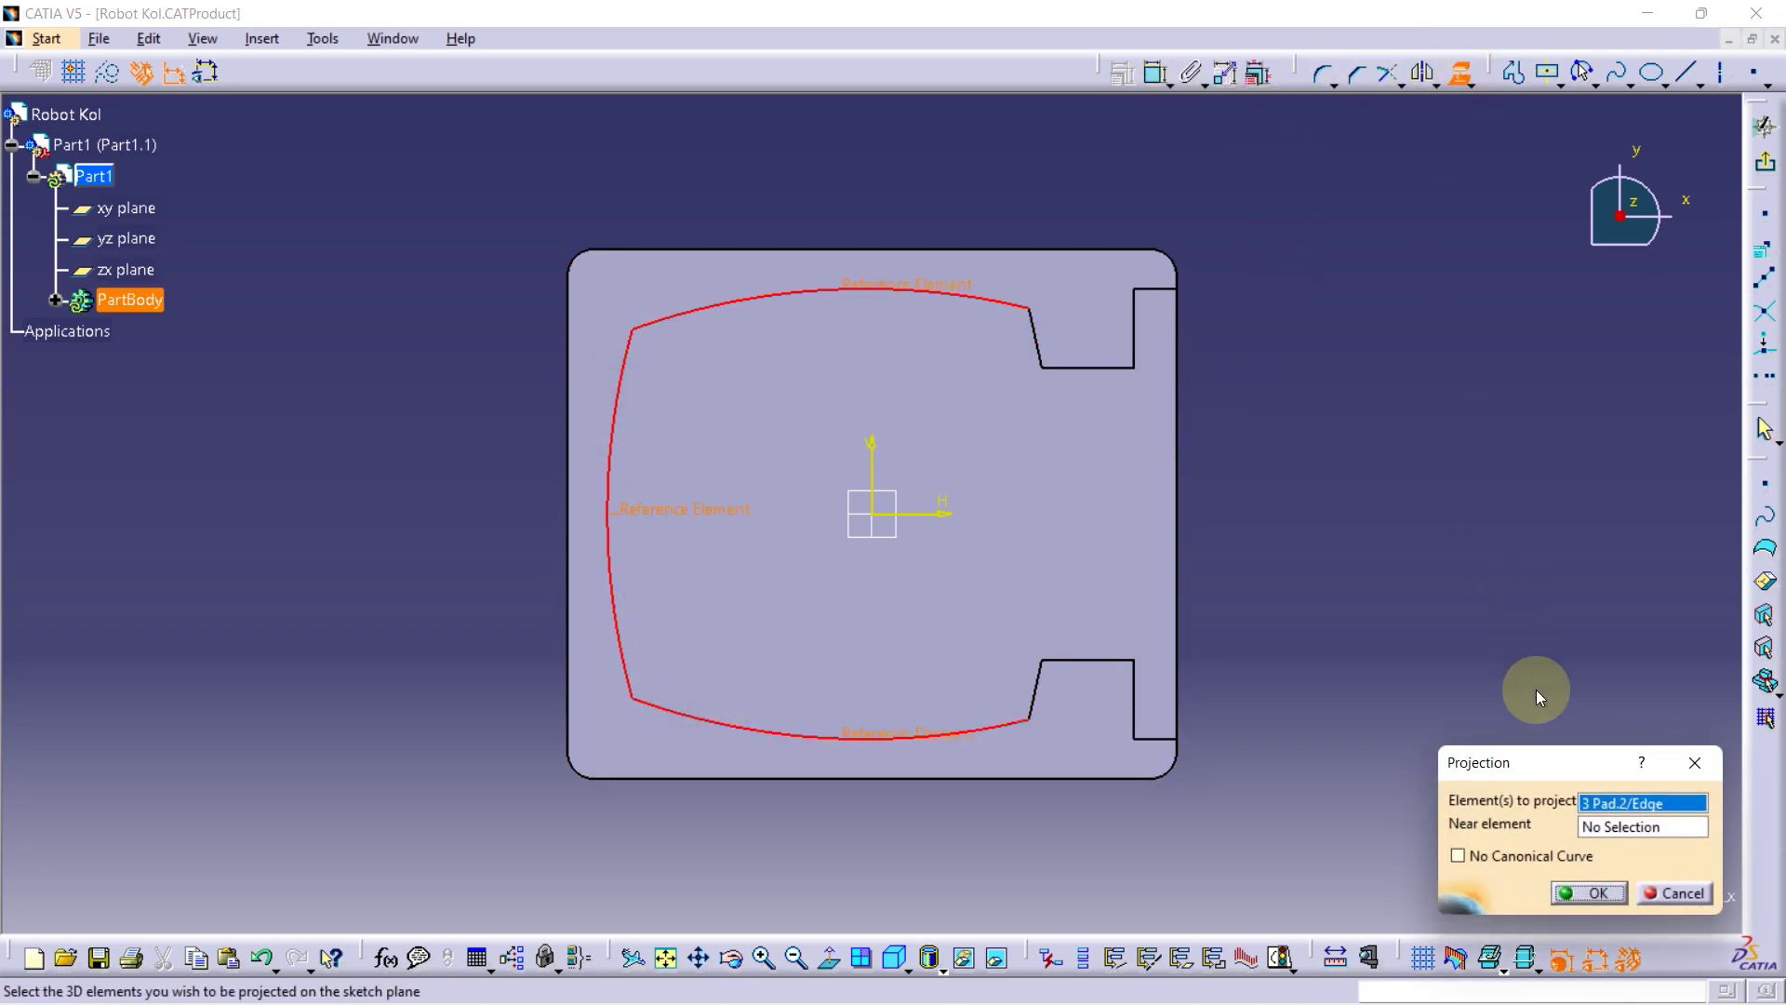
click(1593, 894)
Draw a profile with top horizontal, right vertical and bottom lines between the arcs
click(1515, 72)
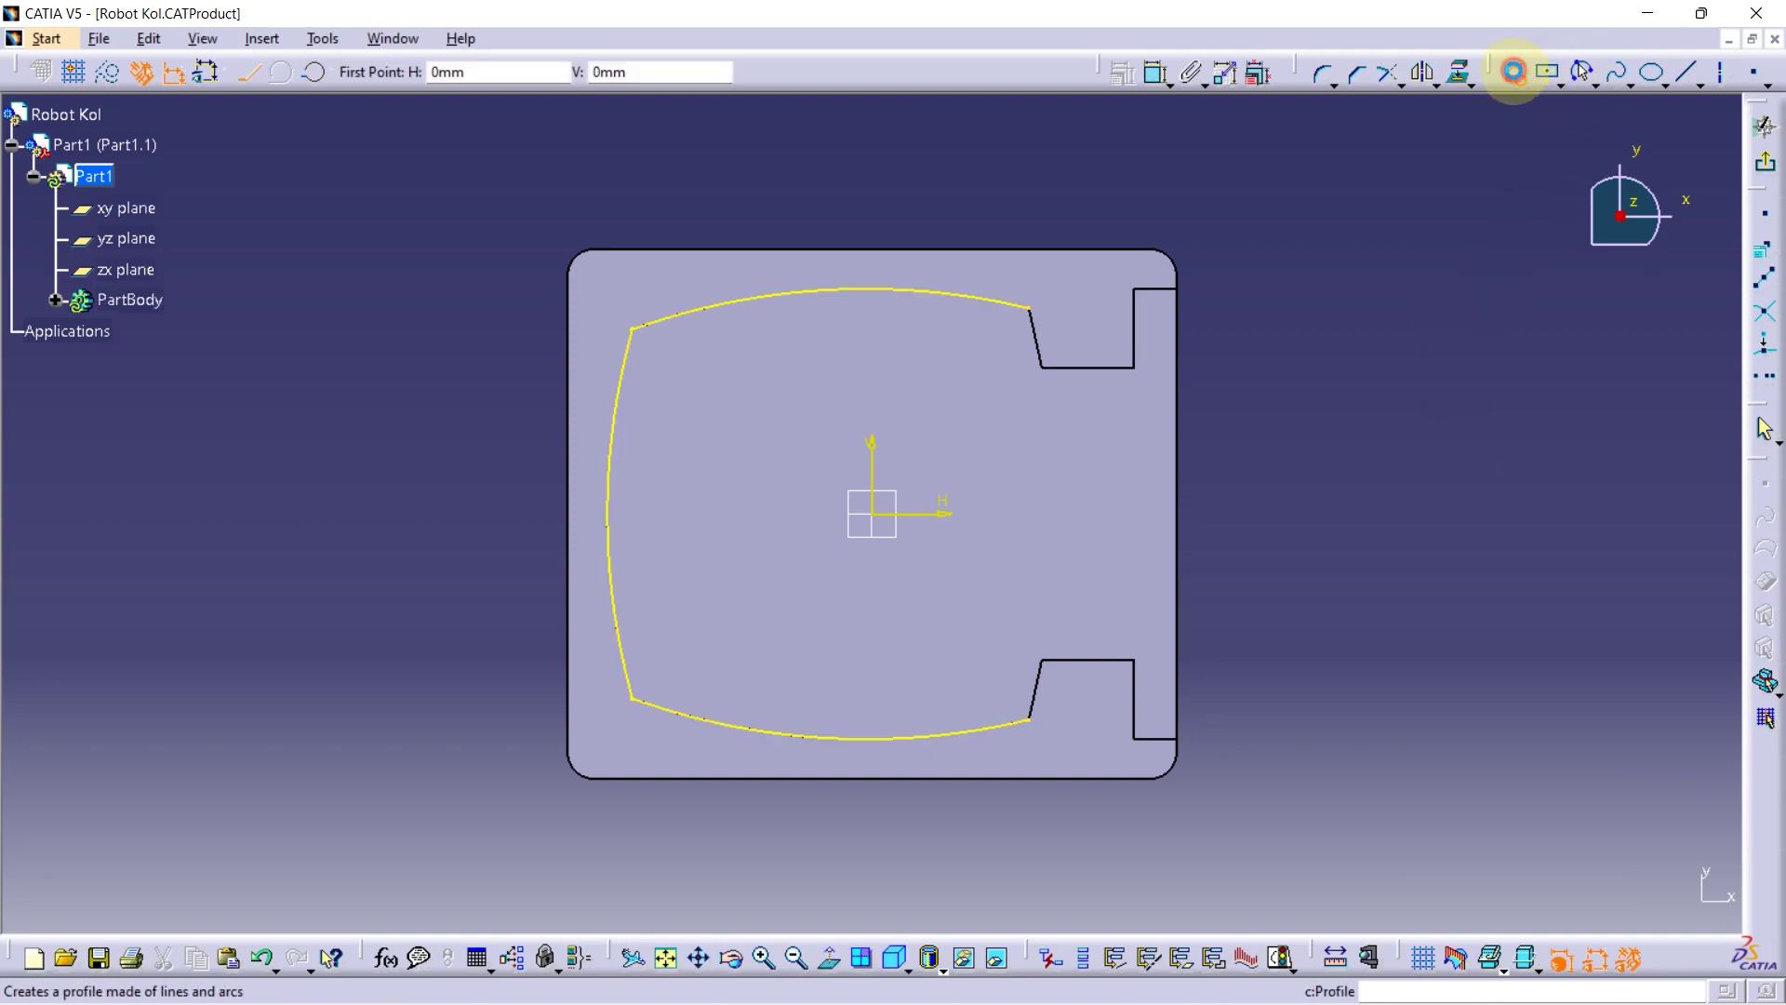
click(913, 283)
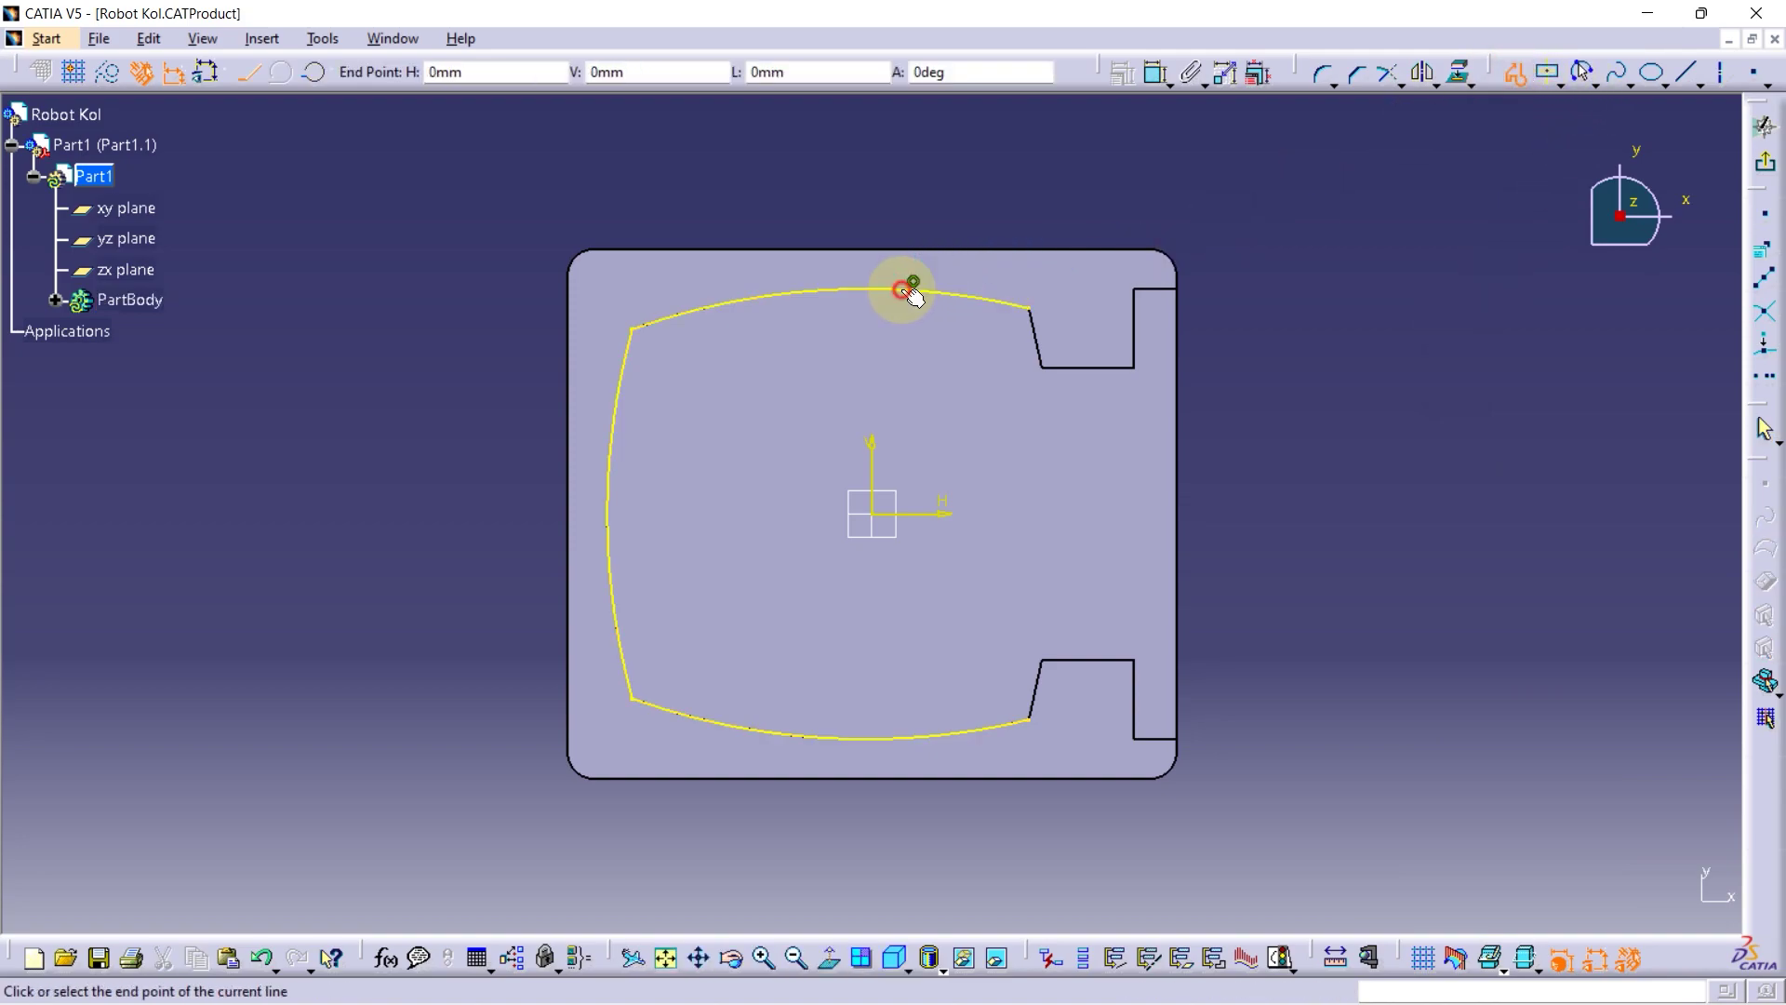
click(1194, 289)
click(1194, 741)
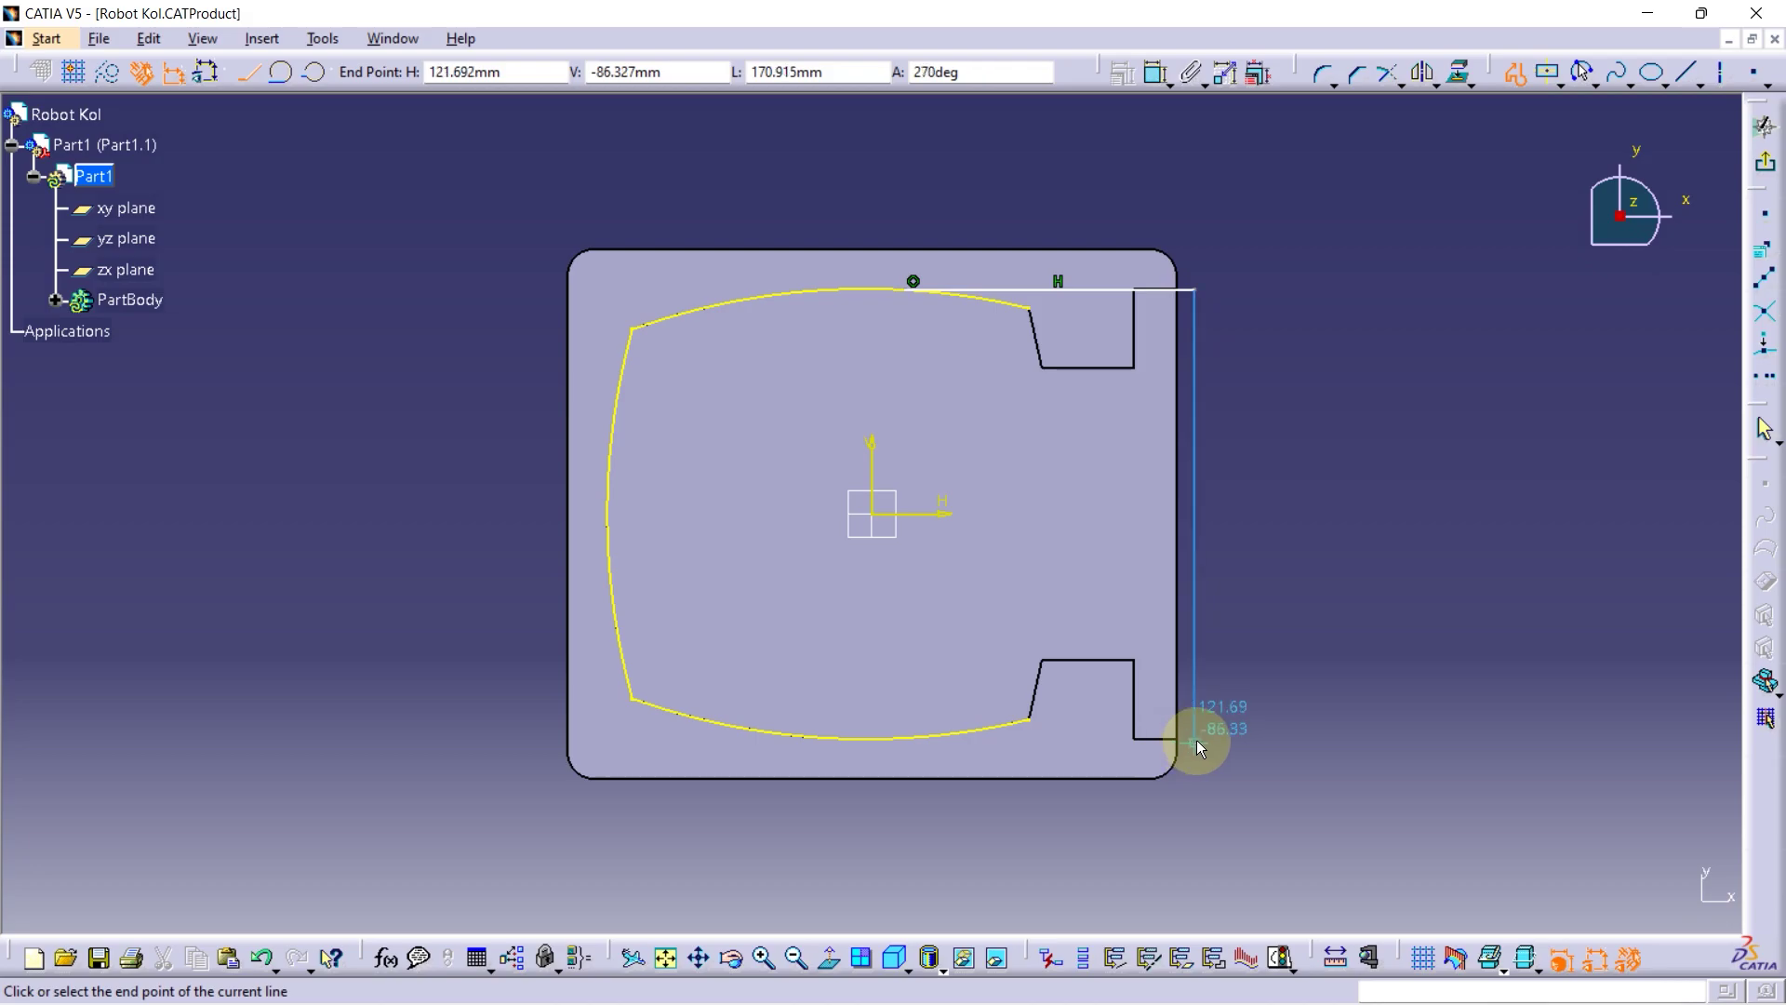
click(867, 741)
click(1514, 75)
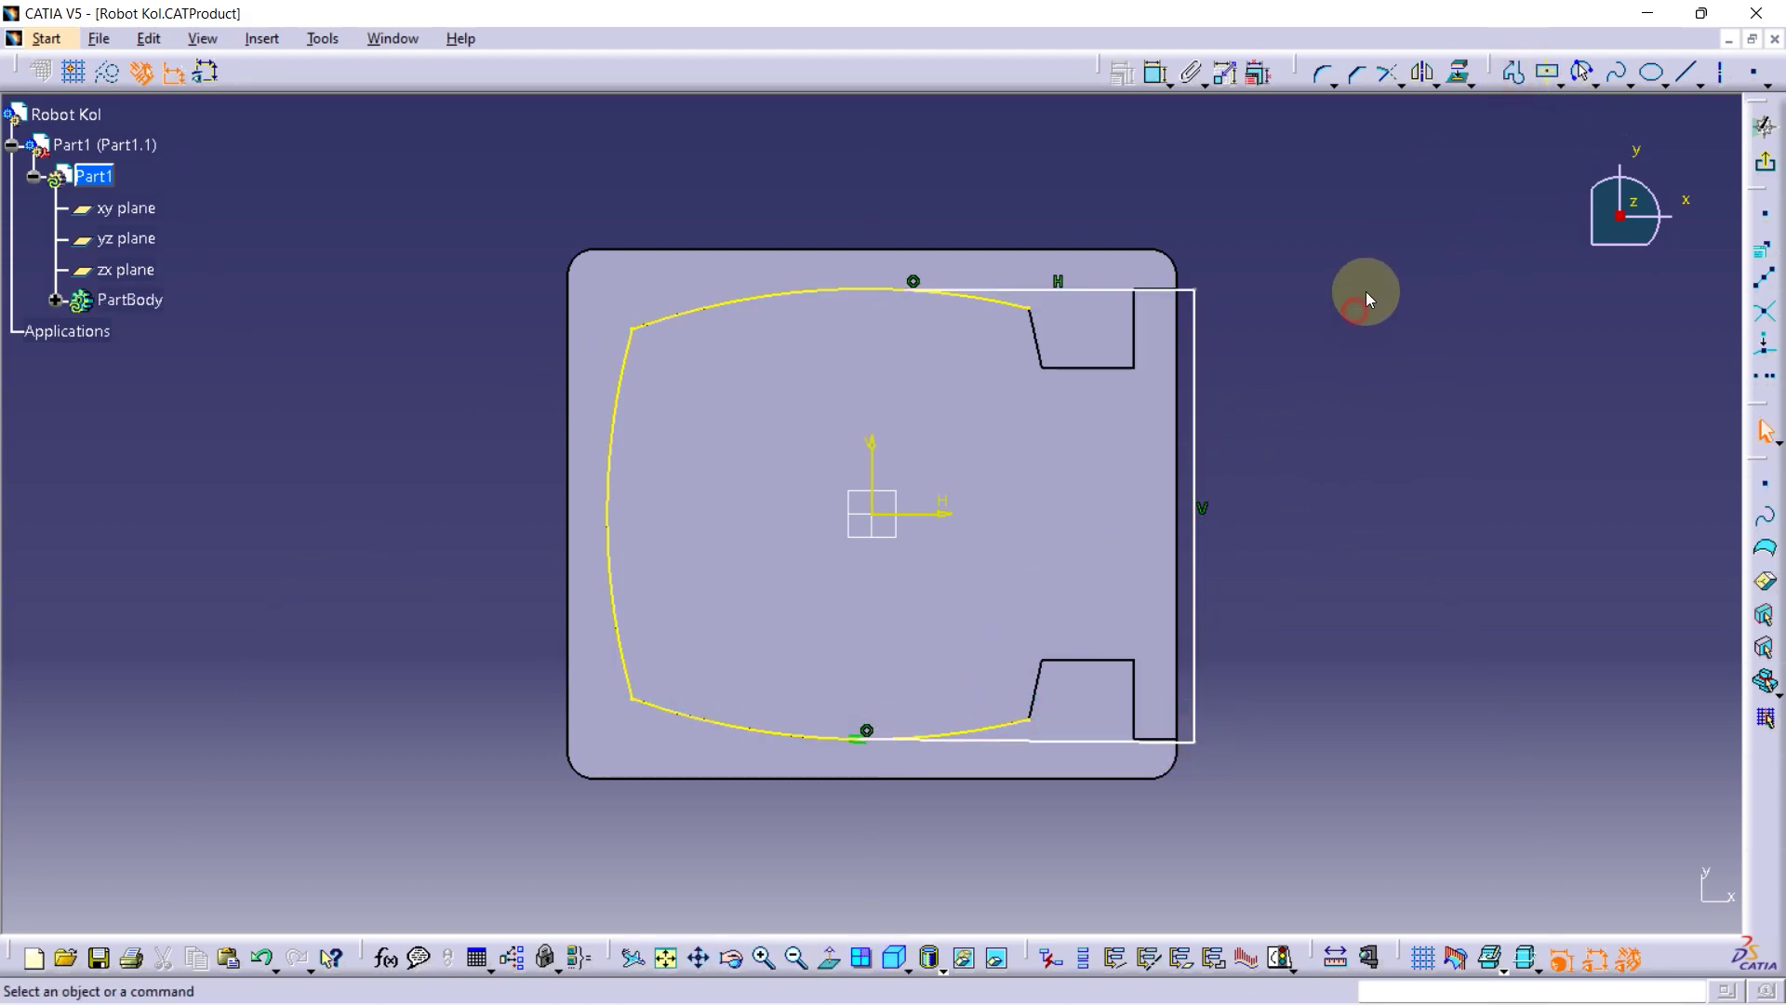
Make the bottom line horizontal and tangent to the bottom arc
click(1038, 743)
click(1154, 73)
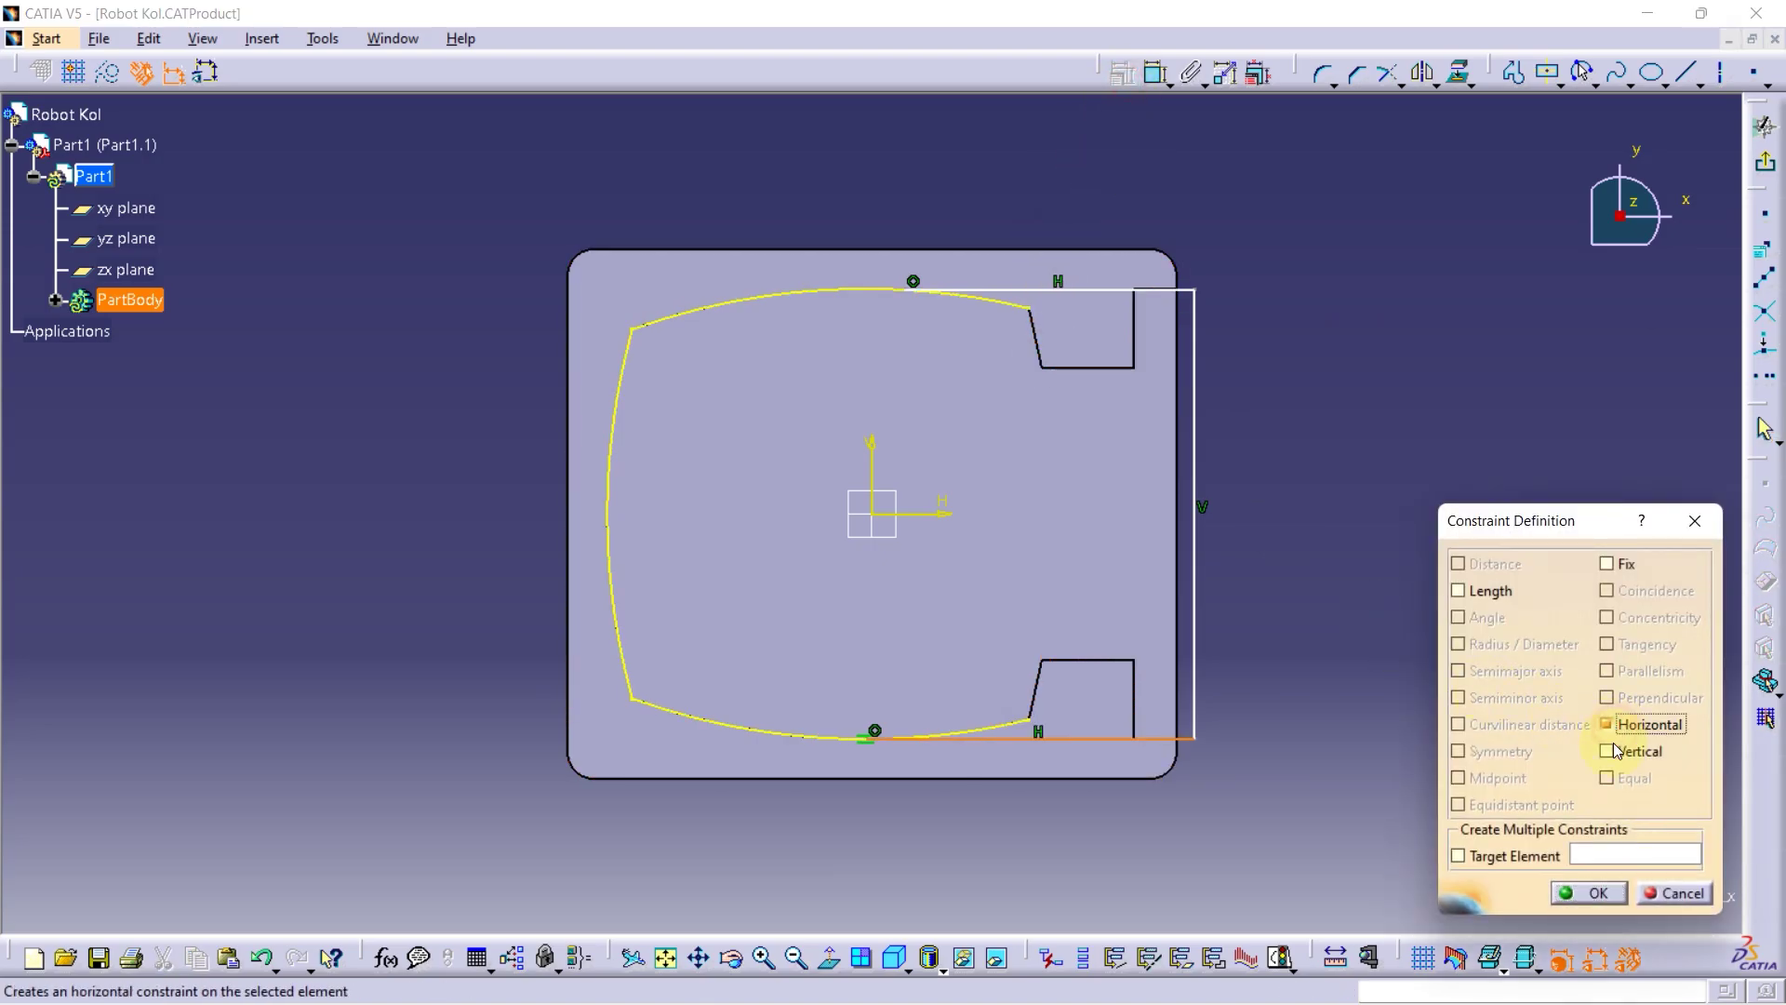
click(1598, 895)
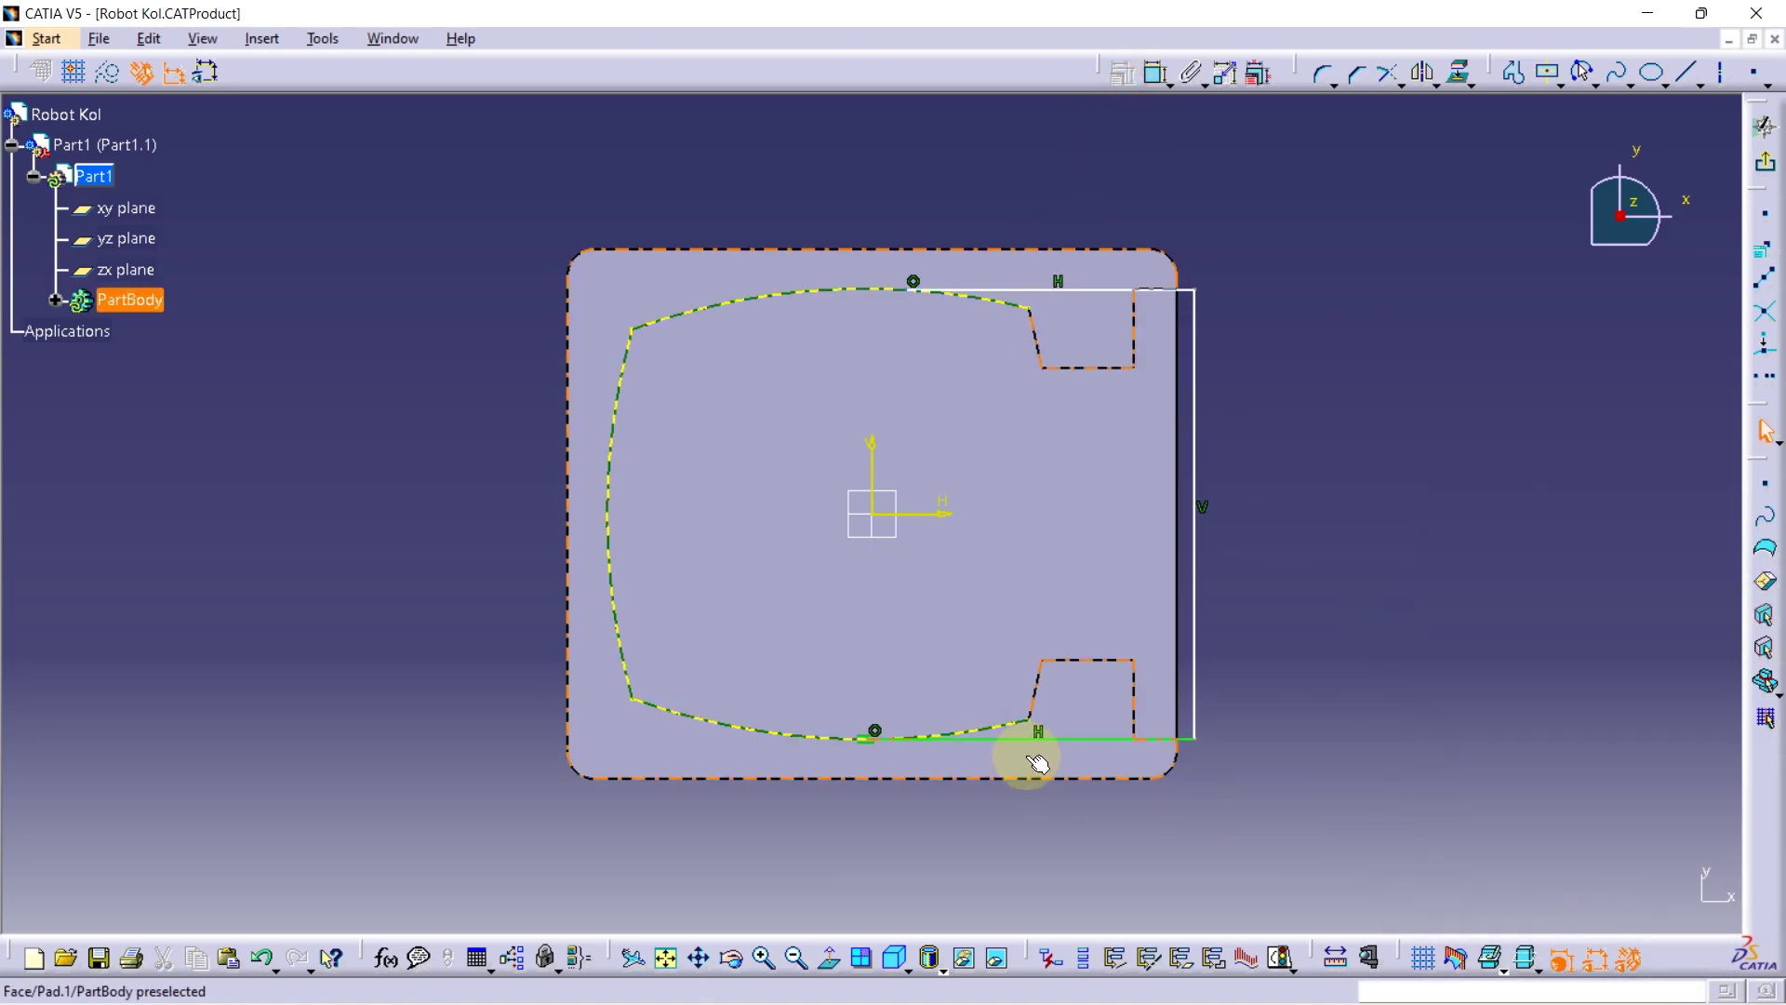
ctrl+click(968, 731)
click(1123, 73)
click(1623, 652)
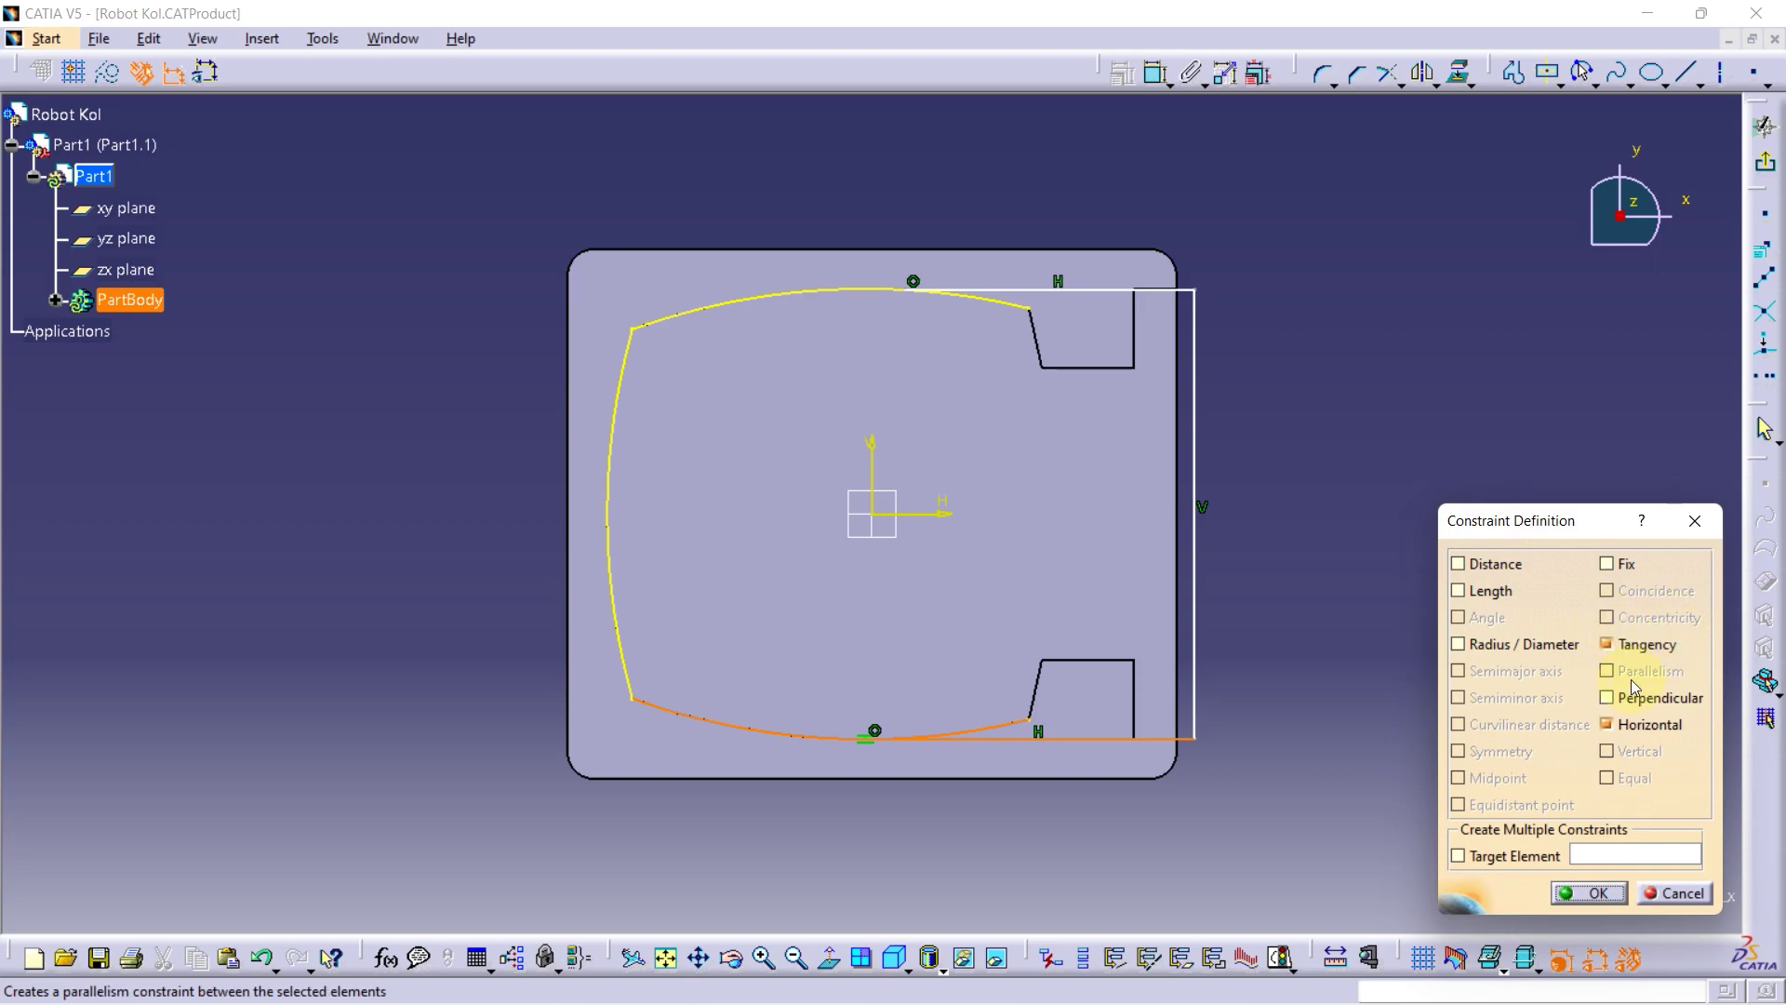
click(1598, 895)
Make the top line horizontal and tangent to the top arc
click(1069, 288)
ctrl+click(893, 289)
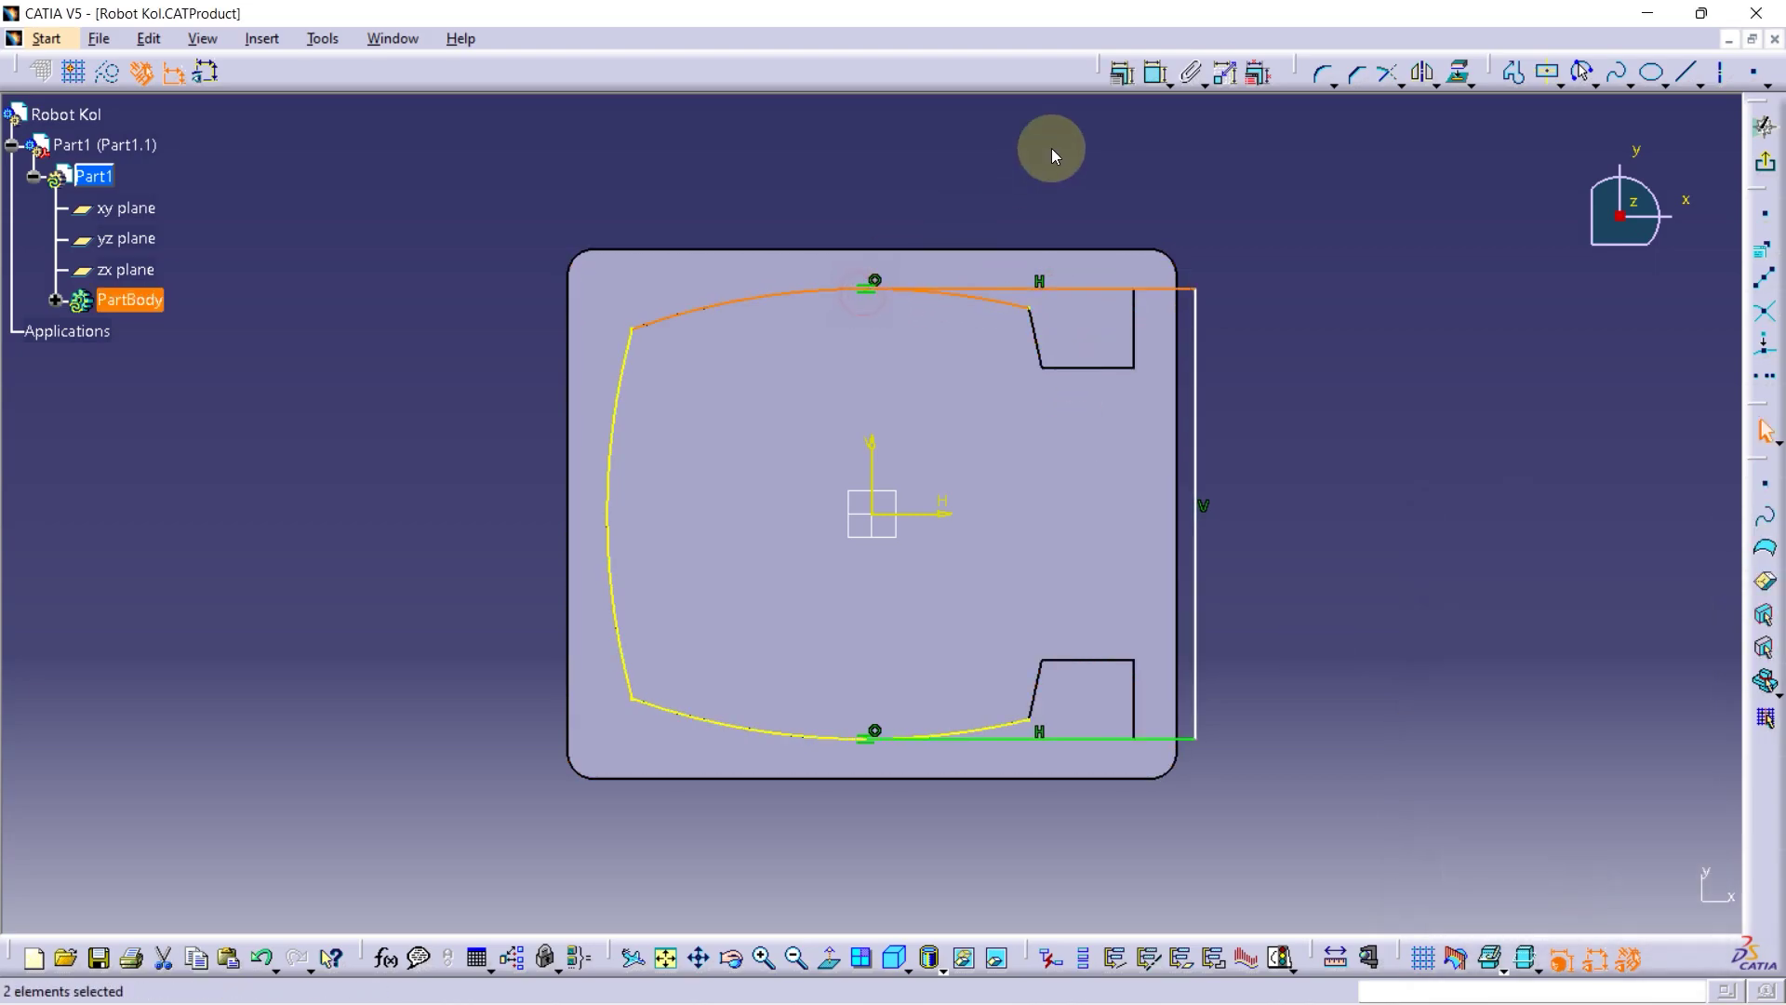
click(1123, 73)
click(1589, 893)
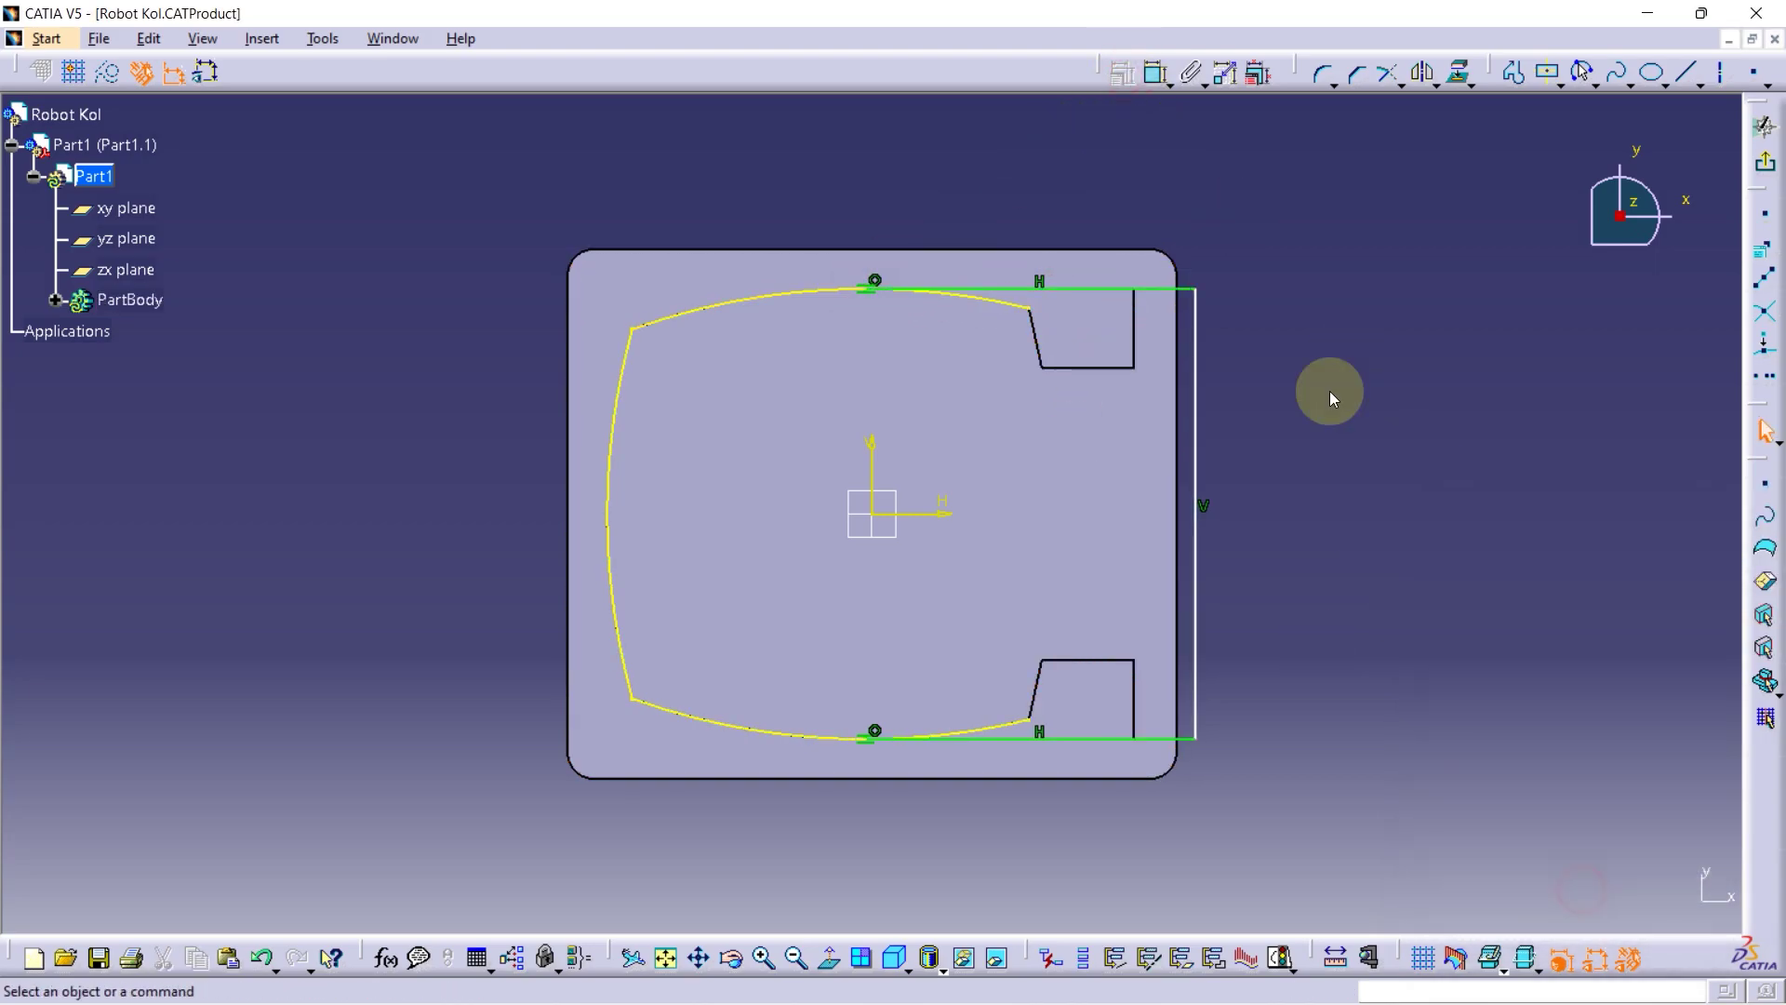
Make the right vertical line coincide with the part edge
mouse_move(1149, 288)
mouse_down()
mouse_move(1068, 339)
mouse_move(1246, 325)
mouse_up()
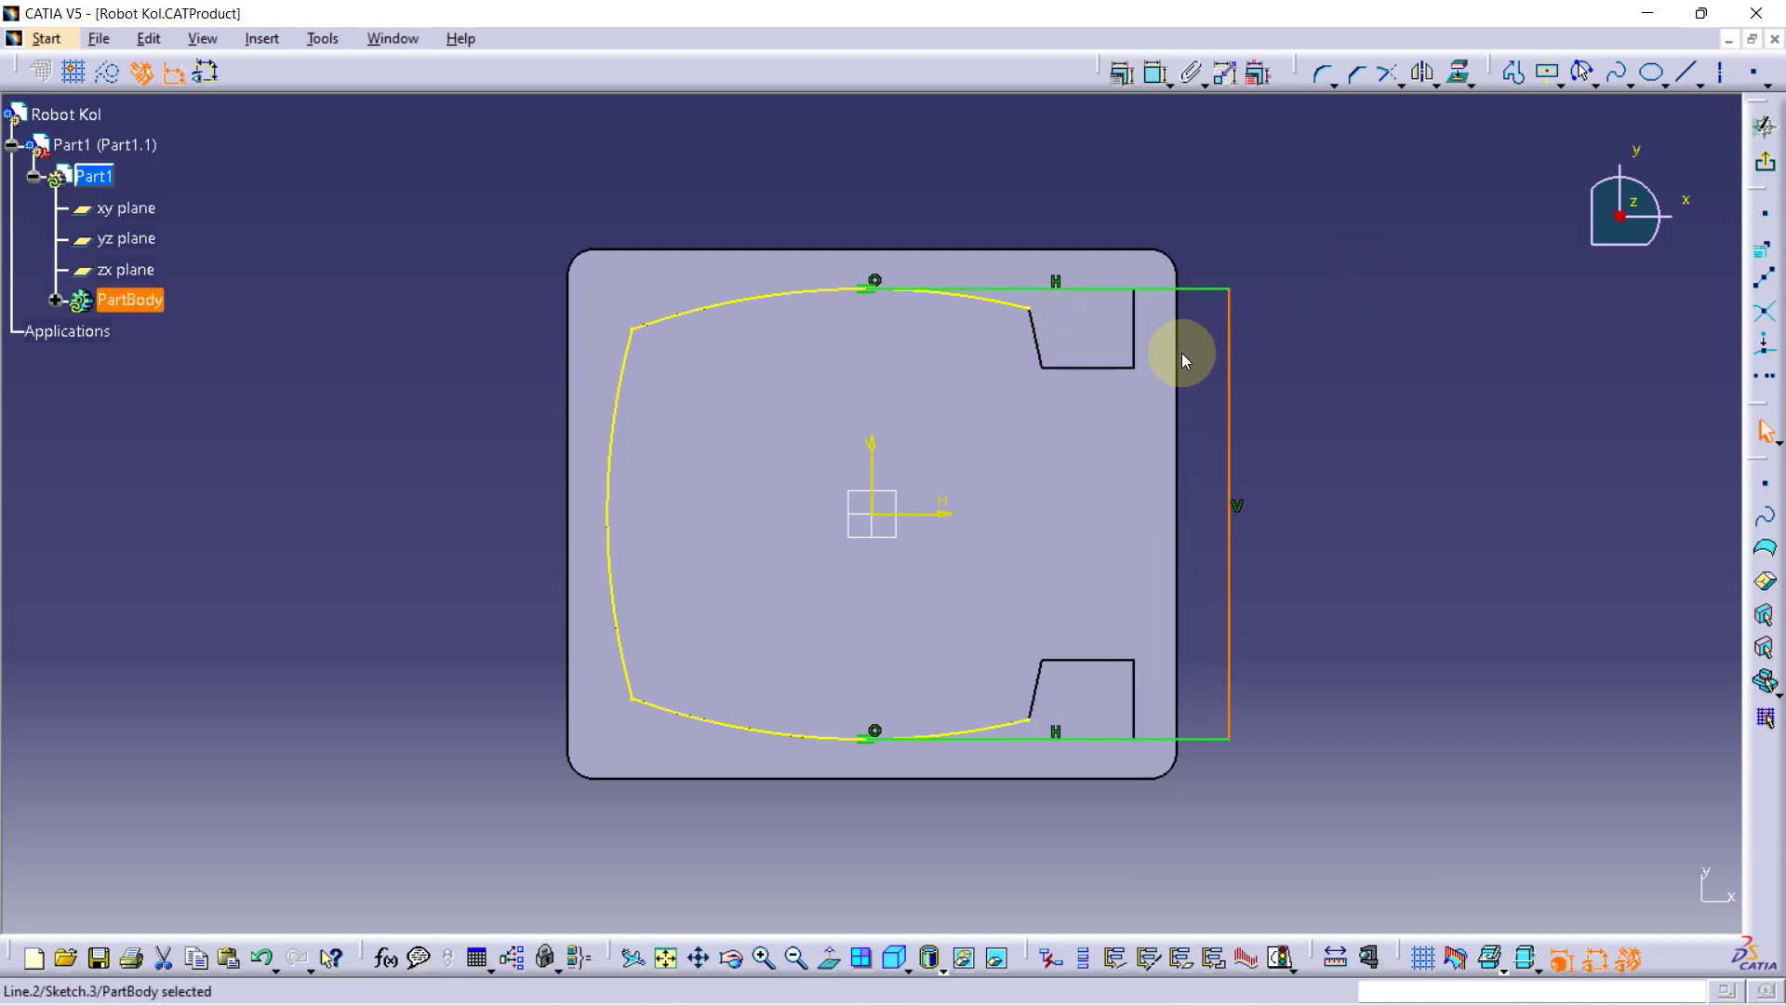
ctrl+click(1189, 289)
click(1123, 73)
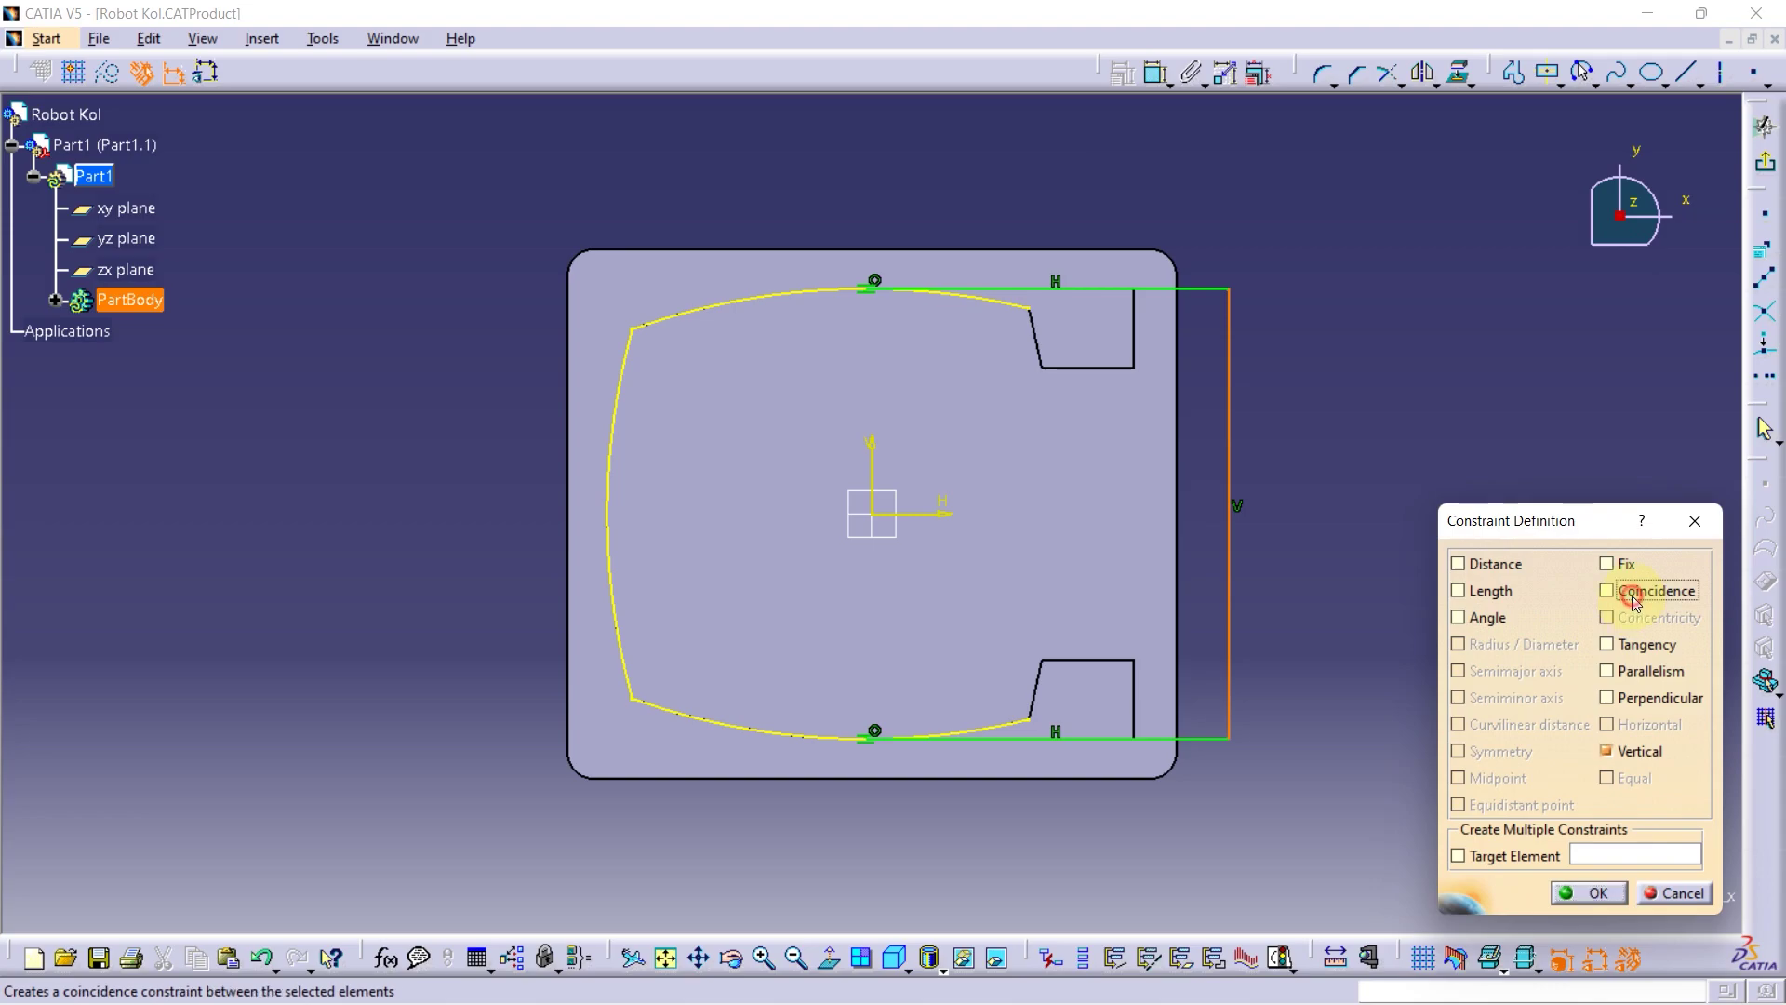
click(1636, 595)
click(1589, 893)
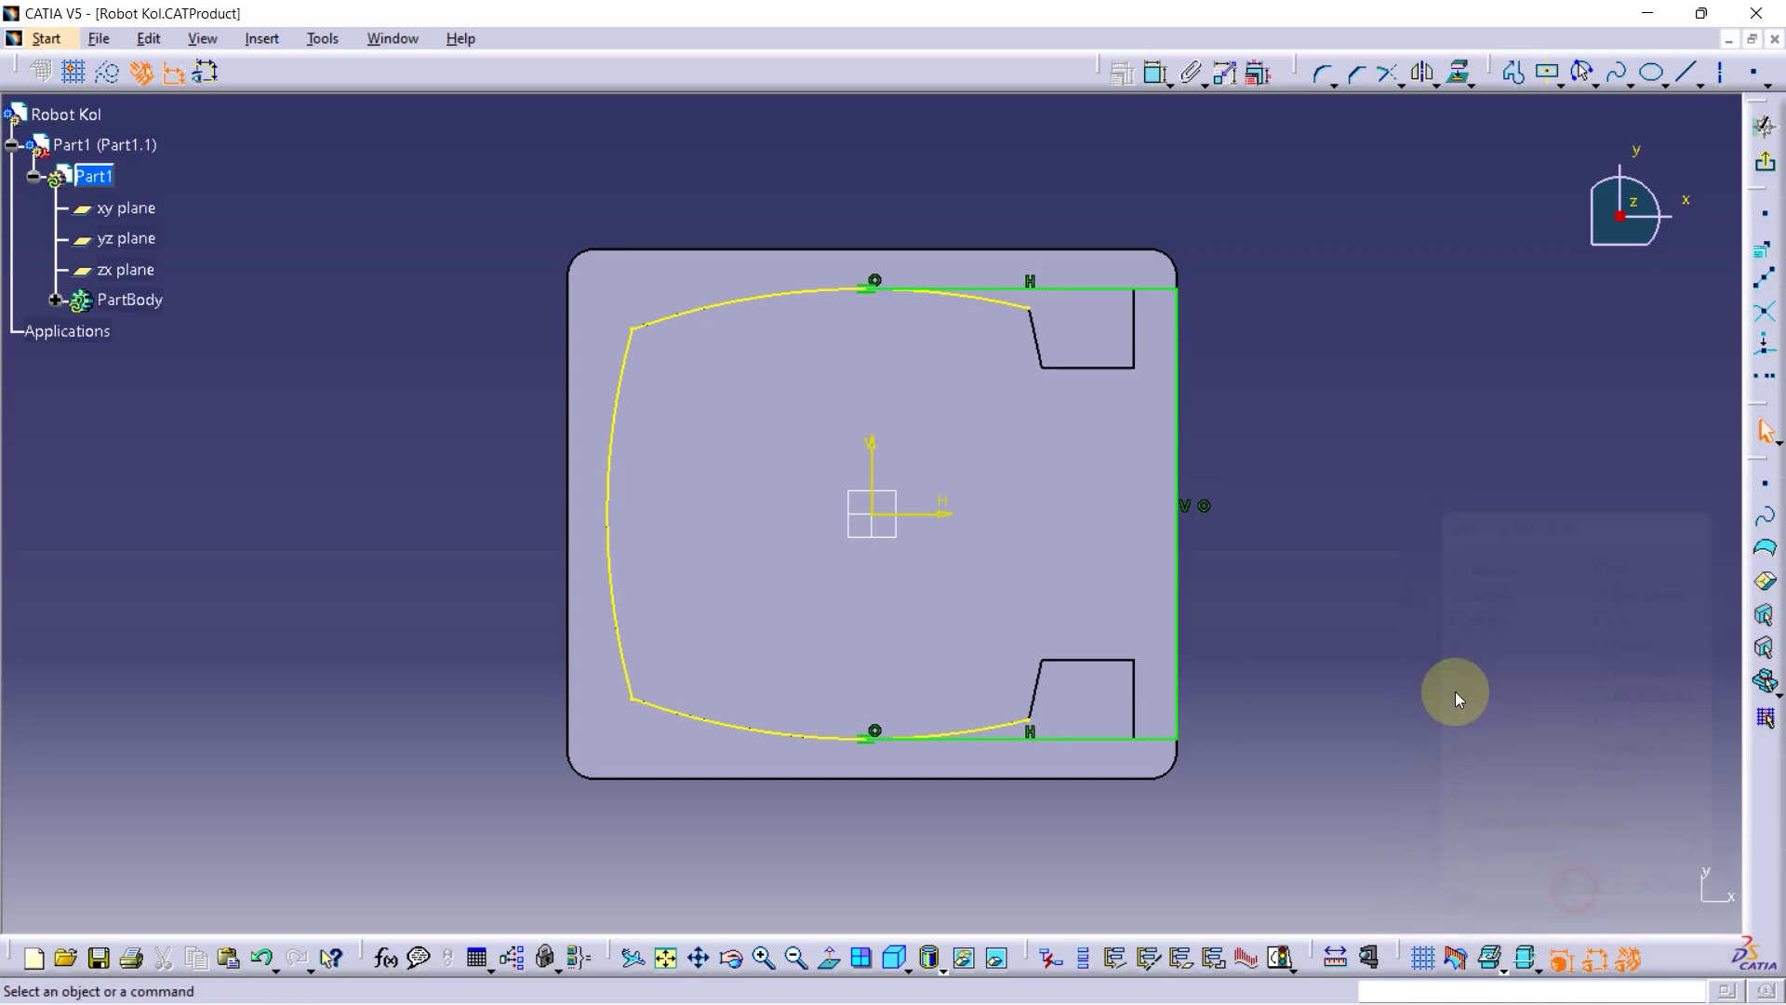
Quick Trim the excess part of the bottom arc
click(1413, 88)
click(1421, 183)
ctrl+middle_drag(985, 387, 1180, 252)
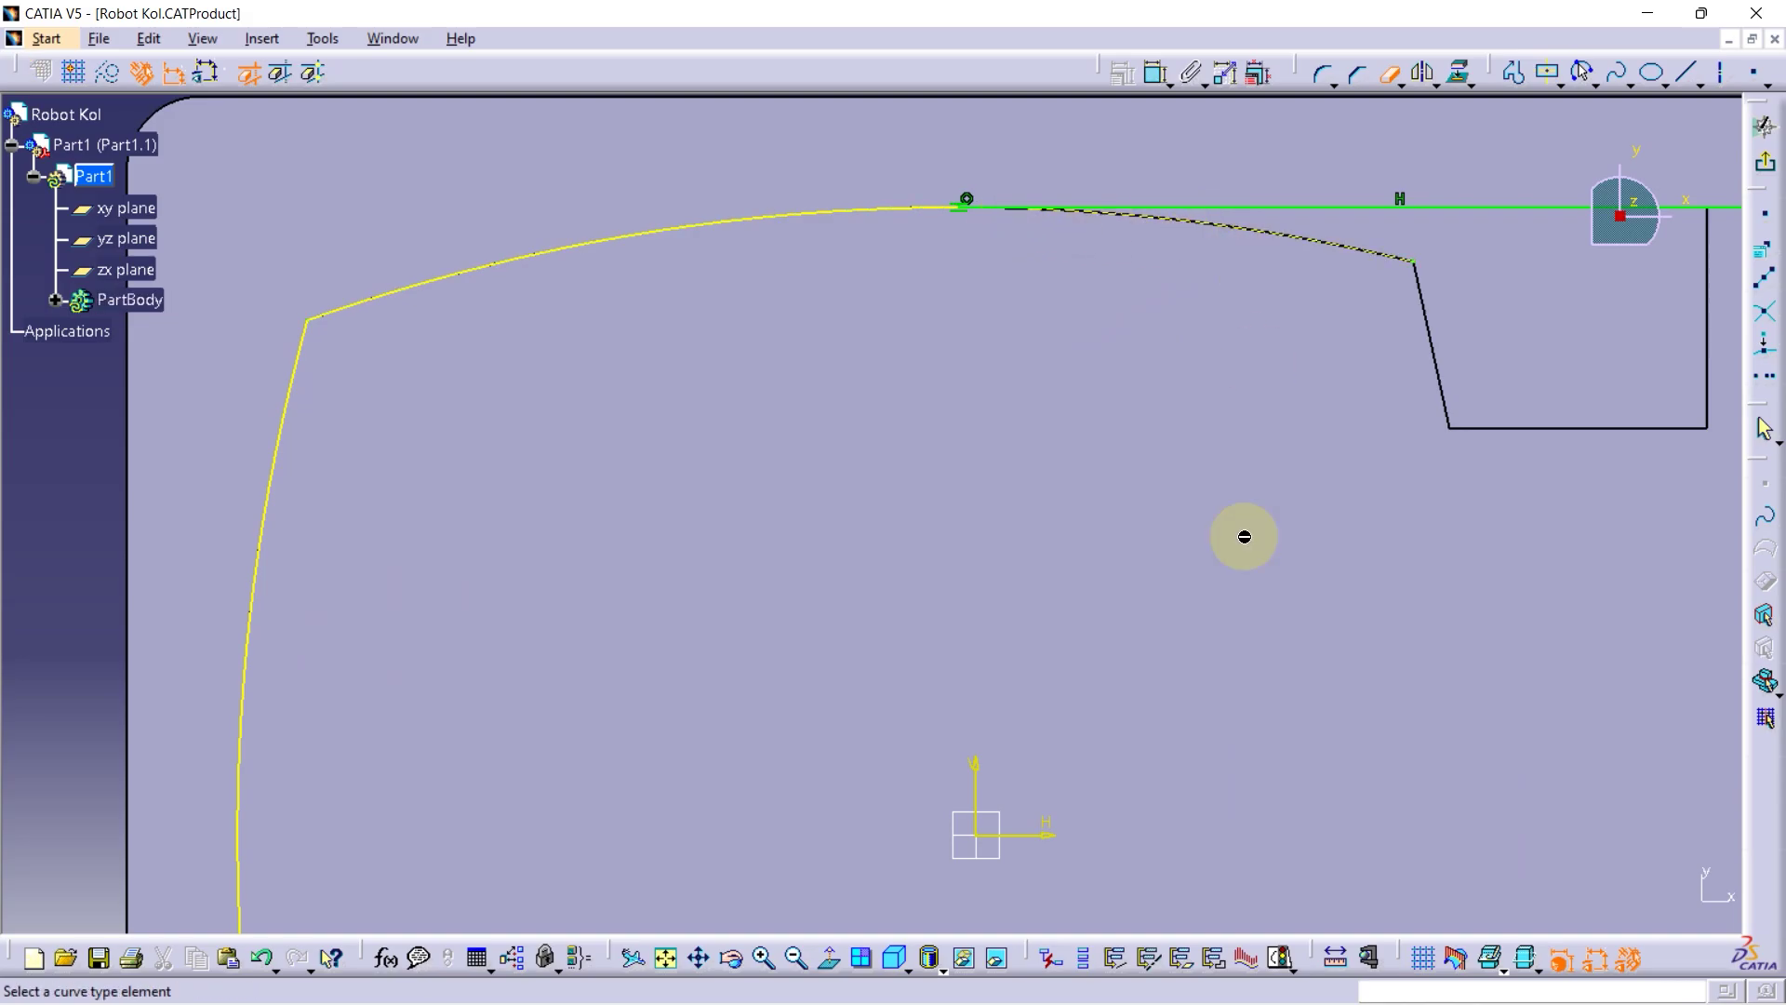
mouse_move(1244, 530)
ctrl+middle_down()
mouse_move(1151, 519)
mouse_move(786, 744)
mouse_move(1024, 450)
ctrl+middle_up()
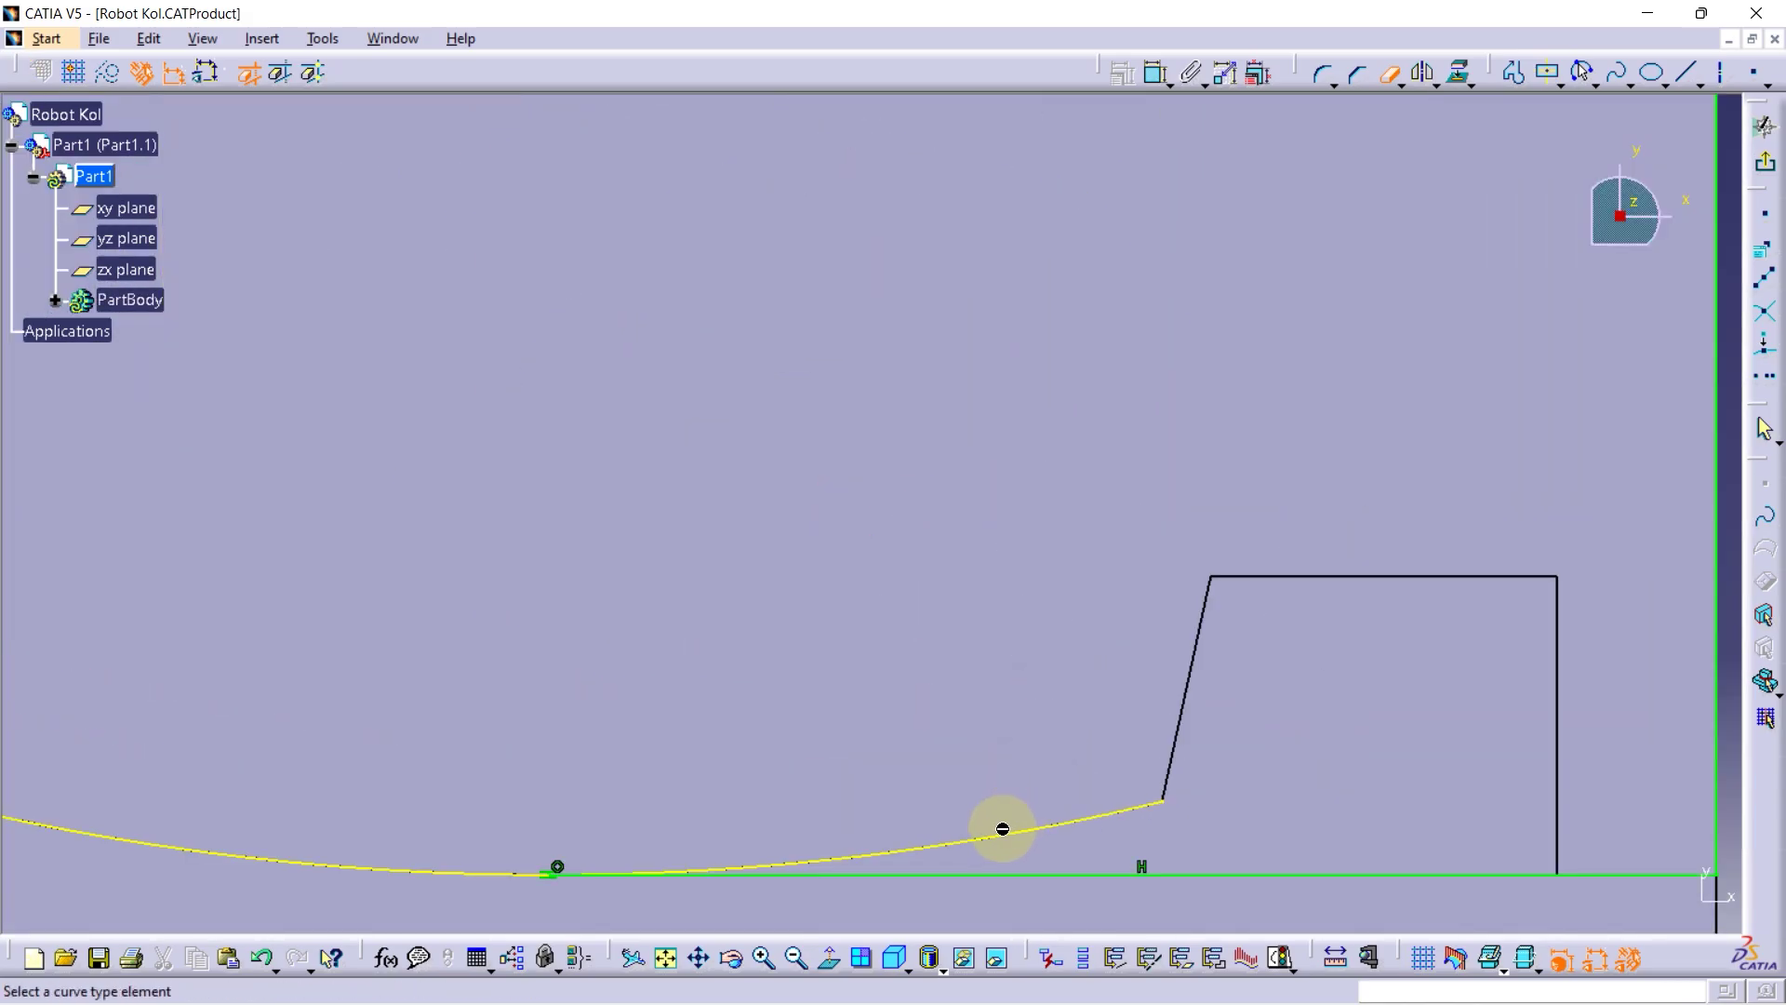
click(997, 826)
ctrl+middle_drag(898, 404, 928, 613)
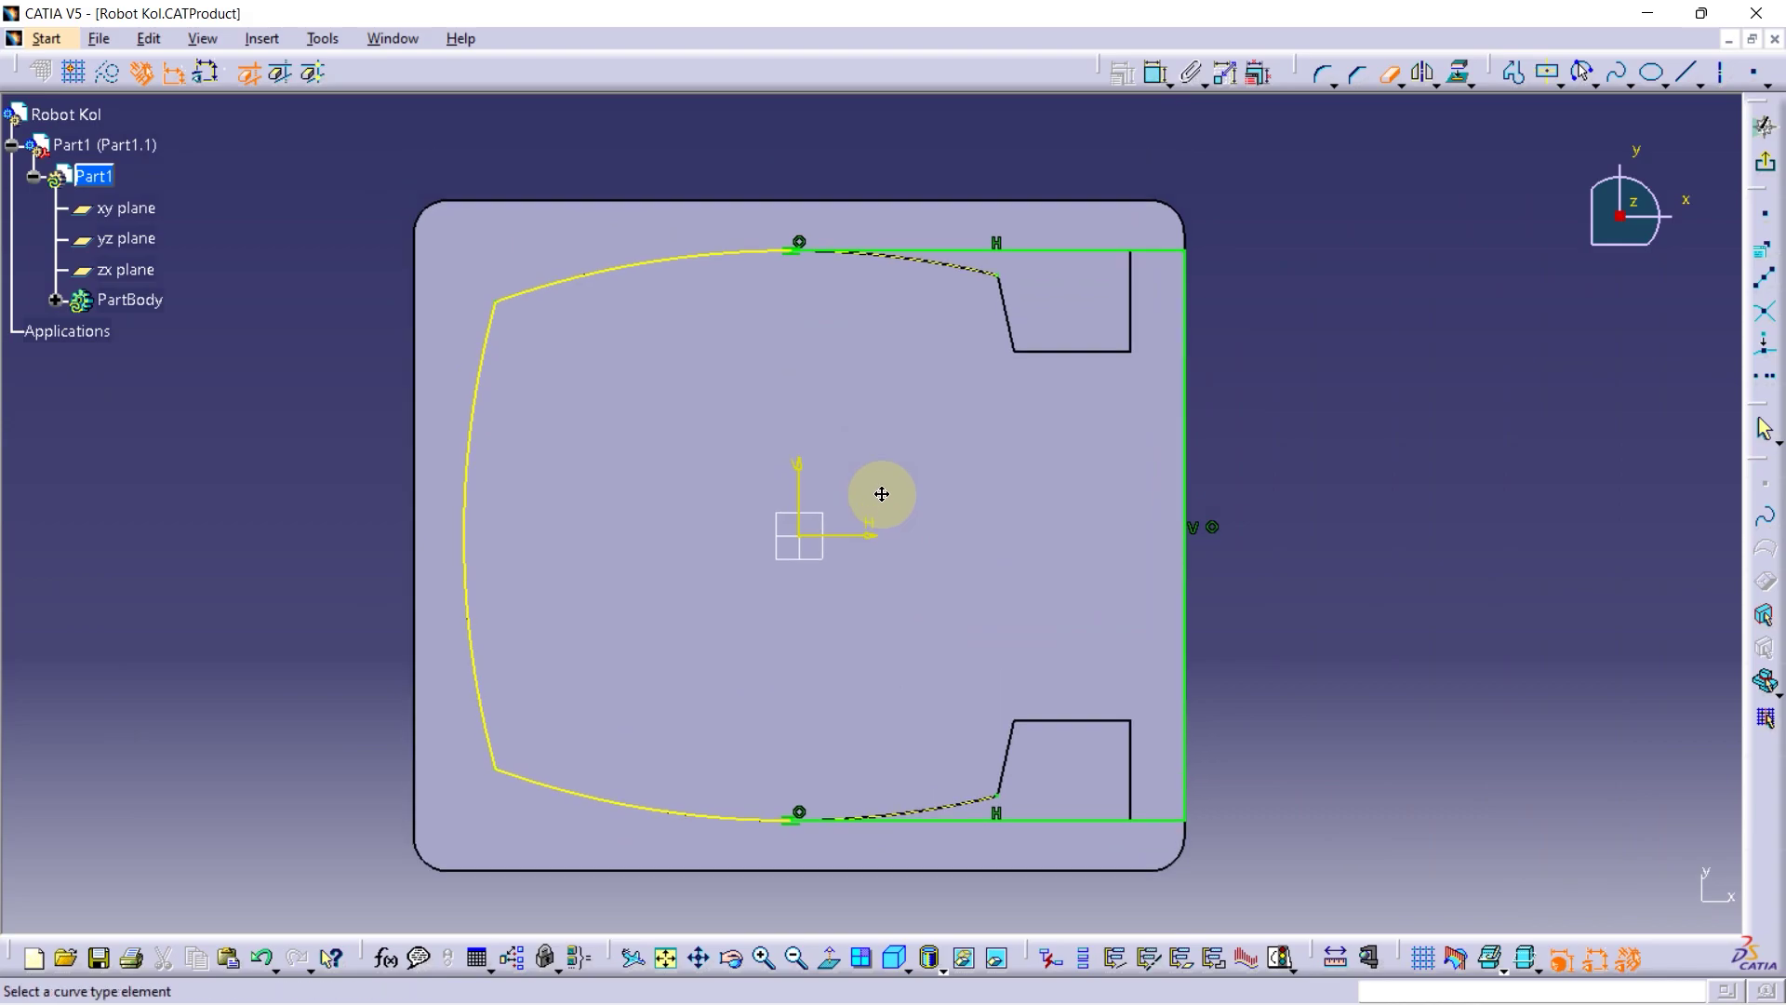
Run Sketch Analysis to verify the profile is closed
click(323, 39)
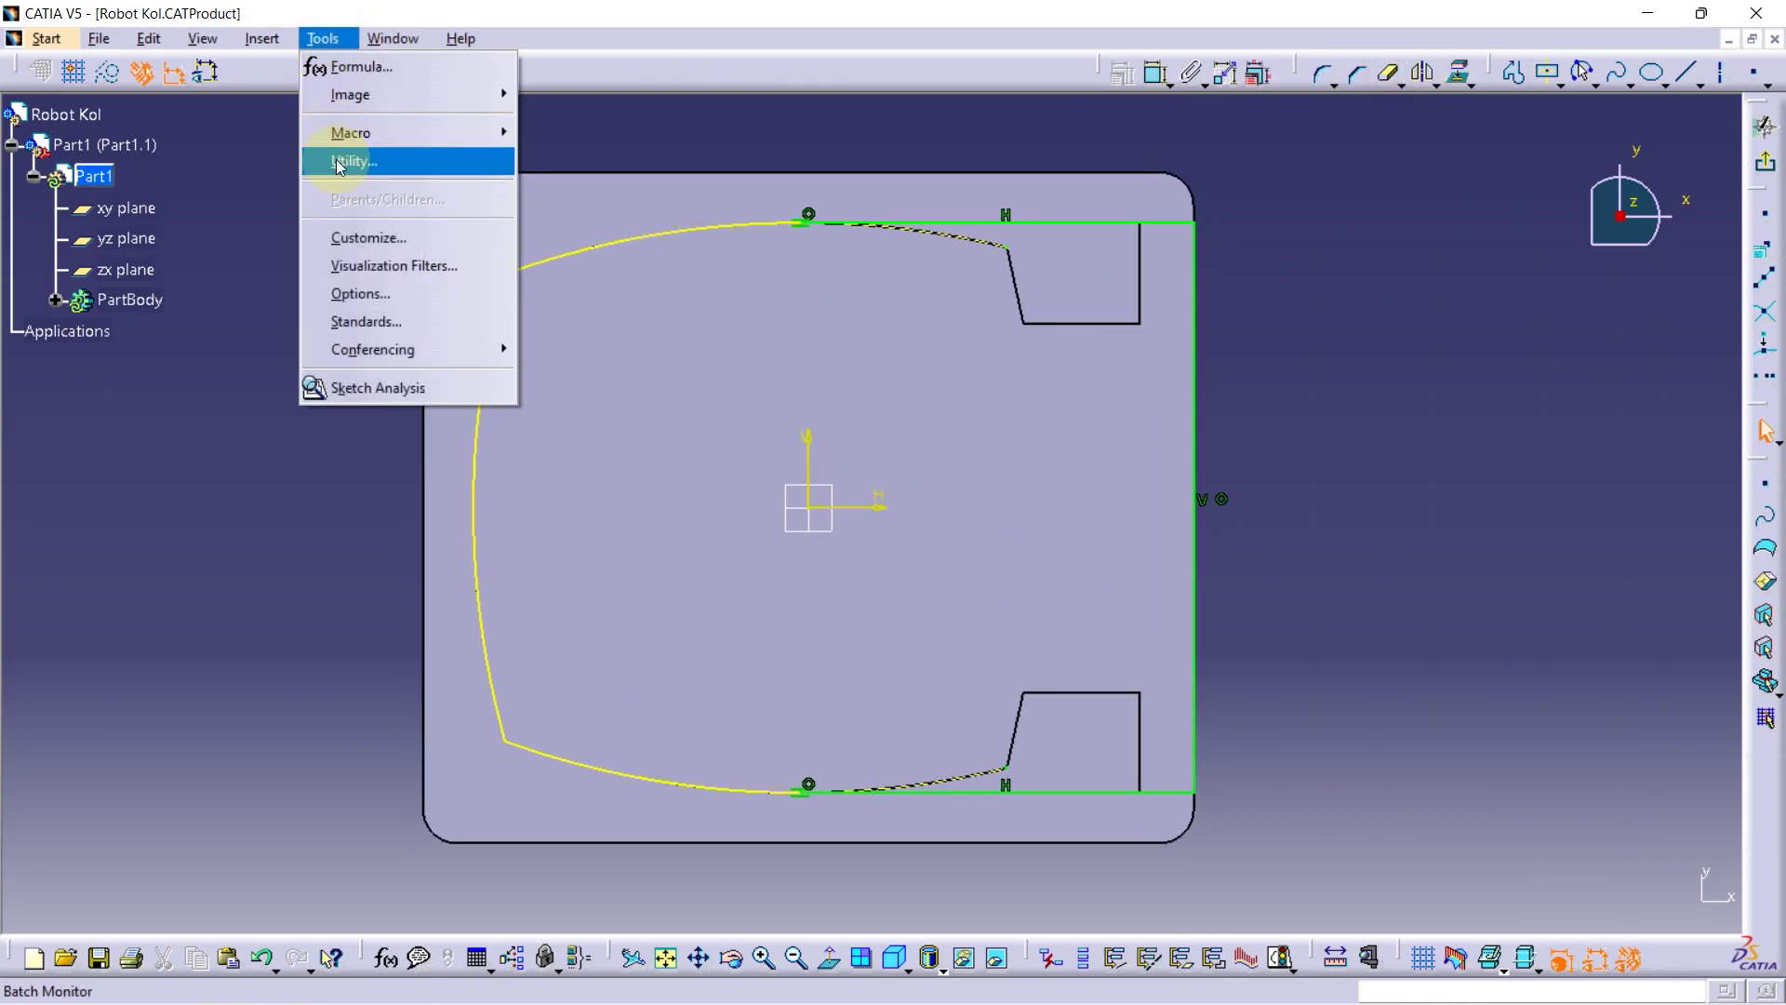
click(372, 386)
click(1505, 972)
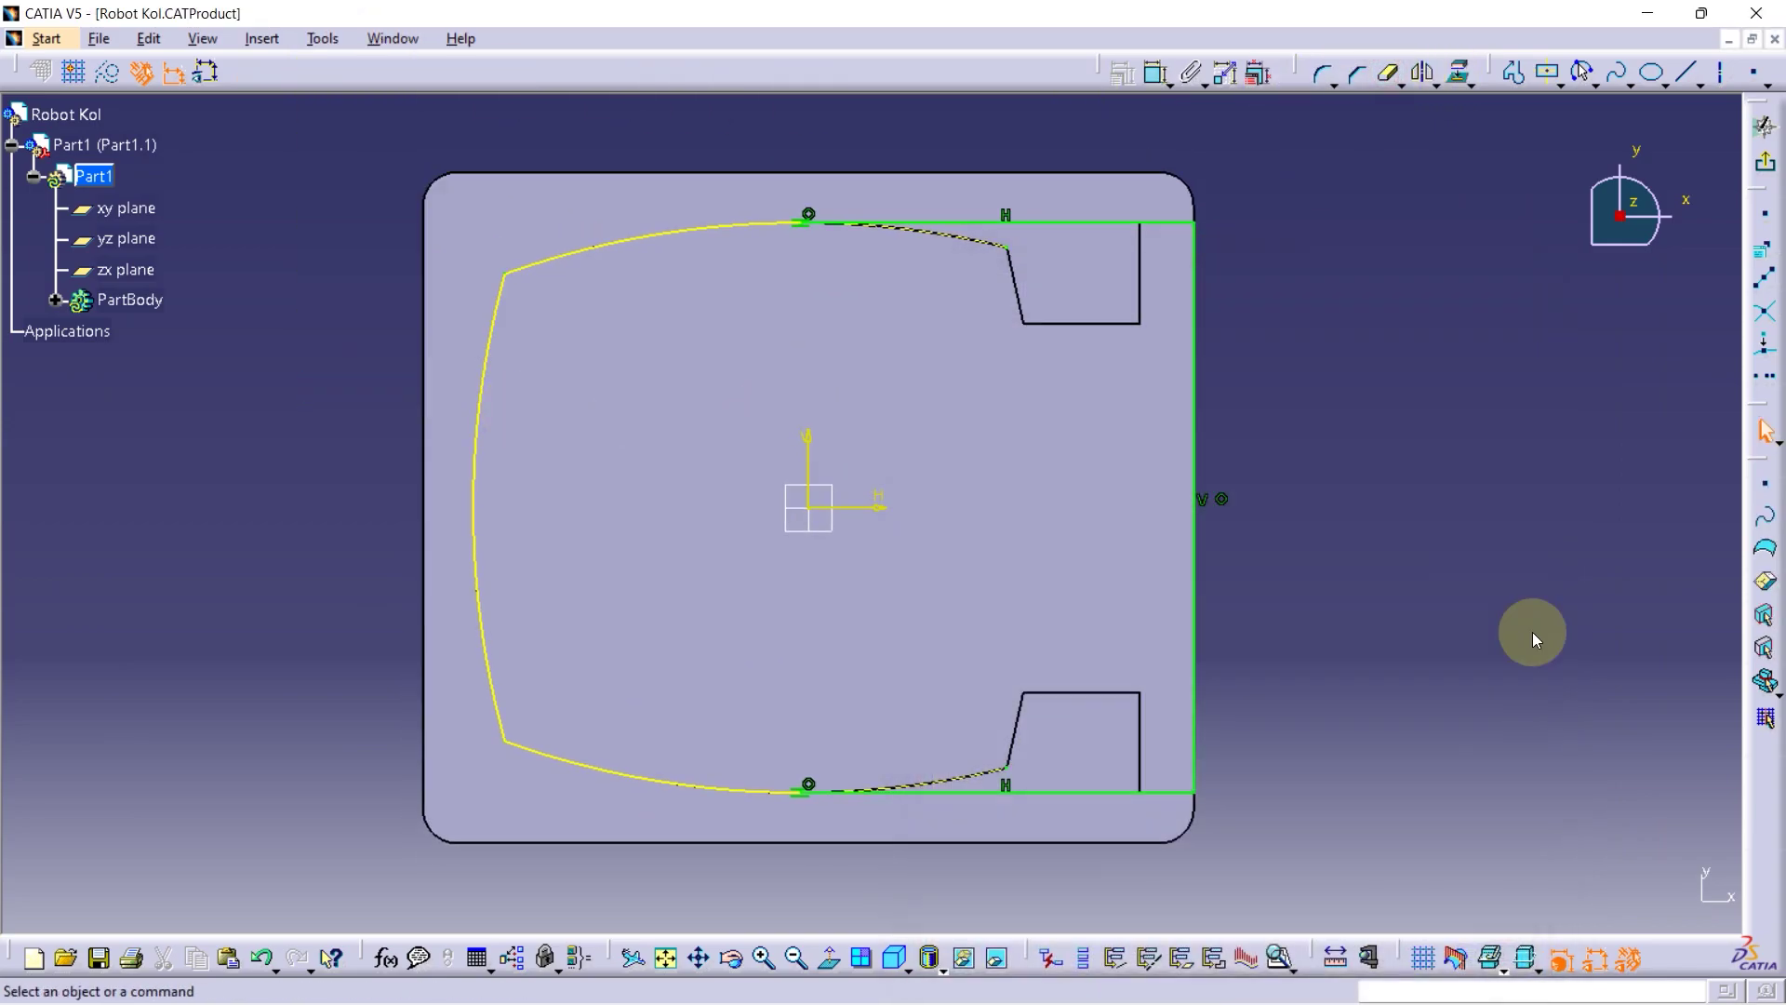
Exit the sketch and pad it 60 mm
click(1765, 163)
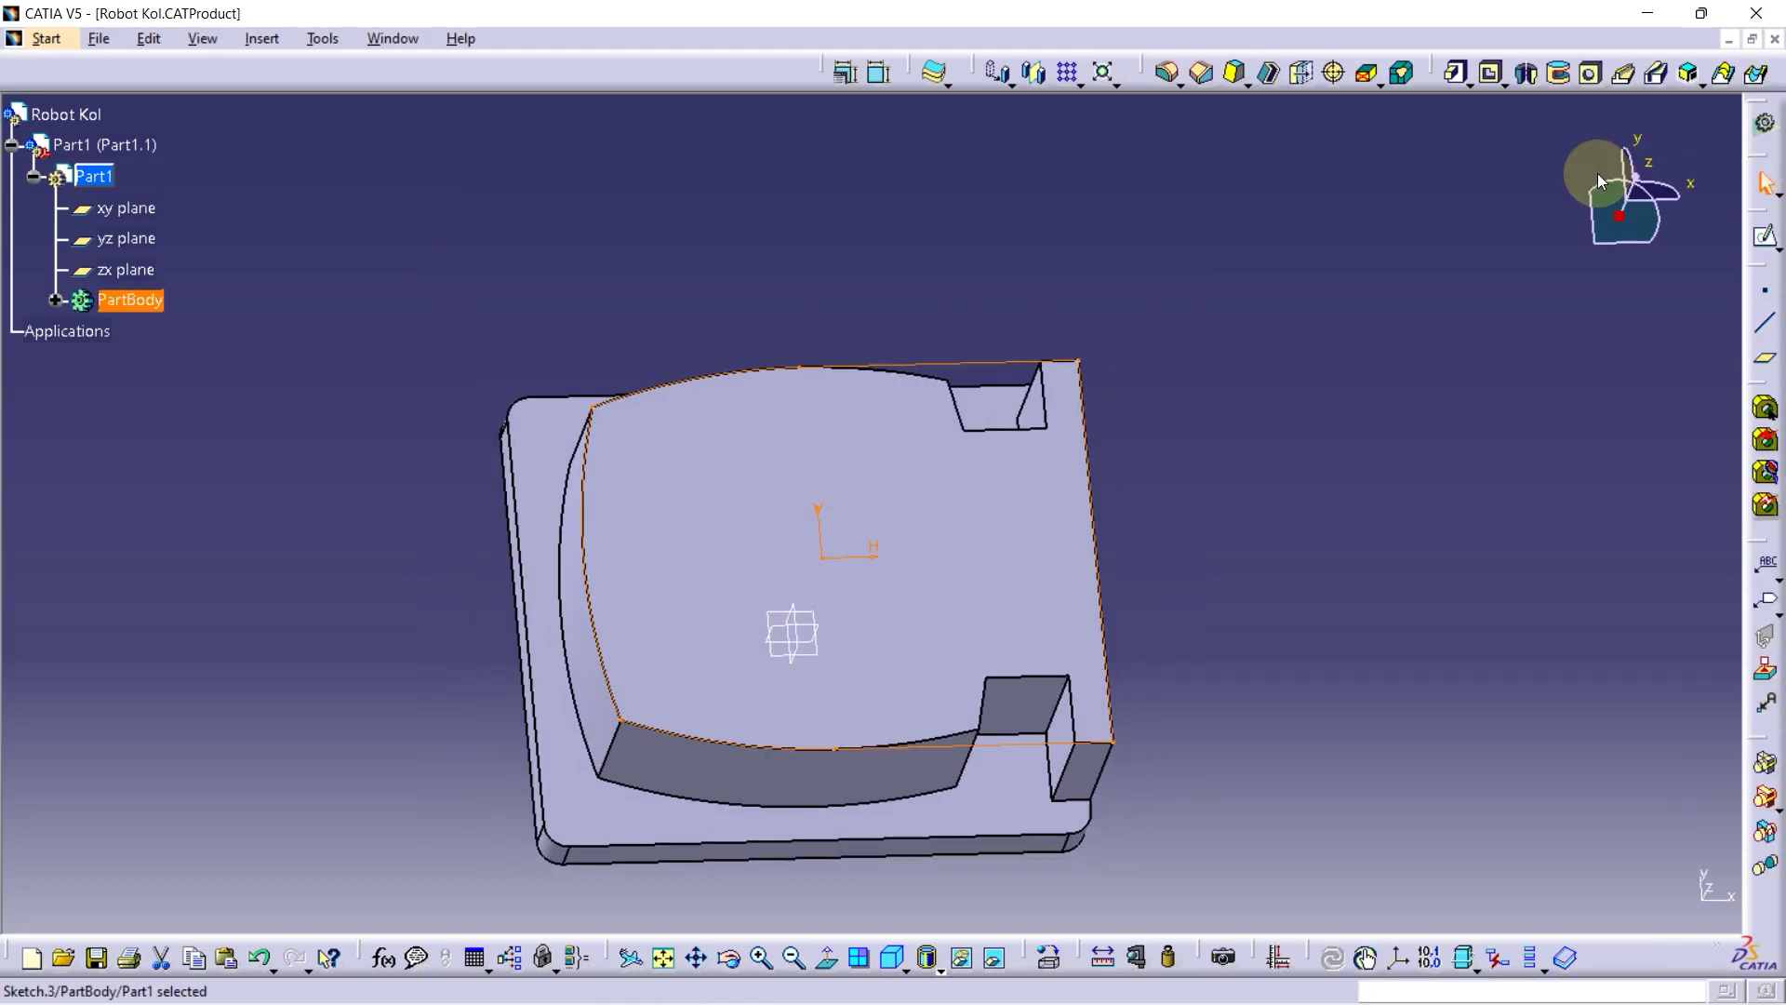
click(1457, 74)
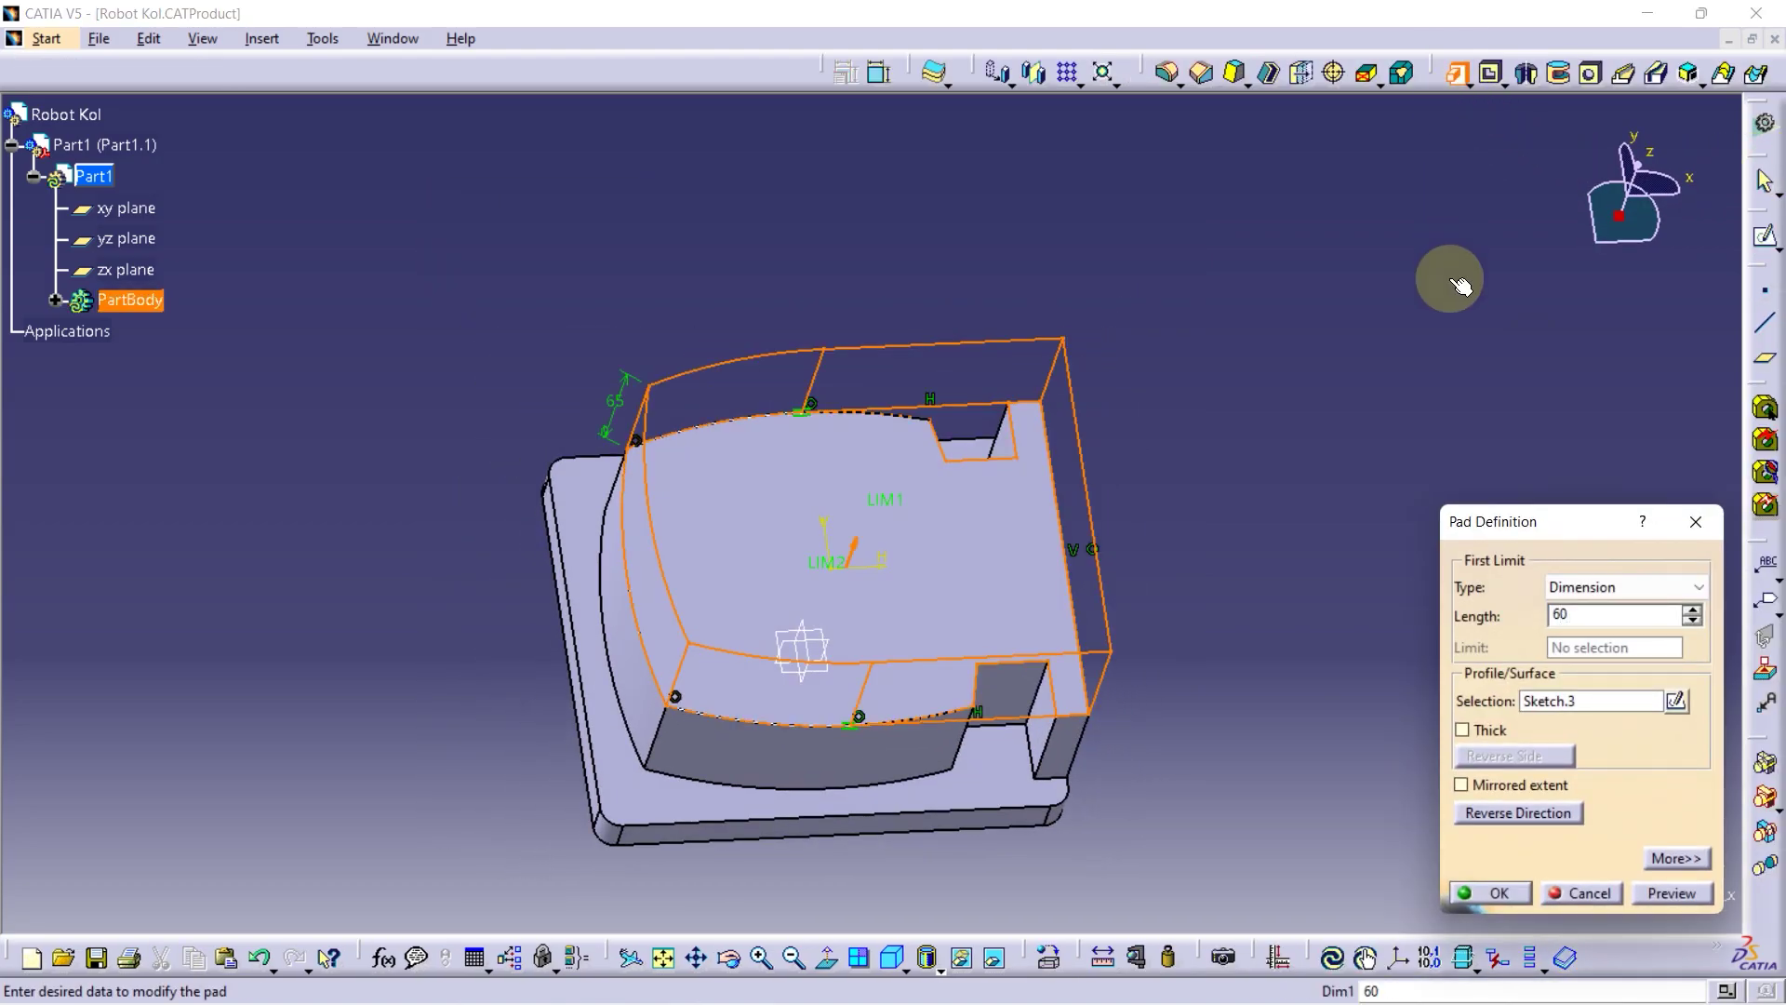
click(1493, 880)
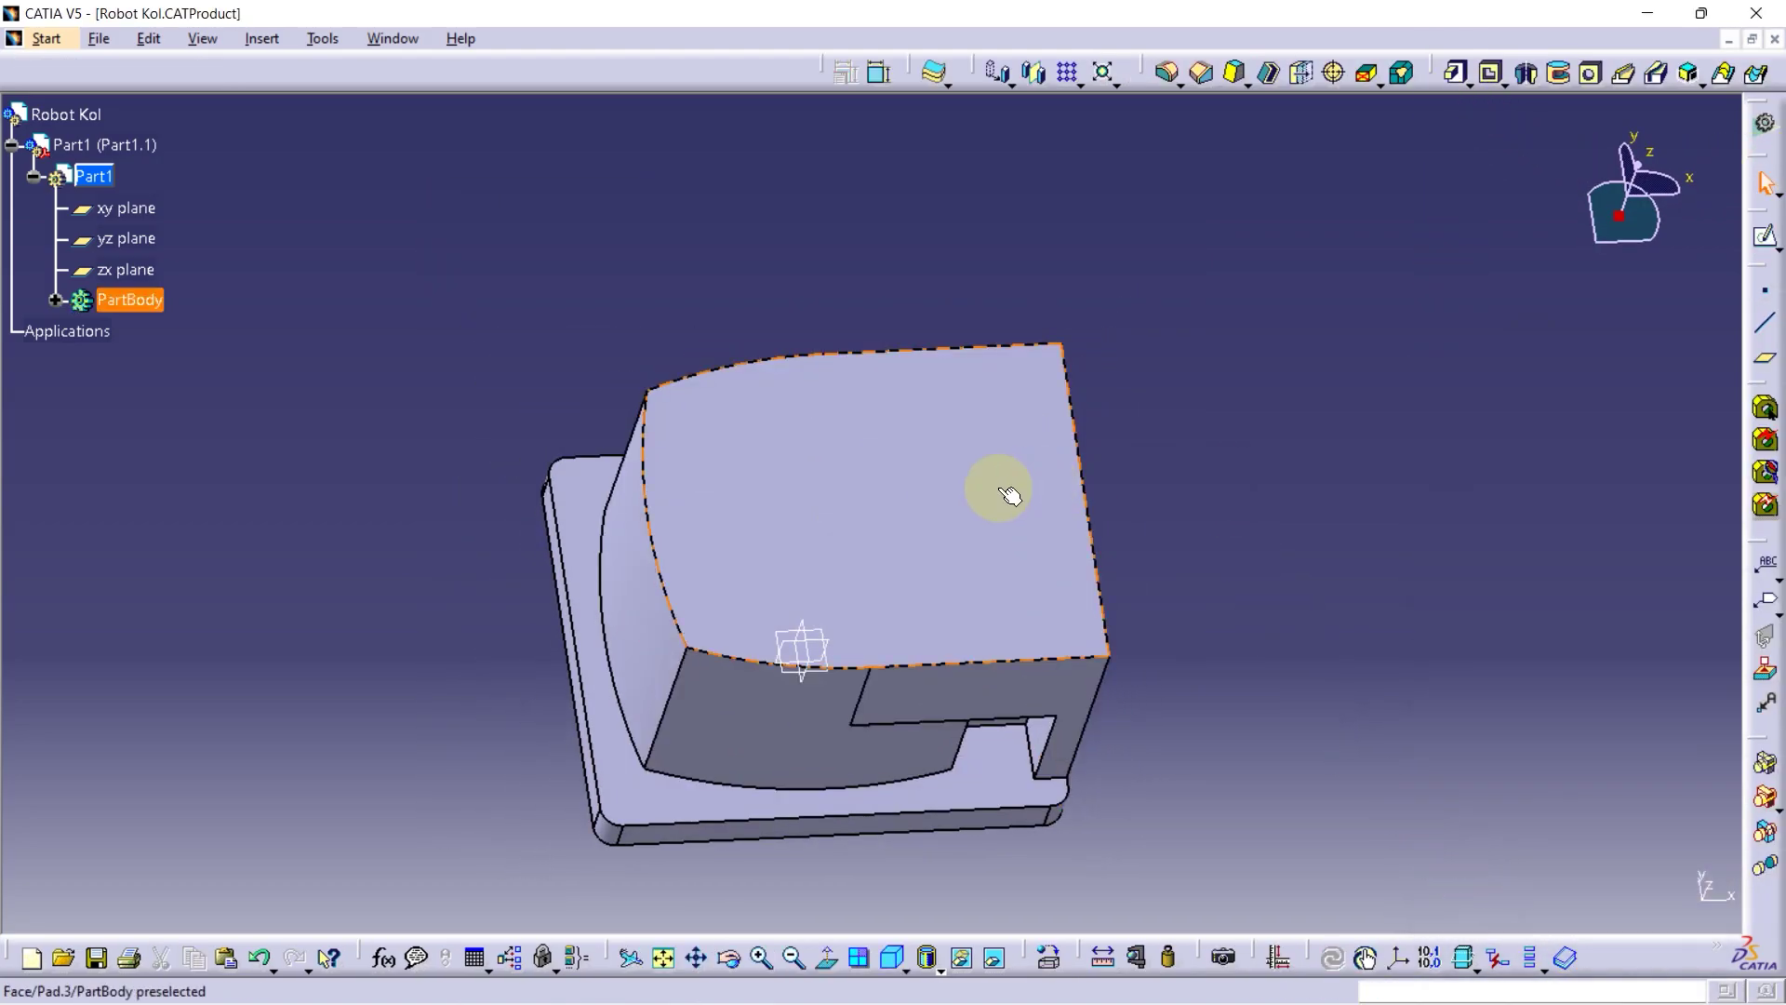
Start a sketch on the block's face and draw the right vertical line
click(1752, 236)
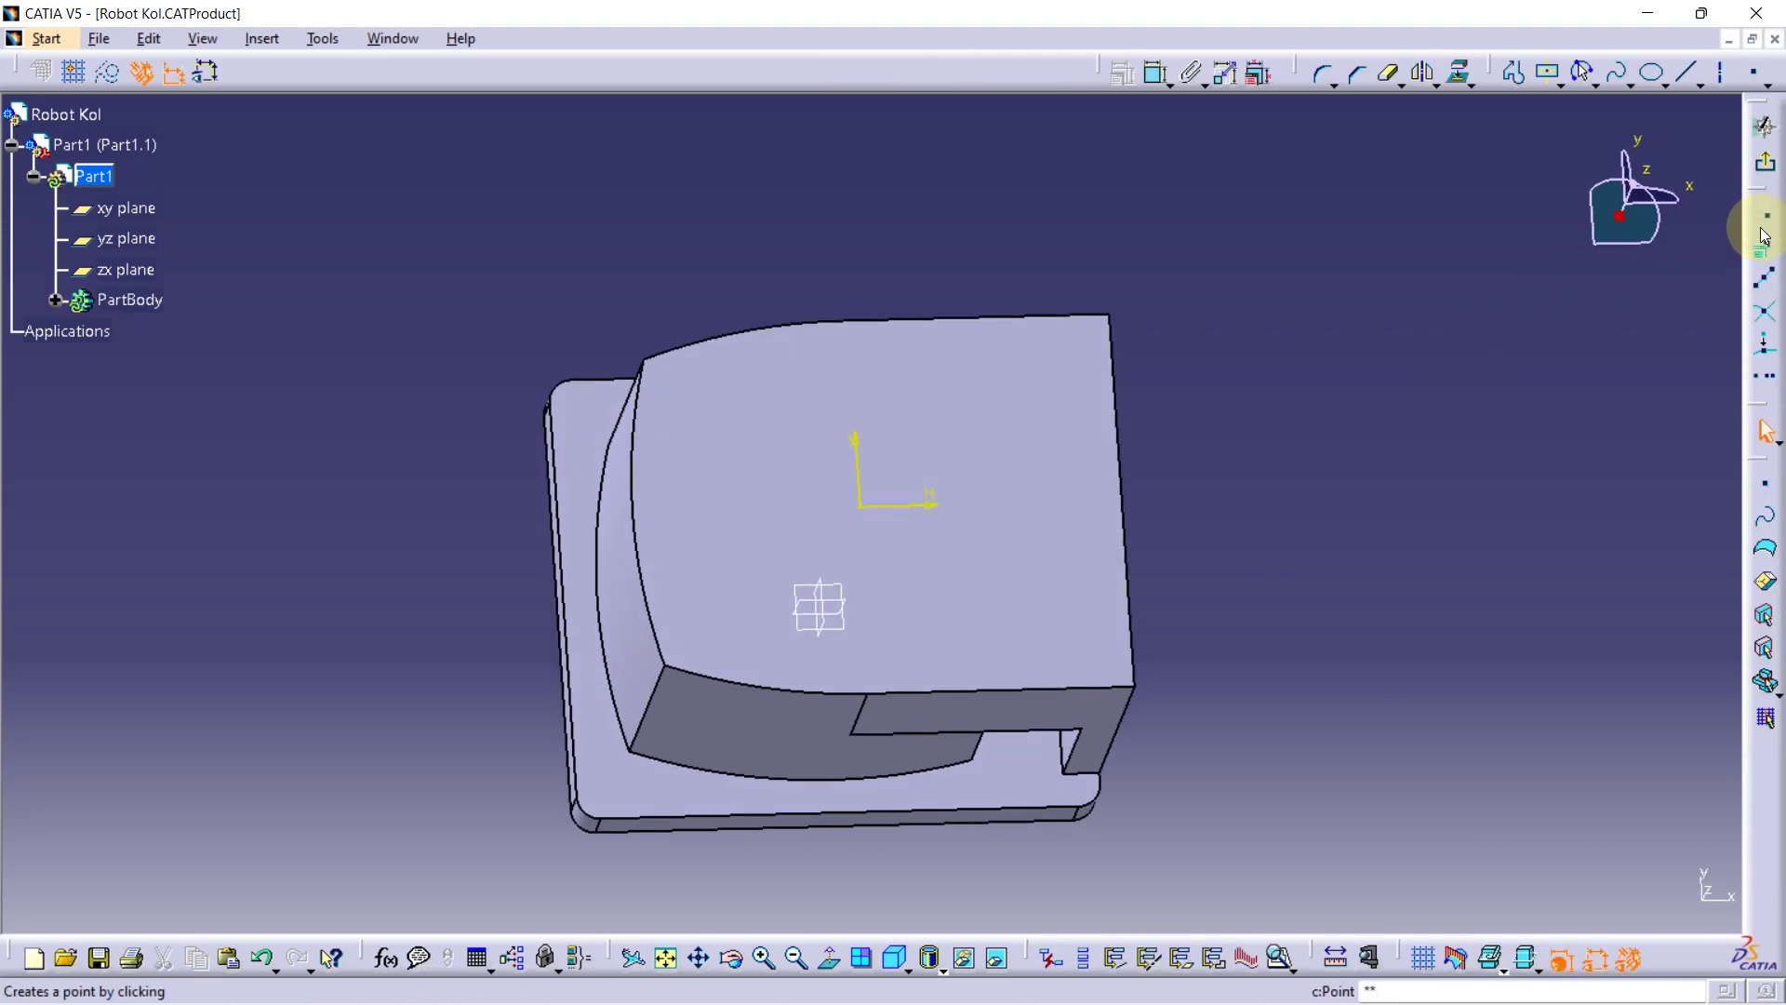
click(1513, 75)
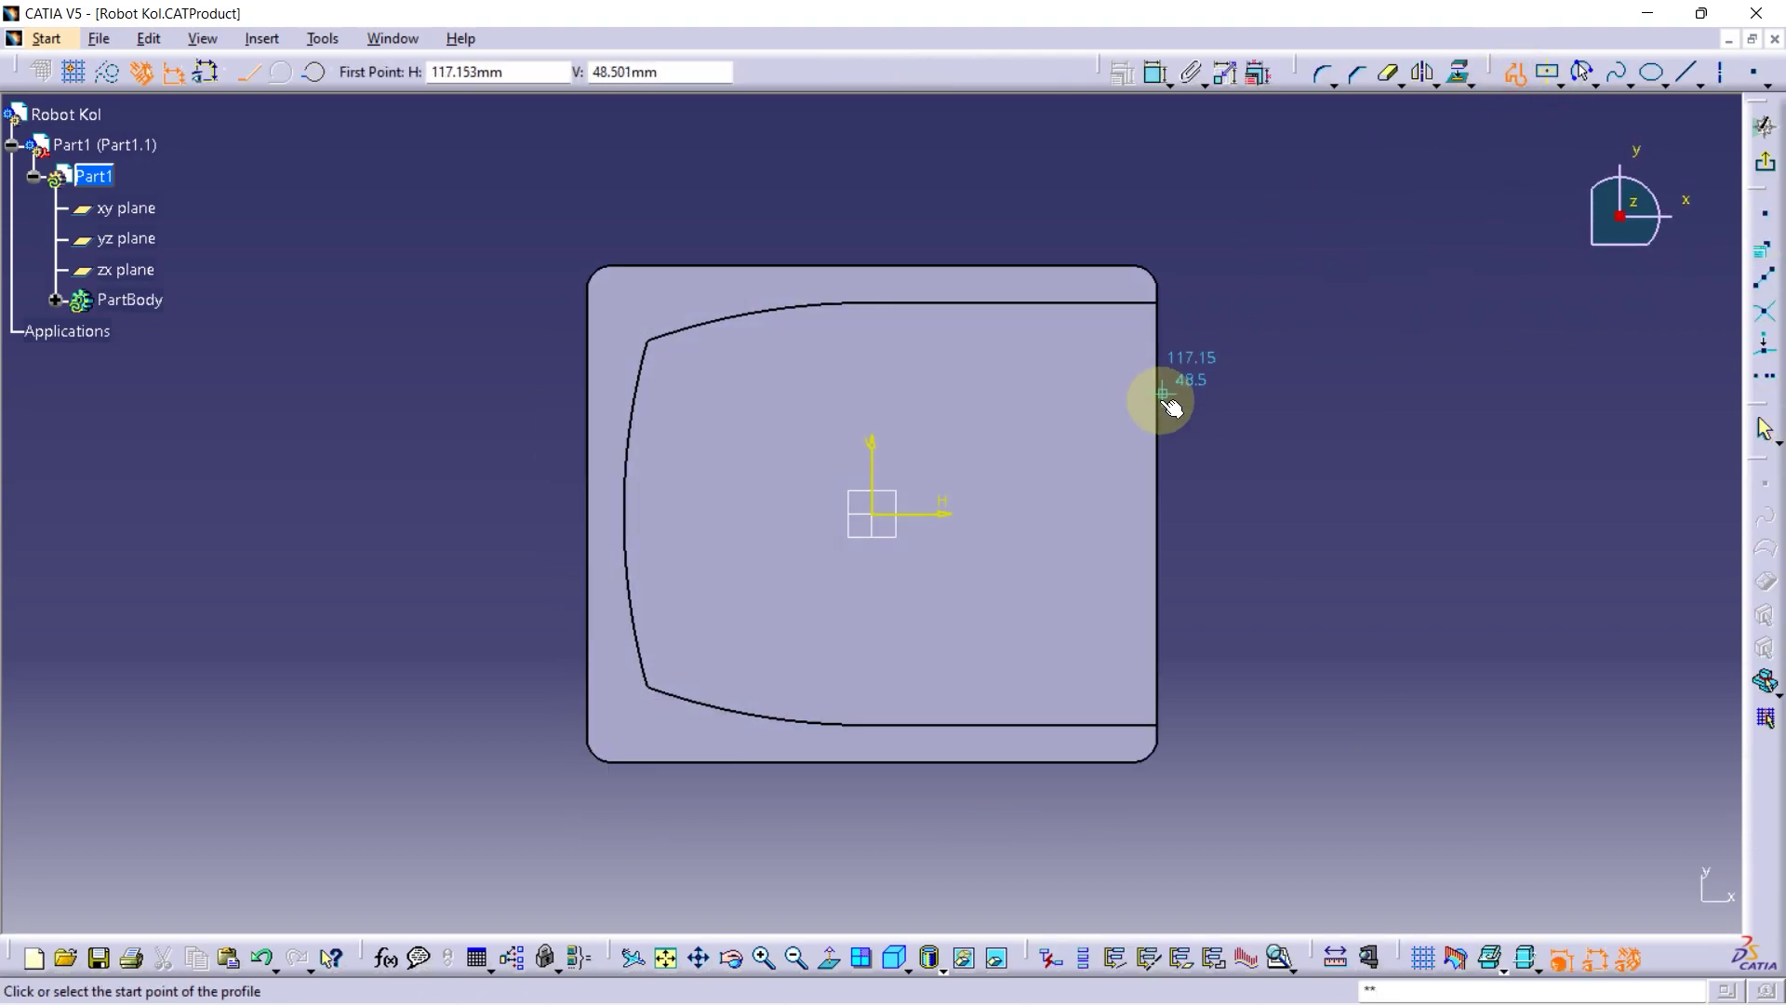
click(1156, 723)
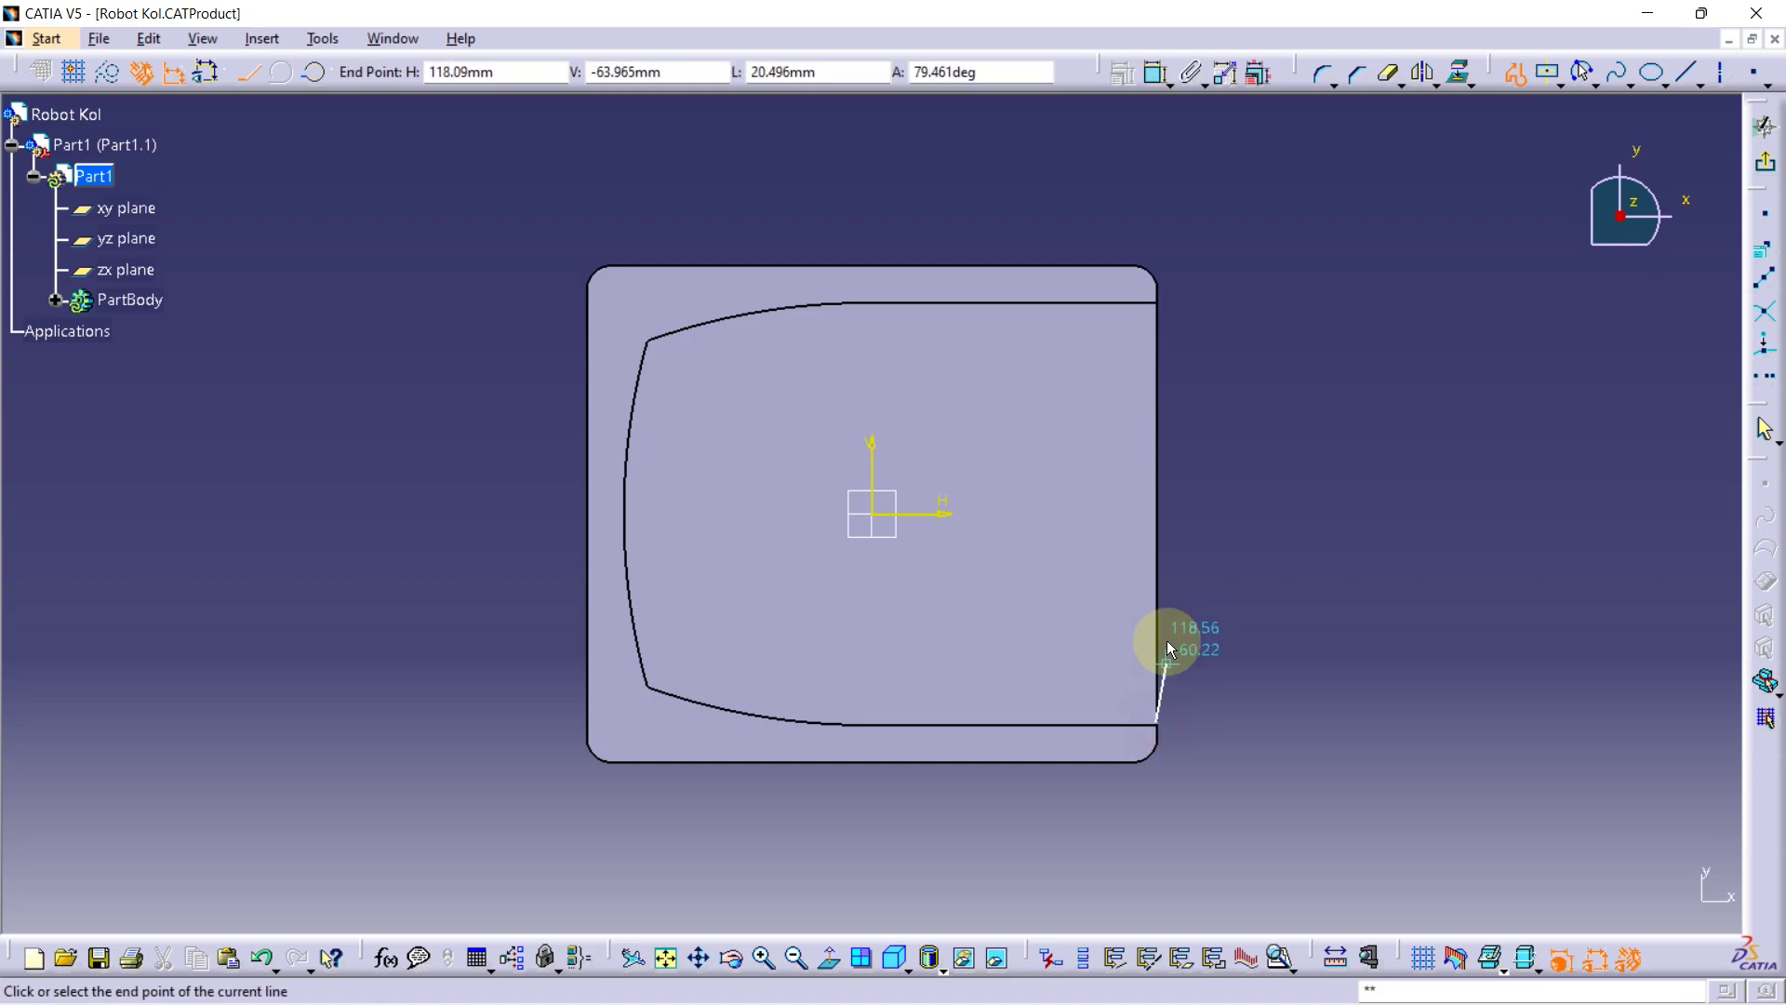
click(1157, 300)
Draw a three-point arc from the top line's end to the top left
click(1582, 72)
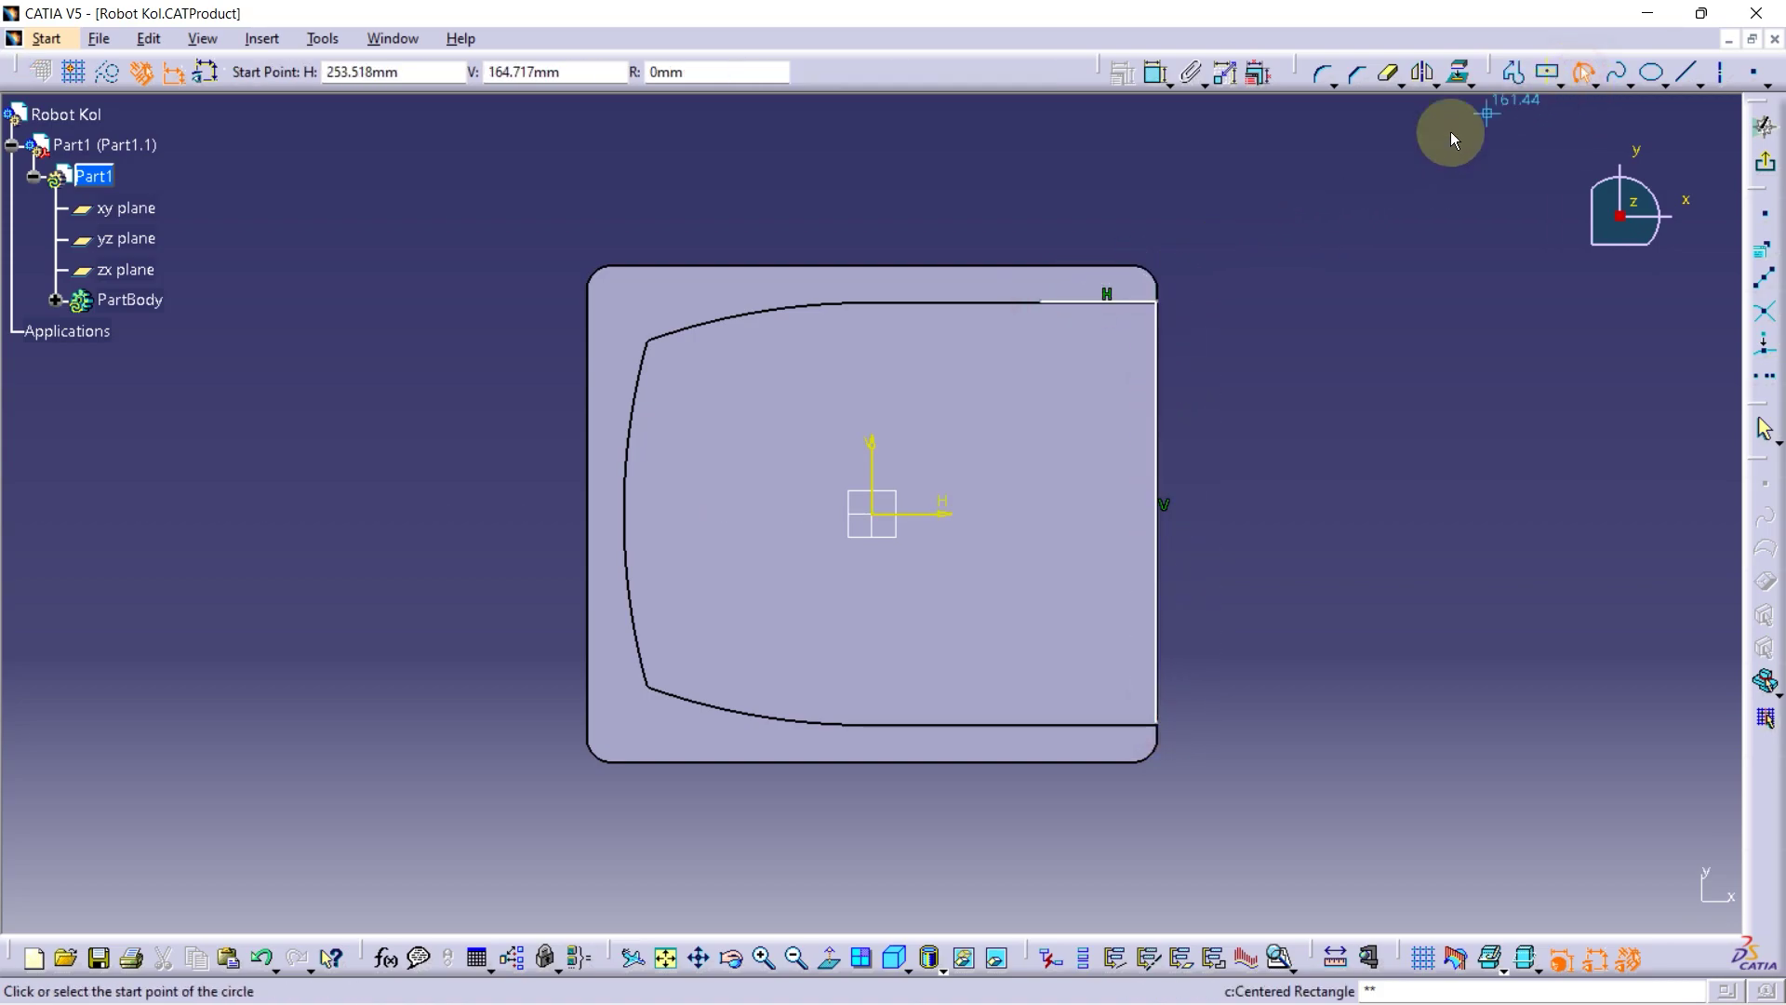
click(1042, 301)
click(670, 314)
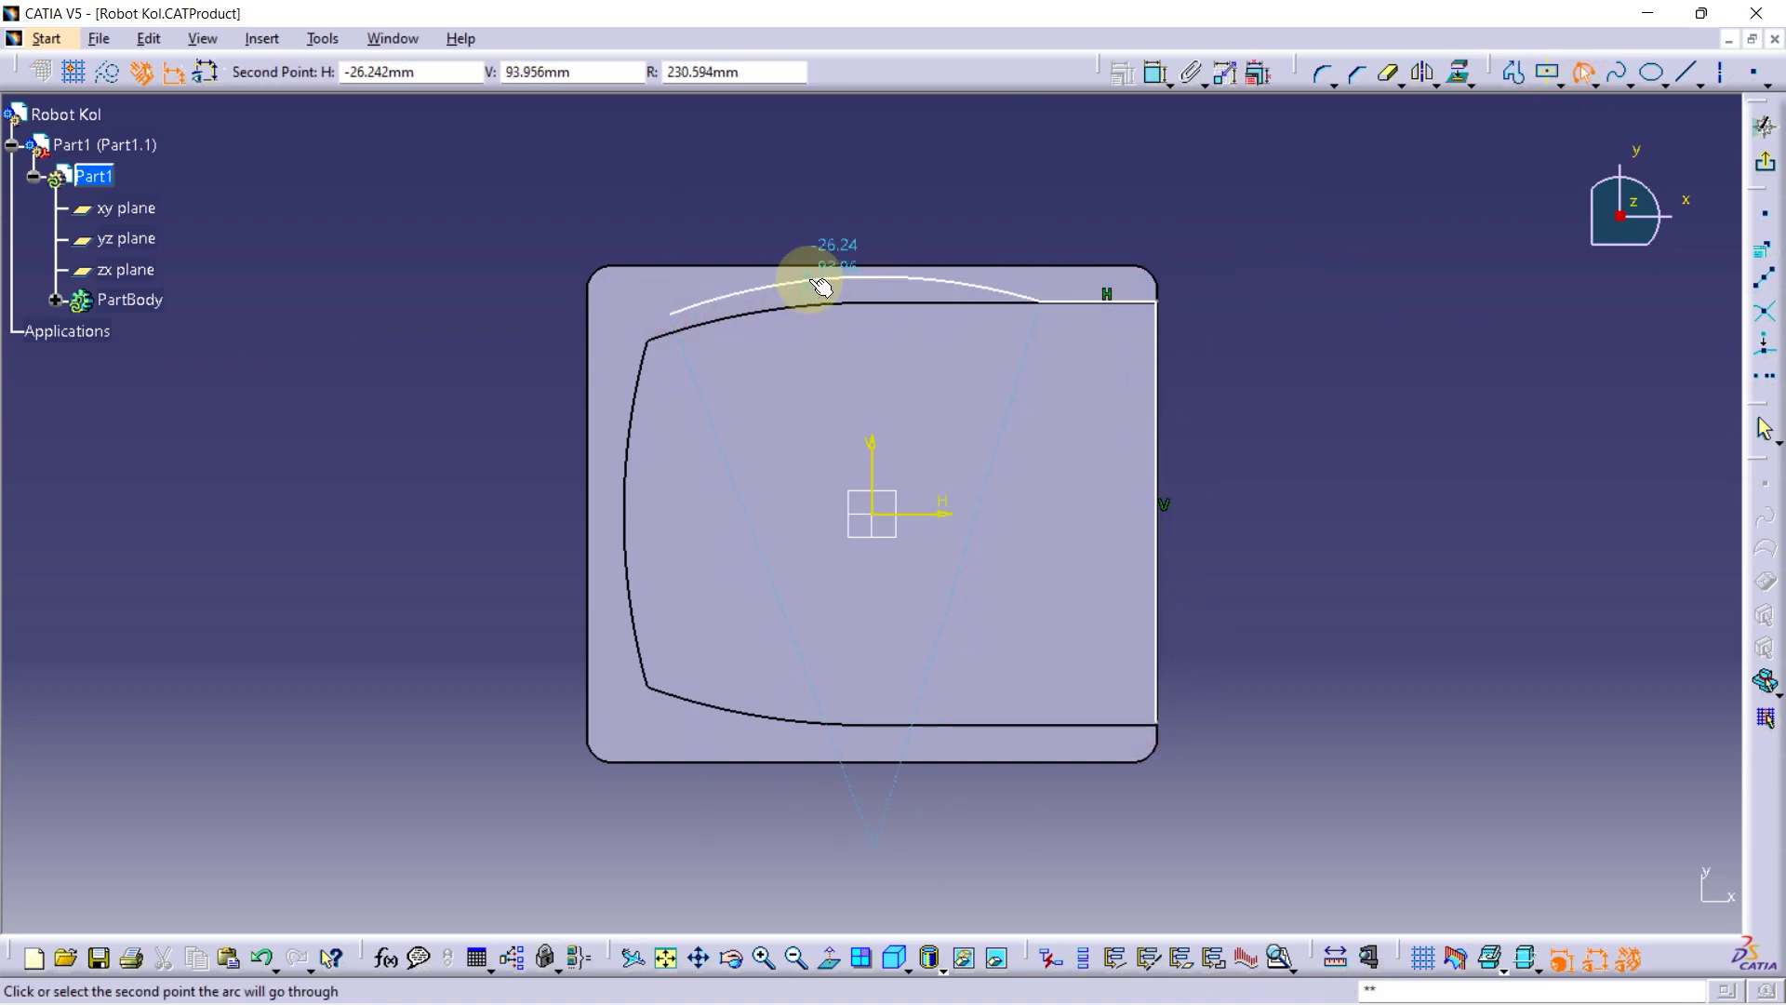
click(825, 263)
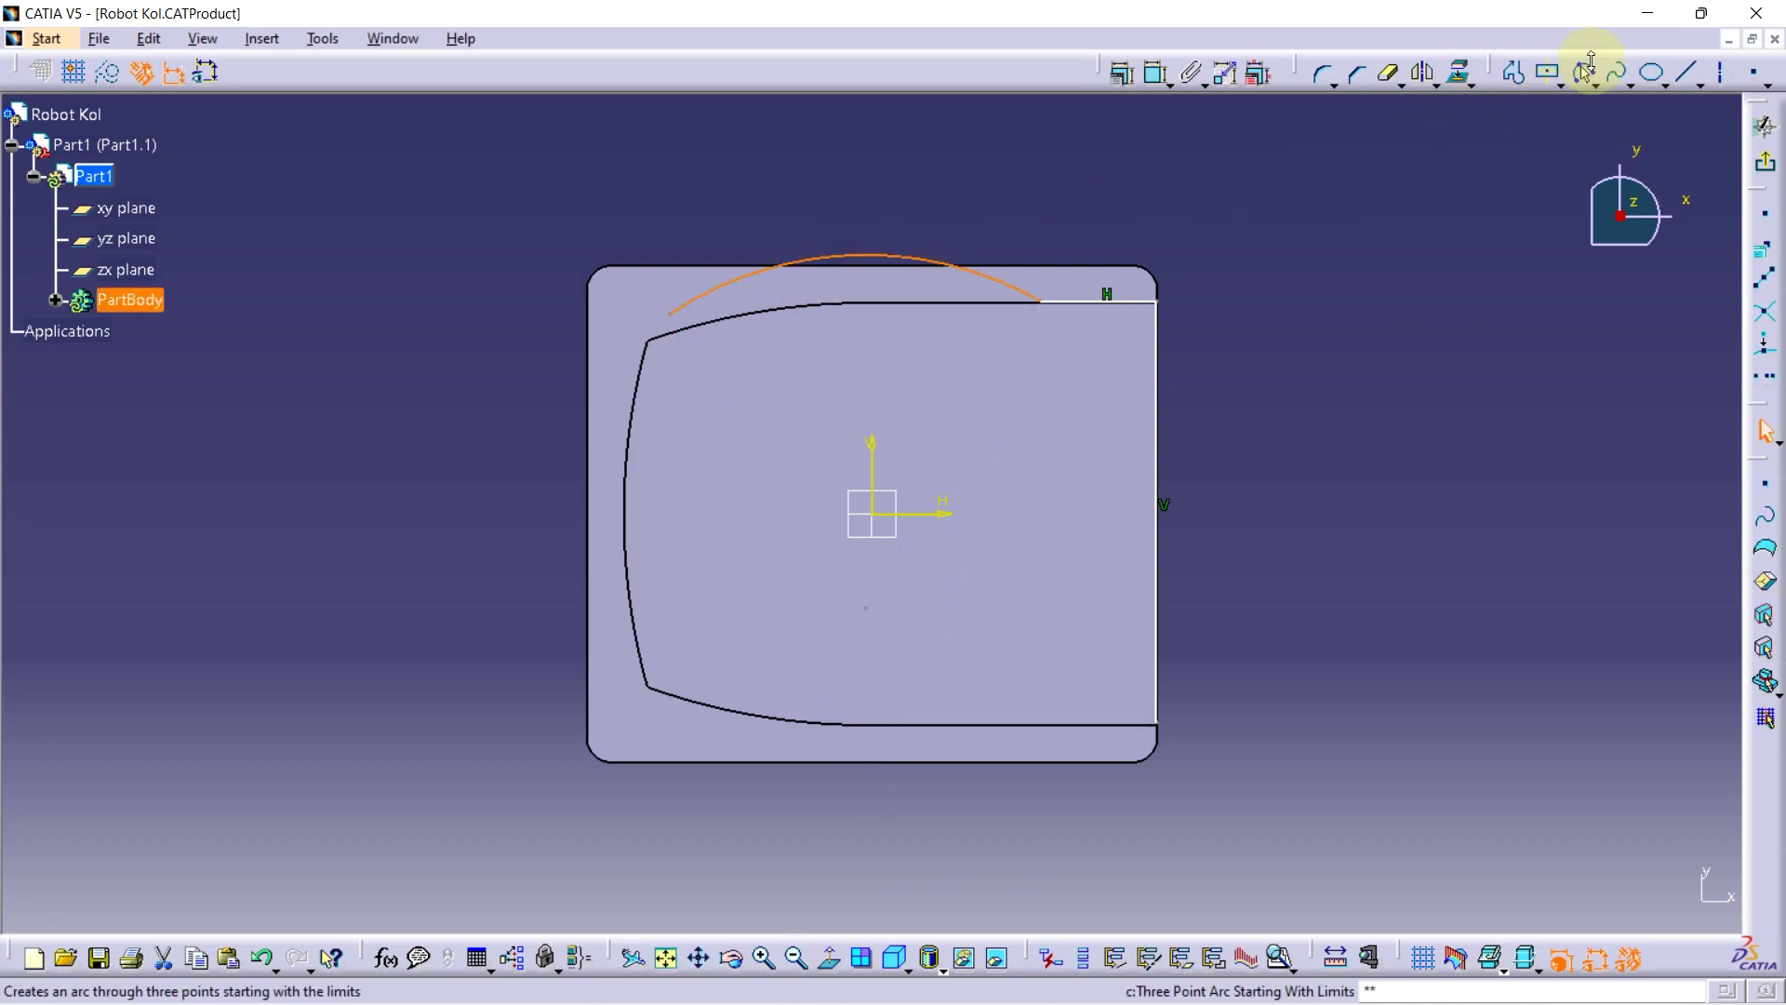
Draw a second three-point arc along the left edge
click(1585, 71)
click(675, 314)
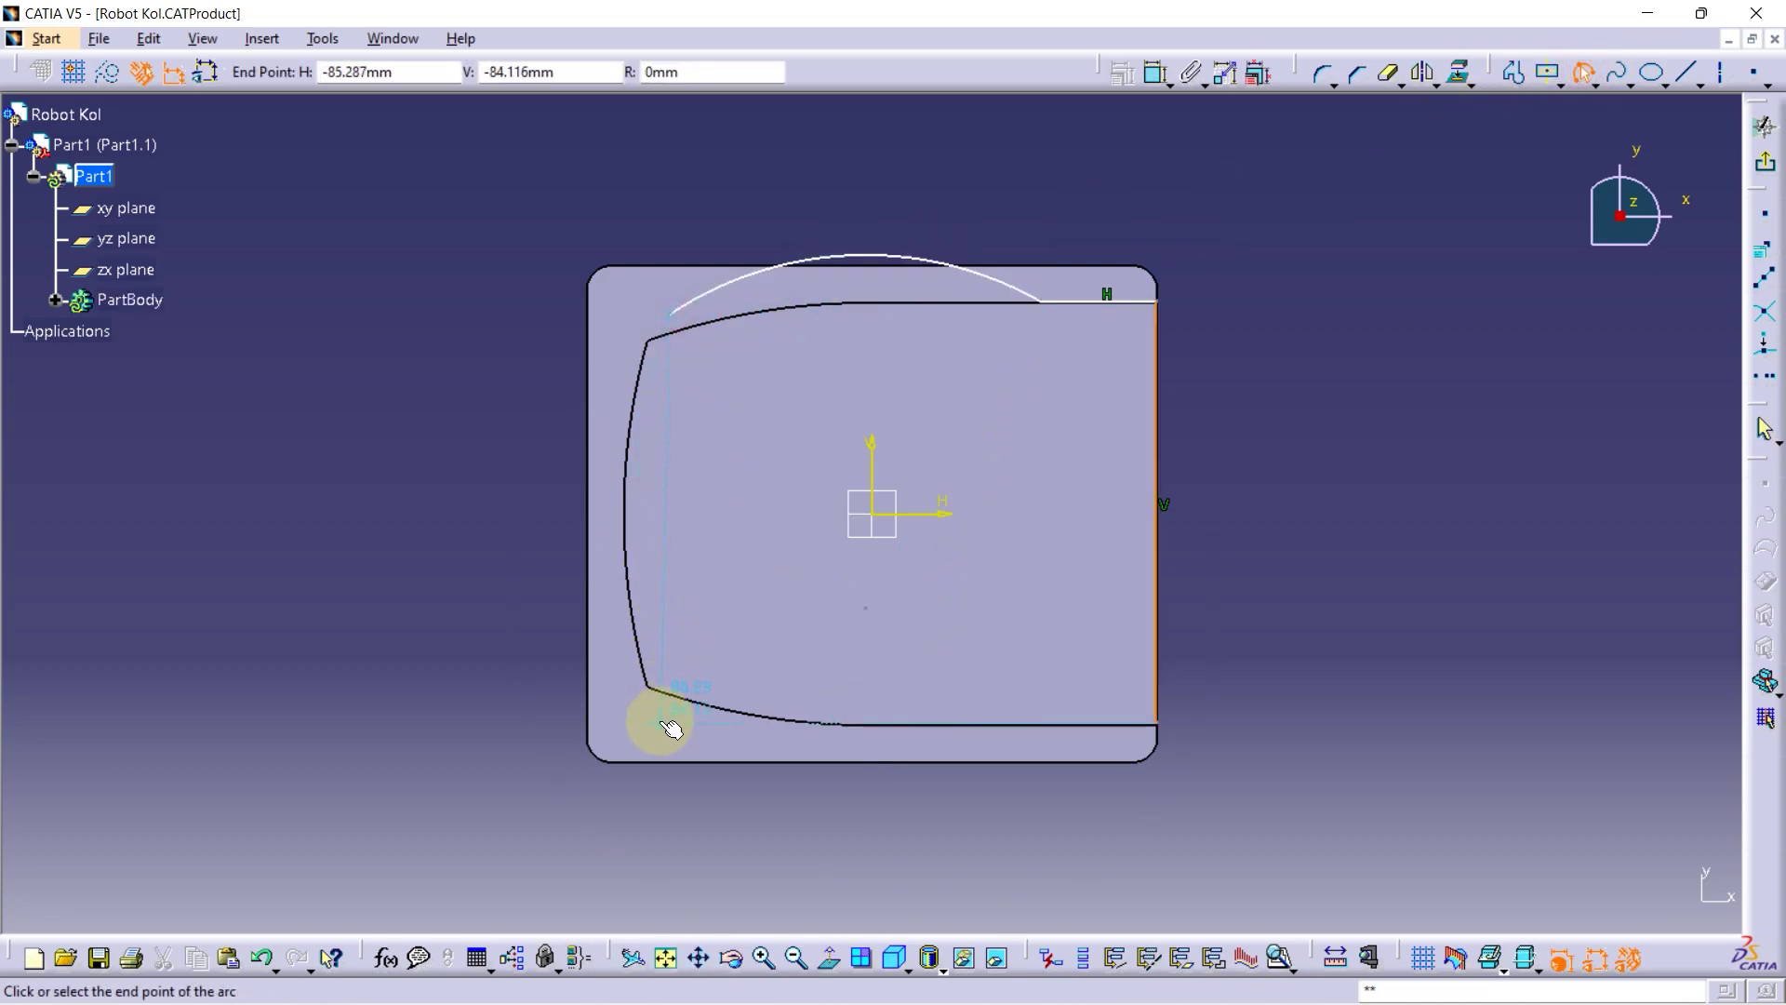
click(672, 675)
click(619, 479)
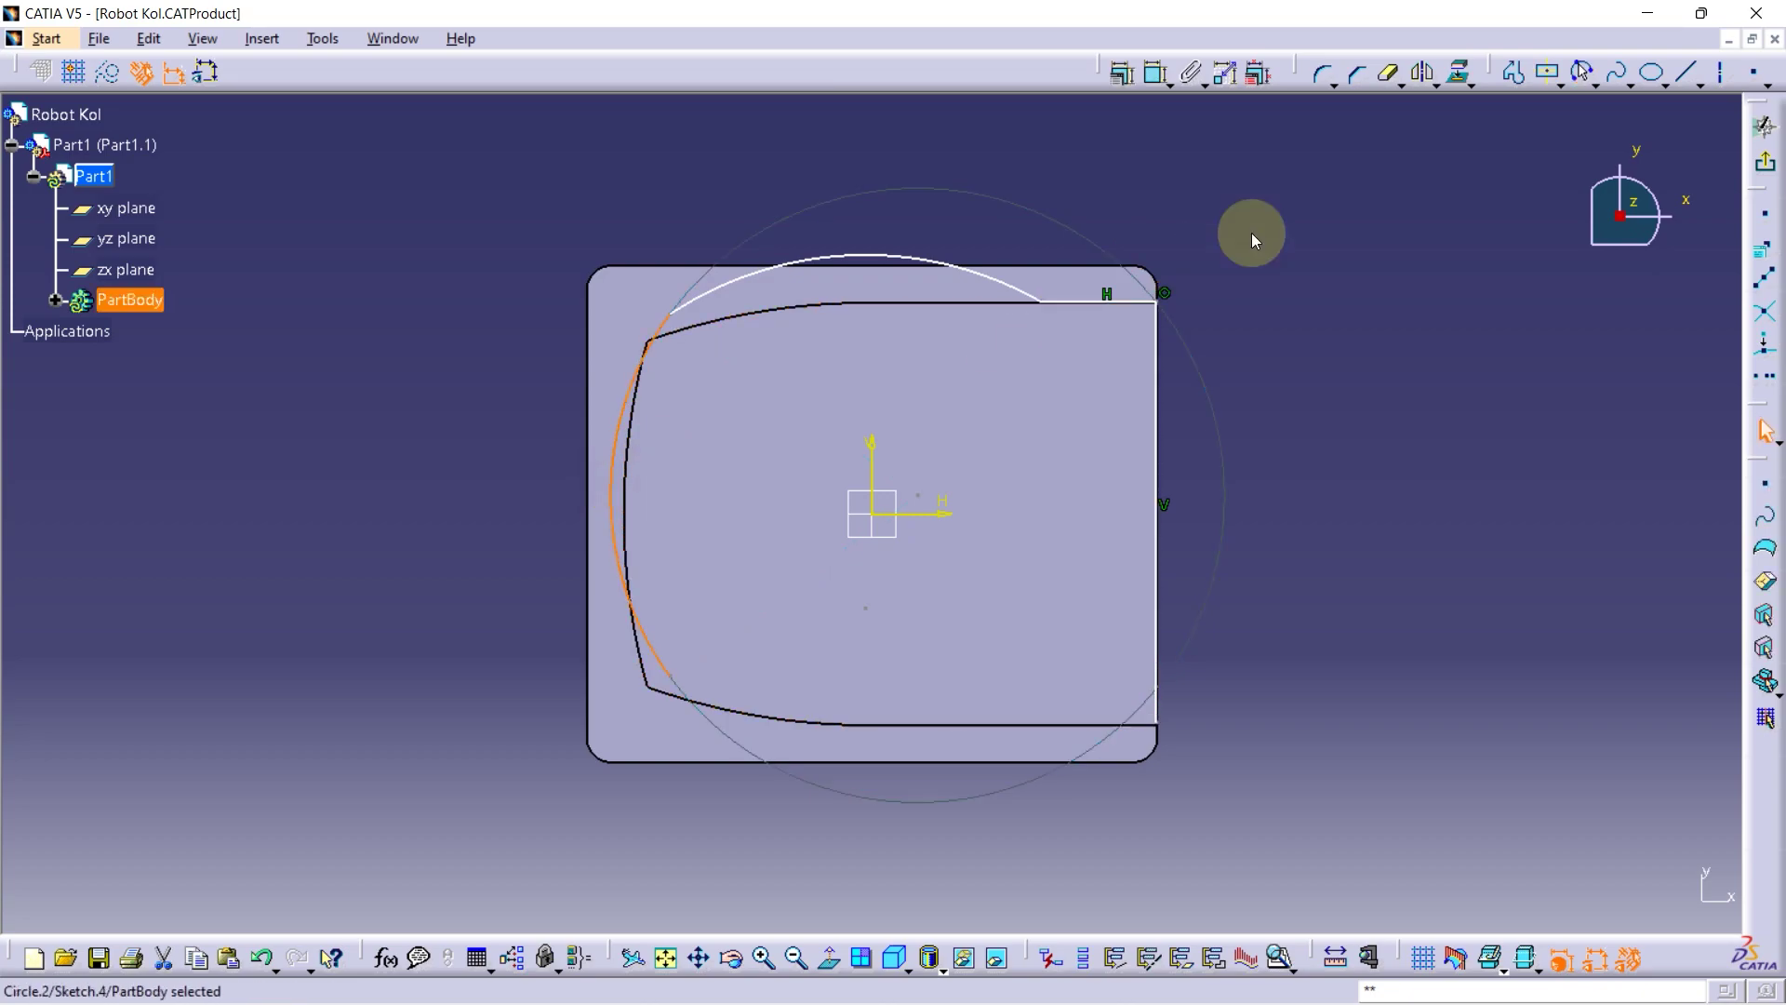
click(1163, 300)
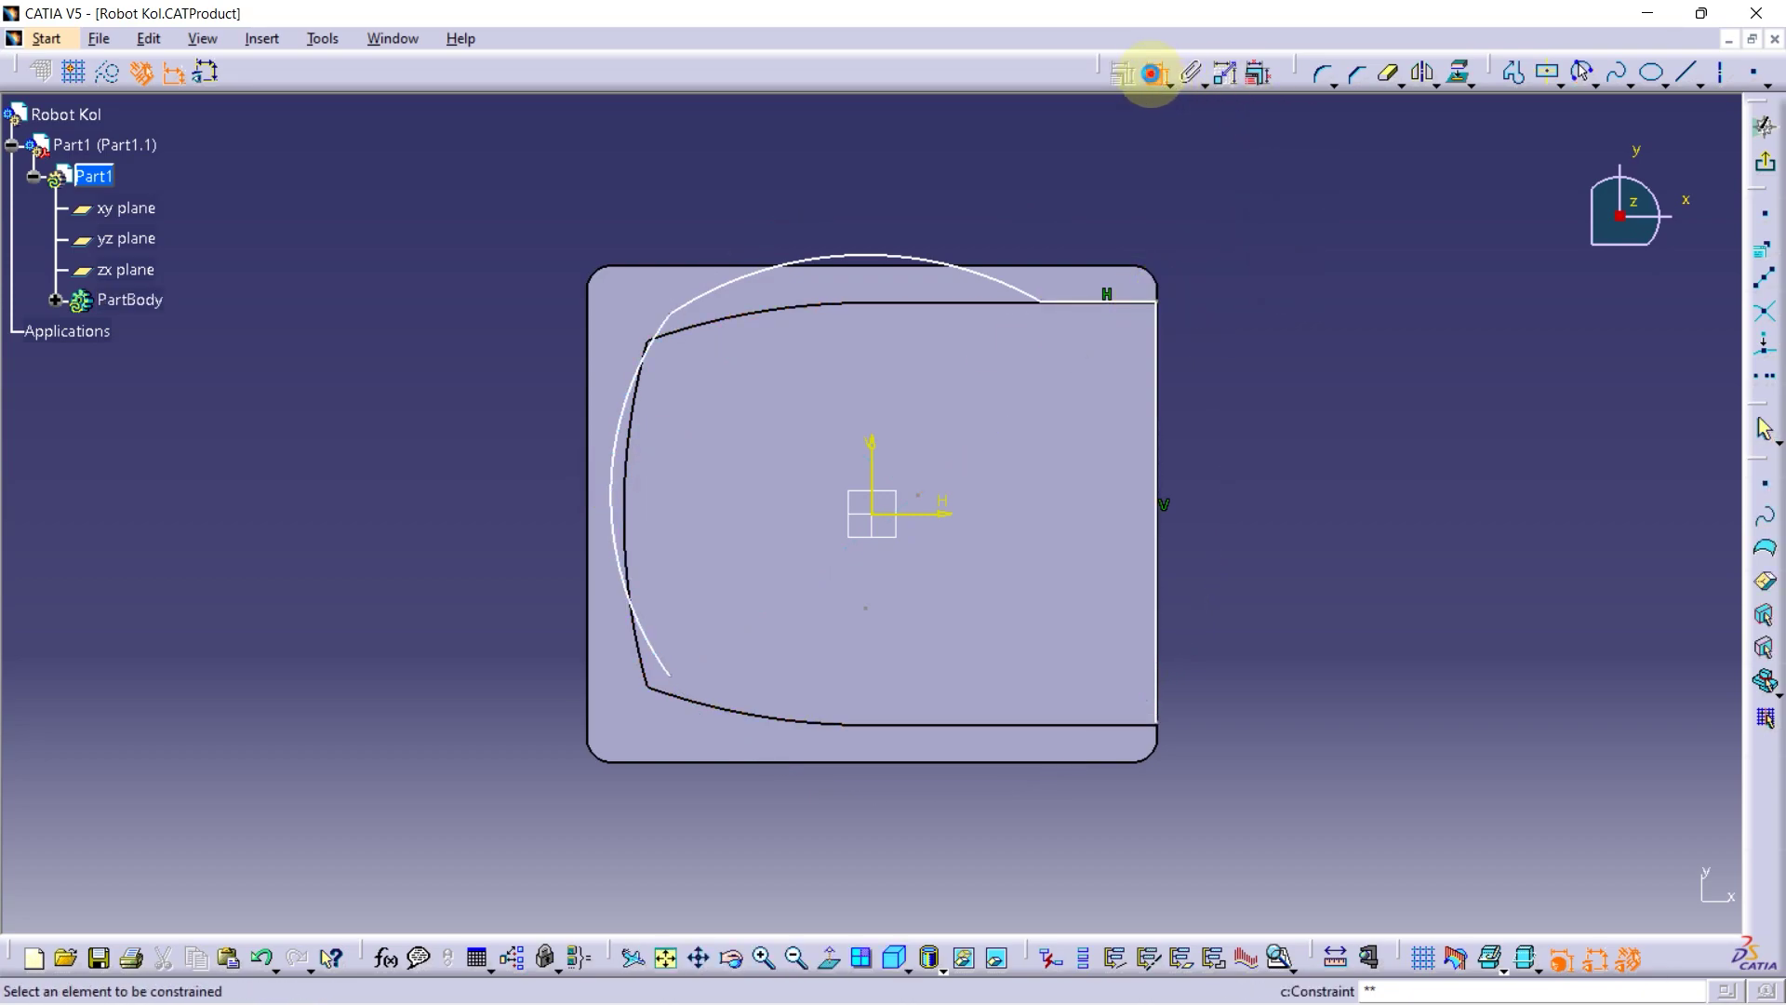
Set both the top and left arc radii to 248.333
click(779, 264)
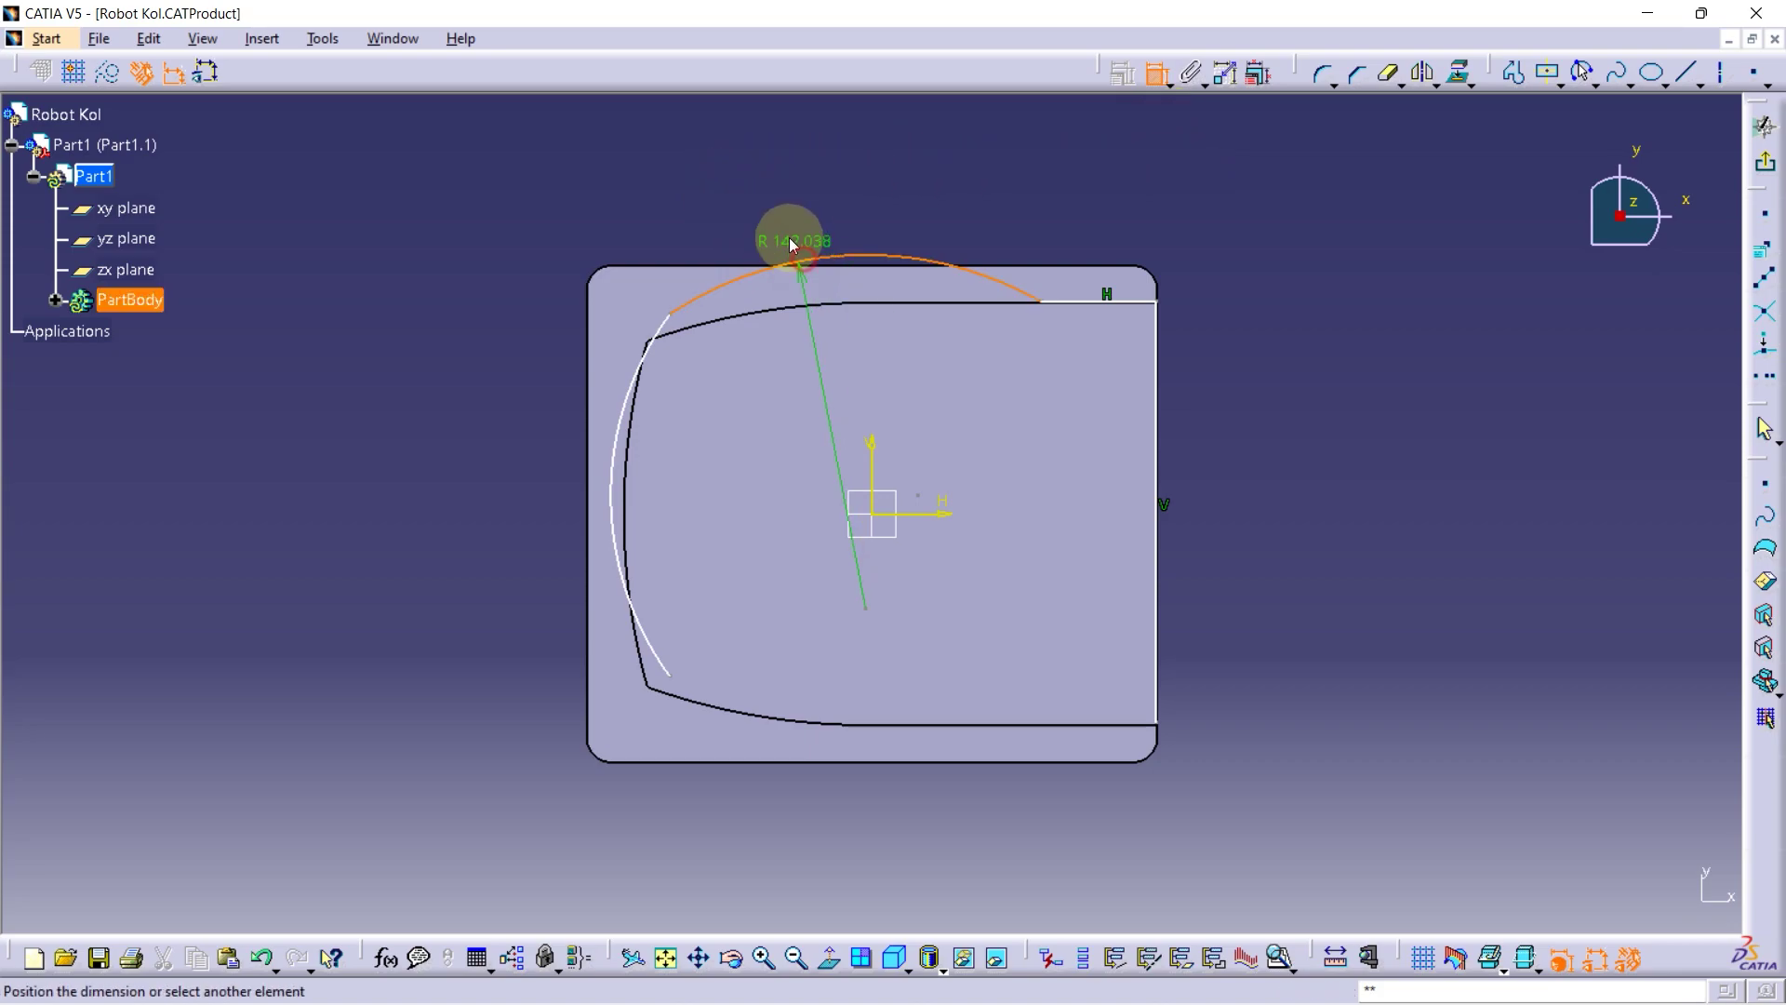
click(761, 183)
double_click(765, 180)
text(248.)
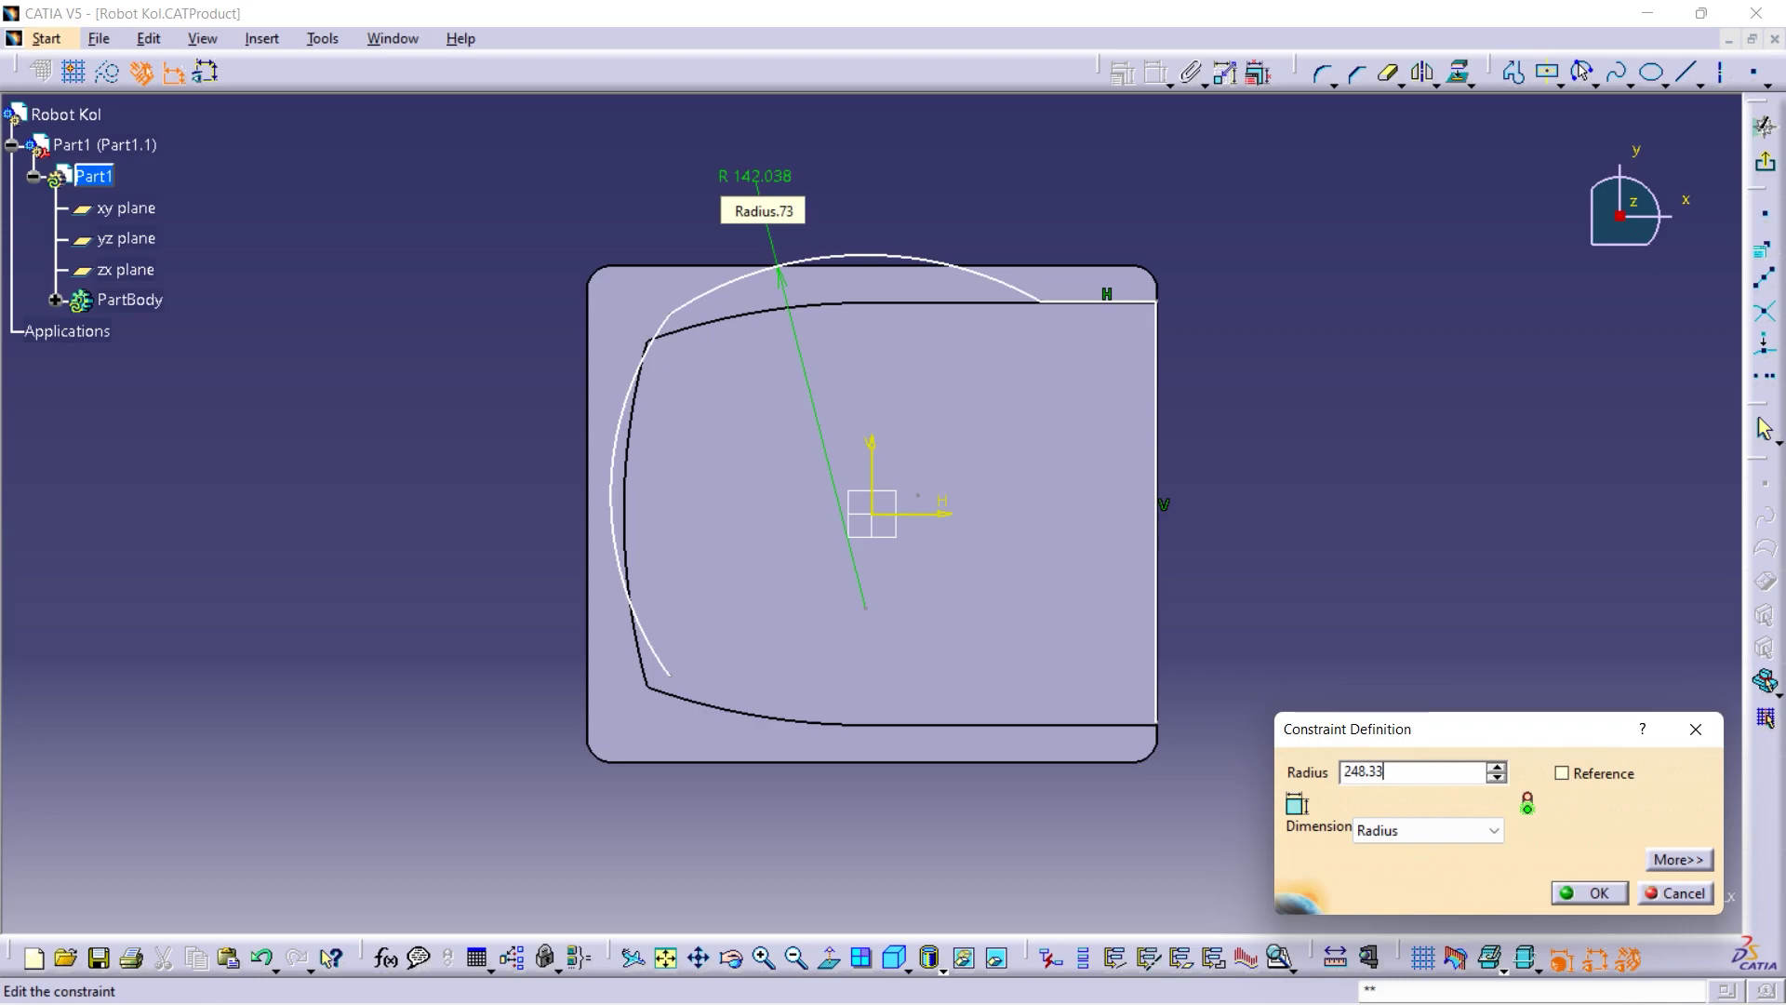
text(33)
key(Return)
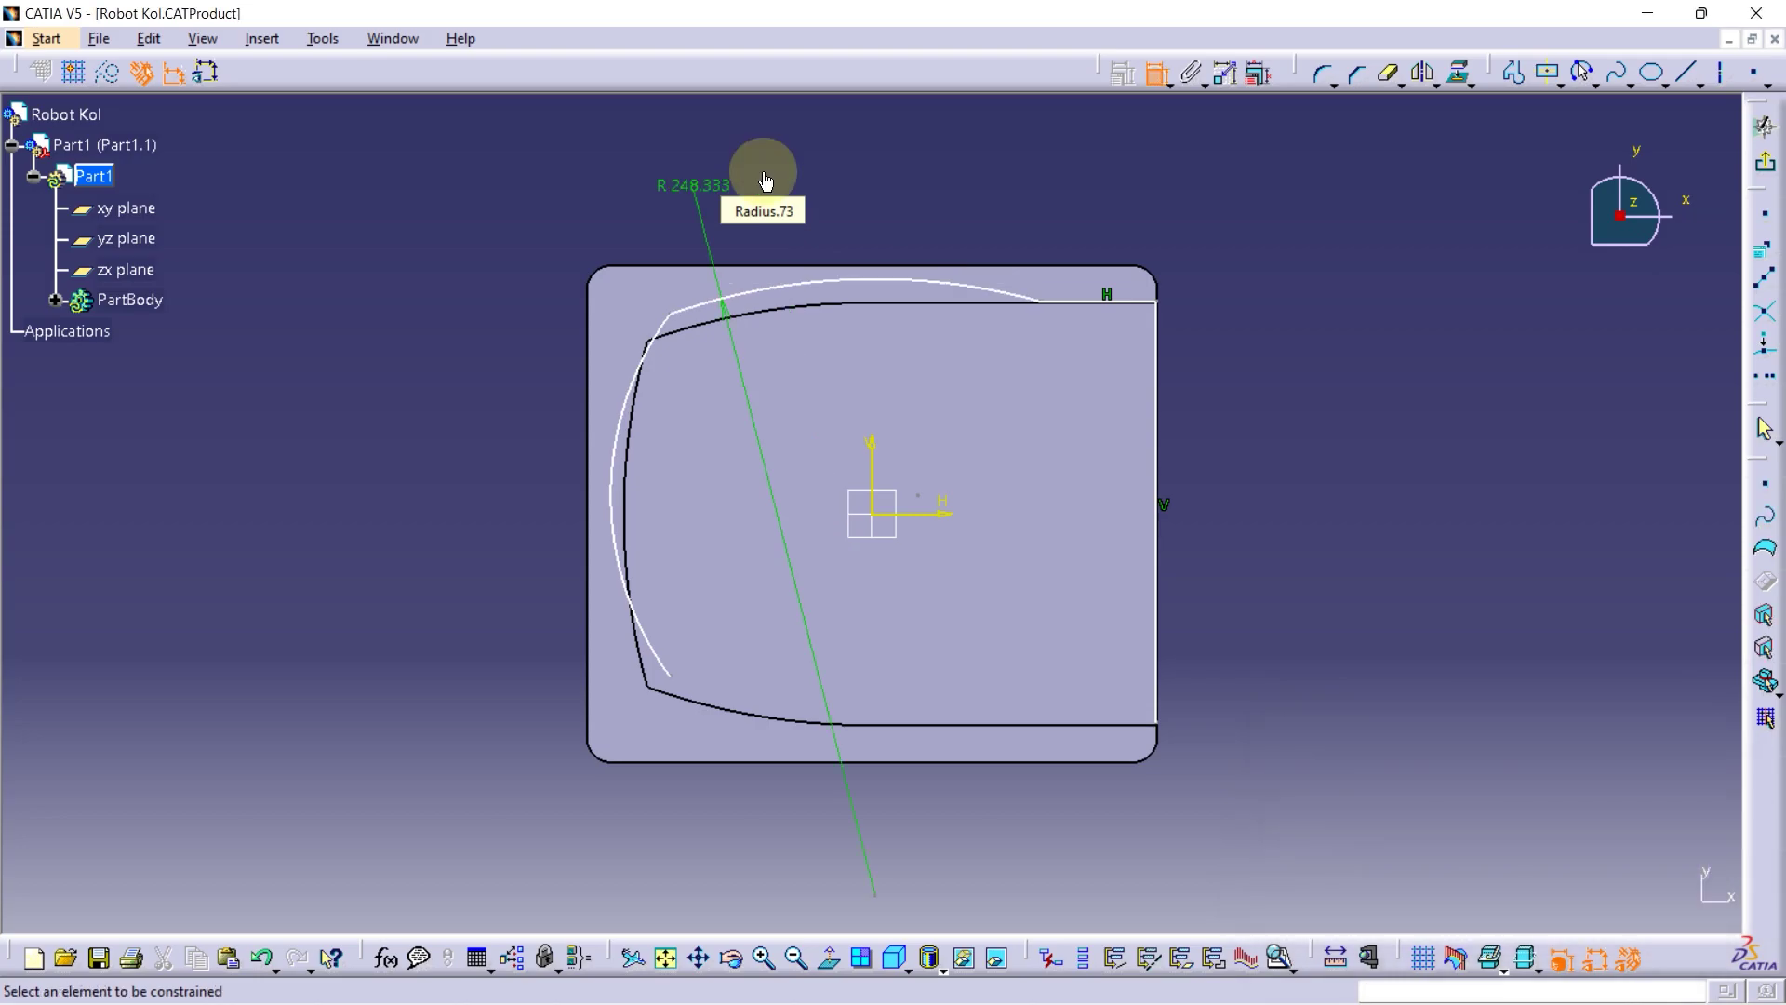
click(616, 428)
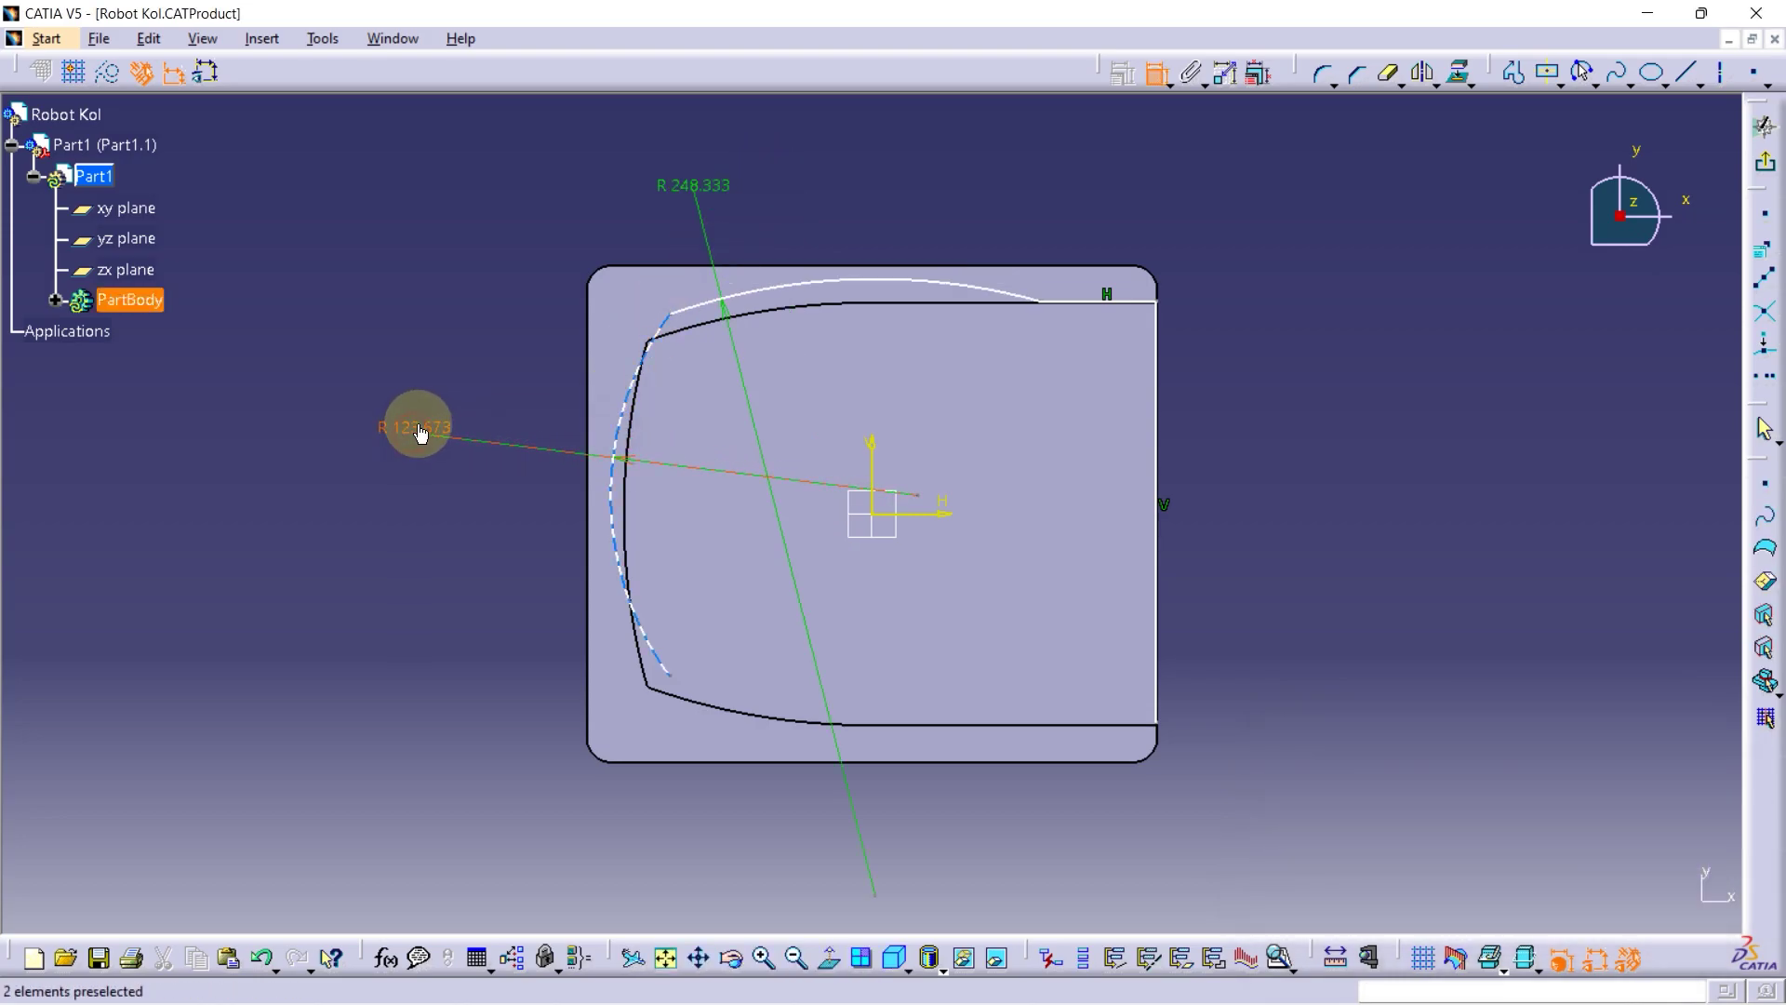
double_click(420, 429)
text(248.333)
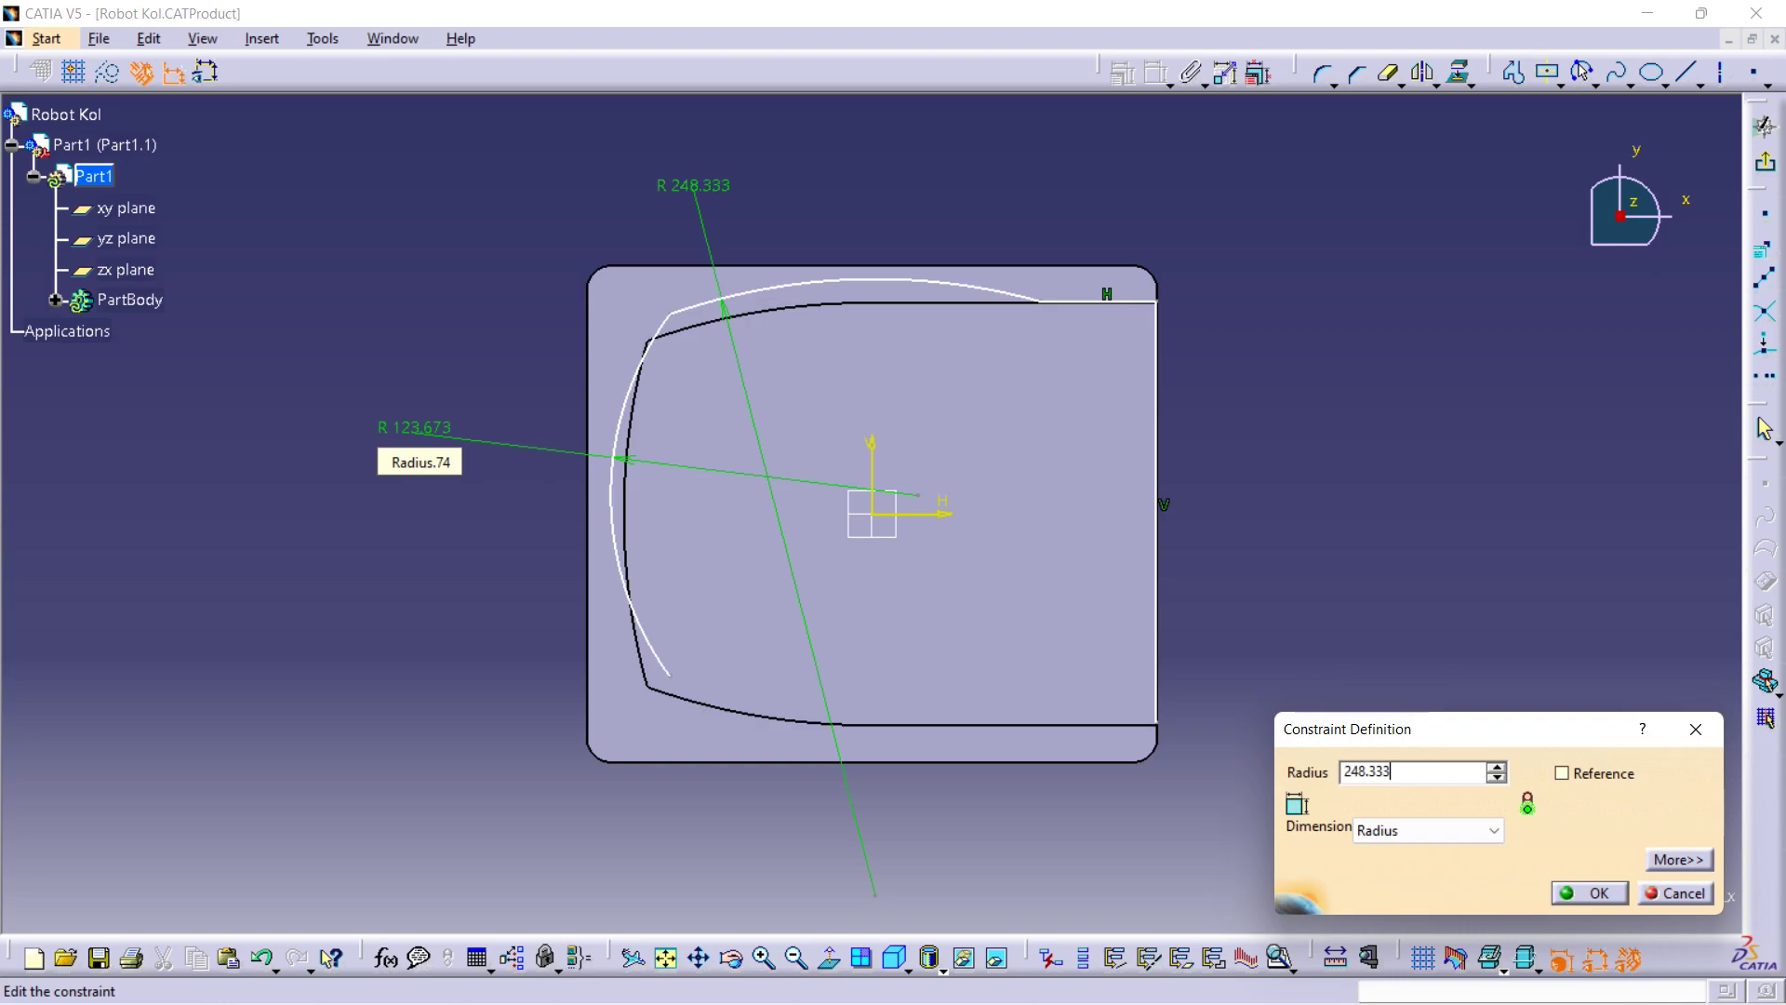
key(Return)
Dimension the short top line to 46.145 and adjust the bottom-right corner
click(1087, 307)
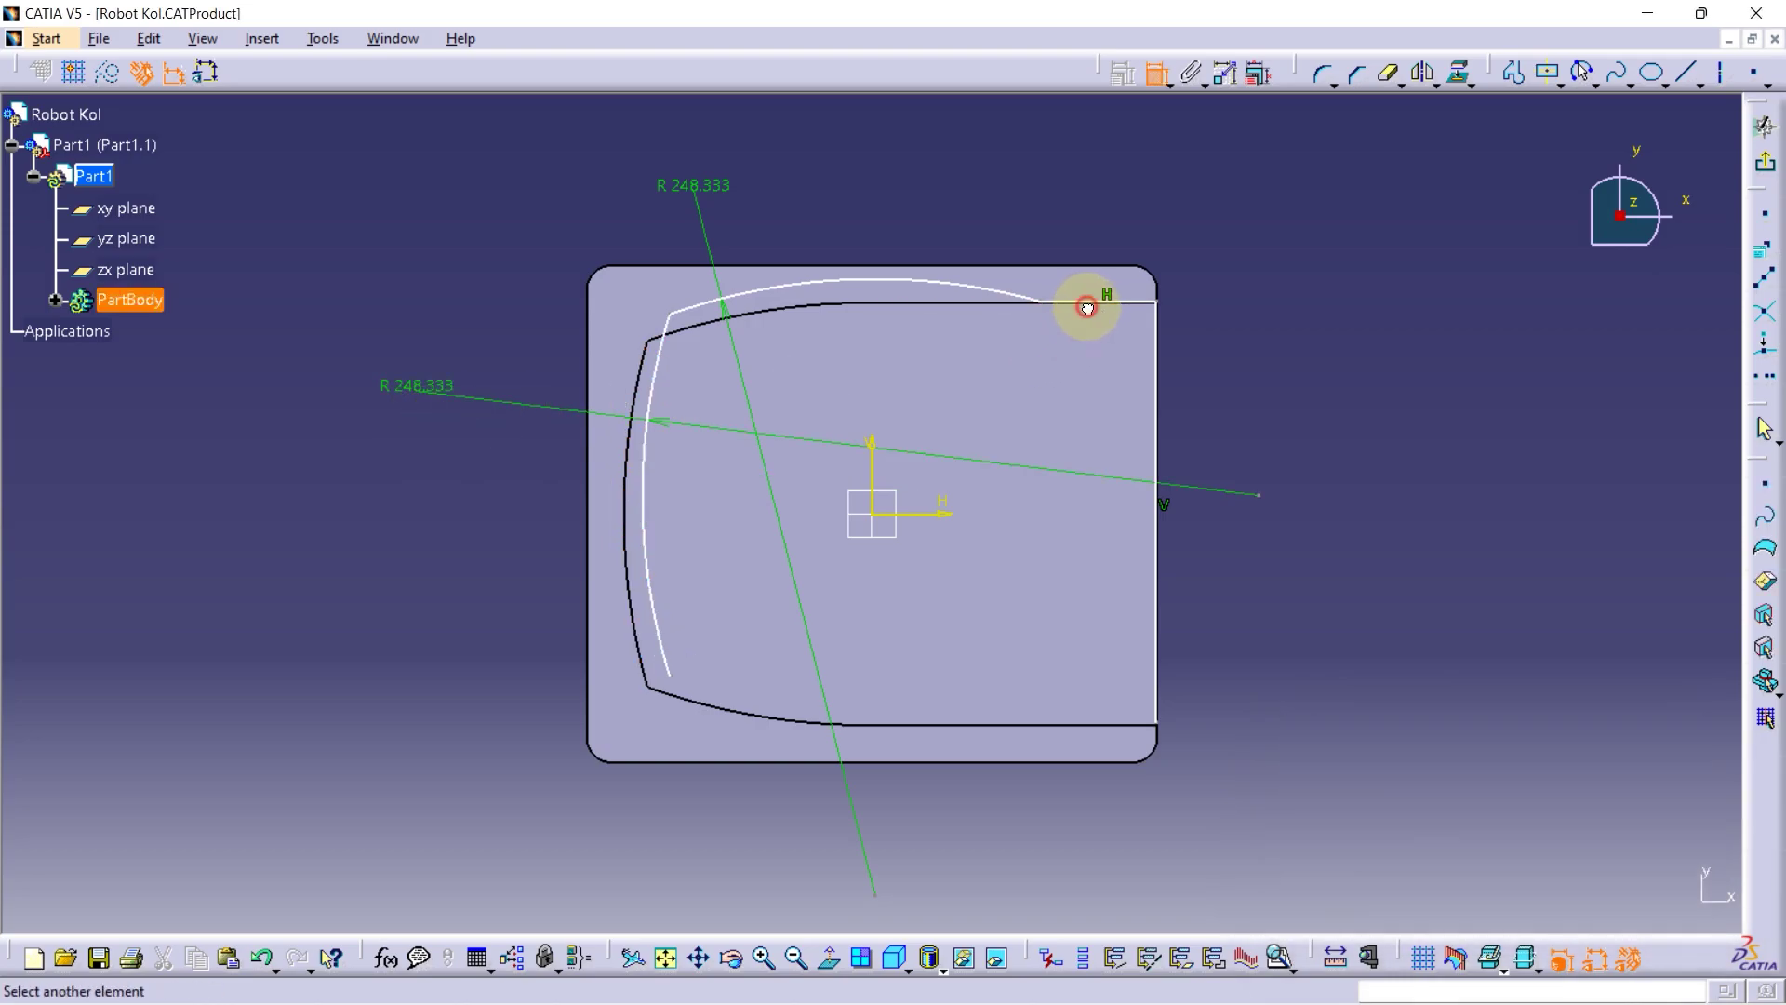
click(1158, 72)
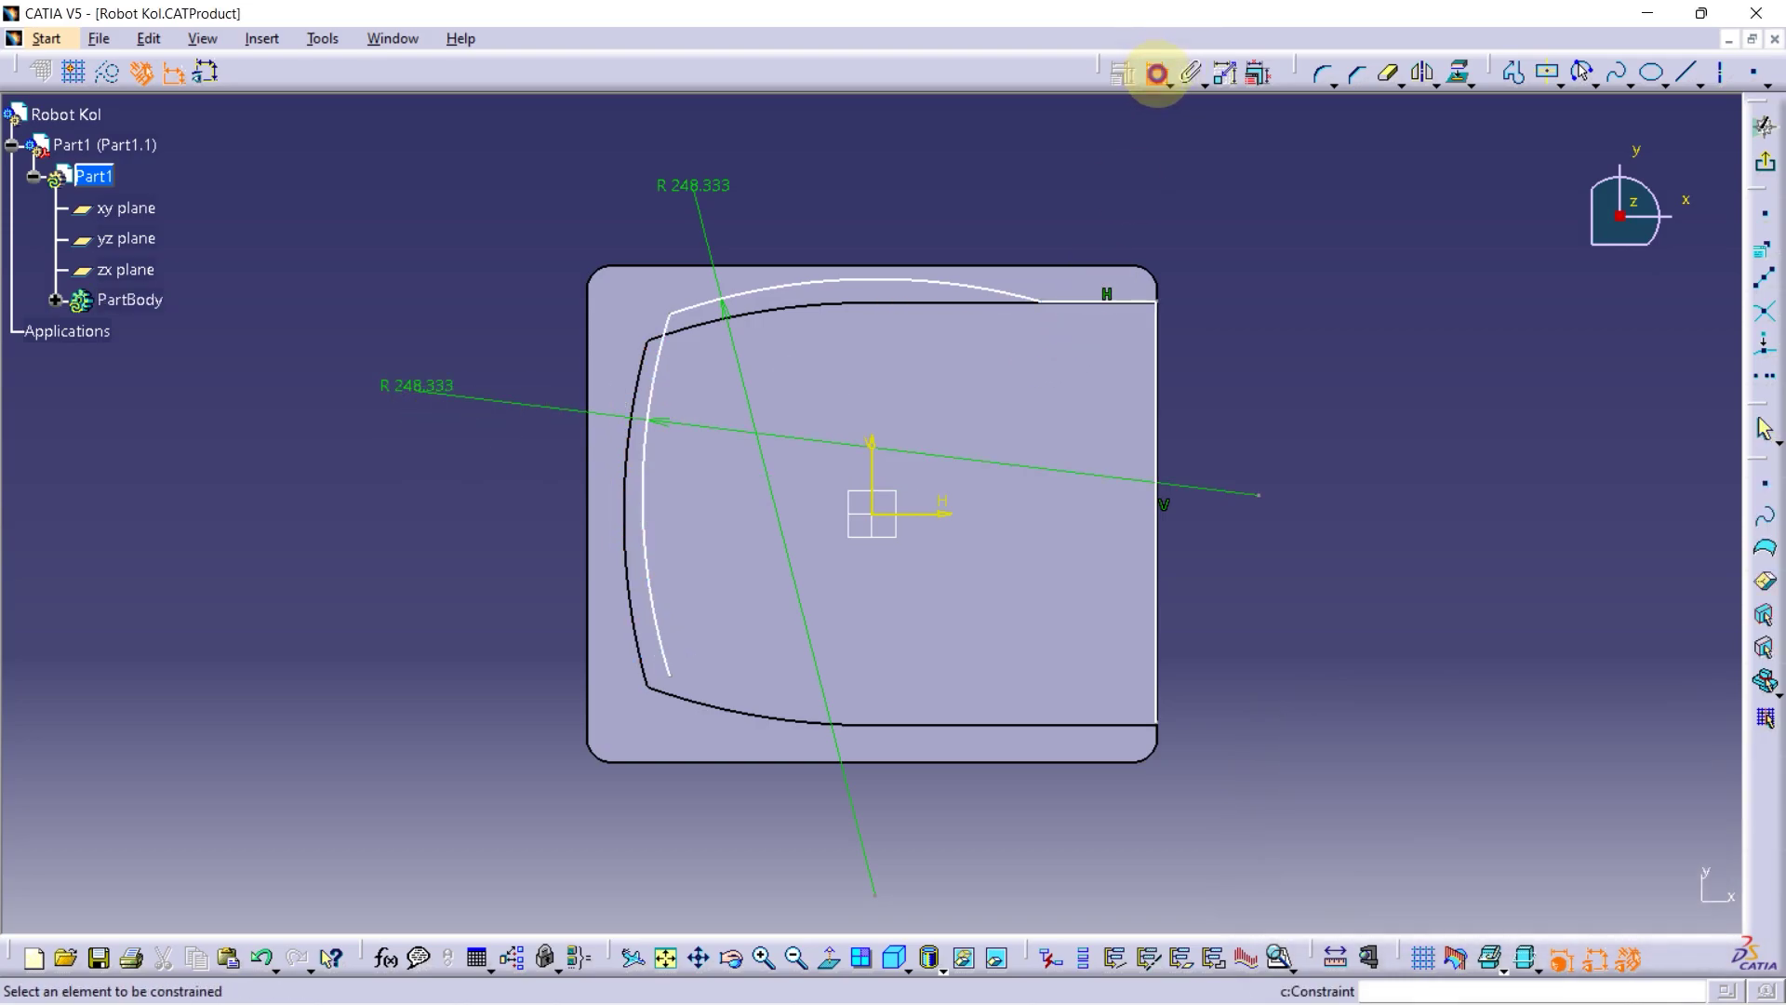
click(1122, 300)
double_click(1259, 219)
text(46.145)
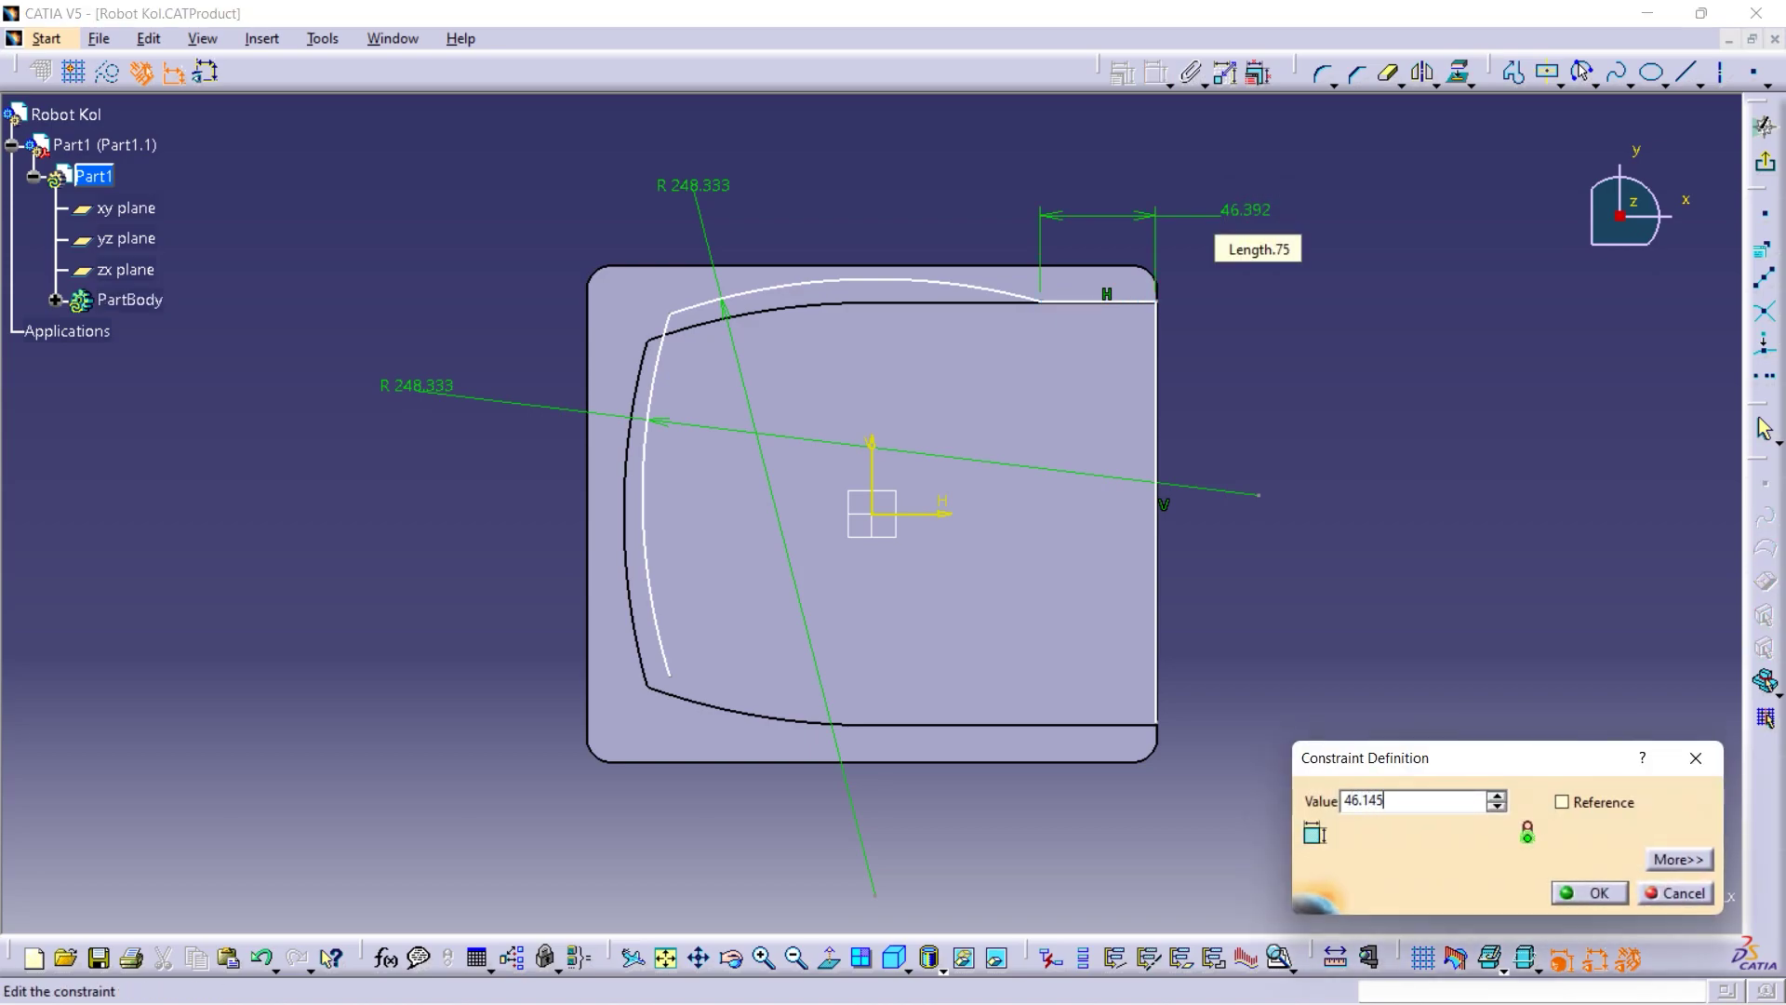
key(Return)
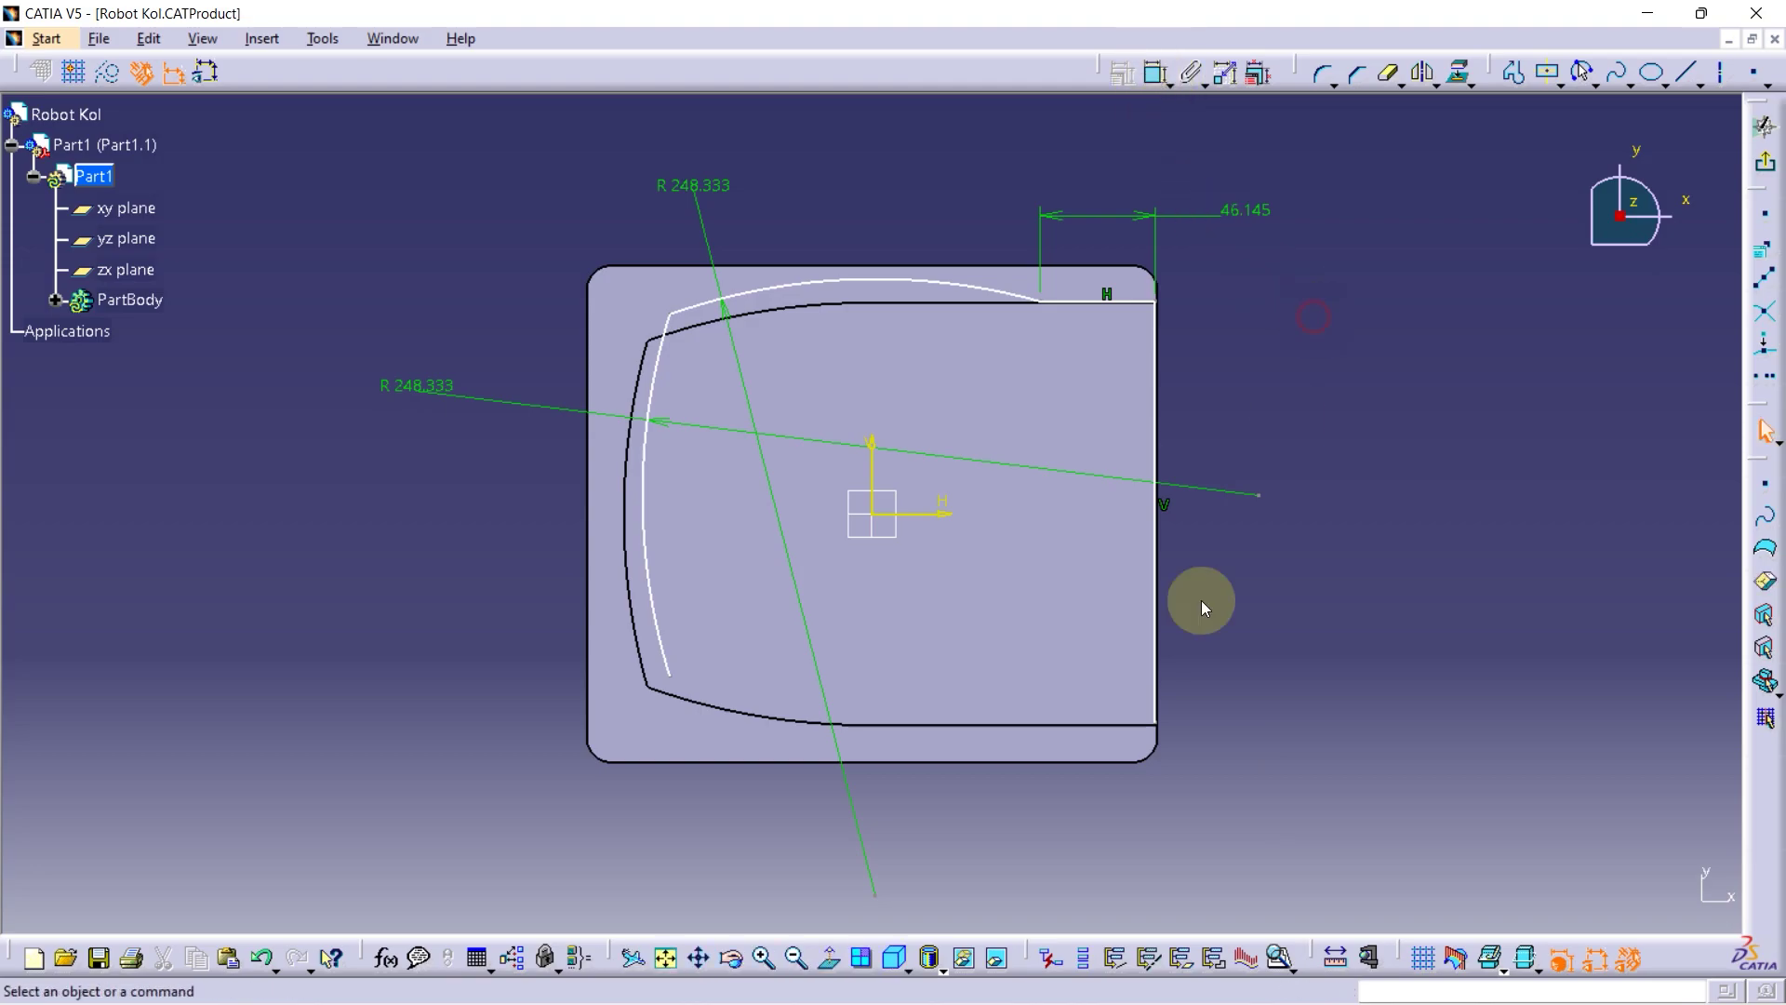
drag(1156, 723, 1190, 682)
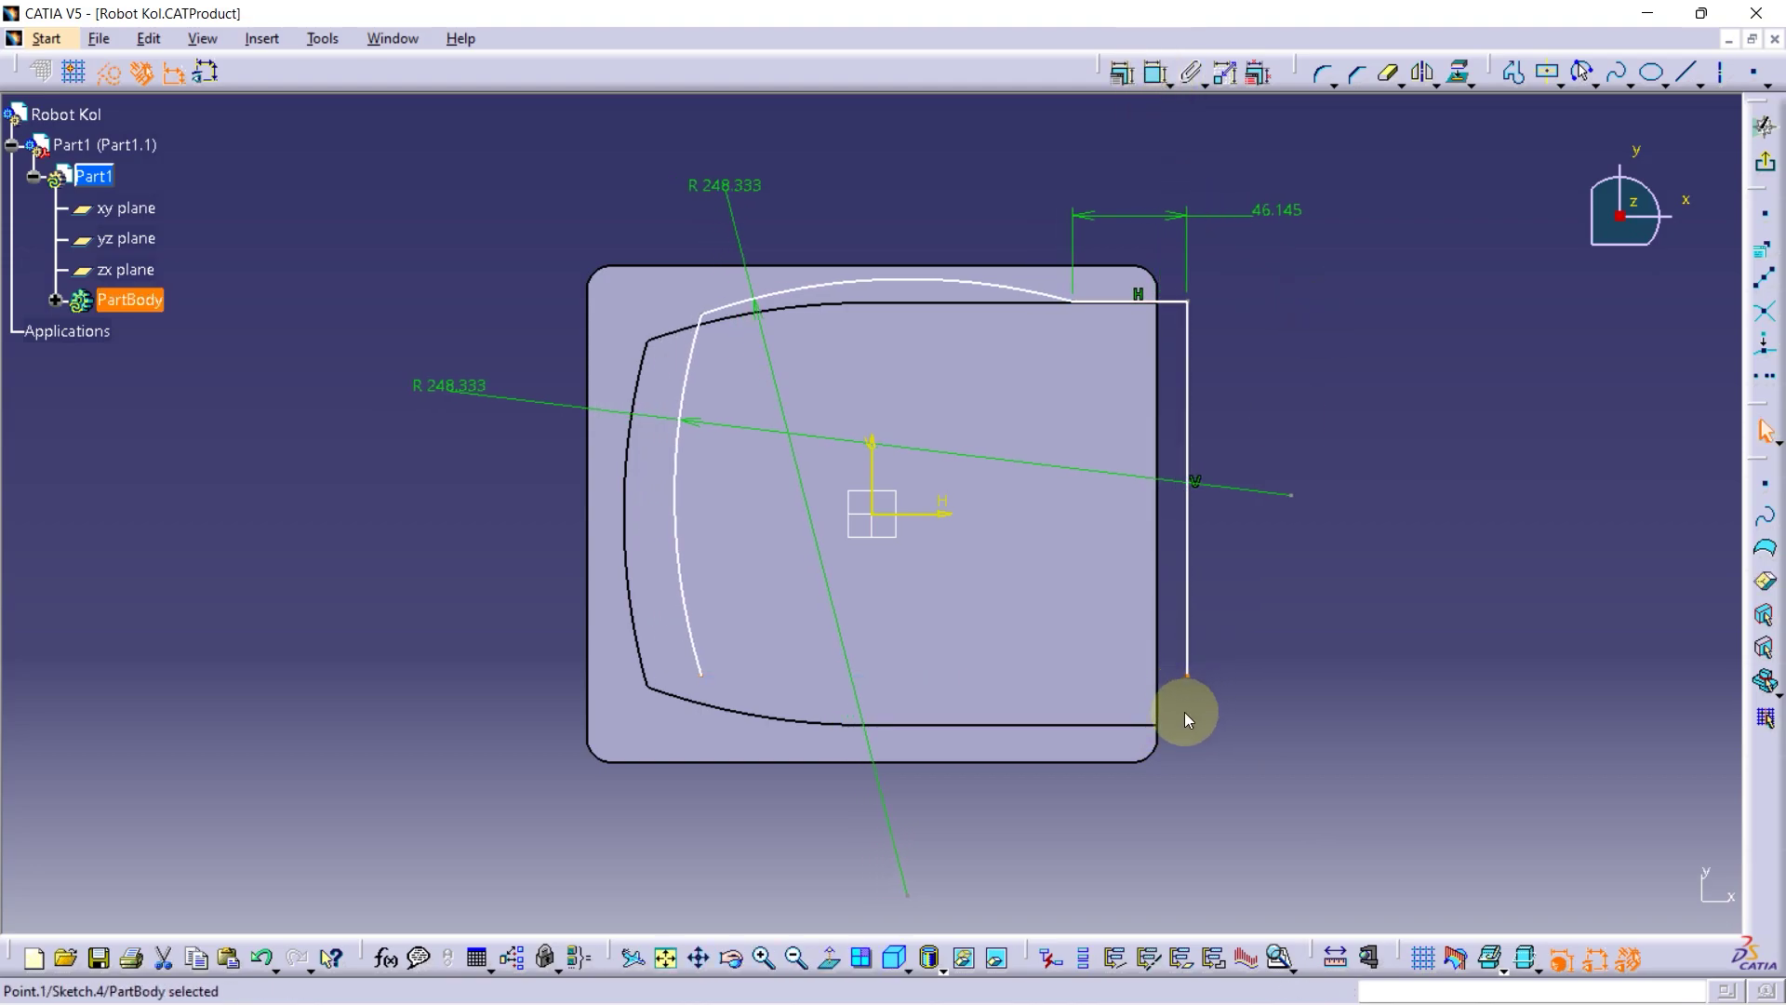
Make the vertical edge meet the corner and the top line end meet the arc
click(1165, 732)
ctrl+click(1191, 304)
click(1122, 72)
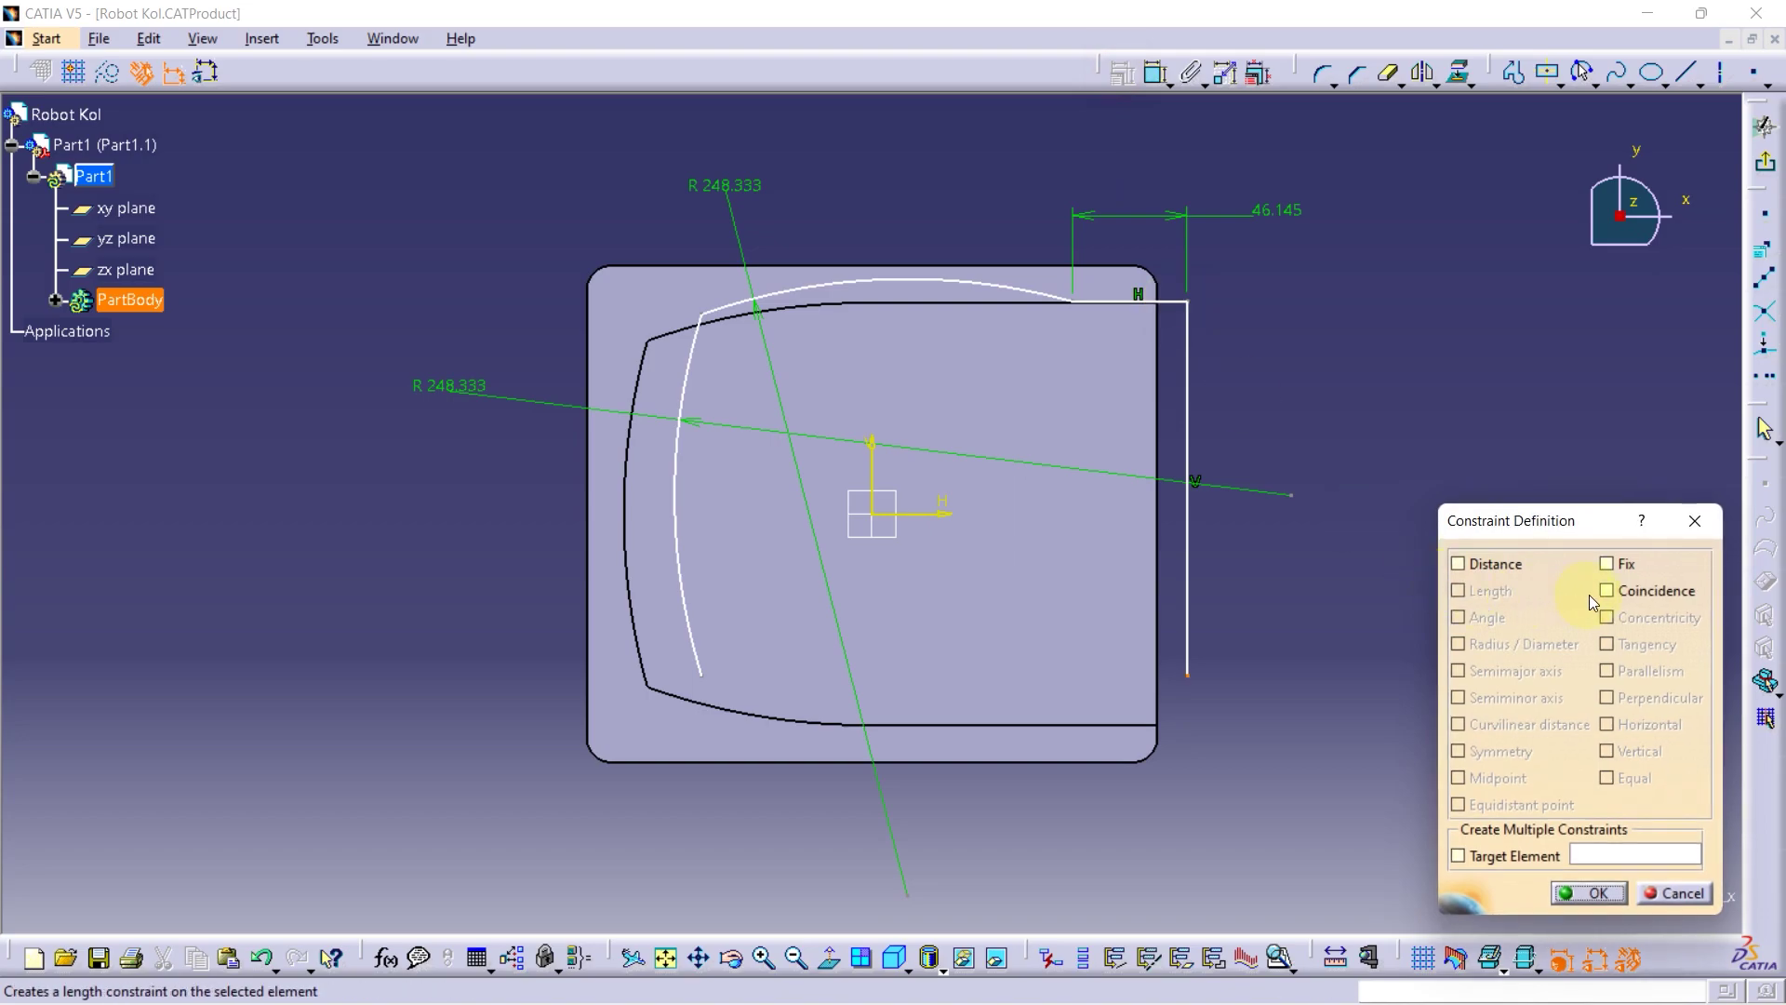
click(1606, 590)
click(1599, 895)
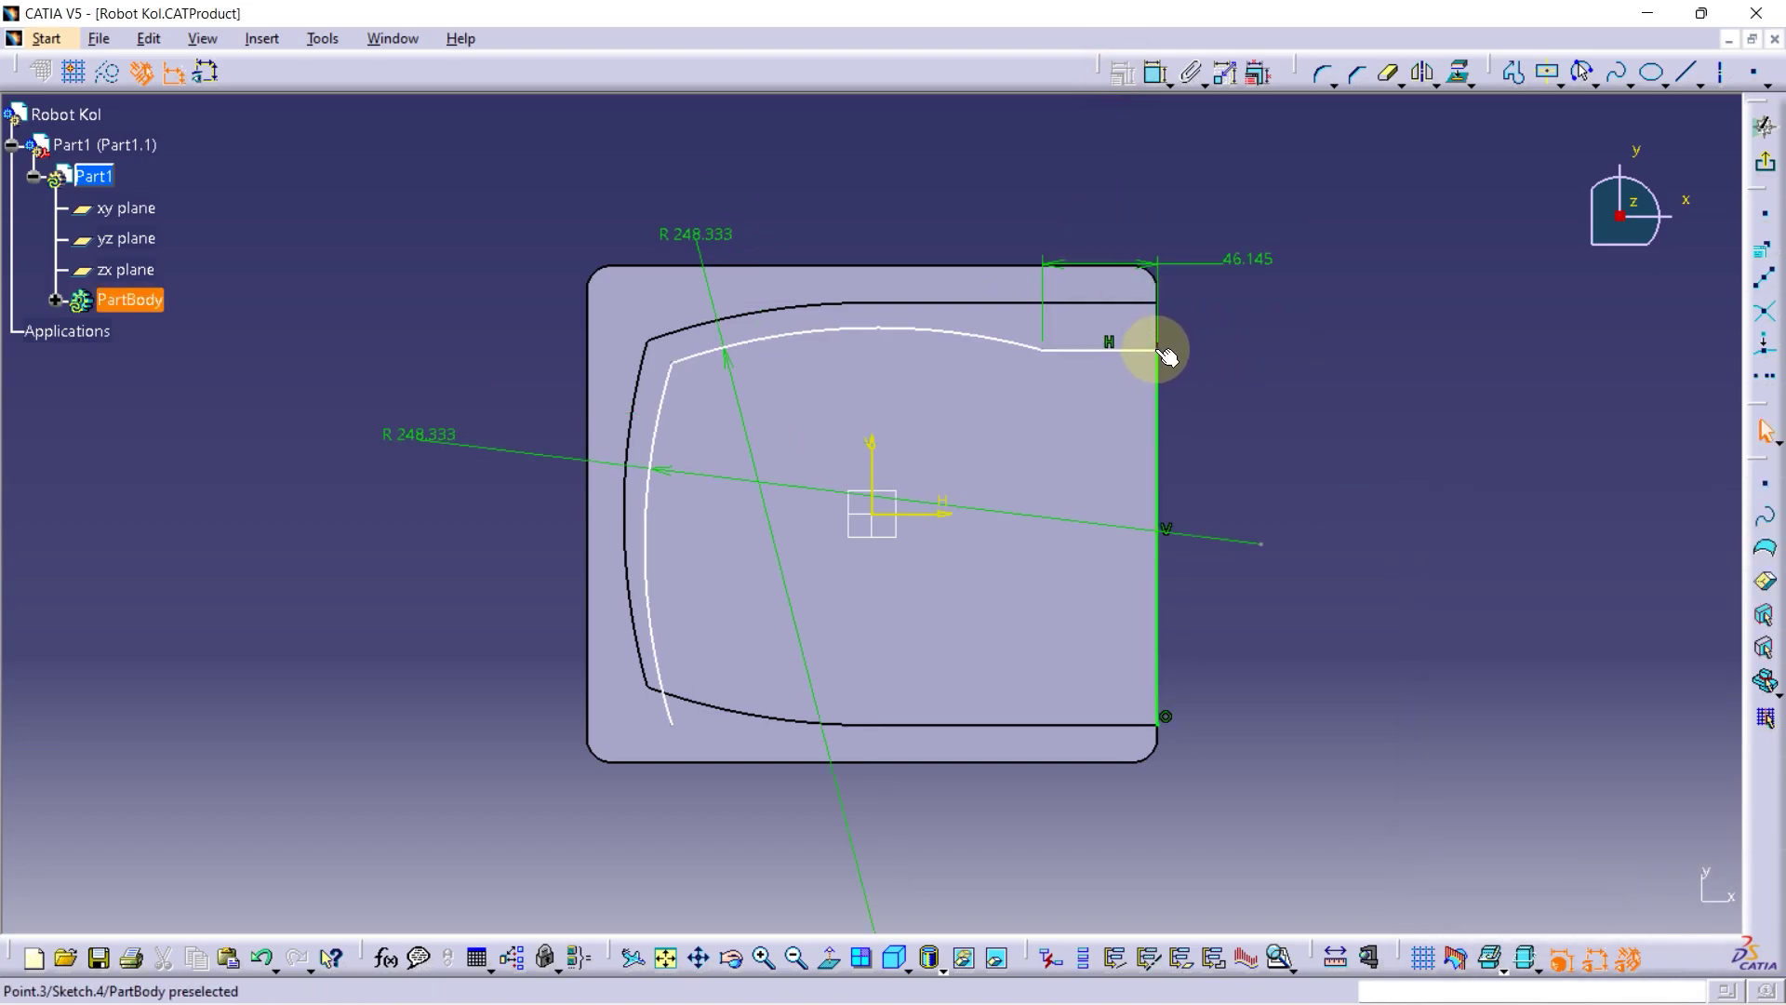
drag(1158, 350, 1154, 333)
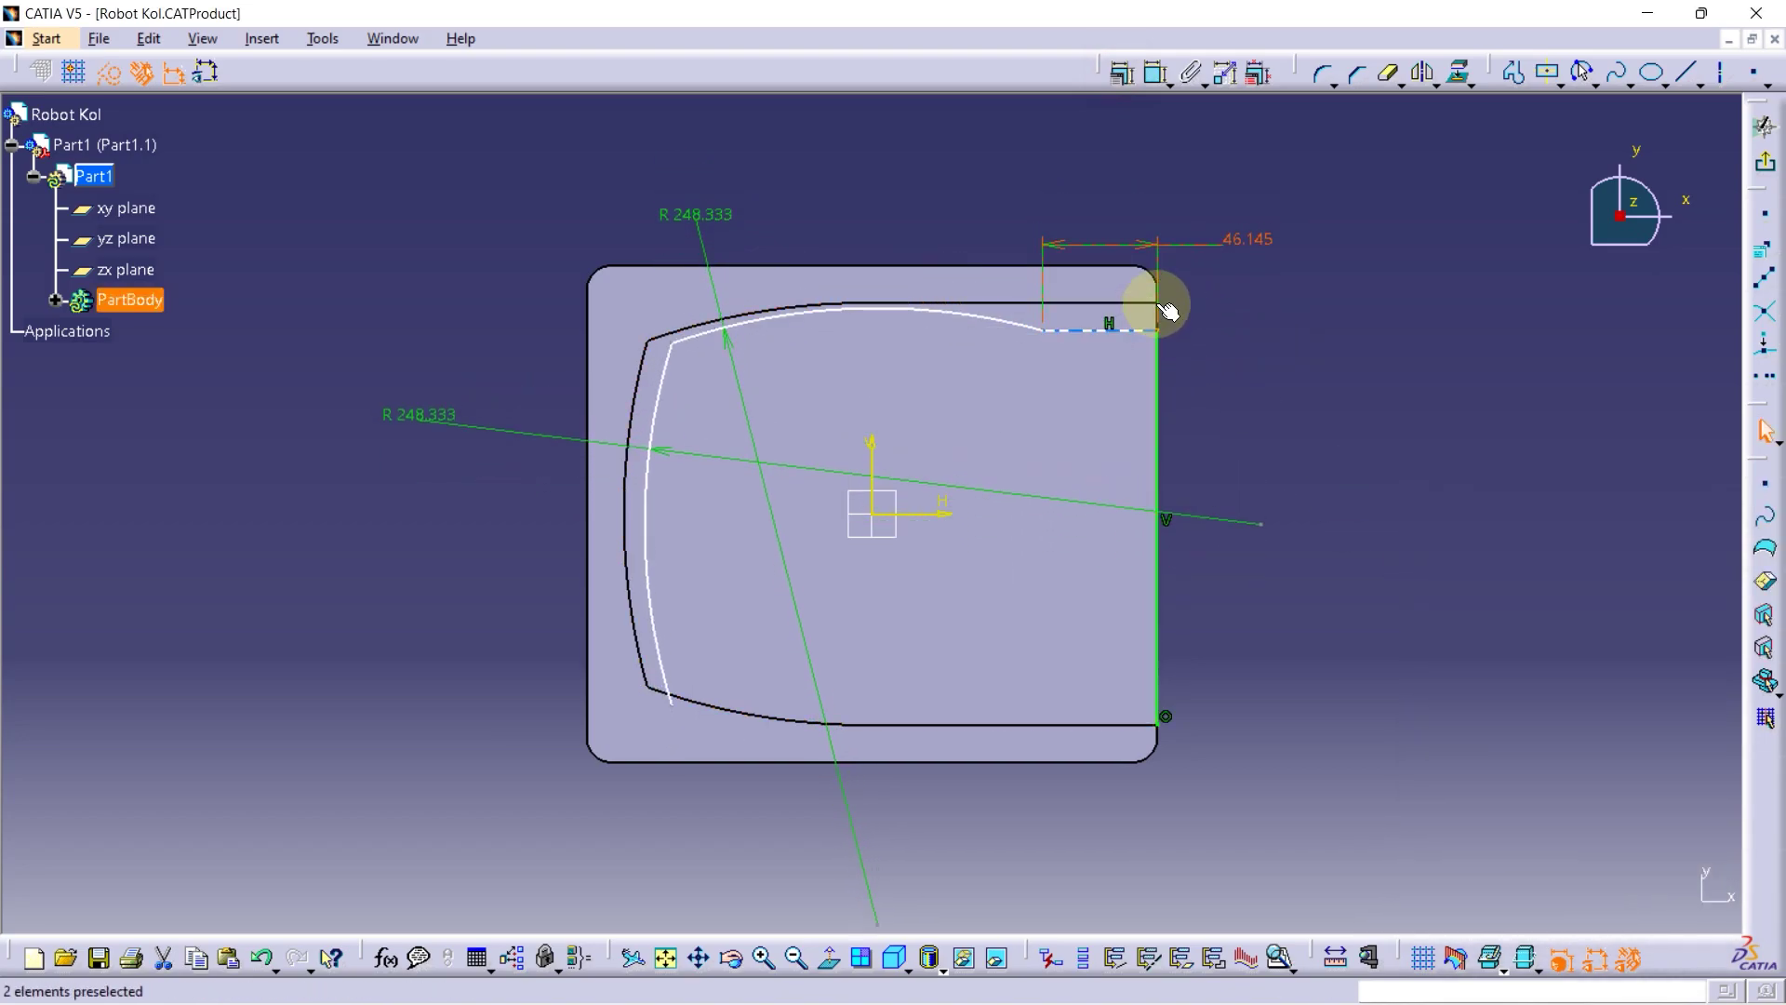
click(1130, 71)
click(1621, 588)
click(1594, 884)
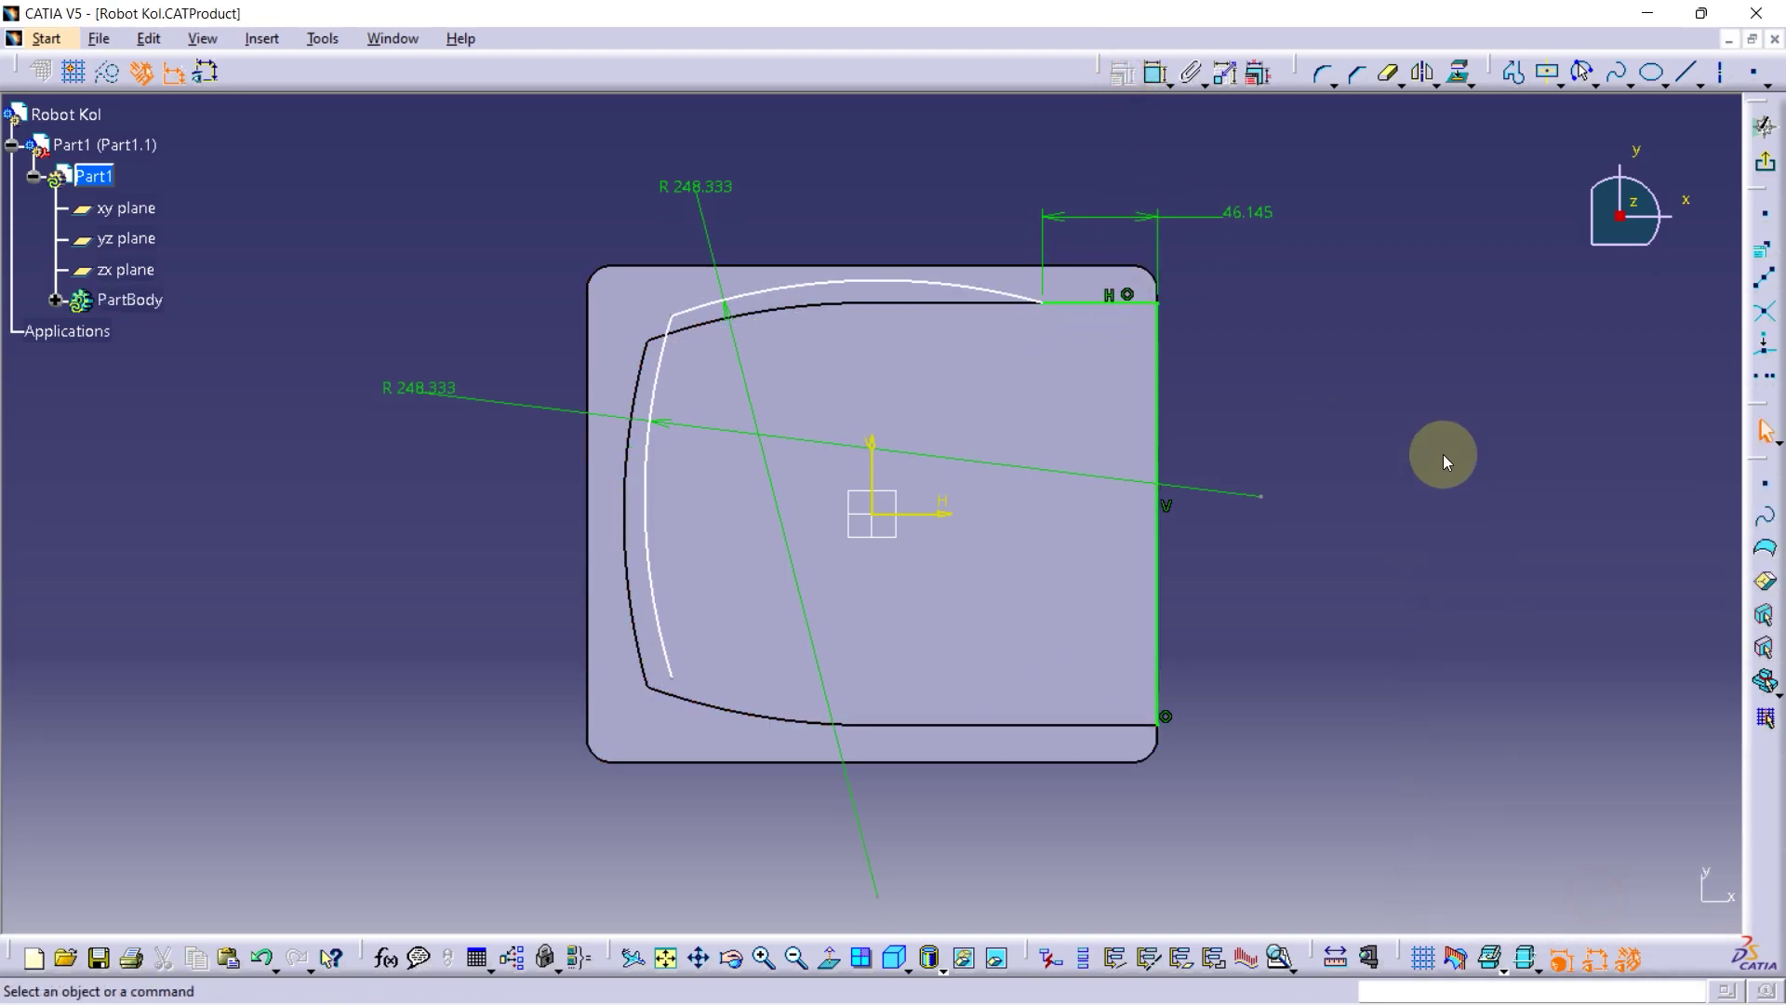
Make the left arc symmetric about the H axis and tangent to the pad edge
click(670, 316)
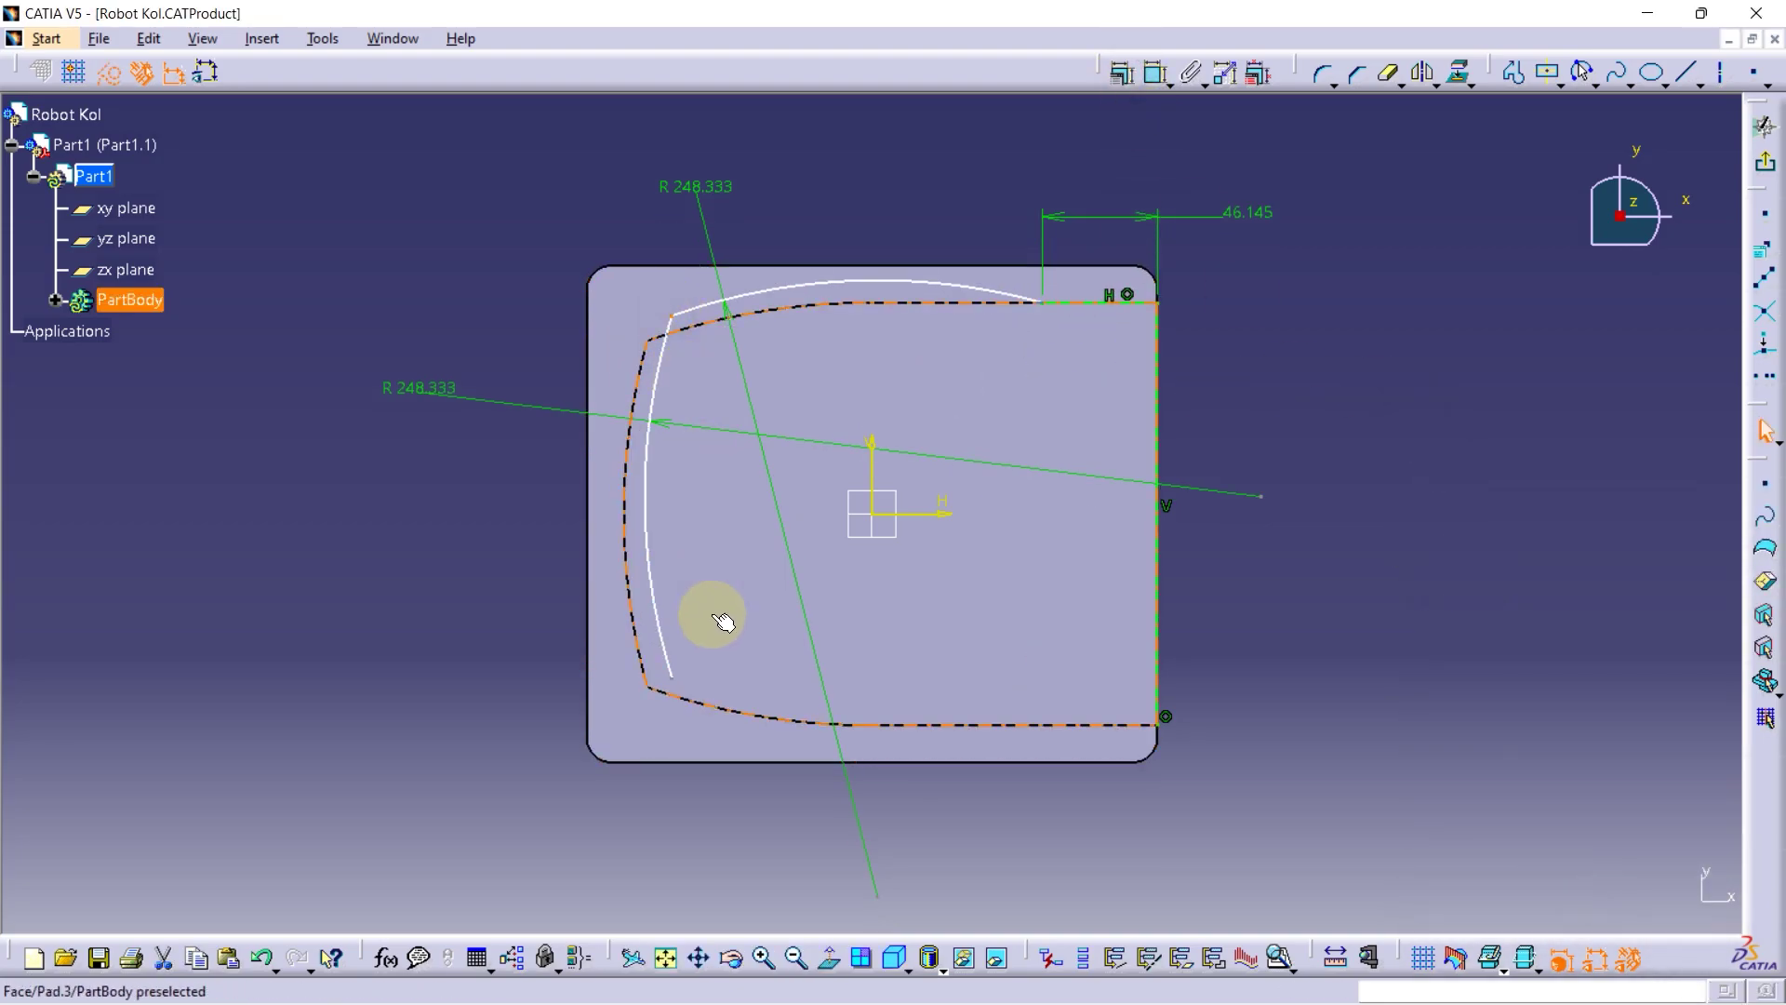
ctrl+click(679, 683)
ctrl+click(916, 513)
click(1121, 74)
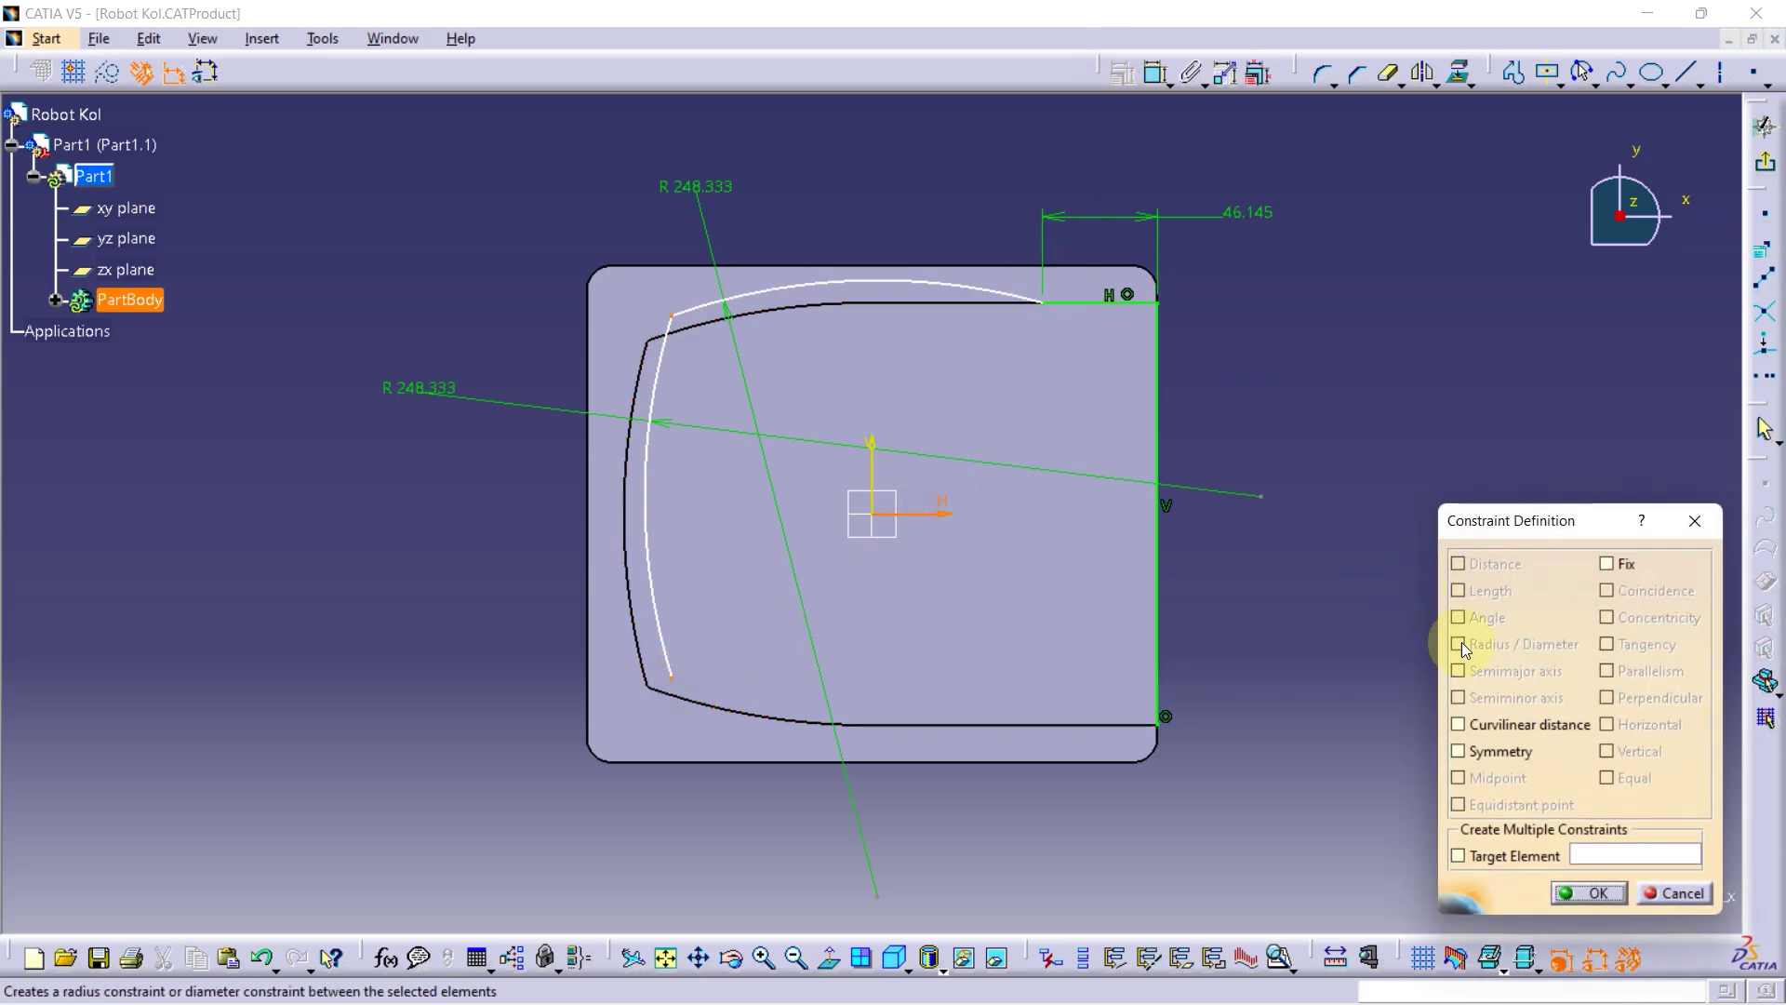
click(1503, 752)
click(1590, 893)
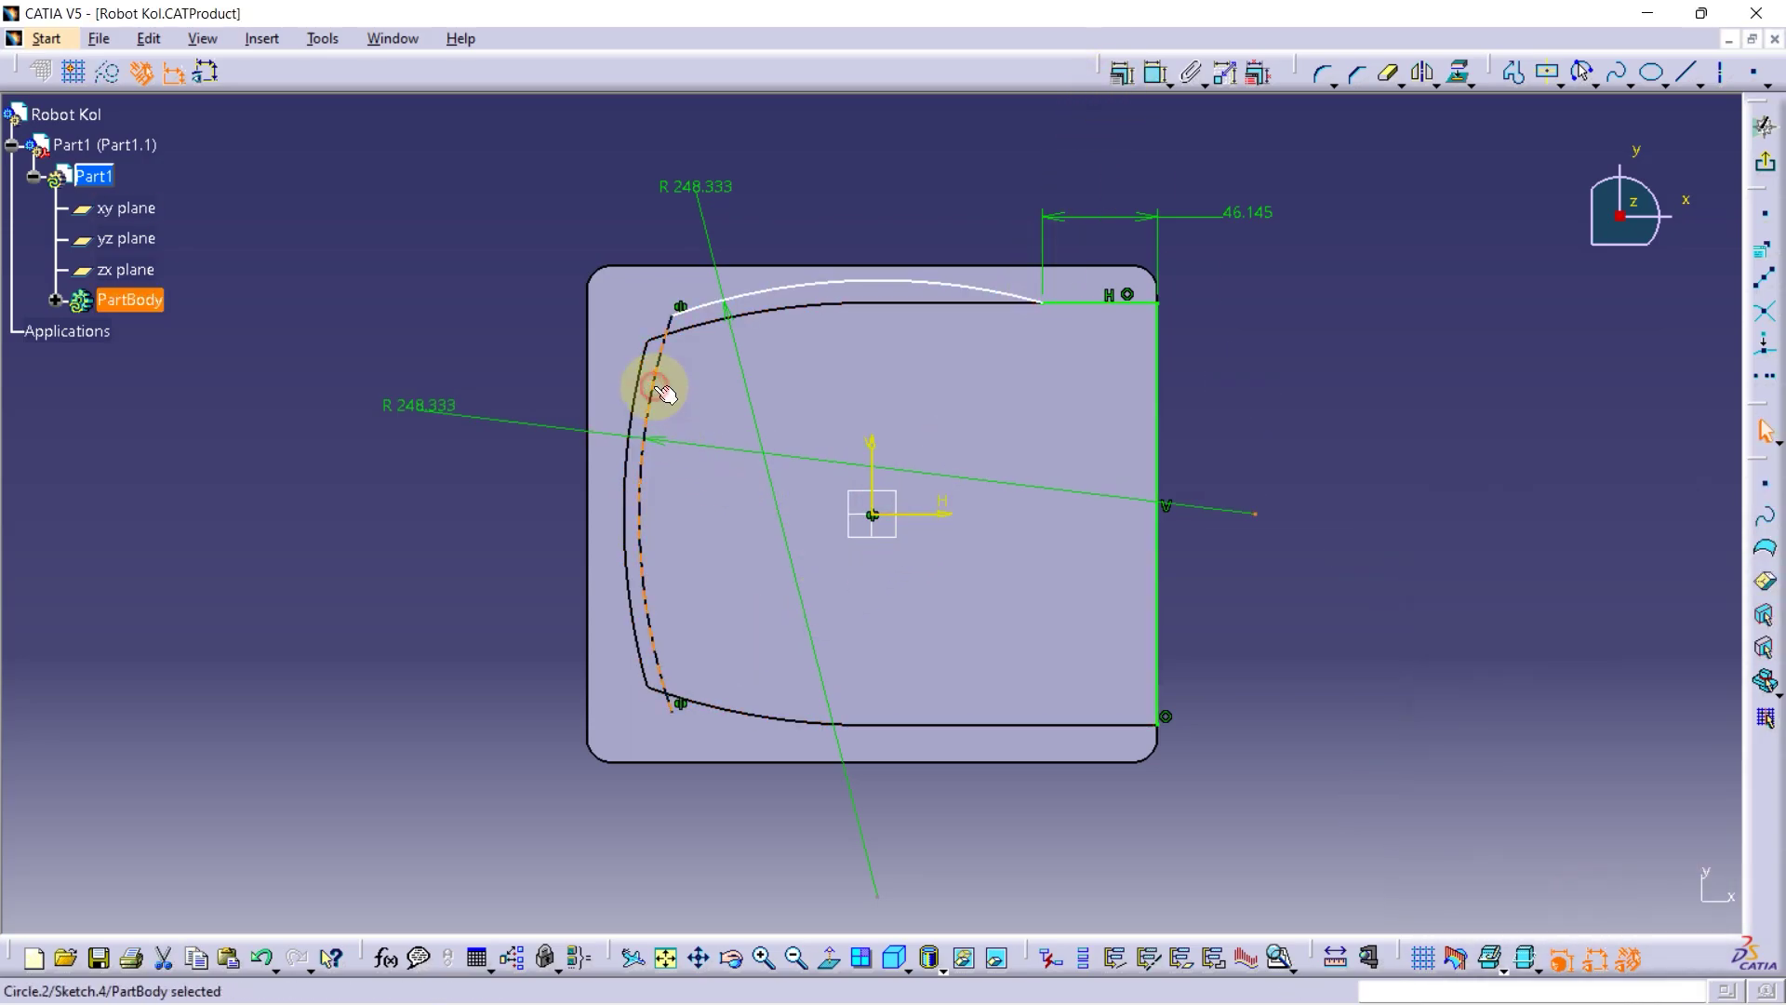
click(1117, 74)
click(1623, 643)
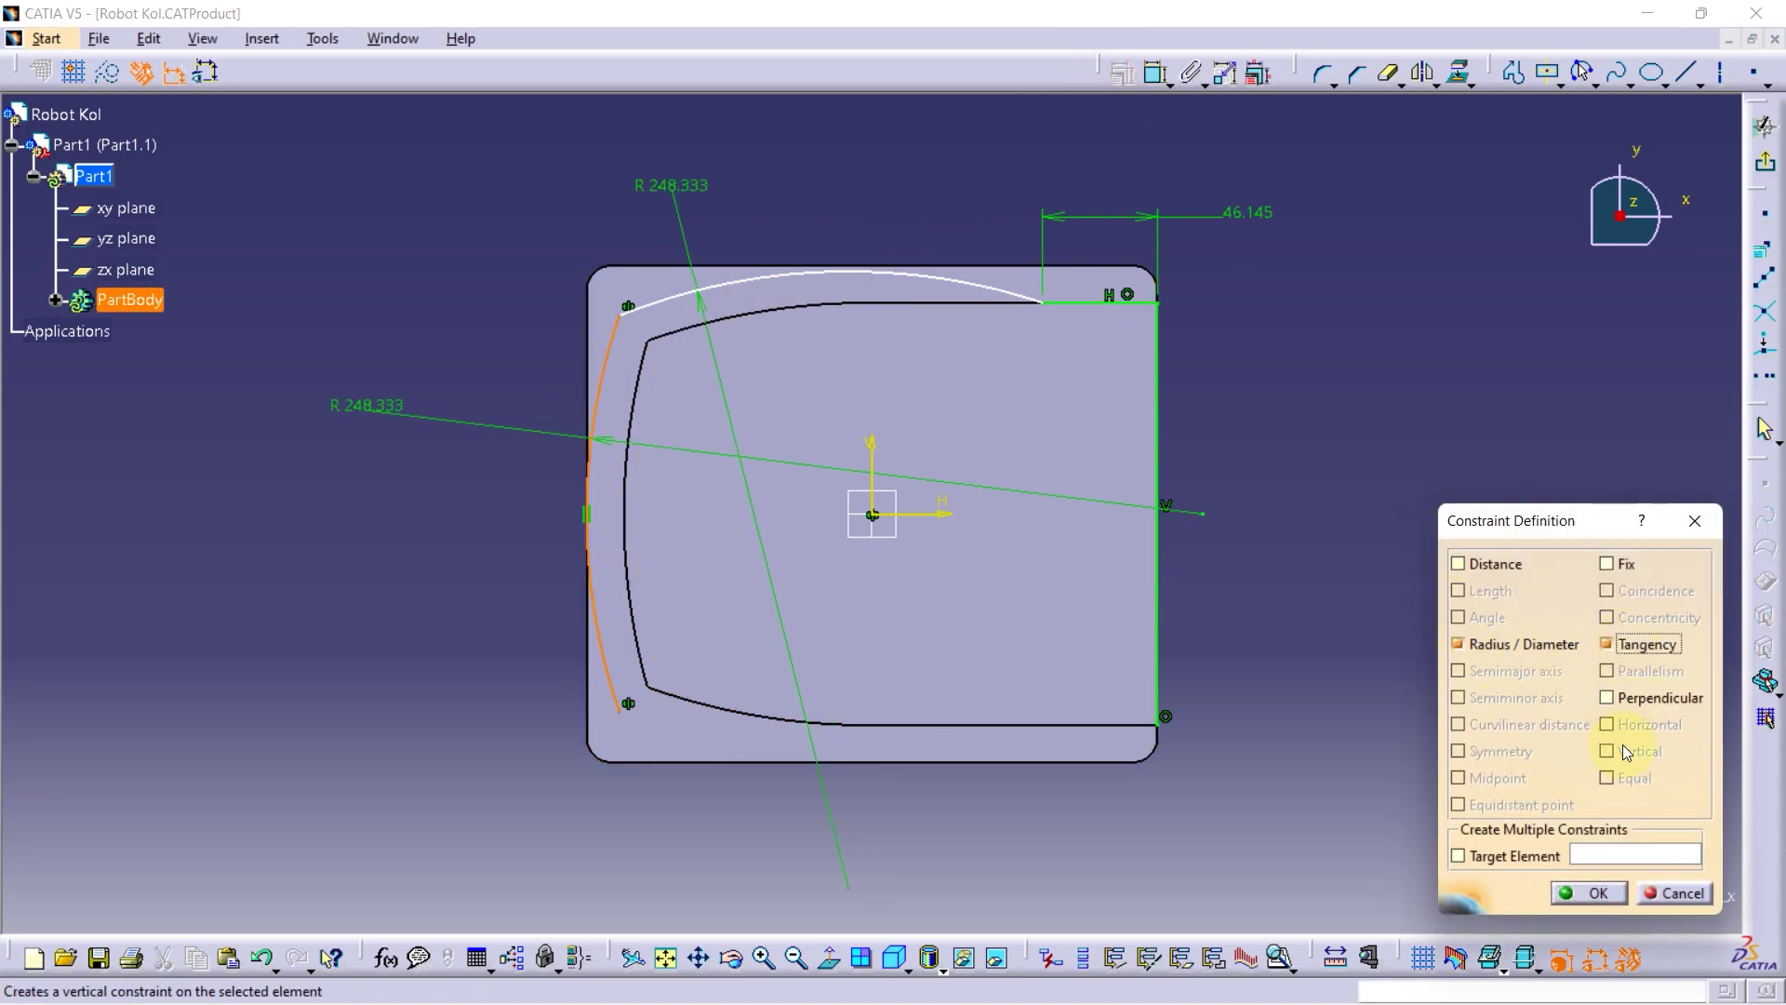
click(1604, 893)
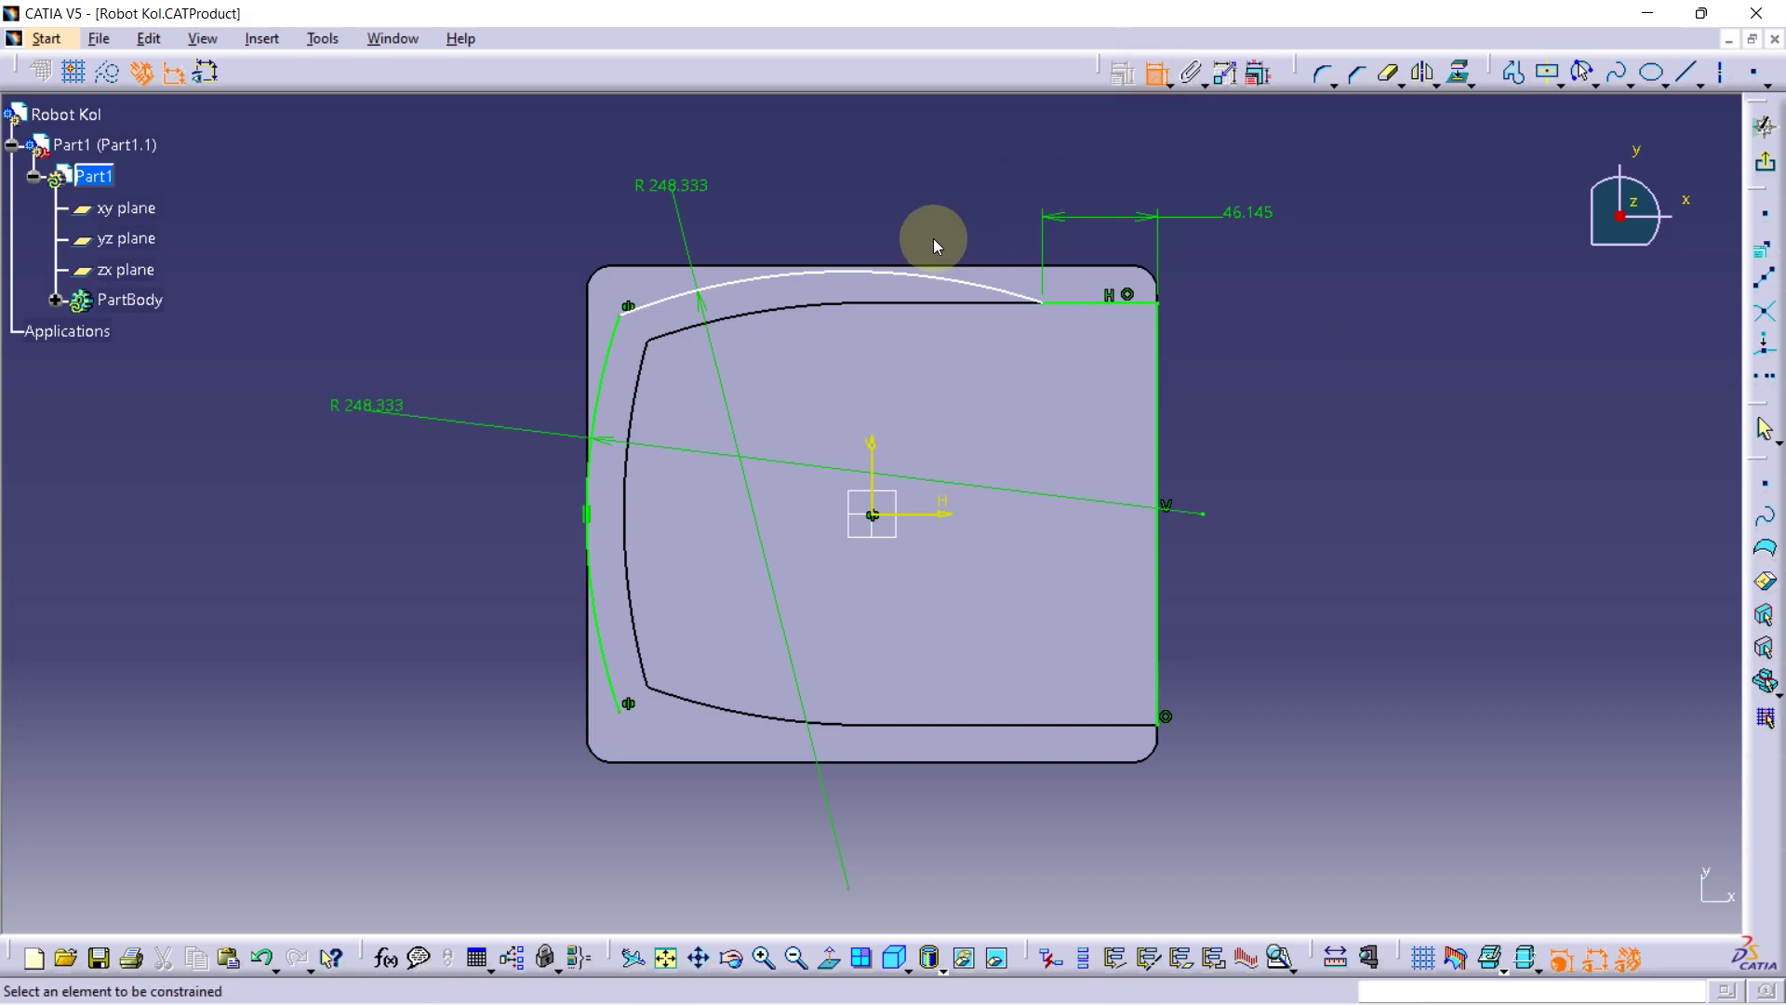
Dimension the top arc 100 from the horizontal axis
click(875, 277)
click(908, 513)
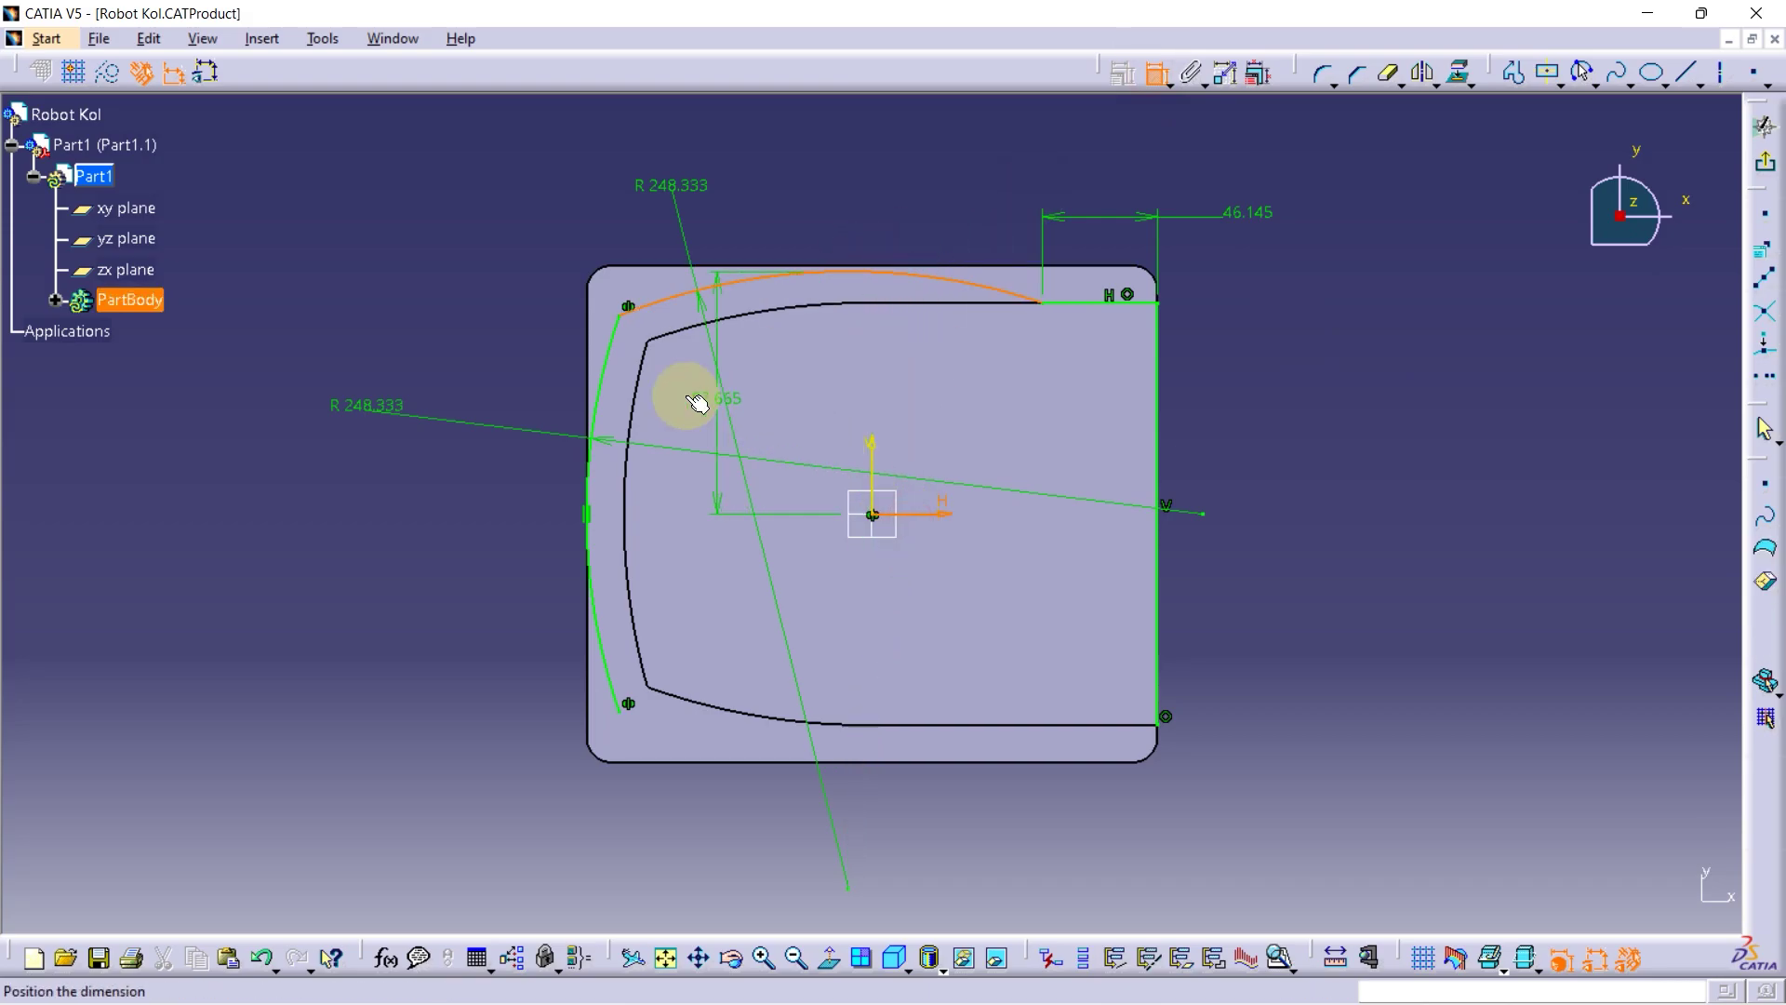
double_click(465, 195)
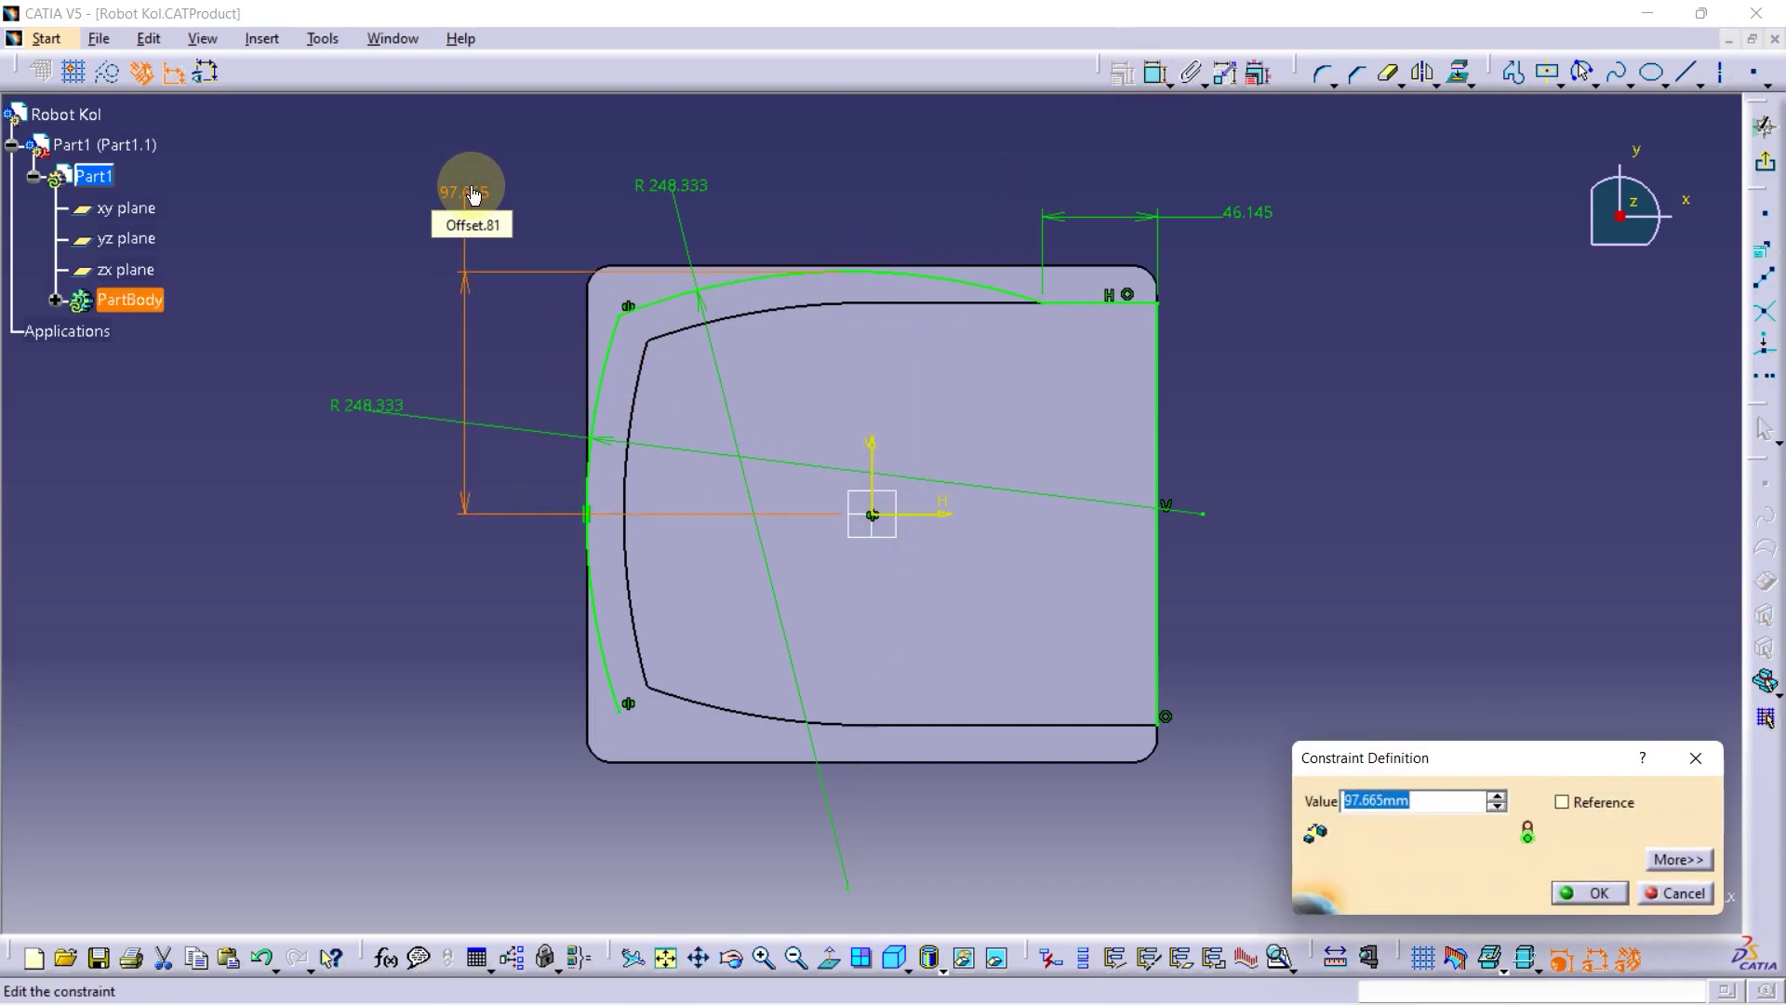
text(100)
key(Return)
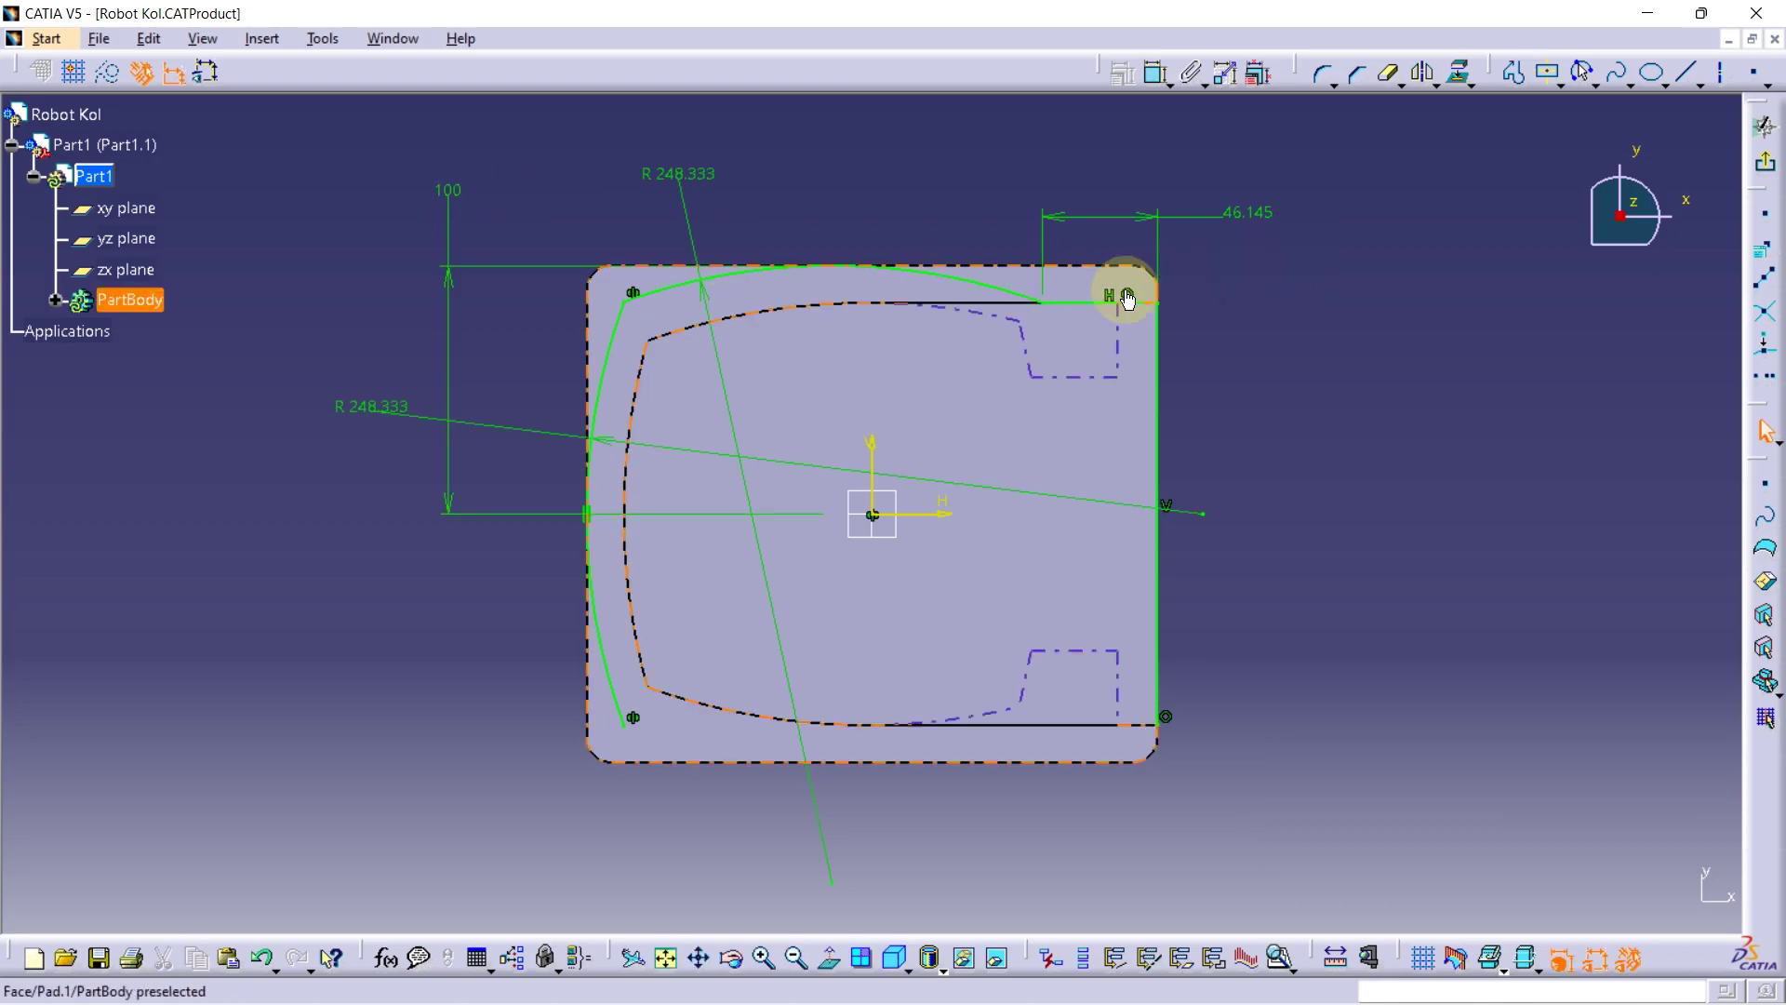
Mirror the top arc and line about the horizontal axis and exit the sketch
click(1111, 300)
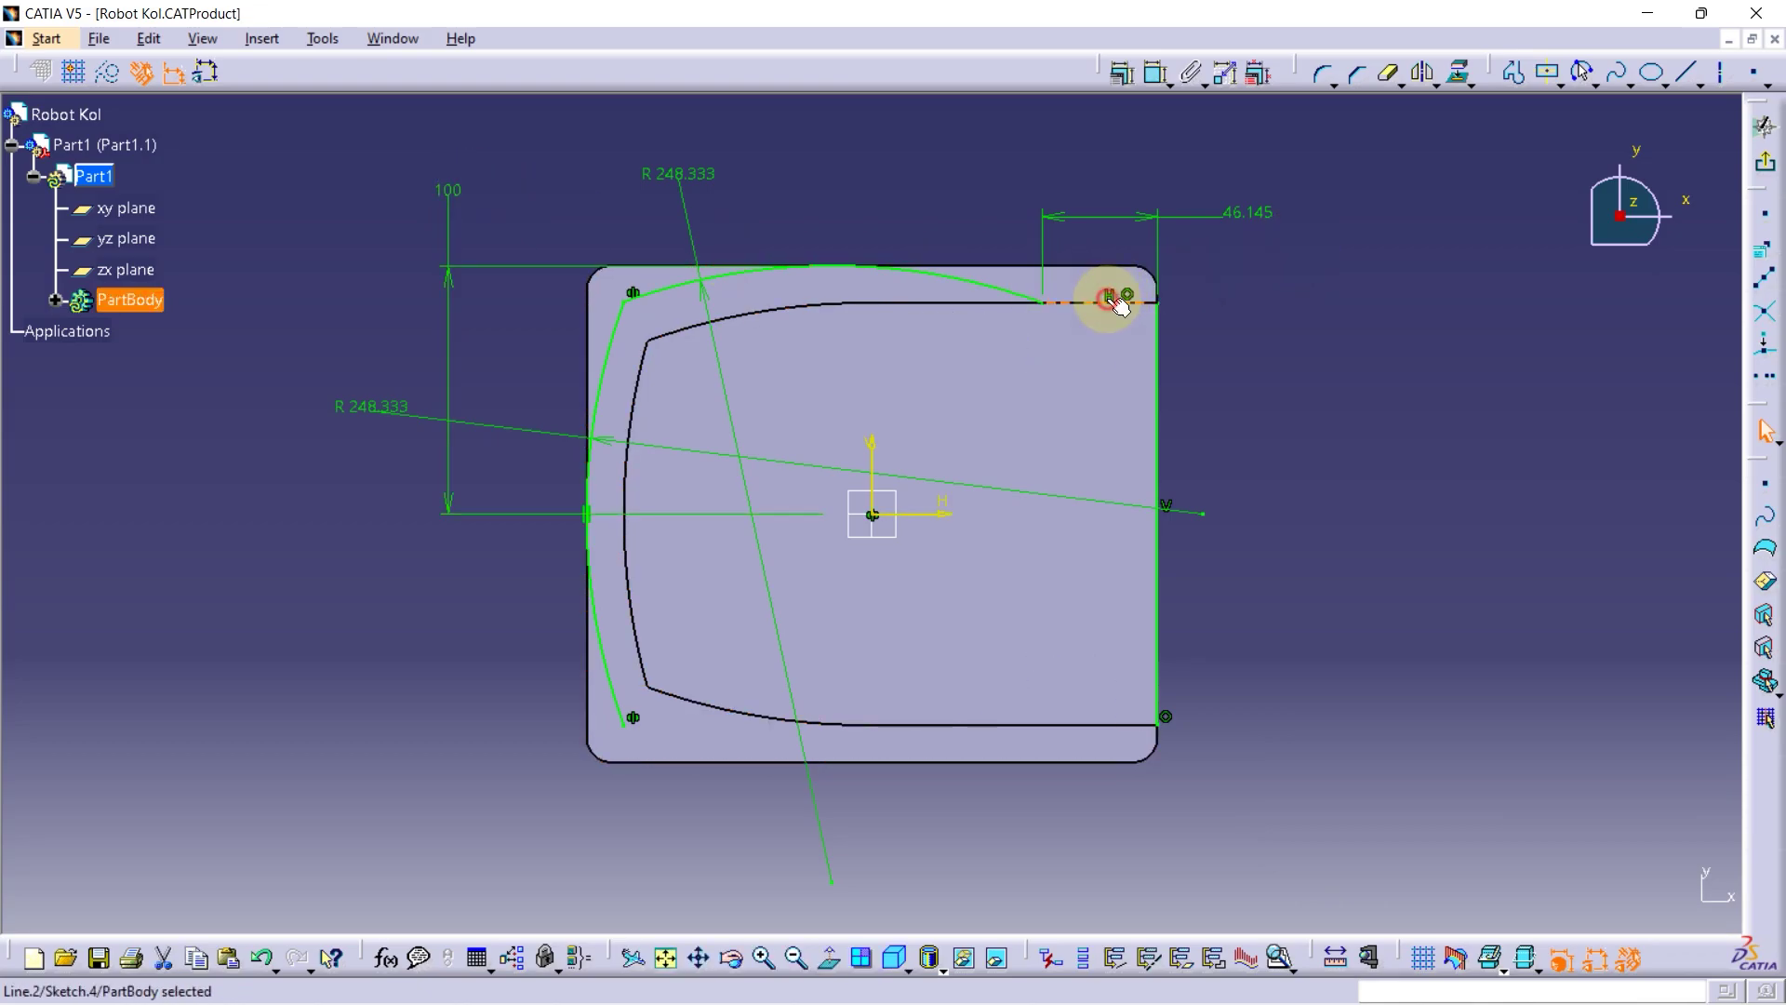
click(1425, 70)
click(916, 514)
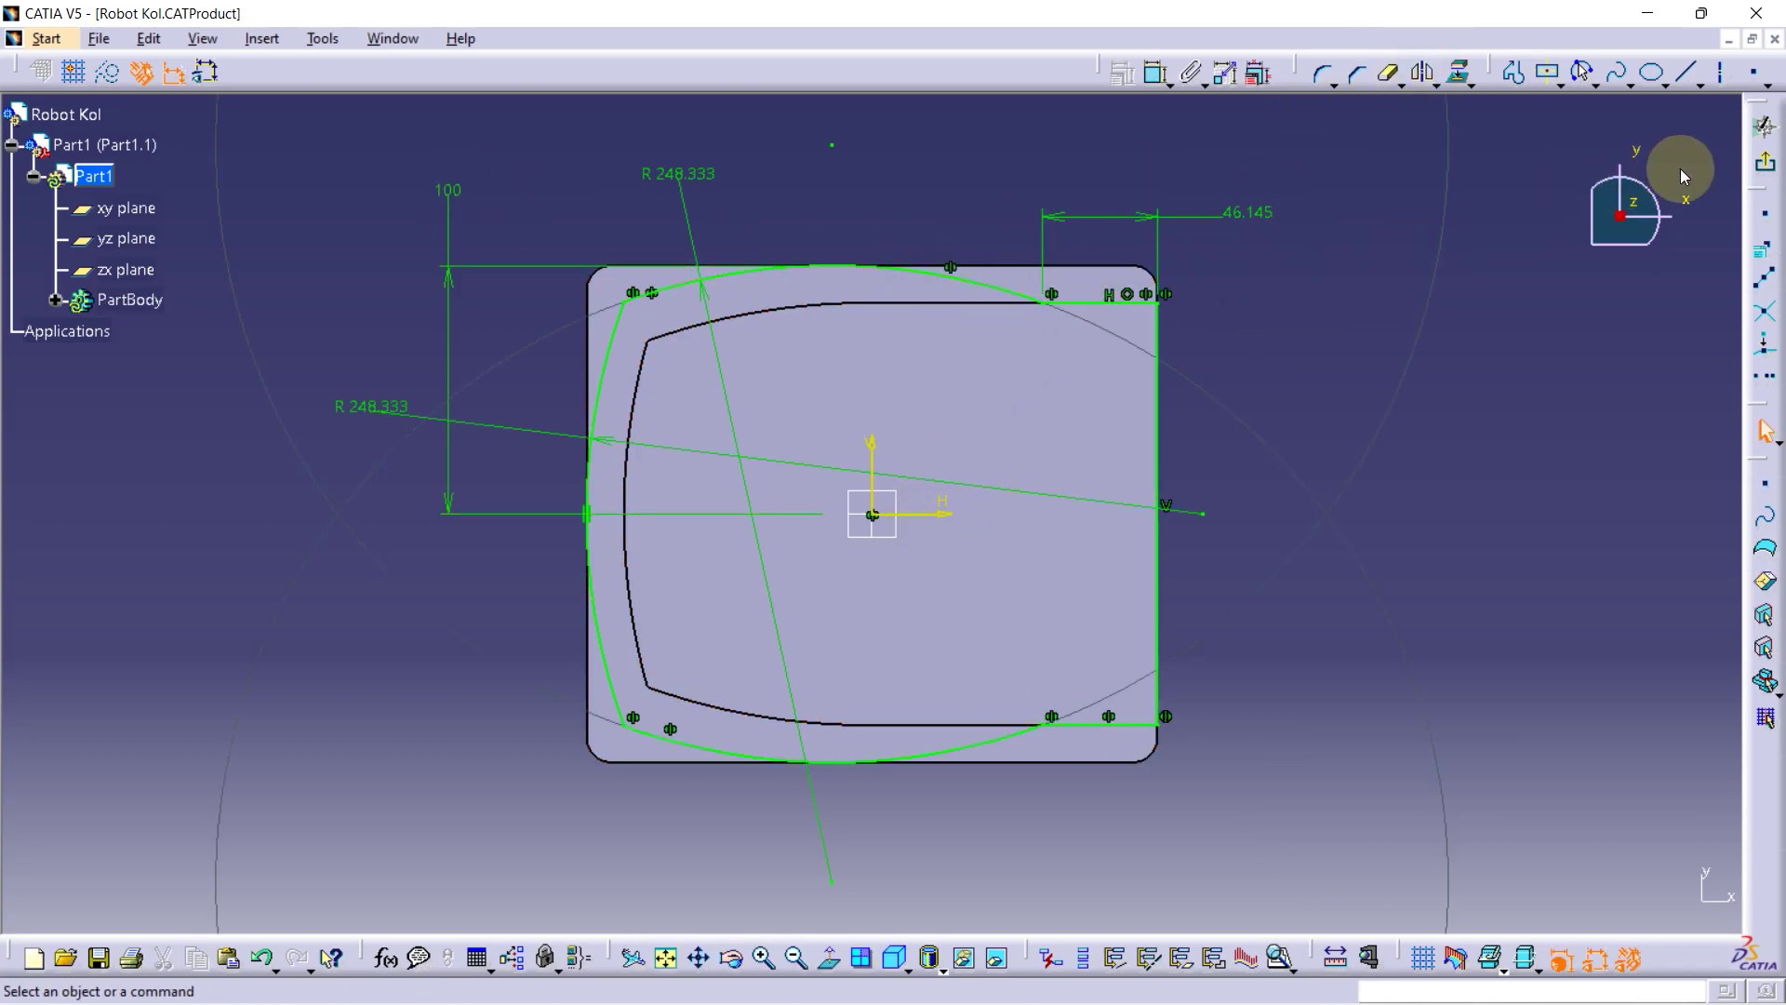
click(1763, 172)
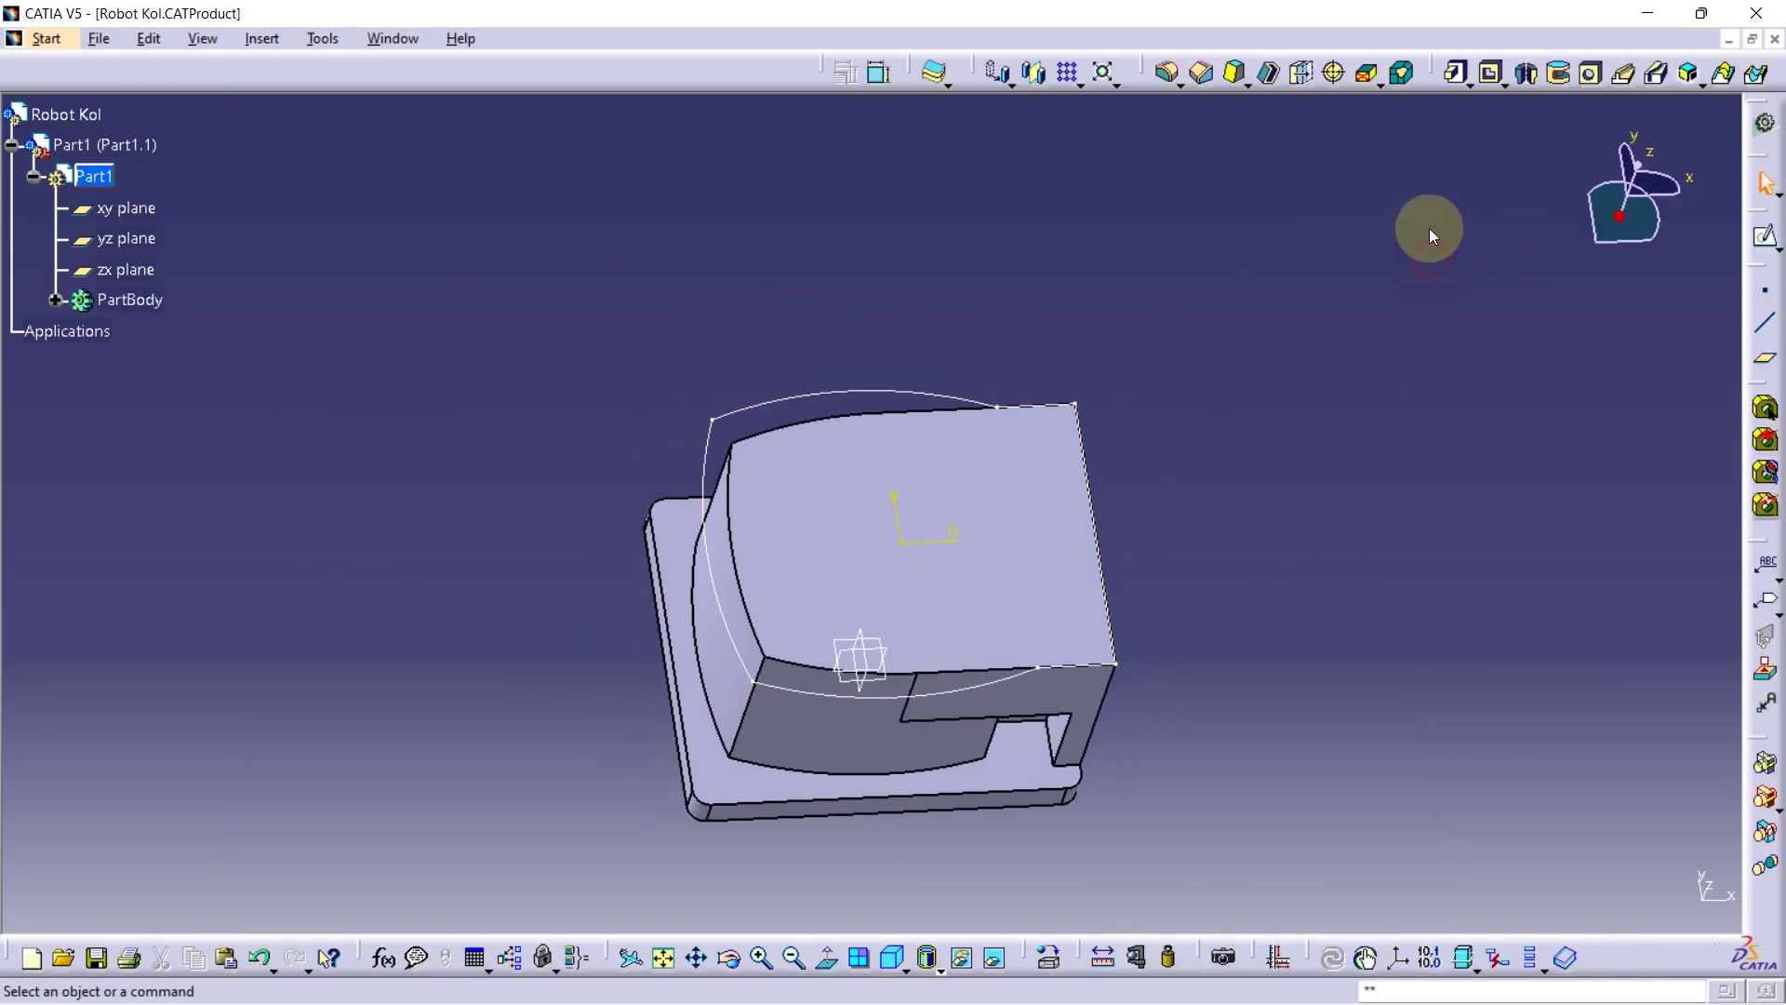
Pad the mirrored sketch 20 mm and start a new sketch on its top face
click(1454, 71)
text(20)
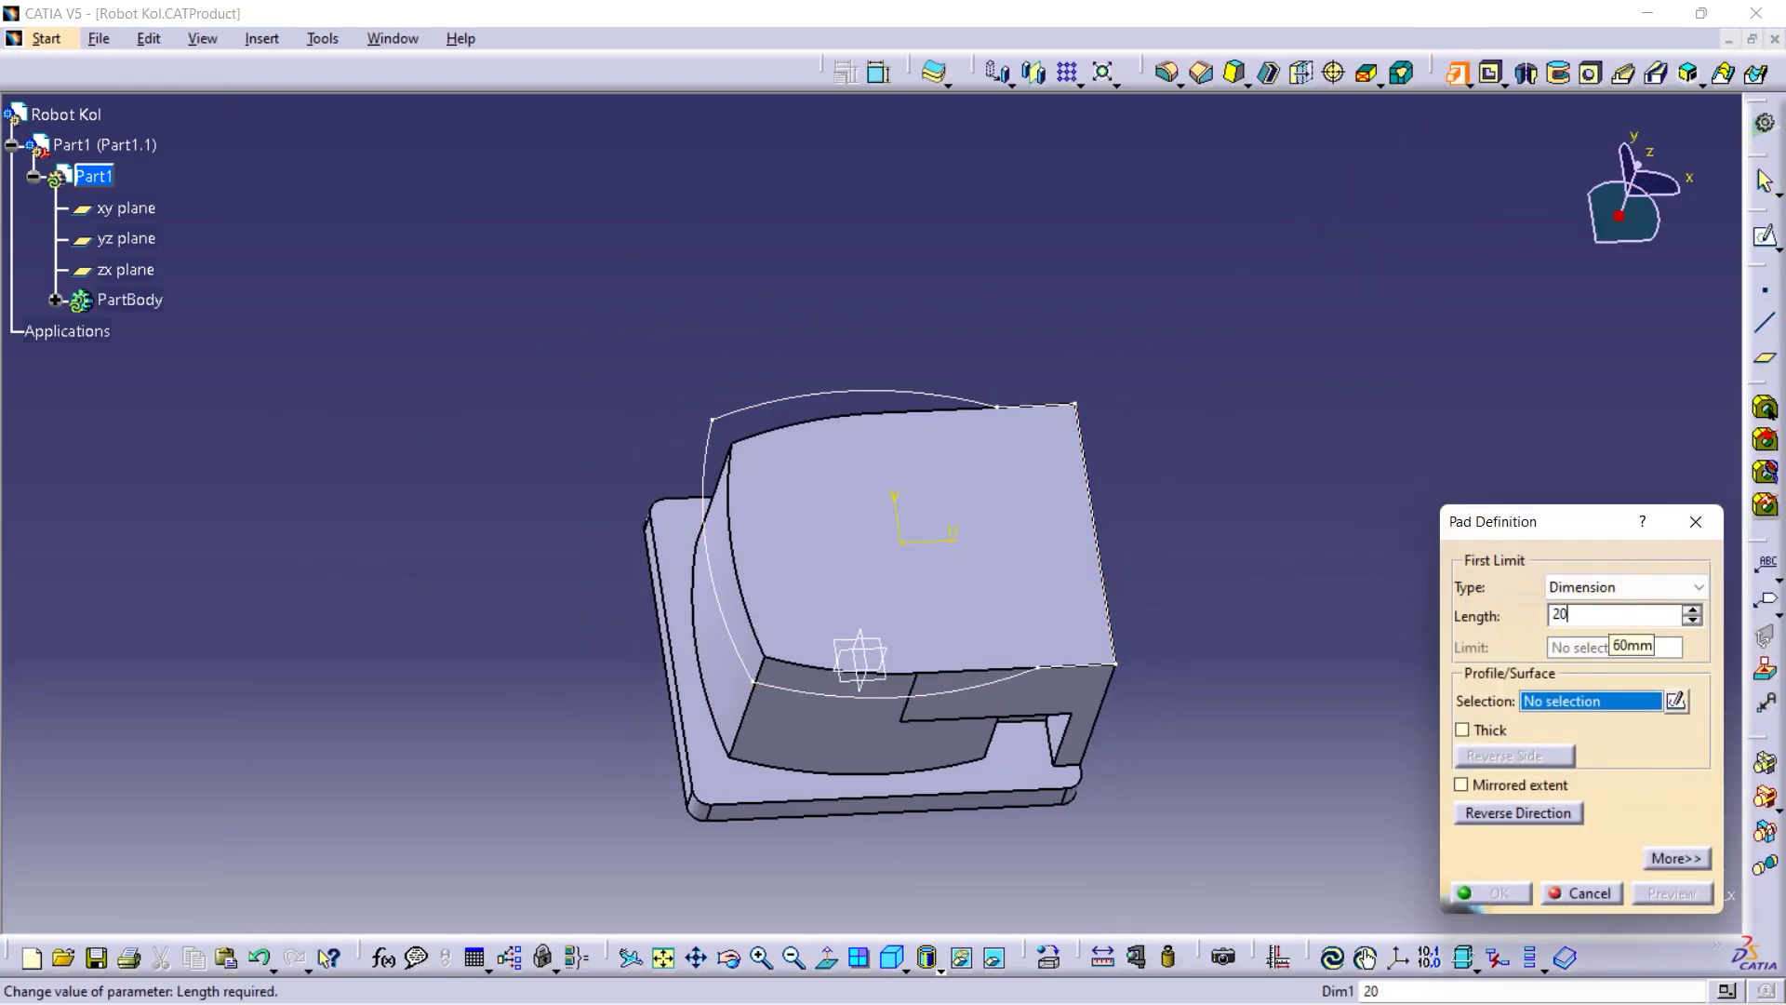
click(886, 705)
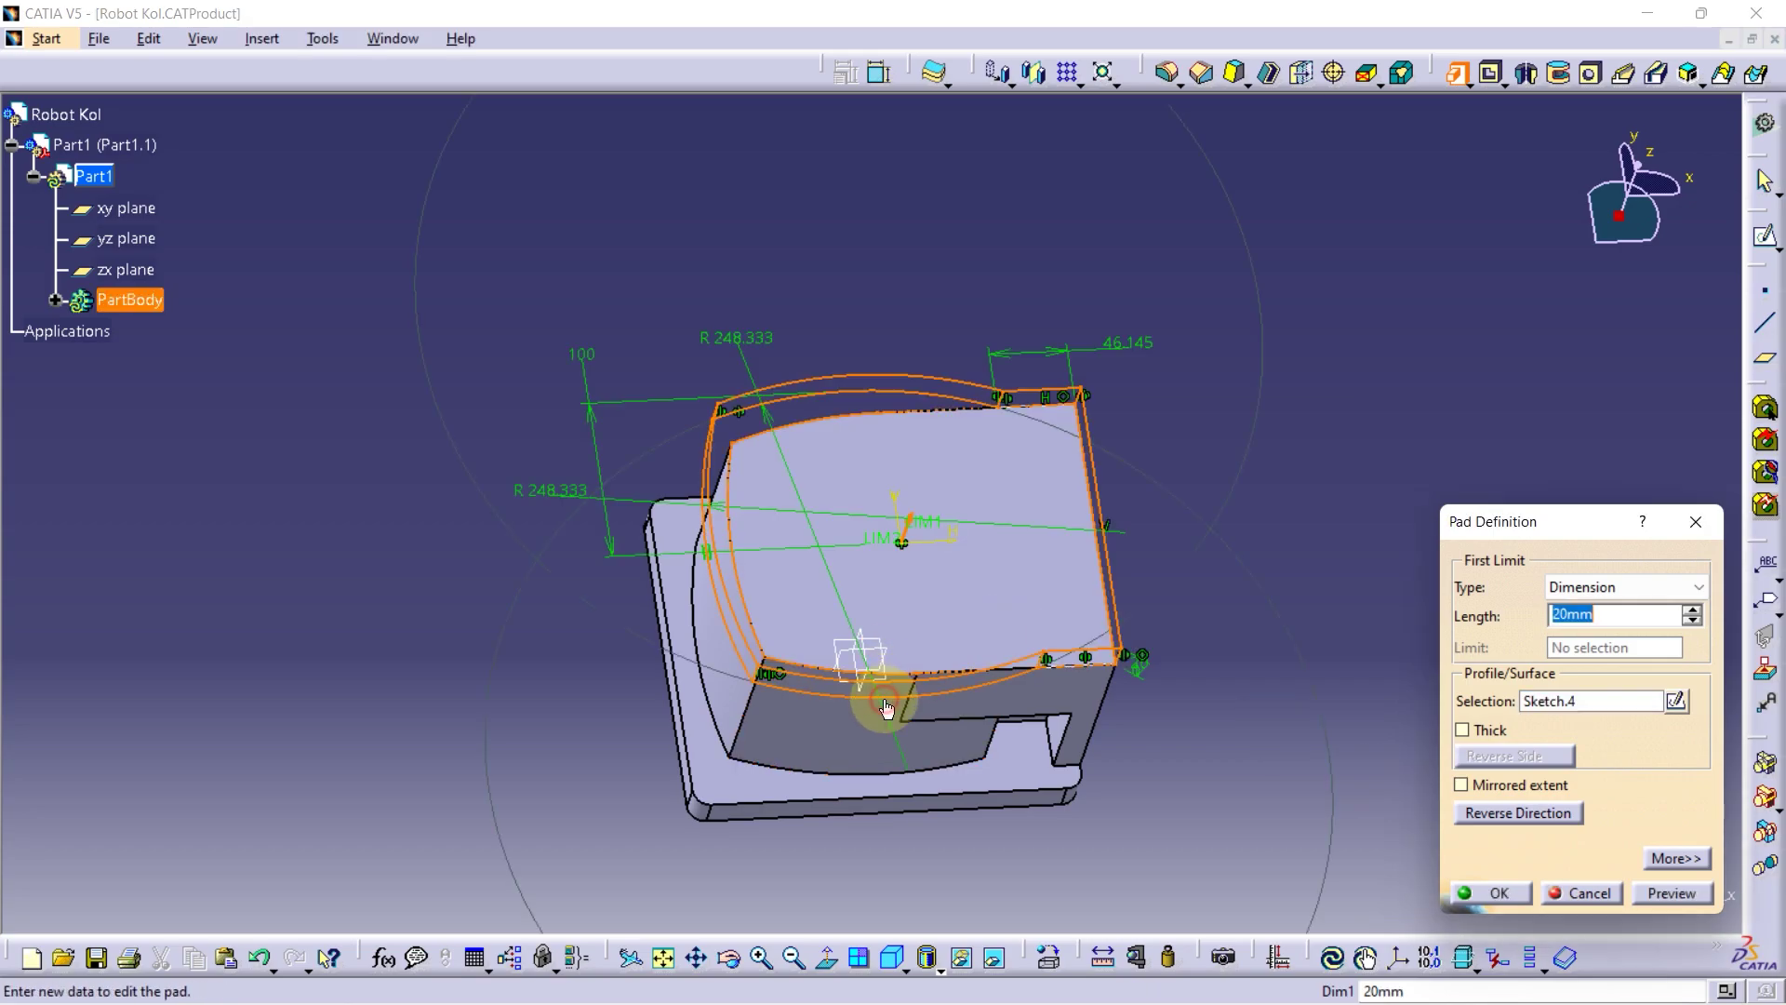
click(1488, 893)
mouse_move(977, 718)
middle_down()
mouse_move(906, 619)
mouse_move(771, 619)
mouse_move(893, 729)
mouse_move(864, 335)
middle_up()
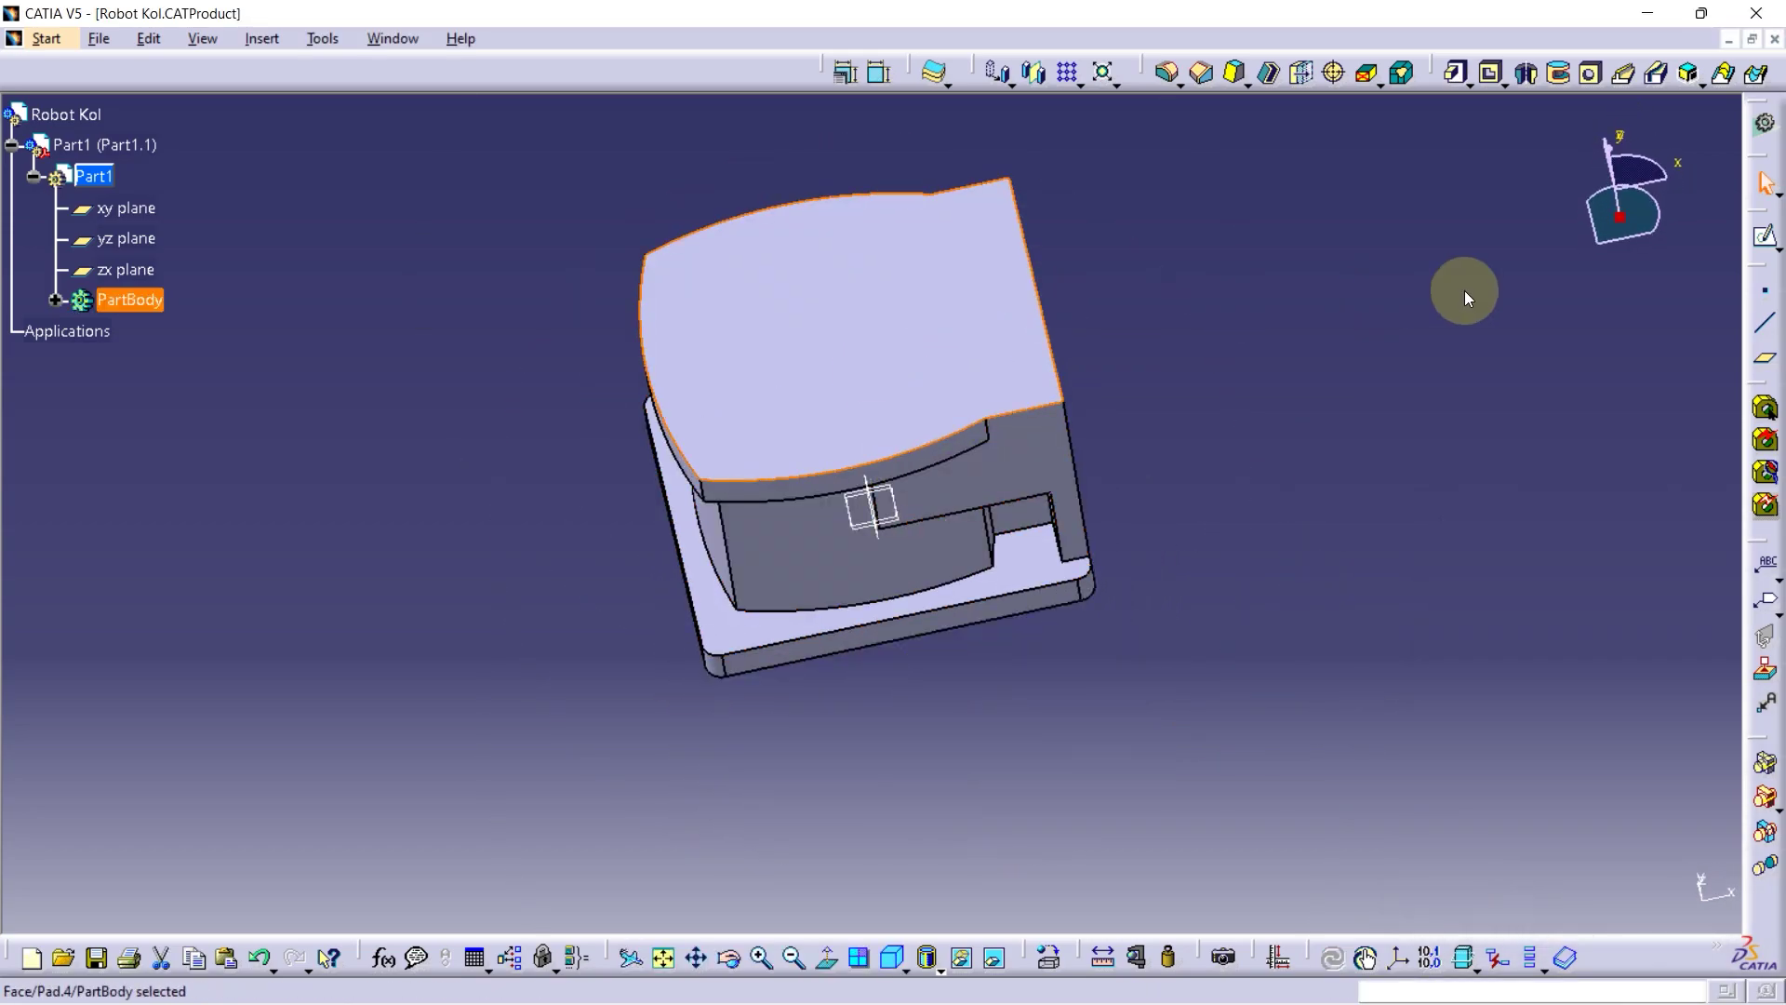
click(1765, 236)
Sketch a circle of diameter 160, placed 130 from the part's right edge
click(1591, 88)
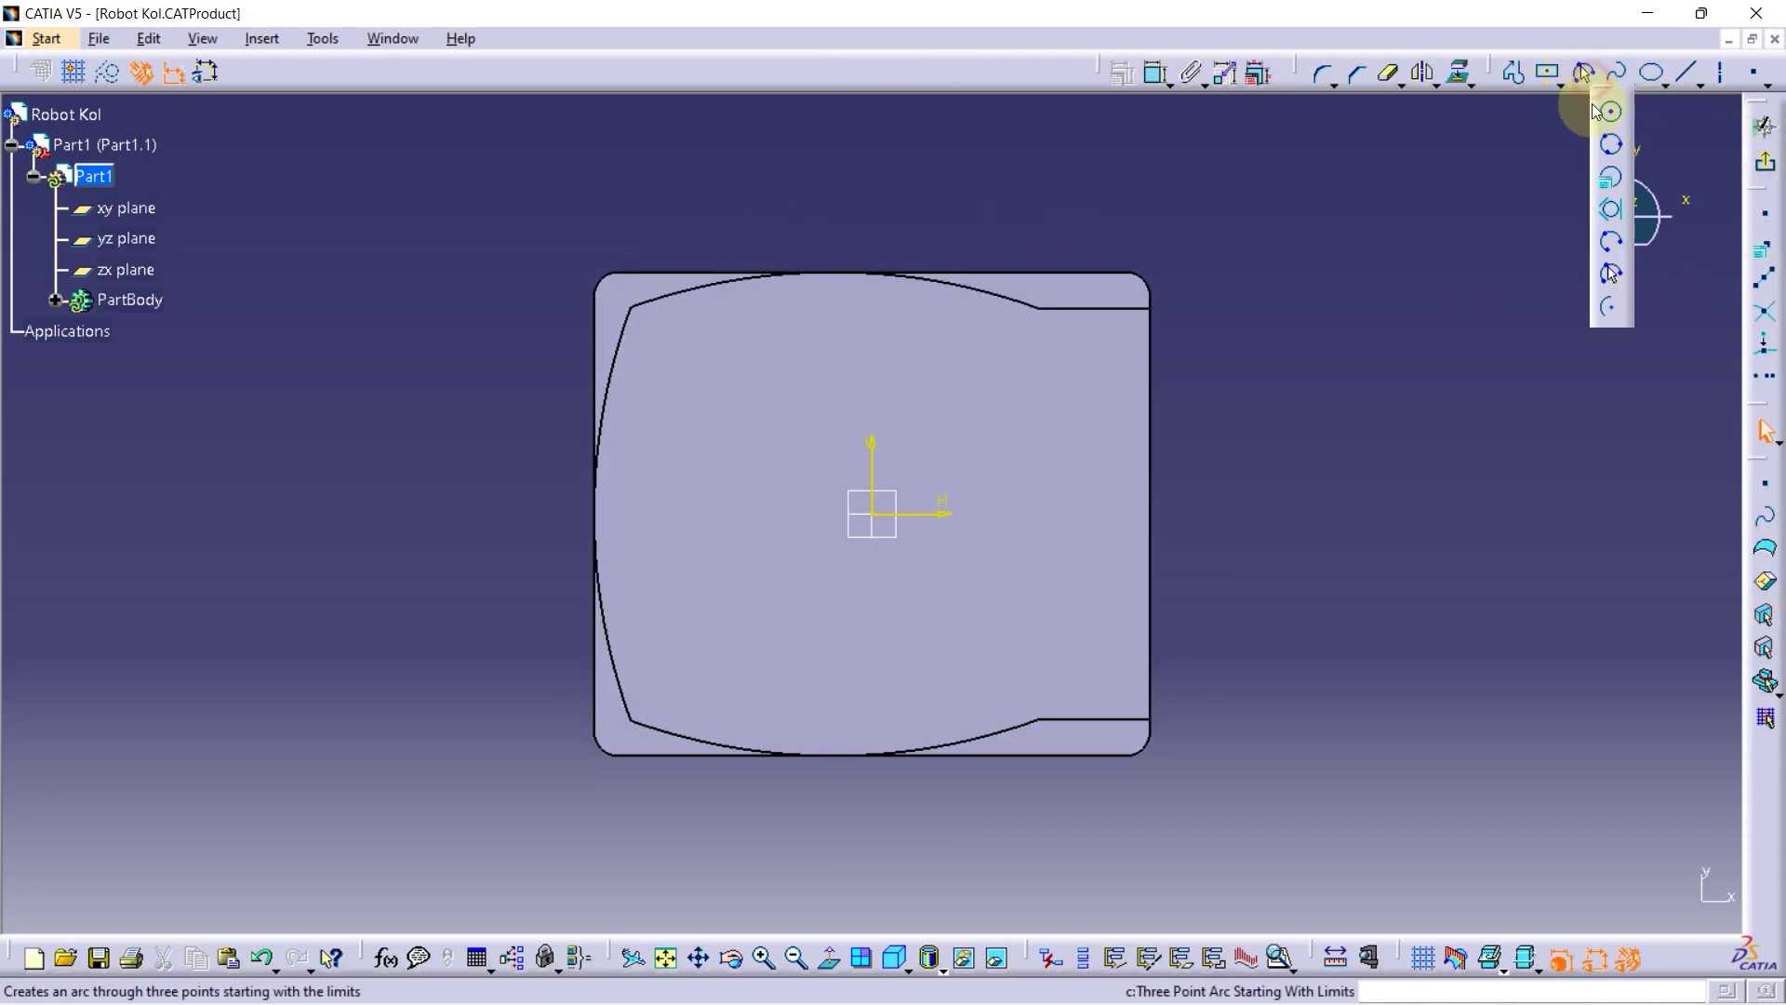
click(813, 514)
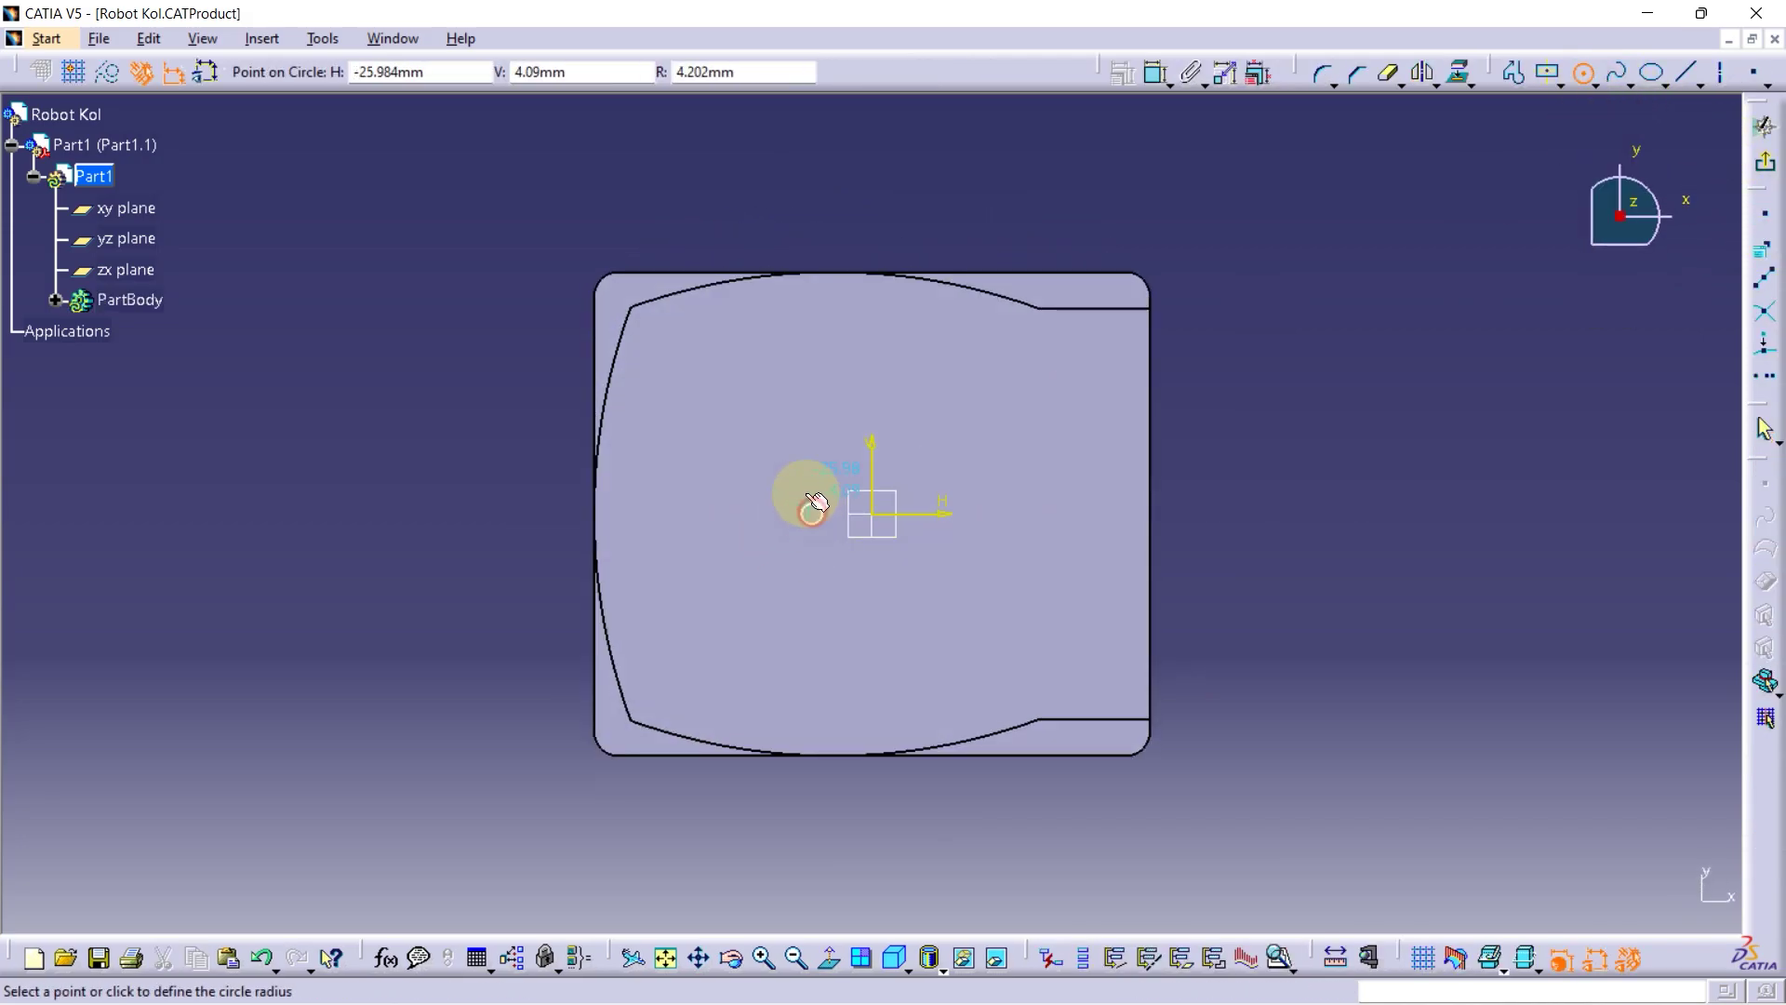
click(754, 355)
click(1153, 76)
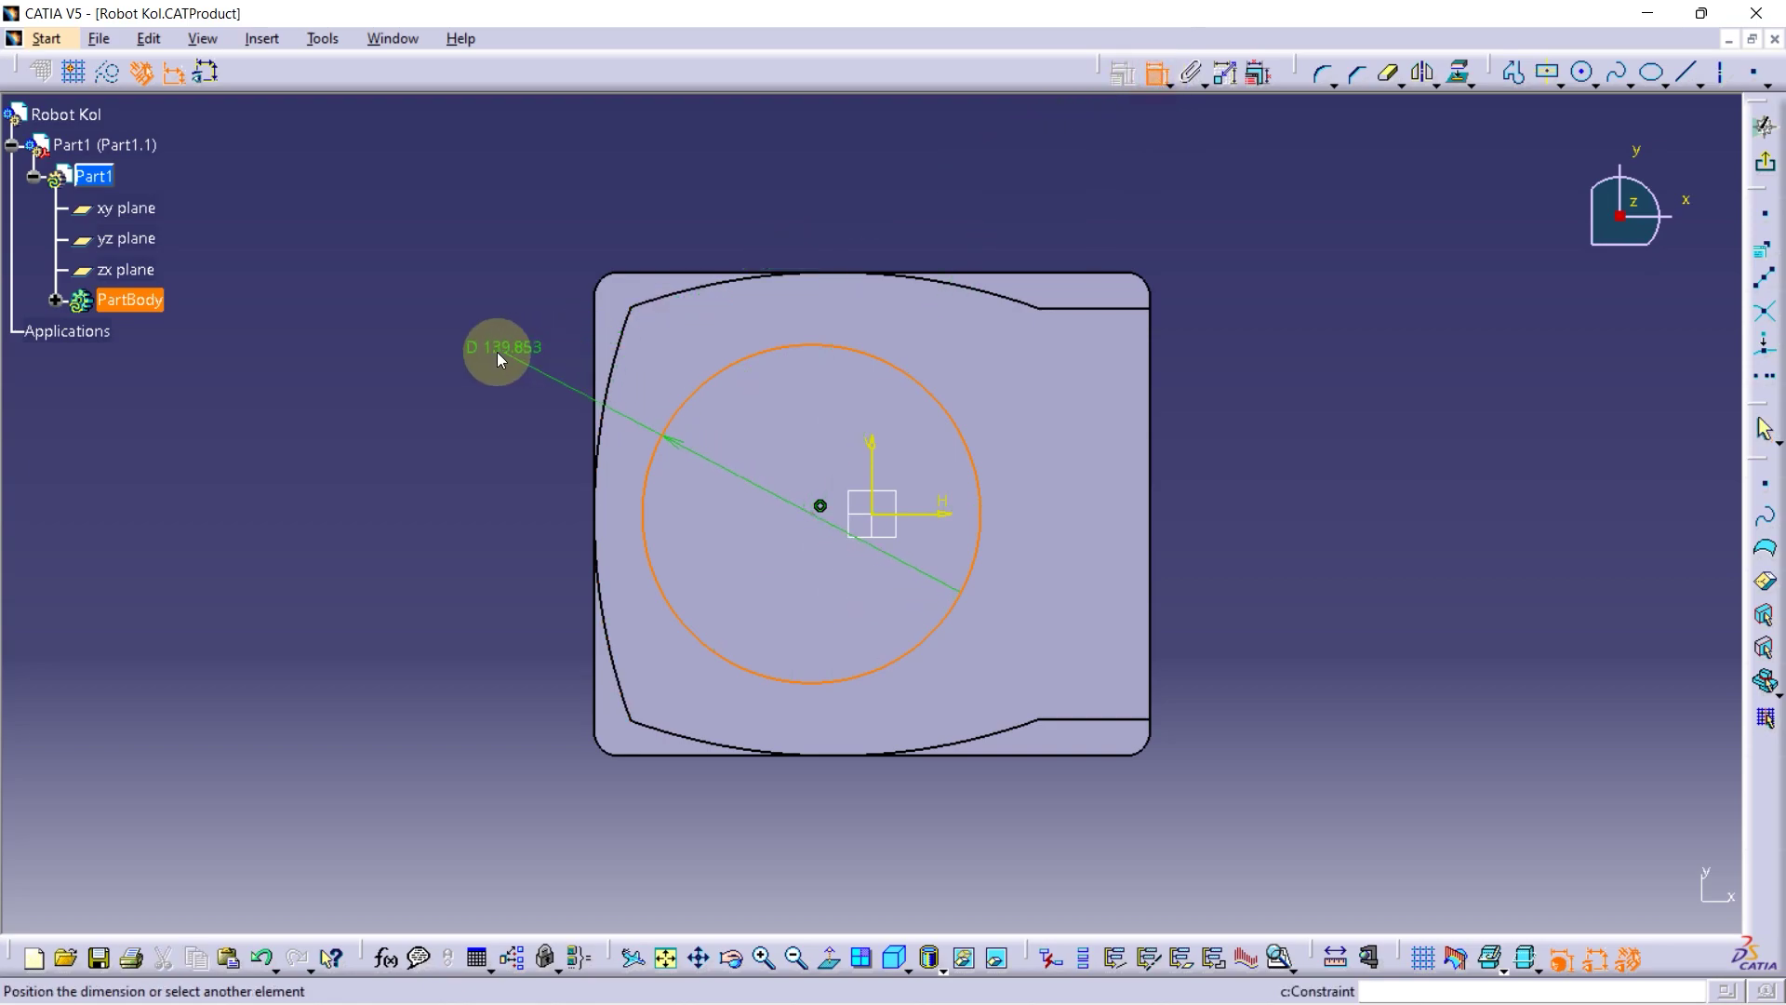
click(486, 349)
double_click(488, 350)
text(160)
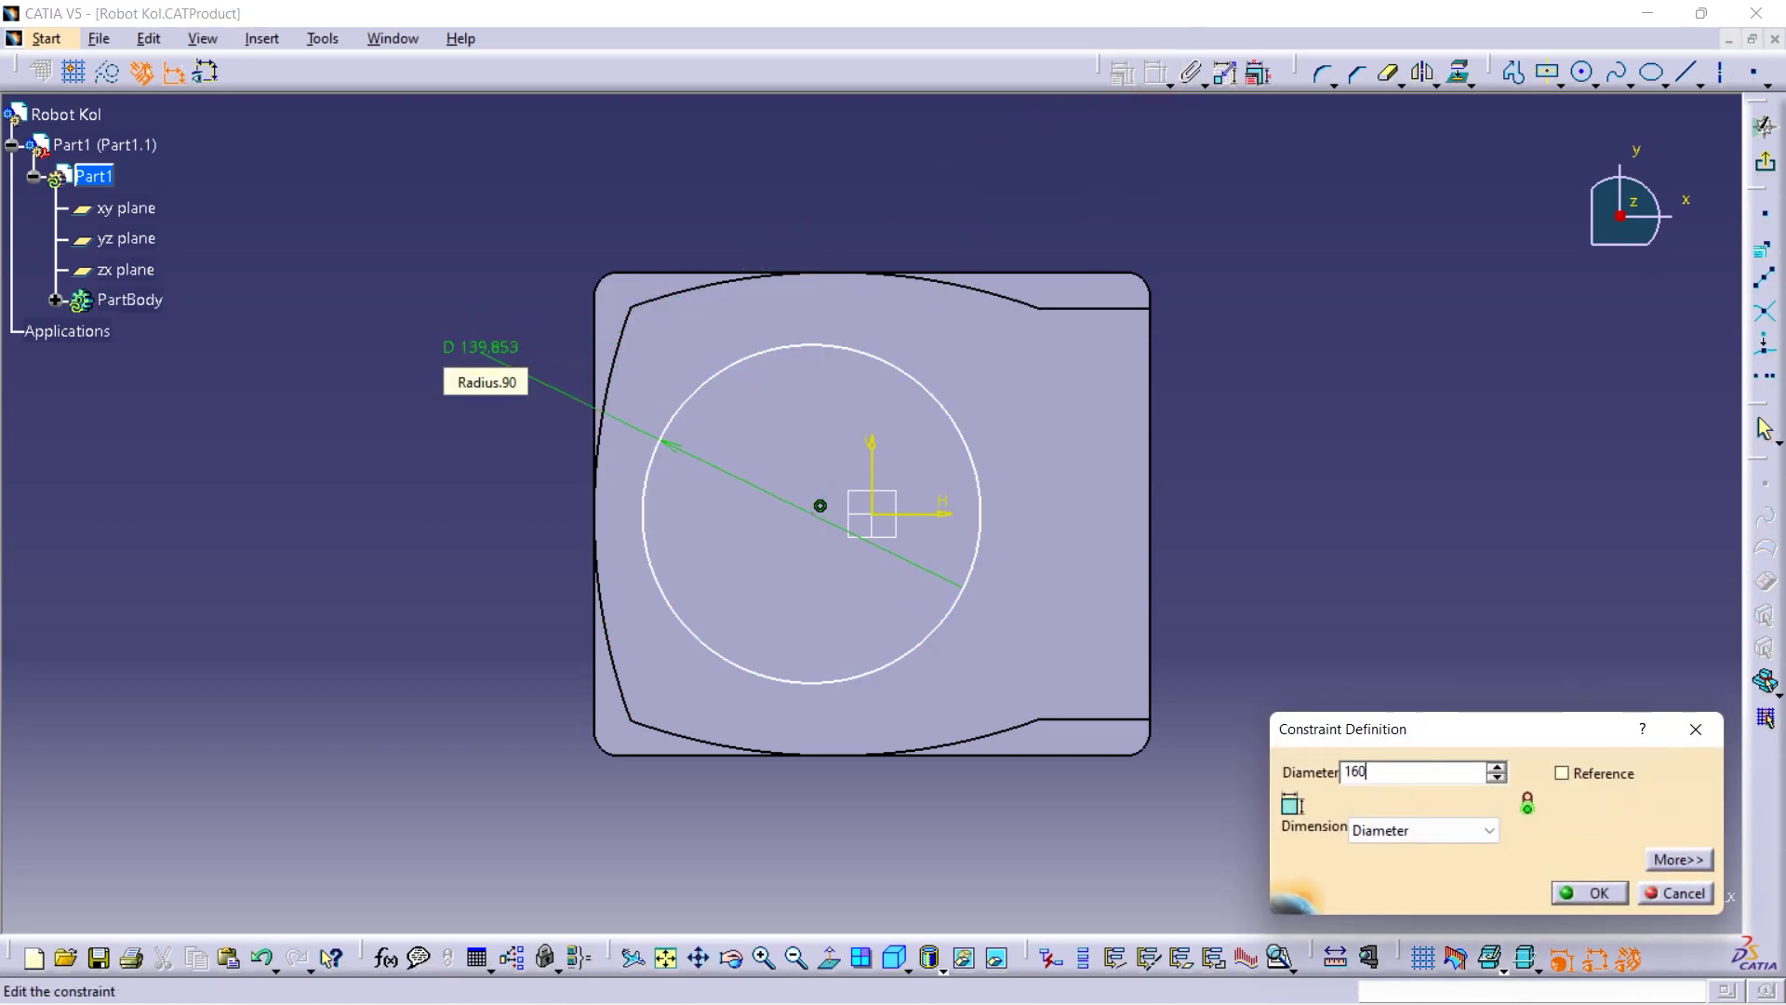
key(Return)
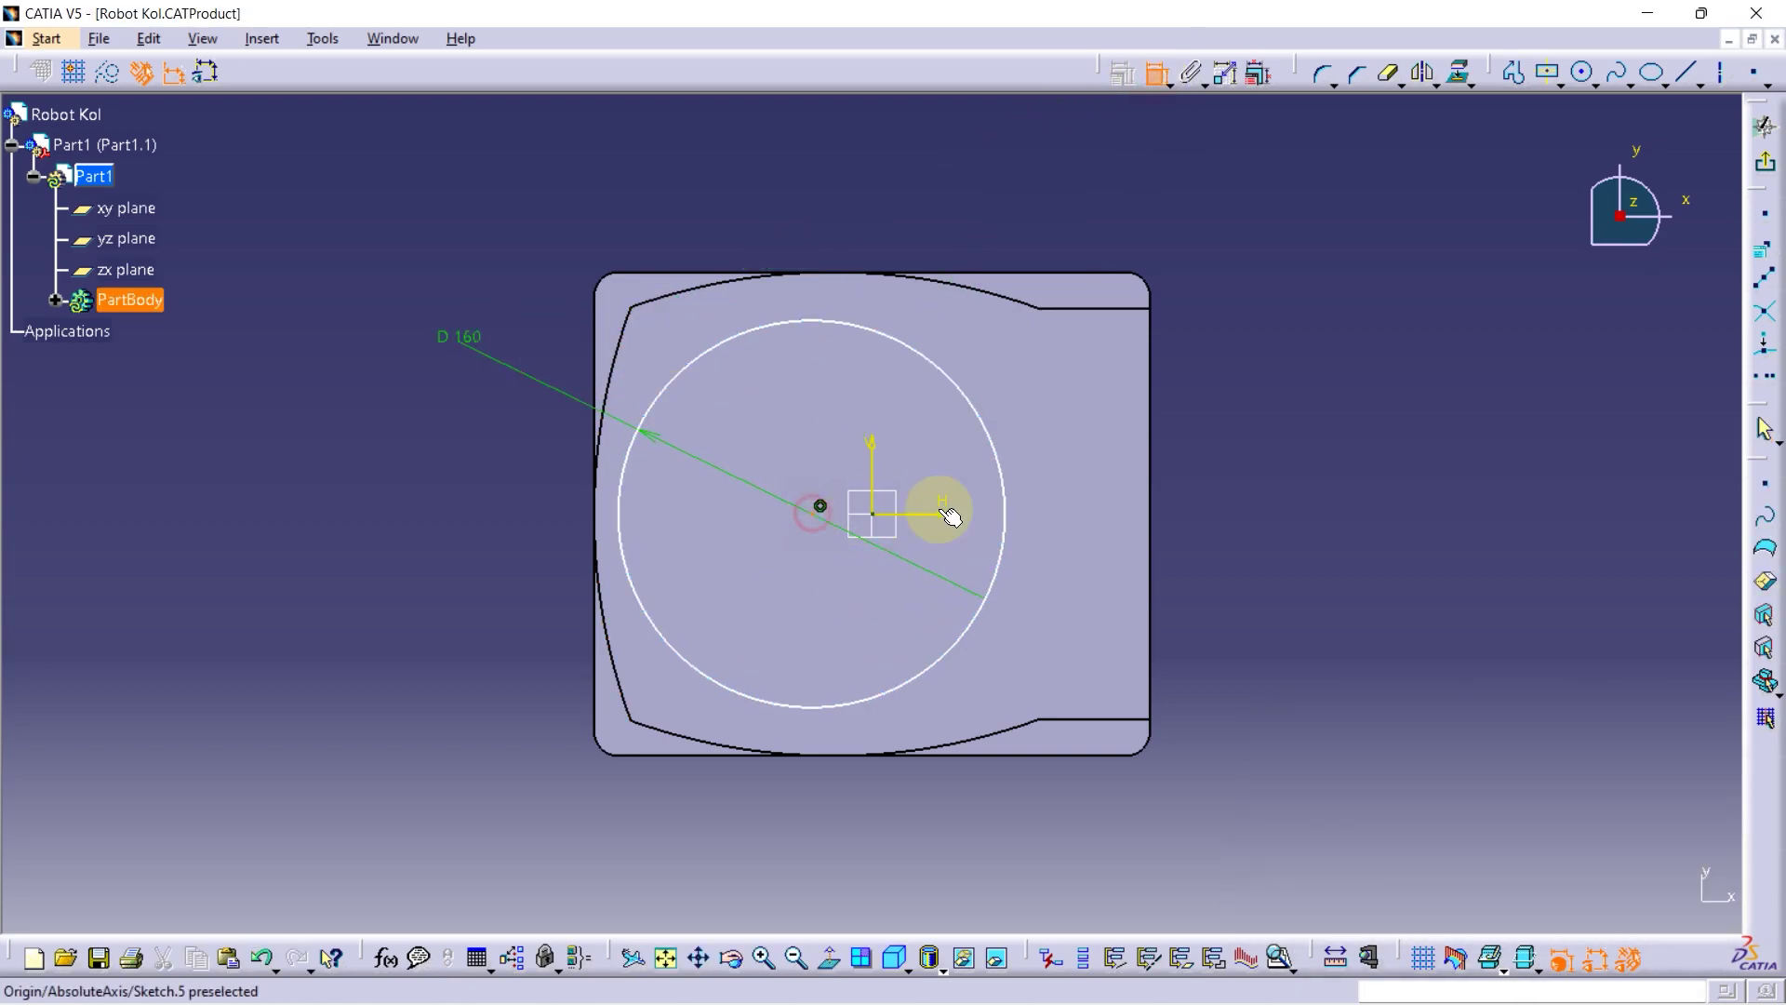
click(1005, 511)
click(1150, 499)
double_click(1252, 197)
text(130)
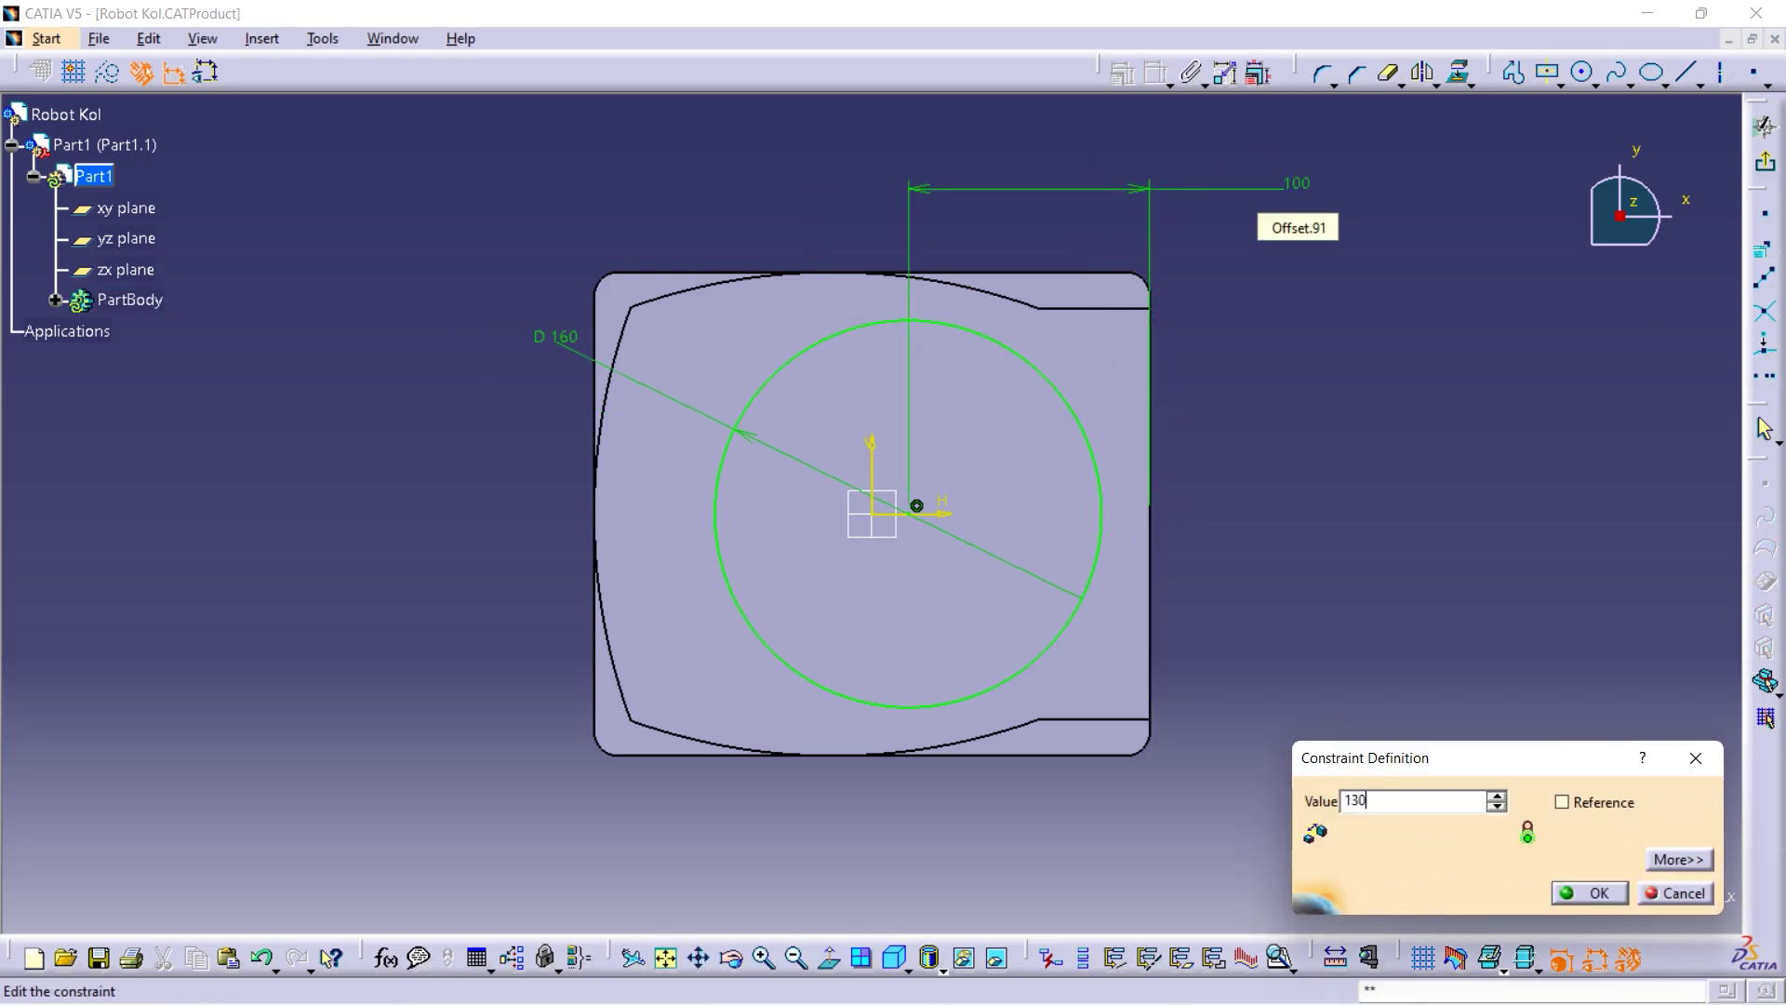
key(Return)
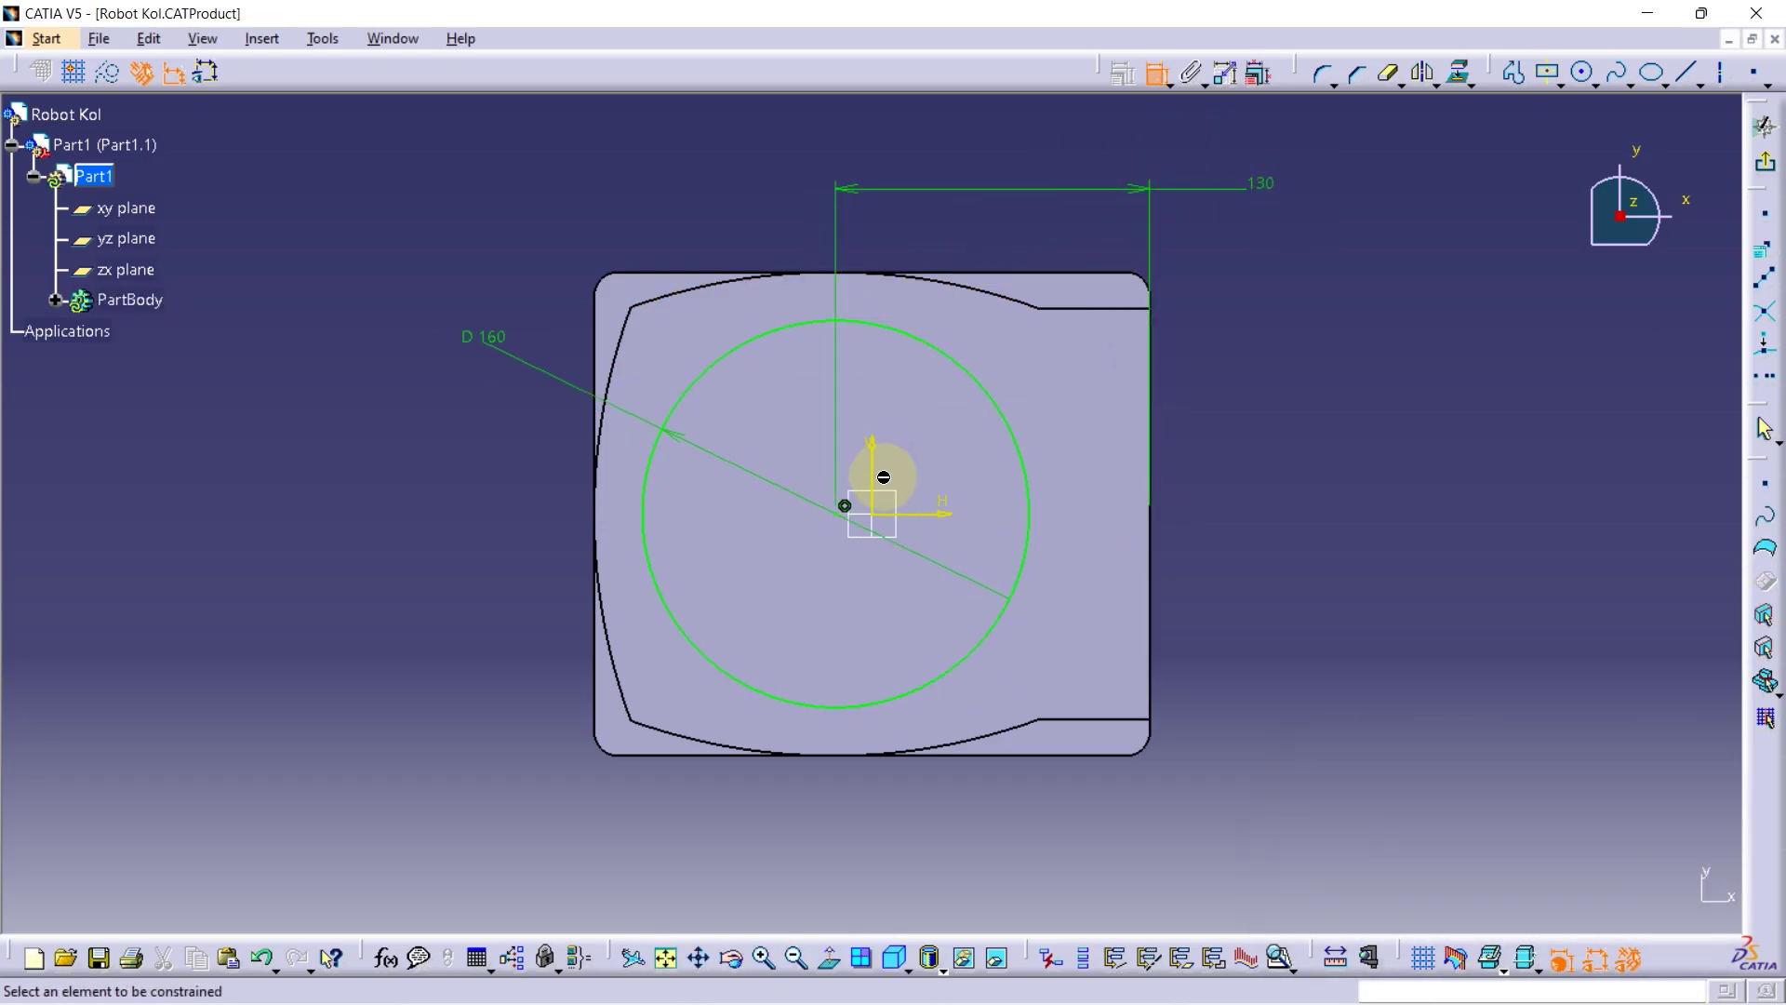
Pad the circle sketch 15 mm and start a new sketch on its top face
click(1765, 163)
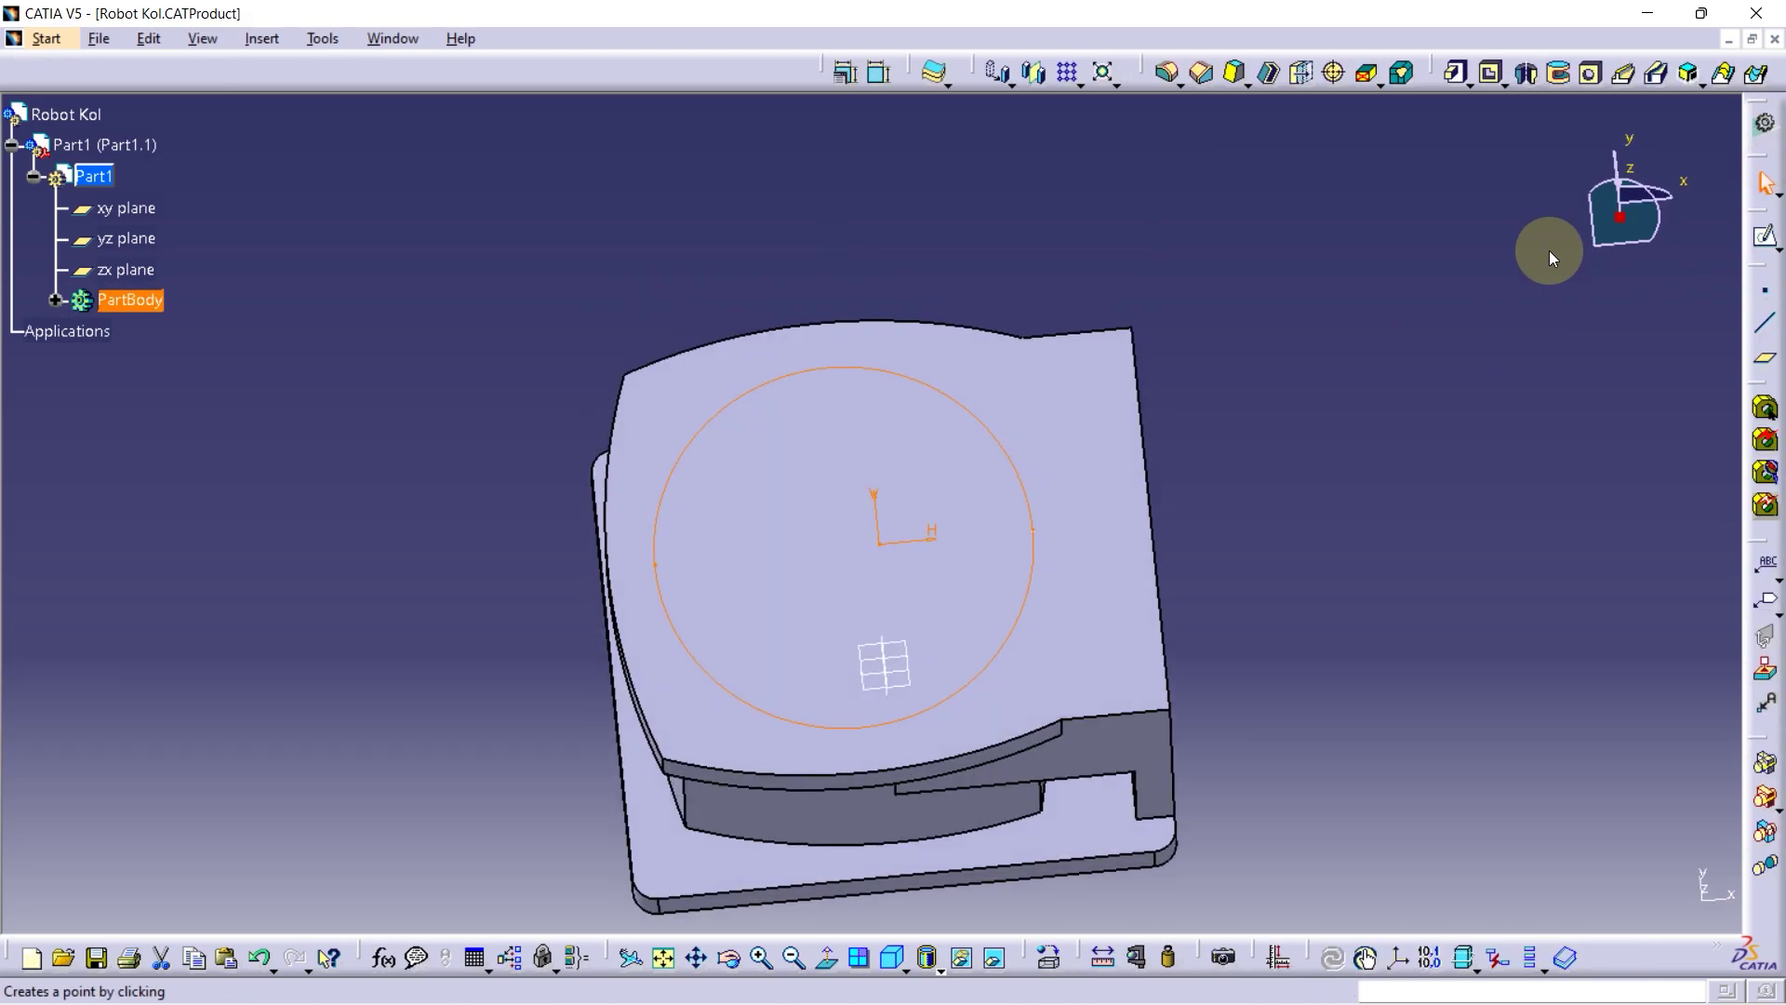
click(1457, 75)
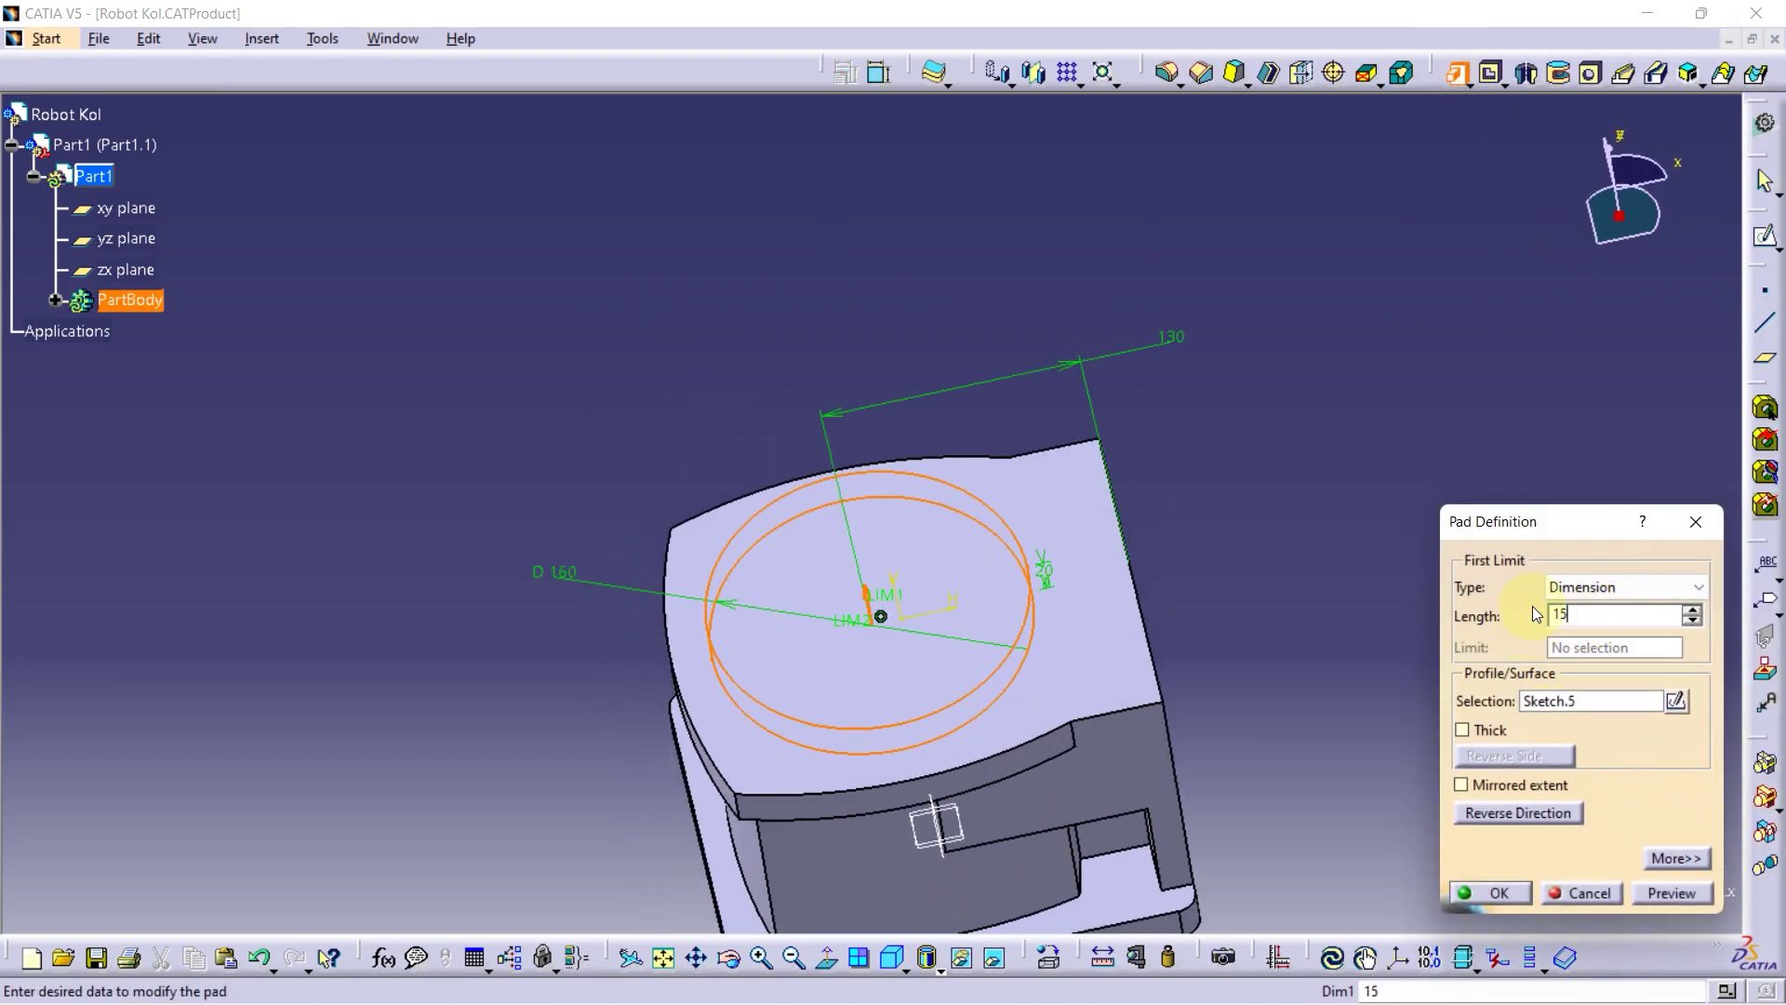
click(1493, 893)
middle_drag(857, 651, 901, 419)
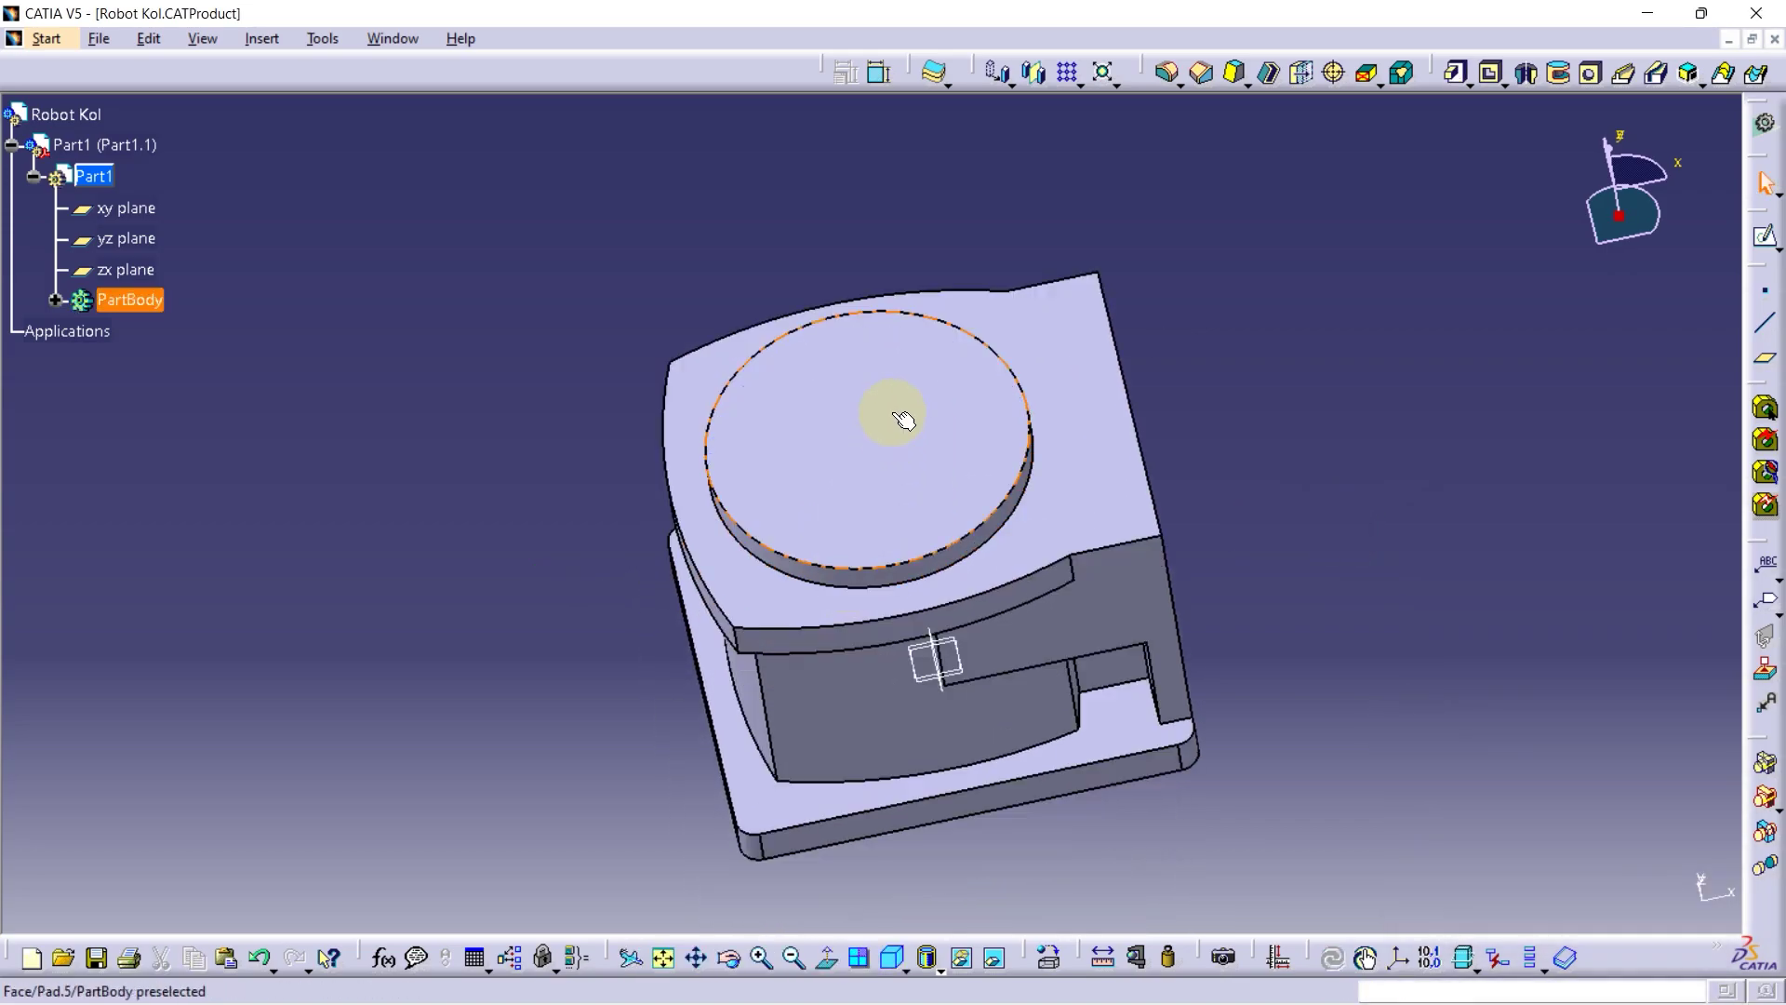
click(1764, 236)
Sketch a circle concentric with the boss and give it radius 70
click(1583, 73)
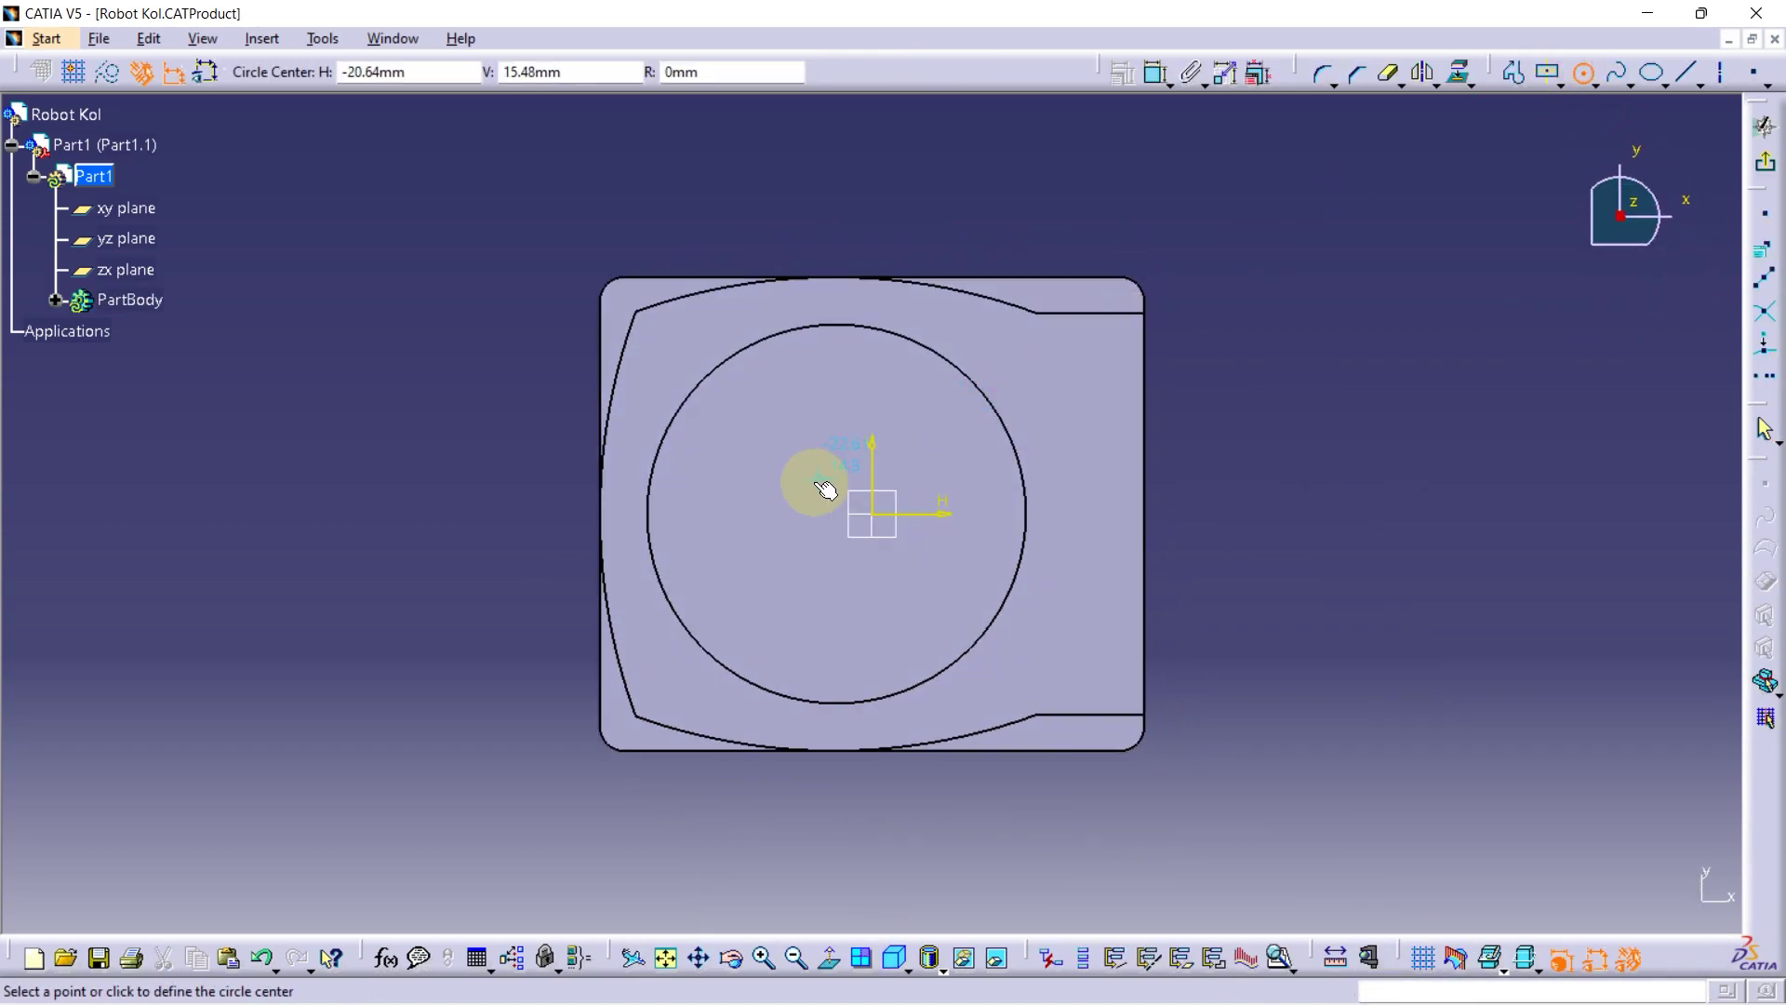
click(819, 514)
click(785, 403)
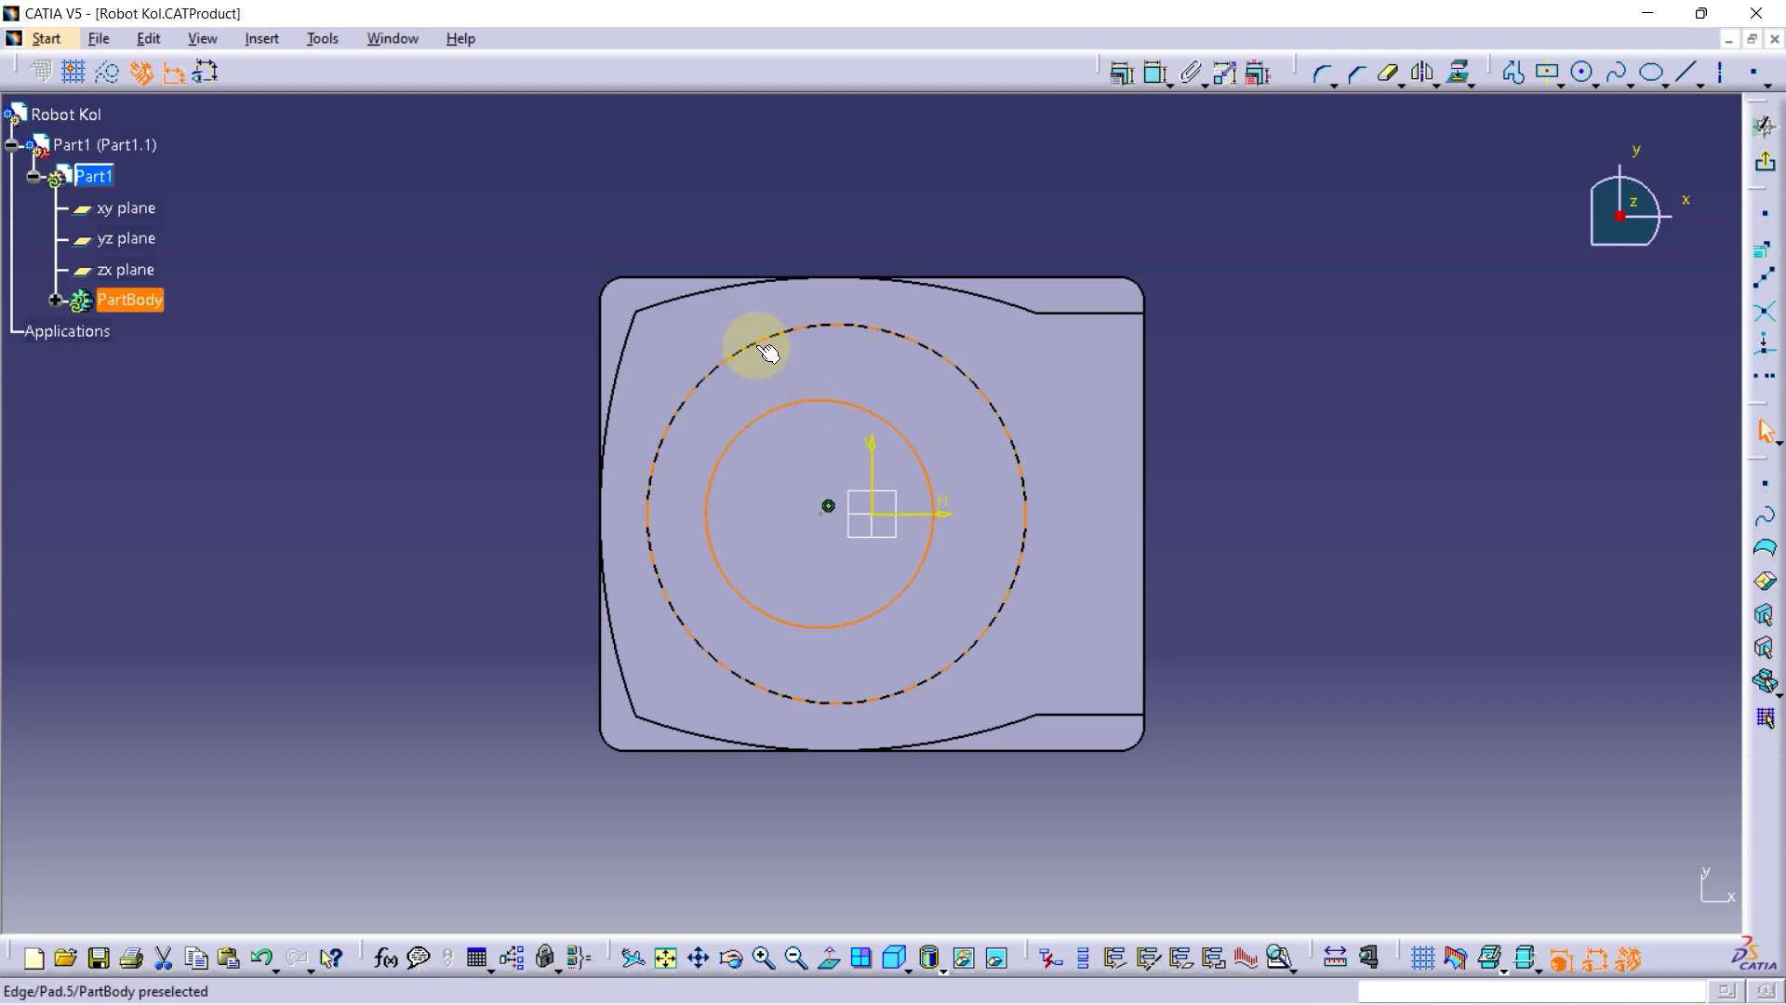
click(1122, 73)
click(1605, 617)
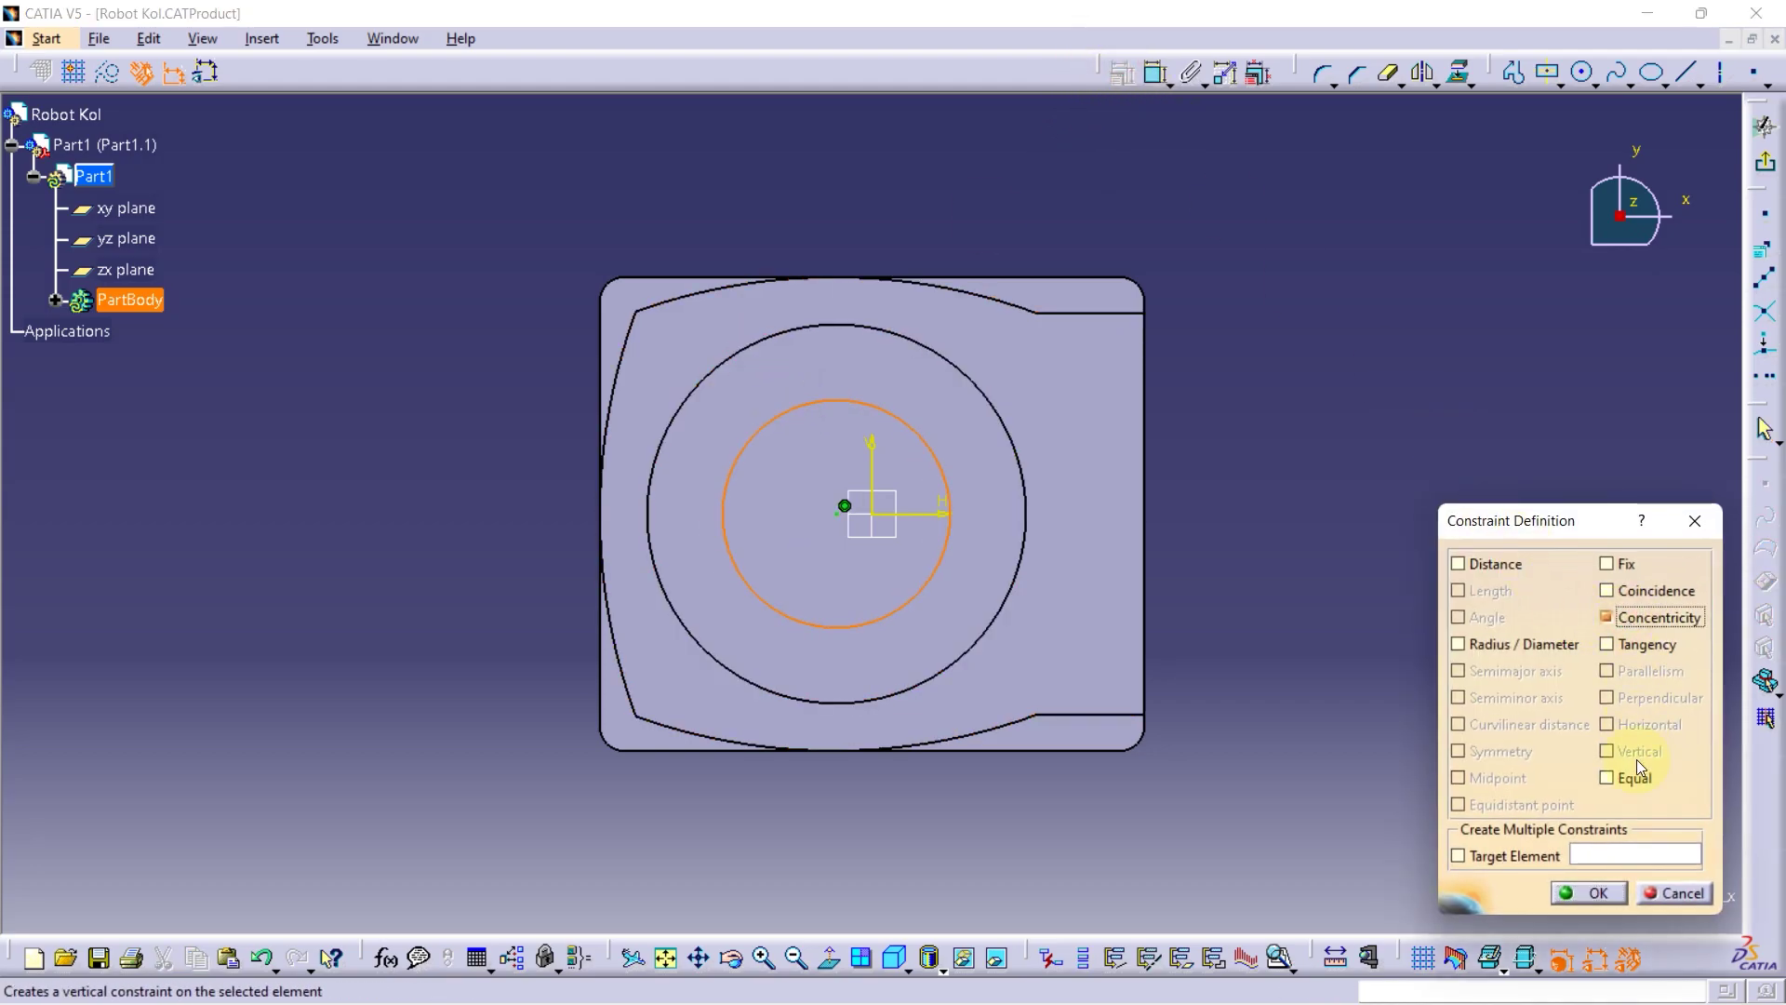
click(1598, 887)
click(1157, 72)
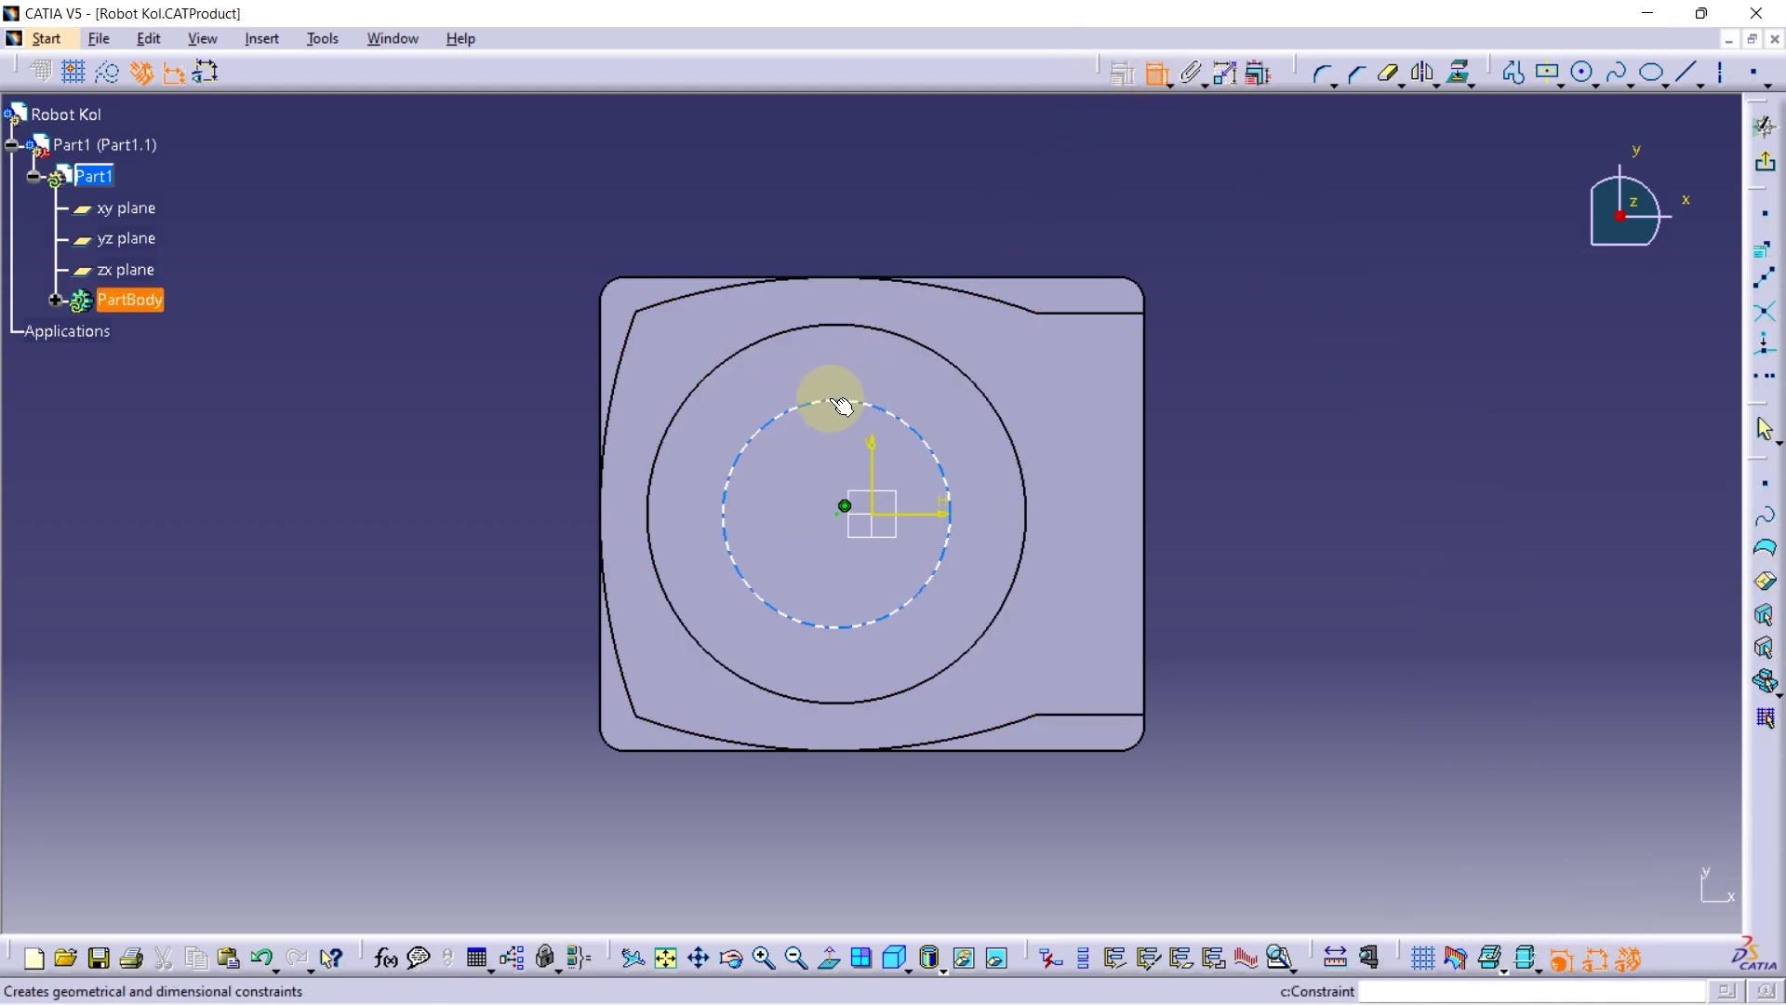
click(826, 400)
double_click(947, 187)
click(1488, 830)
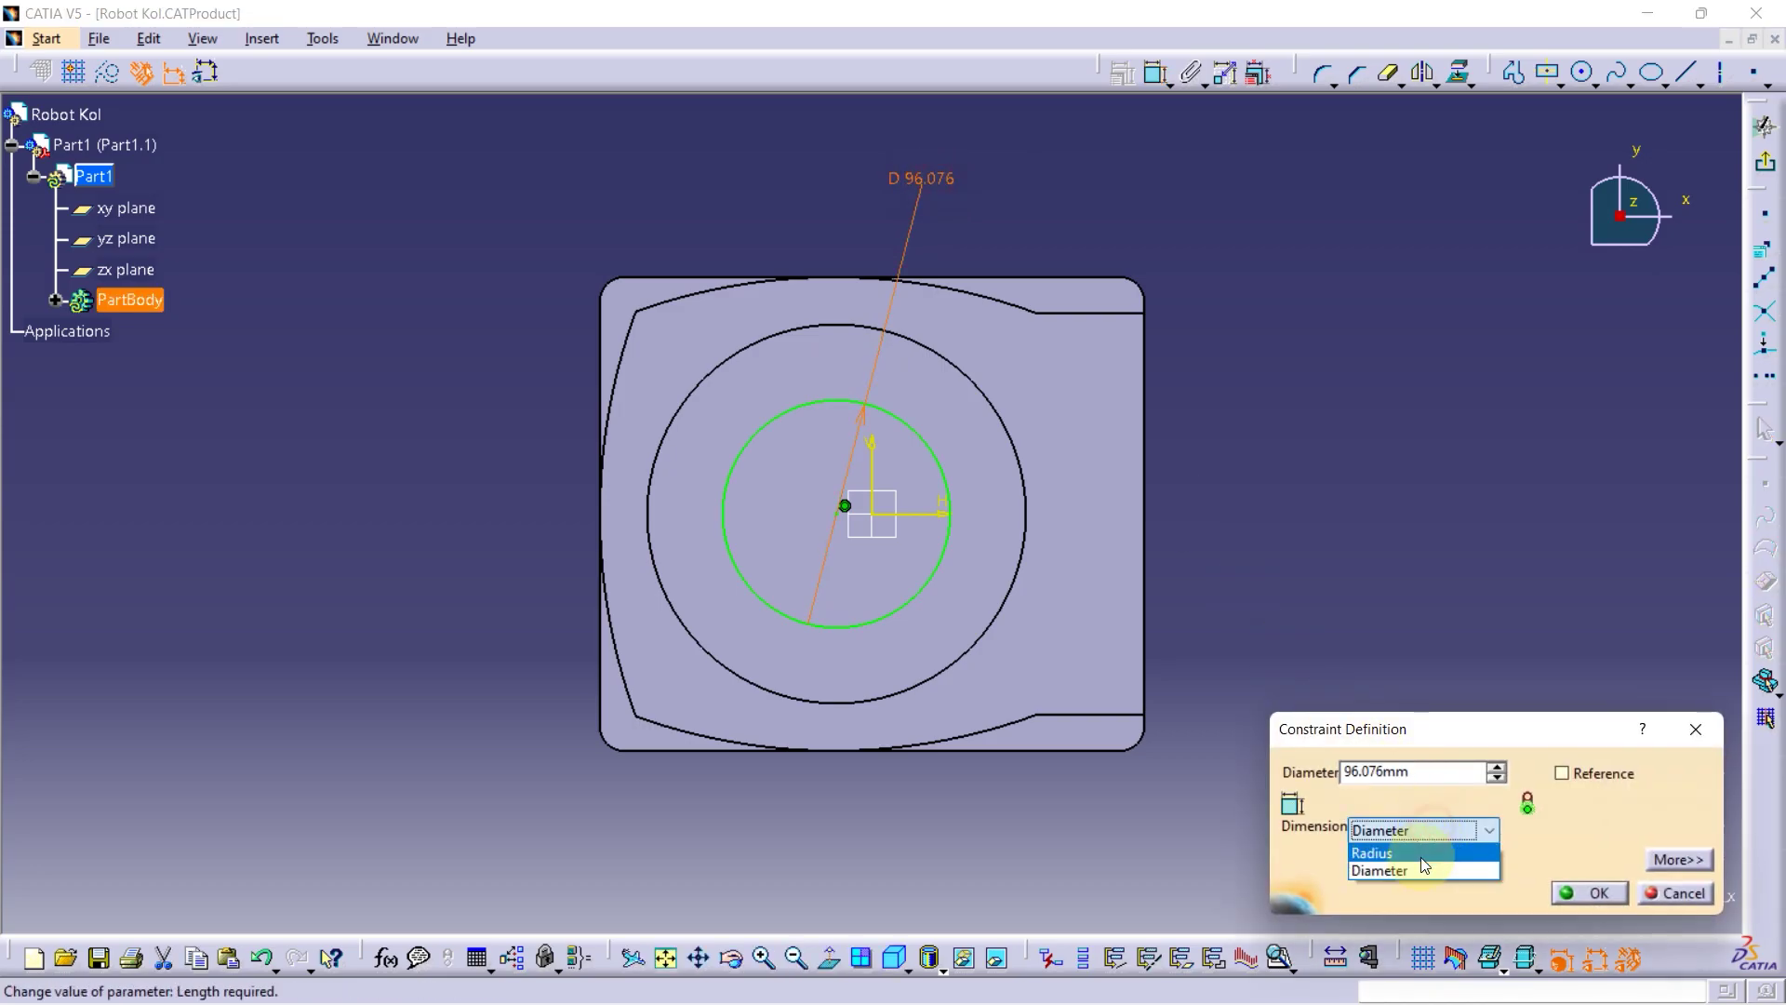
click(1386, 849)
text(70)
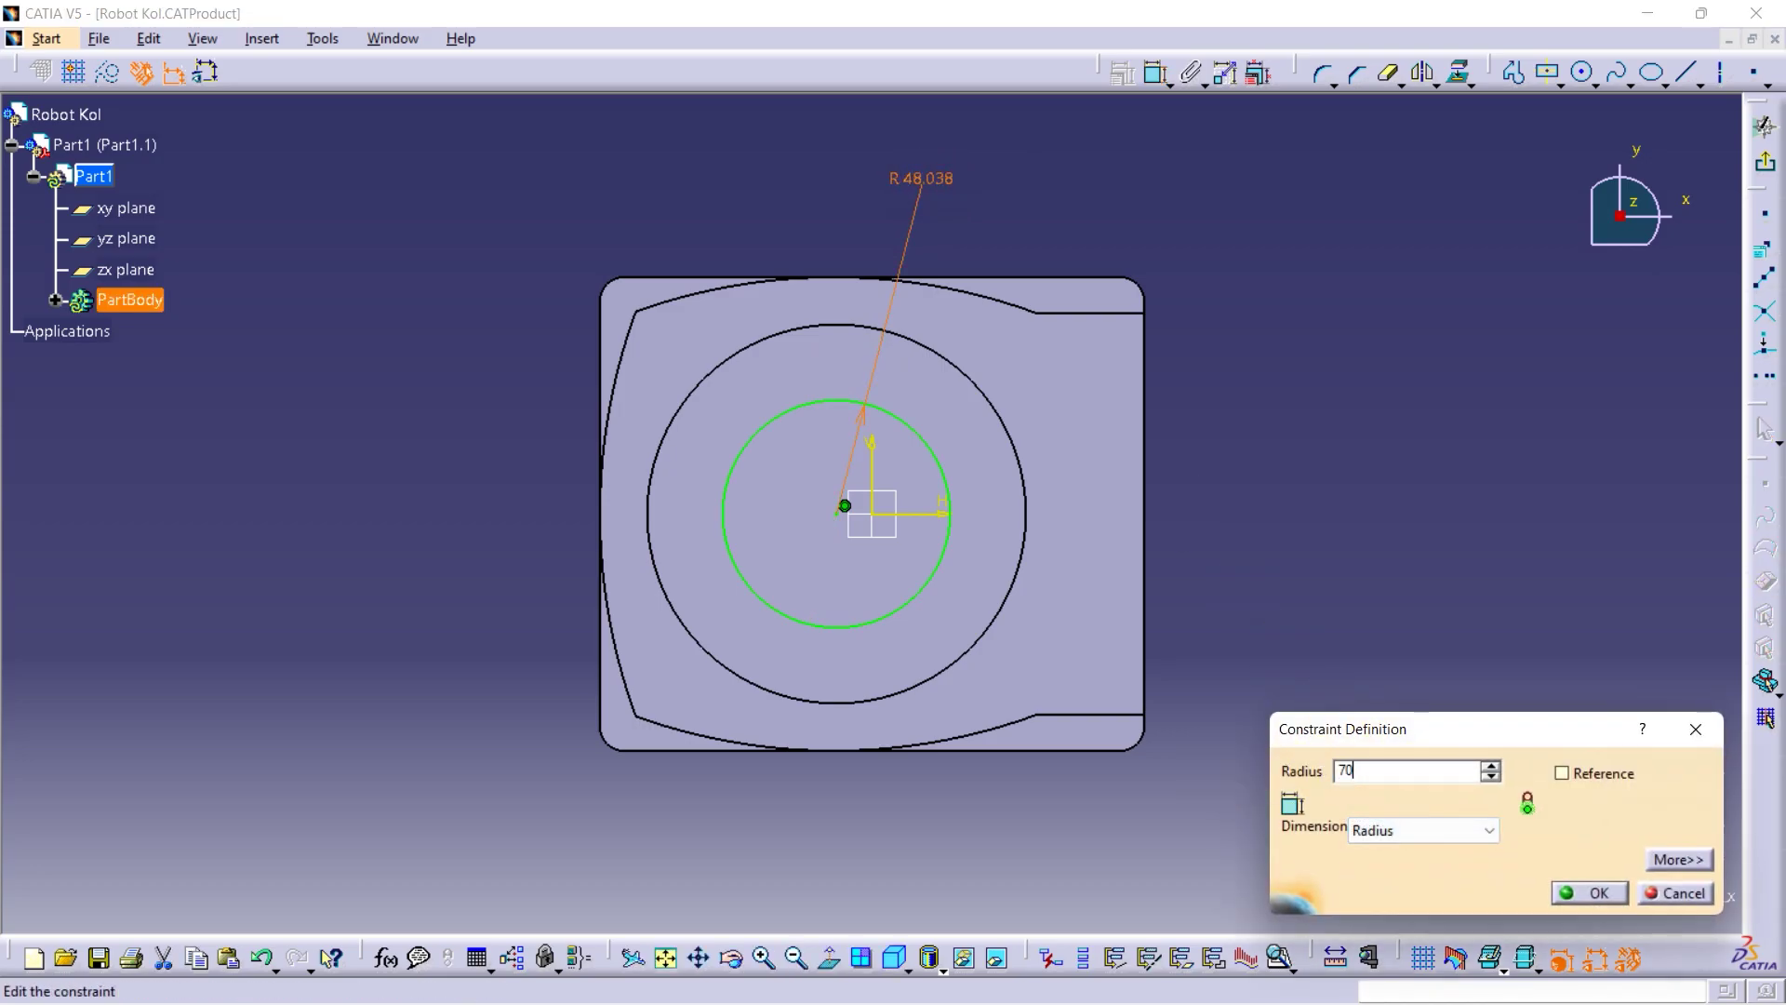
key(Return)
Cut the inner circle as a 10 mm-deep pocket into the boss
click(1765, 161)
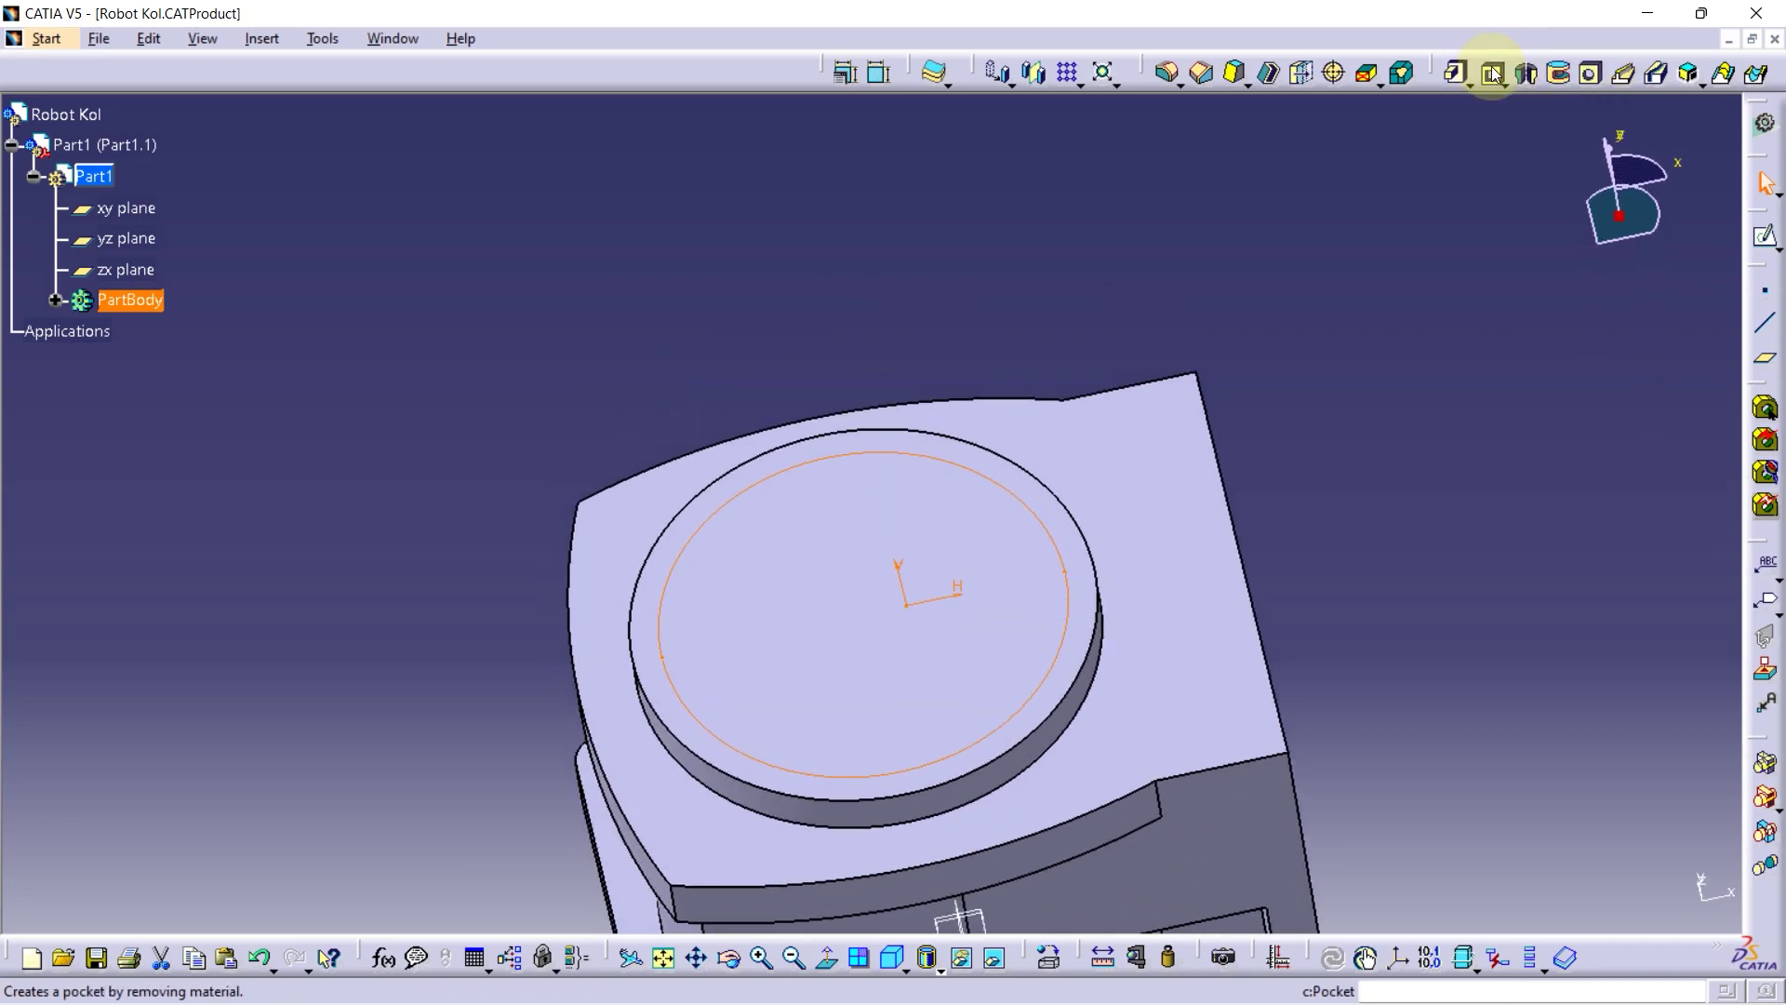
click(1492, 74)
text(10)
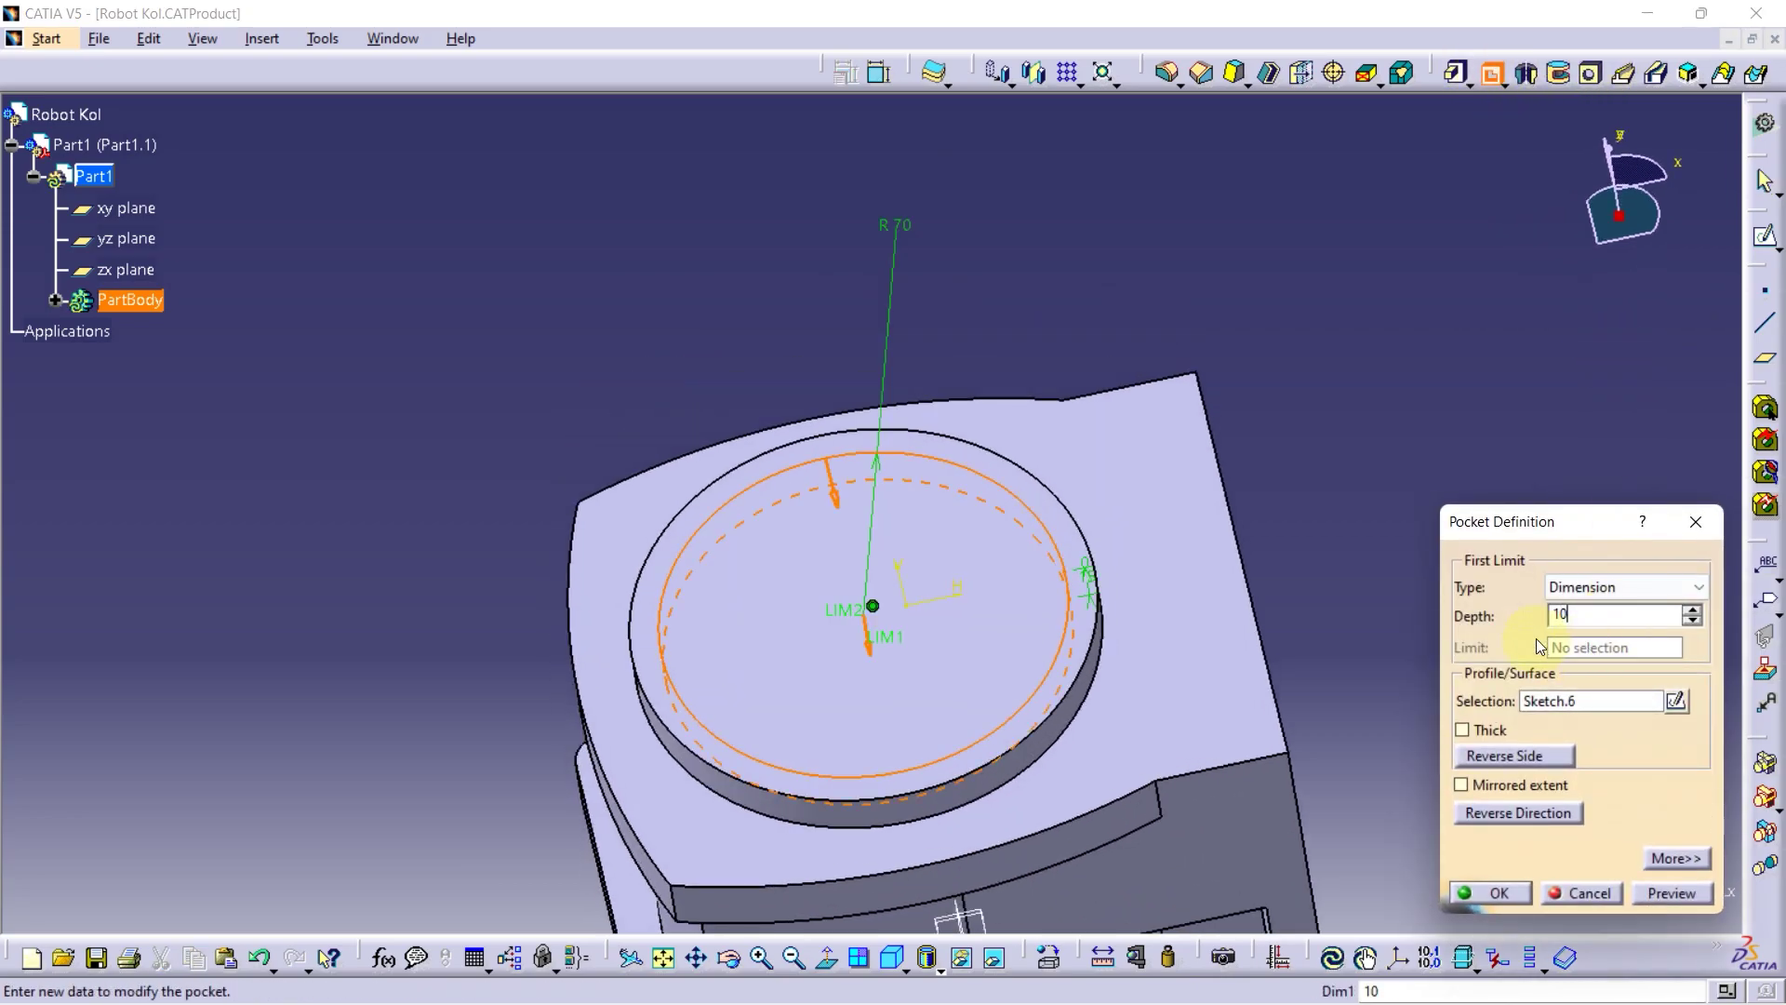
click(1500, 892)
click(1345, 384)
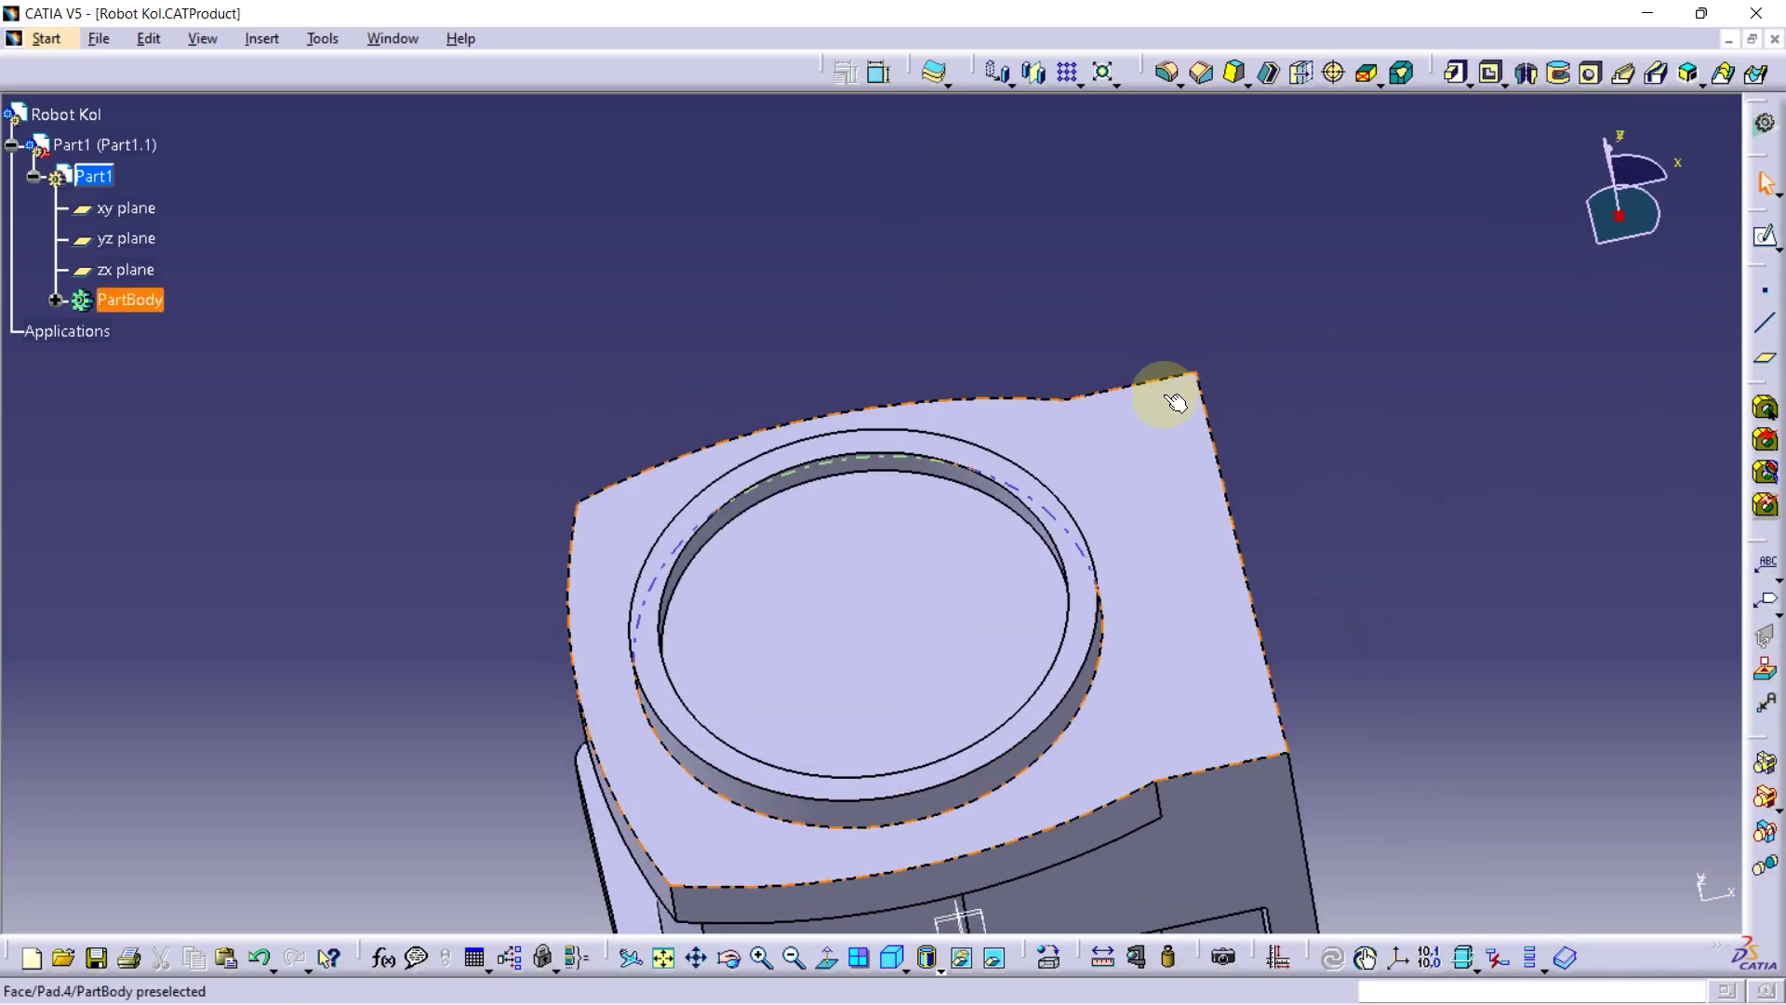
Start a hole on the top face, its point concentric and 90 from the sketch origin
click(1591, 75)
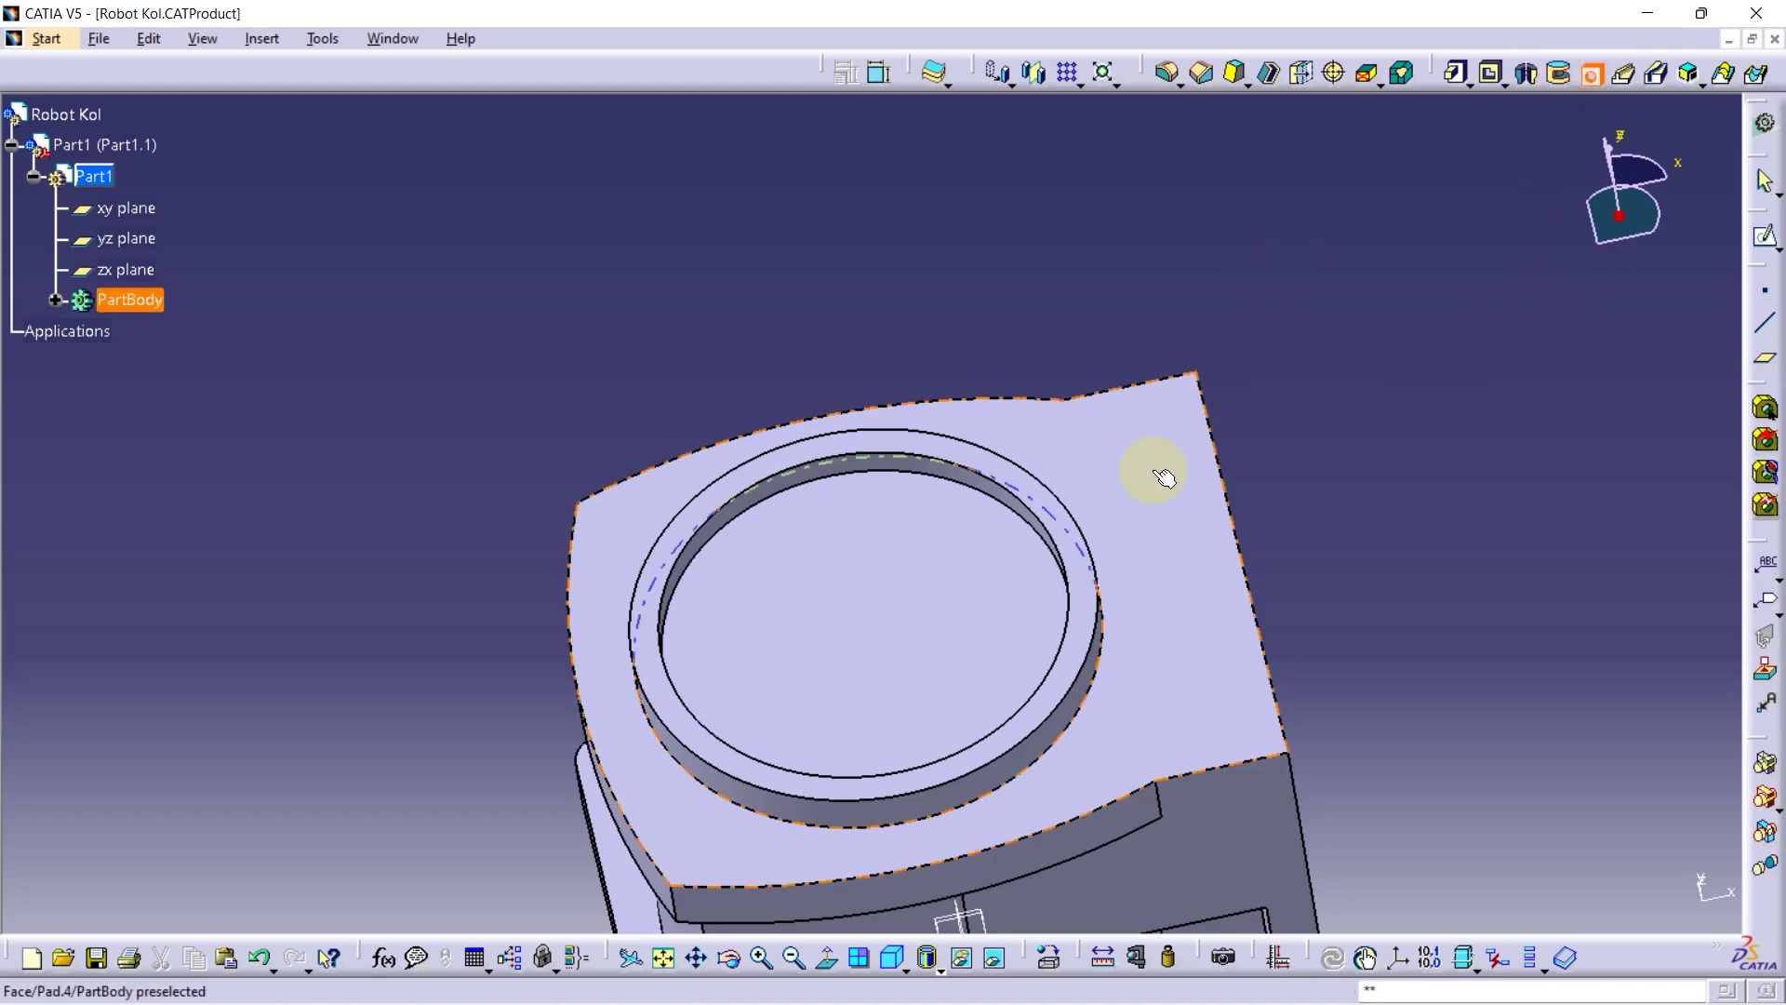
click(1170, 585)
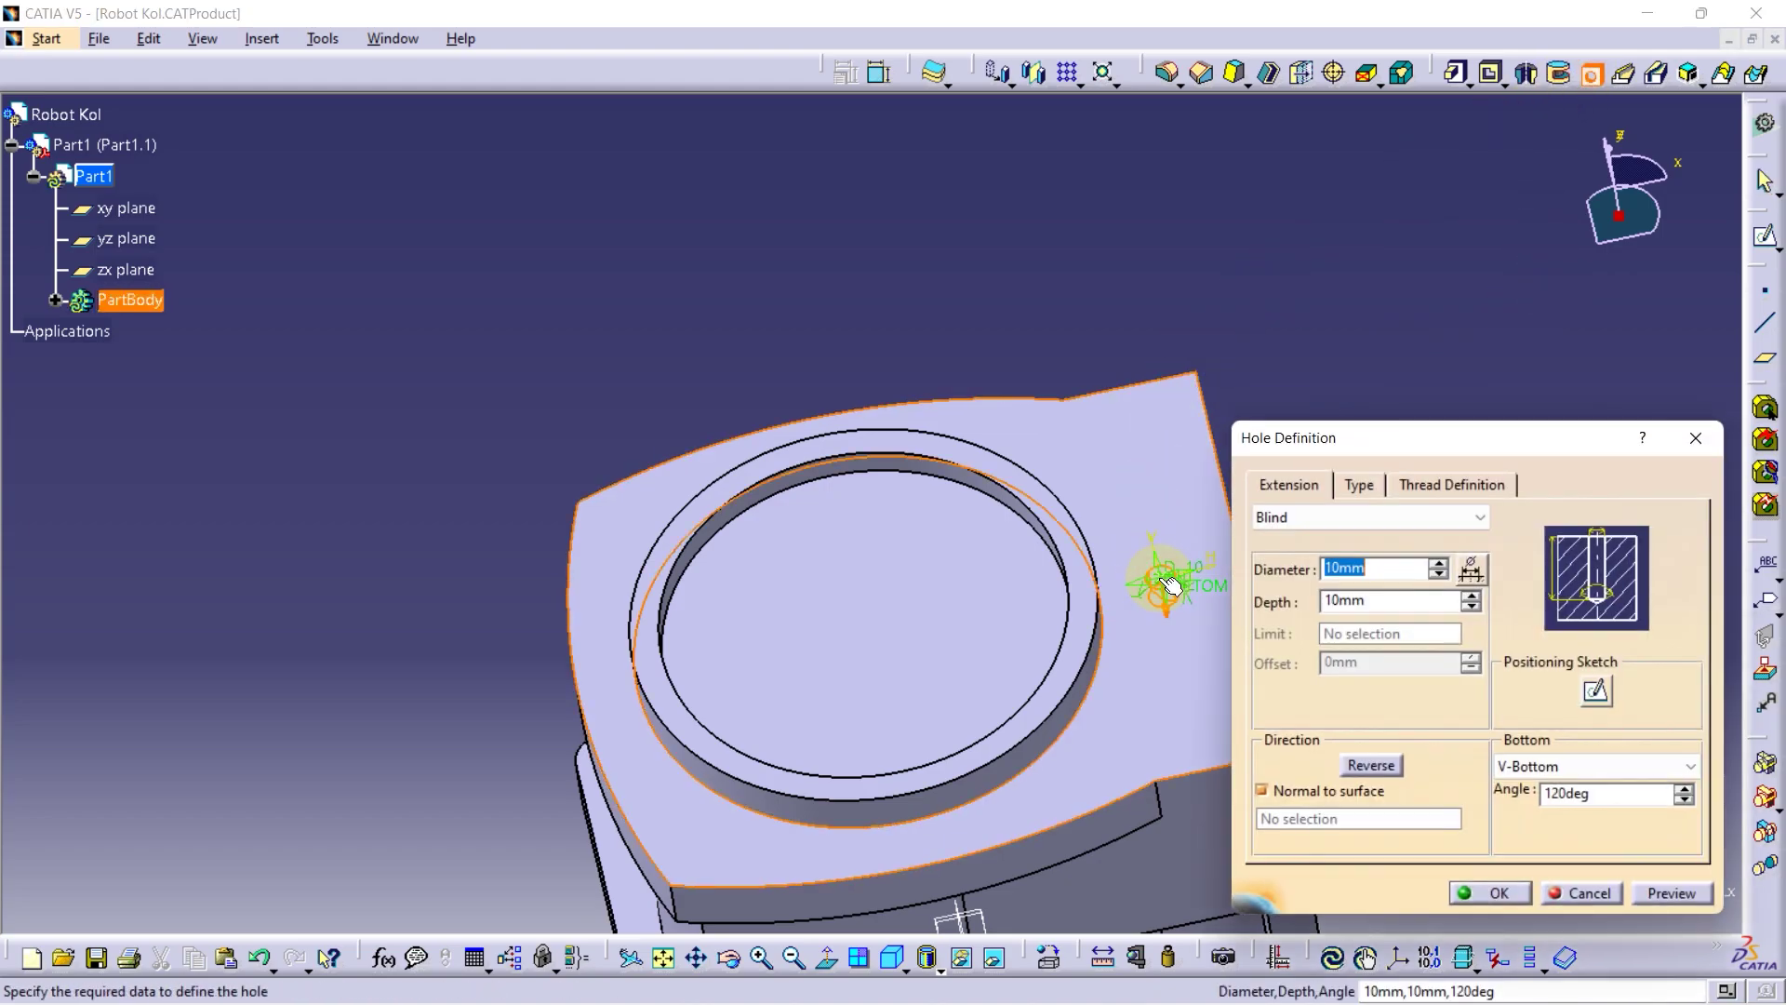
click(1599, 690)
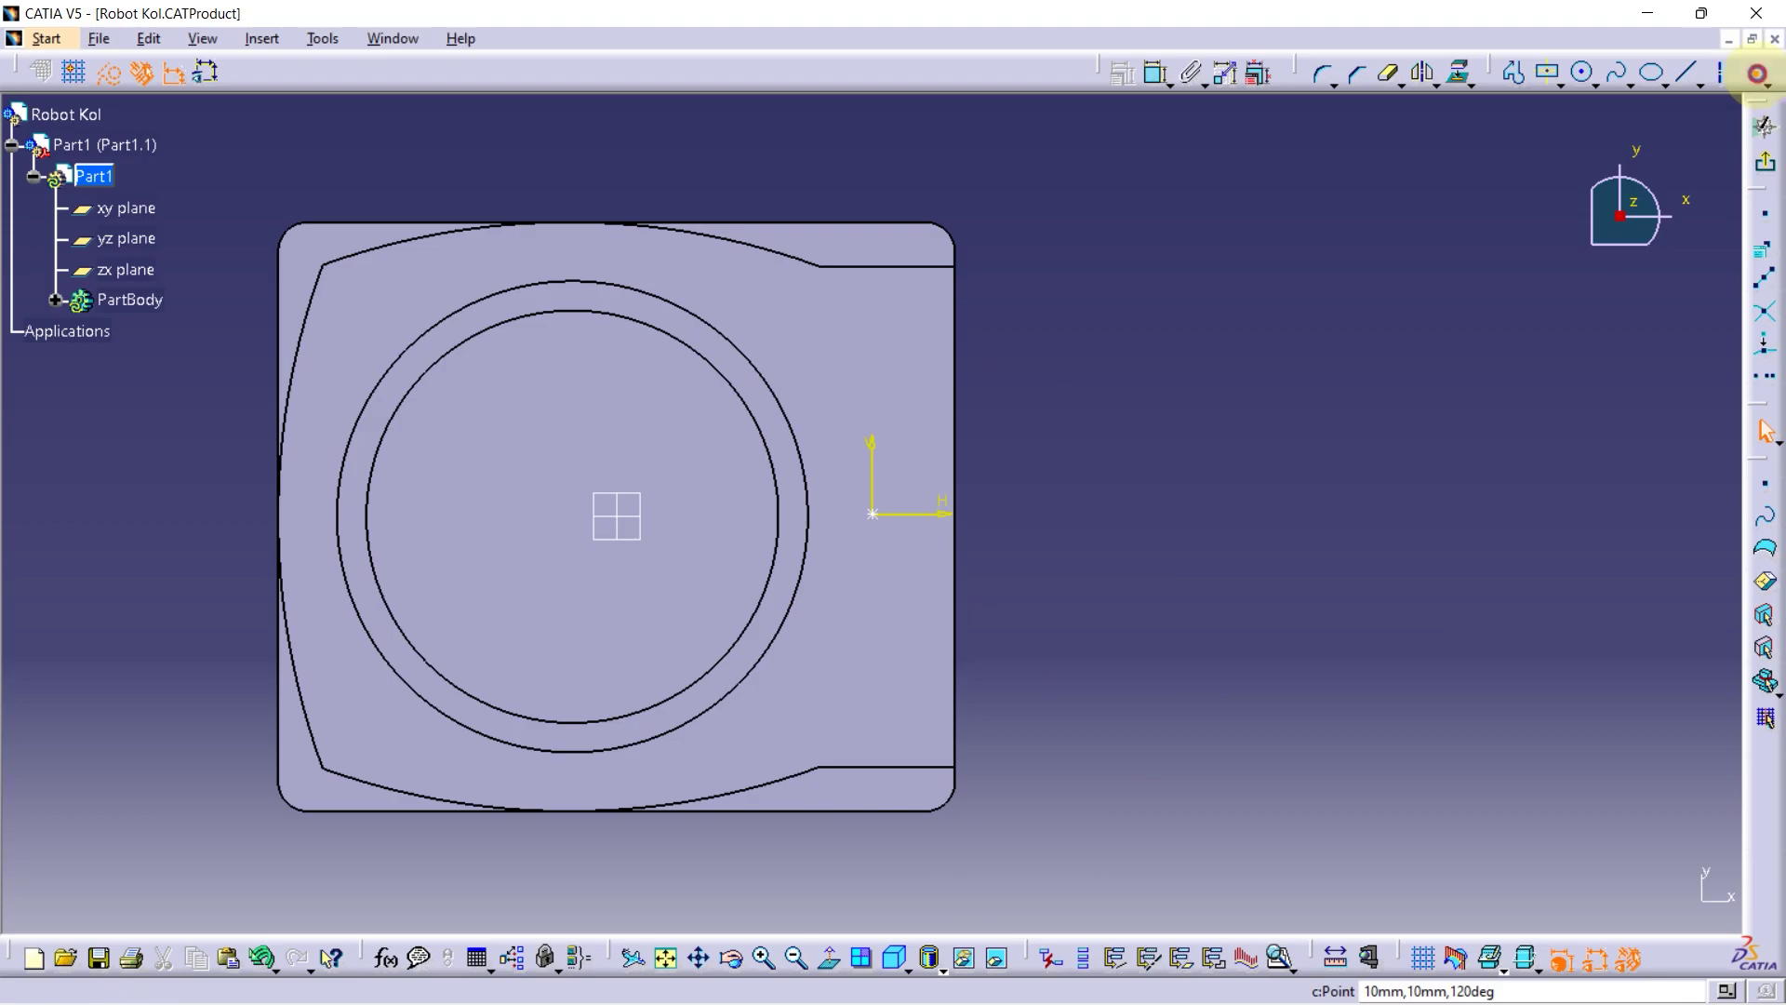
click(524, 483)
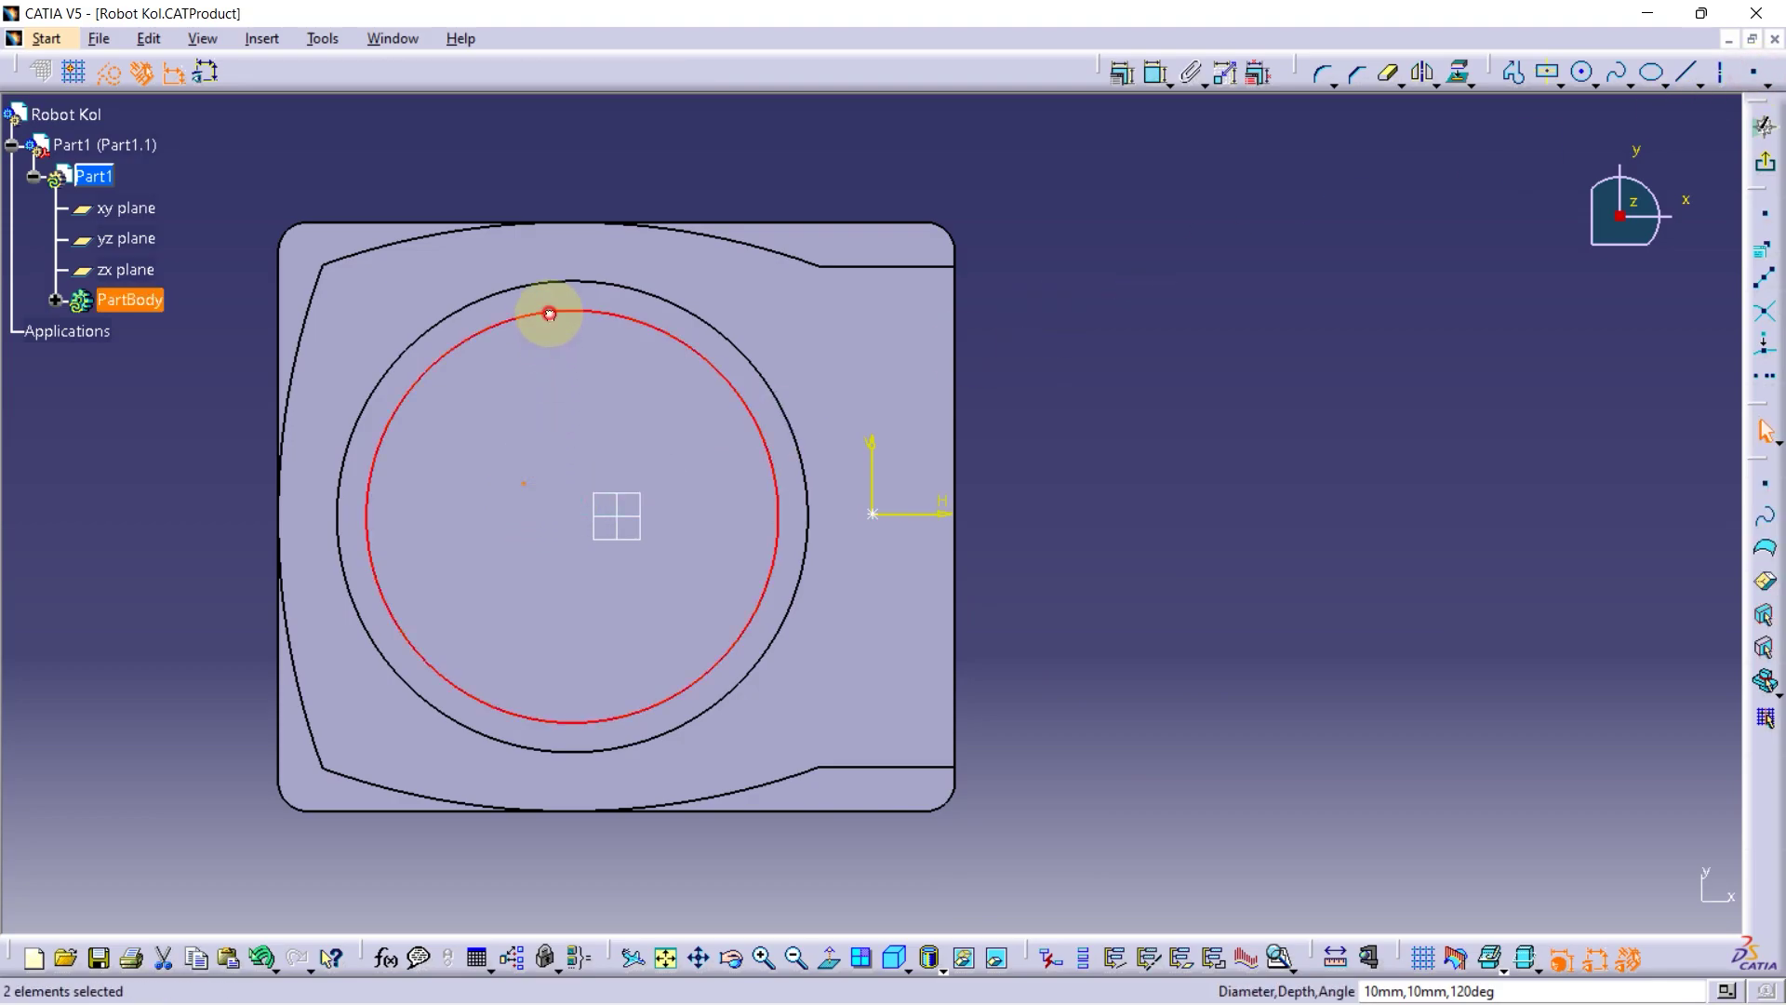
click(1122, 72)
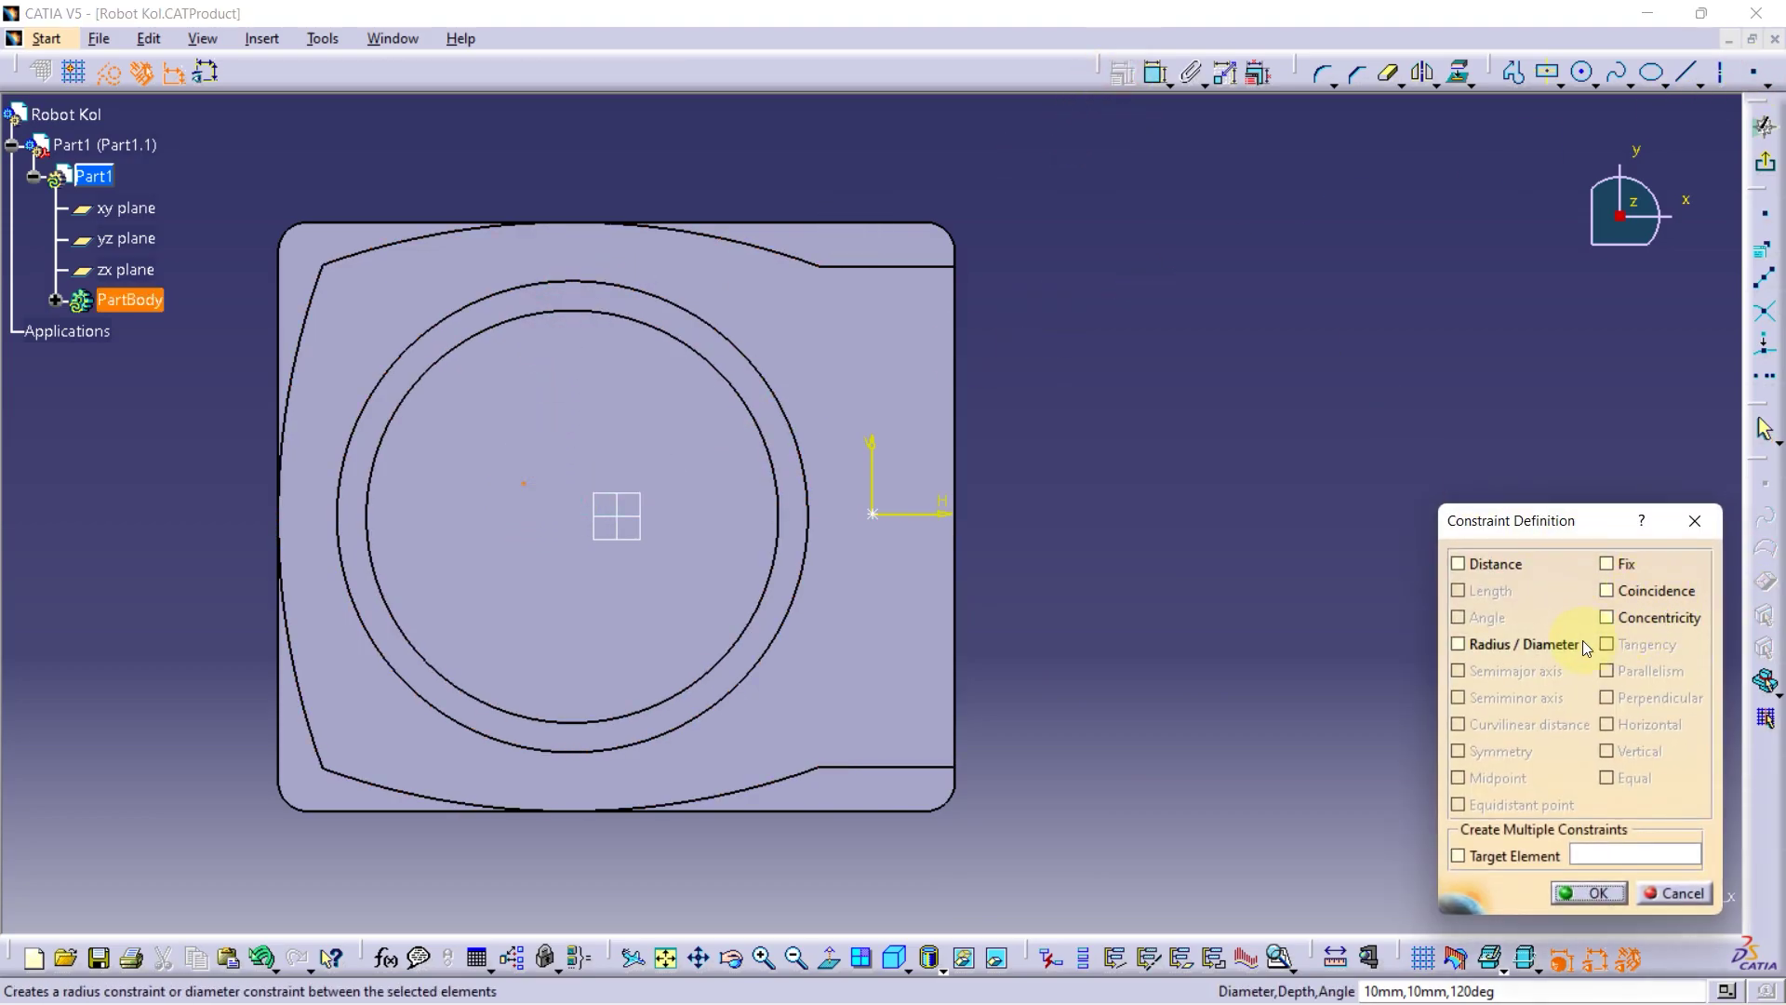
click(1616, 618)
click(1591, 893)
click(1157, 72)
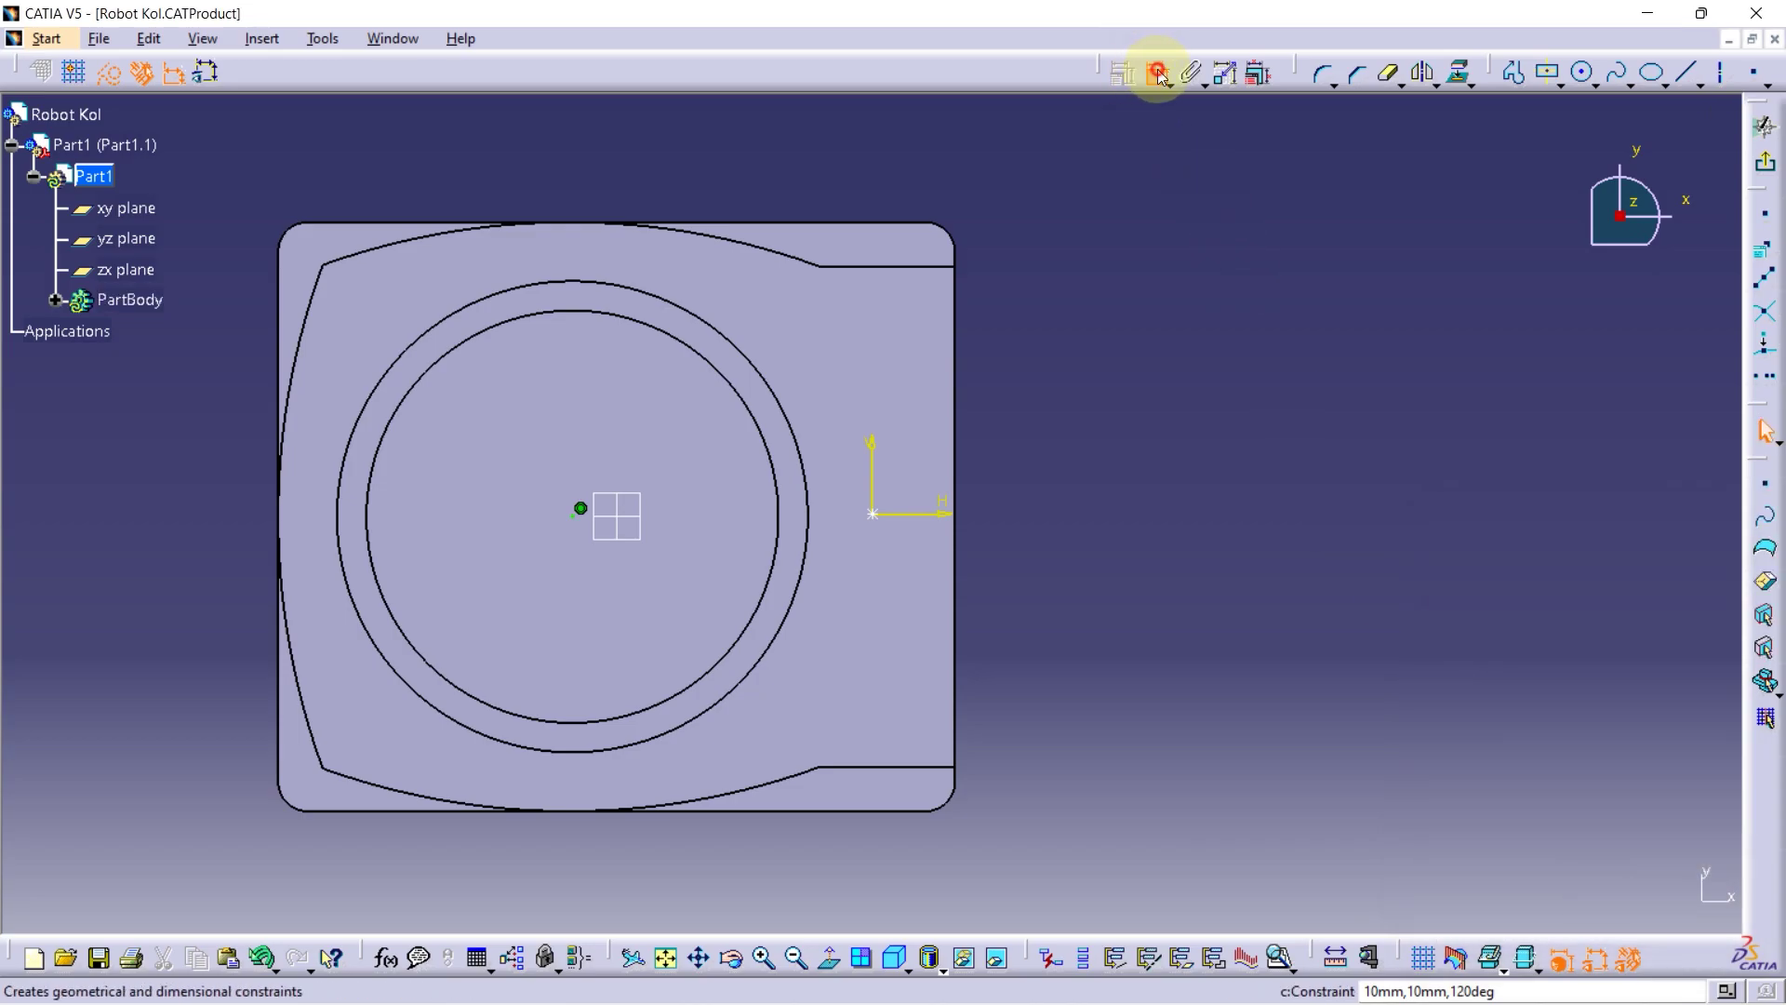
click(873, 513)
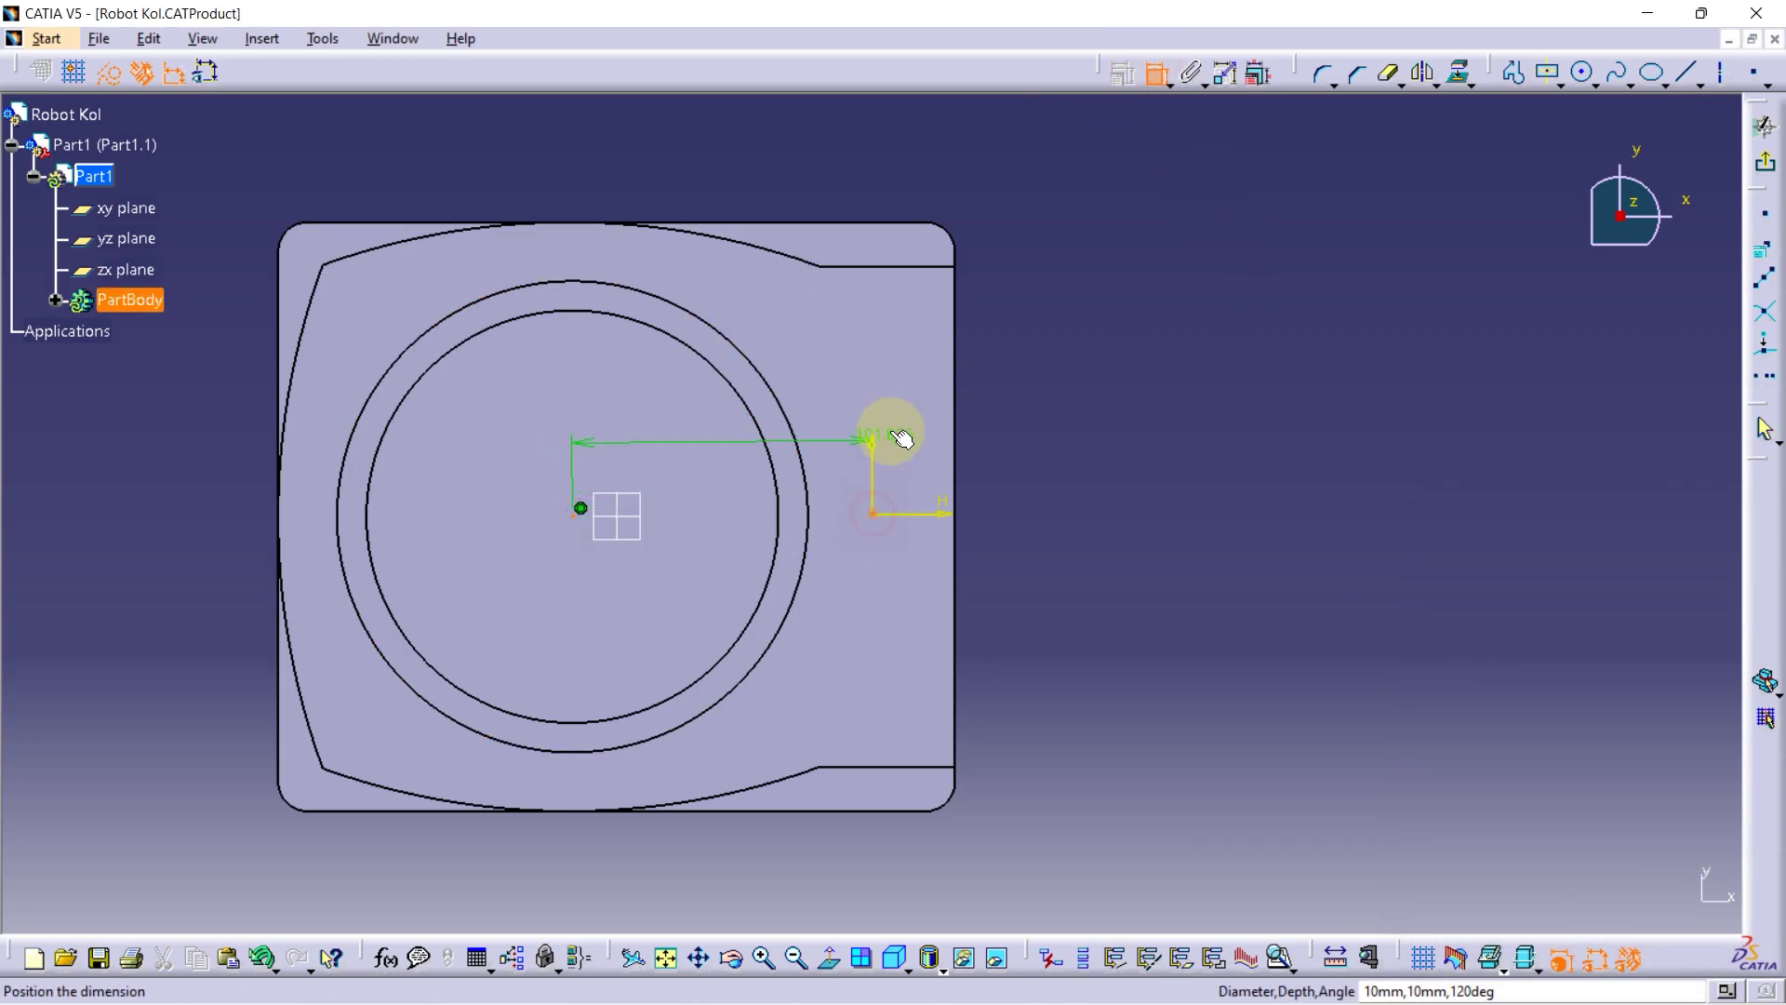
double_click(1087, 403)
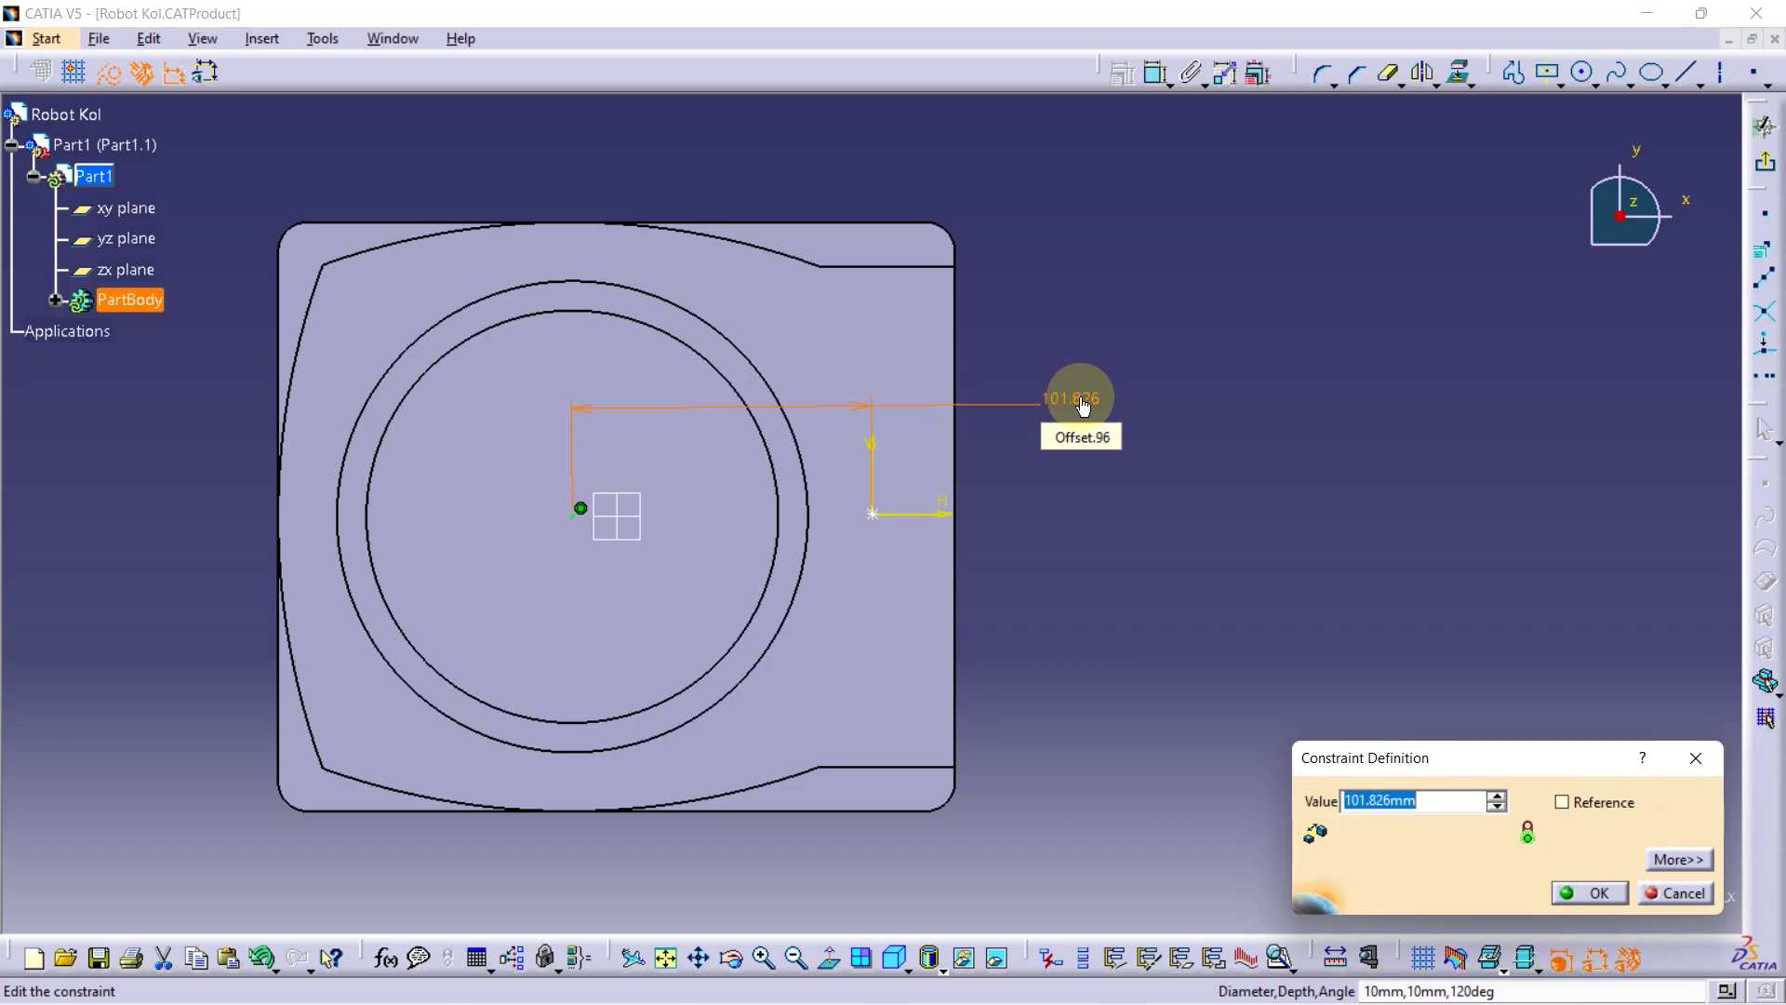
key(Return)
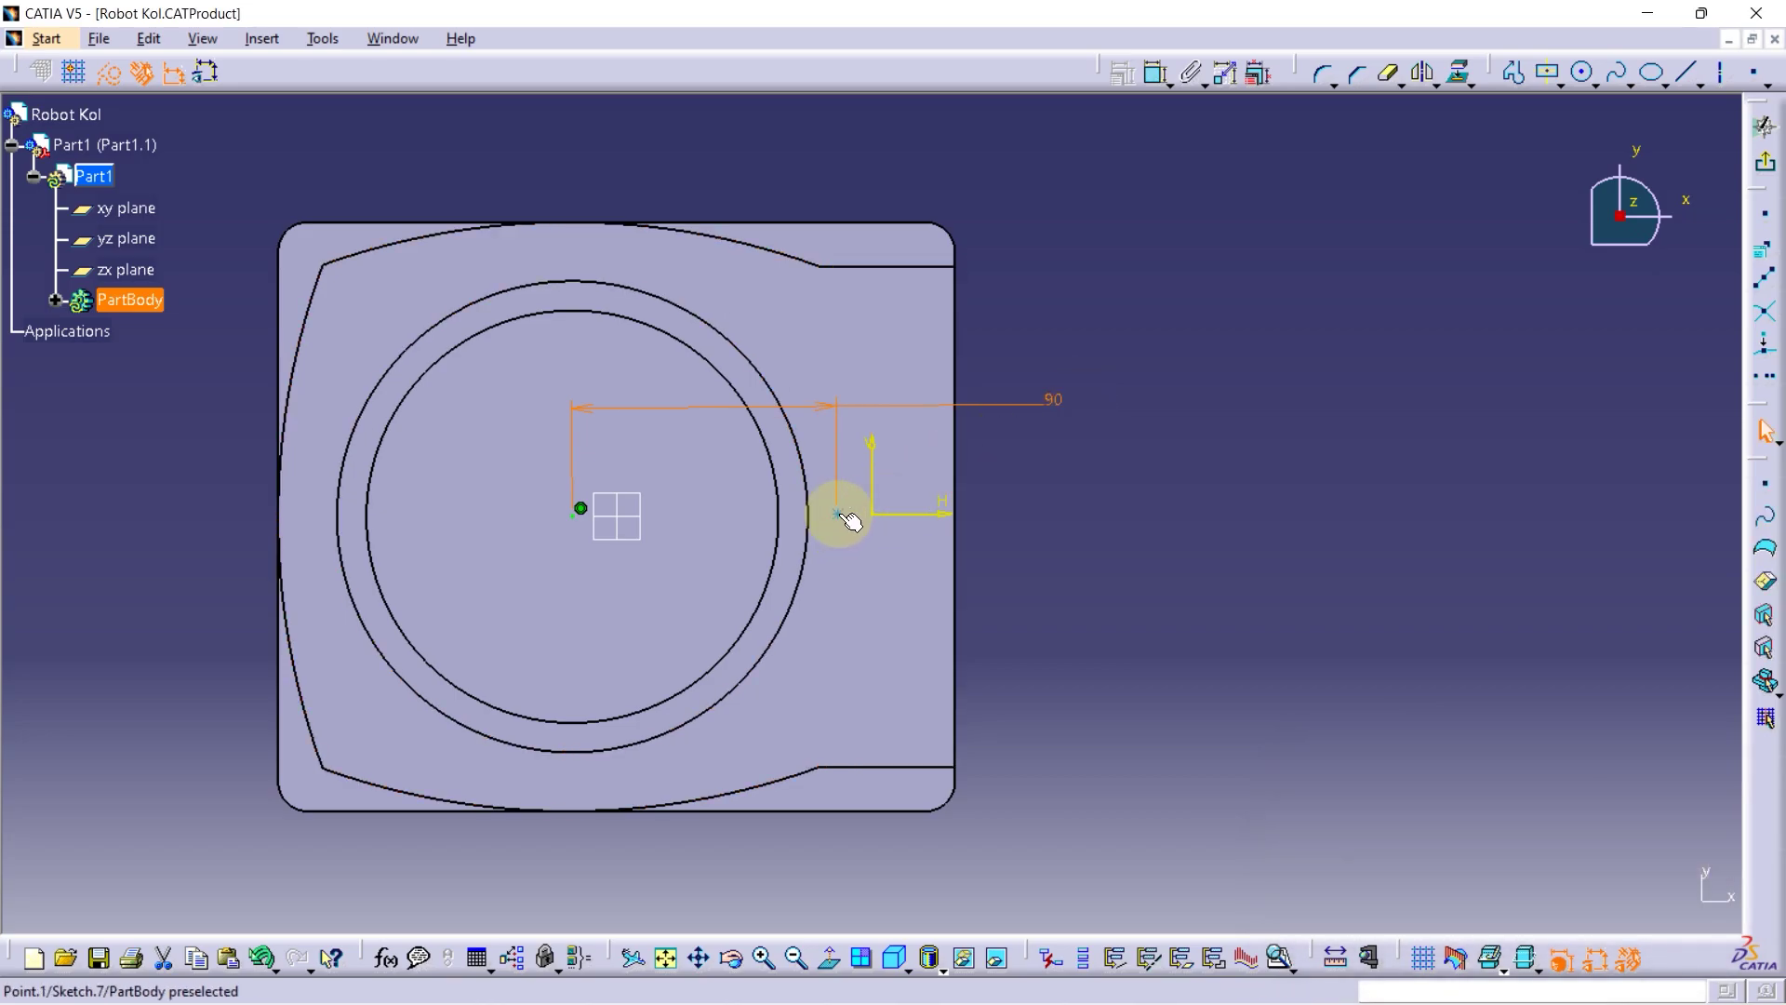
Set the hole point's vertical offset from the boss centre to 0 and exit the positioning sketch
click(1158, 73)
click(838, 514)
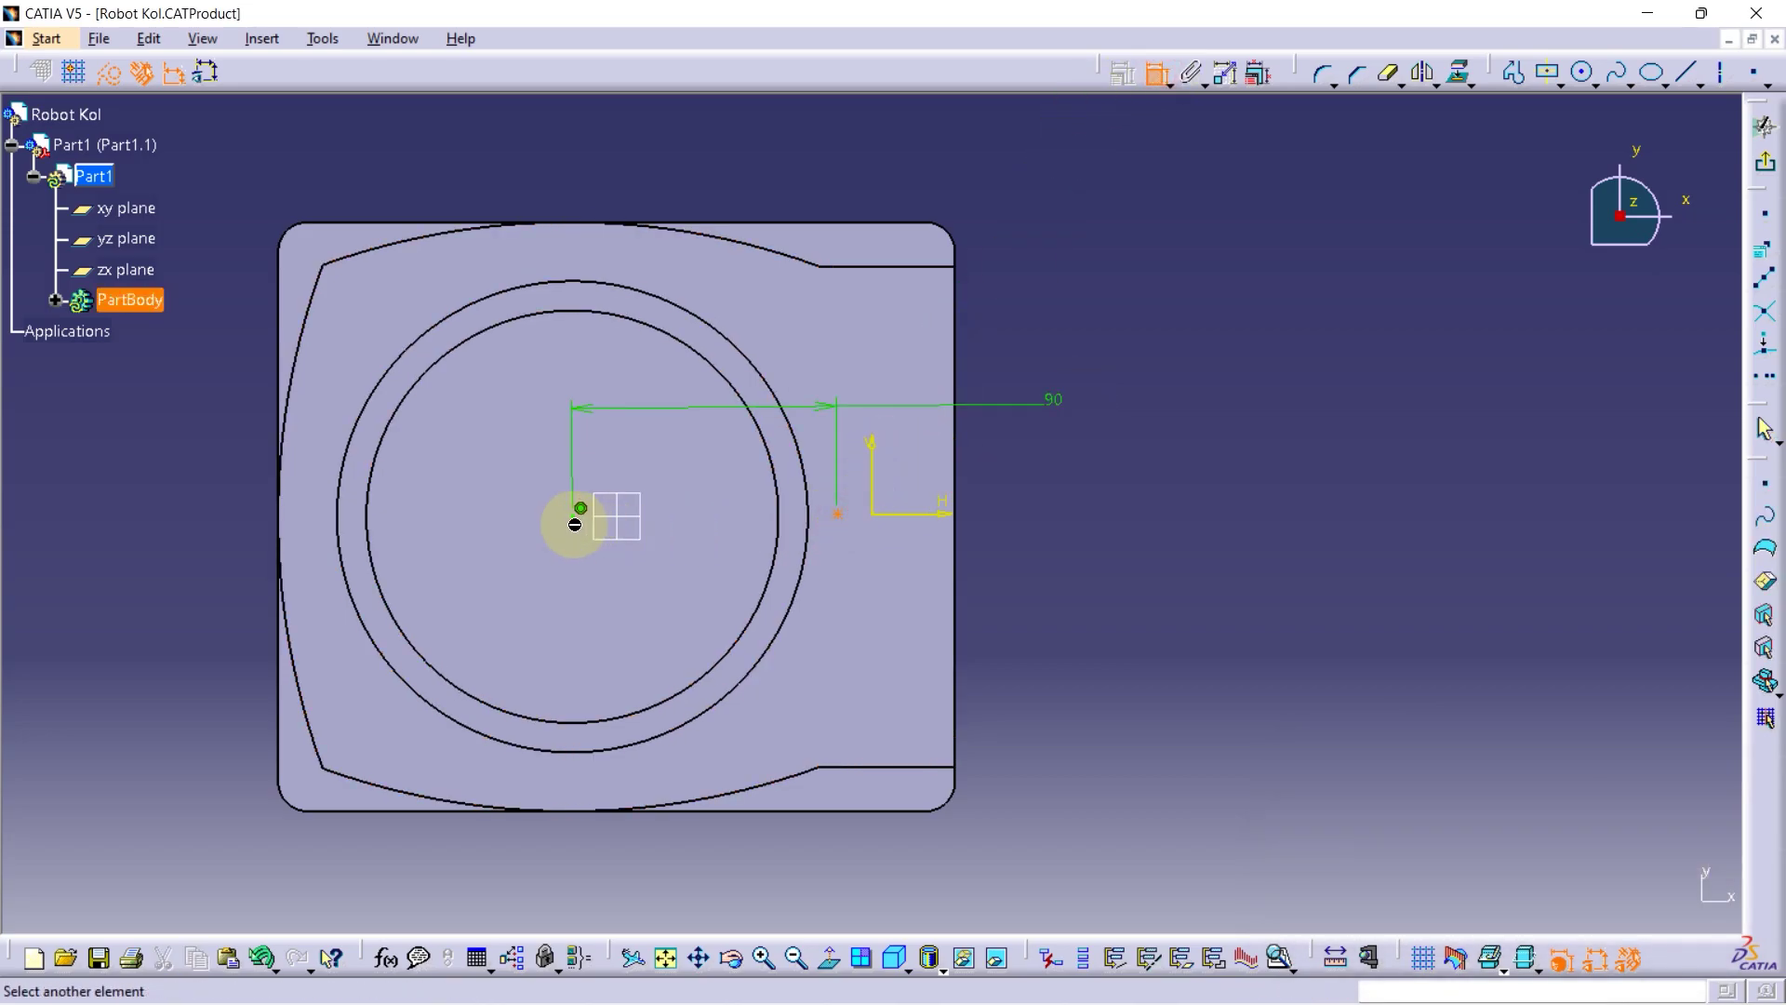
click(580, 508)
right_click(725, 493)
click(773, 606)
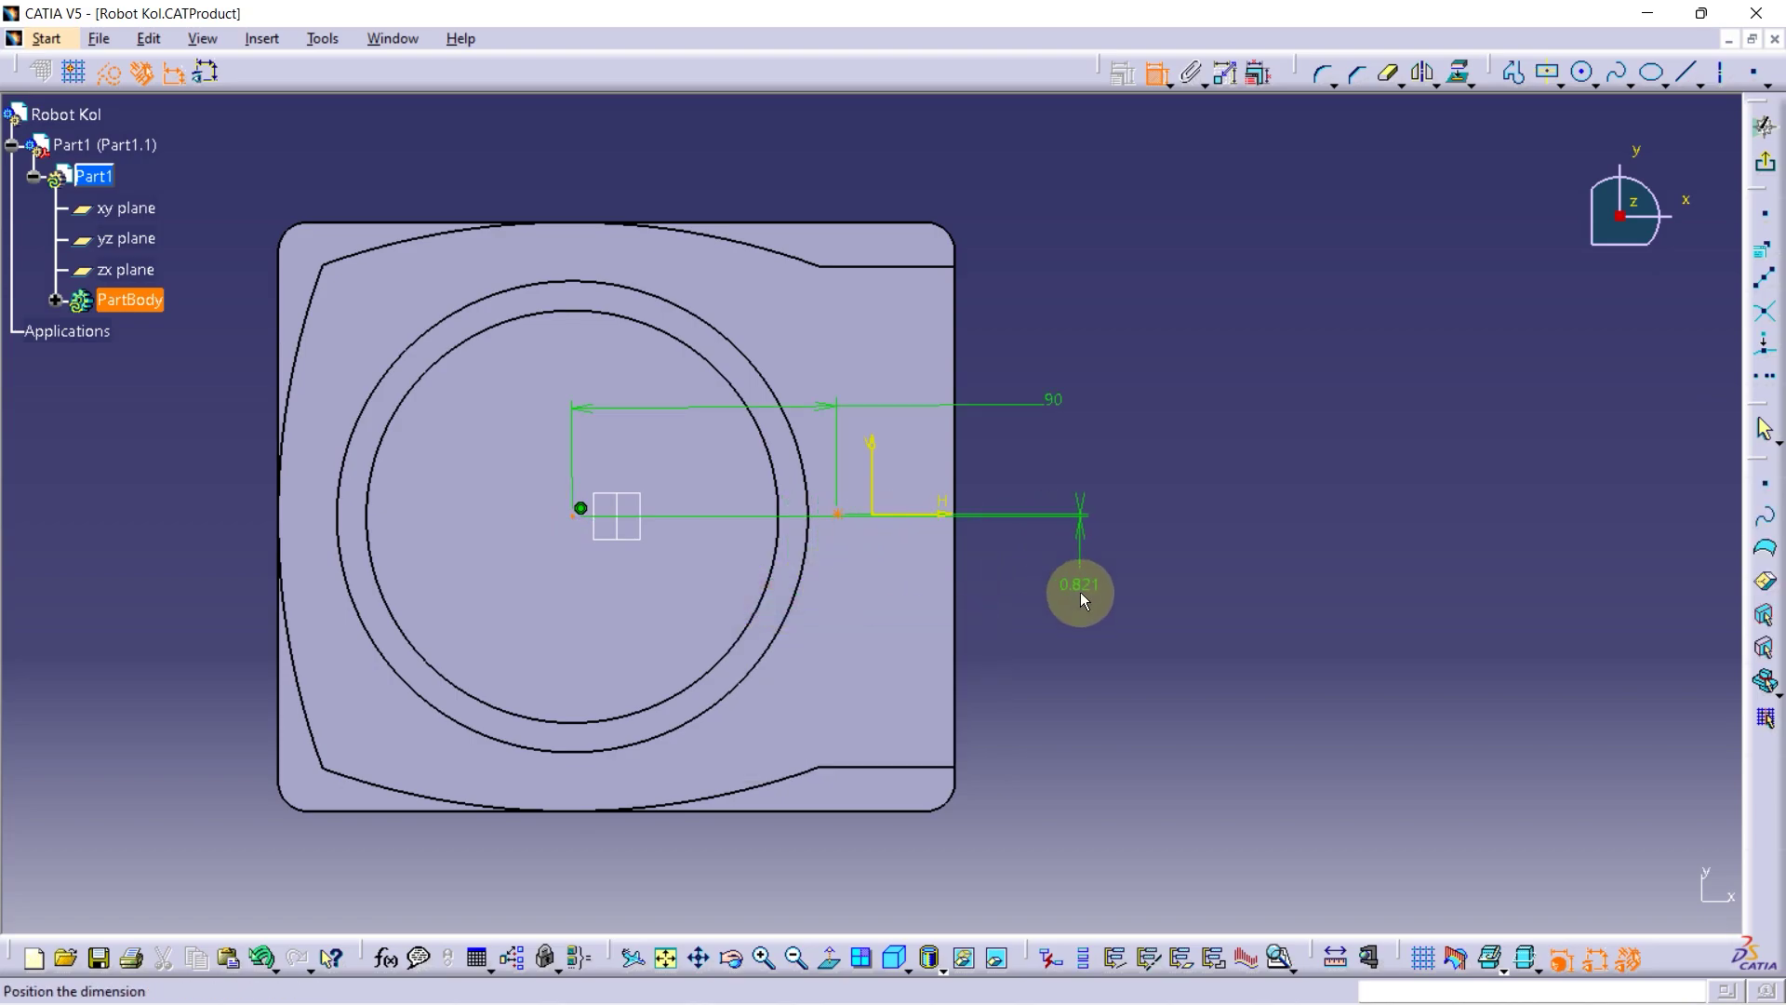
double_click(1082, 587)
text(0mm)
key(Return)
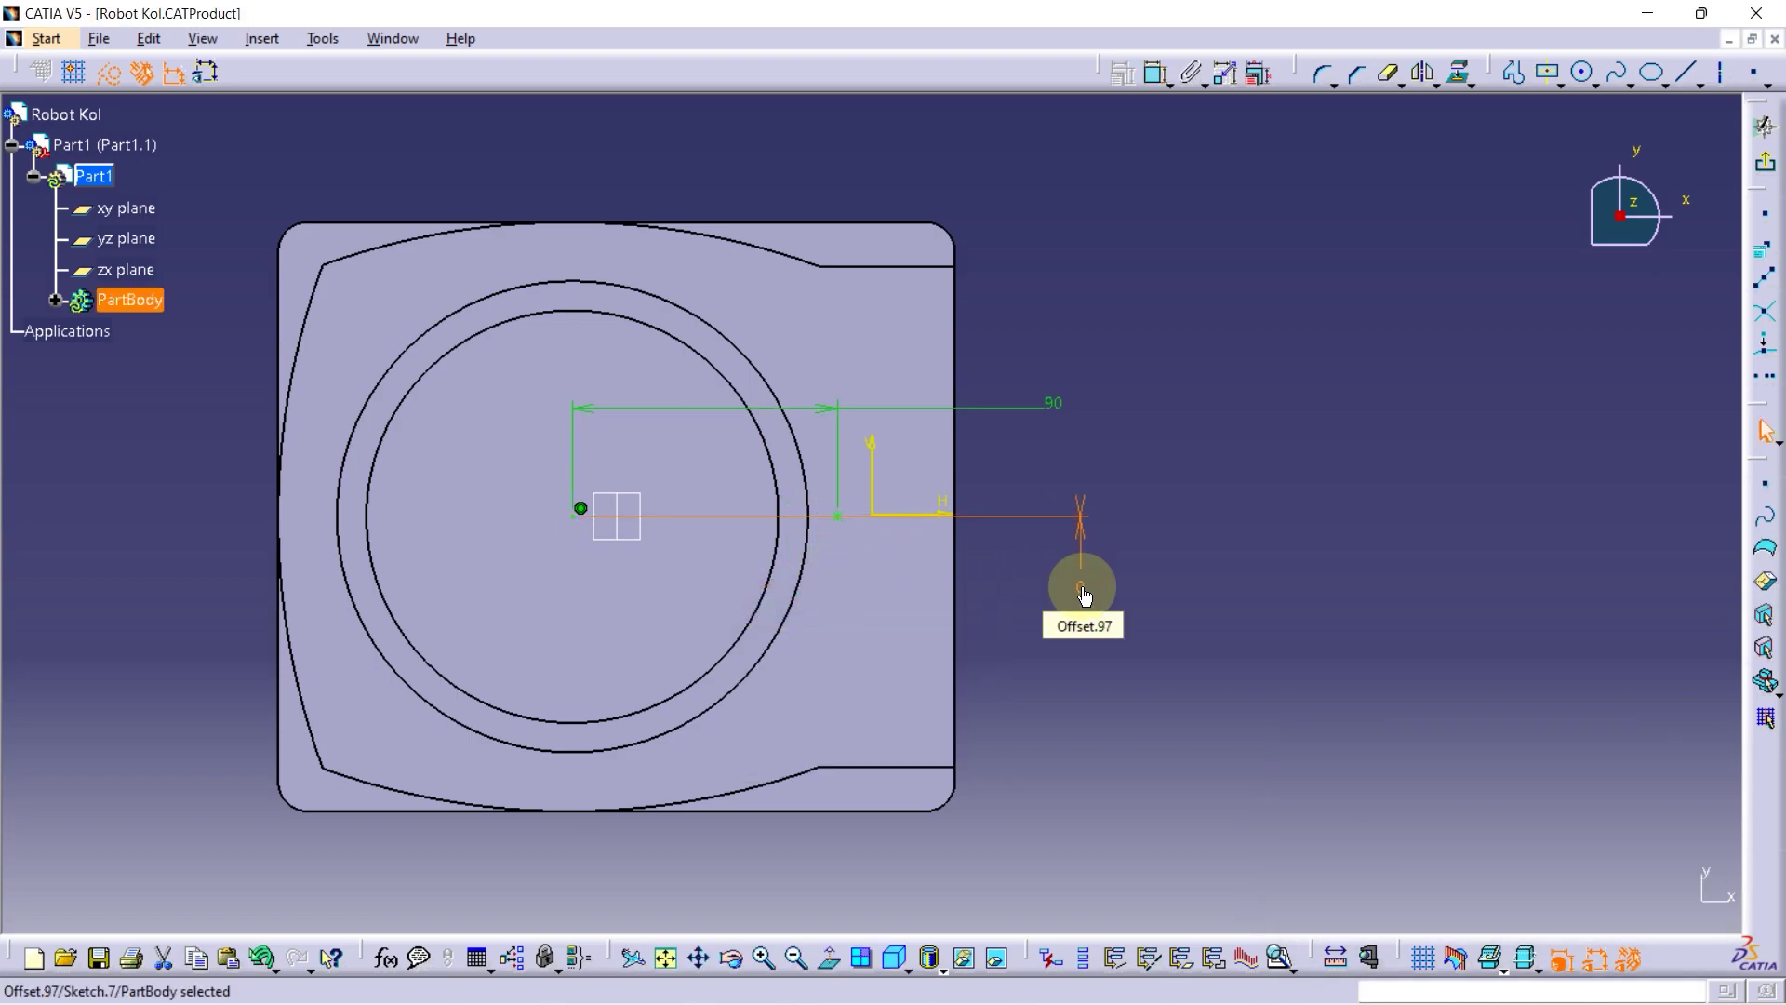
click(1765, 162)
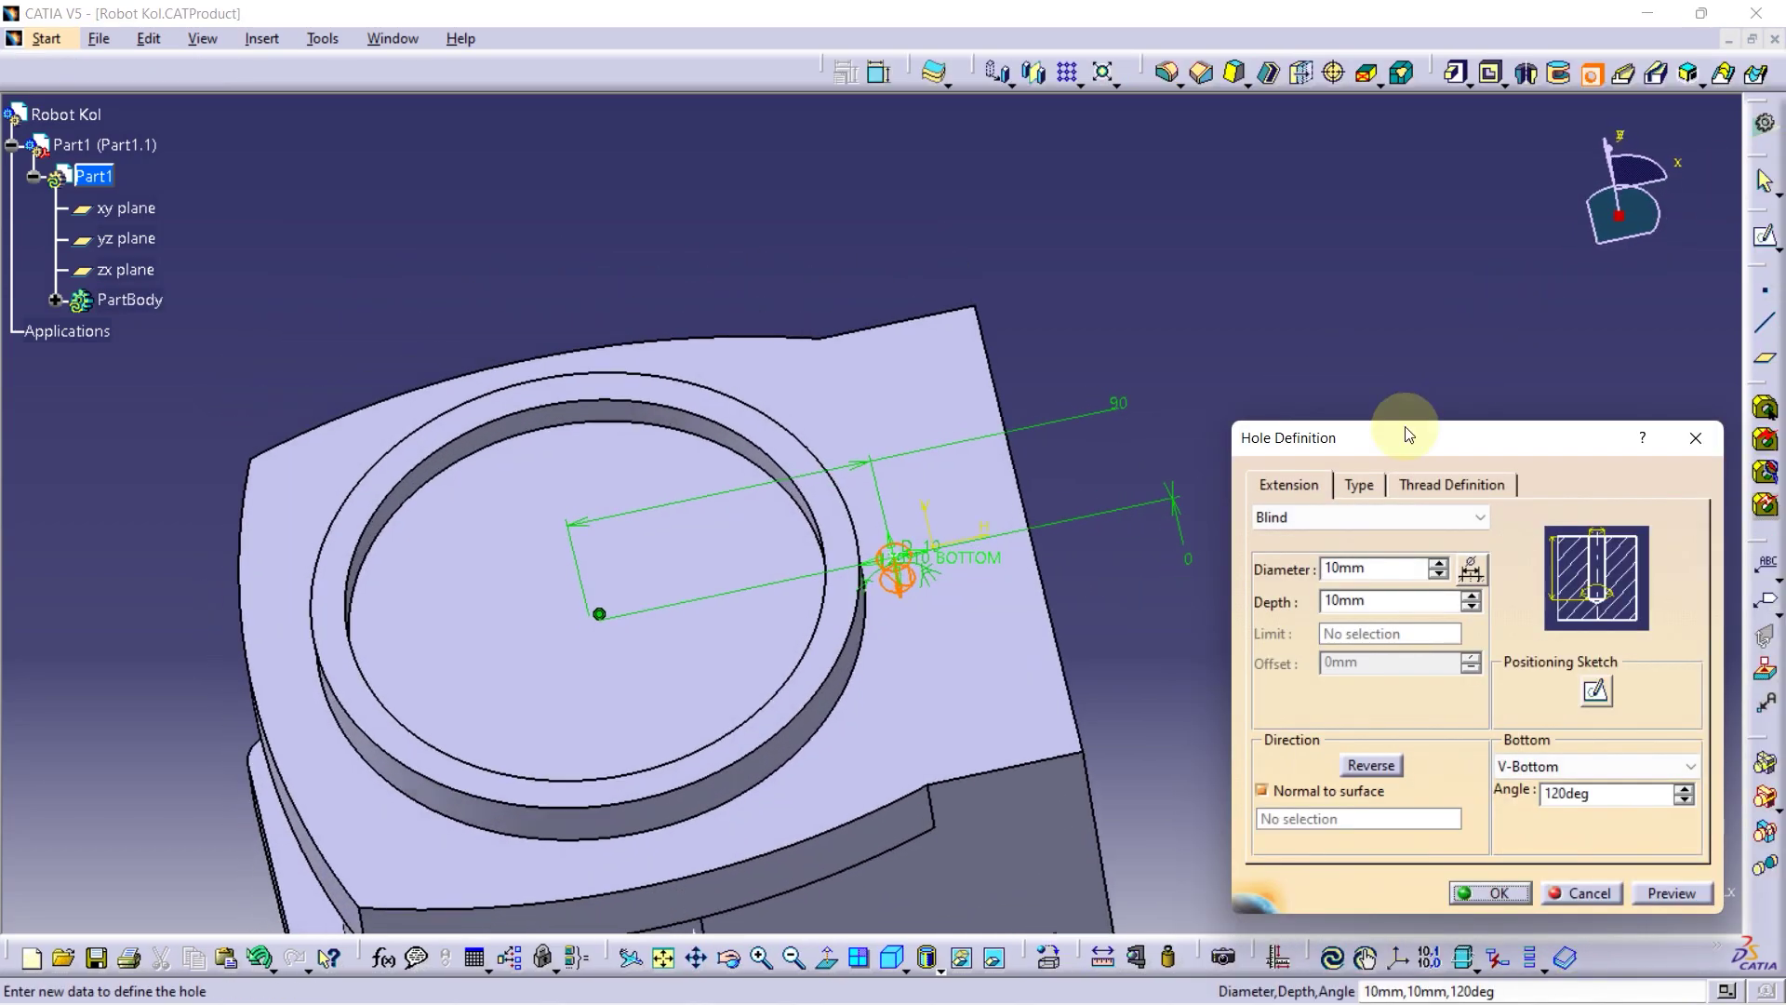
Make the hole counterbored, 9 mm diameter and 50 mm deep, creating Hole.1
click(1365, 491)
click(1353, 514)
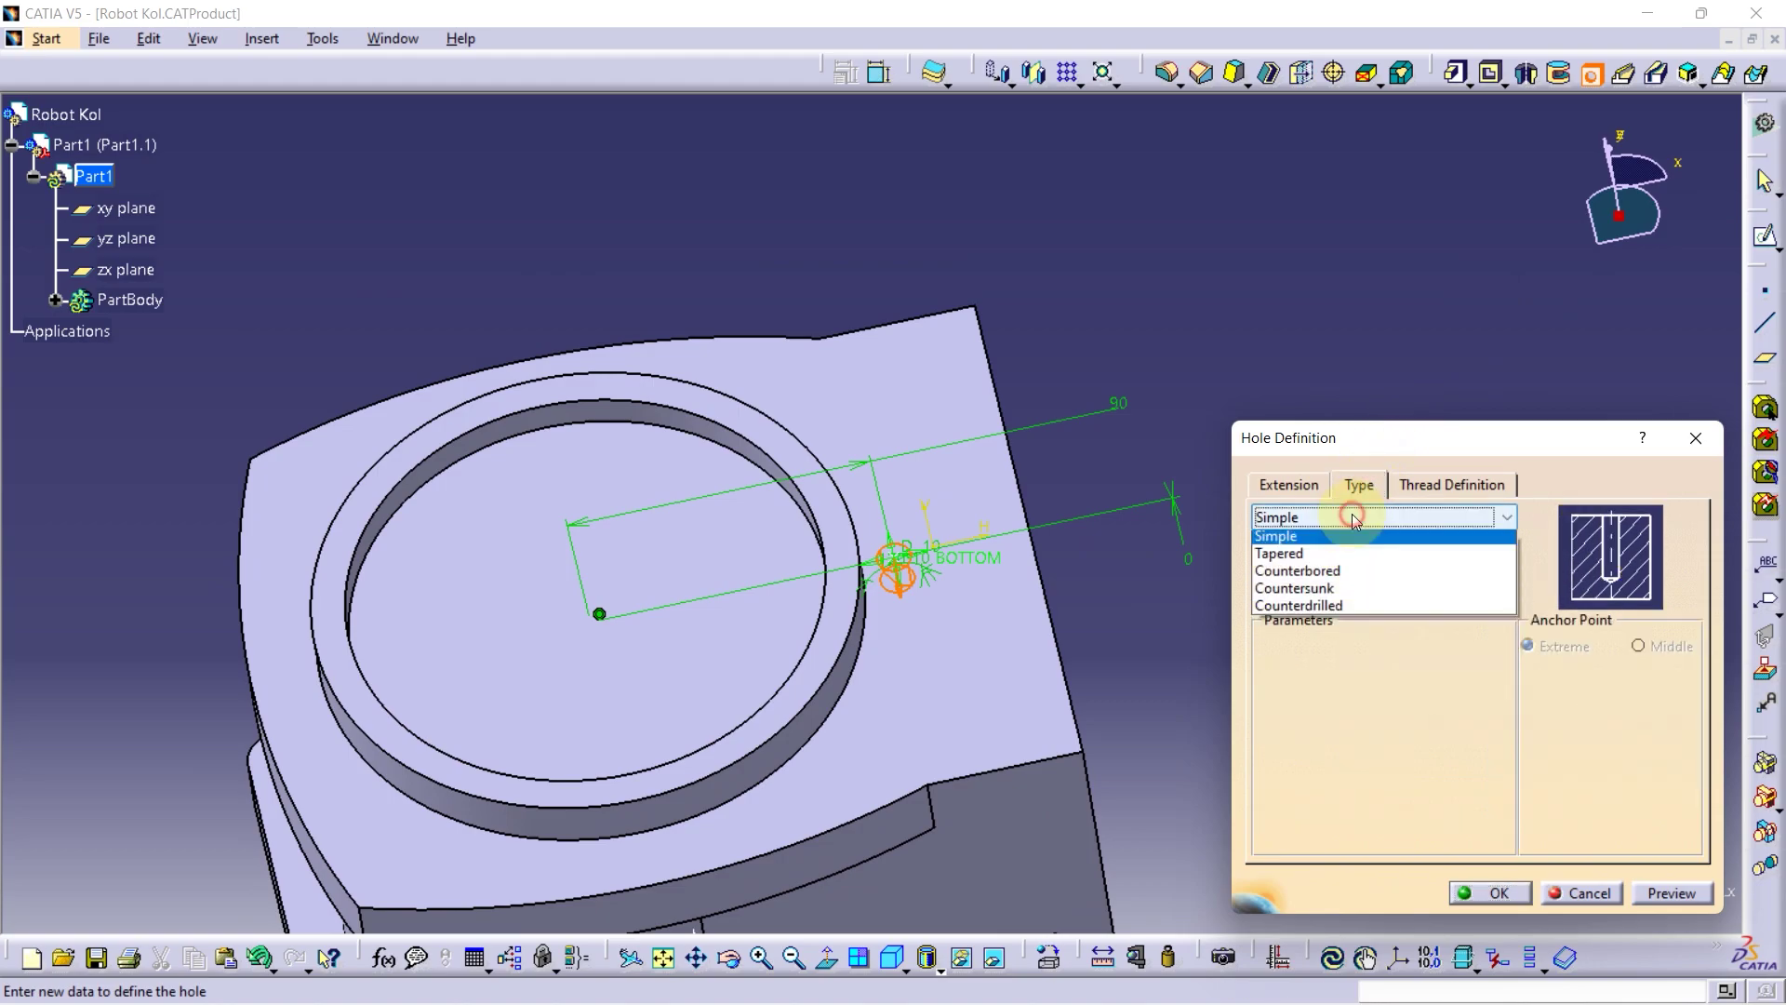
click(1330, 570)
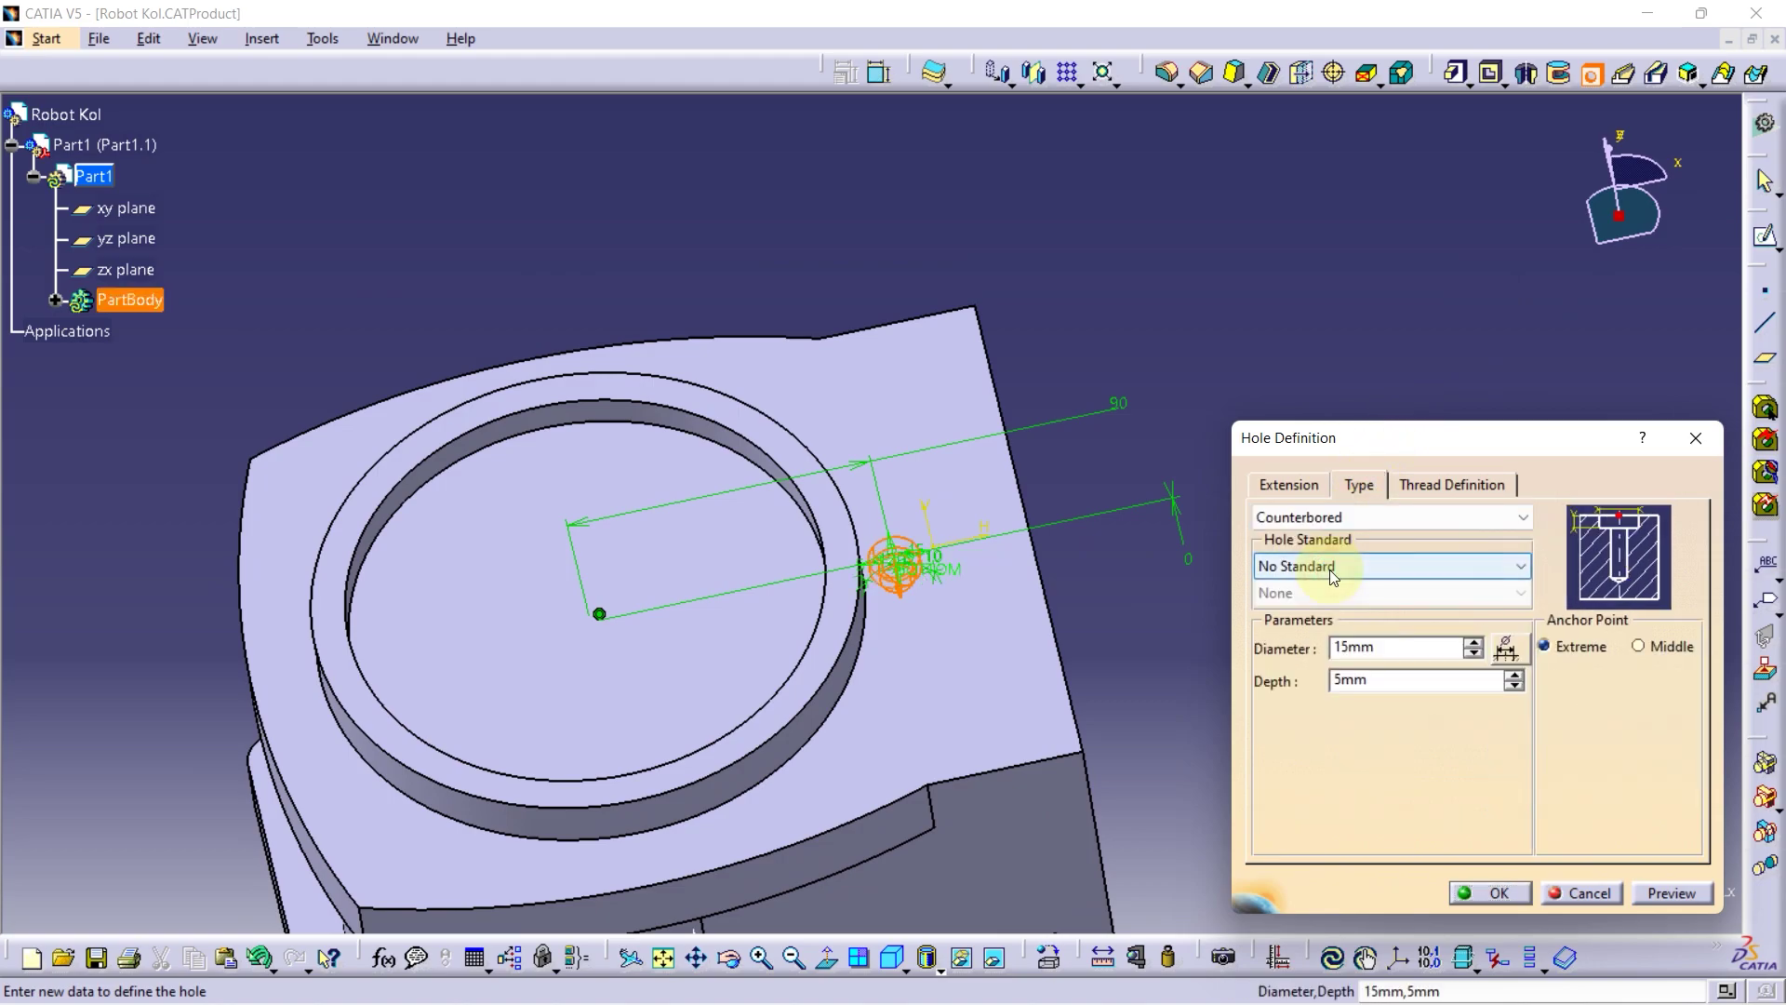
click(1309, 485)
click(1379, 567)
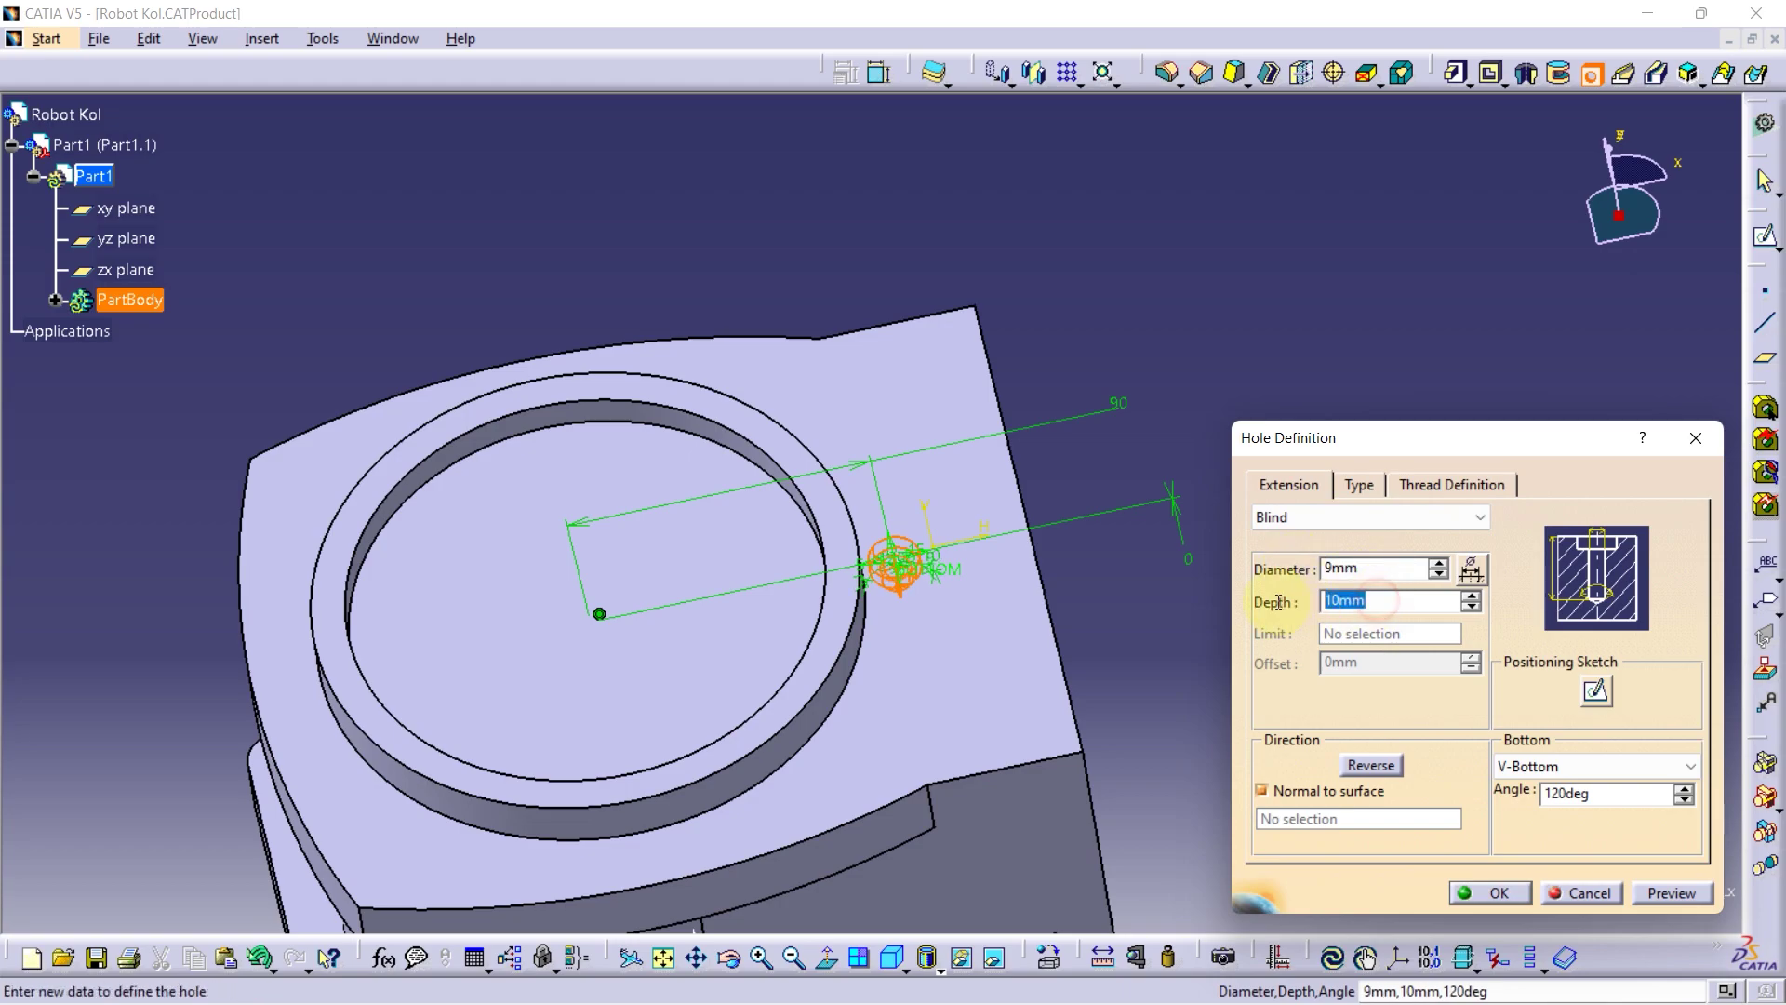
text(50)
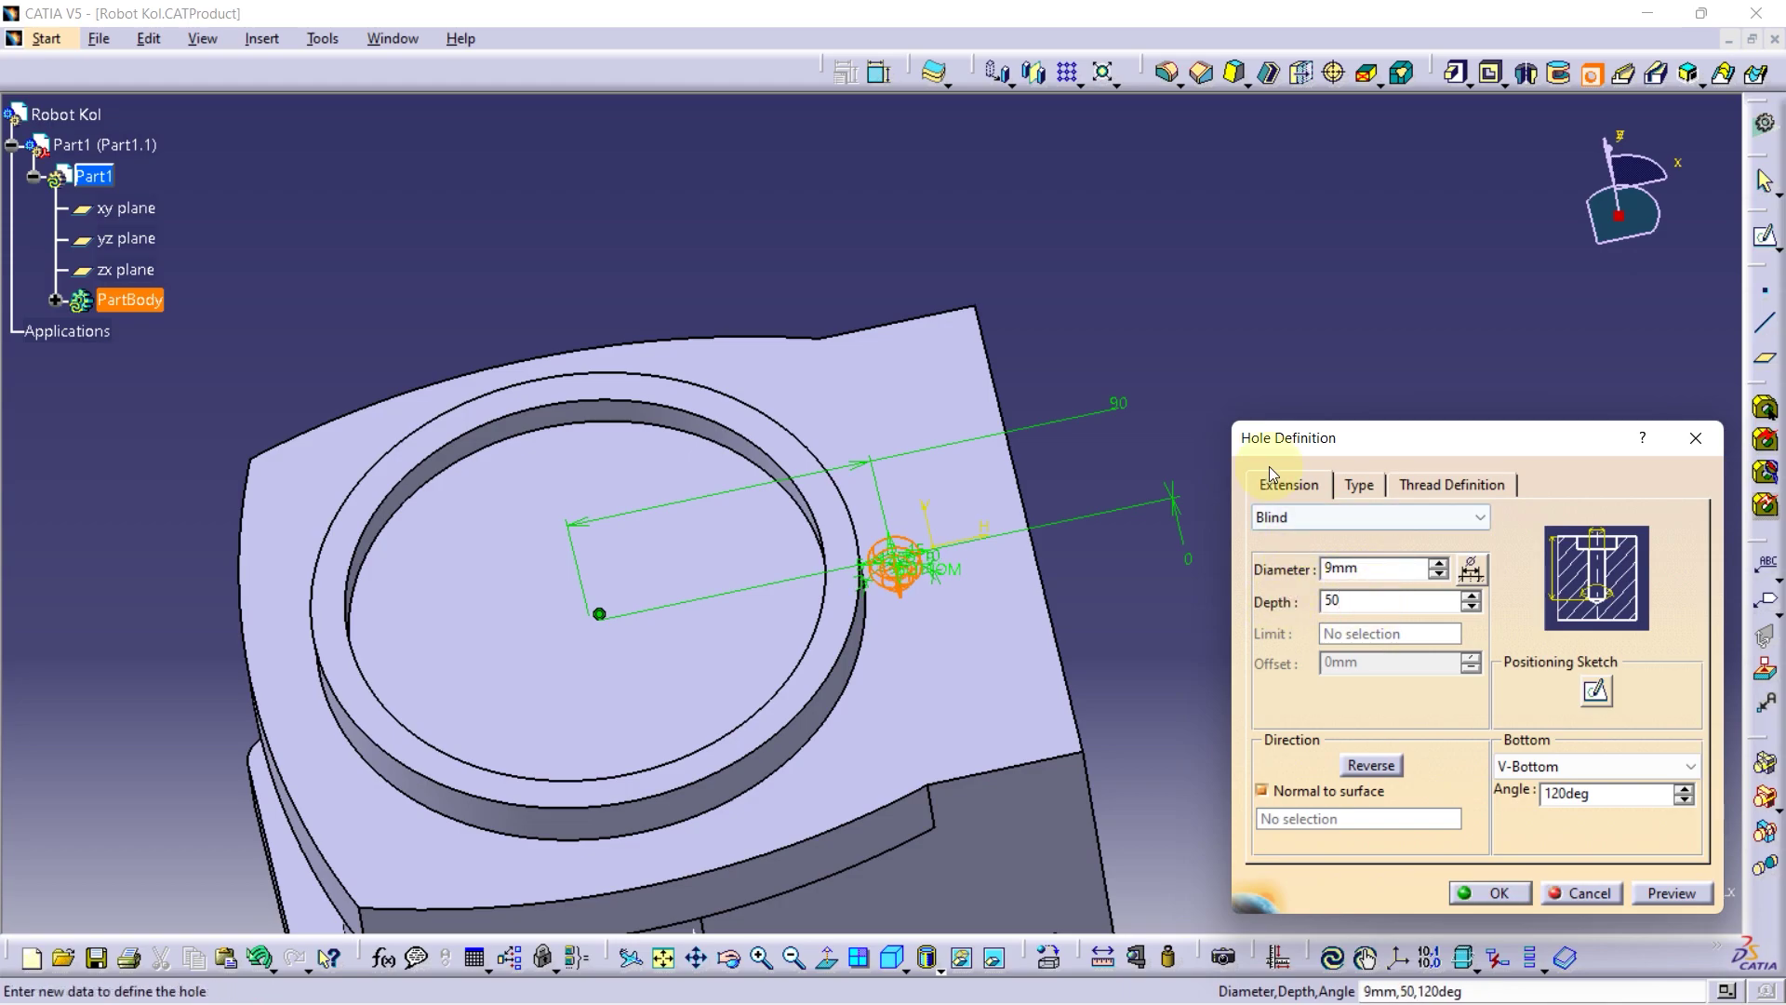
key(Return)
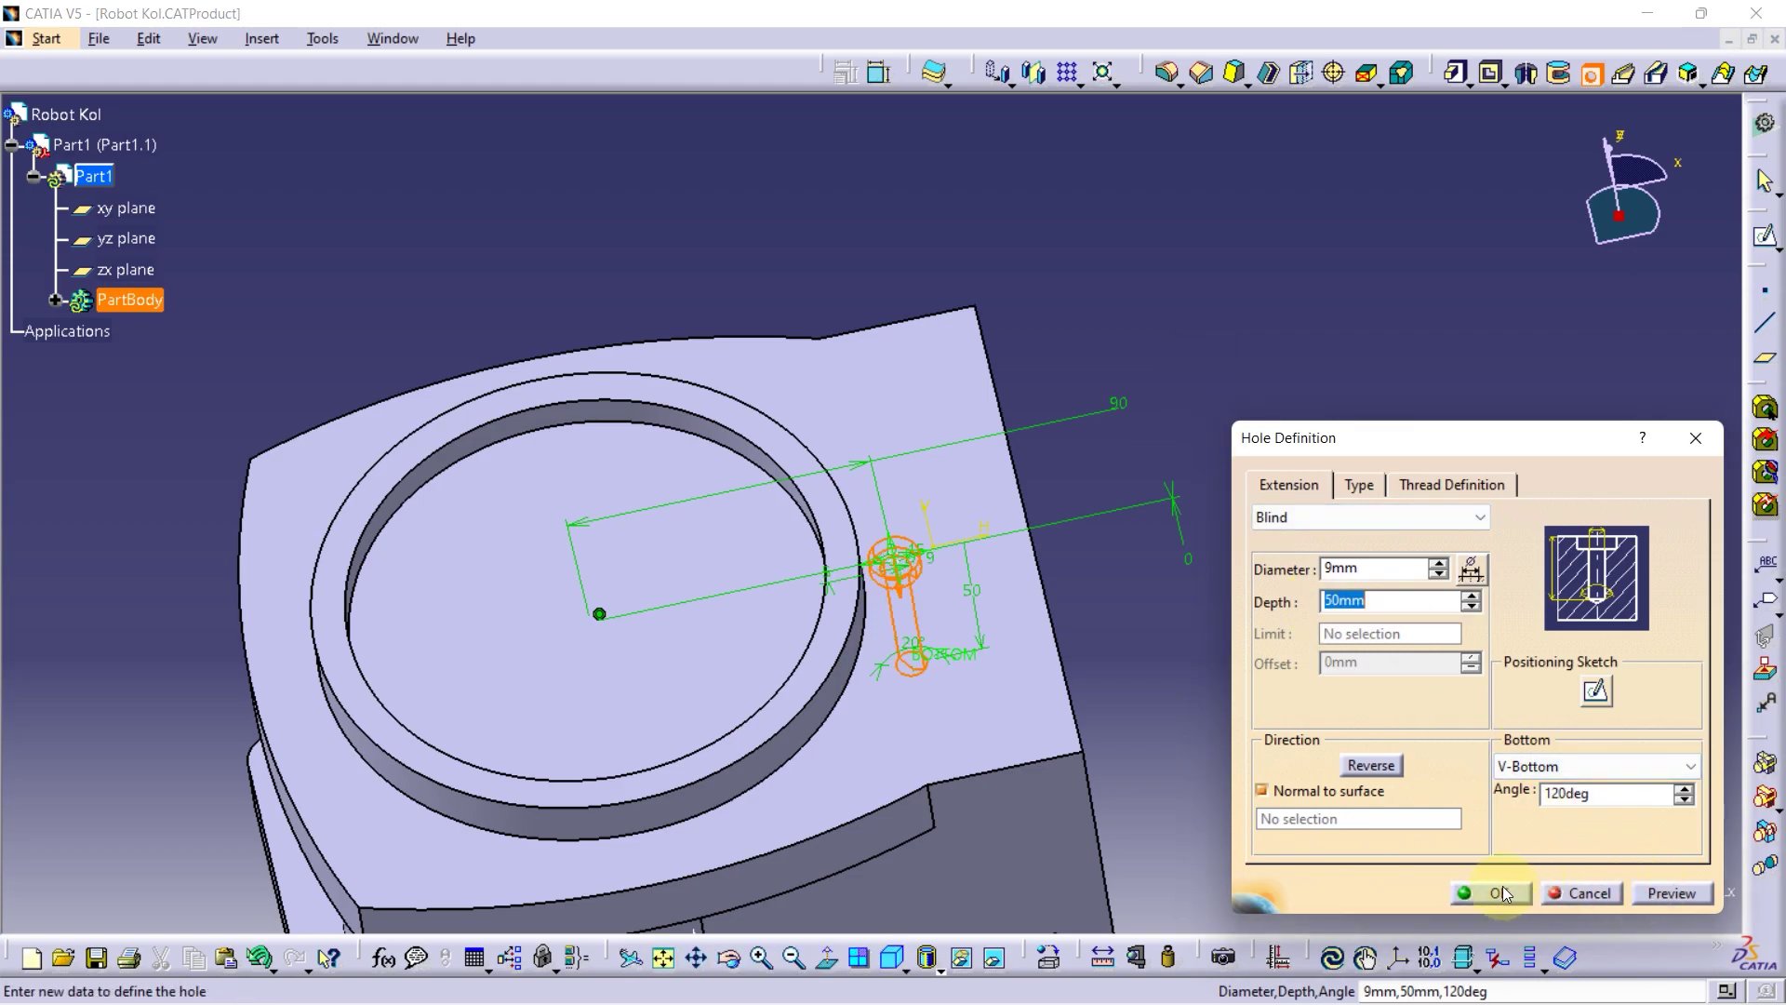
click(1503, 891)
Inspect the new hole and expand PartBody in the specification tree
mouse_move(877, 478)
middle_down()
mouse_move(938, 603)
mouse_move(1012, 637)
middle_up()
click(50, 266)
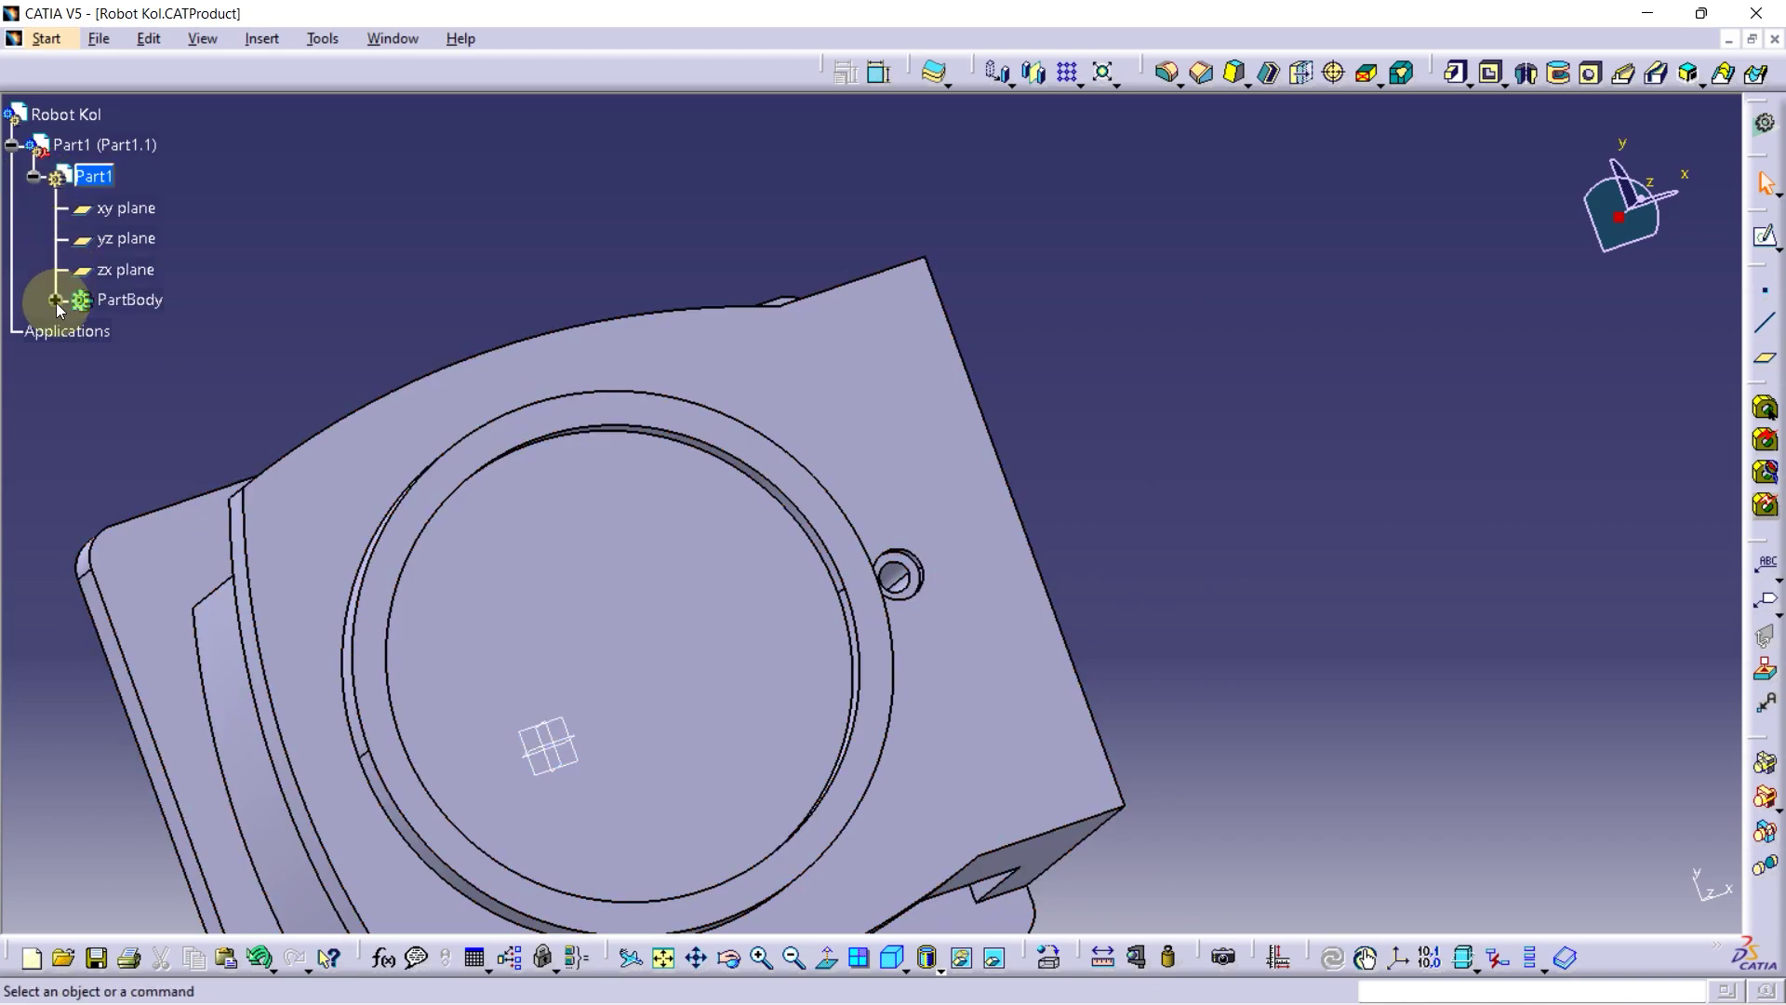
click(55, 300)
click(1079, 84)
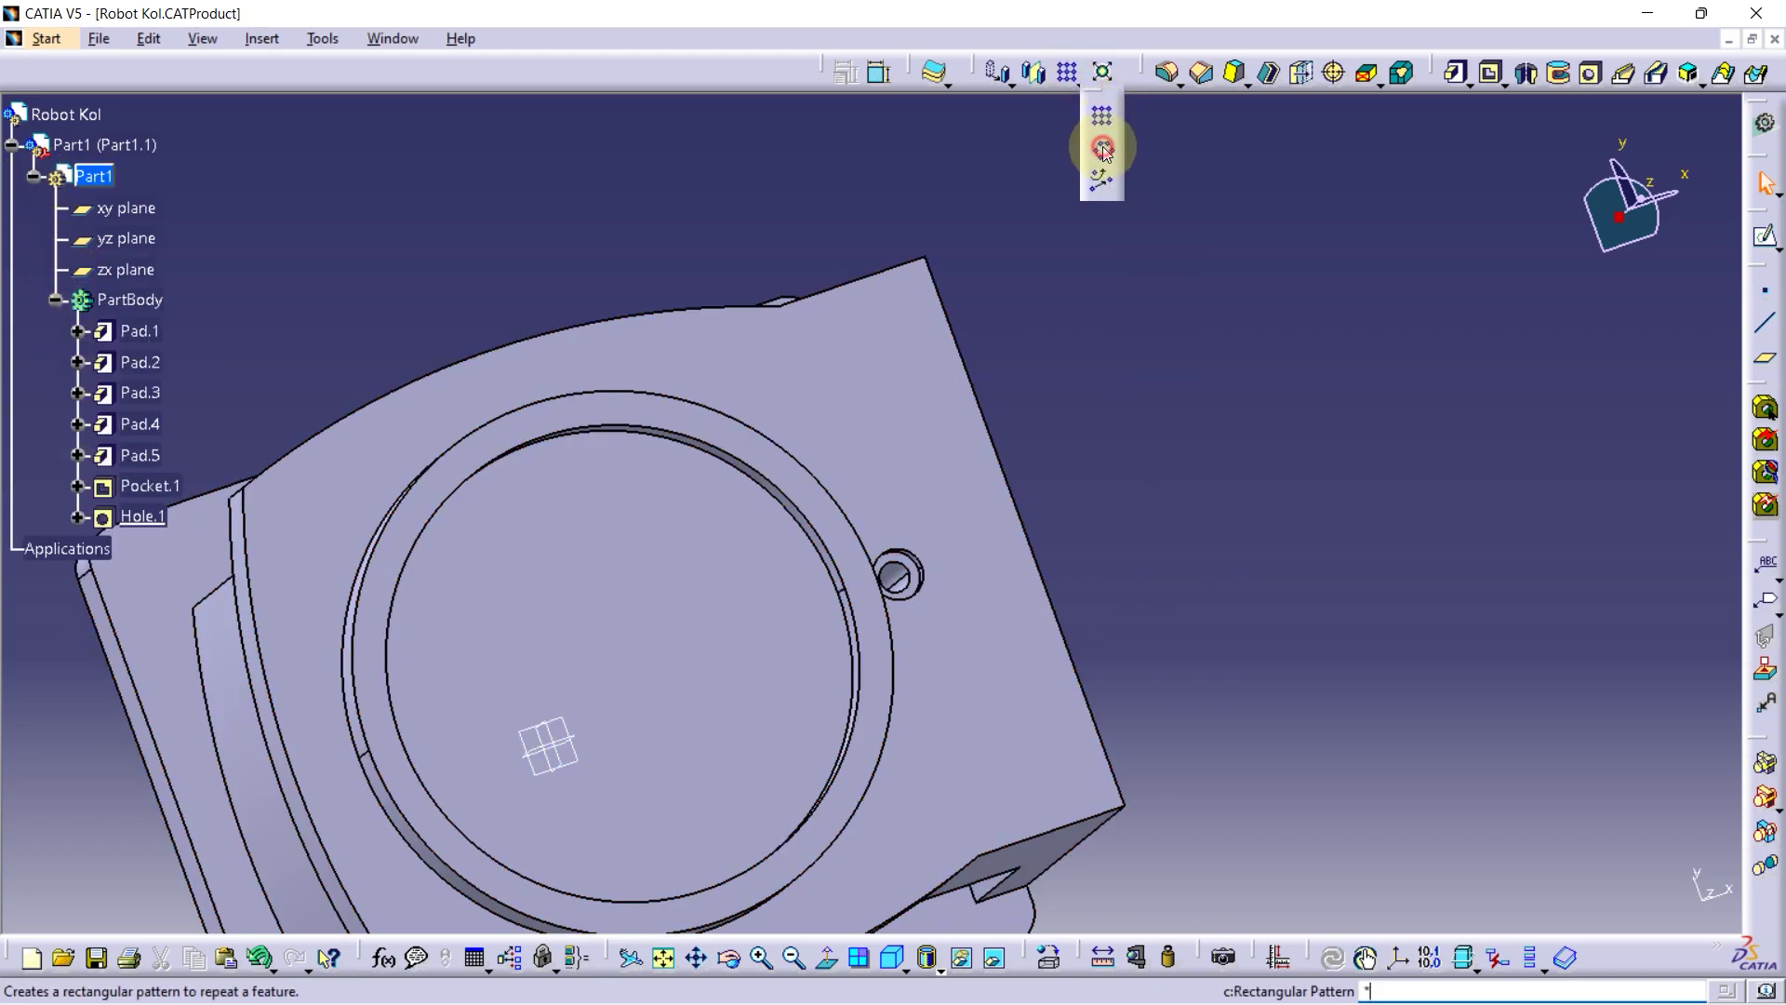
Circular-pattern Hole.1 about the boss face: 3 instances over 360°
click(1103, 149)
middle_drag(985, 446, 933, 463)
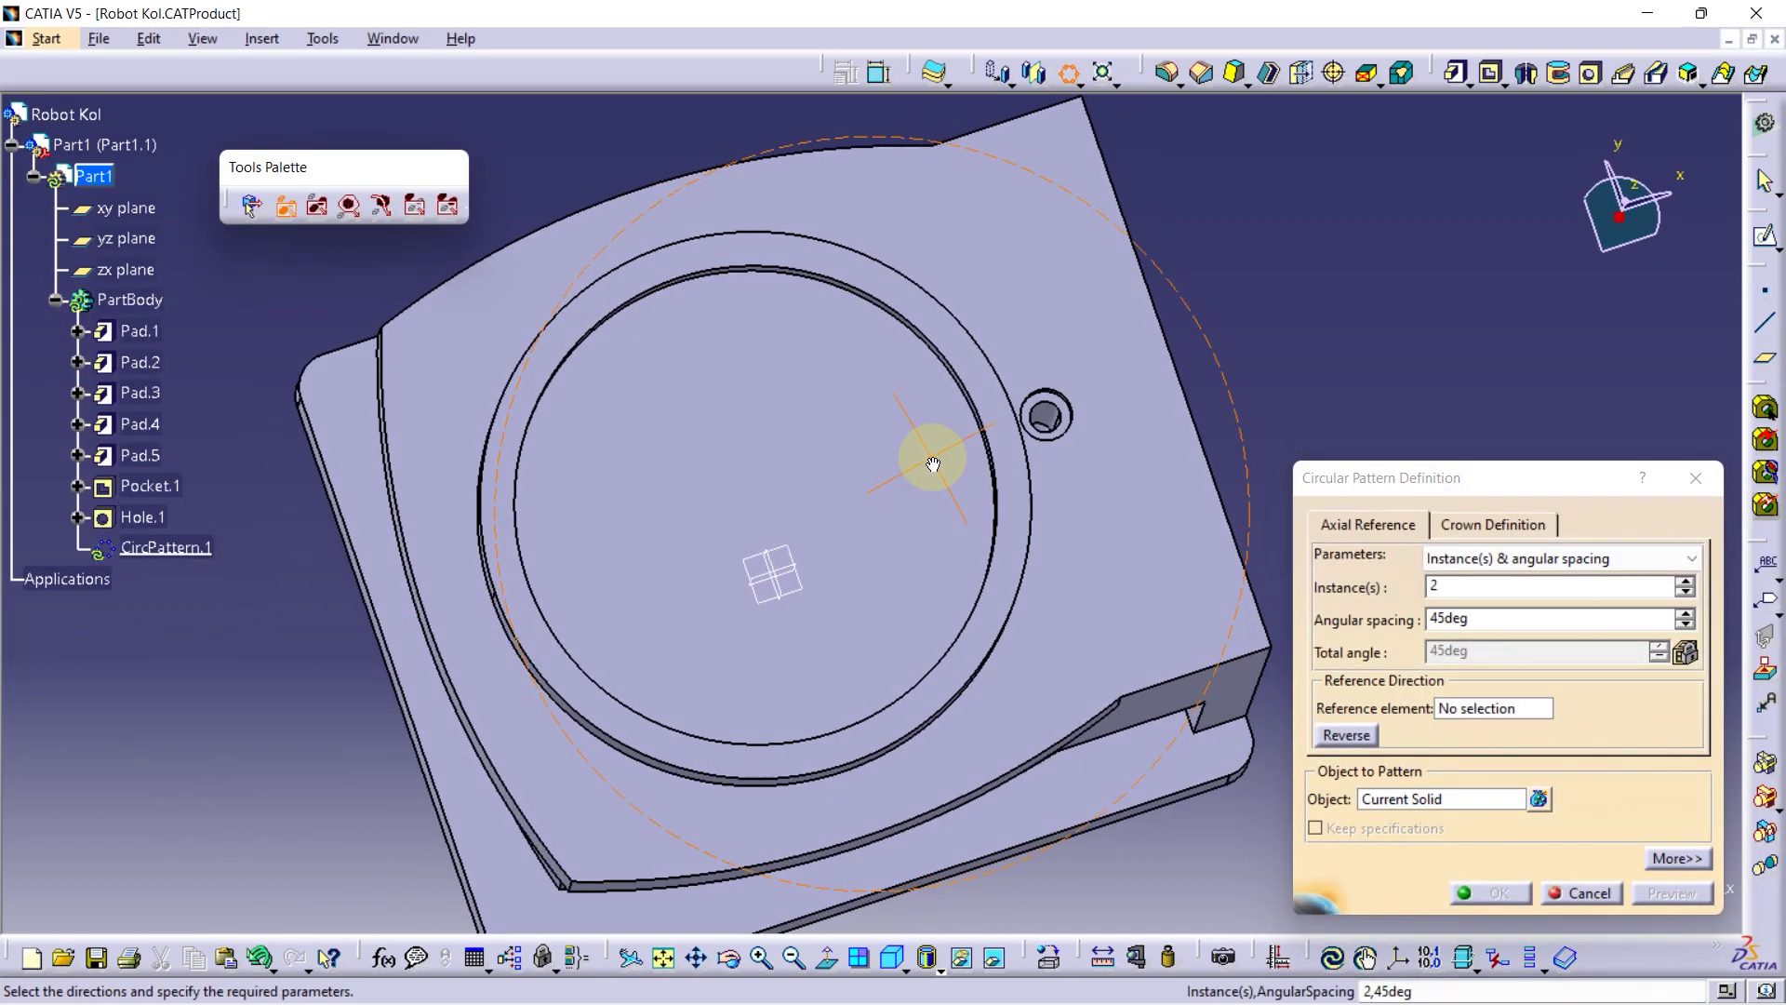
click(1489, 558)
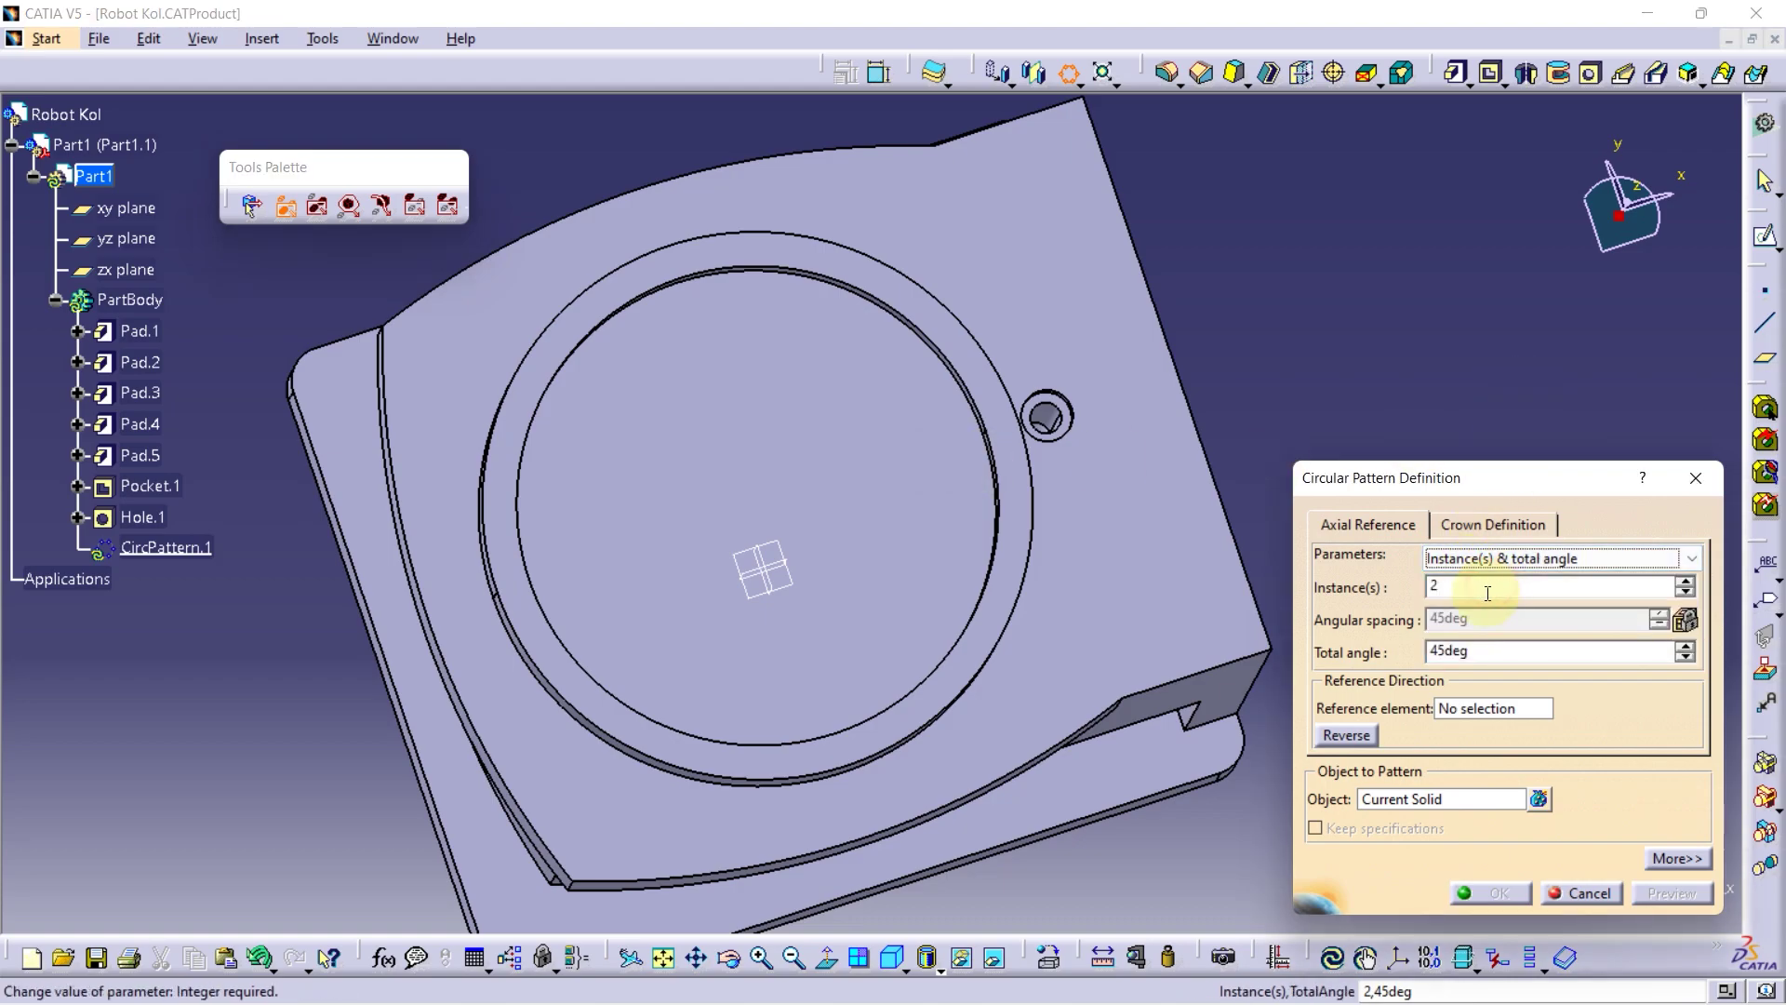
text(3)
double_click(1487, 661)
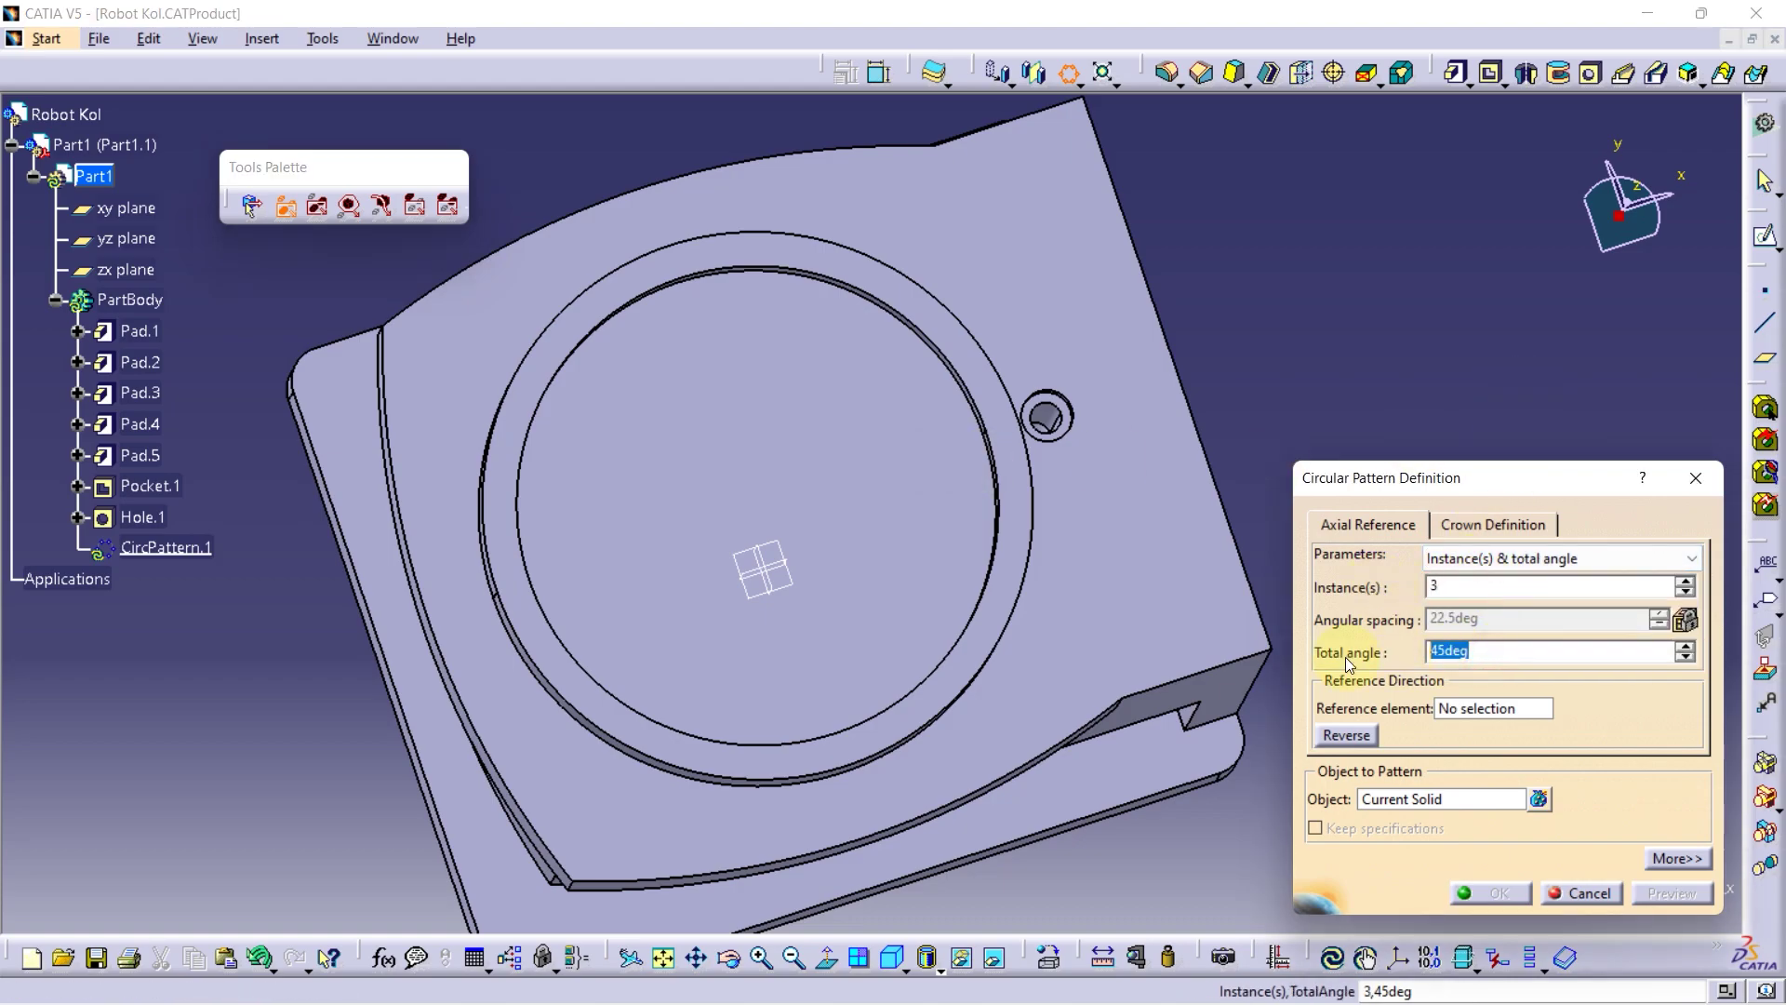
text(360)
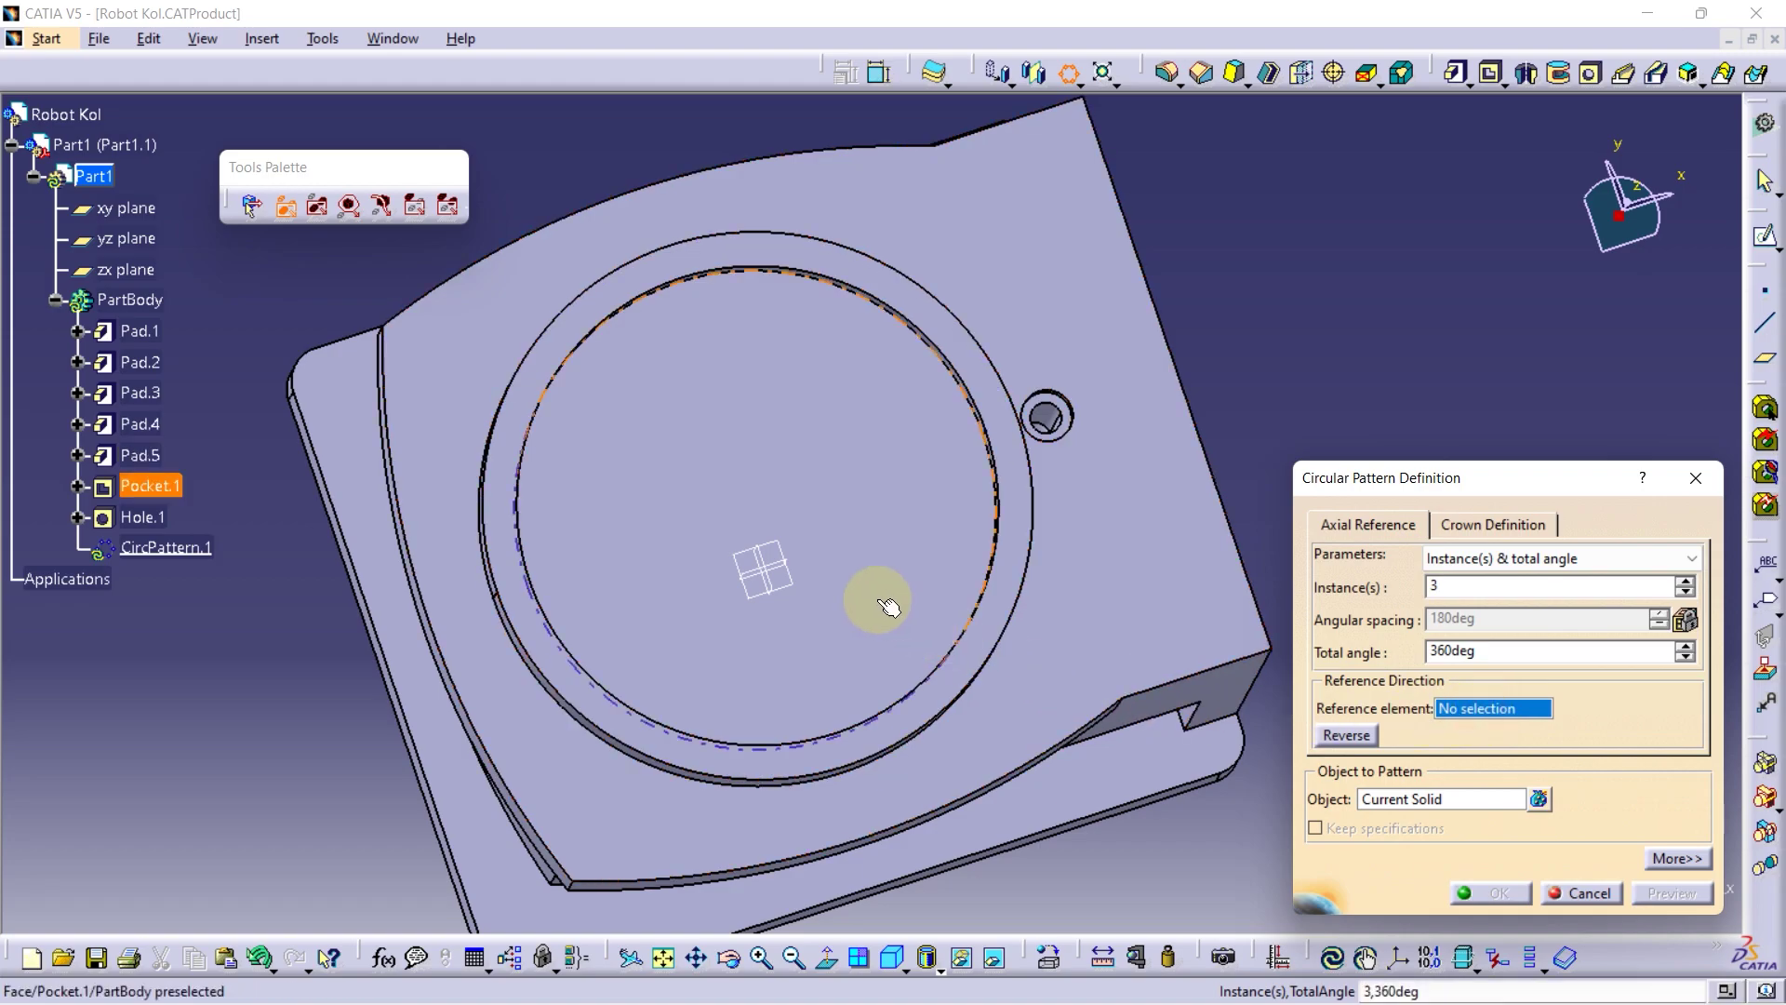
mouse_move(877, 598)
middle_down()
mouse_move(918, 638)
mouse_move(701, 406)
middle_up()
click(925, 603)
click(1360, 791)
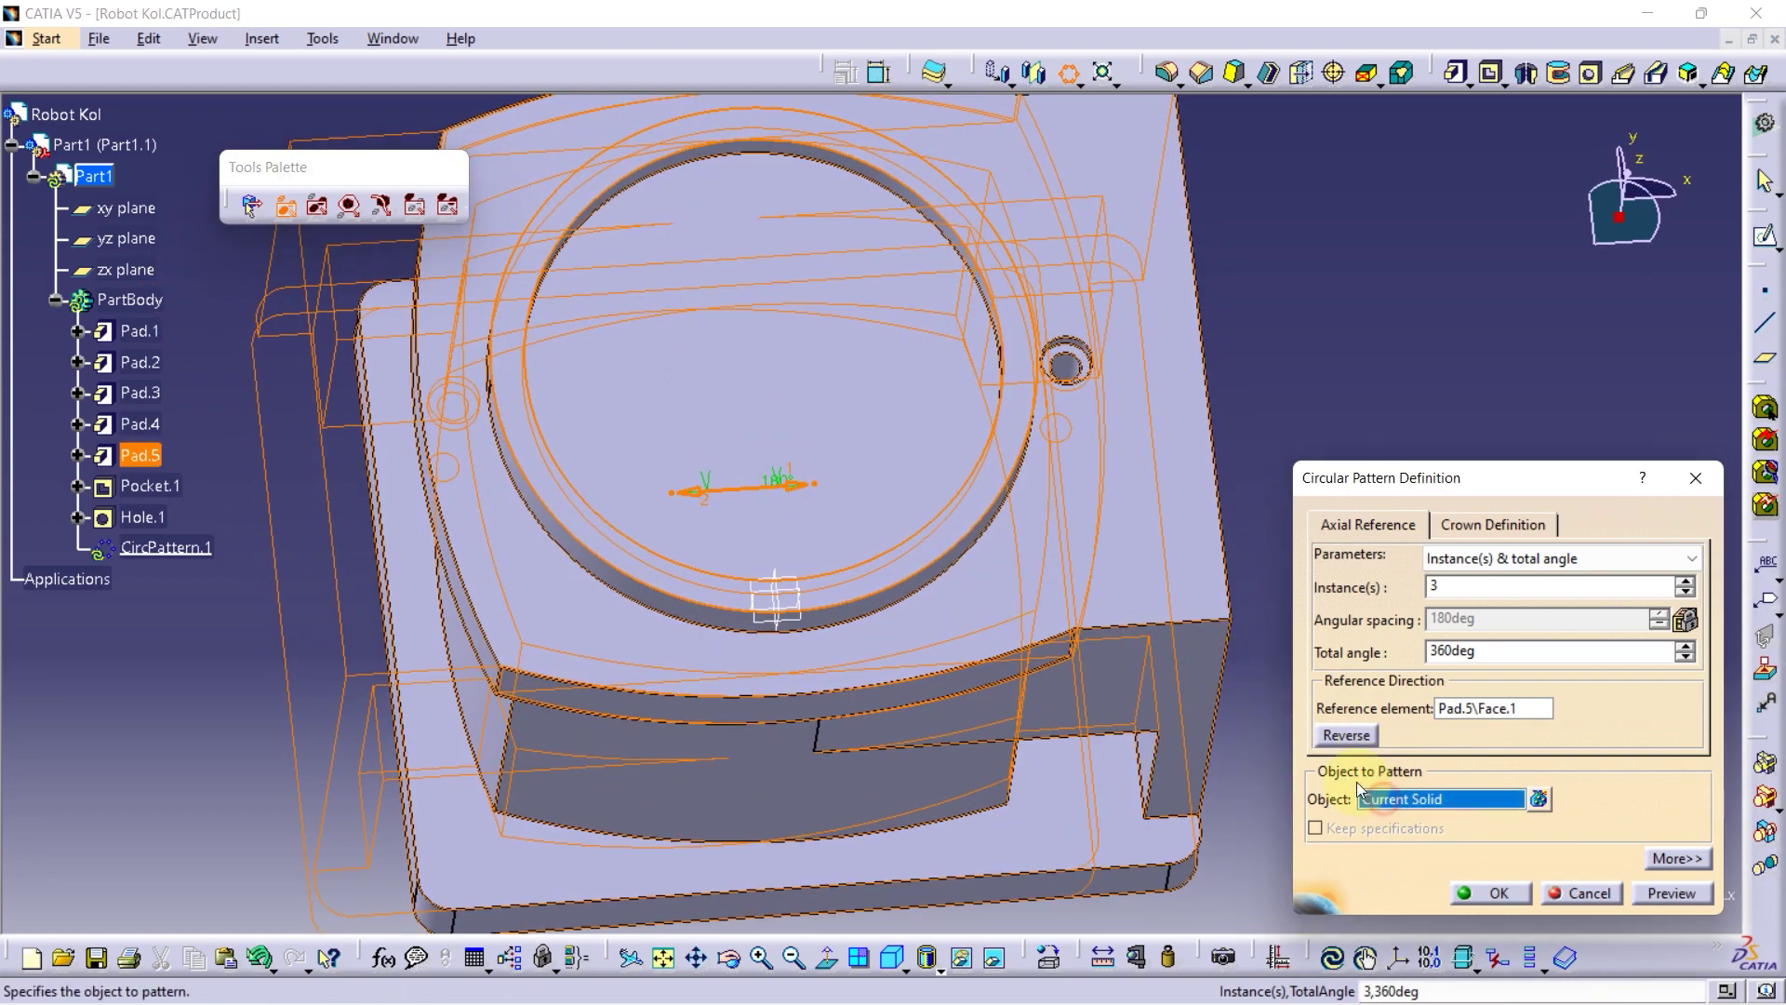
click(144, 518)
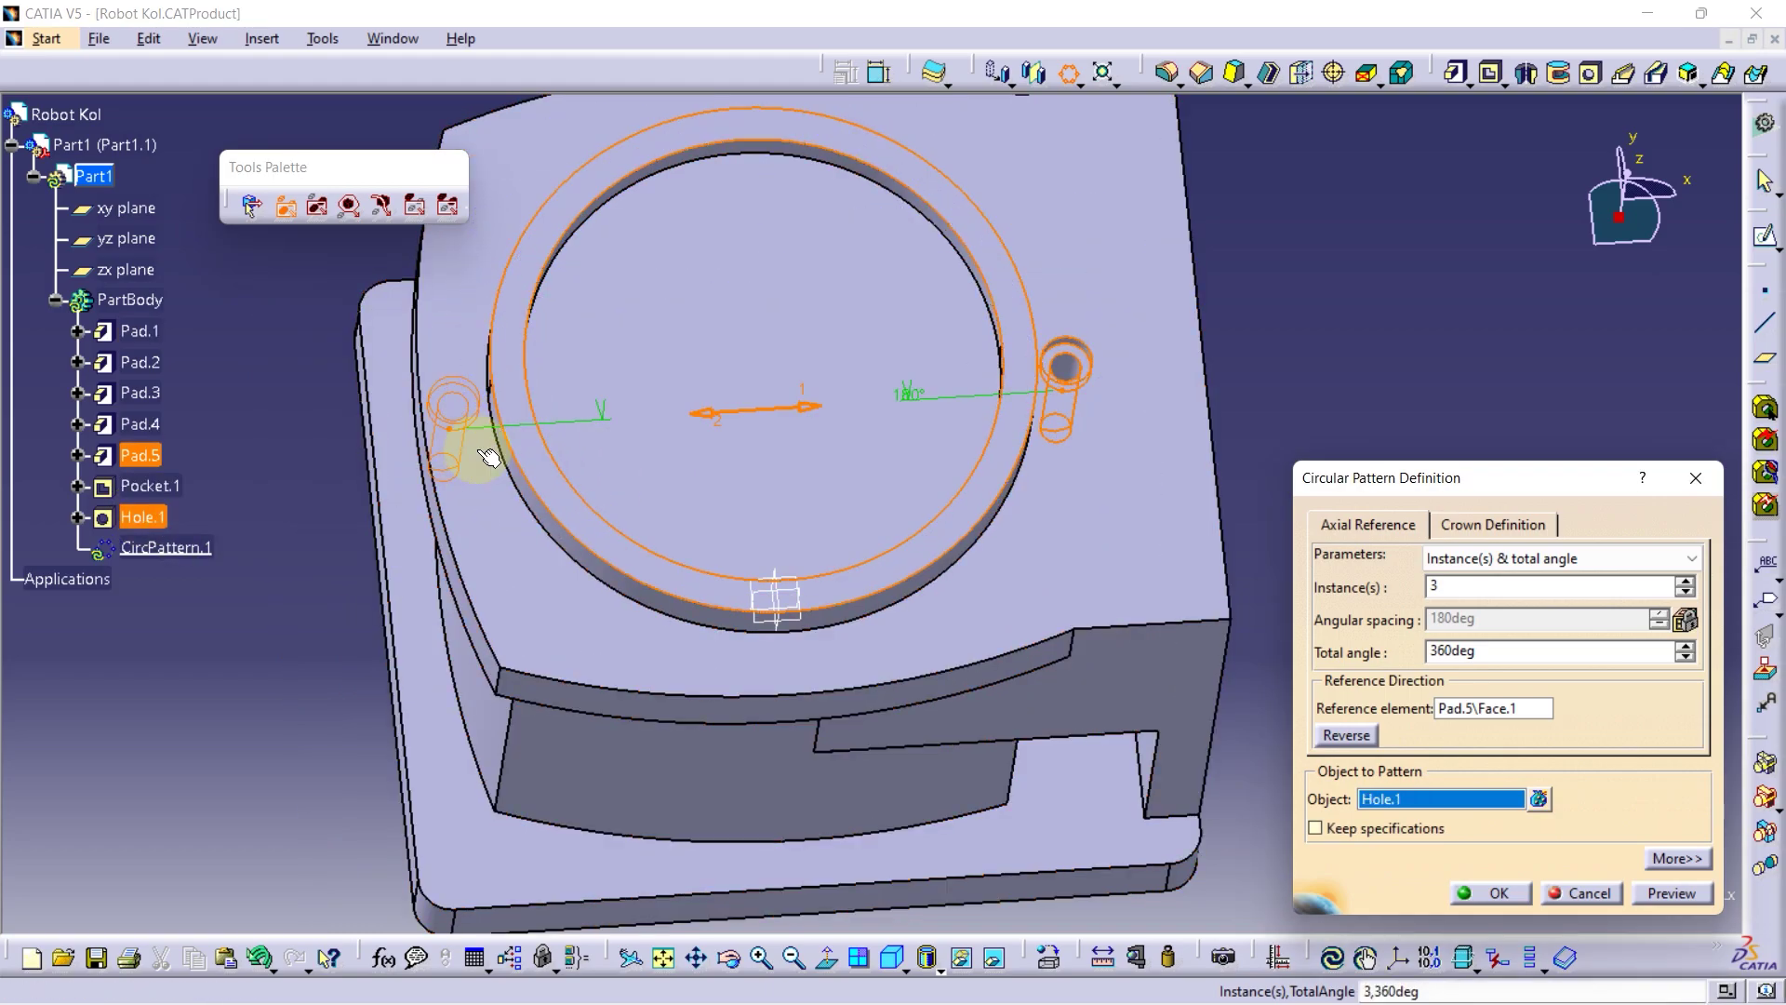
click(1494, 893)
click(1068, 559)
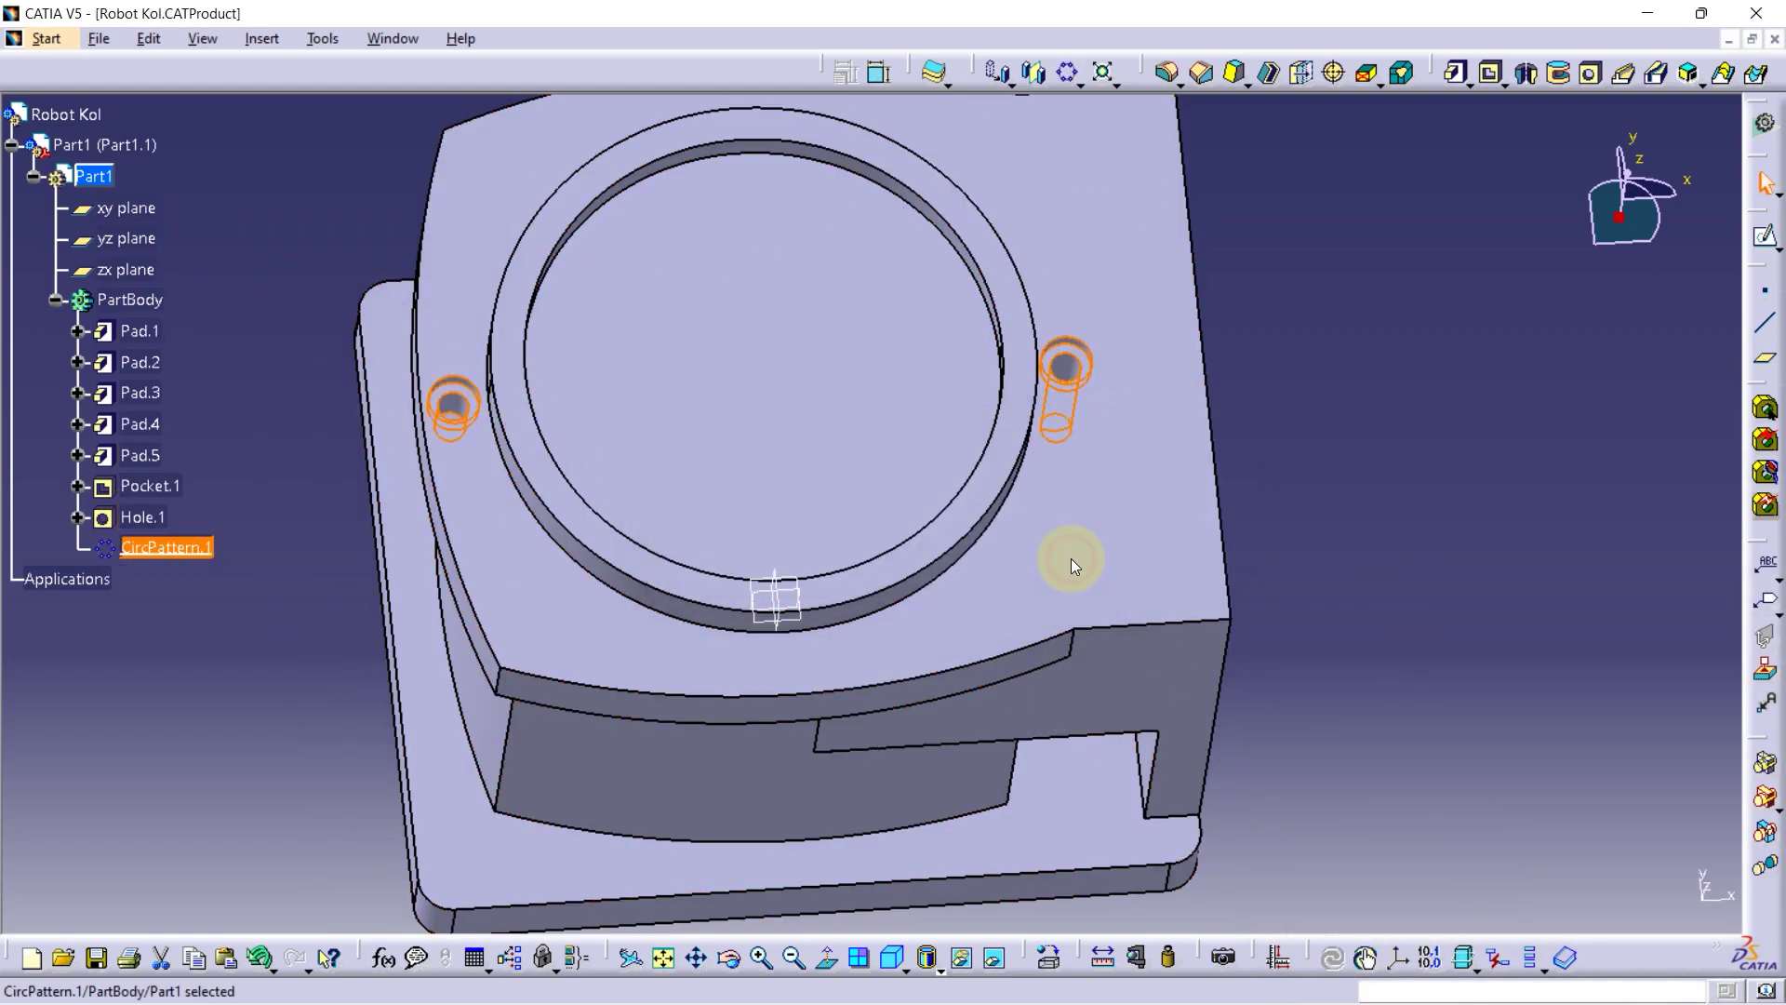
mouse_move(1179, 562)
middle_down()
mouse_move(904, 696)
mouse_move(1328, 405)
middle_up()
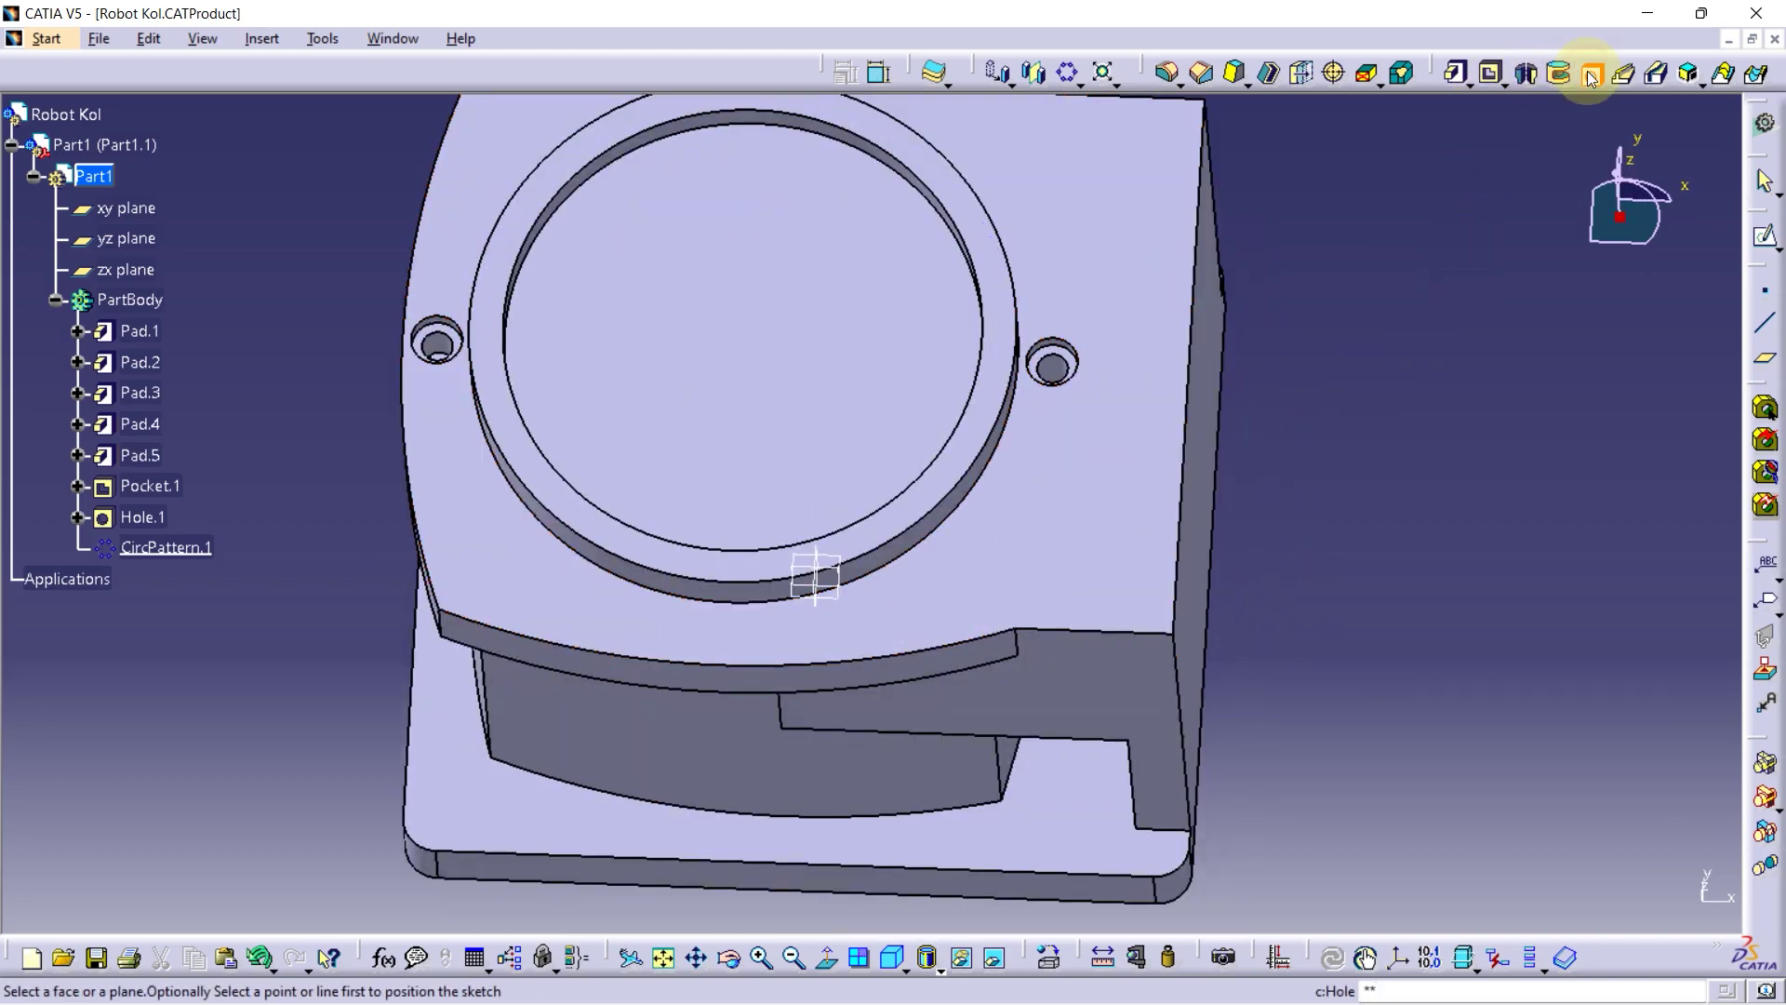
Place a new hole on the top face with its point concentric to the boss circle
middle_drag(912, 335, 746, 248)
click(675, 240)
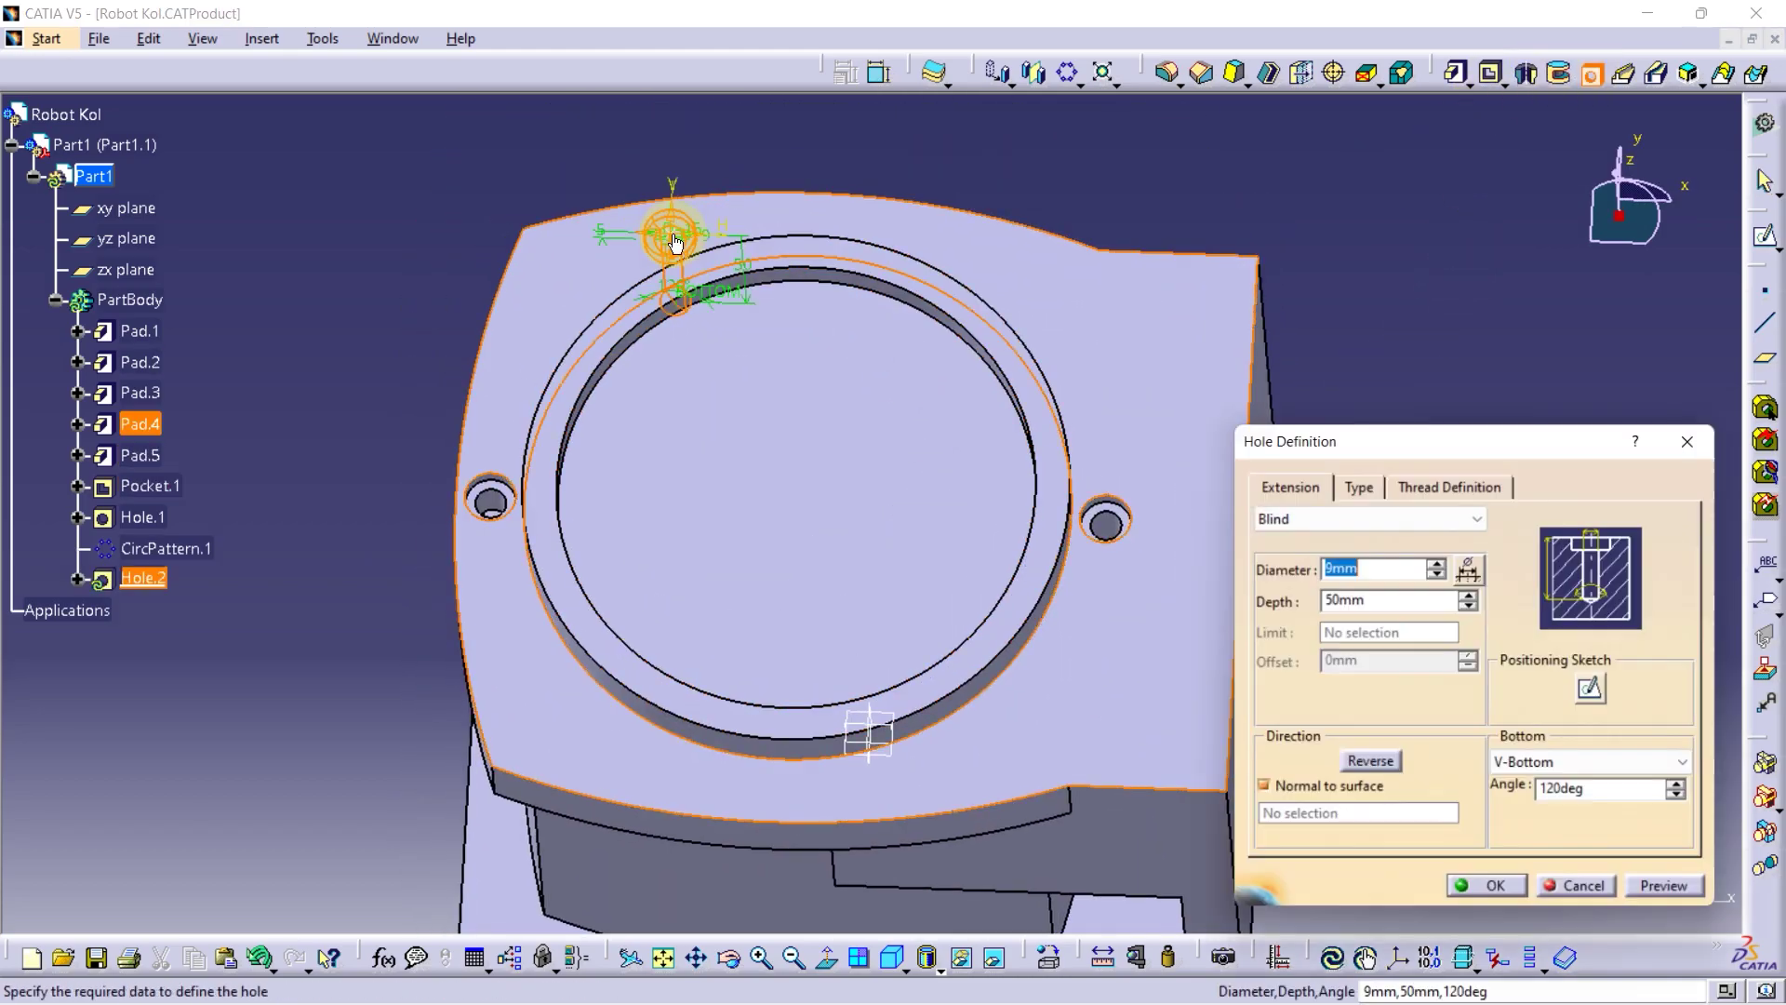
click(1597, 690)
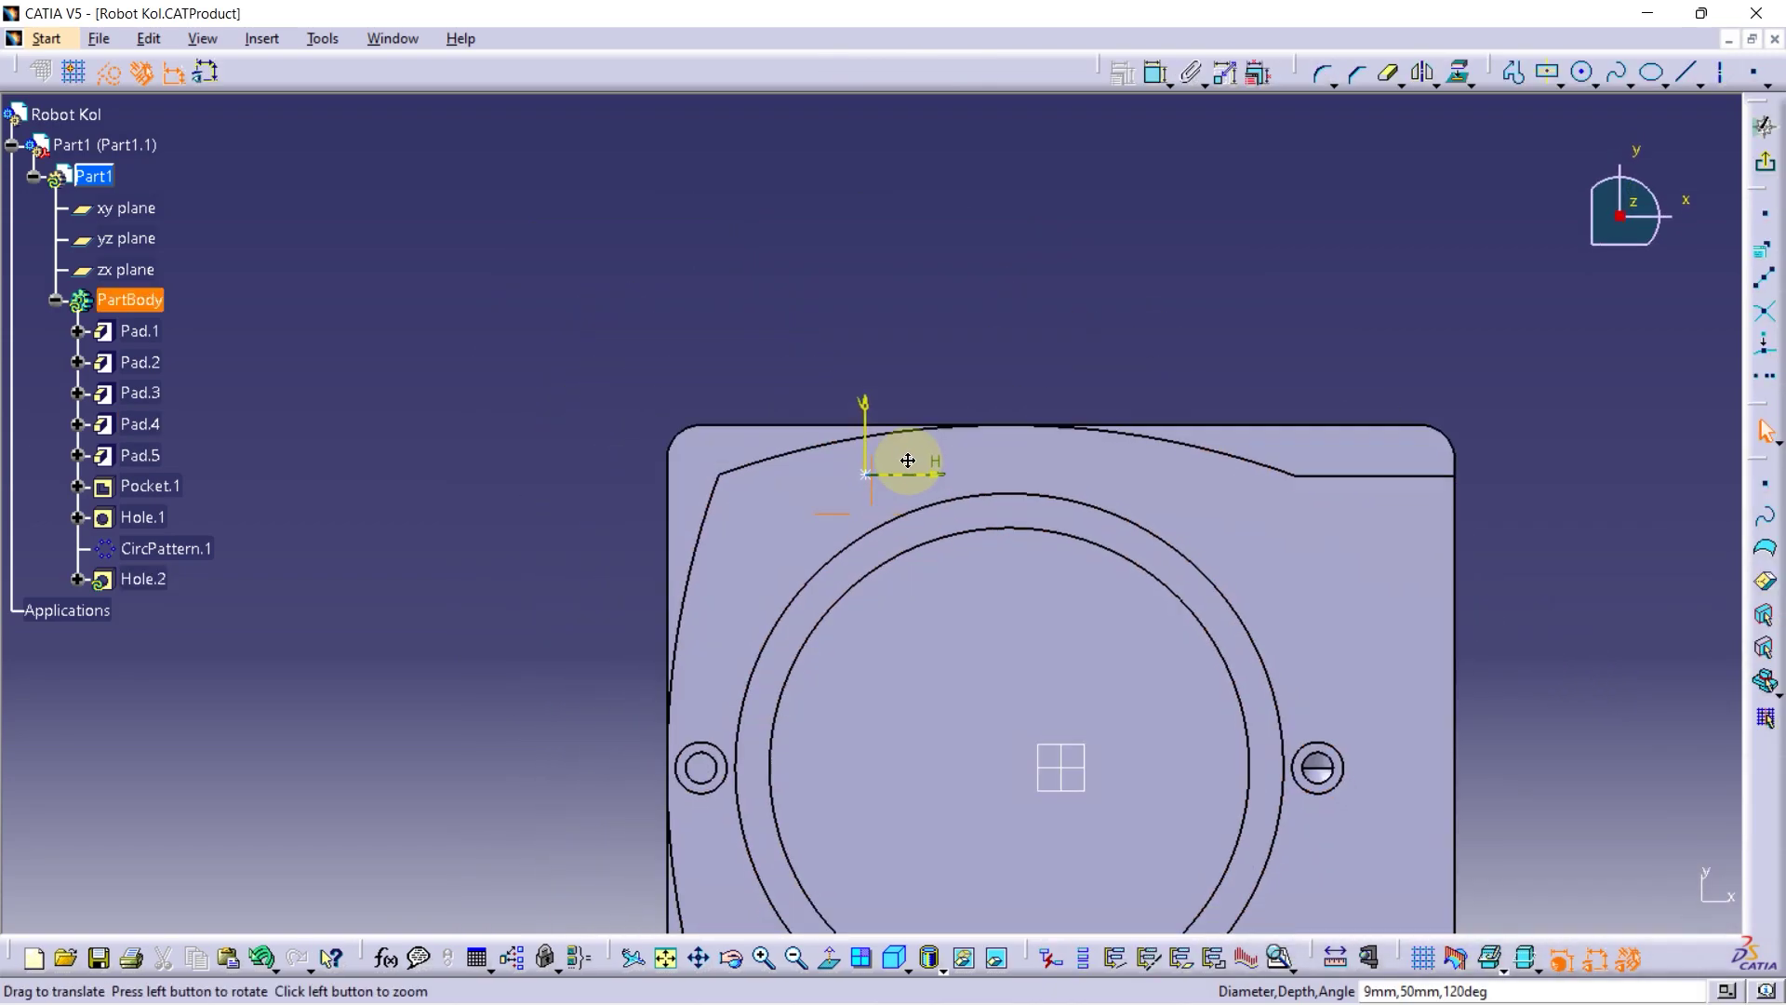
click(925, 782)
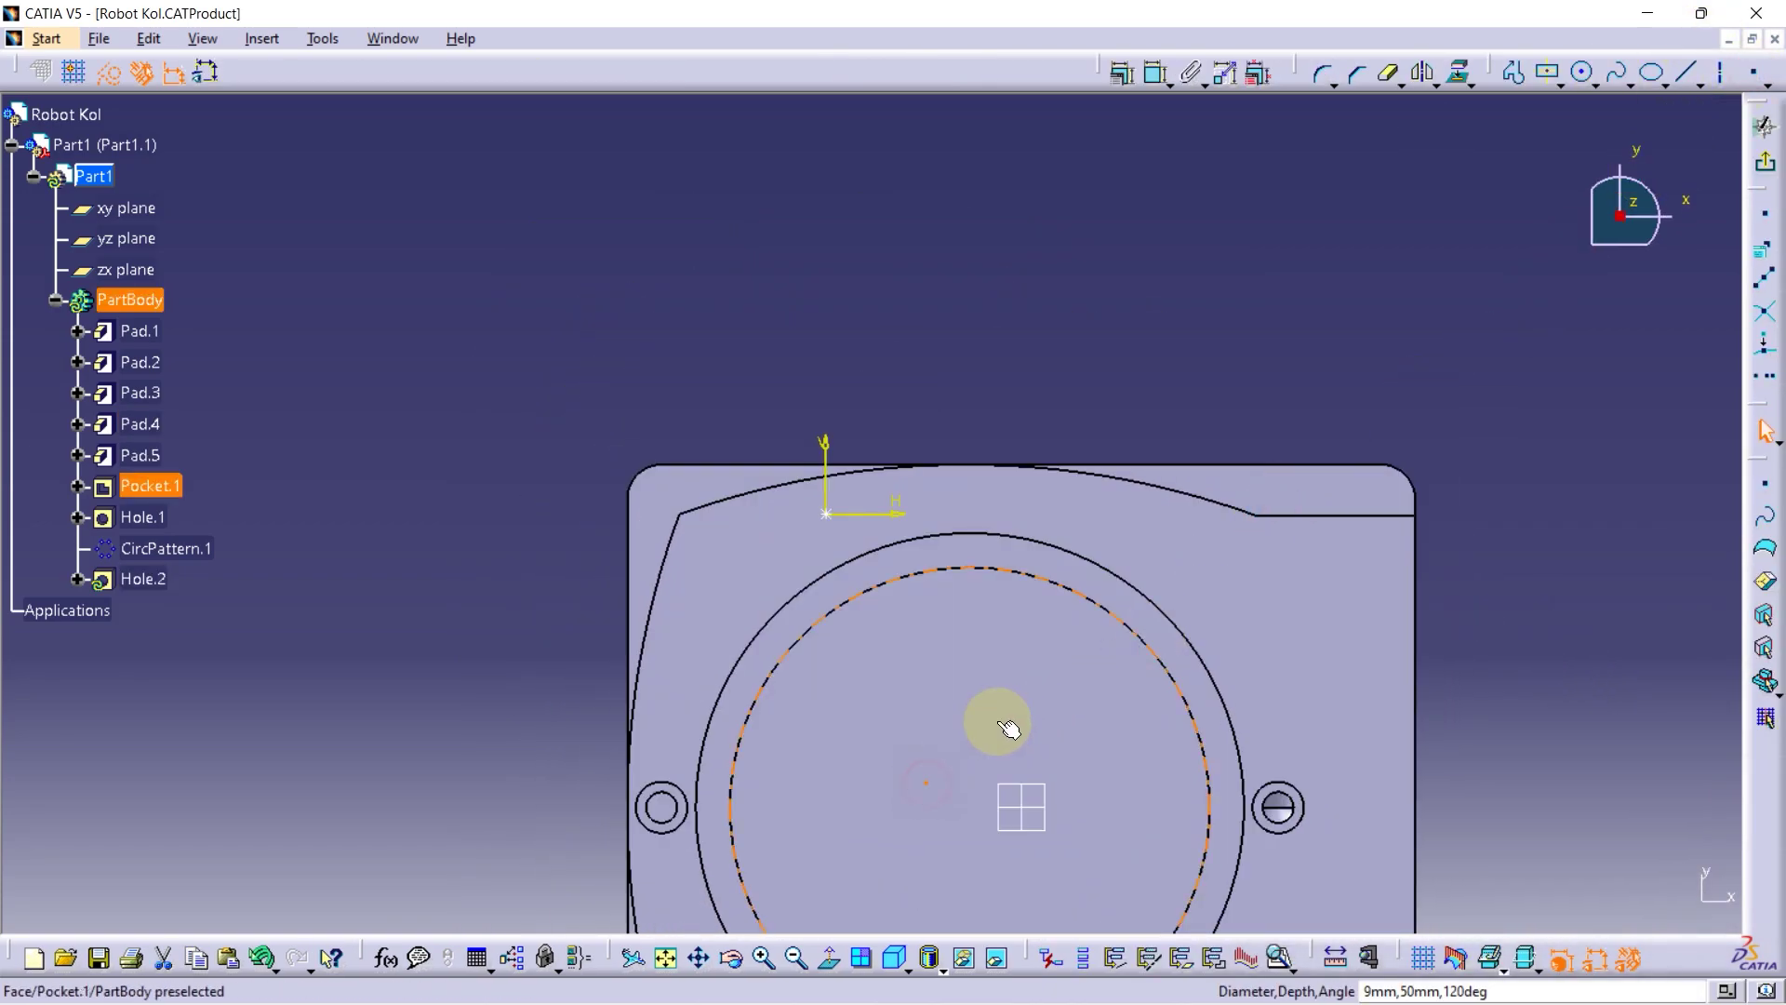
middle_drag(998, 726, 975, 431)
click(823, 316)
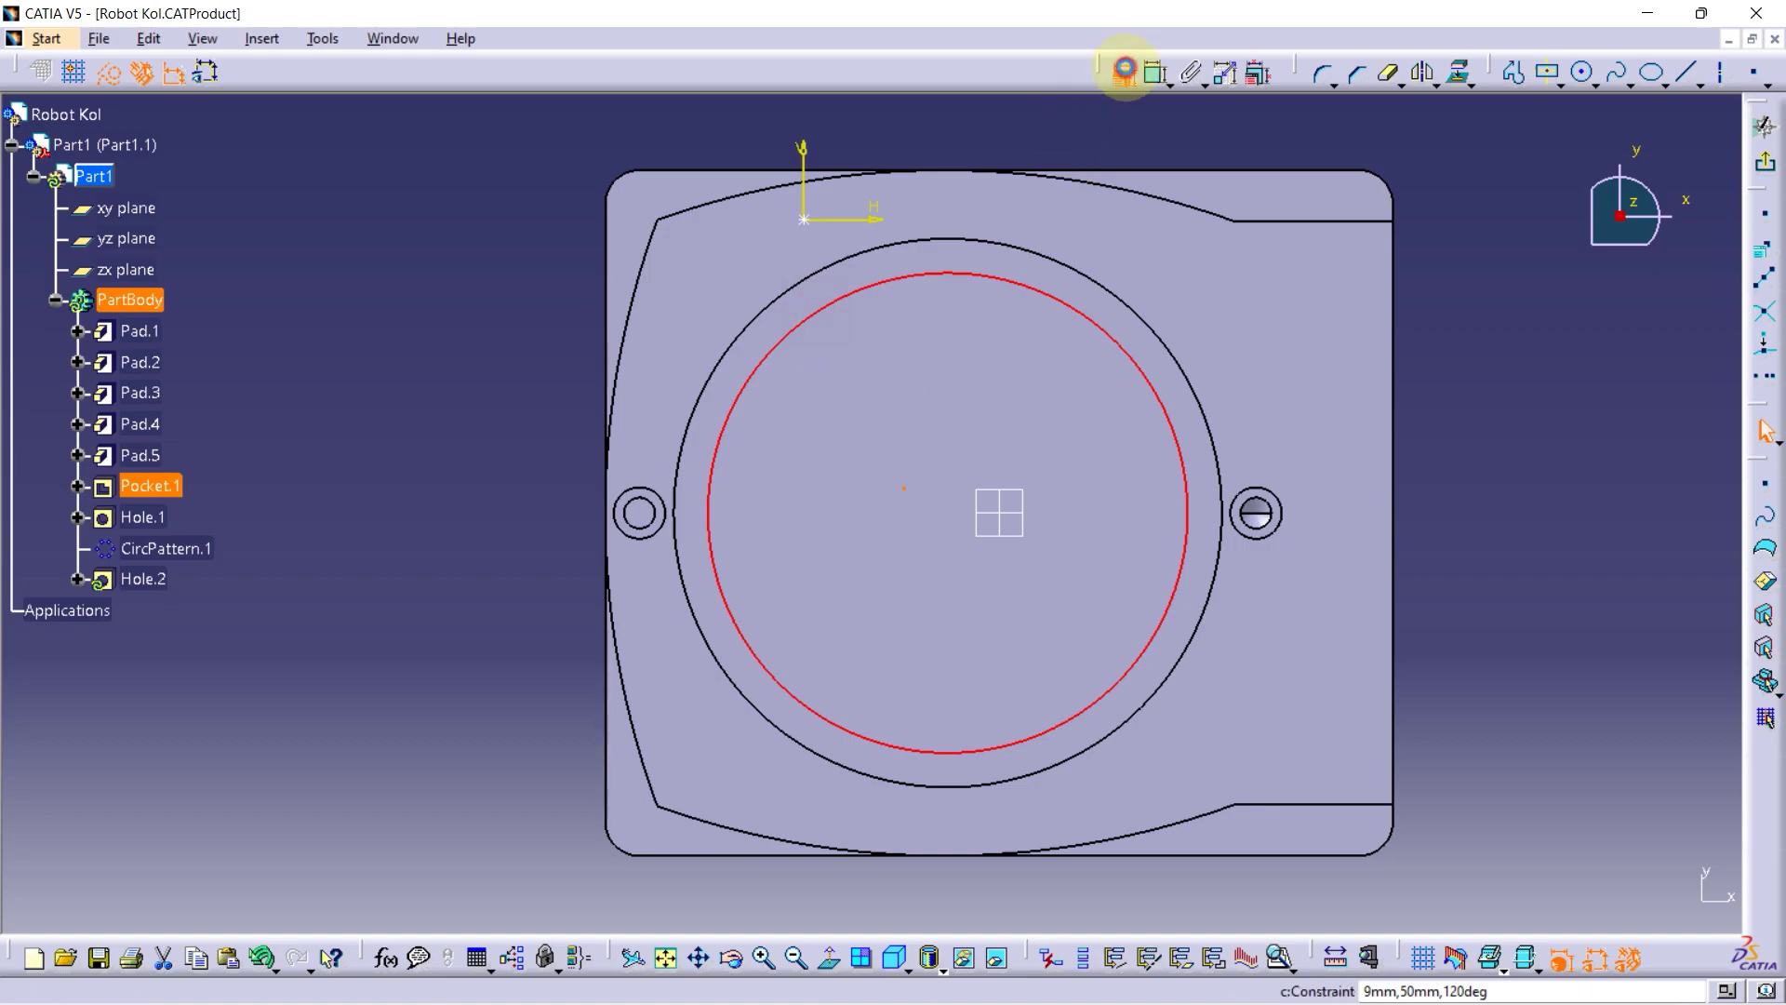
click(1122, 71)
click(1589, 894)
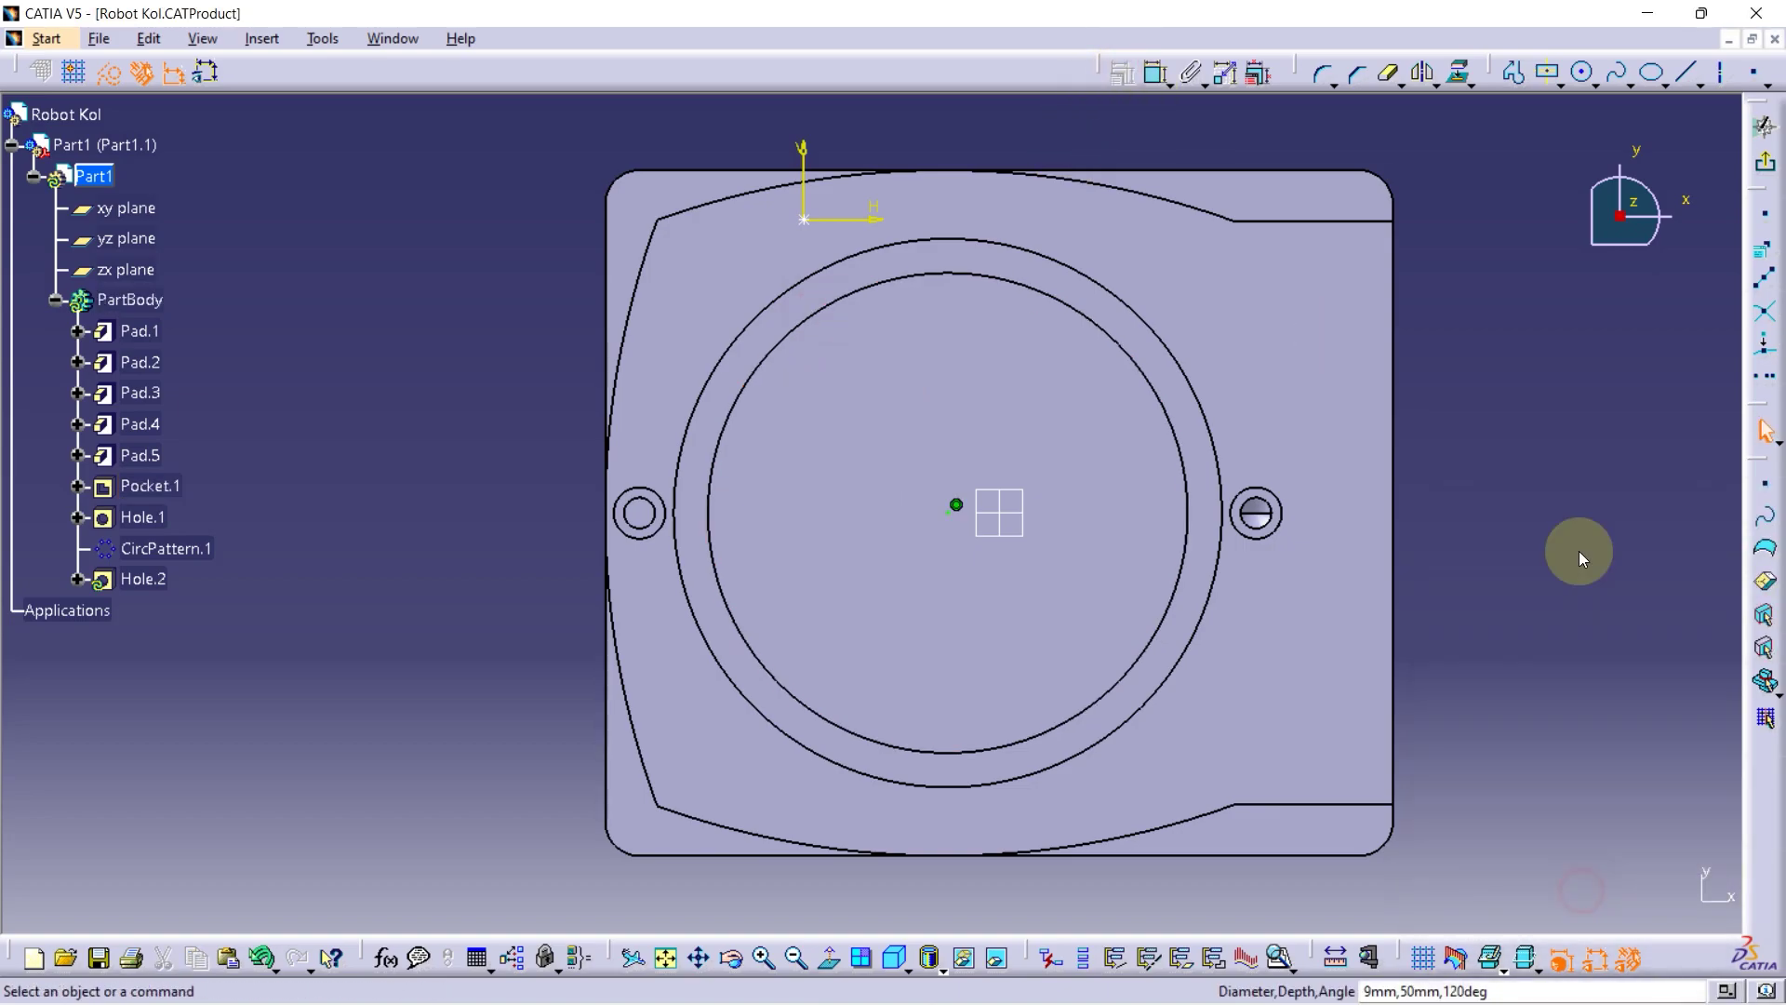
Dimension the hole point 90 vertically from the sketch origin
click(1156, 72)
click(806, 221)
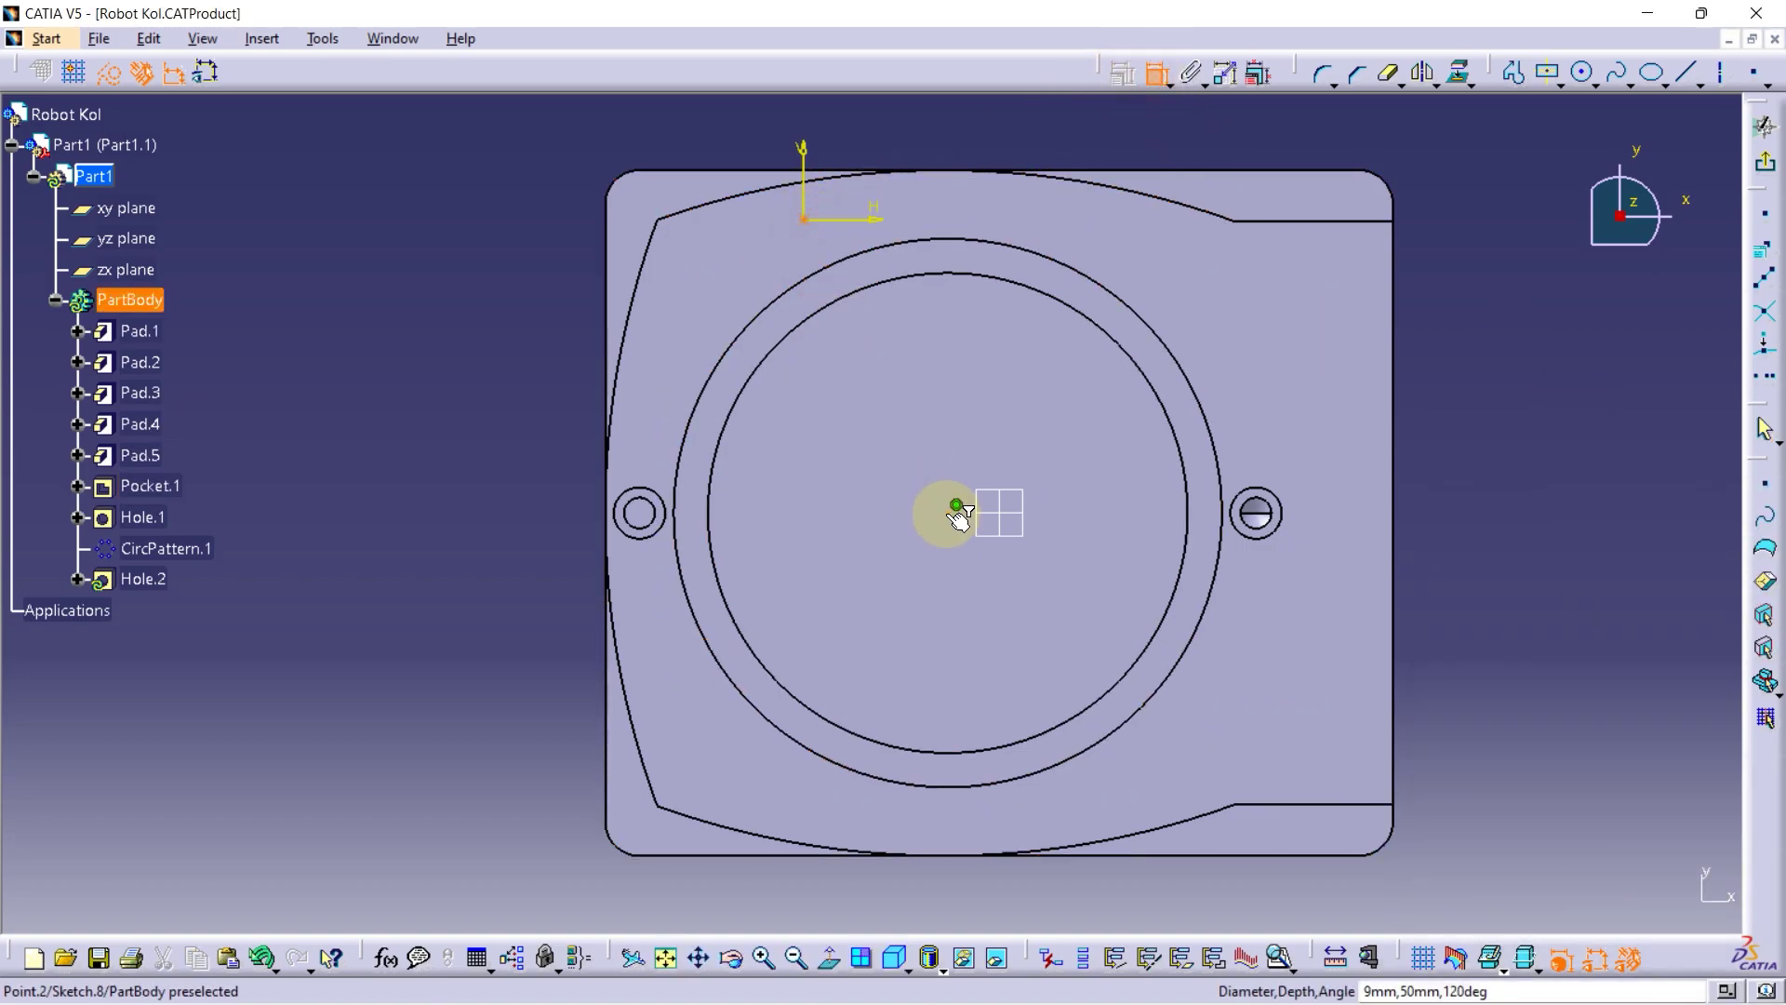
right_click(957, 507)
click(977, 451)
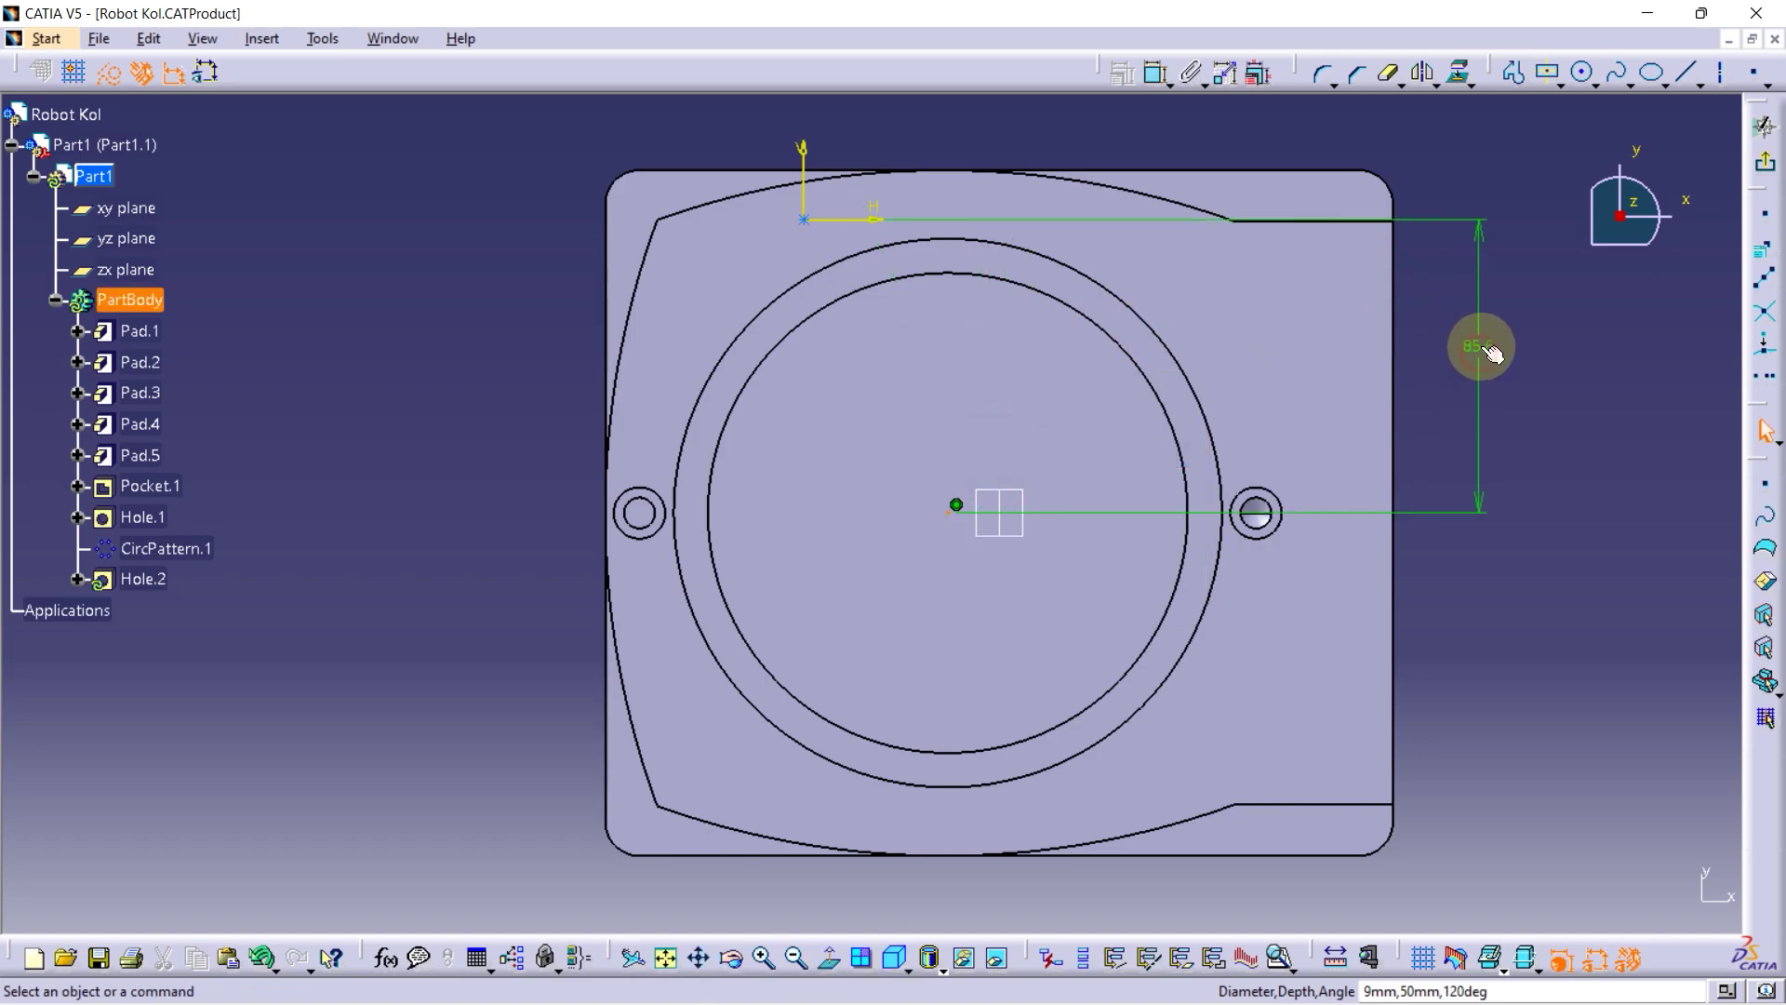
double_click(1481, 350)
key(Return)
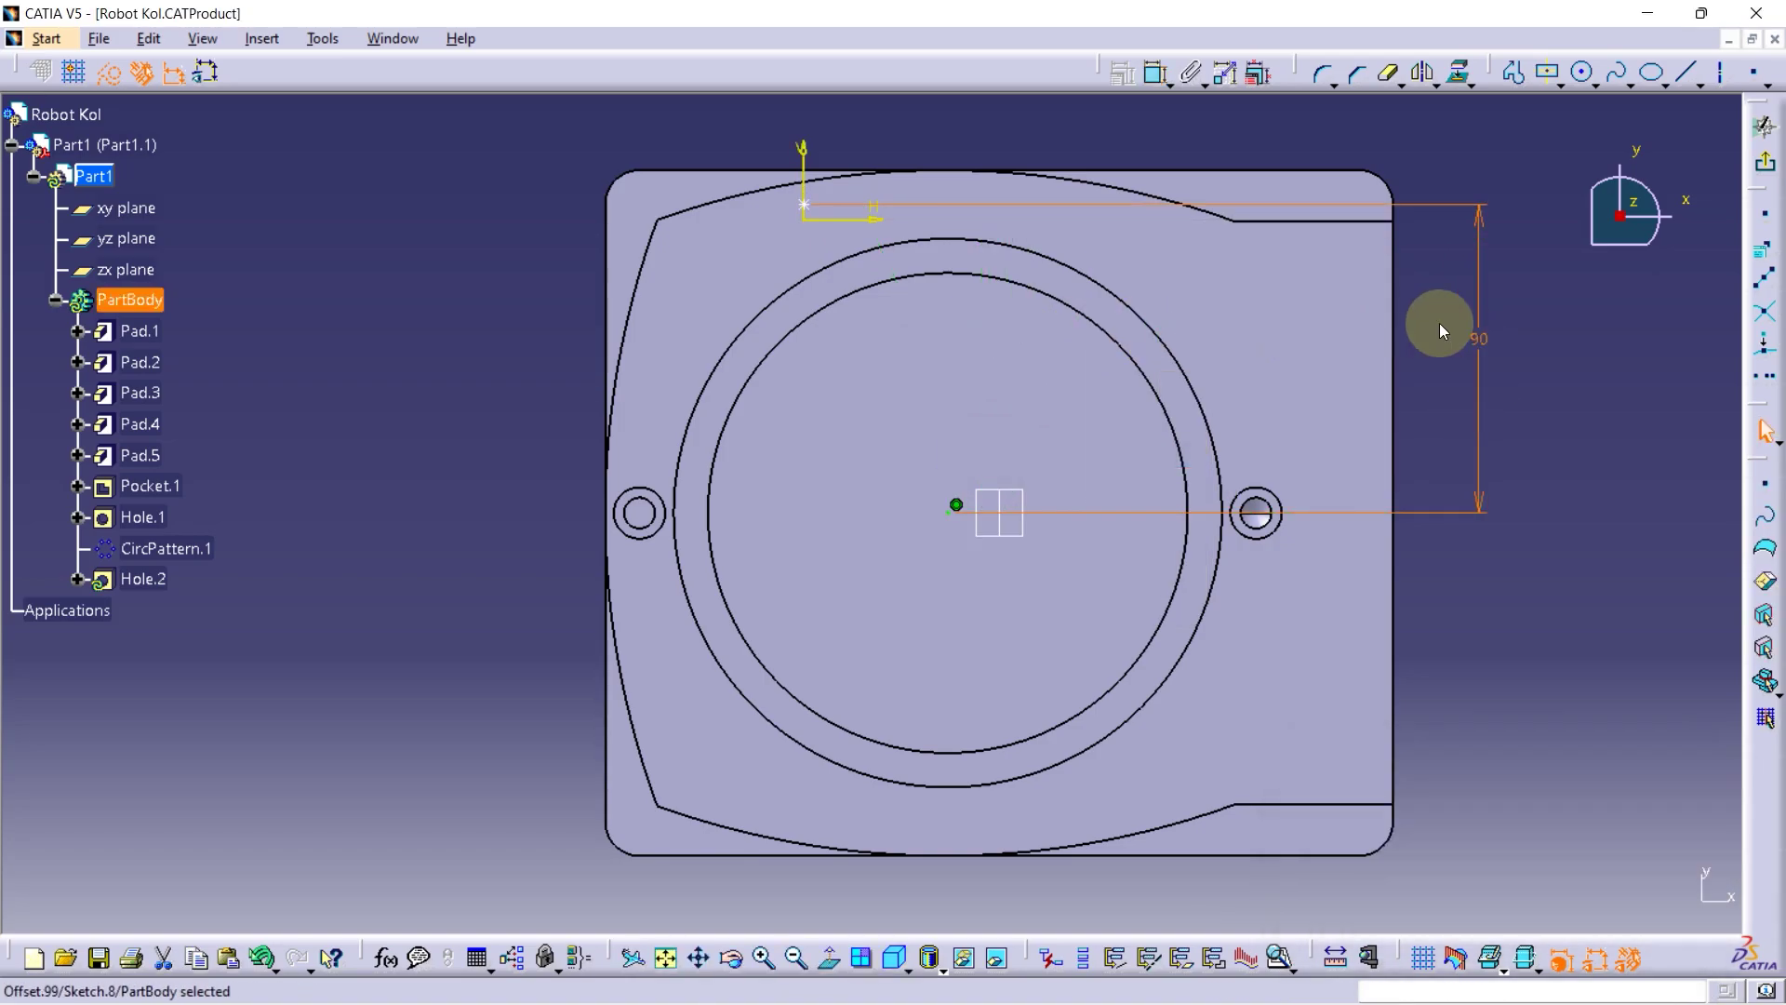
Set a 47.5 horizontal distance, exit the sketch and create the counterbored Hole.2
click(1157, 75)
click(804, 204)
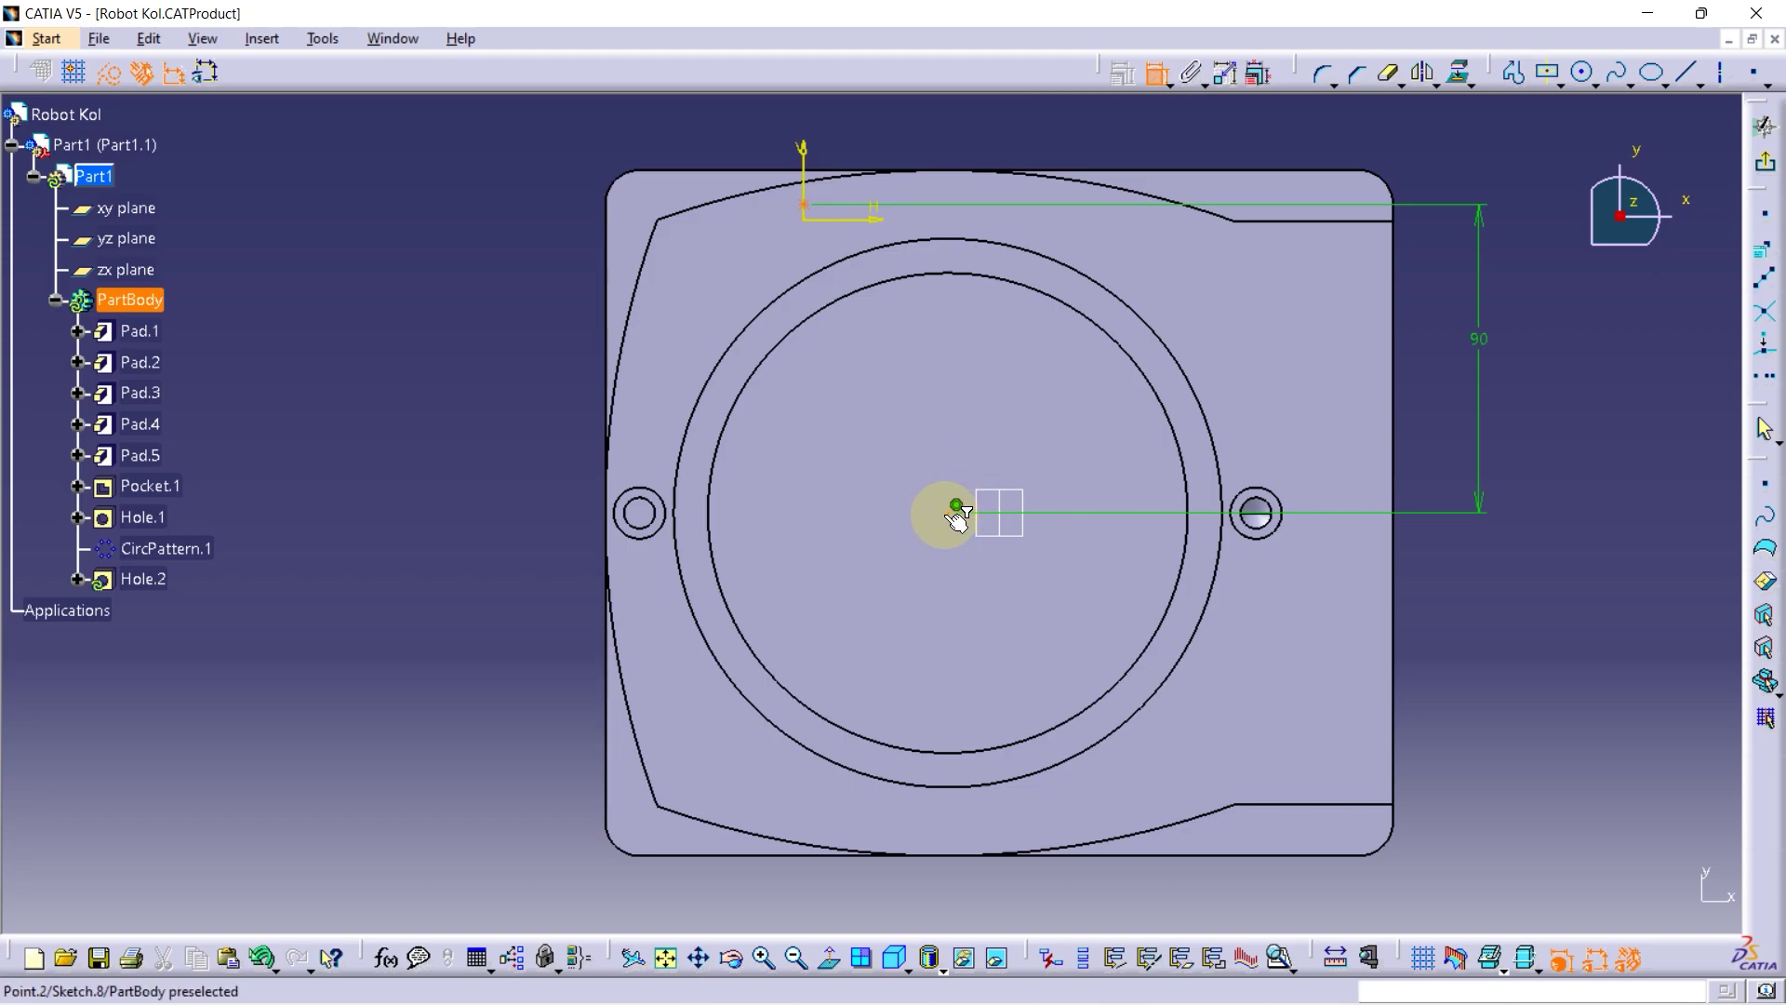
click(957, 505)
right_click(883, 382)
click(928, 448)
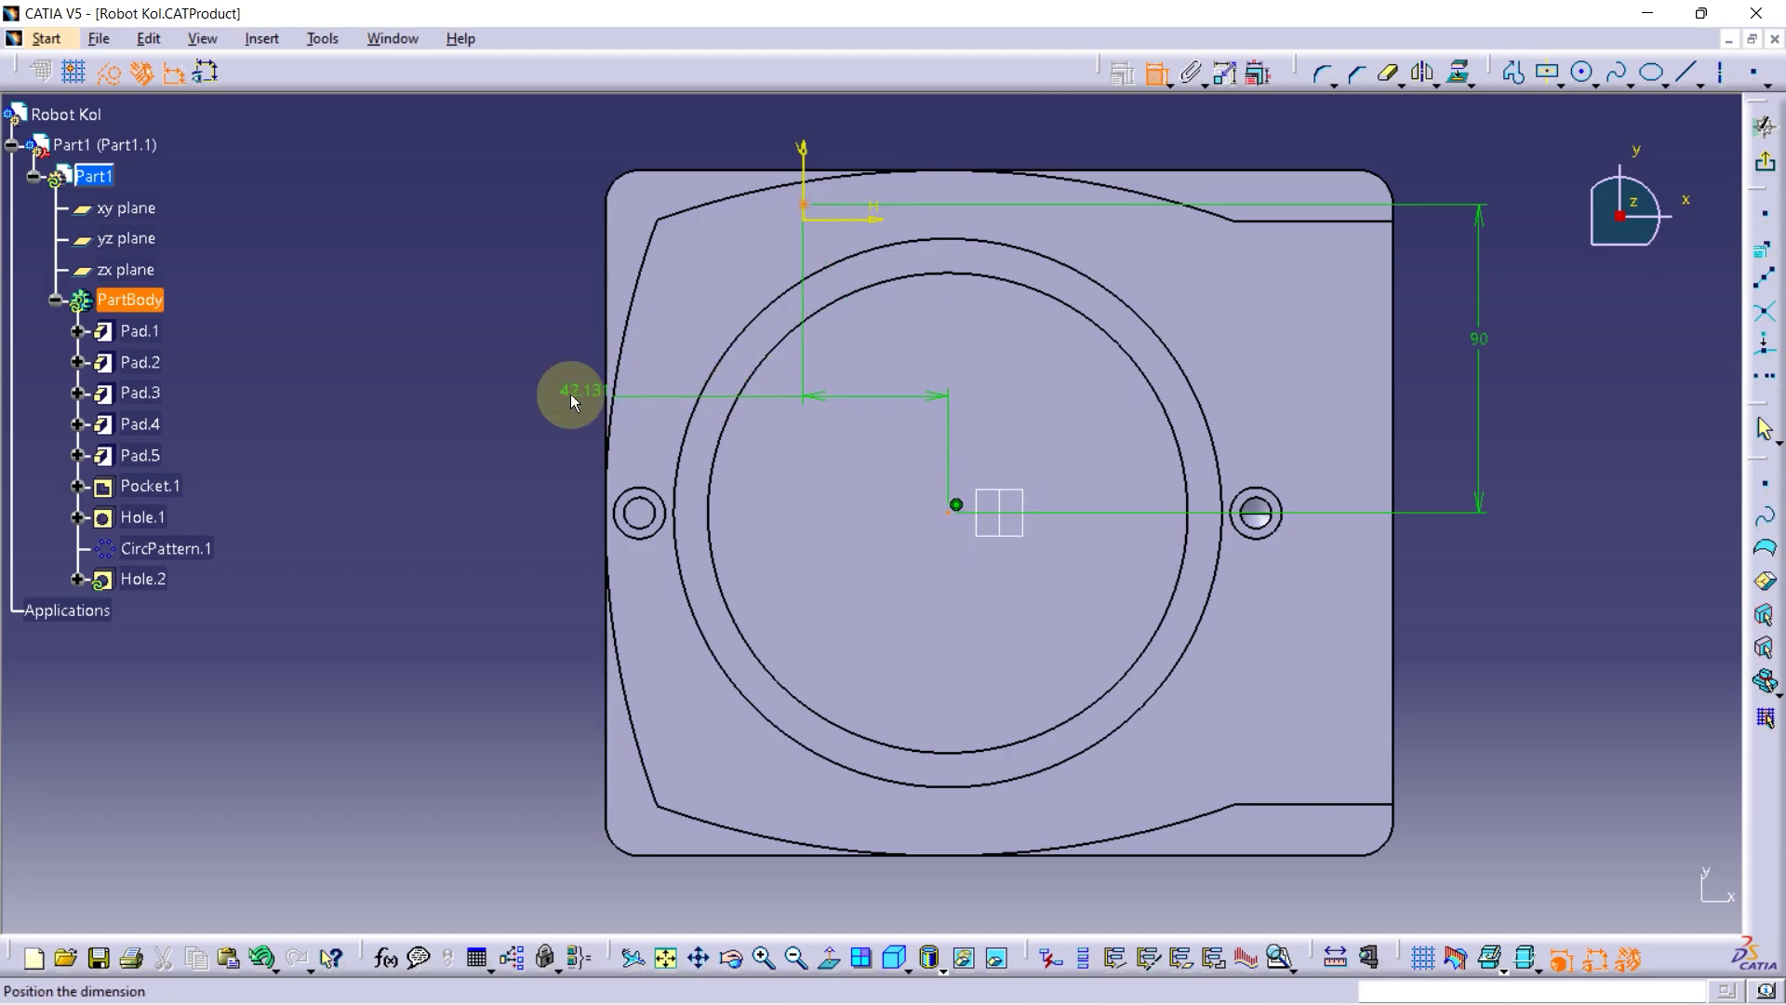
double_click(504, 397)
text(47.5)
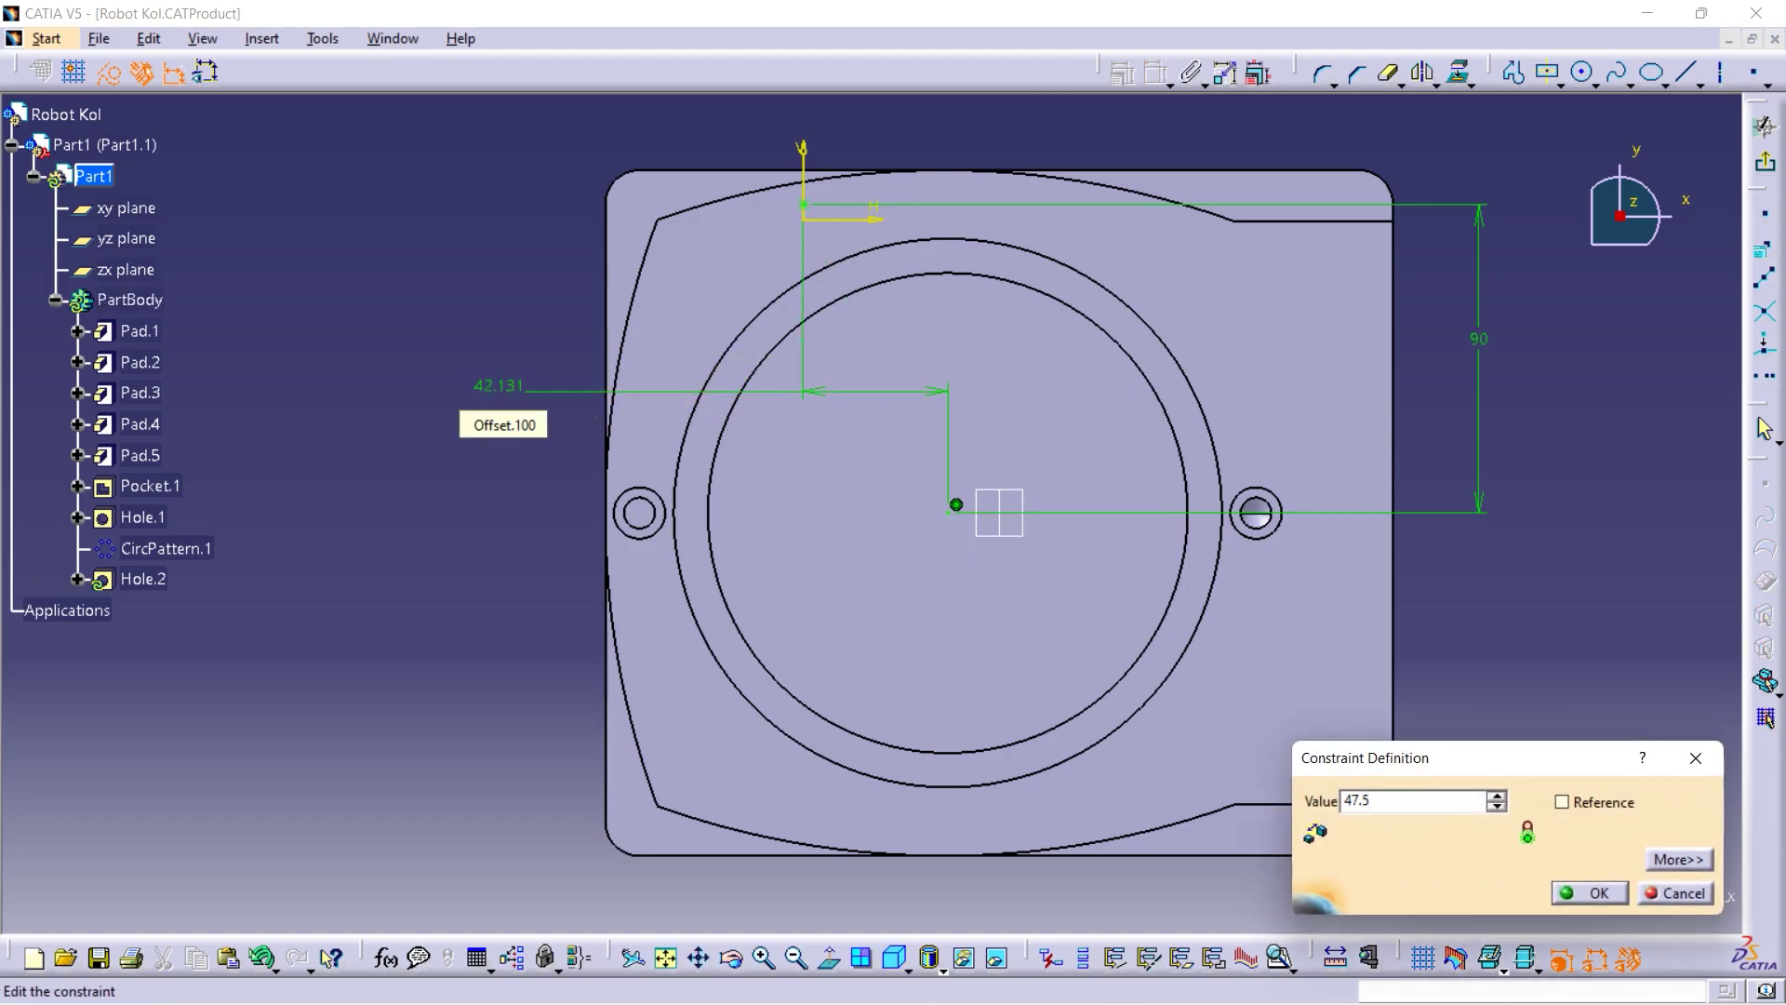
key(Return)
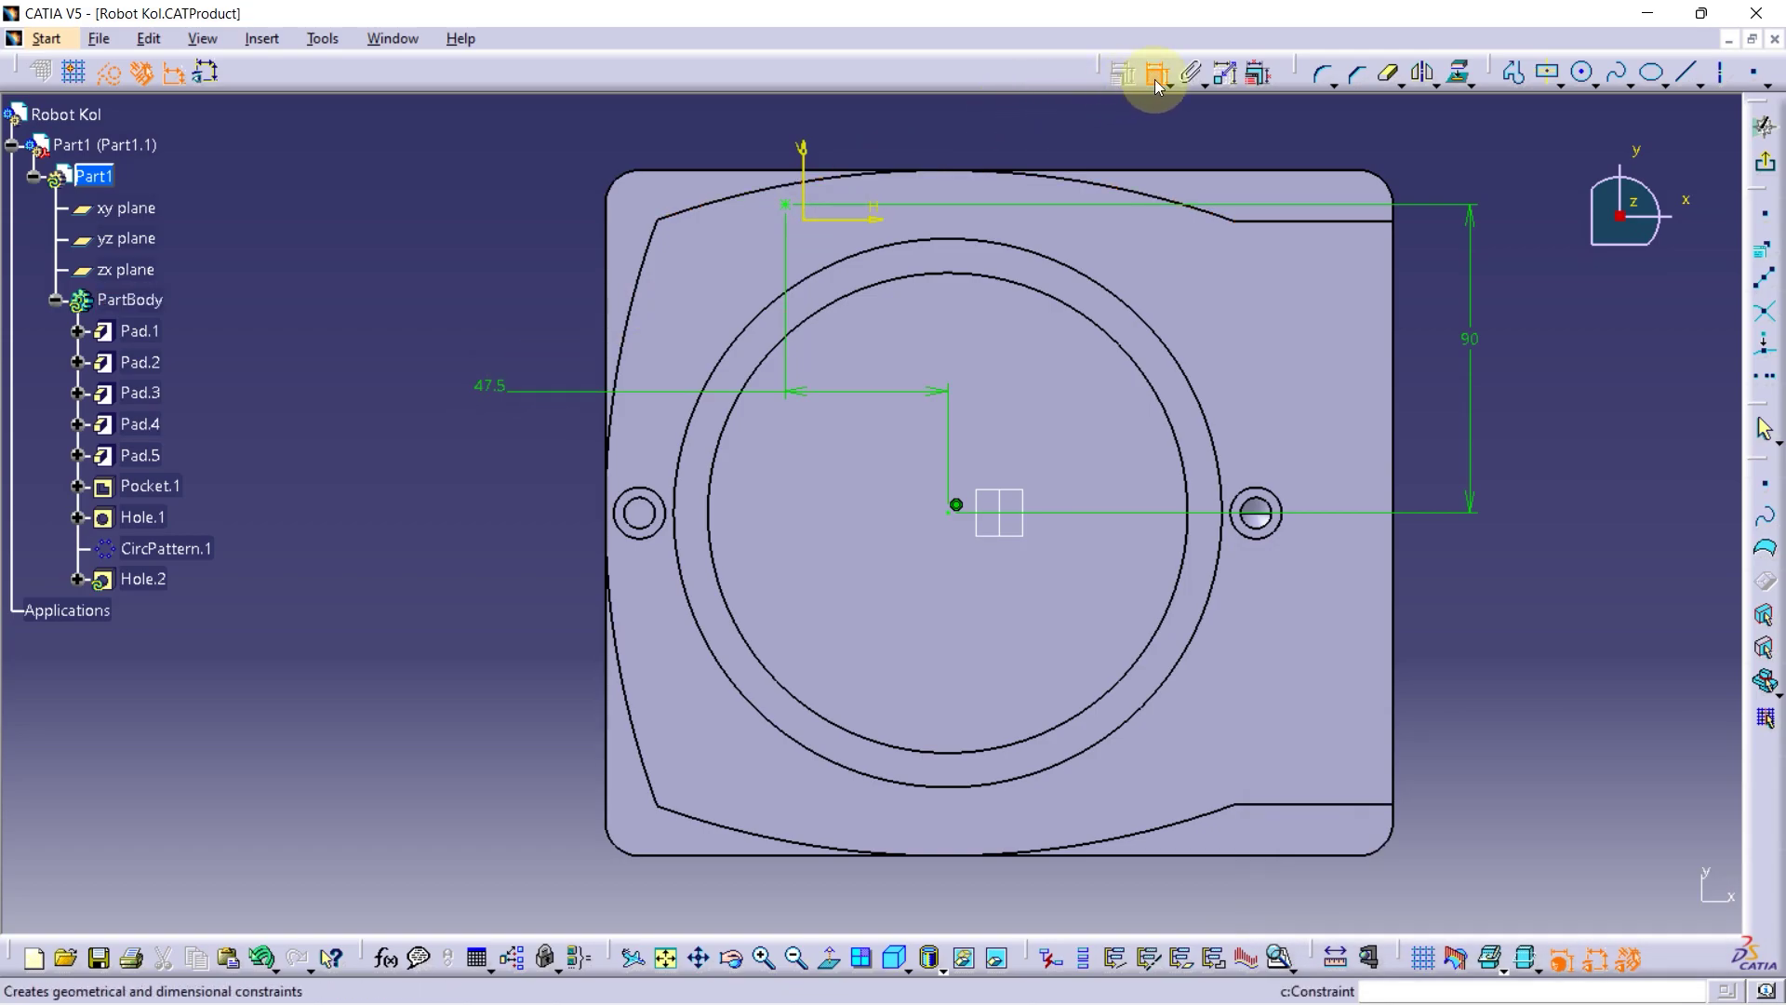
click(1768, 167)
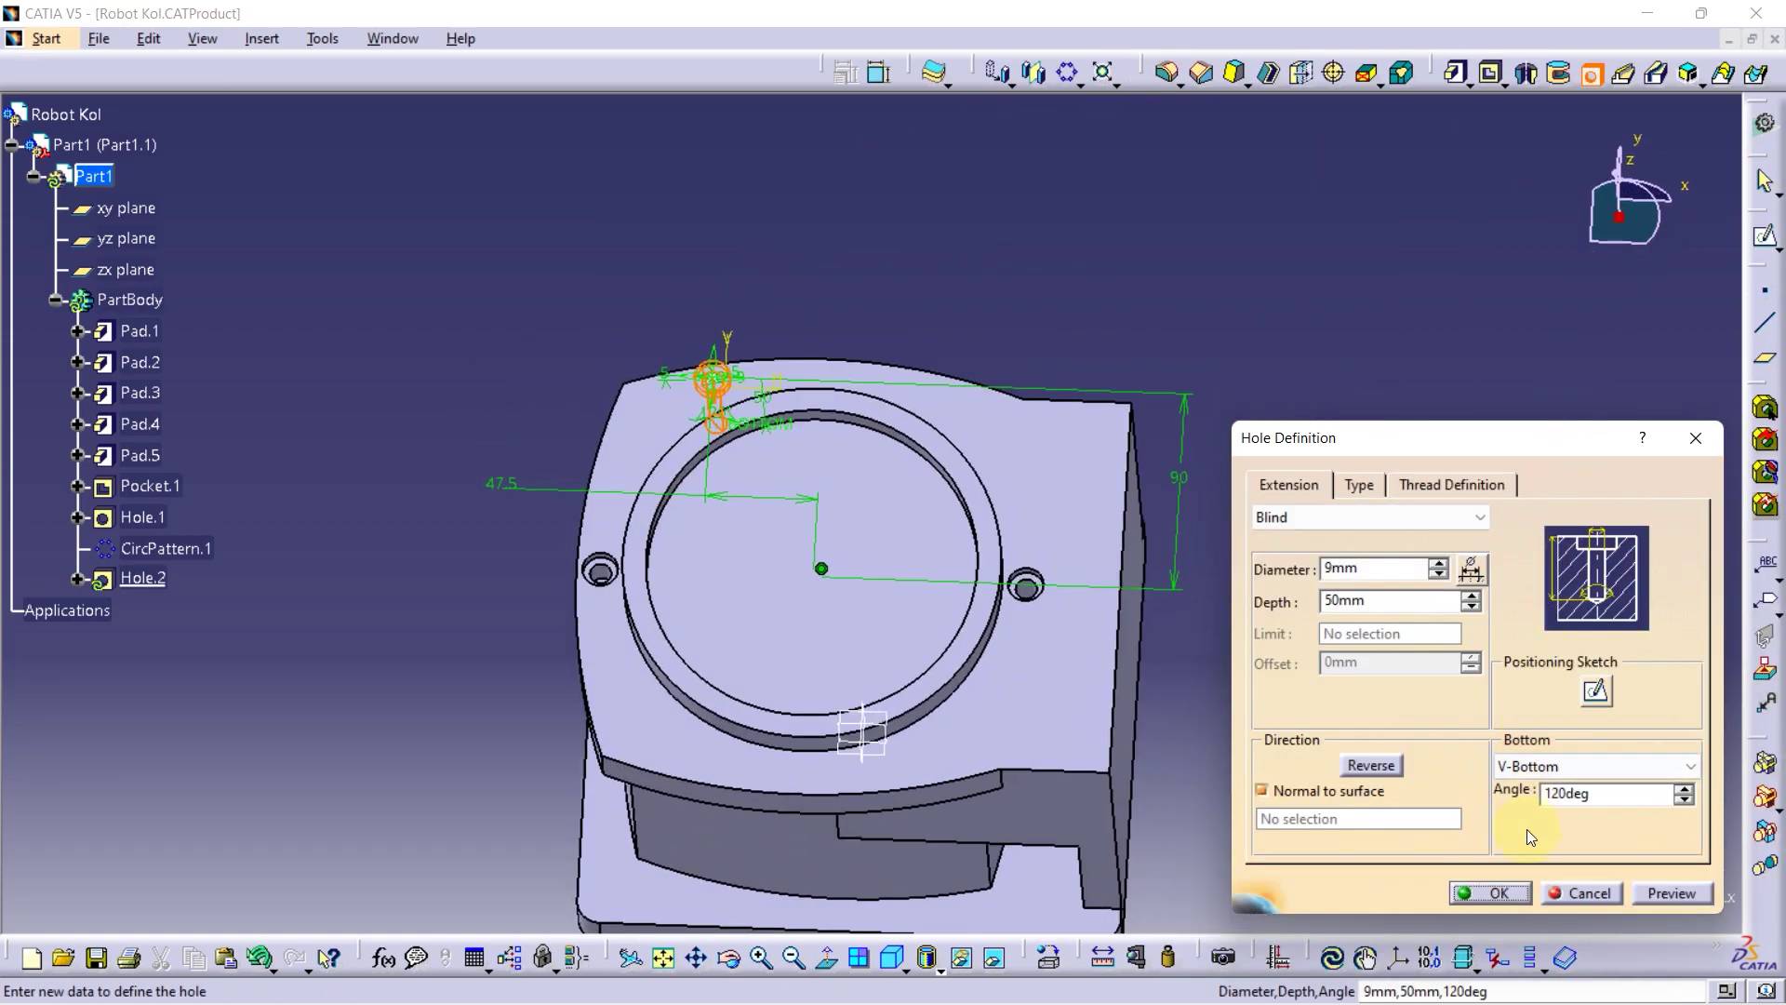
click(1387, 487)
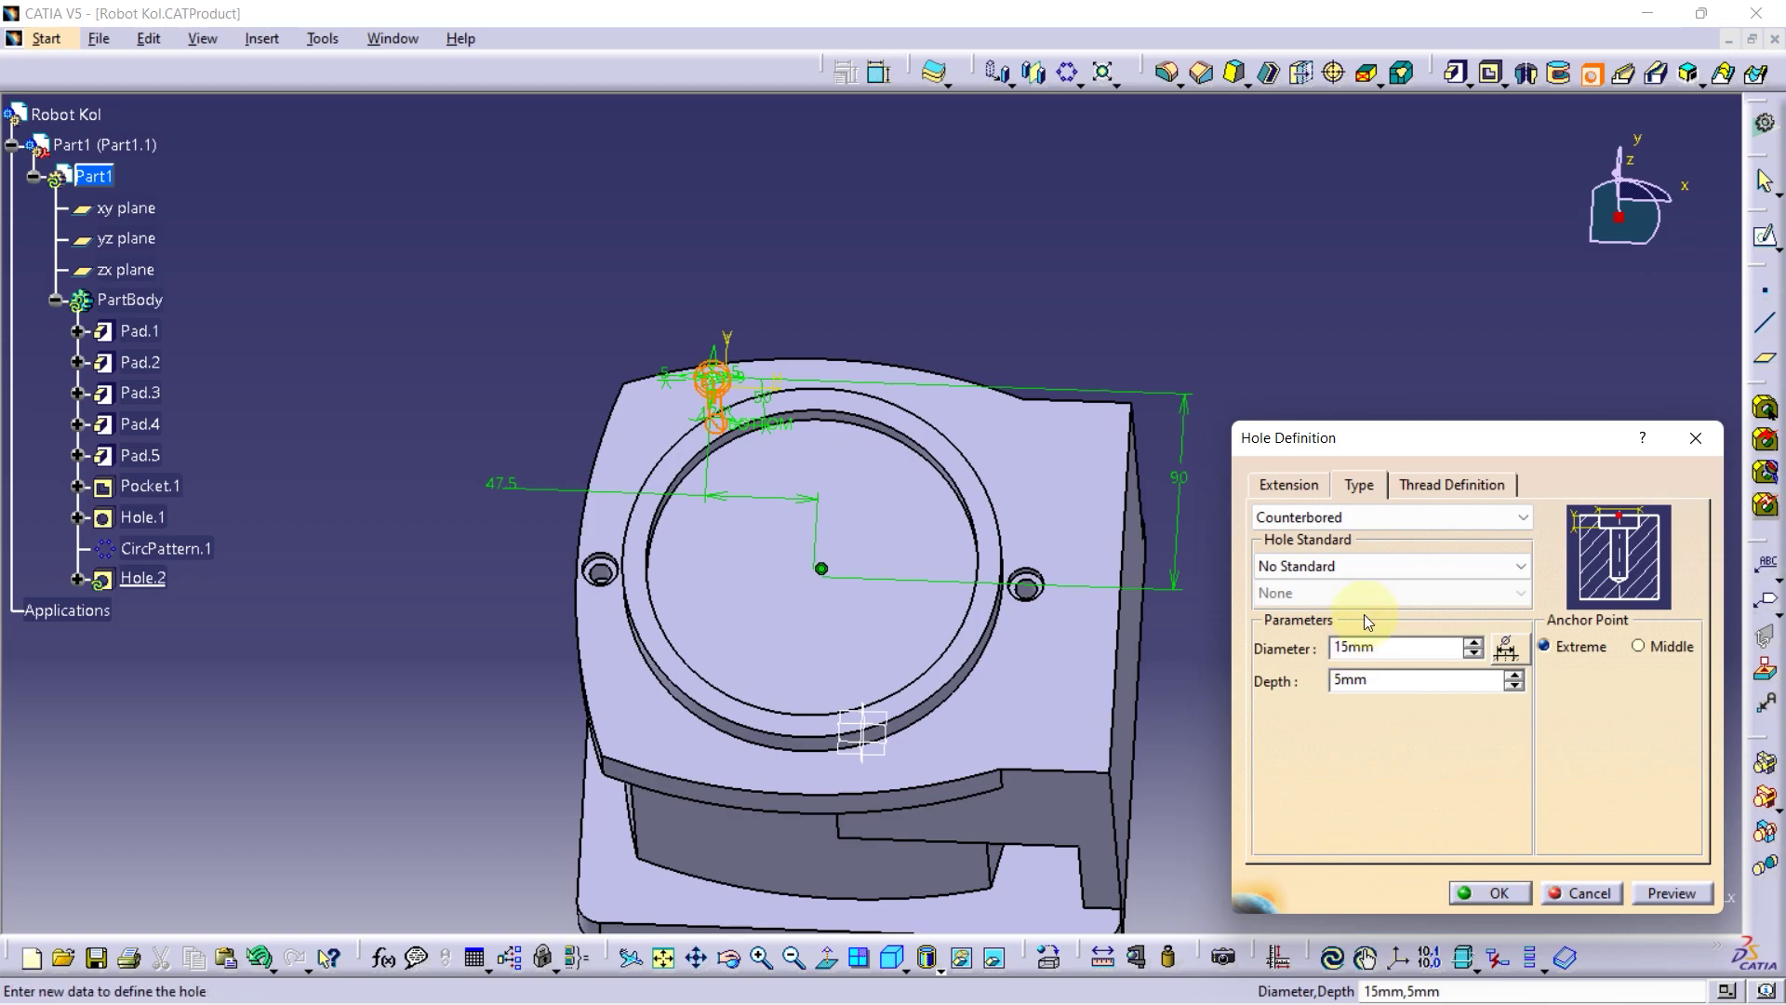
click(1285, 489)
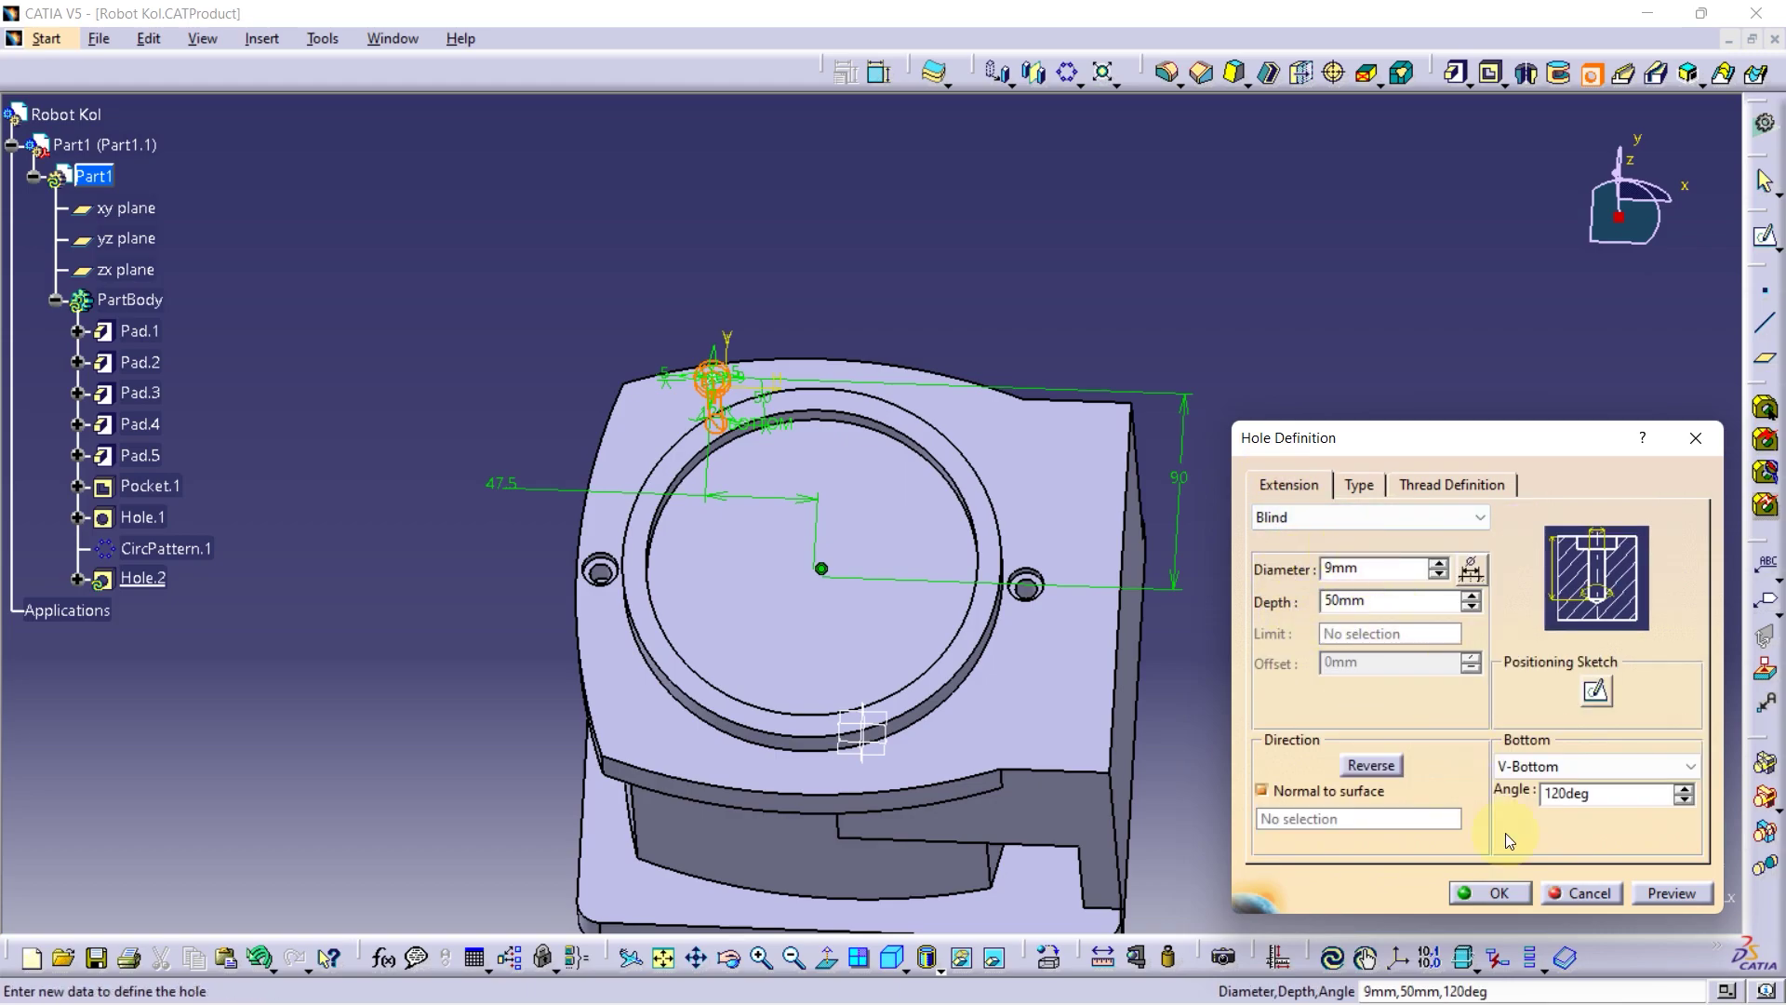
click(1498, 893)
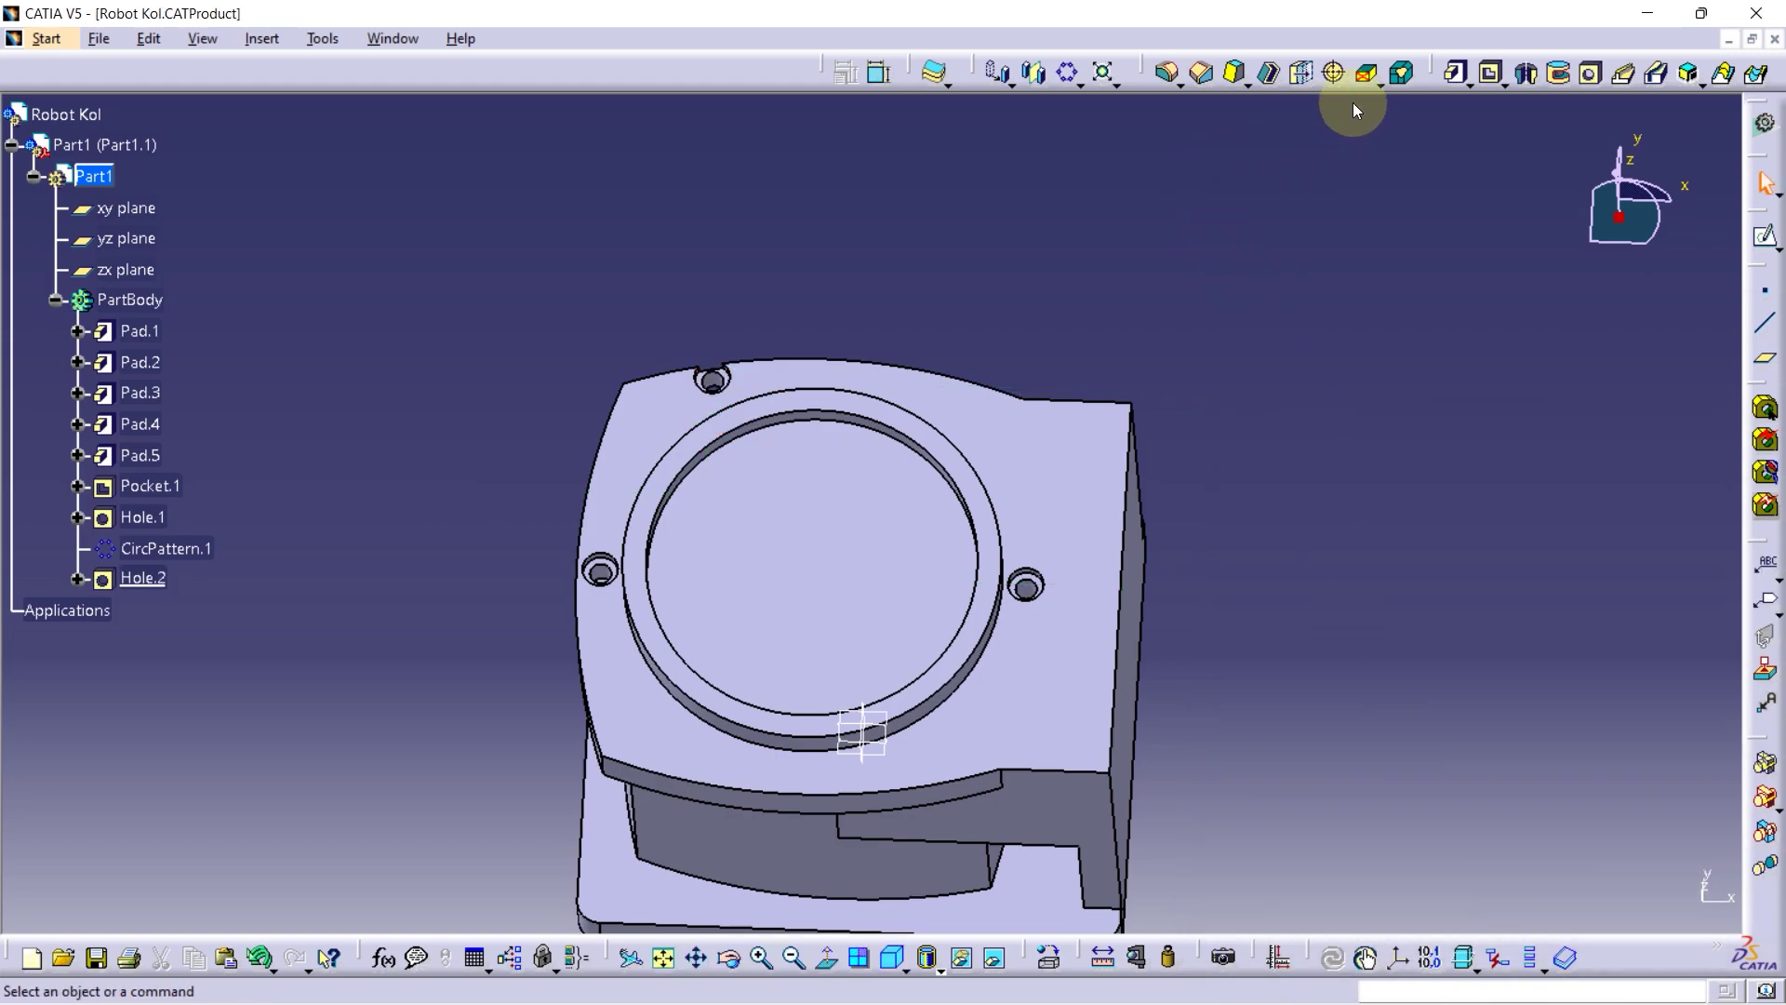
Start another hole on the flange top face, its point concentric with the inner circle
click(1590, 73)
click(919, 386)
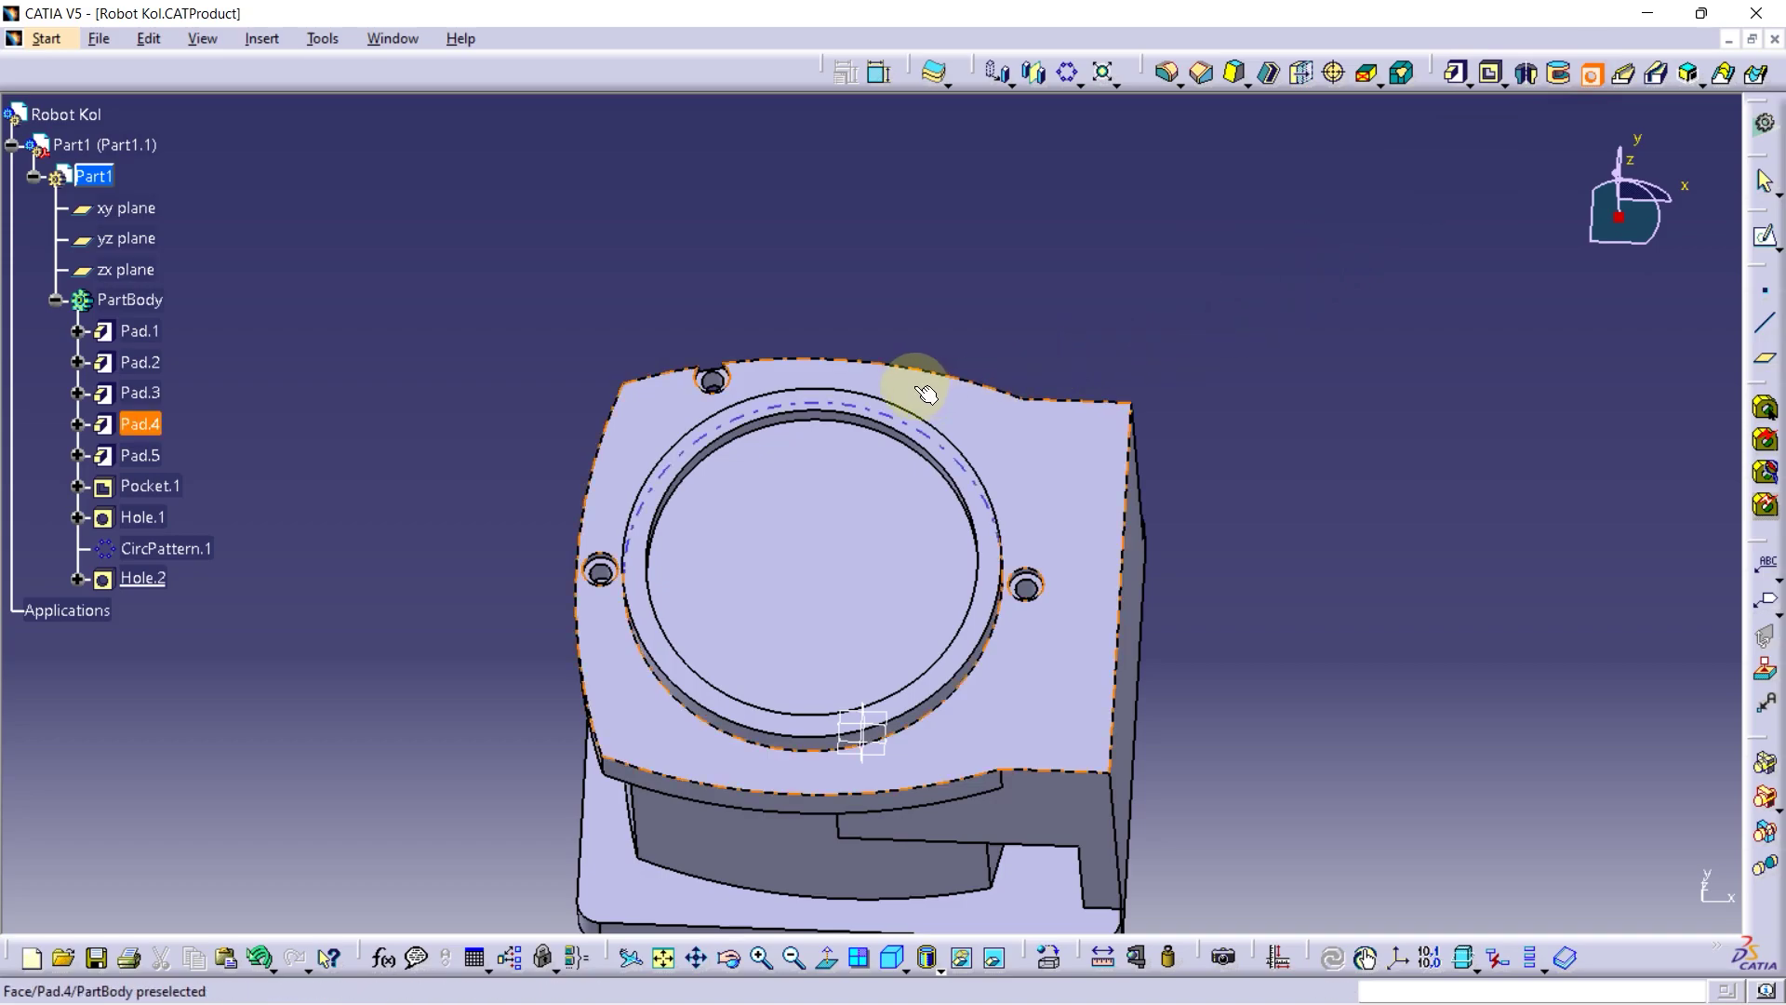
click(1595, 693)
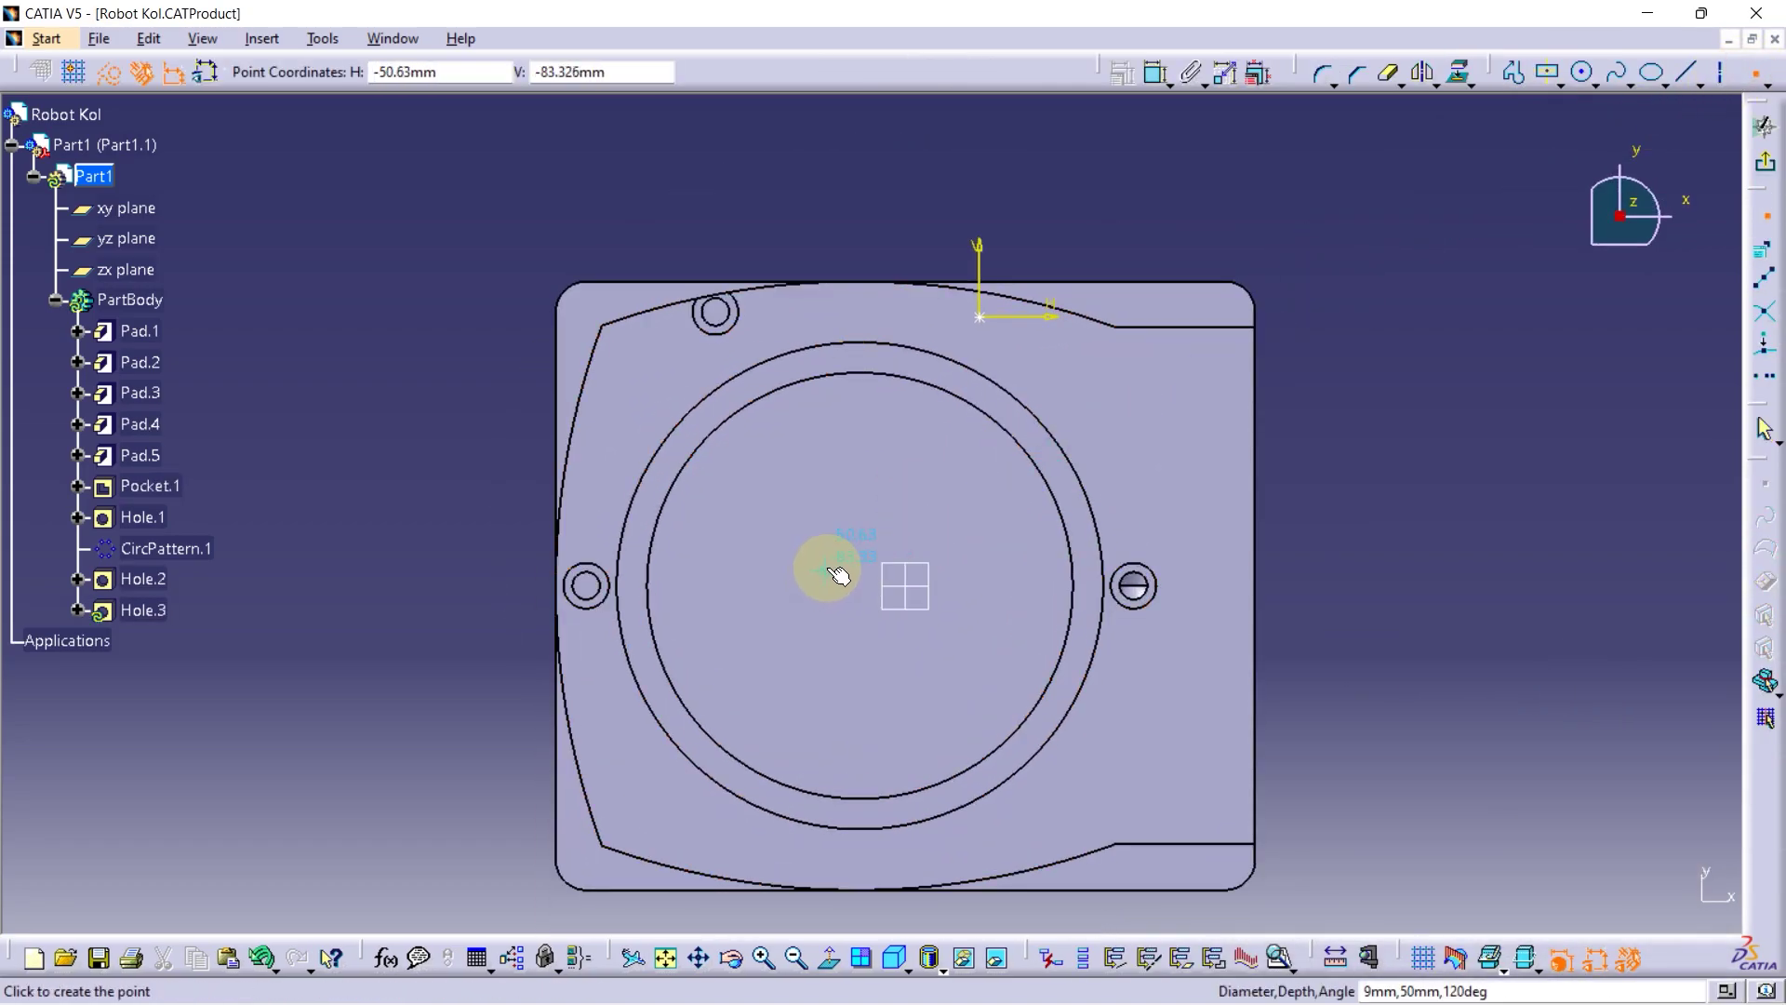
click(829, 566)
ctrl+click(821, 362)
click(1122, 72)
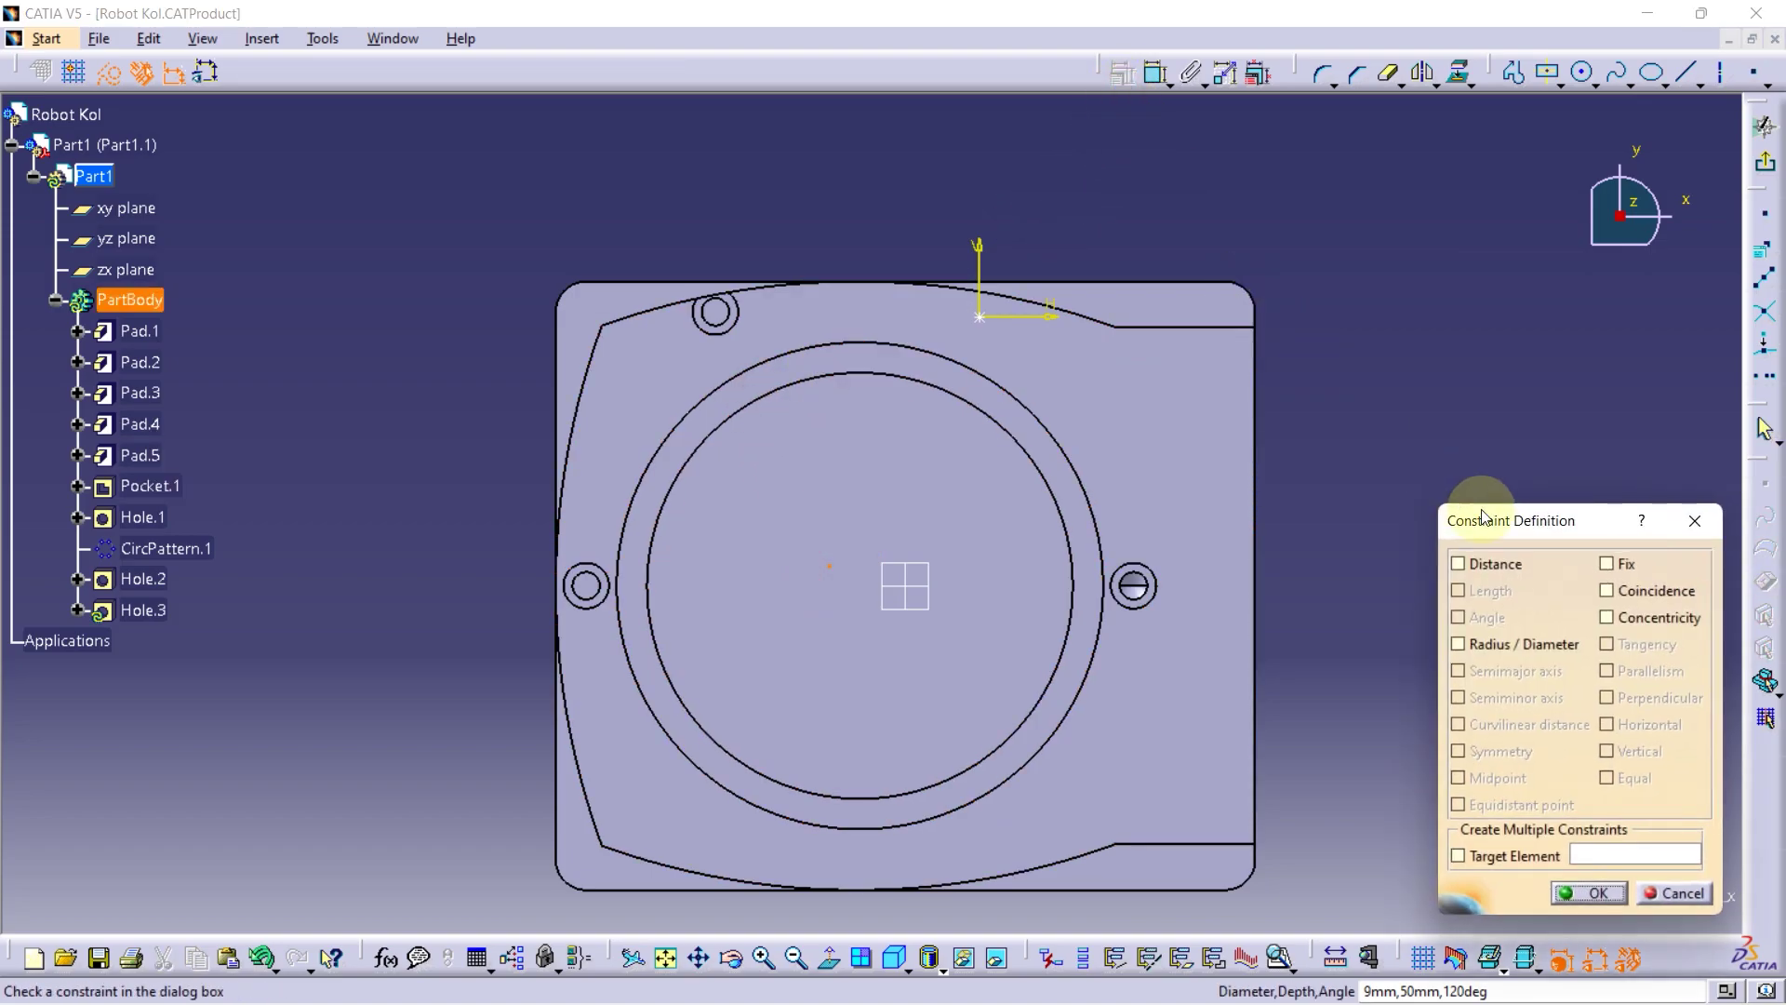
click(1579, 891)
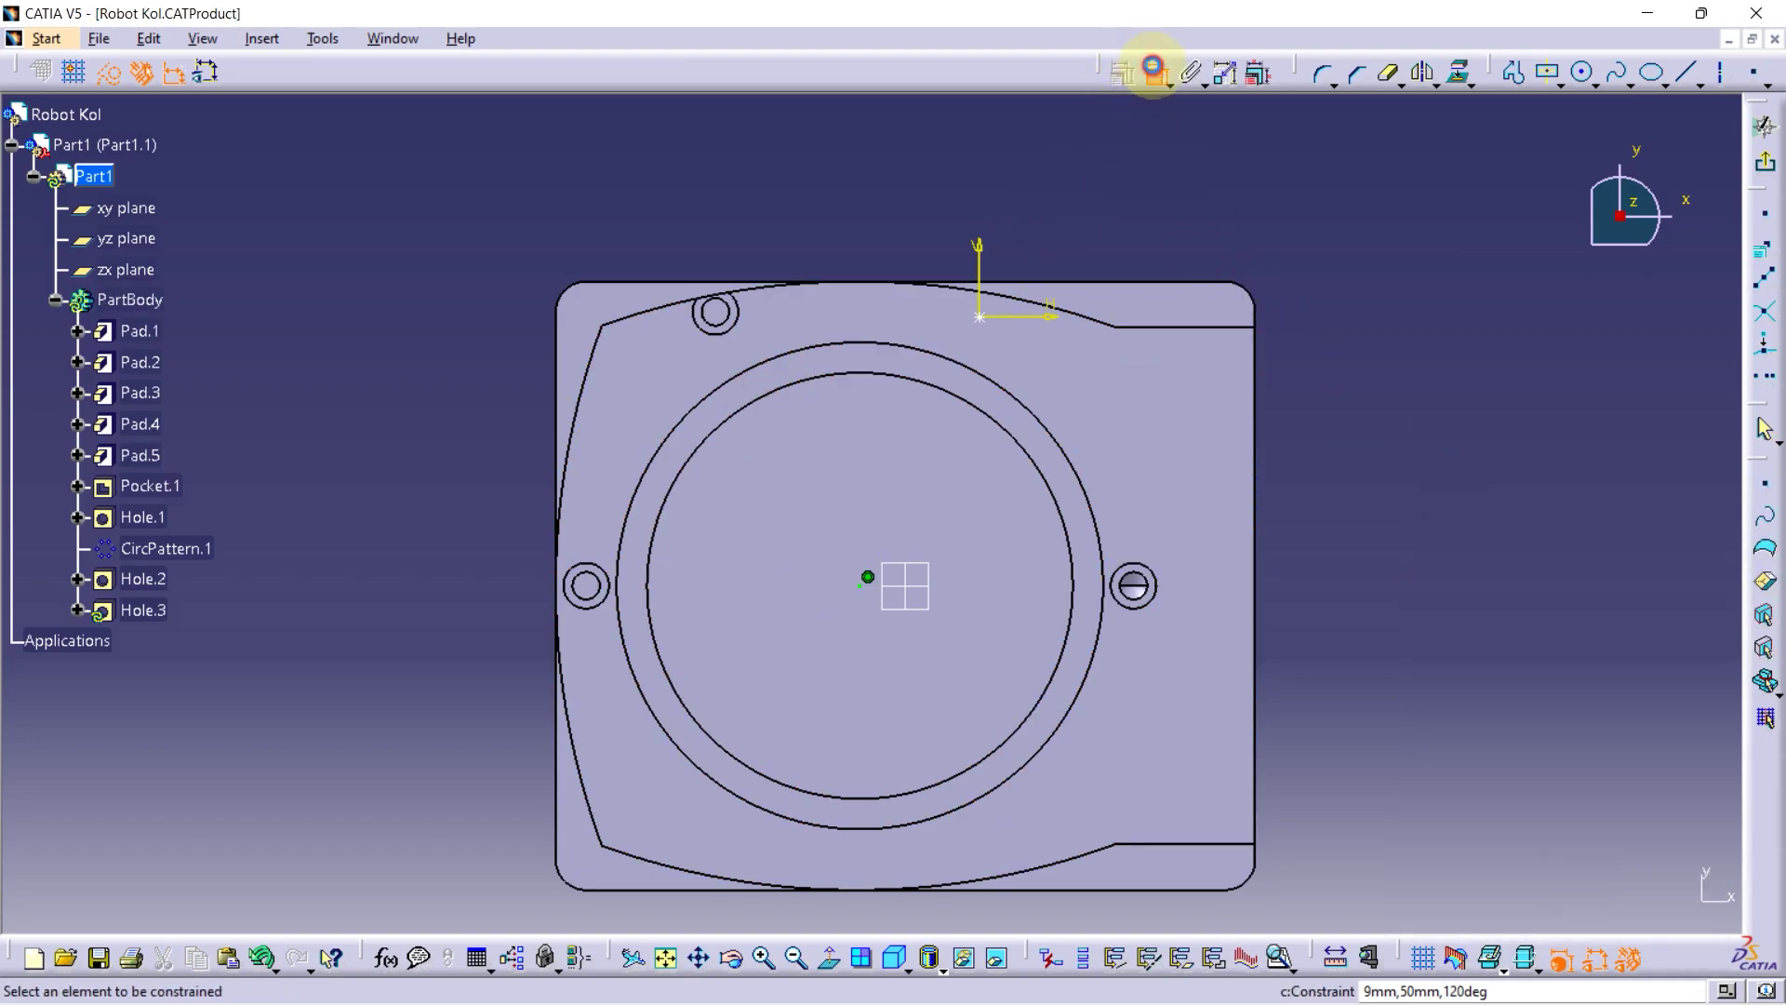
Dimension the hole point 90 vertically from the origin
click(865, 581)
click(979, 316)
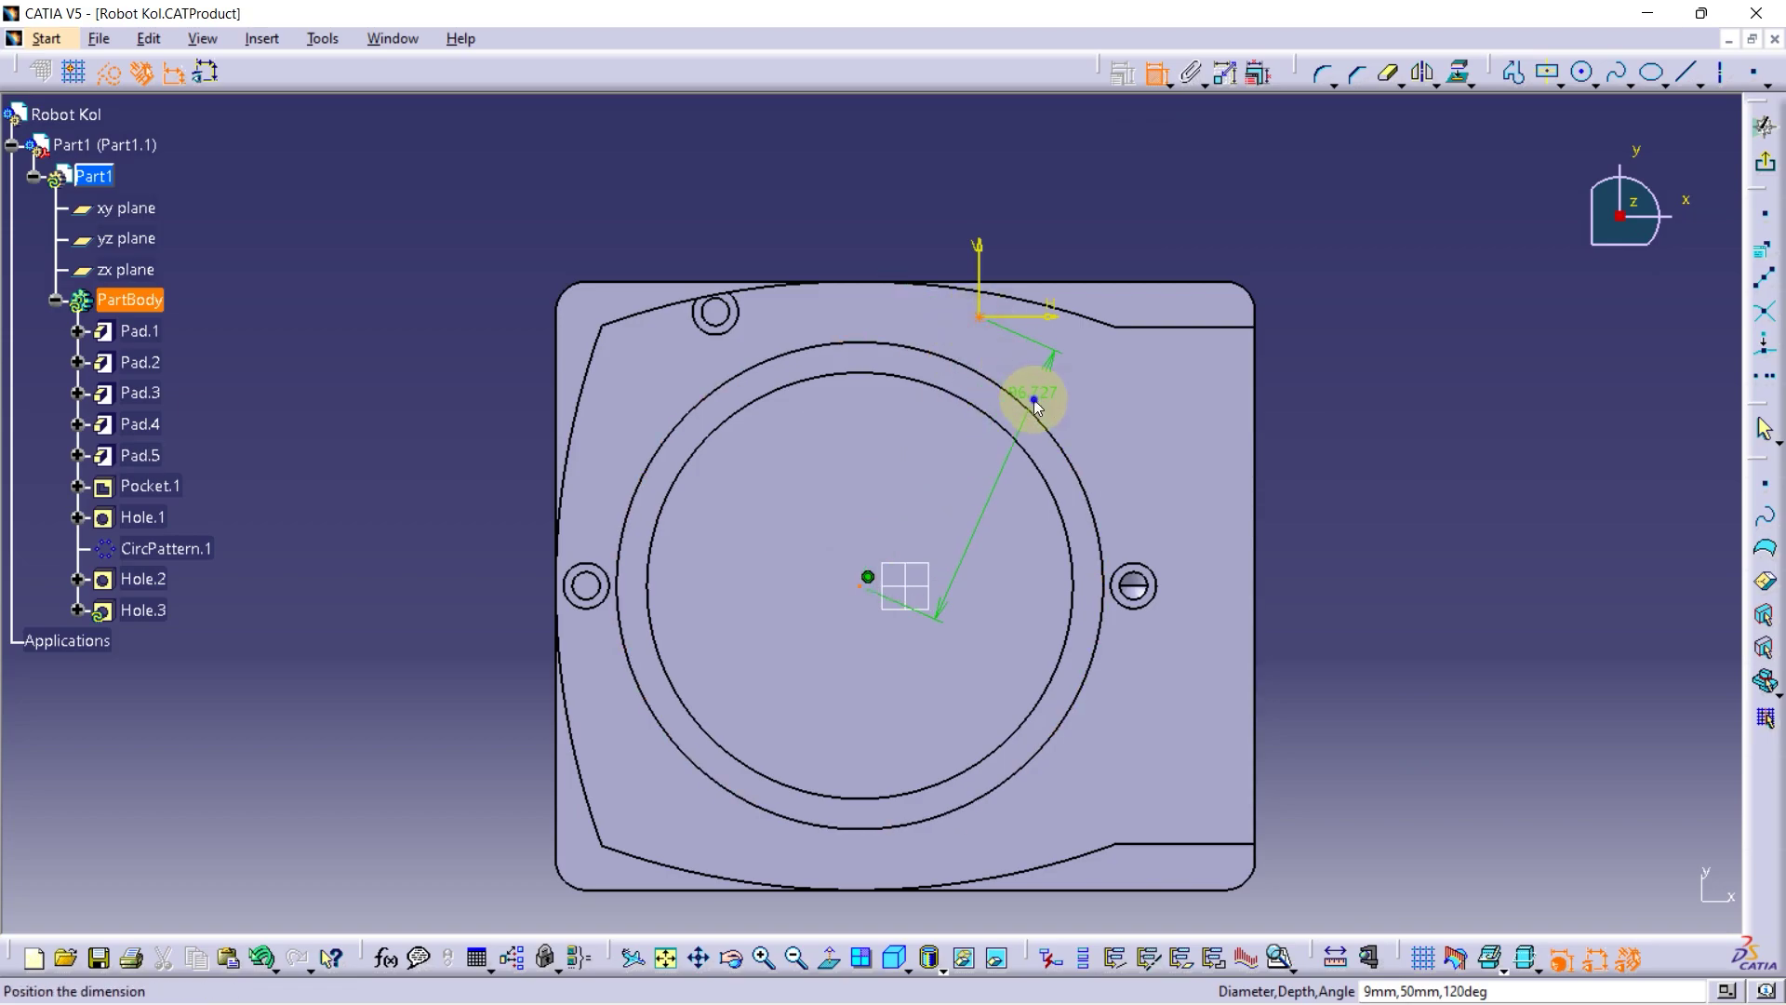
right_click(1034, 402)
click(1094, 495)
click(1388, 450)
double_click(1395, 452)
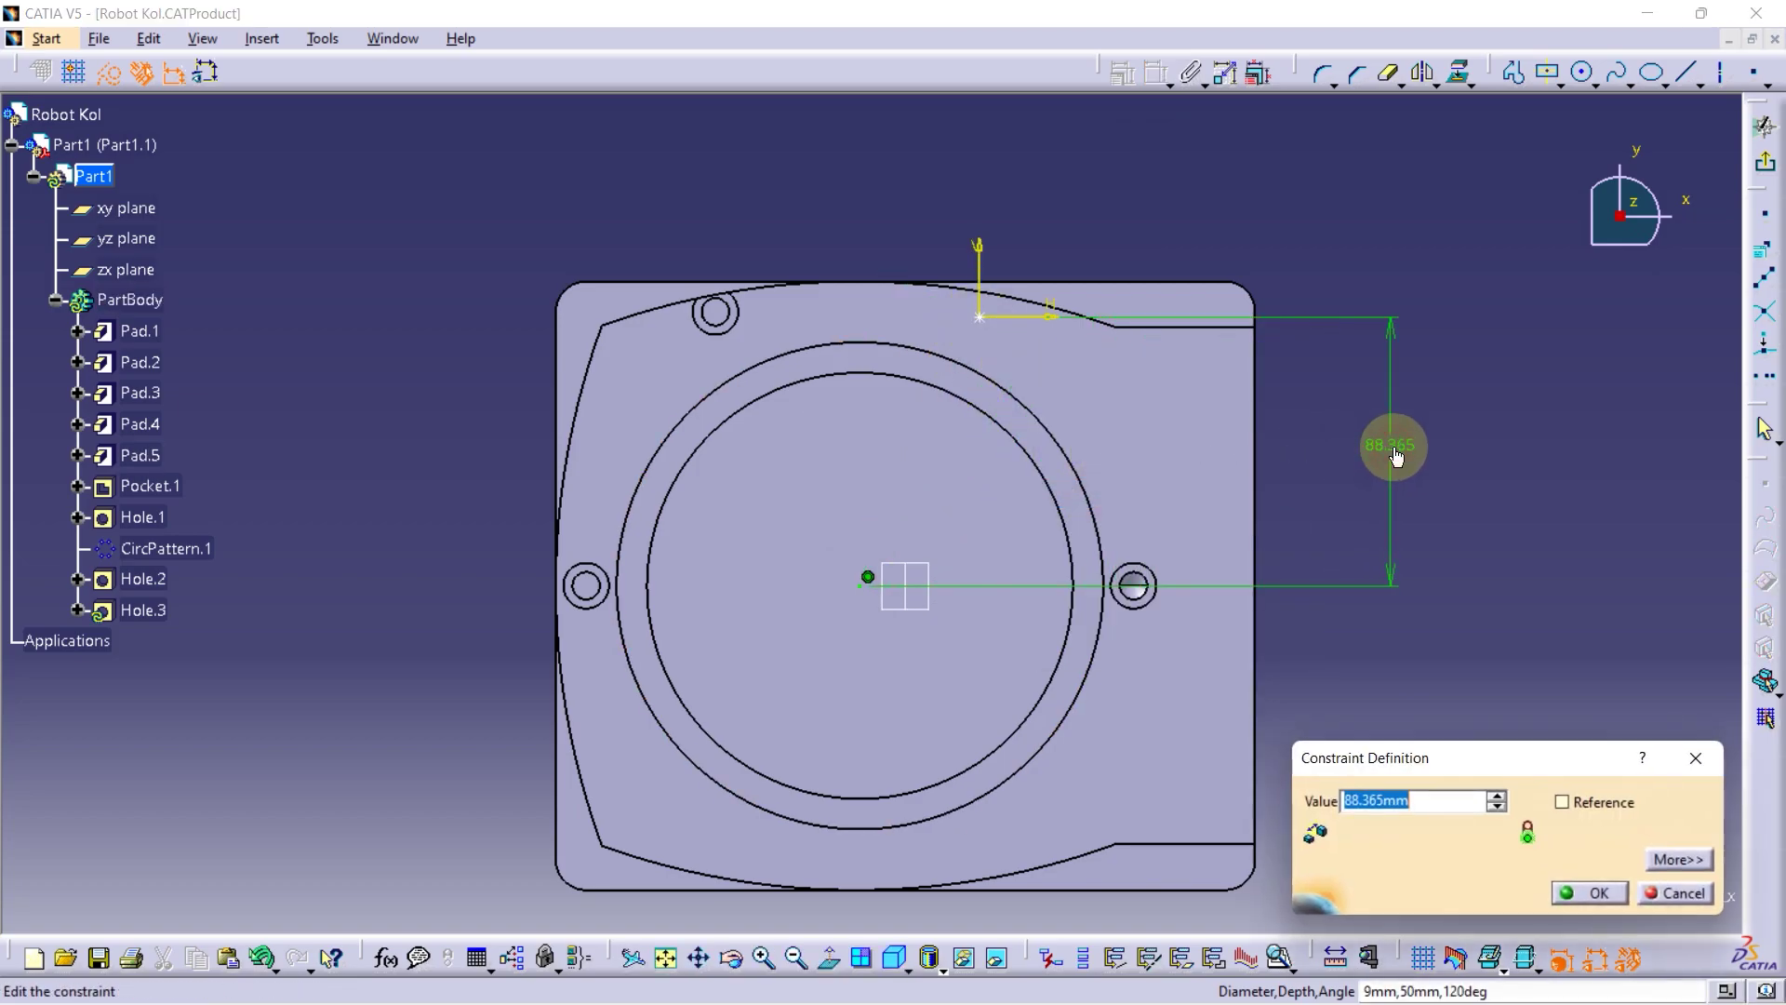
text(90)
key(Return)
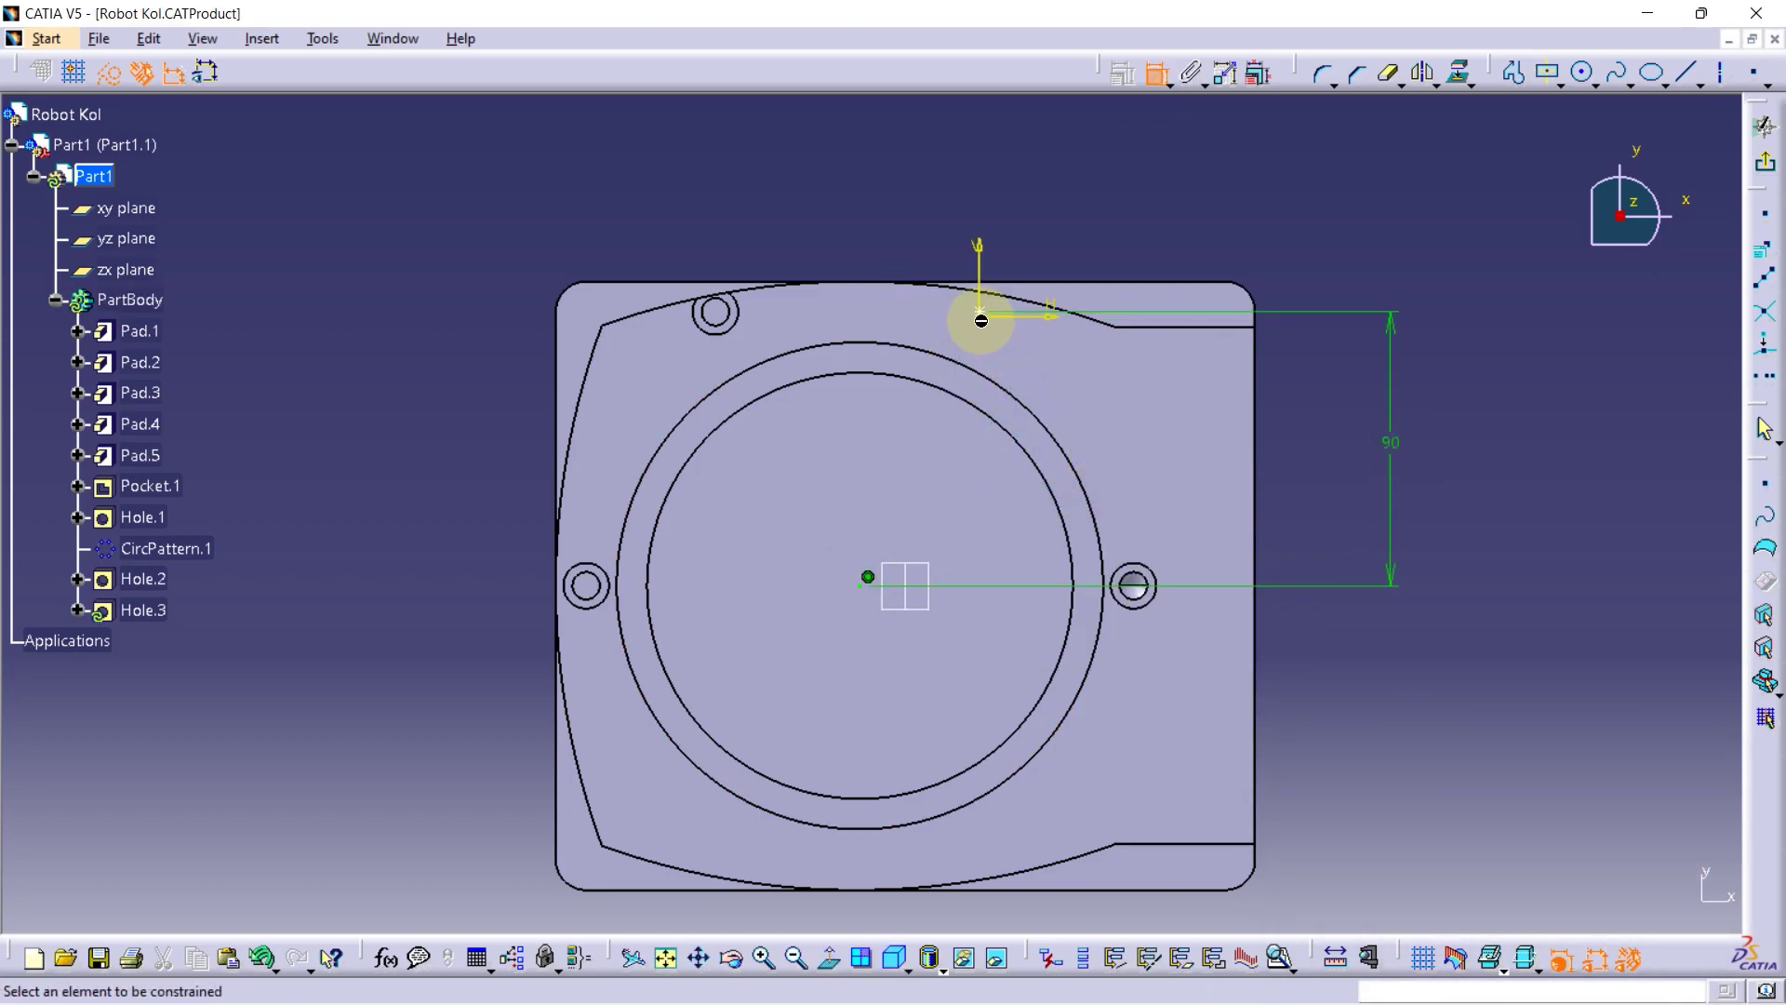
Add a 47.5 horizontal dimension and create Hole.3
click(865, 580)
right_click(912, 486)
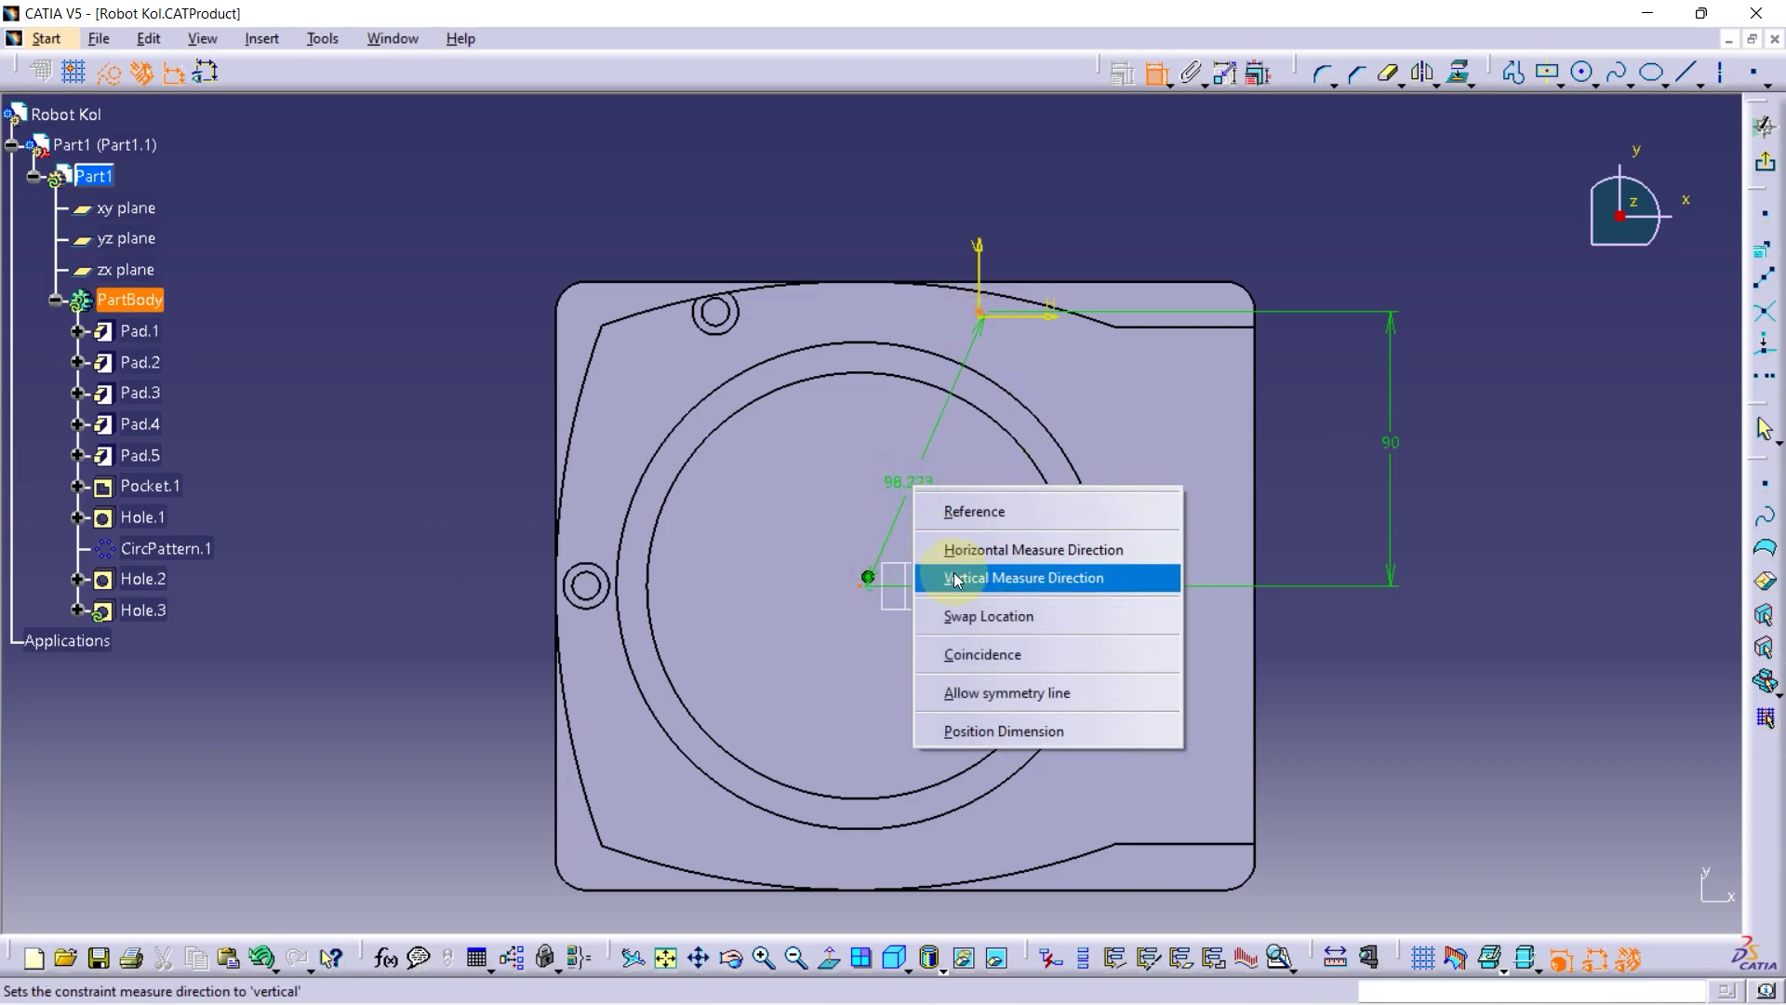
click(1023, 543)
double_click(1326, 388)
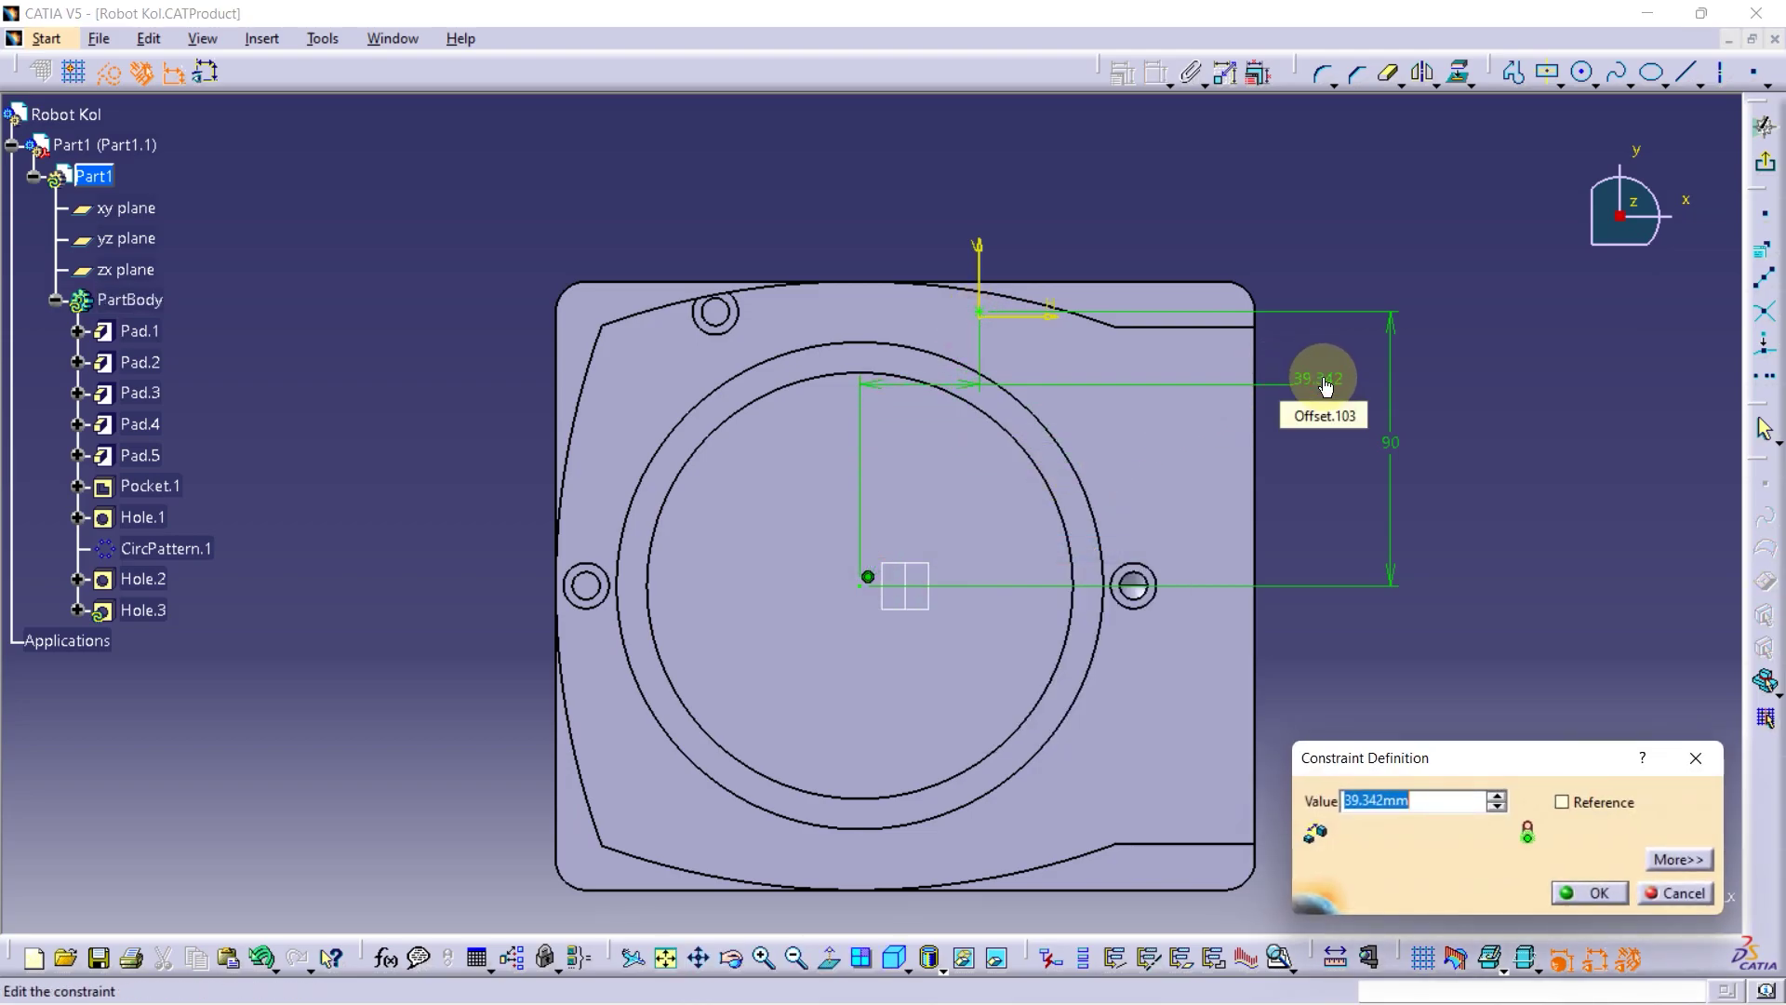
text(.5)
key(Return)
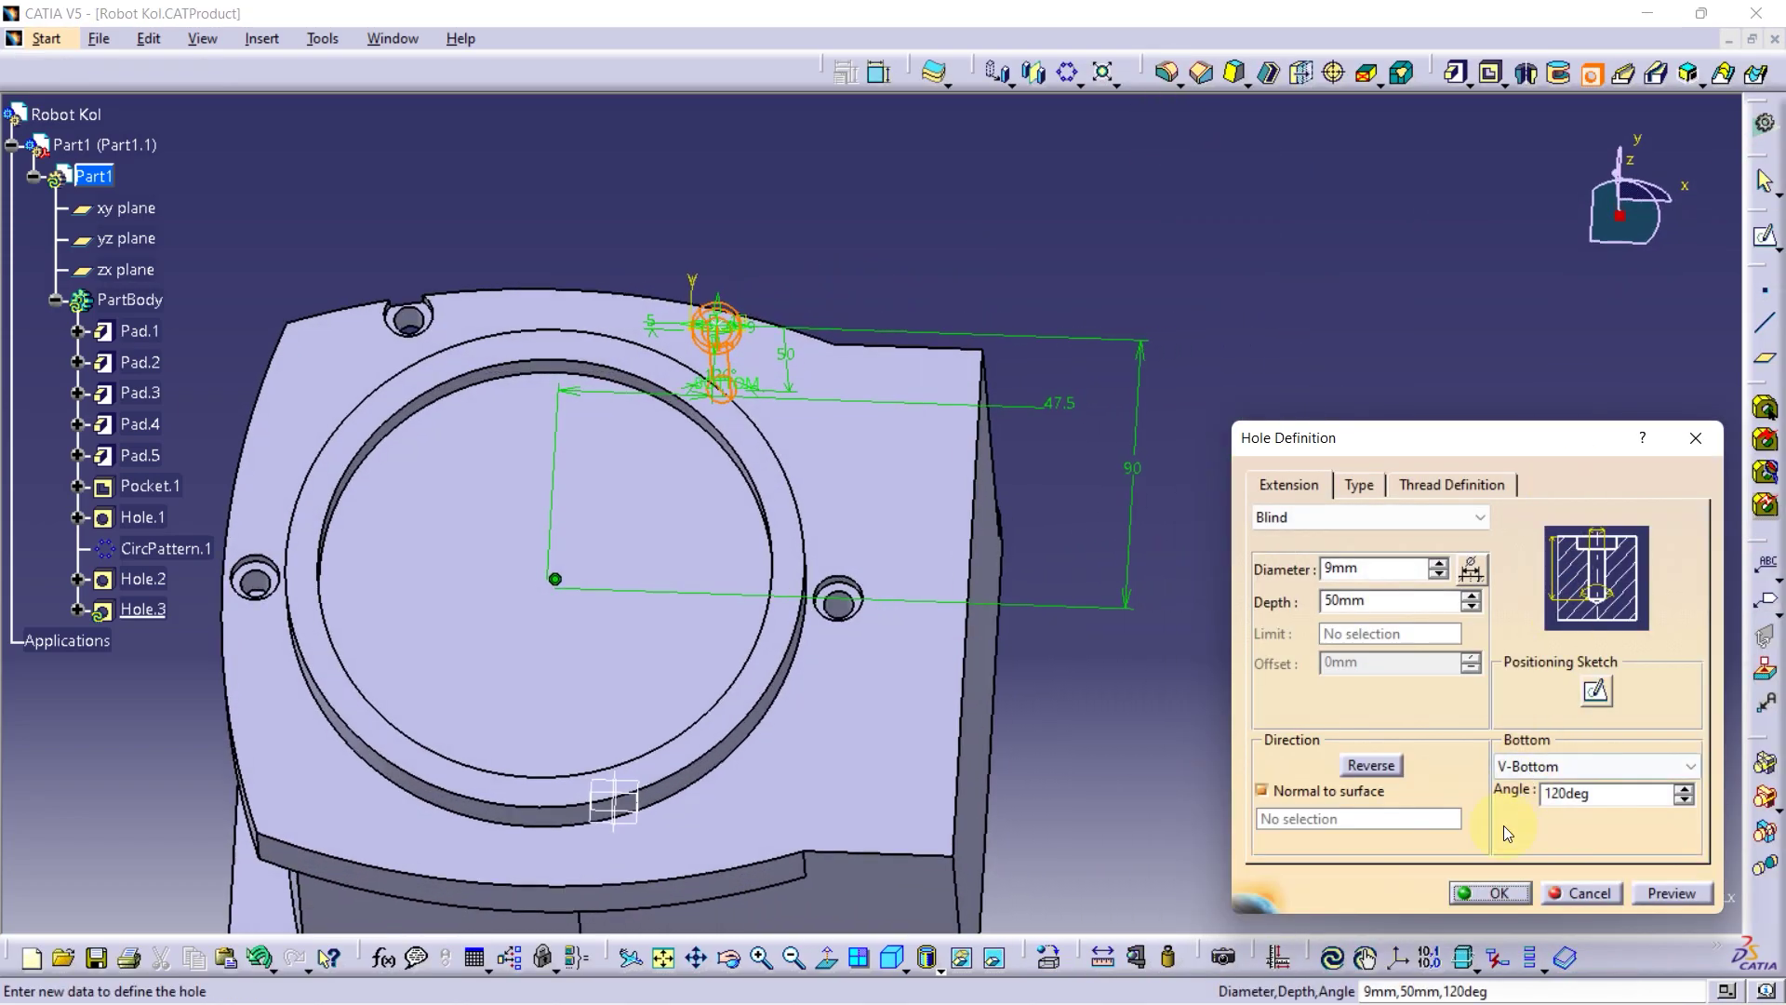
click(1483, 896)
mouse_move(702, 606)
middle_down()
mouse_move(758, 510)
mouse_move(1321, 261)
middle_up()
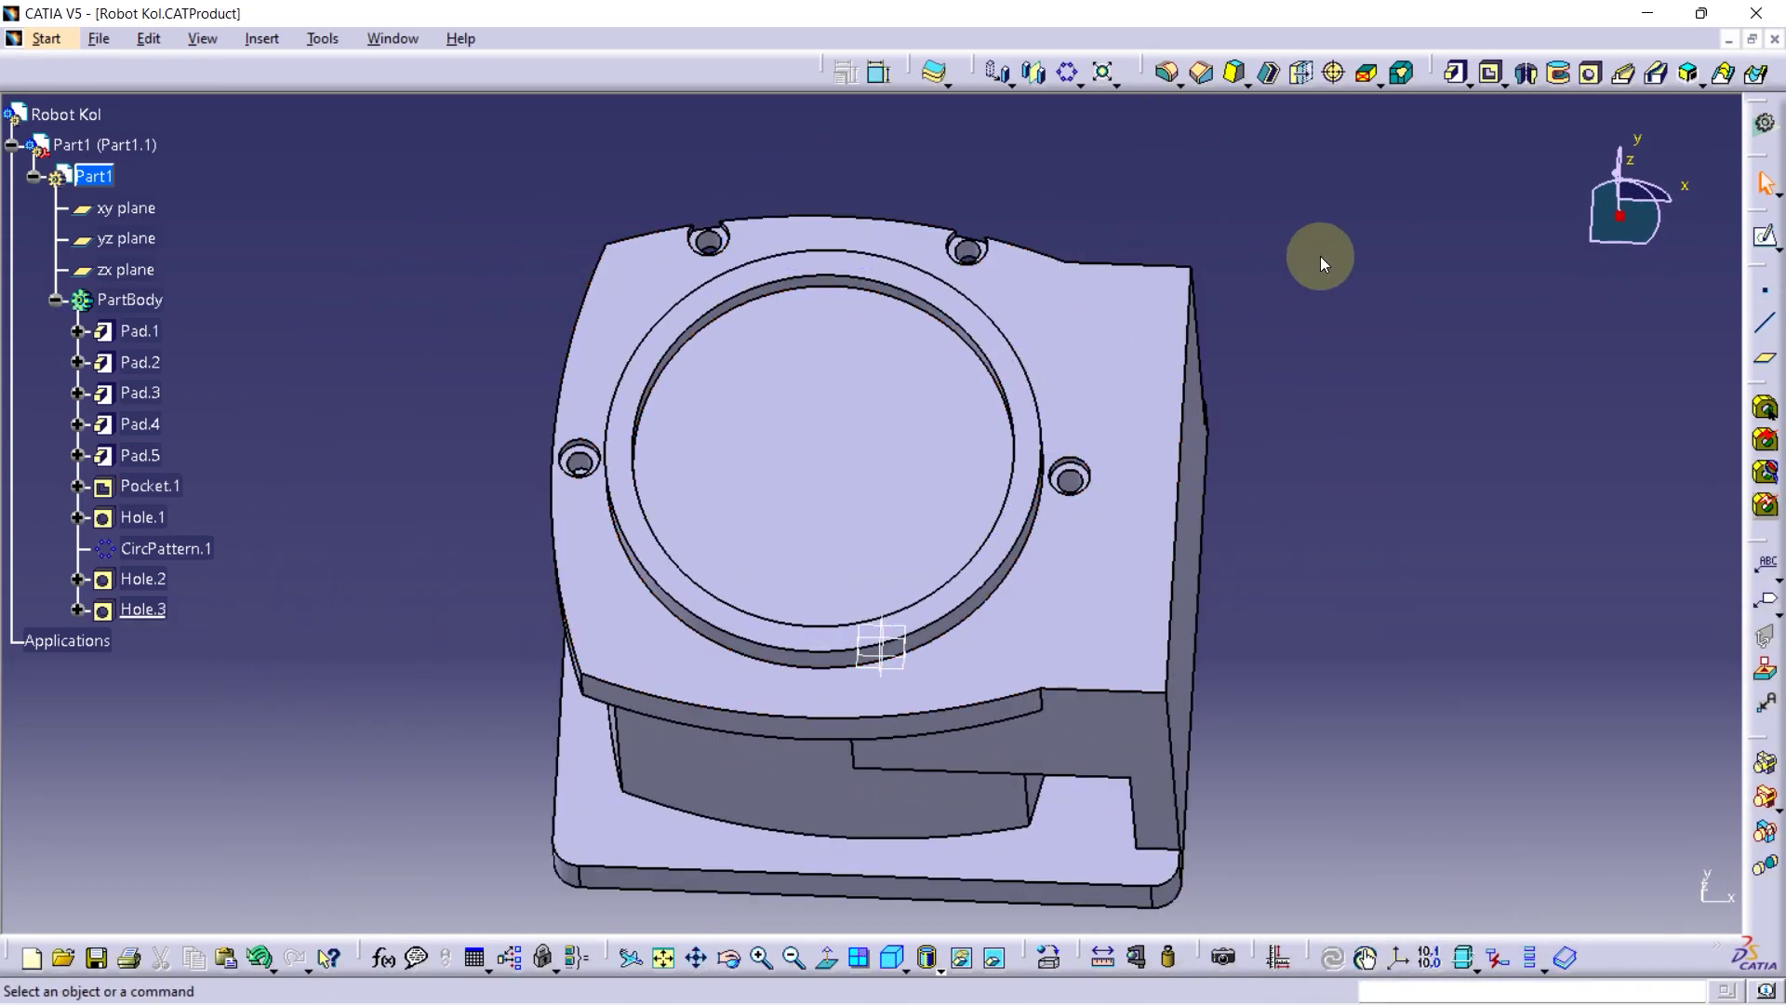
Mirror Hole.3 and Hole.2 across the zx plane
click(1032, 72)
mouse_move(1210, 627)
middle_down()
mouse_move(1096, 782)
mouse_move(909, 558)
middle_up()
click(917, 561)
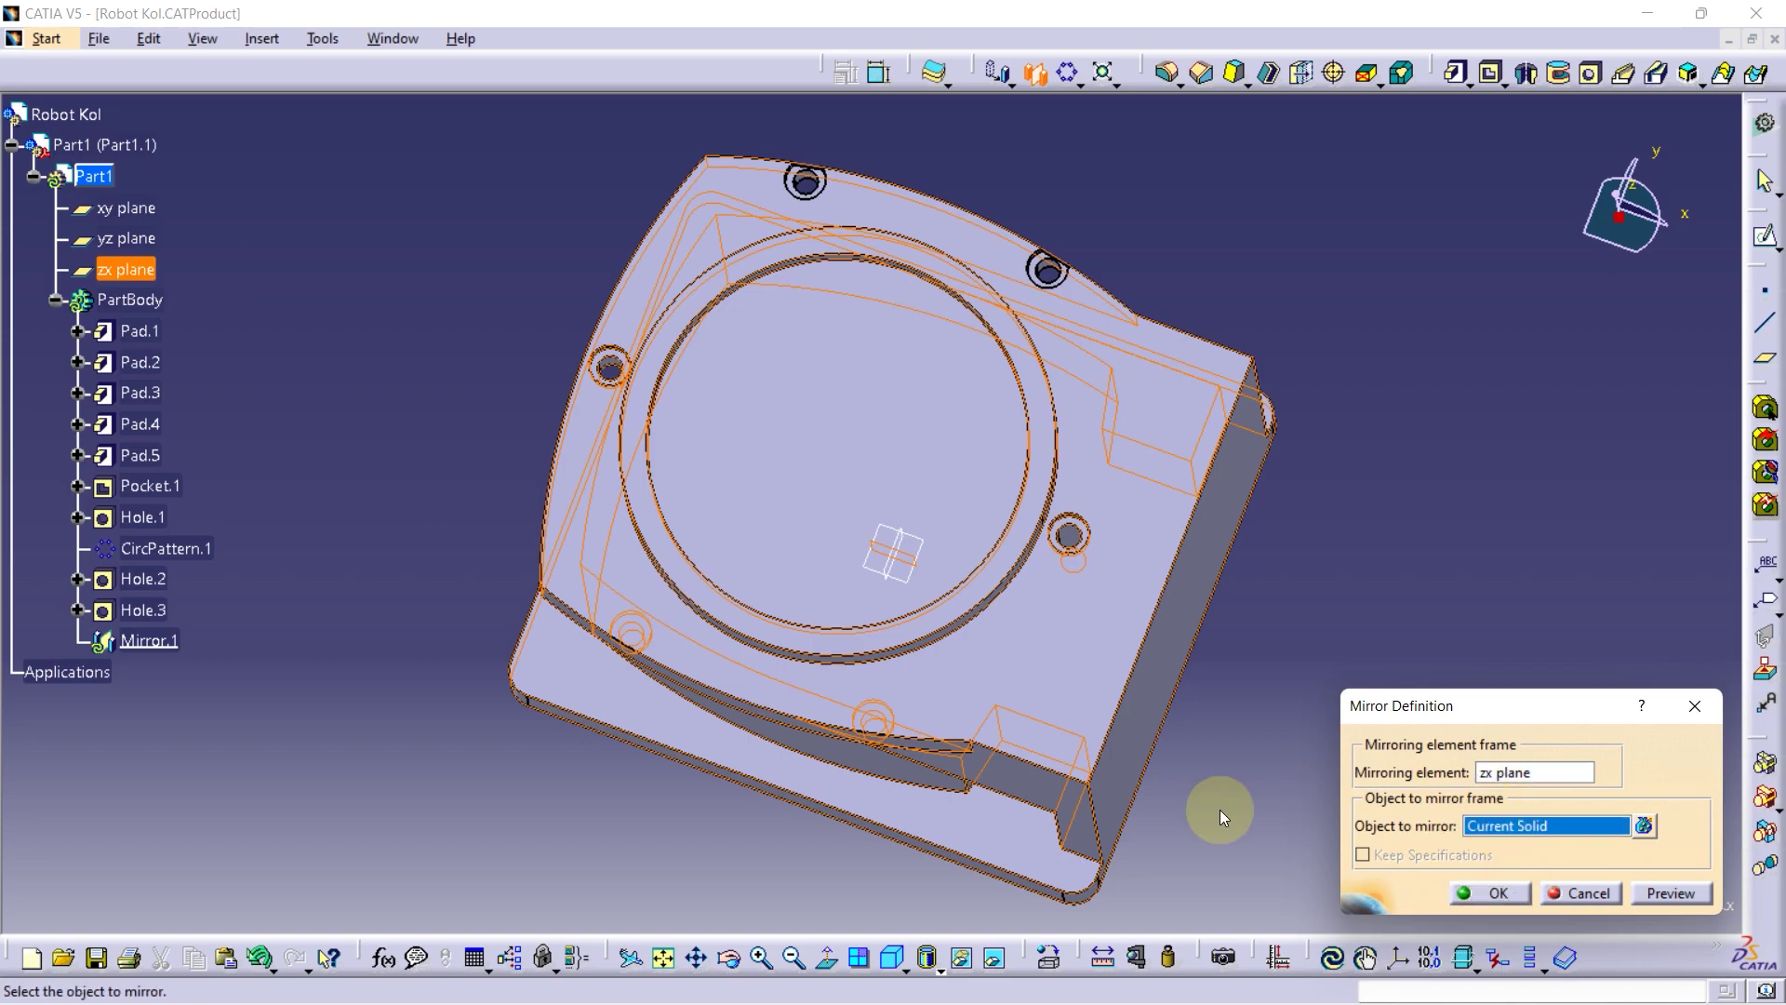
click(142, 614)
ctrl+click(148, 581)
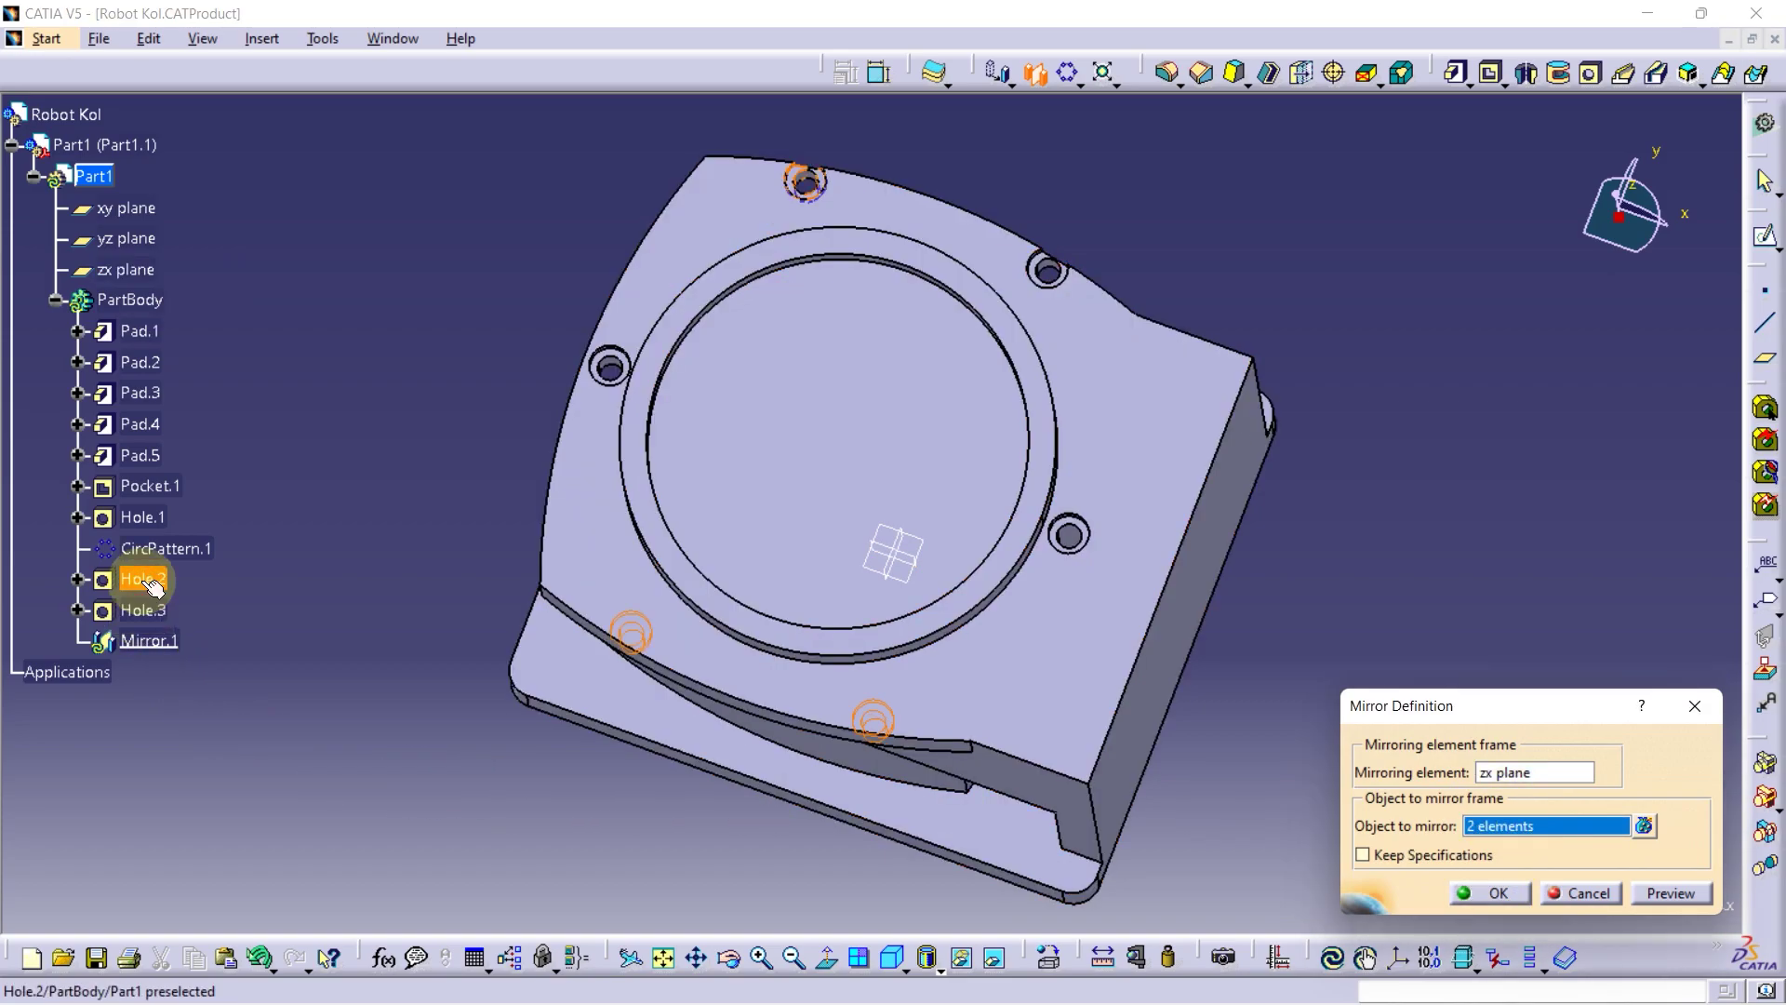
click(1492, 895)
mouse_move(1224, 700)
middle_down()
mouse_move(909, 781)
mouse_move(1069, 630)
mouse_move(1168, 679)
mouse_move(1180, 574)
mouse_move(818, 689)
mouse_move(818, 547)
mouse_move(1351, 498)
middle_up()
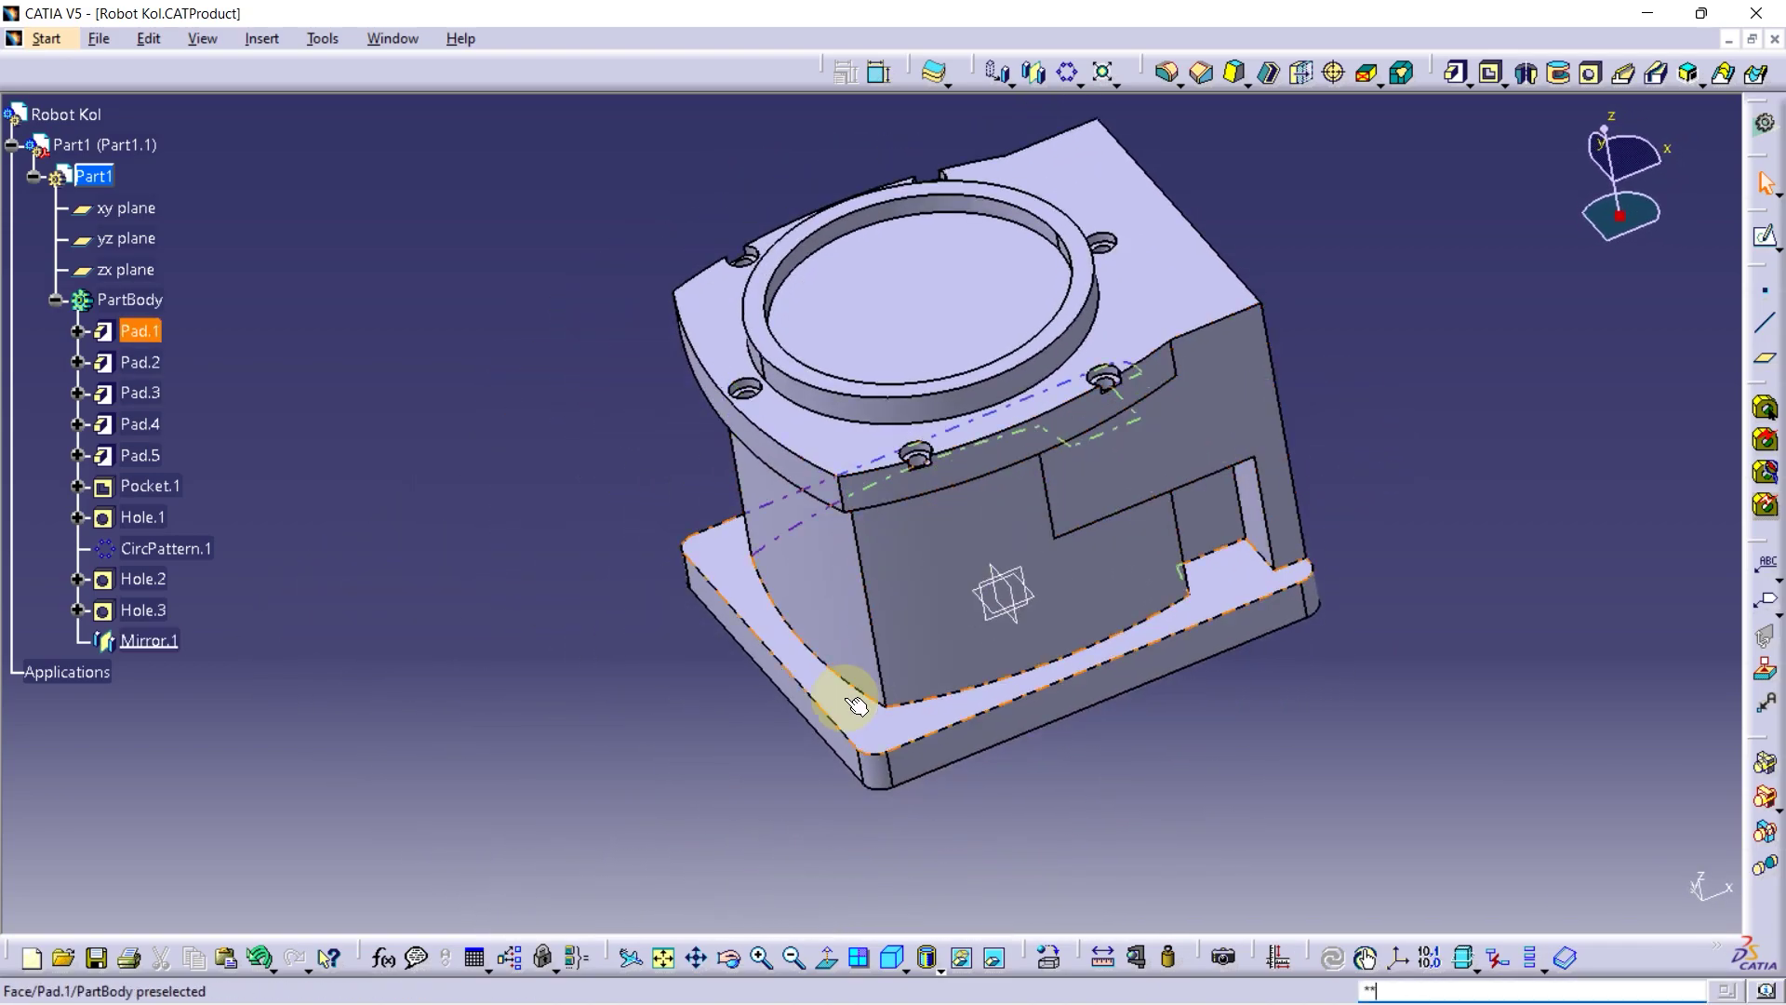
Start Sketch.10 on the flange face of Pad.4, zoomed in on the hole
mouse_move(837, 698)
middle_down()
mouse_move(1017, 410)
mouse_move(571, 710)
mouse_move(672, 540)
middle_up()
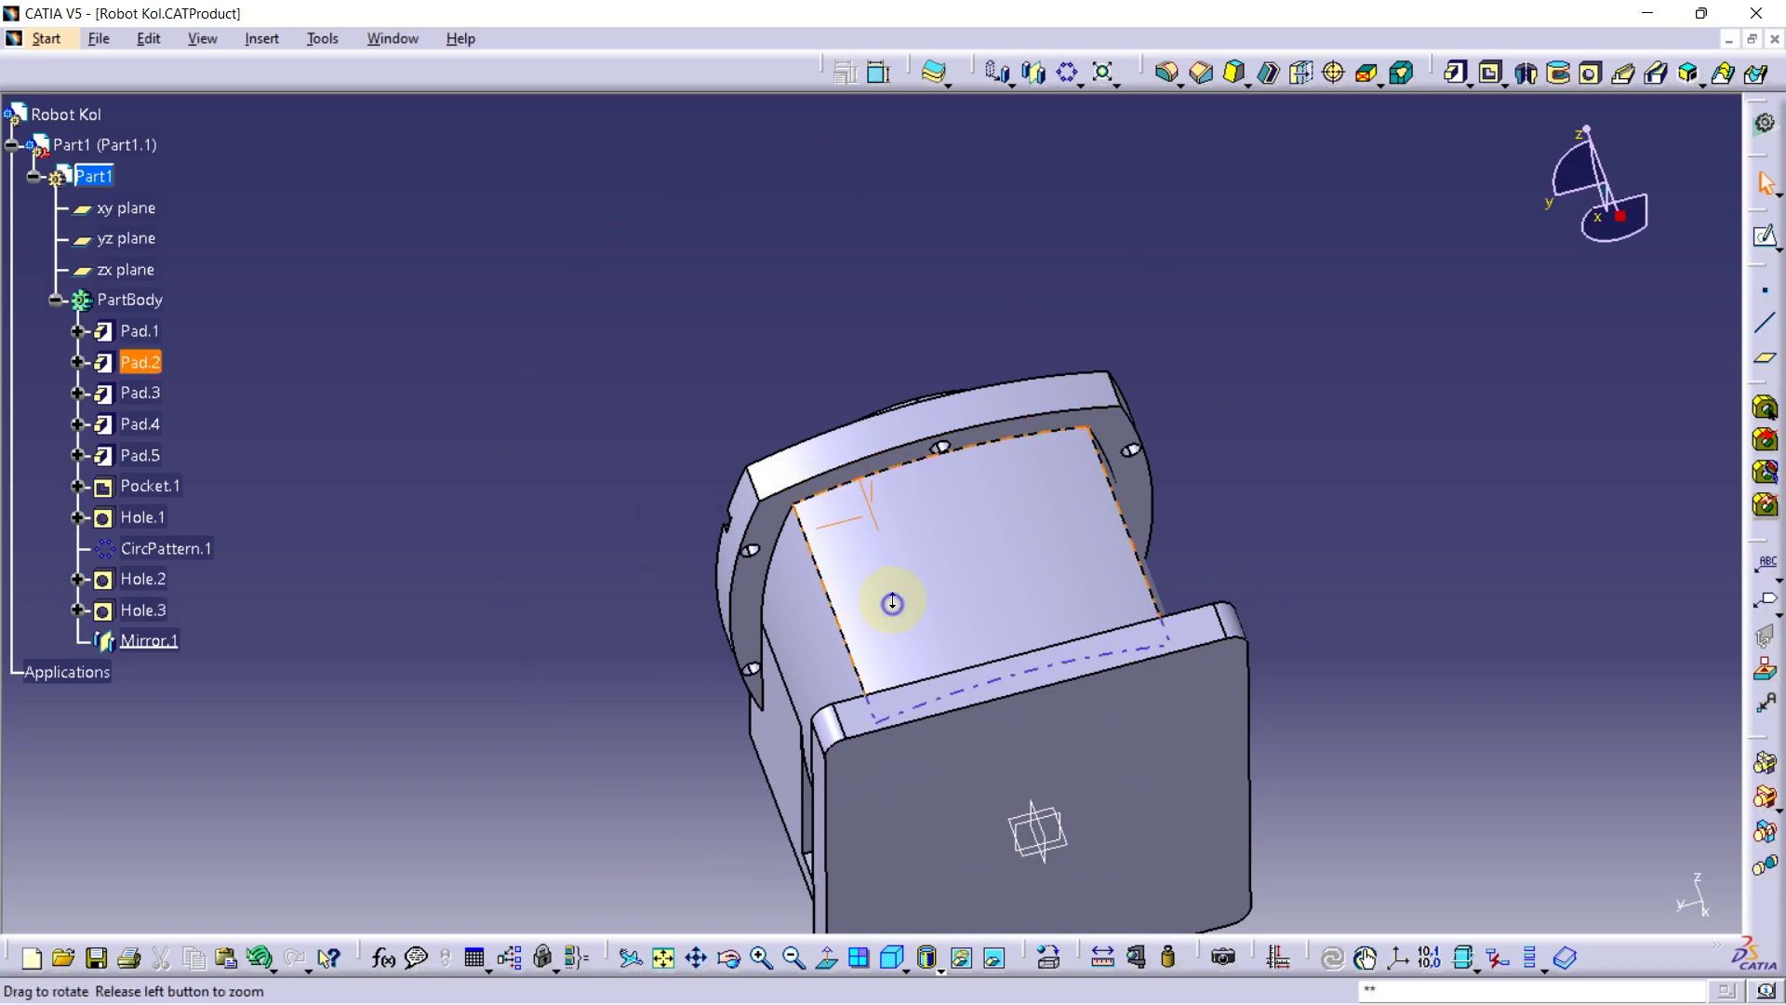
middle_drag(892, 603, 897, 411)
click(909, 411)
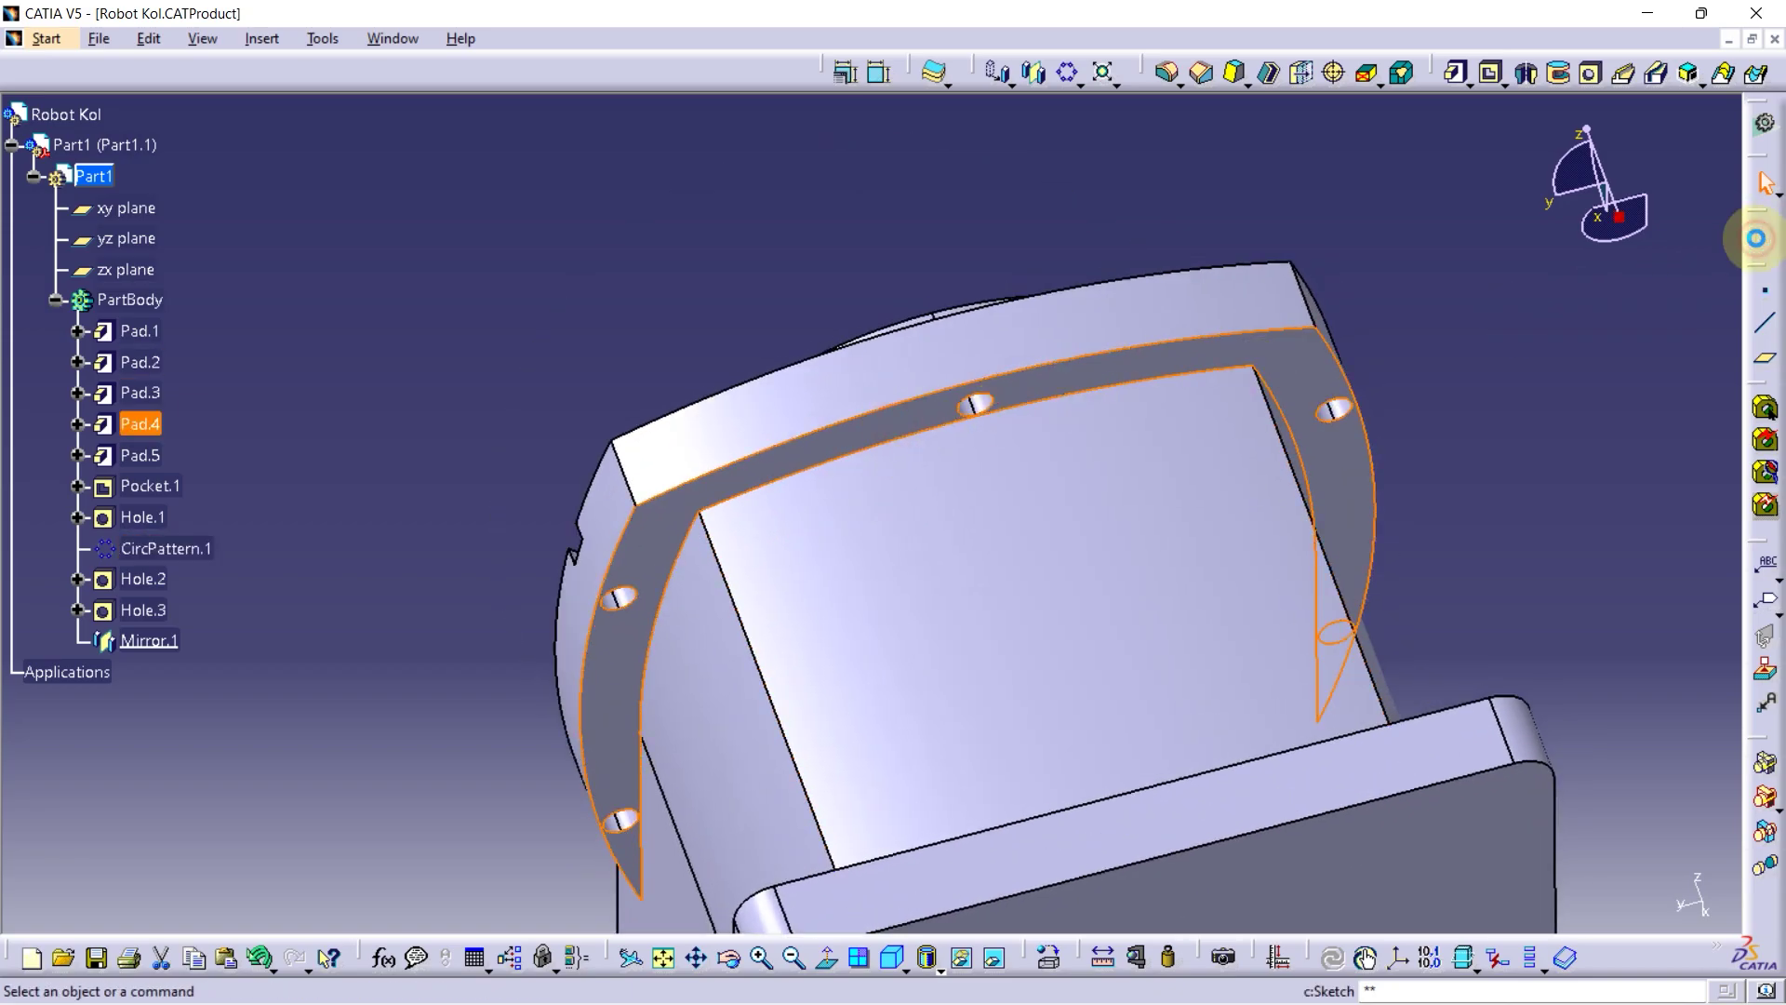
click(1757, 238)
mouse_move(1157, 522)
middle_down()
mouse_move(798, 618)
mouse_move(917, 490)
mouse_move(946, 625)
mouse_move(989, 459)
middle_up()
middle_drag(518, 459, 1484, 159)
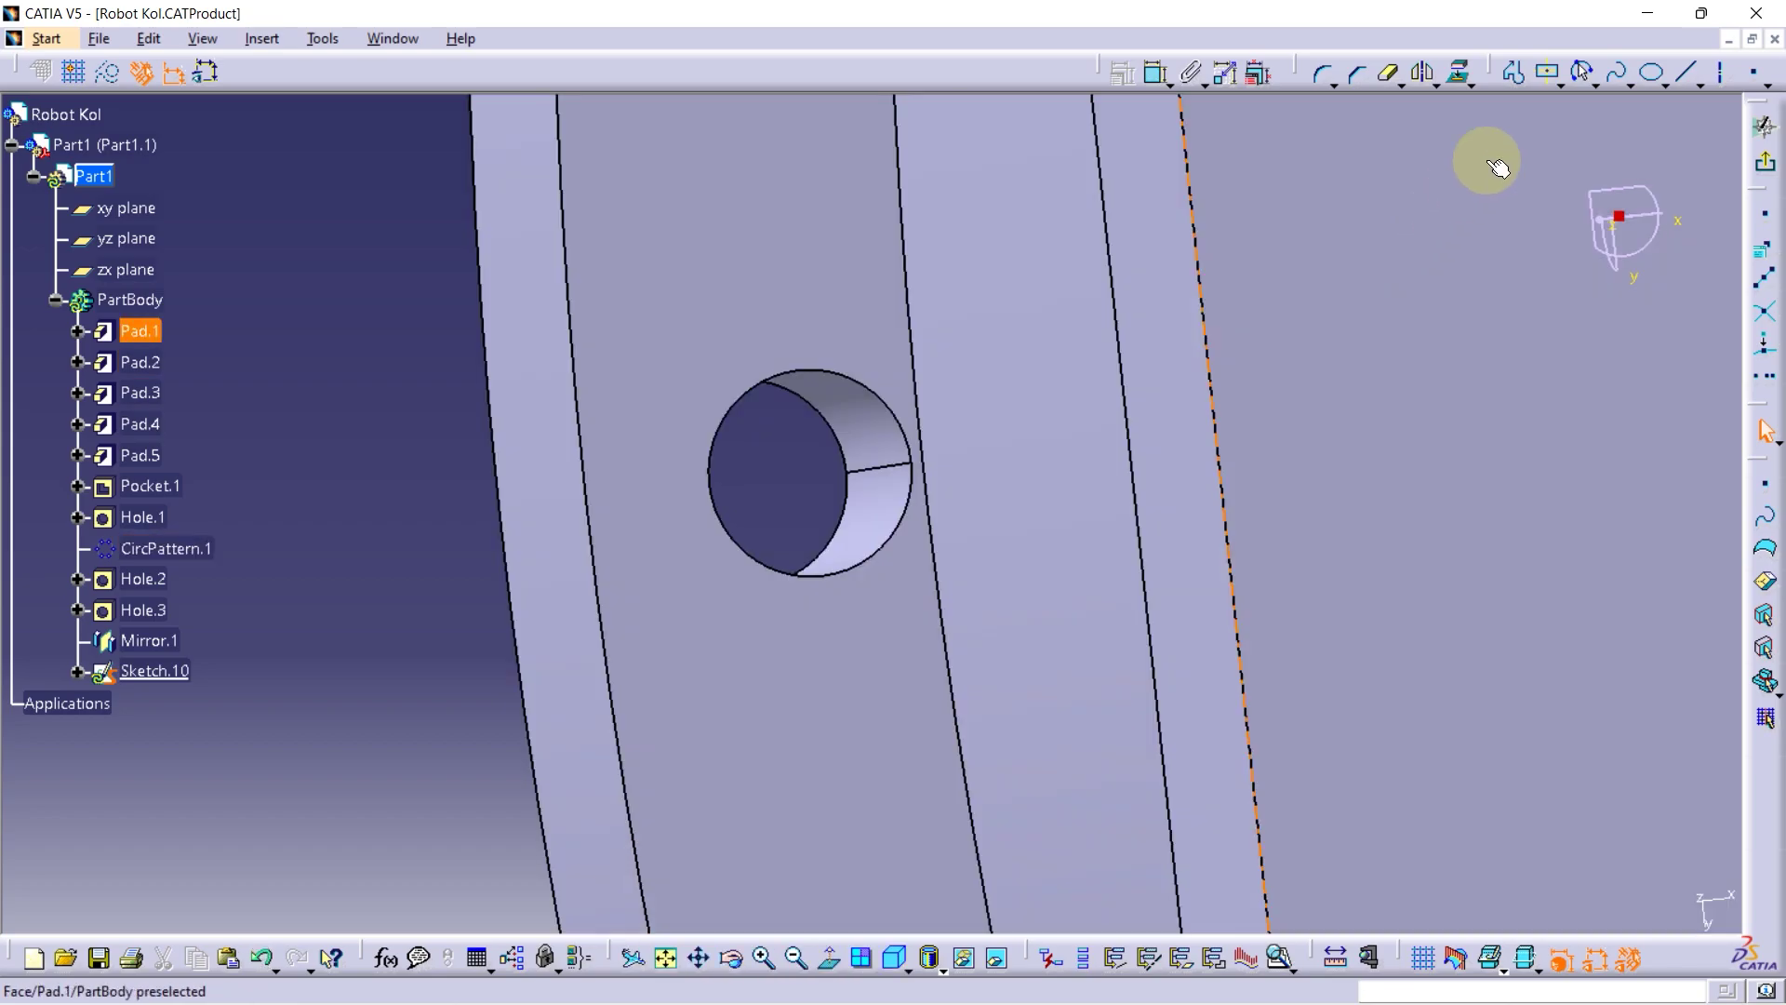
Draw a three-point arc around the hole's left side, from above to below it
click(1584, 73)
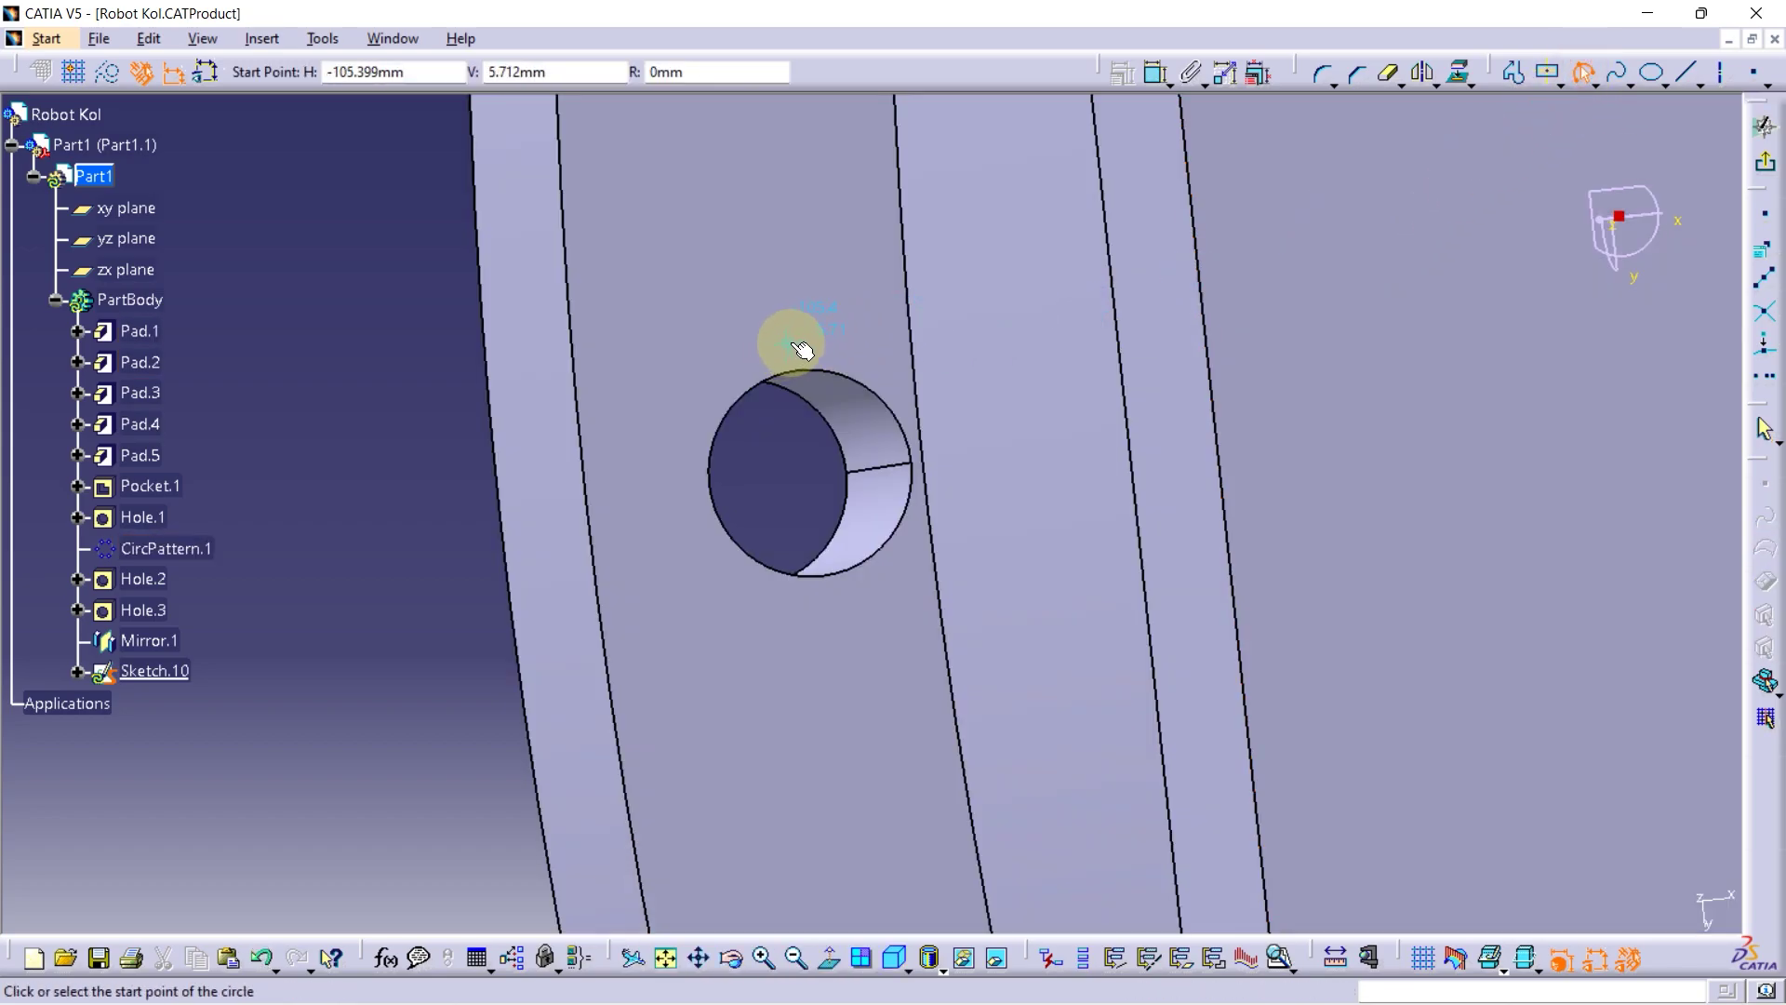
click(791, 346)
click(820, 610)
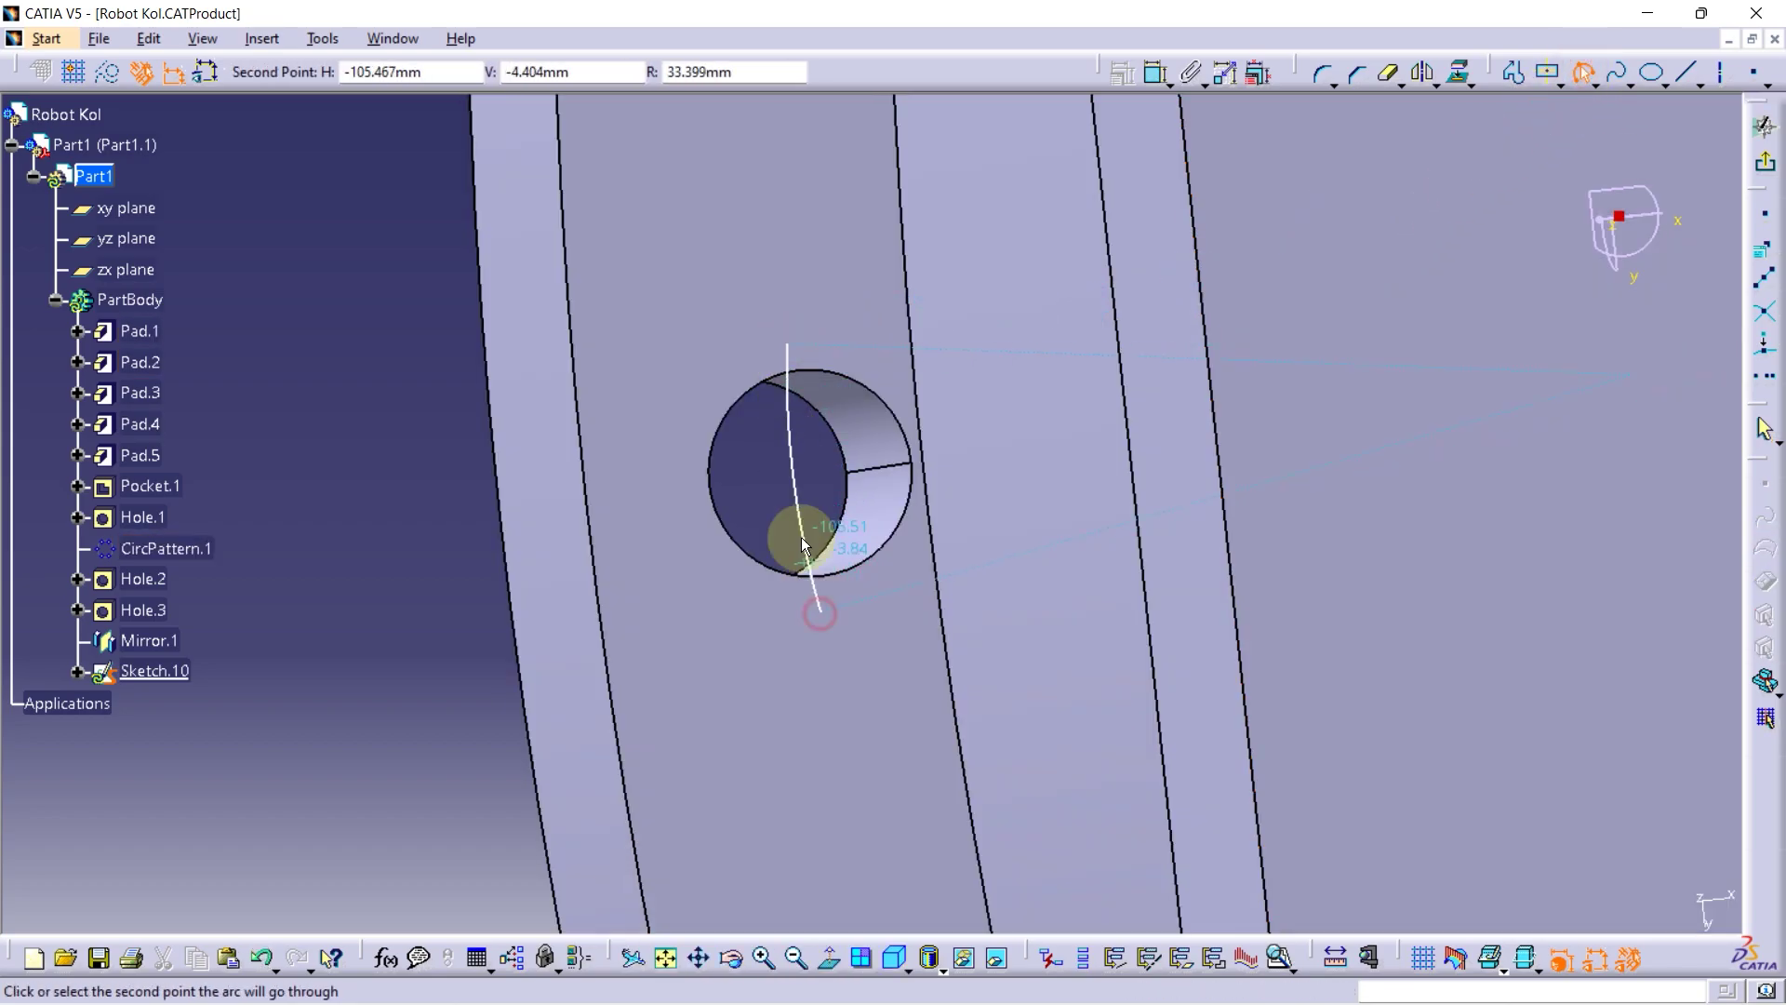
click(705, 475)
click(1690, 74)
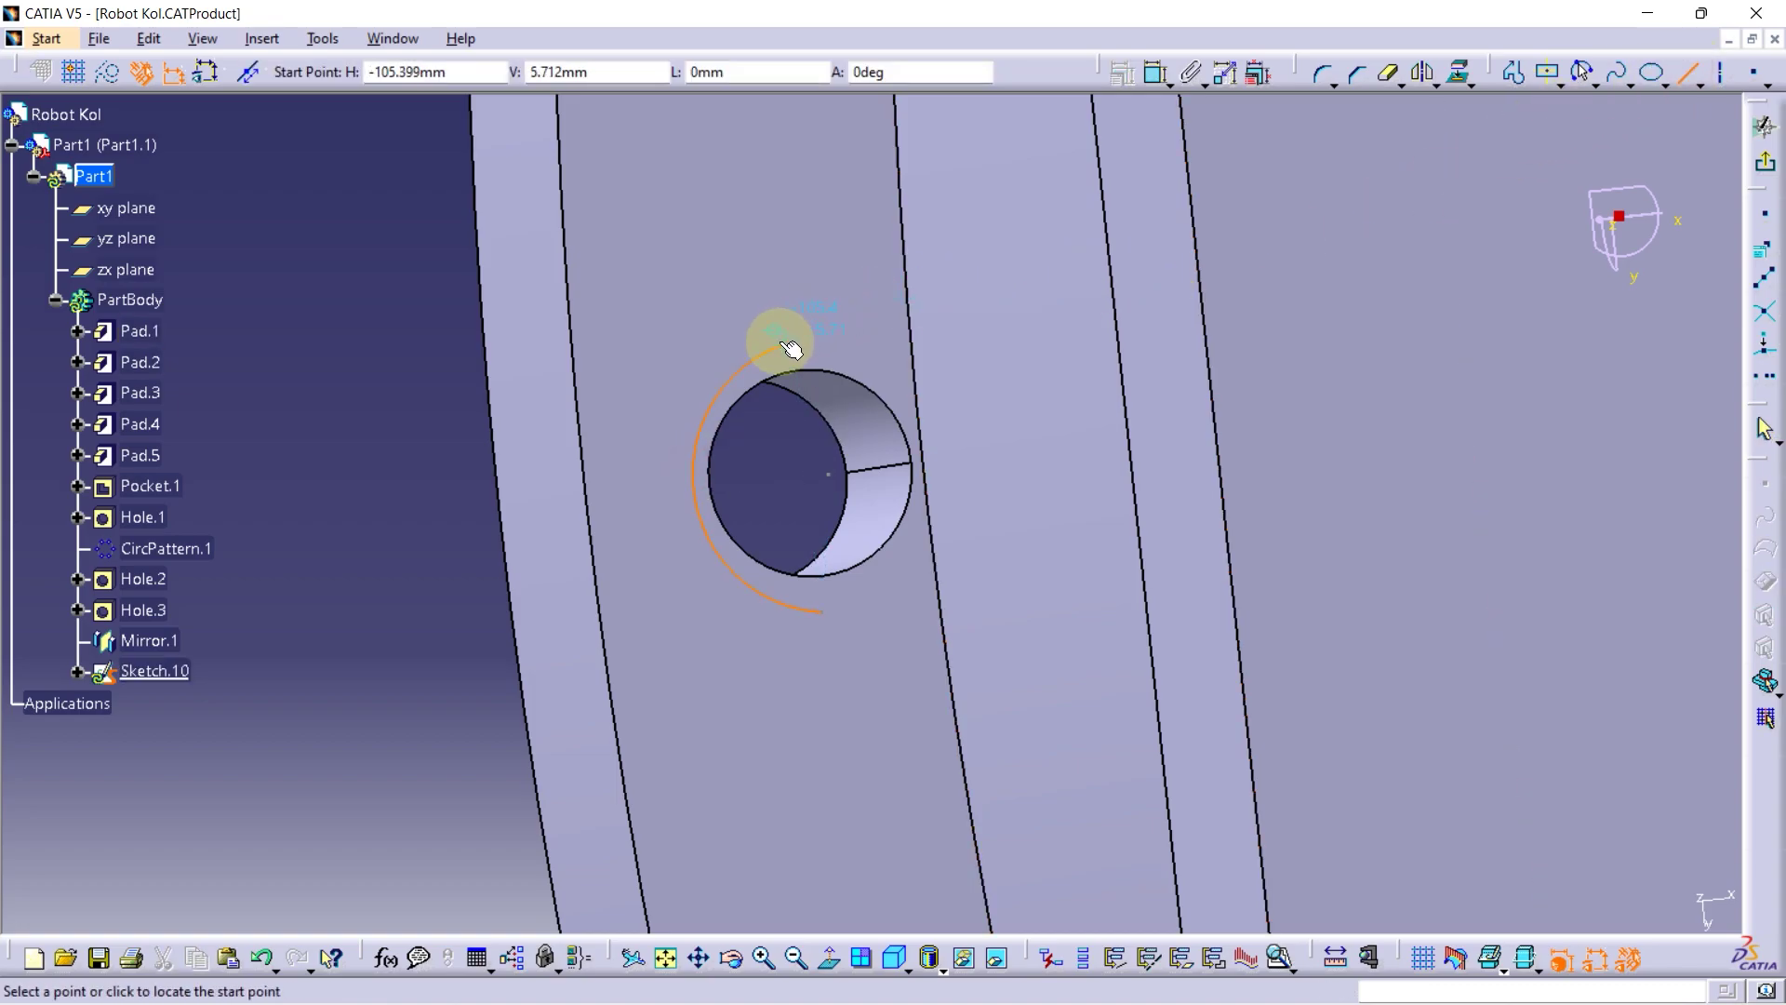
Draw a line to the part edge and a three-point arc around the hole
click(823, 613)
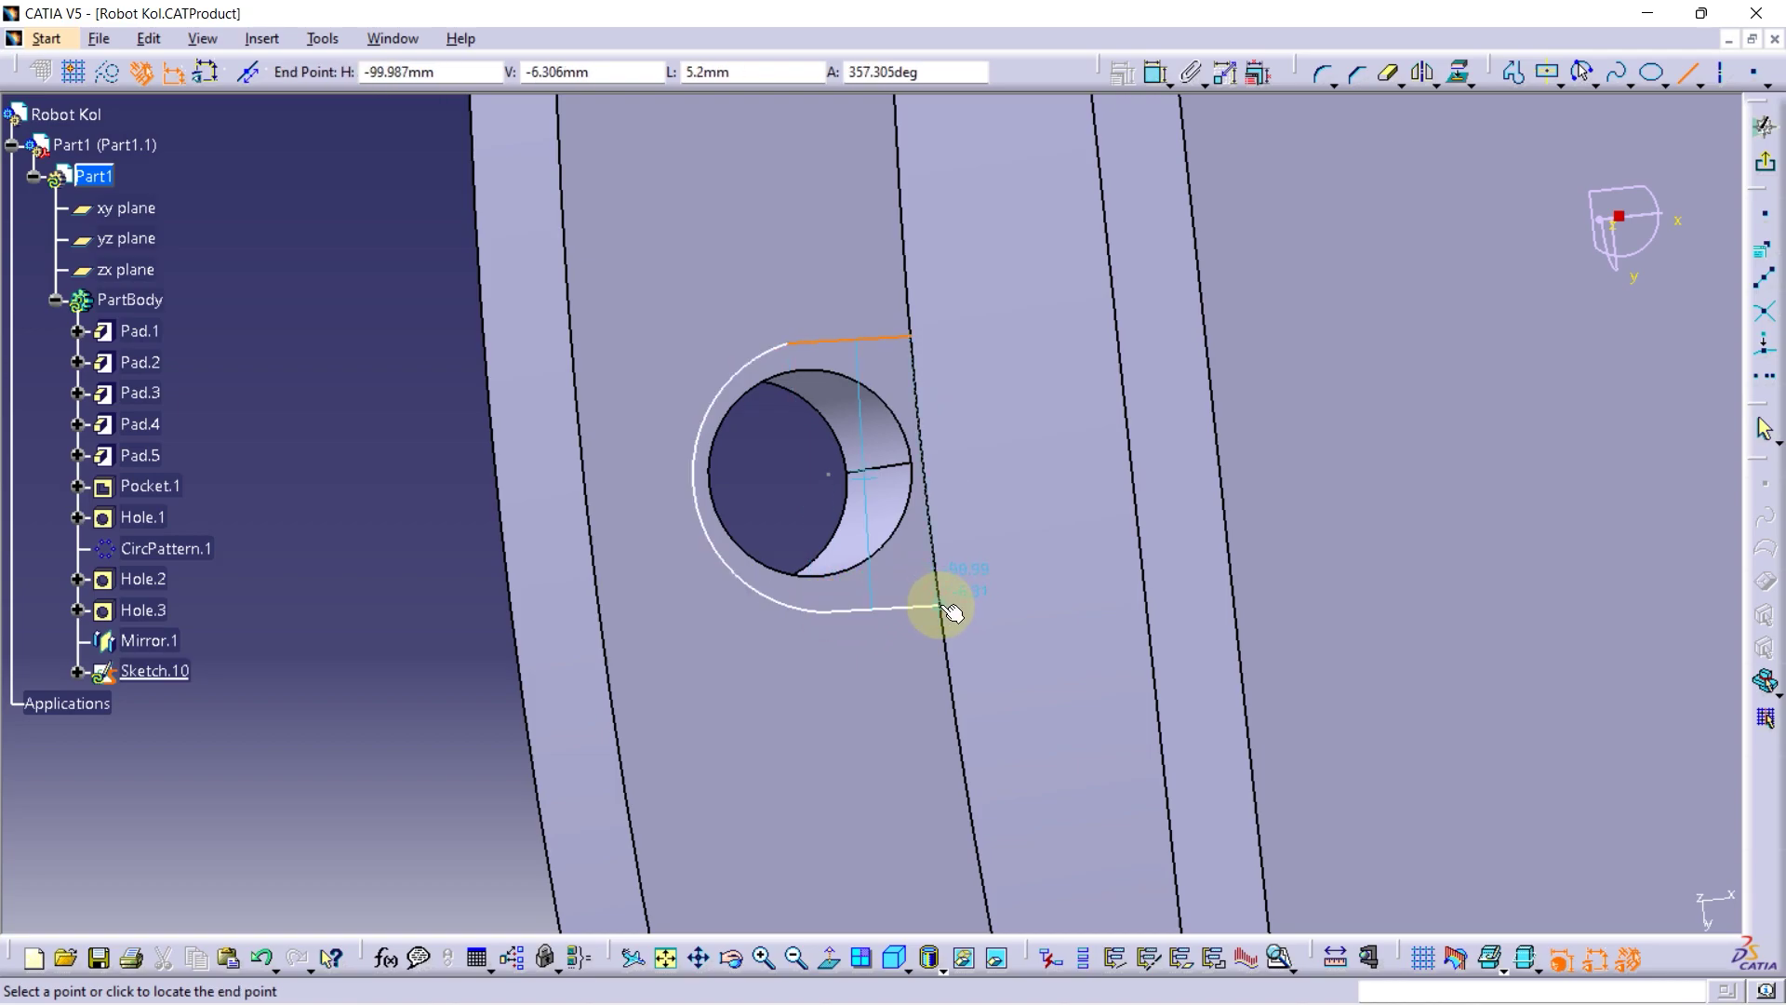
click(940, 601)
click(1582, 72)
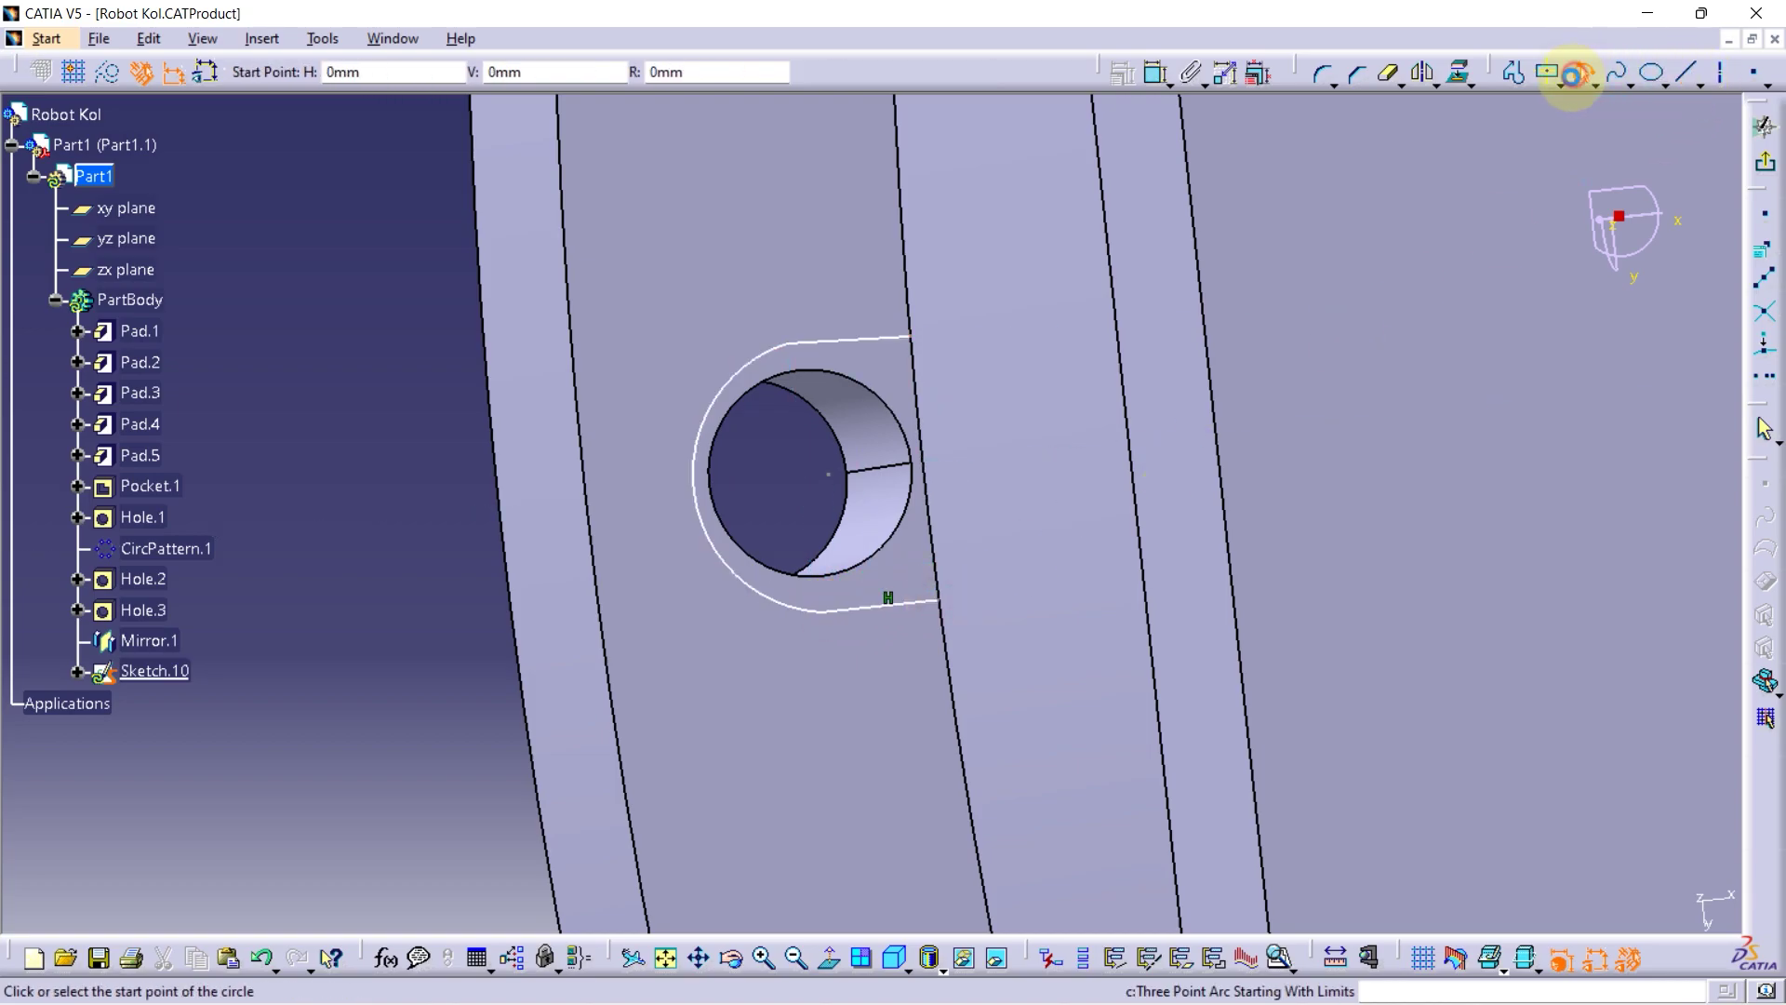
click(940, 600)
click(911, 337)
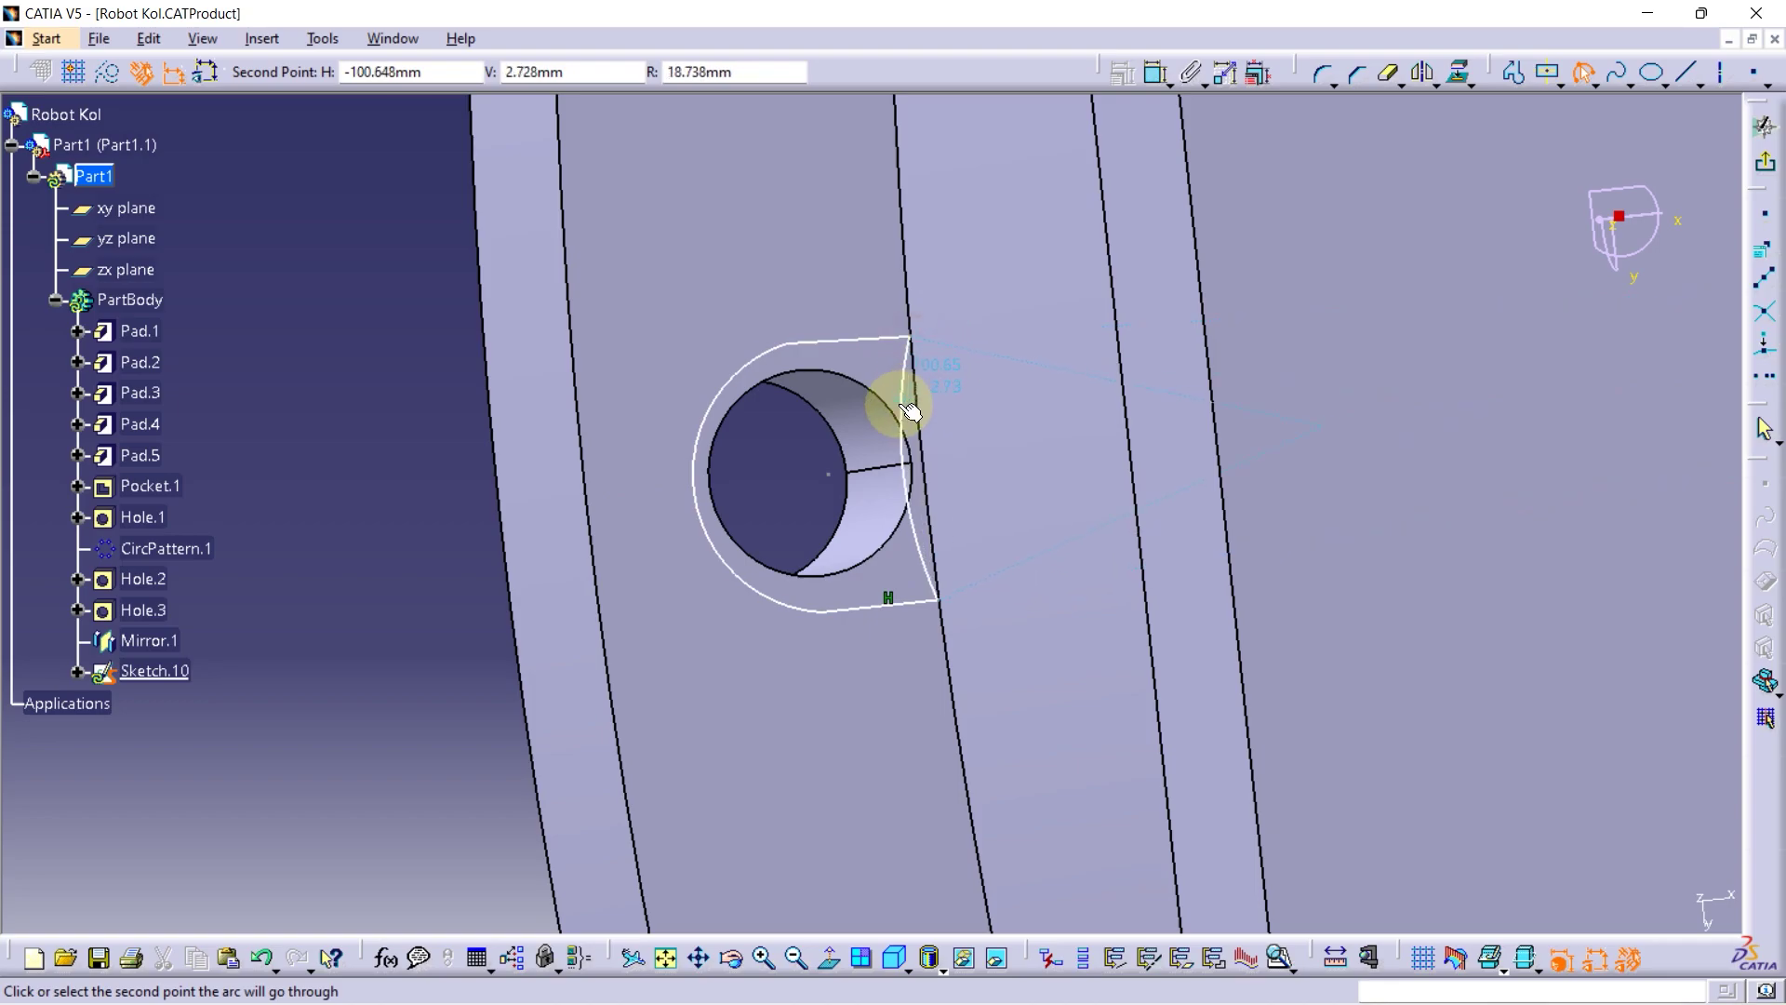
click(916, 407)
Make the profile endpoints coincident and push the right arc toward the part edge
click(1122, 71)
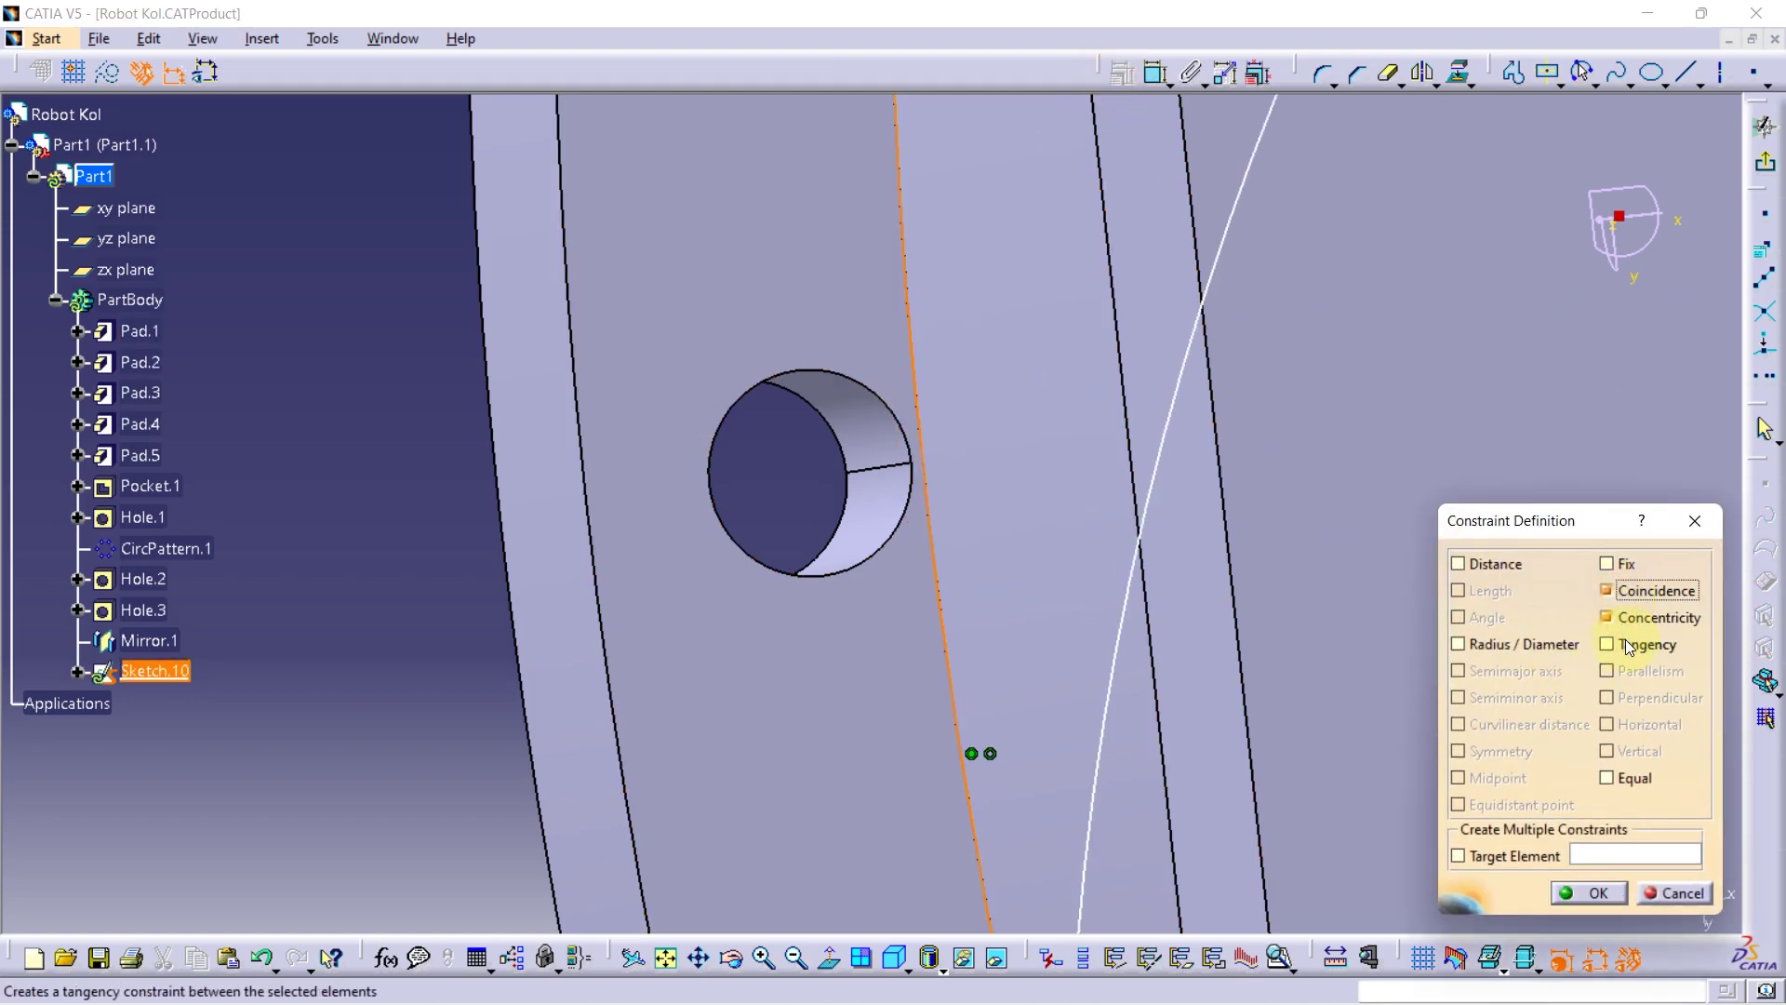
click(1621, 592)
click(1693, 895)
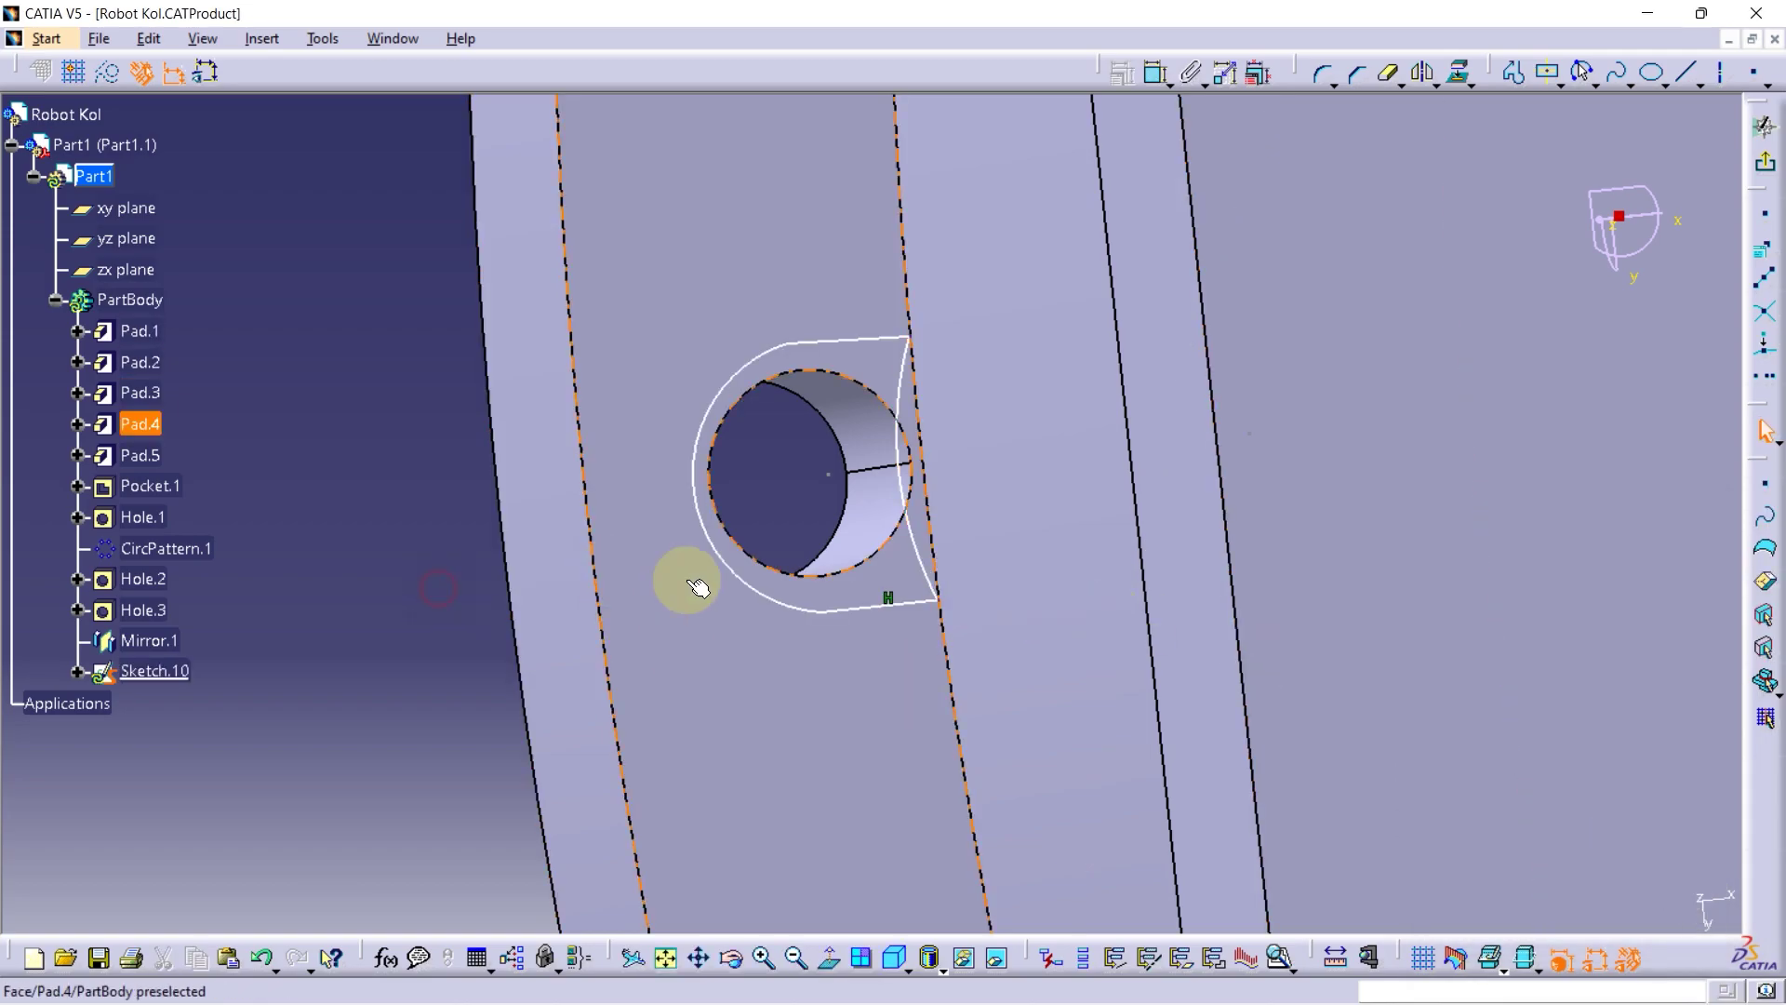
ctrl+middle_drag(729, 487, 749, 493)
drag(745, 470, 763, 477)
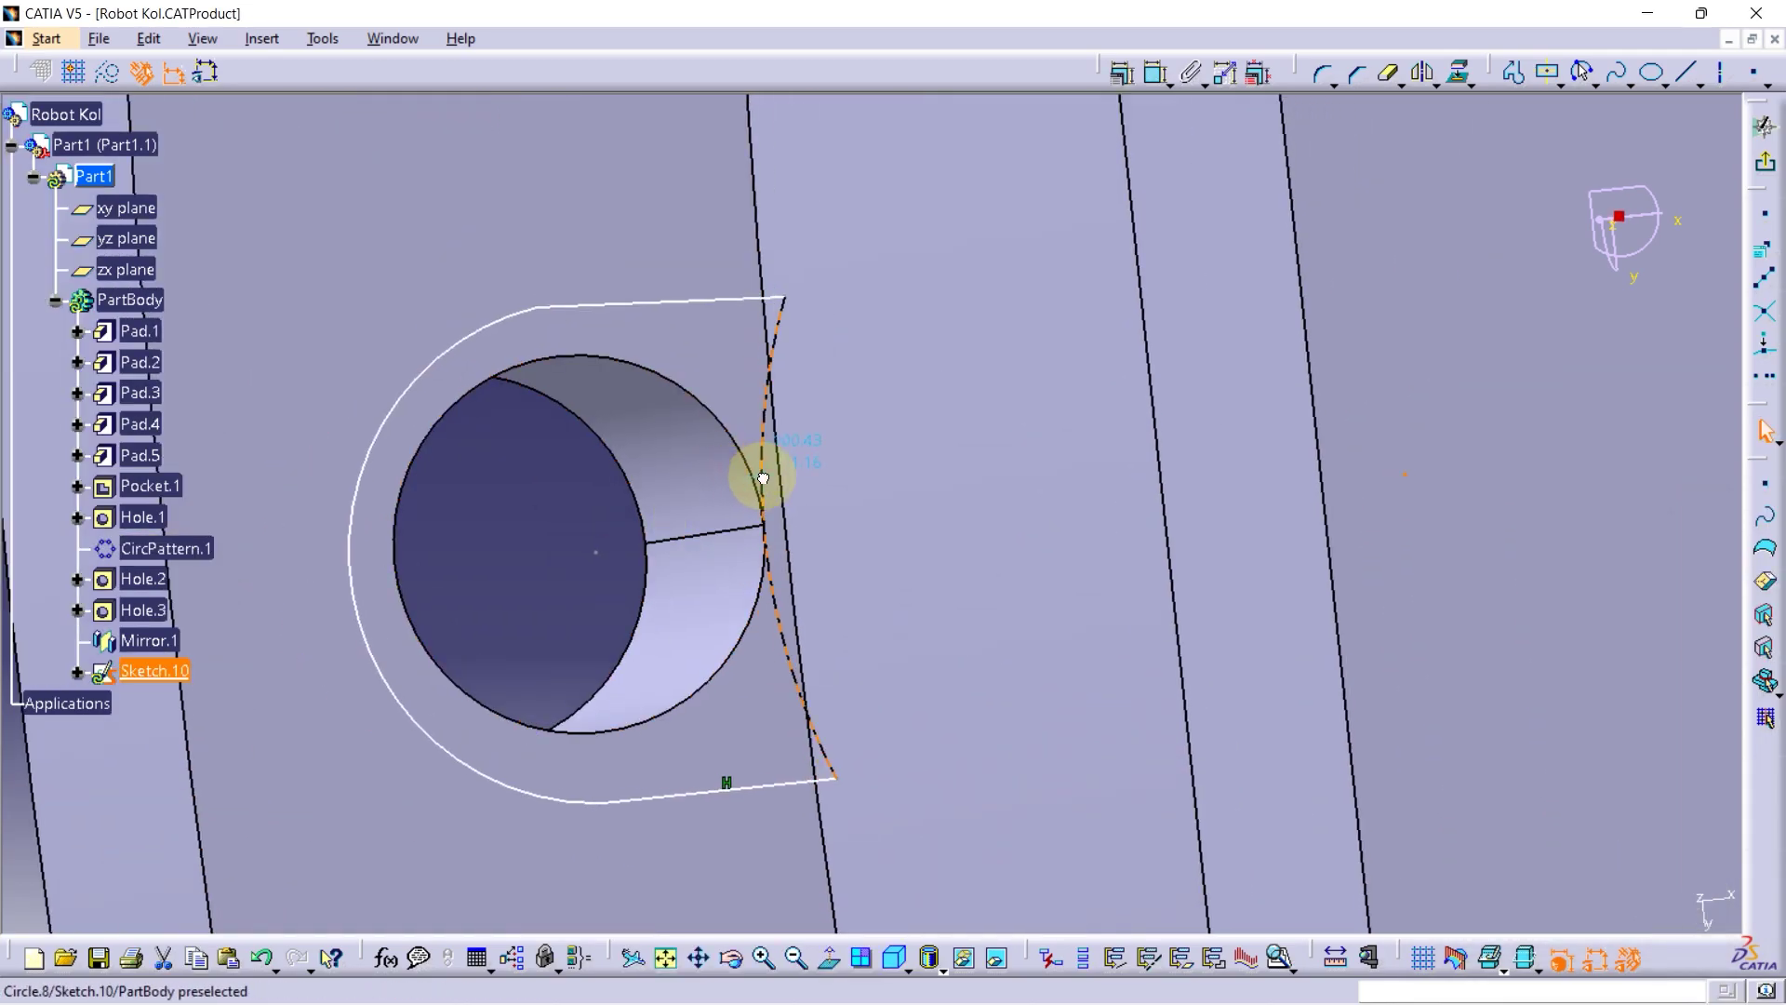
Constrain the right arc of the profile to the part edge
ctrl+click(770, 280)
click(1121, 72)
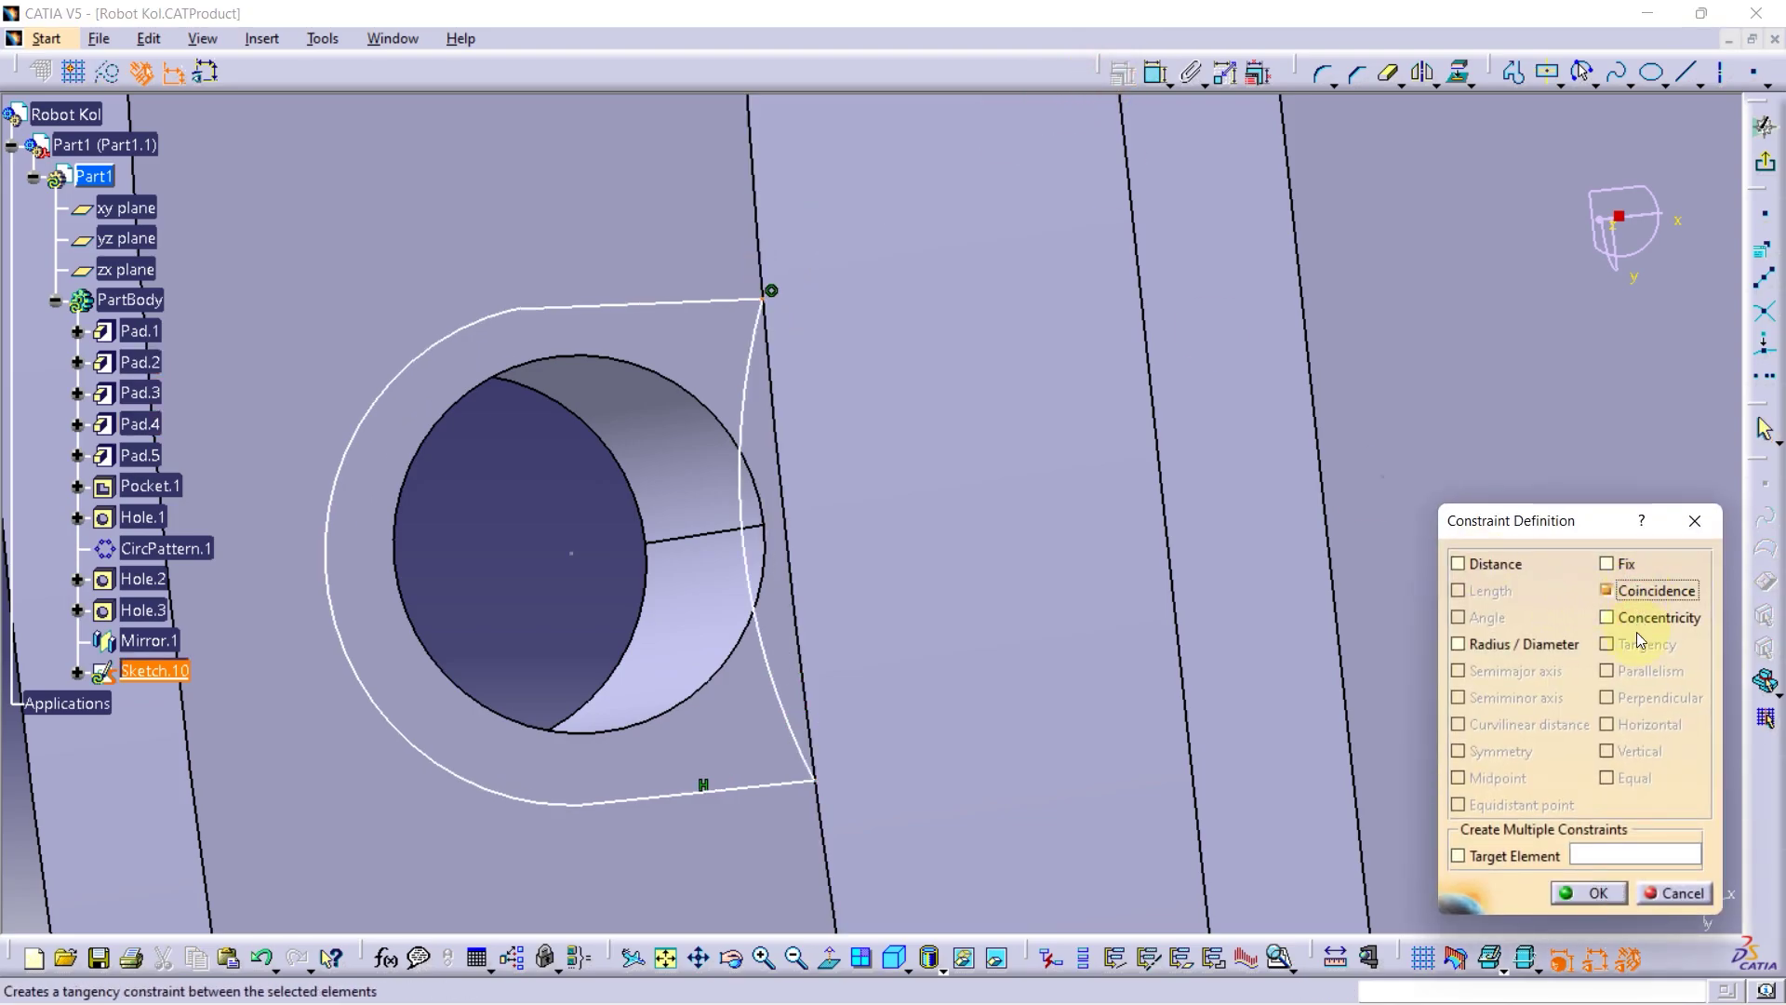
click(1590, 891)
click(798, 711)
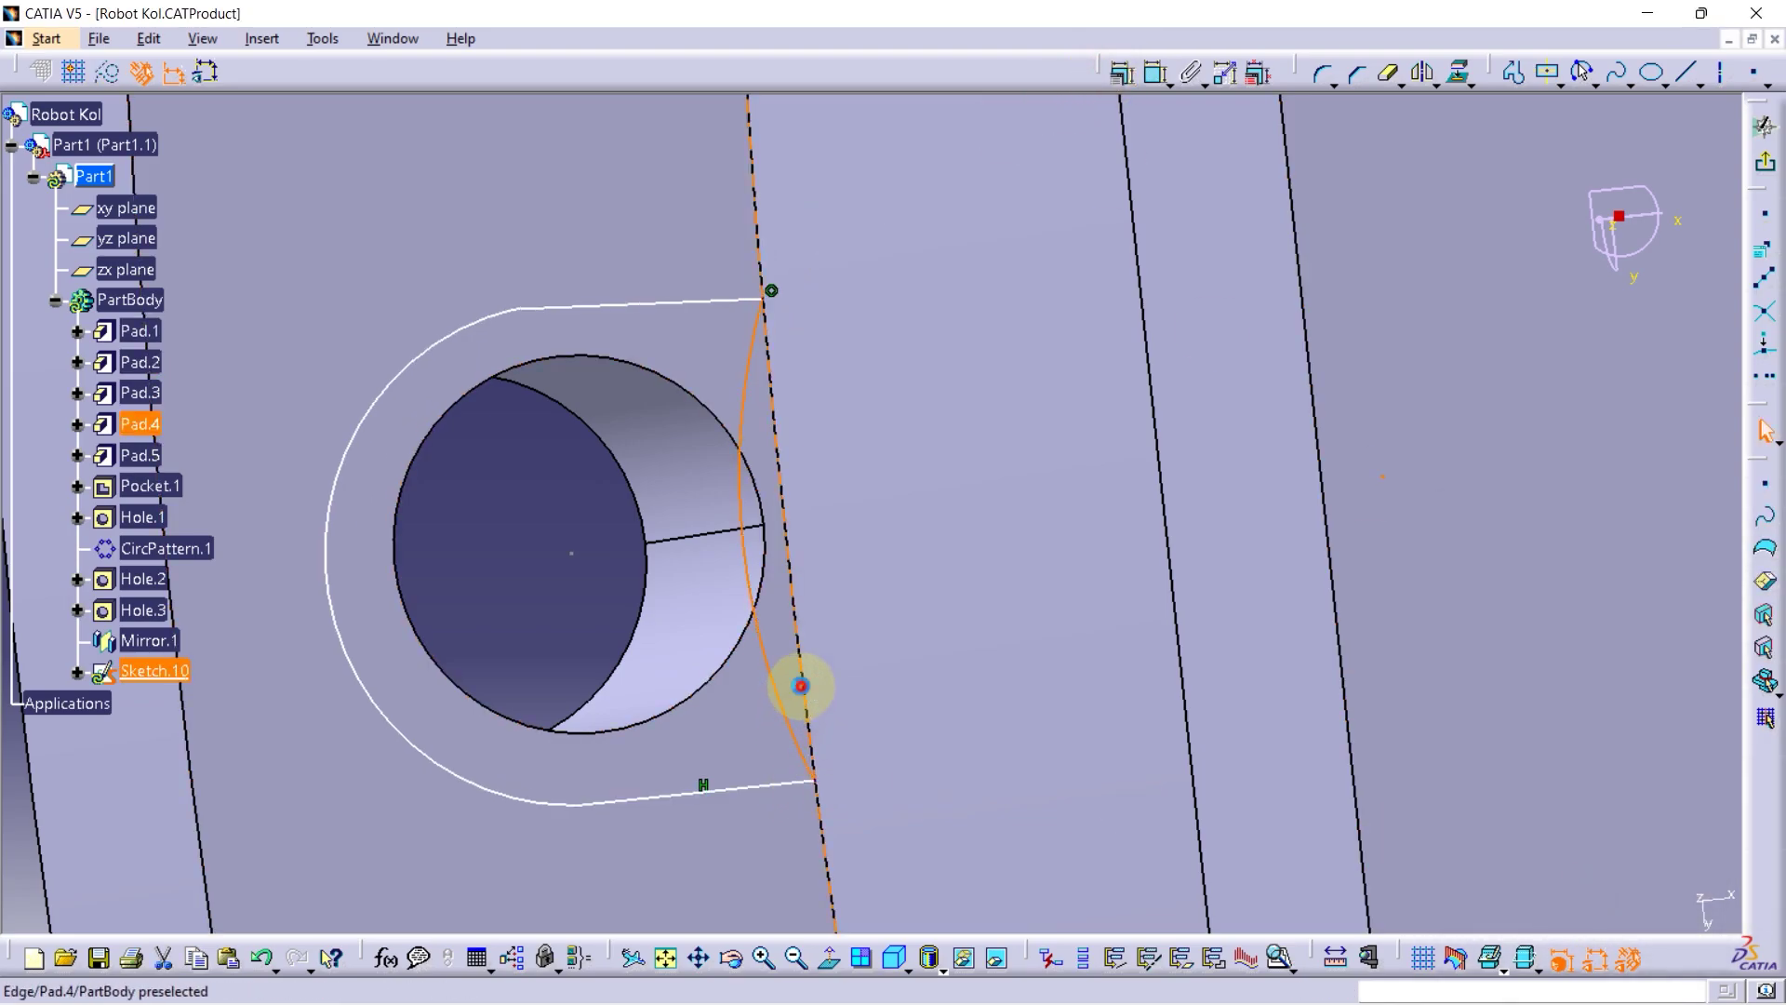
ctrl+click(800, 686)
click(1121, 72)
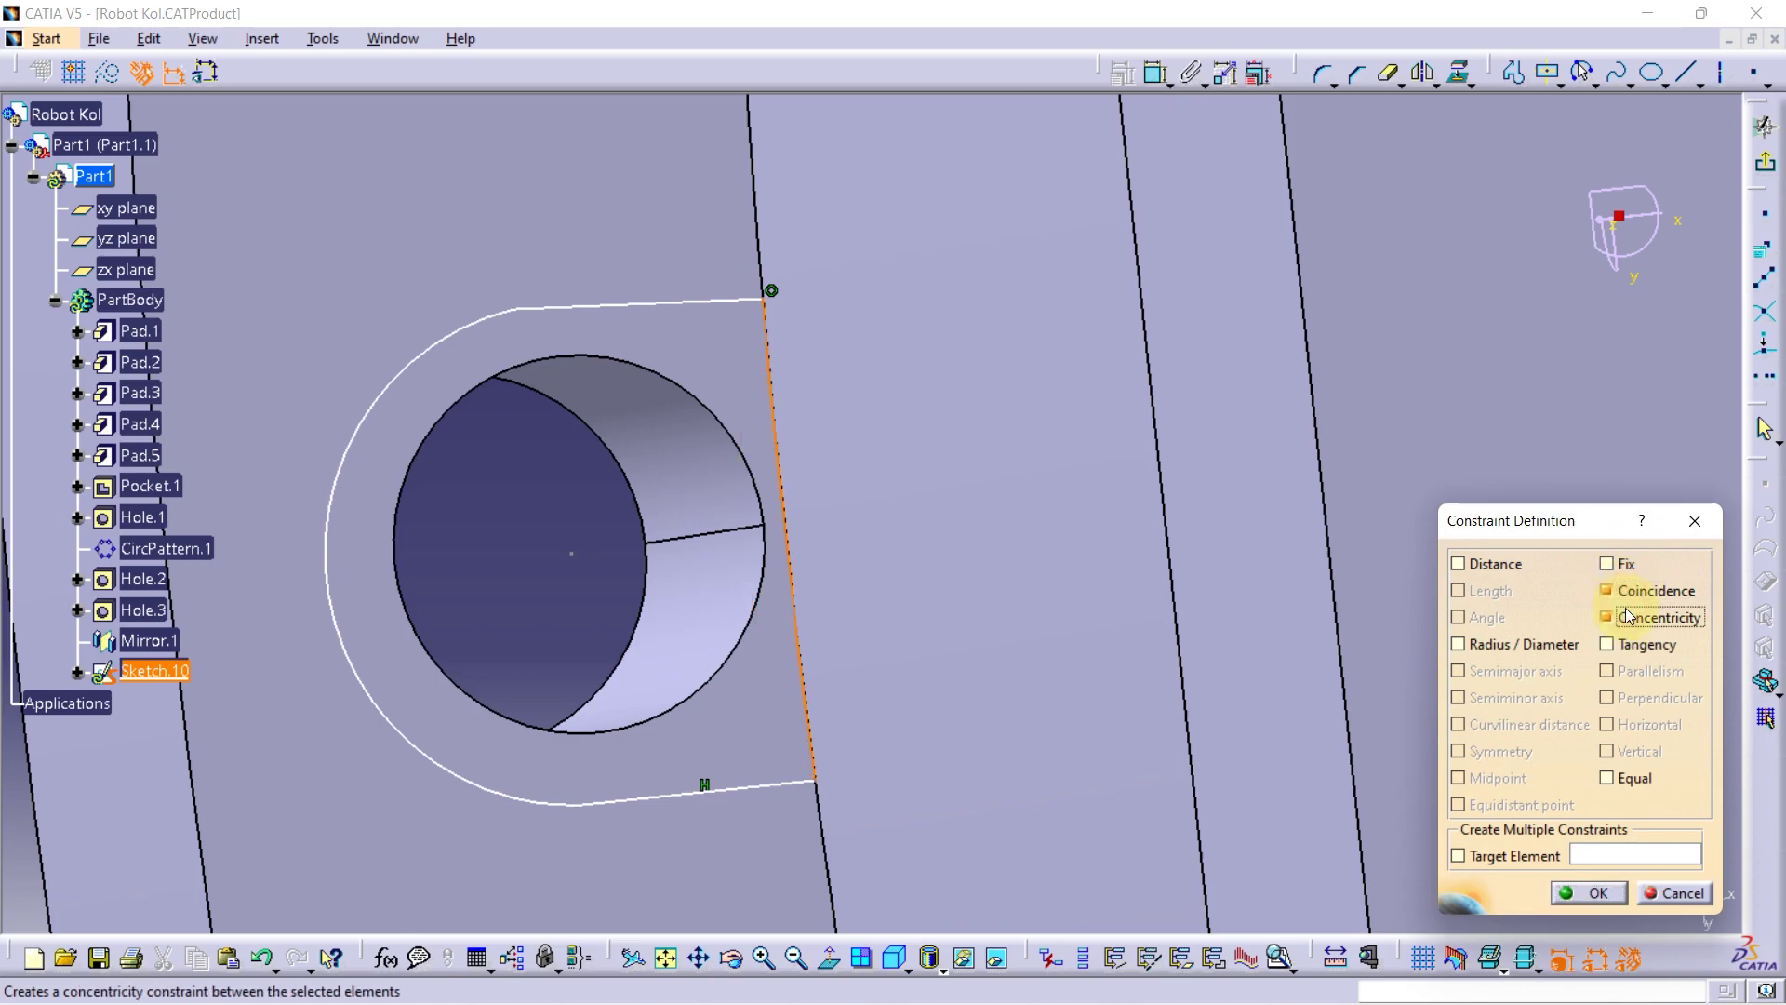
click(1596, 893)
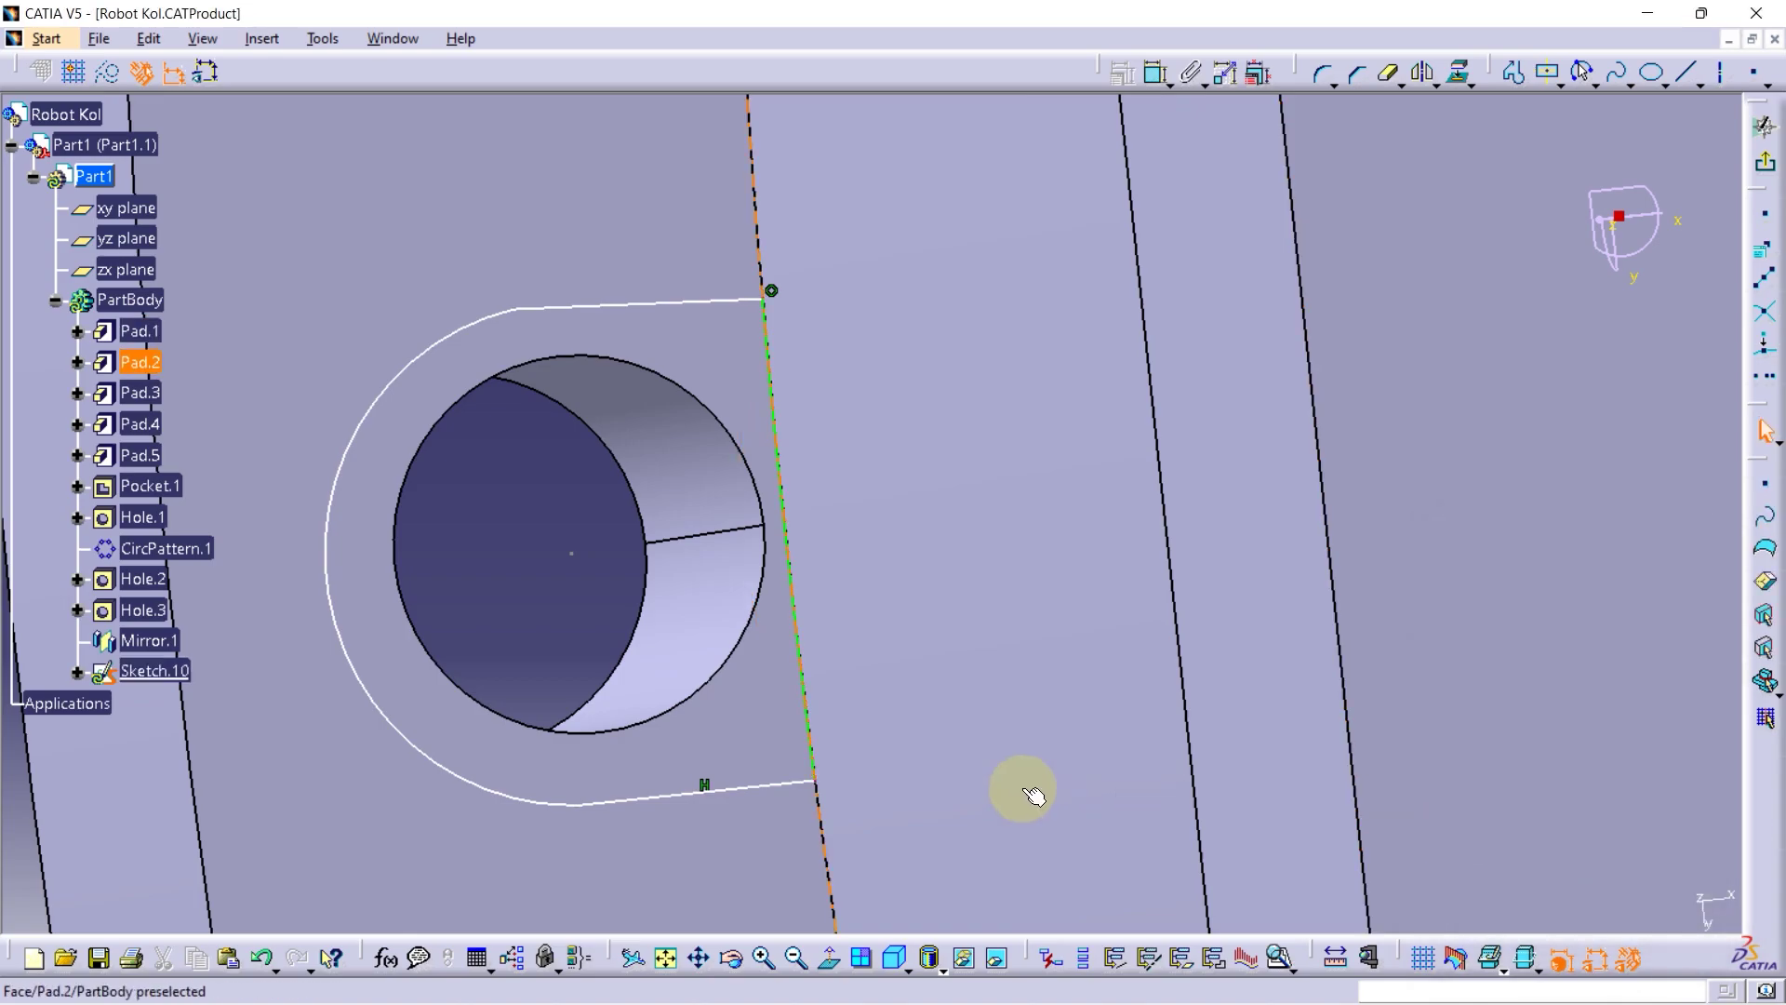
Make the top line horizontal and the bottom line tangent to the arc
click(685, 302)
click(1121, 72)
click(1607, 724)
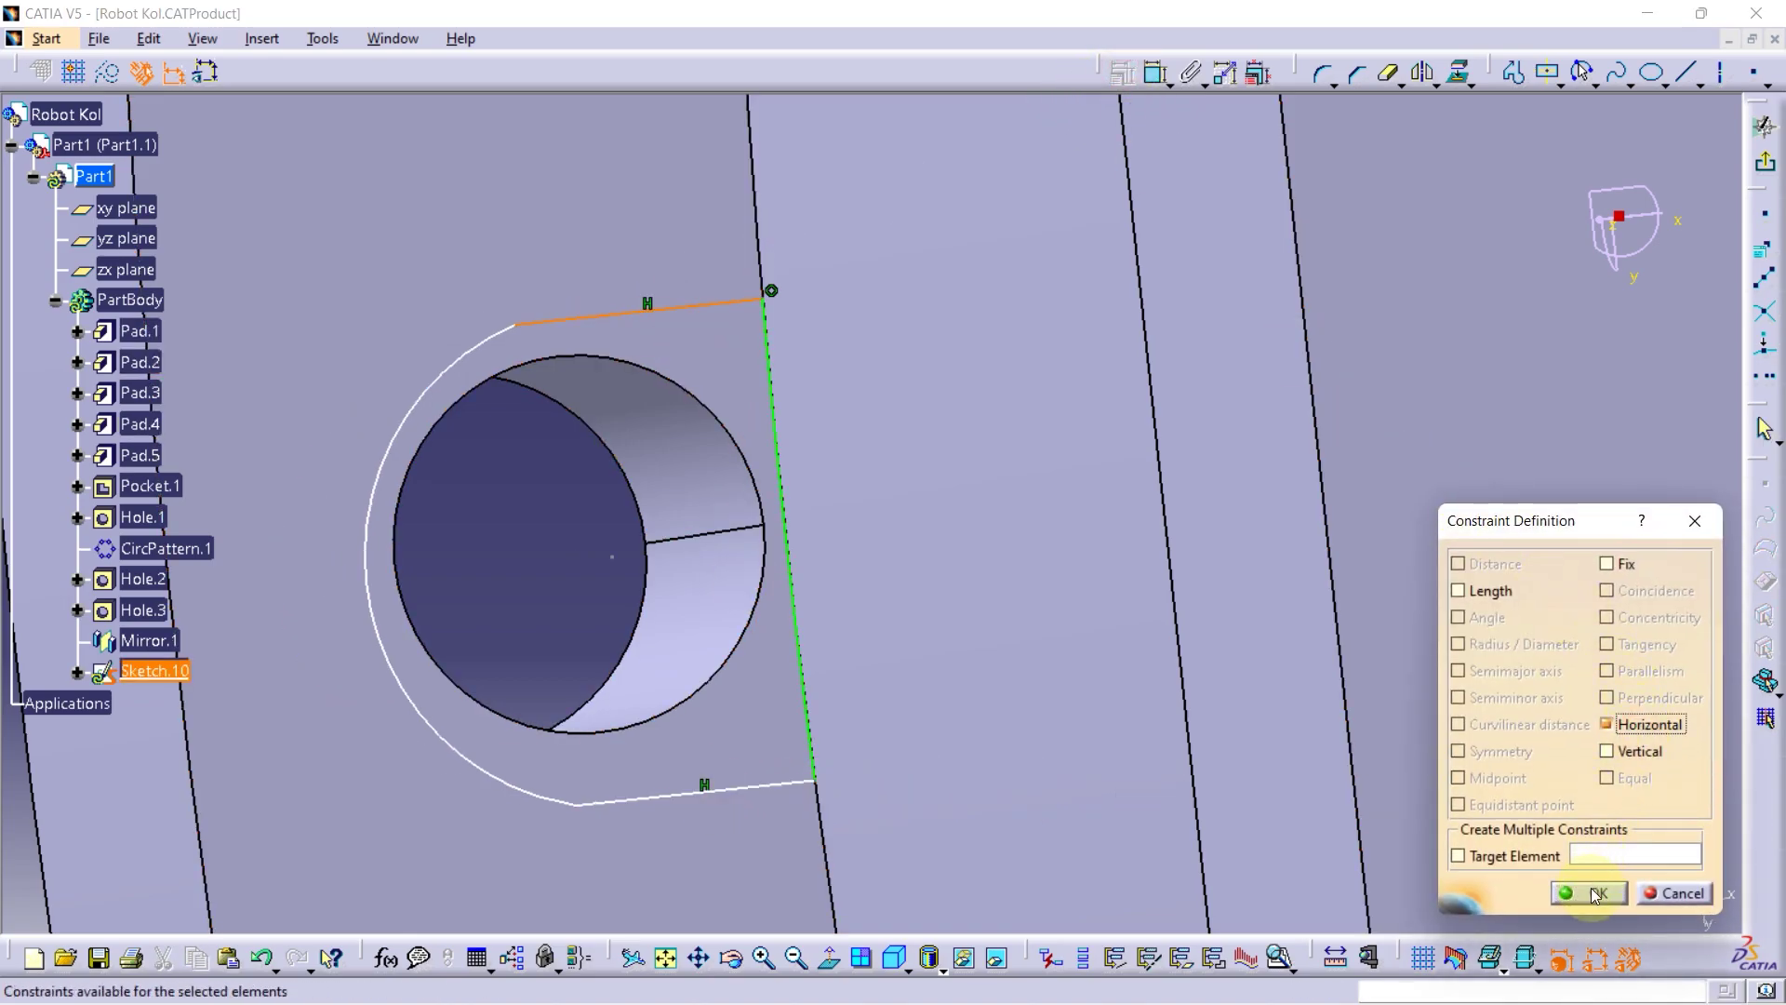
click(1589, 893)
click(600, 800)
ctrl+click(542, 797)
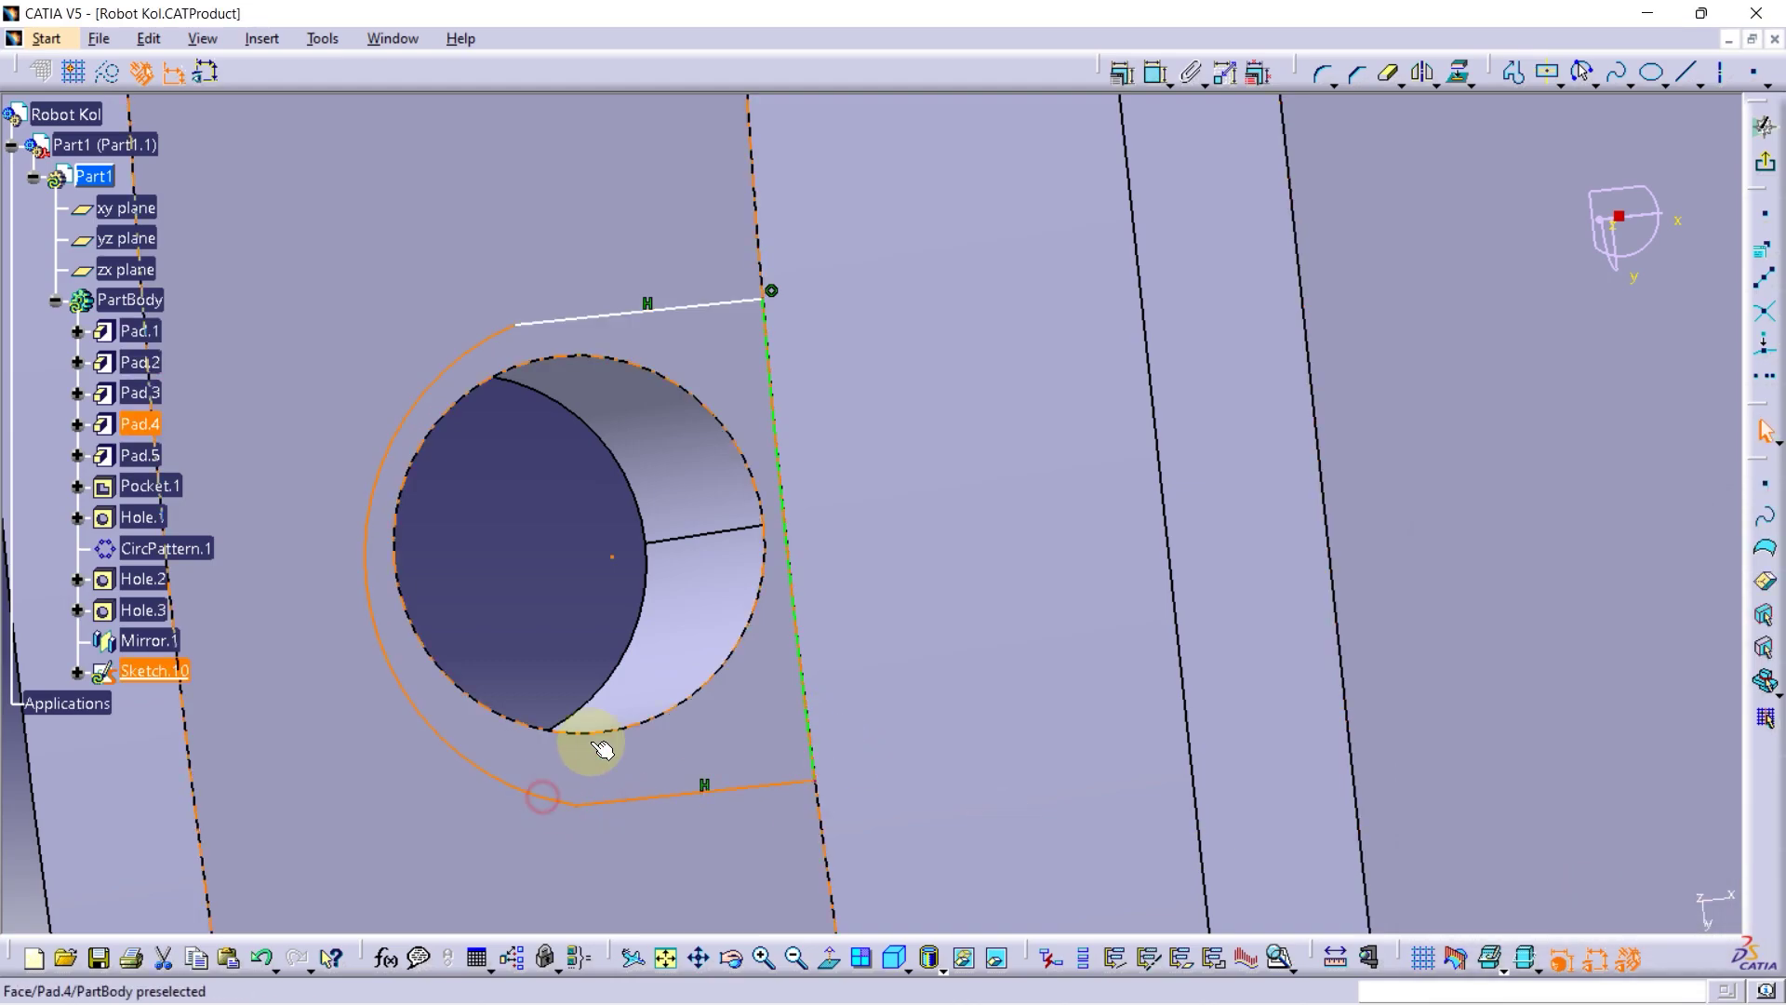
click(1121, 71)
click(1597, 893)
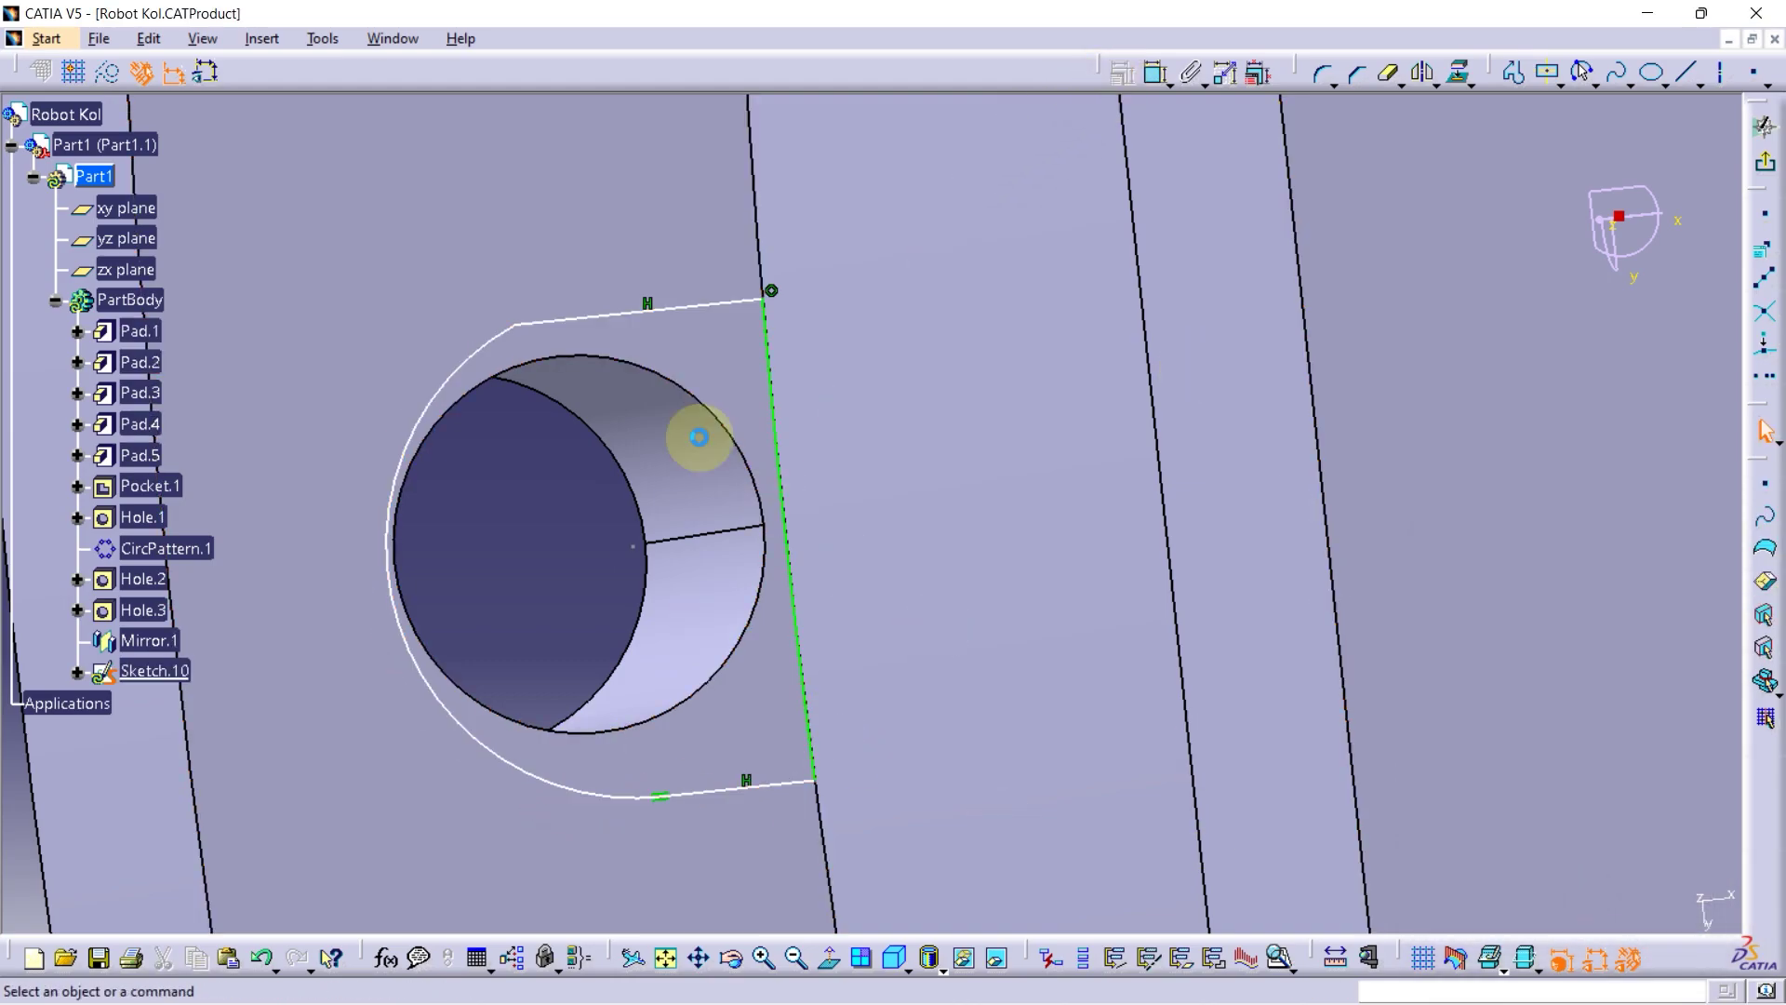
Constrain the top line to the left arc and make the arc concentric with the hole
click(547, 321)
ctrl+click(506, 331)
click(1123, 73)
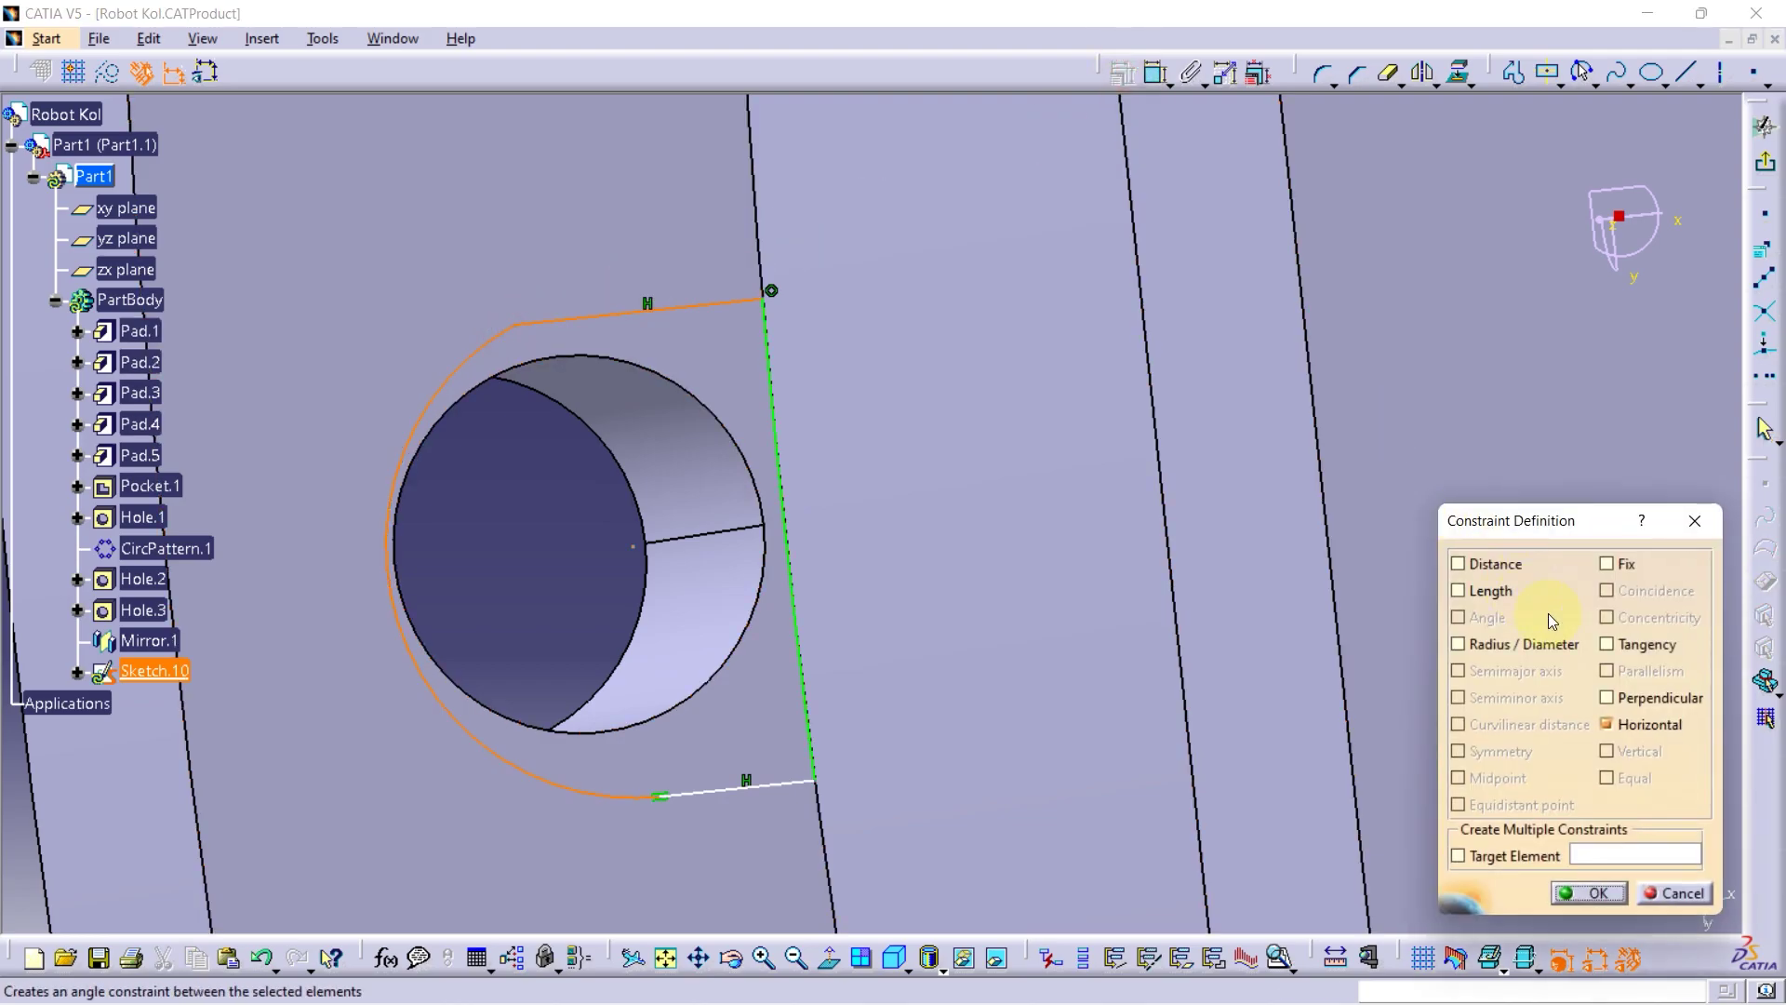
click(1600, 893)
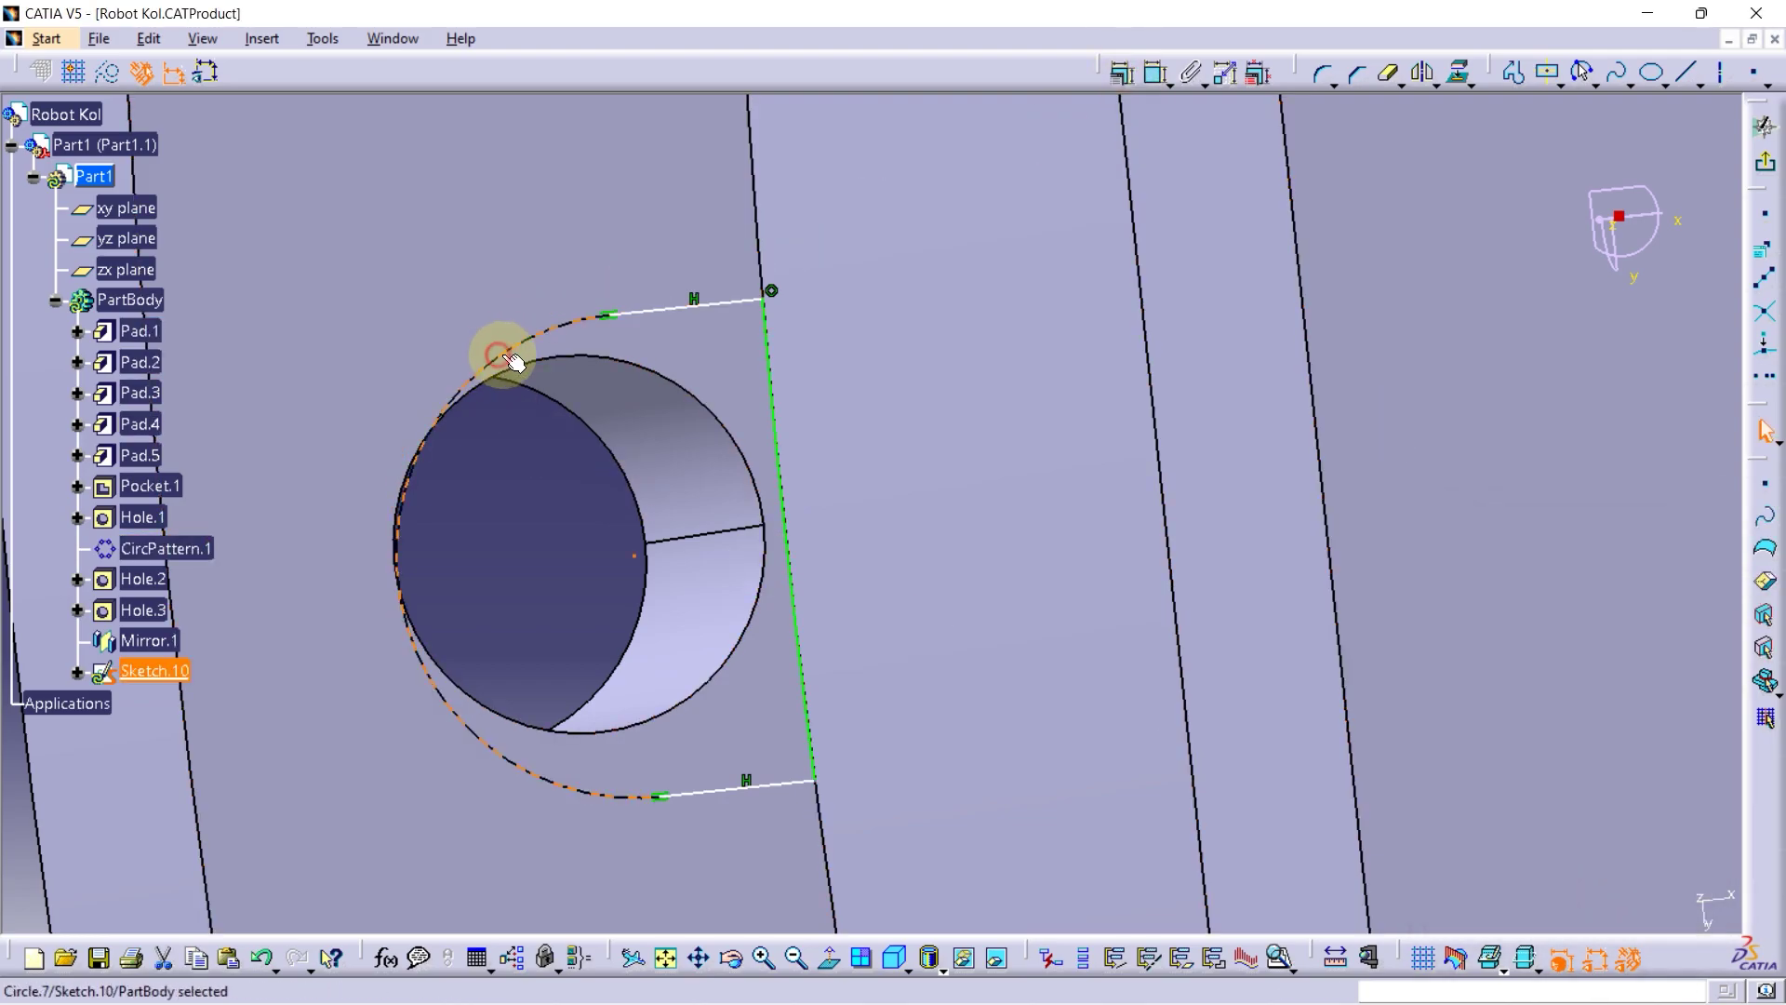
click(1123, 74)
click(1633, 616)
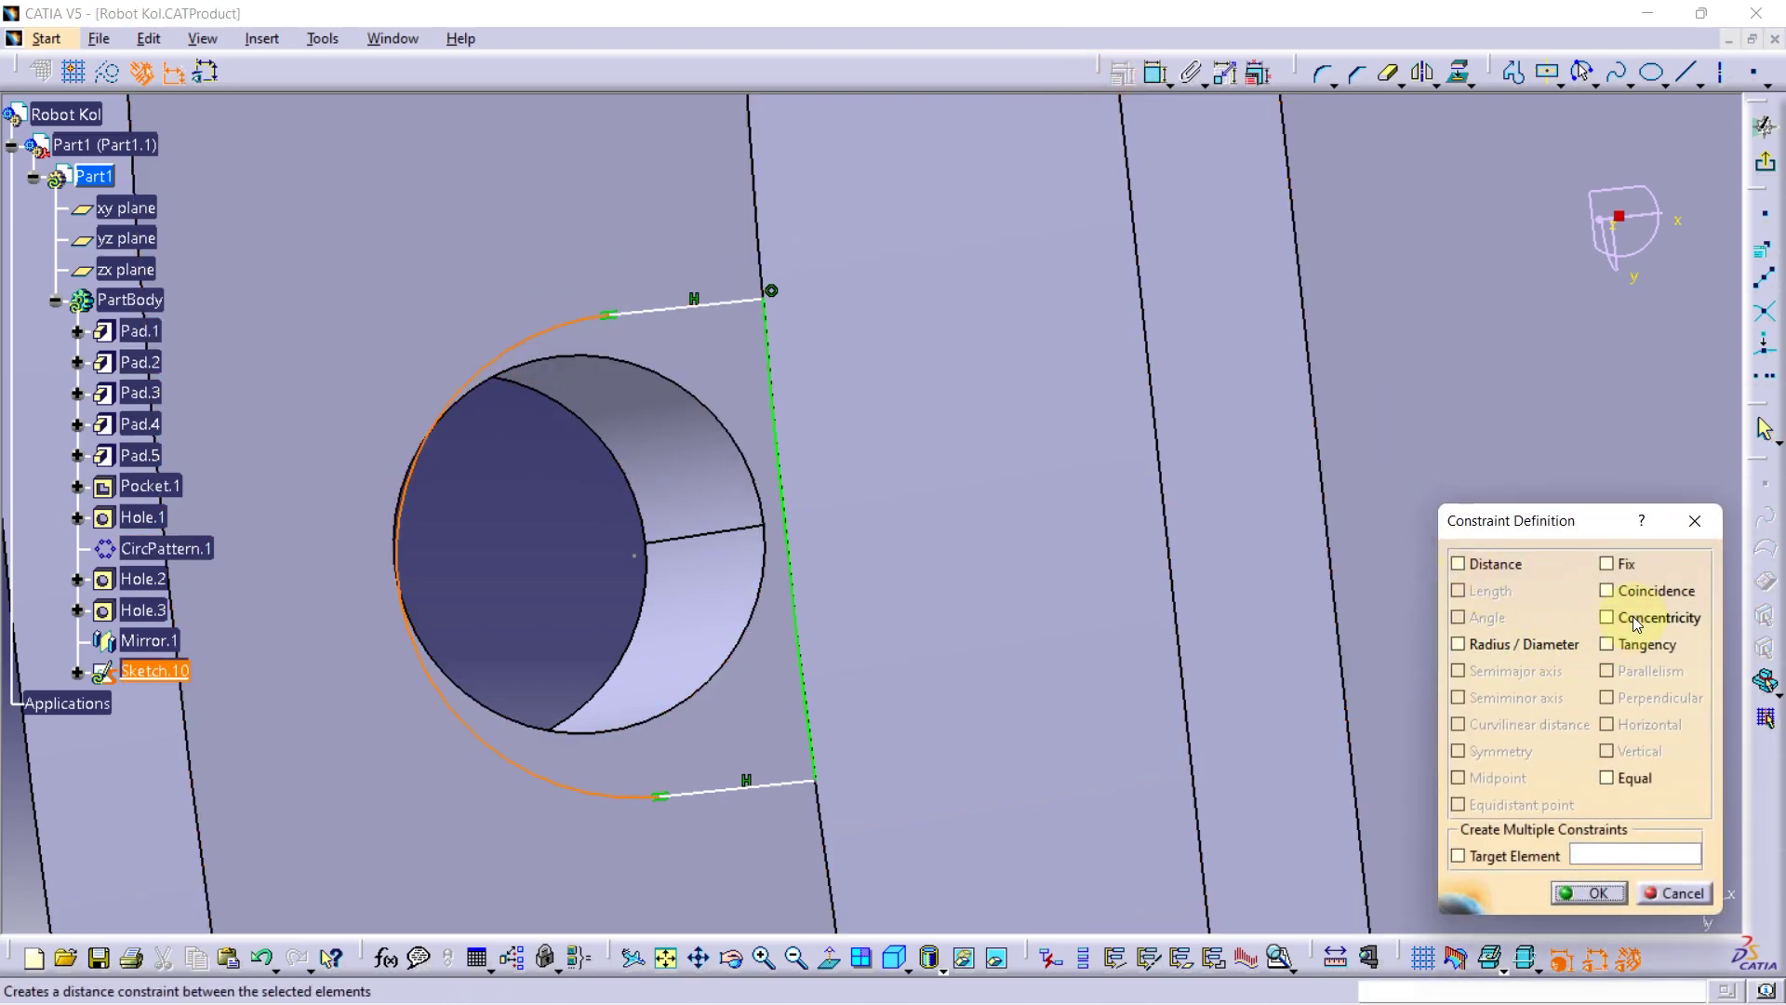
click(1595, 896)
click(1123, 74)
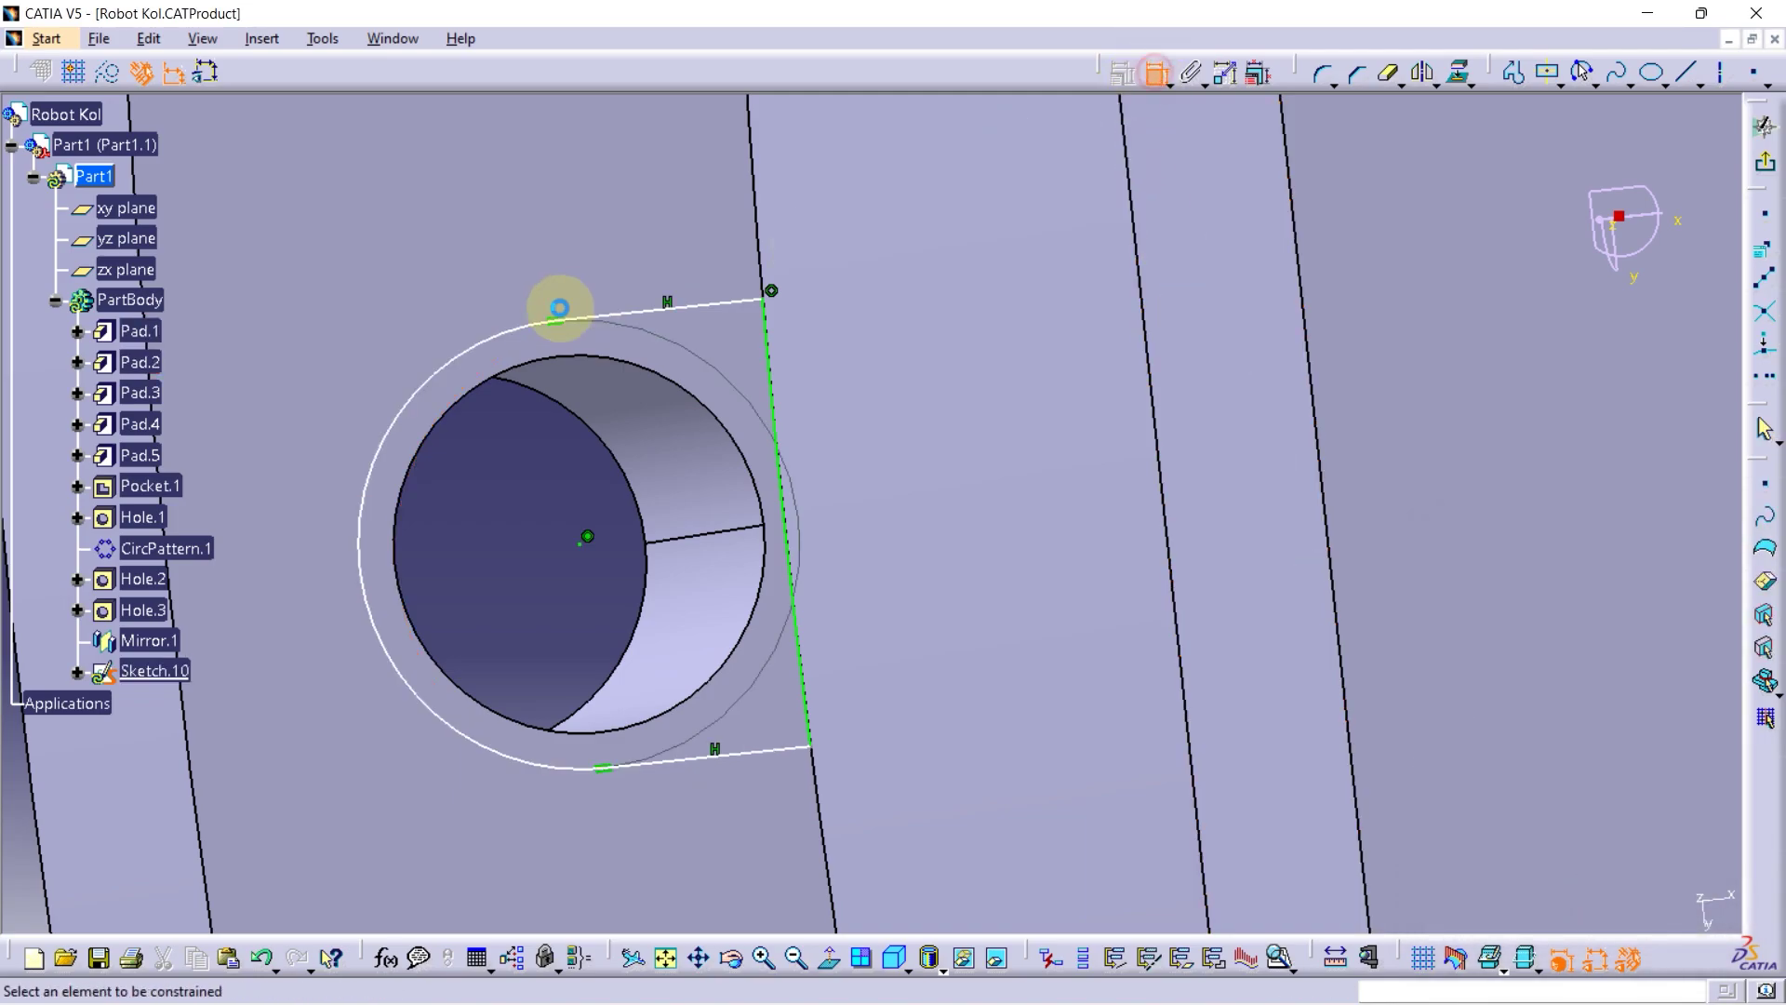
click(558, 305)
Set the arc radius to 5 mm and project the hole and face edges into the sketch
click(377, 277)
double_click(378, 274)
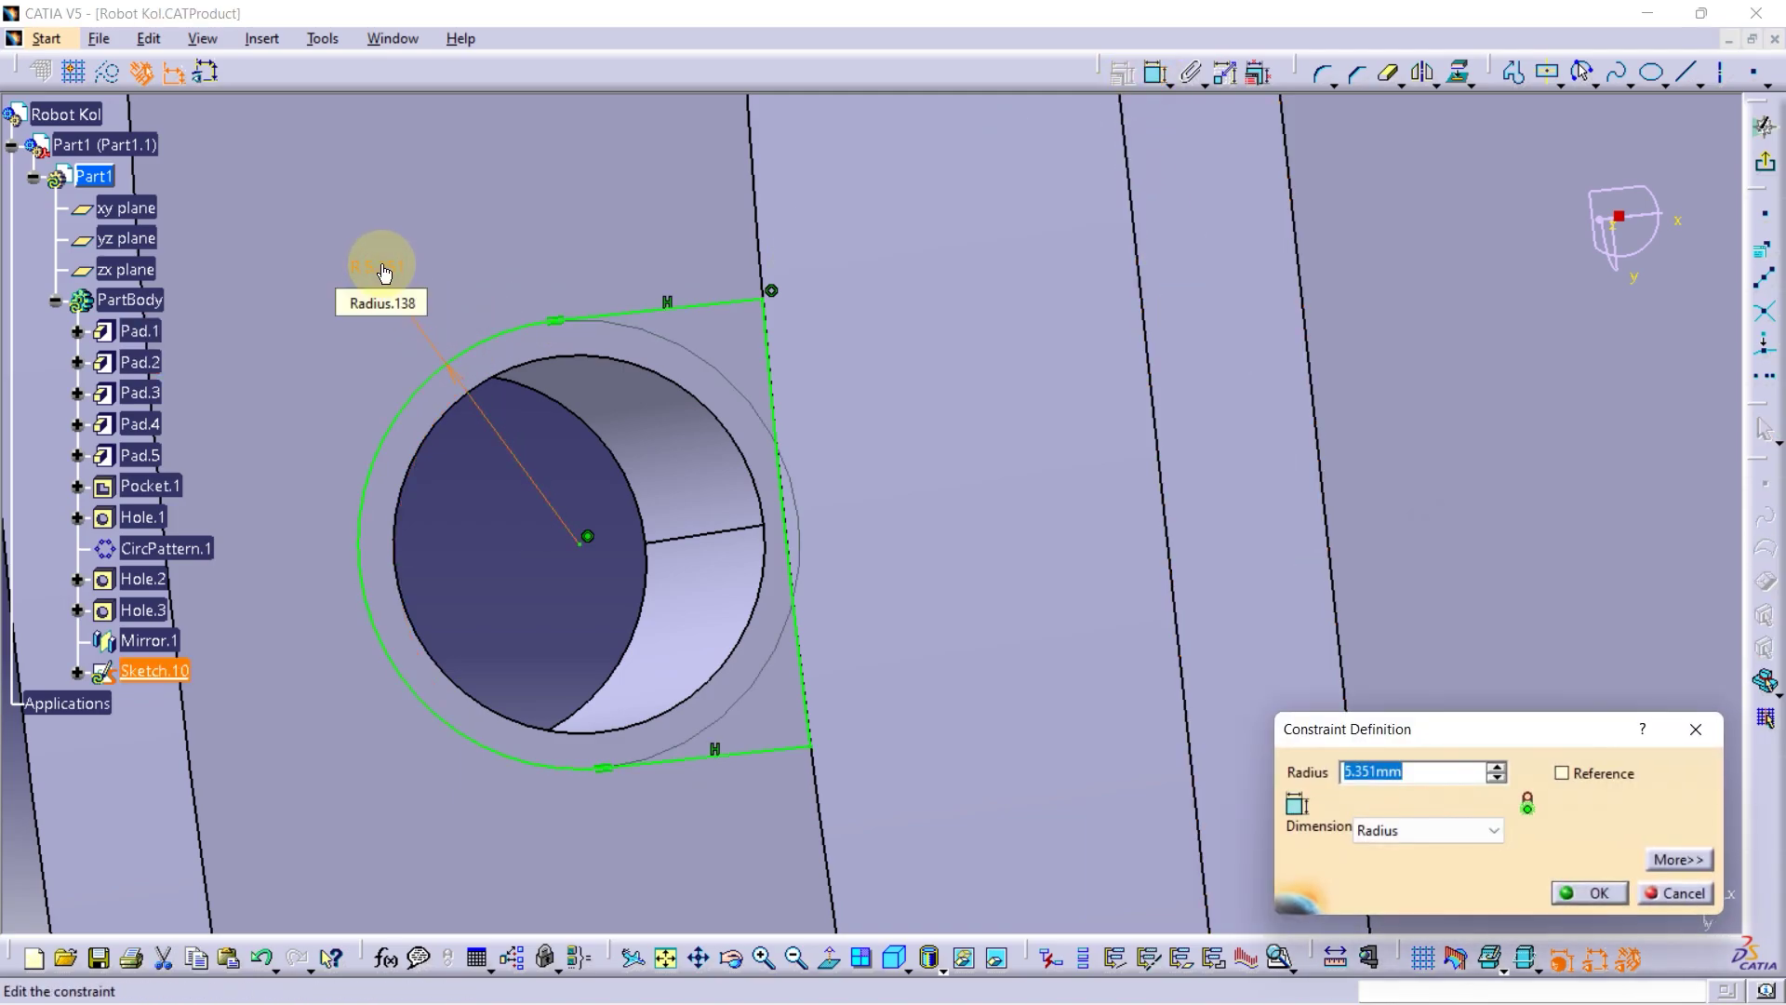
text(5)
key(Return)
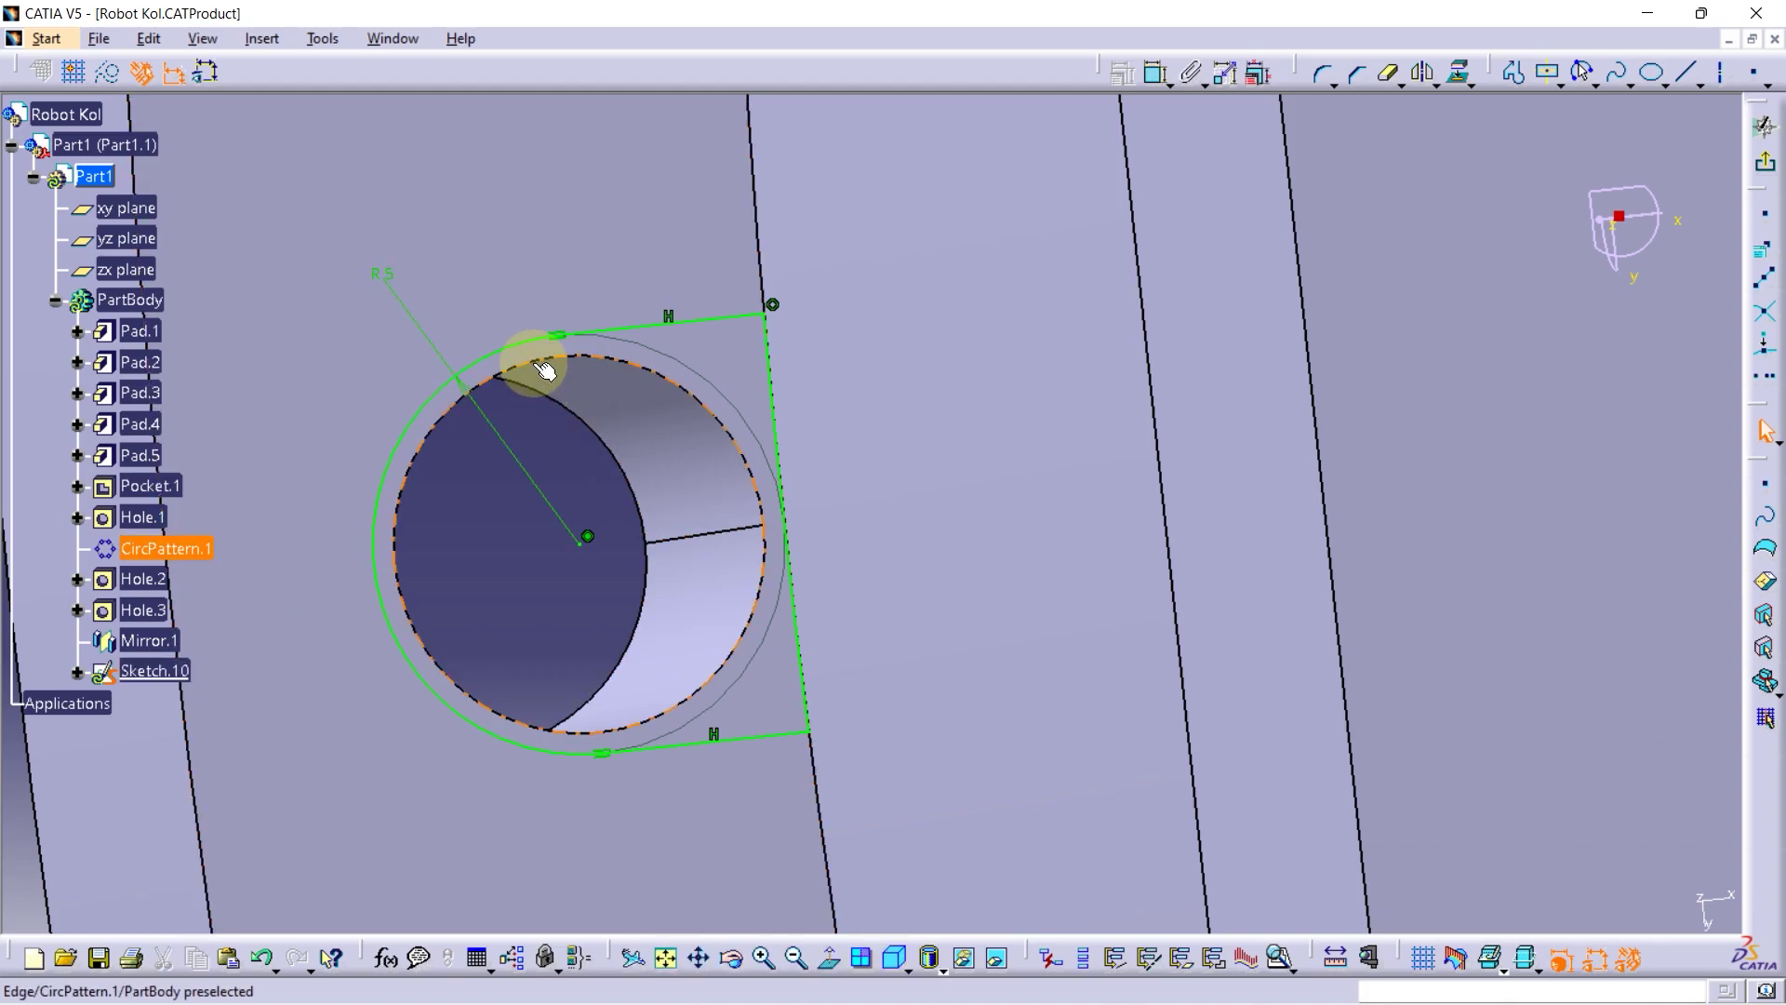
click(1460, 72)
click(1485, 684)
click(1595, 895)
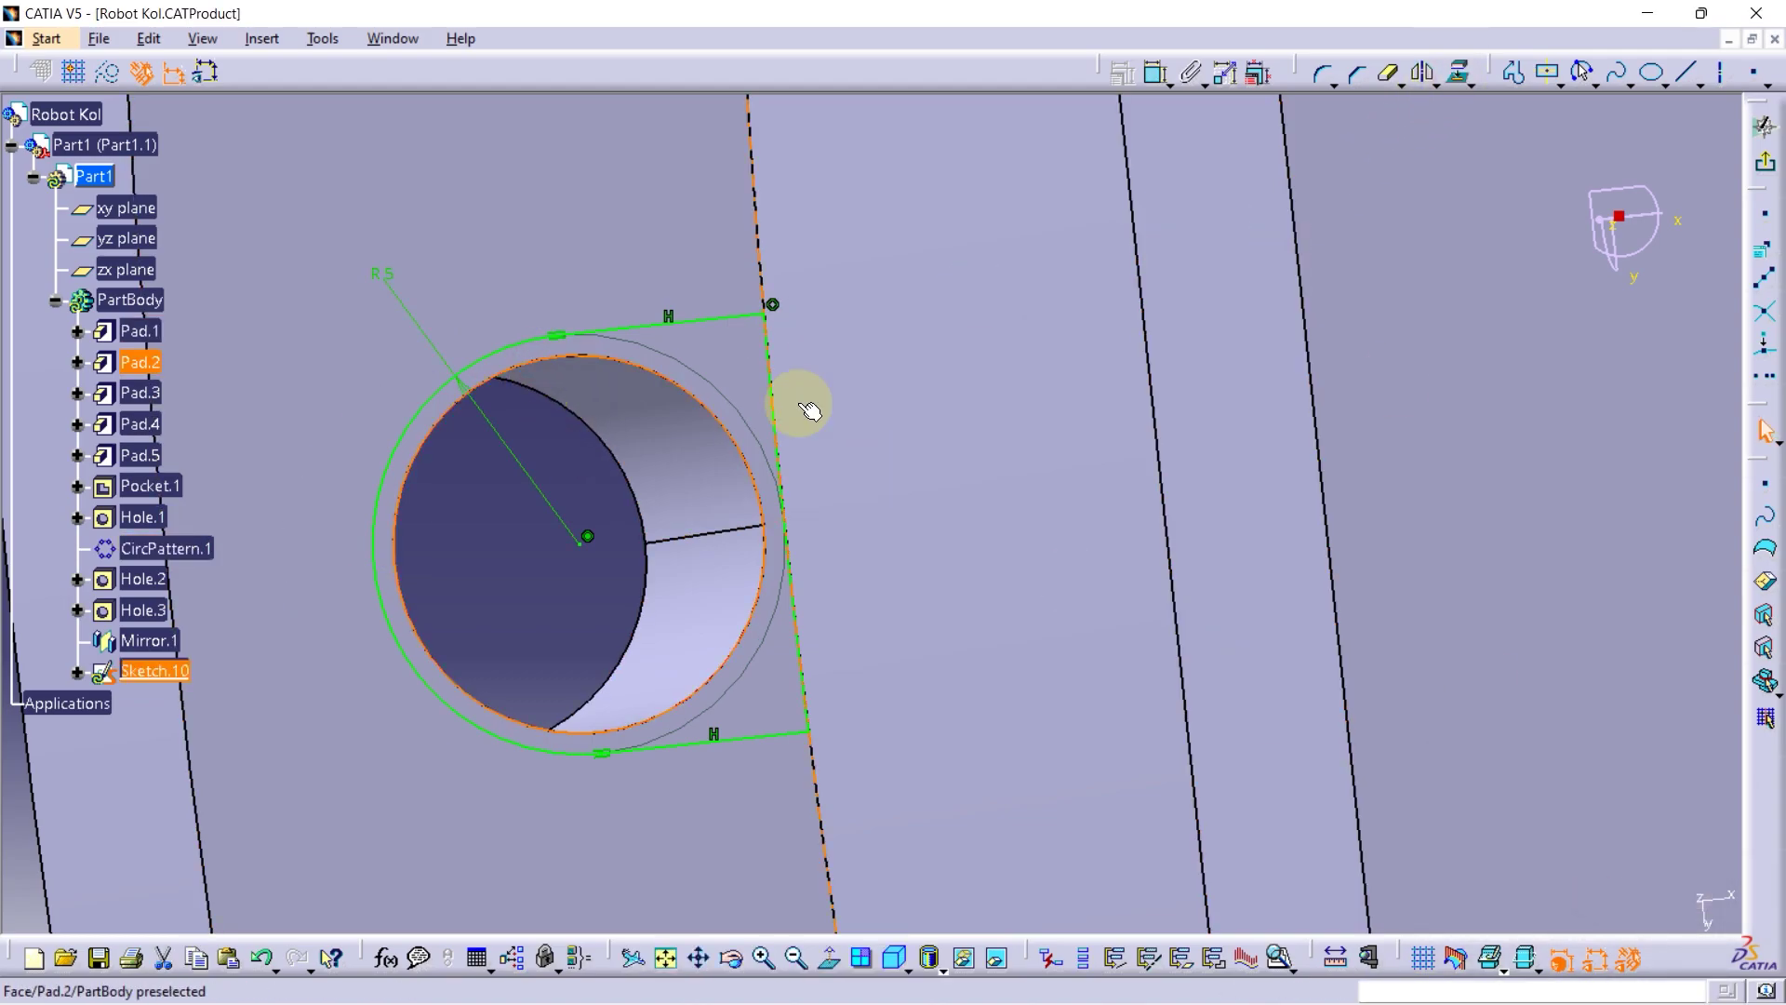
Run Sketch Analysis to confirm a closed profile, then exit the sketcher
middle_drag(636, 255, 642, 335)
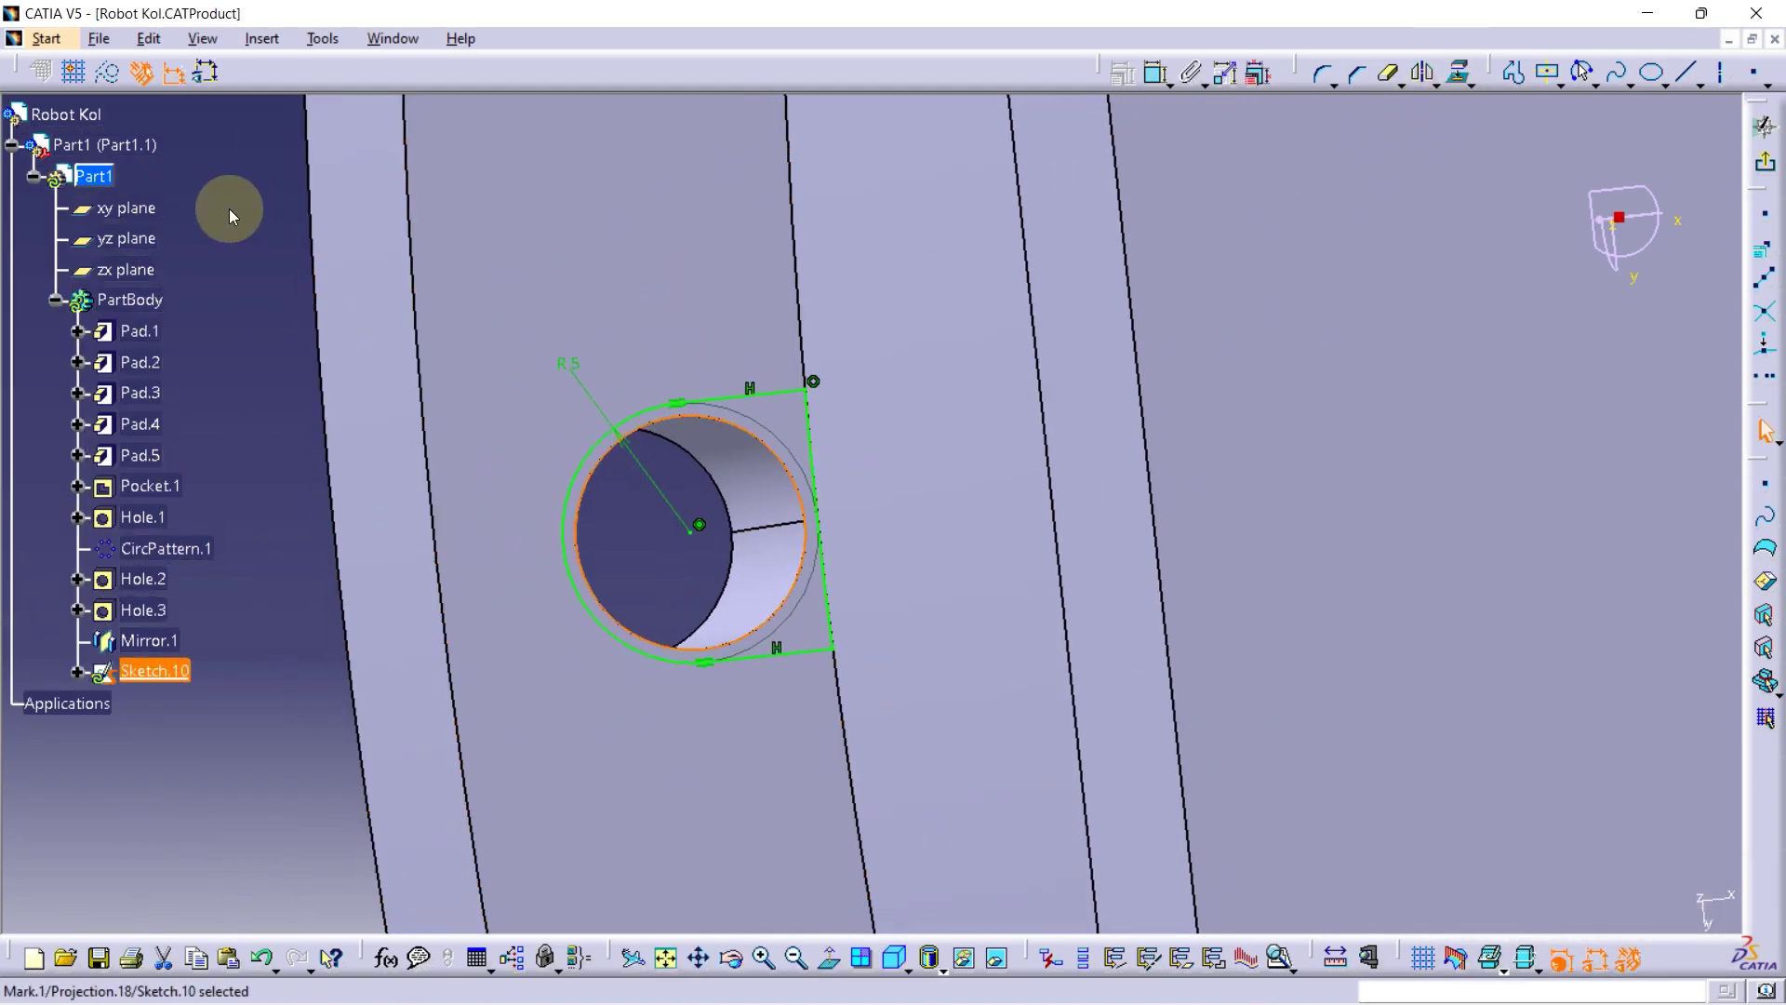
click(322, 38)
click(354, 385)
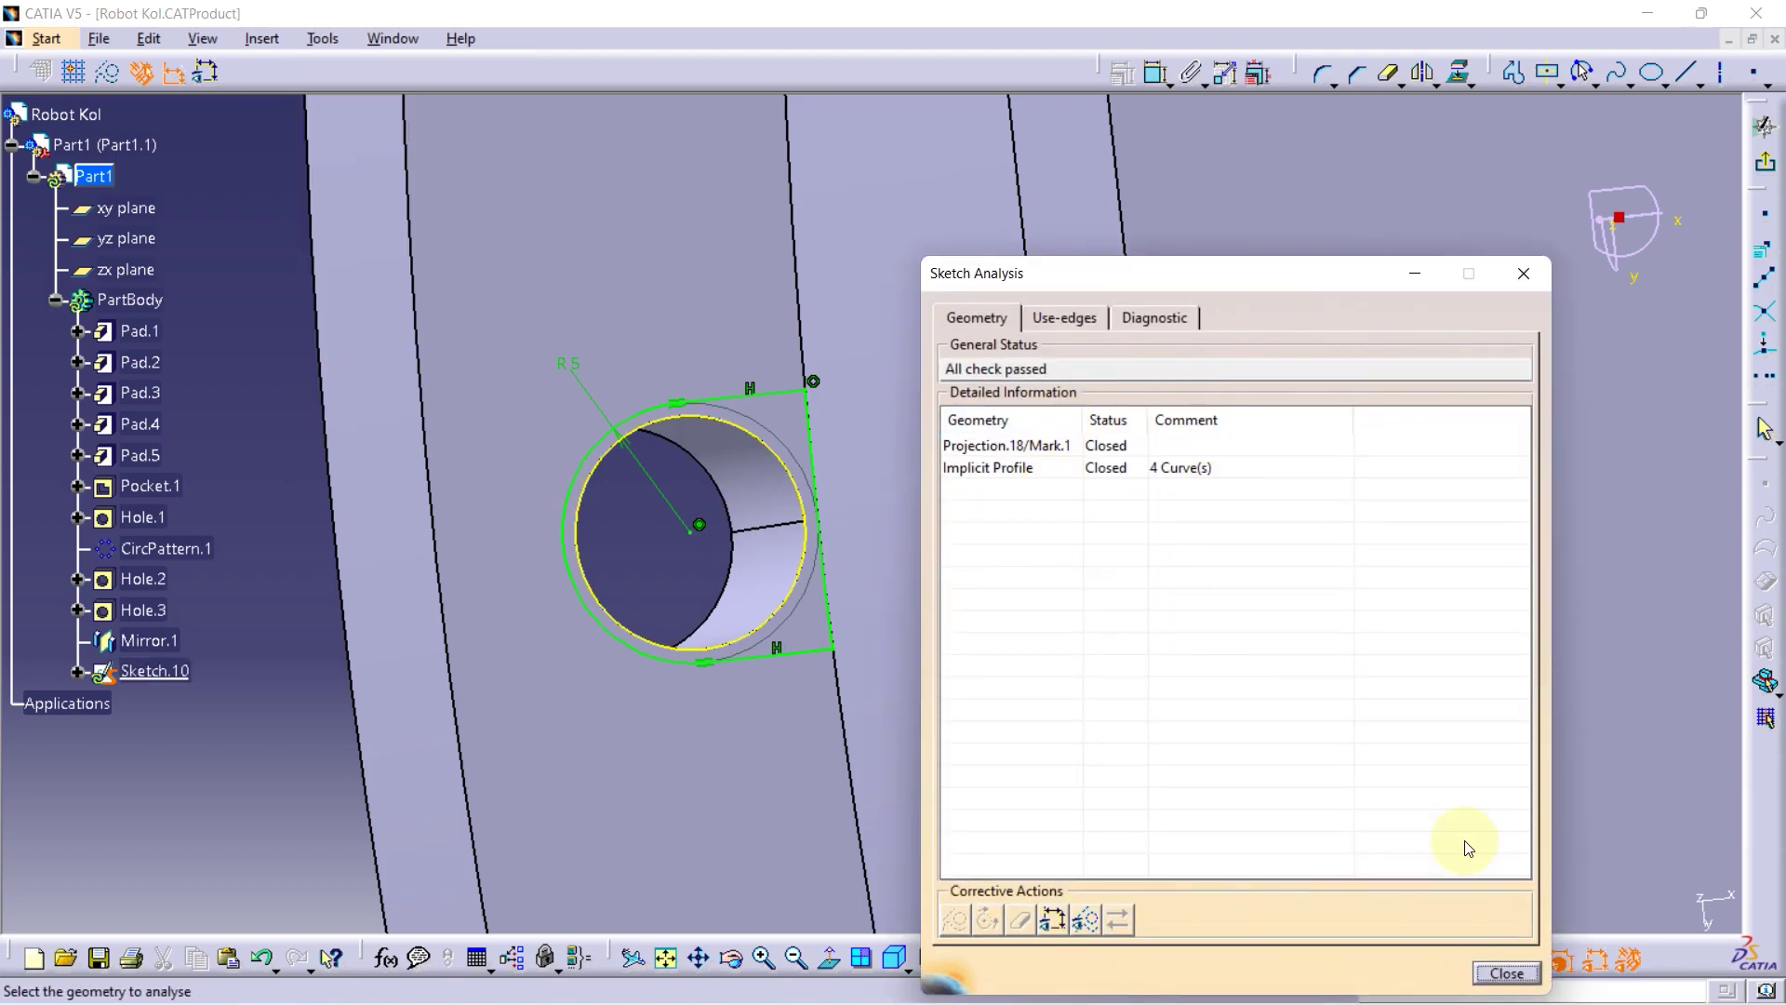
click(1506, 973)
click(1765, 126)
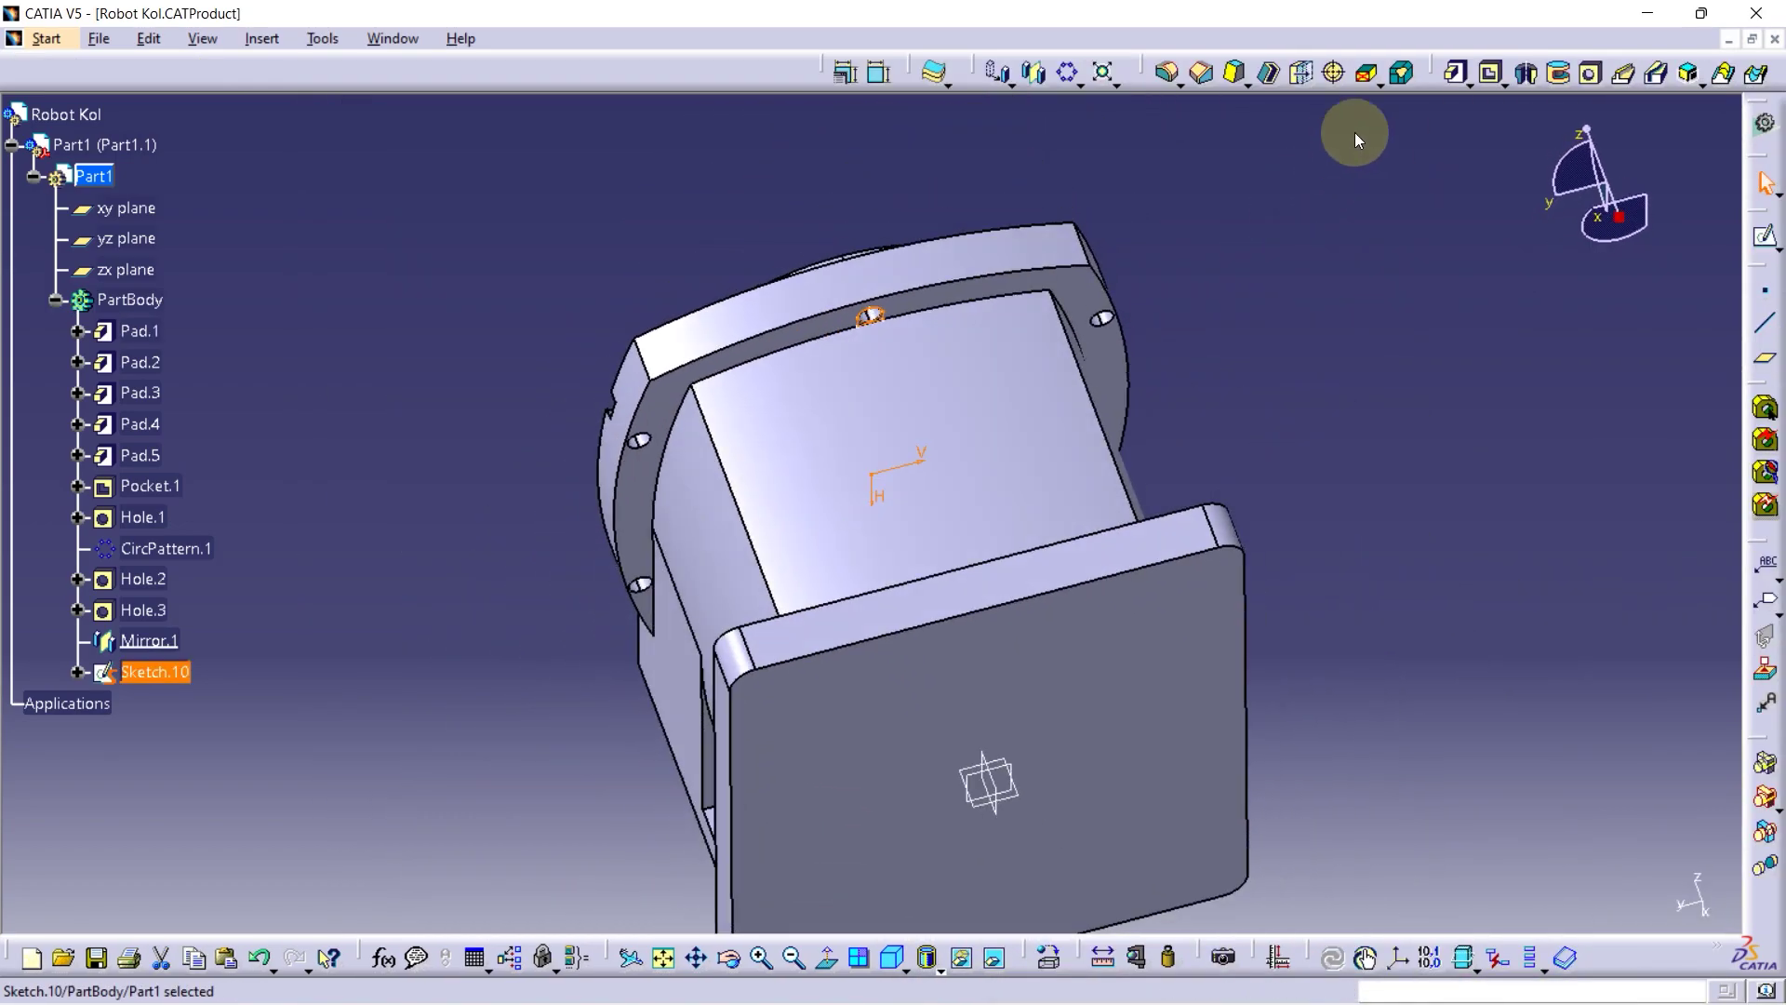
Pad Sketch.10 by 13 mm into Pad.6, inspect the boss, and pick the Pad.4 face
click(1457, 73)
text(13)
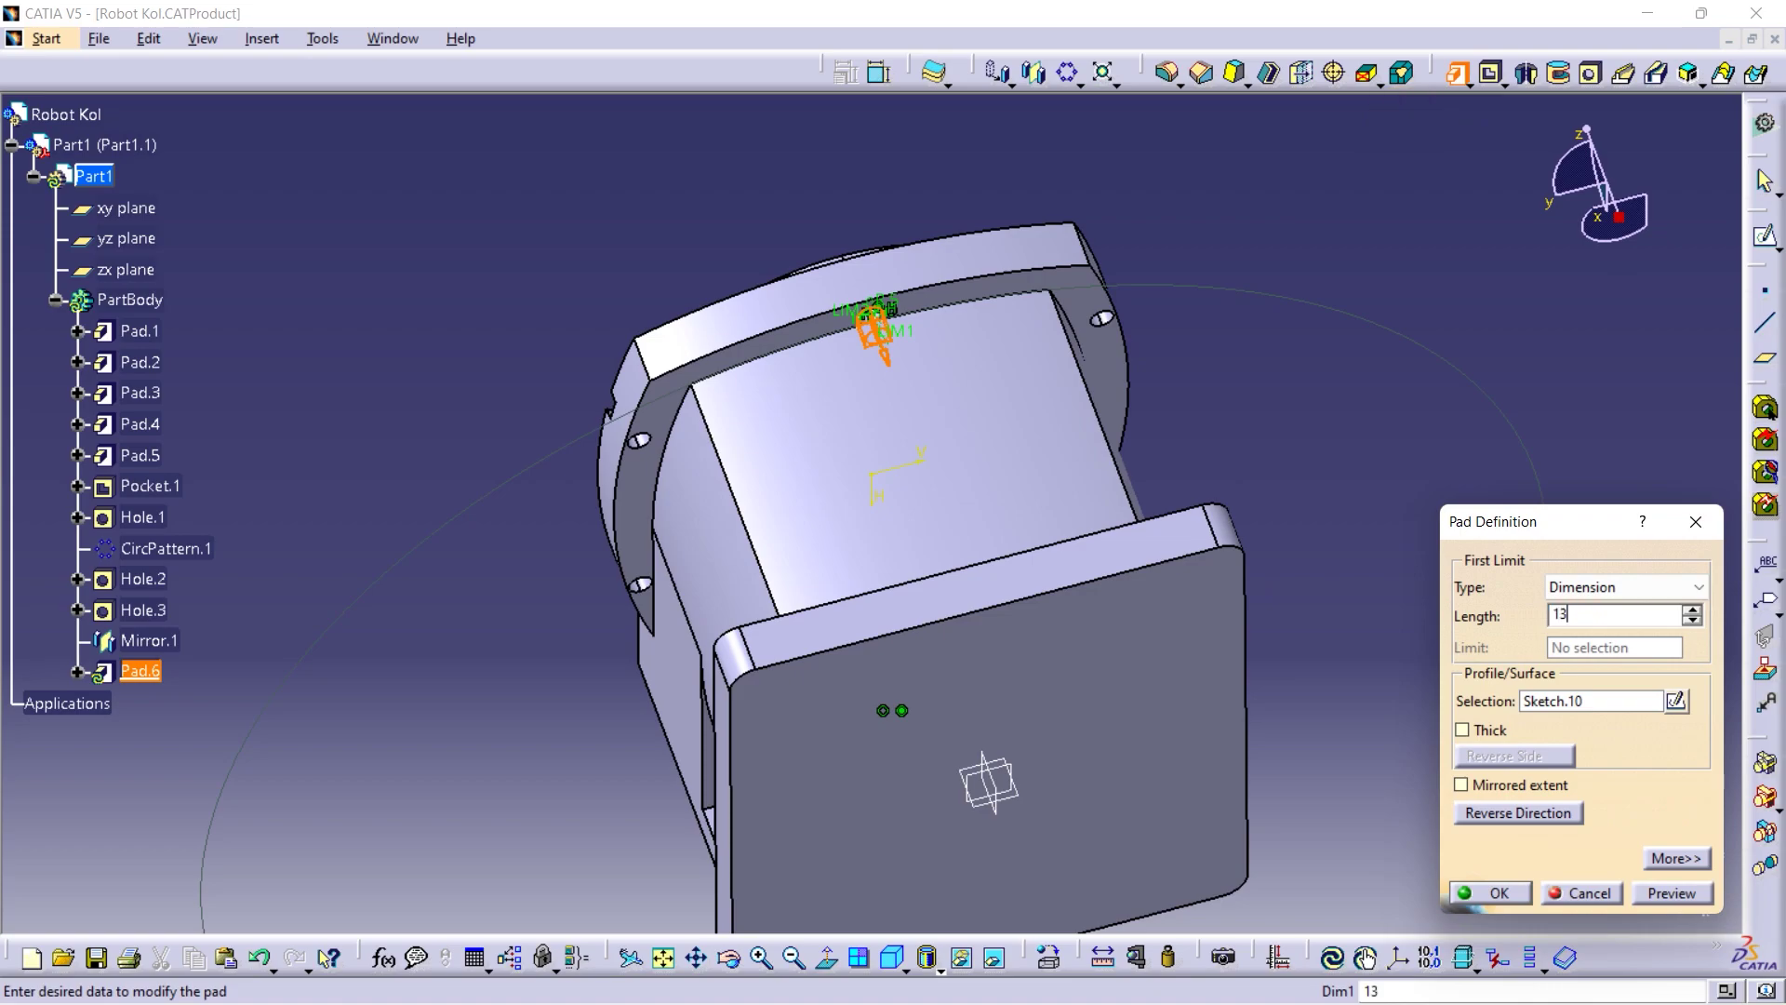
click(1500, 891)
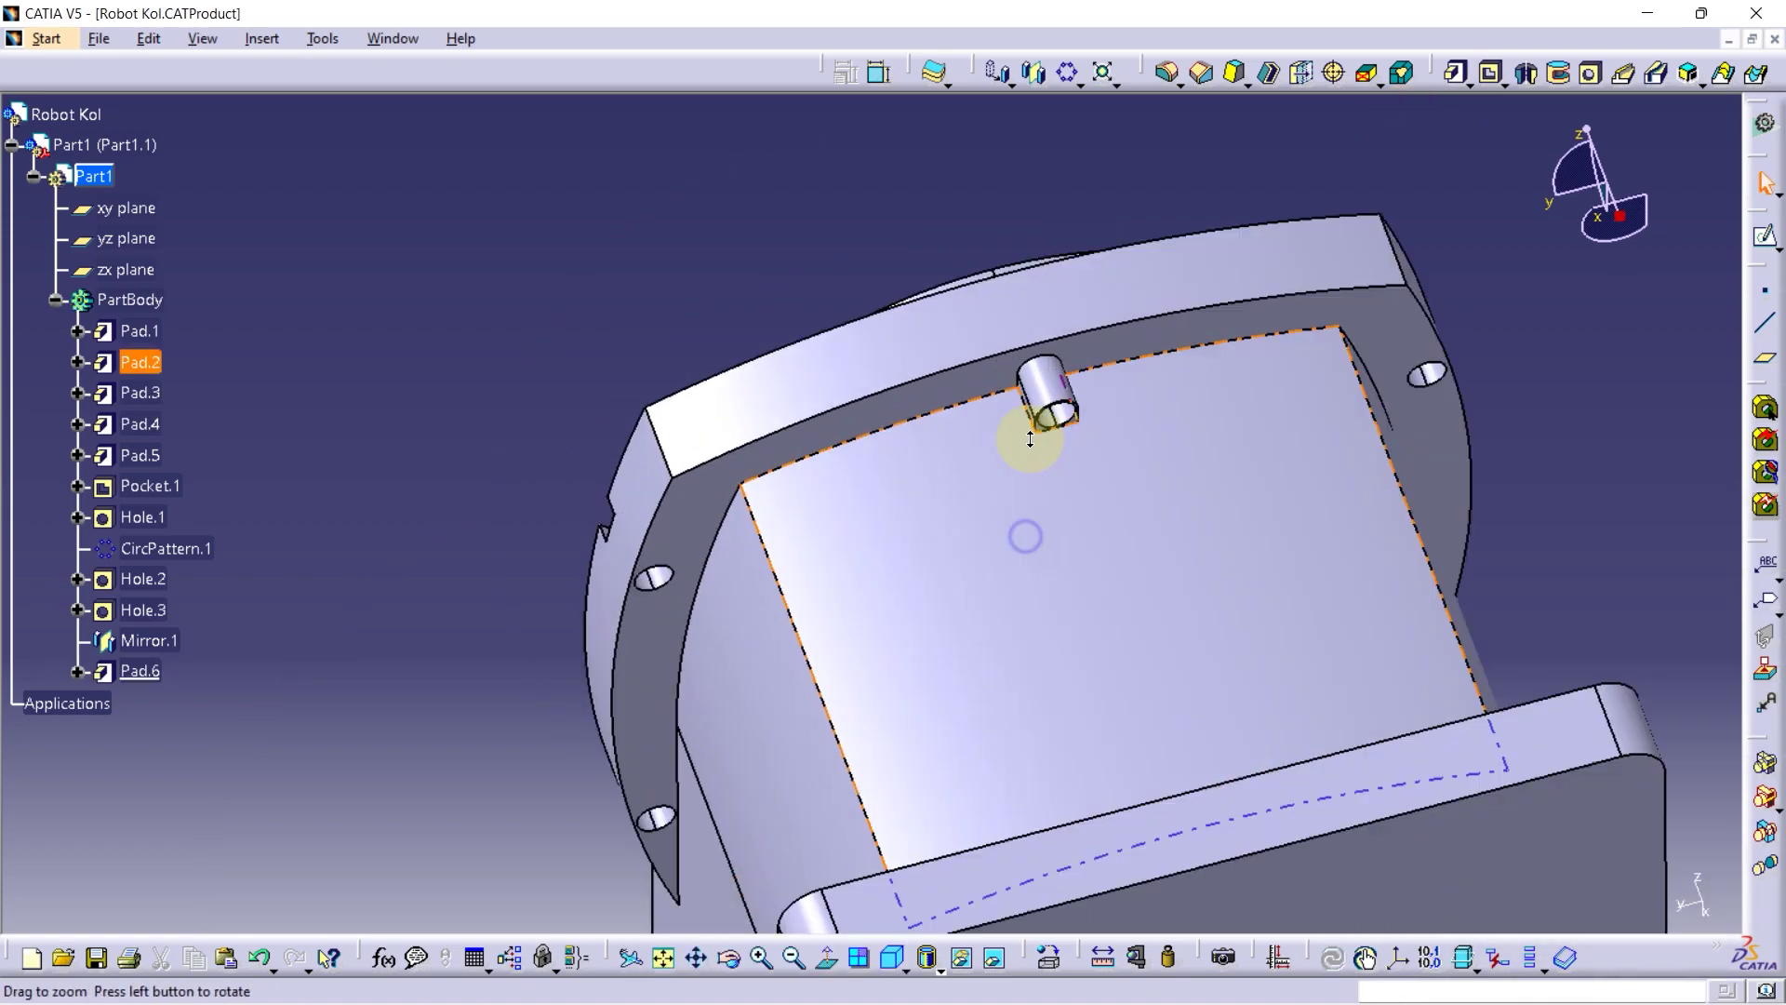
middle_drag(977, 394, 1056, 438)
mouse_move(1535, 347)
middle_down()
mouse_move(1063, 572)
mouse_move(1109, 507)
mouse_move(1435, 390)
middle_up()
click(1410, 328)
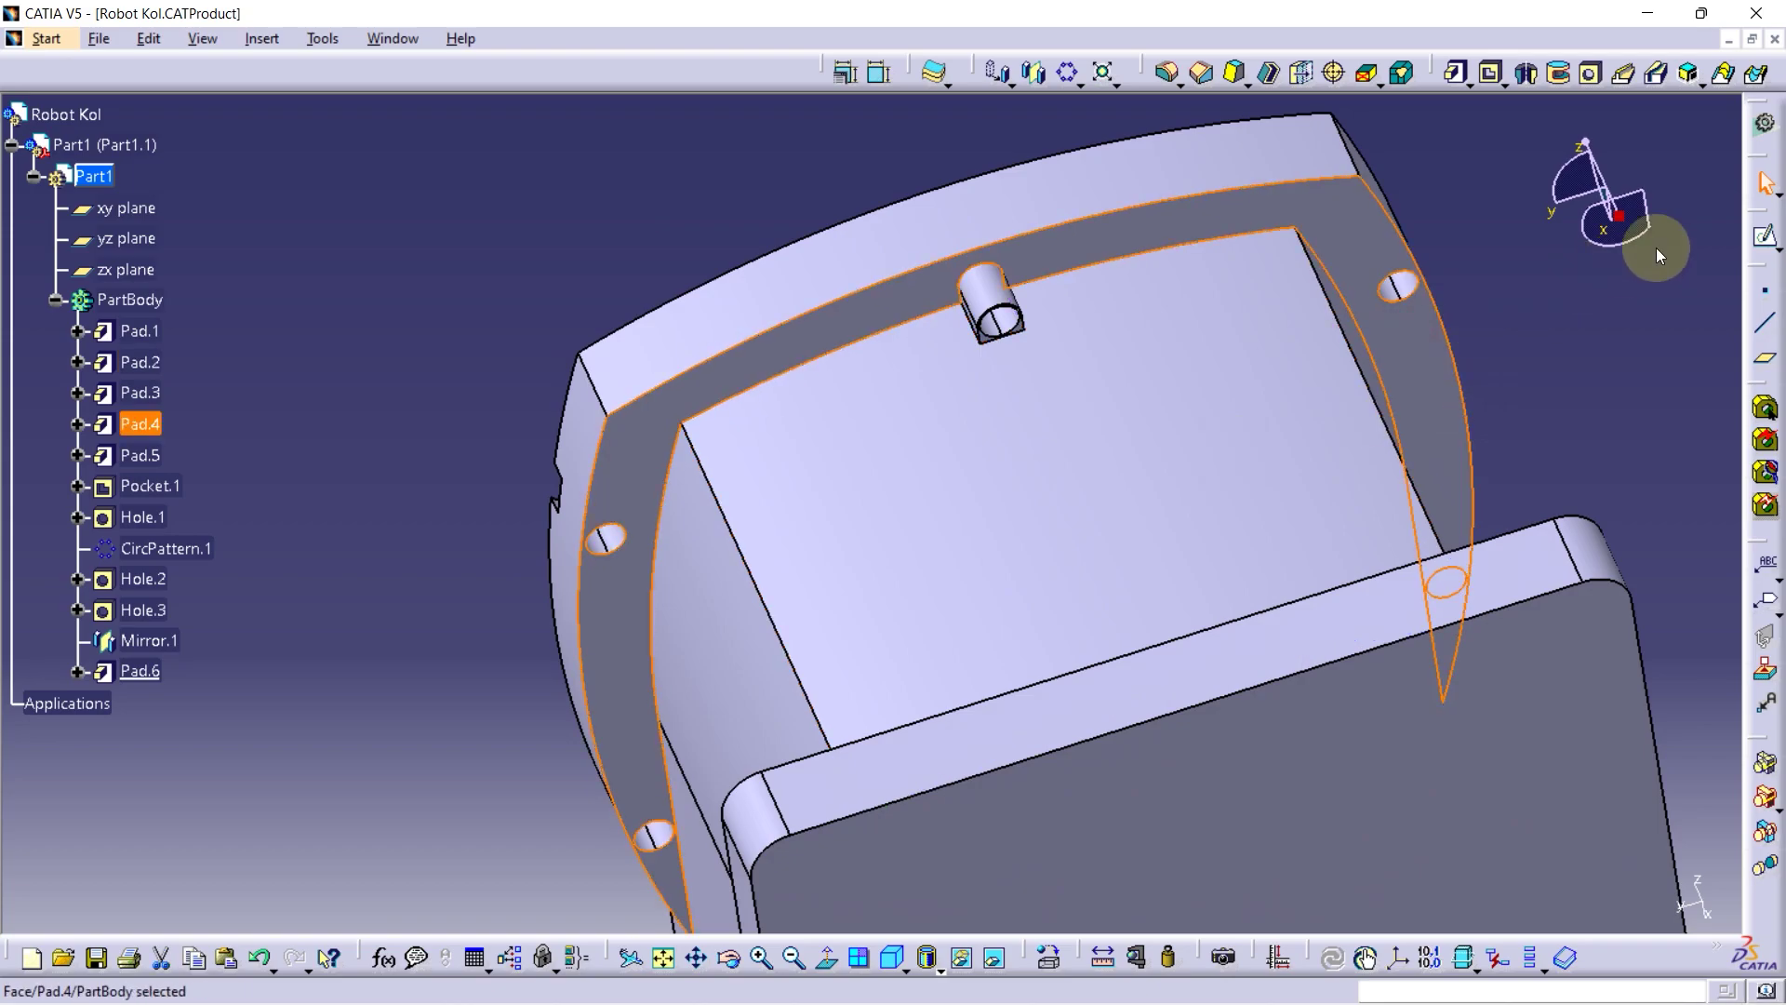
Start Sketch.11 on the Pad.4 face and draw two arcs around the hole
click(1763, 240)
mouse_move(607, 494)
middle_down()
mouse_move(821, 666)
mouse_move(781, 671)
mouse_move(917, 379)
middle_up()
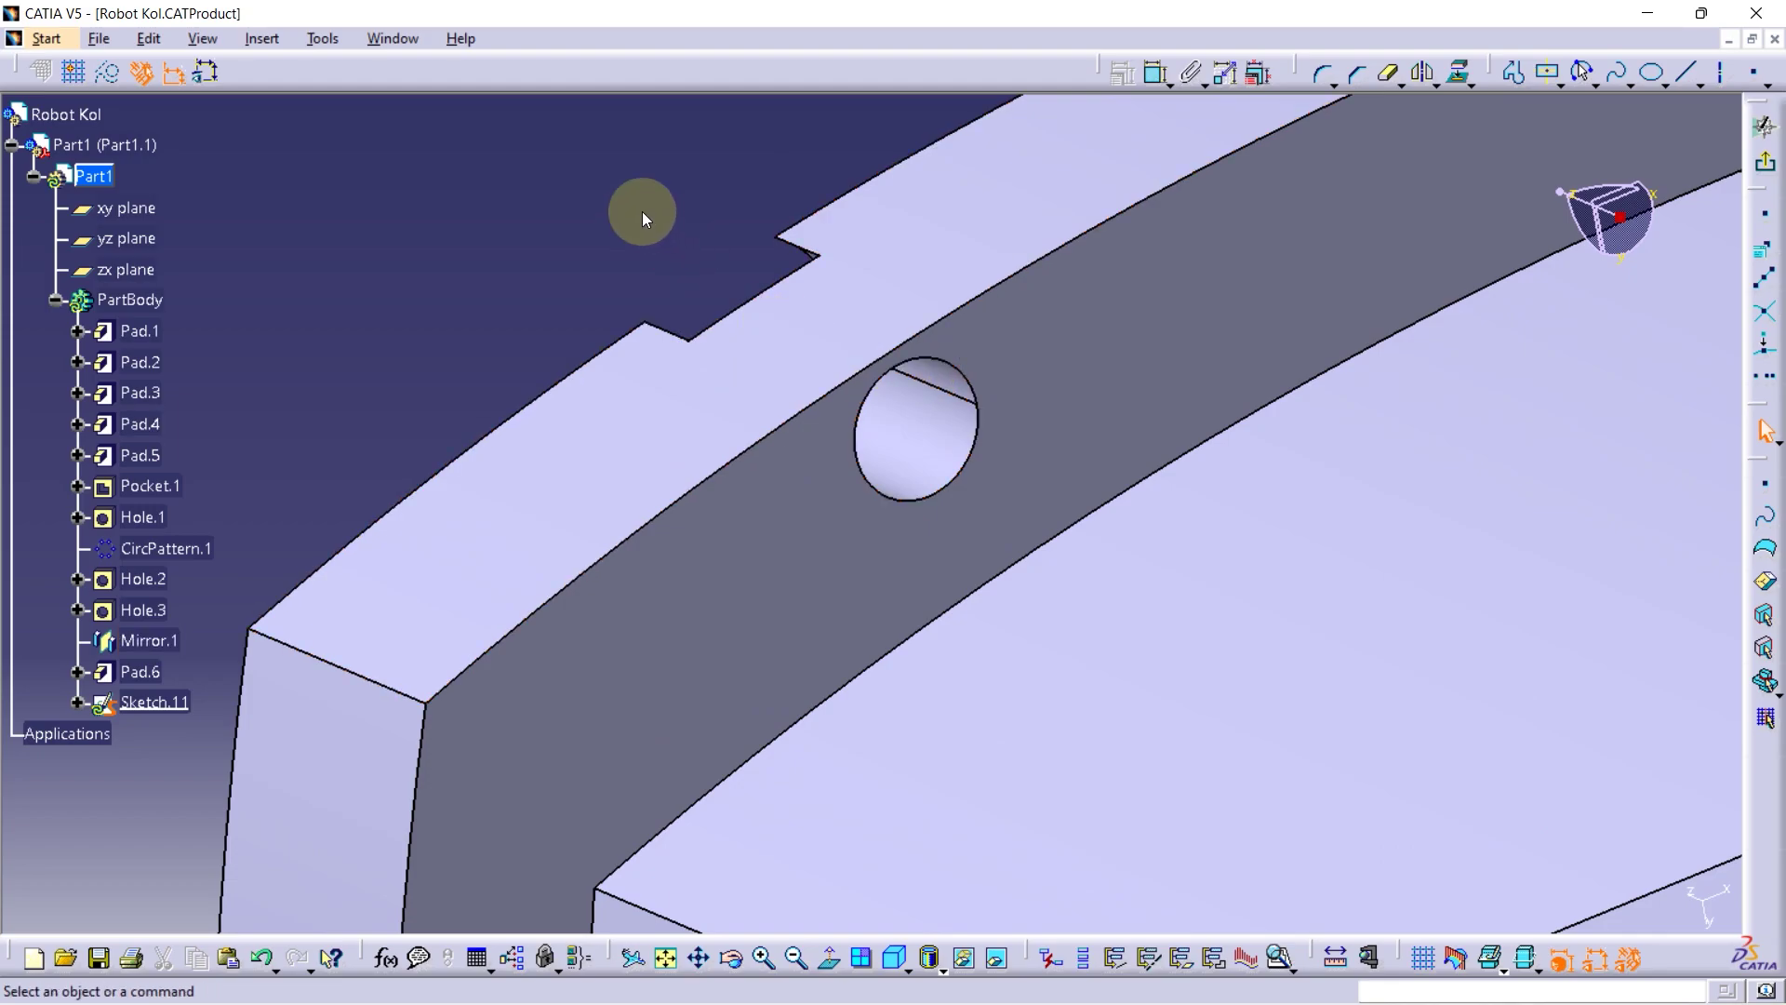
mouse_move(865, 540)
middle_down()
mouse_move(1085, 539)
mouse_move(831, 411)
middle_up()
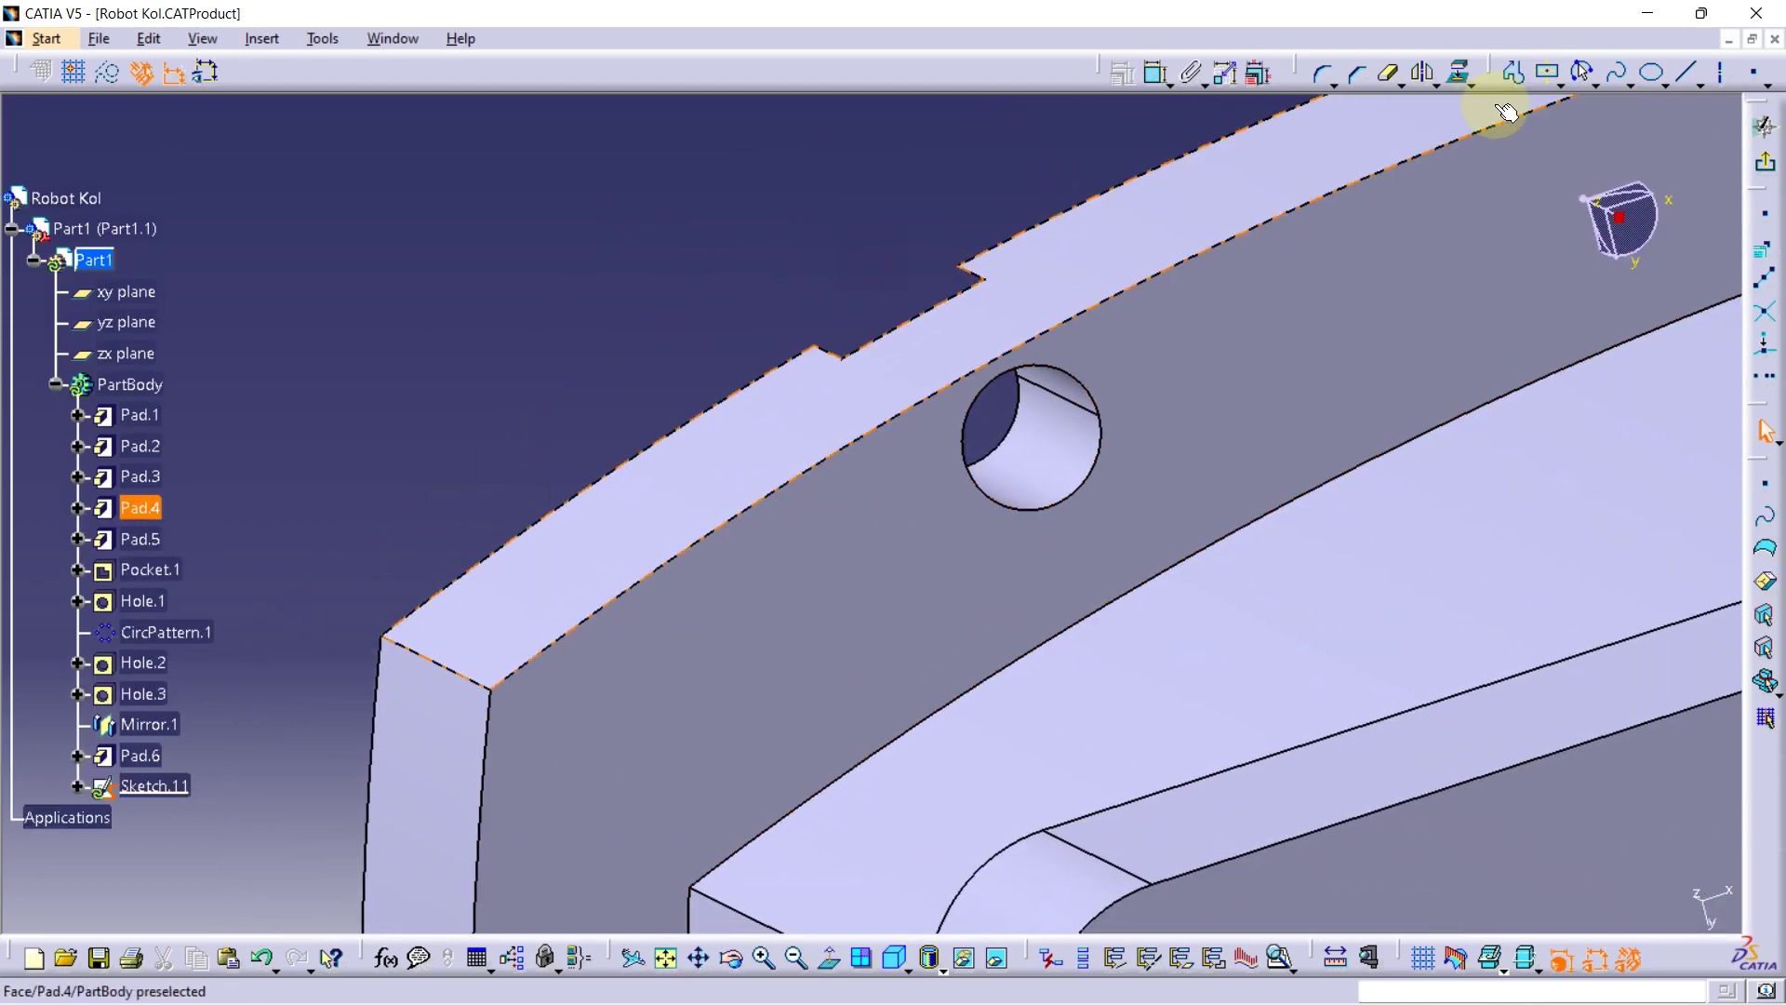
click(1582, 74)
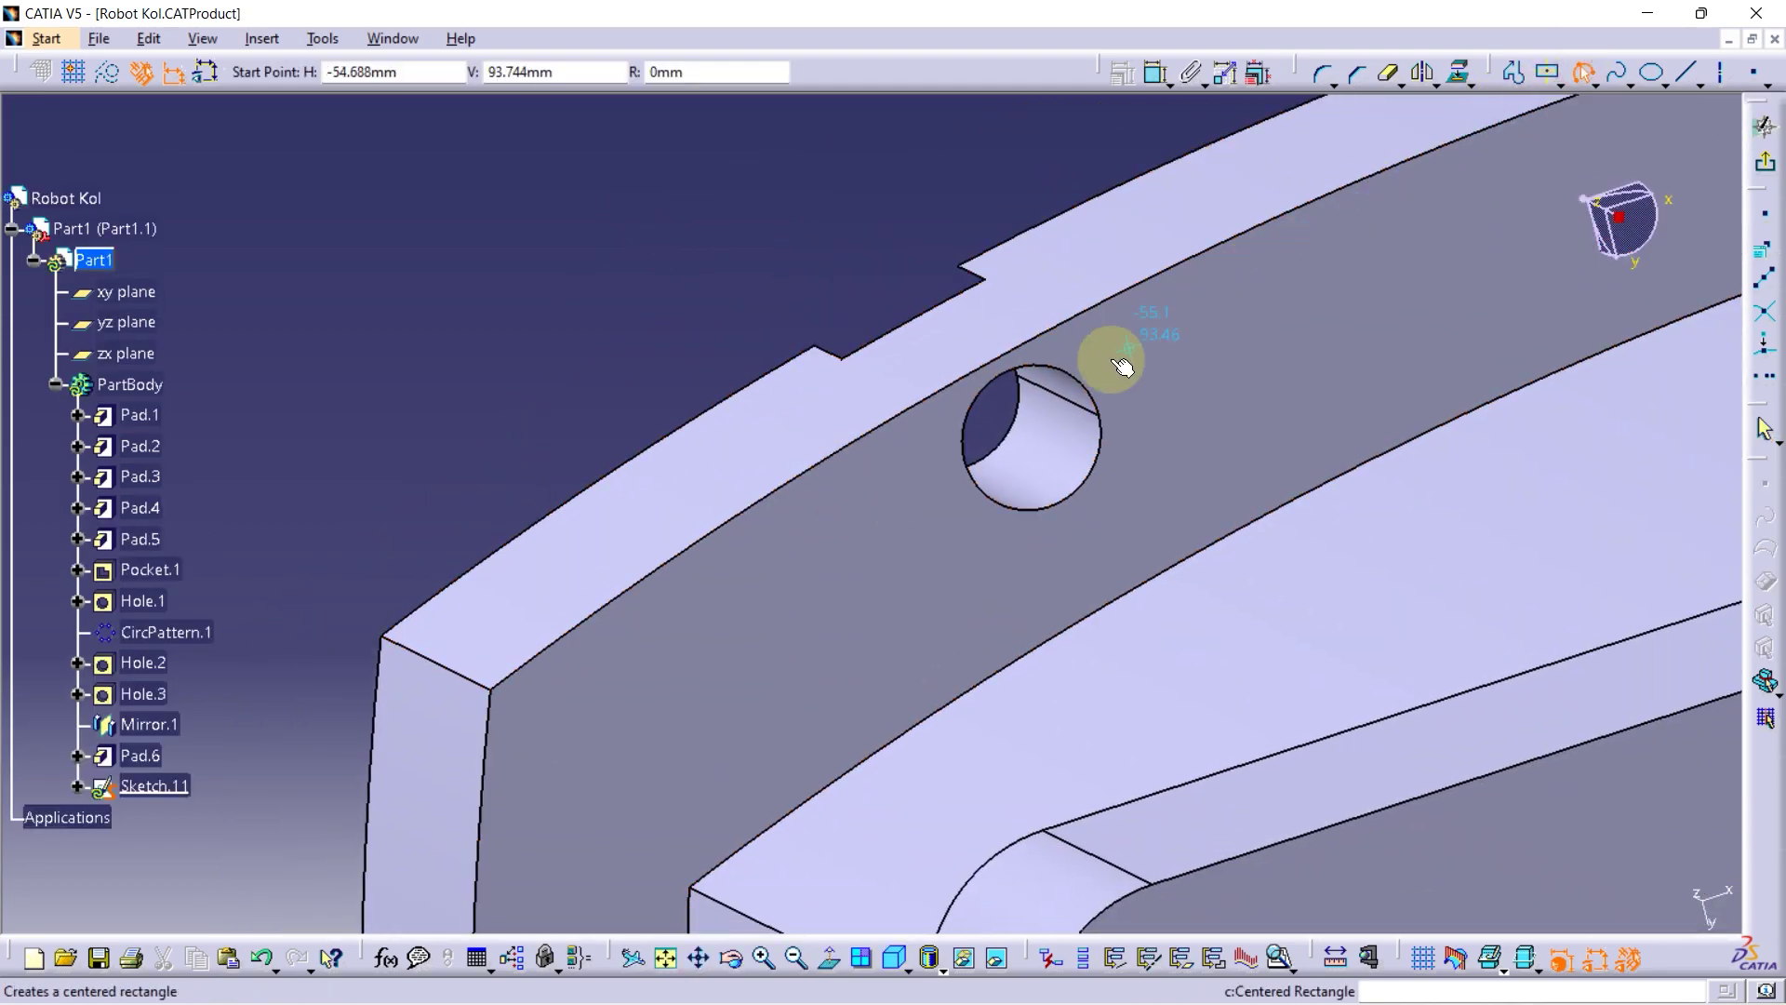
click(925, 467)
click(1128, 412)
click(998, 349)
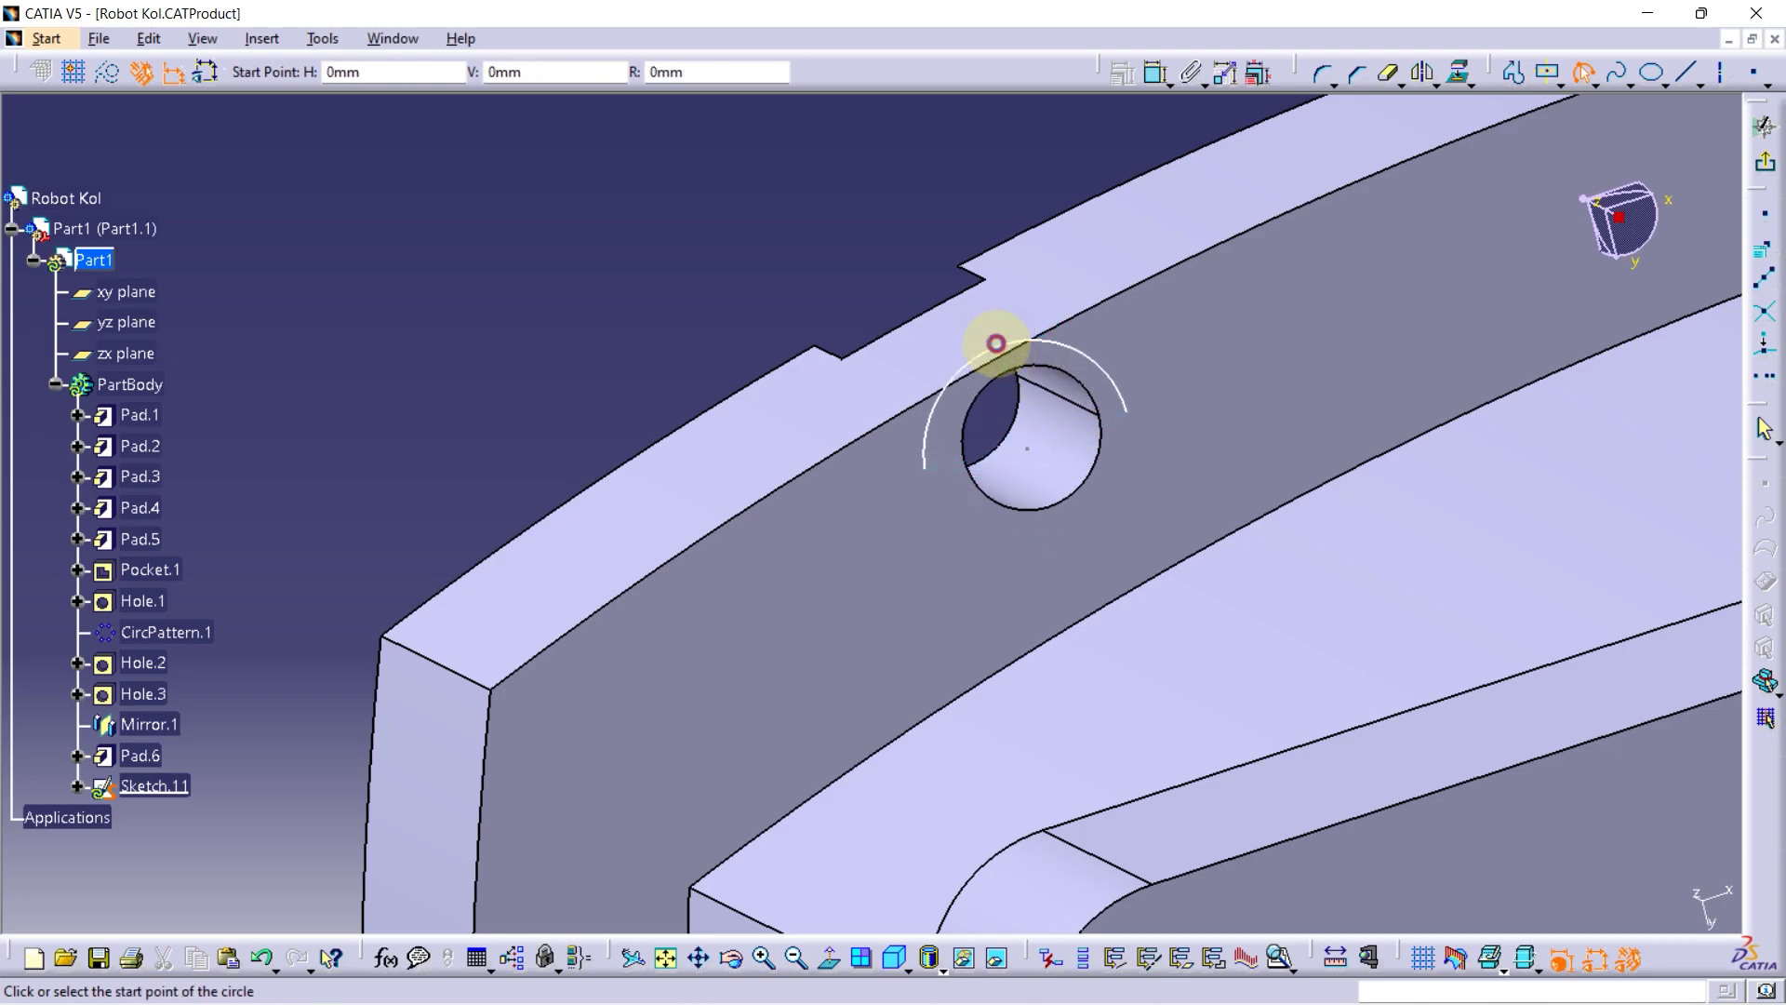
click(1033, 653)
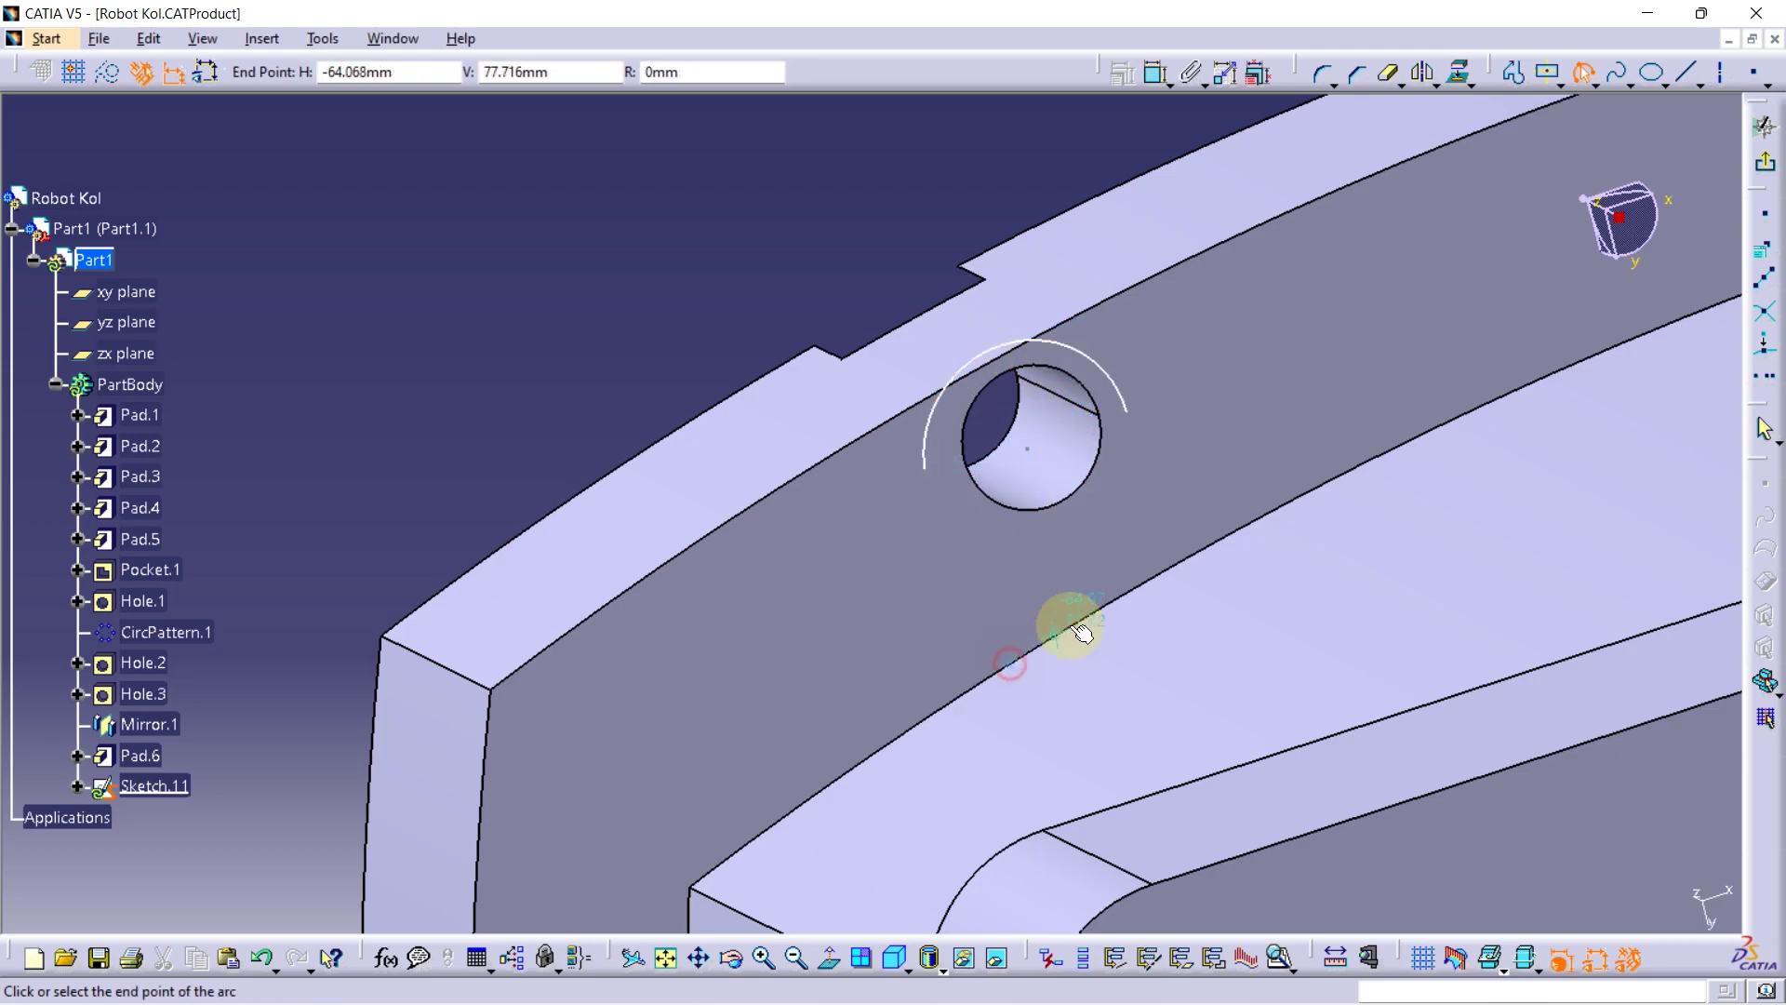
click(1217, 542)
click(1131, 573)
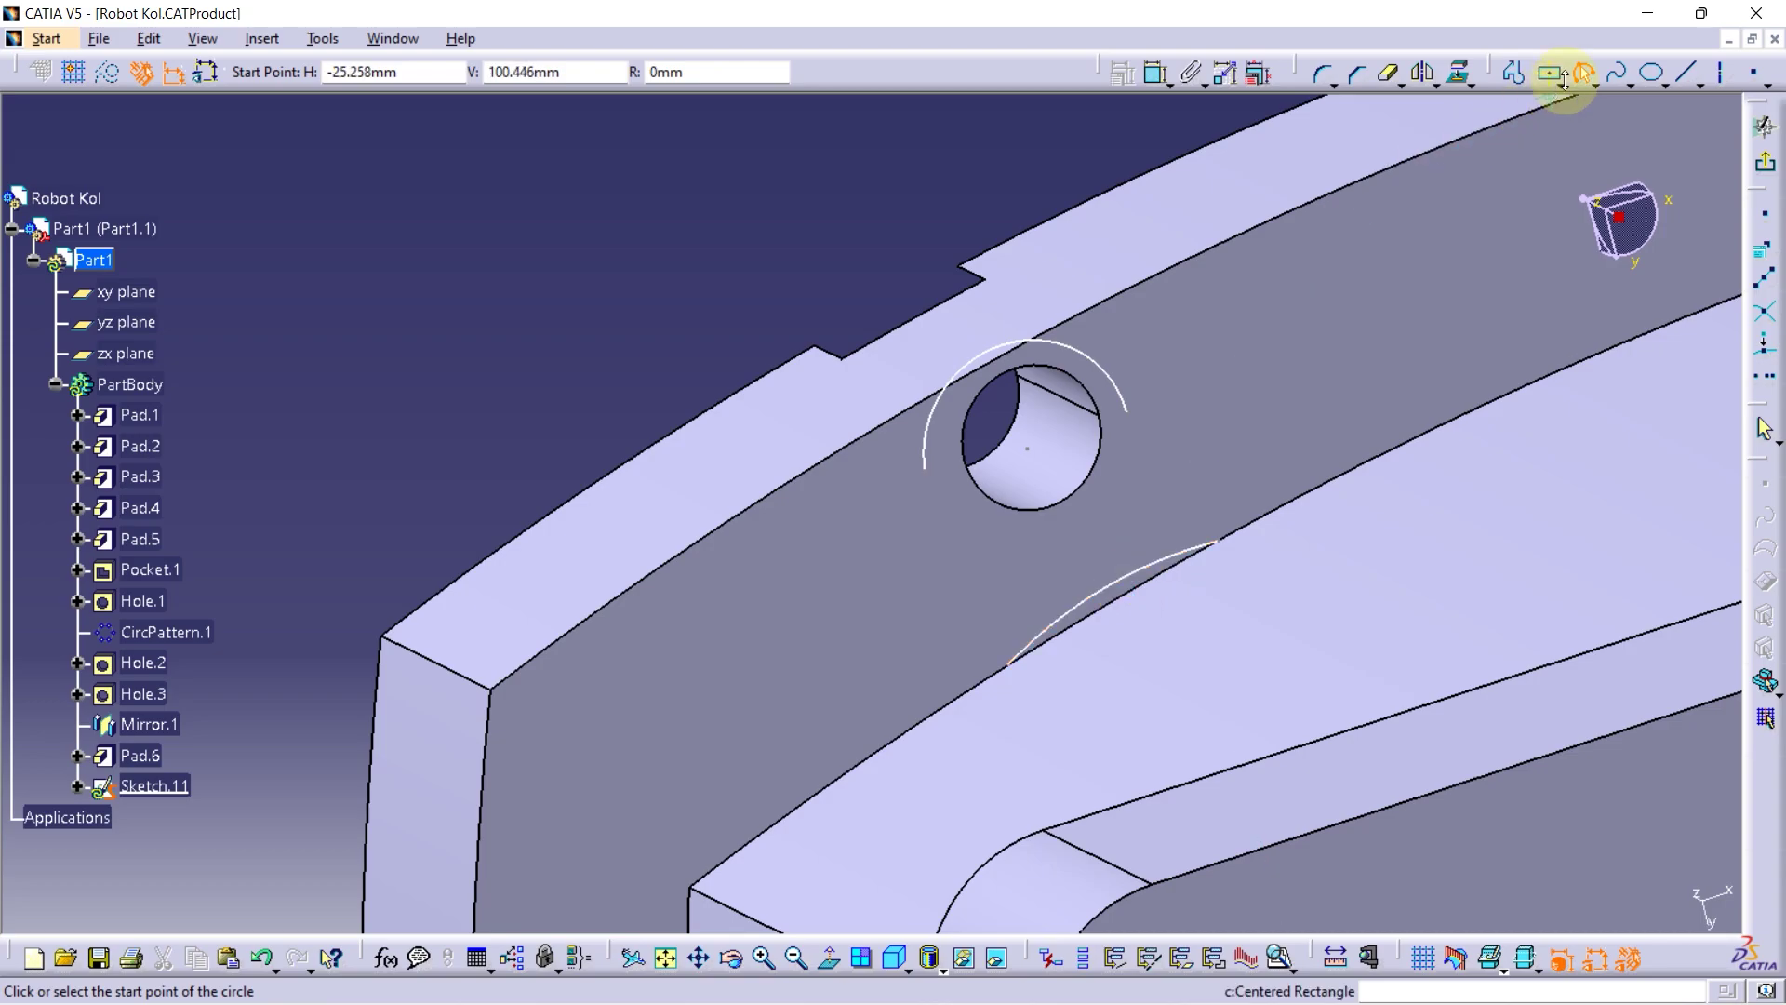
key(Escape)
Make the arc concentric with the hole and slide the lower curve's endpoint near it
click(1129, 583)
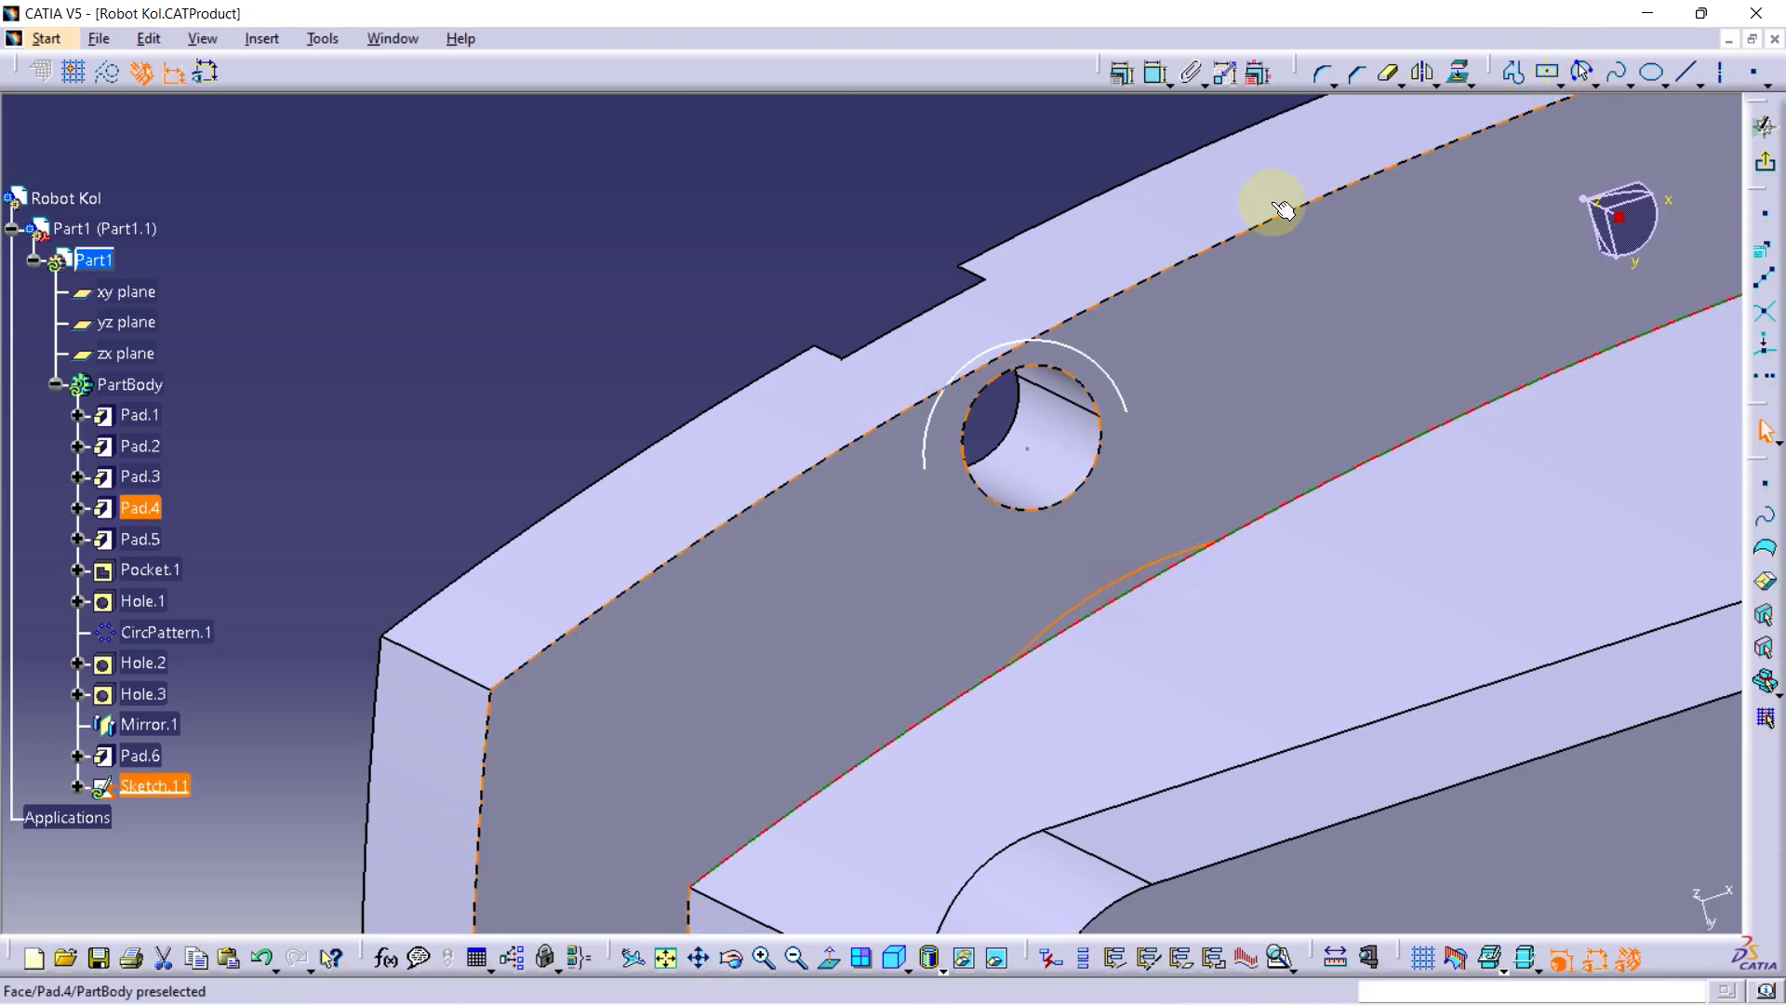
click(1125, 74)
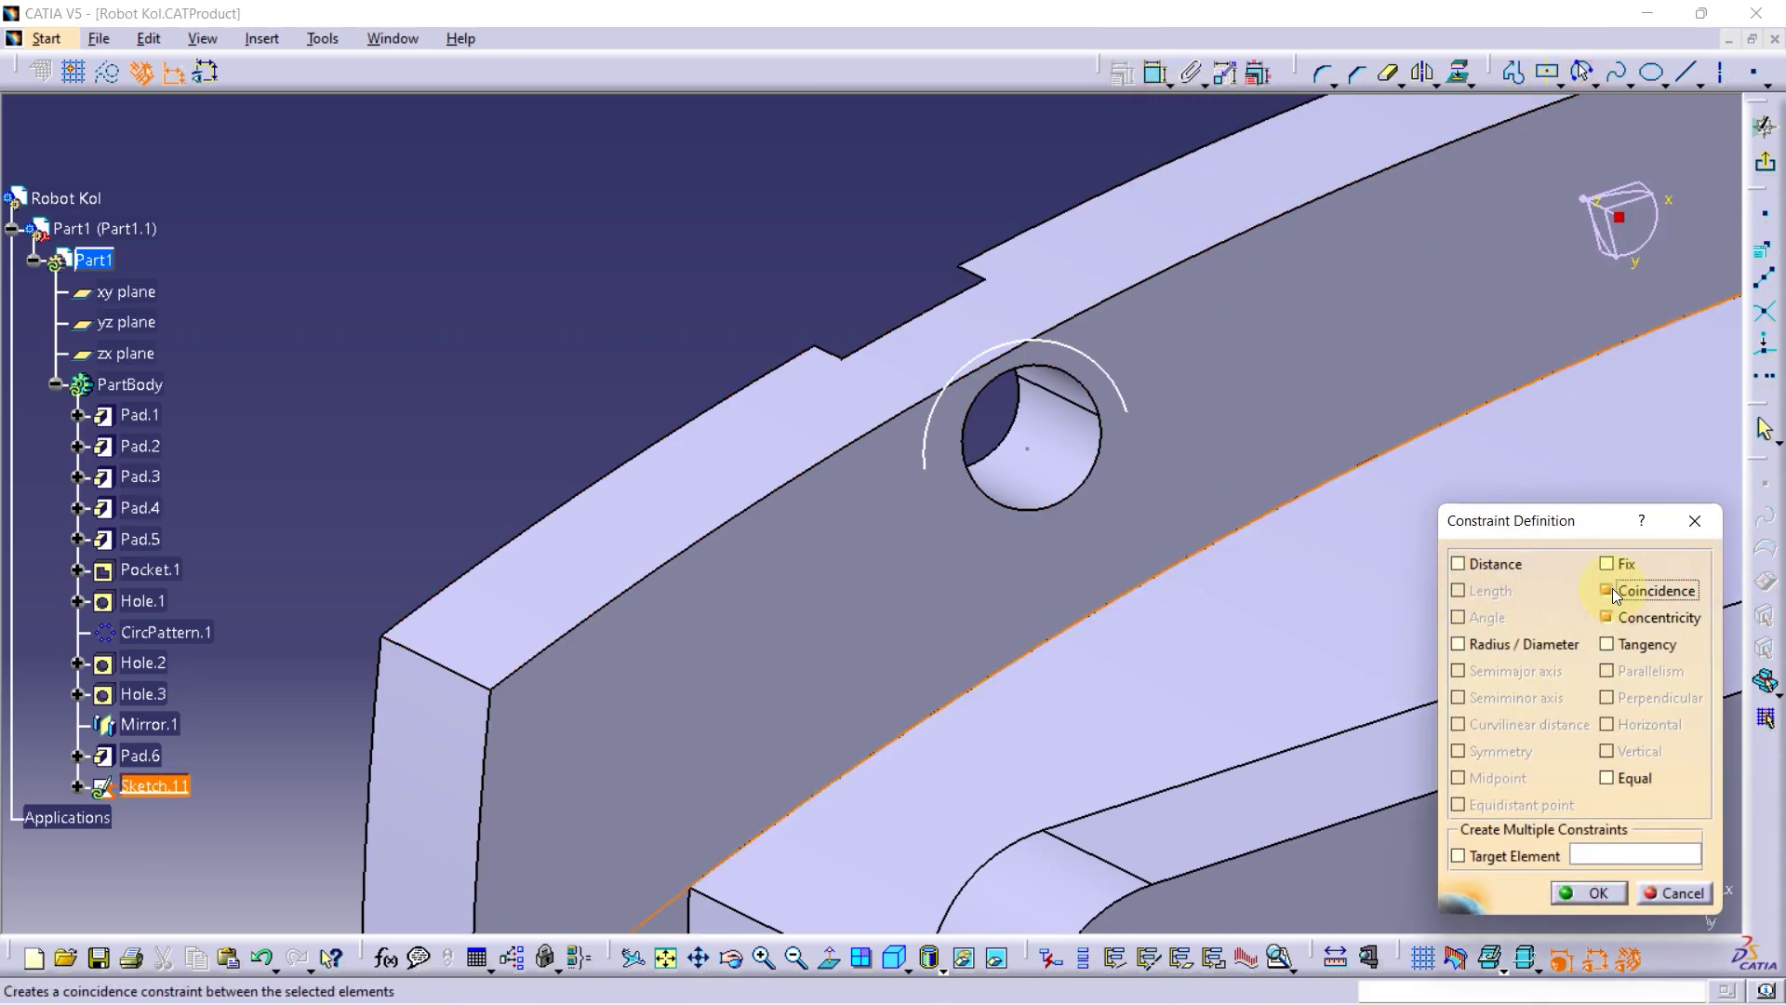
click(1591, 893)
middle_drag(1224, 351, 1218, 483)
click(579, 882)
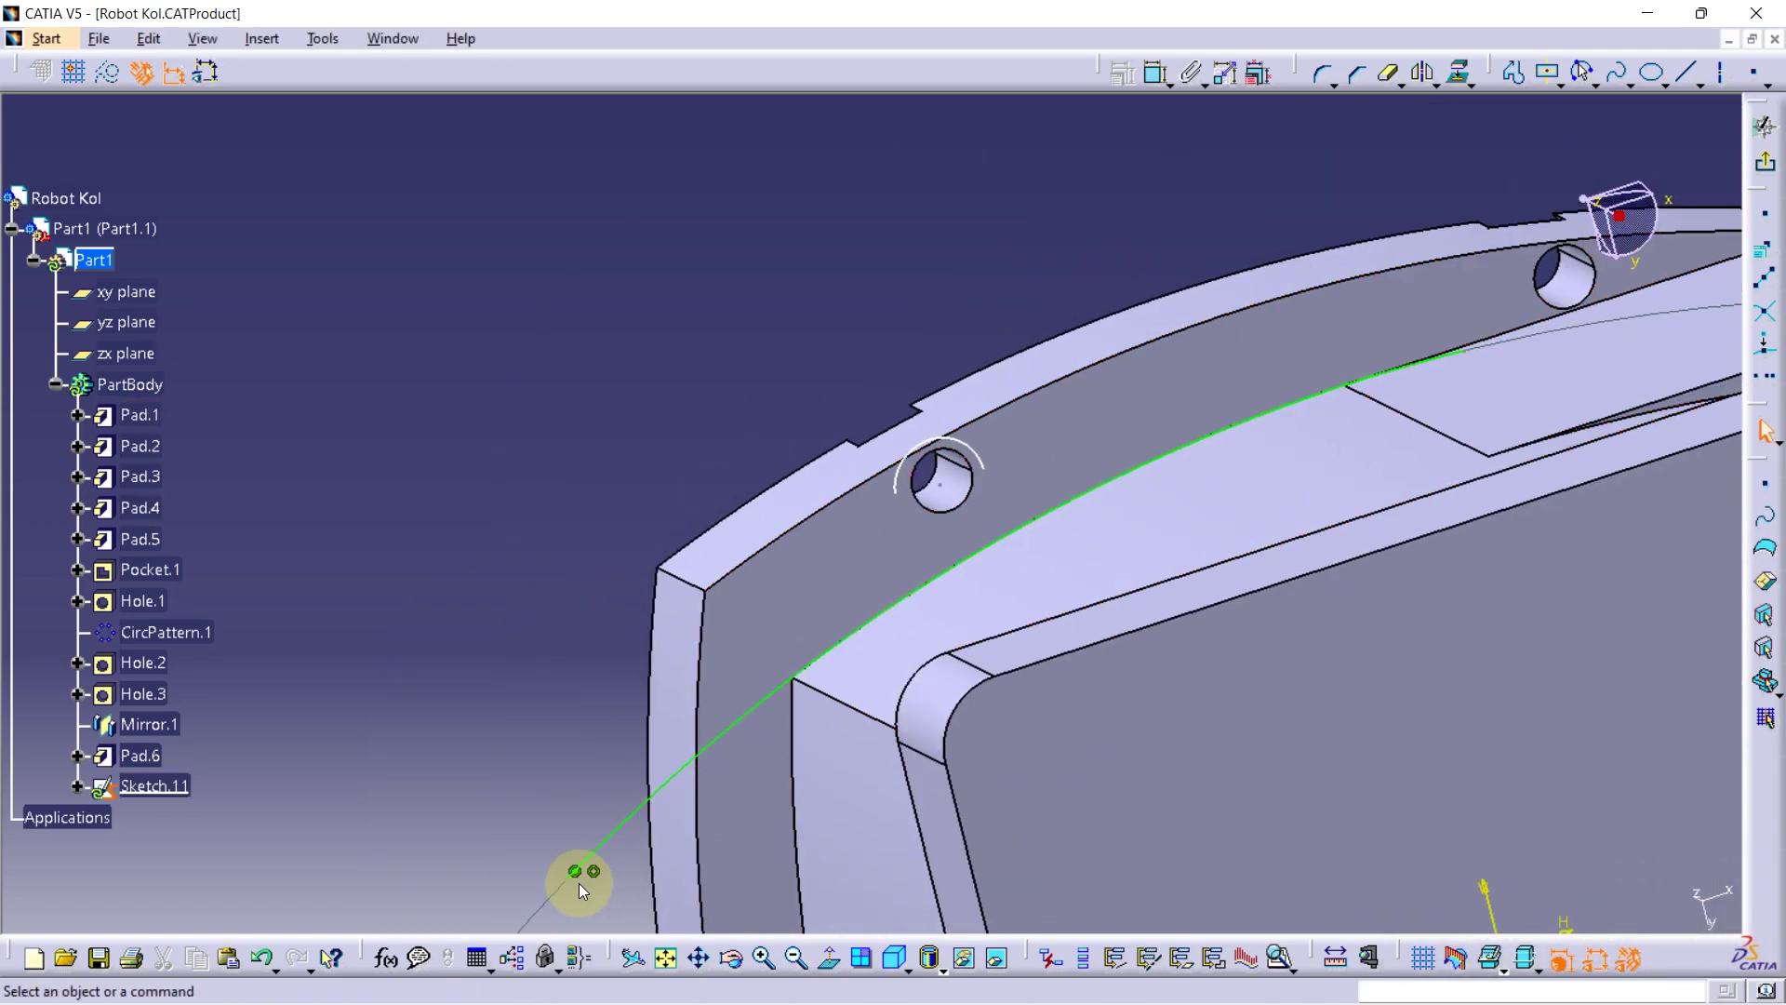
drag(579, 882, 947, 566)
click(1471, 360)
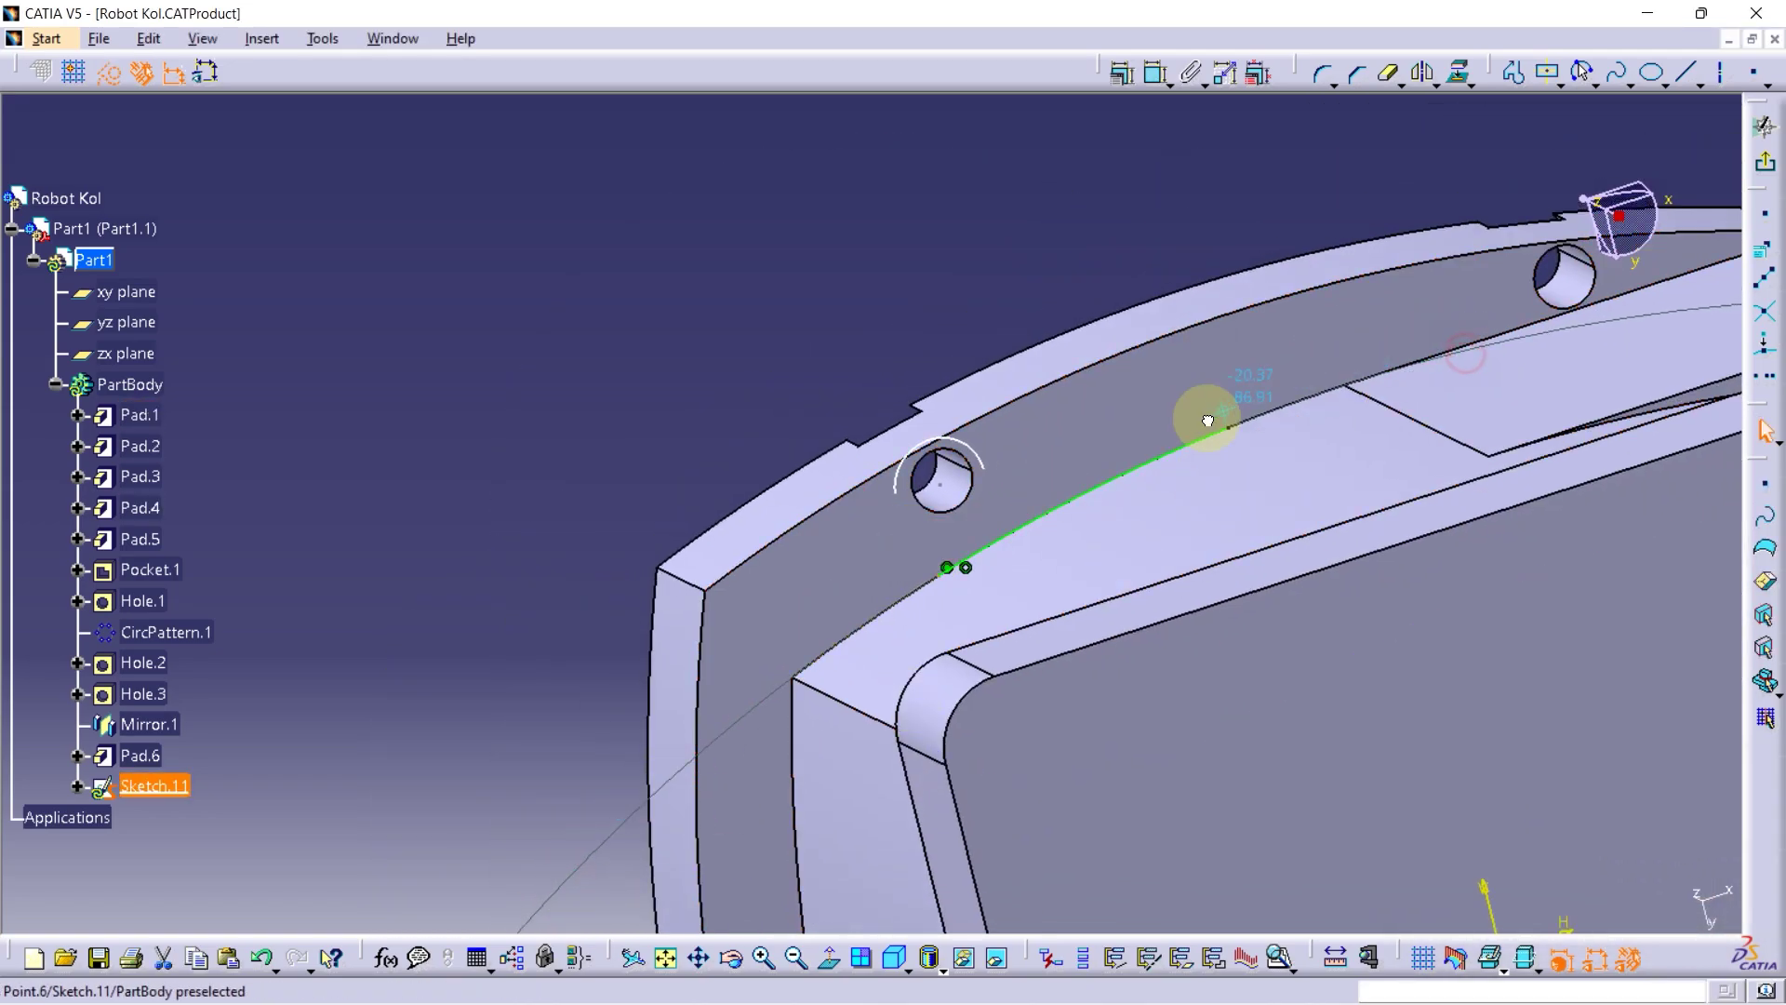
mouse_move(1024, 575)
middle_down()
mouse_move(981, 462)
mouse_move(946, 546)
mouse_move(985, 455)
middle_up()
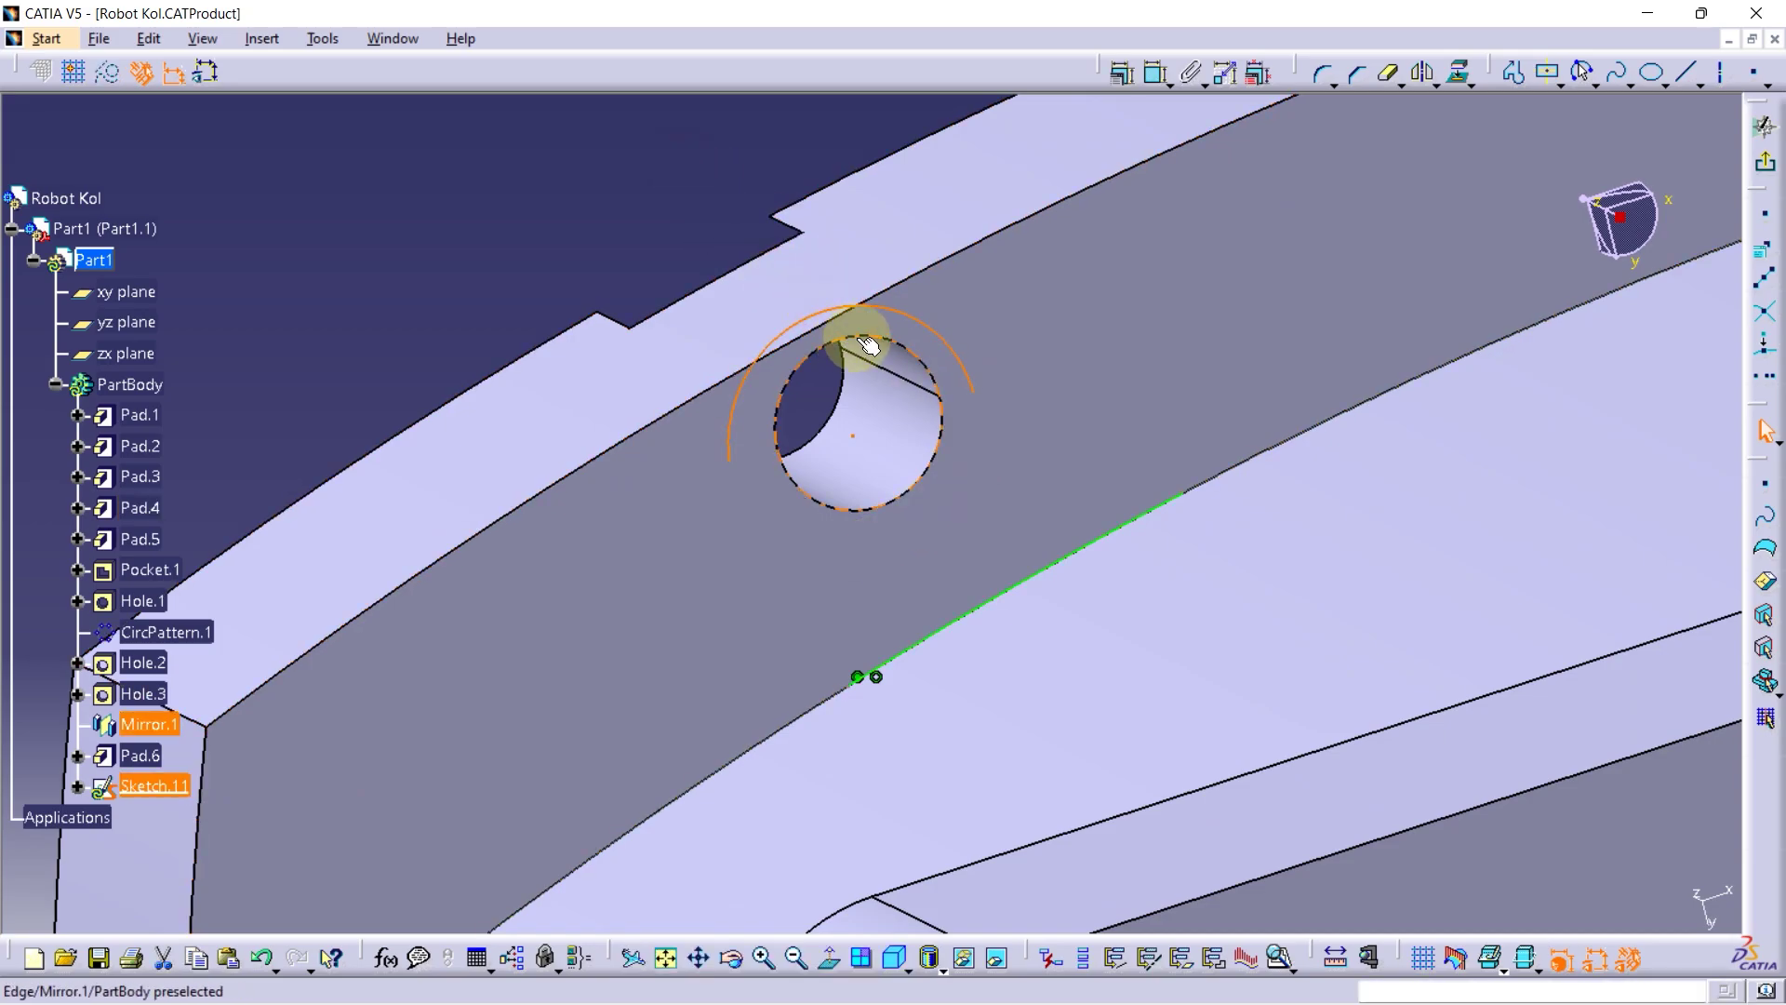
click(1122, 72)
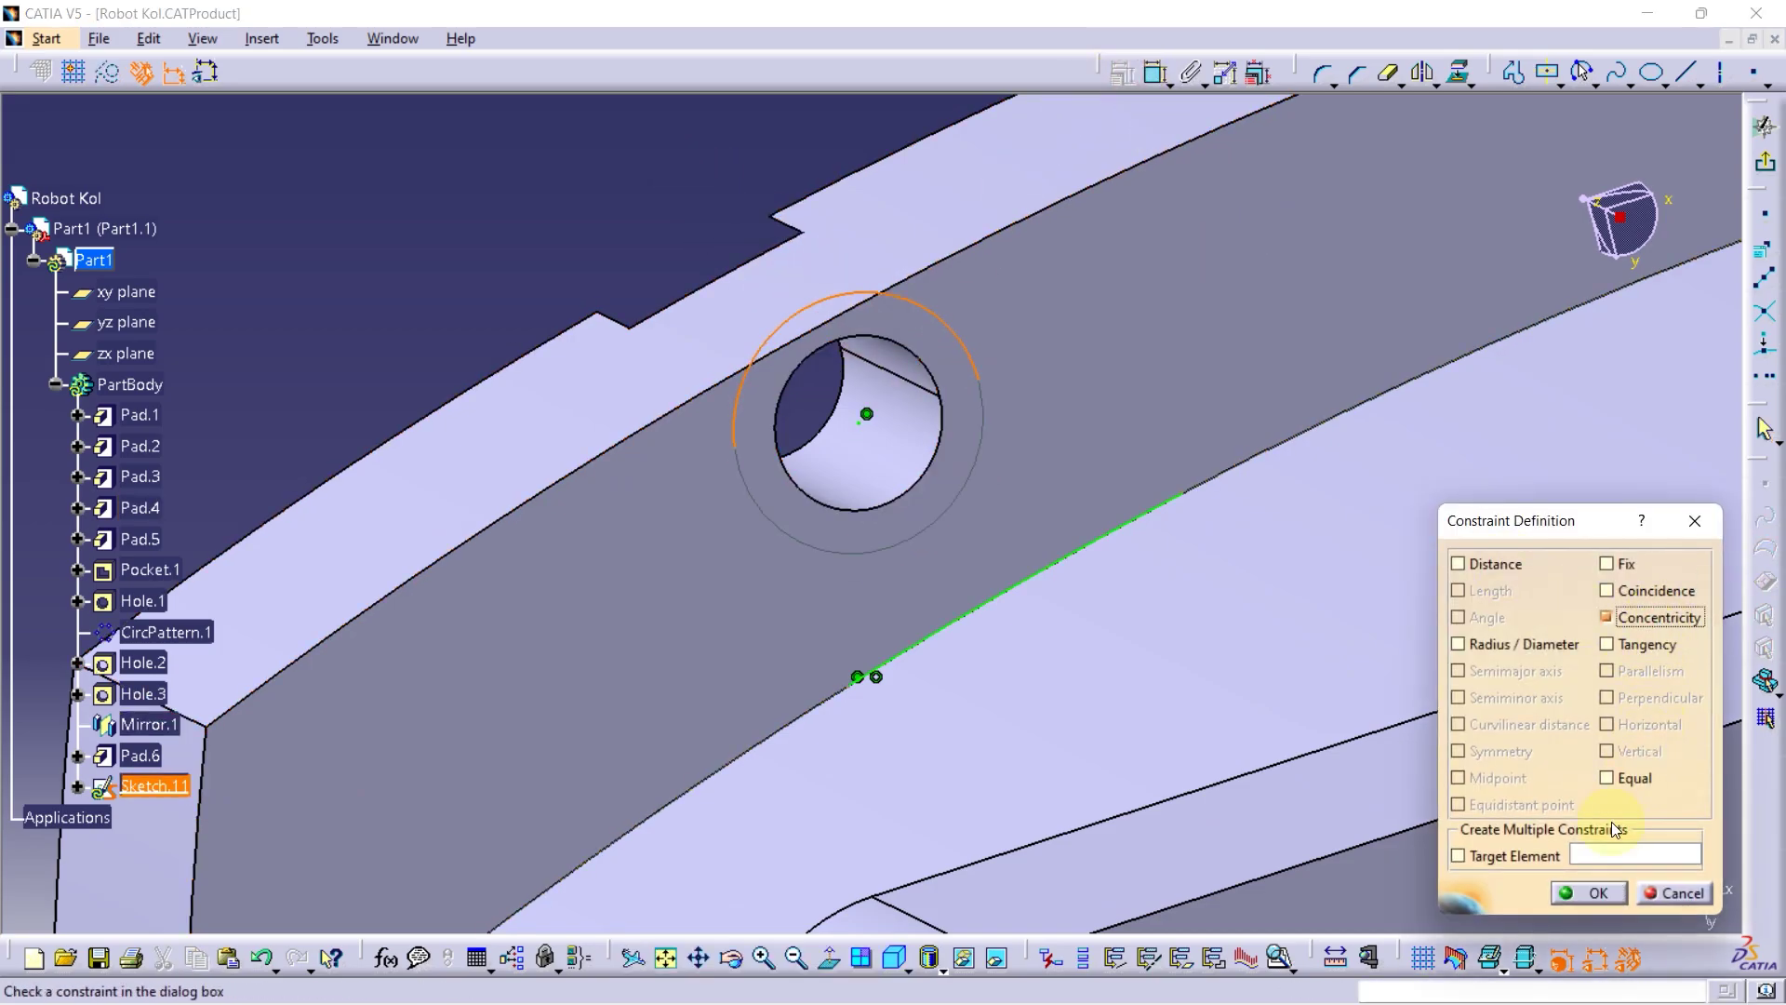
click(1590, 894)
Draw the left and right side lines from the arc down to the curve
click(1688, 73)
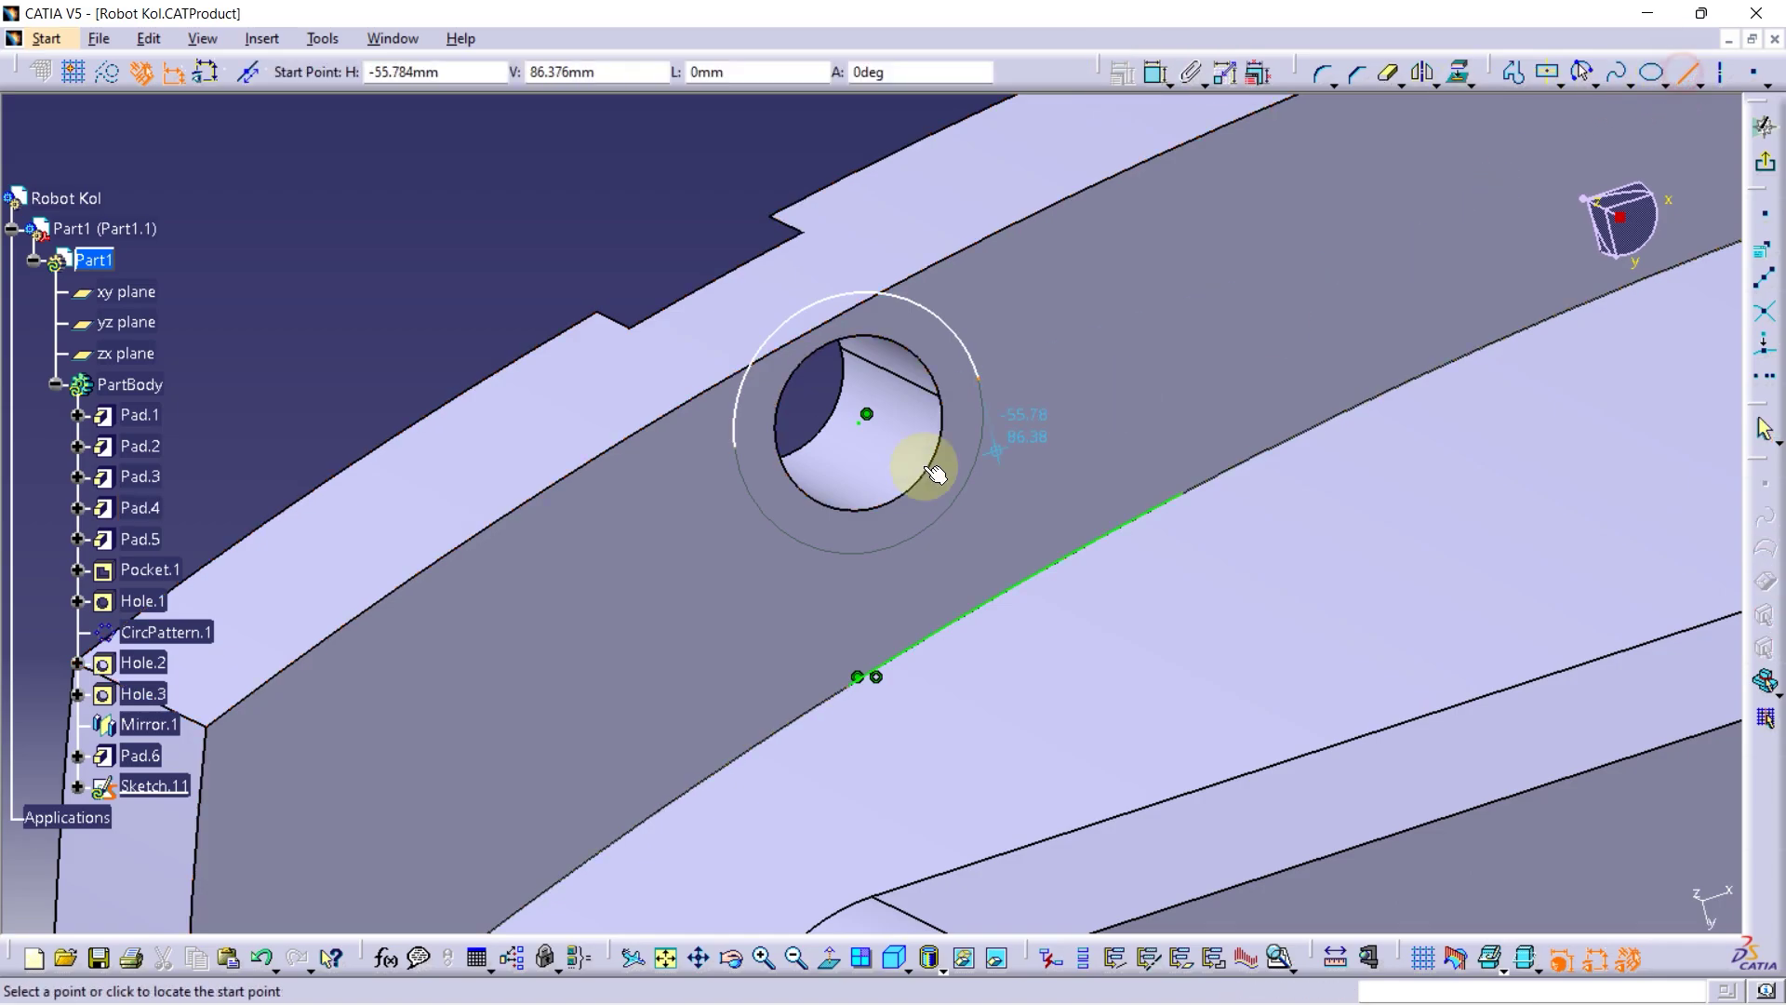
click(738, 439)
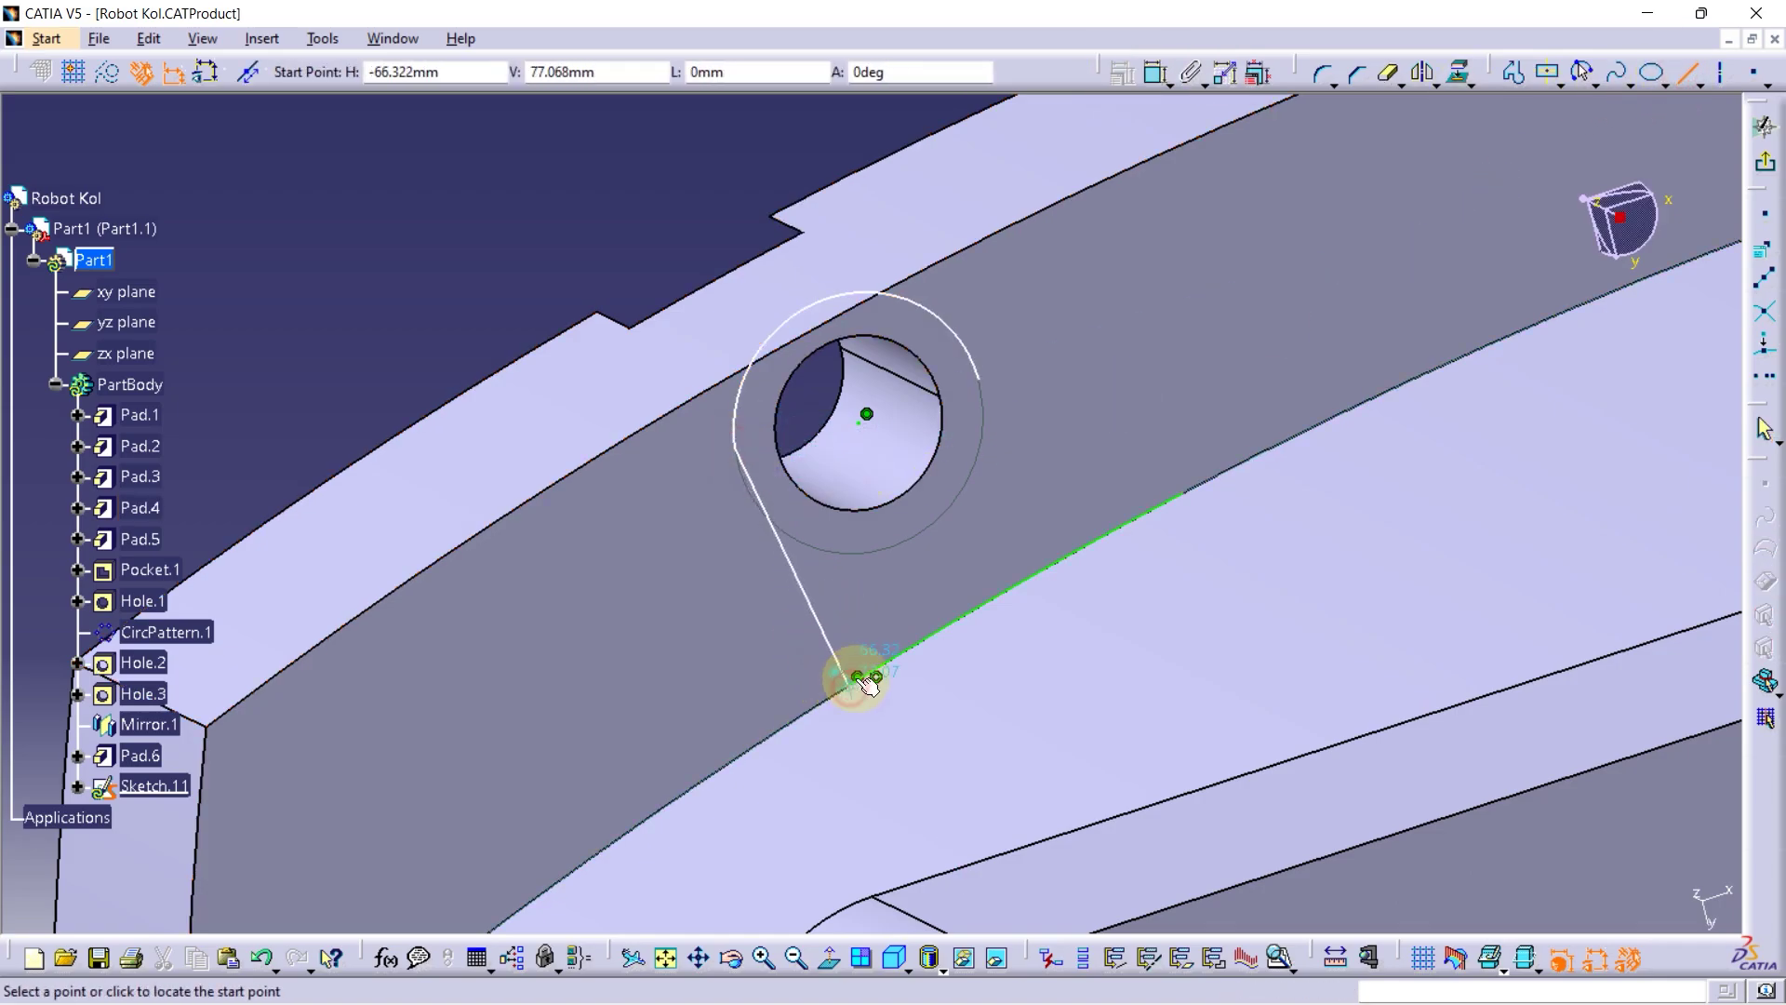
click(976, 379)
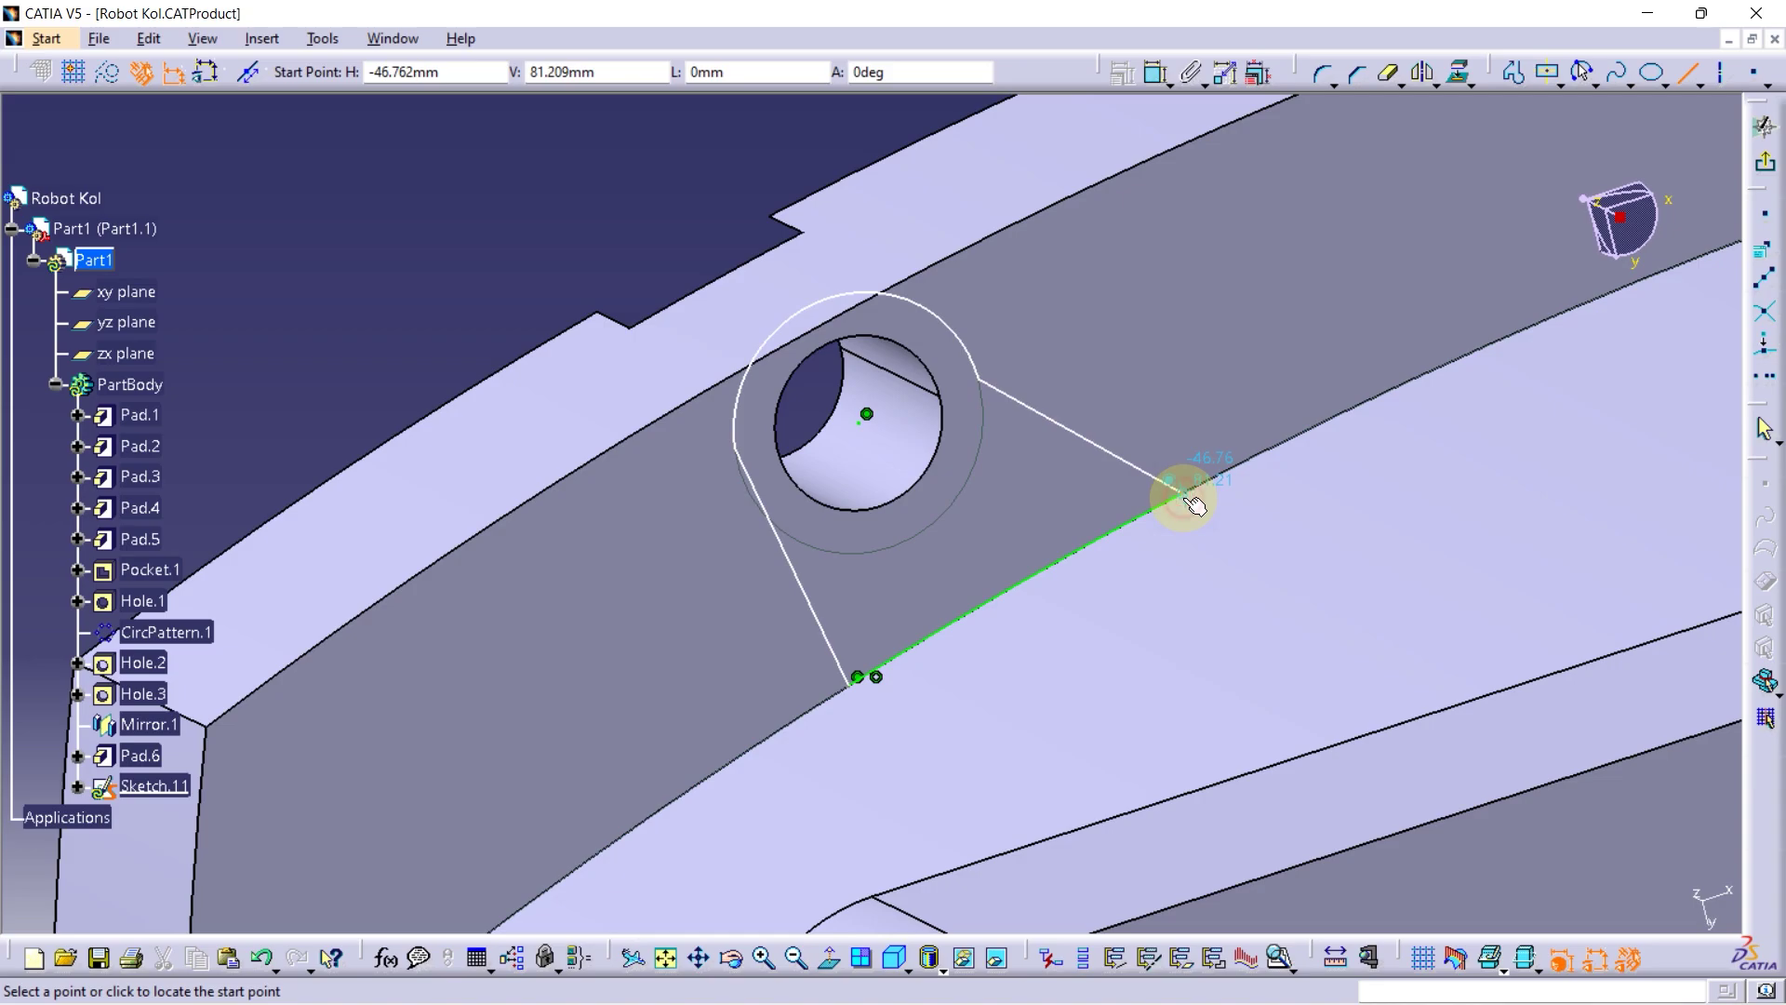
click(1686, 90)
drag(972, 374, 1020, 356)
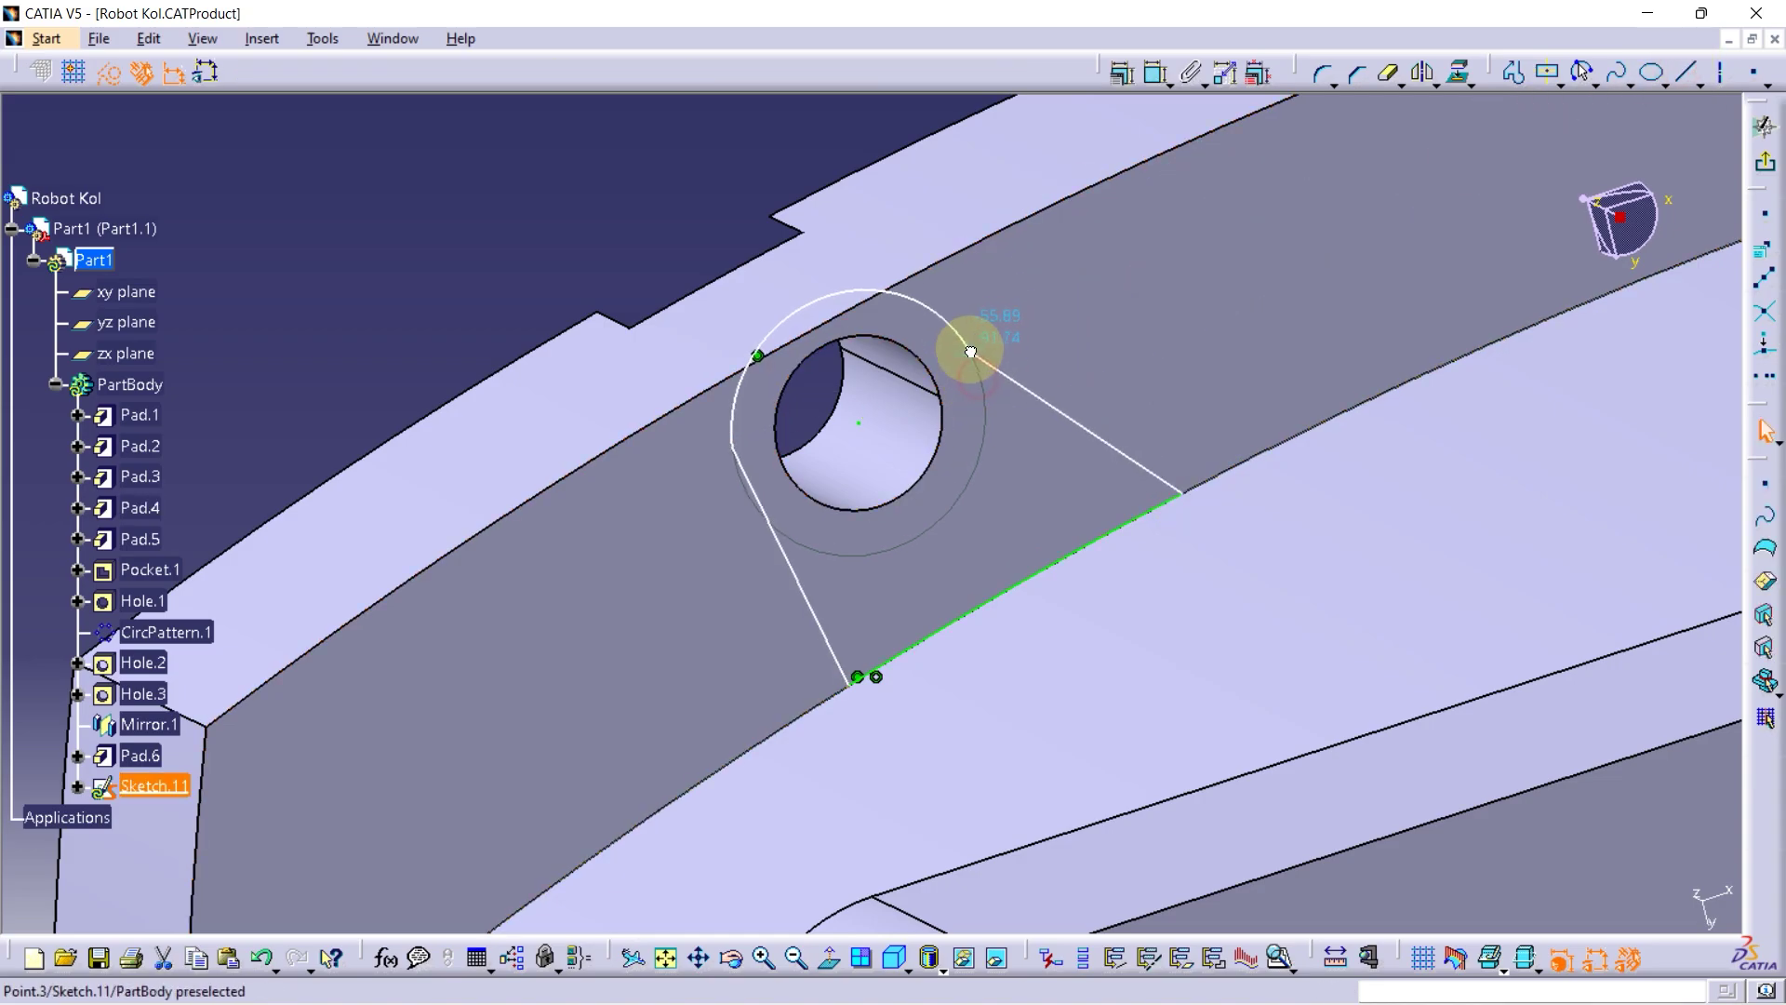
Make the right side vertical and the arc tangent to both side lines
click(1018, 359)
ctrl+click(881, 283)
click(1123, 71)
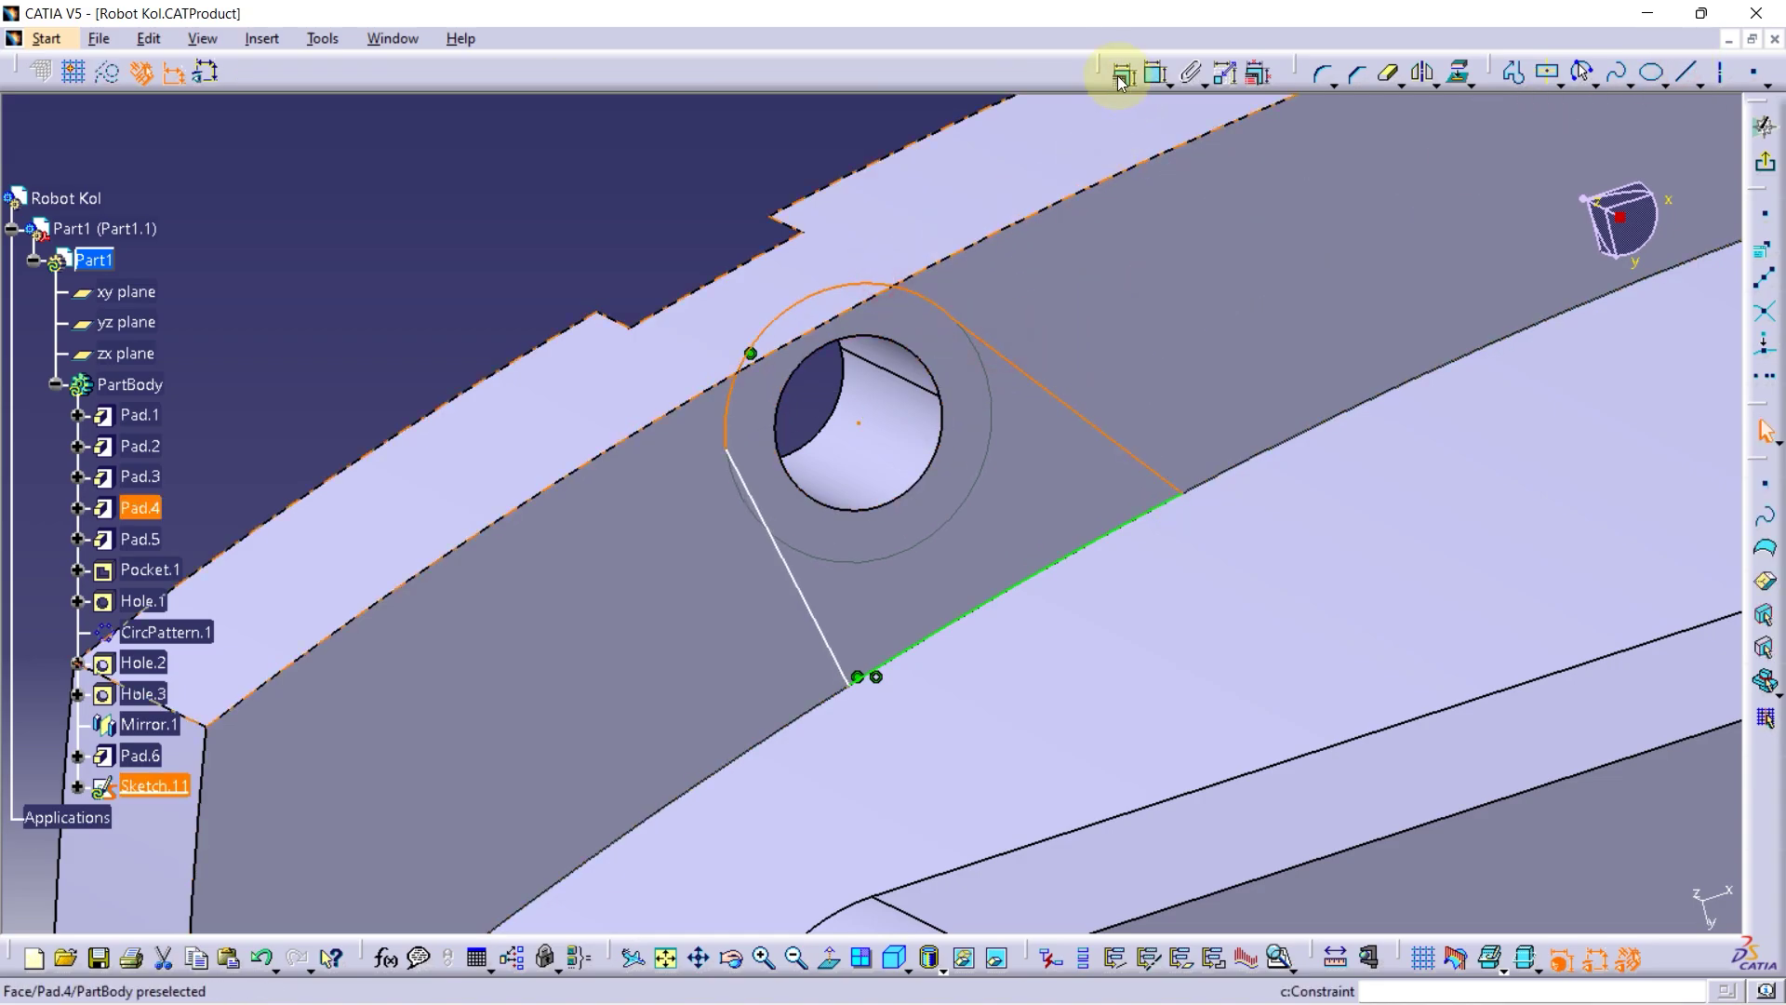
click(1630, 750)
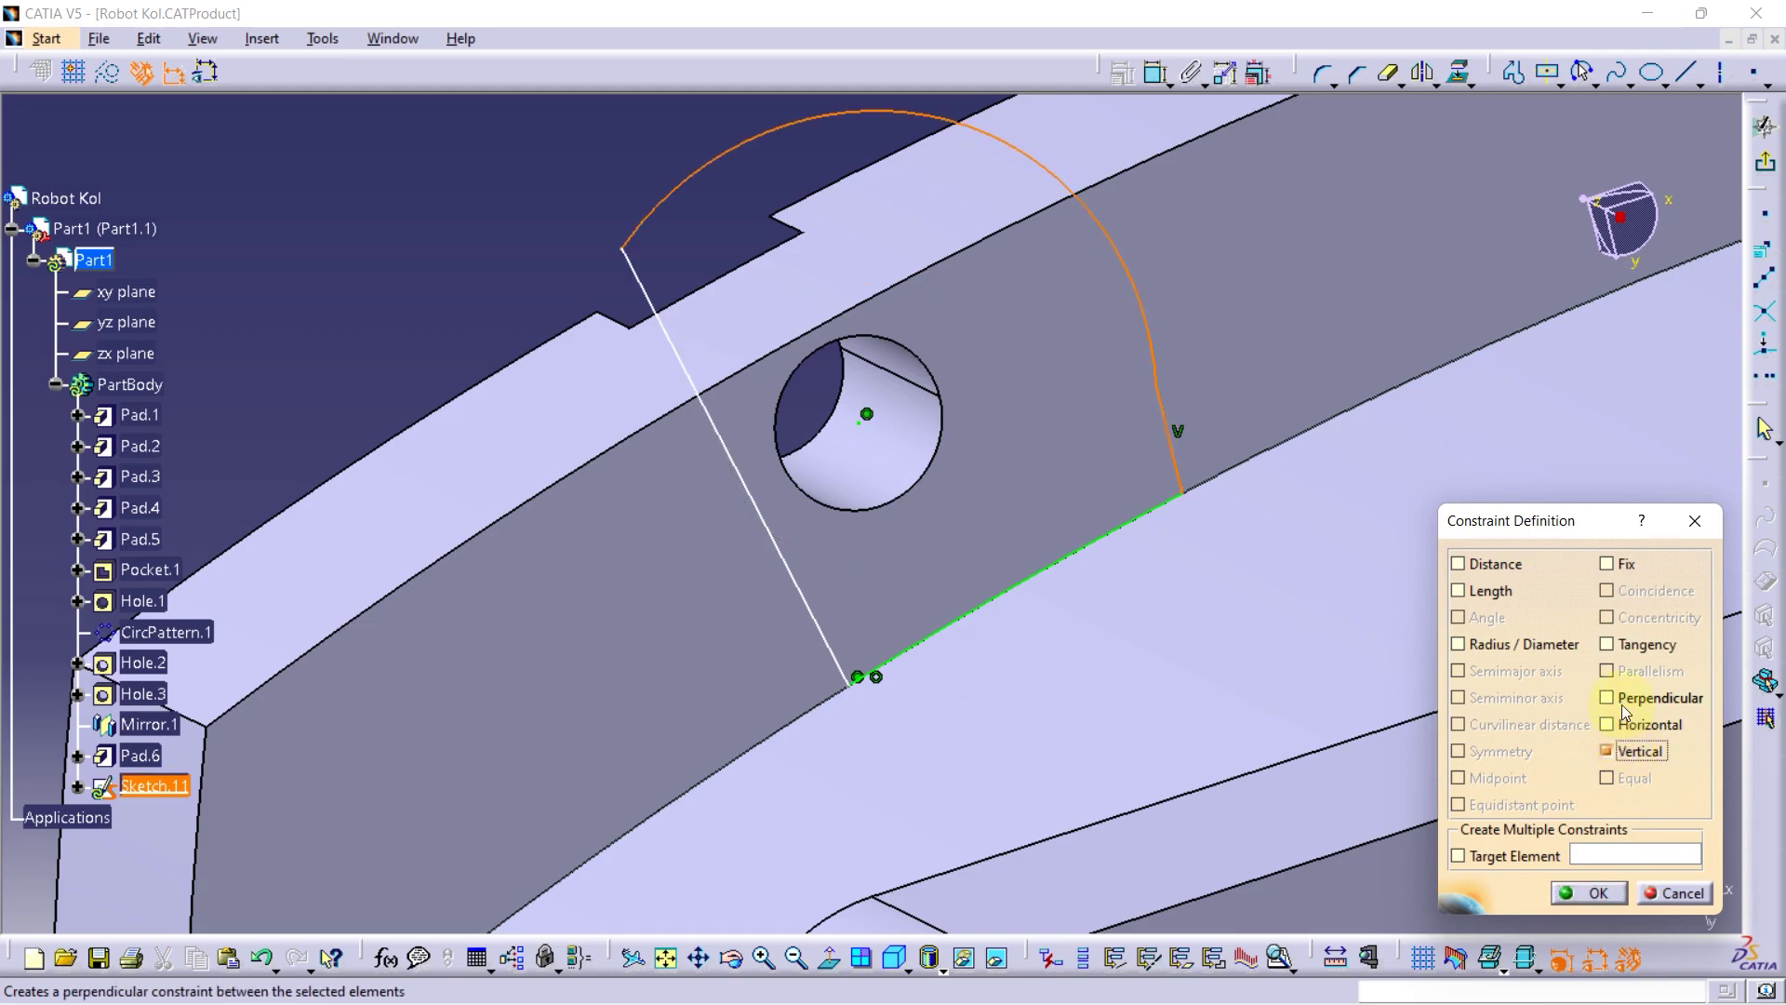
click(1627, 646)
click(1593, 892)
click(639, 227)
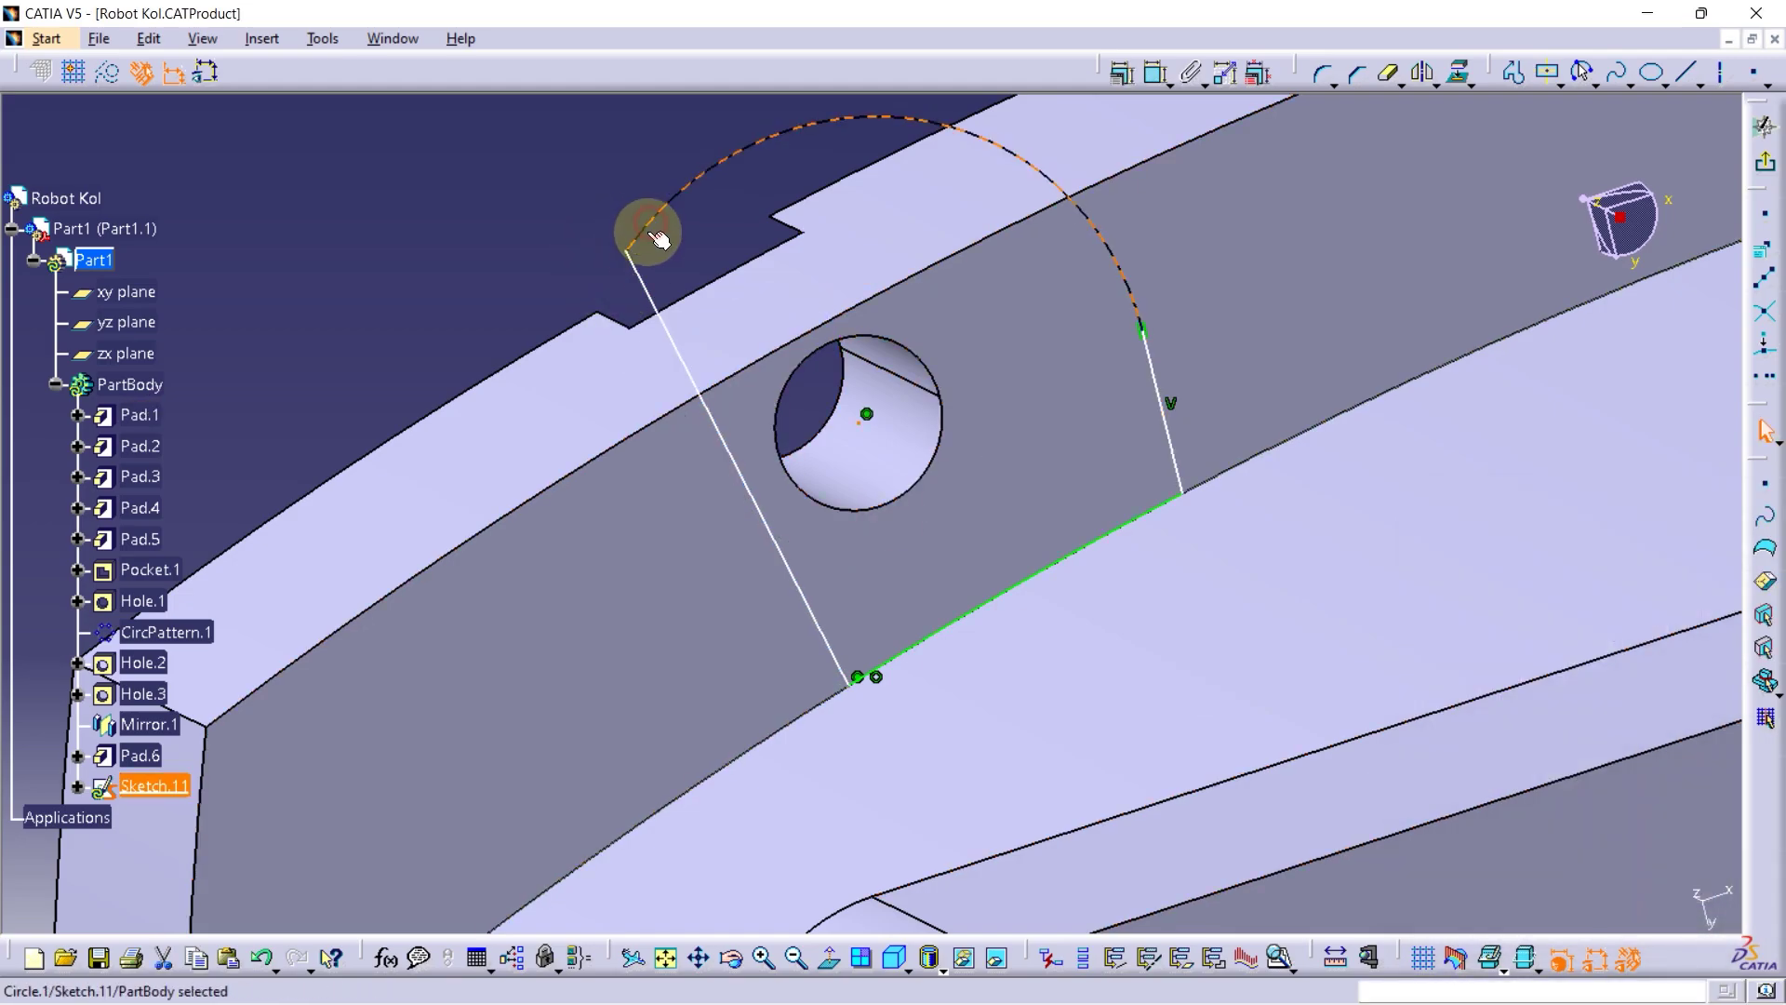
ctrl+click(647, 284)
click(1123, 74)
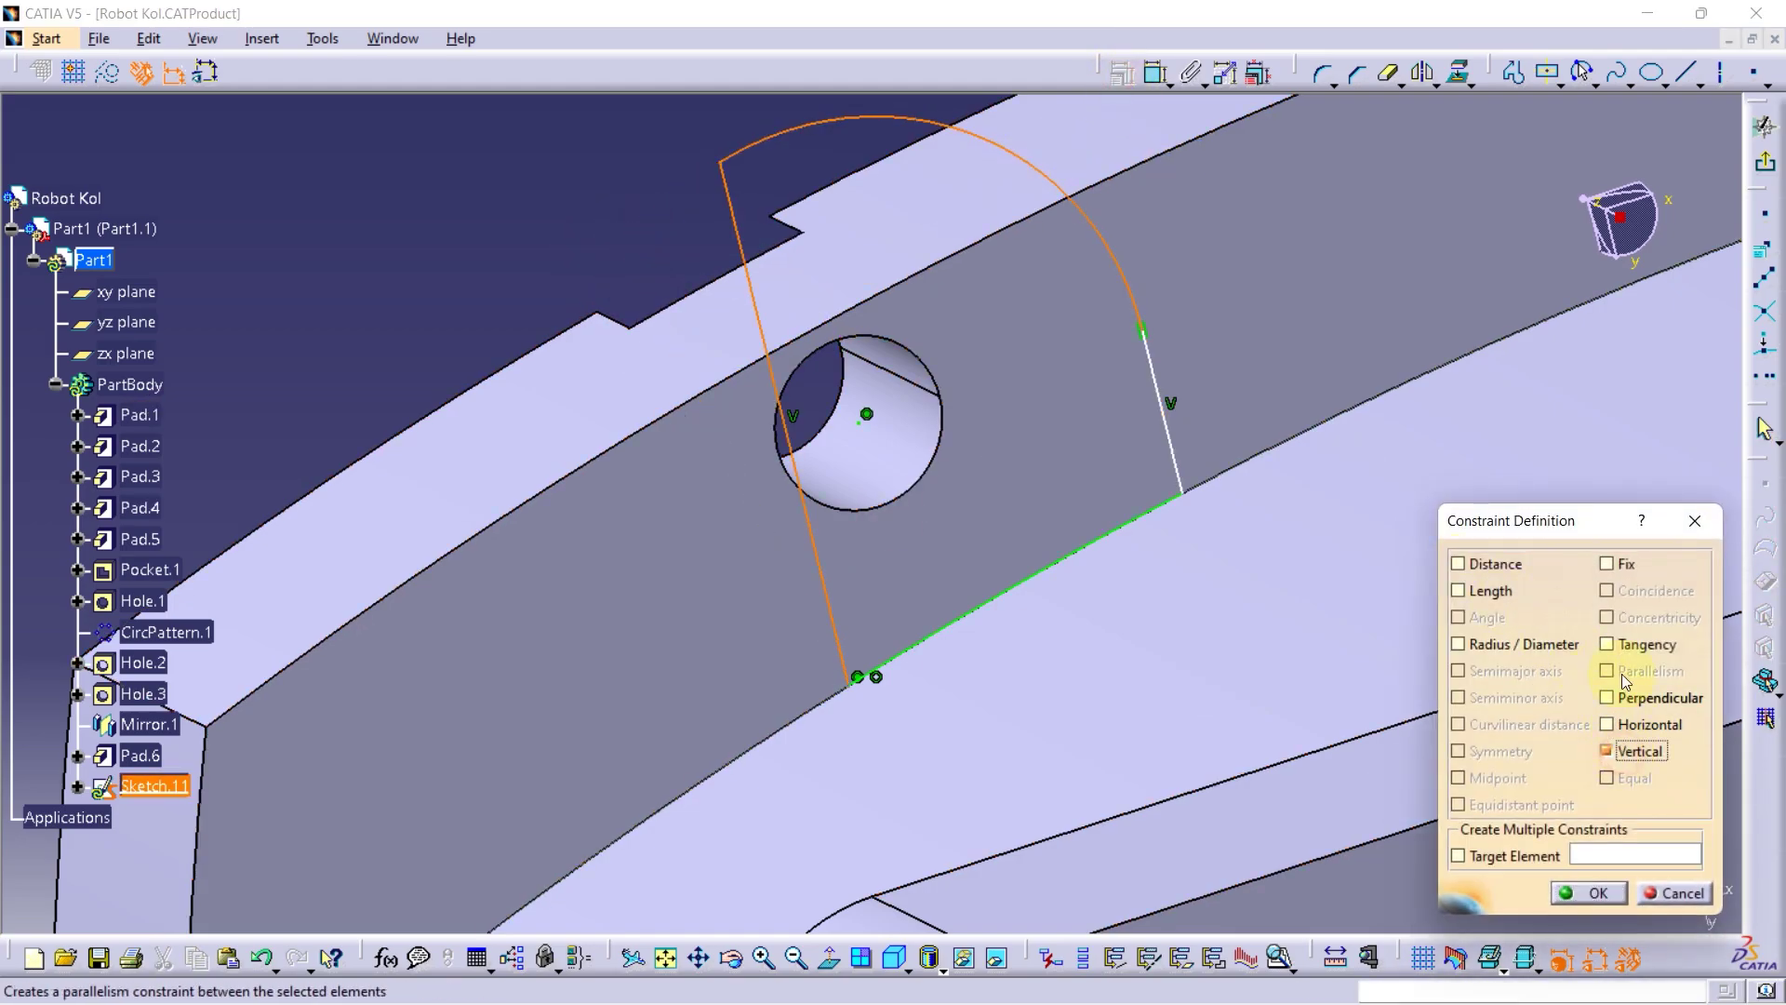
click(1615, 647)
click(1593, 892)
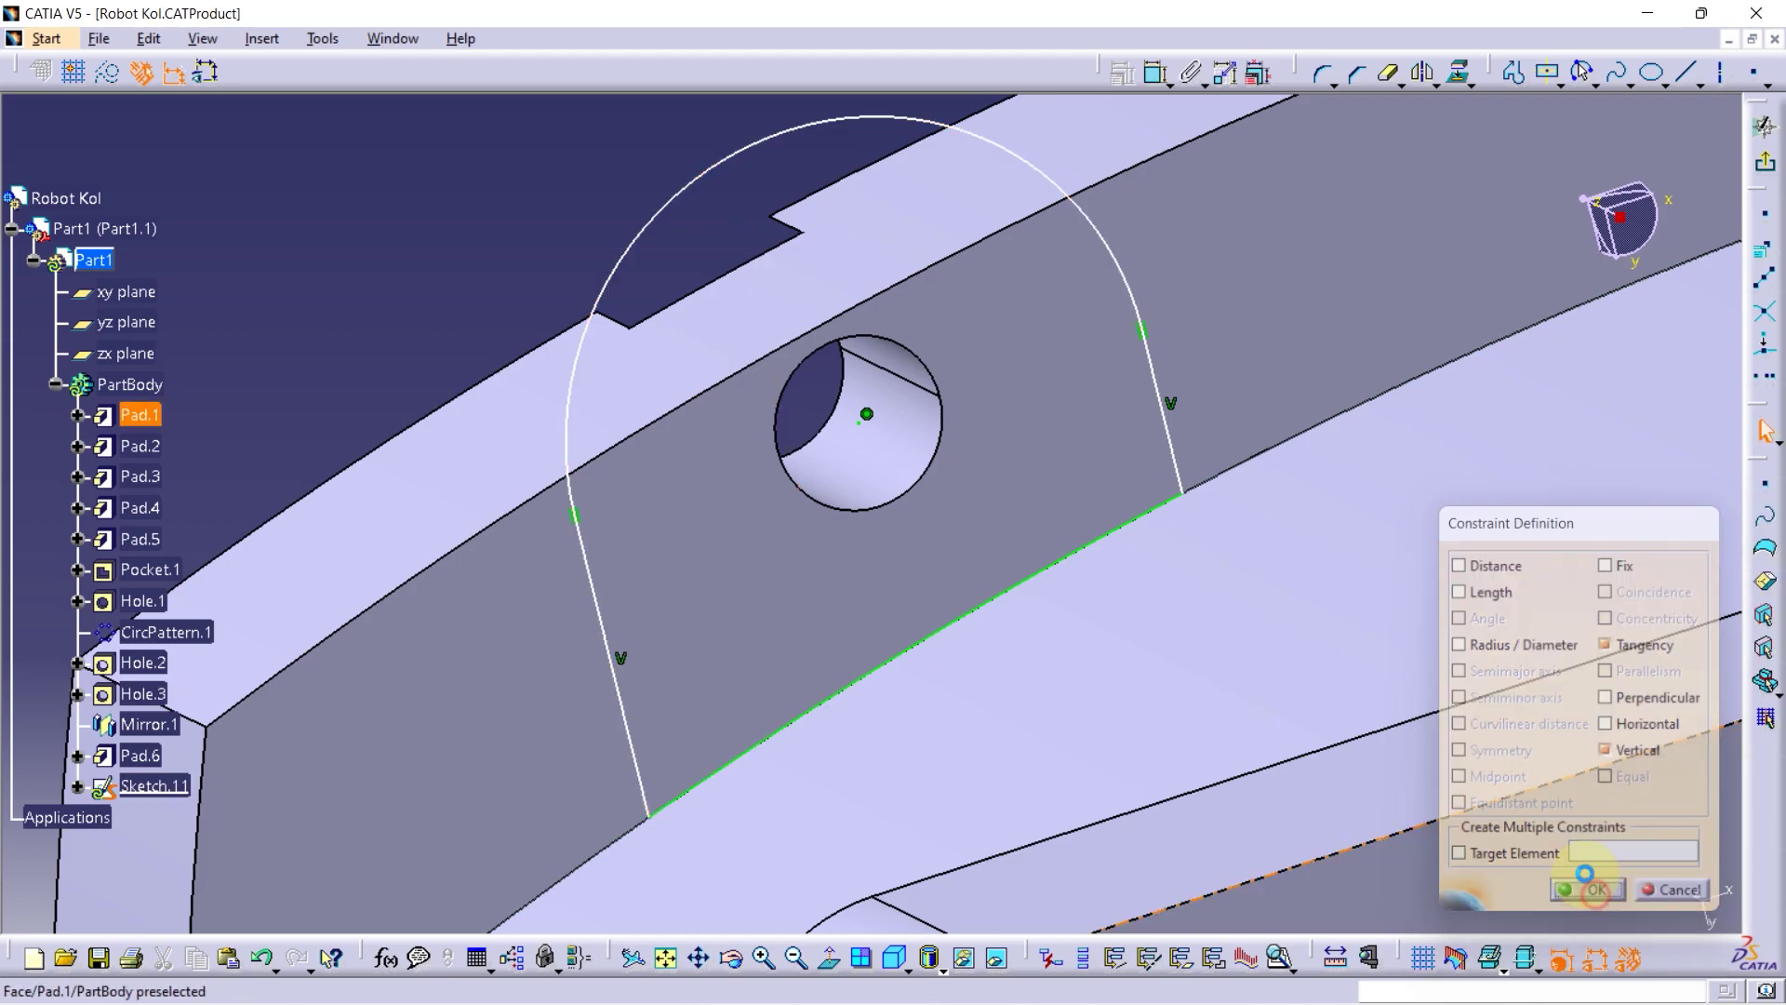
Dimension the arc radius to 5 mm and project the part edge into the sketch
click(1156, 72)
click(750, 147)
click(612, 154)
double_click(617, 142)
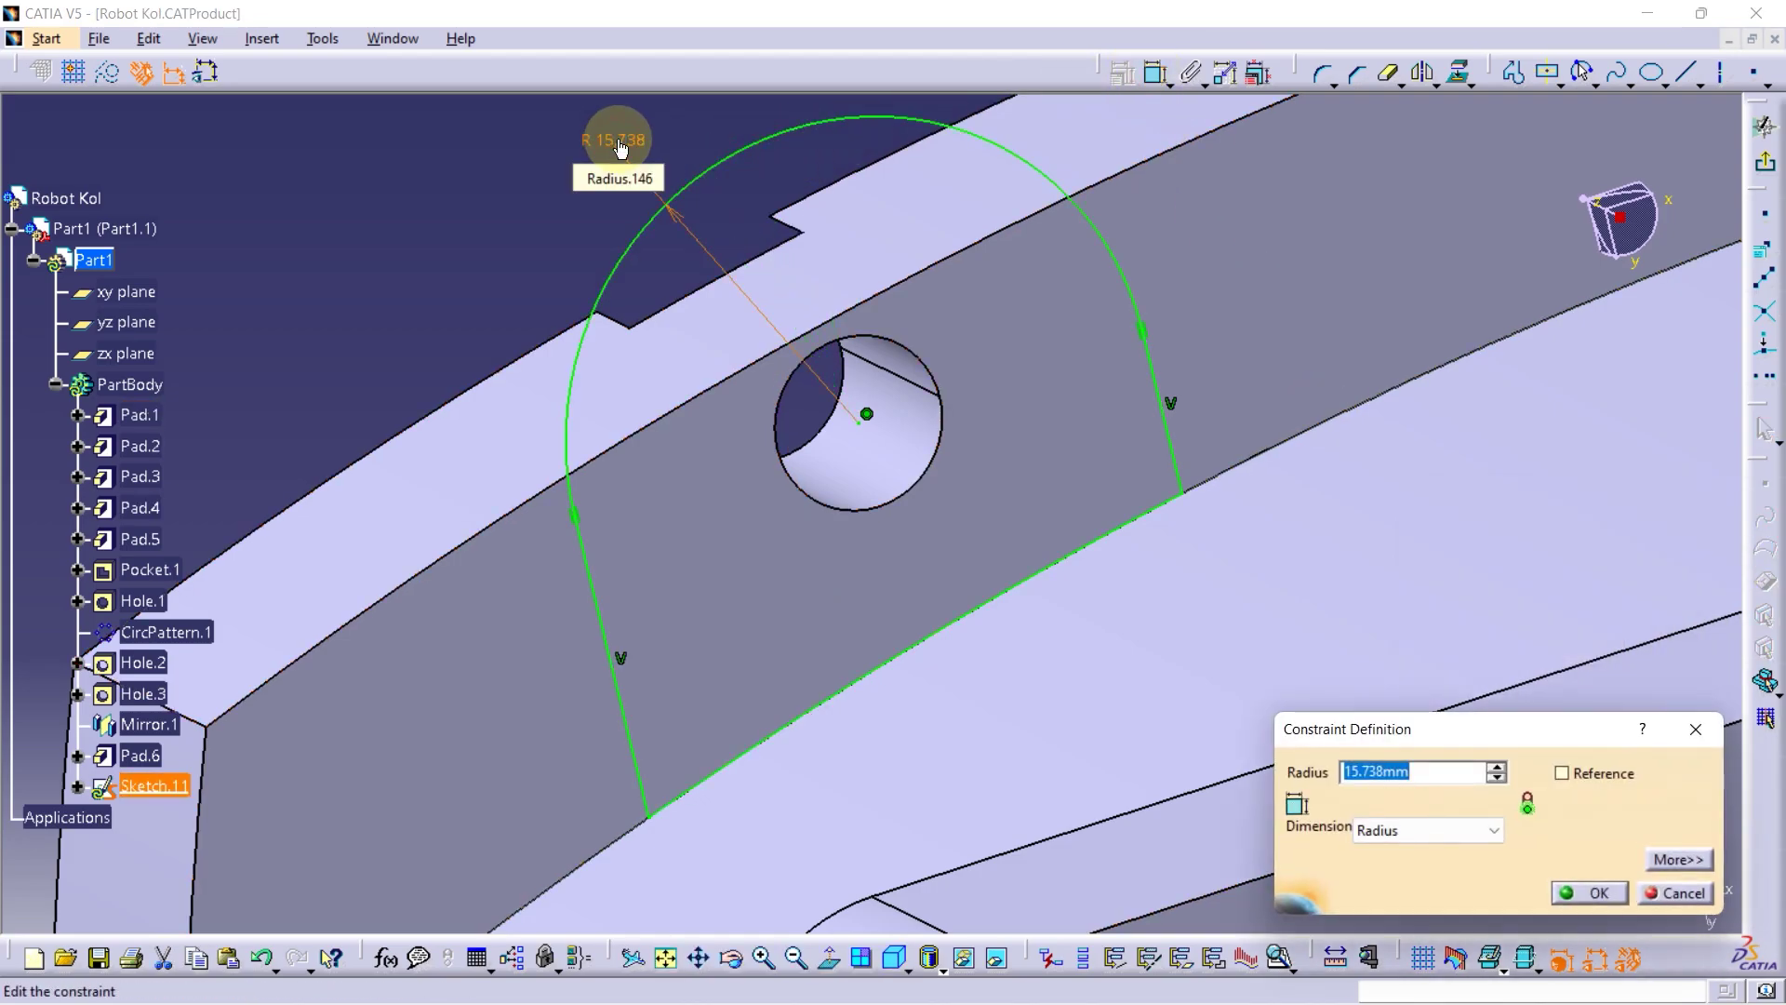
text(5)
key(Return)
middle_drag(569, 167, 824, 367)
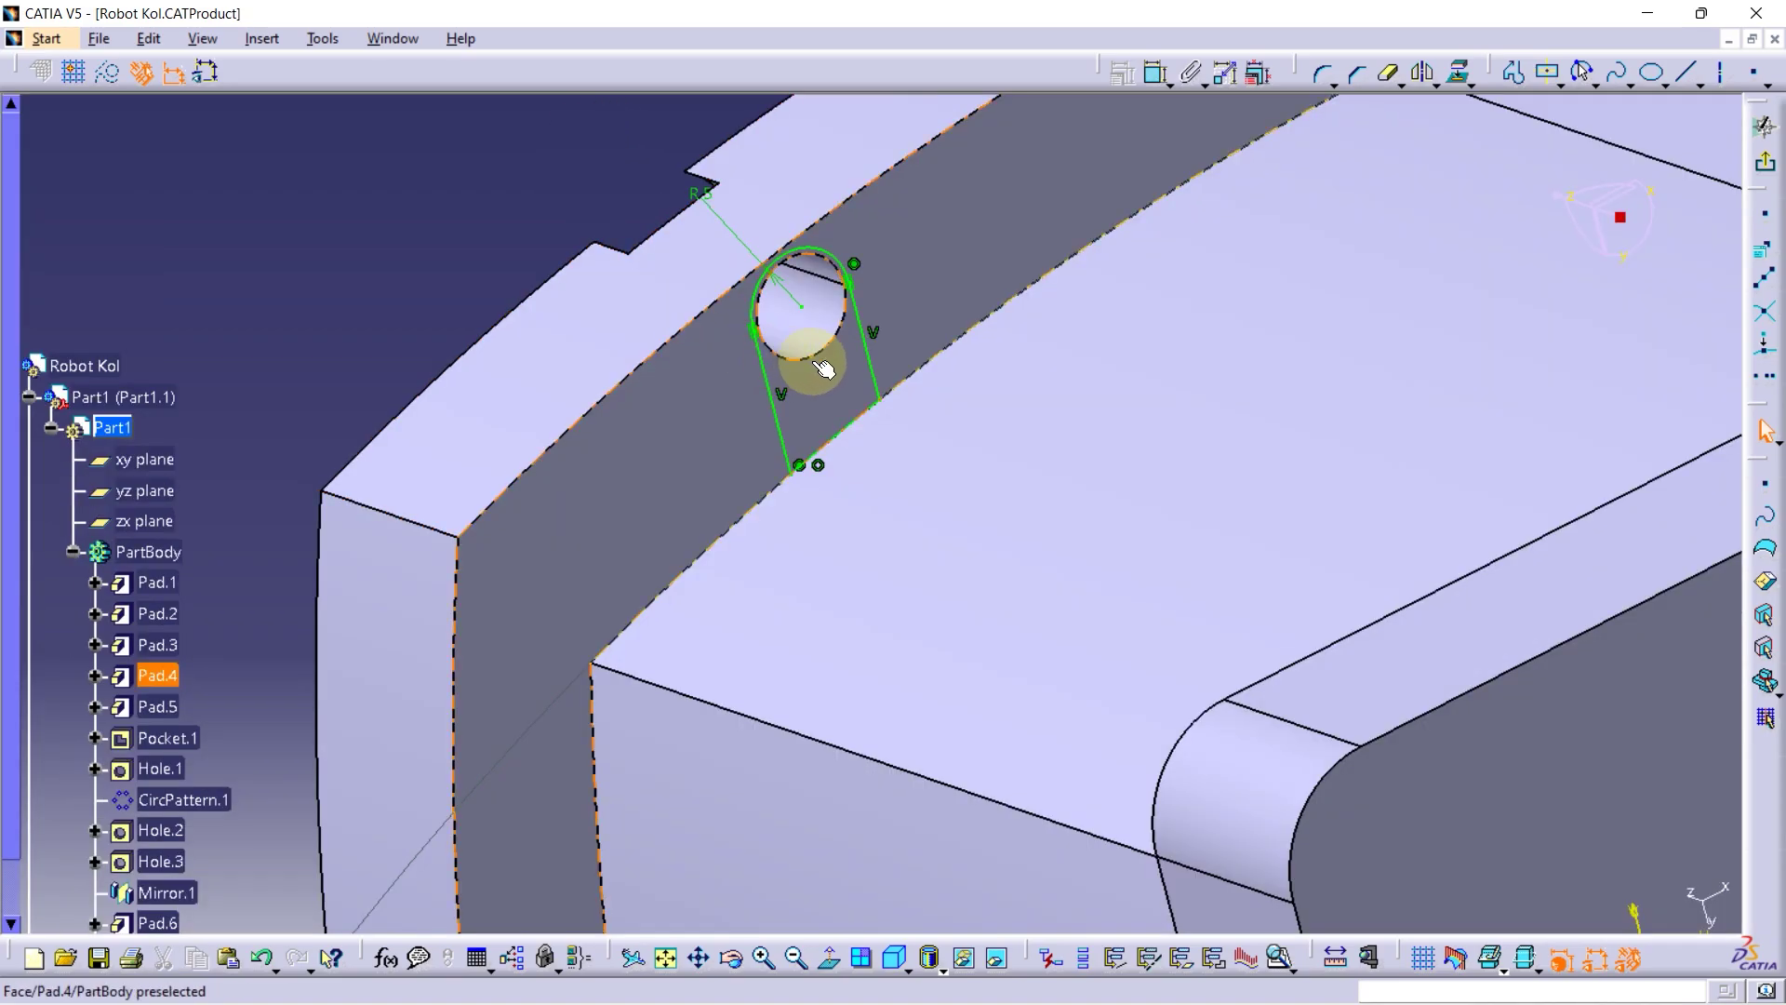
click(1466, 67)
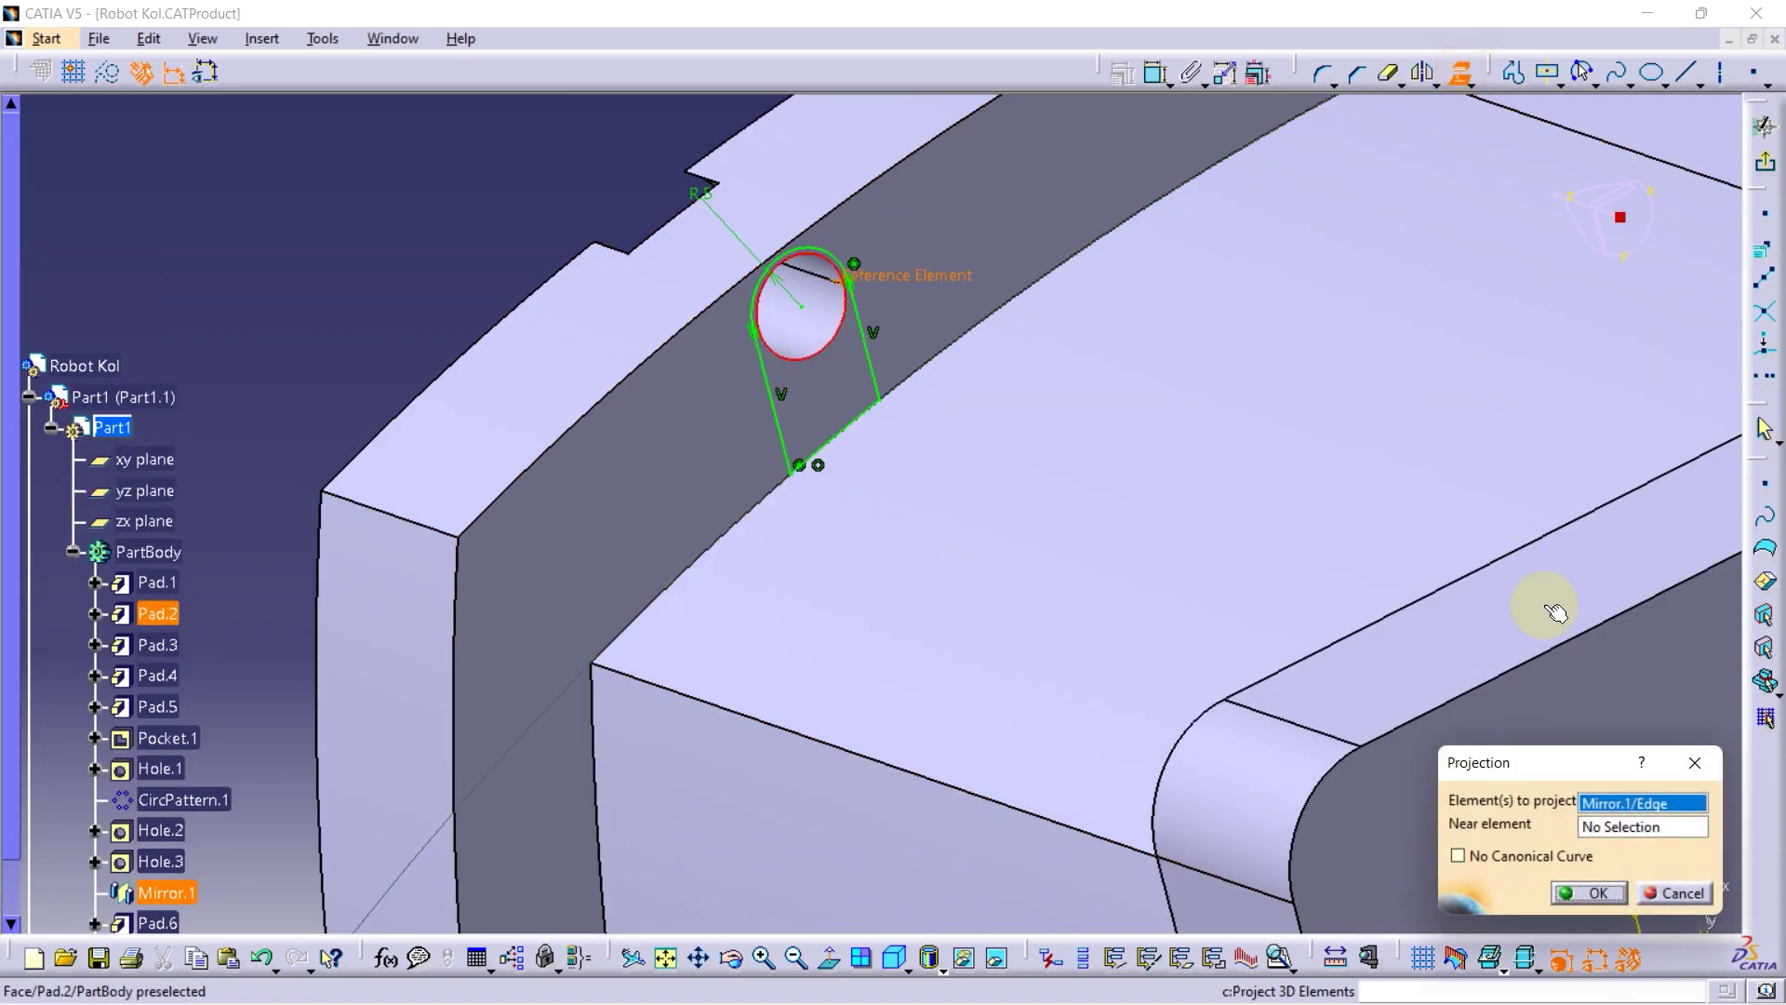
click(1597, 893)
Pad Sketch.11 by 13 mm into a lug and start a new sketch on the Pad.4 face
click(1768, 167)
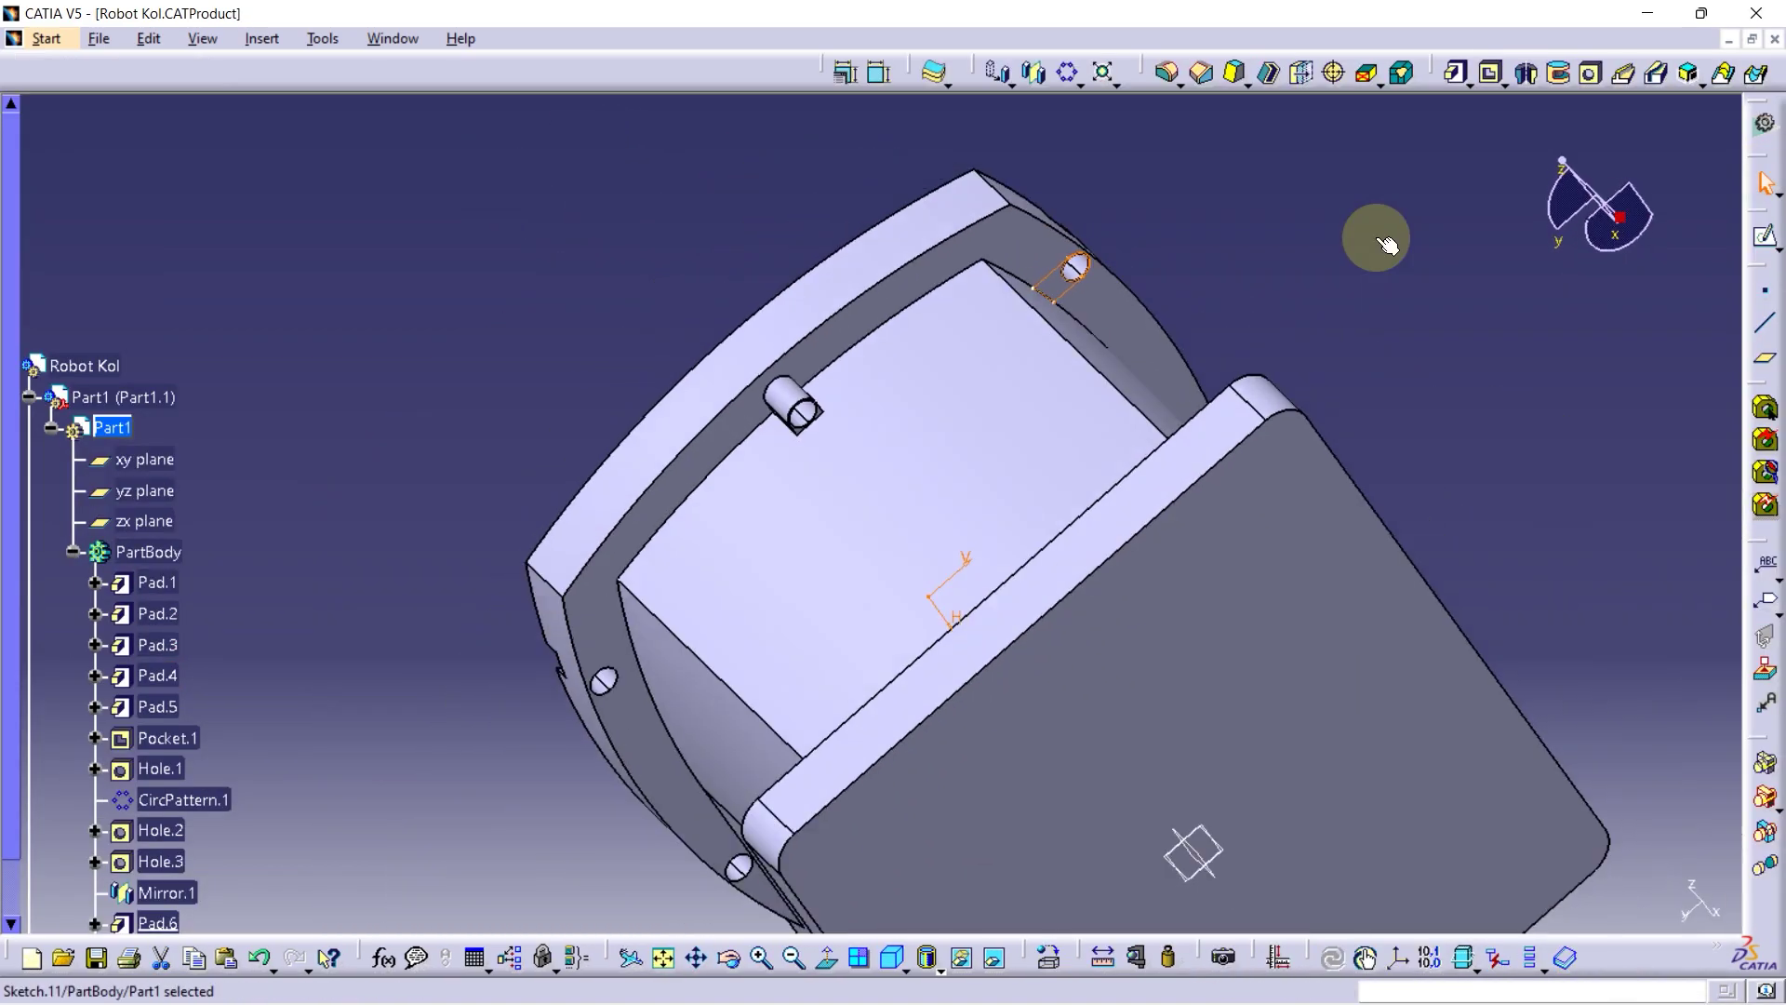
click(1453, 76)
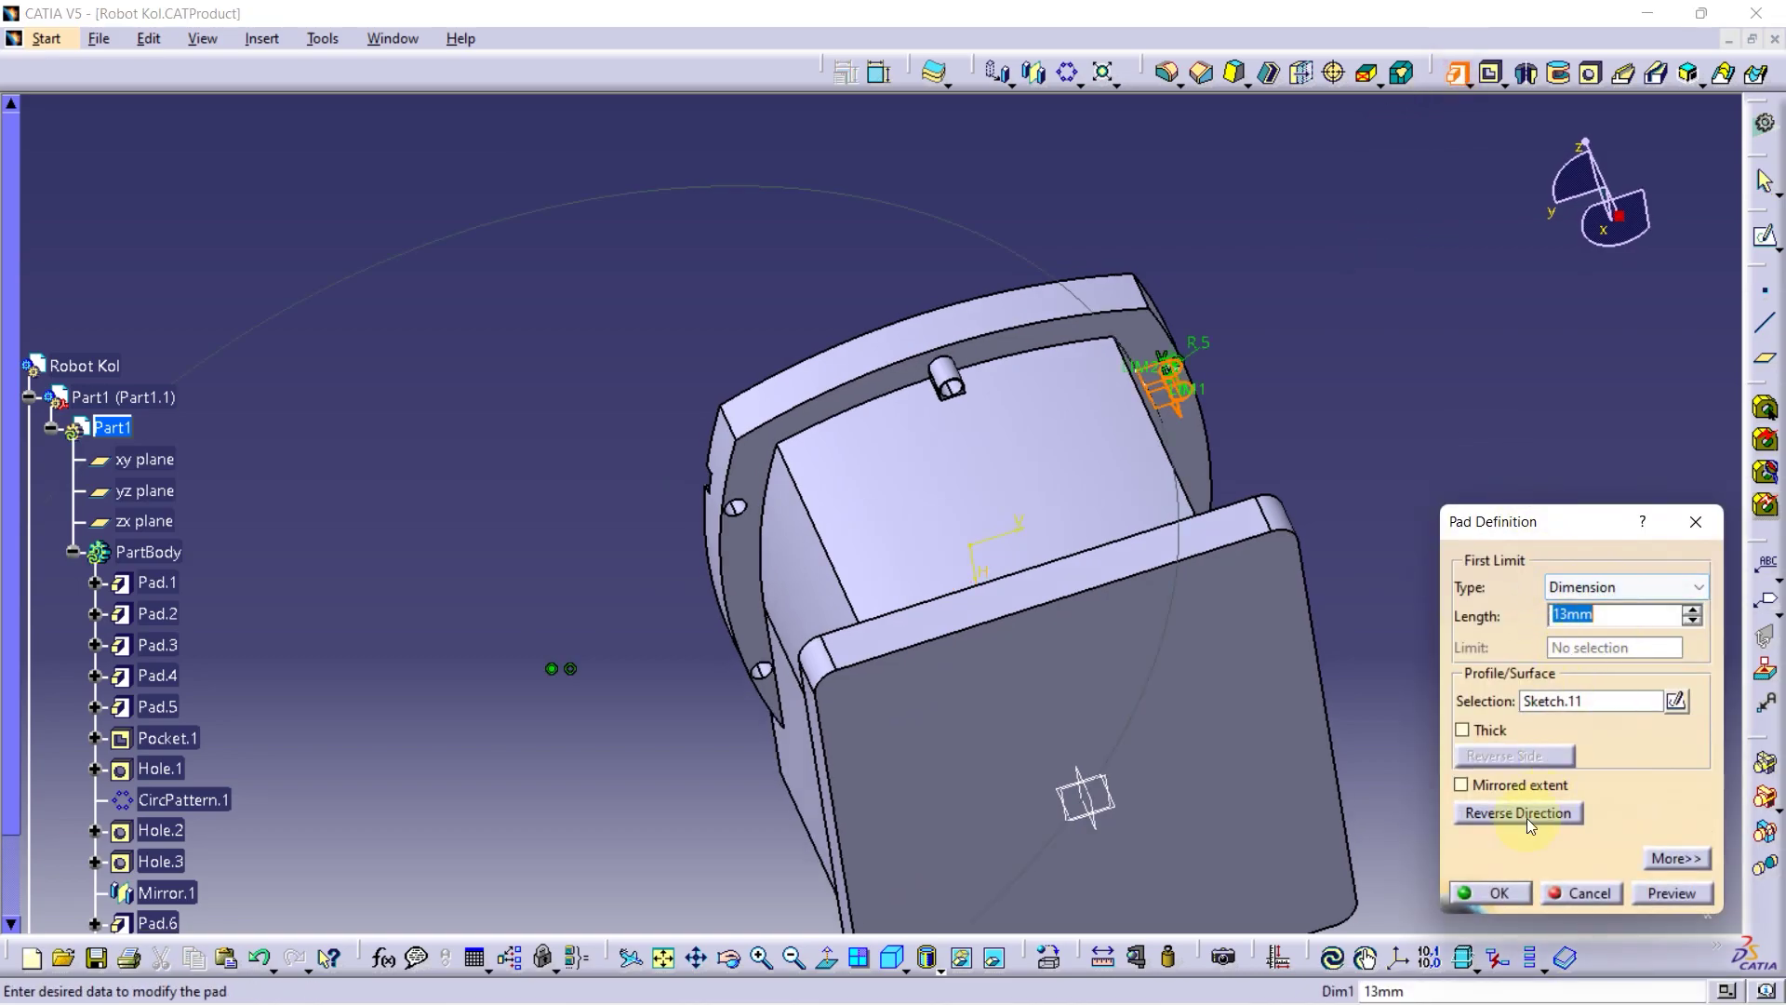
click(1486, 891)
middle_drag(1234, 290, 837, 293)
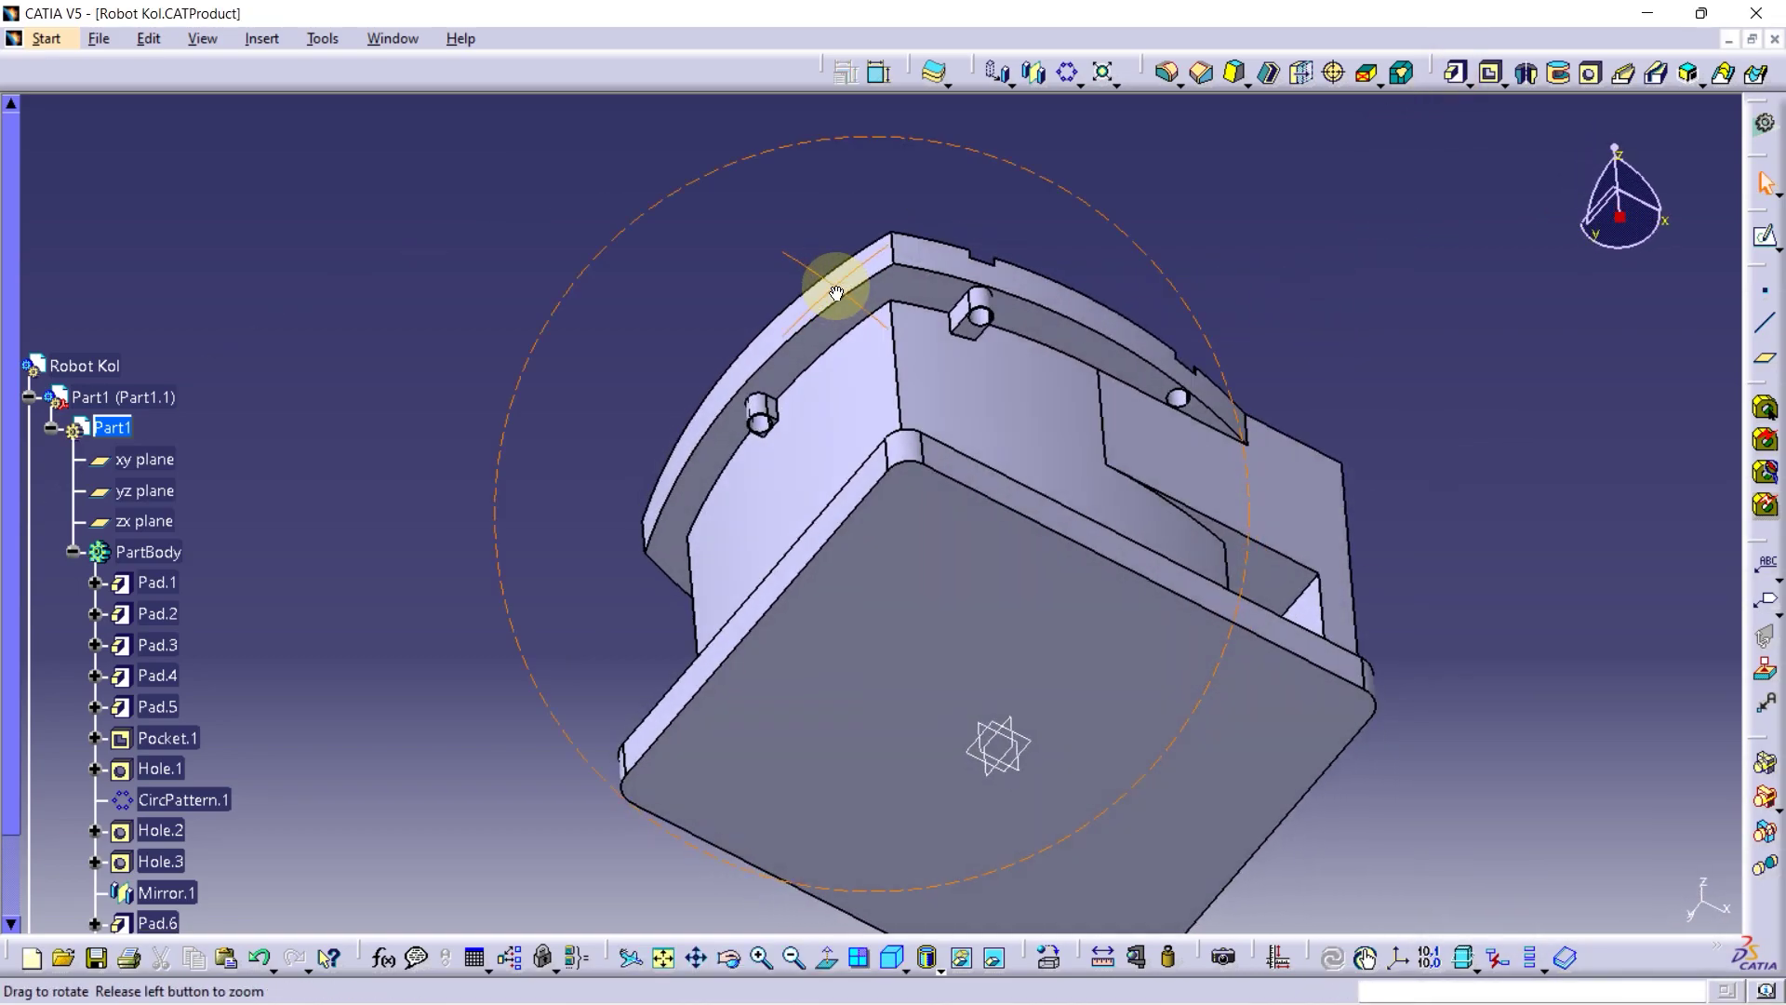
click(1059, 346)
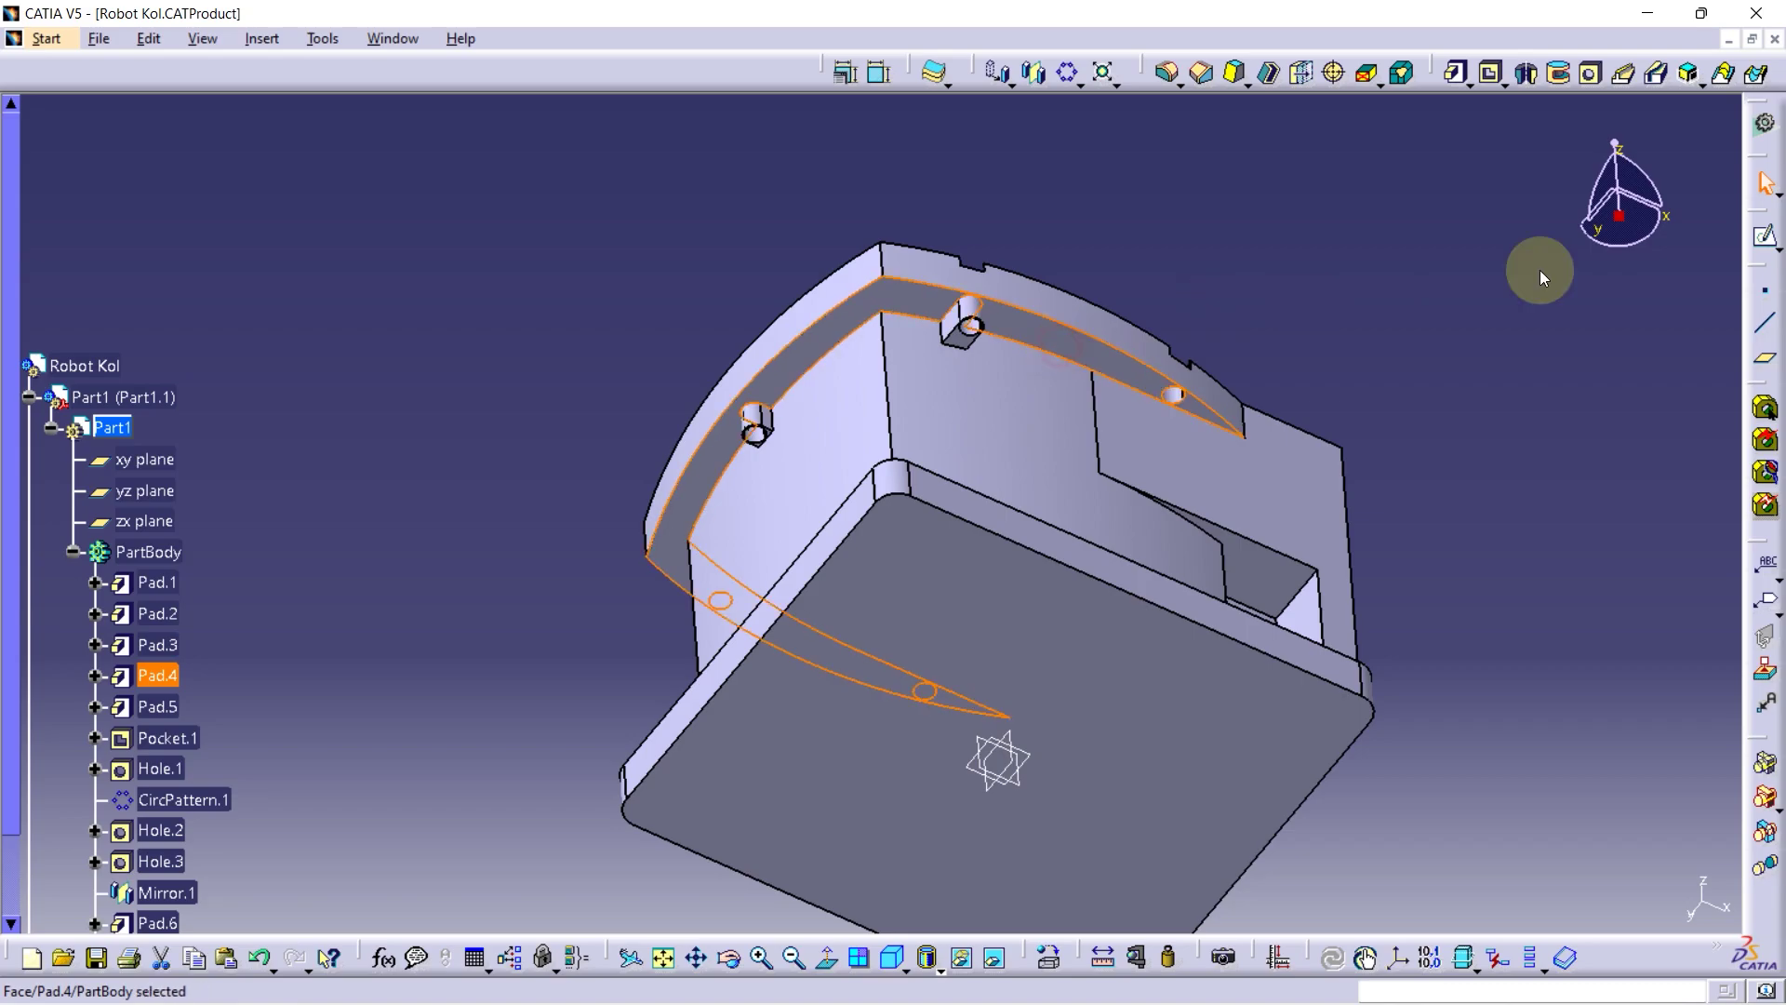
click(1767, 237)
mouse_move(1463, 279)
middle_down()
mouse_move(850, 379)
mouse_move(917, 398)
mouse_move(1108, 223)
mouse_move(737, 459)
mouse_move(809, 387)
mouse_move(924, 410)
mouse_move(897, 308)
mouse_move(1216, 267)
mouse_move(968, 499)
middle_up()
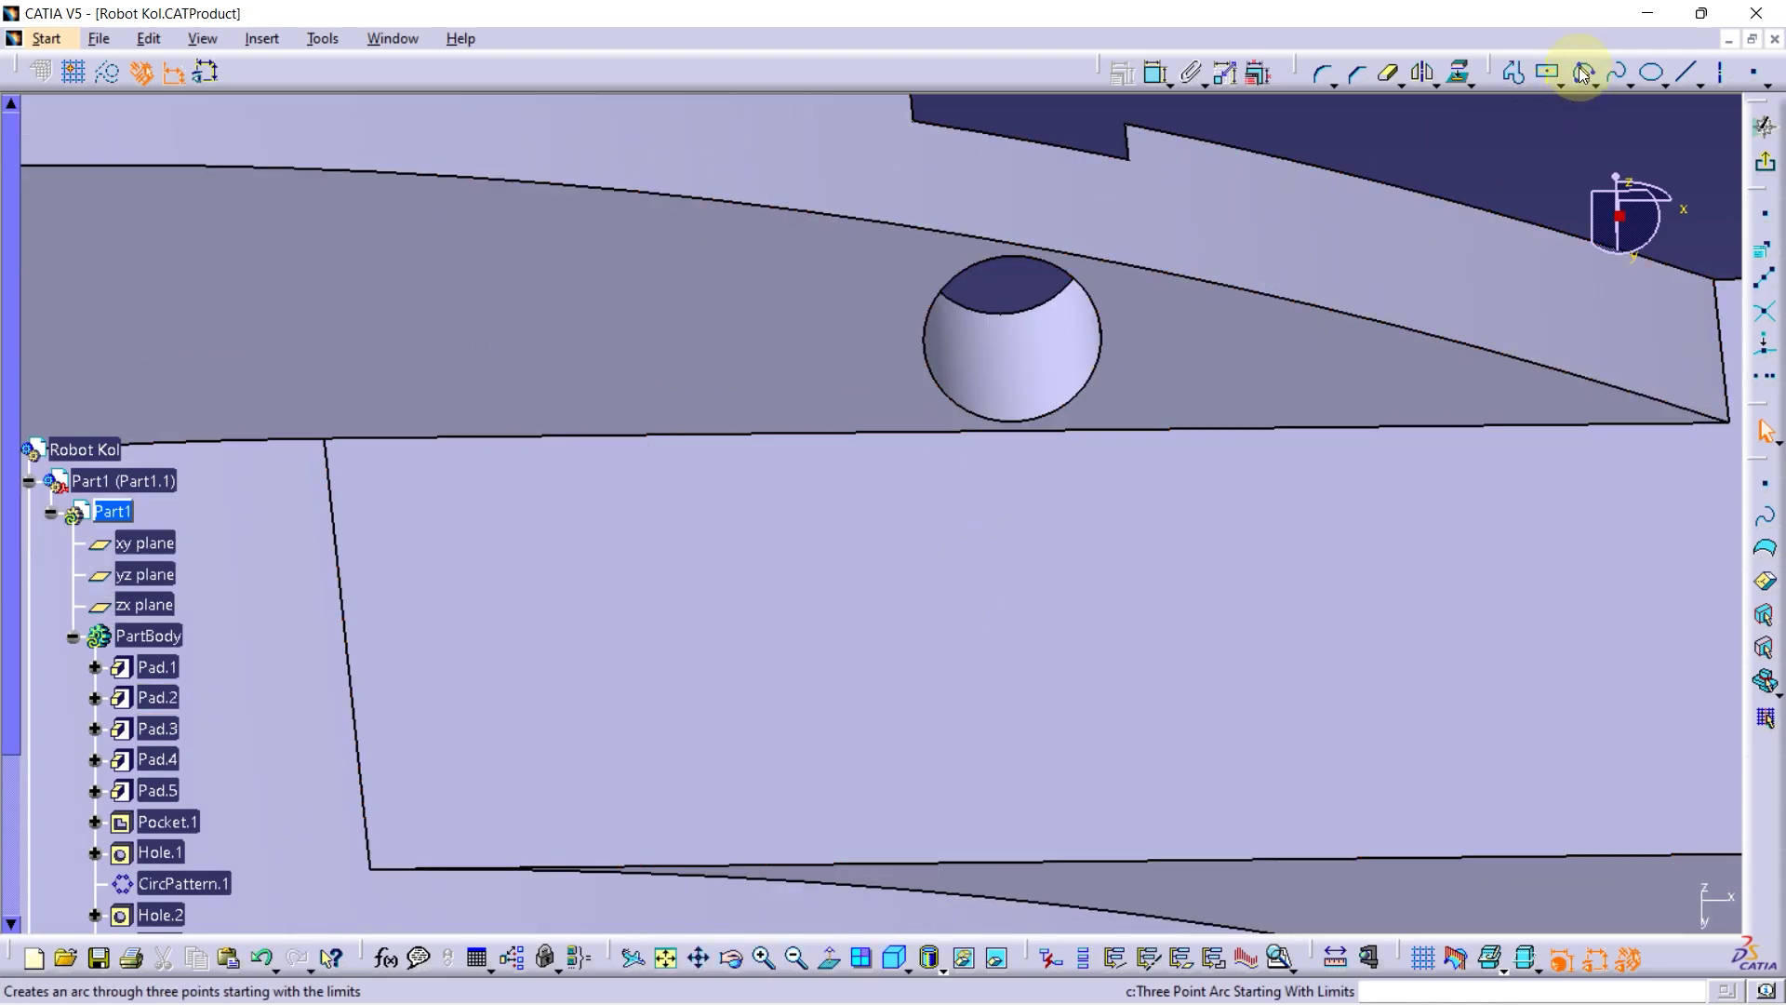
Draw an arc over the hole with two side lines and a bottom line closing the arch
click(1582, 73)
click(868, 306)
click(1125, 307)
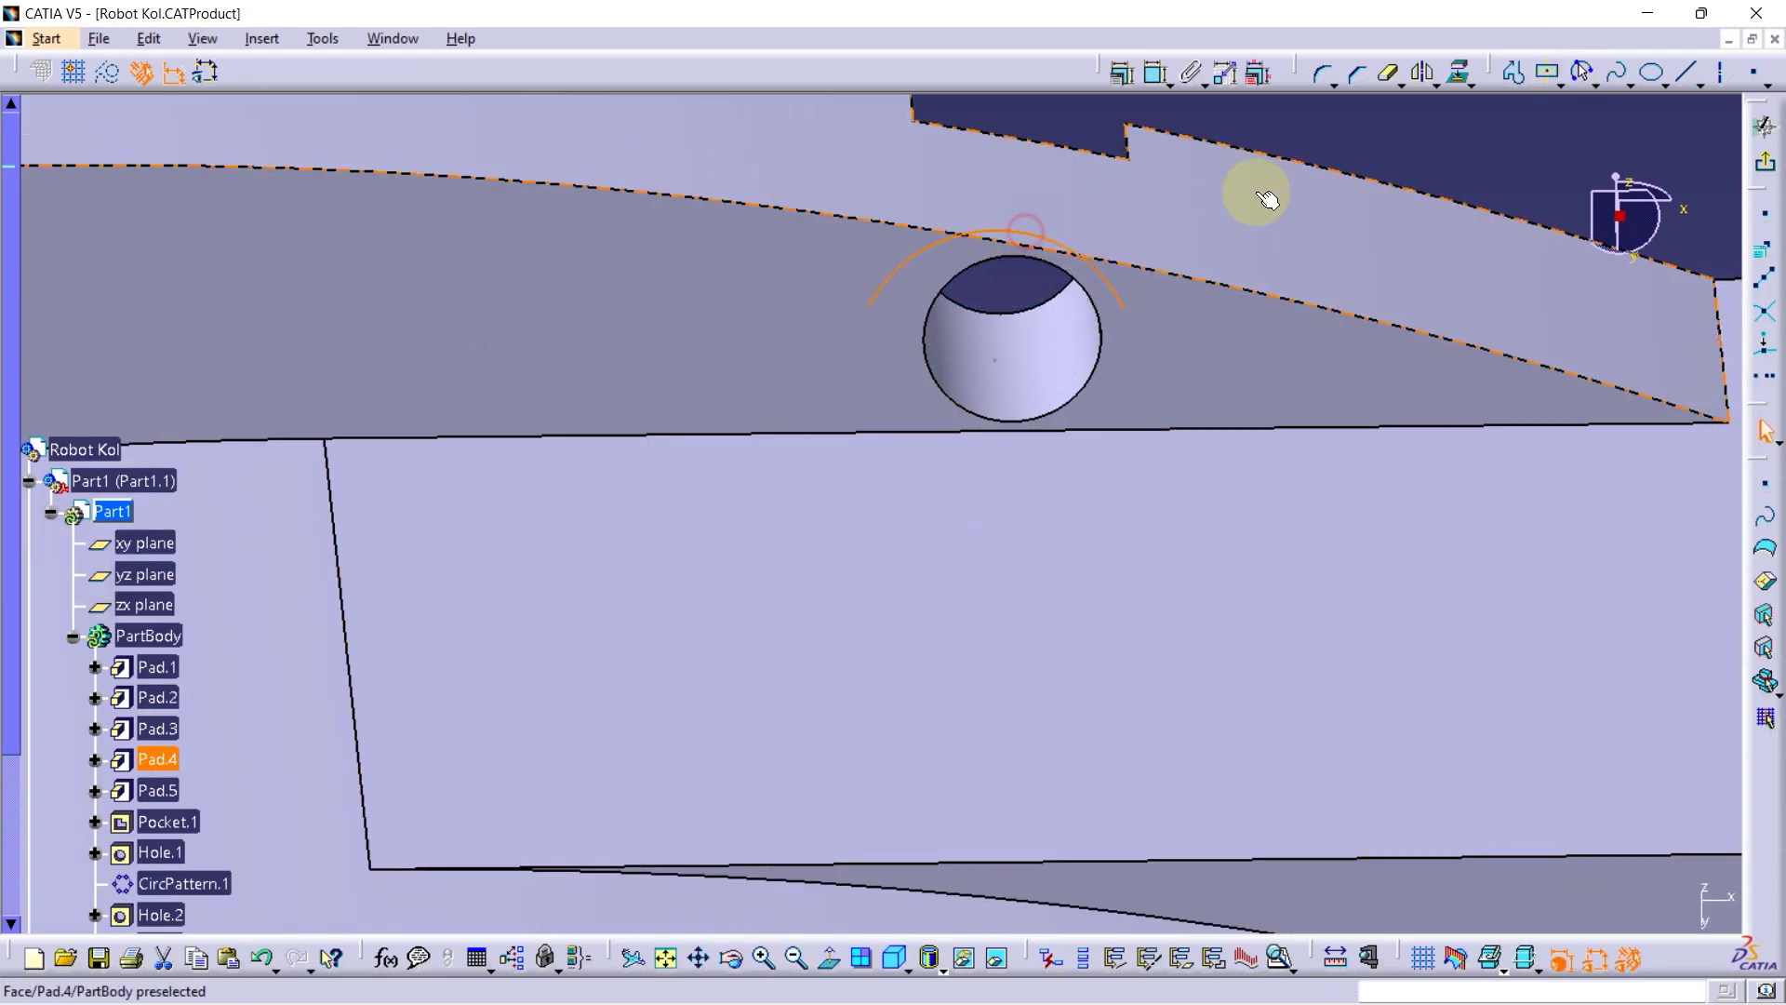
click(1686, 71)
click(868, 306)
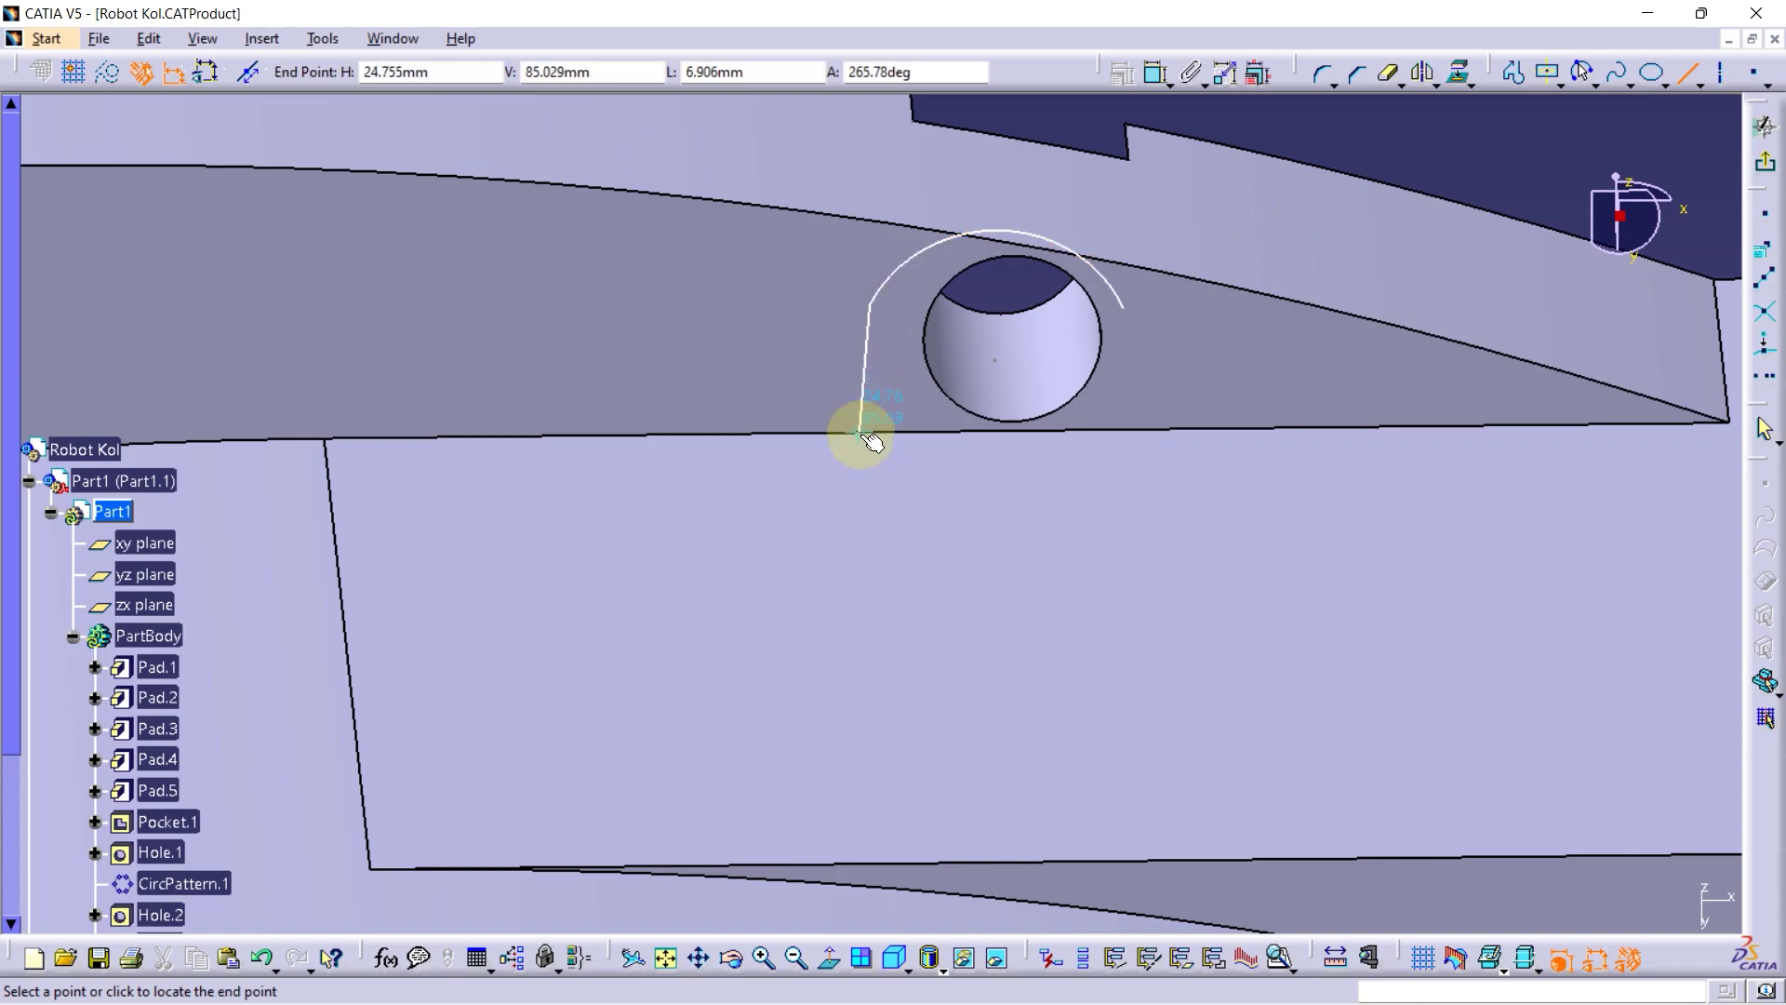
click(868, 431)
click(1686, 71)
click(1125, 307)
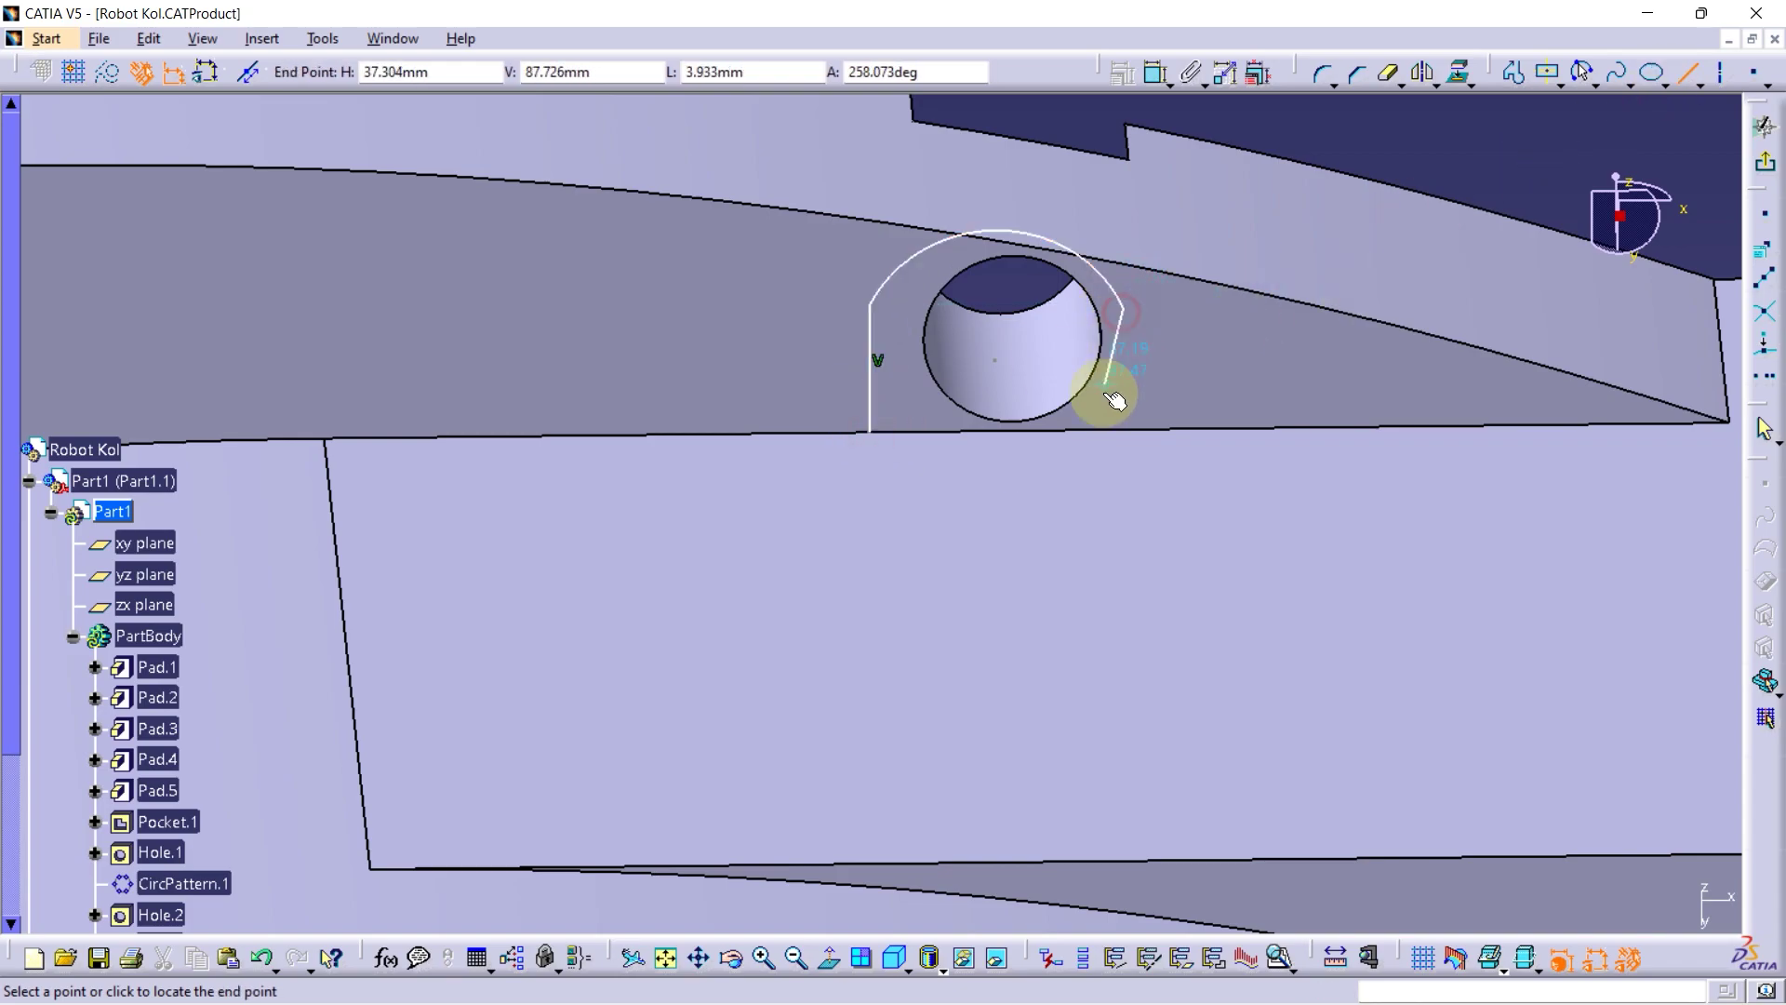
click(1125, 431)
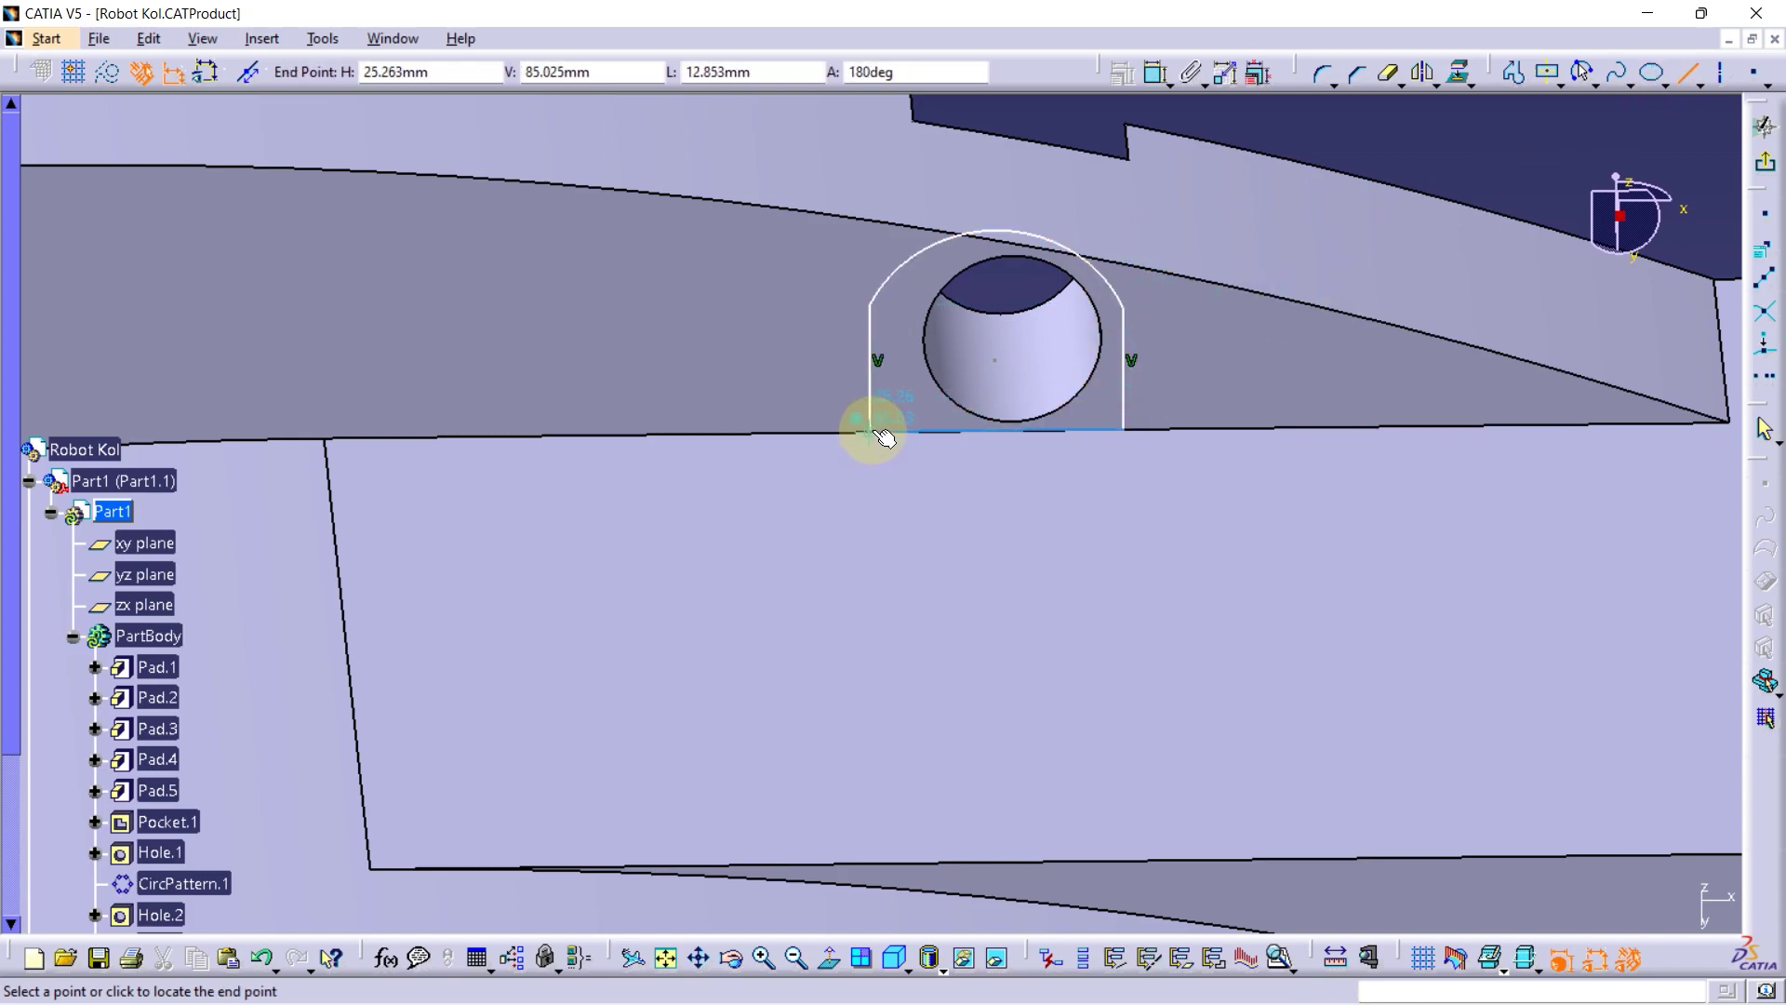
click(868, 431)
key(Escape)
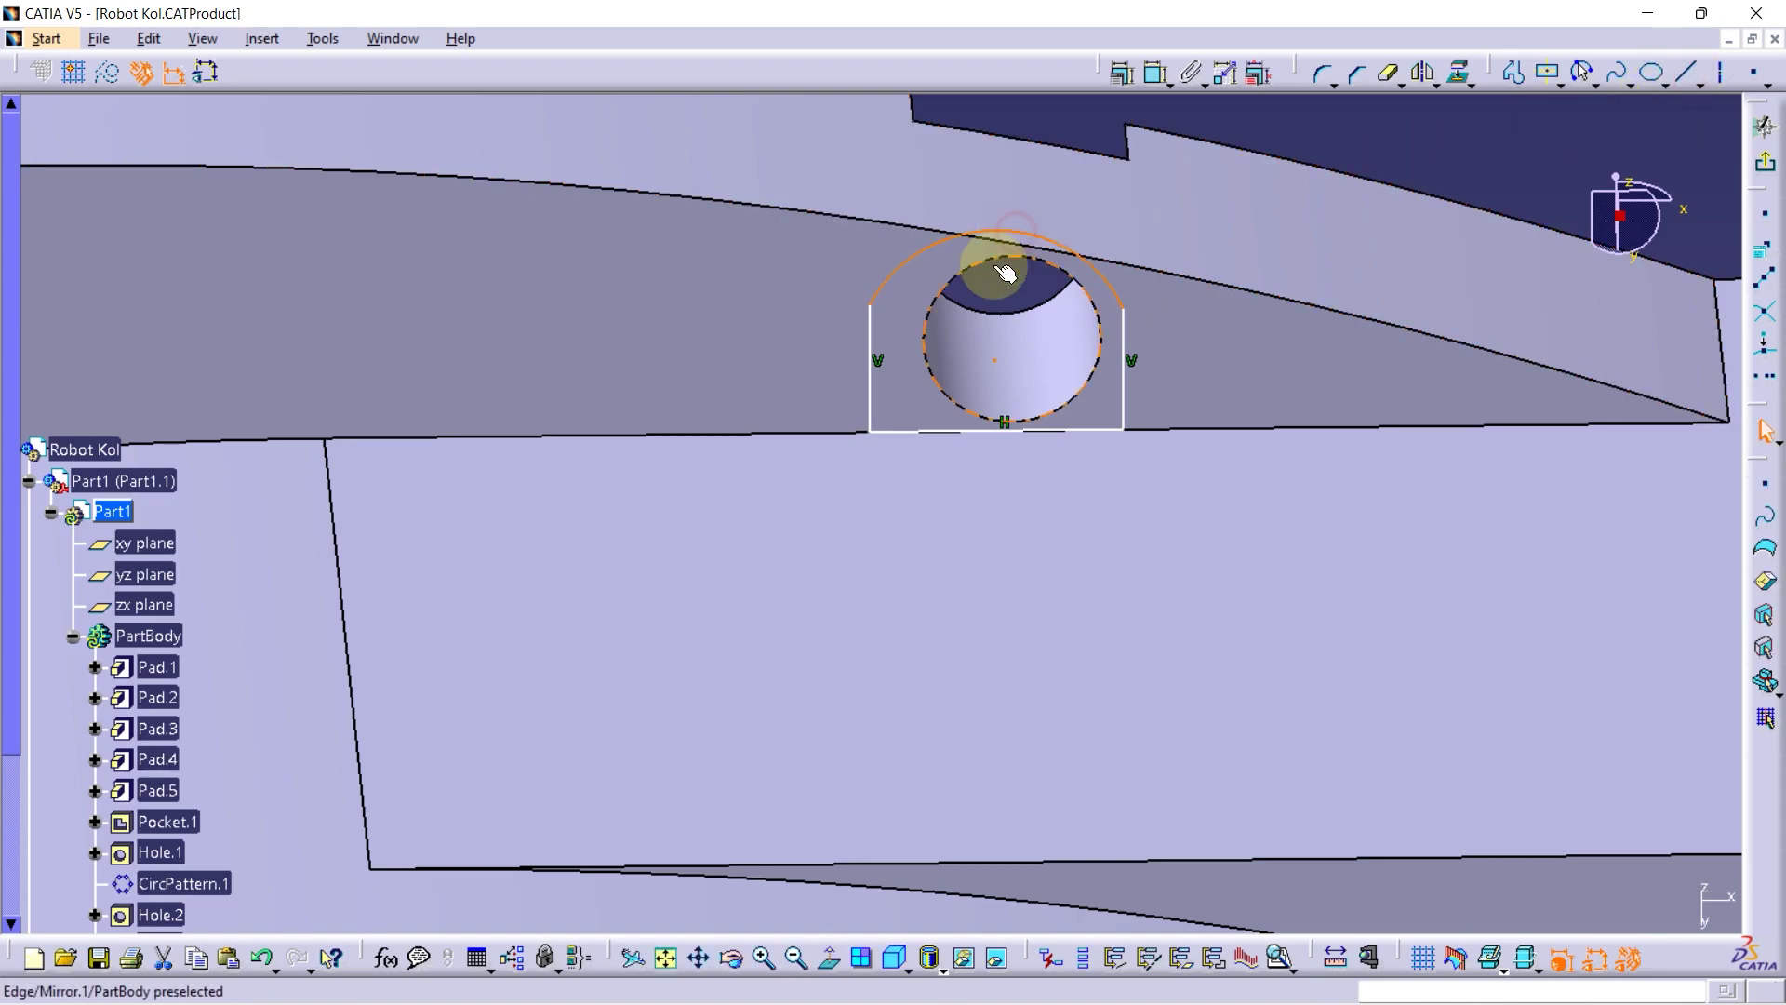
Make the arch concentric with the hole and the bottom line horizontal
ctrl+click(1005, 272)
click(1121, 72)
click(1619, 618)
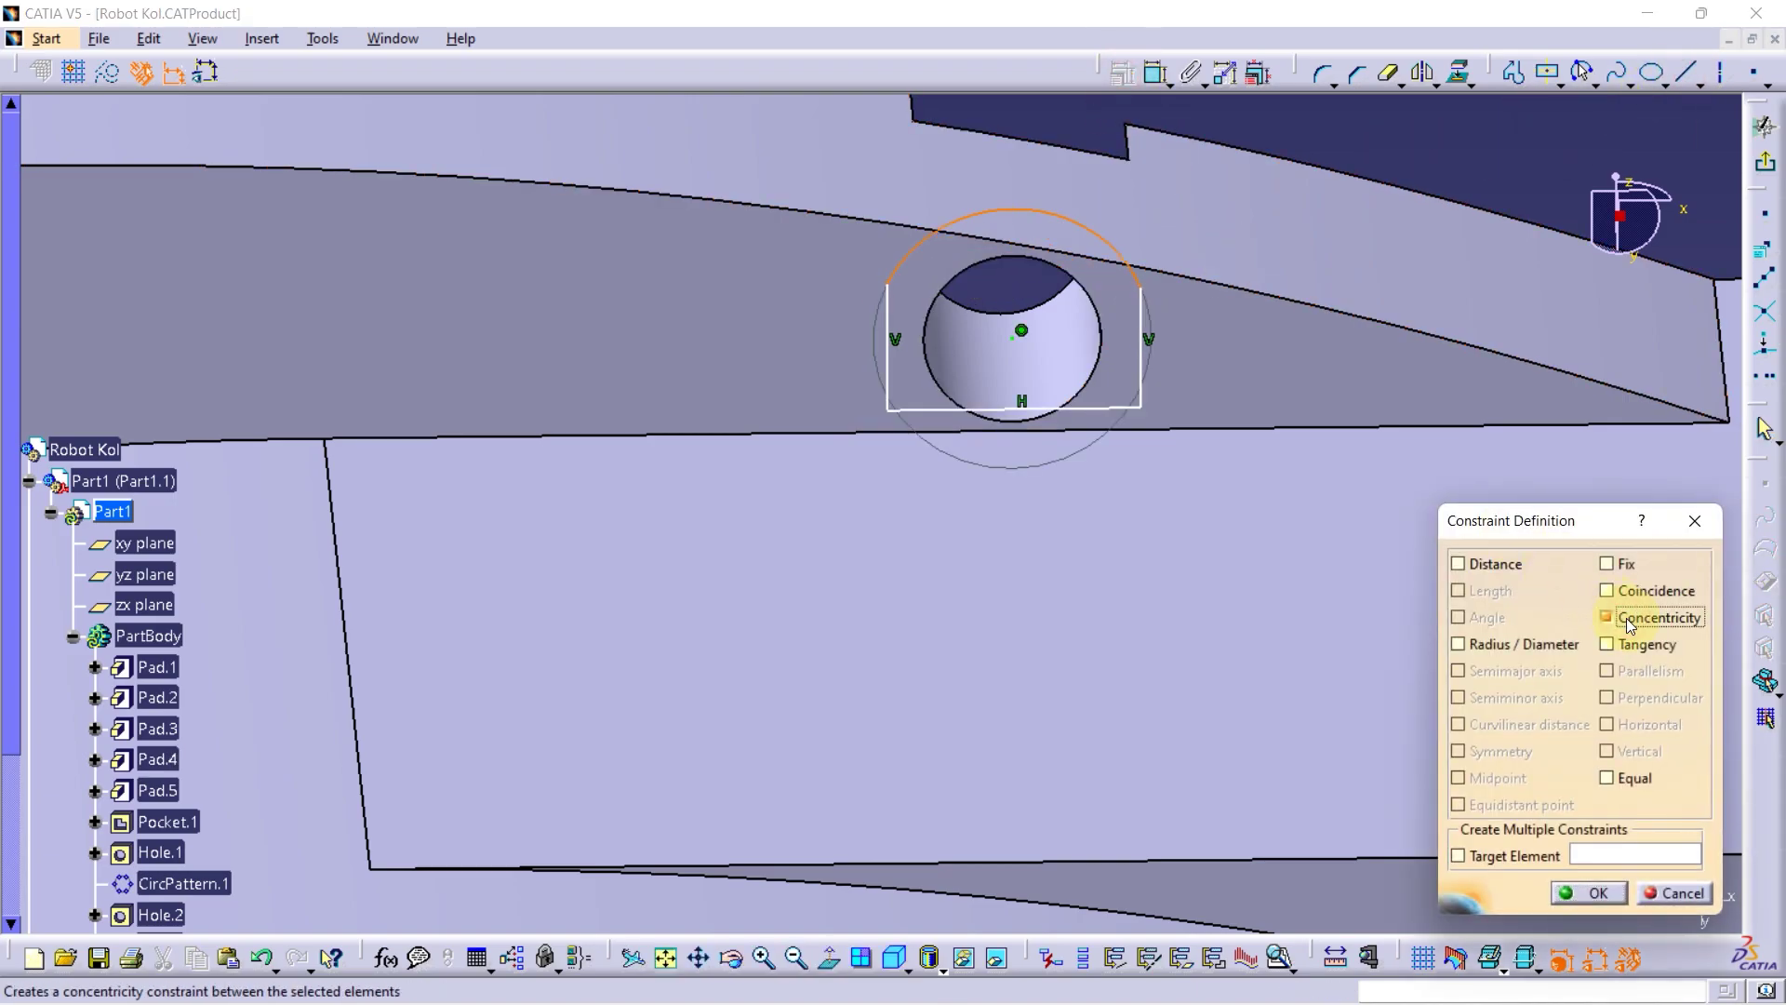
click(1589, 892)
click(1068, 406)
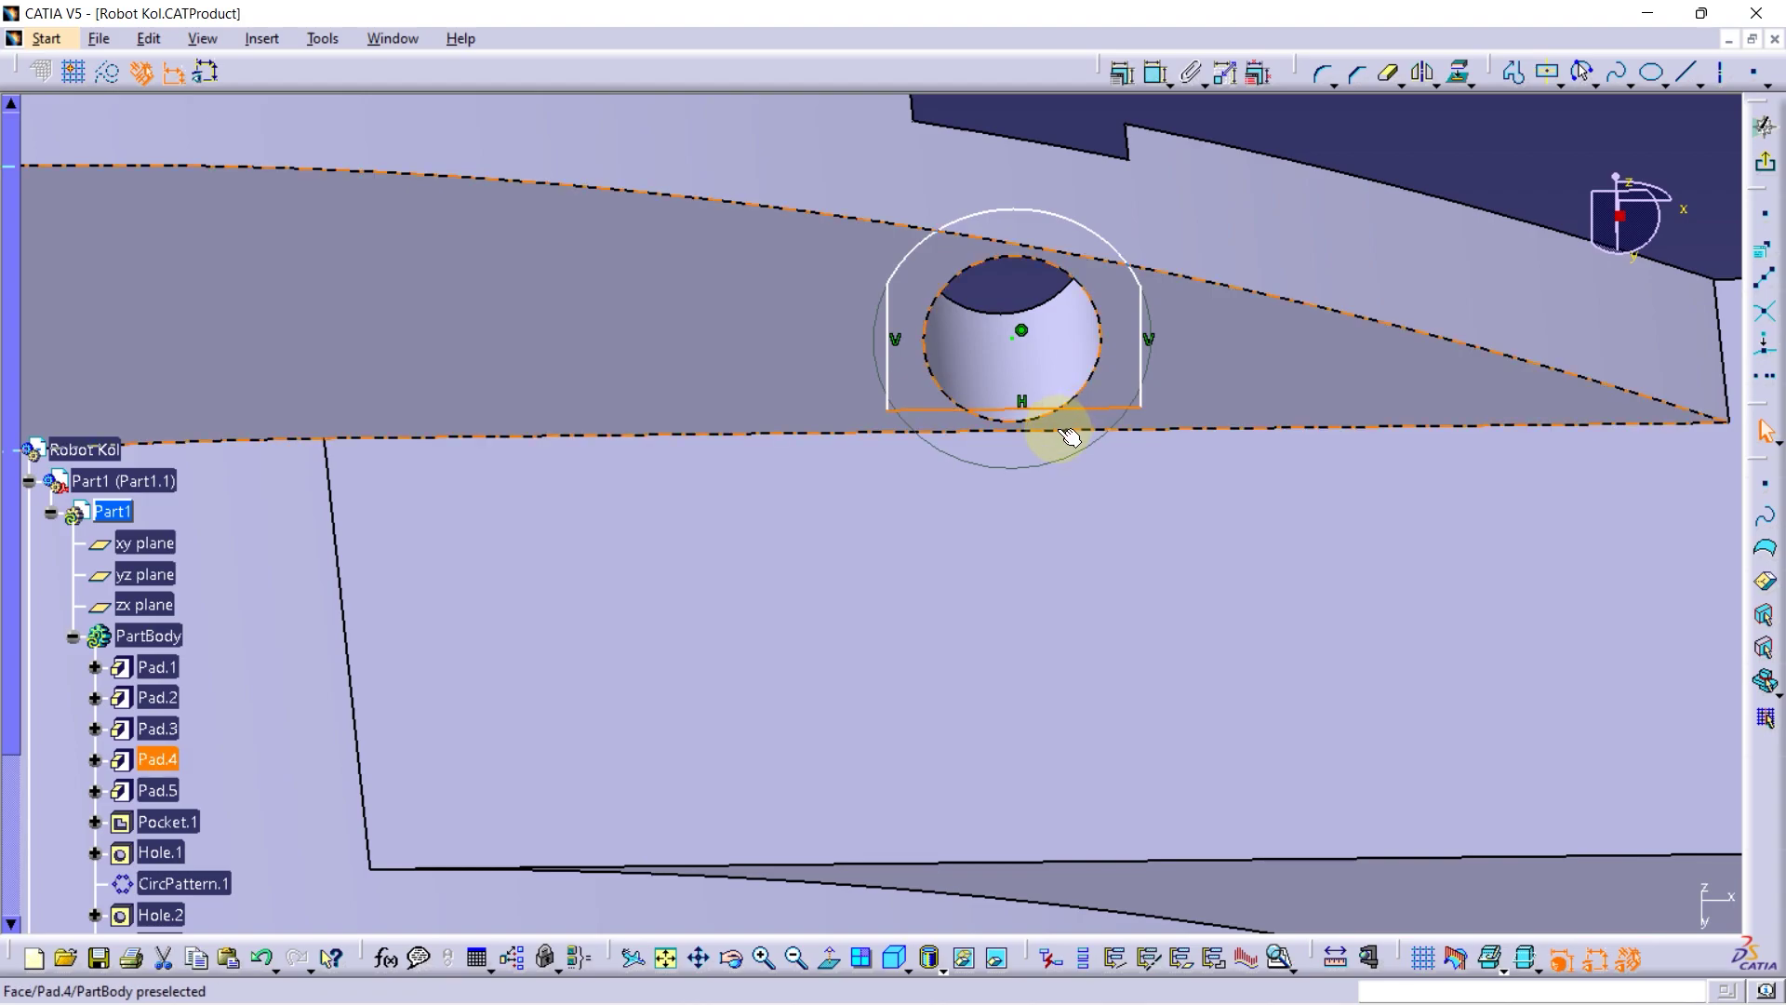
click(1121, 72)
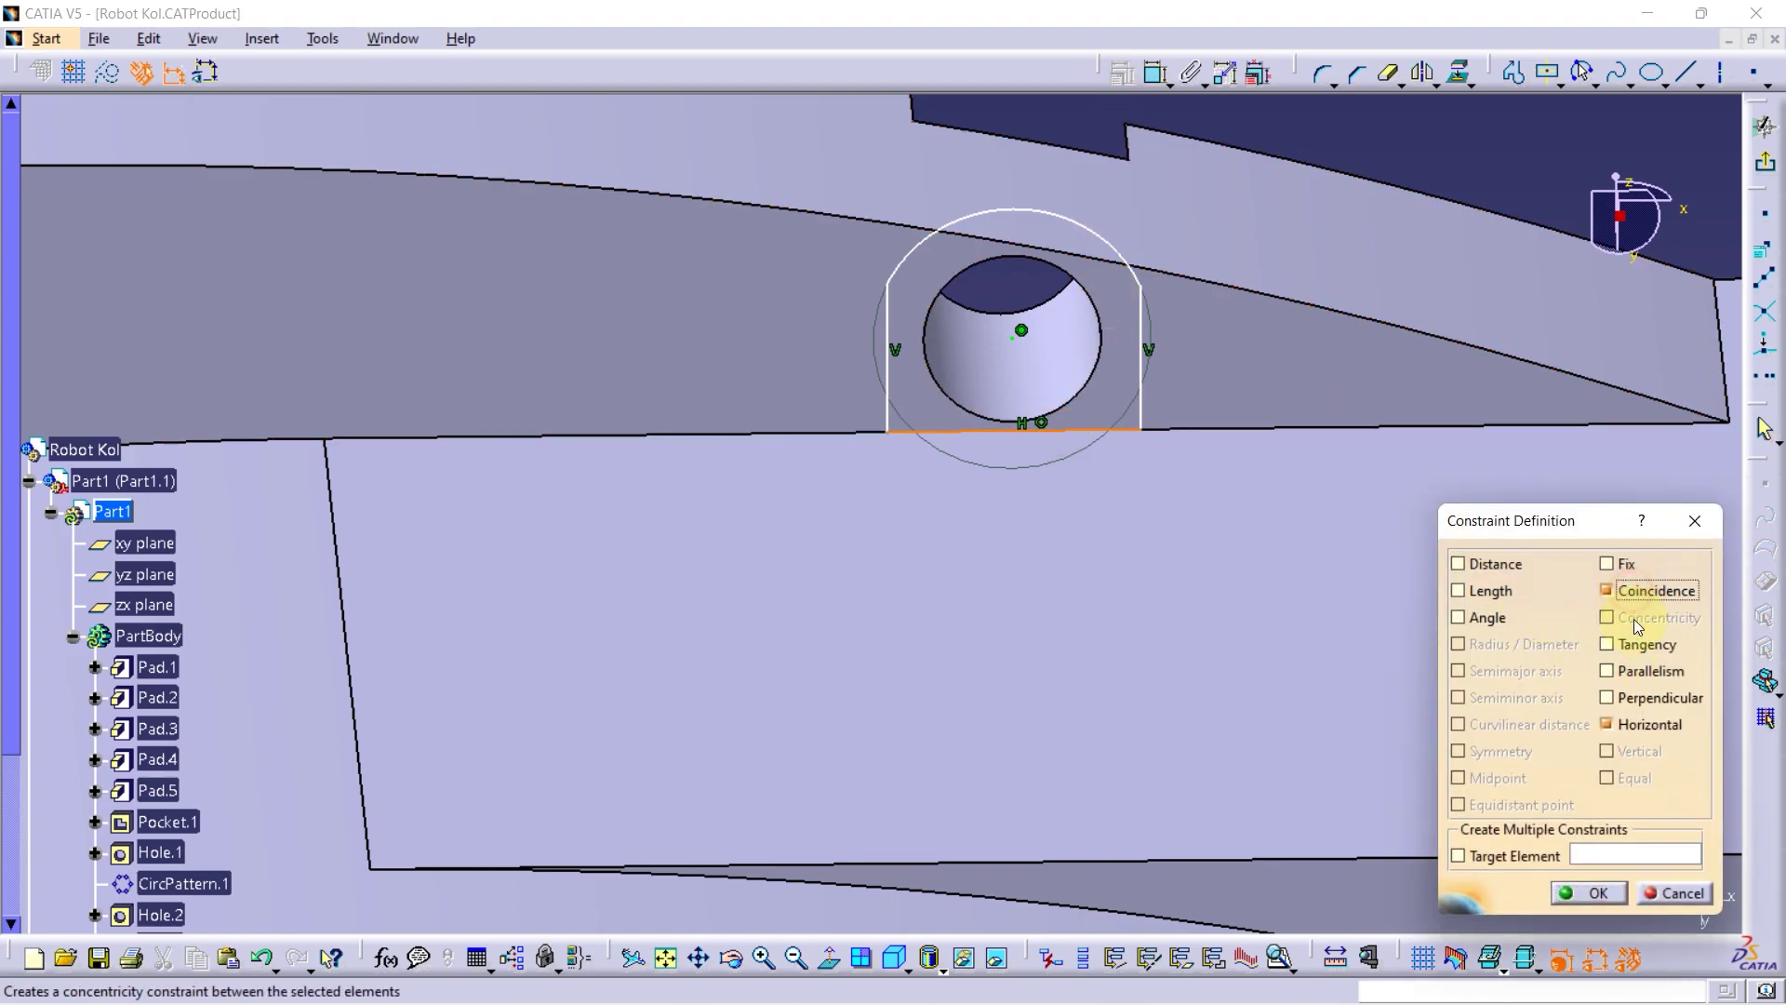
click(1592, 891)
Make both side lines tangent to the arch
click(1141, 331)
ctrl+click(1128, 260)
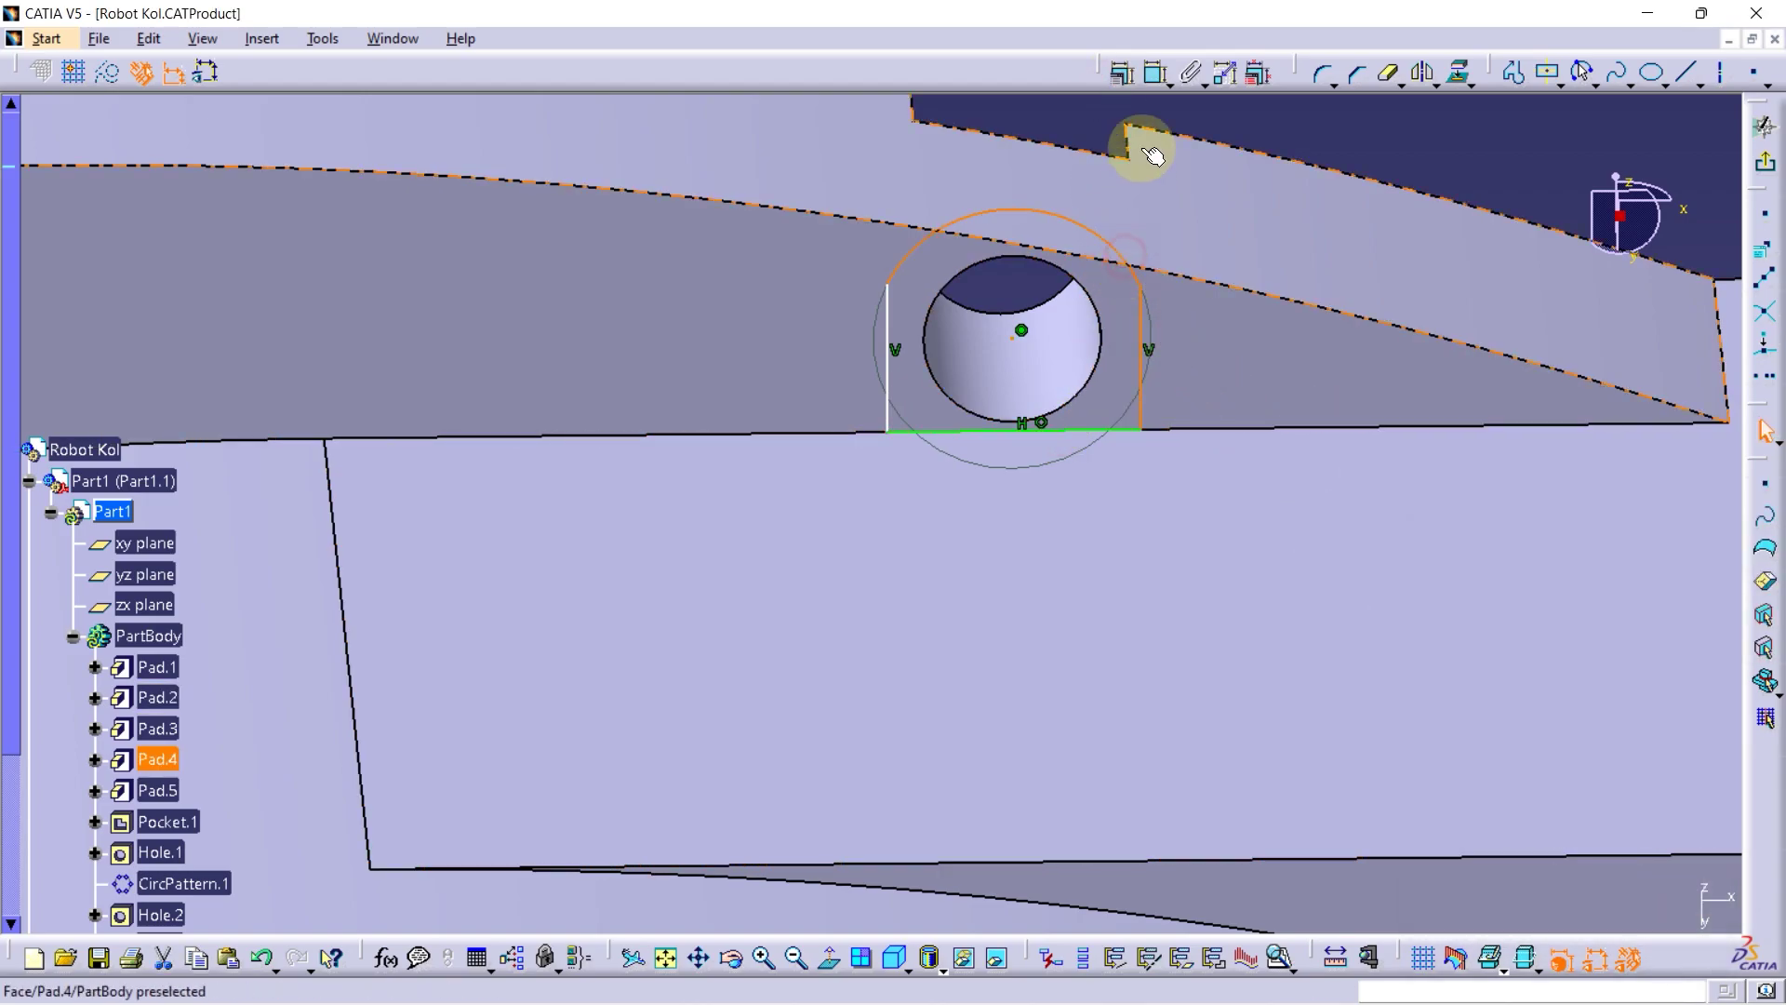
click(1121, 71)
click(1604, 644)
click(1589, 889)
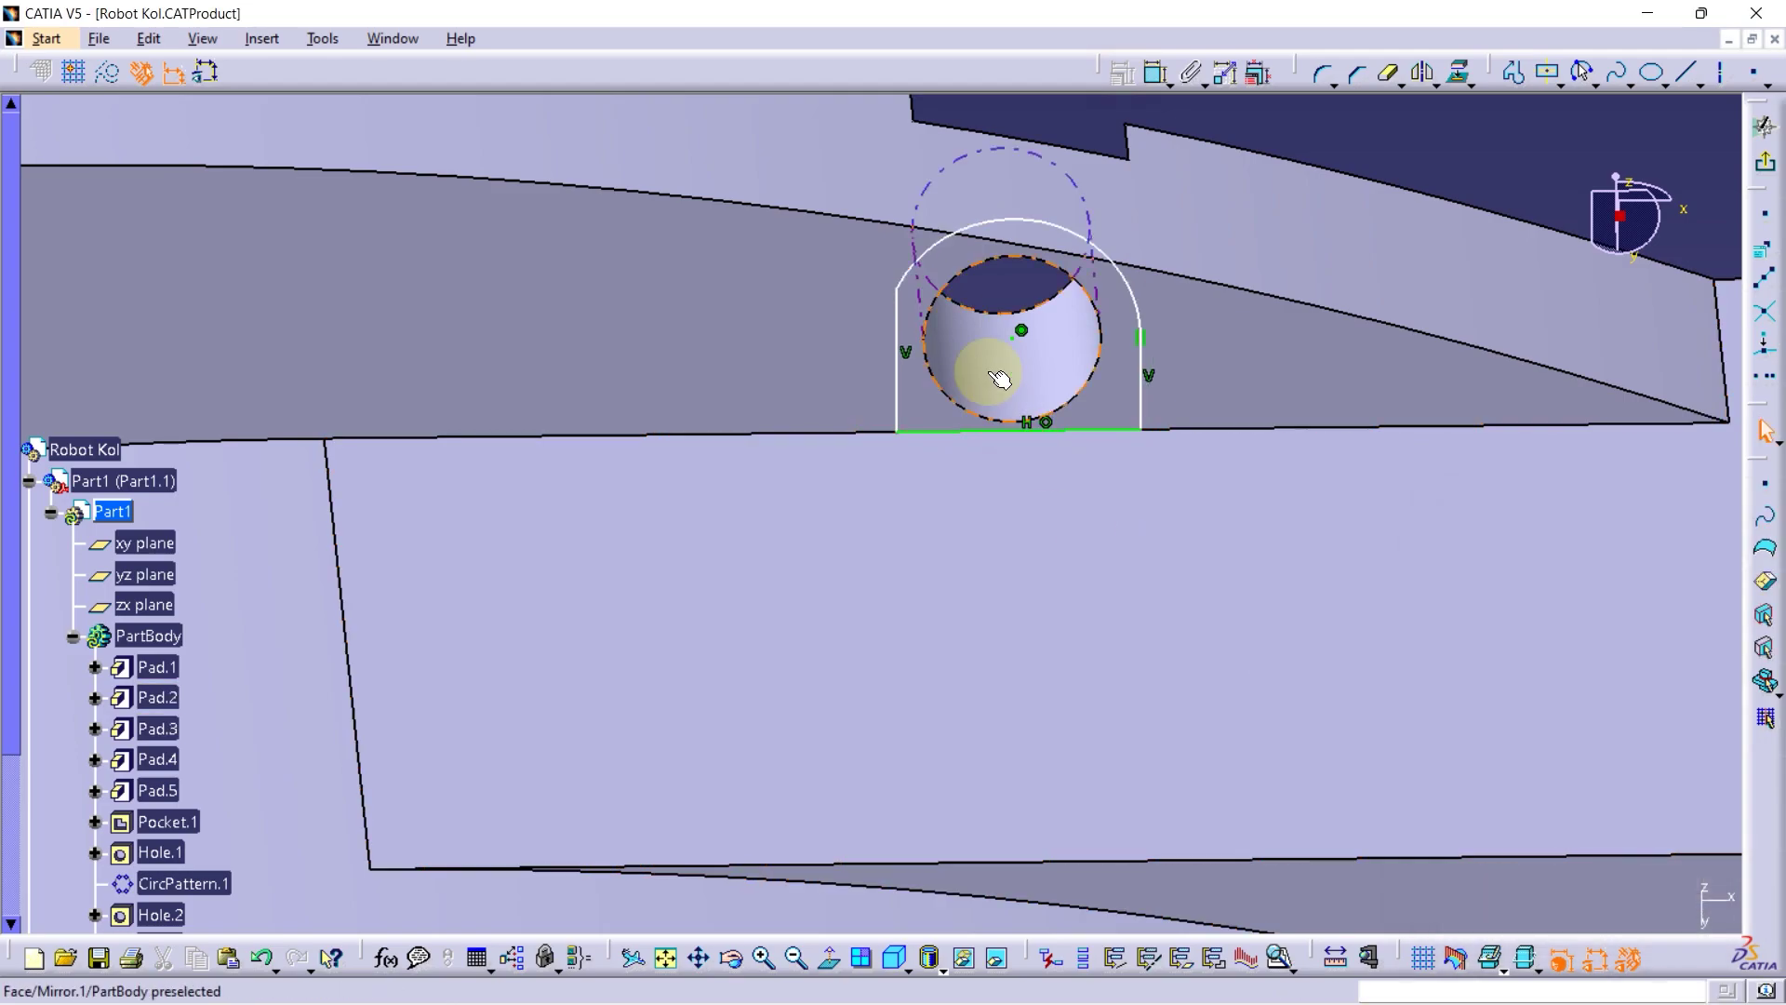
click(919, 265)
ctrl+click(898, 296)
click(1121, 72)
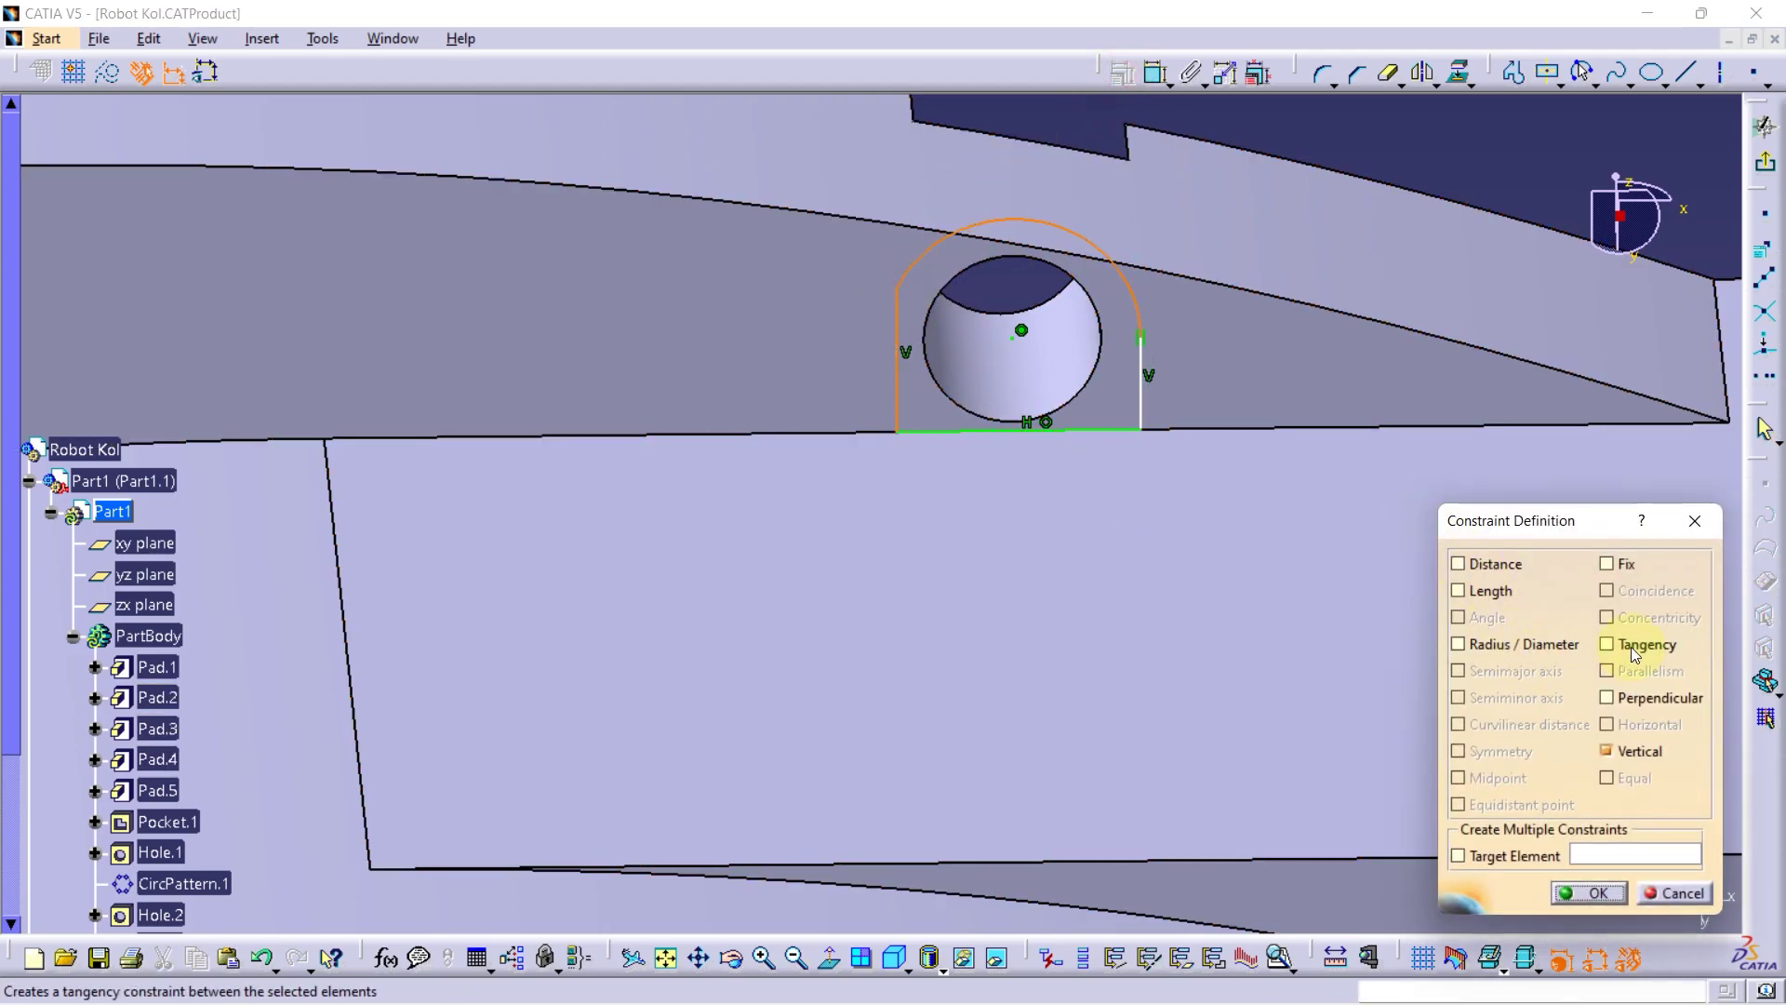
click(1593, 892)
Set the arch radius to 5 mm, project the face edges, and exit the sketcher
click(1157, 72)
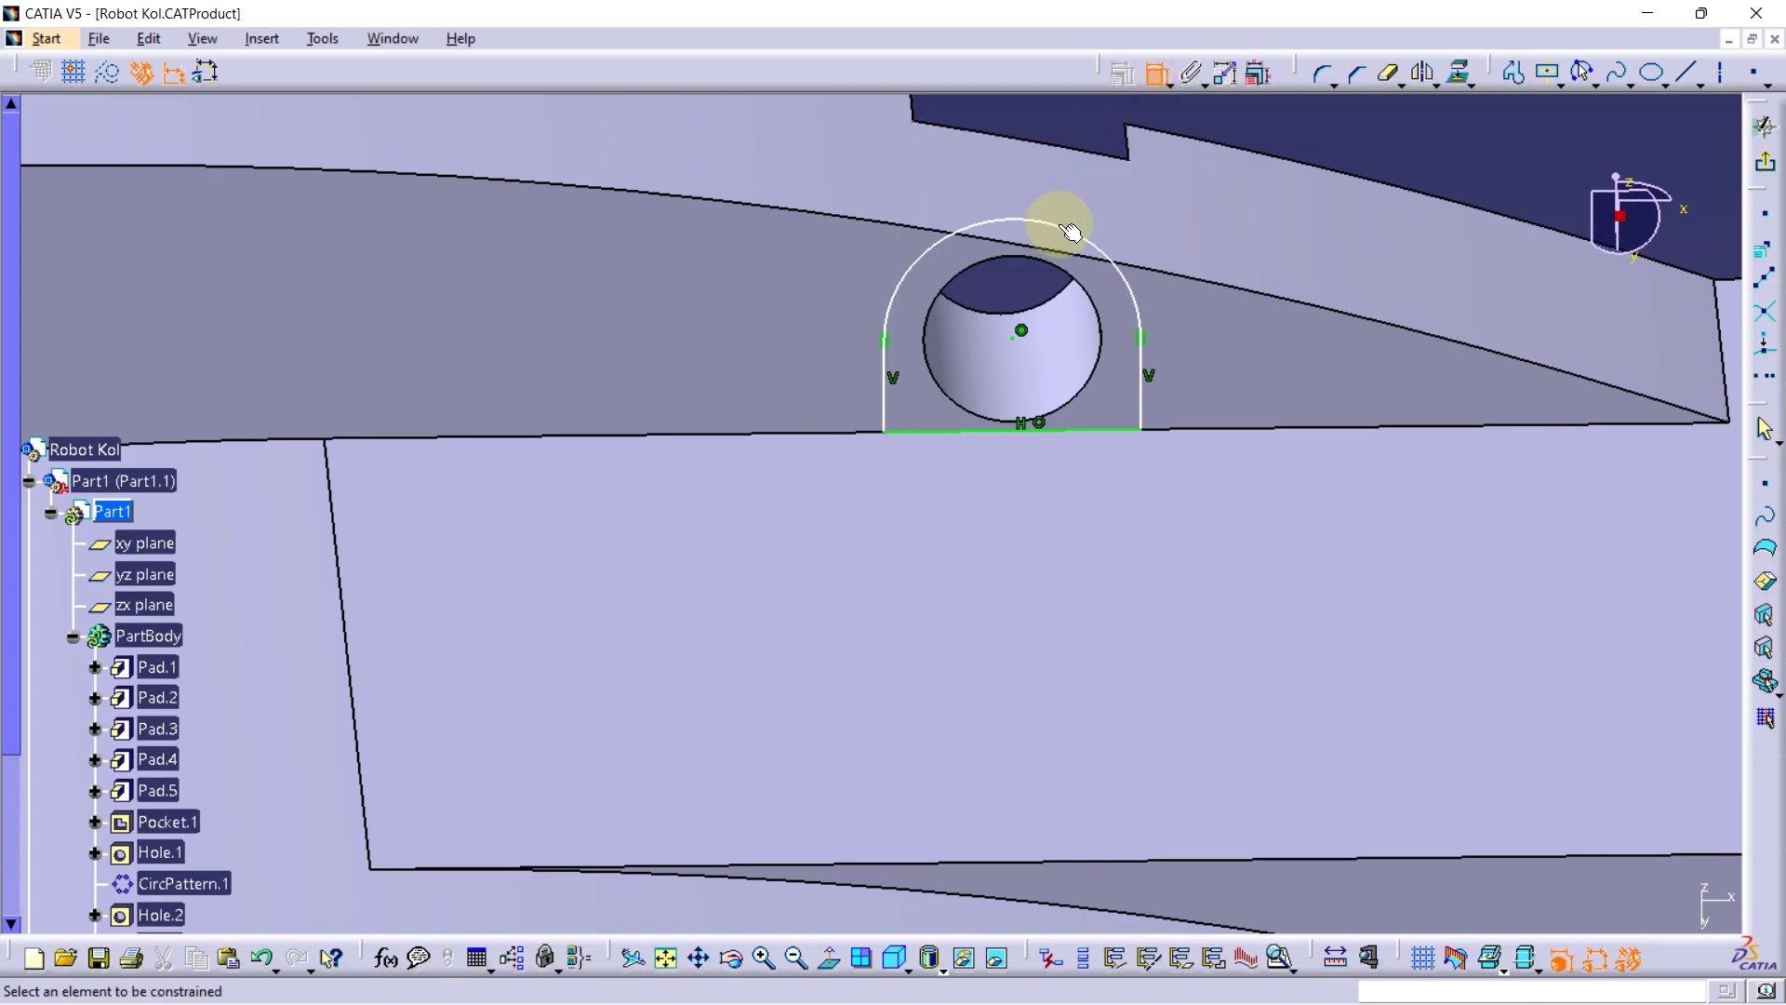
double_click(1282, 120)
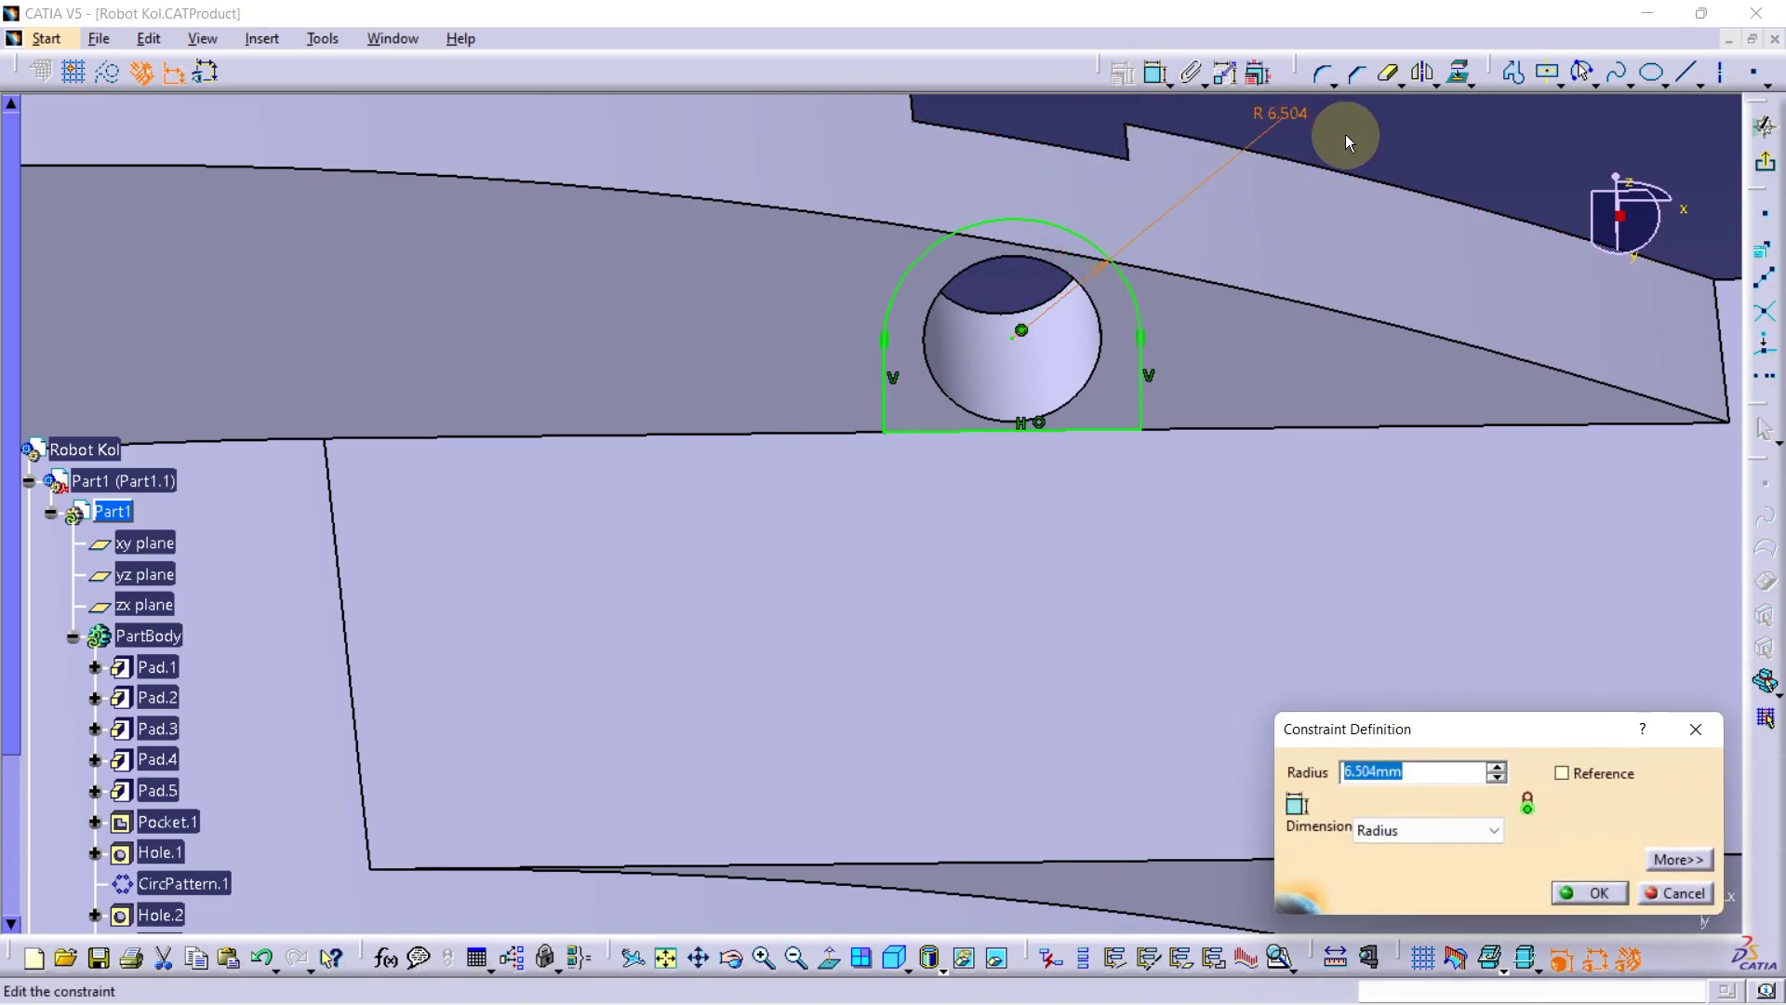
text(5)
key(Return)
click(1429, 120)
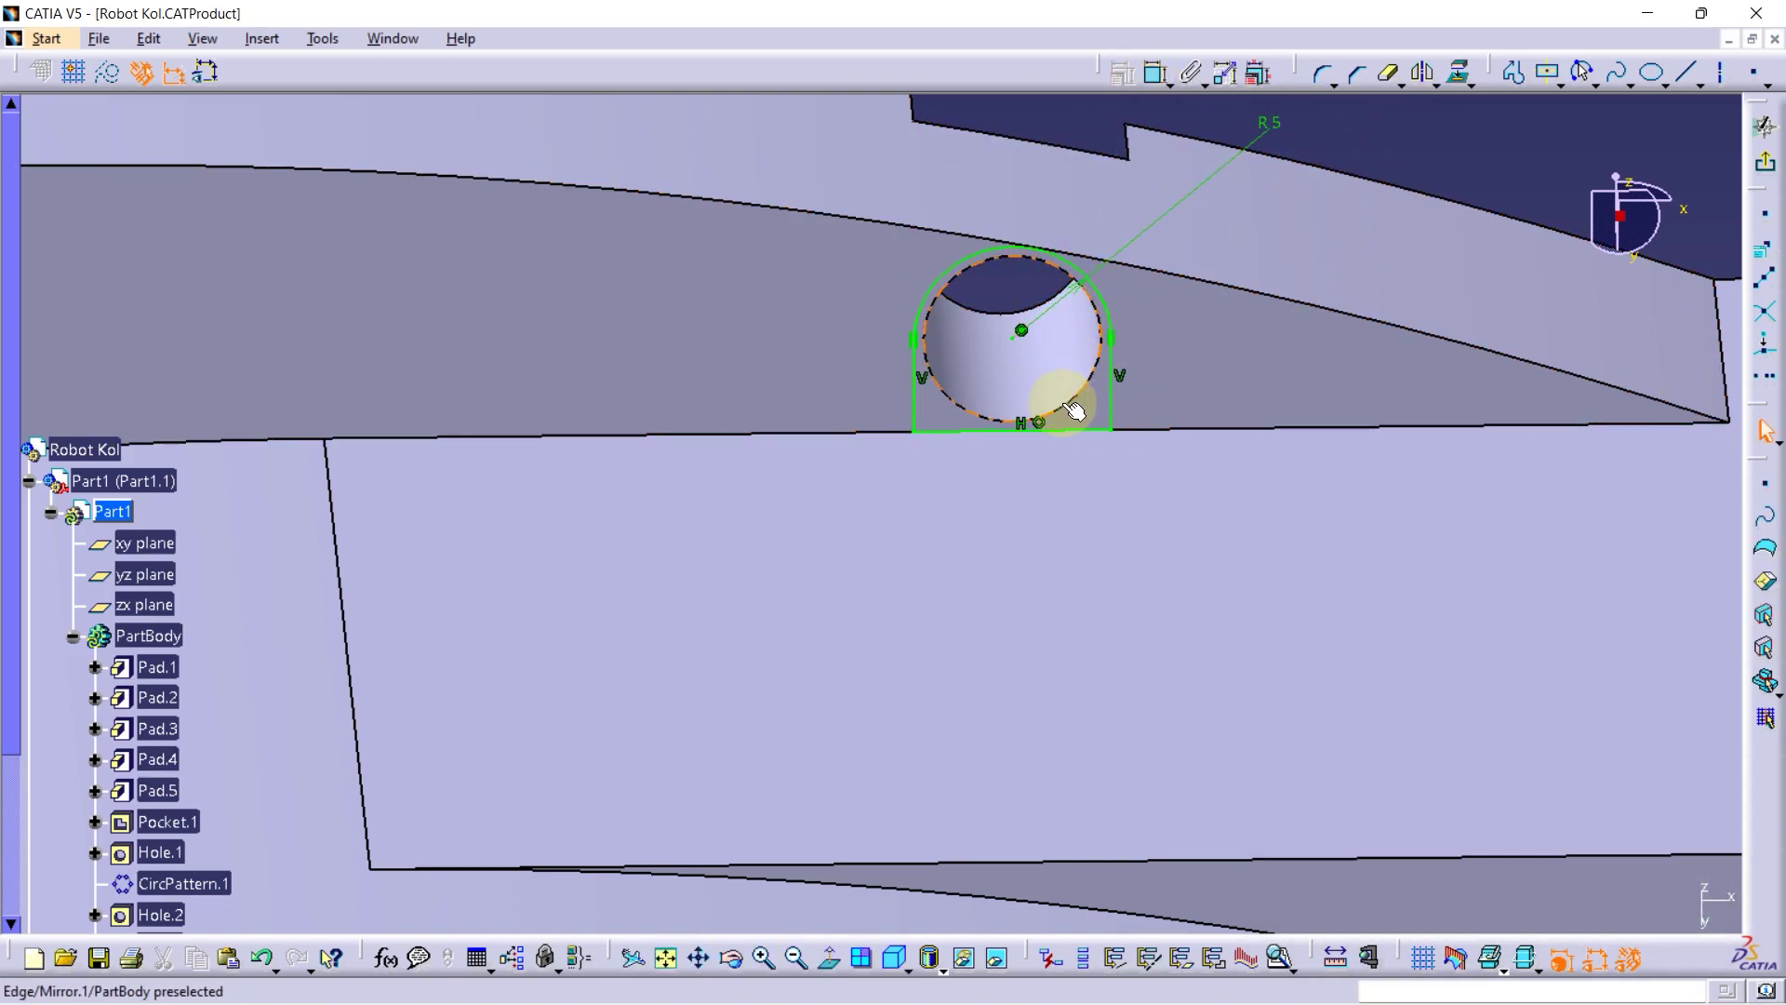
click(1460, 74)
click(1418, 507)
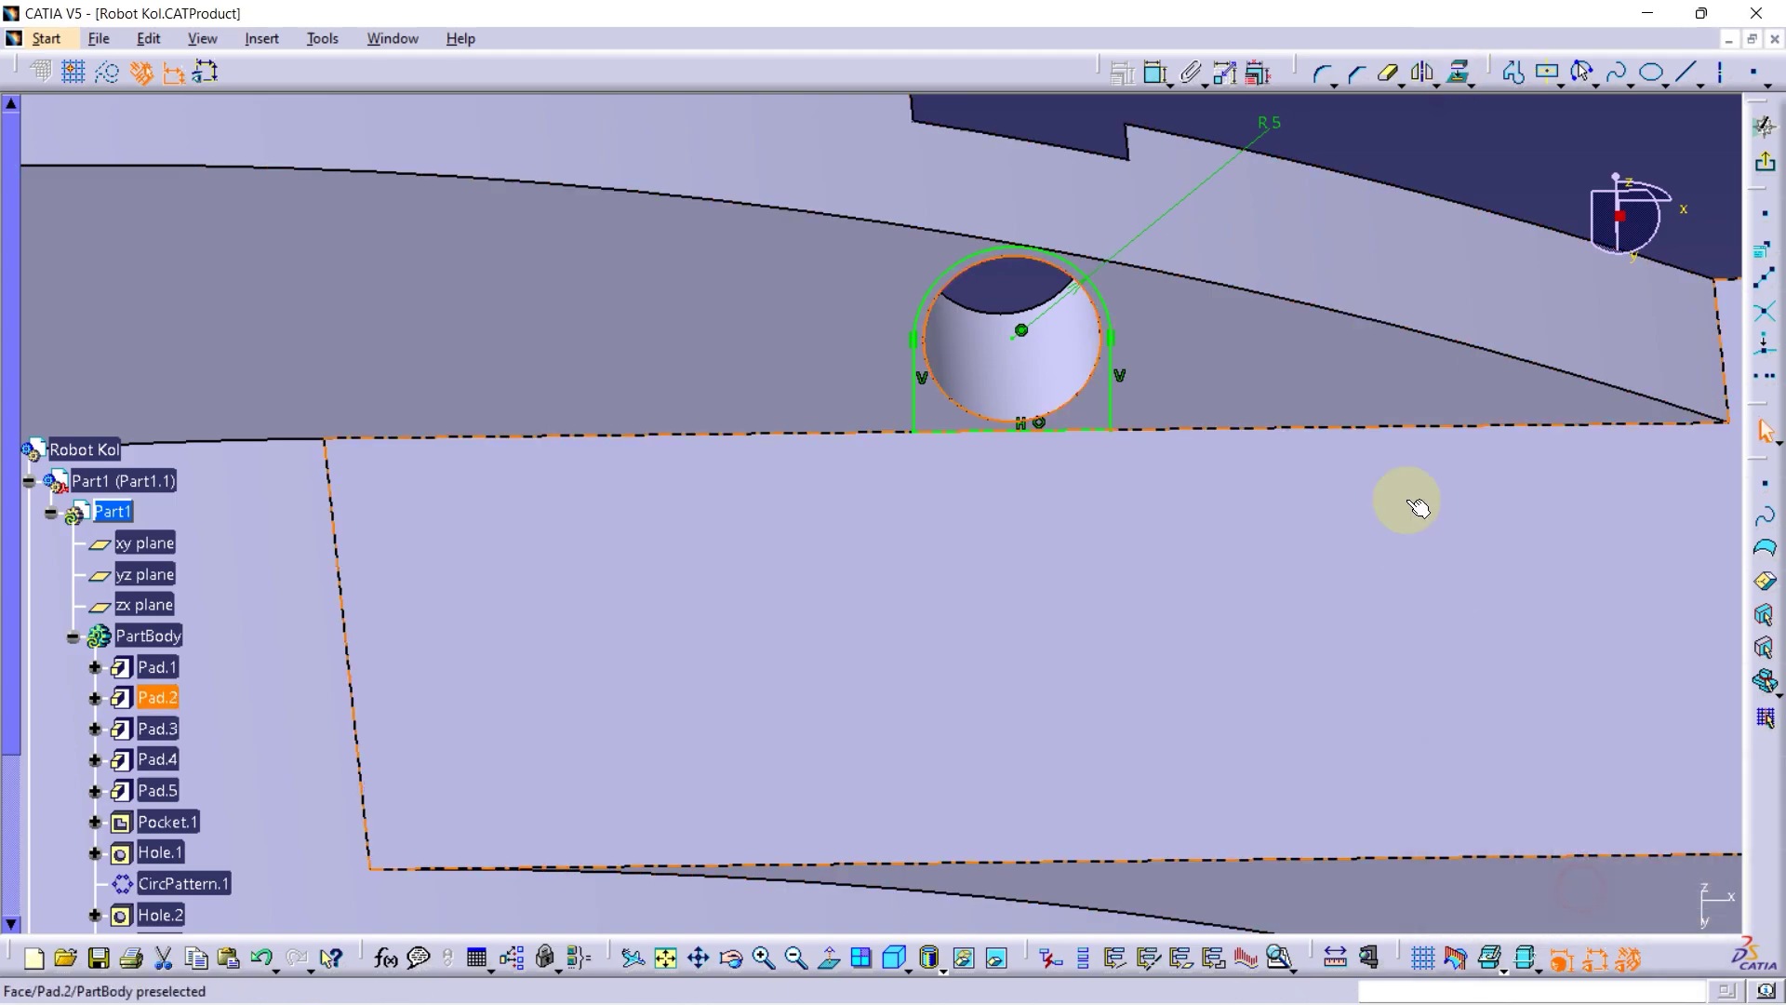
click(1765, 162)
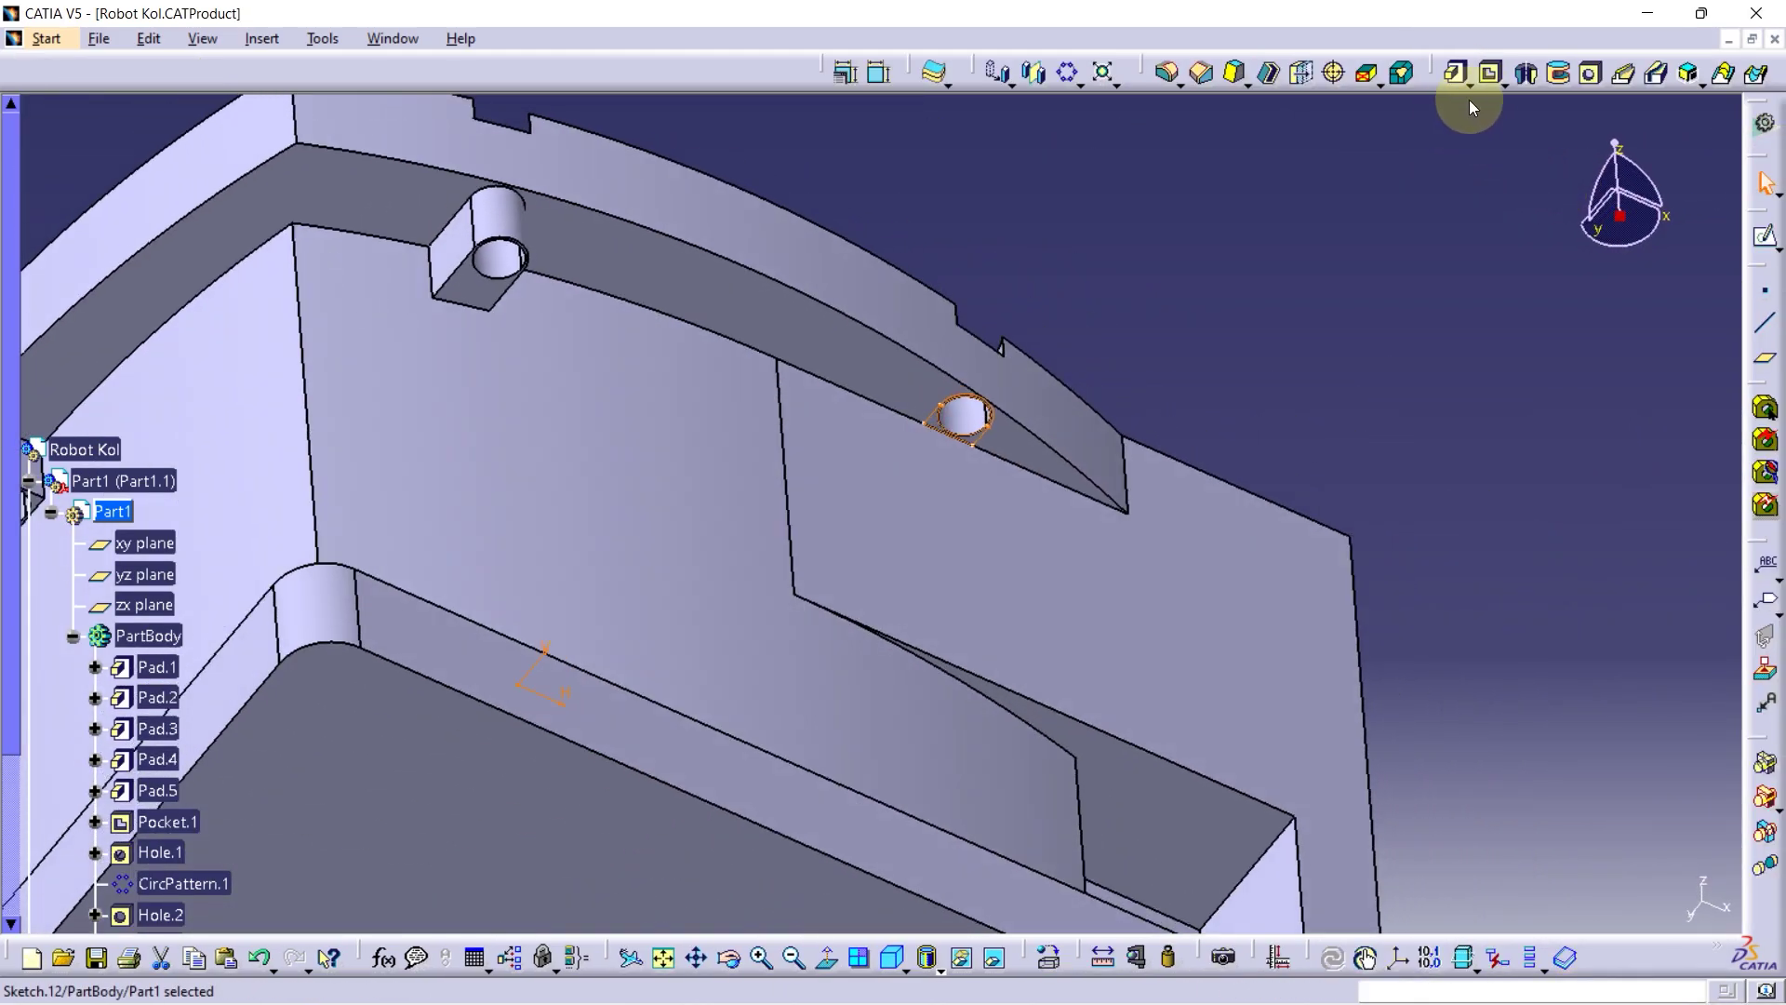
Pad the arch sketch 13 mm to create Pad.8
click(1458, 74)
click(1498, 893)
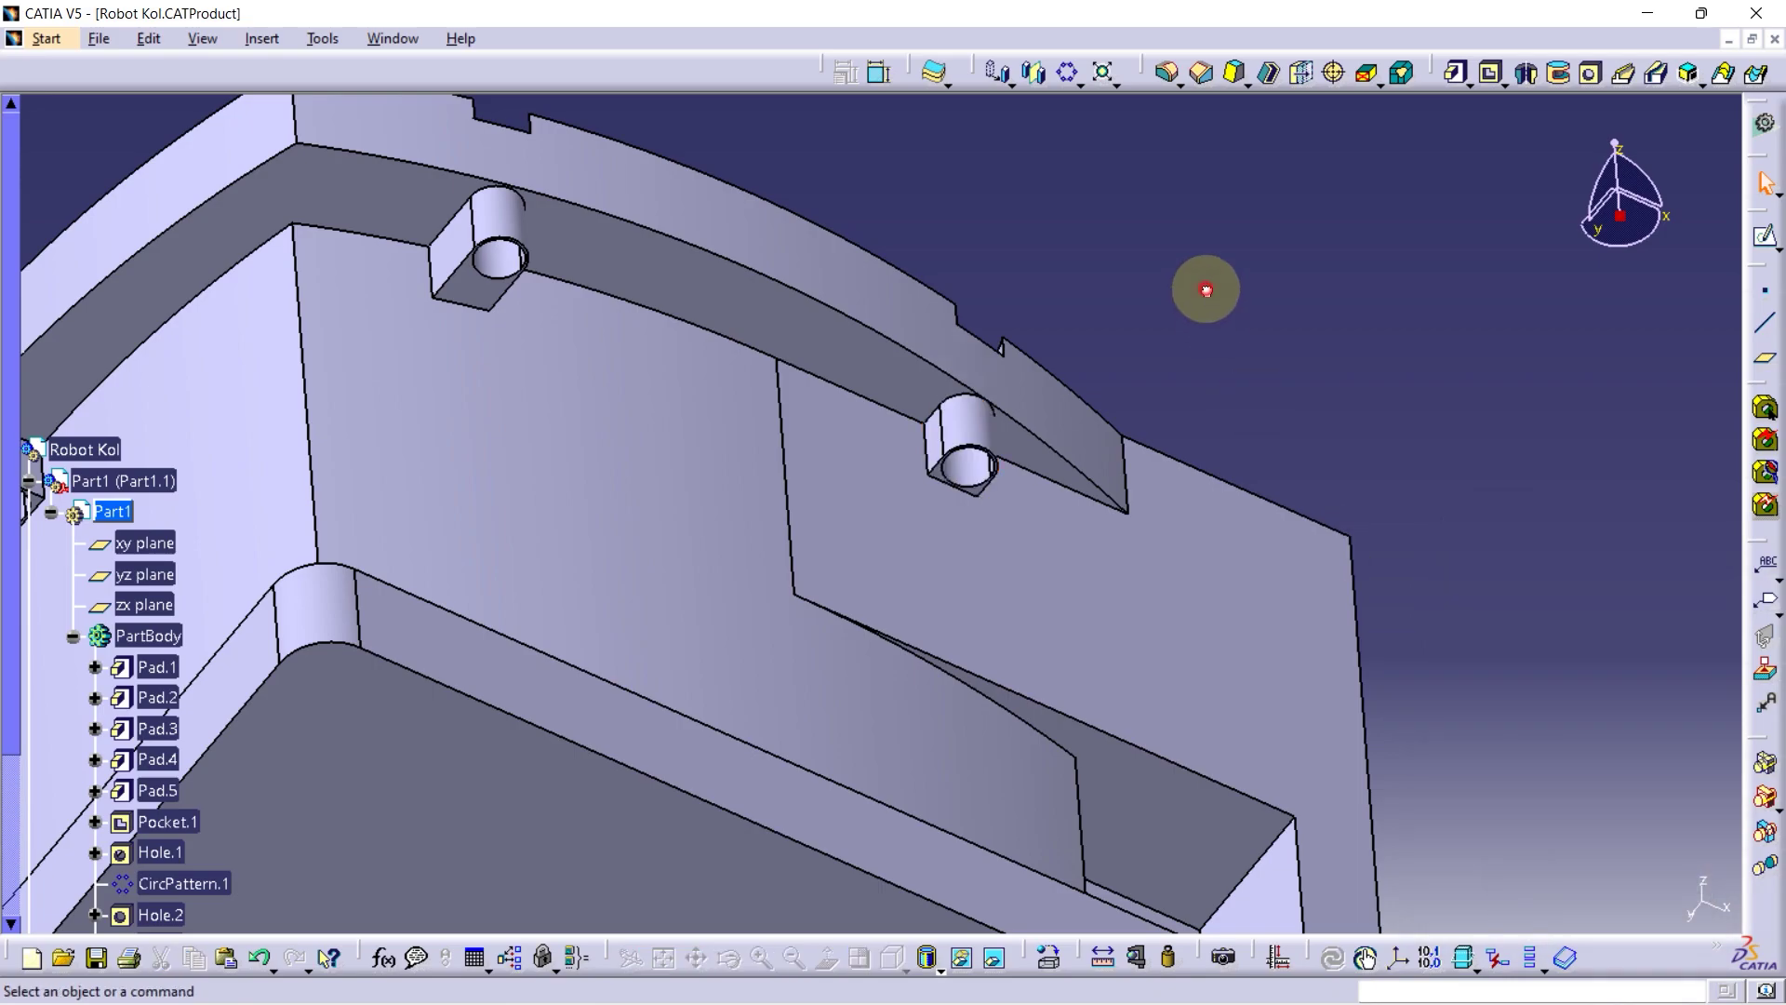
middle_drag(829, 271, 1107, 300)
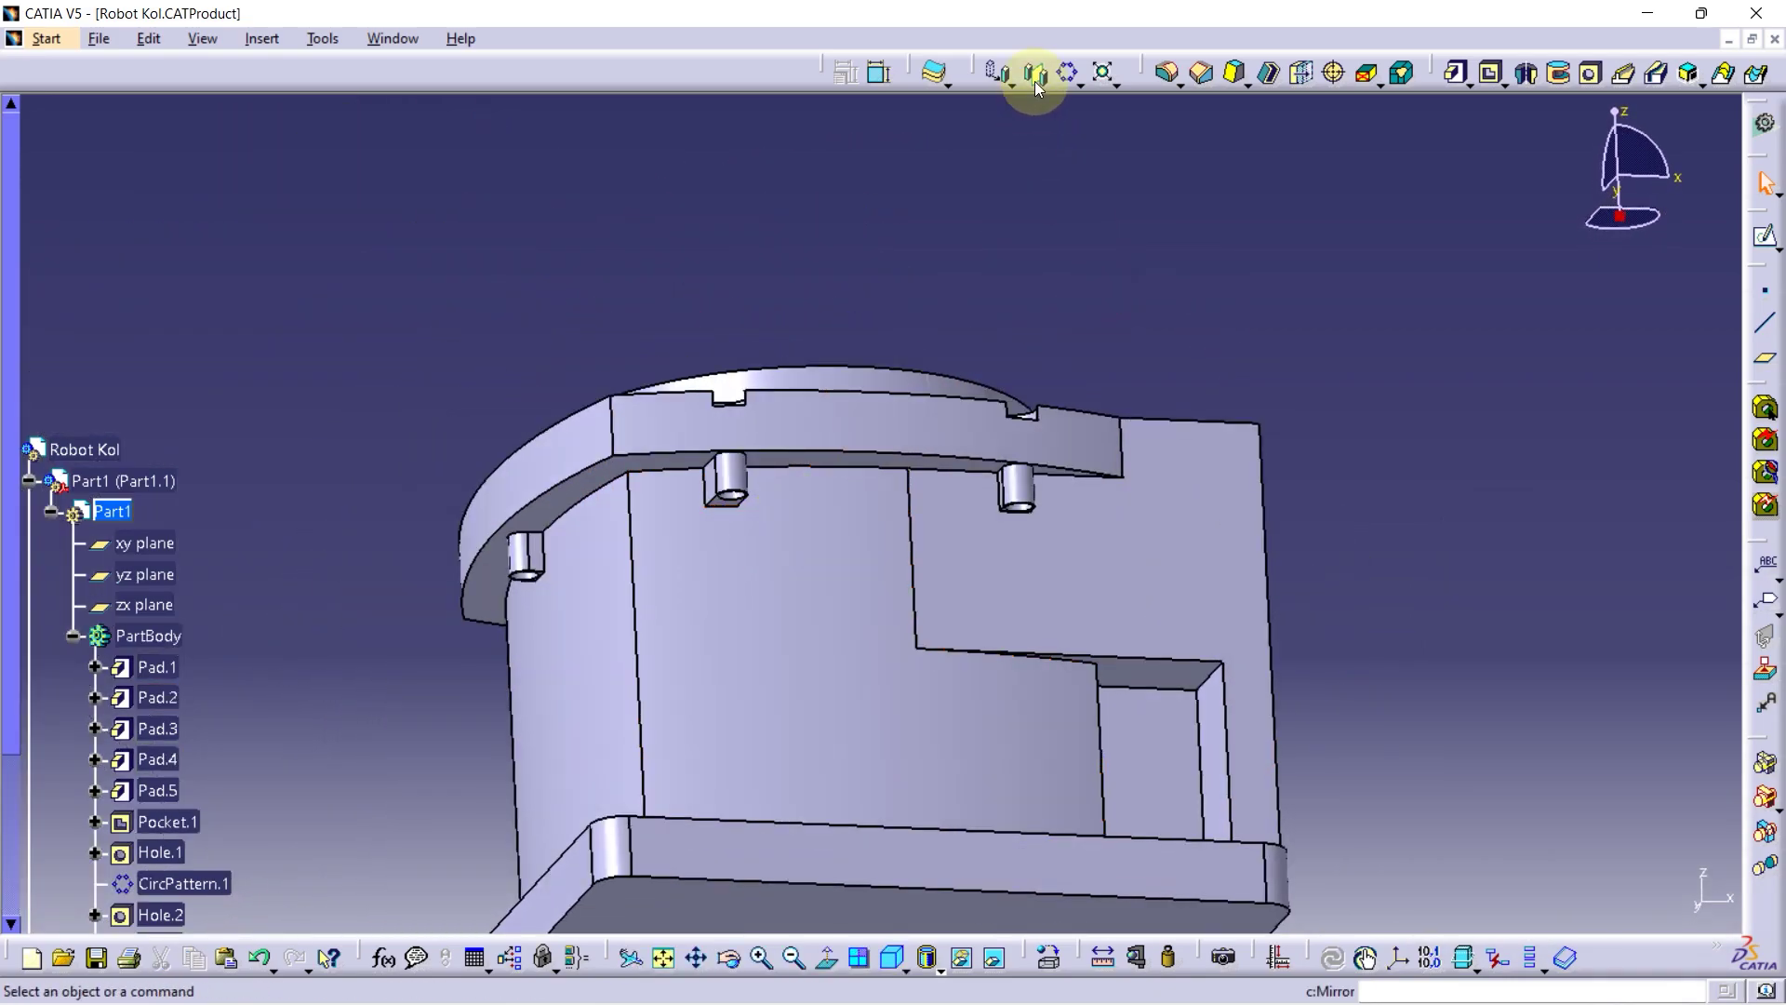
Start a mirror and select Pad.8 and Pad.7 as the features to mirror
click(1034, 71)
mouse_move(825, 539)
middle_down()
mouse_move(969, 410)
mouse_move(831, 892)
middle_up()
click(826, 823)
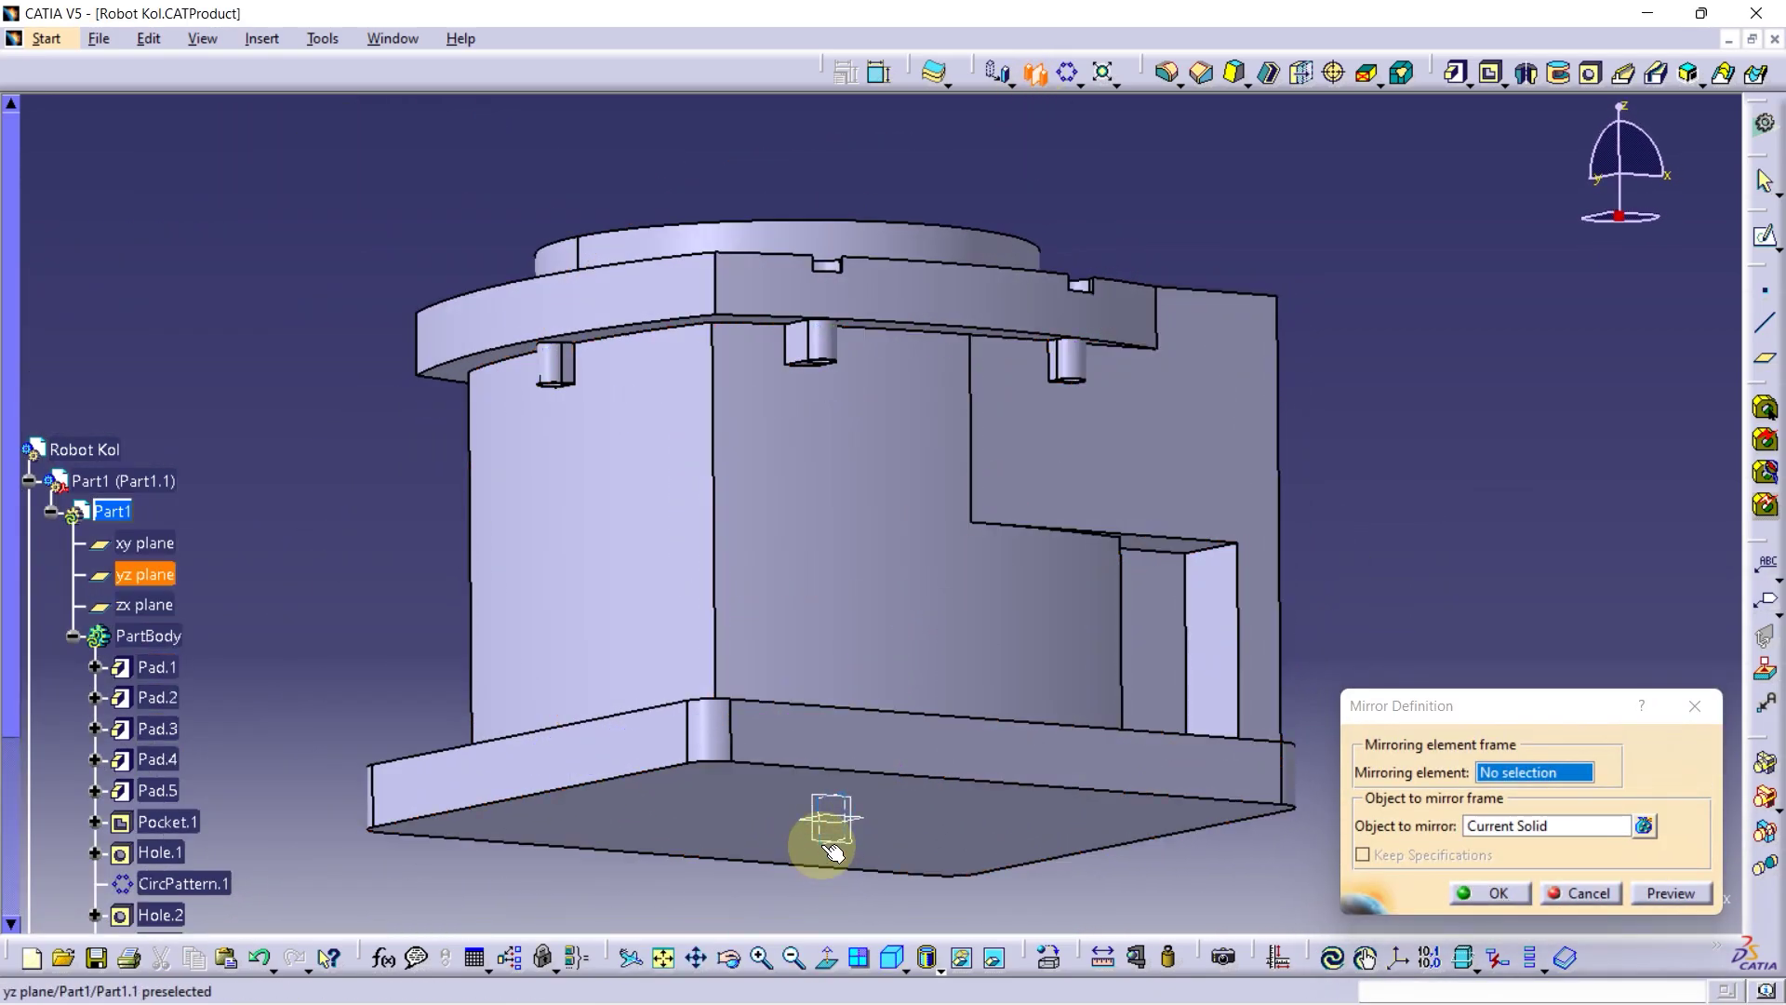
middle_drag(925, 331, 921, 550)
click(1472, 808)
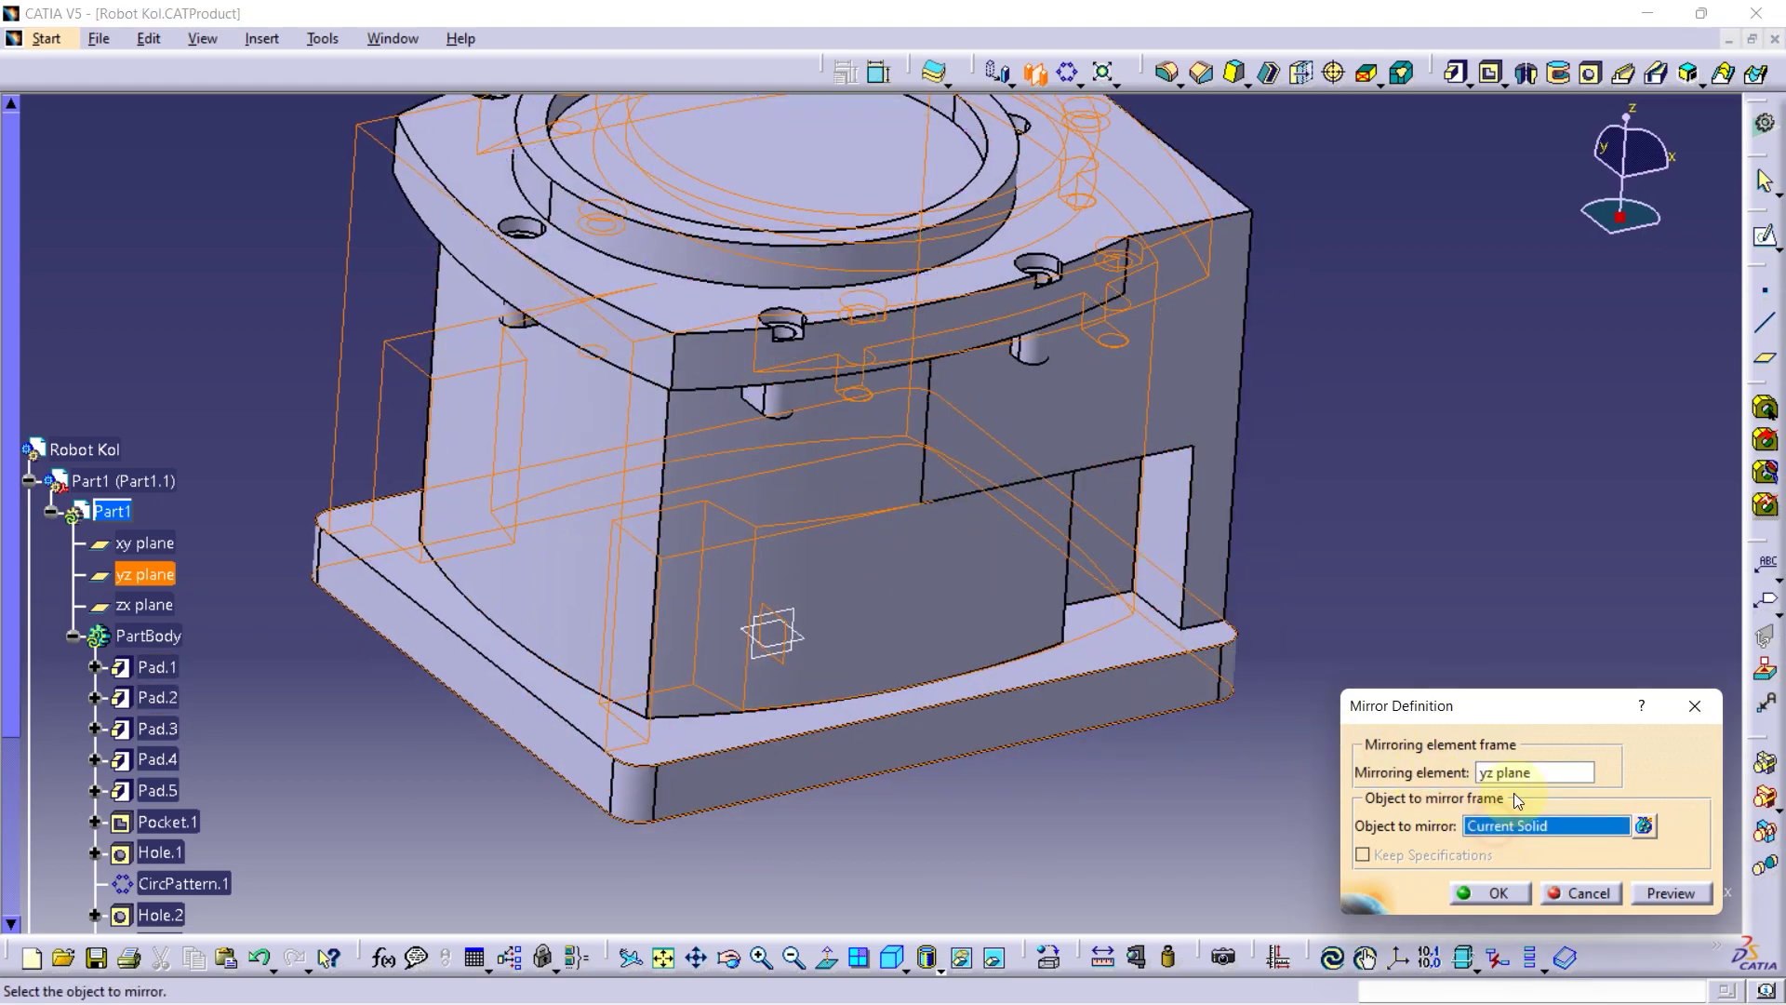
scroll(272, 758, down, 5)
scroll(171, 610, down, 1)
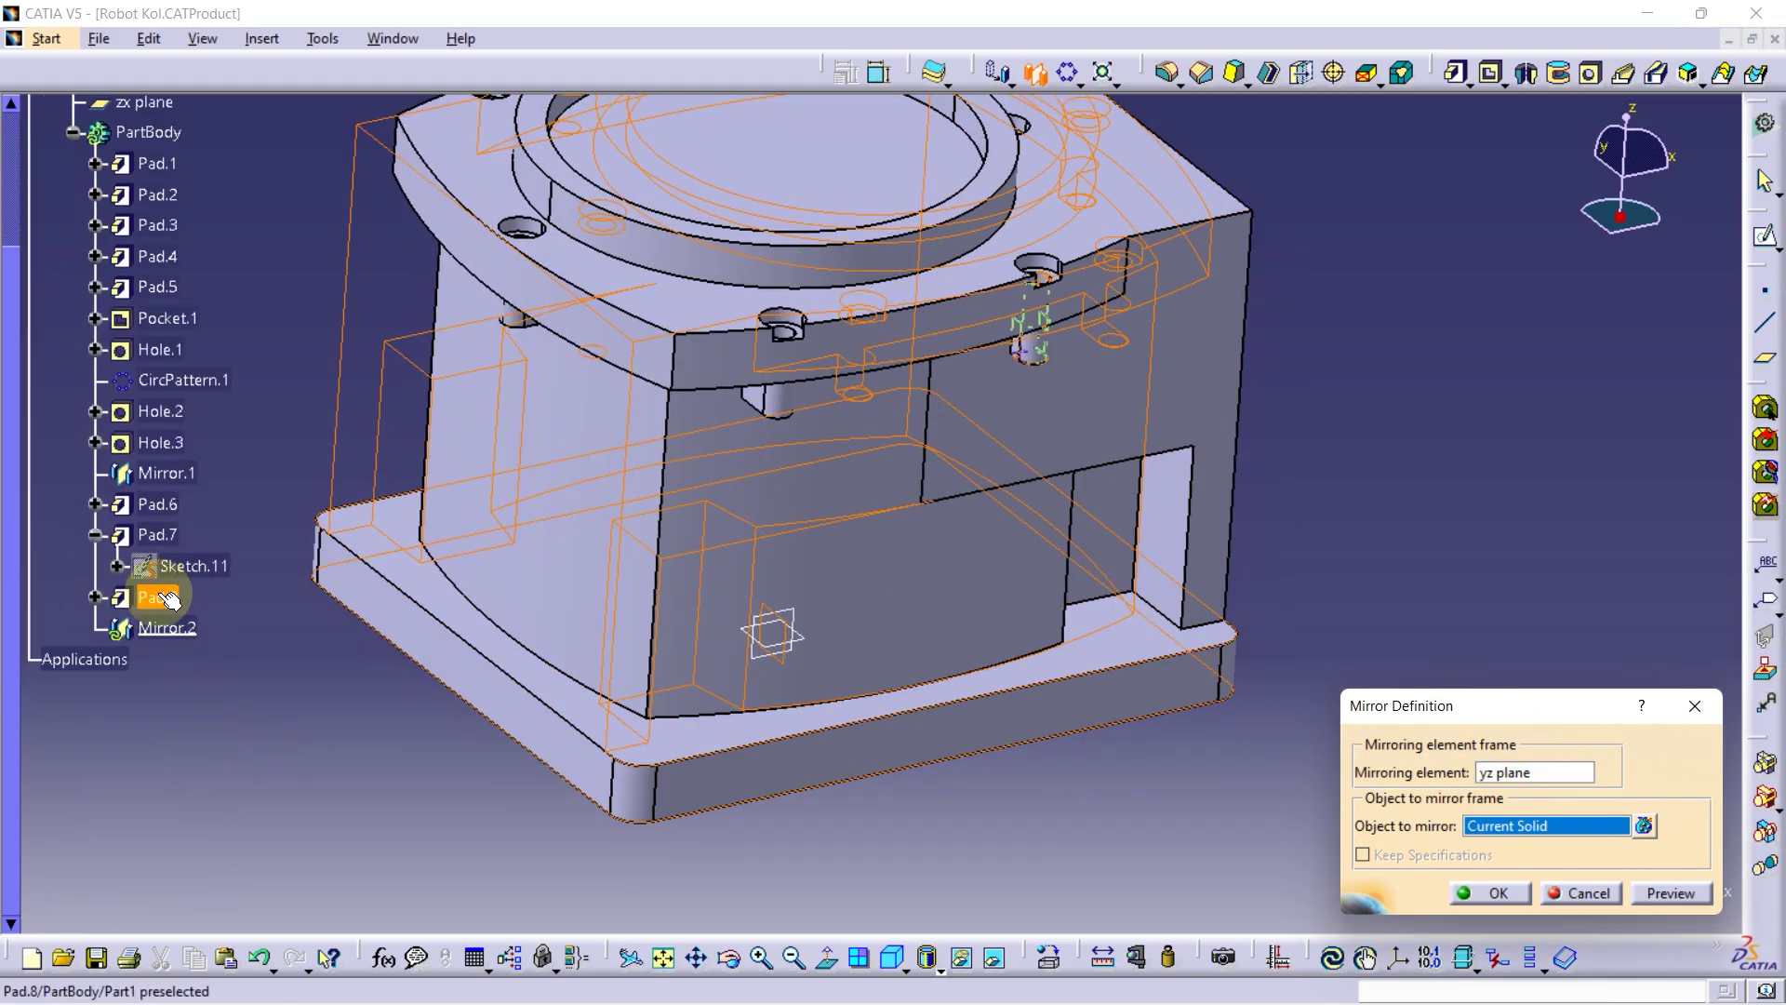
click(170, 599)
ctrl+click(158, 537)
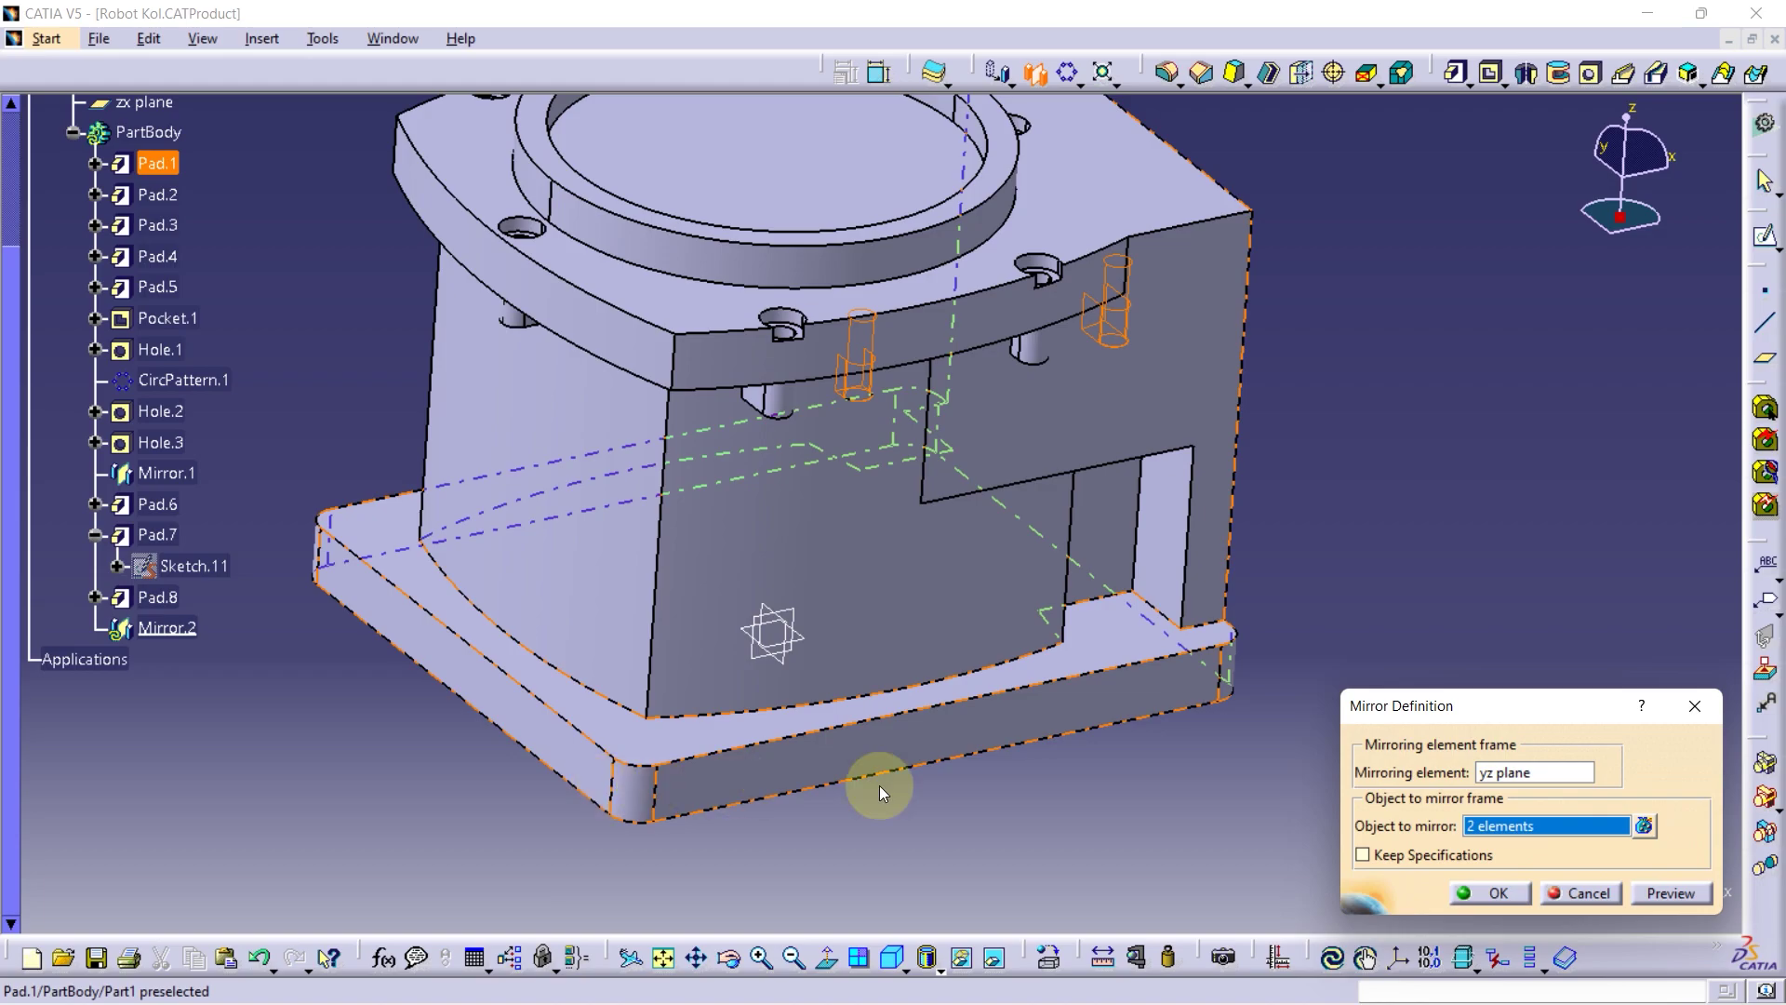
Mirror the two bosses across the zx plane as Mirror.2
mouse_move(600, 540)
middle_down()
mouse_move(546, 603)
mouse_move(722, 722)
middle_up()
click(738, 658)
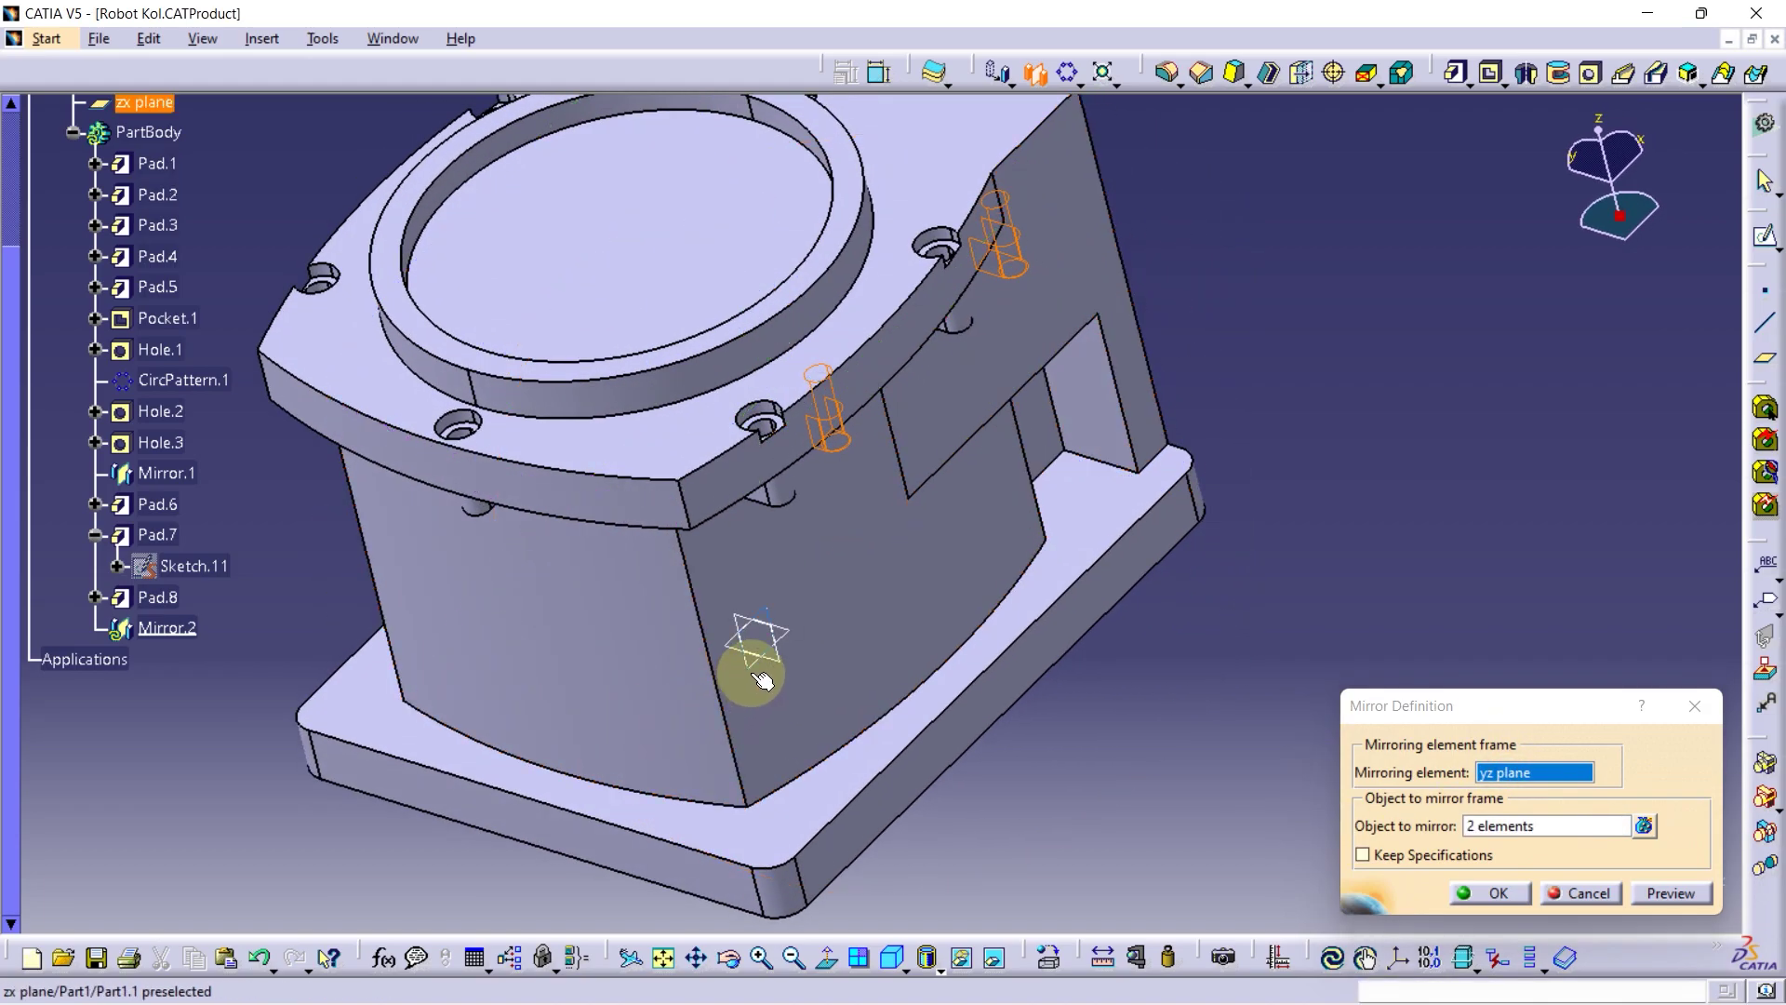
middle_drag(331, 558, 759, 689)
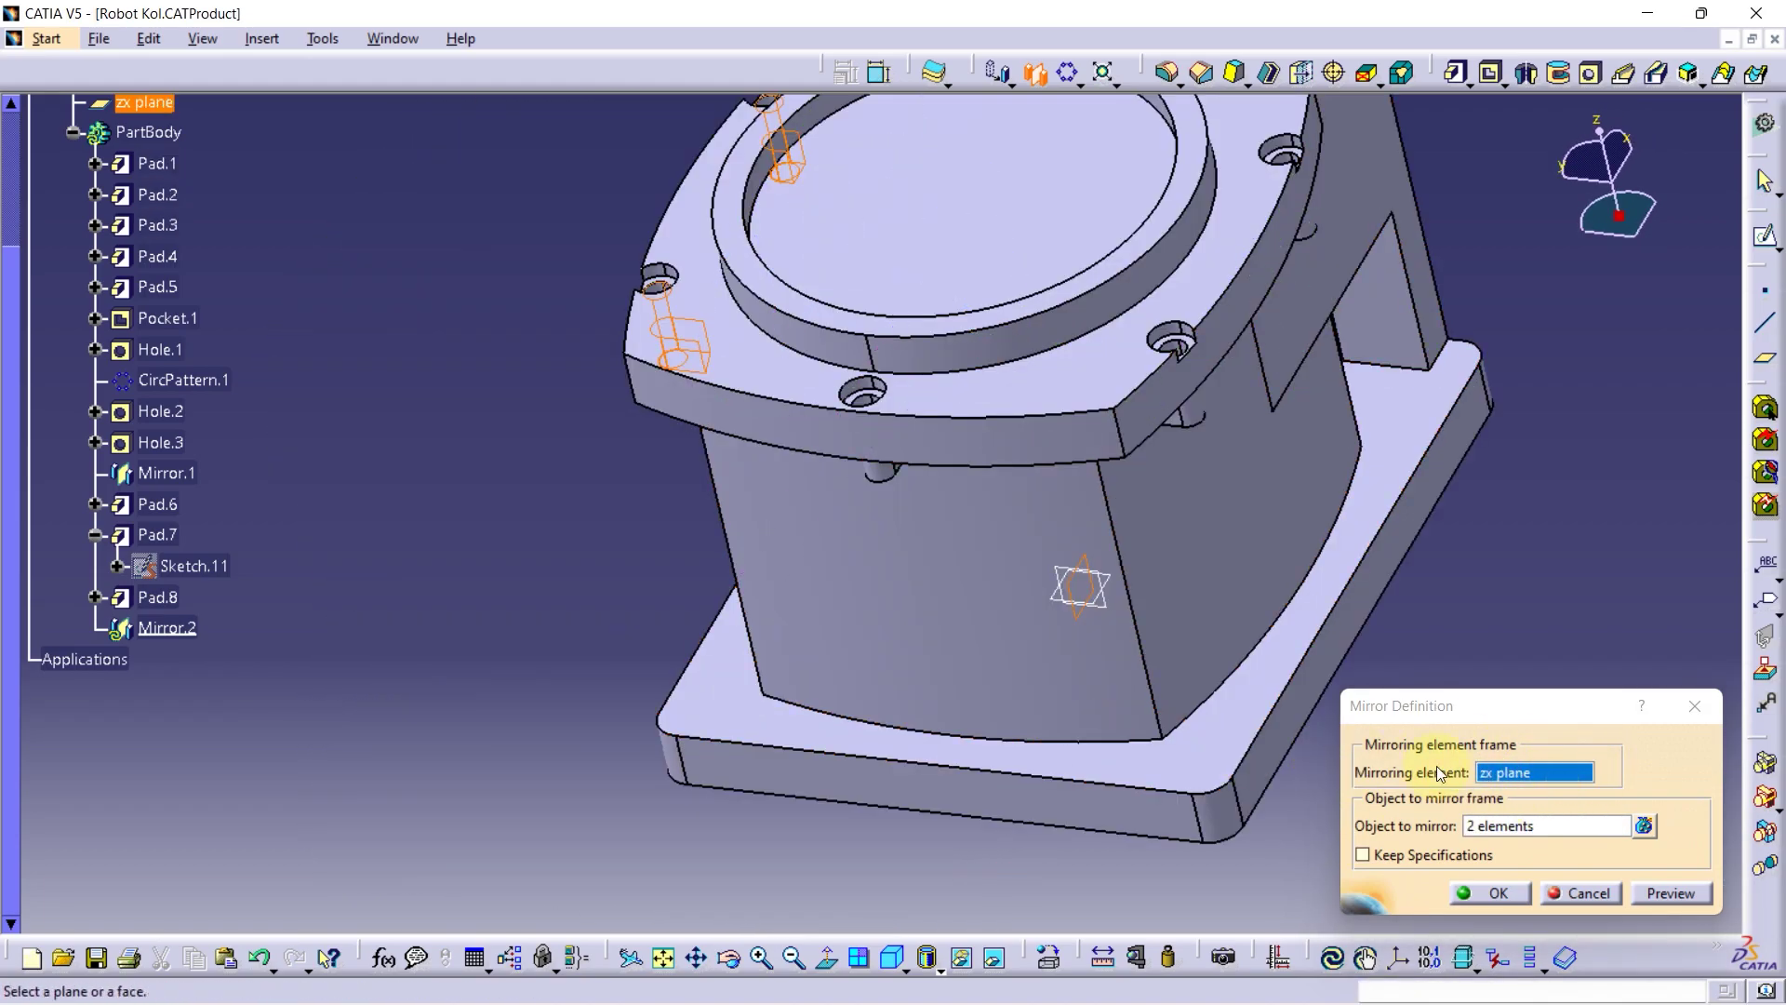
middle_drag(782, 500, 924, 542)
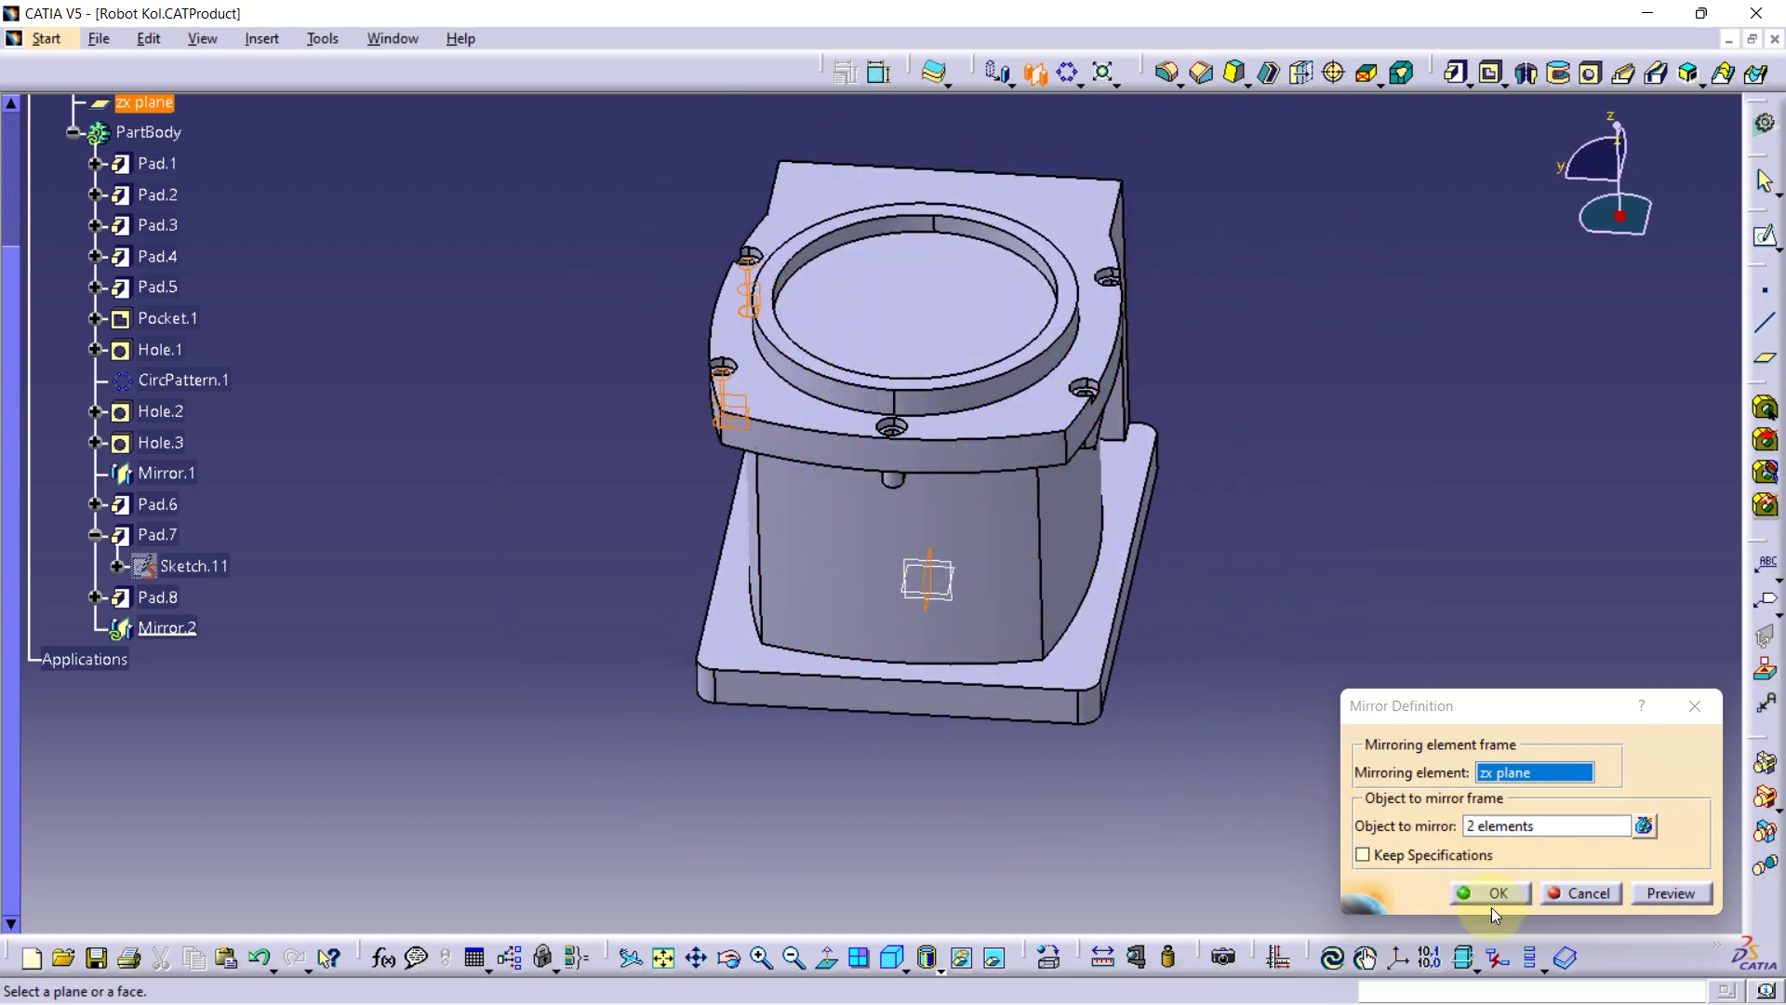
click(1488, 893)
mouse_move(876, 610)
middle_down()
mouse_move(757, 459)
mouse_move(810, 399)
mouse_move(992, 439)
mouse_move(750, 551)
mouse_move(849, 558)
mouse_move(829, 487)
middle_up()
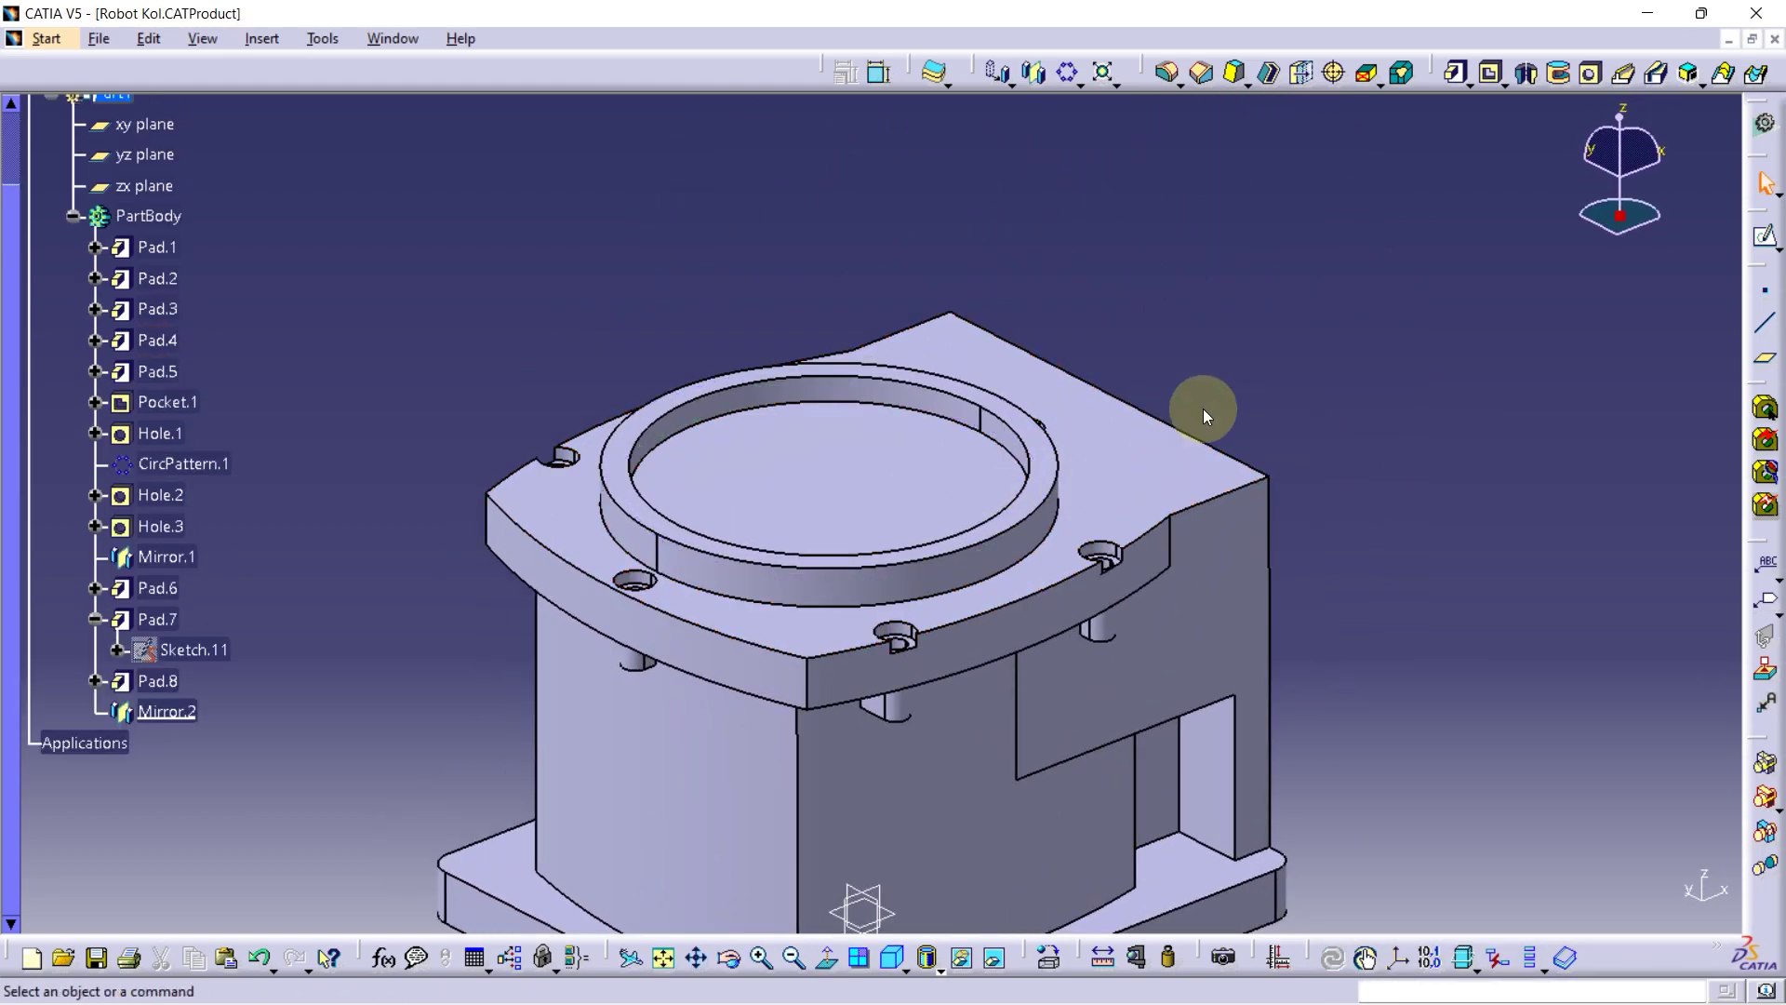
Sketch a closed four-sided wedge profile on the zx plane at the part's top corner
mouse_move(949, 693)
middle_down()
mouse_move(933, 487)
mouse_move(940, 618)
mouse_move(869, 598)
mouse_move(1006, 585)
middle_up()
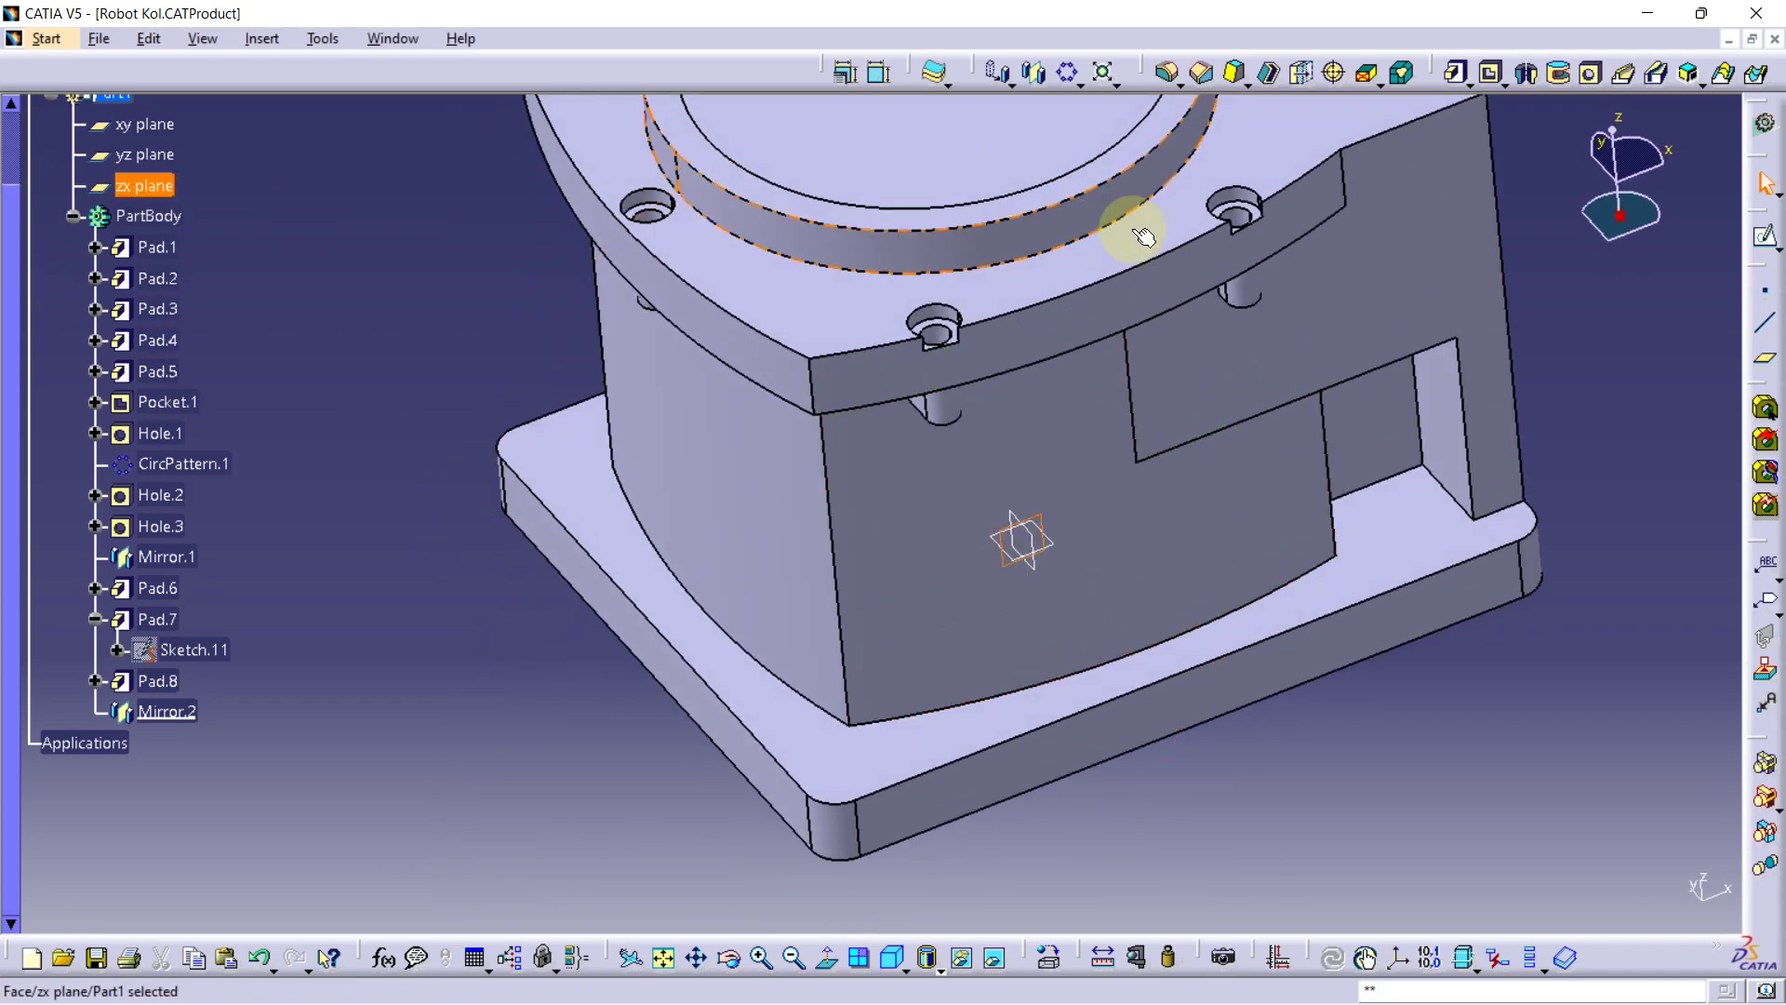
click(1765, 235)
mouse_move(823, 297)
middle_down()
mouse_move(817, 338)
mouse_move(918, 698)
middle_up()
click(830, 958)
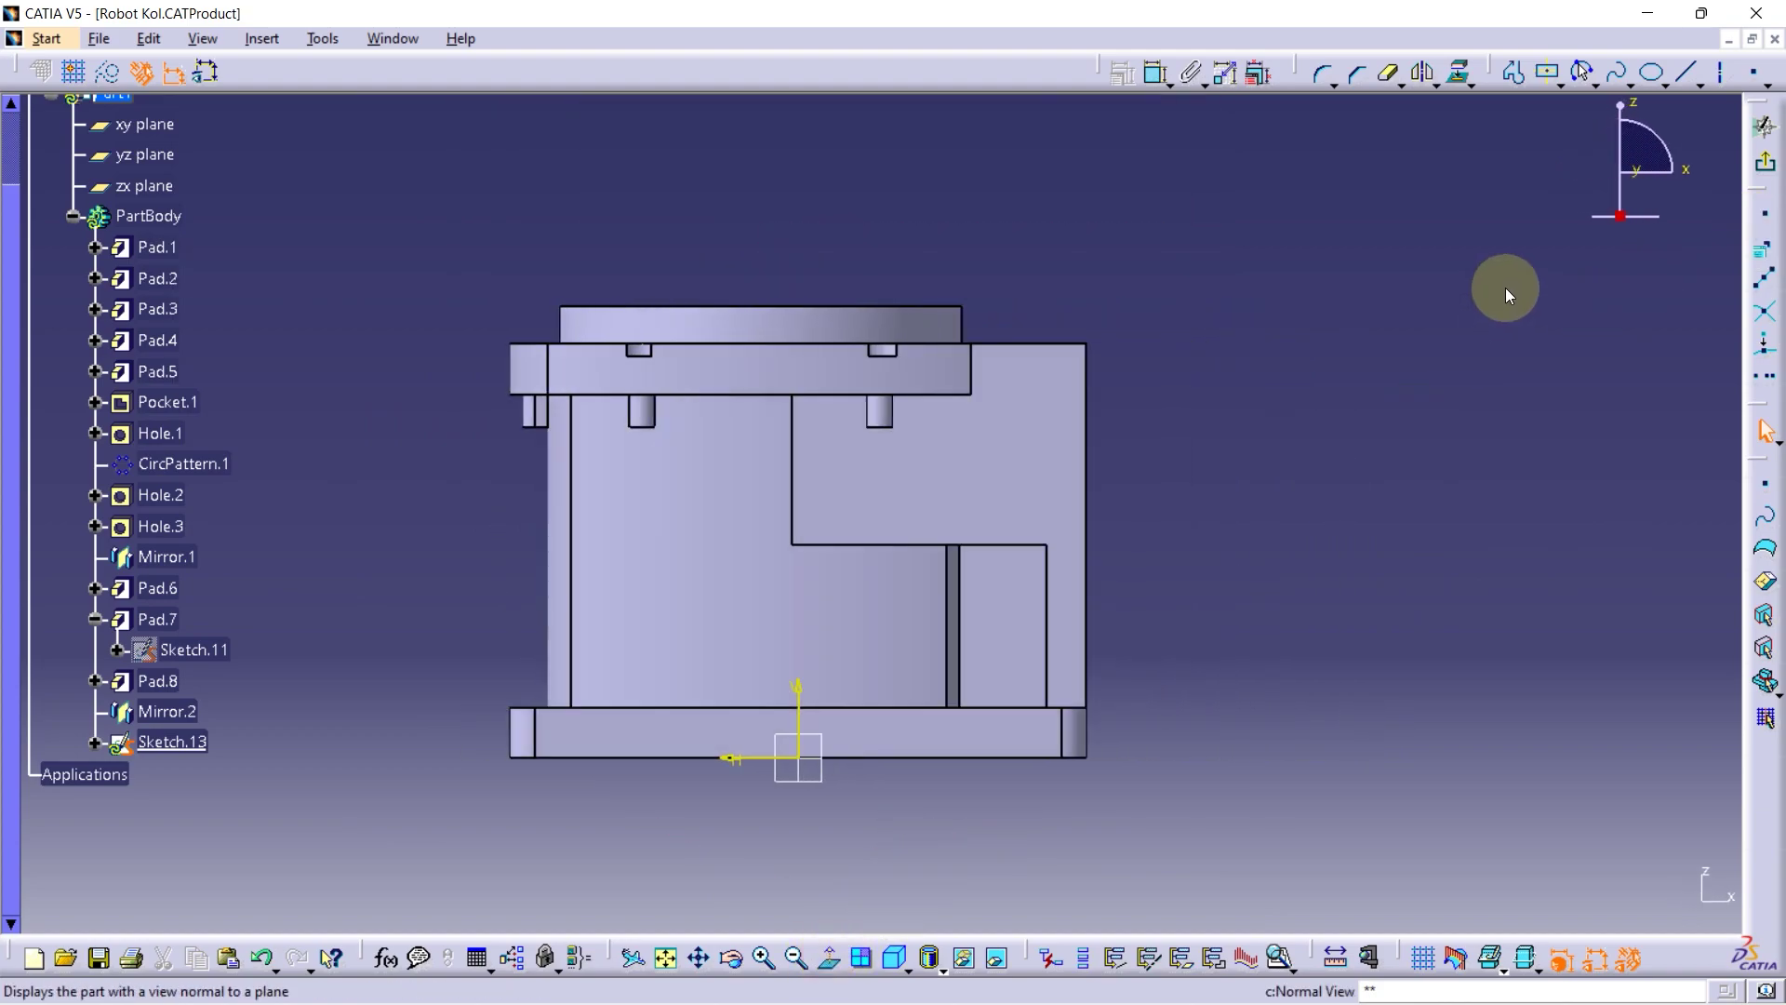
click(1514, 82)
click(1085, 344)
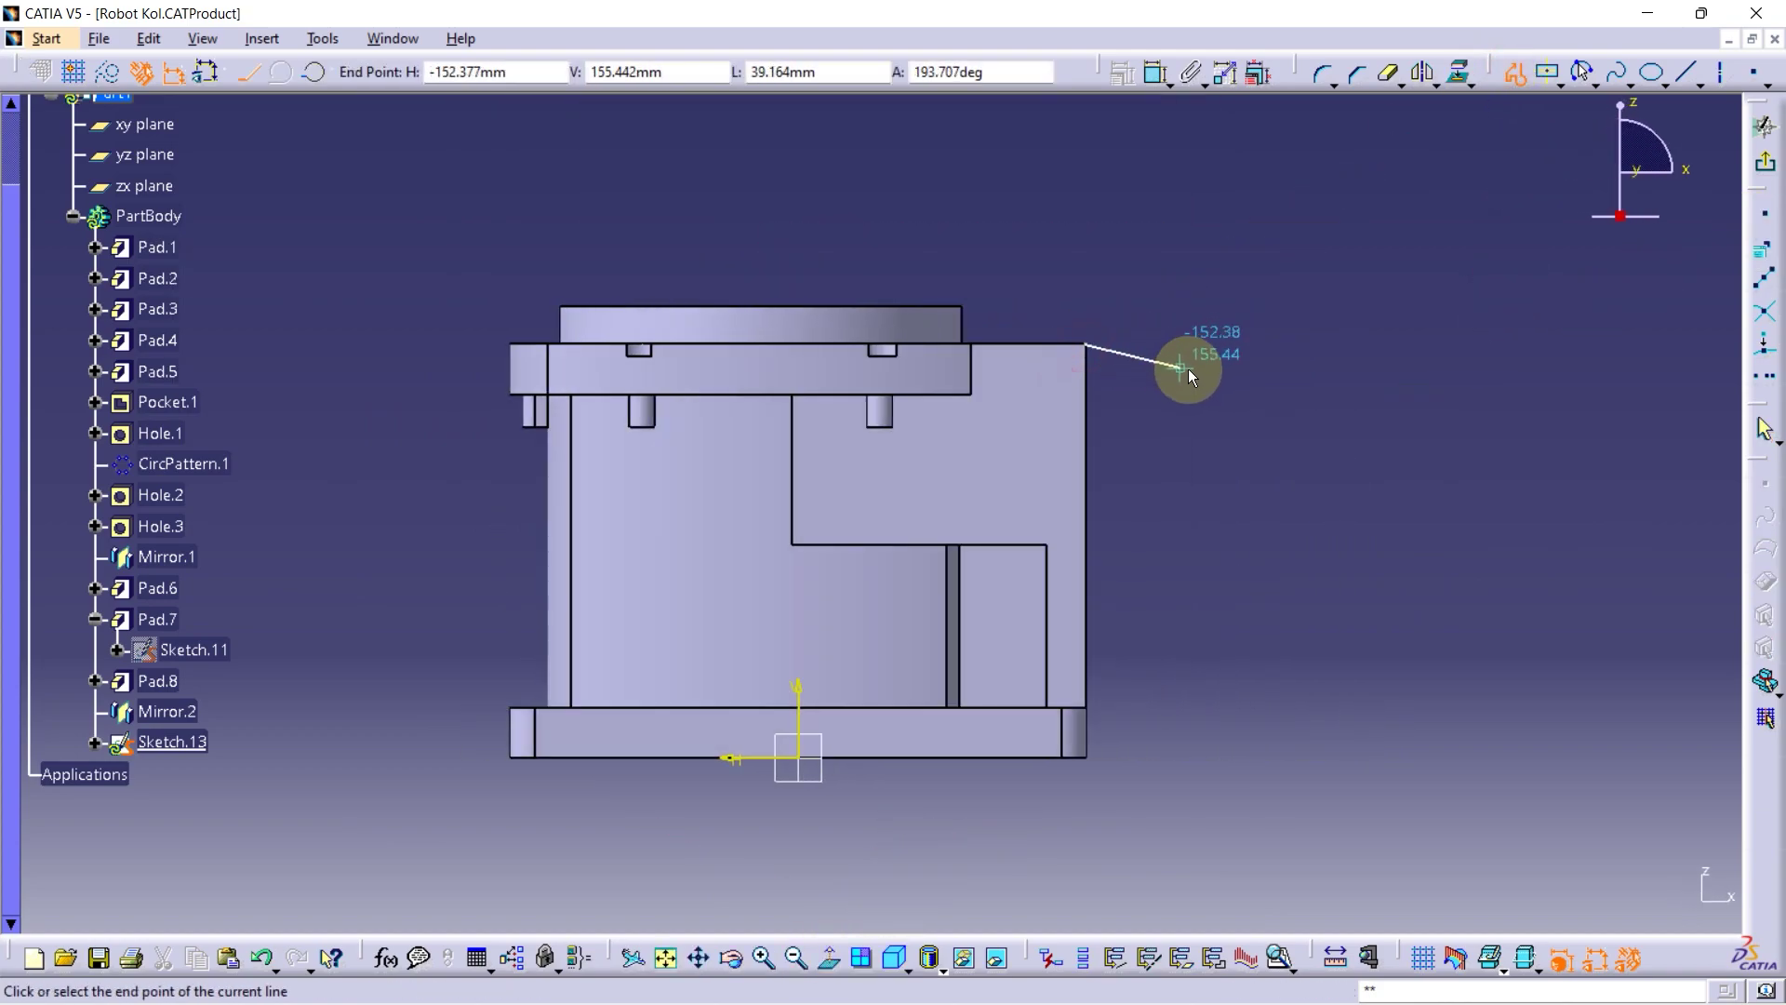
click(1232, 372)
click(1231, 421)
click(1086, 502)
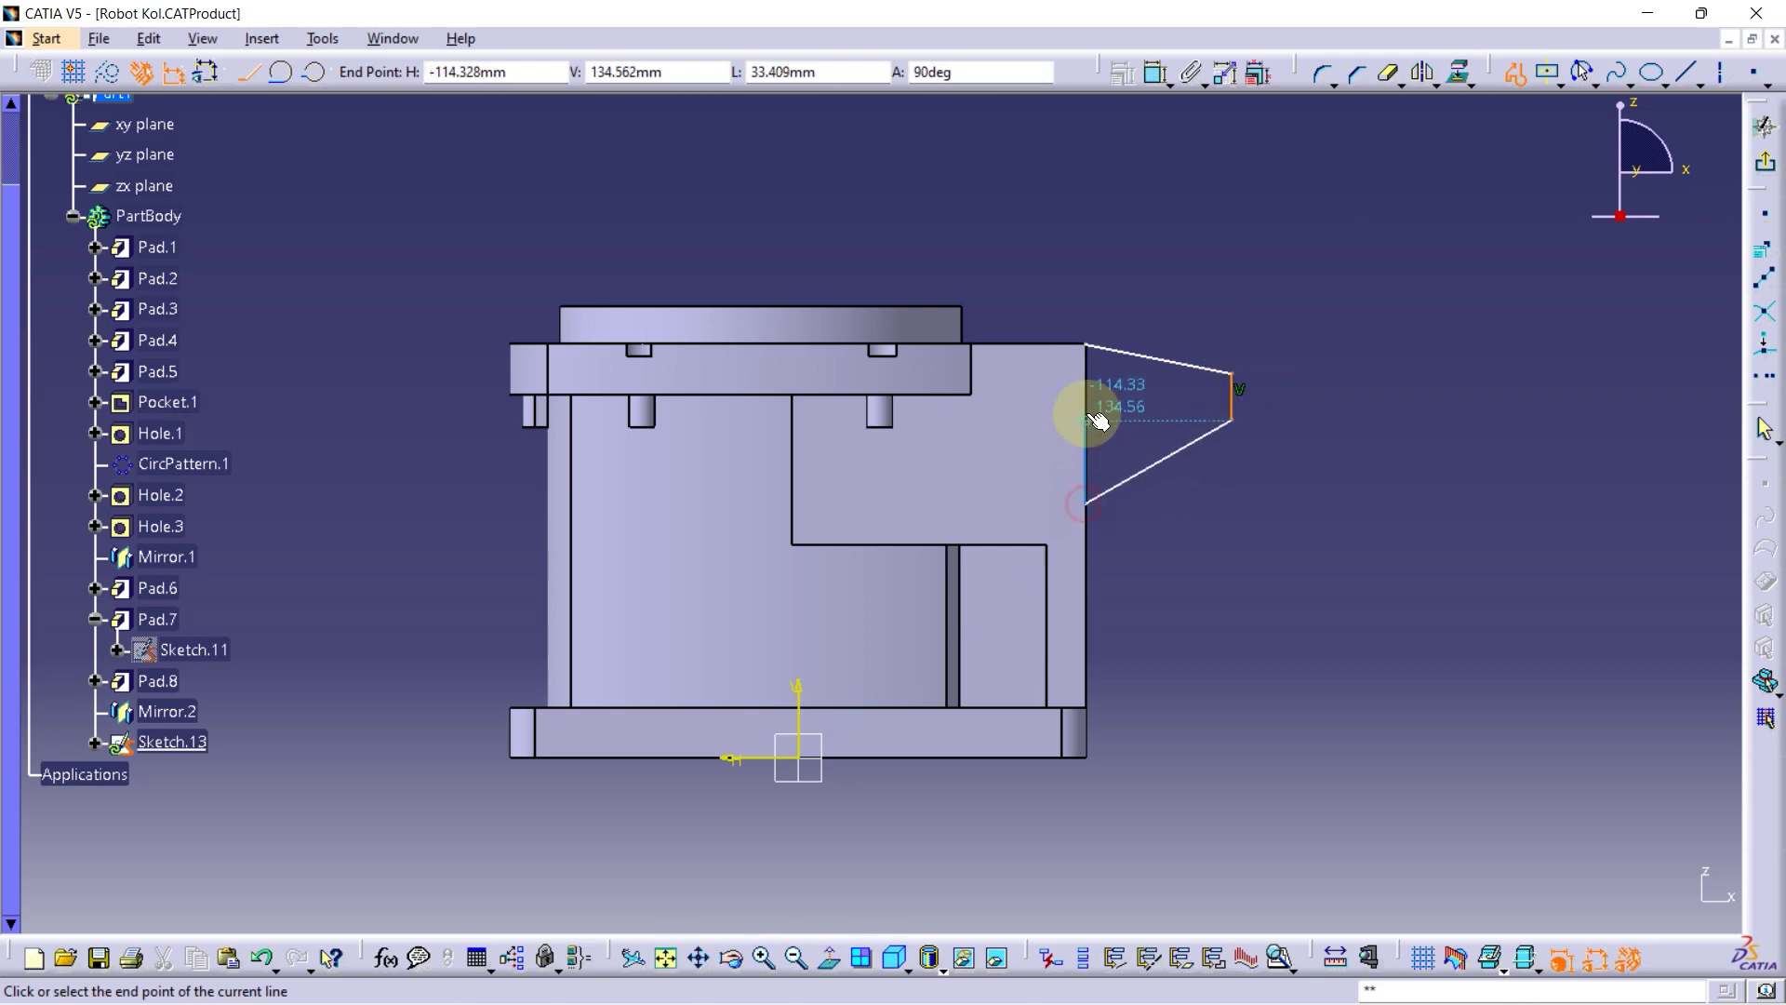
click(1085, 345)
Dimension the profile height to 50 mm and make its corner coincide with the part corner
click(1158, 82)
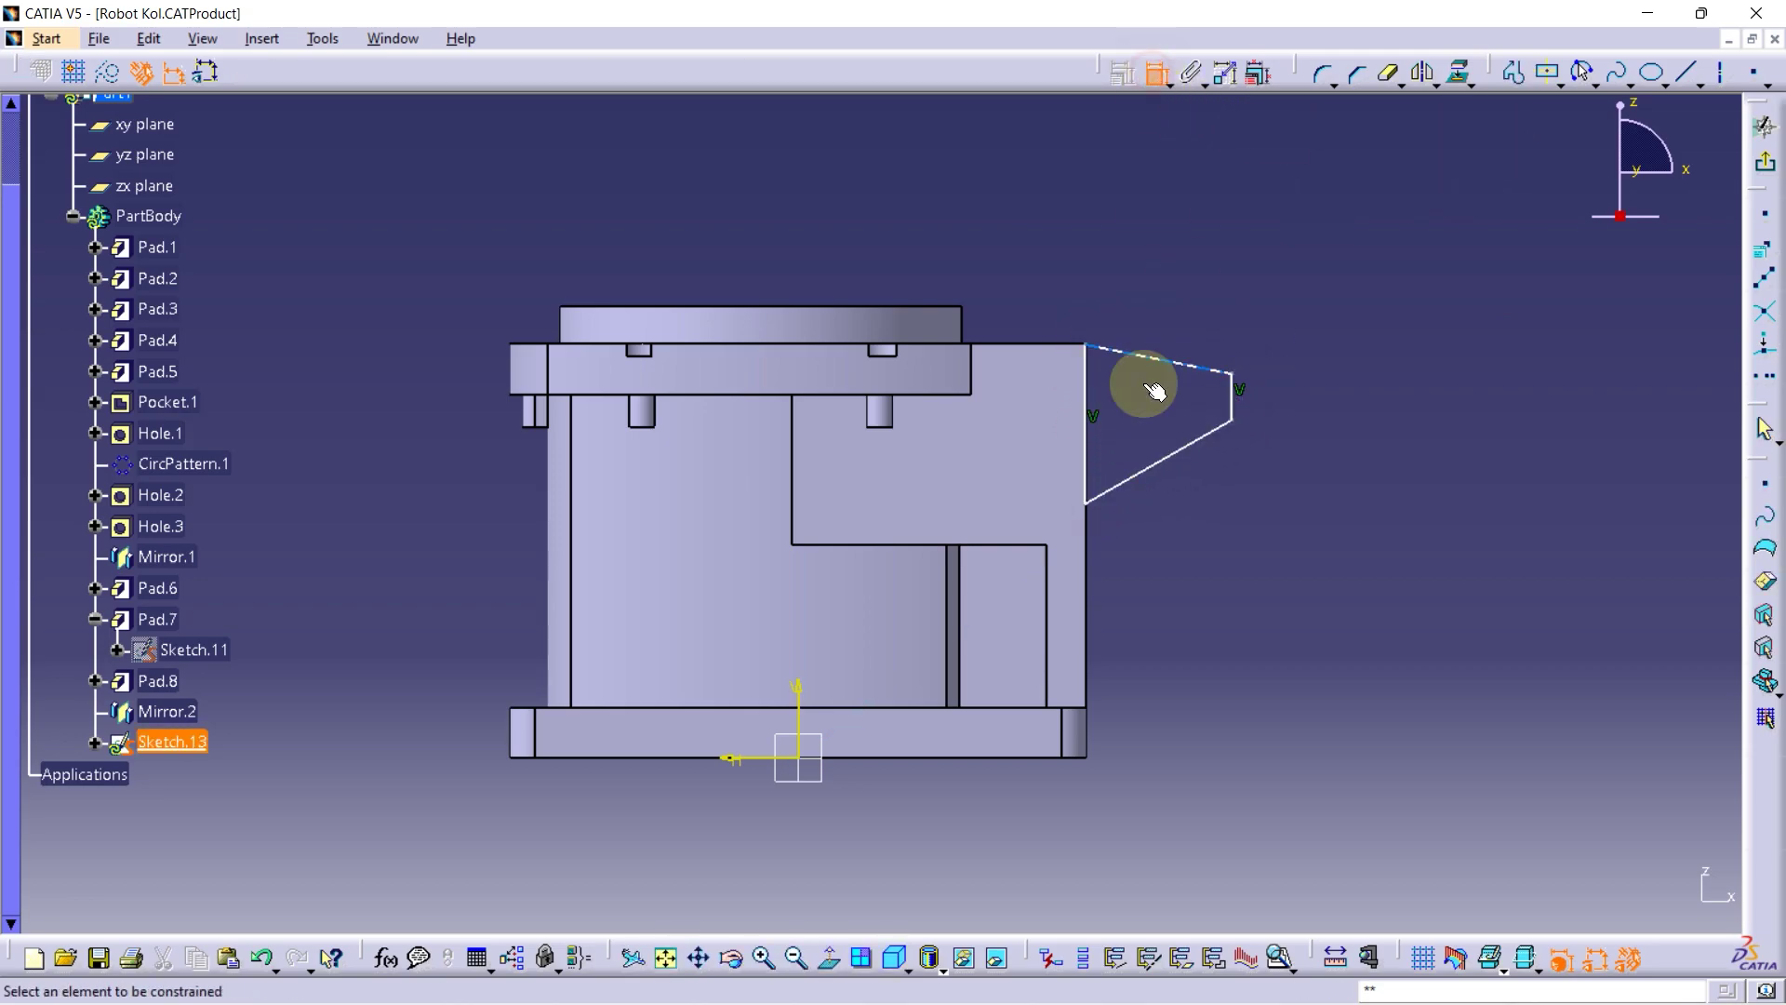
scroll(1130, 354, up, 1)
scroll(1130, 353, up, 2)
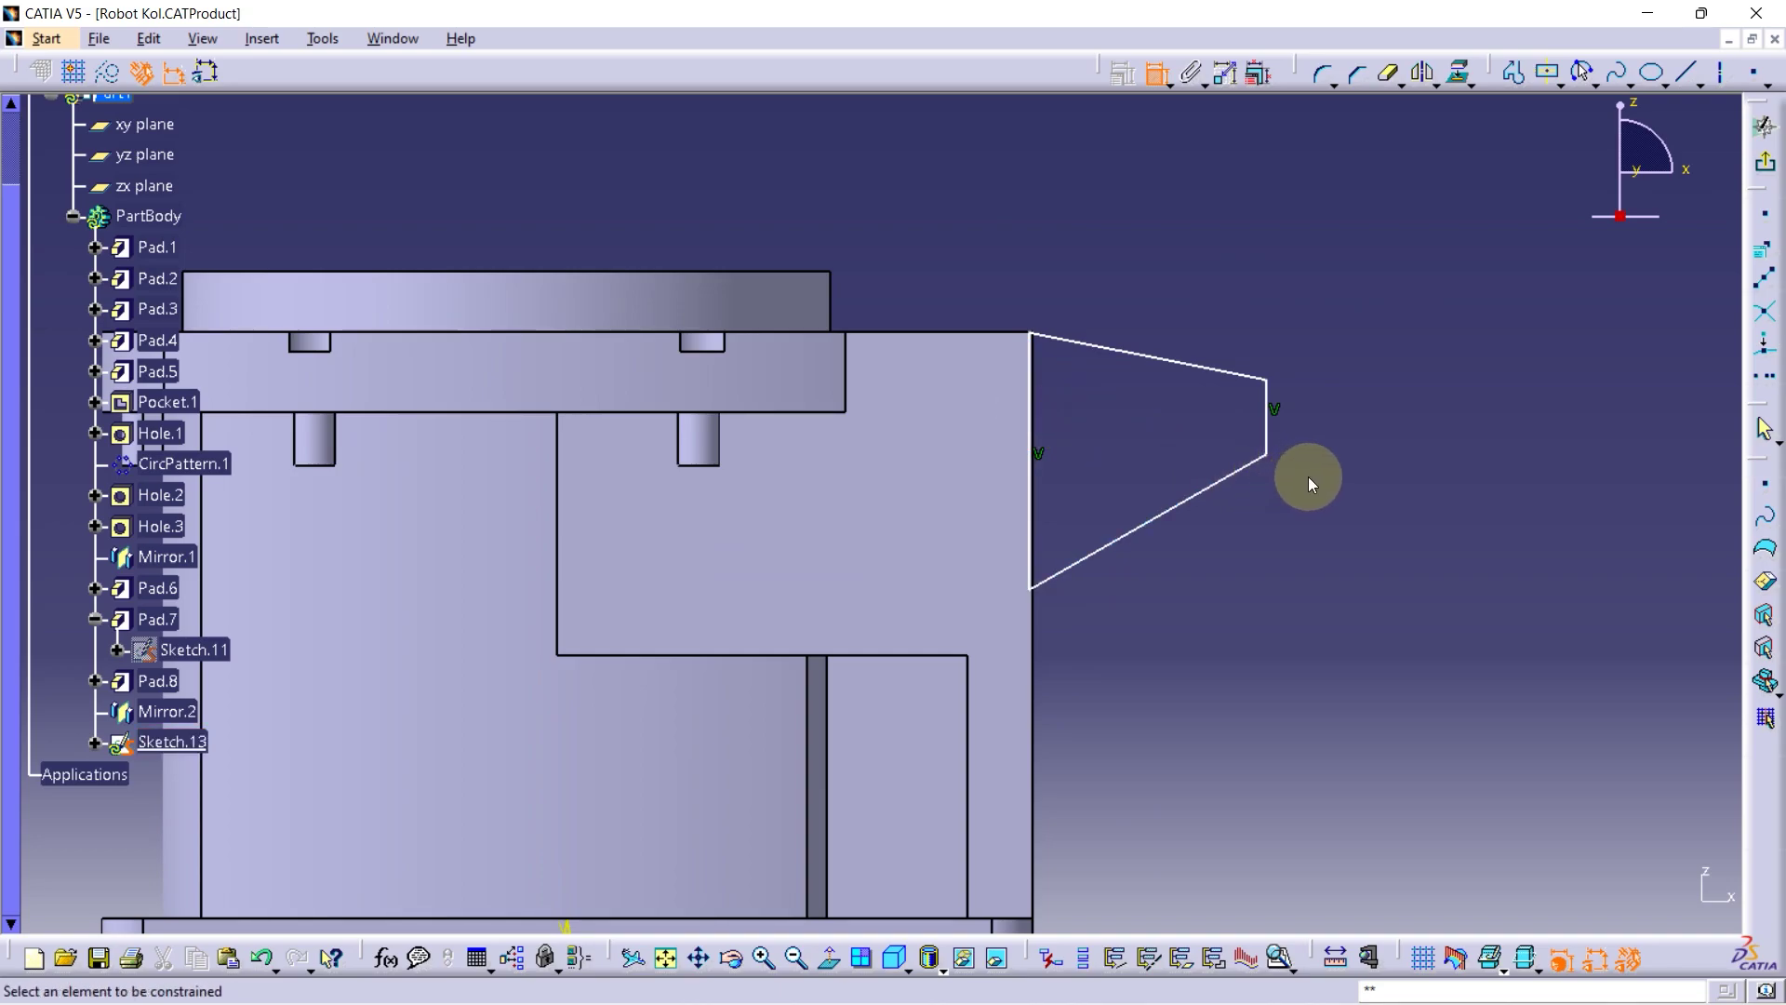
click(1273, 420)
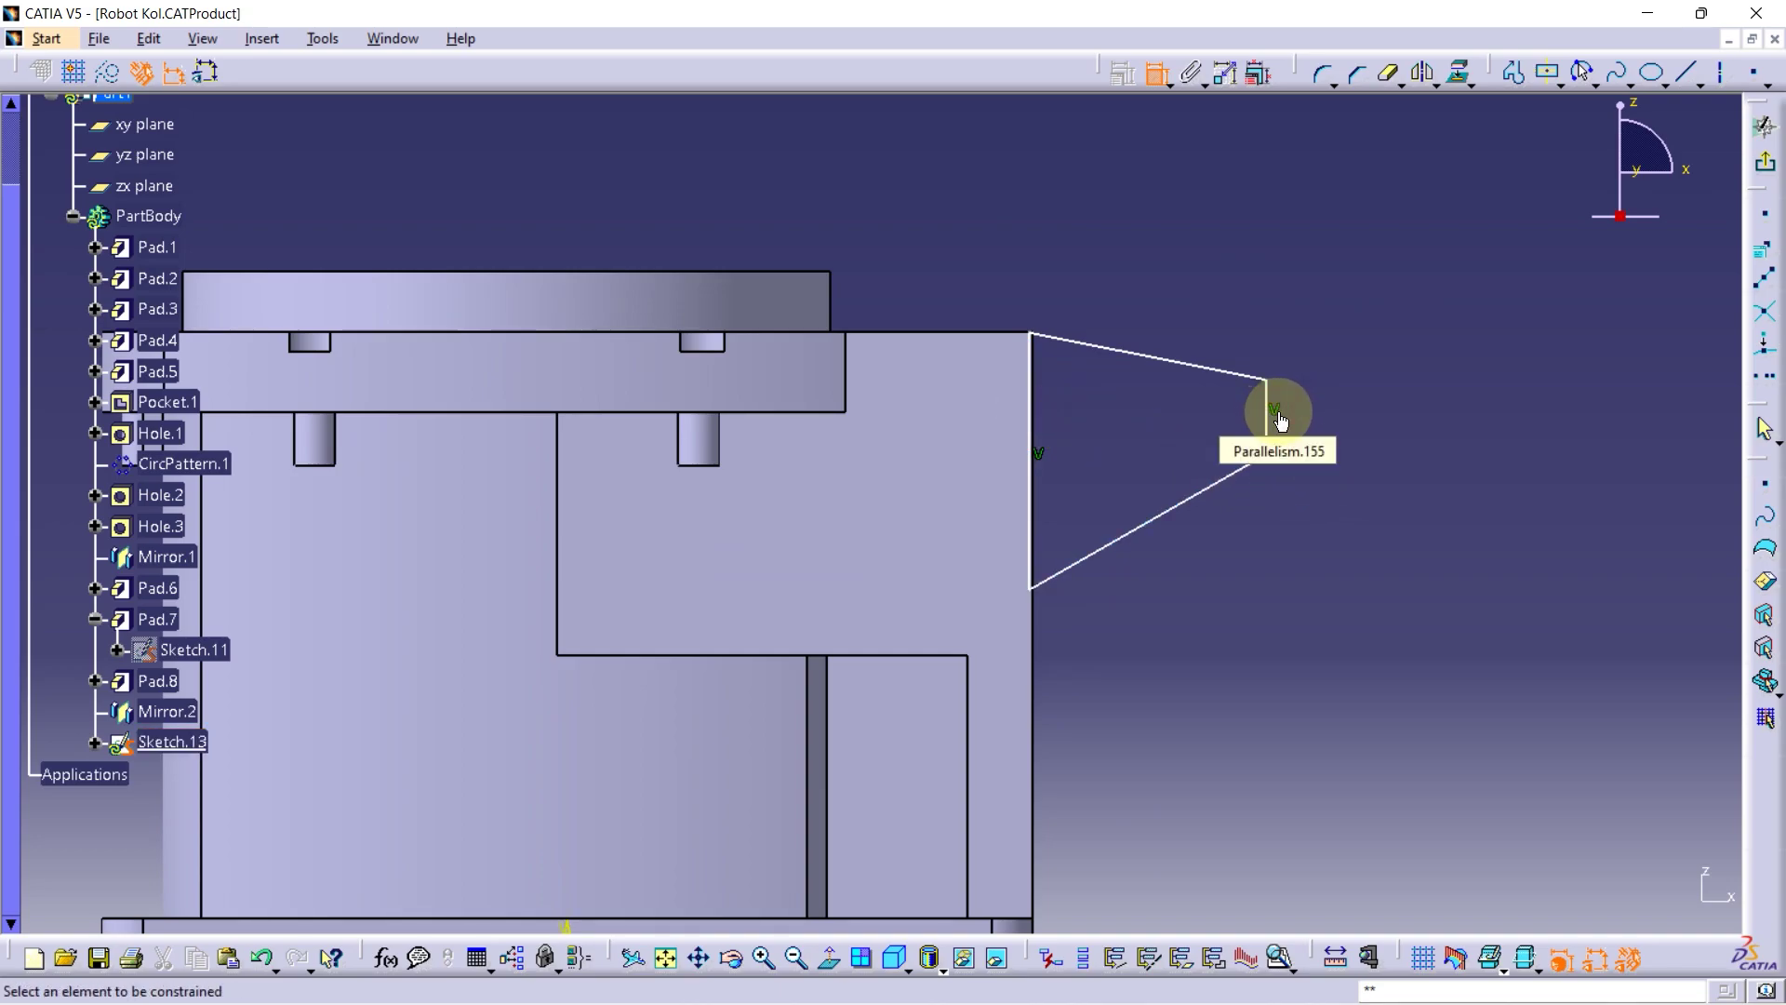
click(1031, 332)
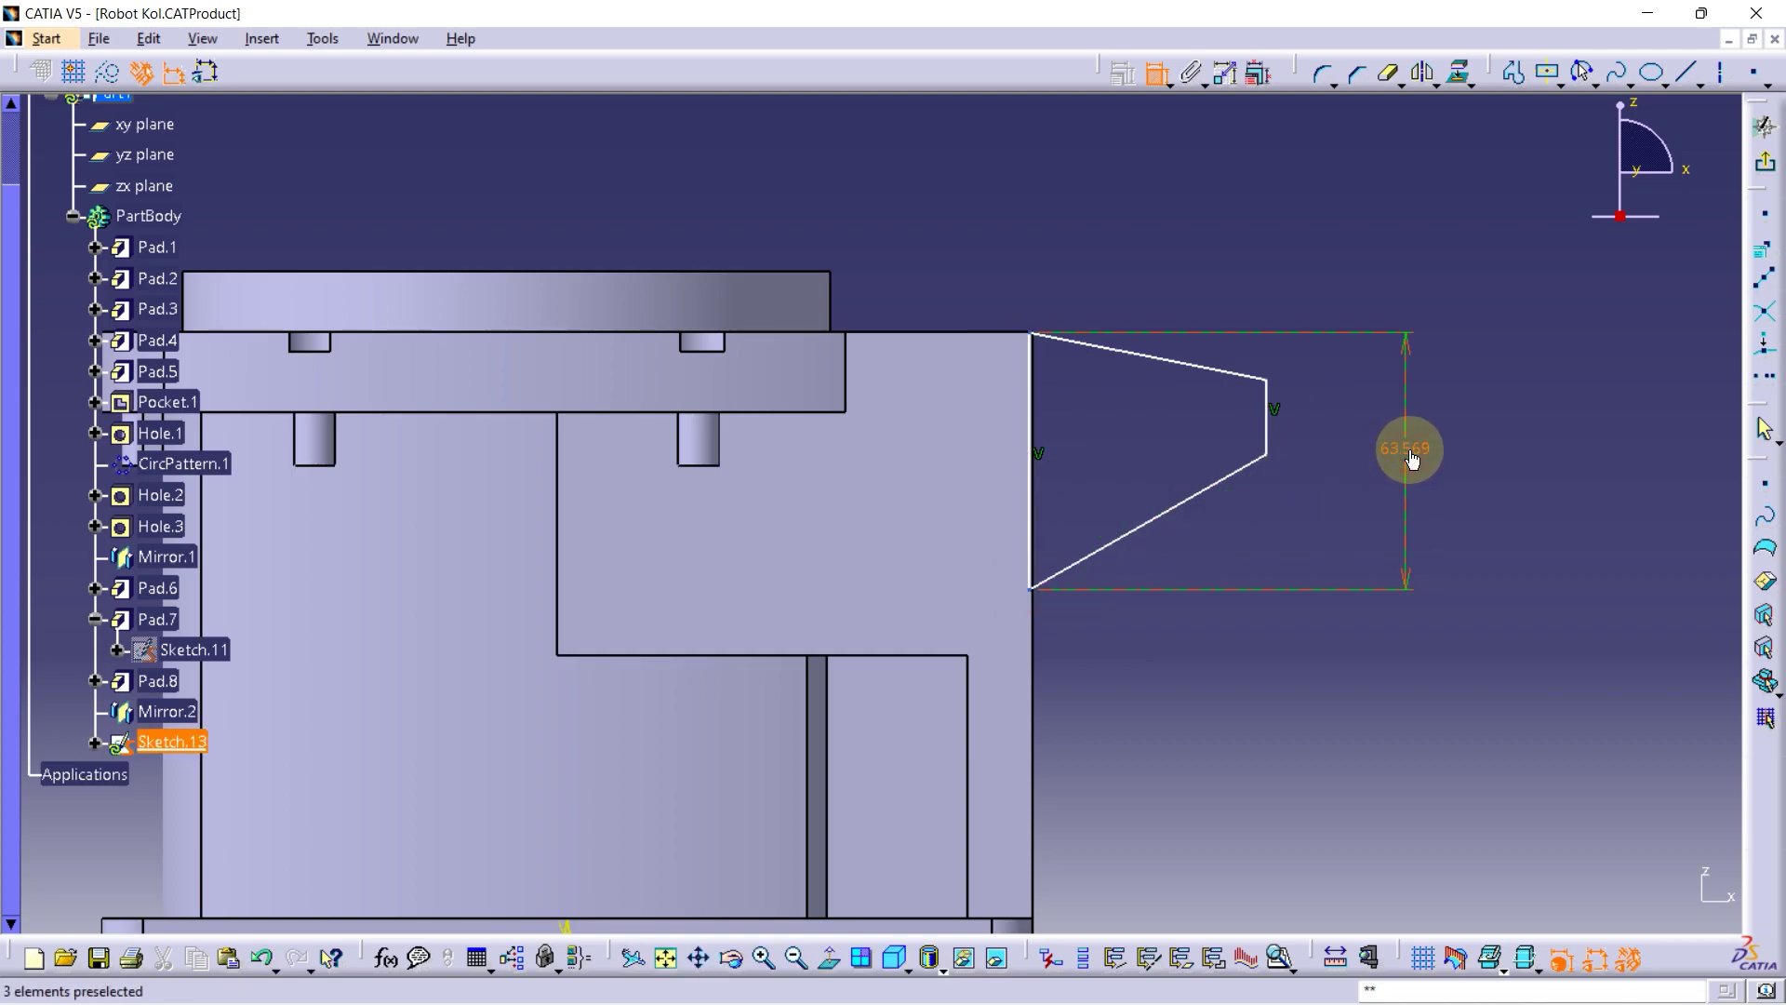
double_click(1412, 455)
text(50)
key(Return)
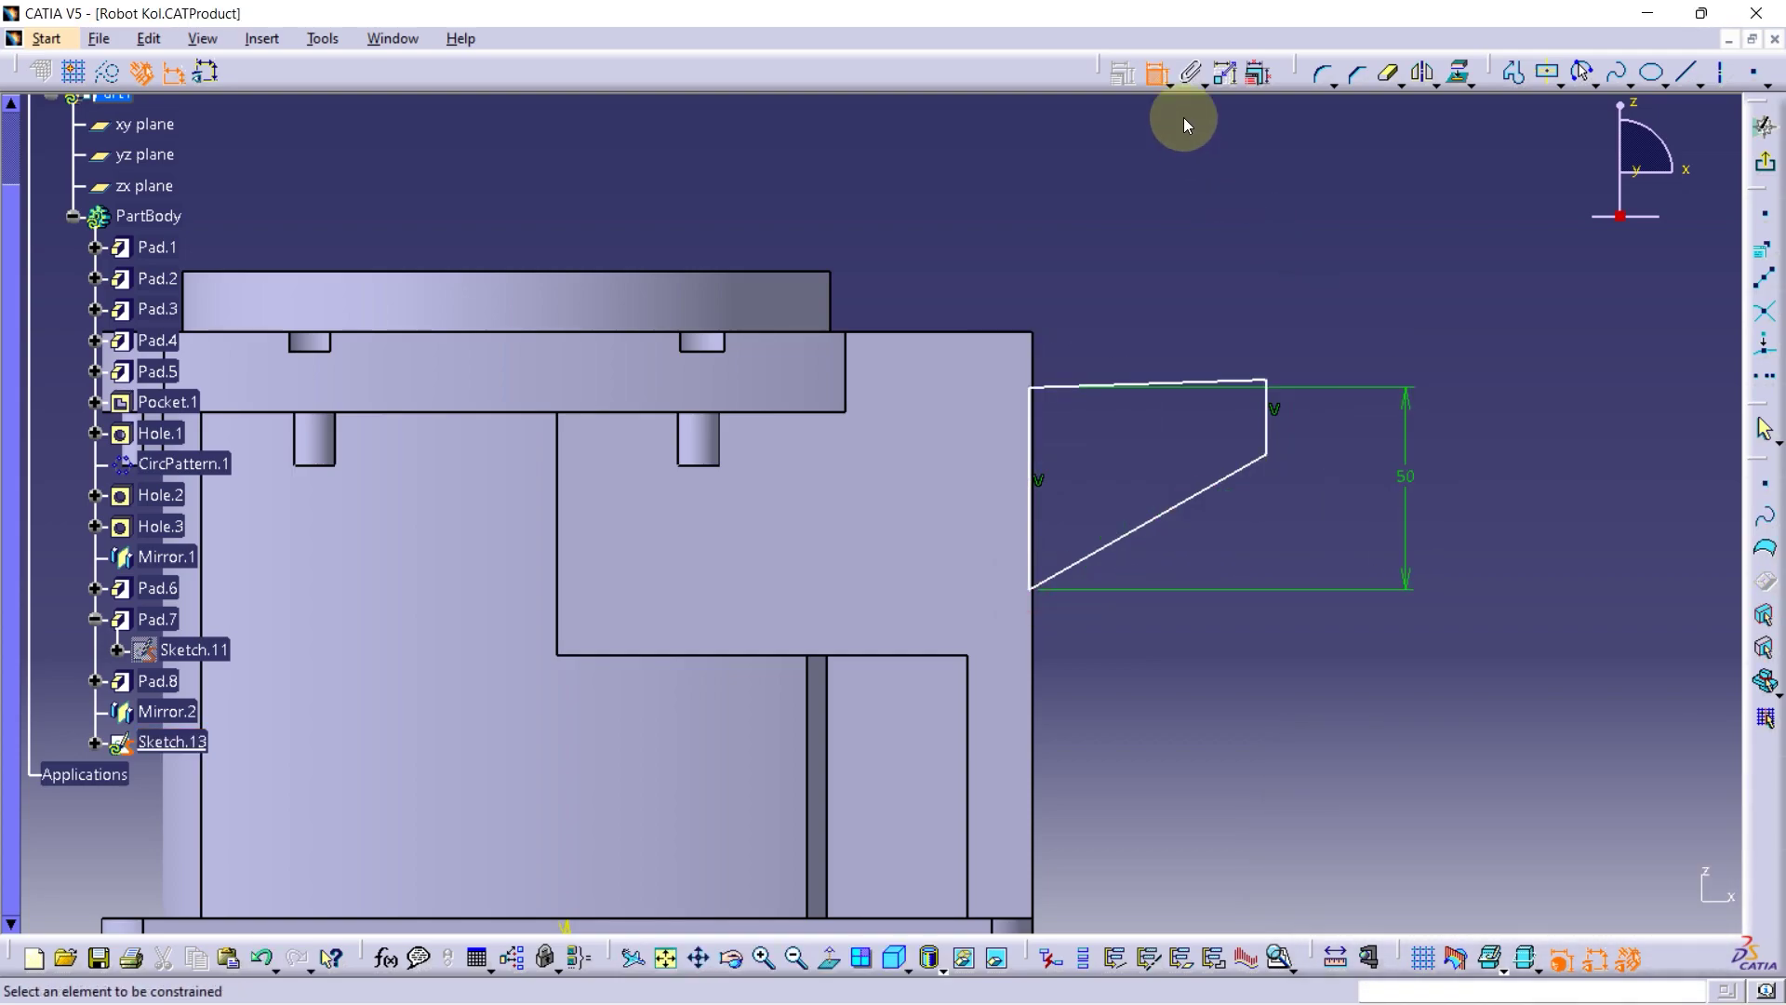
drag(1031, 385, 1032, 351)
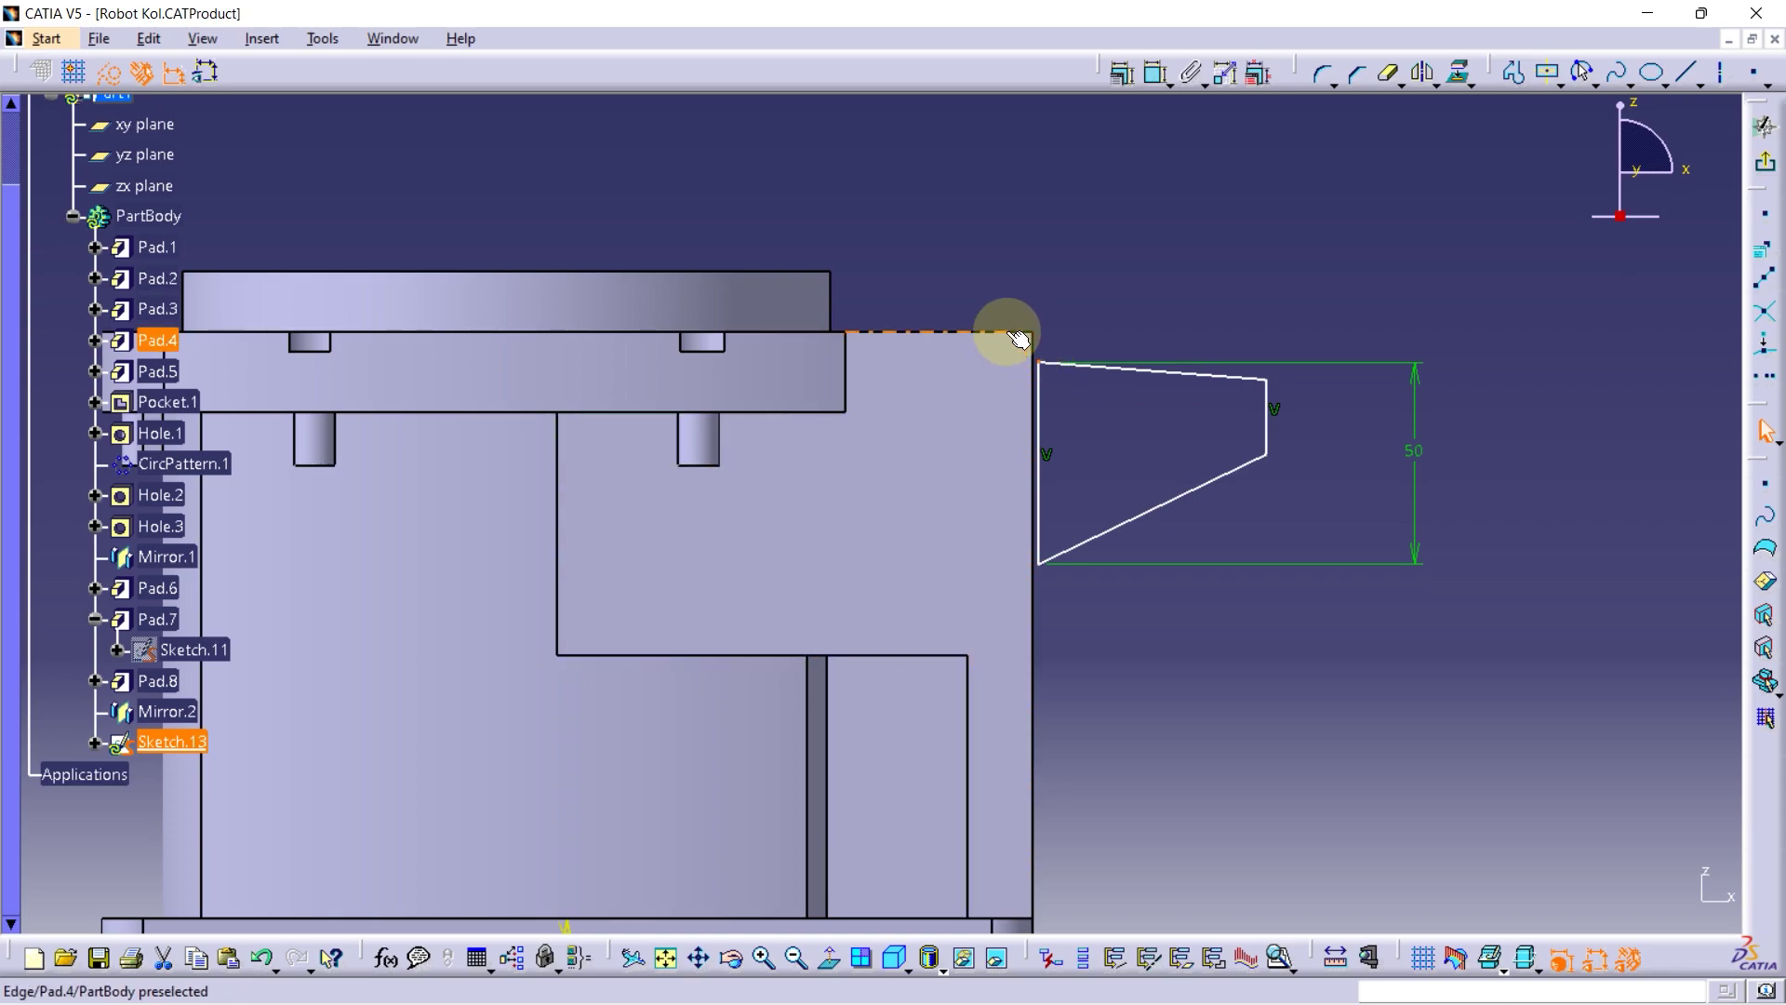
click(1122, 71)
click(1607, 590)
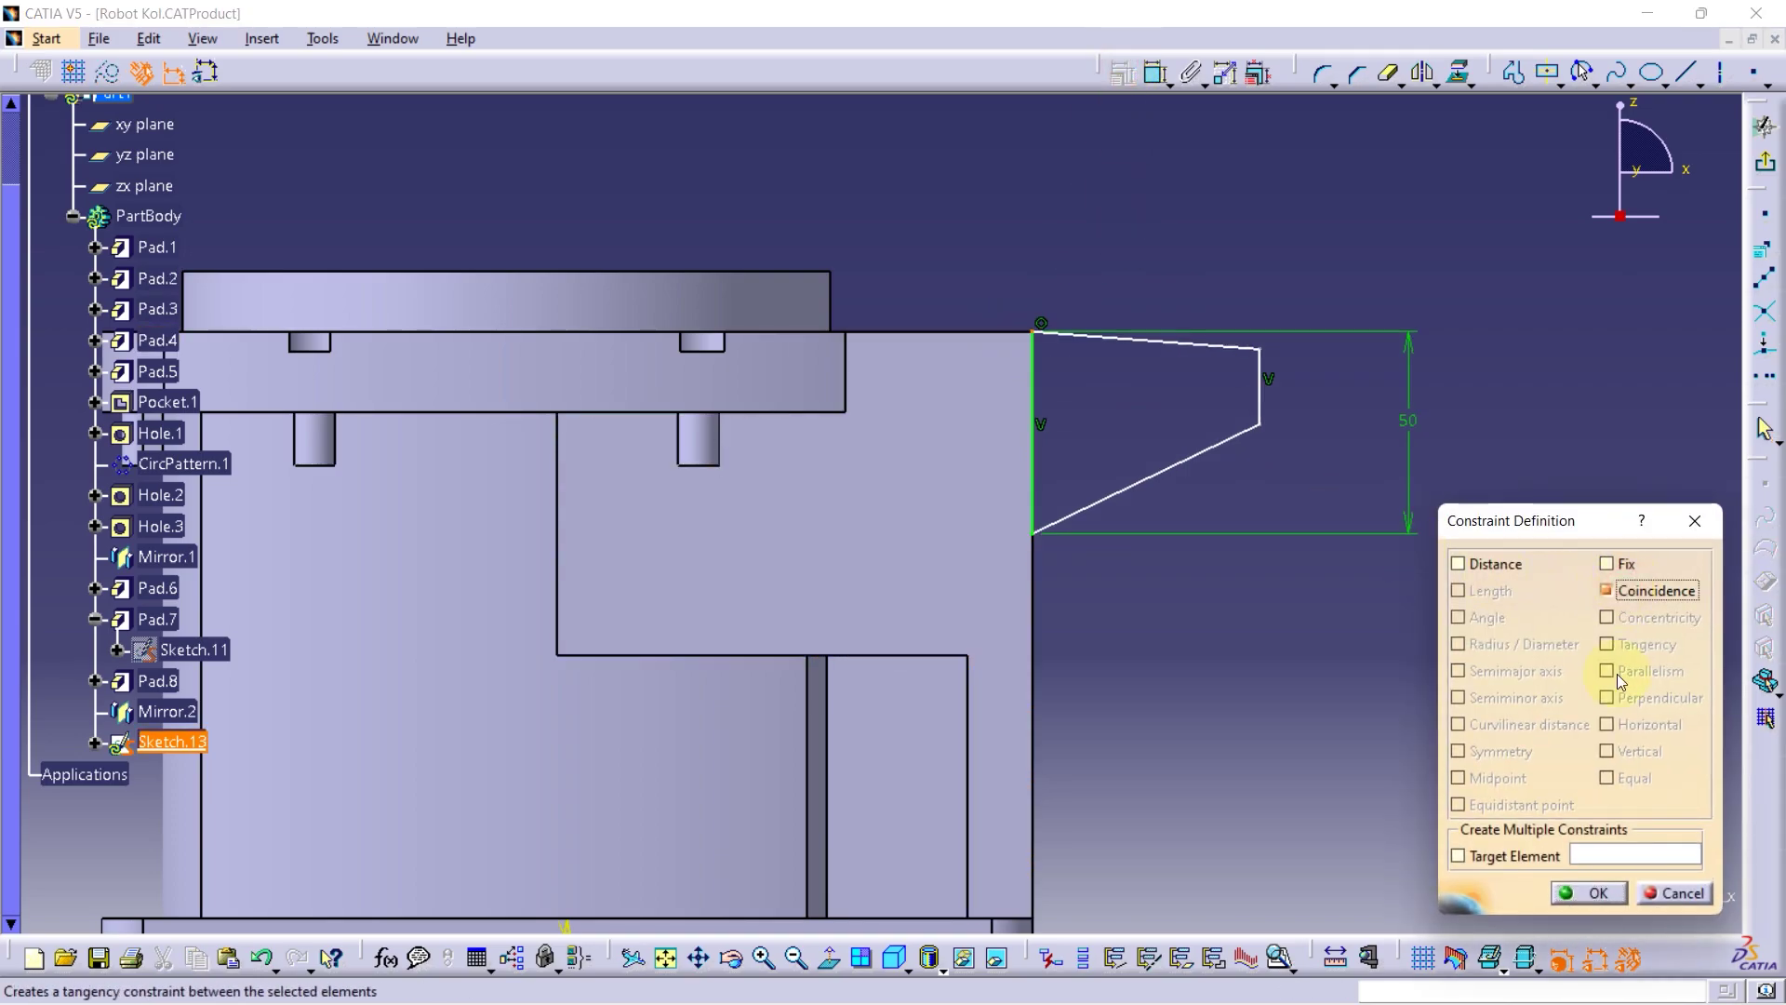
click(1596, 893)
Constrain the top edge's vertical drop to 4.367 mm
click(1157, 72)
click(1132, 338)
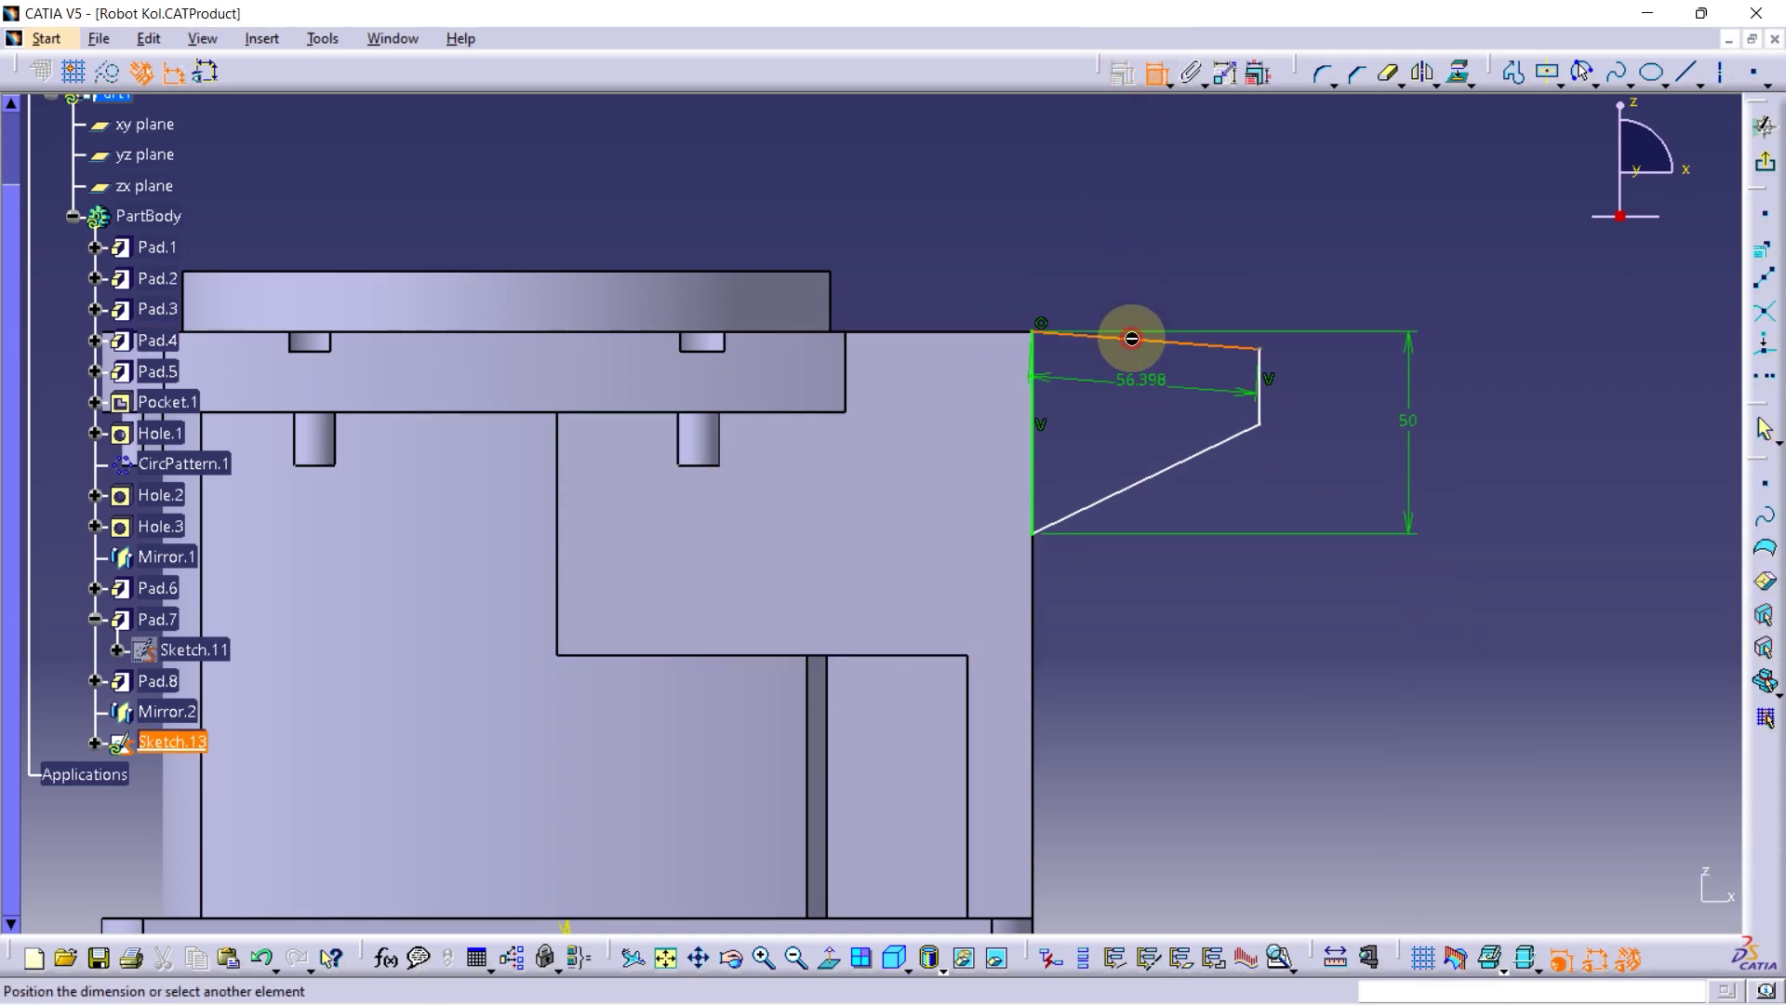
right_click(1224, 309)
click(1262, 372)
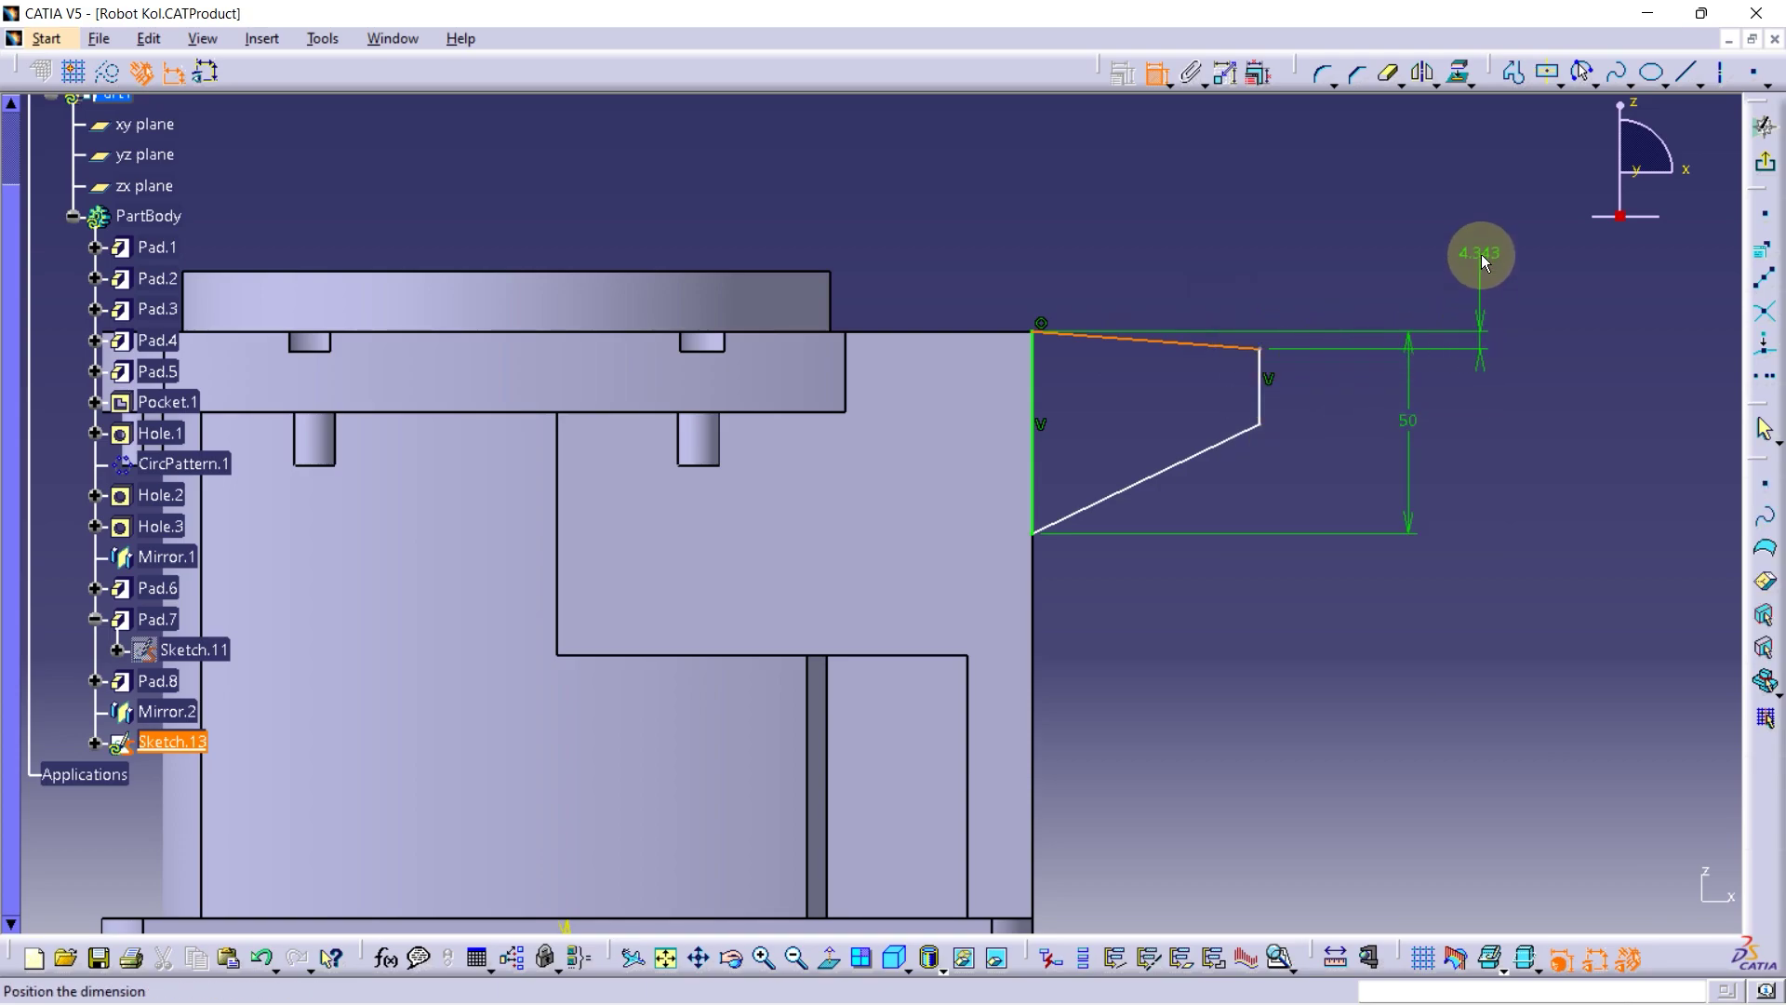
click(1483, 263)
double_click(1485, 262)
text(4.367)
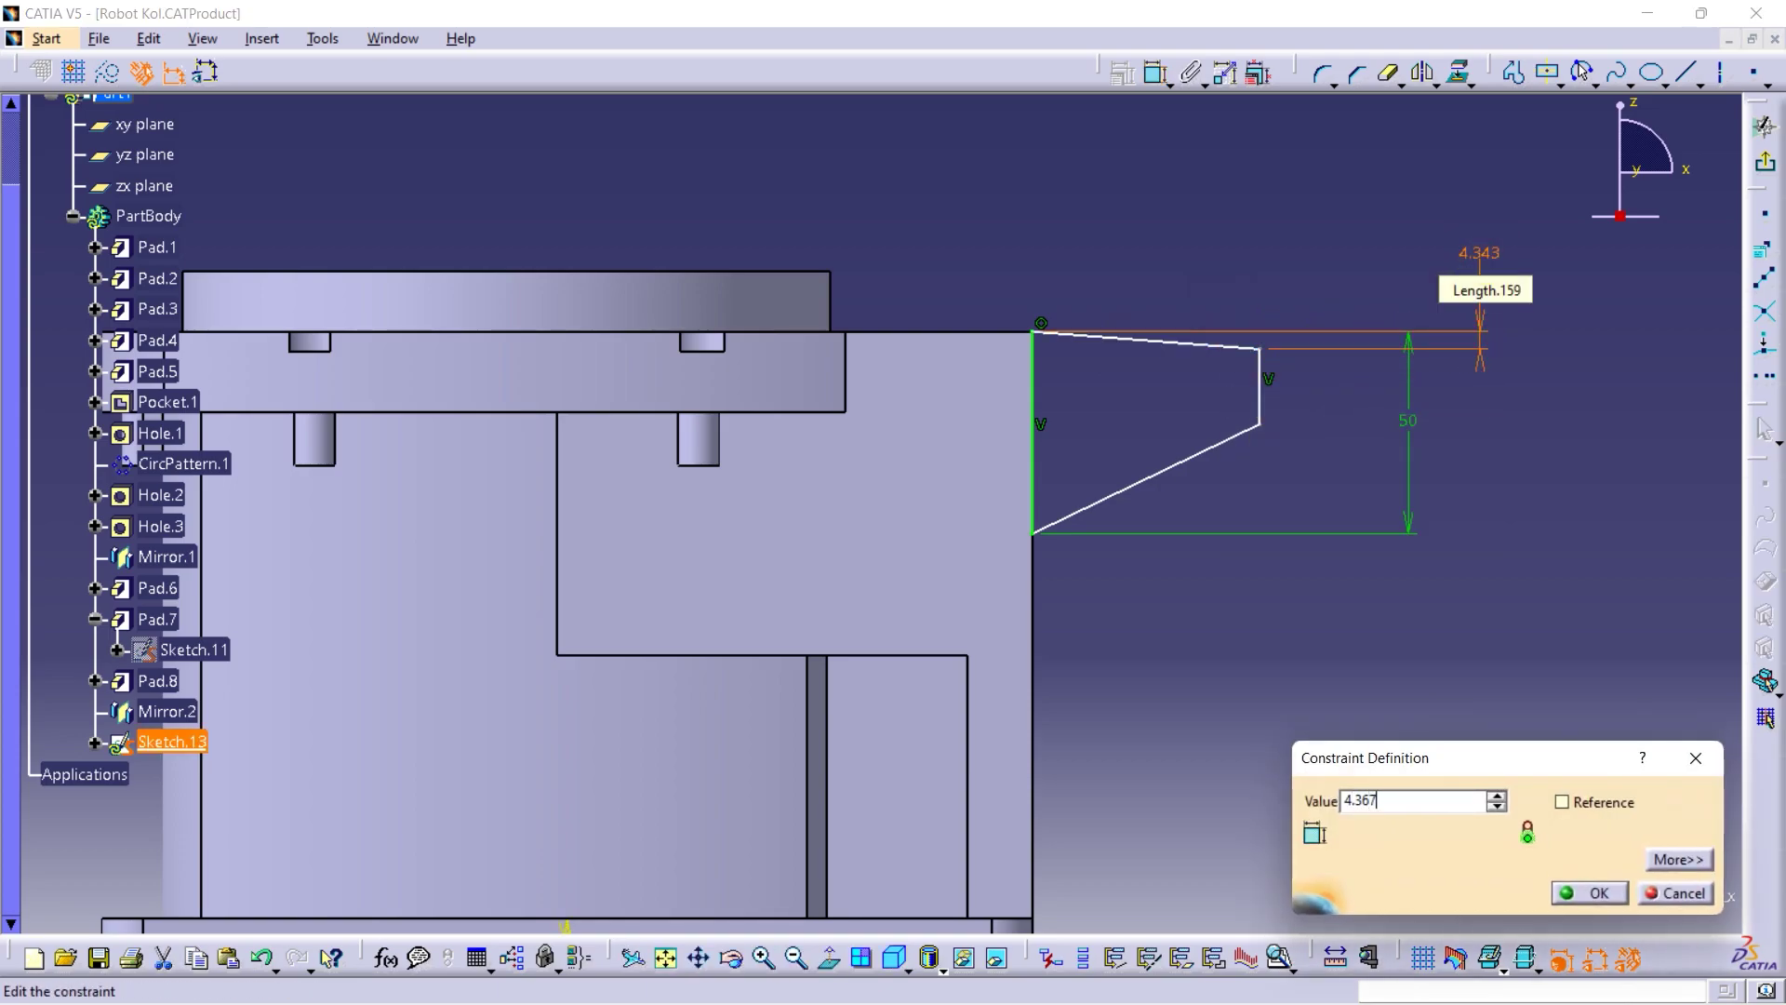
key(Return)
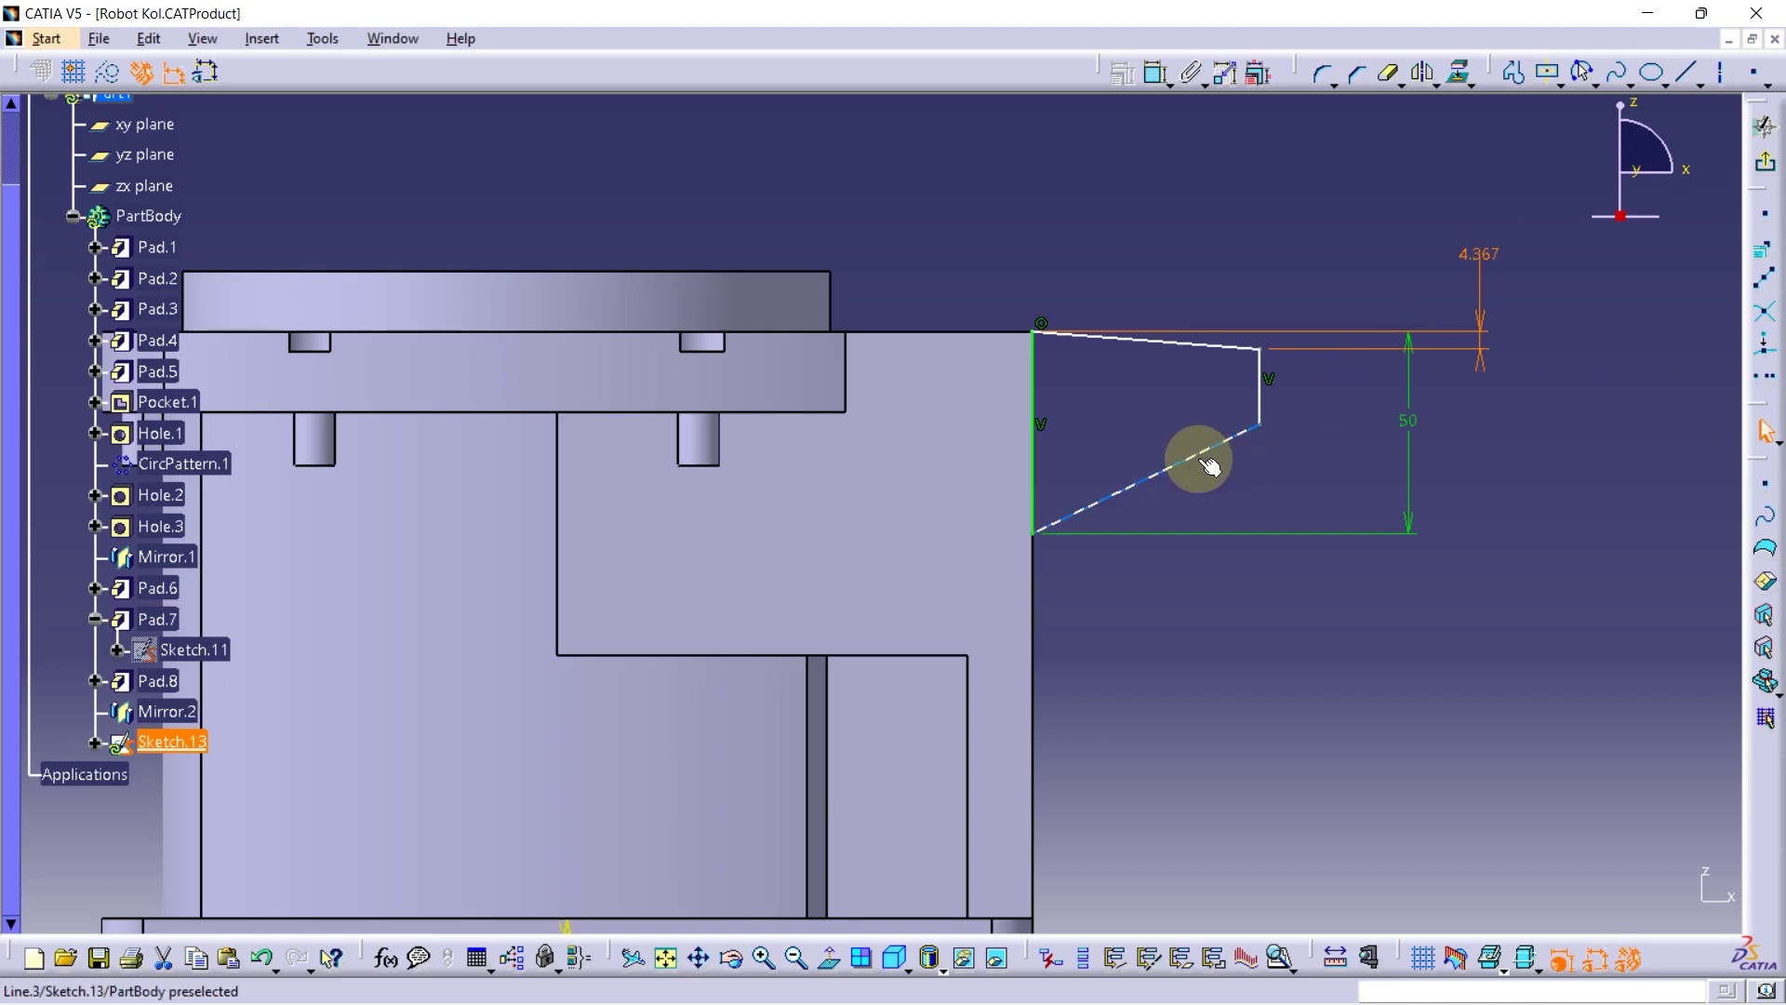
Constrain the slanted bottom edge's vertical height to 28.868 mm
click(1156, 72)
right_click(1268, 519)
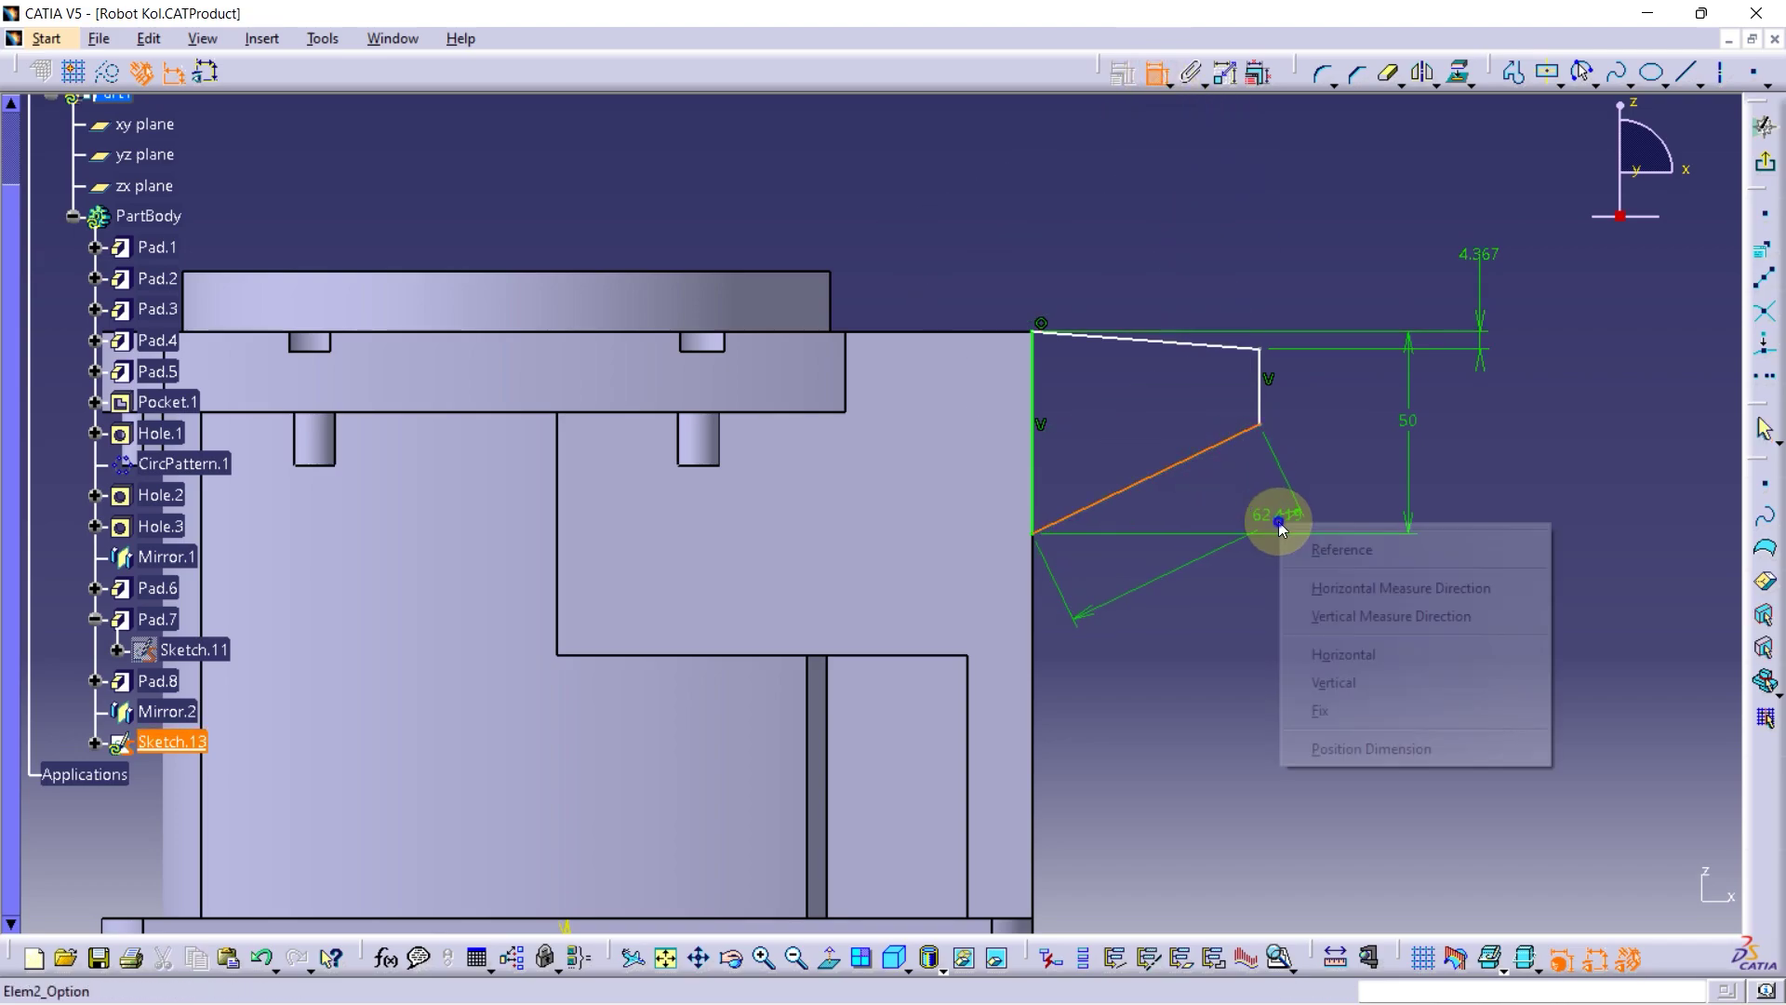
click(1349, 611)
click(1335, 604)
double_click(1331, 607)
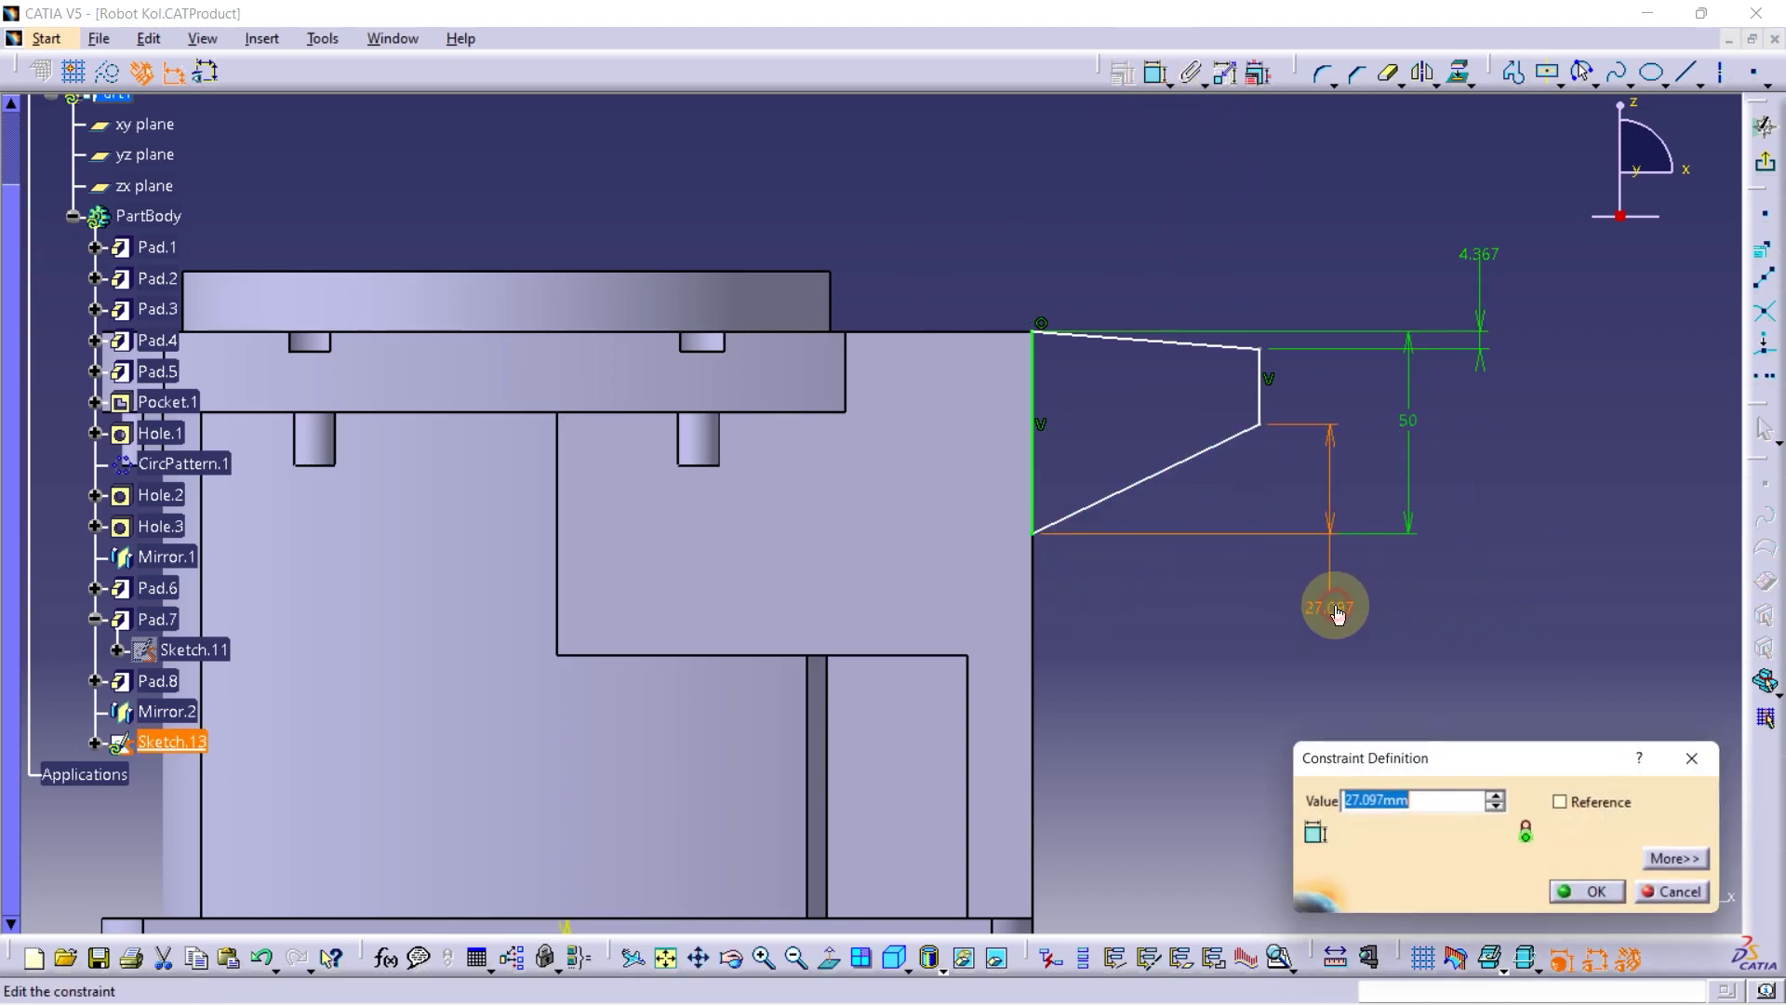
text(28.868)
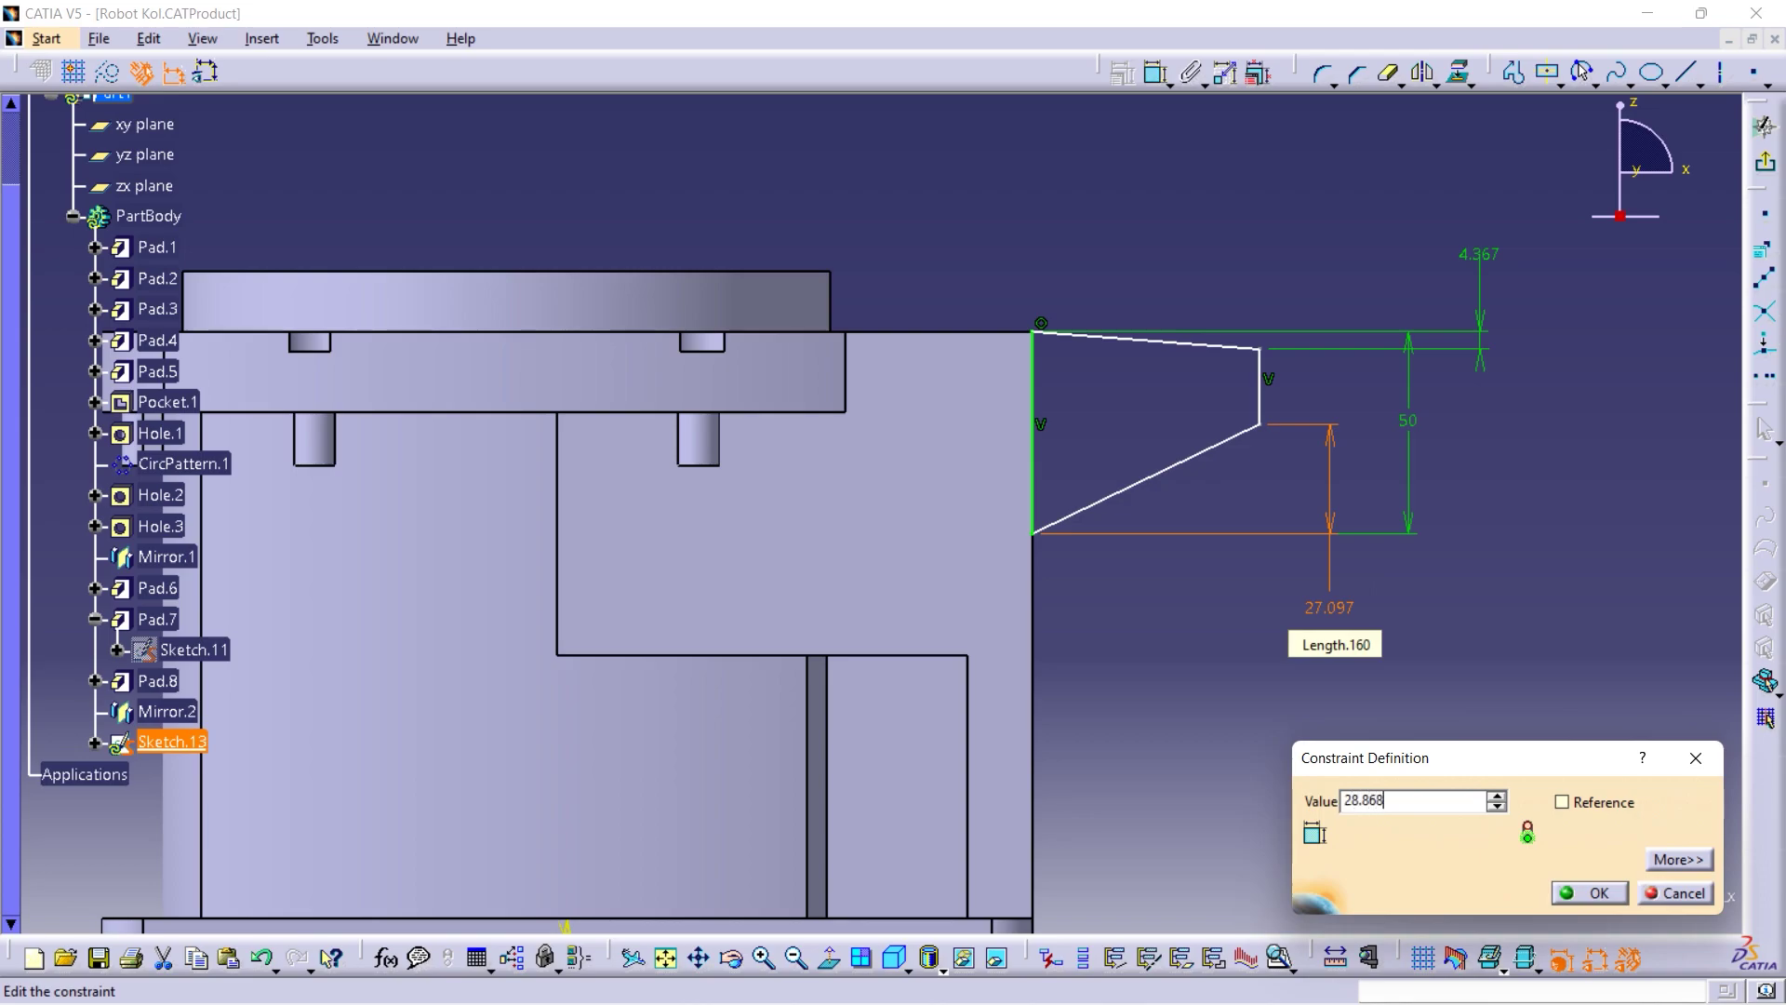
key(Return)
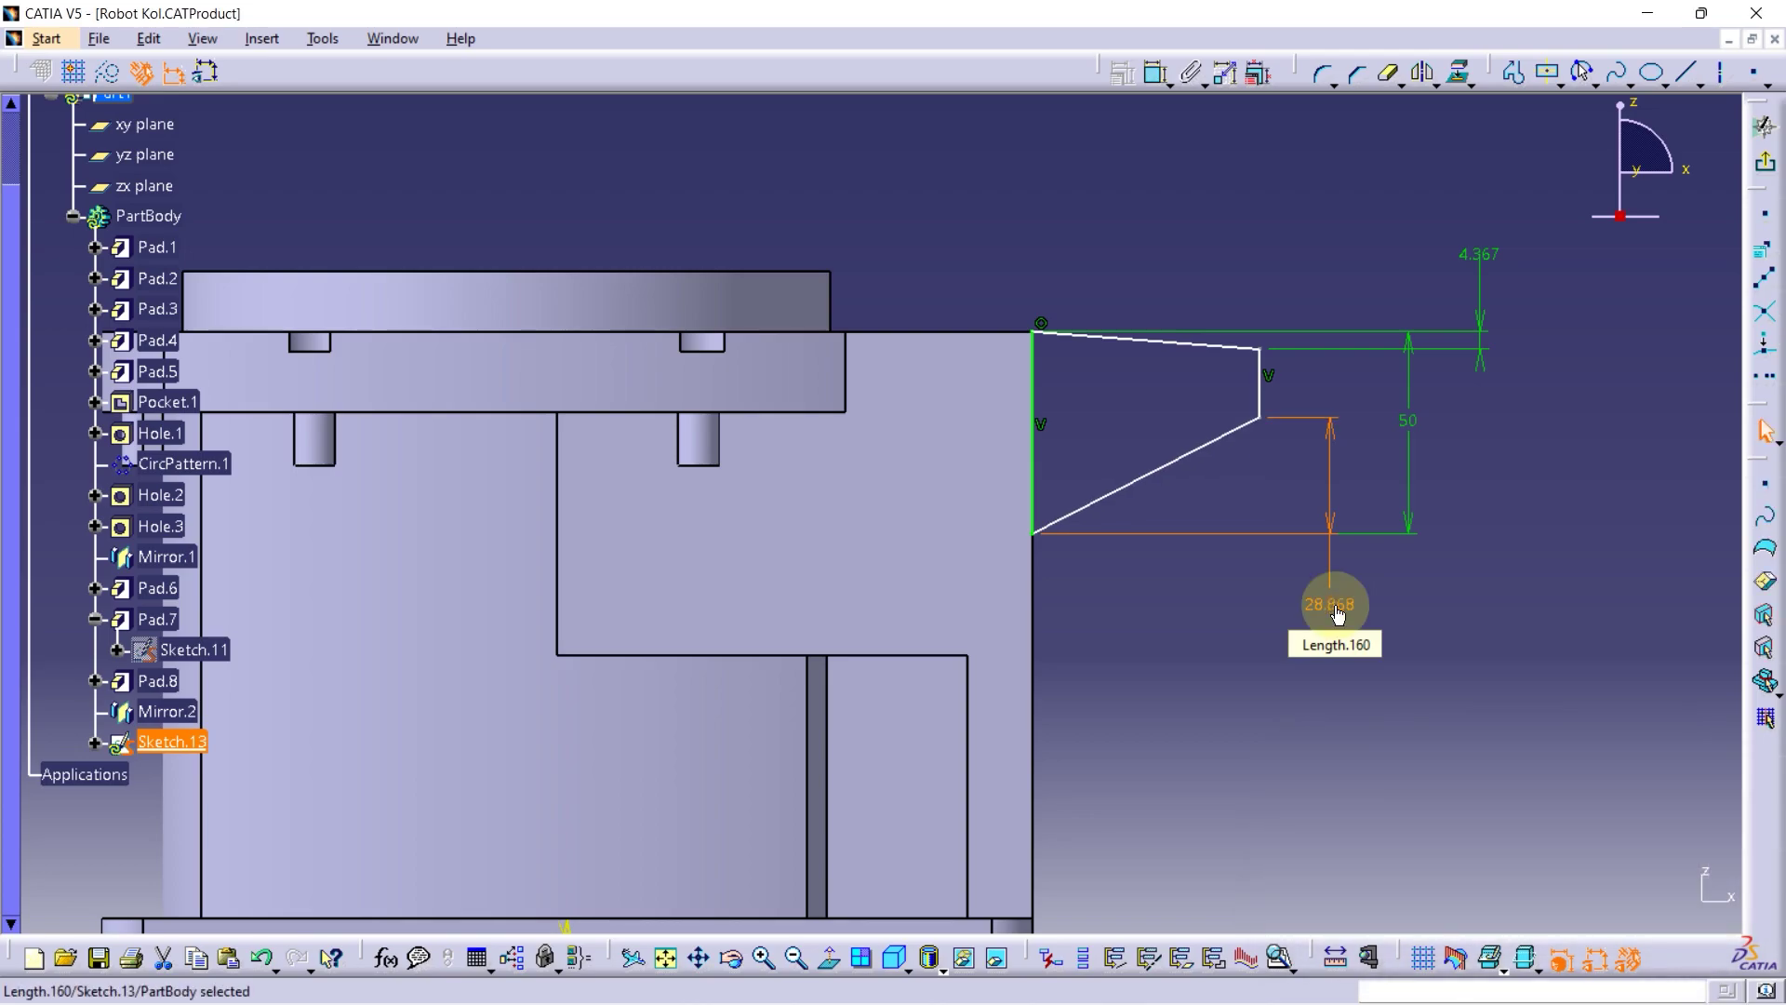
Dimension the profile width to 50 mm
click(1035, 444)
click(1264, 385)
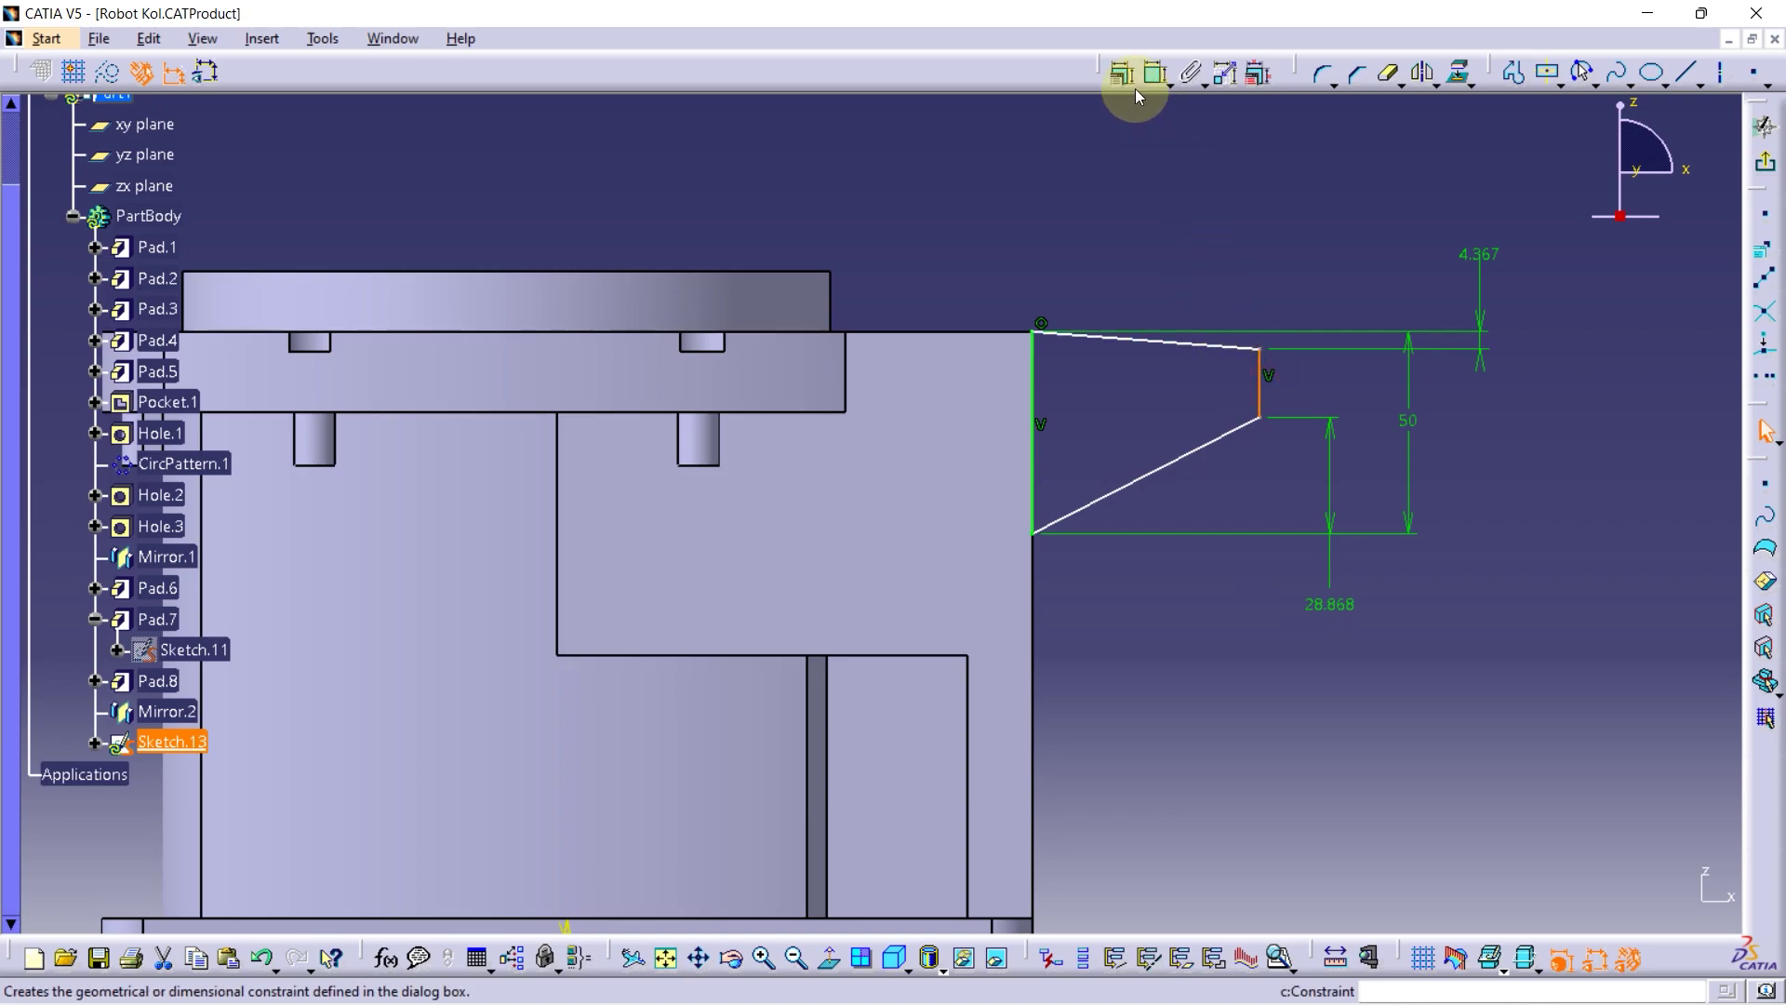
click(1157, 72)
click(1109, 199)
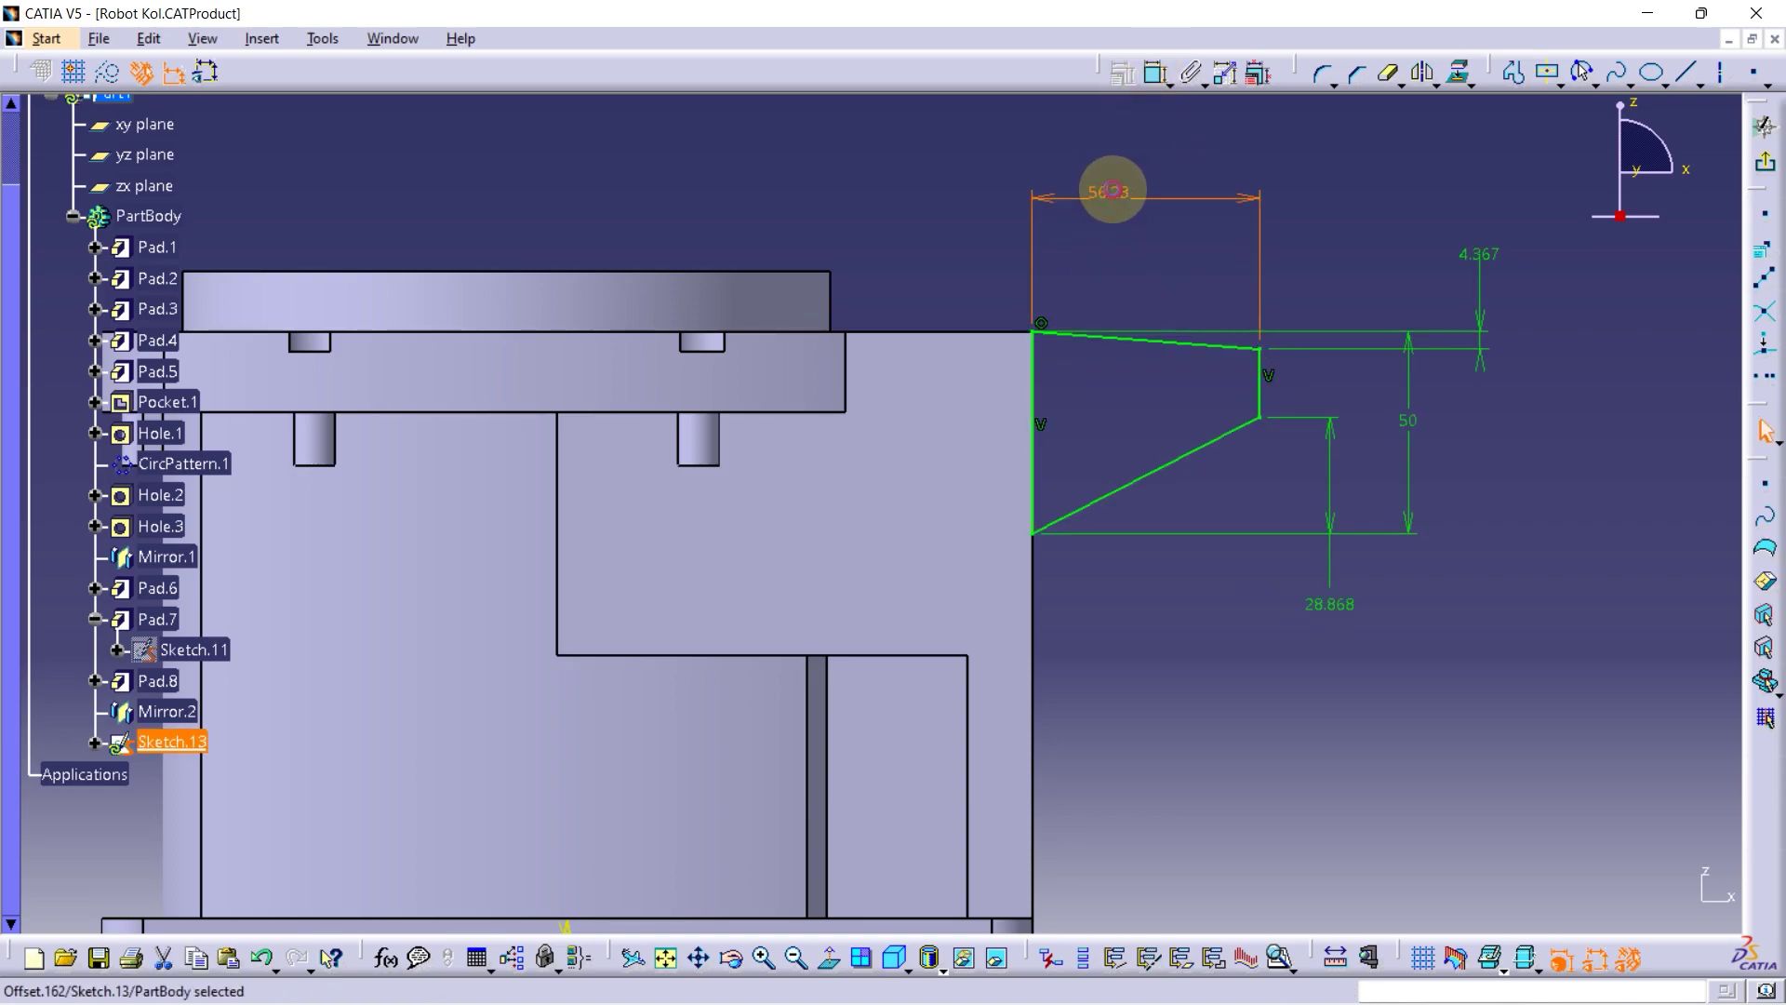
double_click(1113, 195)
text(0)
key(Return)
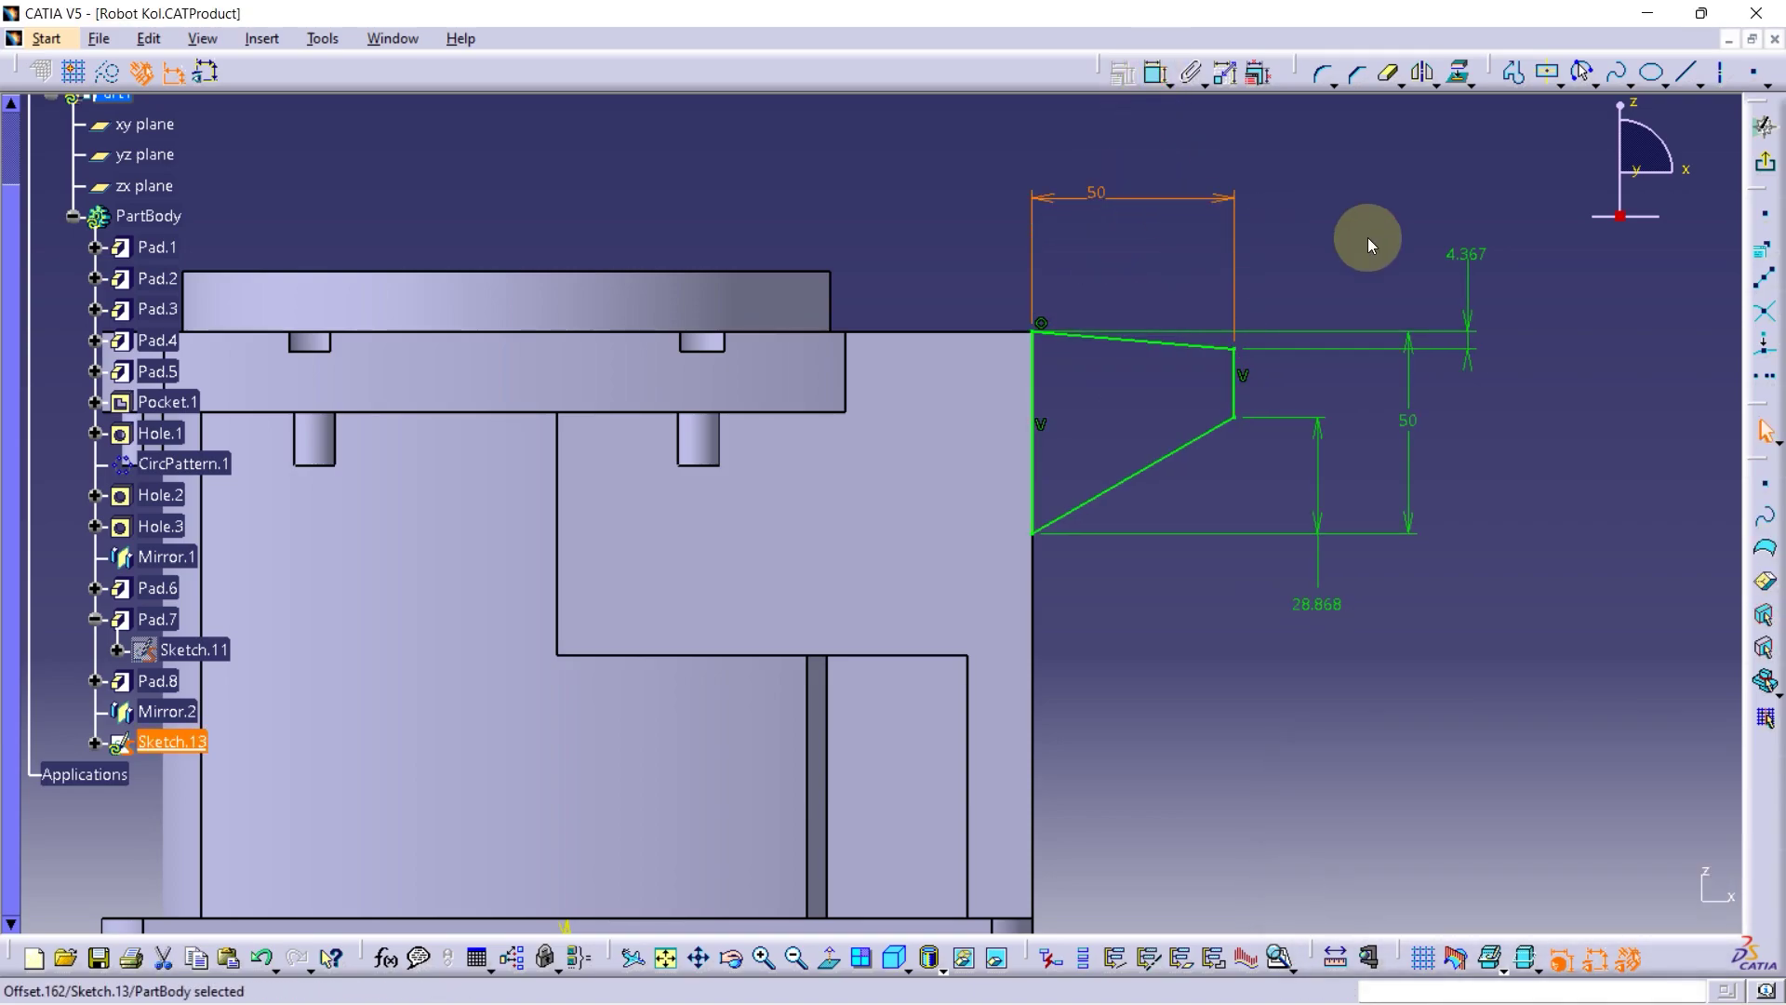
Pad Sketch.13 85 mm with mirrored extent as Pad.9
click(1765, 165)
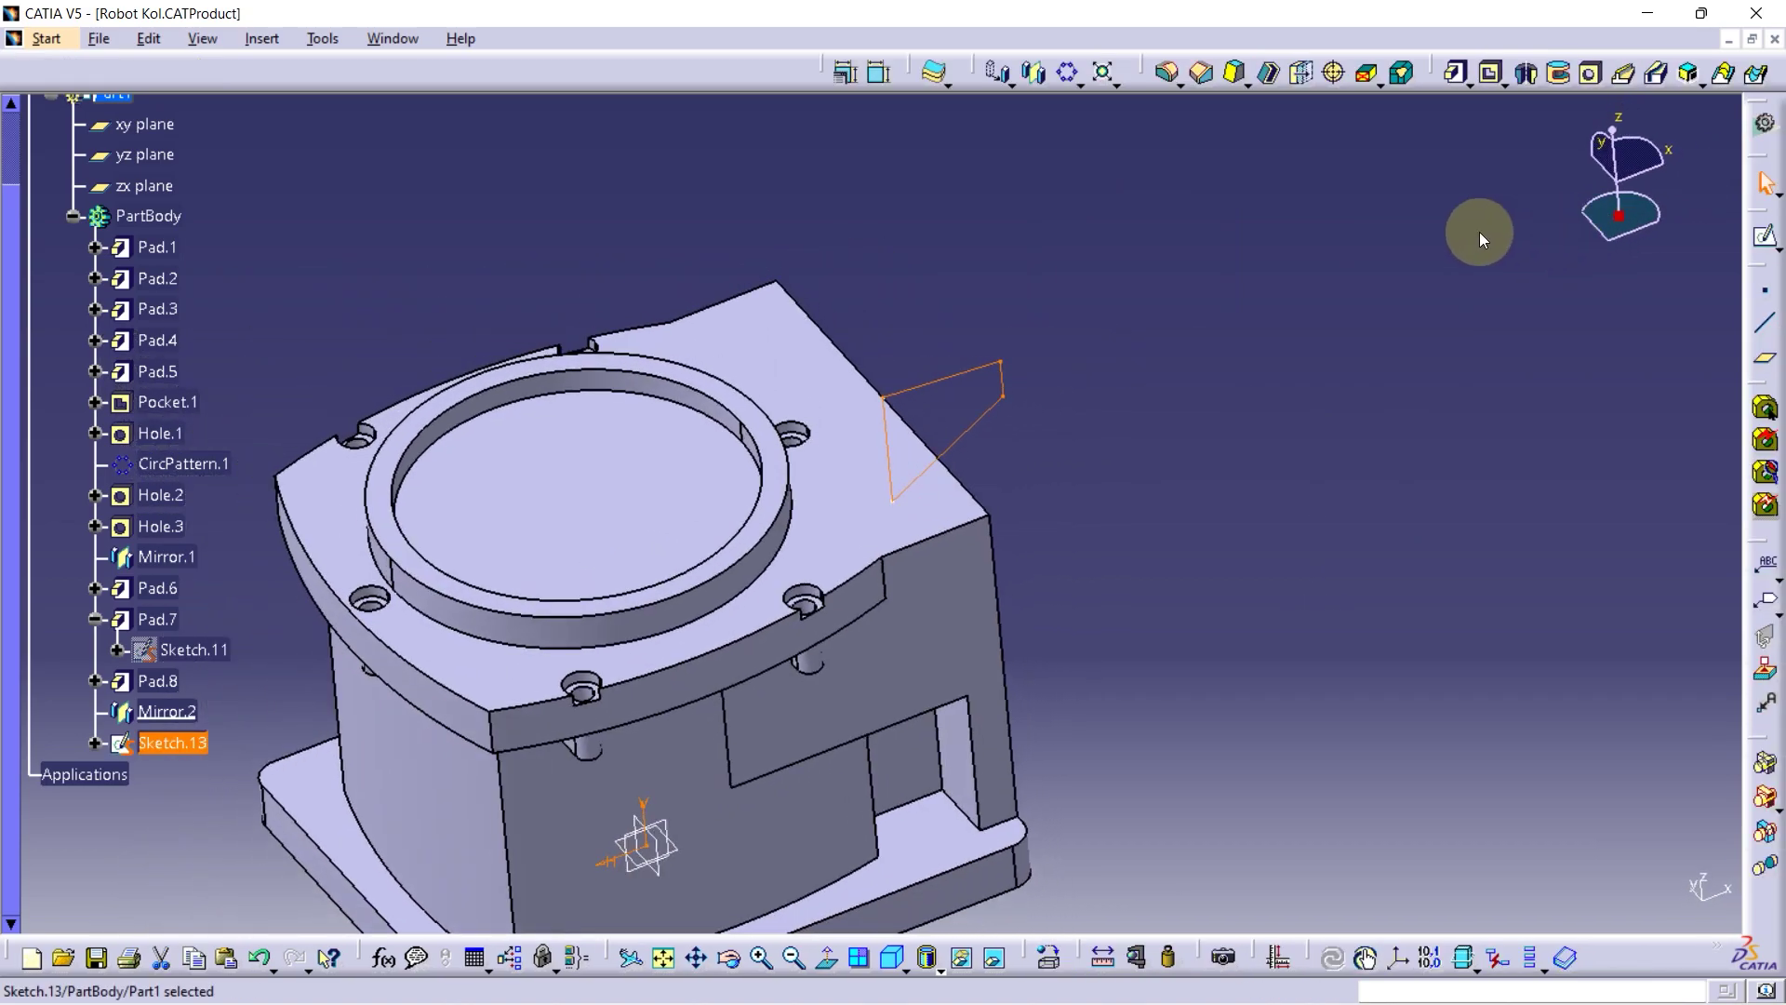
click(1458, 72)
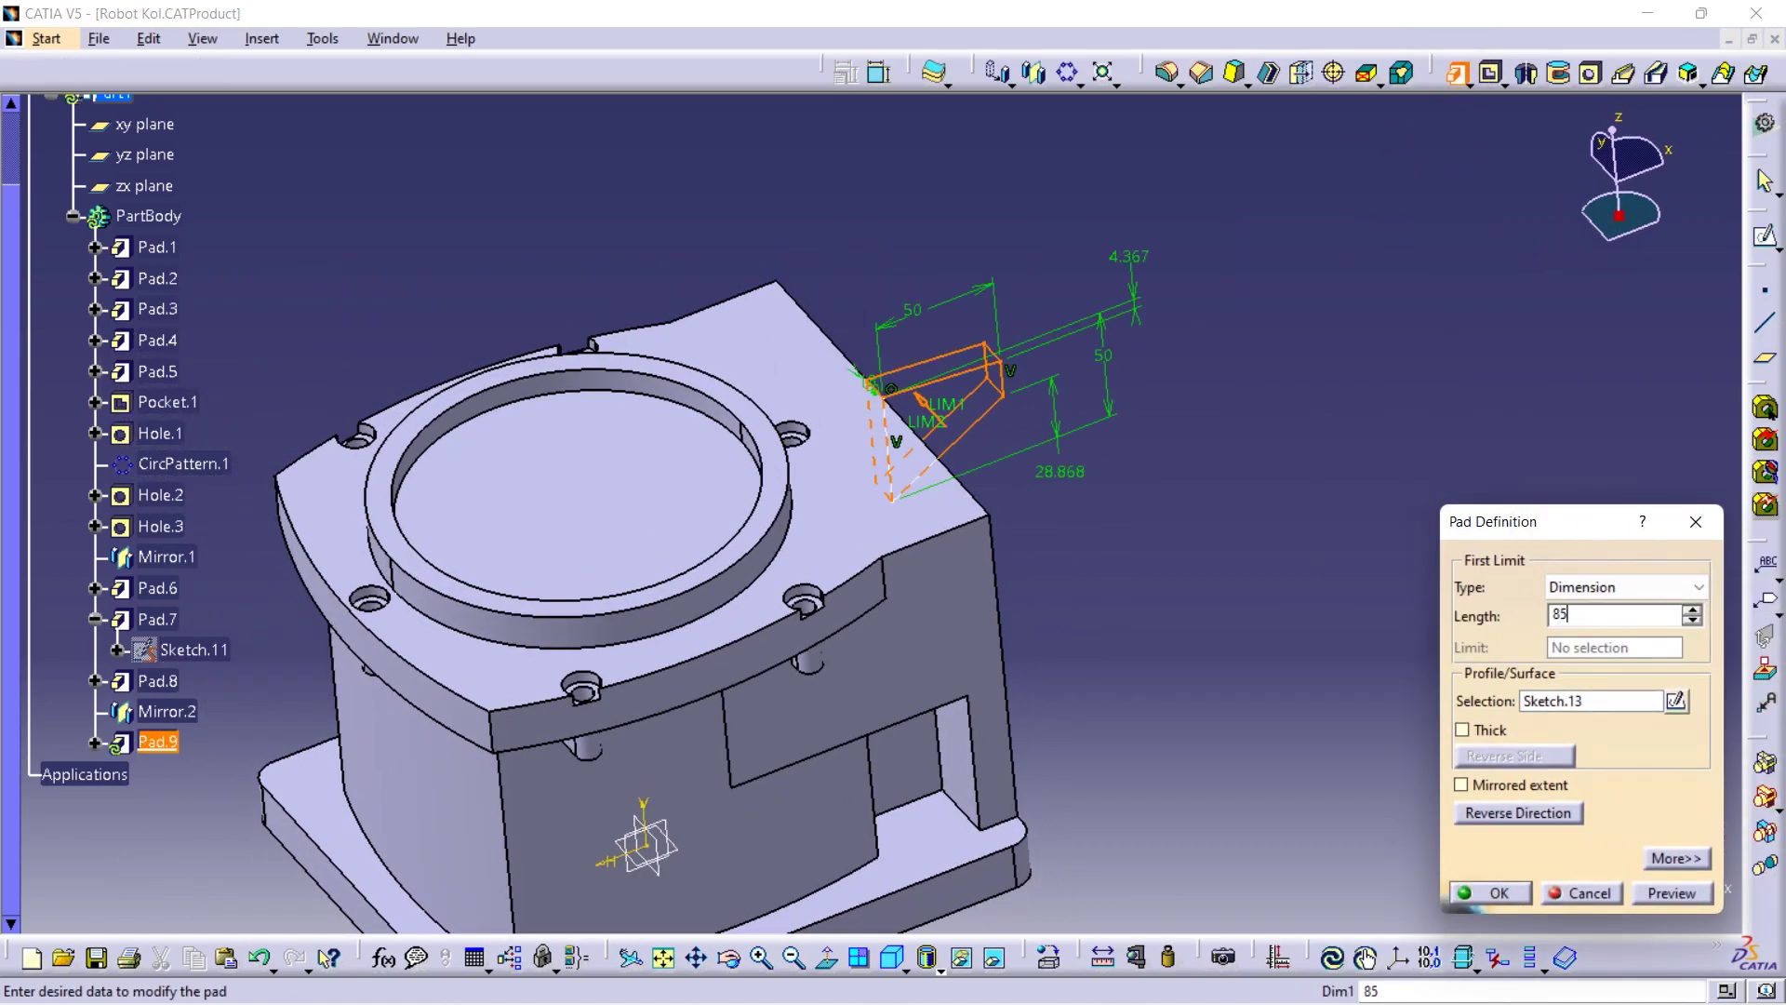
click(1476, 785)
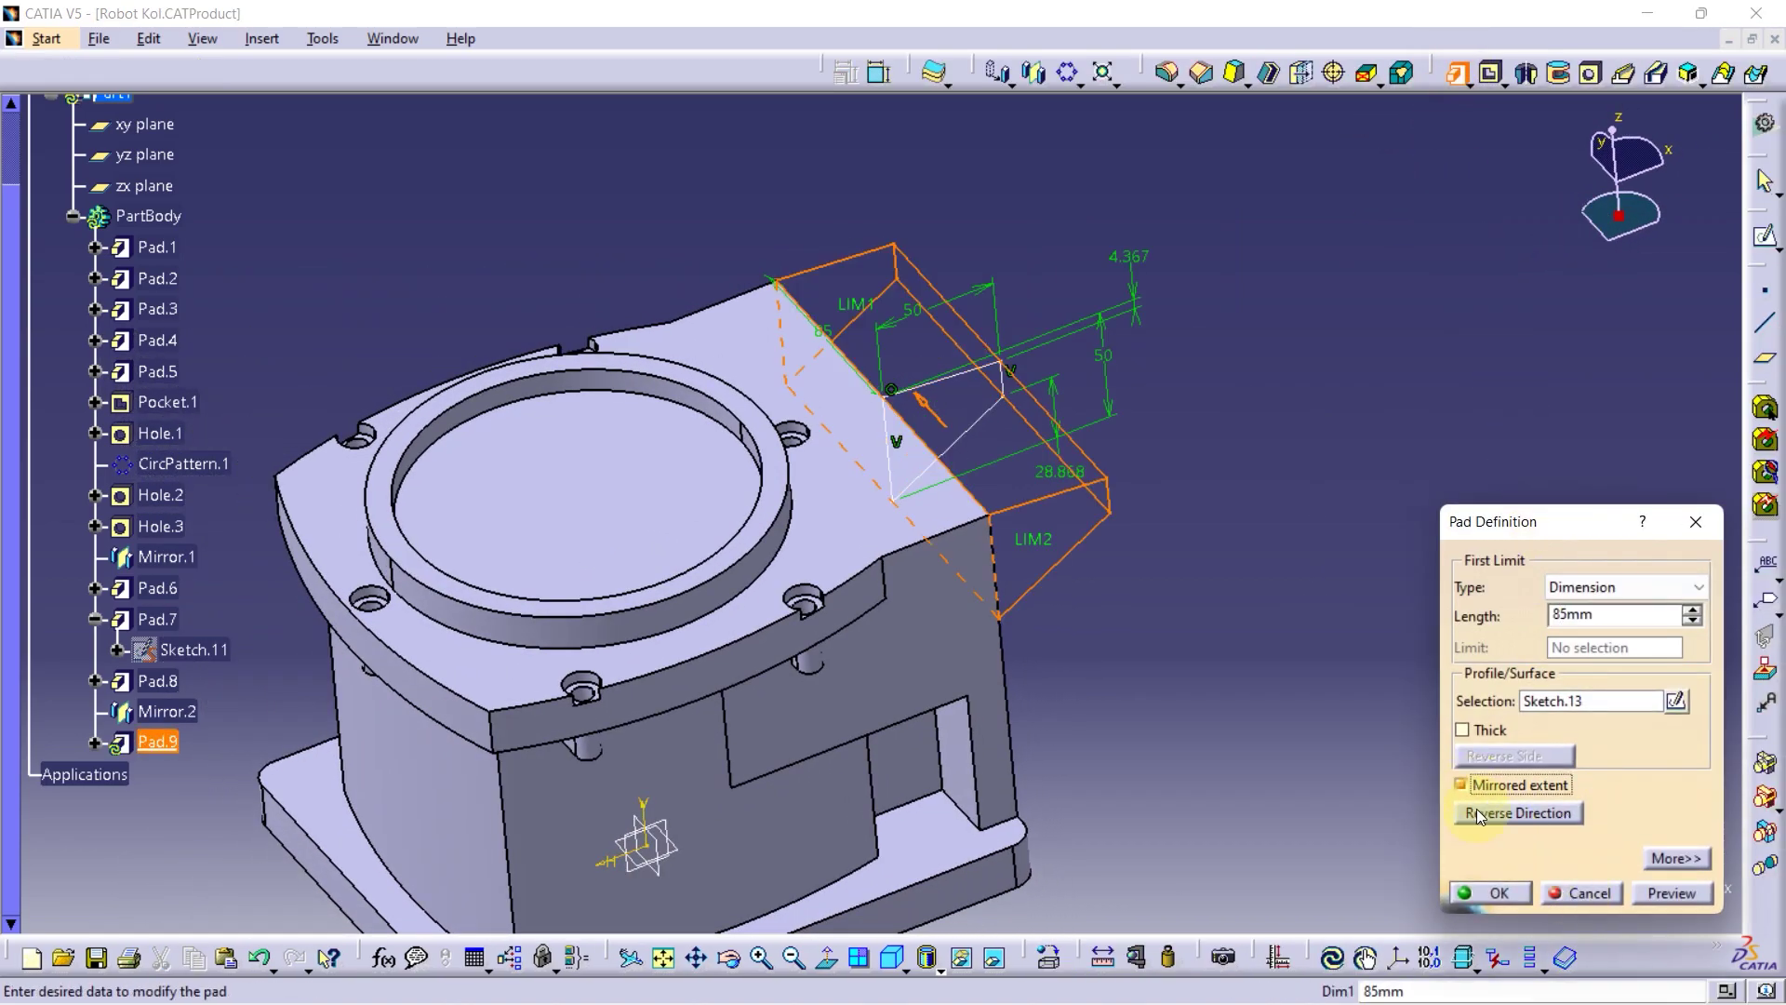
click(1492, 893)
mouse_move(1211, 622)
middle_down()
mouse_move(784, 705)
mouse_move(698, 740)
middle_up()
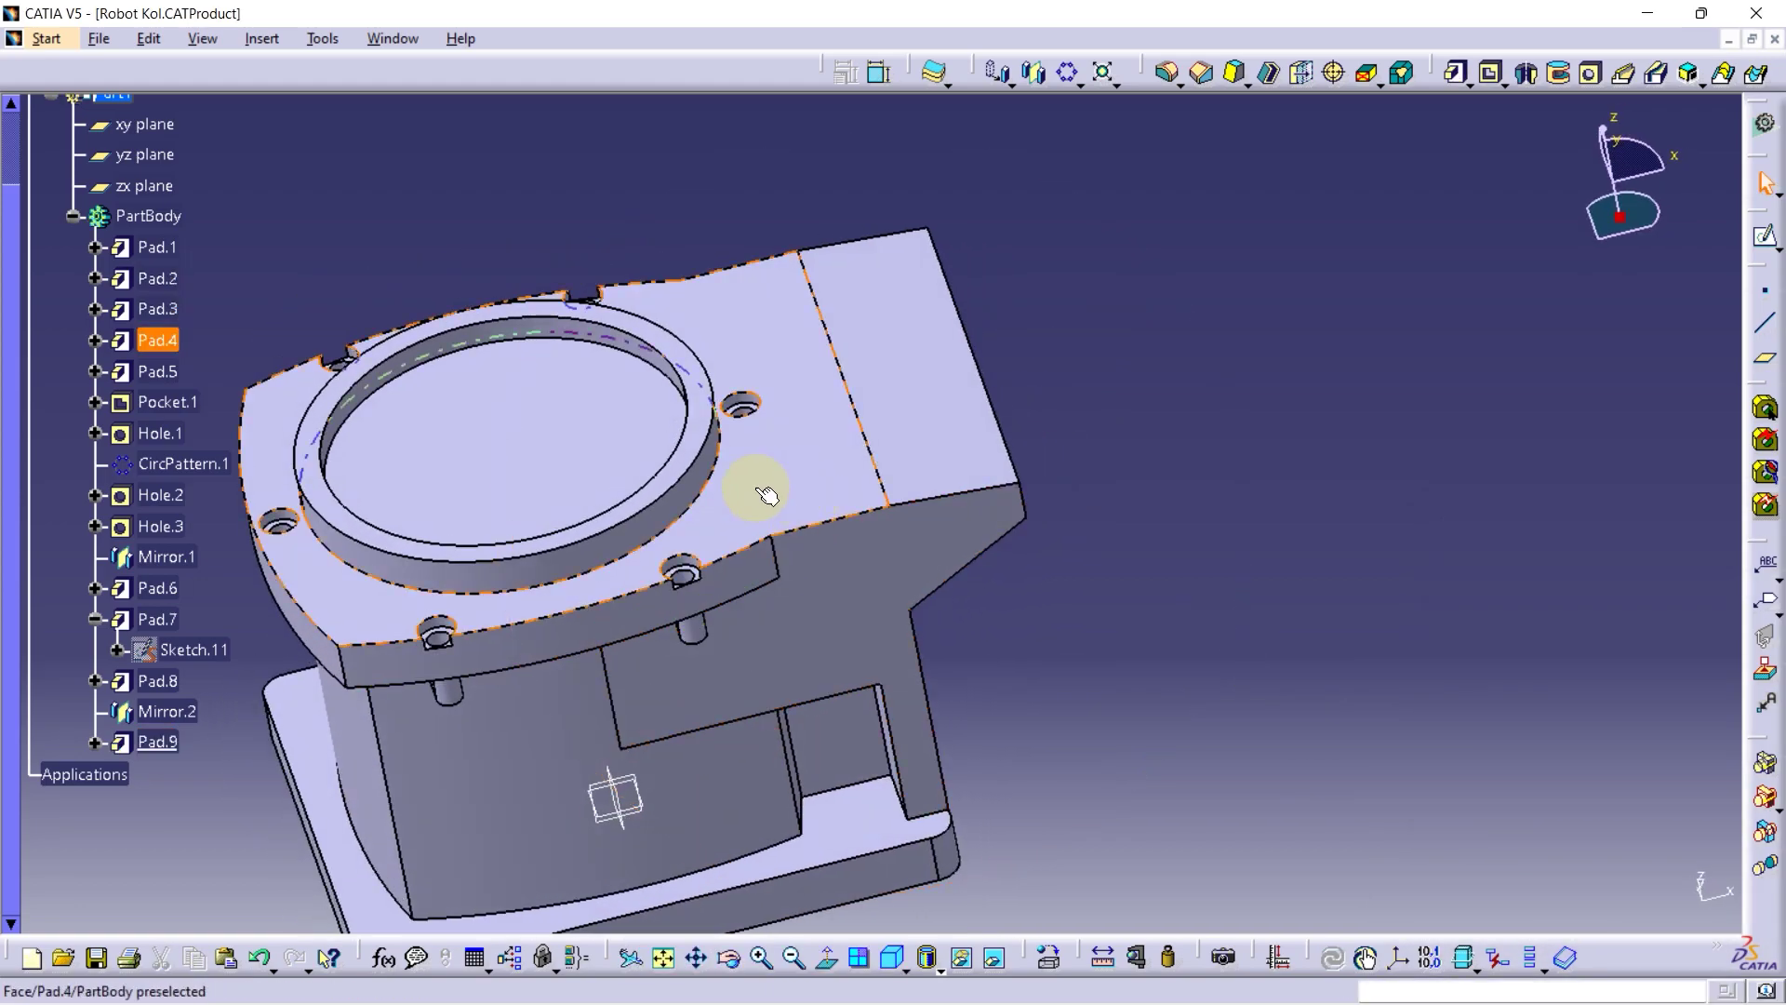
click(758, 478)
Sketch a circle of radius 2.5 mm on the top face
click(1766, 240)
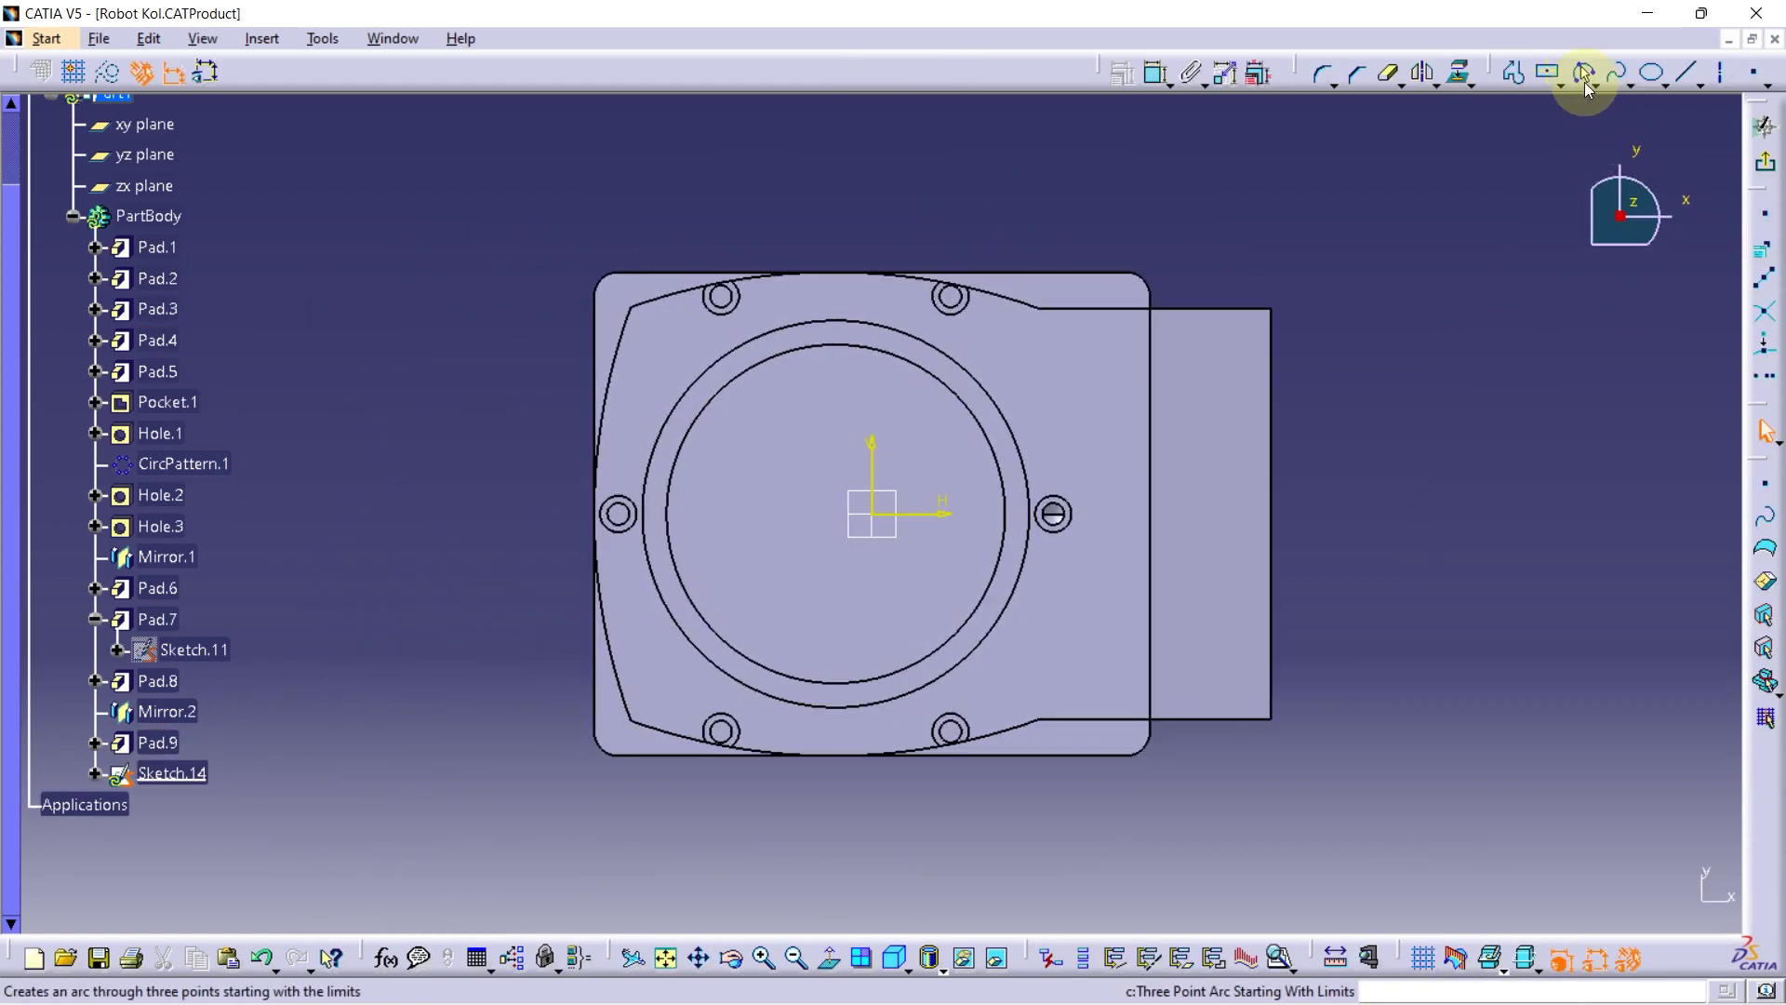
click(1587, 78)
click(1601, 114)
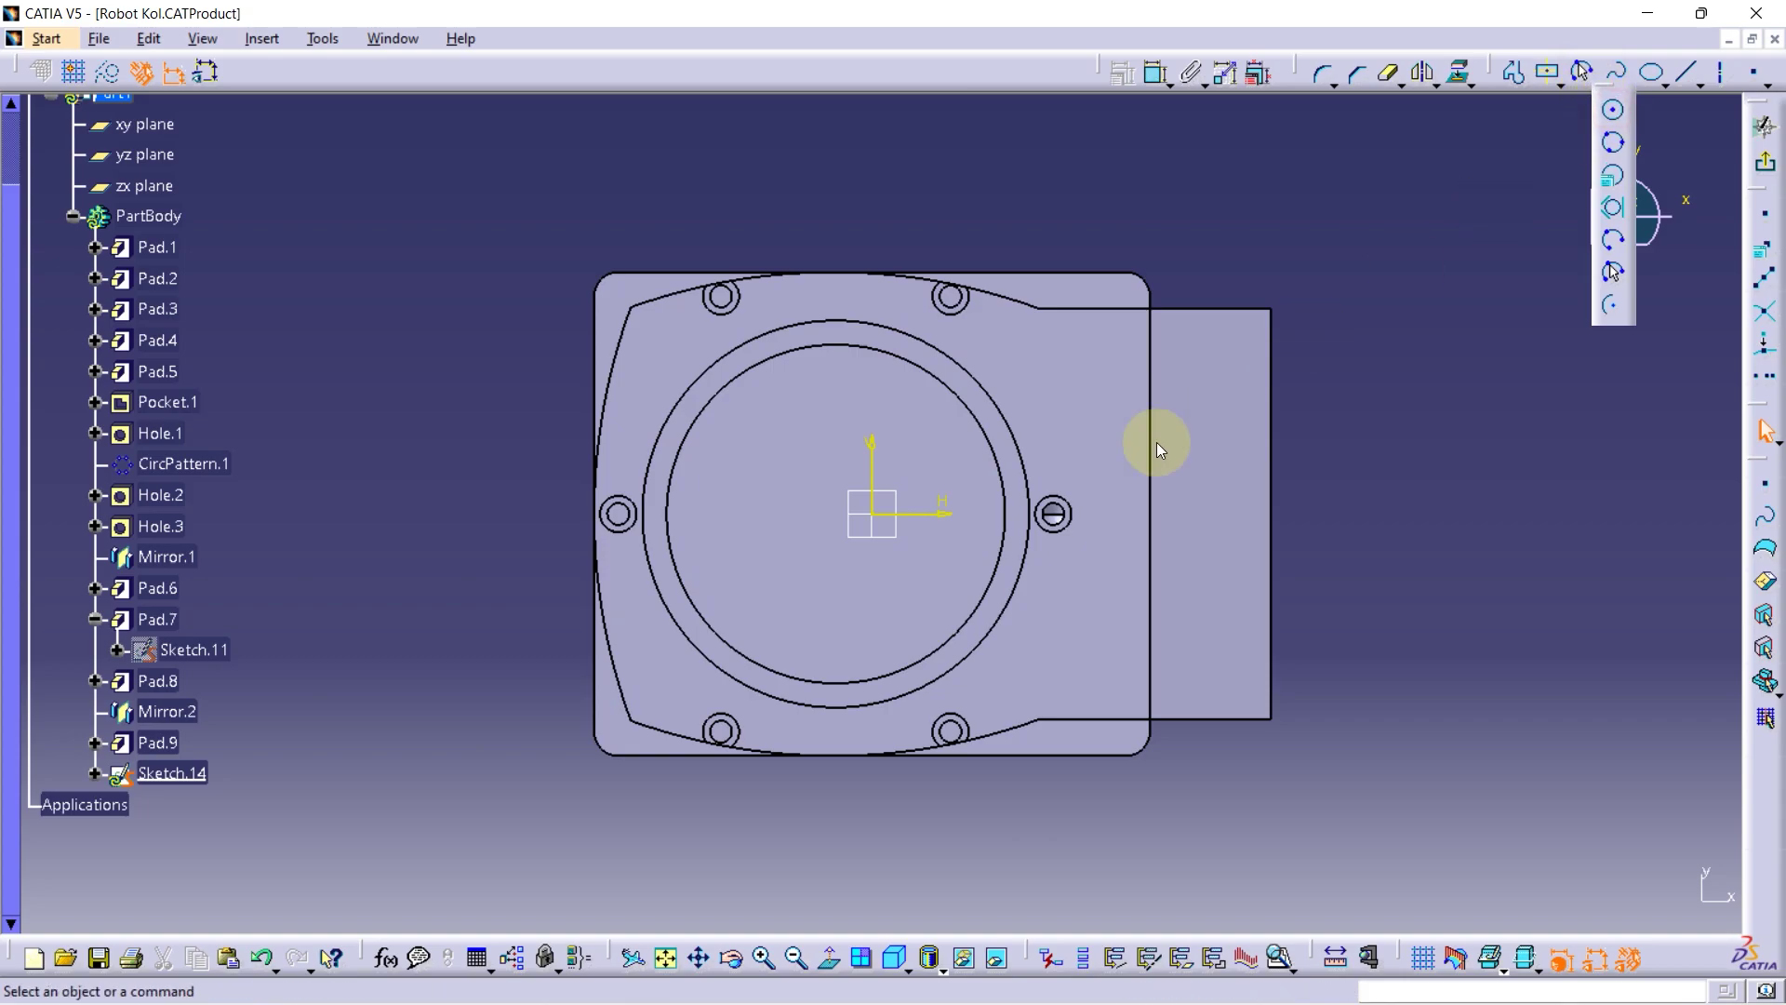
click(1048, 657)
click(1042, 635)
click(1157, 76)
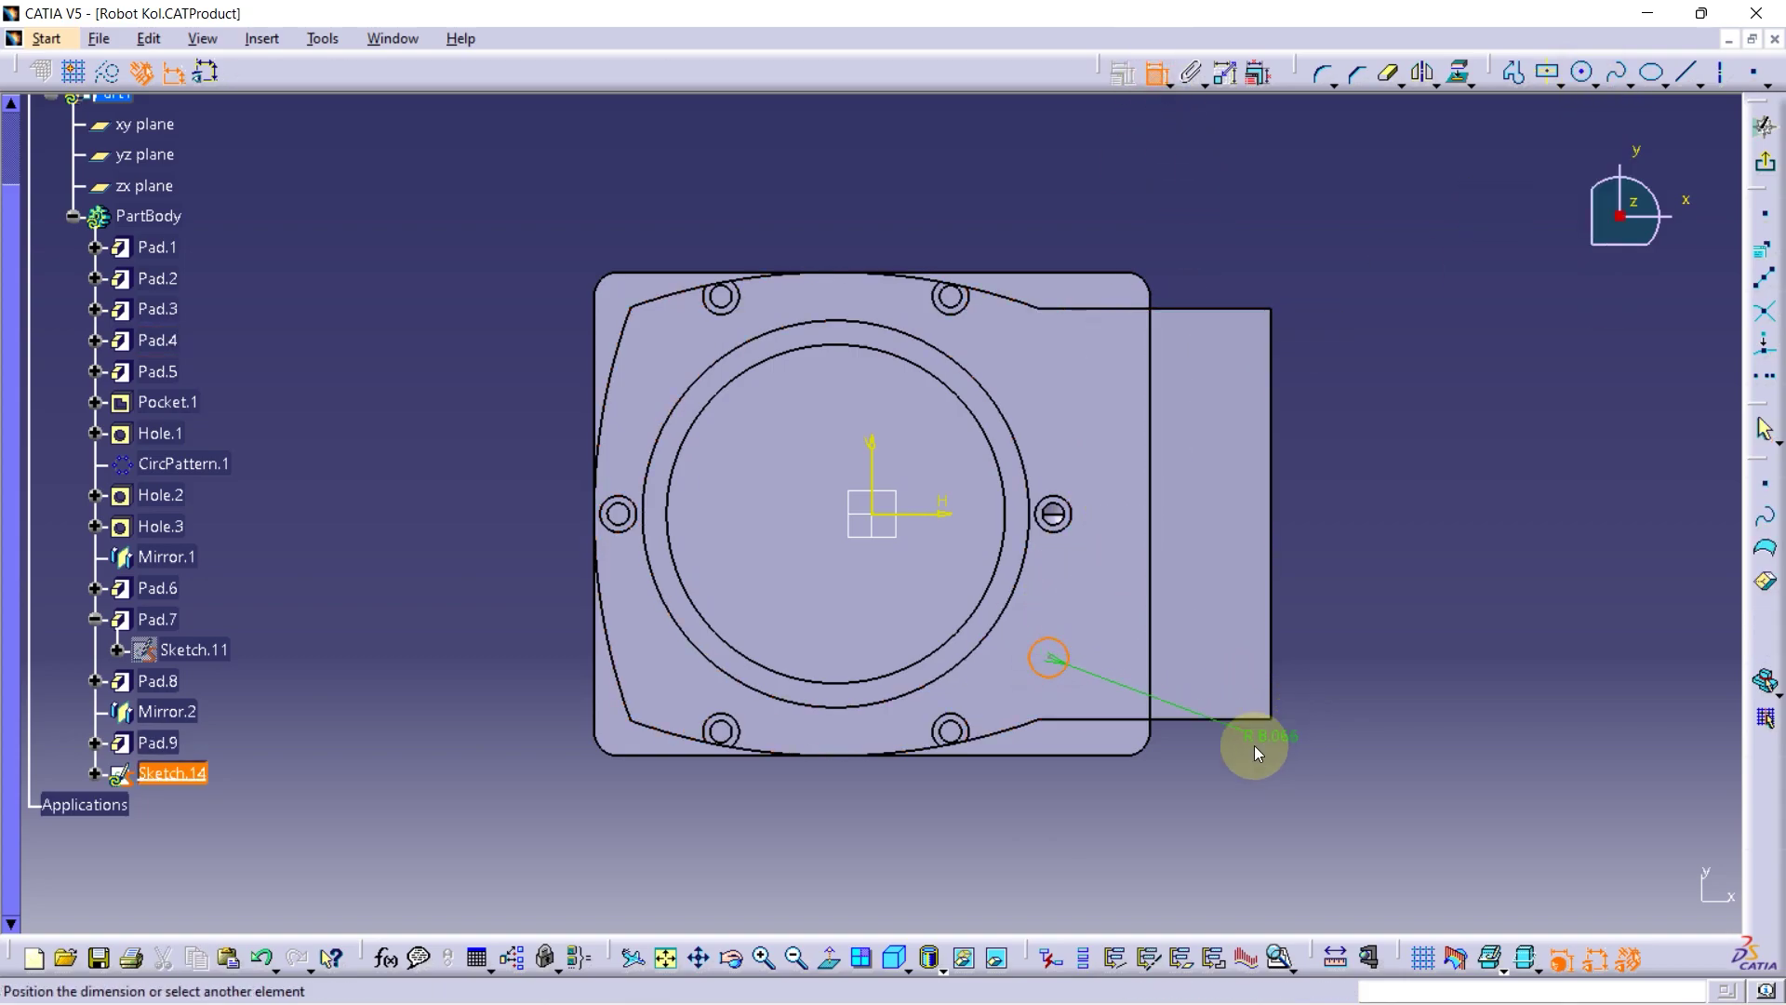
double_click(1196, 763)
text(5)
key(Return)
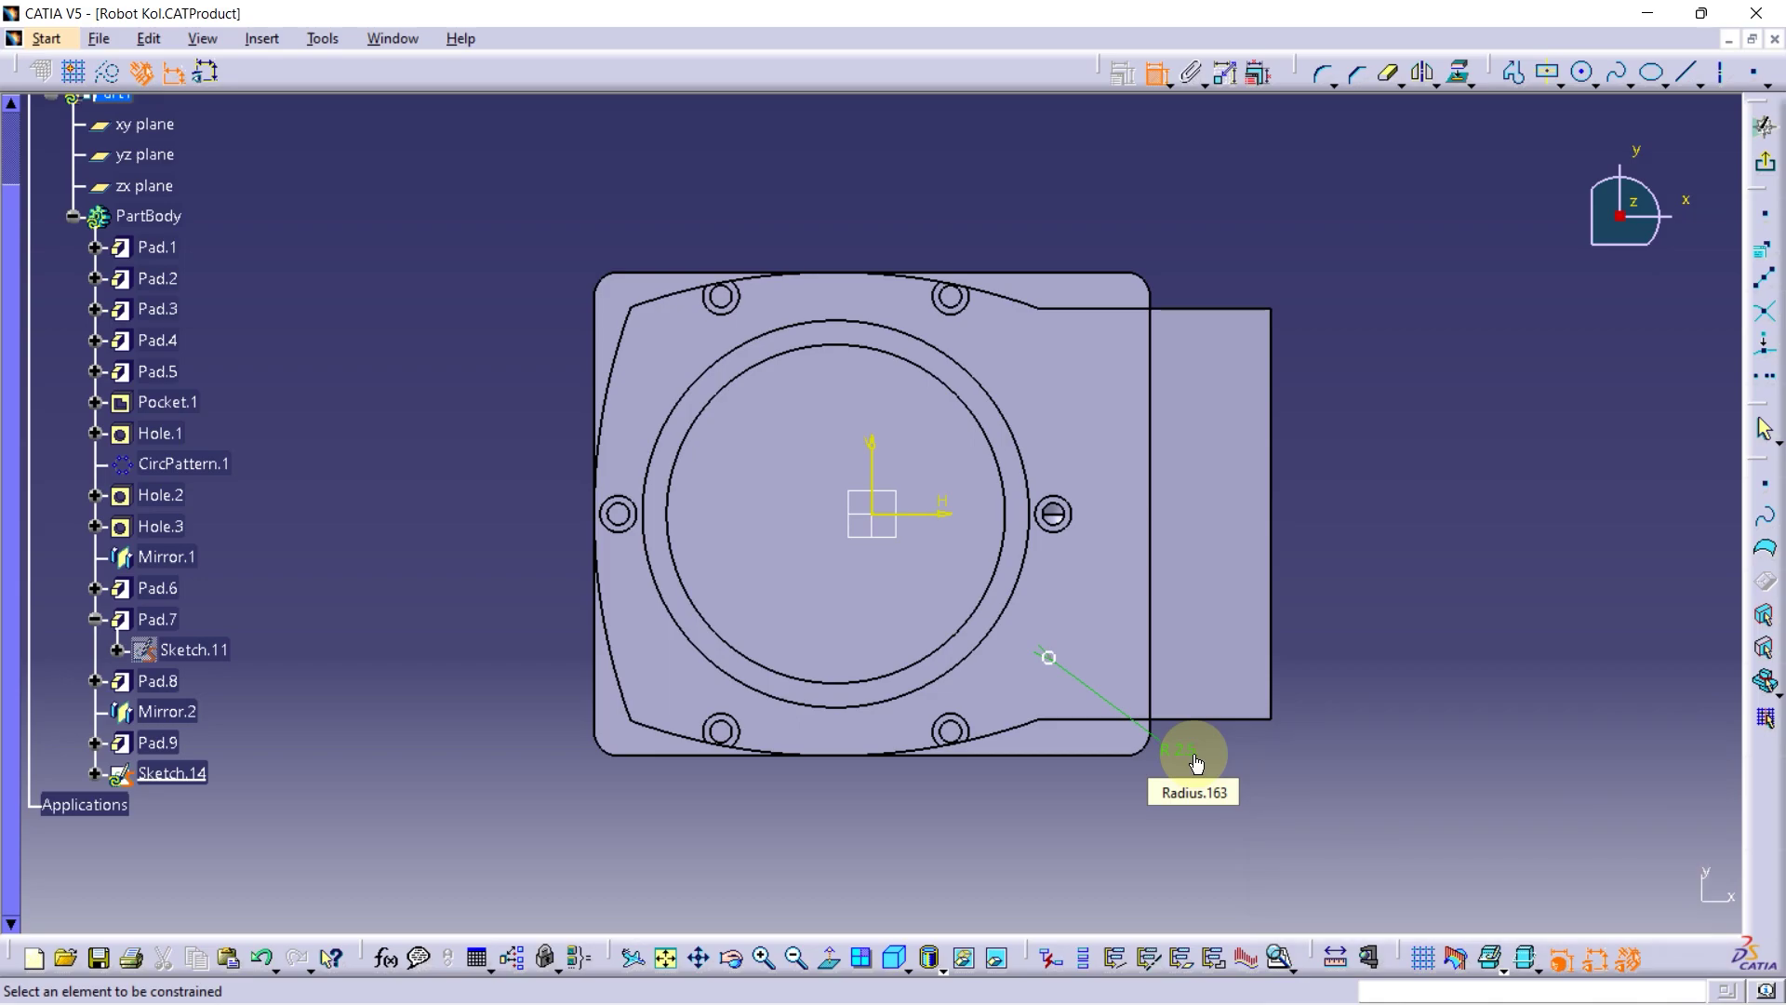
Position the circle centre 57.318 mm and 92.47 mm from the sketch axes
click(1050, 658)
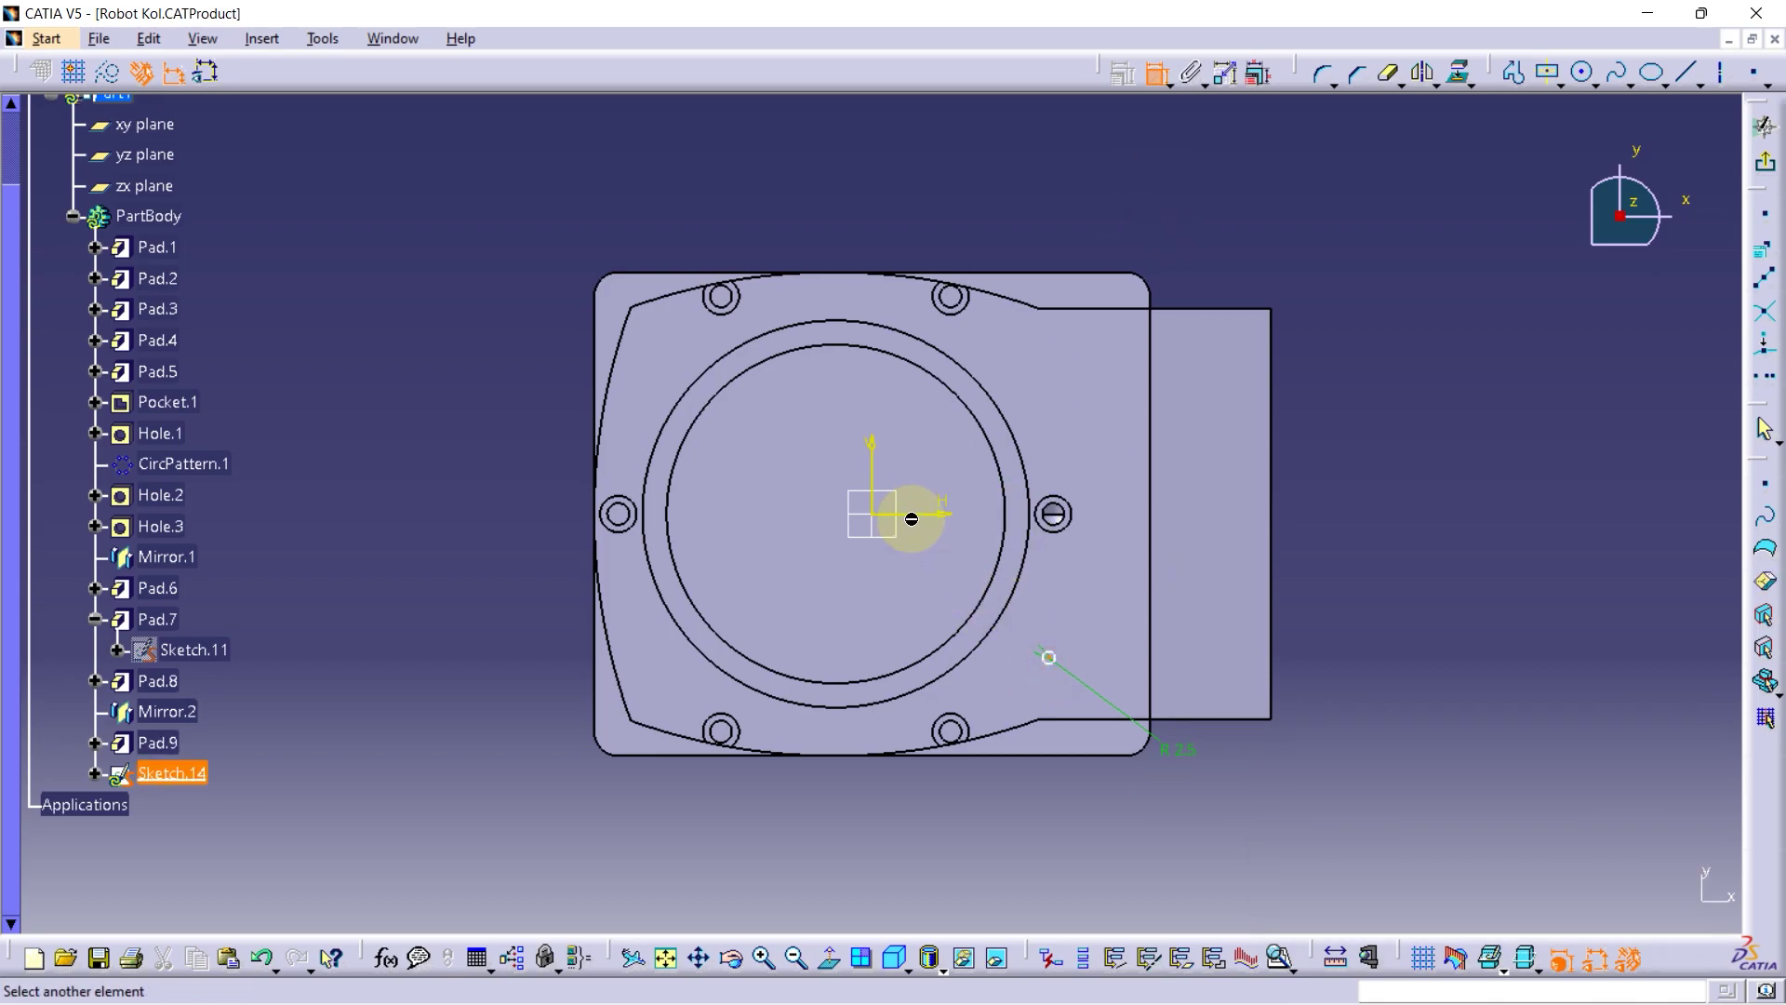
click(913, 517)
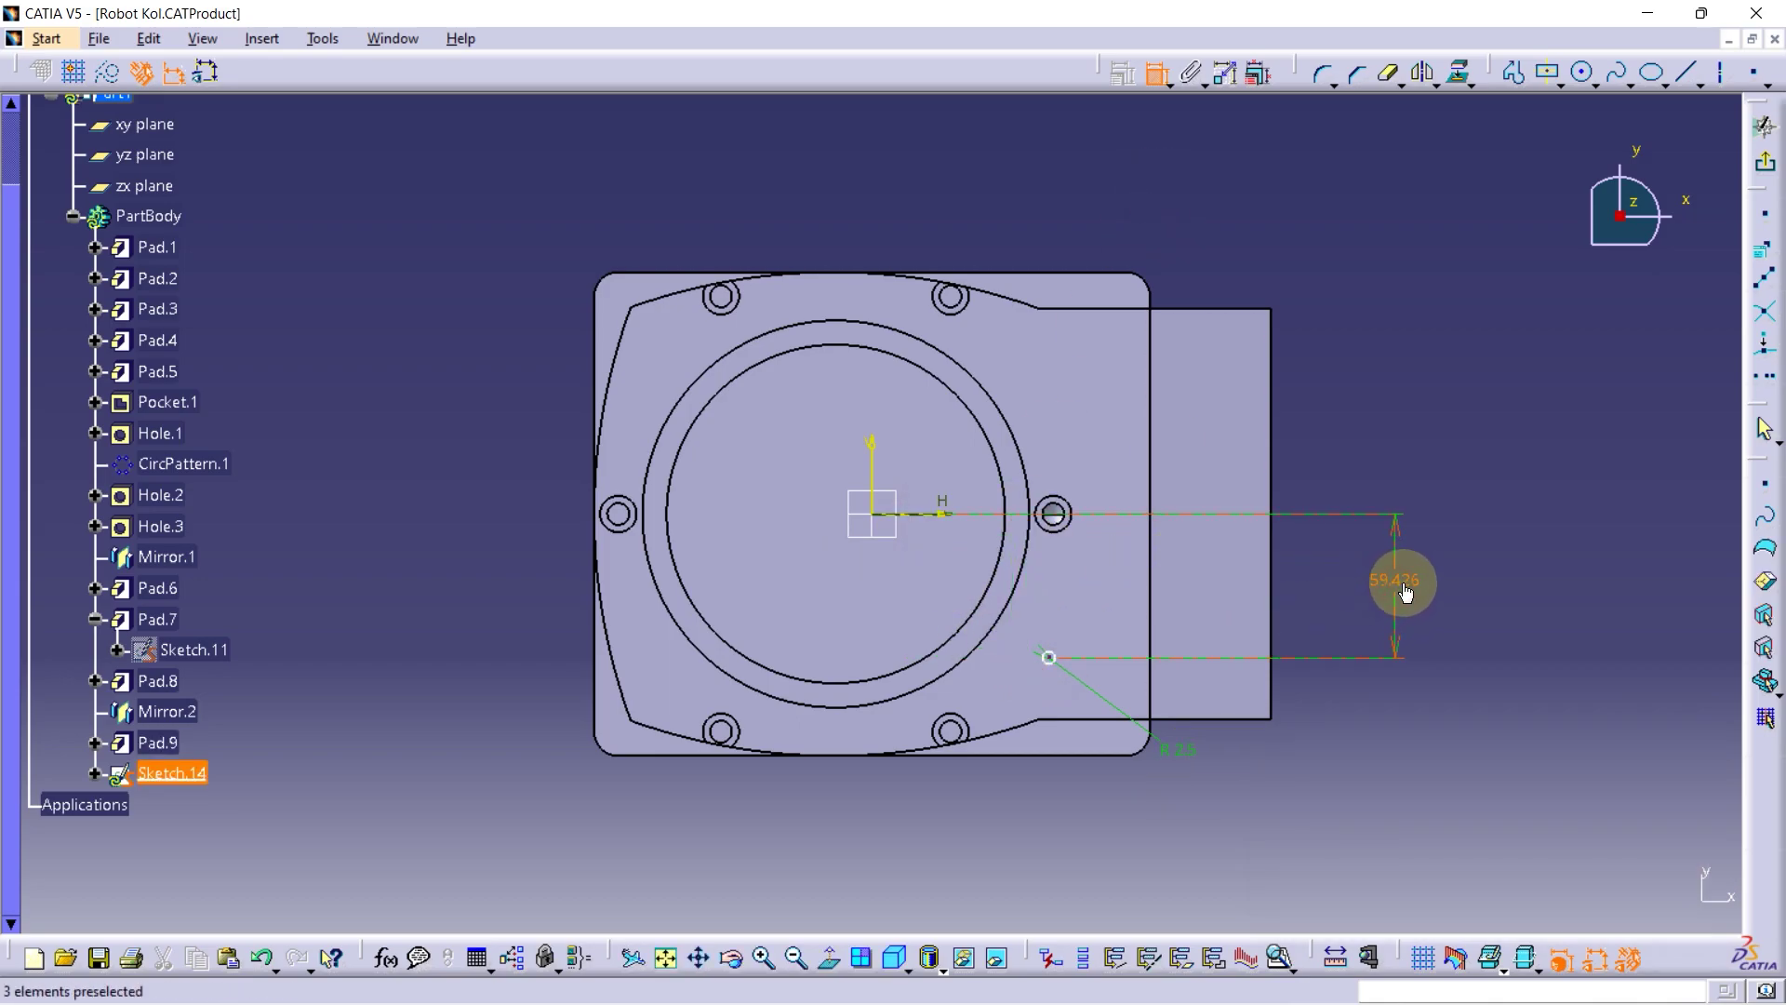
double_click(1405, 592)
text(57.318)
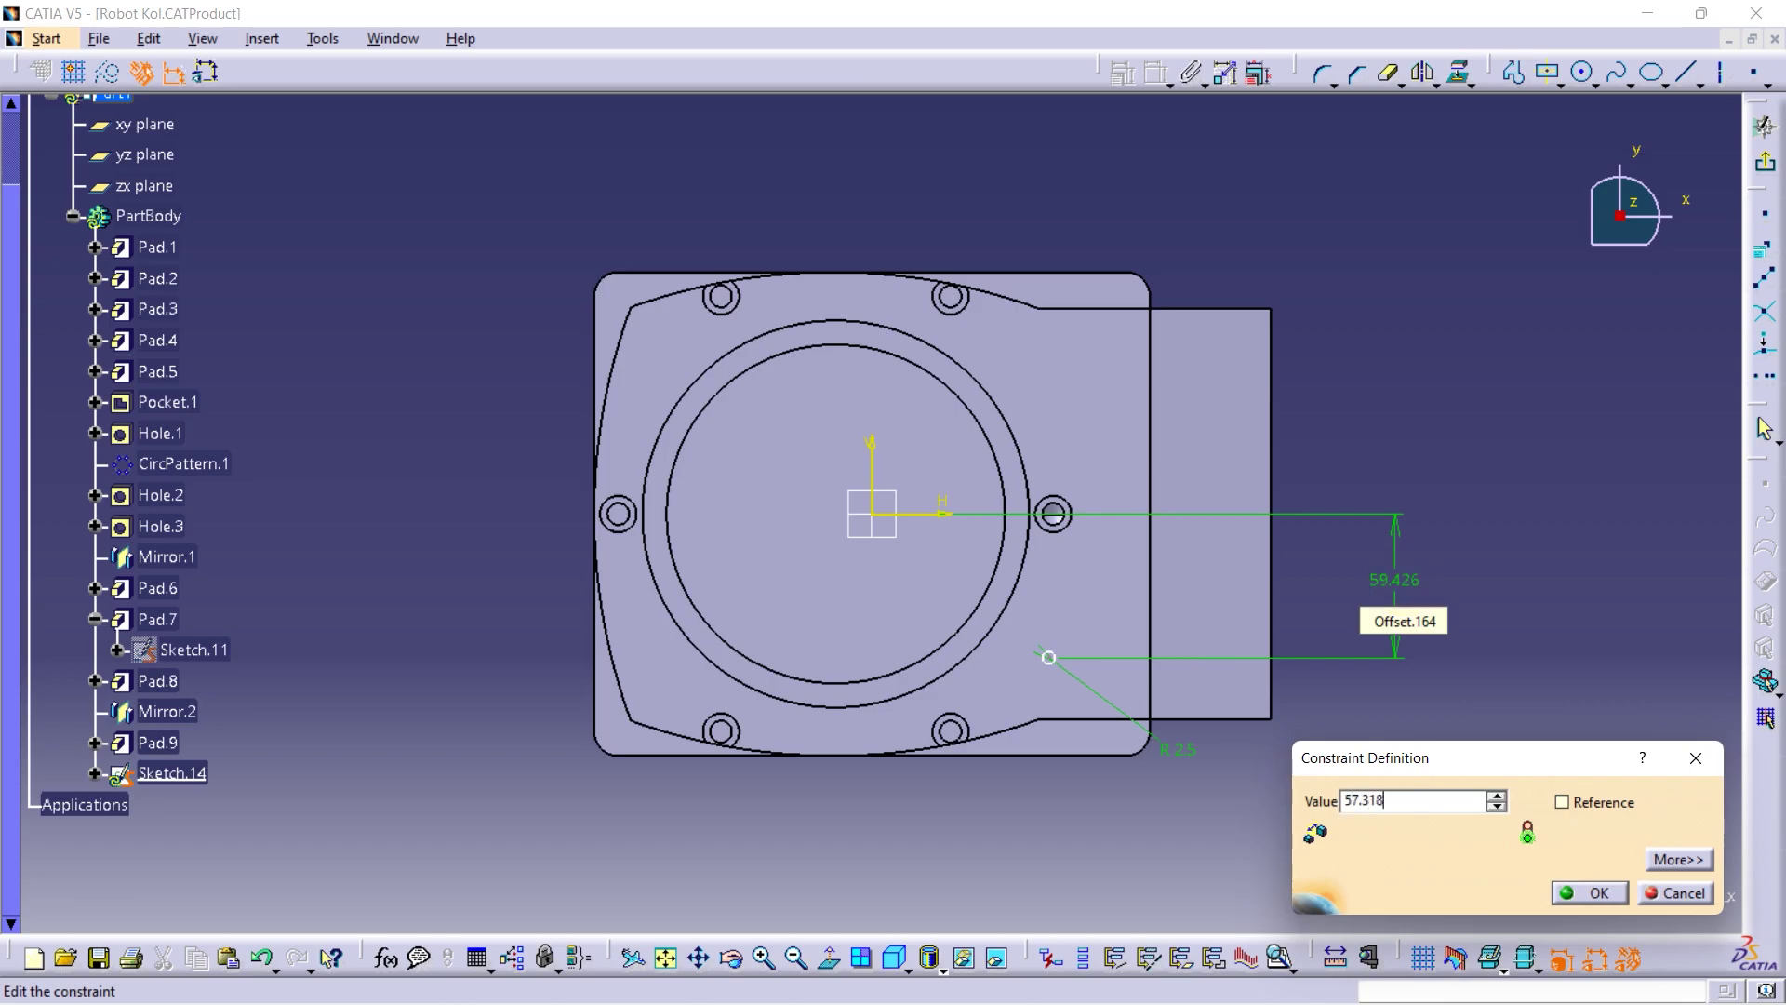
key(Return)
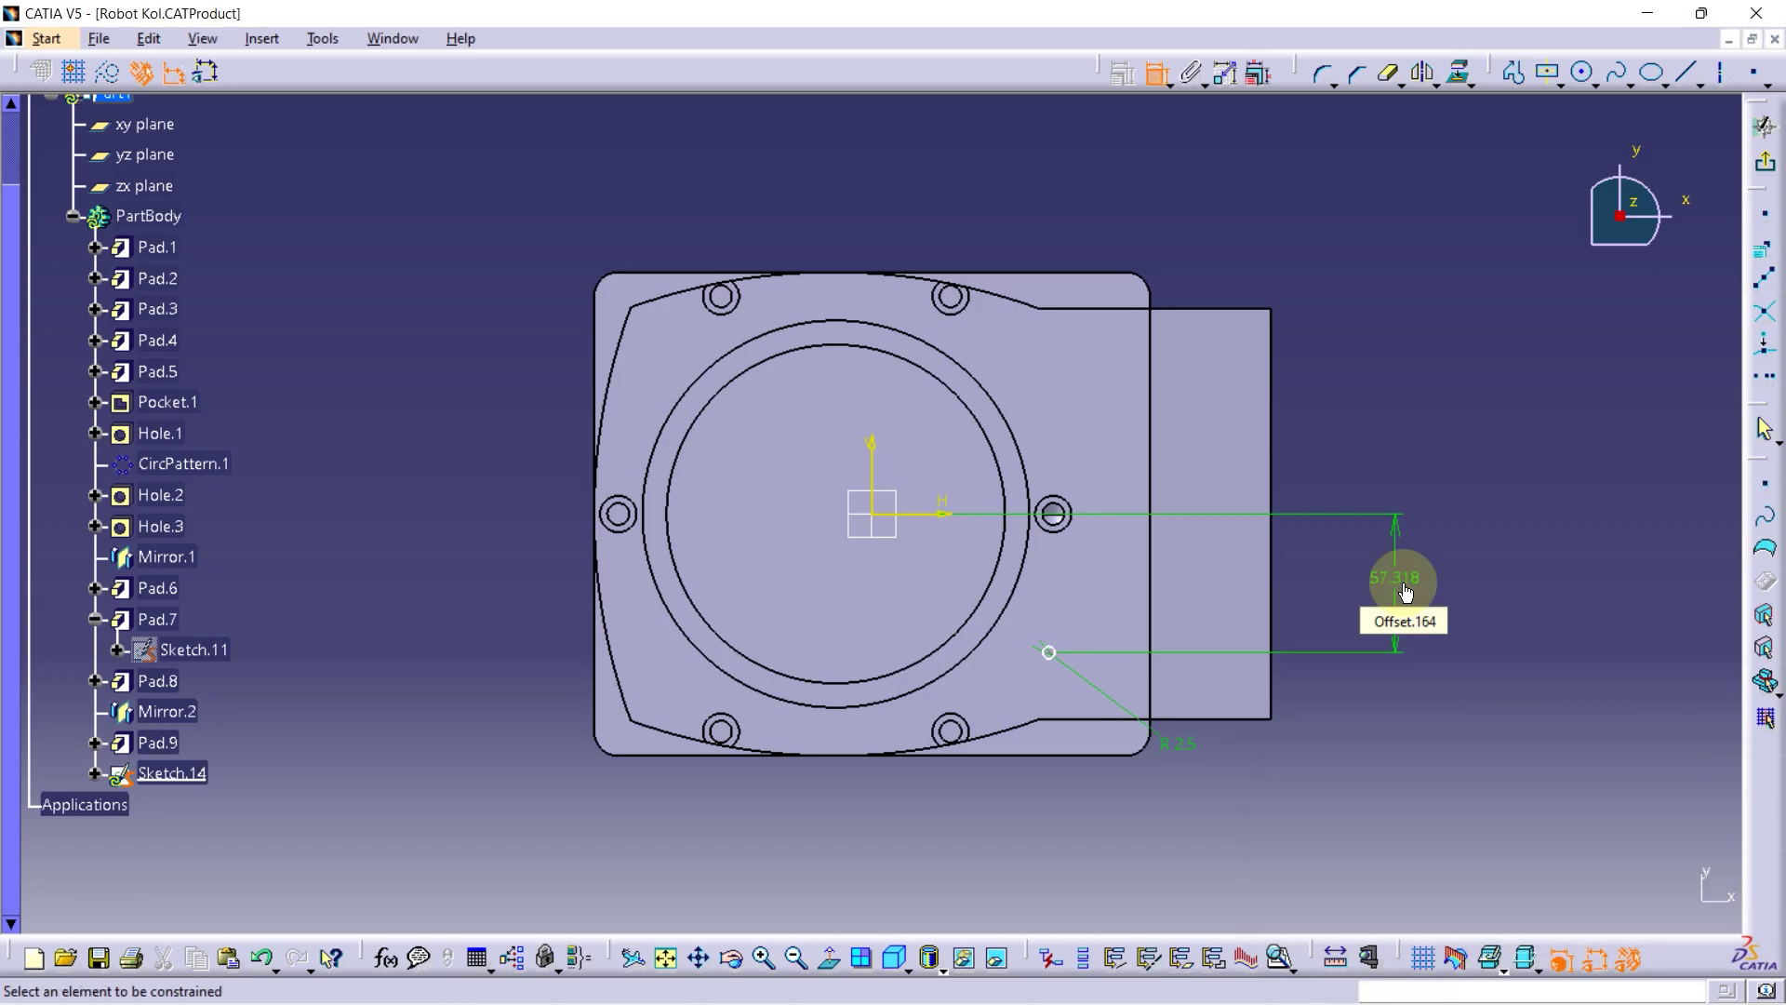
click(1048, 653)
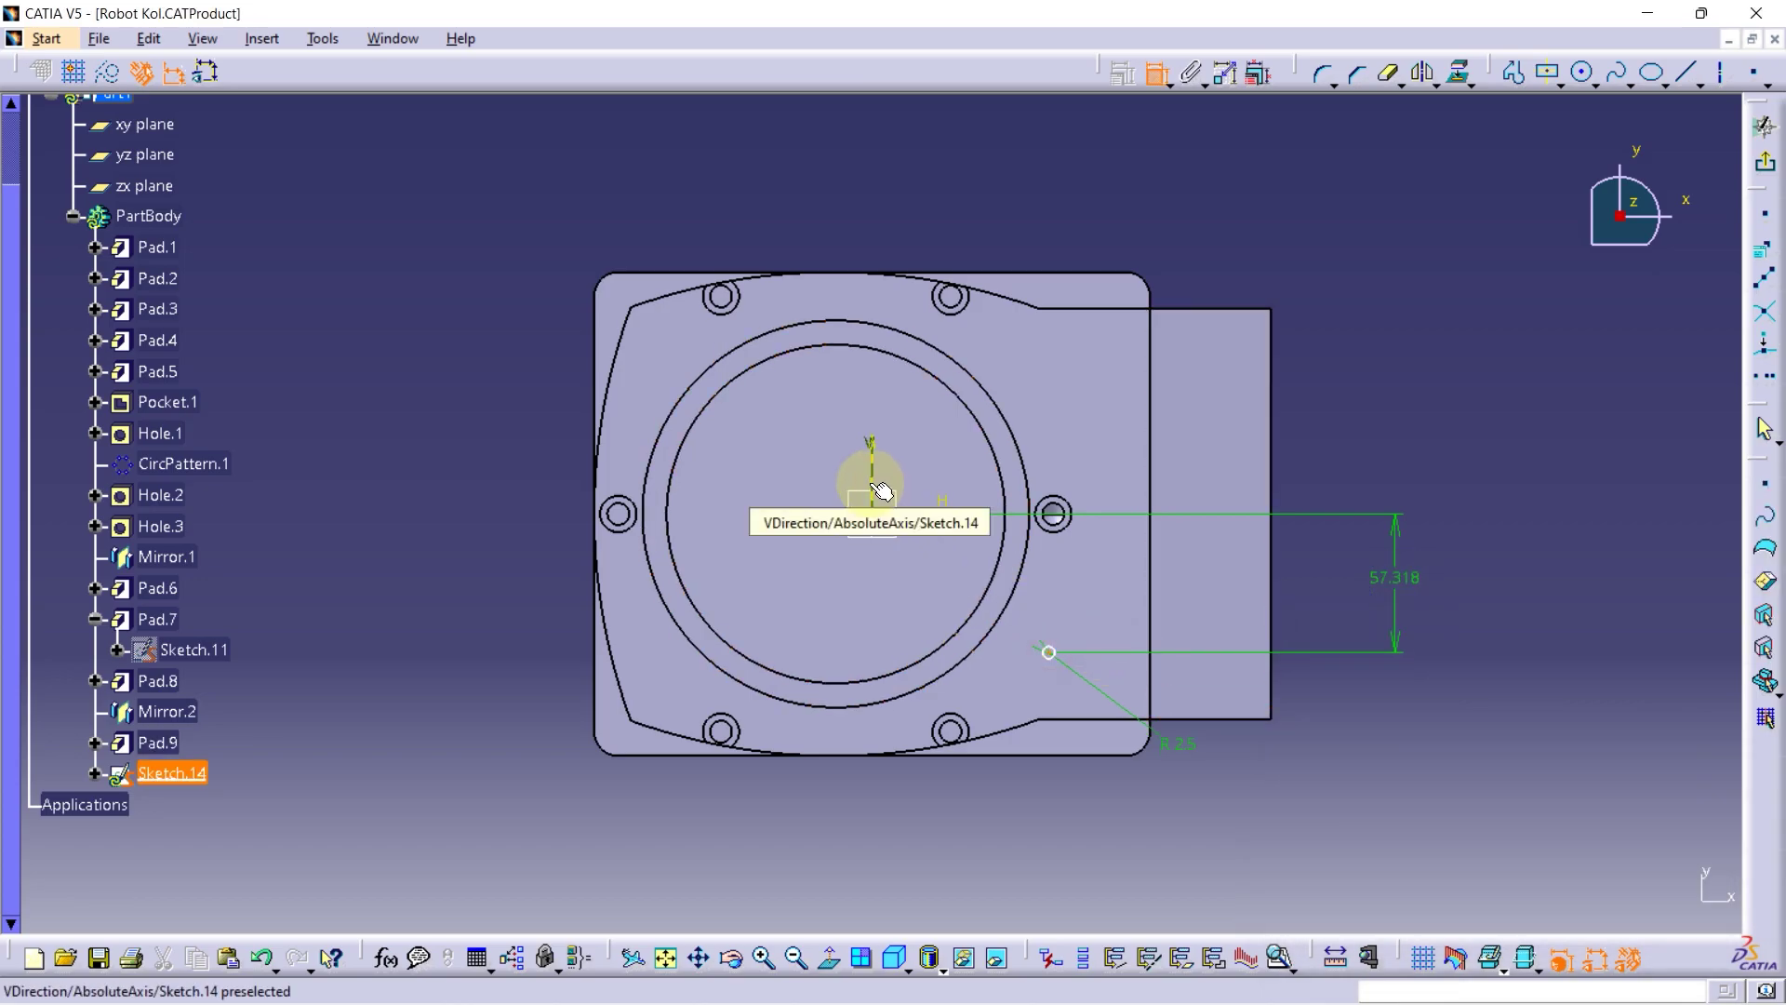
click(882, 495)
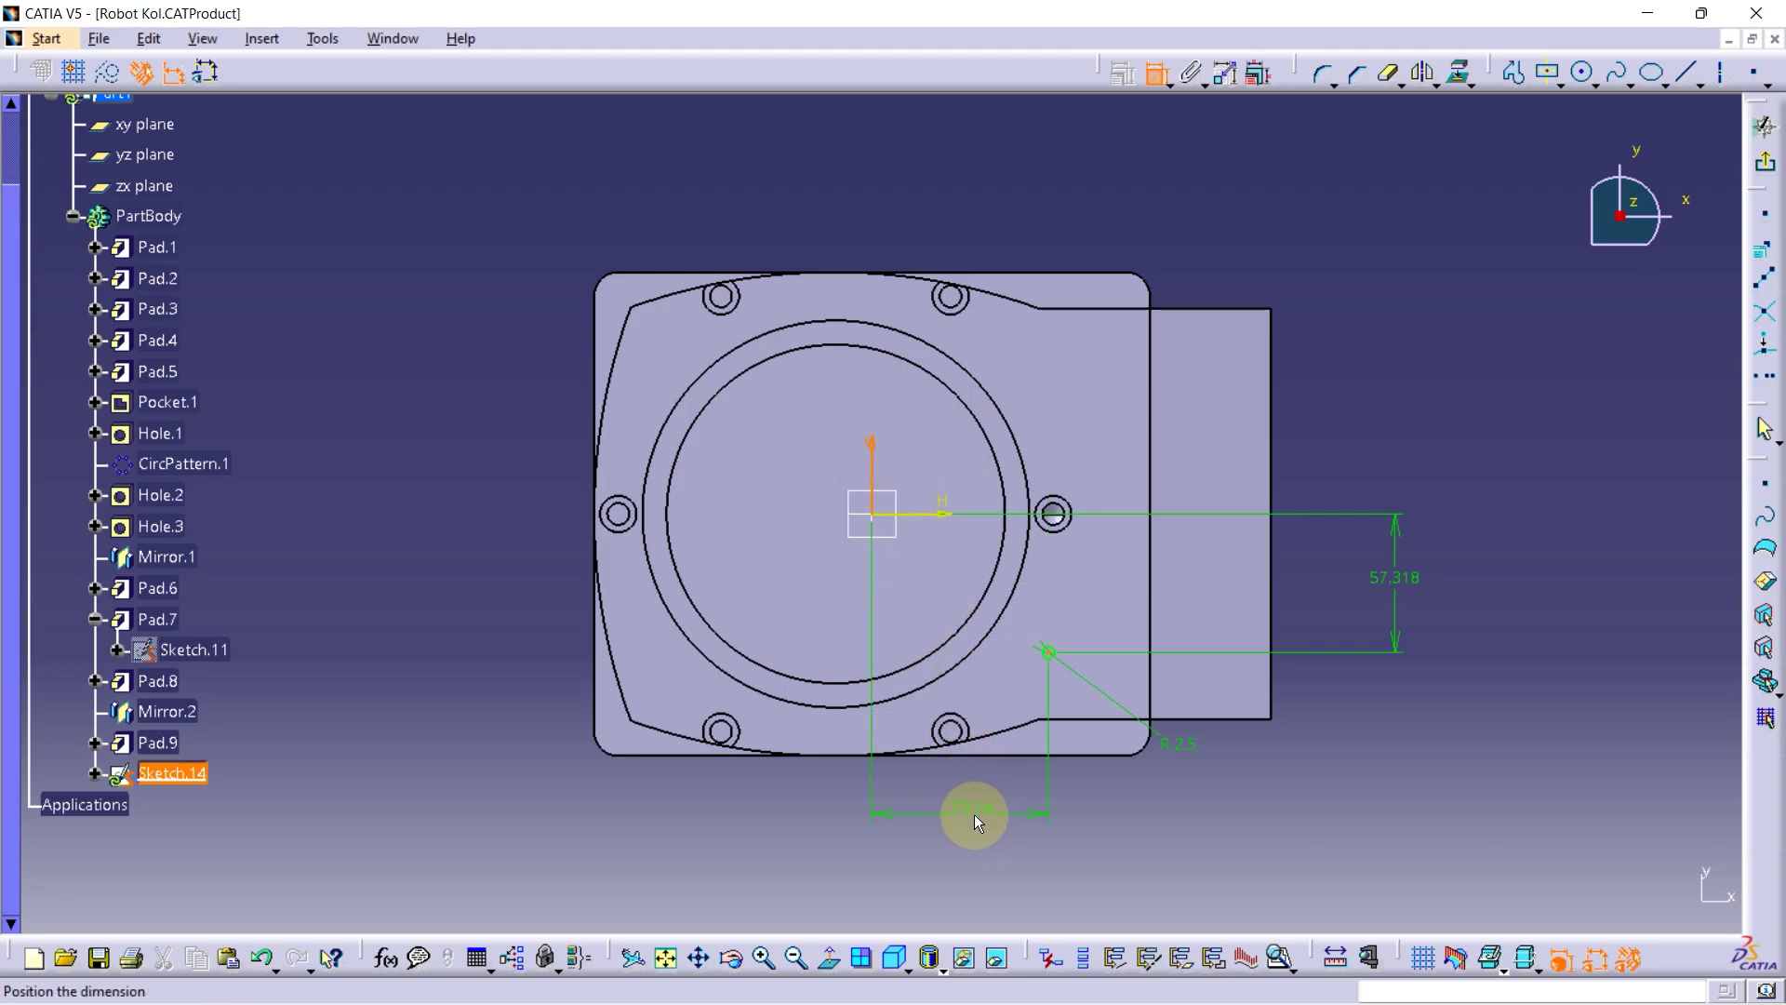
double_click(973, 813)
text(92.47)
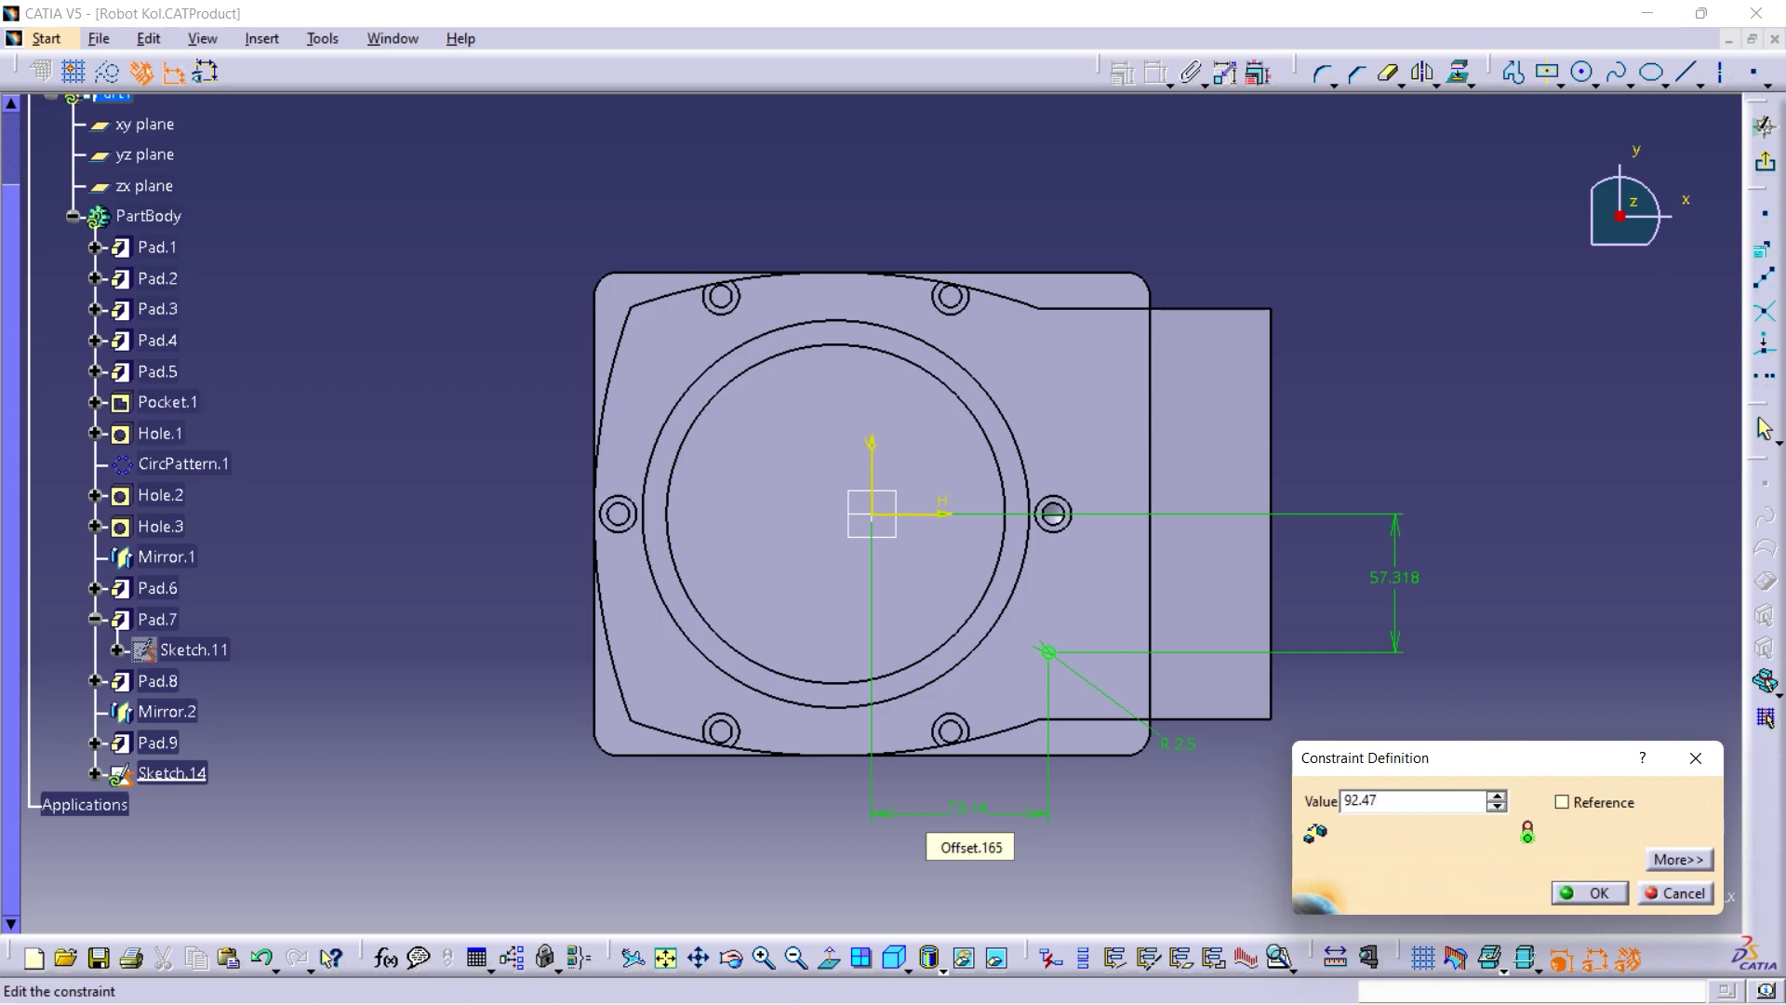
key(Return)
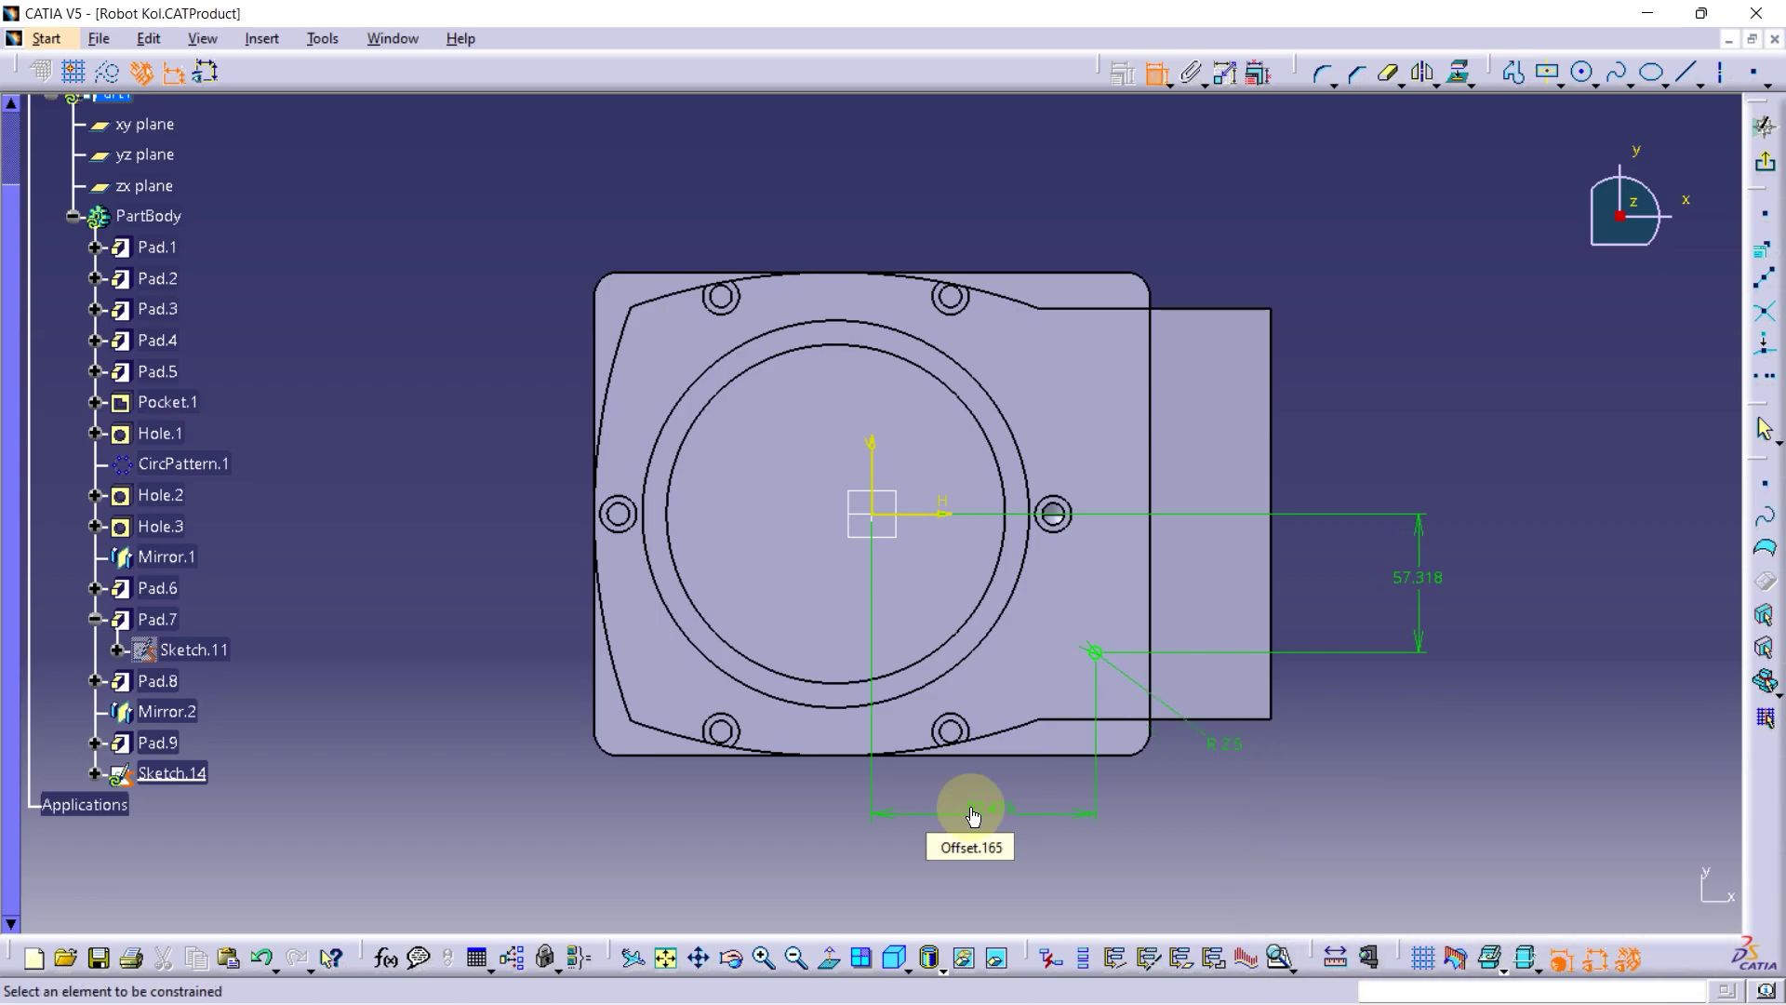
Cut the circle 10 mm deep as Pocket.2
click(1761, 163)
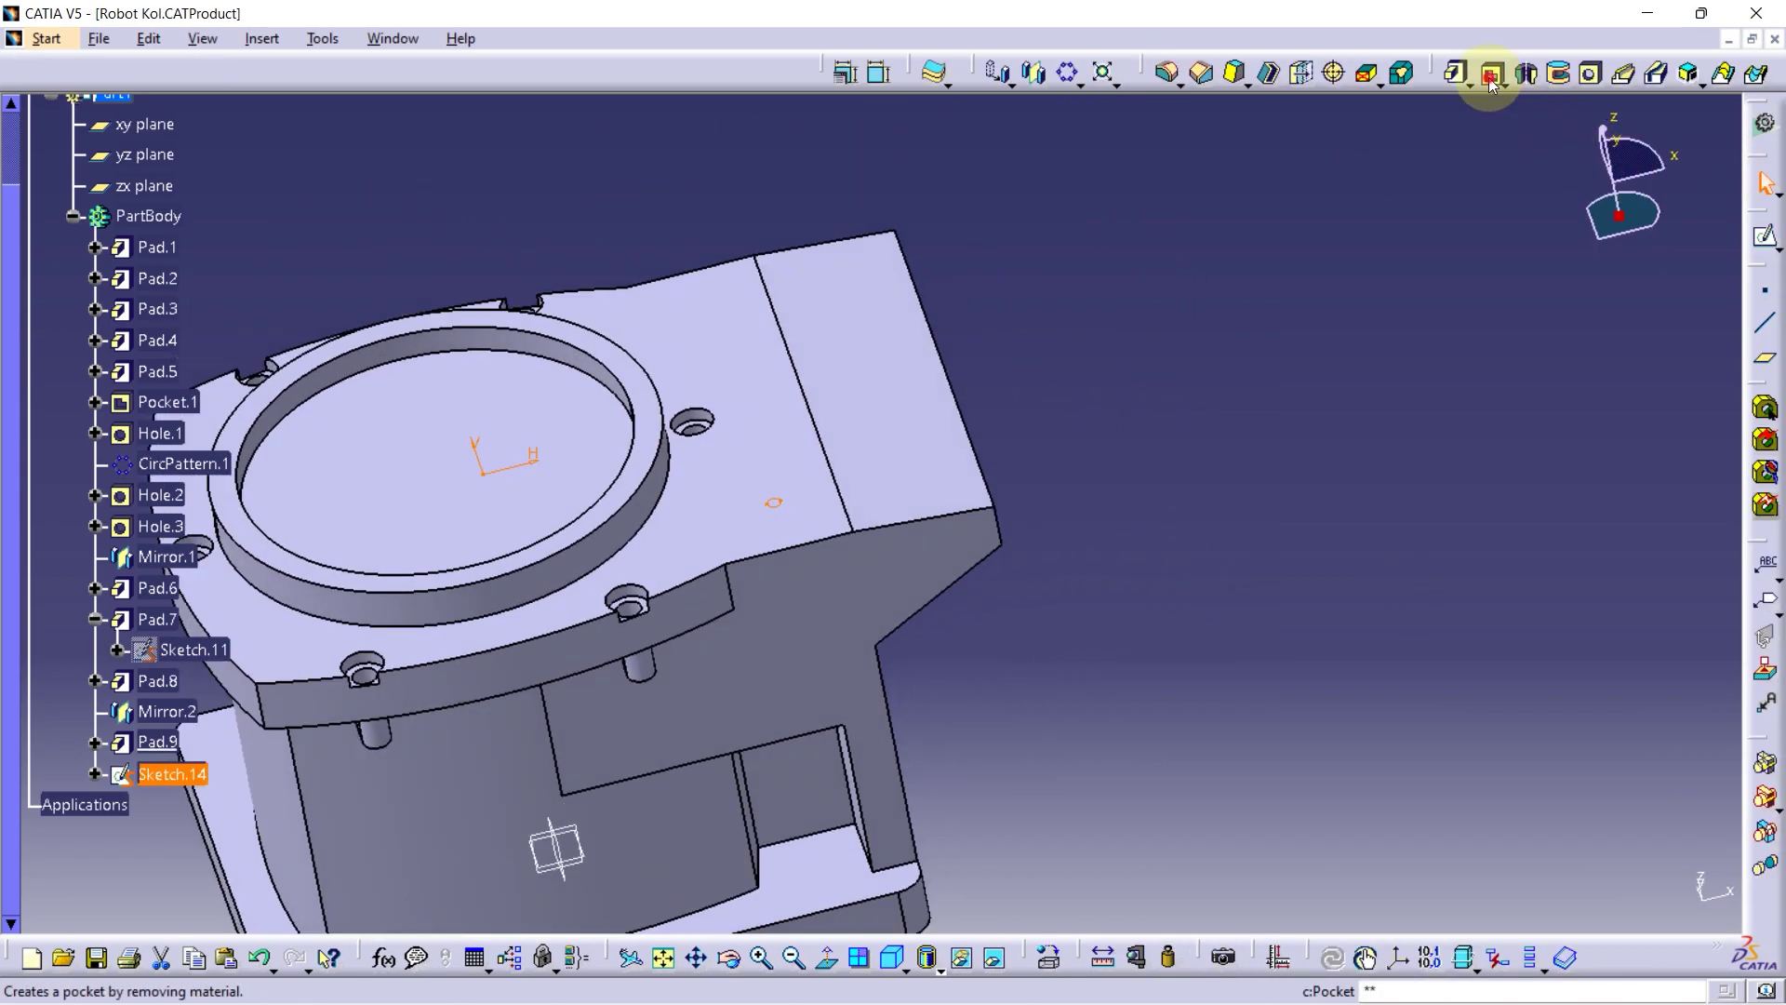
click(1492, 72)
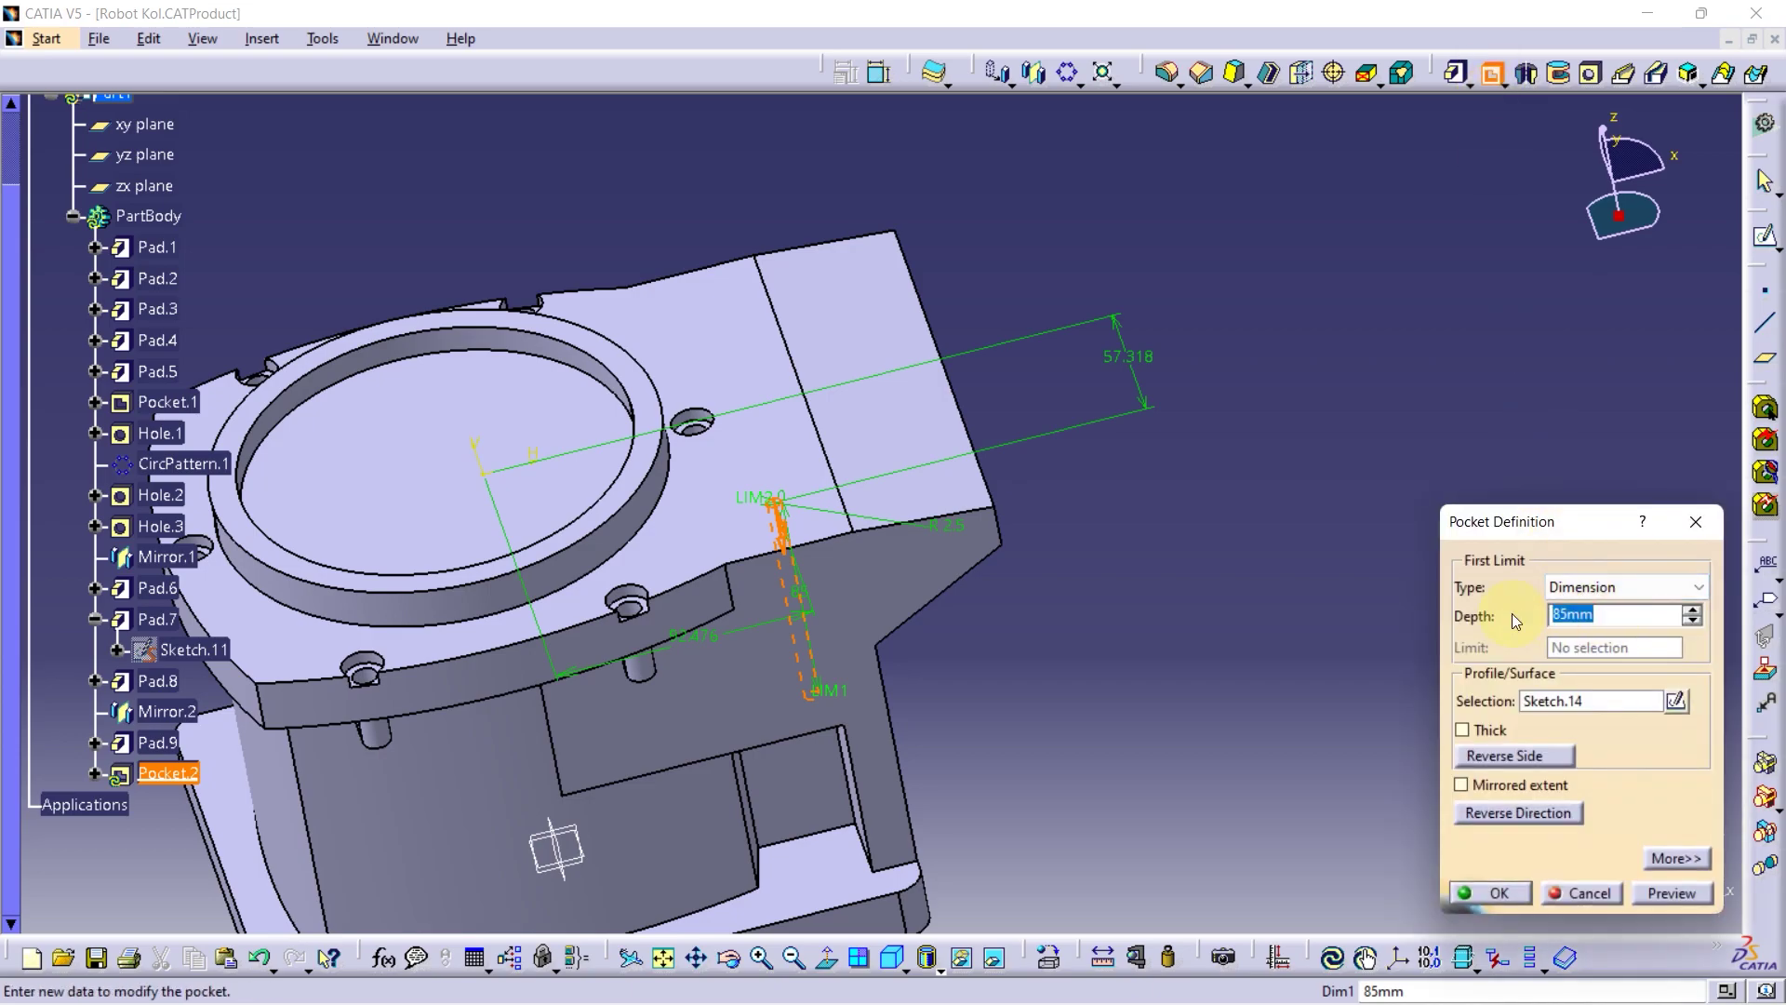
text(10)
click(1499, 893)
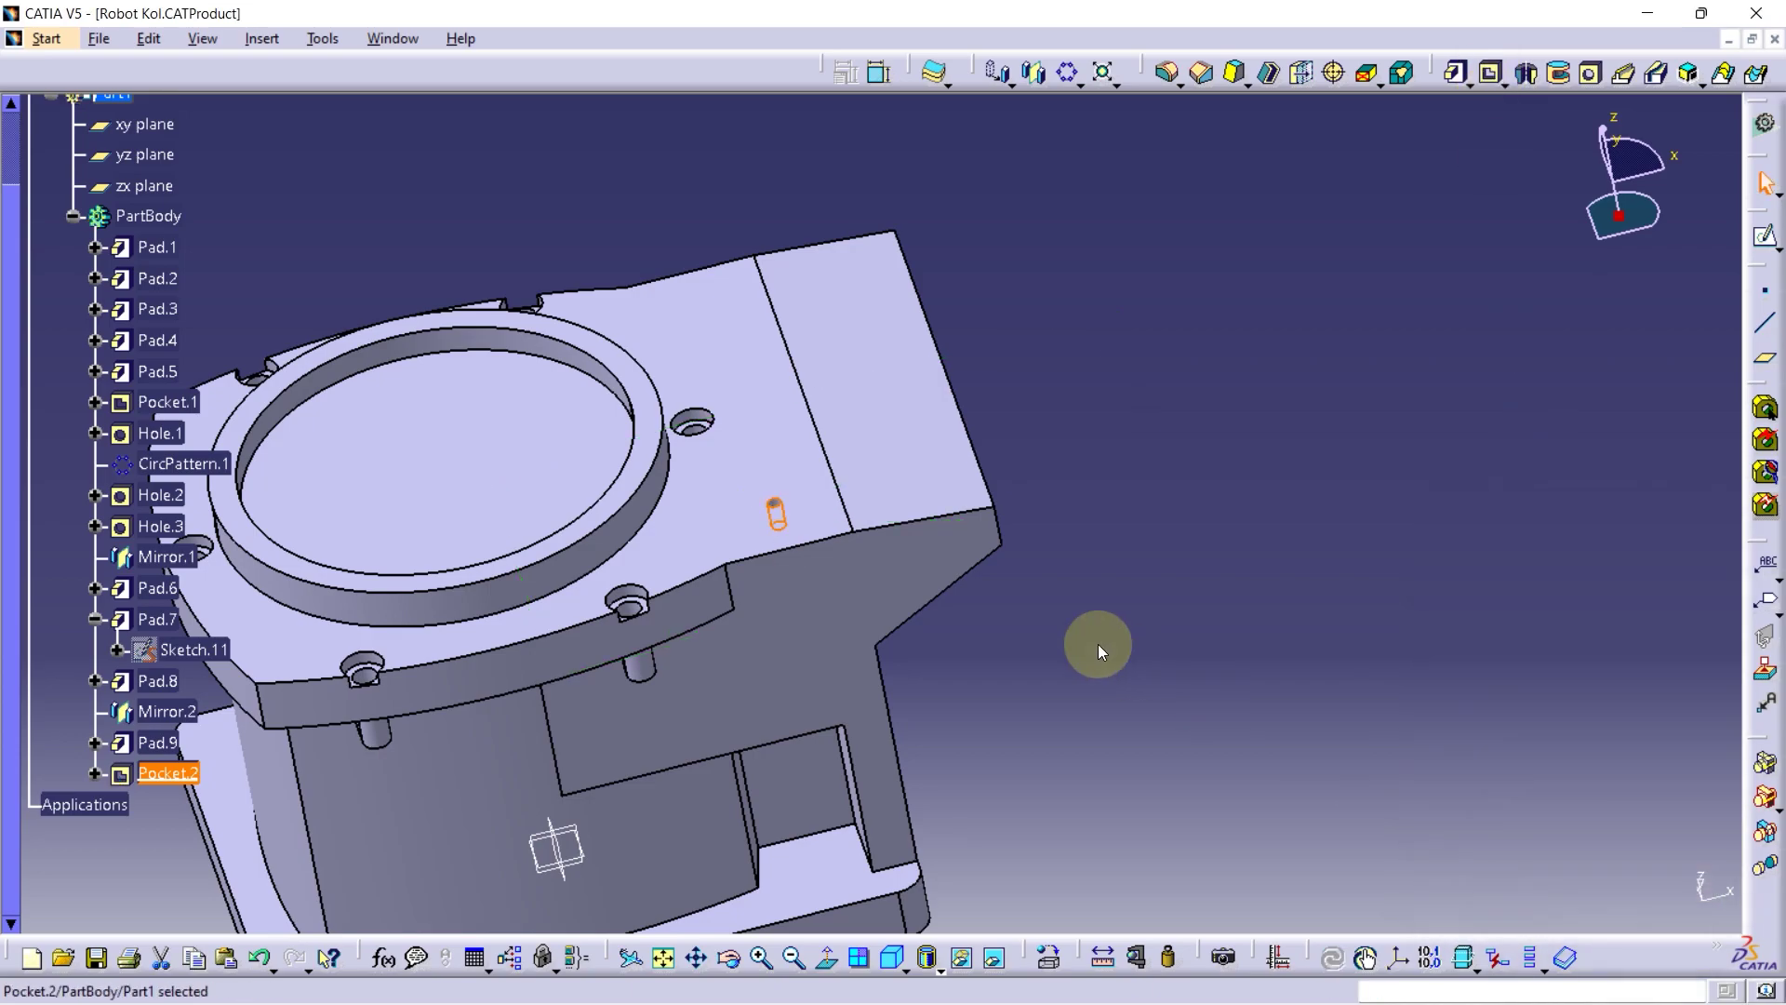
mouse_move(962, 770)
middle_down()
mouse_move(841, 443)
mouse_move(1024, 698)
middle_up()
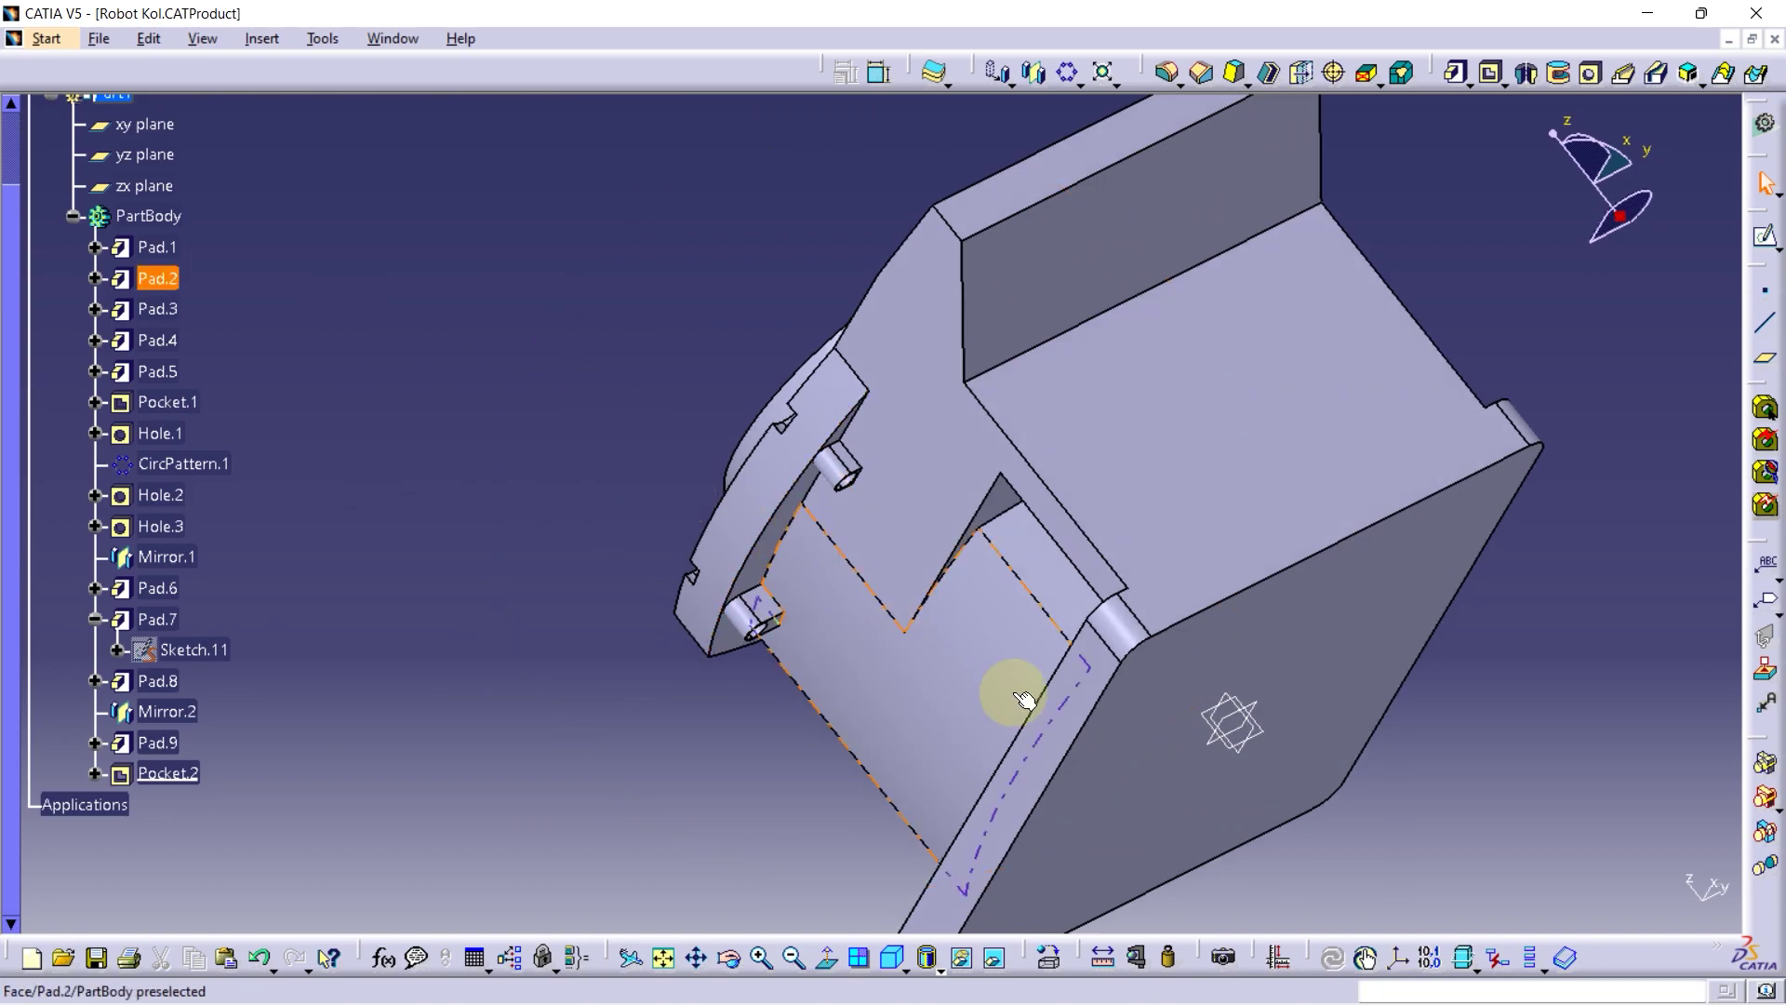
Sketch on the base face, project its edges, and draw a closed profile at the top-left rounded corner
click(1269, 607)
click(1765, 236)
mouse_move(684, 303)
middle_down()
mouse_move(1006, 368)
mouse_move(789, 230)
middle_up()
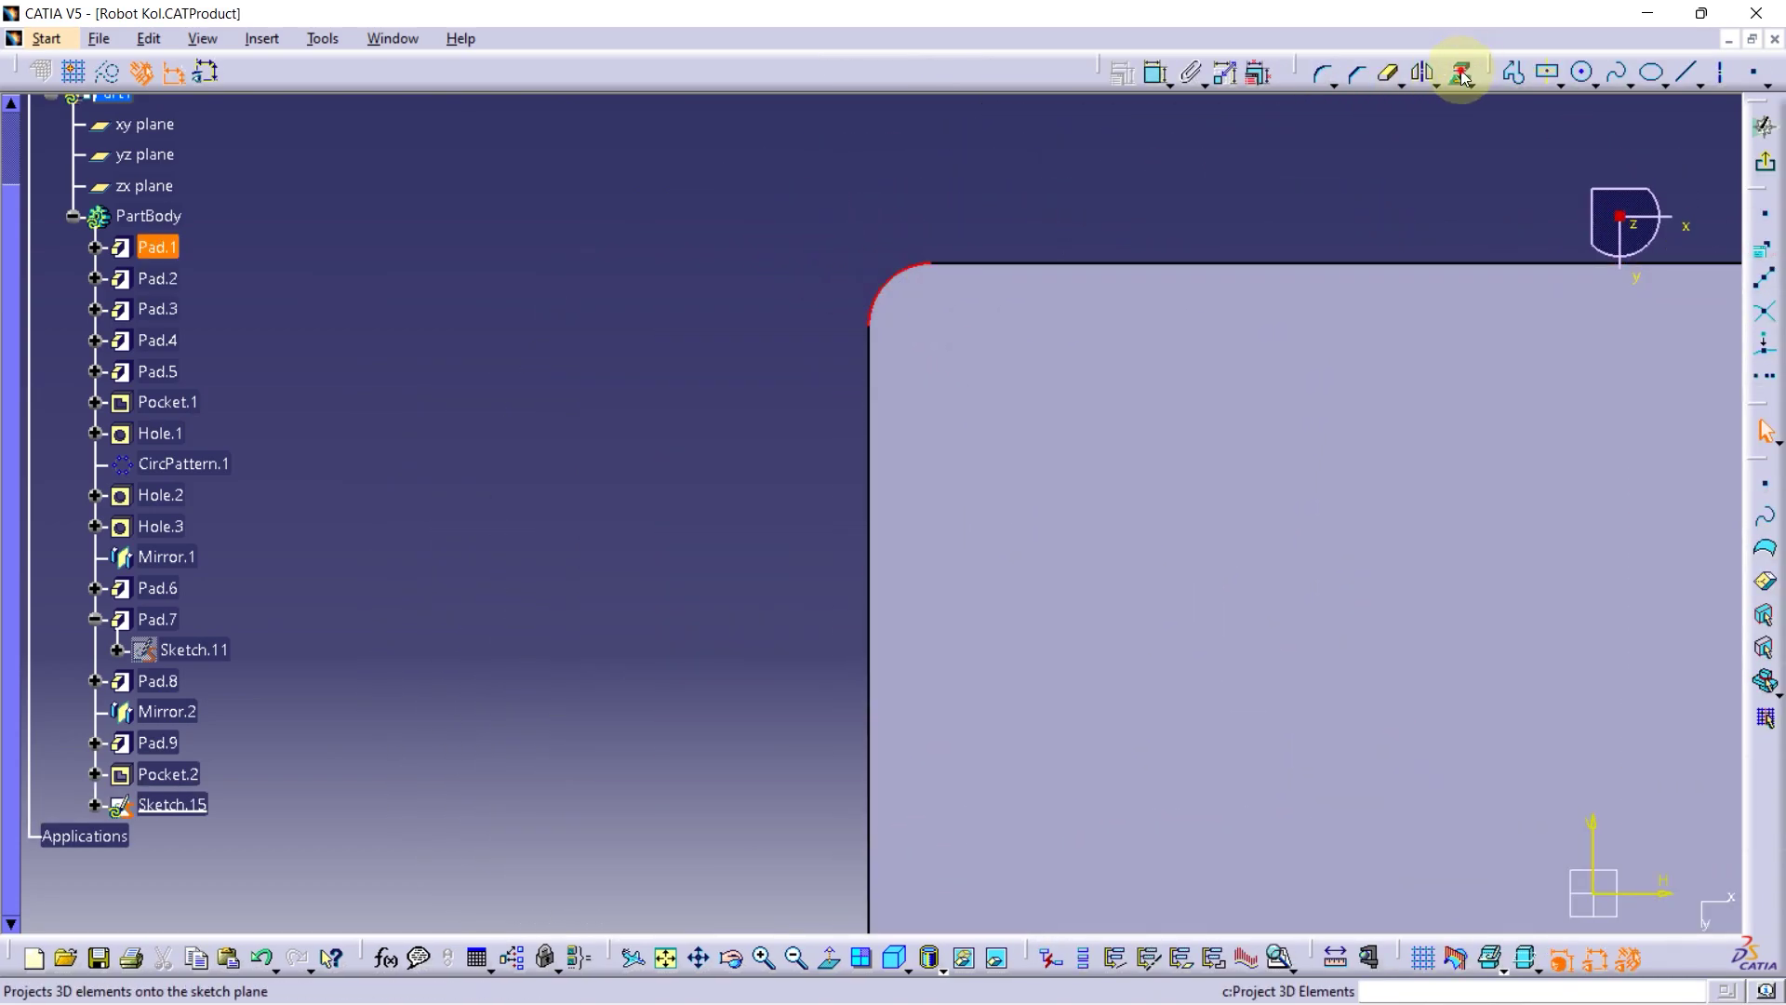
click(1580, 894)
click(1521, 71)
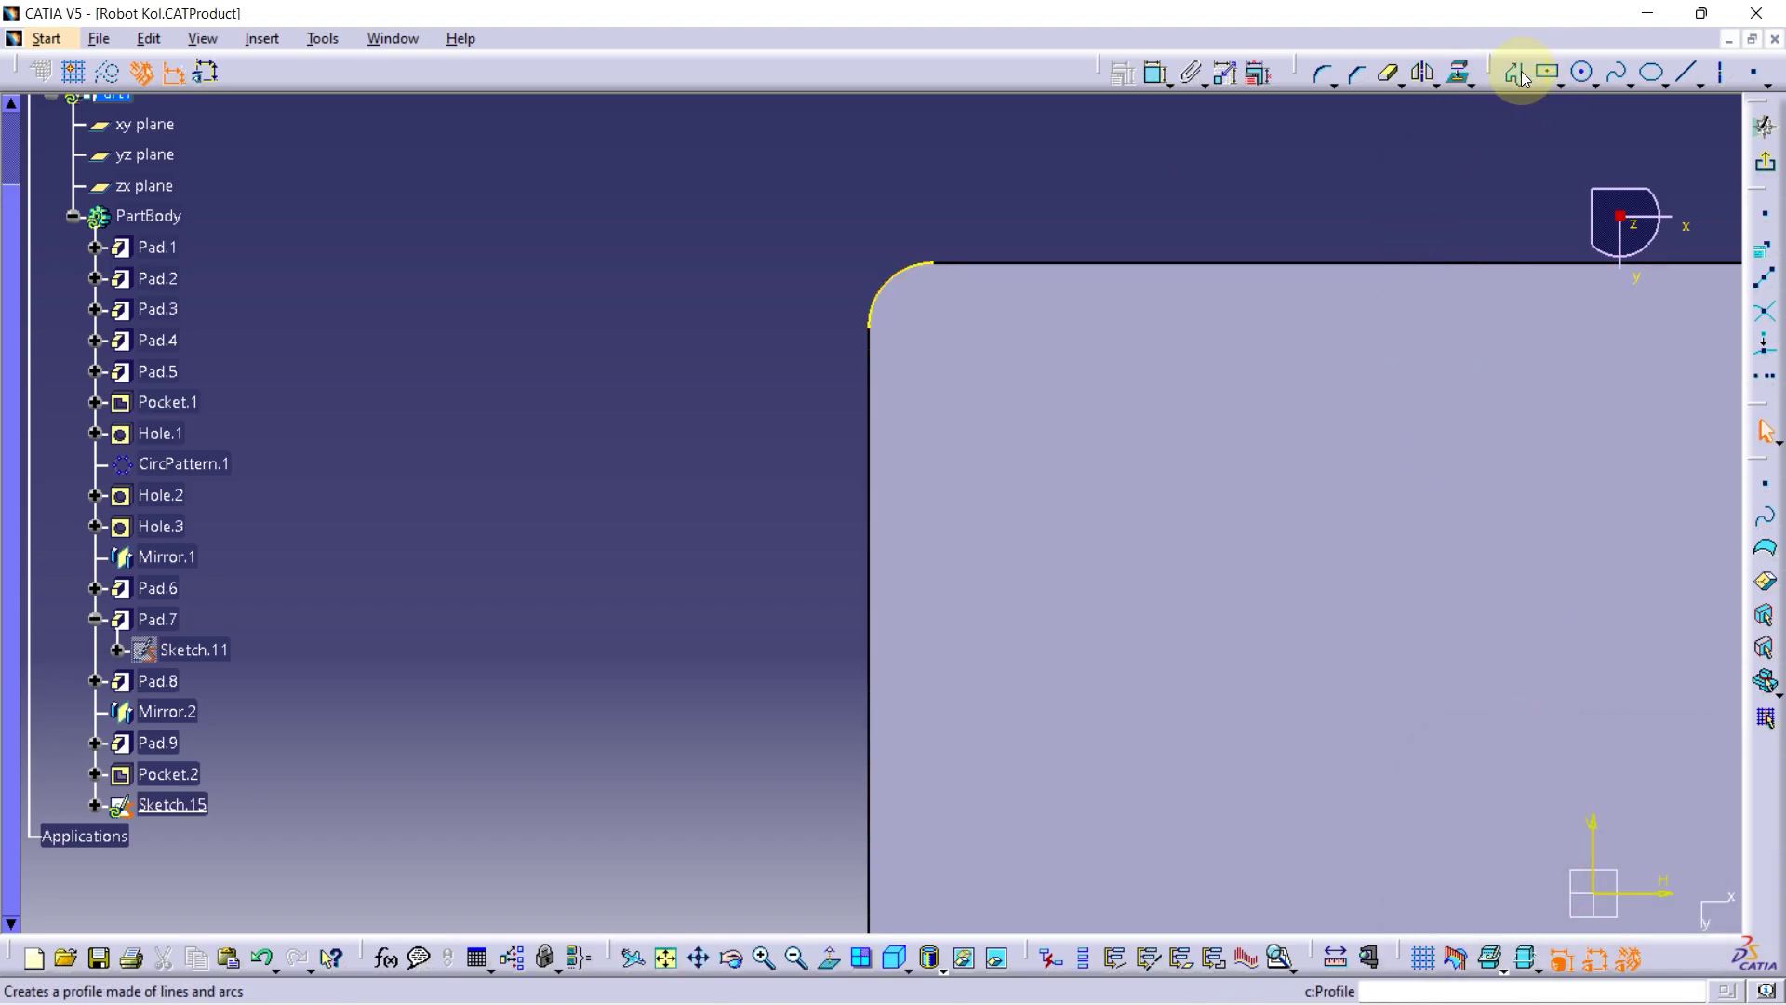
click(933, 263)
click(1110, 263)
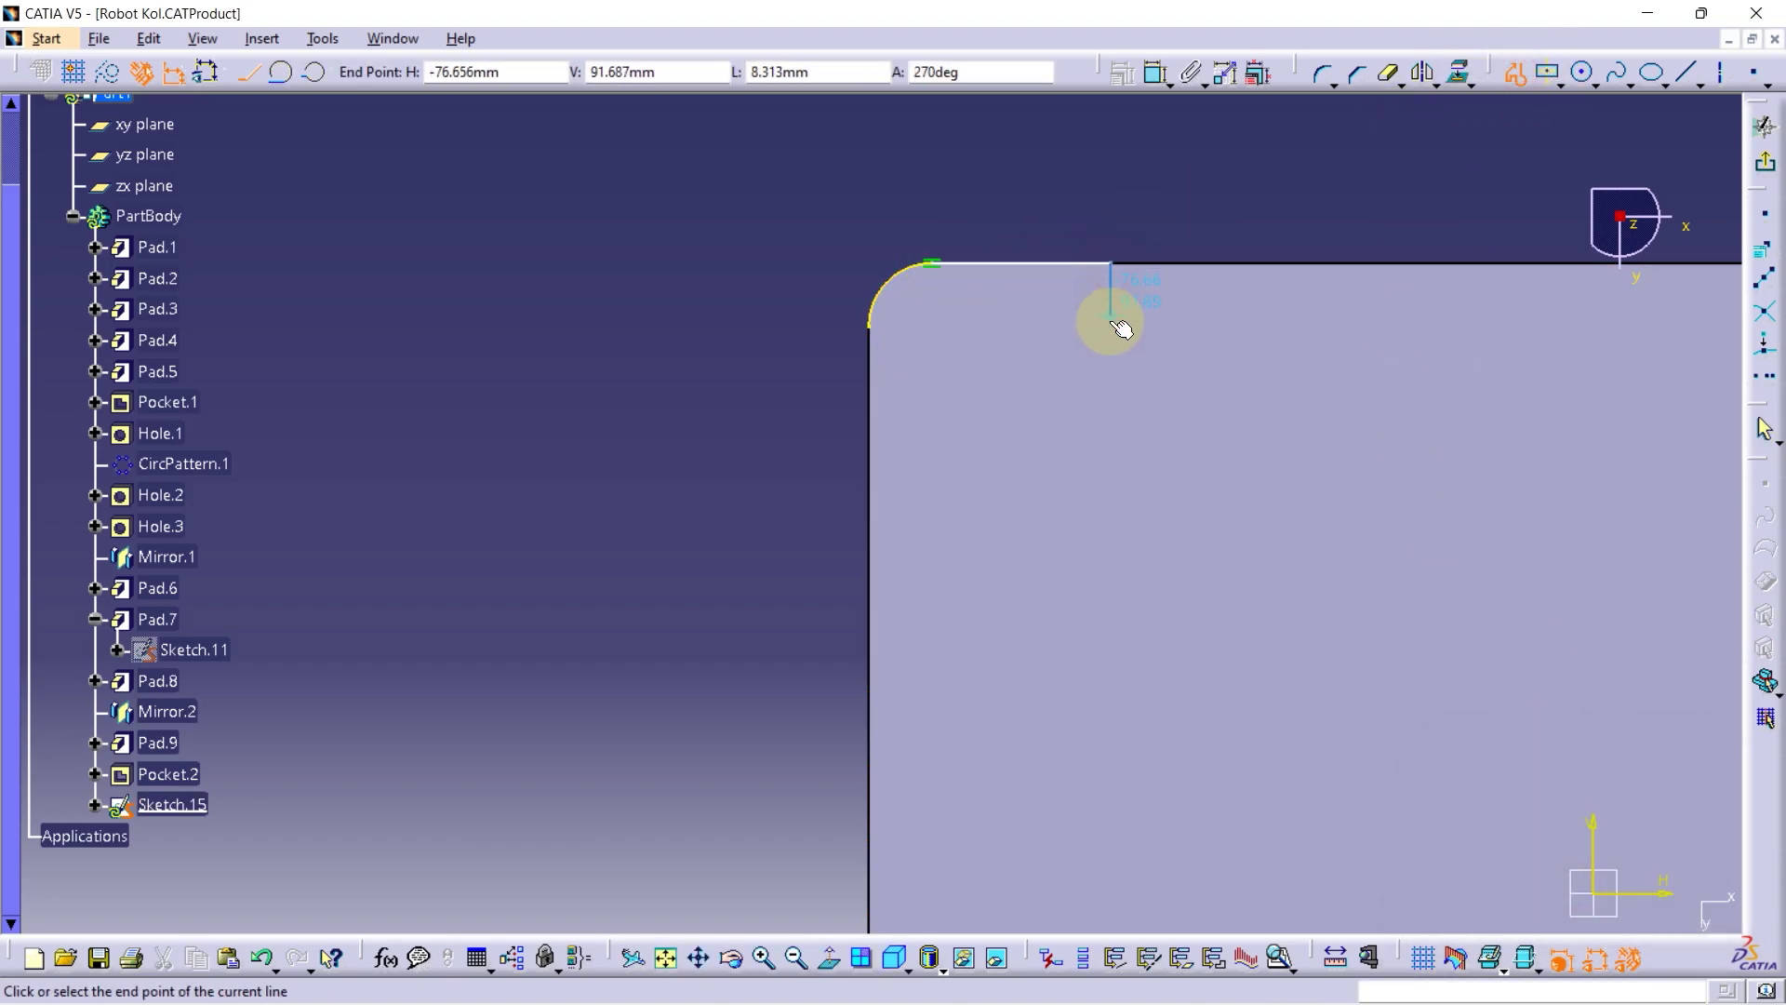
click(1110, 418)
click(868, 417)
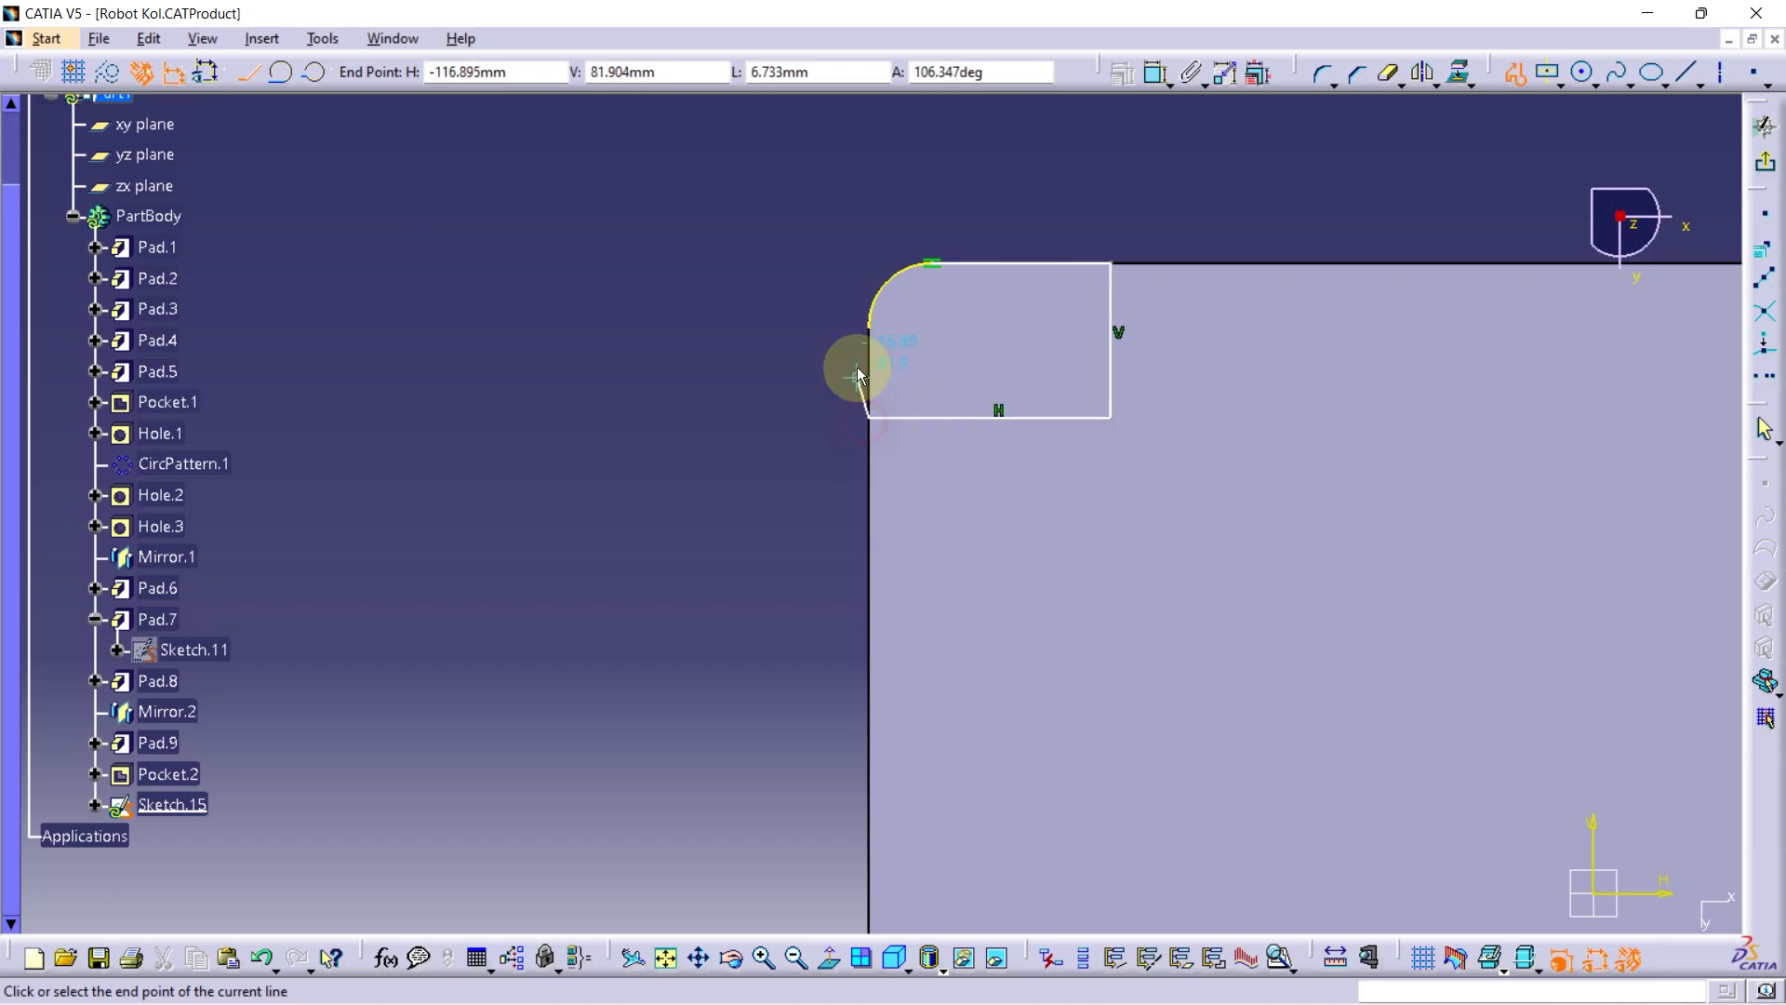
click(878, 335)
Dimension the corner profile to 55 mm wide by 40 mm high
click(1157, 72)
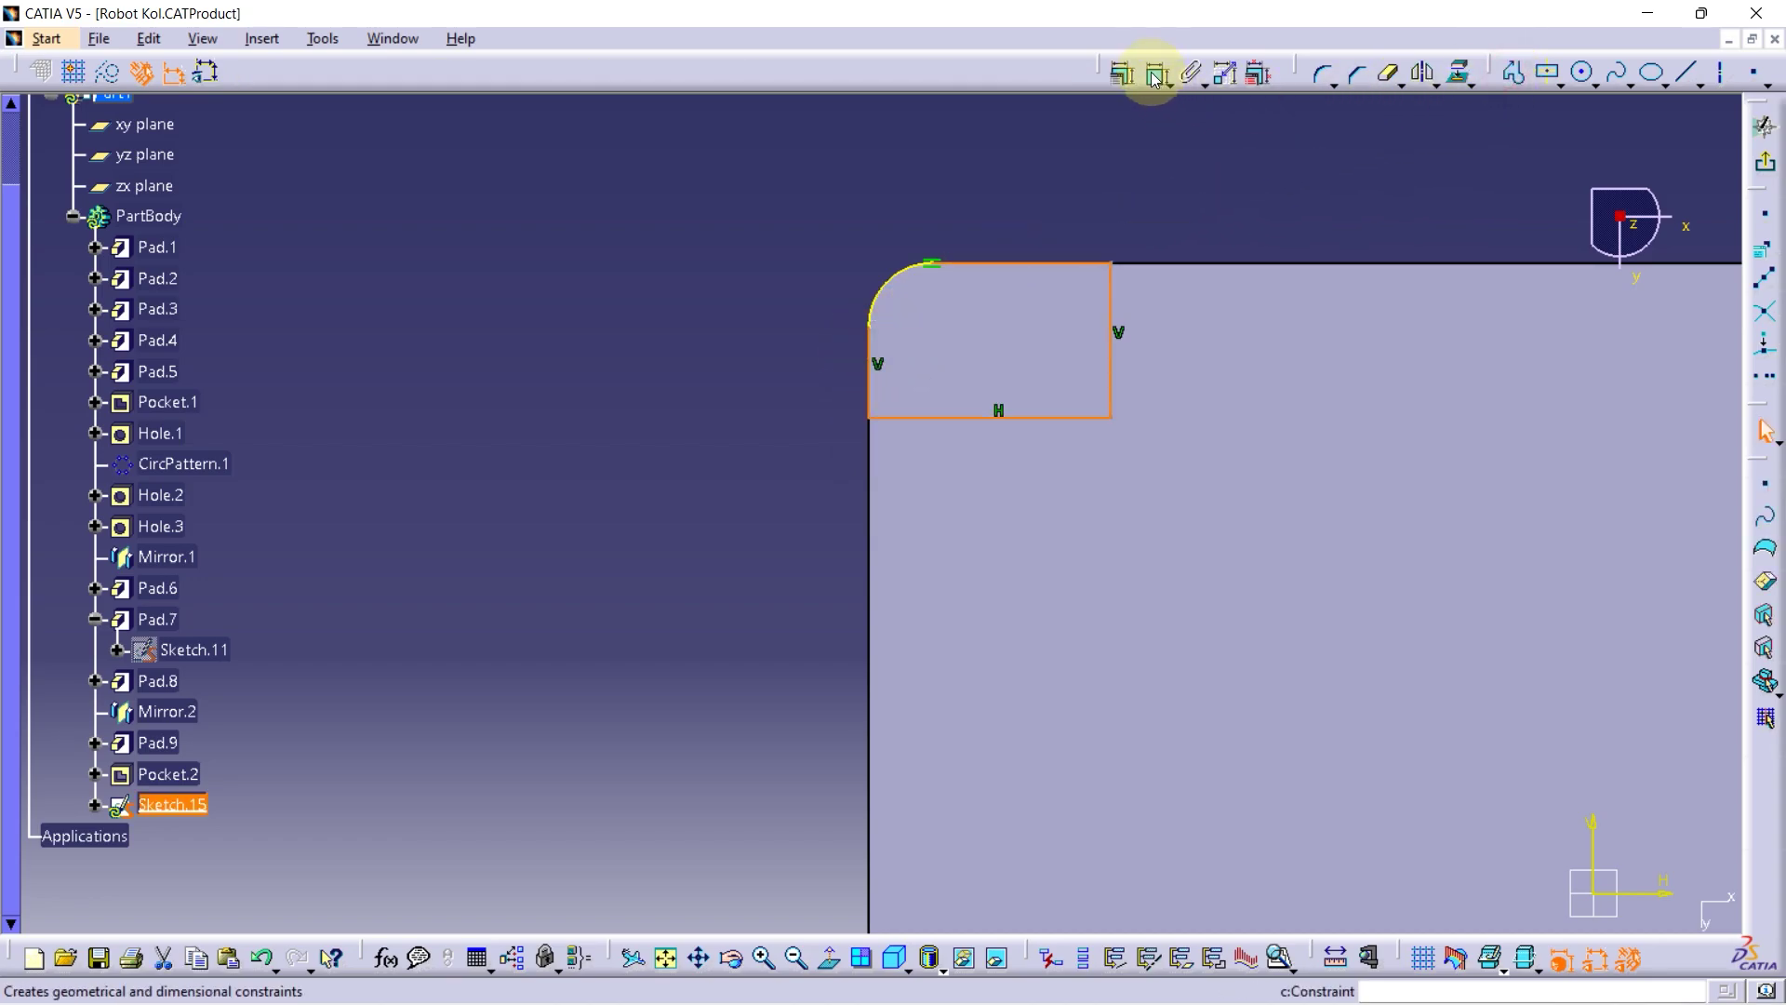
click(975, 418)
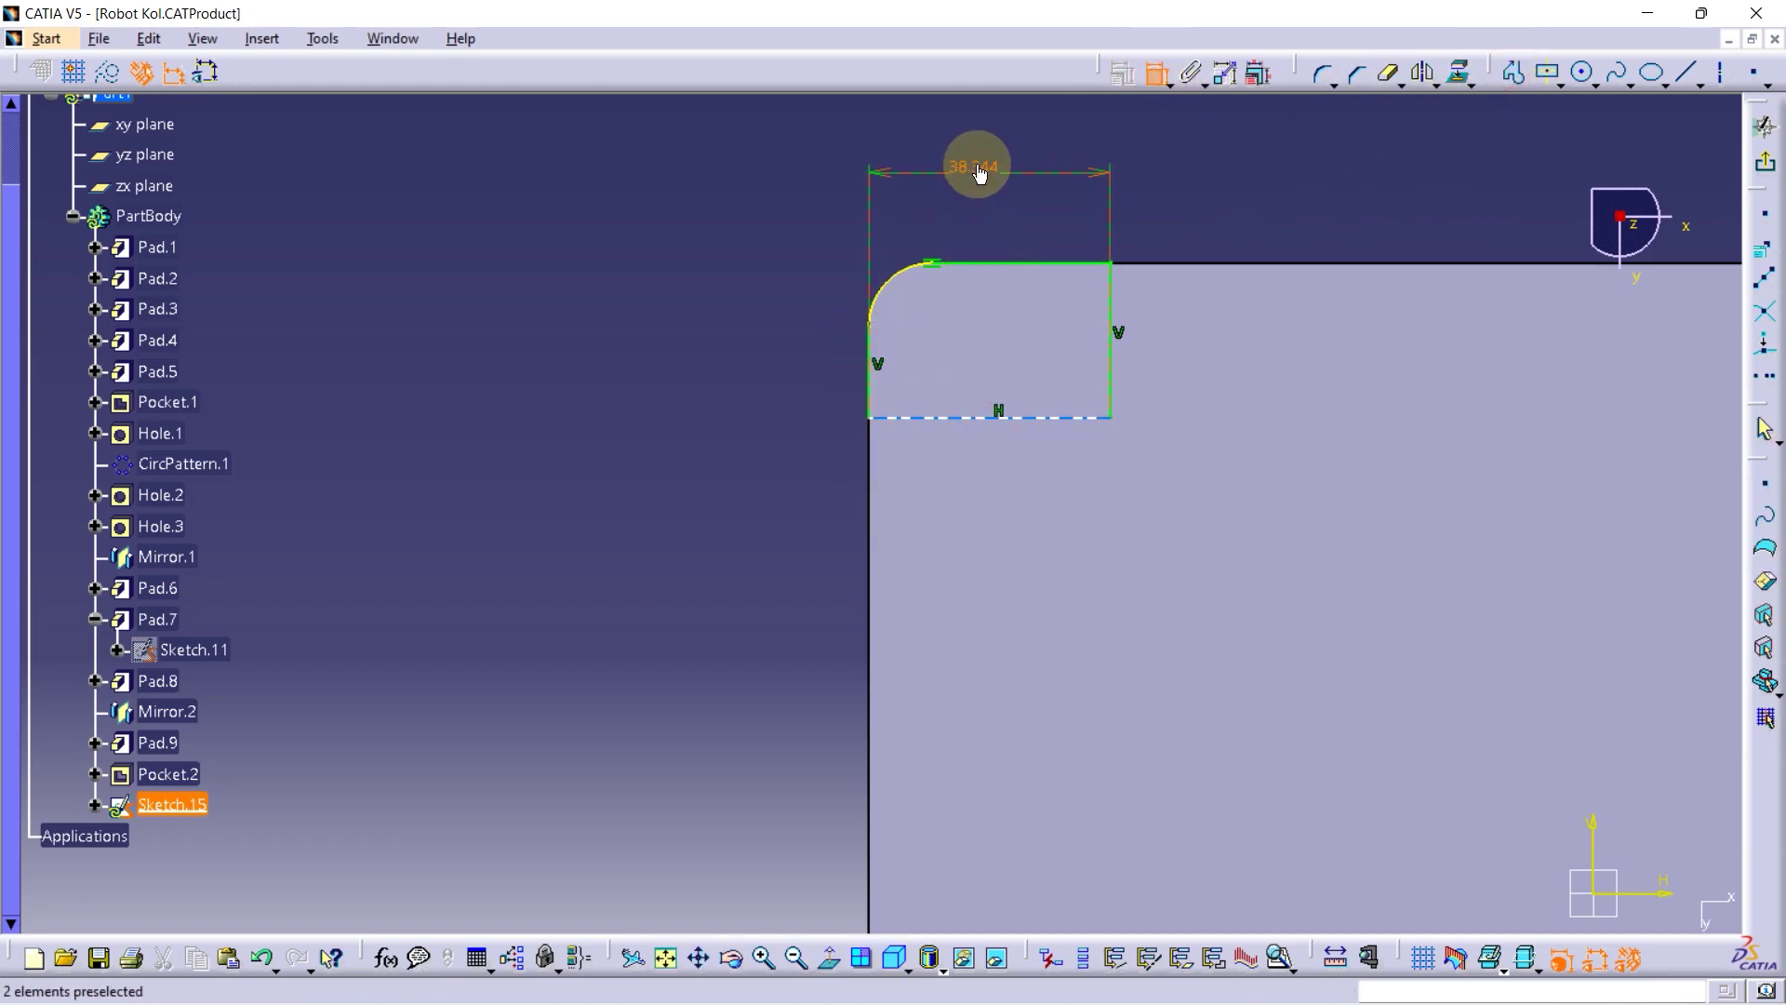
double_click(979, 172)
text(55)
key(Return)
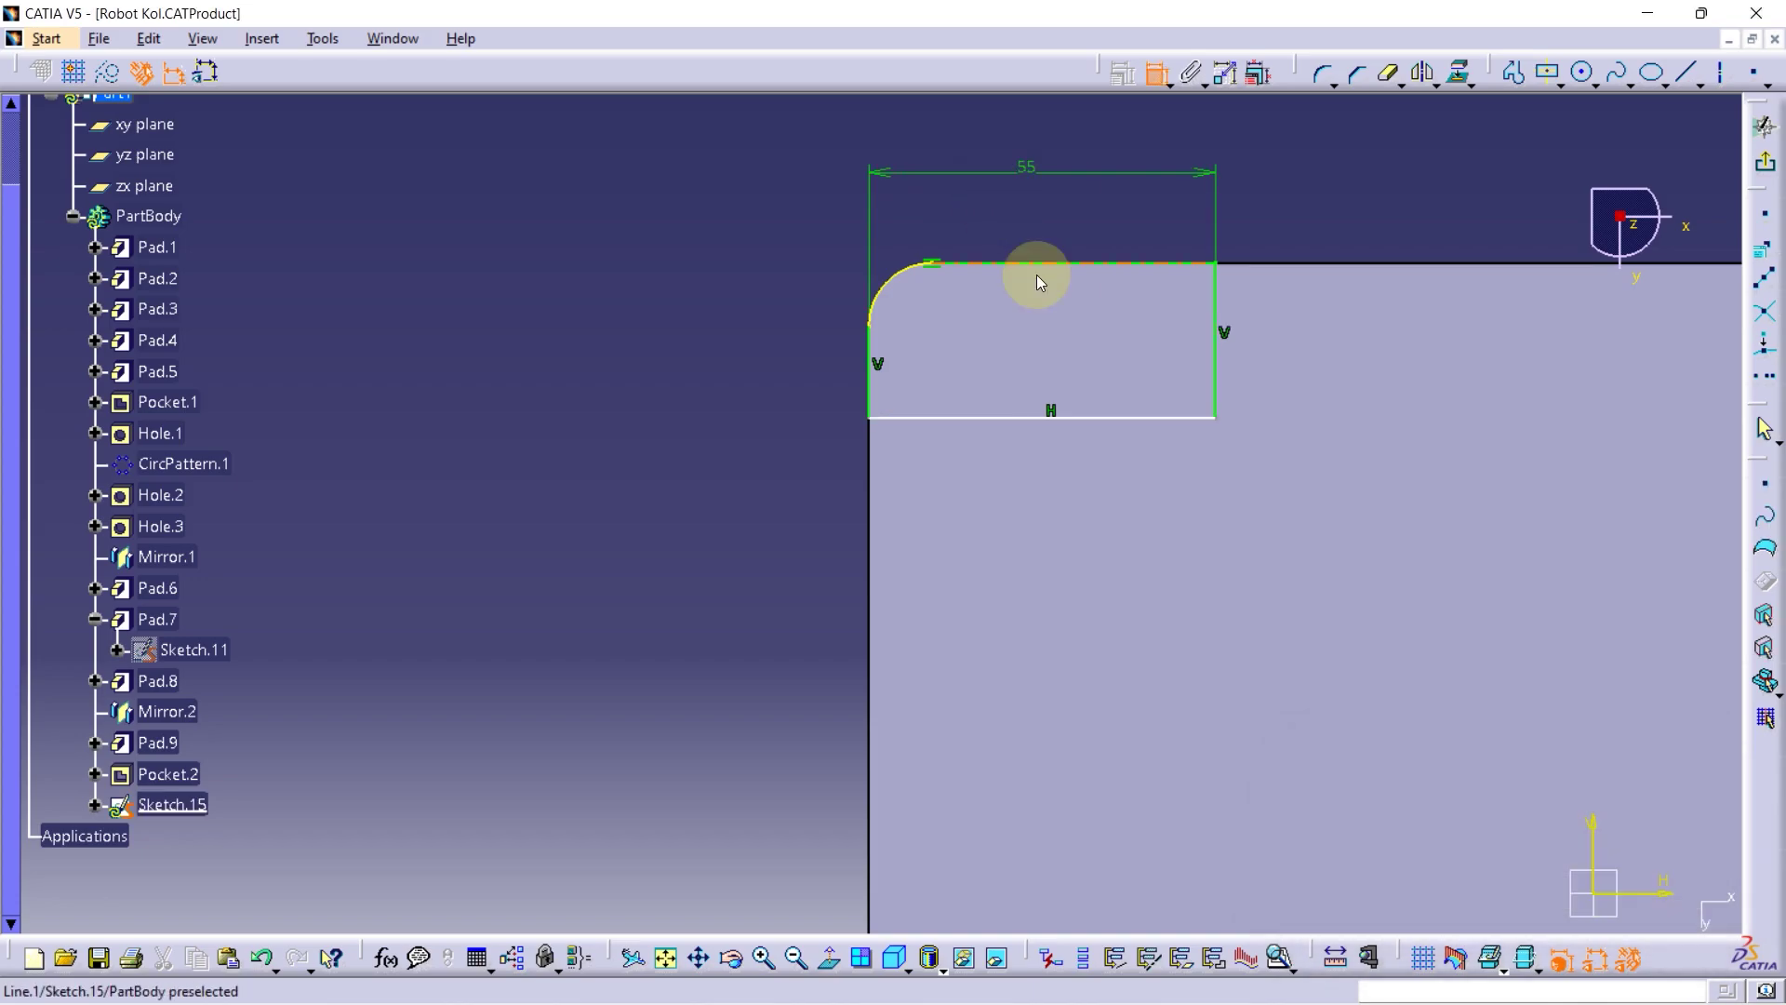
click(1216, 325)
double_click(734, 313)
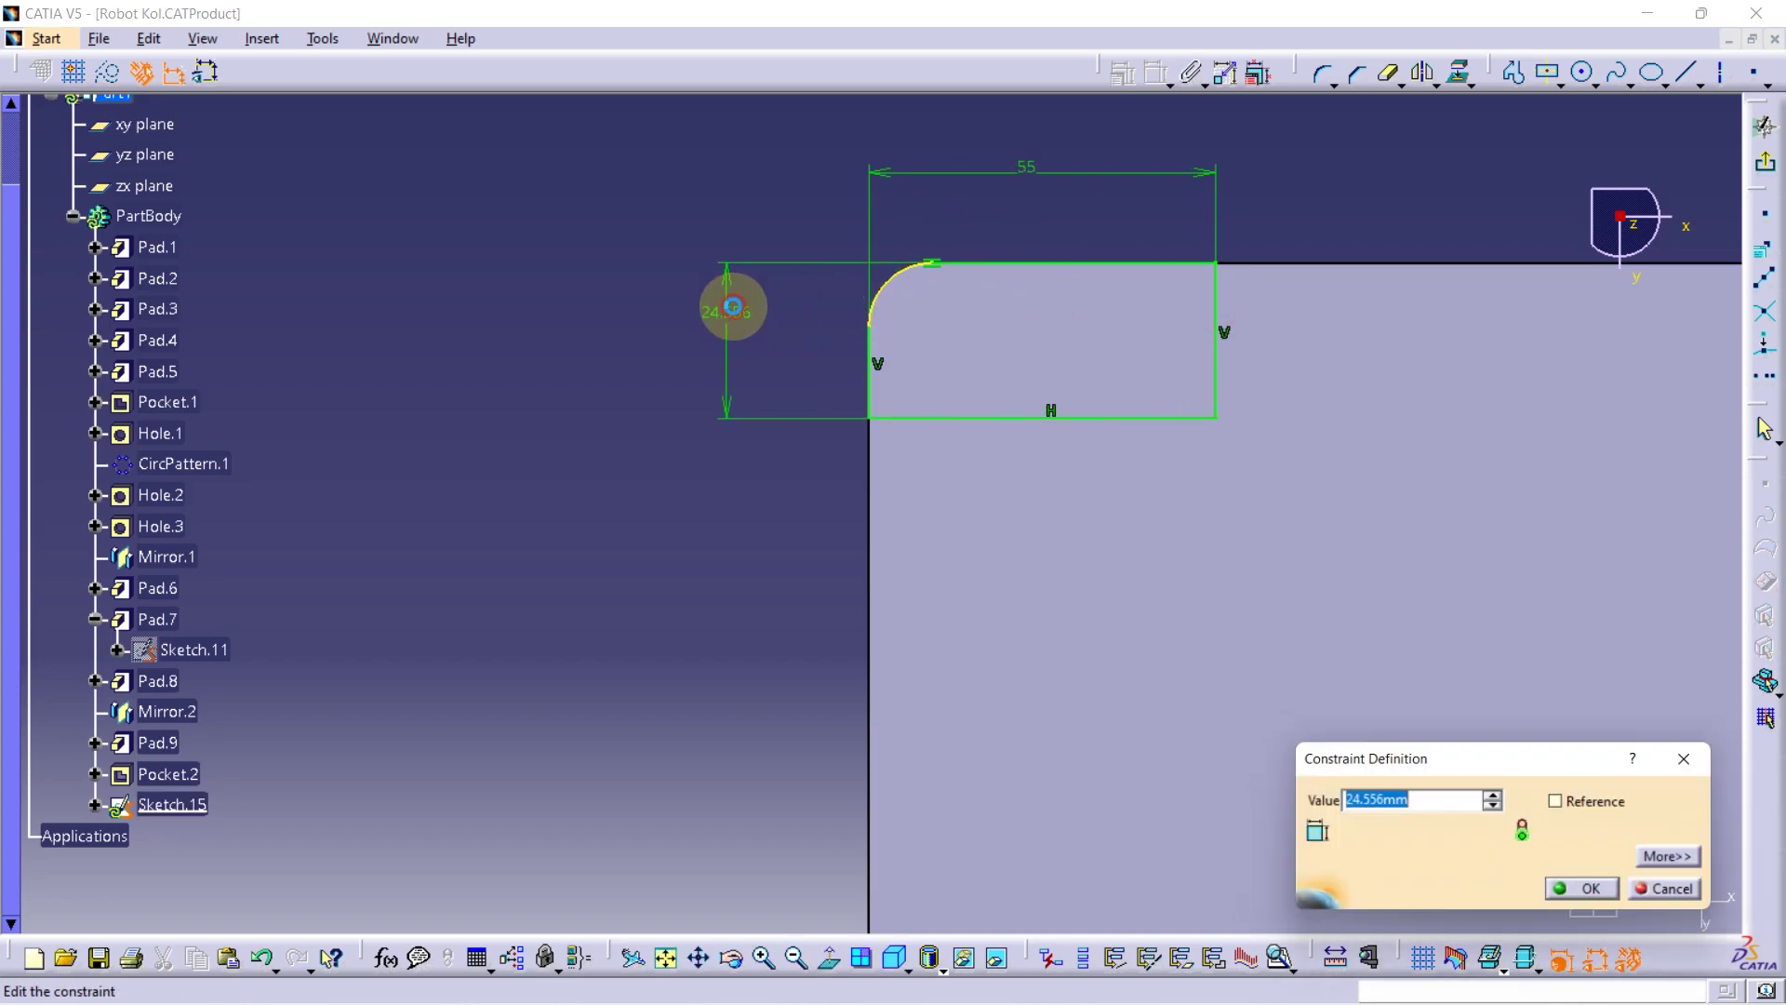
text(40)
click(735, 314)
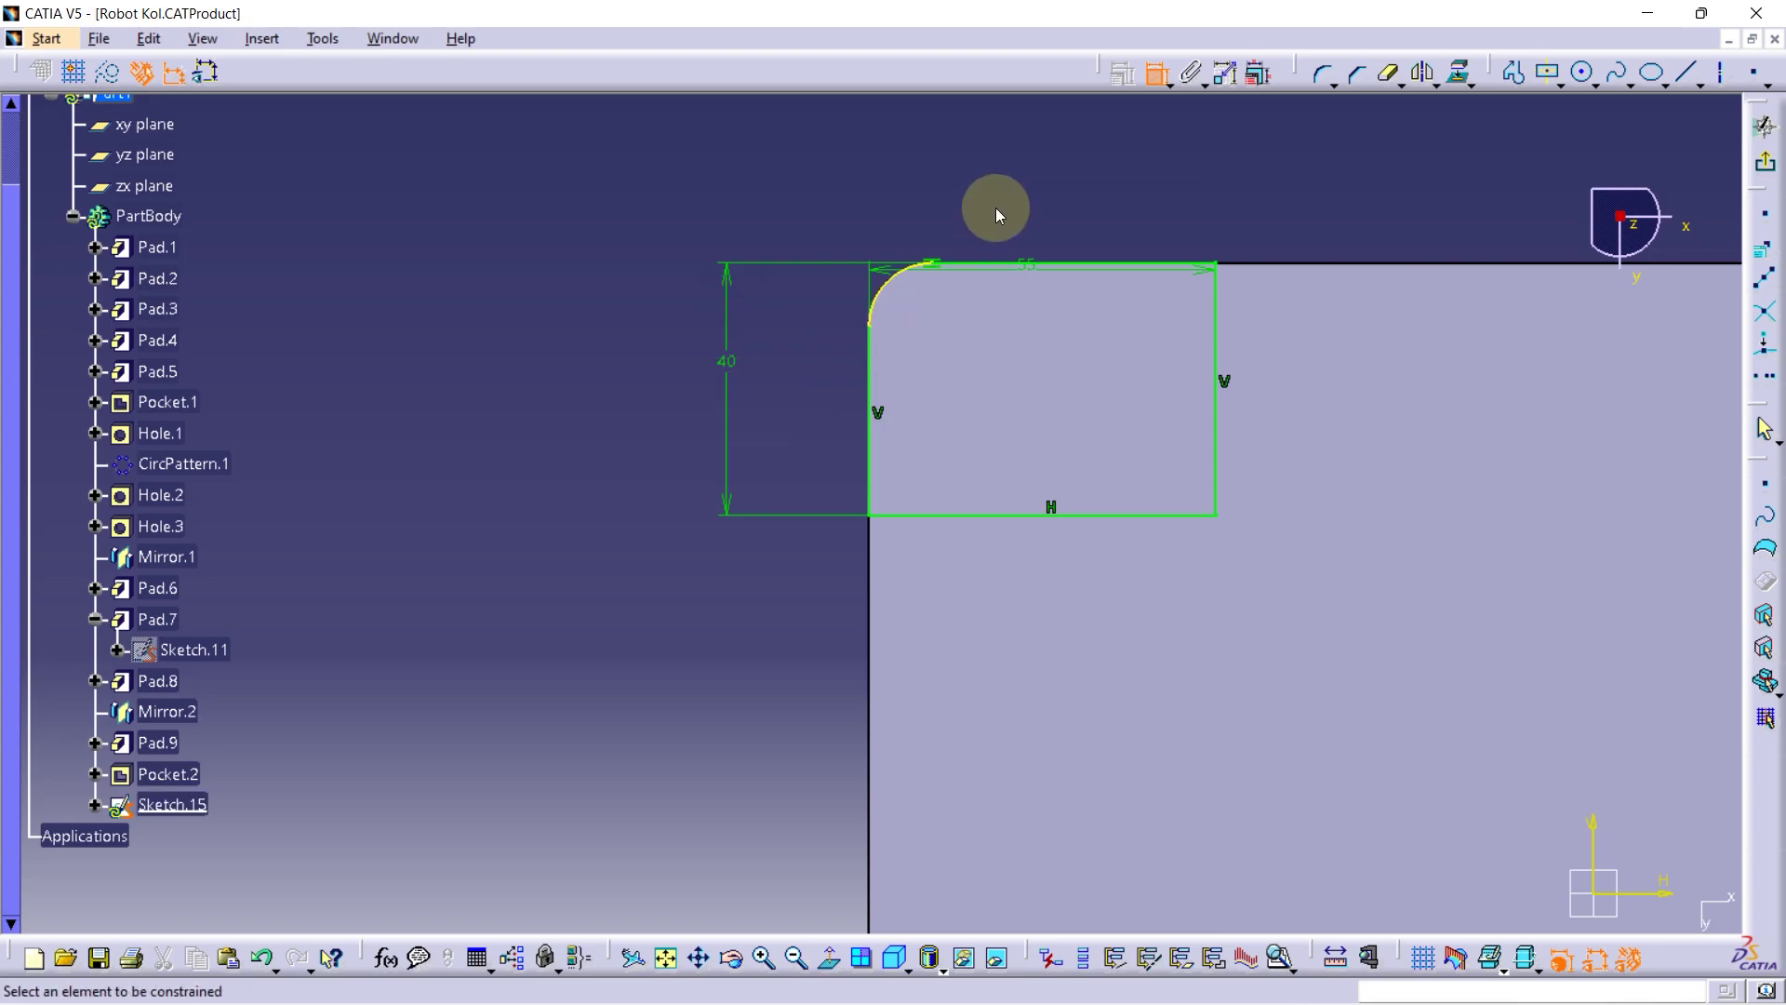
click(1163, 89)
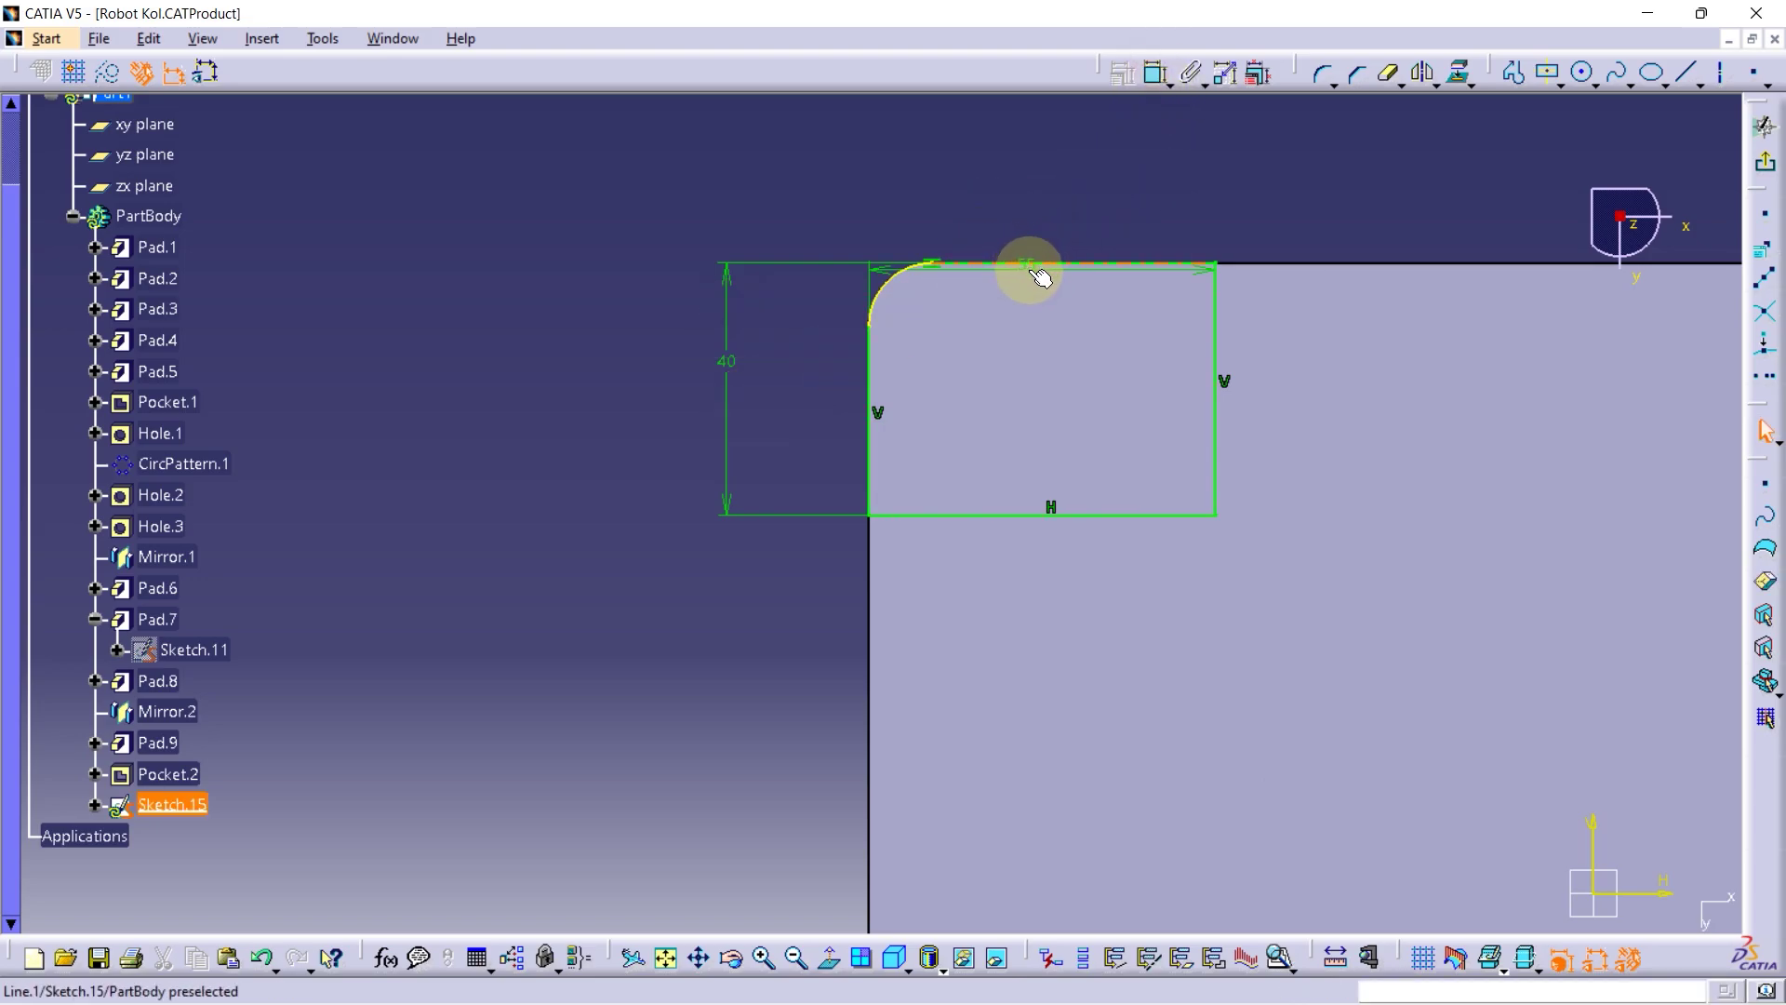
drag(1141, 279, 1136, 187)
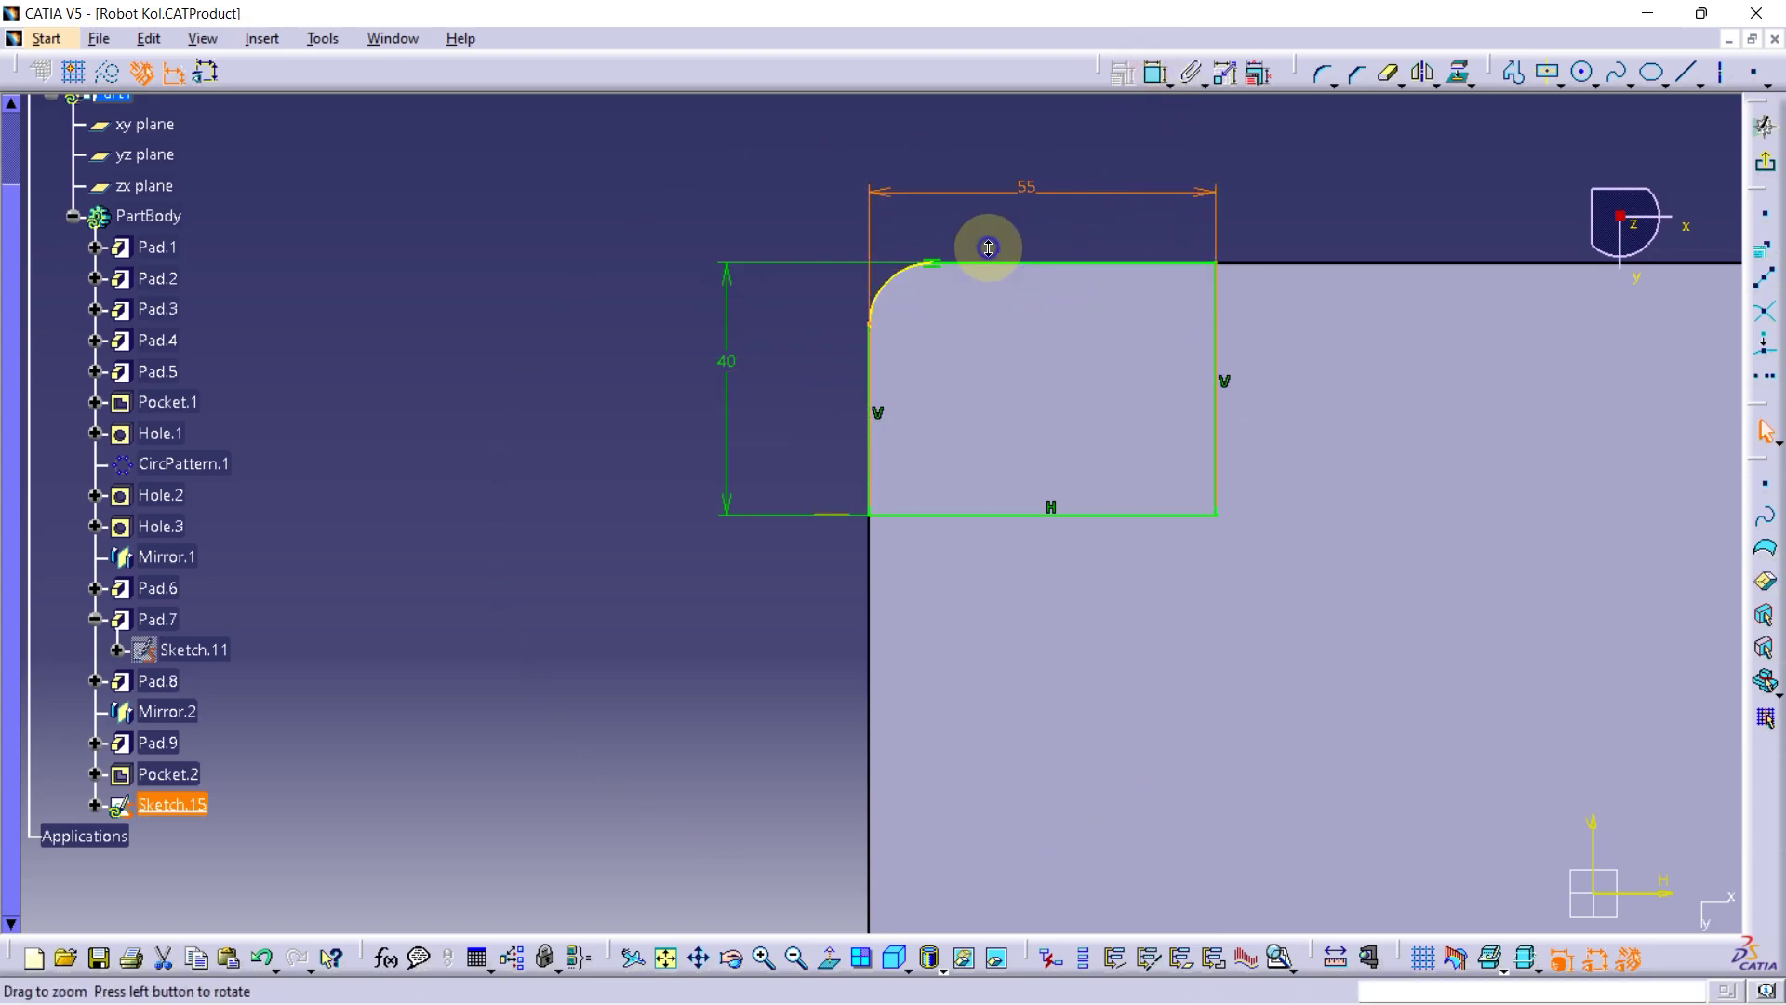
mouse_move(985, 247)
middle_down()
mouse_move(994, 558)
mouse_move(917, 319)
mouse_move(974, 327)
middle_up()
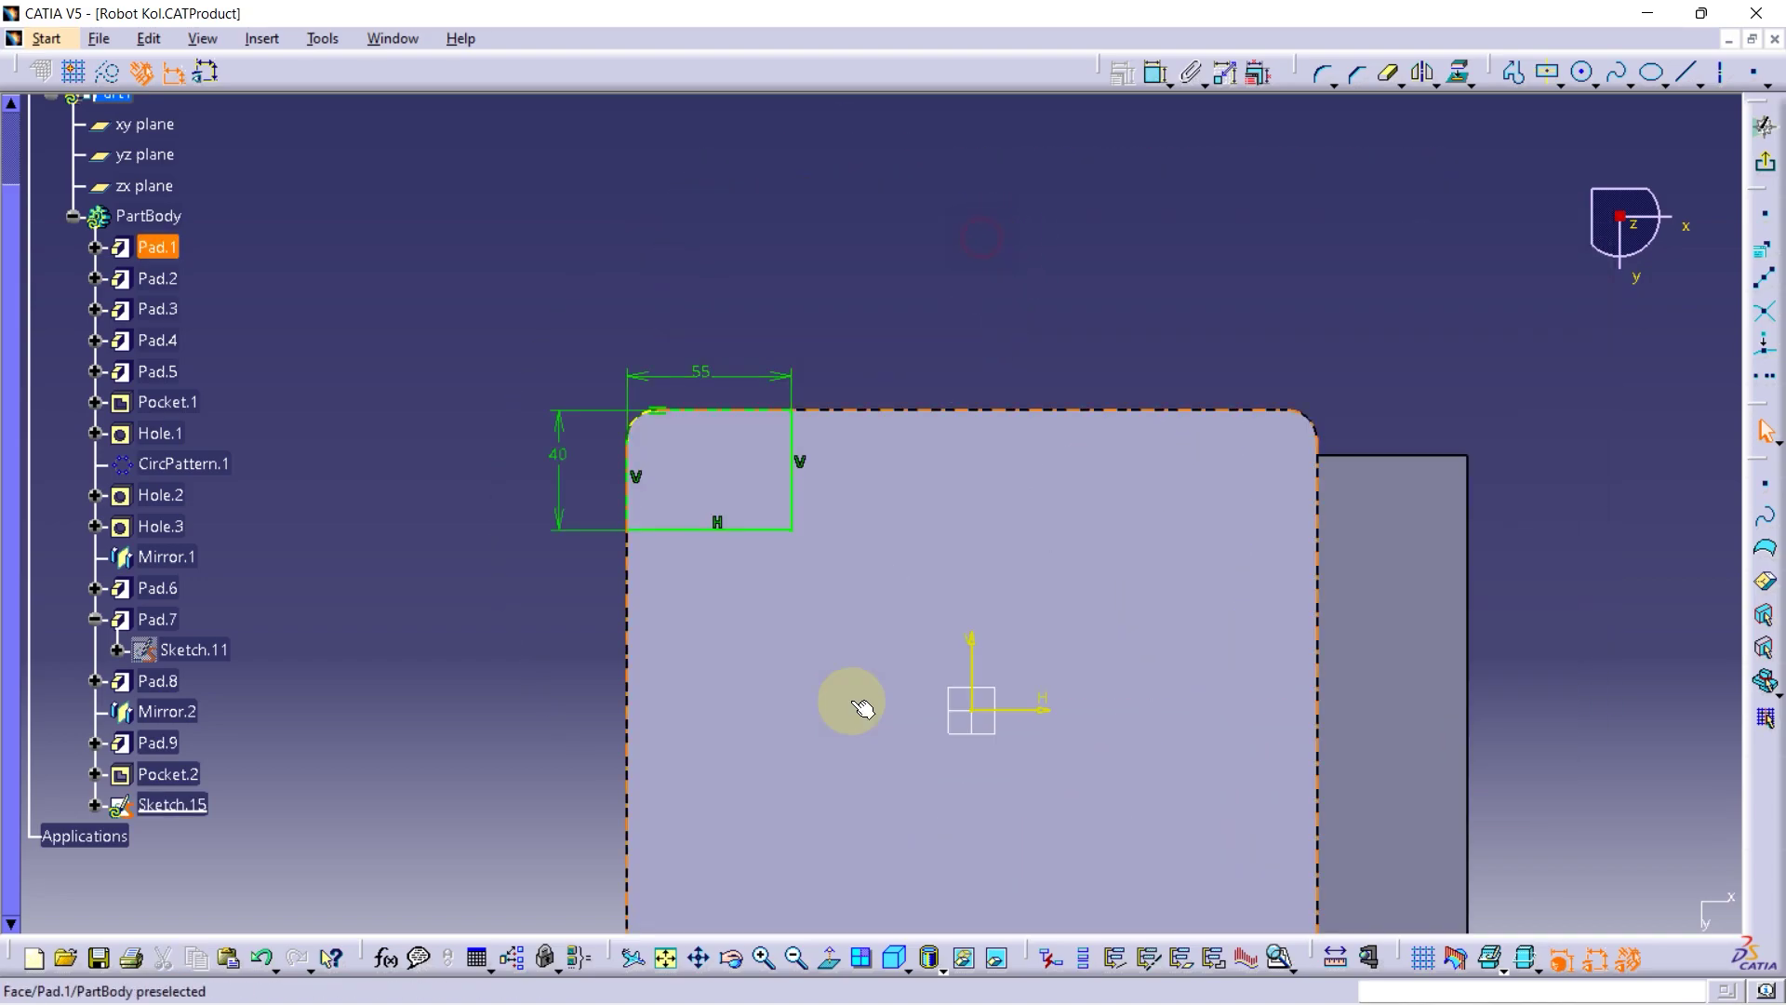
middle_drag(849, 701, 947, 586)
Mirror the profile about the vertical and horizontal axes into all four corners
drag(577, 191, 949, 460)
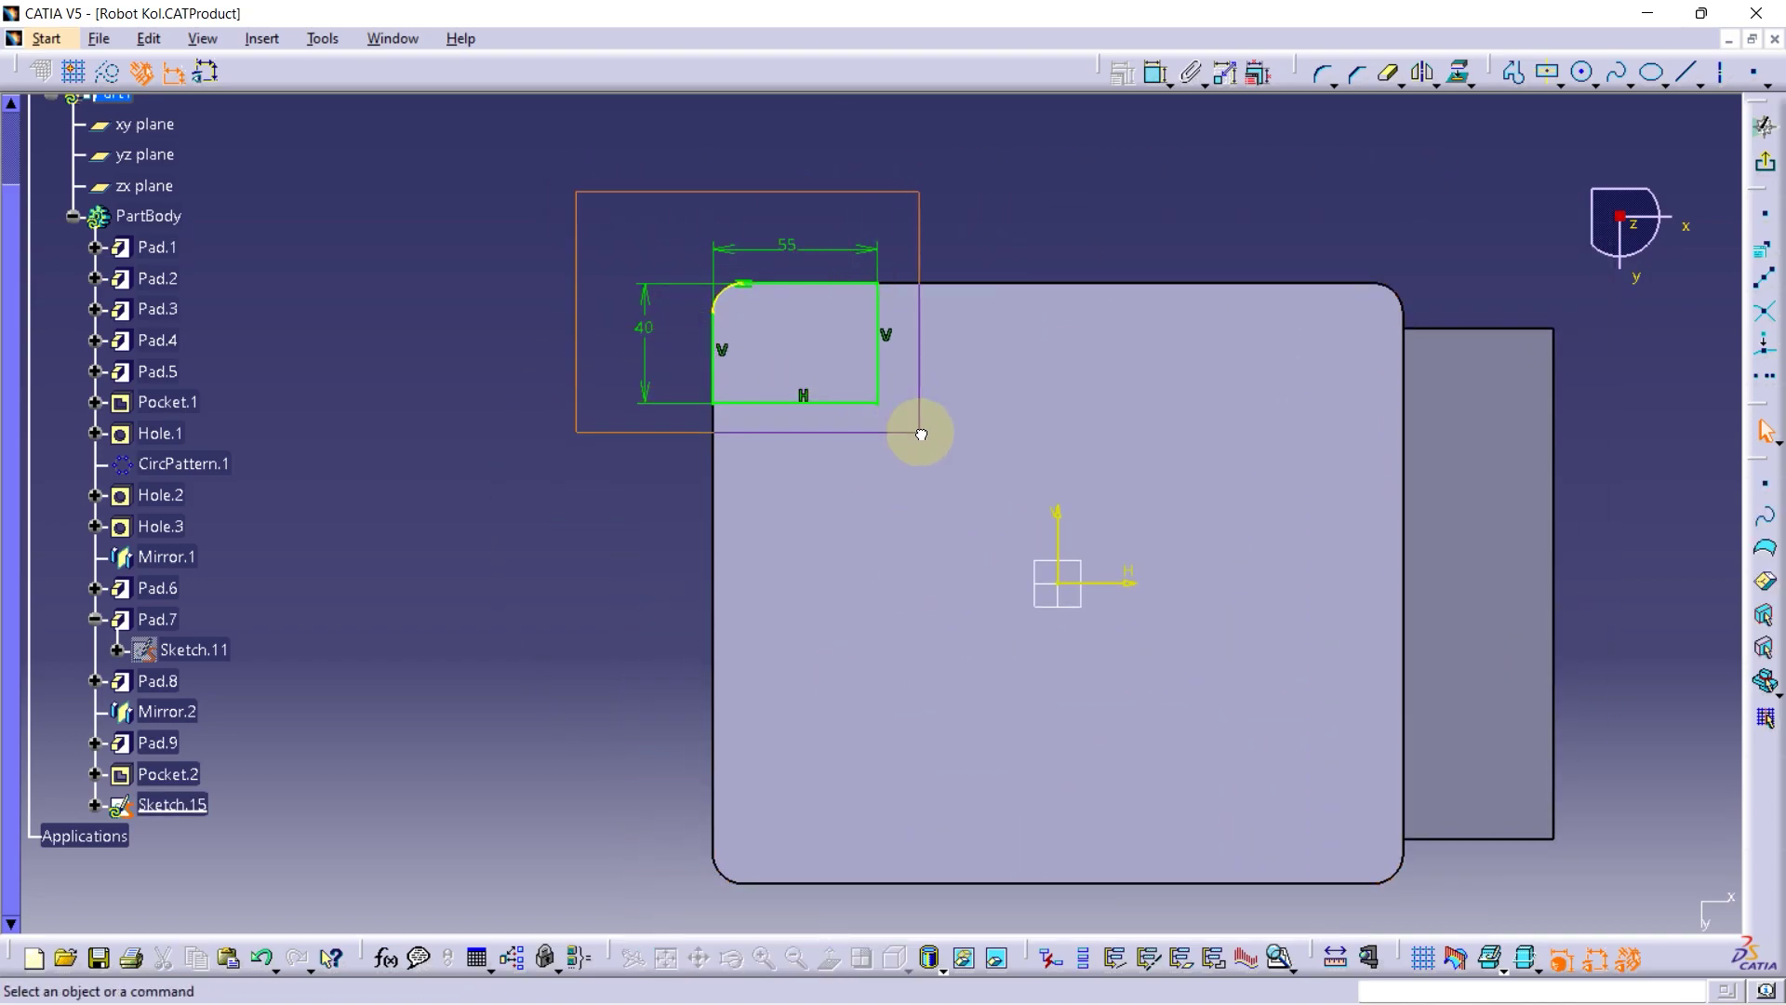
click(1426, 74)
click(1058, 528)
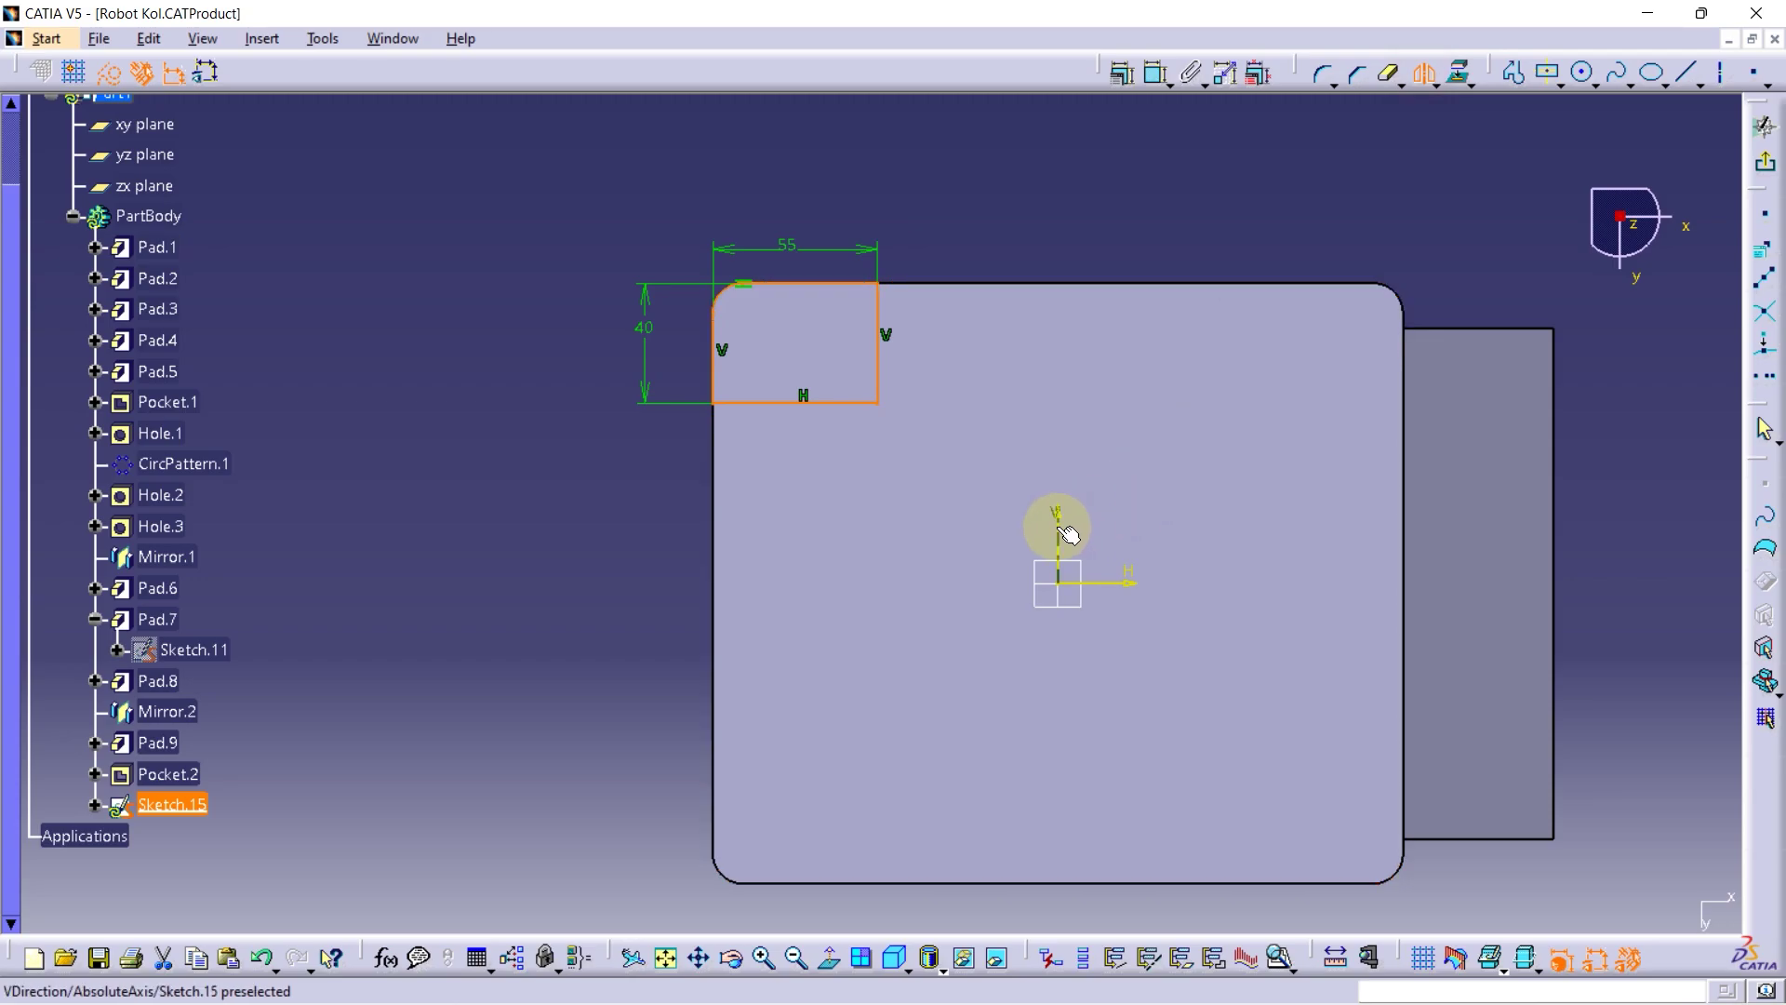
mouse_move(579, 180)
mouse_down()
mouse_move(1136, 420)
mouse_move(1428, 419)
mouse_up()
click(1422, 71)
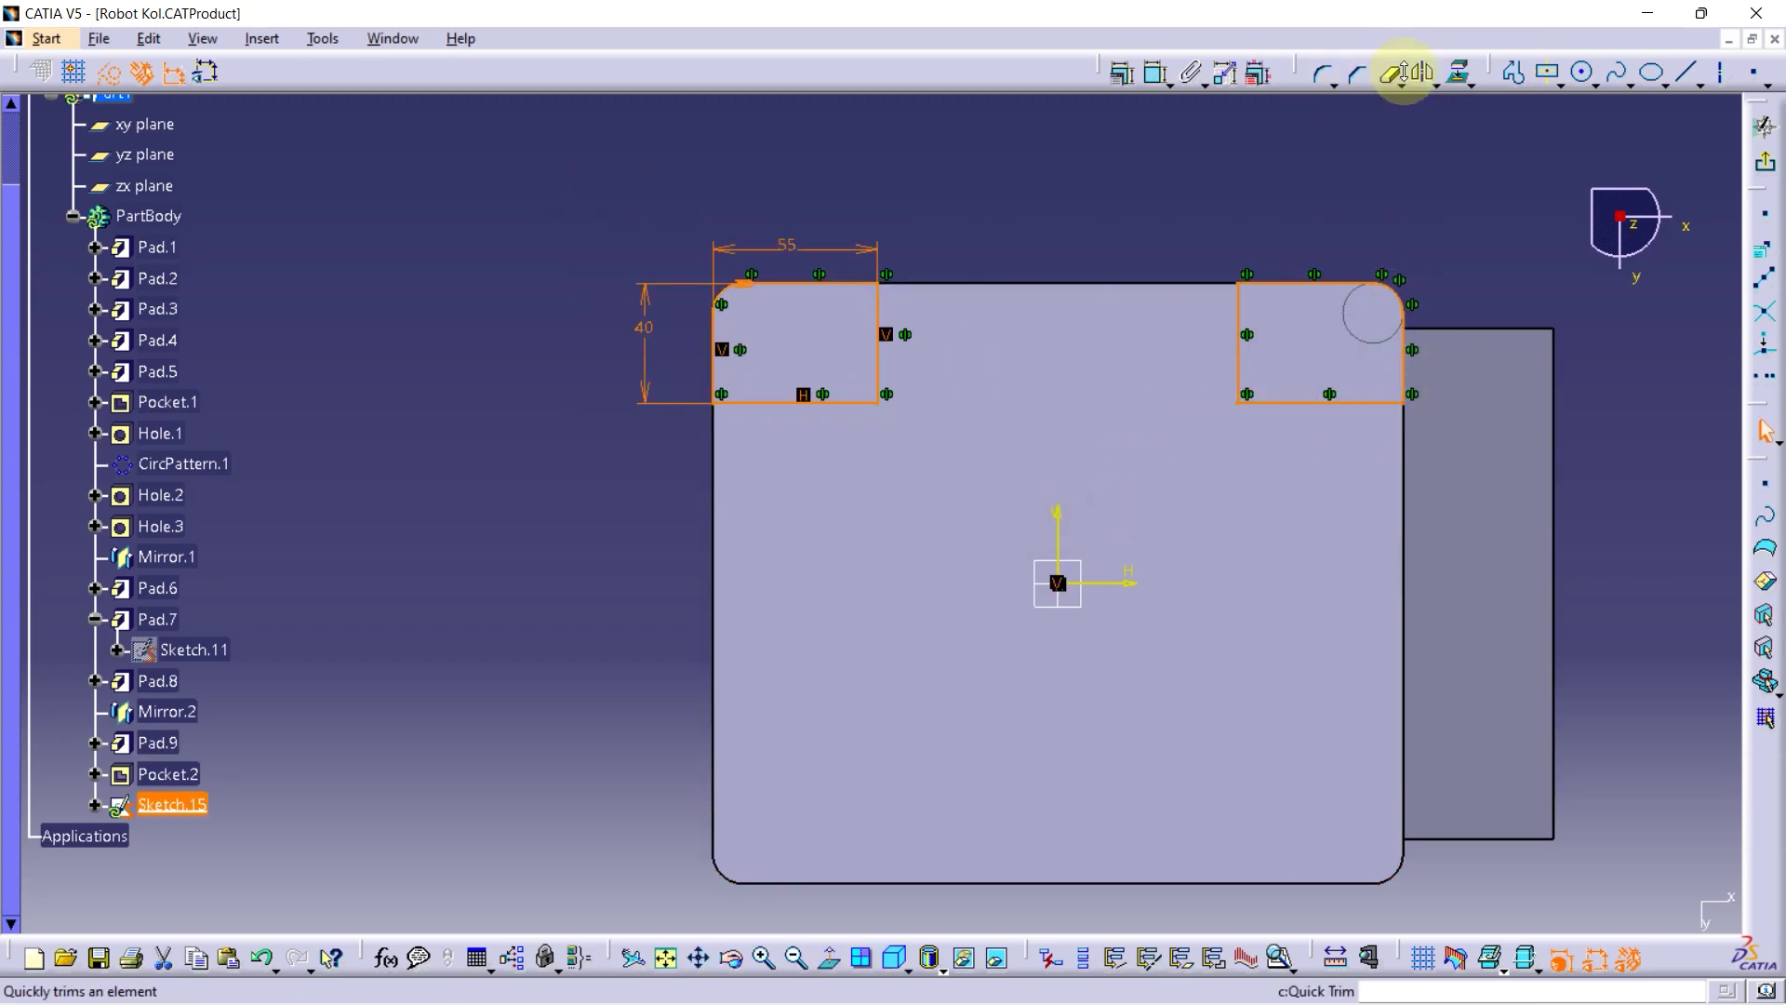
click(1108, 584)
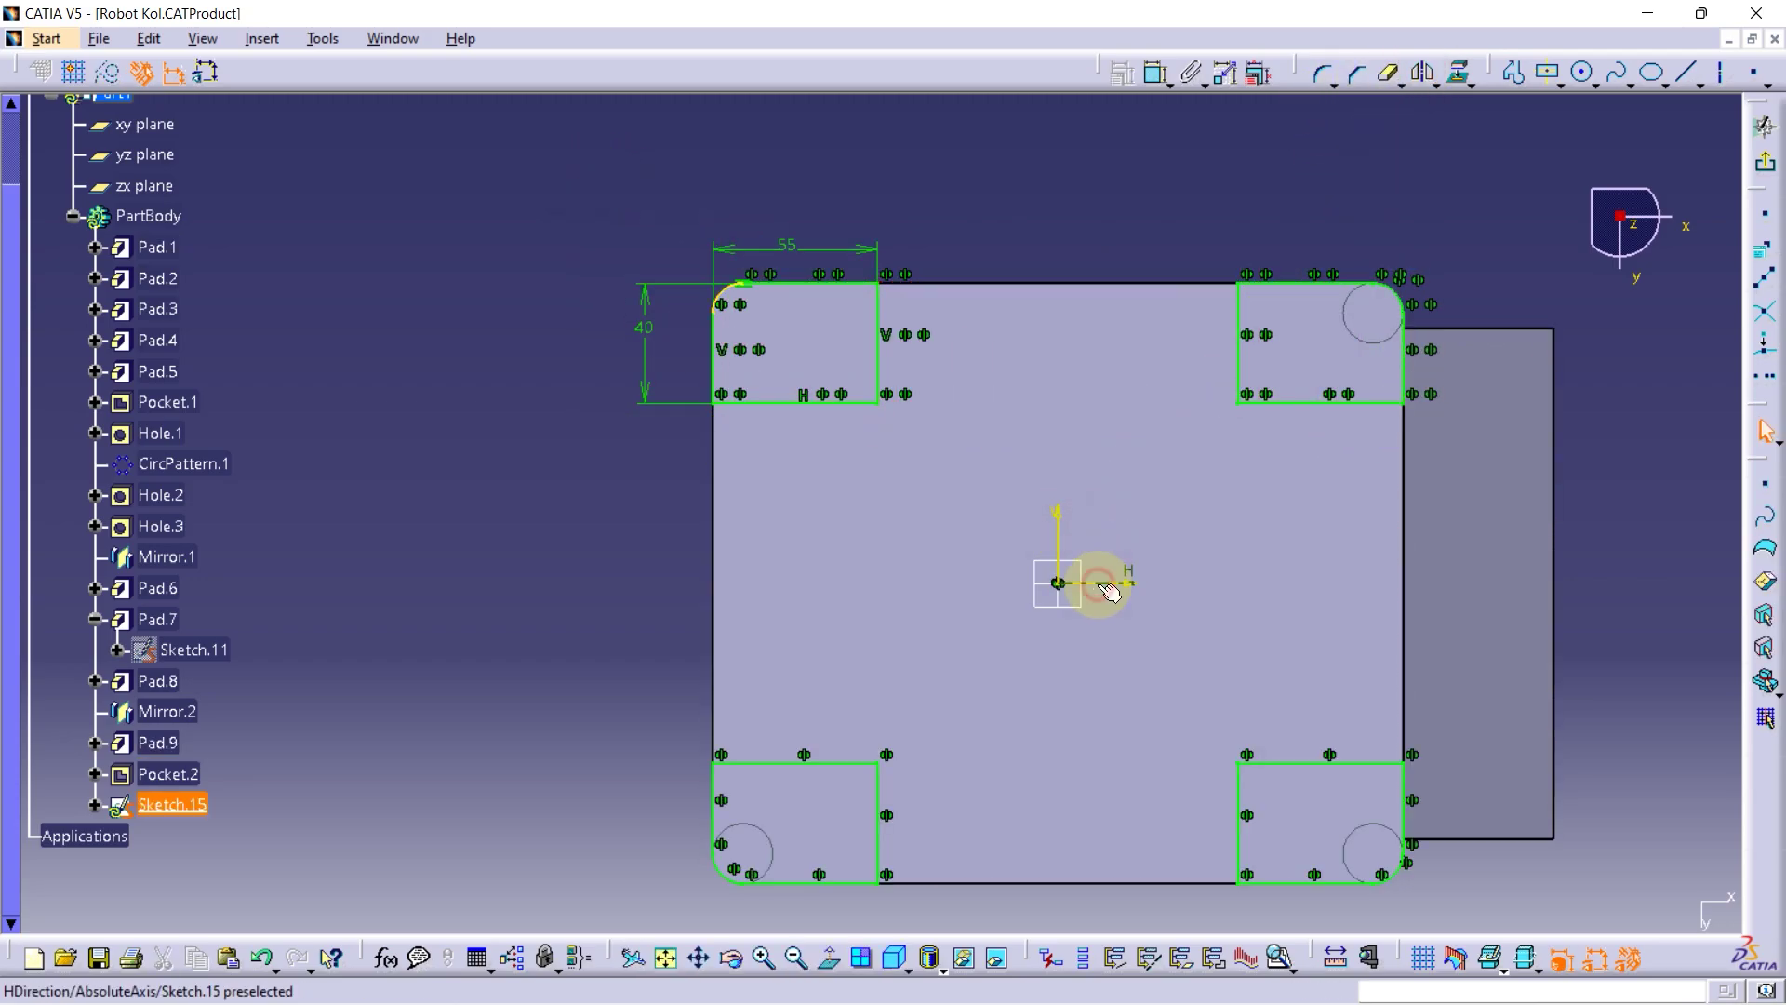
Pad the four corner profiles of Sketch.15 6 mm as Pad.10
click(1763, 160)
click(1452, 75)
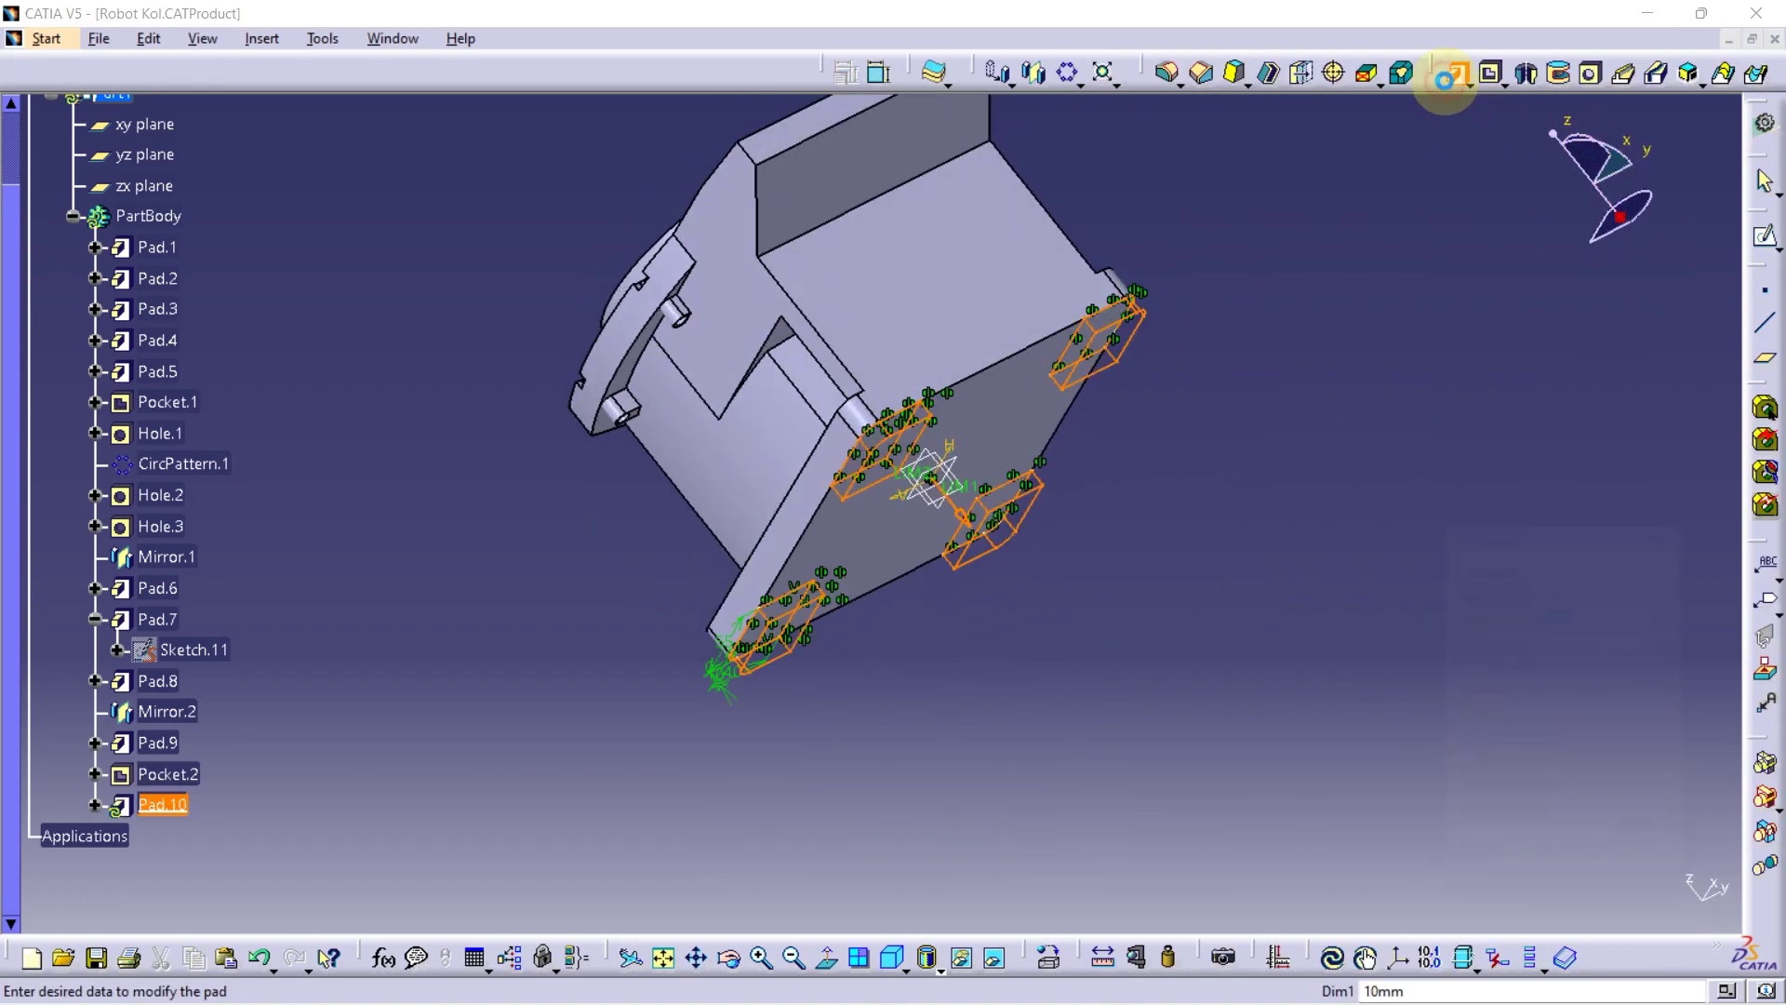
triple_click(1695, 620)
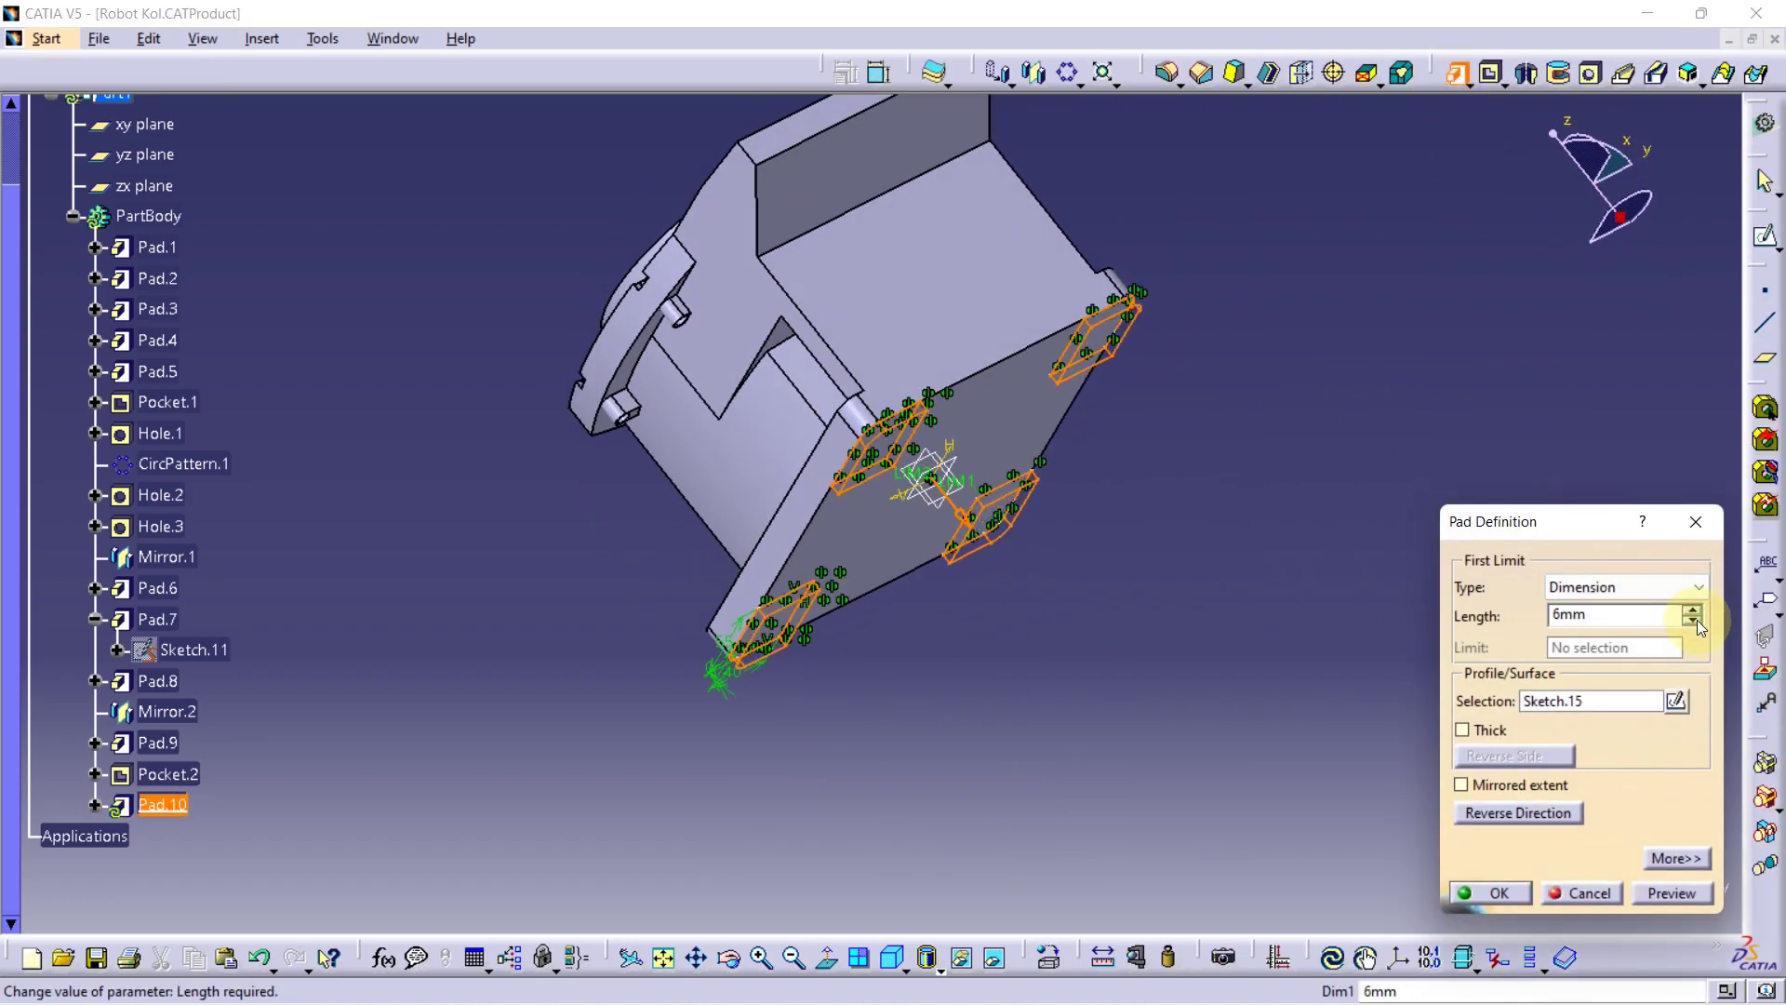
click(1479, 895)
mouse_move(1236, 458)
middle_down()
mouse_move(862, 372)
mouse_move(1249, 479)
mouse_move(742, 465)
mouse_move(786, 670)
middle_up()
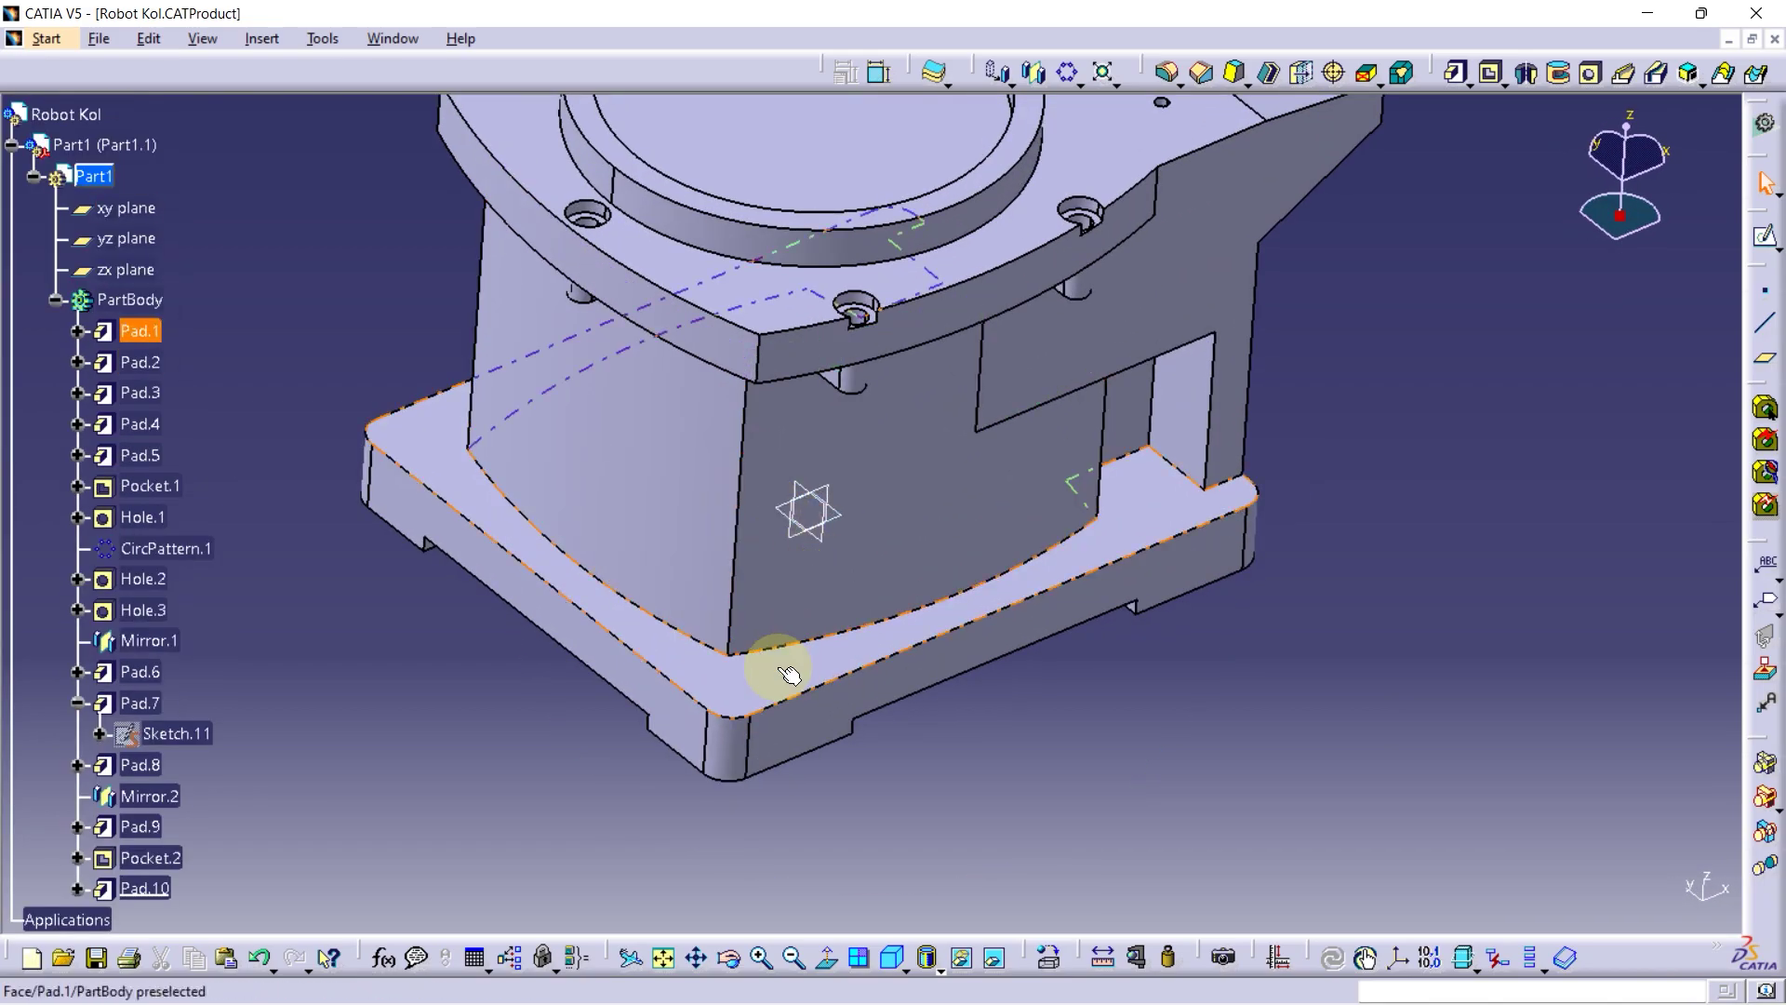
click(786, 670)
Start a sketch on the base face and draw three circles in the top corners
click(1765, 240)
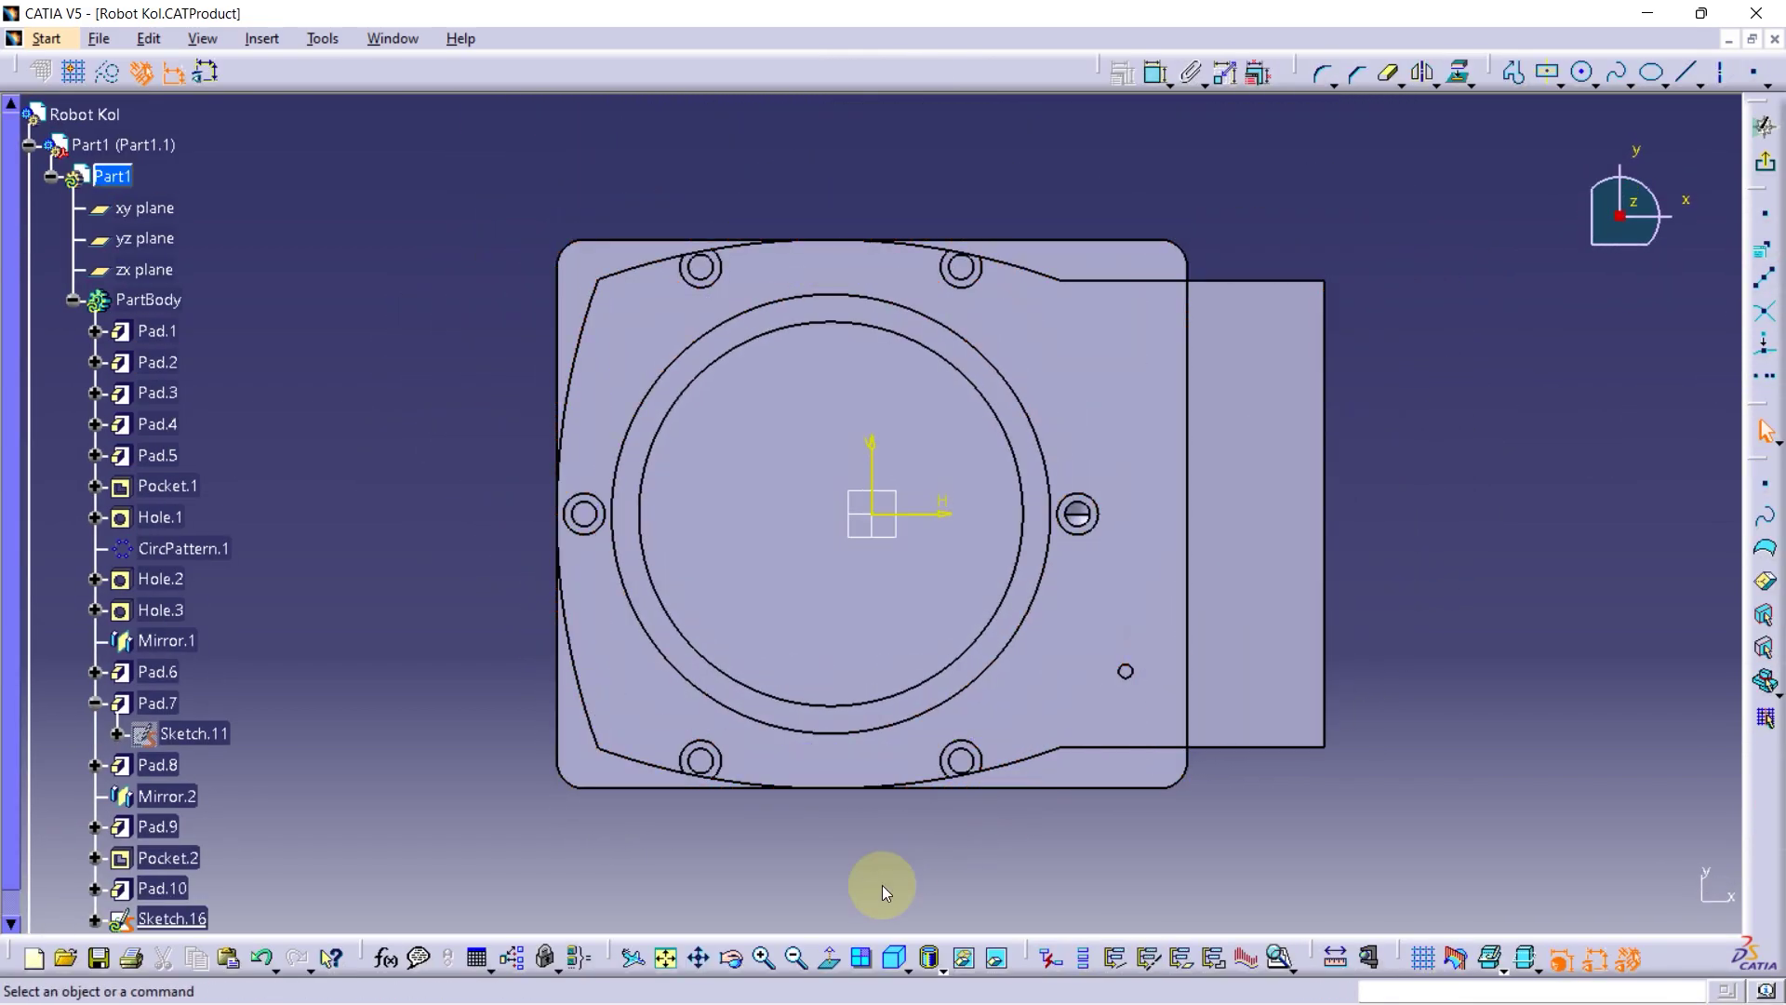
click(829, 958)
middle_drag(890, 387, 1079, 435)
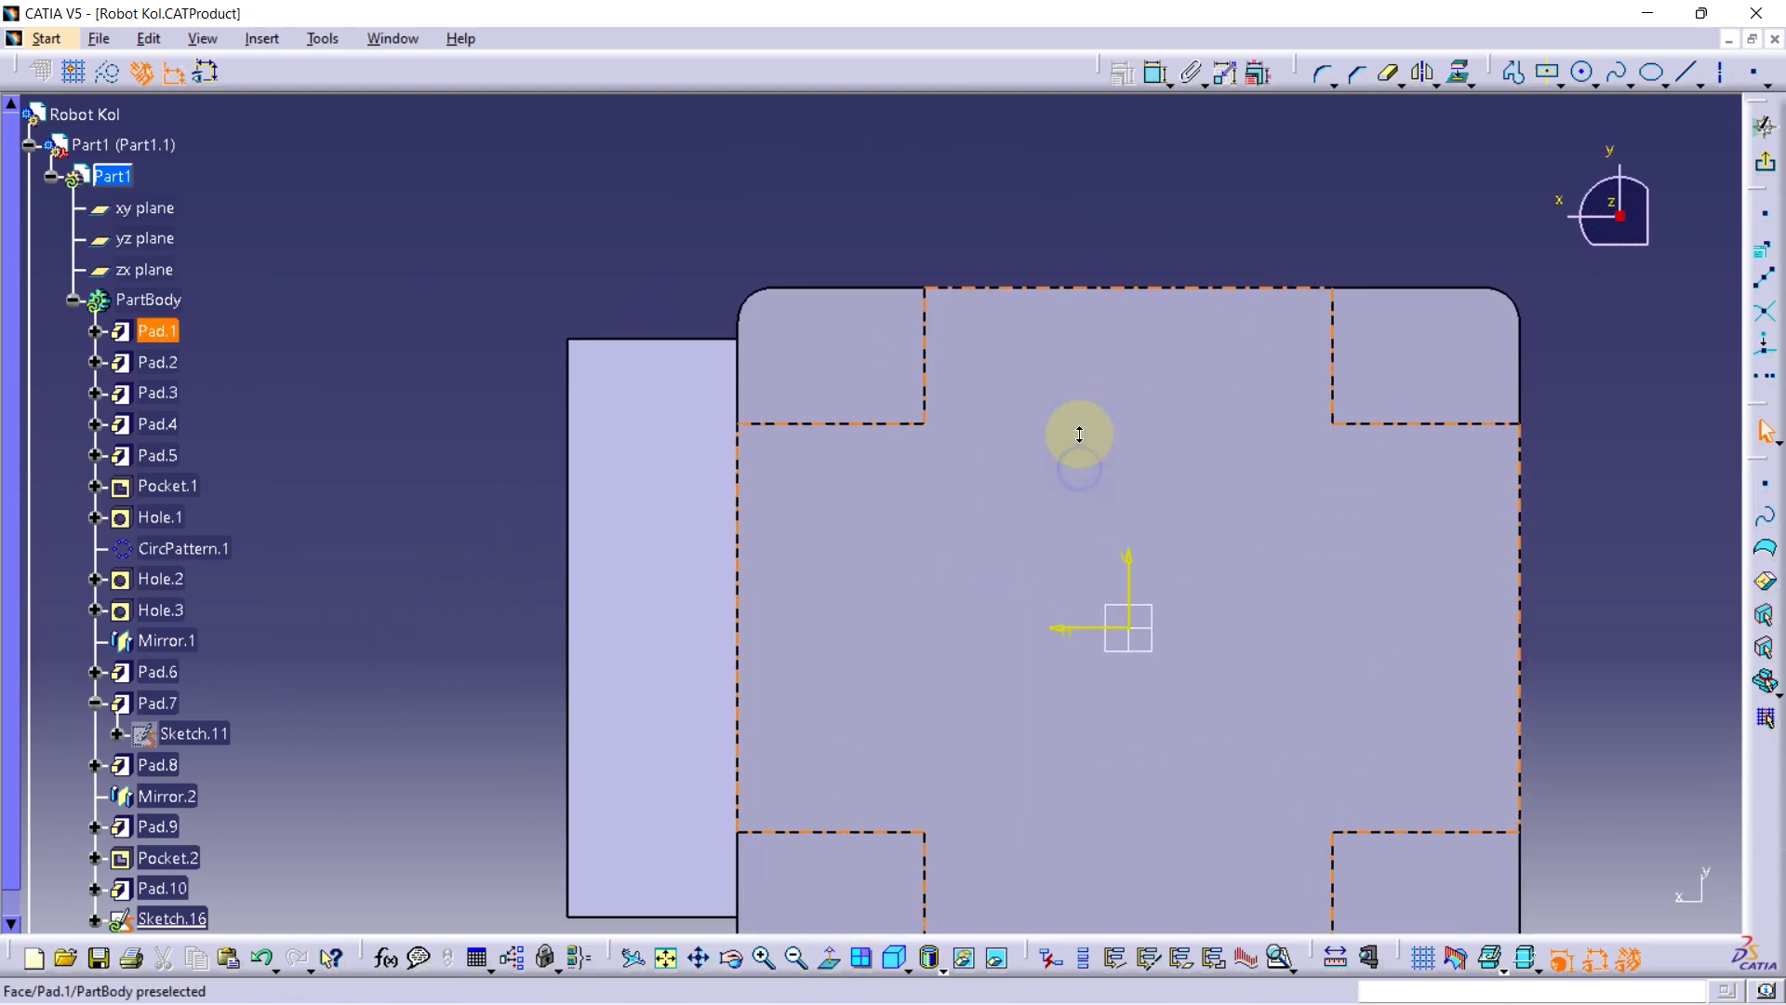
click(1583, 71)
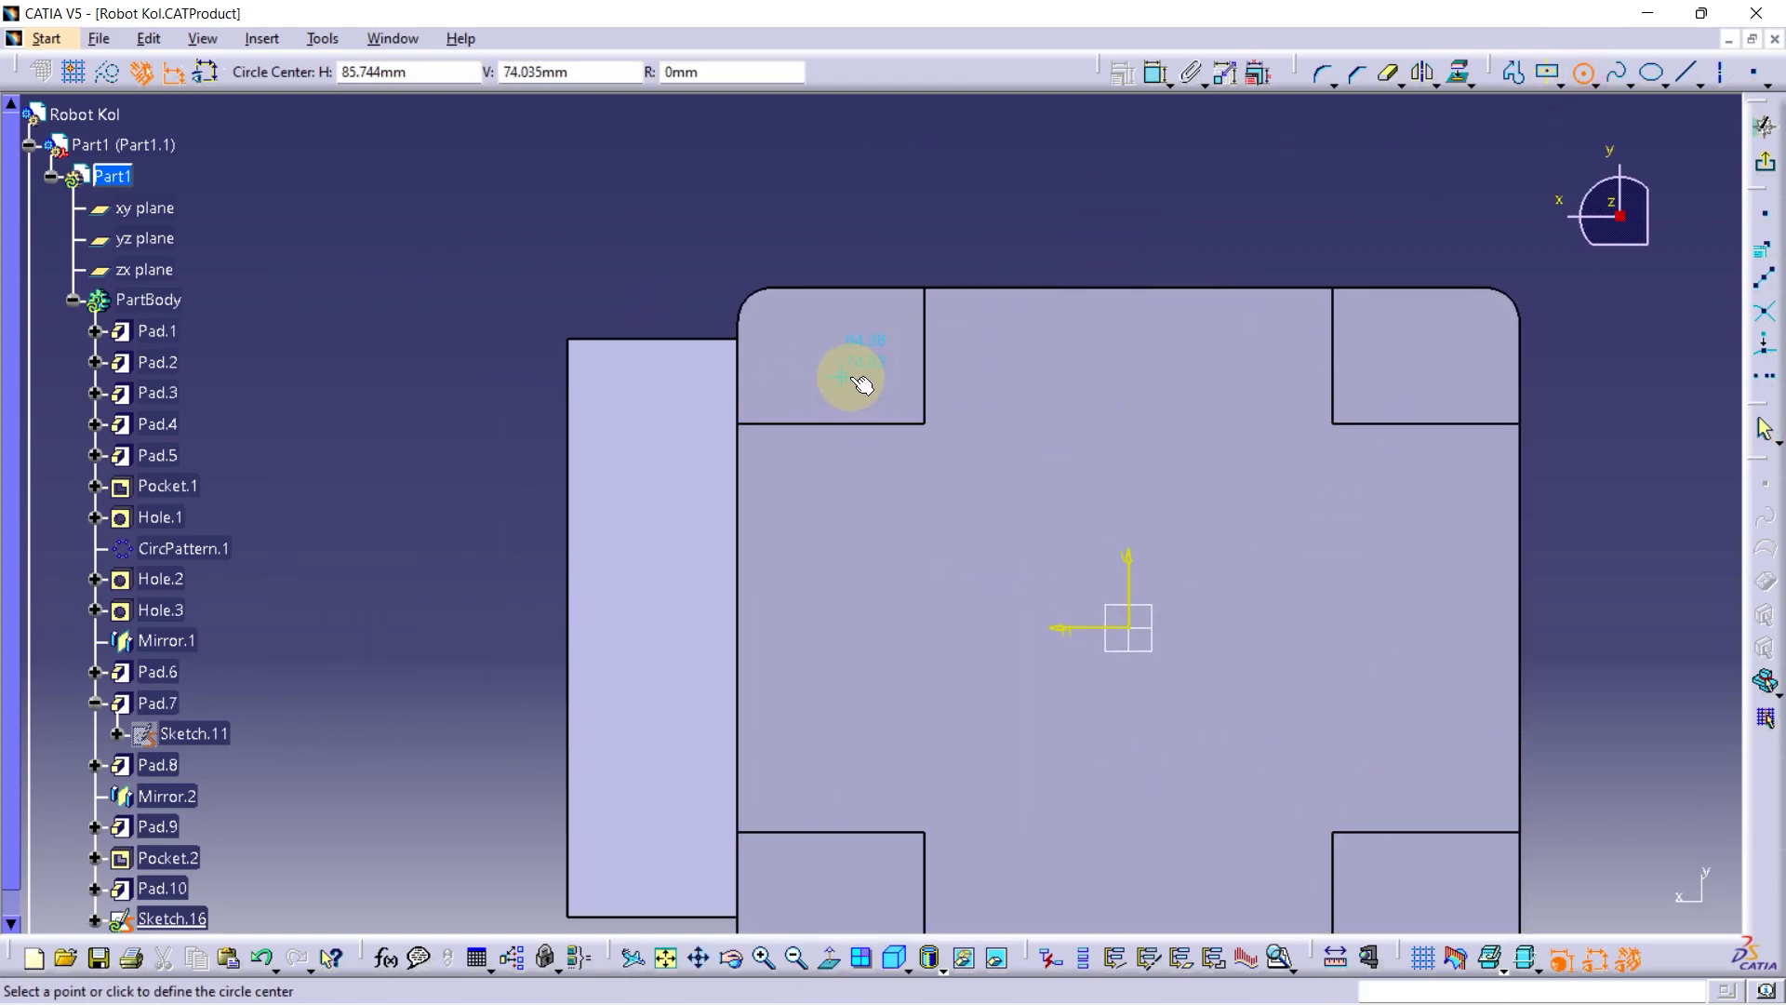
click(879, 398)
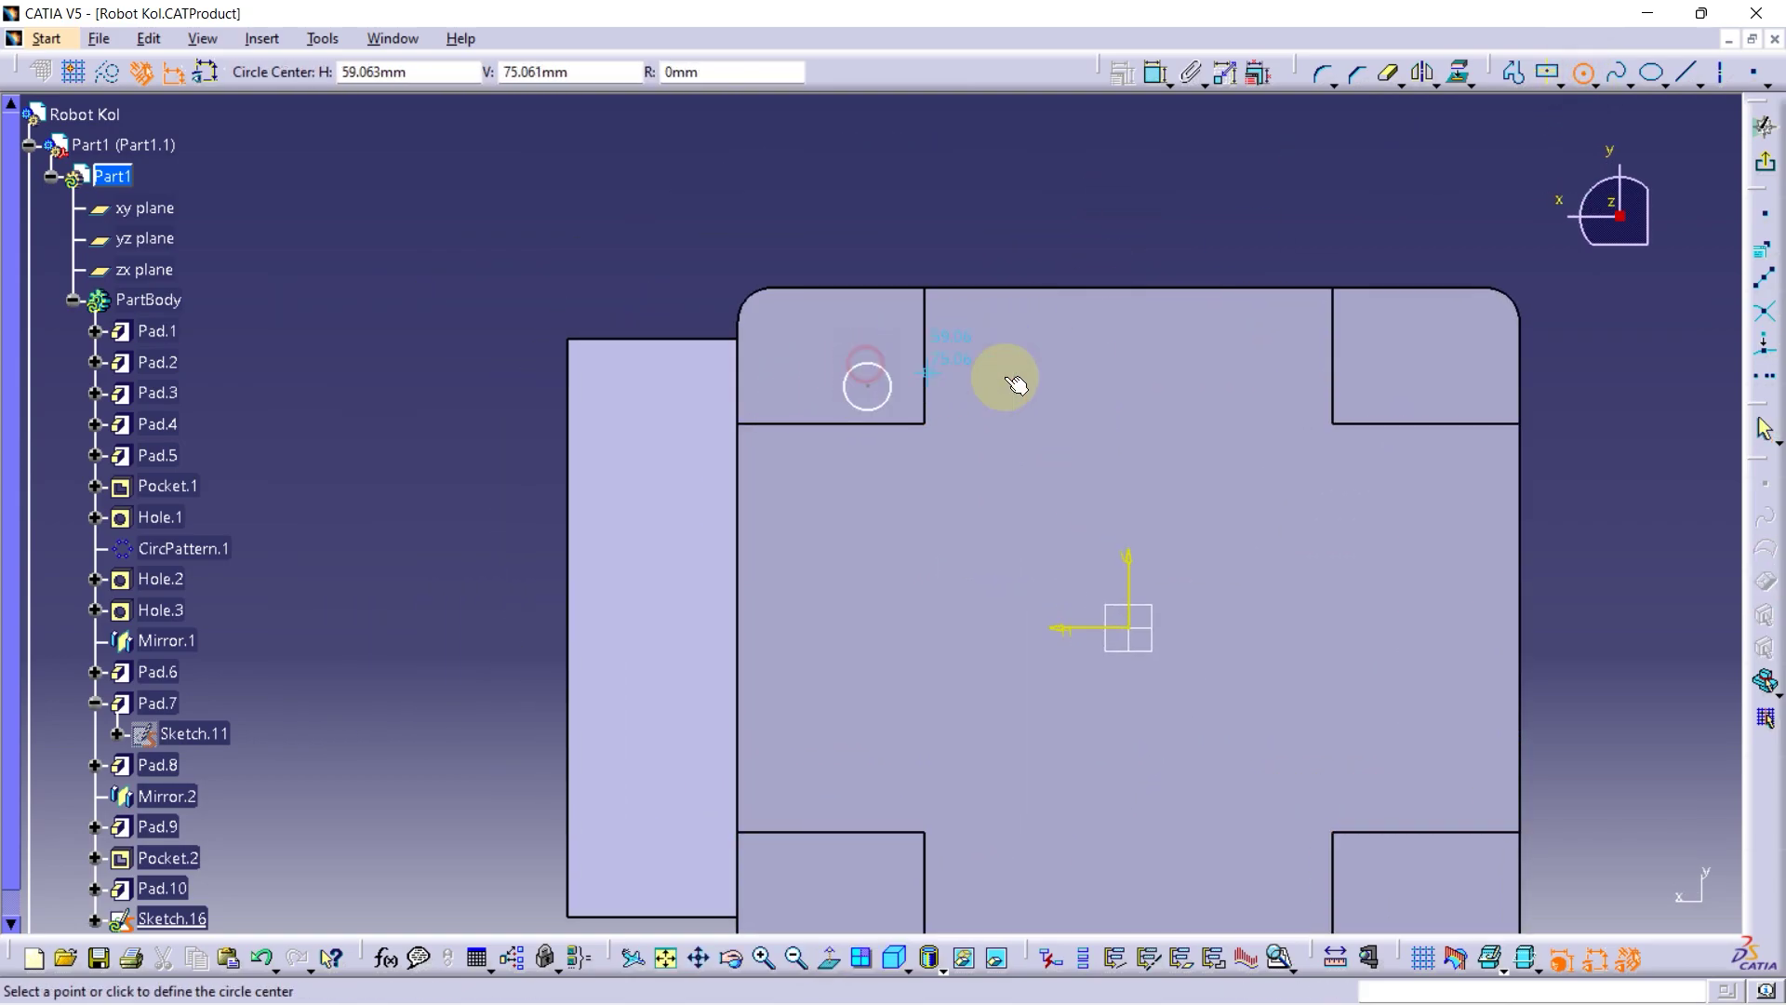
click(1471, 361)
click(1349, 336)
key(Escape)
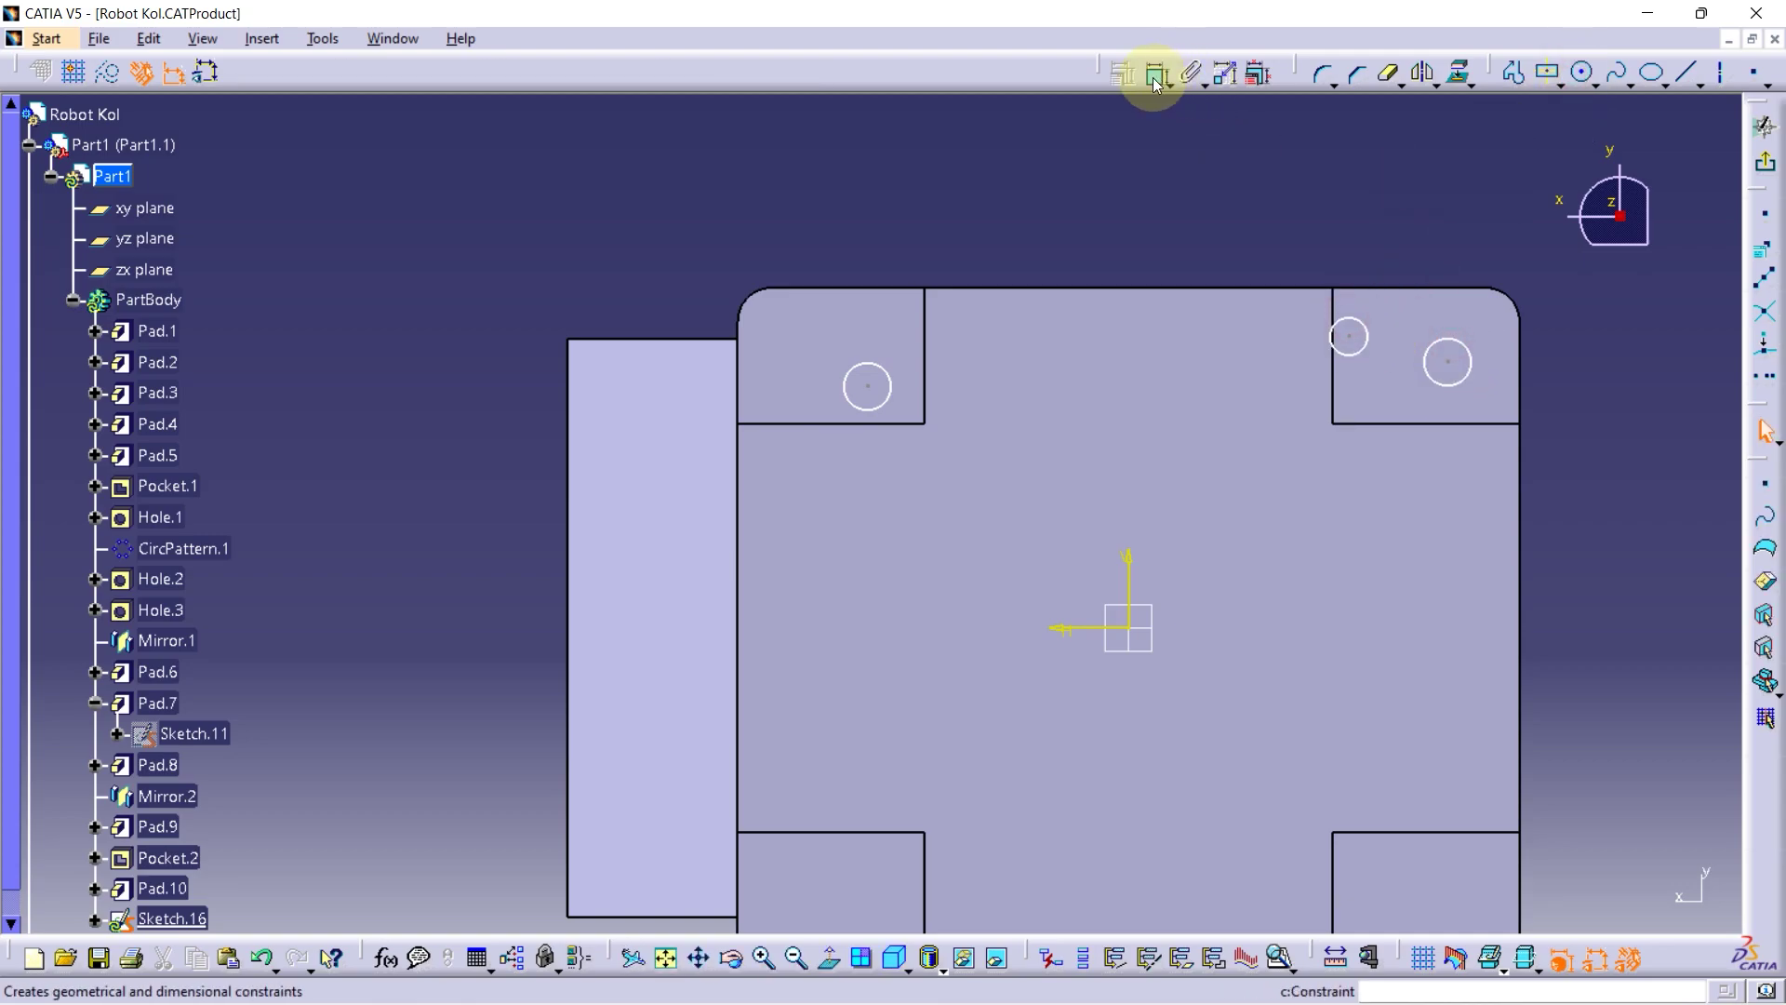
Set the circle radii to 4.5 (upper-left), 4.5 (upper-right) and 2.5 (small)
click(858, 368)
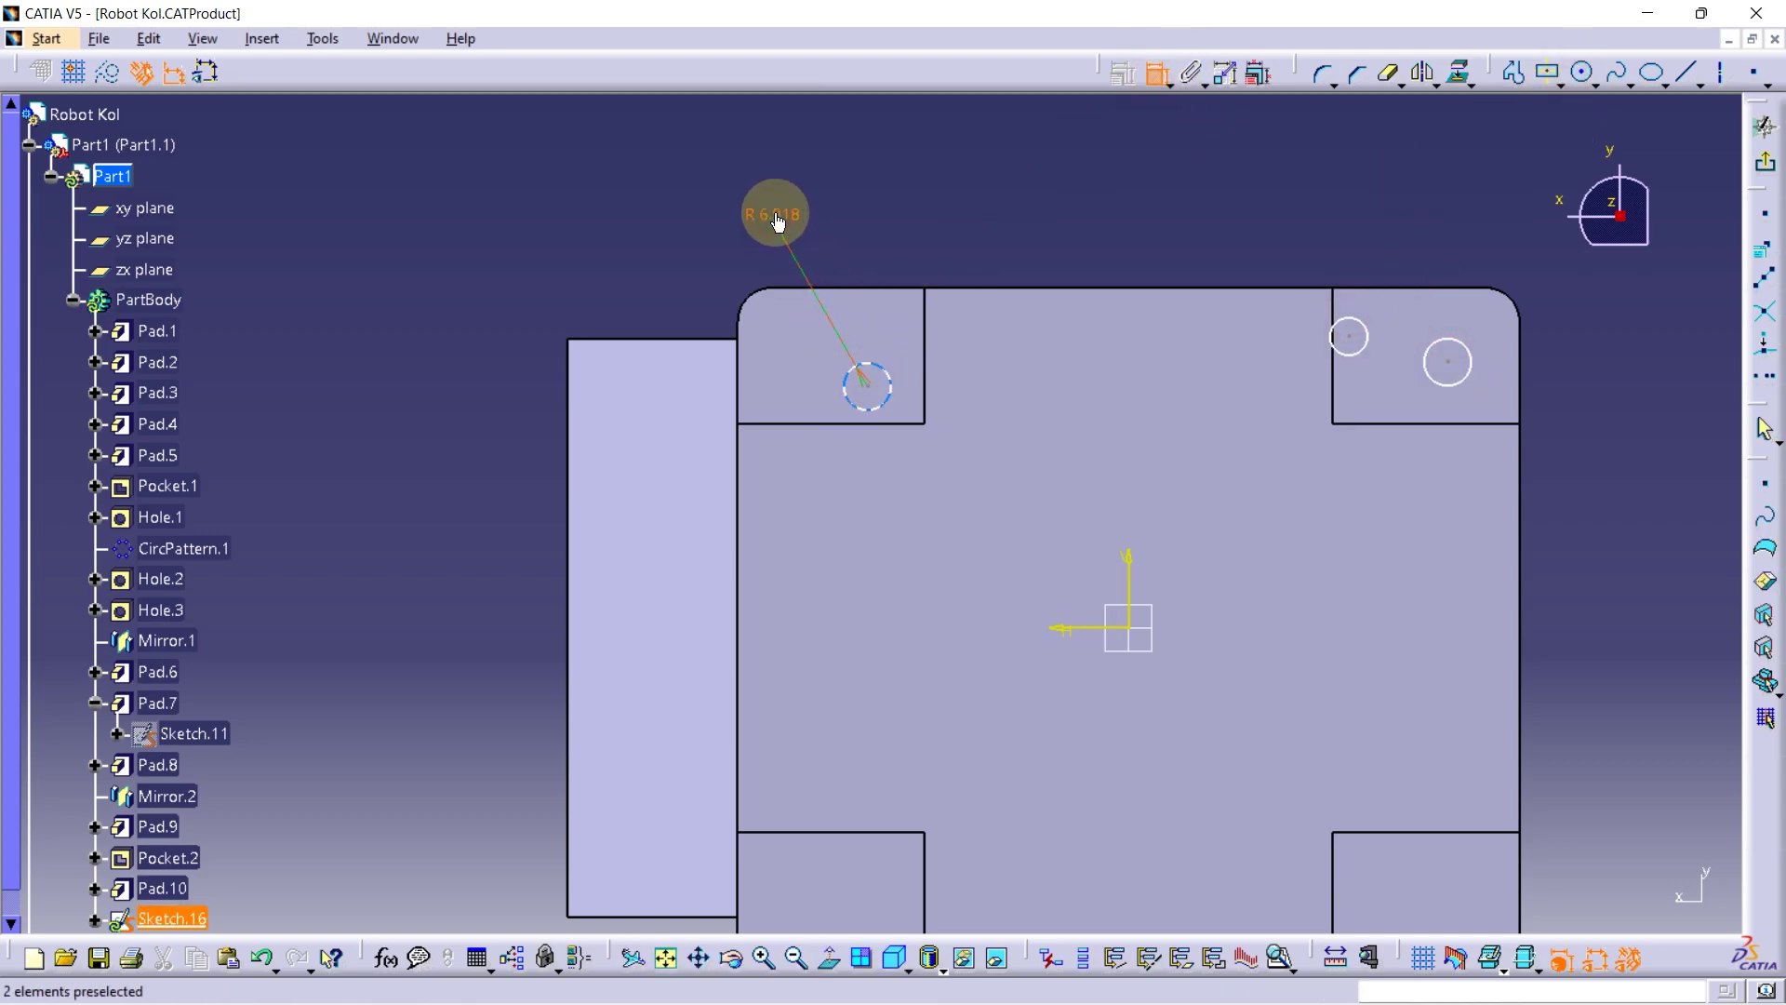
double_click(779, 221)
key(Return)
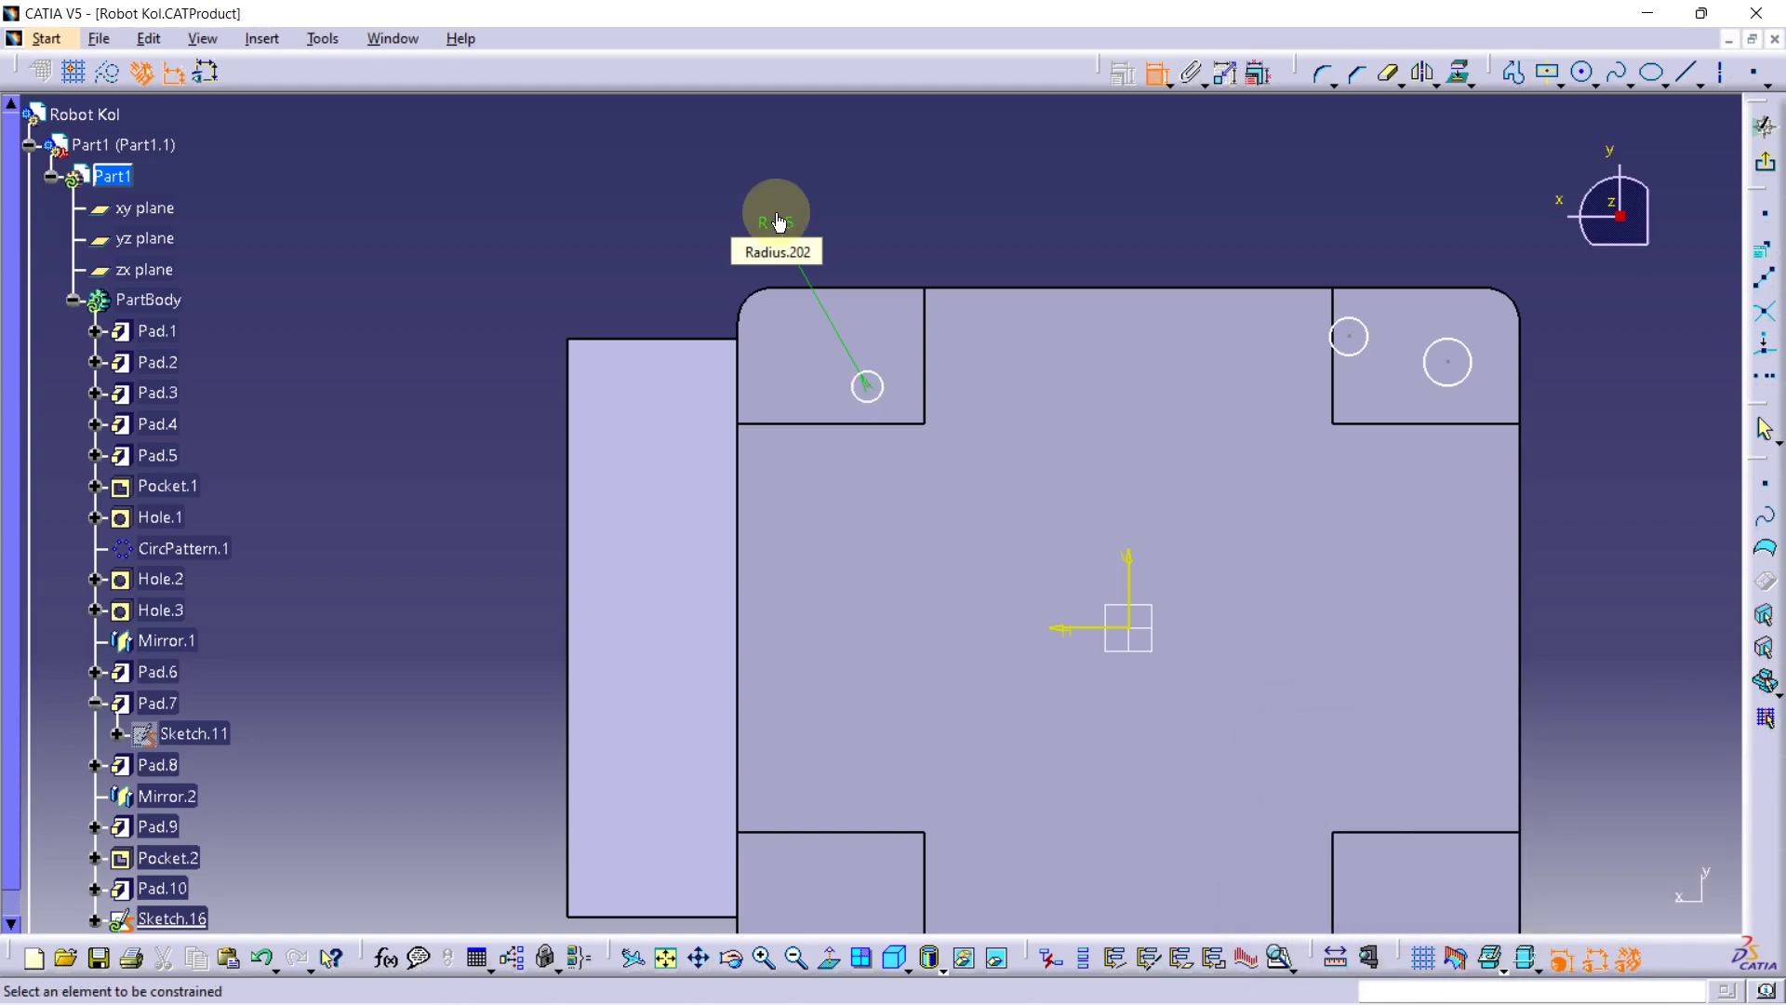
click(1445, 385)
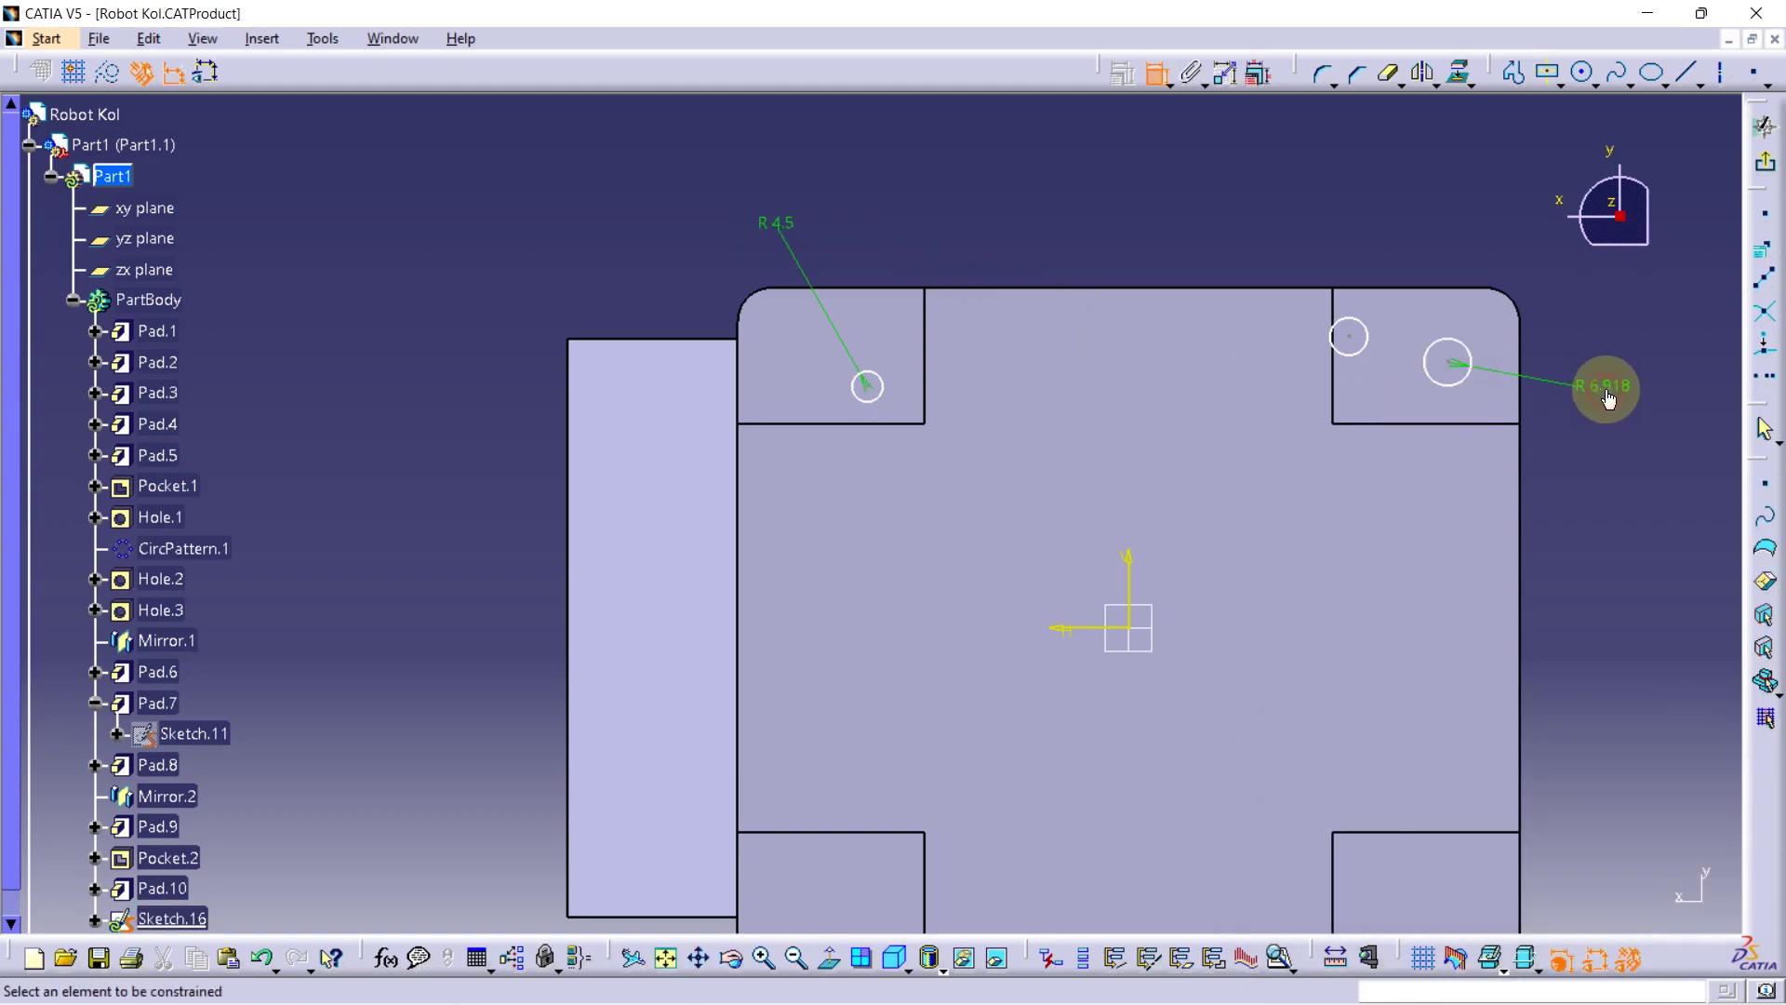
double_click(1610, 394)
text(.5)
key(Return)
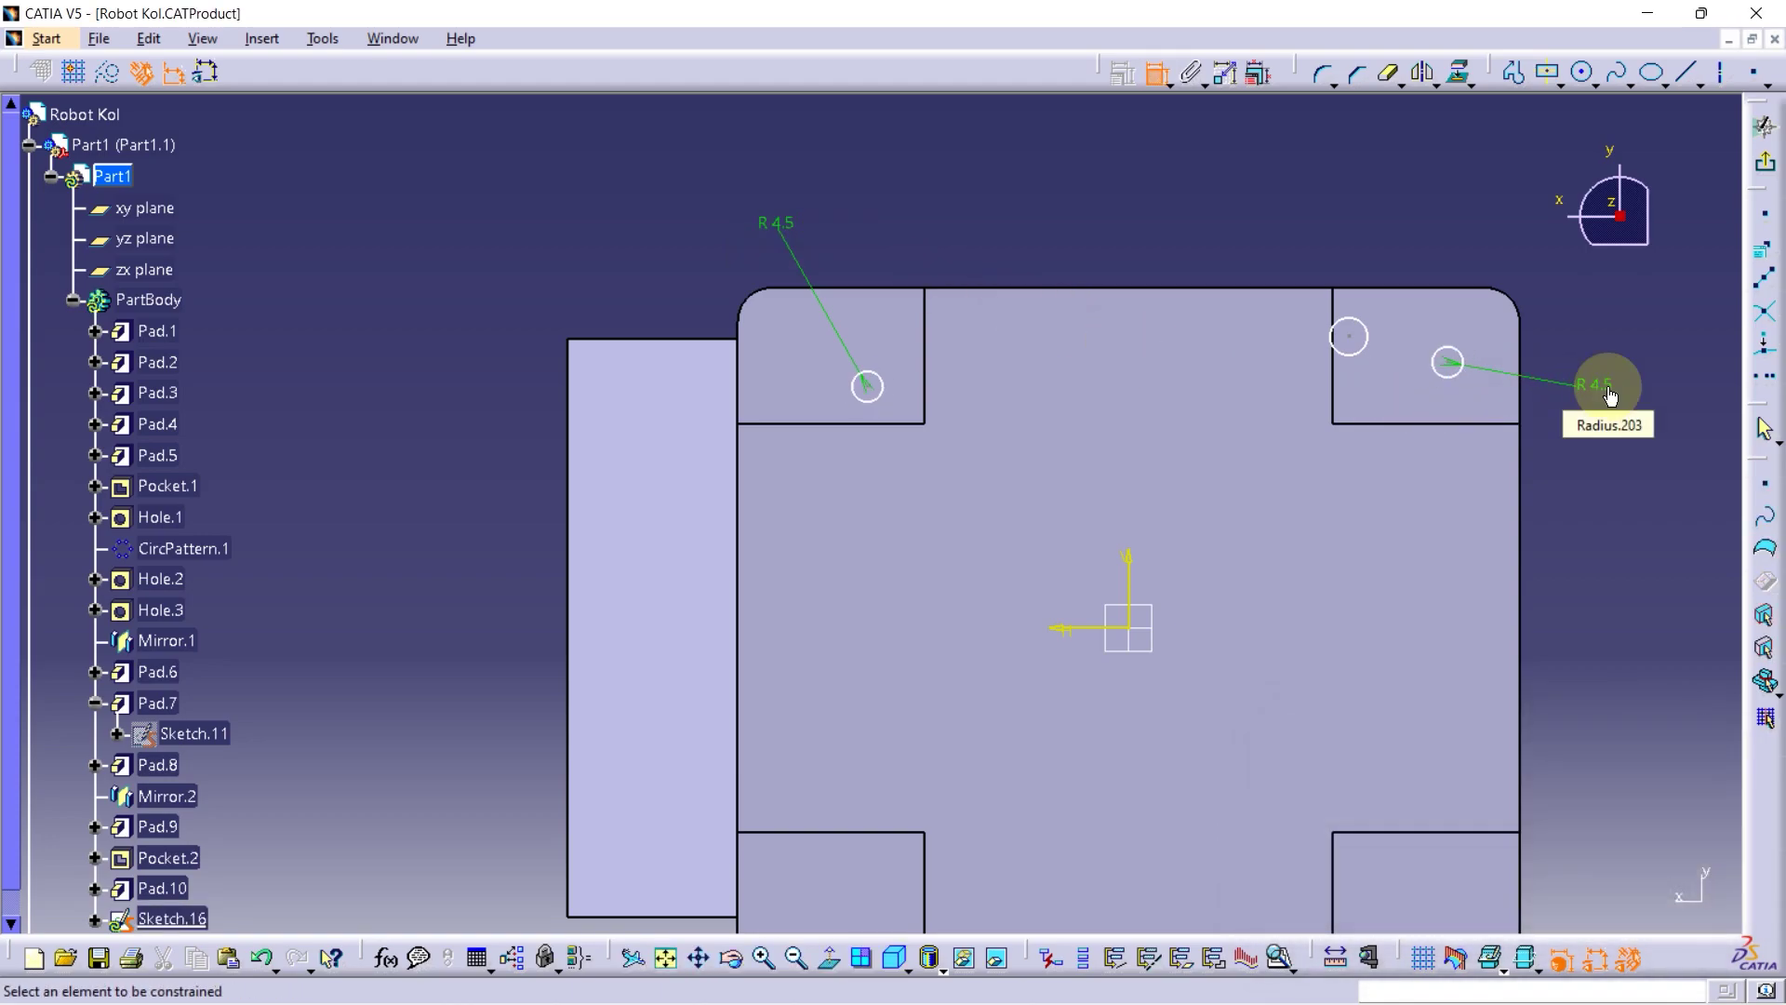
click(1364, 348)
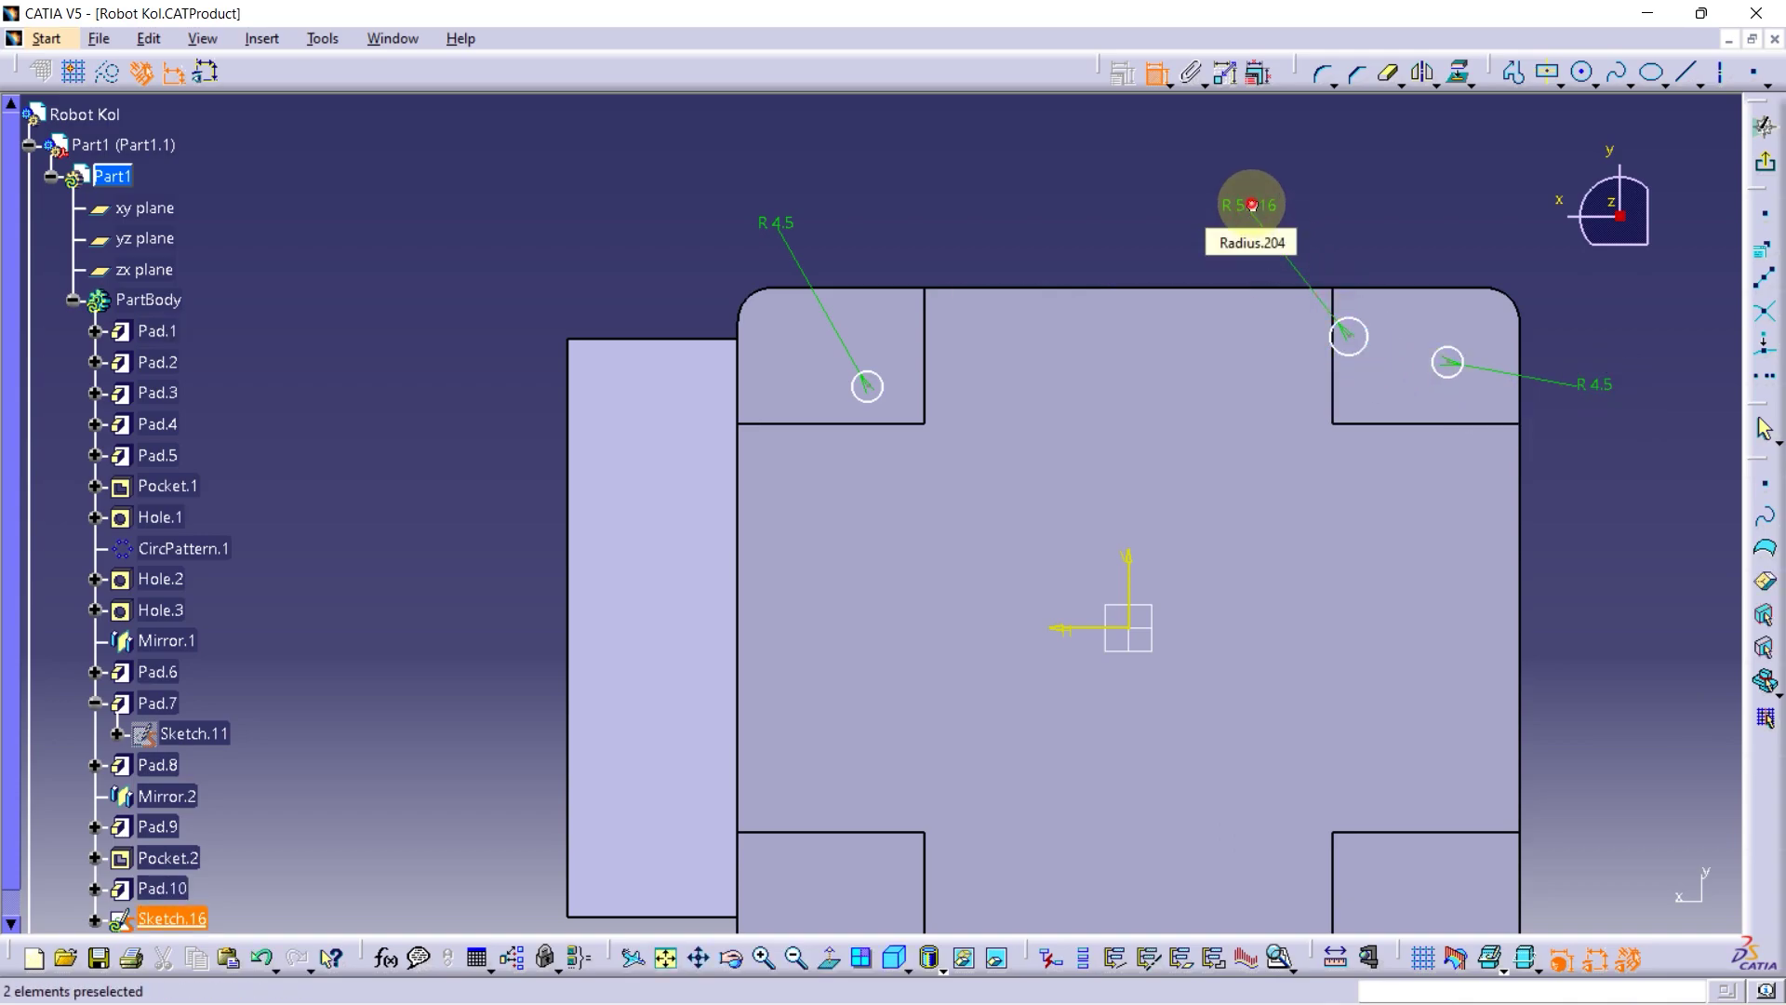
double_click(1253, 205)
key(Return)
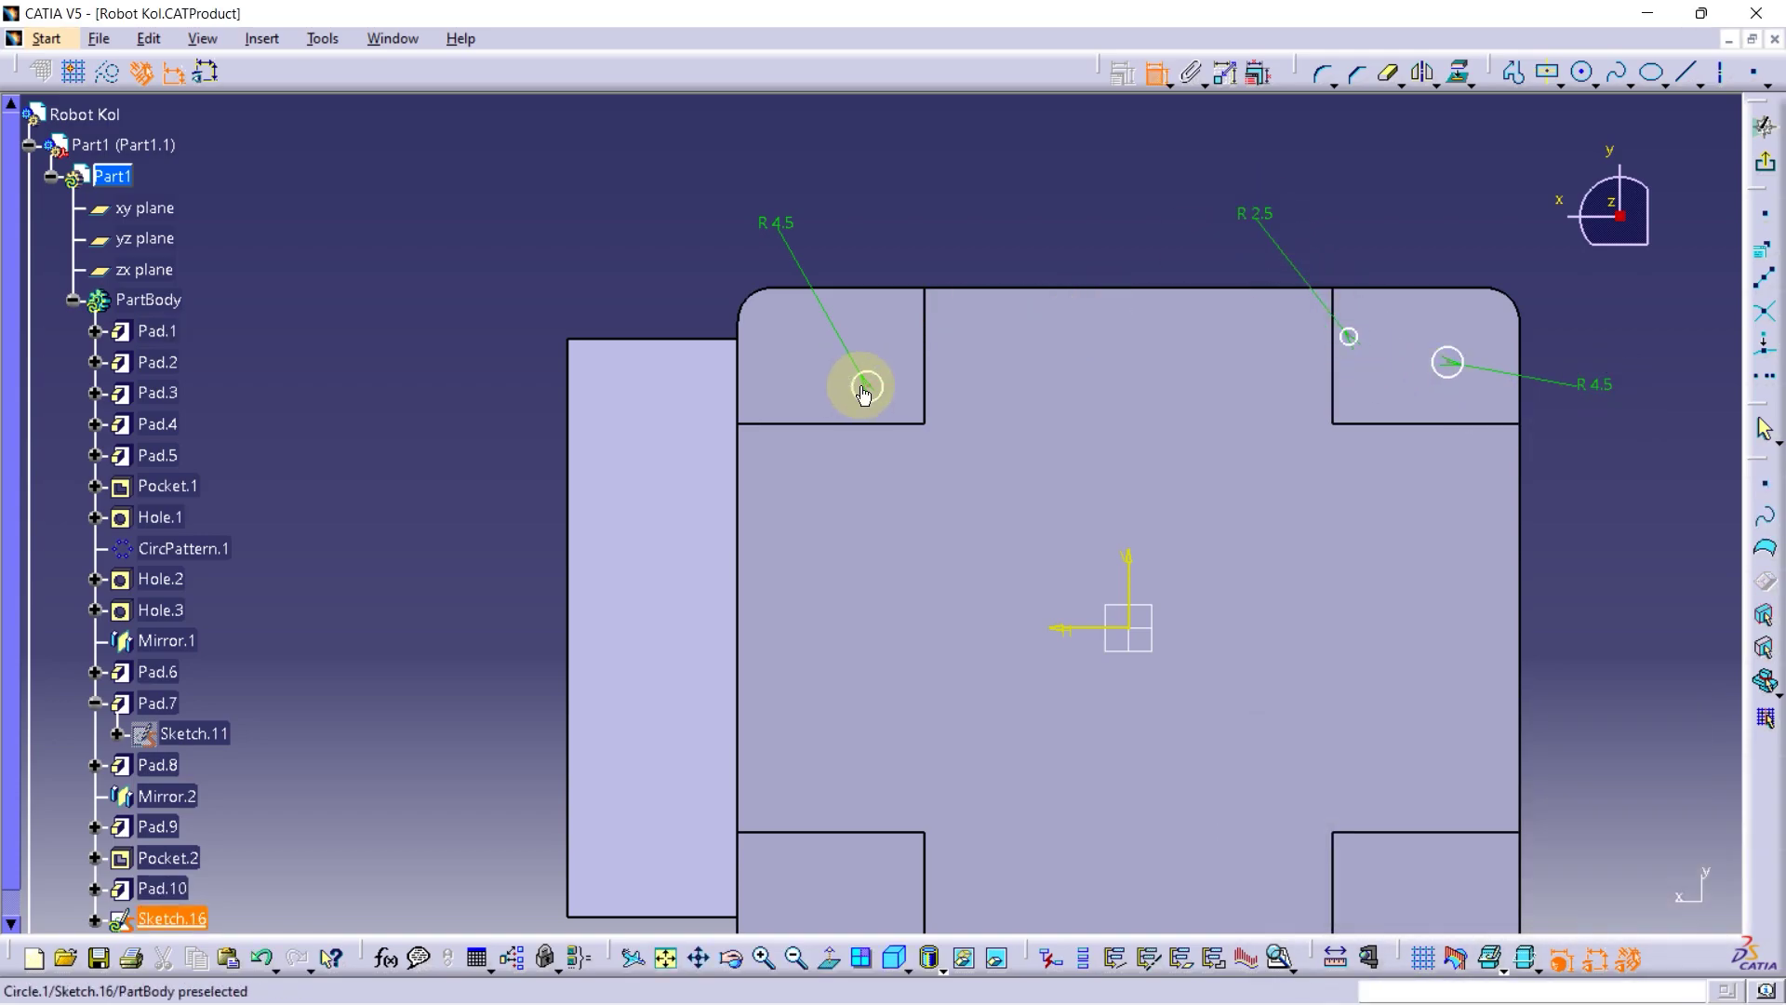
Locate the upper-left circle 25 from the top and 42 horizontally
click(877, 285)
click(535, 224)
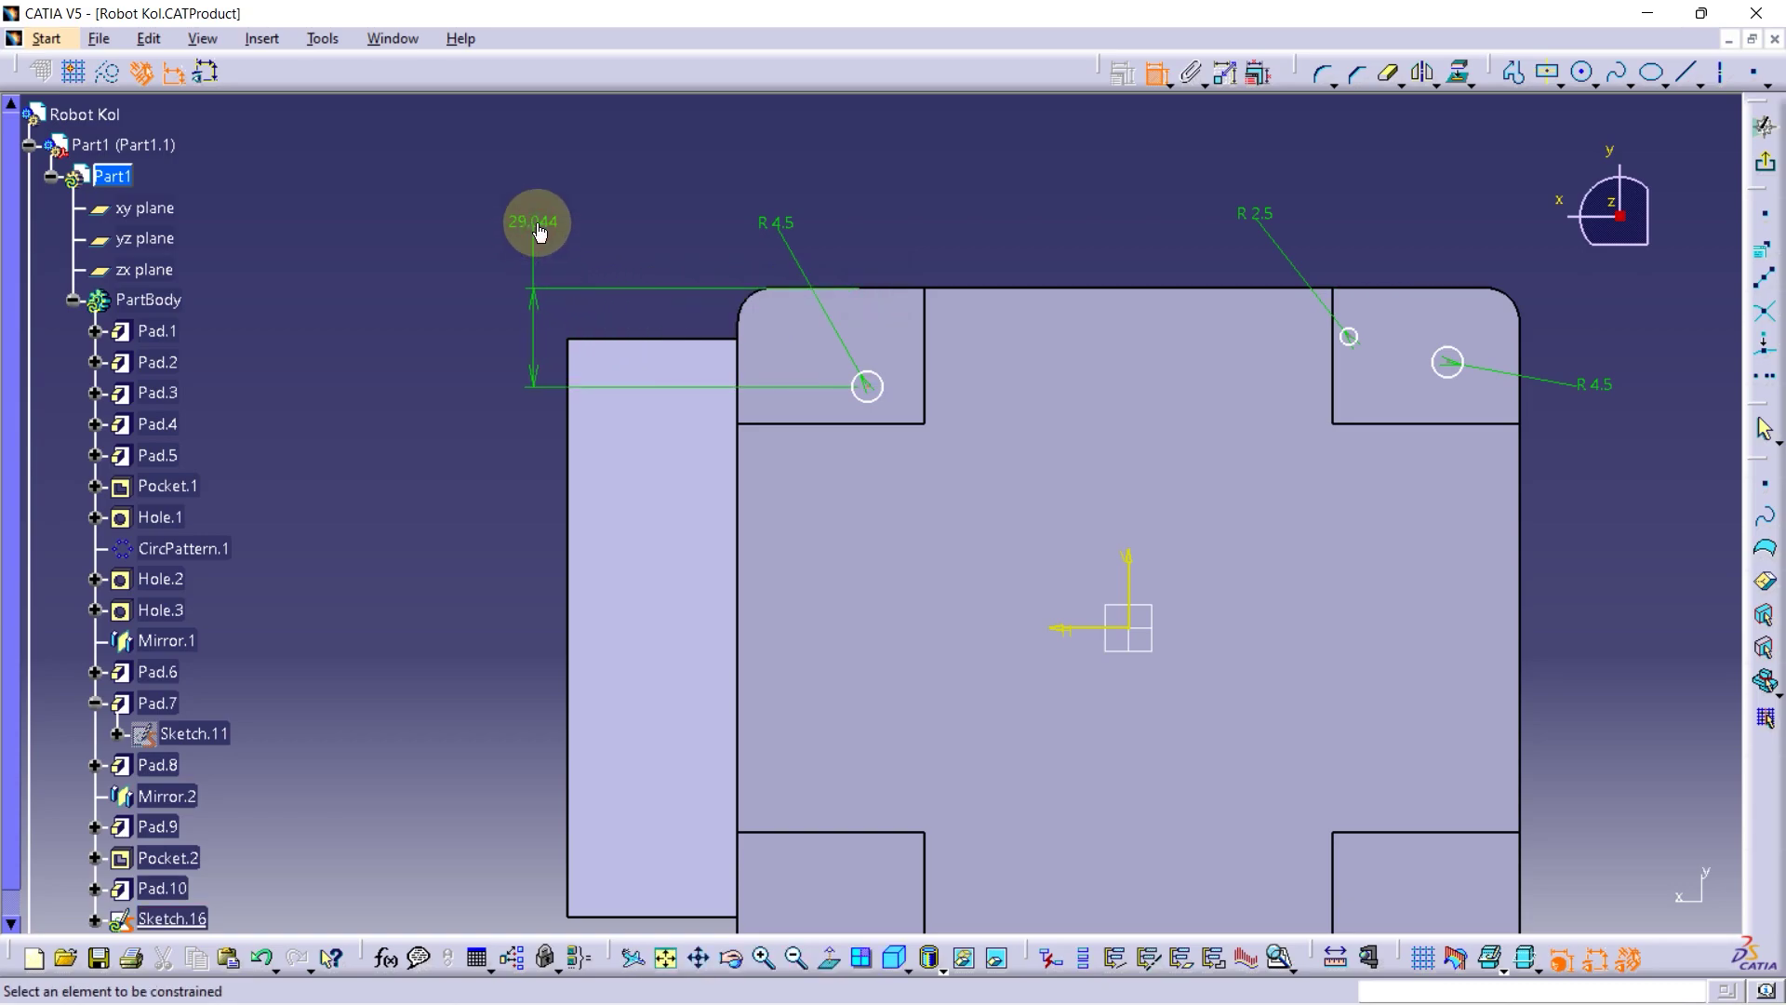
double_click(535, 220)
text(25)
key(Return)
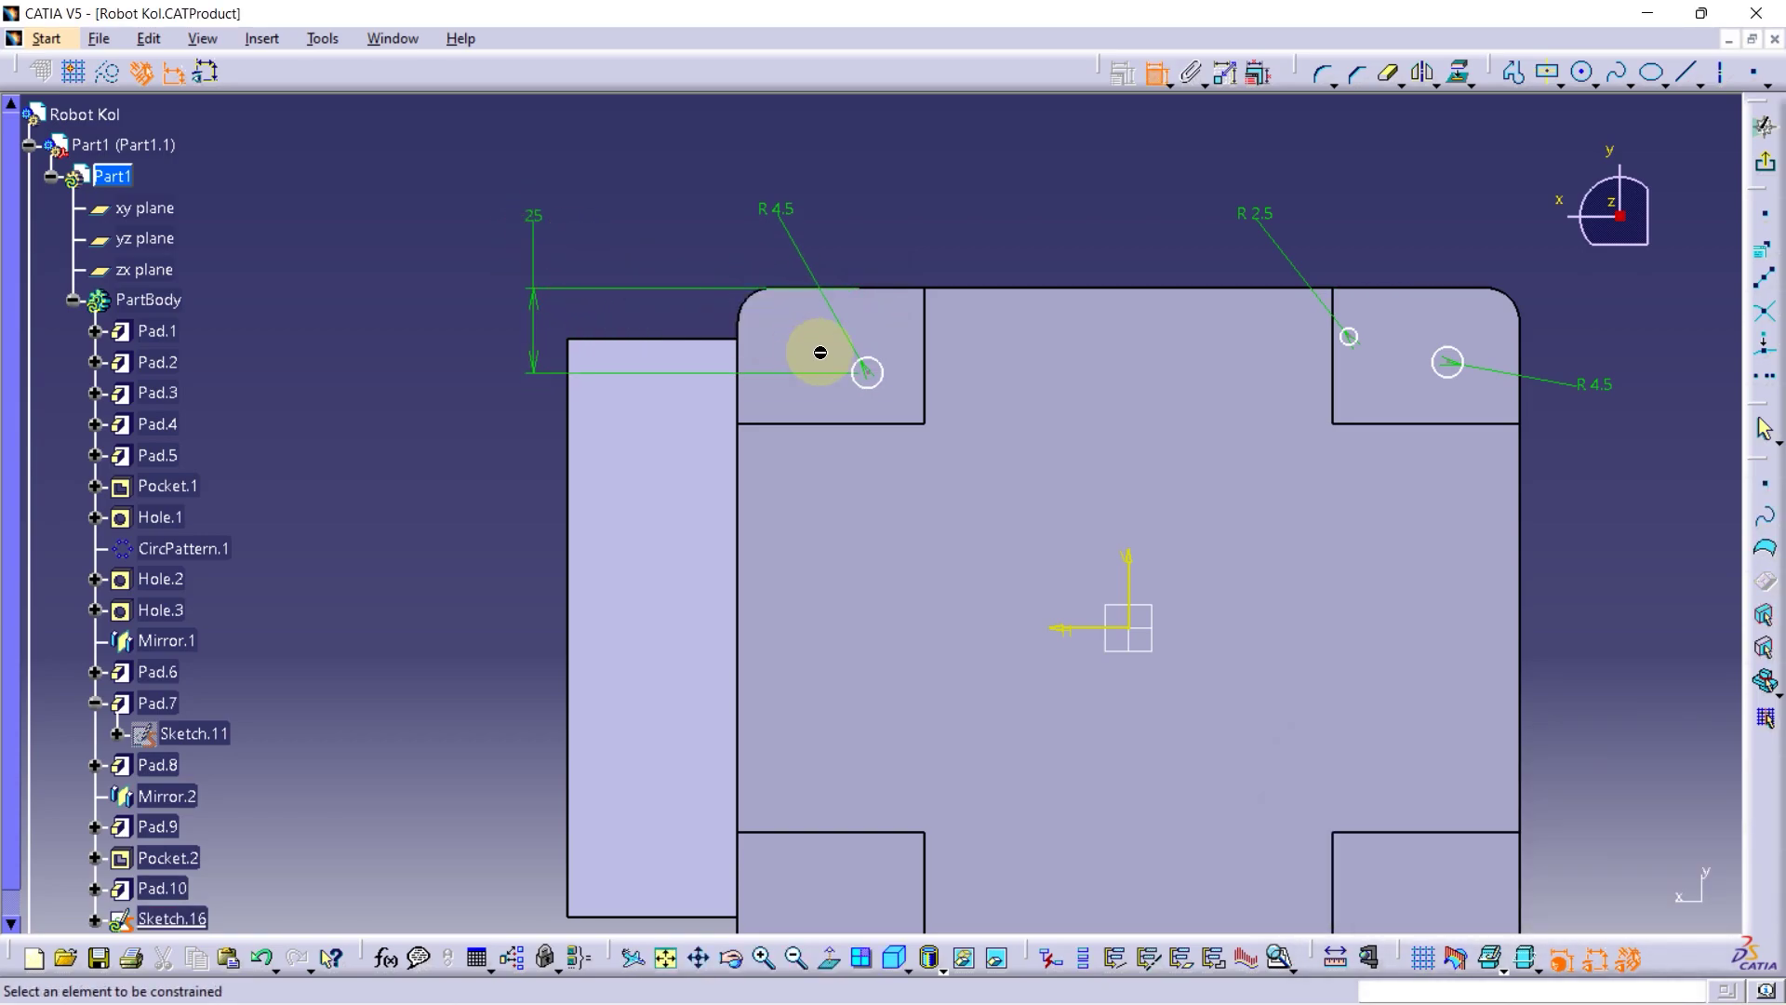
click(866, 372)
click(737, 405)
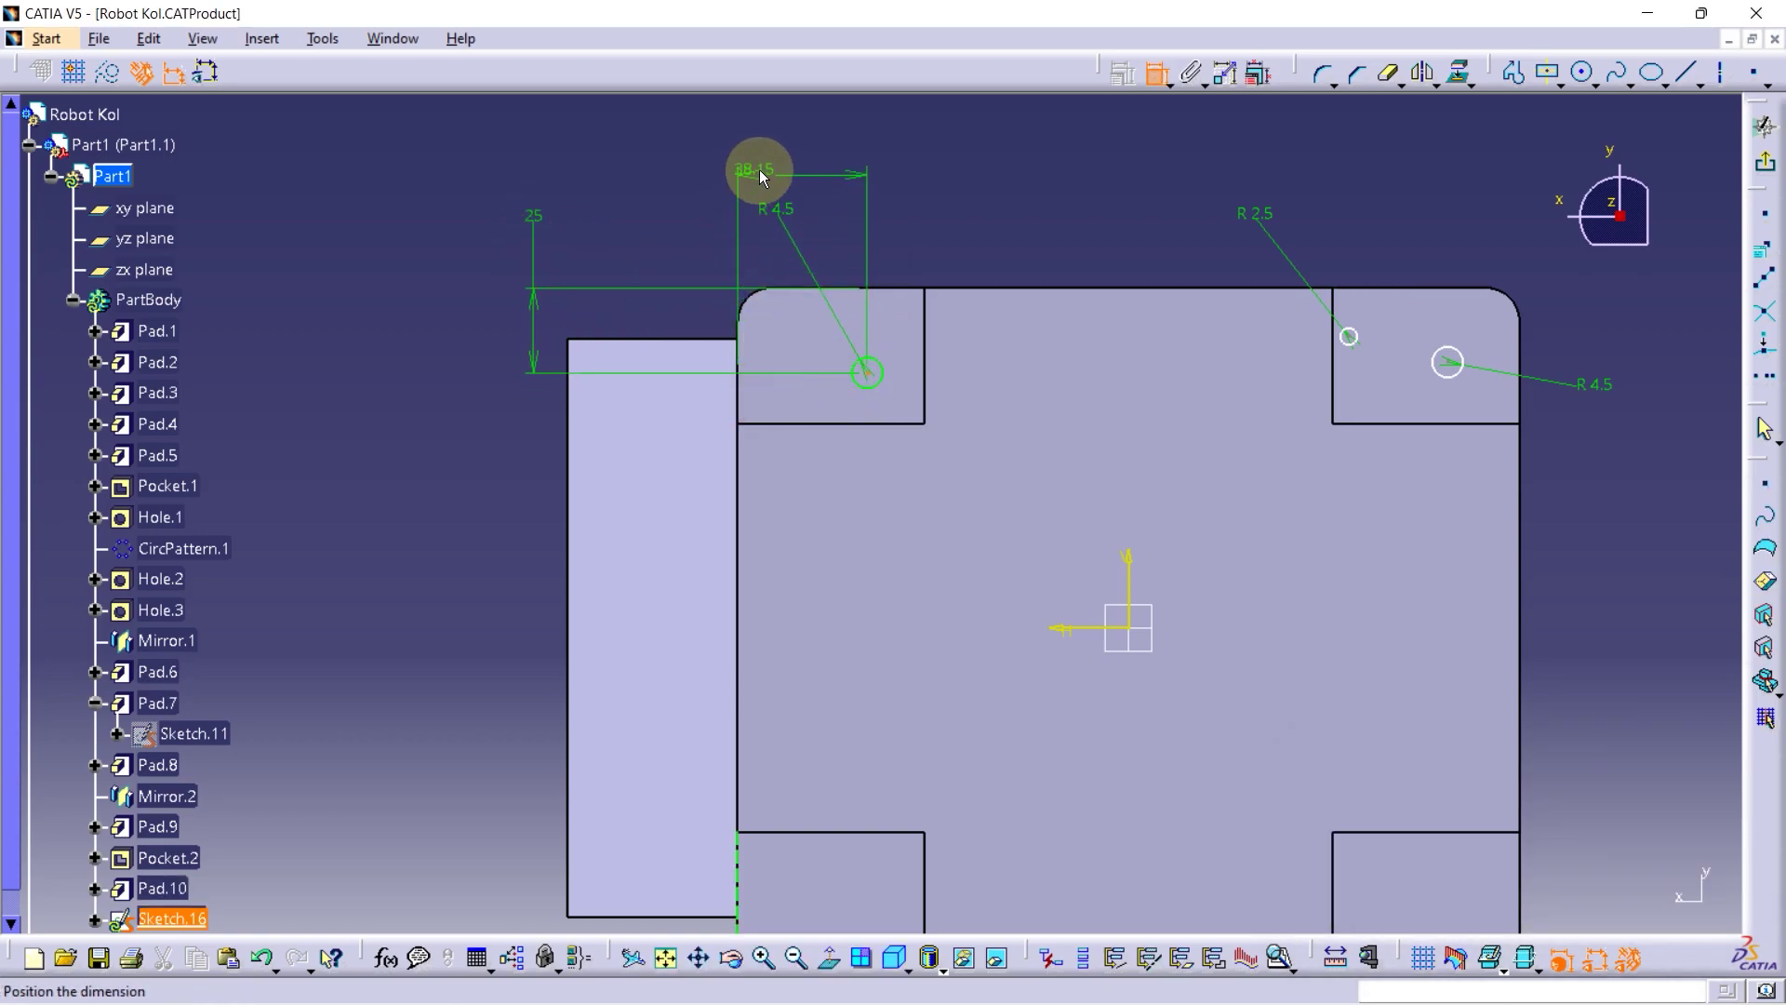
double_click(935, 177)
text(42)
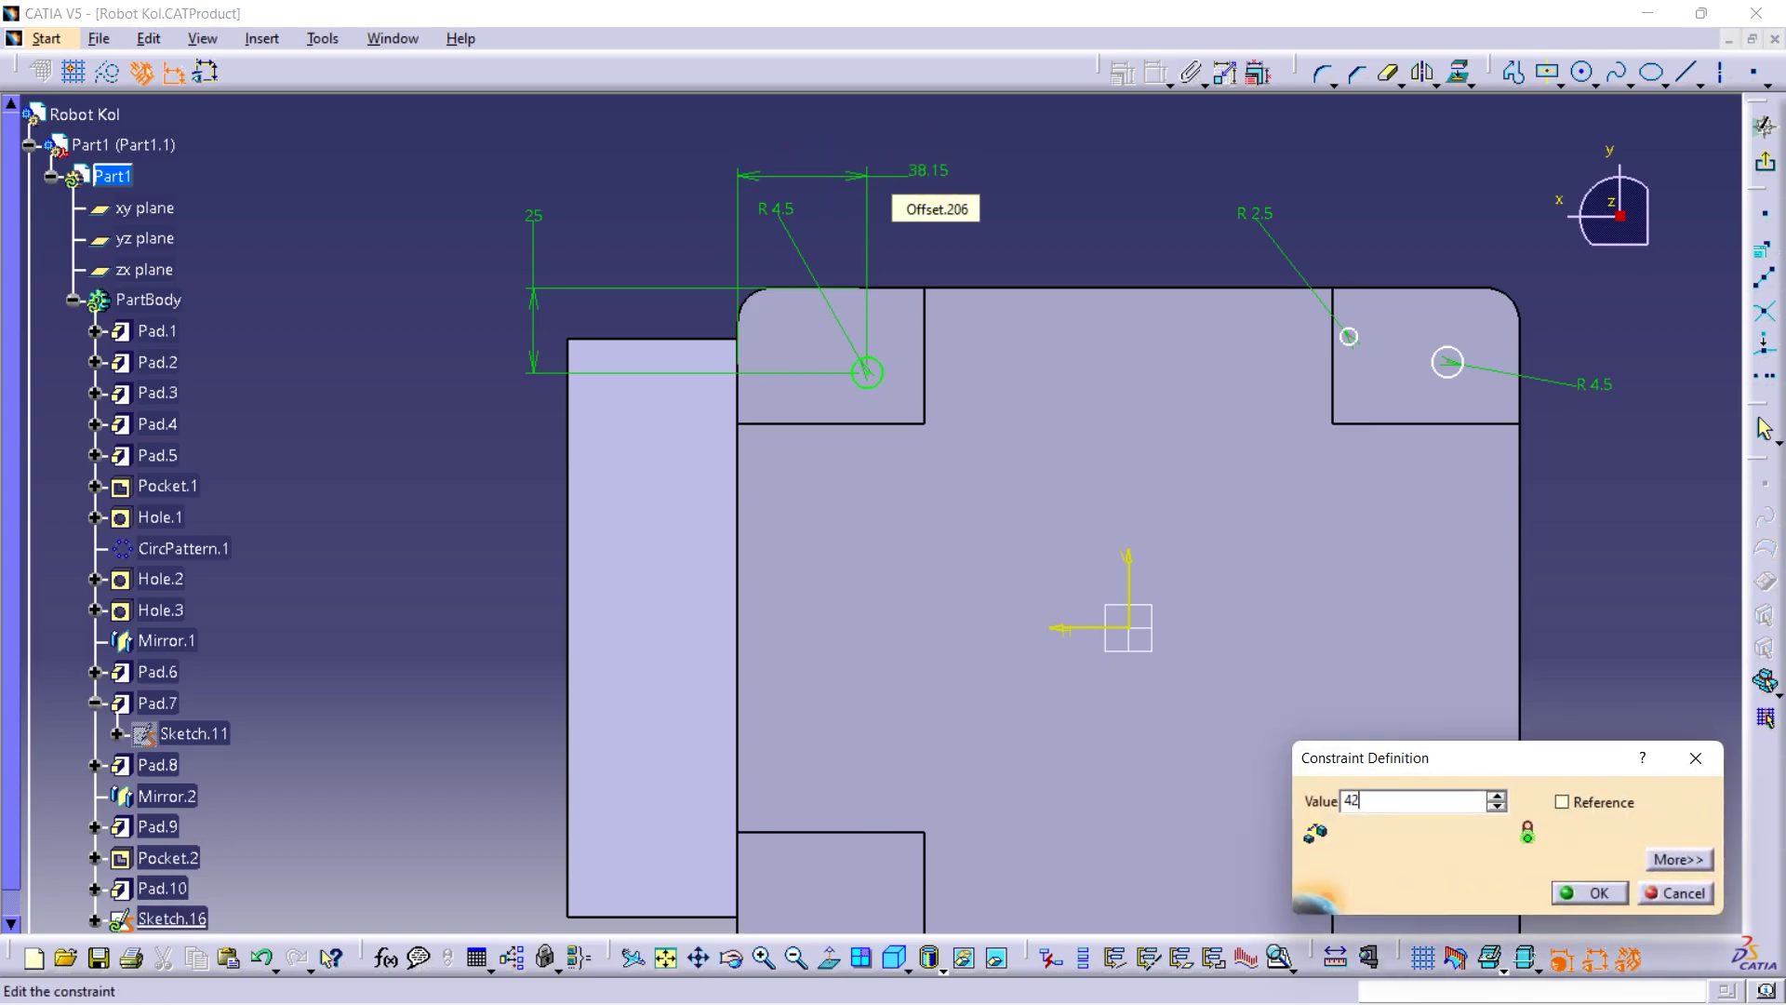
key(Return)
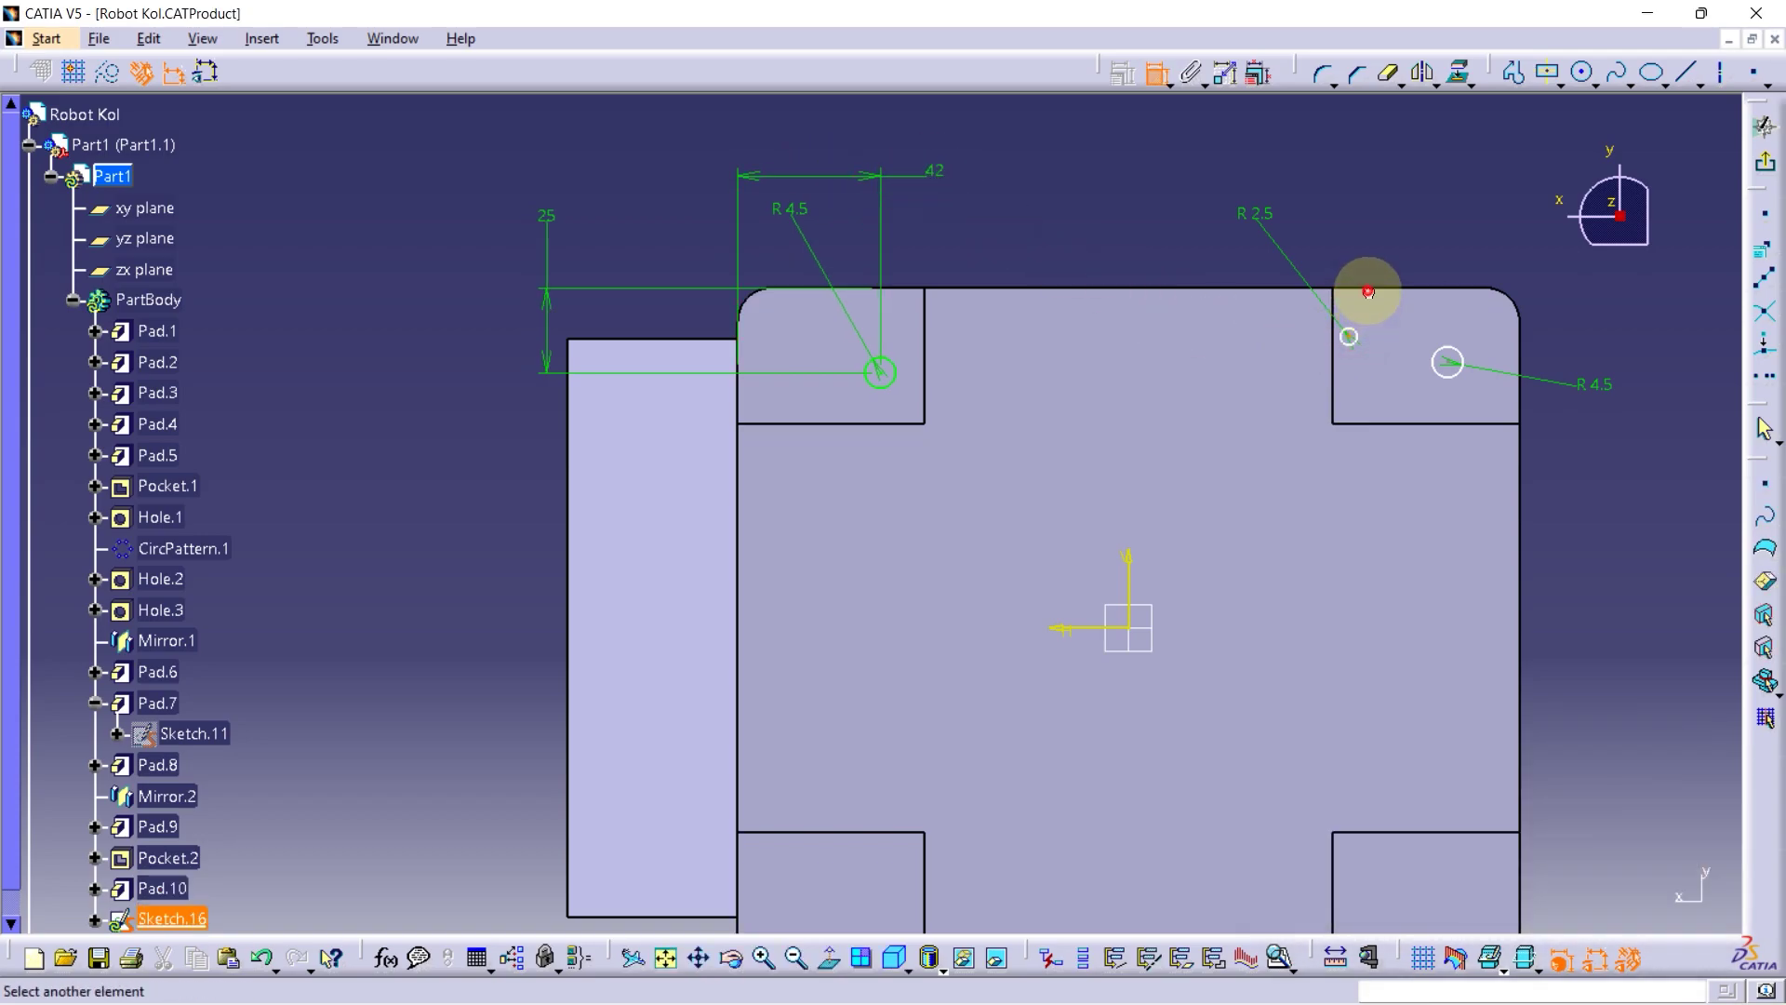
Offset the small circle by 9.8 and the right circle 14 from the right edge
double_click(1375, 199)
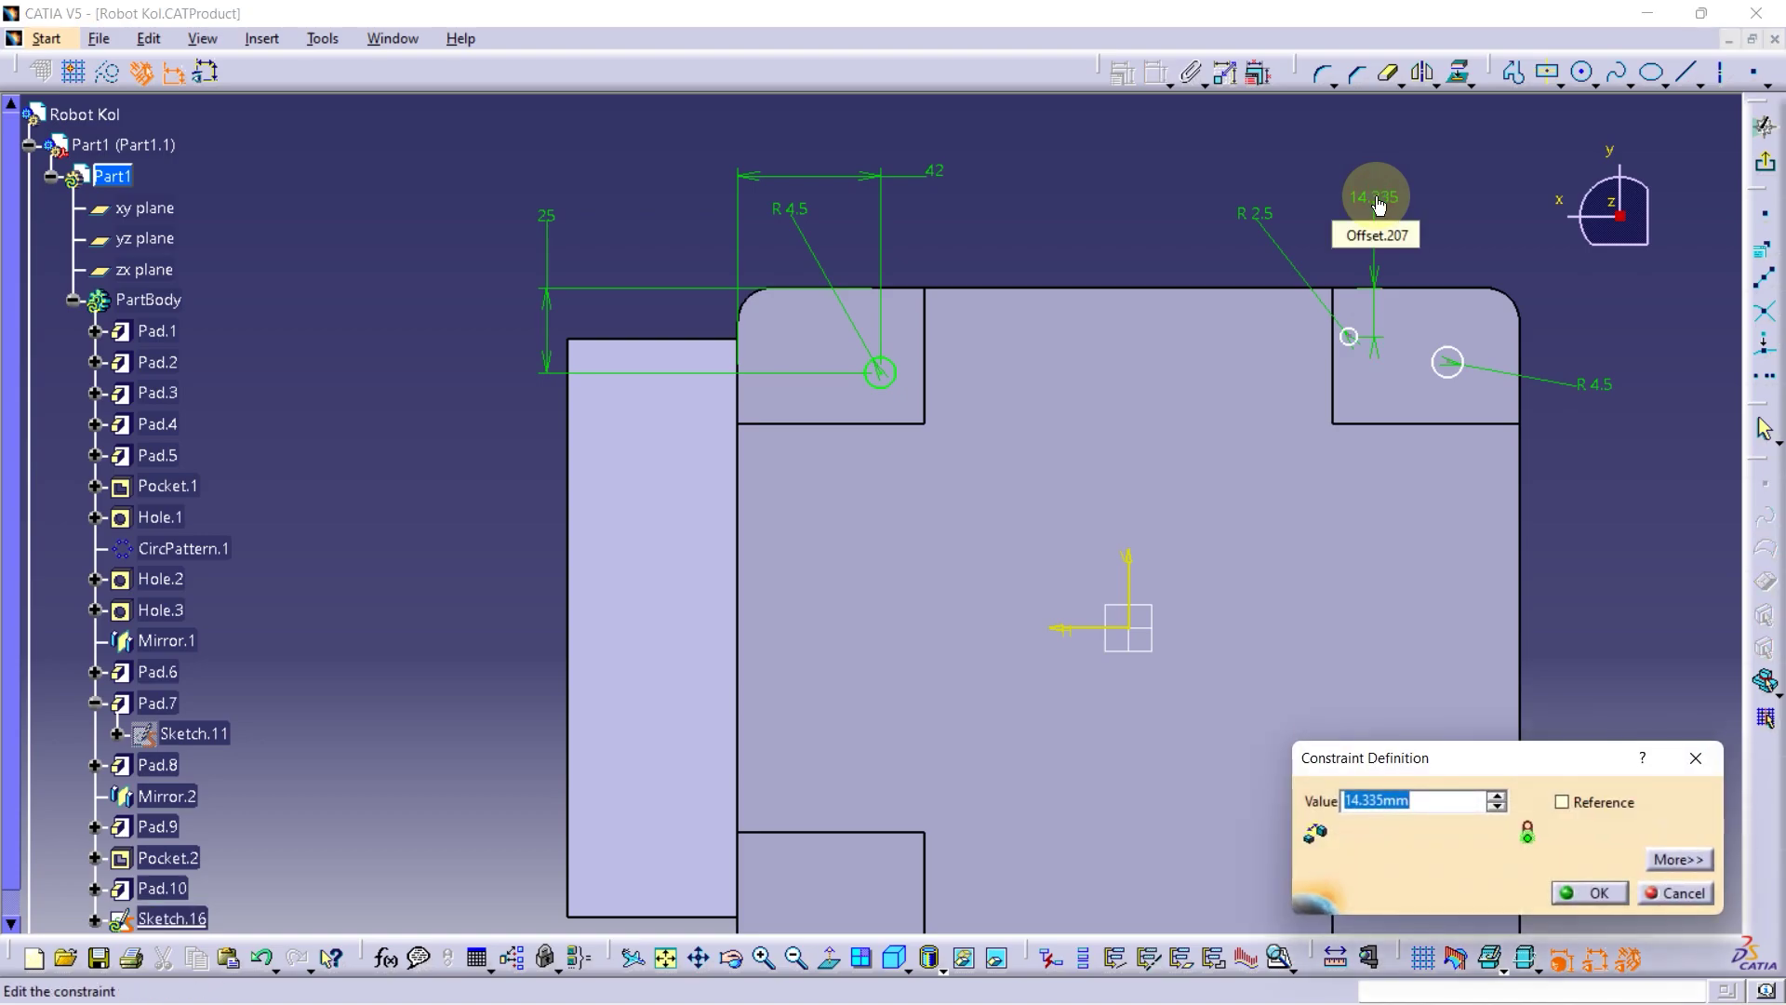
key(Return)
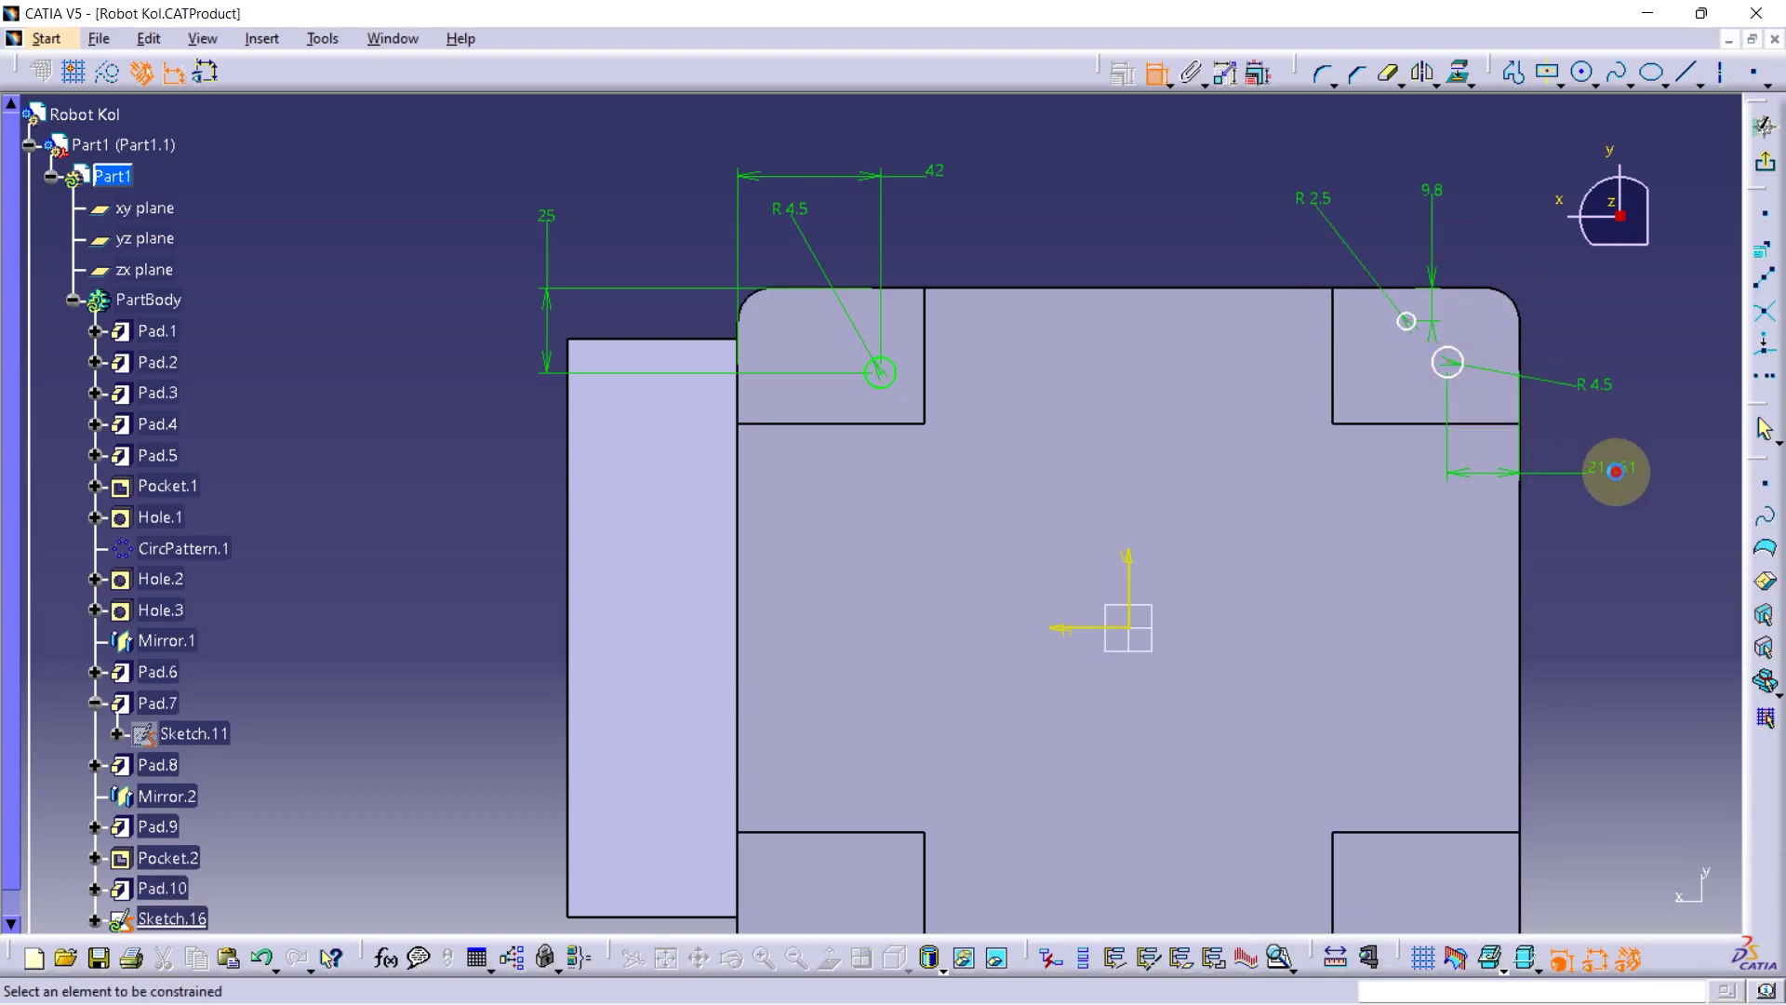
double_click(1620, 465)
text(14)
key(Return)
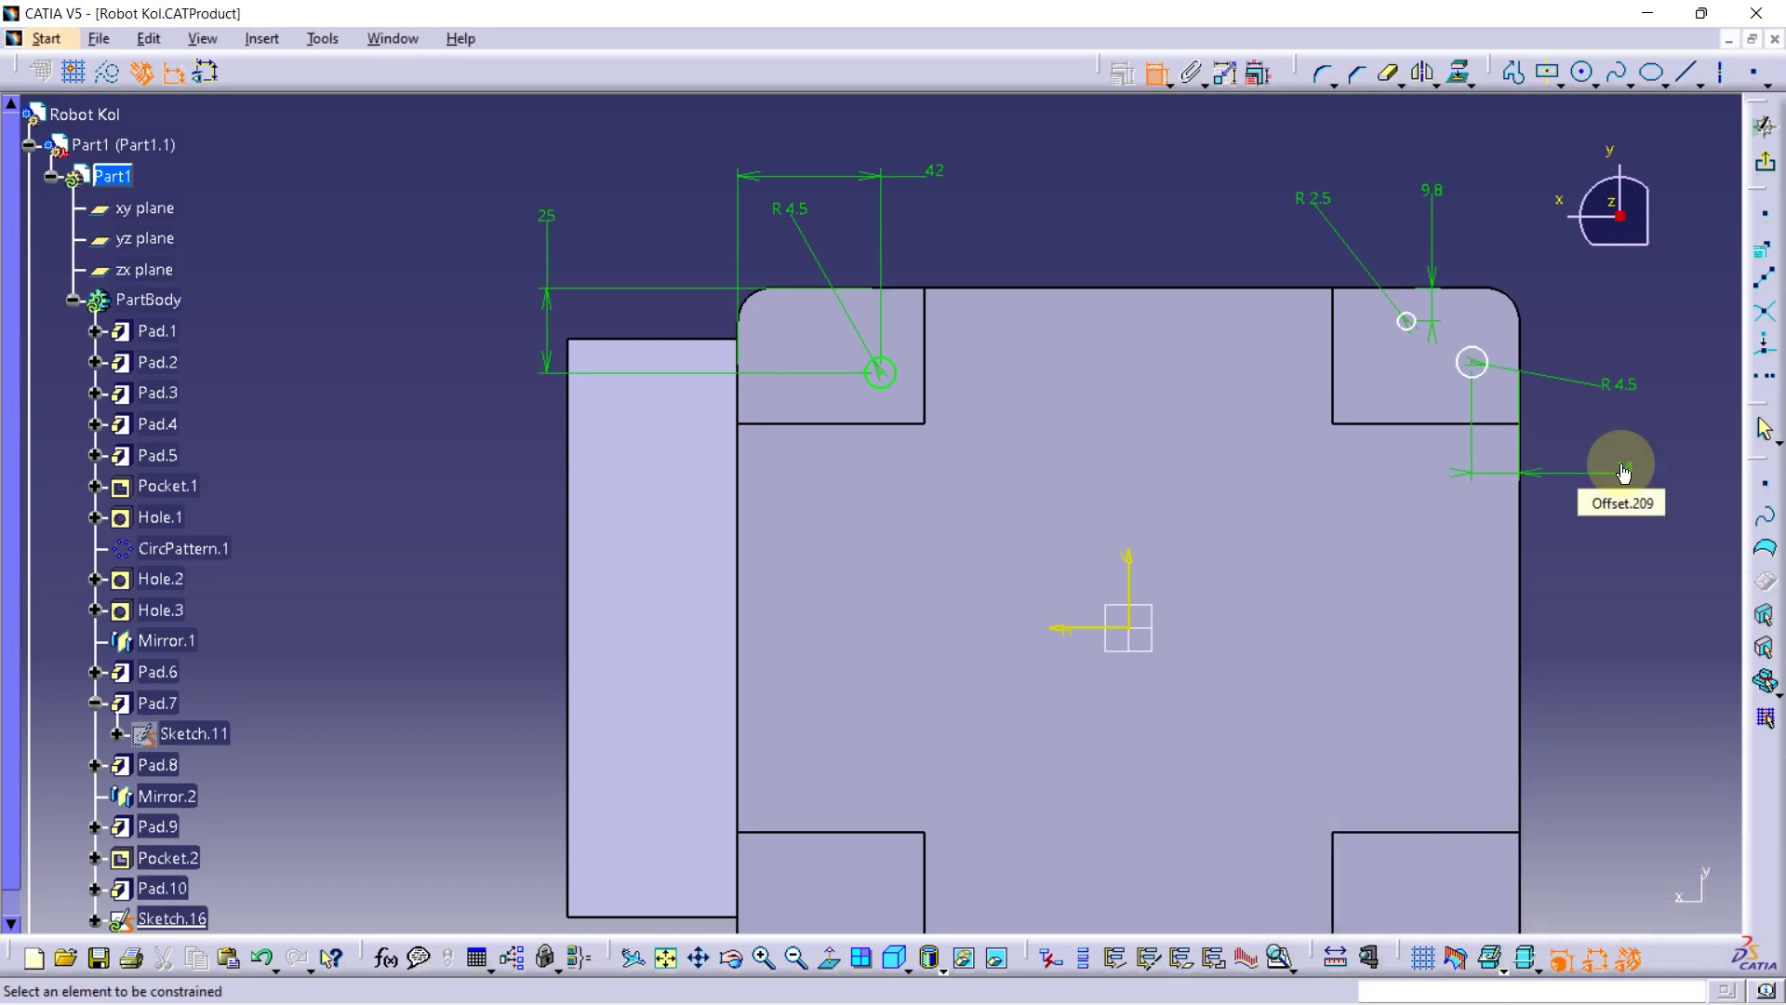
Place the right circle's centre 15 from the top edge
click(1472, 362)
click(1479, 291)
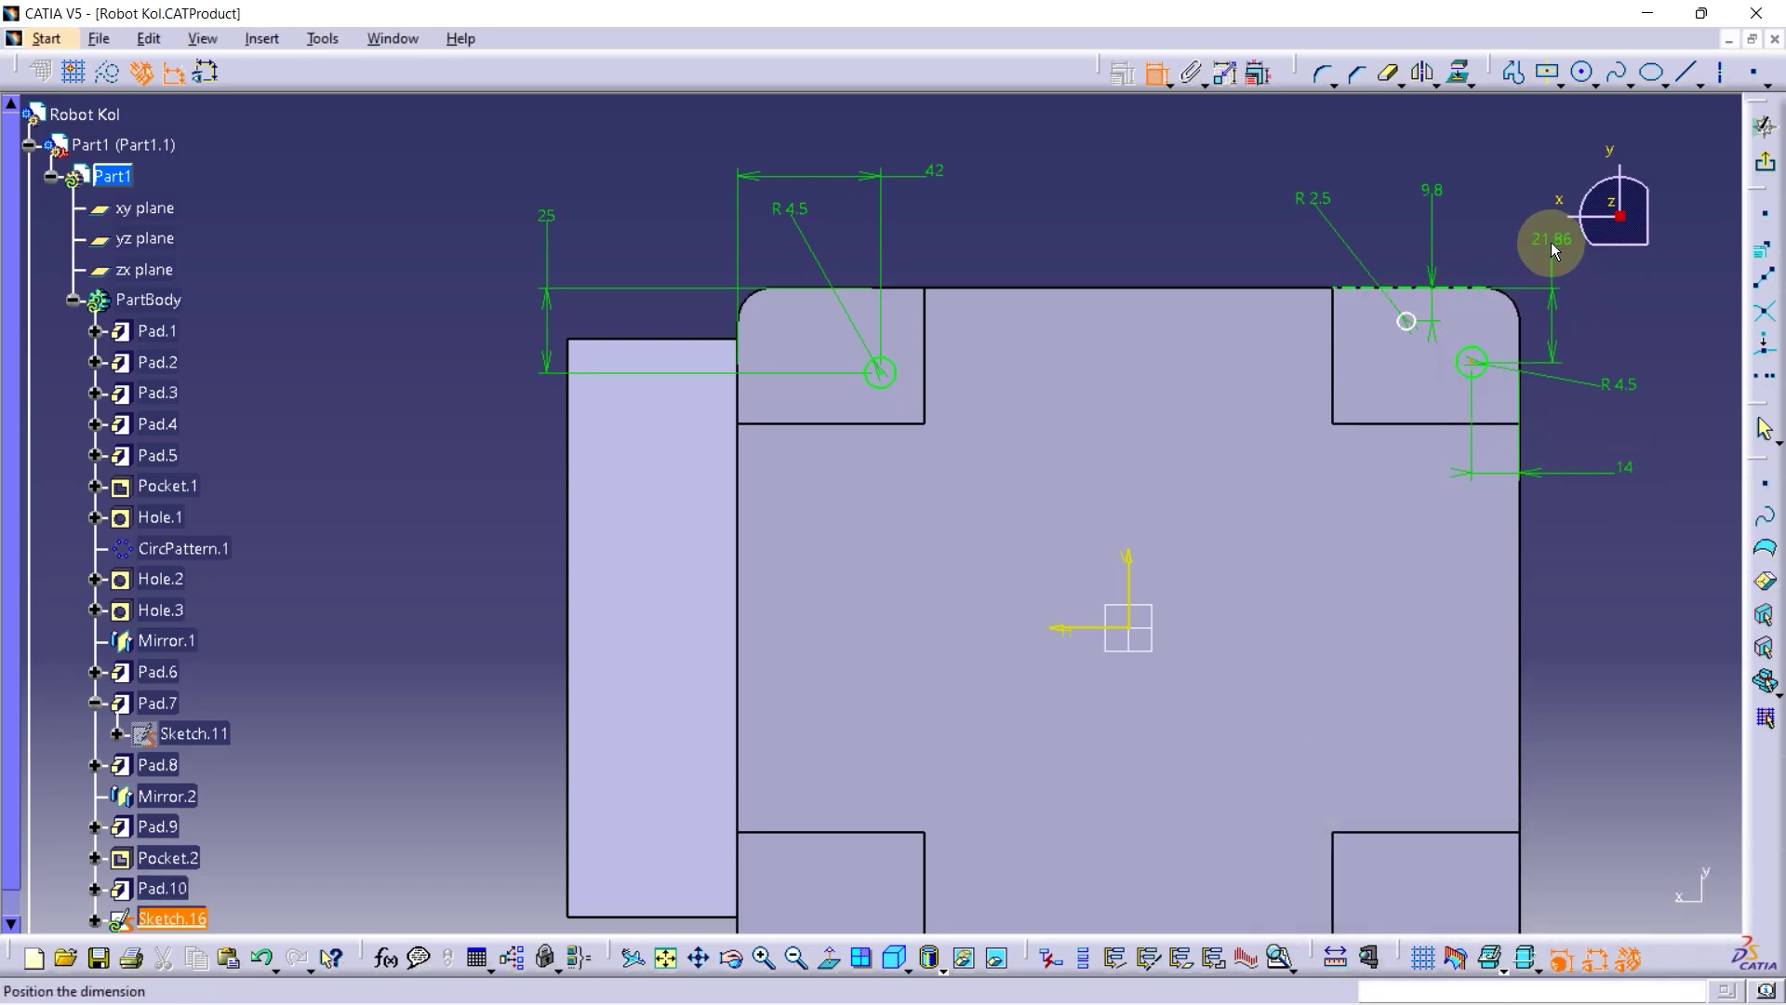
click(1550, 229)
double_click(1550, 230)
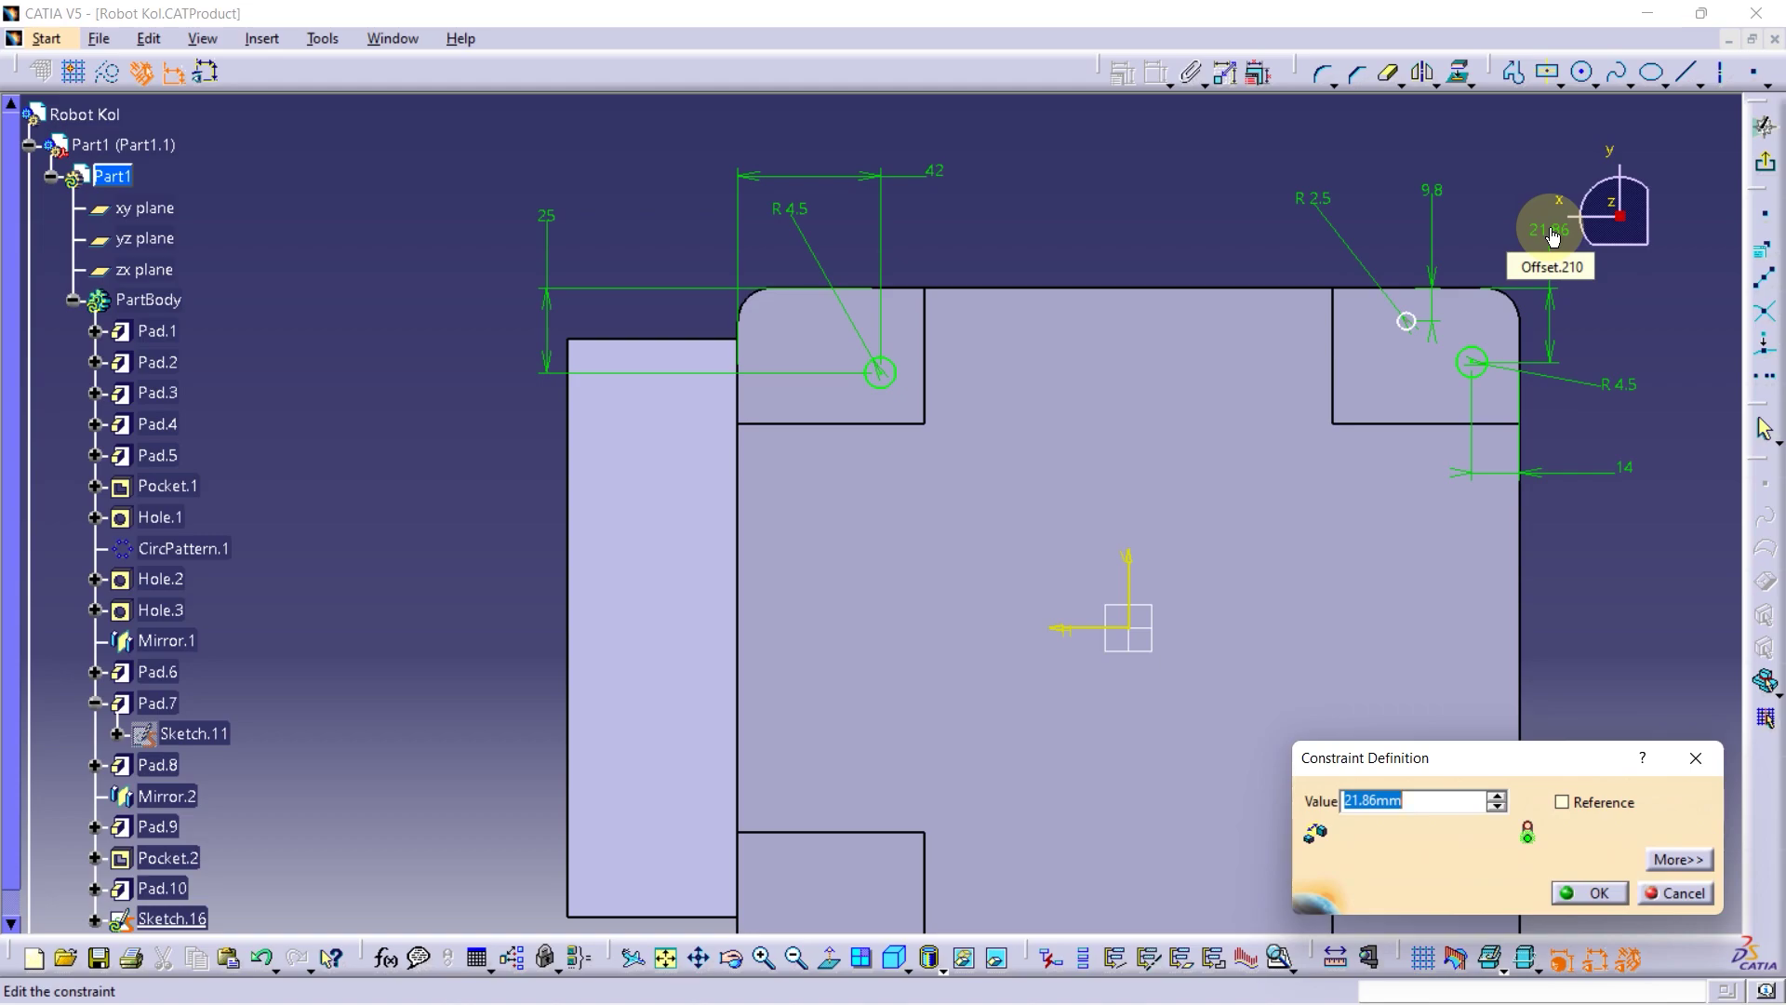
text(15)
key(Return)
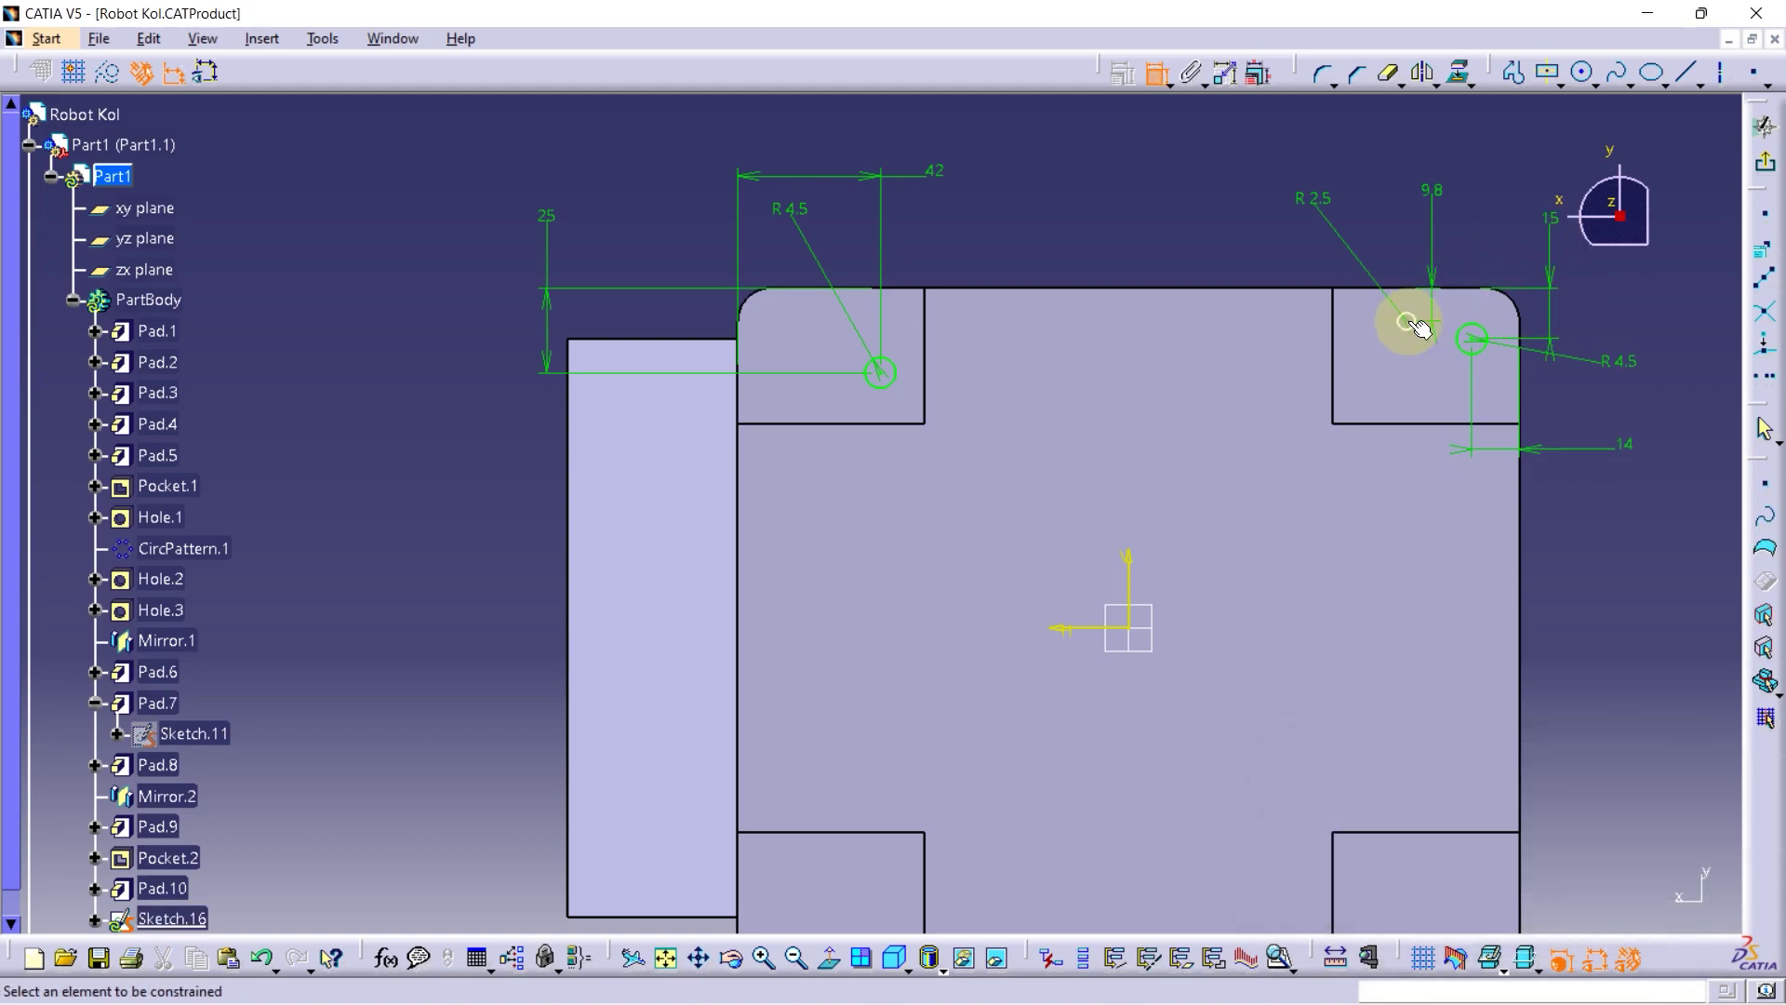
Set the horizontal circle spacing to 33.278 and exit the sketch
right_click(1401, 248)
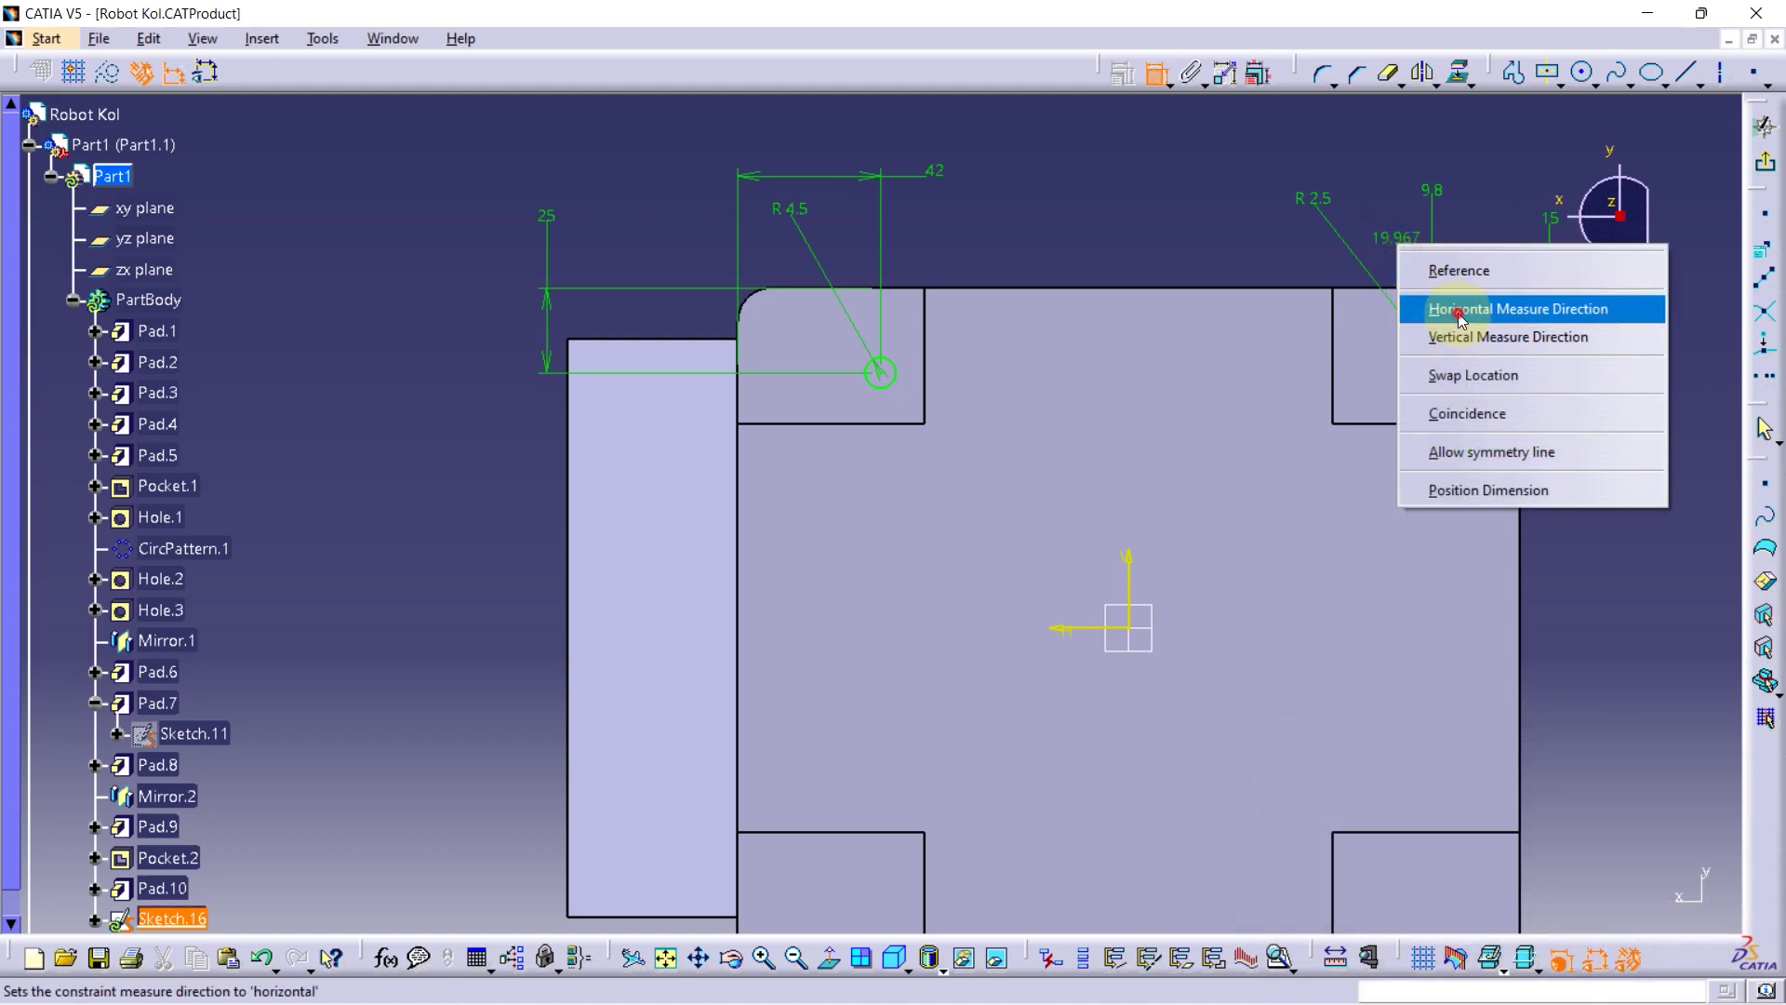
click(1437, 307)
click(1522, 137)
double_click(1527, 140)
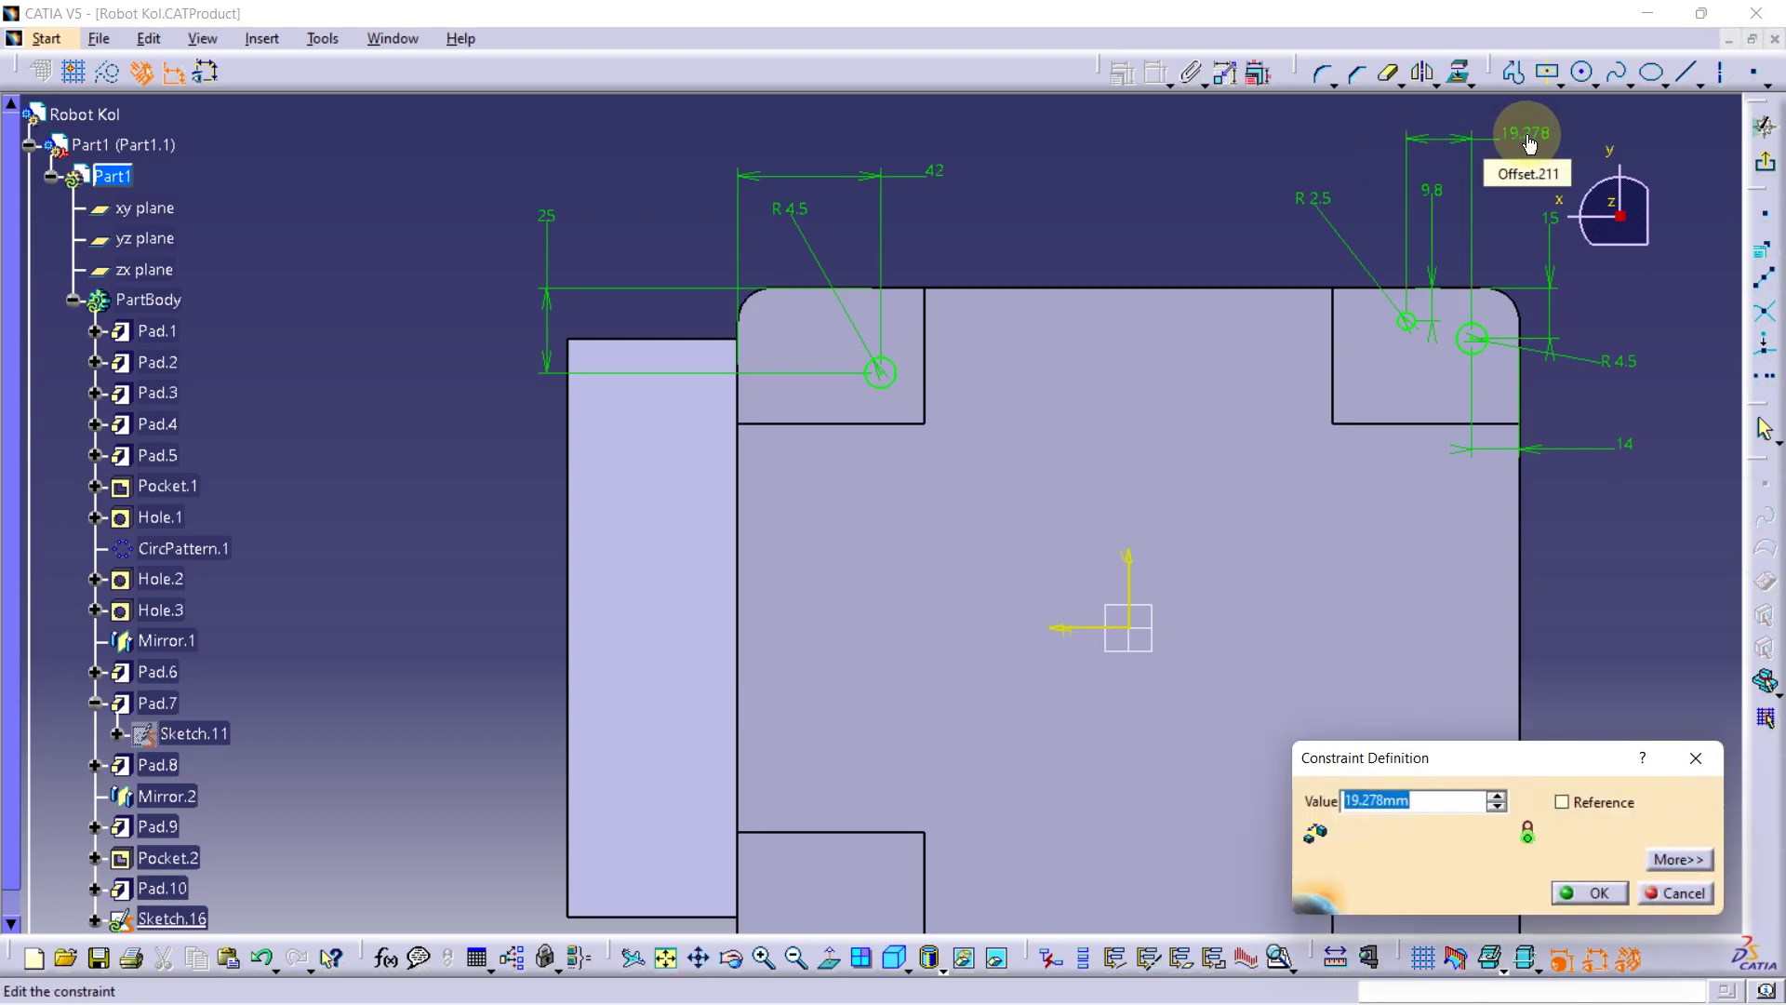
text(8)
key(Return)
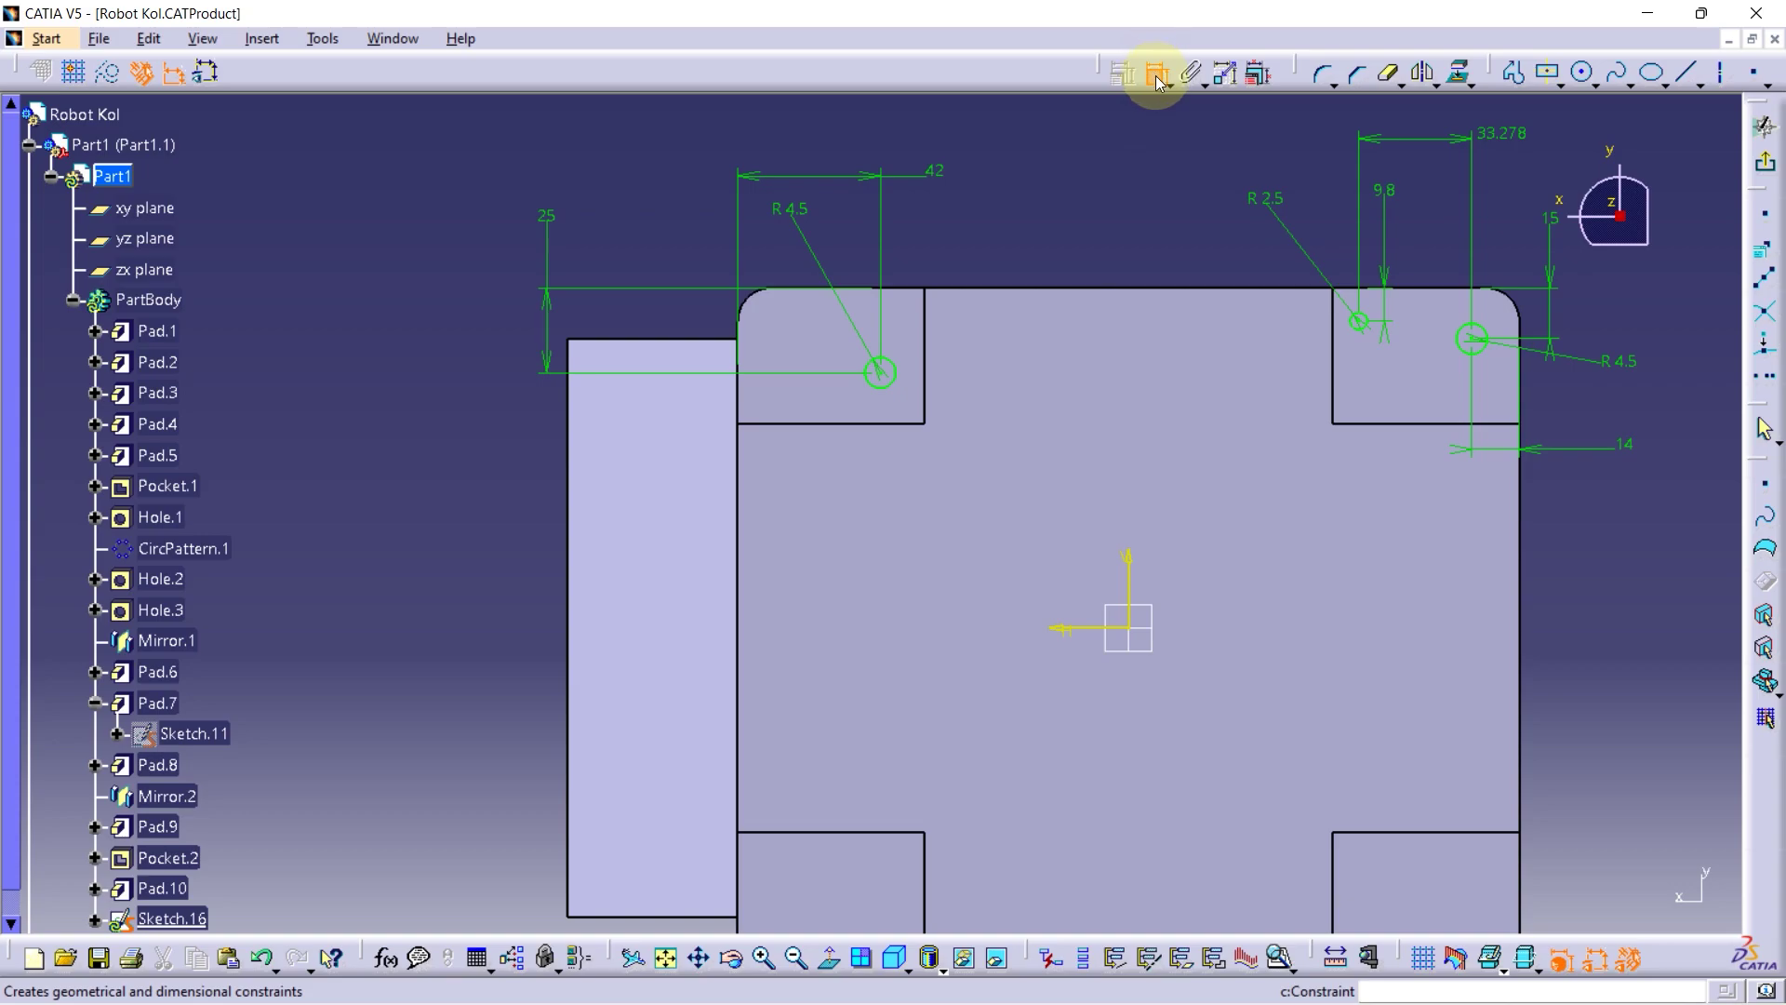
click(1768, 165)
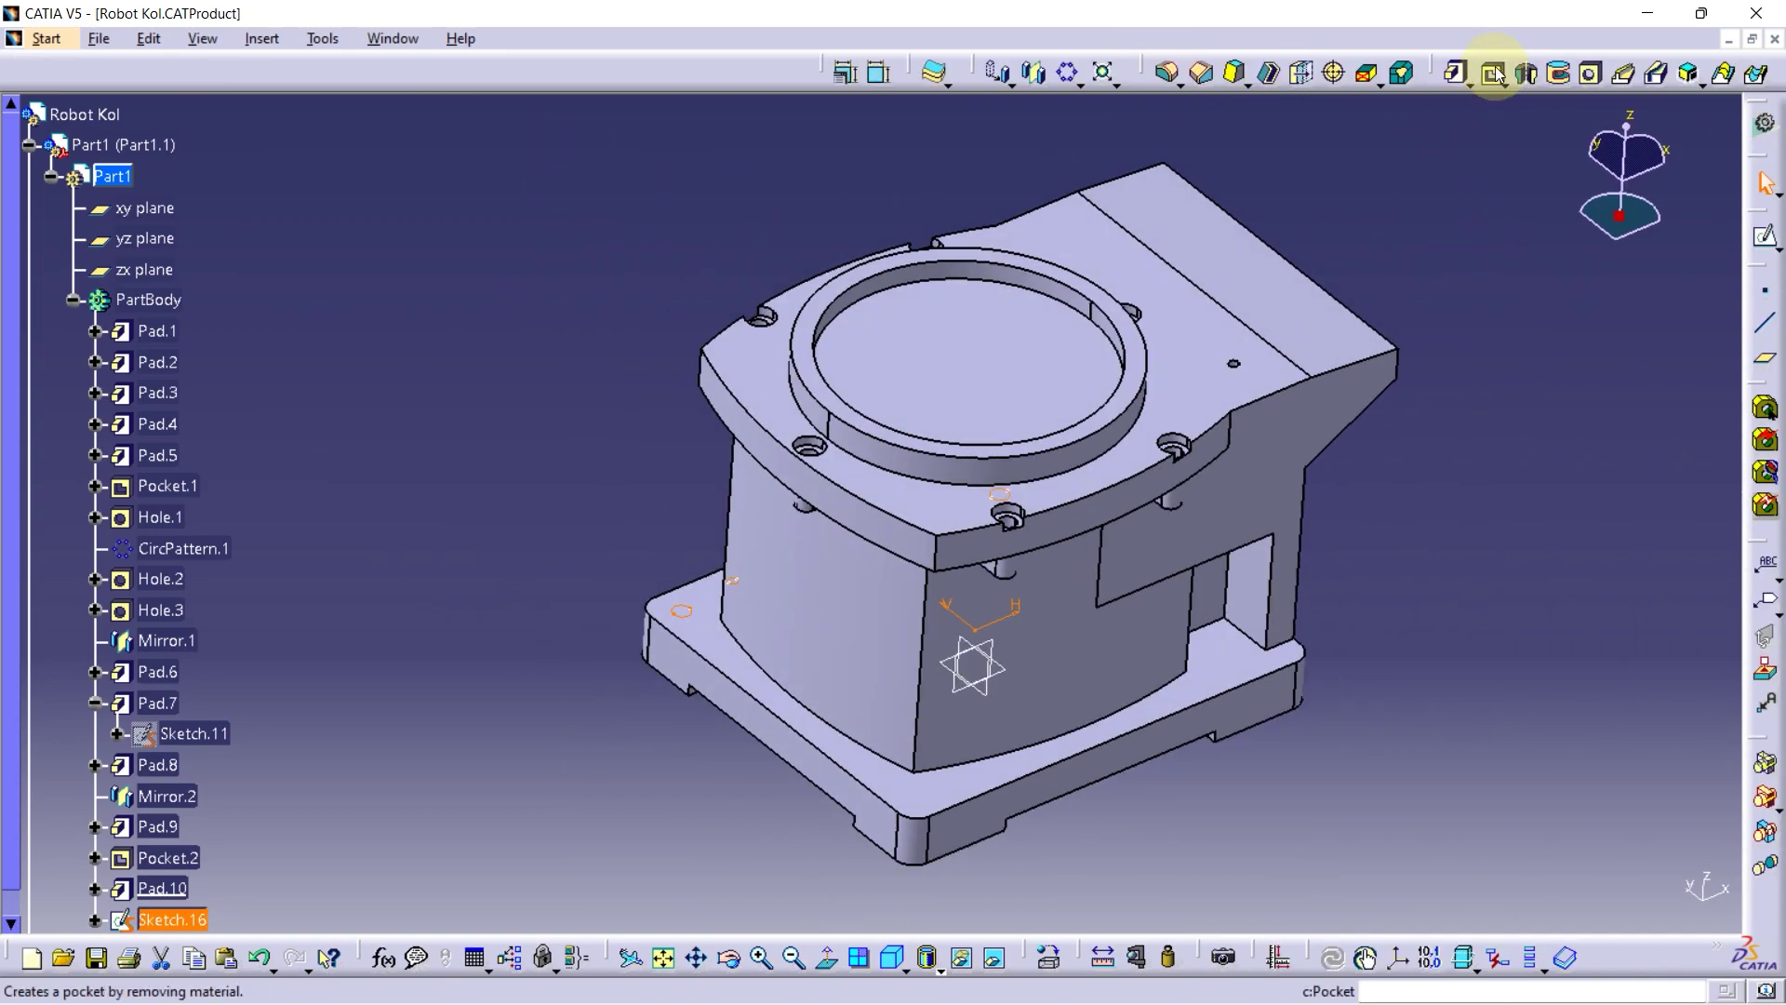
Cut Sketch.16's circles as Pocket.3 up to the next face
click(1495, 74)
click(1597, 587)
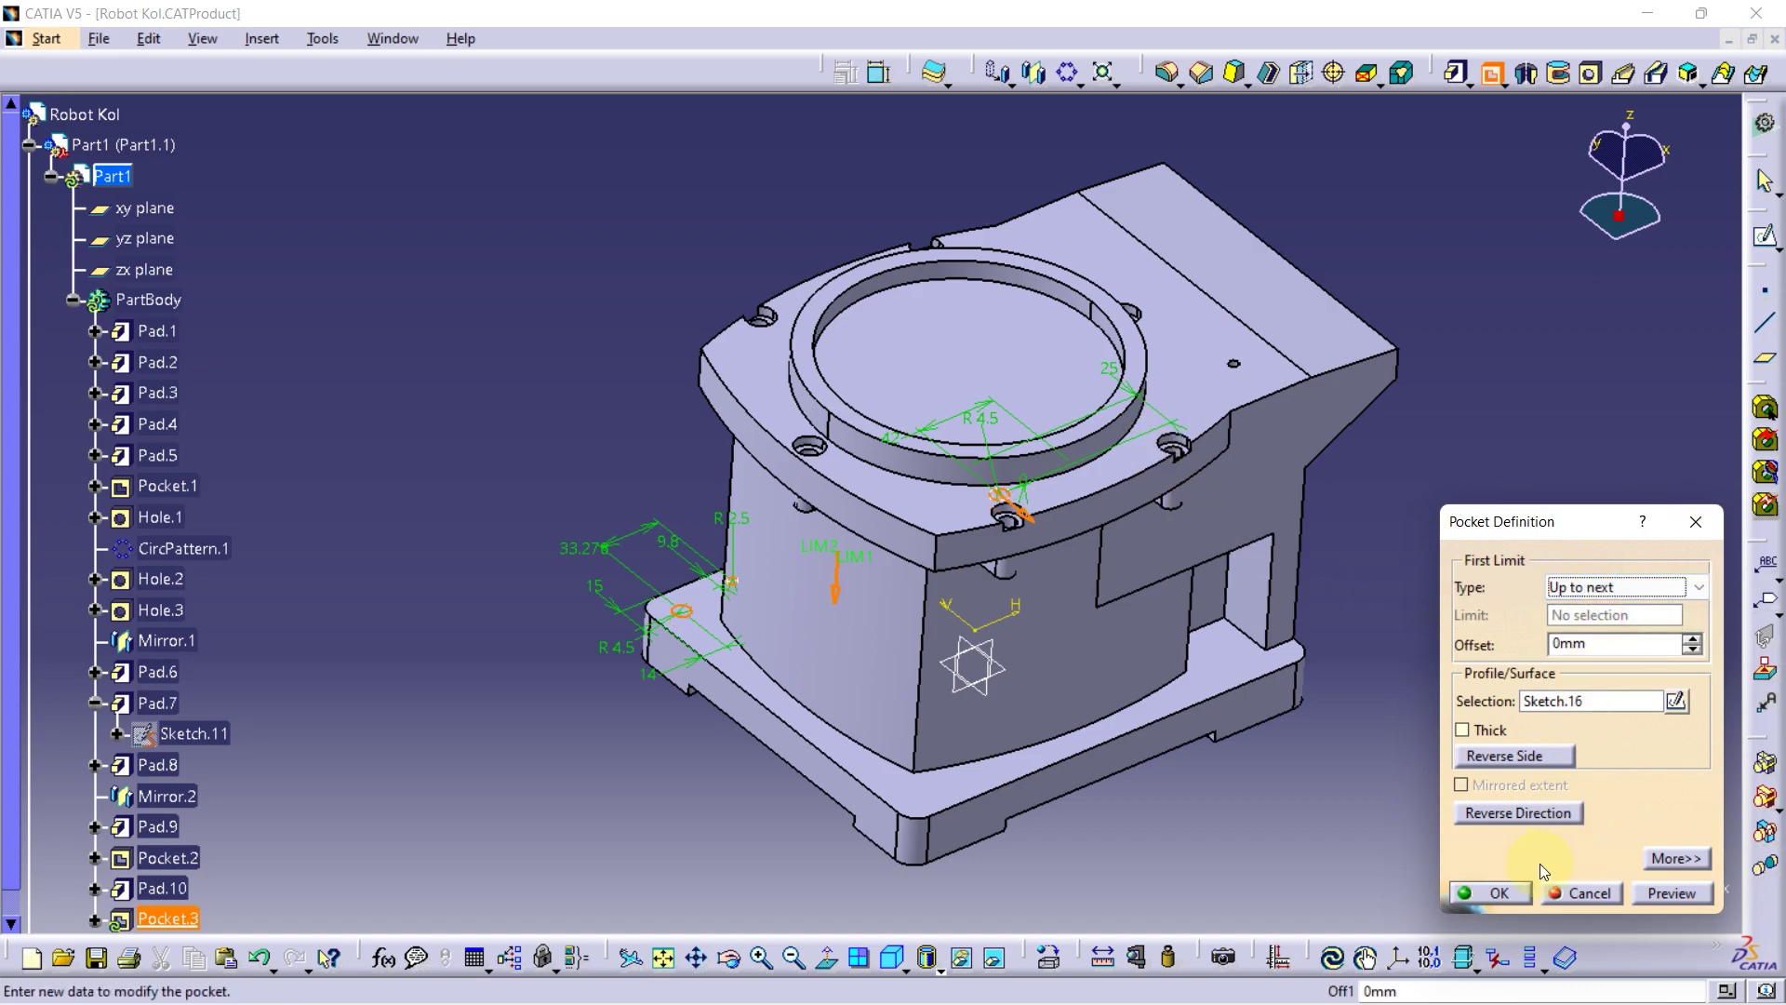
click(1501, 894)
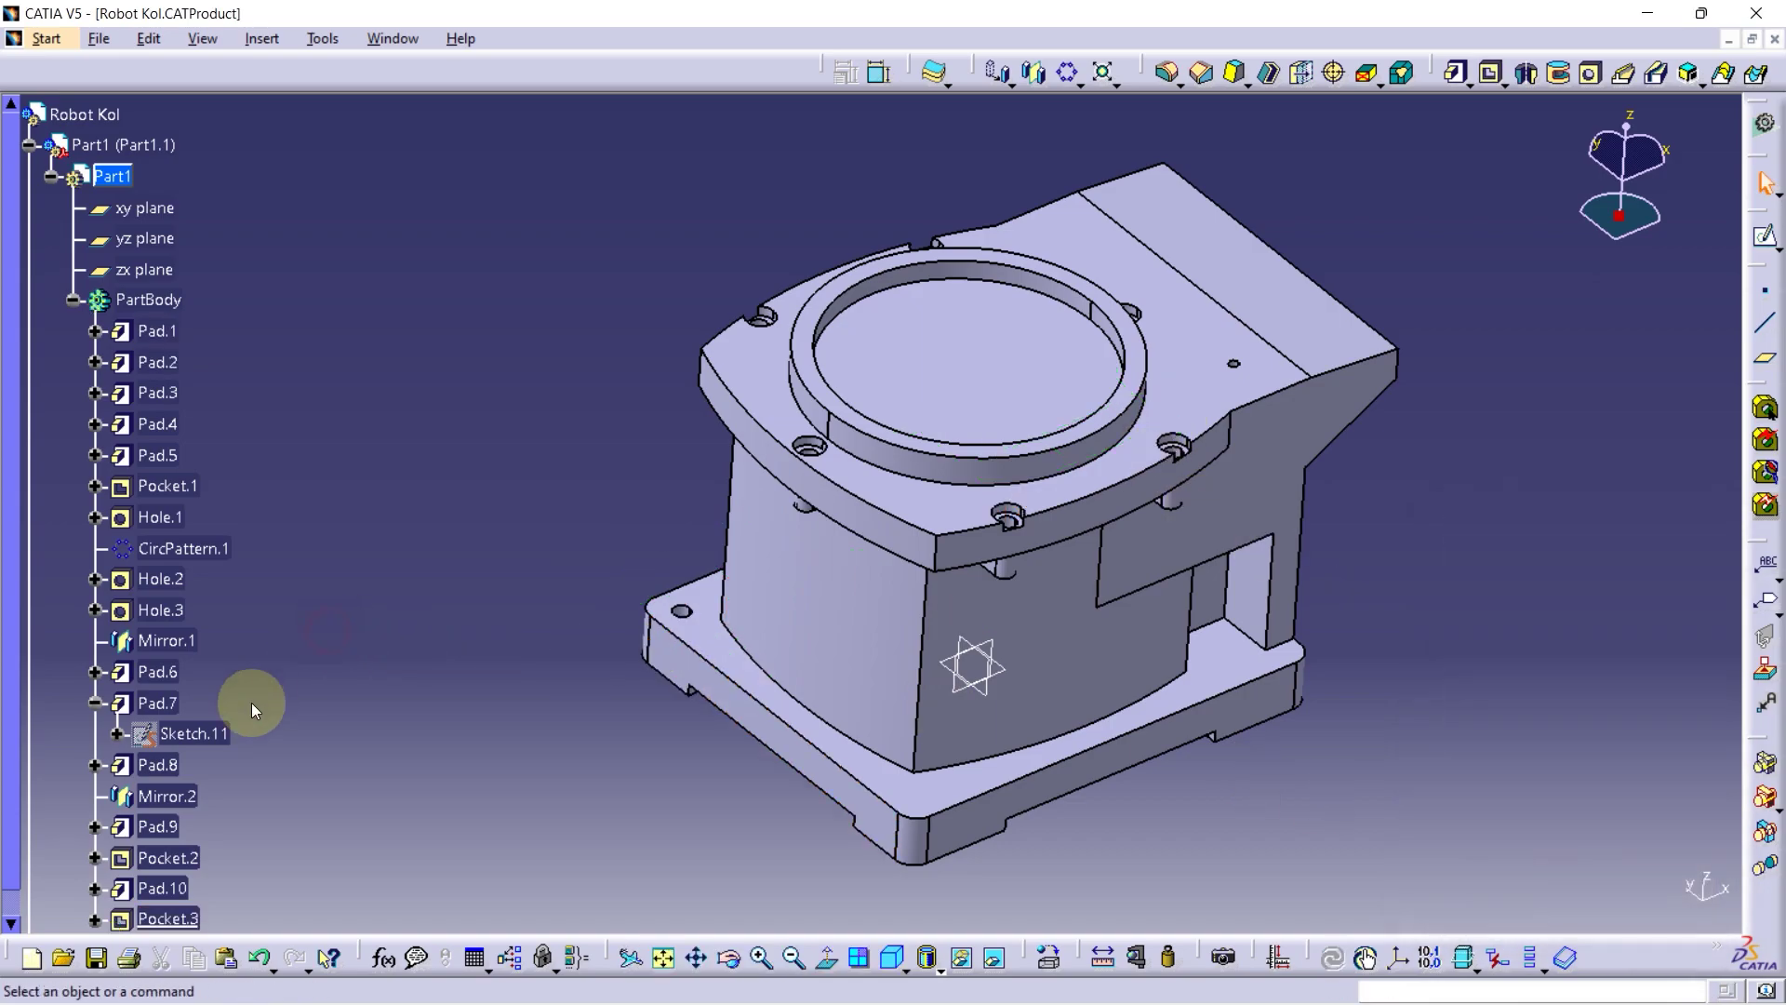
scroll(205, 772, down, 3)
Mirror Sketch.16's holes to the lower corners, then select the base flange's top face
click(94, 835)
double_click(197, 869)
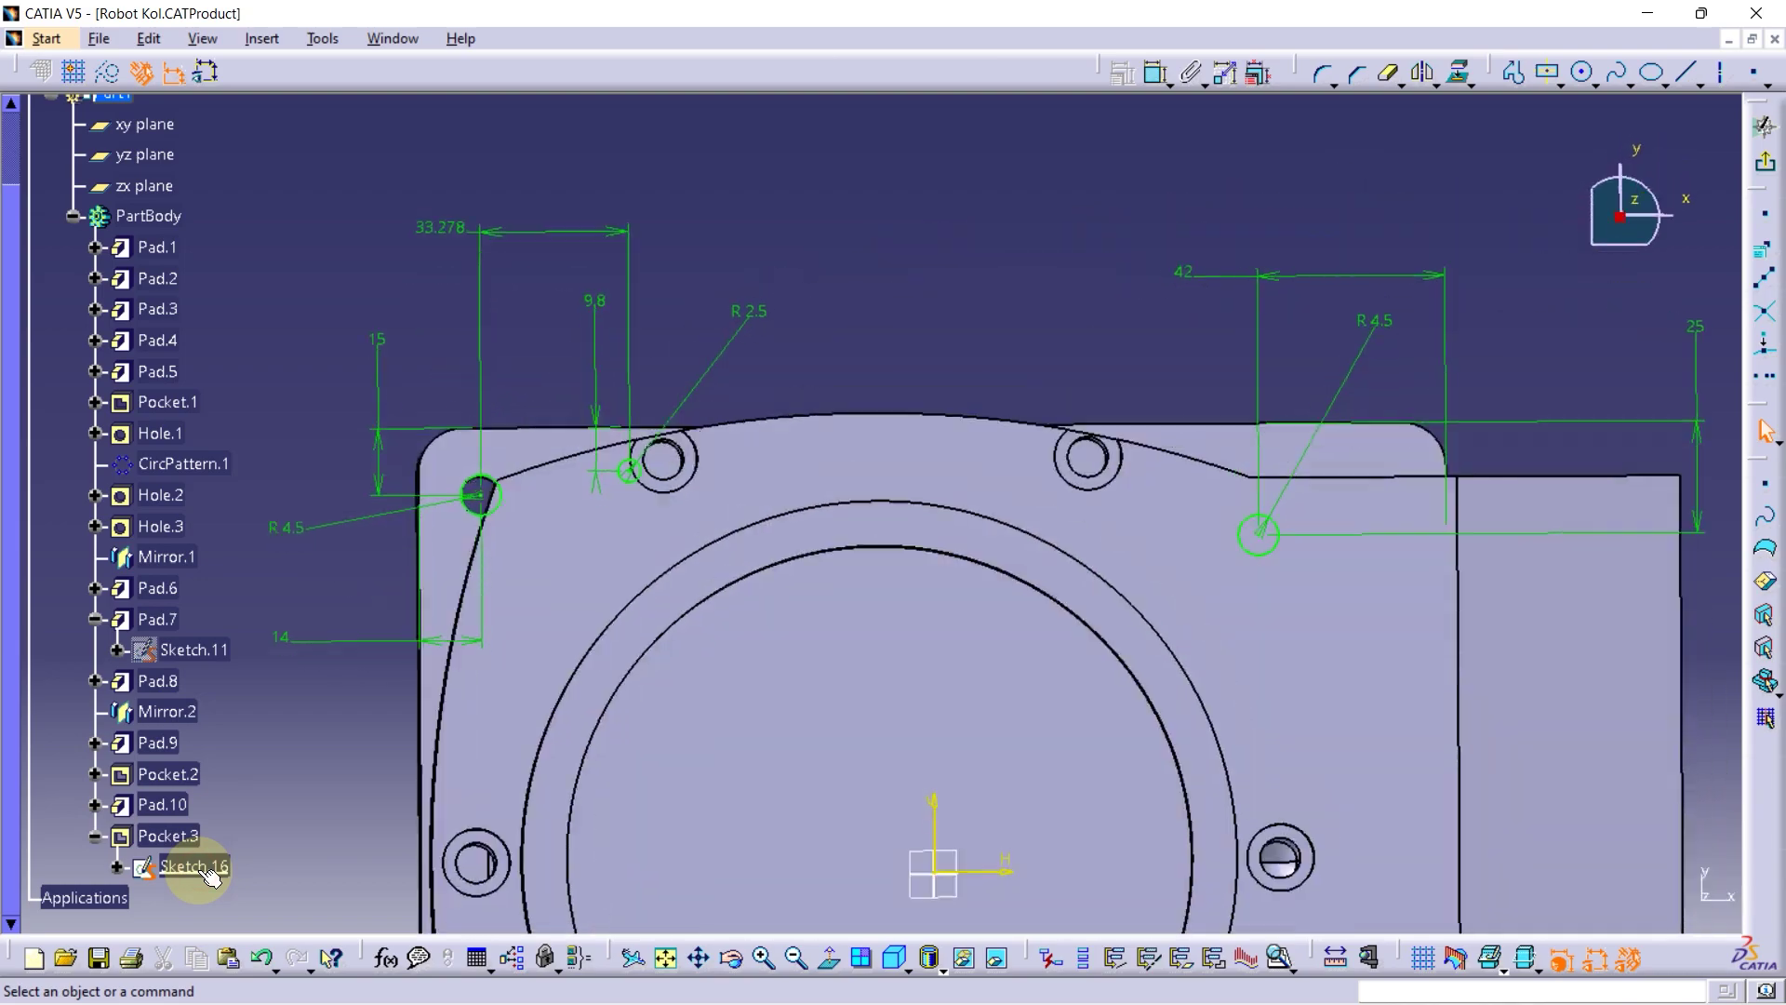
click(827, 958)
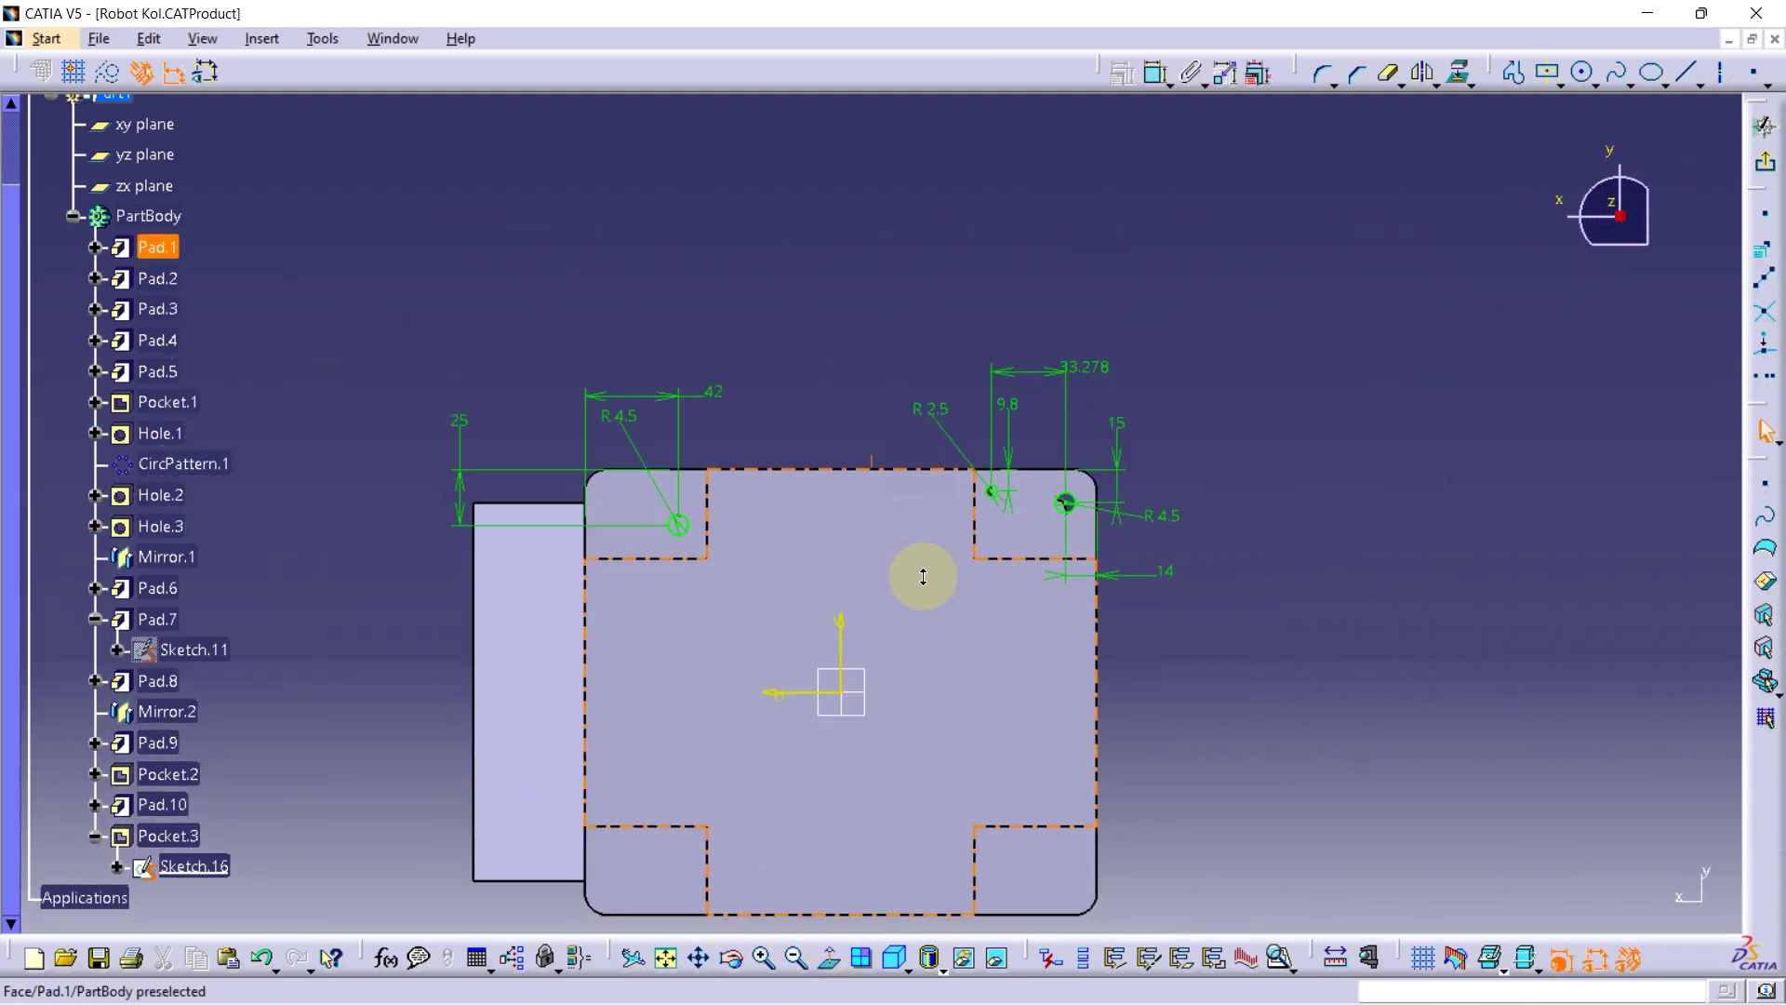
drag(354, 311, 1208, 617)
click(1424, 84)
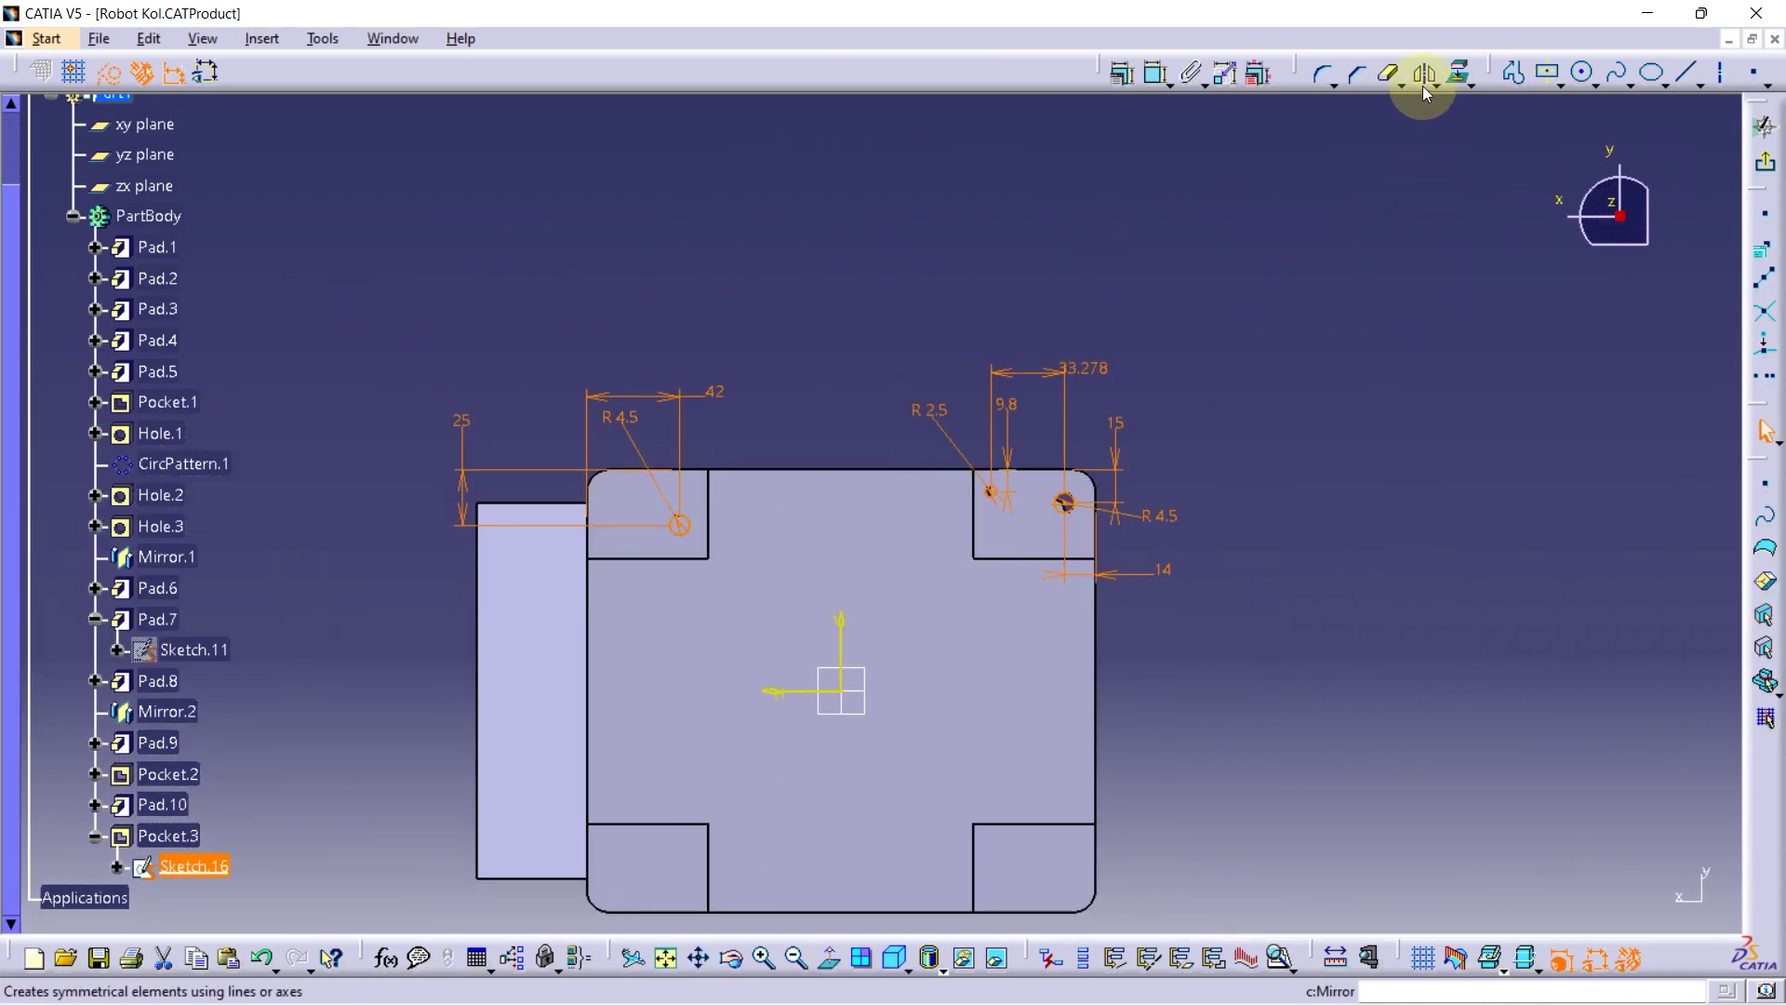
click(785, 691)
click(1765, 127)
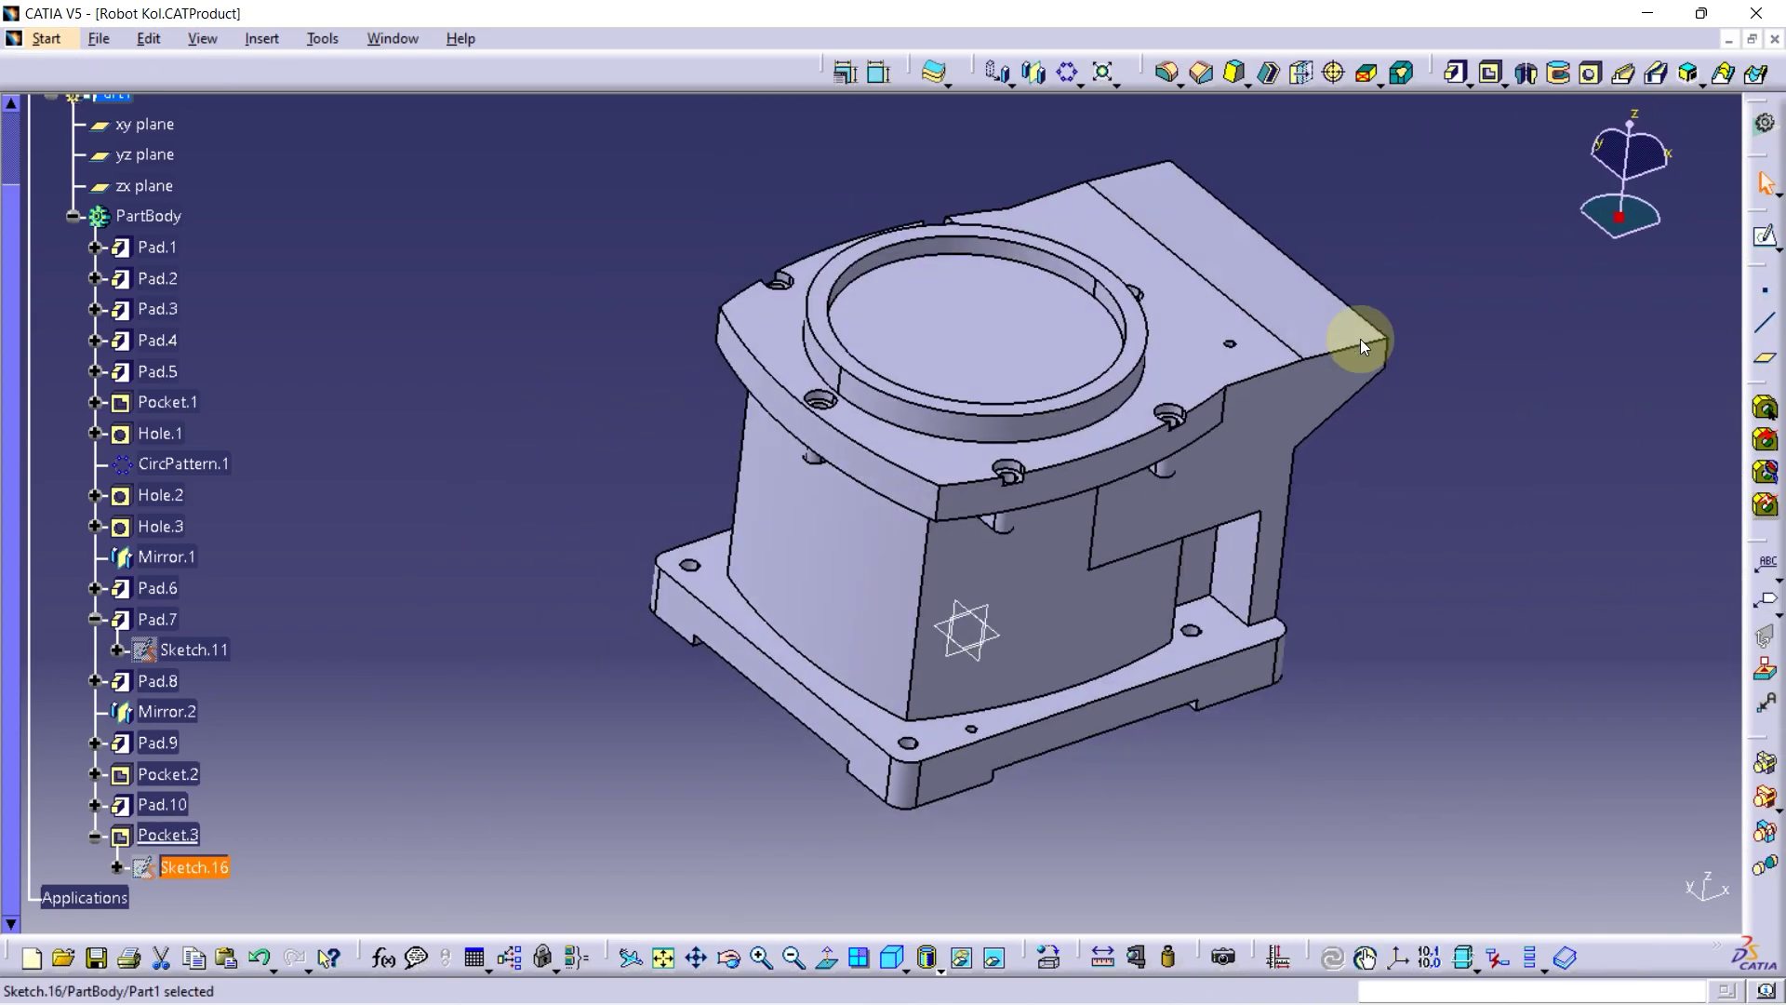
mouse_move(777, 678)
middle_down()
mouse_move(1084, 715)
mouse_move(729, 710)
mouse_move(706, 677)
middle_up()
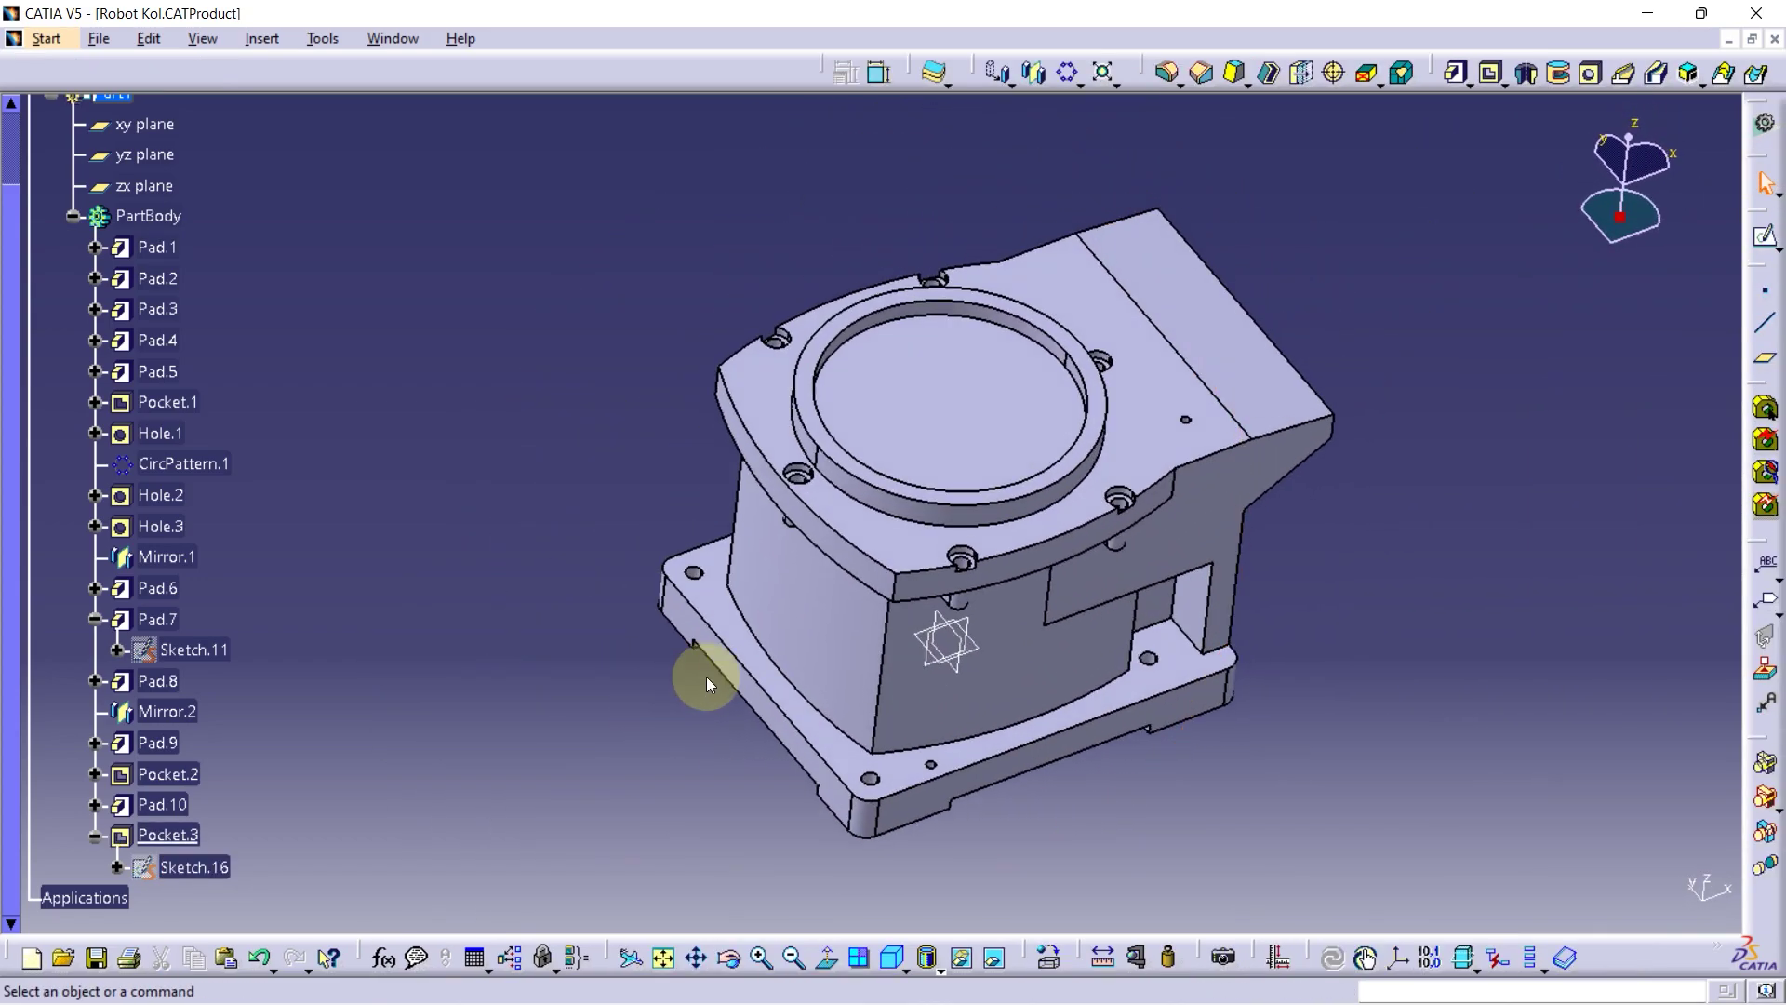
click(1146, 689)
Start a sketch on the base flange and draw circles over the top corner holes
click(1768, 238)
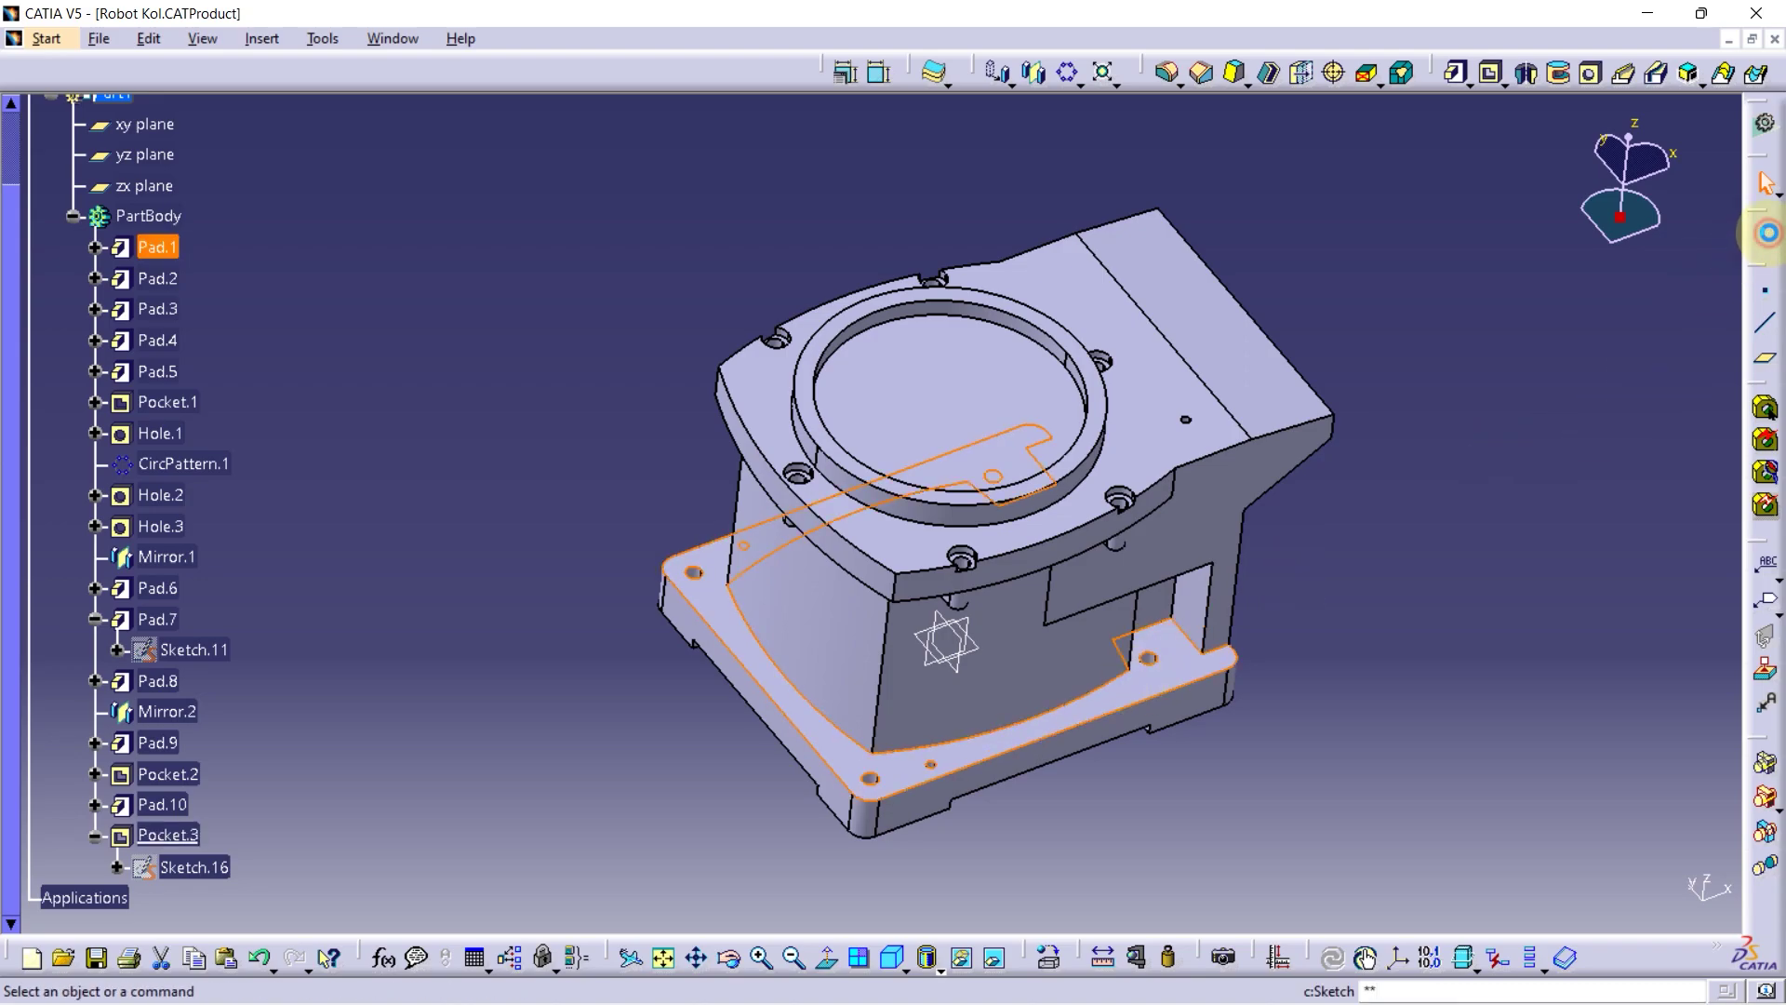
middle_drag(717, 359, 809, 430)
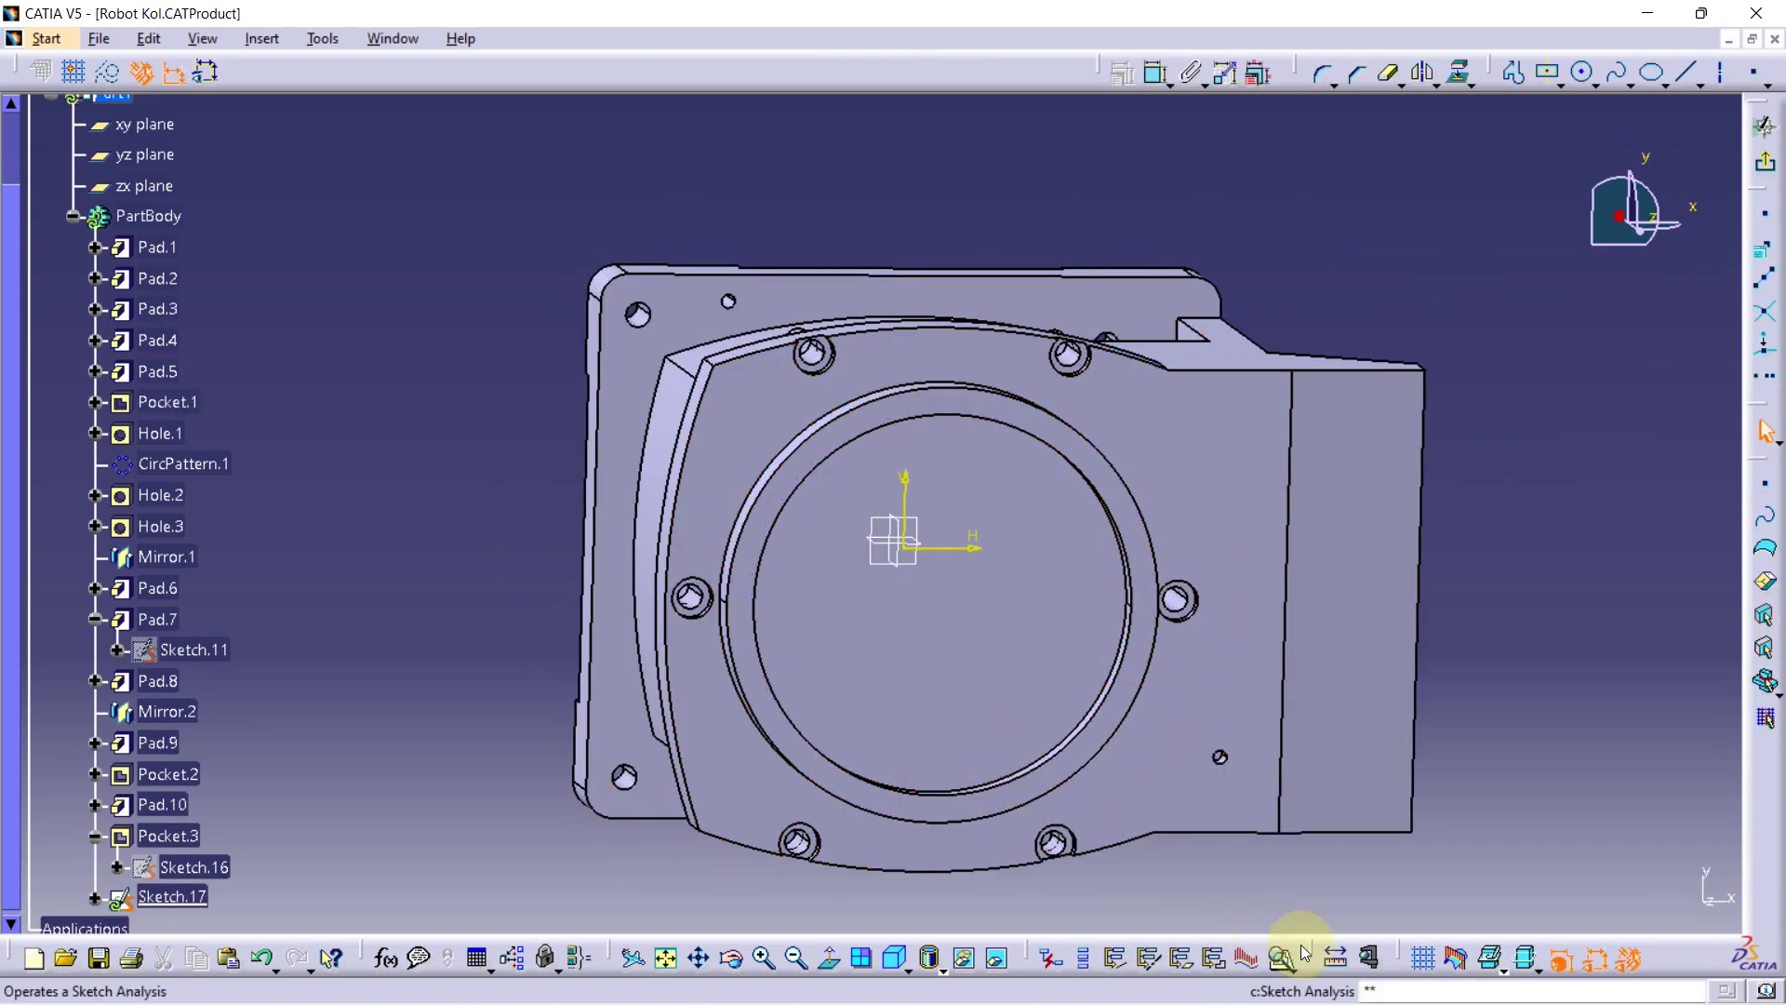
click(836, 959)
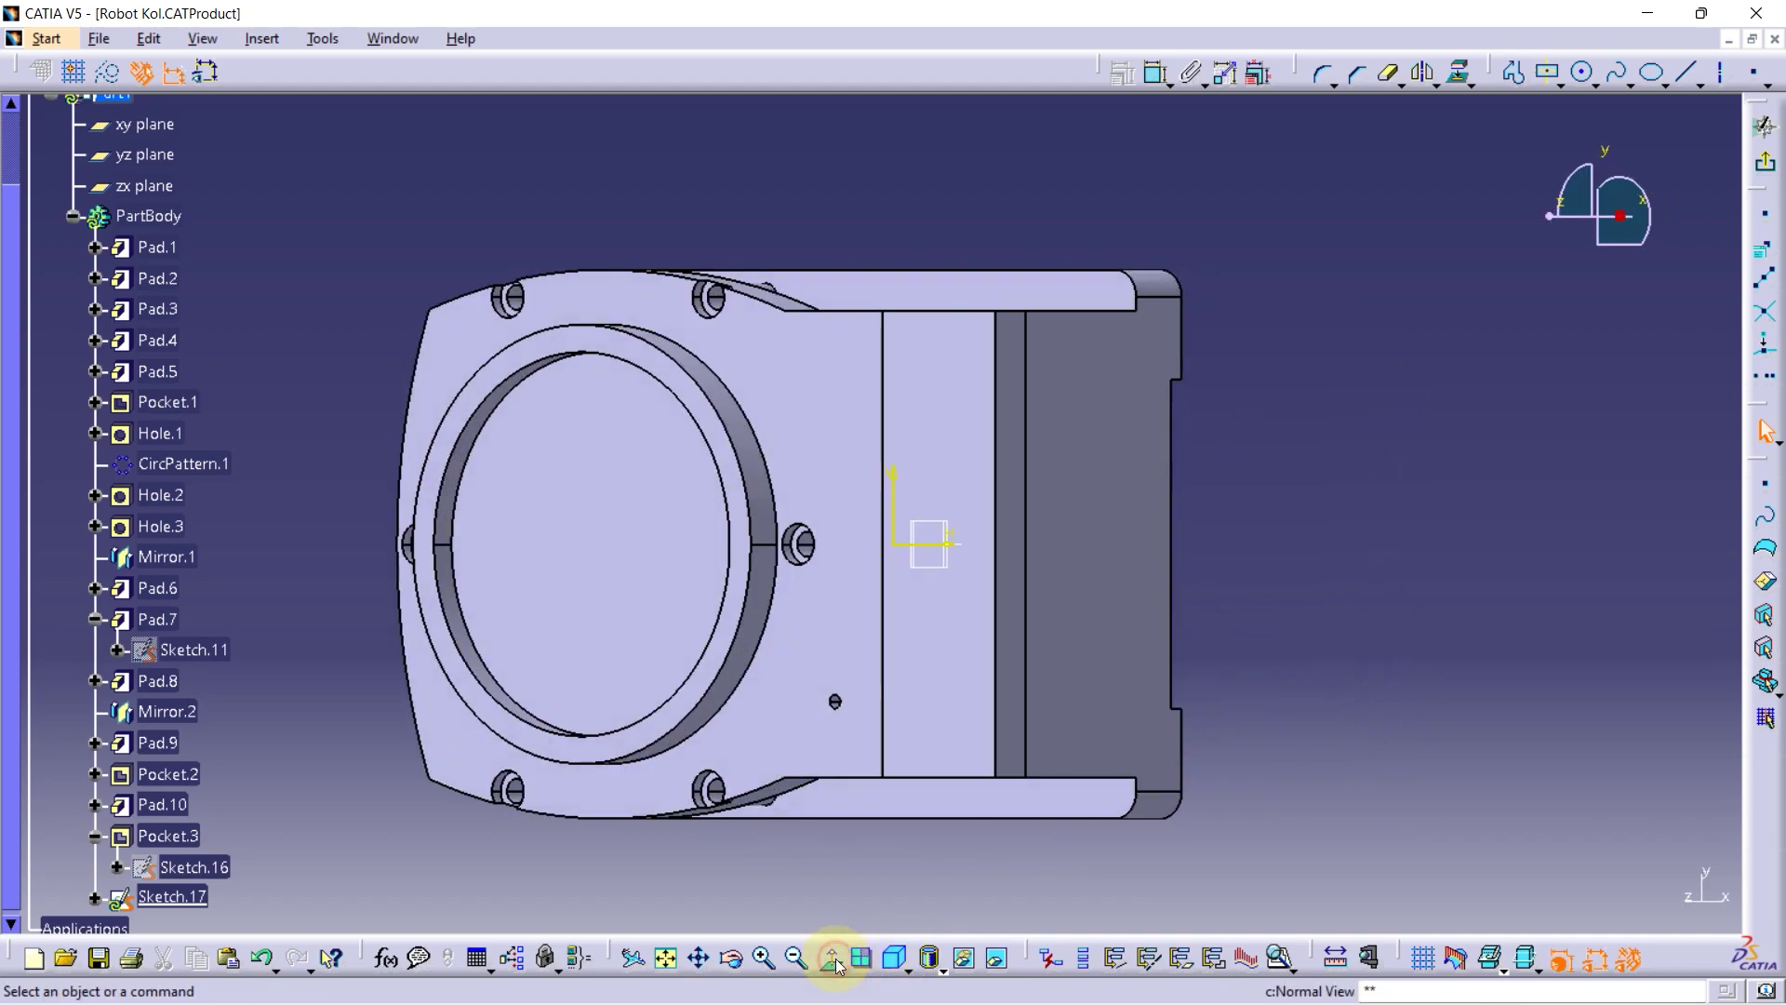
click(1586, 74)
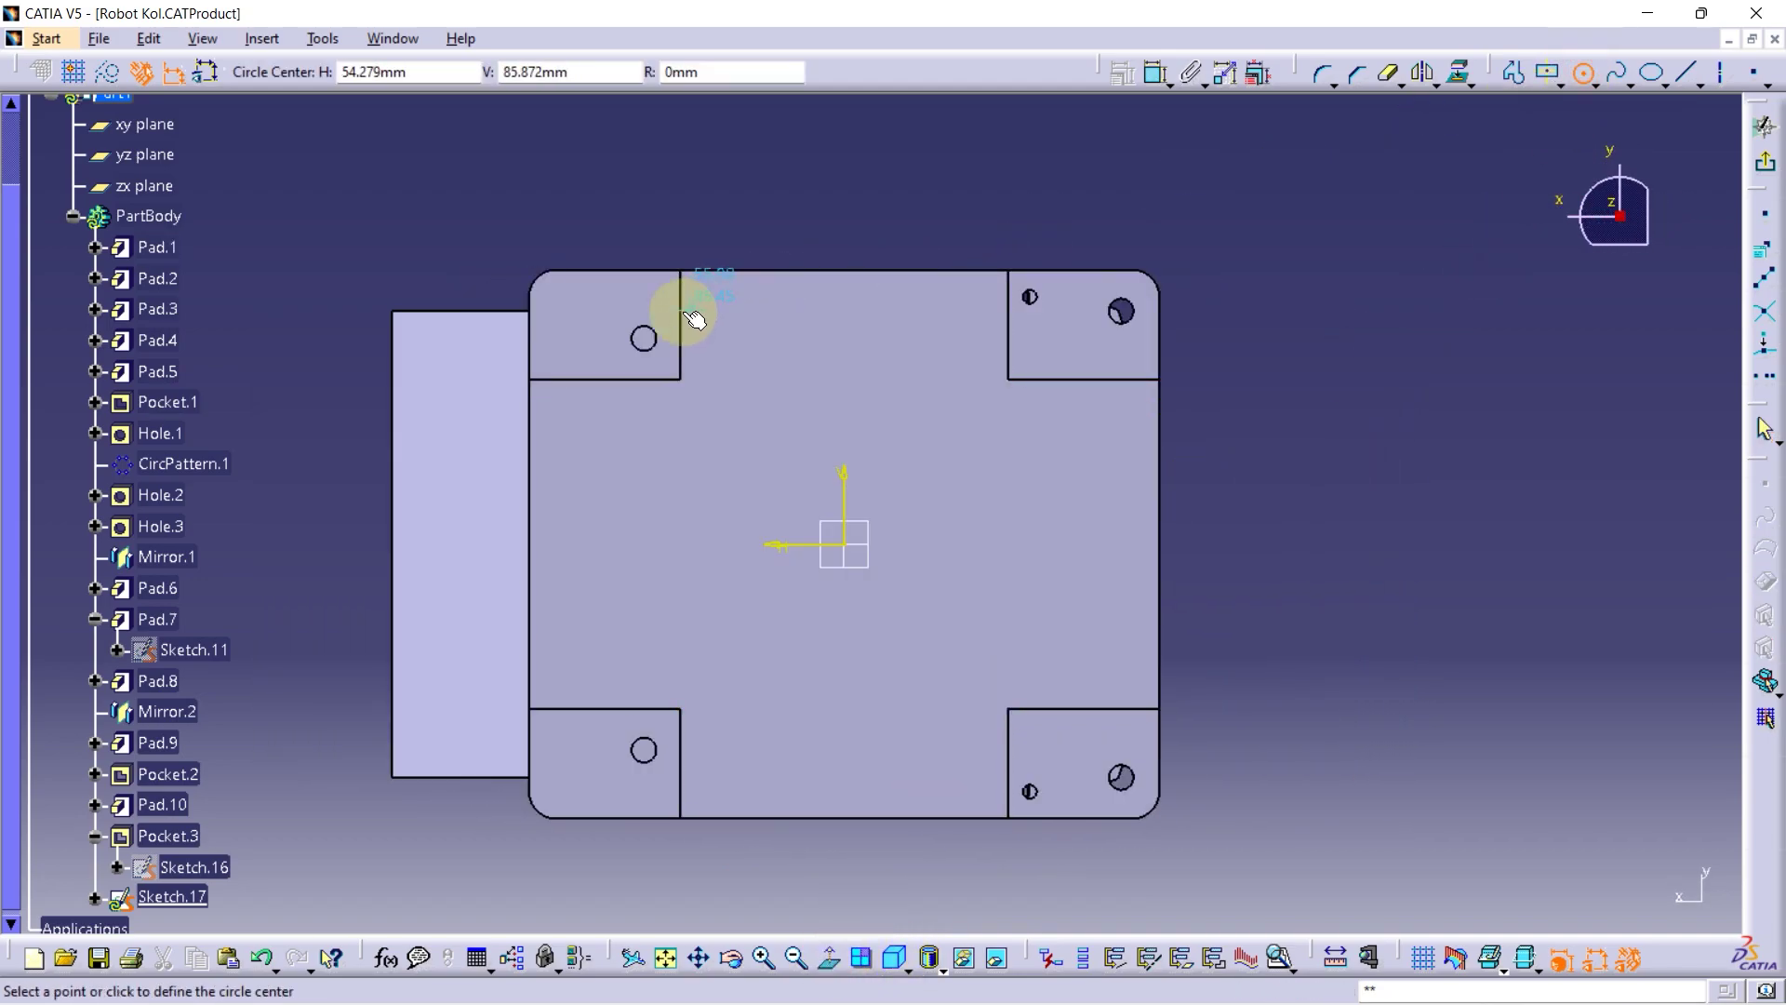
click(1131, 316)
click(1134, 326)
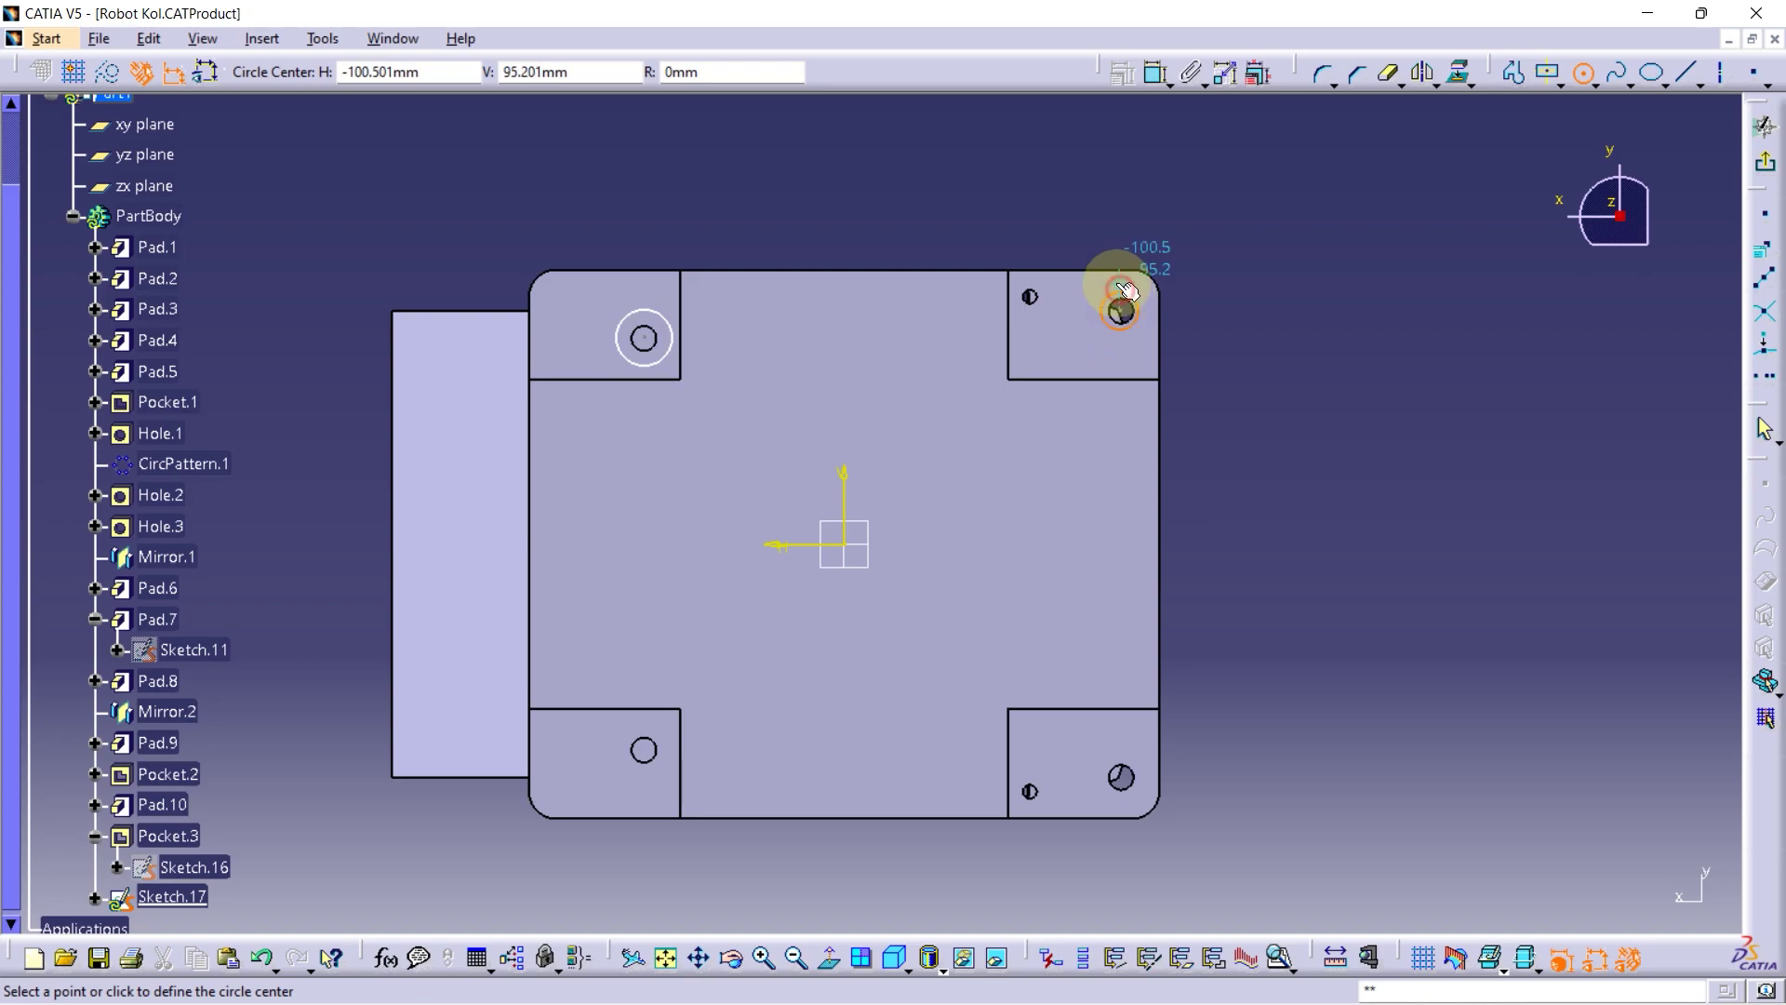
Set both top circles to a 7.5 radius
click(1157, 72)
click(654, 324)
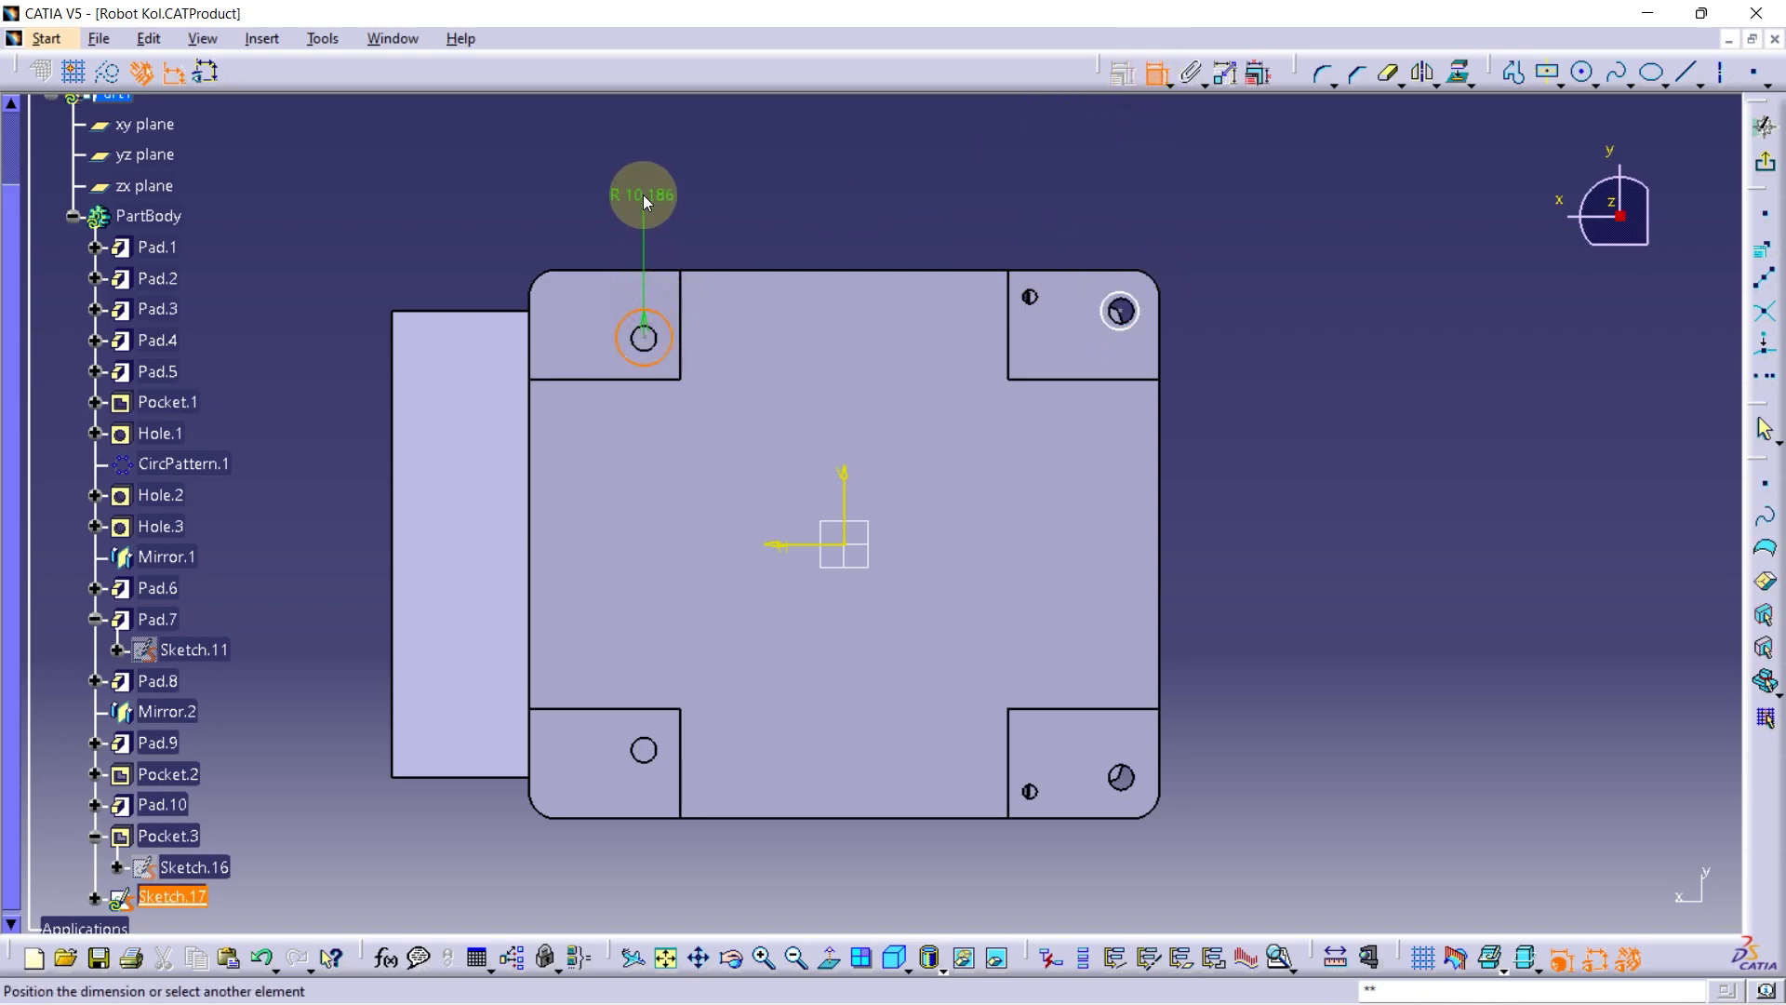
double_click(646, 190)
key(Return)
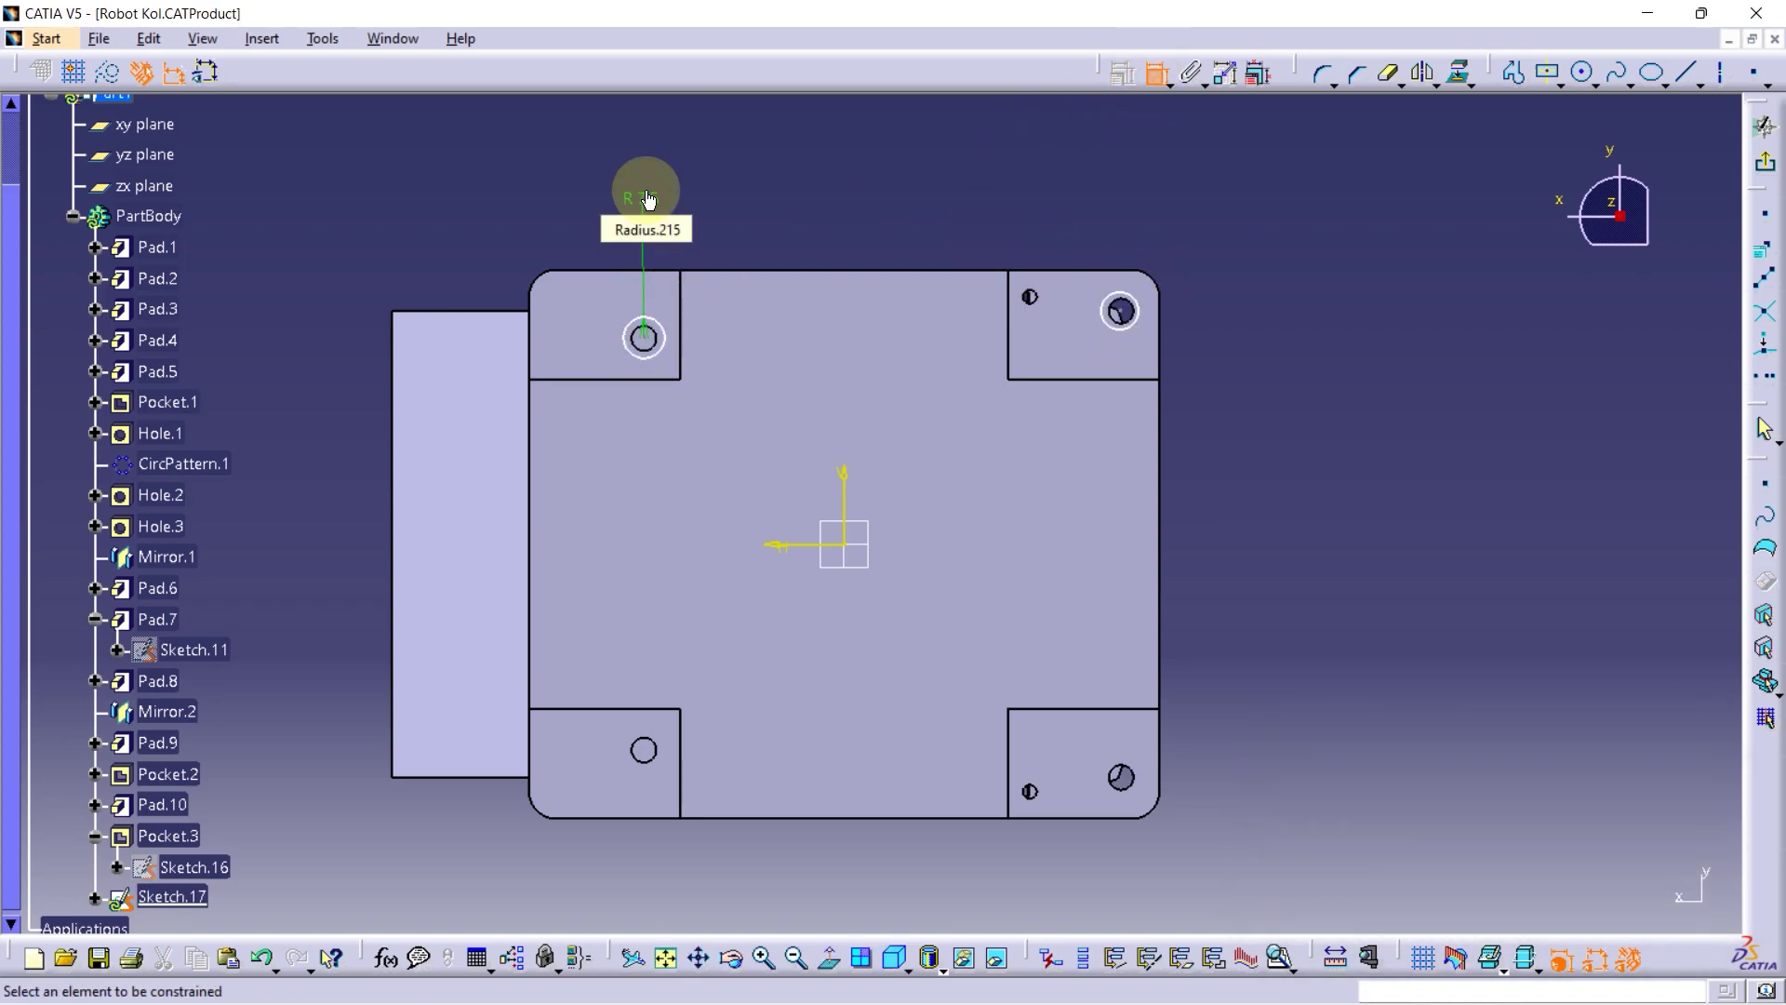
double_click(1084, 180)
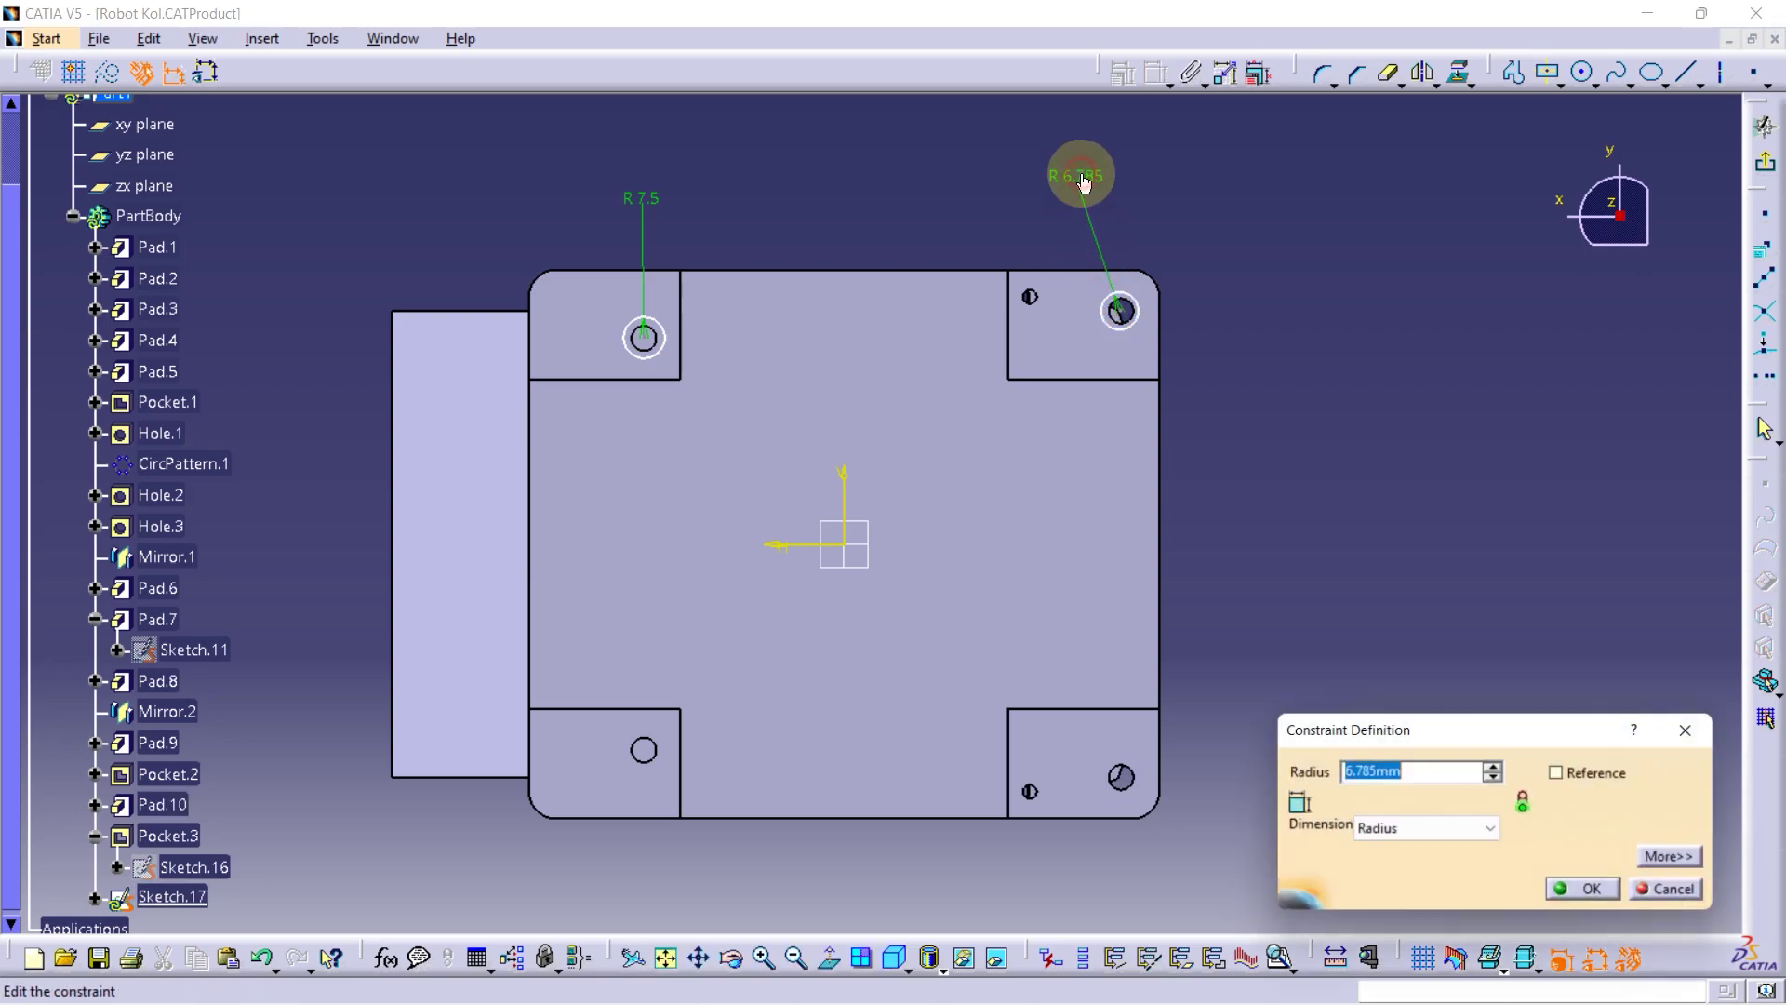
key(Return)
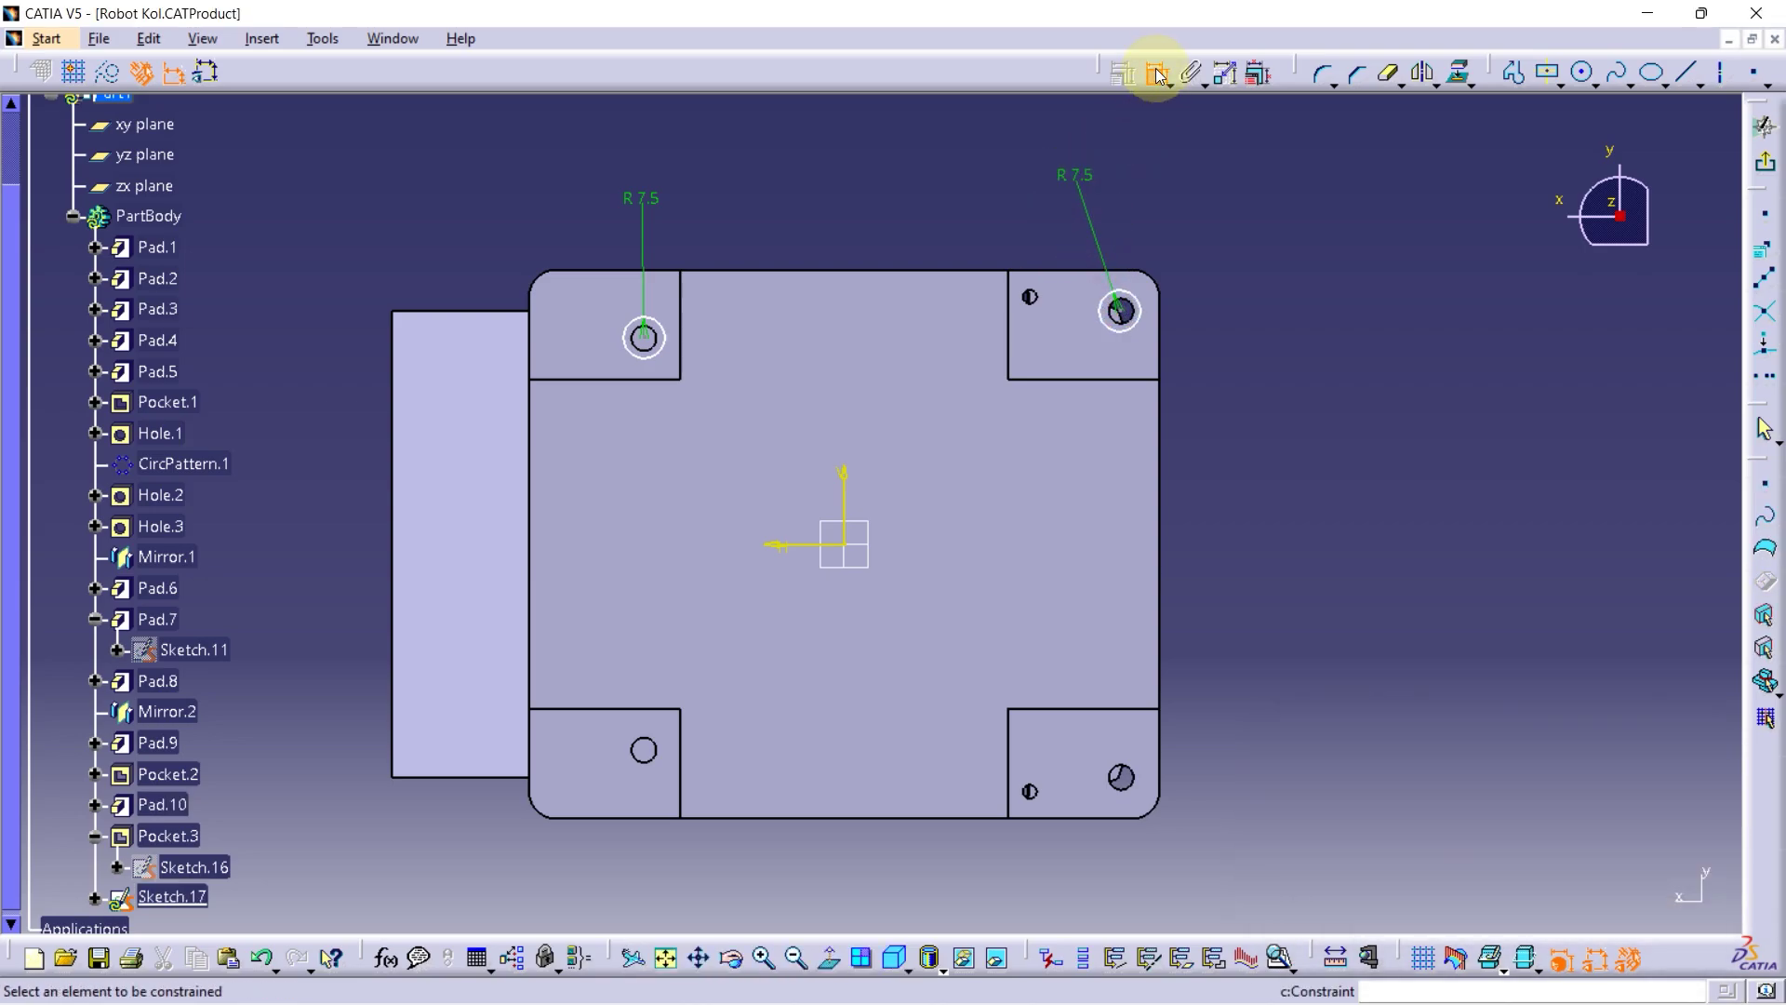
Make both top circles concentric with their holes and mirror them to the bottom corners
click(1123, 72)
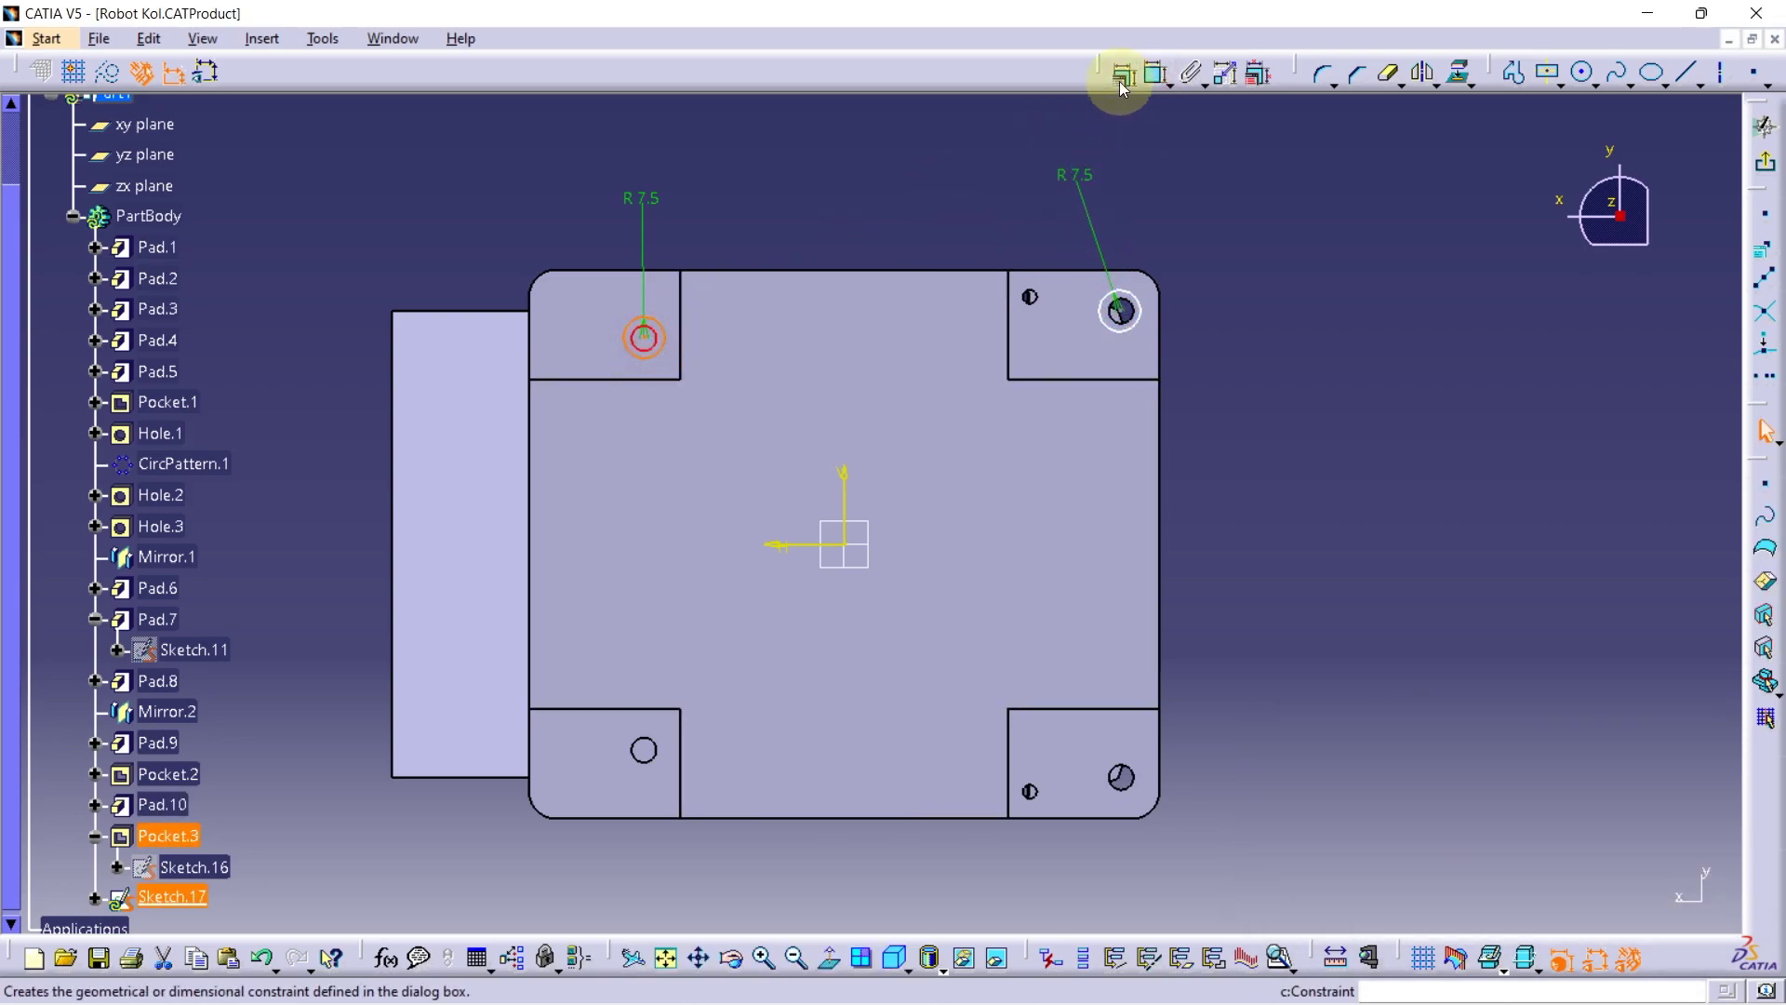
click(1589, 893)
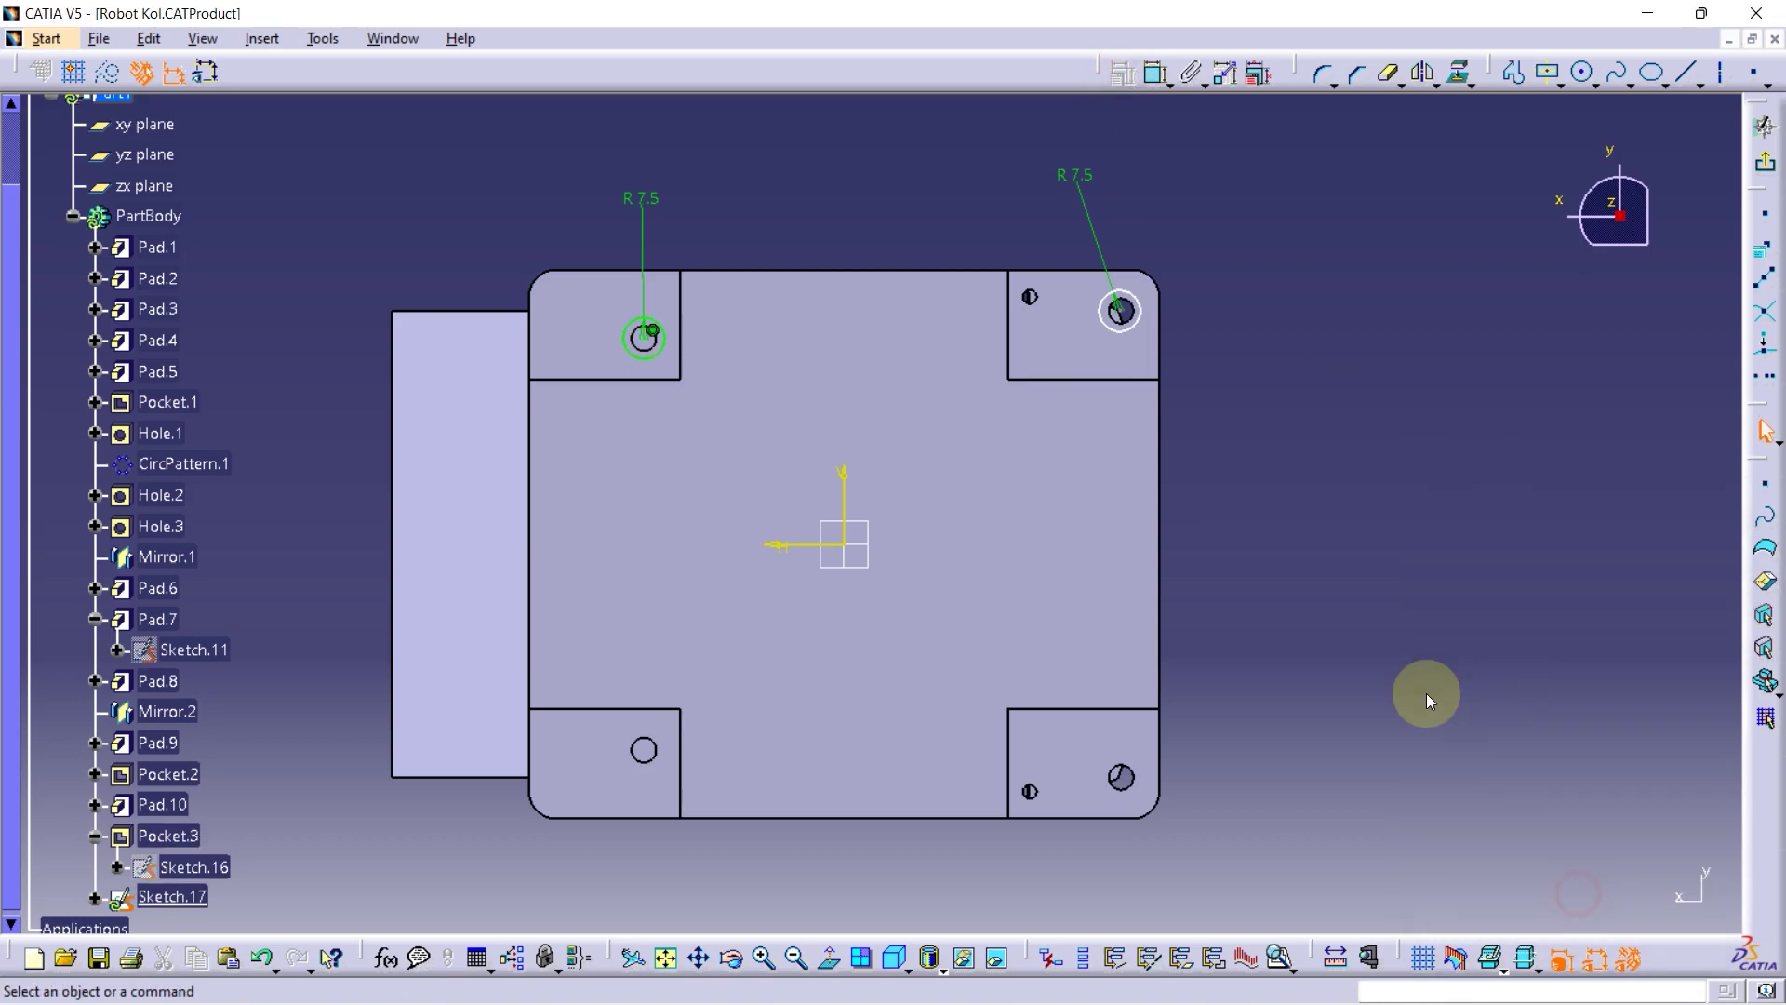
ctrl+click(1130, 332)
click(1122, 71)
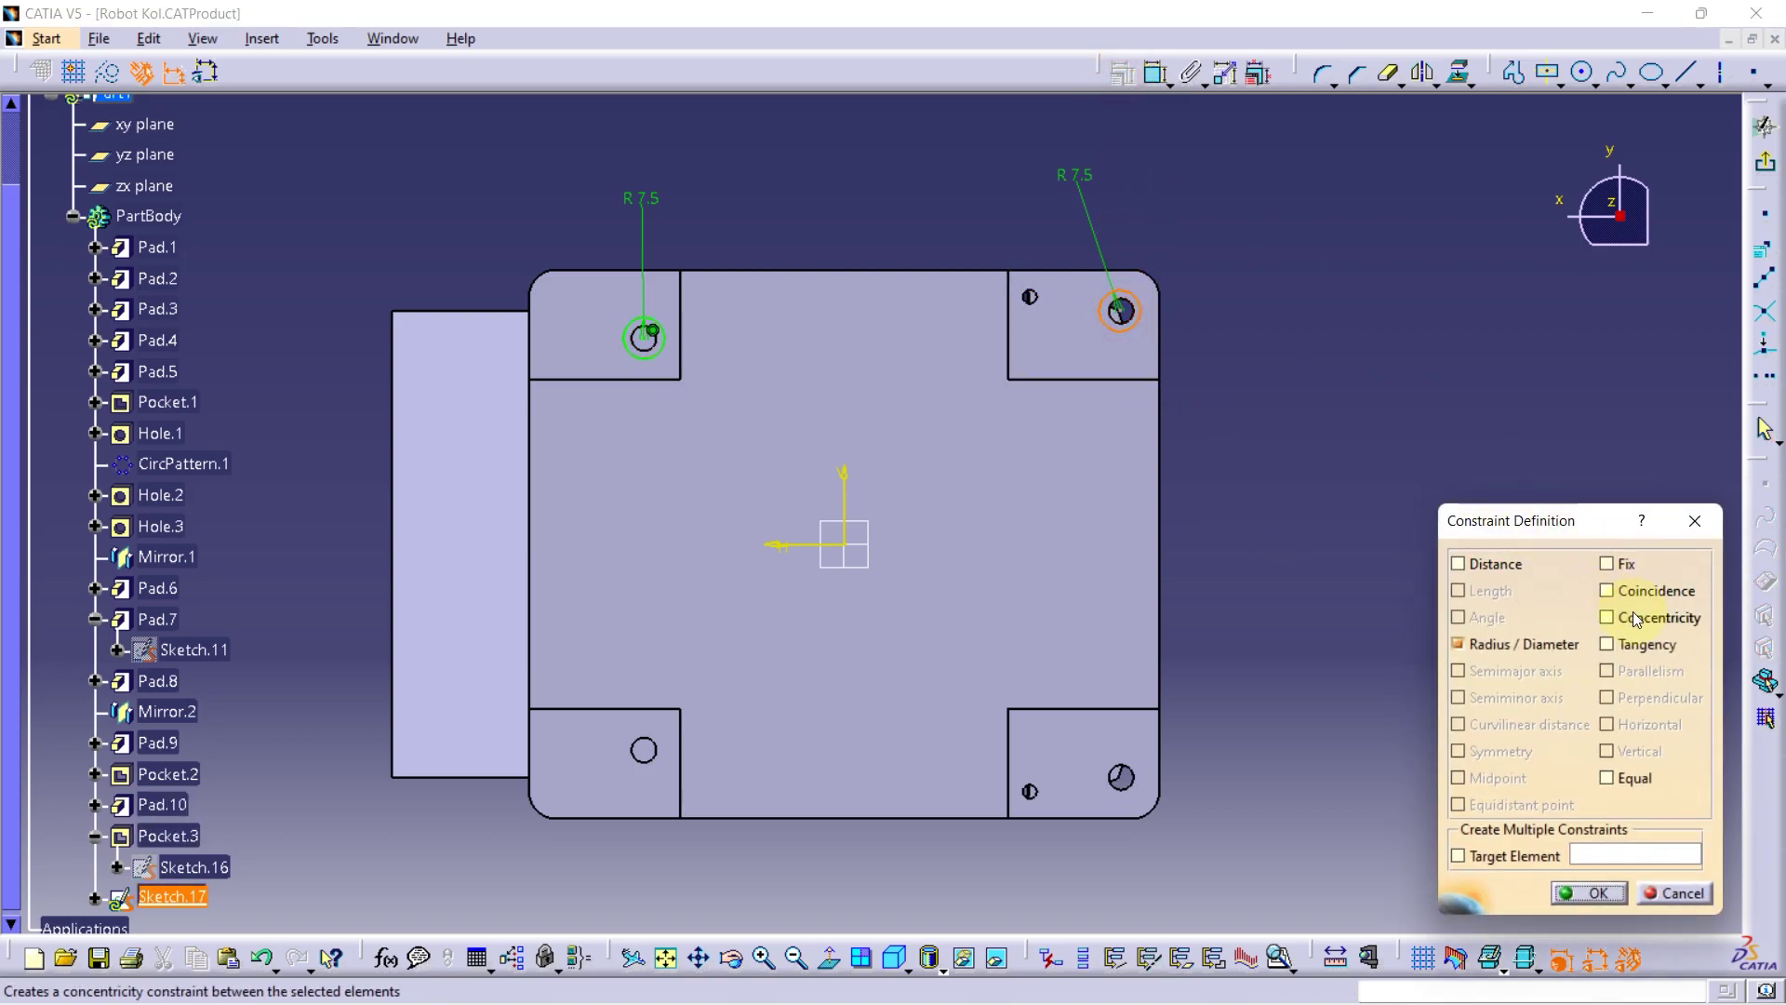
click(1590, 894)
drag(551, 150, 1282, 481)
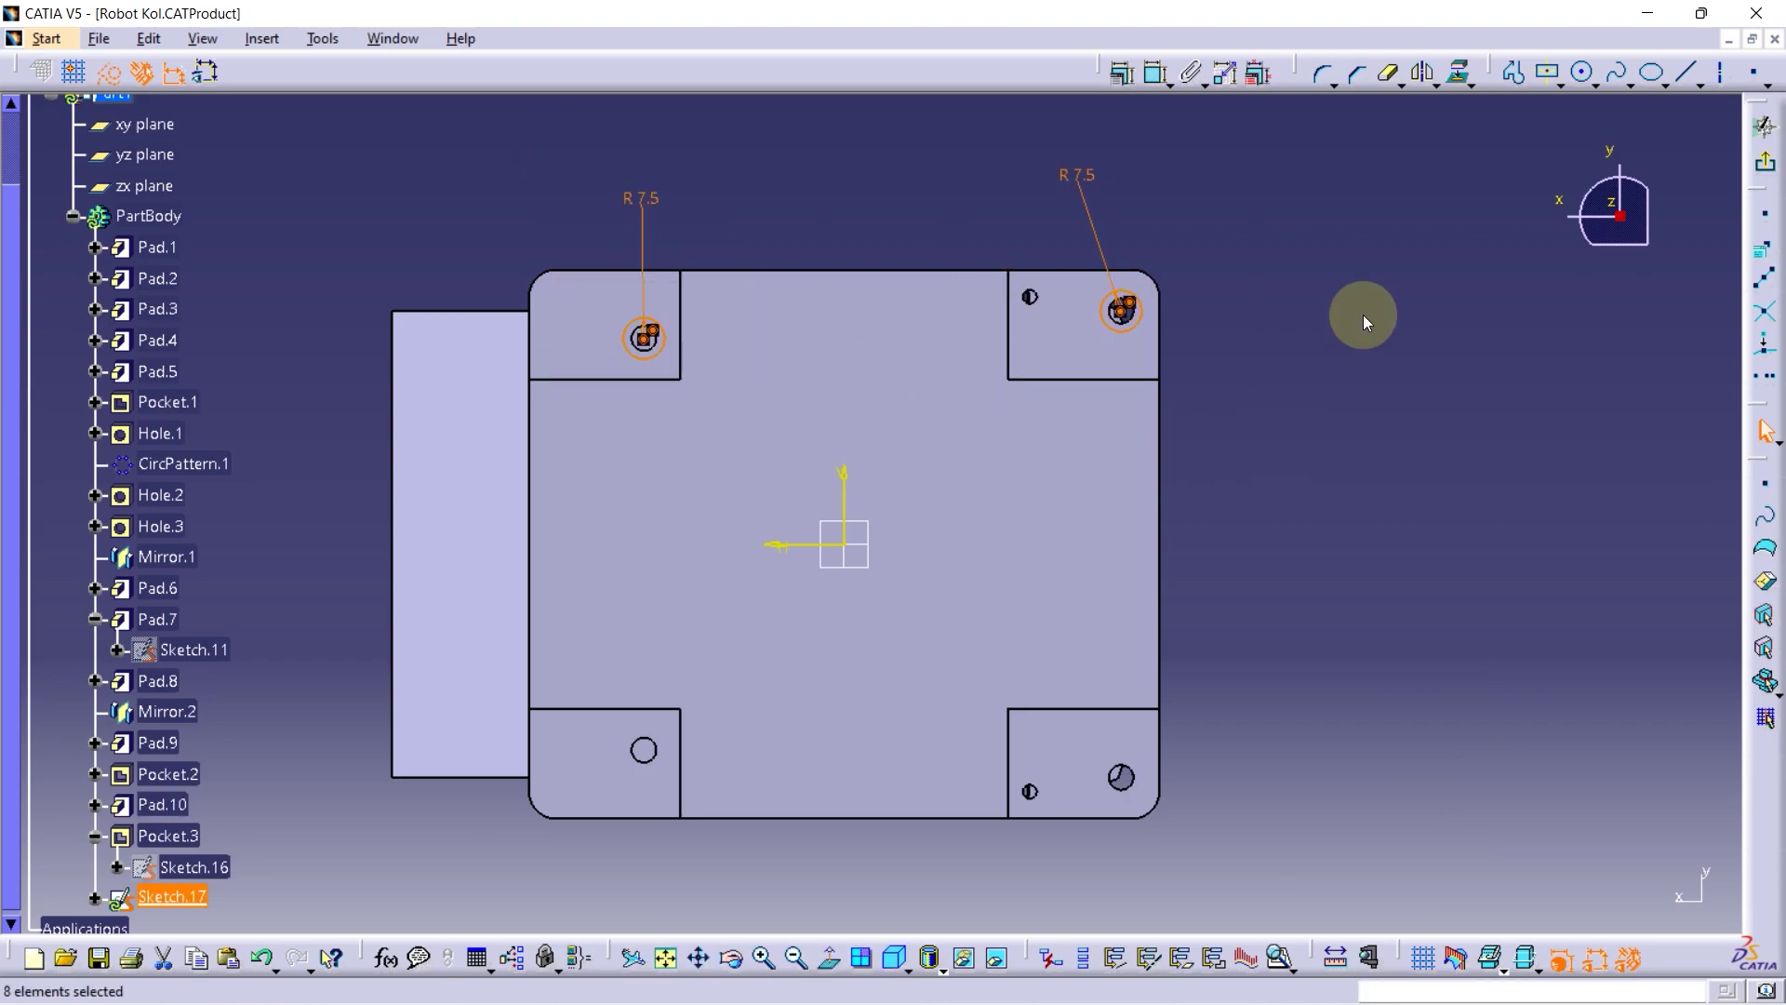
click(778, 544)
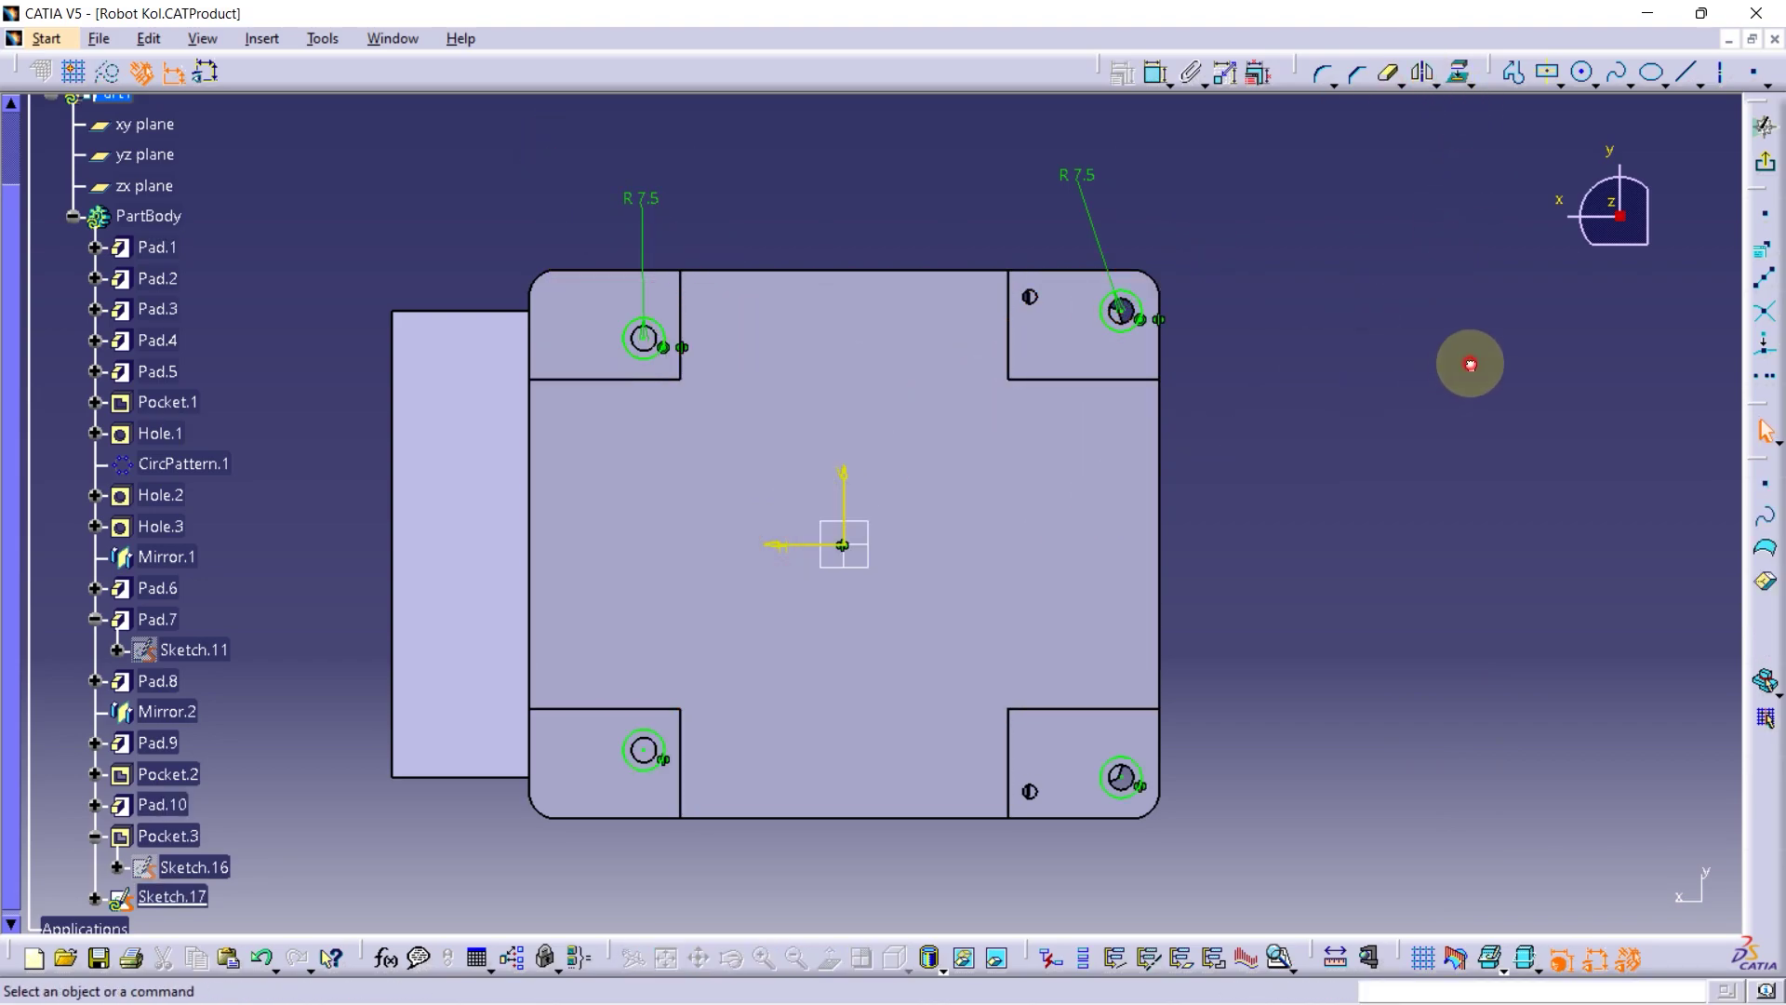
click(1757, 160)
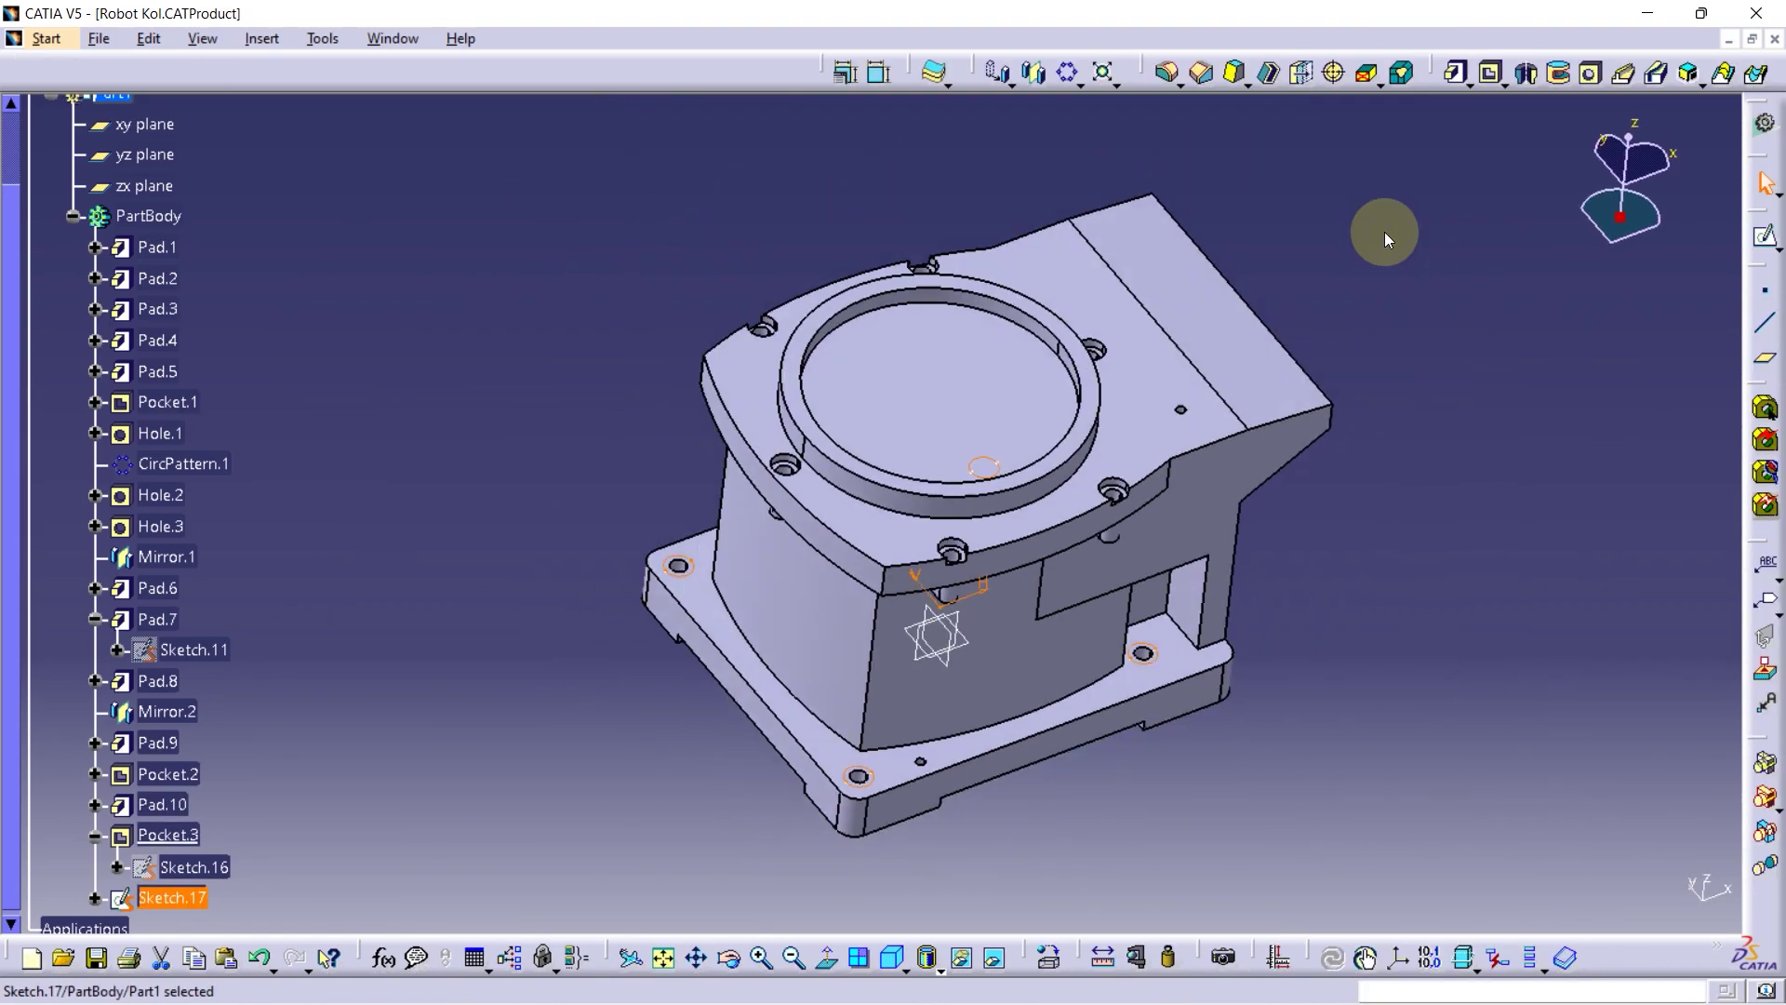
Pocket Sketch.17 to a 5 mm depth, counterboring the four corner holes
click(1489, 78)
click(1623, 587)
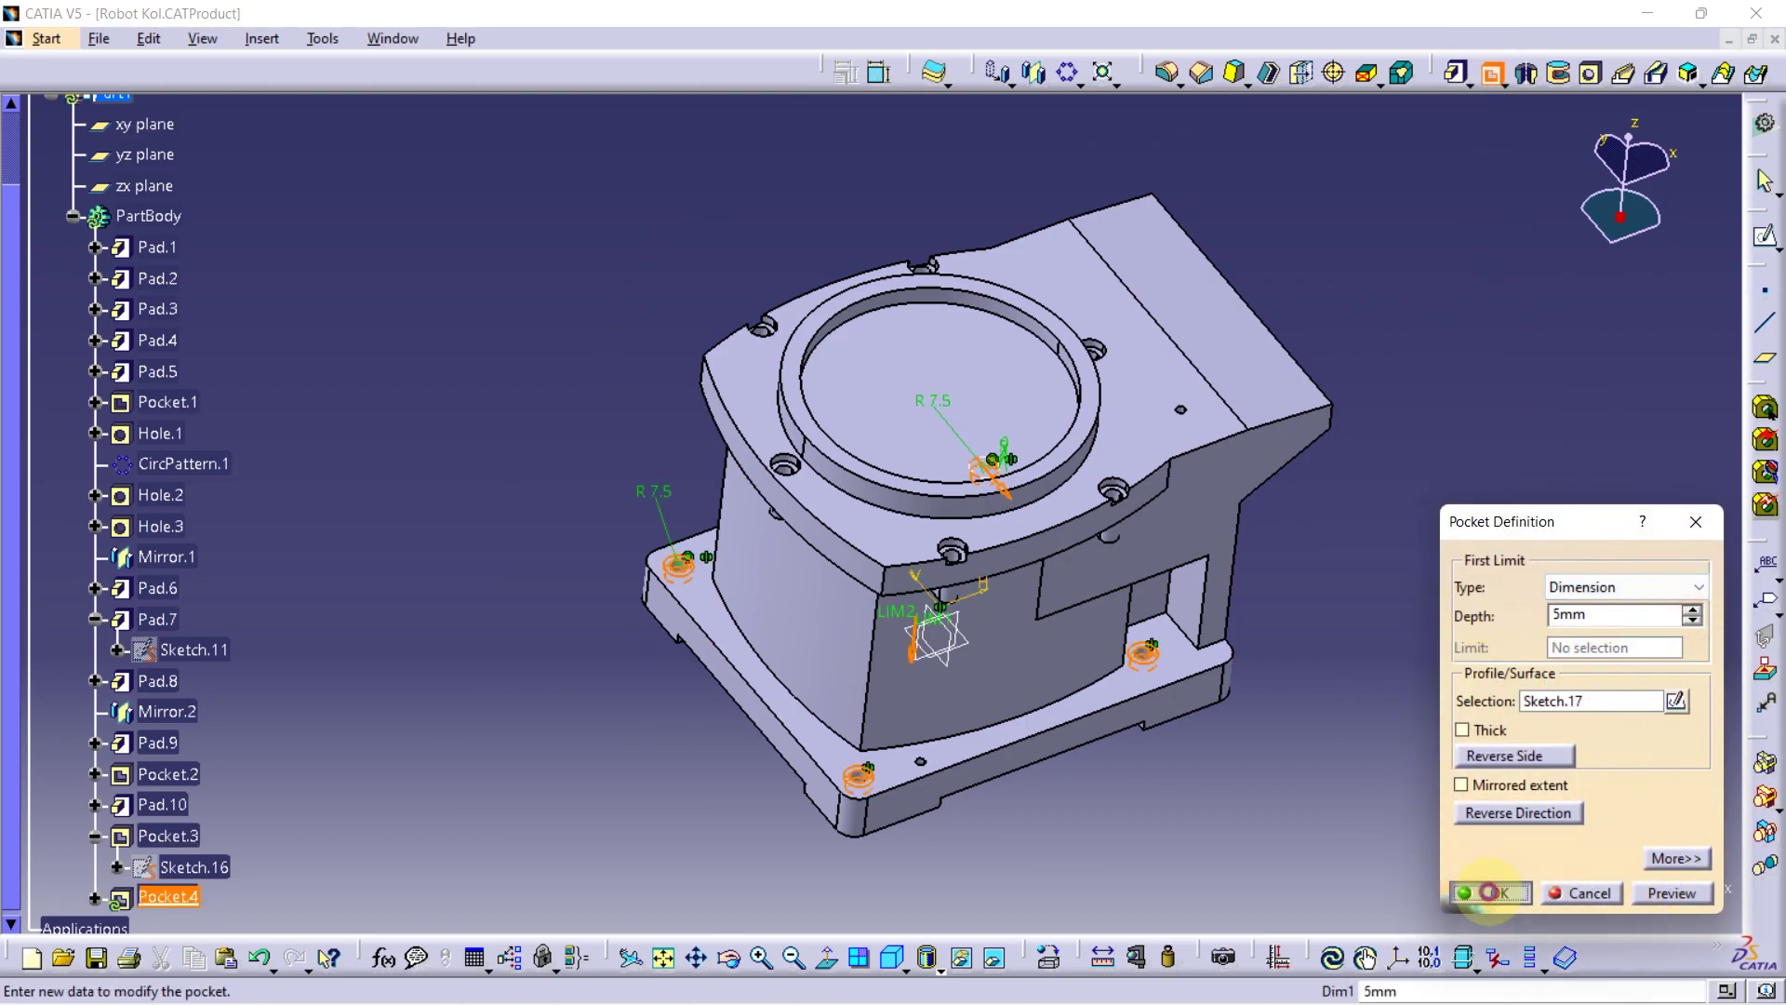
click(1490, 892)
mouse_move(1044, 630)
middle_down()
mouse_move(796, 457)
mouse_move(861, 682)
mouse_move(1327, 444)
middle_up()
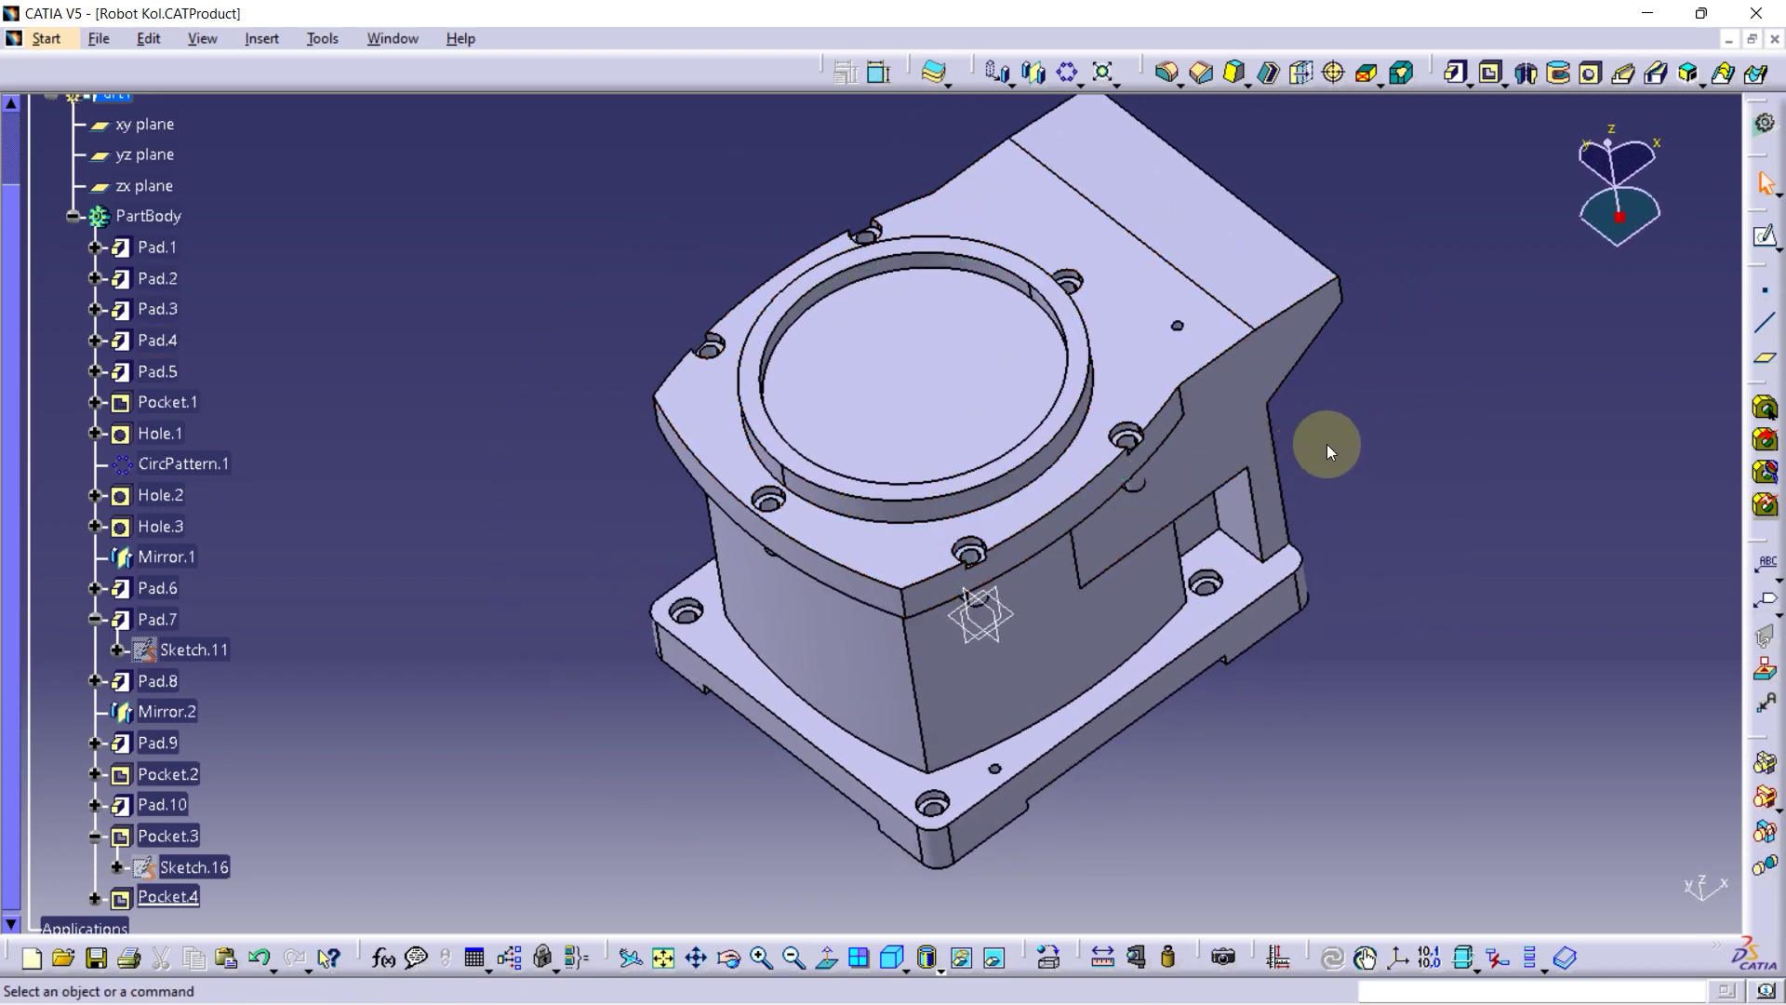
click(1163, 79)
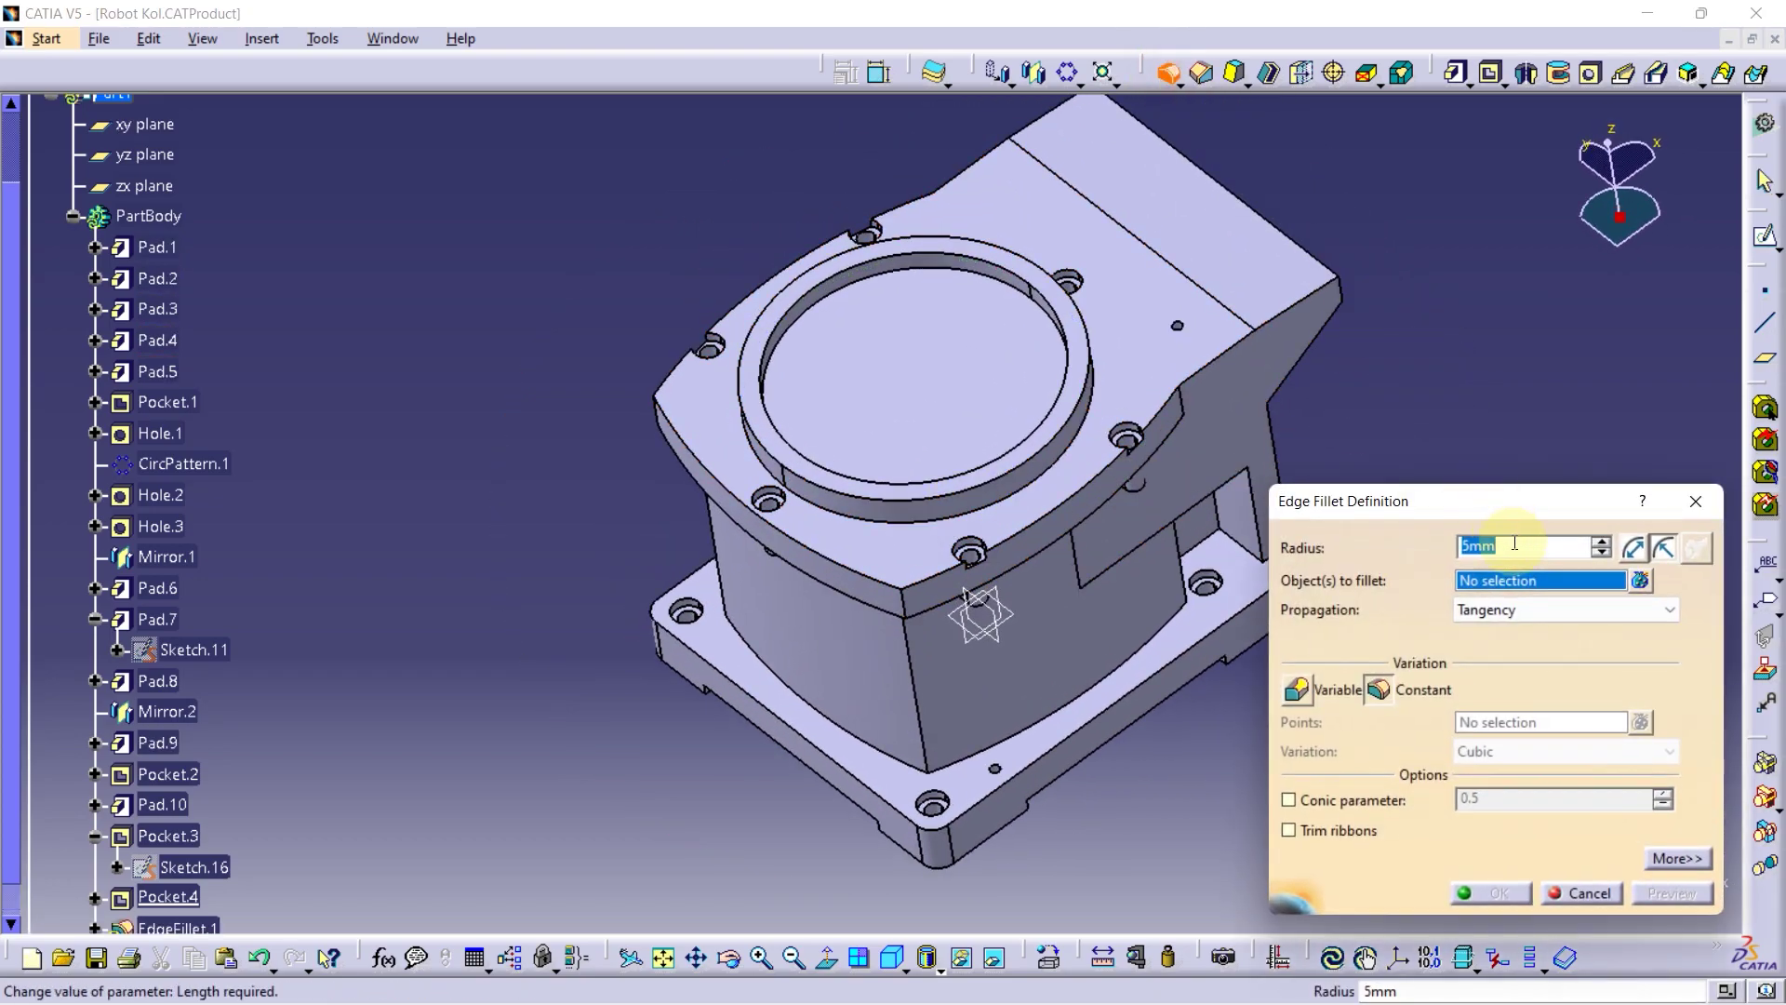
Round the top ring's circular edges and a flange edge with a 1 mm fillet
text(1)
mouse_move(980, 614)
middle_down()
mouse_move(918, 590)
mouse_move(1045, 499)
mouse_move(968, 271)
middle_up()
click(972, 276)
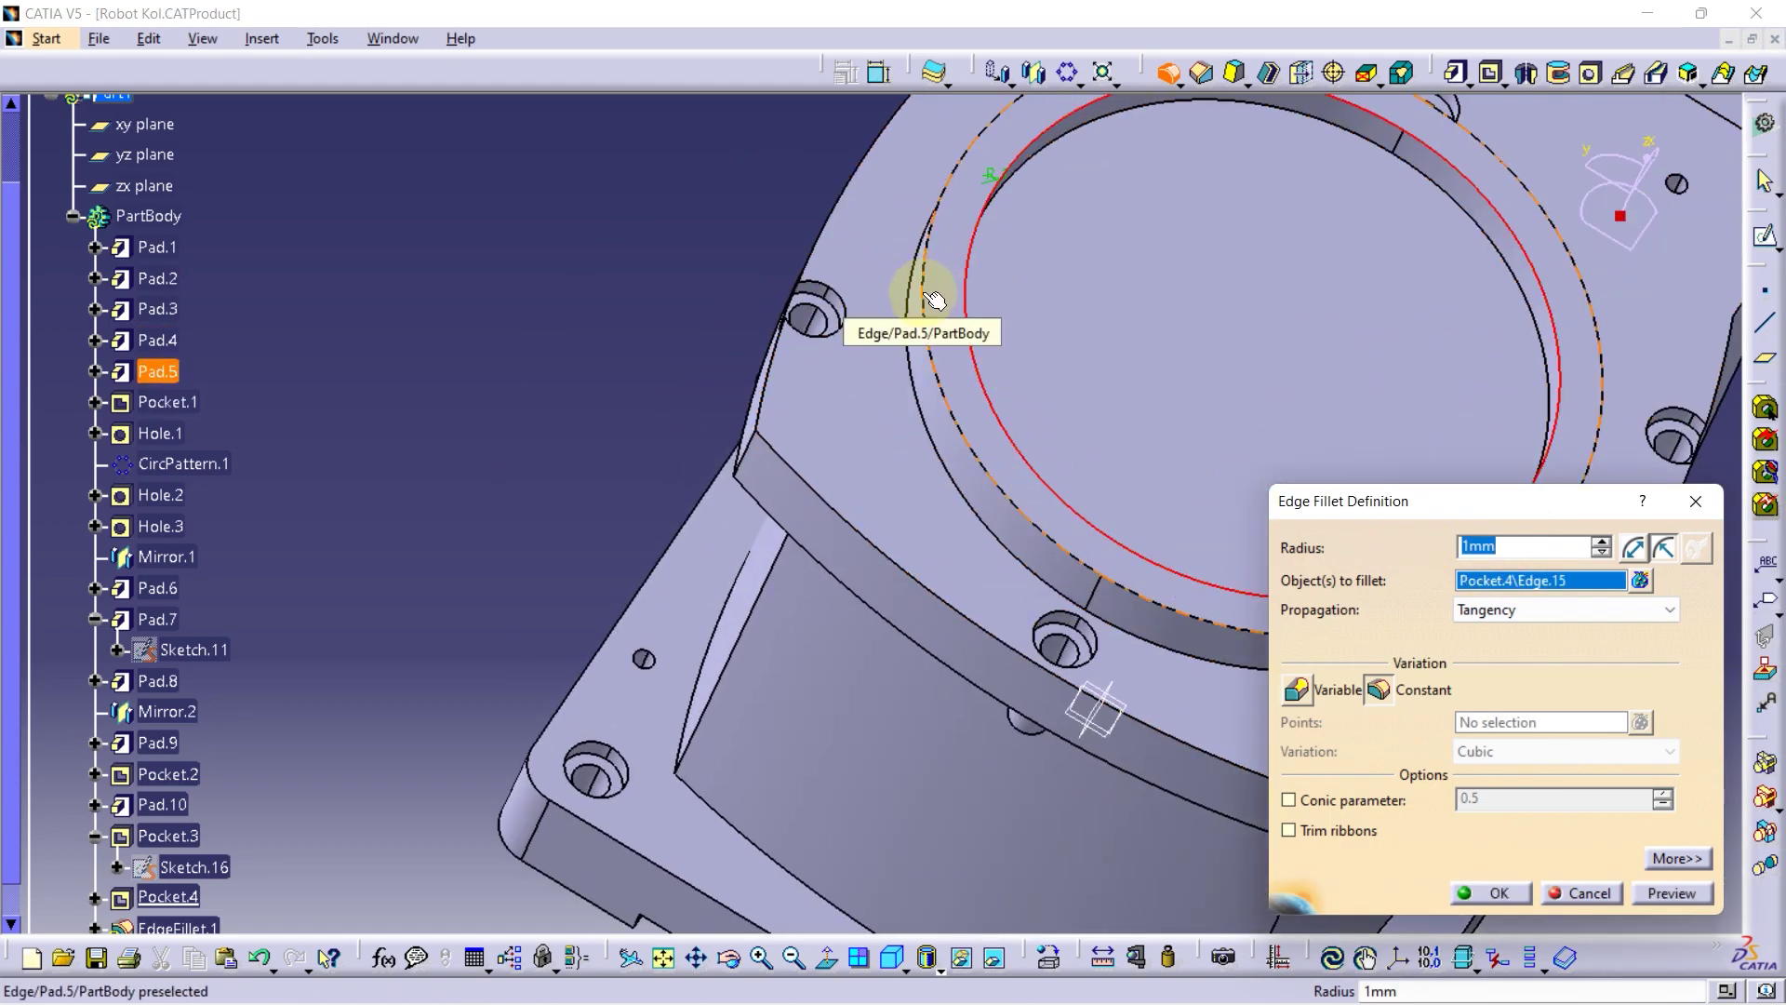
click(930, 298)
middle_drag(940, 407, 1029, 431)
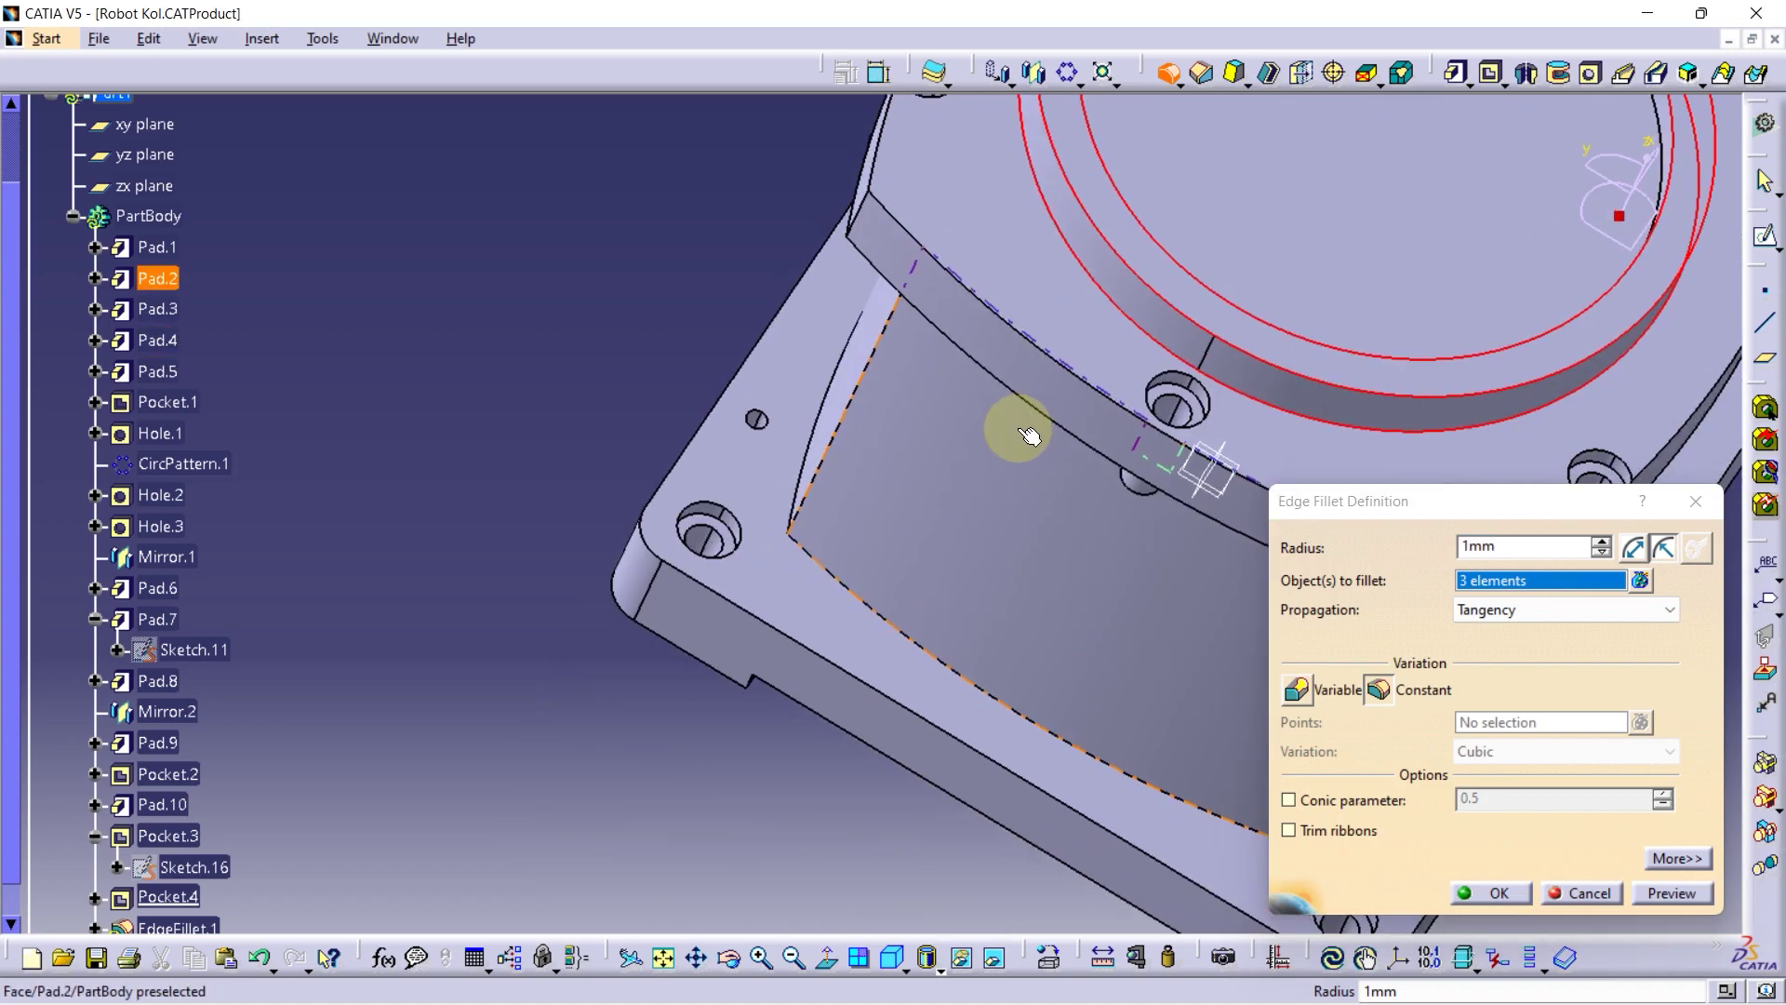
click(757, 427)
mouse_move(757, 427)
middle_down()
mouse_move(799, 416)
mouse_move(922, 591)
mouse_move(1008, 646)
middle_up()
click(949, 693)
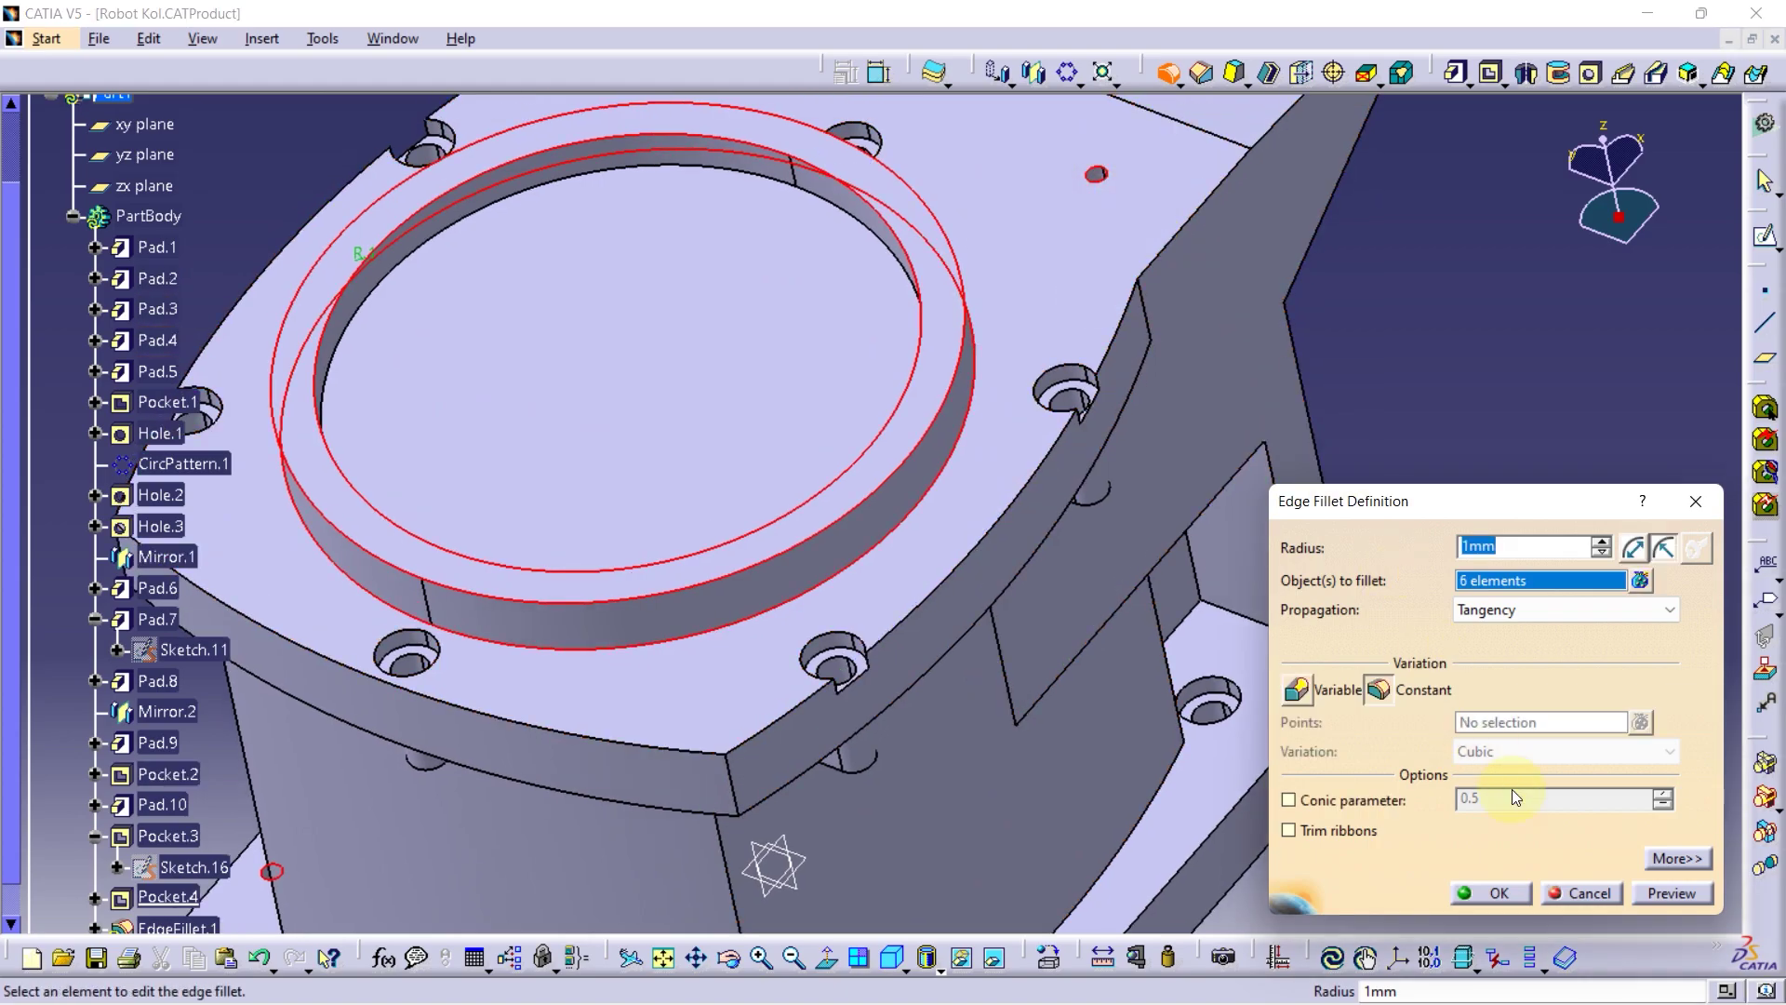
click(1672, 891)
click(1501, 894)
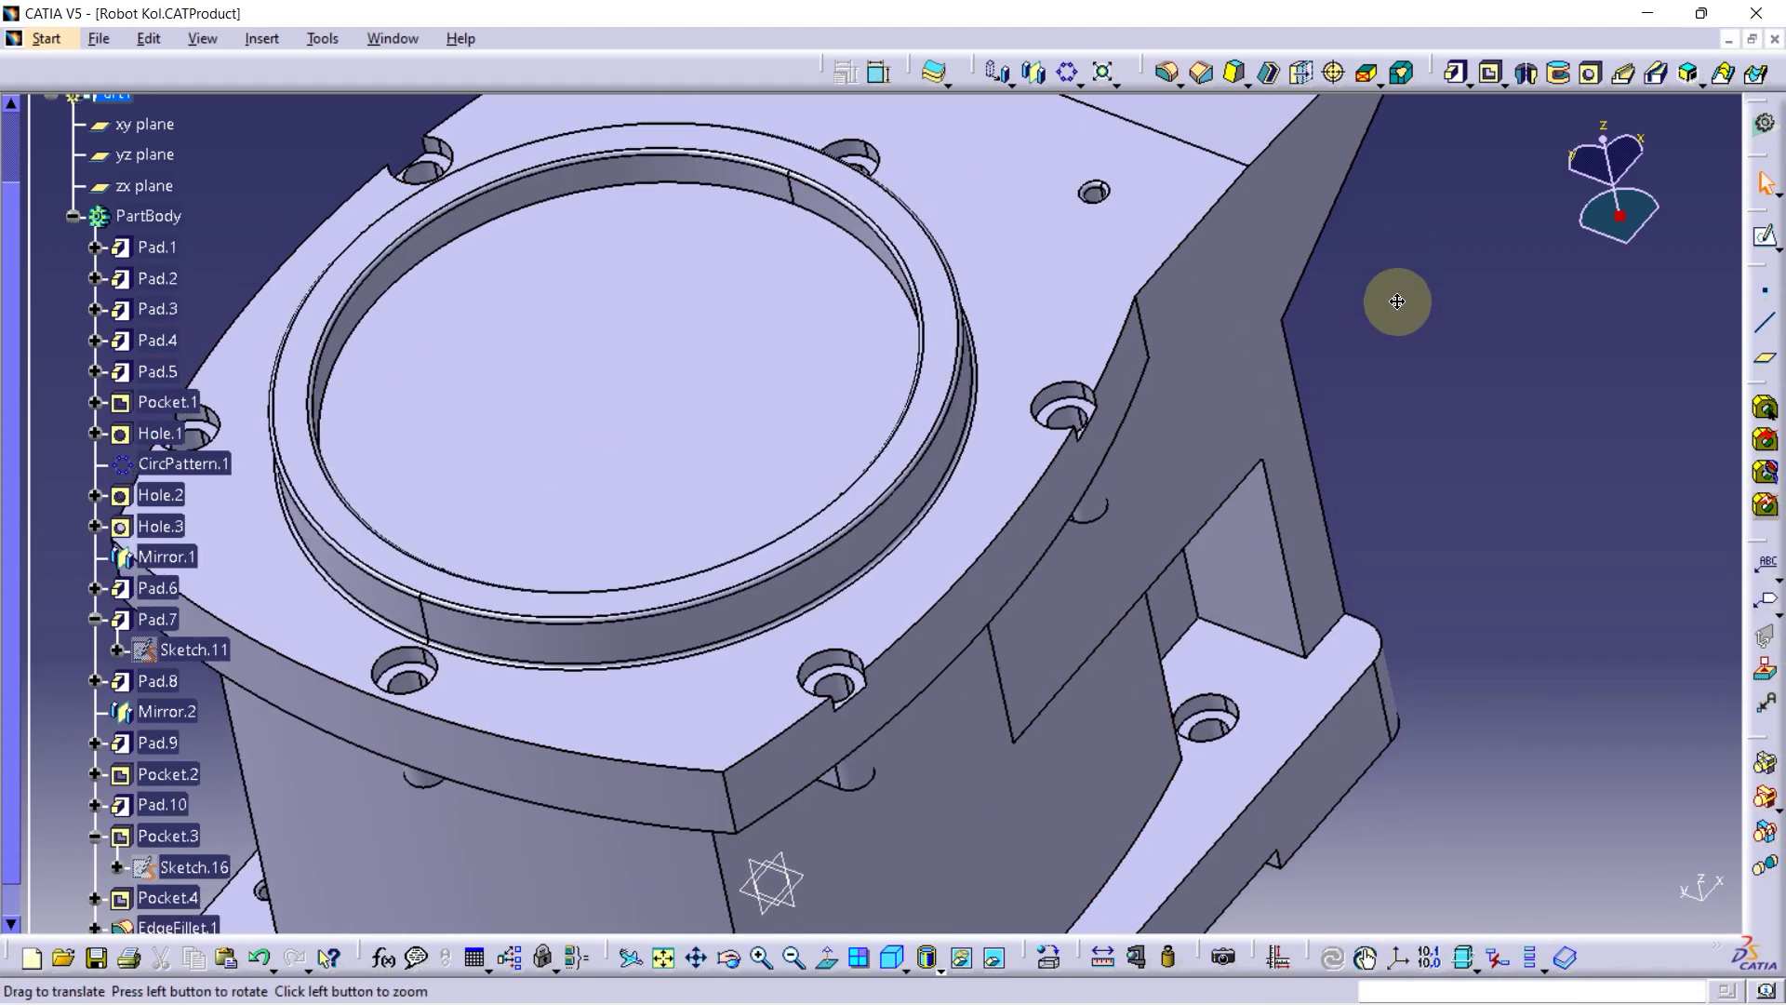
middle_drag(1392, 299, 1250, 171)
Apply a 5 mm edge fillet to the vertical and curved housing corner edges
click(1162, 74)
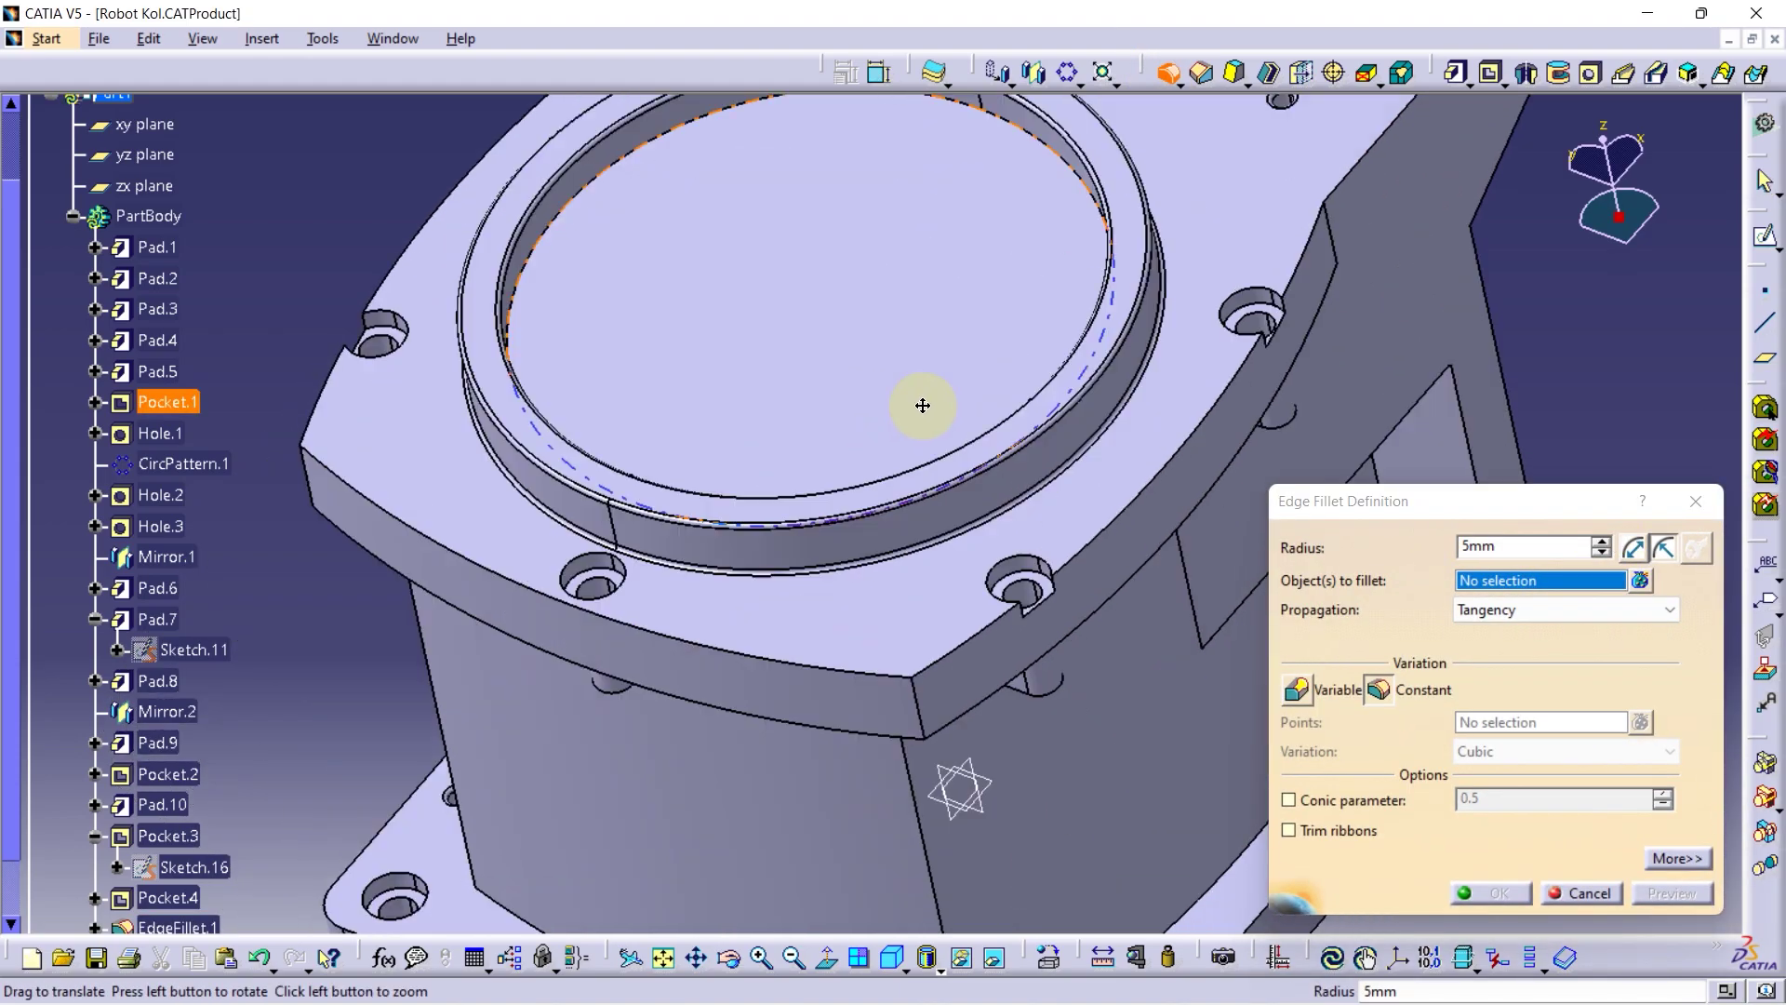
middle_drag(921, 402, 937, 538)
click(916, 617)
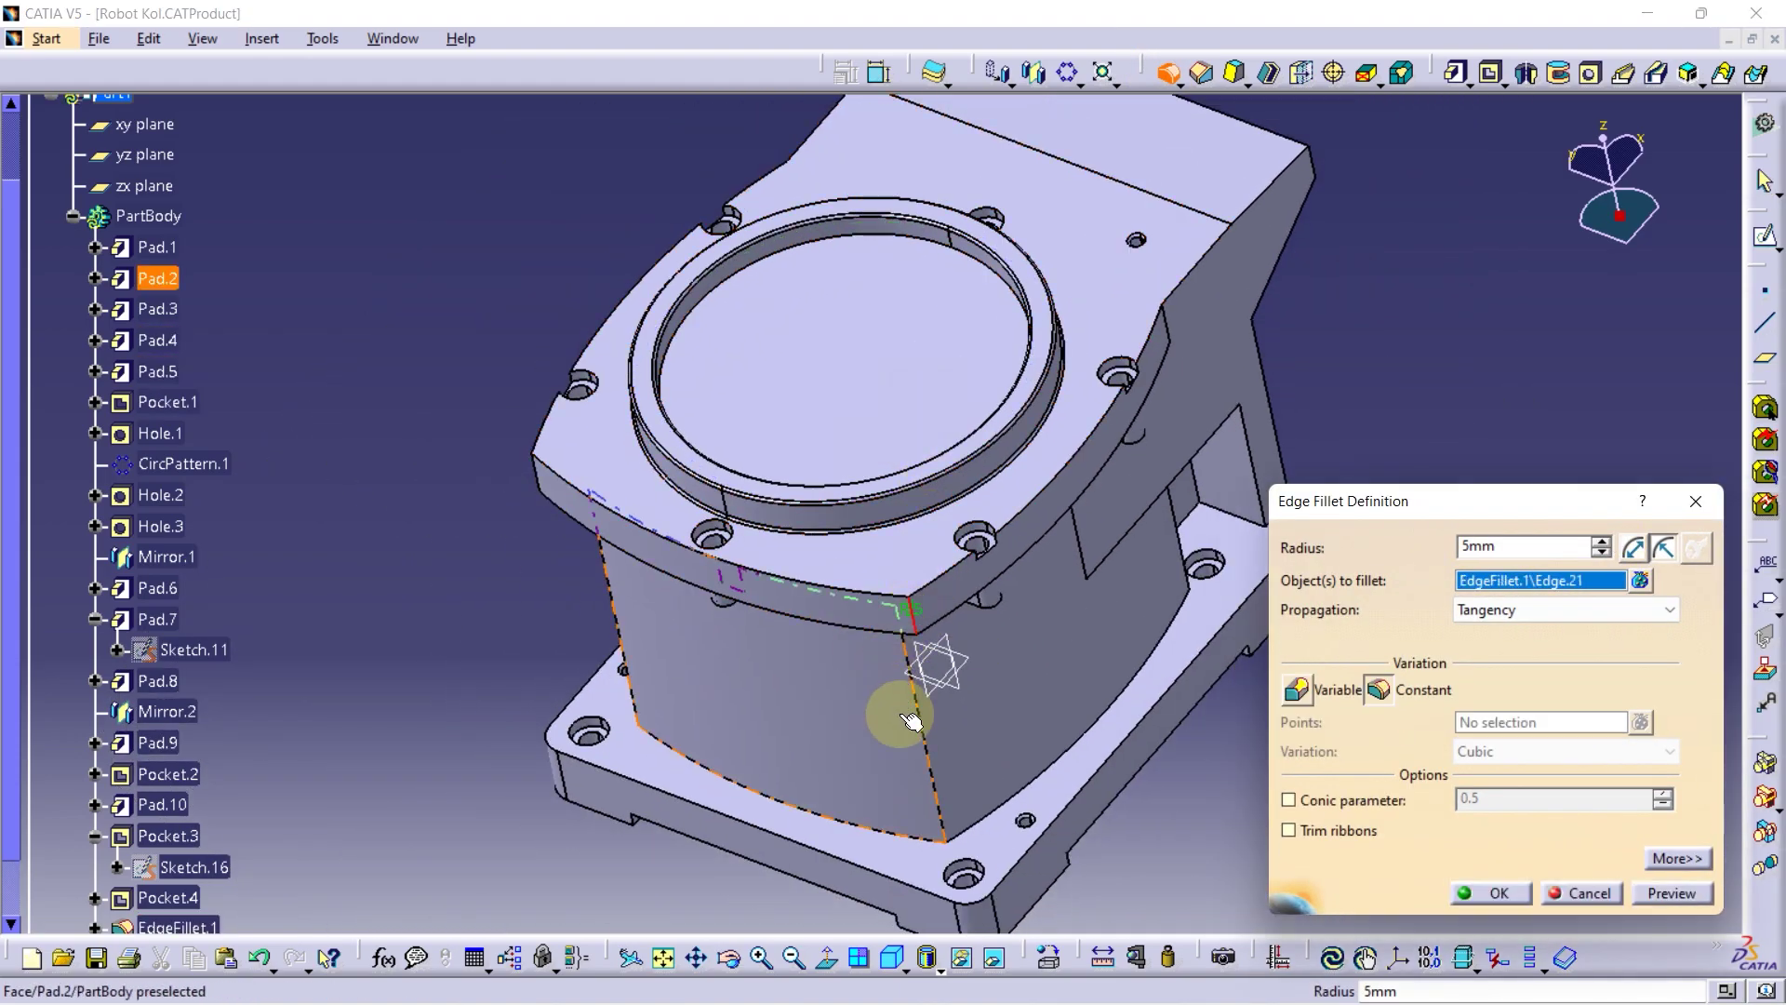
click(909, 650)
middle_drag(909, 650, 891, 638)
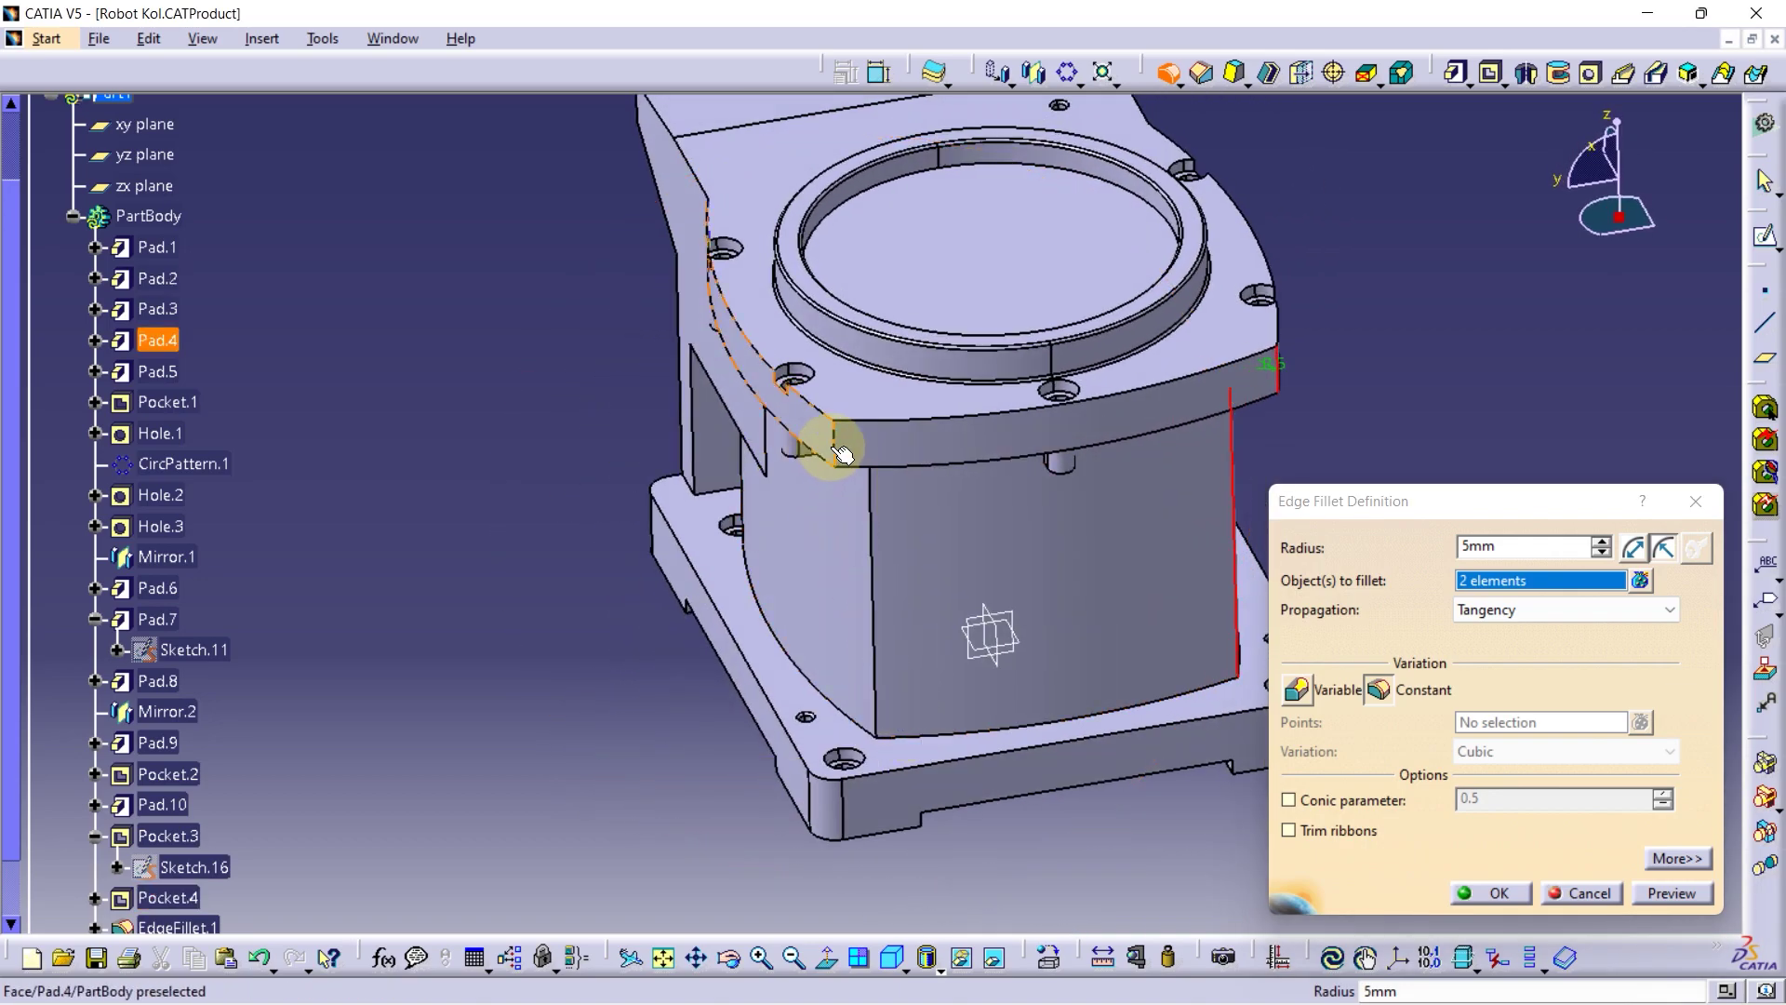
click(818, 445)
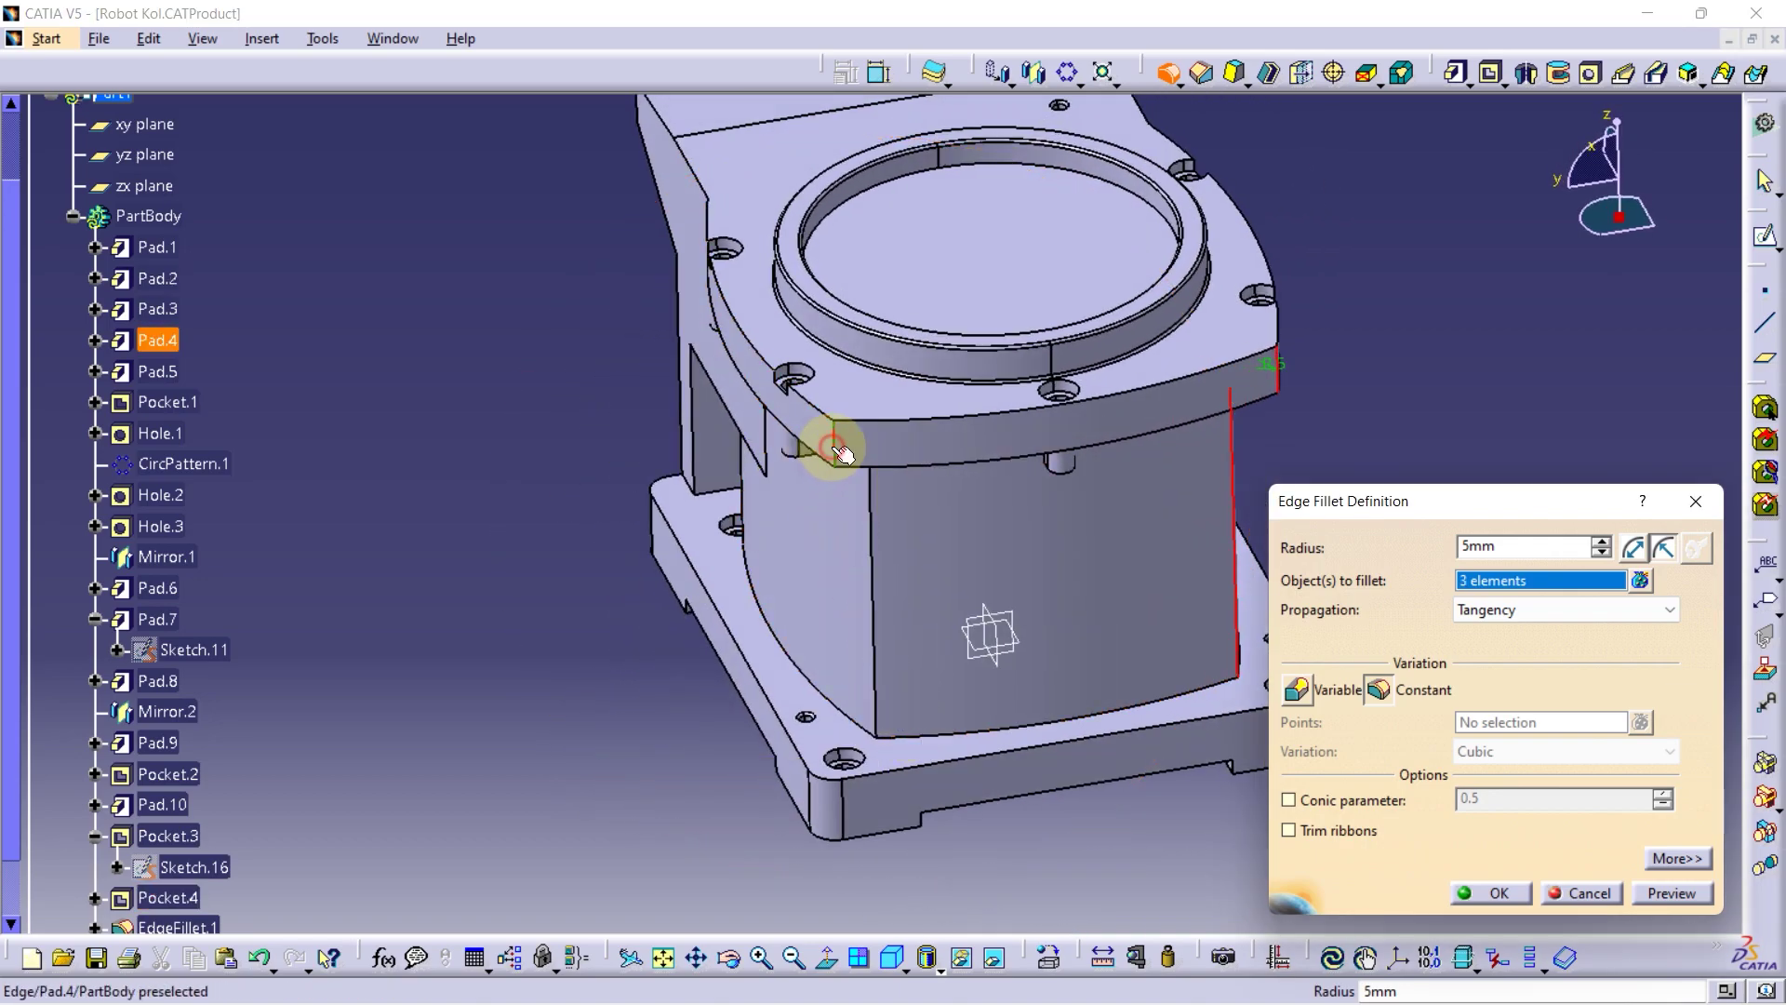
click(1474, 892)
middle_drag(1342, 430, 1354, 421)
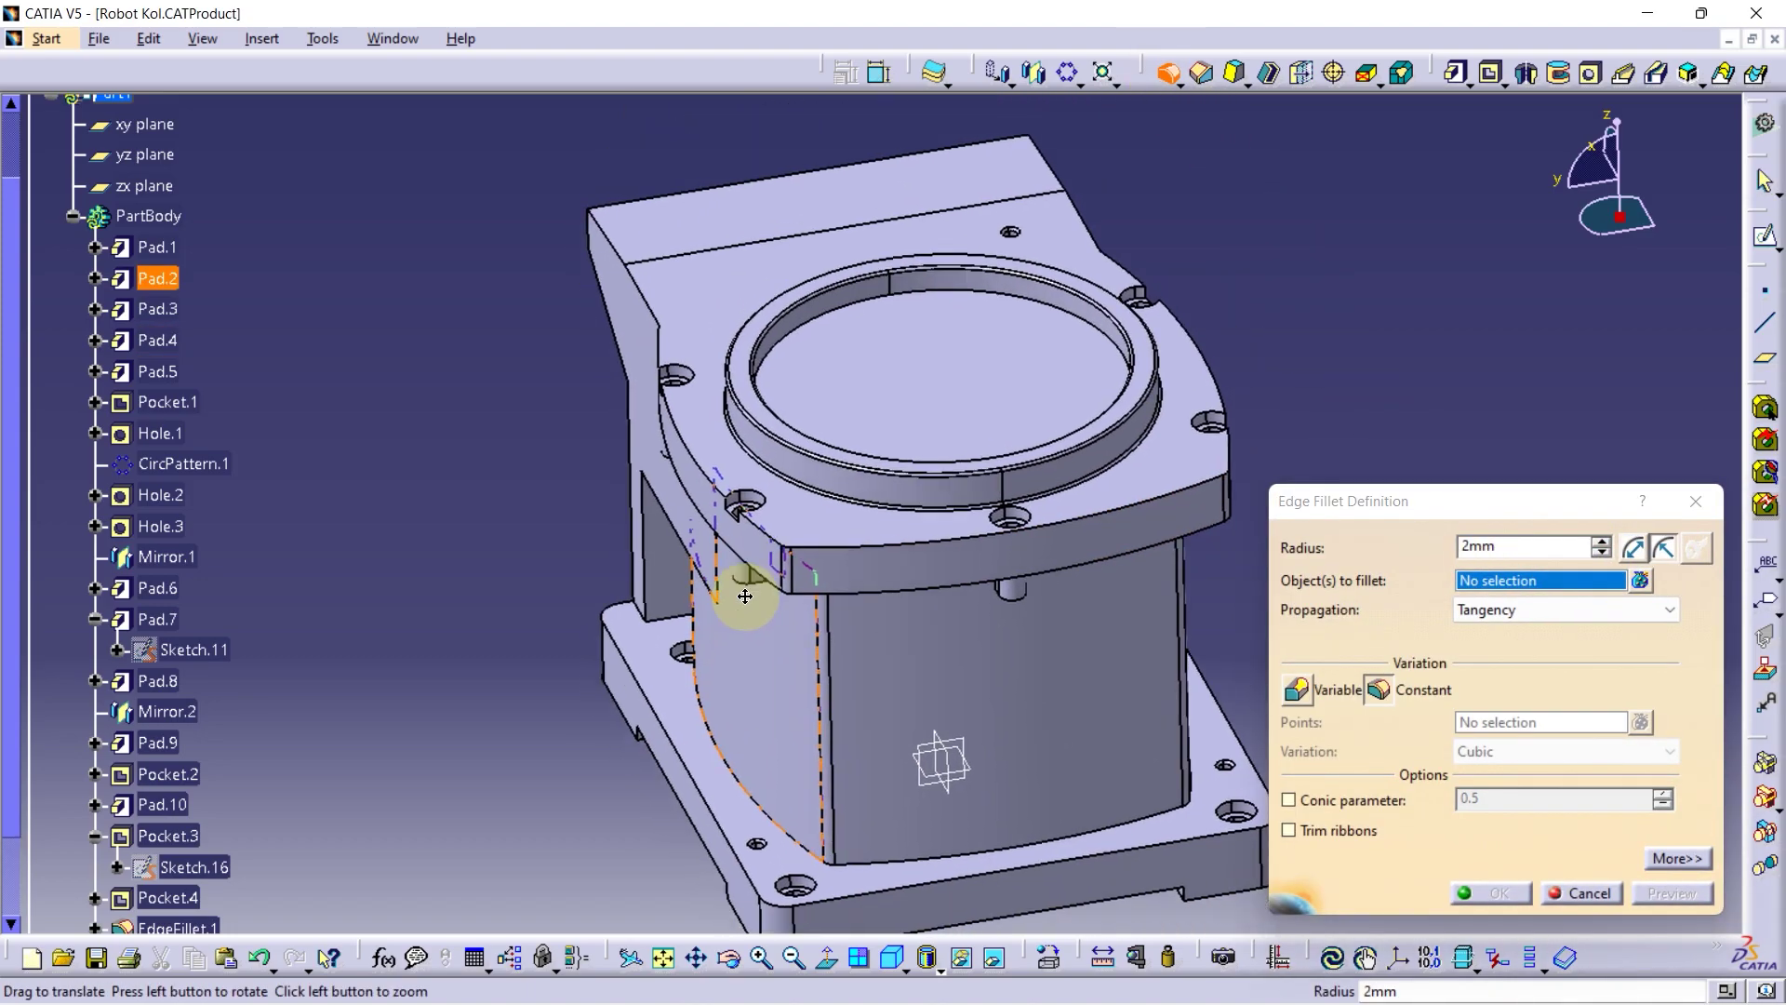
Begin a 2 mm fillet by selecting the housing's top front and flange edges
middle_drag(737, 590, 928, 681)
click(744, 287)
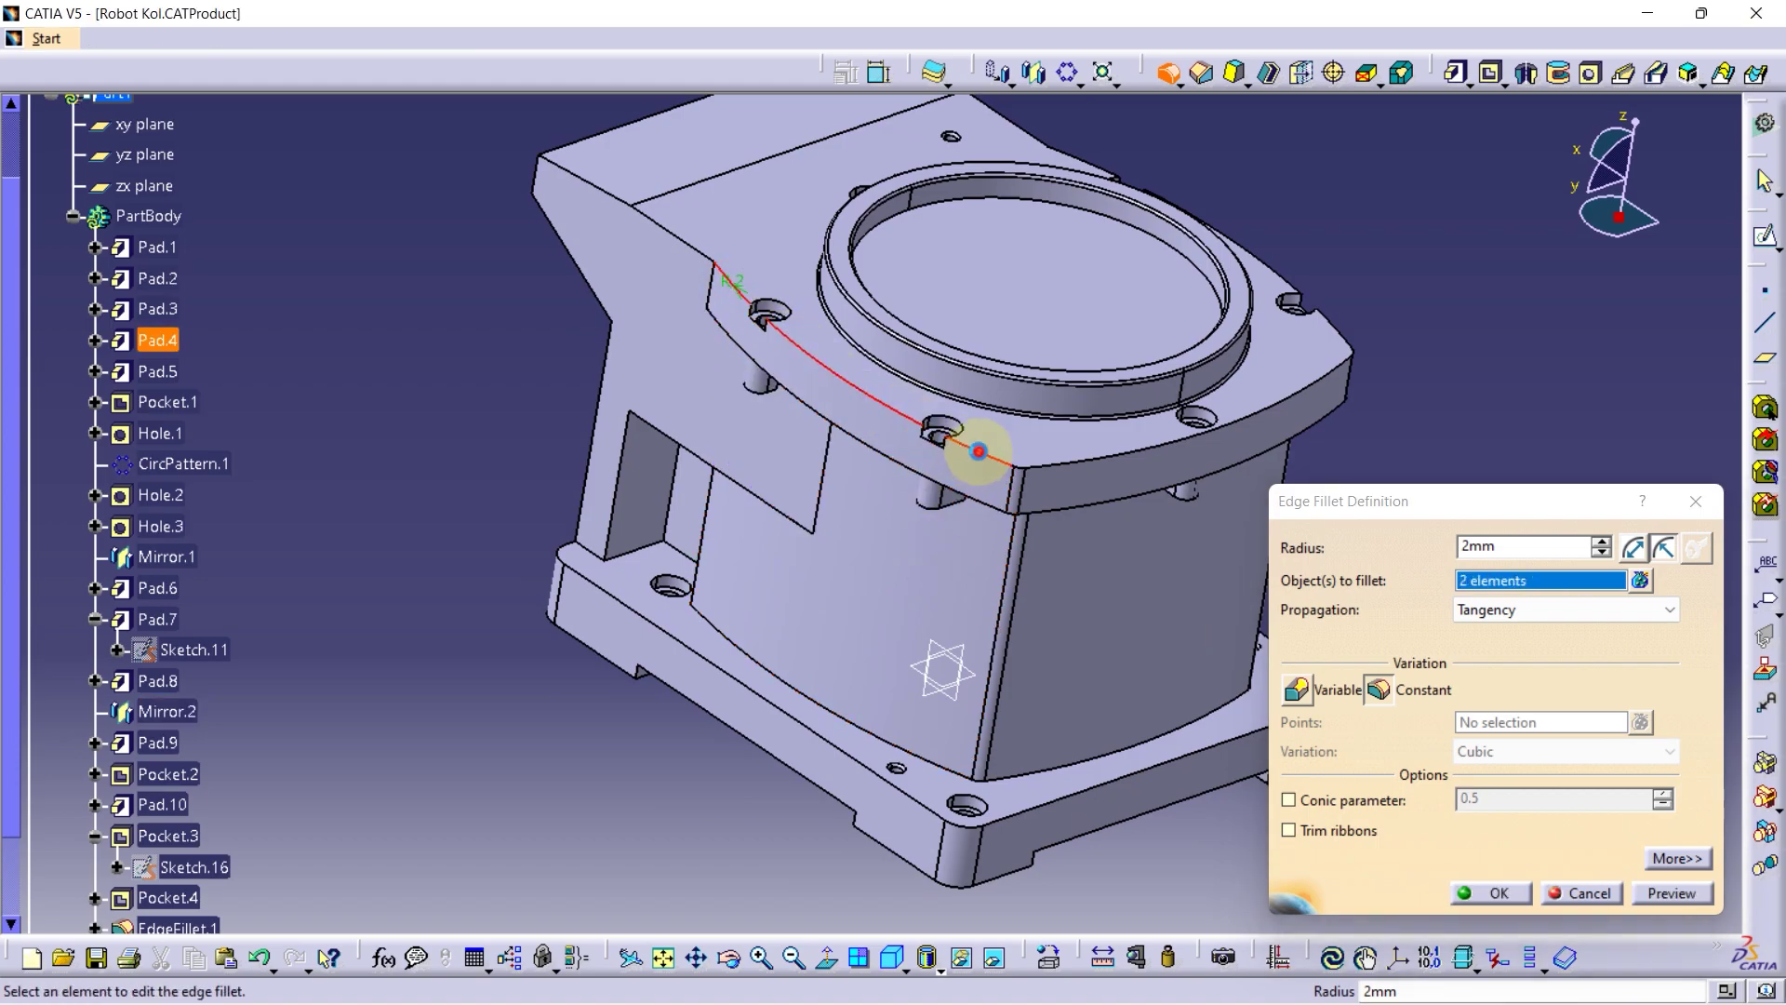
click(968, 449)
mouse_move(737, 354)
middle_down()
mouse_move(818, 550)
mouse_move(977, 271)
mouse_move(757, 474)
mouse_move(786, 310)
middle_up()
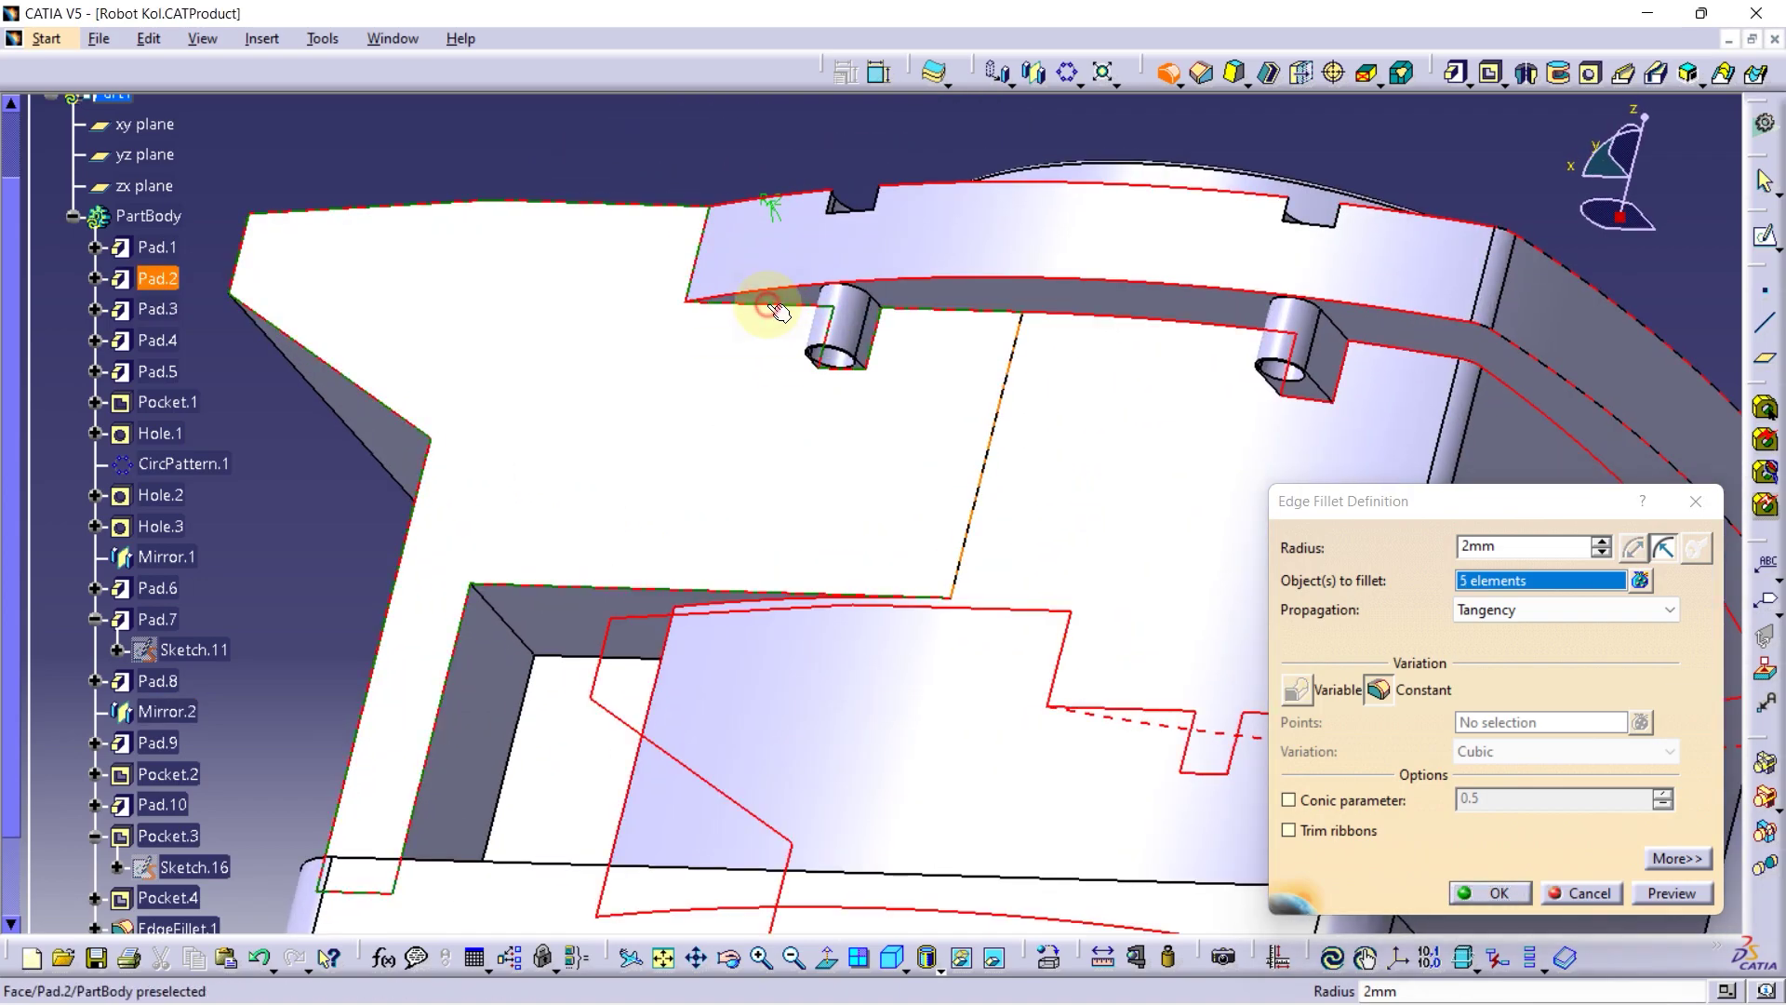
mouse_move(746, 327)
middle_down()
mouse_move(845, 400)
mouse_move(790, 480)
mouse_move(730, 345)
middle_up()
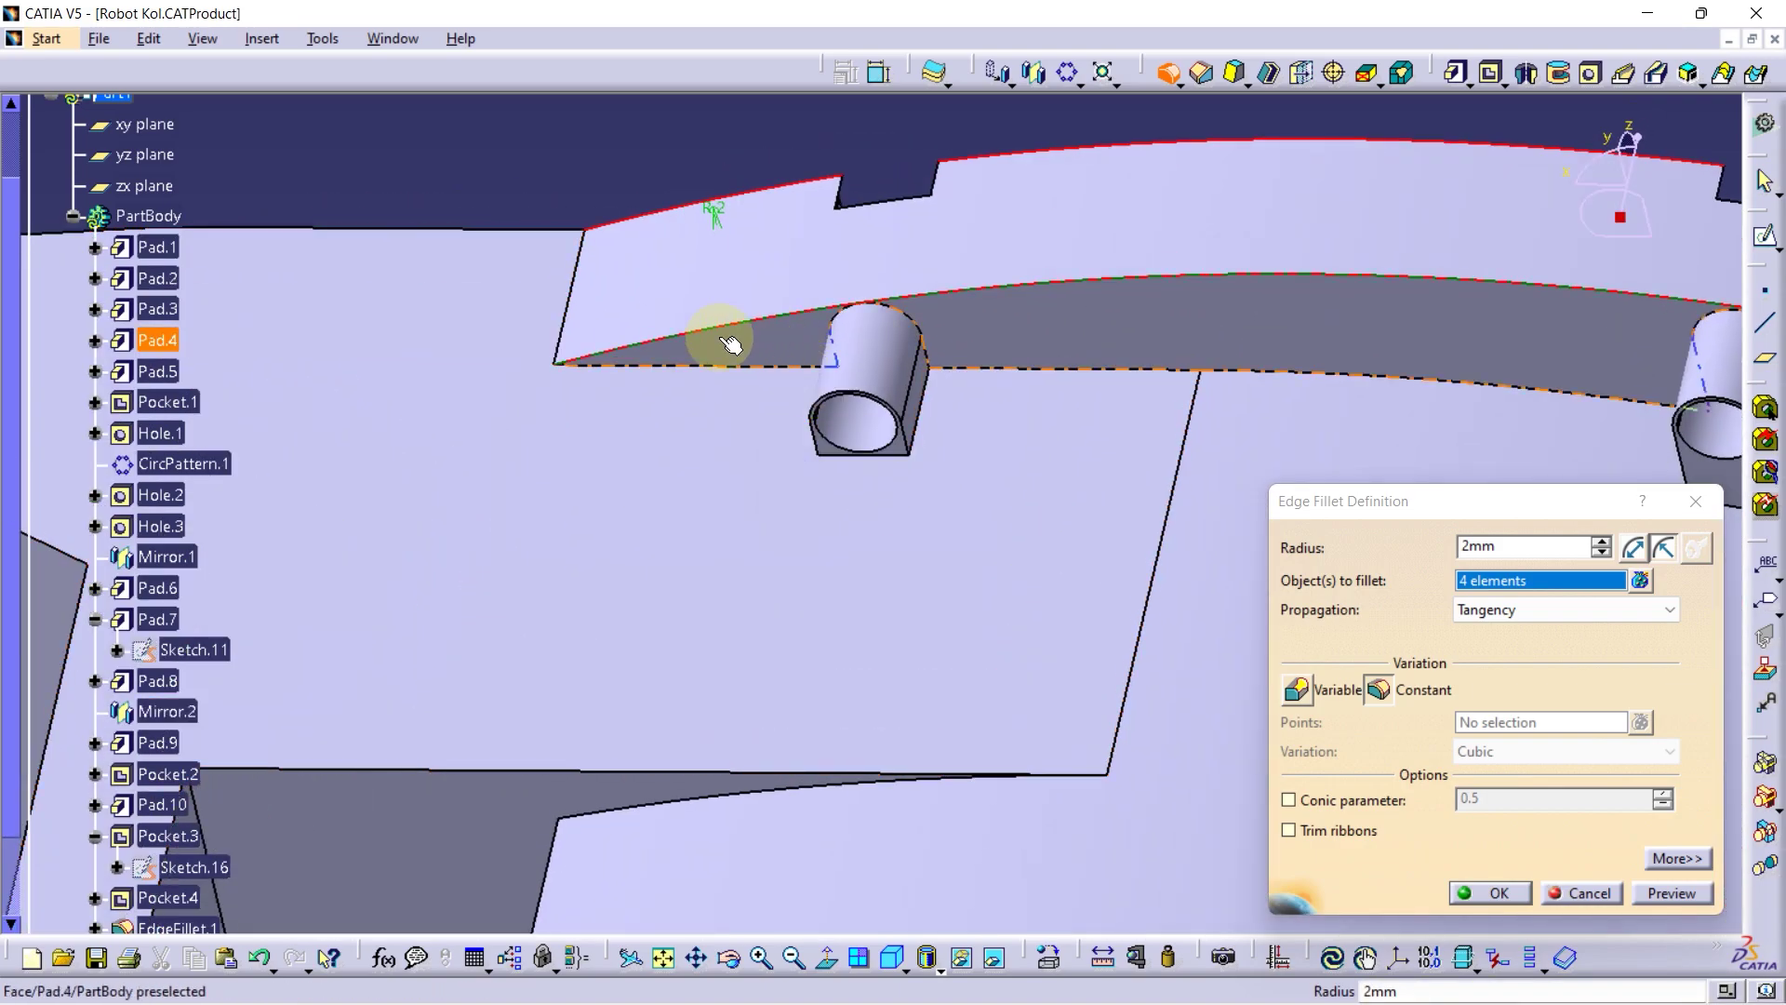
click(724, 372)
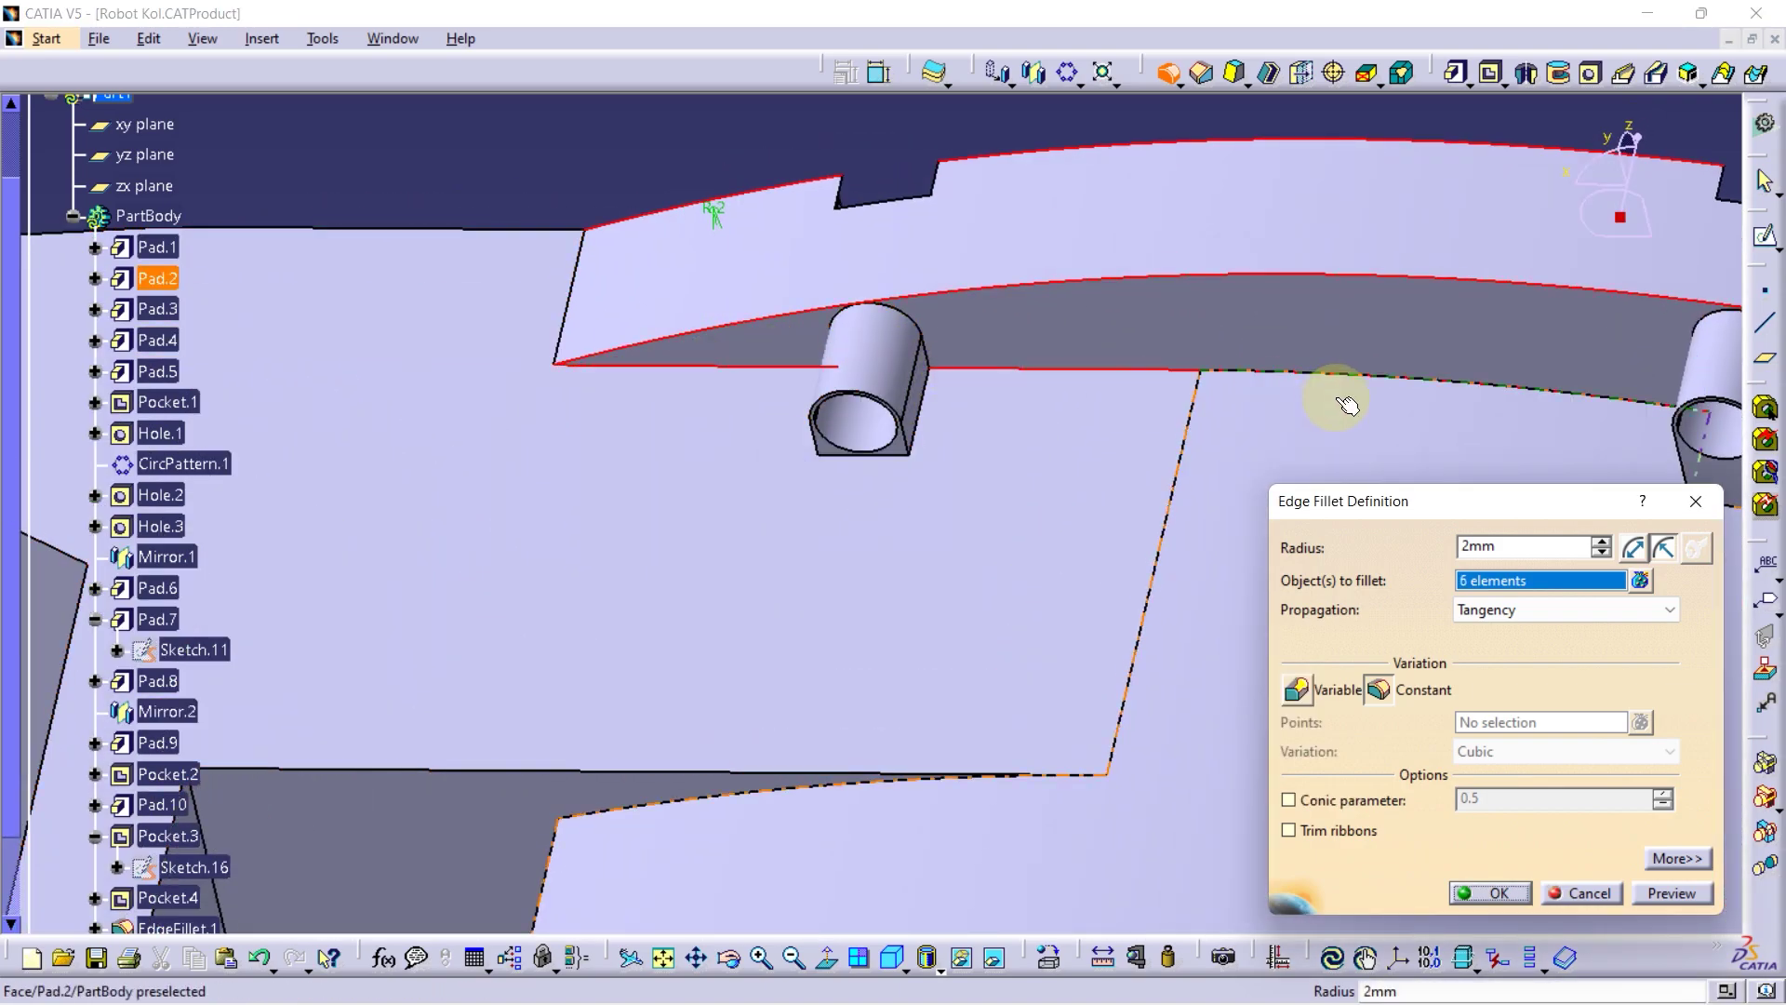
mouse_move(1346, 405)
middle_down()
mouse_move(1222, 353)
mouse_move(828, 470)
mouse_move(761, 421)
middle_up()
click(1183, 395)
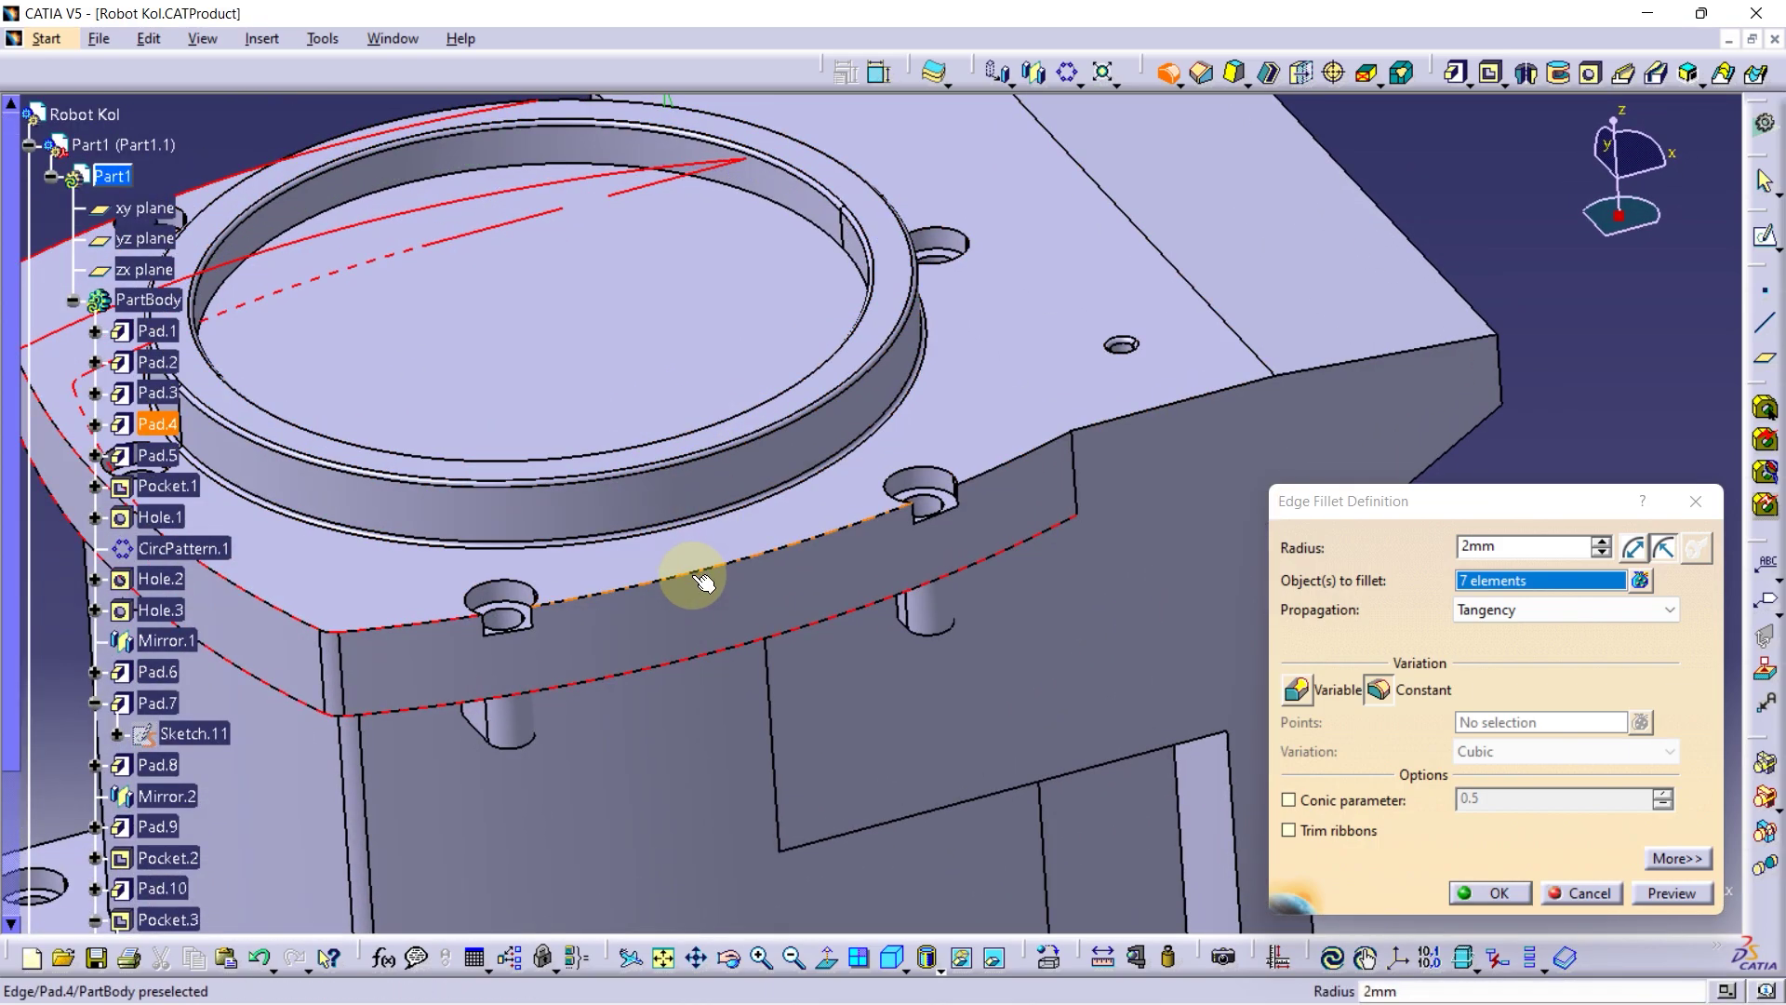
click(693, 566)
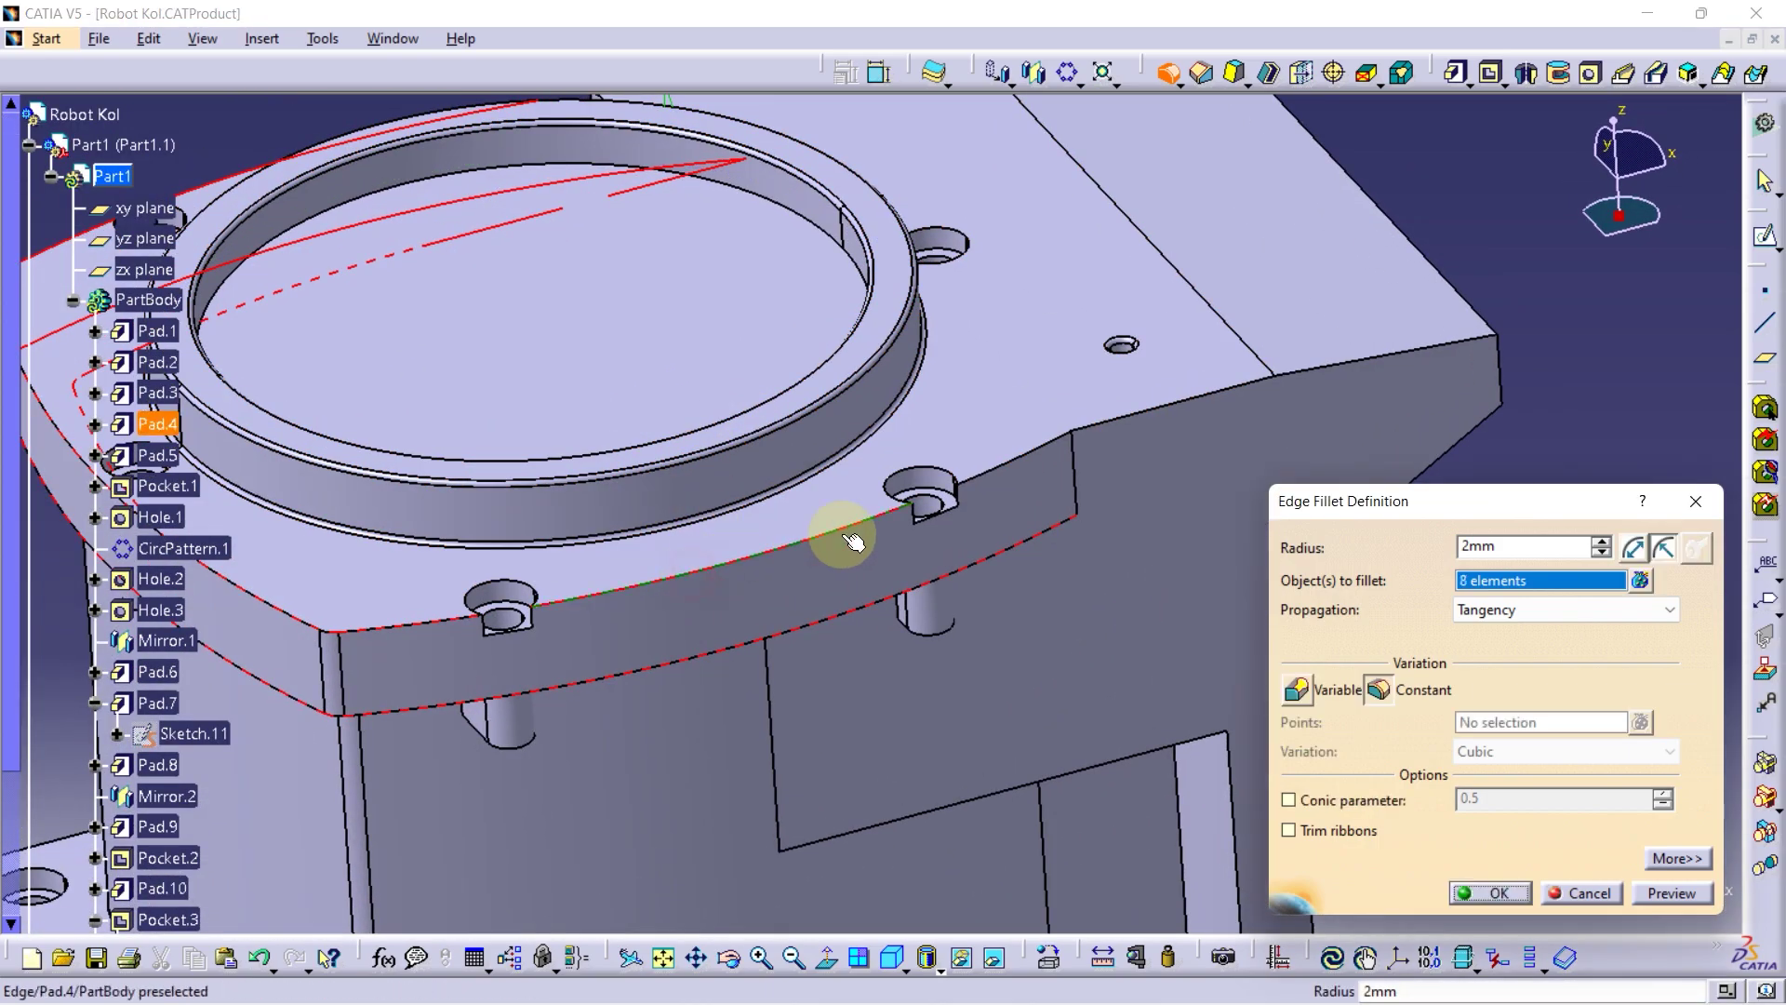
mouse_move(992, 476)
middle_down()
mouse_move(897, 558)
mouse_move(818, 319)
mouse_move(869, 459)
mouse_move(355, 596)
middle_up()
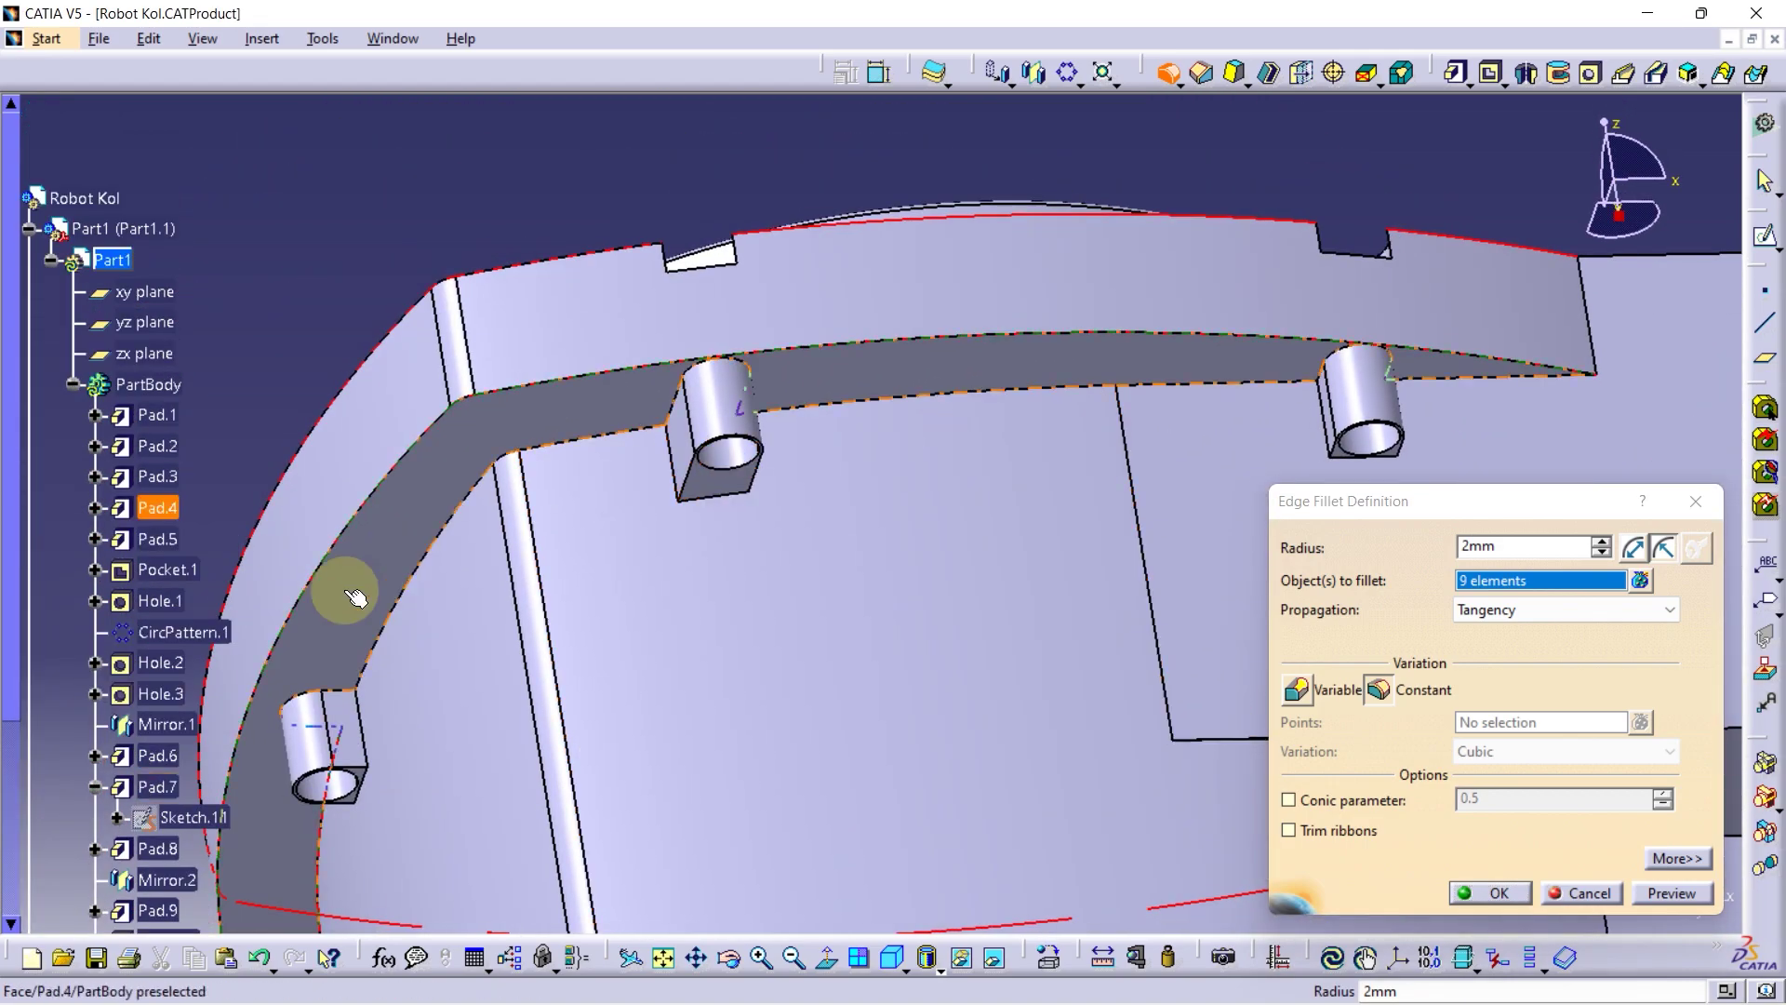
click(395, 609)
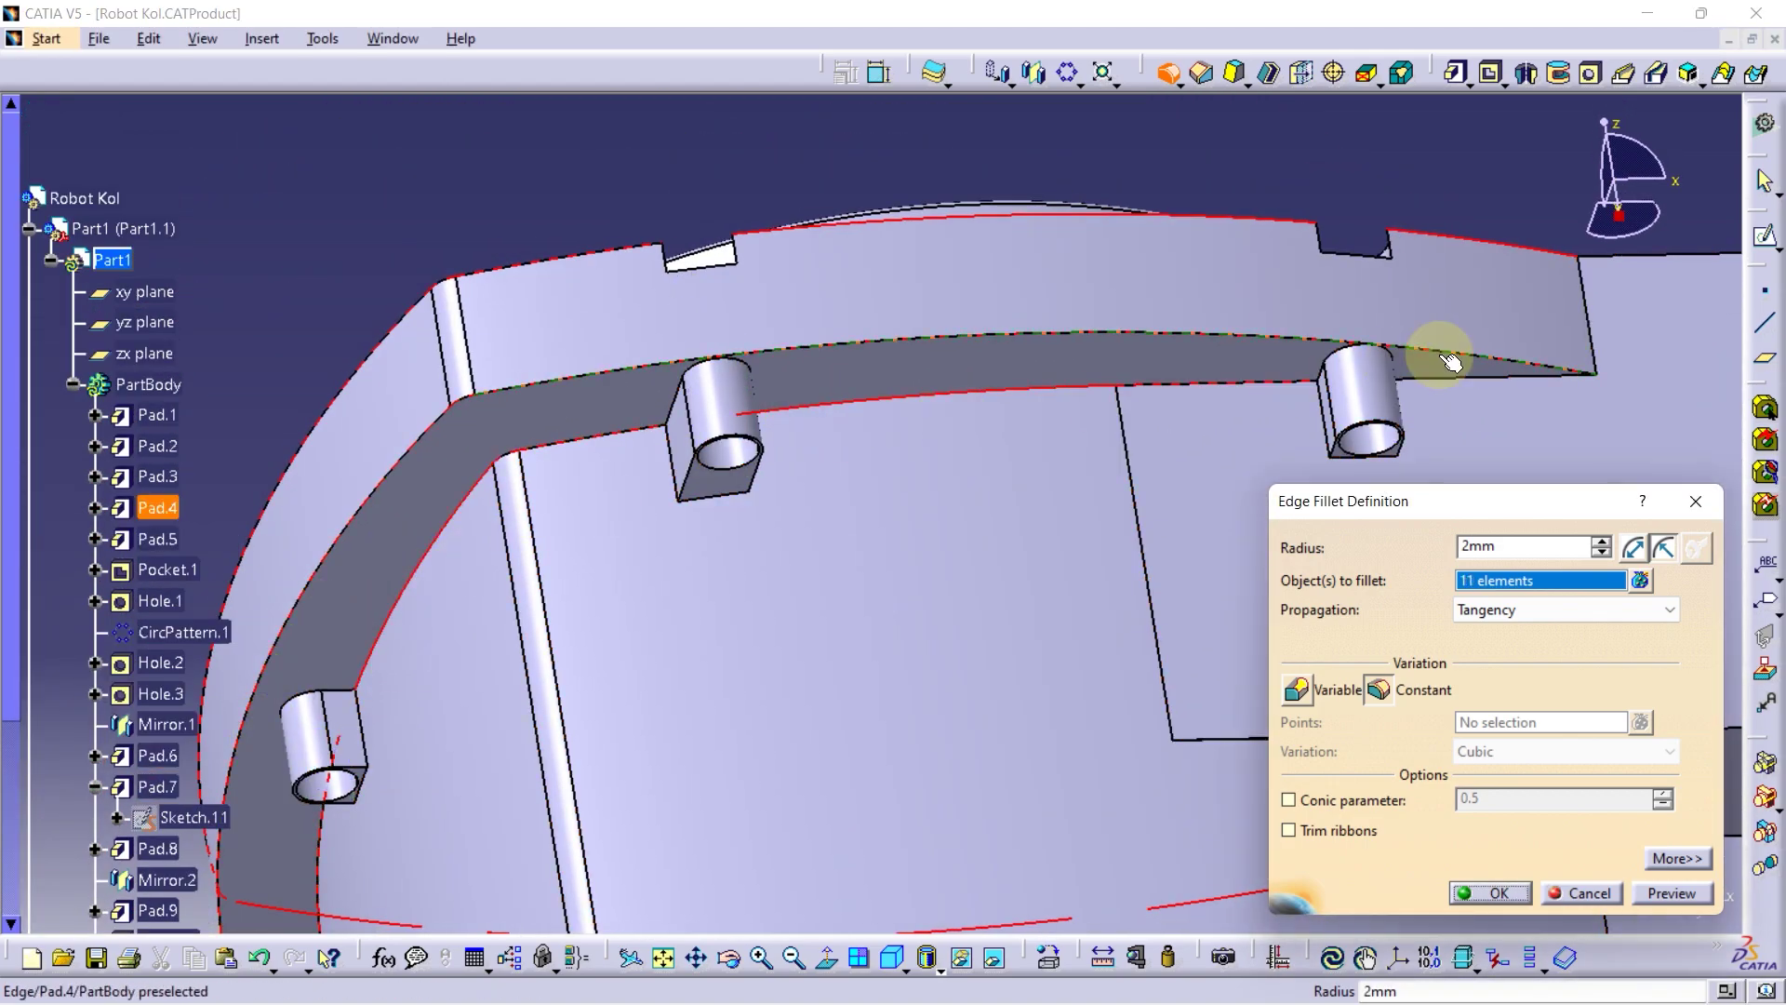
Add the top corner, ledge and side edges, then apply the 2 mm fillet to all 20
mouse_move(1440, 376)
middle_down()
mouse_move(1316, 291)
mouse_move(925, 547)
mouse_move(790, 367)
mouse_move(540, 471)
mouse_move(834, 451)
mouse_move(638, 570)
mouse_move(970, 539)
mouse_move(603, 529)
middle_up()
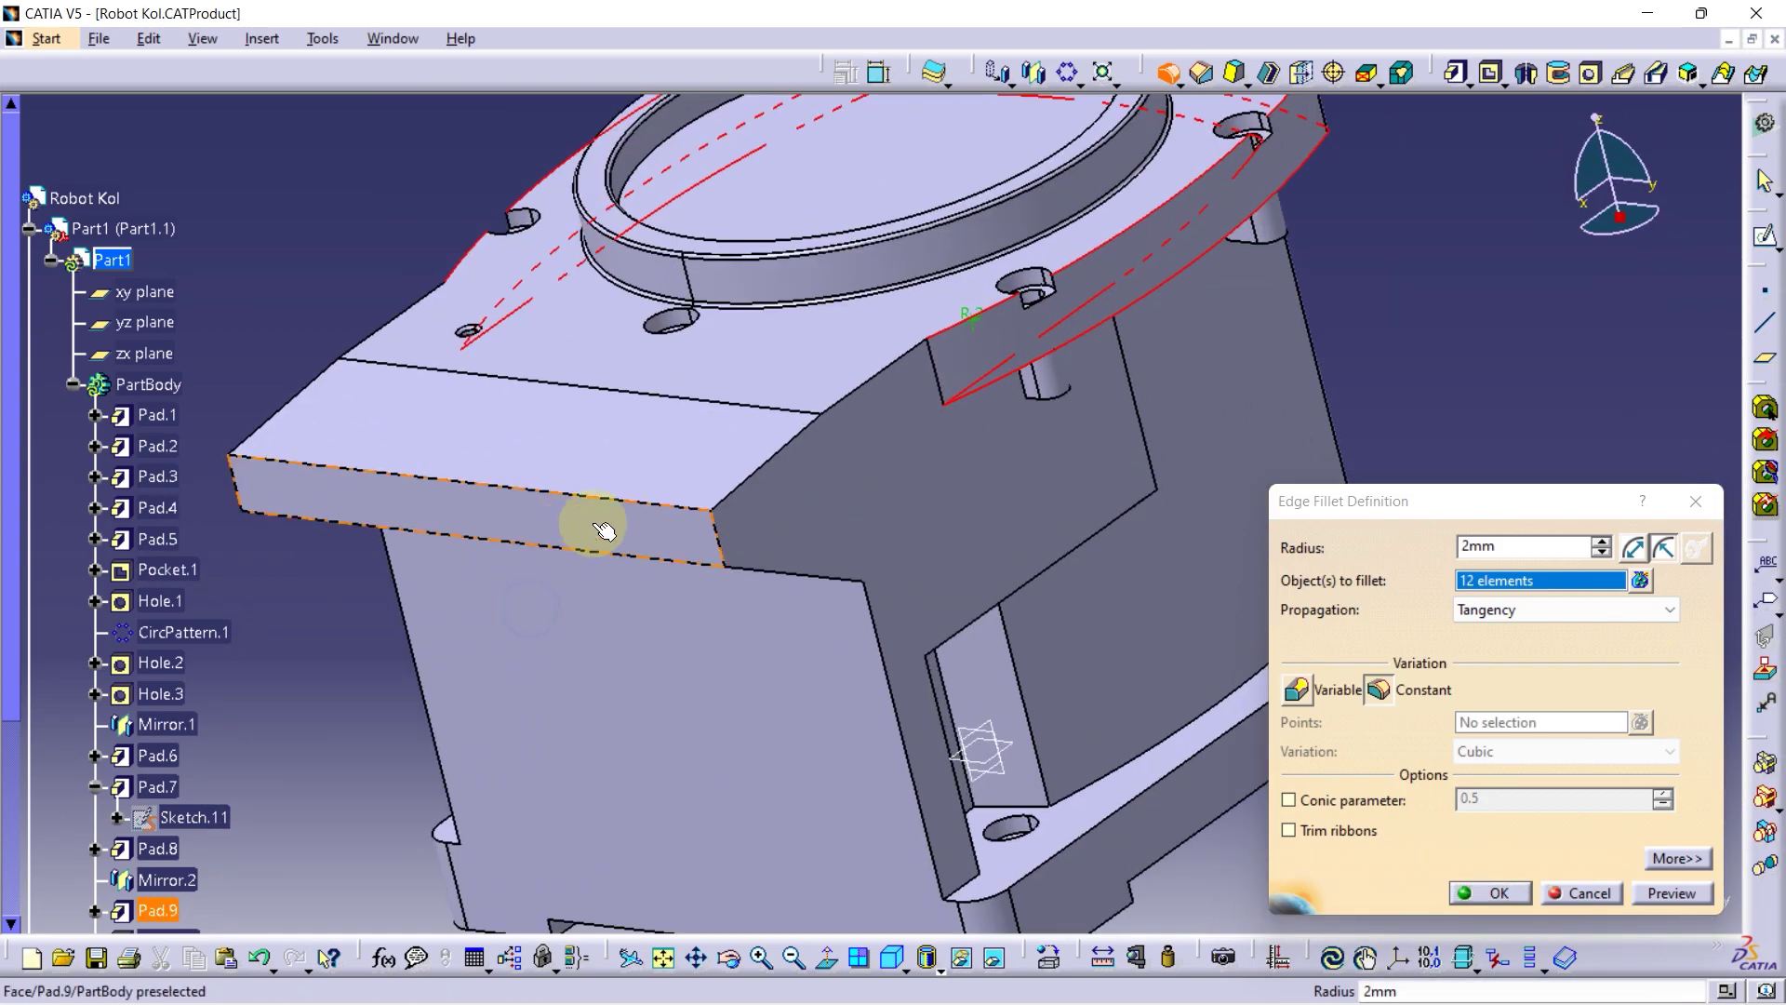
click(896, 371)
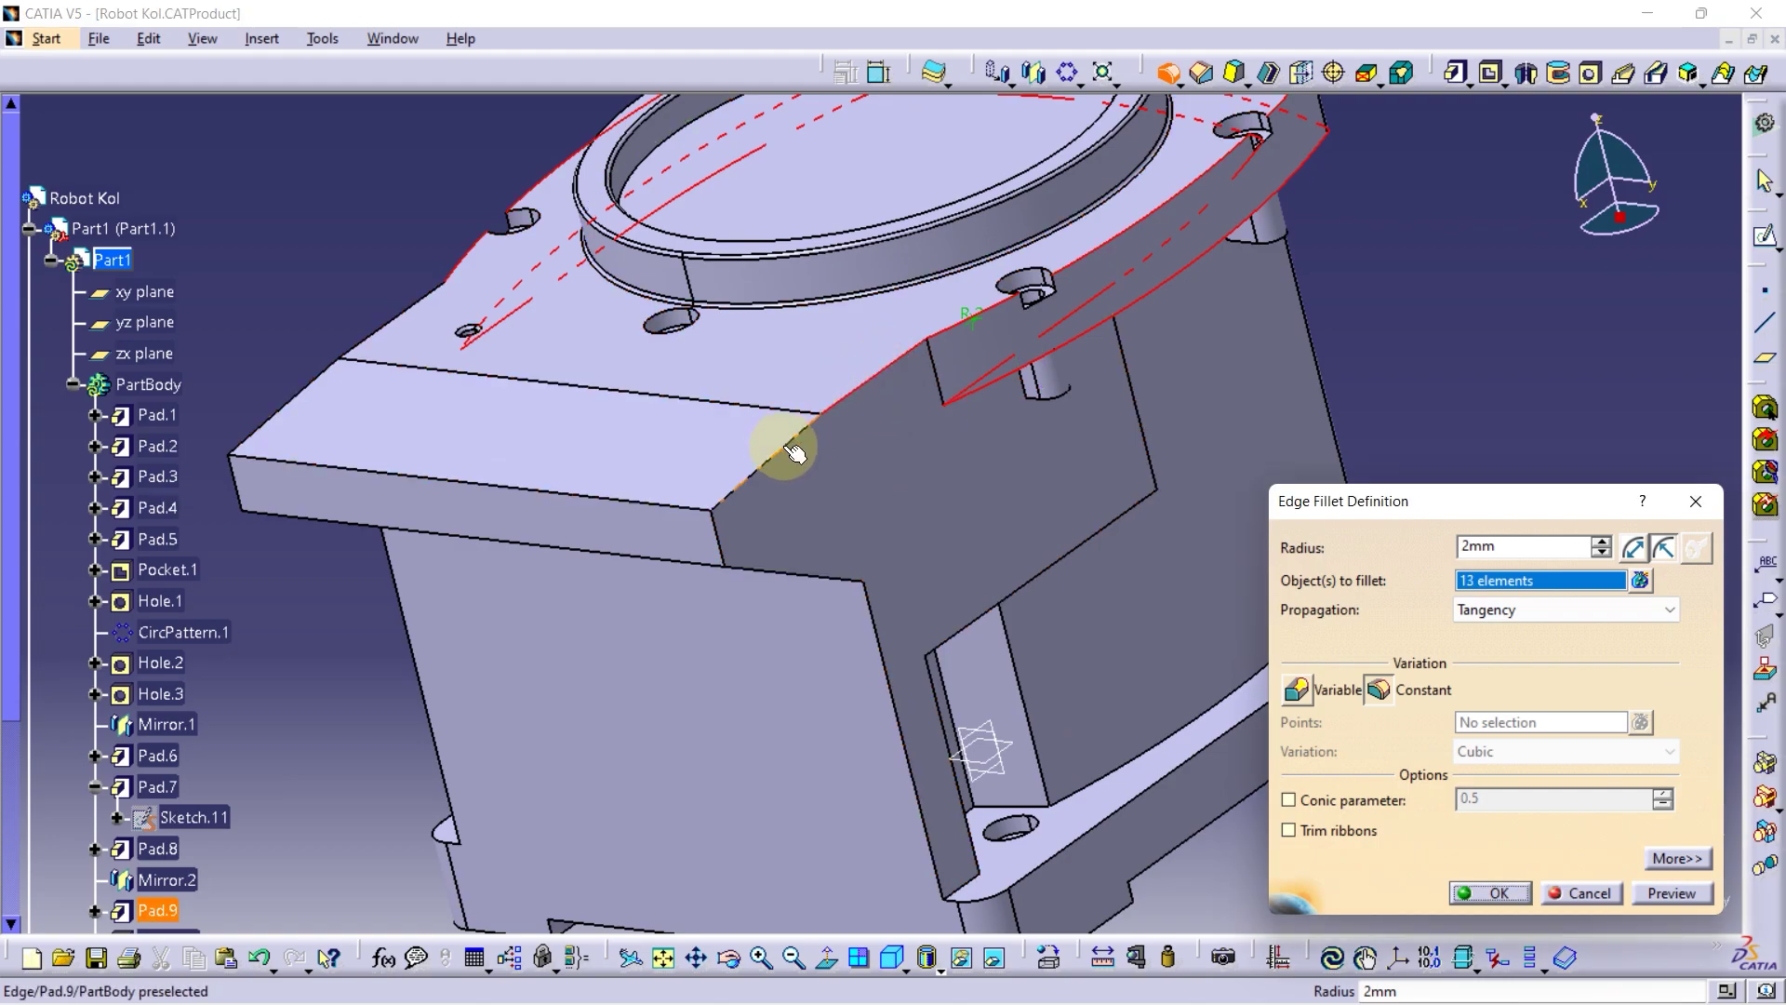
mouse_move(722, 534)
middle_down()
mouse_move(670, 559)
mouse_move(819, 507)
middle_up()
click(700, 629)
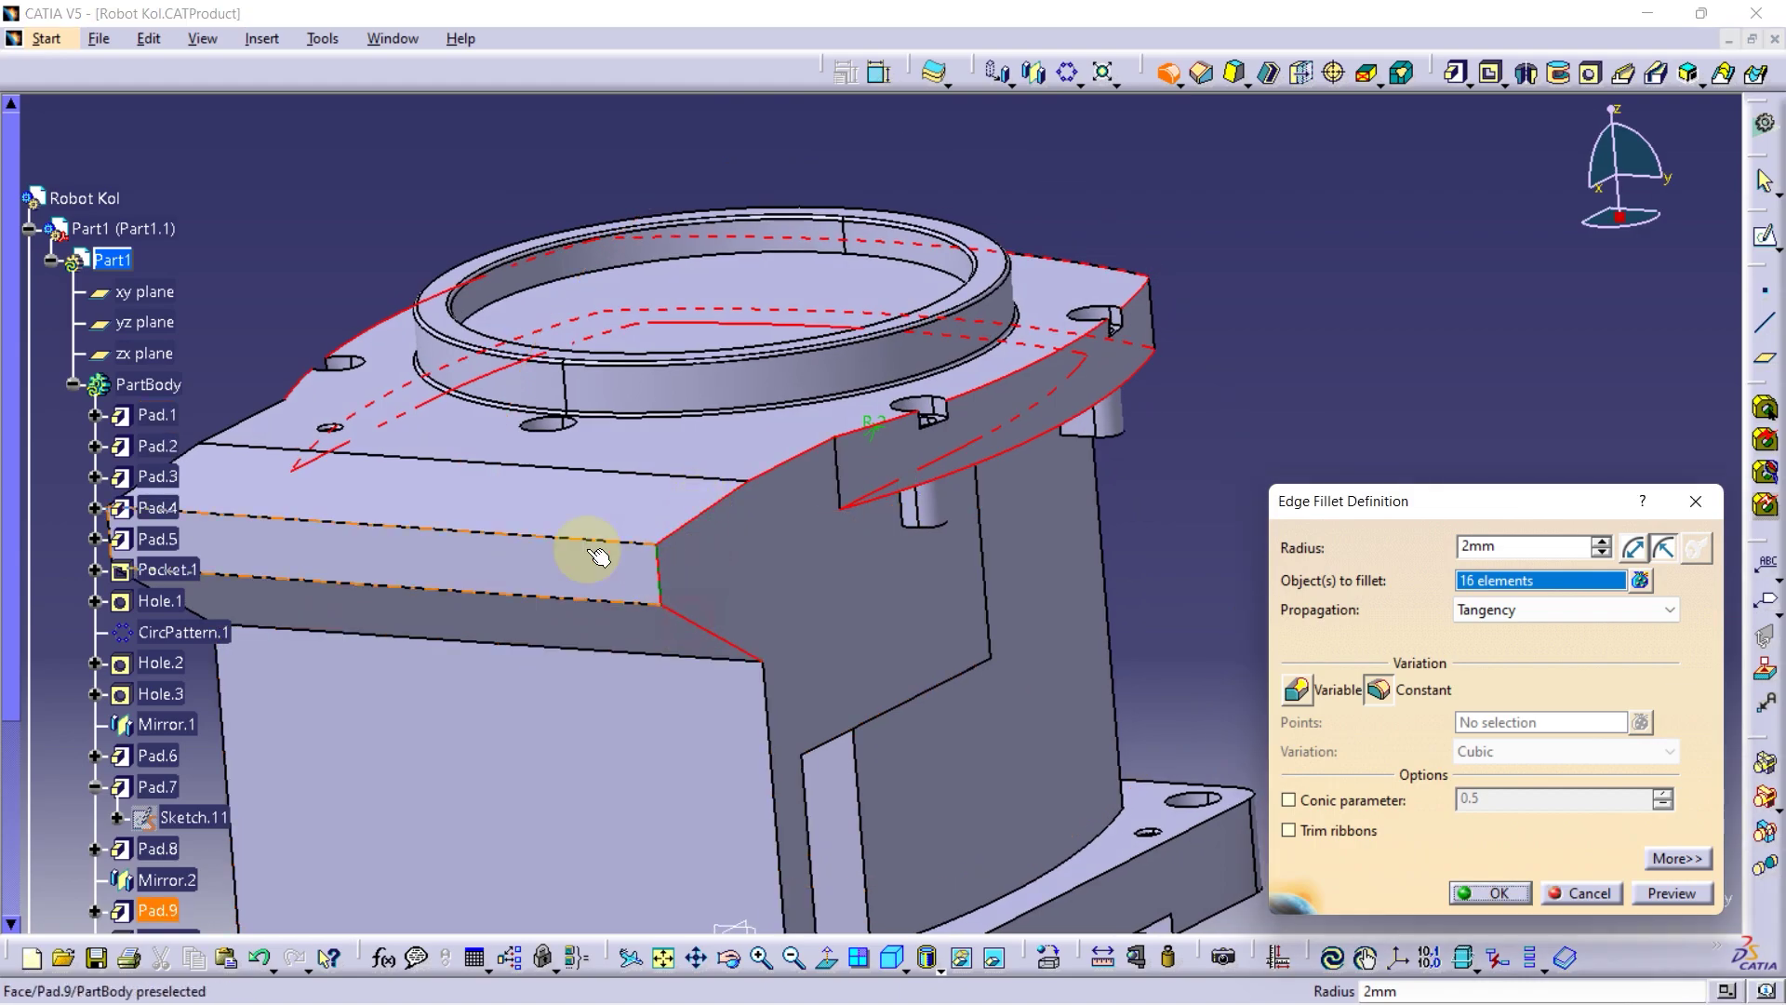
middle_drag(590, 550, 849, 475)
click(830, 472)
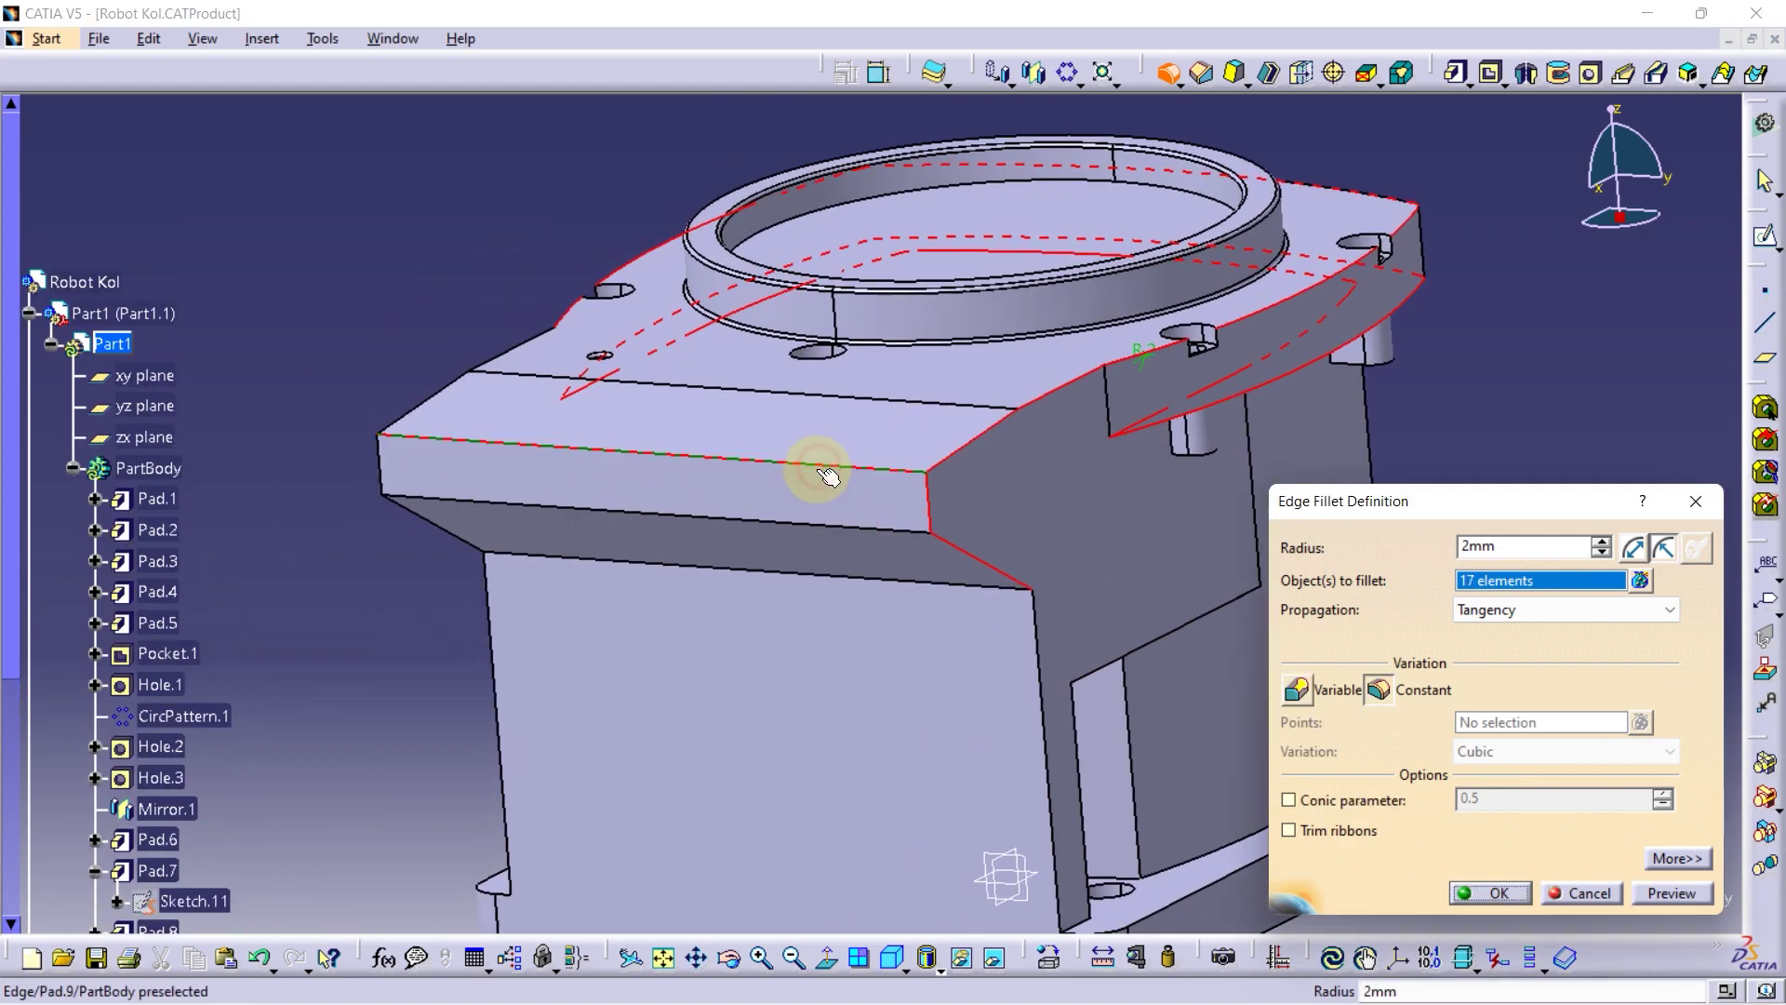
click(804, 531)
middle_drag(511, 446, 919, 458)
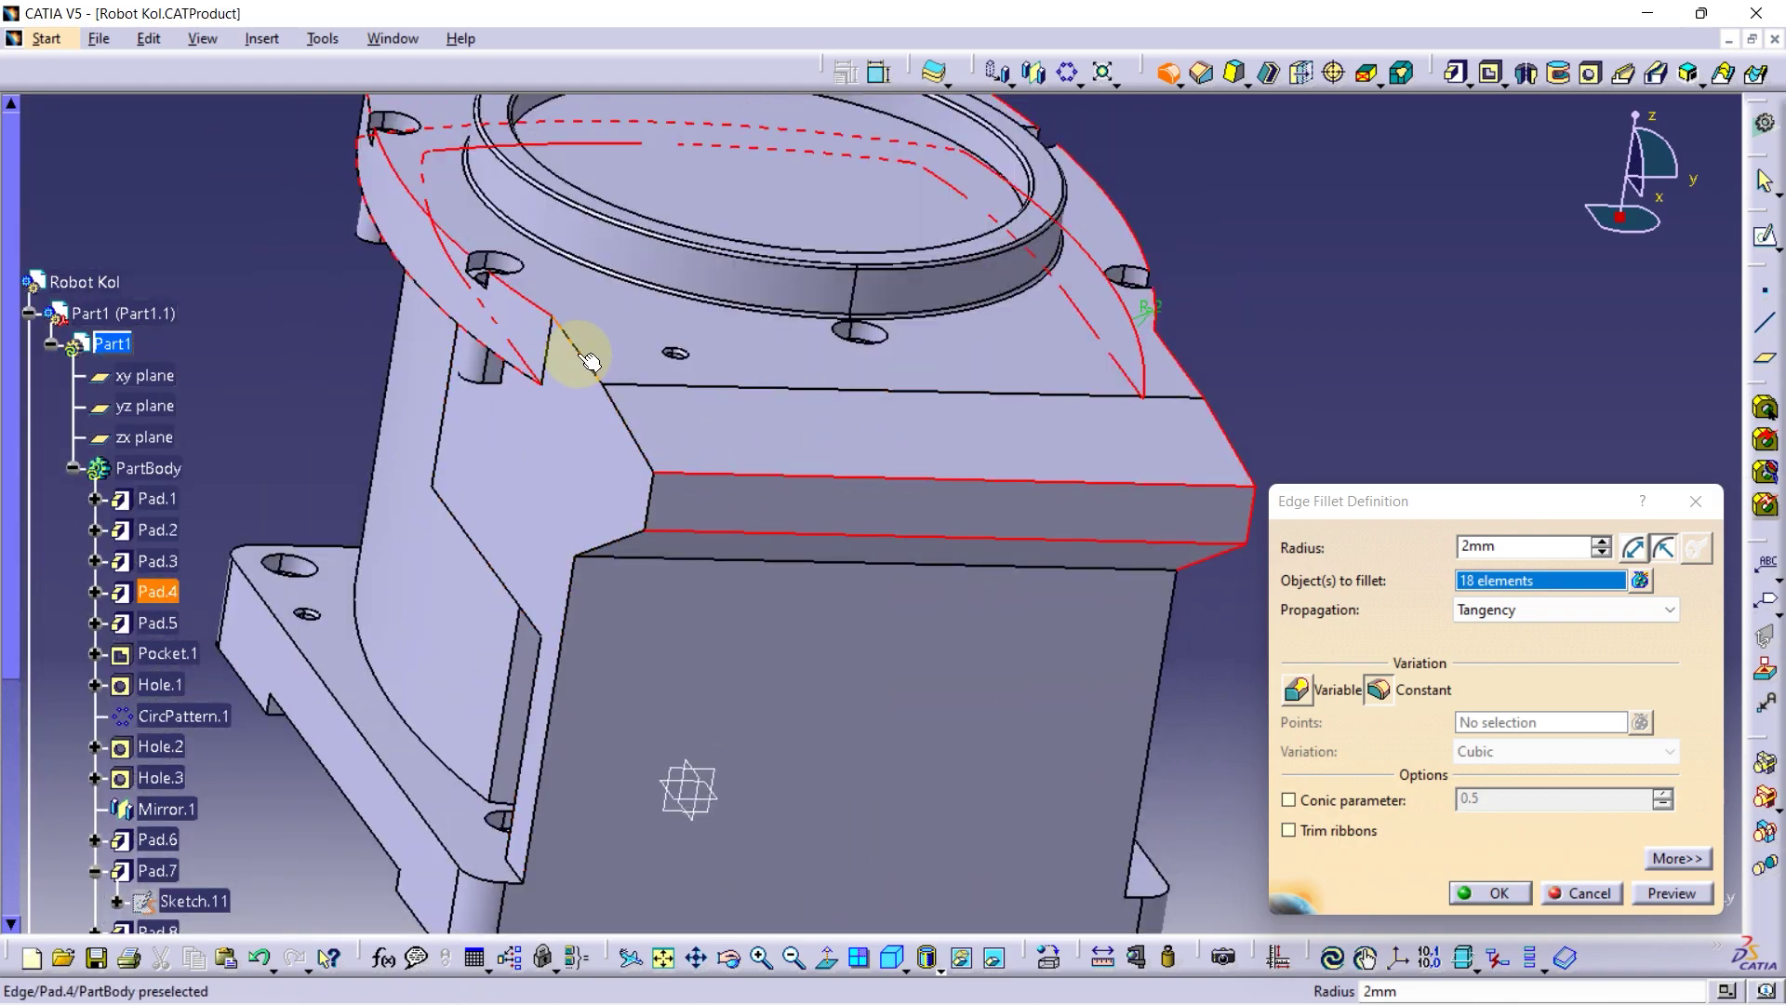
click(584, 349)
click(629, 421)
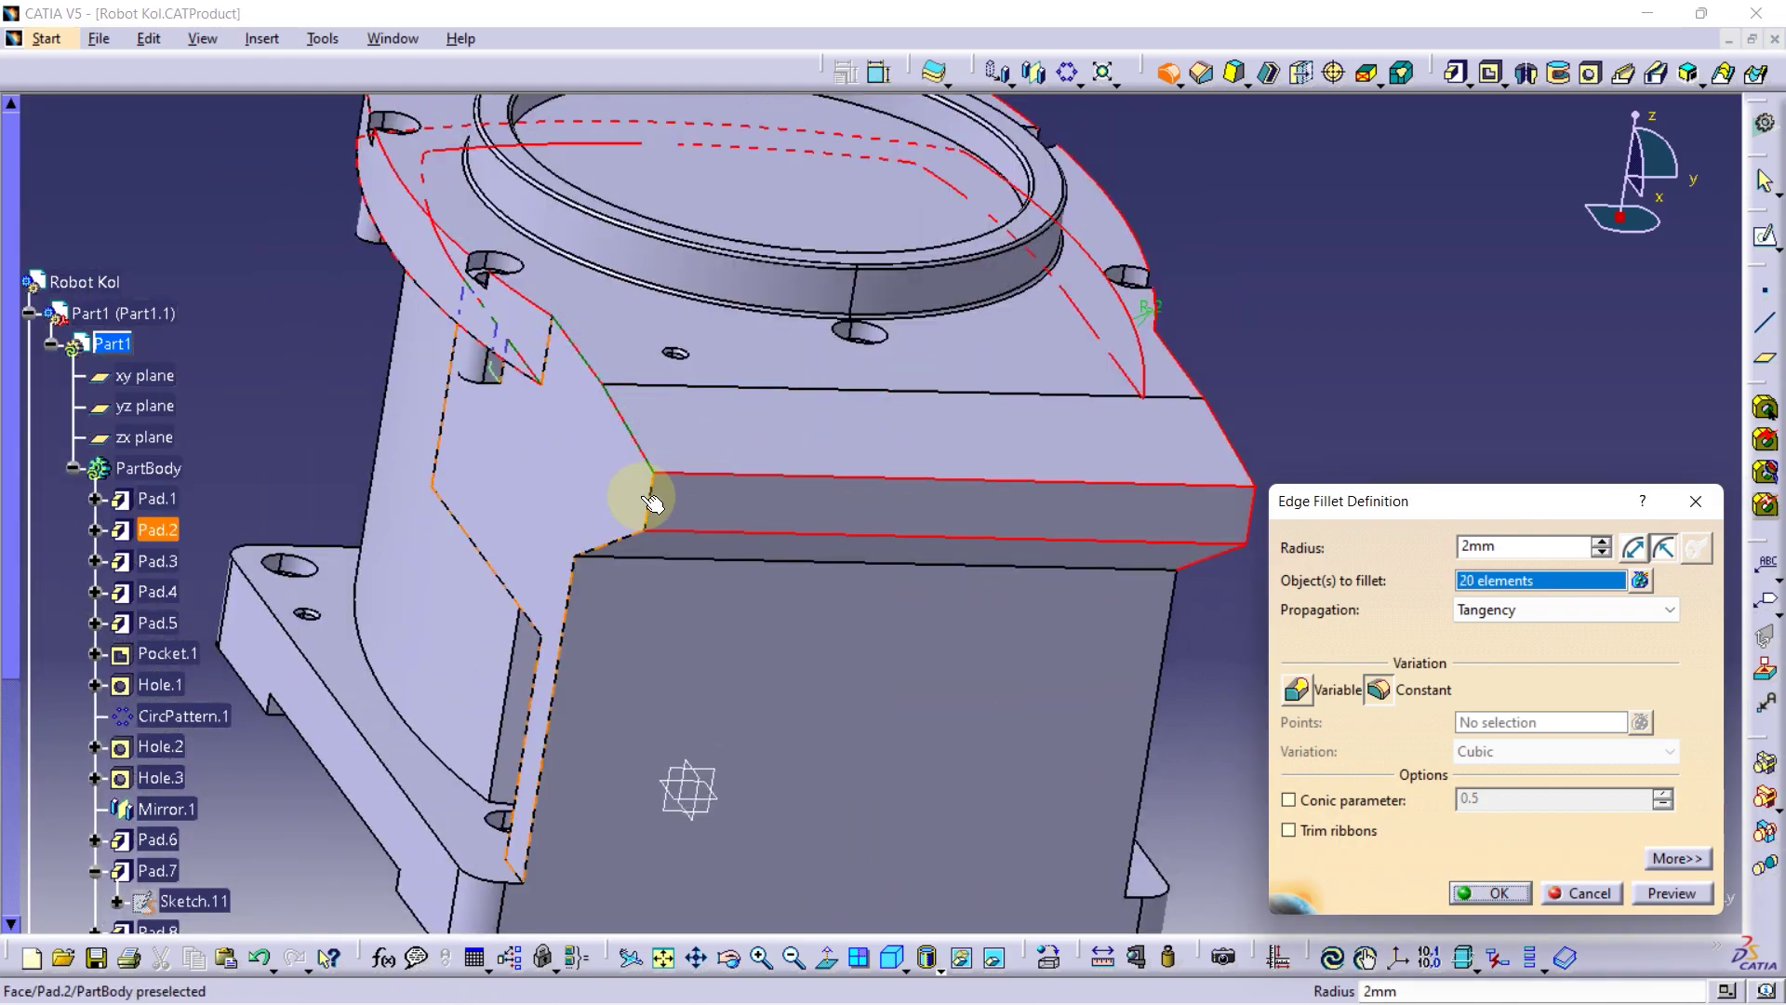
middle_drag(938, 560, 884, 678)
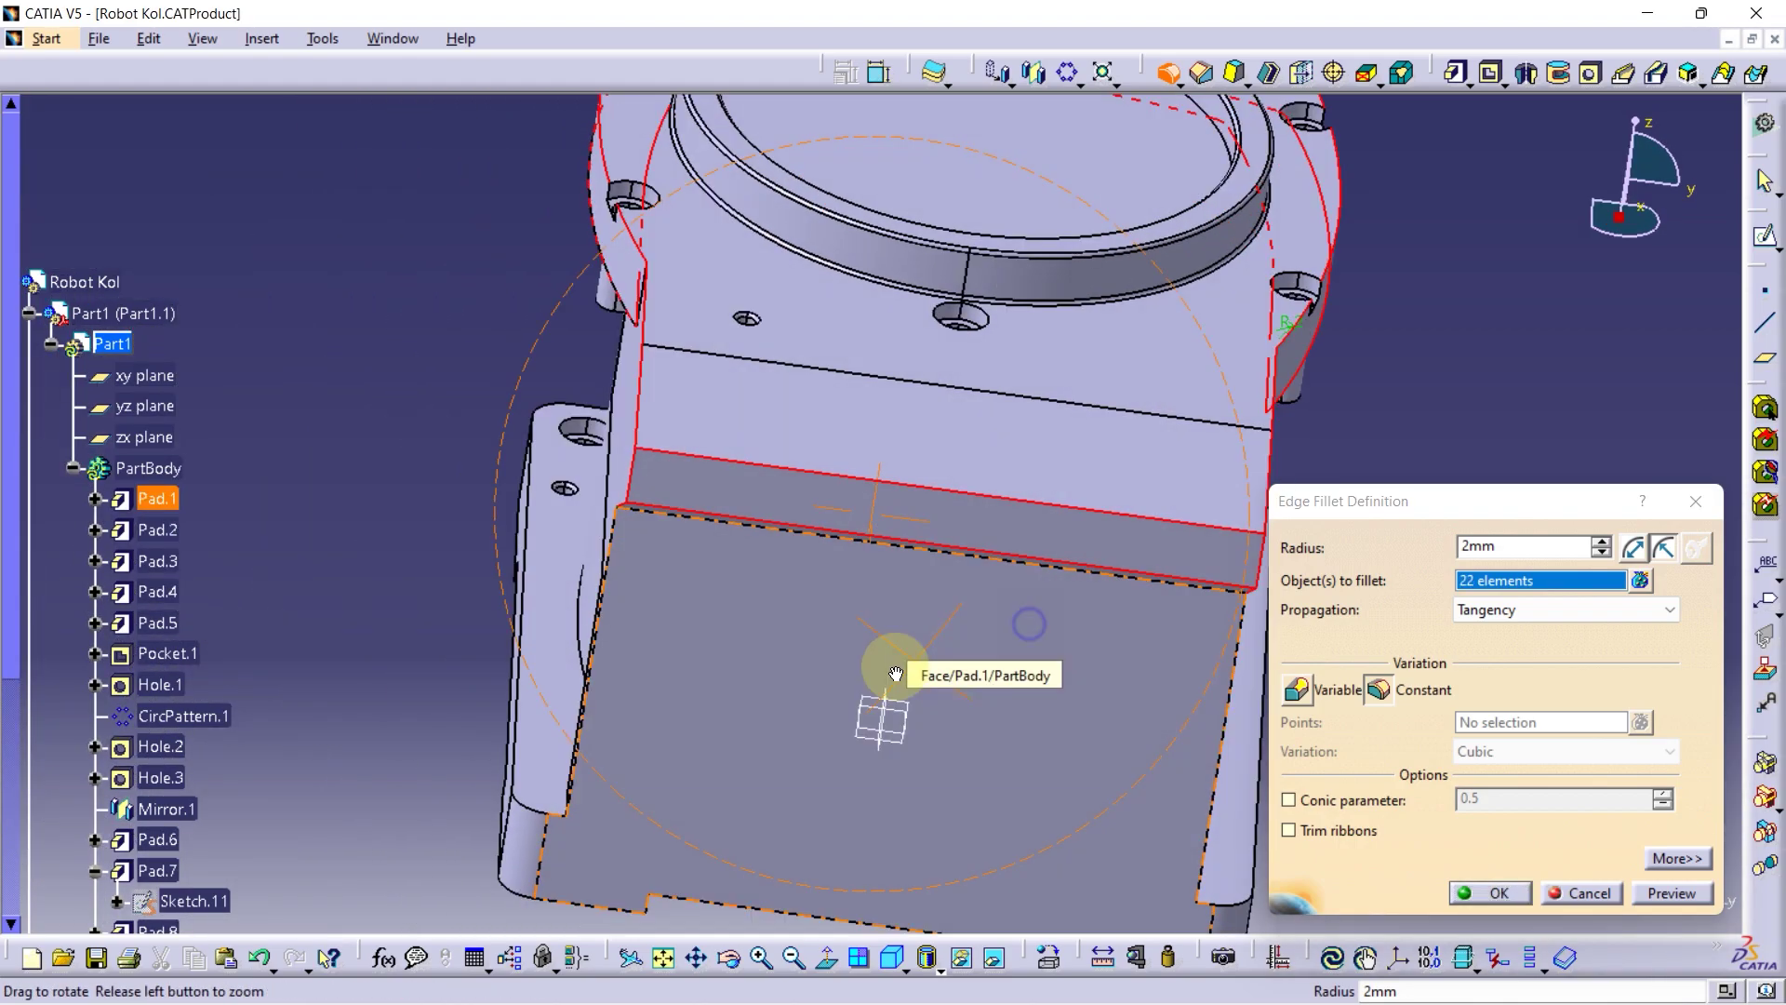
click(1489, 892)
mouse_move(1301, 568)
middle_down()
mouse_move(1164, 658)
mouse_move(946, 586)
mouse_move(1057, 587)
mouse_move(1105, 529)
mouse_move(921, 539)
middle_up()
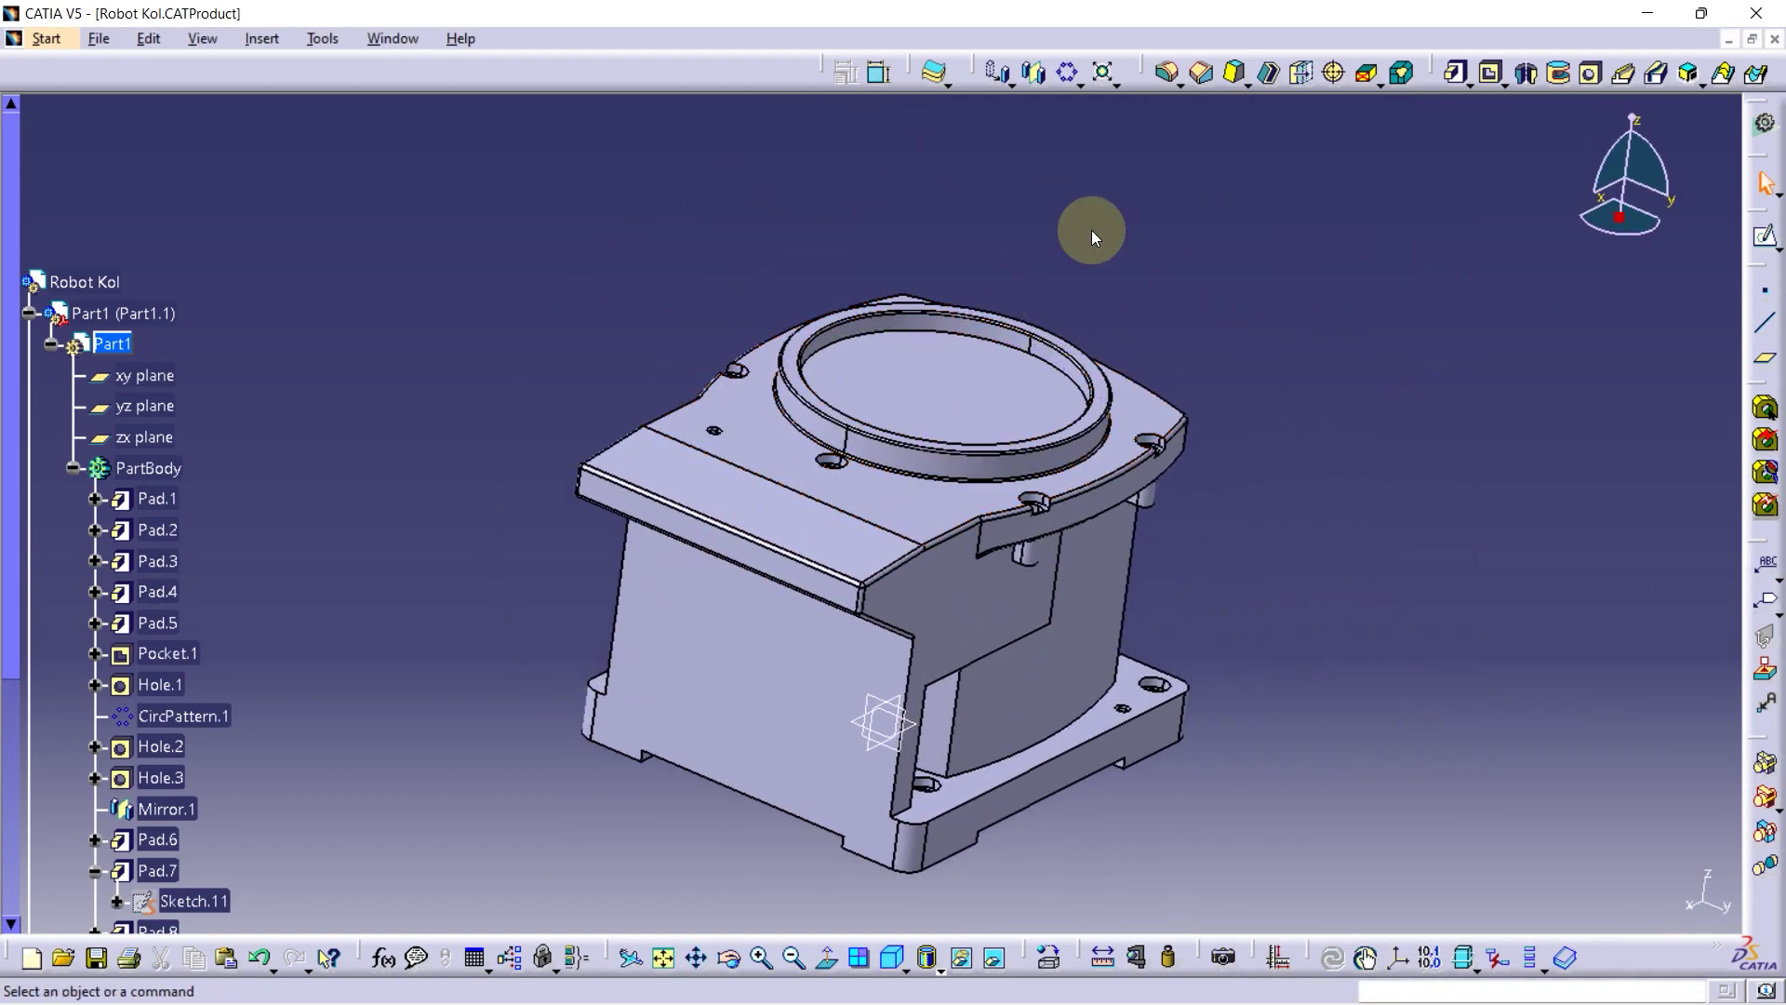
Round the base plate's outer edge with a 2 mm fillet
click(1169, 87)
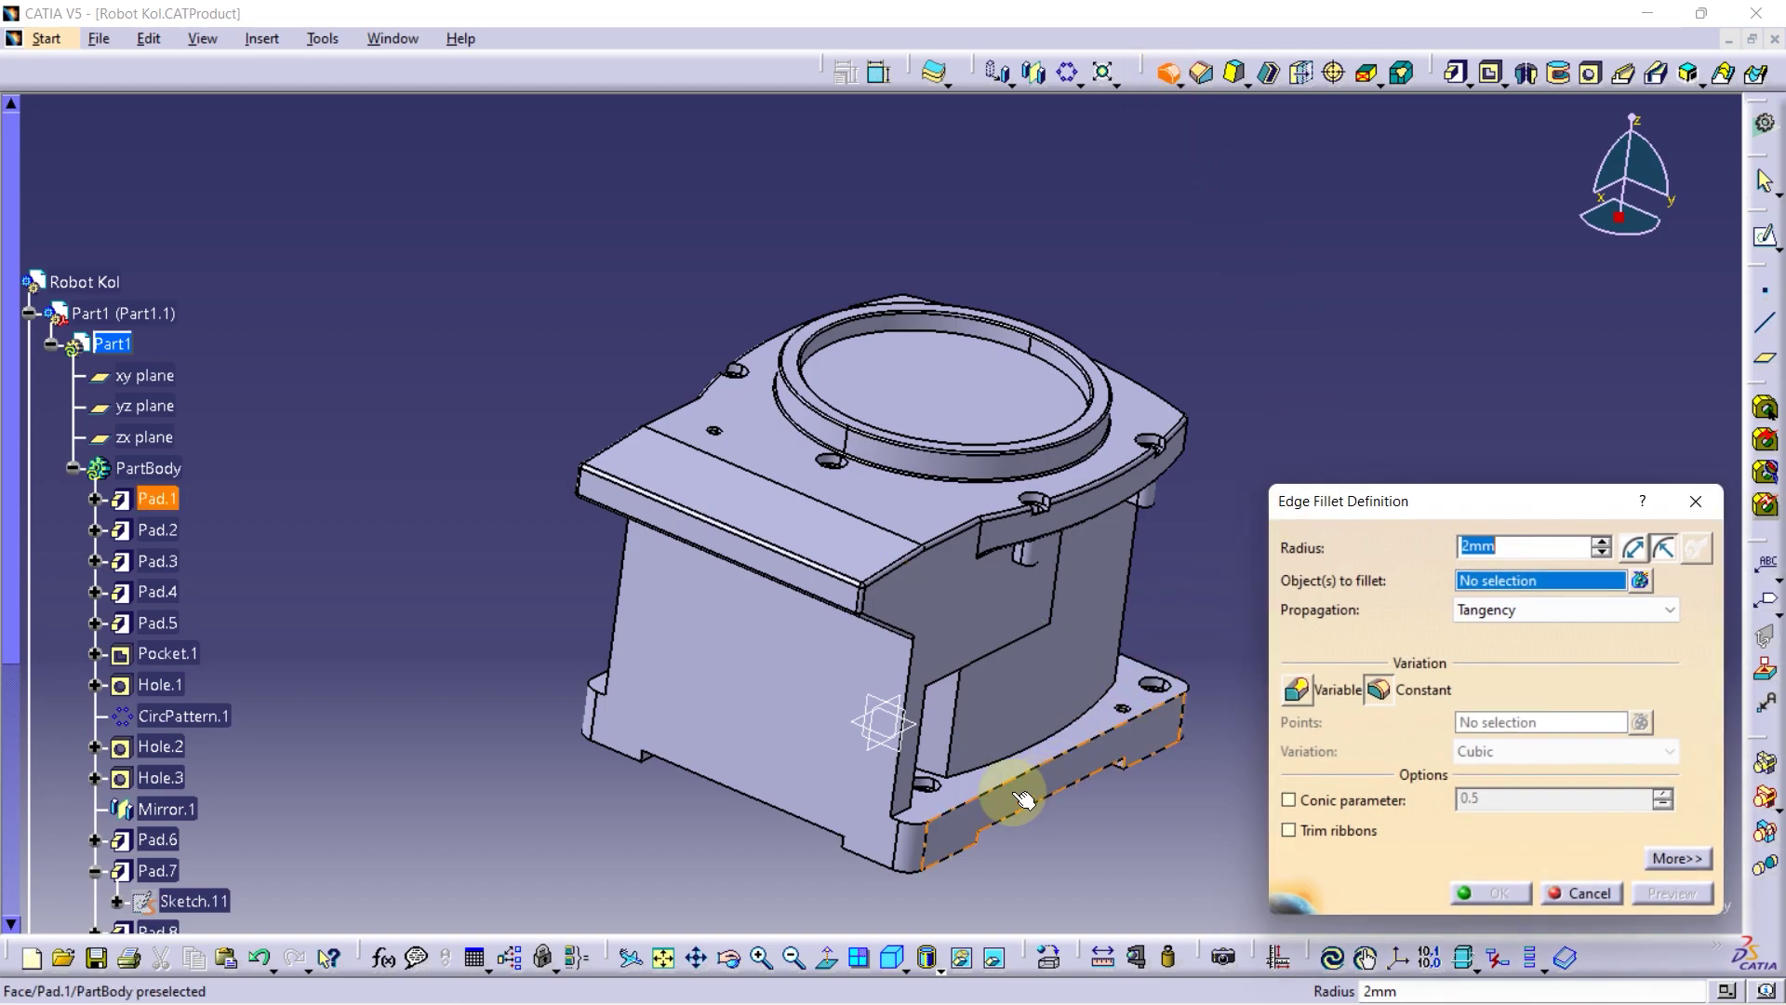
click(1060, 772)
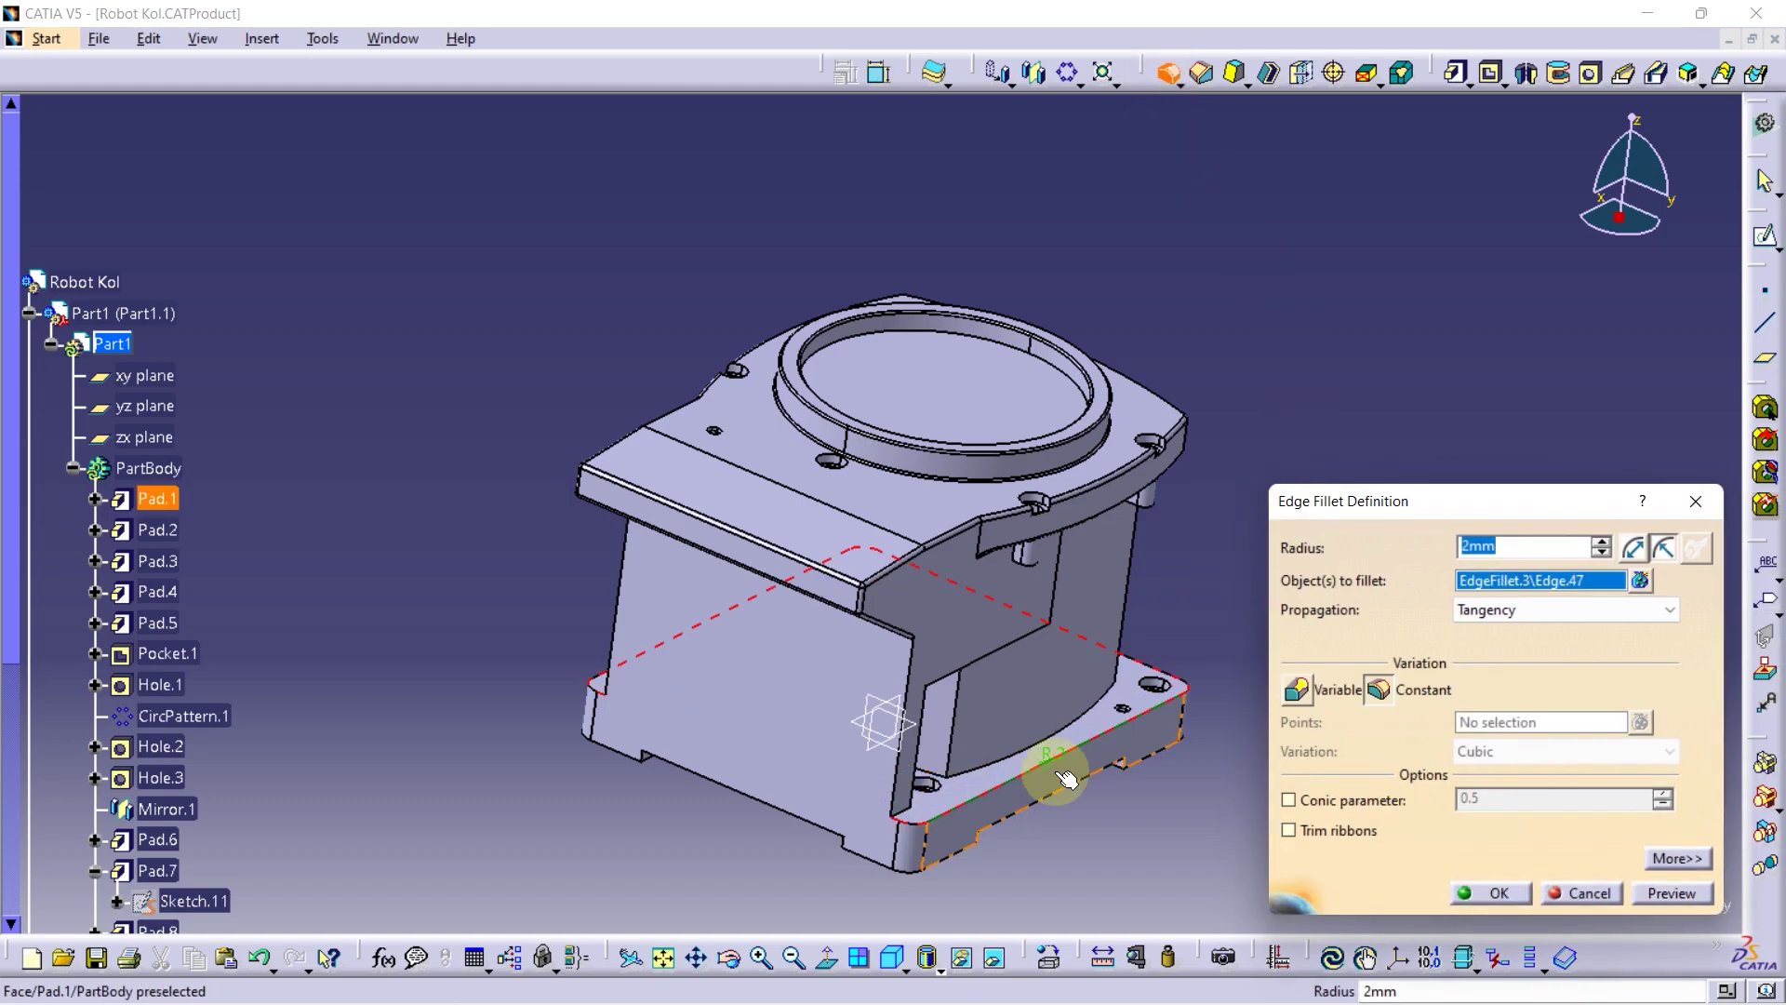
click(1496, 895)
mouse_move(1381, 717)
middle_down()
mouse_move(1028, 765)
mouse_move(1028, 726)
mouse_move(748, 593)
mouse_move(896, 721)
middle_up()
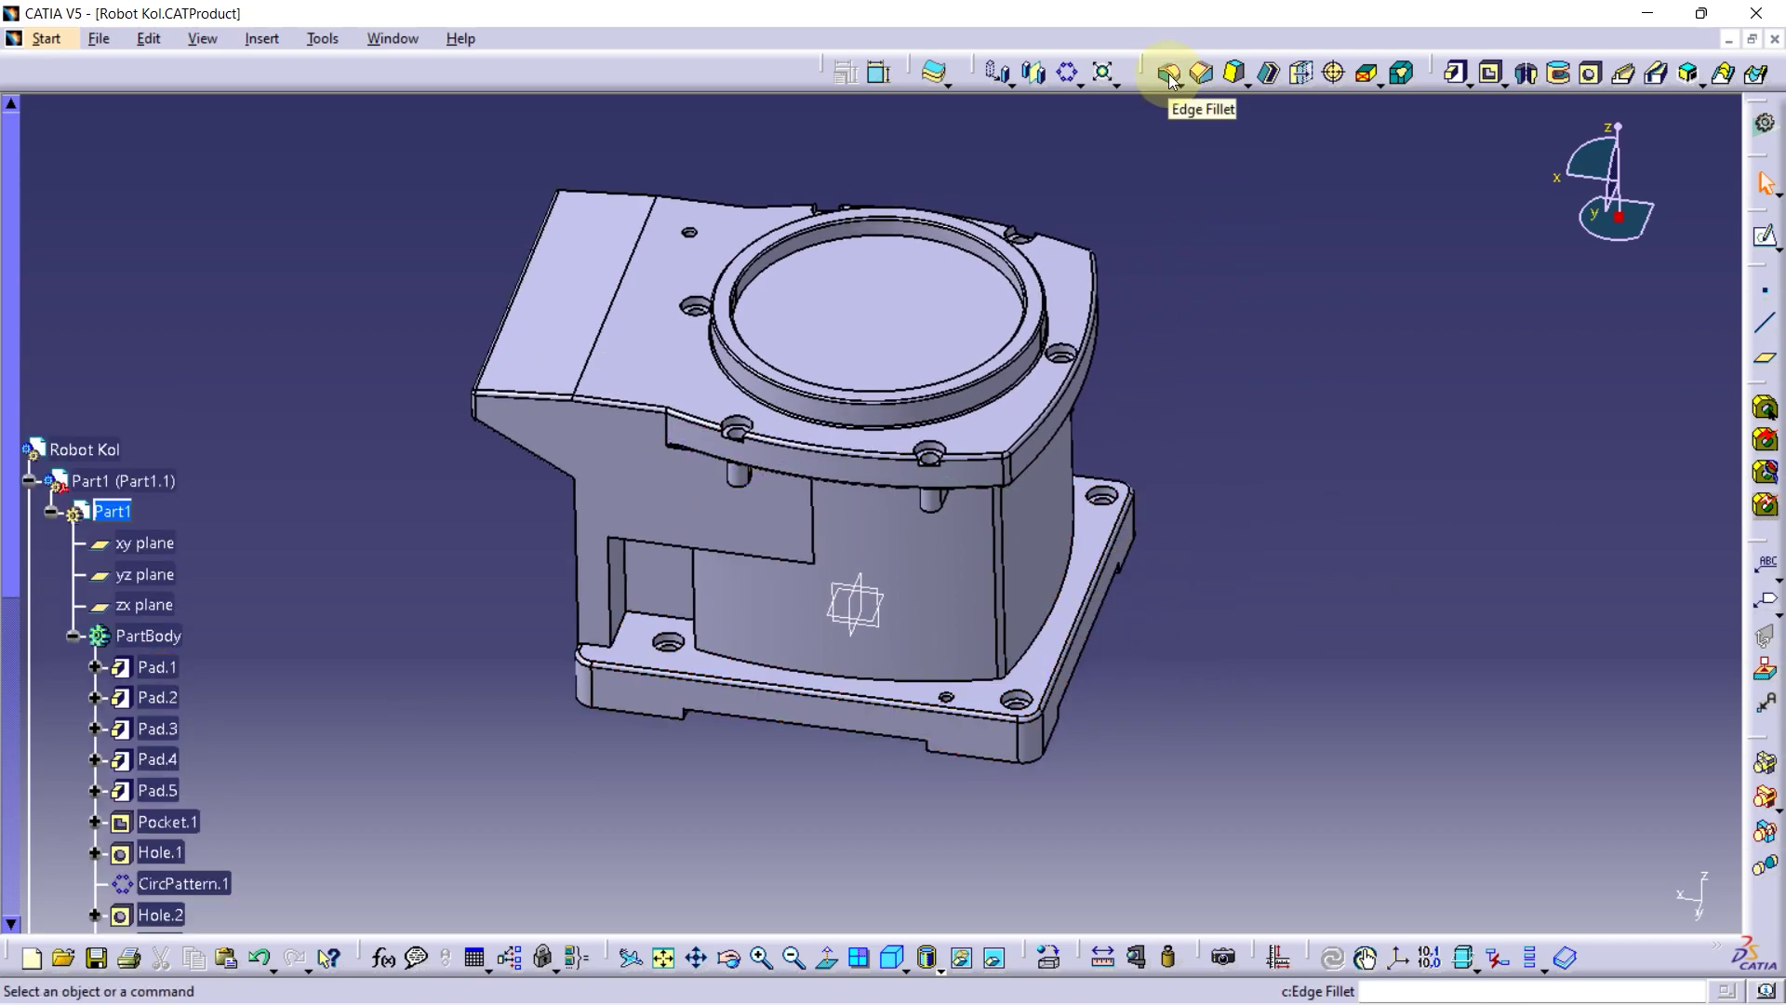
Start a 2 mm edge fillet on the side-opening edges and the edge beside the base boss
click(1169, 79)
mouse_move(837, 709)
middle_down()
mouse_move(729, 571)
mouse_move(794, 538)
mouse_move(717, 639)
mouse_move(733, 594)
middle_up()
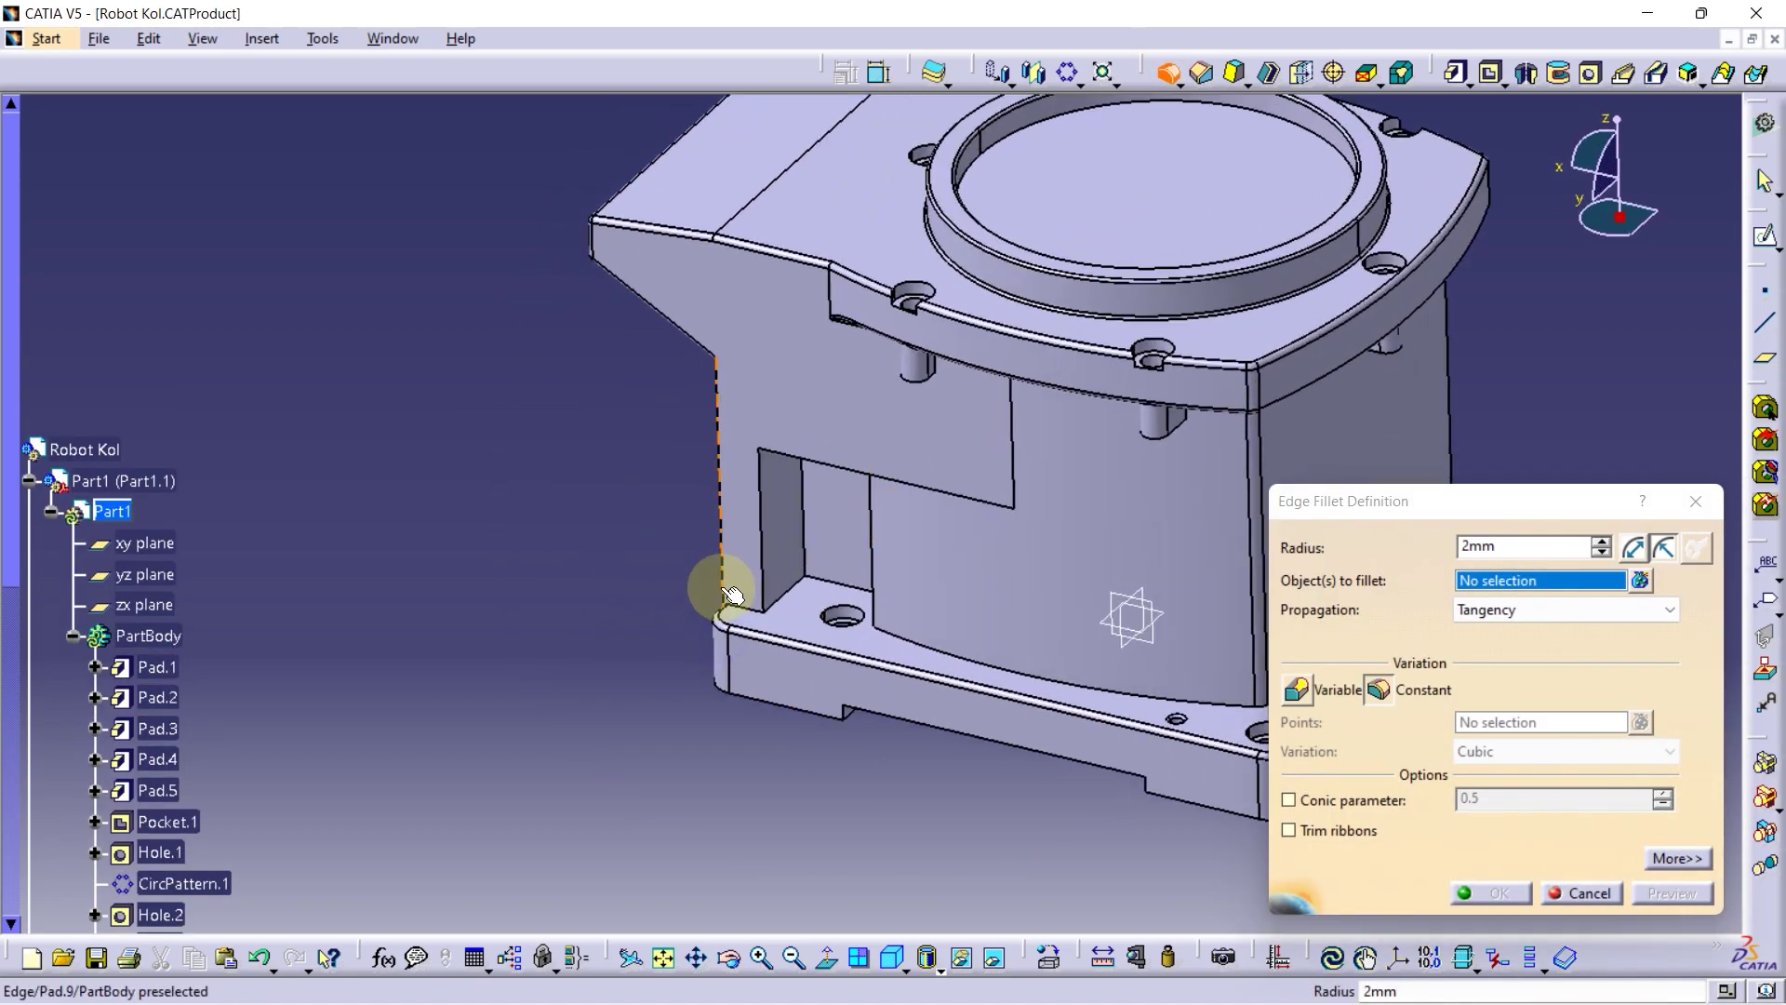
click(718, 446)
mouse_move(718, 447)
middle_down()
mouse_move(758, 578)
mouse_move(844, 514)
mouse_move(524, 573)
middle_up()
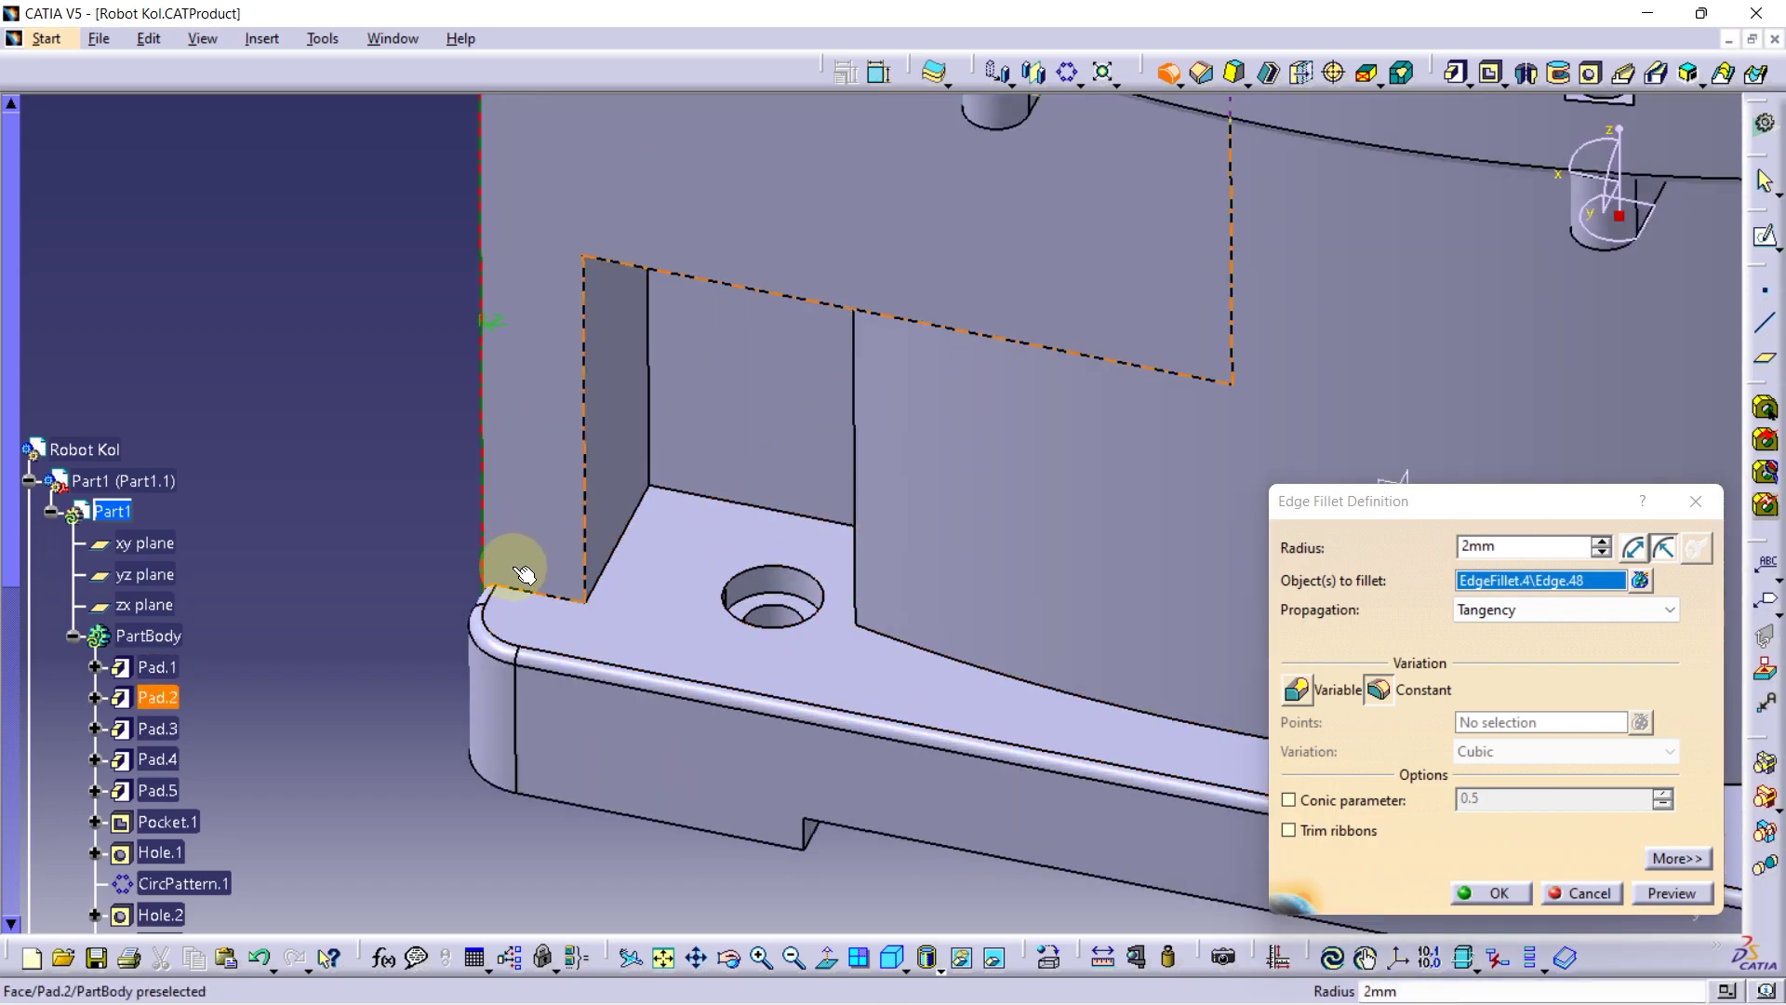
click(524, 596)
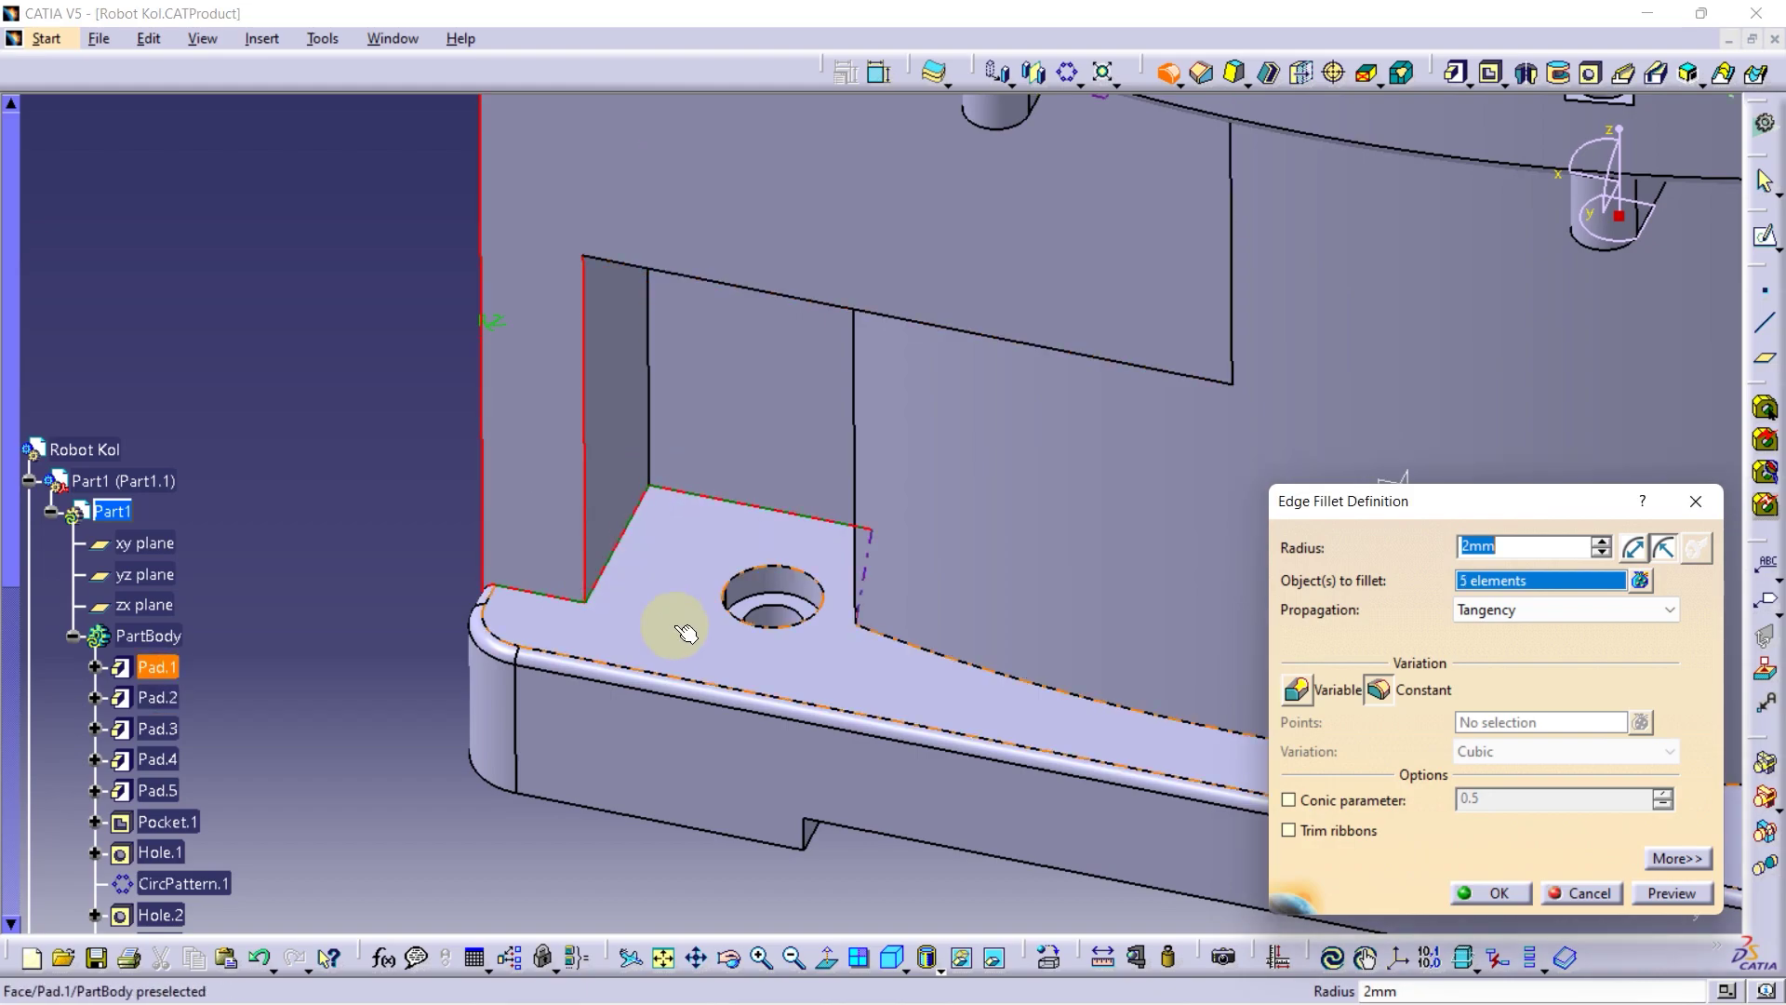
mouse_move(686, 633)
middle_down()
mouse_move(729, 617)
mouse_move(801, 371)
mouse_move(569, 468)
middle_up()
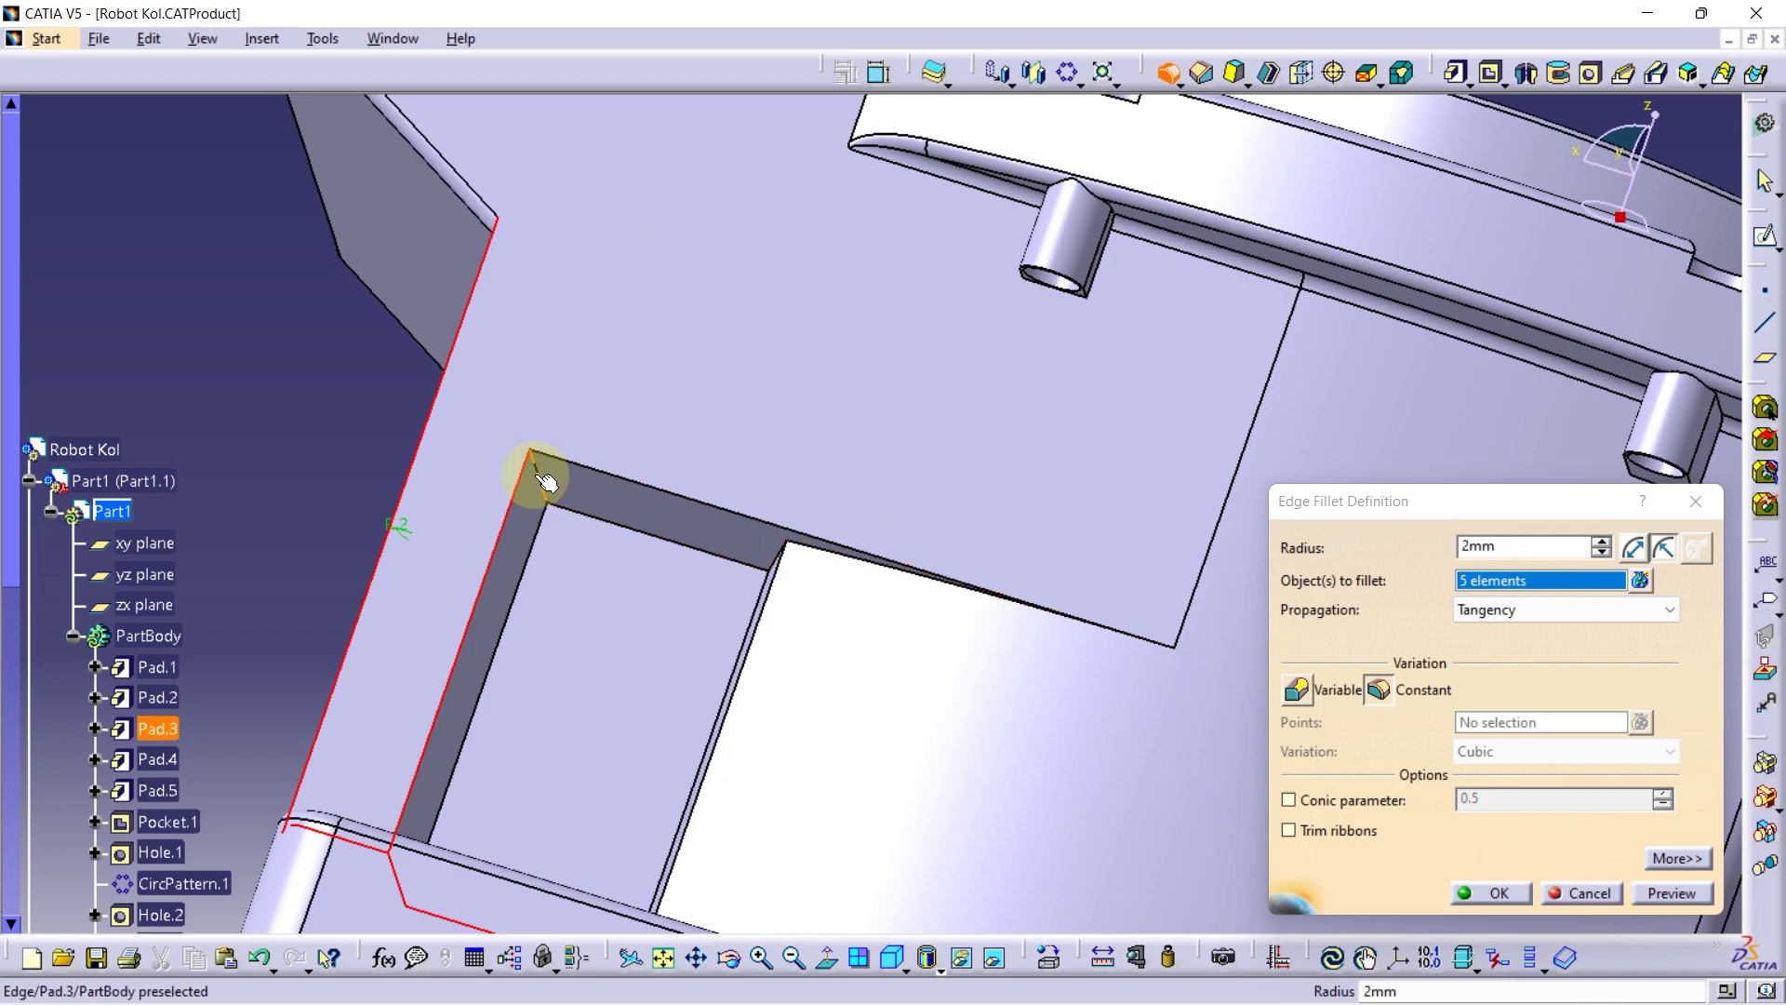
click(546, 481)
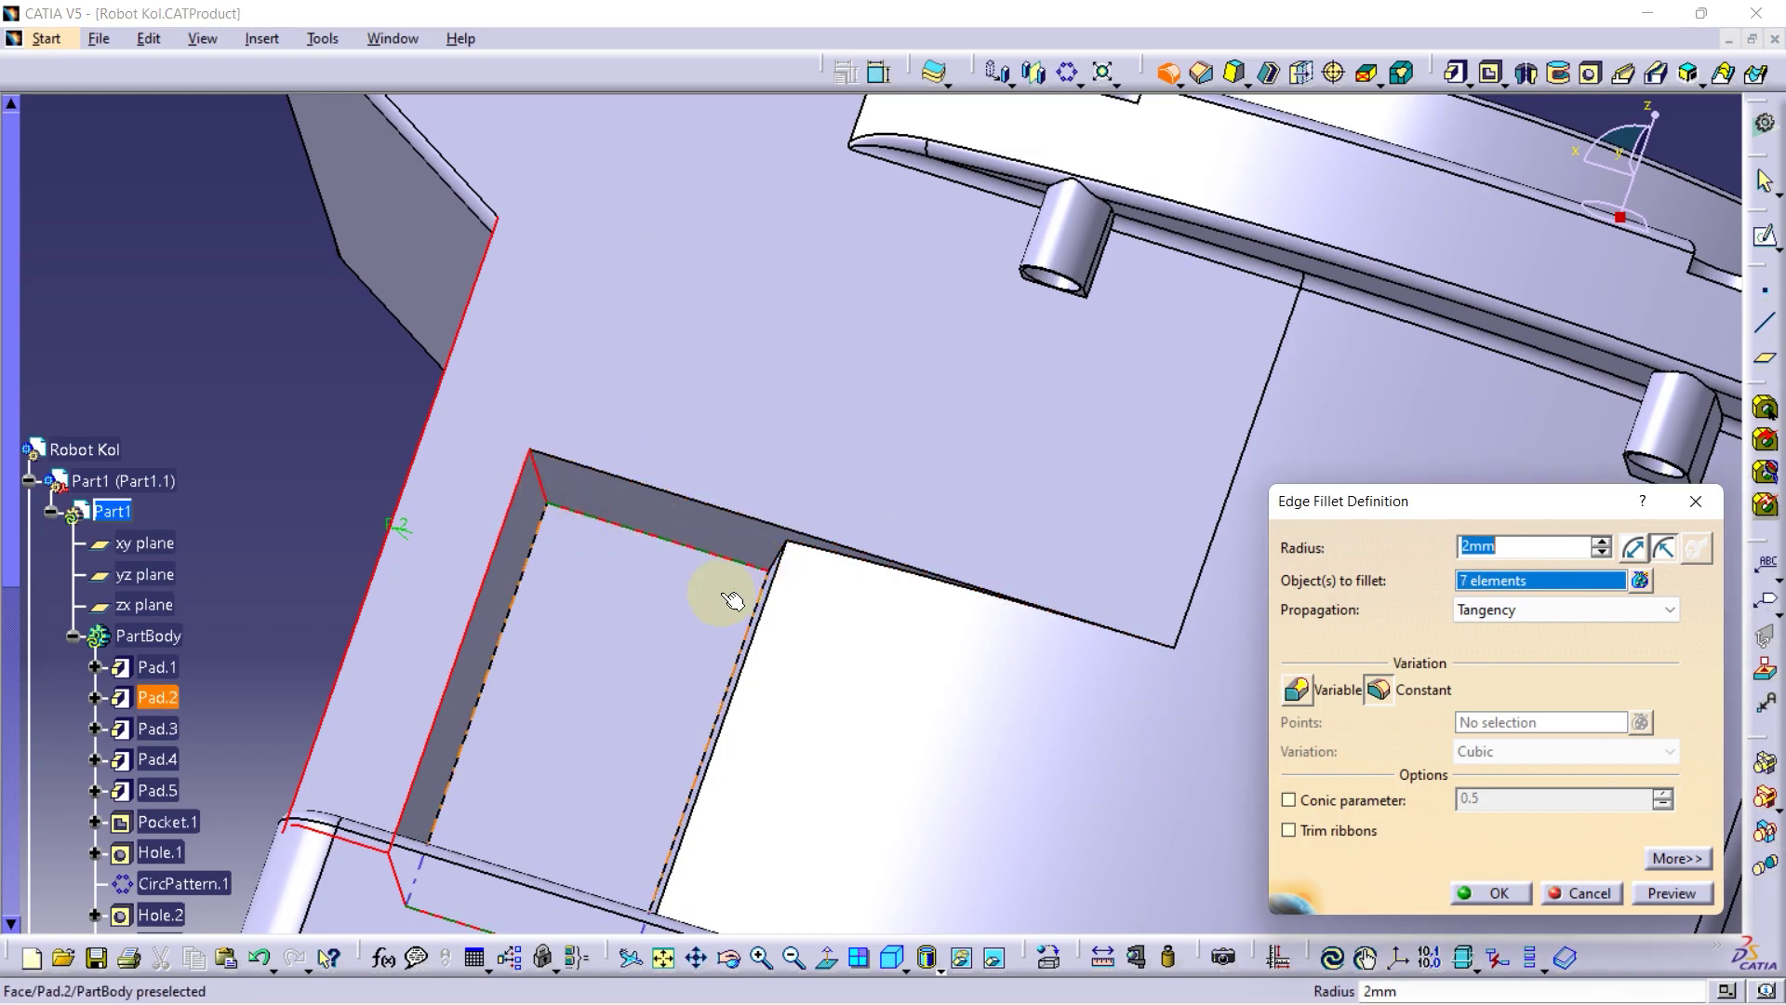
mouse_move(733, 600)
middle_down()
mouse_move(810, 631)
mouse_move(638, 539)
middle_up()
click(709, 532)
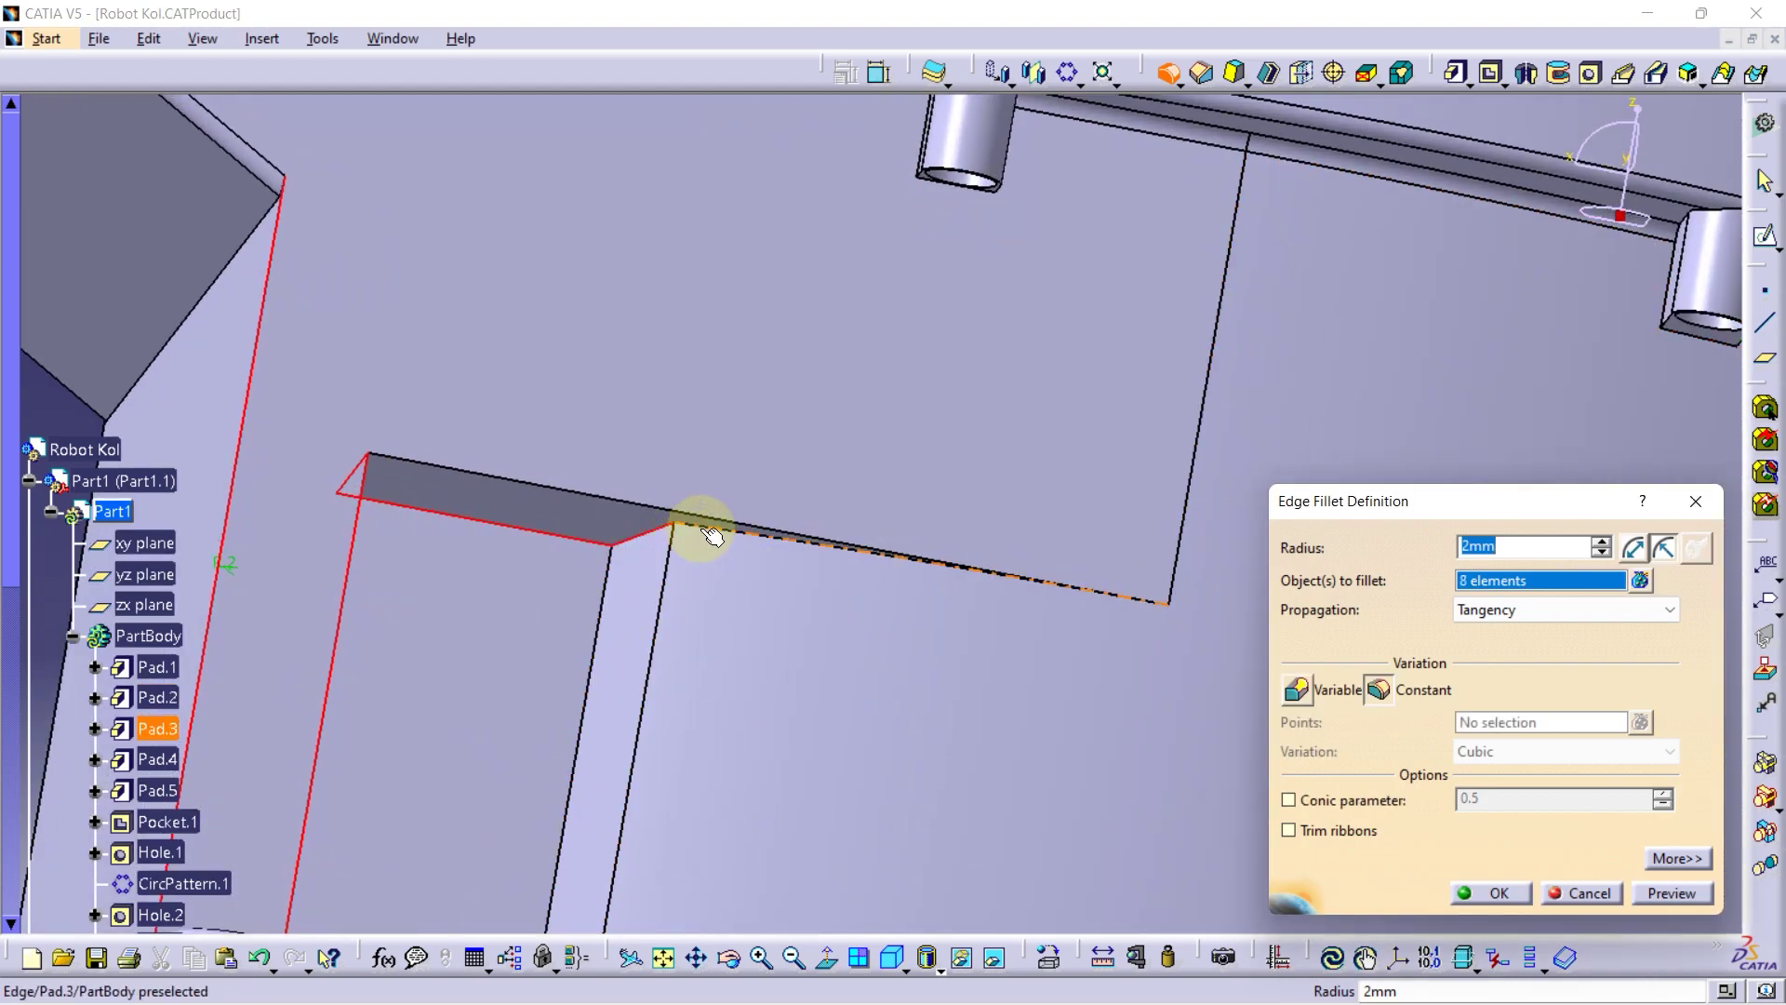
click(712, 521)
Add the remaining outer and lower opening edges, 20 in total, and apply the 2 mm fillet
mouse_move(527, 439)
middle_down()
mouse_move(578, 651)
mouse_move(885, 686)
mouse_move(1201, 447)
mouse_move(722, 686)
mouse_move(485, 481)
mouse_move(689, 271)
mouse_move(1016, 511)
mouse_move(686, 590)
mouse_move(831, 483)
middle_up()
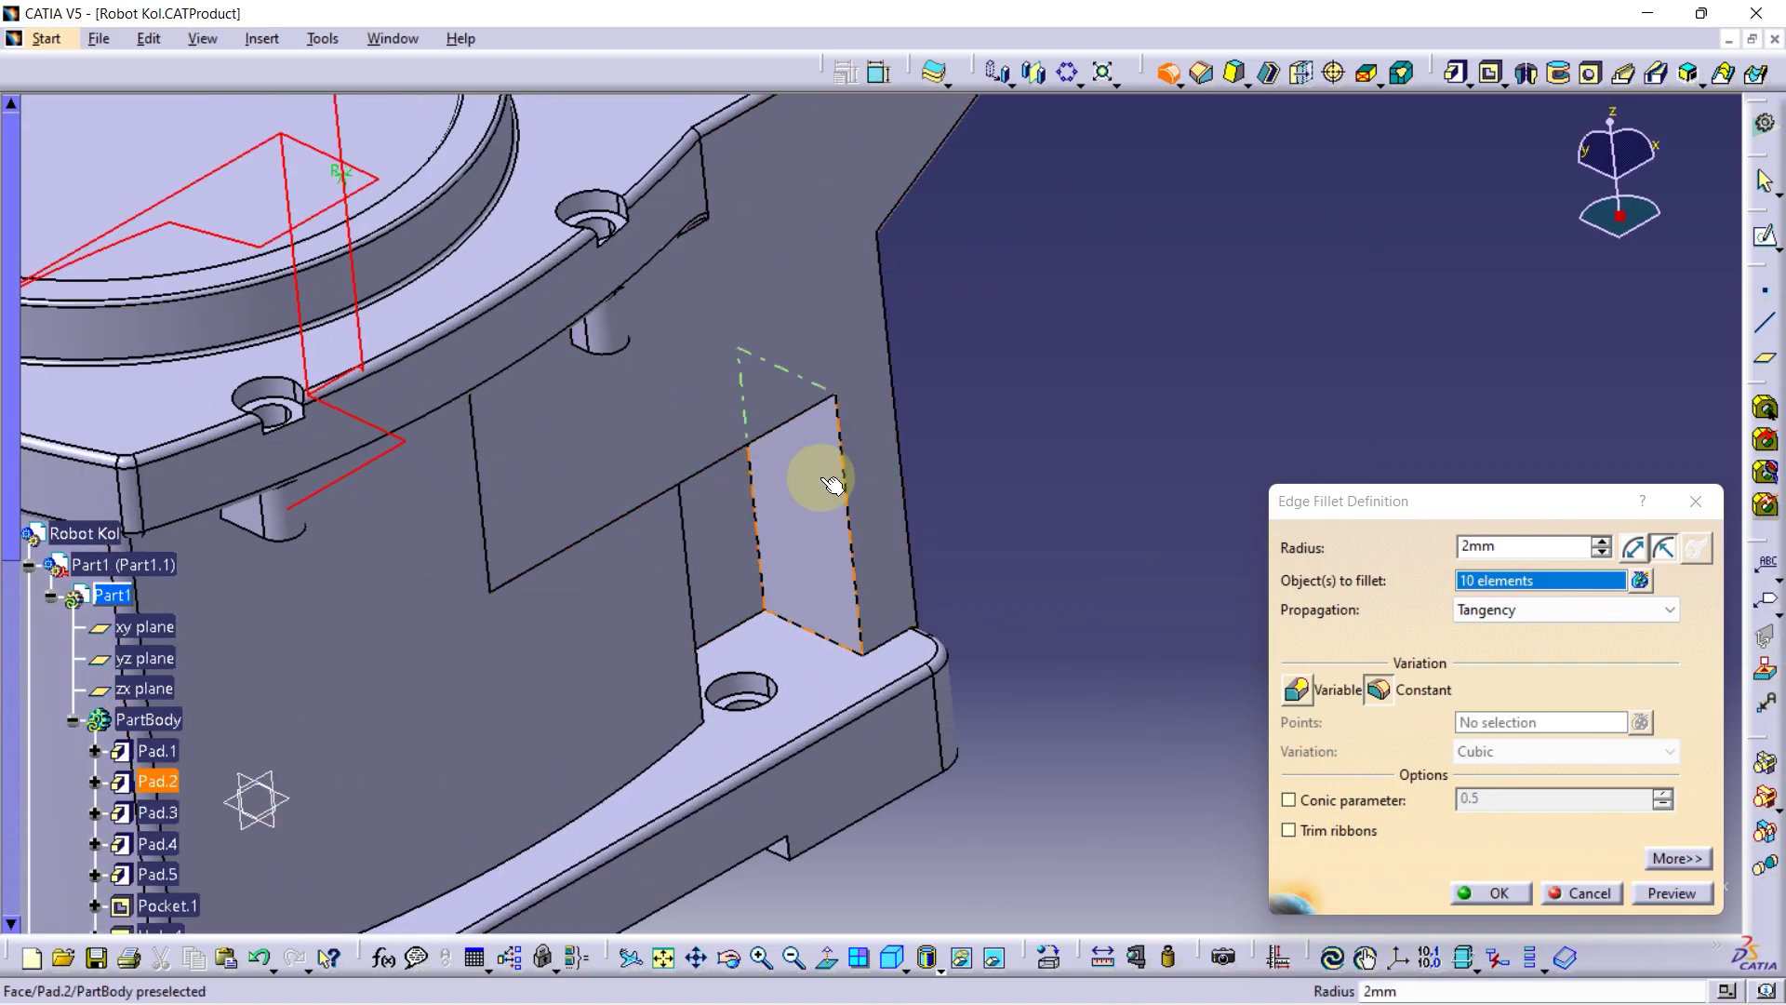
click(898, 377)
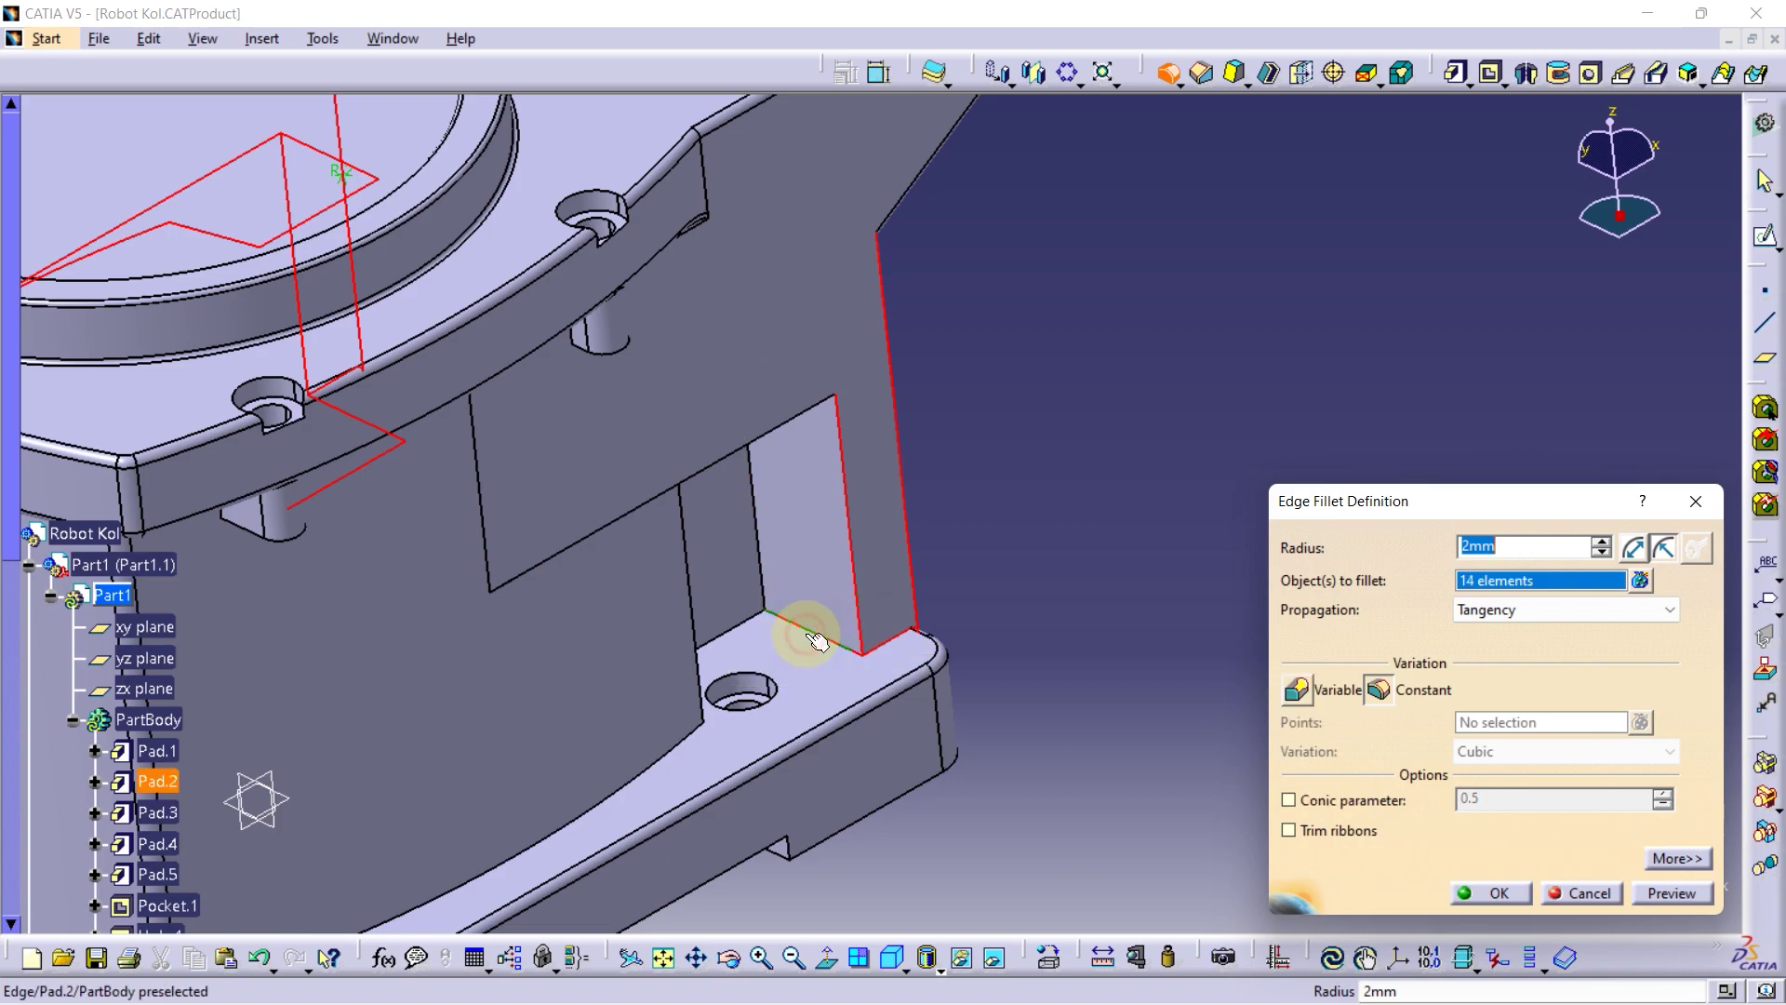
click(743, 634)
mouse_move(738, 626)
middle_down()
mouse_move(718, 367)
mouse_move(822, 405)
middle_up()
click(843, 438)
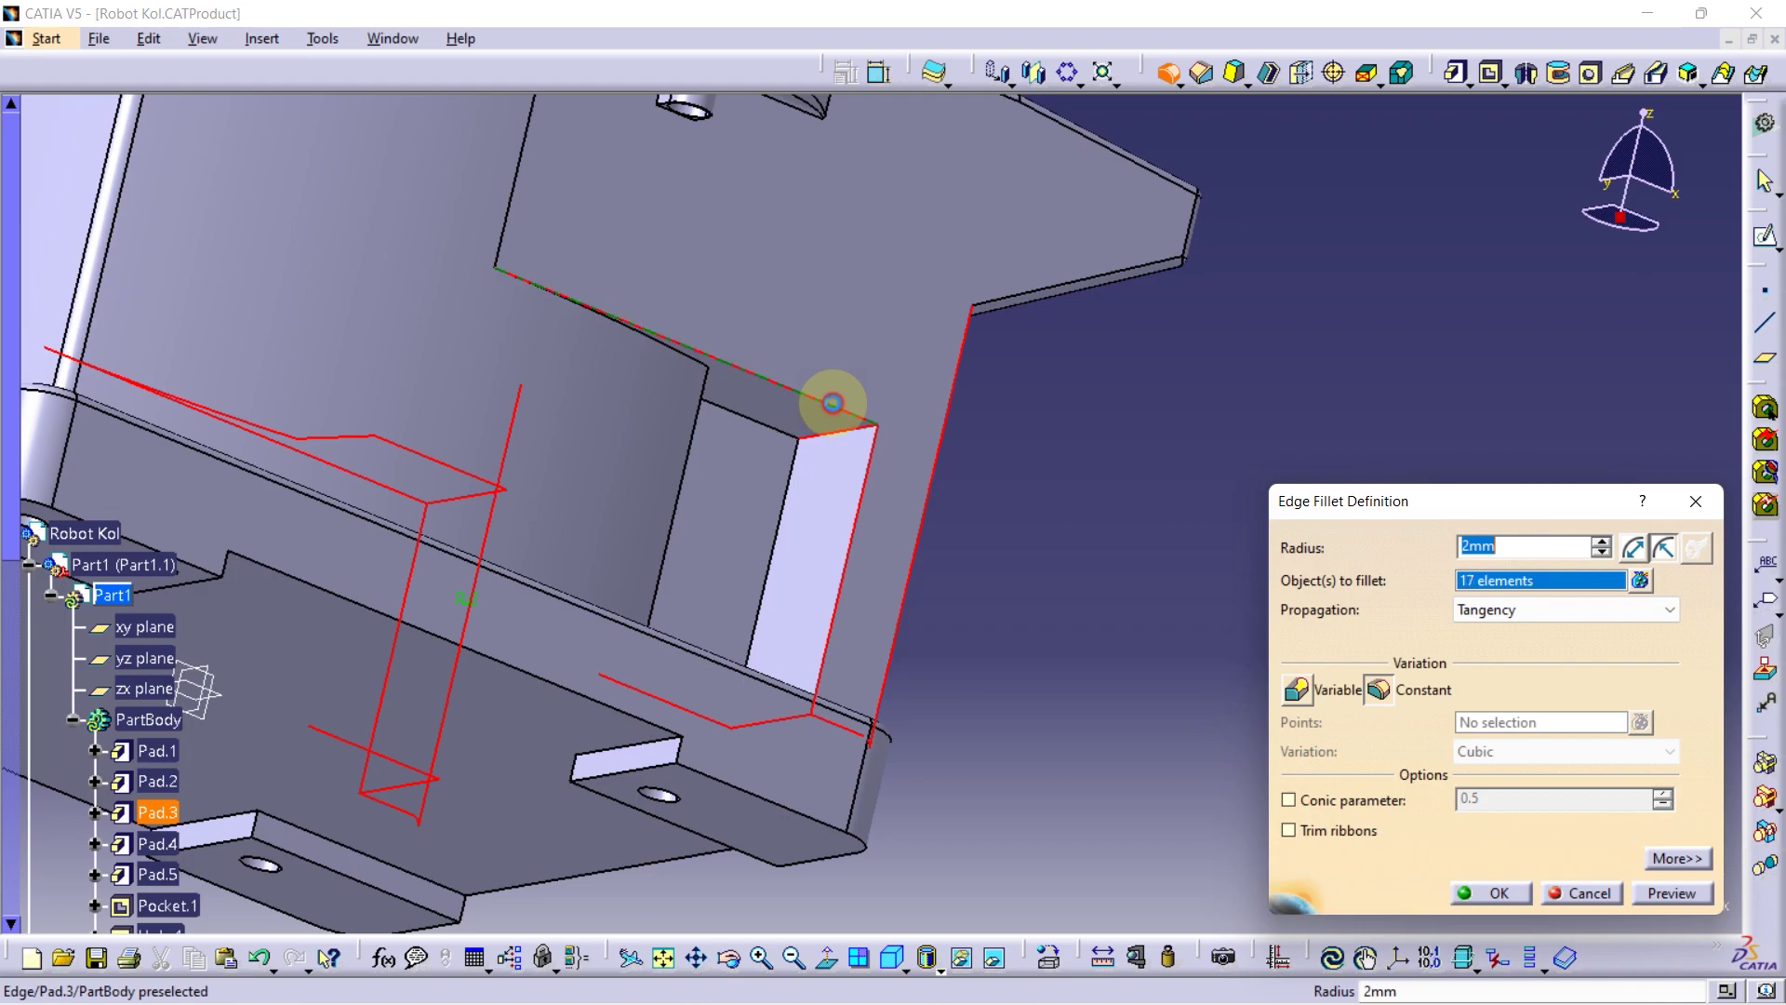
click(722, 380)
mouse_move(722, 379)
middle_down()
mouse_move(494, 471)
mouse_move(698, 558)
mouse_move(1030, 590)
mouse_move(1116, 630)
mouse_move(740, 545)
mouse_move(798, 558)
mouse_move(824, 614)
mouse_move(714, 506)
mouse_move(639, 310)
mouse_move(758, 522)
mouse_move(741, 664)
mouse_move(626, 679)
mouse_move(813, 652)
middle_up()
click(1488, 893)
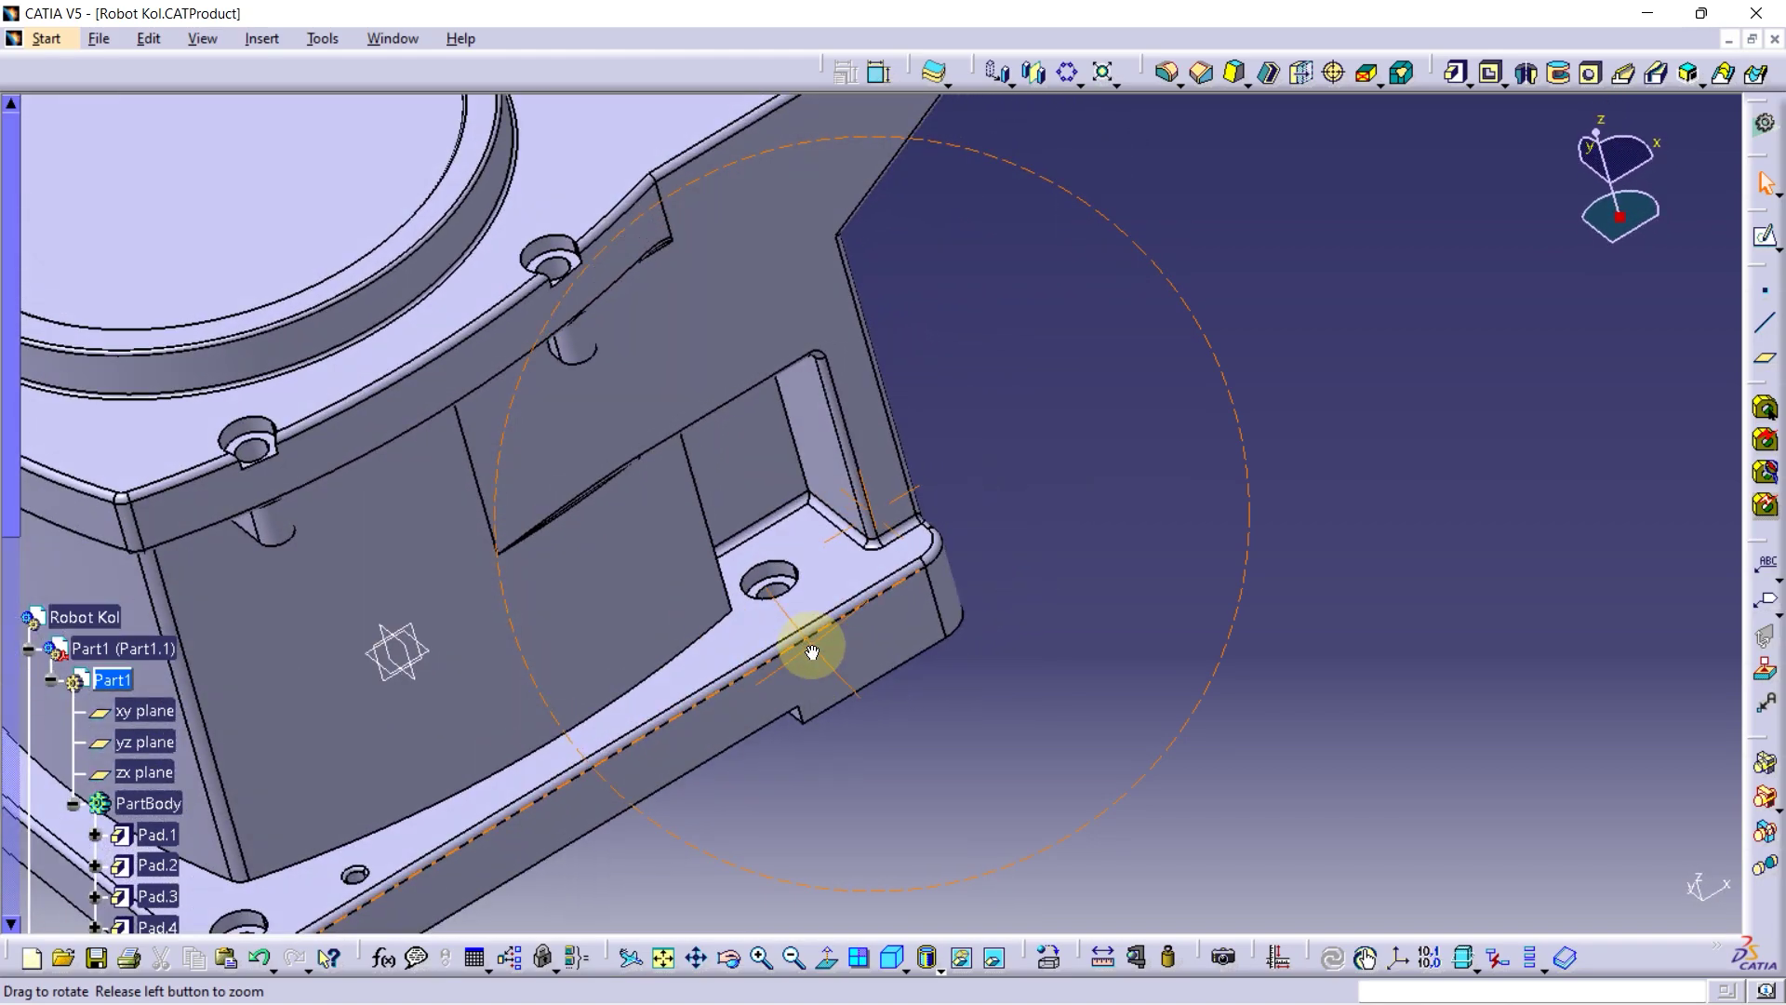
Round the three side-wall pocket edges with a 3 mm edge fillet, EdgeFillet.6
click(1169, 76)
click(1606, 541)
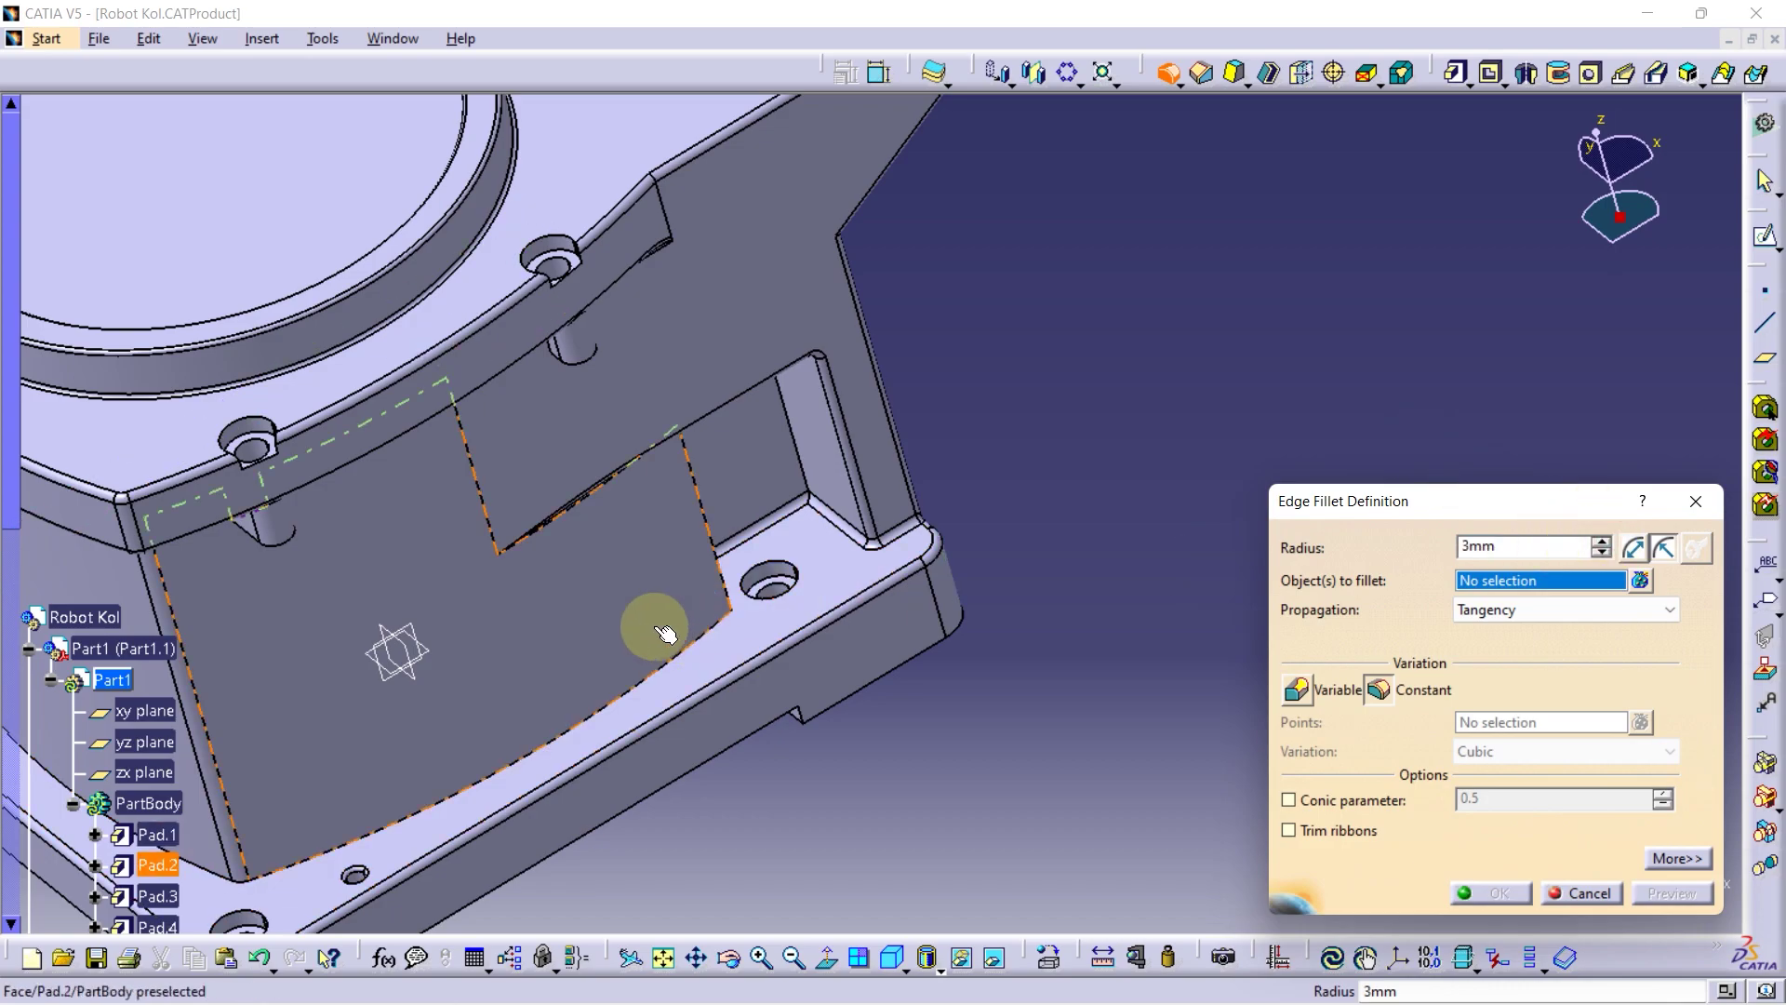
mouse_move(658, 625)
middle_down()
mouse_move(471, 431)
mouse_move(738, 471)
mouse_move(863, 437)
middle_up()
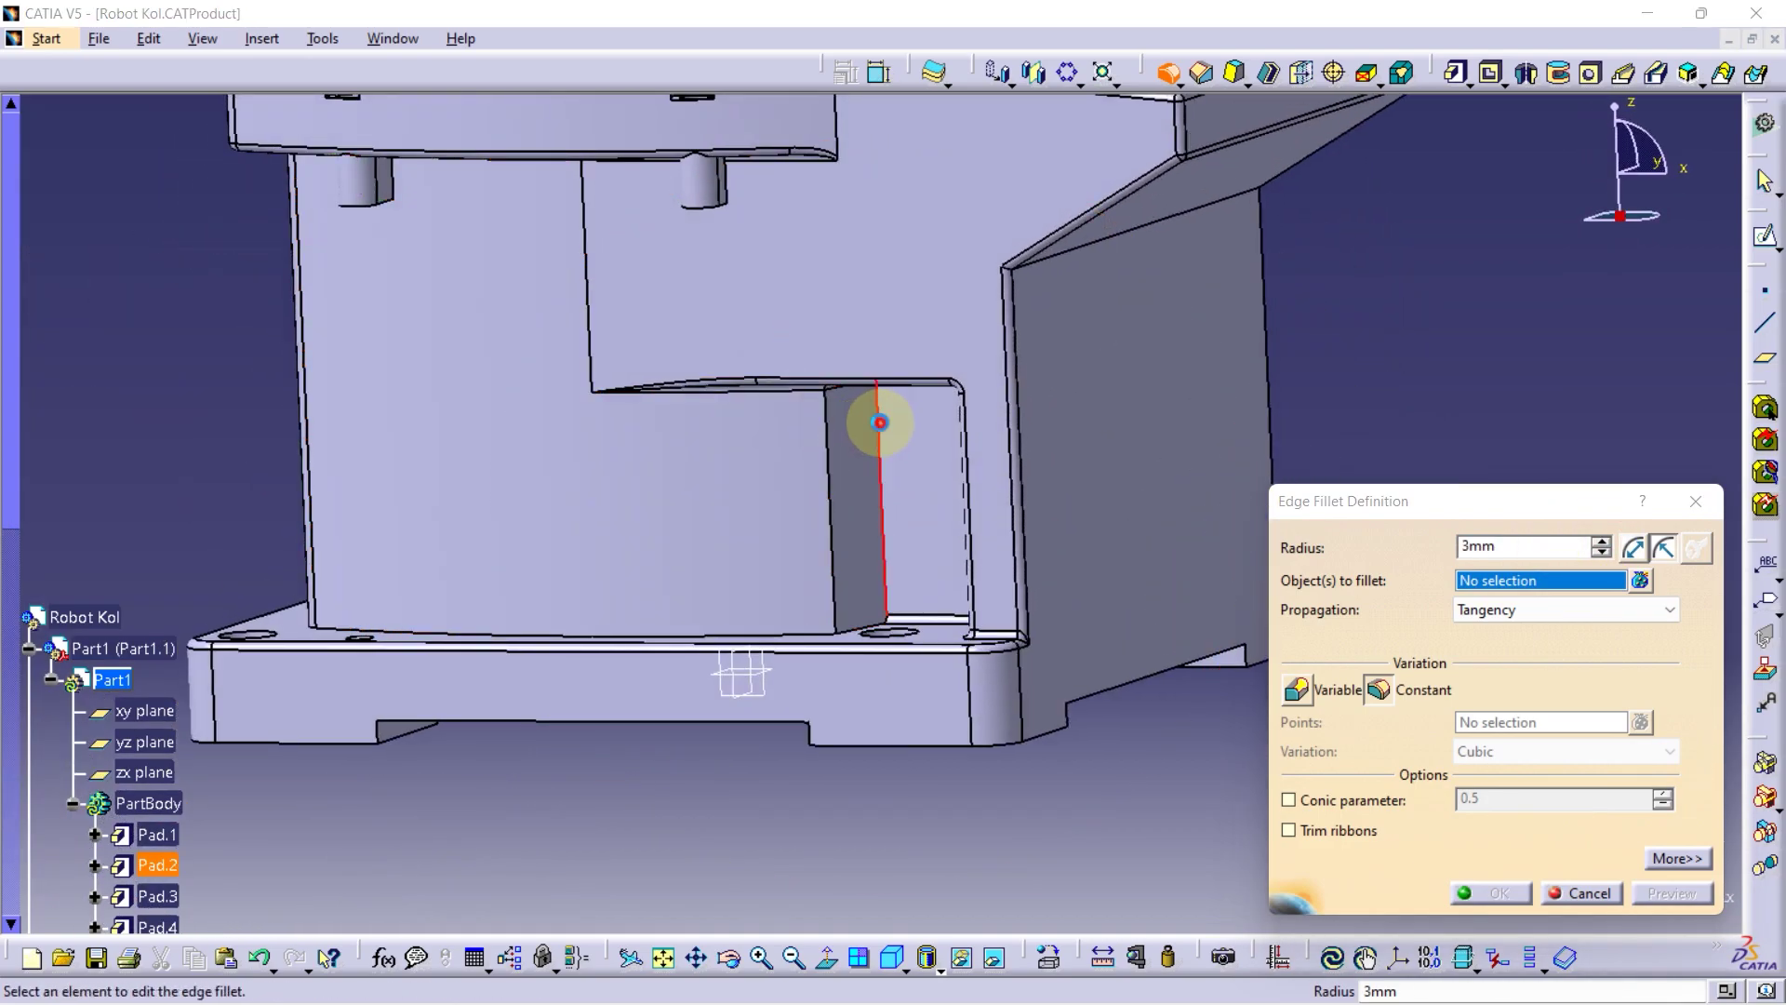
click(879, 422)
mouse_move(709, 471)
middle_down()
mouse_move(738, 589)
mouse_move(958, 571)
mouse_move(1407, 259)
mouse_move(942, 635)
mouse_move(818, 351)
mouse_move(850, 595)
mouse_move(570, 562)
middle_up()
click(758, 580)
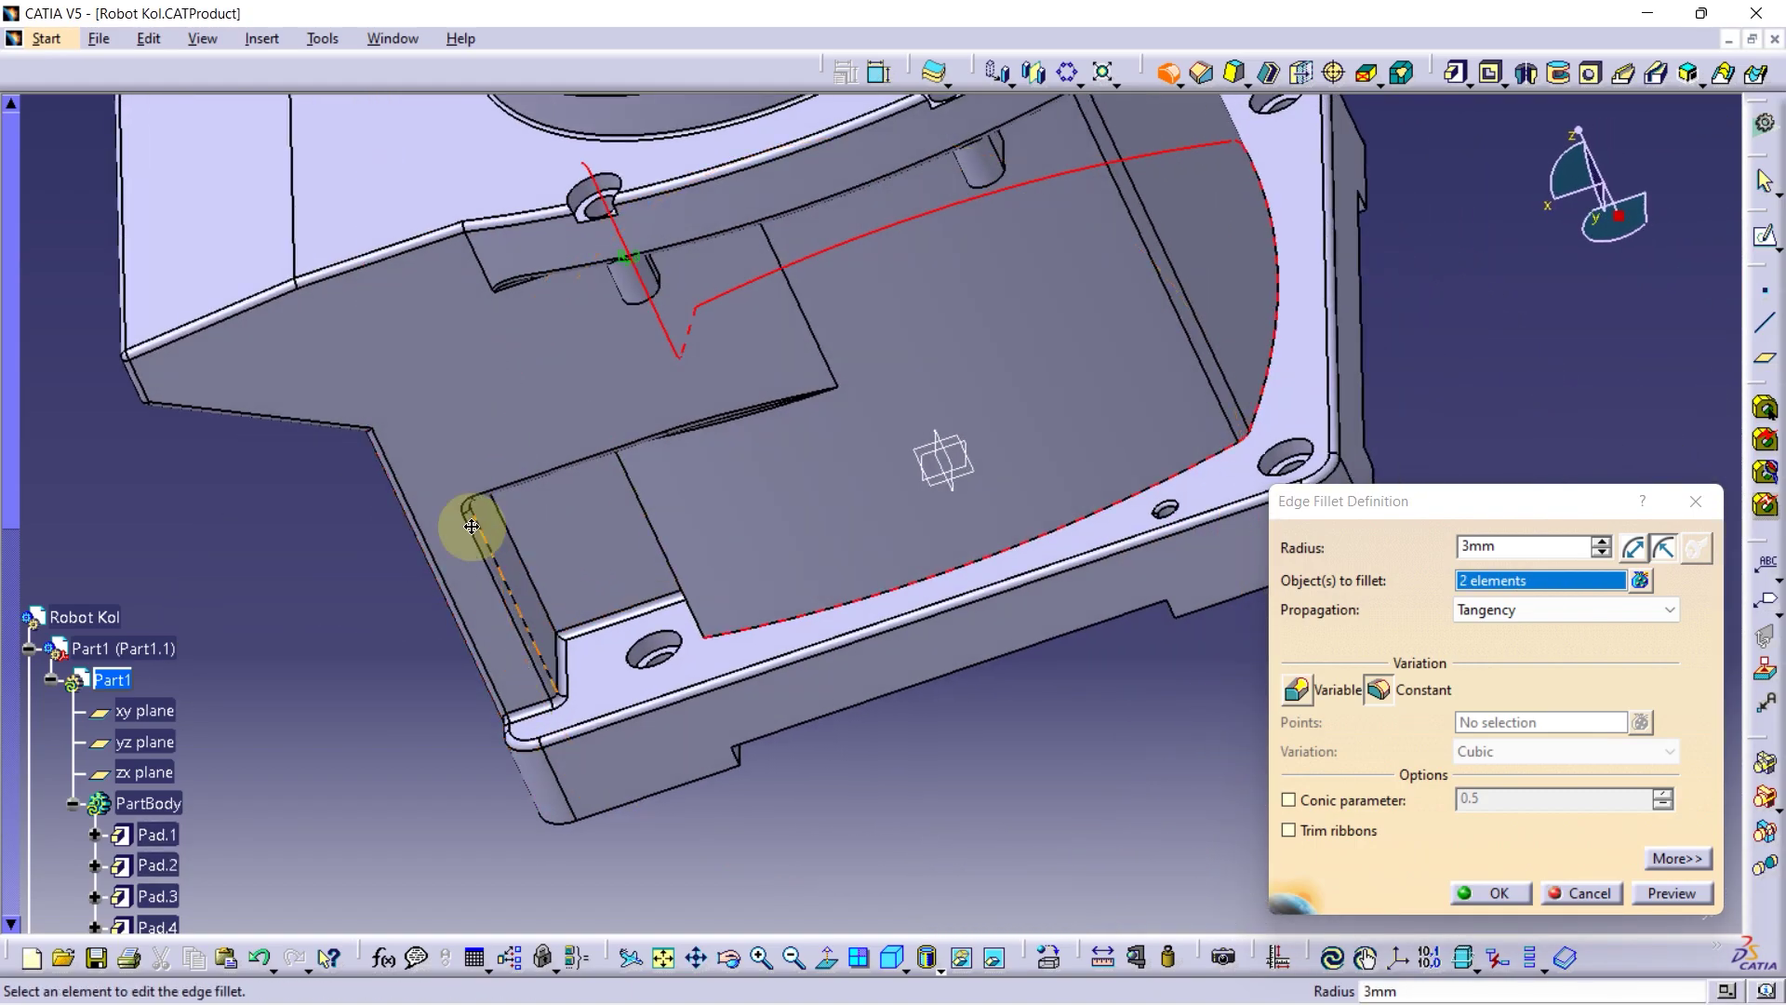
middle_drag(471, 527, 459, 359)
mouse_move(686, 499)
middle_down()
mouse_move(685, 382)
mouse_move(644, 485)
mouse_move(785, 518)
mouse_move(864, 629)
mouse_move(857, 452)
middle_up()
click(850, 431)
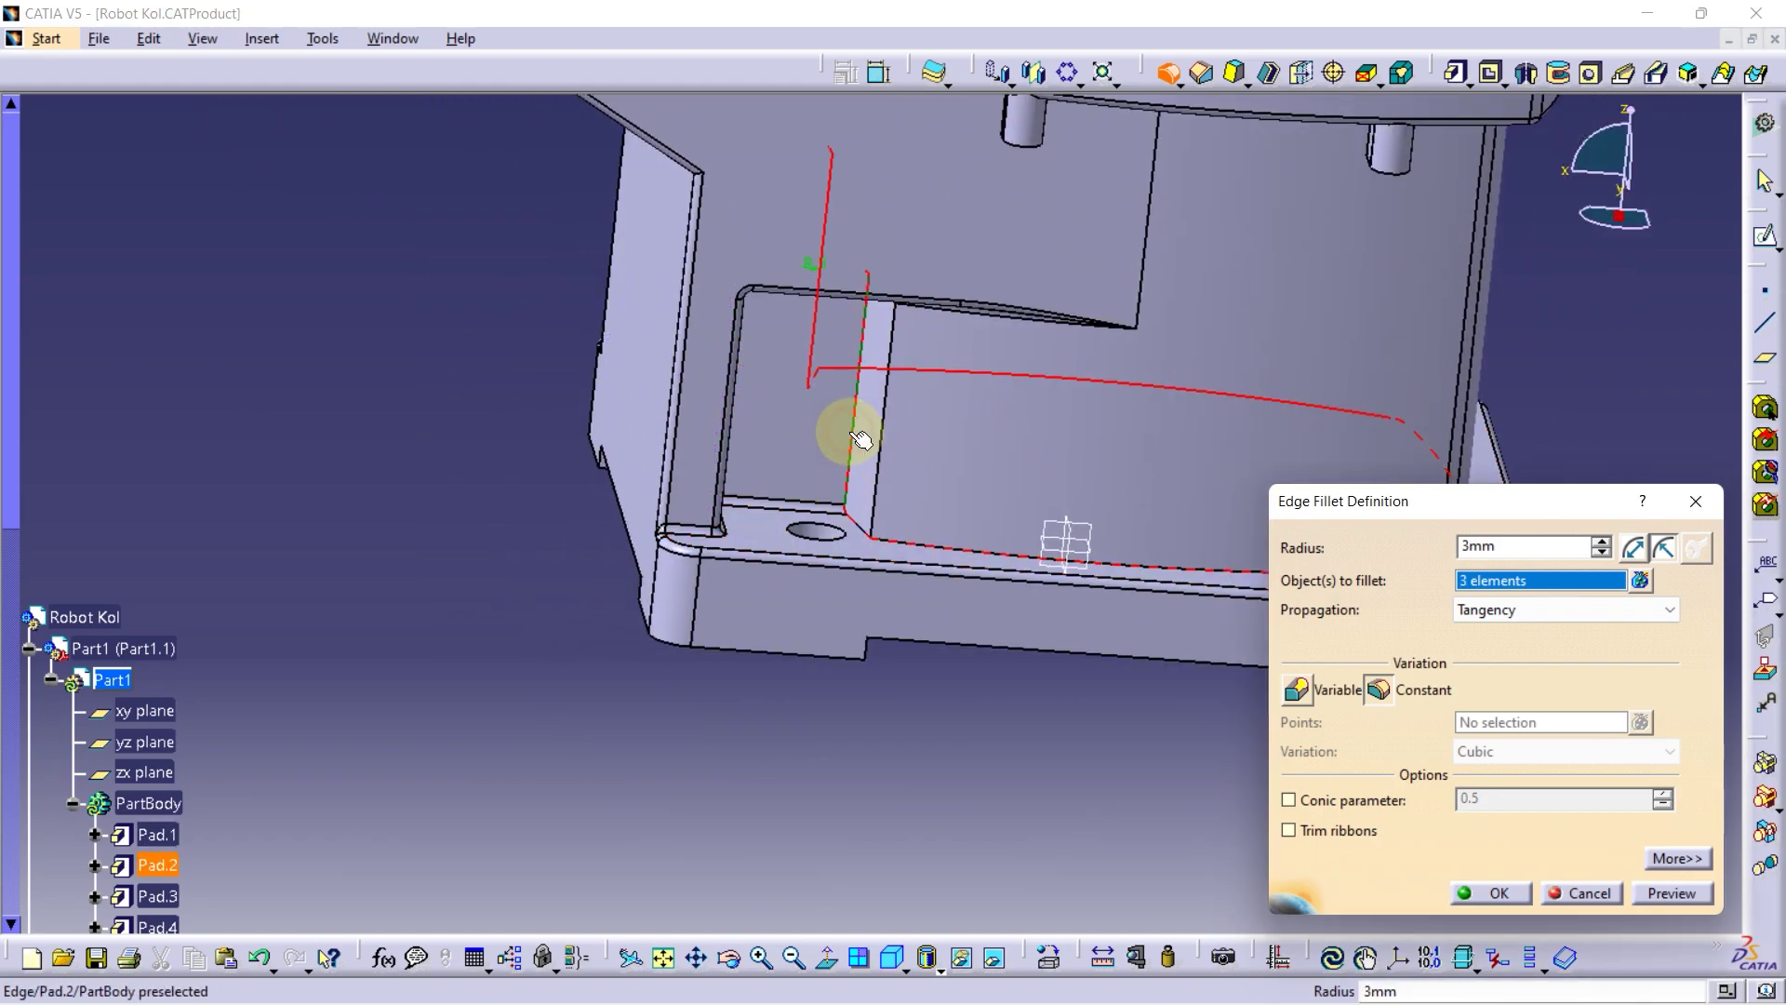
middle_drag(785, 403, 785, 507)
click(1489, 894)
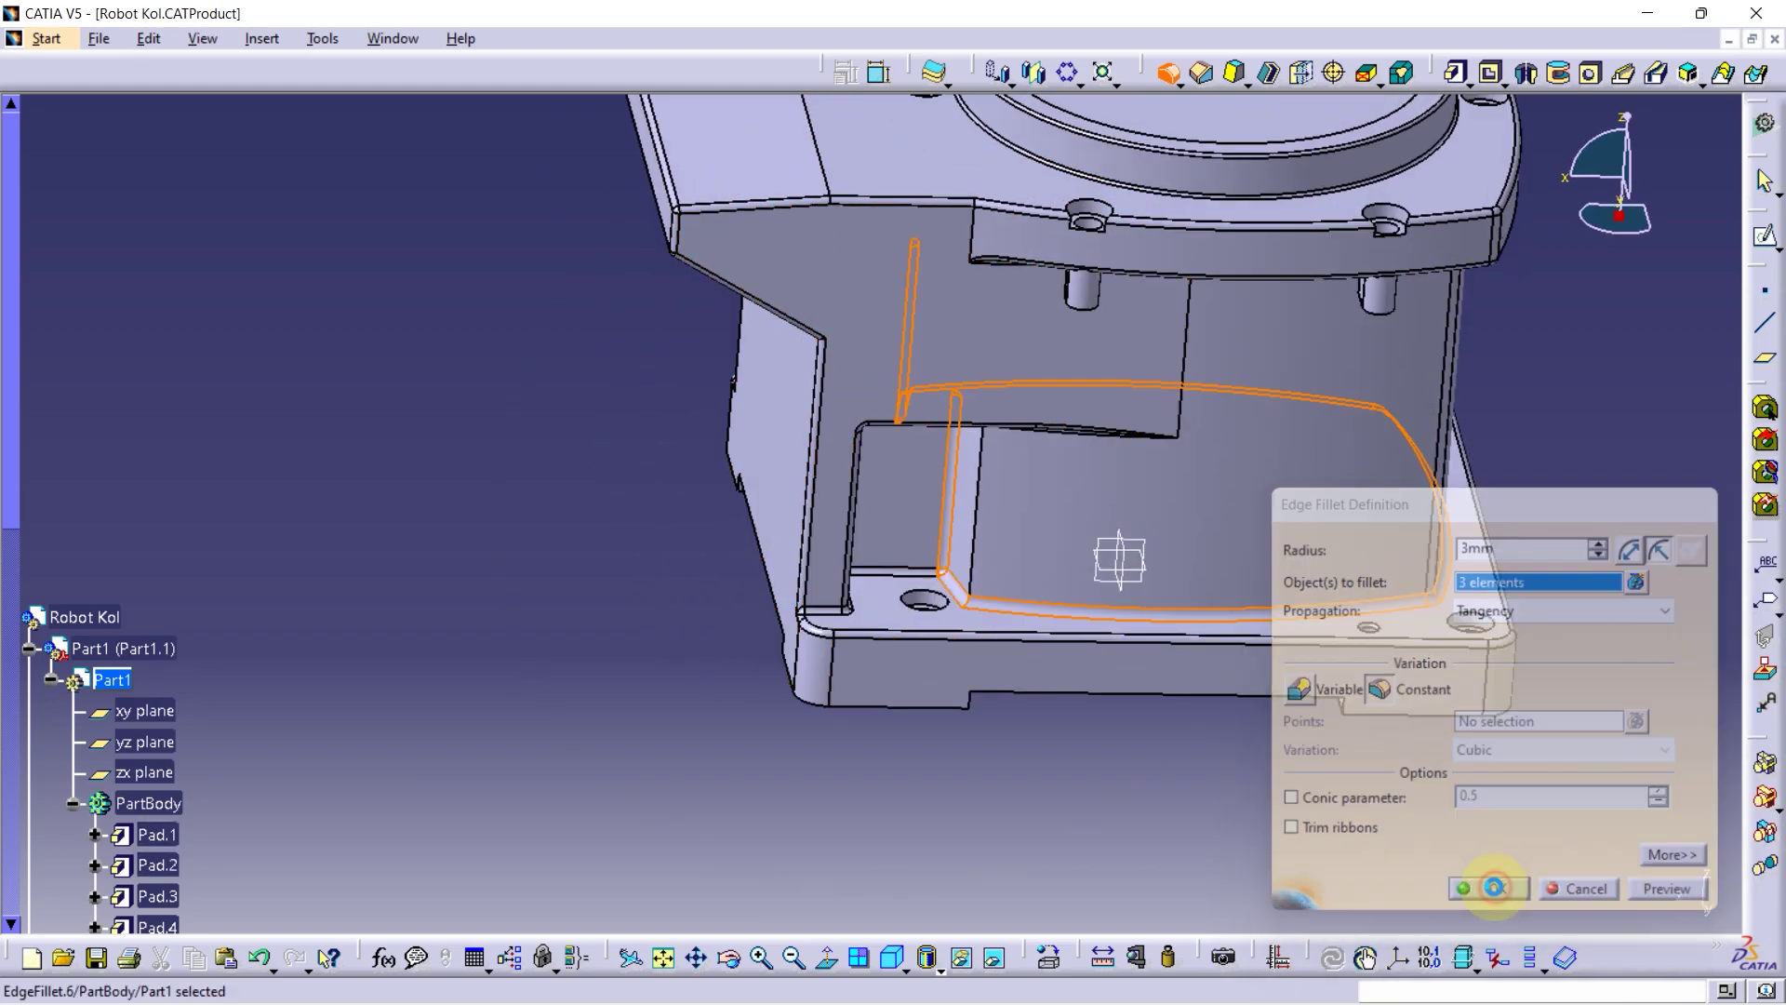
mouse_move(1176, 781)
middle_down()
mouse_move(1217, 616)
mouse_move(962, 617)
middle_up()
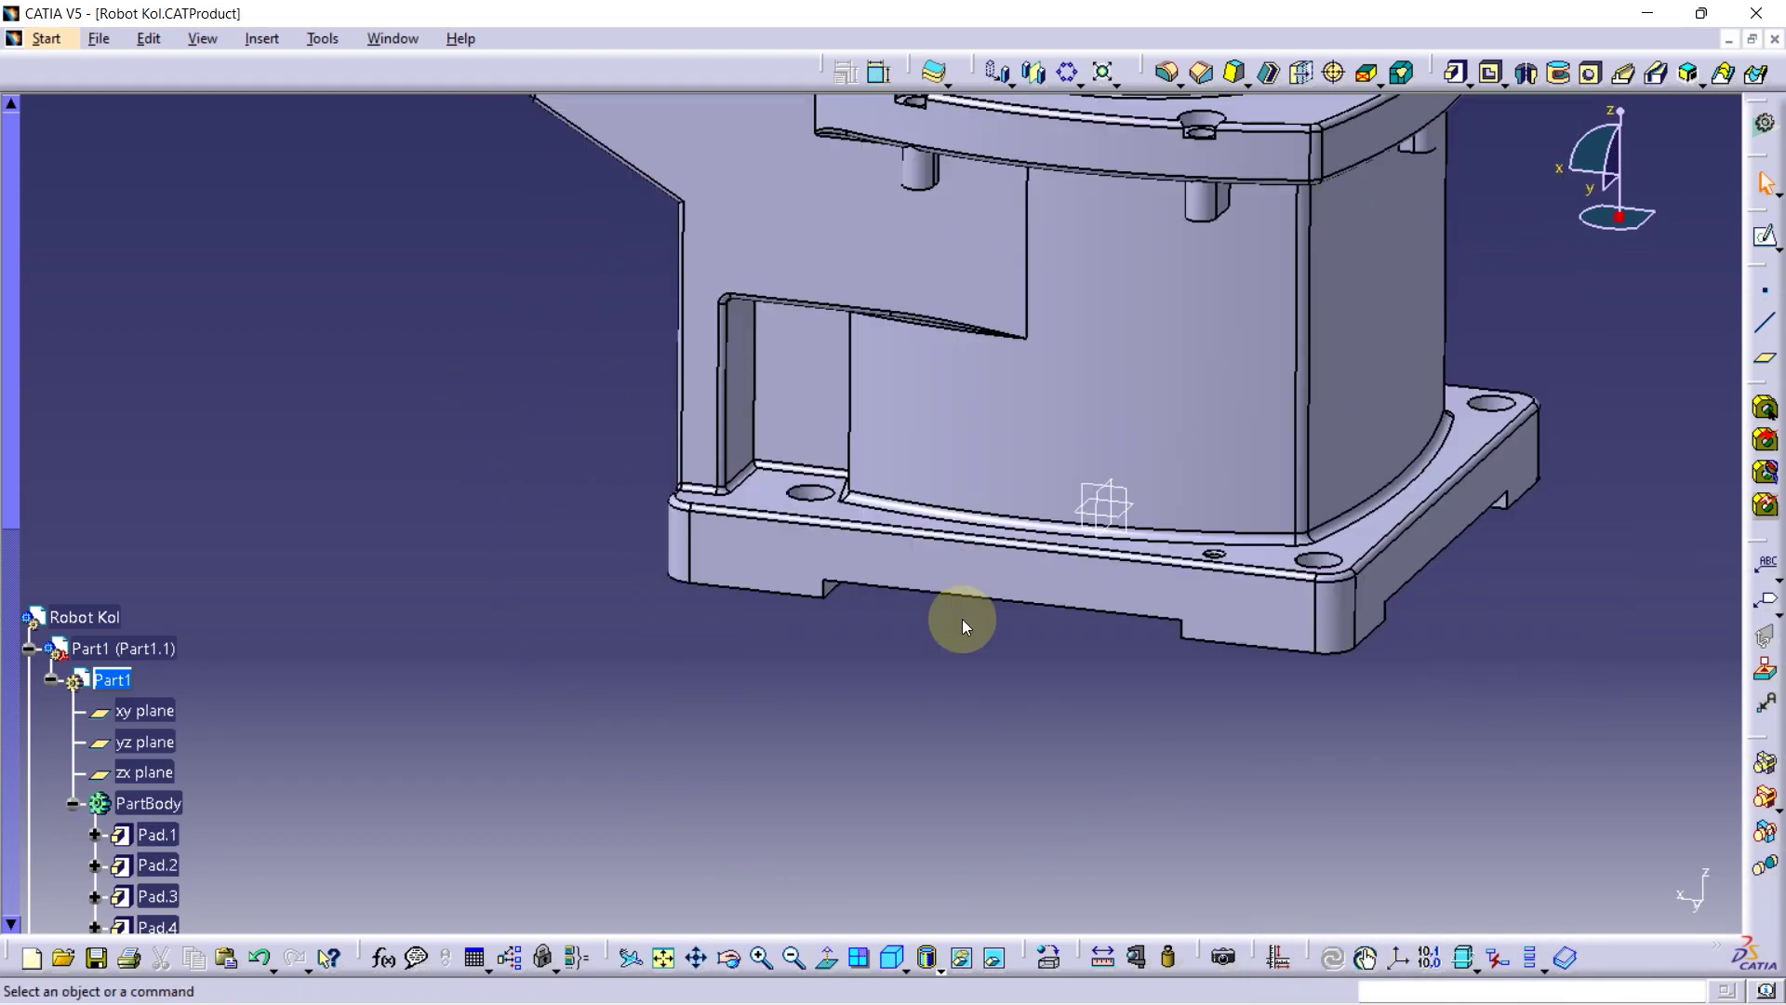
Apply a 5 mm fillet to four vertical side-opening edges, then collapse PartBody in the tree
click(1169, 73)
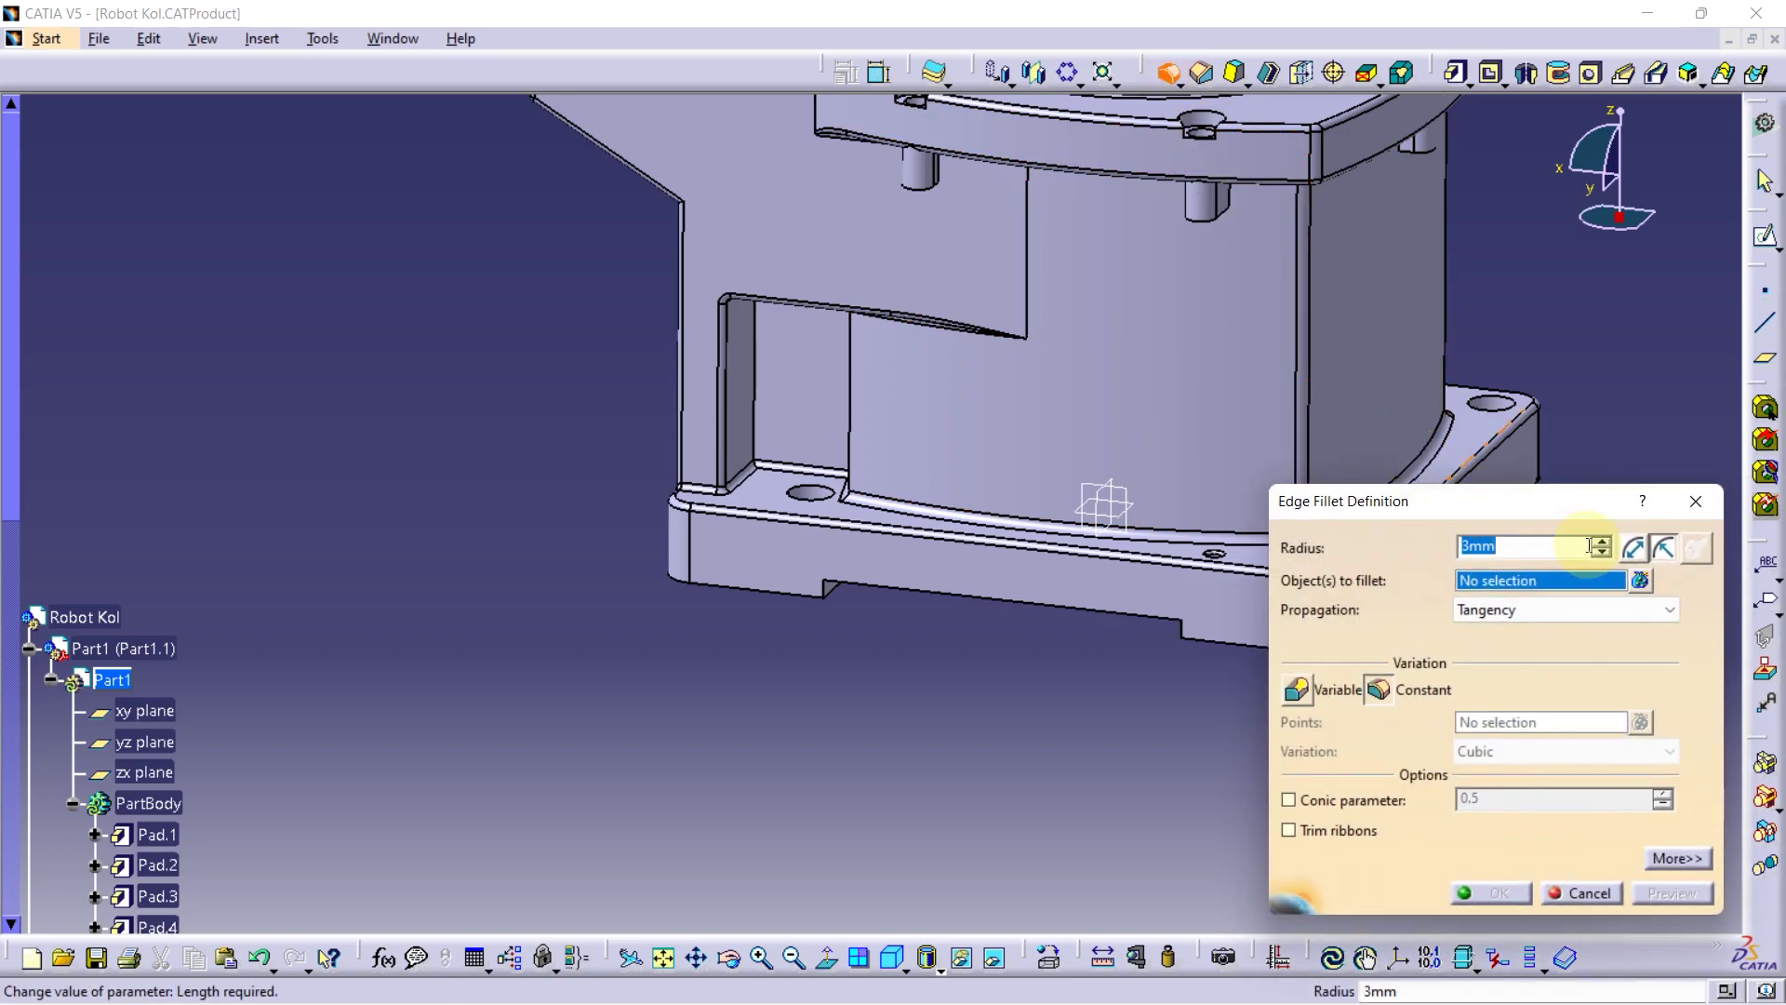
mouse_move(765, 392)
middle_down()
mouse_move(909, 471)
mouse_move(877, 399)
mouse_move(752, 642)
mouse_move(1127, 685)
mouse_move(809, 517)
mouse_move(749, 386)
mouse_move(901, 498)
mouse_move(578, 291)
mouse_move(638, 359)
mouse_move(771, 348)
mouse_move(1128, 698)
mouse_move(1017, 499)
mouse_move(1043, 558)
middle_up()
click(810, 411)
click(741, 385)
click(1128, 689)
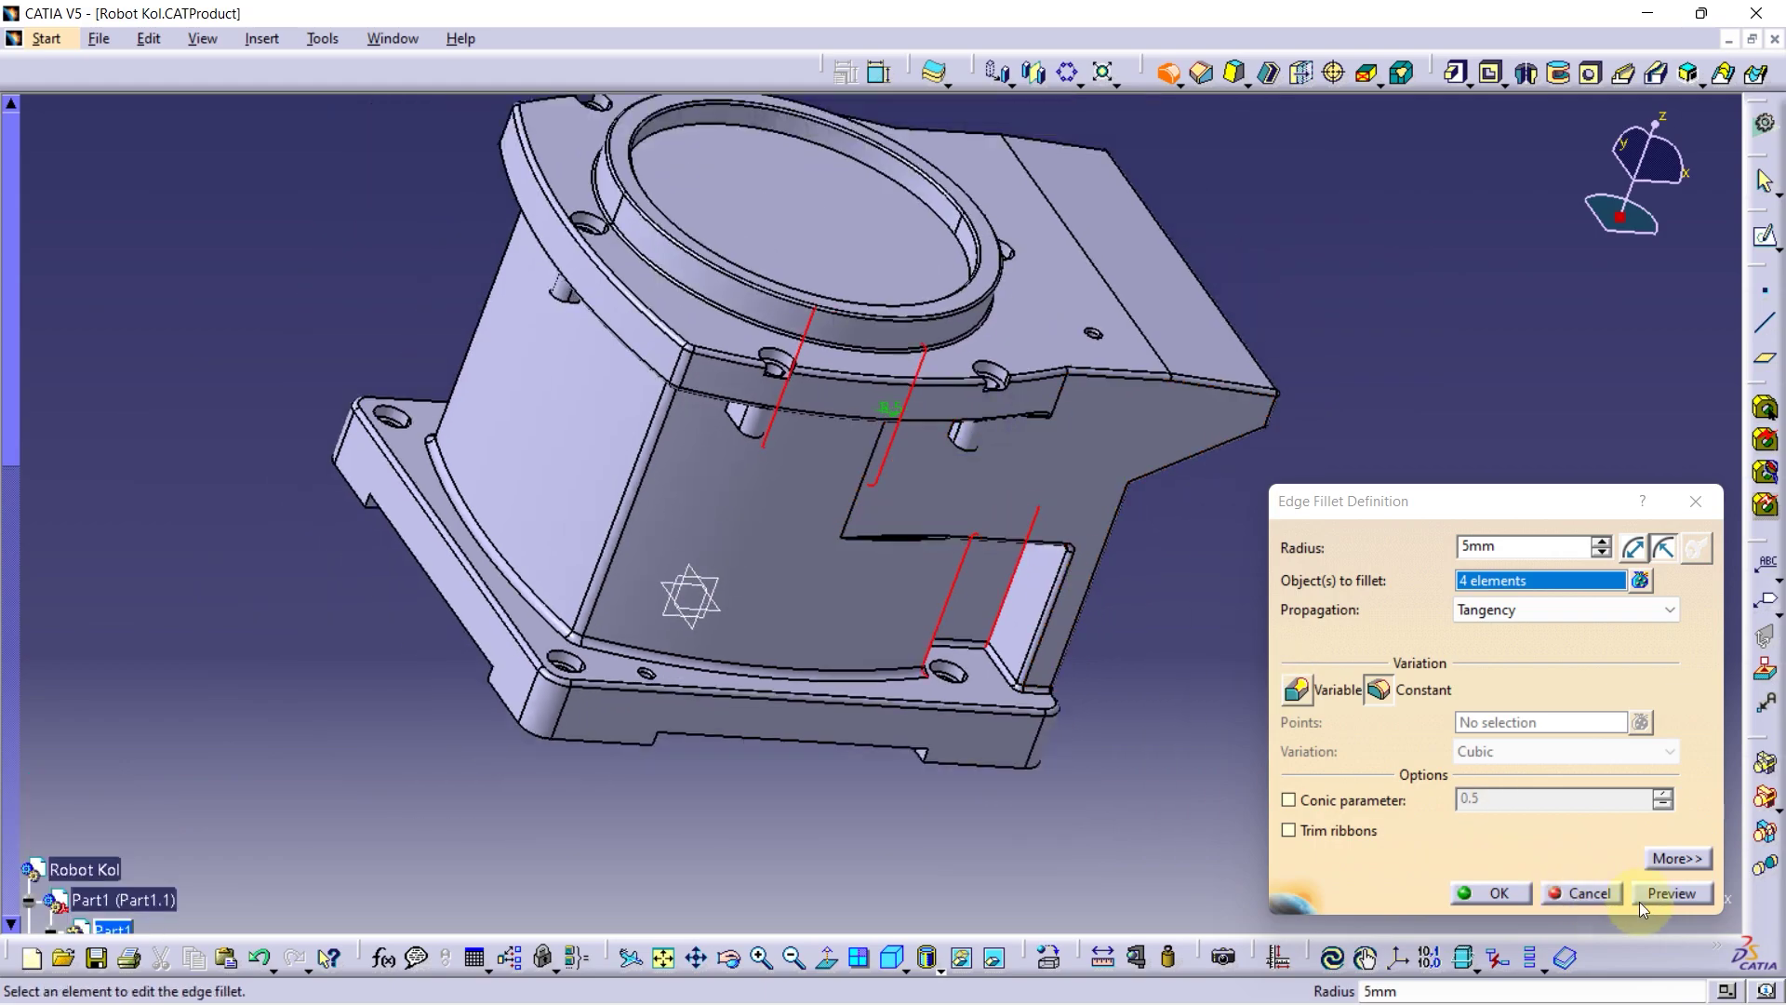
click(1489, 893)
mouse_move(1108, 506)
middle_down()
mouse_move(778, 507)
mouse_move(977, 549)
mouse_move(610, 446)
mouse_move(645, 558)
mouse_move(686, 459)
mouse_move(573, 493)
middle_up()
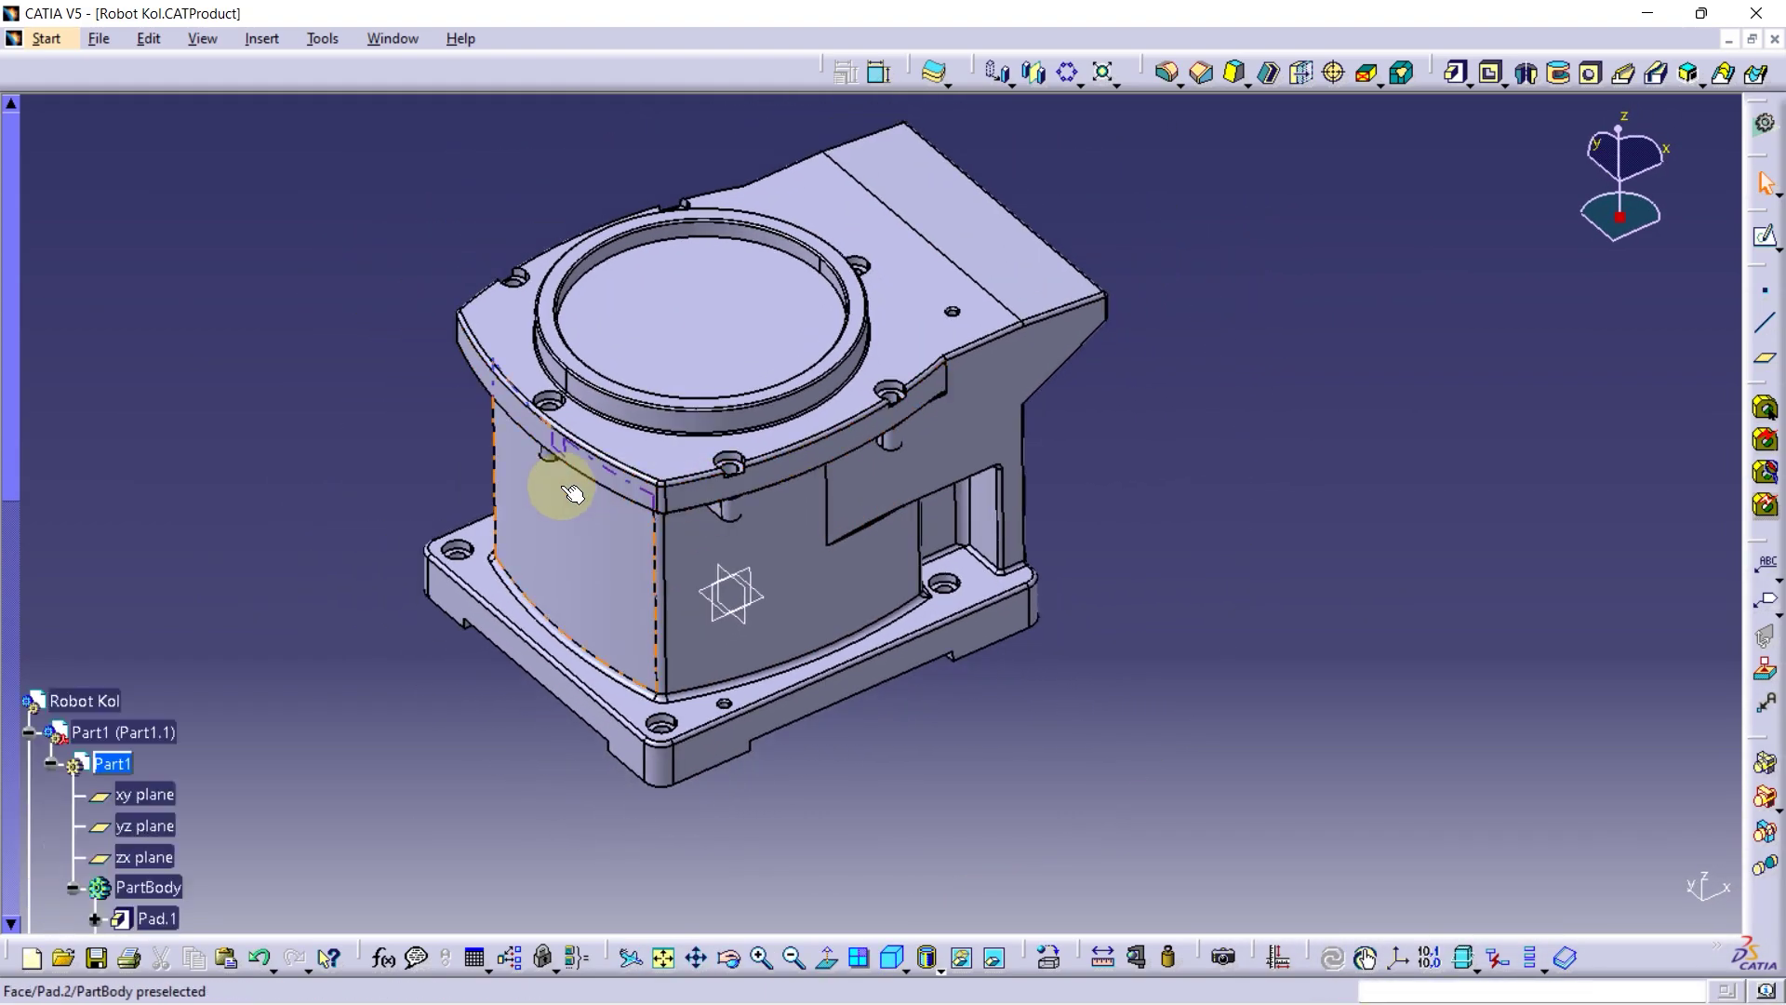
click(48, 428)
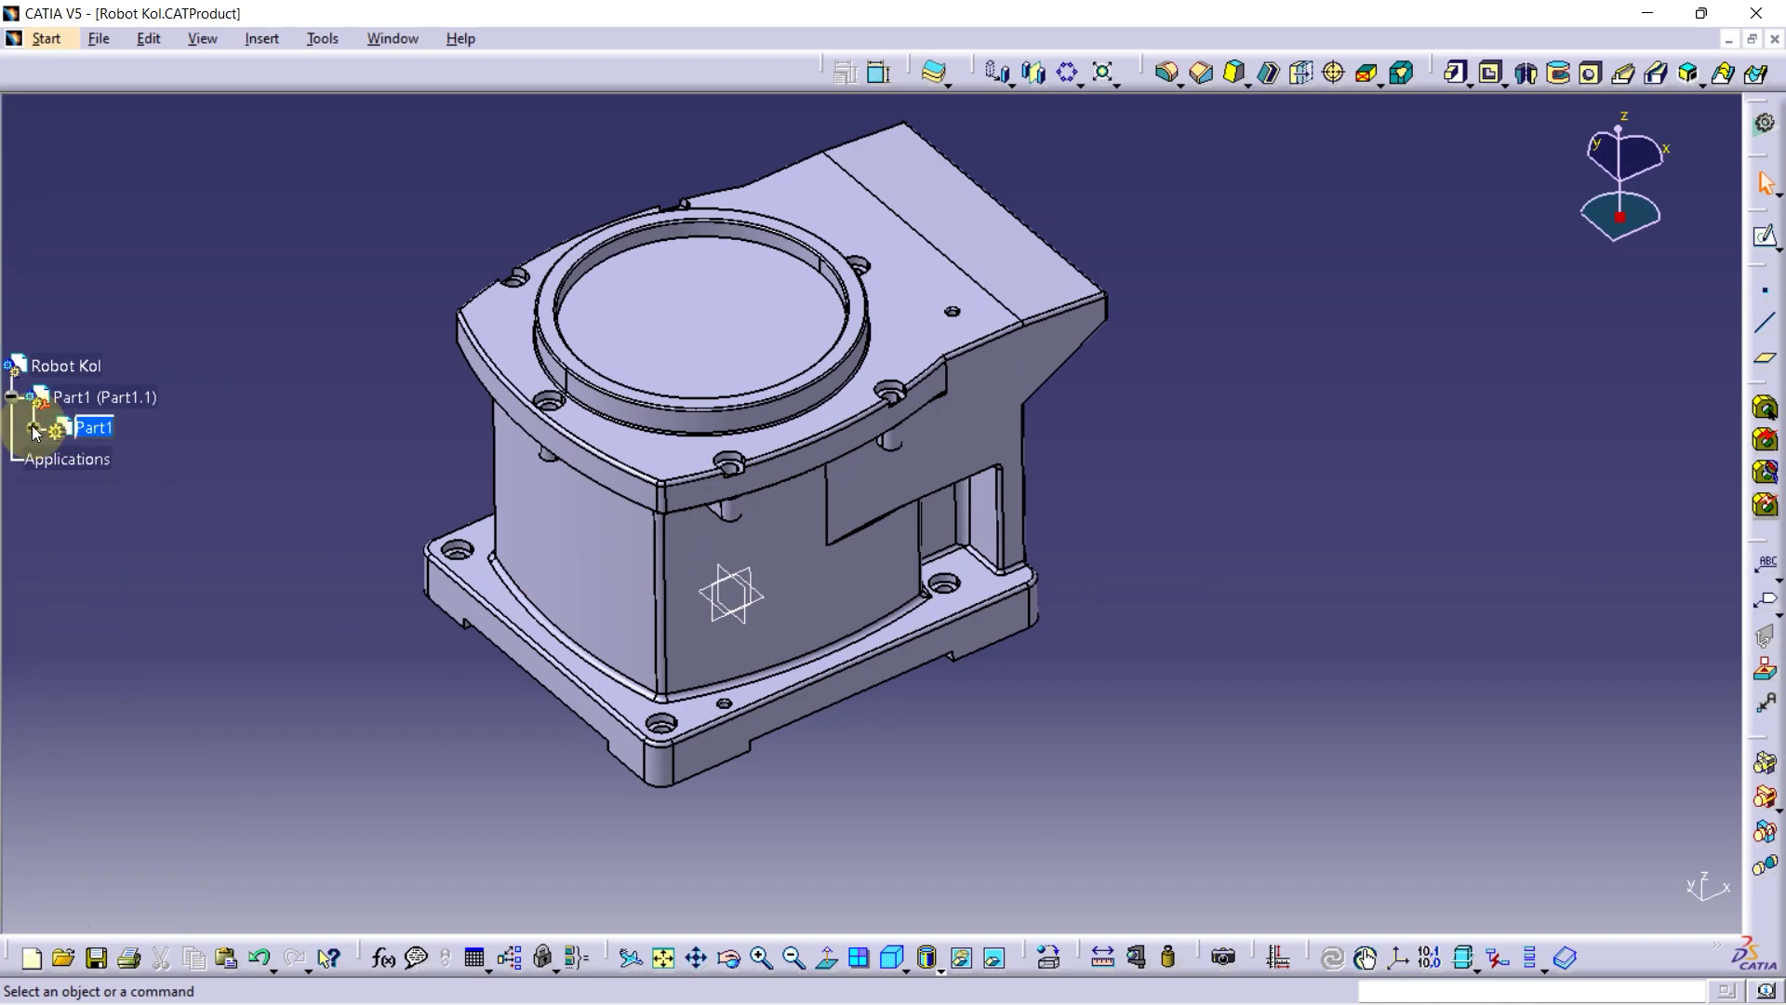
Browse the part's feature tree, then make the Robot Kol assembly active
click(49, 428)
scroll(155, 547, down, 2)
scroll(140, 614, down, 5)
scroll(130, 558, up, 1)
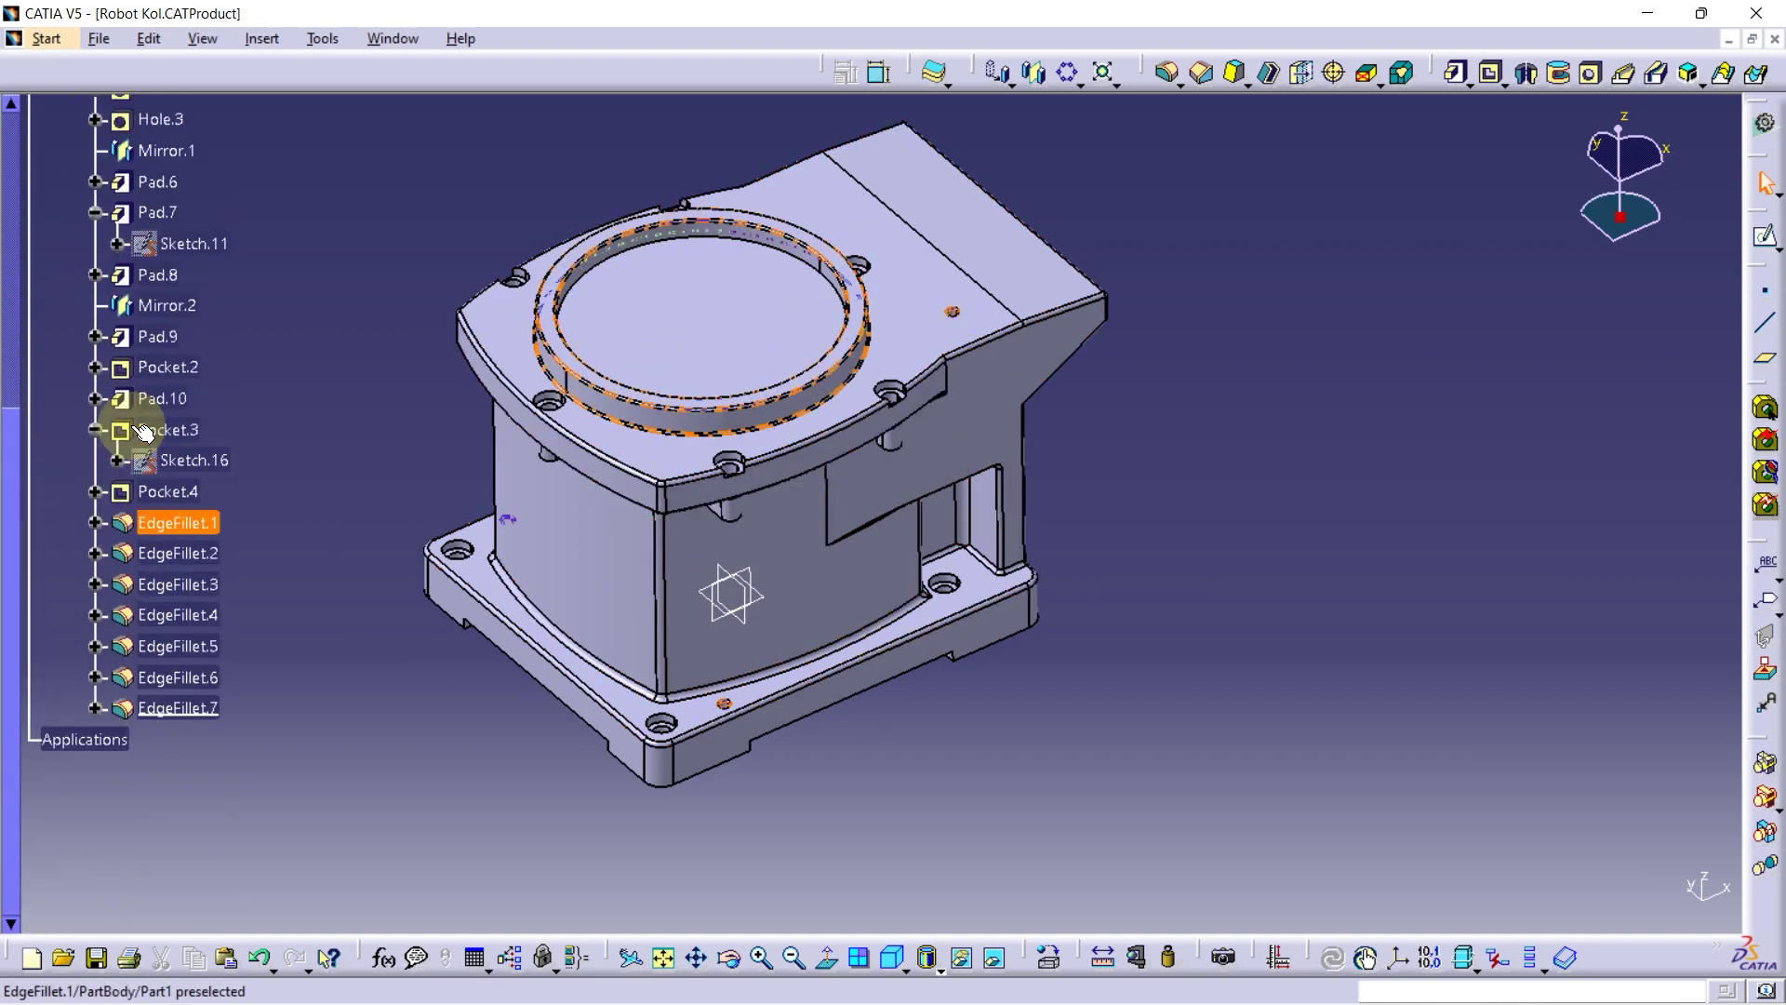
scroll(145, 409, up, 5)
scroll(140, 423, up, 3)
click(51, 440)
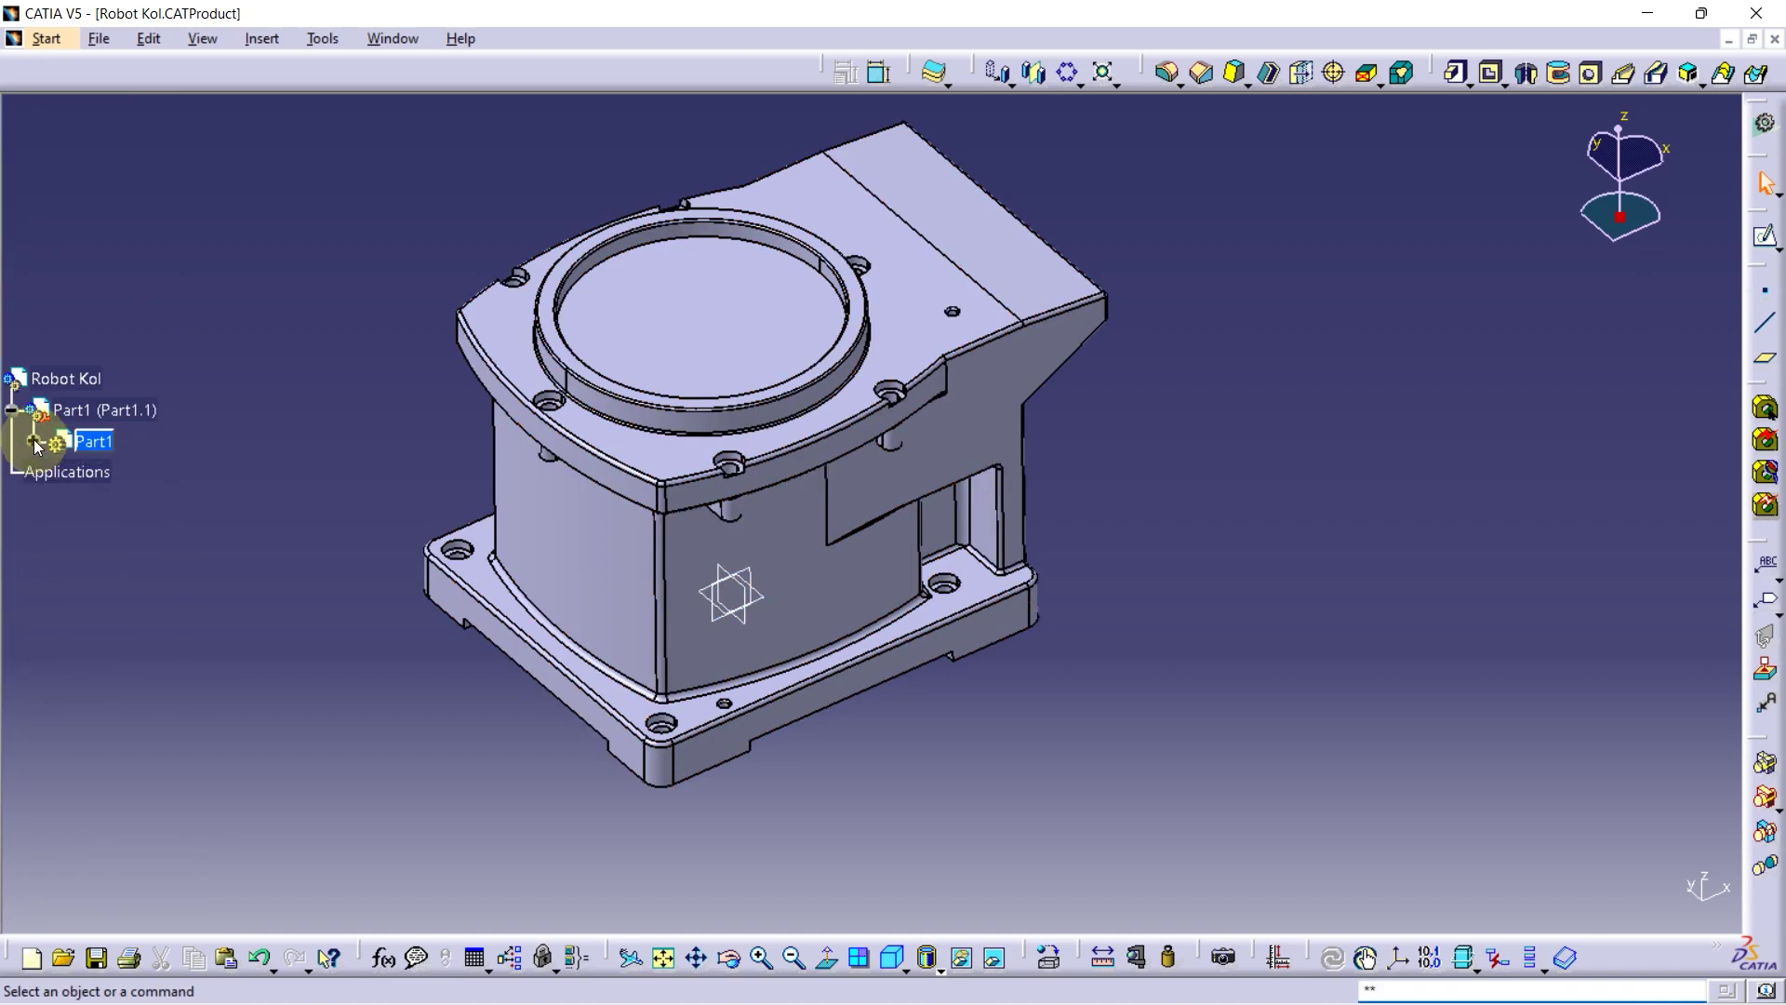
double_click(79, 414)
click(12, 410)
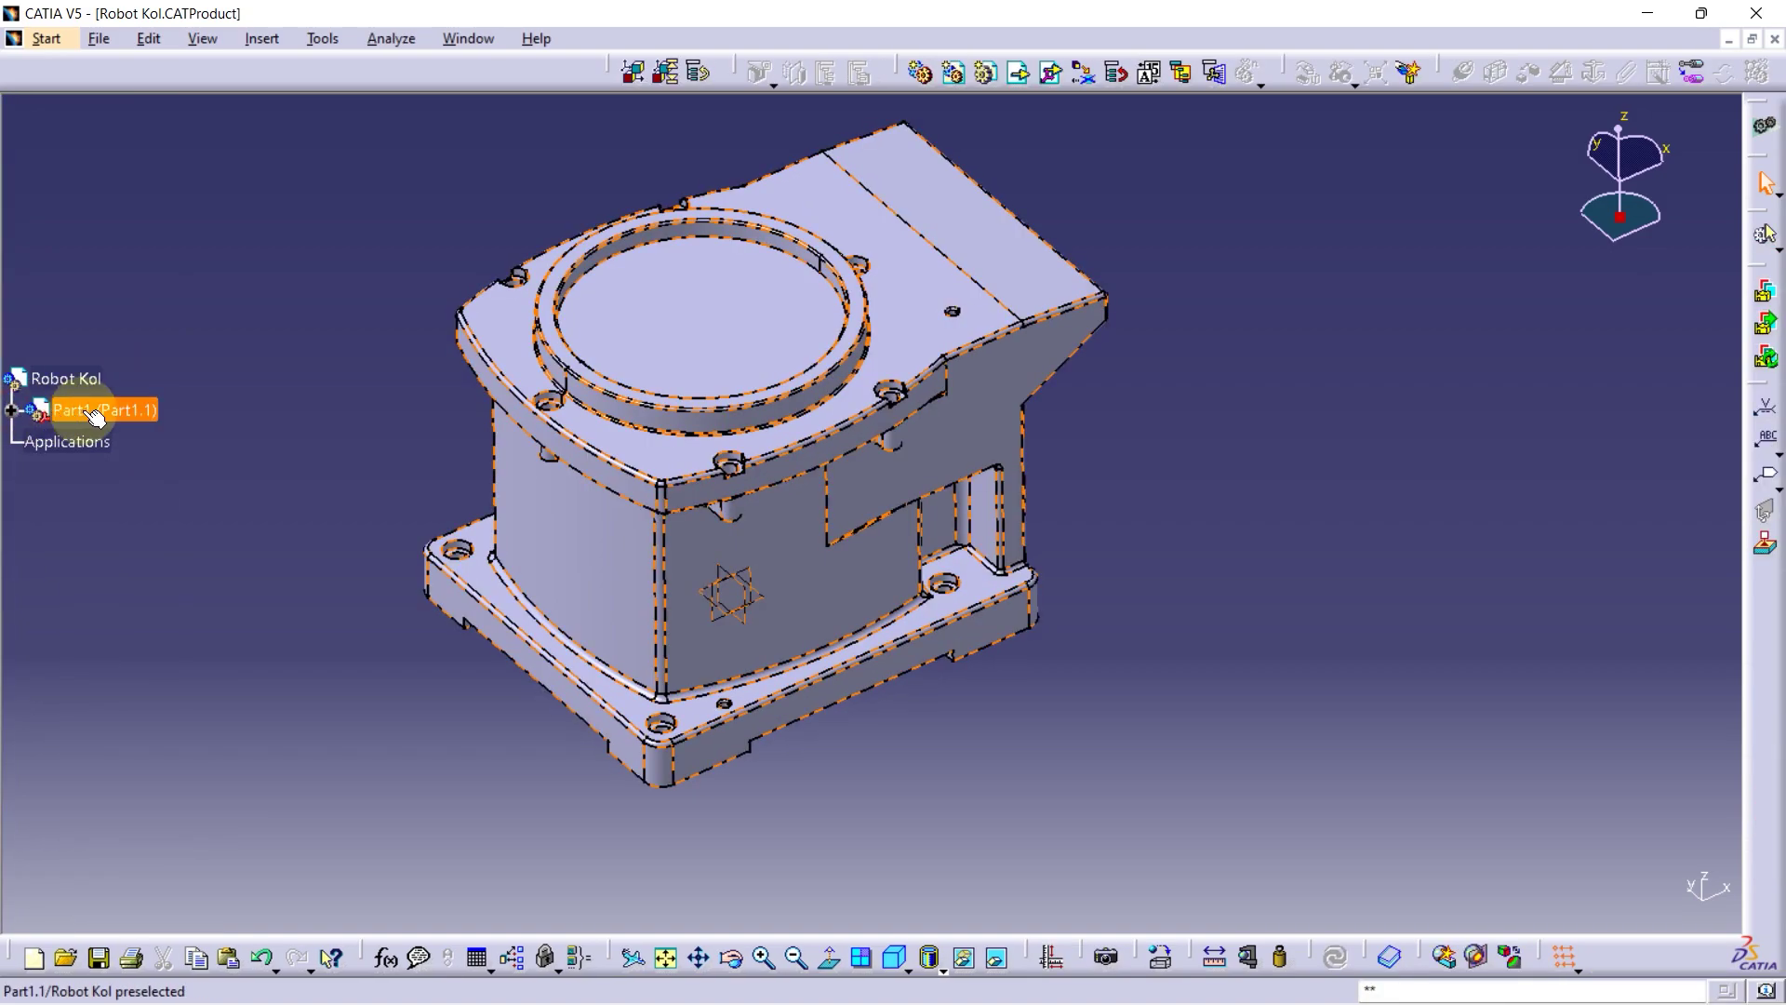
Rename component Part1.1 to A01 for both instance name and part number
right_click(82, 408)
click(149, 513)
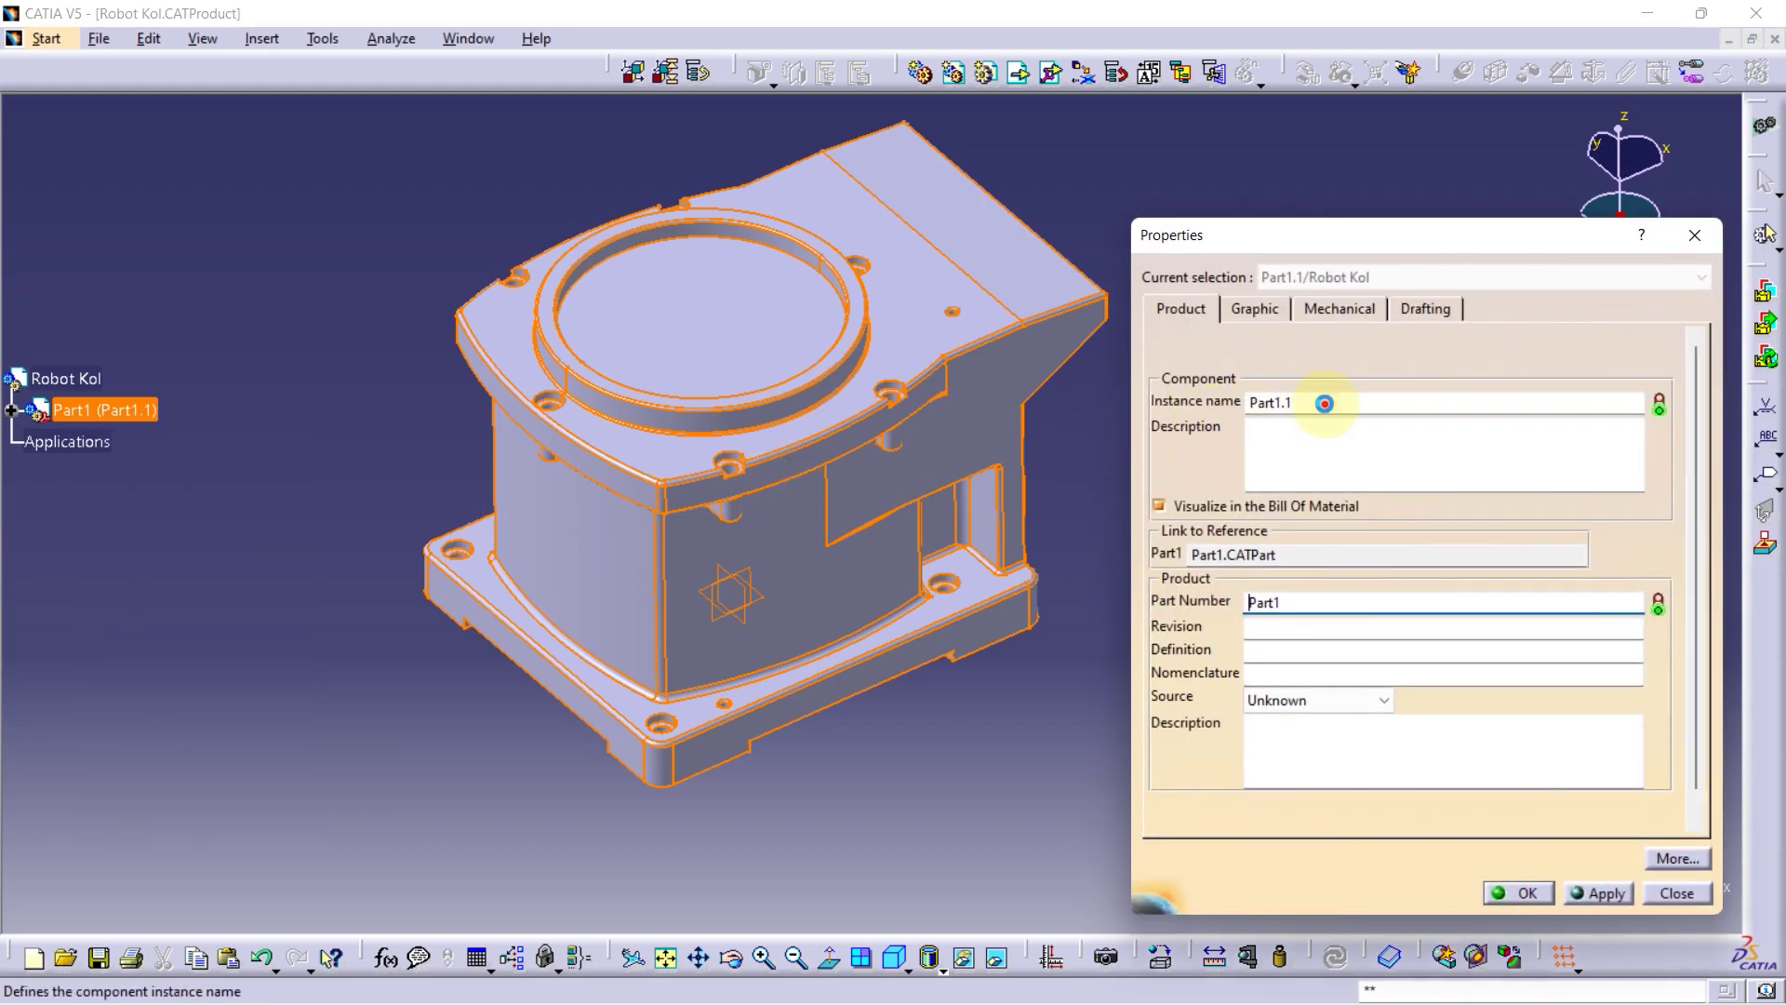
text(A01)
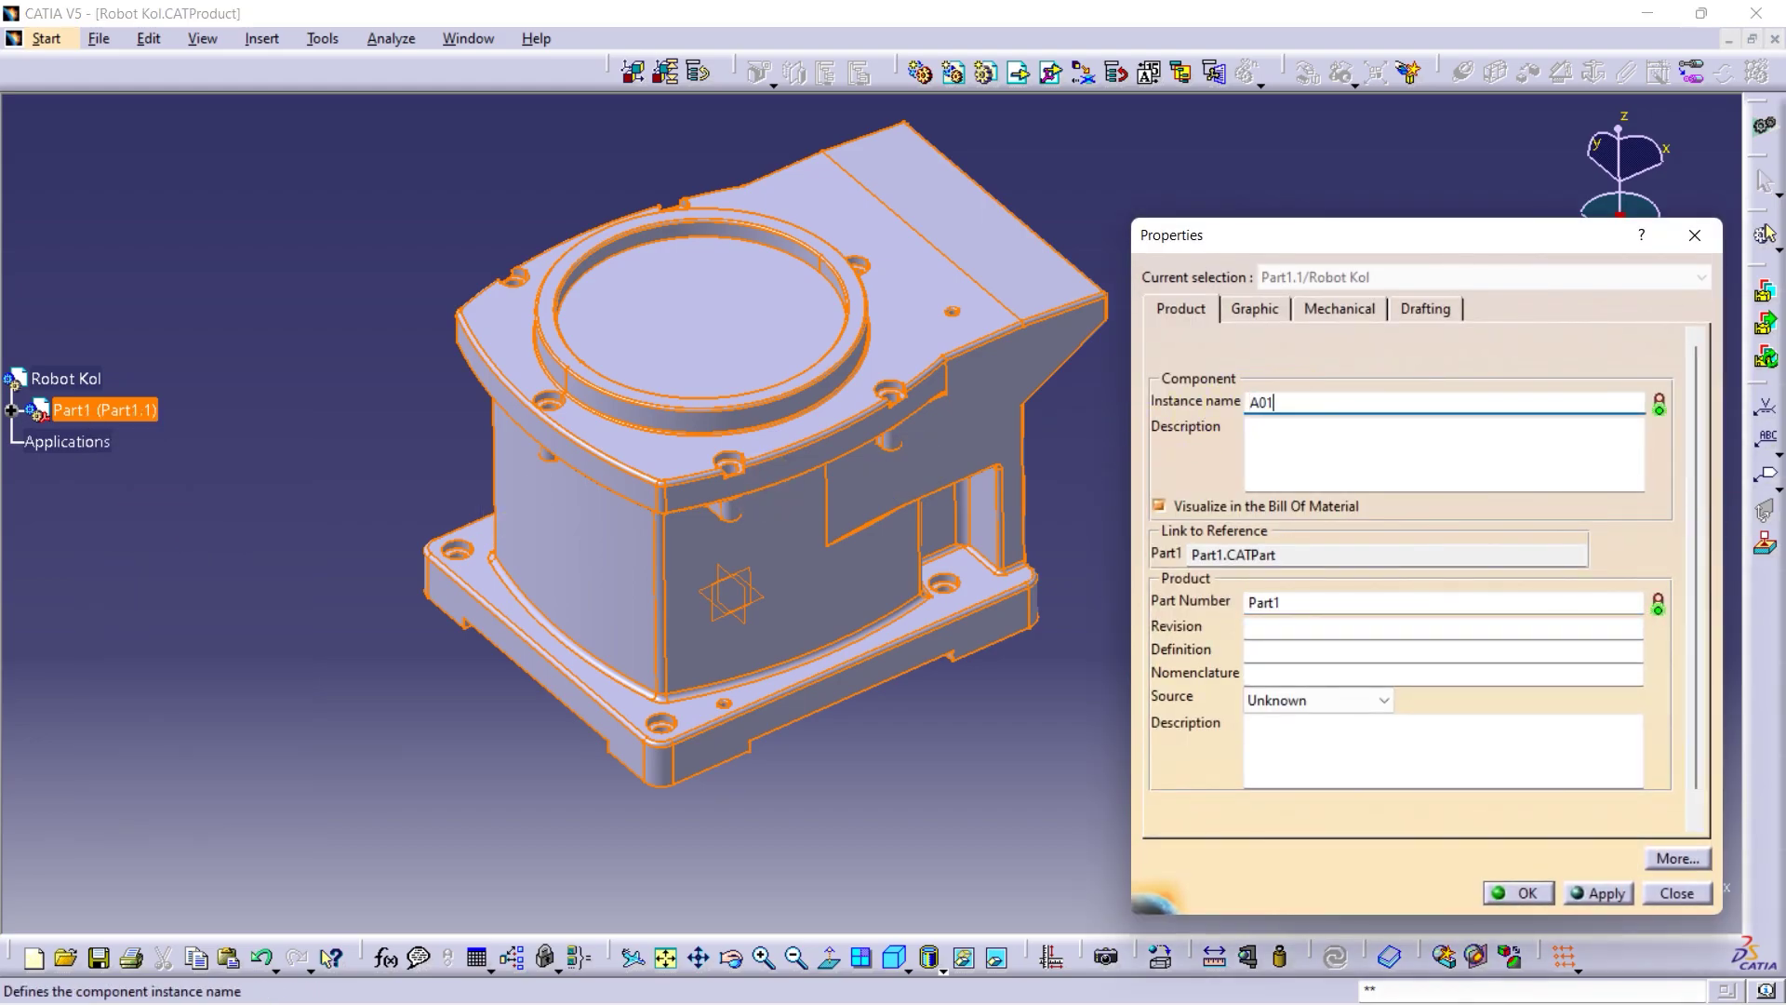
text(A01)
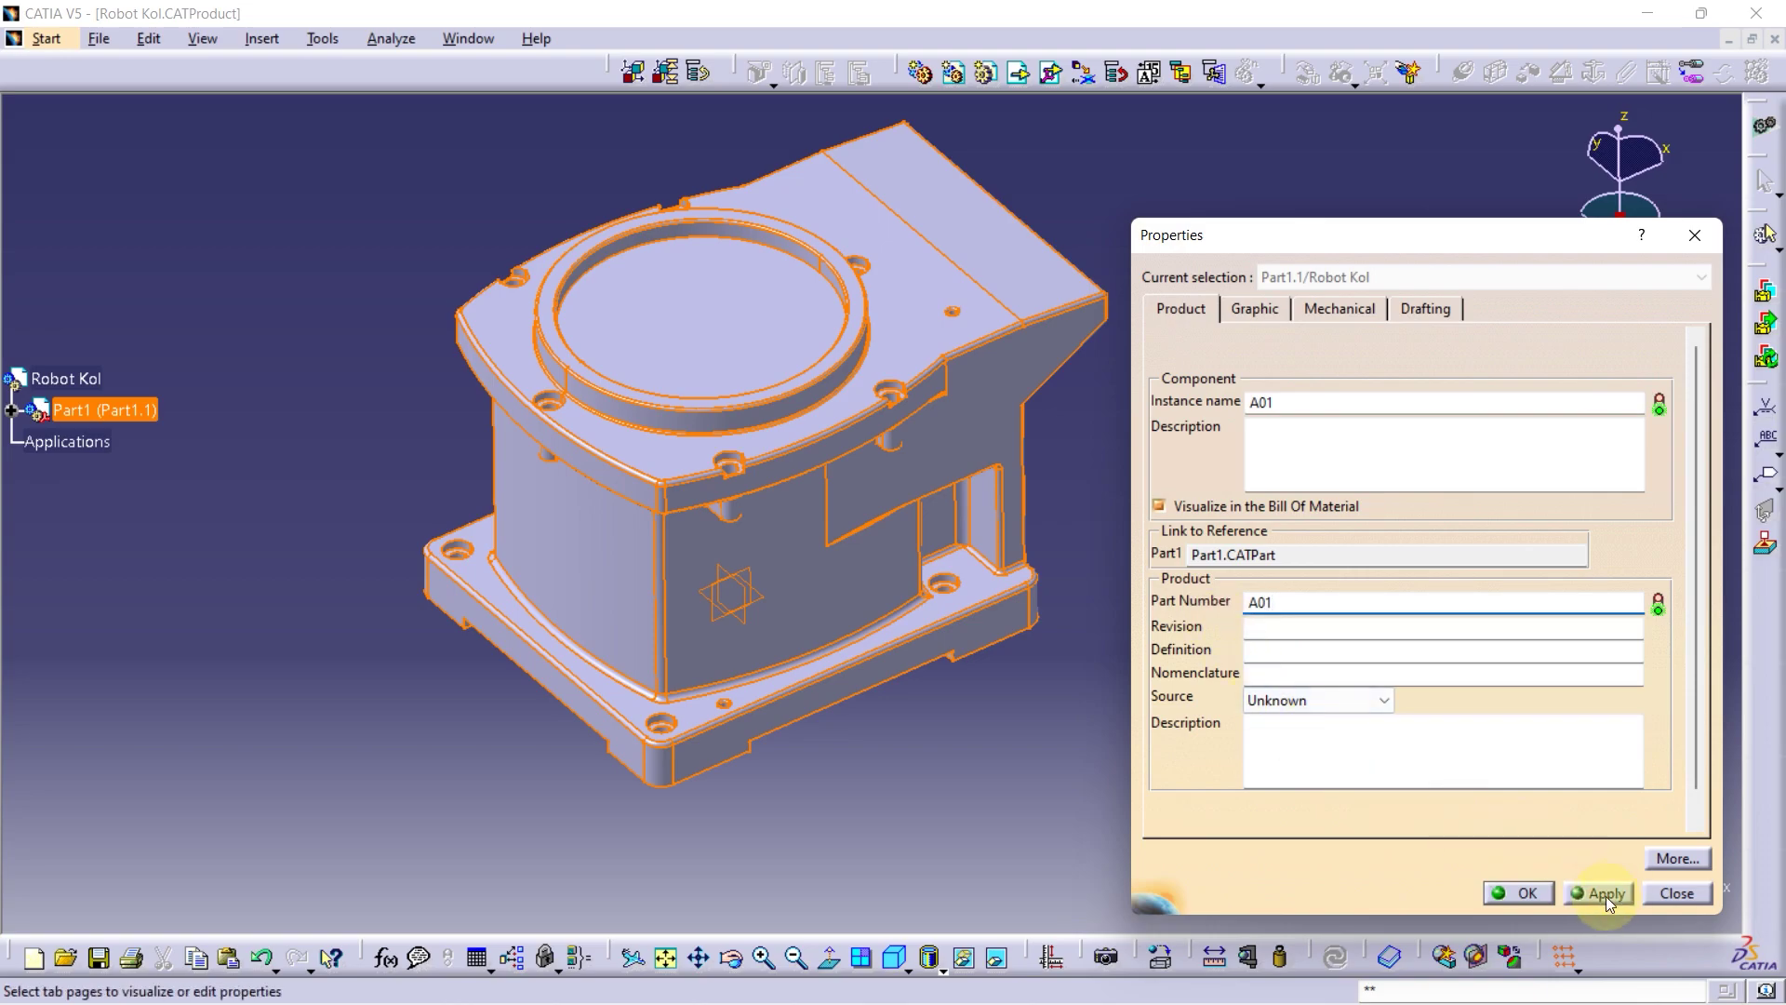
click(1605, 896)
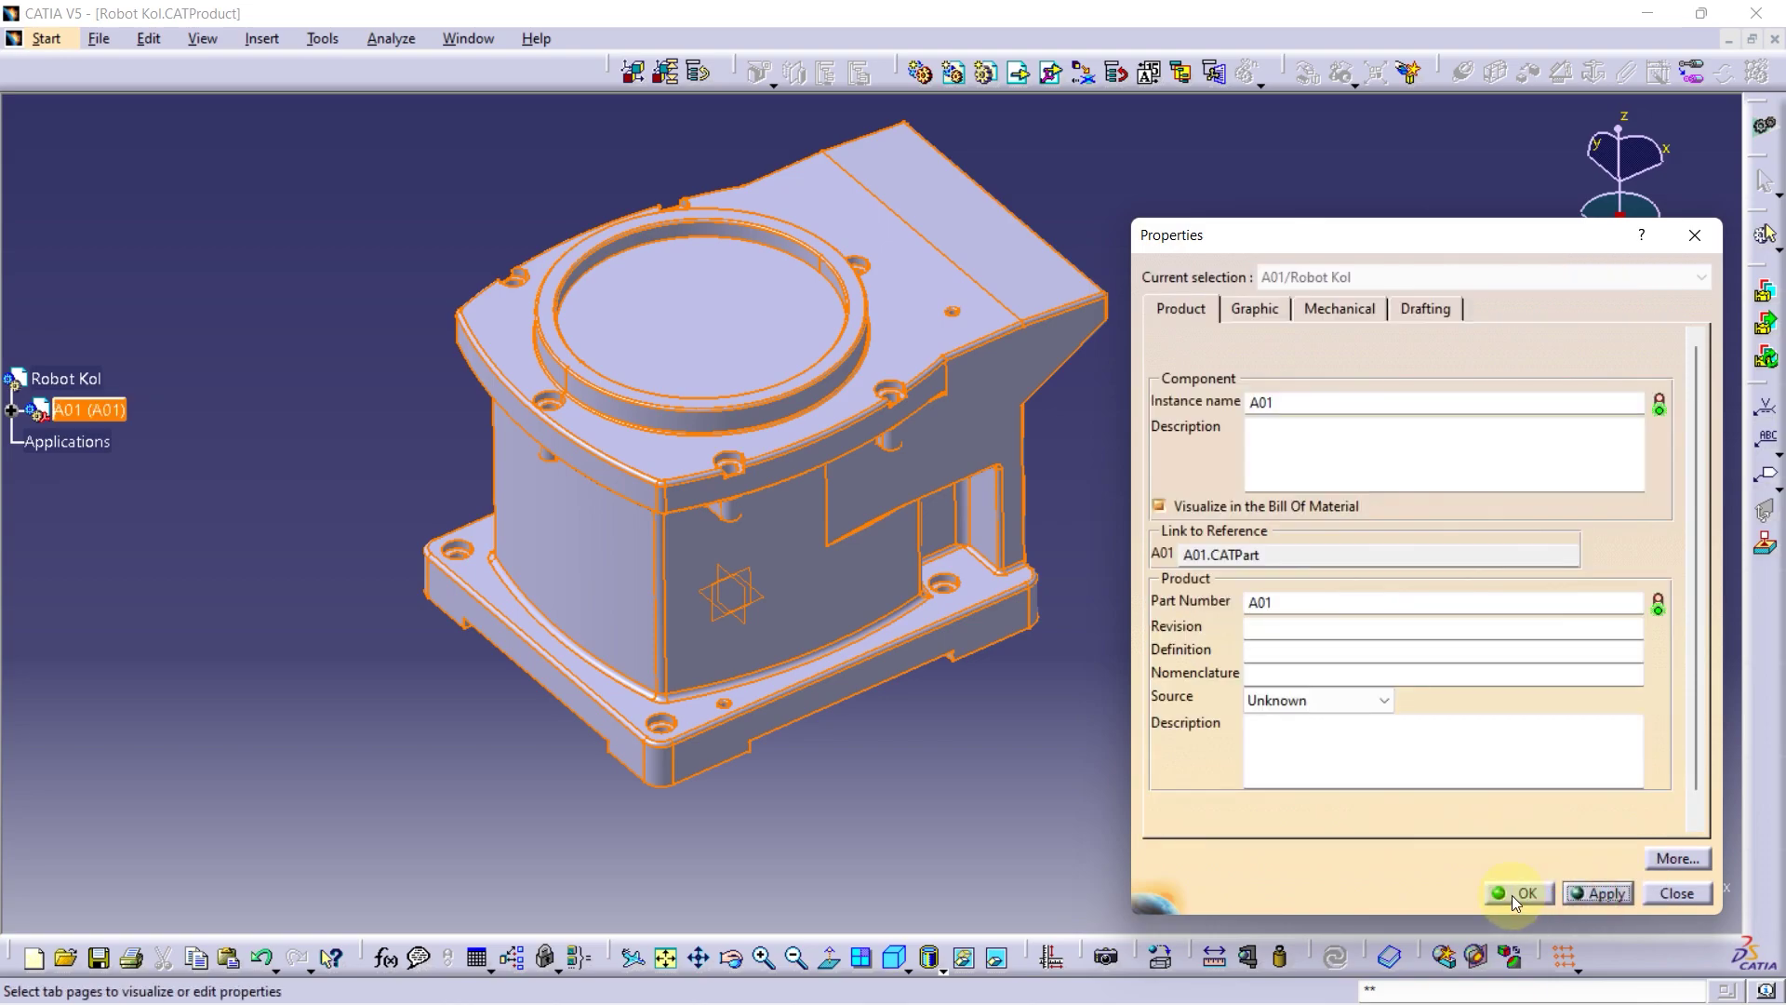
click(1517, 894)
middle_drag(1052, 636, 910, 510)
click(274, 478)
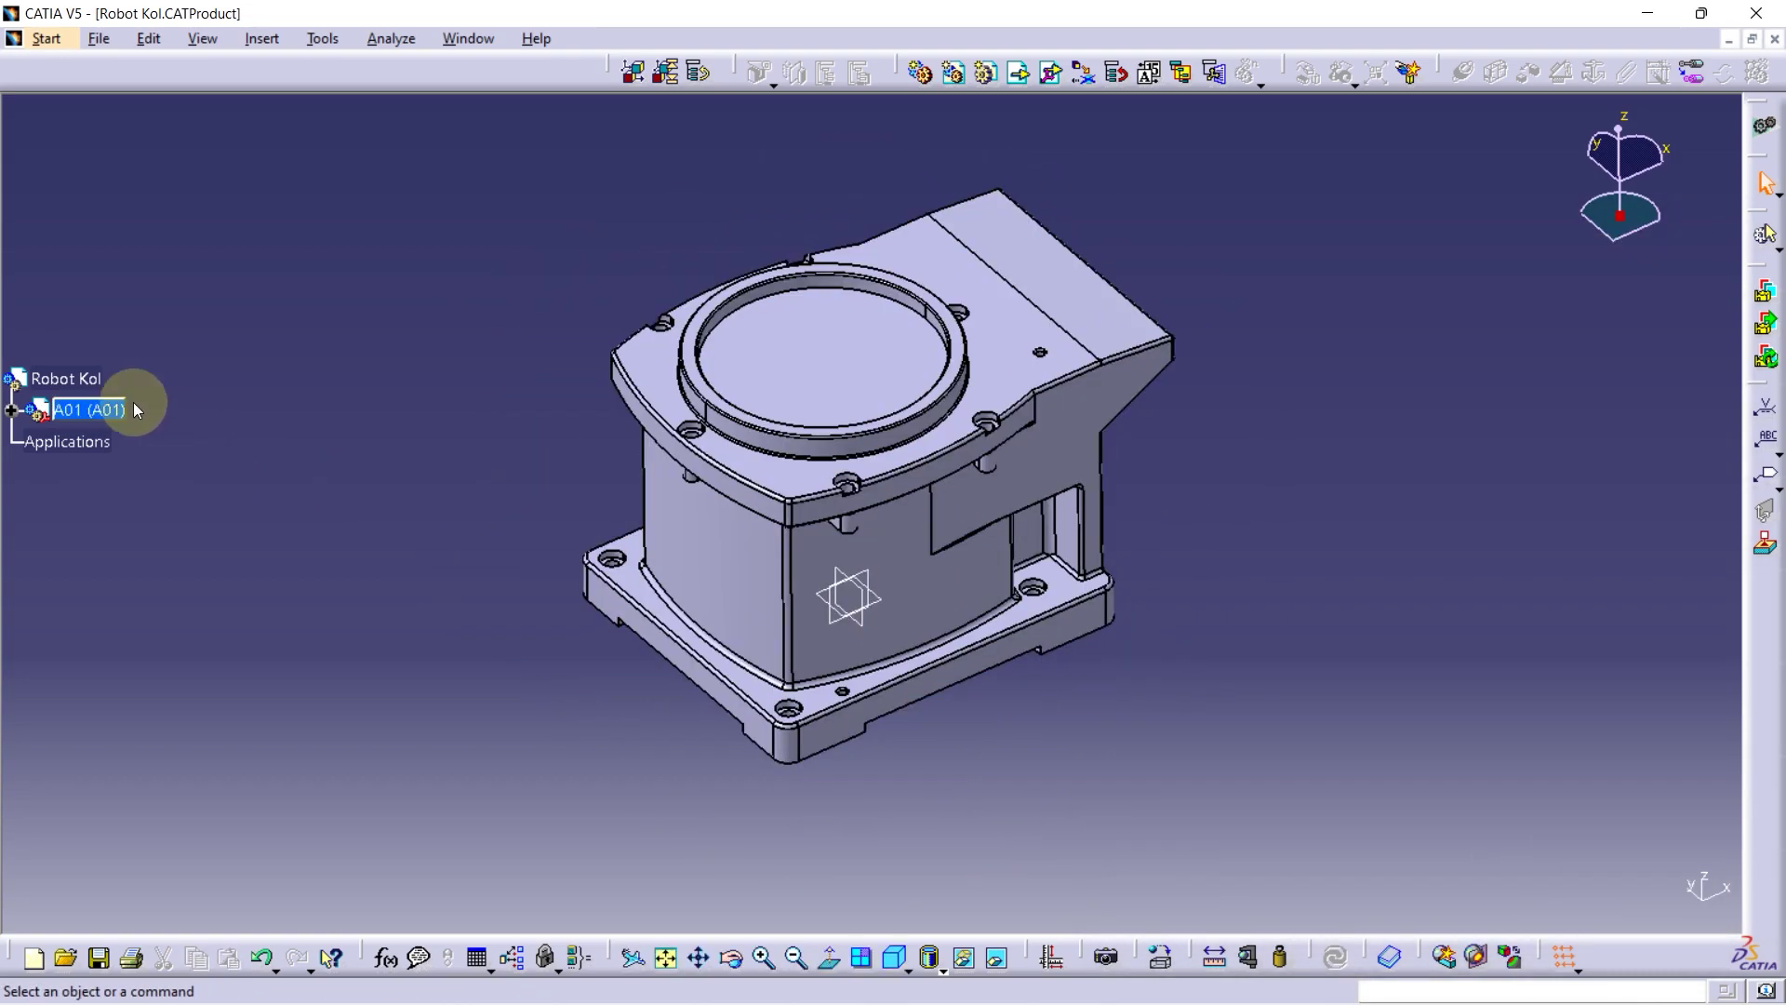
drag(11, 432, 37, 182)
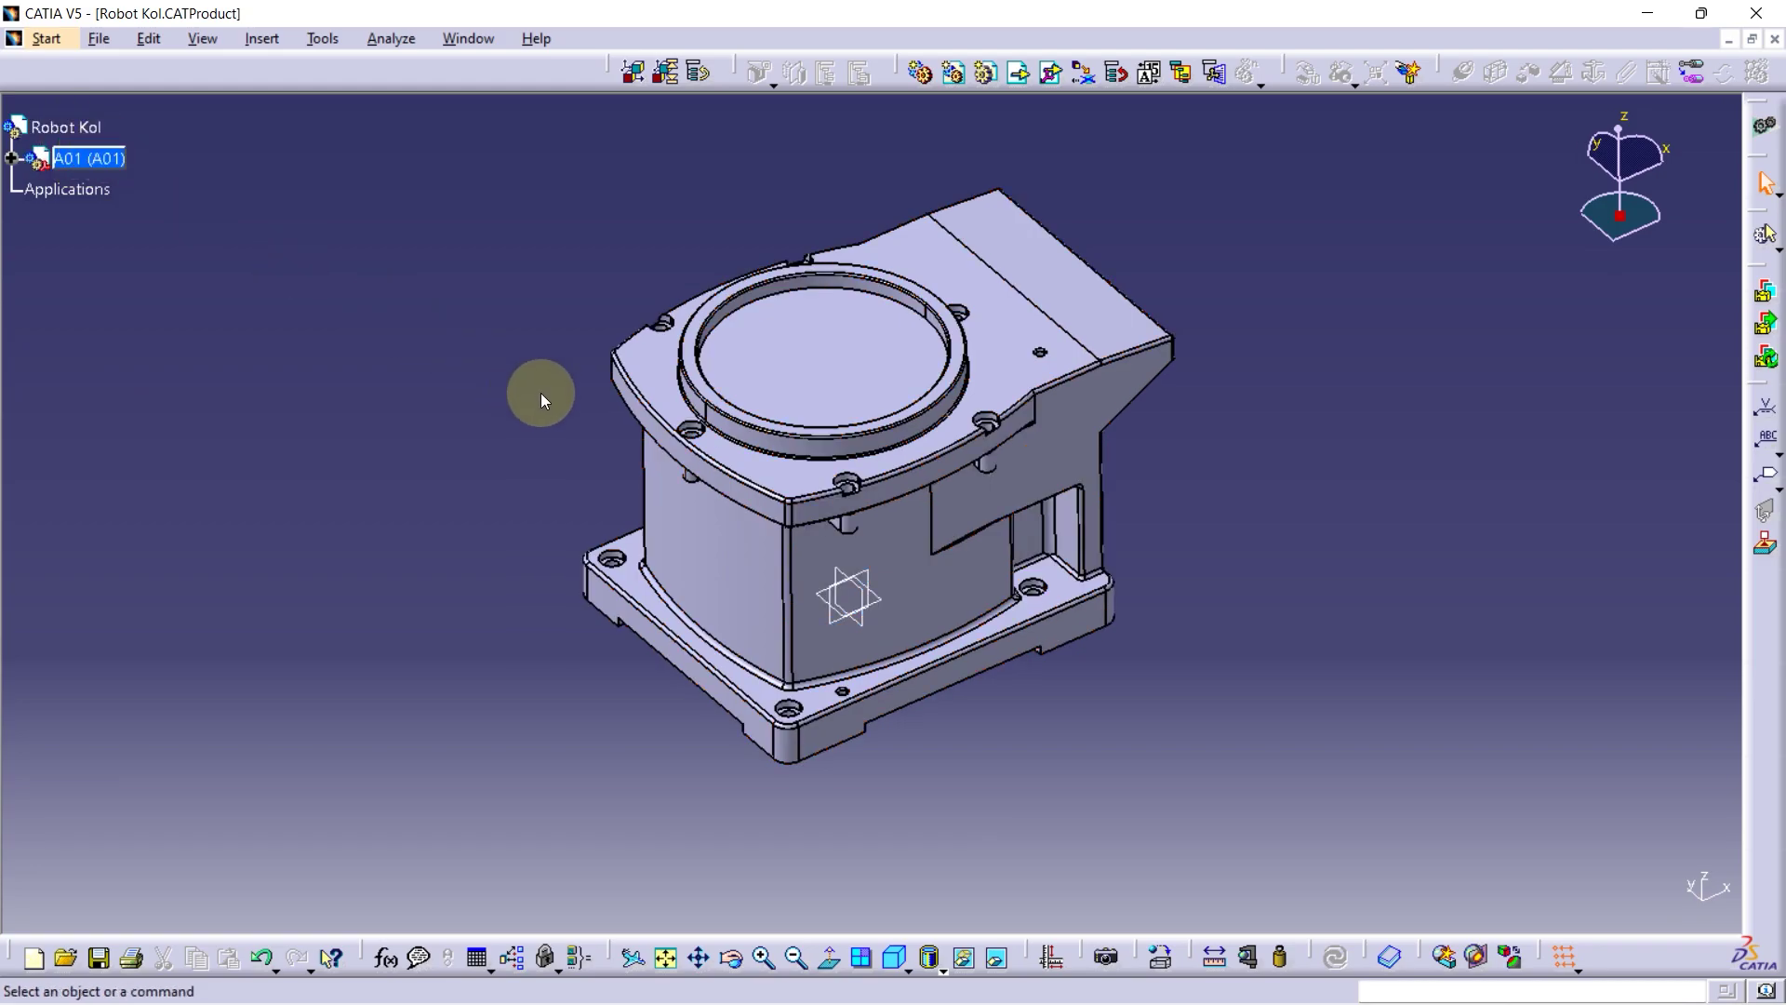
Hide A01 and add a new part, Part1.2, to Robot Kol with a picked origin
right_click(90, 158)
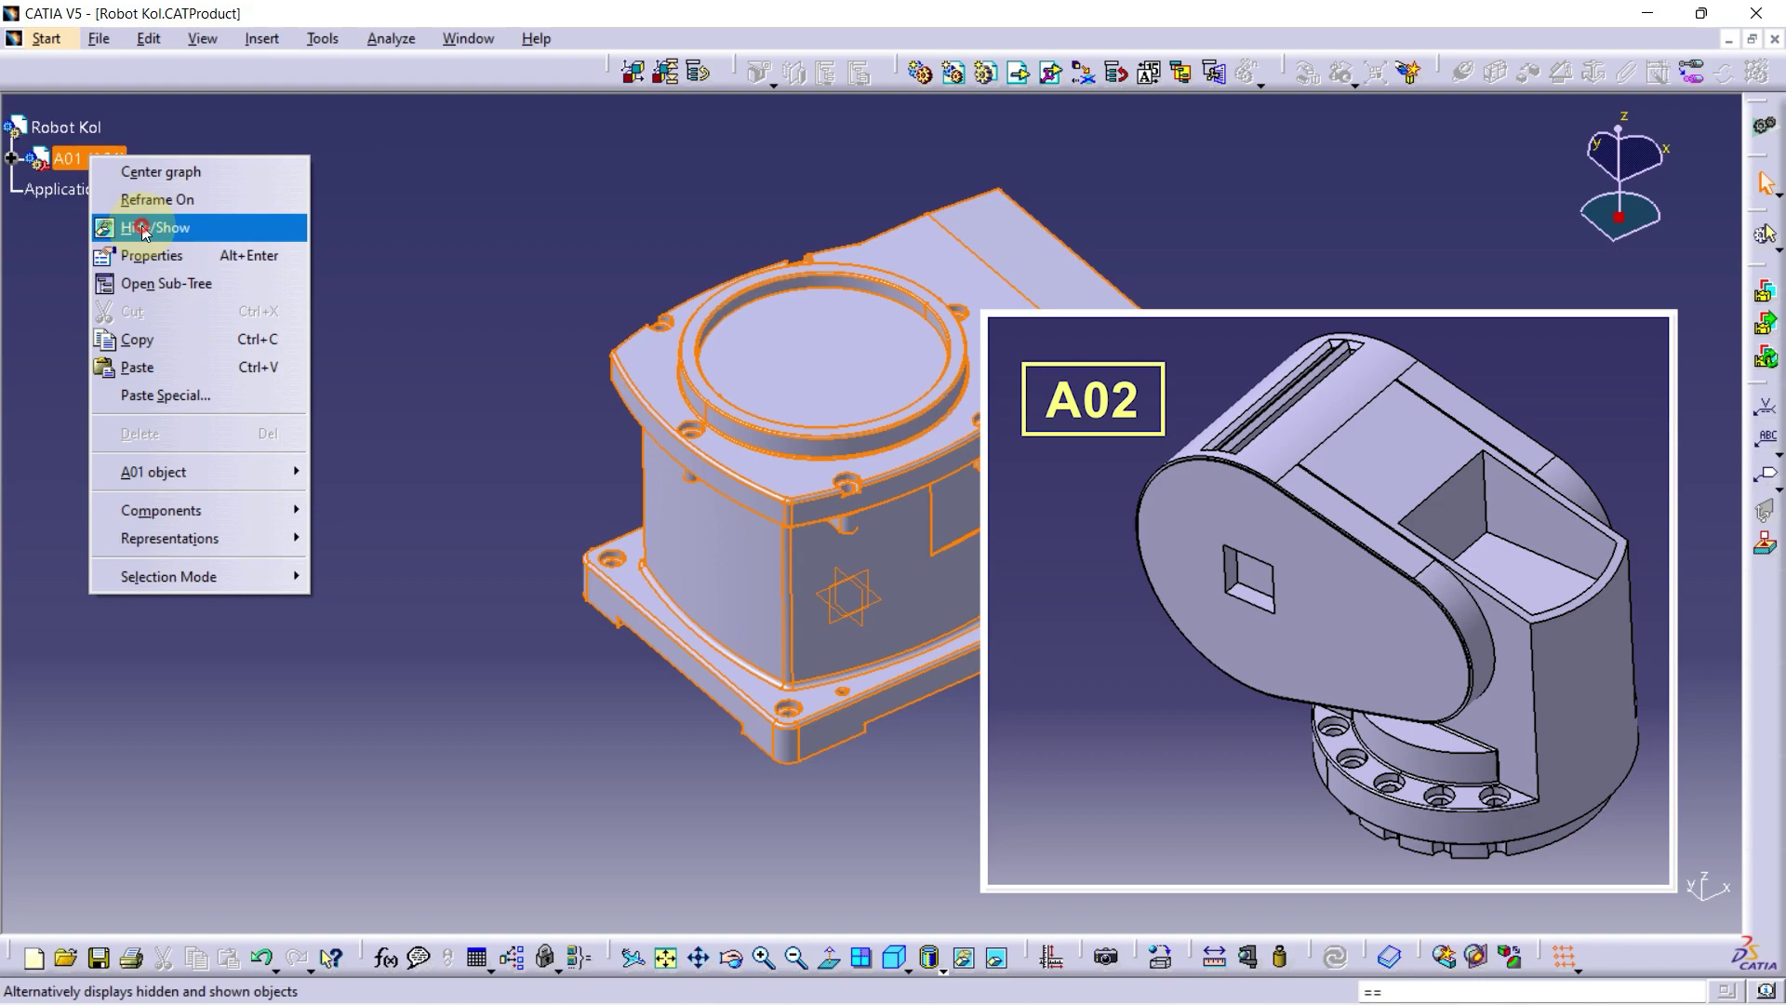
click(144, 228)
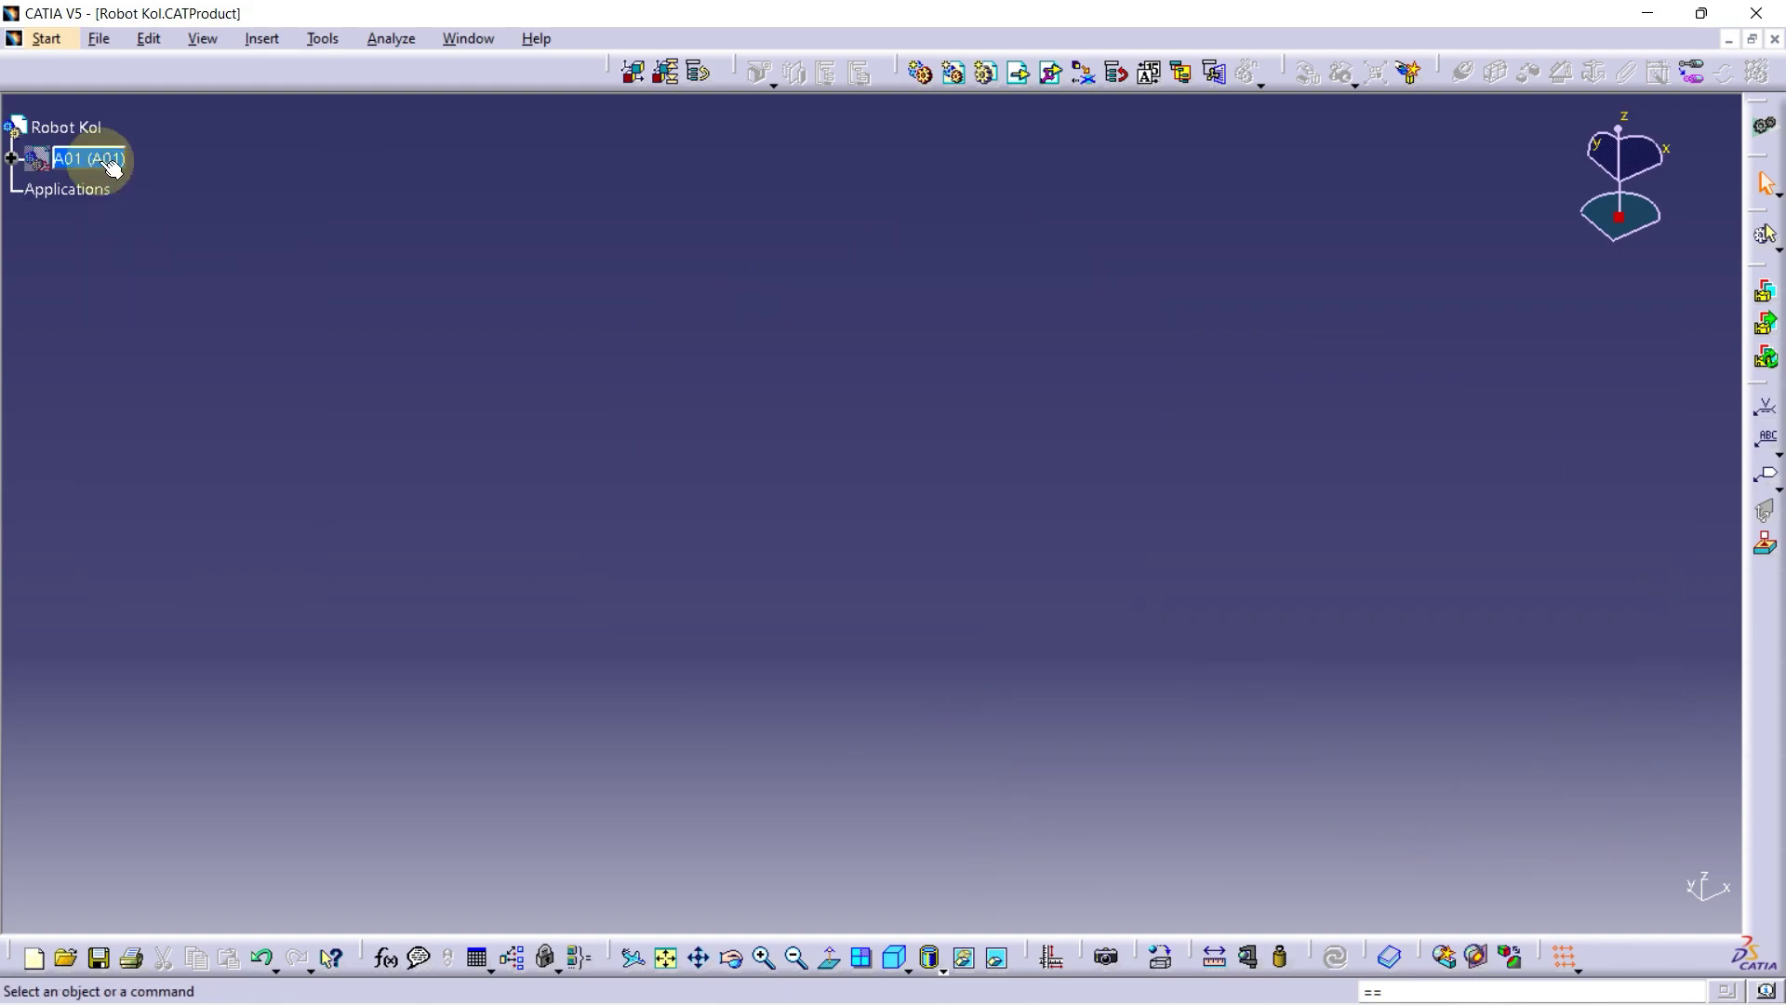
right_click(74, 127)
mouse_move(147, 479)
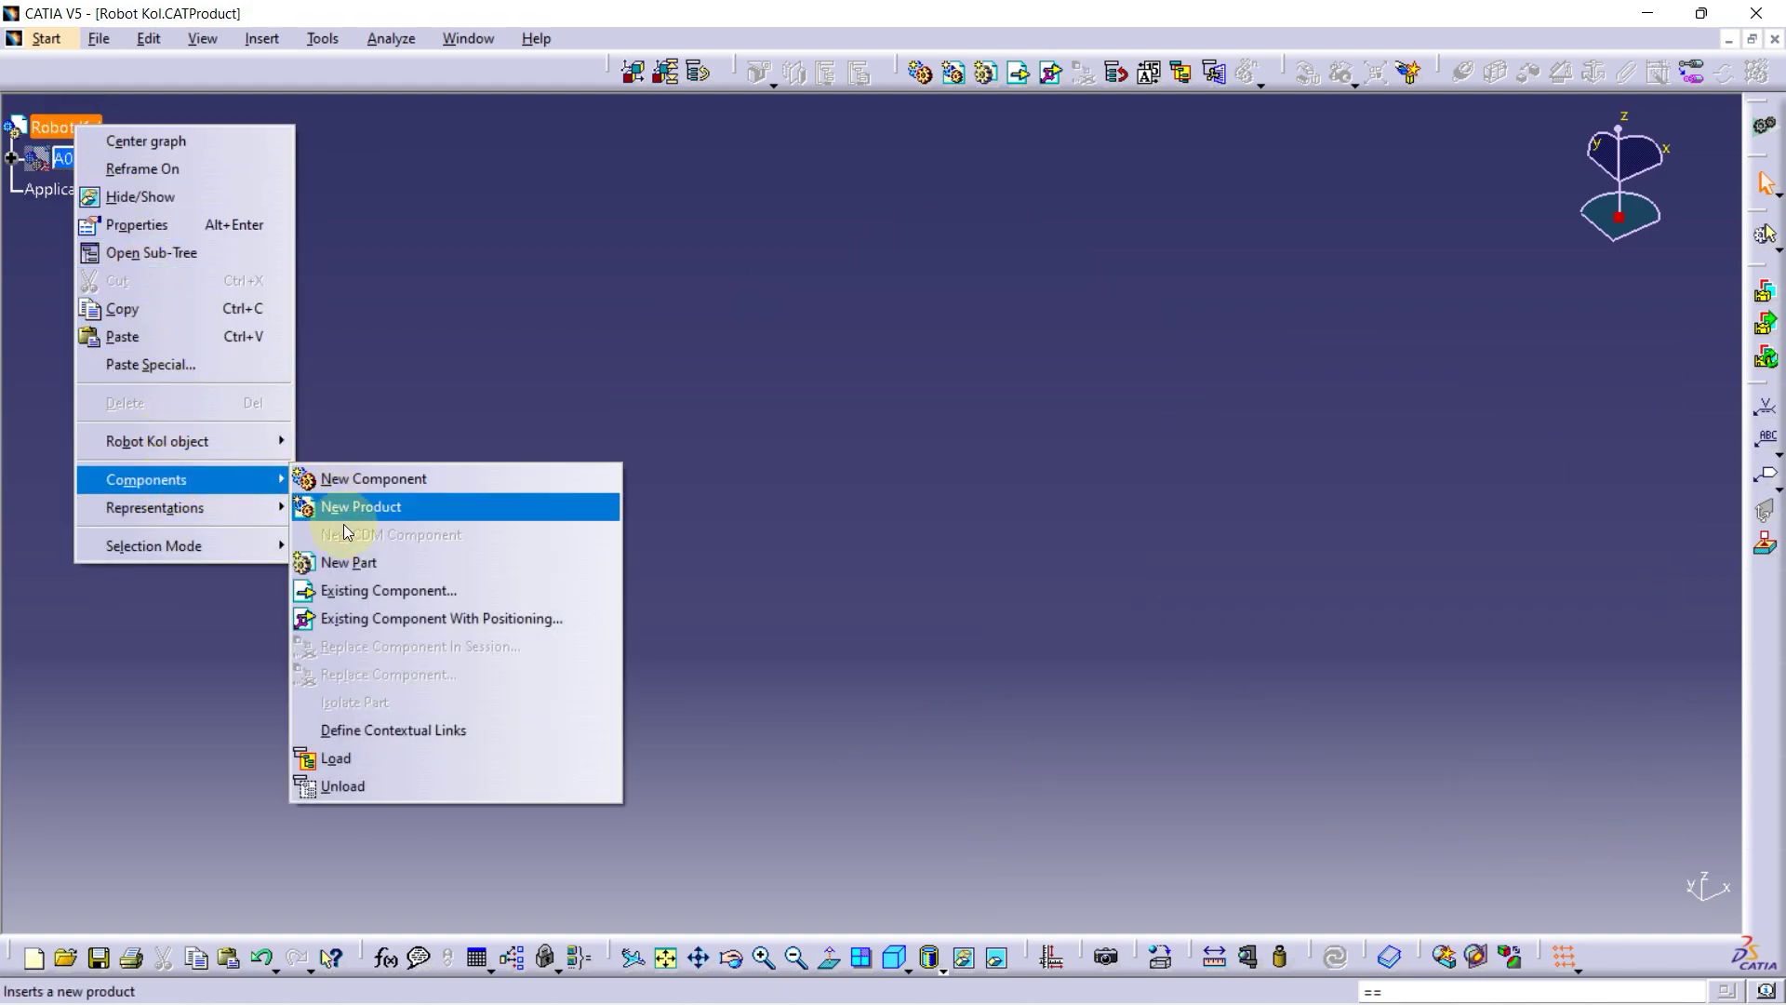
click(340, 564)
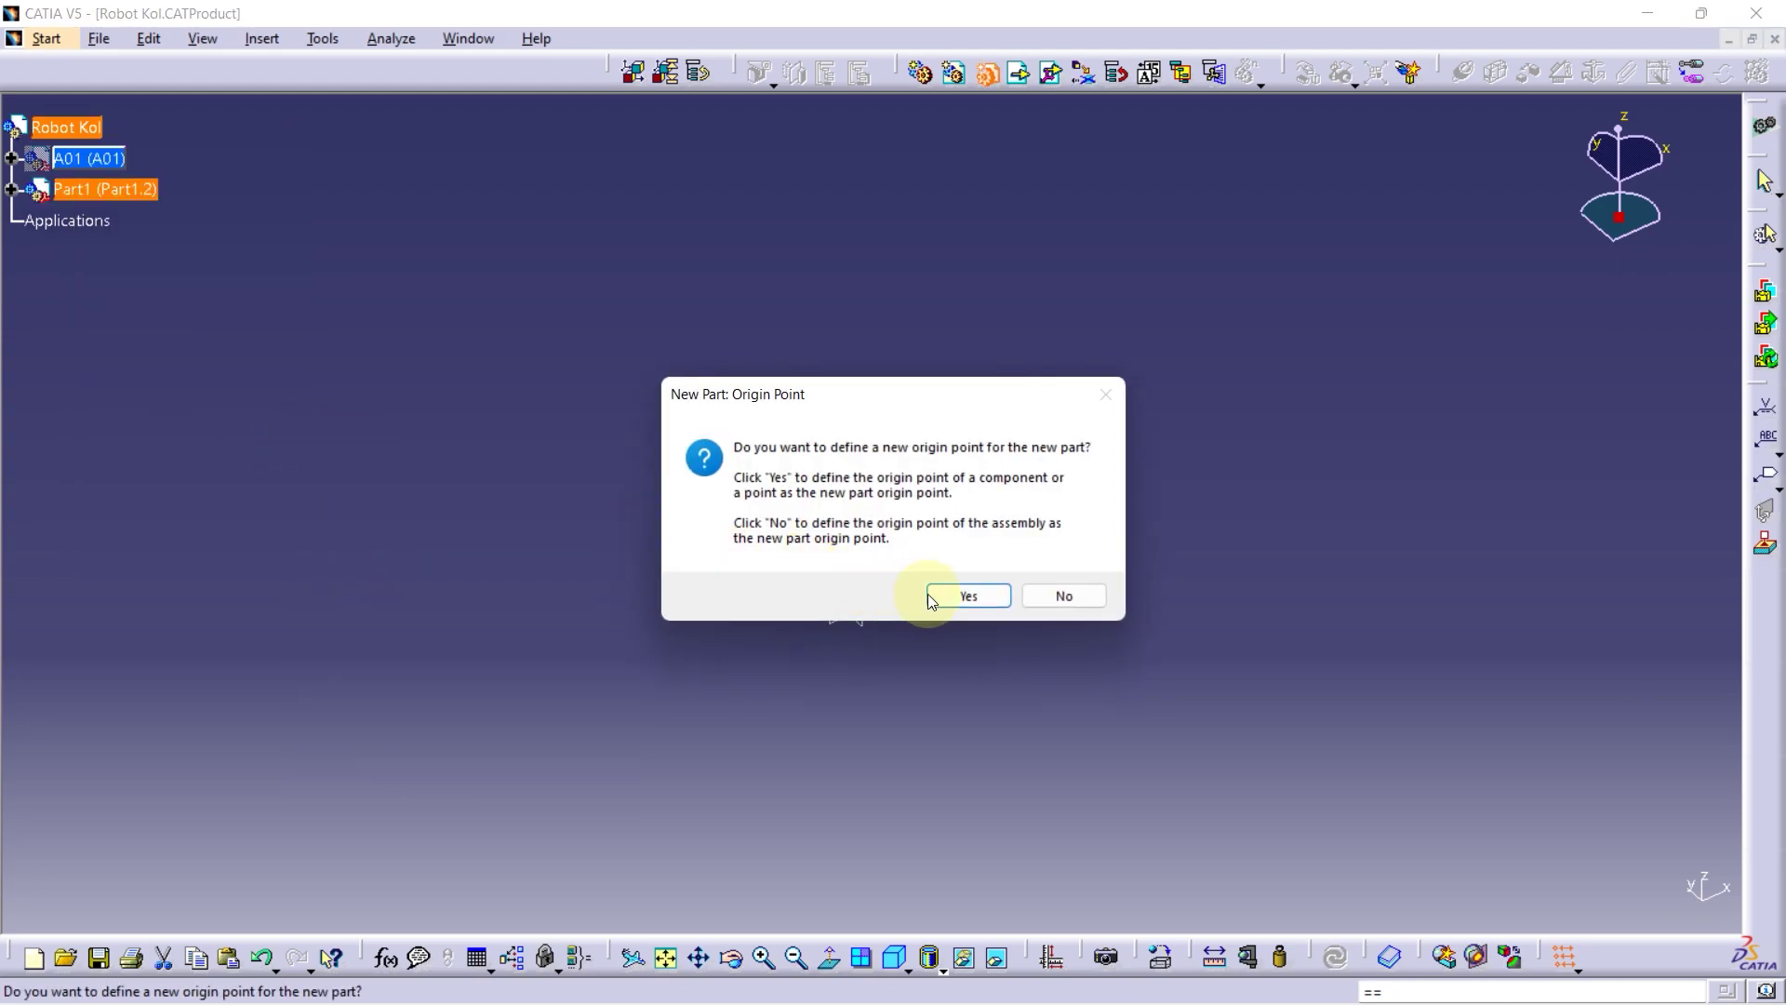
click(964, 598)
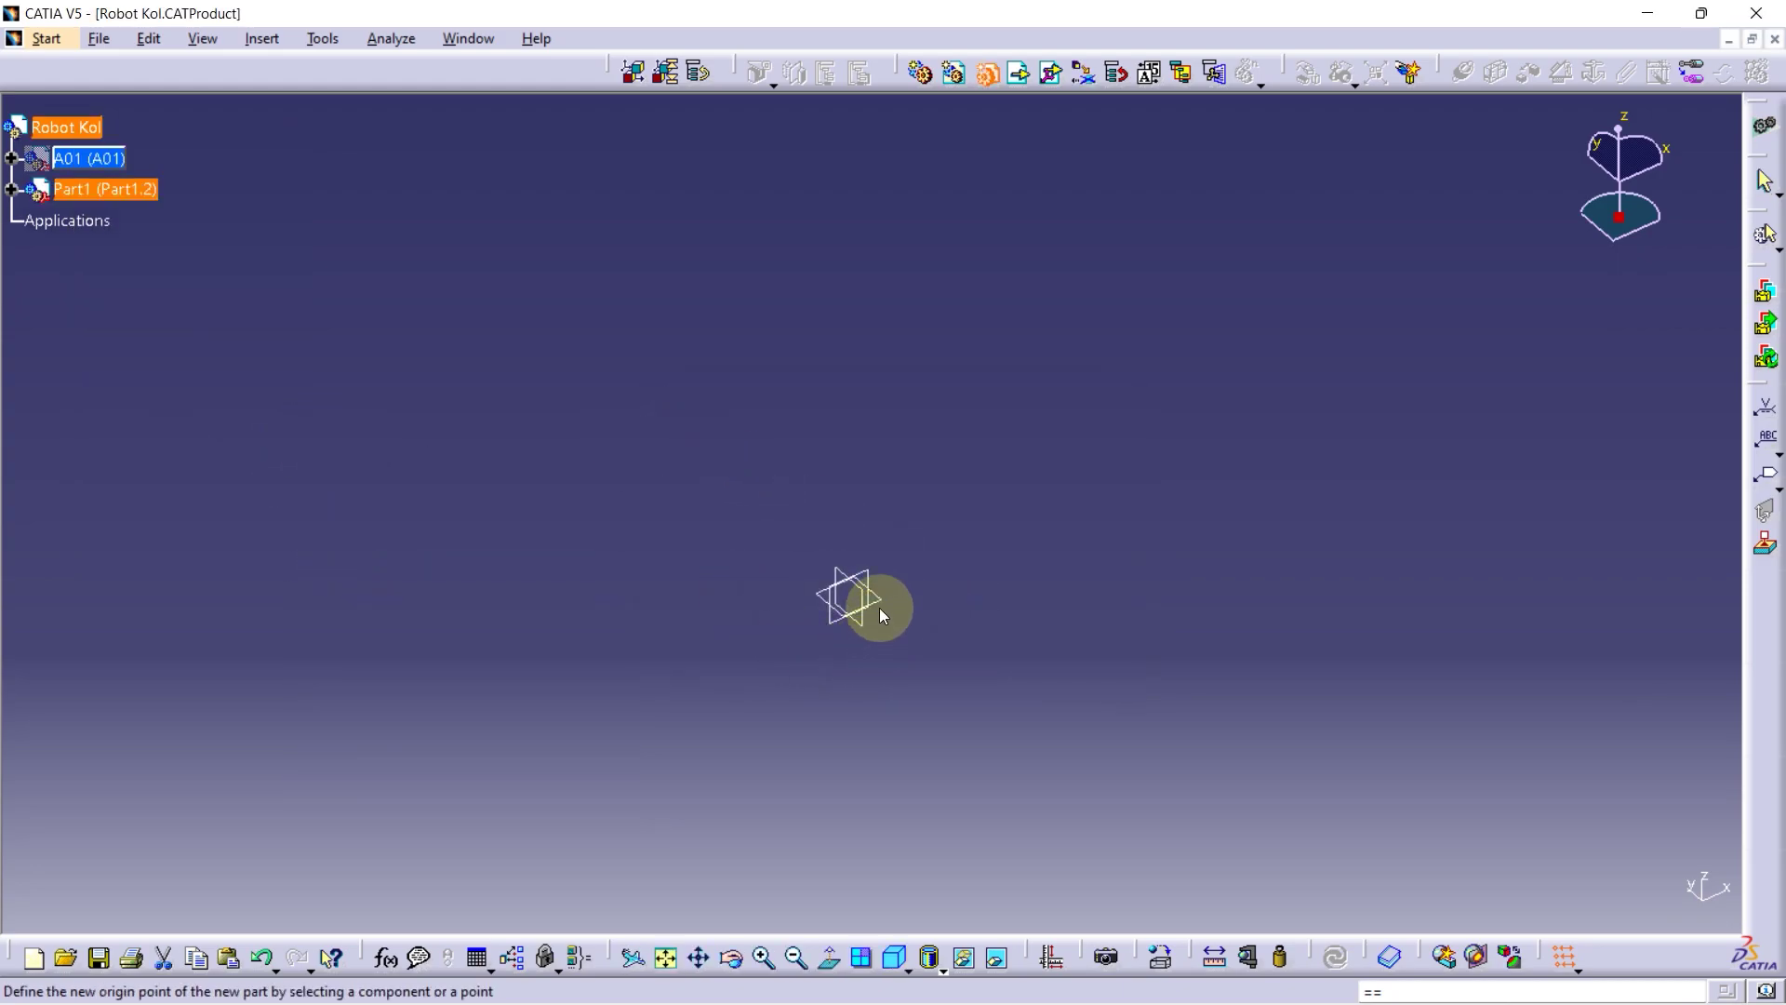
click(878, 578)
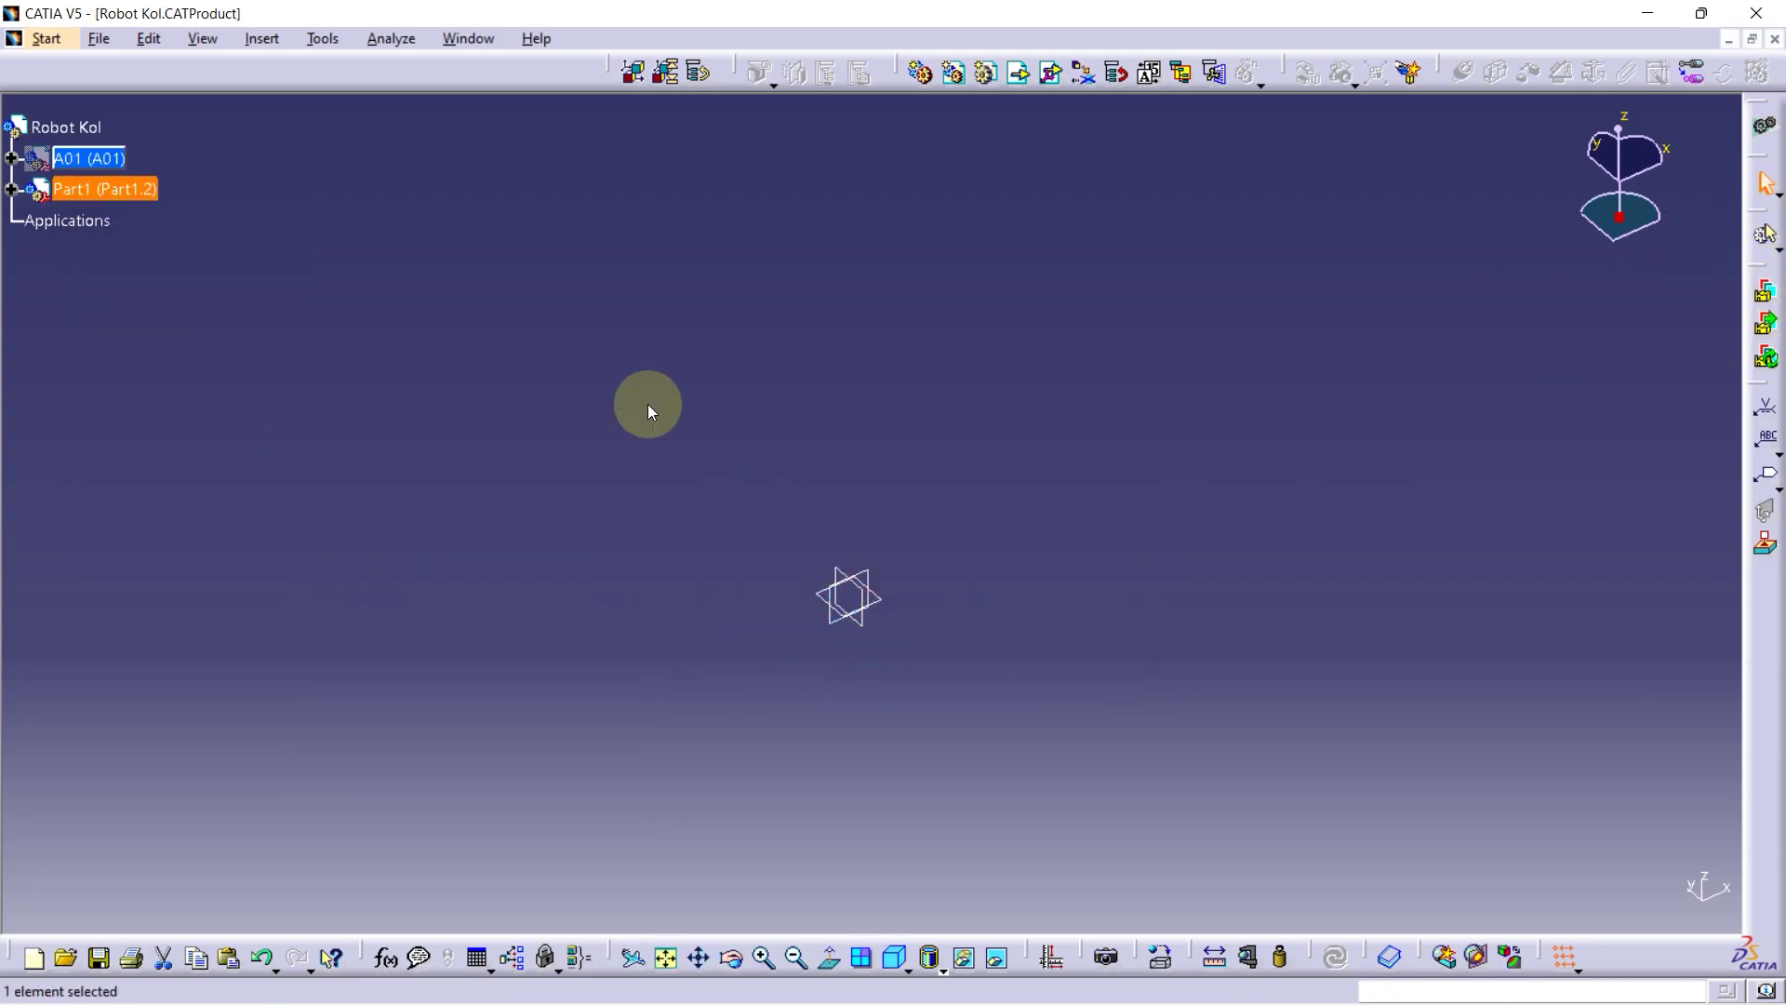
Open Part1.2's properties and begin entering the instance name A02
right_click(70, 189)
click(130, 289)
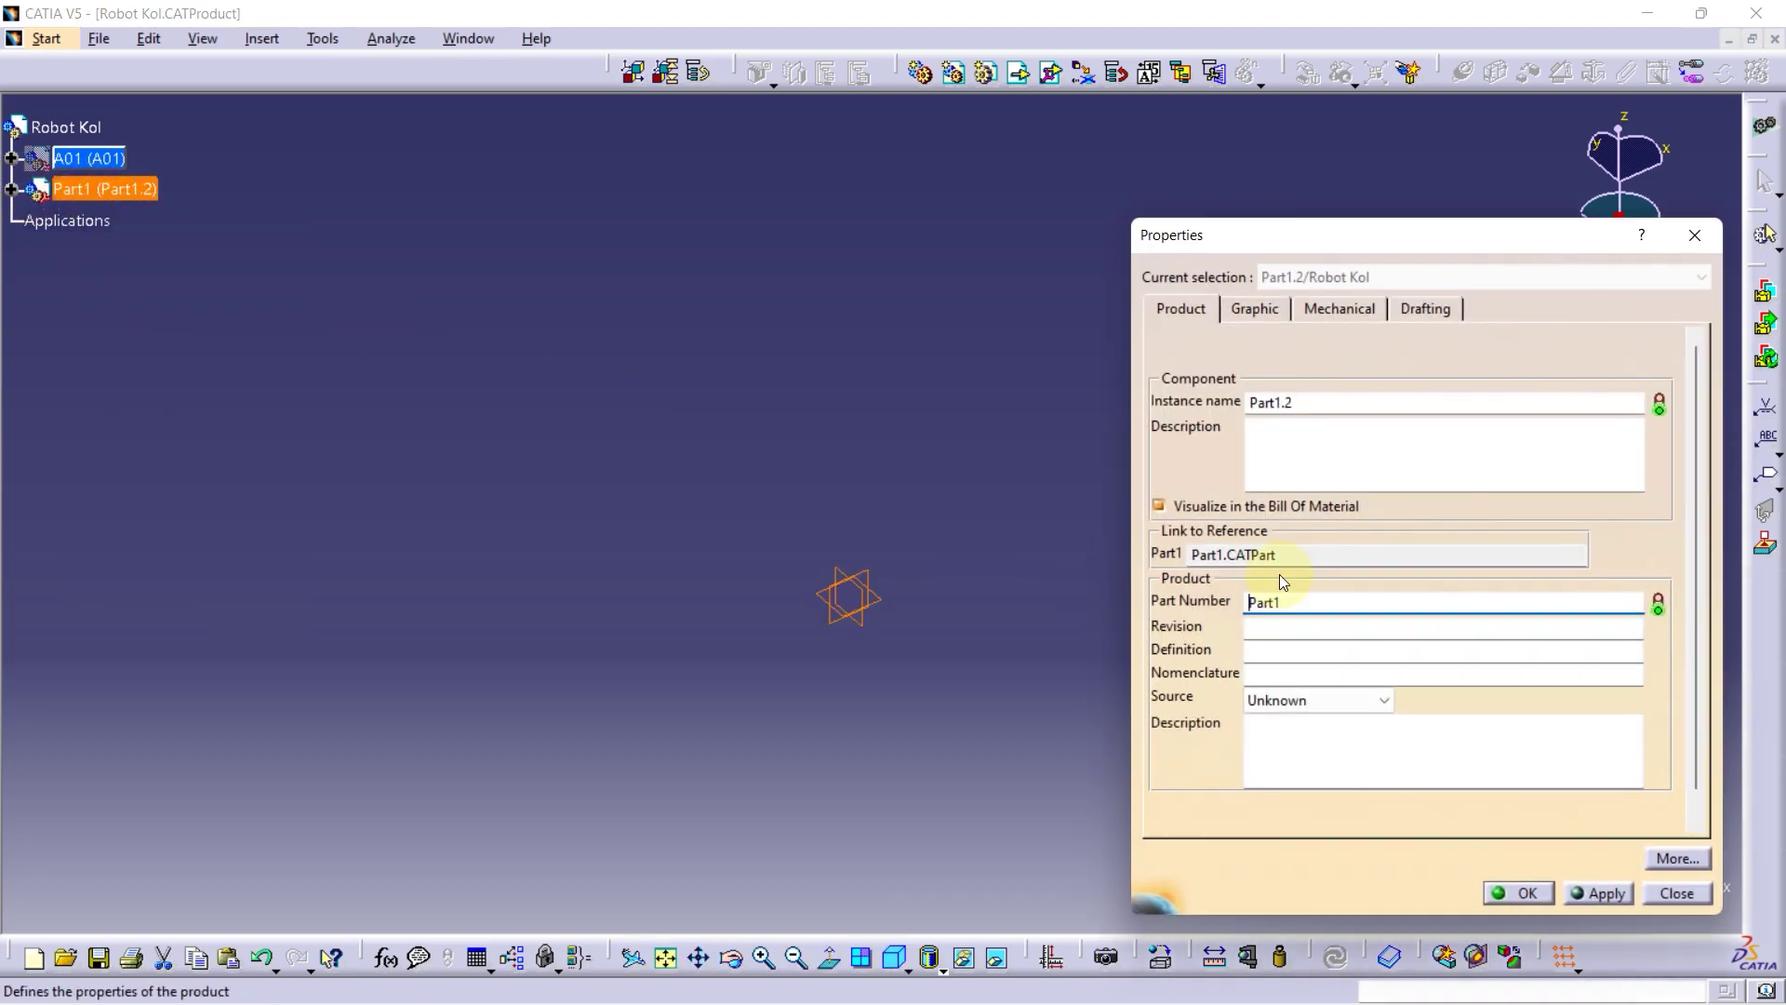
text(A02)
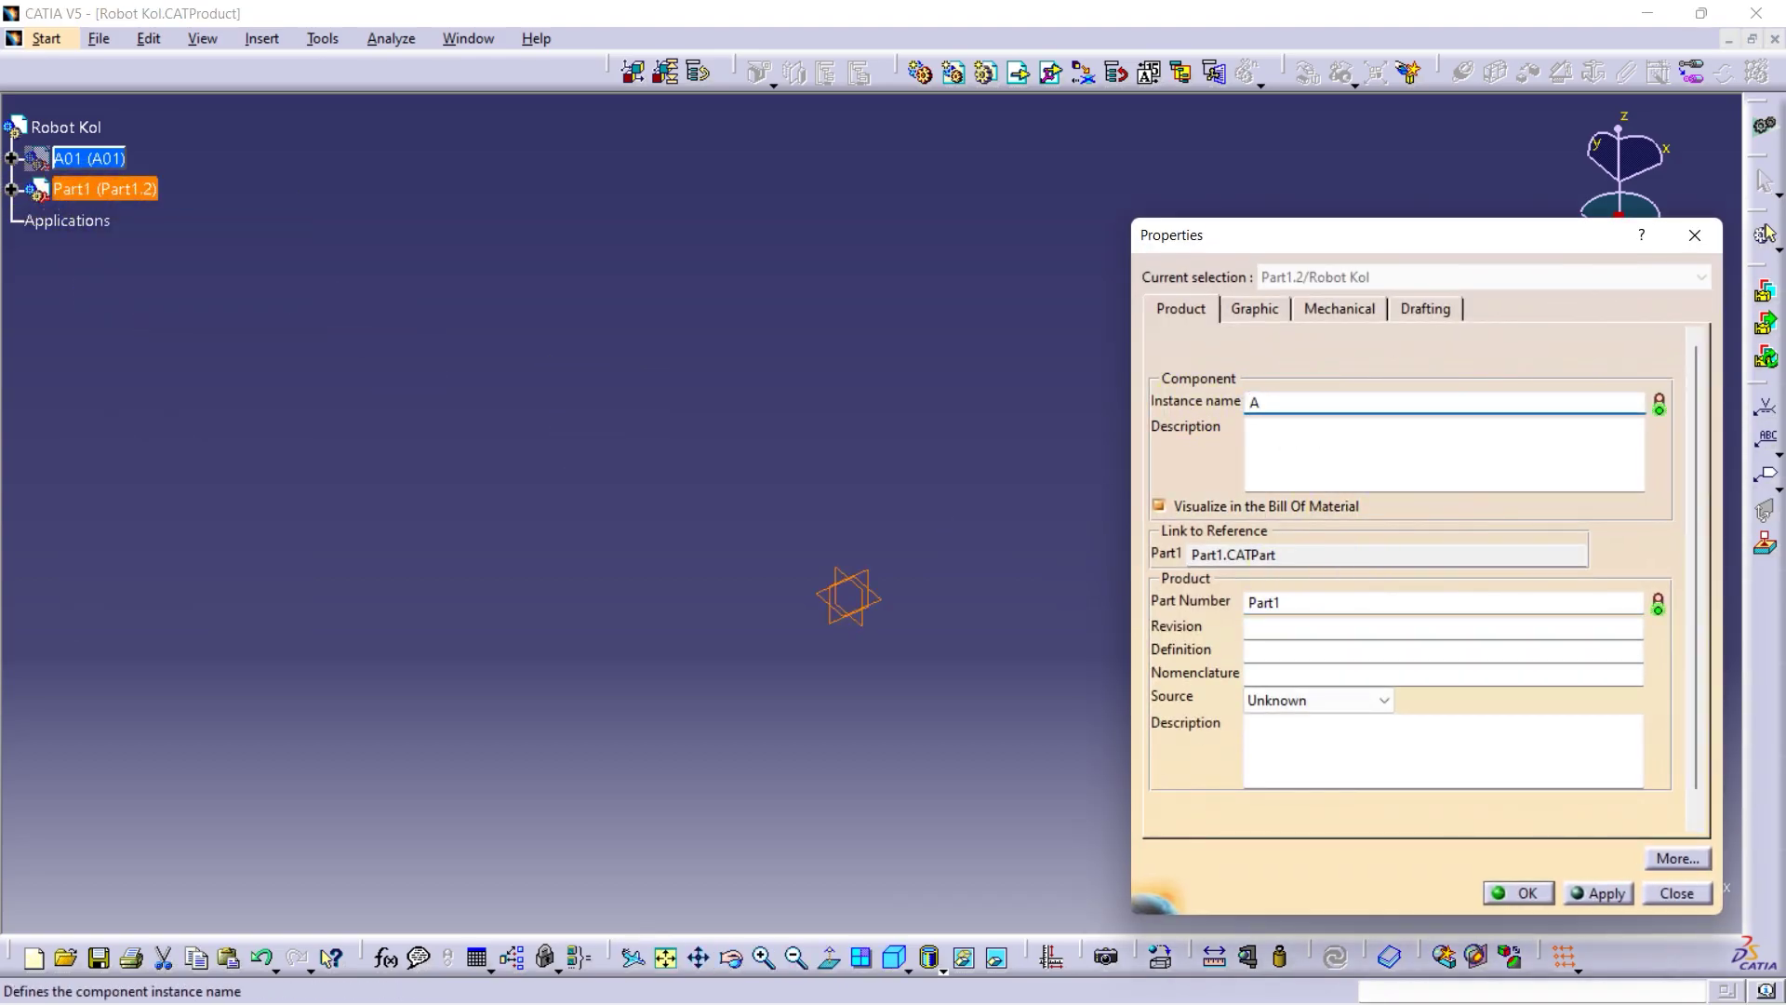
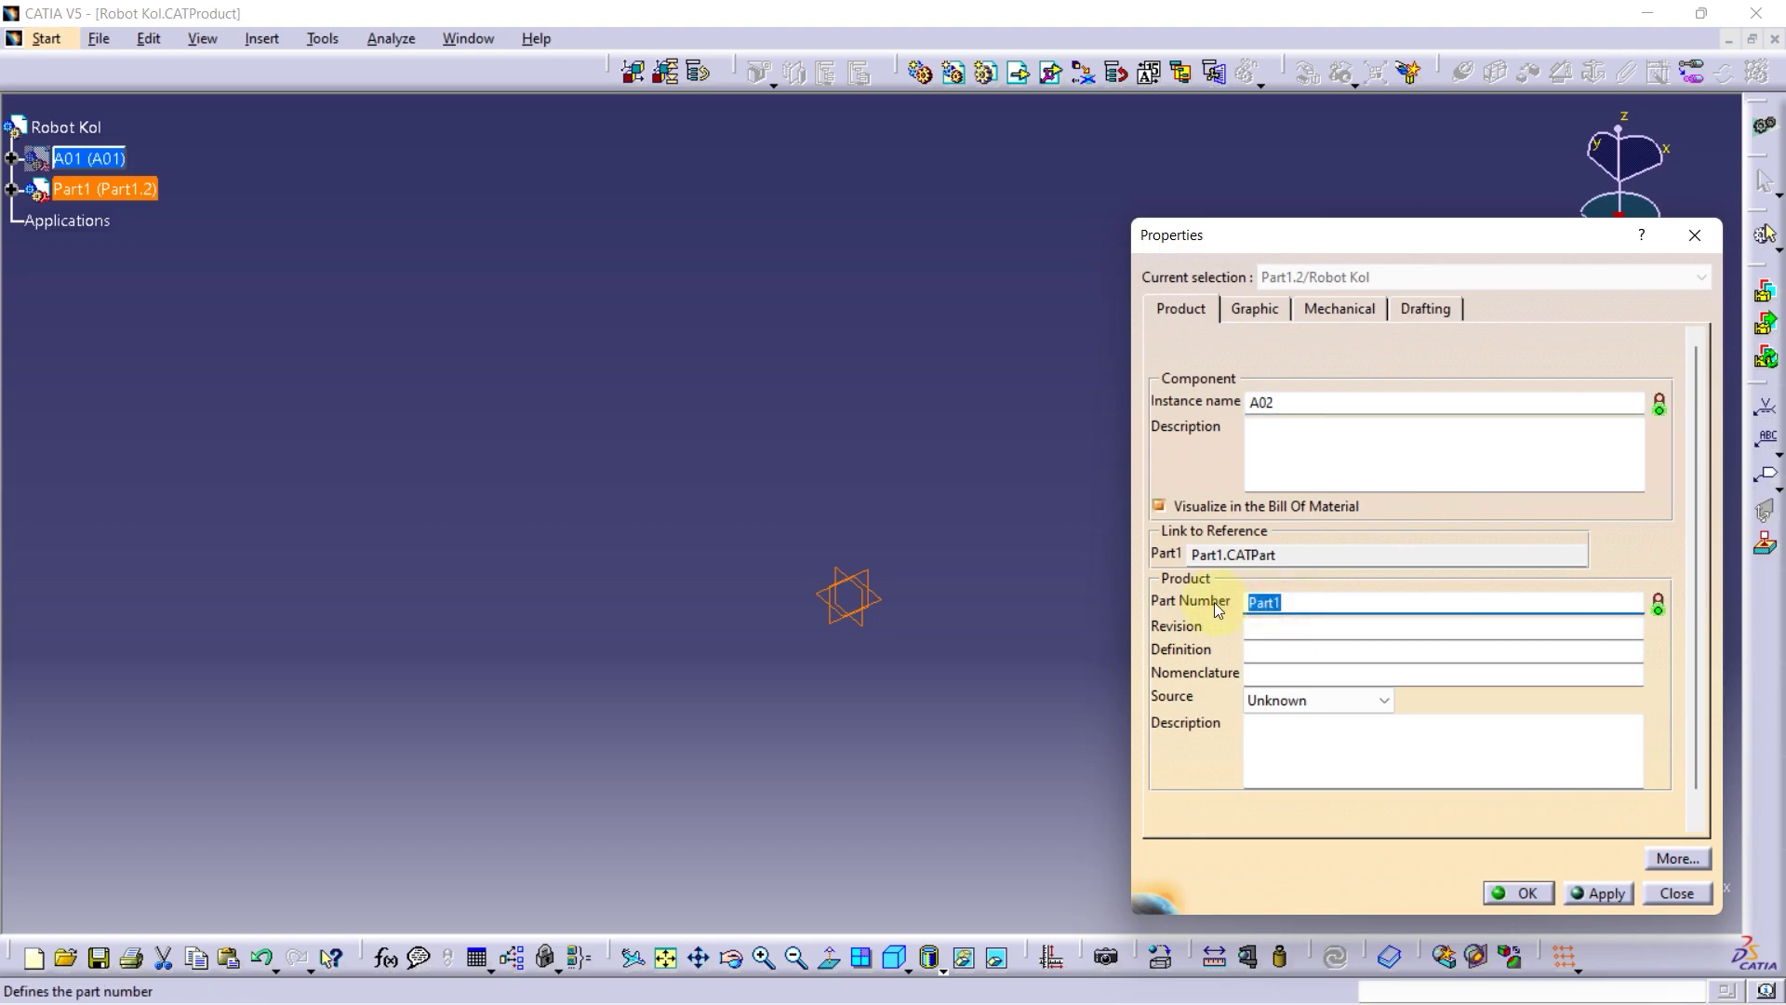
Confirm the A02 name, open part A02 for editing and start a sketch on its zx plane
click(1514, 893)
click(12, 189)
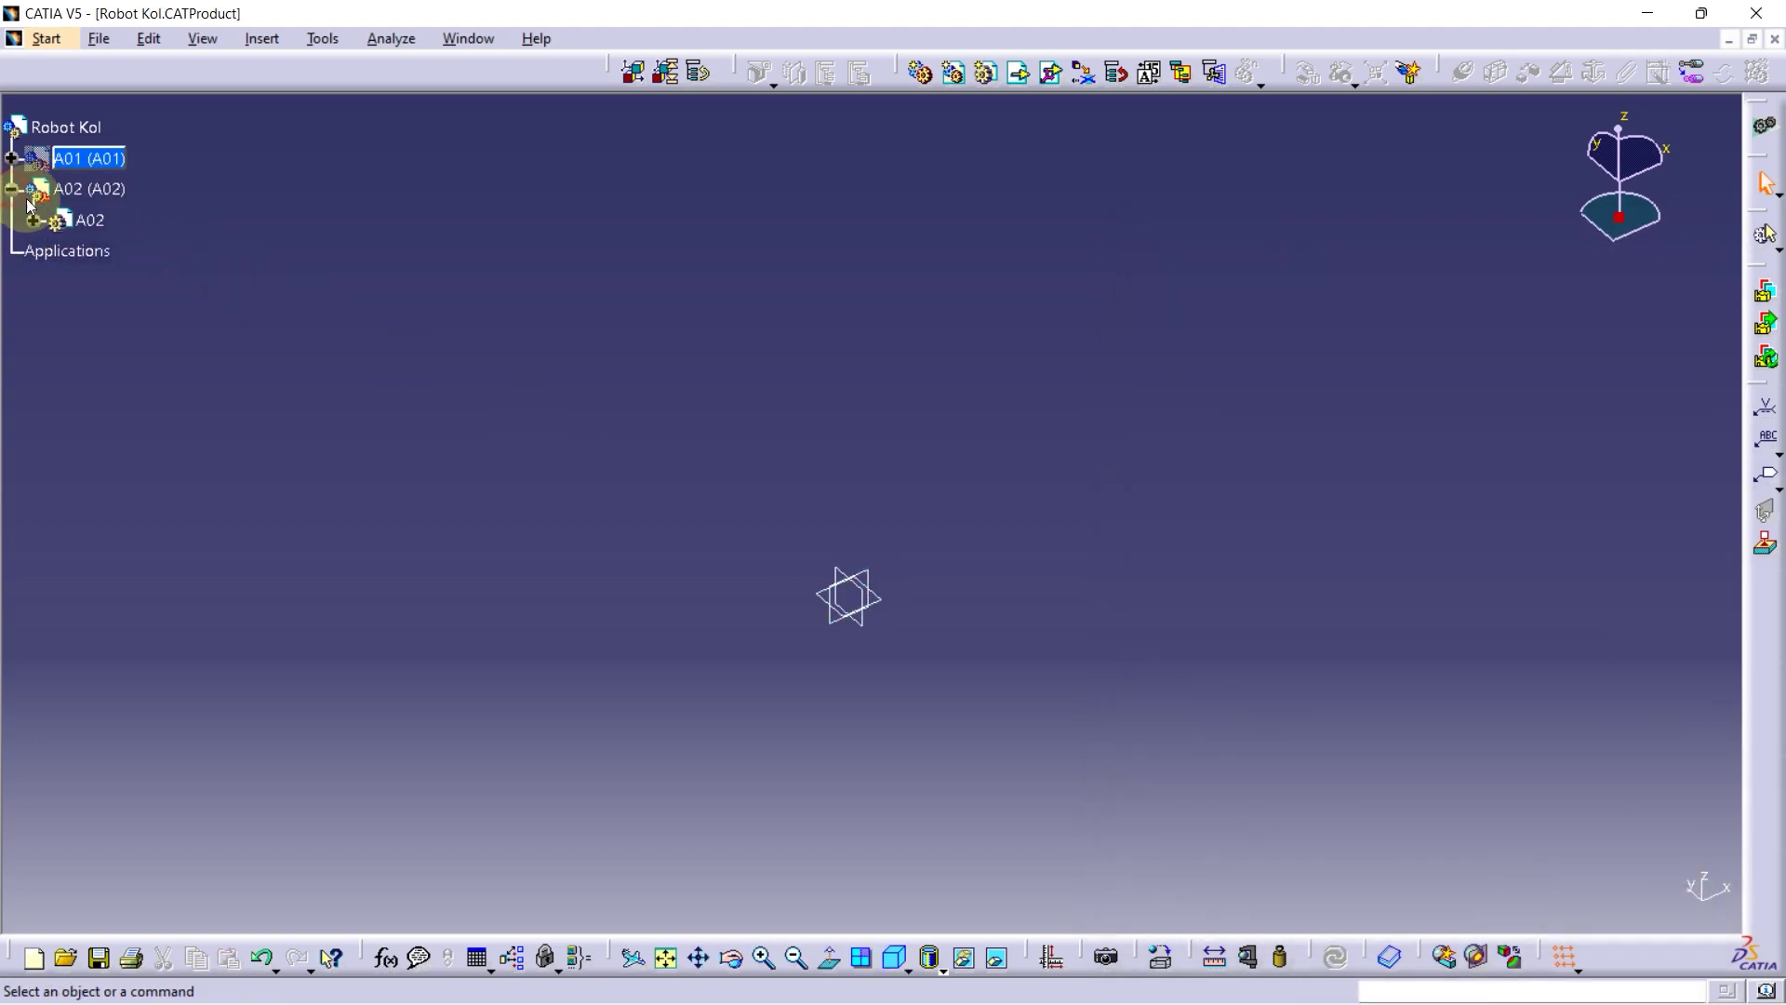
double_click(93, 221)
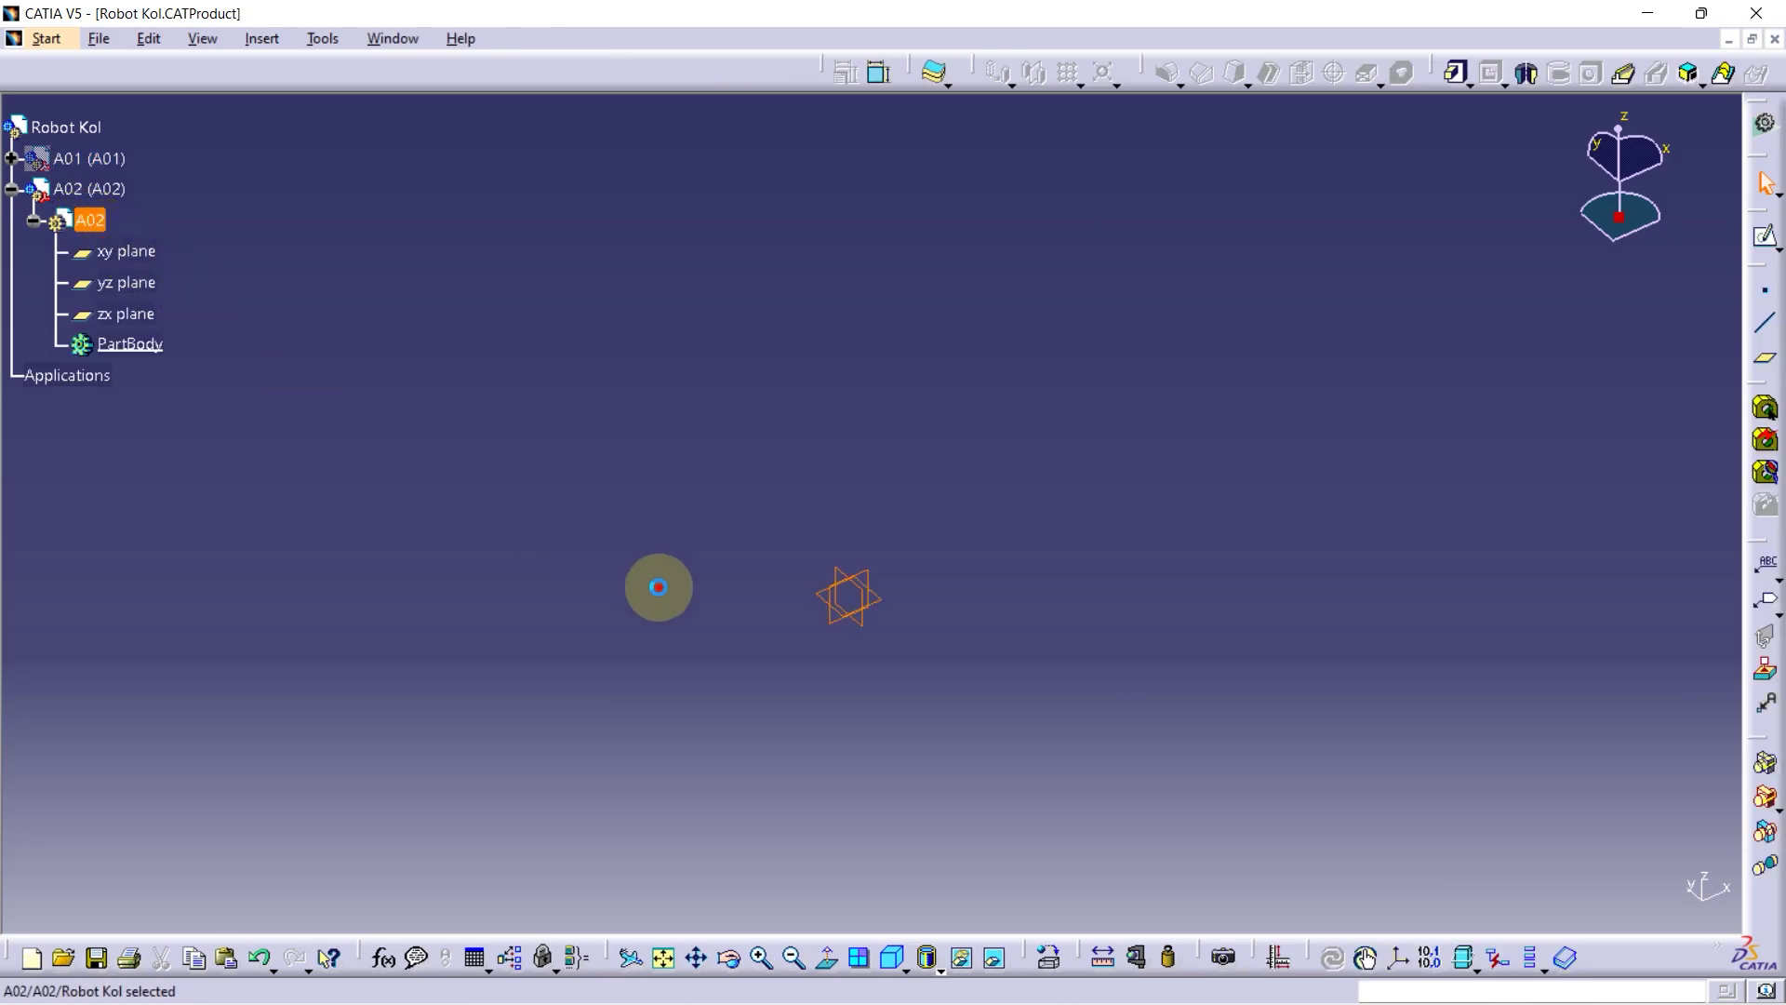
click(833, 618)
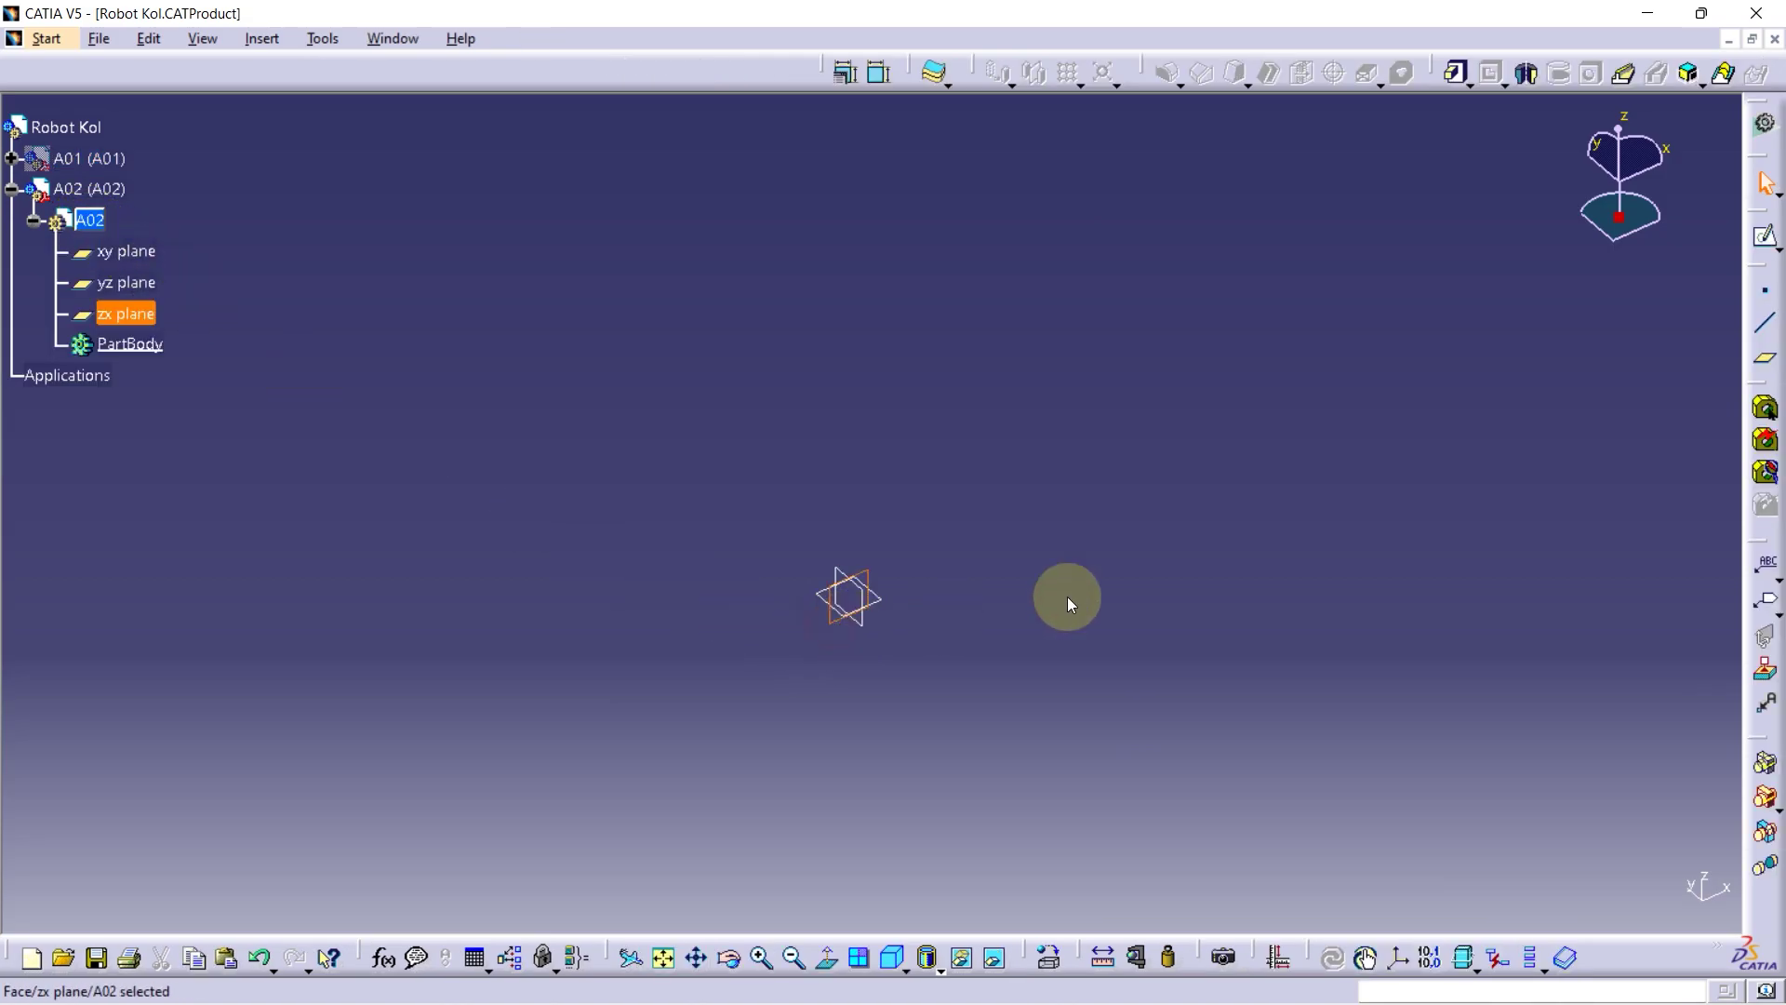
click(1759, 236)
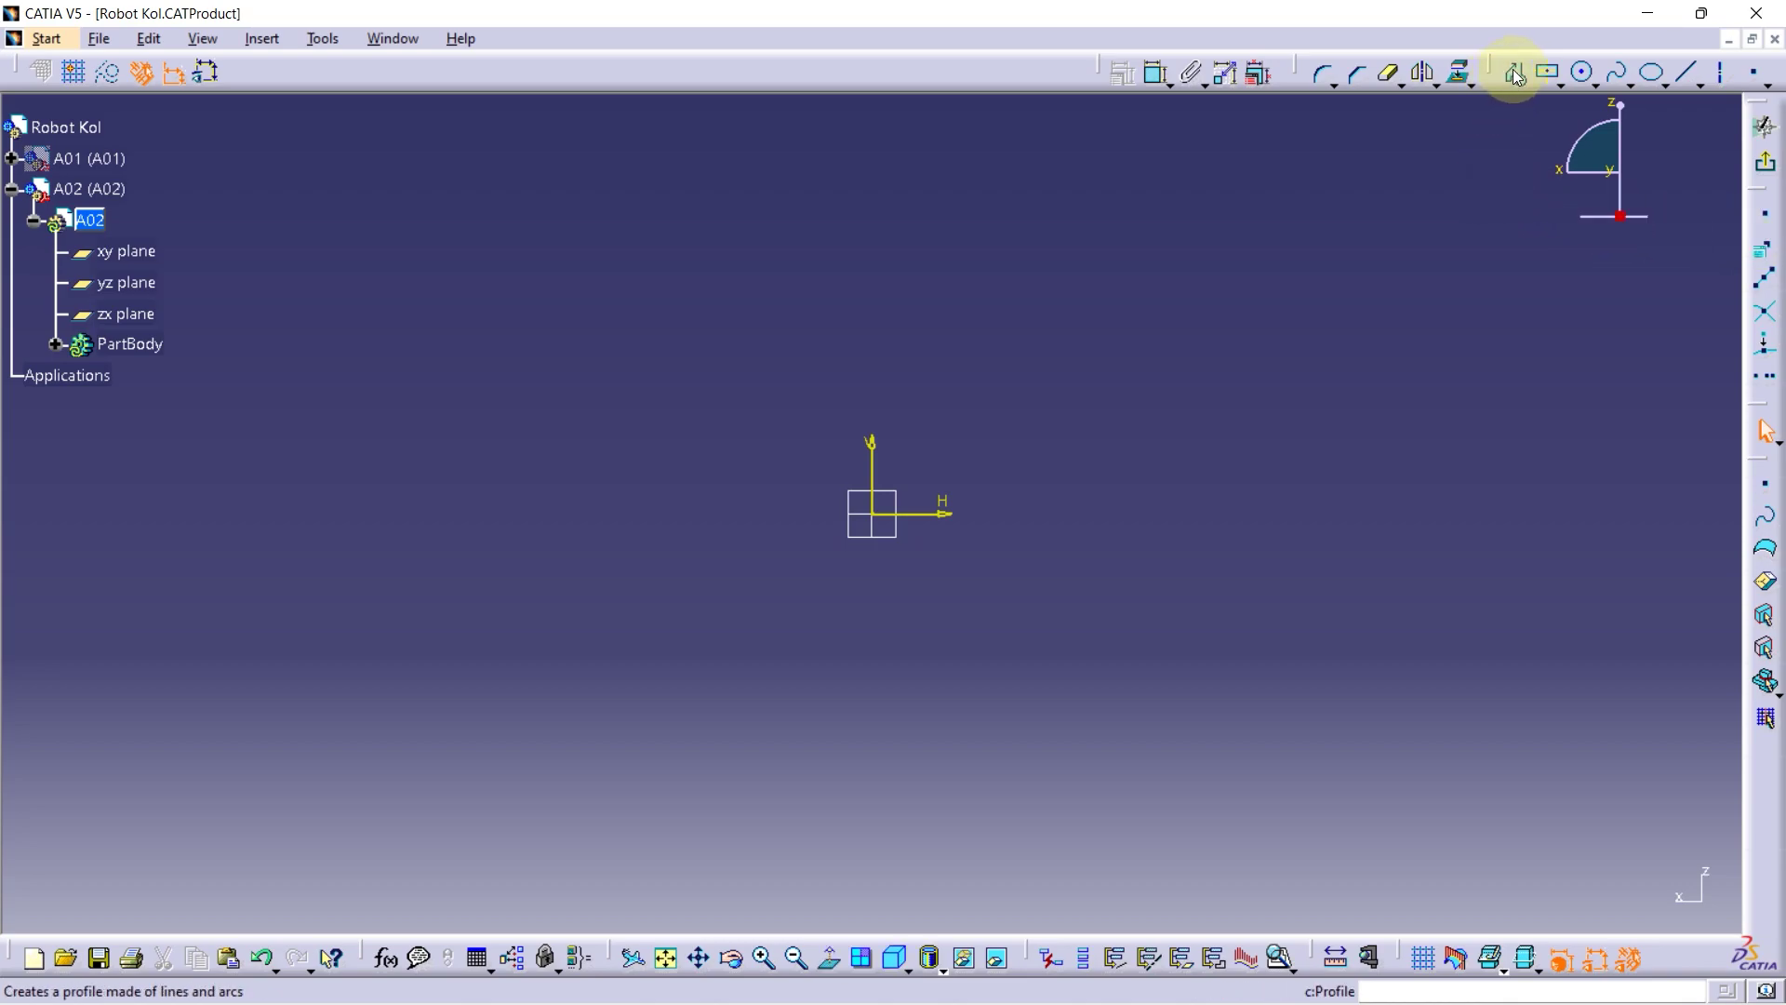
Draw a closed stepped profile starting and ending at the sketch origin
click(1516, 74)
click(881, 516)
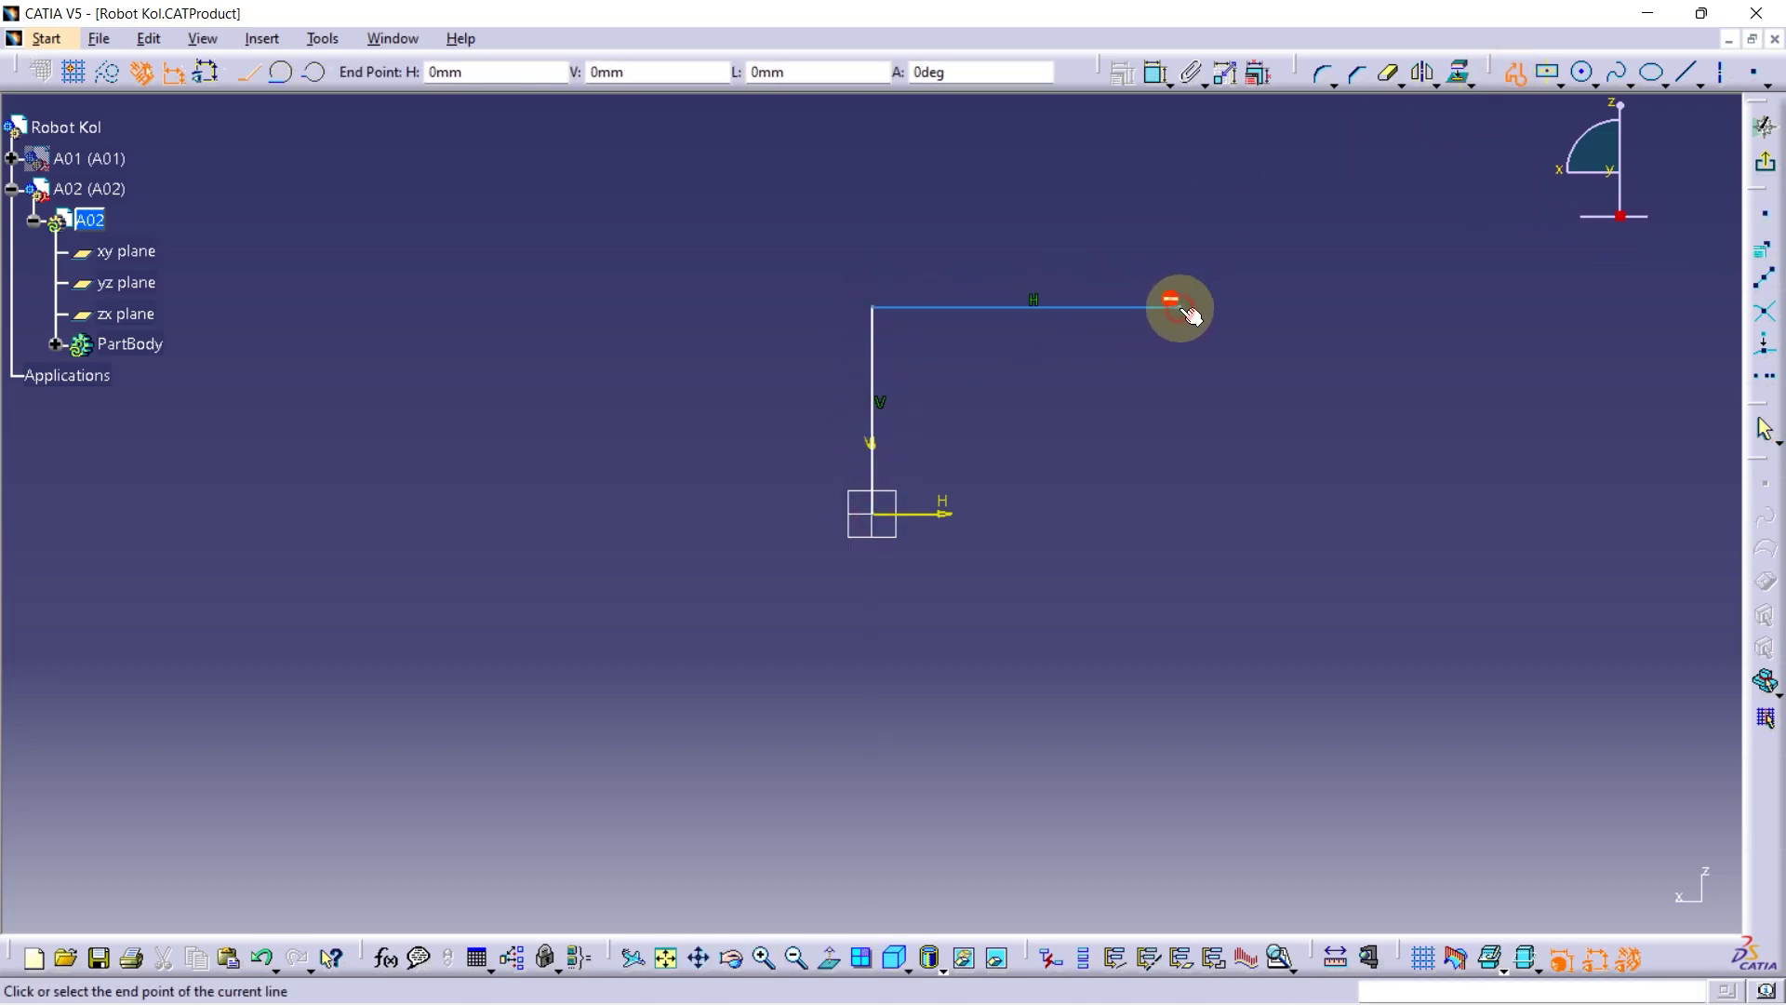
click(1154, 376)
click(1056, 375)
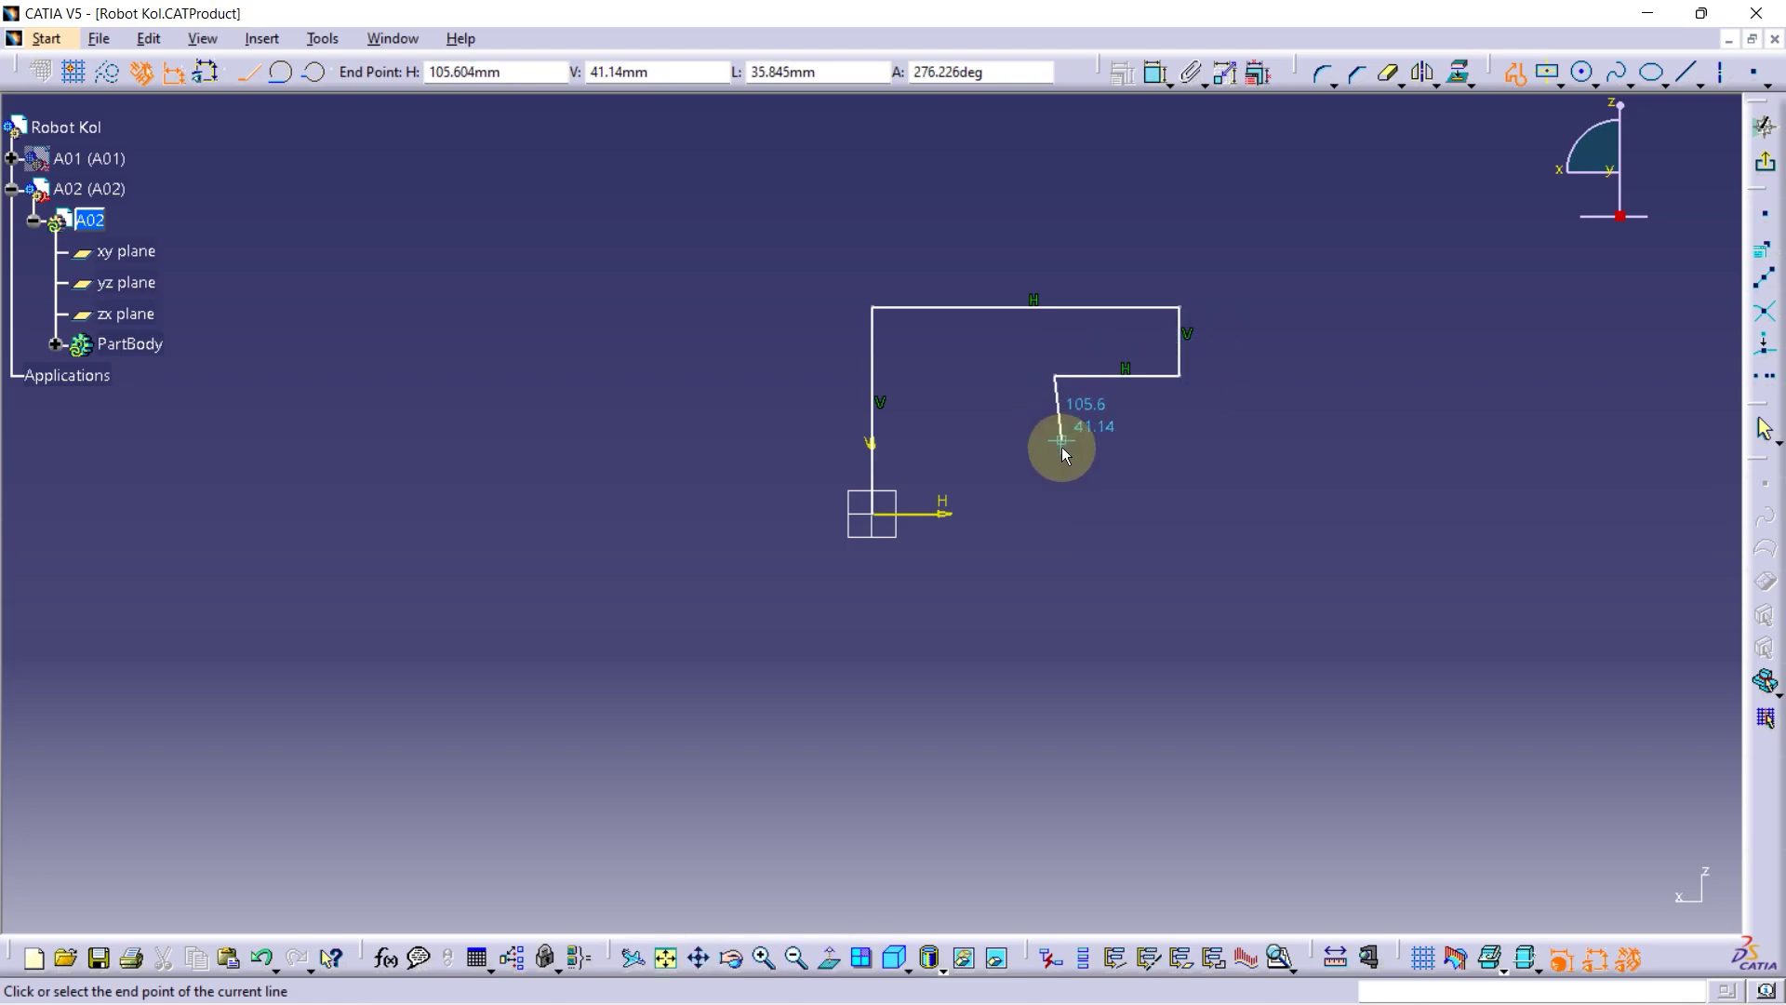
click(1055, 512)
click(871, 513)
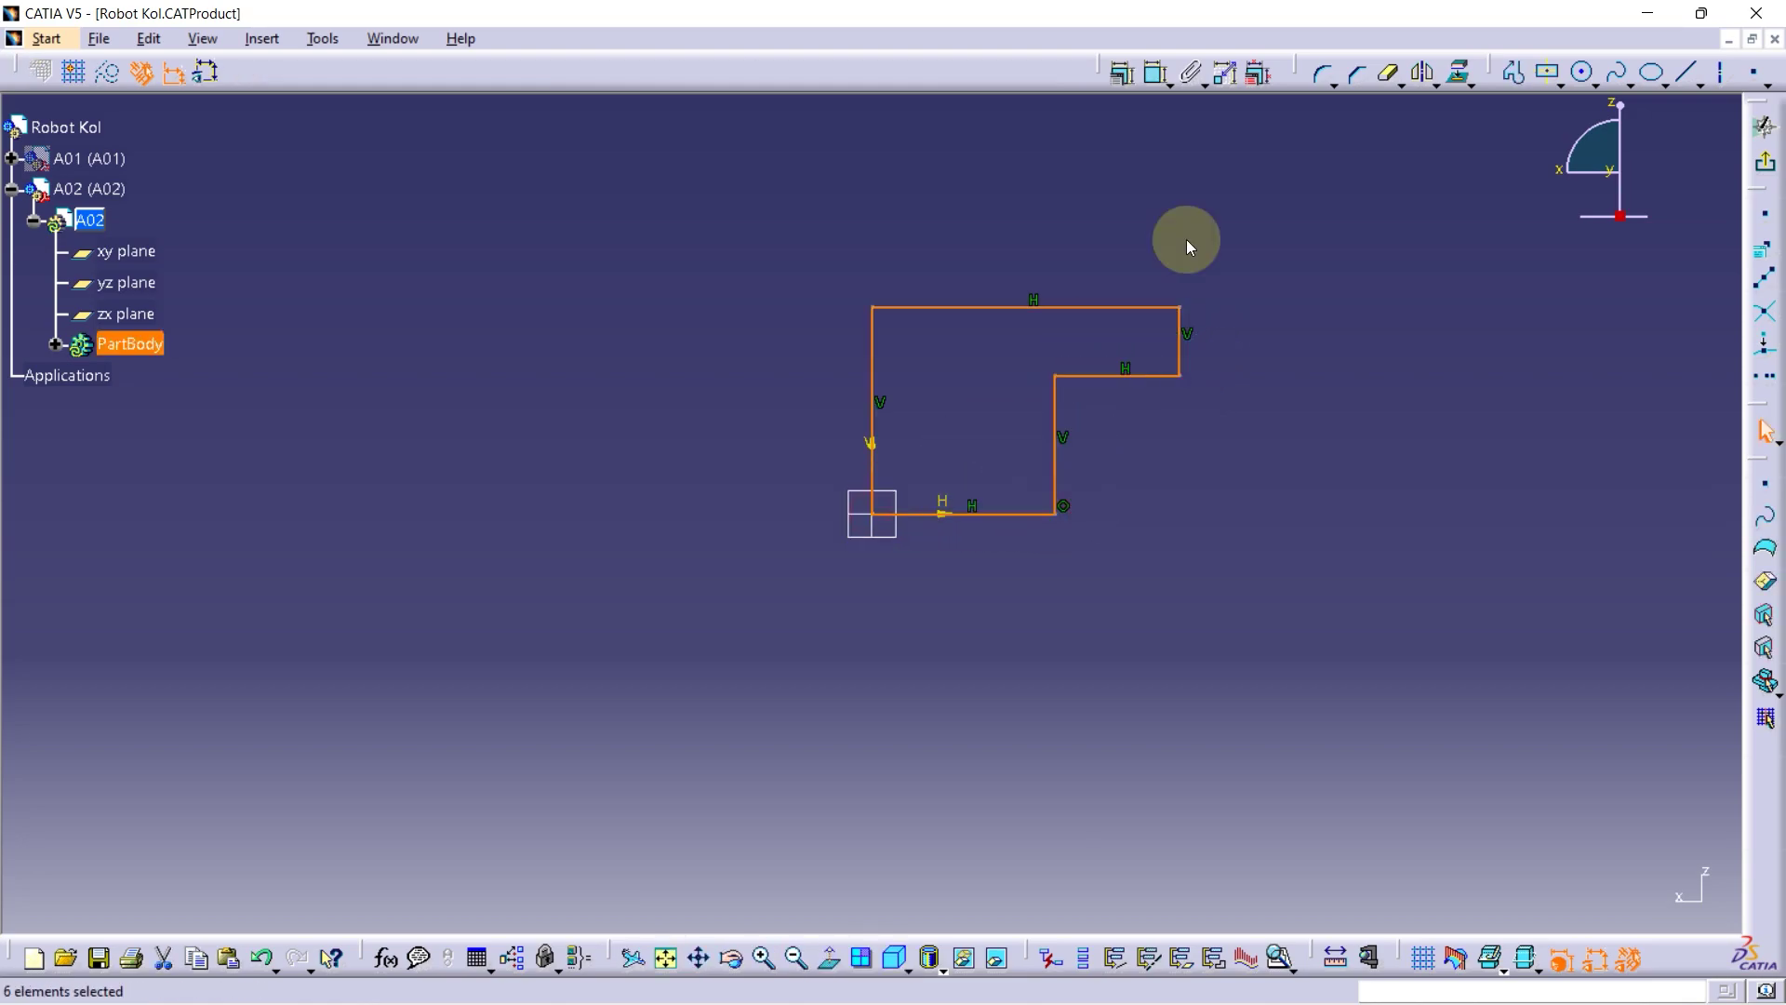
Dimension the profile's bottom line to 70 and top line to 80
click(1154, 75)
click(956, 513)
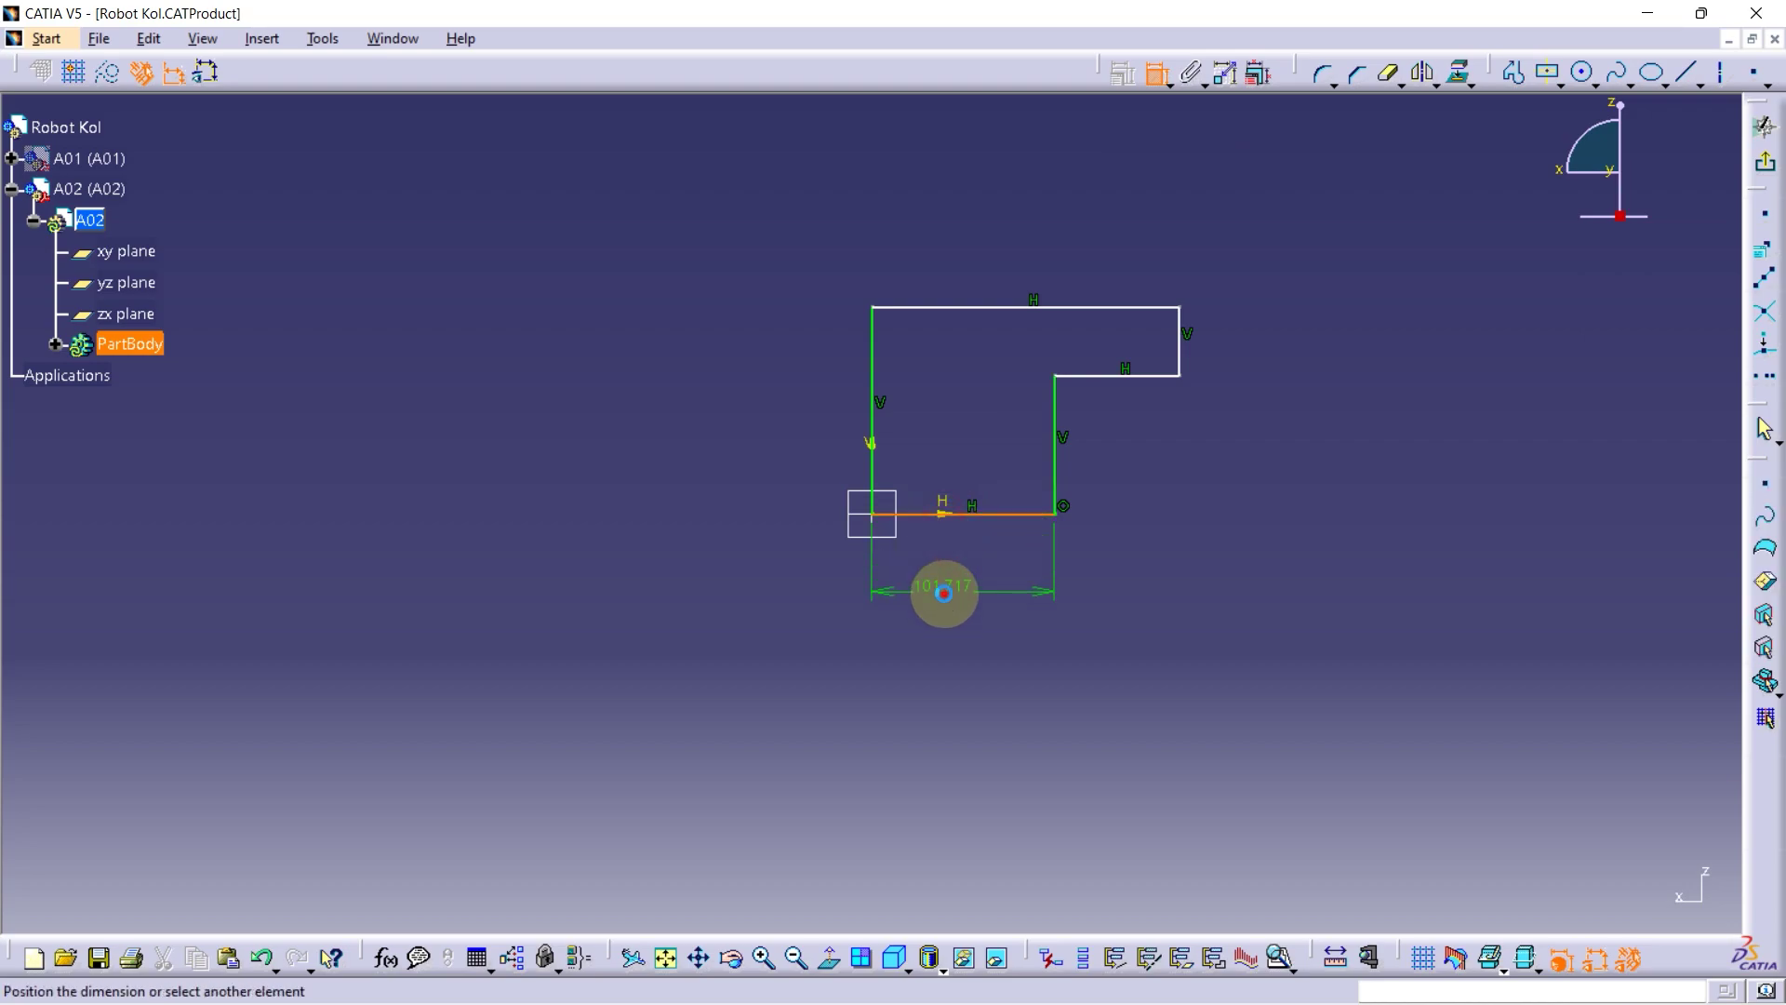
click(948, 584)
double_click(948, 584)
text(70mm)
key(Return)
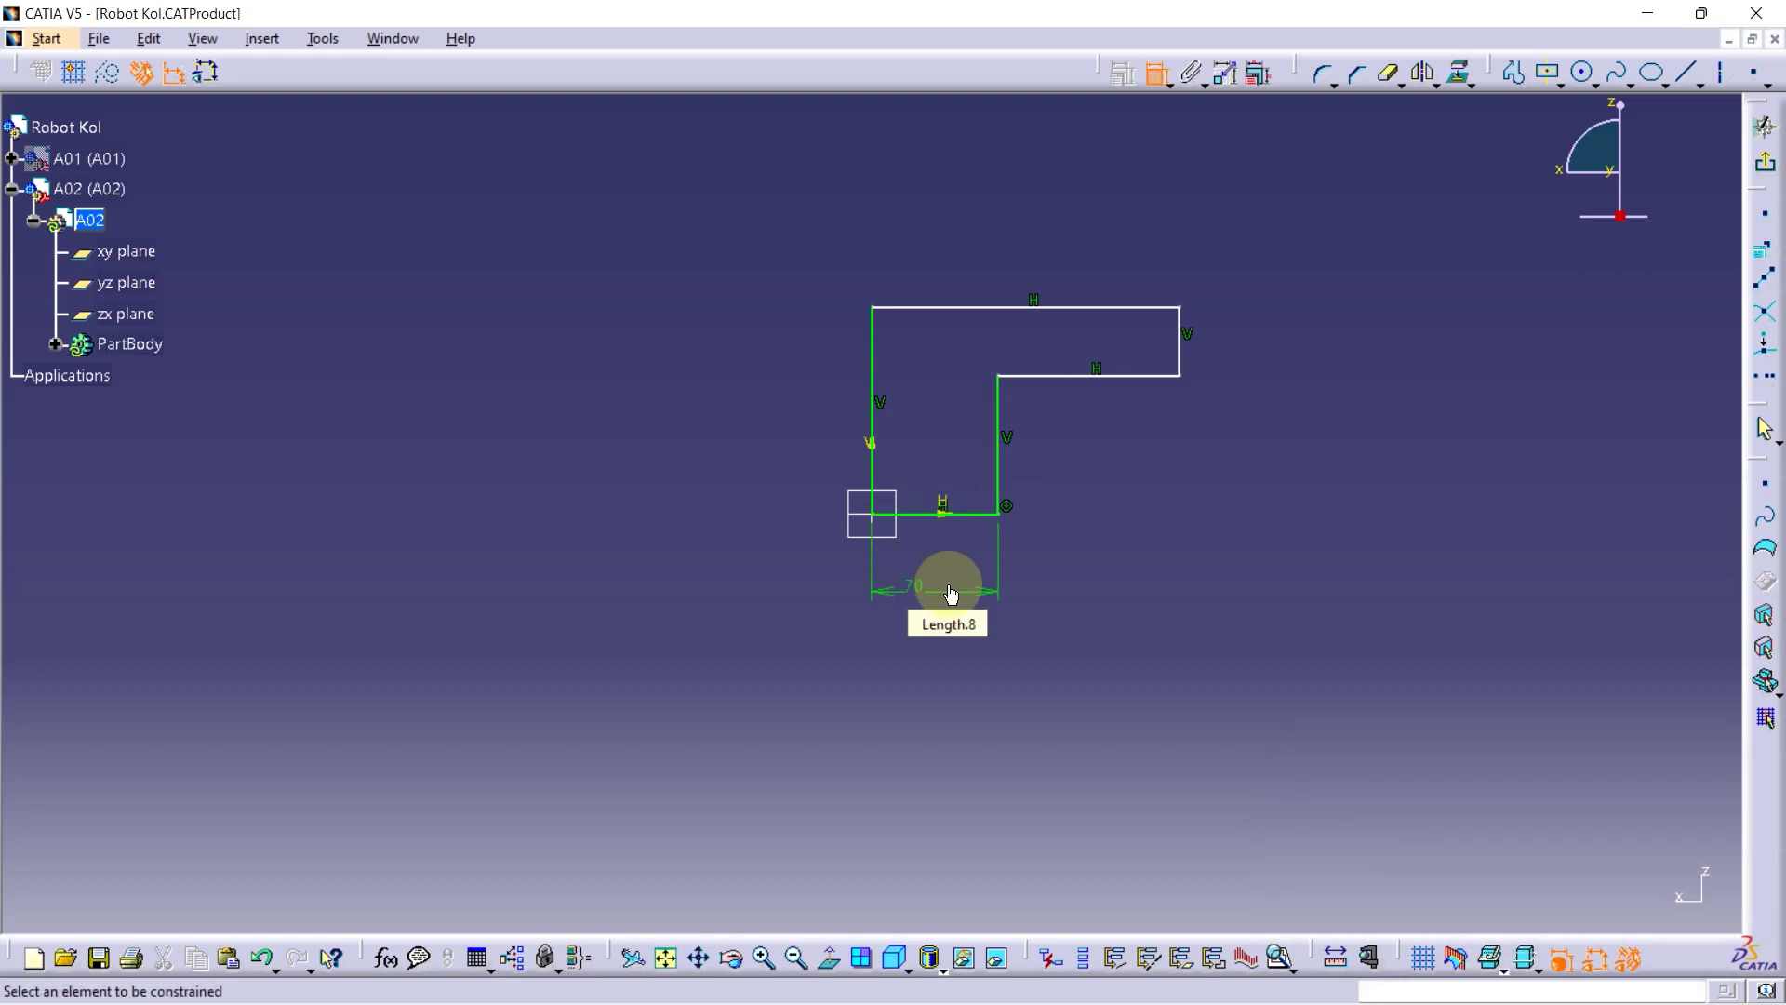
click(936, 310)
click(932, 244)
double_click(935, 244)
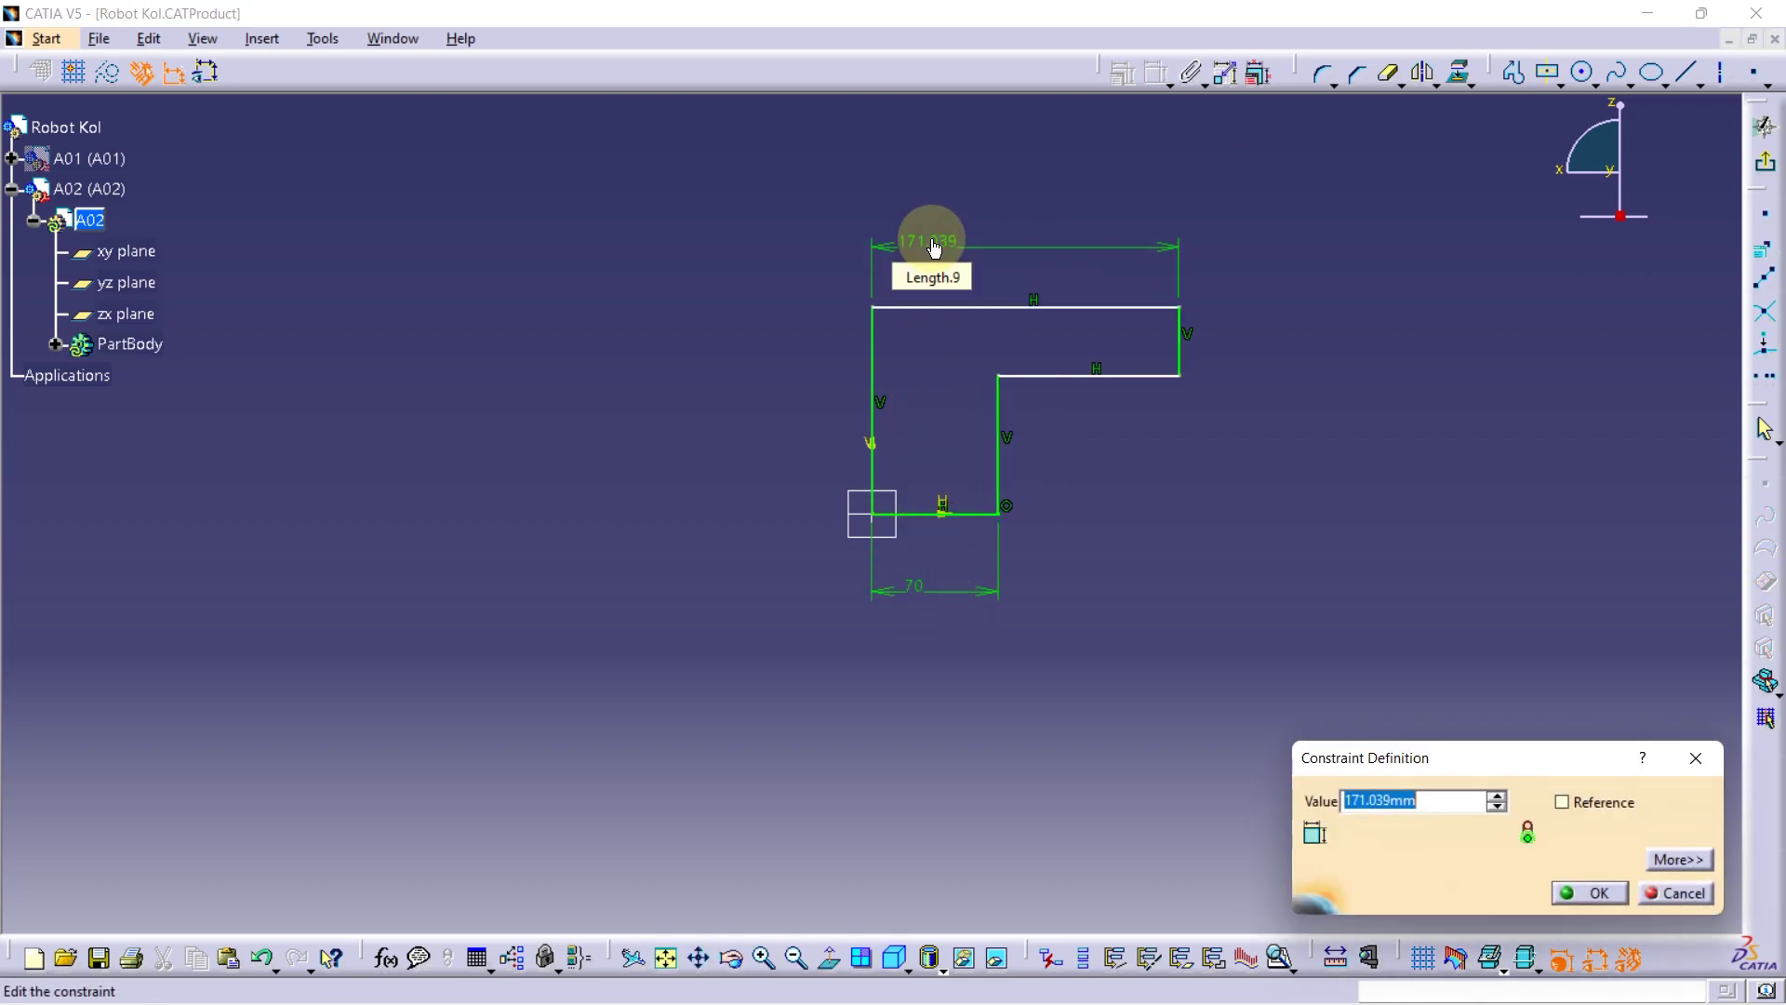
key(Return)
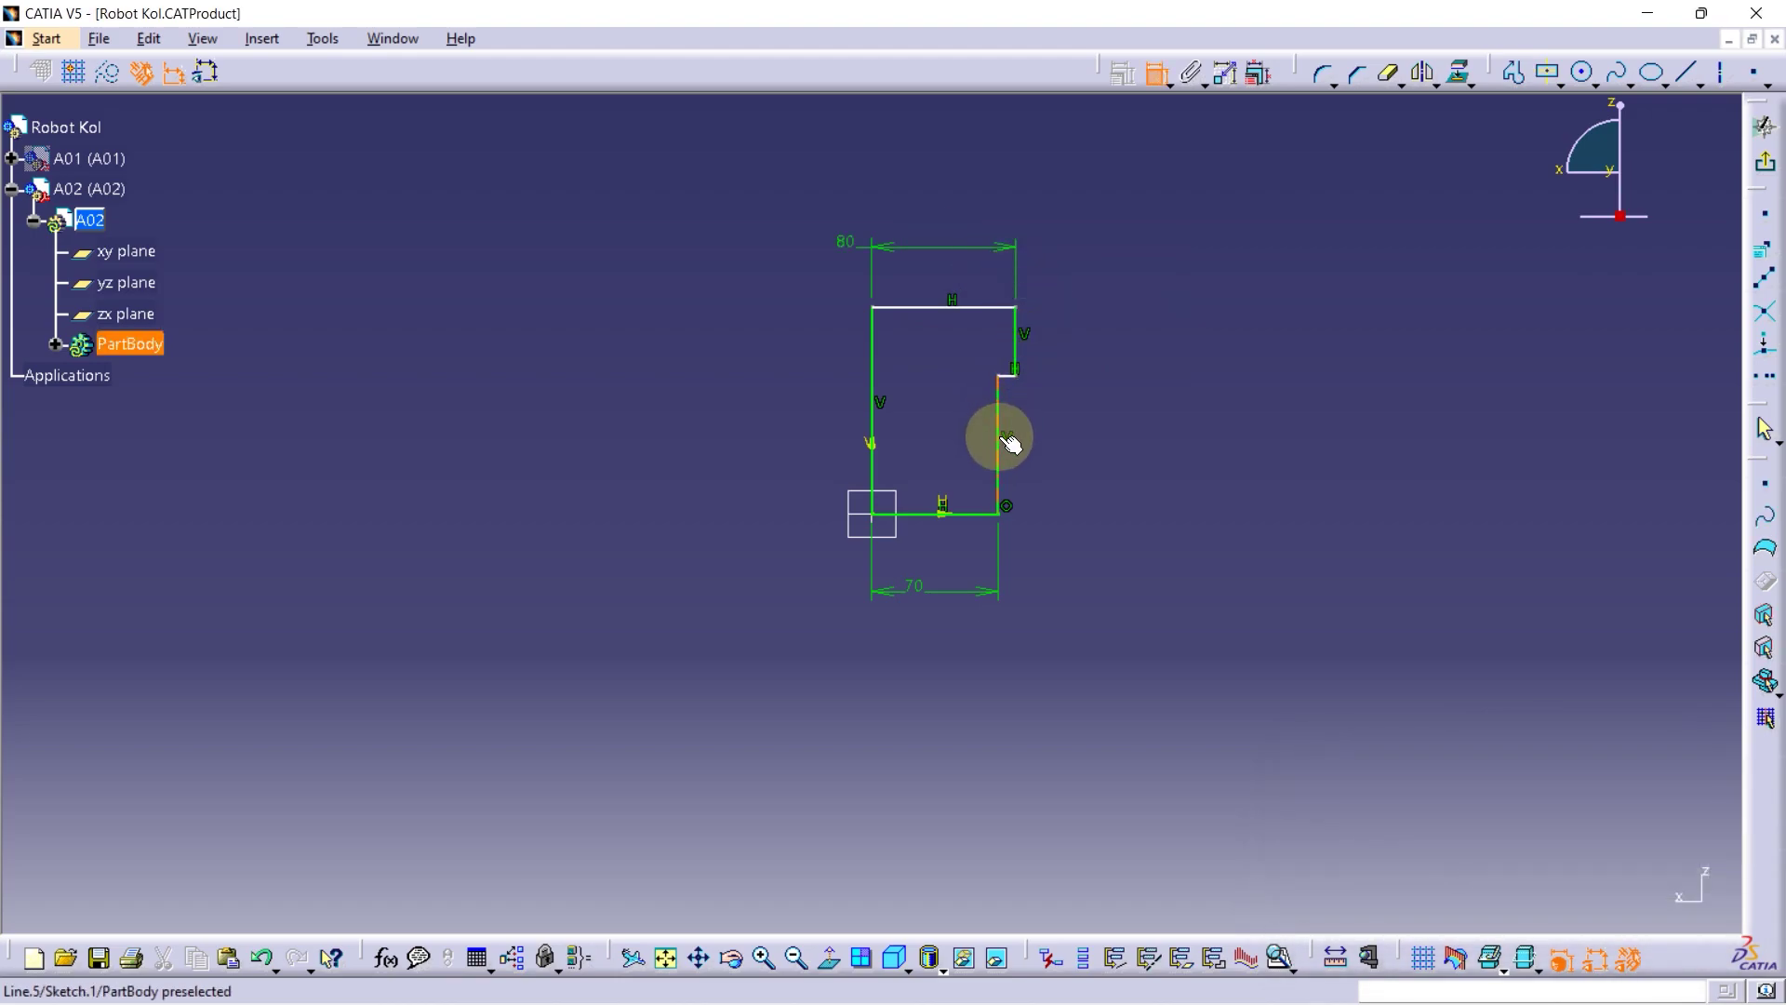
Dimension the lower step height to 16 and the upper right edge to 22
click(998, 440)
double_click(1077, 465)
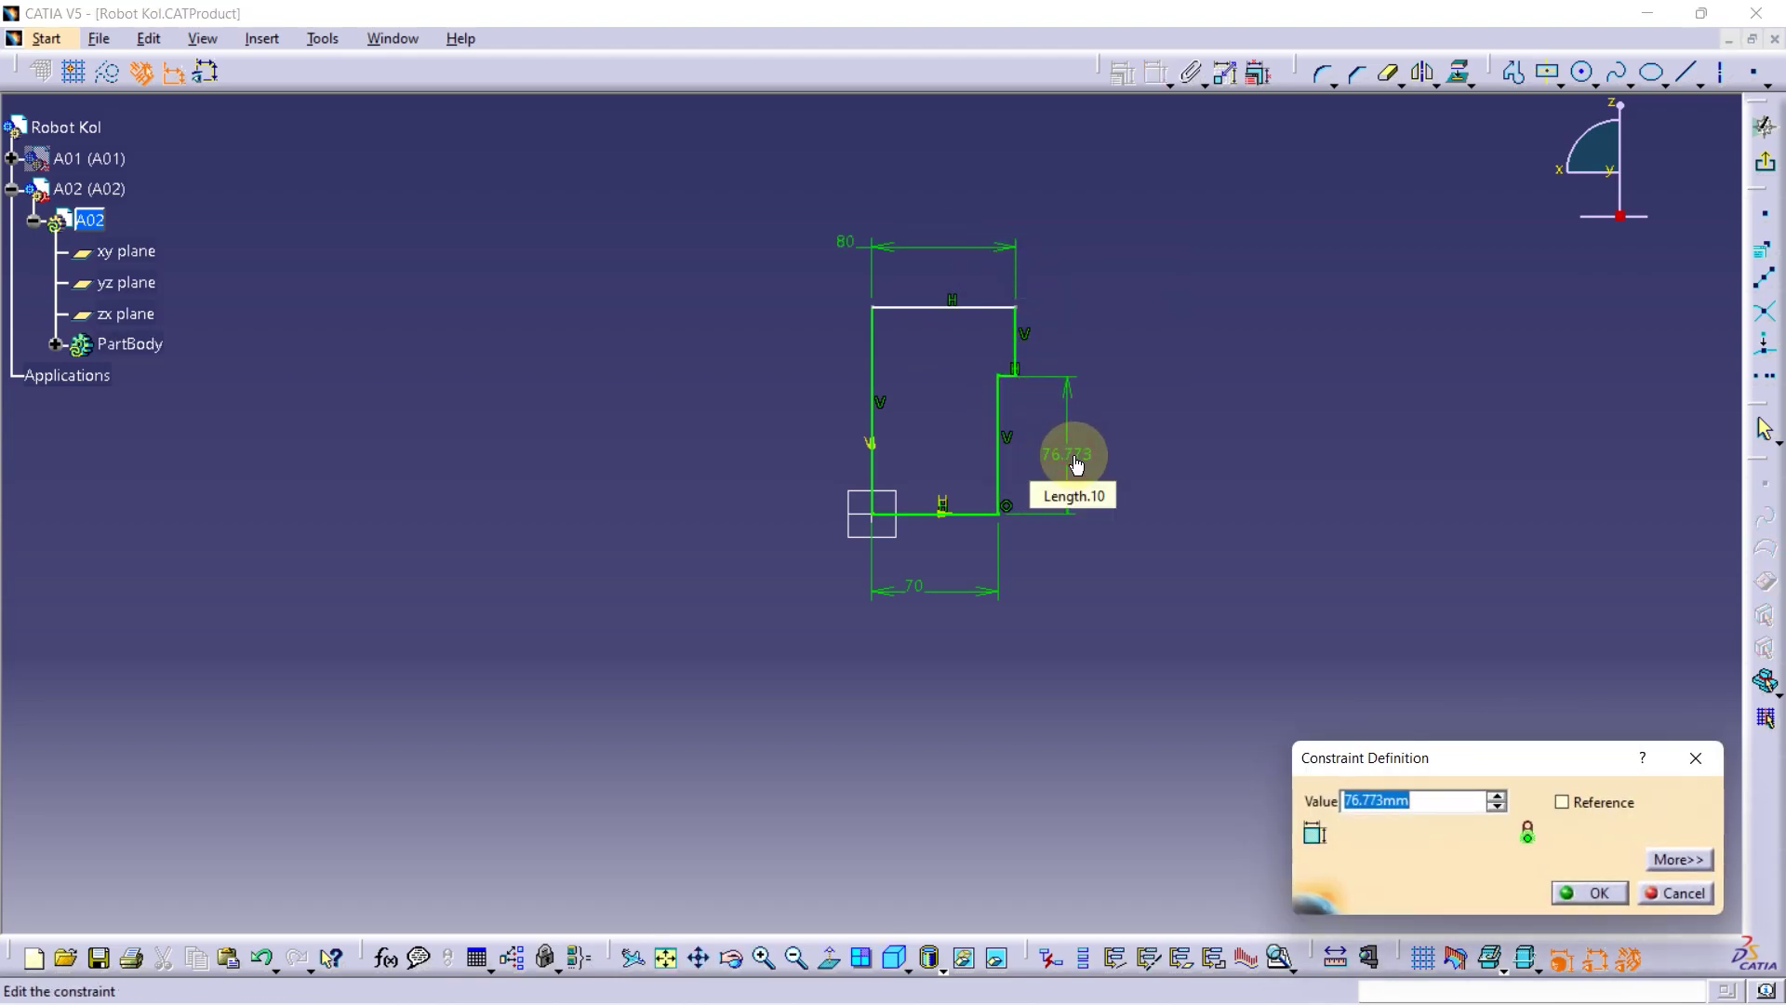
key(Return)
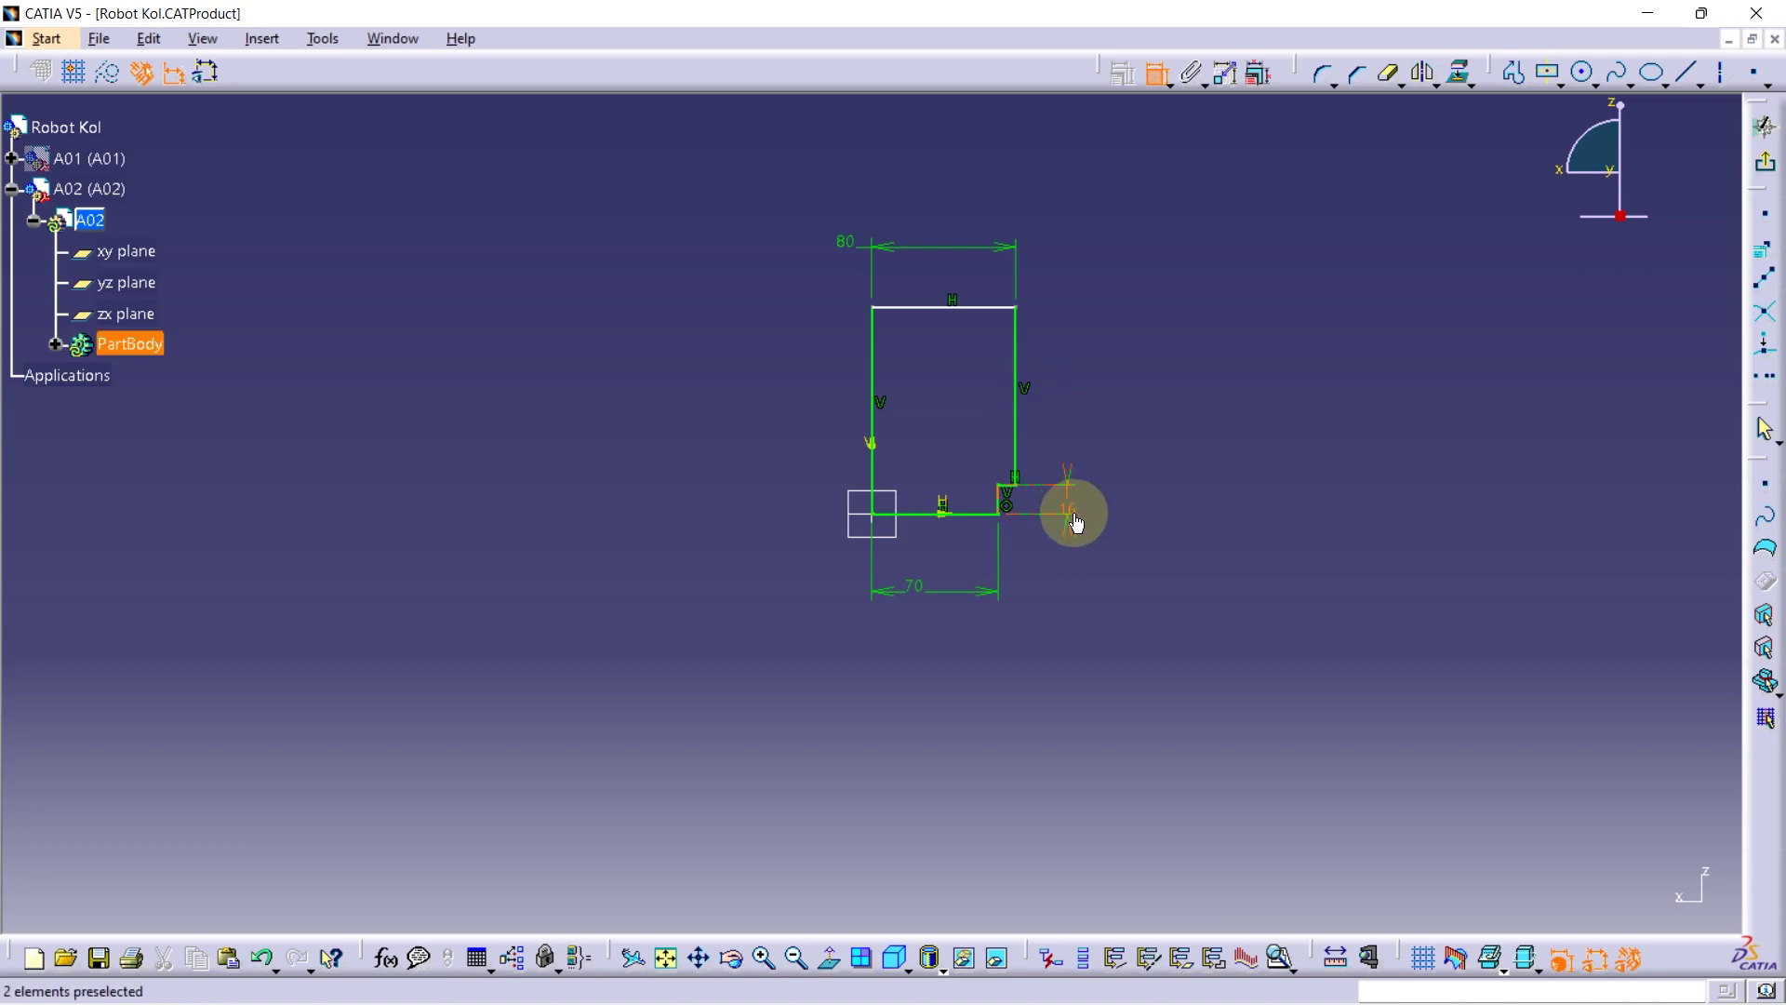
drag(1069, 510, 1068, 570)
click(1016, 366)
click(1154, 387)
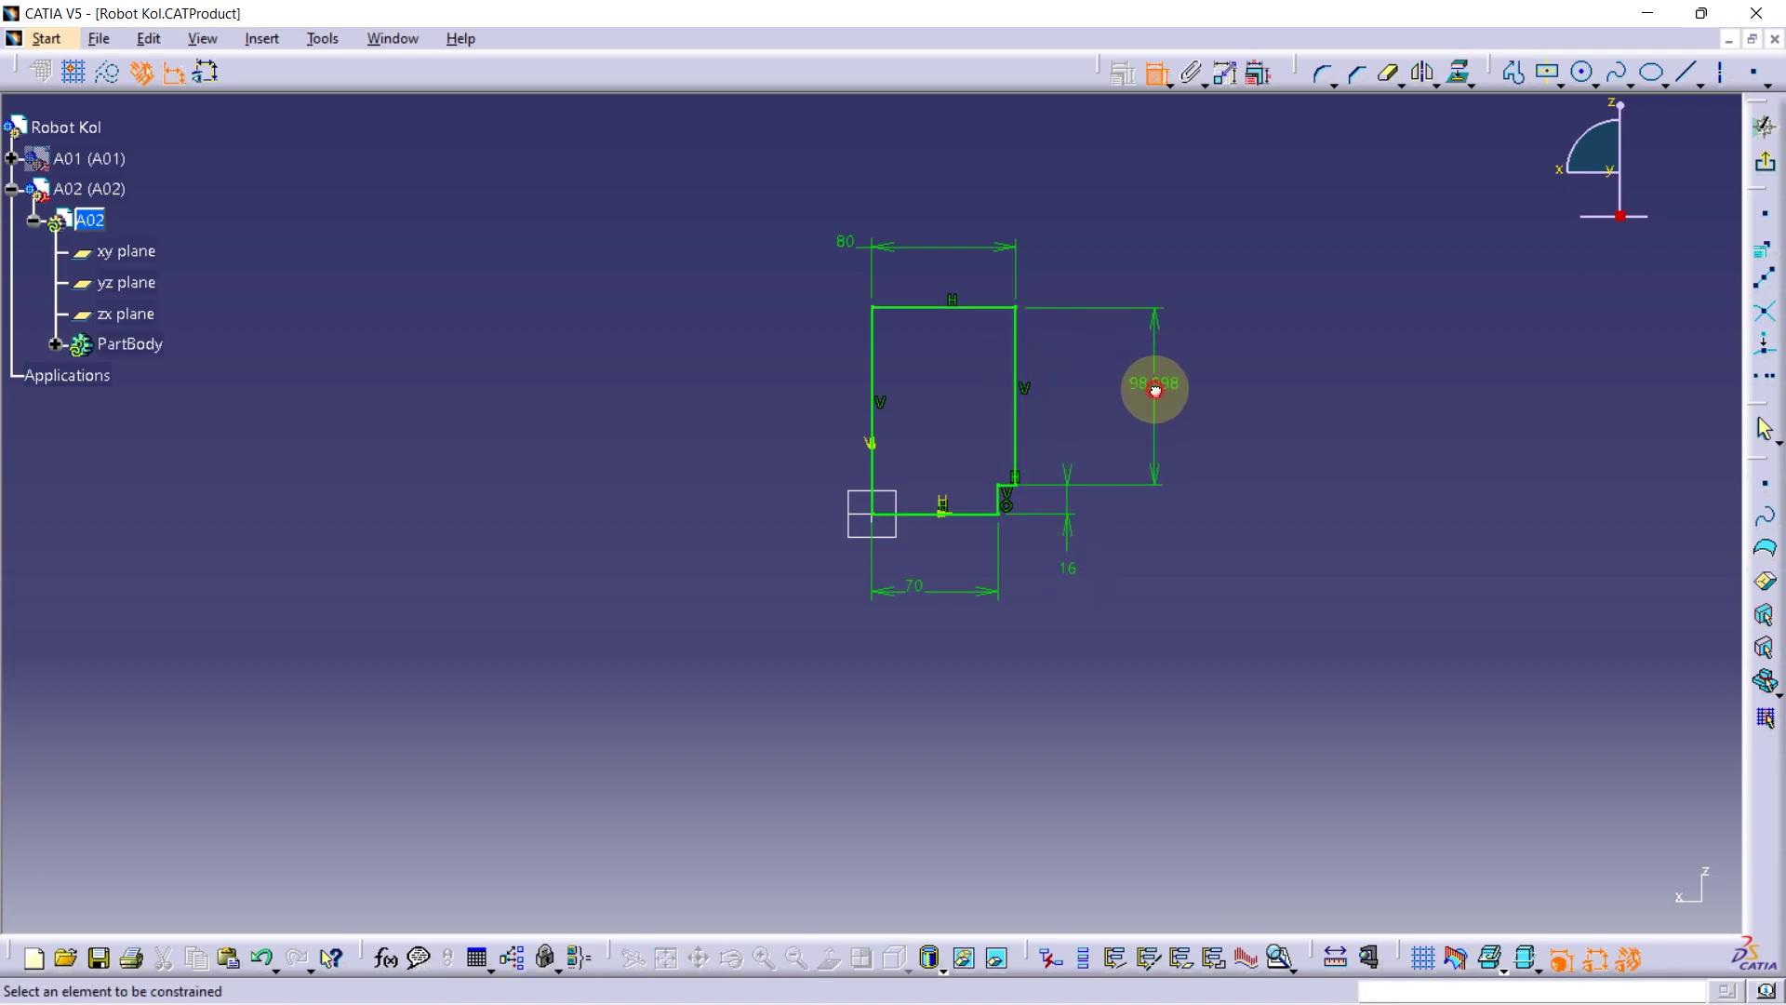
double_click(1162, 383)
text(22)
key(Return)
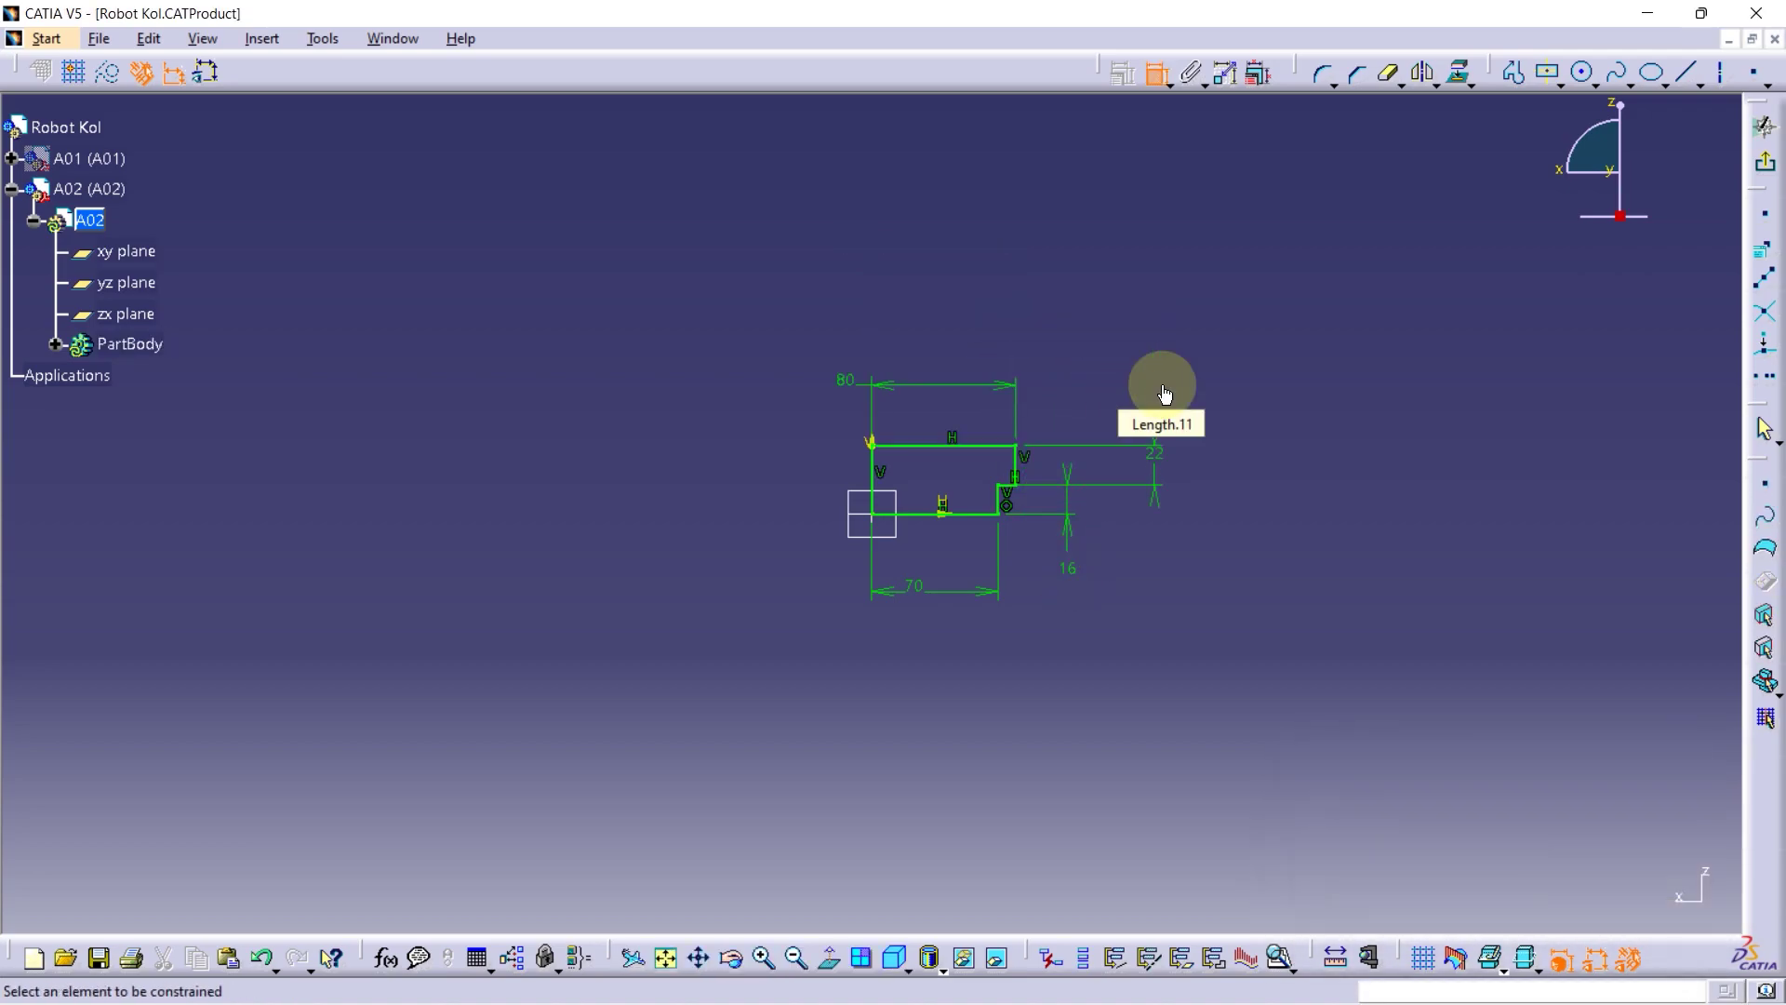
middle_drag(925, 599, 948, 512)
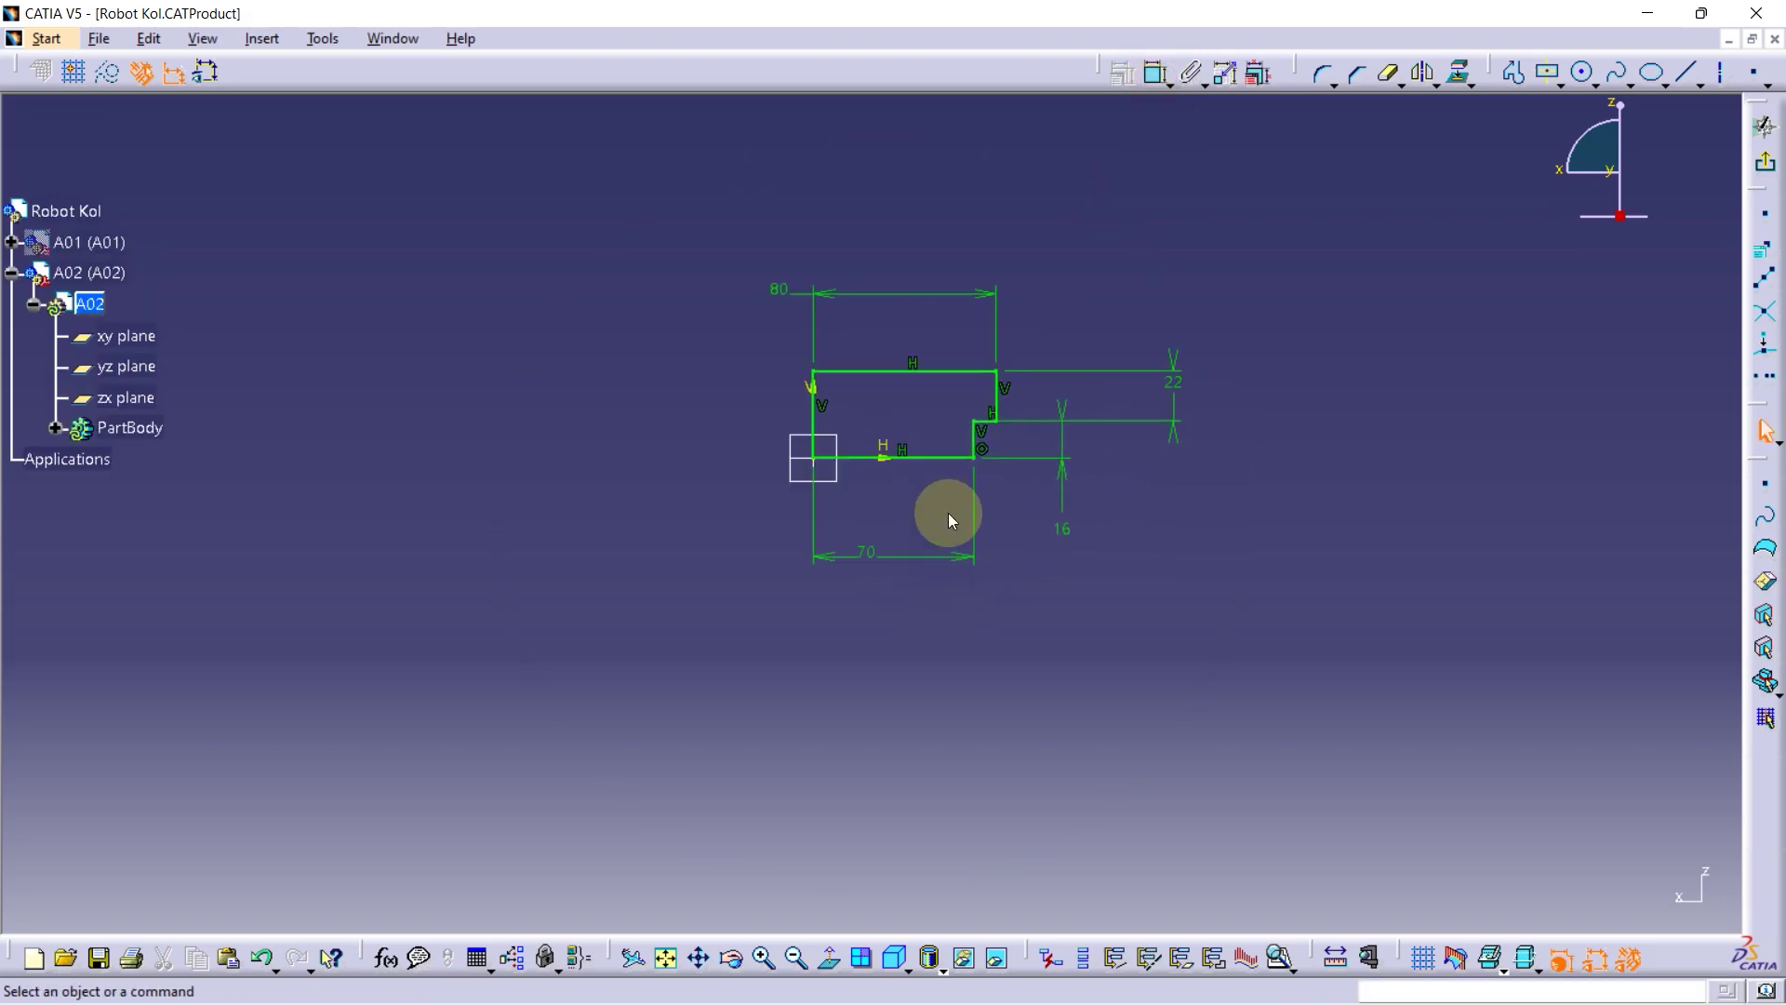
Revolve the stepped profile a full 360° about its sketch edge into a solid shaft
click(1761, 172)
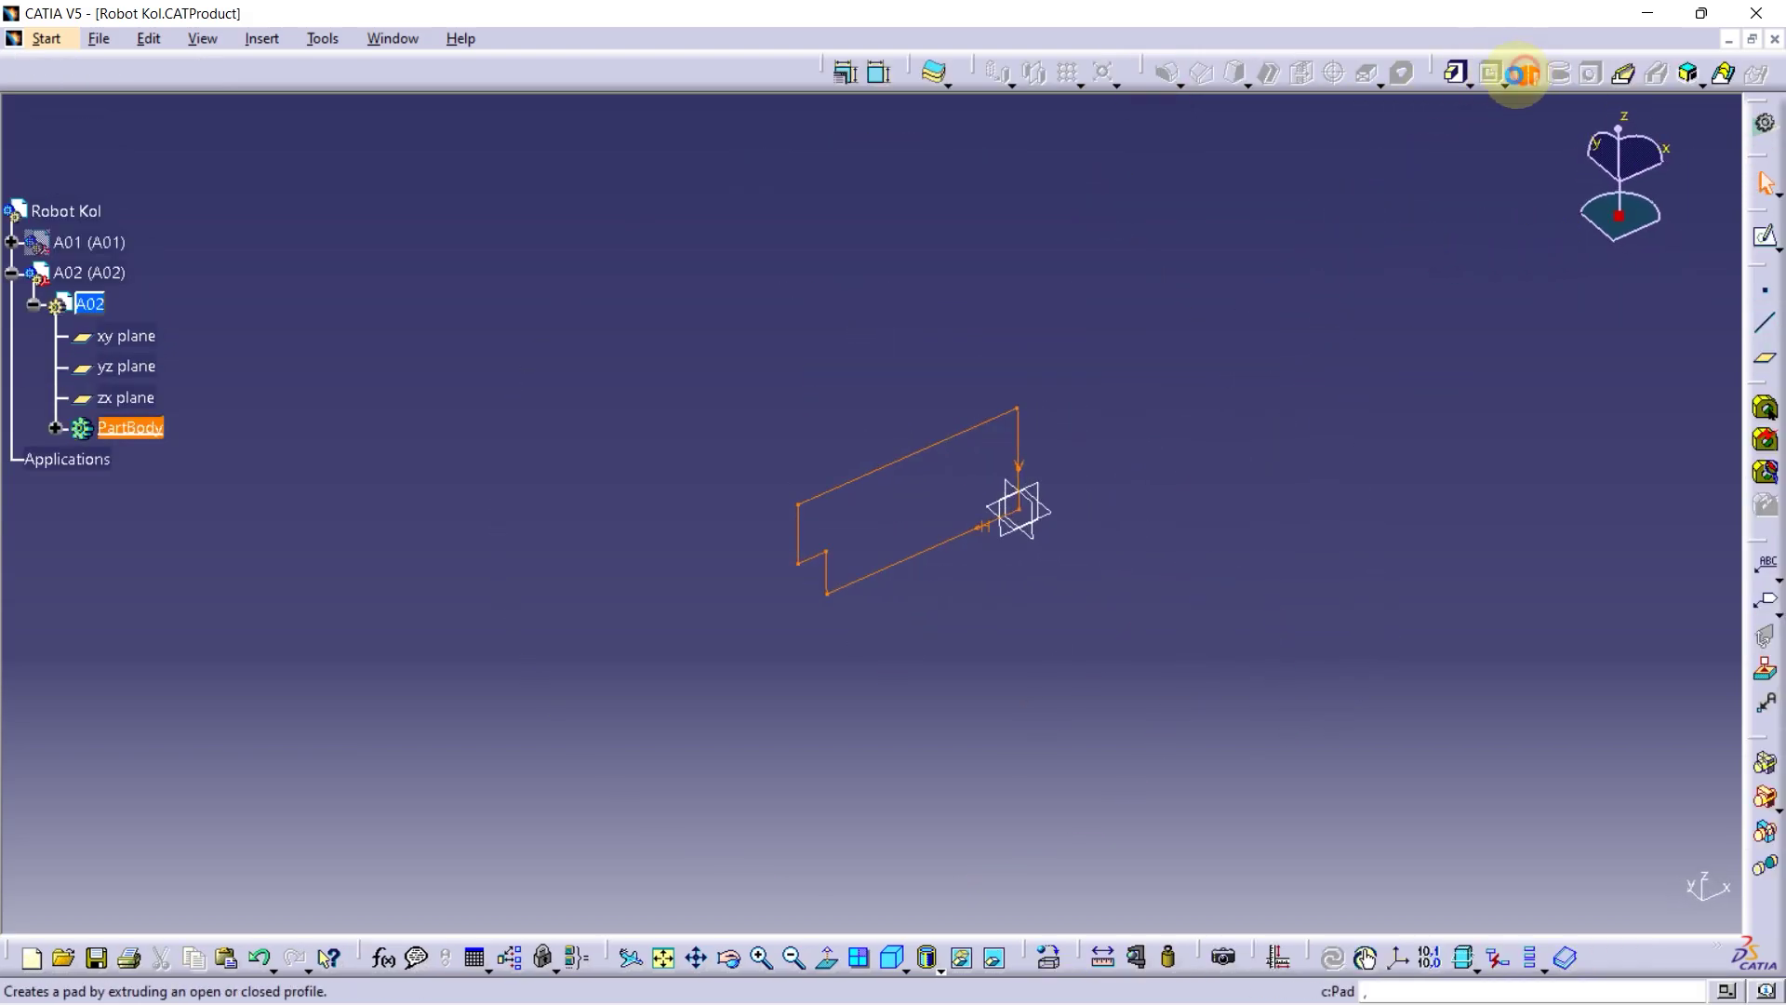
click(1523, 74)
click(1027, 433)
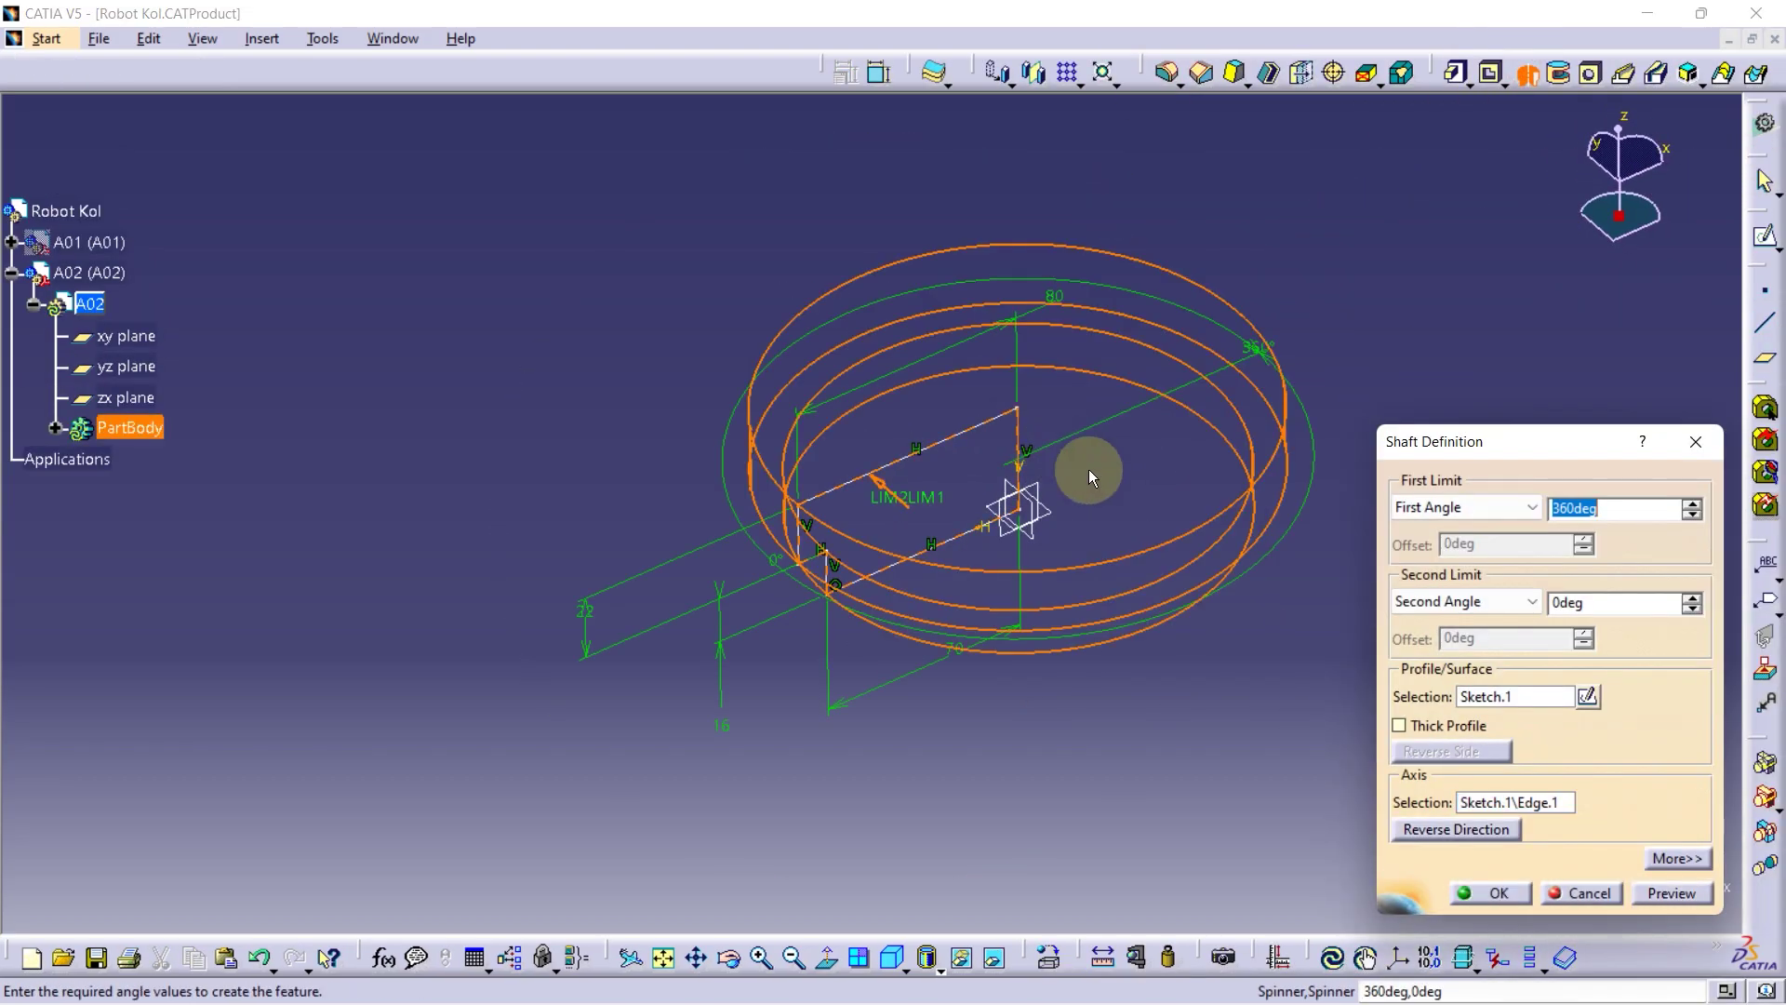
click(1500, 895)
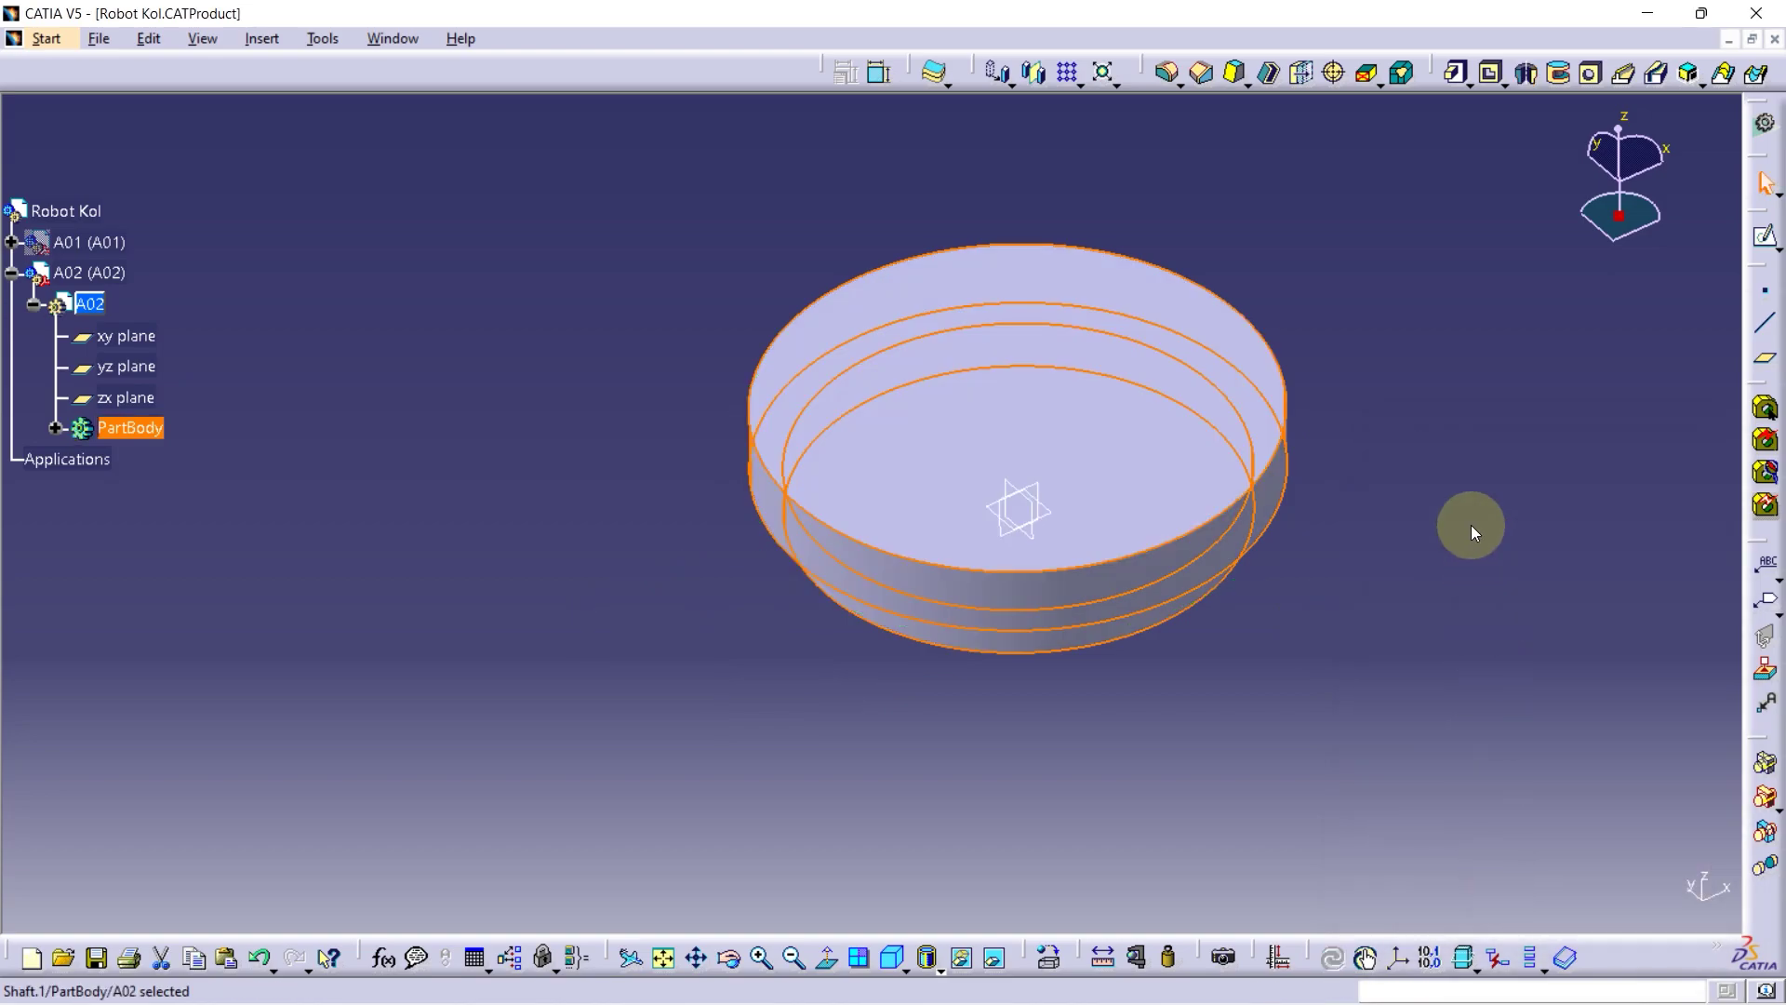
click(474, 402)
click(125, 365)
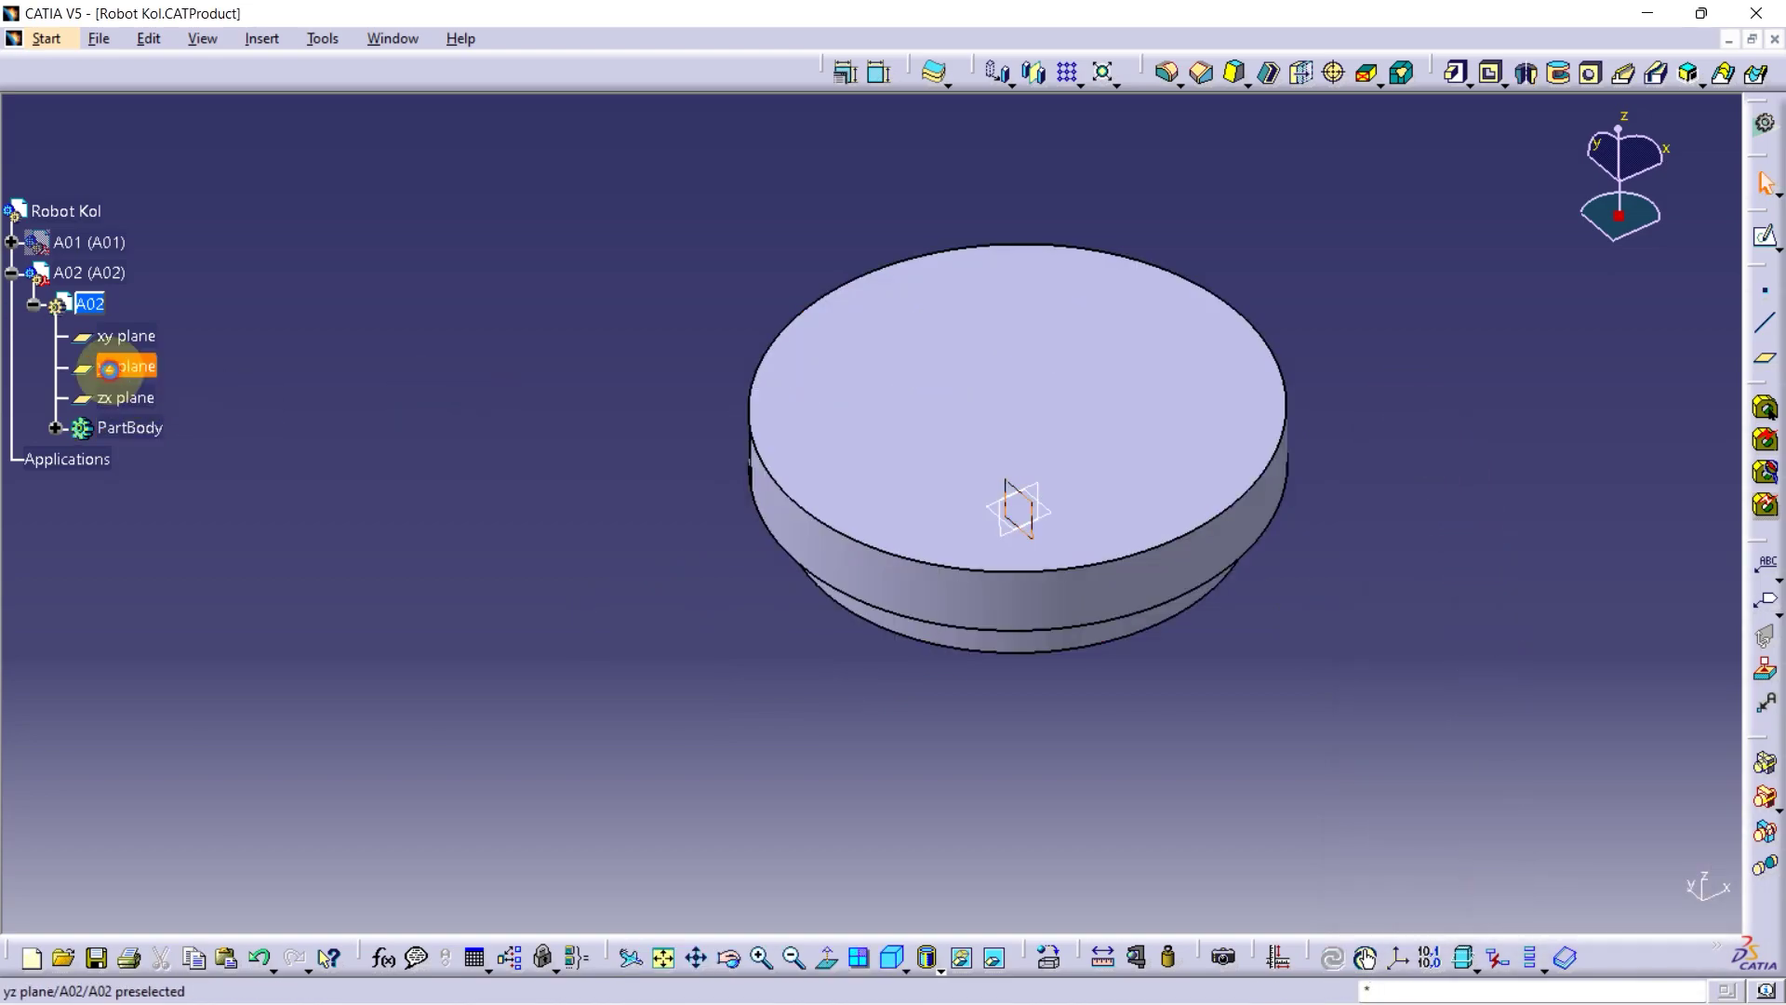
Draw an elongated hole shape in a new sketch on the yz plane
click(1765, 236)
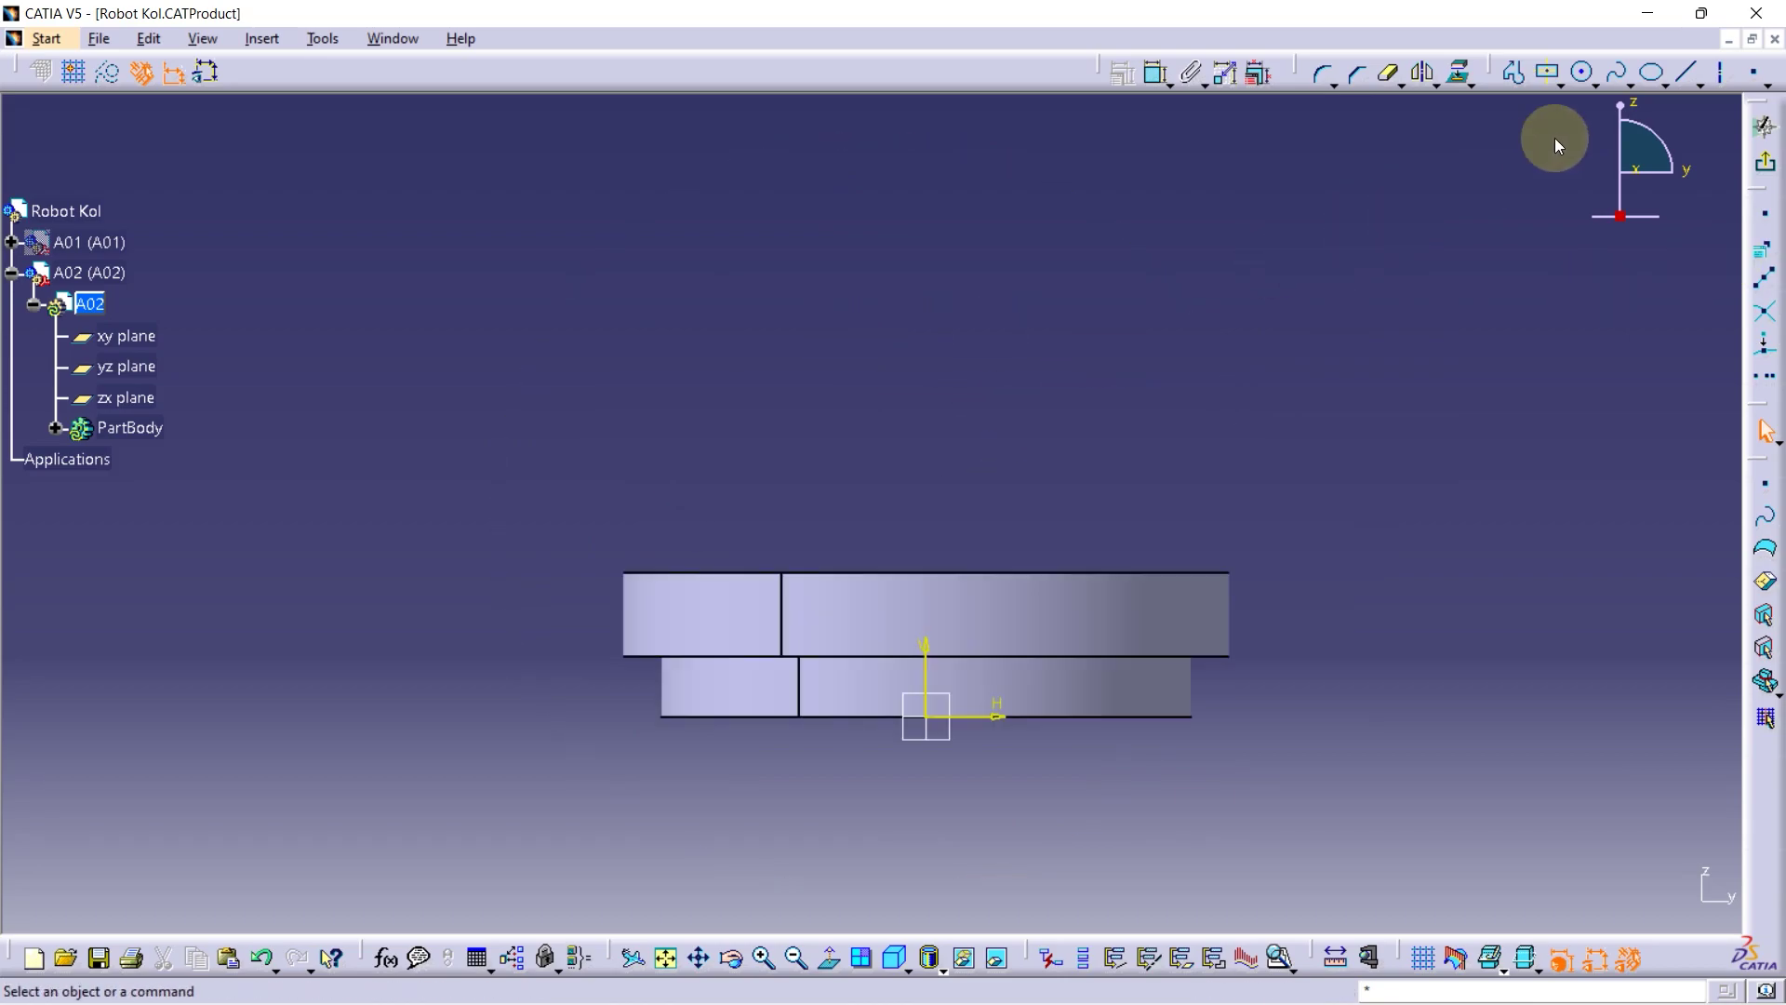
click(1559, 84)
click(1579, 211)
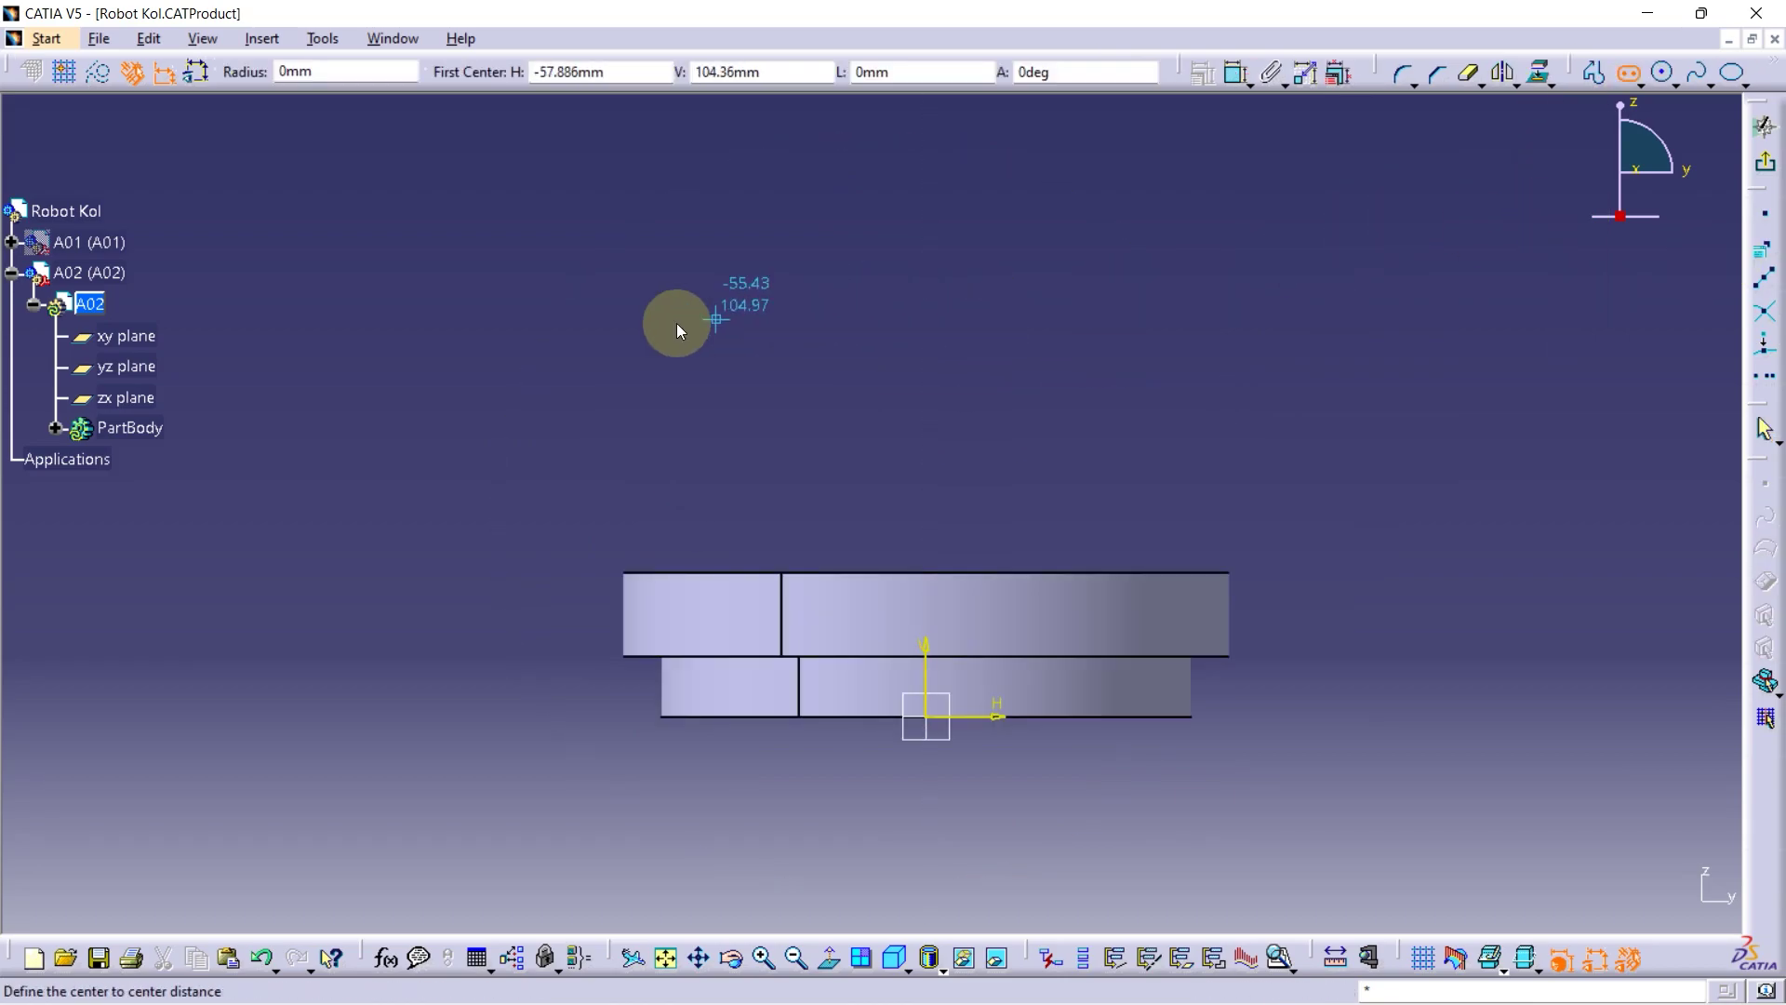
click(472, 328)
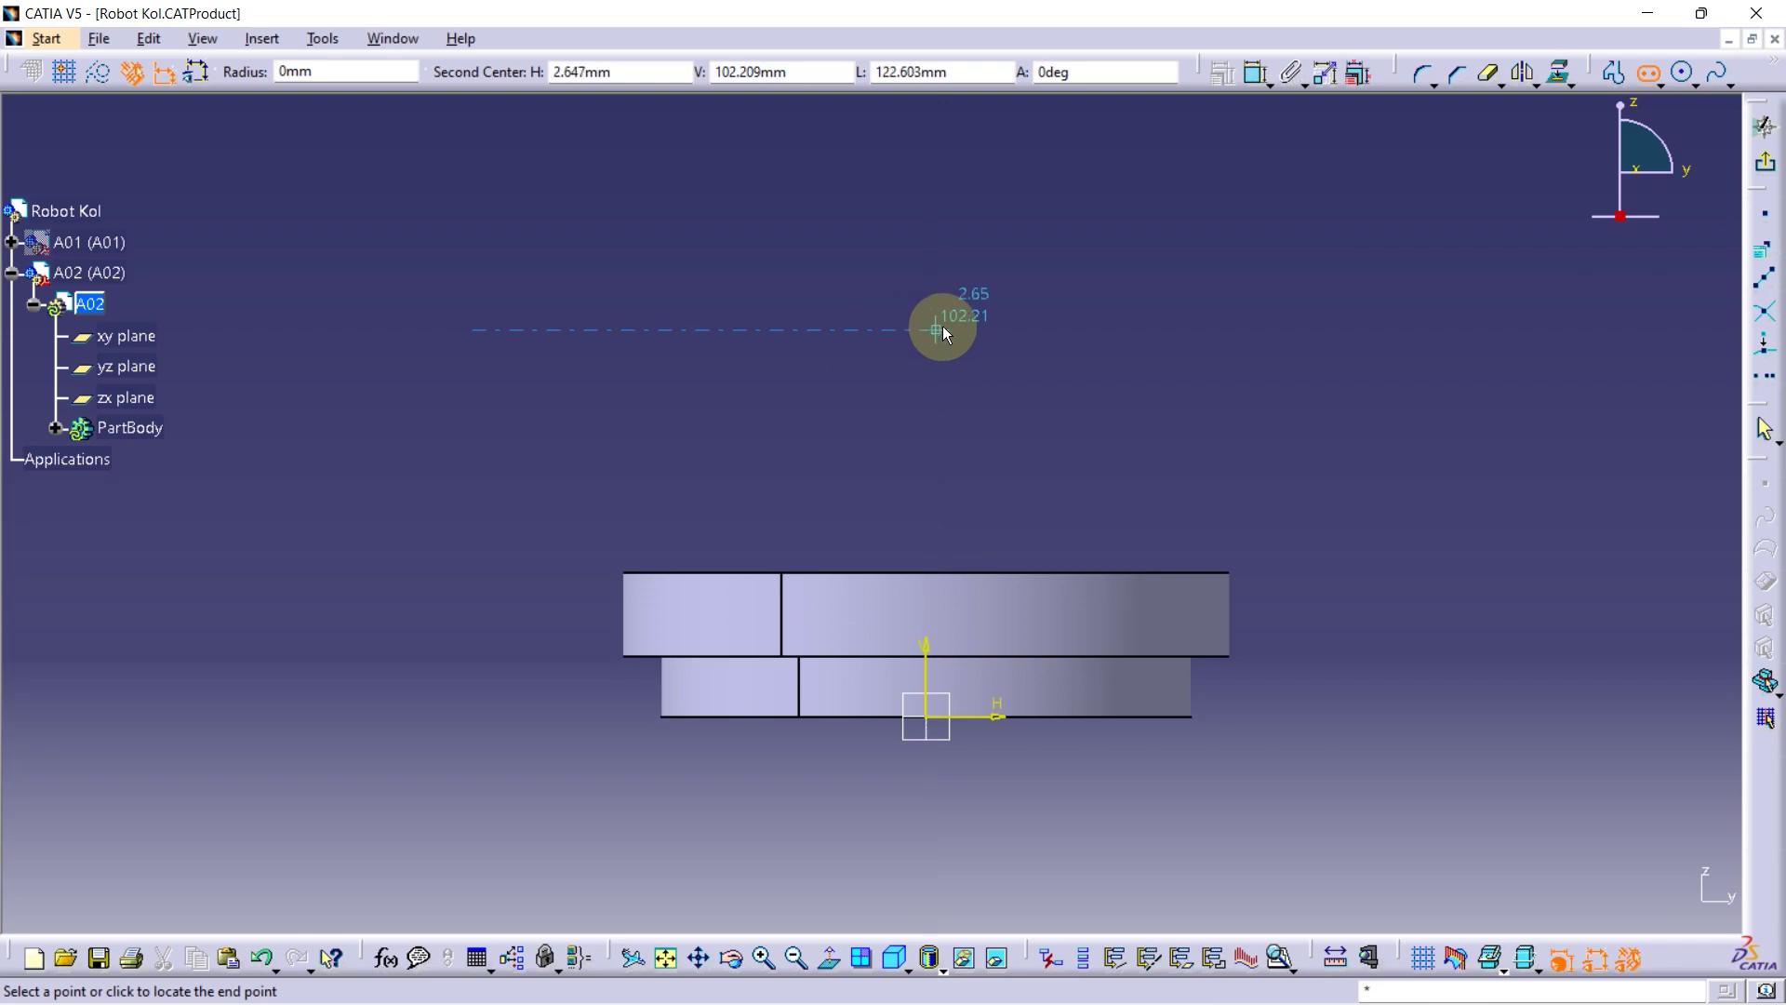
click(975, 328)
click(984, 435)
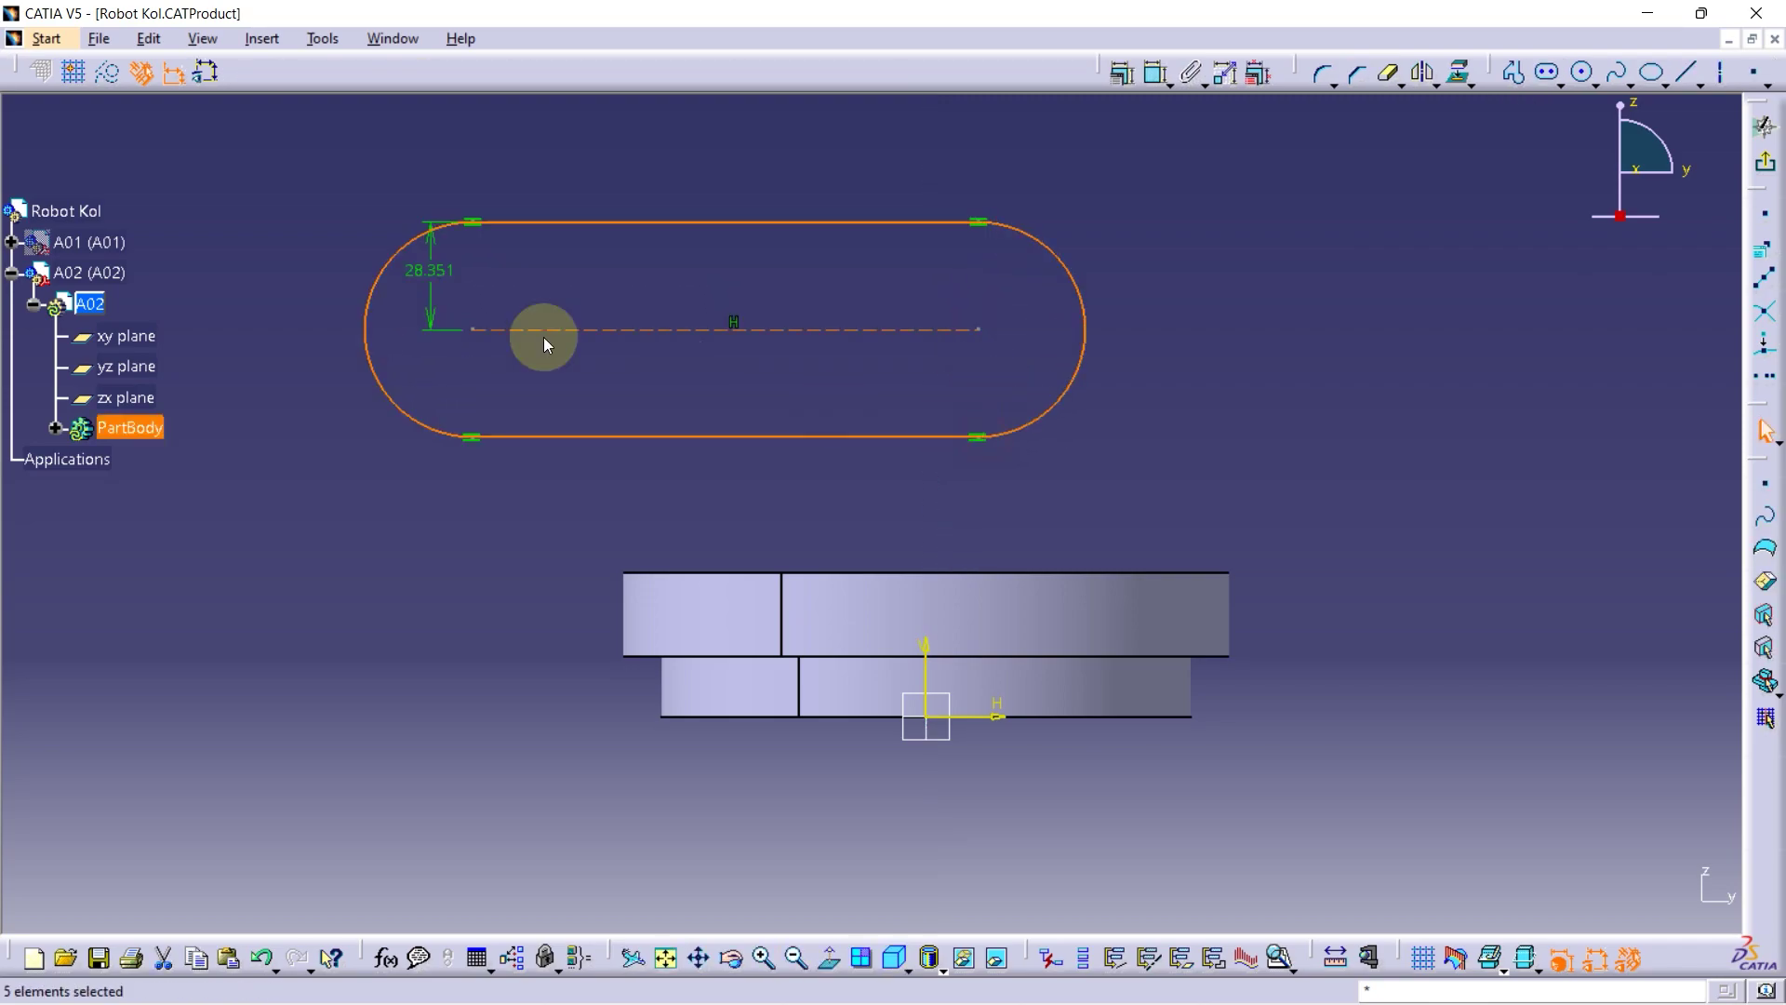
click(450, 278)
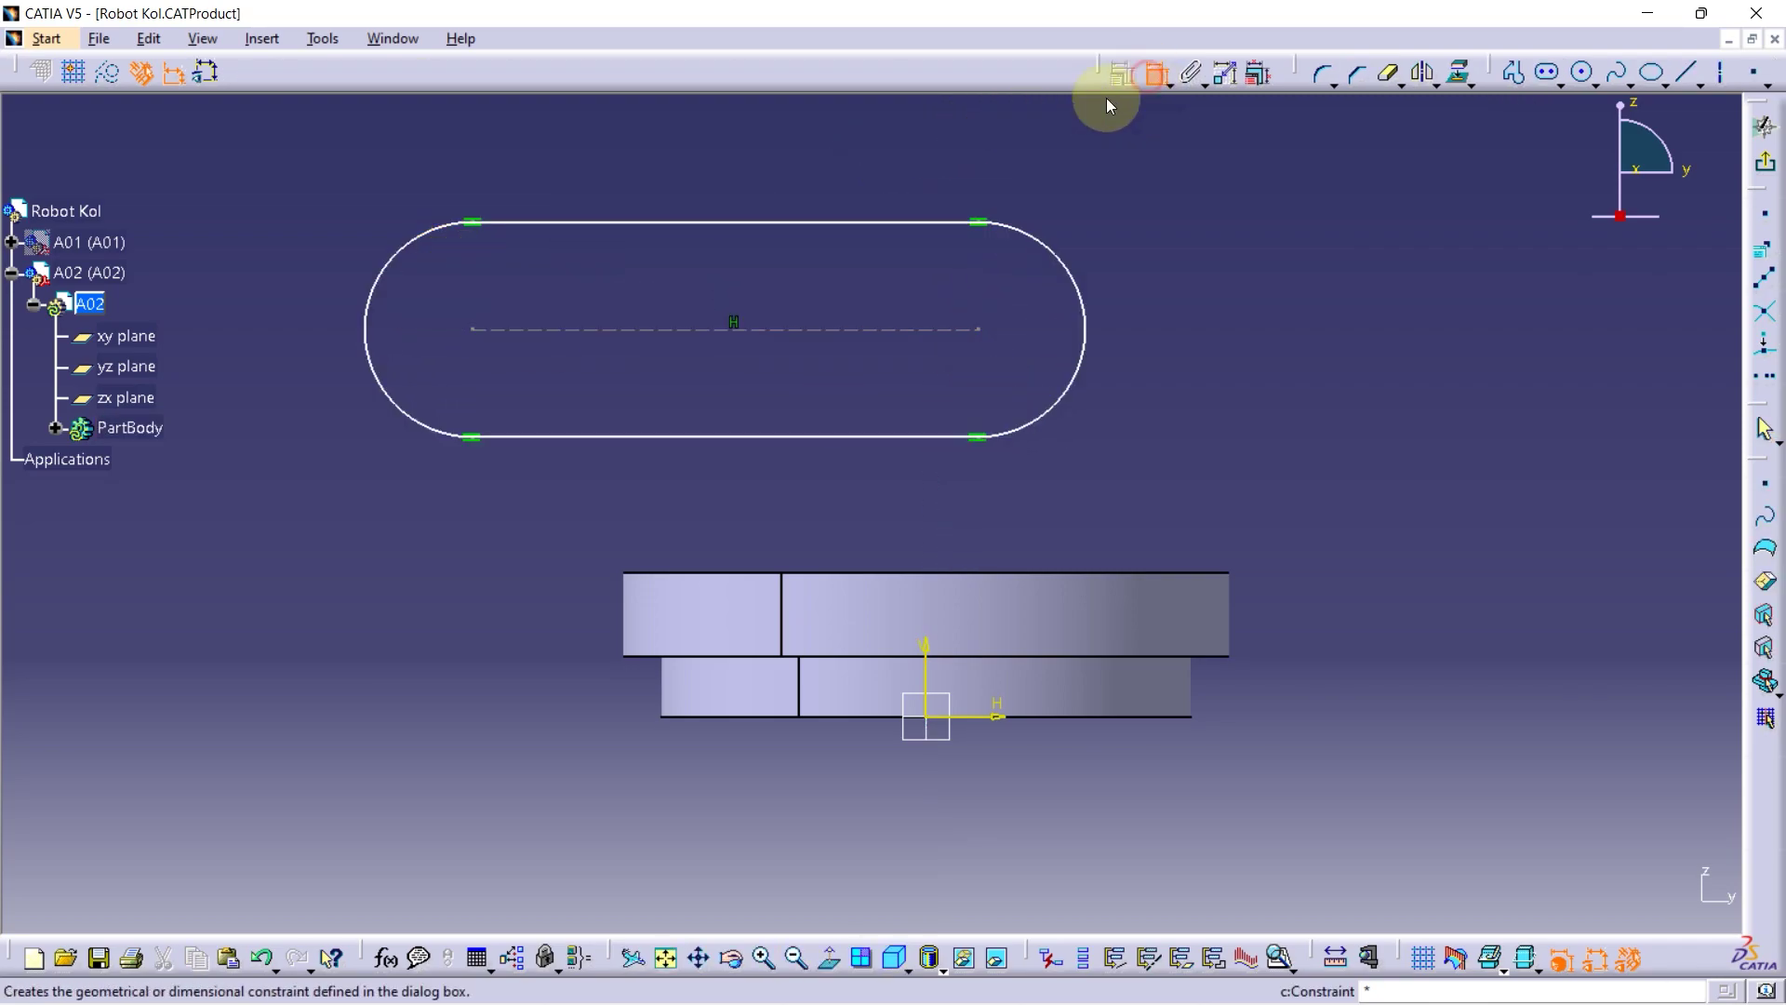
Dimension the right end arc of the hole to radius 42
click(1093, 323)
click(1243, 278)
double_click(1243, 277)
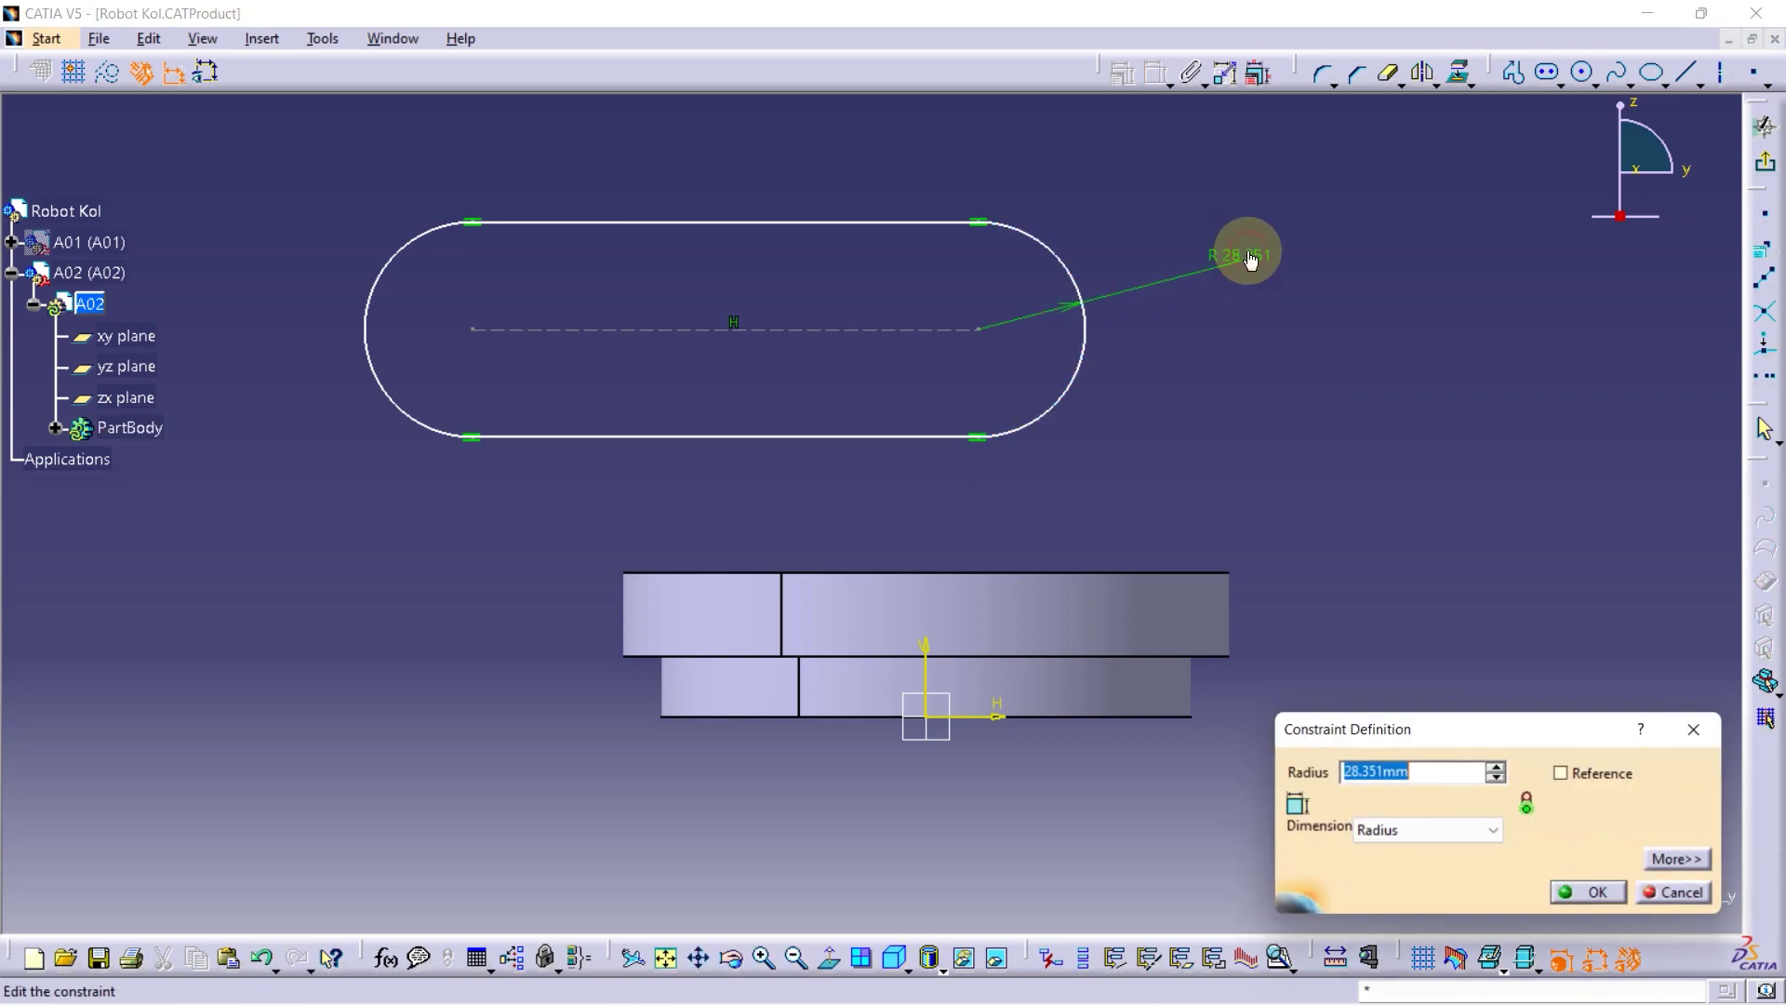
text(46.)
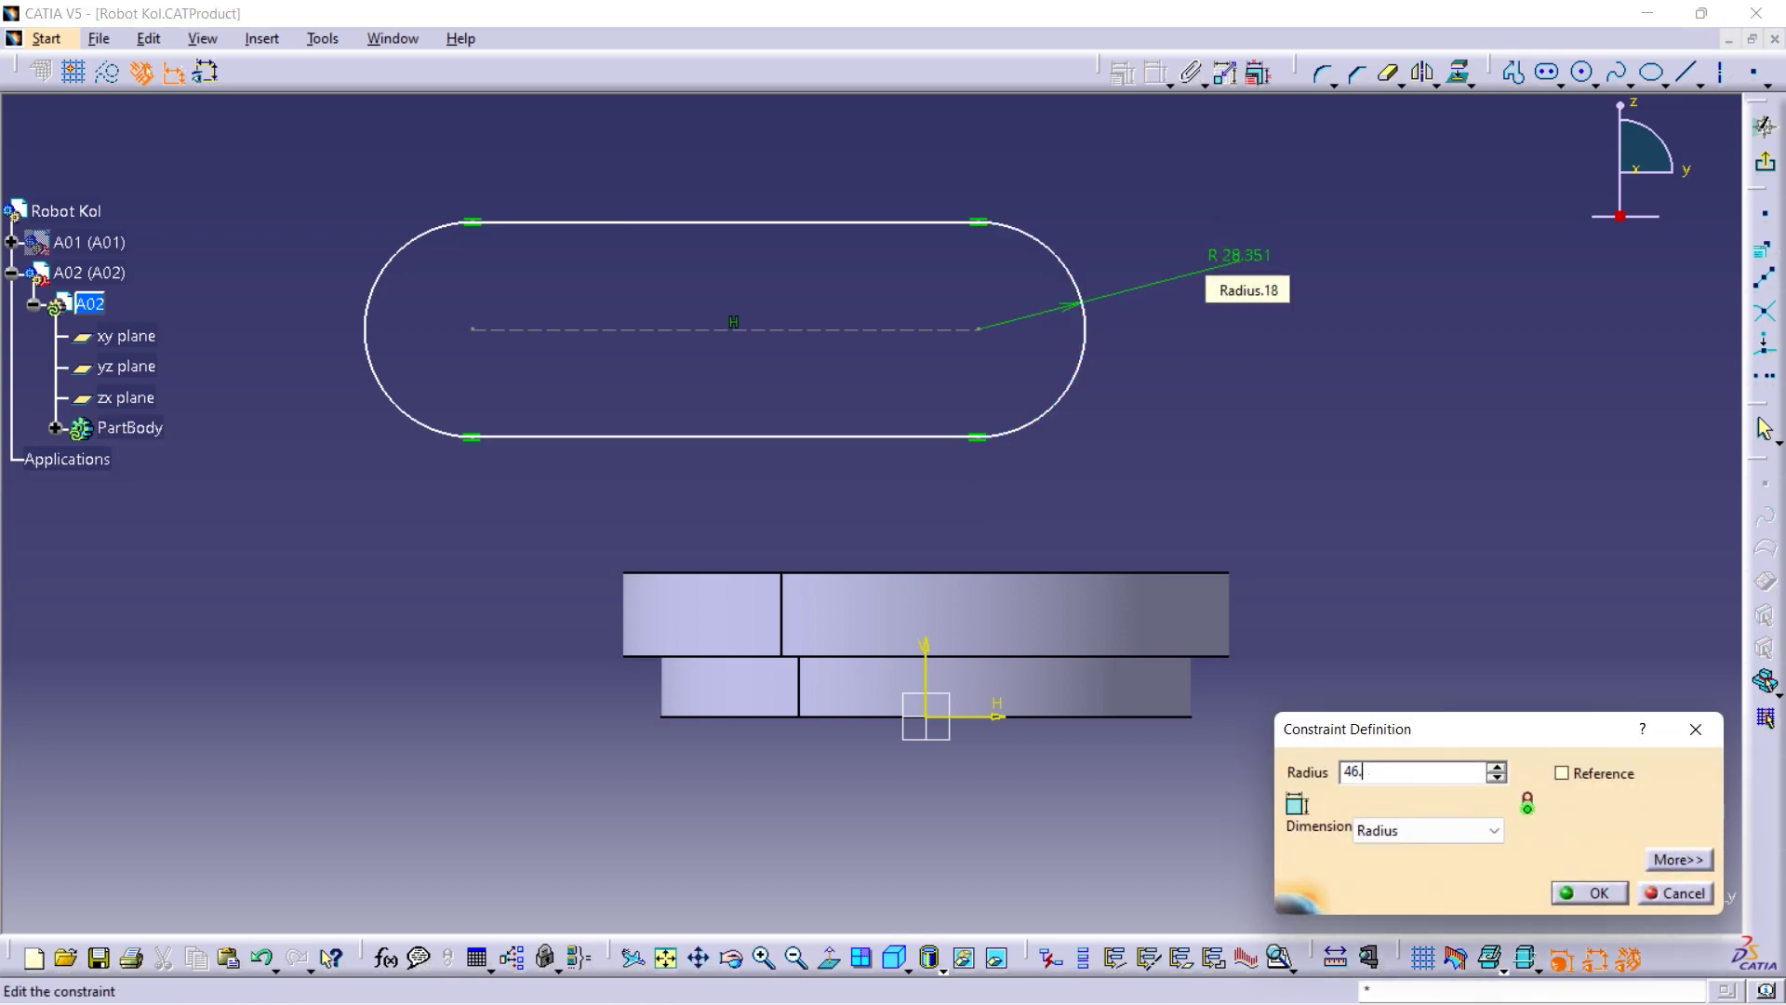
text(2)
key(Return)
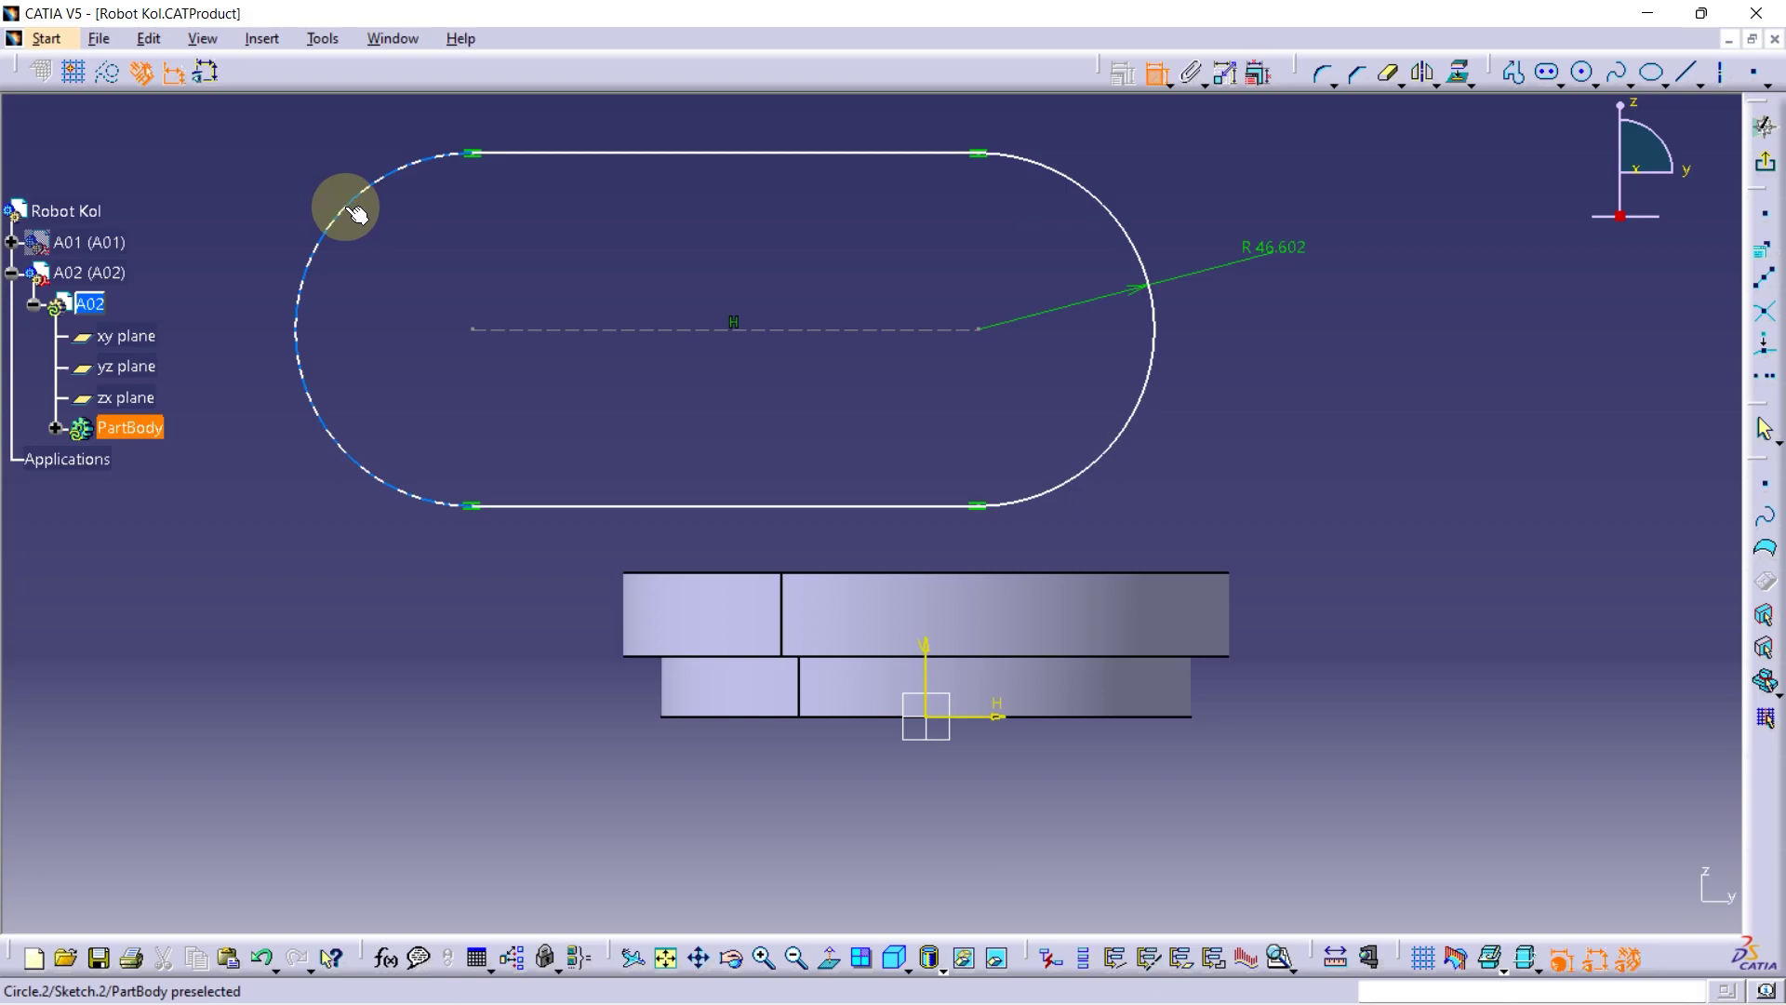
Set the left arc radius to 70 and dimension the top line at 86.905
click(344, 199)
click(237, 143)
double_click(238, 145)
text(70)
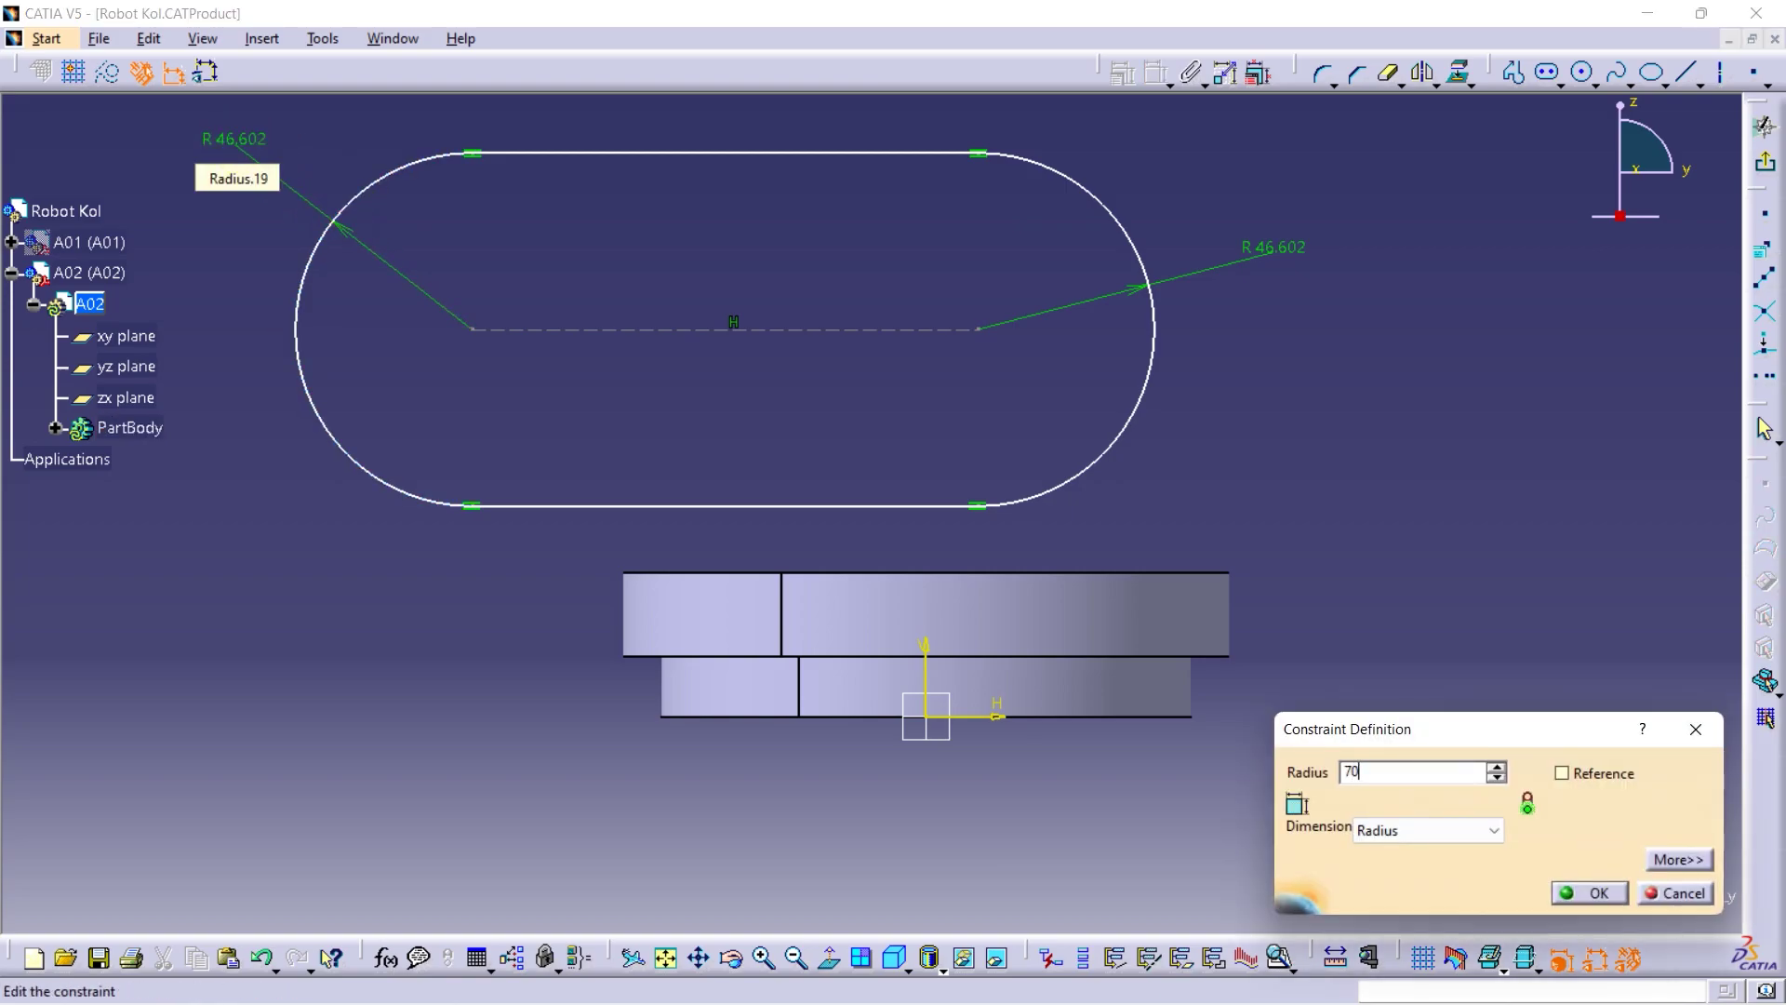
key(Return)
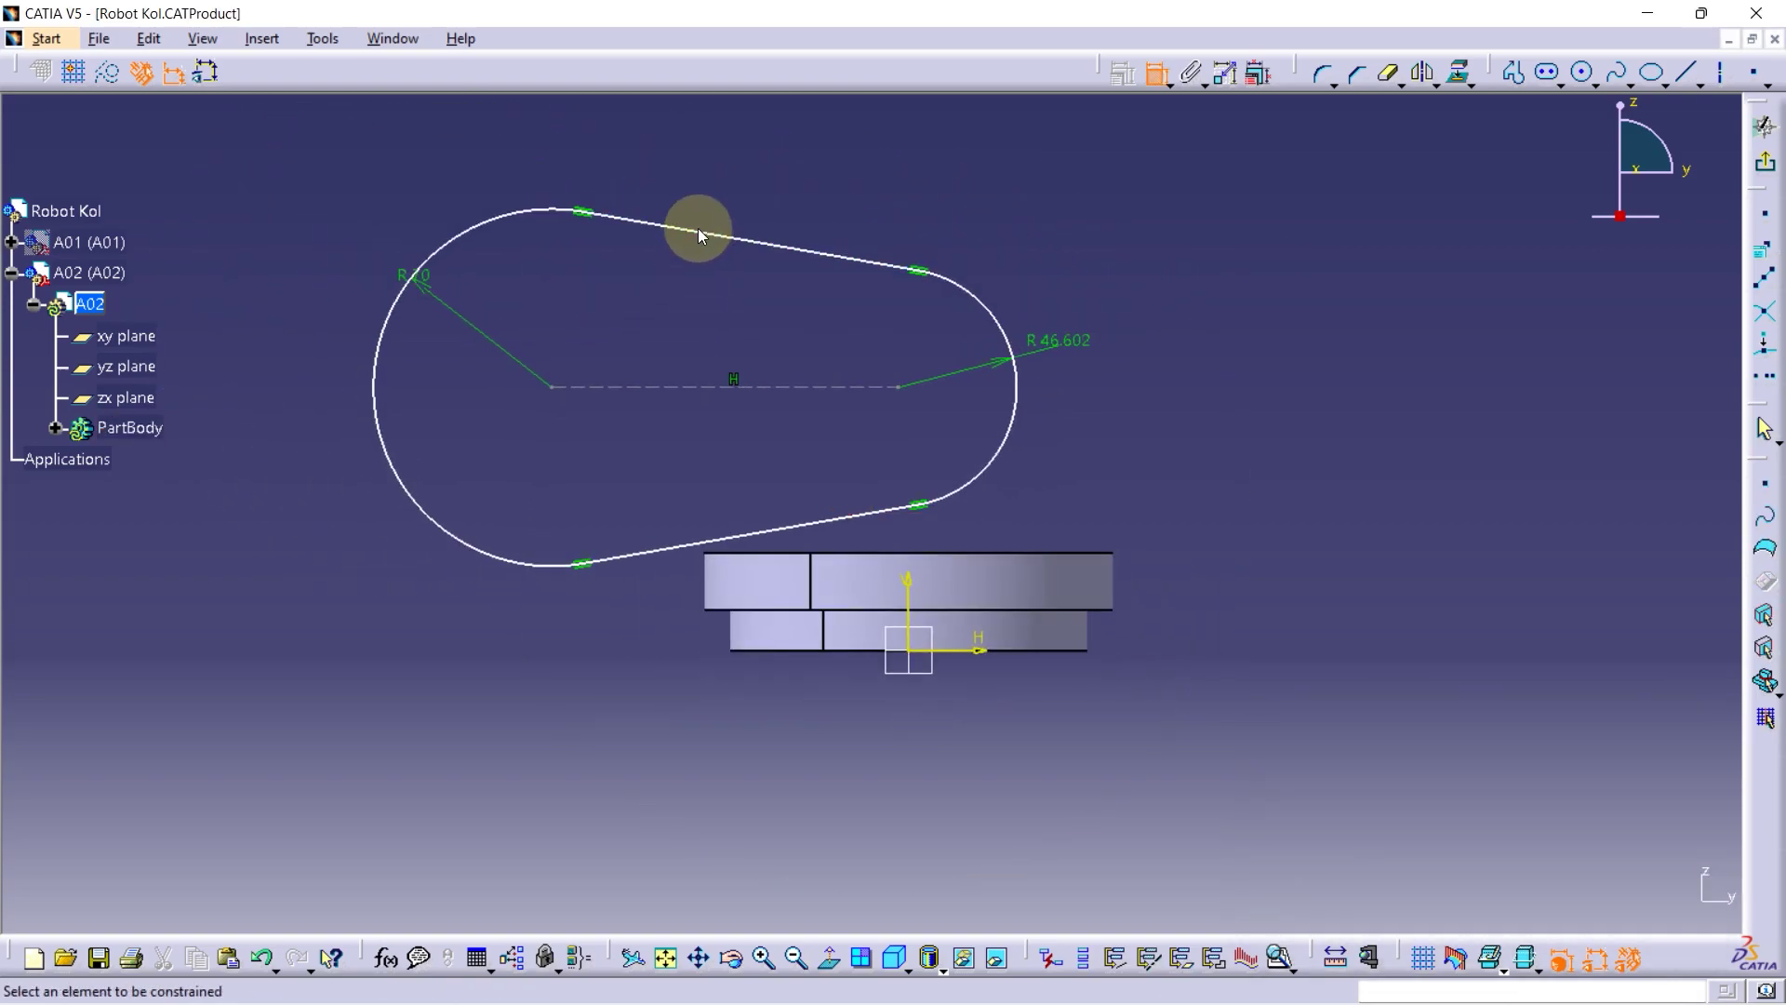
click(700, 235)
click(742, 162)
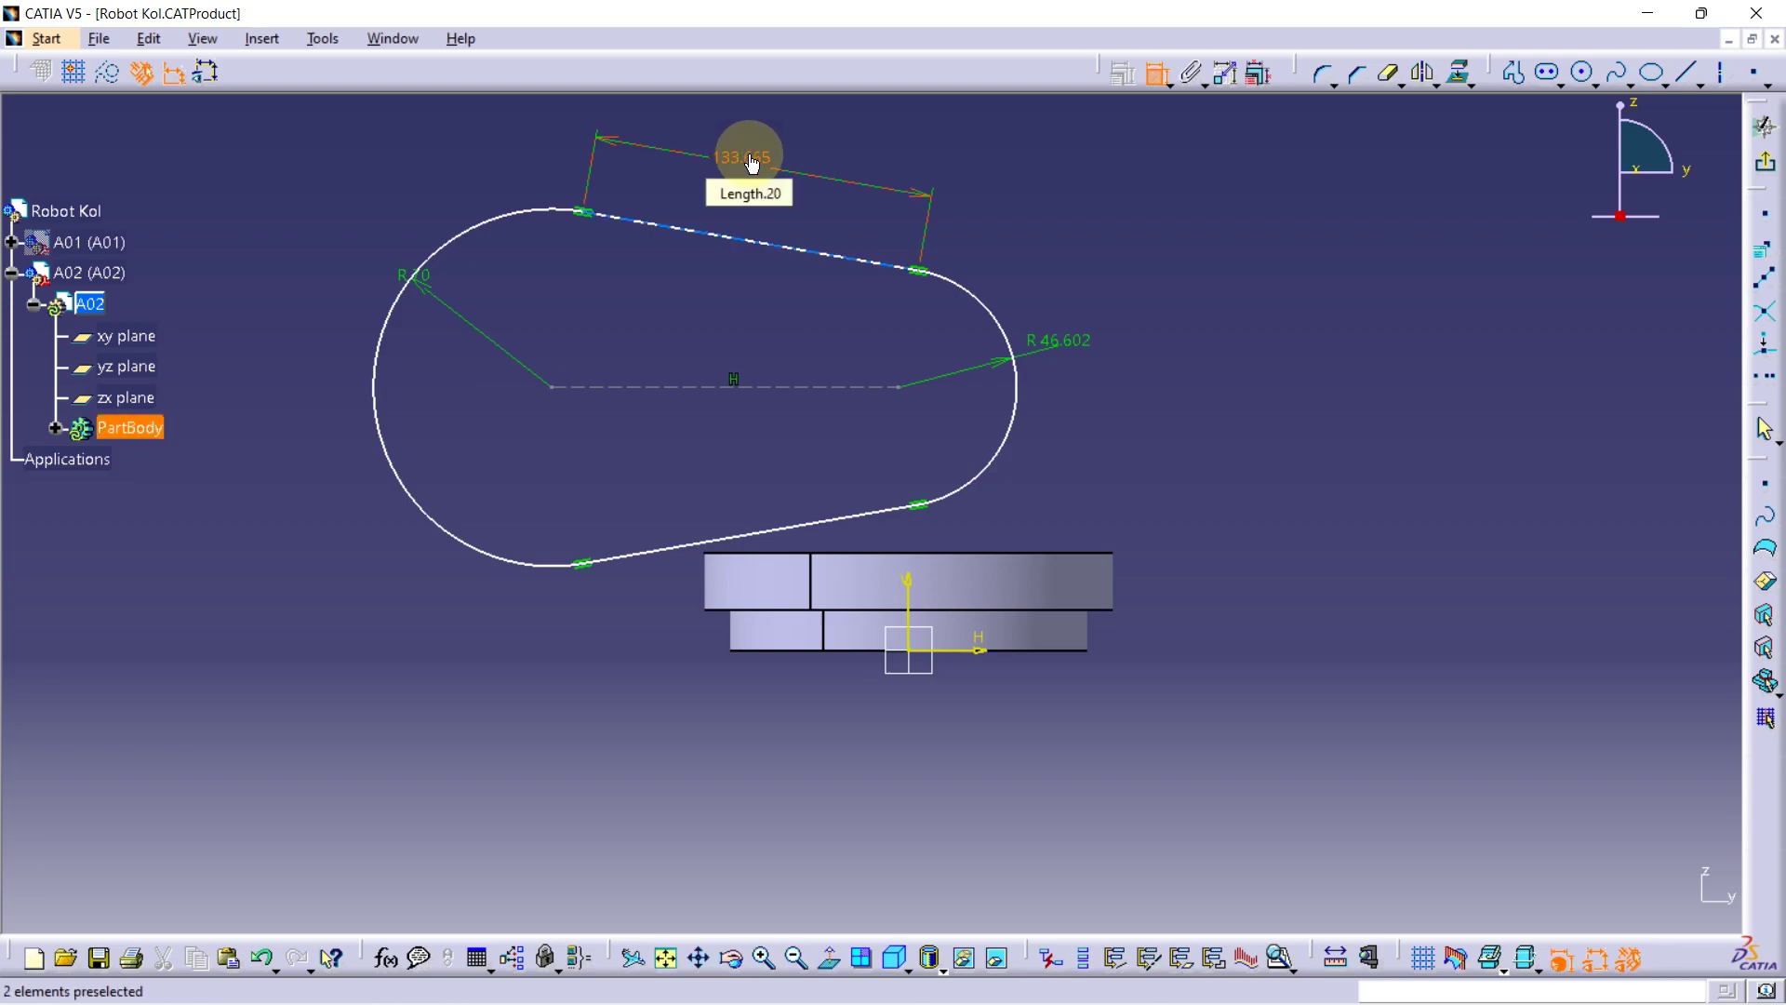
double_click(752, 163)
text(86.905)
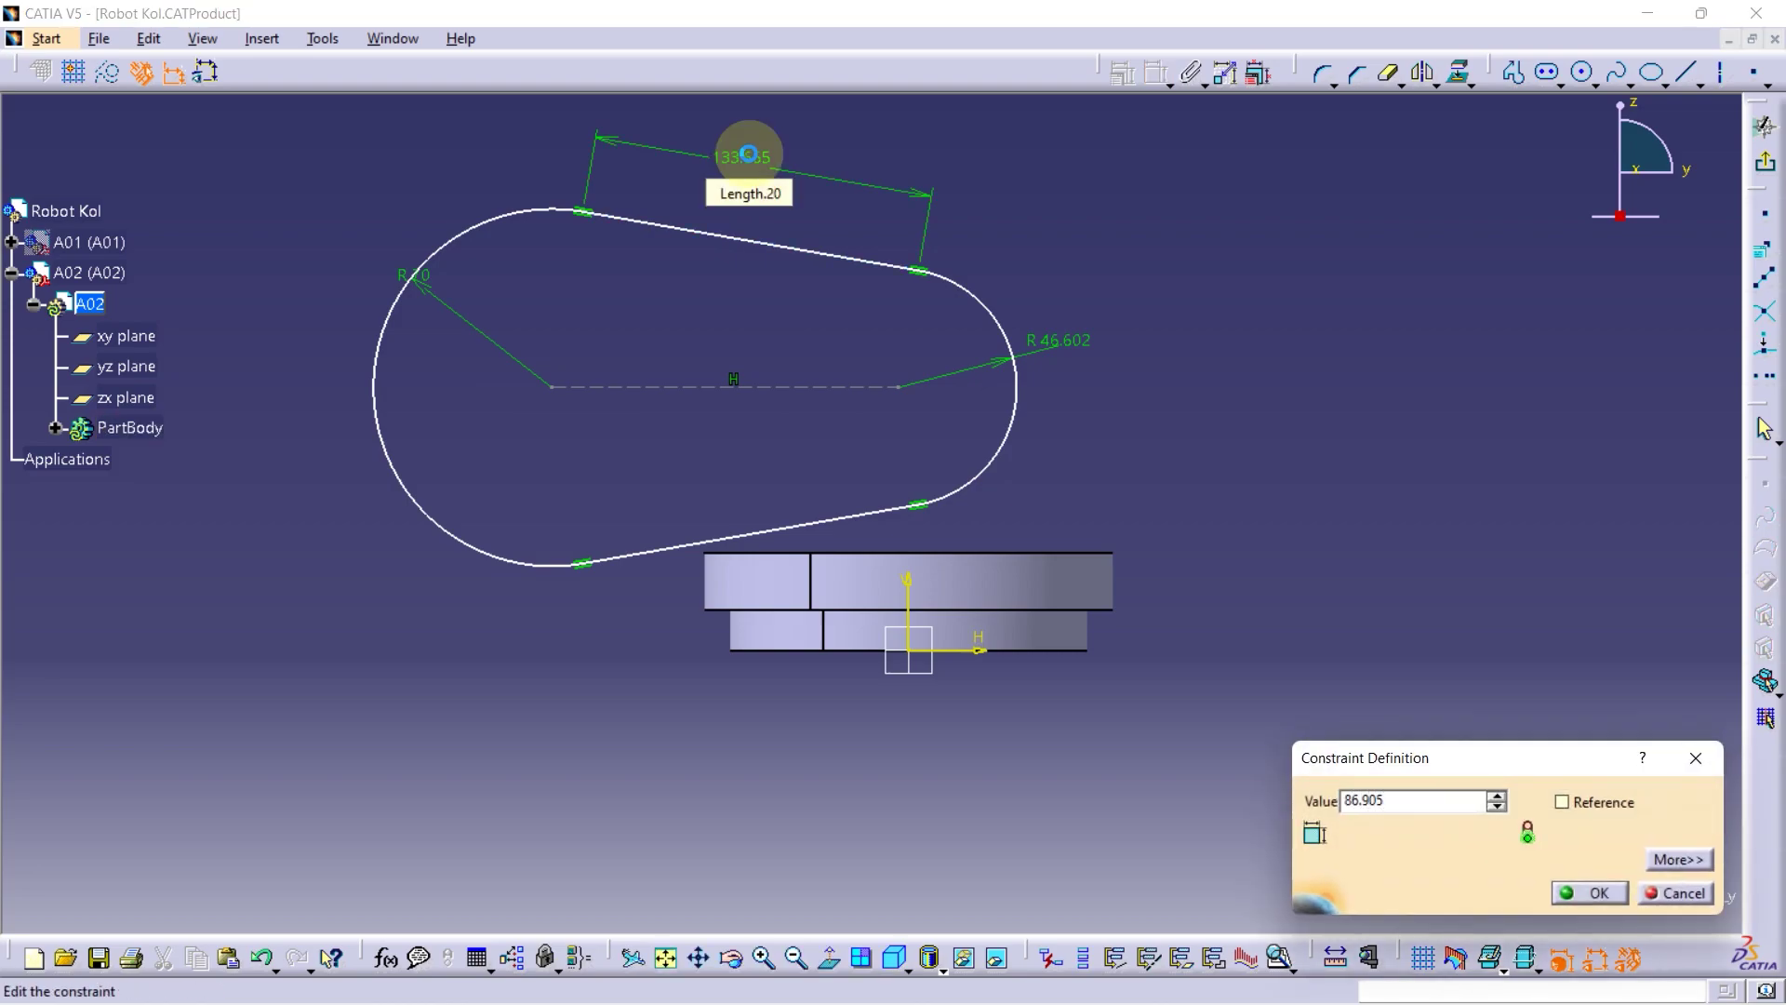
key(Return)
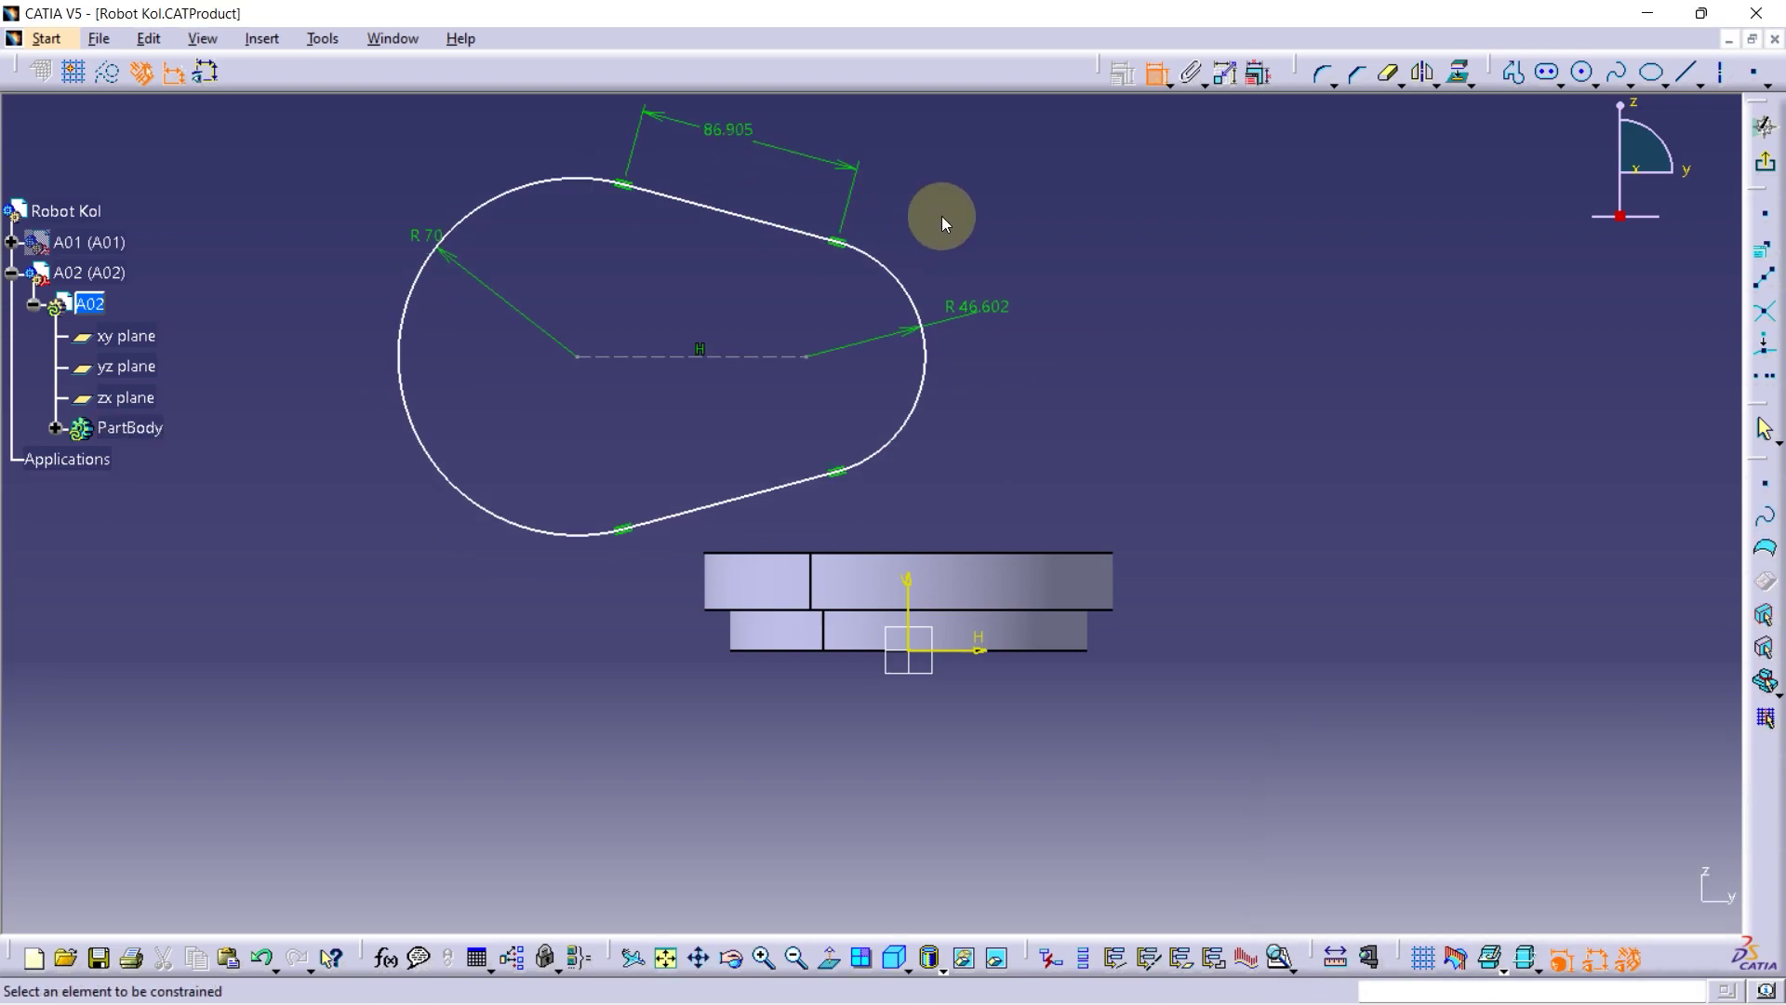
drag(737, 348, 804, 321)
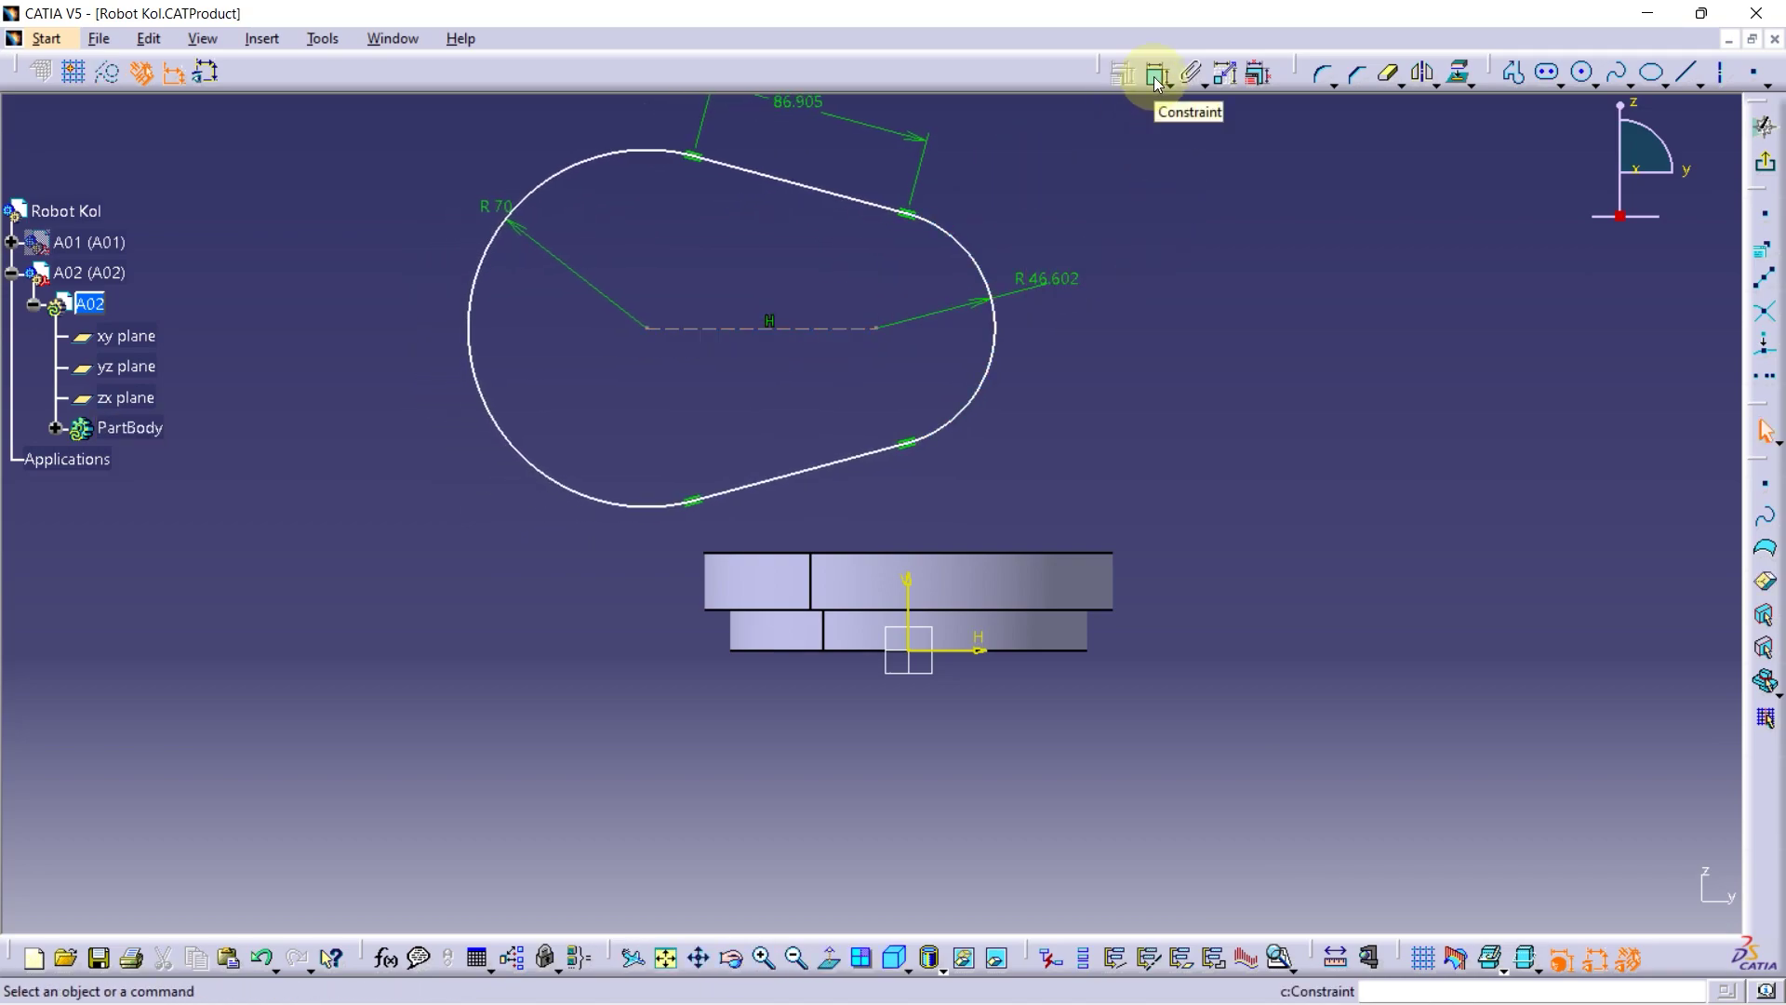
Draw a vertical line from the right arc down to the block top and a base line leftward
click(1514, 72)
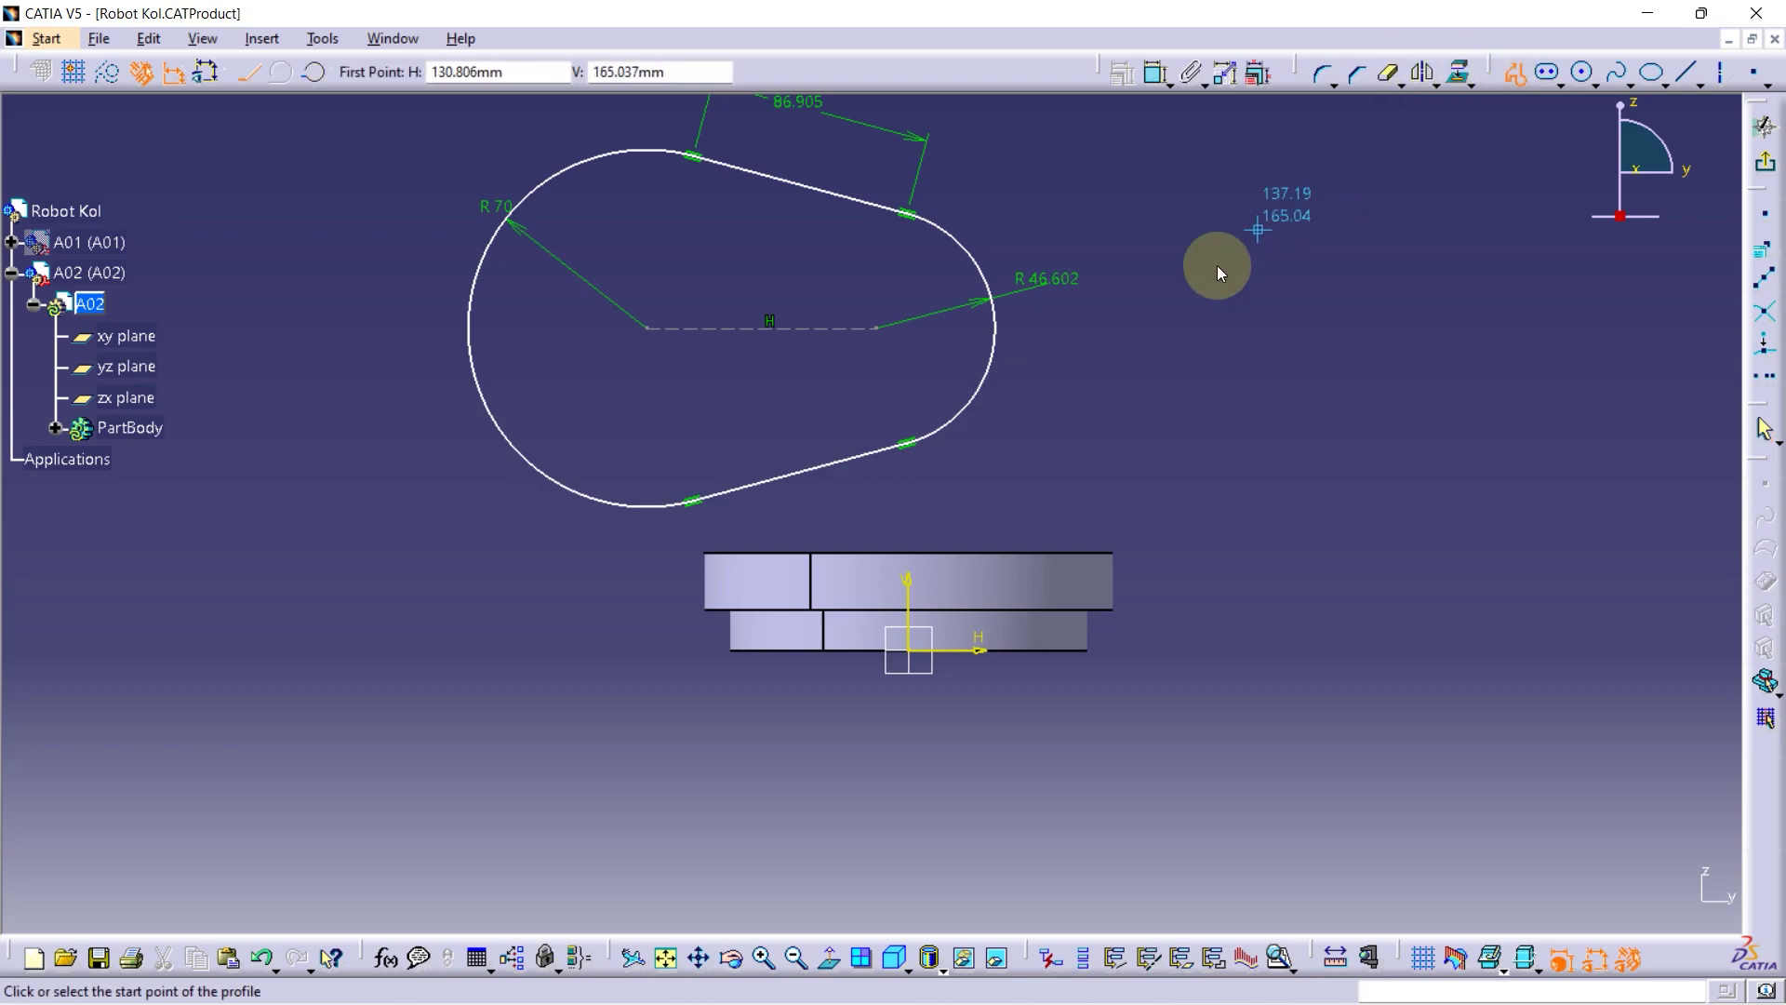
click(907, 444)
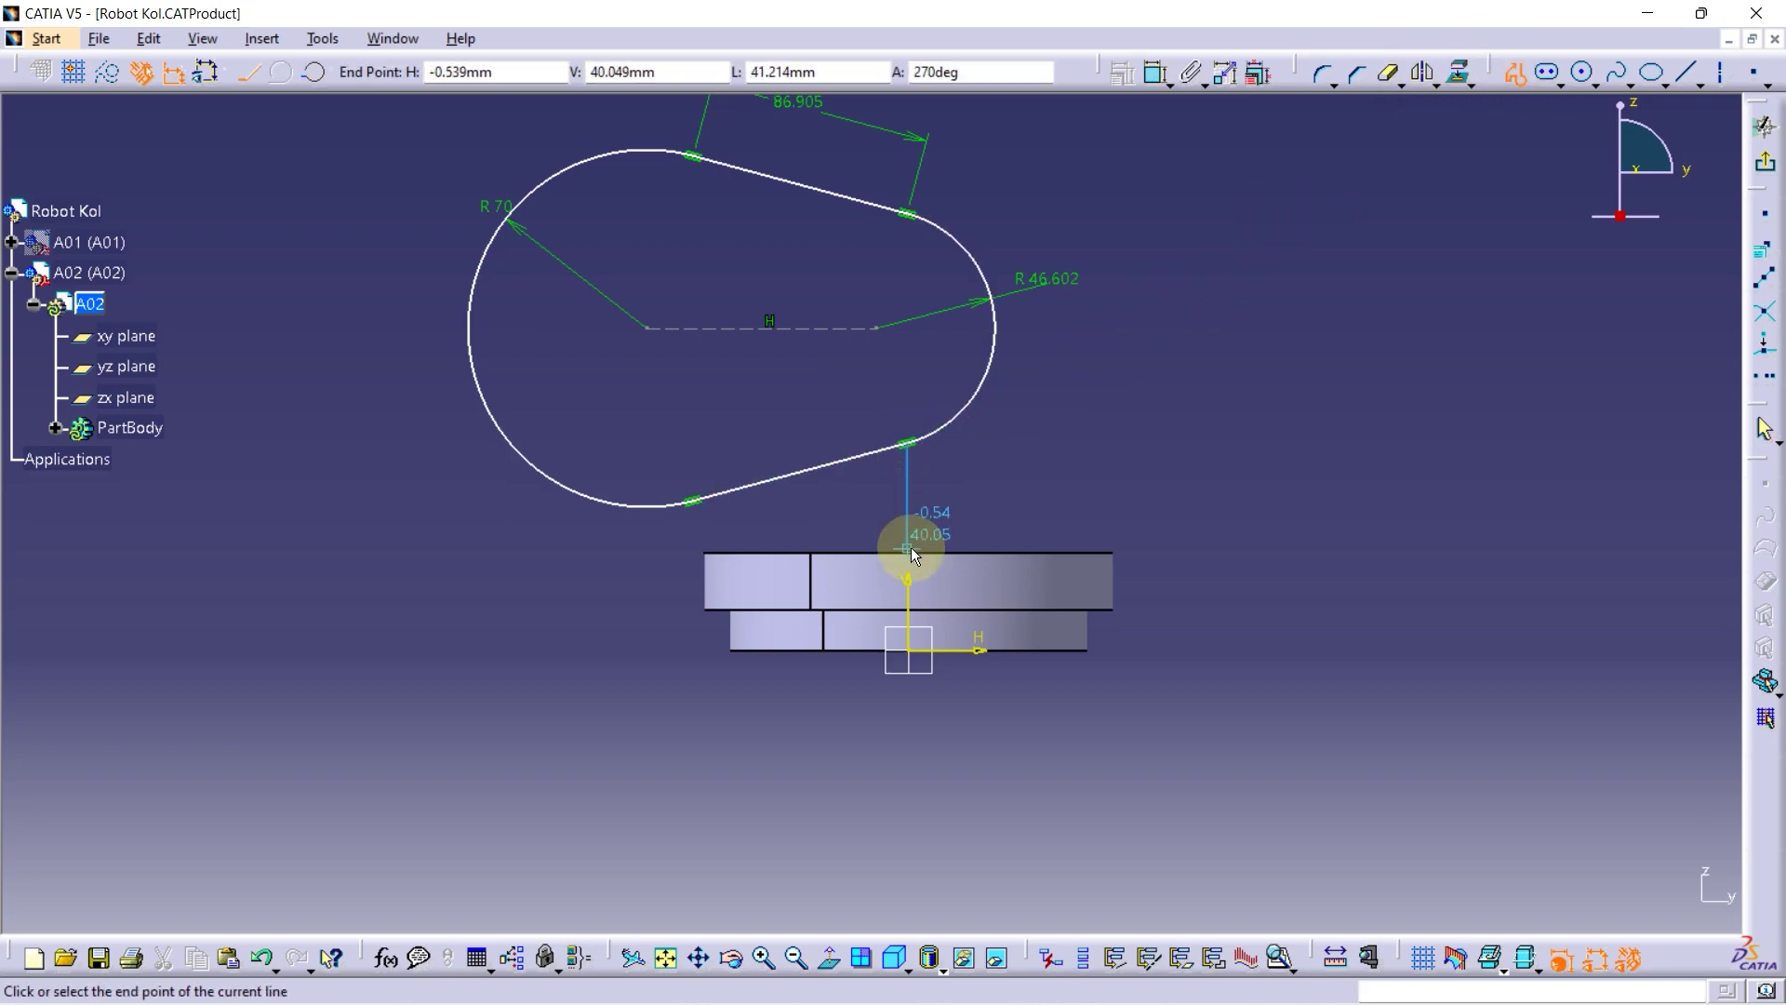
click(907, 555)
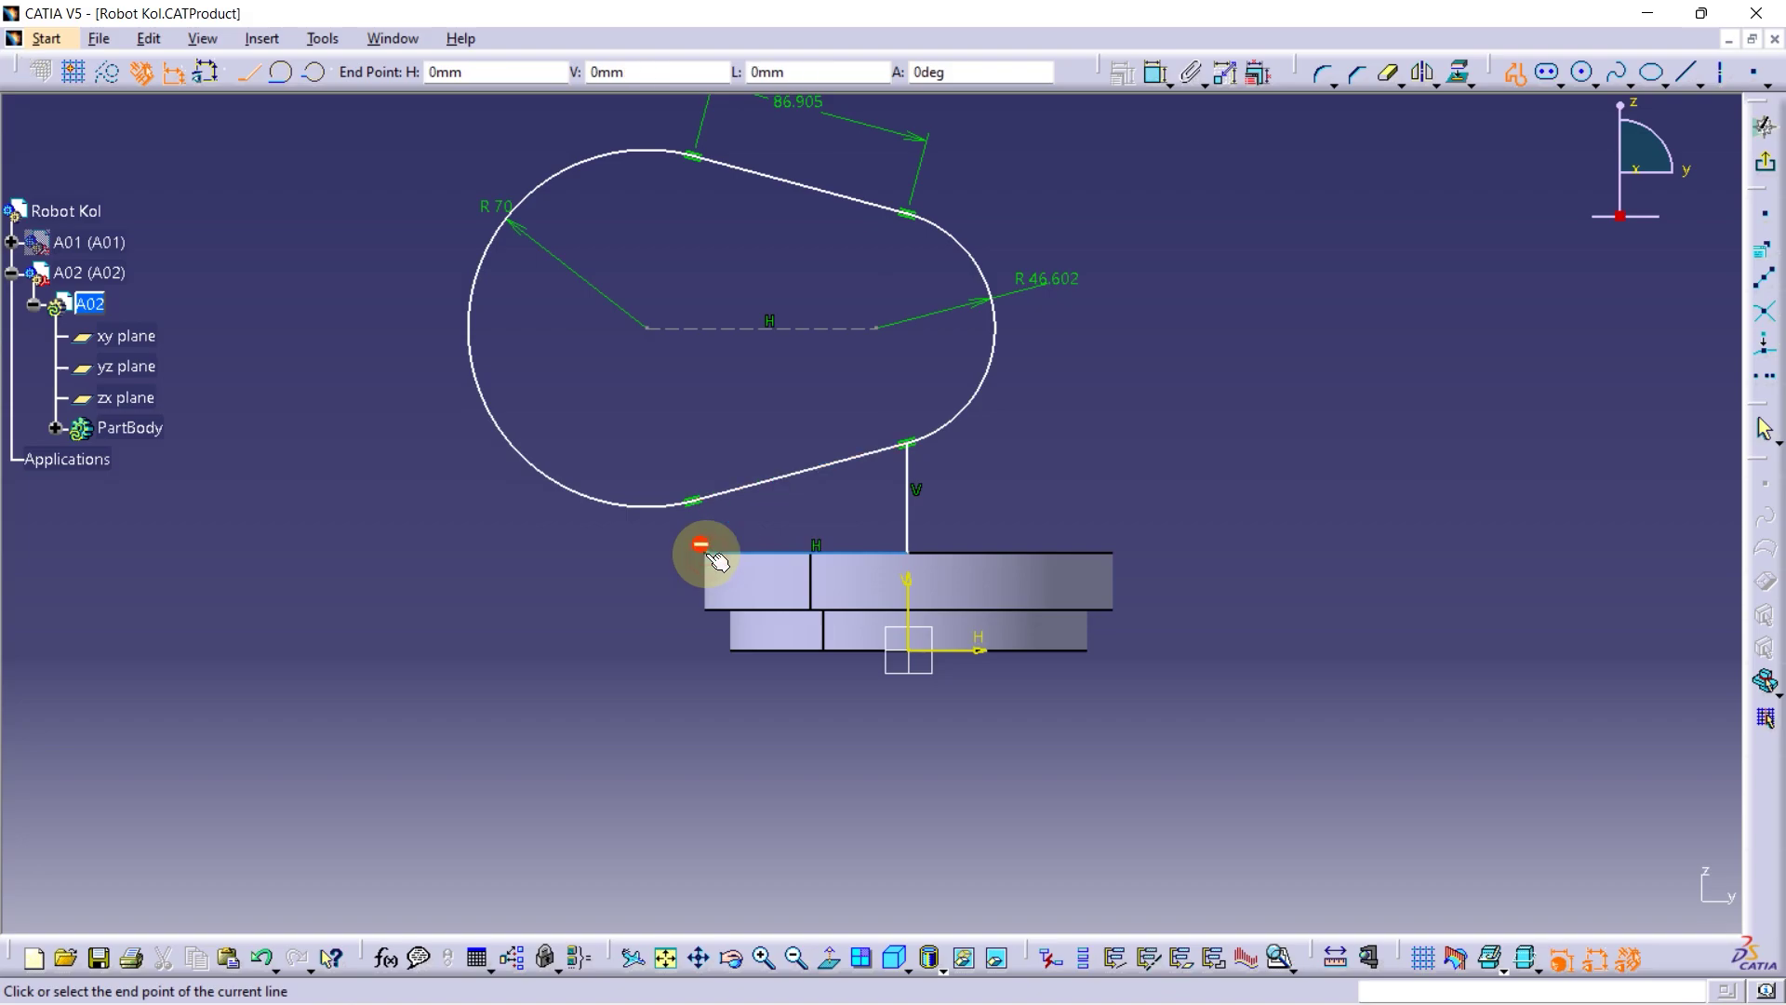
click(707, 554)
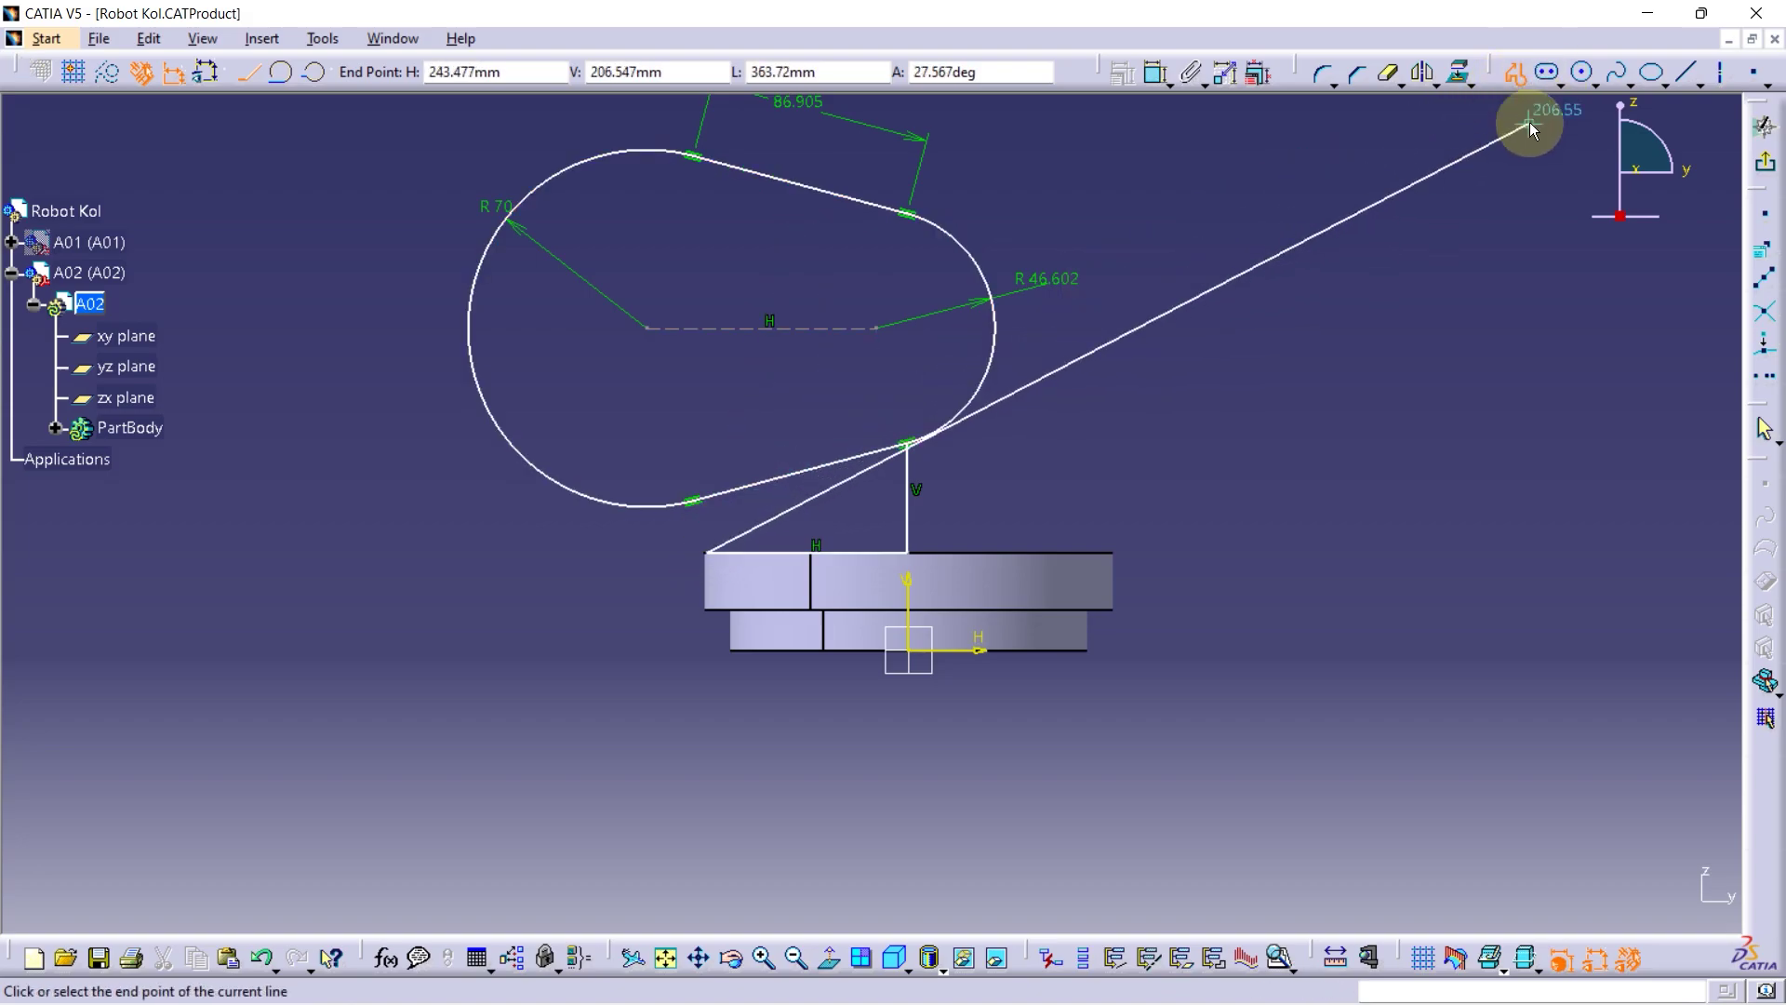
Add a three-point arc joining the base line to the large arc and delete the leftover slanted line
click(1581, 74)
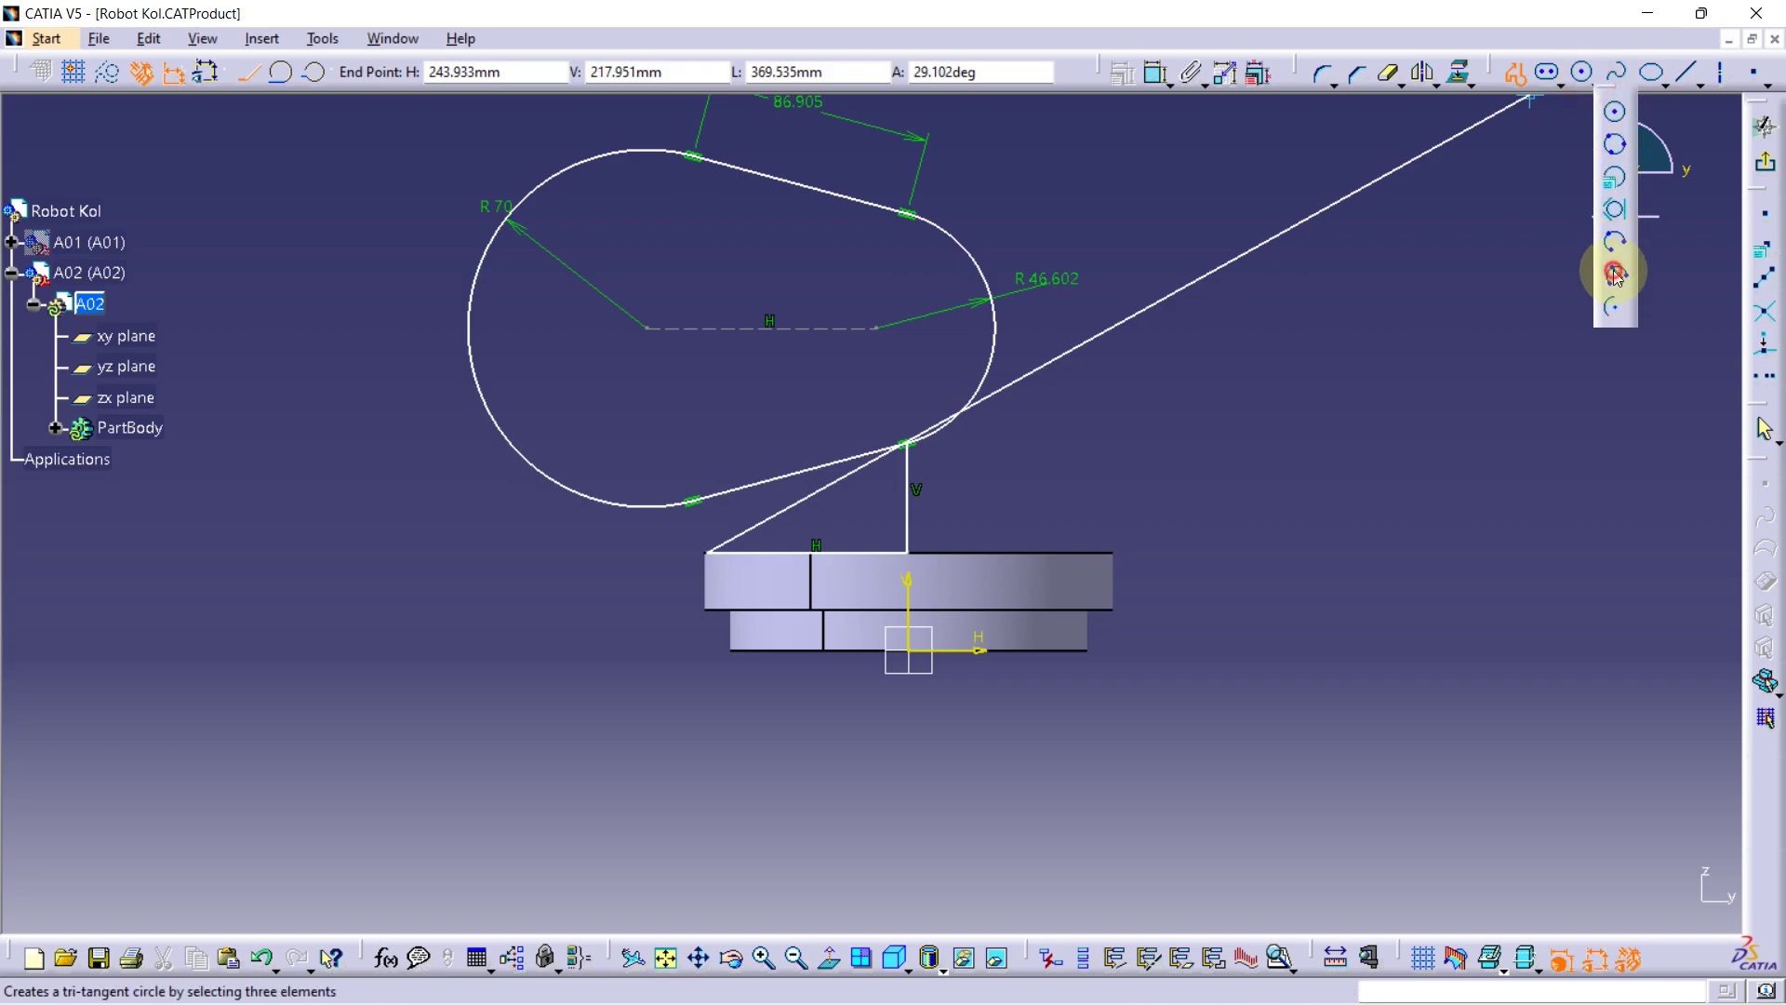
click(1617, 149)
middle_drag(710, 638, 787, 528)
click(774, 536)
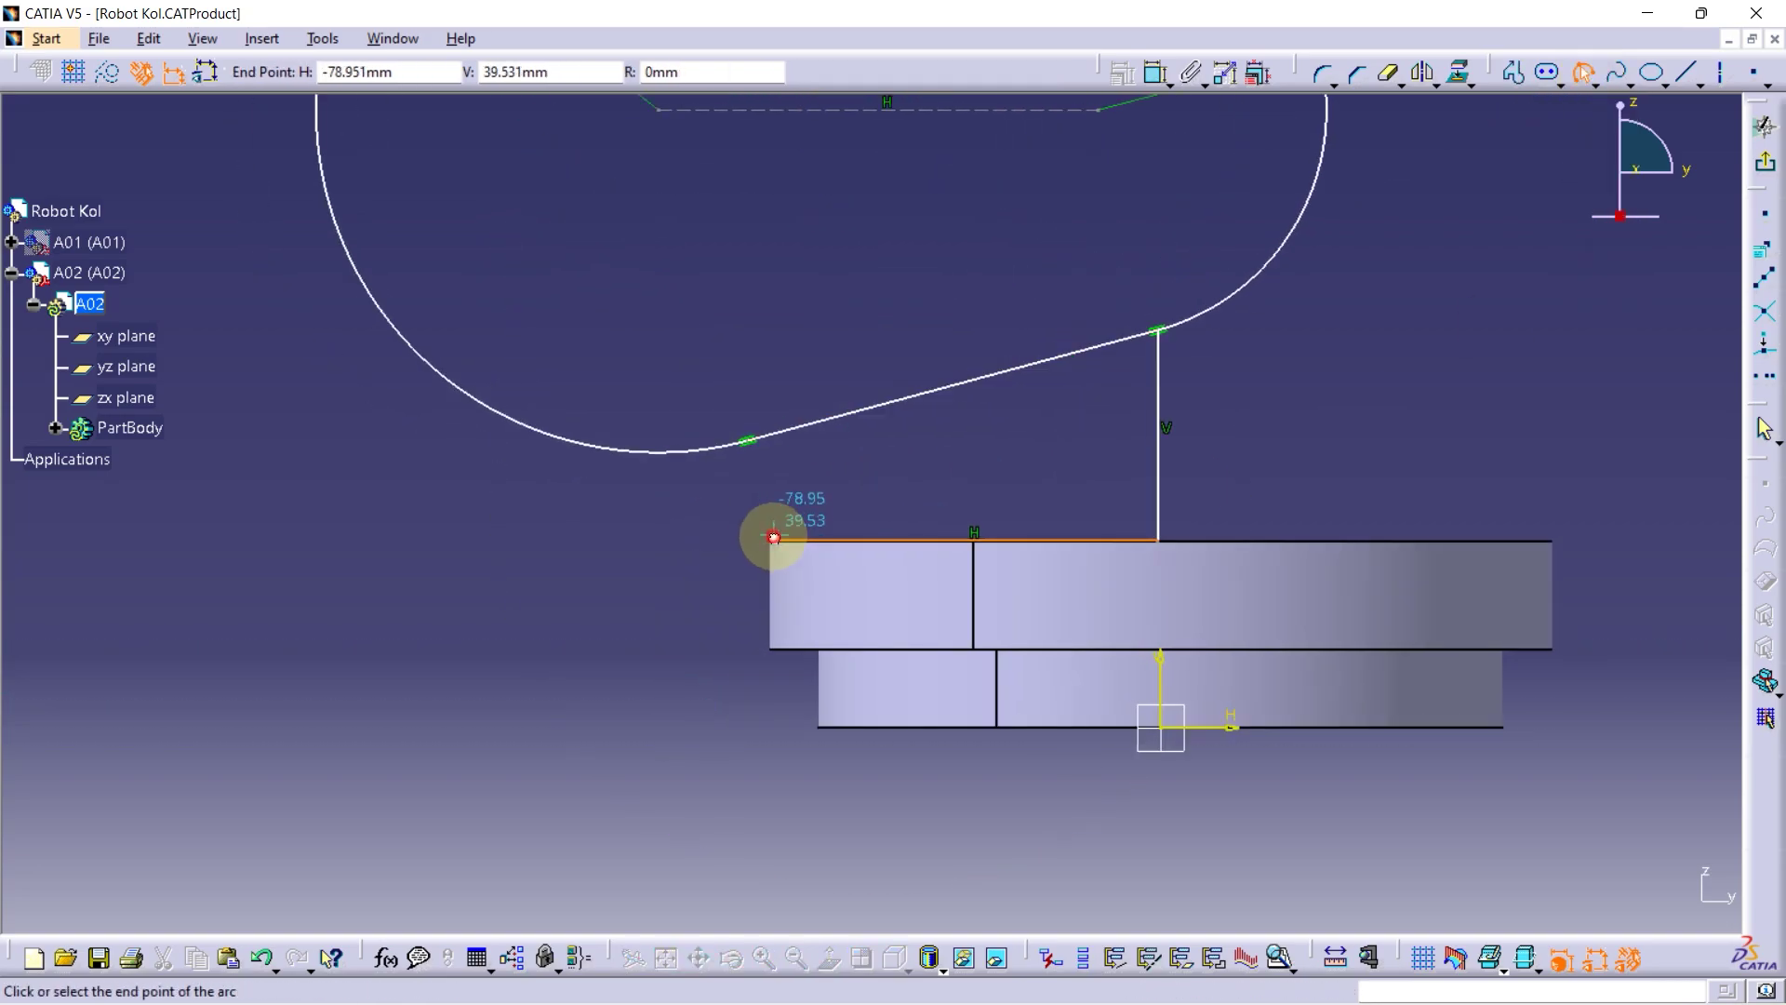
click(750, 445)
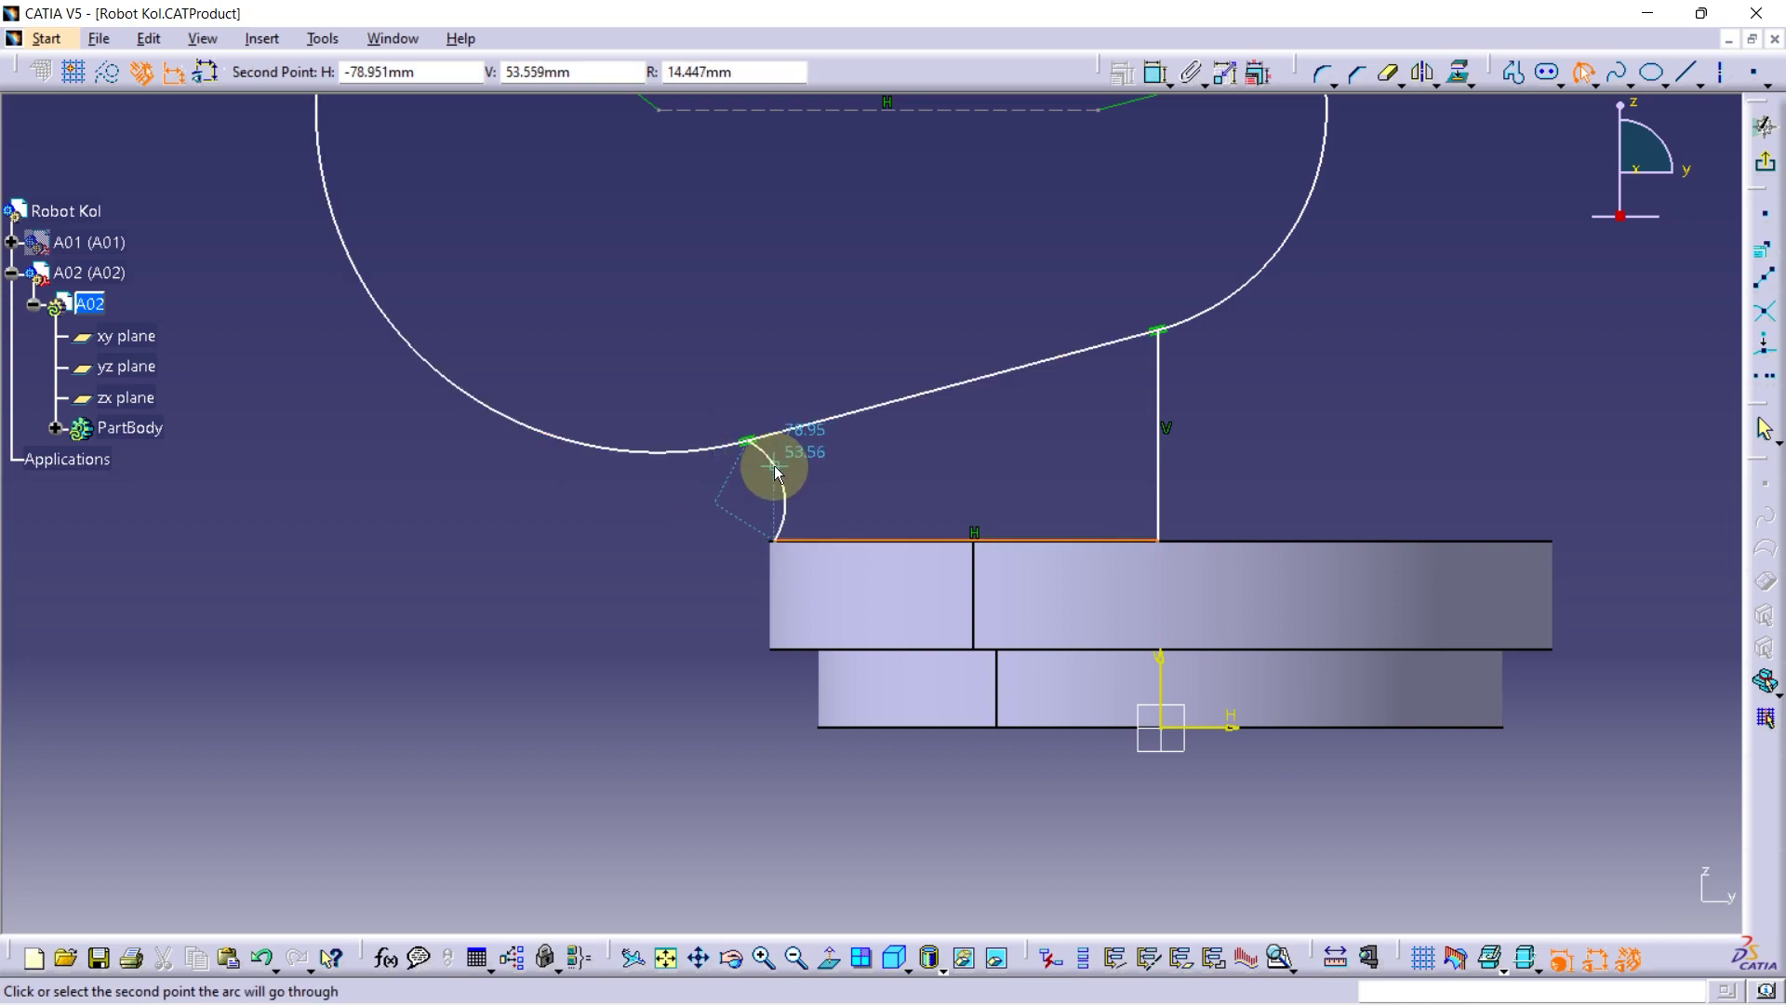
click(776, 473)
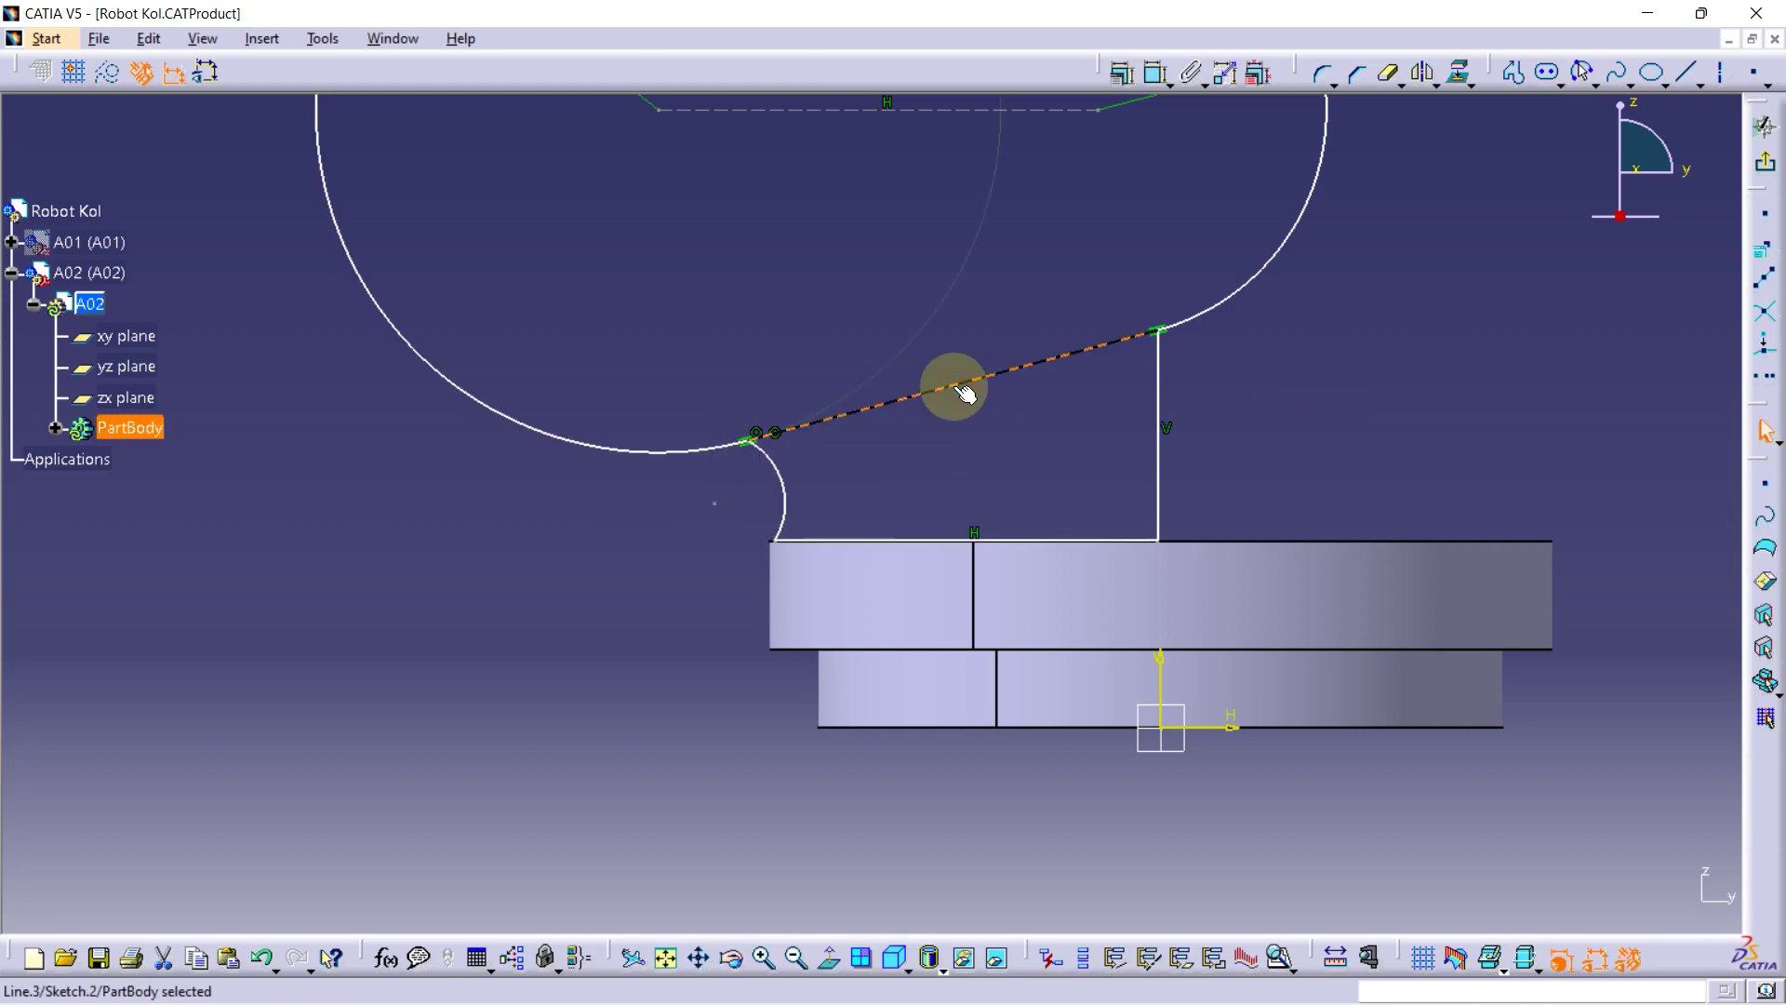
key(Delete)
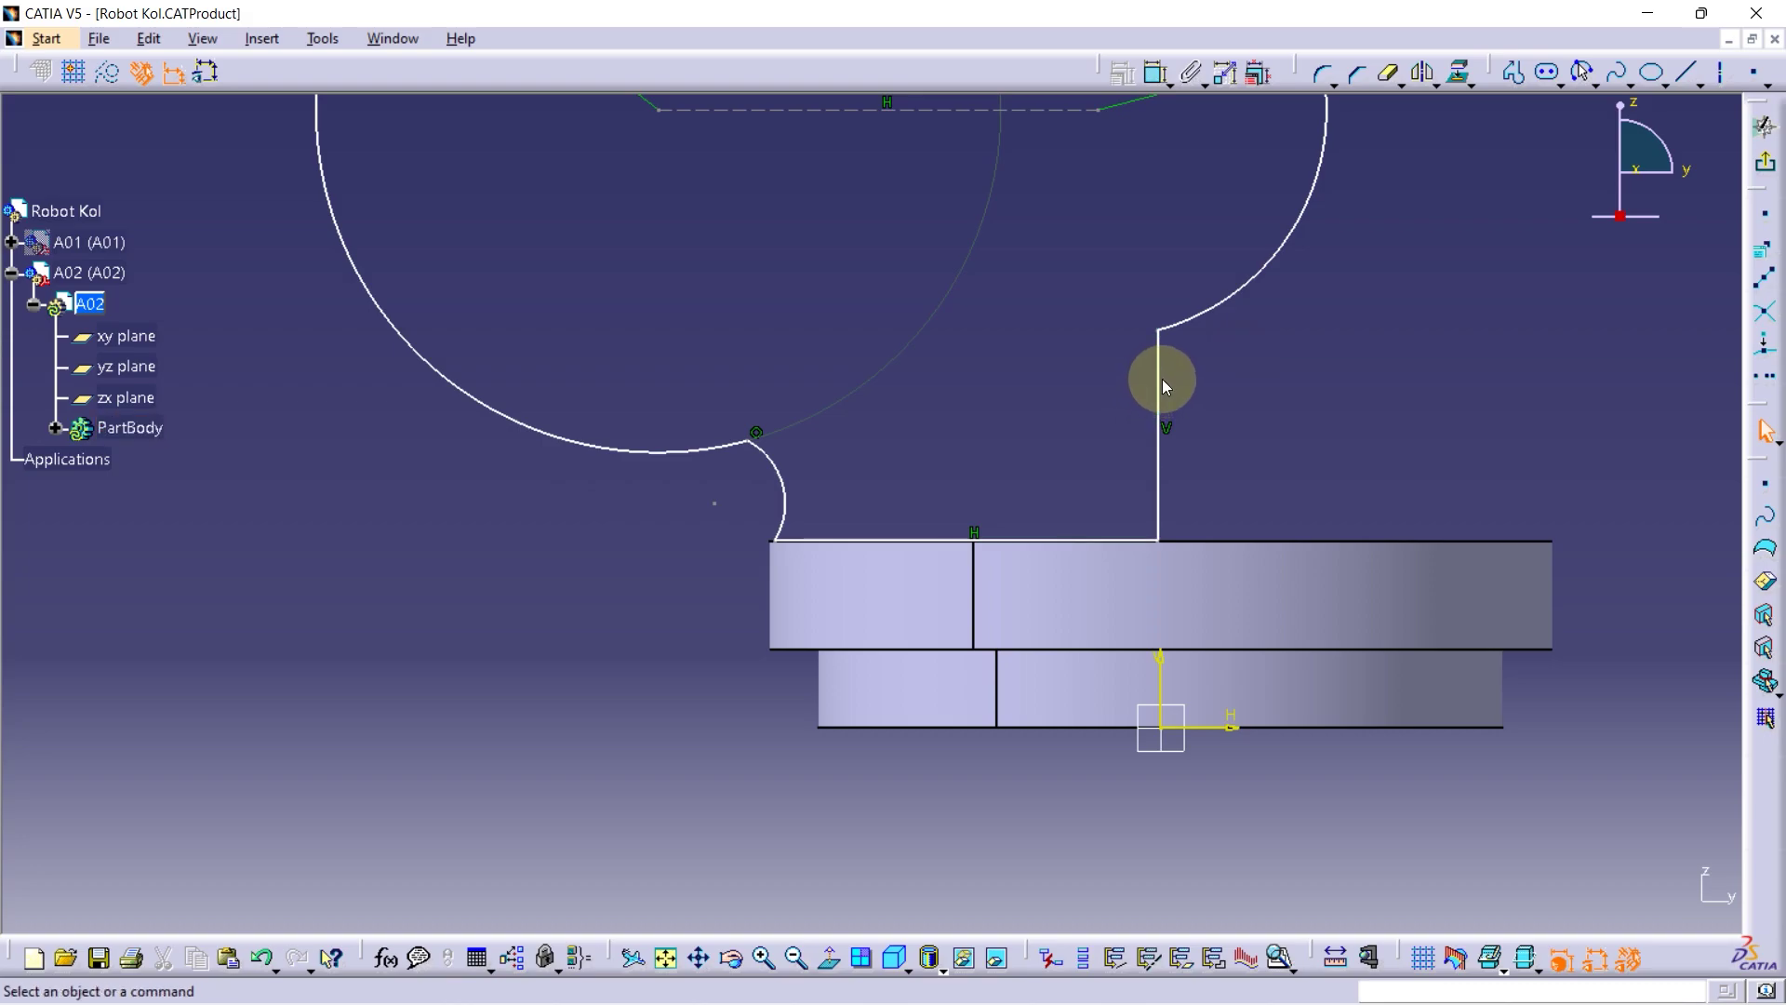
drag(1163, 378, 1179, 372)
drag(870, 532, 829, 514)
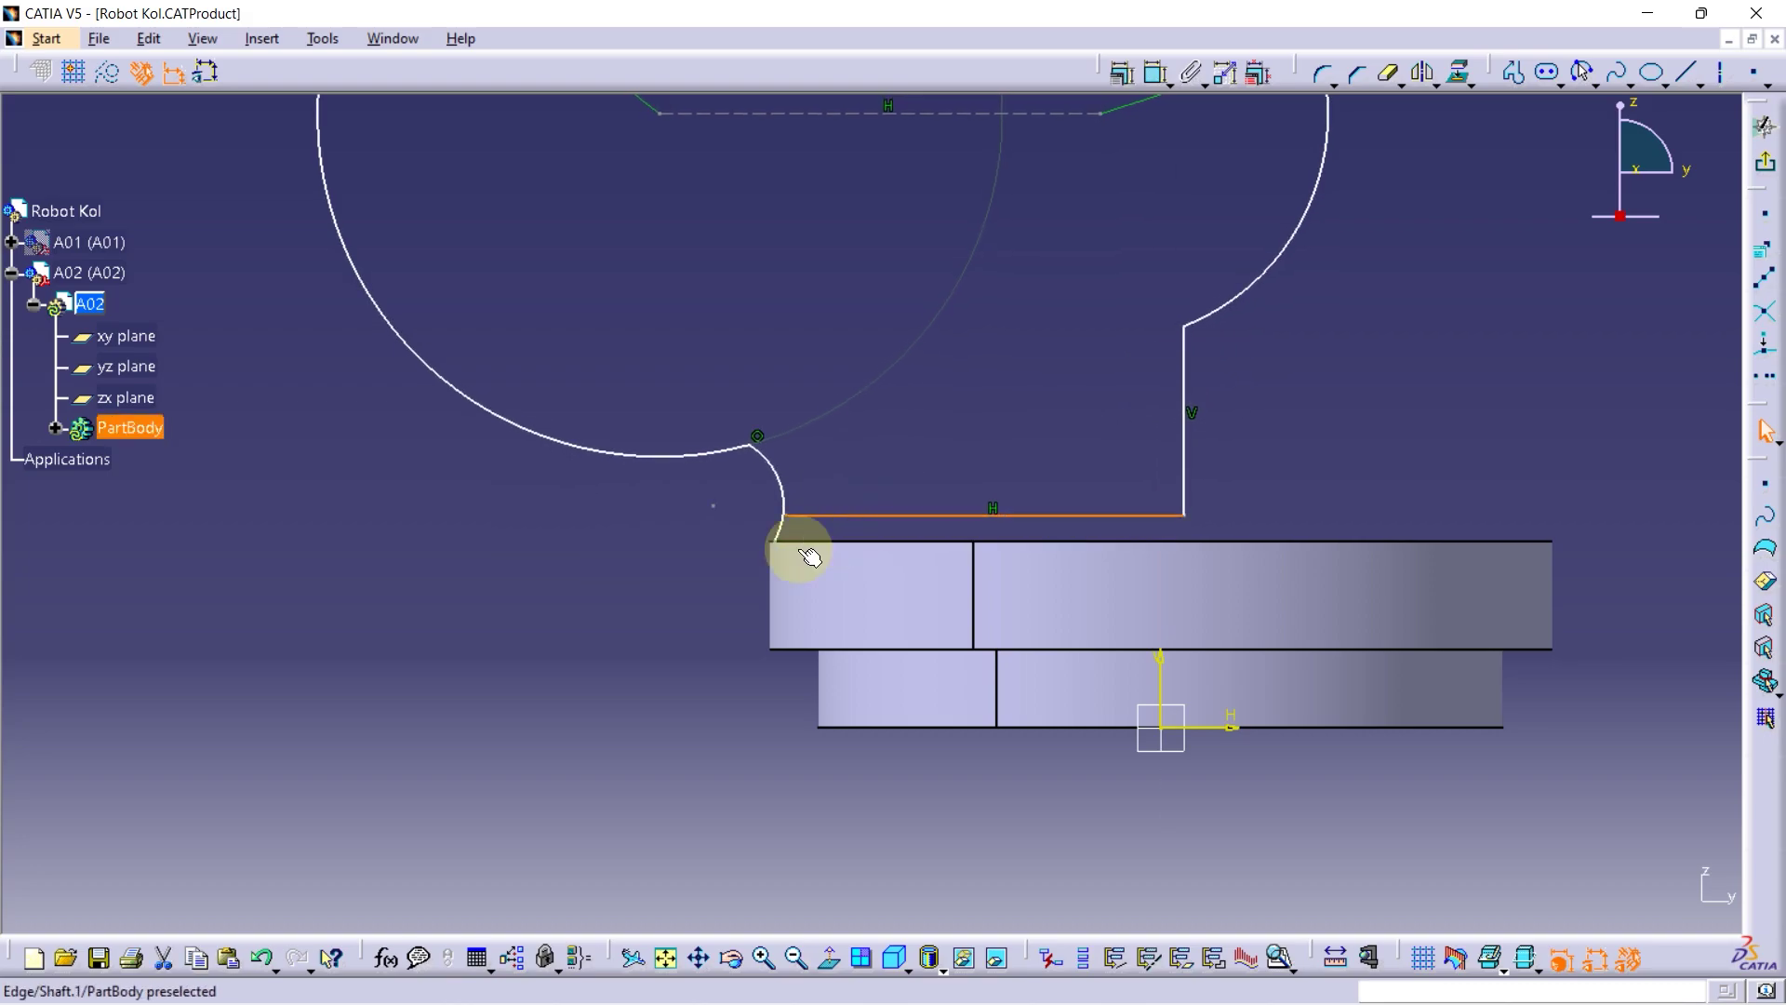
Make the base line coincident with the block's top edge
click(1154, 71)
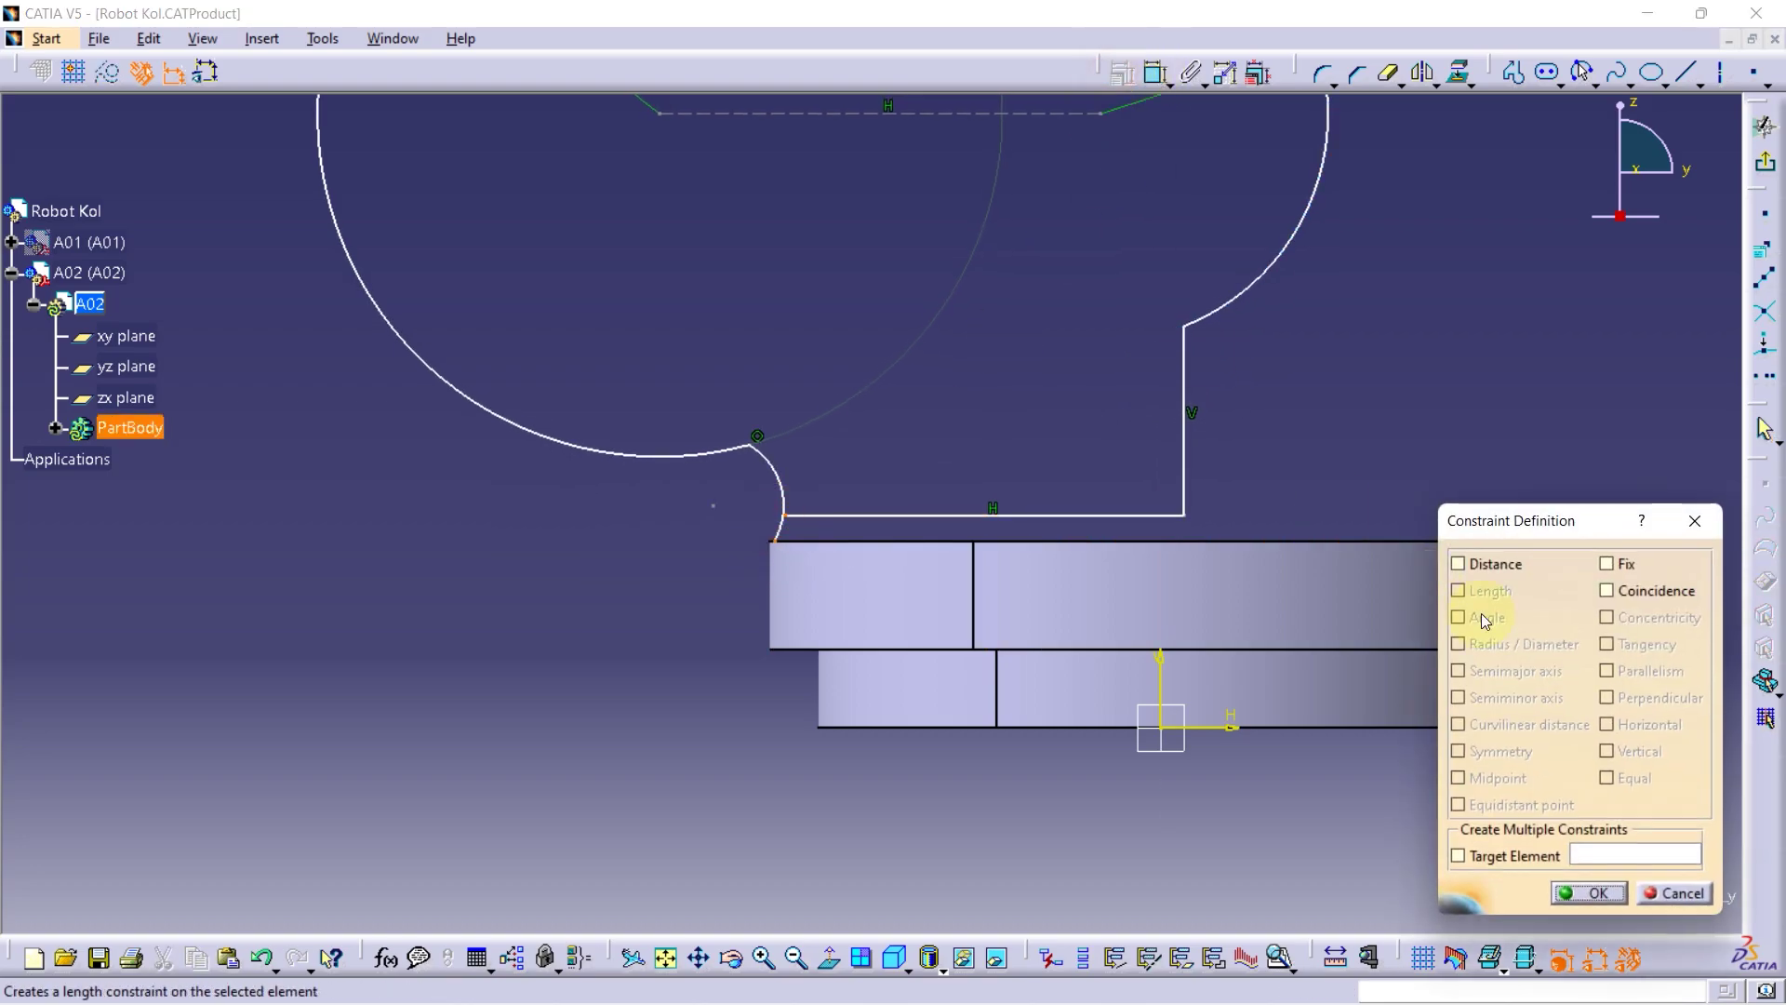
click(1649, 596)
click(1564, 888)
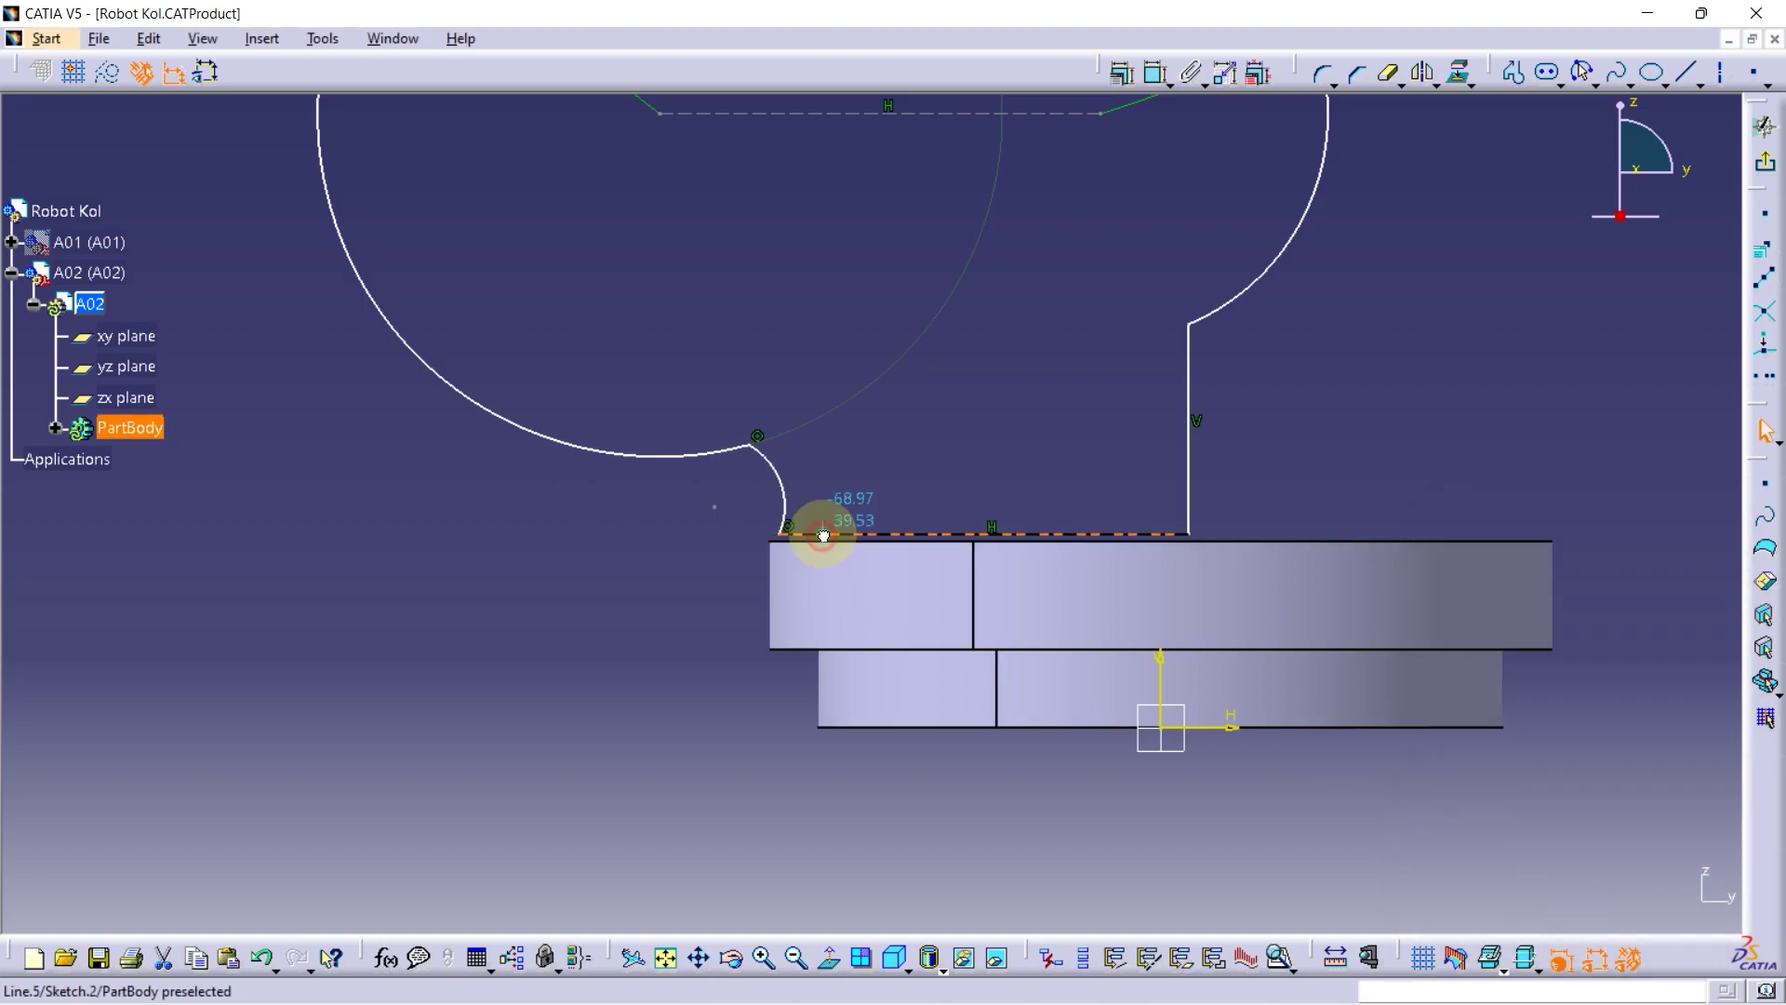
click(1122, 72)
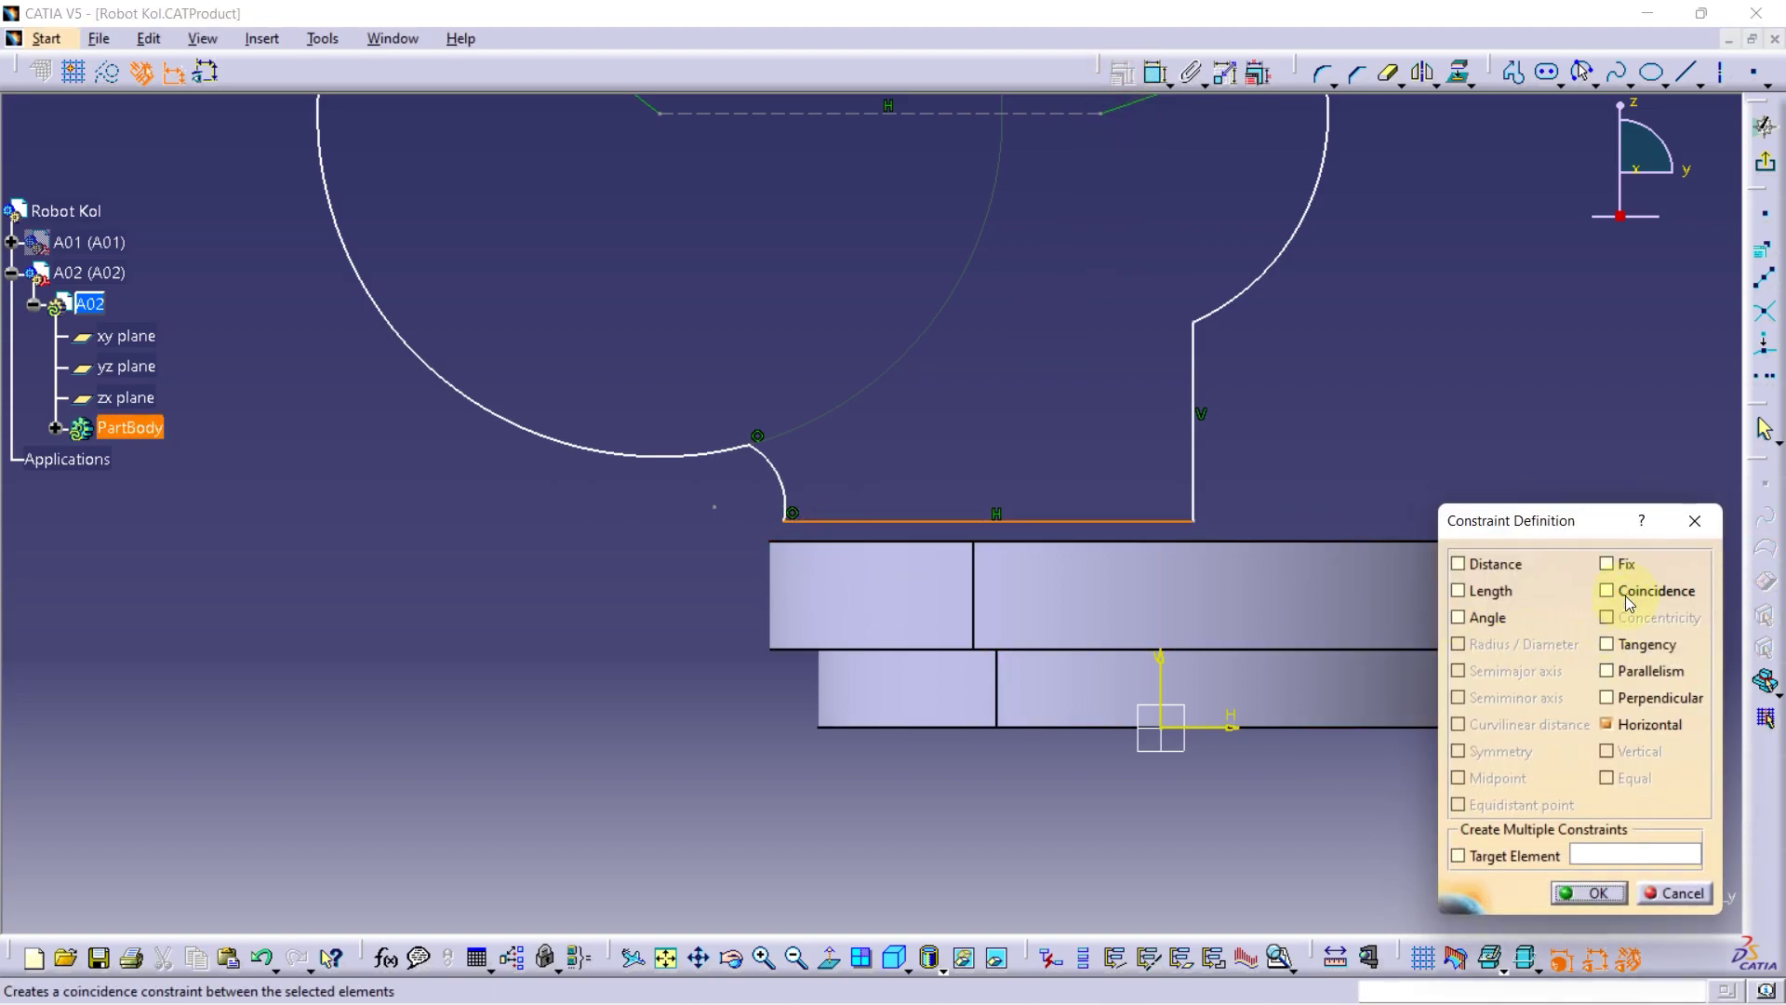
click(1606, 590)
click(1589, 891)
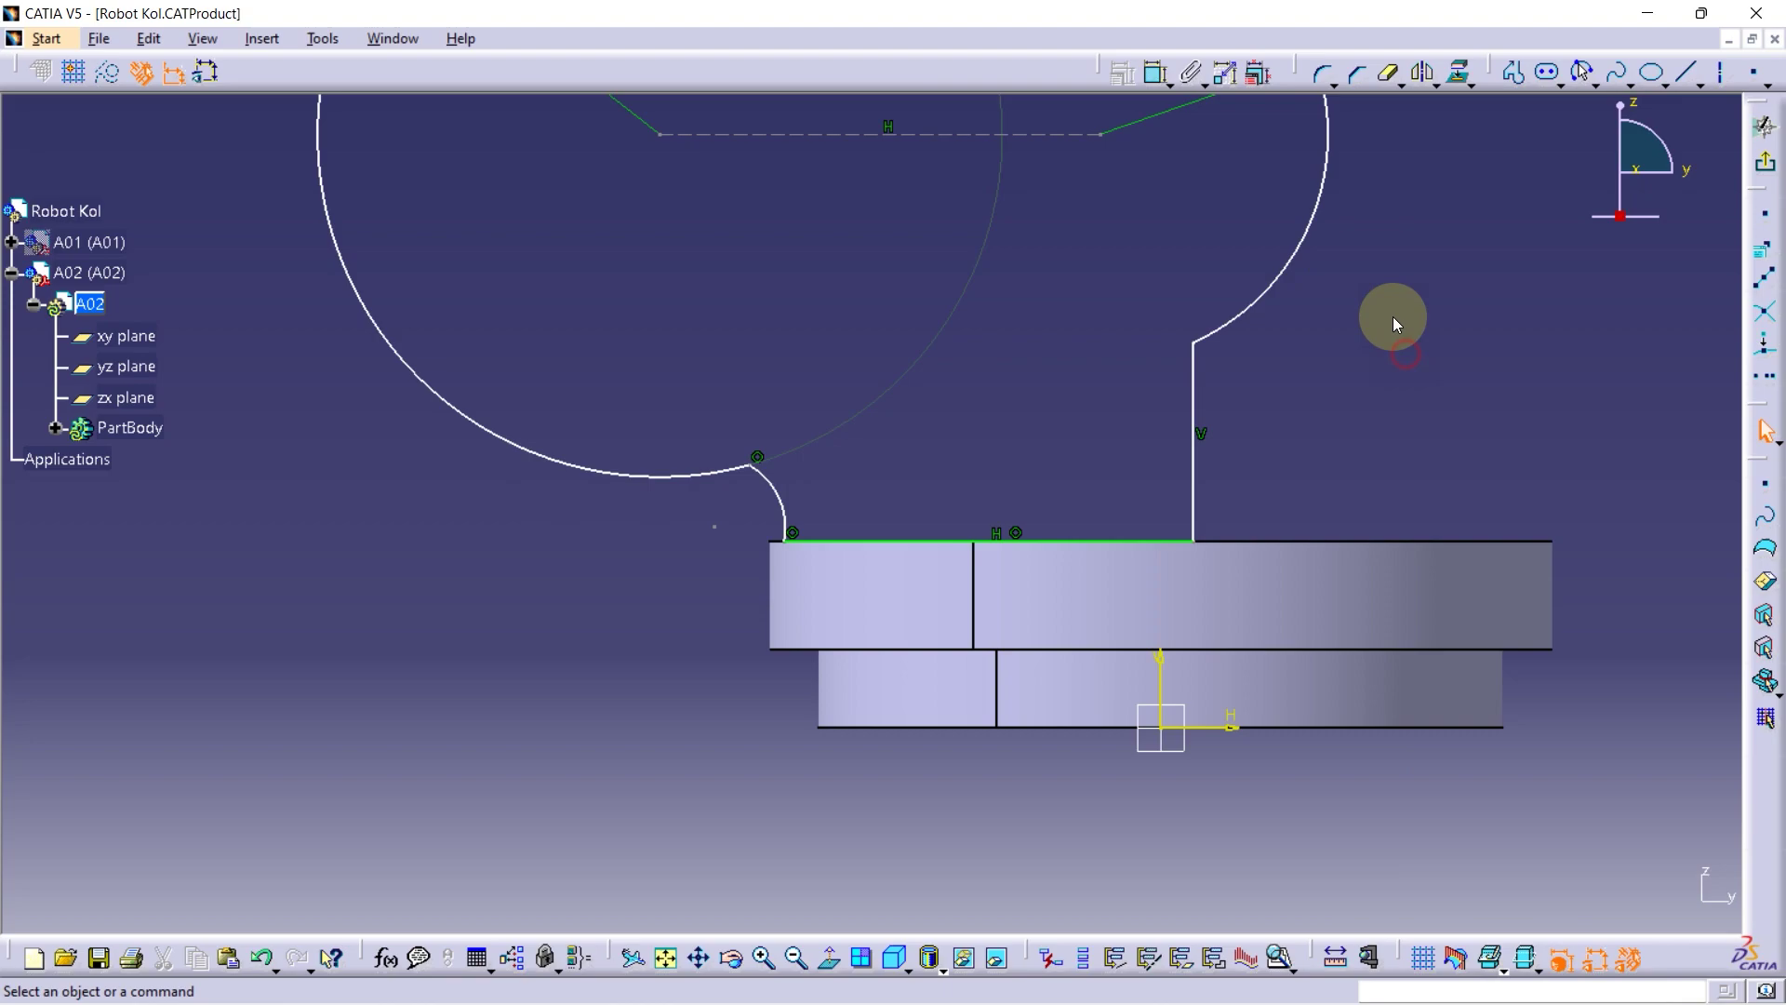
Dimension the vertical line to a height of 36
click(1156, 72)
click(1282, 406)
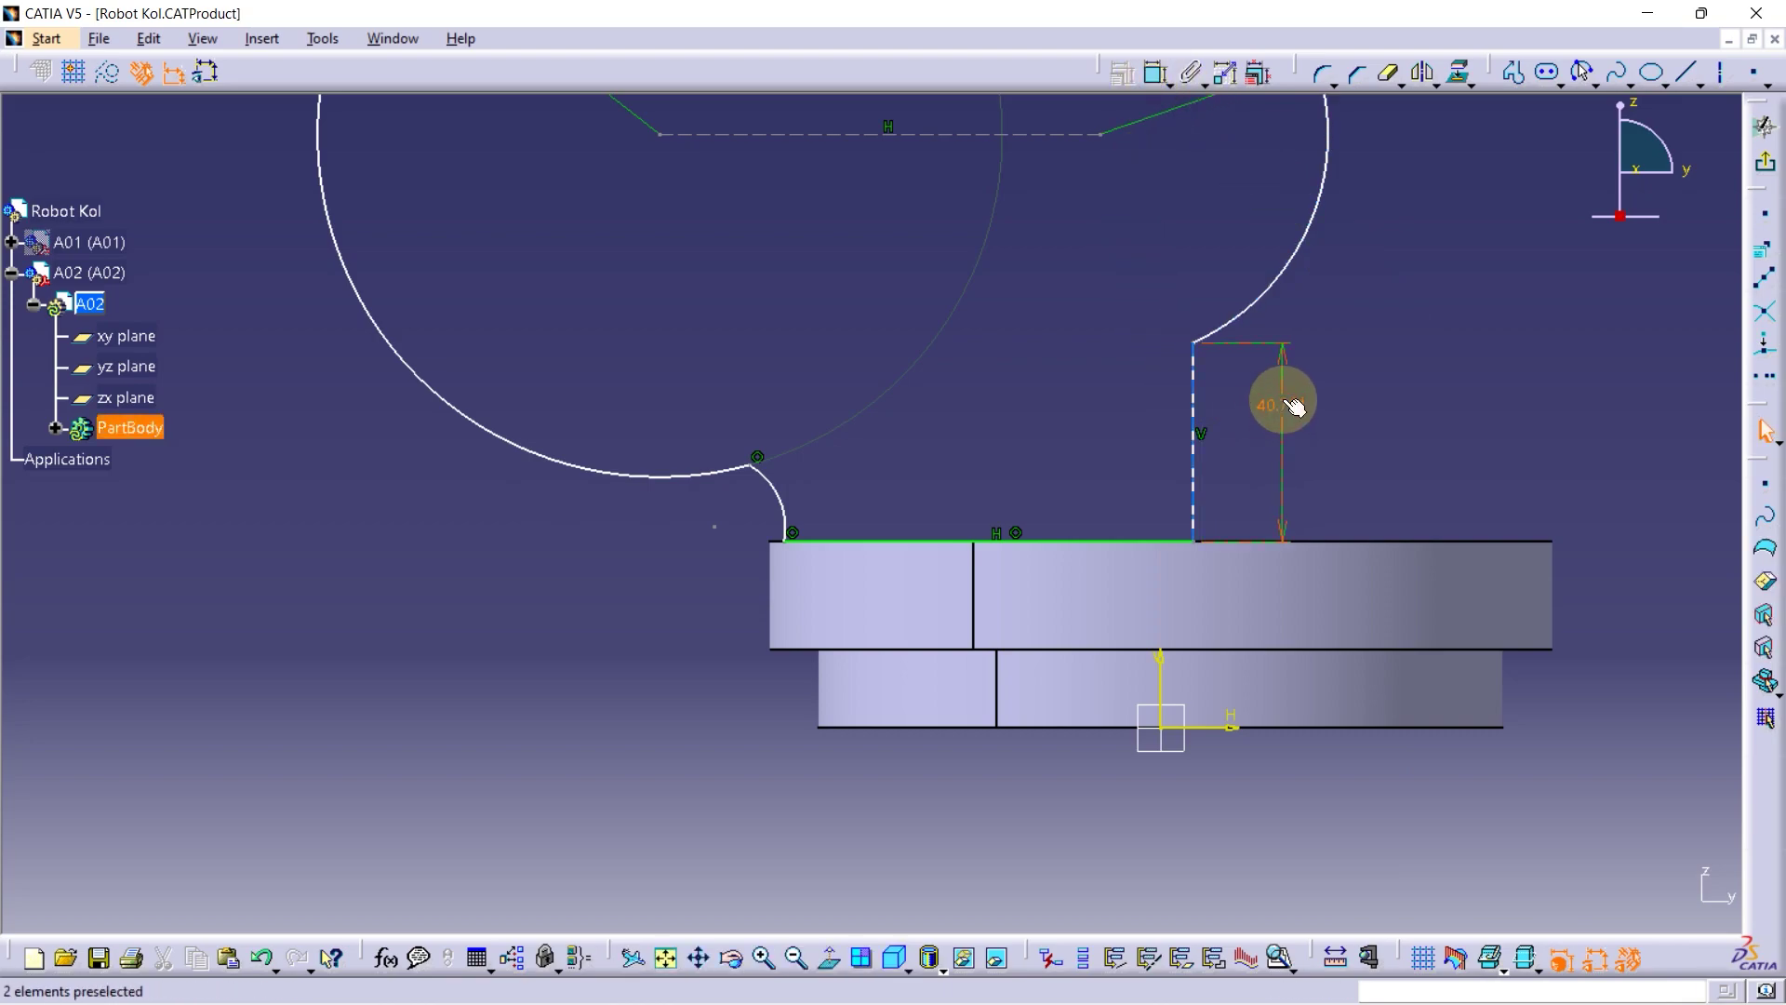
double_click(1282, 405)
text(36)
key(Return)
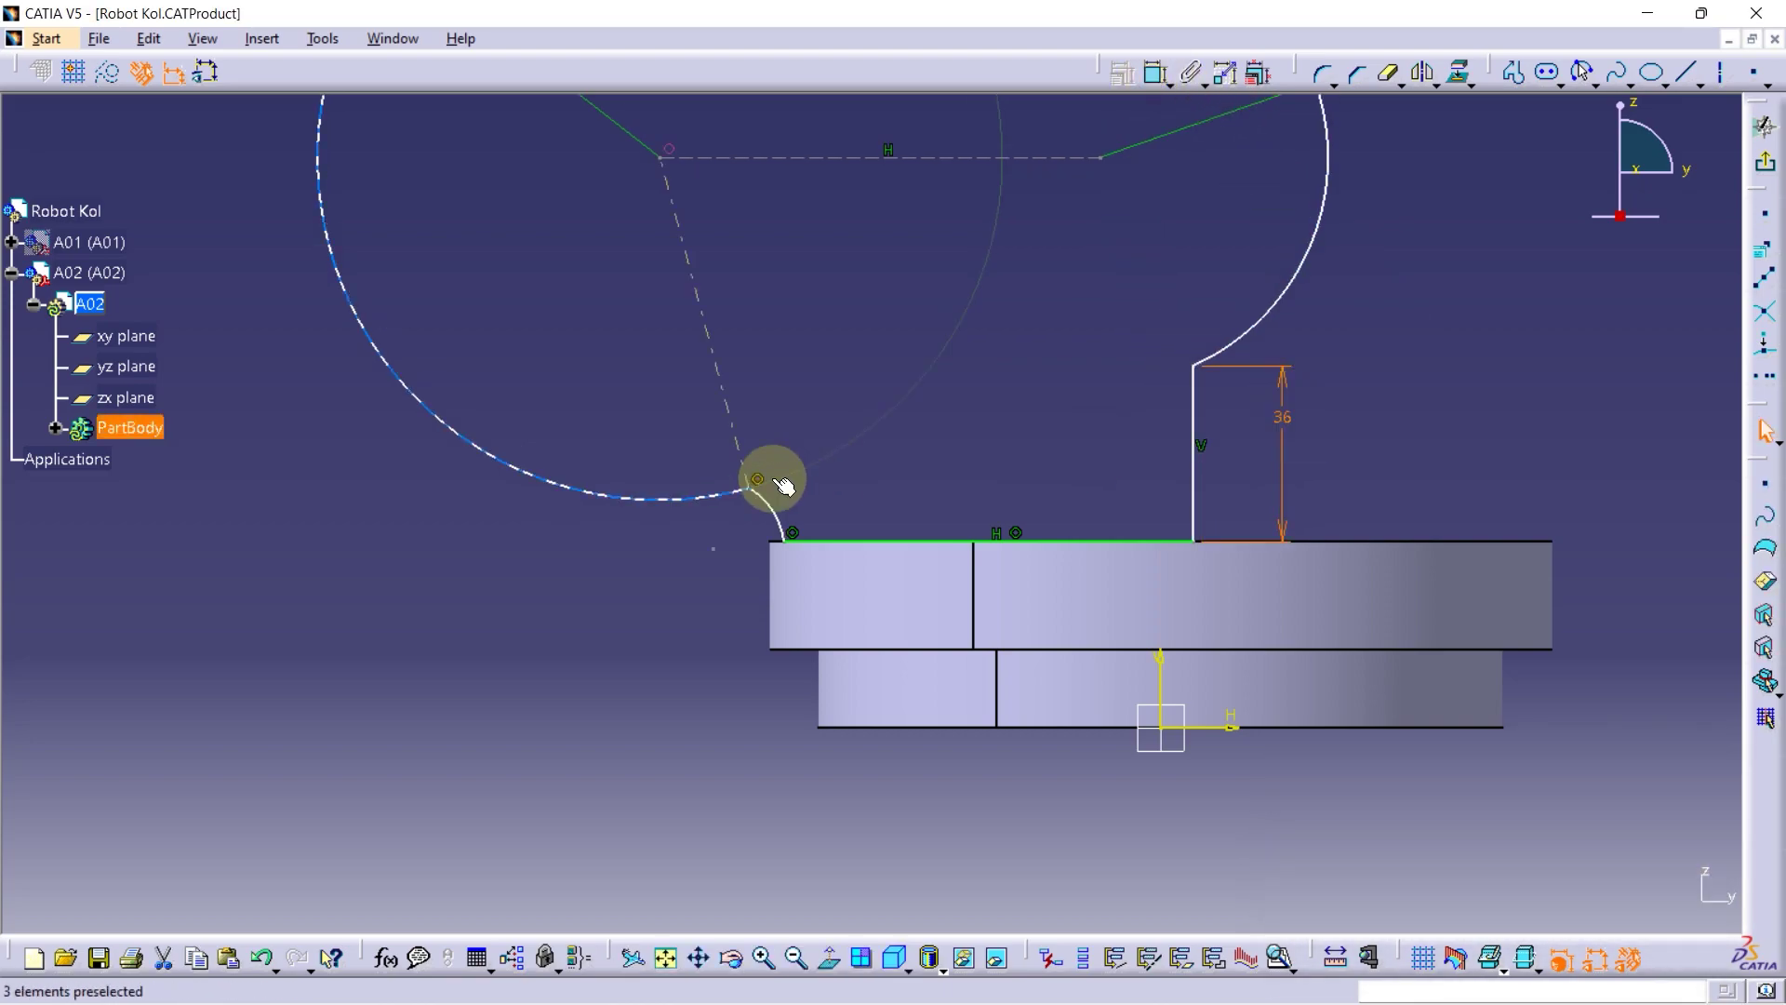
Make the small connecting arc tangent to the large arc
click(770, 503)
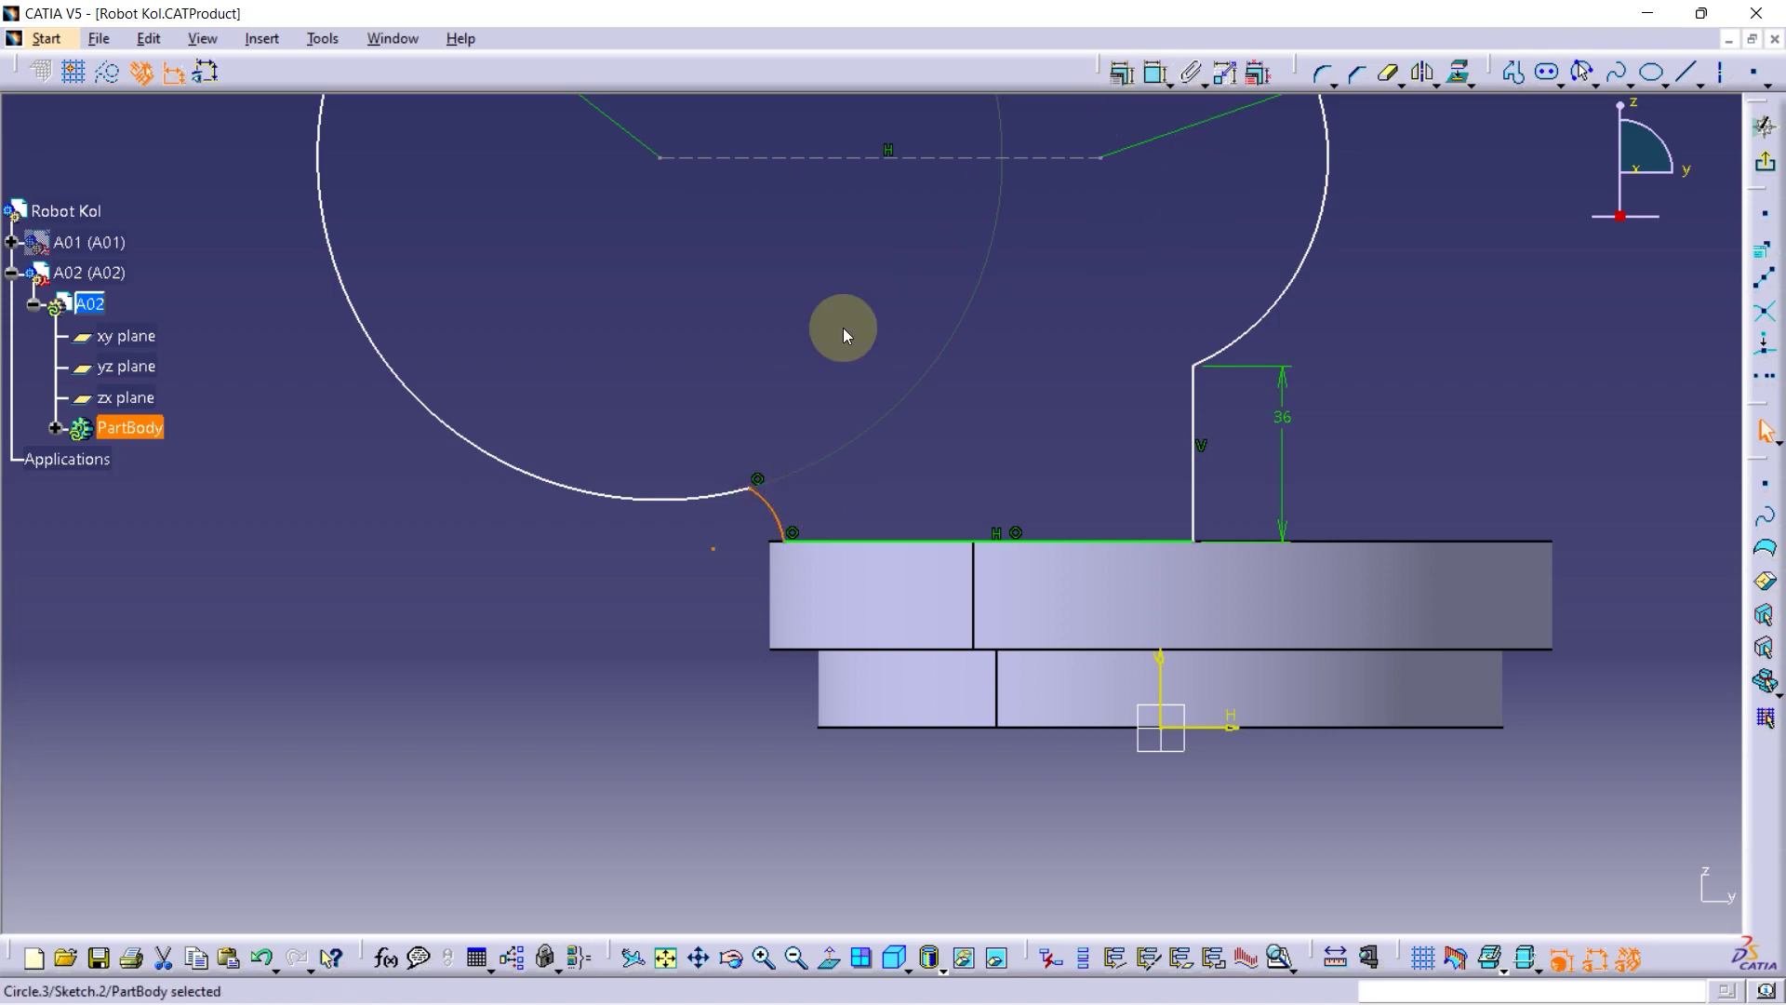
click(598, 569)
click(730, 505)
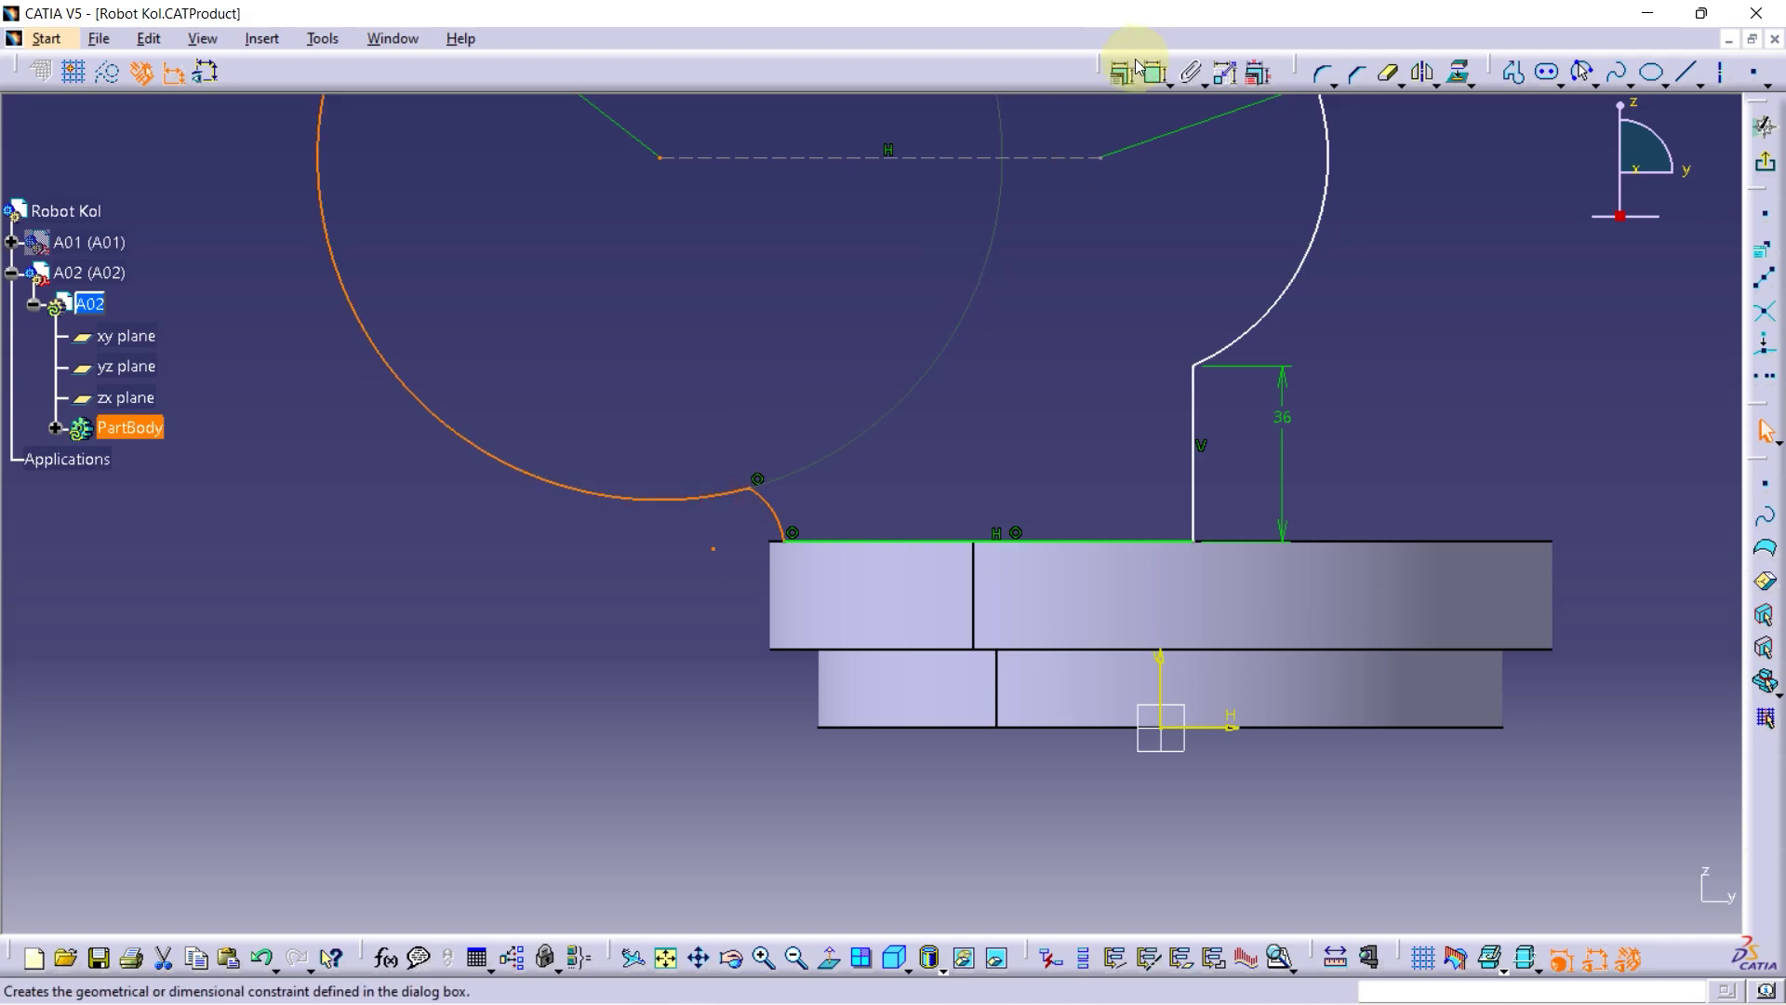
click(1122, 72)
click(1607, 644)
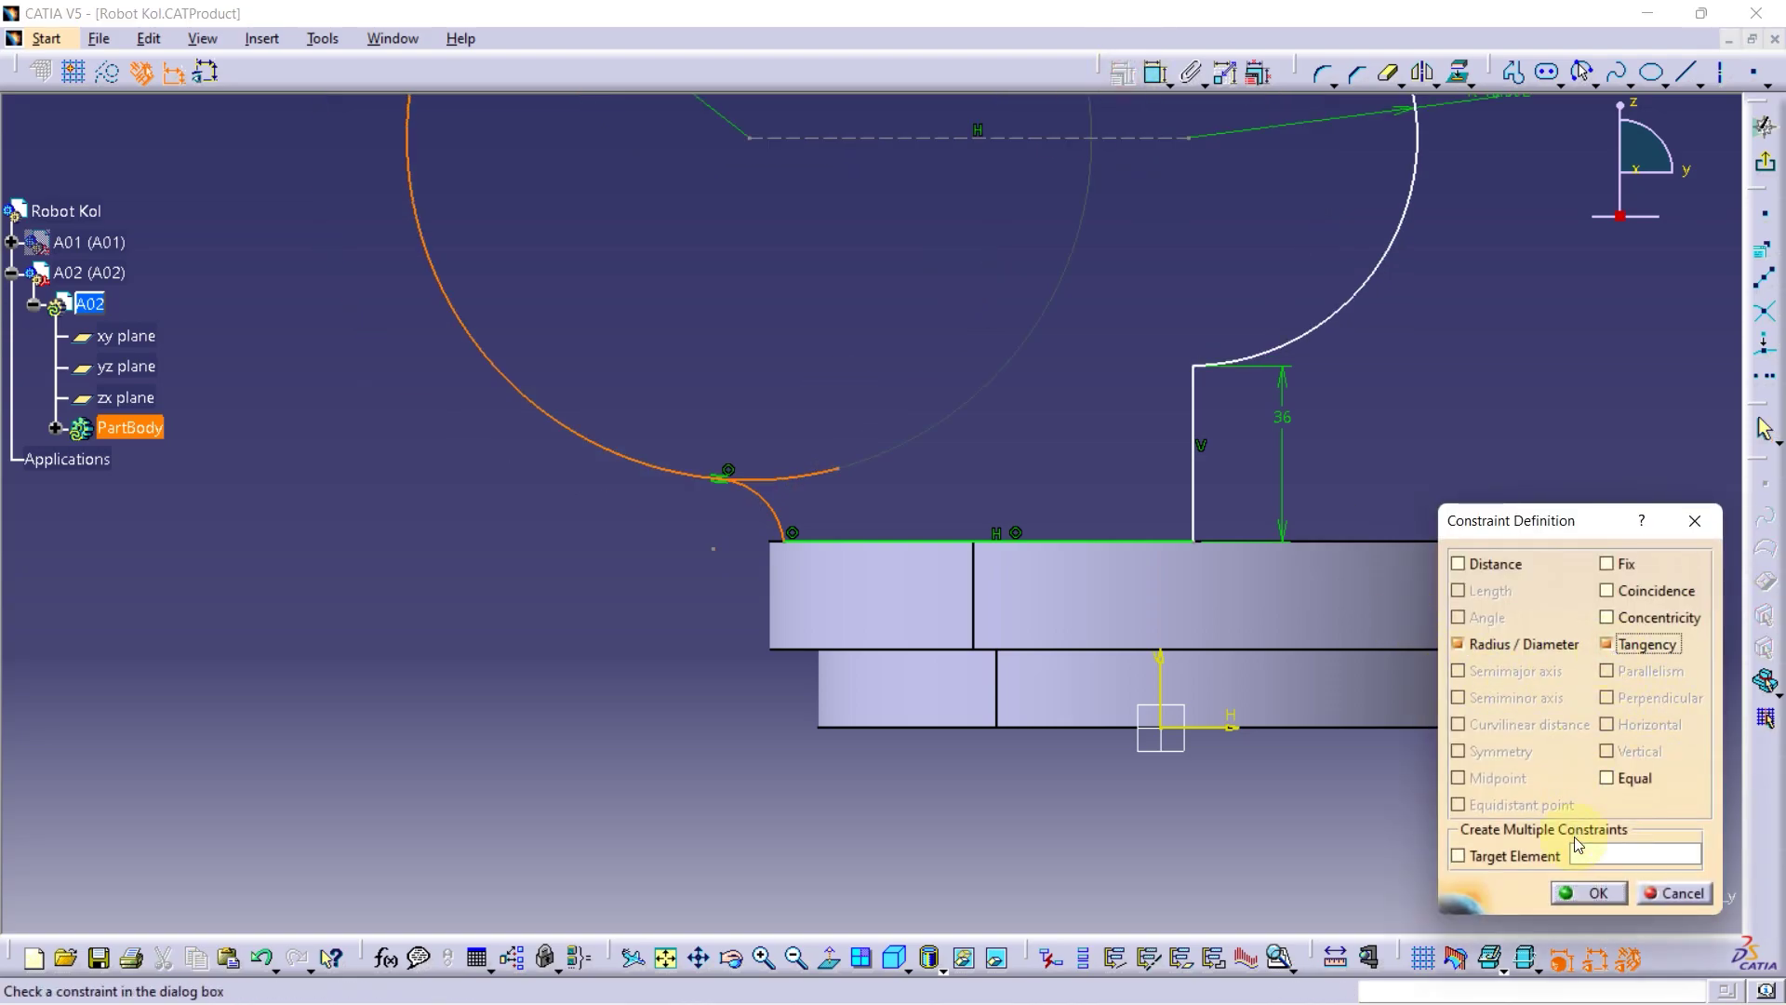
click(1589, 893)
drag(819, 468, 793, 471)
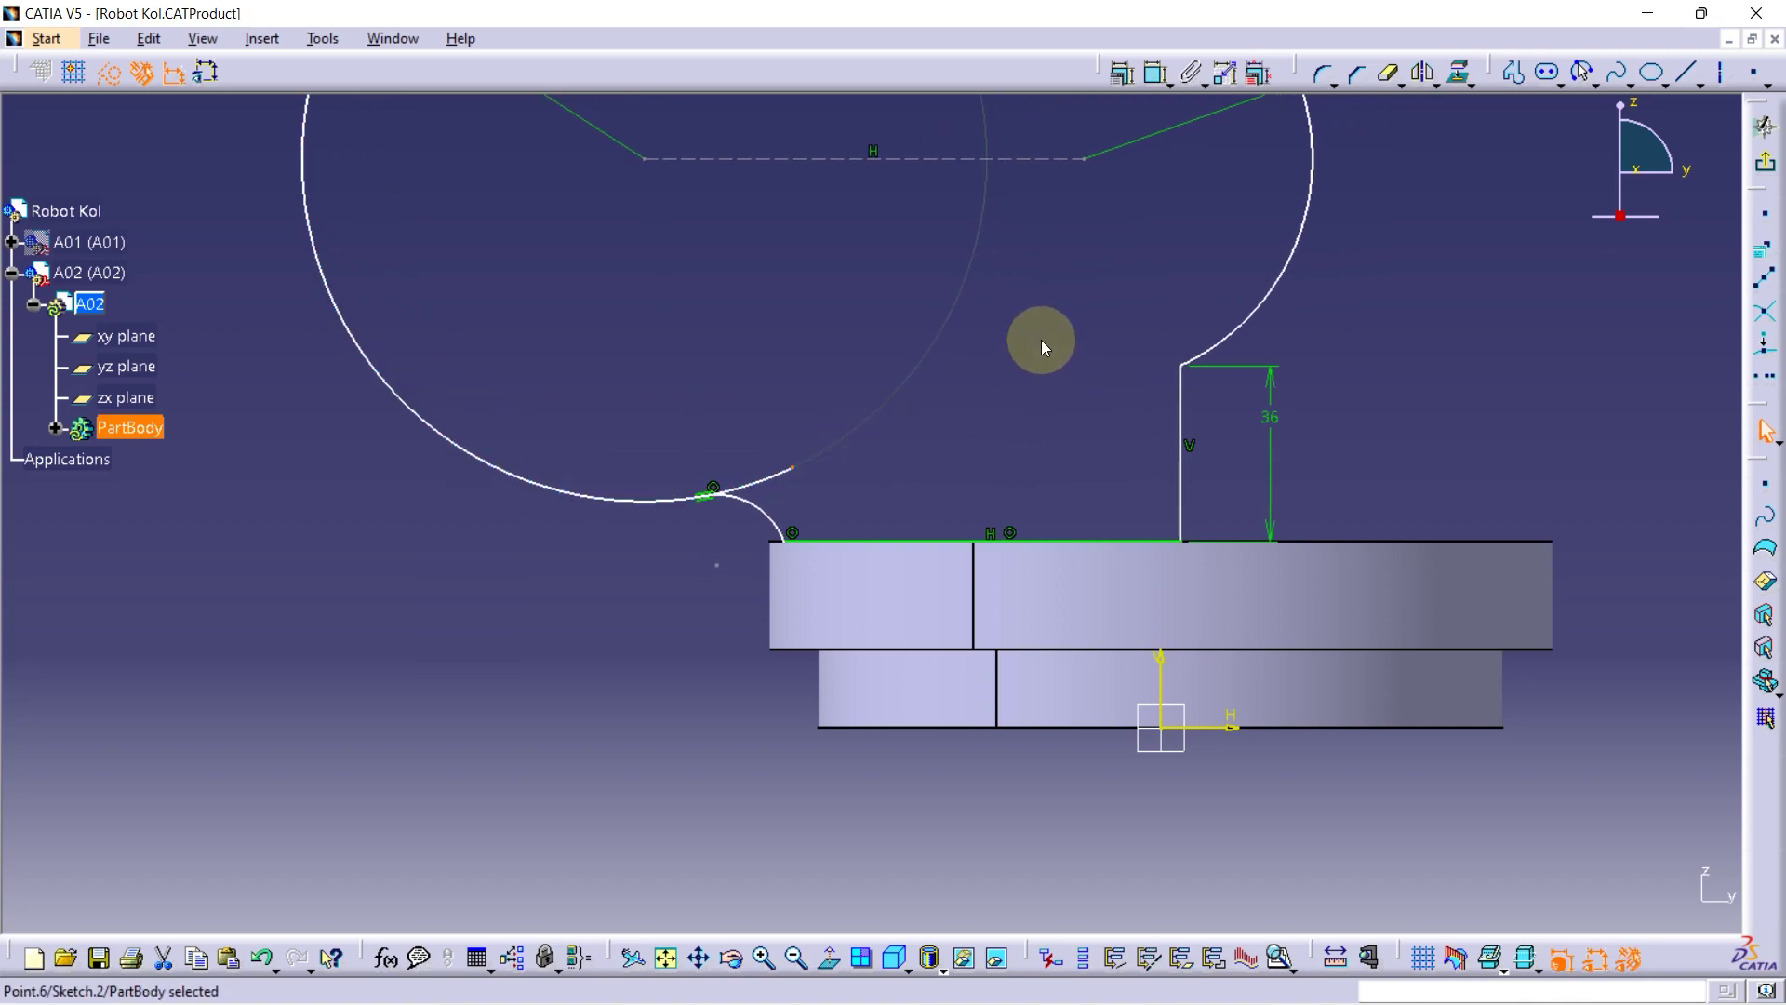
click(1157, 72)
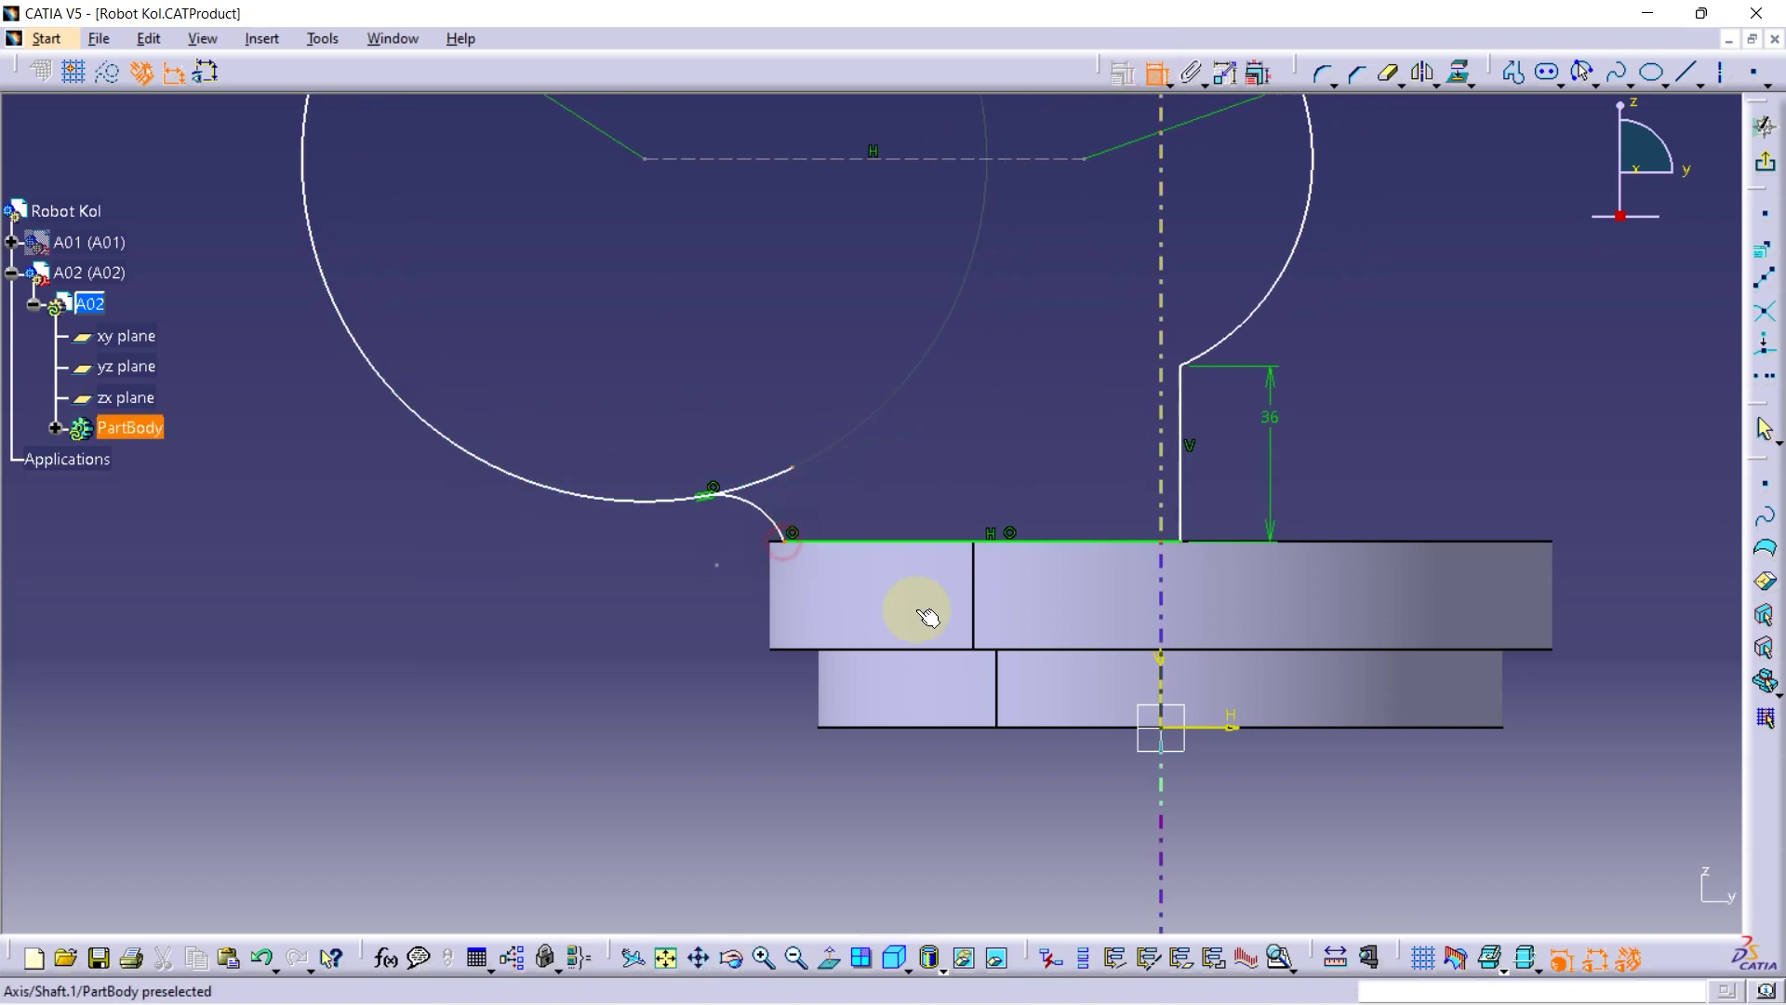
Set a horizontal distance of 80 from the shaft axis
click(1158, 727)
click(670, 731)
double_click(674, 726)
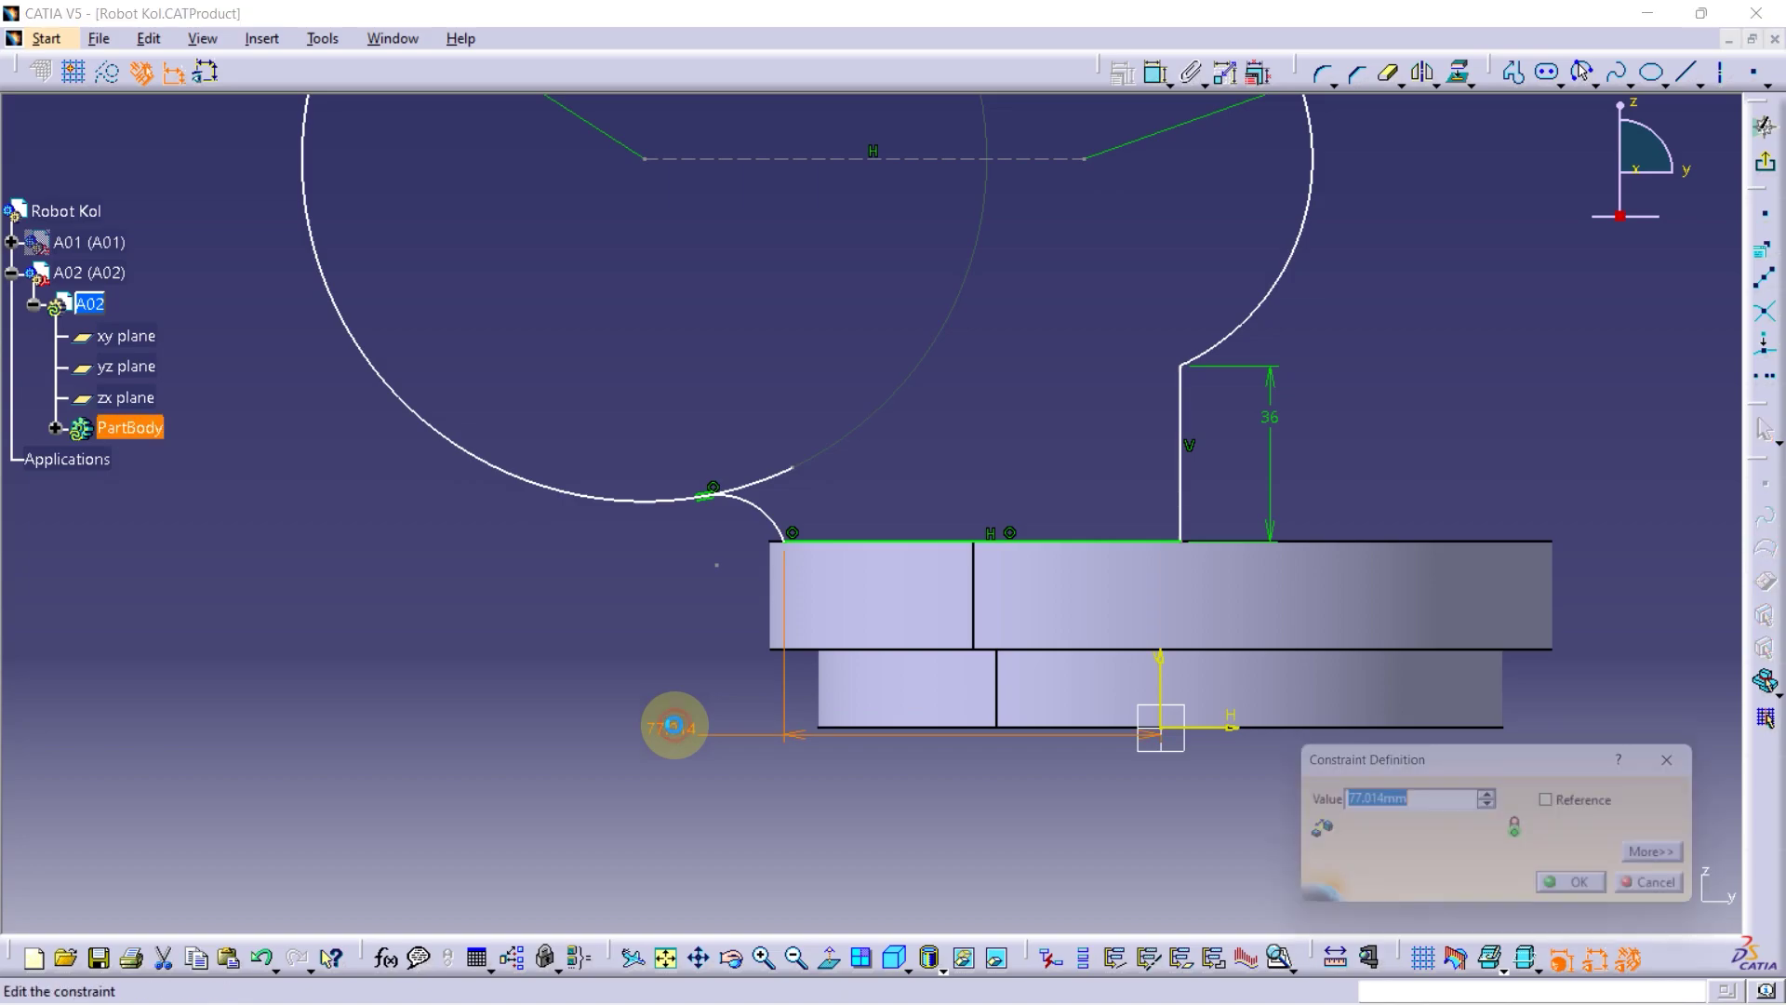
text(80)
key(Return)
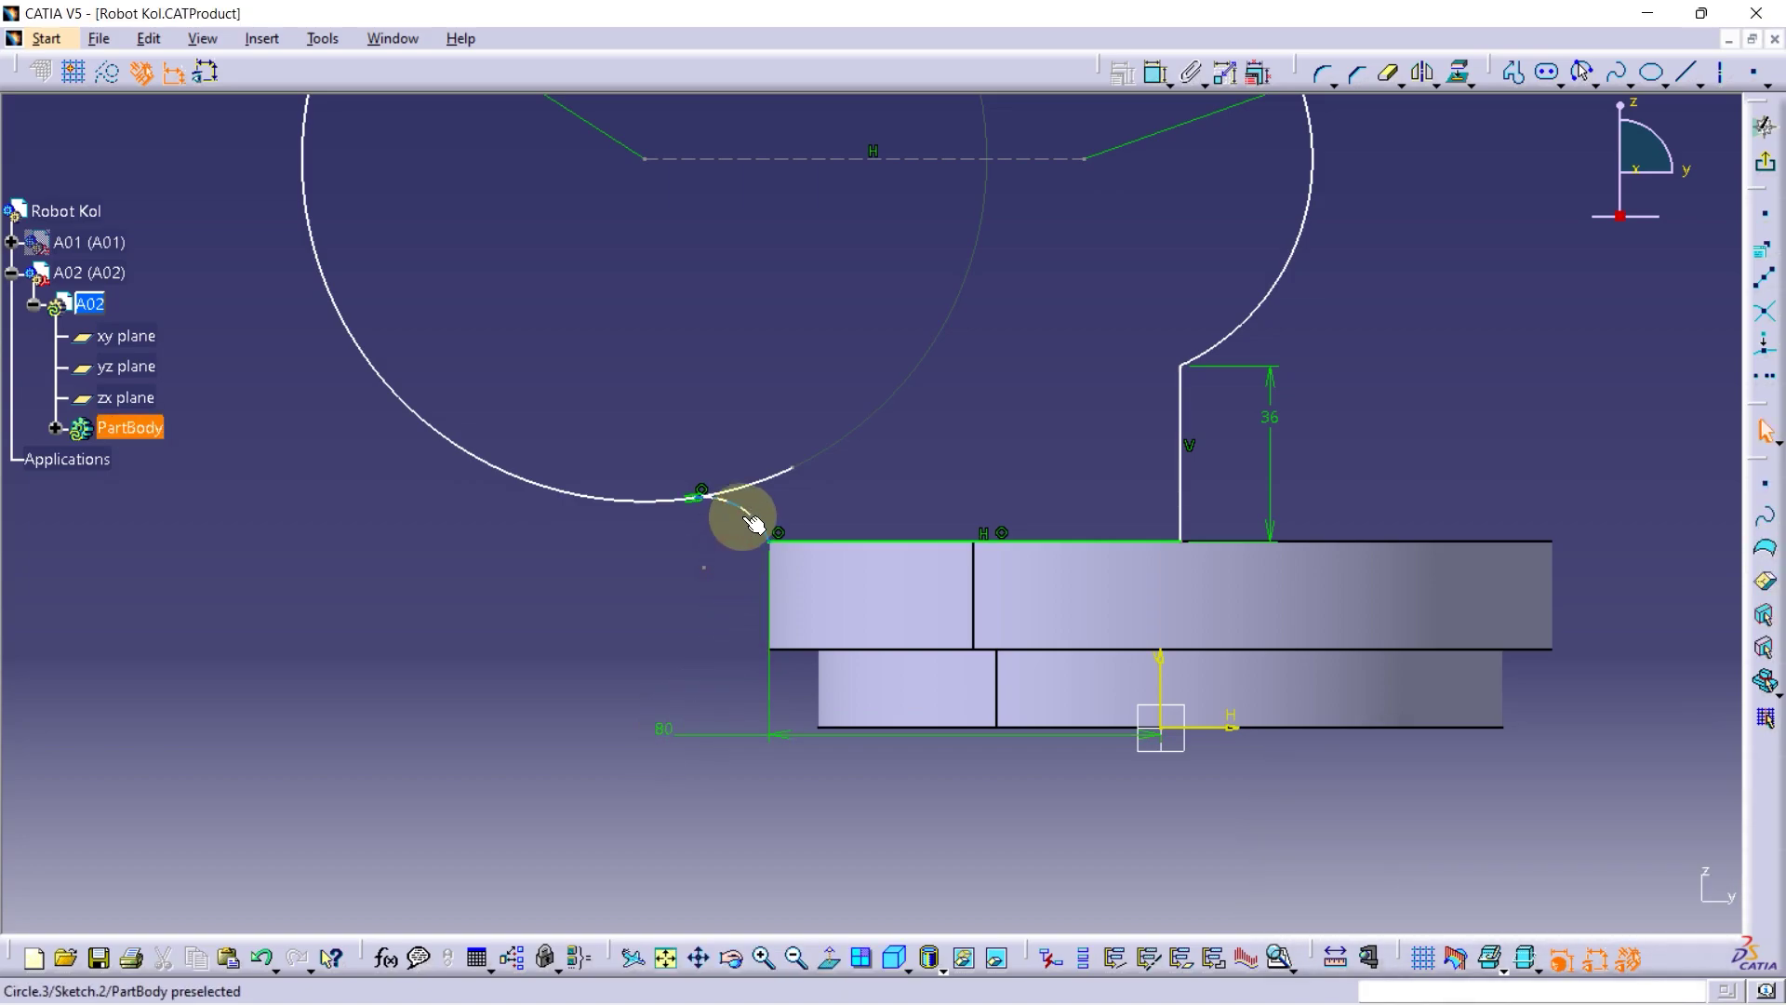
Make the arc tangent to the base line
click(754, 524)
ctrl+click(815, 541)
click(1124, 73)
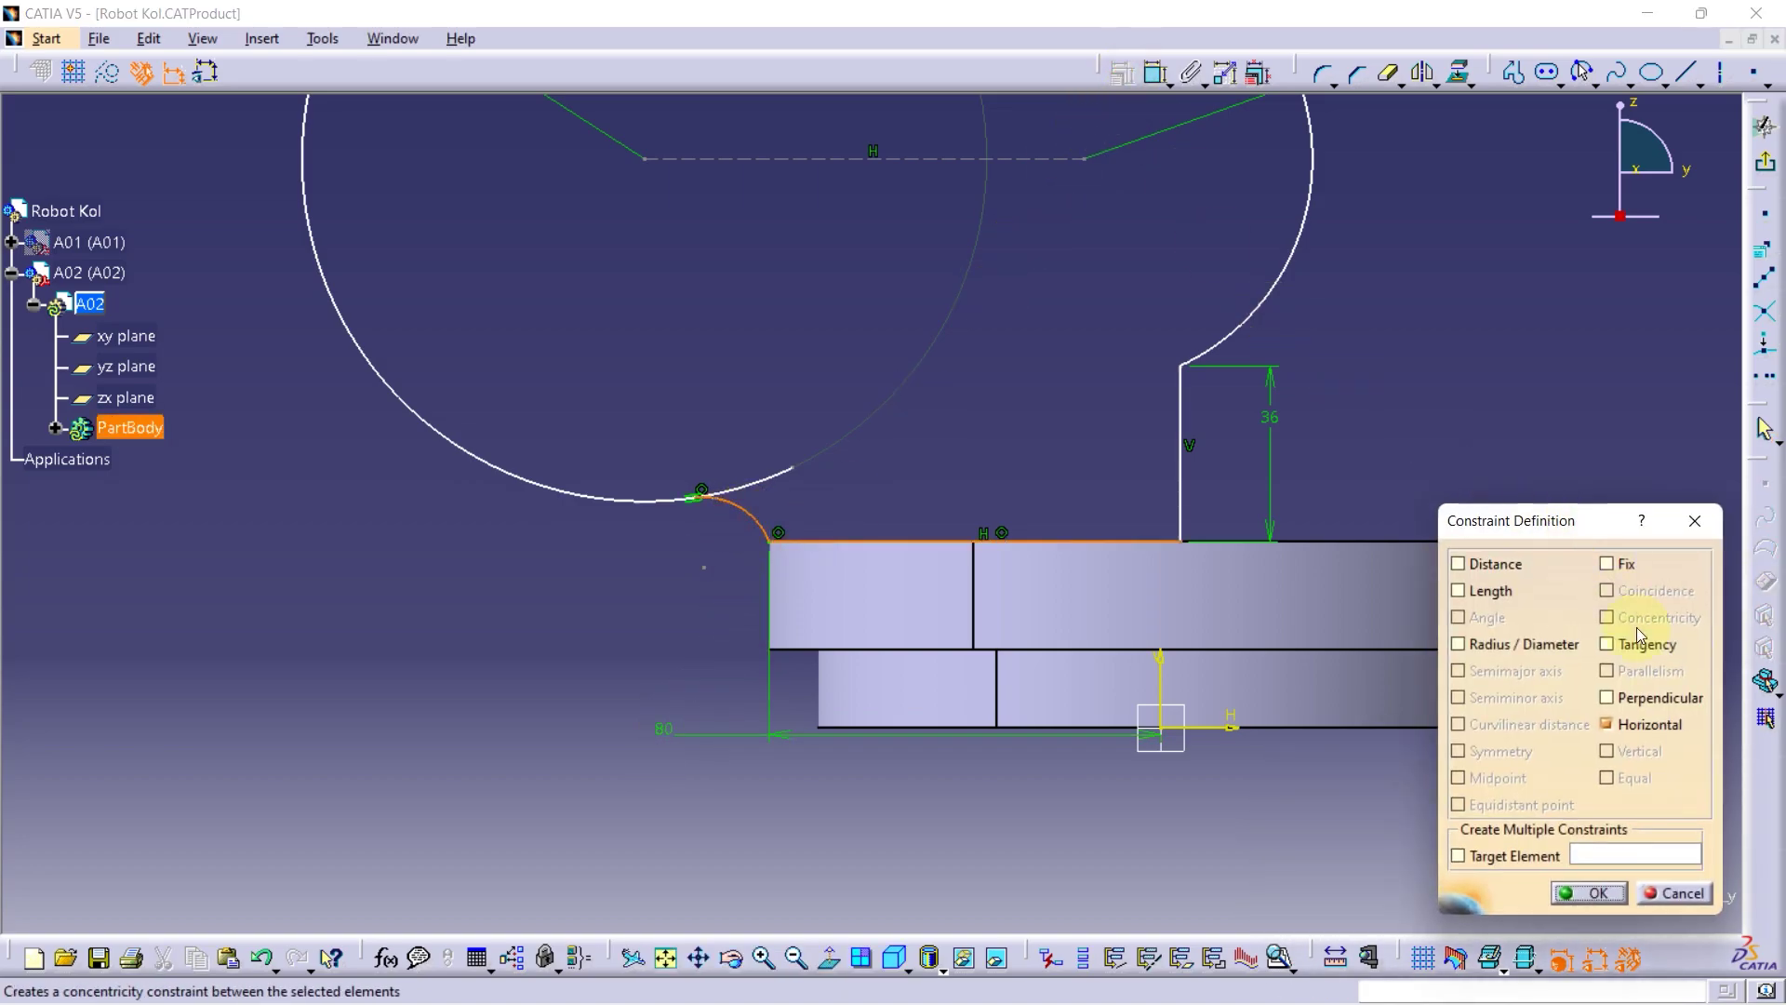
click(1591, 893)
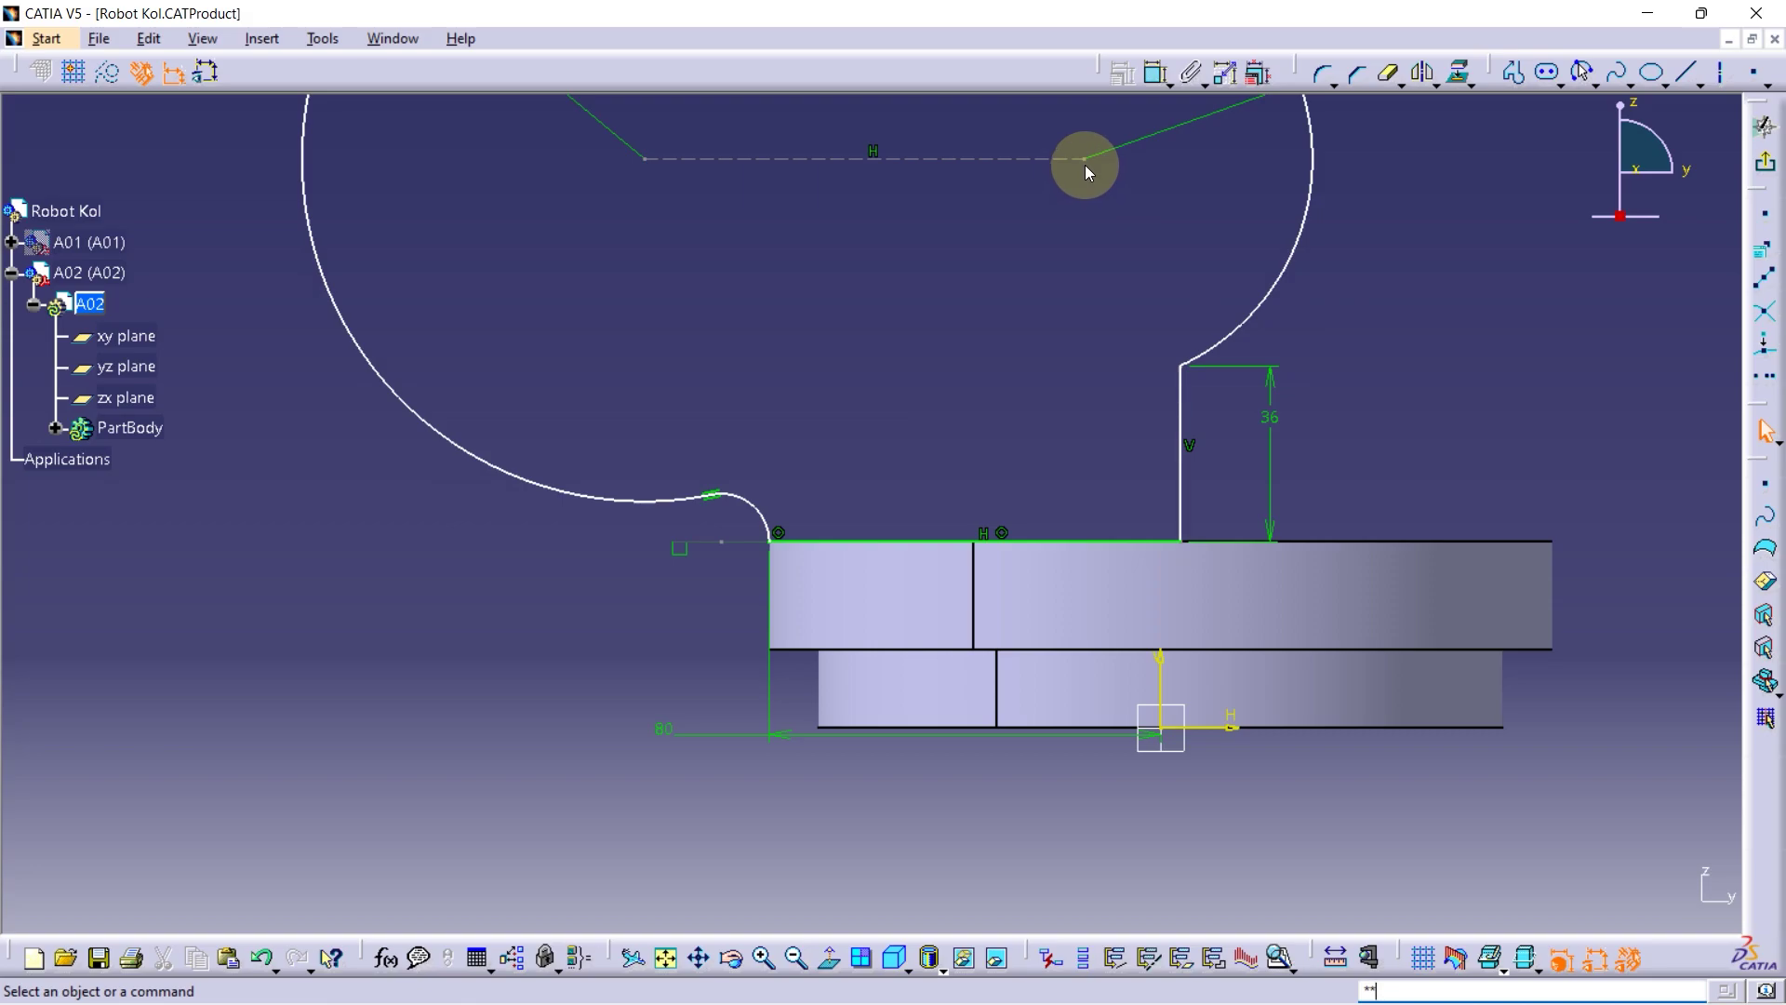
Make the point coincide with the vertical axis
ctrl+click(1160, 684)
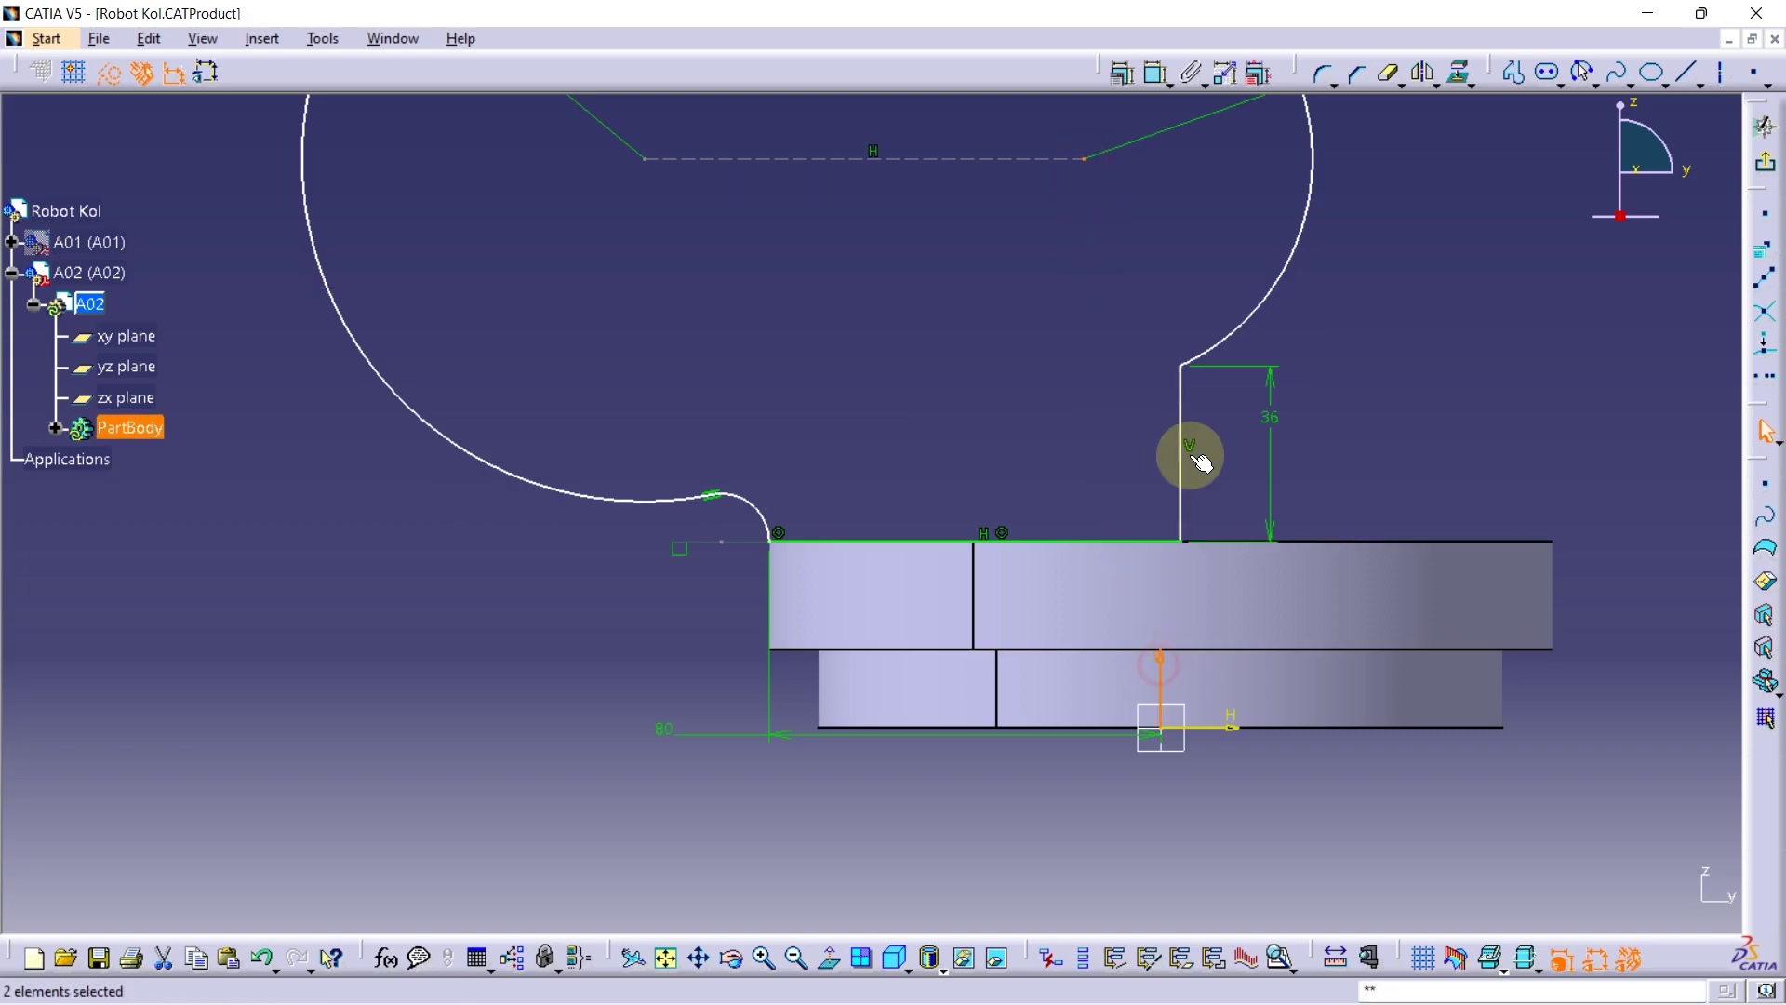
click(1124, 72)
click(1634, 591)
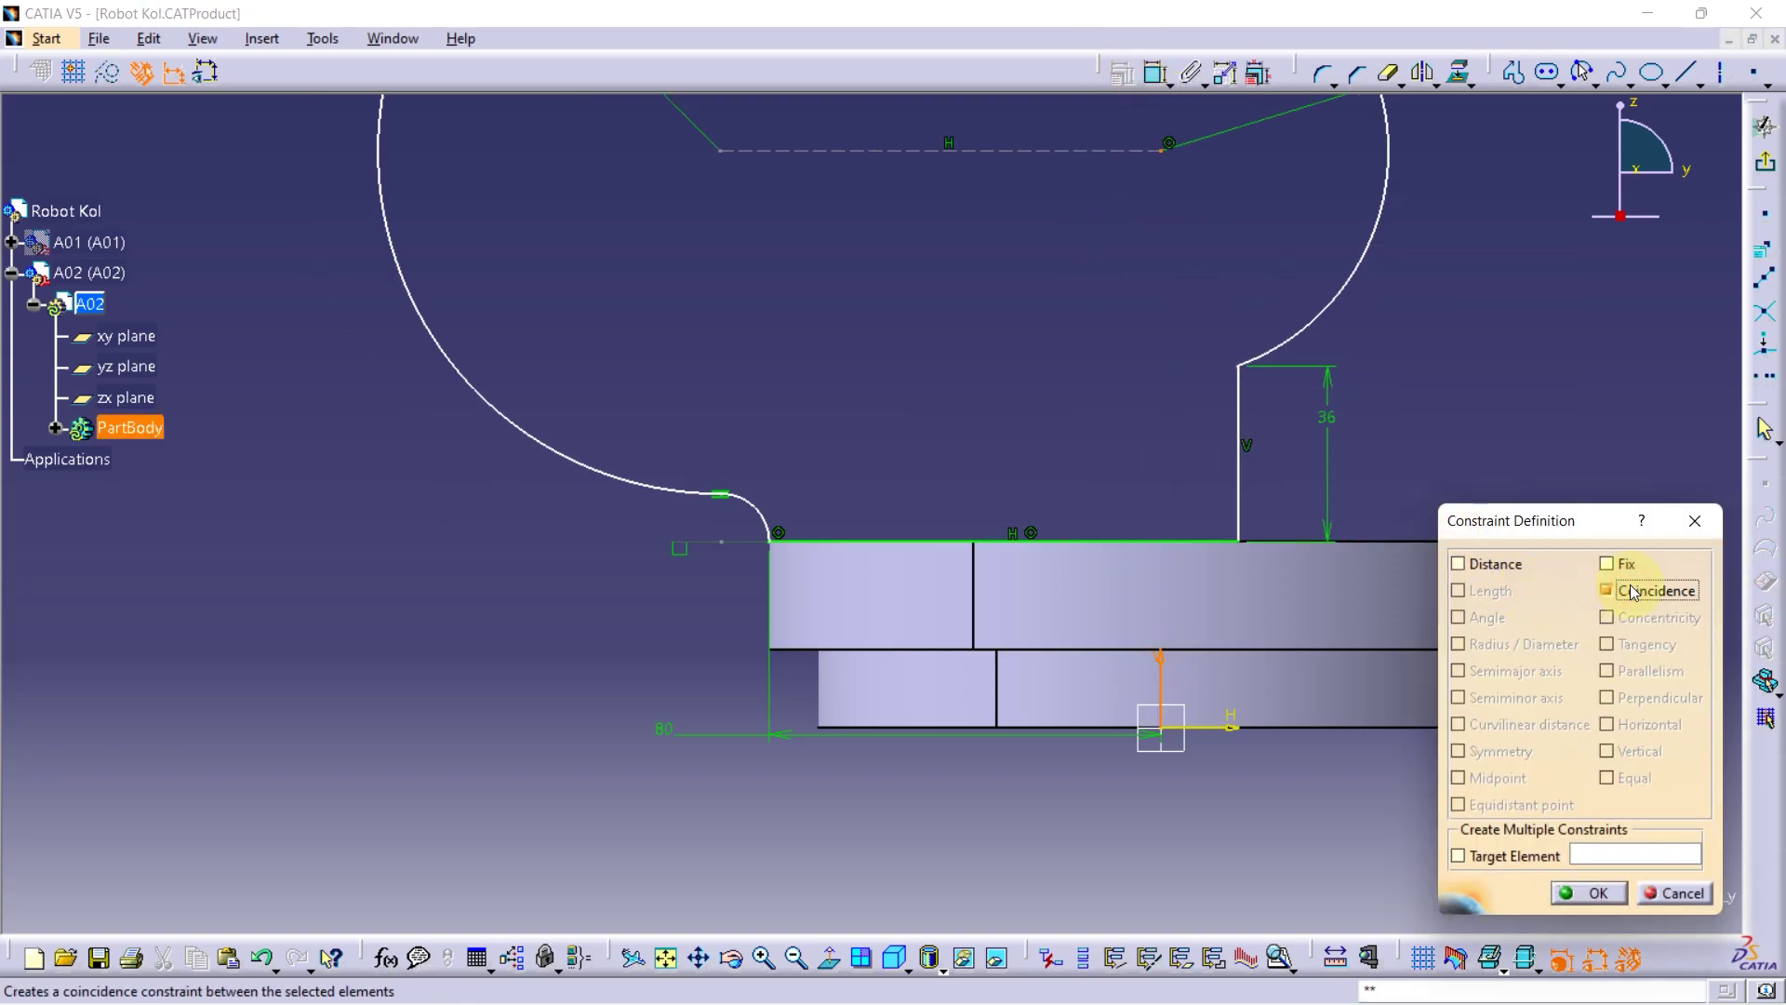
click(1582, 893)
middle_drag(945, 307, 825, 387)
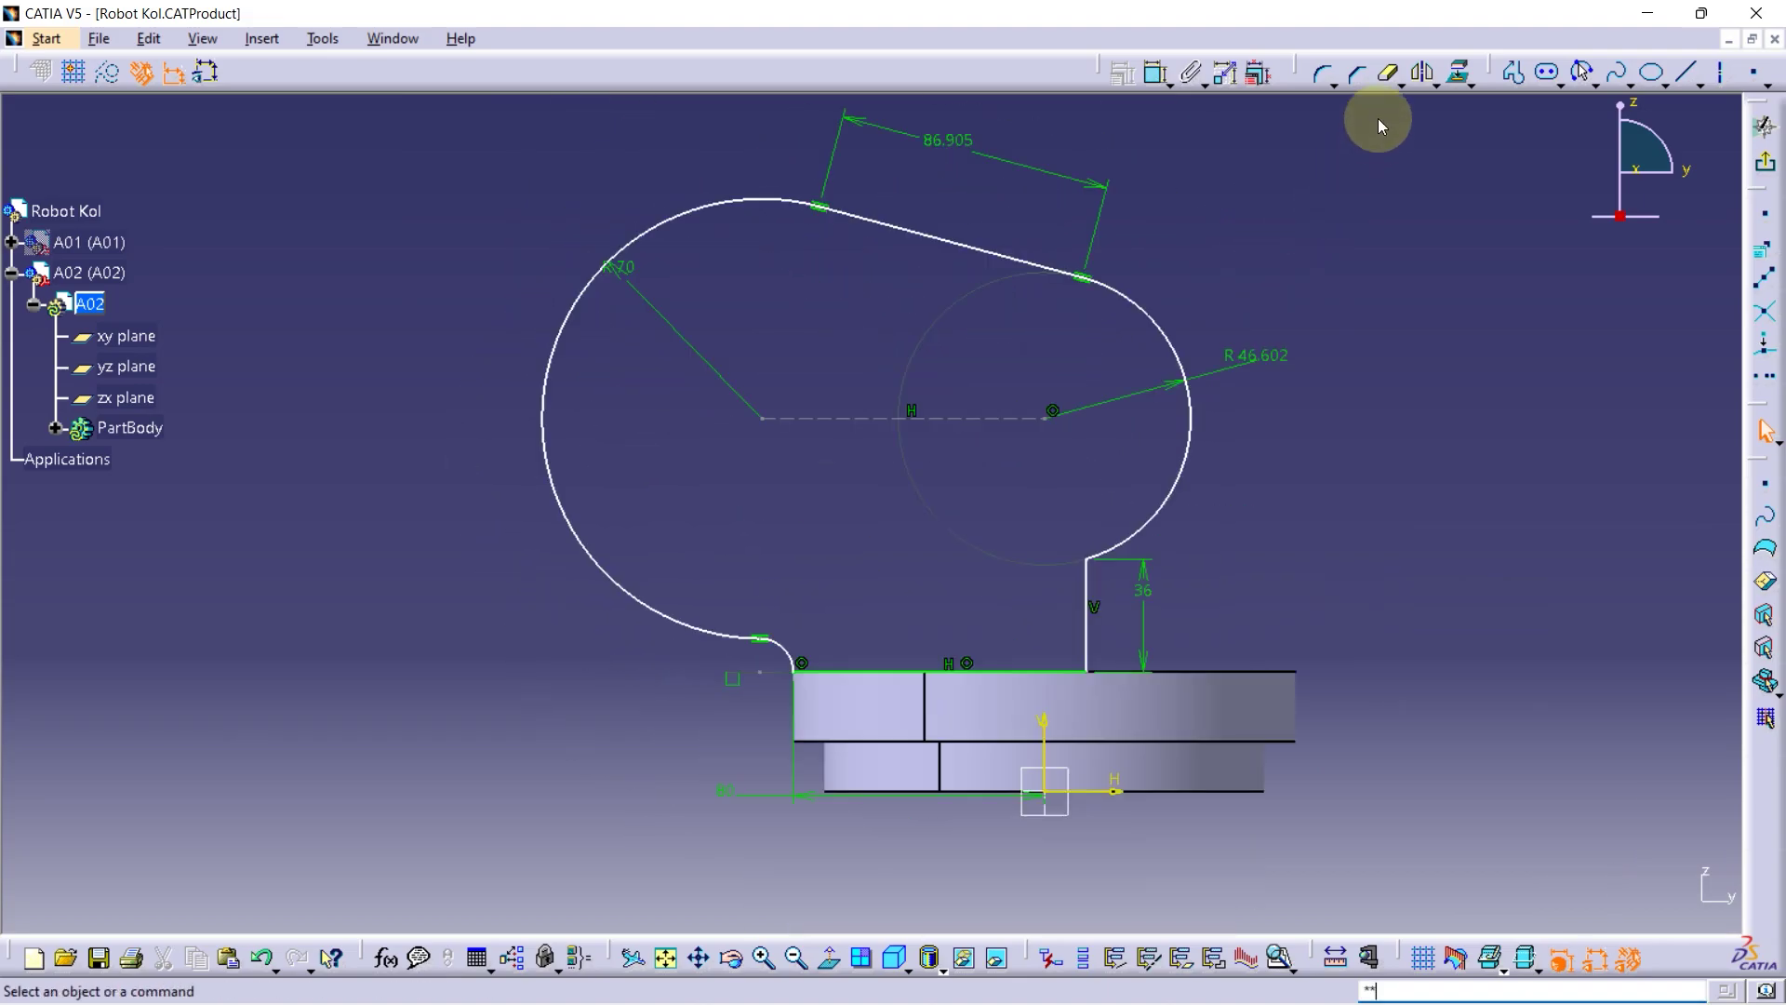
Dimension the vertical line at 12.116 from the axis
click(1157, 72)
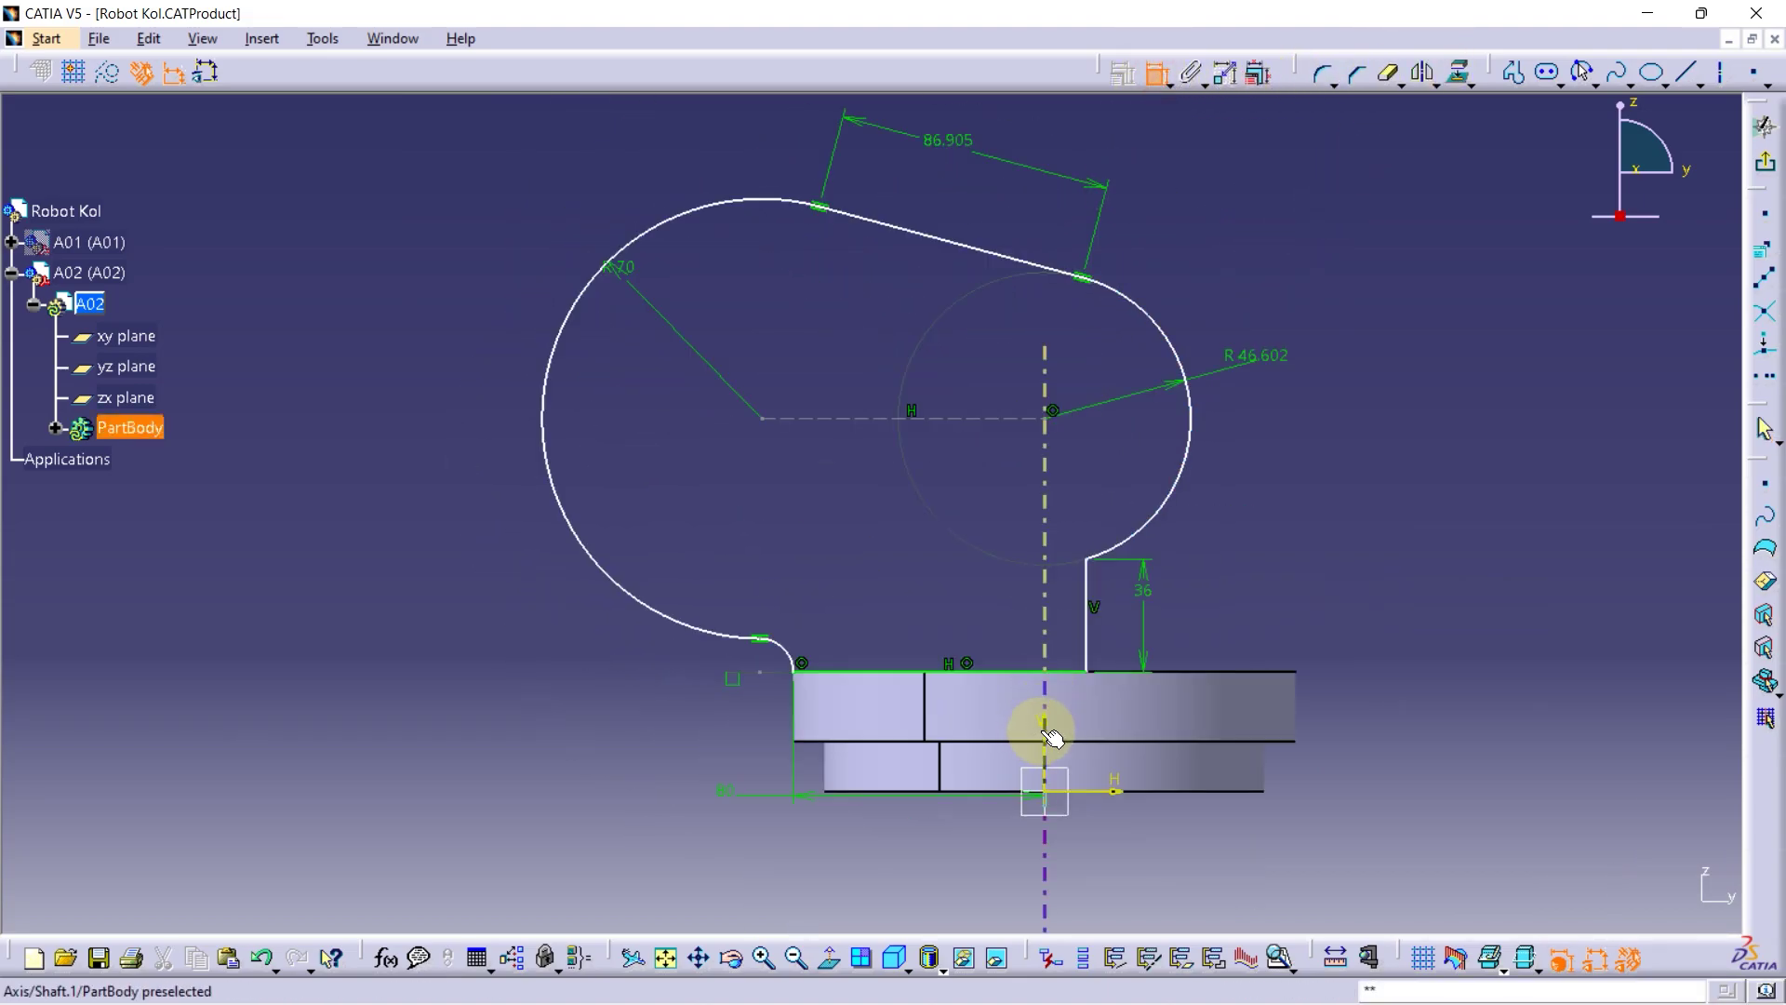
click(1078, 659)
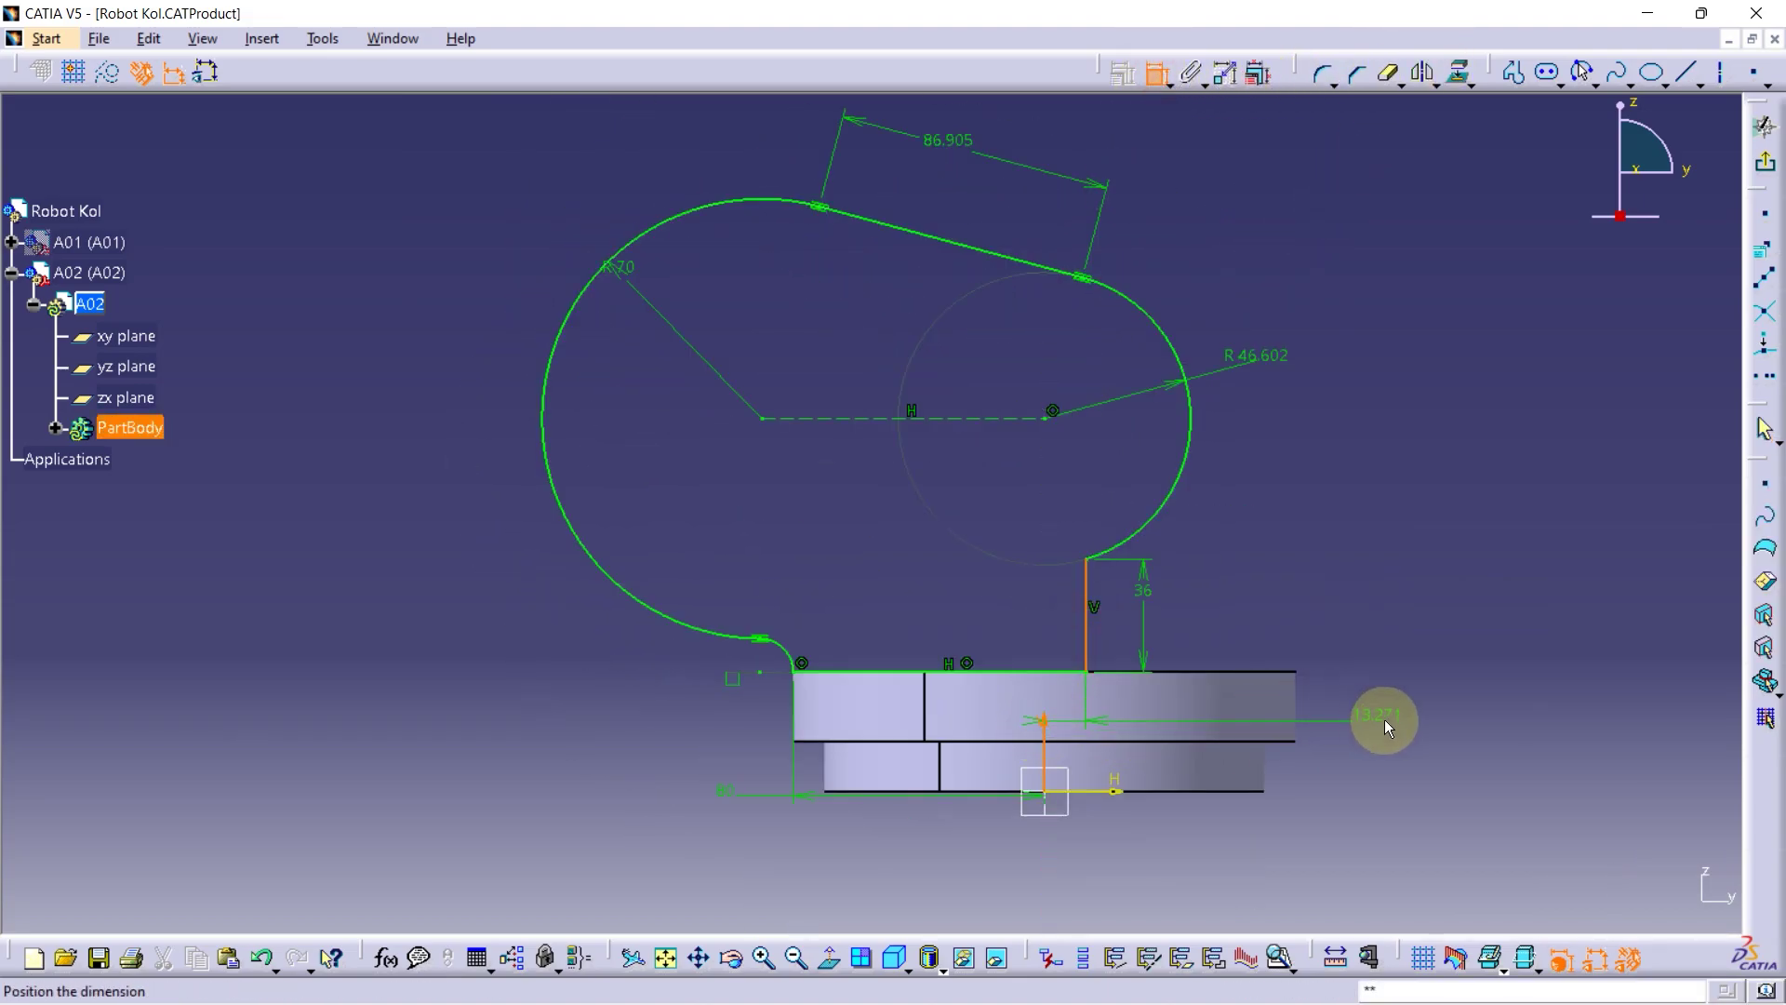
double_click(1388, 716)
text(12.116)
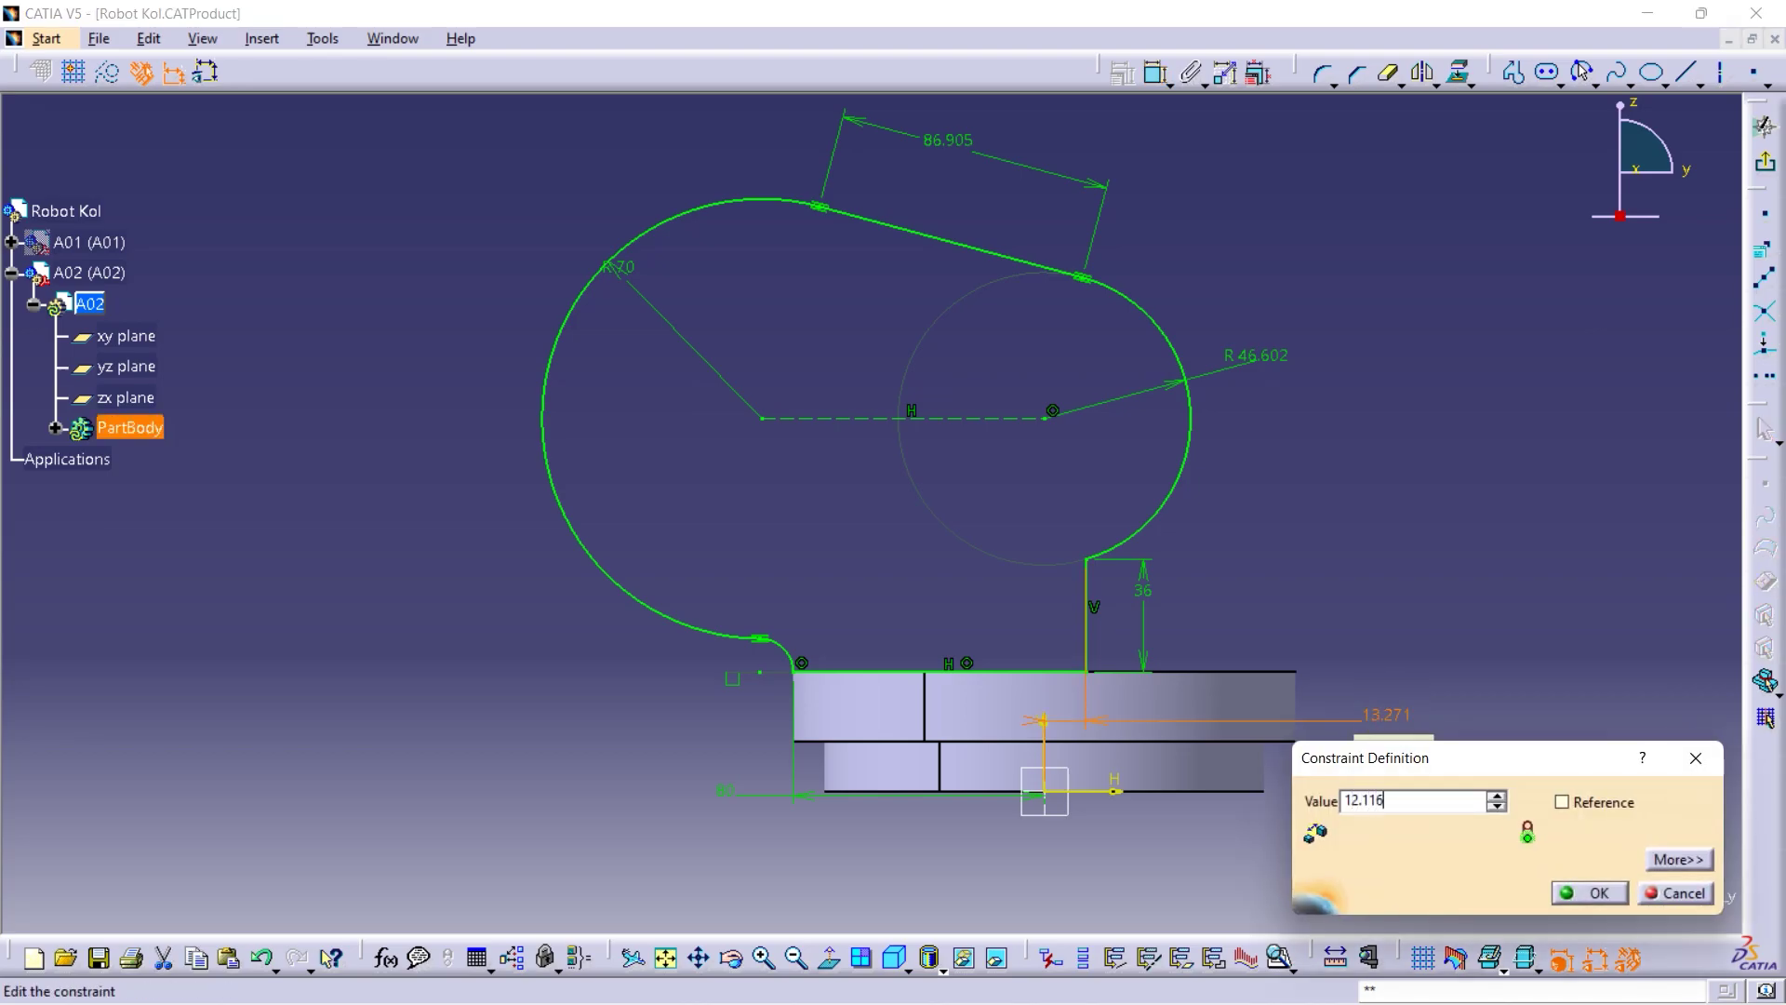
key(Return)
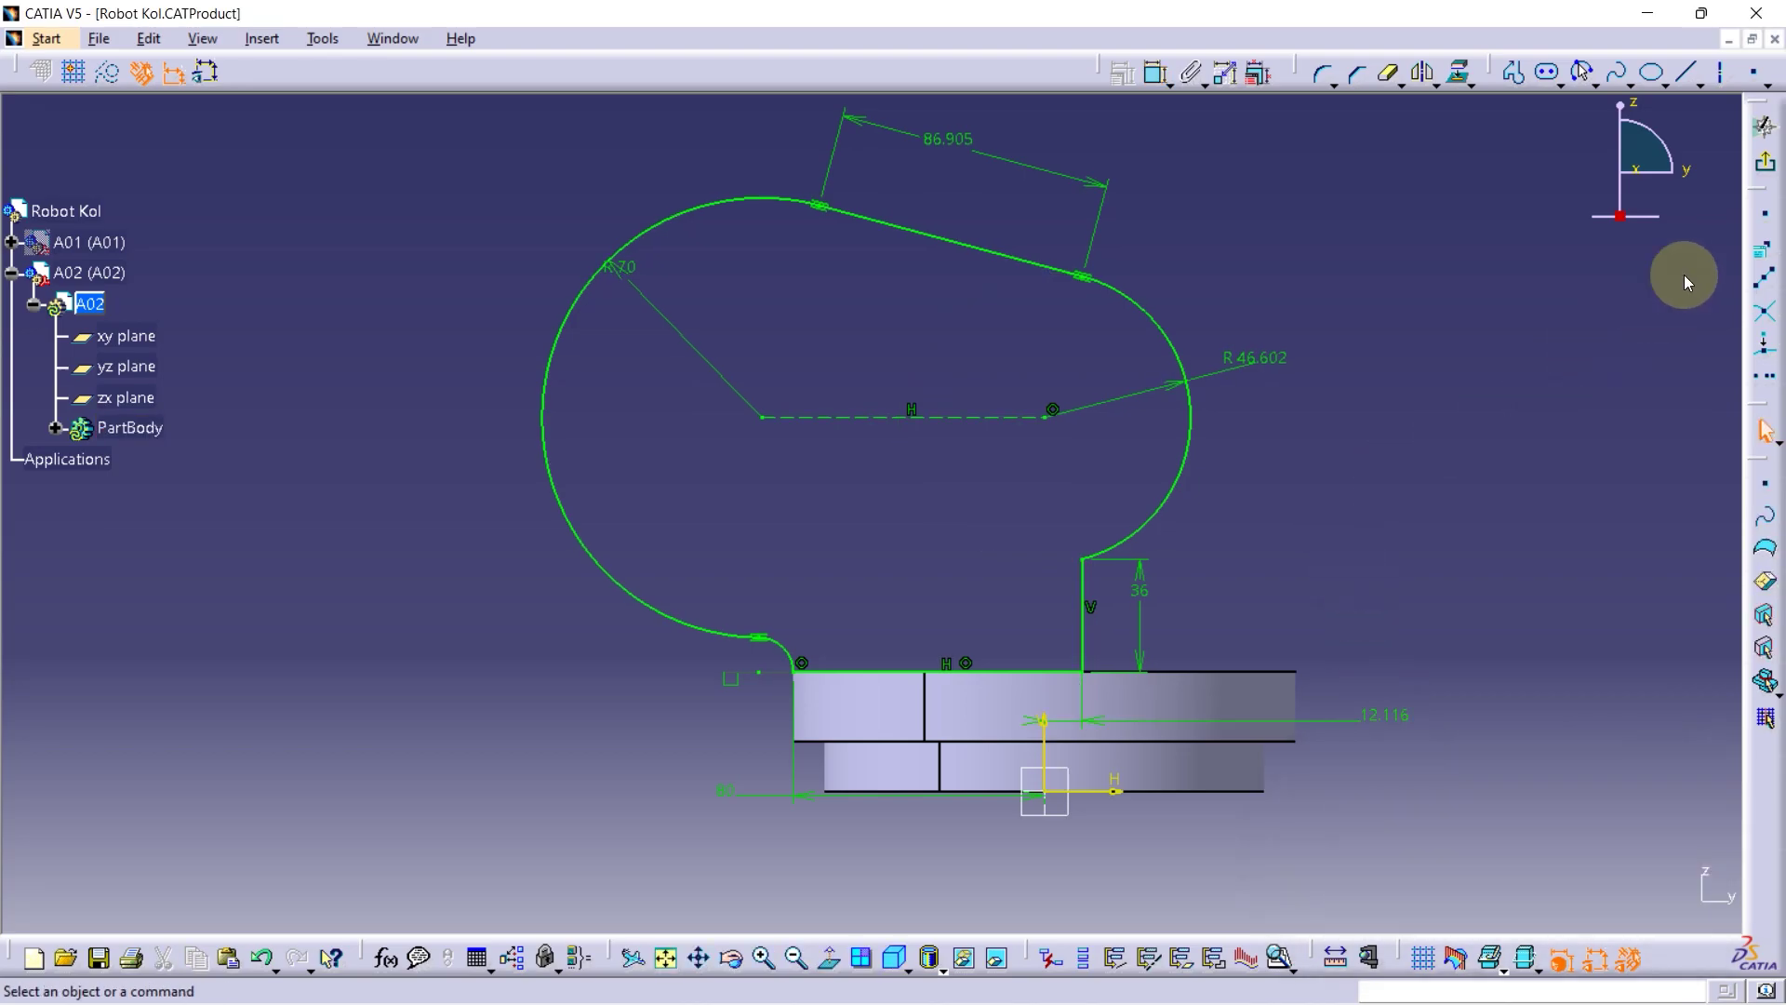
Pad the arm profile 40 mm into a solid
click(1768, 165)
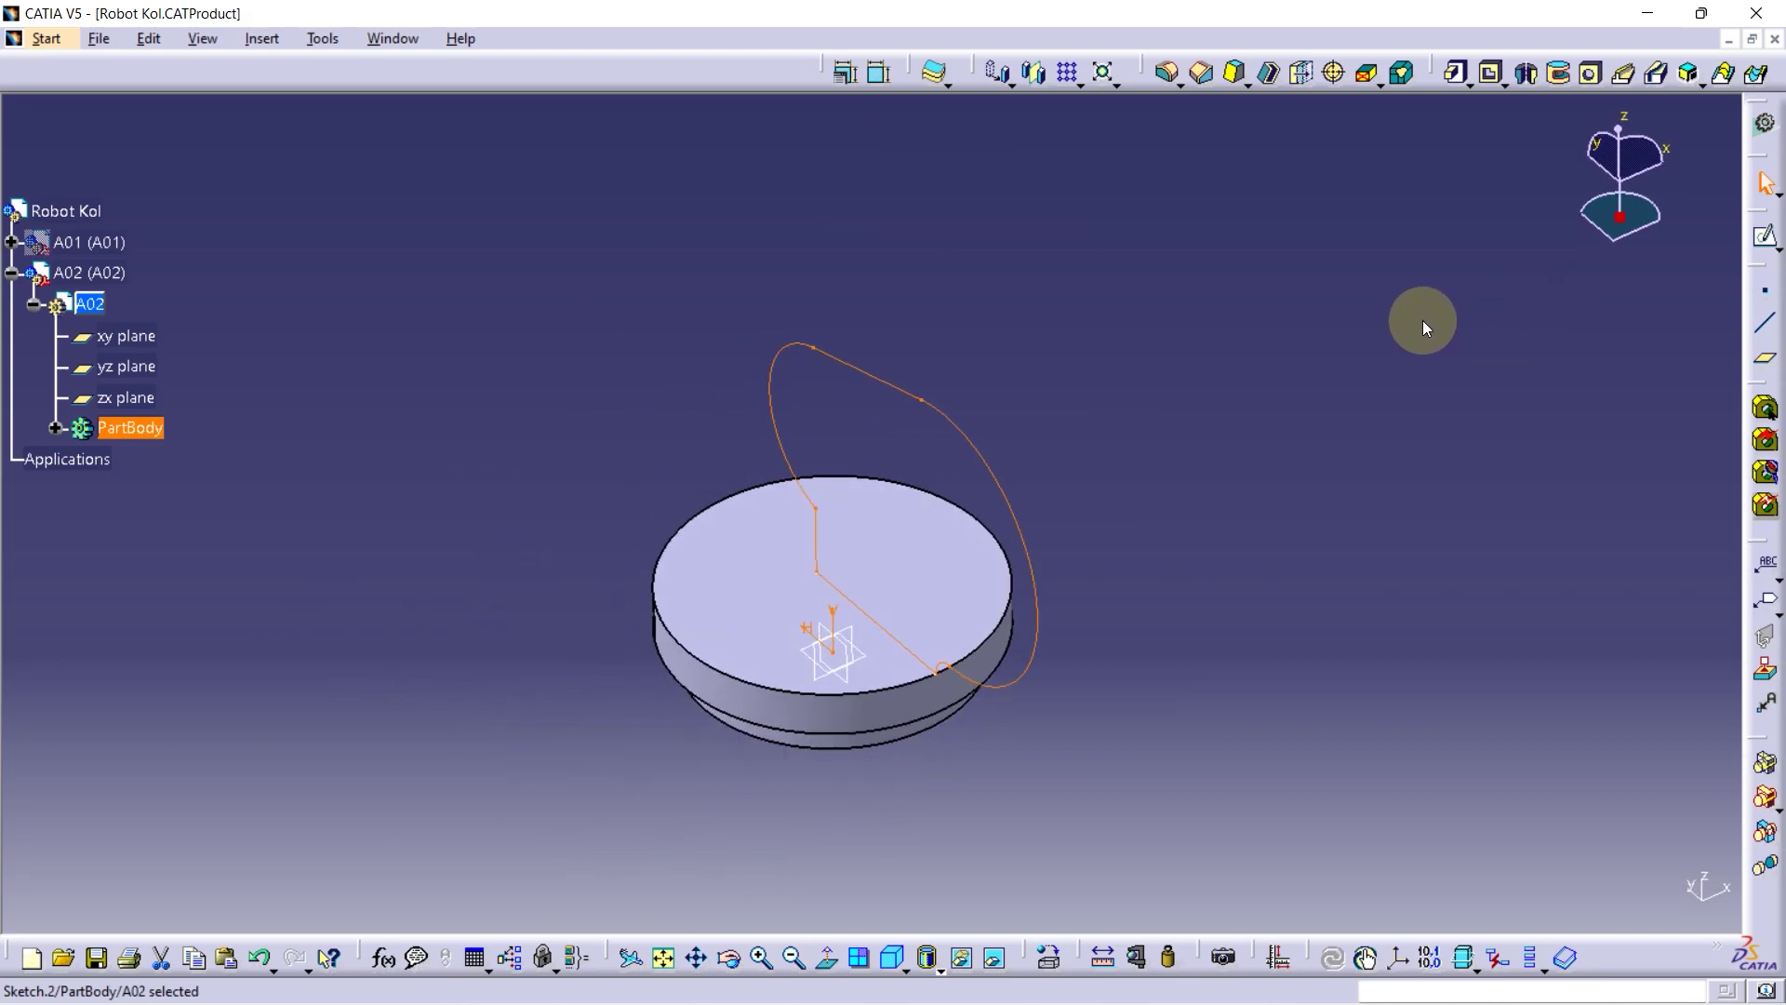
click(1457, 78)
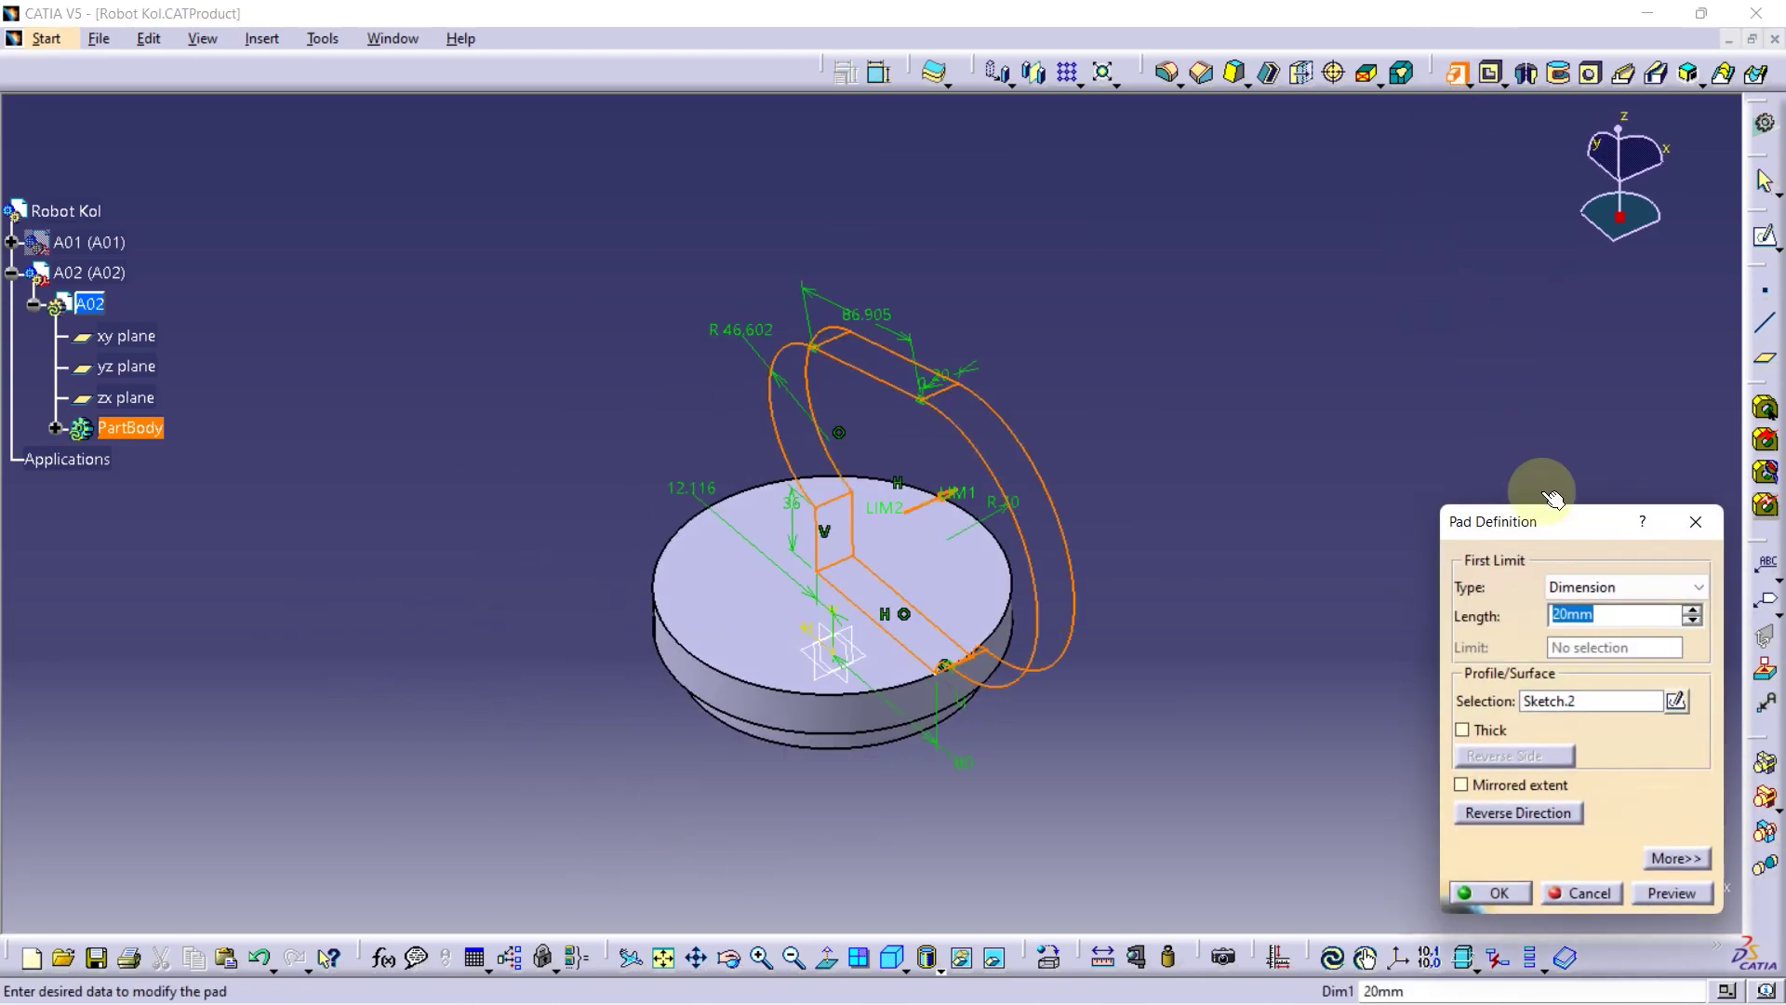
text(40)
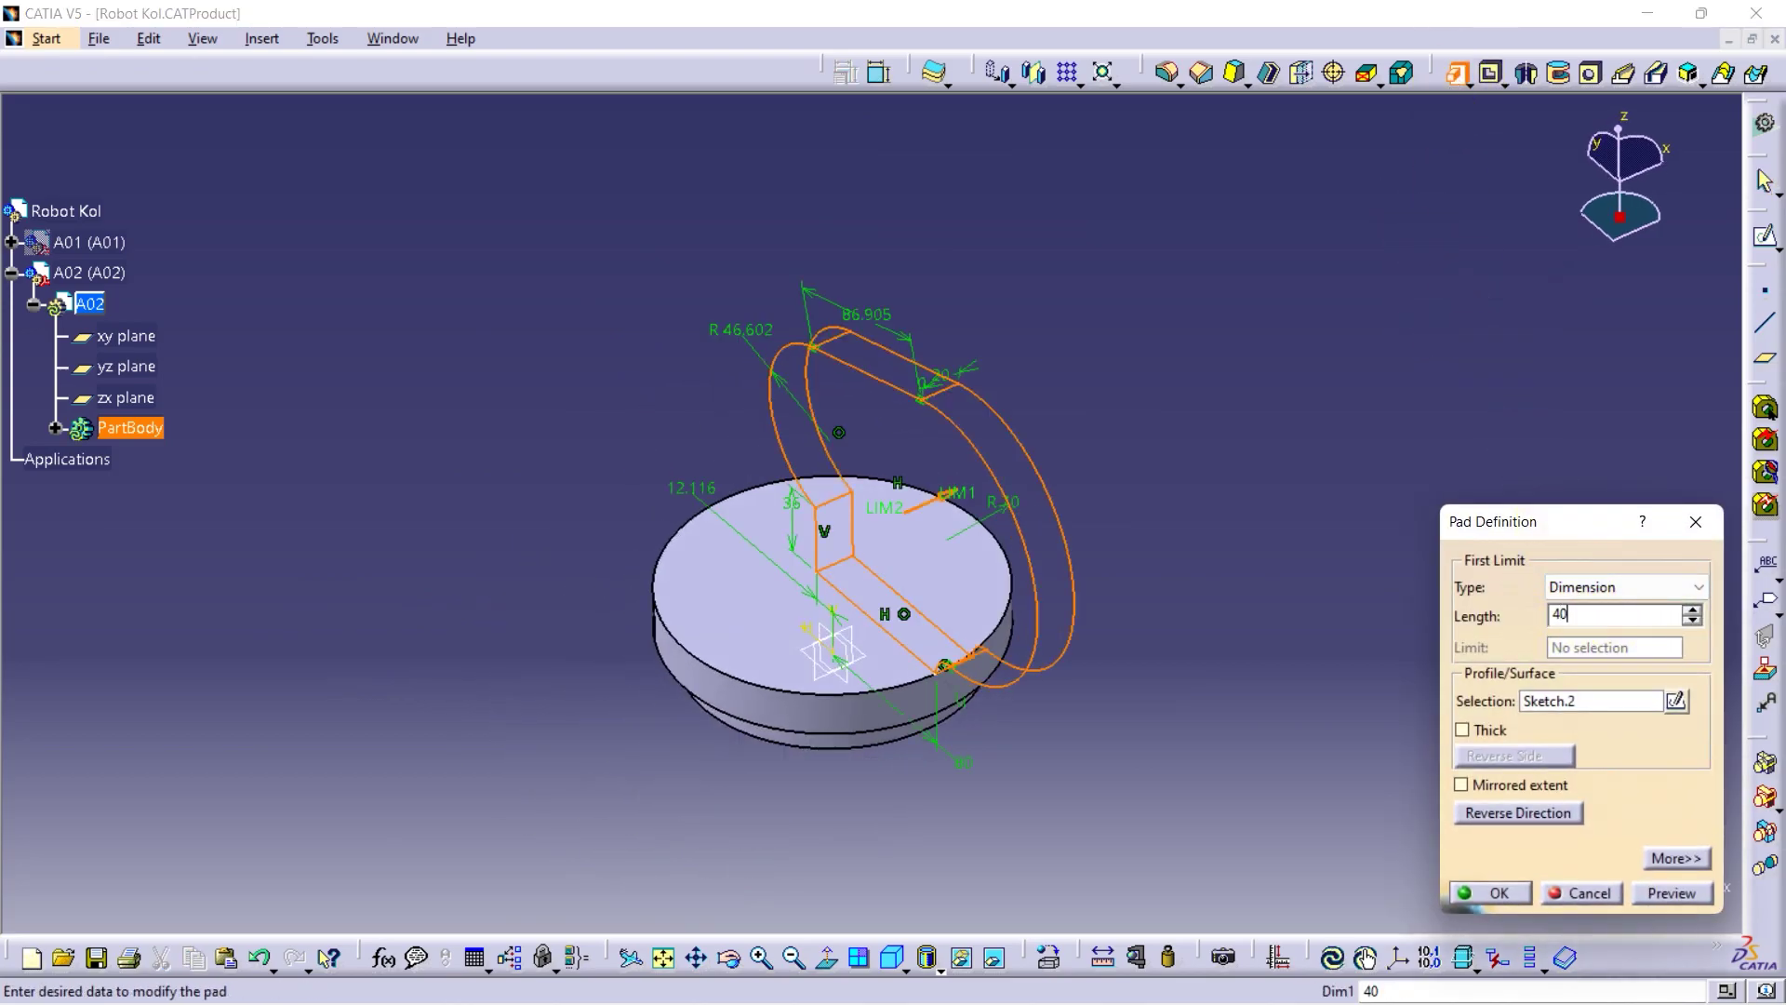
click(1492, 893)
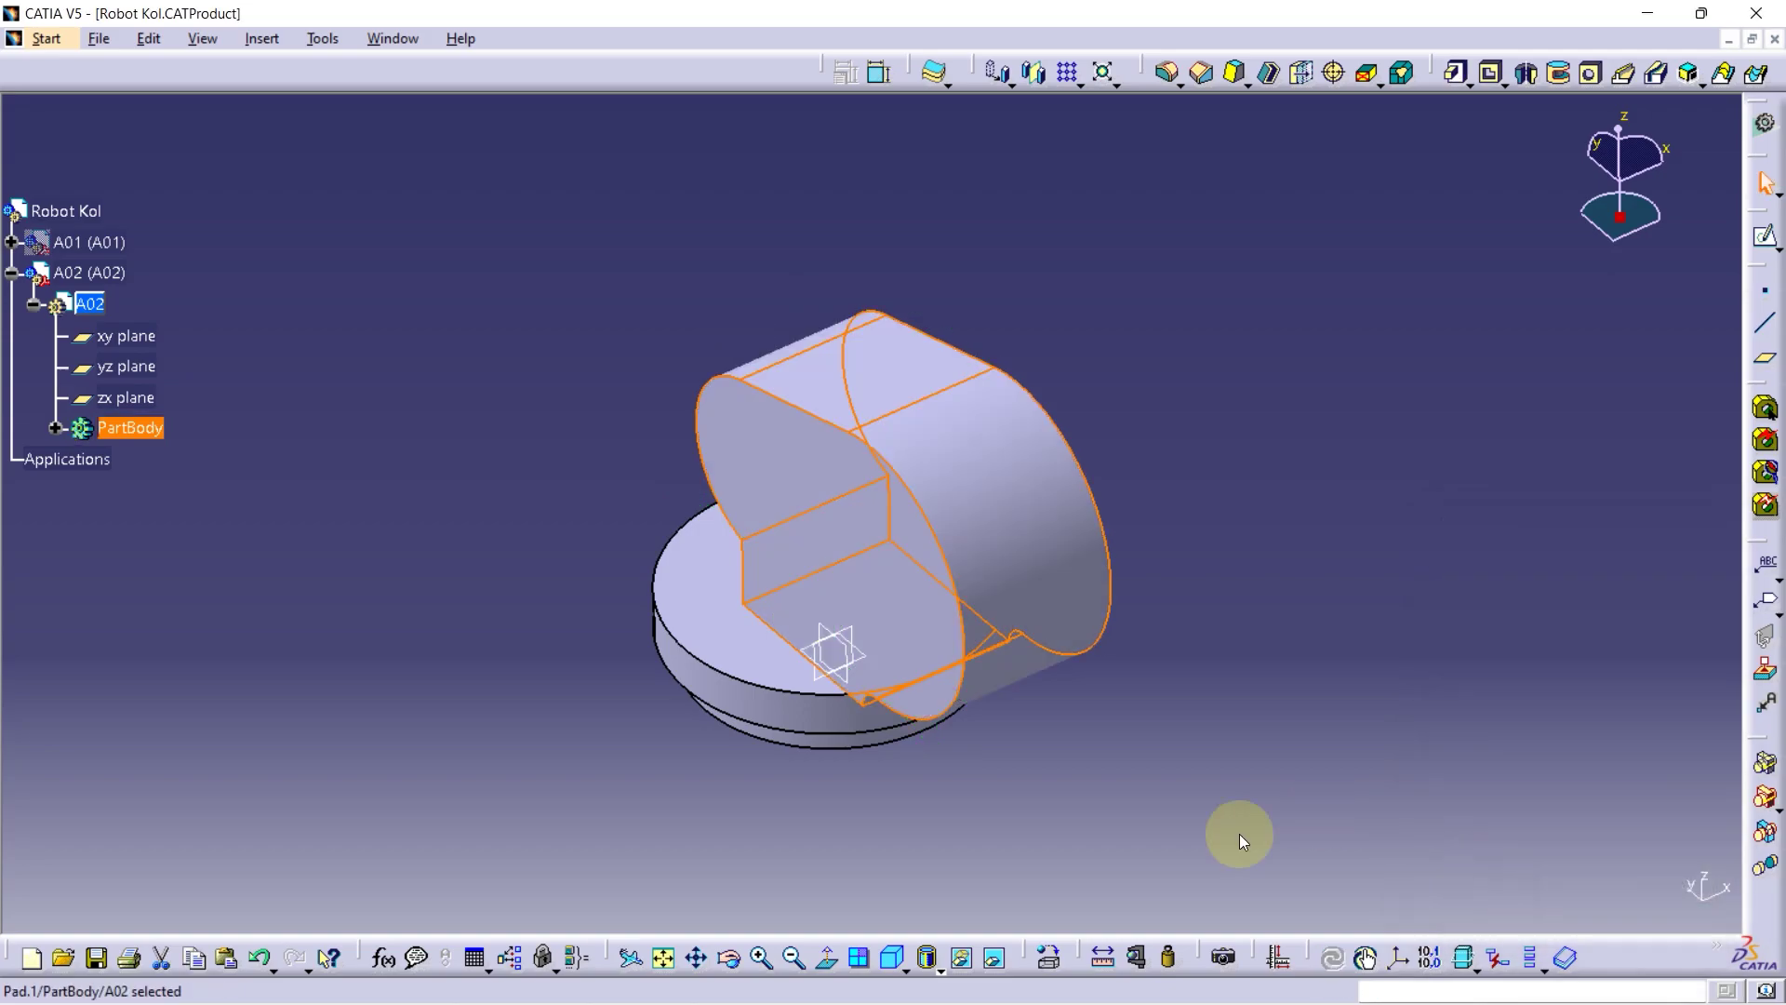
Switch to isometric view and start a new sketch on the part's flat face
click(896, 958)
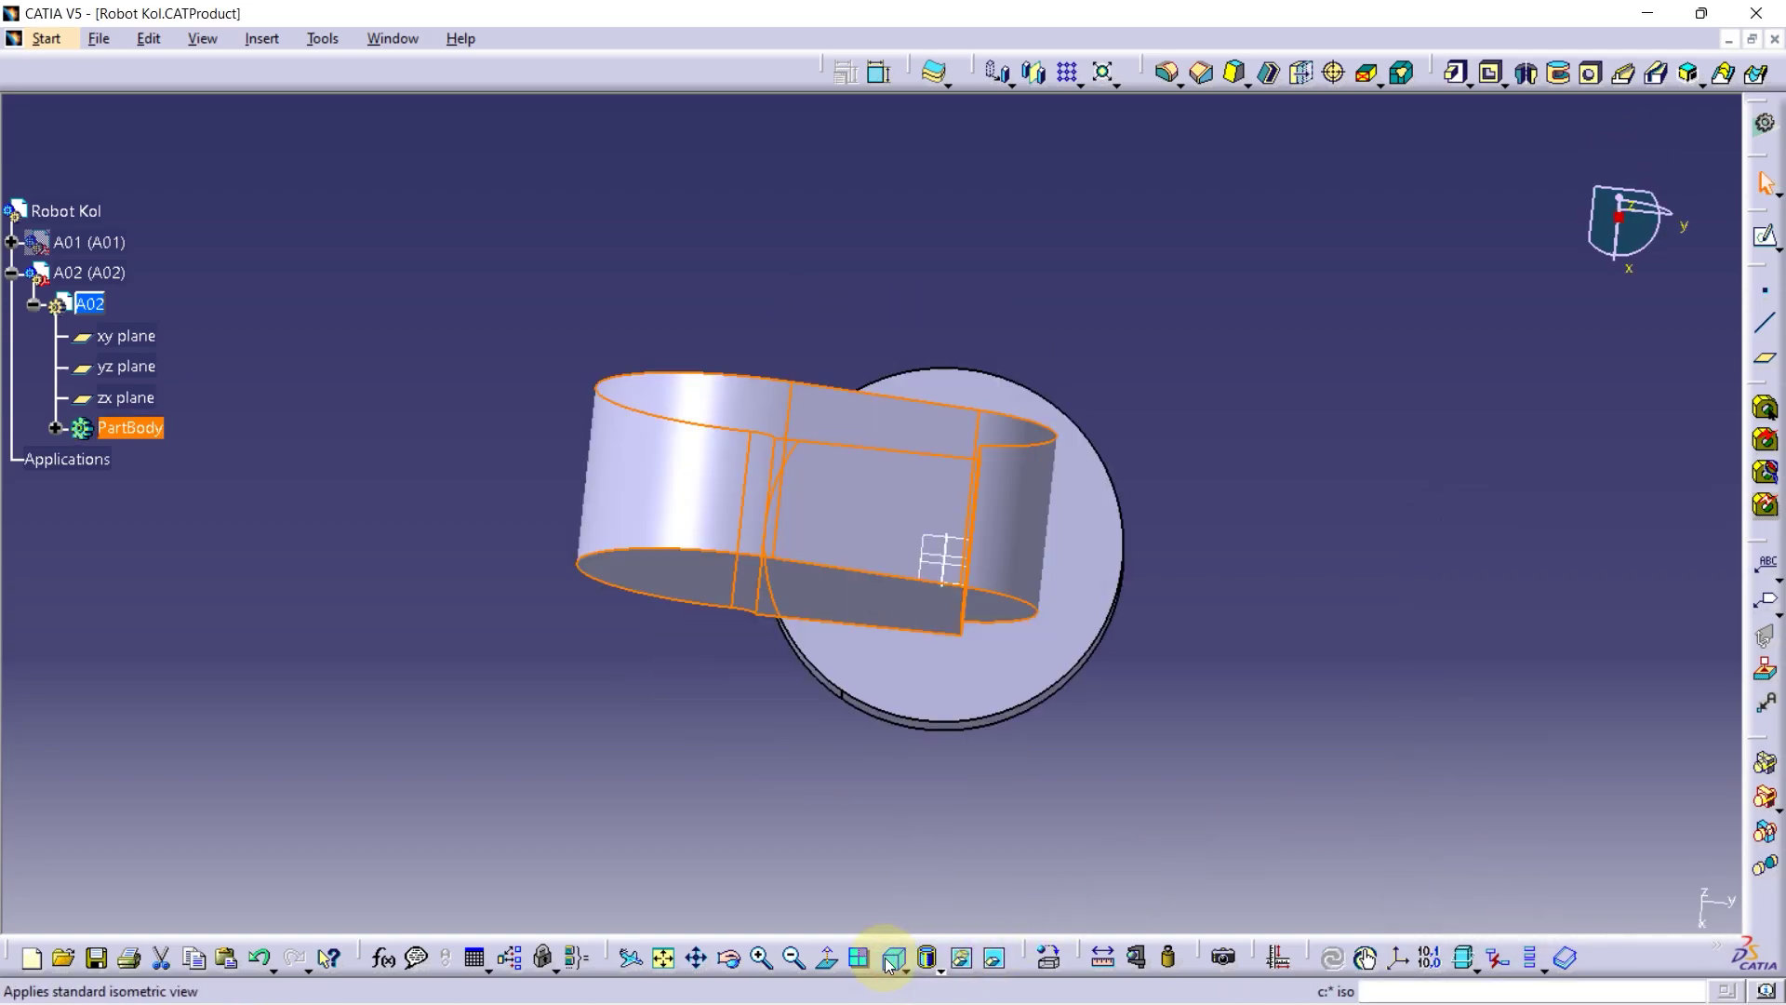
middle_drag(935, 654, 982, 570)
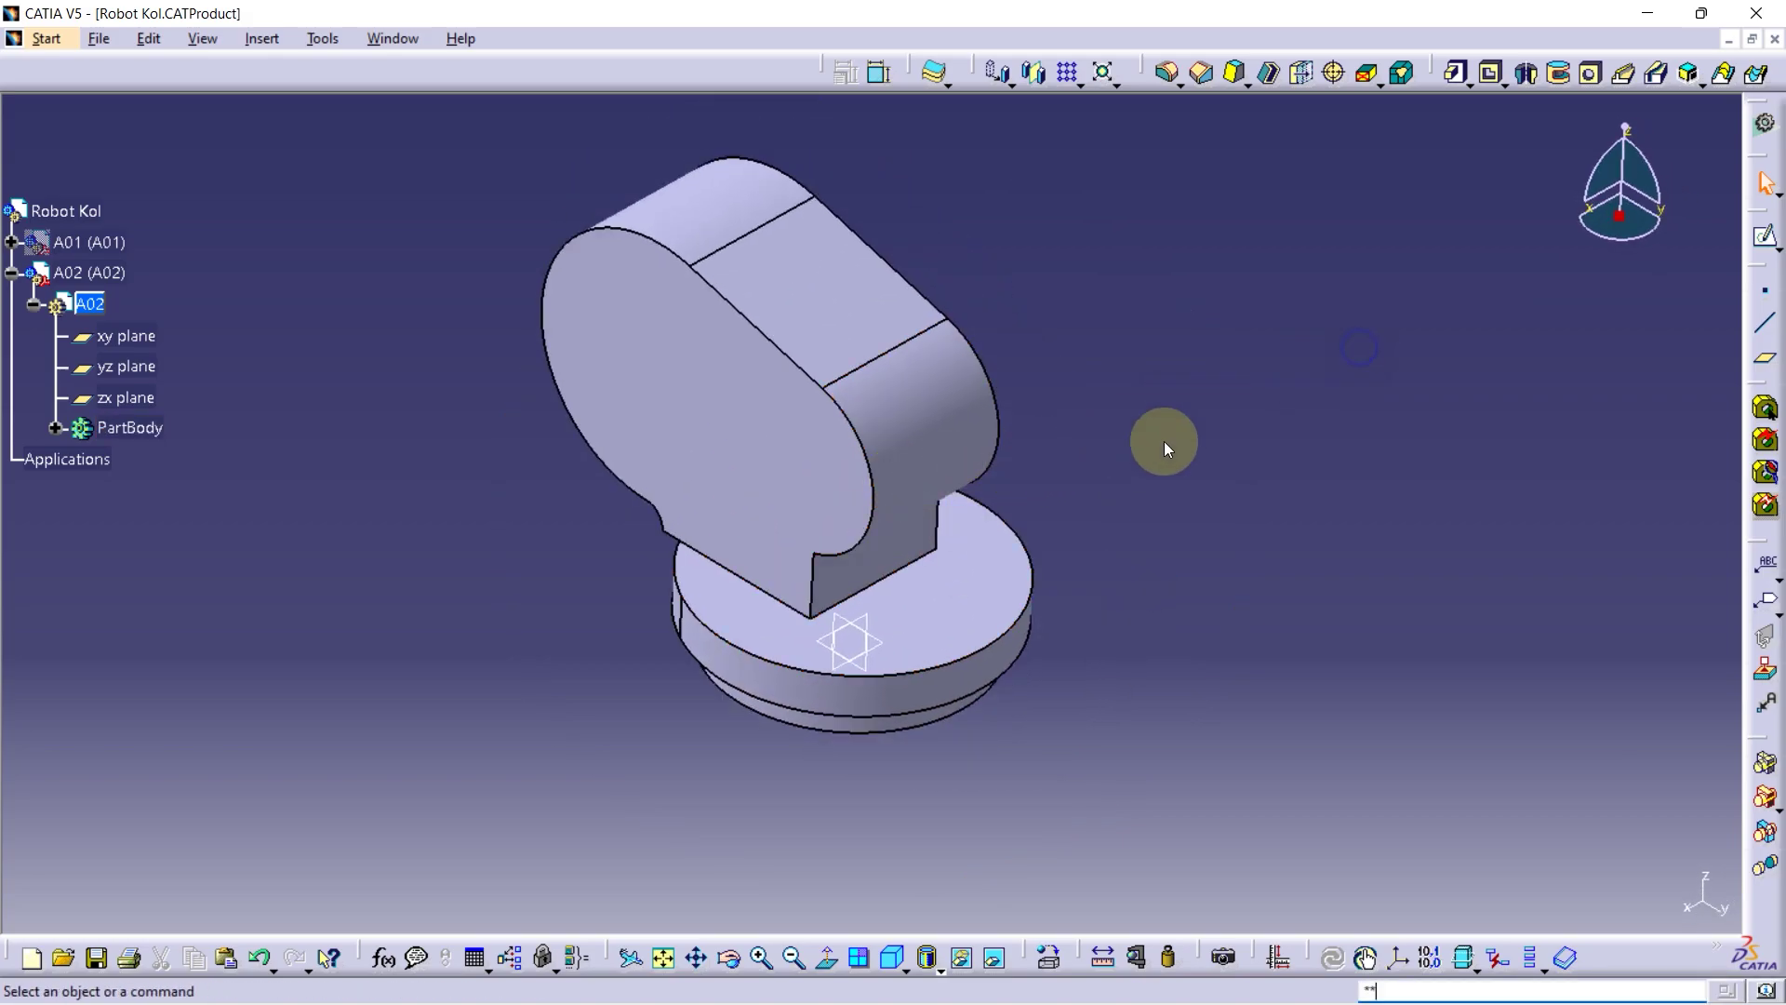
click(938, 590)
click(1765, 235)
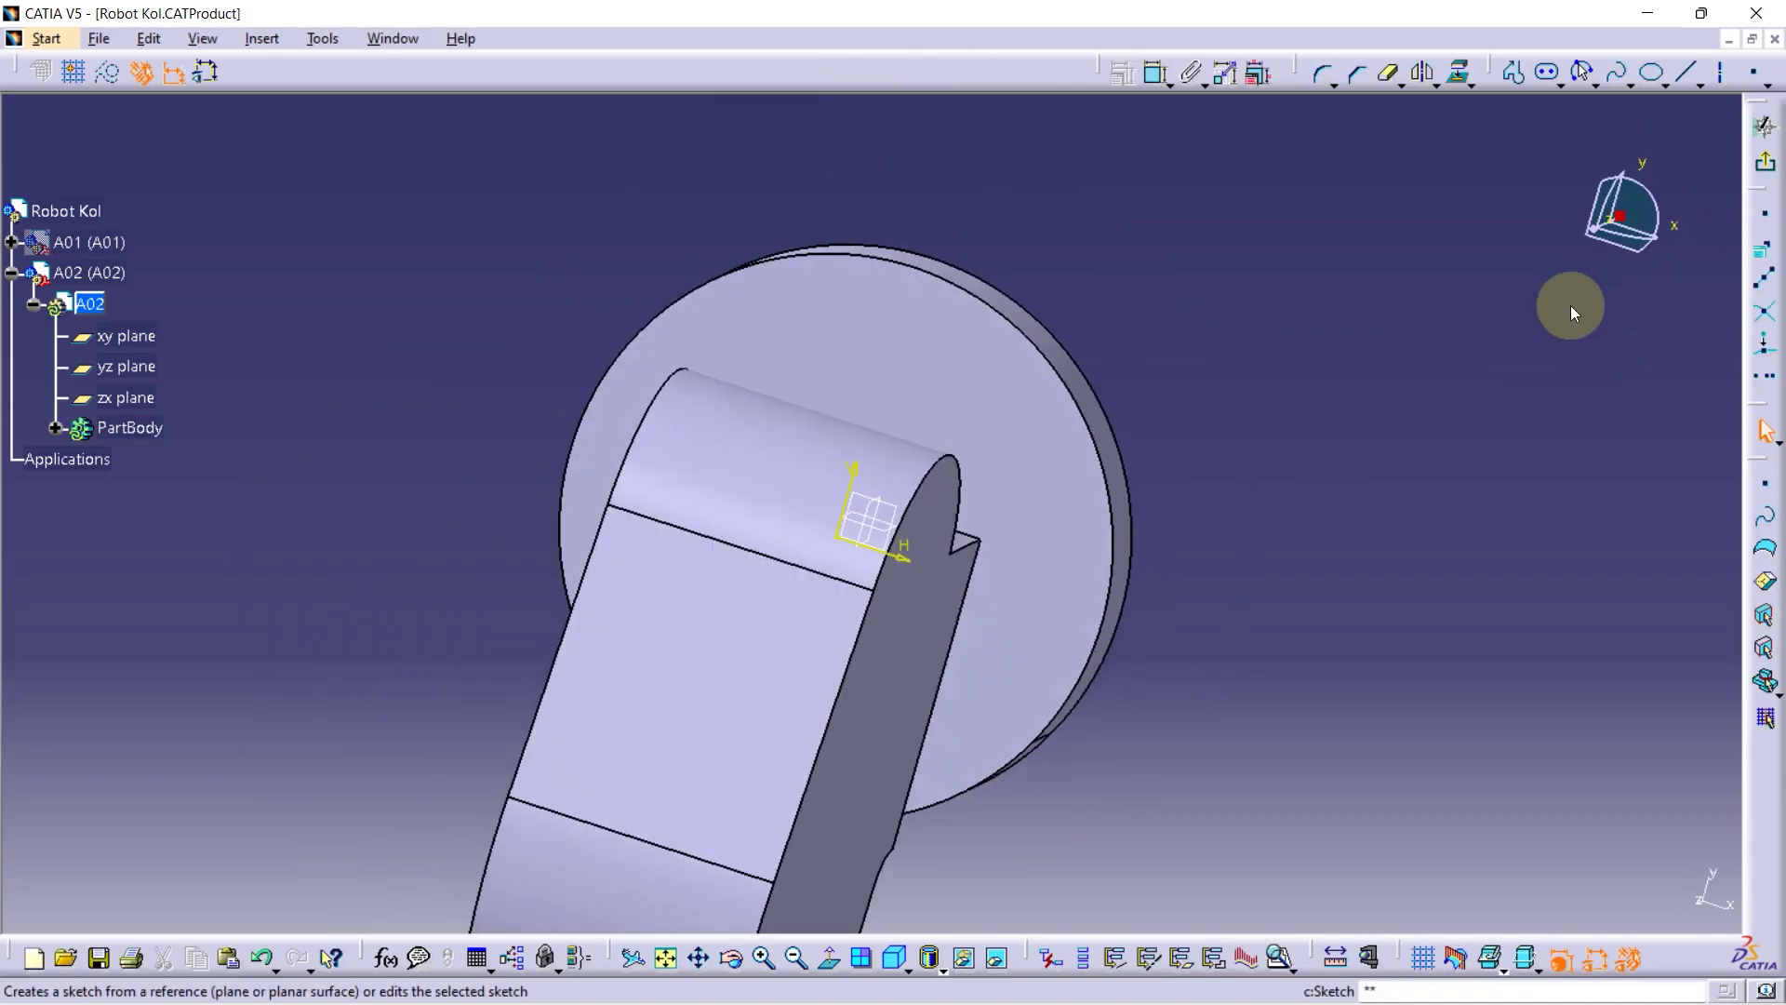
Draw the left and right vertical lines from the arm edges up to the disc edge
click(1515, 76)
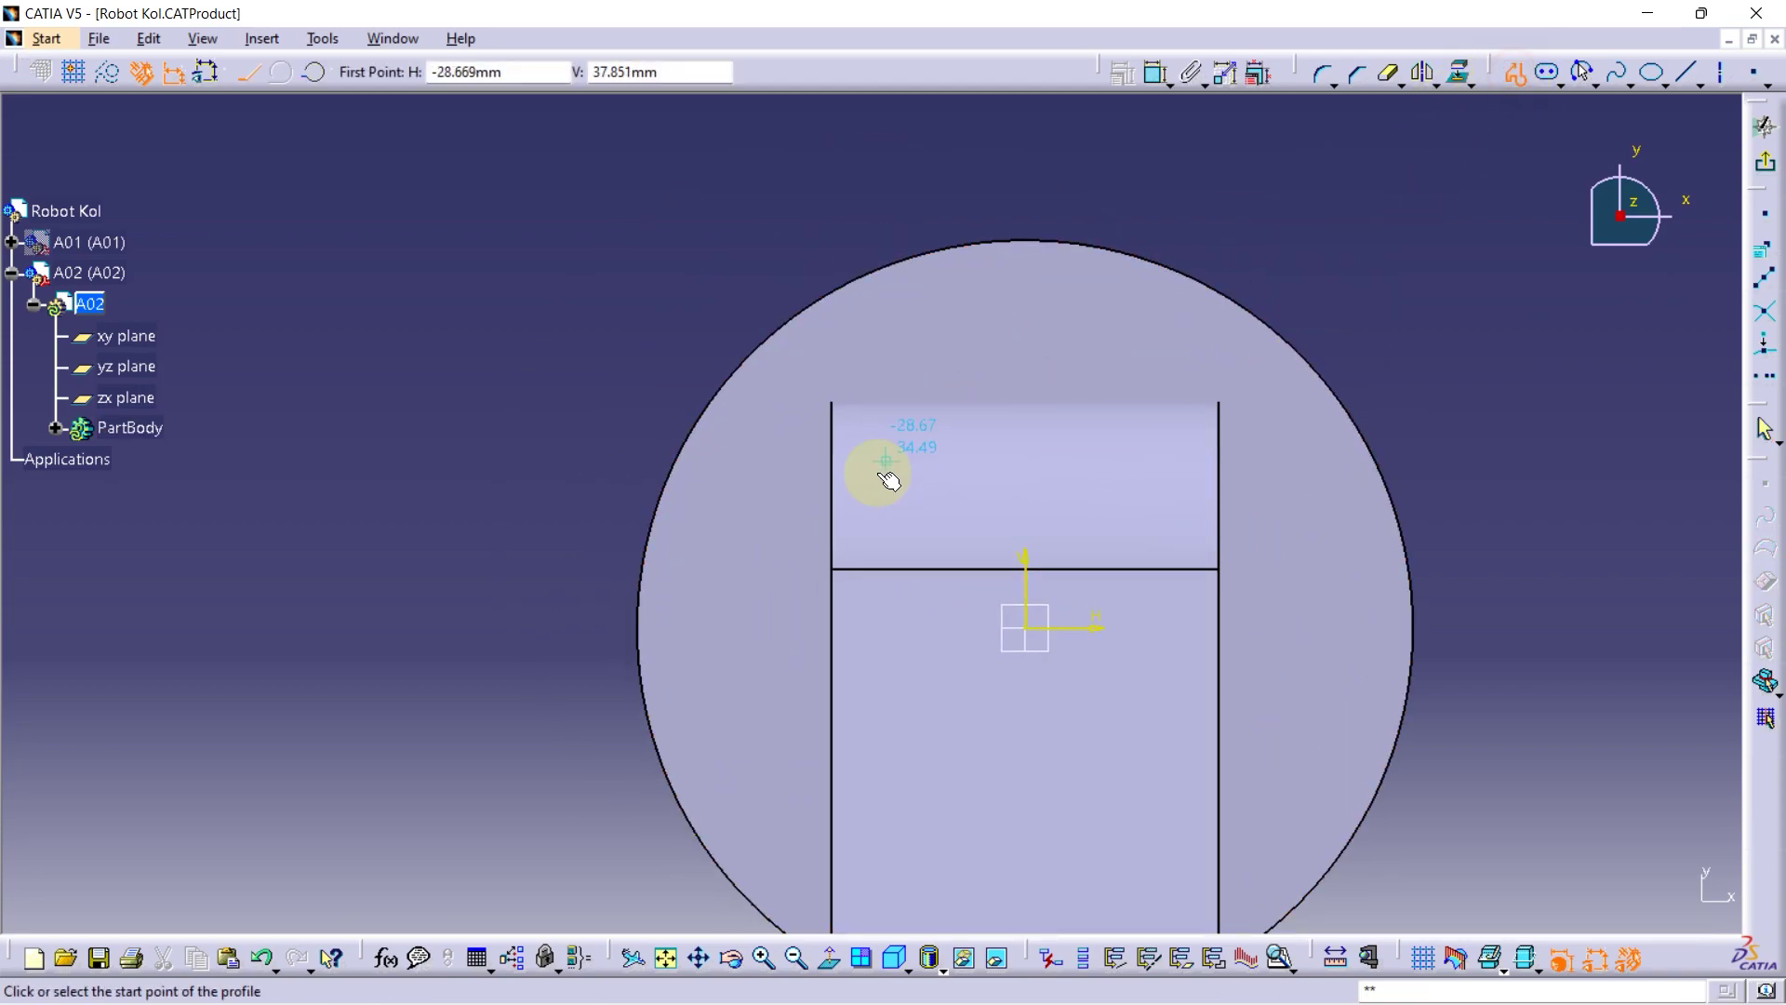
click(840, 536)
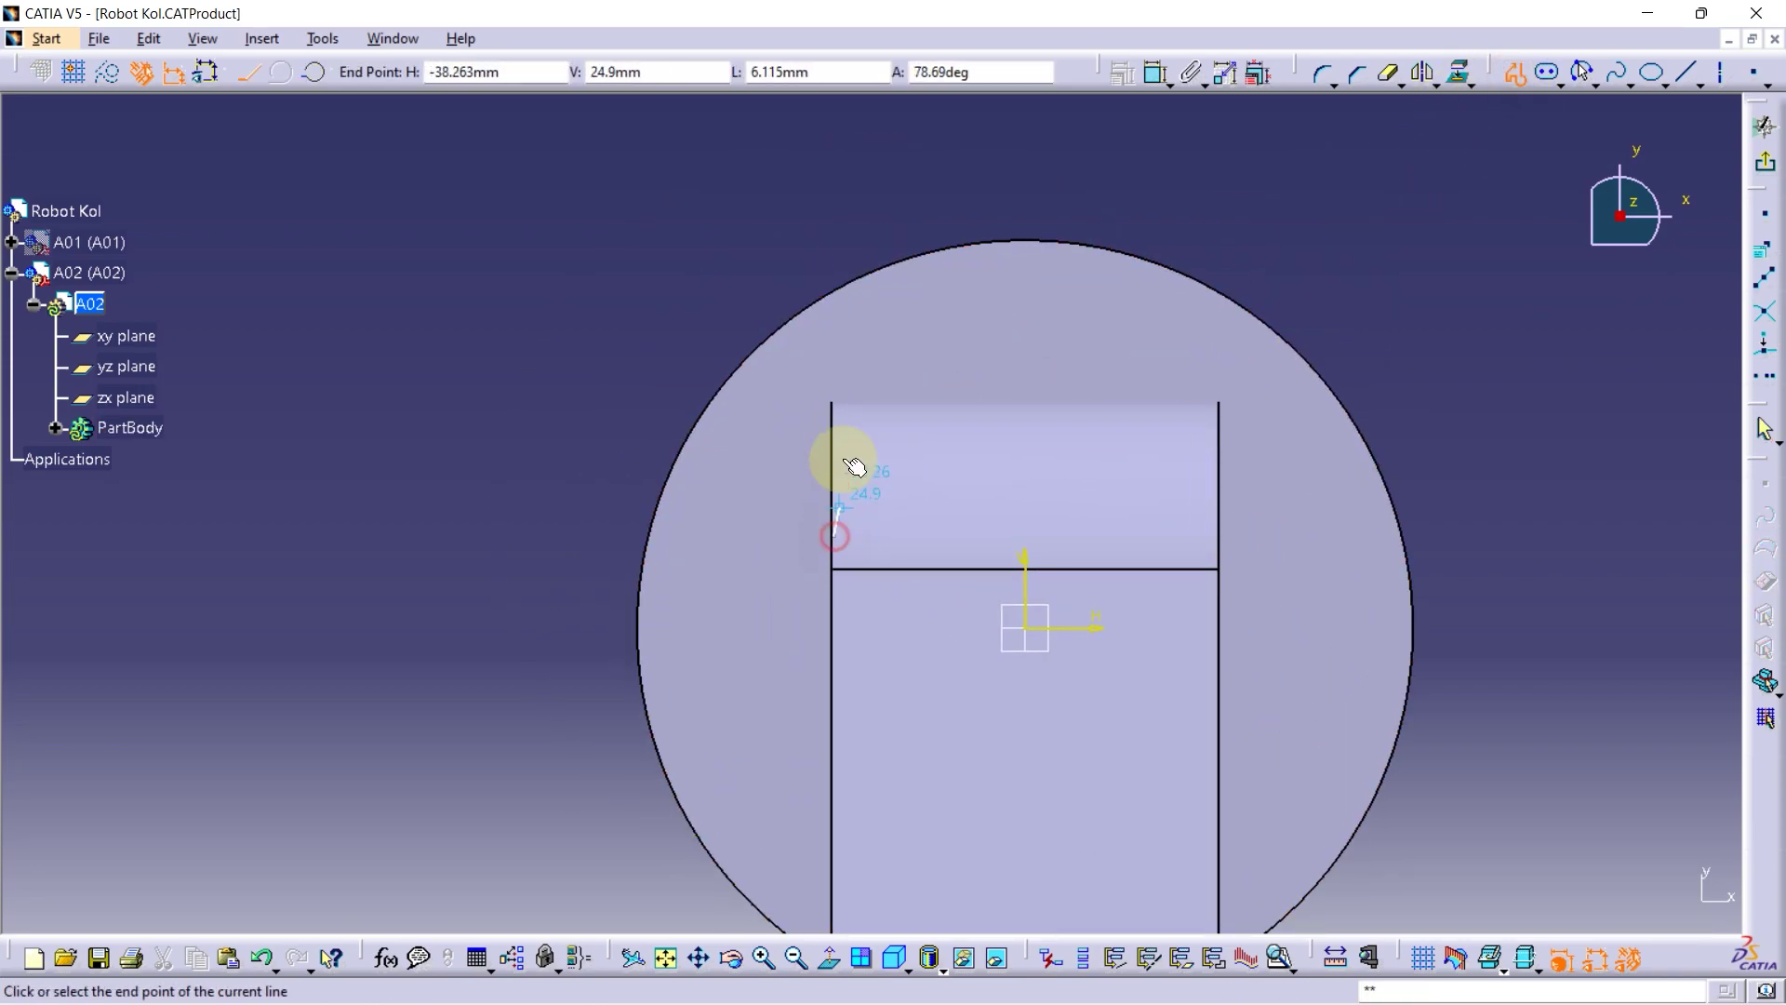
click(835, 294)
click(281, 72)
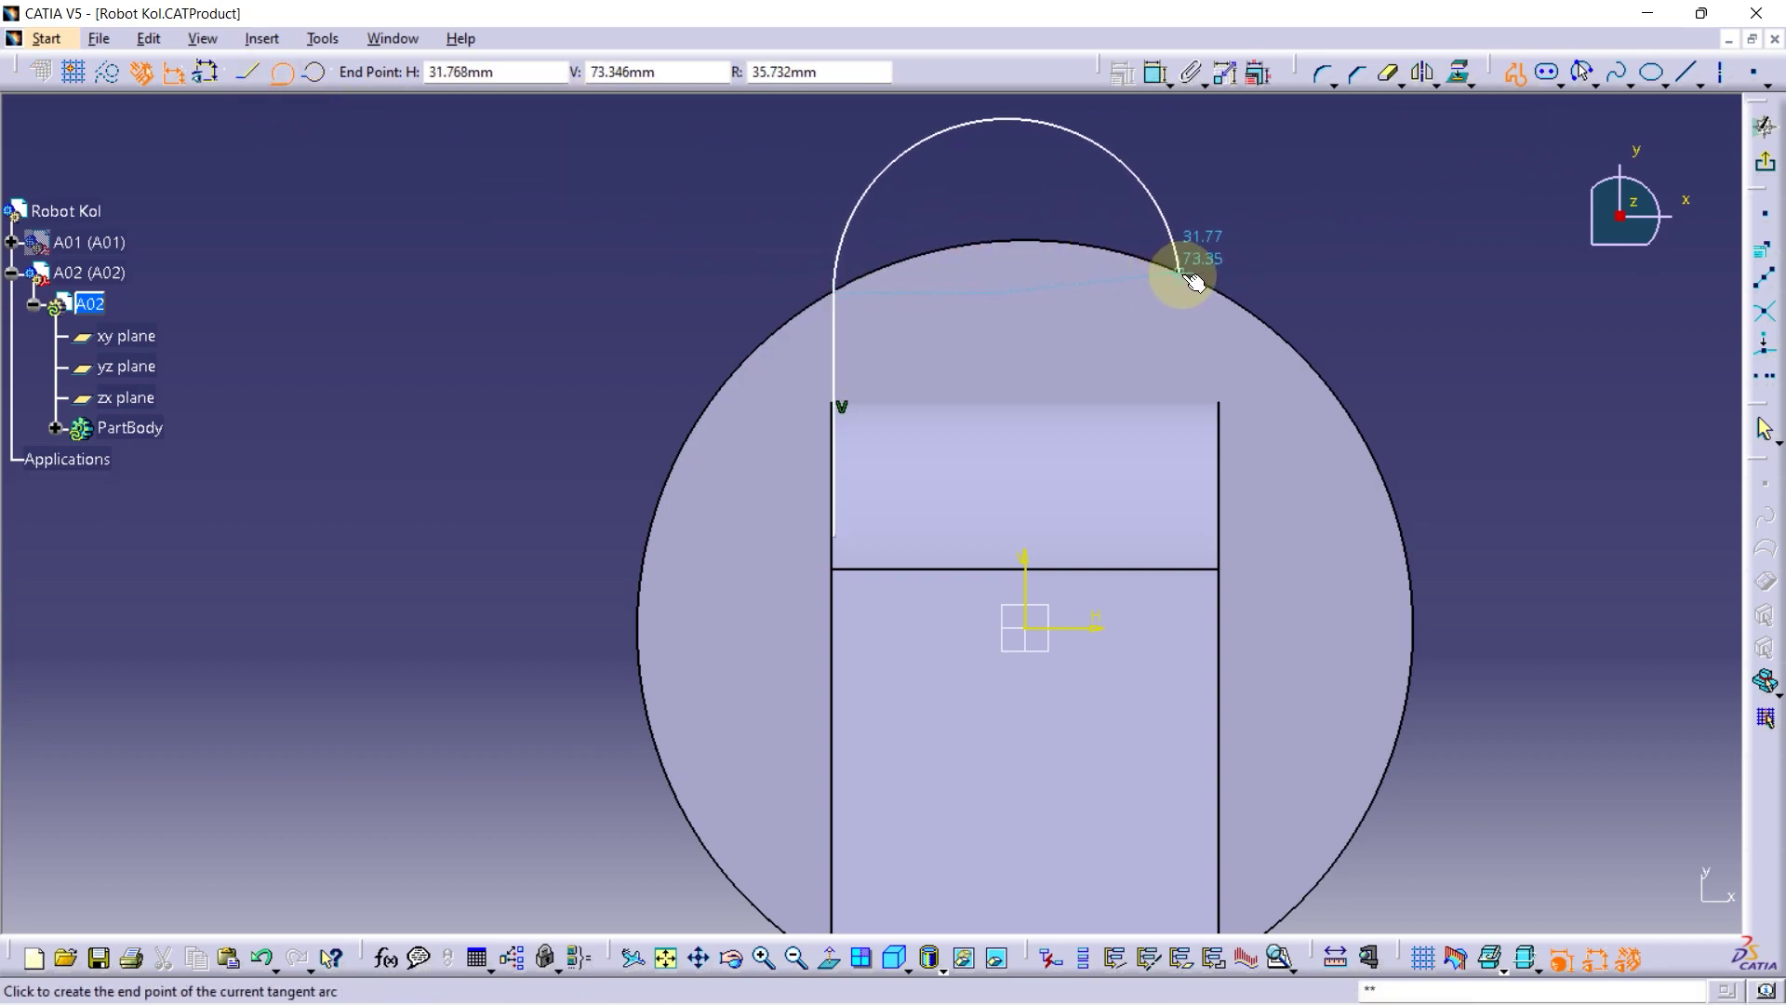
key(Escape)
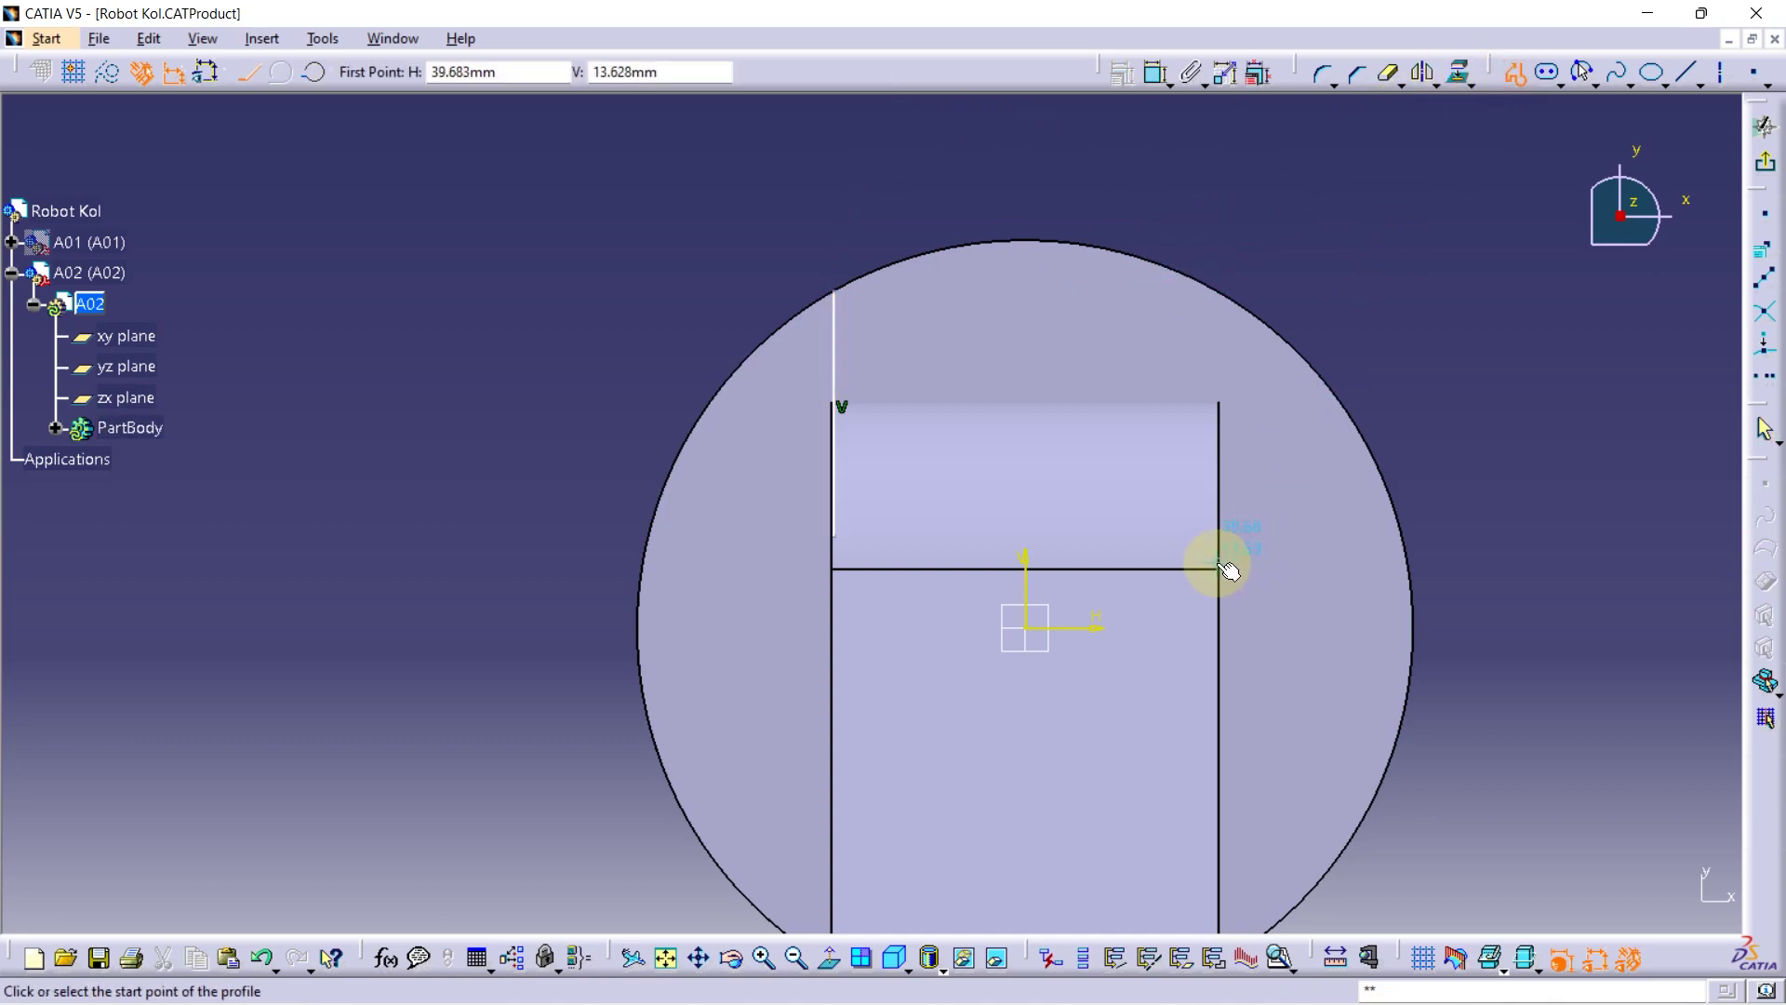
click(1218, 569)
click(1219, 294)
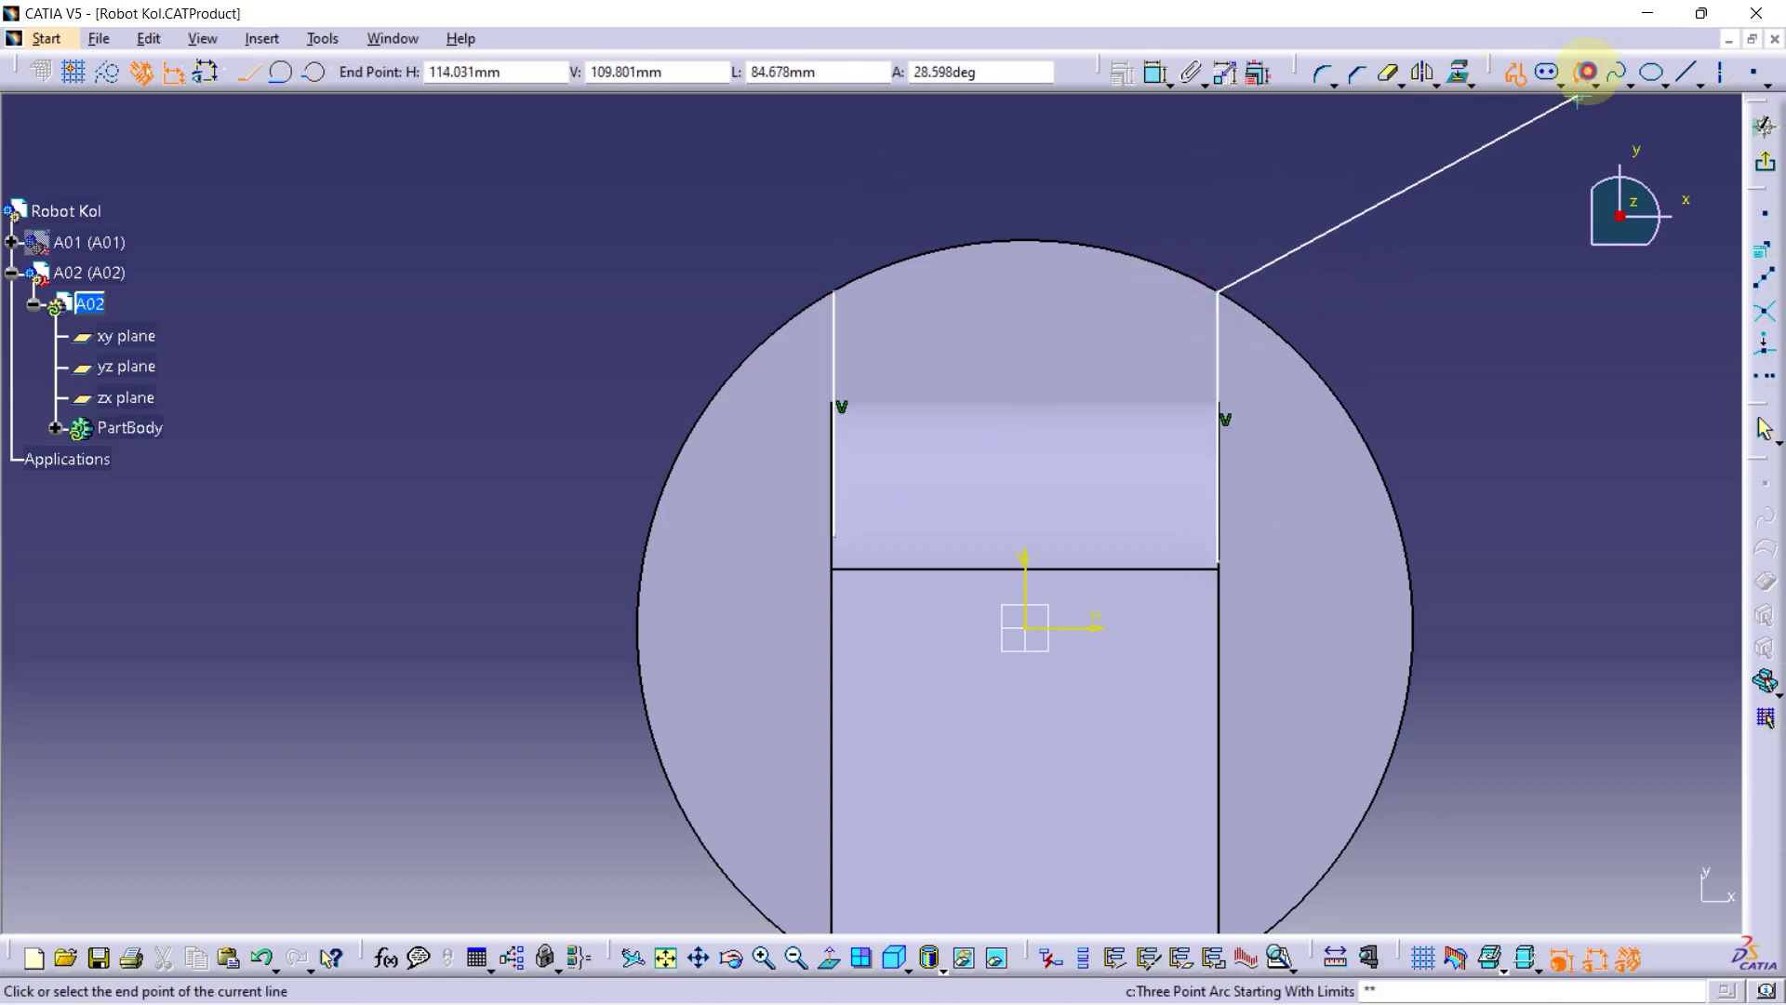
Draw a three-point arc from the right line's top and make it coincide with the outer circle
click(1583, 71)
click(1218, 292)
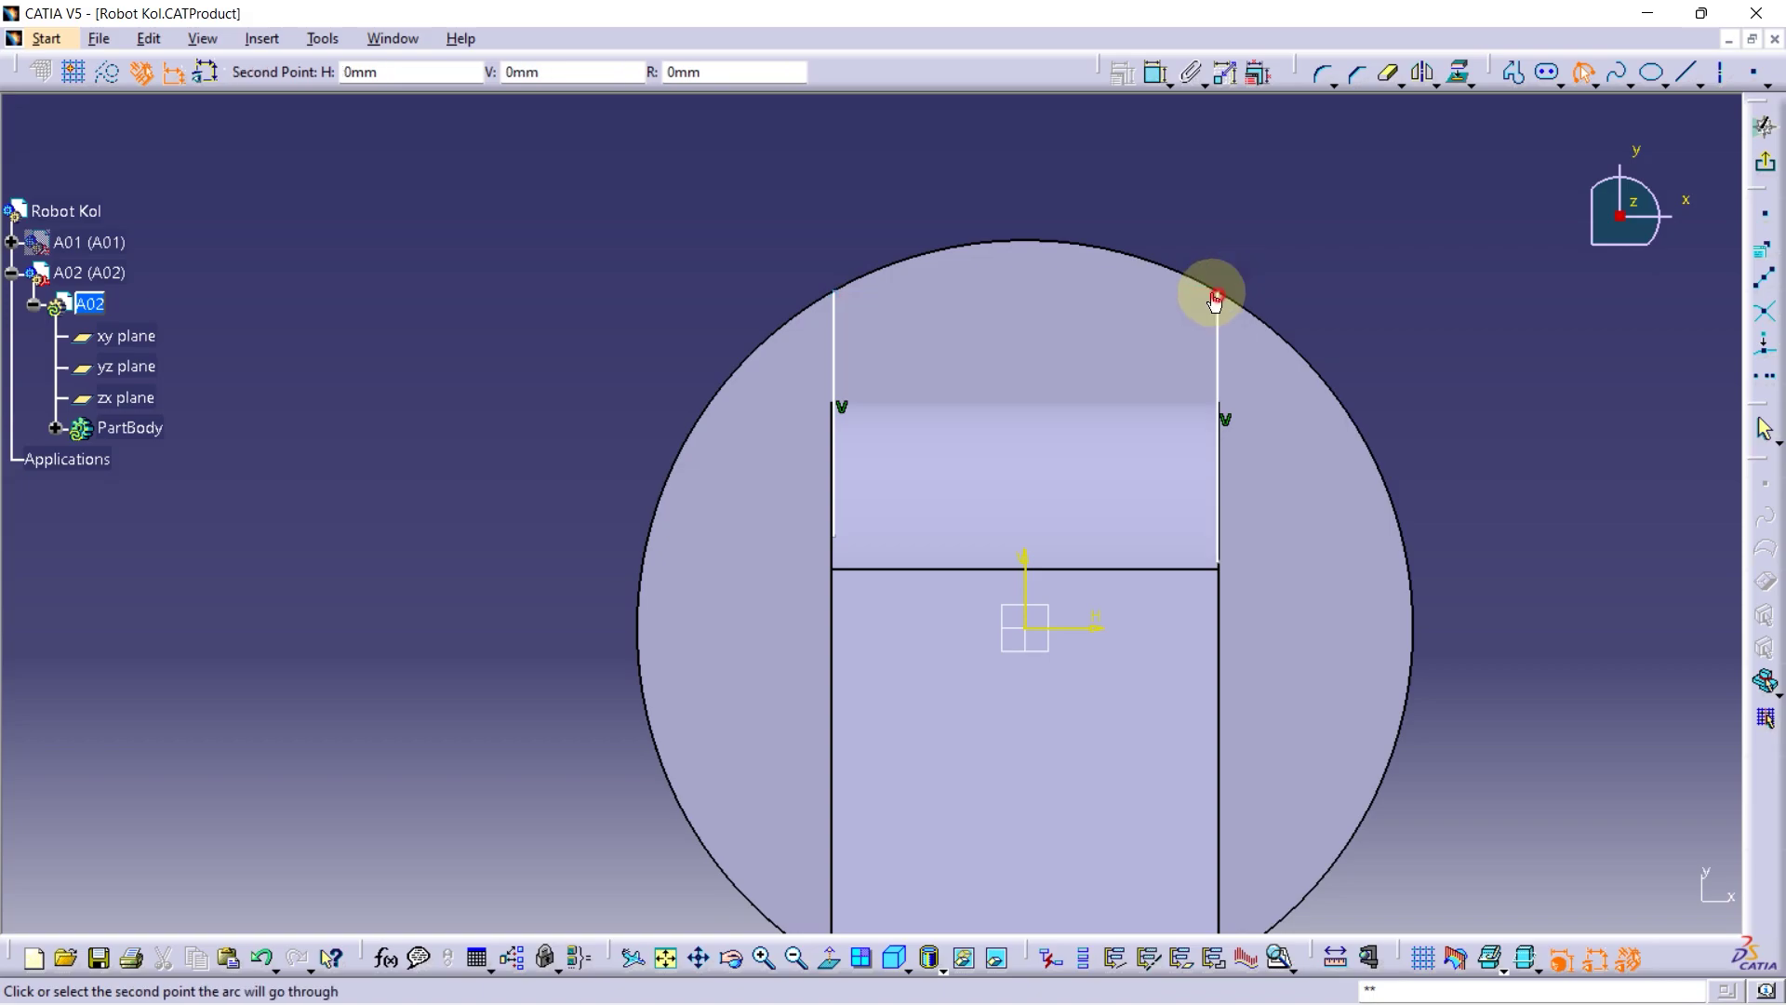
click(1024, 233)
ctrl+click(1021, 243)
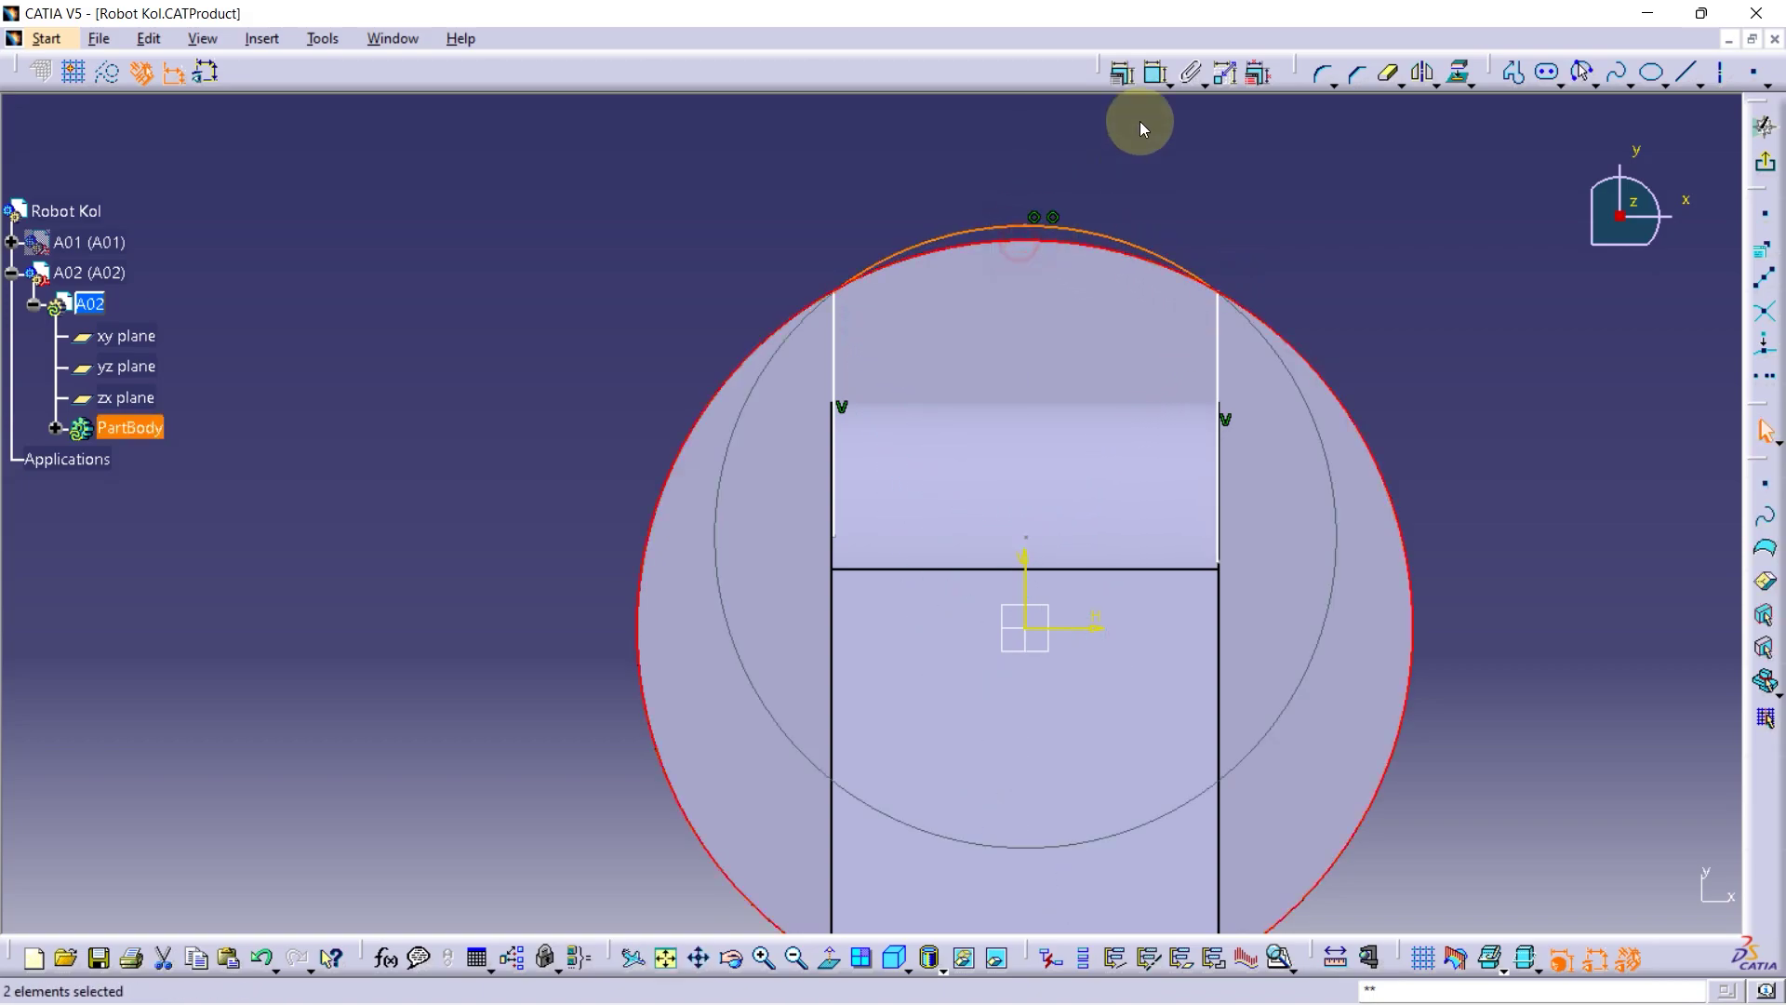
click(1116, 72)
click(1636, 619)
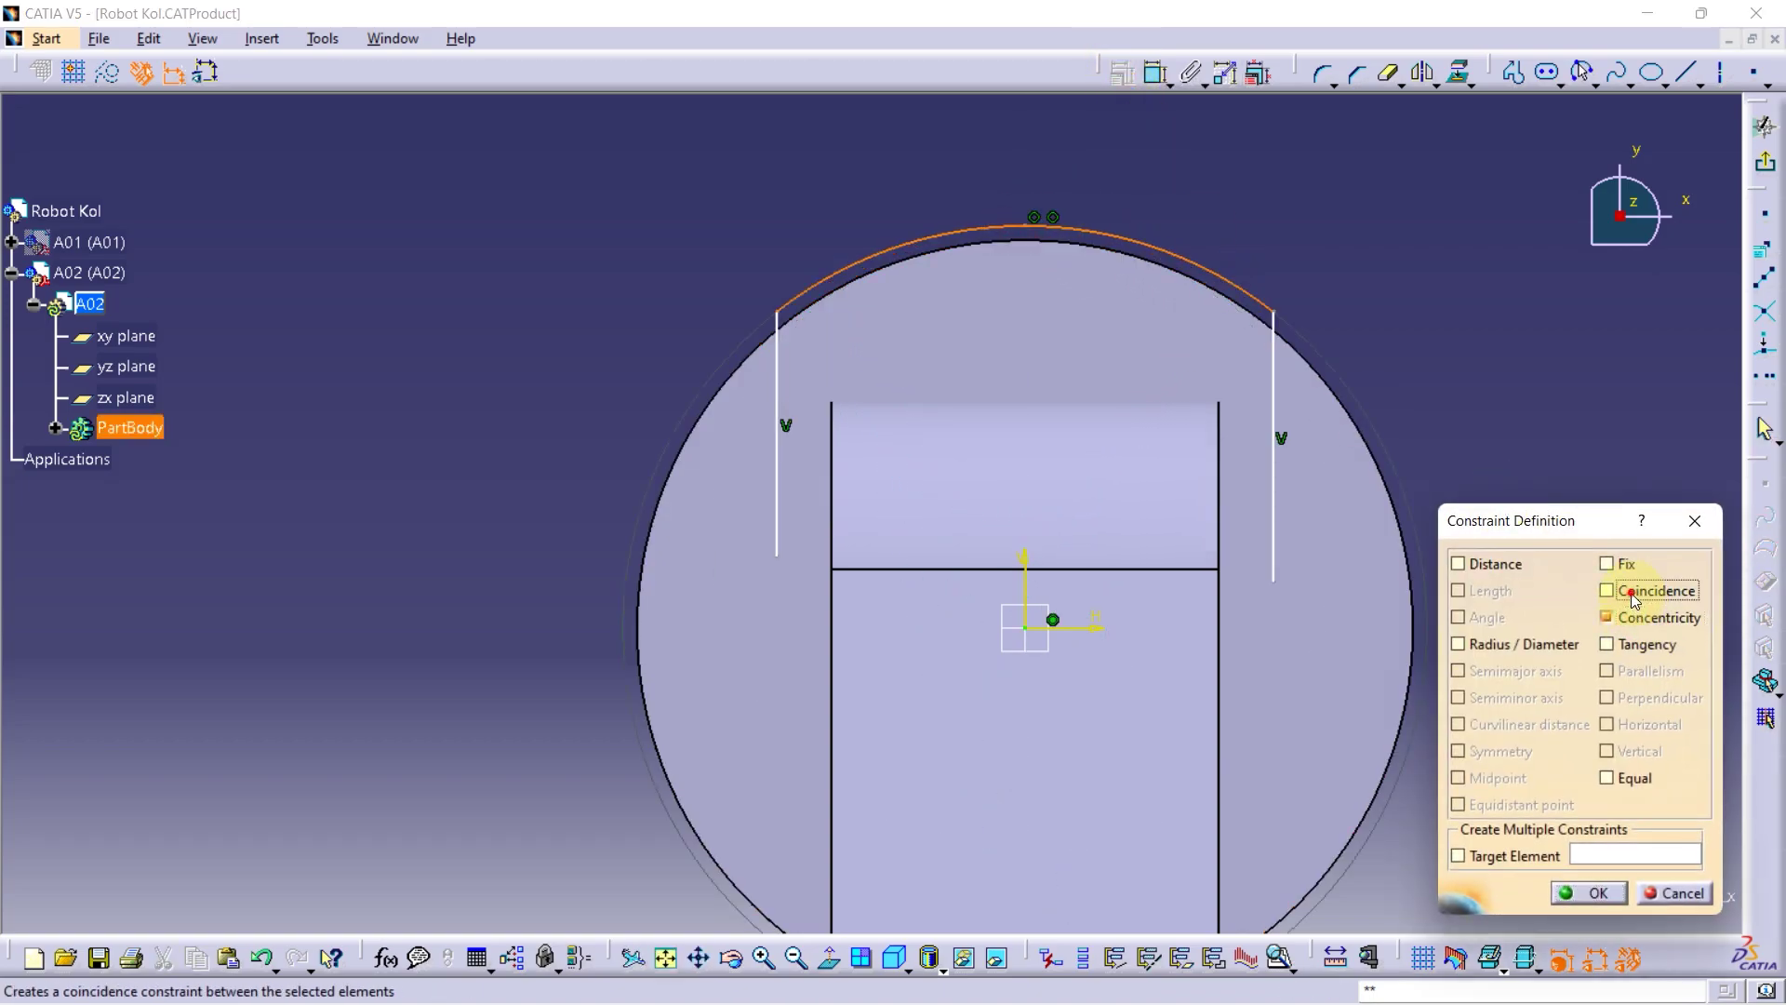
click(1636, 596)
click(1579, 895)
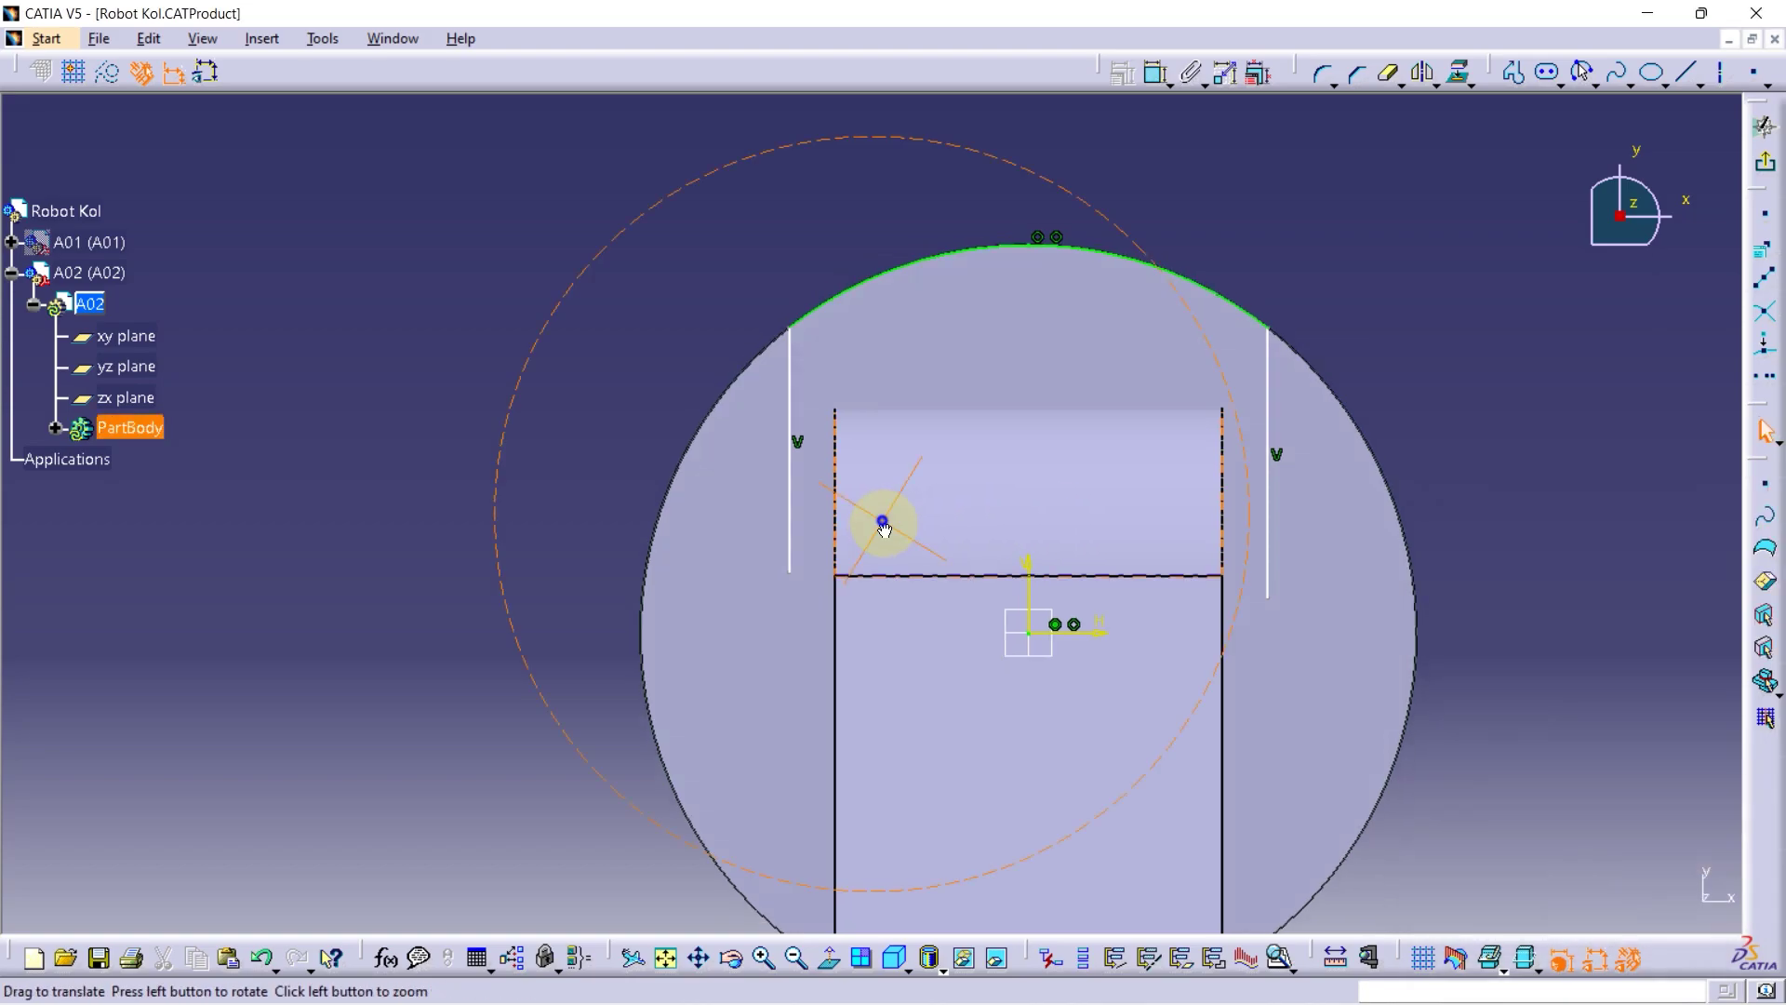
Project the arm's top edge into the sketch and make the left line's endpoint coincide with it
mouse_move(881, 518)
middle_down()
mouse_move(1057, 630)
mouse_move(726, 493)
middle_up()
click(726, 485)
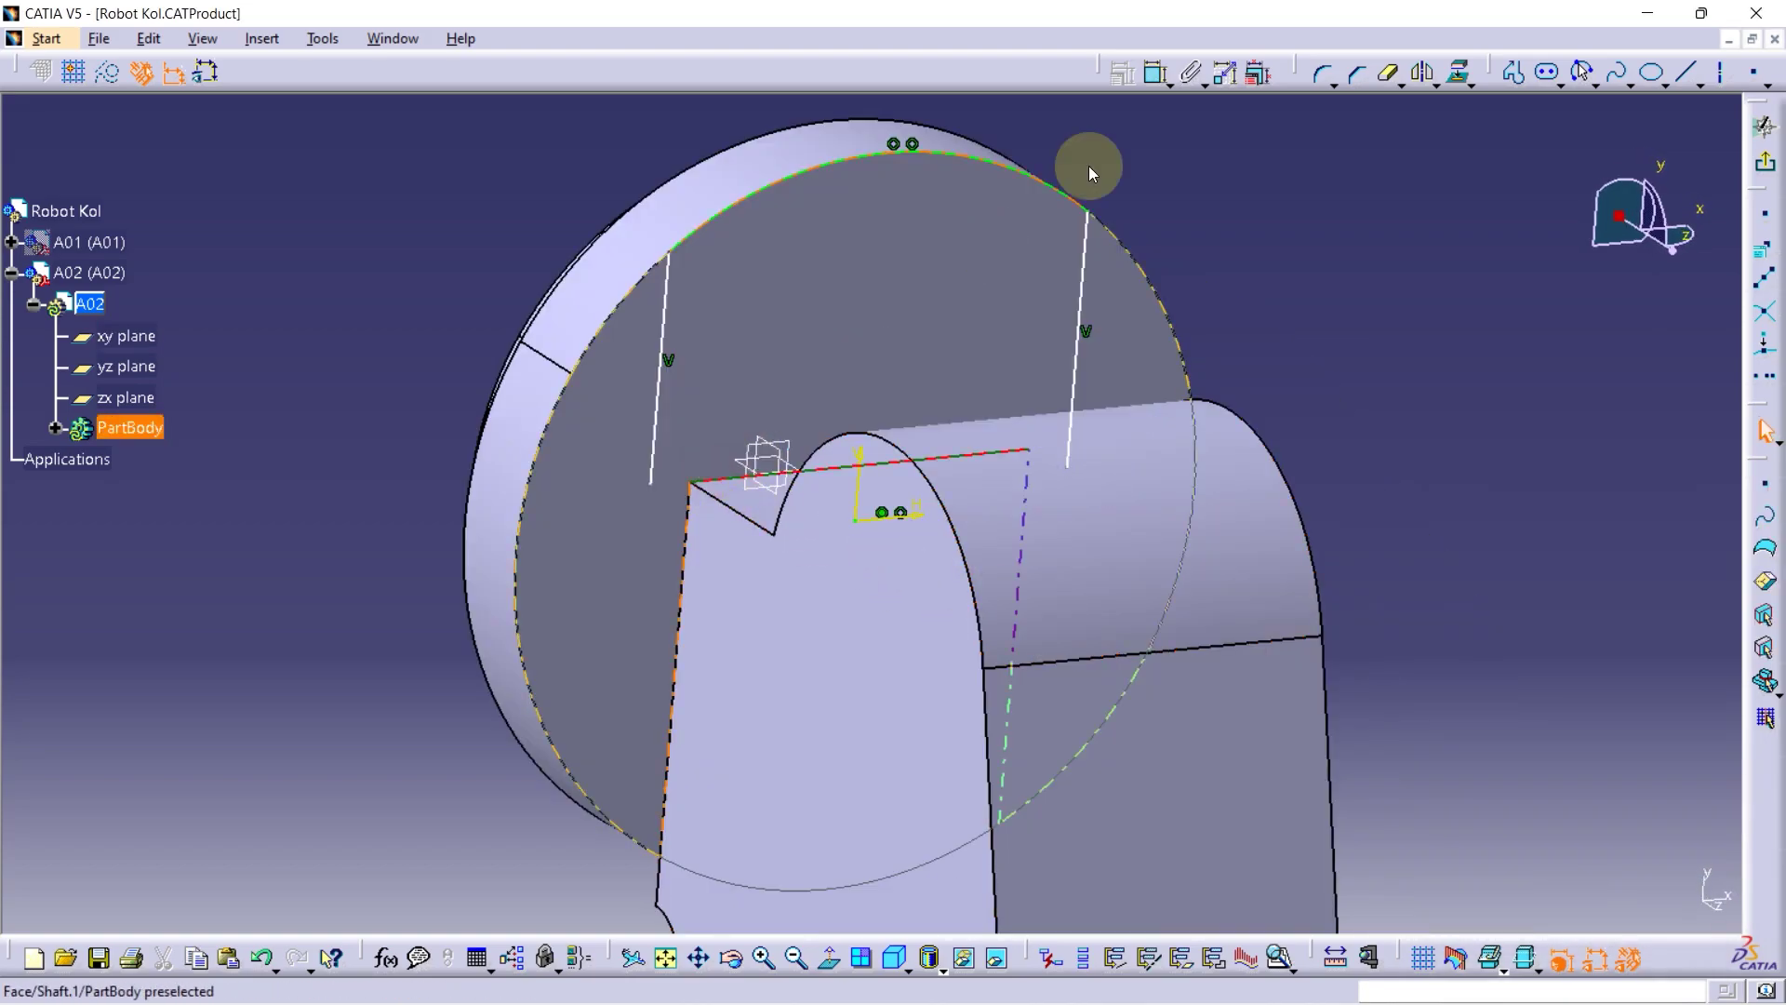
click(1463, 65)
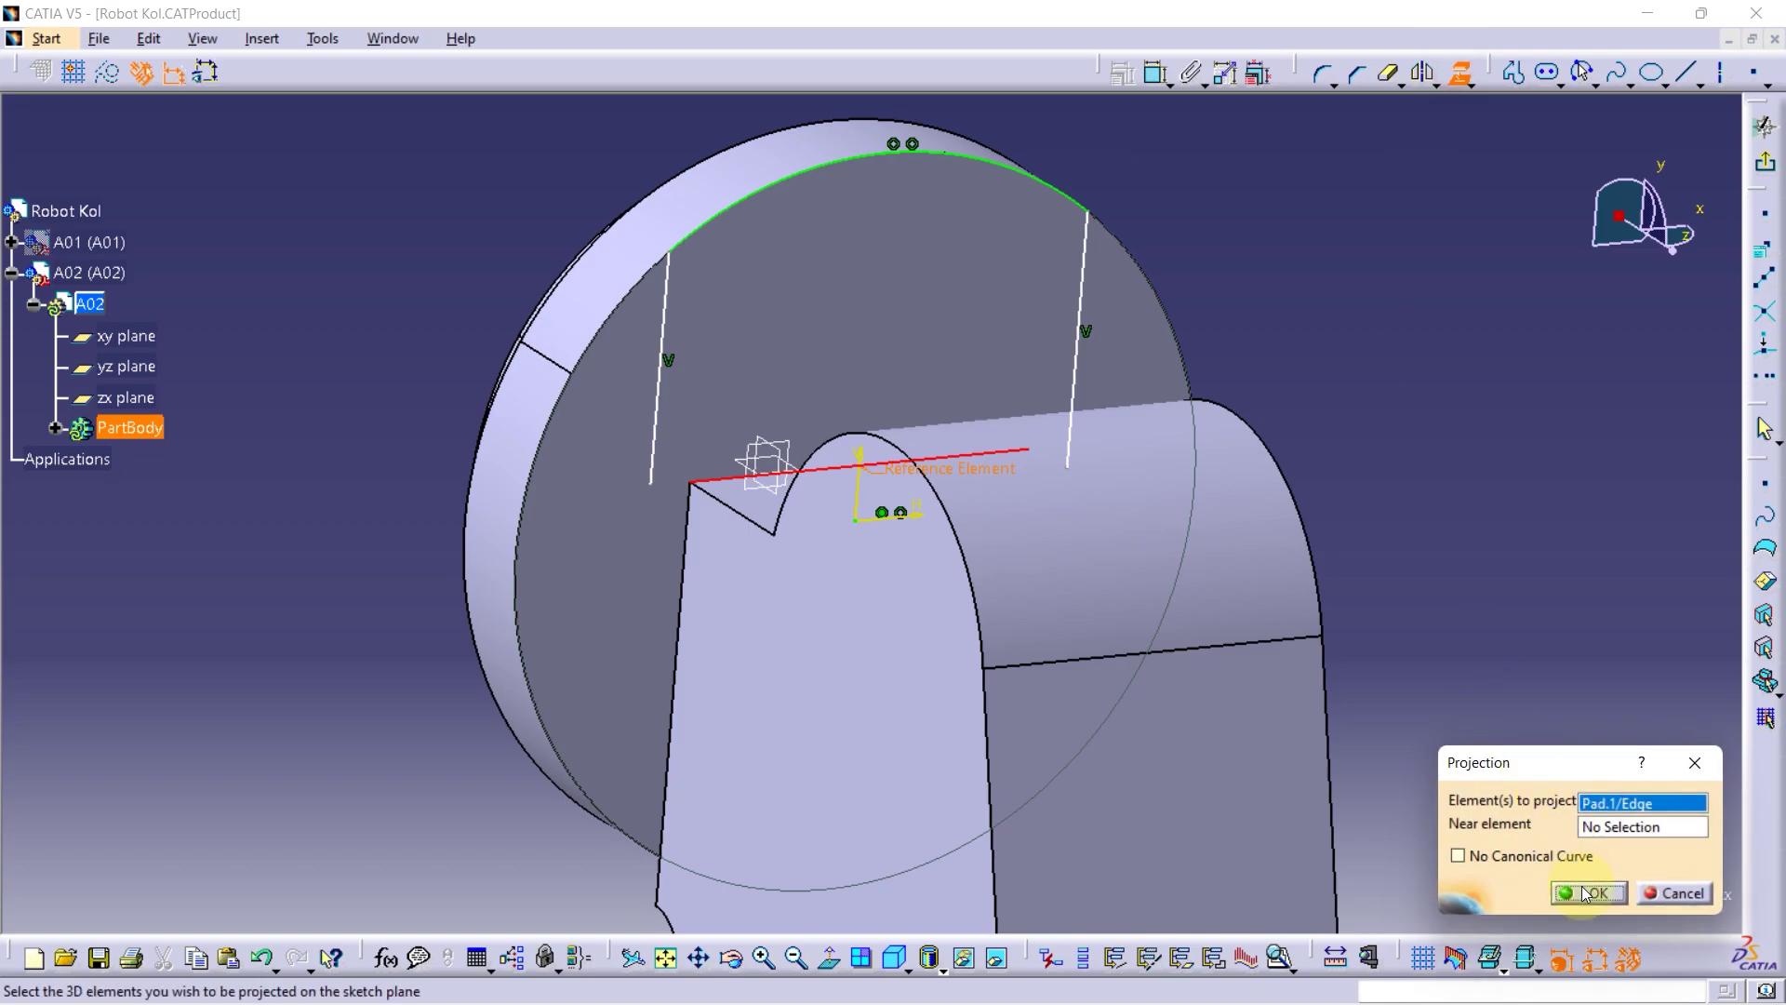
click(1582, 894)
click(650, 482)
ctrl+click(714, 479)
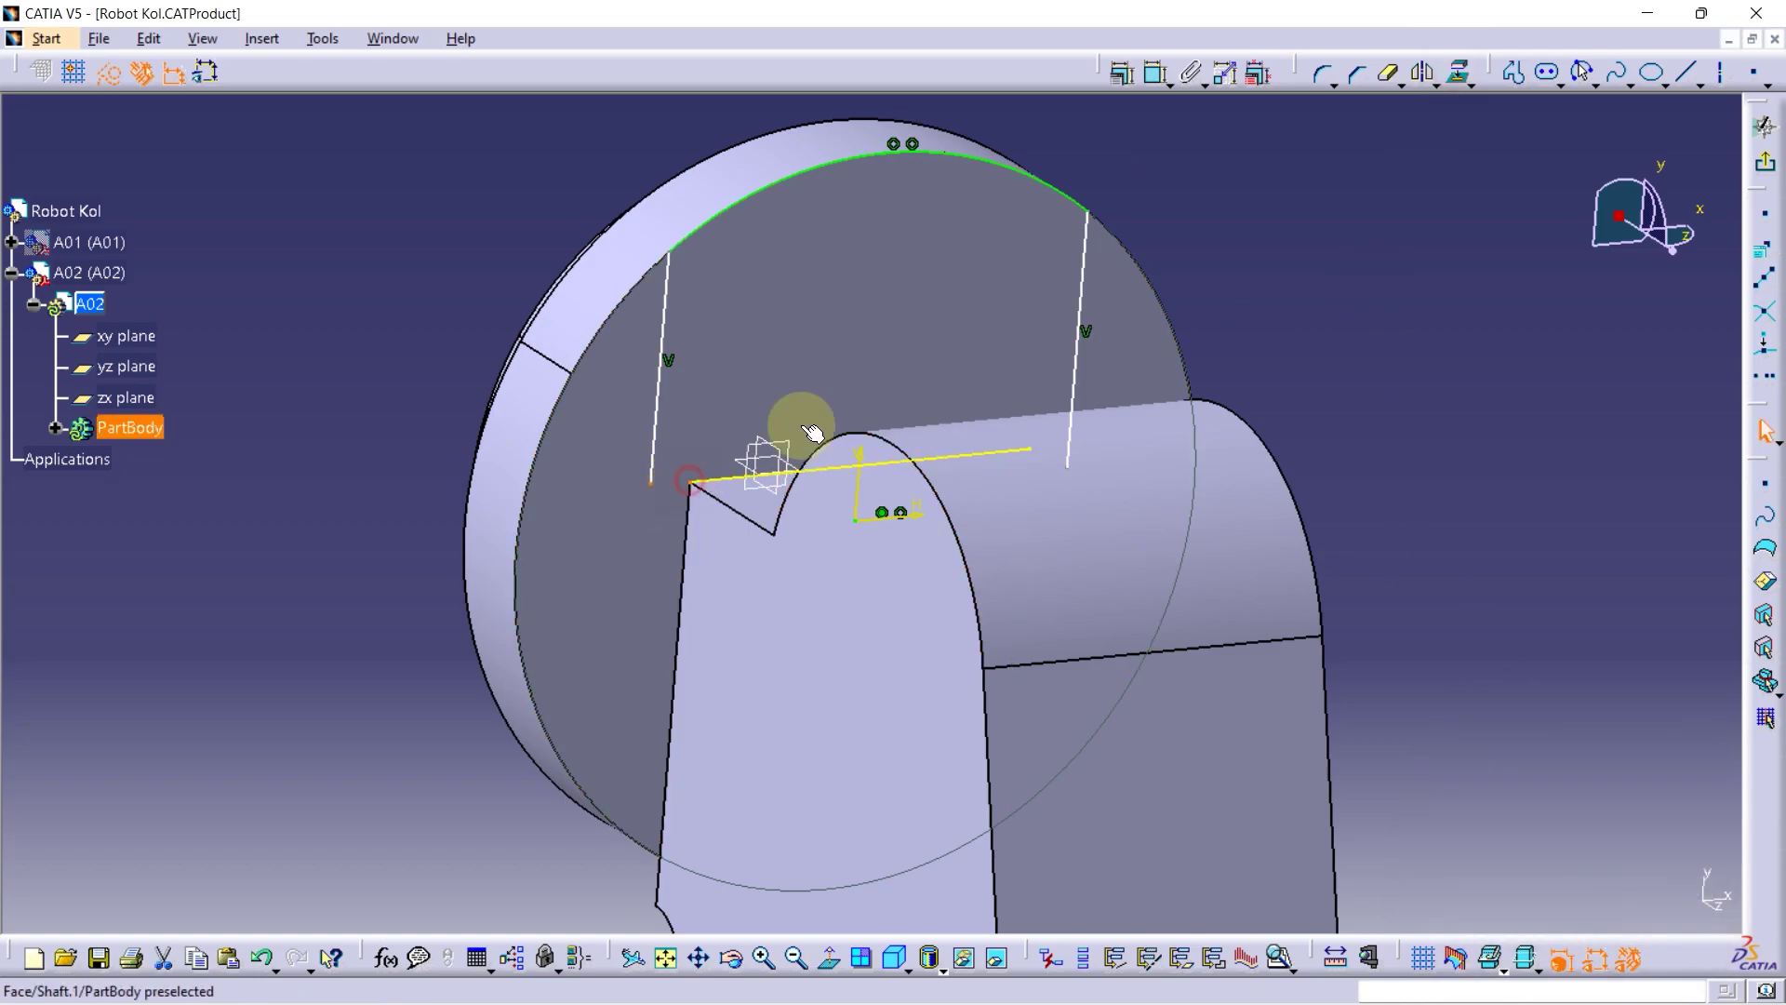
click(1123, 72)
click(1612, 591)
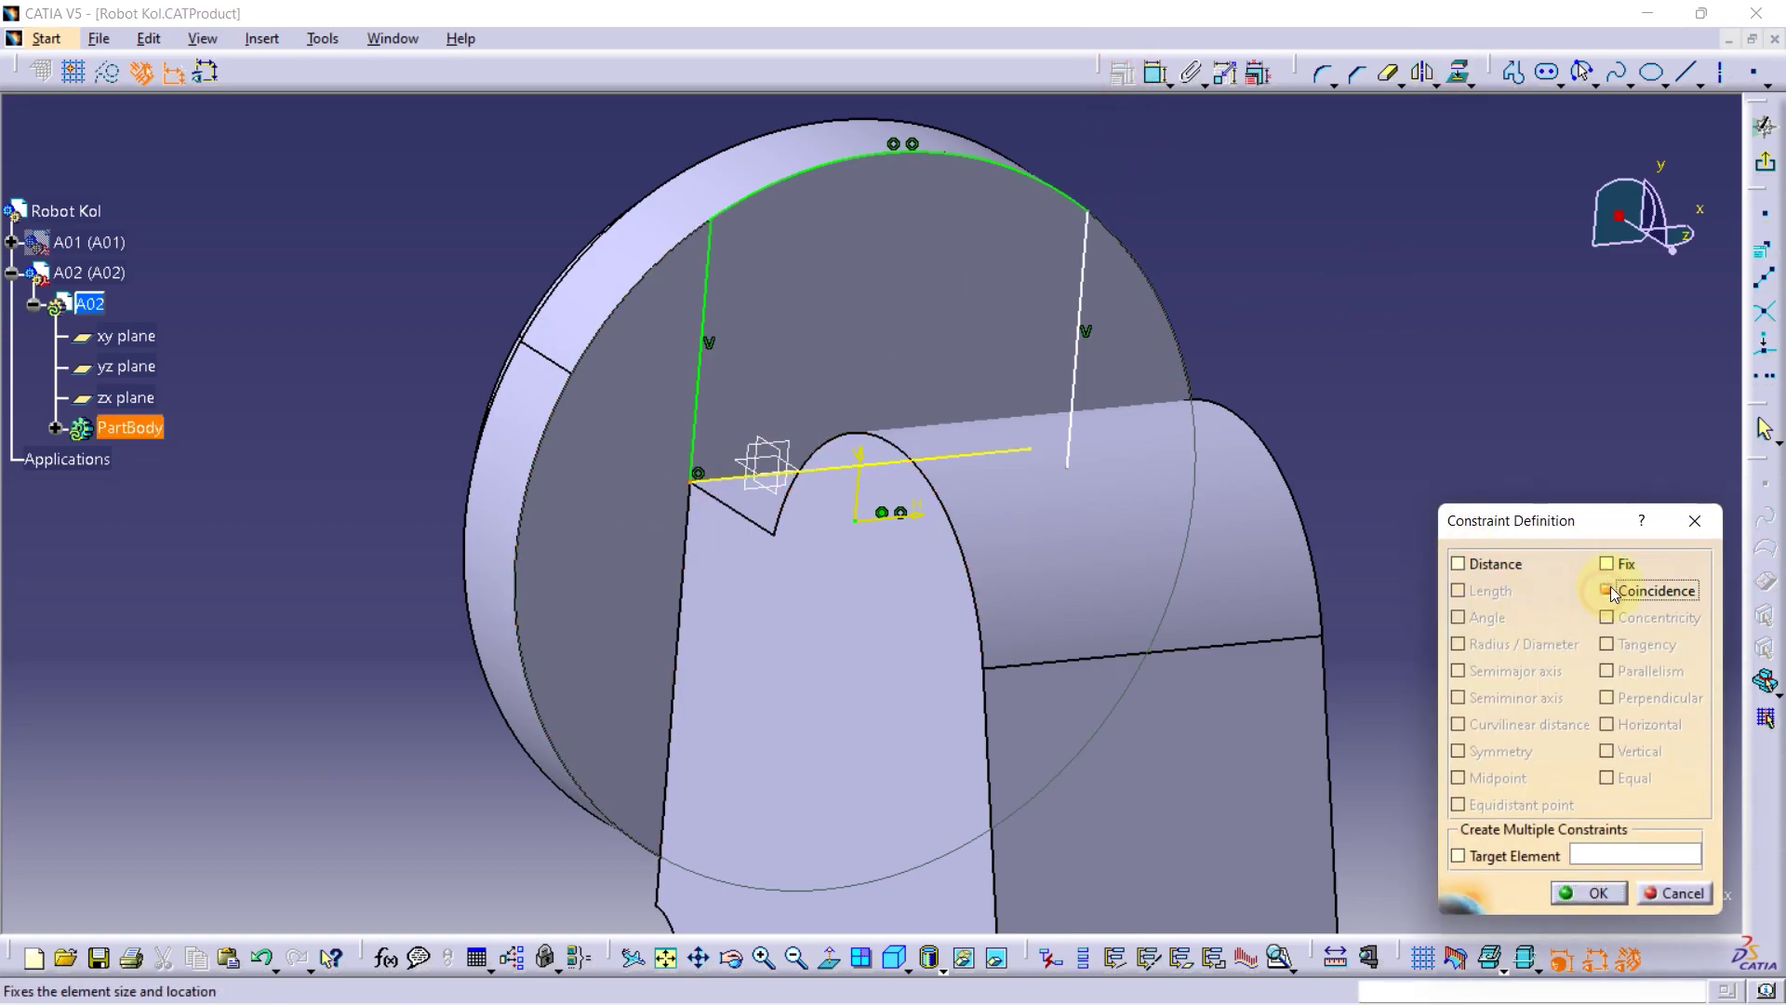
click(1568, 896)
Make the right vertical line's end coincident with the arc end, then exit the sketch
middle_drag(1236, 542, 1076, 582)
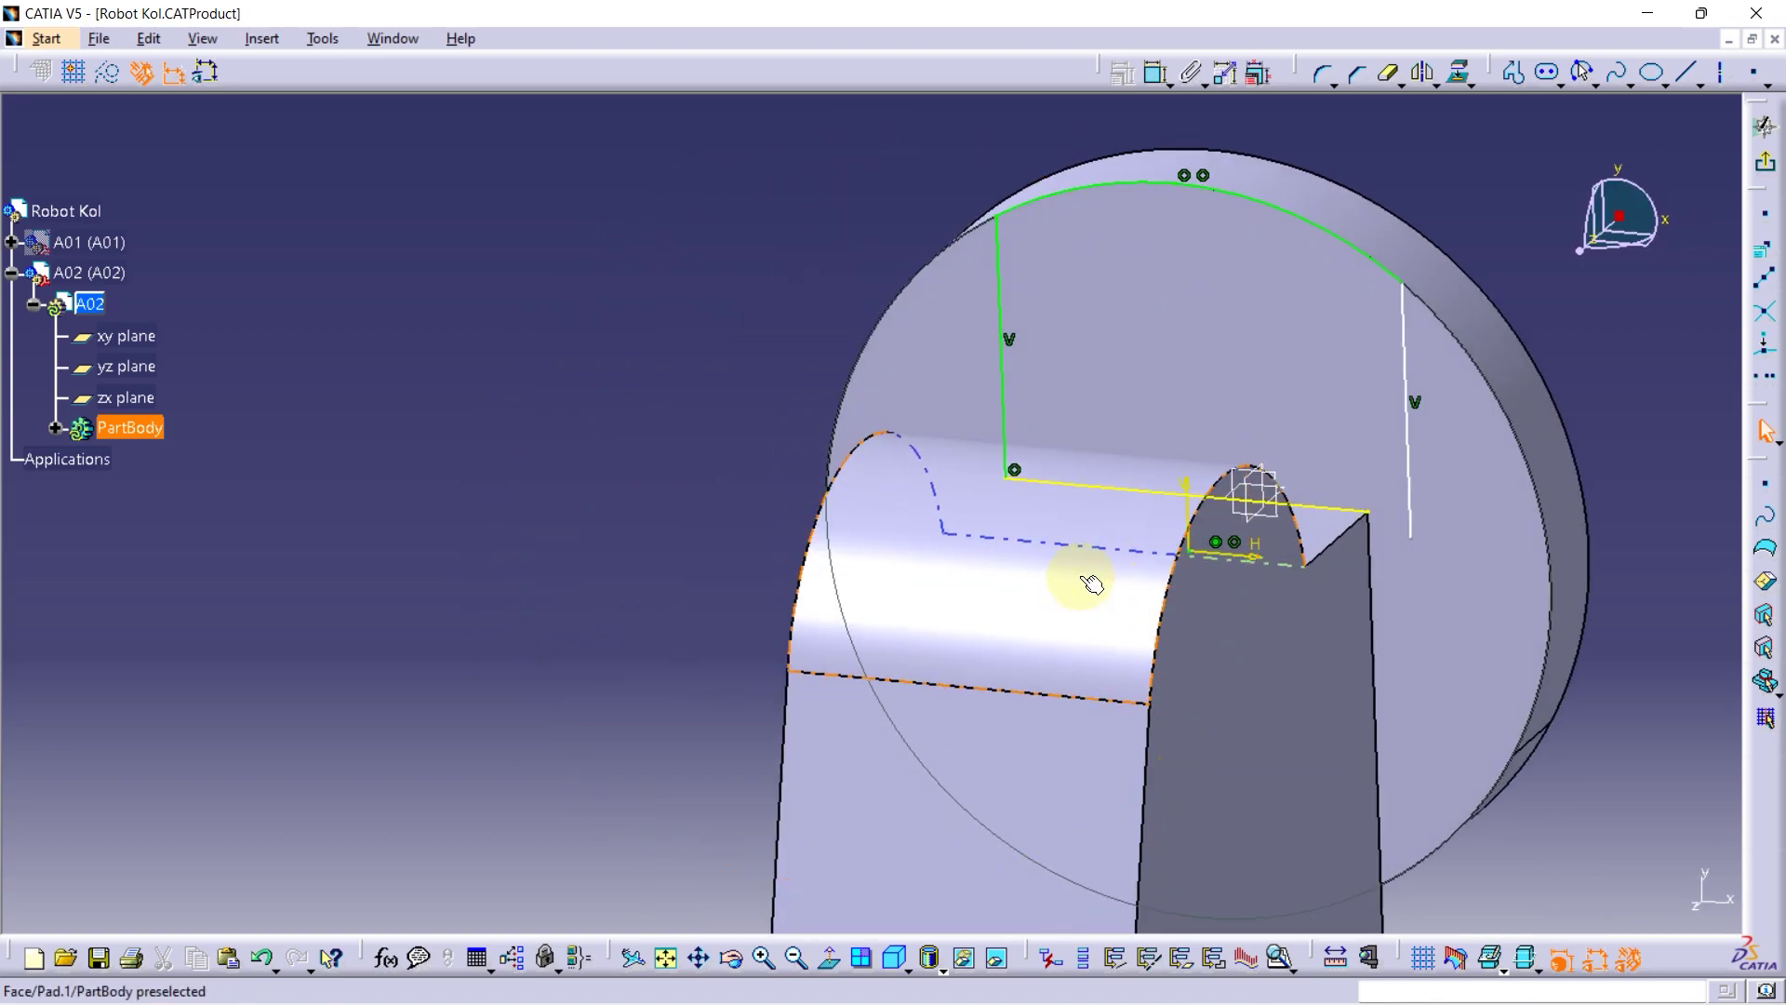
click(1415, 542)
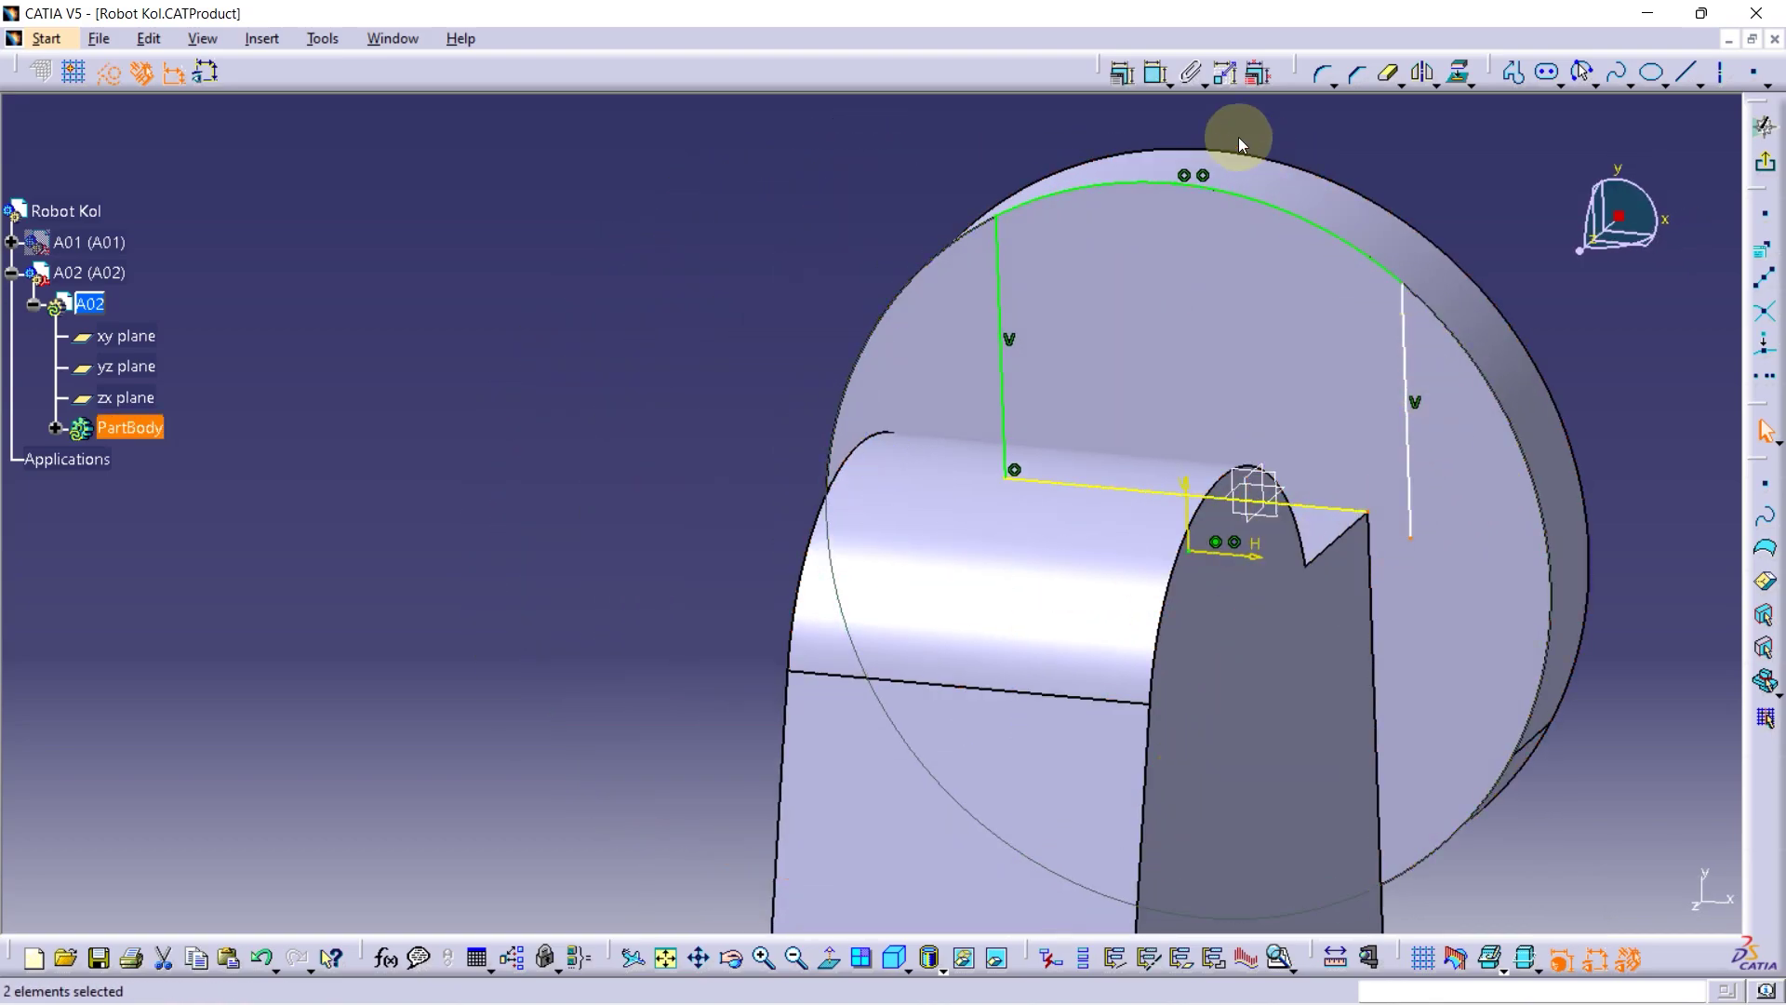
click(1114, 70)
click(1607, 590)
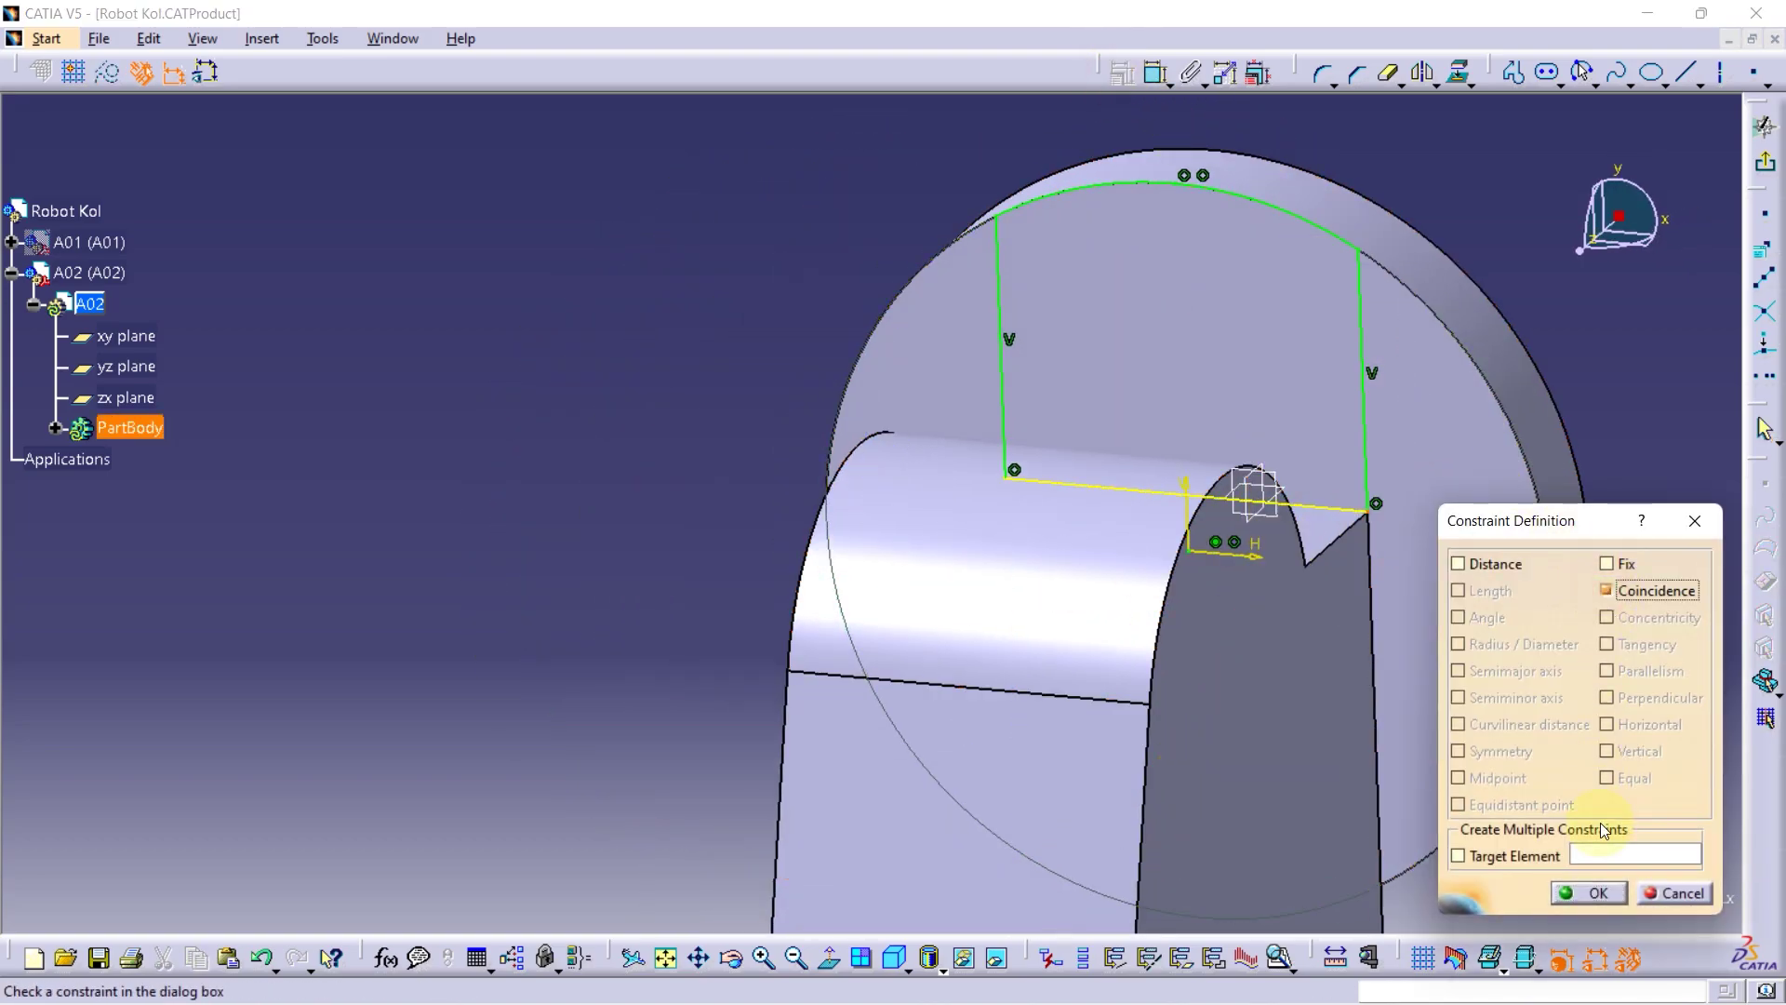
click(1595, 896)
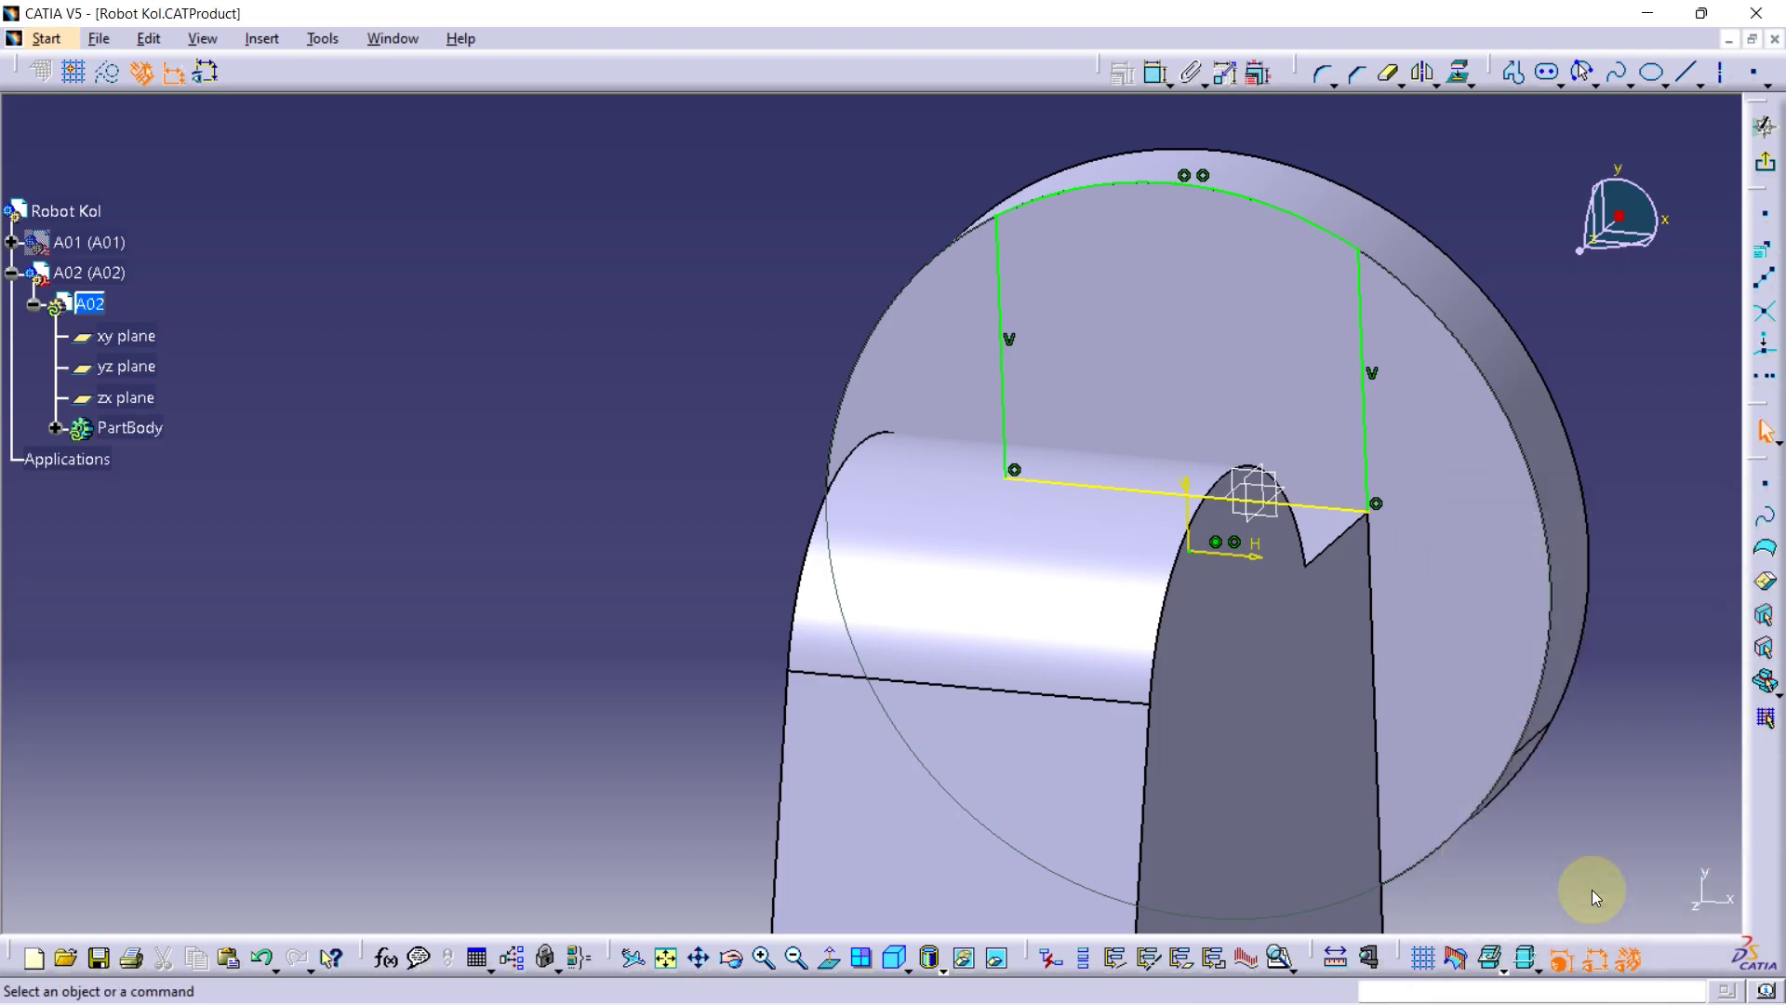
click(1771, 164)
Create Plane.1 parallel to the arm face through its corner vertex
middle_drag(1404, 583, 943, 468)
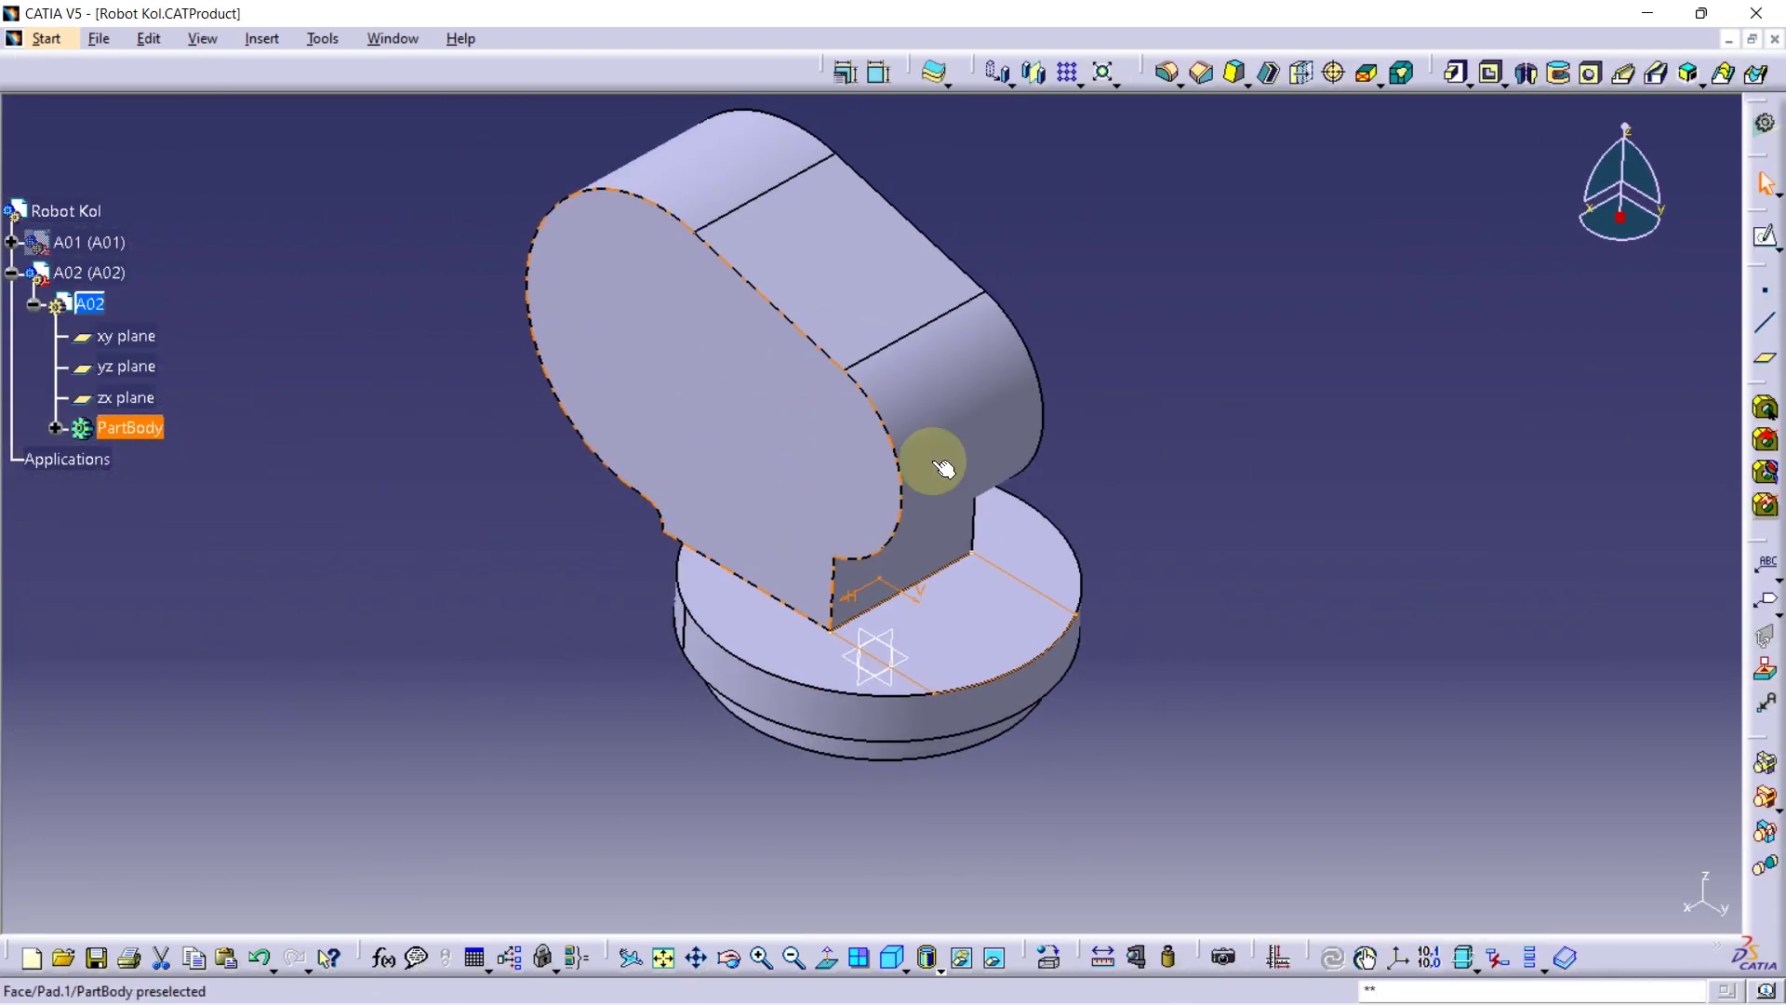
click(1715, 385)
key(Return)
ctrl+middle_drag(1030, 659, 1121, 502)
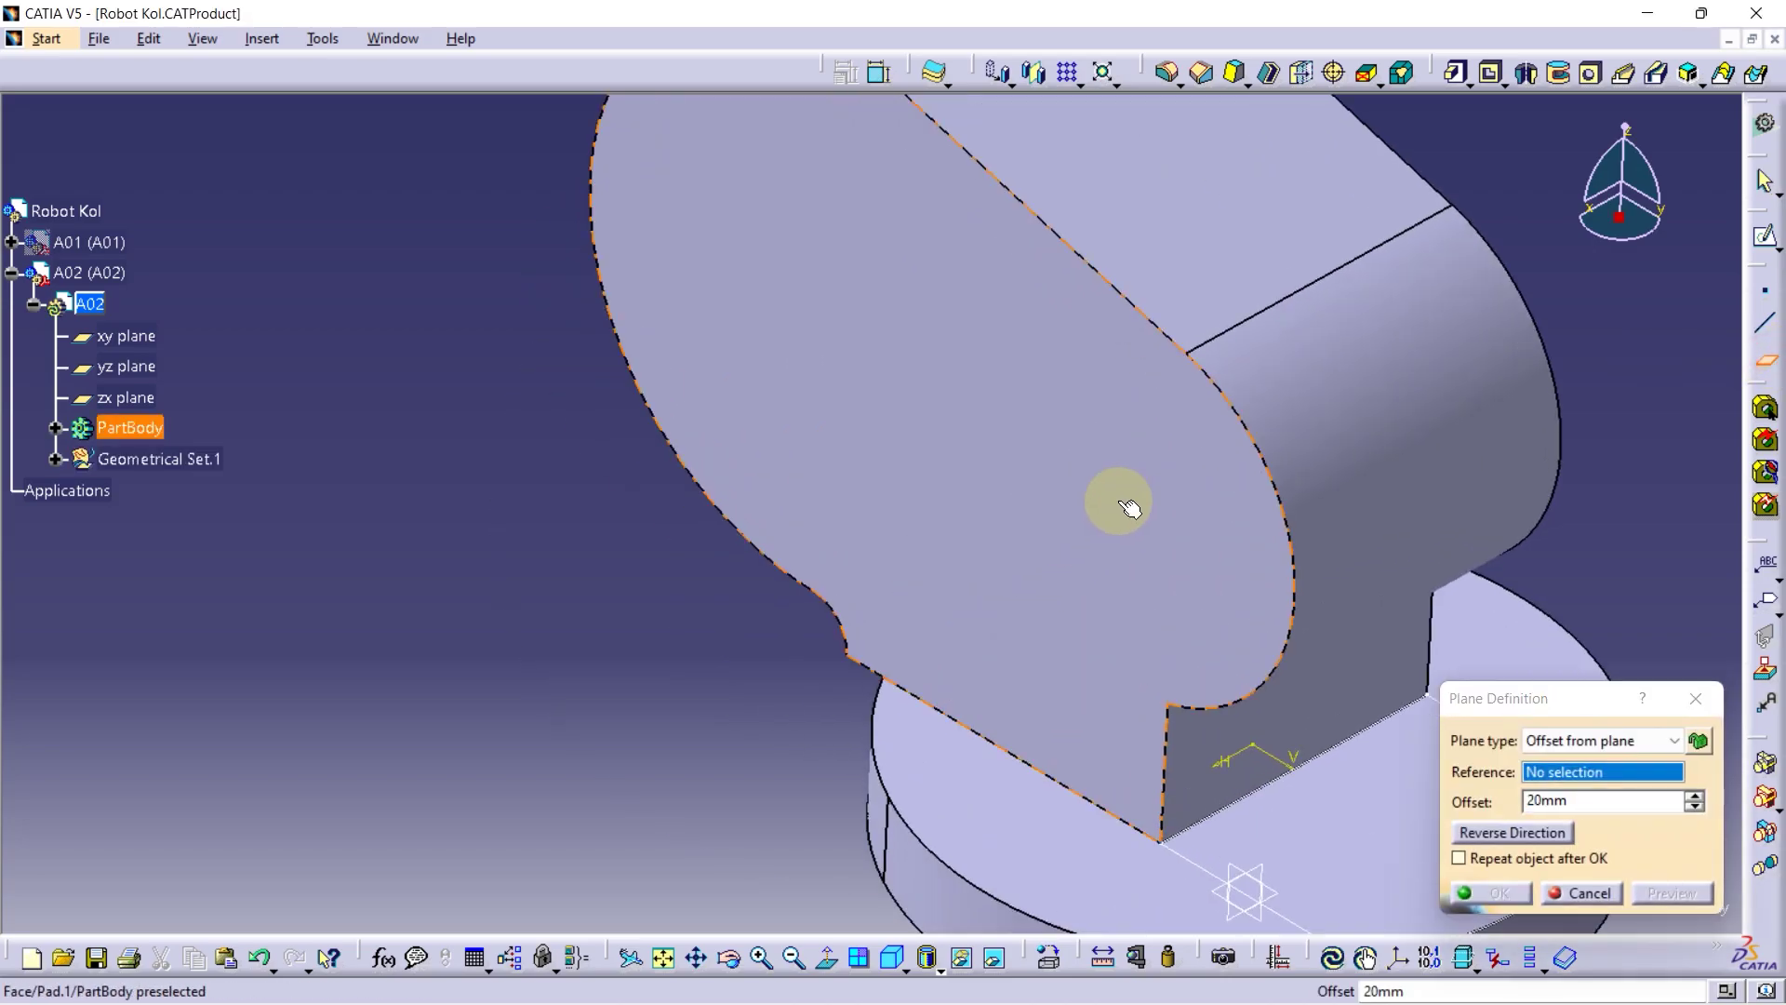
click(1172, 296)
click(1184, 342)
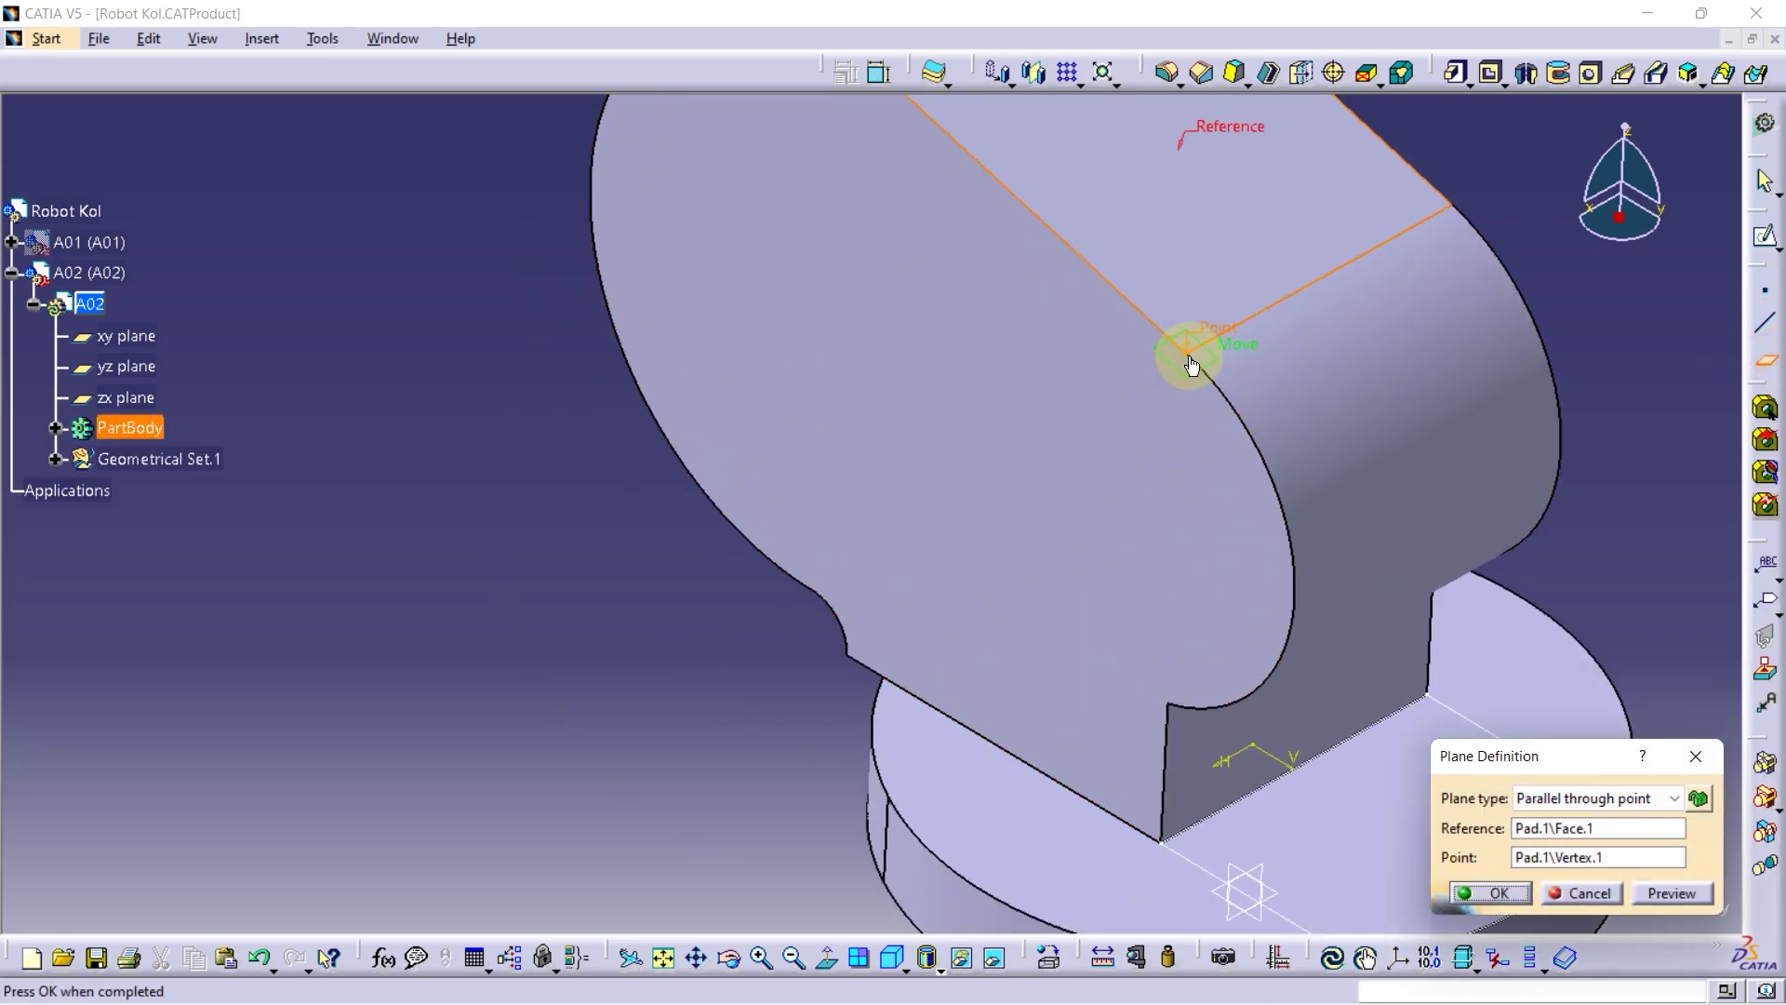
click(1493, 893)
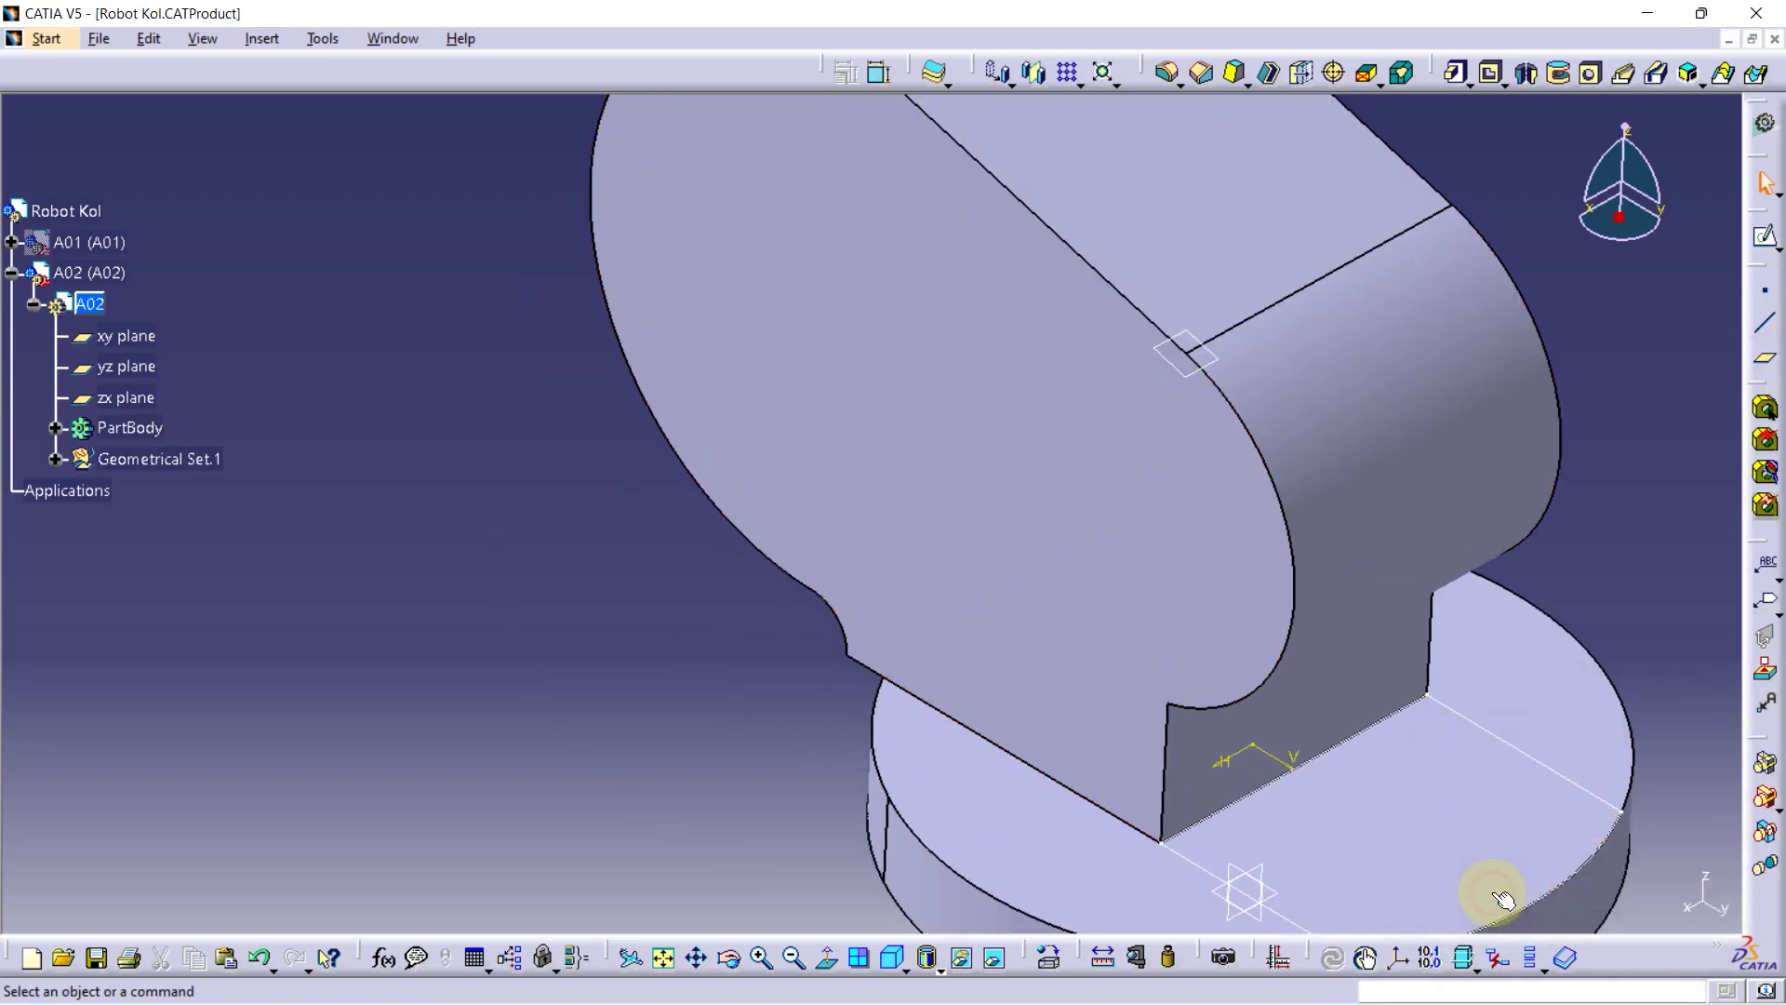
Pad Sketch.3 up to the surface Plane.1
click(1452, 77)
middle_drag(1251, 750, 904, 586)
click(949, 762)
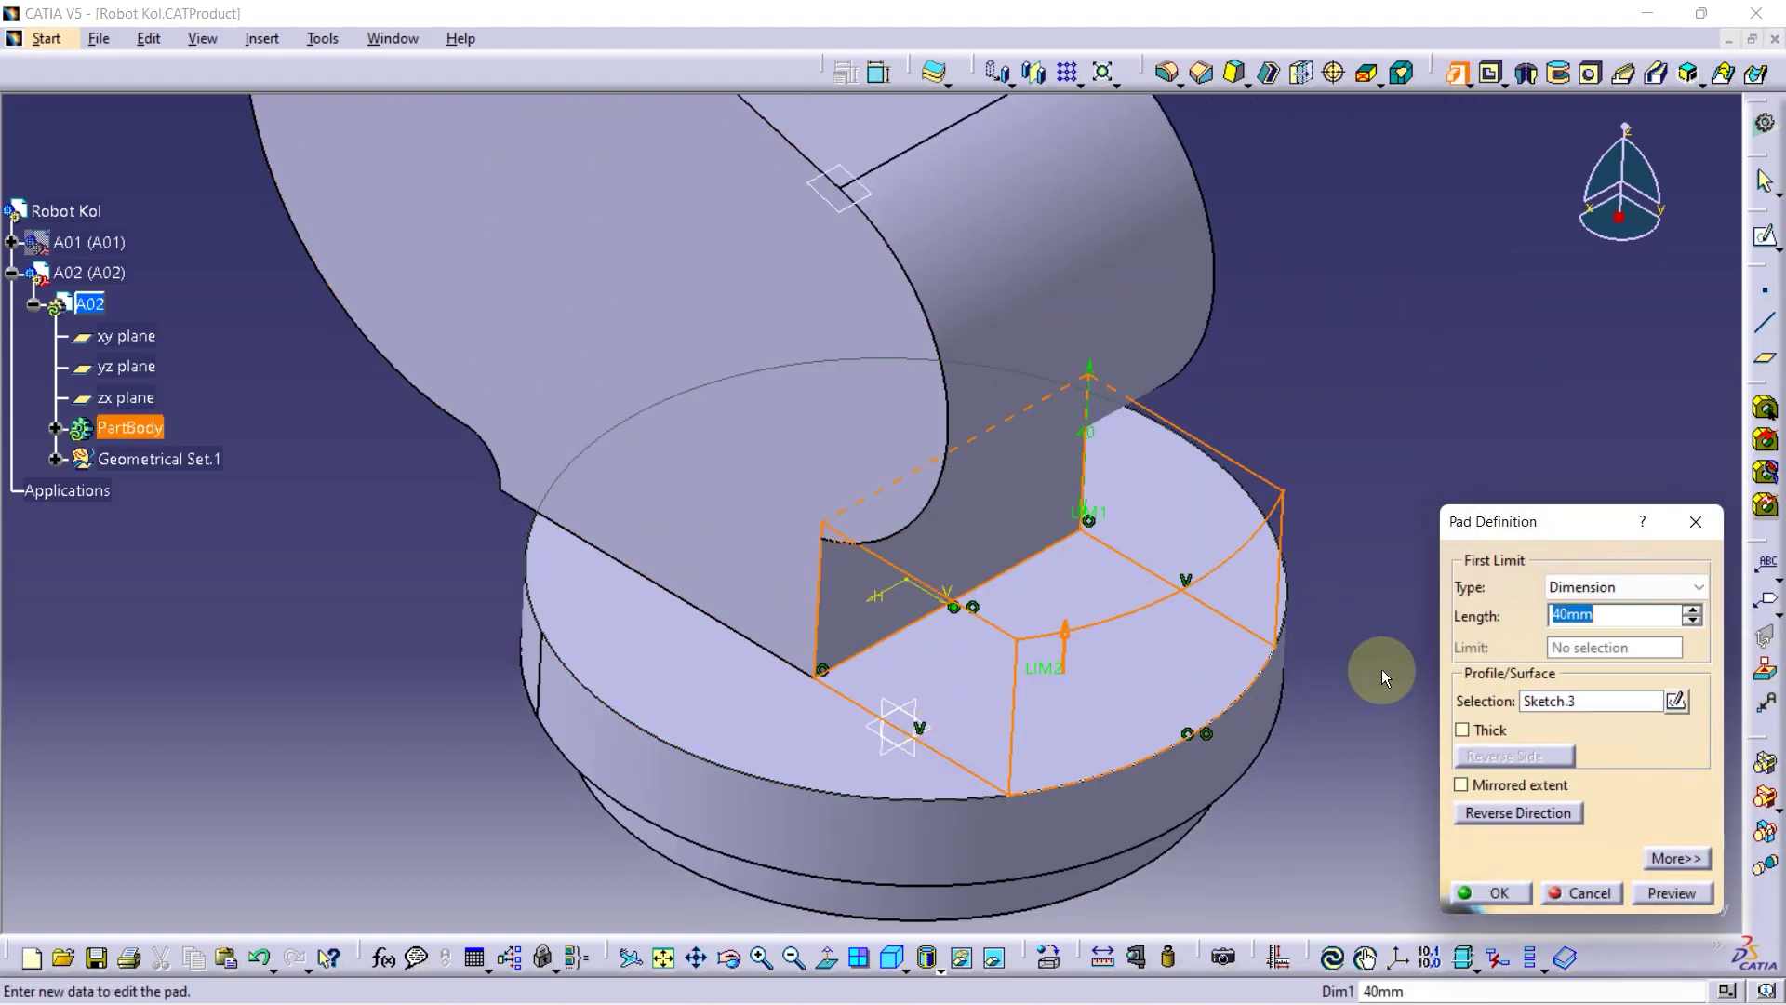
click(1568, 587)
click(1582, 682)
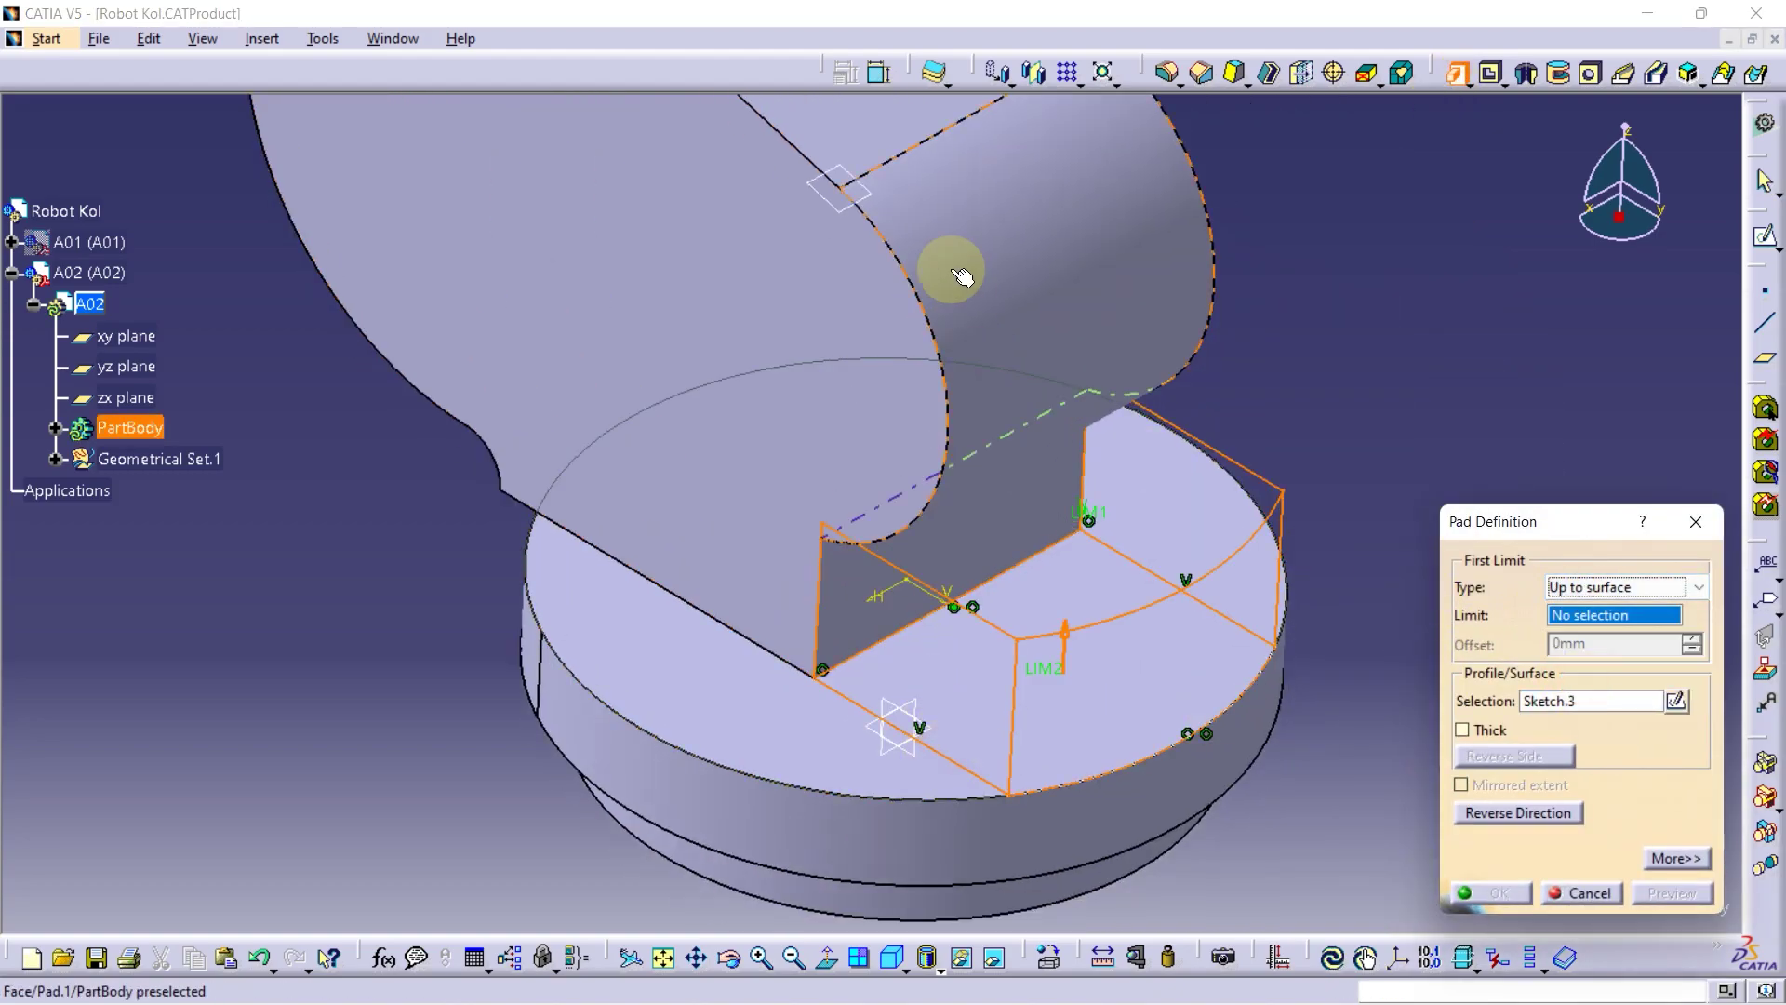
click(842, 209)
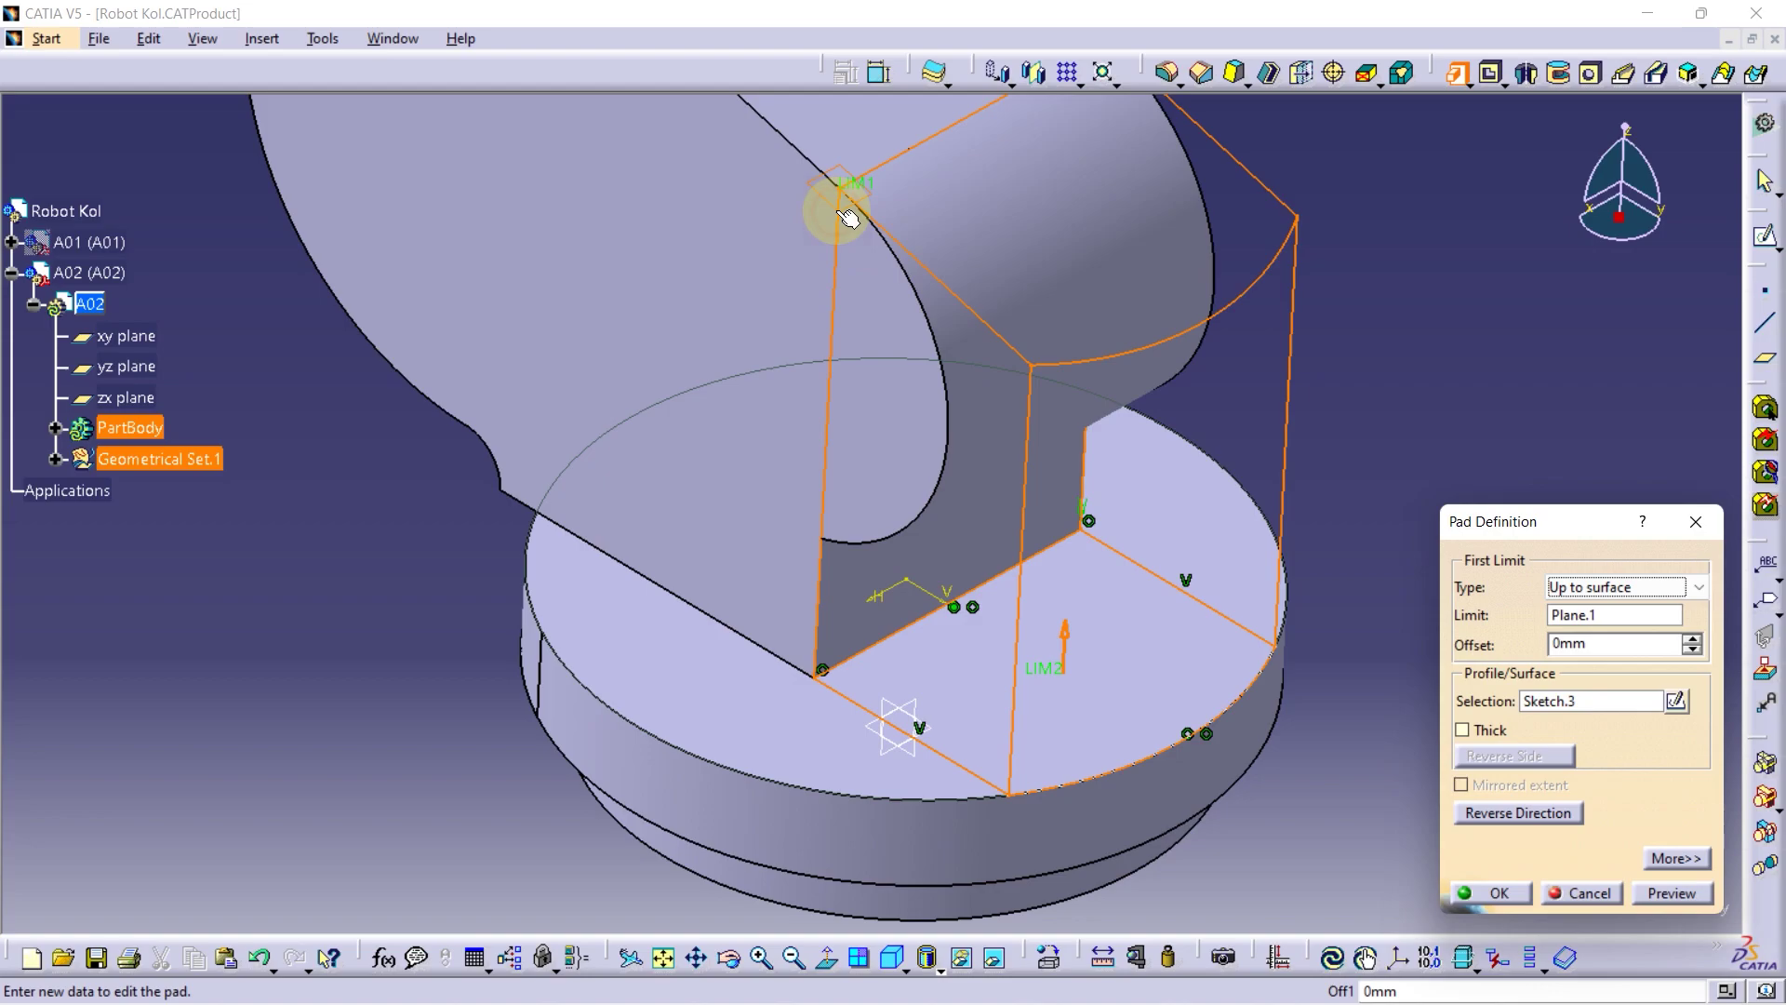
click(1466, 891)
mouse_move(717, 419)
middle_down()
mouse_move(626, 538)
mouse_move(961, 514)
mouse_move(837, 549)
mouse_move(929, 419)
middle_up()
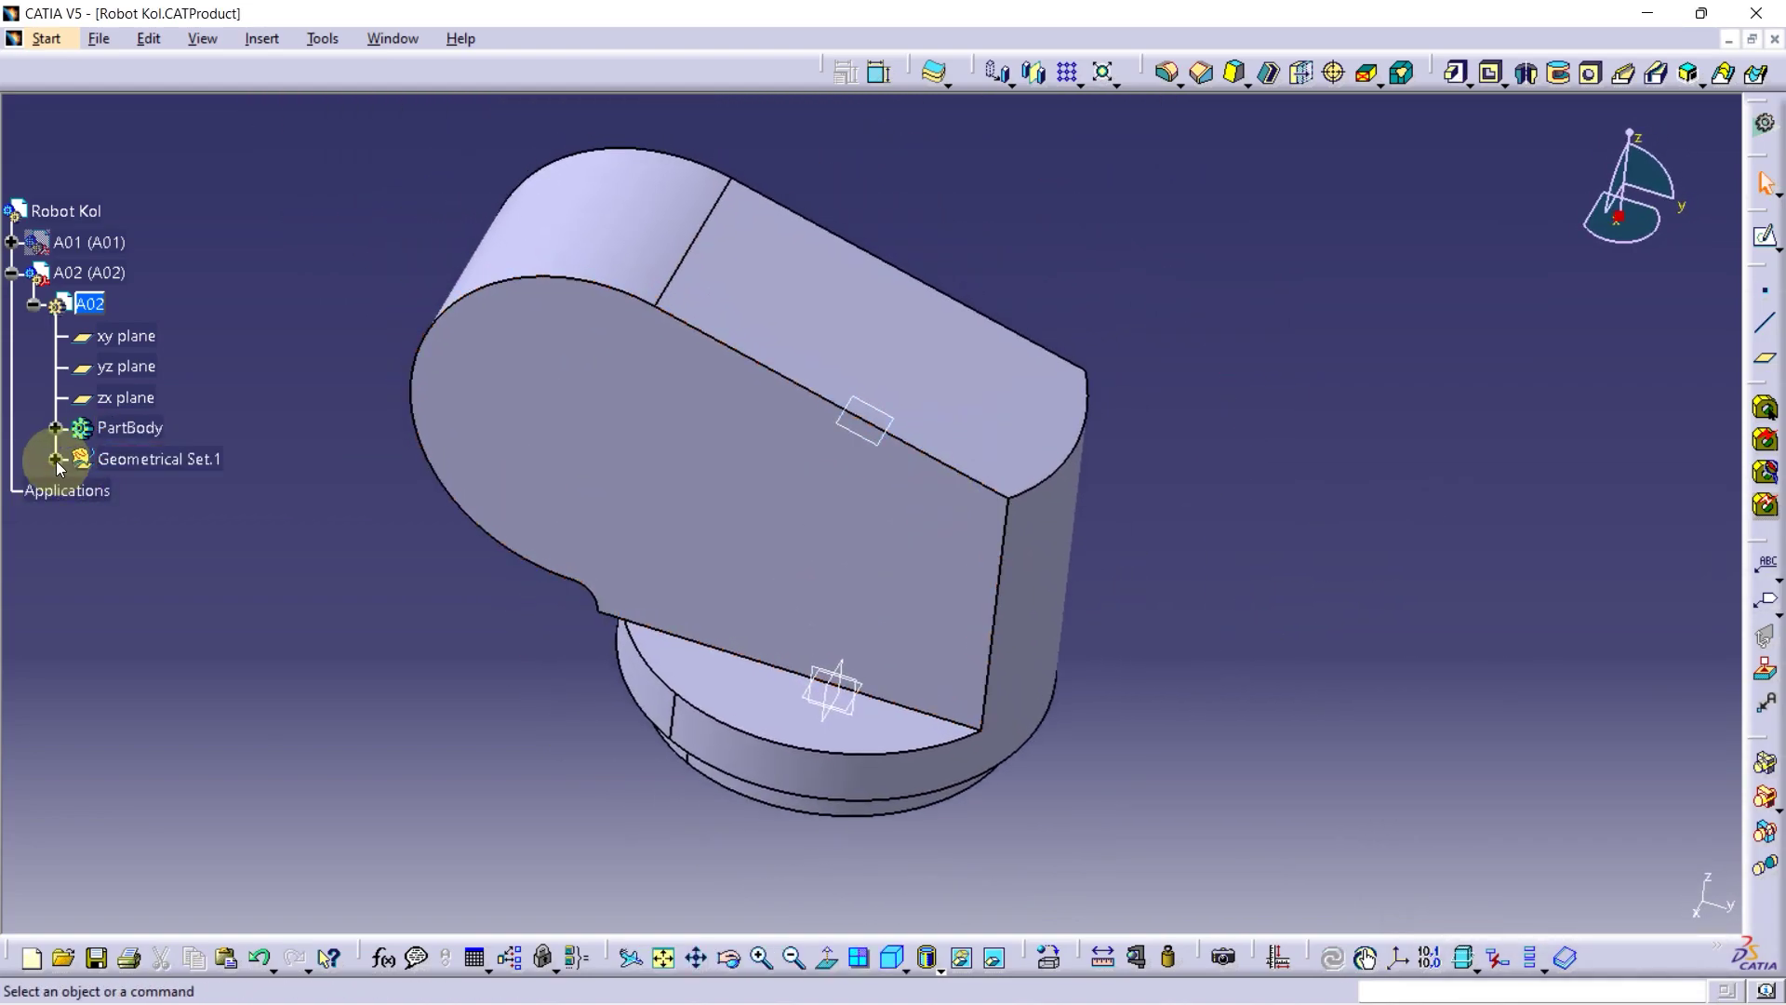
Hide Plane.1, start a sketch on the arm's side face, and show Sketch.2
click(56, 459)
right_click(141, 491)
click(191, 559)
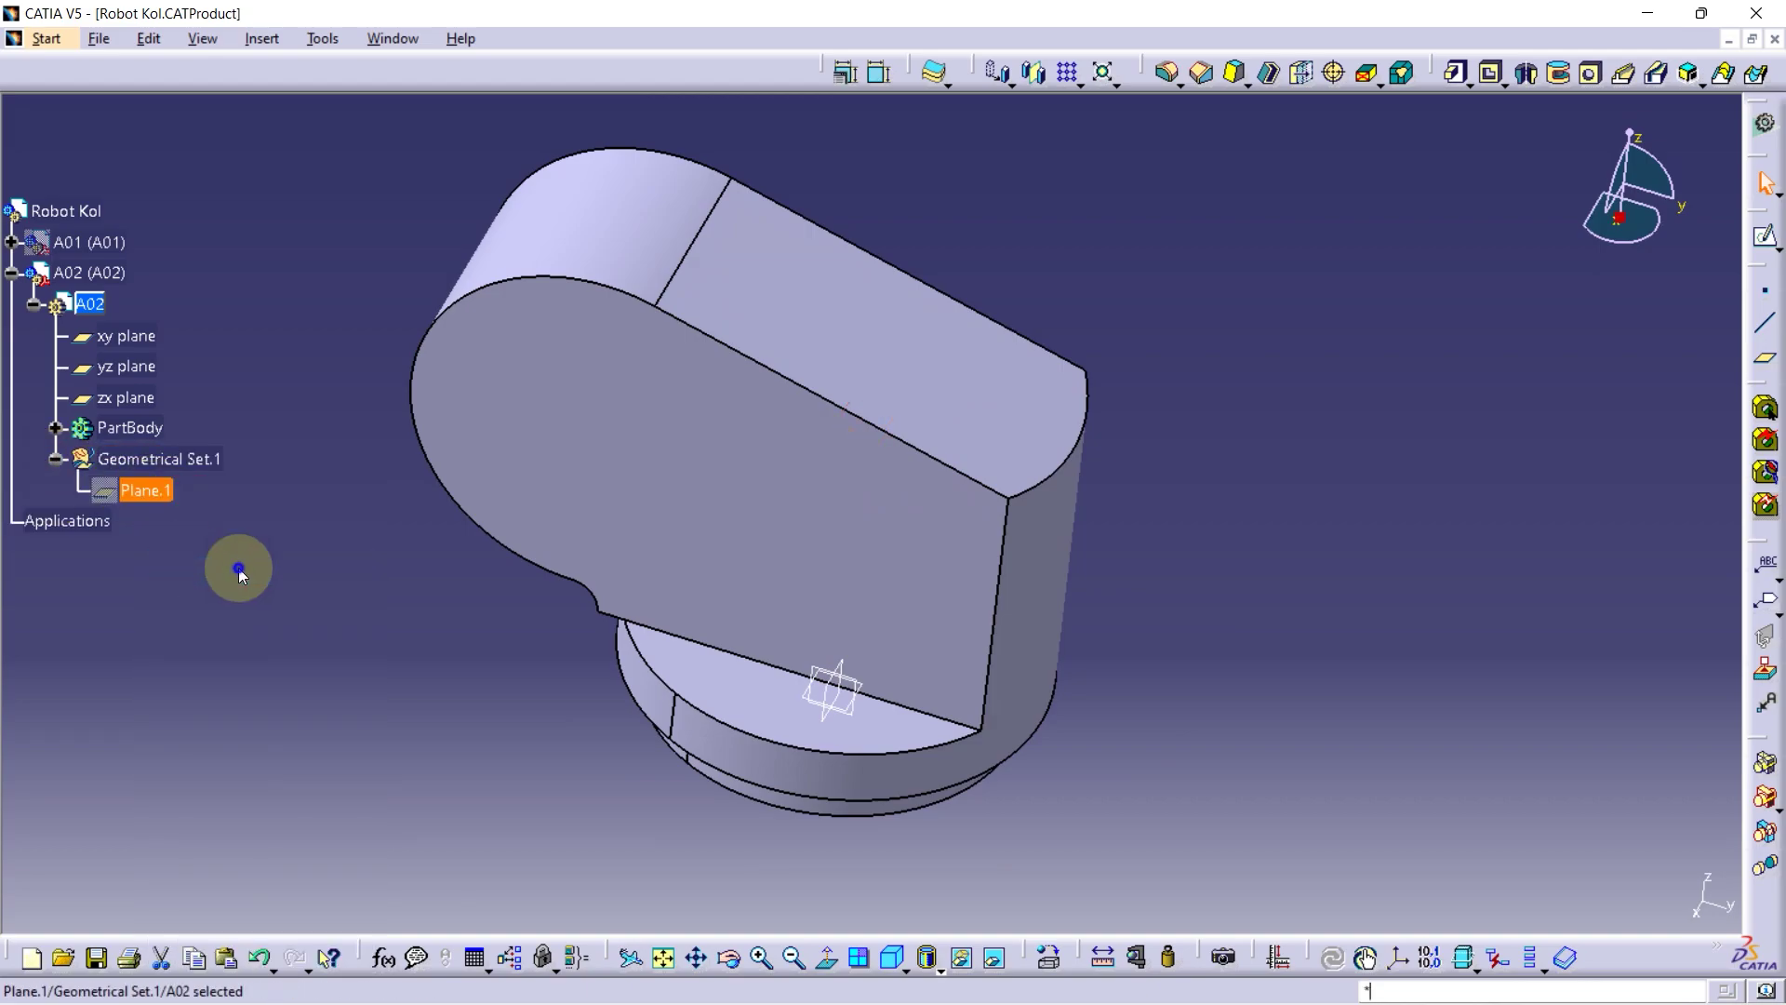
click(1765, 238)
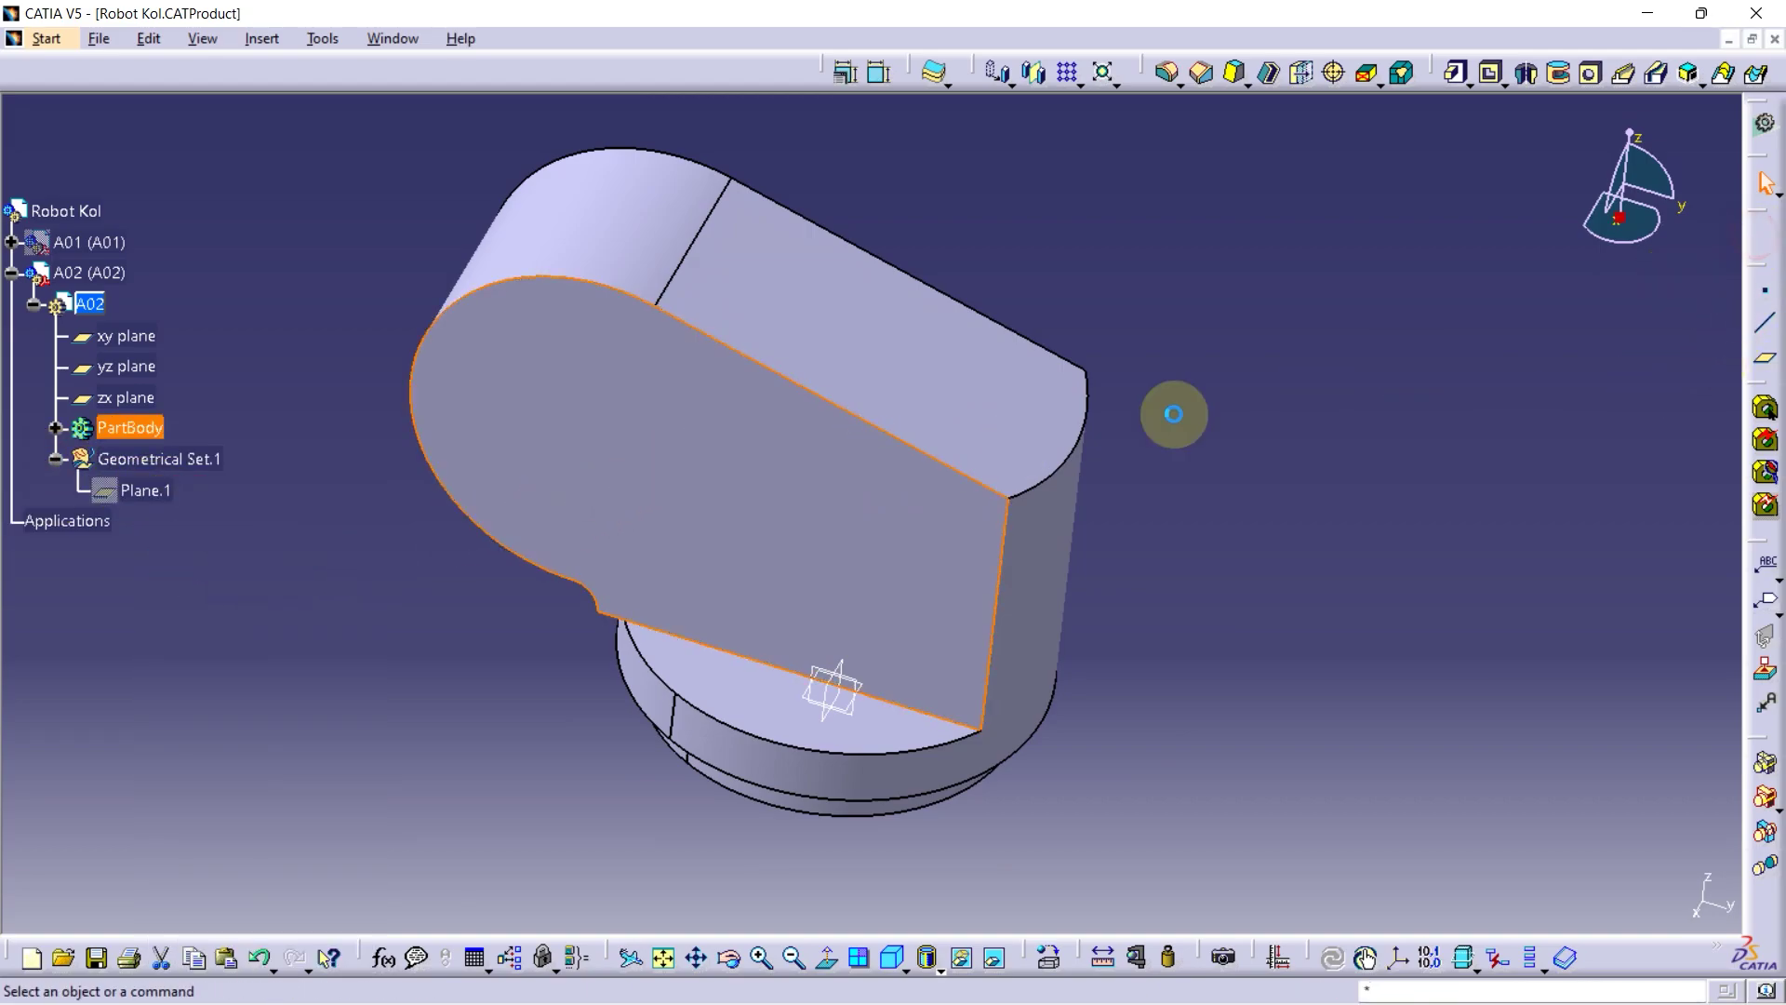
click(55, 427)
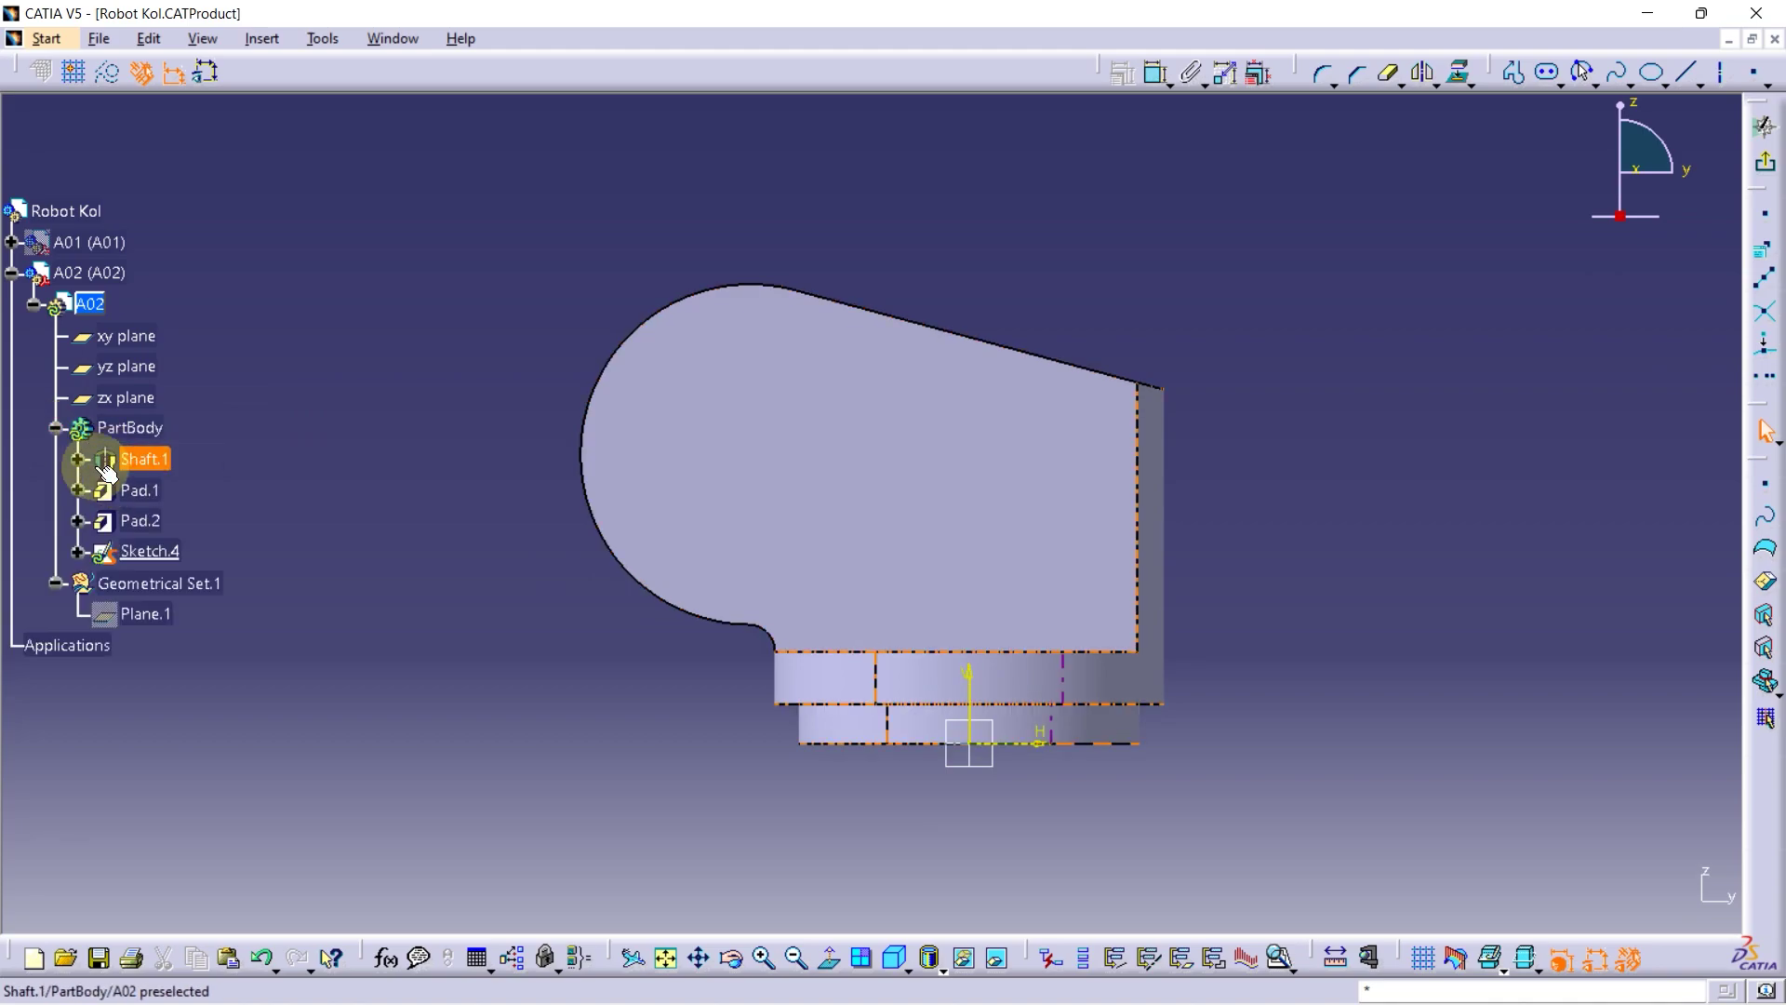
click(79, 459)
click(78, 459)
click(78, 489)
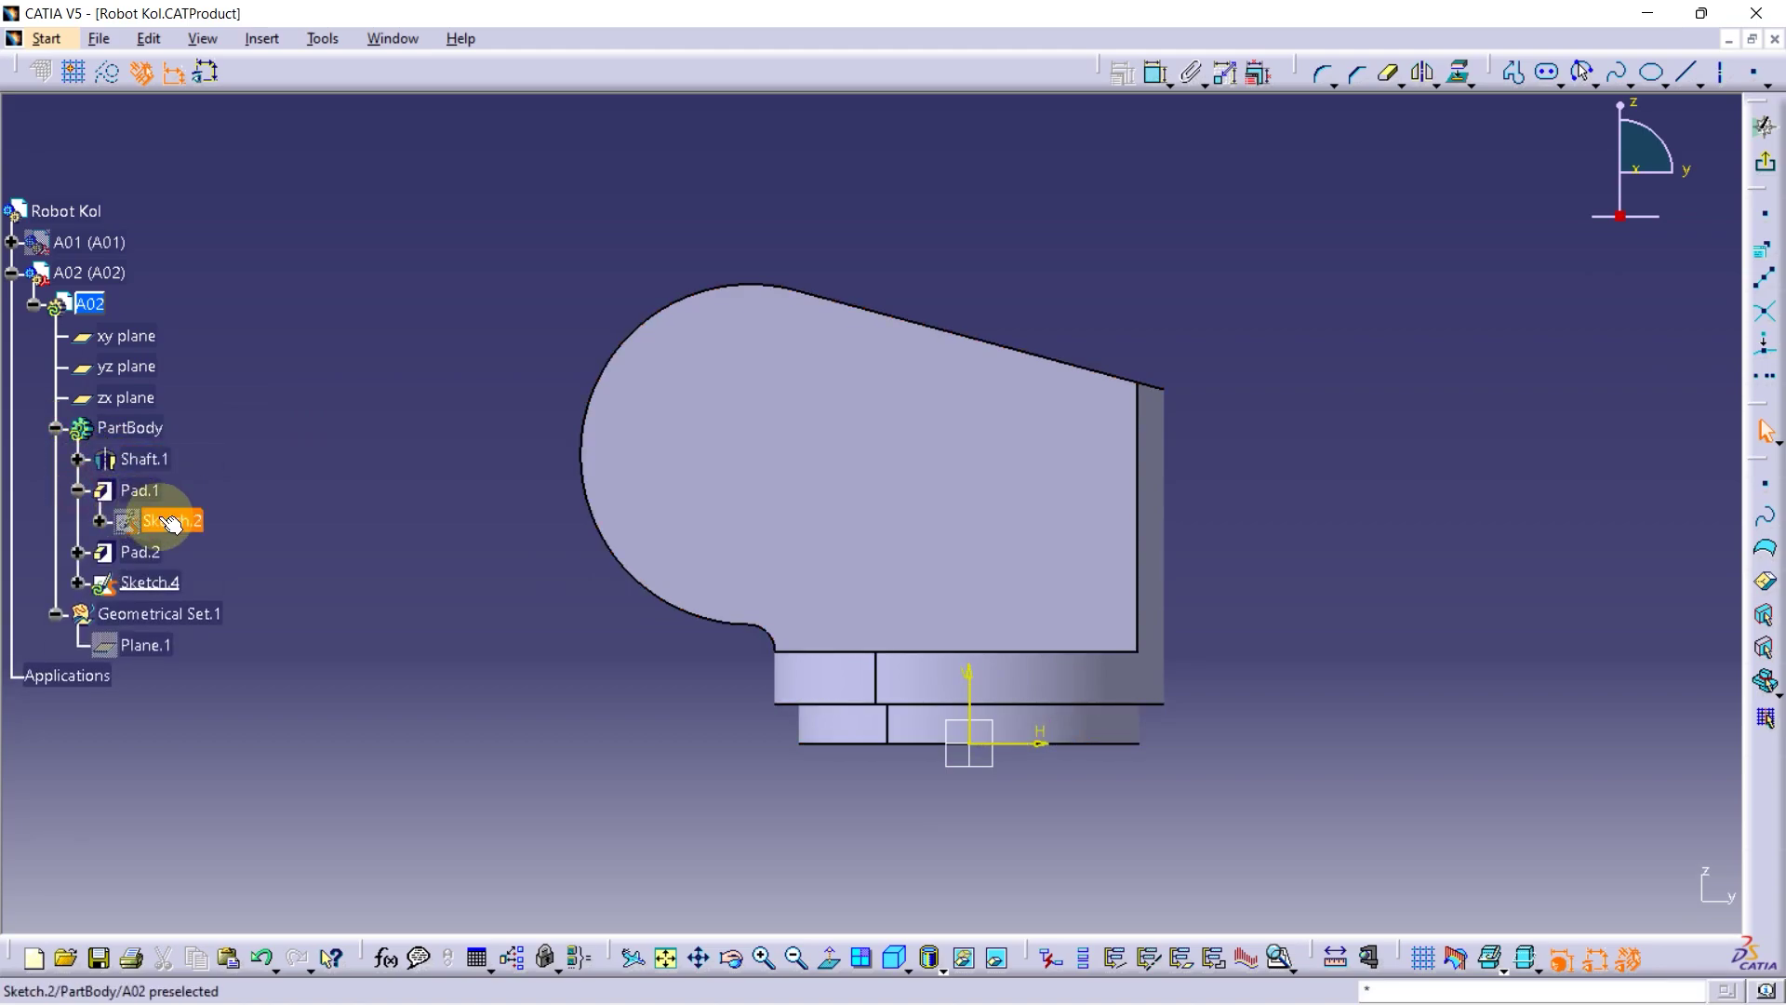
right_click(154, 516)
click(204, 586)
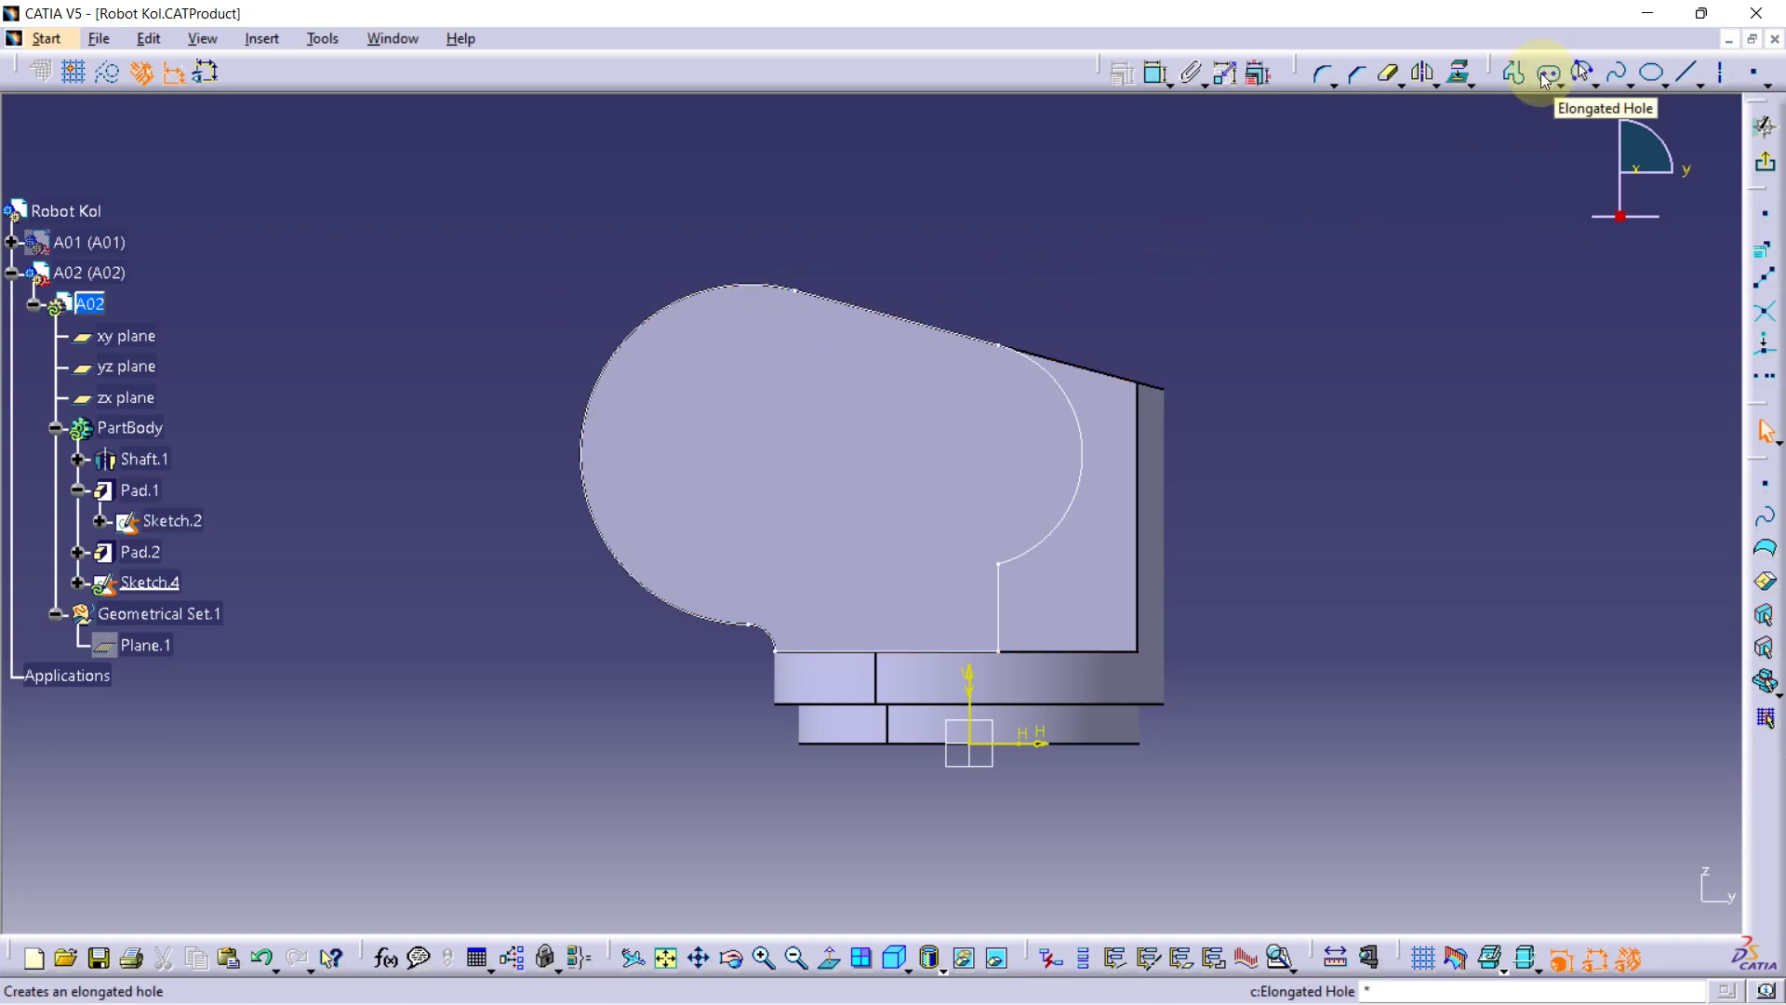
Draw an elongated hole slot across the face and hide Sketch.2
click(1547, 72)
click(657, 468)
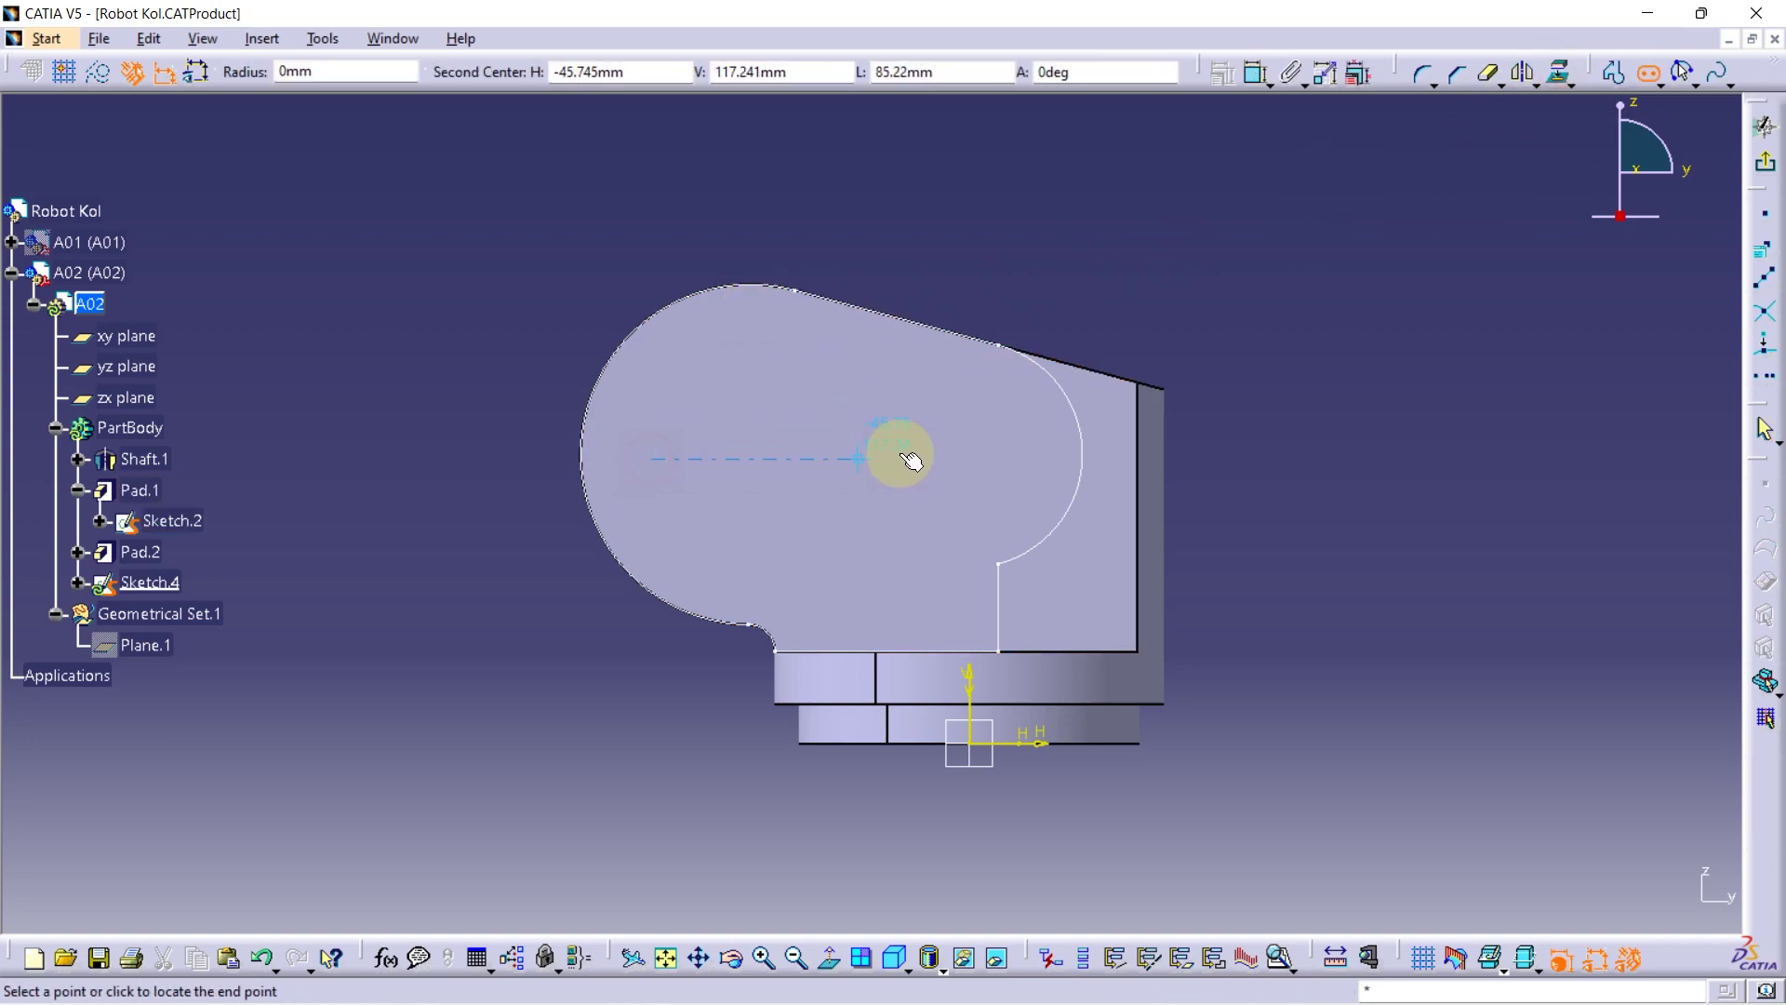
click(980, 458)
click(959, 293)
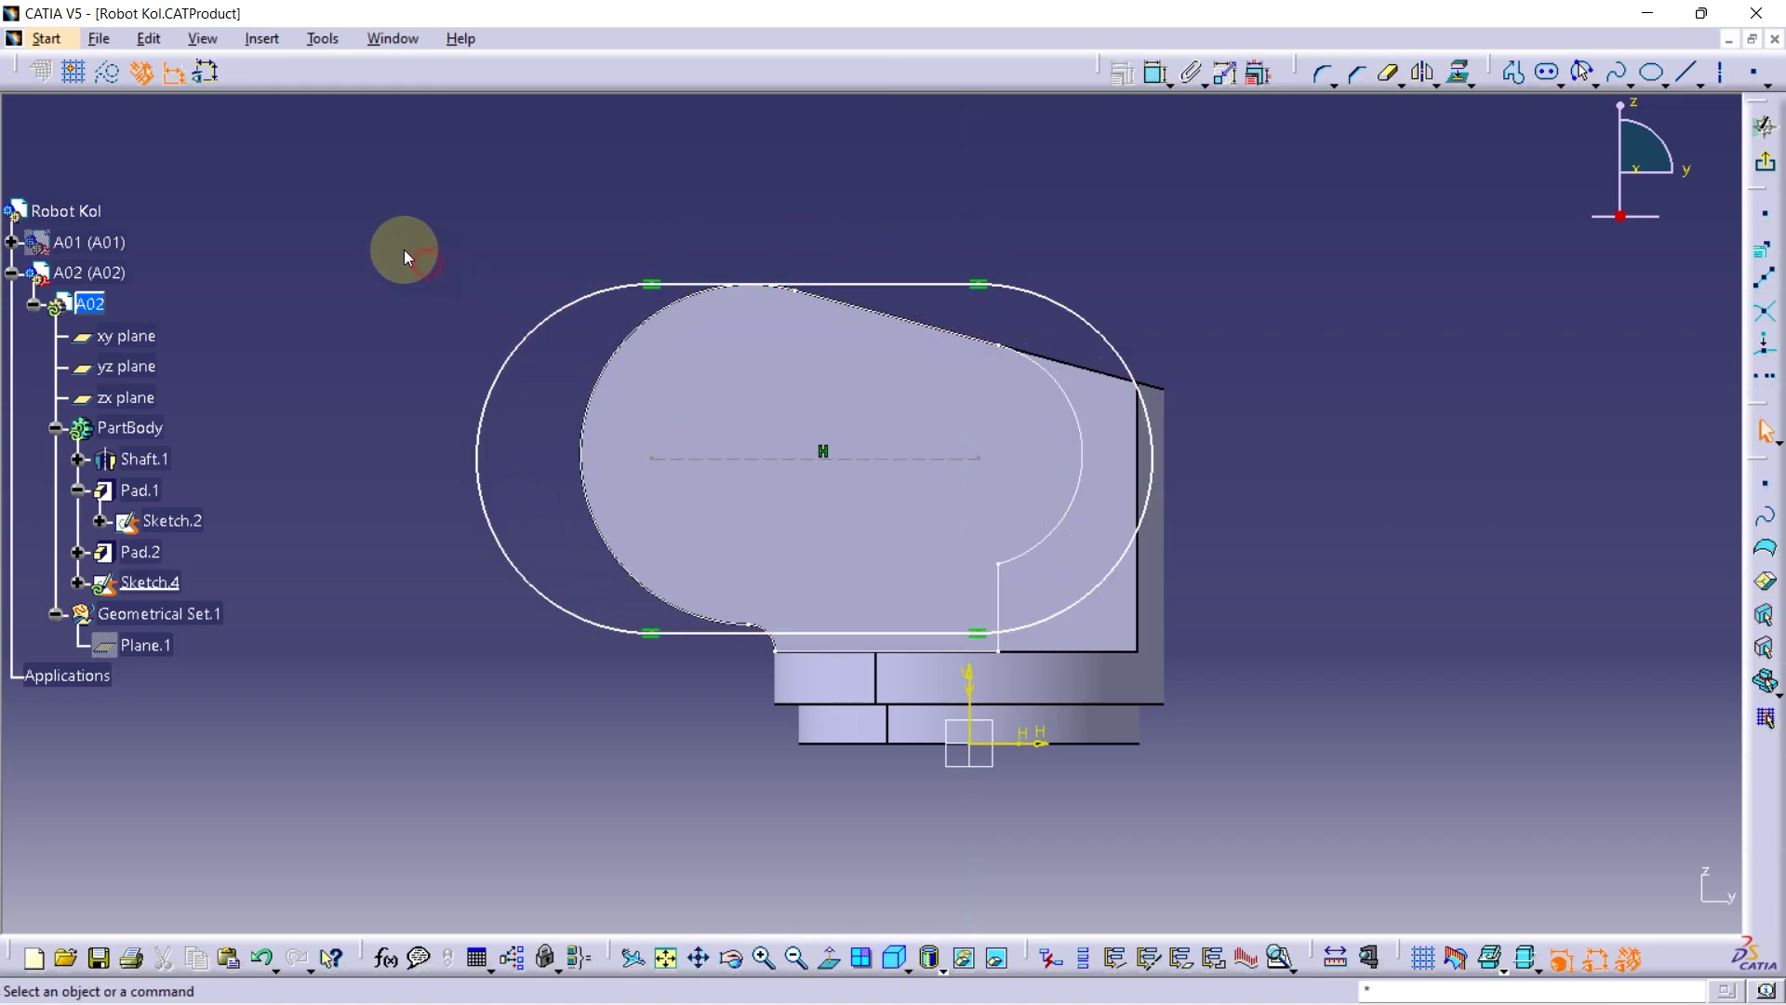
right_click(164, 527)
click(279, 587)
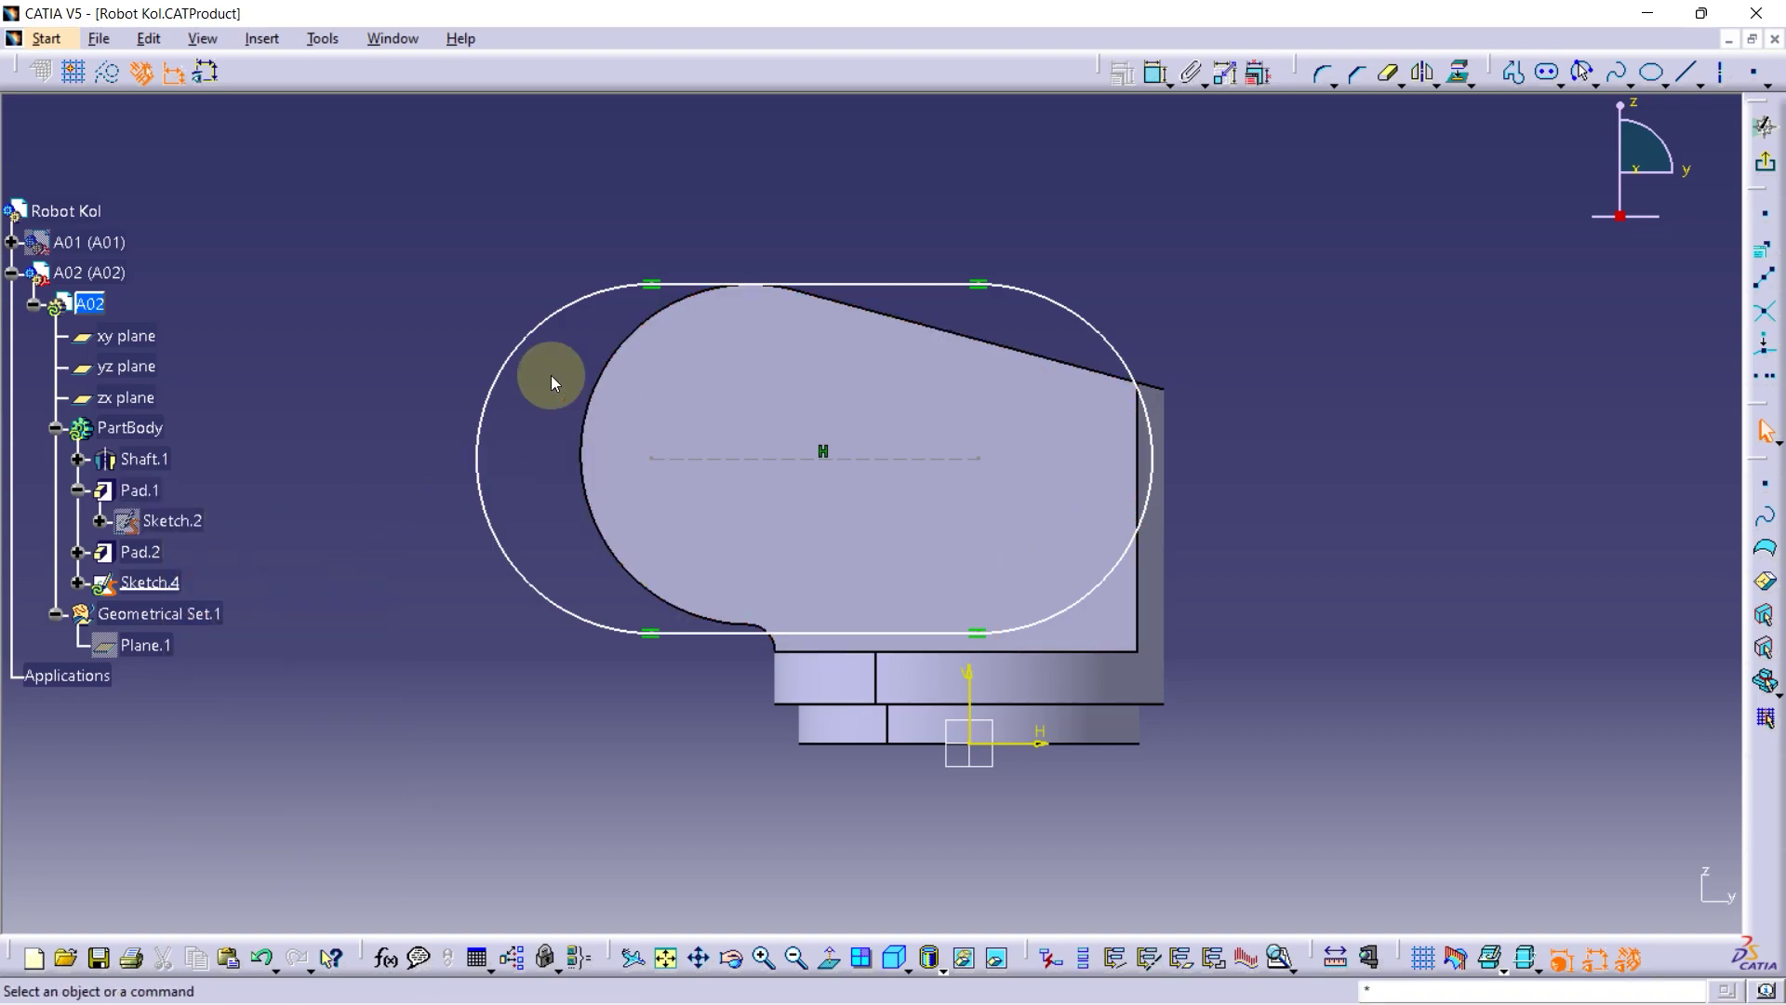
Make the slot's left arc concentric and coincident with the part's rounded edge
ctrl+click(605, 405)
click(1120, 73)
click(1635, 622)
click(1626, 595)
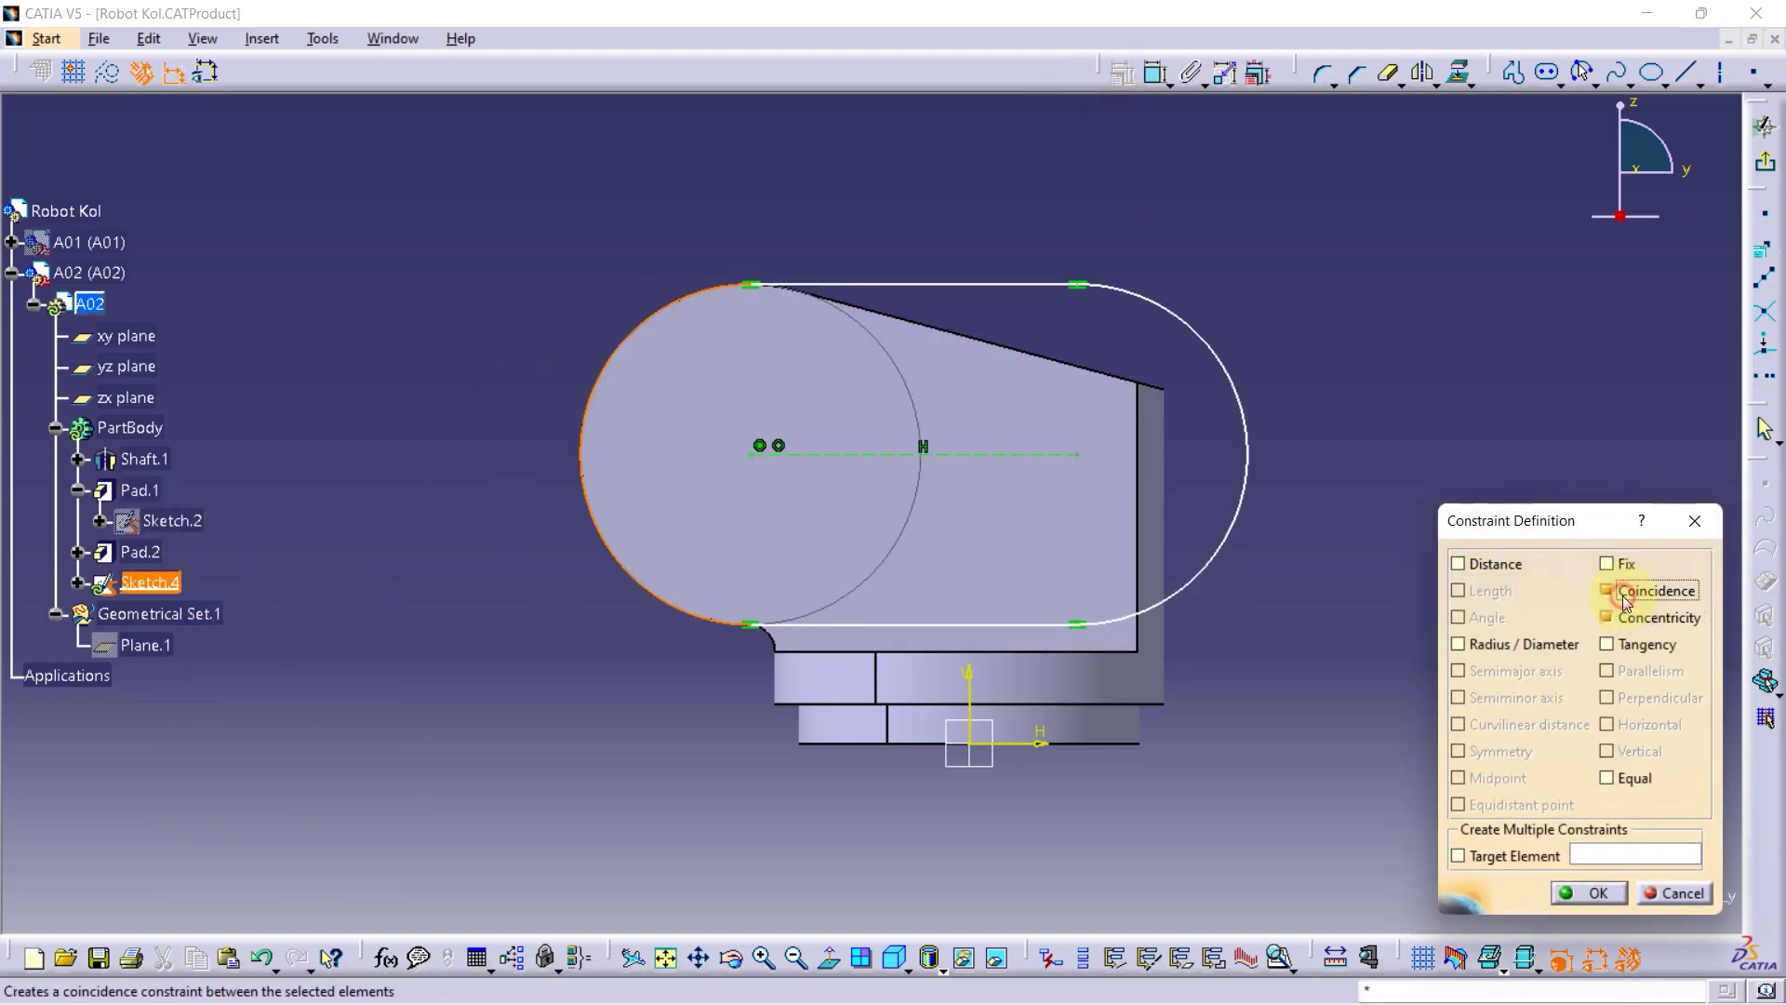
click(1591, 894)
Make the slot's right arc coincide with Sketch.2's arc, hide Sketch.2, and exit the sketch
click(1258, 458)
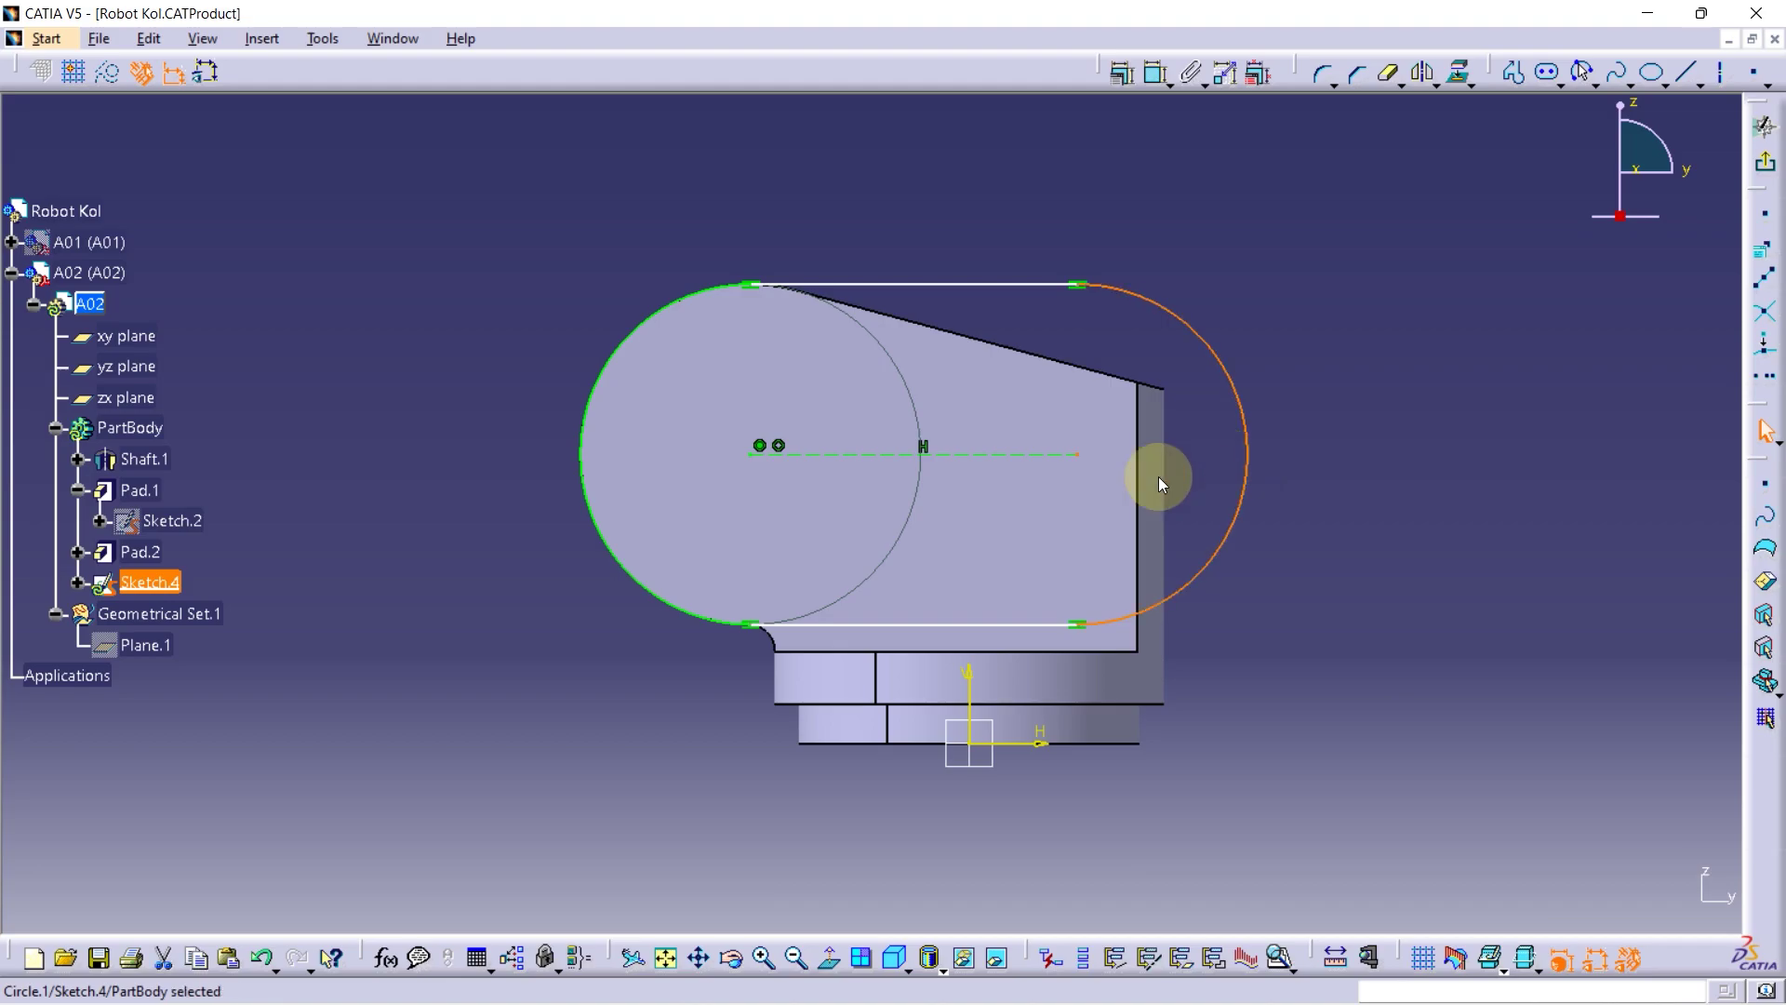
right_click(158, 526)
click(223, 595)
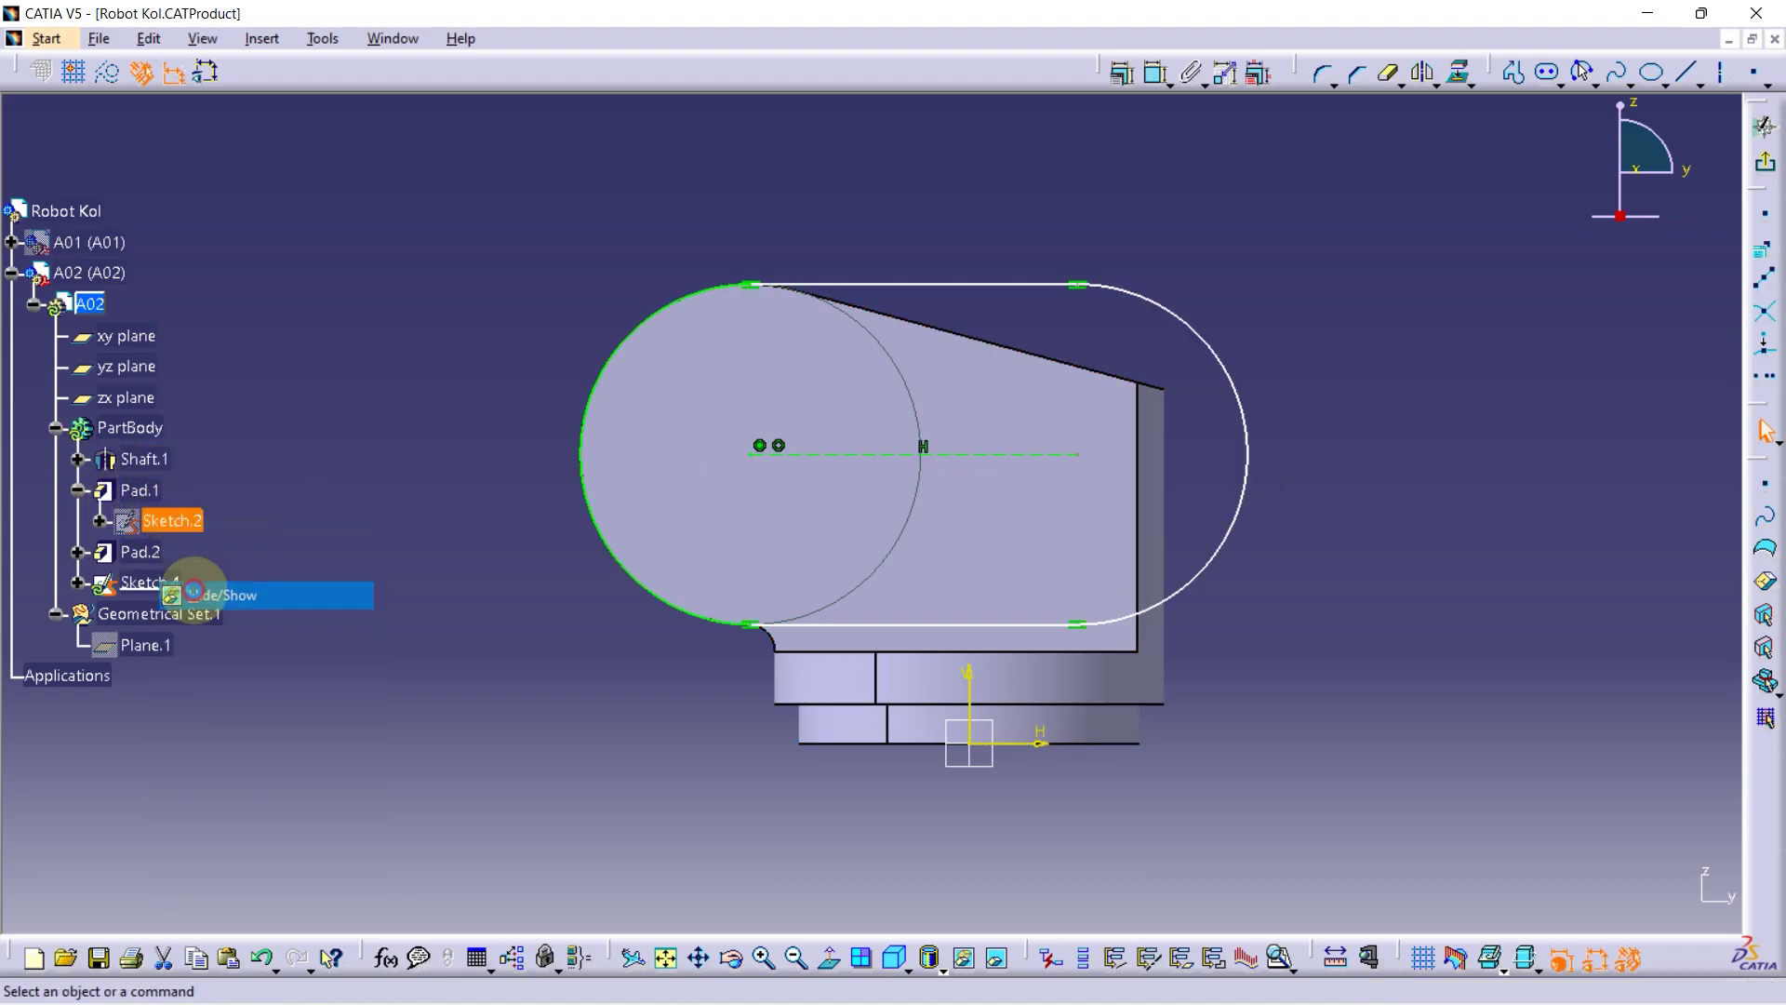
click(1188, 311)
click(1122, 72)
click(1610, 590)
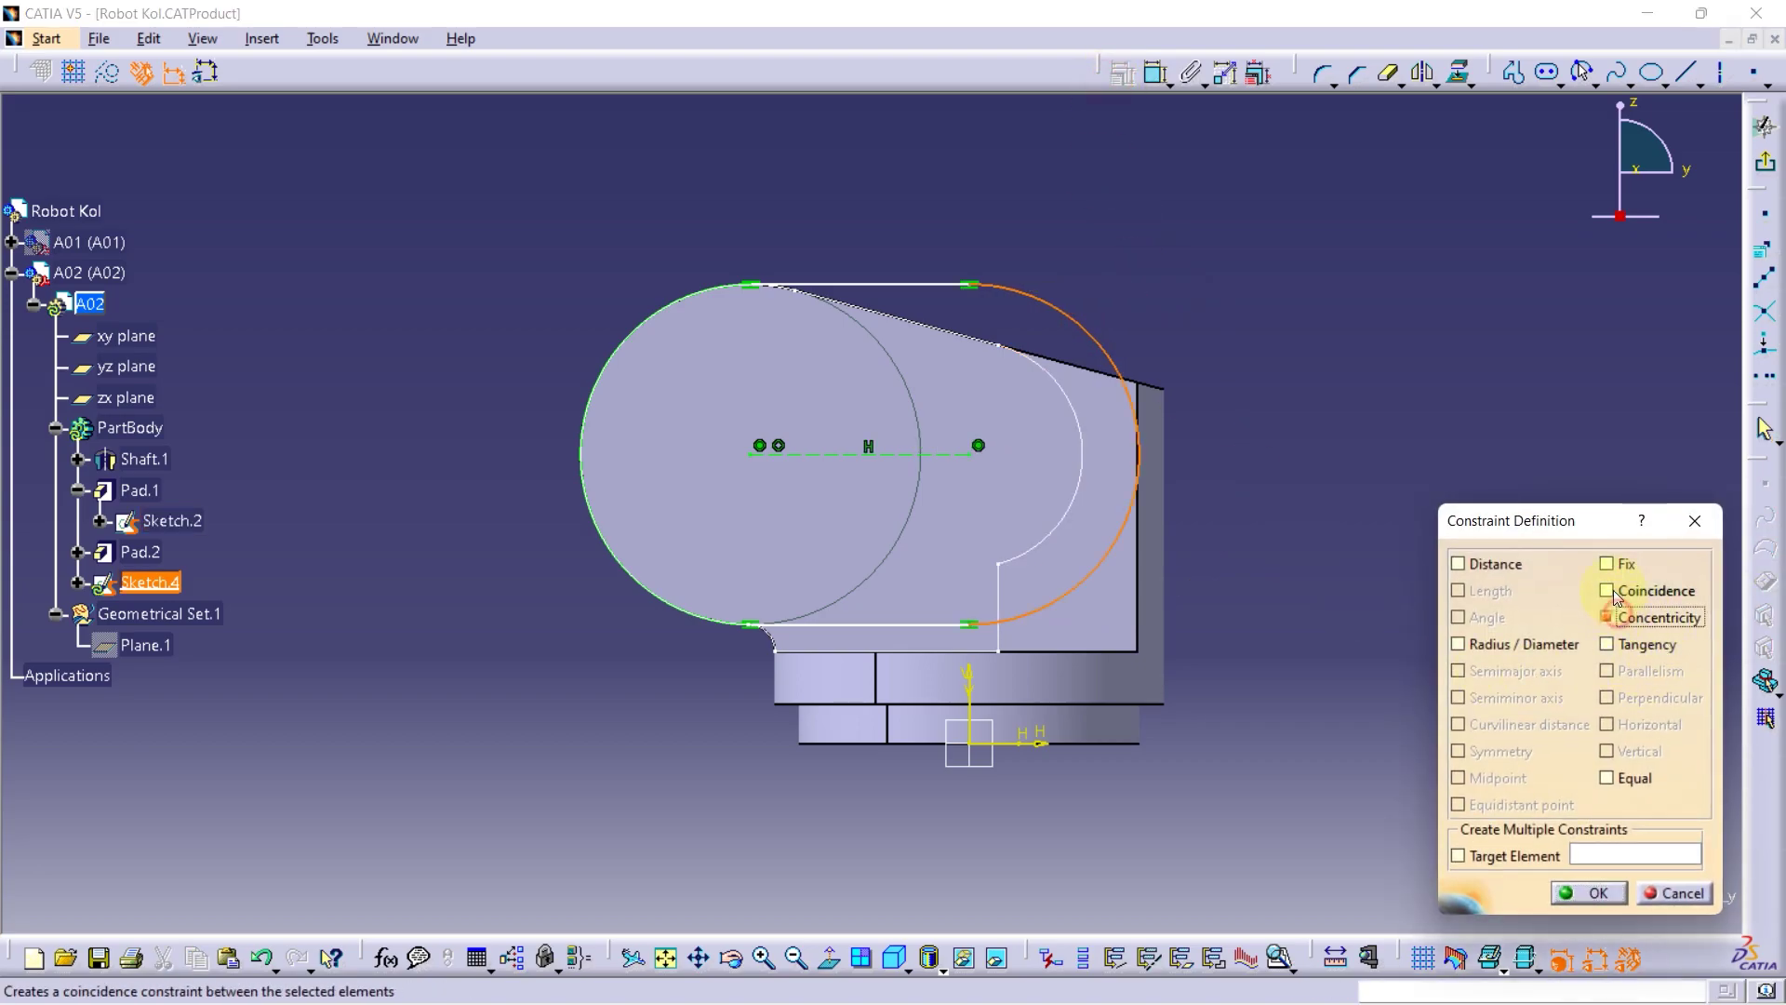
click(1598, 893)
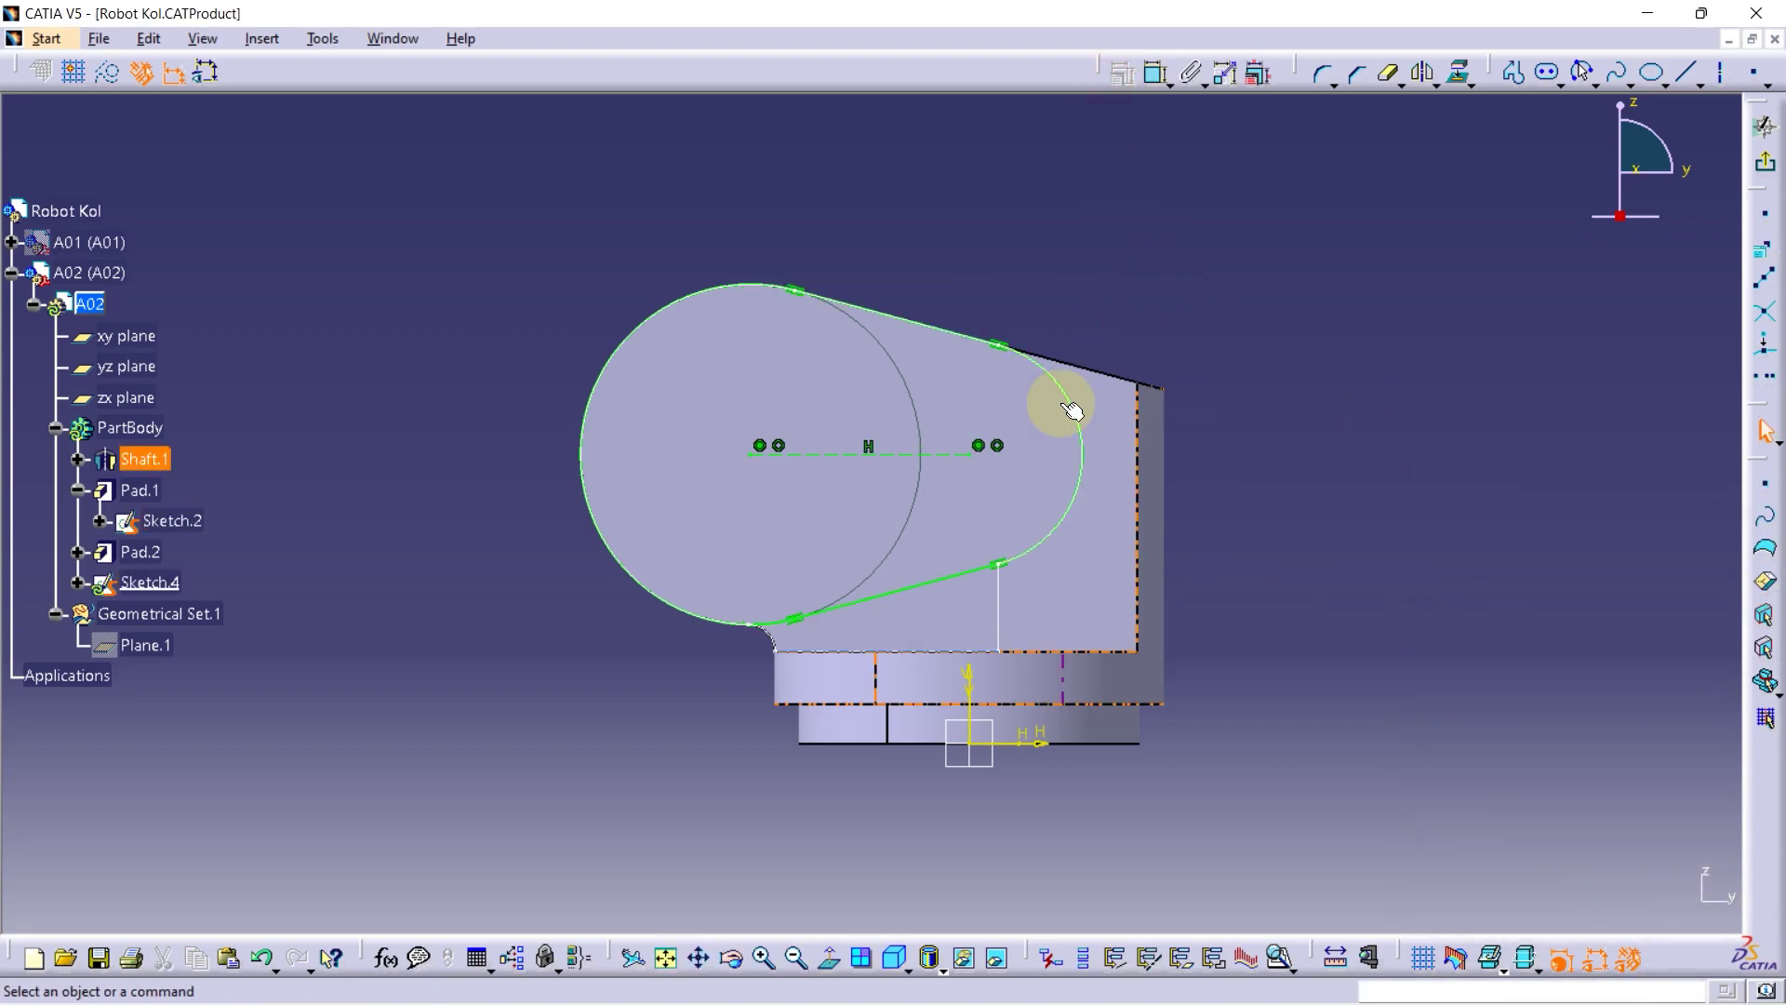
right_click(163, 520)
click(209, 591)
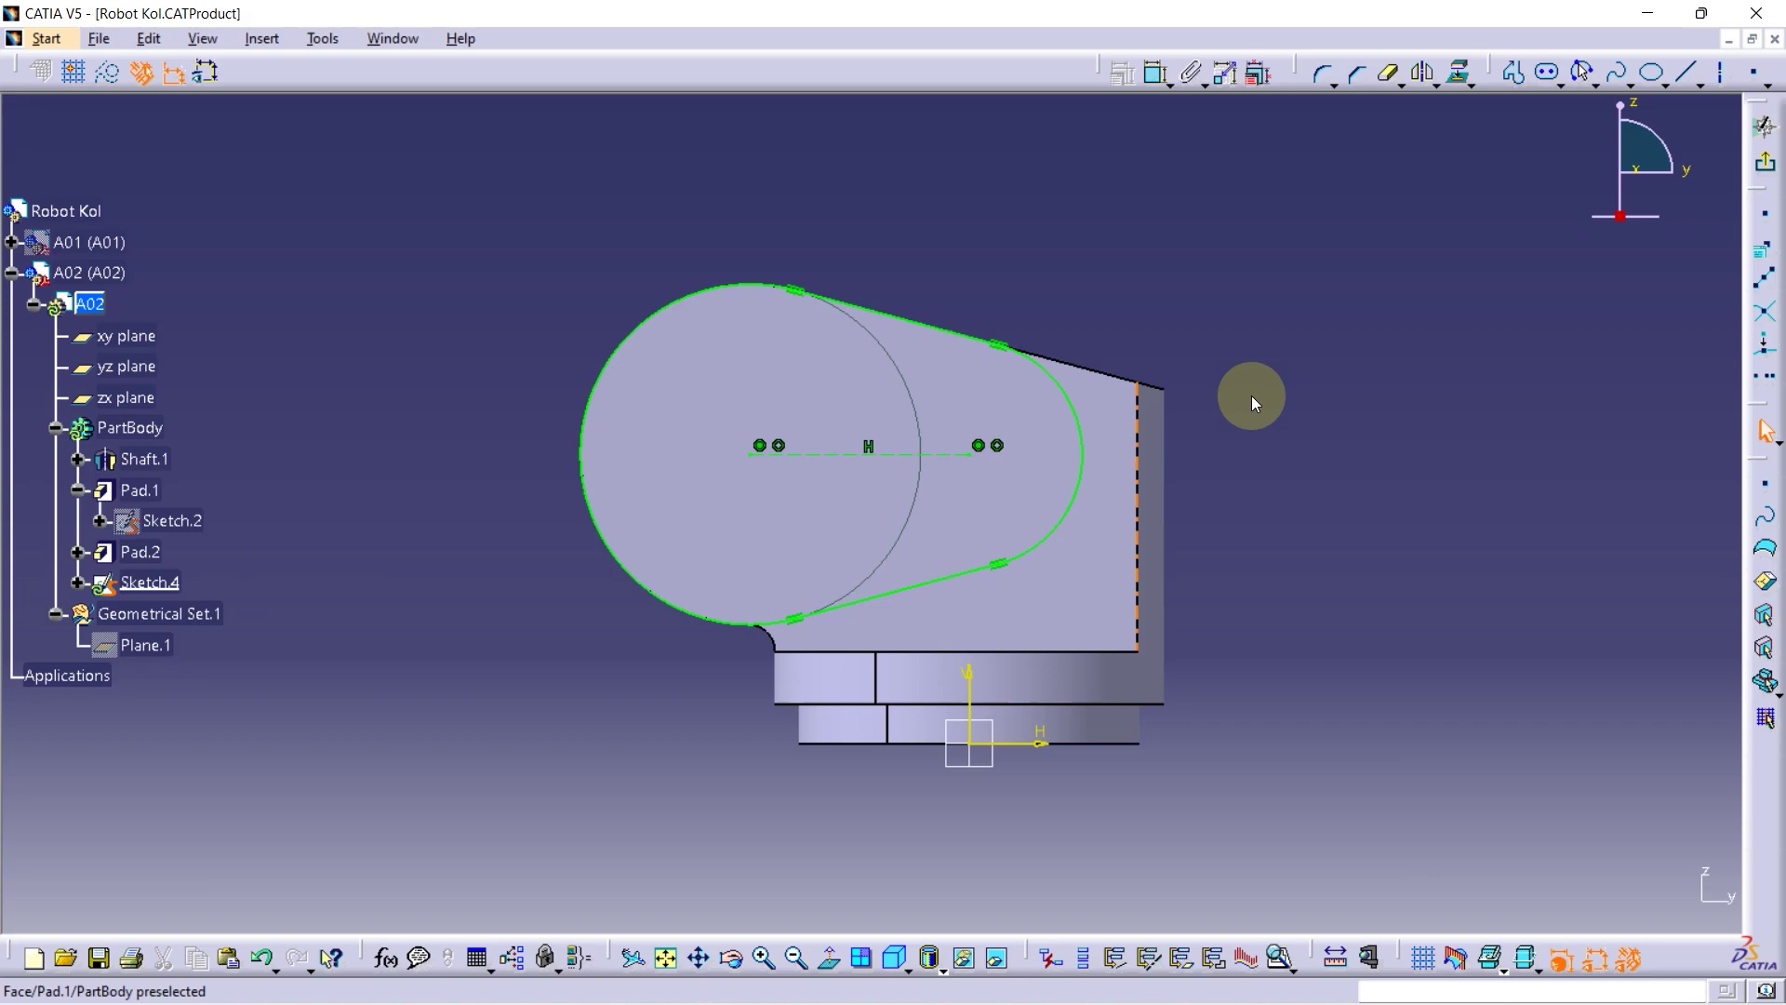
click(1767, 166)
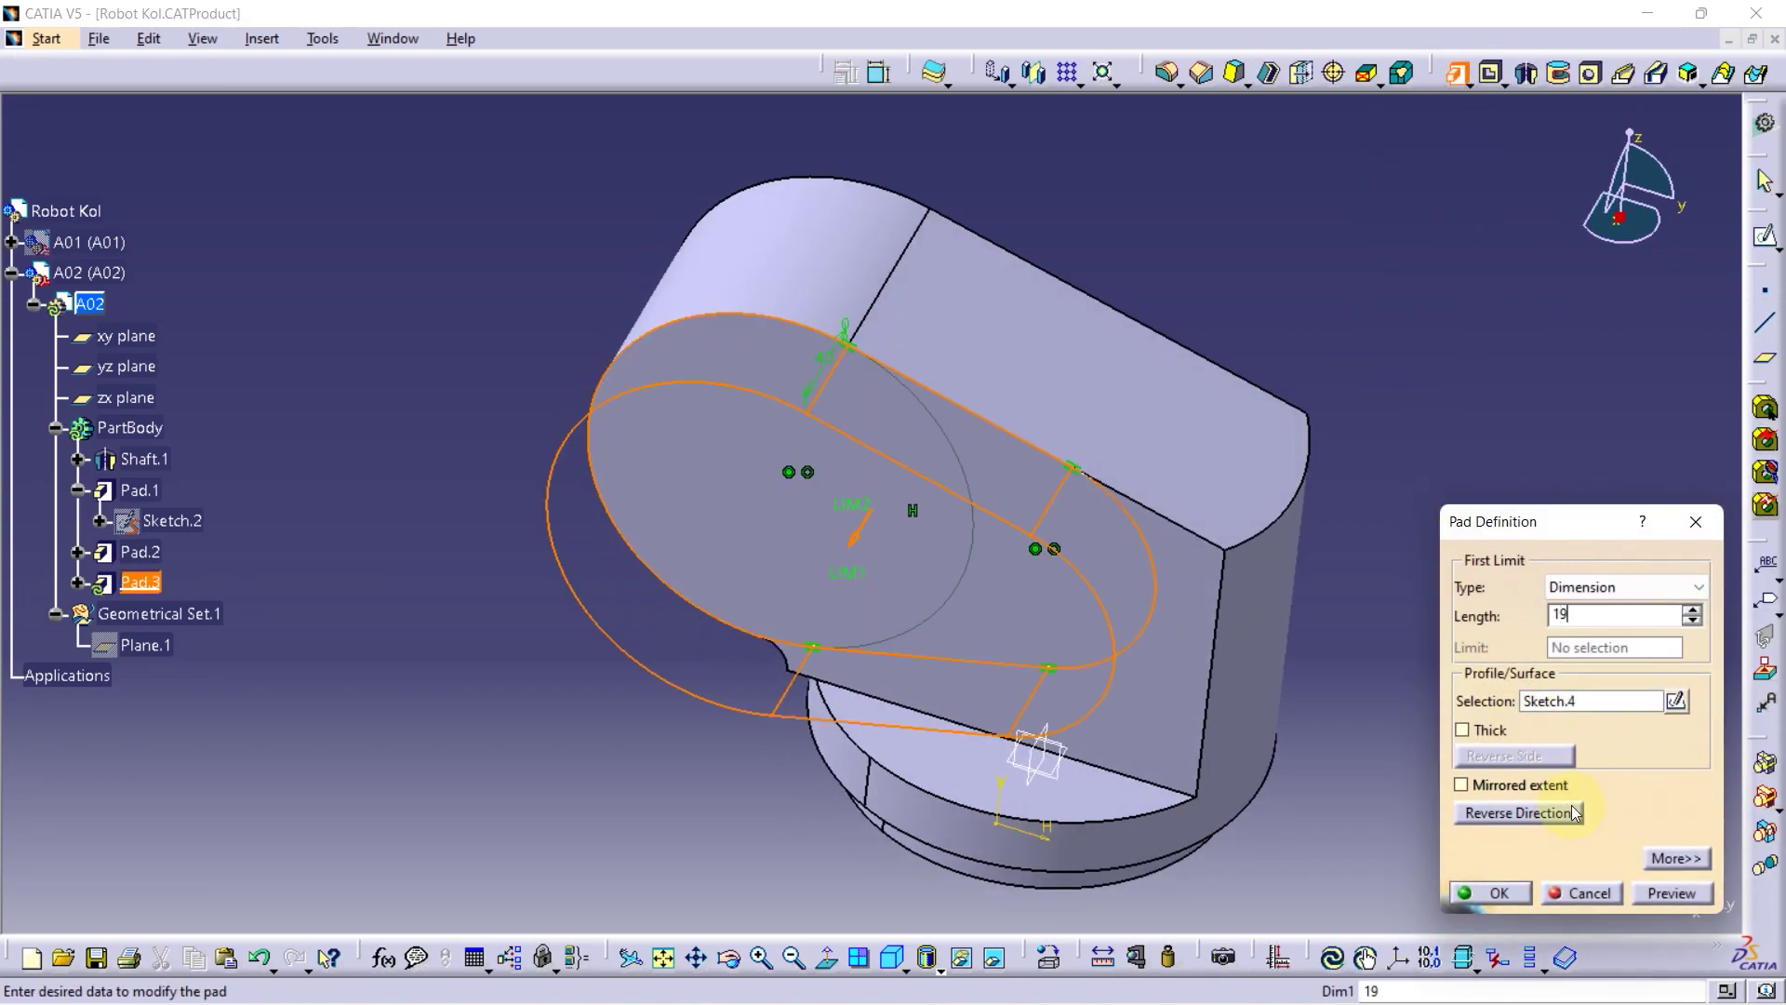
Pad Sketch.4 19 mm flipped, mirror Pad.3 across yz, and select the lower half-disc face
click(1519, 812)
click(1486, 893)
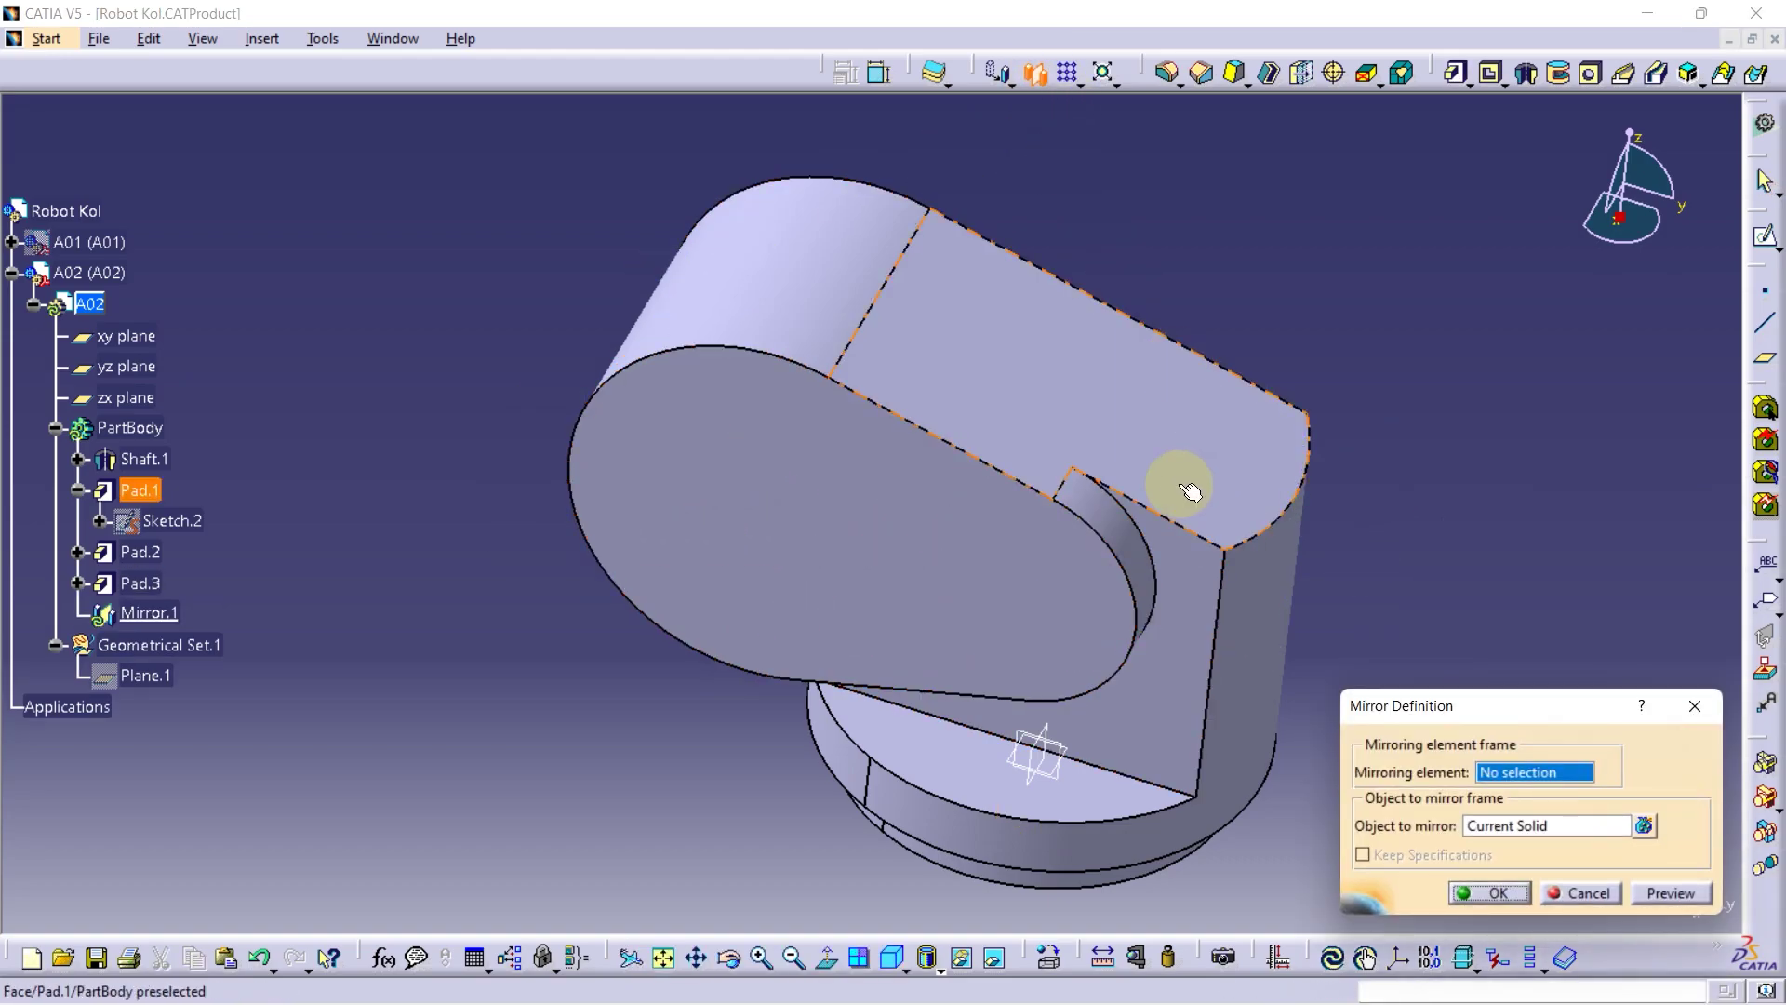
click(1035, 756)
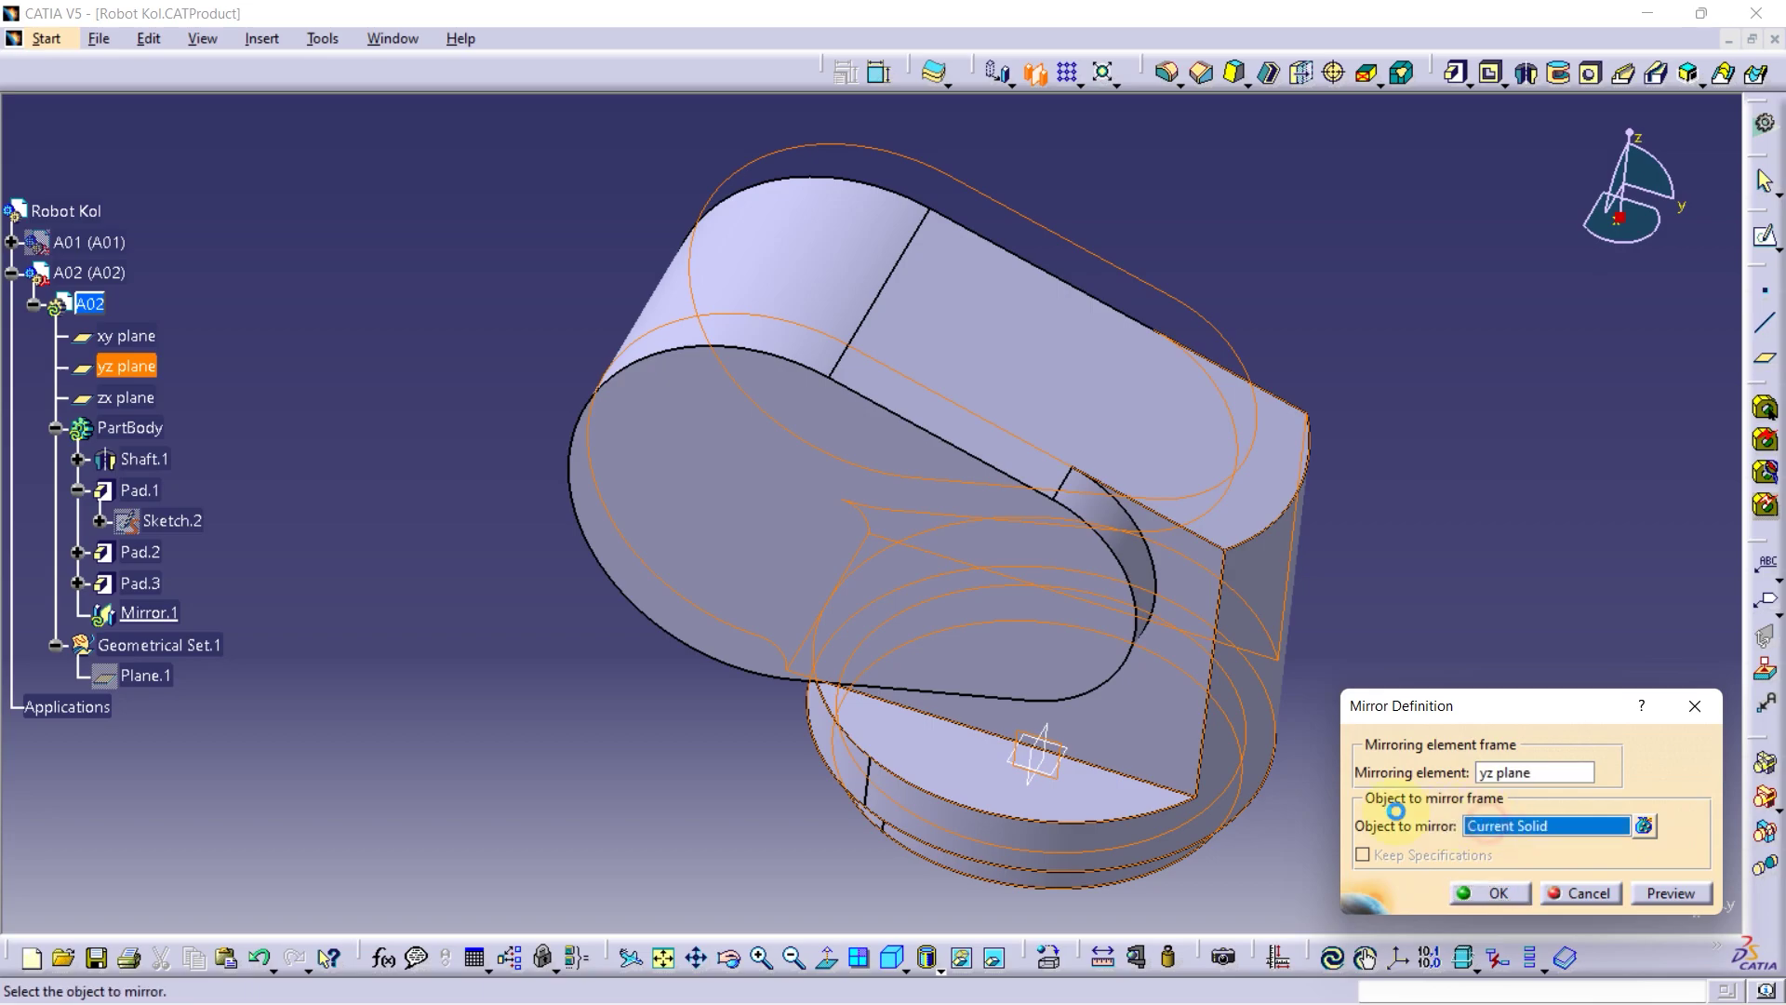
click(139, 583)
click(1490, 894)
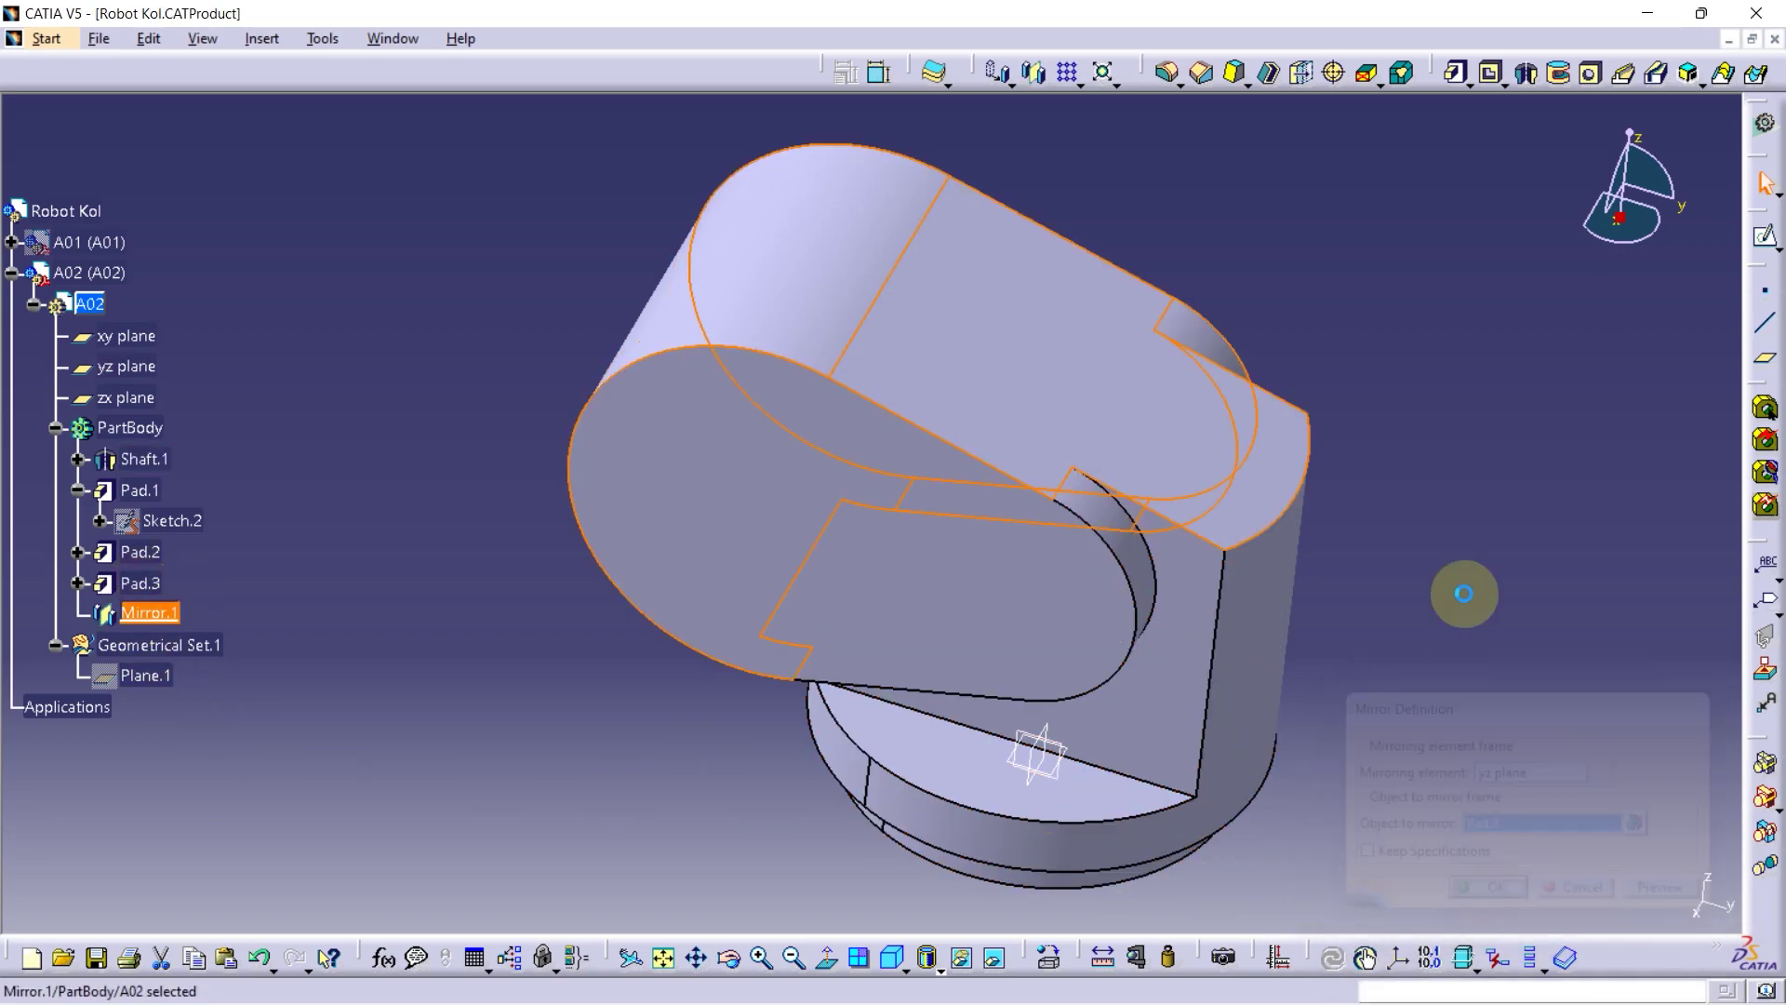
mouse_move(1212, 449)
middle_down()
mouse_move(977, 618)
mouse_move(1144, 479)
mouse_move(1185, 478)
middle_up()
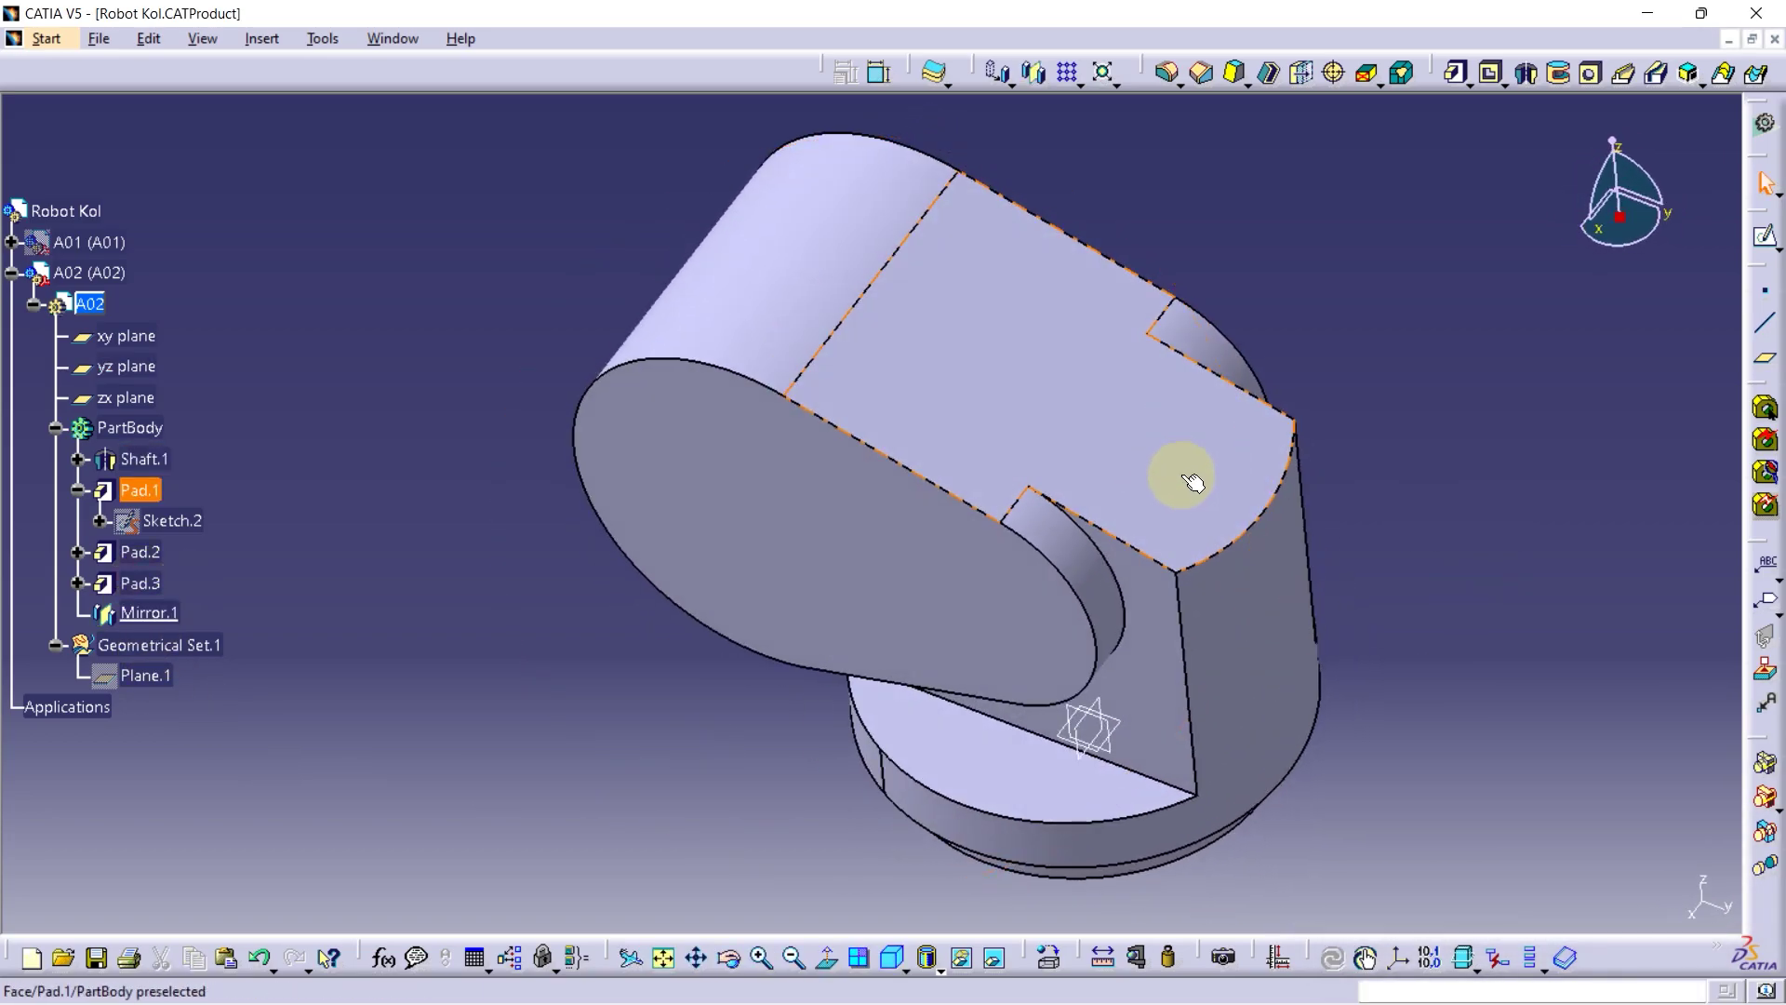
click(1021, 764)
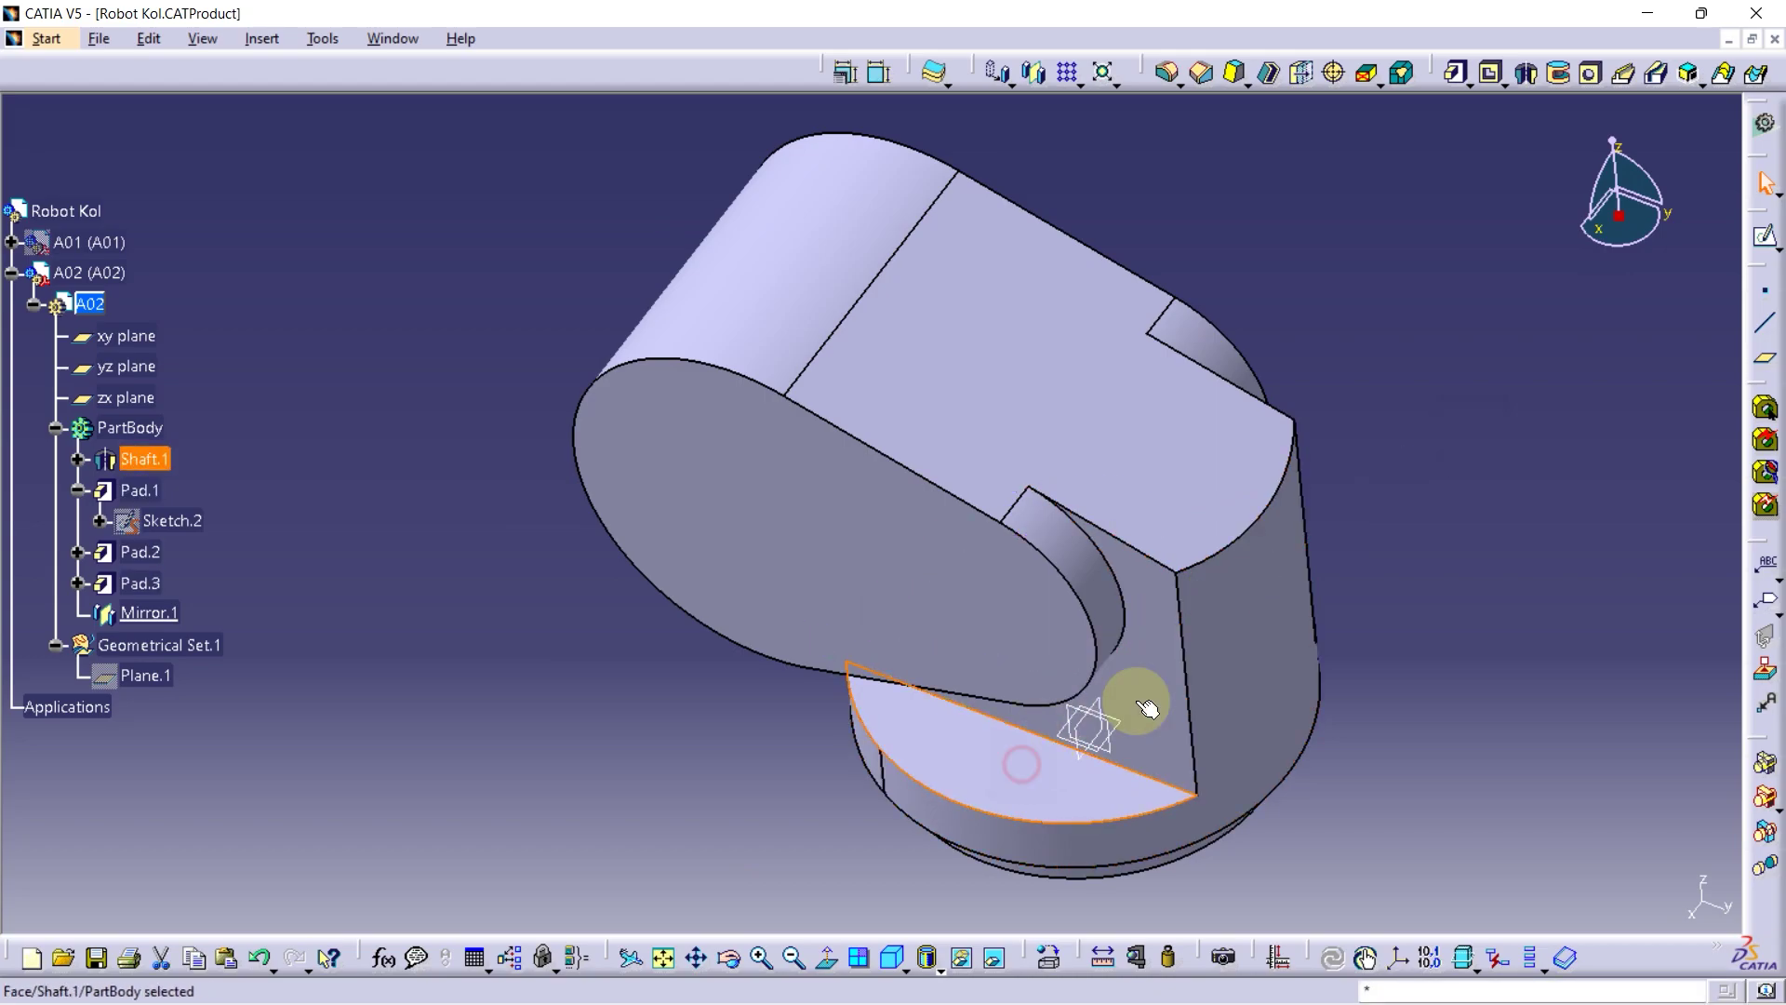
Sketch a radius-60 circle centred on the origin of the half-disc face
click(1764, 242)
click(1584, 76)
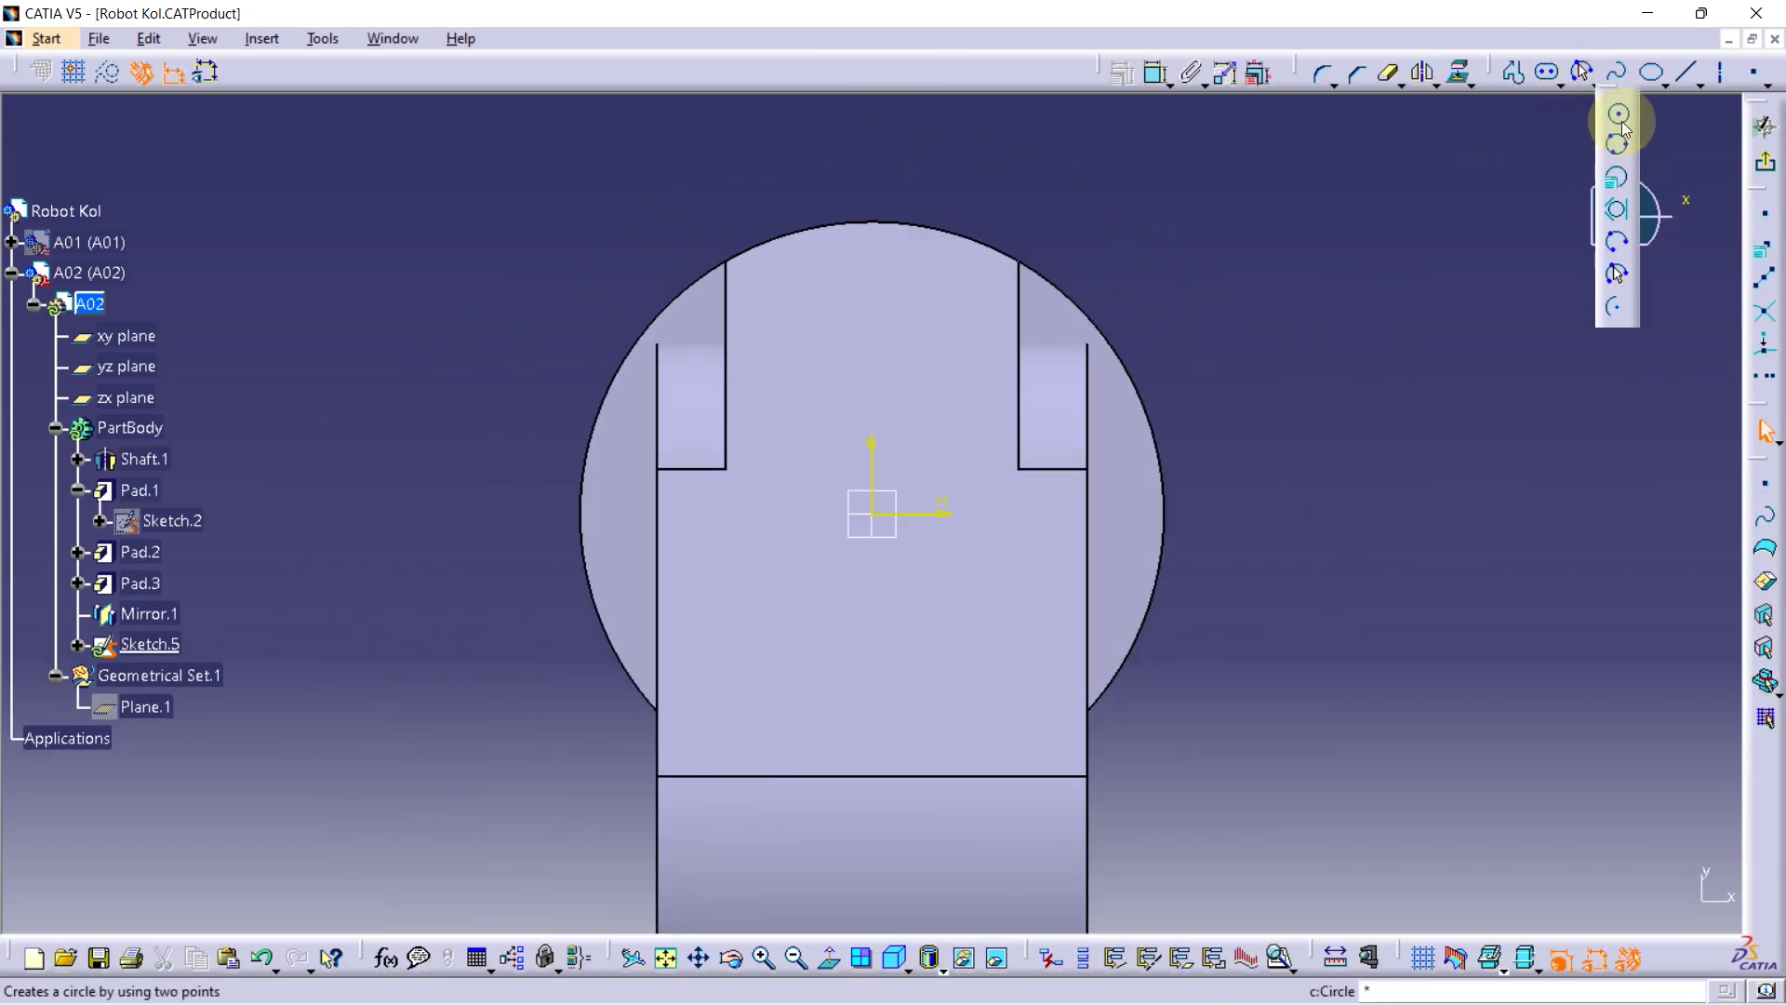
click(1615, 109)
click(872, 514)
click(788, 326)
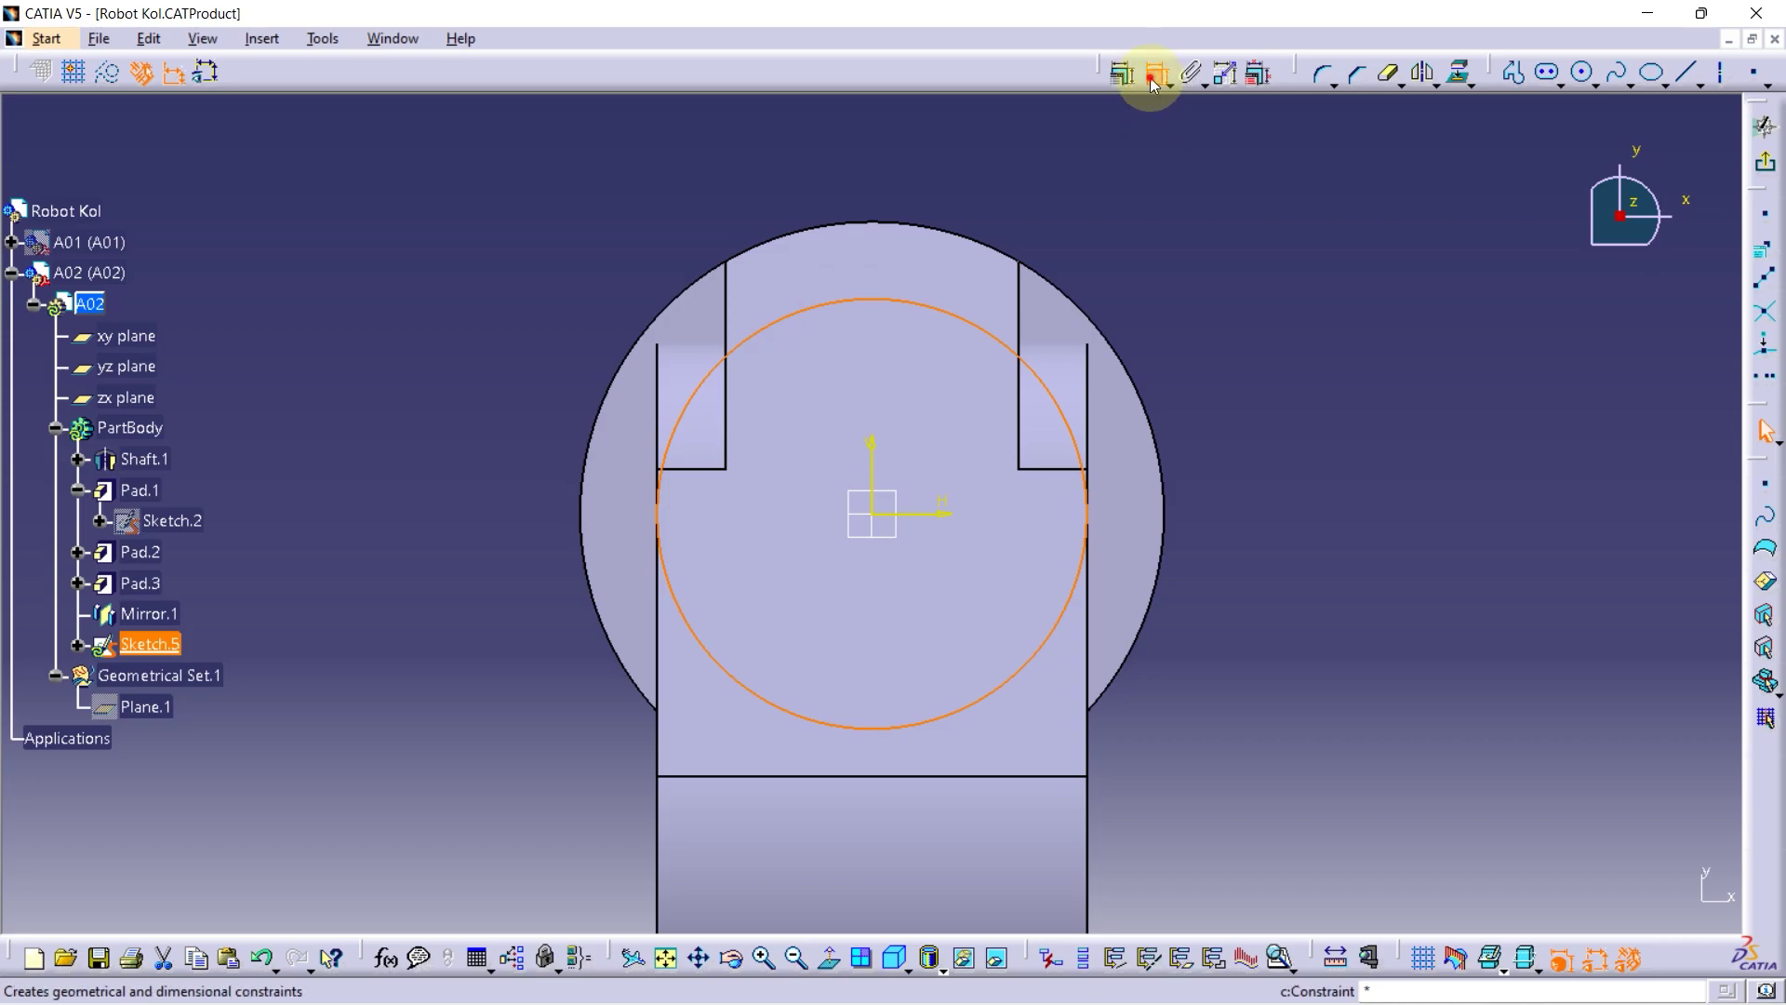
click(1155, 72)
double_click(1252, 288)
text(60)
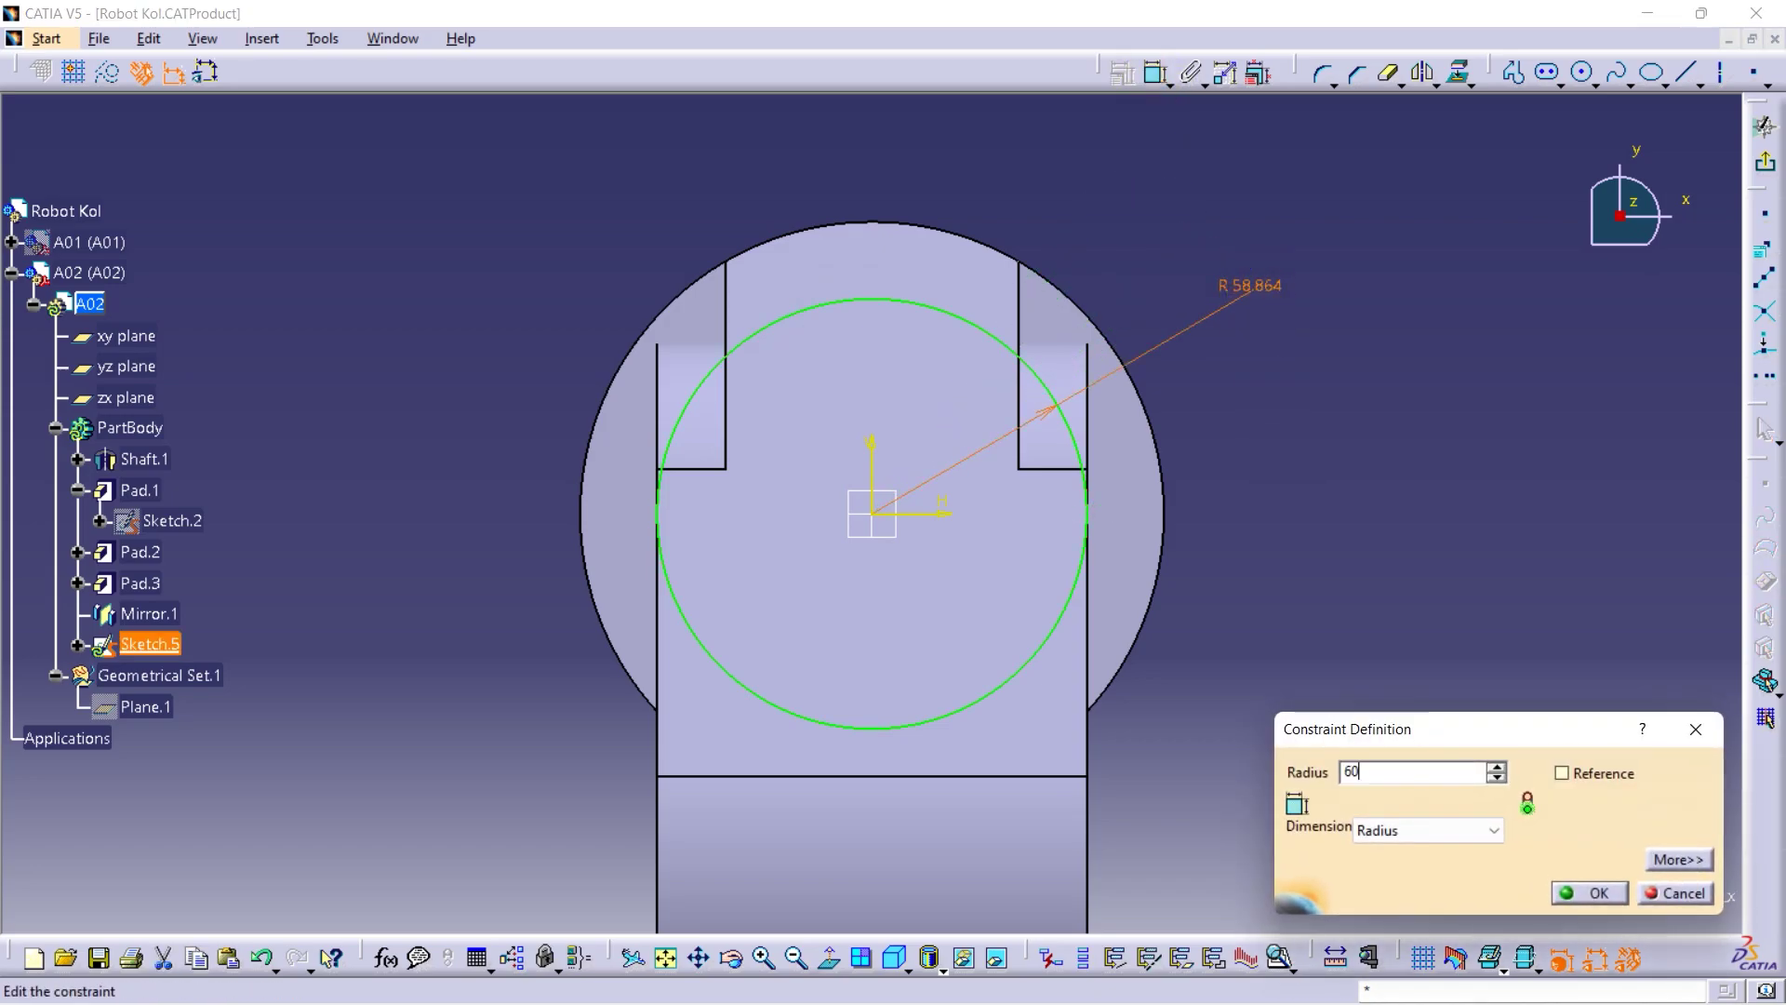
key(Return)
Pad the circle sketch 20 mm as Pad.4
click(1742, 182)
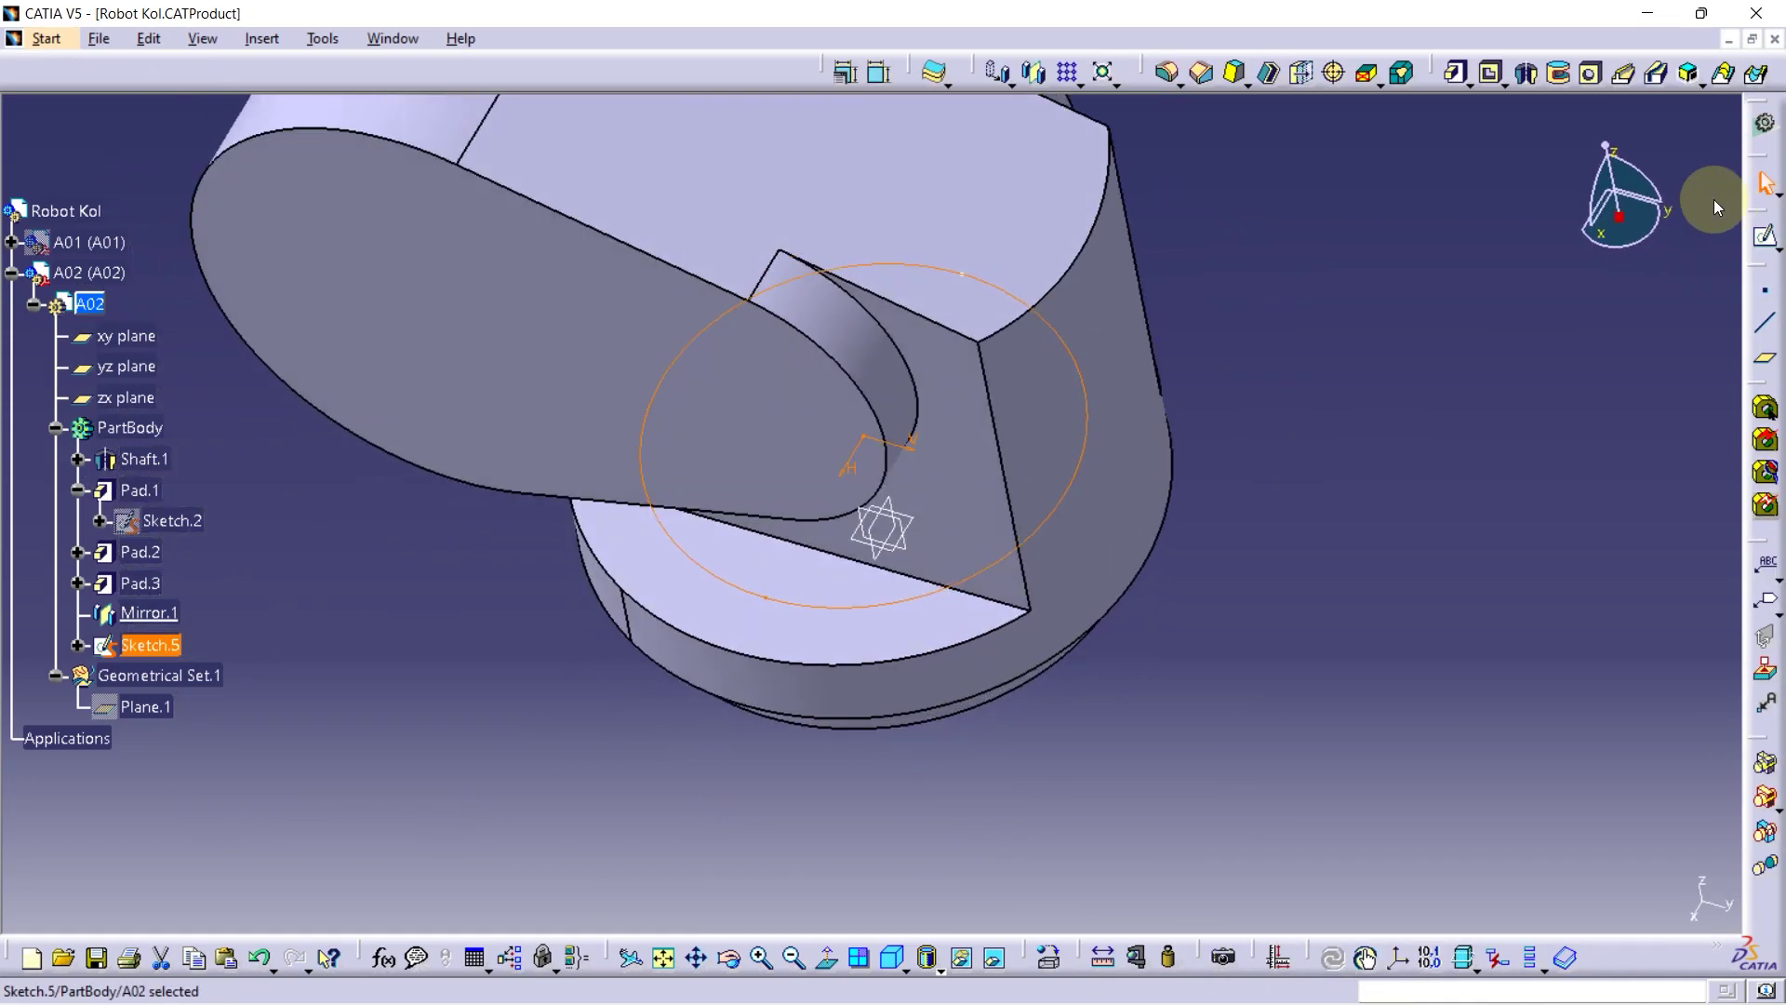
click(1457, 72)
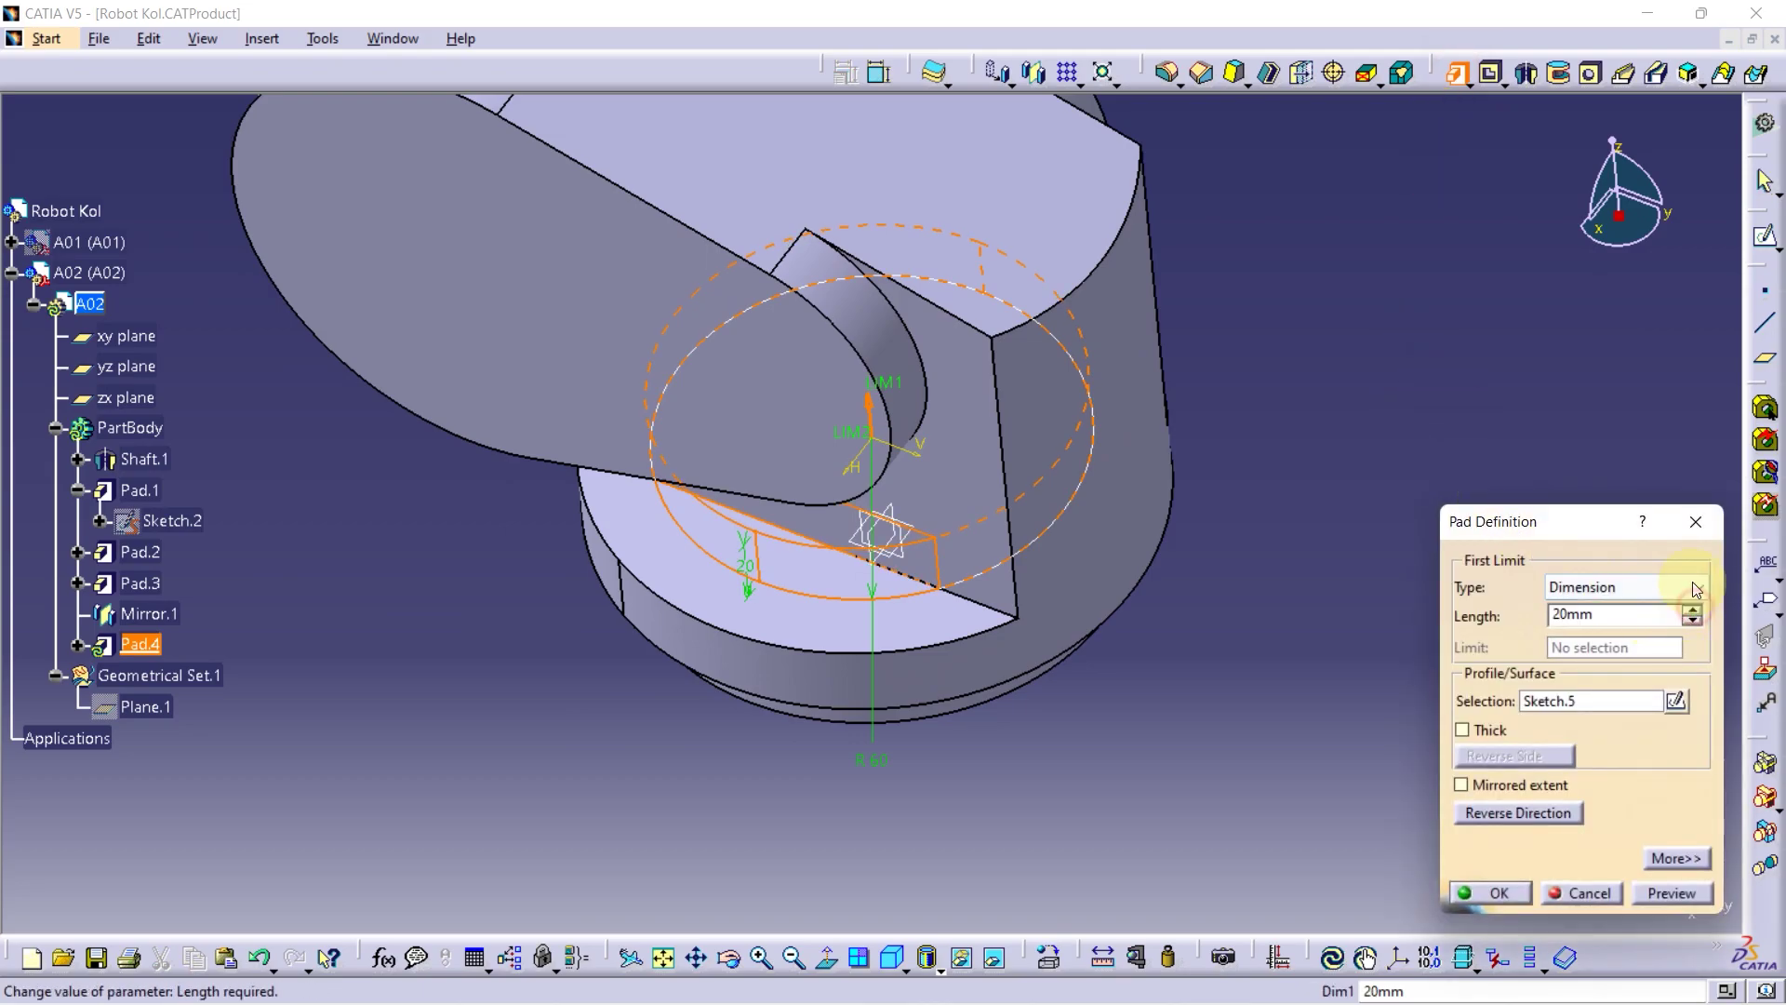
click(1500, 894)
middle_drag(941, 558, 940, 601)
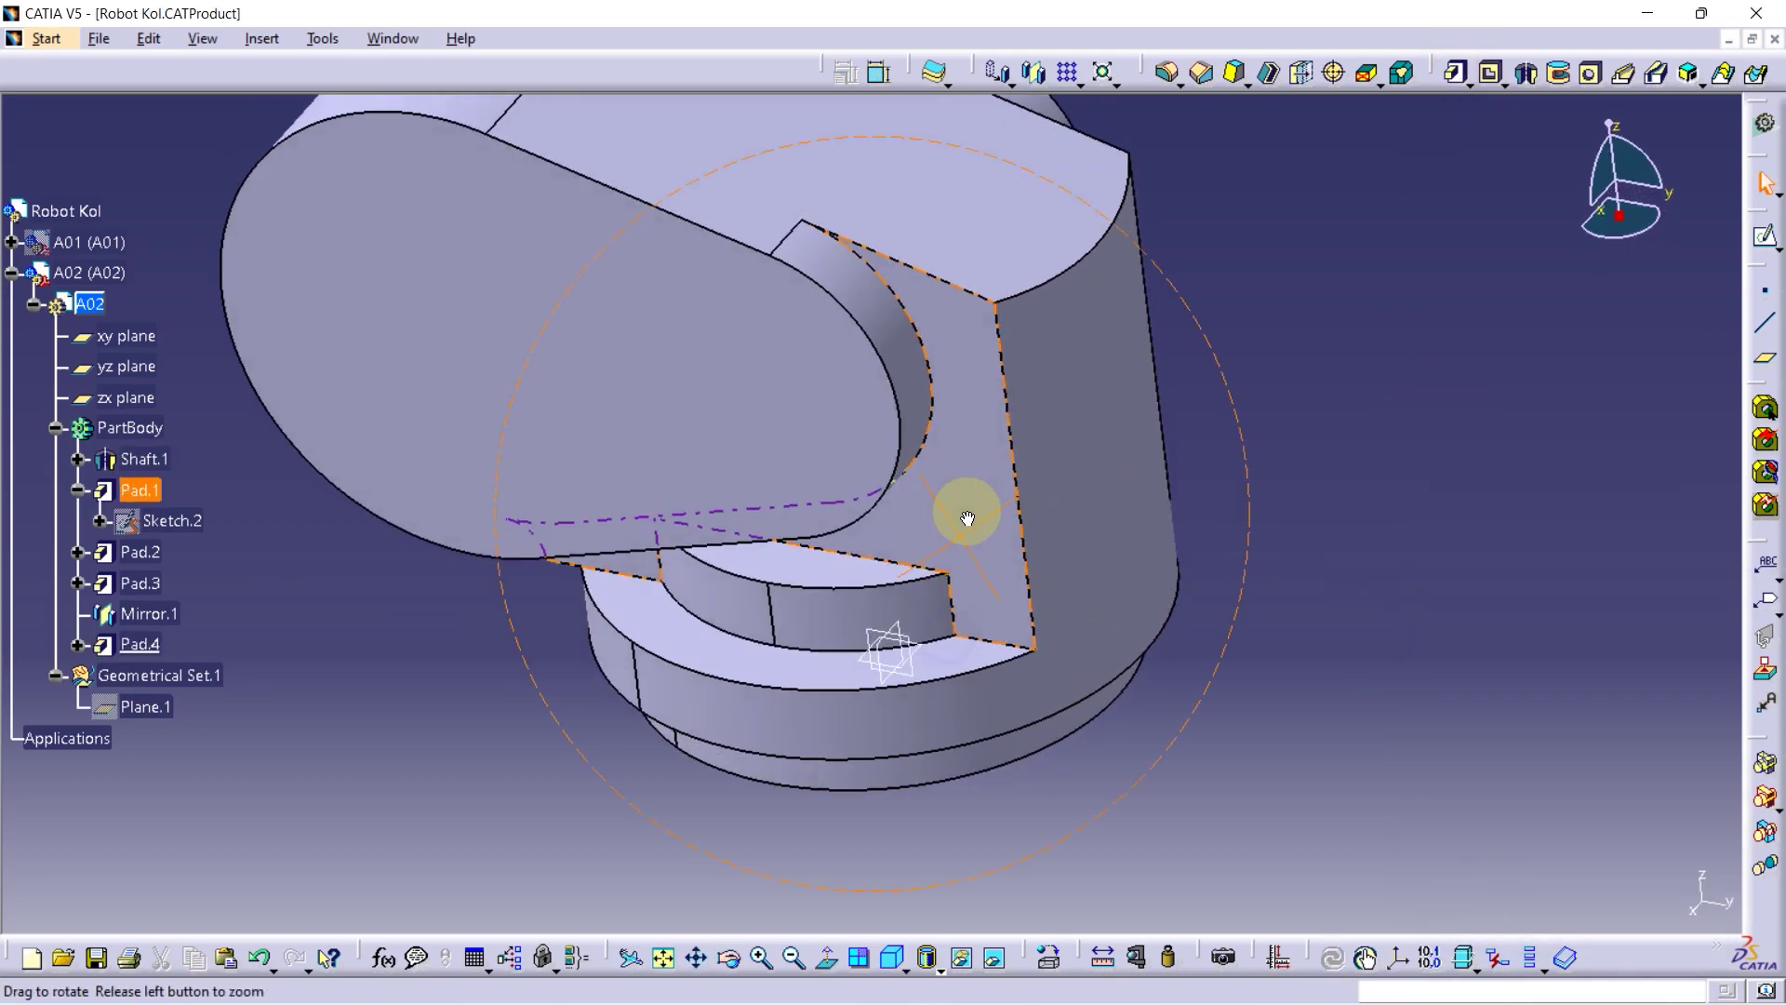
Create Plane.2 offset 120 mm from the xy plane
click(1767, 363)
click(125, 336)
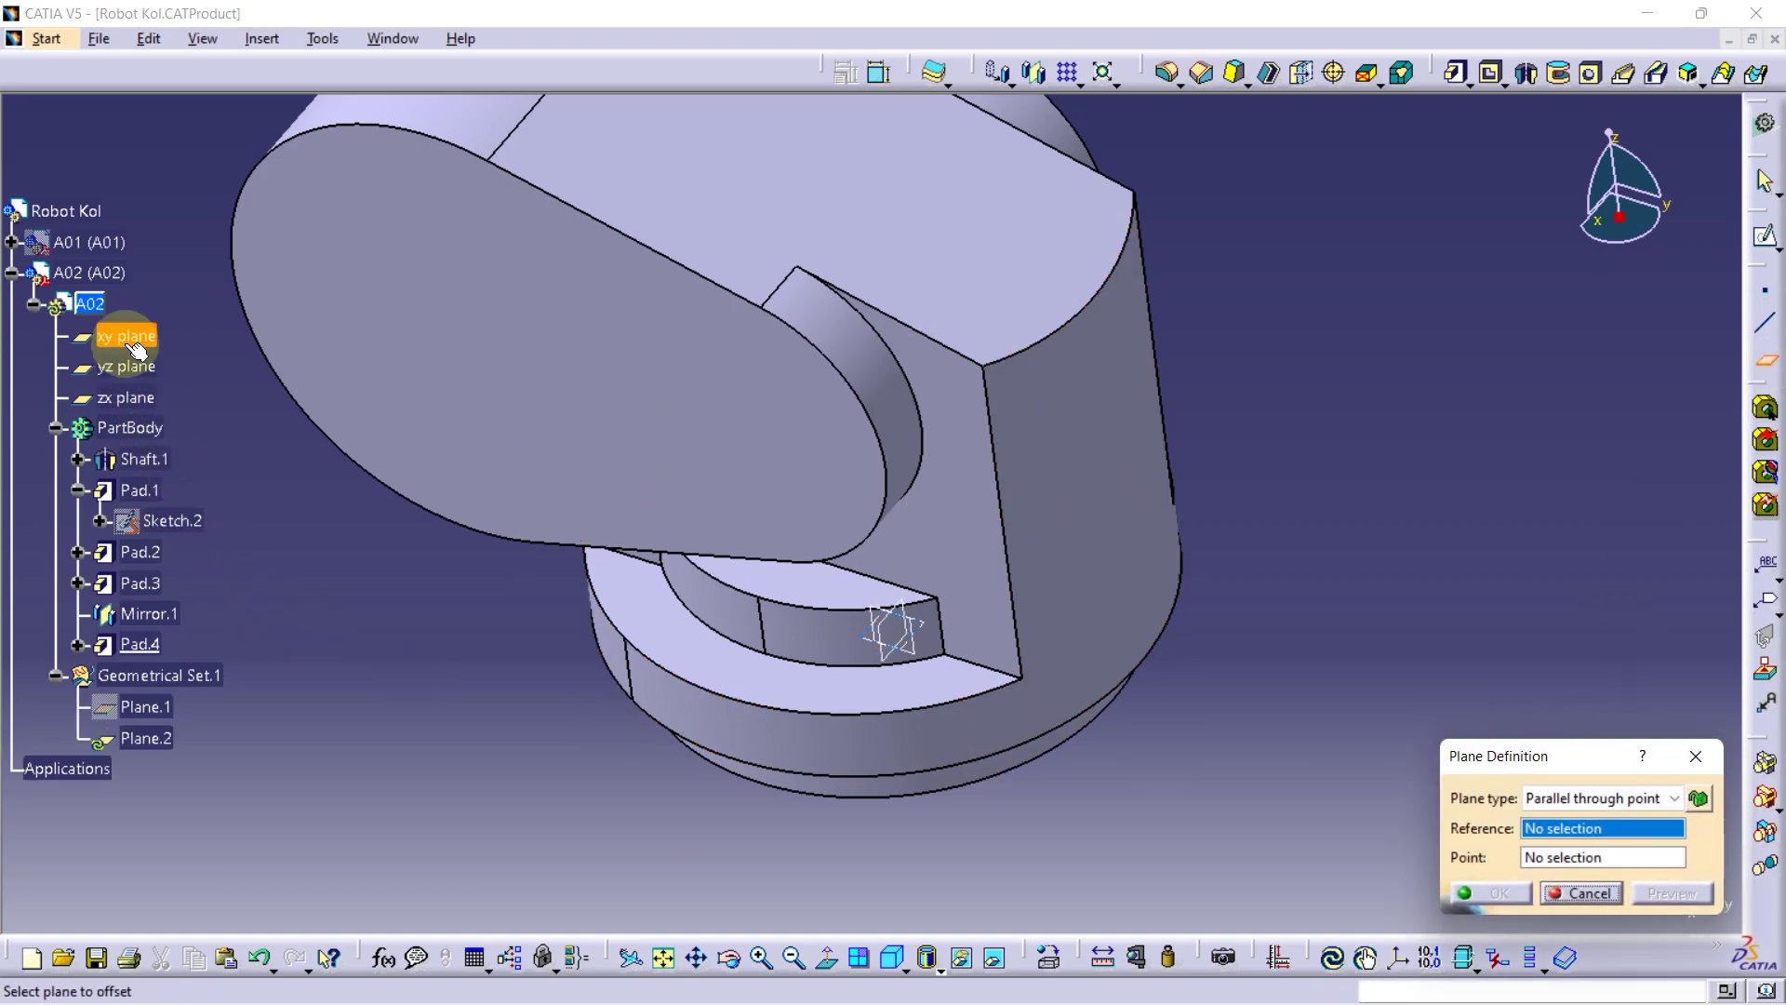
click(1648, 806)
click(1588, 579)
text(120)
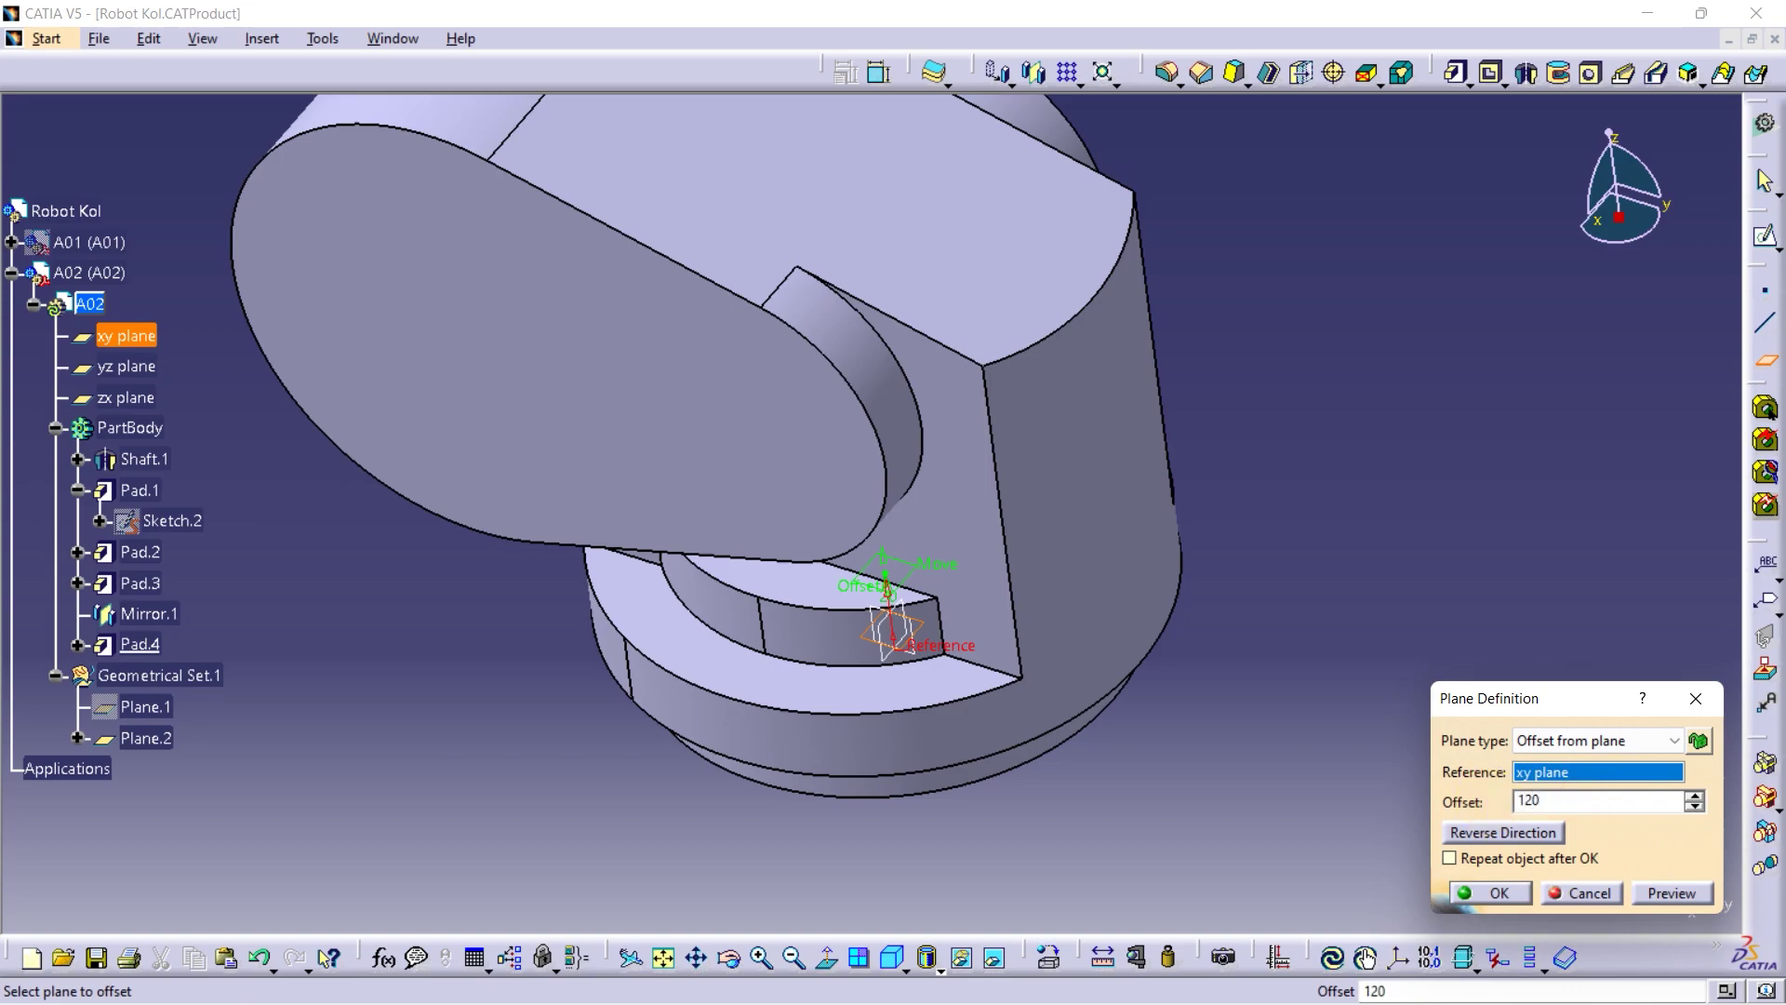
click(1491, 893)
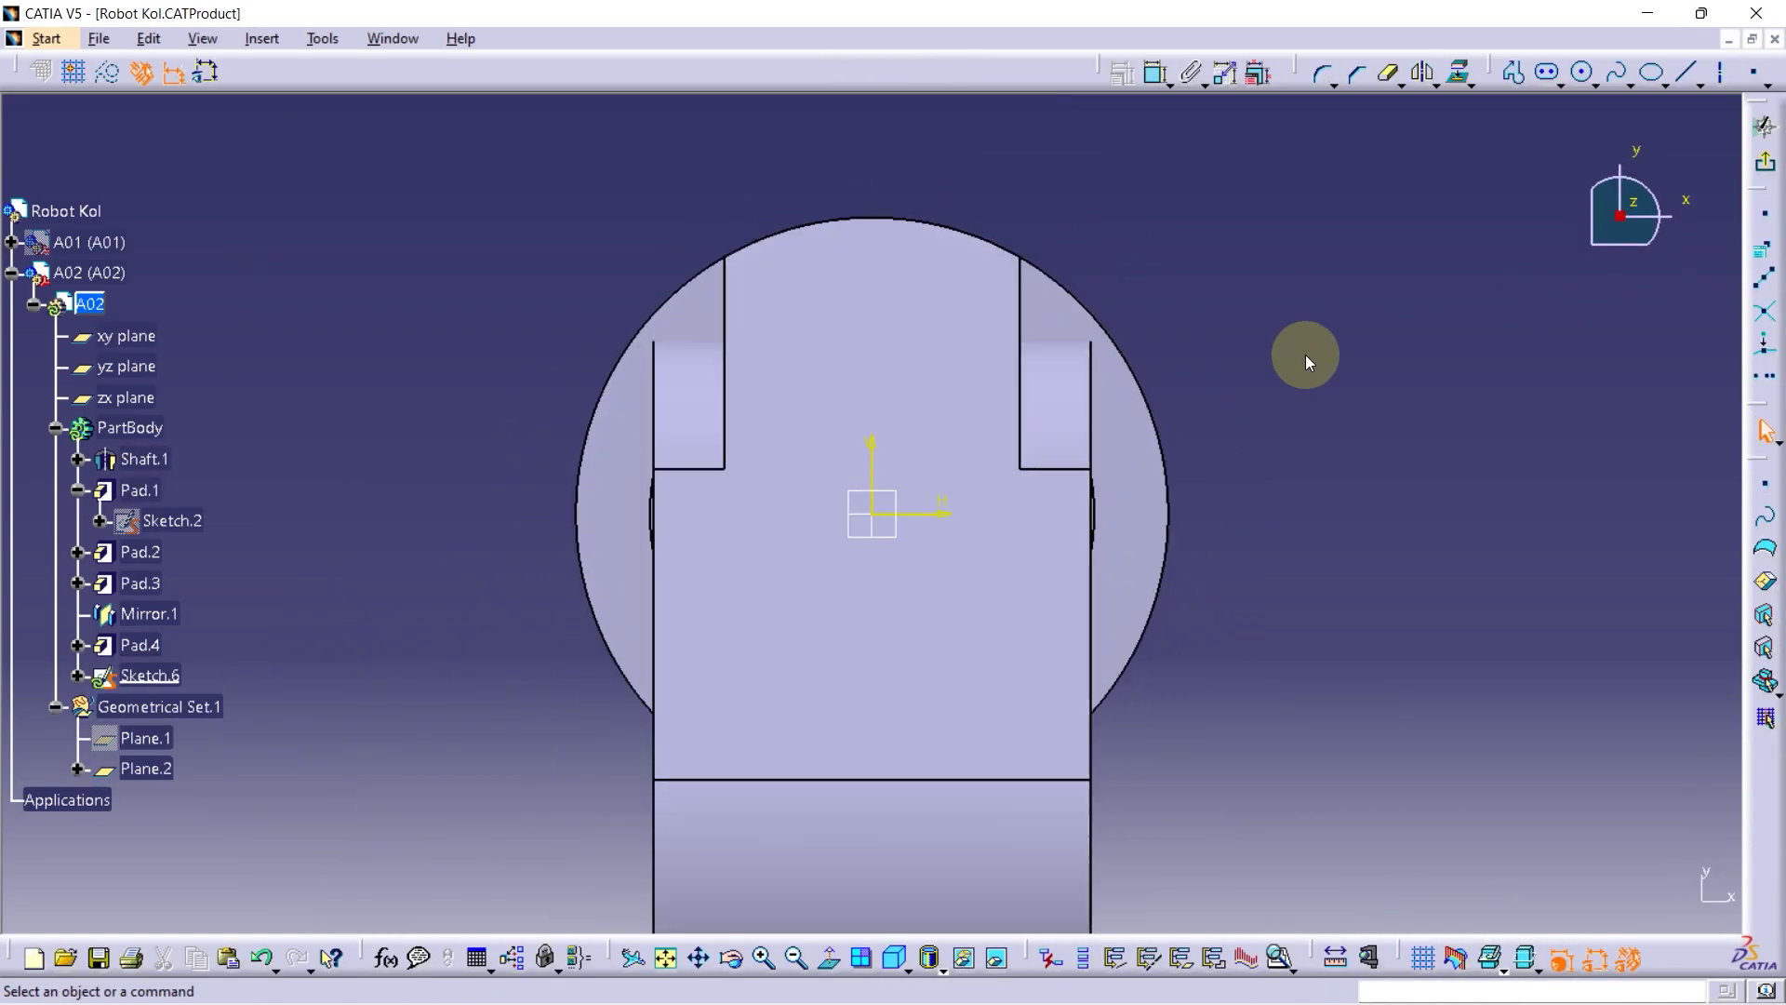
Draw the profile's left vertical line and a three-point top arc
click(1517, 74)
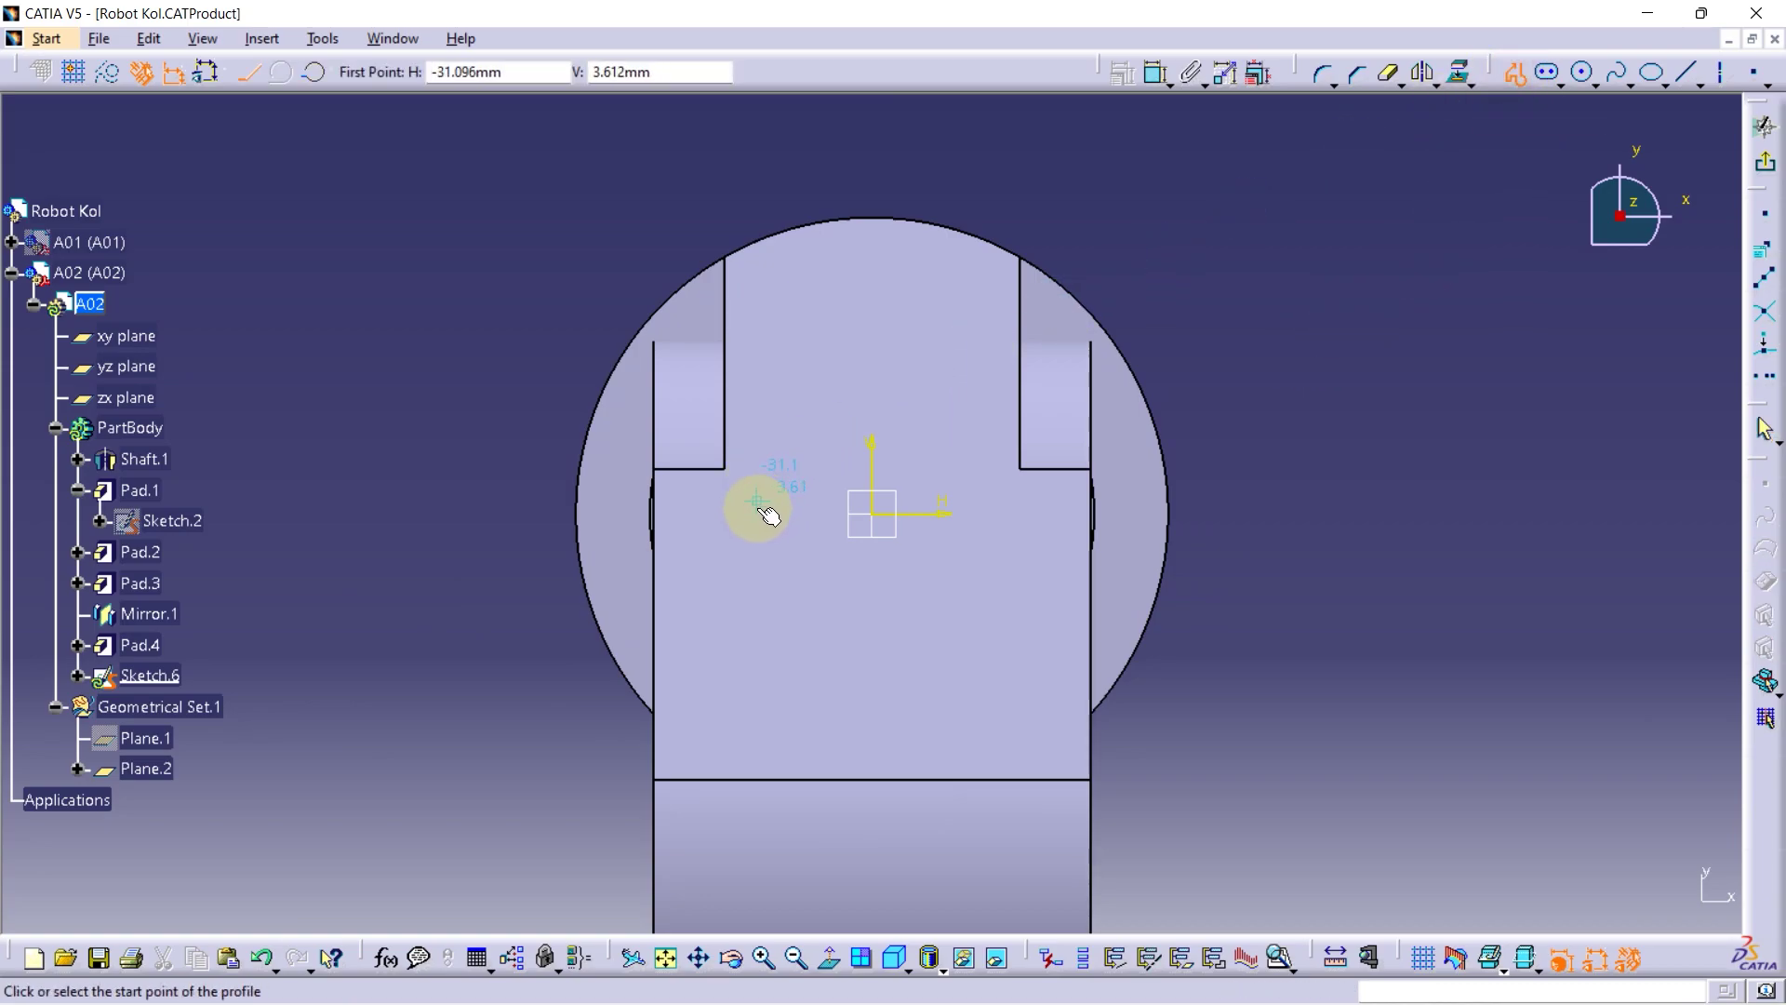
click(752, 543)
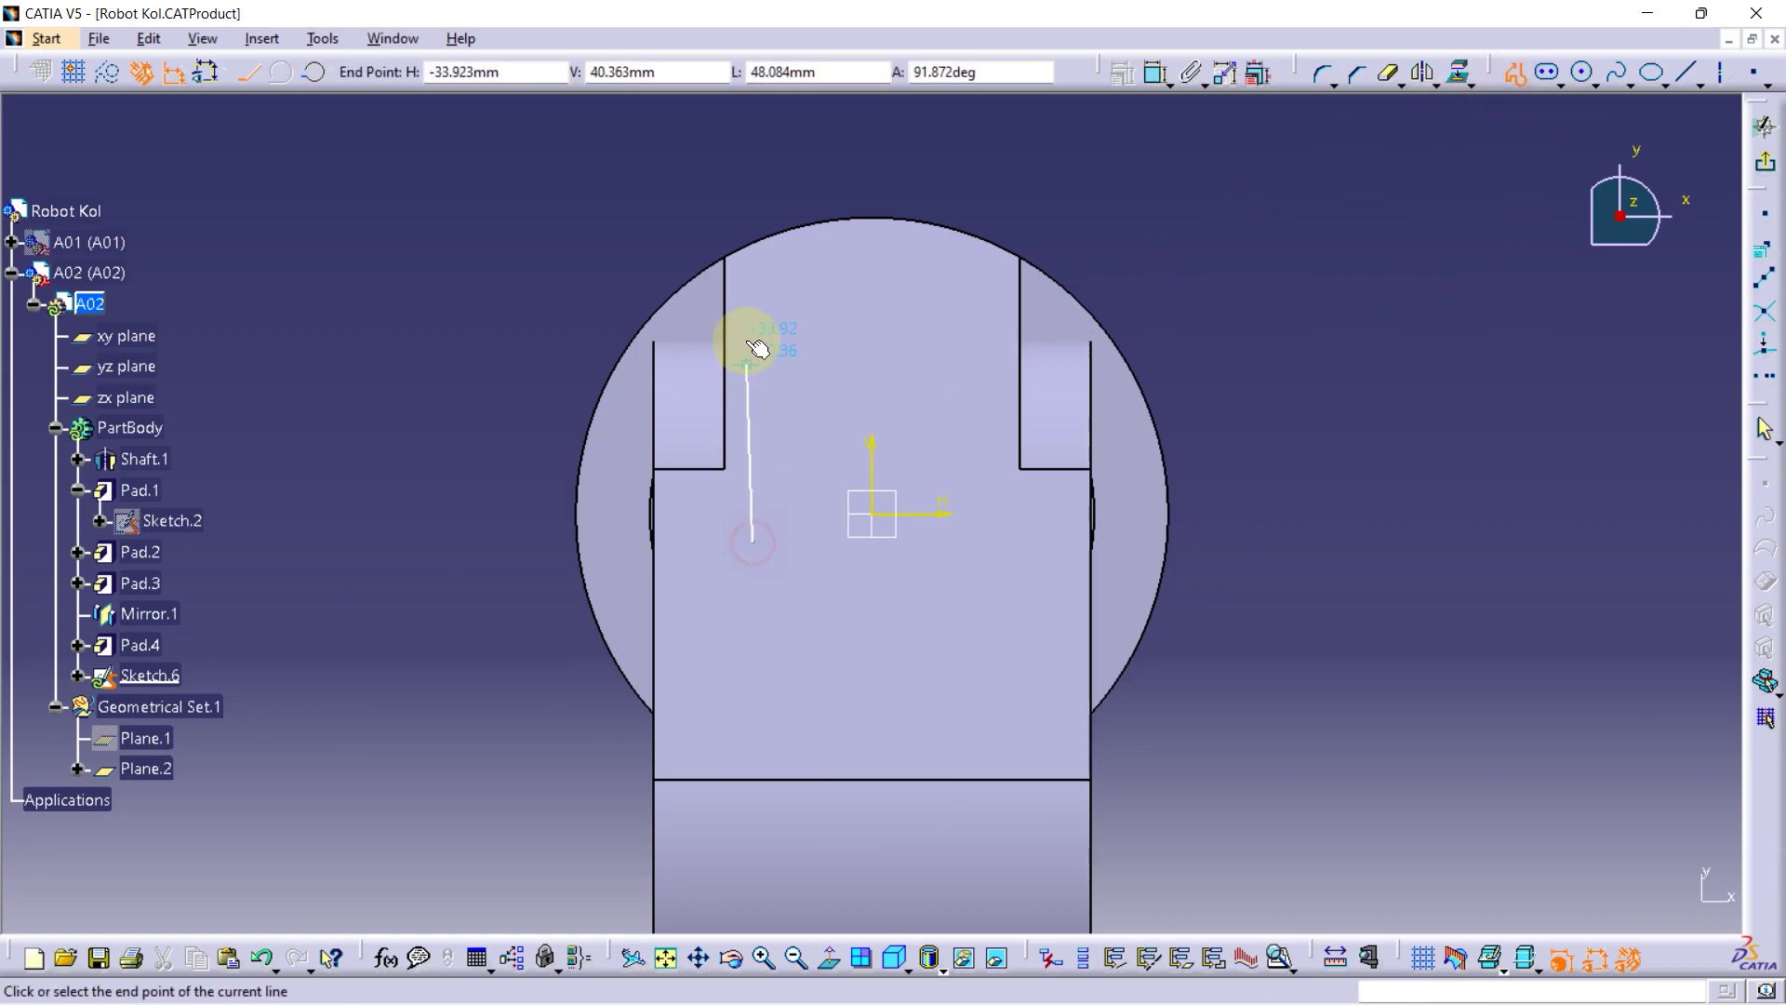
click(798, 287)
click(1589, 74)
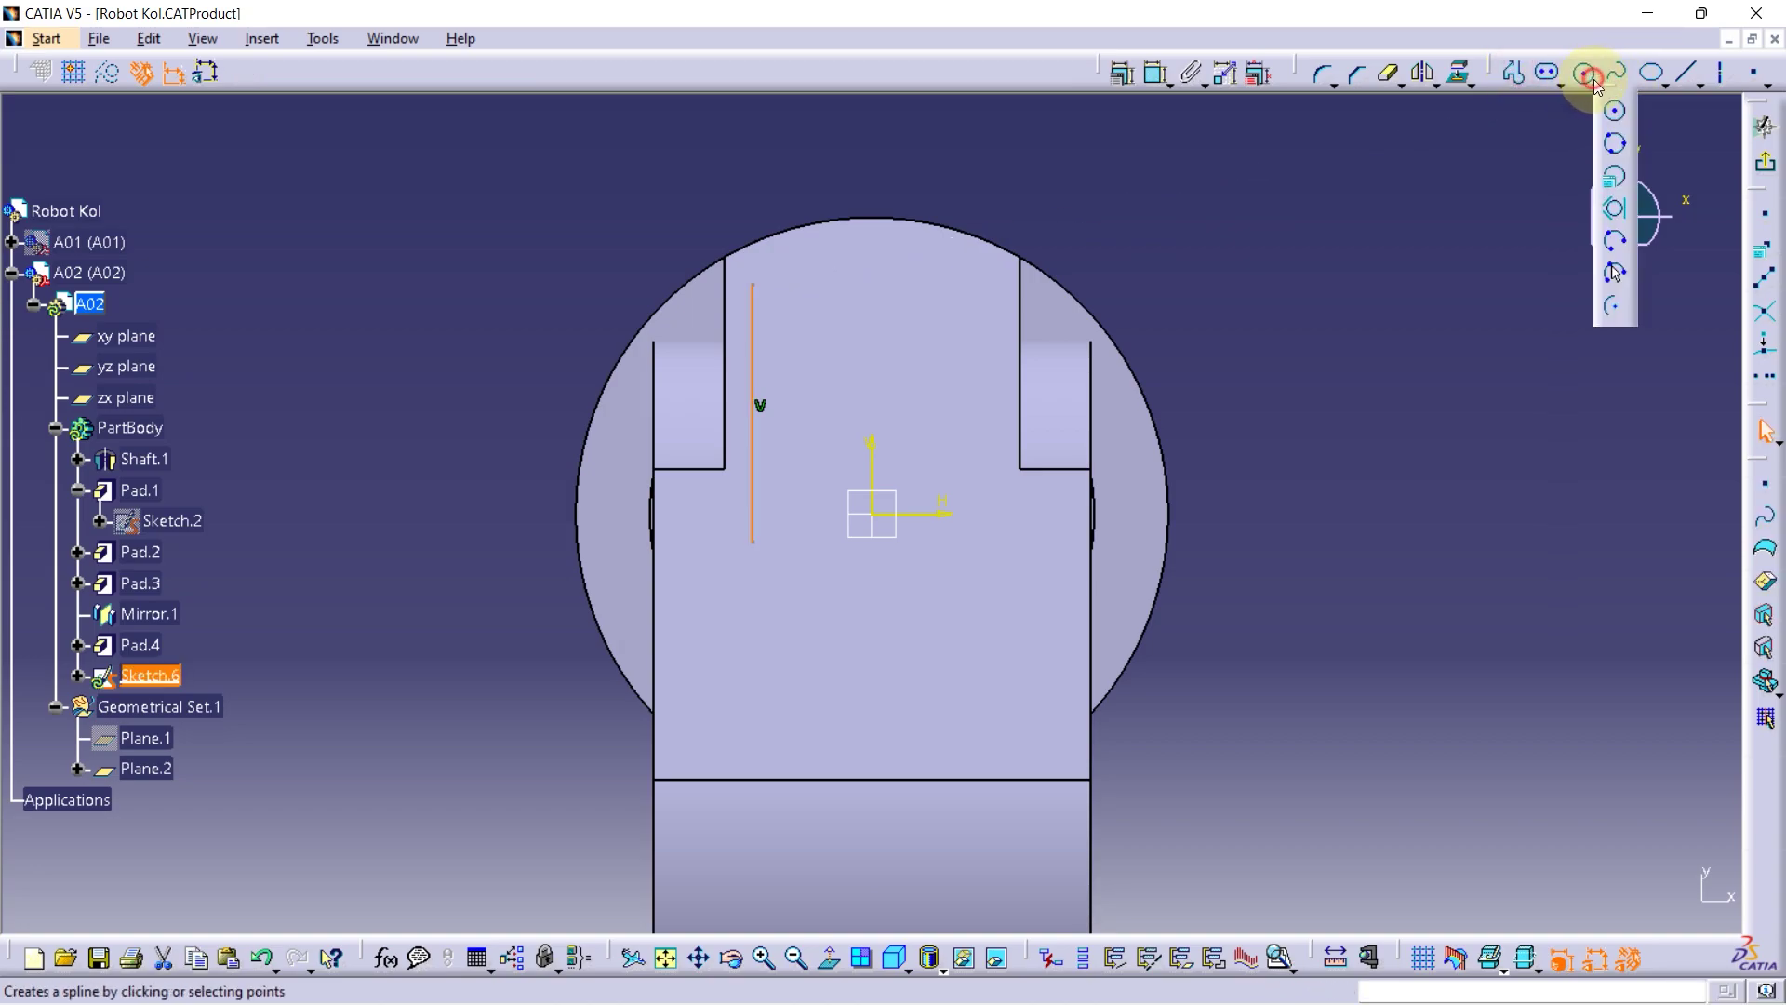
click(1614, 272)
click(754, 285)
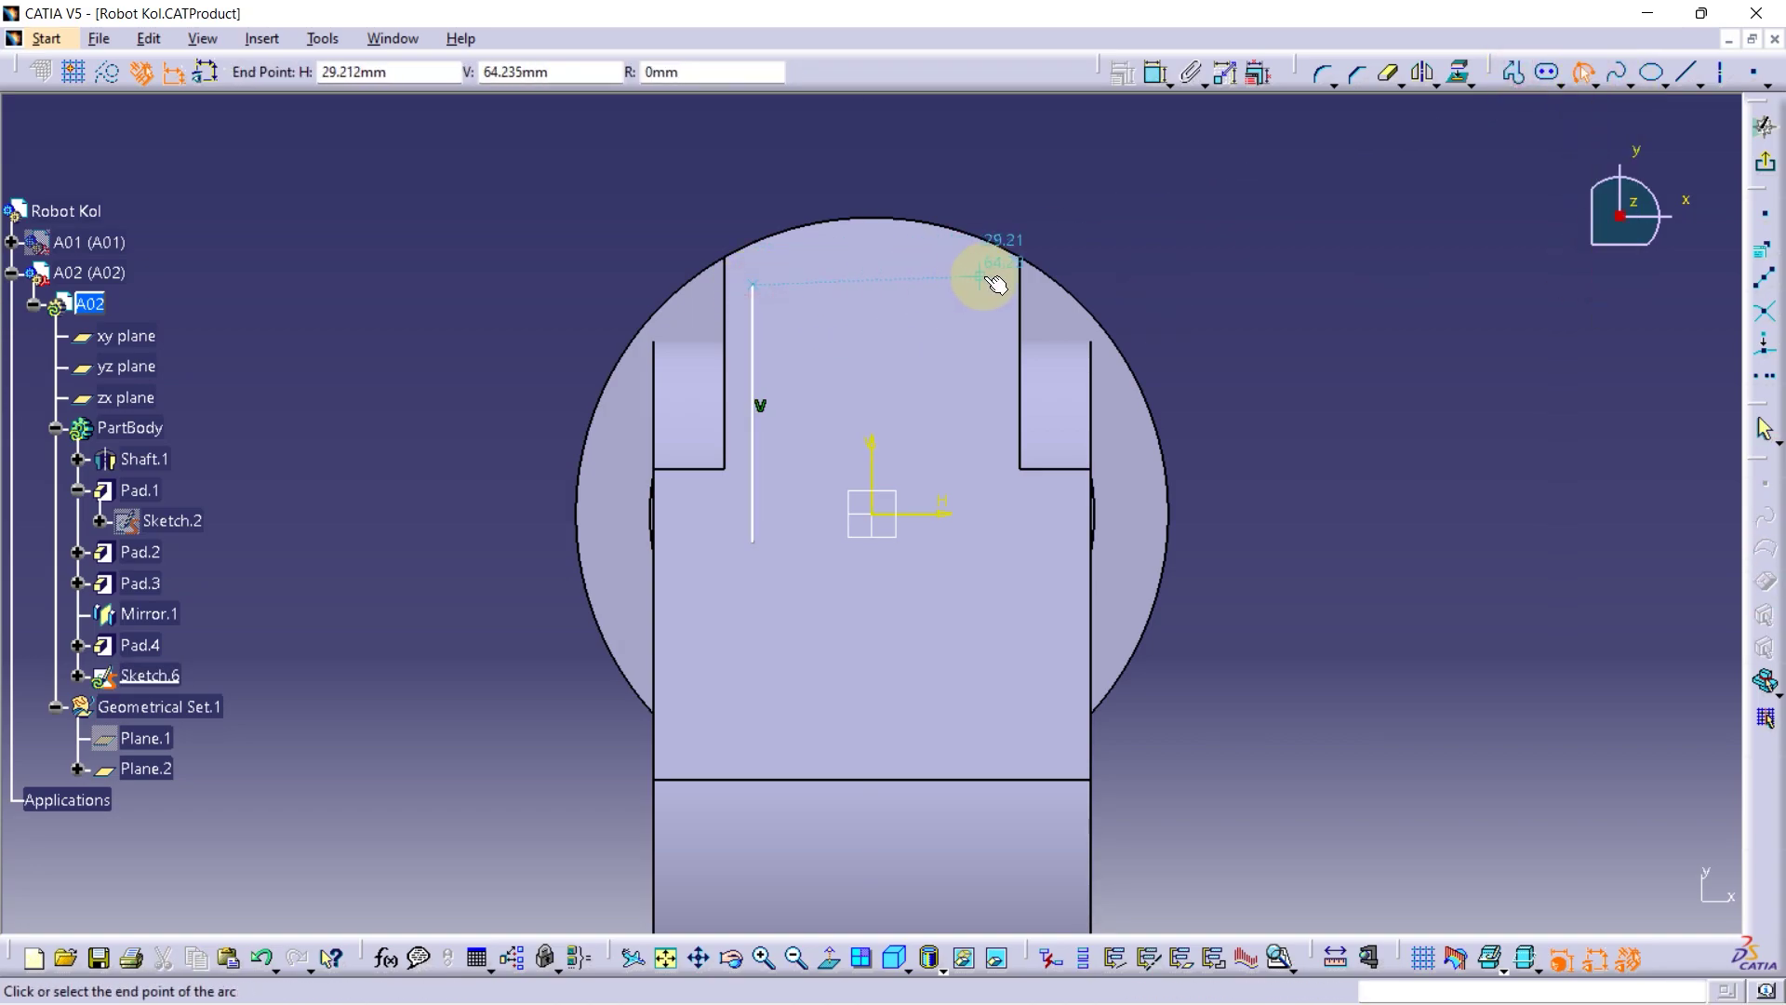
click(989, 286)
click(892, 257)
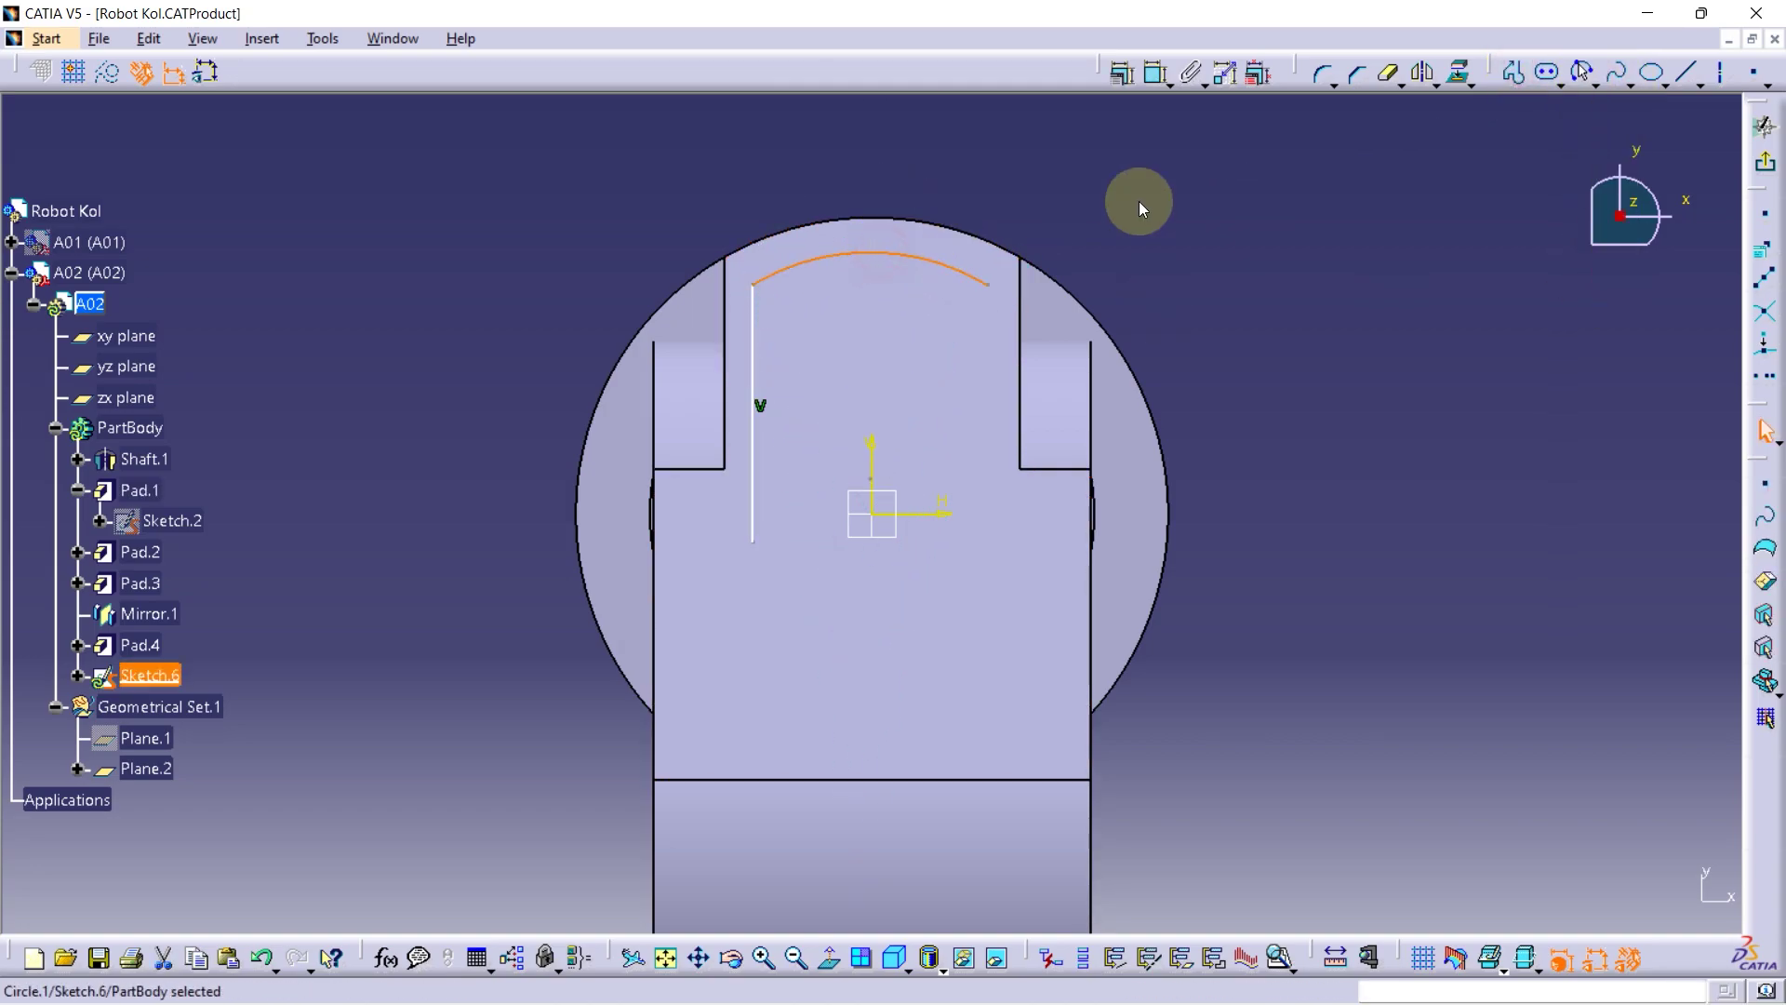
Close the profile with the right side and bottom lines
click(1513, 72)
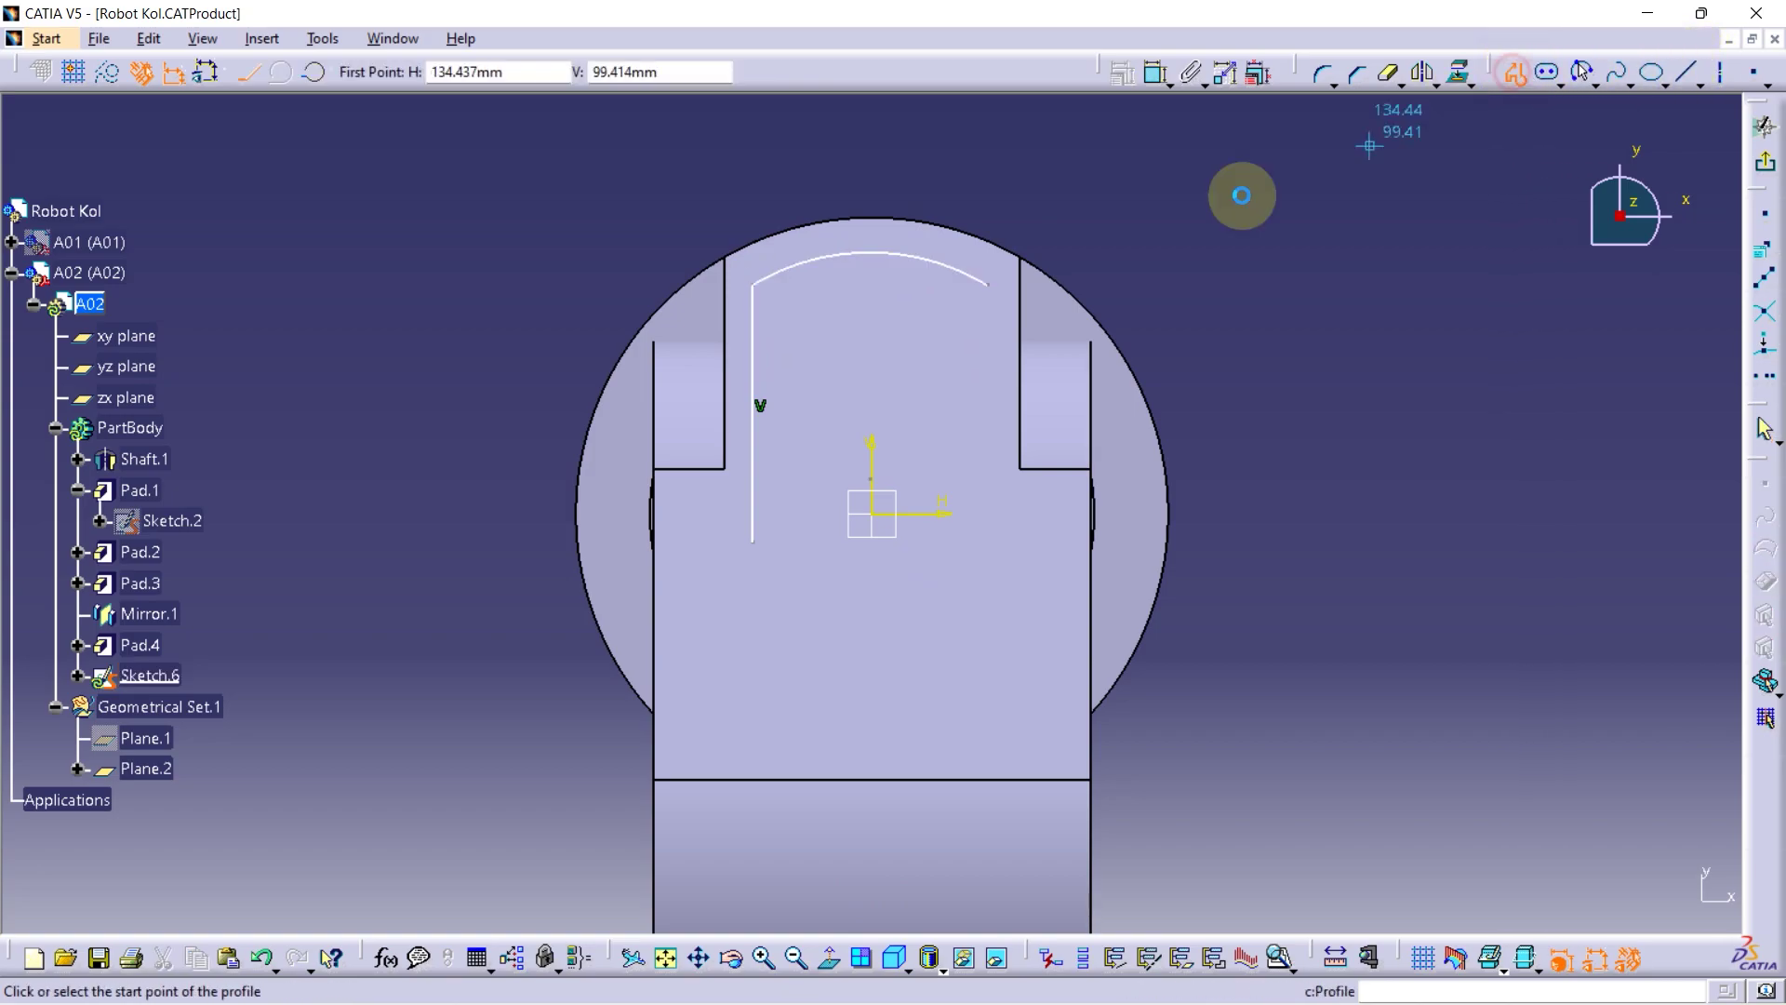
click(988, 284)
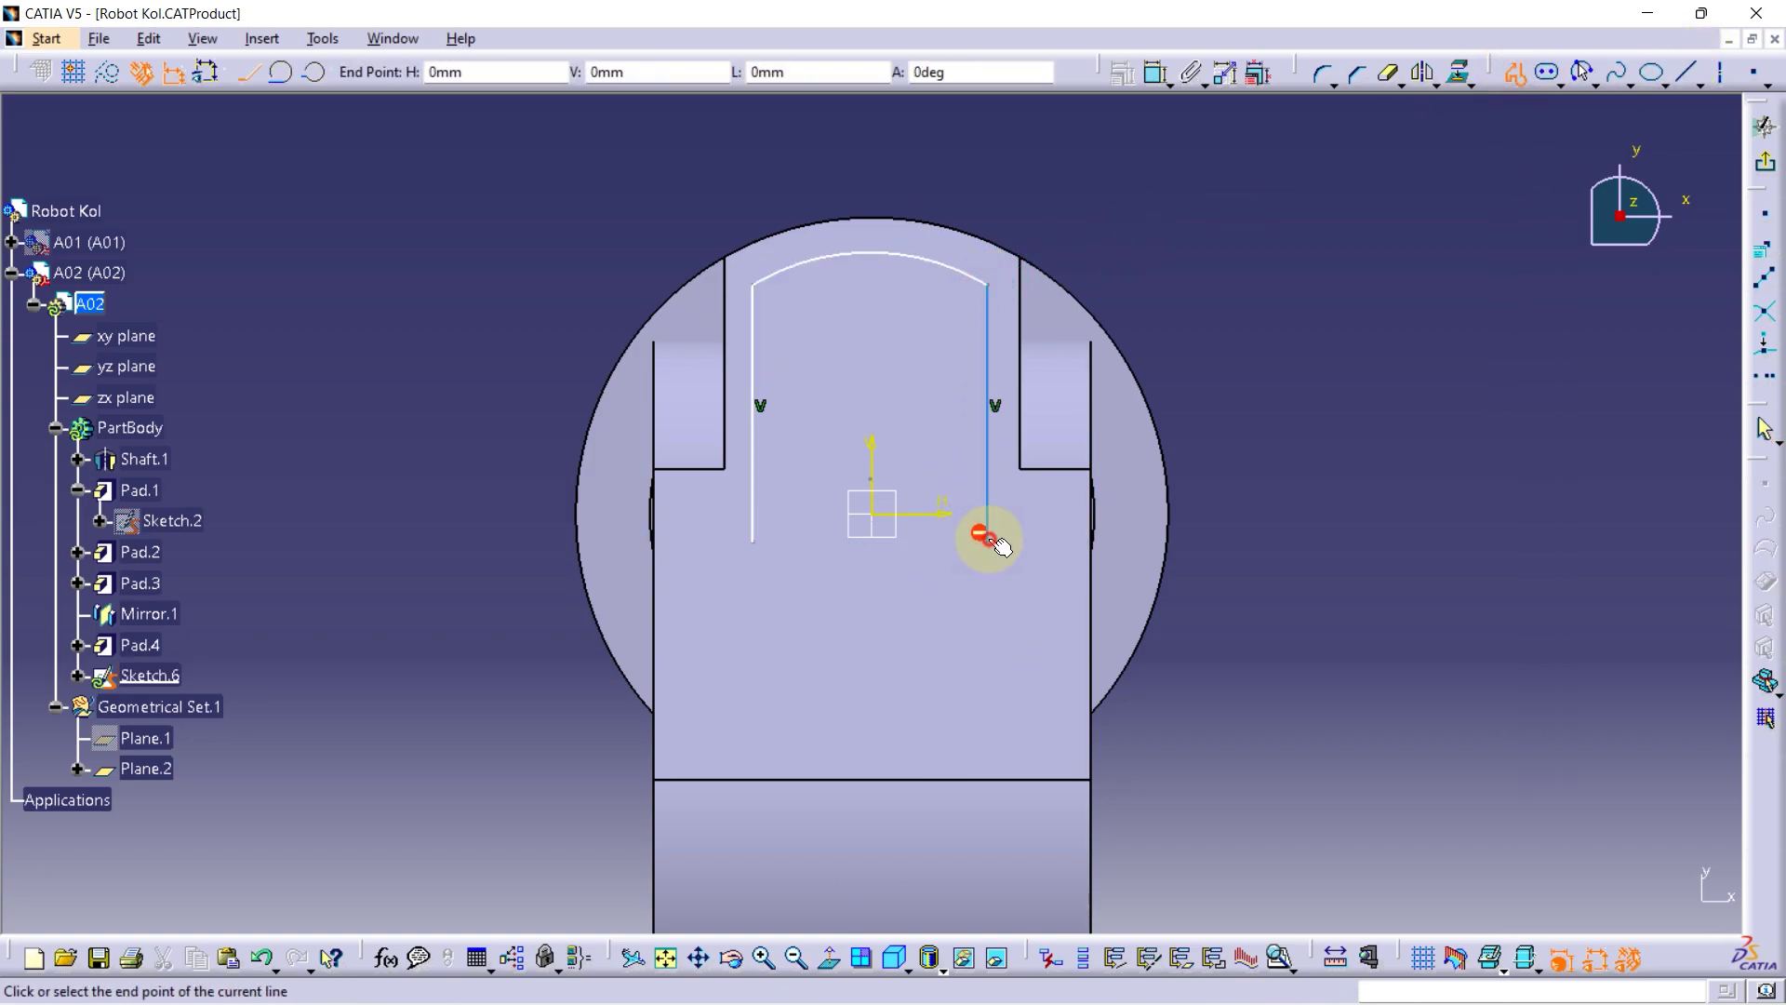
click(988, 541)
click(752, 541)
click(1156, 73)
Dimension the left and right lines 5 mm inside the pad edges
click(850, 251)
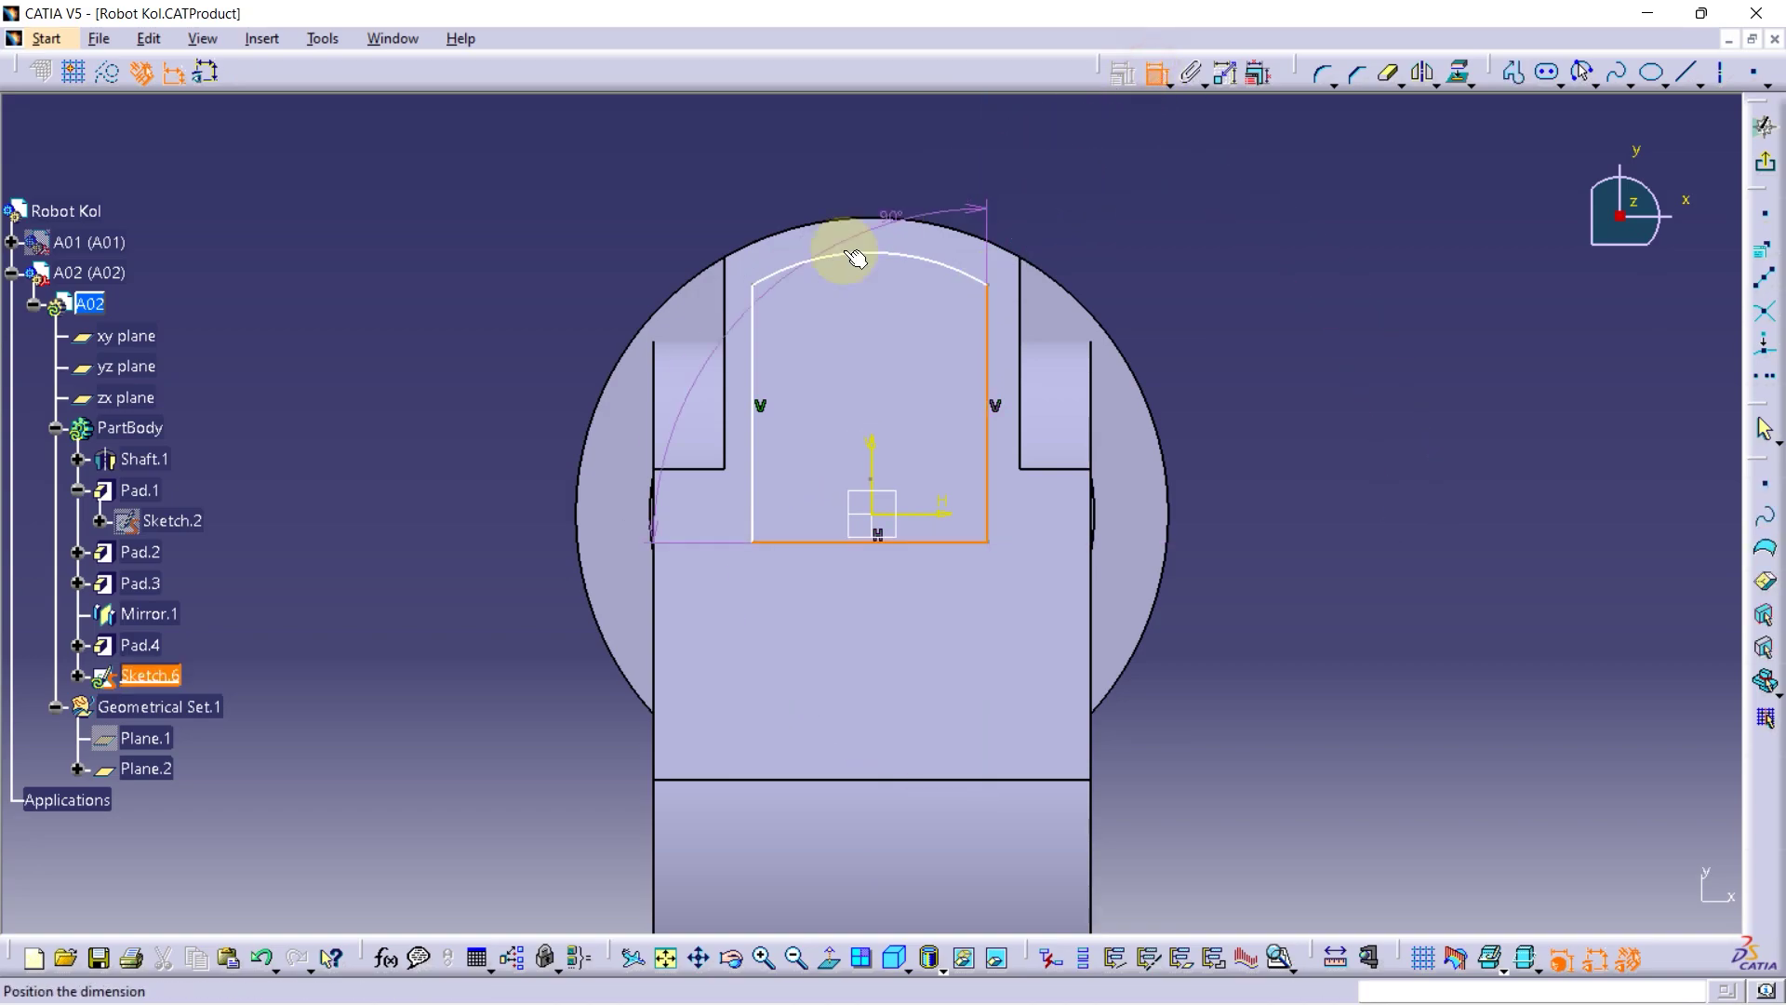
click(1157, 72)
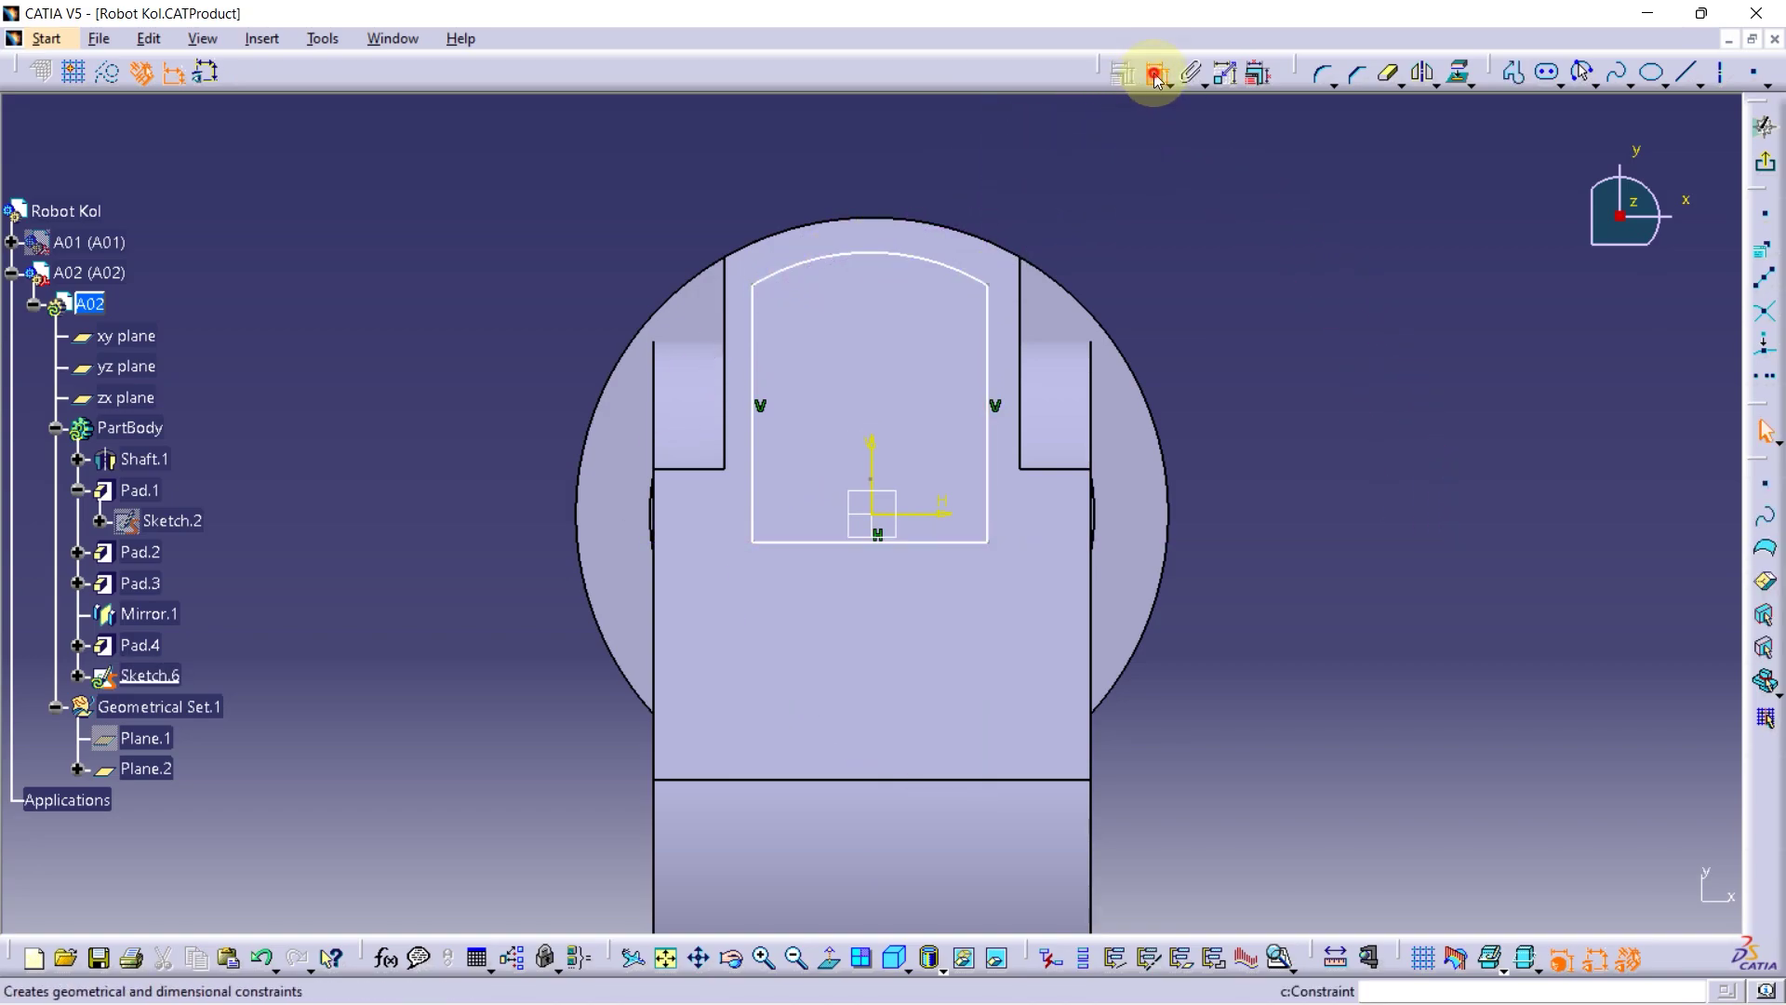
click(753, 317)
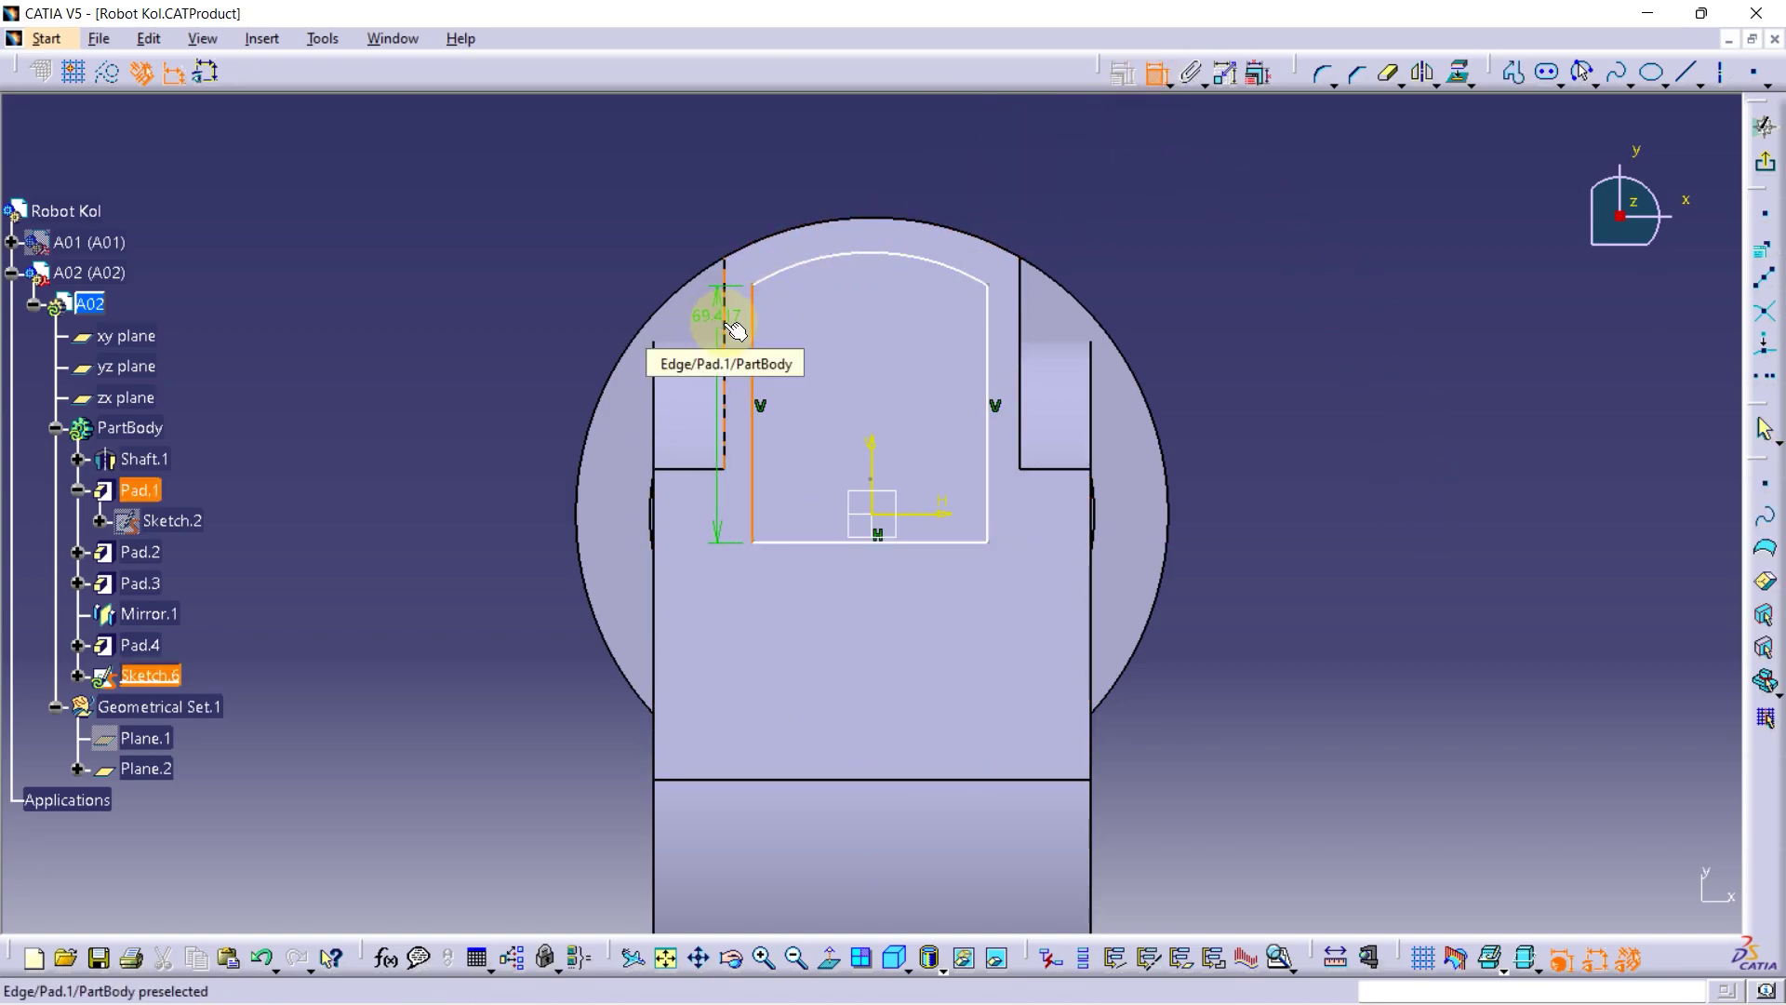
click(735, 330)
double_click(577, 209)
text(5)
key(Return)
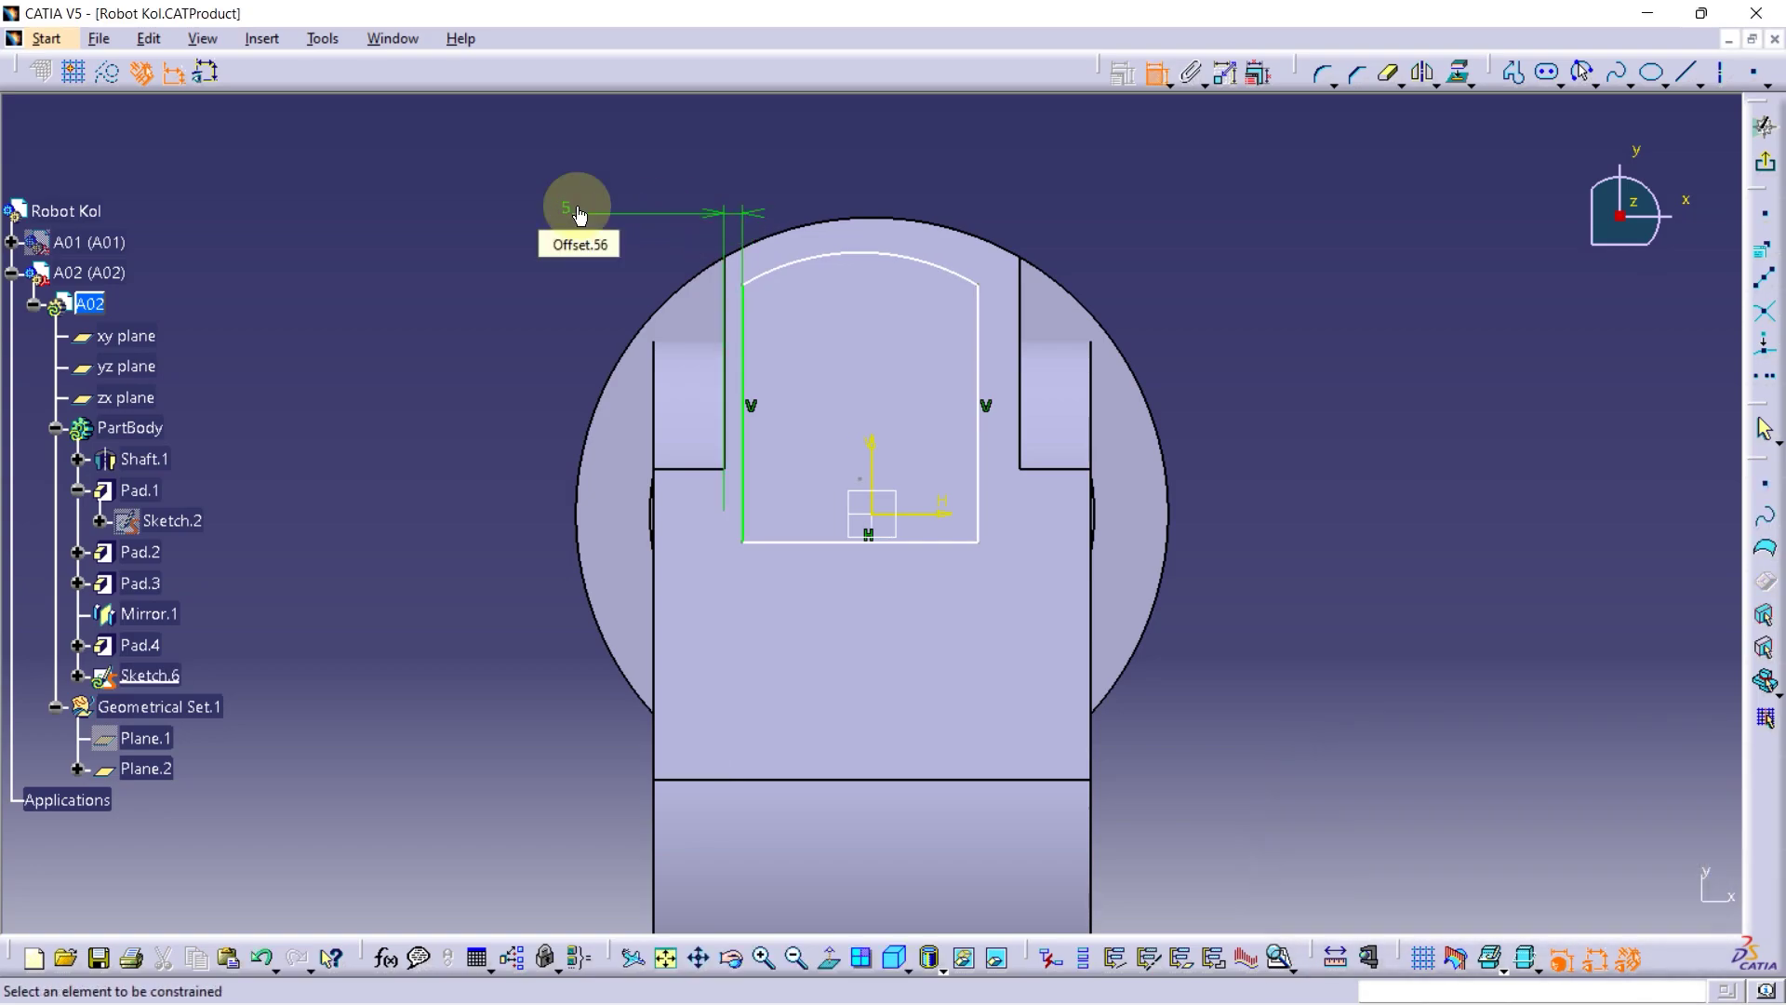
click(990, 321)
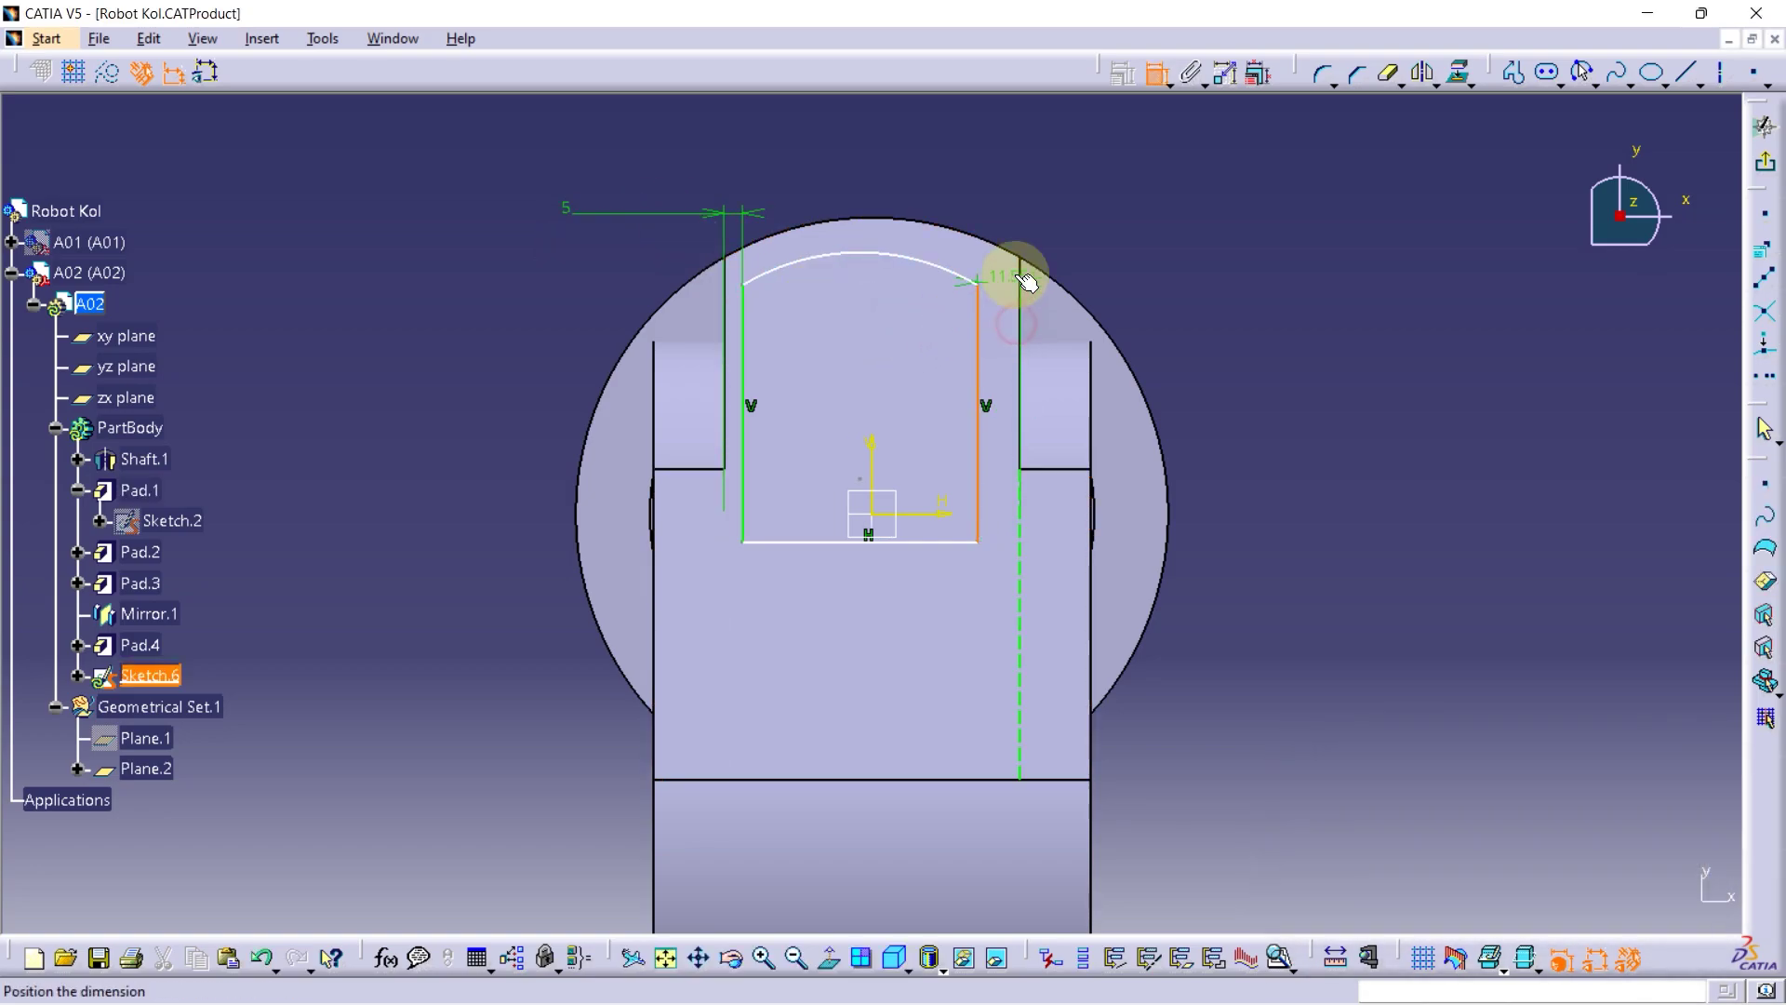
double_click(1120, 207)
text(5)
key(Return)
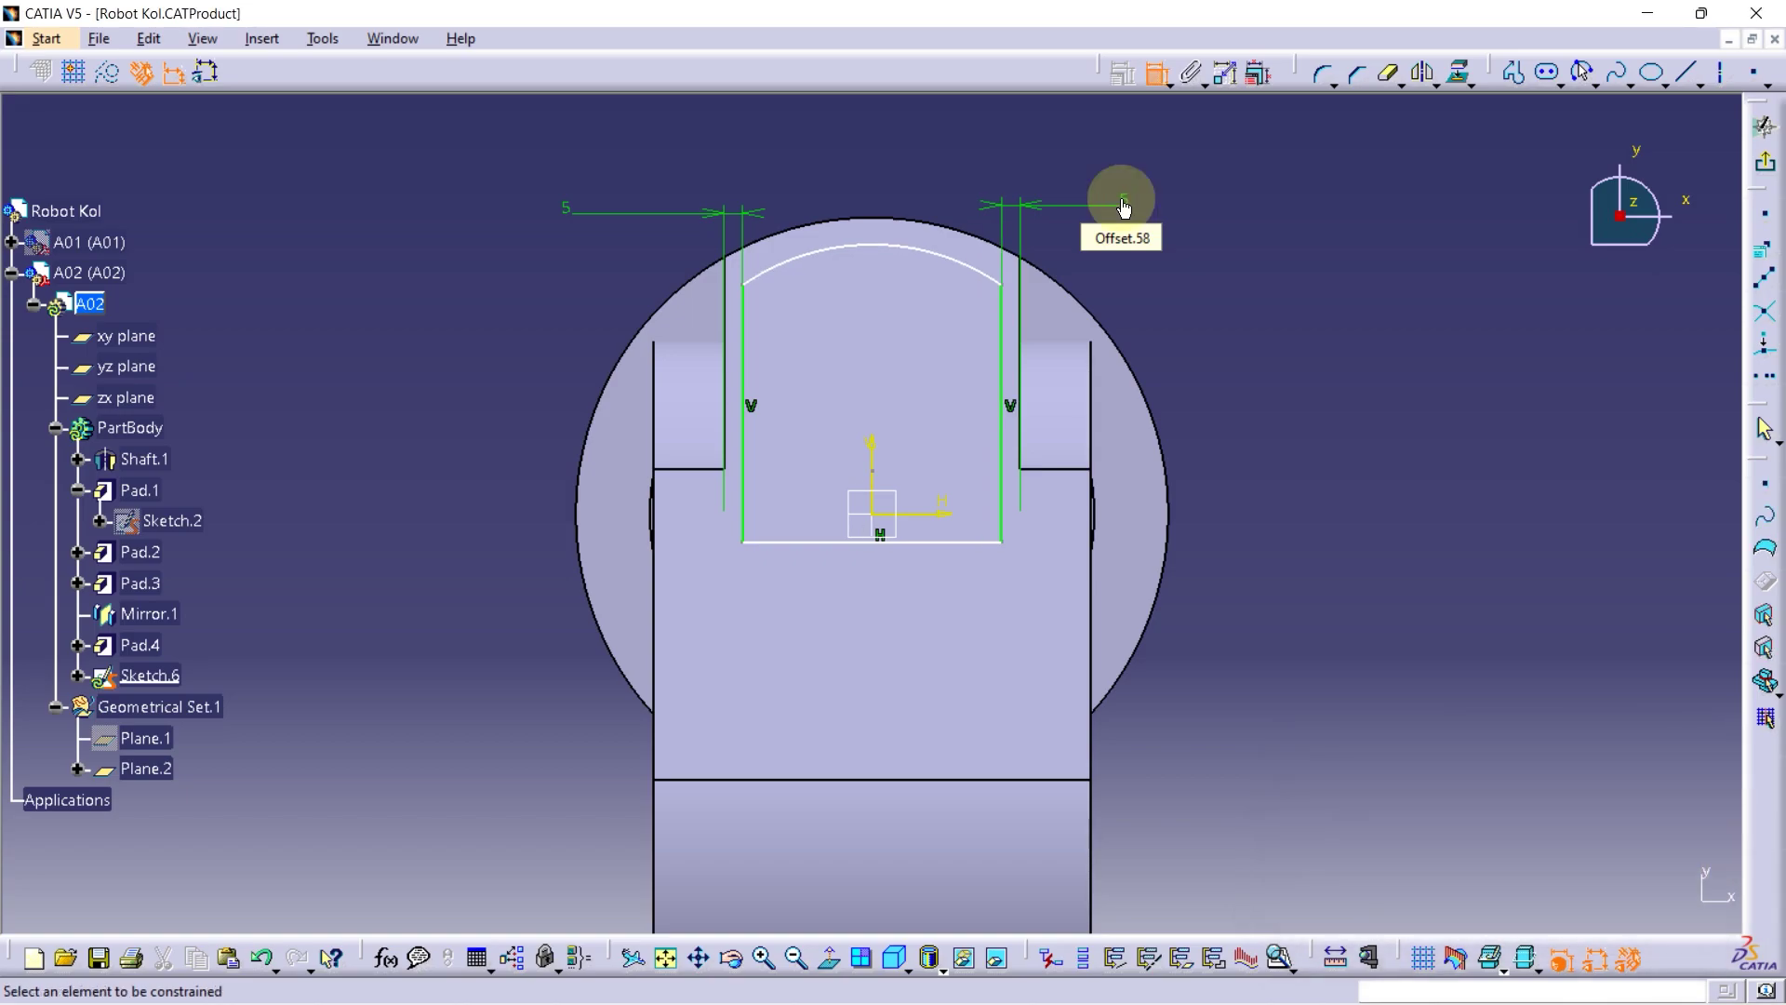
Set the bottom line's vertical distance to the part edge to 57 mm
click(822, 539)
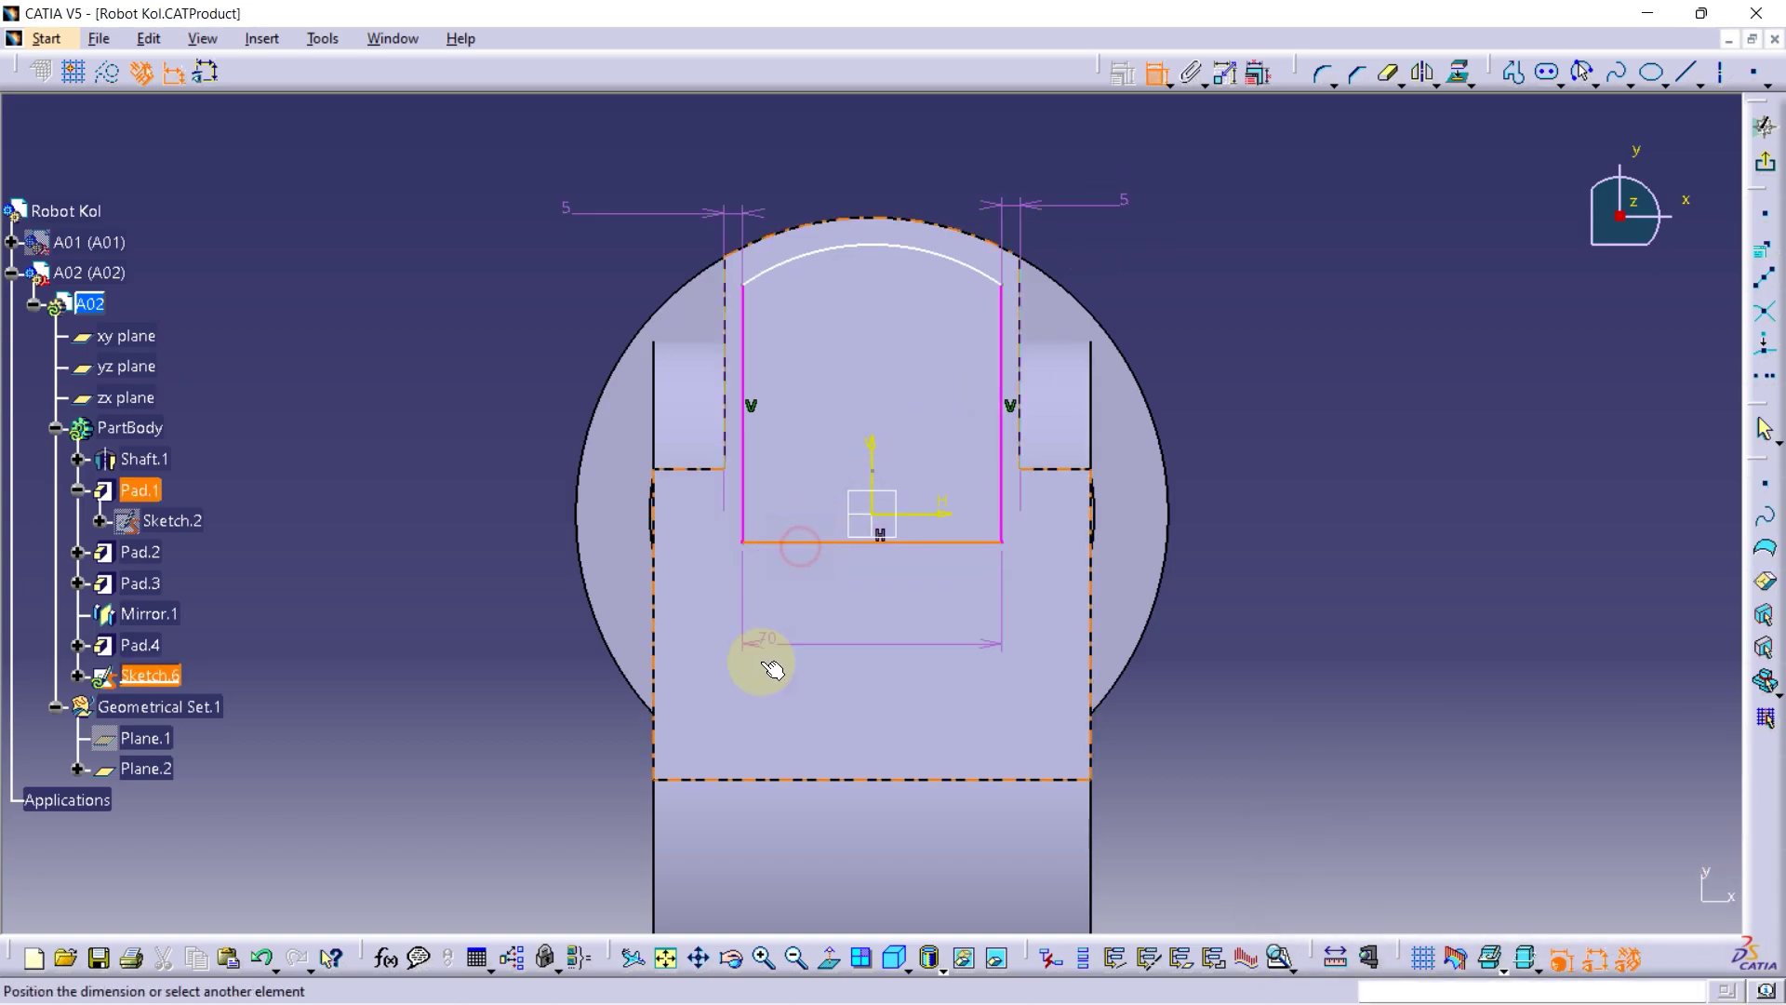
click(761, 787)
double_click(465, 652)
text(57)
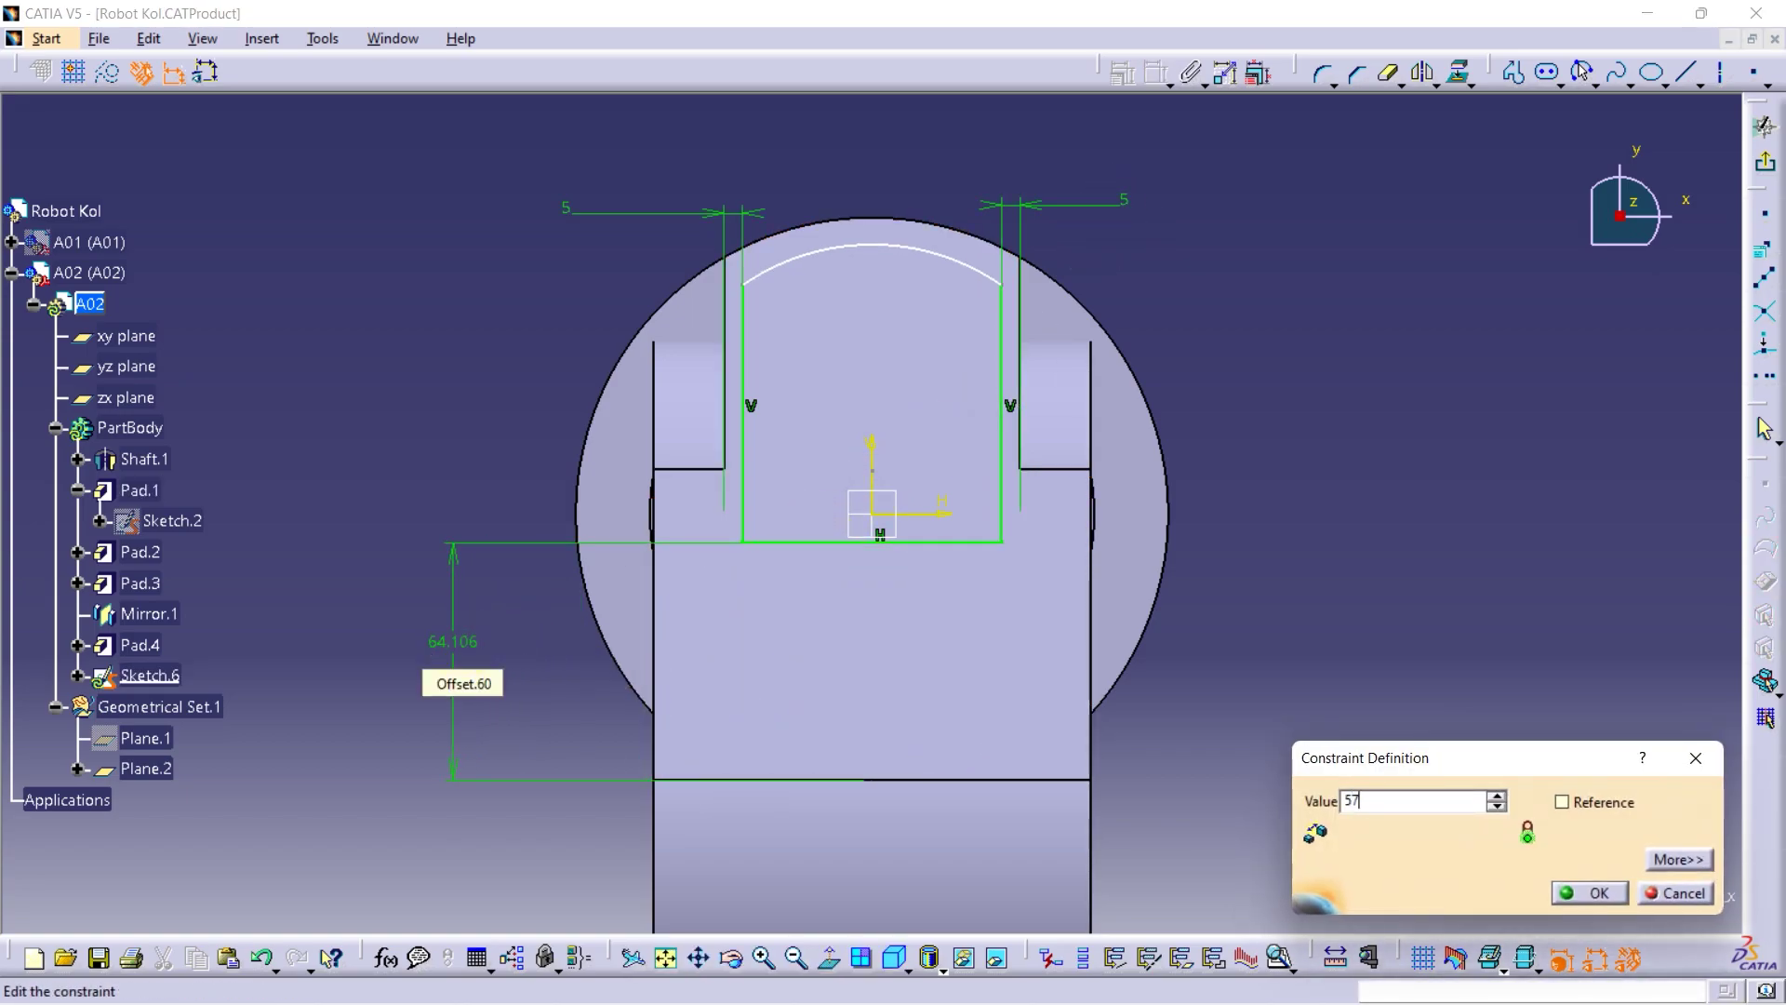
key(Return)
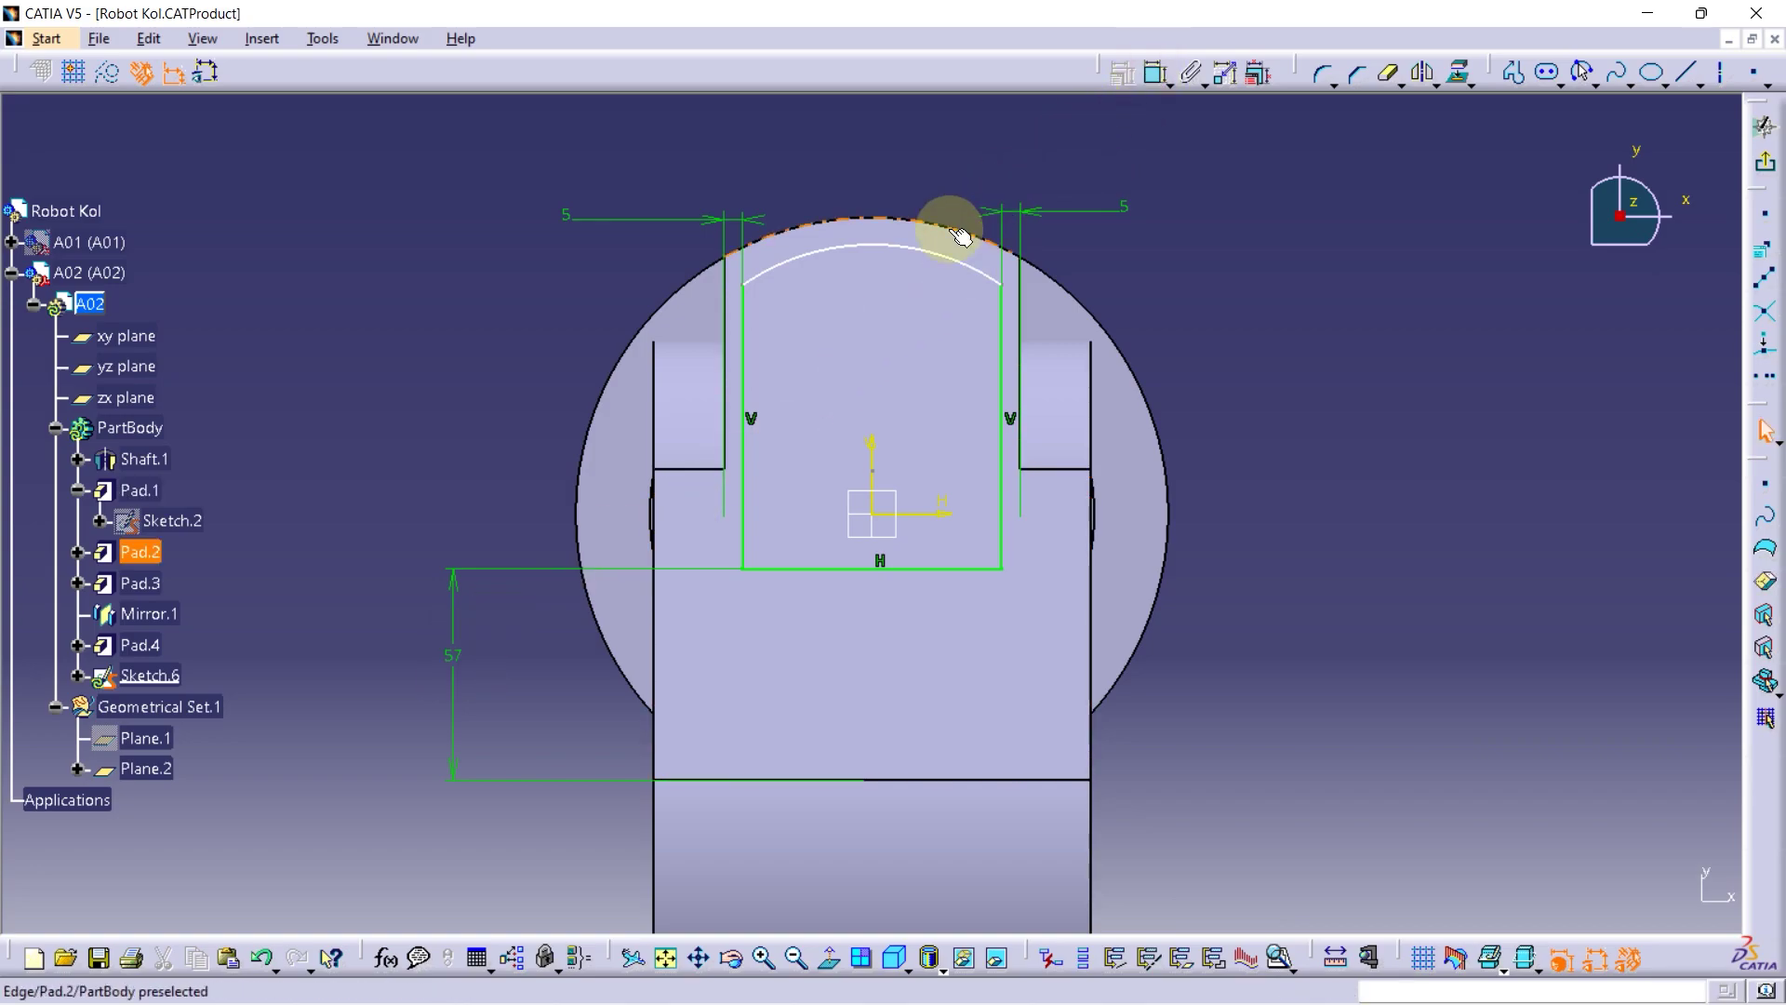
Make the top arc concentric with the part's round outline
click(923, 247)
click(1123, 72)
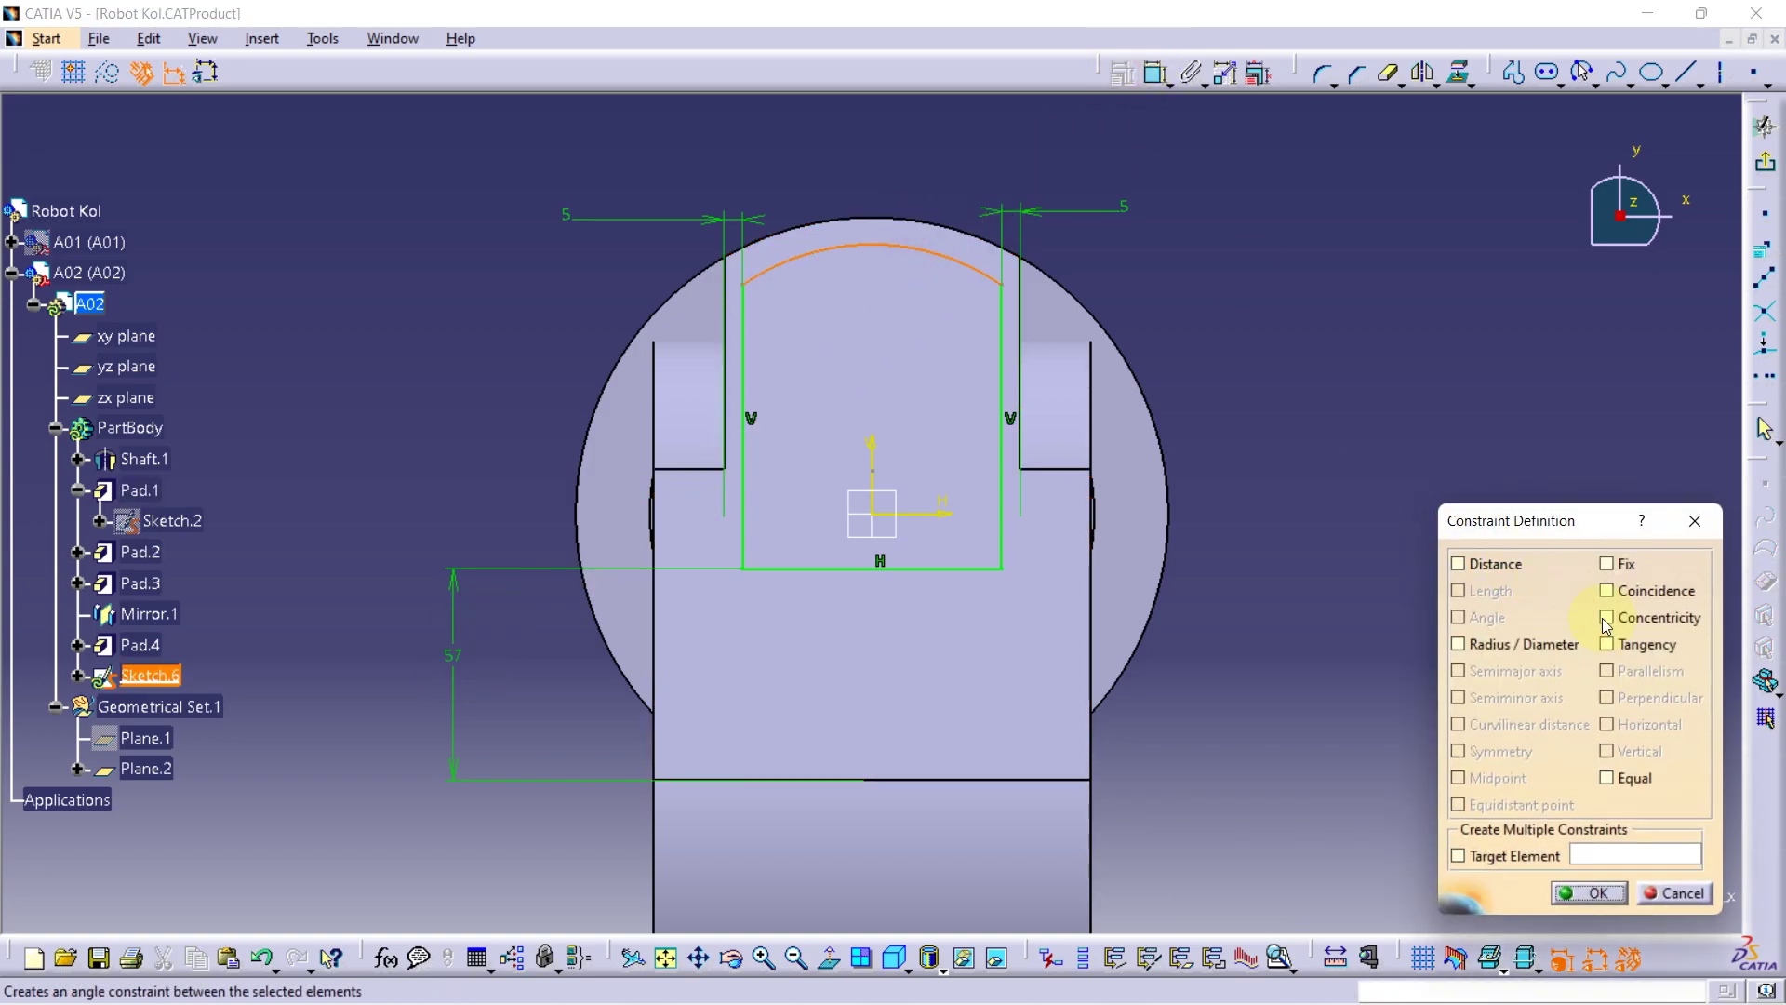
click(1610, 619)
click(1593, 894)
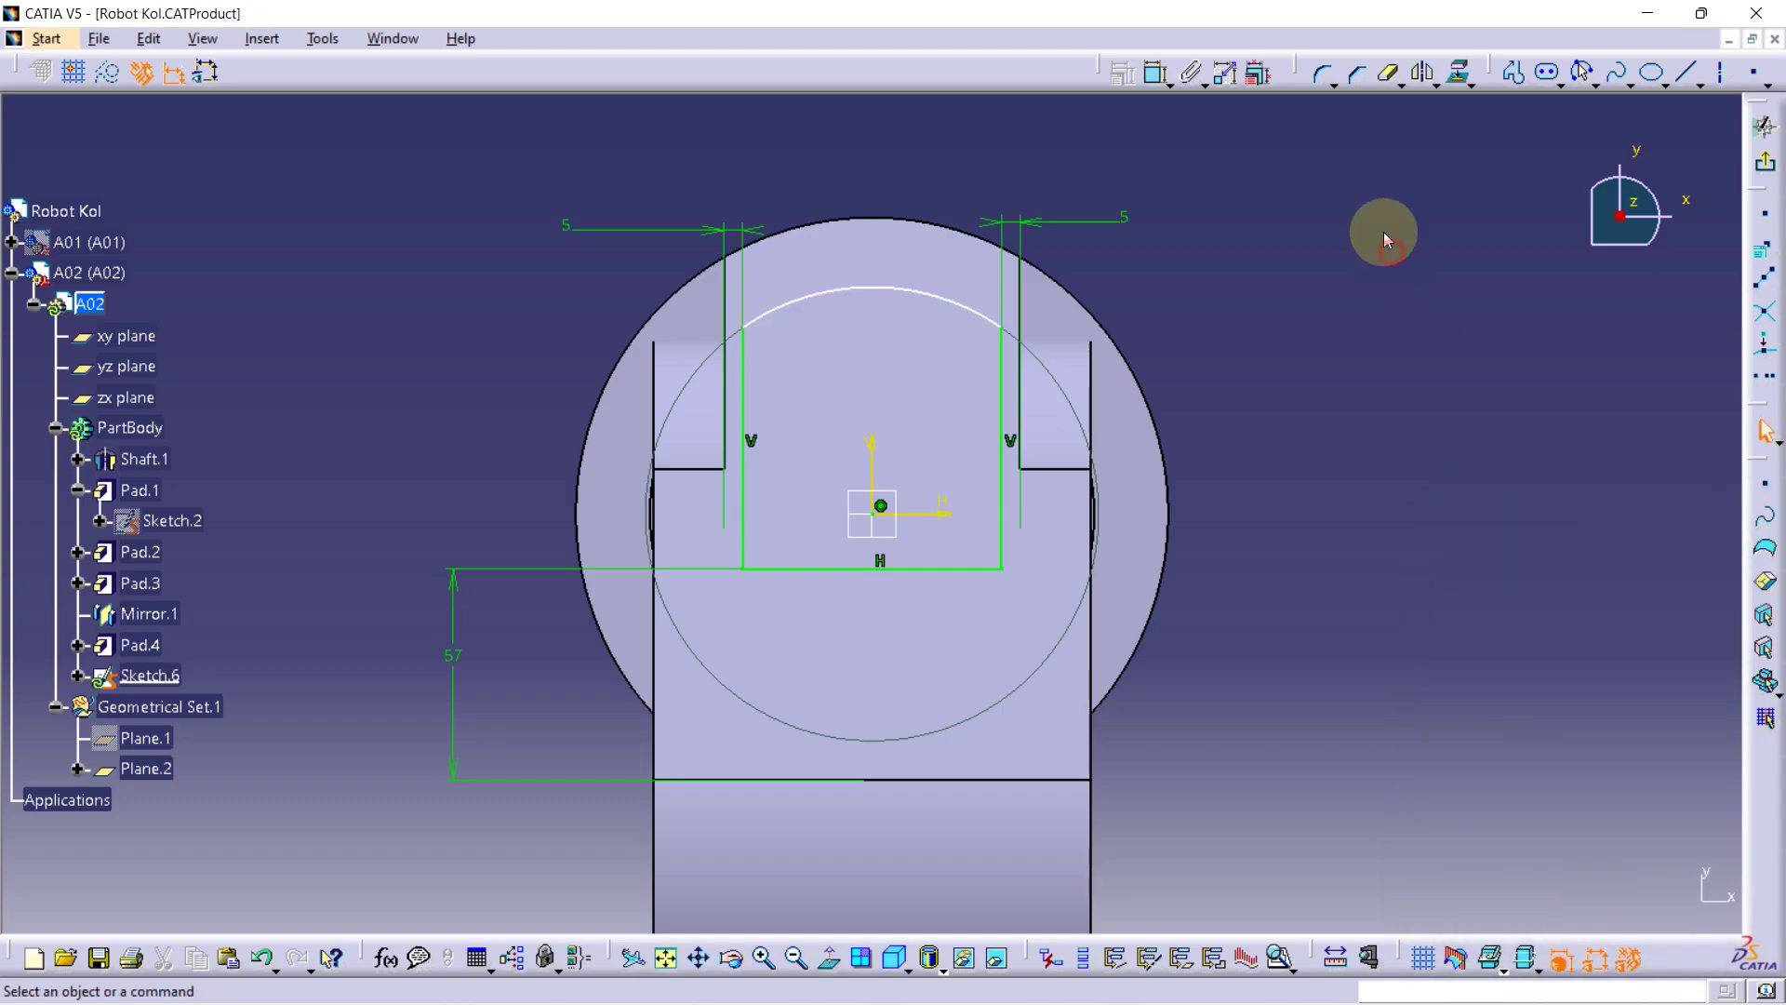
drag(878, 287, 862, 261)
Dimension the top arc's offset inside the round outline, then exit the sketch
click(1156, 72)
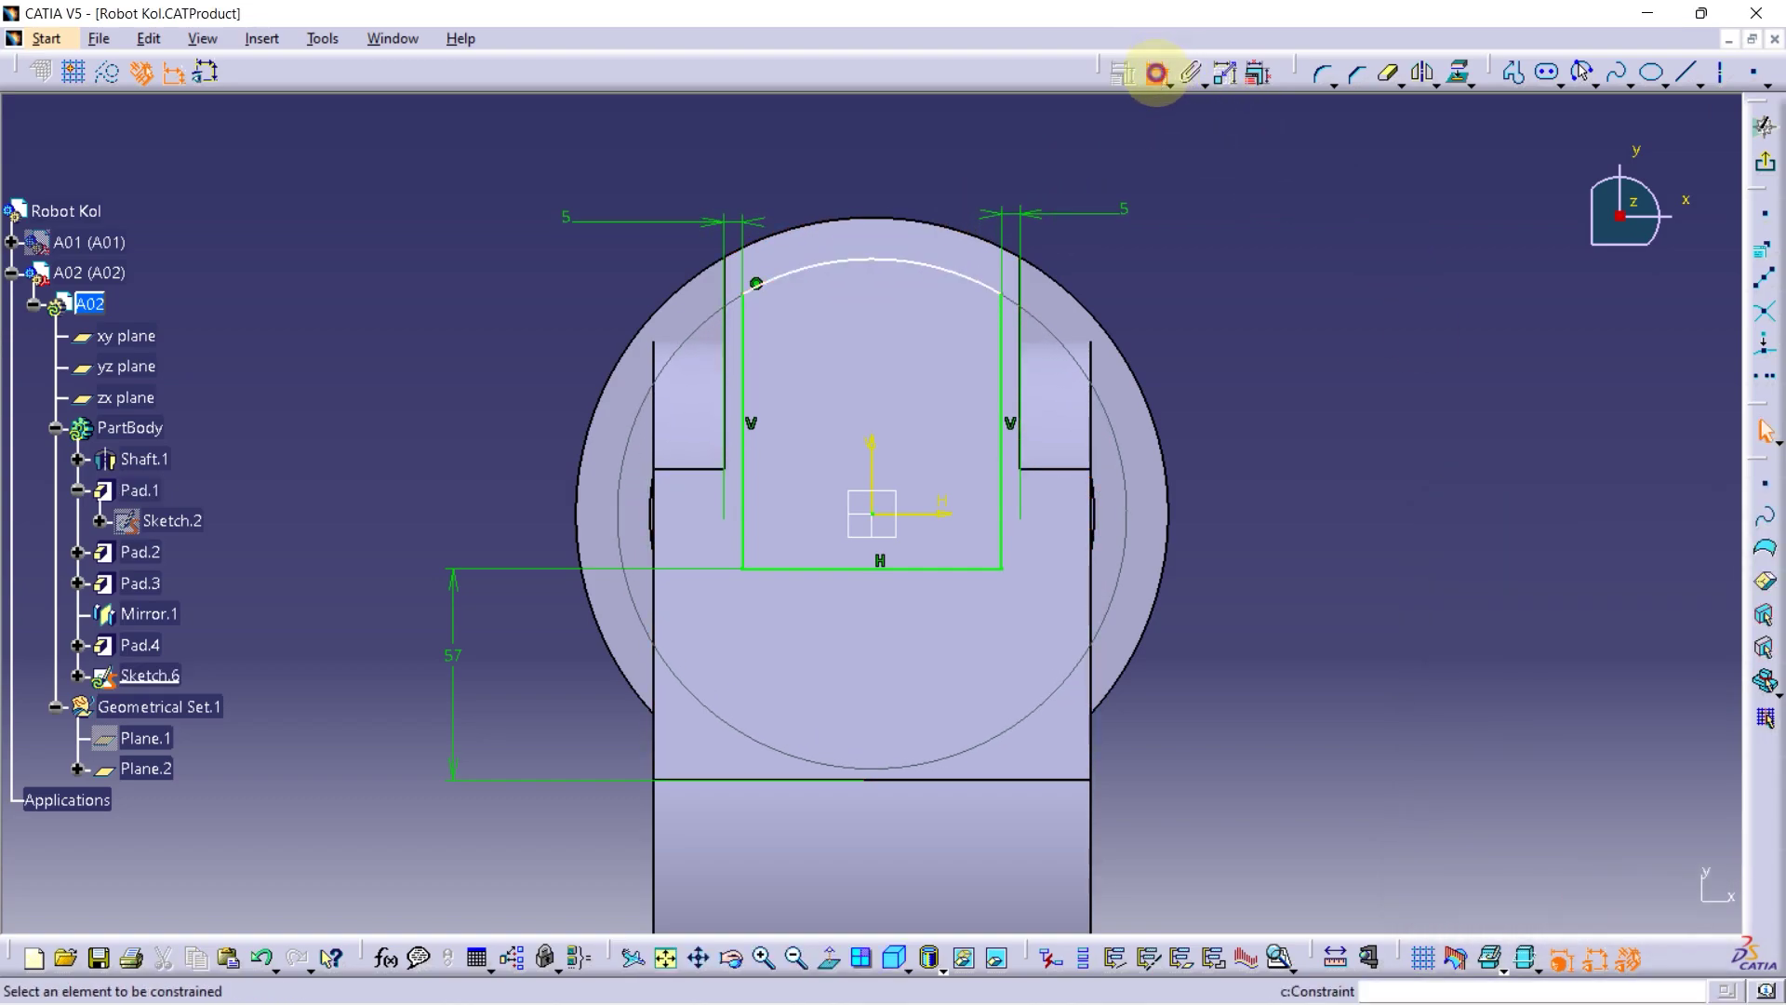
click(852, 263)
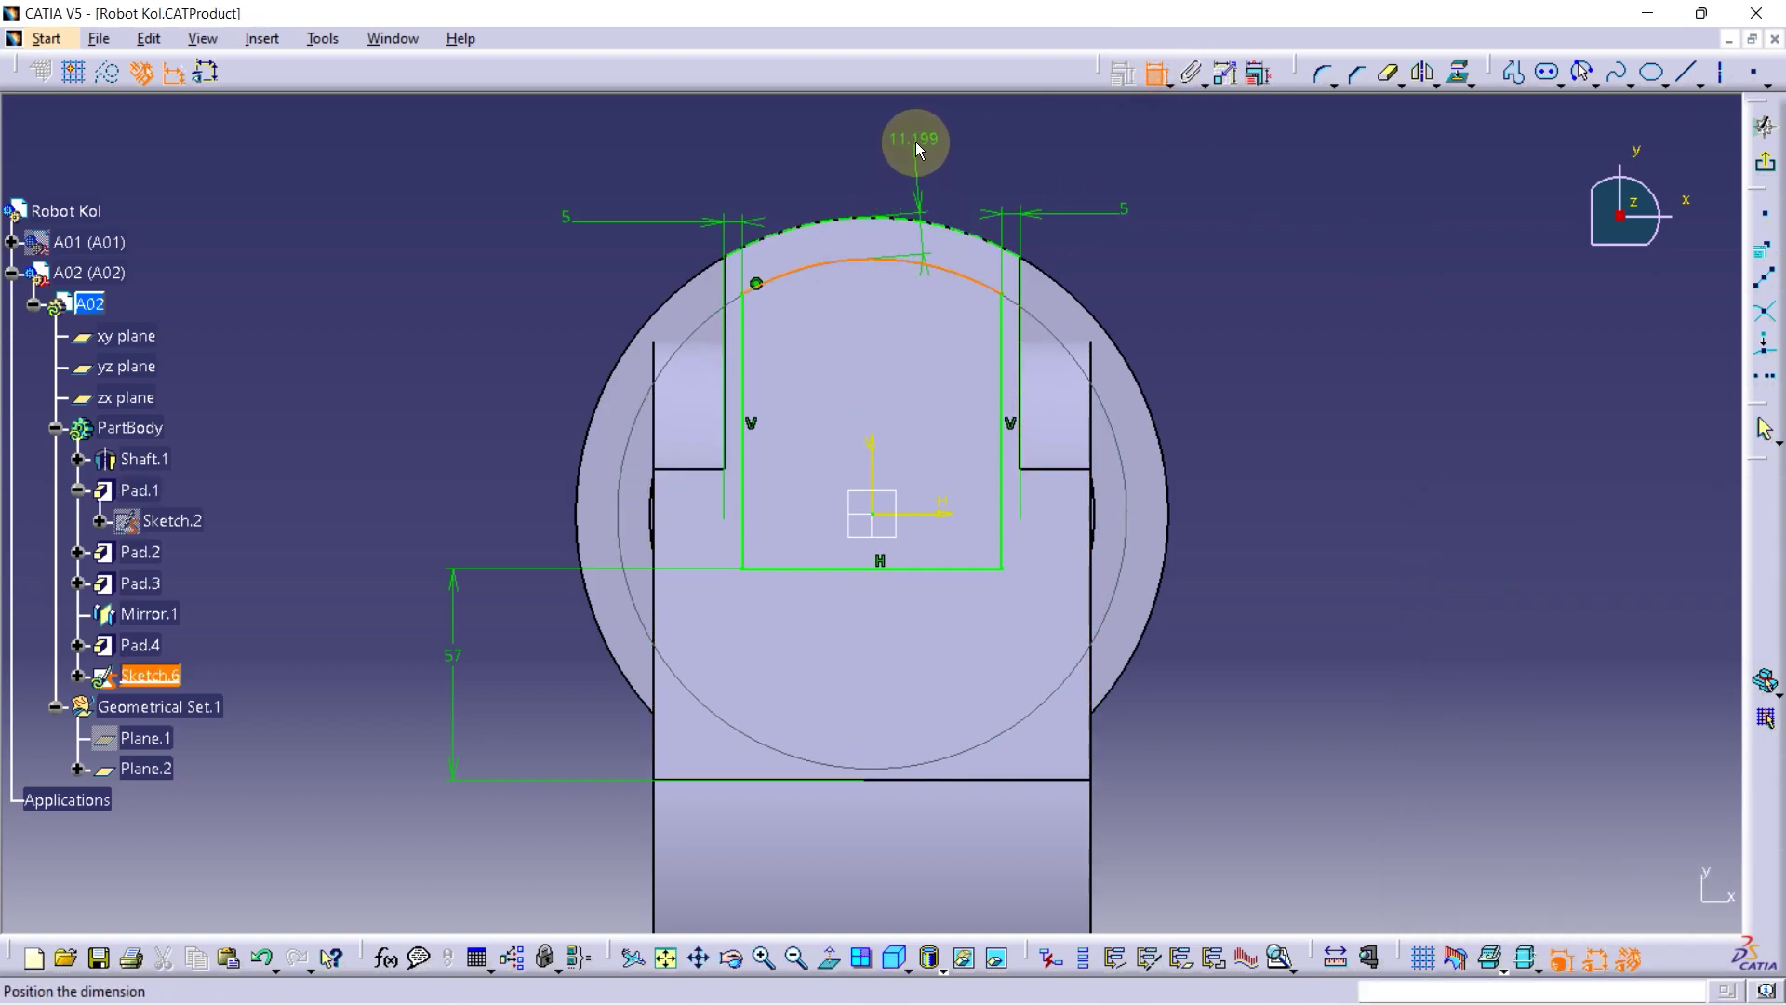
double_click(946, 122)
key(Return)
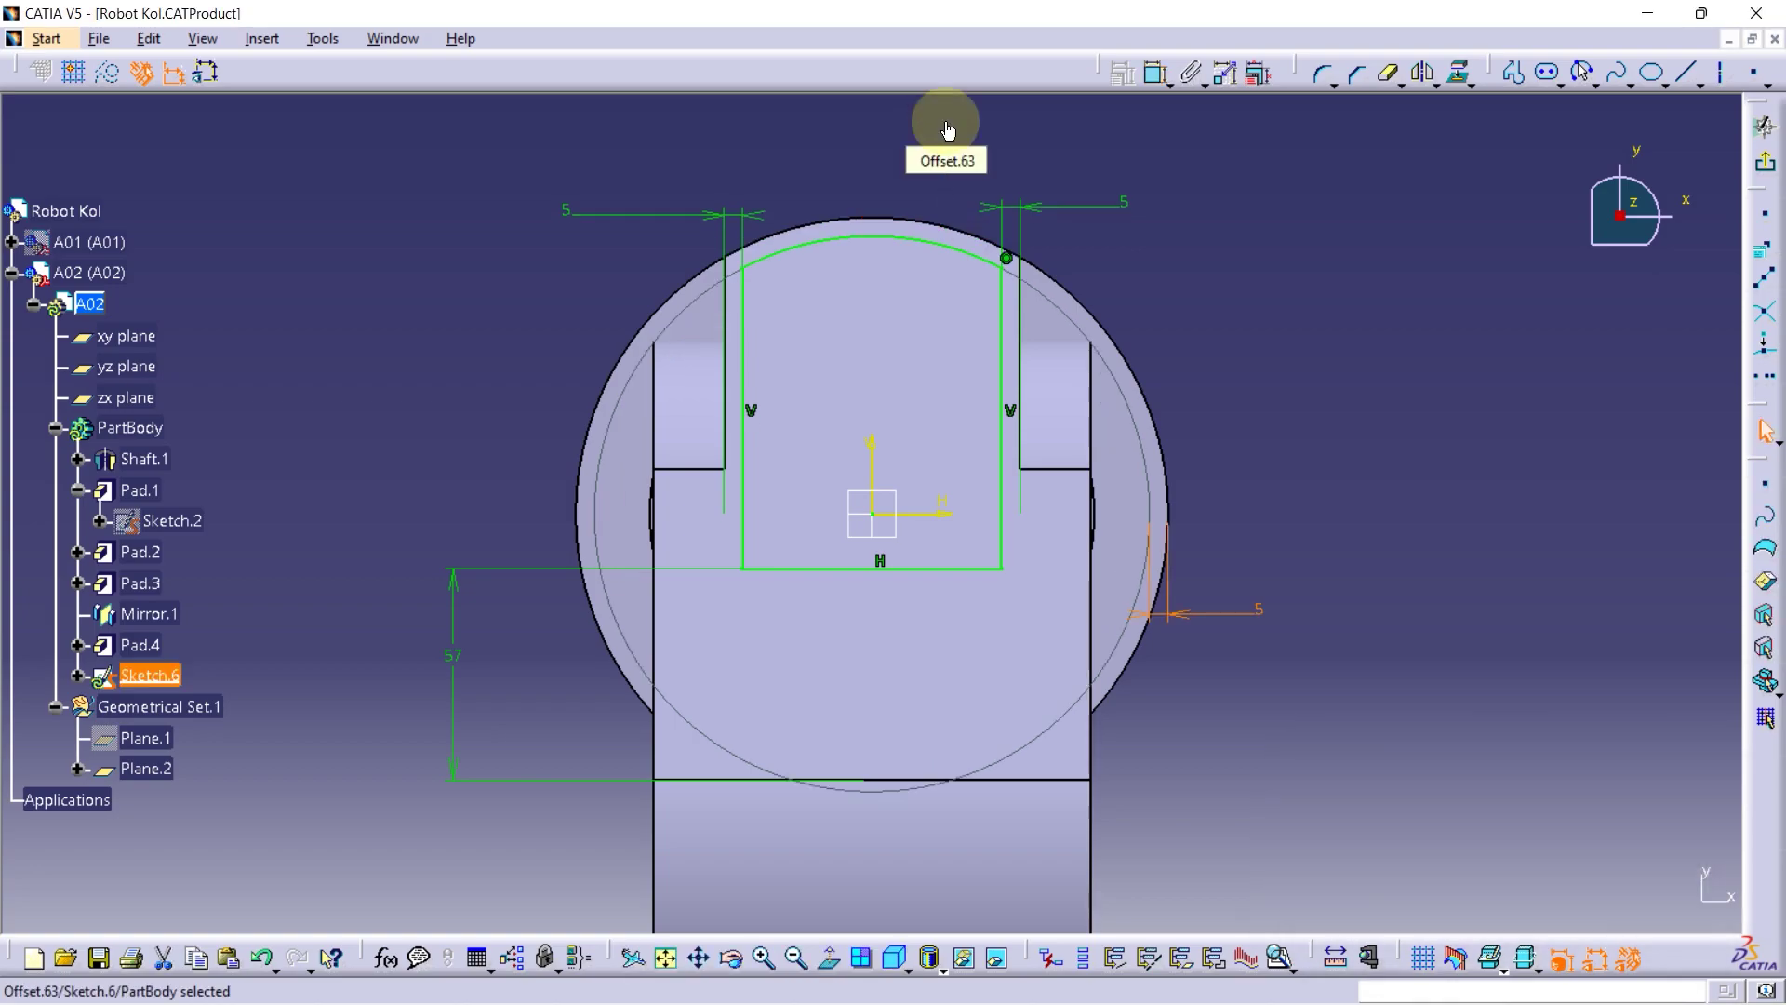
click(1765, 127)
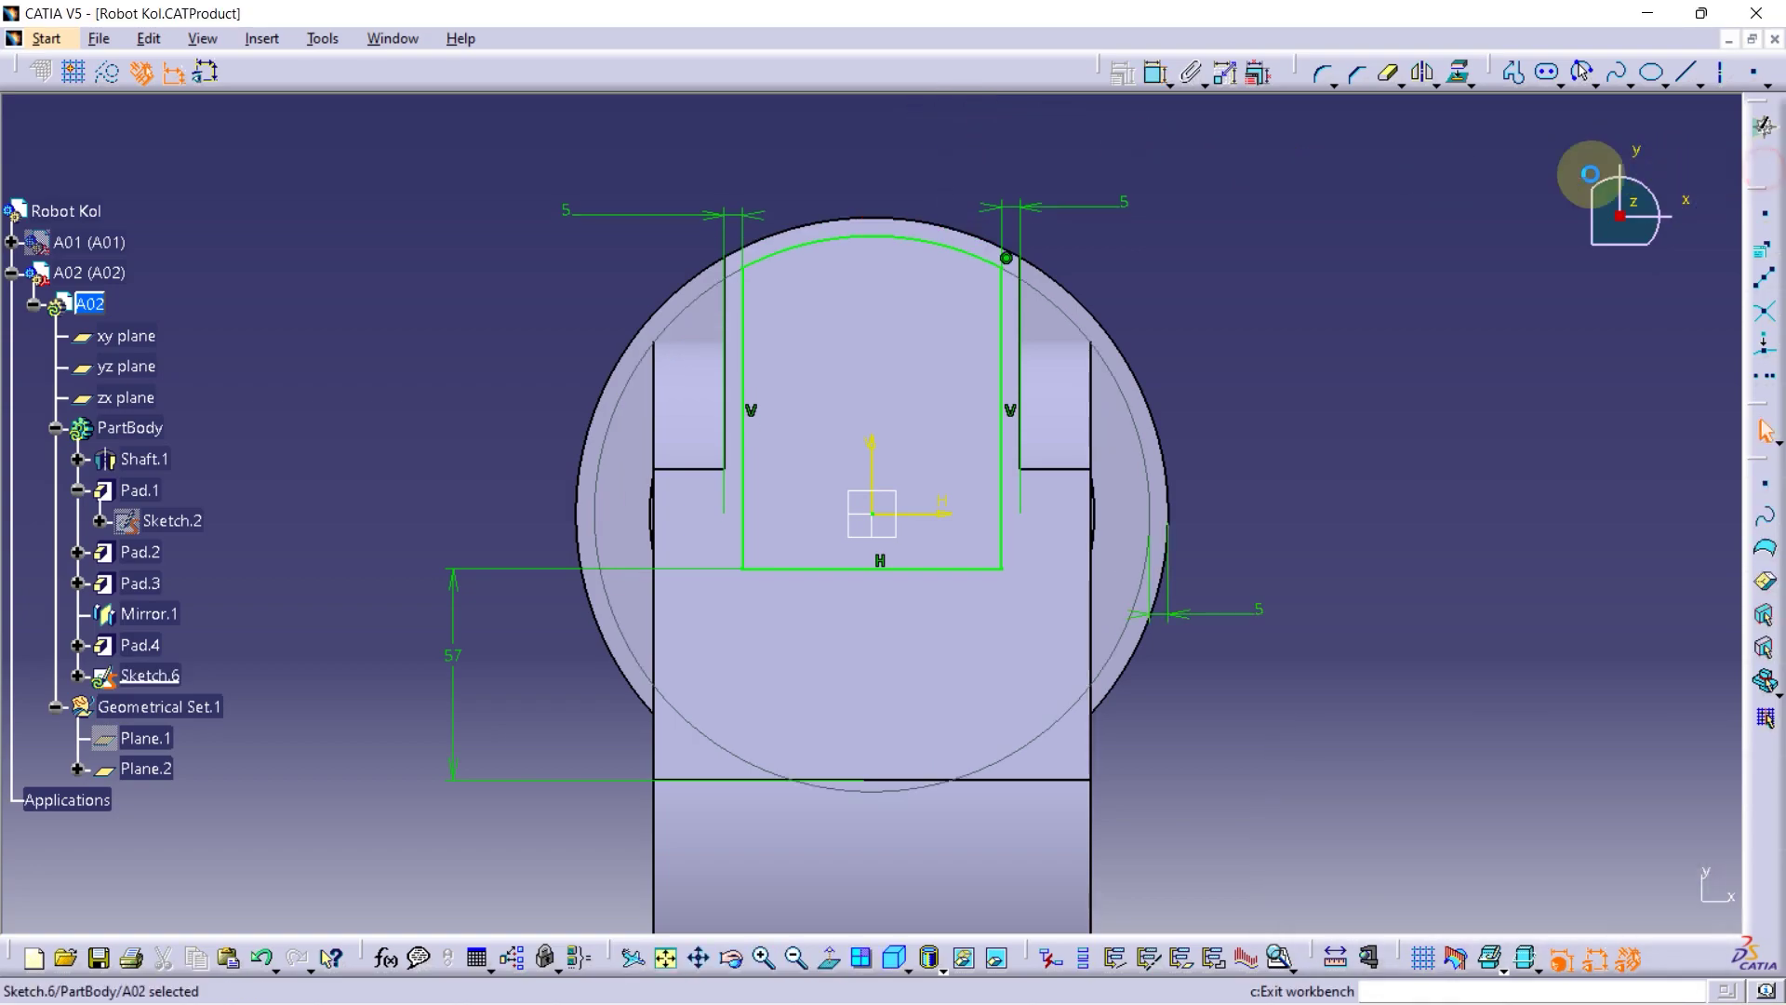
Cut Pocket.1 from the sketch up to the next face, with reversed direction
click(1492, 73)
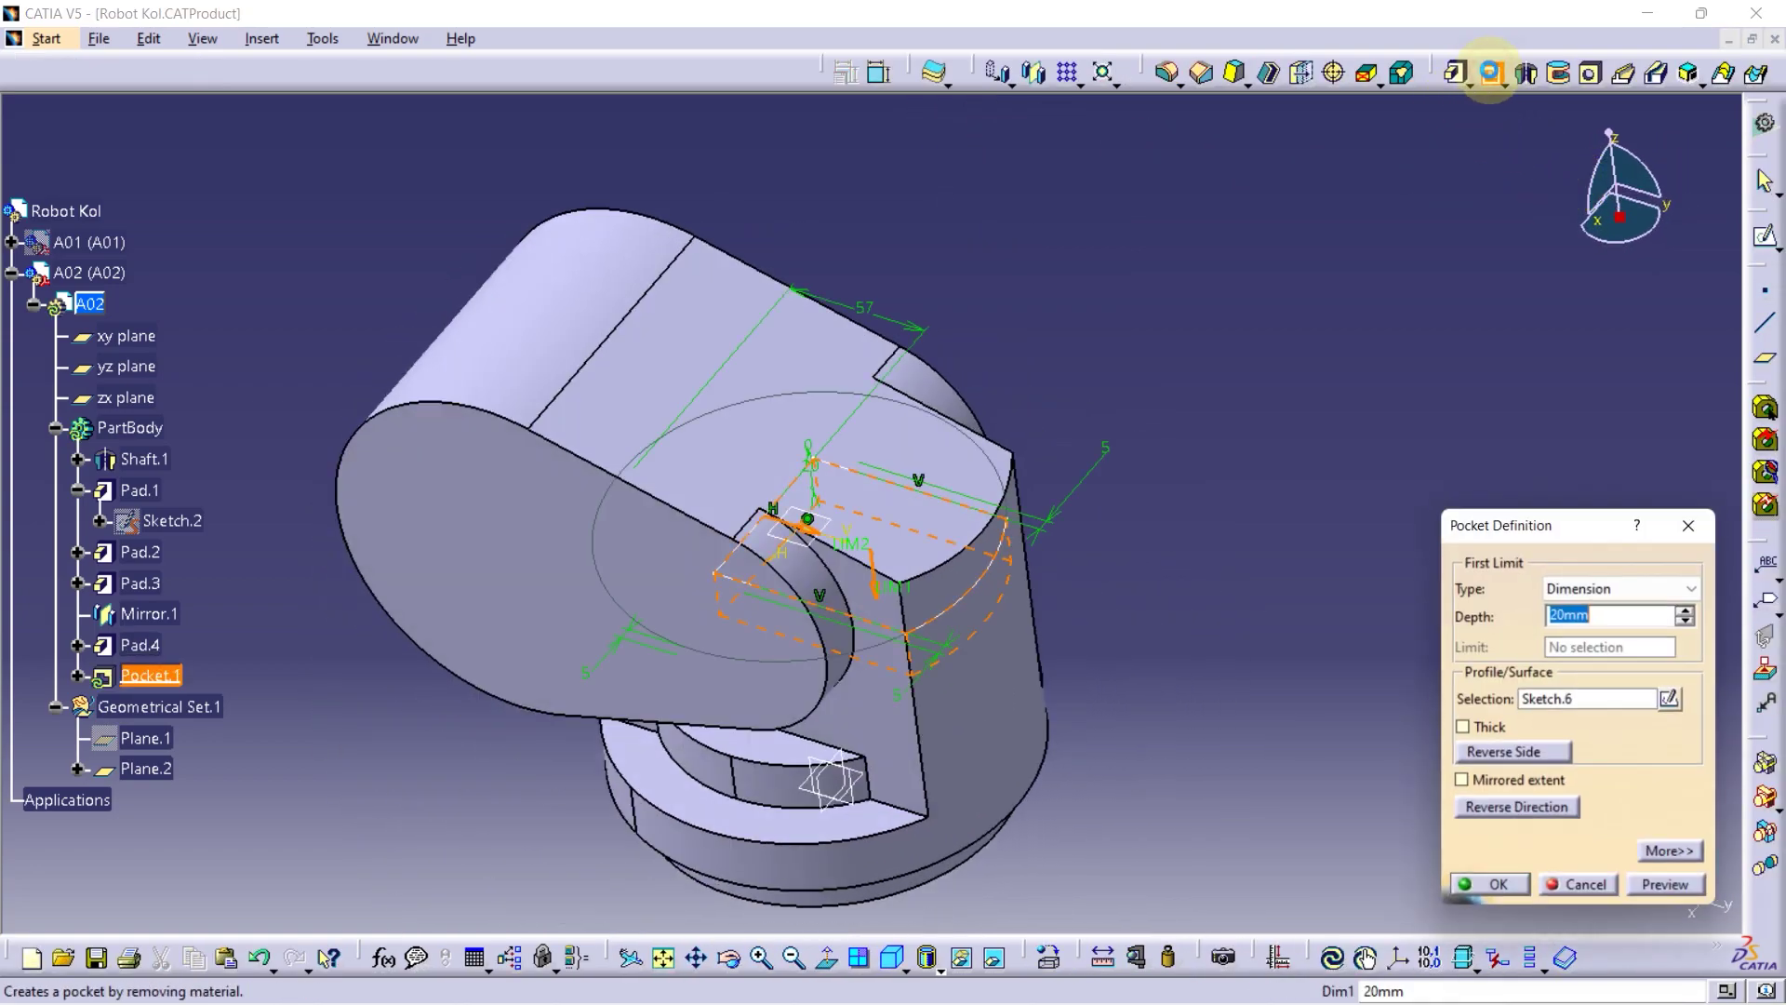
click(1623, 586)
click(1582, 621)
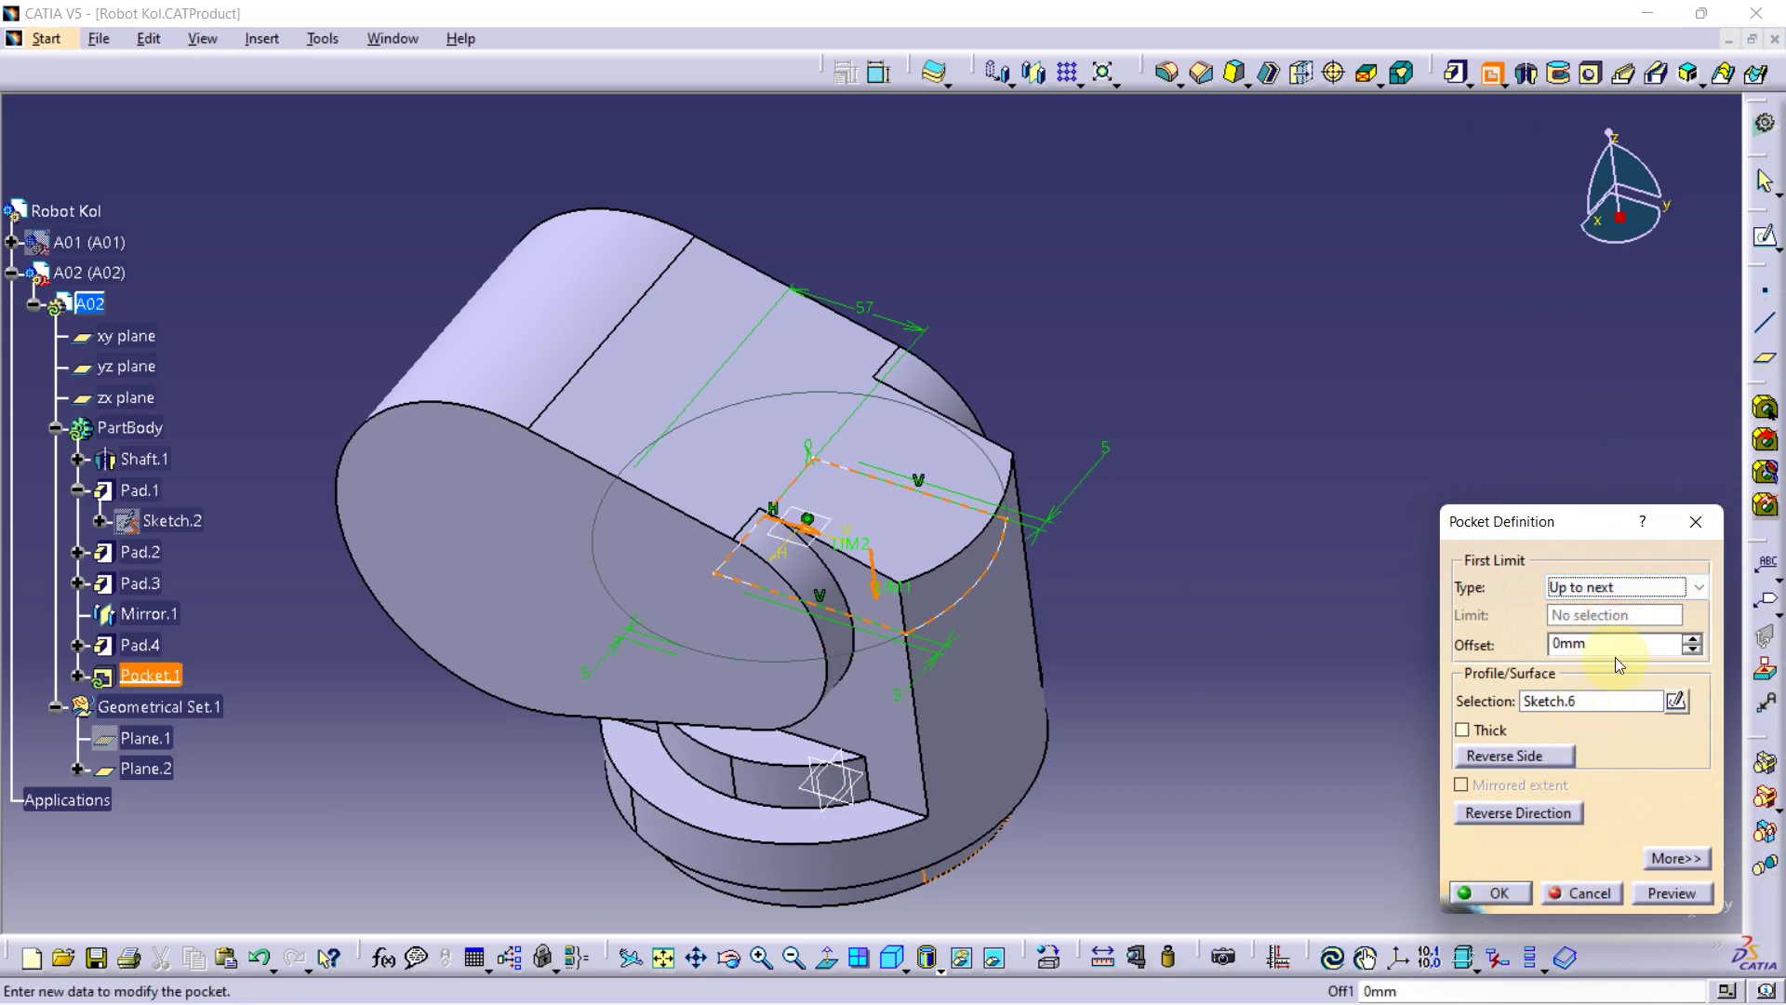
click(1481, 758)
click(1500, 815)
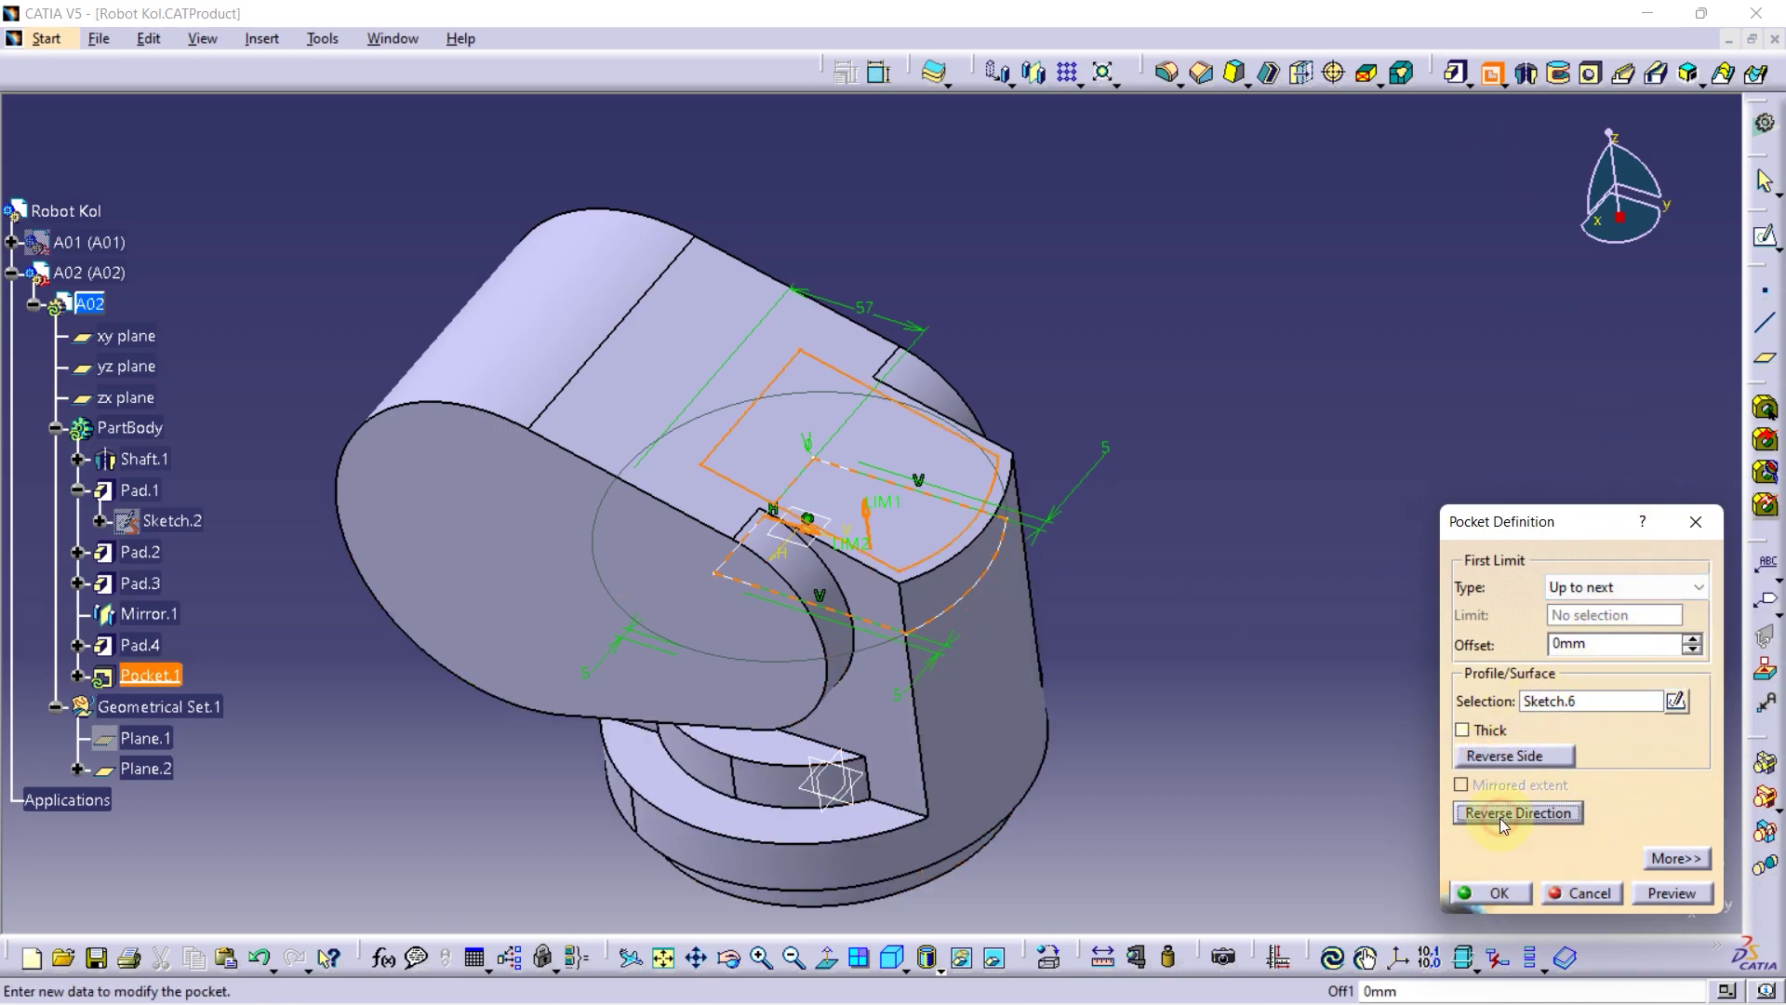
click(1492, 895)
middle_drag(851, 458, 840, 489)
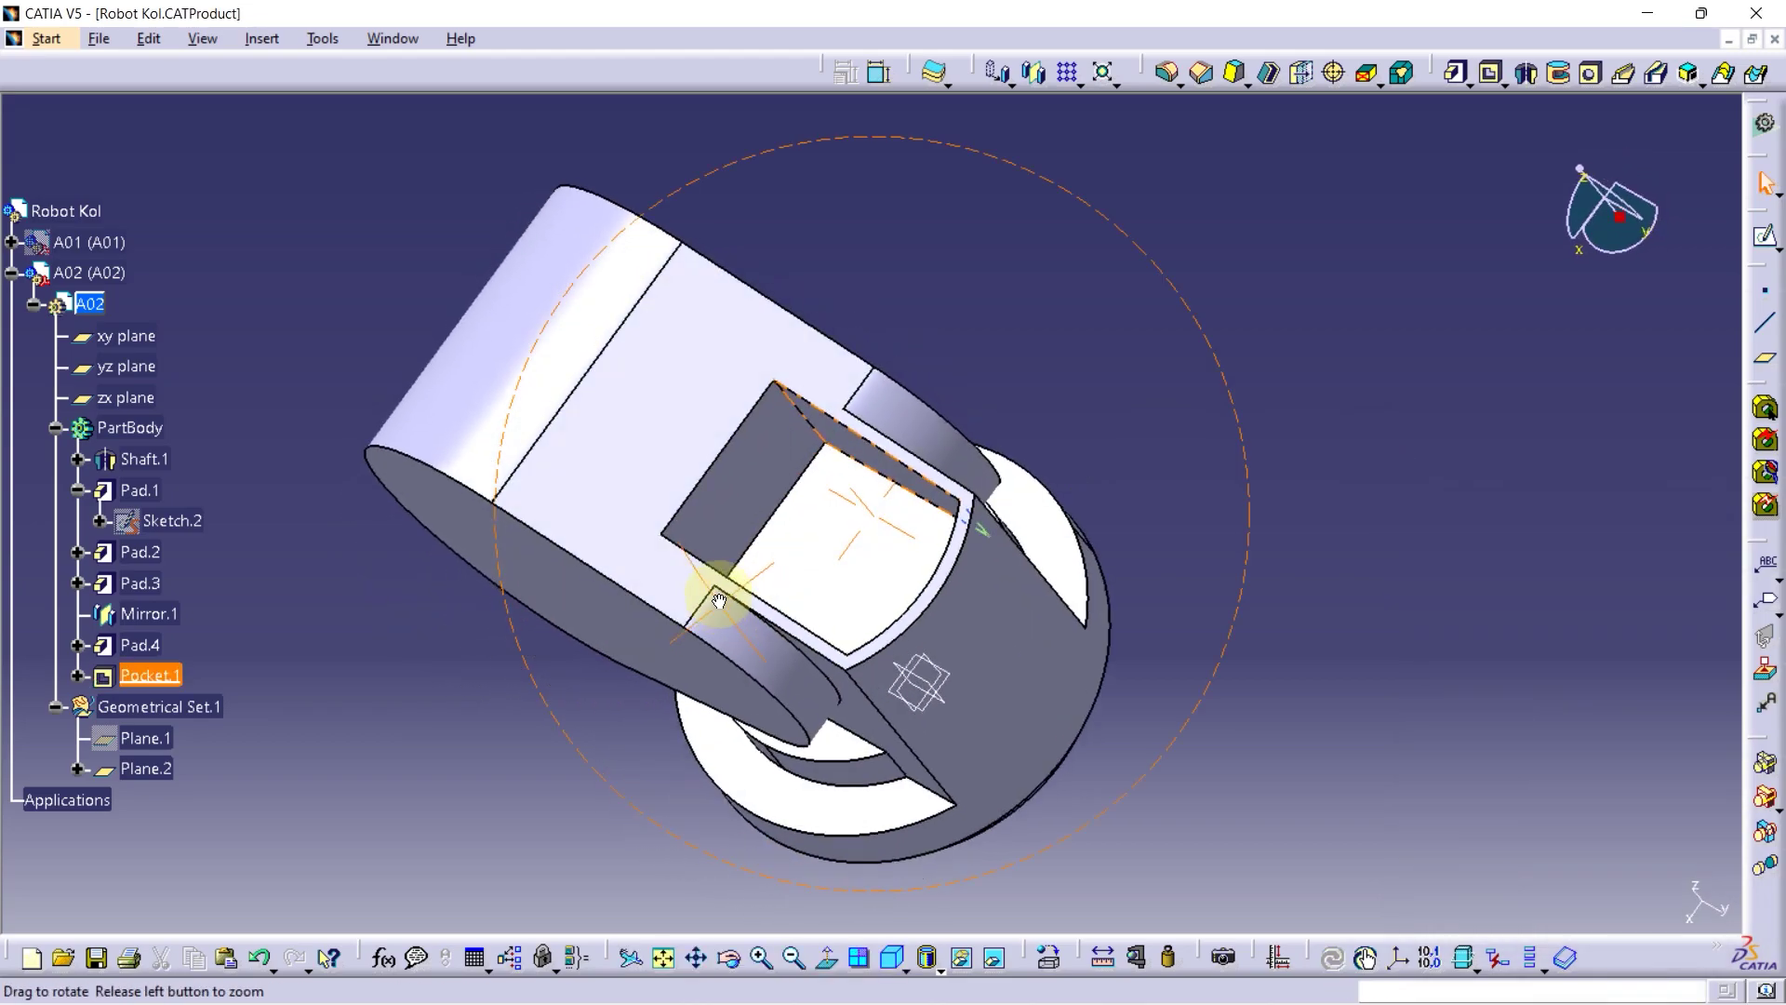
Hide Plane.2 and start a hole on the lower ring face
right_click(140, 768)
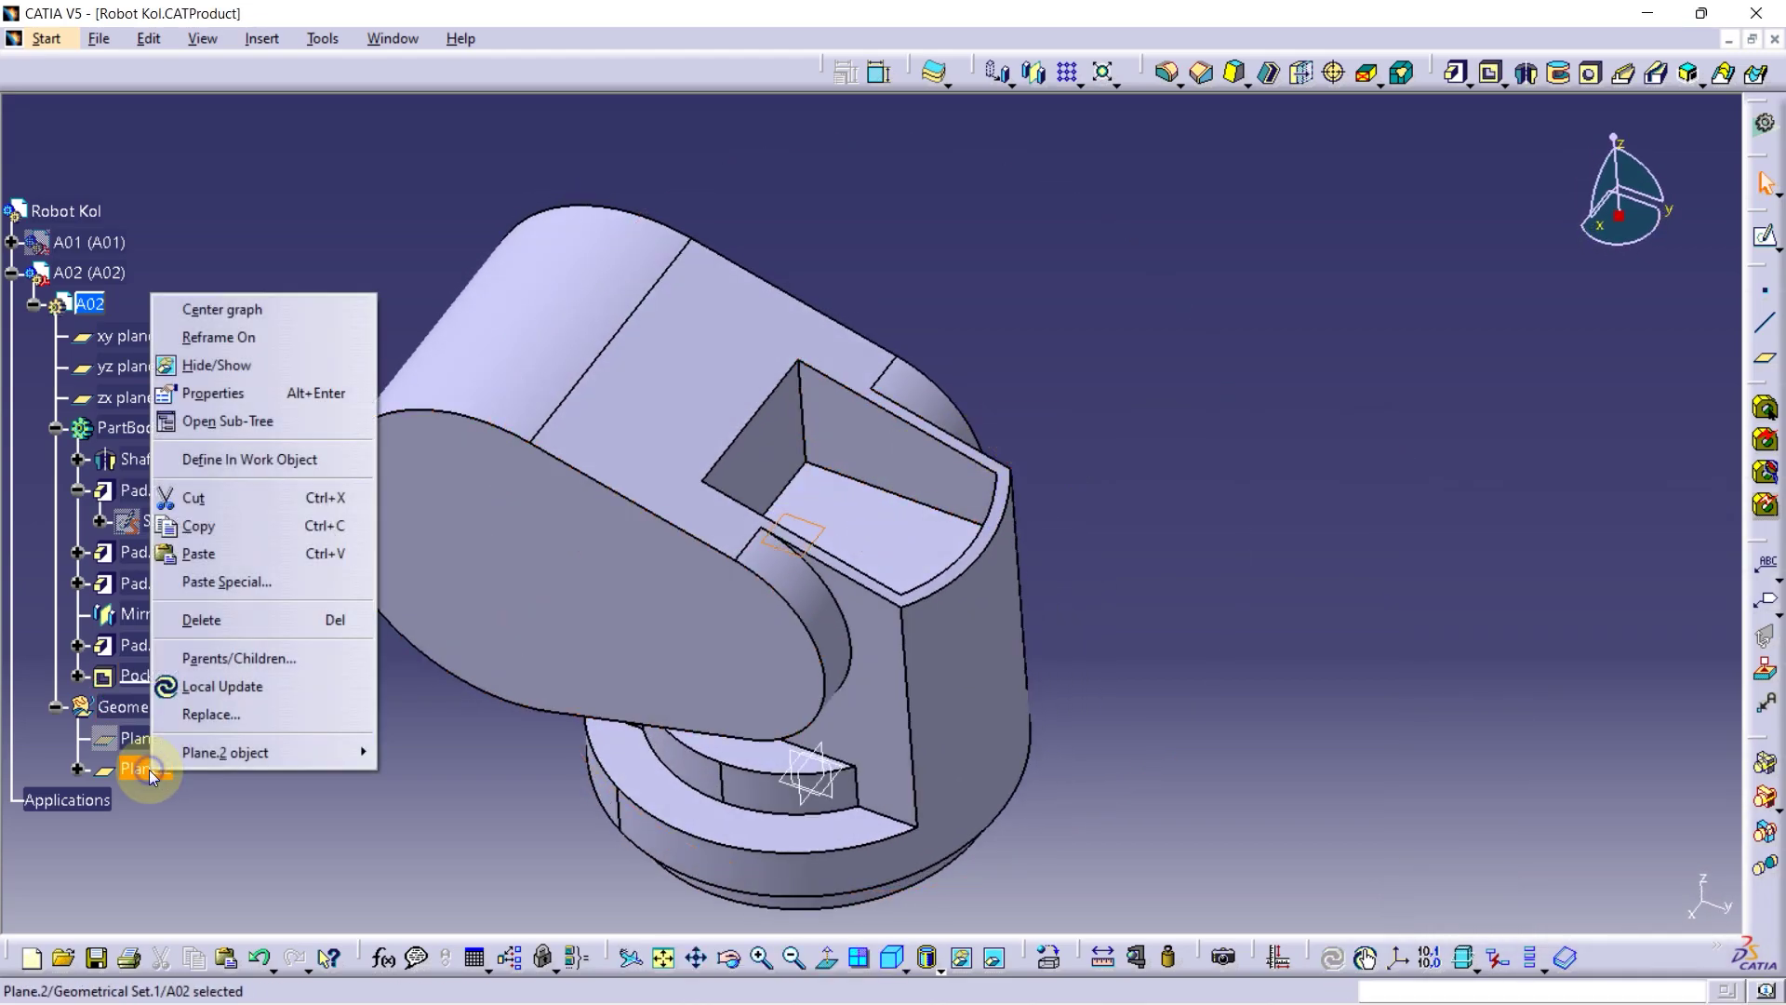
click(193, 371)
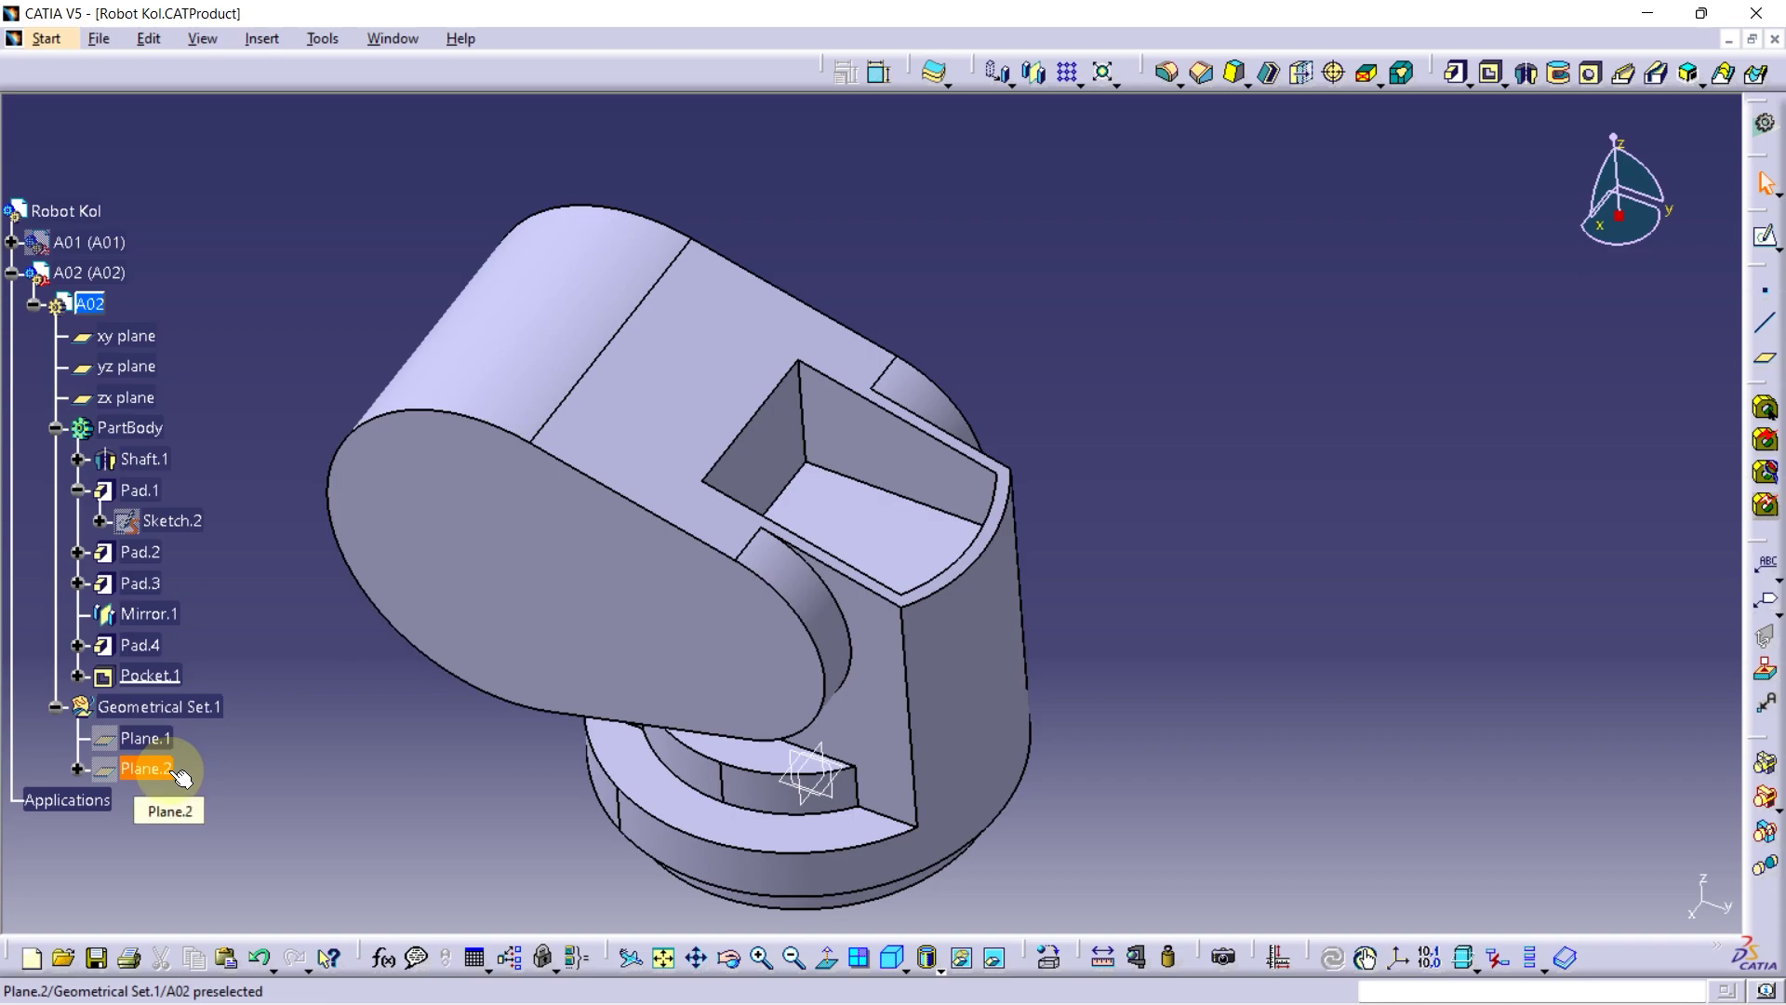
click(1590, 73)
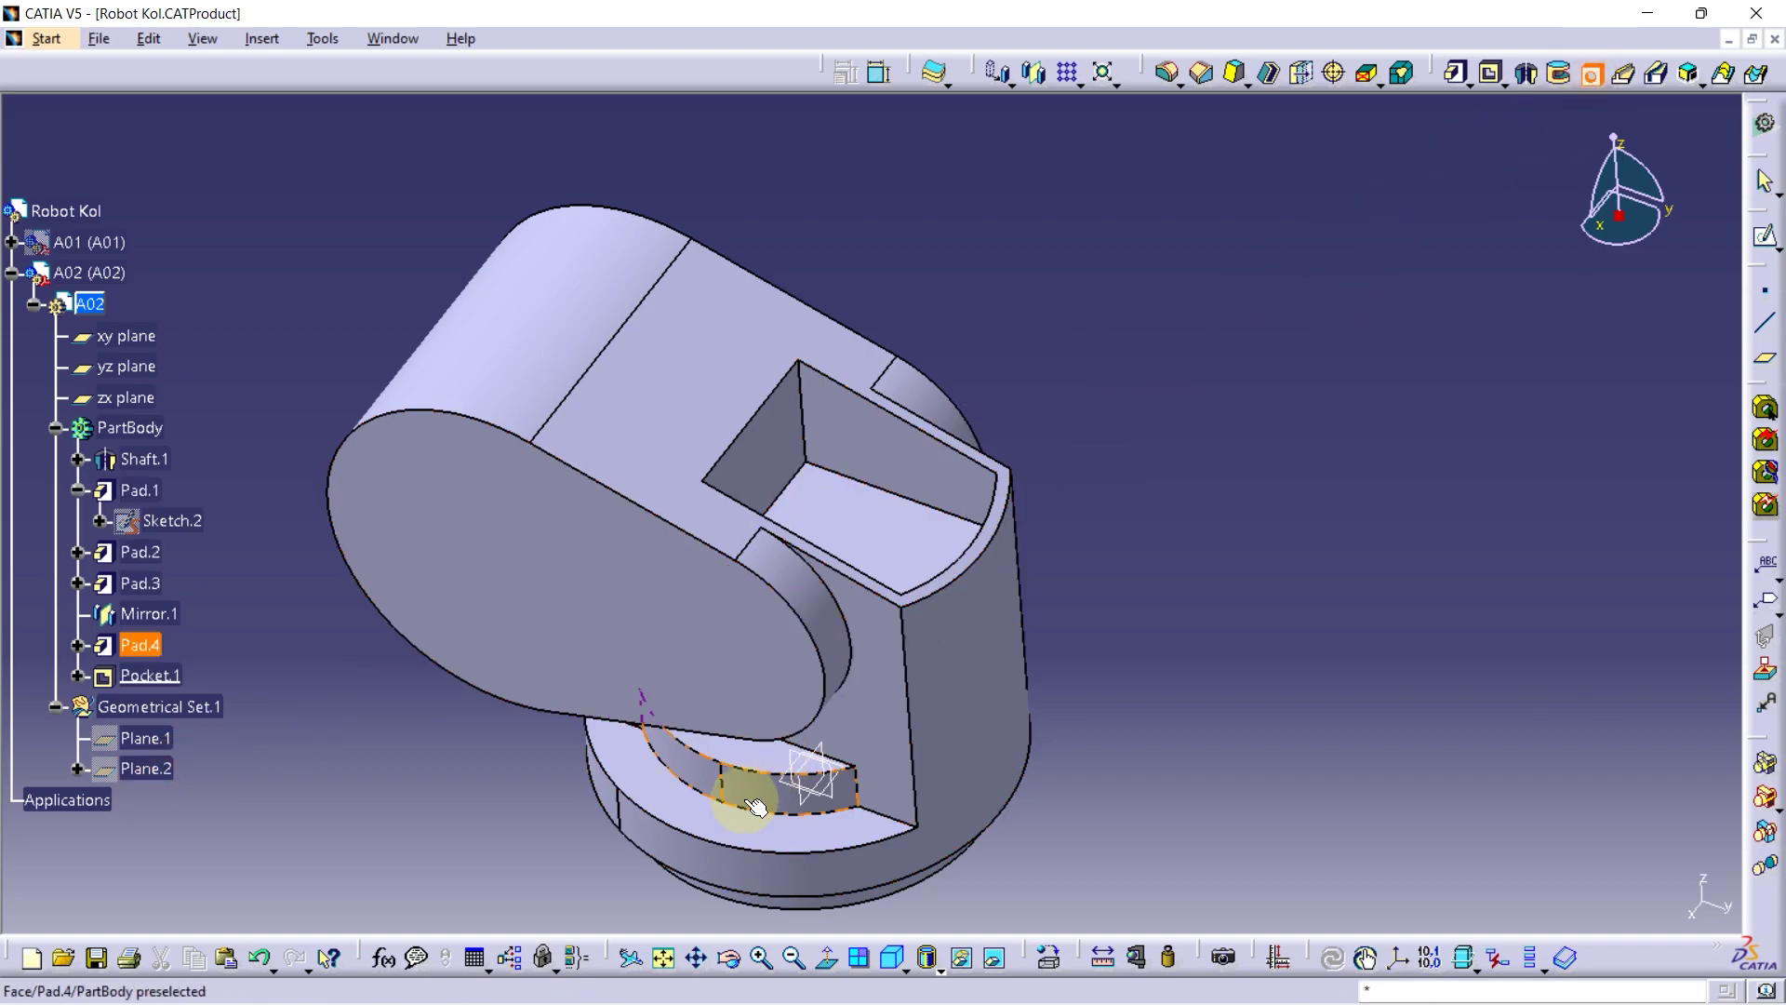
click(735, 828)
In the hole's positioning sketch, constrain its centre 70 mm from the reference
click(1597, 689)
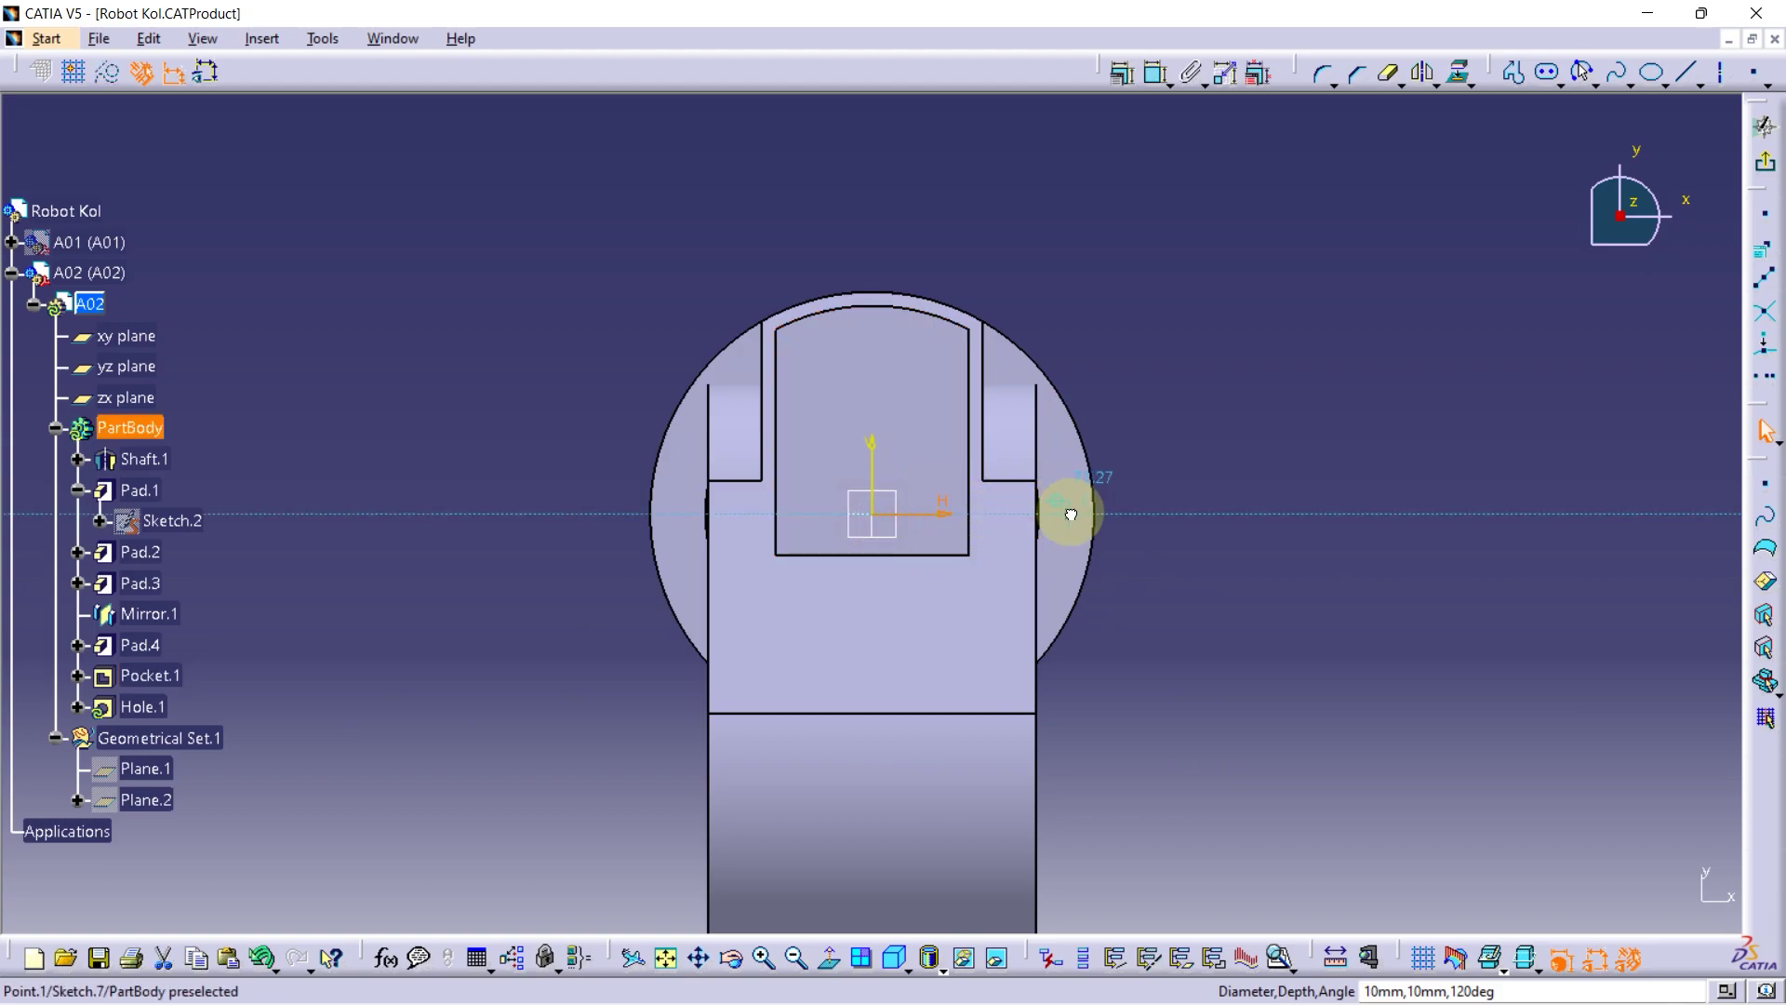
click(1157, 73)
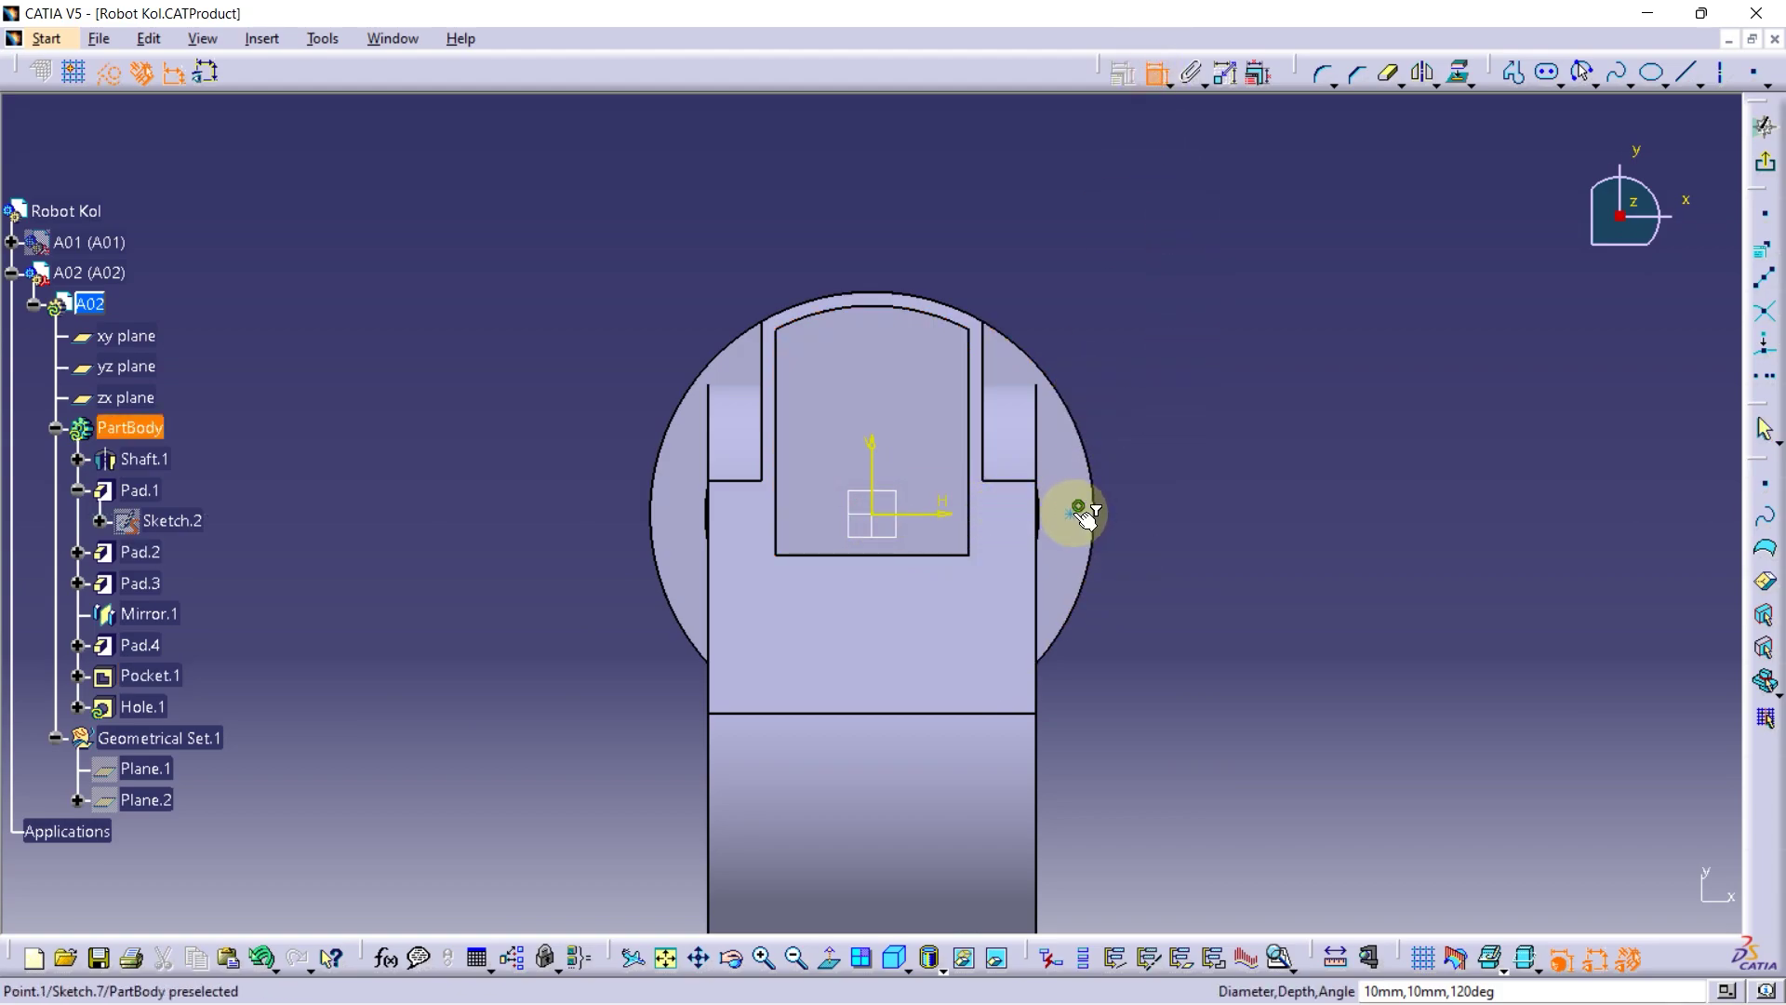
click(890, 500)
click(961, 232)
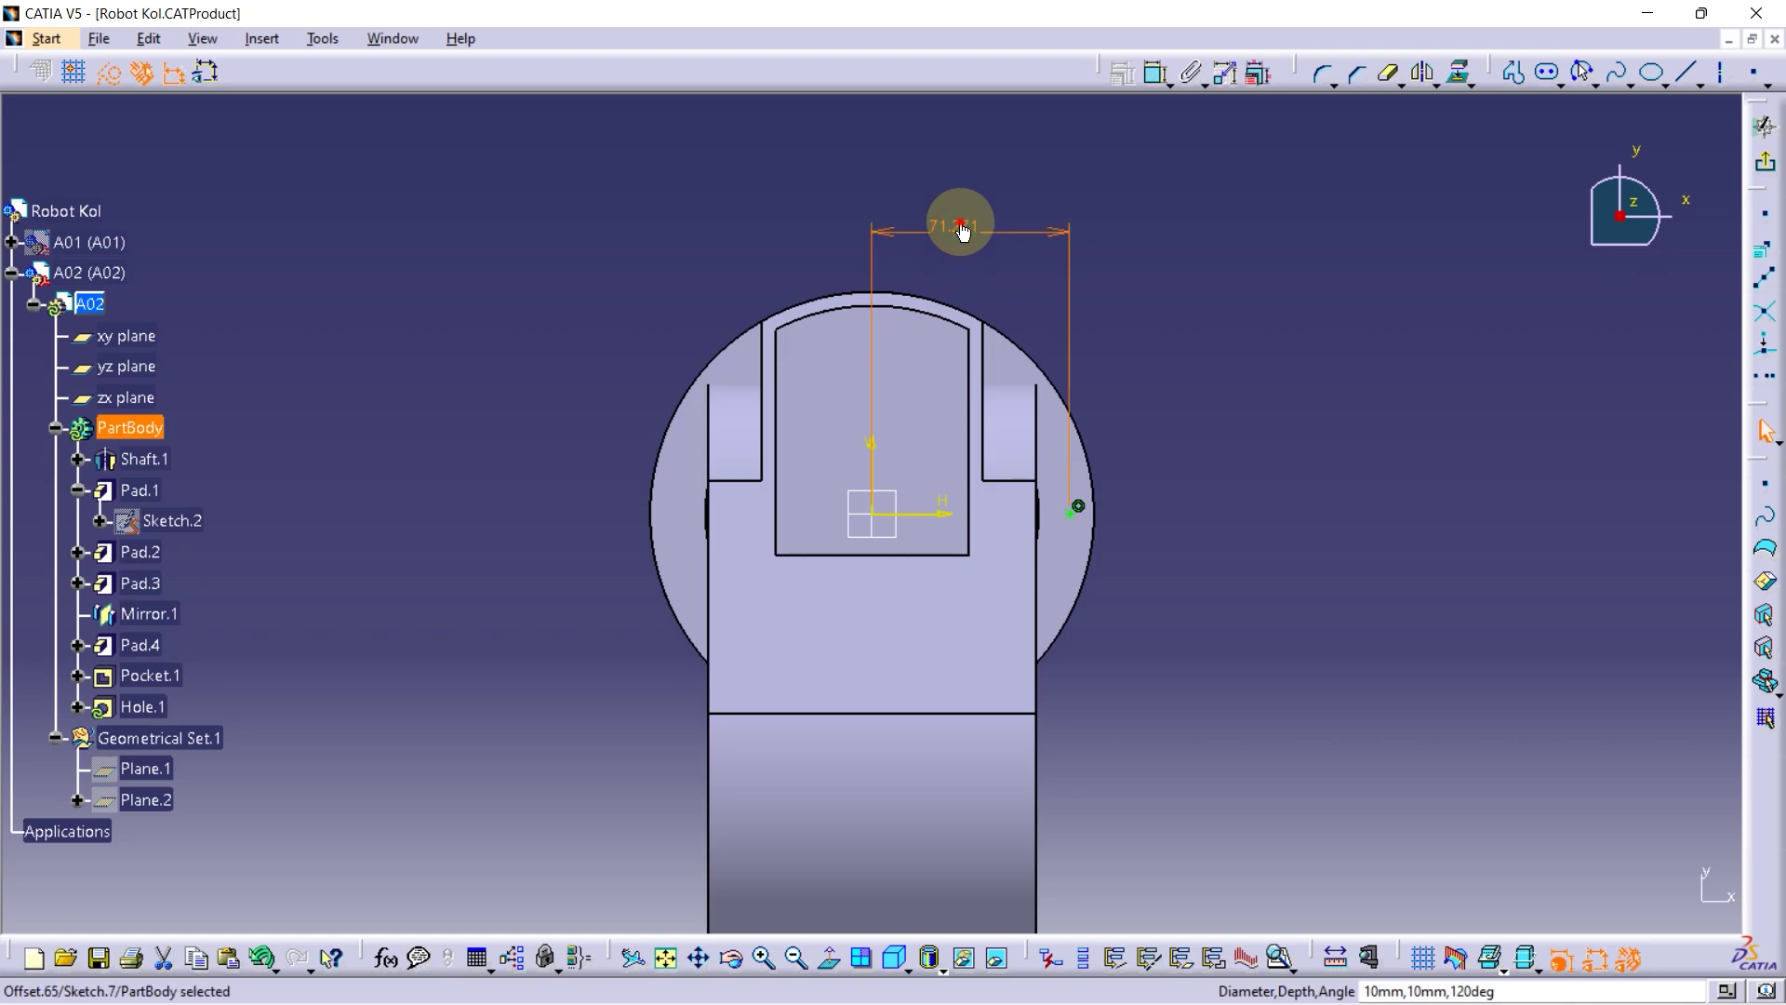
double_click(963, 231)
text(70mm)
key(Return)
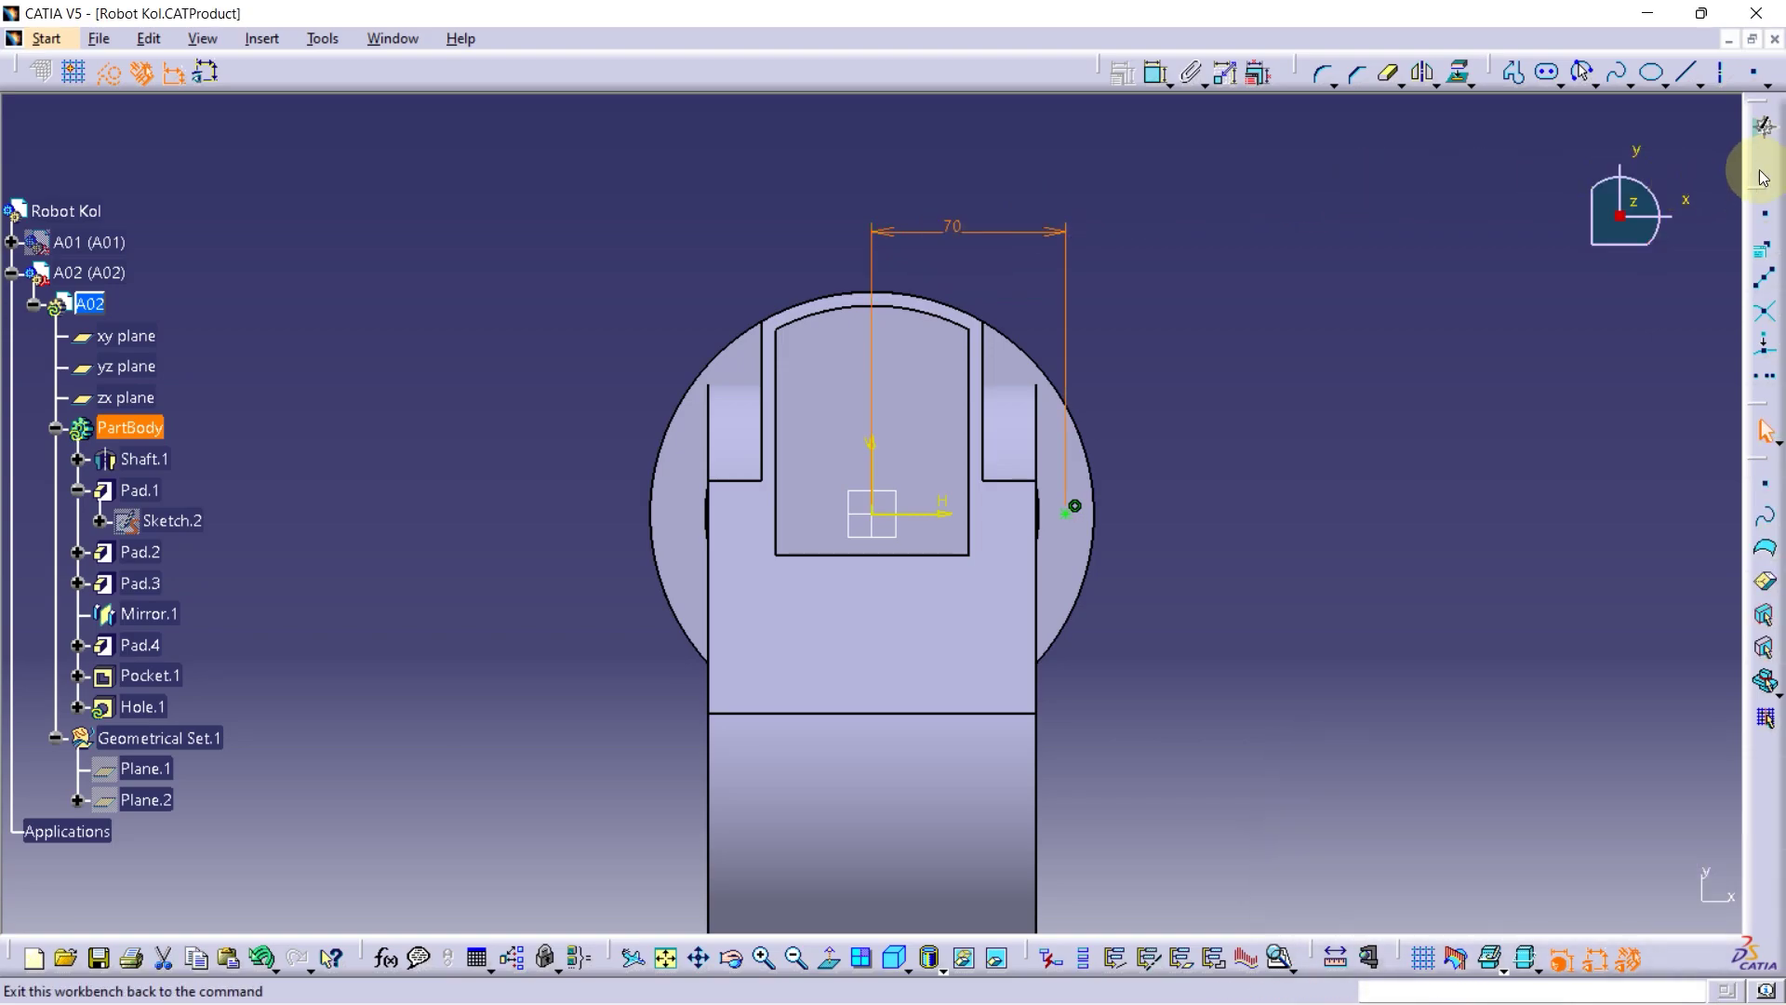
click(1768, 166)
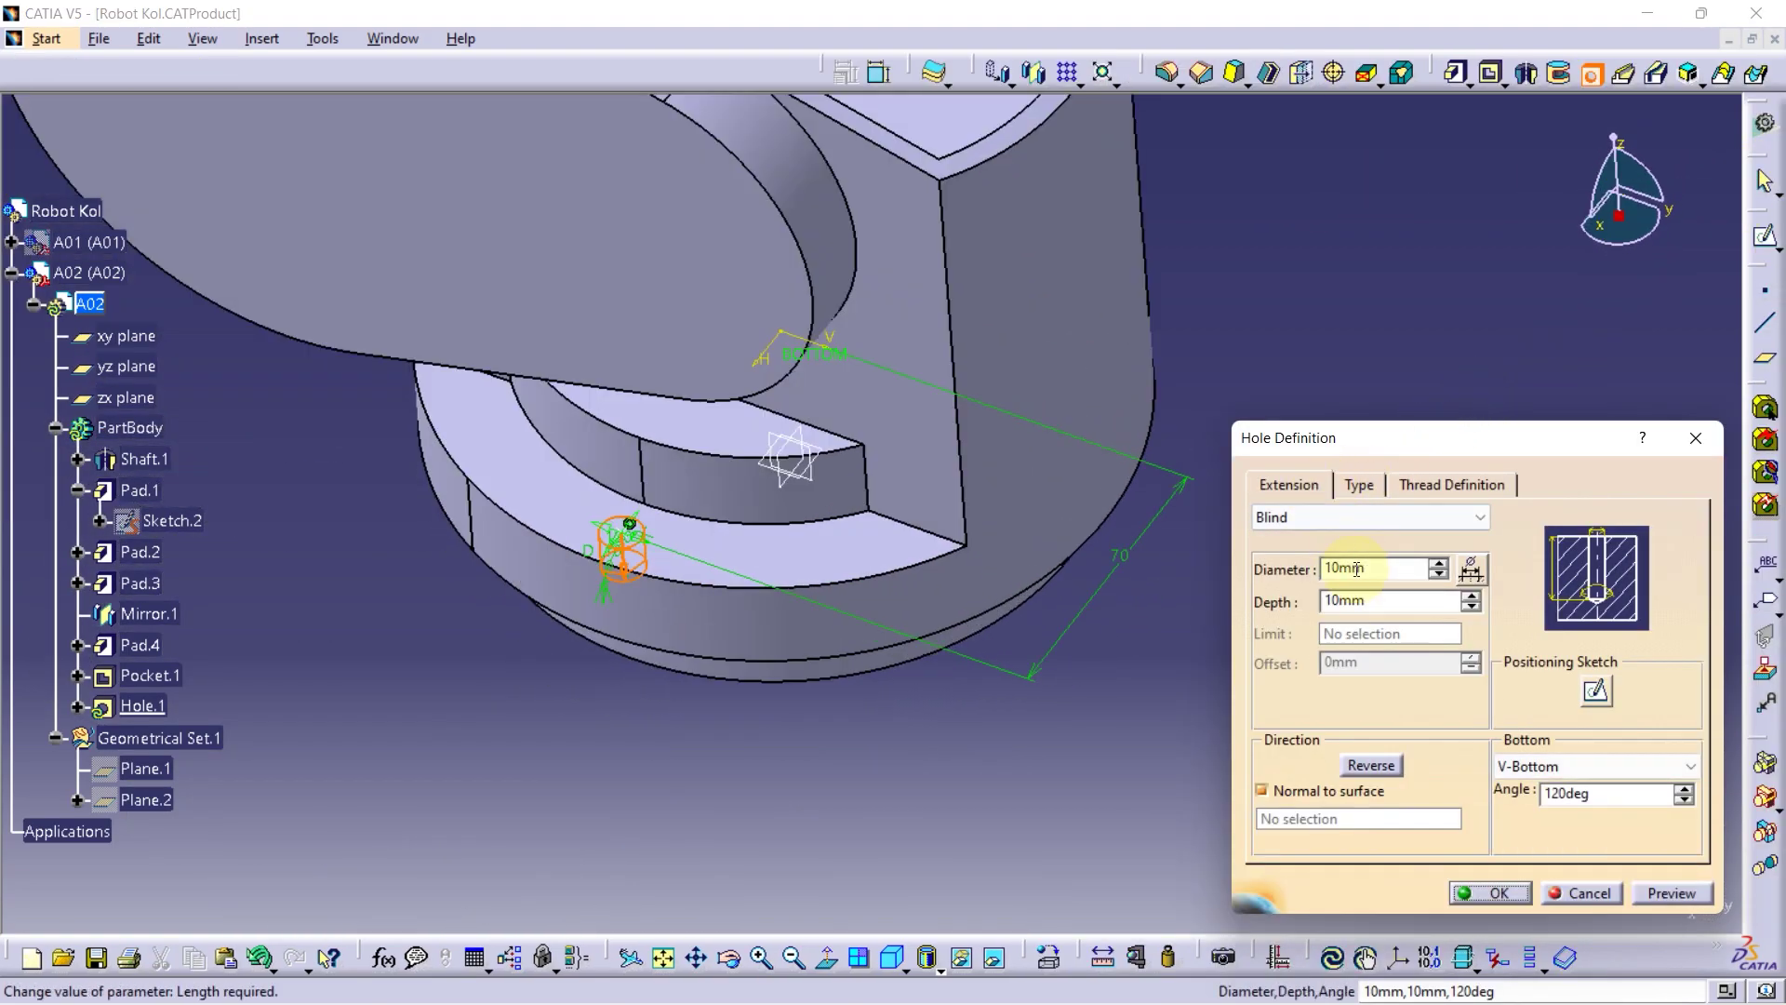
Make Hole.1 a 9 mm diameter, 45 mm deep counterbored hole
text(9)
click(1242, 606)
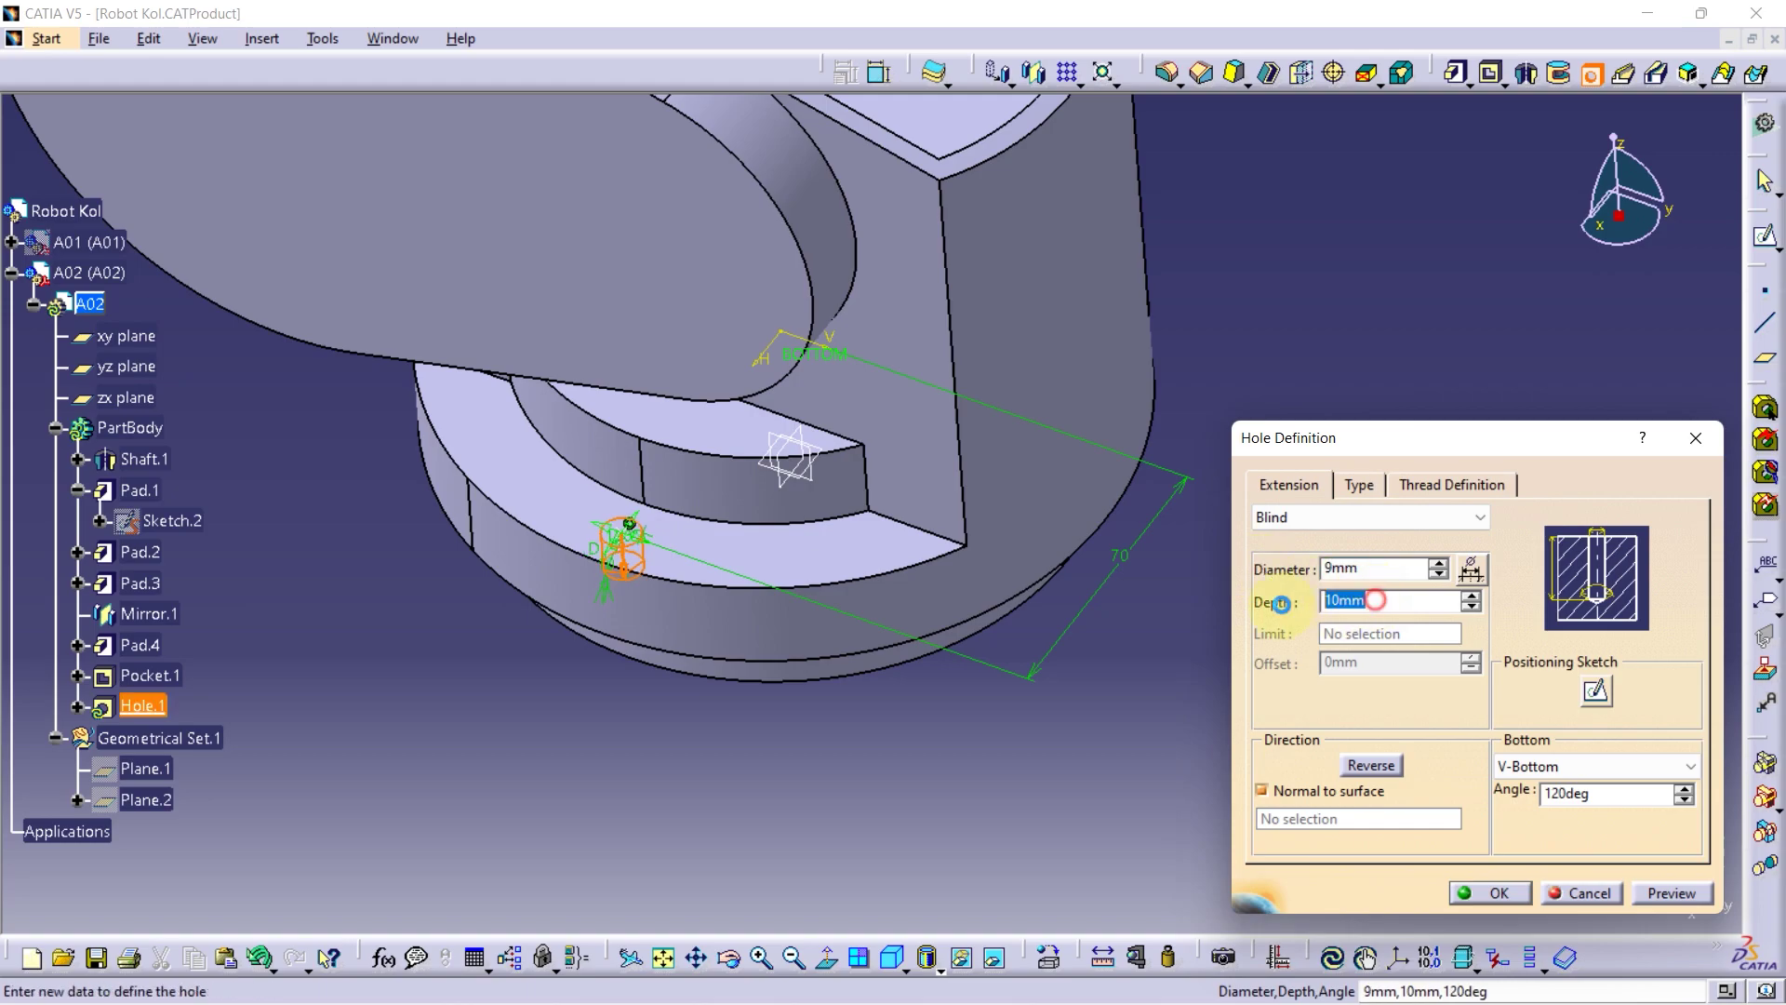
text(45)
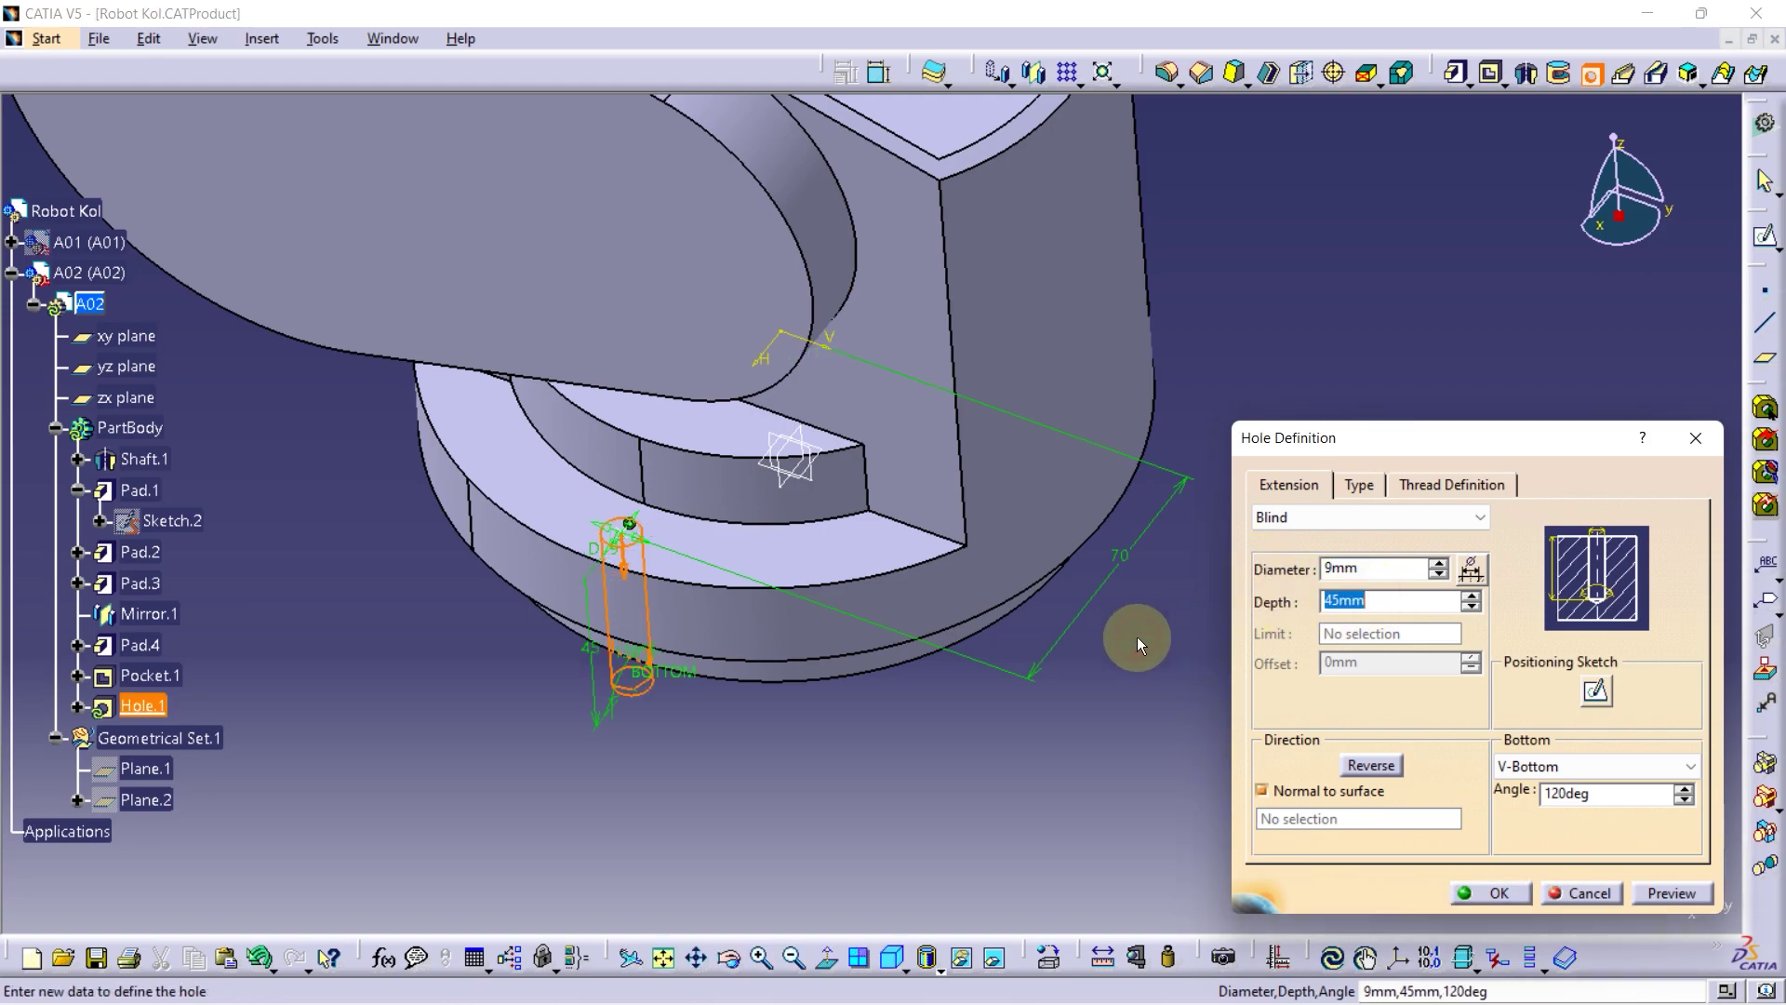
click(1366, 494)
click(1319, 573)
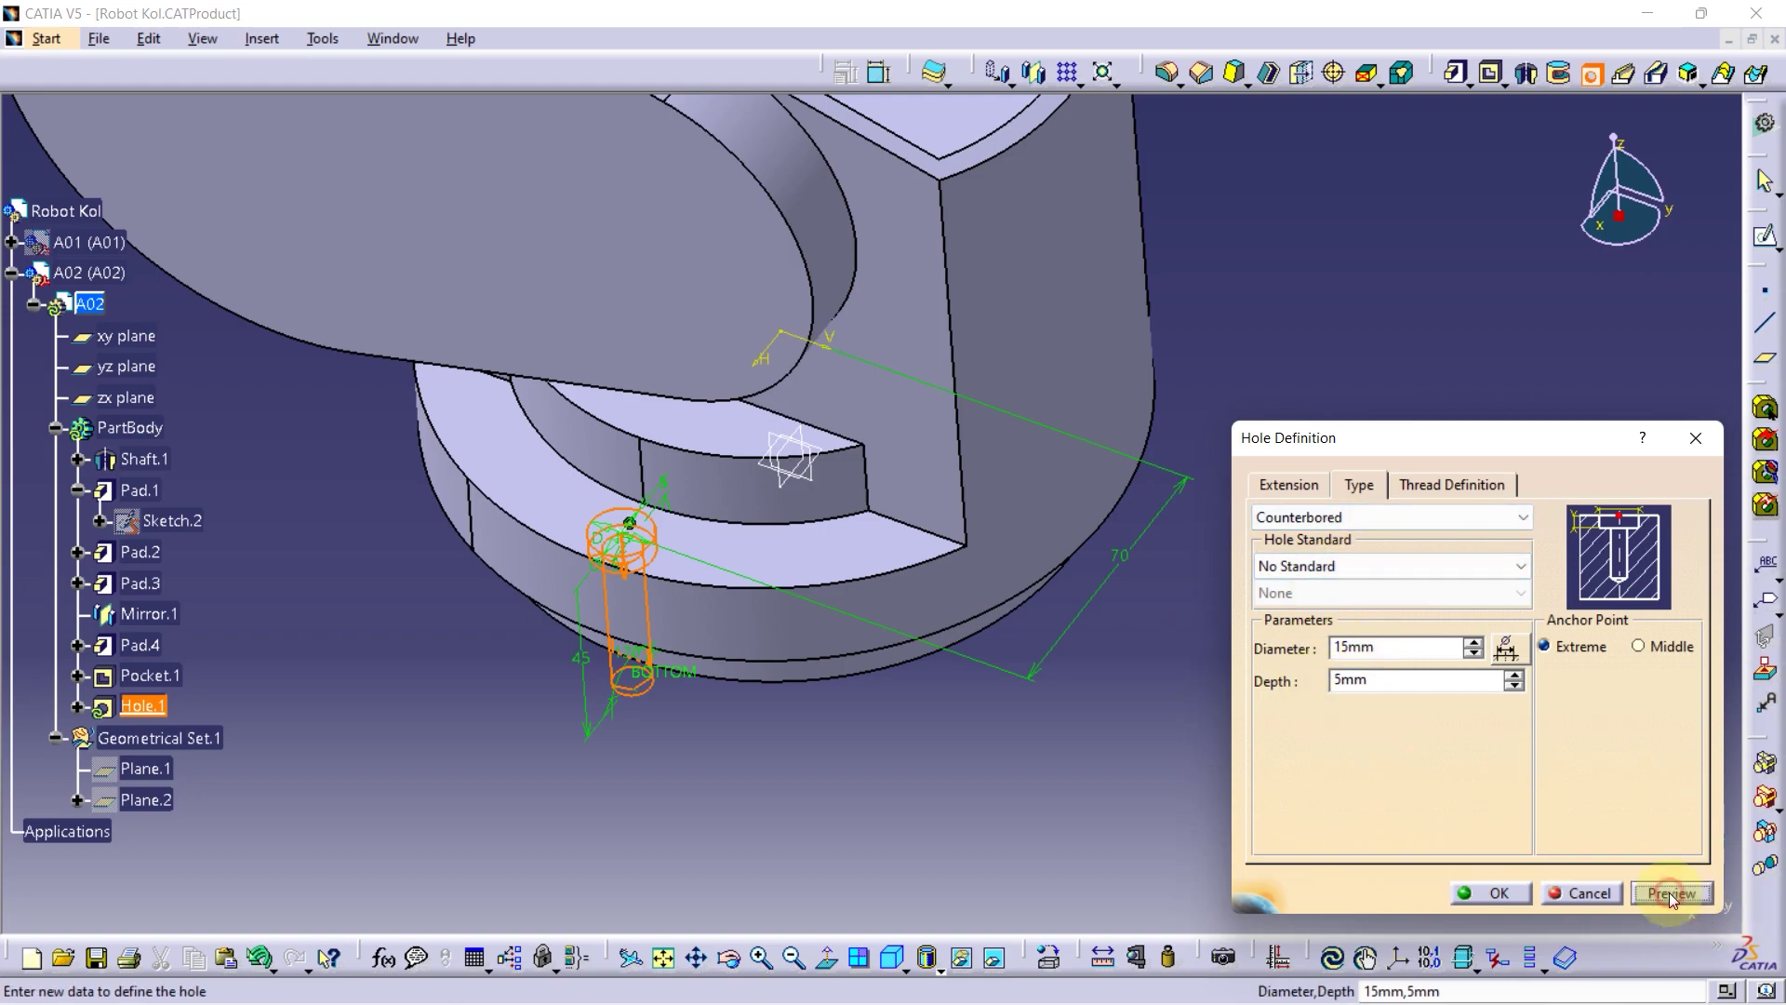
click(1483, 896)
middle_drag(610, 626, 1102, 101)
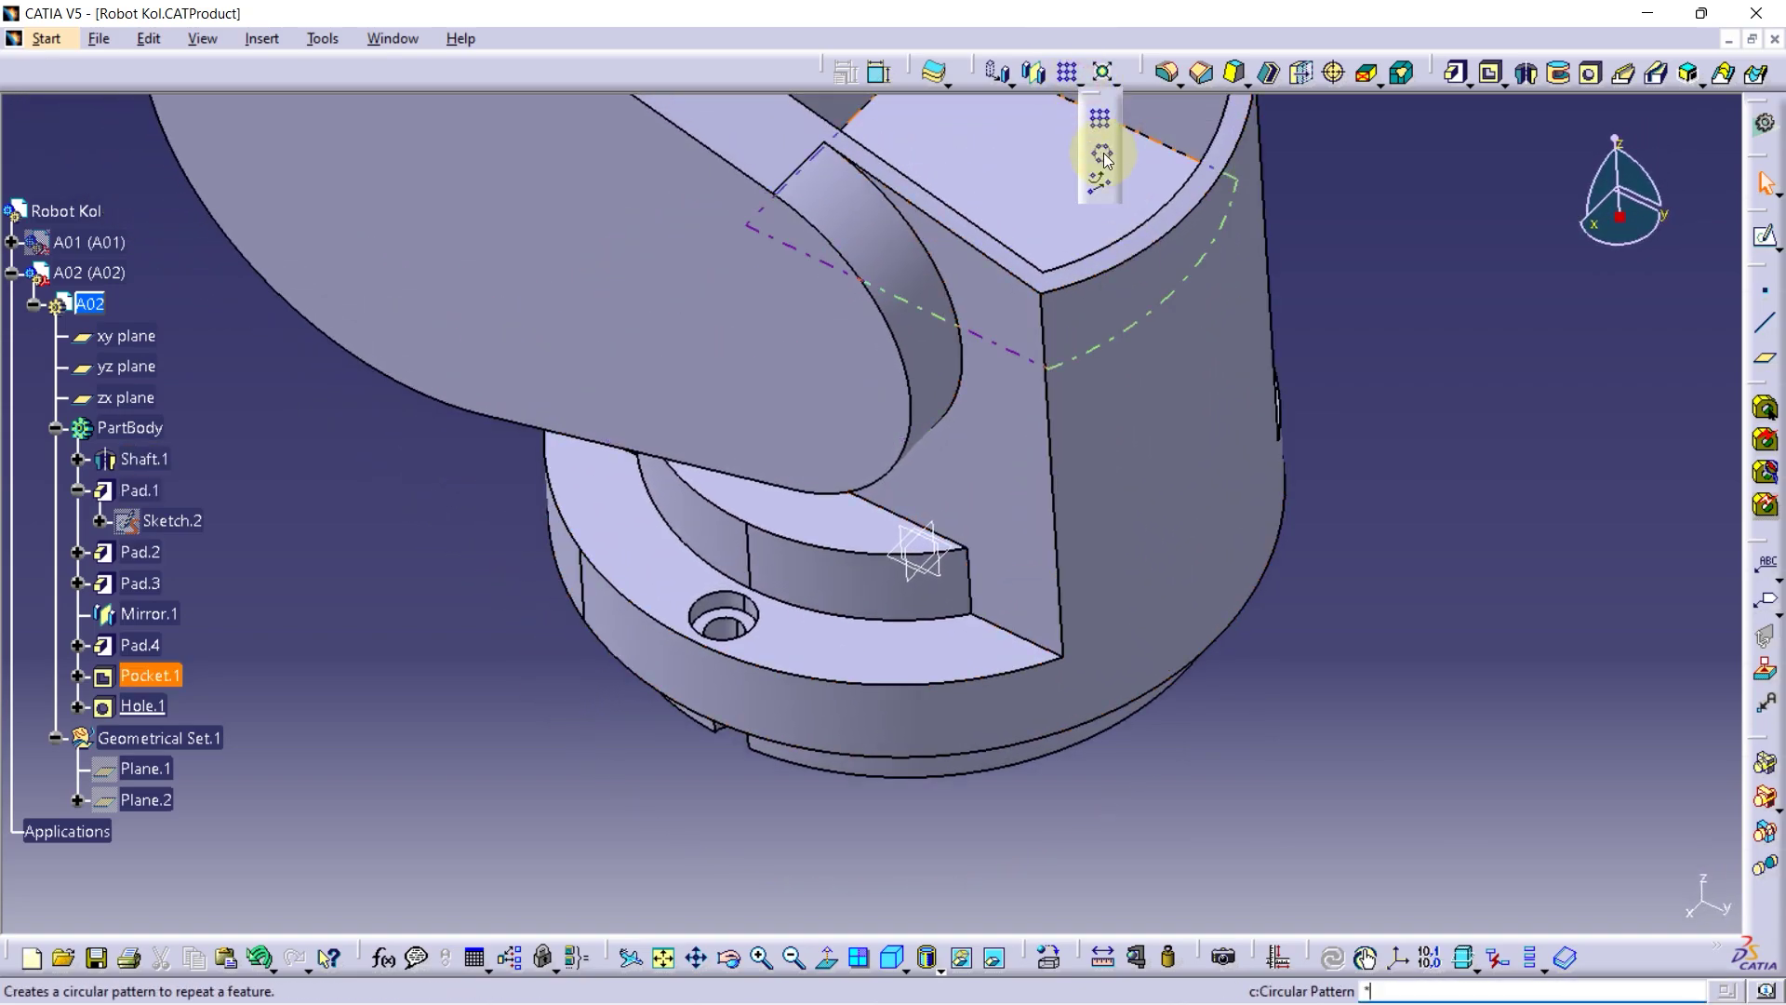
Set up a circular pattern of Hole.1 with 17 instances around the Z Axis
click(1103, 158)
click(1507, 558)
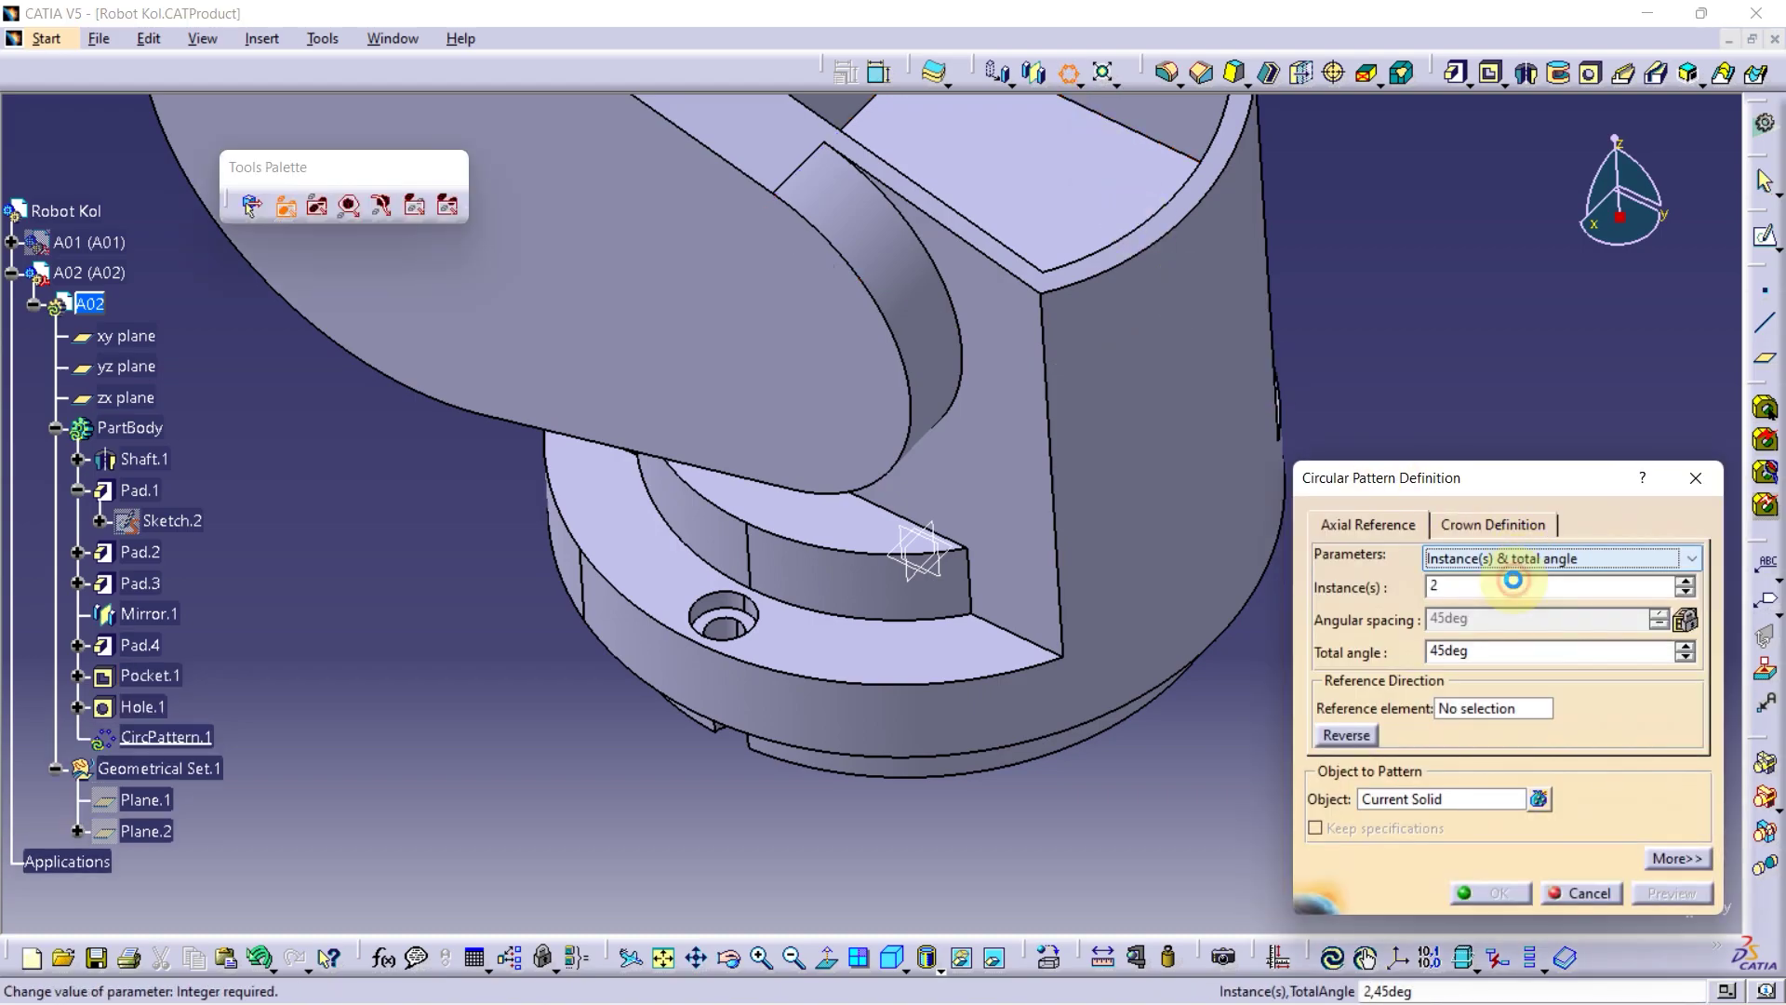
text(17)
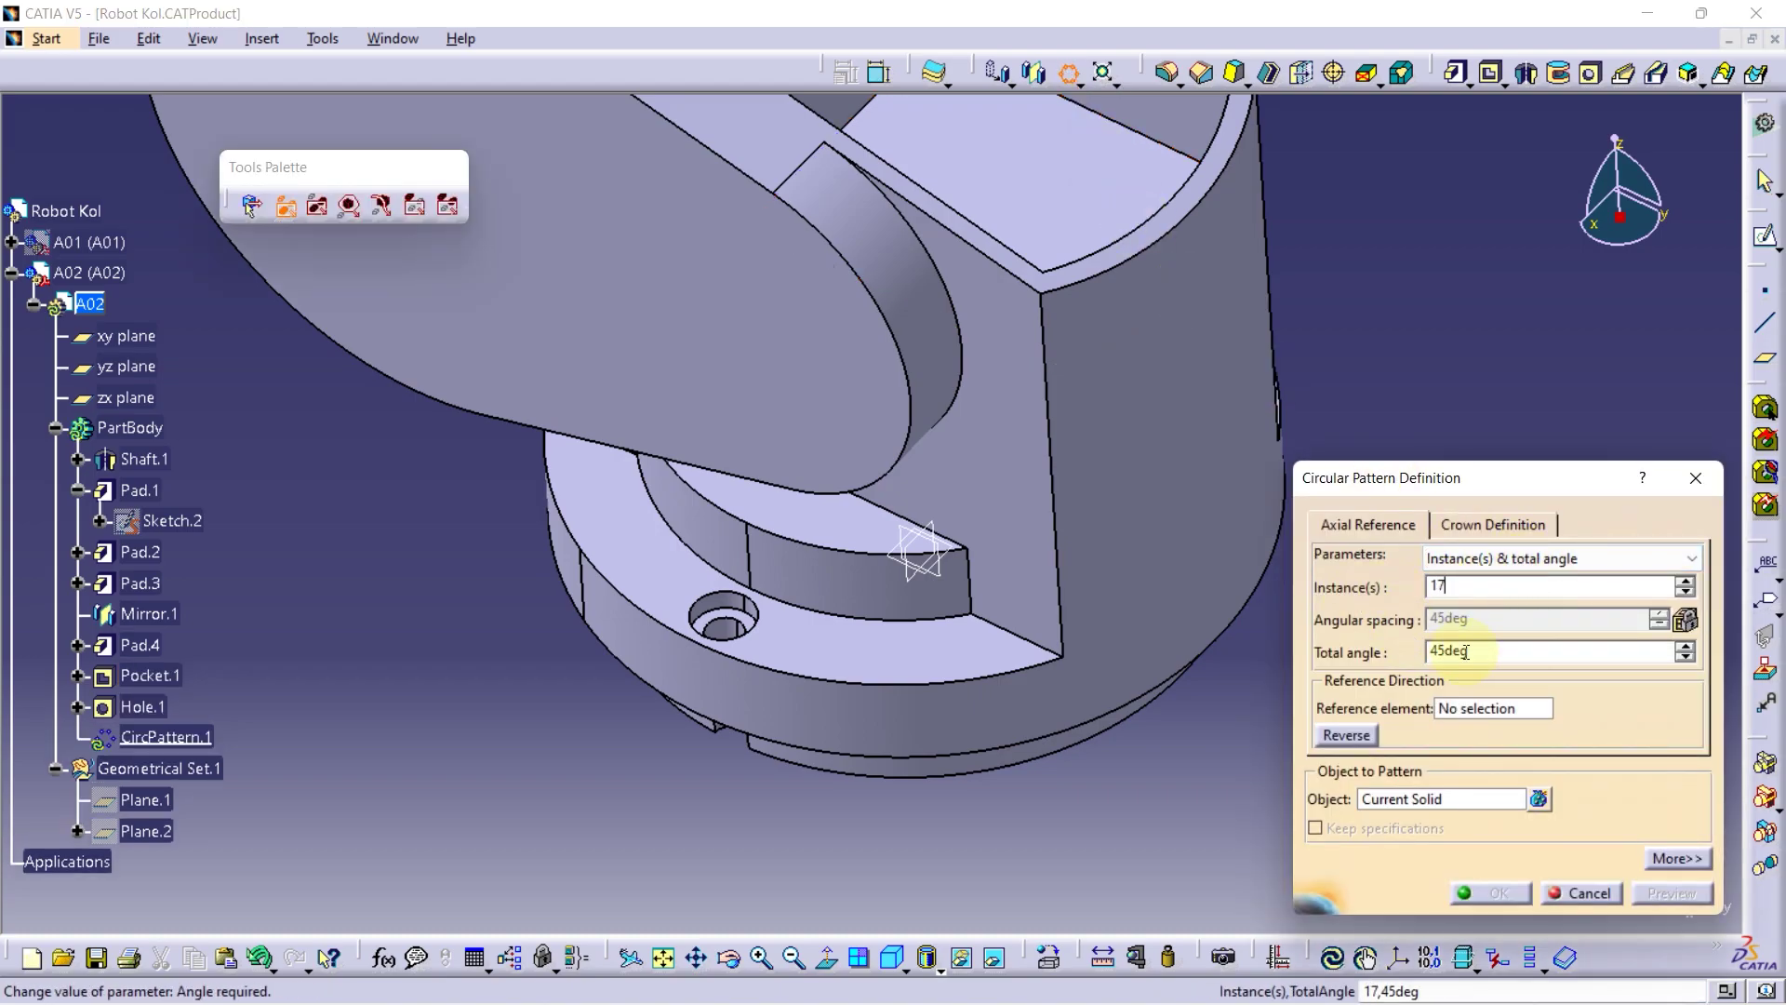
key(Tab)
text(360)
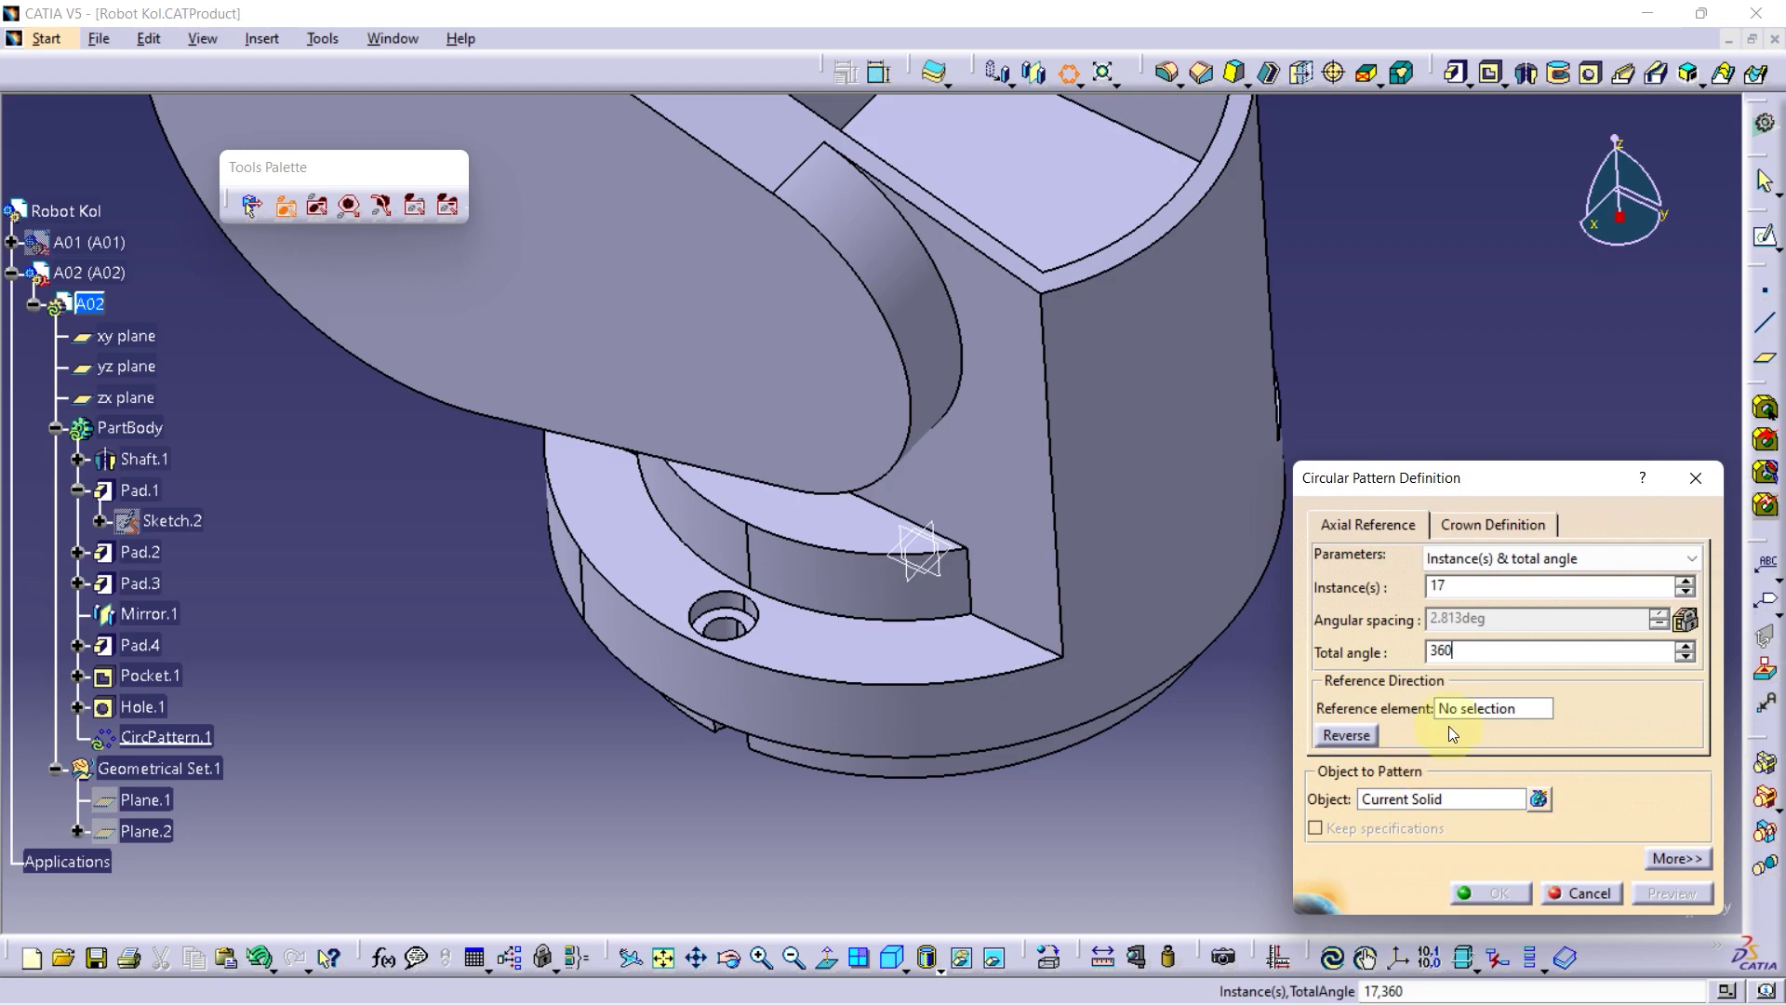
right_click(1464, 714)
click(1488, 801)
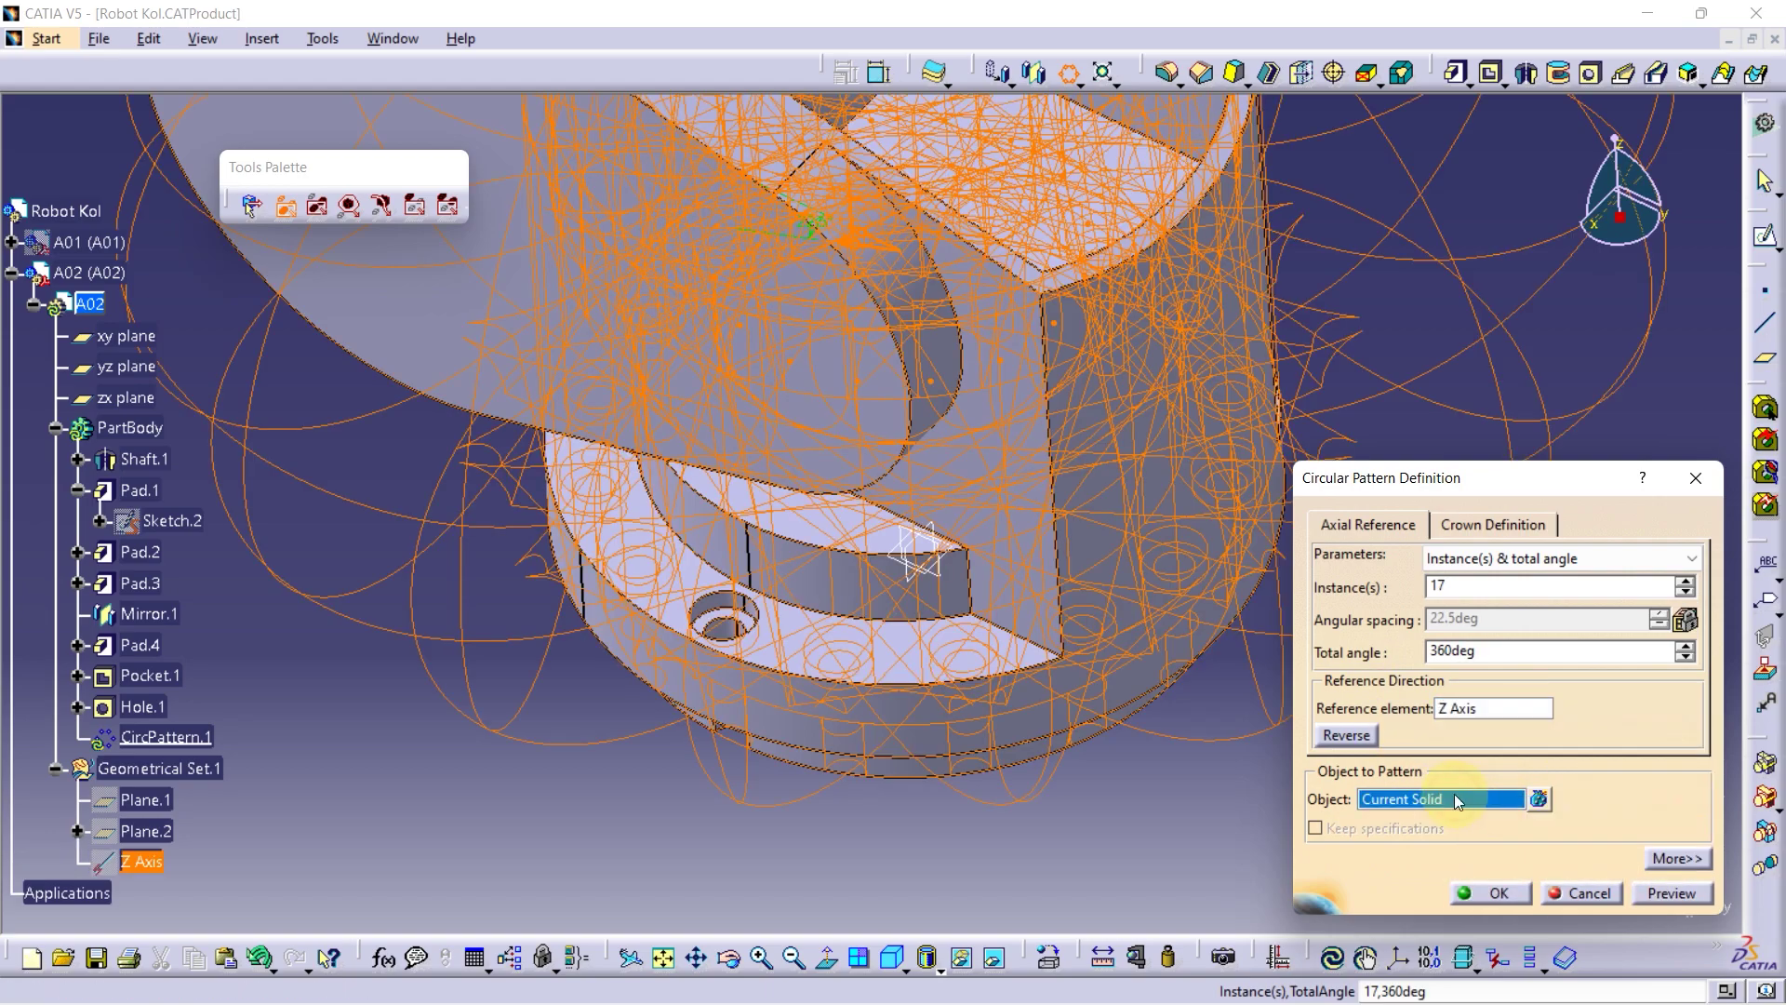
click(137, 714)
mouse_move(809, 718)
middle_down()
mouse_move(716, 703)
mouse_move(587, 718)
mouse_move(930, 626)
middle_up()
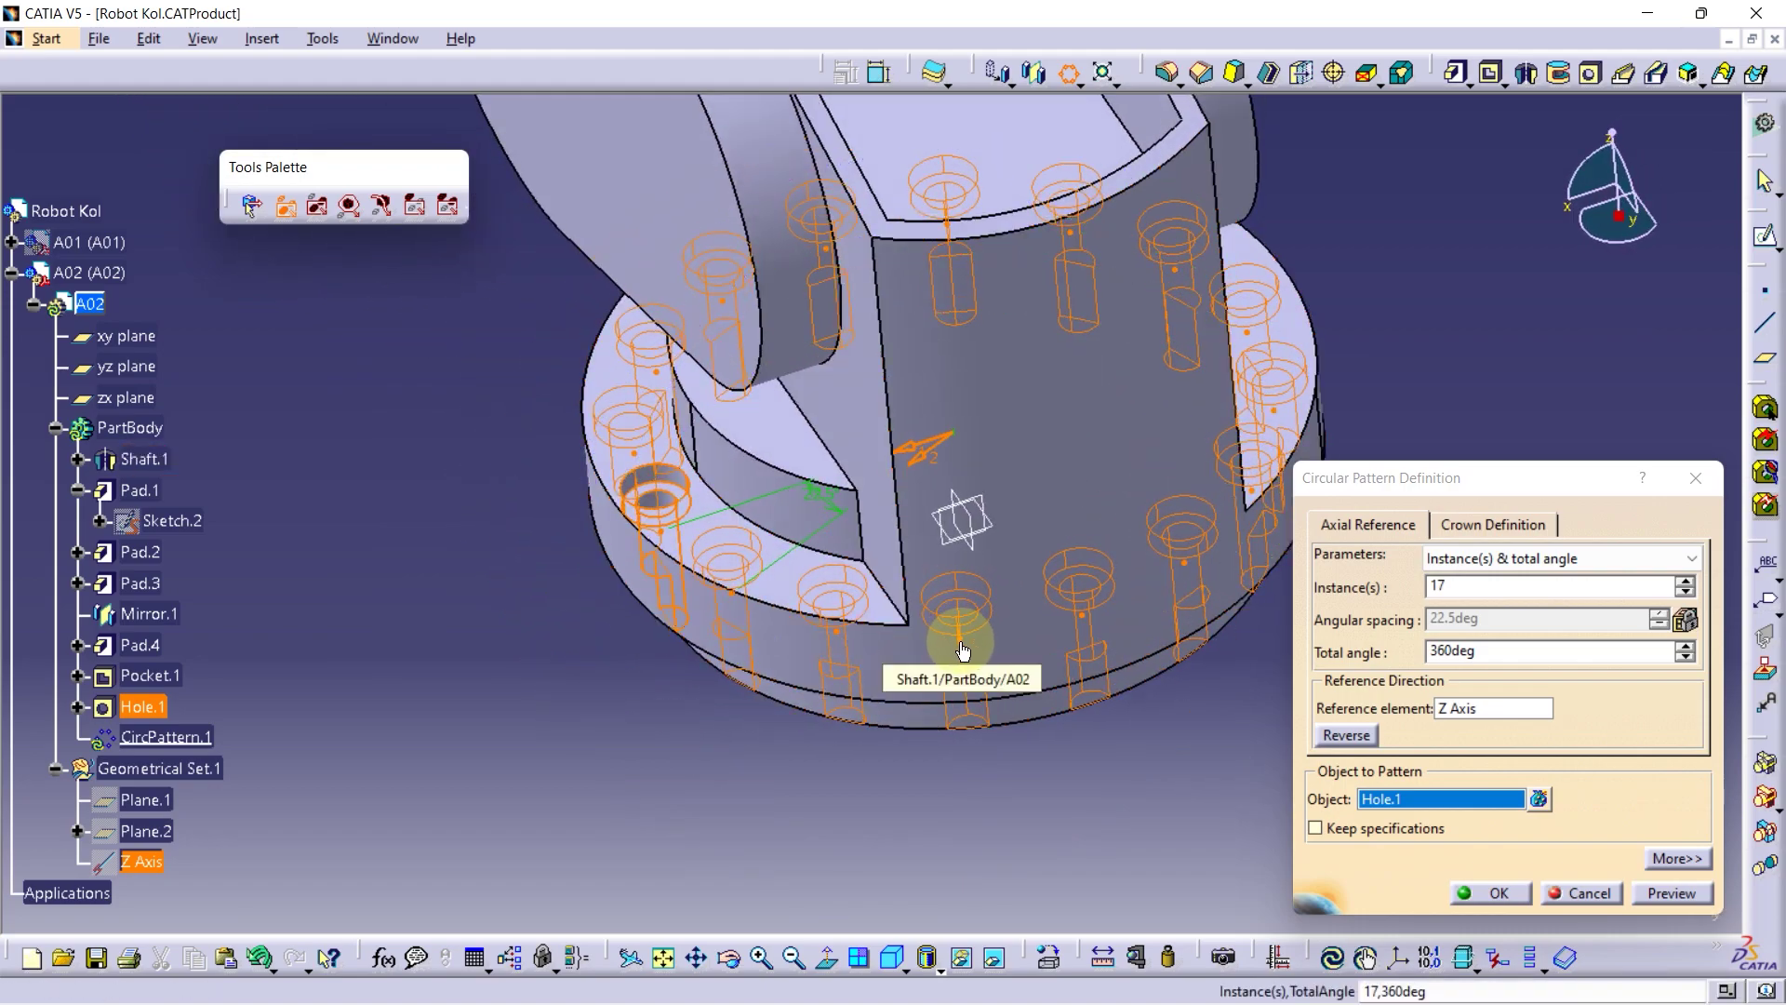
Remove two pattern instances, create CircPattern.1 and dismiss the overlap warning
click(1081, 615)
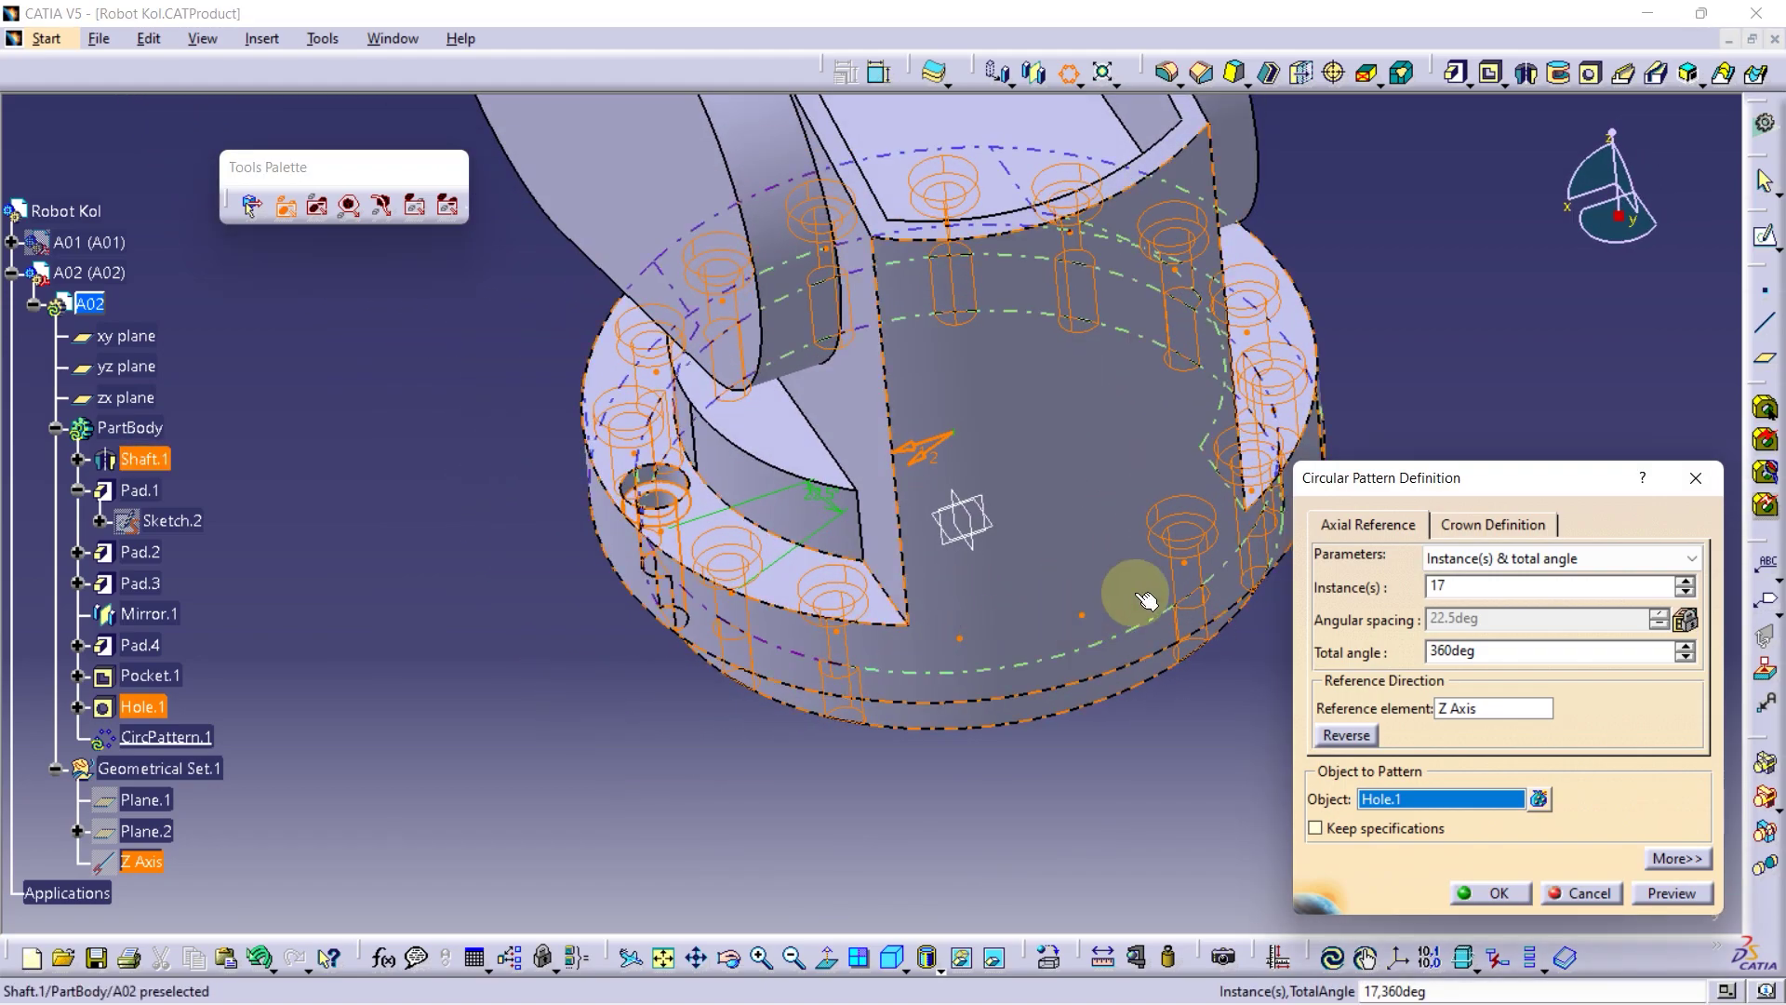
click(1185, 562)
mouse_move(1187, 577)
middle_down()
mouse_move(1045, 638)
mouse_move(618, 598)
mouse_move(1100, 550)
mouse_move(486, 519)
mouse_move(977, 458)
mouse_move(909, 658)
mouse_move(515, 568)
middle_up()
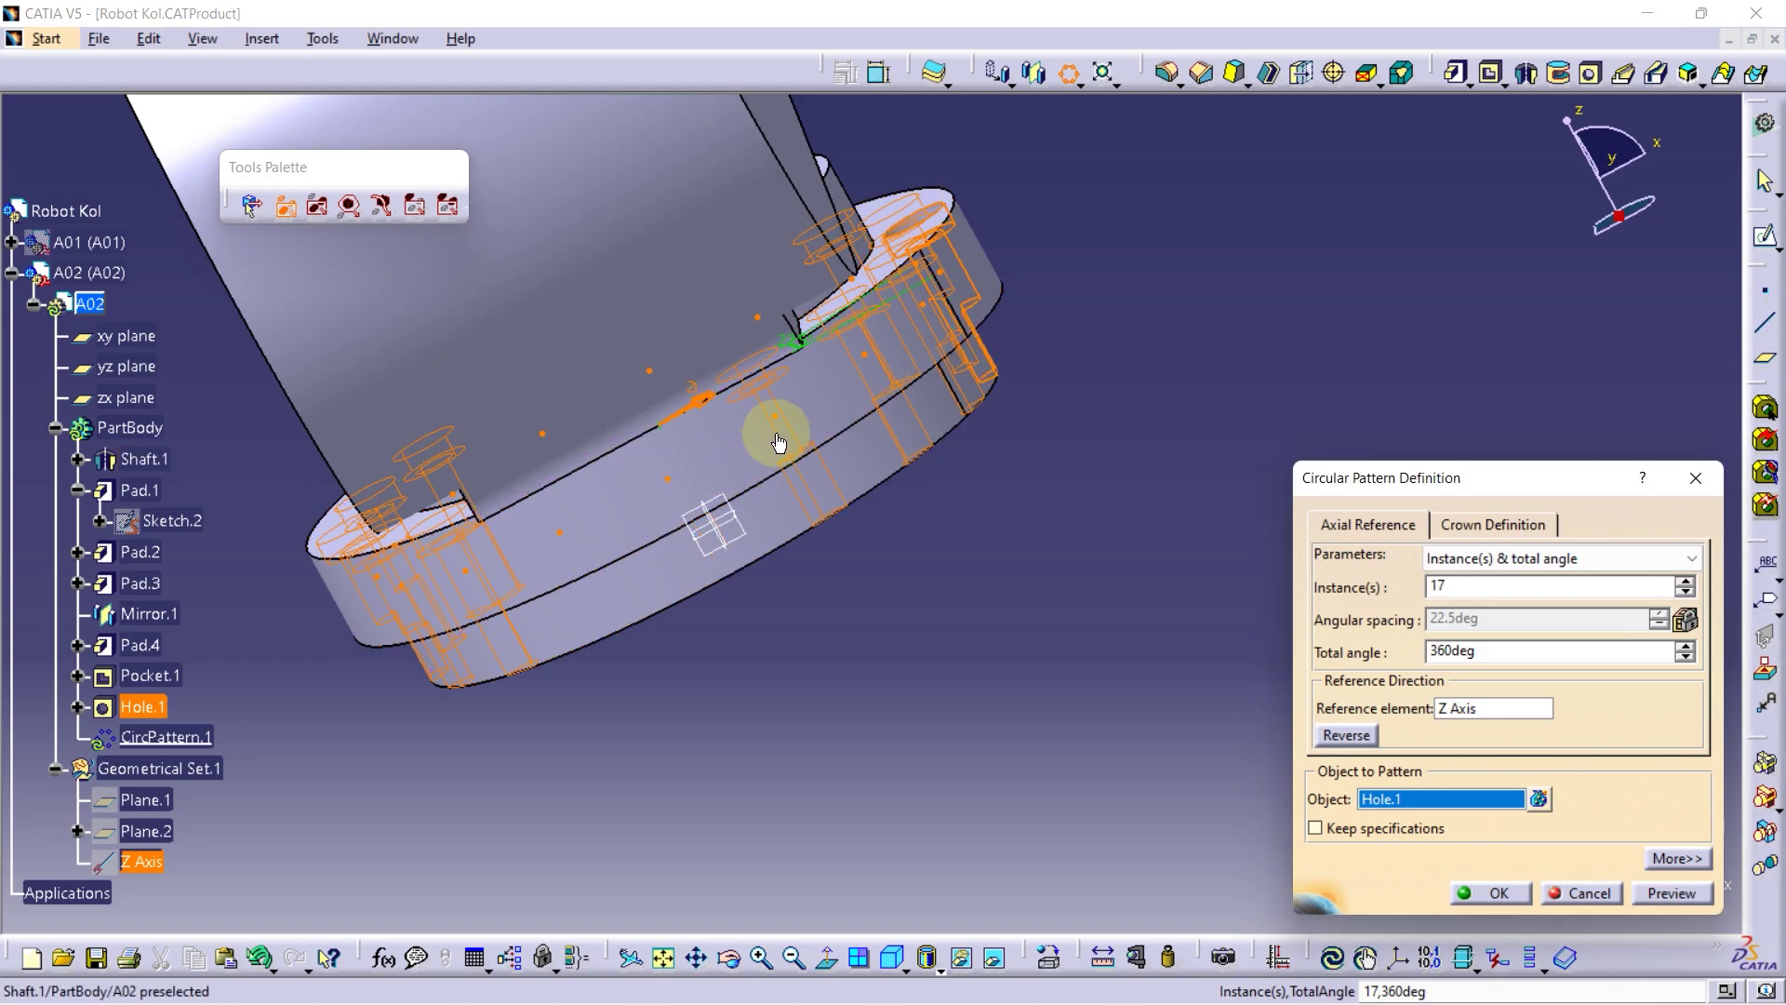
mouse_move(839, 466)
middle_down()
mouse_move(826, 616)
mouse_move(722, 670)
mouse_move(1036, 502)
mouse_move(1179, 531)
middle_up()
click(1488, 893)
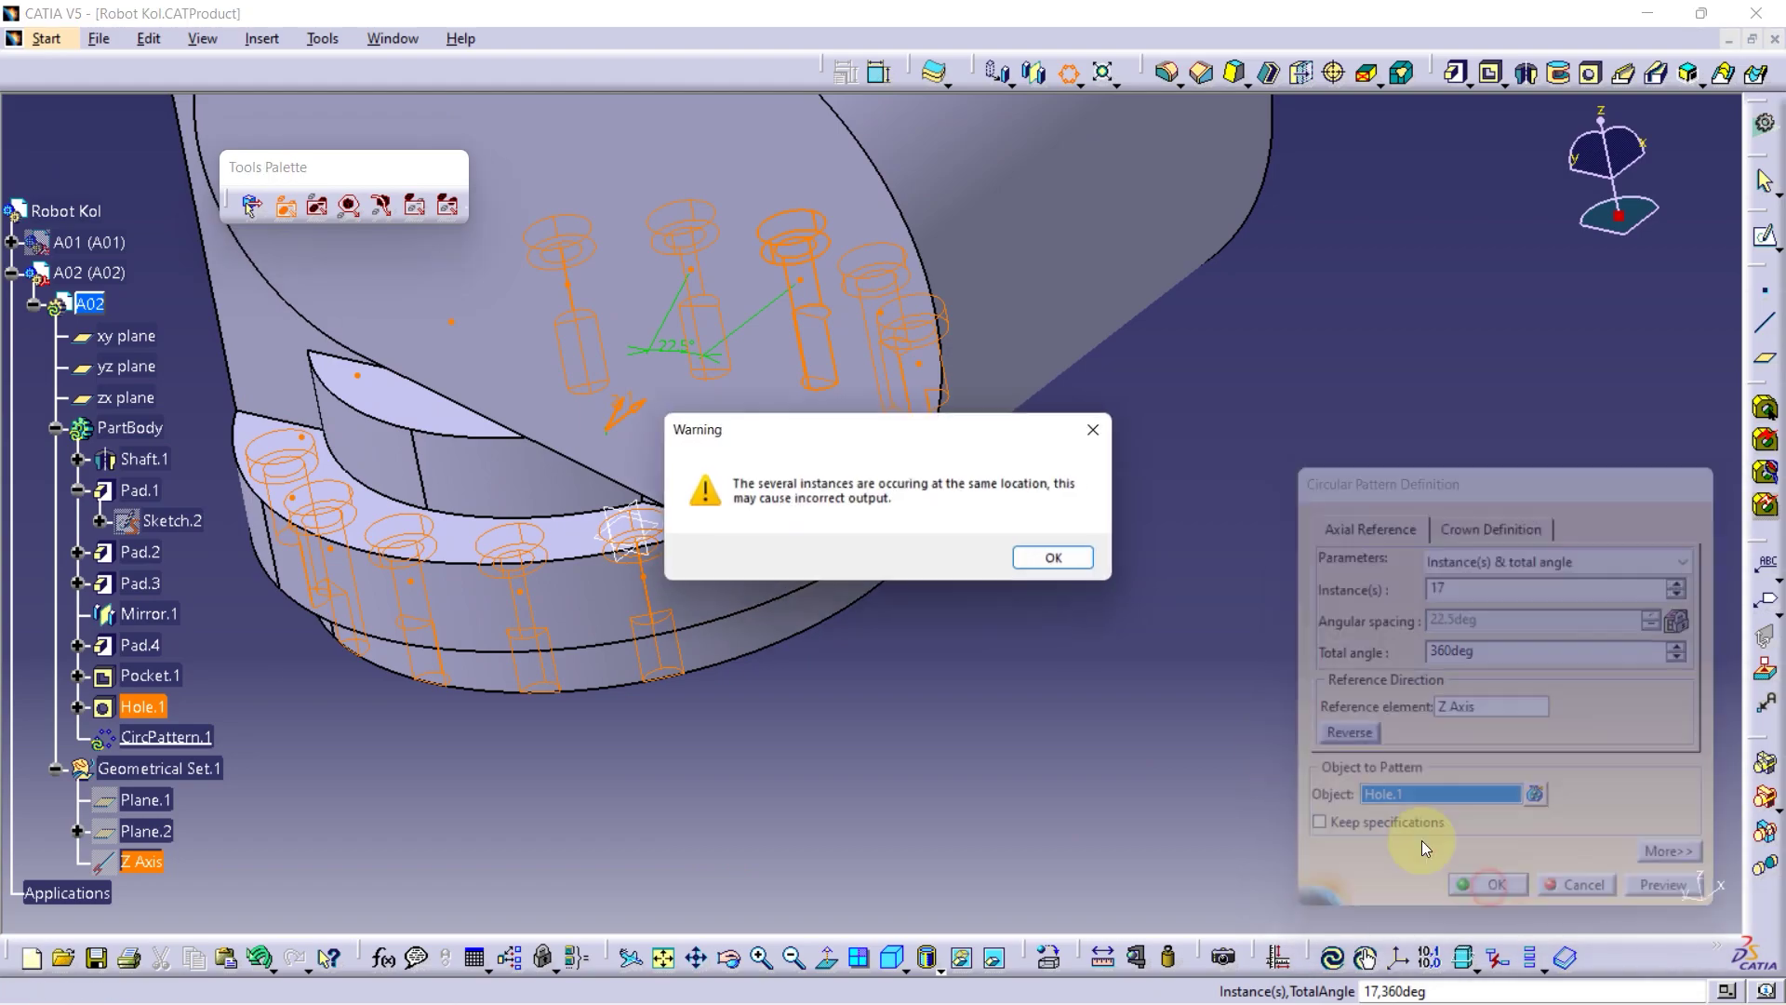
click(1044, 563)
mouse_move(552, 677)
middle_down()
mouse_move(854, 763)
mouse_move(1100, 642)
mouse_move(664, 670)
middle_up()
mouse_move(968, 661)
middle_down()
mouse_move(776, 381)
mouse_move(1258, 327)
middle_up()
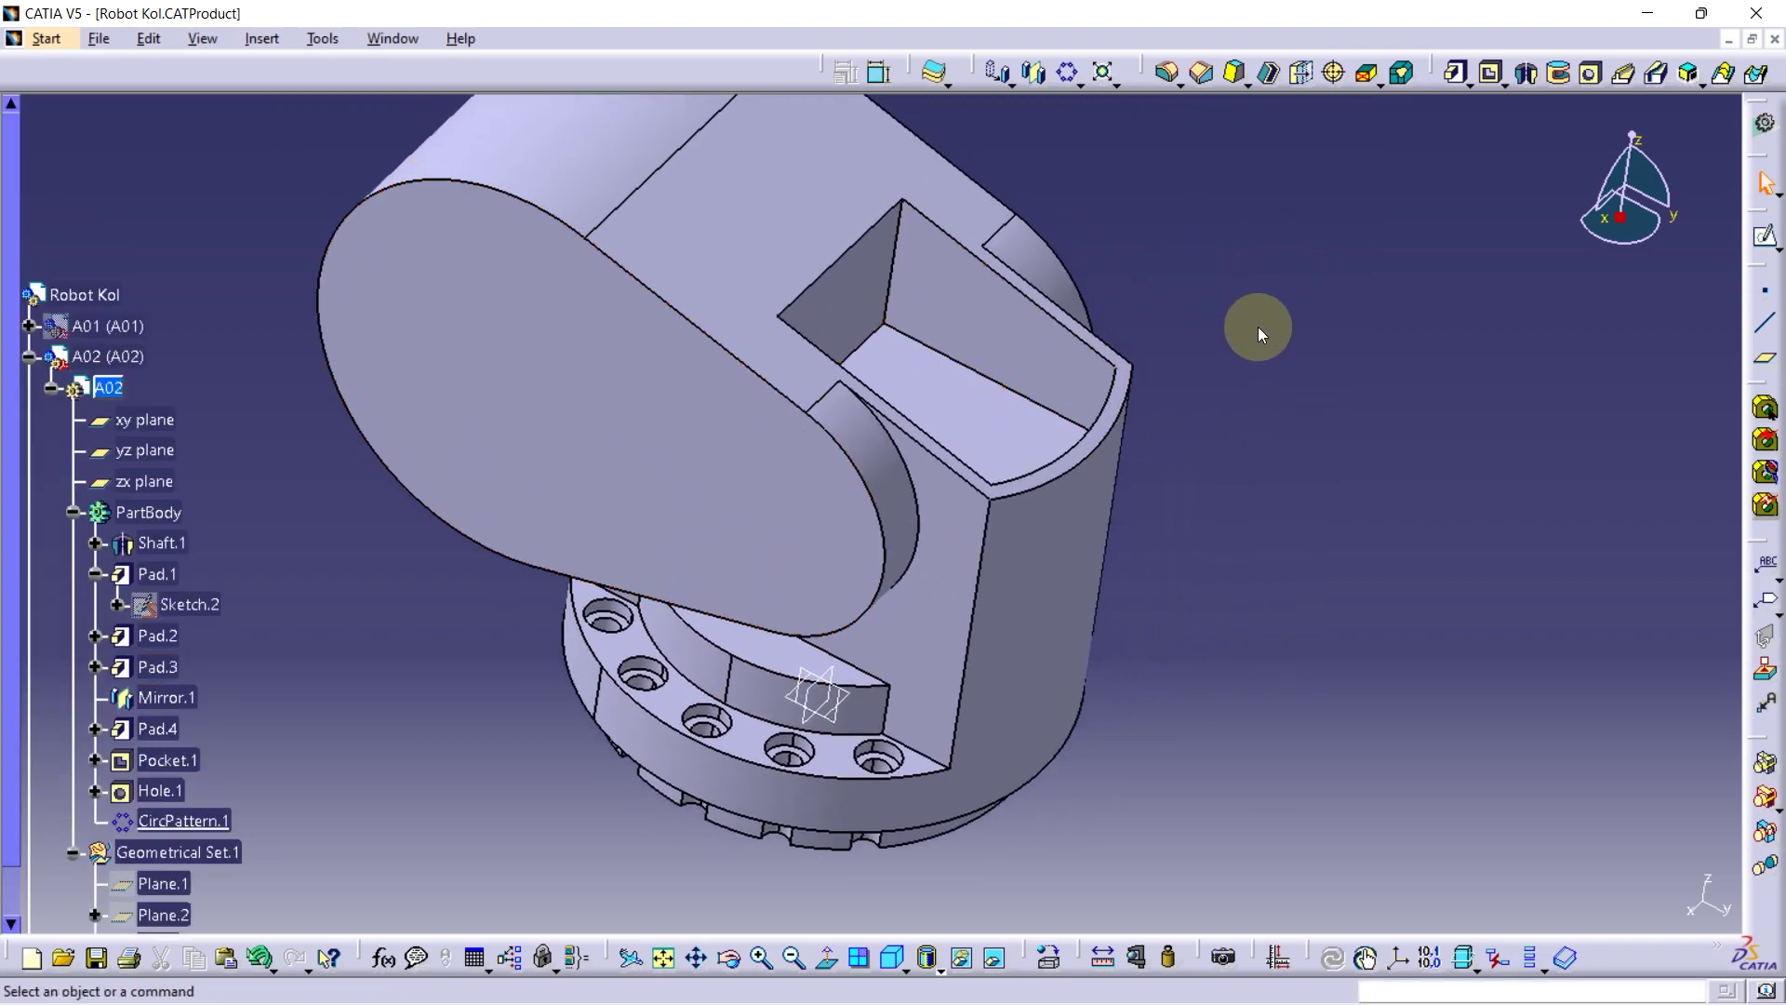
Sketch a -1.5 mm offset of Pad.3's oval face outline and extrude it as a pad
click(598, 339)
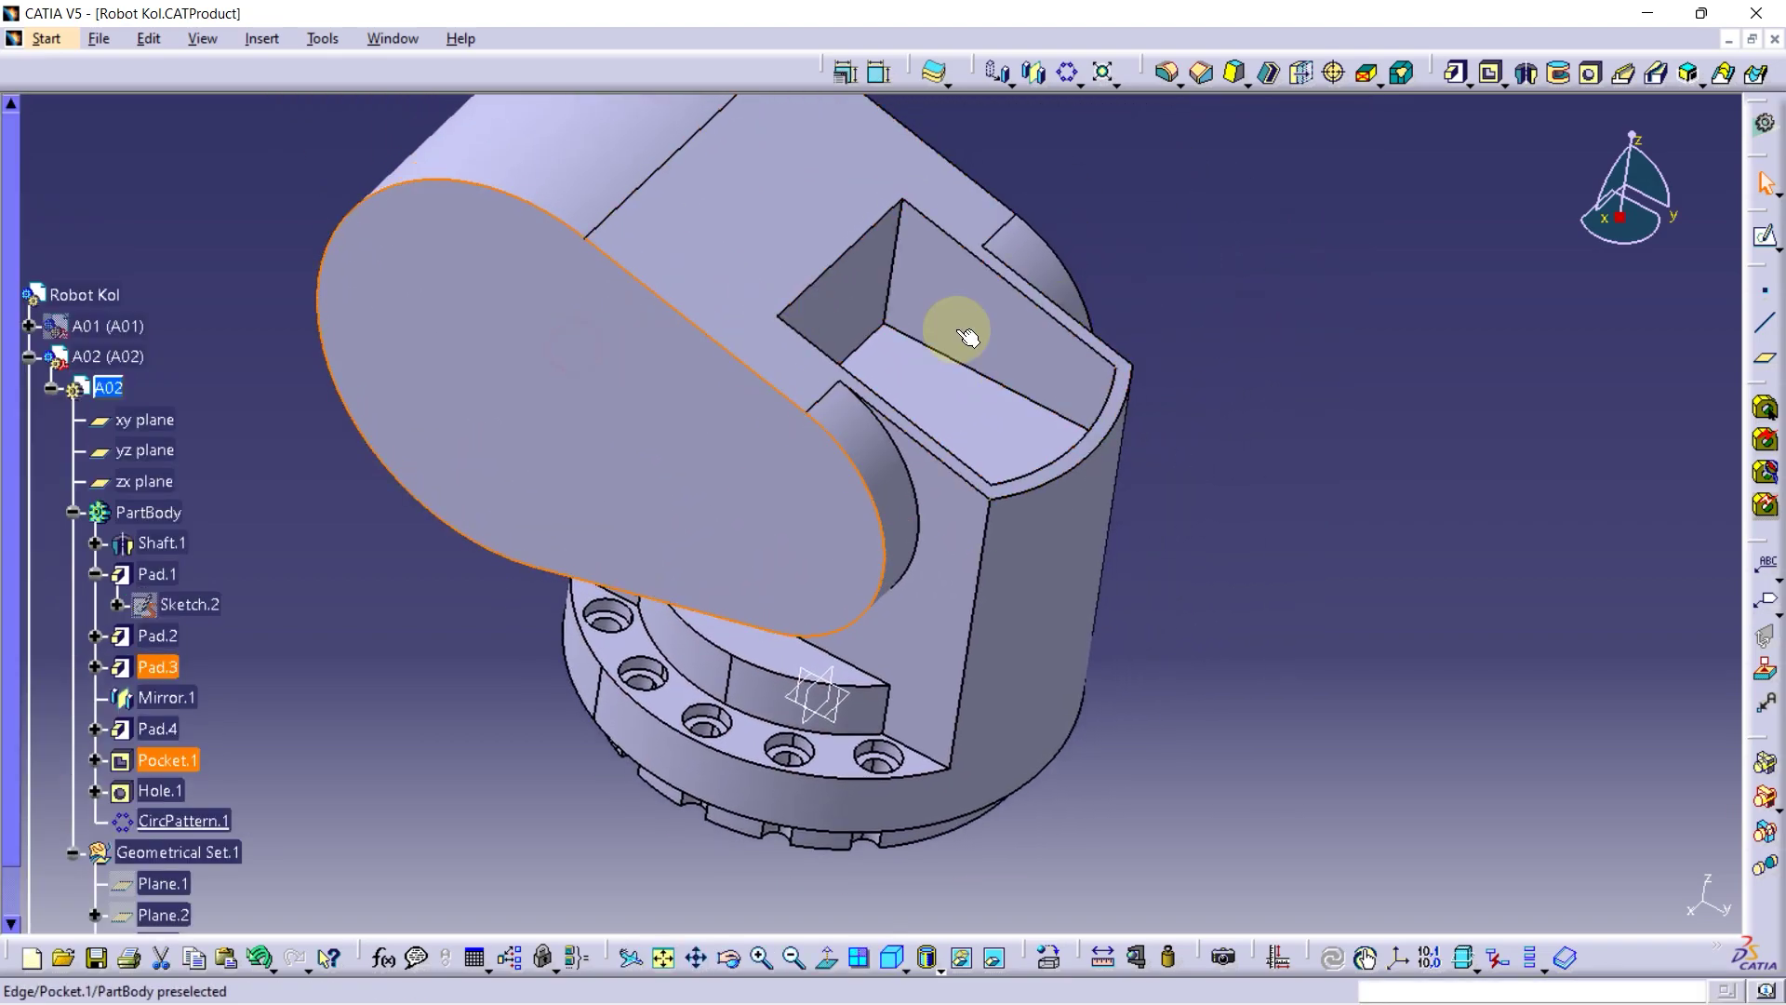
click(1767, 239)
click(1434, 84)
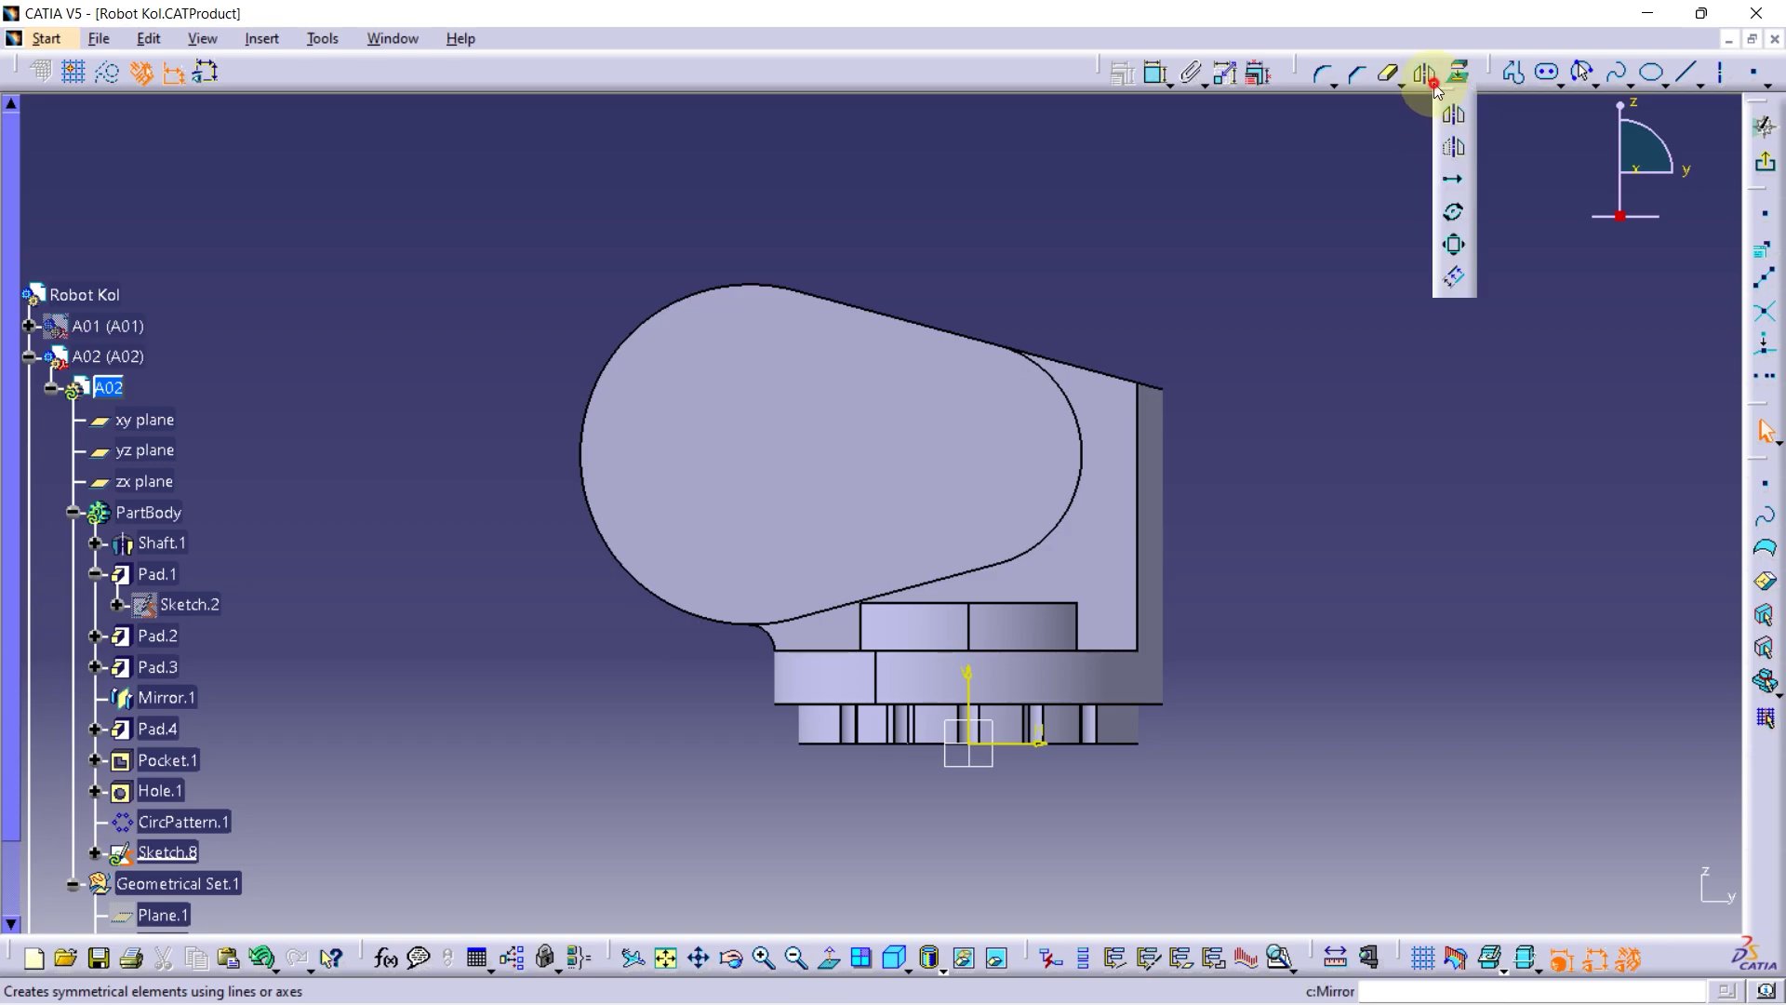
click(1454, 277)
click(762, 304)
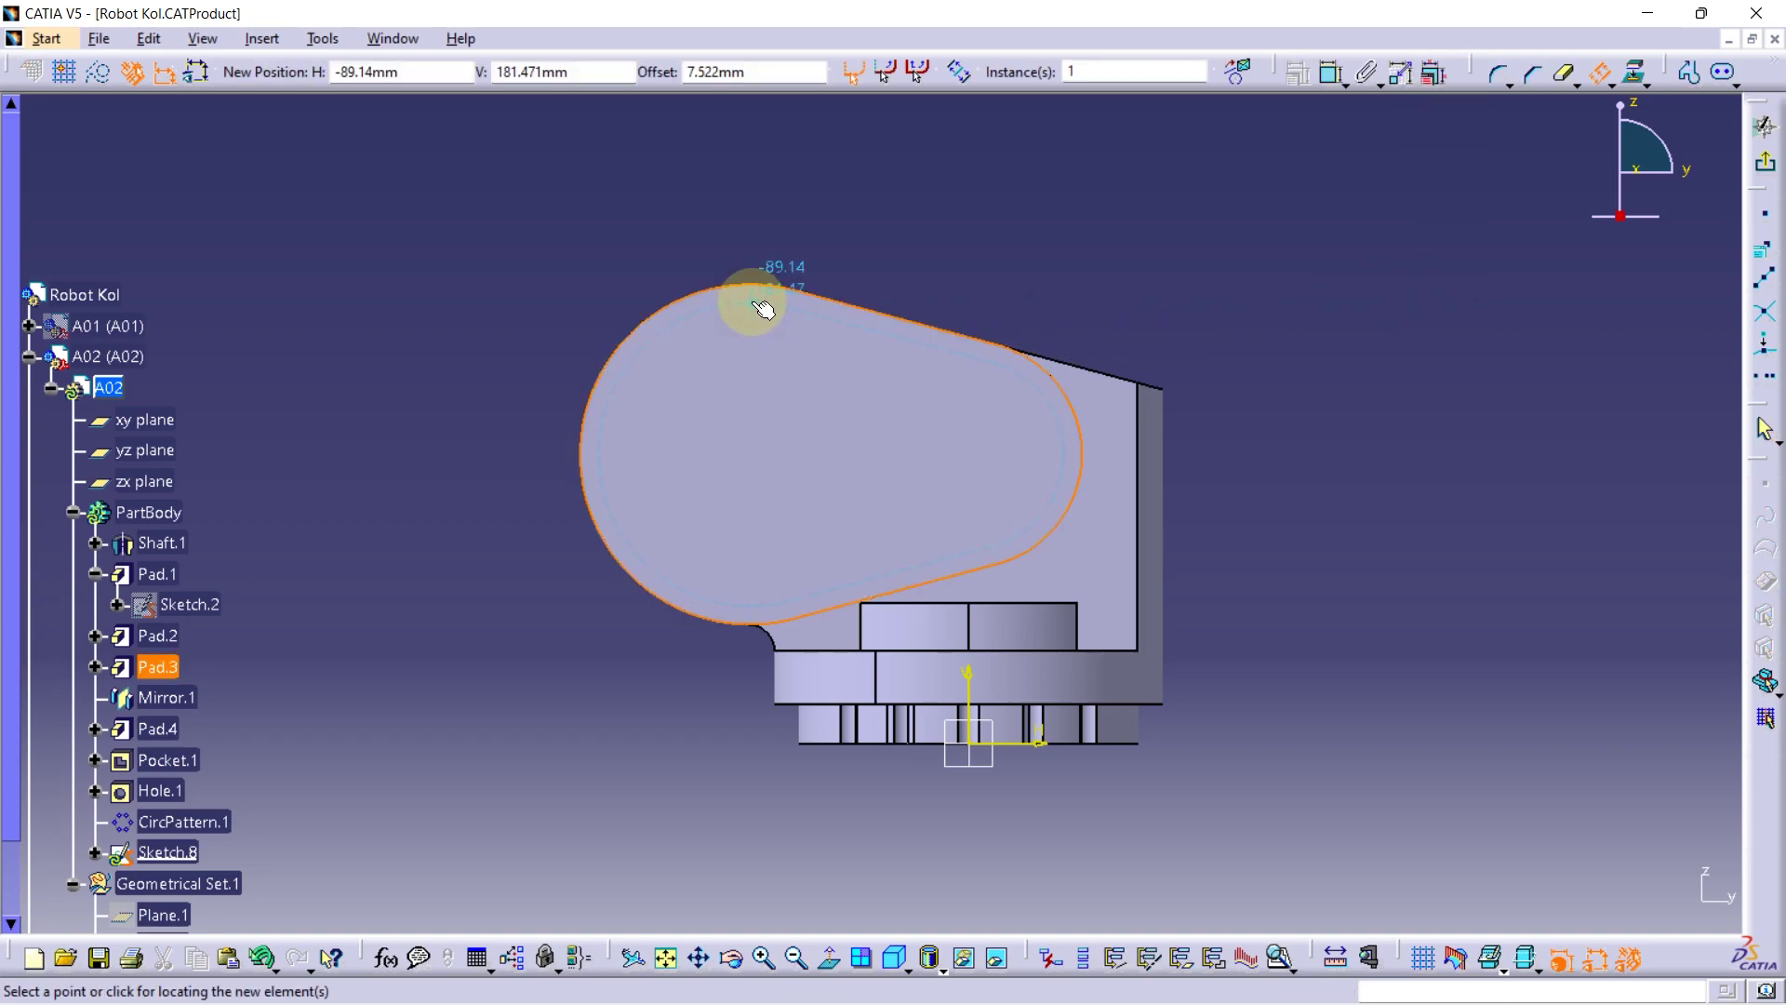
click(901, 321)
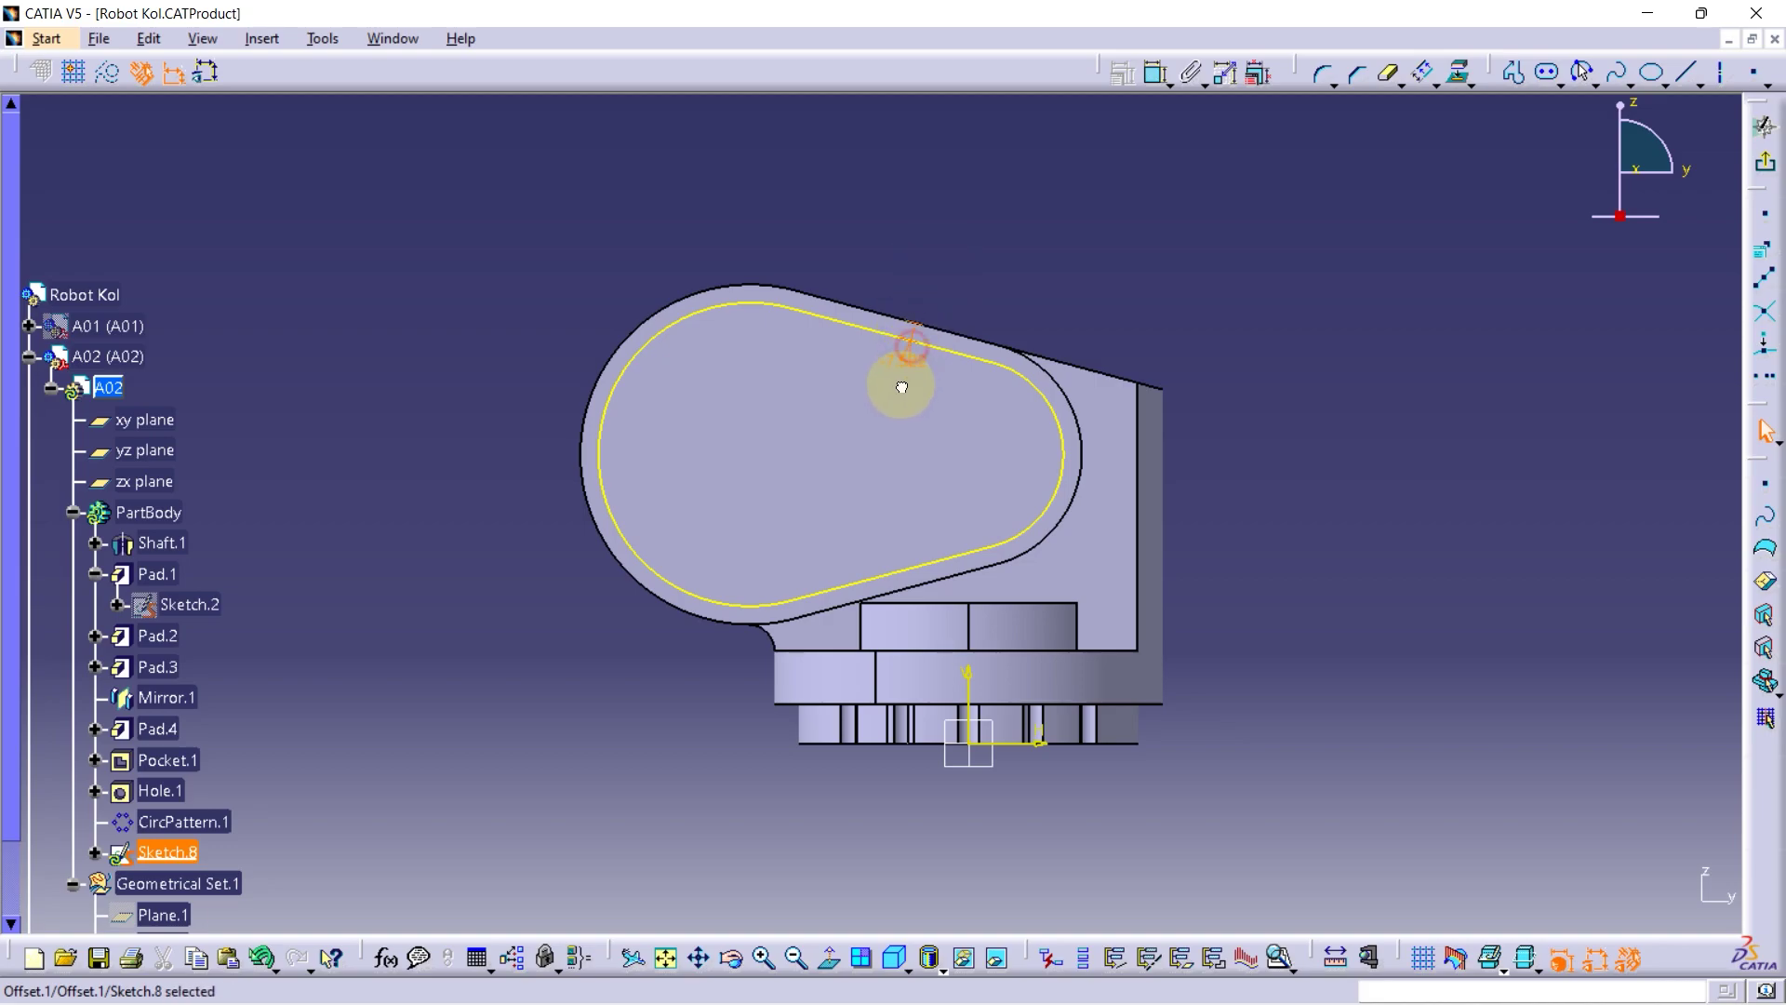
drag(906, 381, 946, 242)
double_click(951, 235)
text(-1)
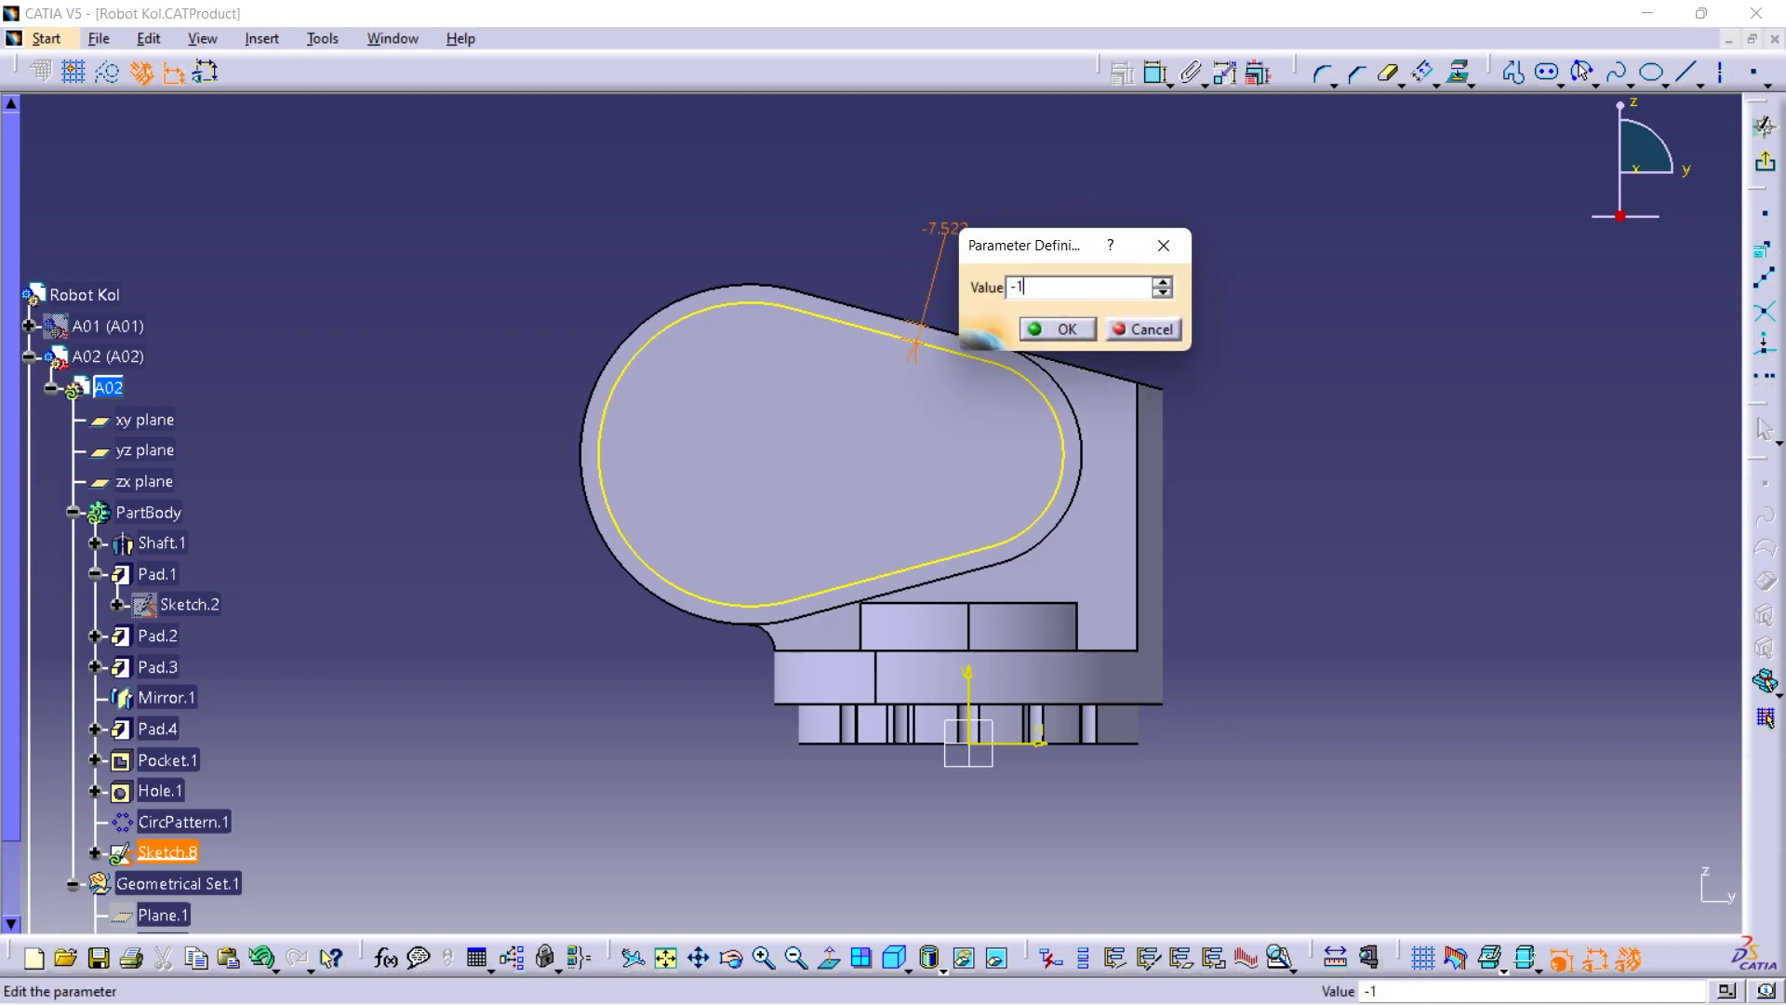
text(.5)
key(Return)
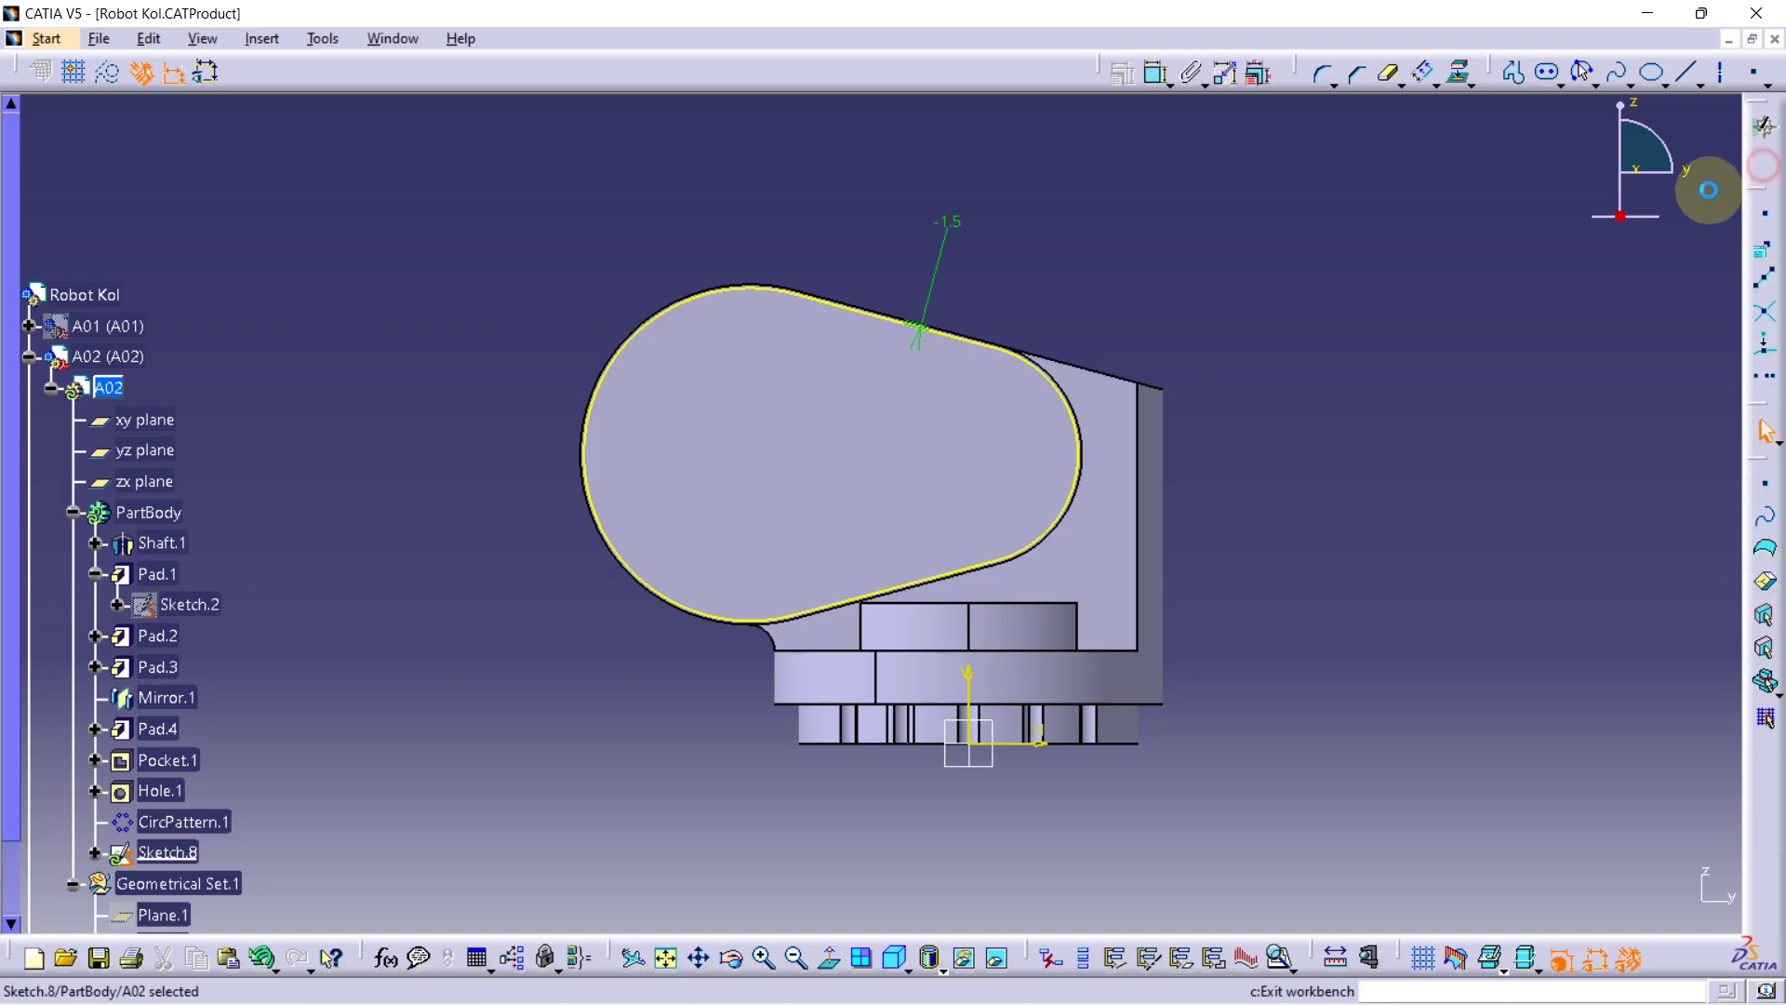
click(1456, 74)
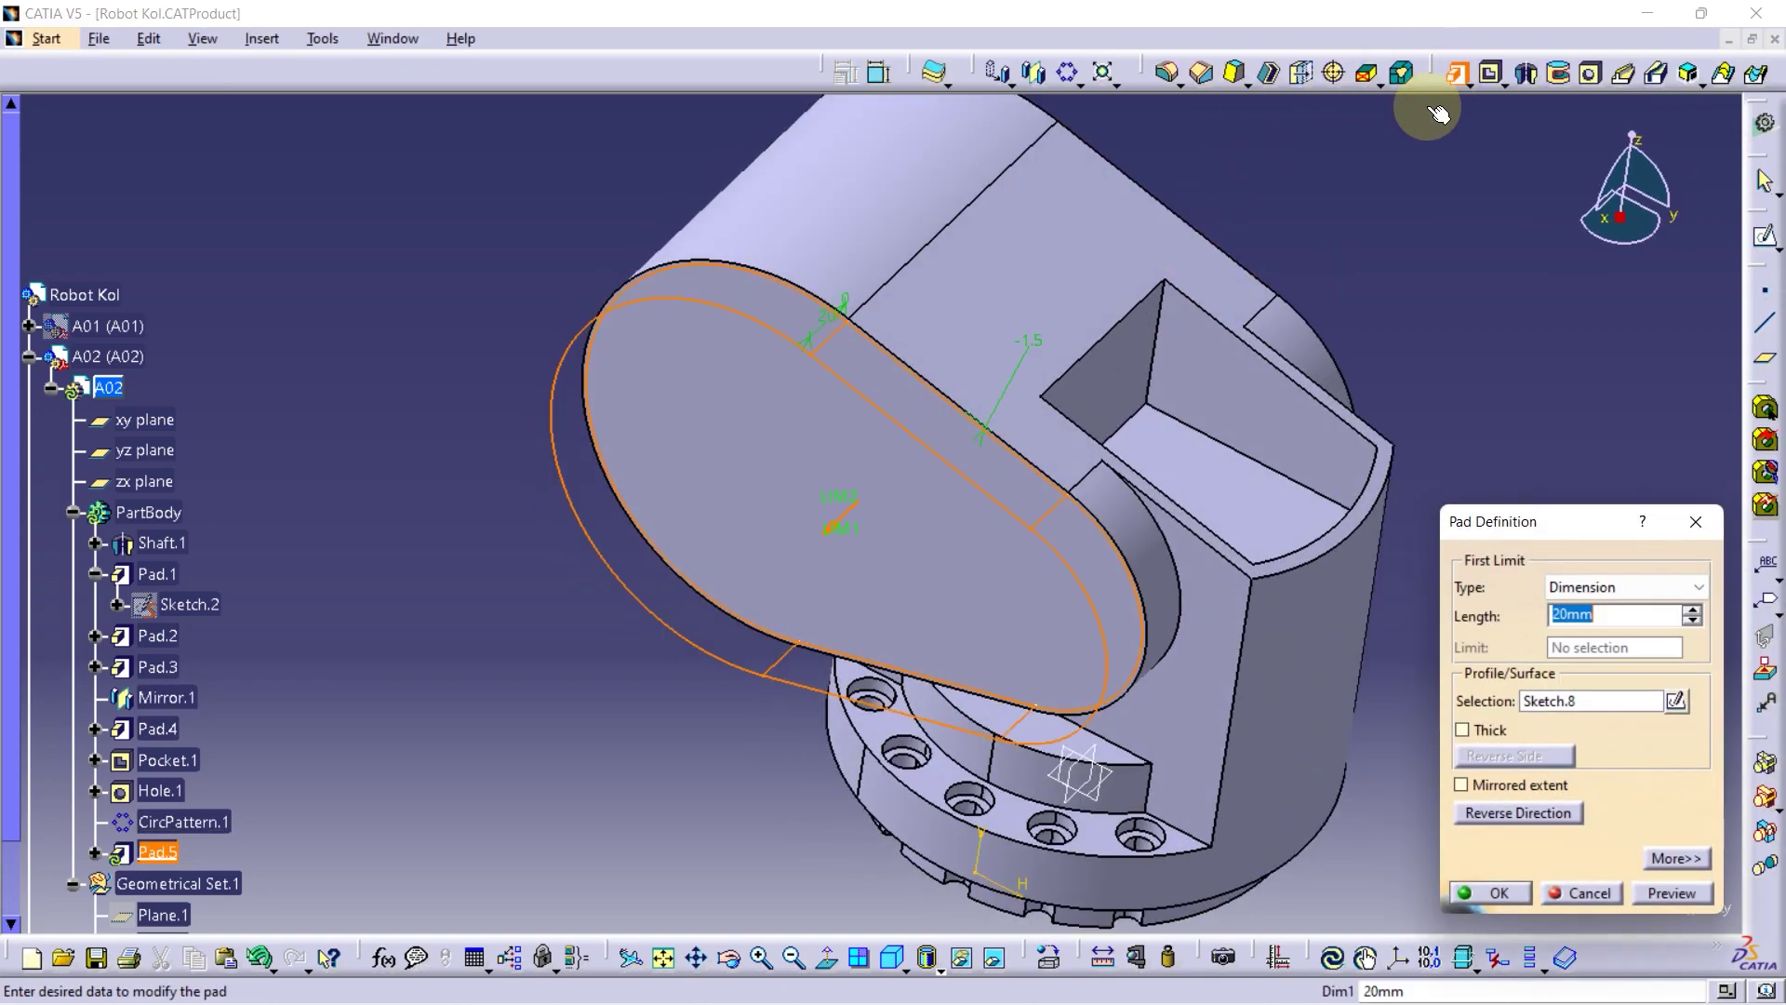
Accept the 20 mm Pad.5 and start a sketch on its oval face
click(1498, 893)
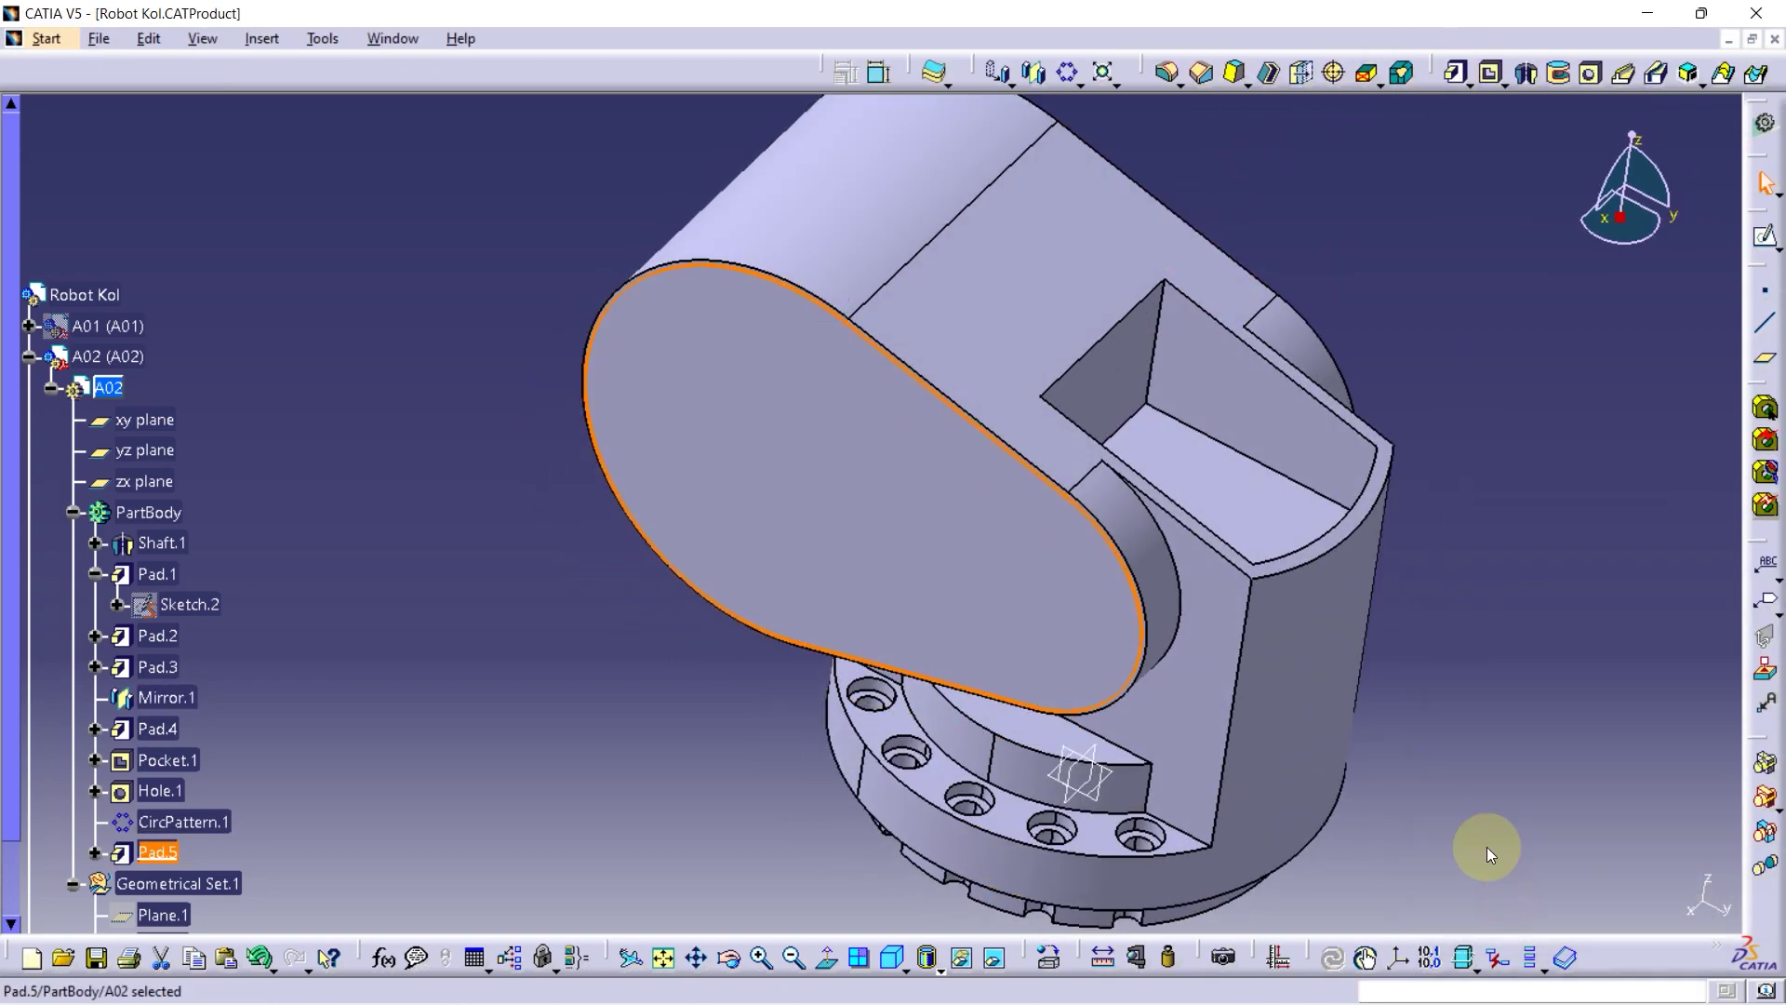
mouse_move(518, 493)
middle_down()
mouse_move(698, 590)
mouse_move(825, 595)
mouse_move(511, 522)
mouse_move(551, 531)
middle_up()
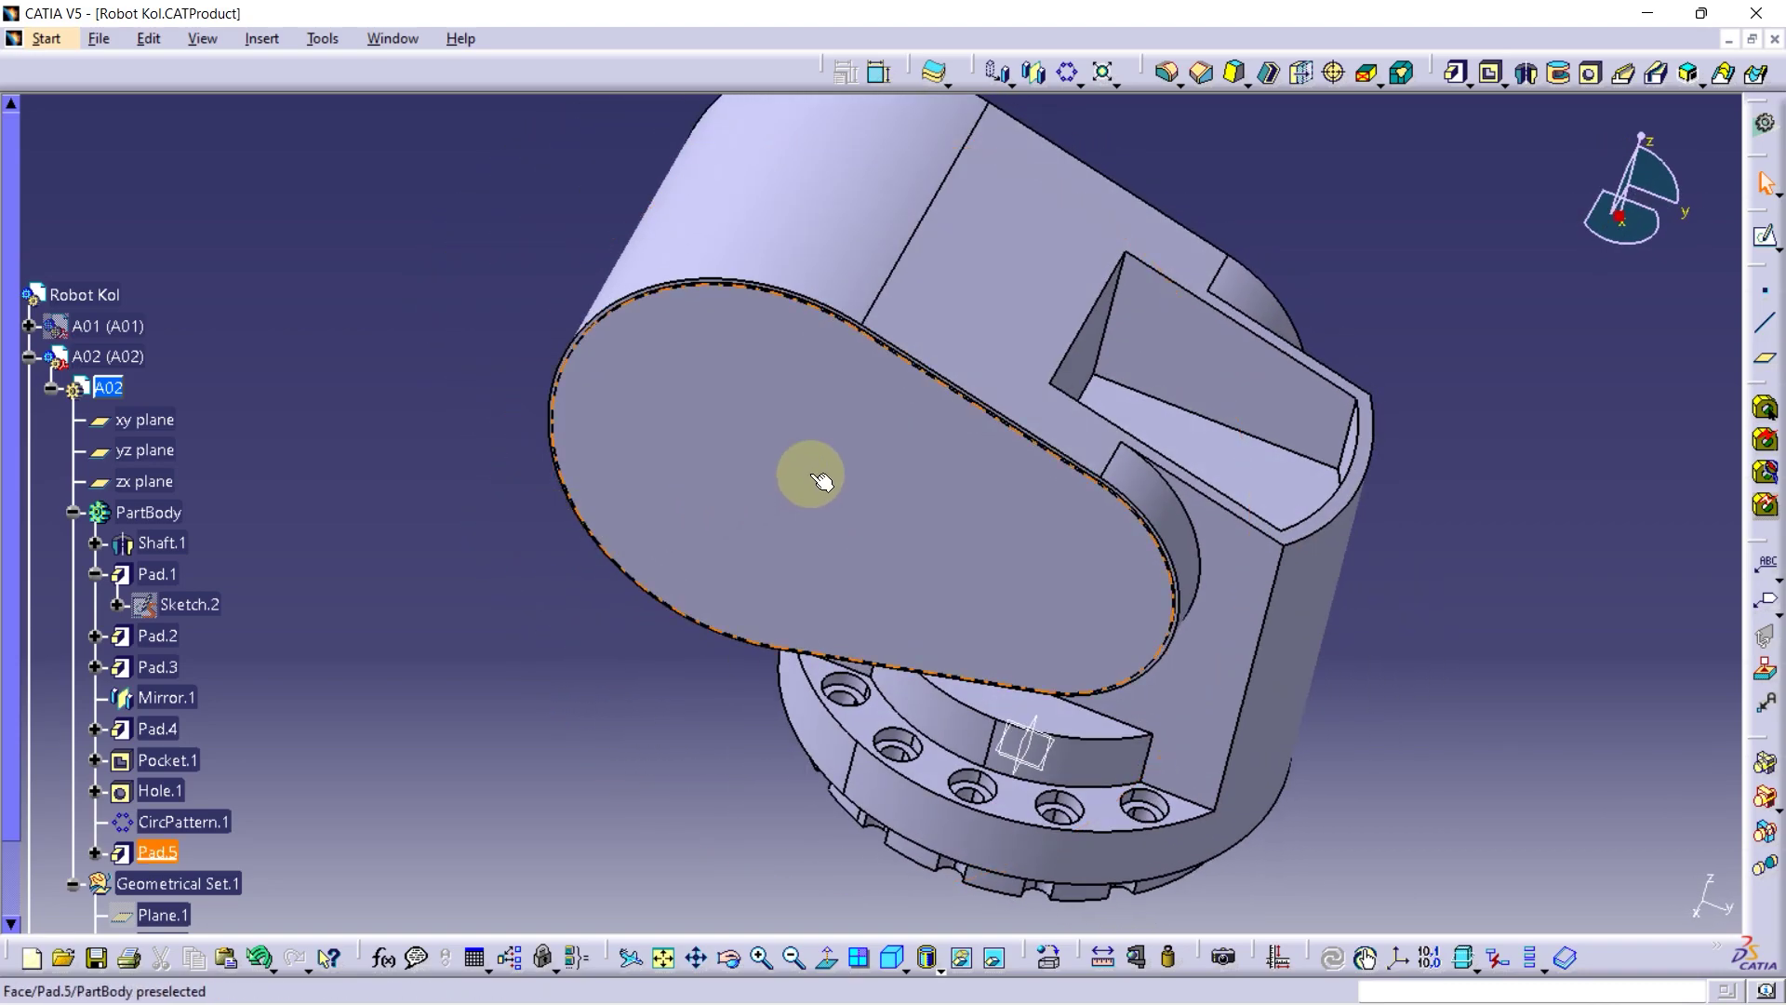
click(844, 470)
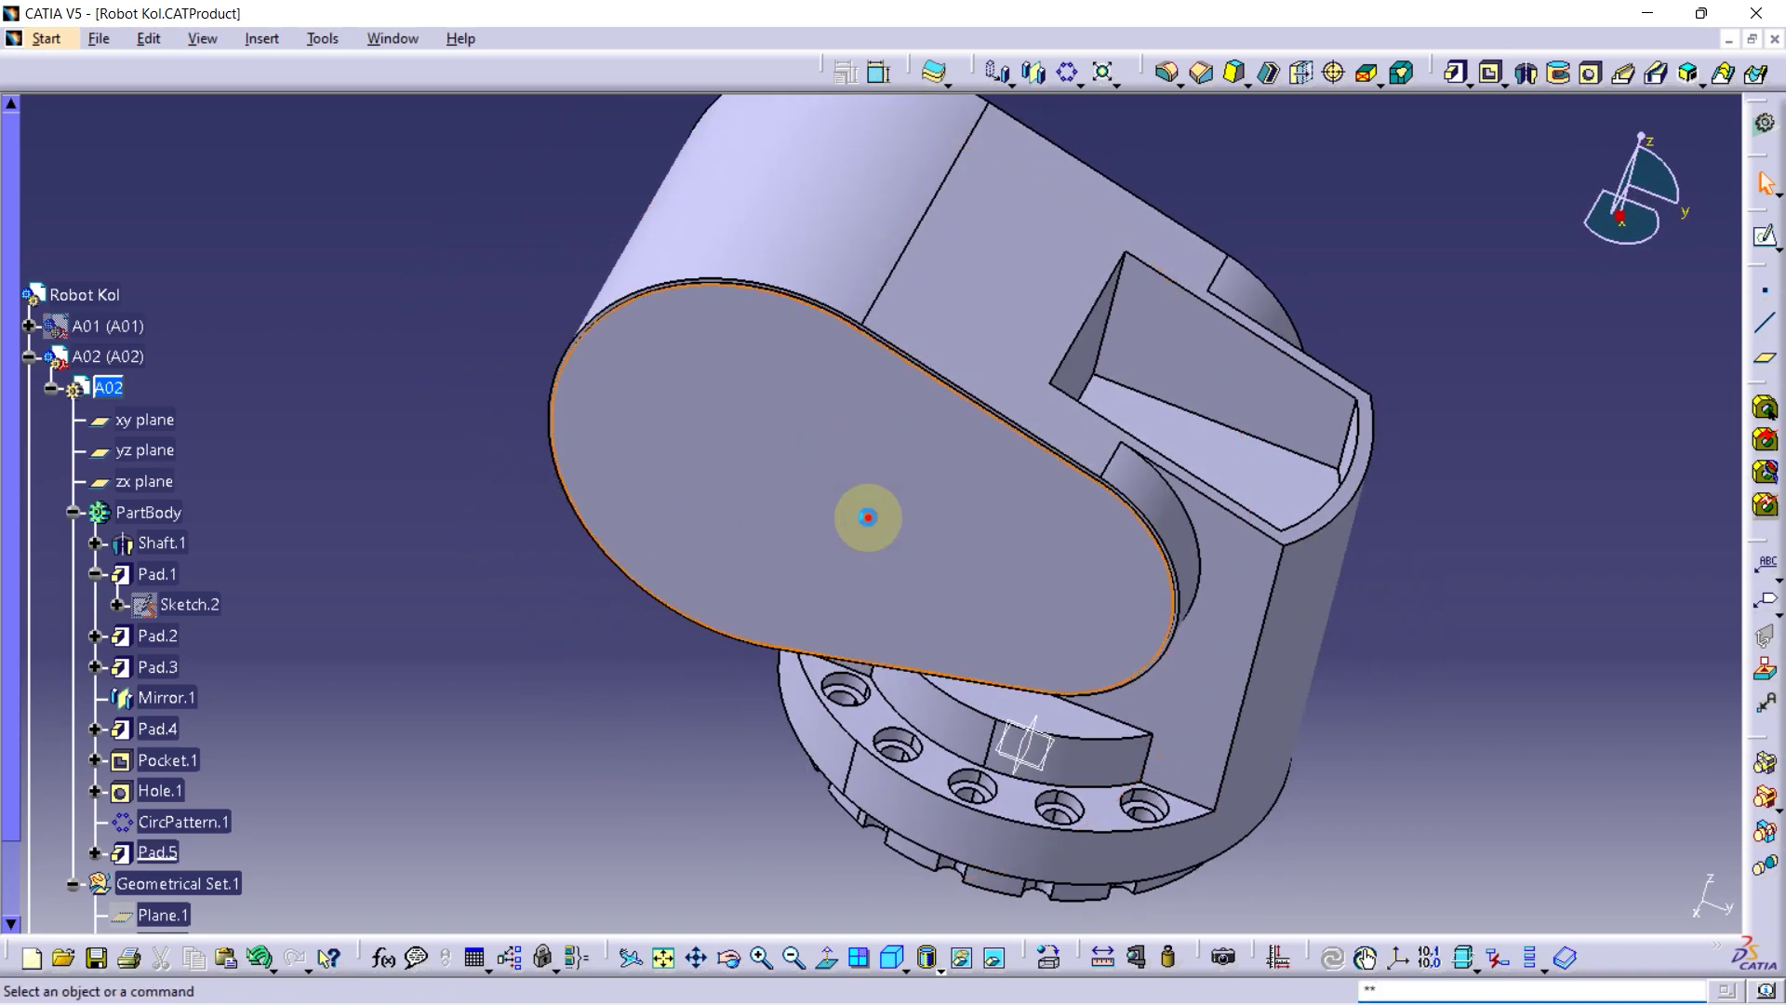
click(1765, 235)
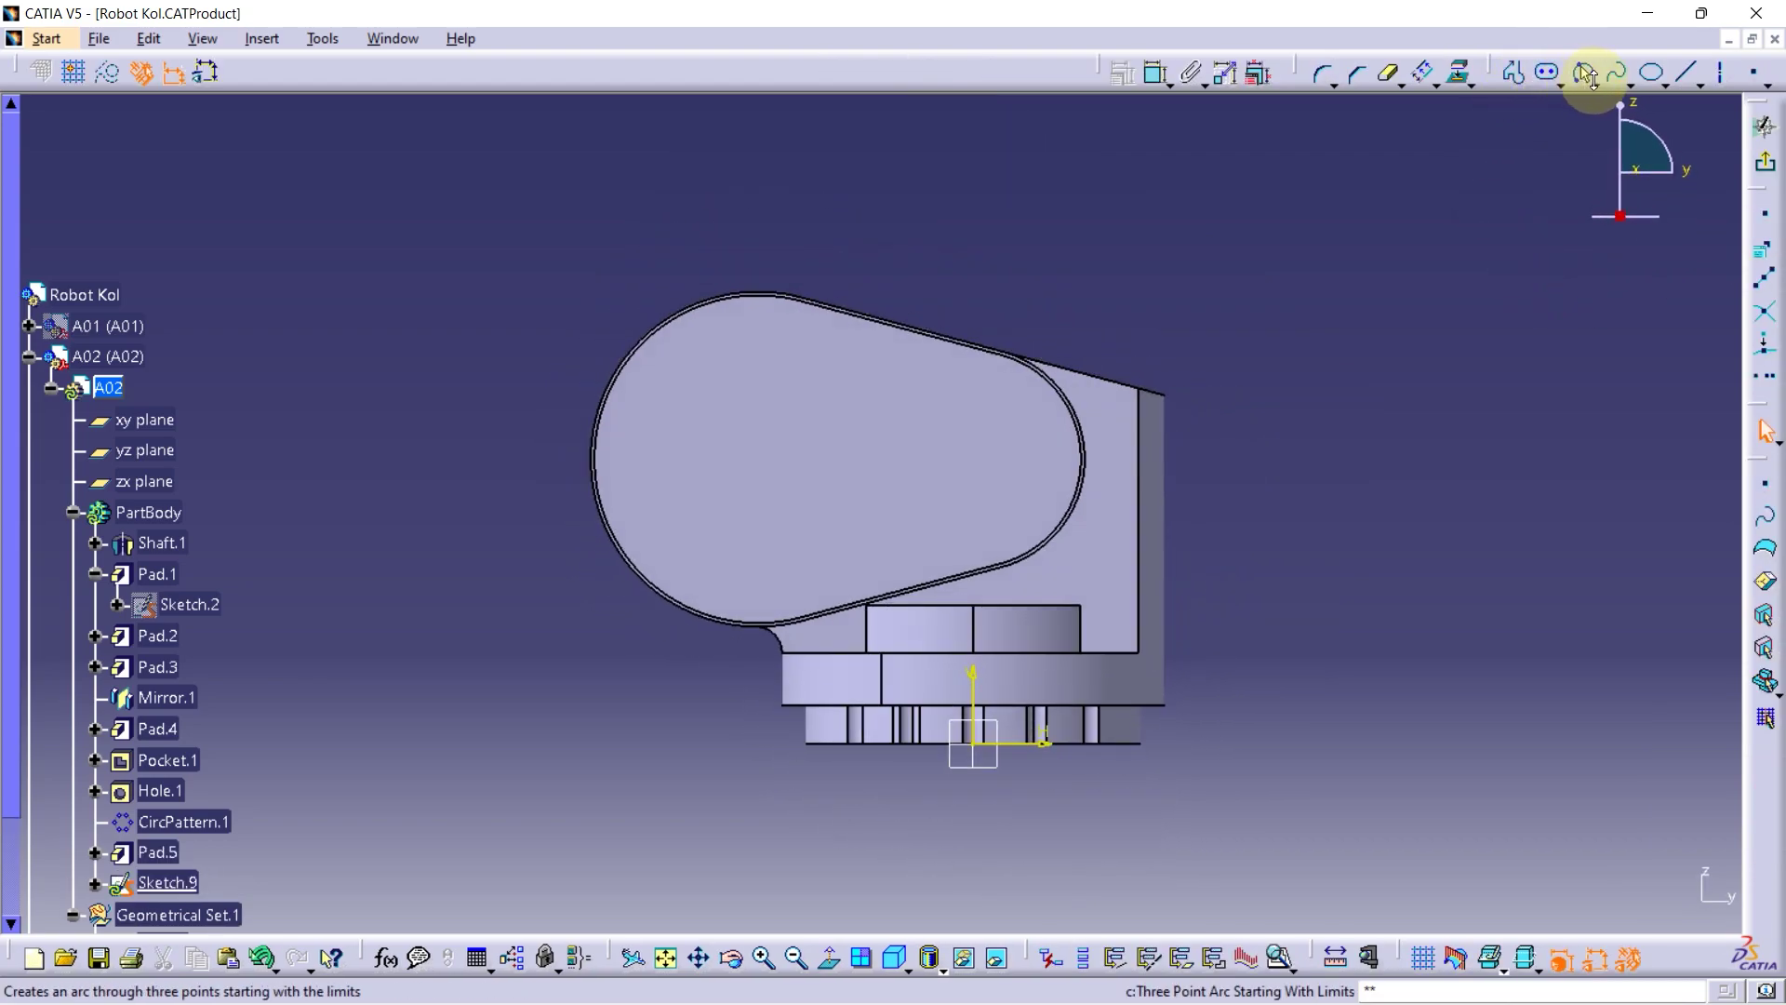
Draw a centred rectangle made concentric with the rounded end's arc
click(1591, 84)
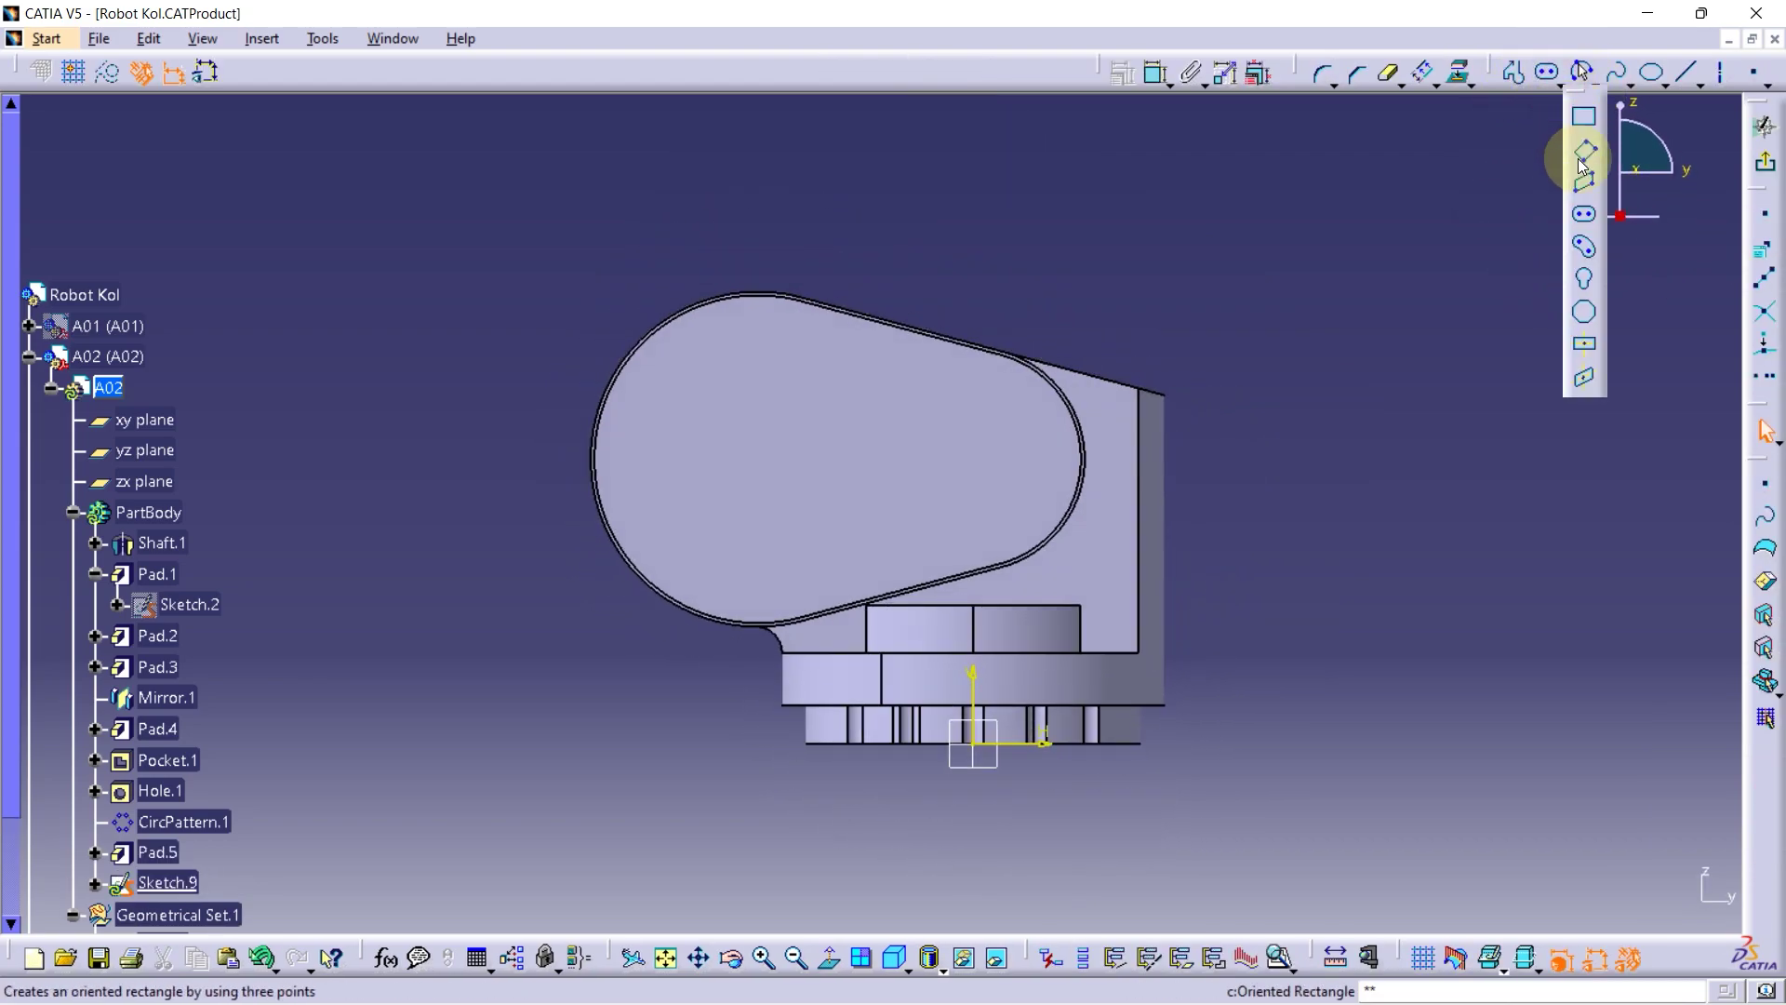
click(1588, 350)
scroll(1018, 487, up, 3)
click(966, 436)
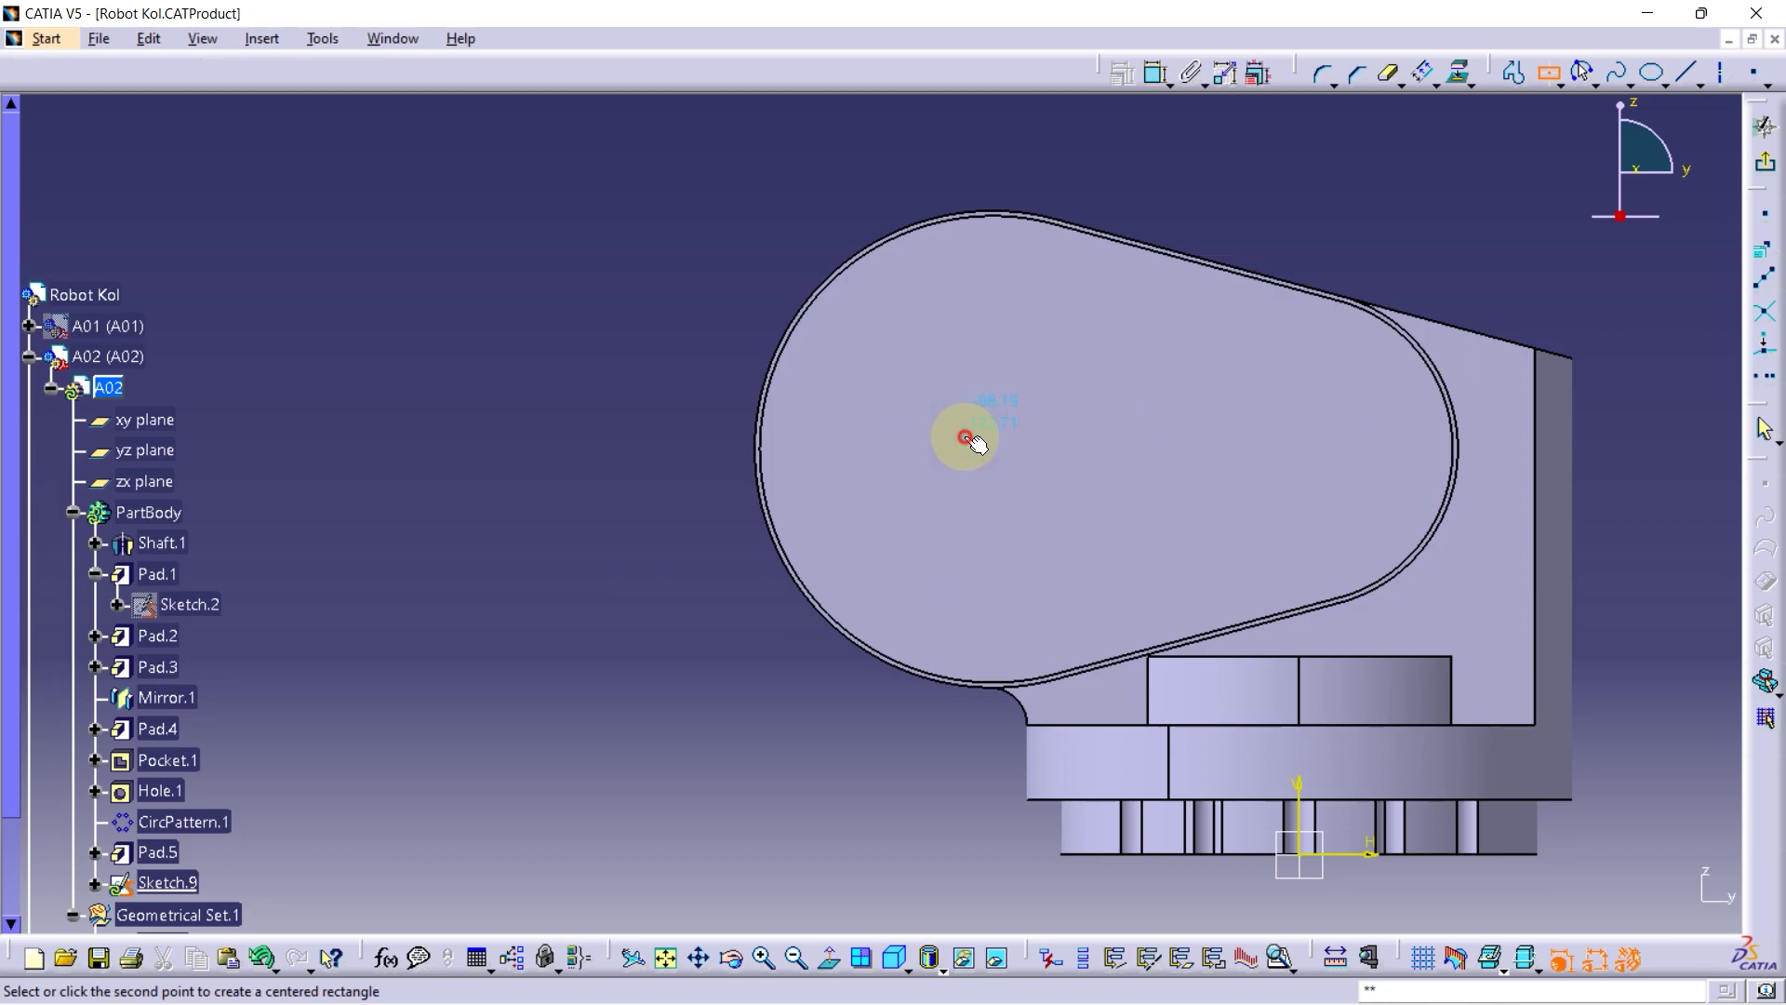
click(898, 369)
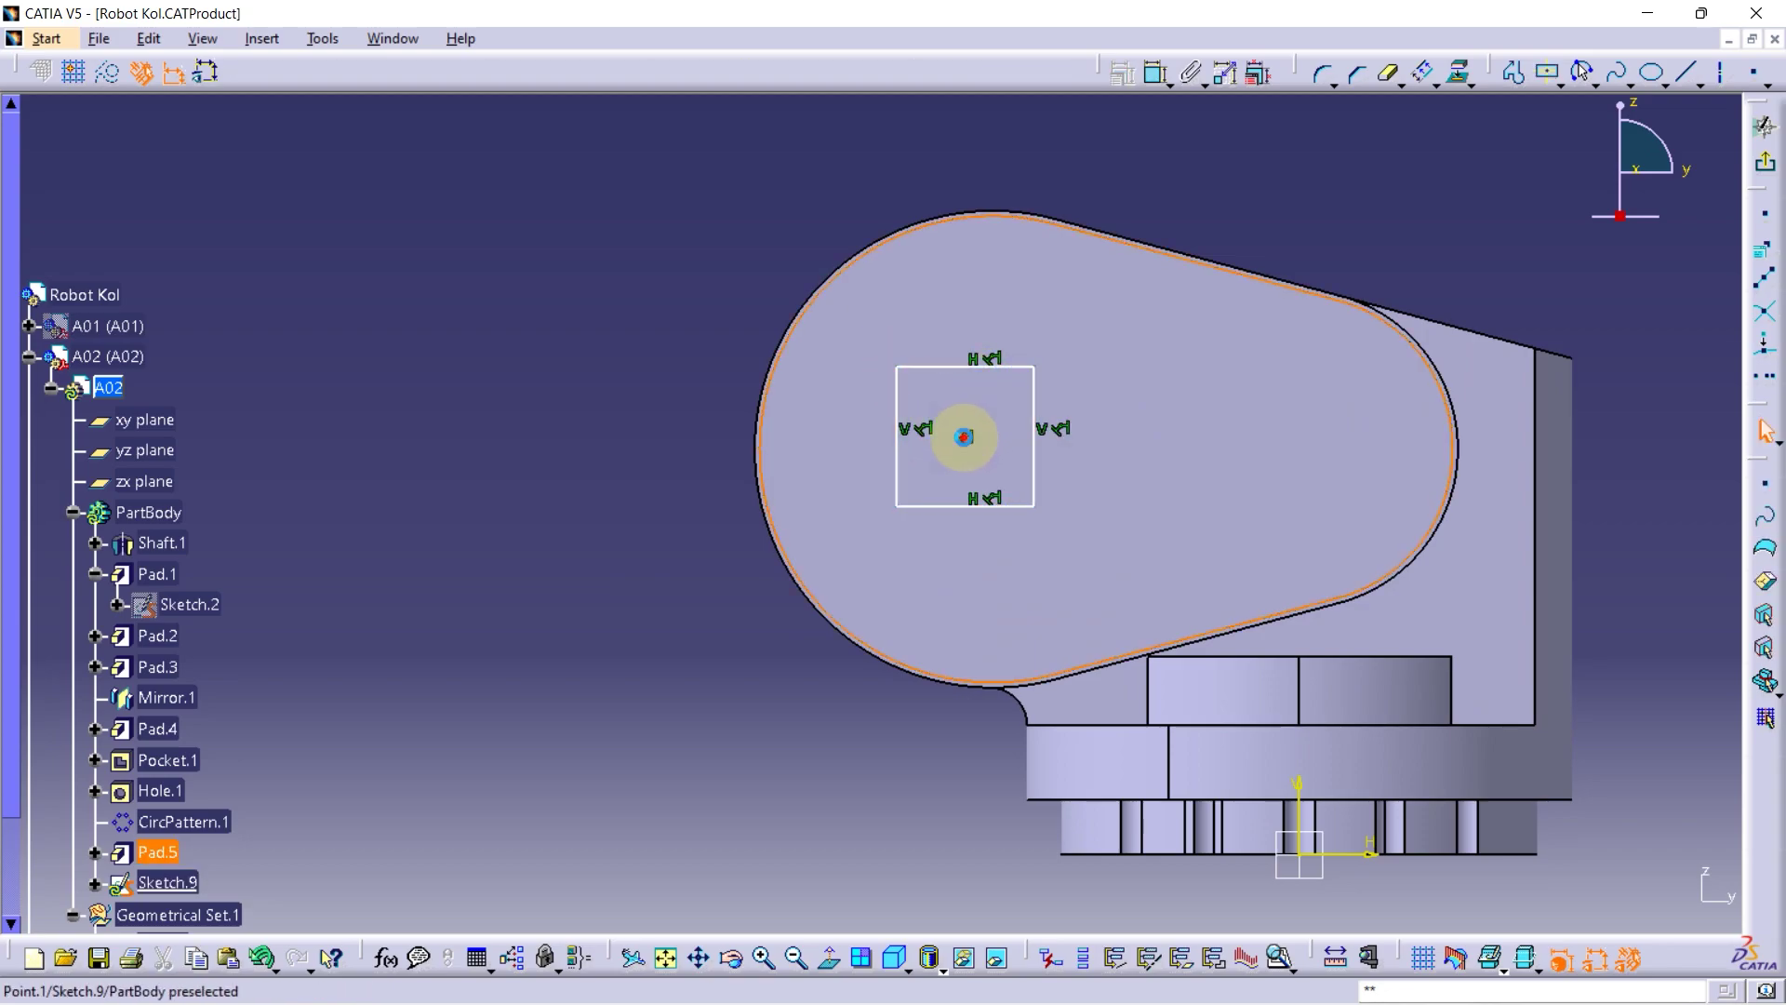
click(964, 436)
click(803, 298)
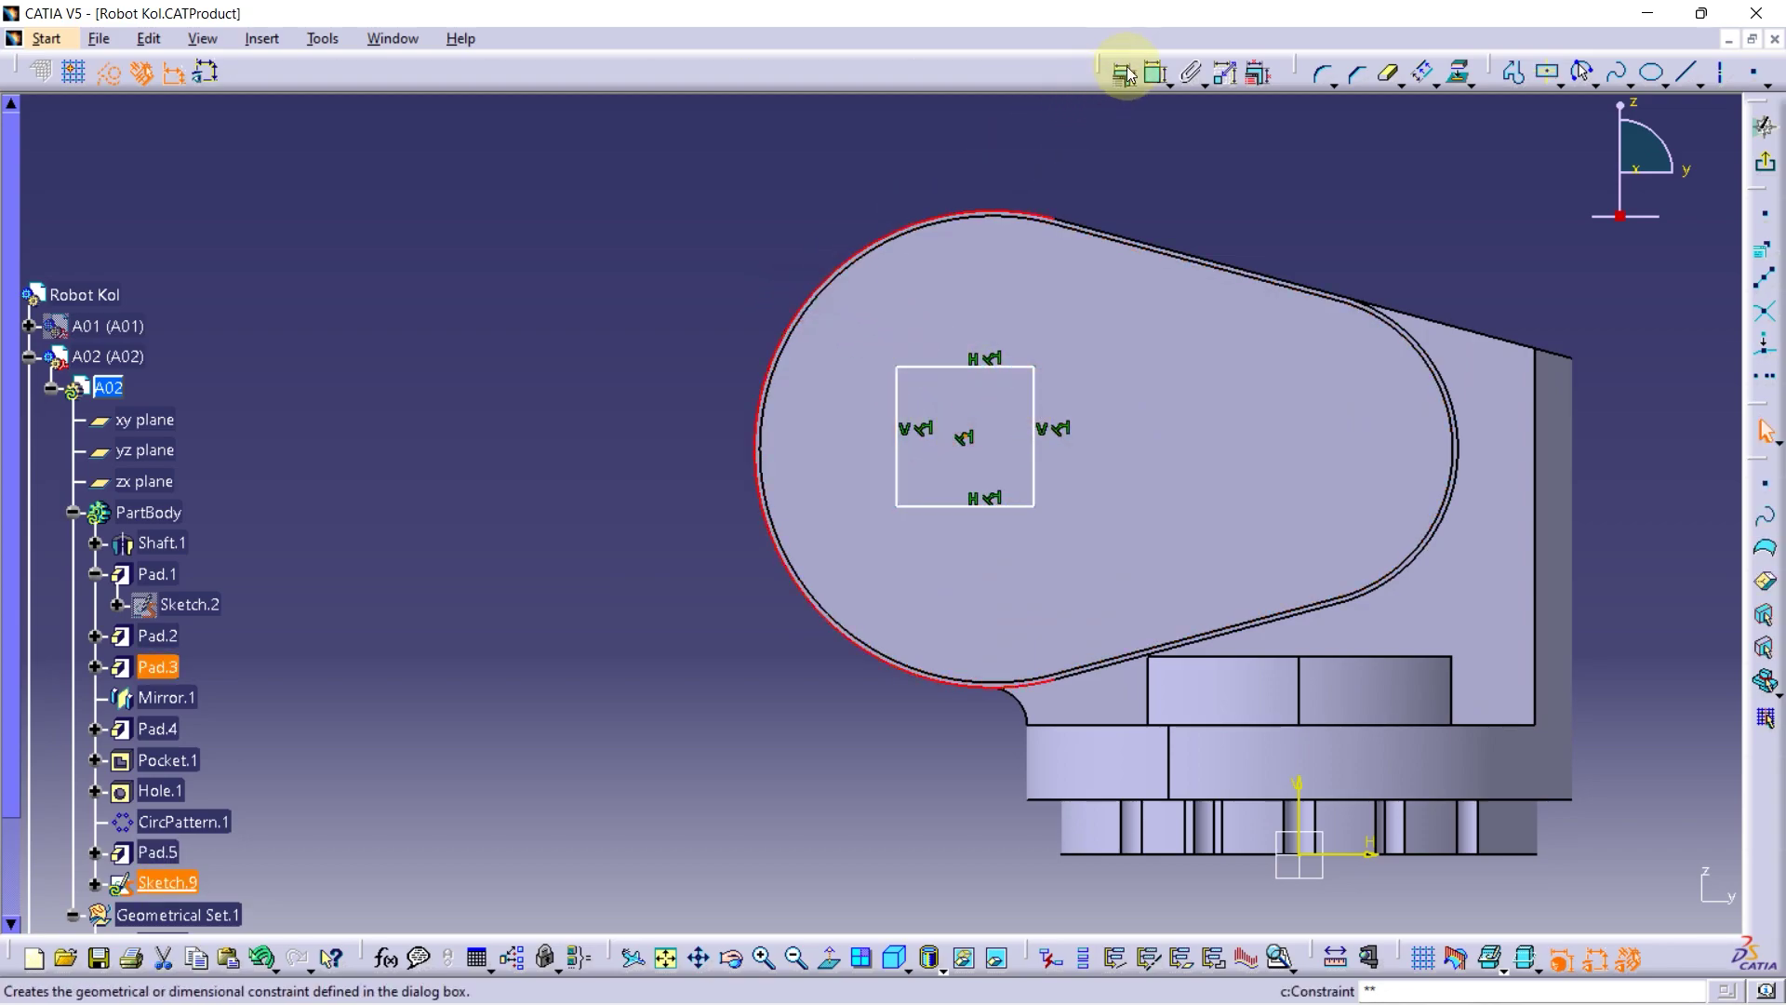
click(1124, 72)
click(1616, 618)
click(1589, 893)
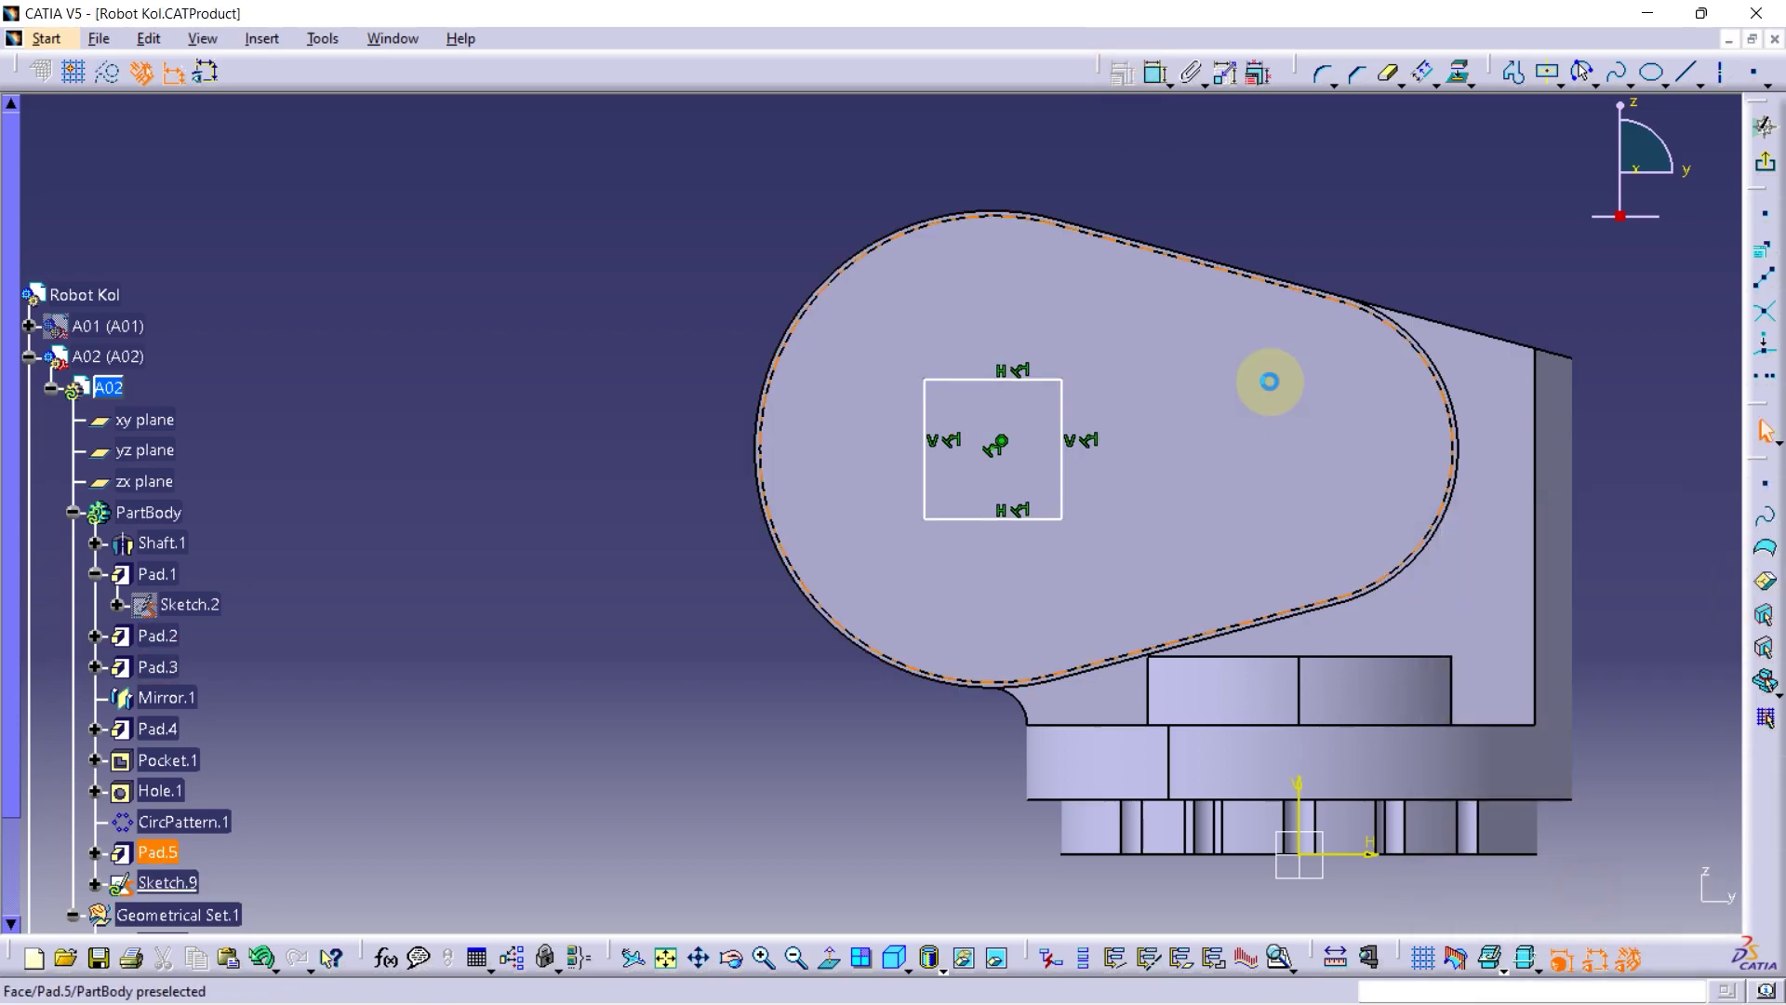
Dimension the rectangle 30 × 30 mm and exit the sketch
click(1157, 72)
click(975, 386)
click(824, 167)
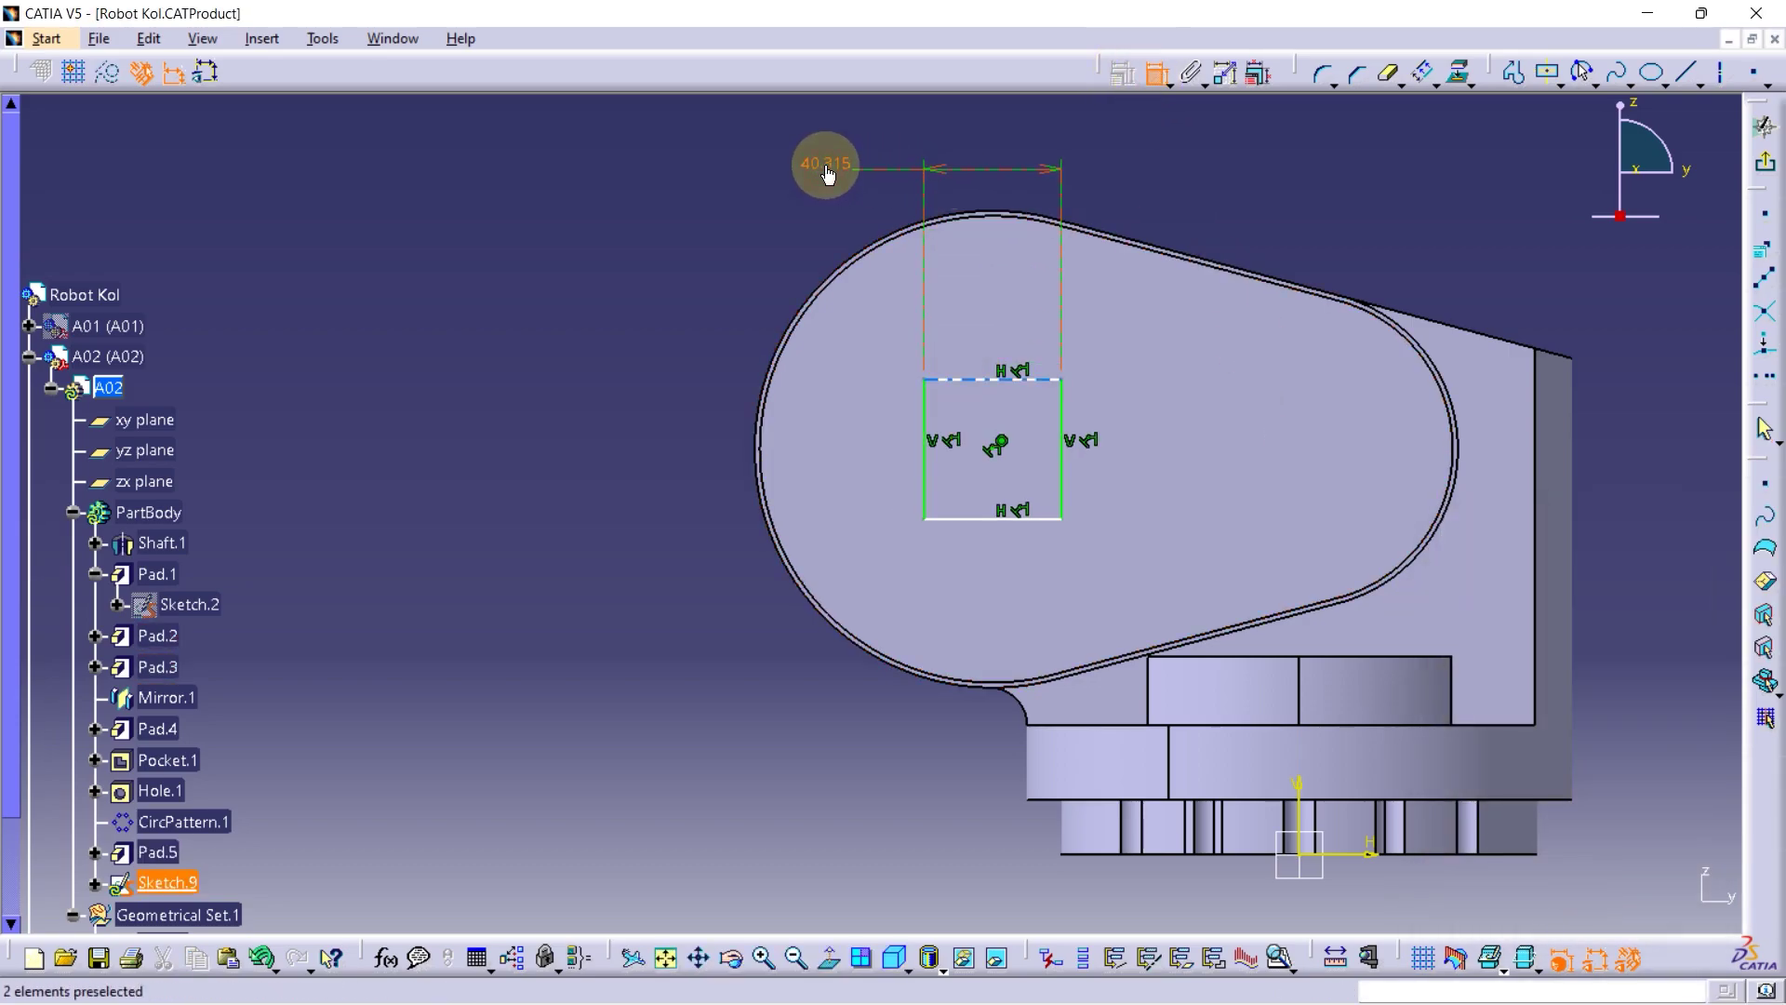
double_click(826, 169)
key(Return)
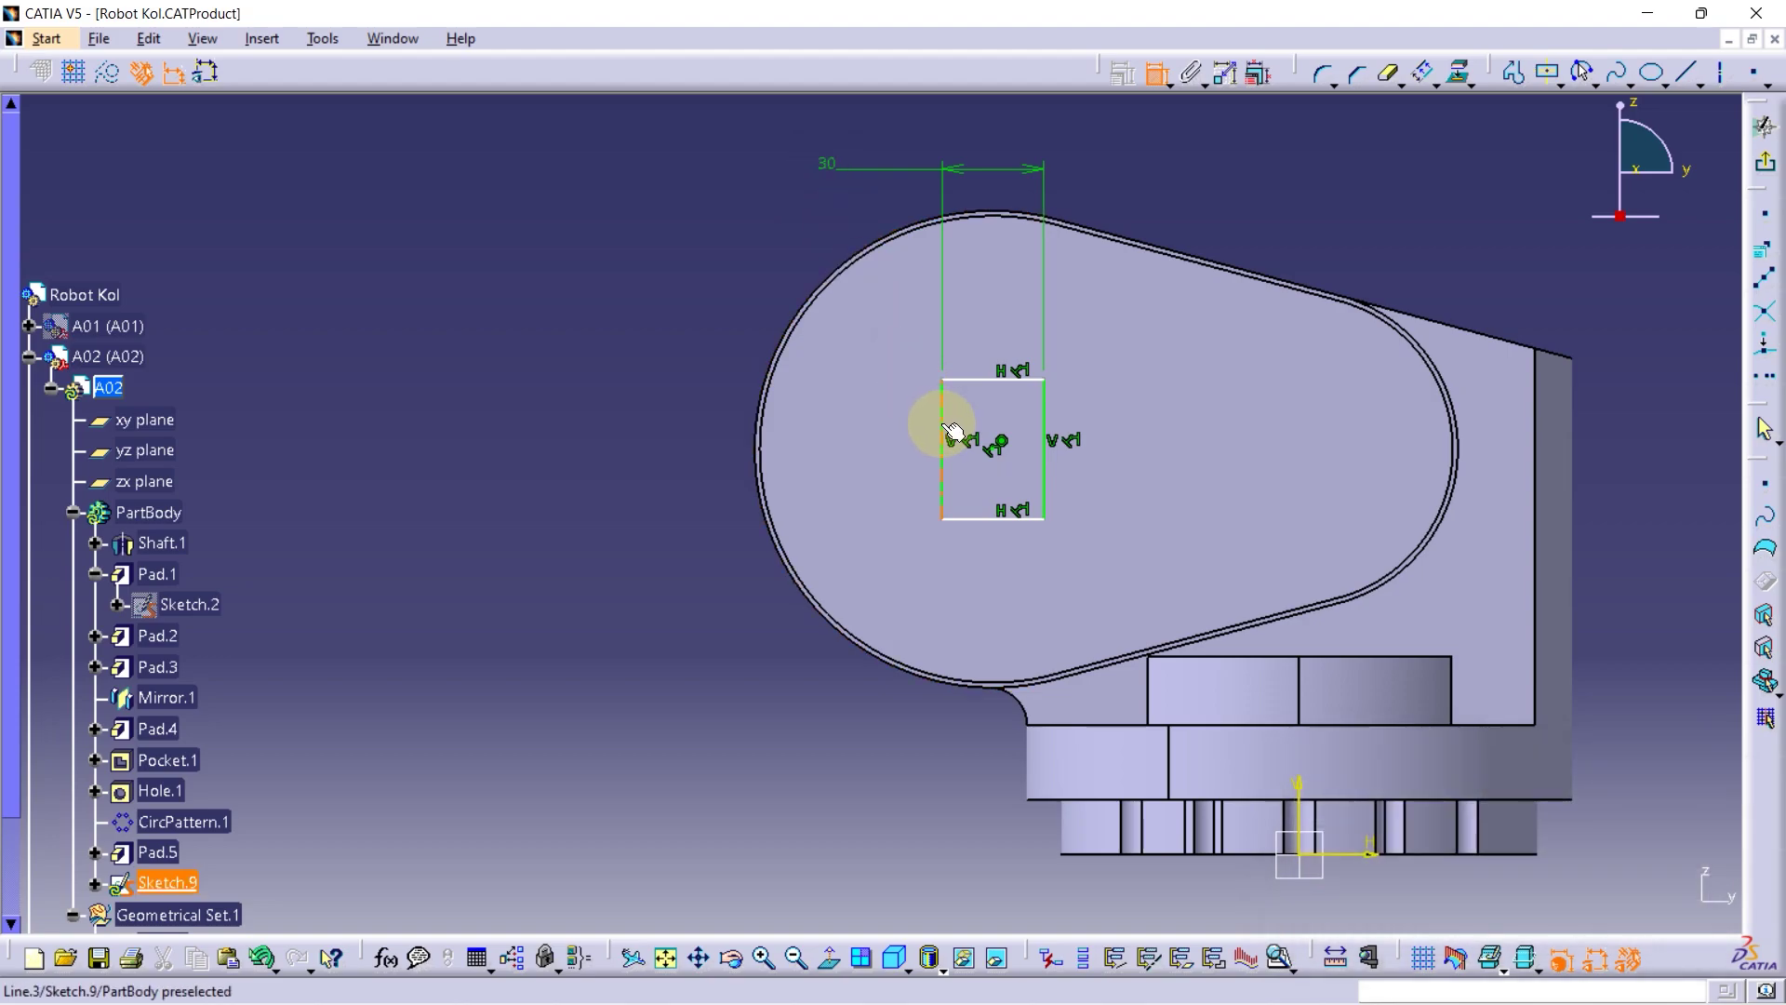
double_click(620, 440)
text(30)
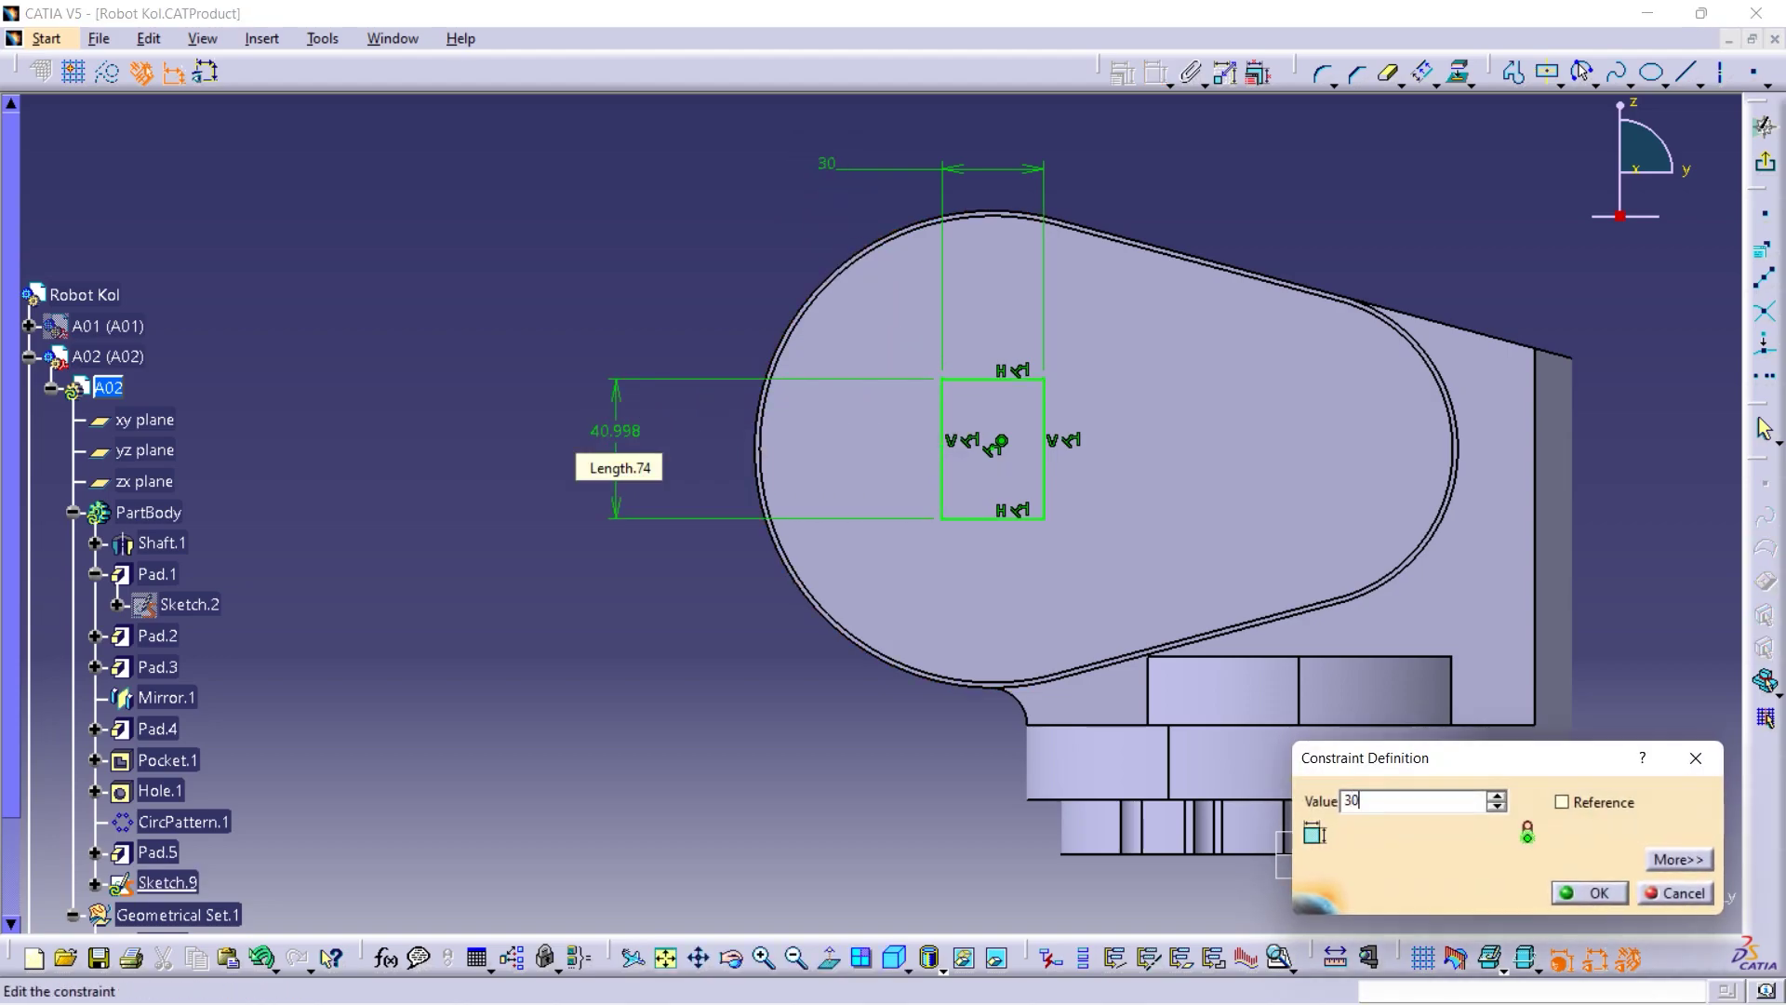
key(Return)
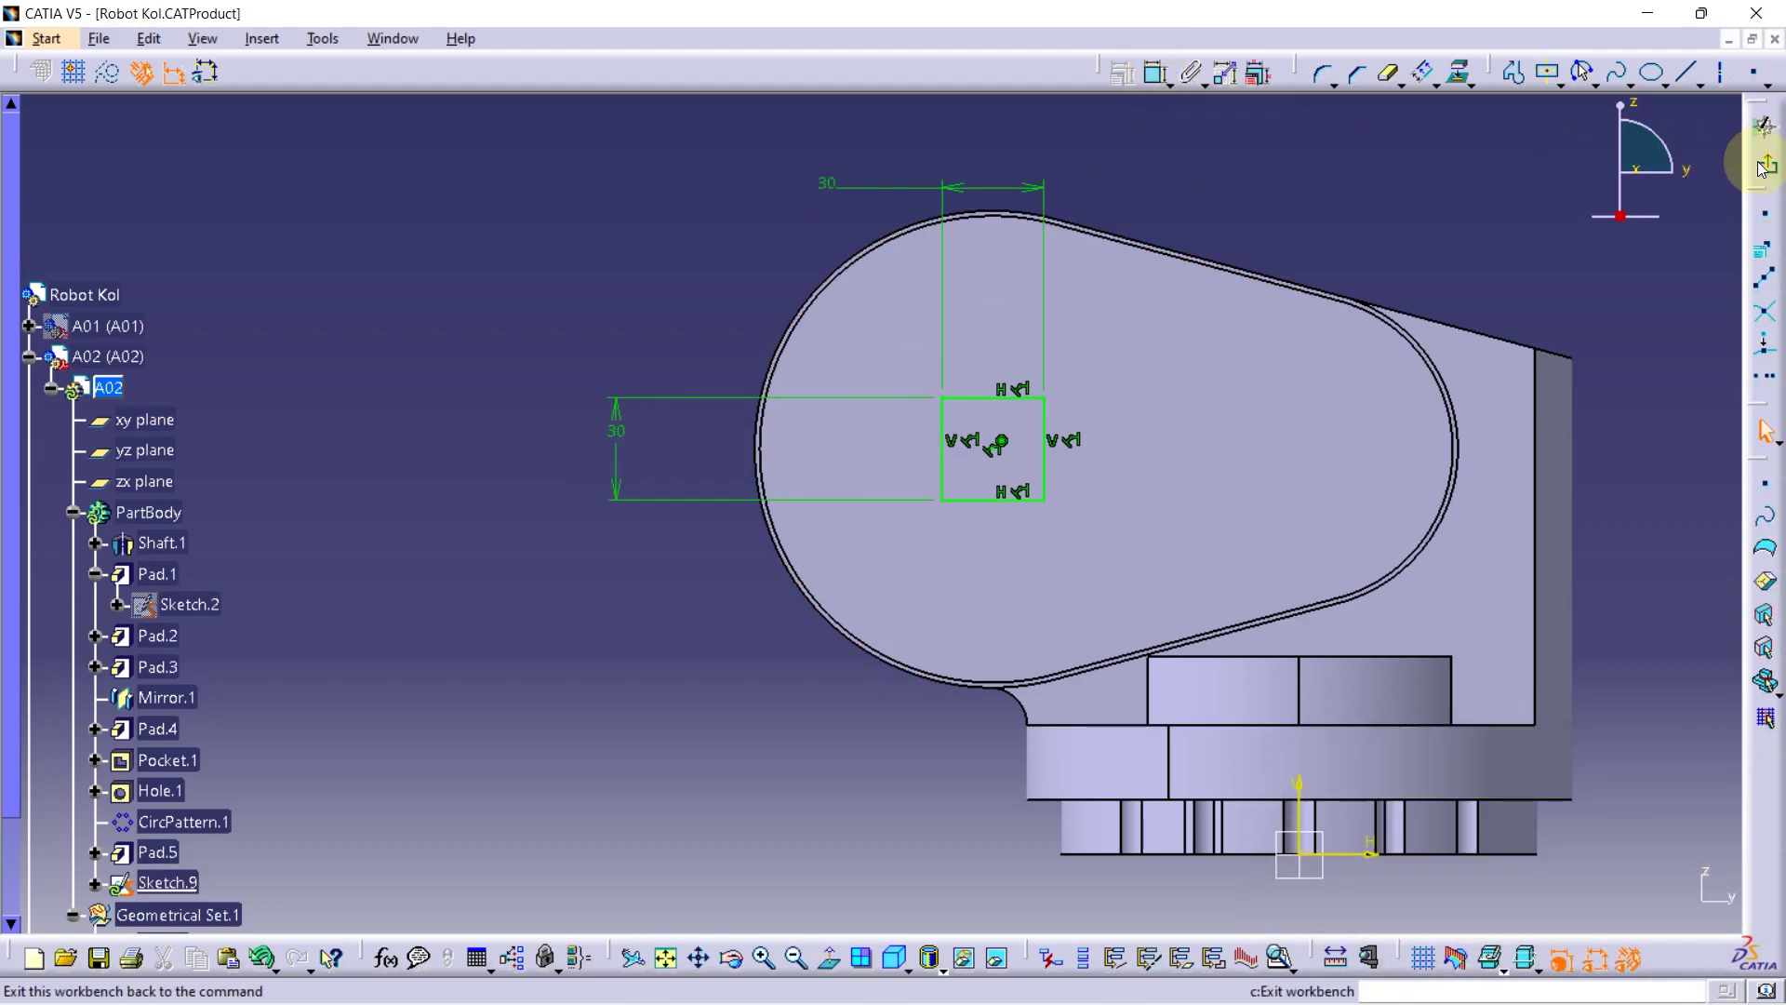
click(1155, 71)
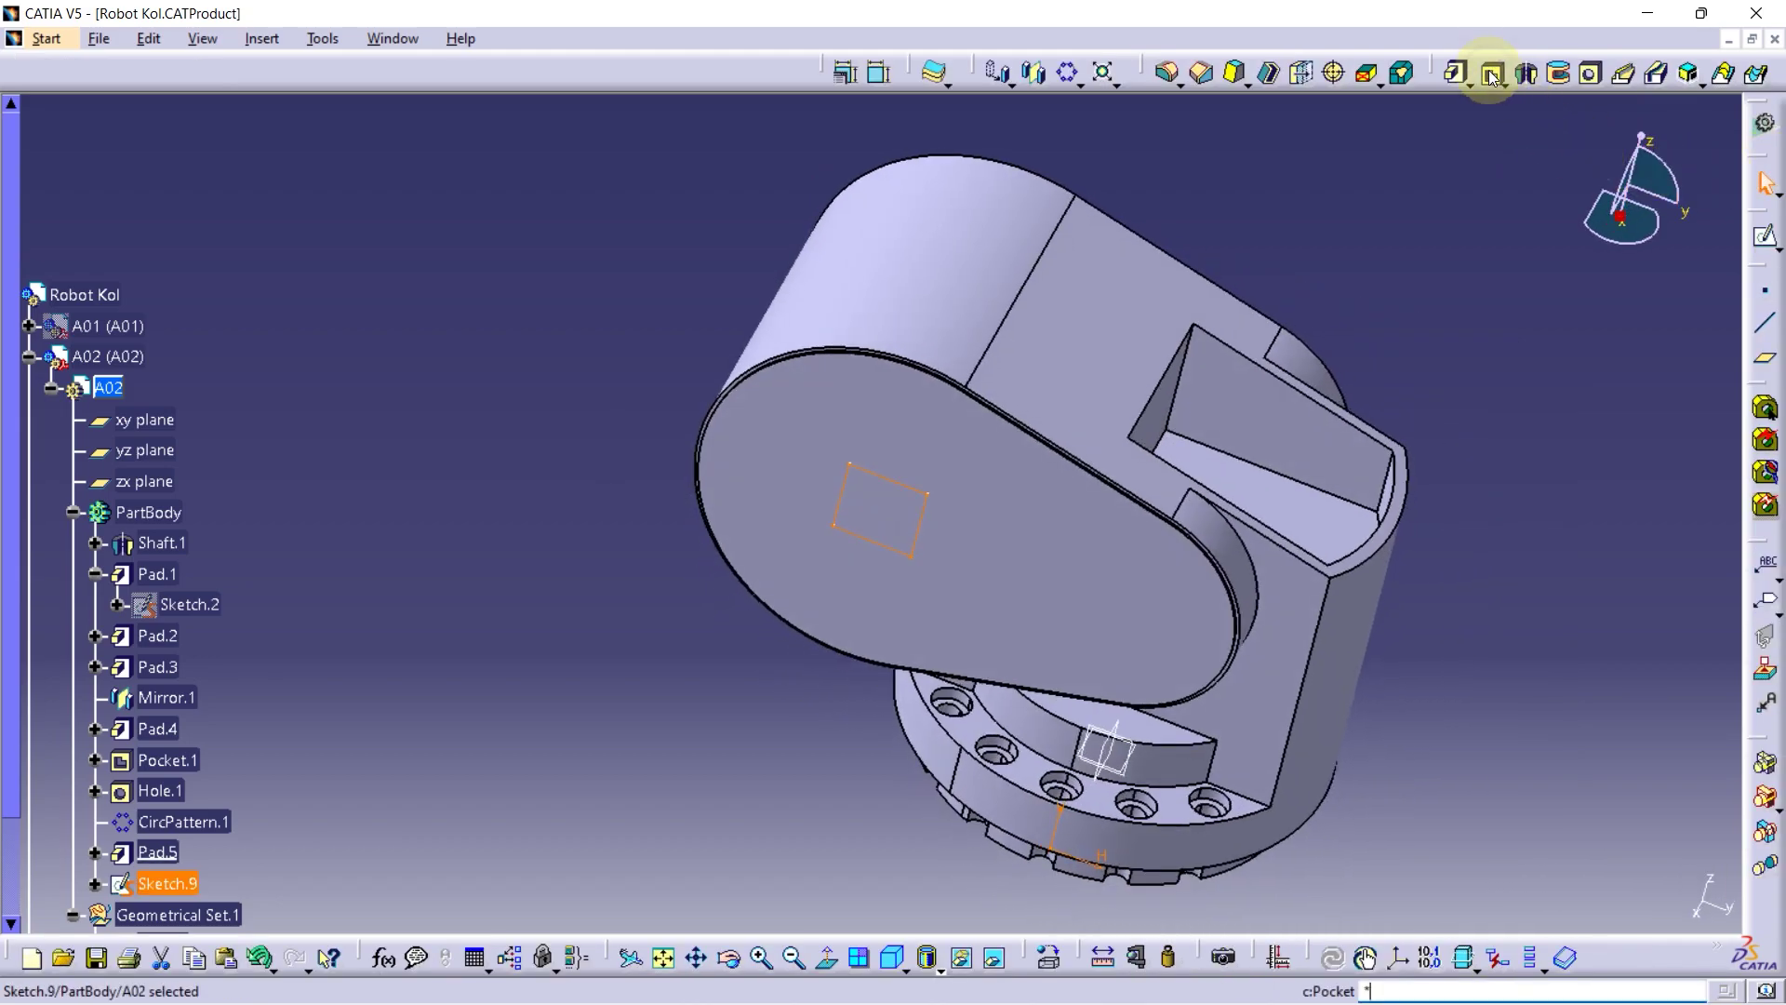
Pocket the square sketch 10 mm deep as Pocket.2
click(1491, 76)
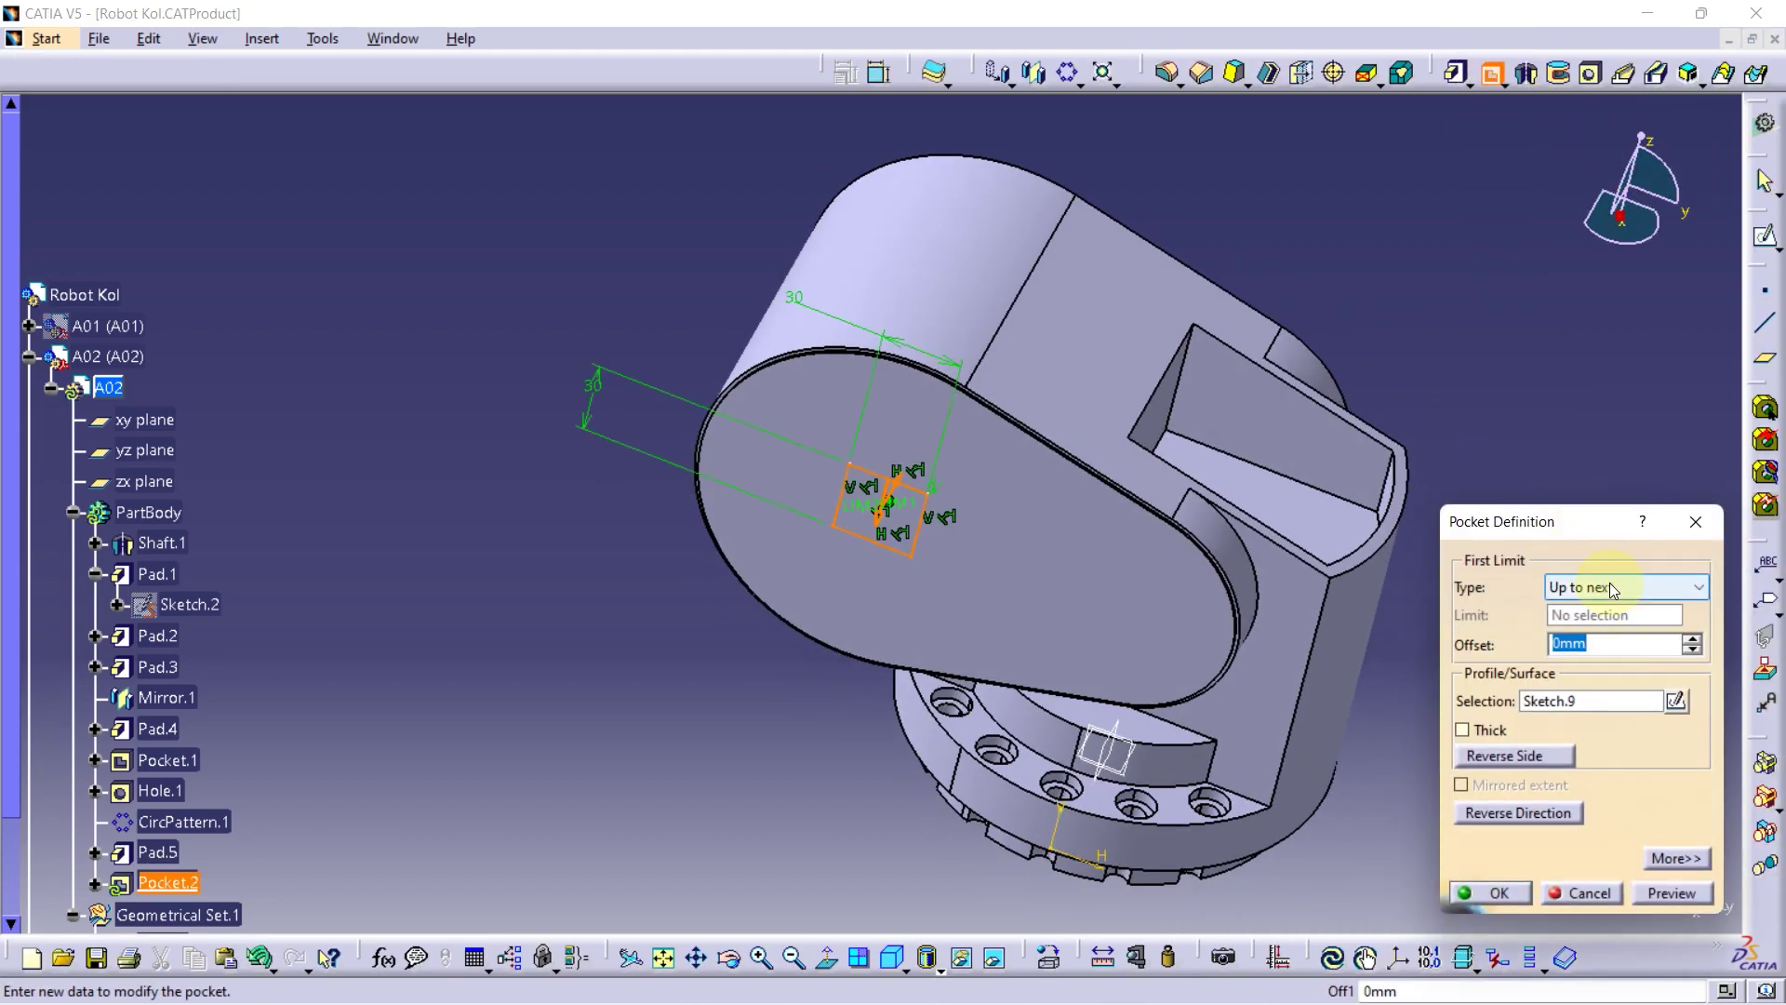
click(1610, 586)
text(10)
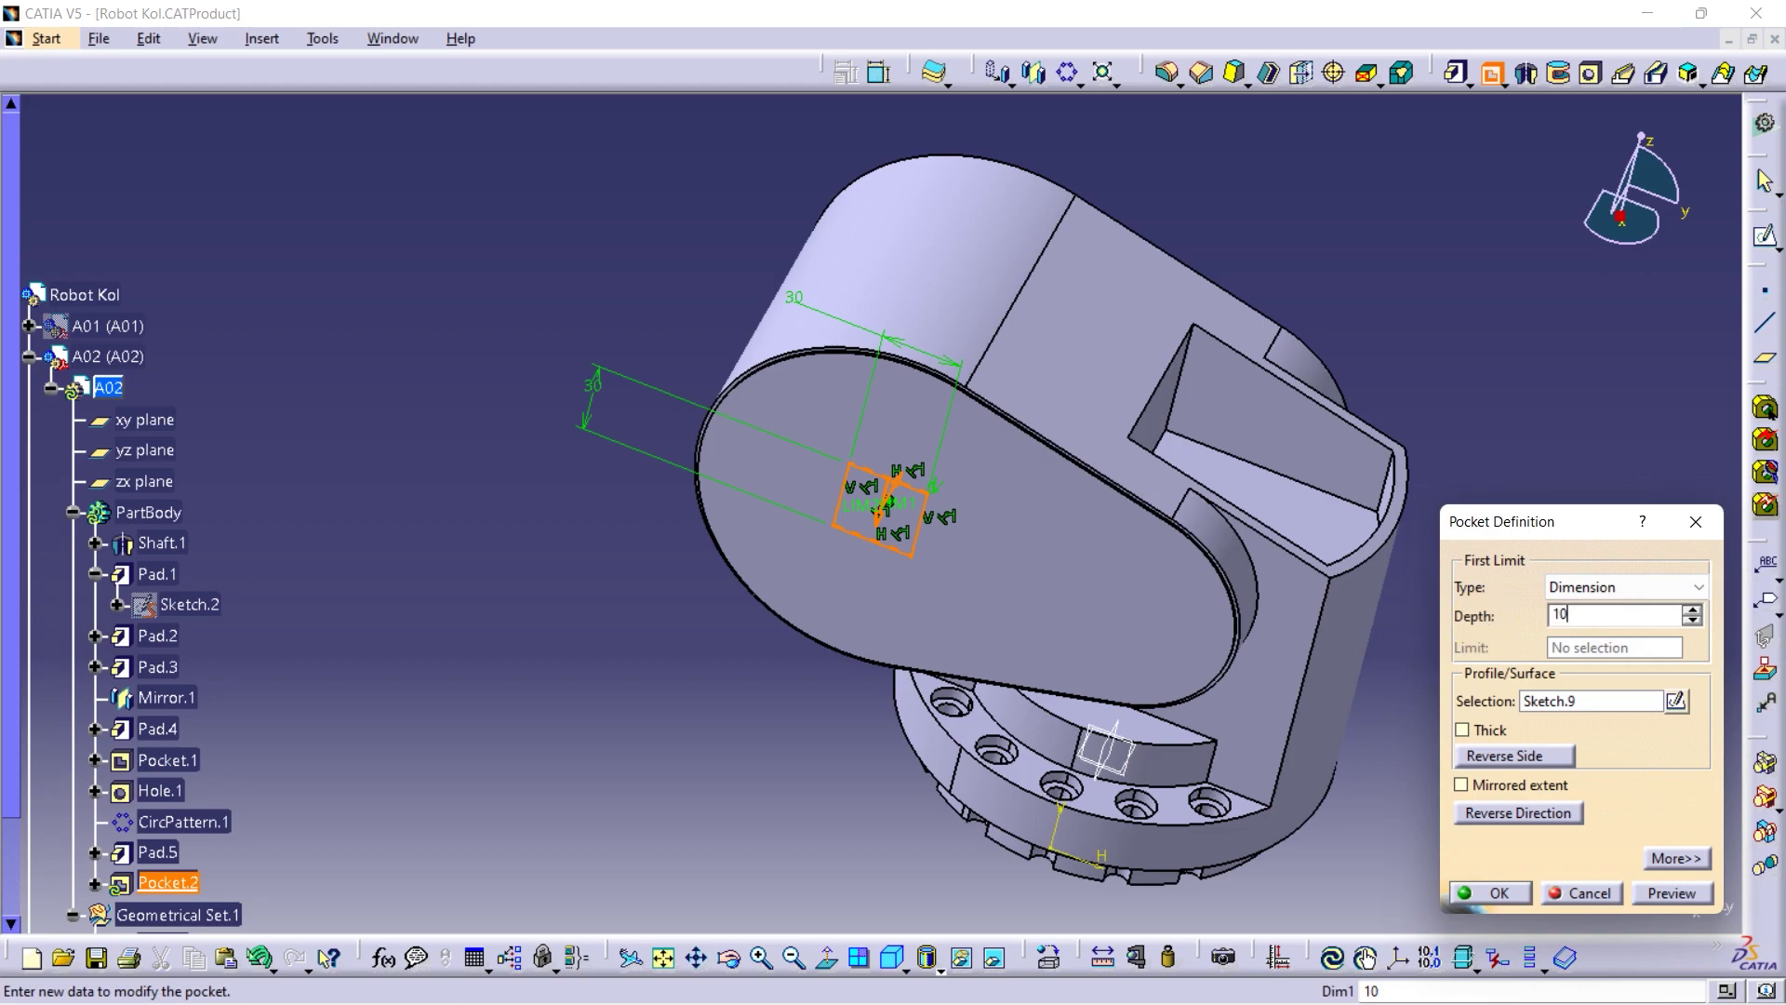
click(1483, 890)
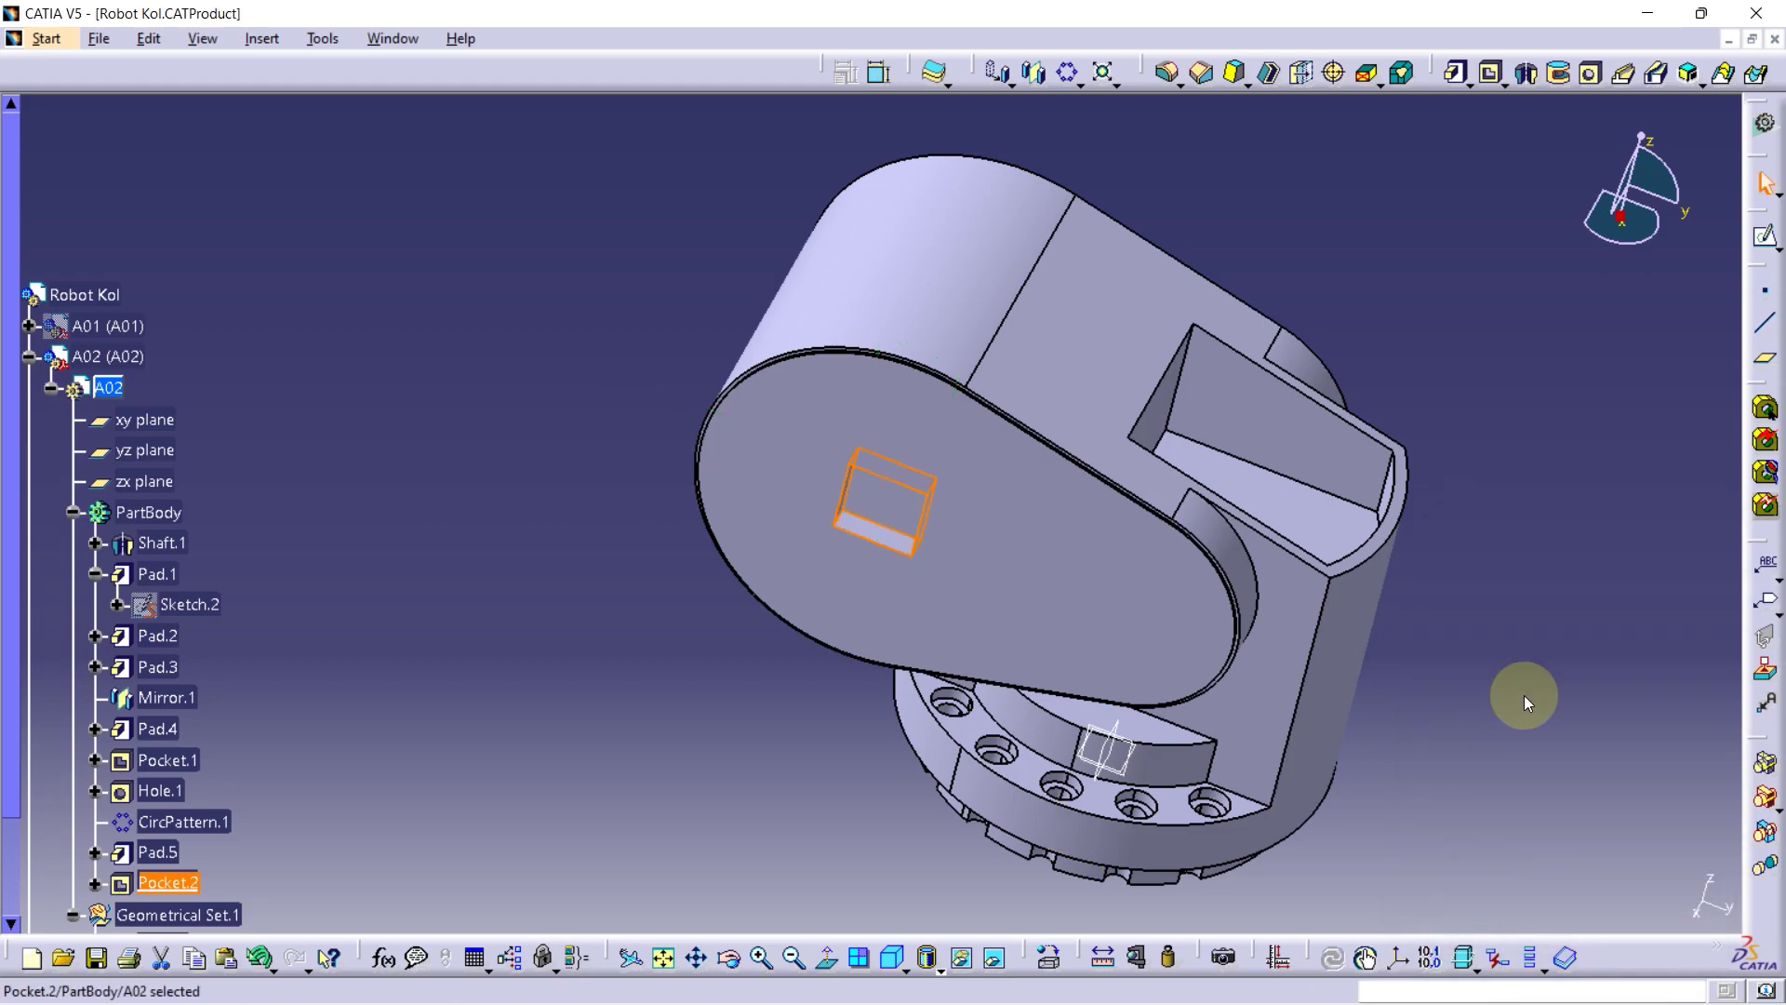
mouse_move(849, 451)
middle_down()
mouse_move(865, 610)
mouse_move(930, 642)
middle_up()
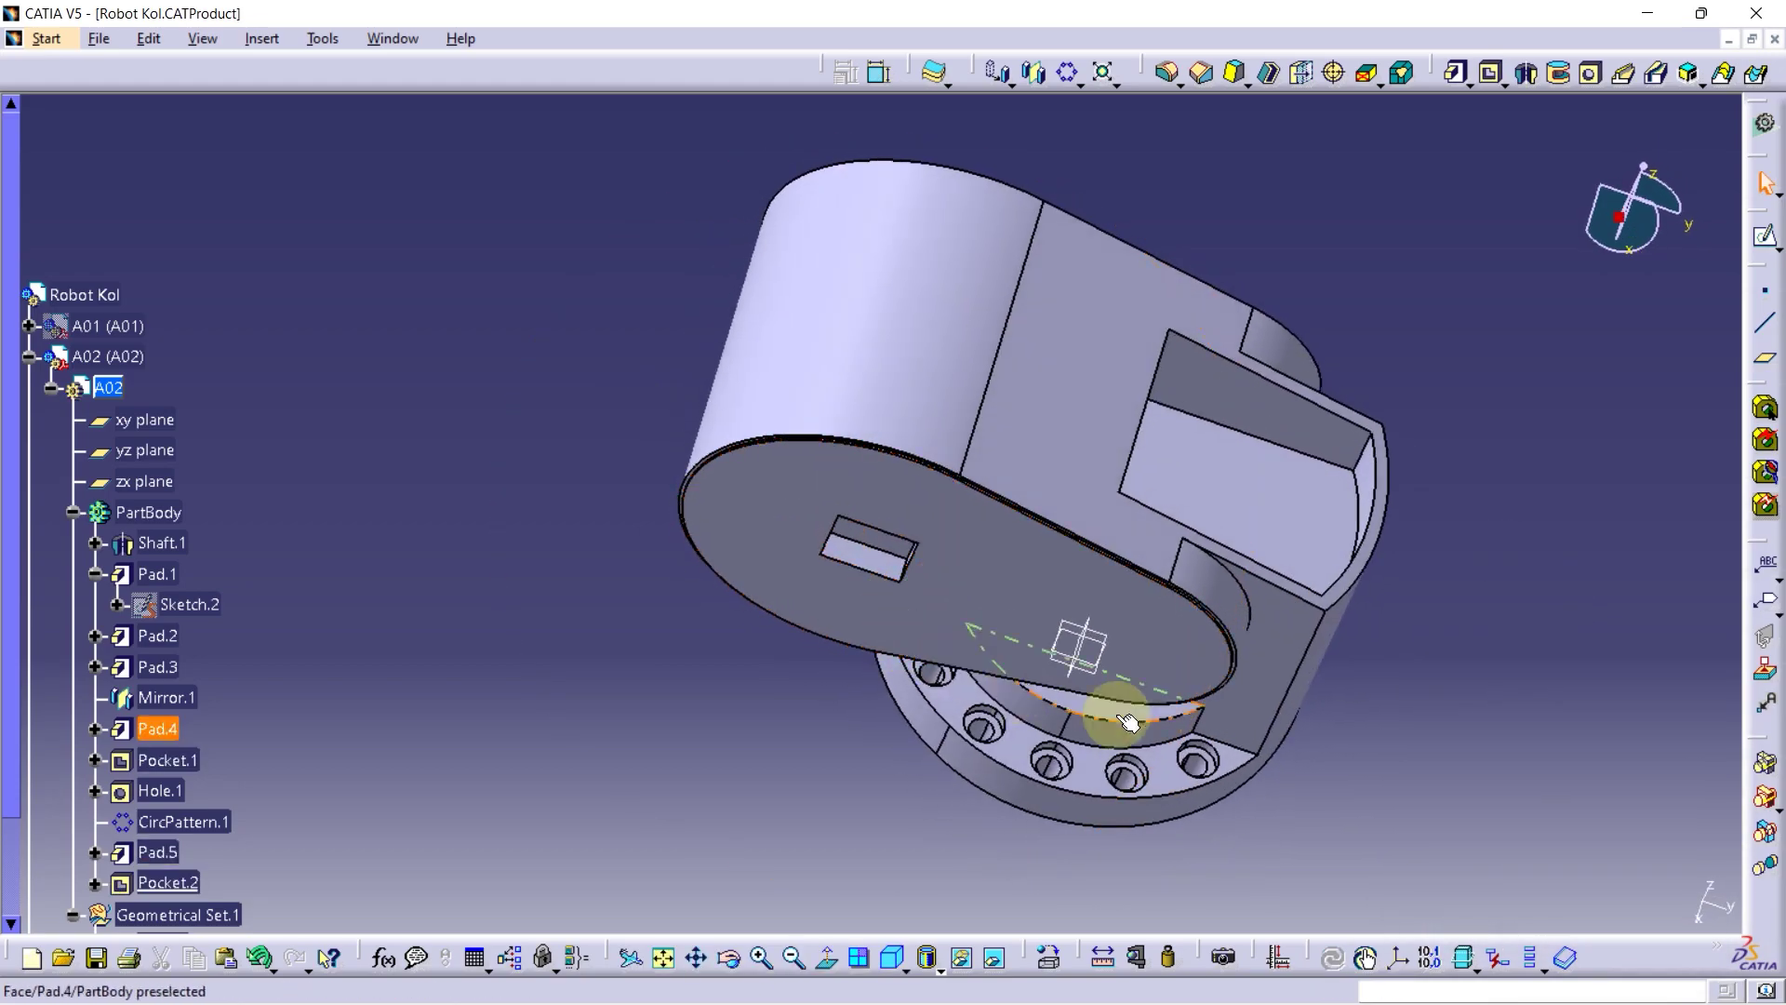
middle_drag(1108, 710, 1189, 707)
On the yz plane, sketch a triangle profile and convert it to construction lines
click(1207, 715)
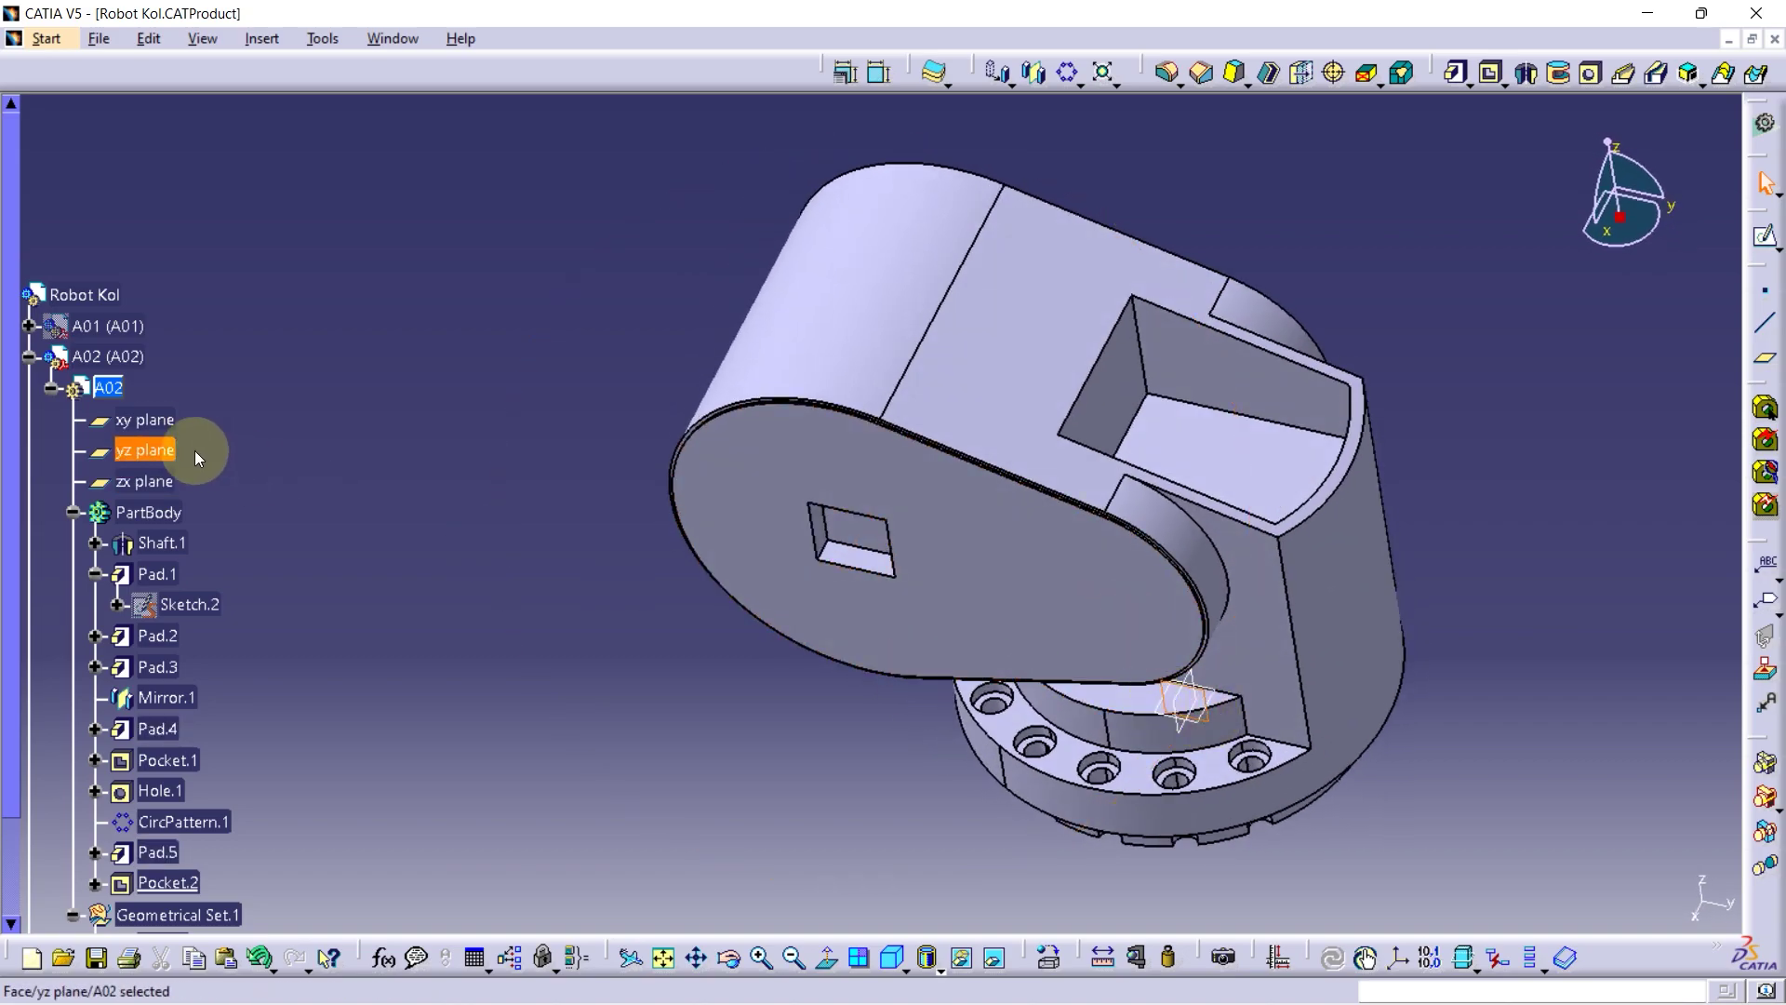
click(1768, 240)
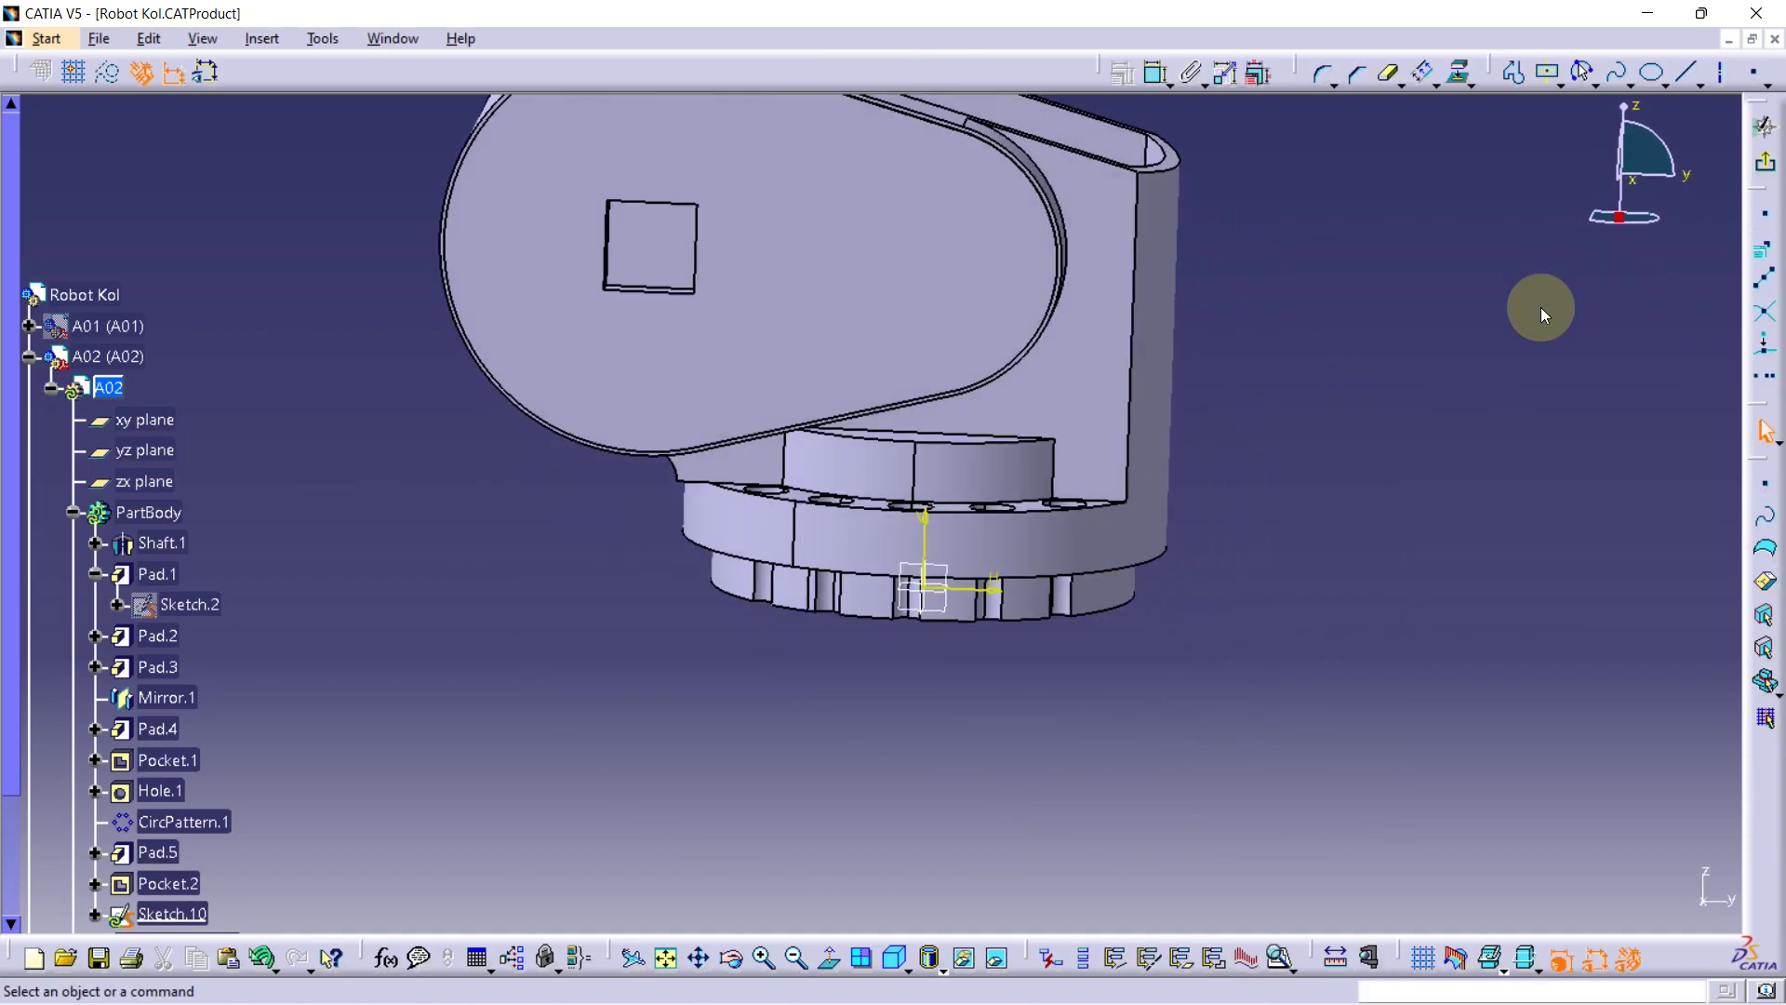
click(1514, 75)
click(337, 544)
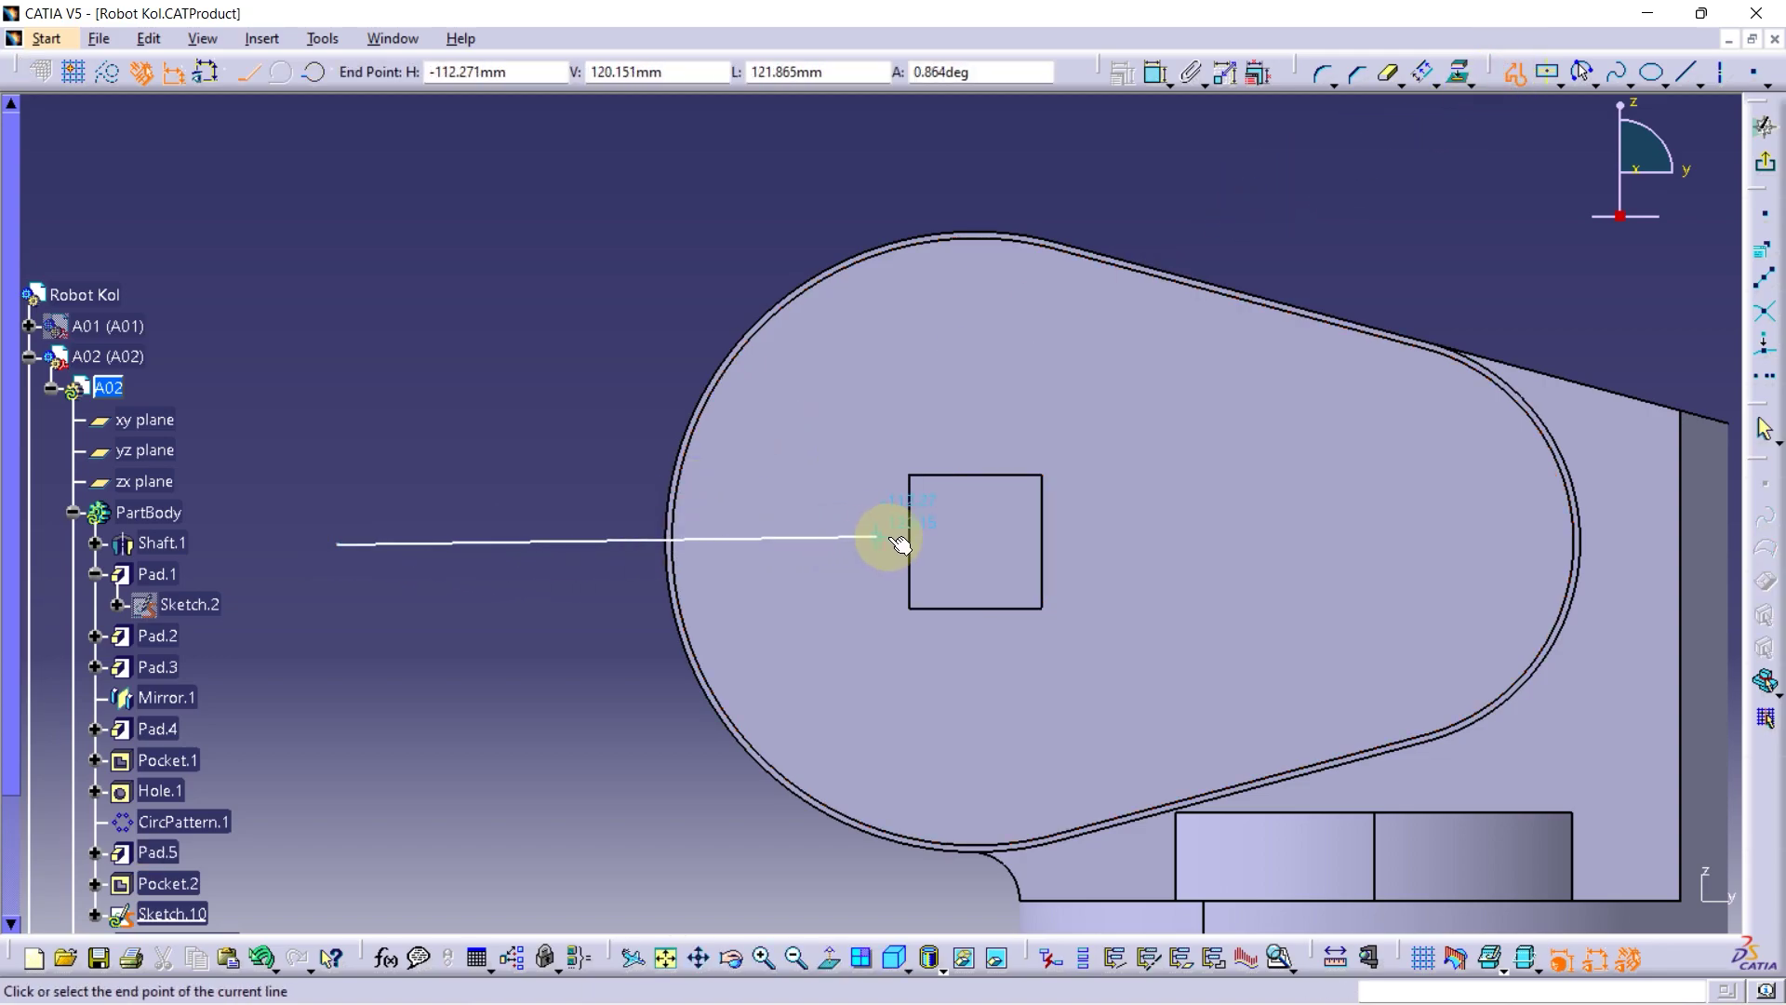
click(967, 544)
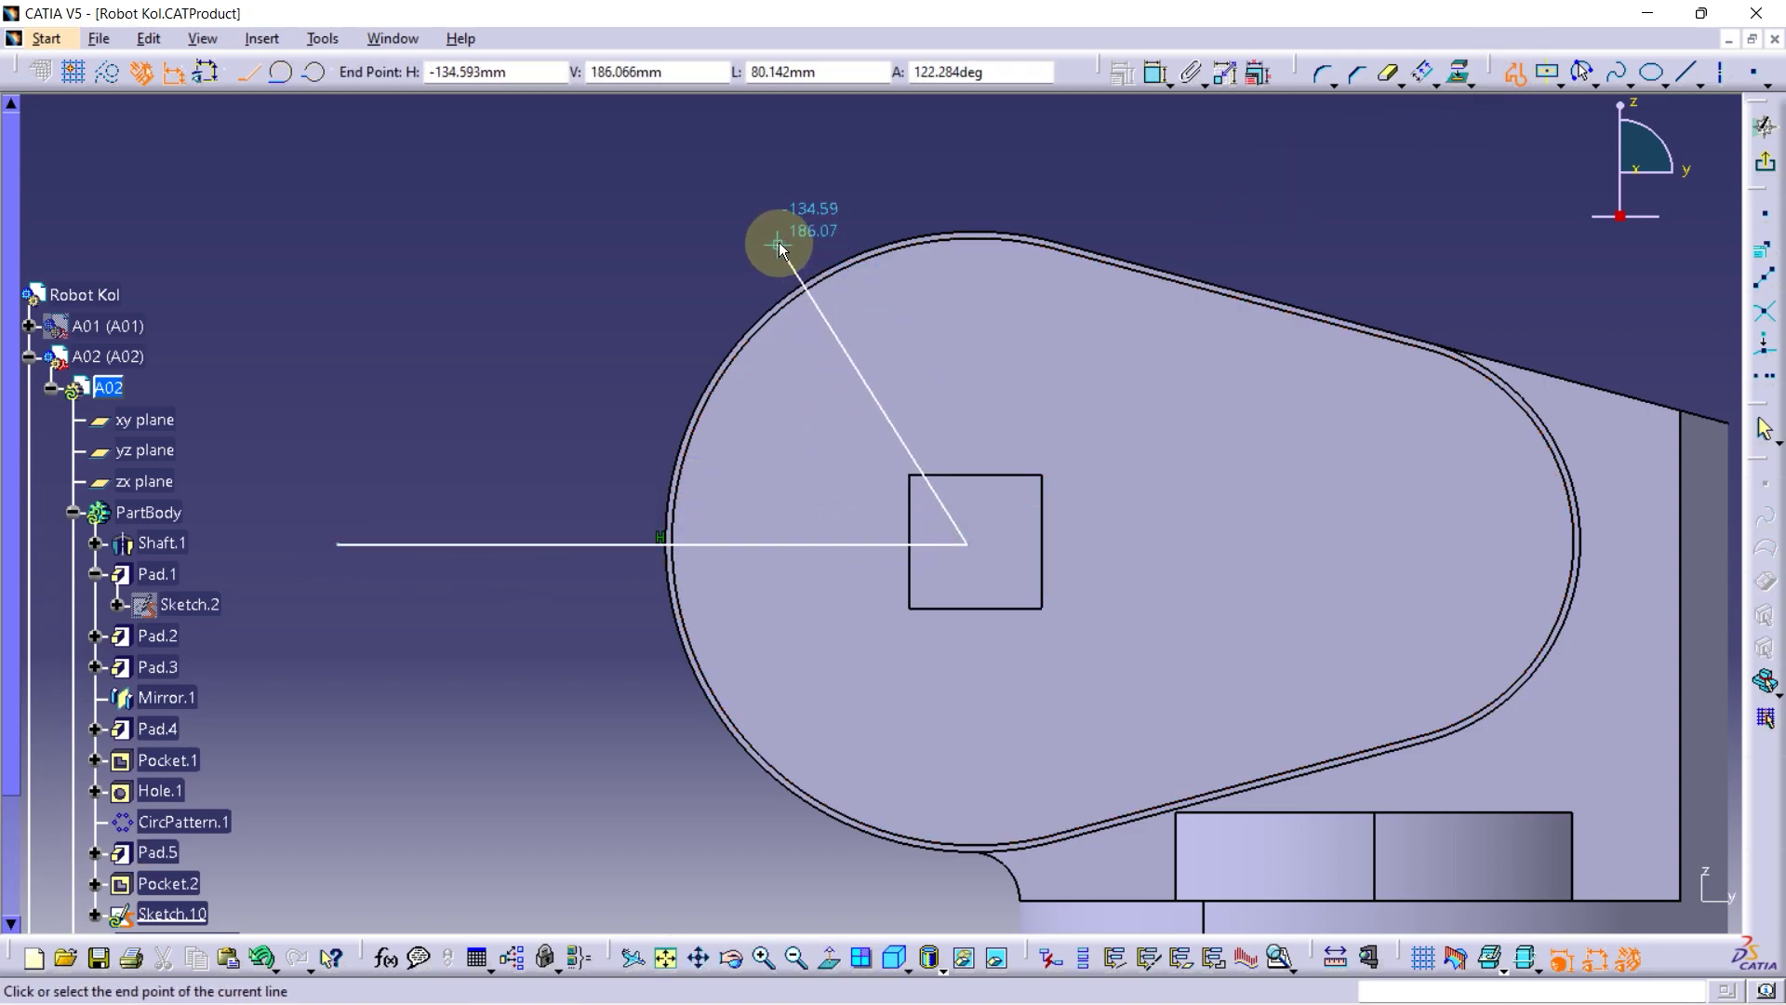
click(780, 244)
click(338, 545)
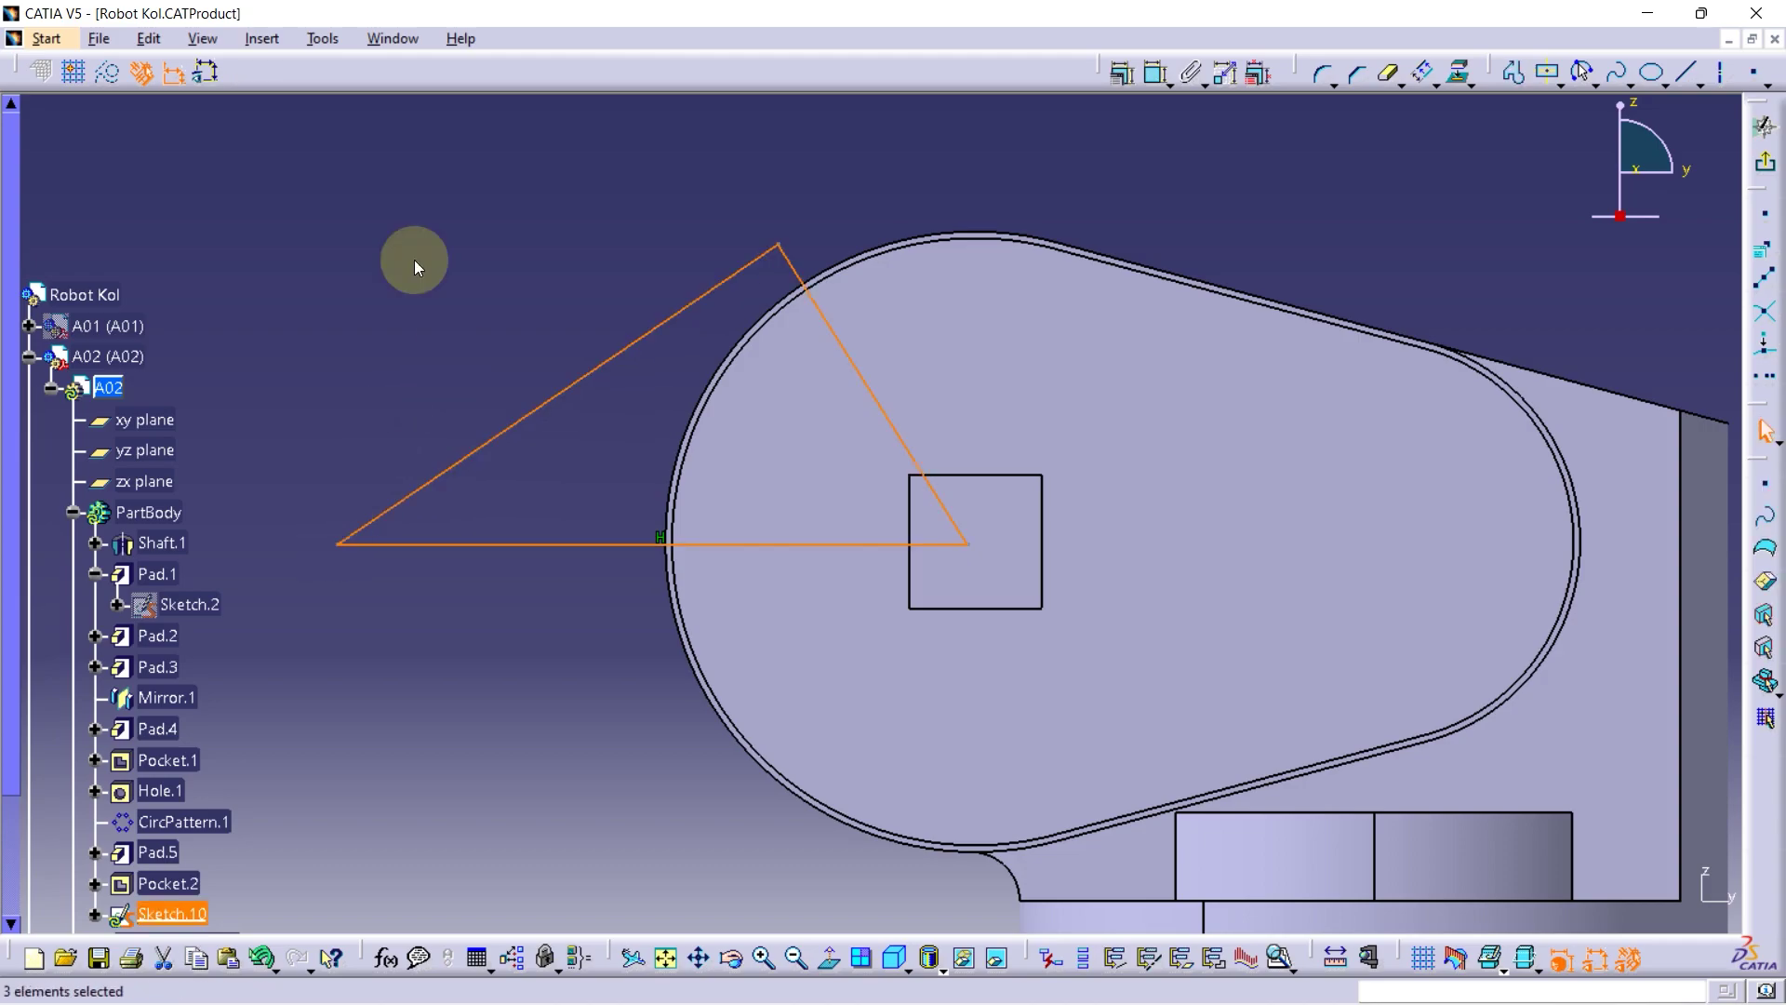
click(114, 76)
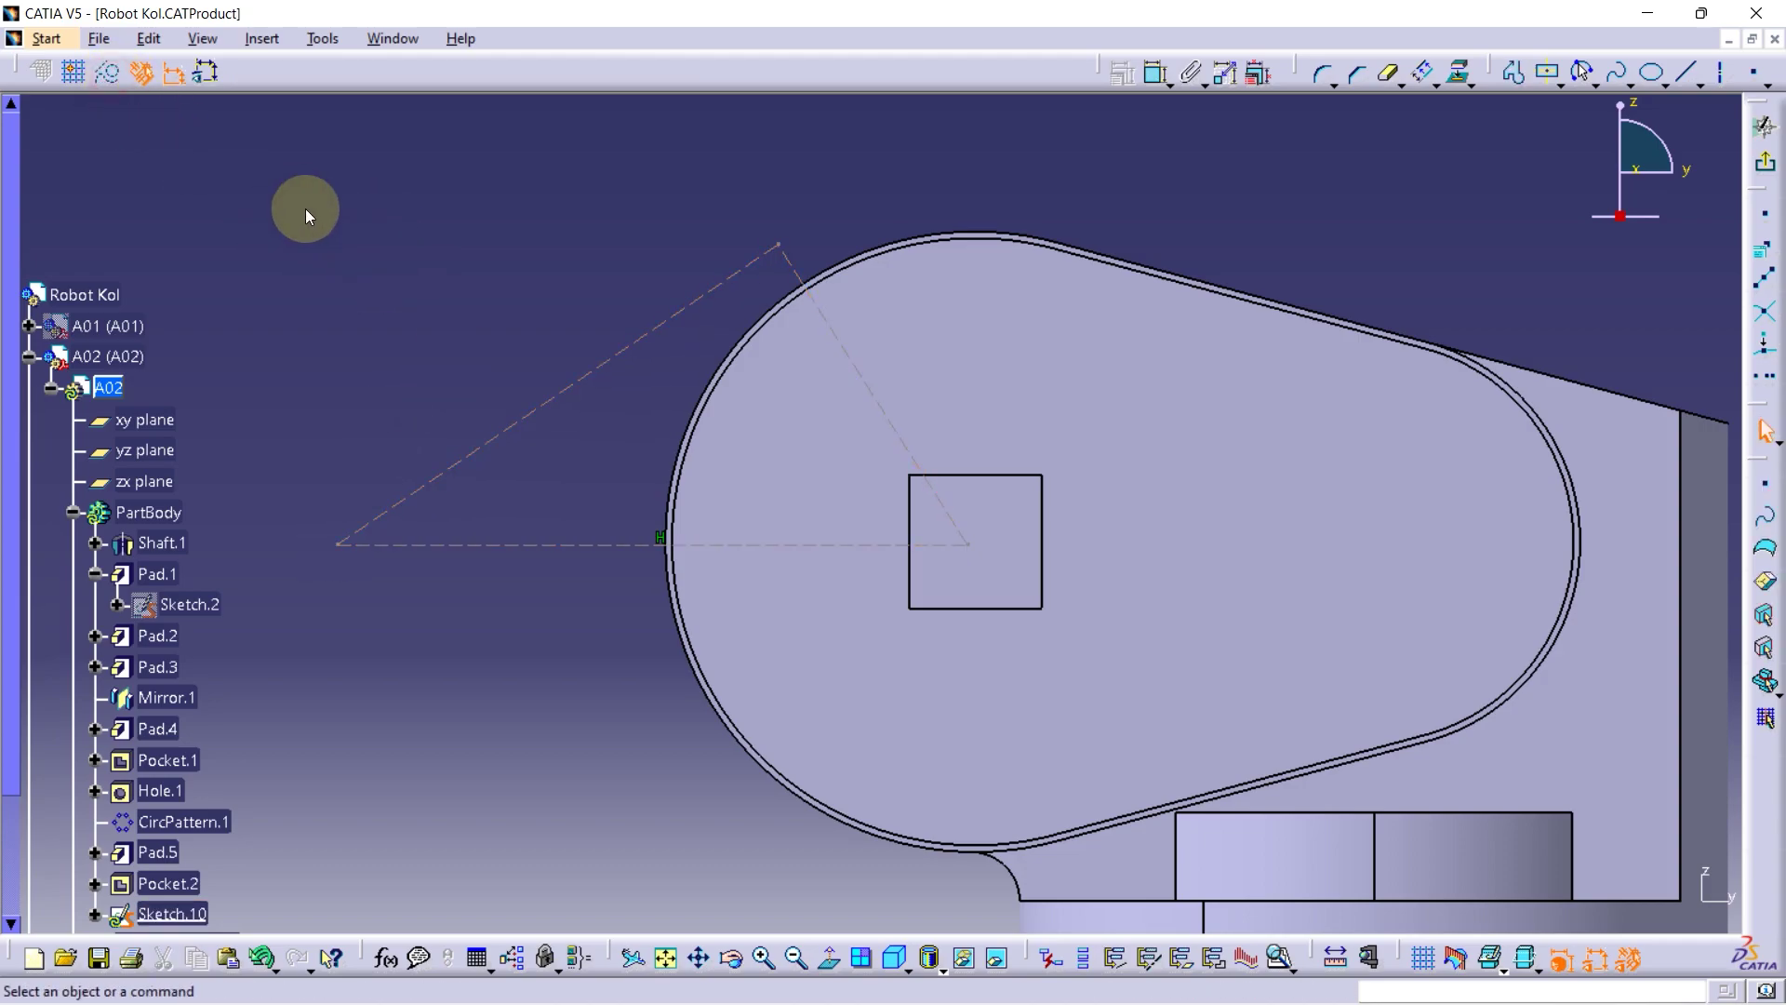
Constrain the slanted line to the rounded edge and a corner concentric with Pad.5's edge
click(731, 277)
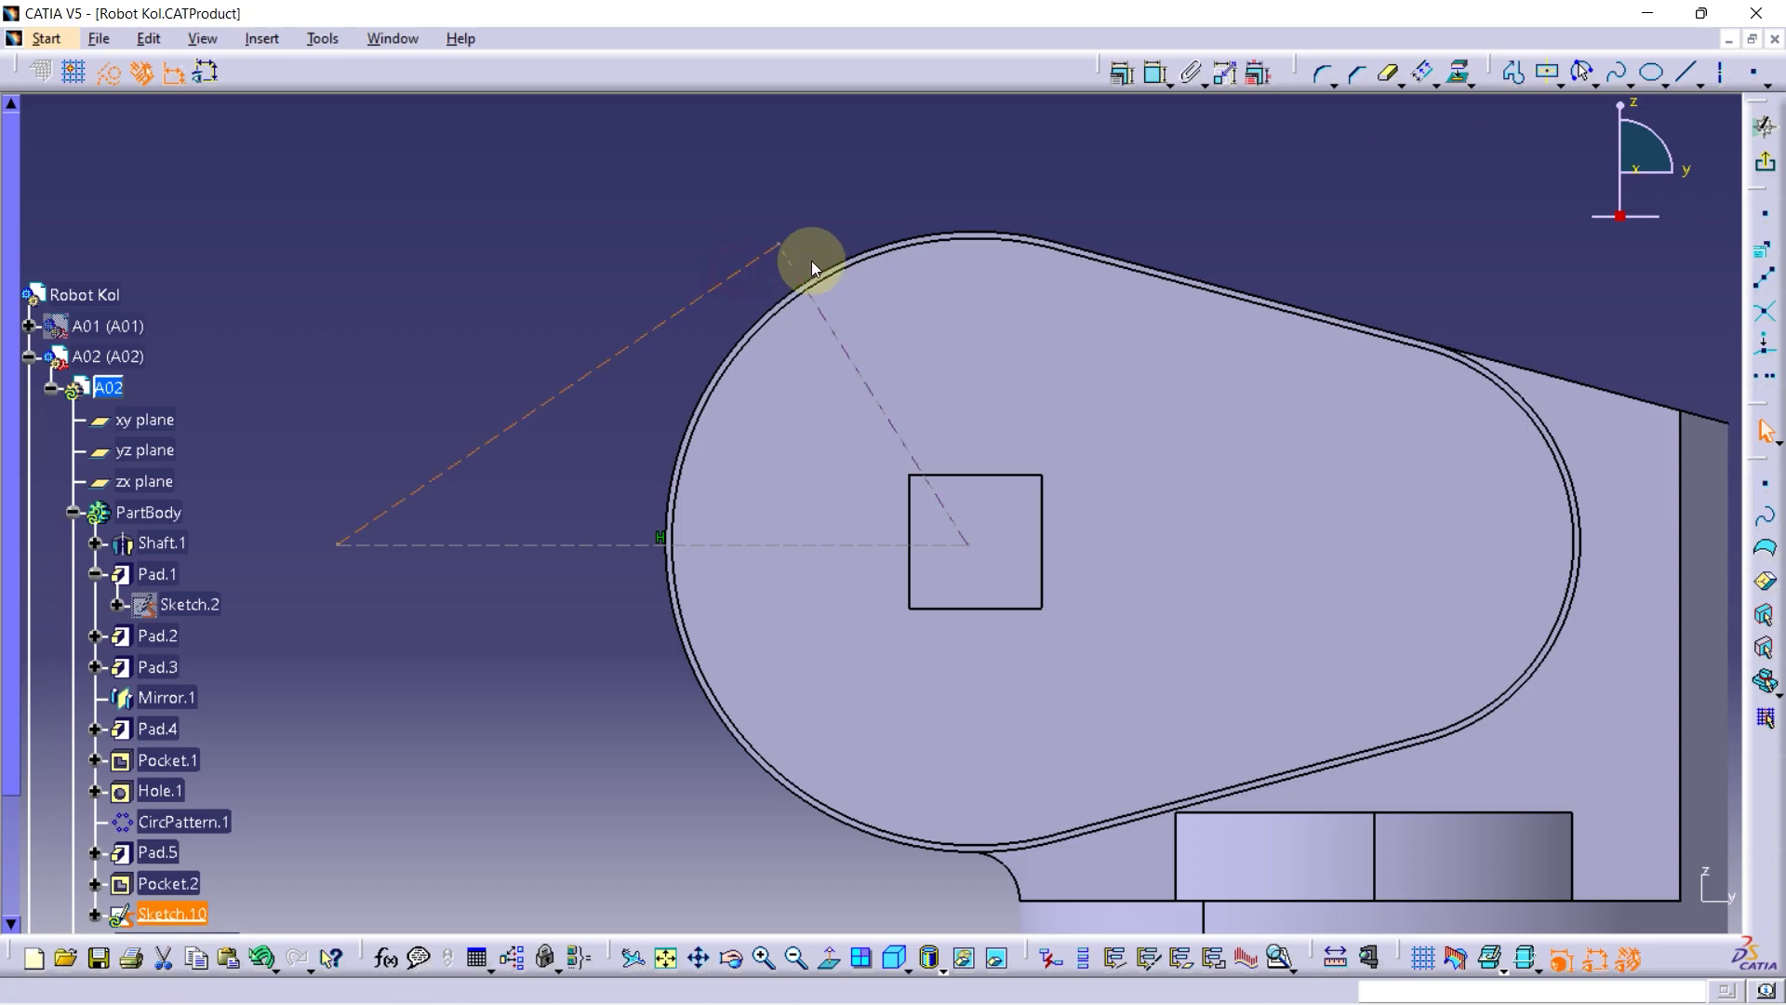
ctrl+click(862, 262)
click(1122, 72)
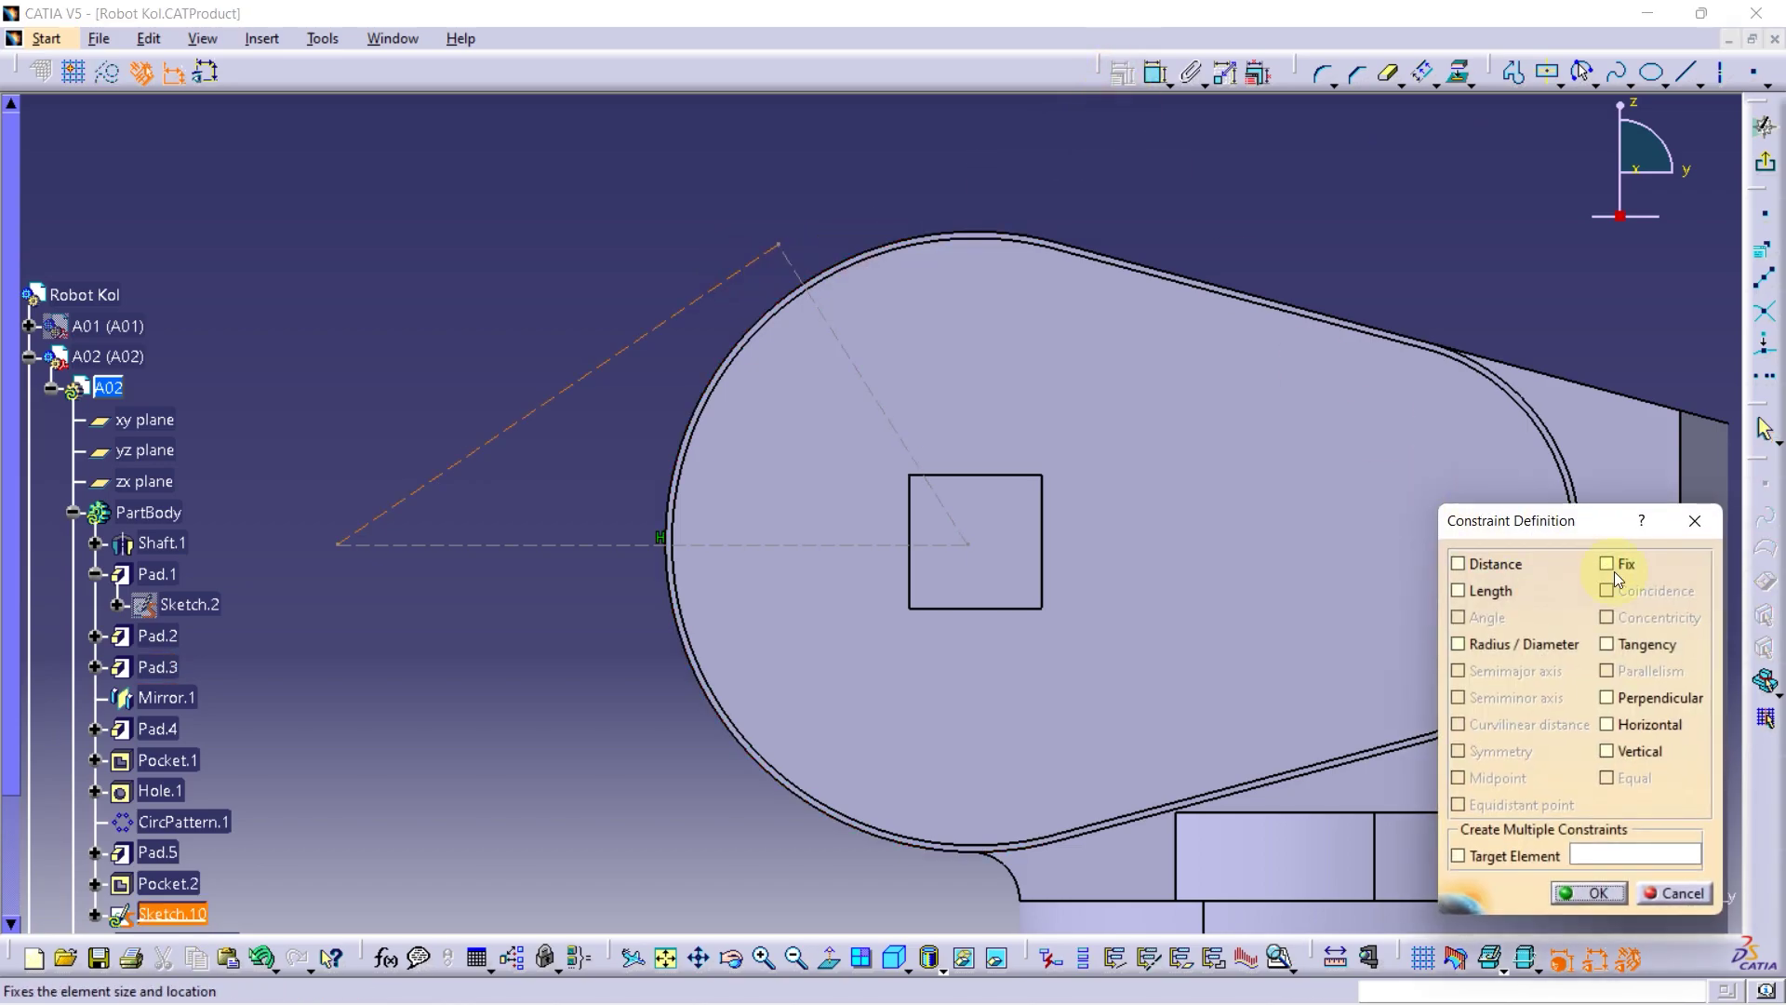
click(1567, 895)
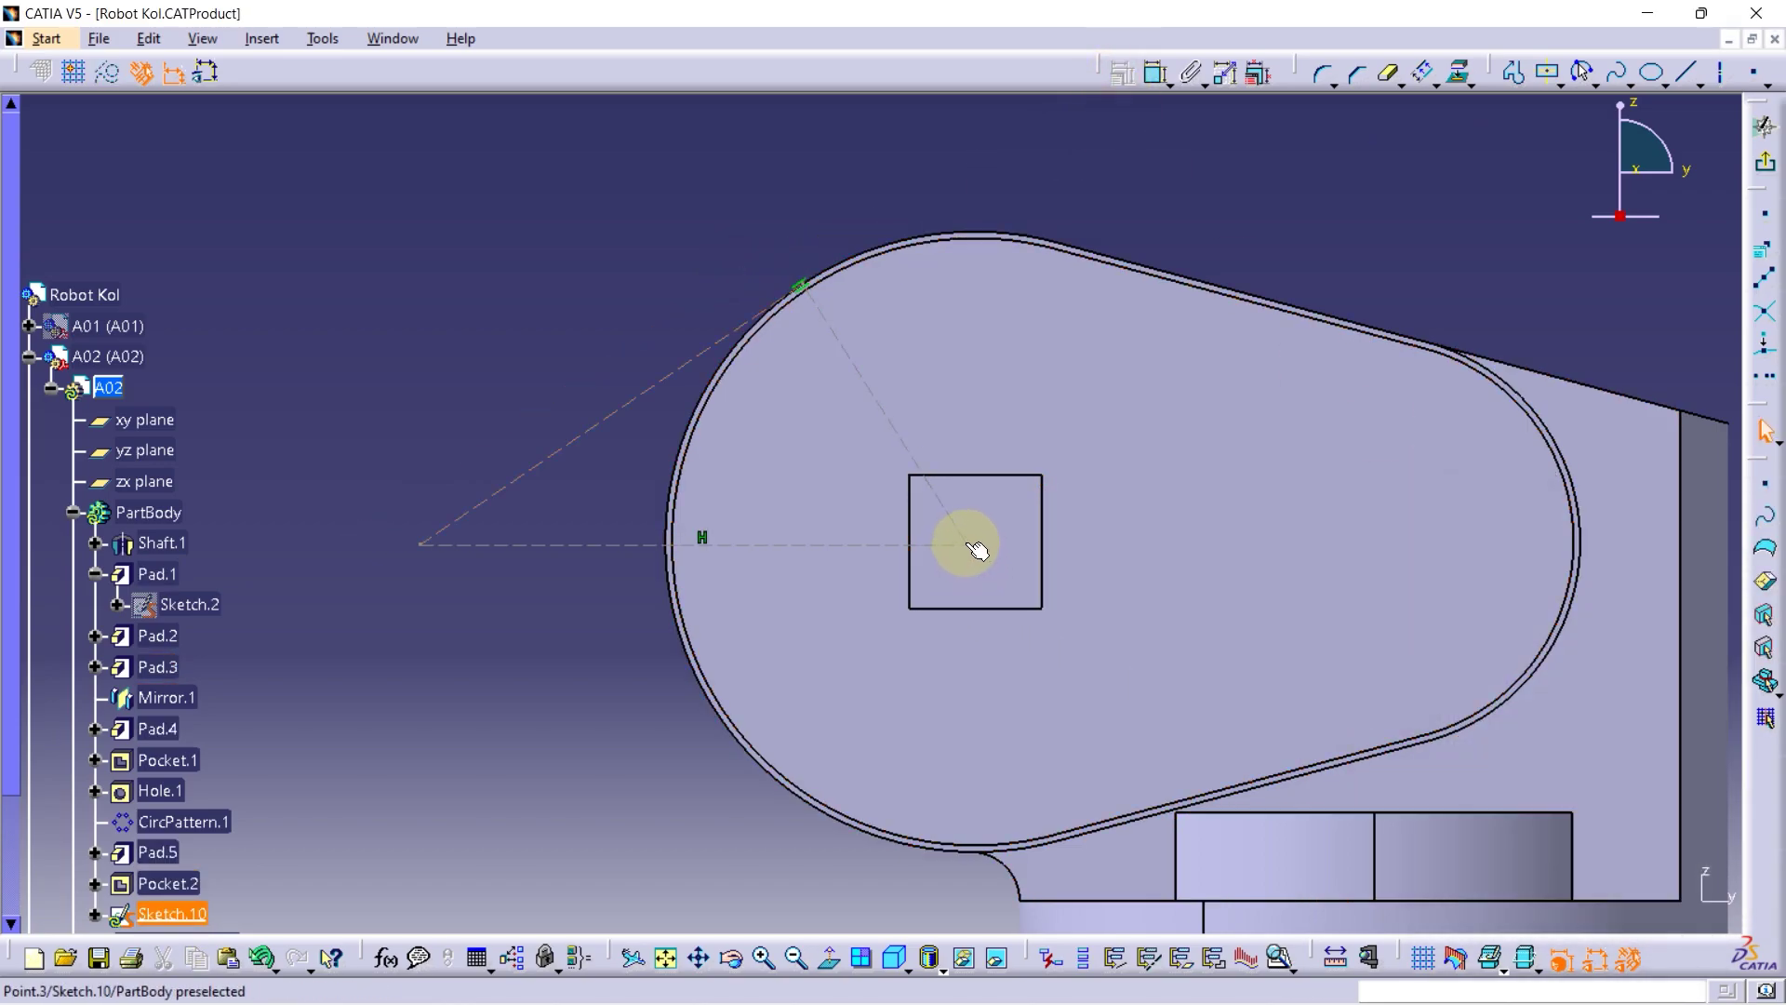
ctrl+click(716, 686)
click(1122, 72)
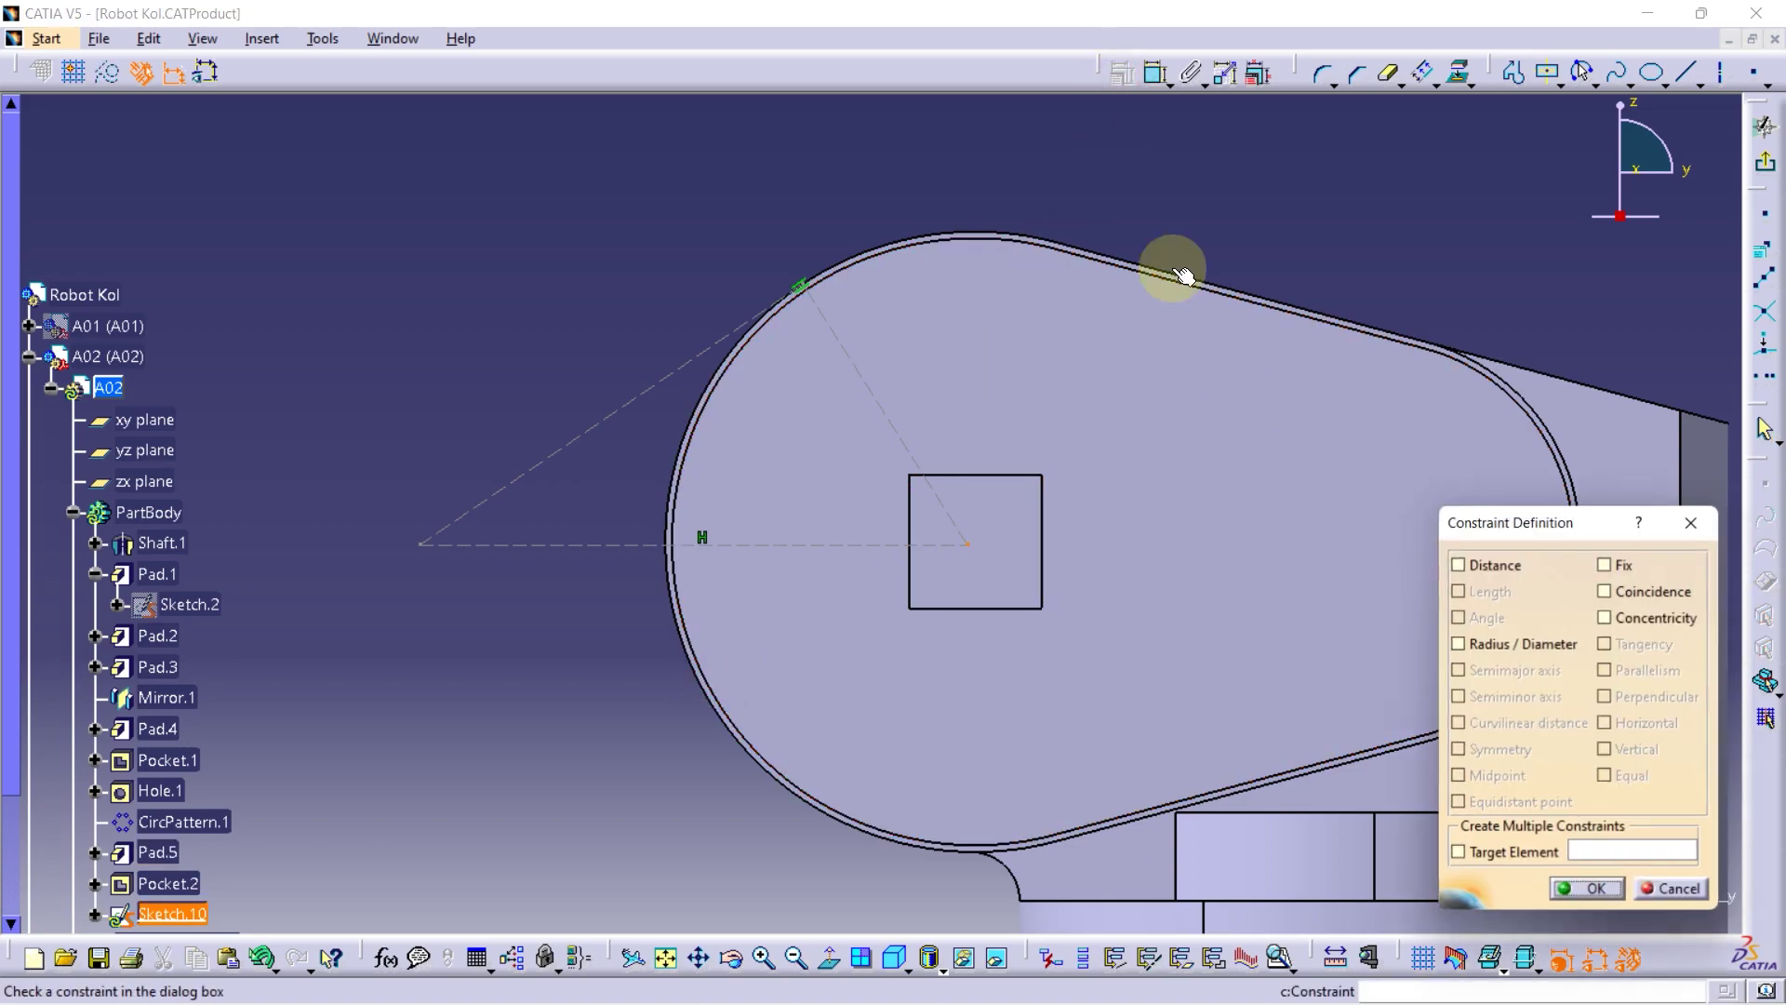
click(1590, 893)
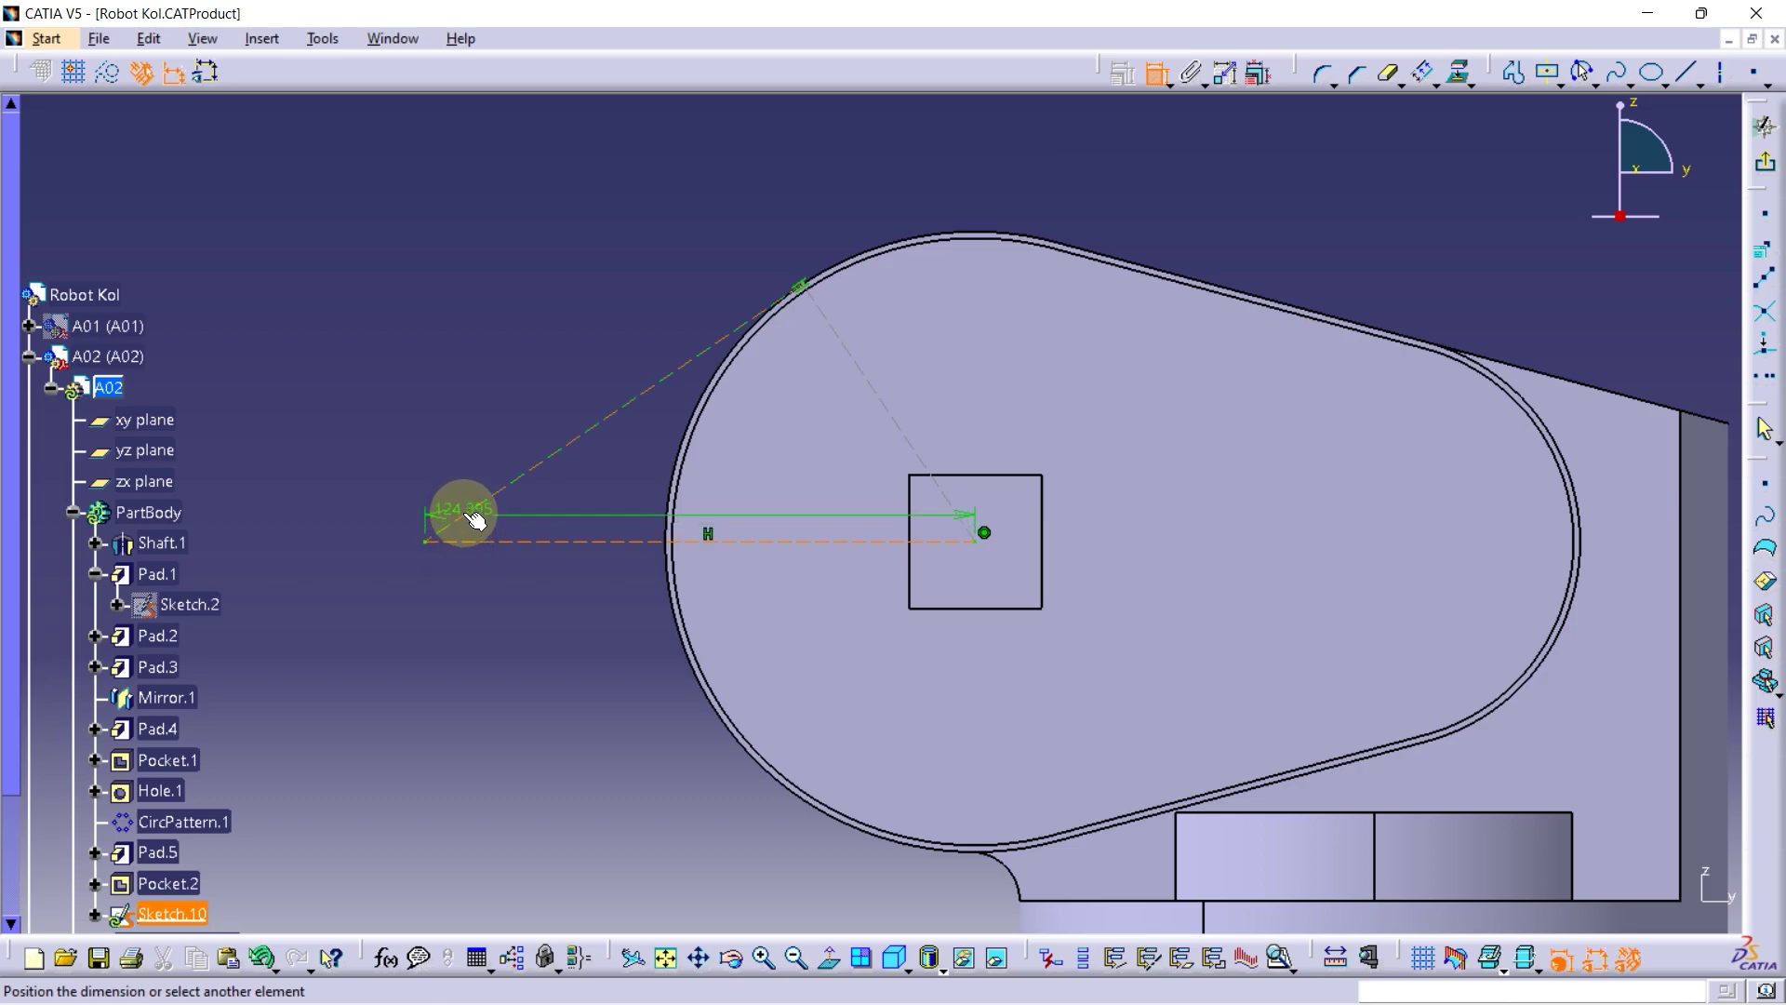
Add a 15° angle dimension between the construction lines
click(474, 521)
double_click(358, 453)
text(15)
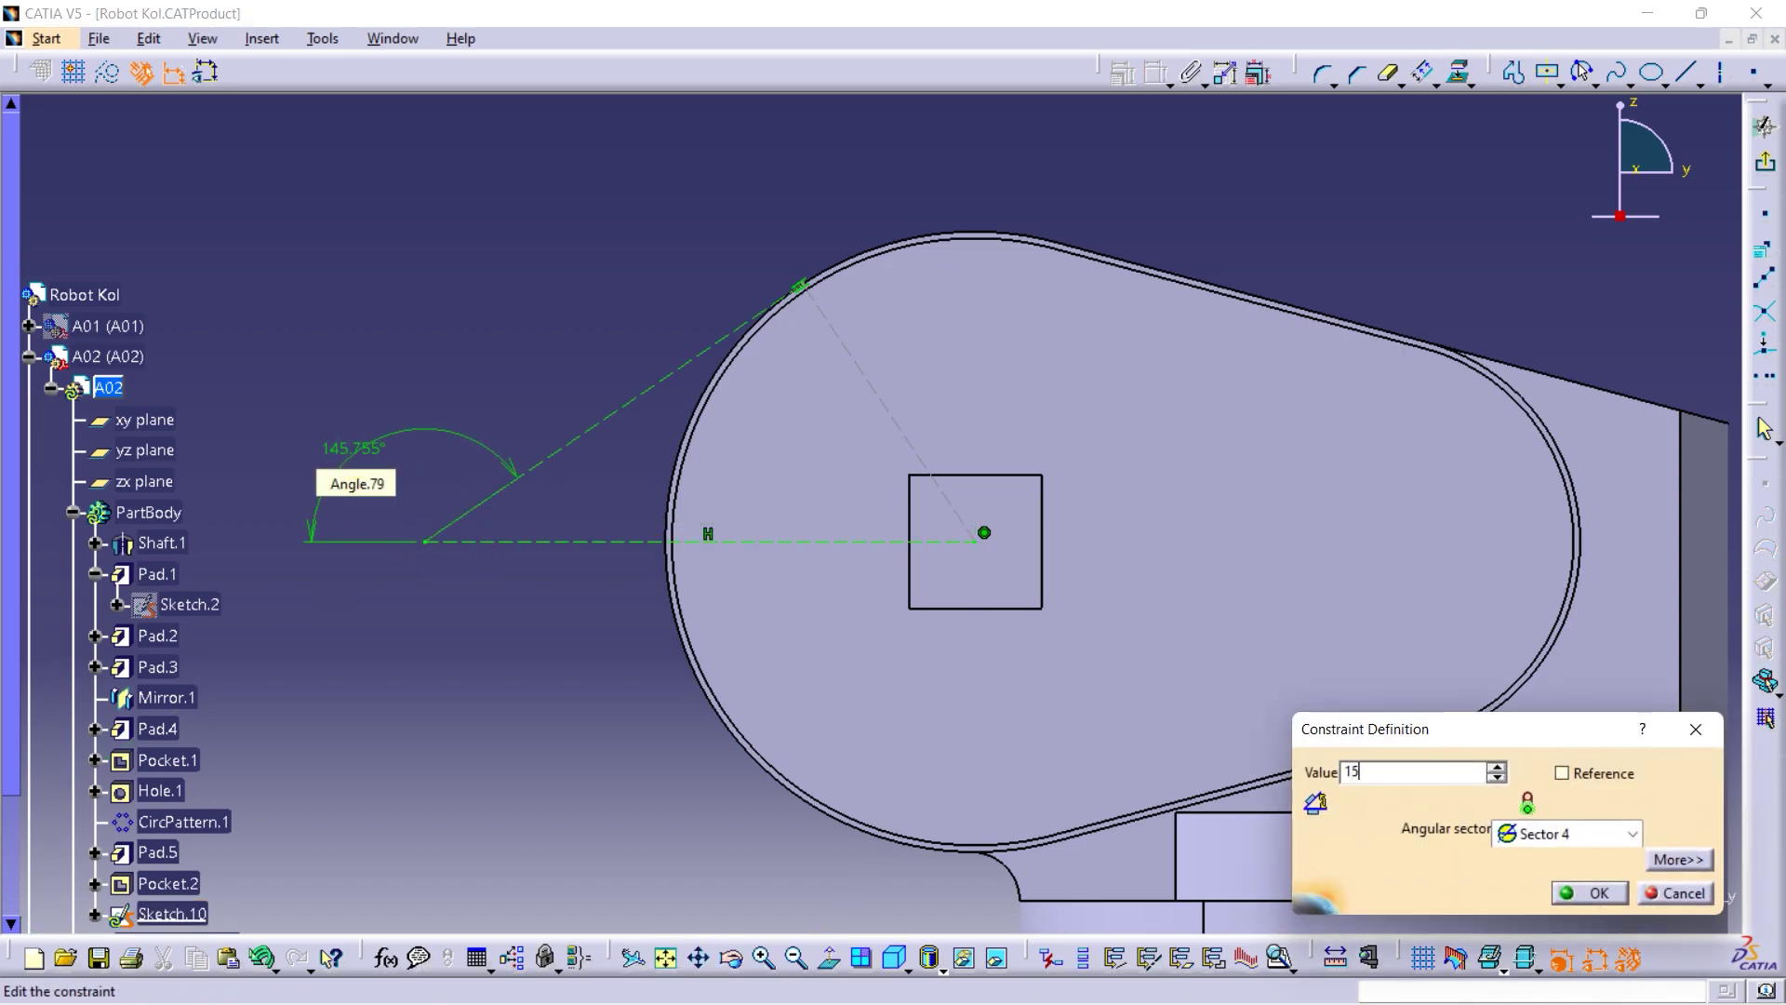
key(Return)
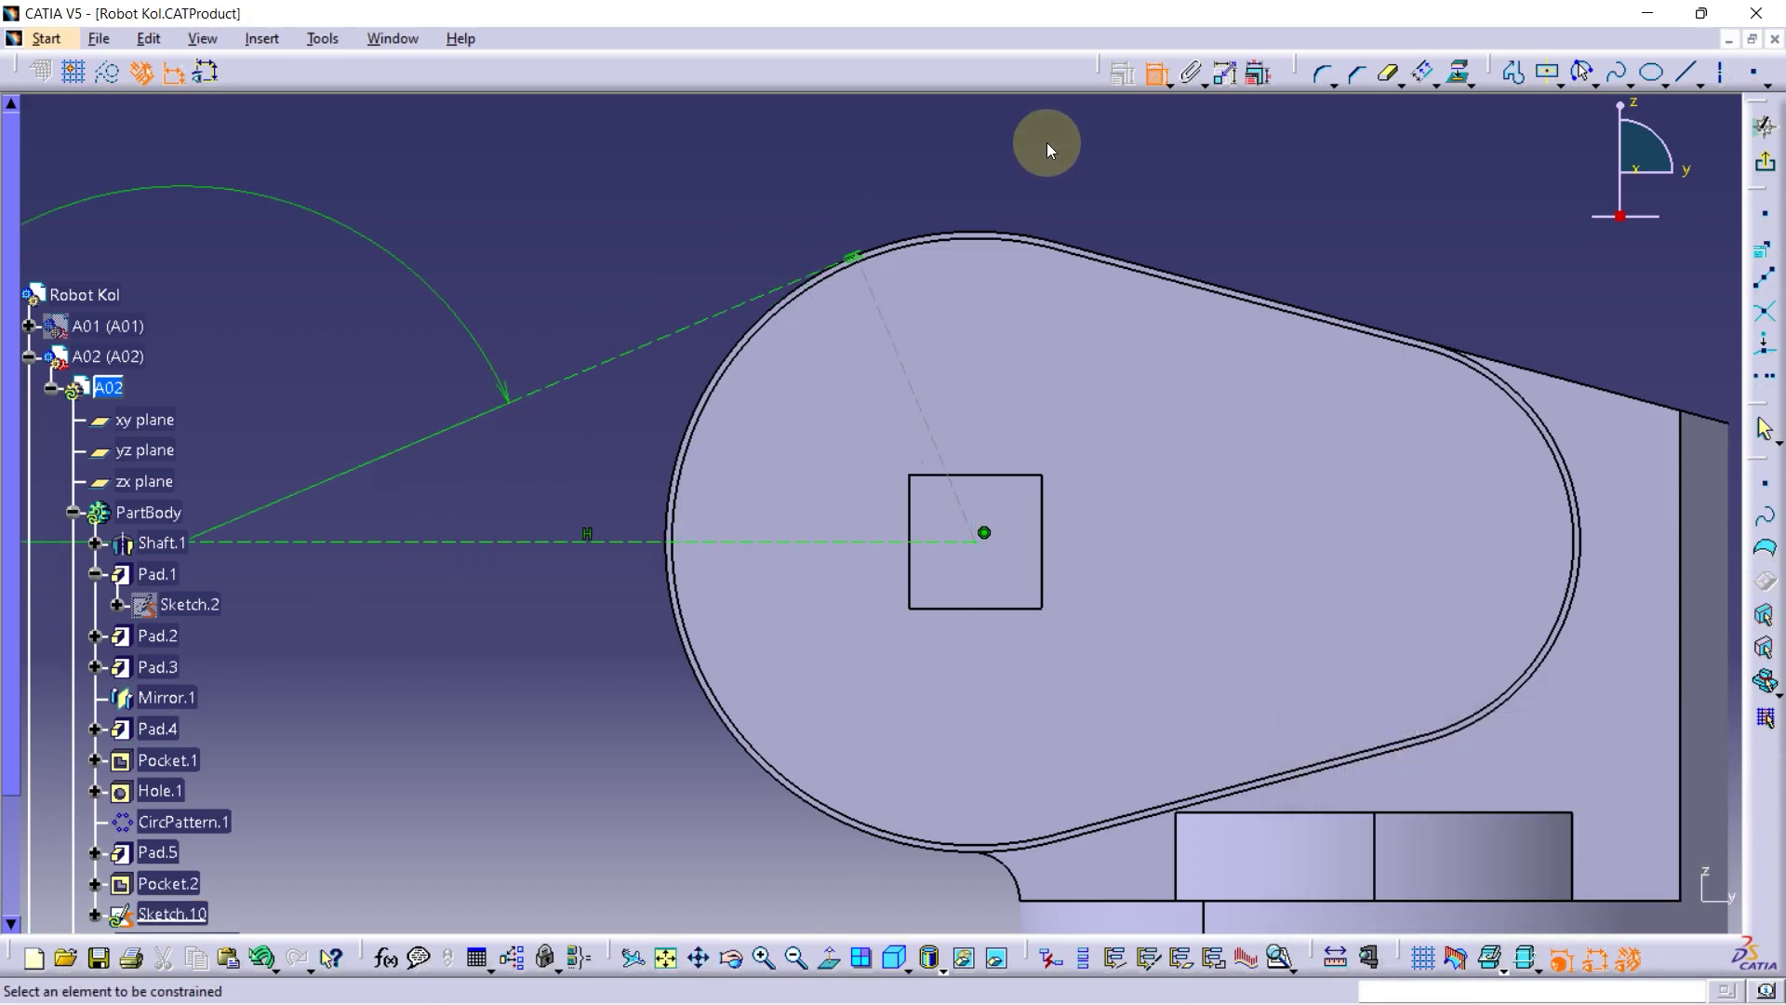
click(1170, 73)
click(1564, 85)
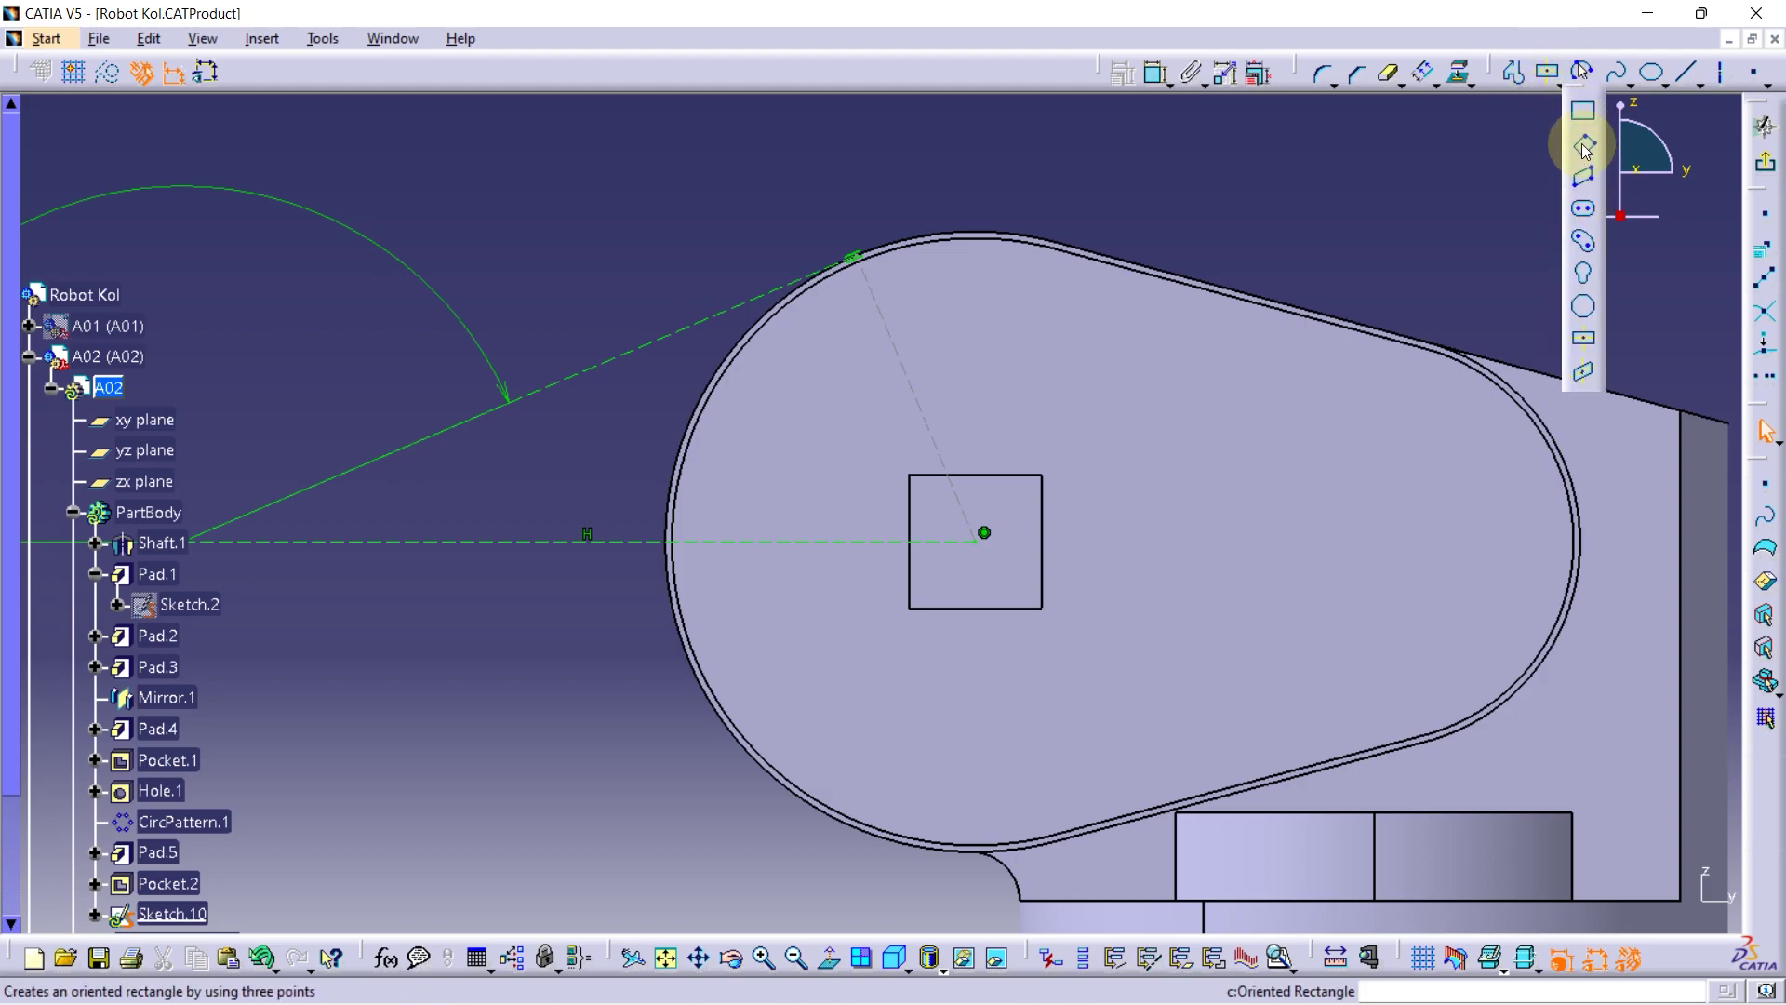
Draw an oriented rectangle starting at the rim vertex along the slanted line
click(1584, 147)
scroll(781, 344, up, 2)
scroll(763, 326, up, 1)
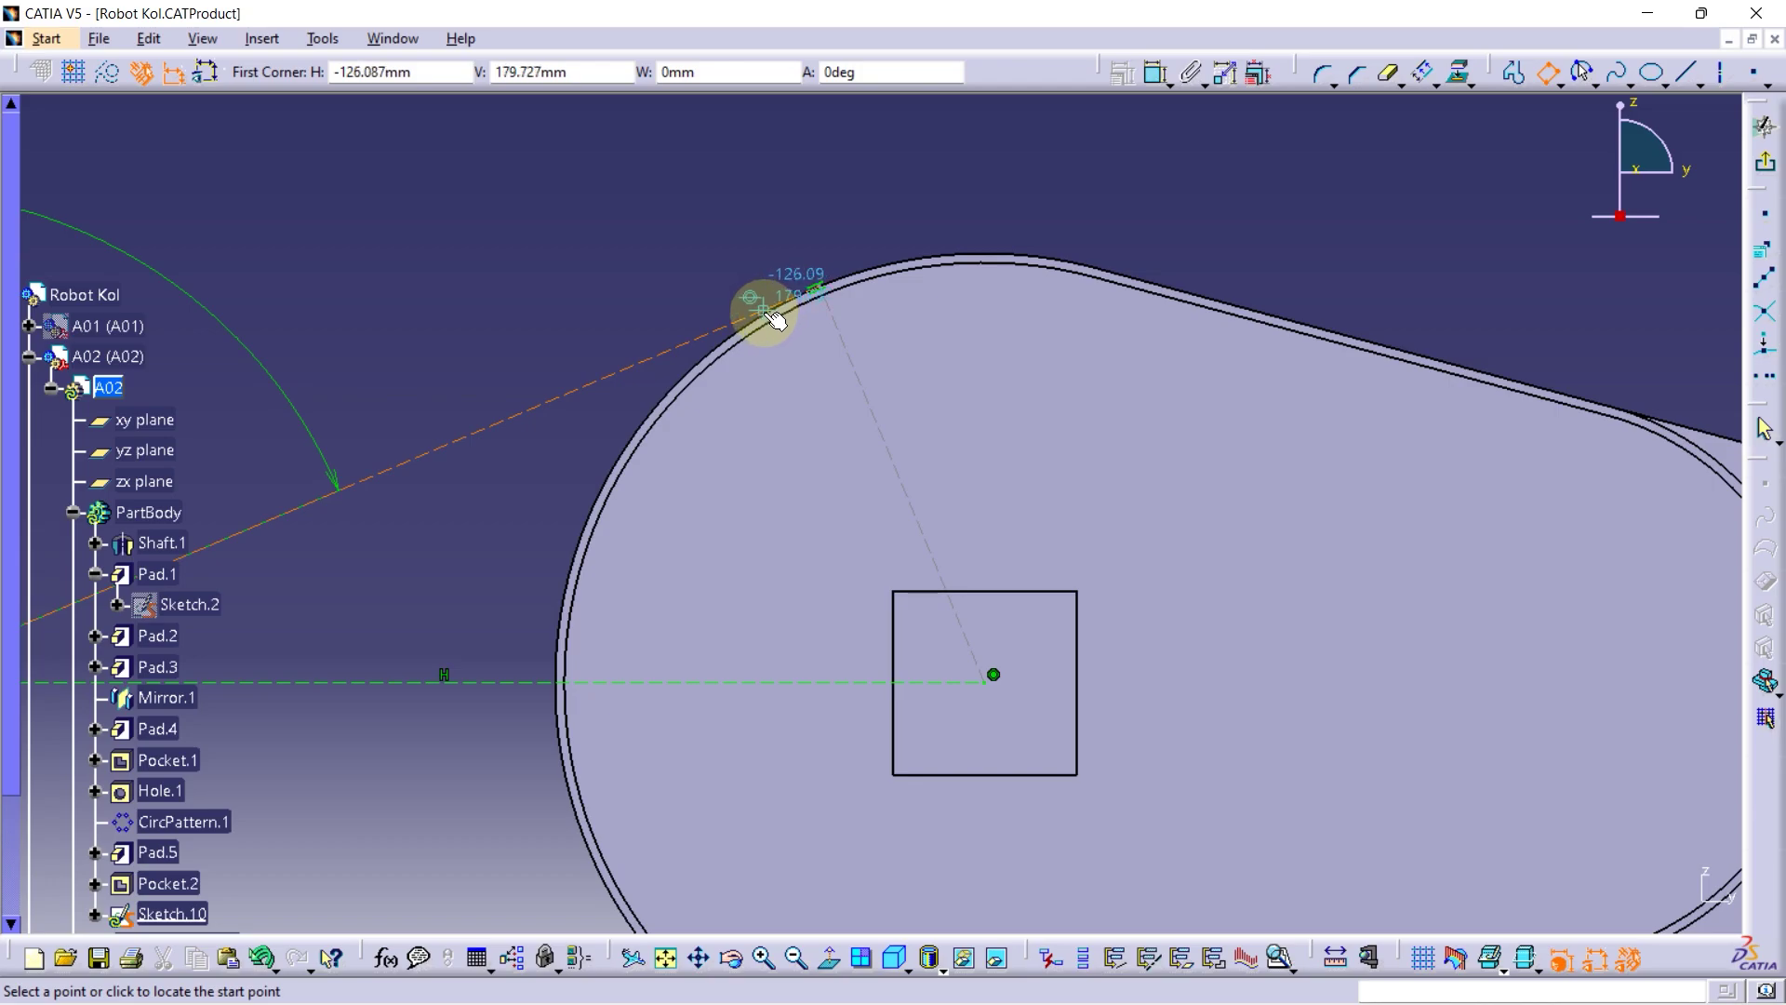
click(772, 305)
click(858, 273)
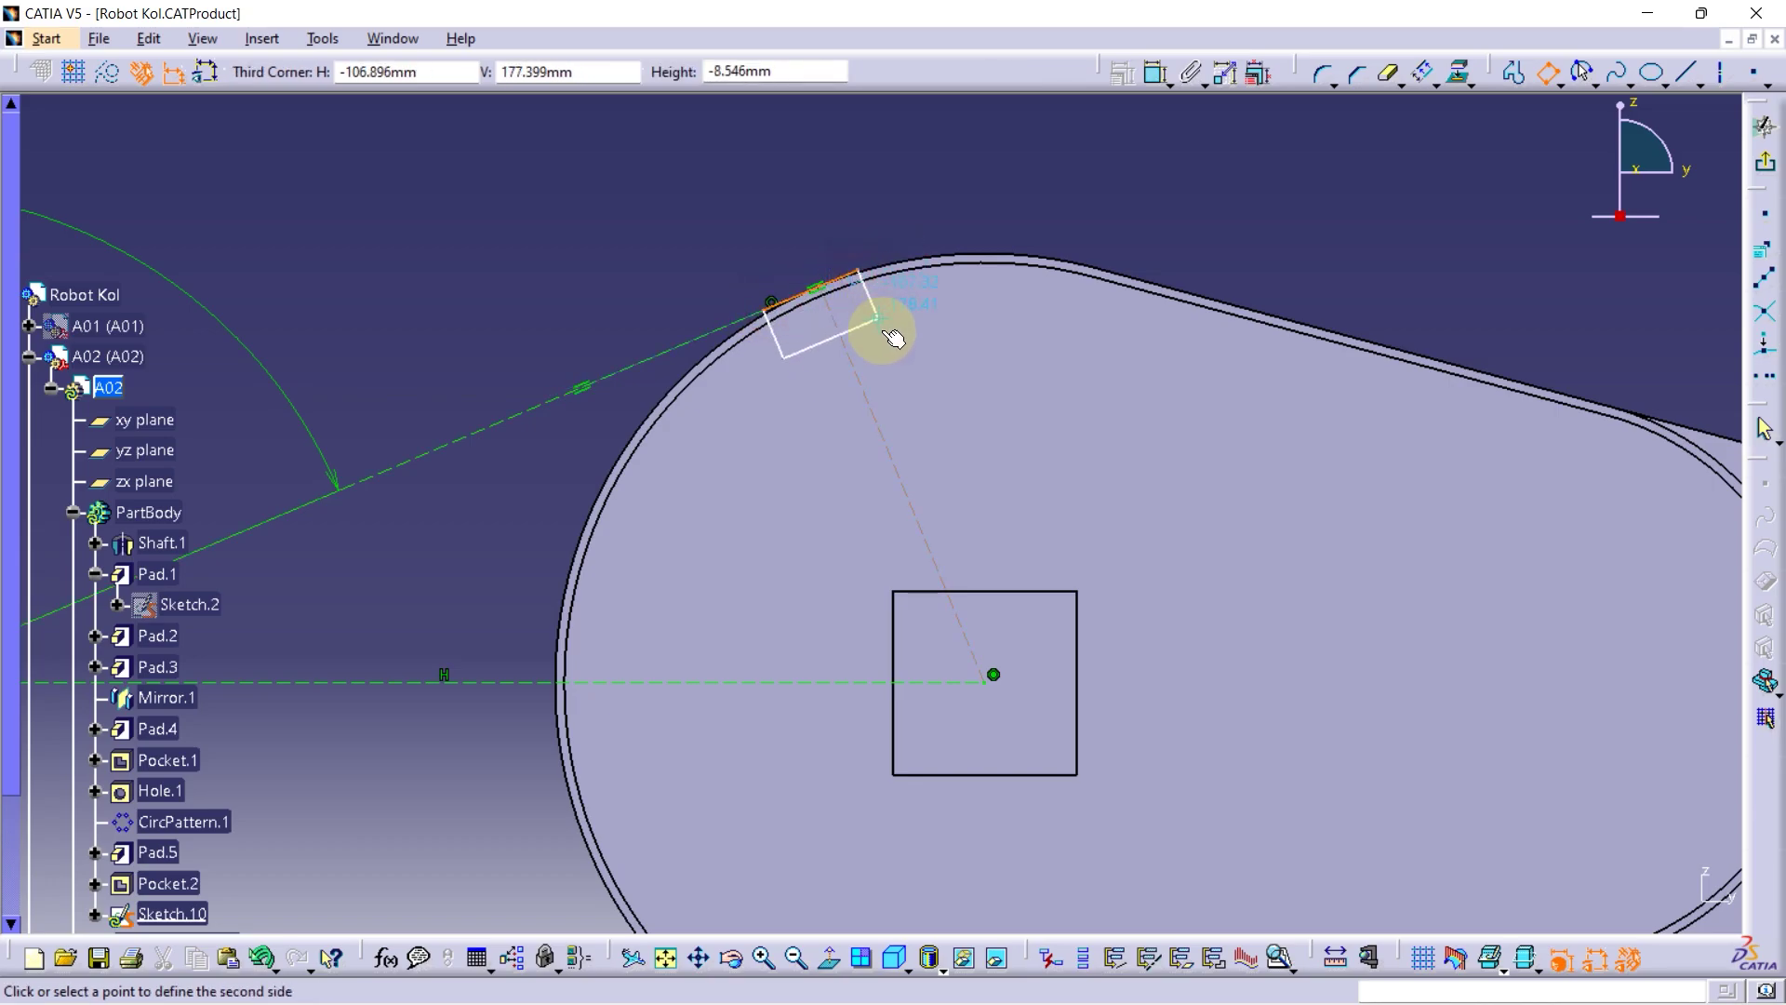
click(913, 406)
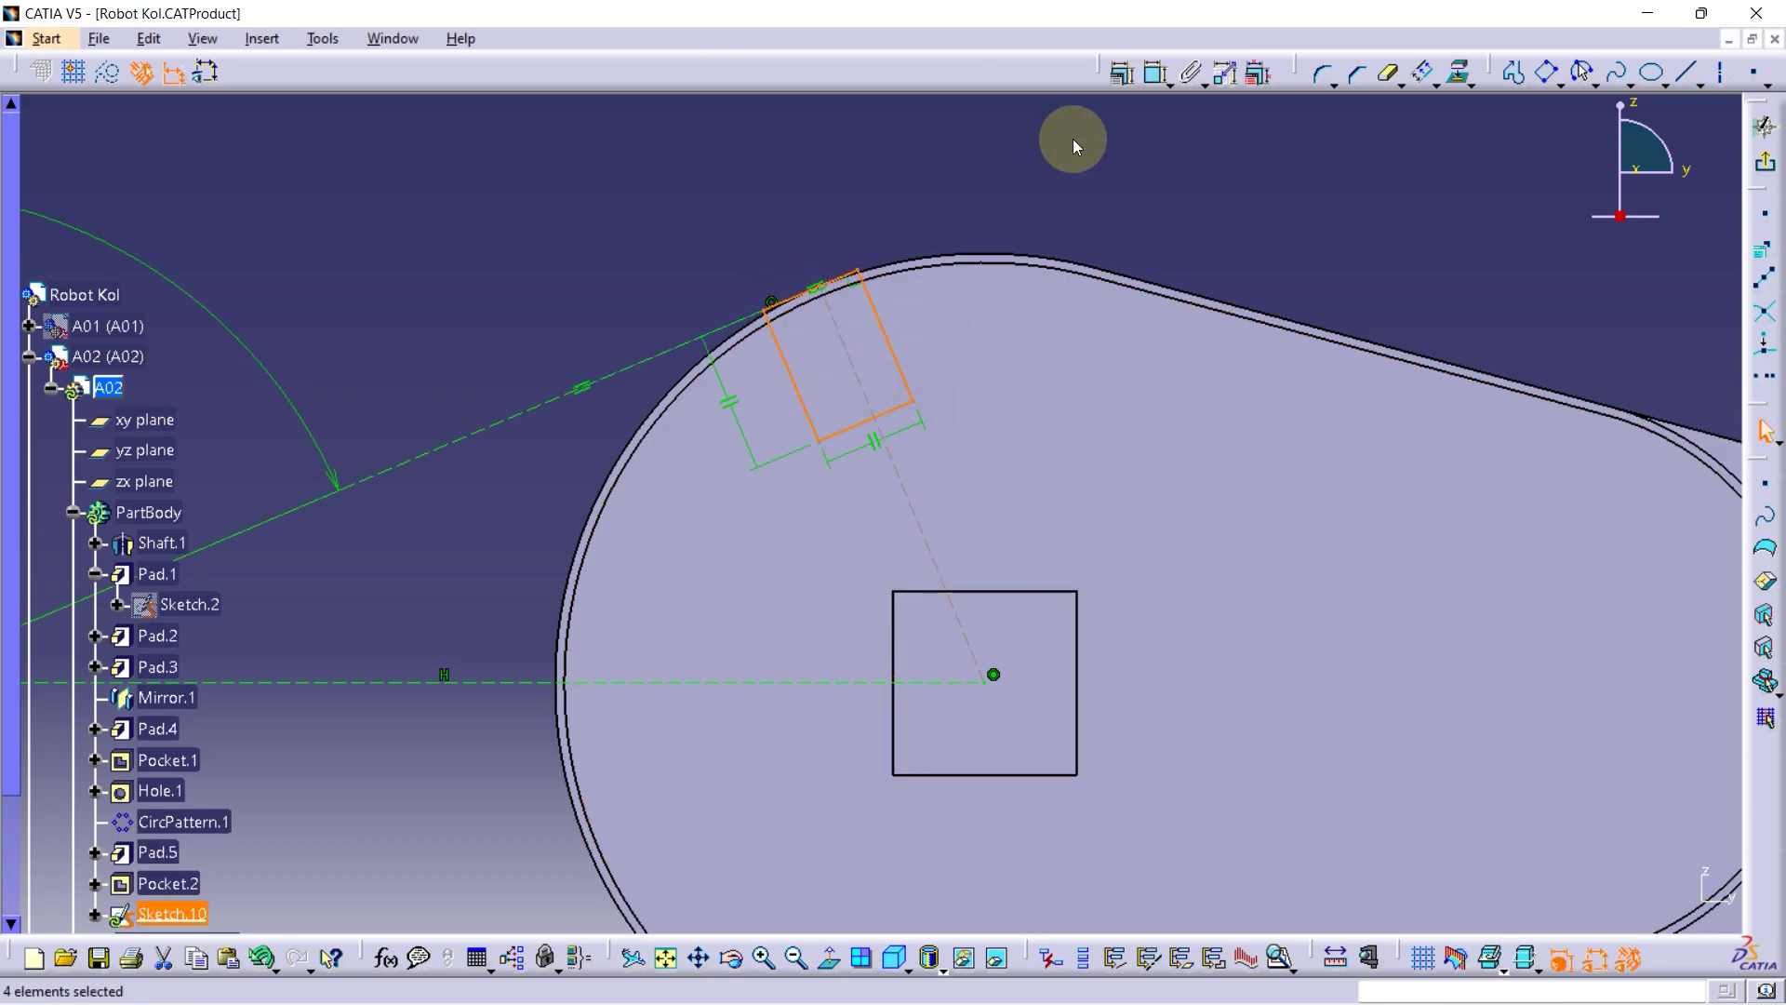
Dimension the rectangle's sides to 5 mm and 10 mm
click(896, 418)
click(770, 199)
double_click(772, 197)
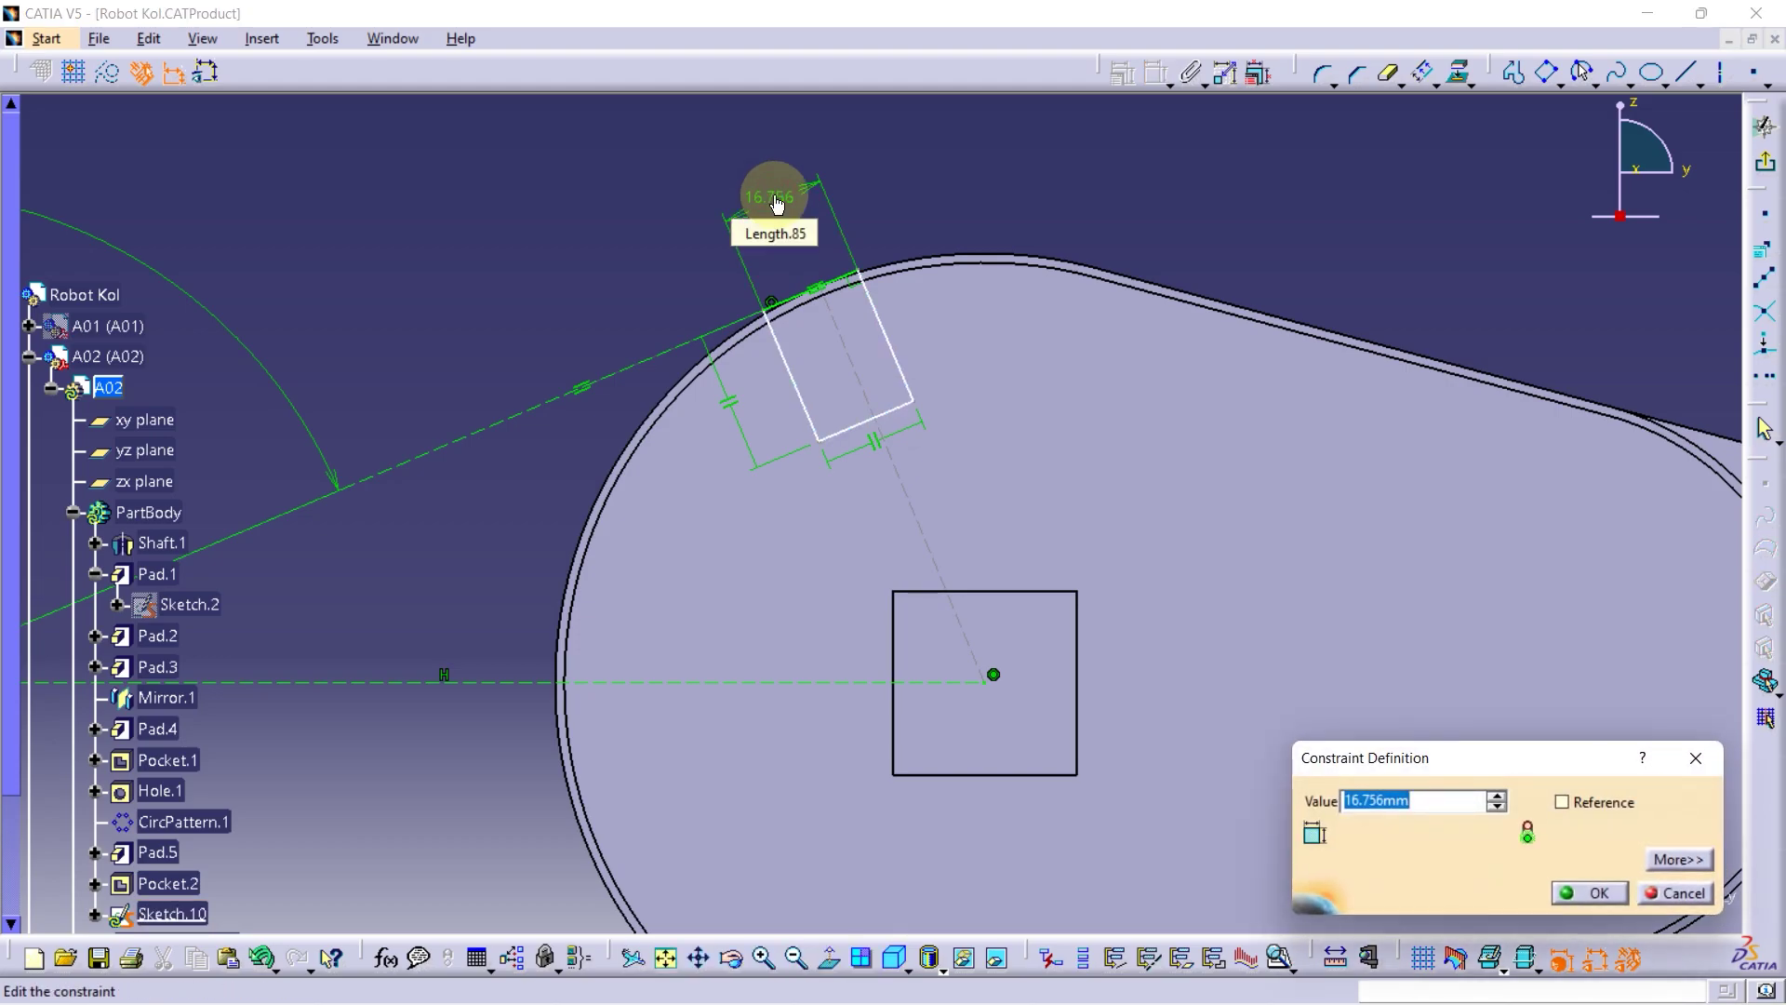
text(5)
key(Return)
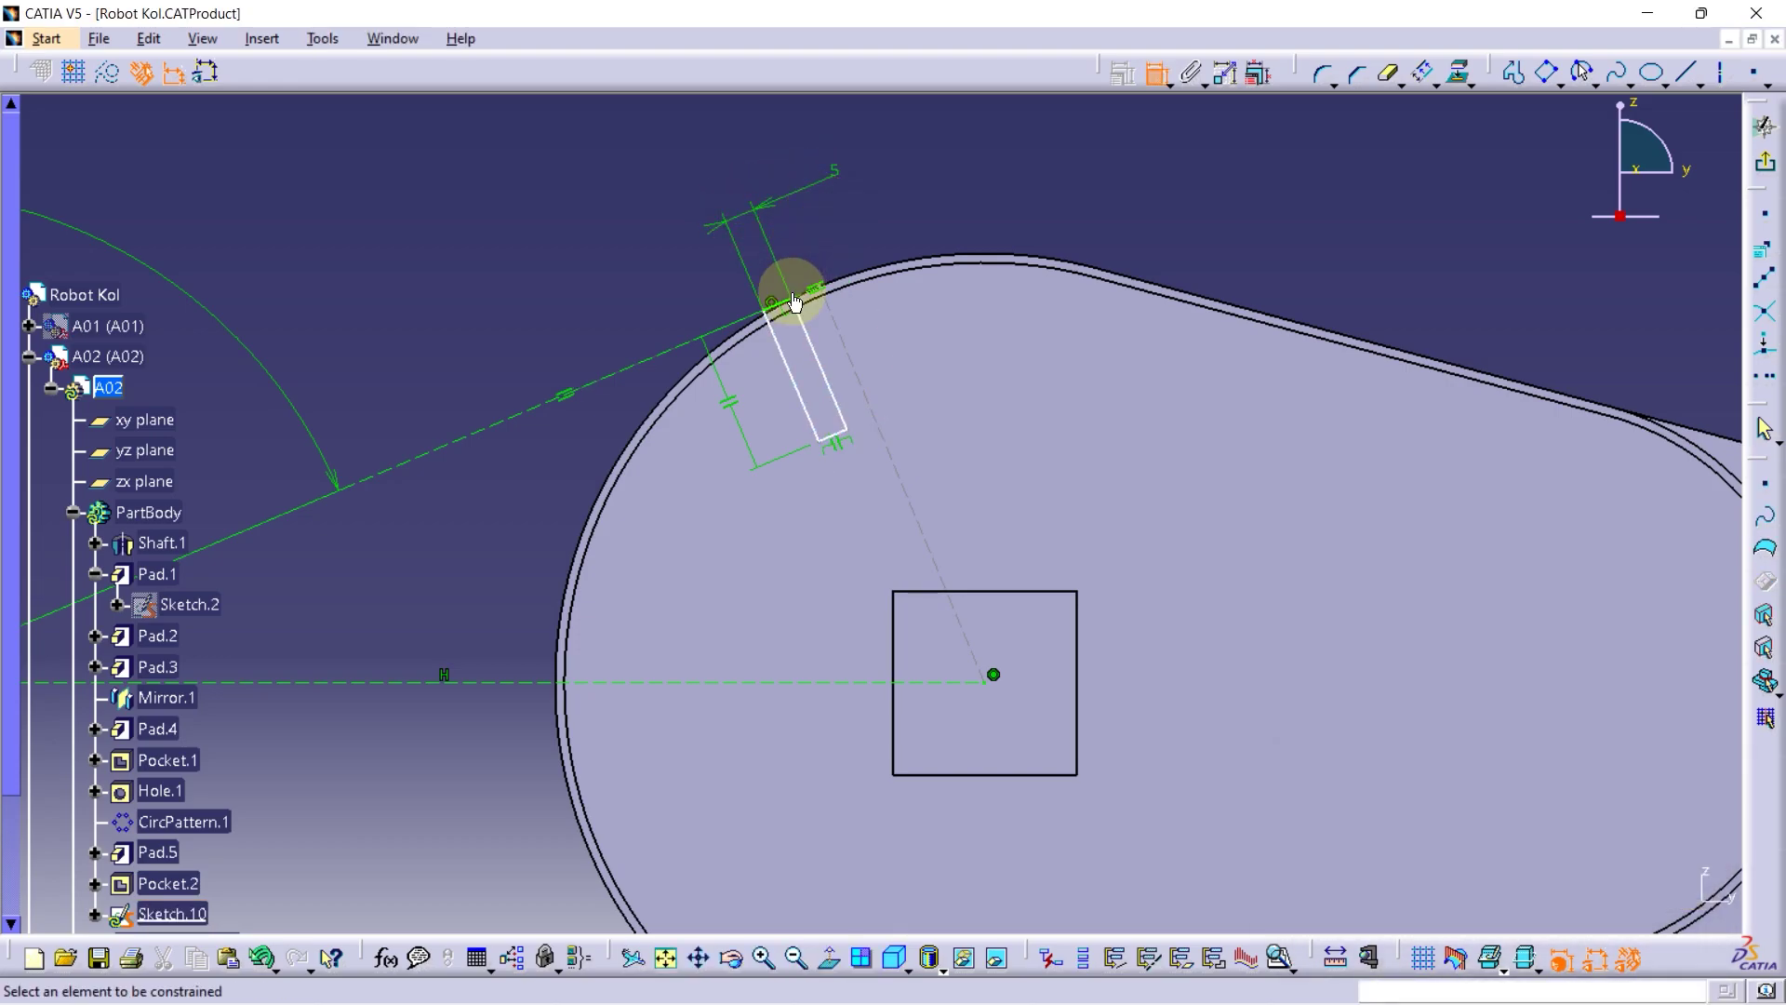
click(801, 320)
click(1098, 186)
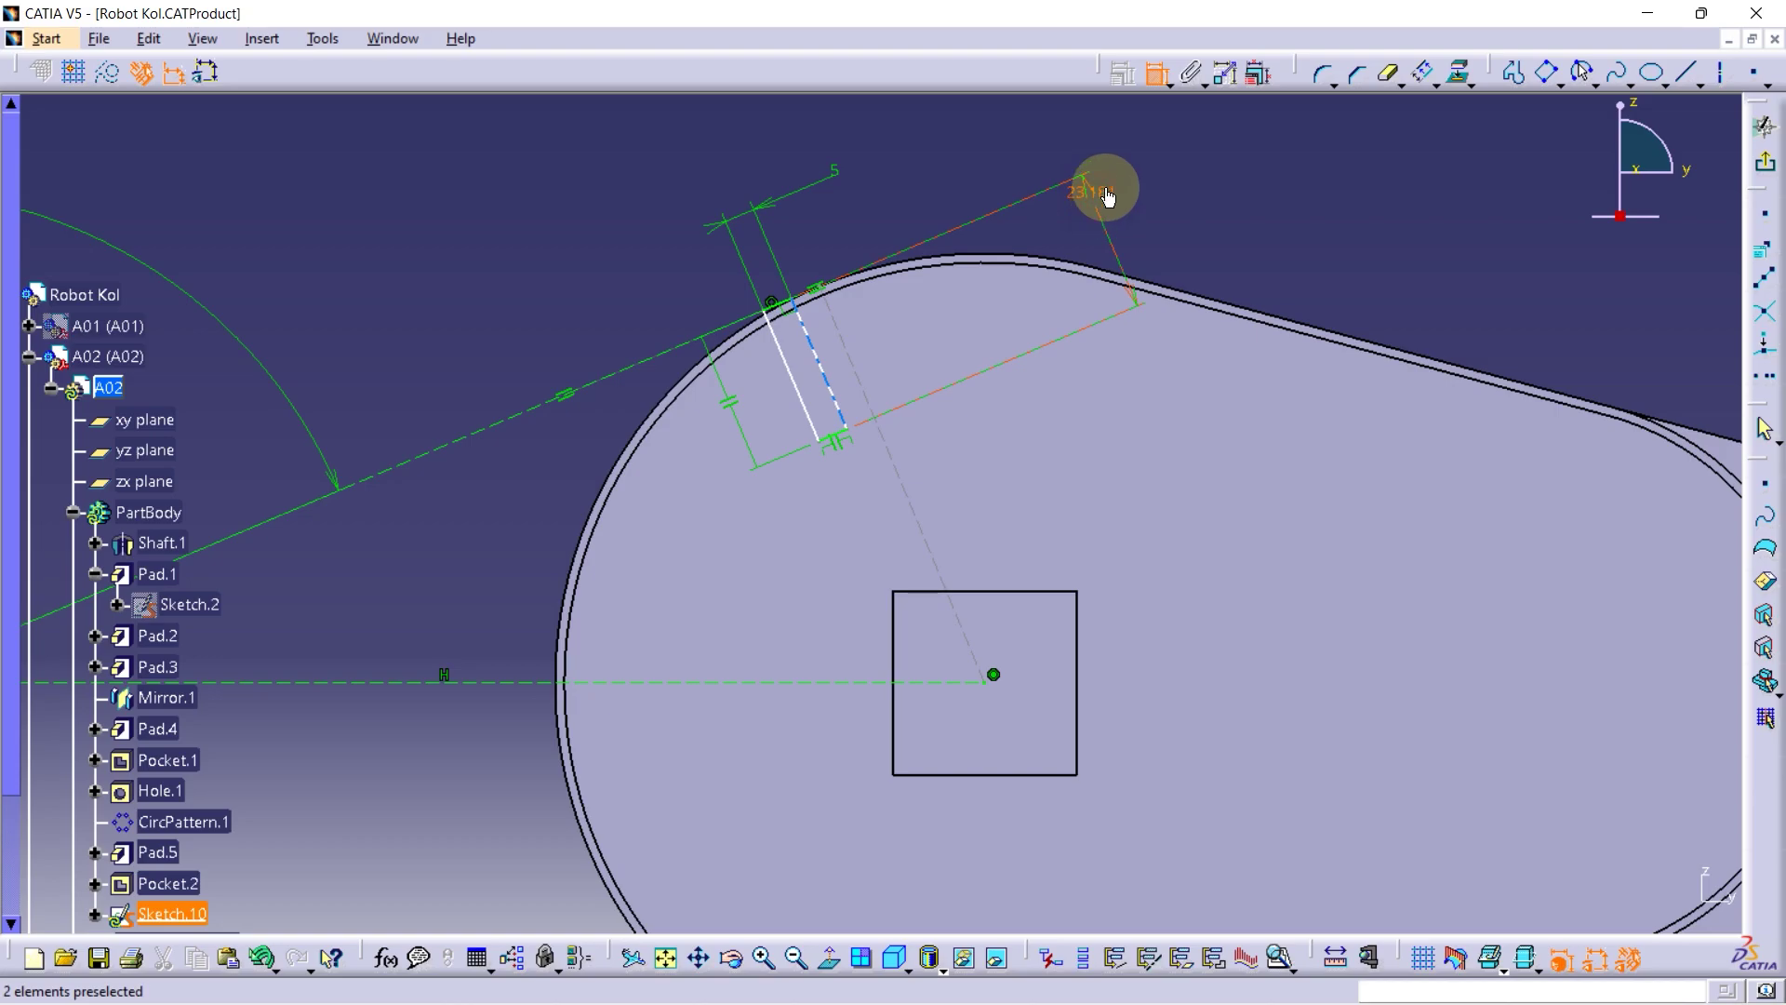
double_click(1107, 192)
text(10mm)
key(Return)
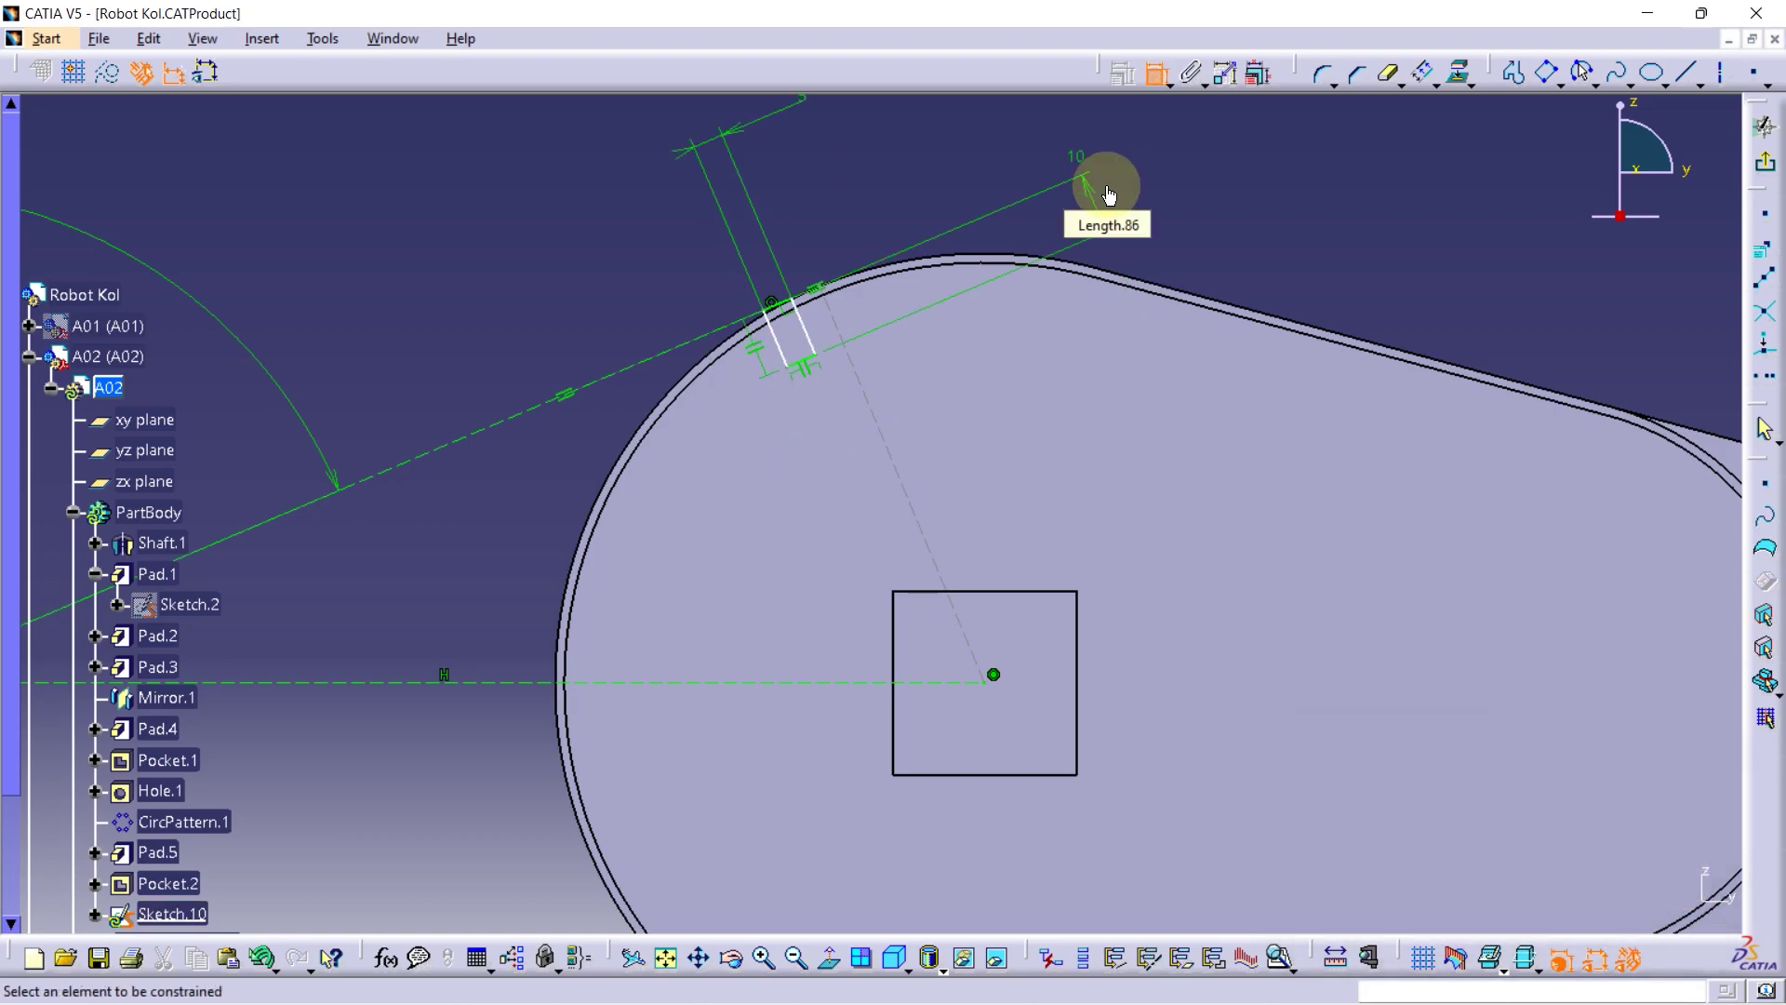
Make the rectangle symmetric about the radial construction line
drag(847, 305, 855, 305)
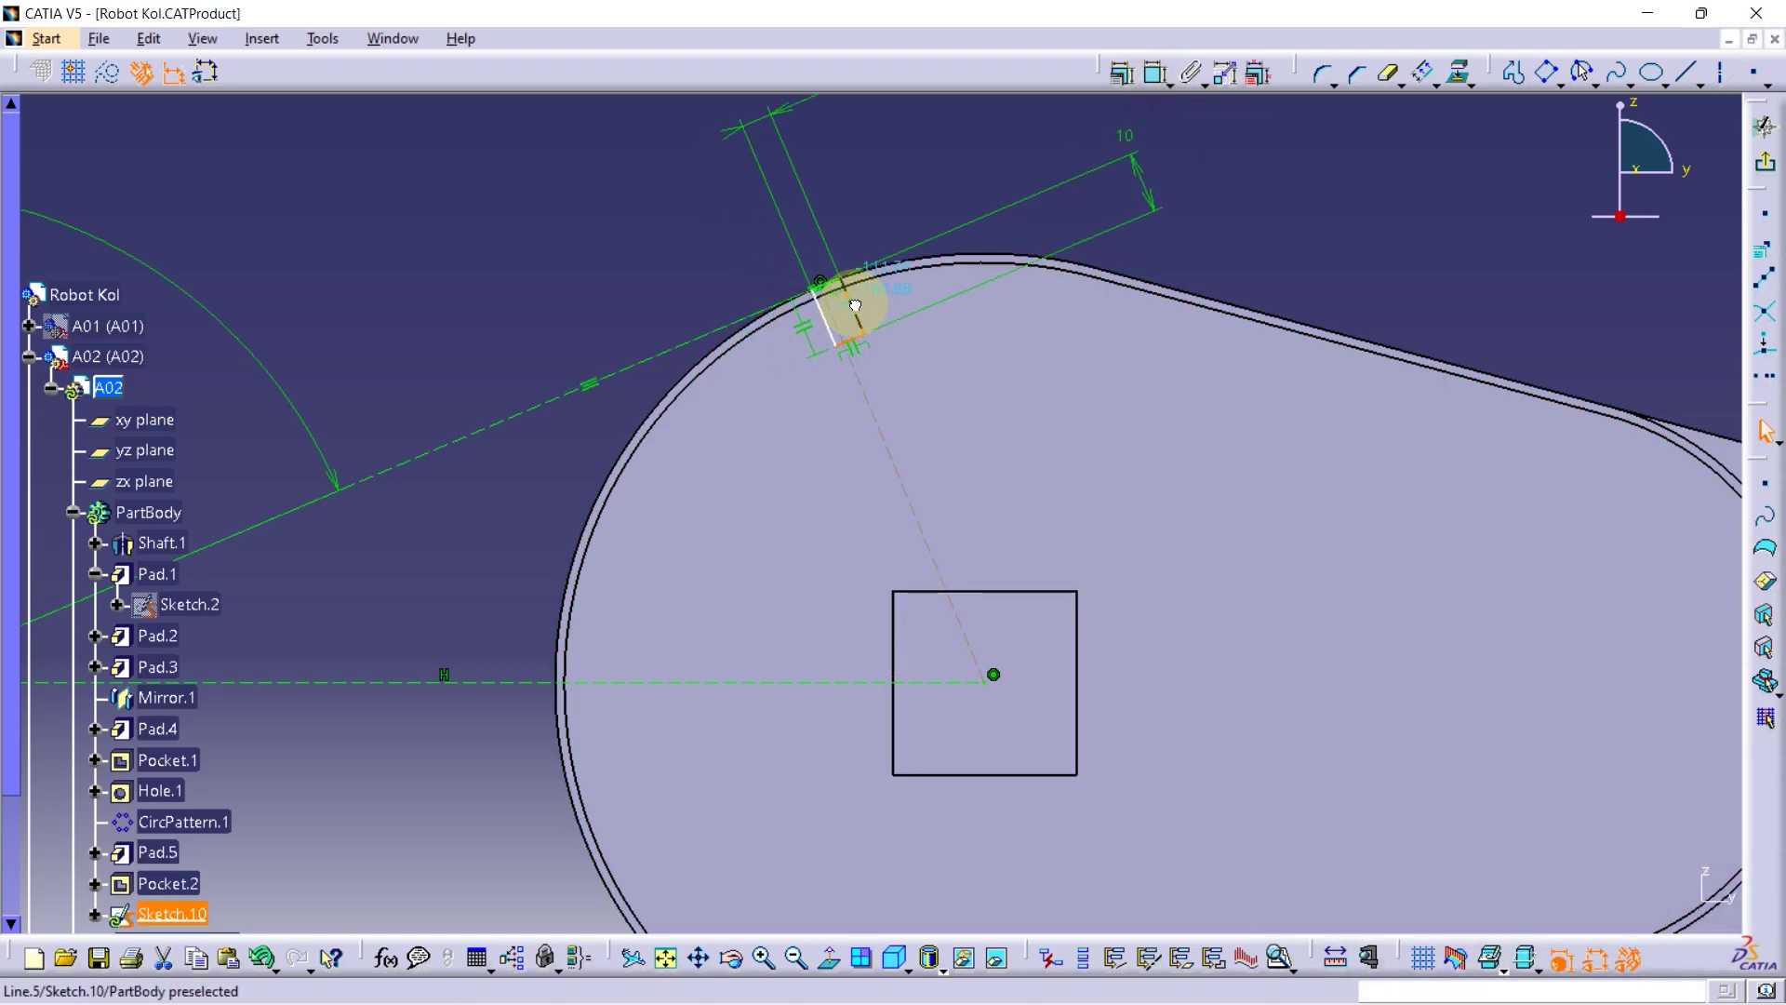
click(1122, 72)
click(1487, 754)
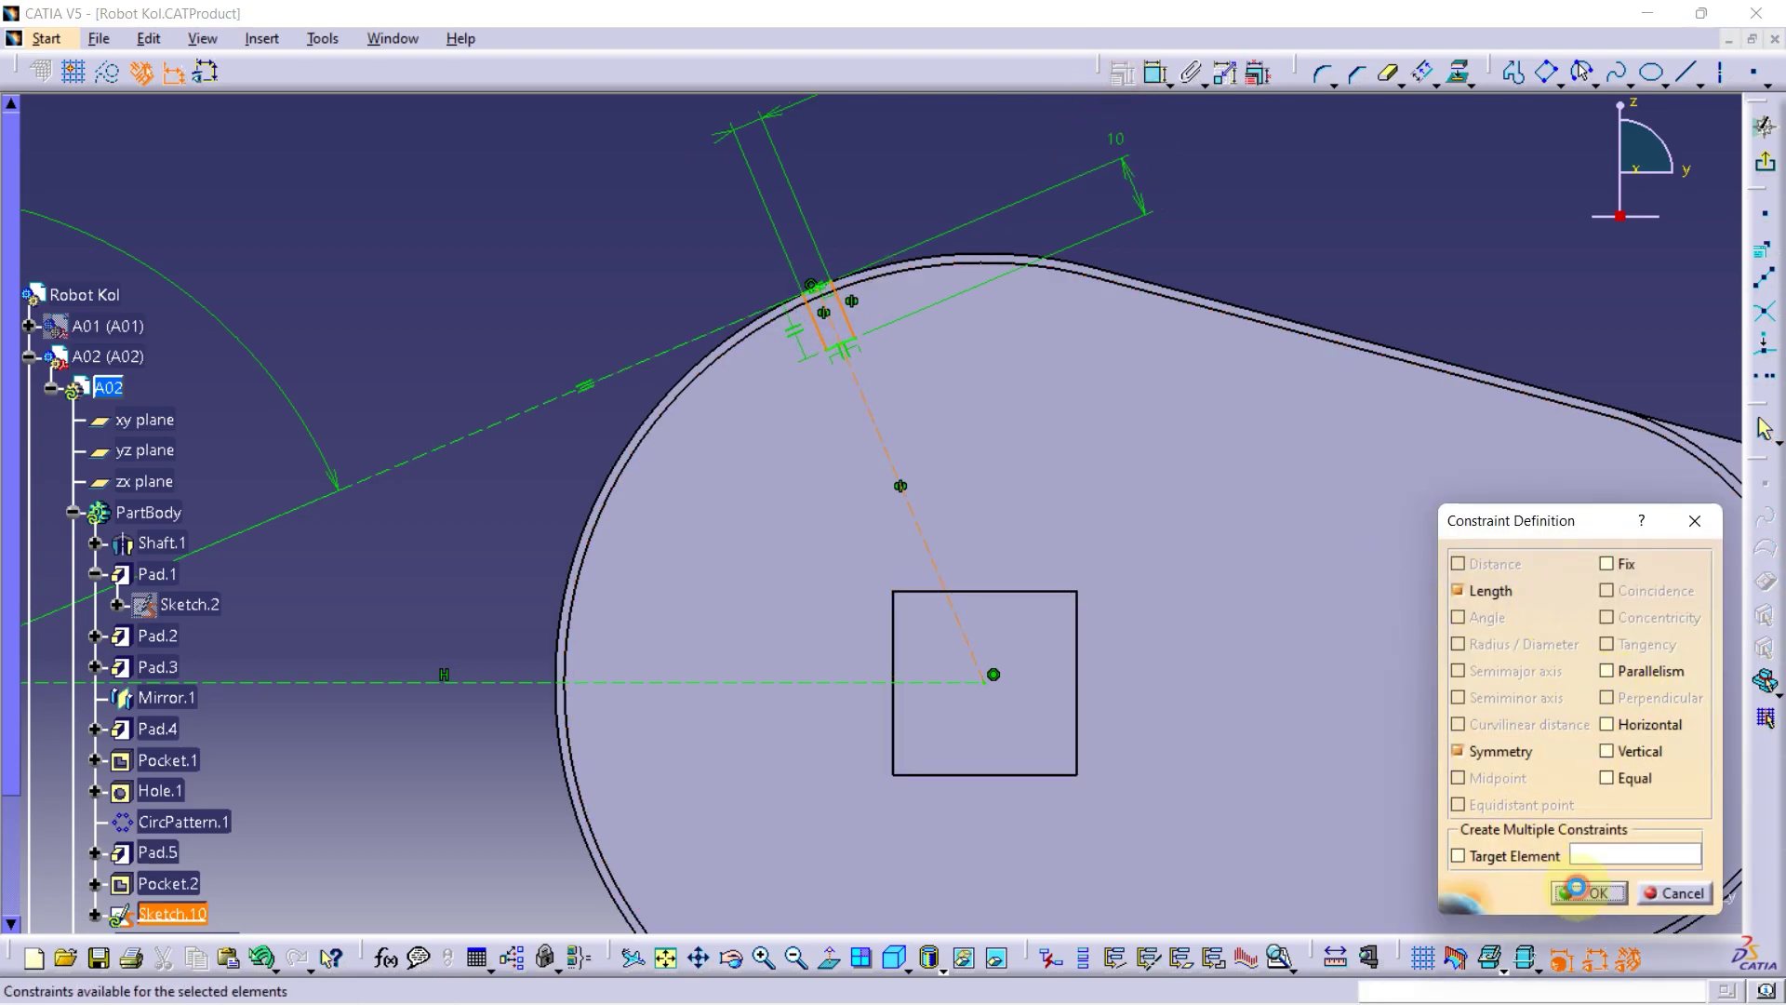
click(1588, 892)
mouse_move(923, 204)
middle_down()
mouse_move(852, 243)
mouse_move(718, 387)
mouse_move(833, 335)
mouse_move(918, 361)
middle_up()
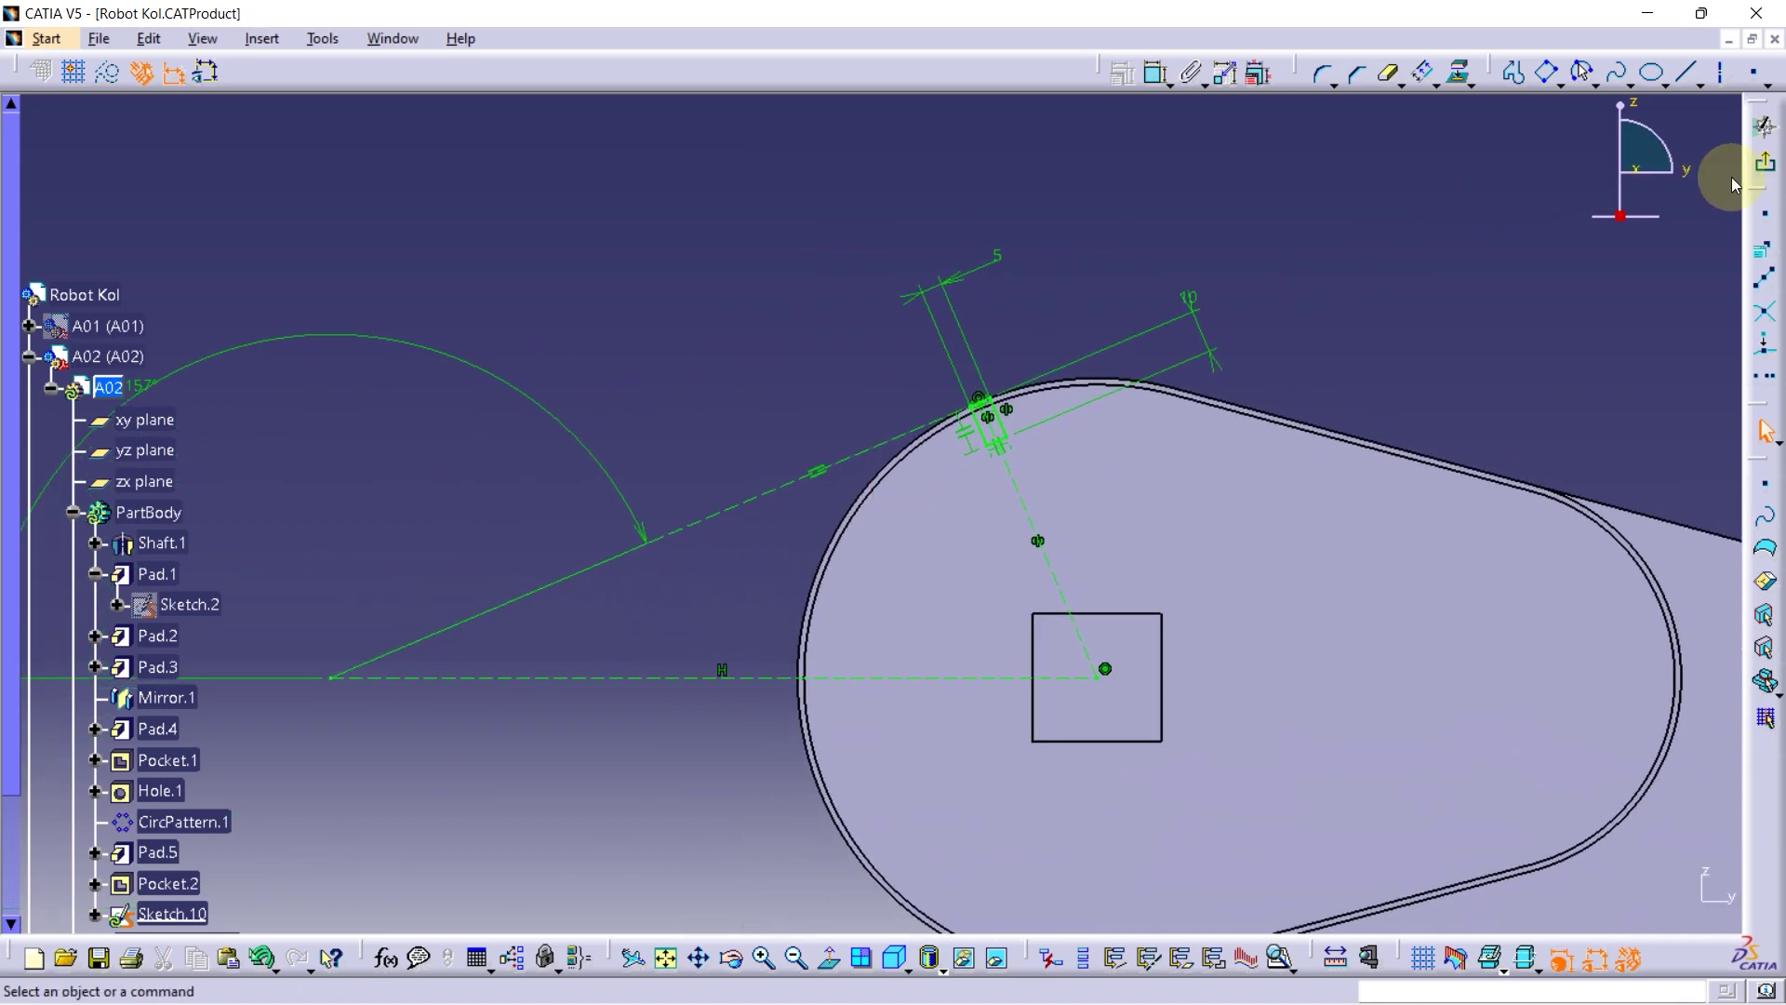
Cut Sketch.10 as a 50 mm pocket, Pocket.3
click(1765, 166)
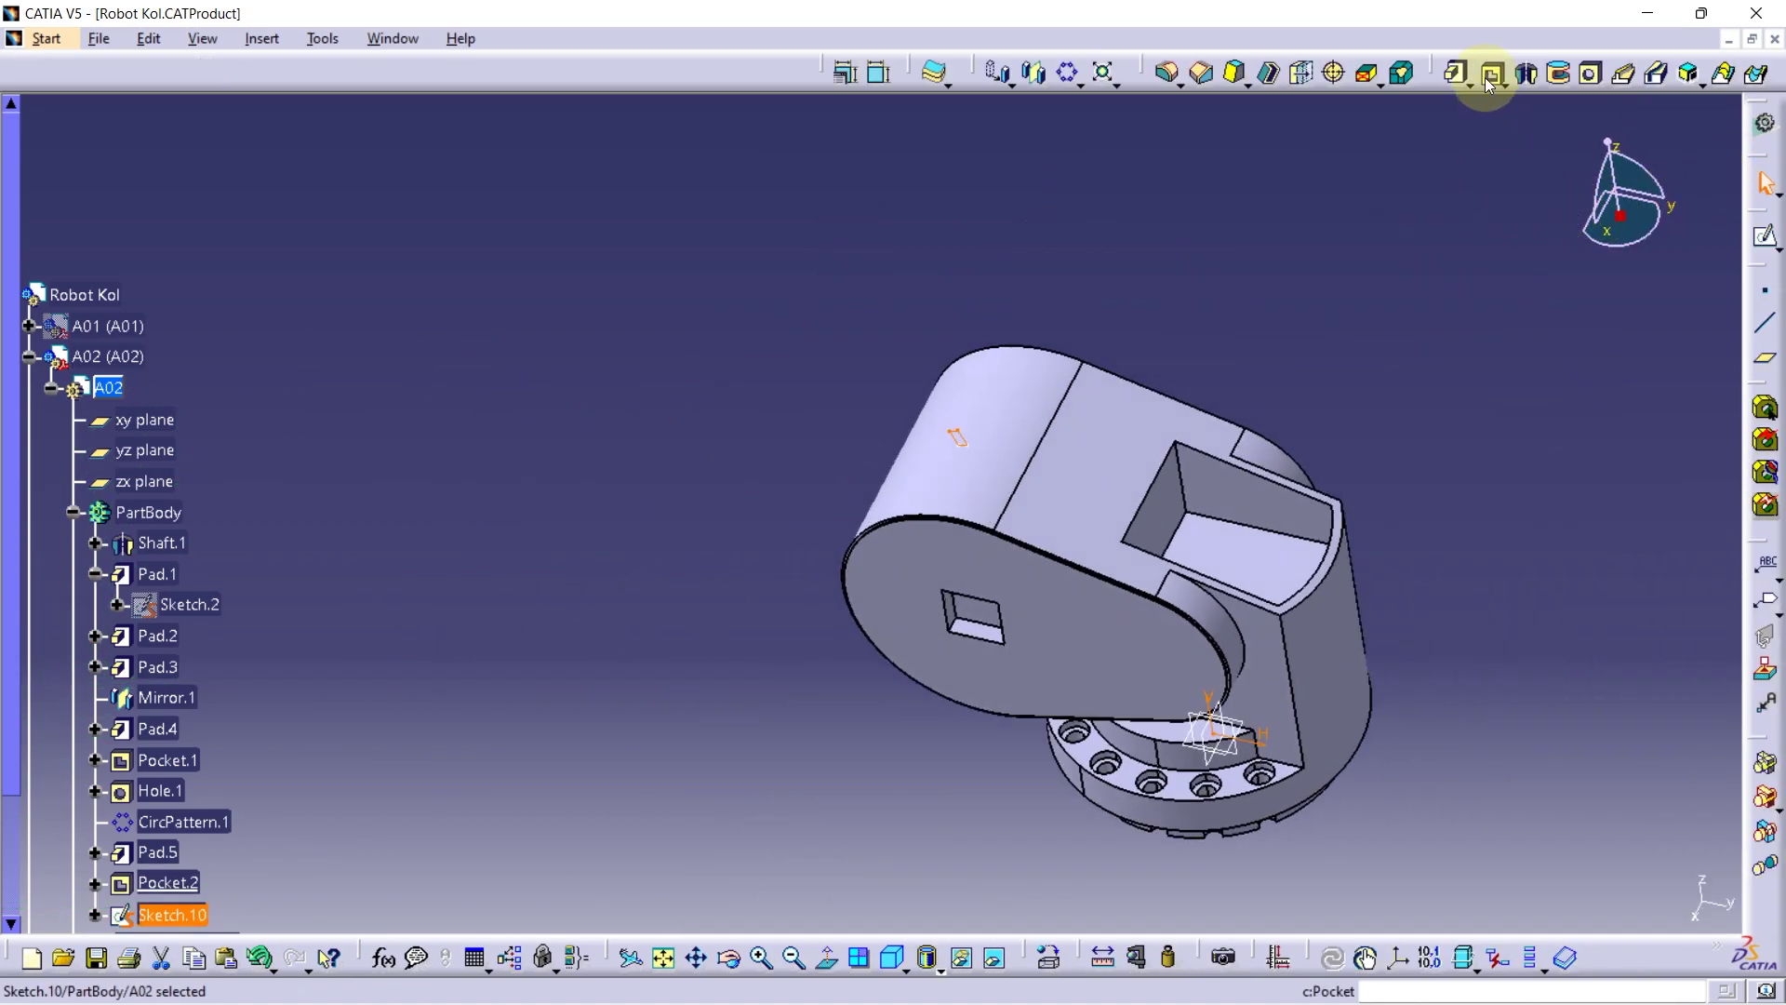
click(1492, 78)
text(50mm)
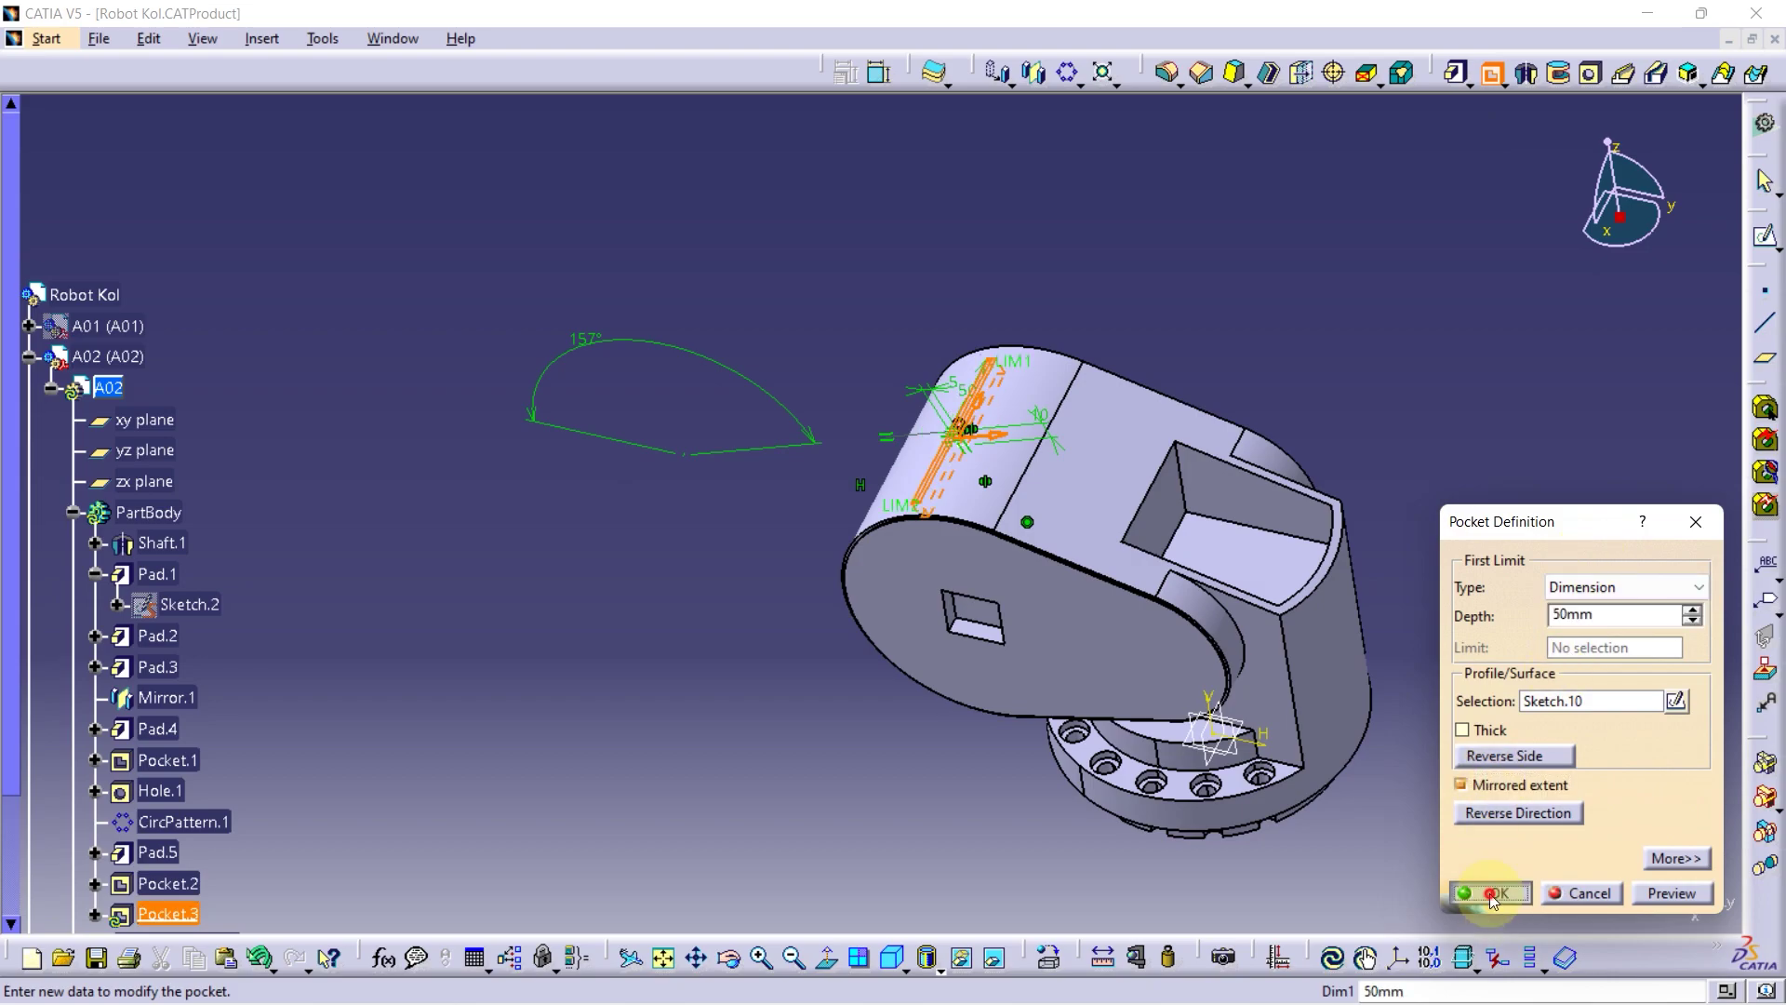
click(1492, 895)
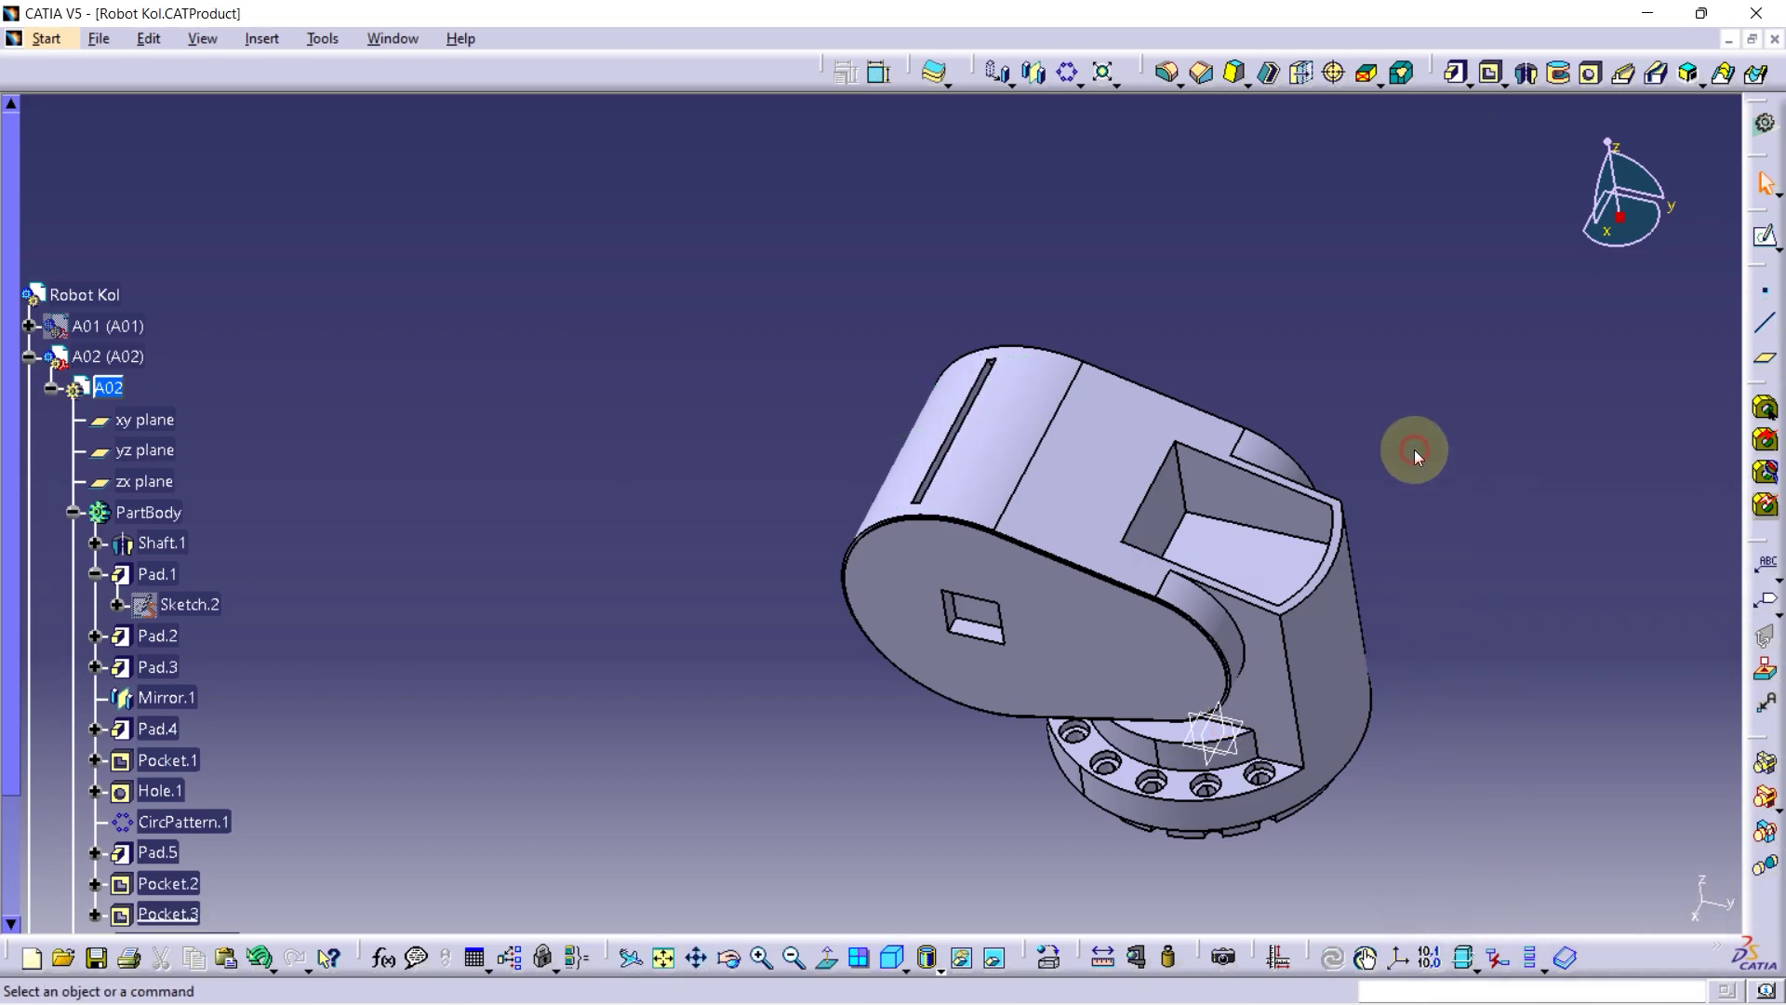
mouse_move(1412, 446)
middle_down()
mouse_move(1029, 717)
mouse_move(1196, 590)
mouse_move(1107, 458)
mouse_move(1012, 126)
middle_up()
Pattern Pocket.3 circularly as 2 instances 10° apart, reversed, referencing Pad.1's face
click(1070, 74)
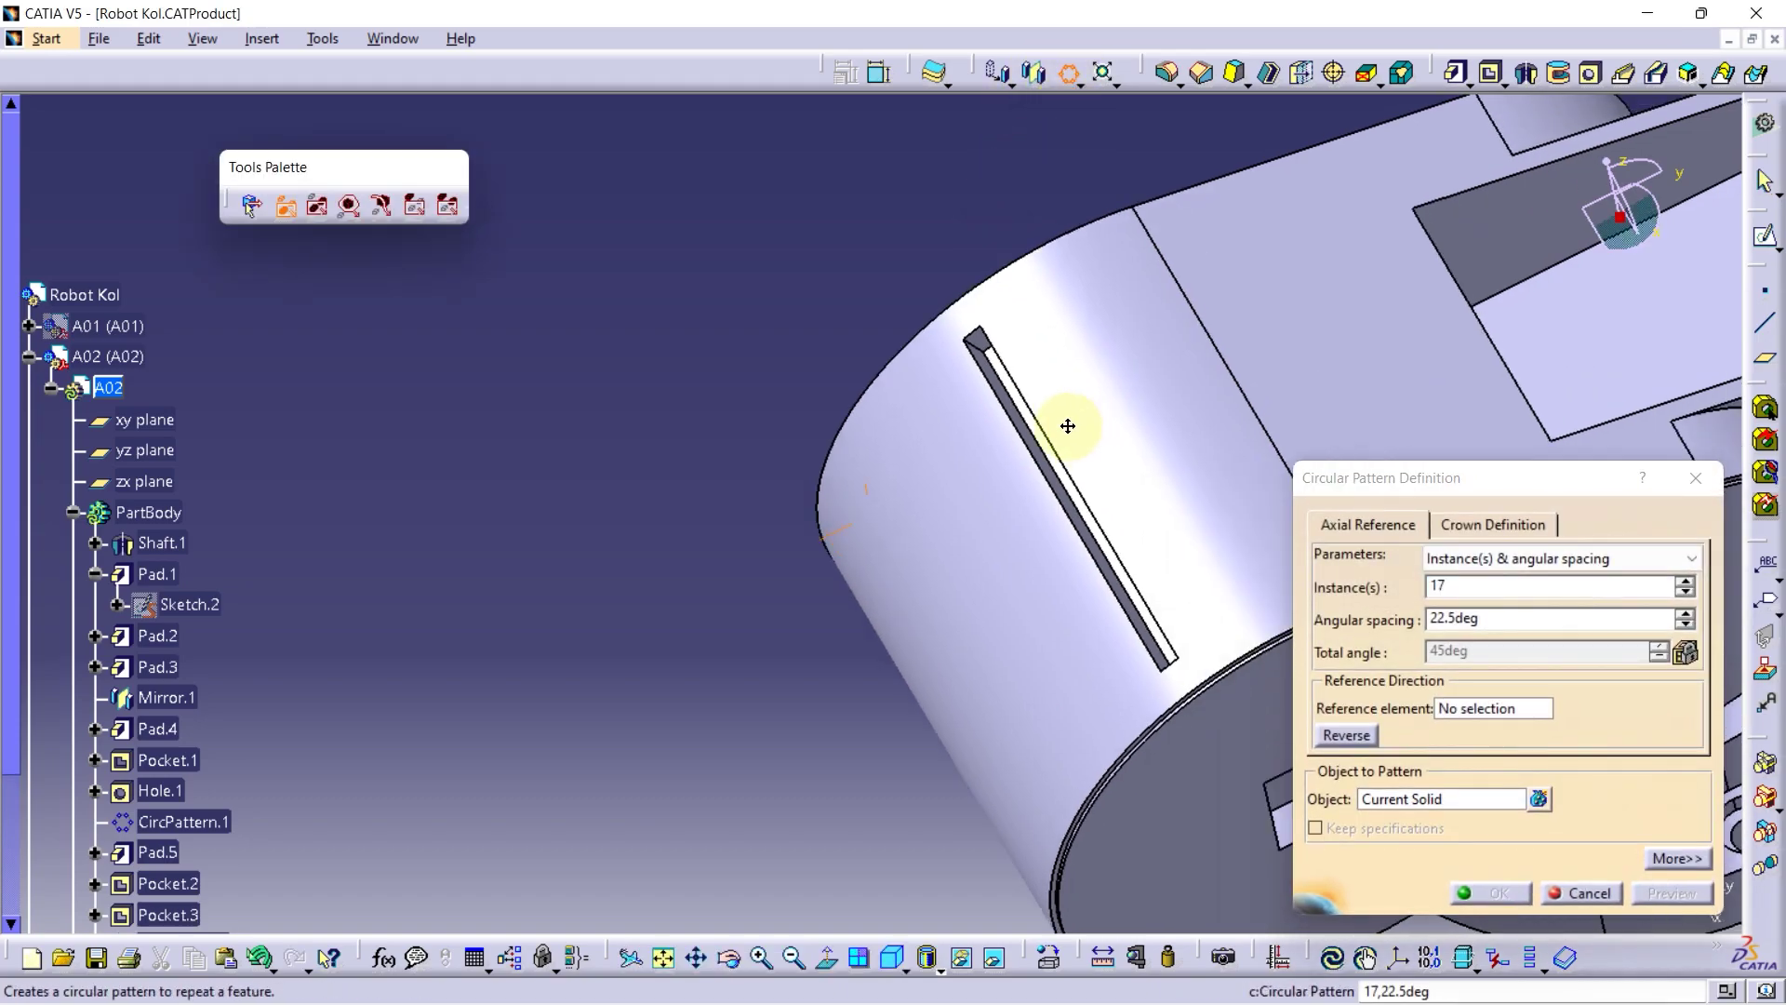
click(1482, 566)
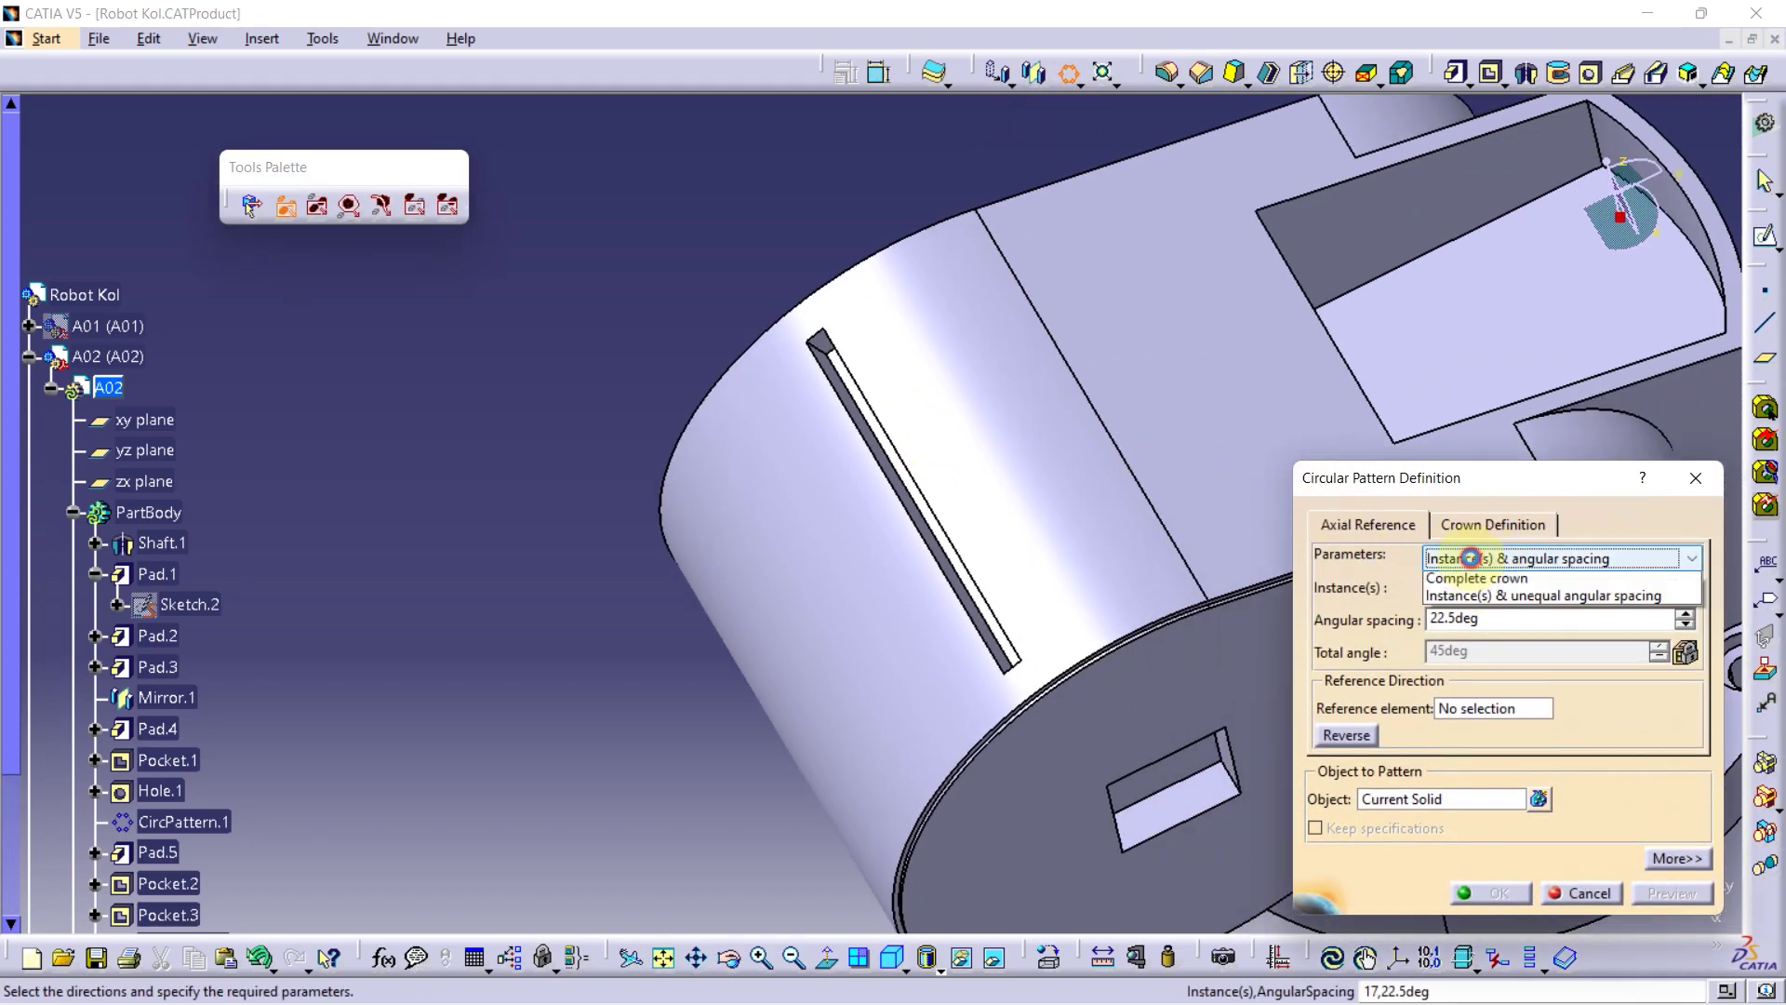
click(1482, 588)
text(10)
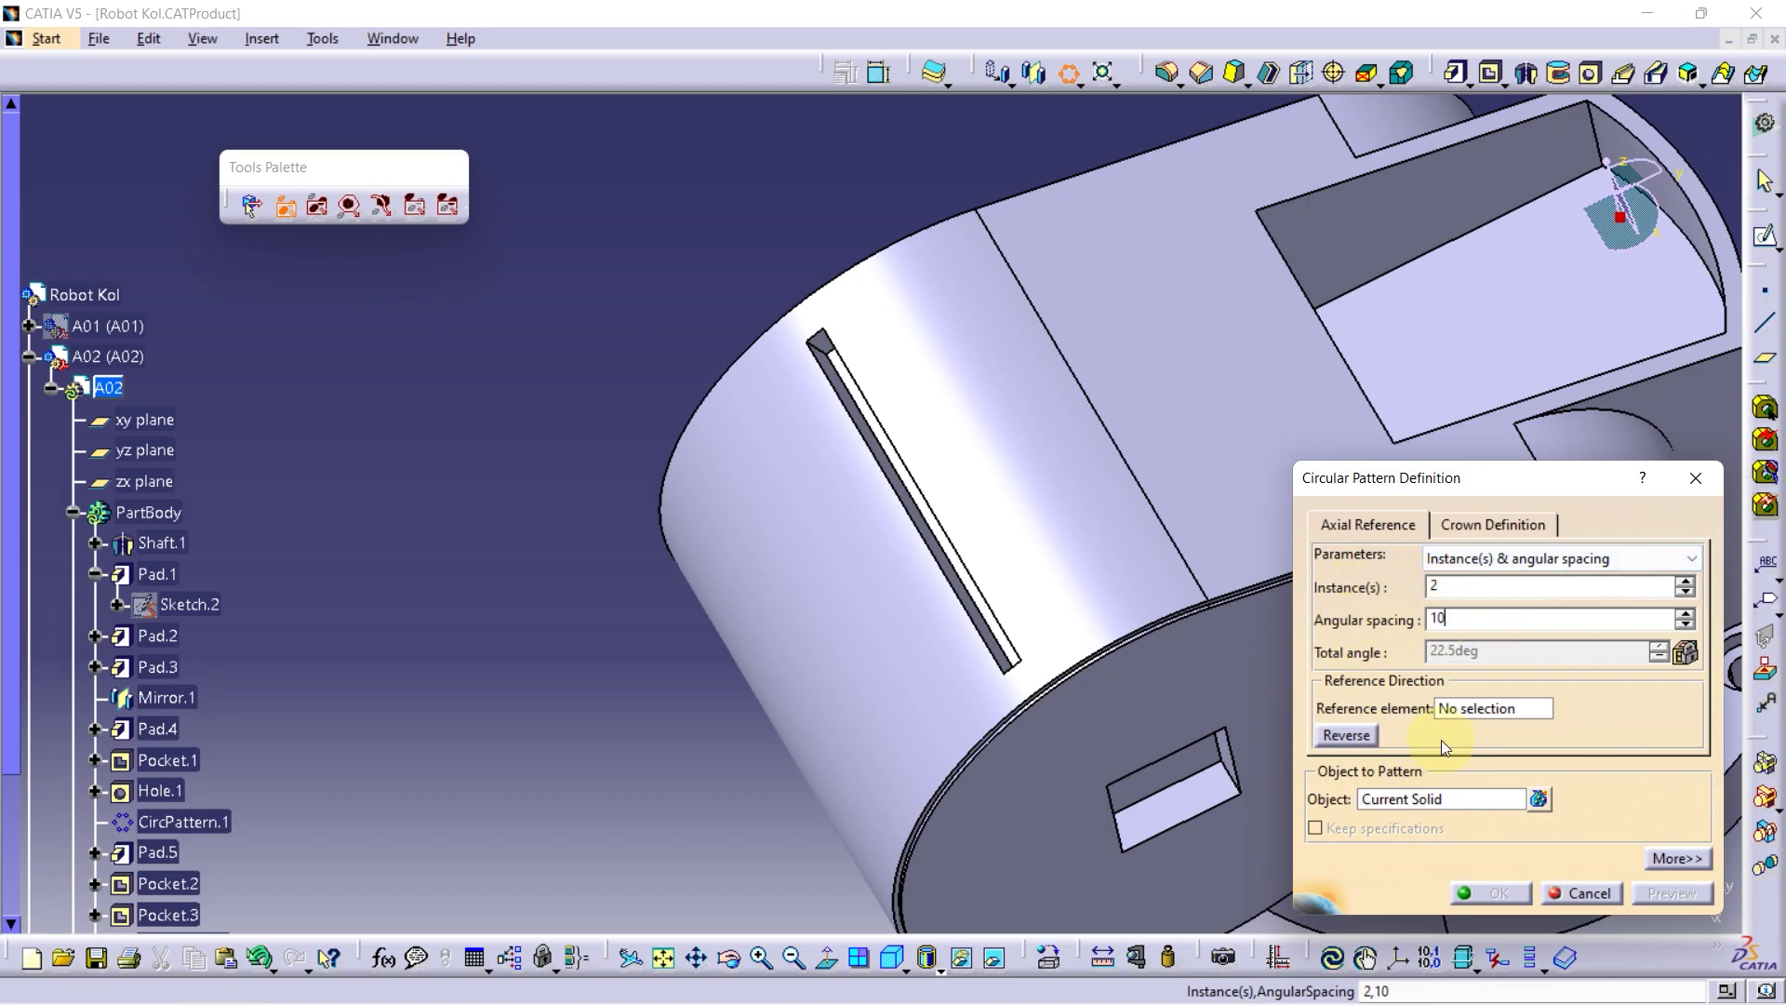
click(1460, 709)
click(869, 678)
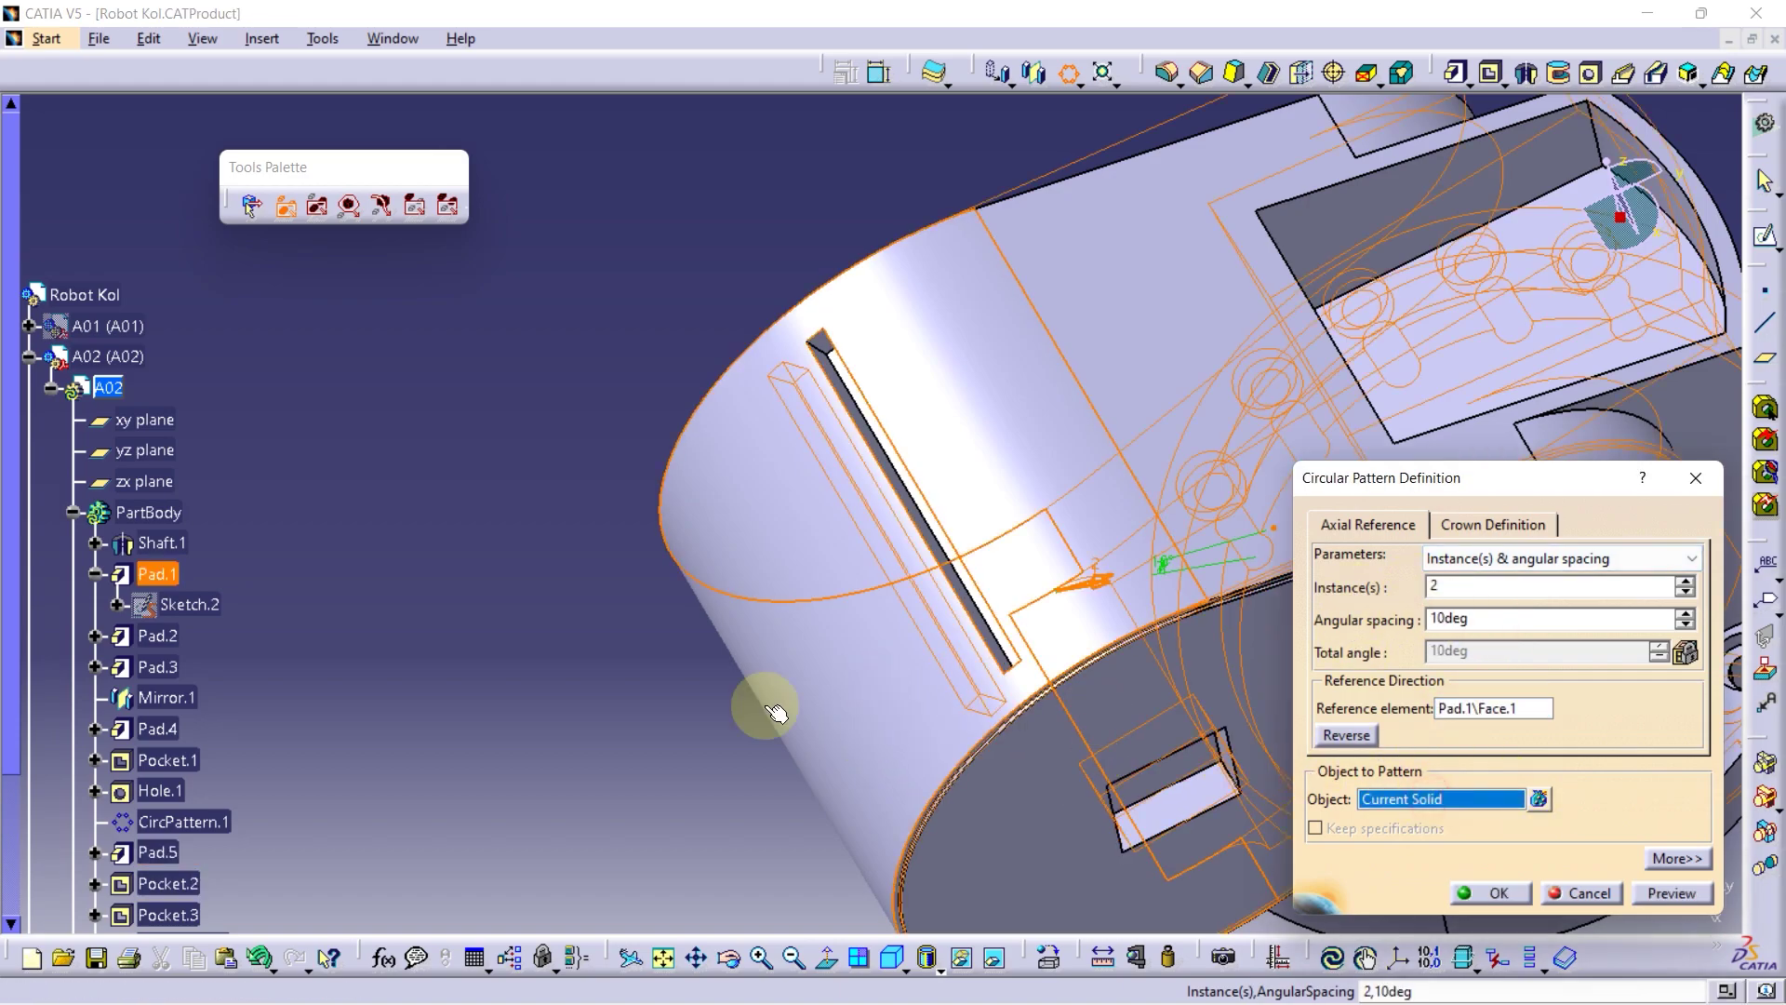
scroll(140, 558, down, 5)
click(168, 578)
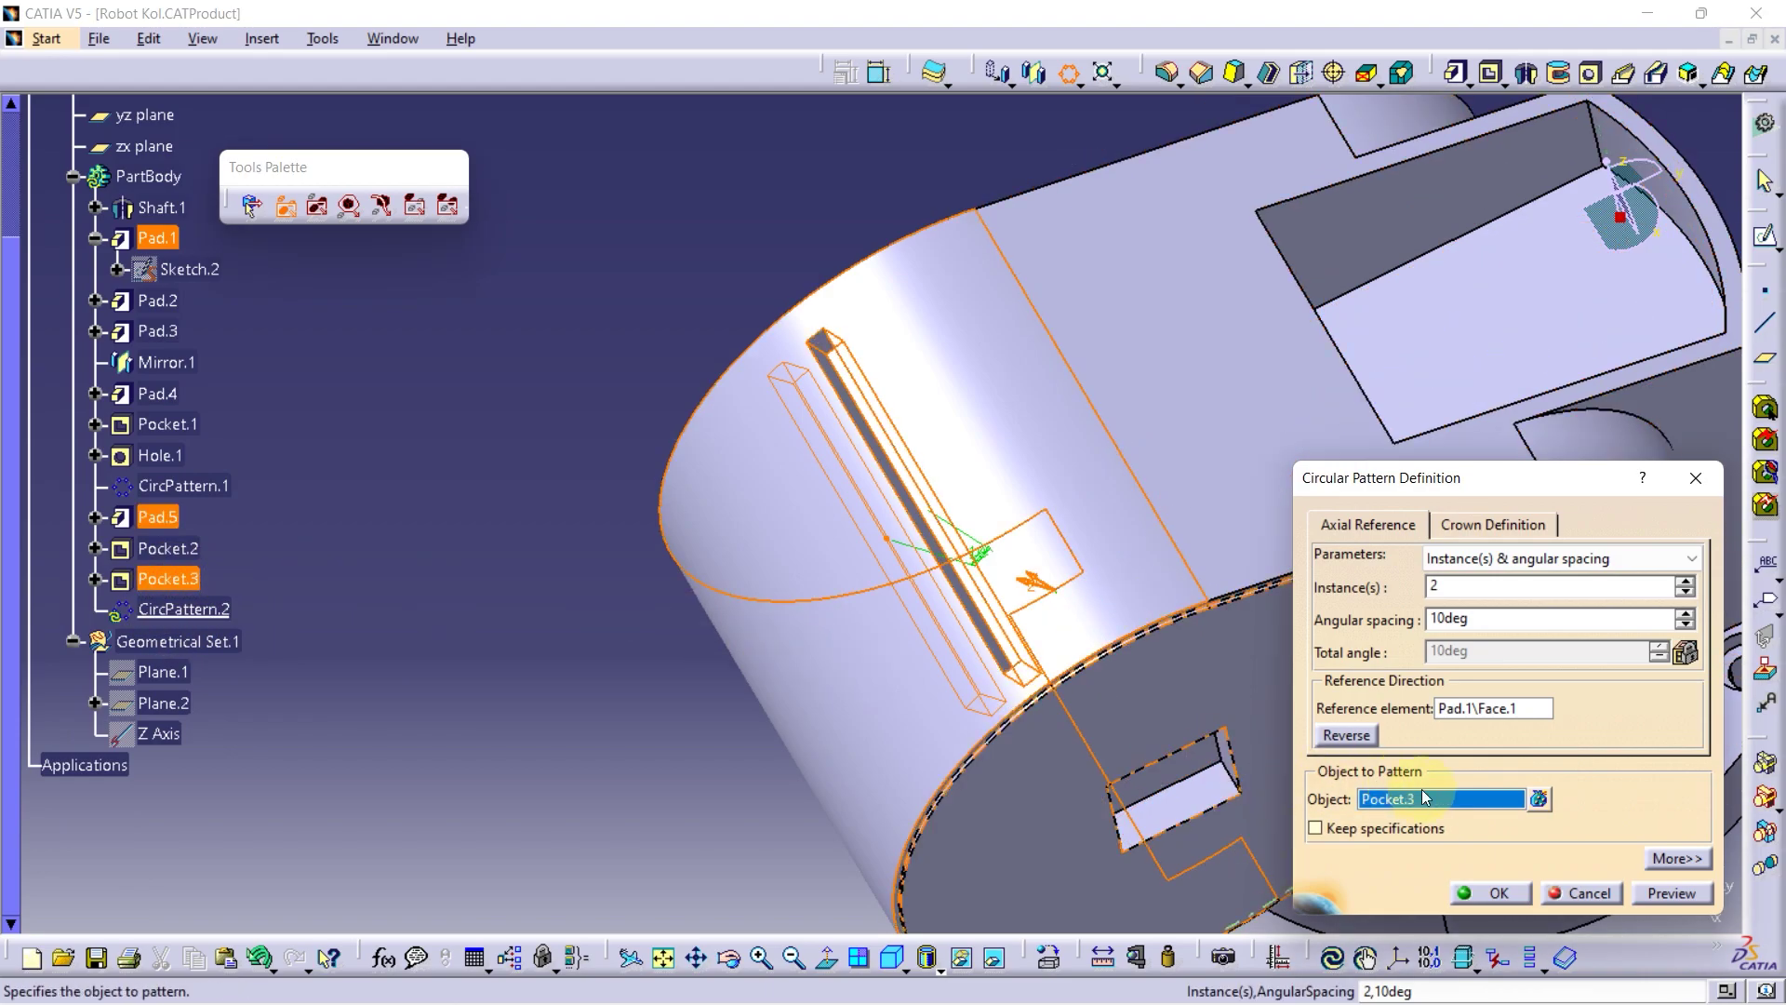
click(1343, 737)
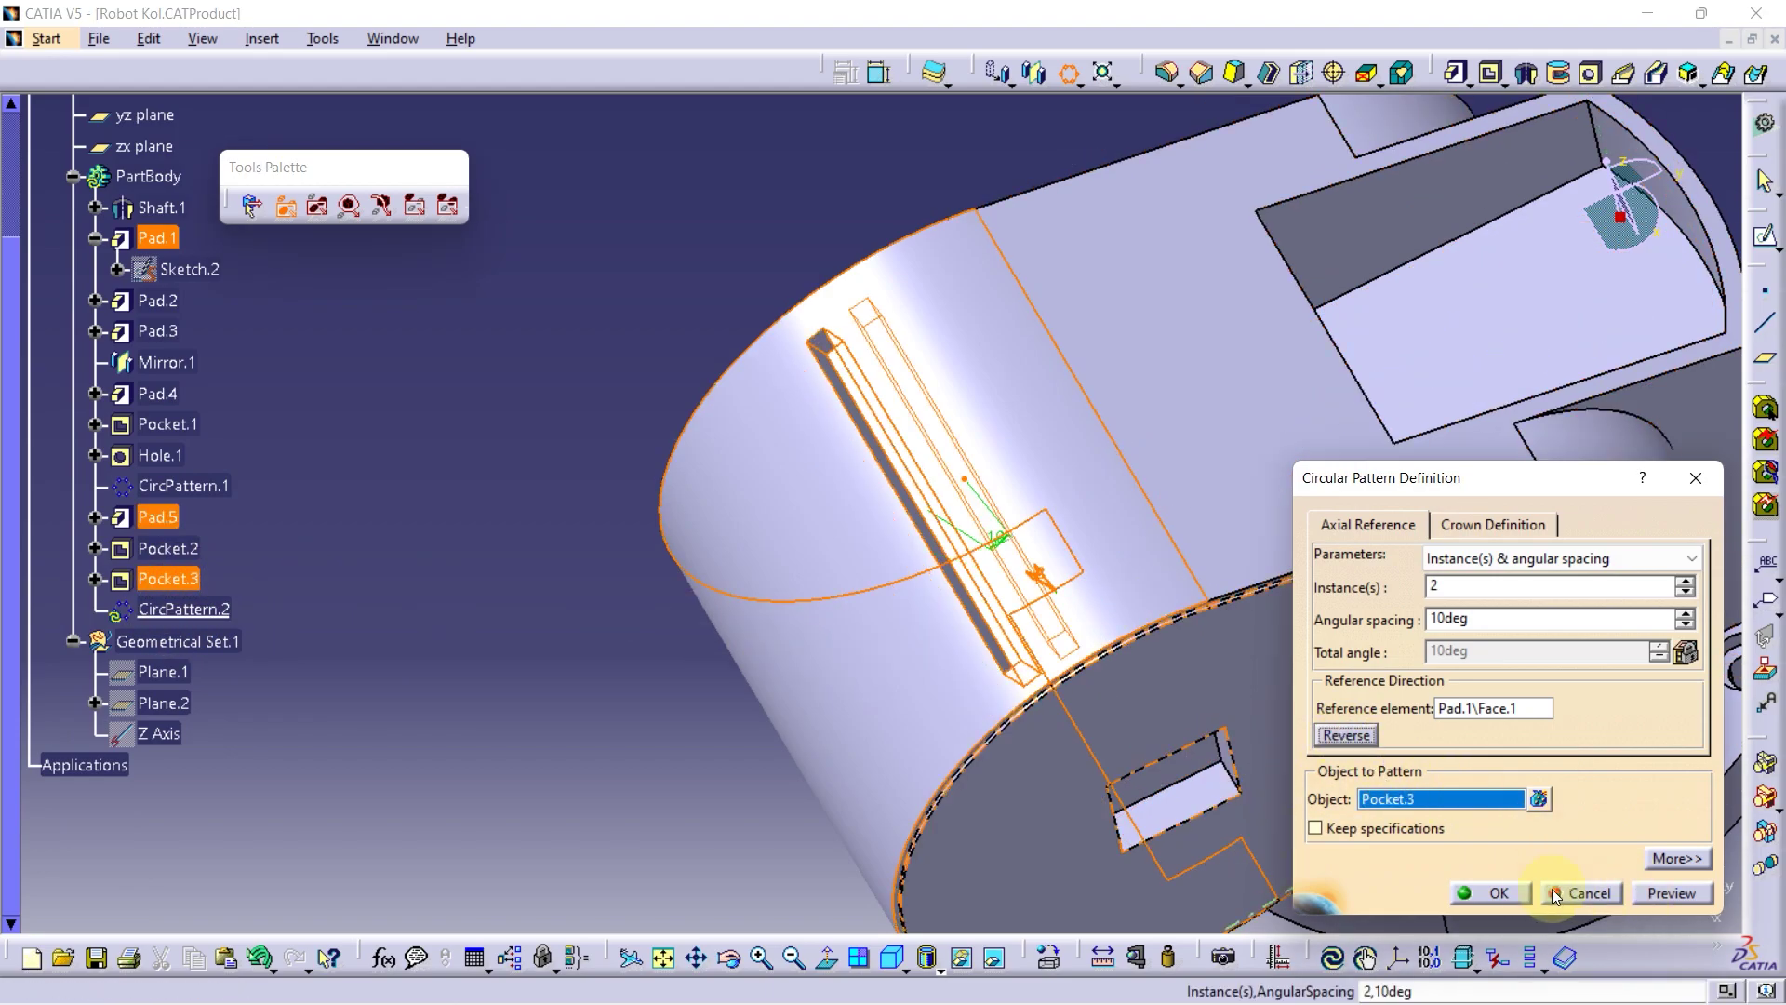
click(1494, 893)
middle_drag(798, 291, 964, 447)
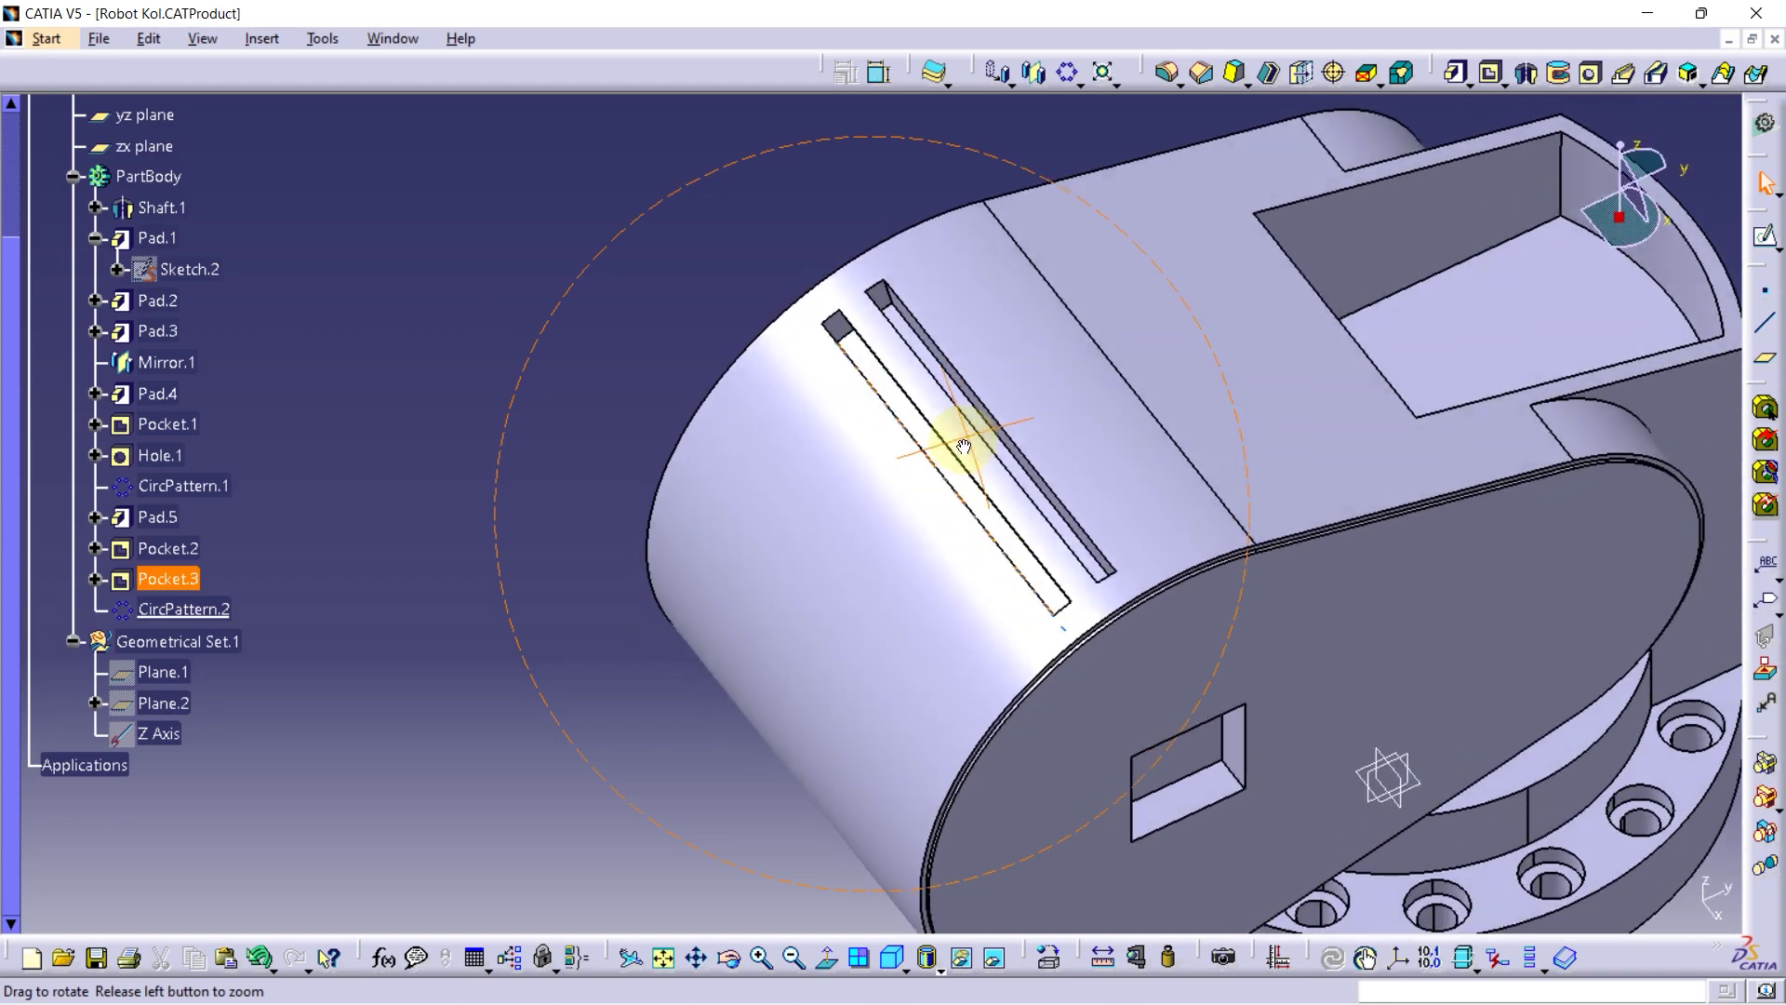
mouse_move(1001, 175)
middle_down()
mouse_move(757, 536)
mouse_move(1372, 447)
middle_up()
Start Sketch.11 on the flat side face and project the Pad.5 and Pad.3 outline edges into it
click(1373, 447)
click(1765, 235)
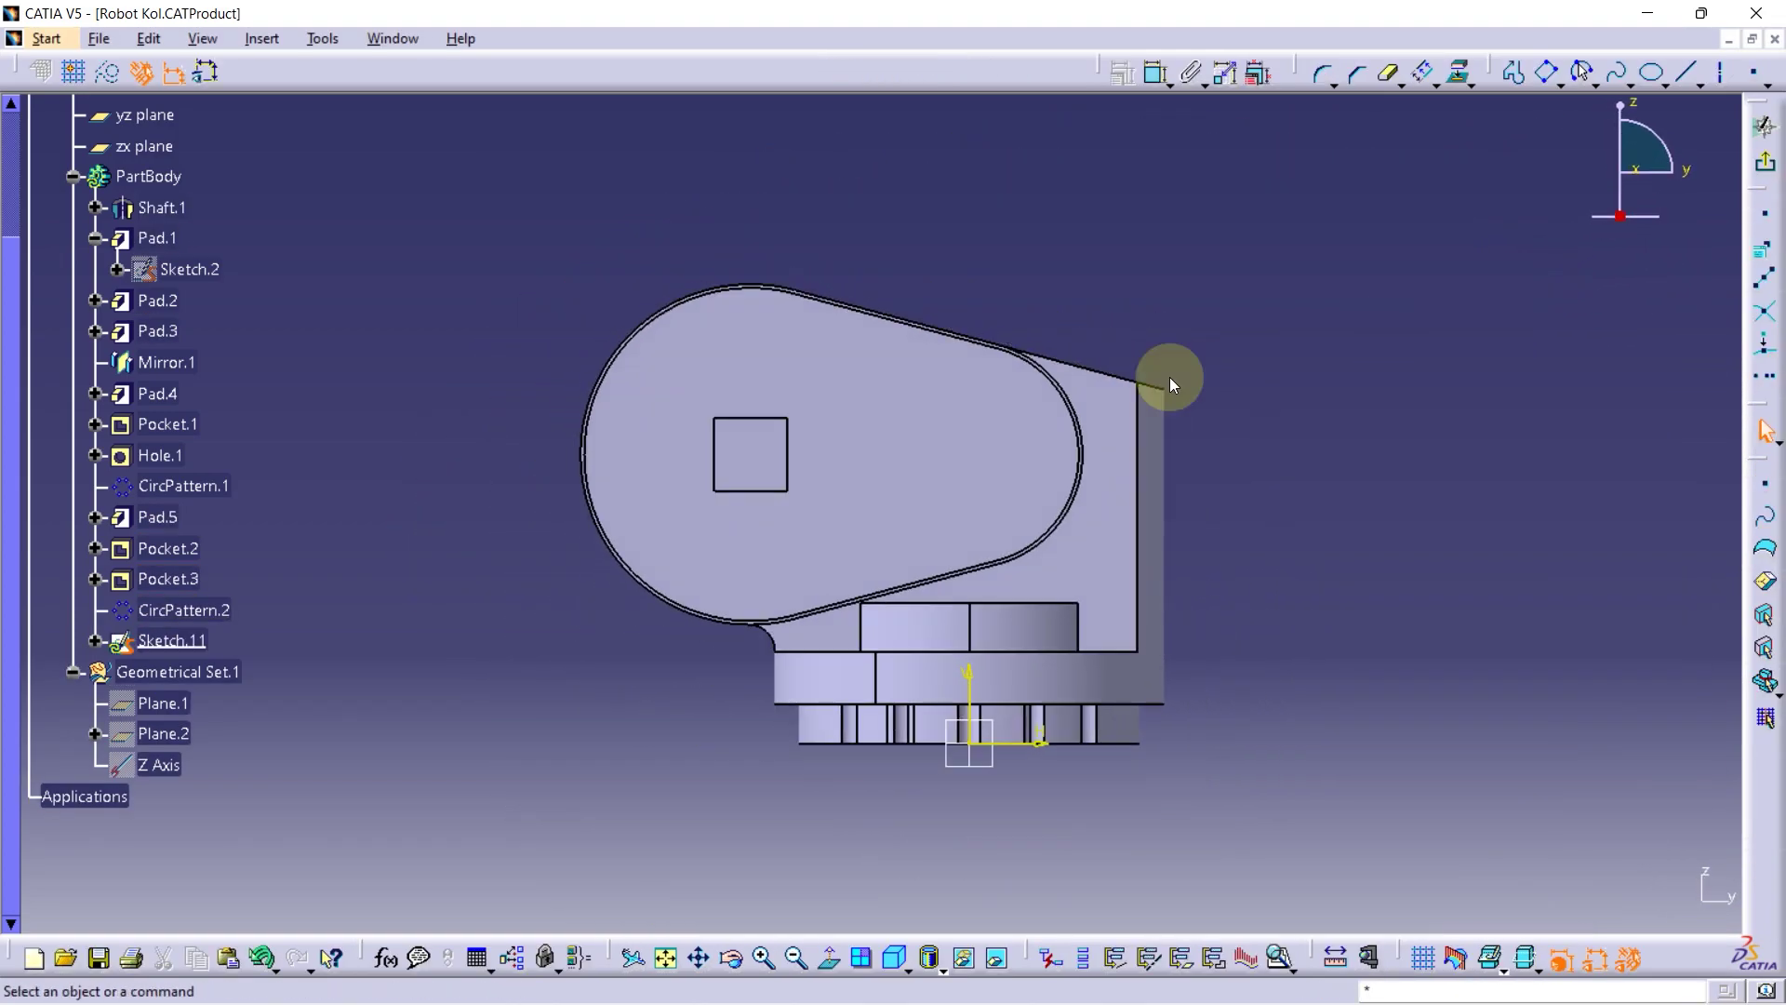
mouse_move(1170, 376)
middle_down()
mouse_move(1088, 474)
mouse_move(1184, 335)
middle_up()
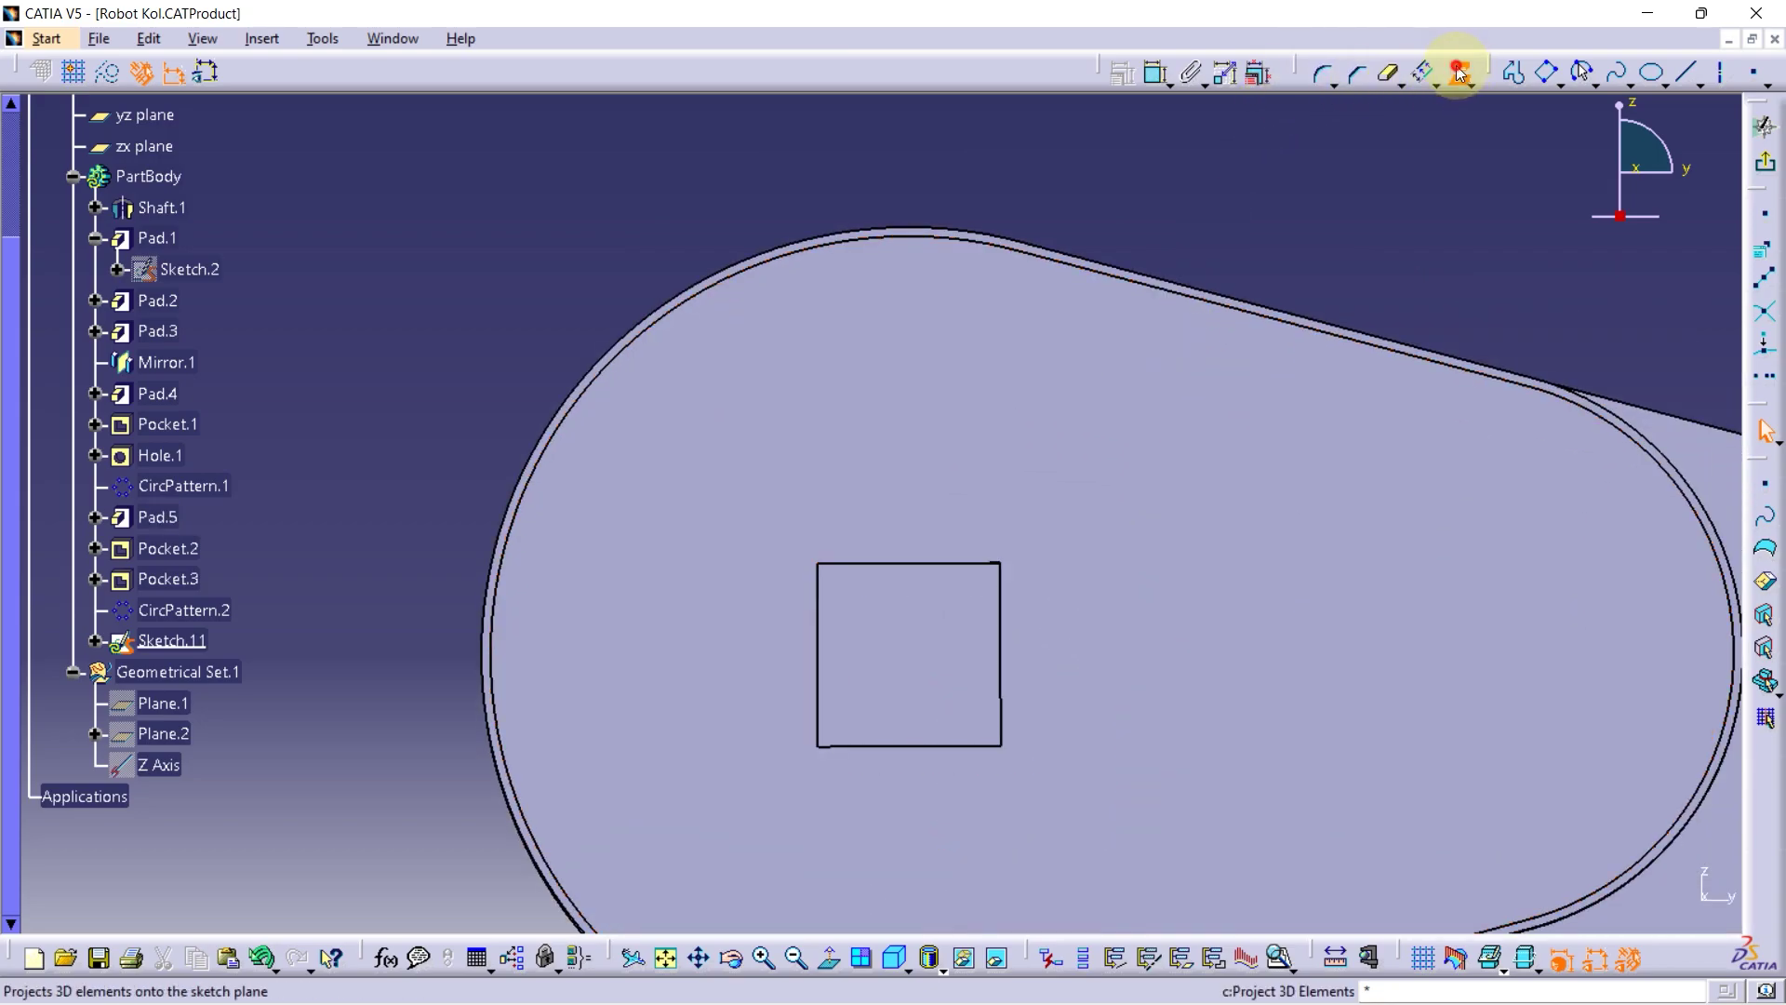
click(1461, 74)
click(1072, 262)
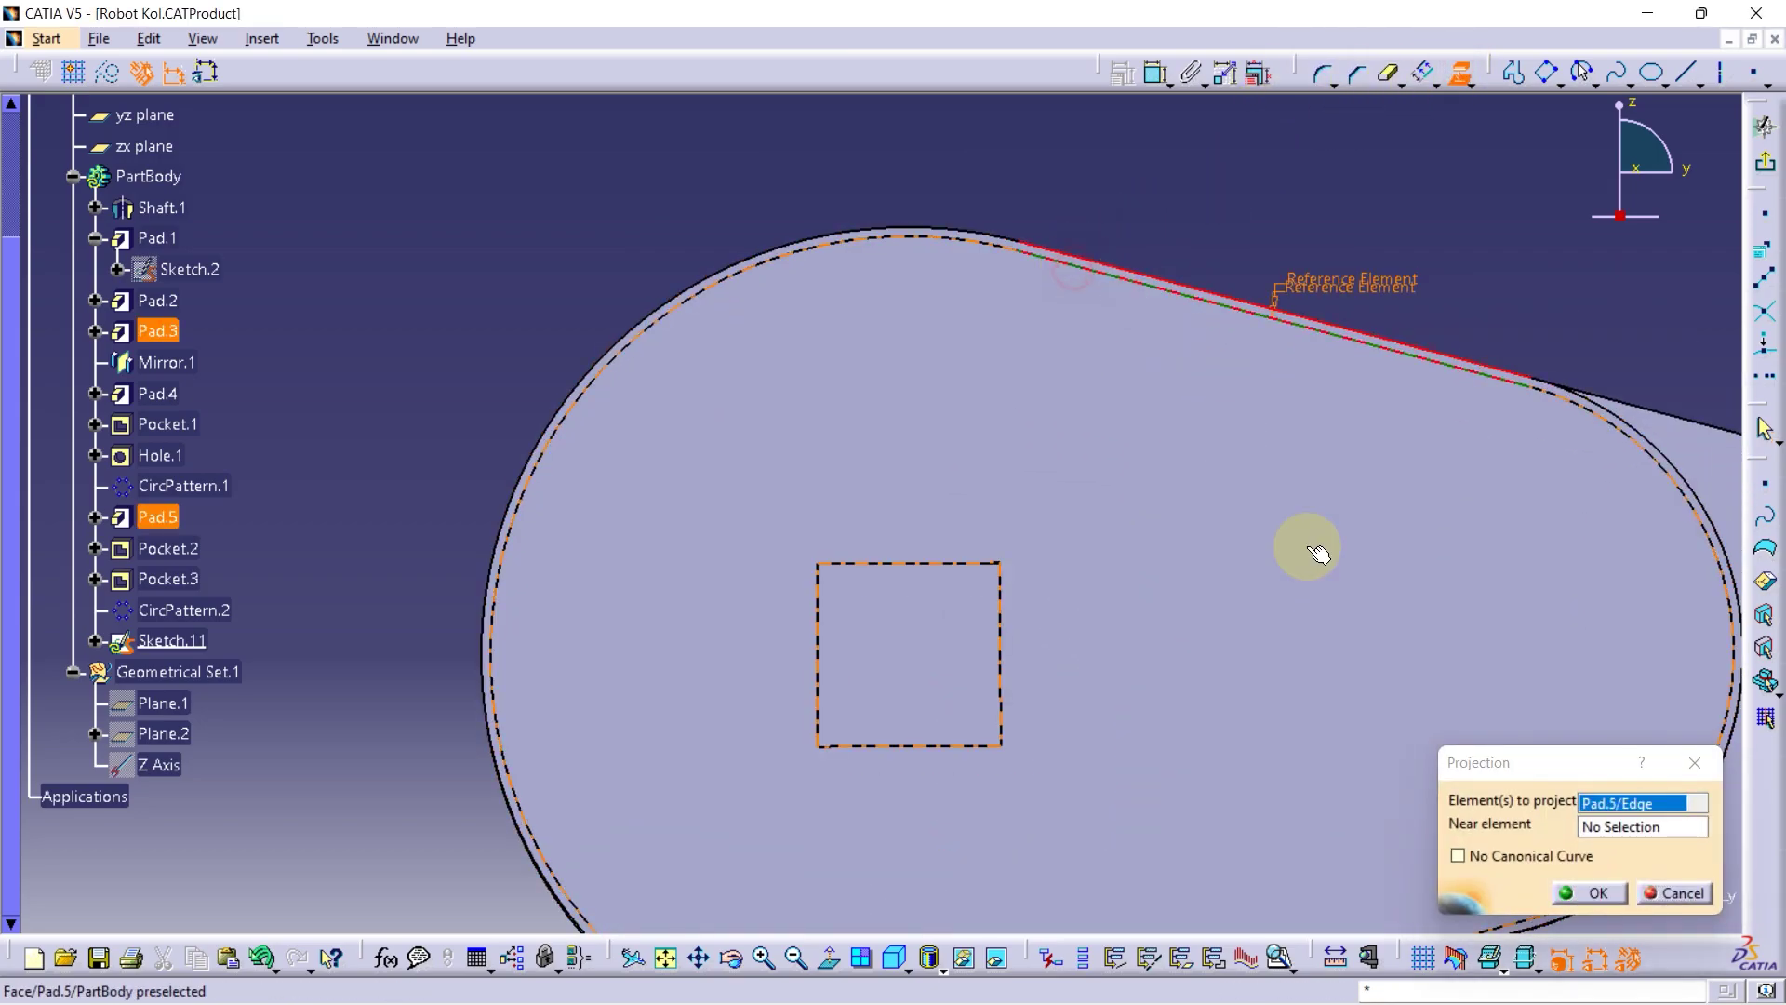
middle_drag(1320, 553, 868, 495)
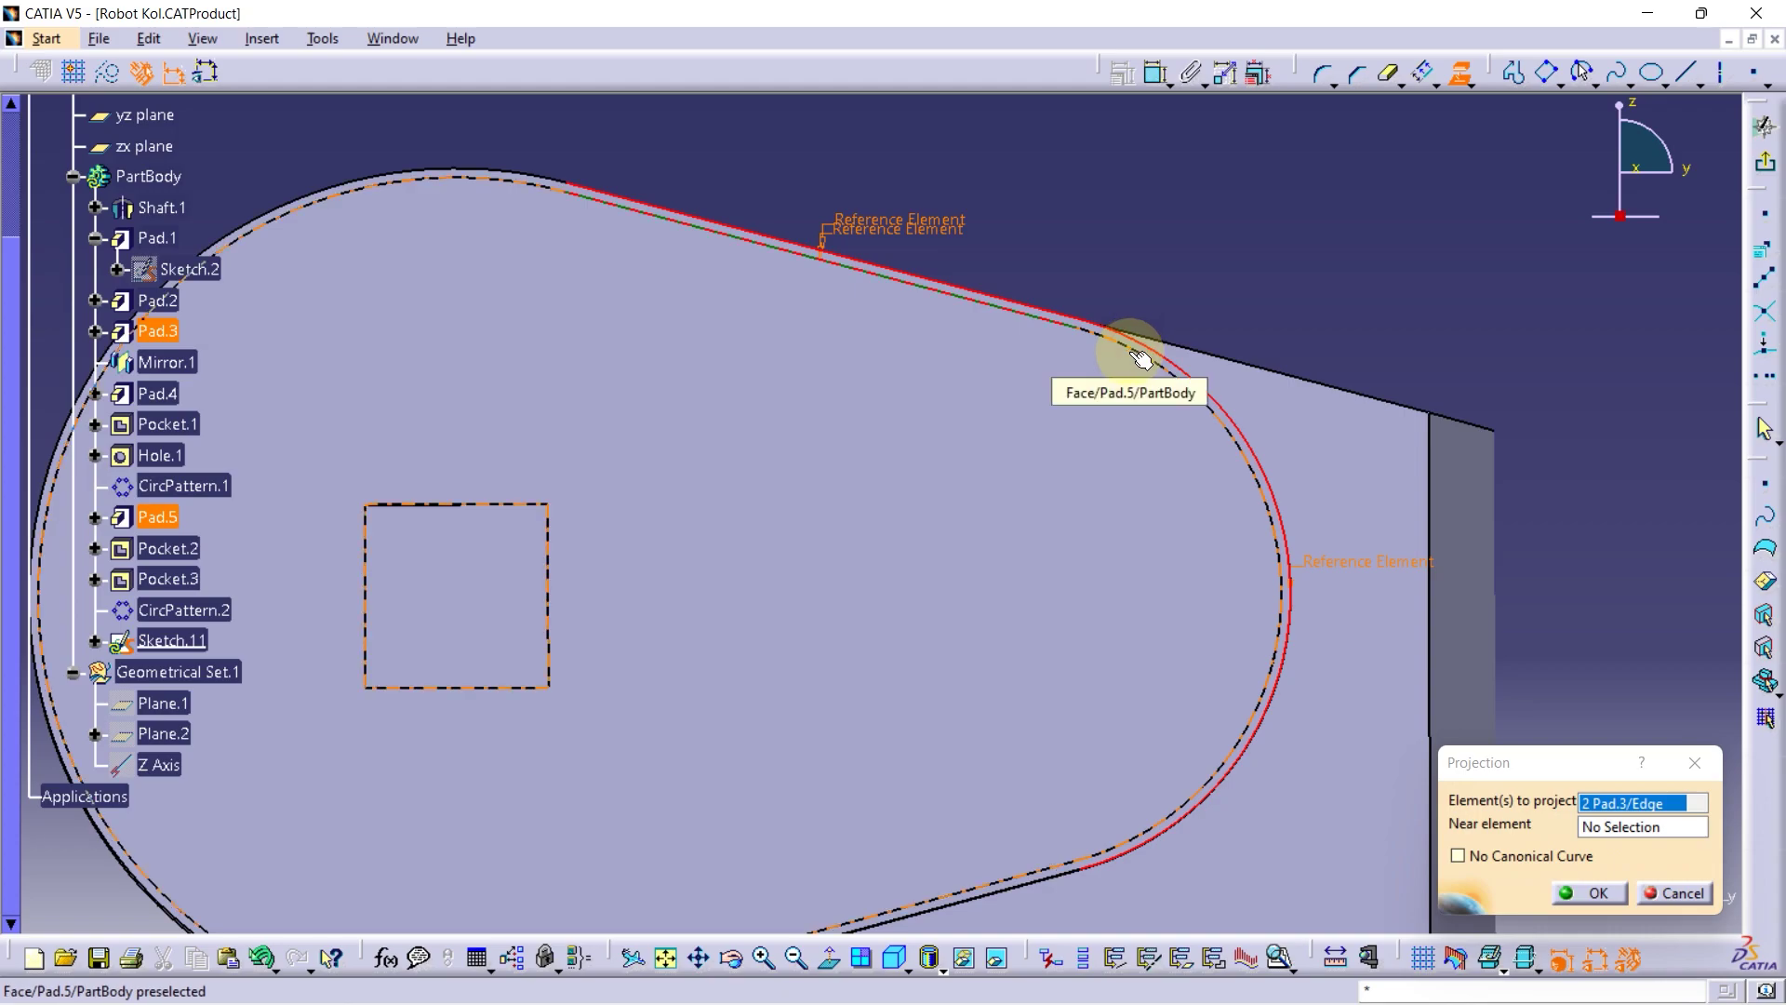
middle_drag(1028, 562, 914, 380)
click(884, 699)
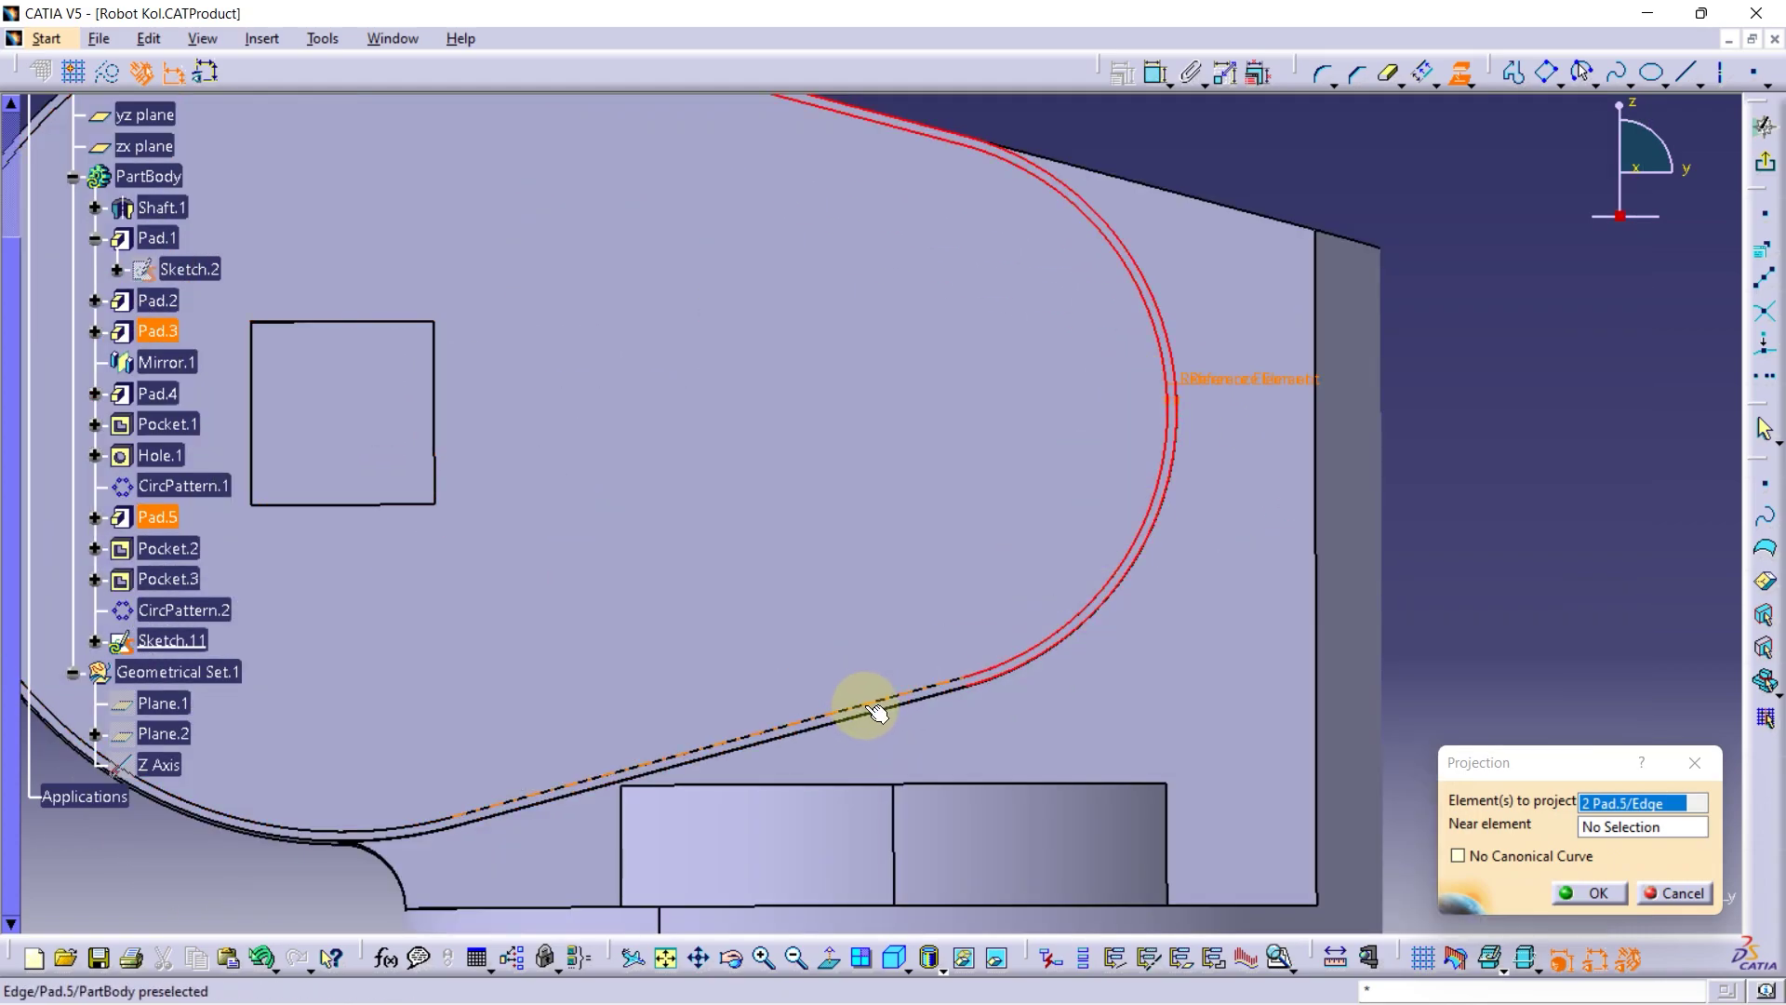
click(1590, 893)
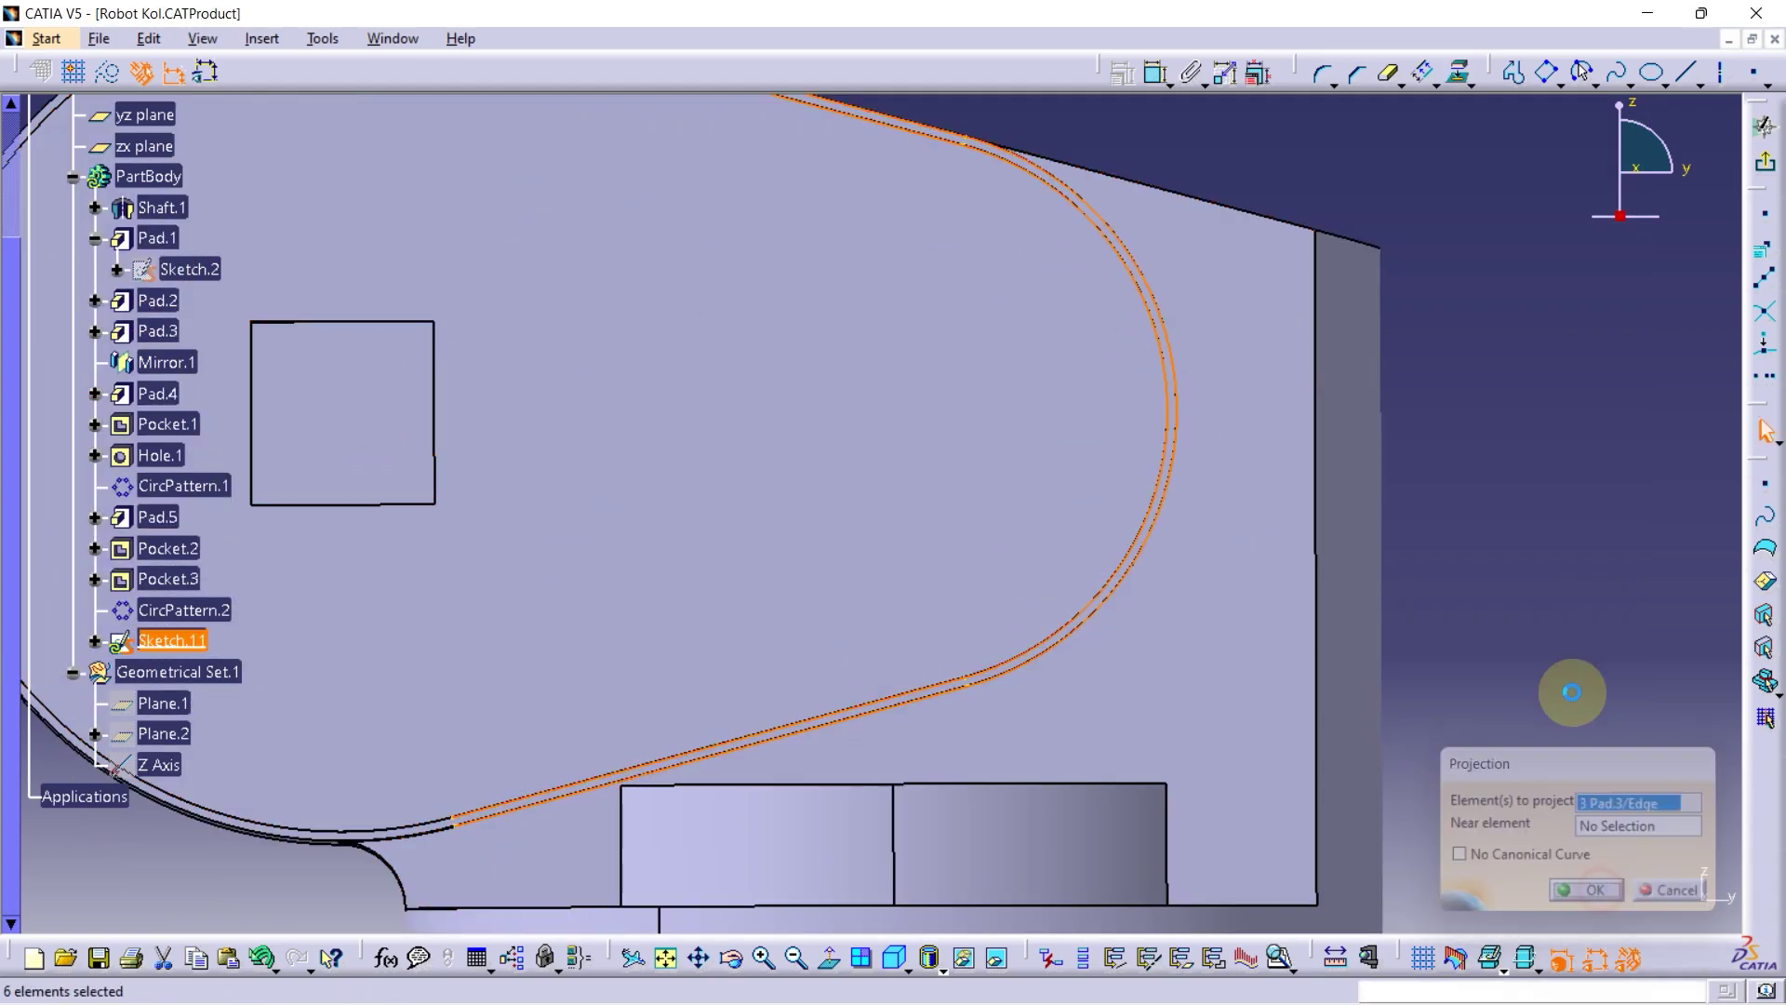
Draw two short lines closing both ends of the projected outline
click(1686, 71)
middle_drag(662, 359, 946, 506)
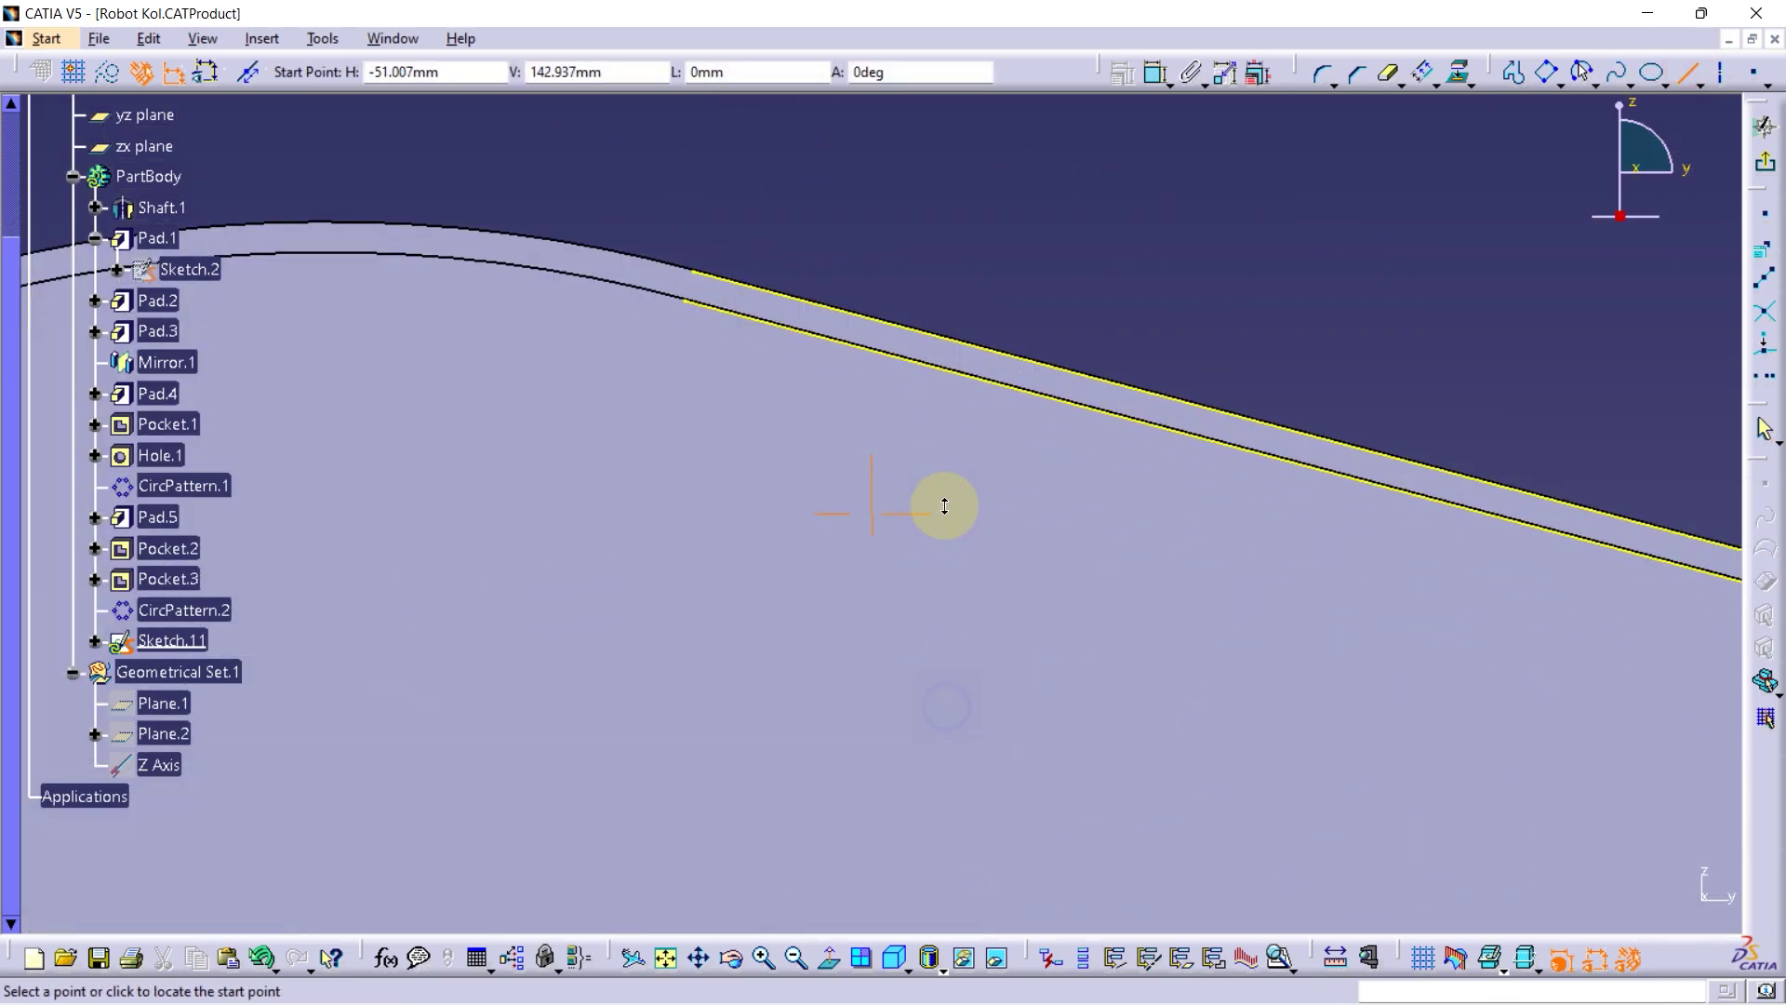
middle_drag(1036, 694, 1094, 567)
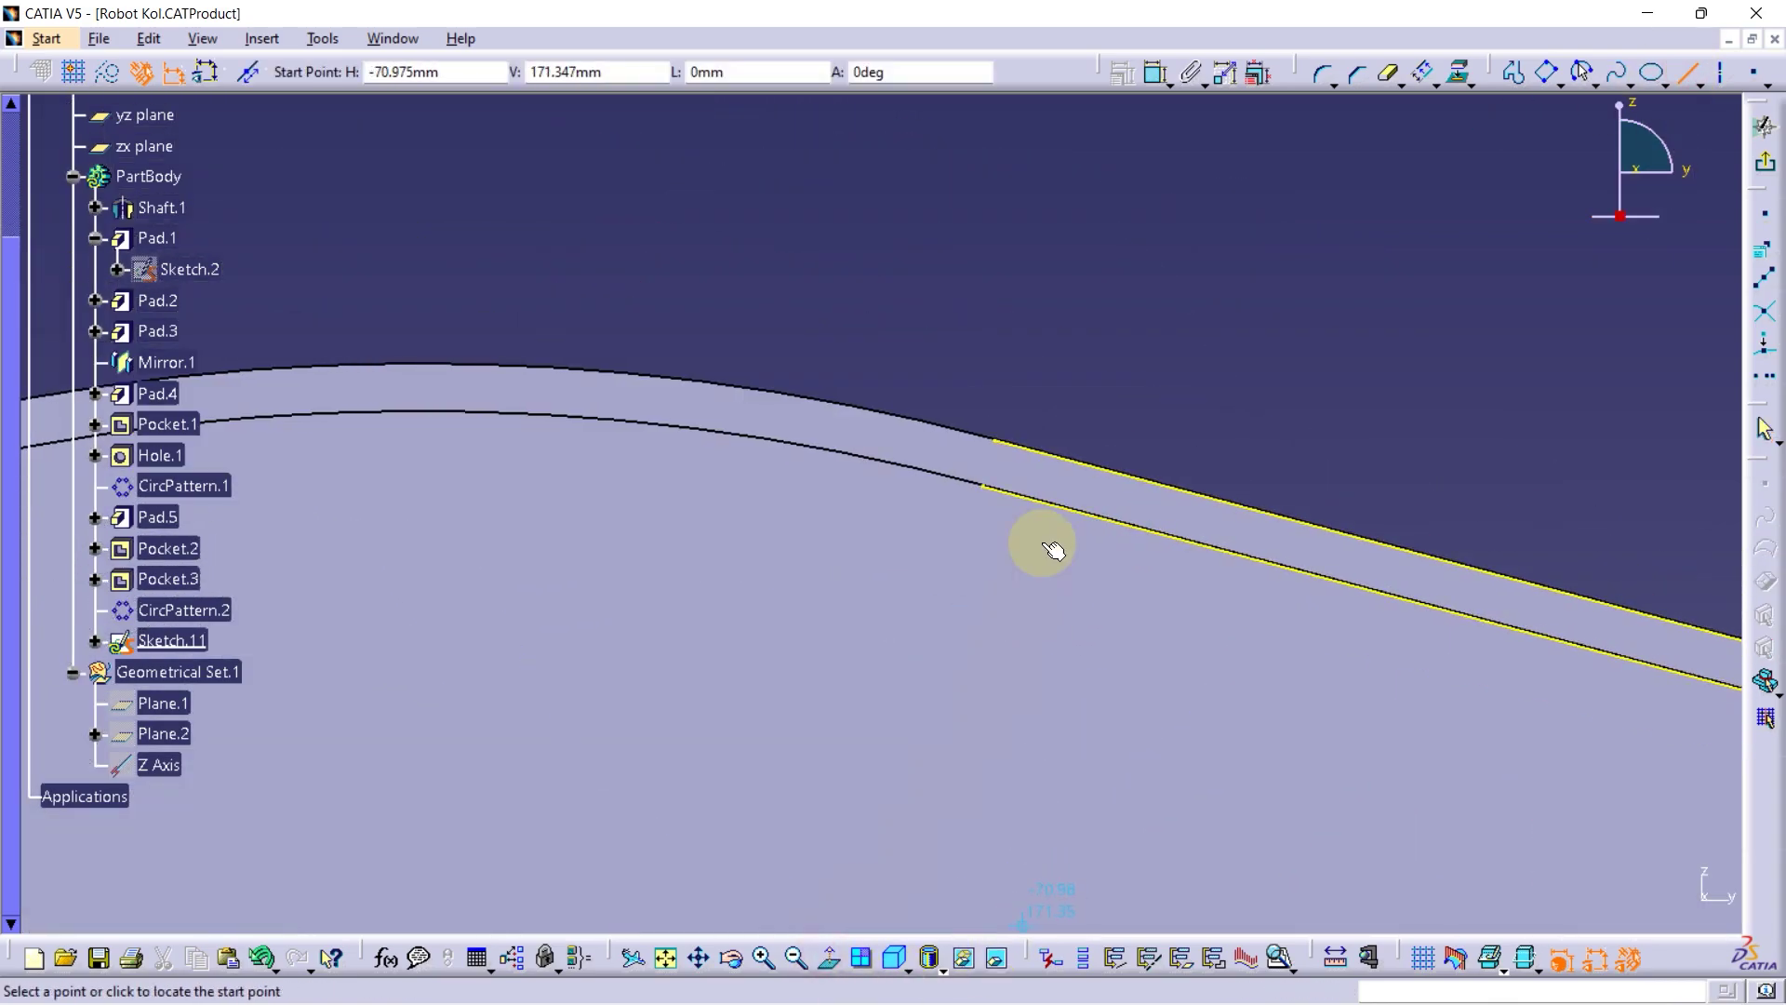
click(982, 485)
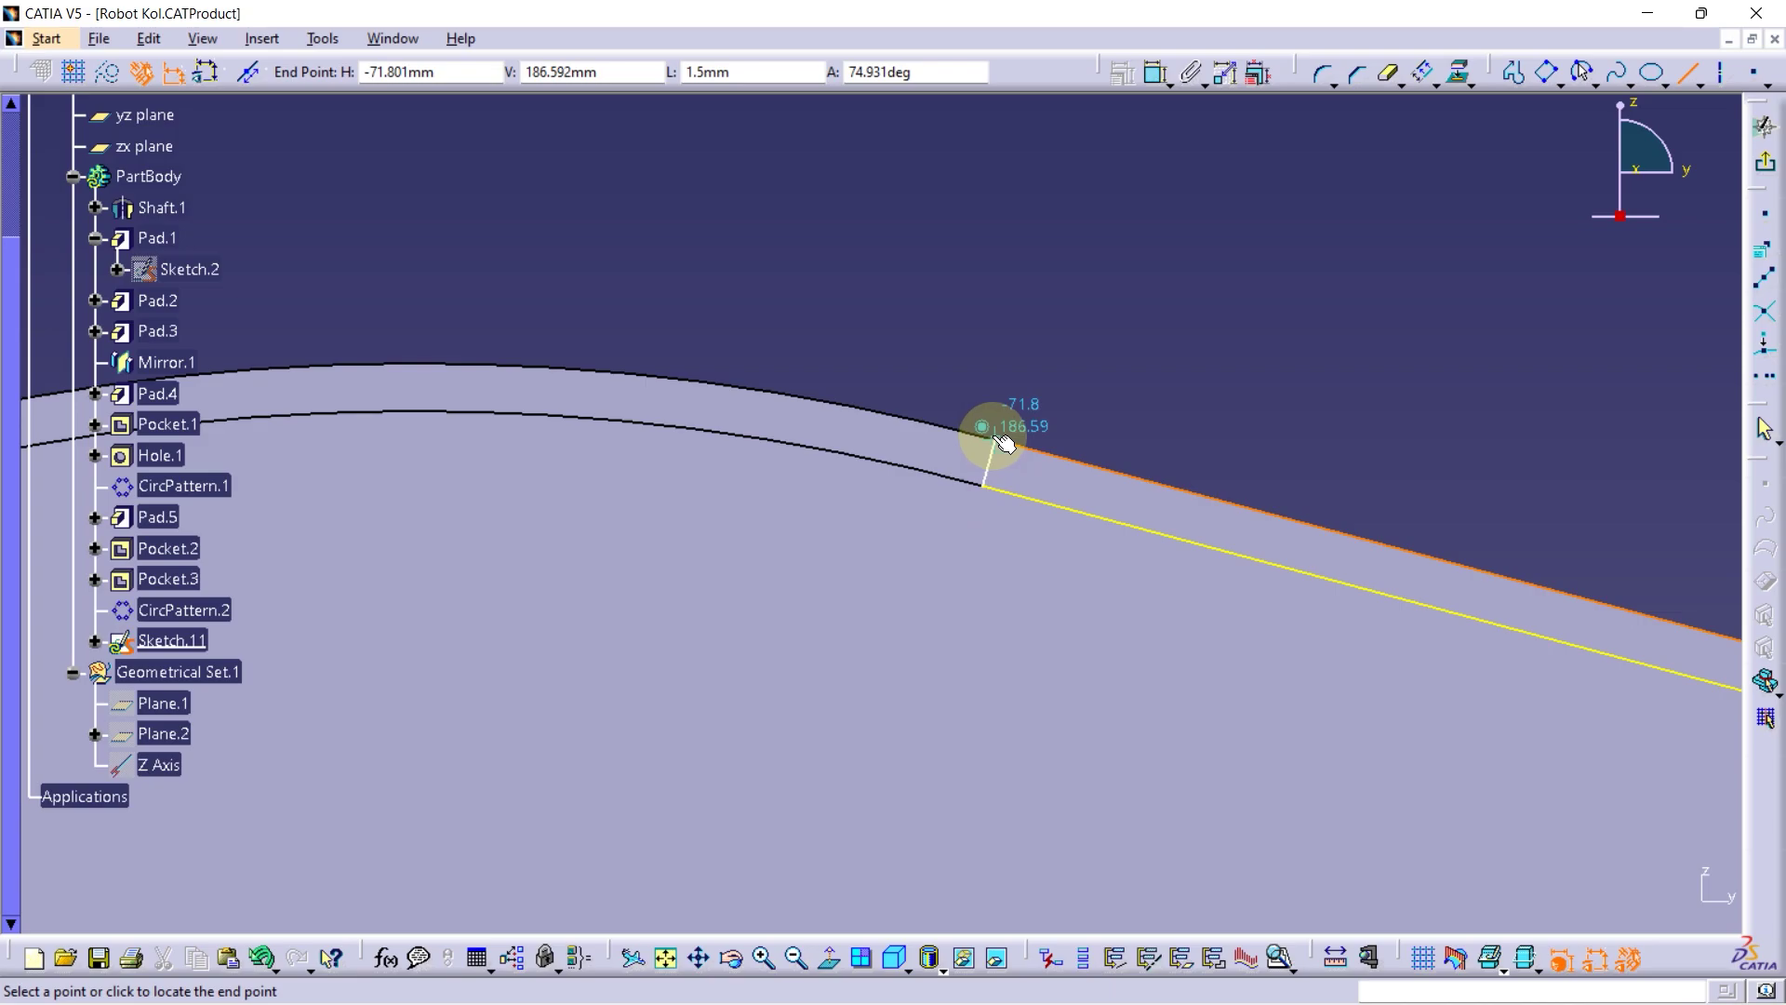
click(992, 428)
mouse_move(1101, 395)
middle_down()
mouse_move(1117, 311)
mouse_move(1101, 511)
mouse_move(1135, 668)
middle_up()
click(1132, 656)
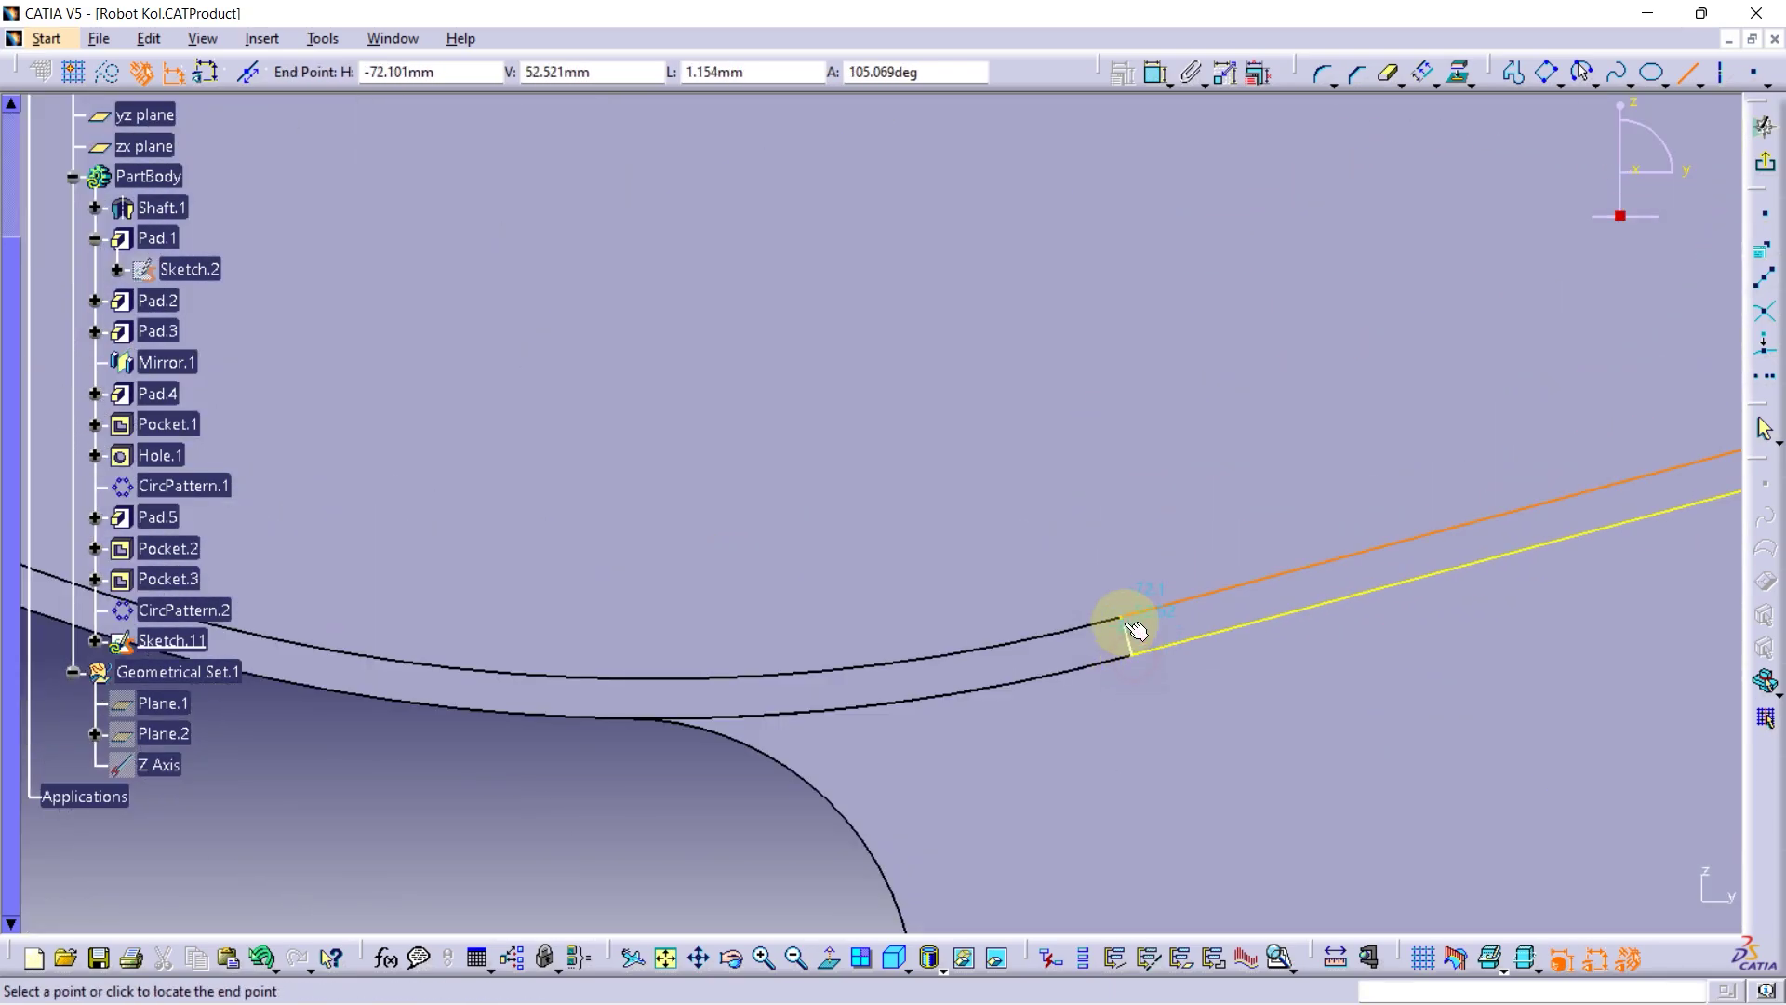
click(1122, 617)
Leave the sketch and cut Pocket.4 from Sketch.11 at 1 mm depth
click(1765, 126)
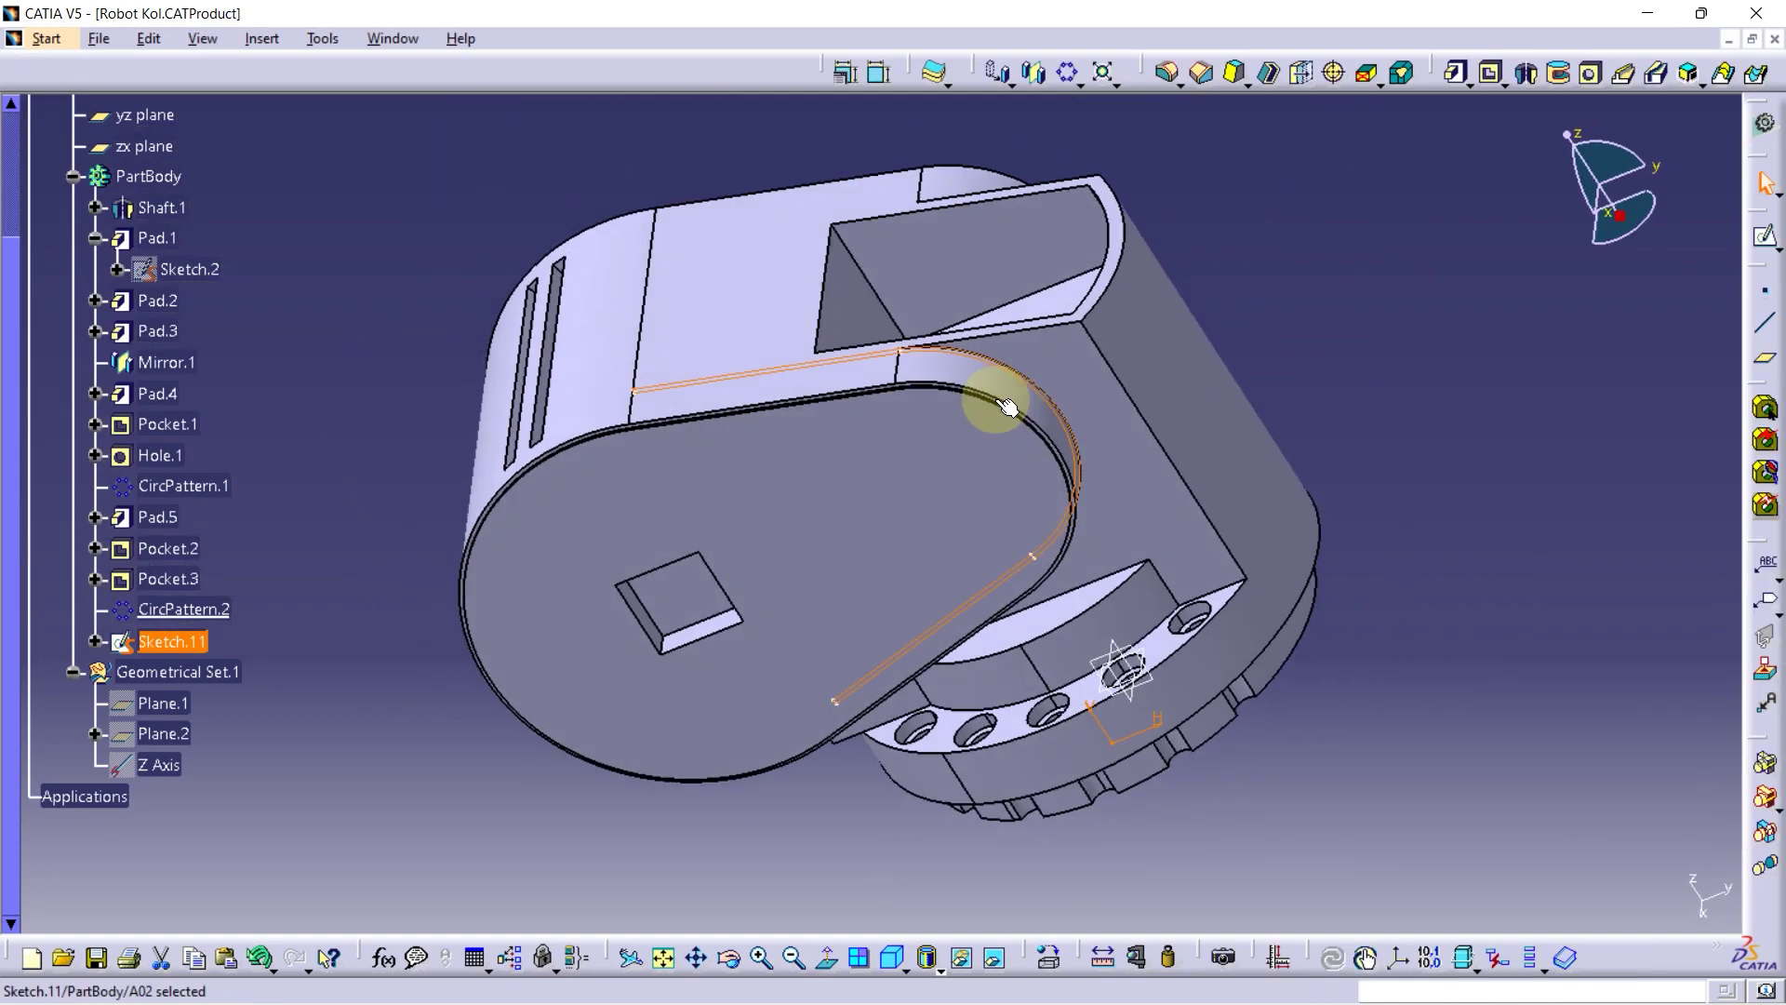
mouse_move(1013, 399)
middle_down()
mouse_move(1260, 450)
mouse_move(968, 471)
mouse_move(974, 302)
middle_up()
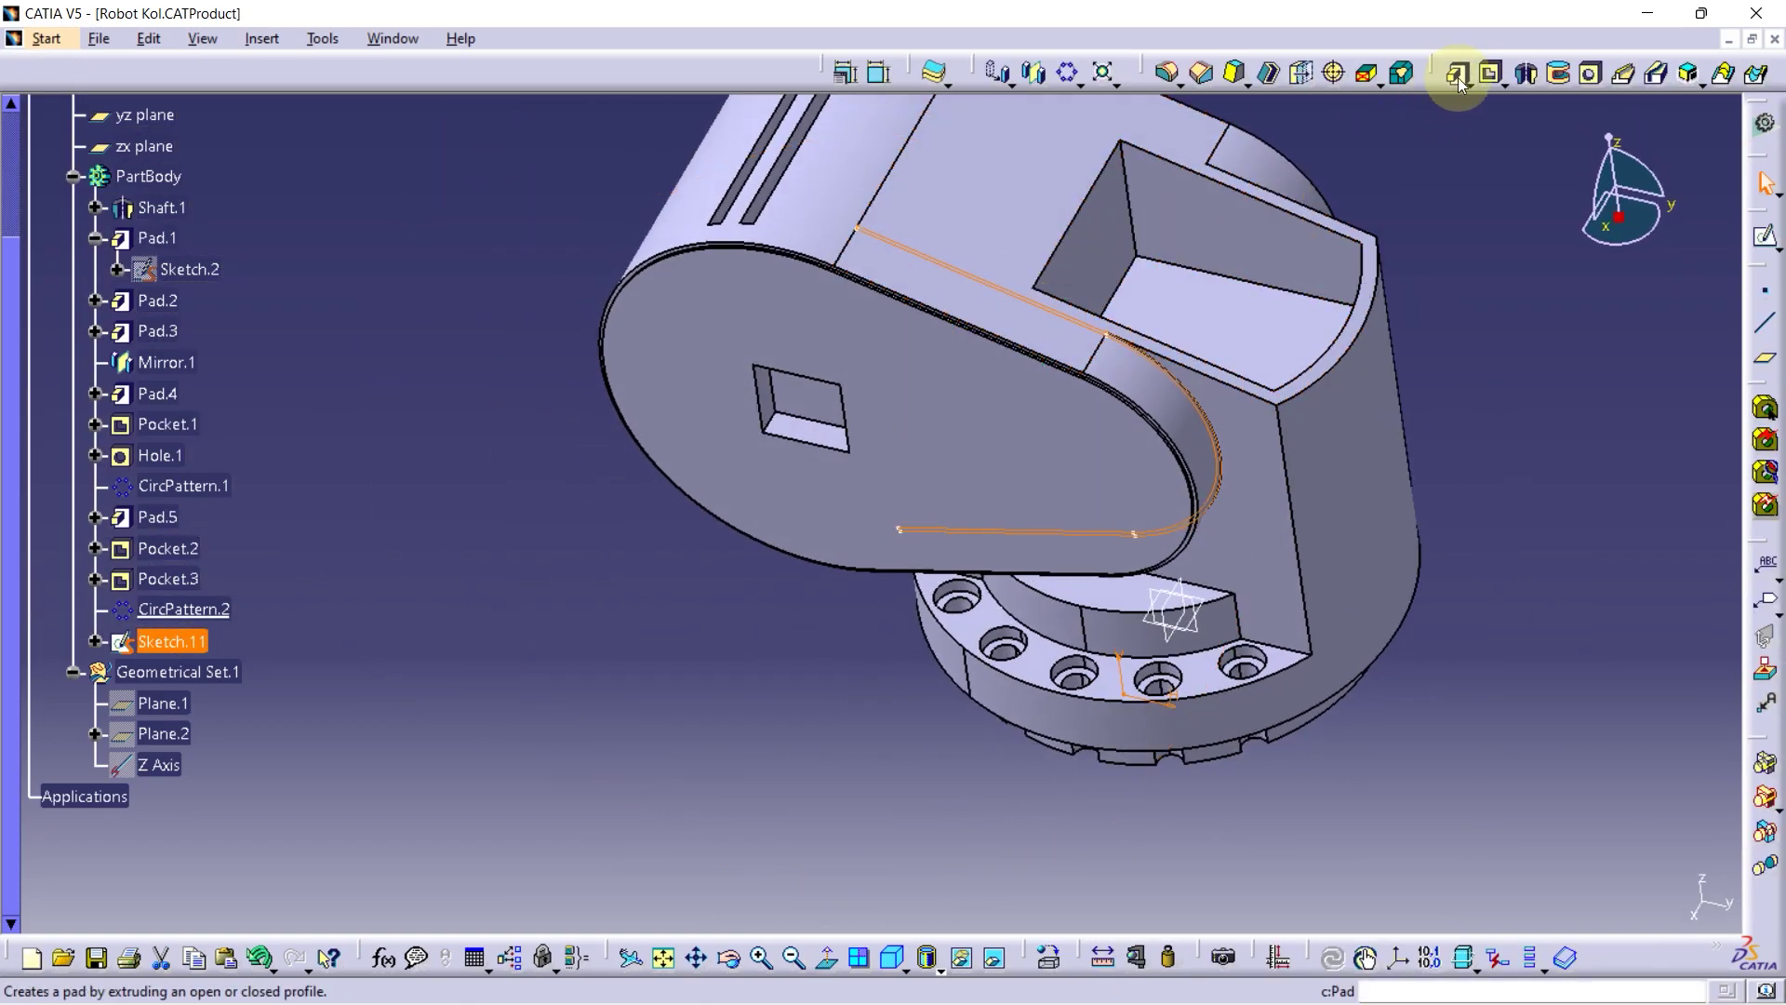
click(1489, 74)
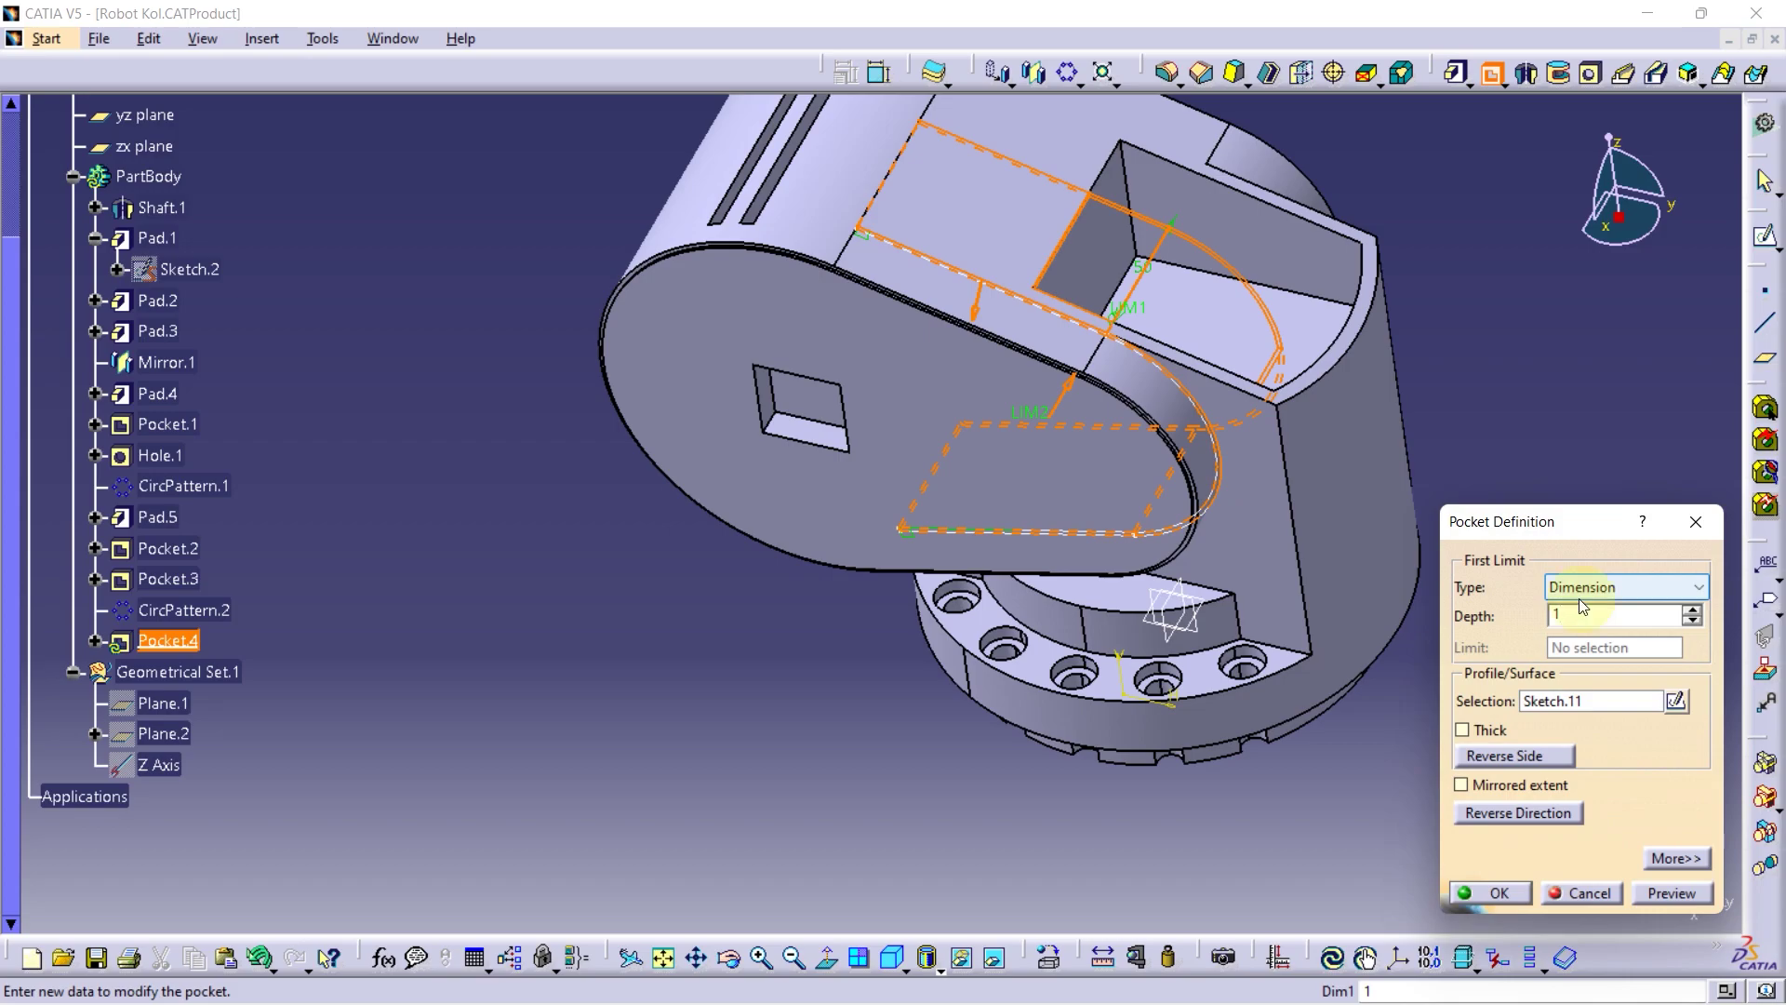
text(1)
click(1490, 893)
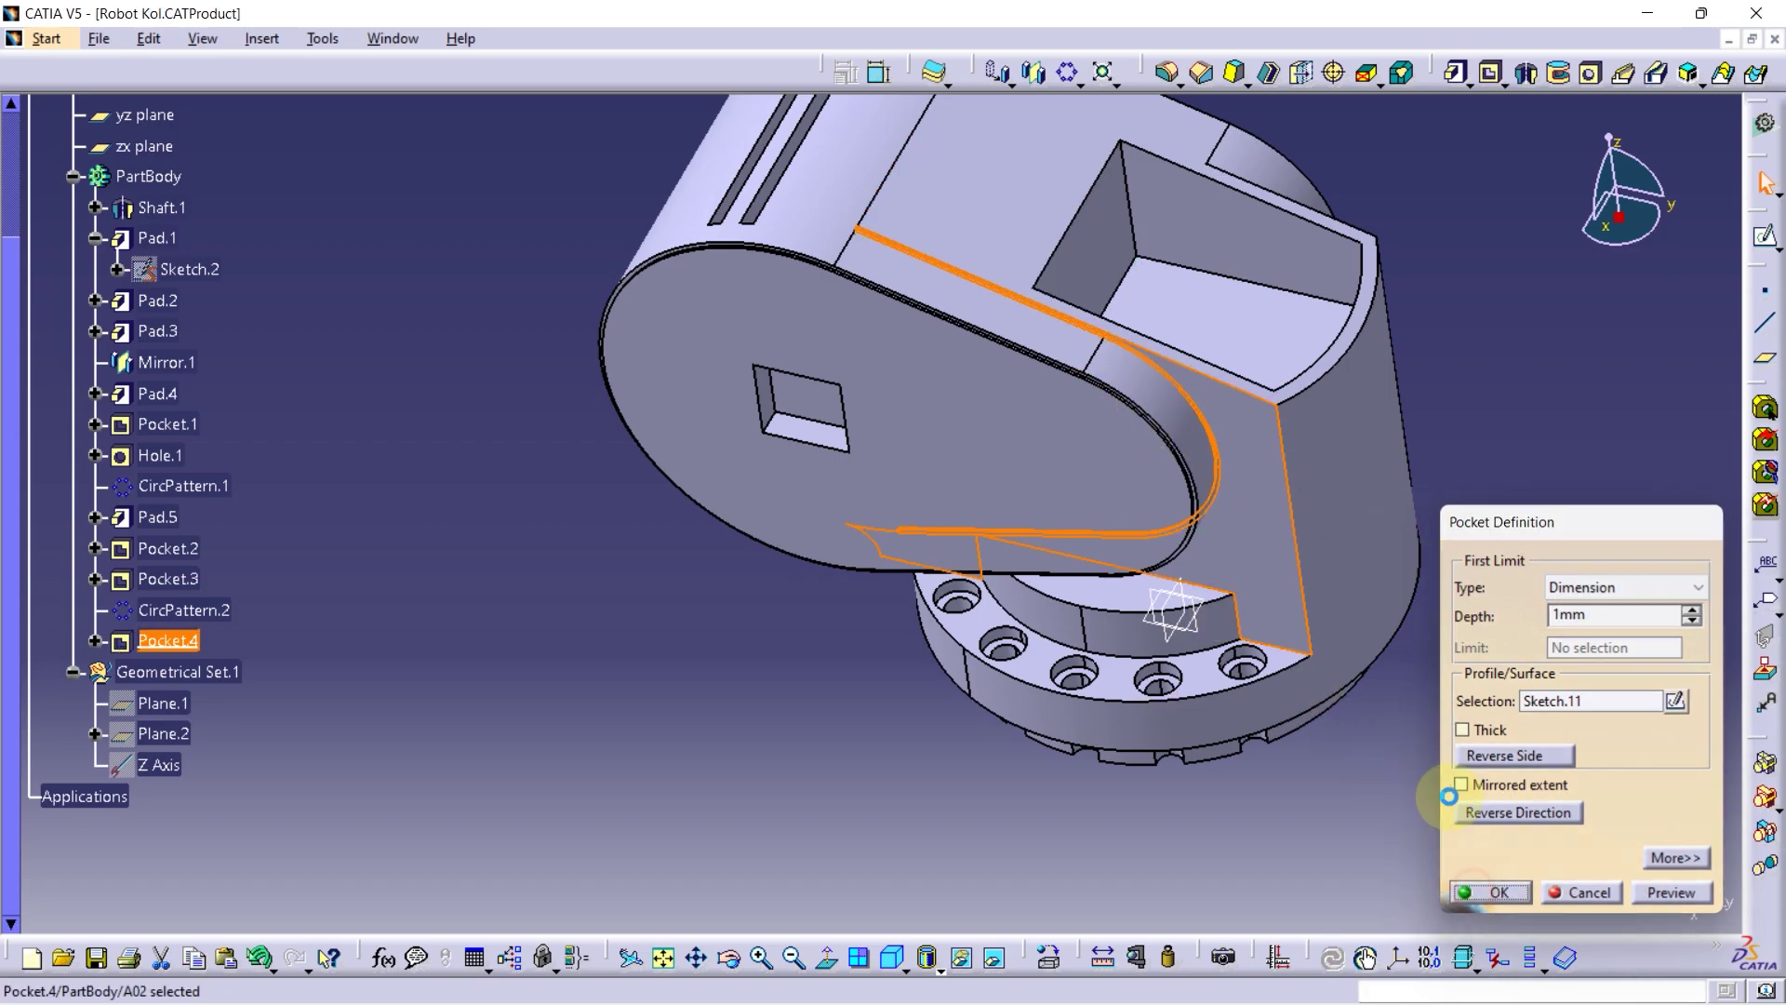
mouse_move(1129, 403)
middle_down()
mouse_move(1001, 479)
mouse_move(1452, 340)
mouse_move(869, 546)
mouse_move(829, 583)
mouse_move(1070, 455)
mouse_move(724, 483)
mouse_move(909, 698)
mouse_move(1258, 354)
middle_up()
Mirror Pocket.4 and Pad.5 across the yz plane as Mirror.2
click(1037, 74)
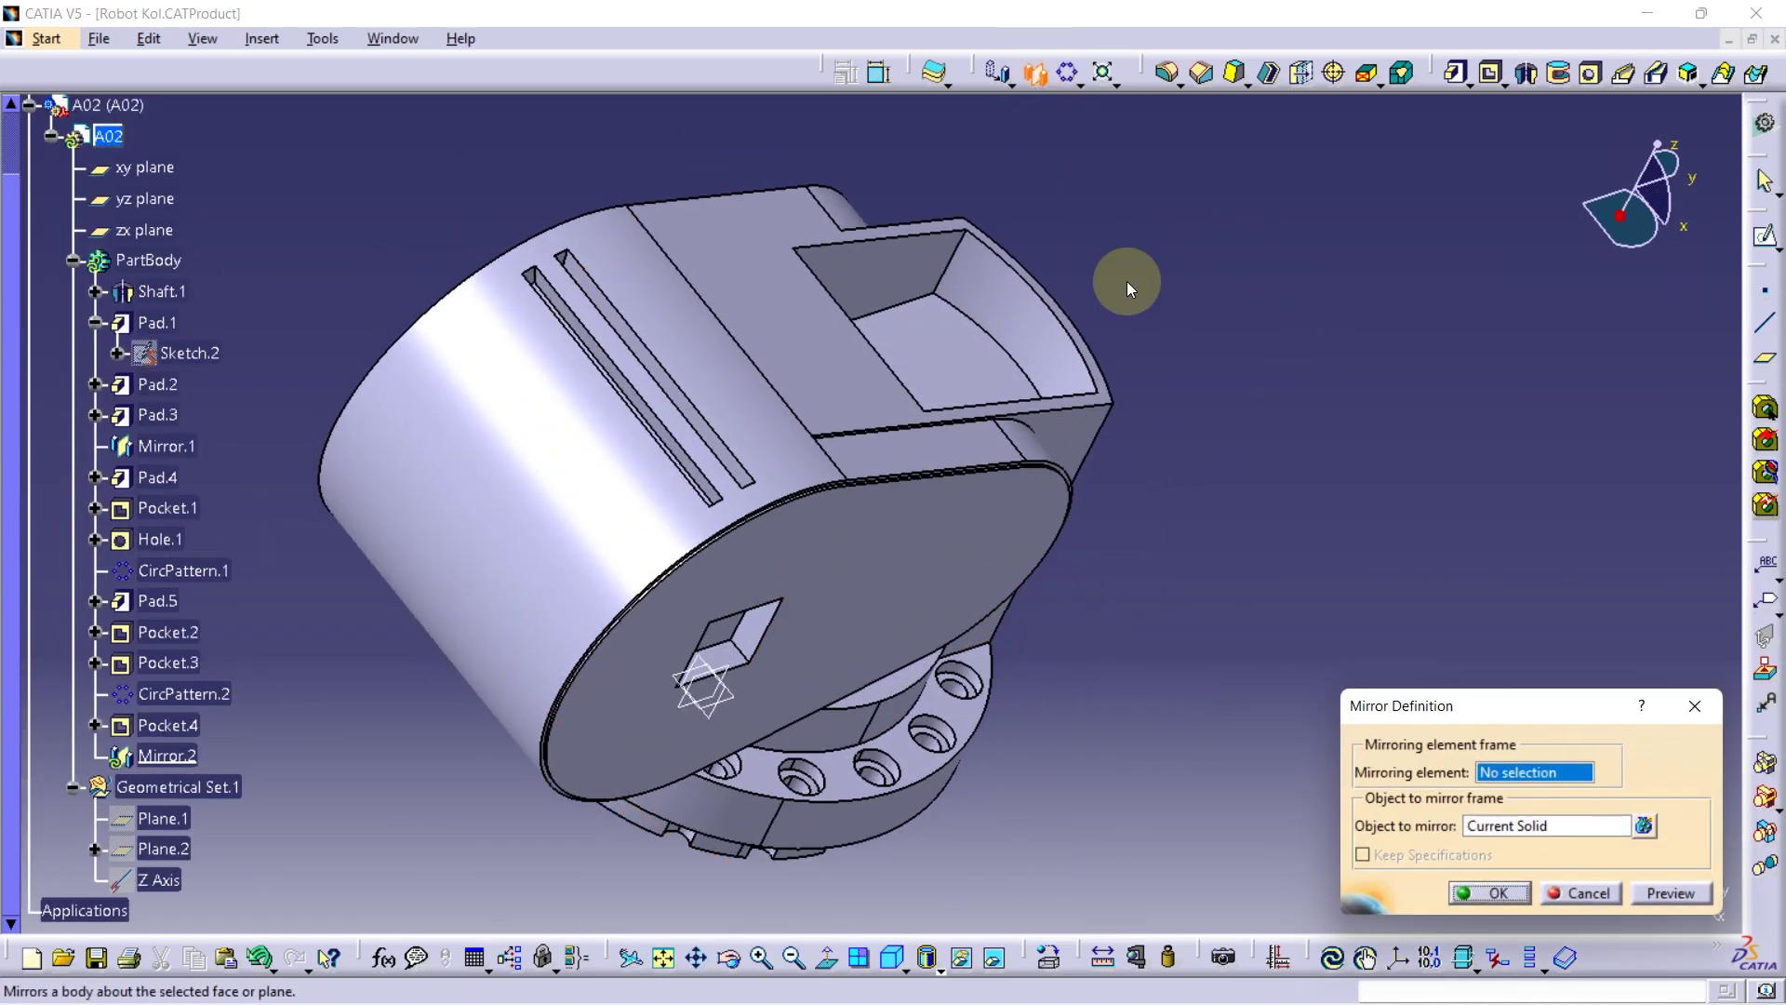
click(699, 696)
middle_drag(1036, 703, 1175, 665)
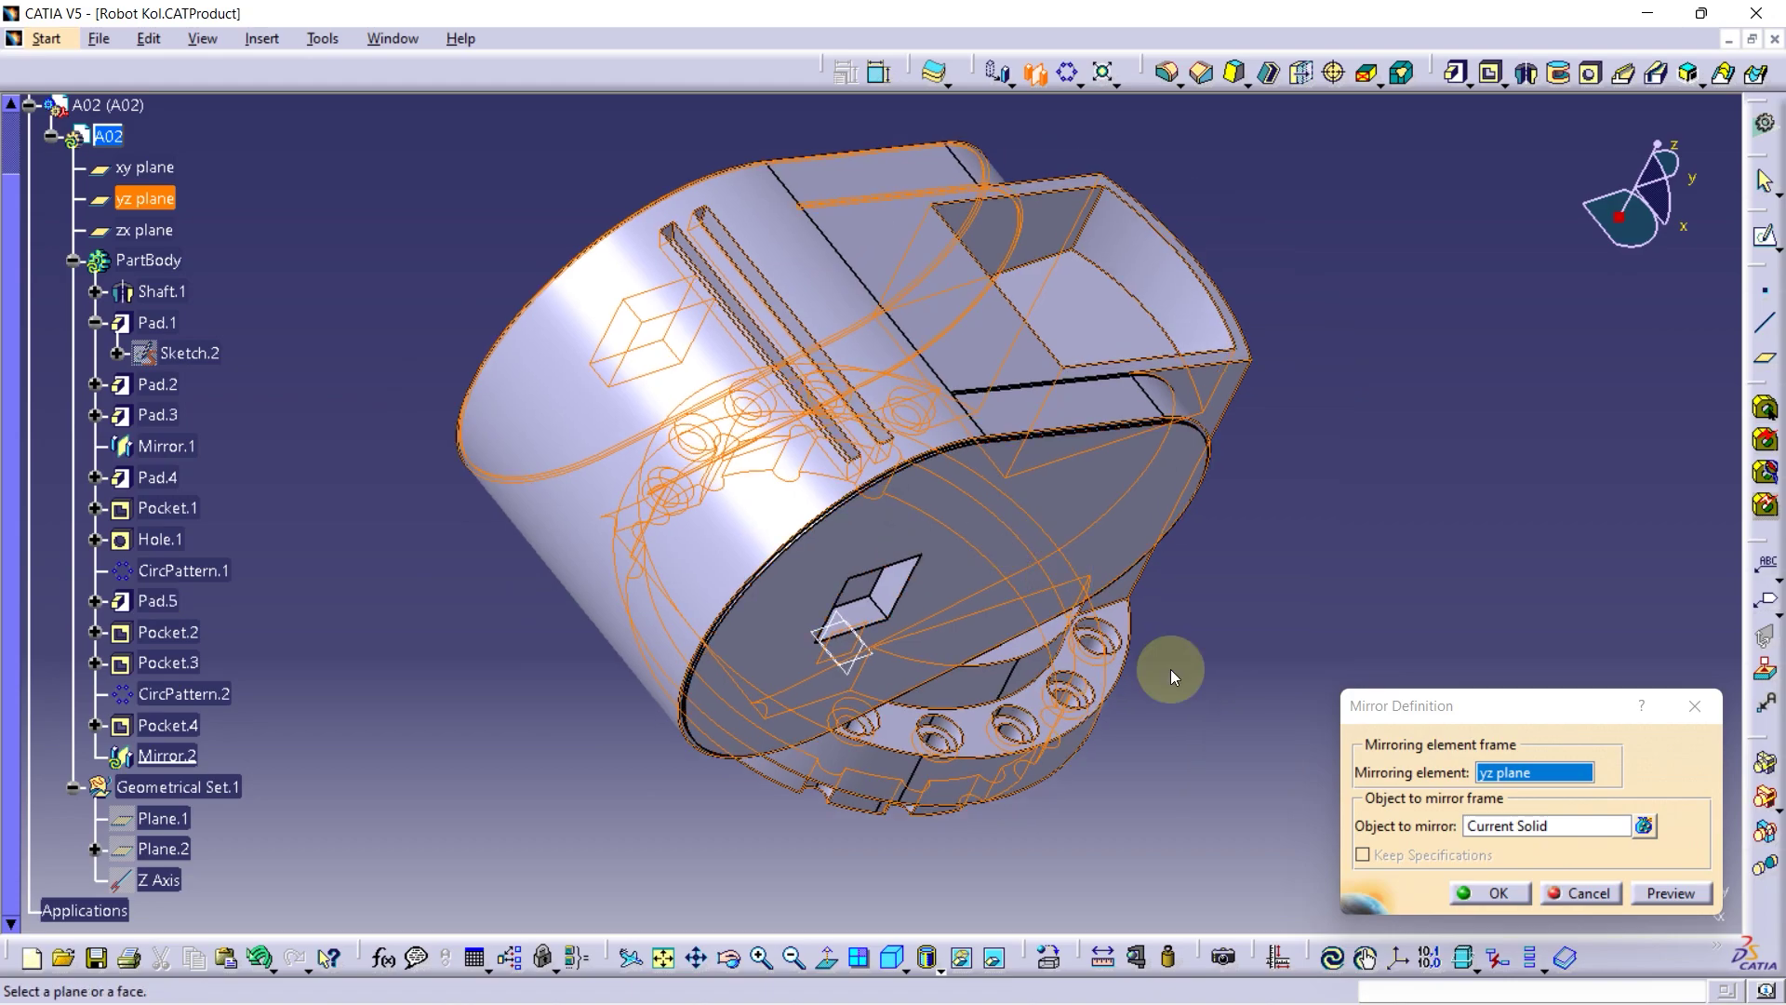
click(1518, 826)
click(172, 726)
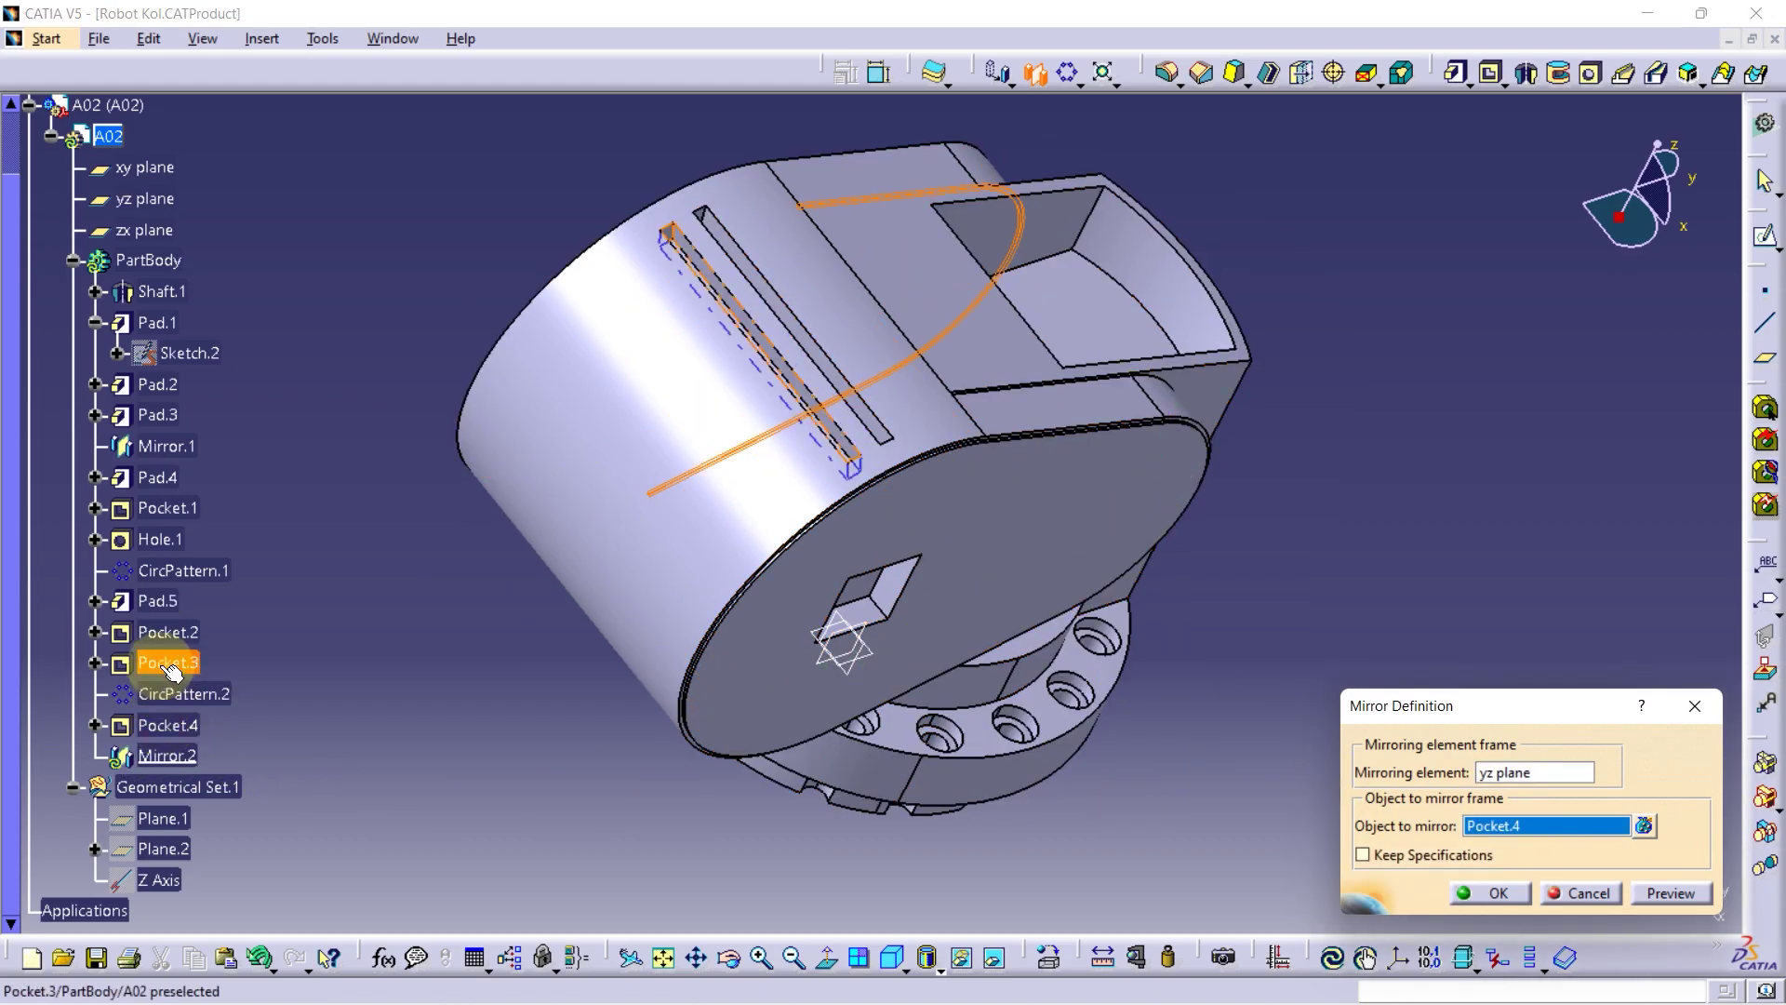
ctrl+click(172, 631)
ctrl+click(159, 601)
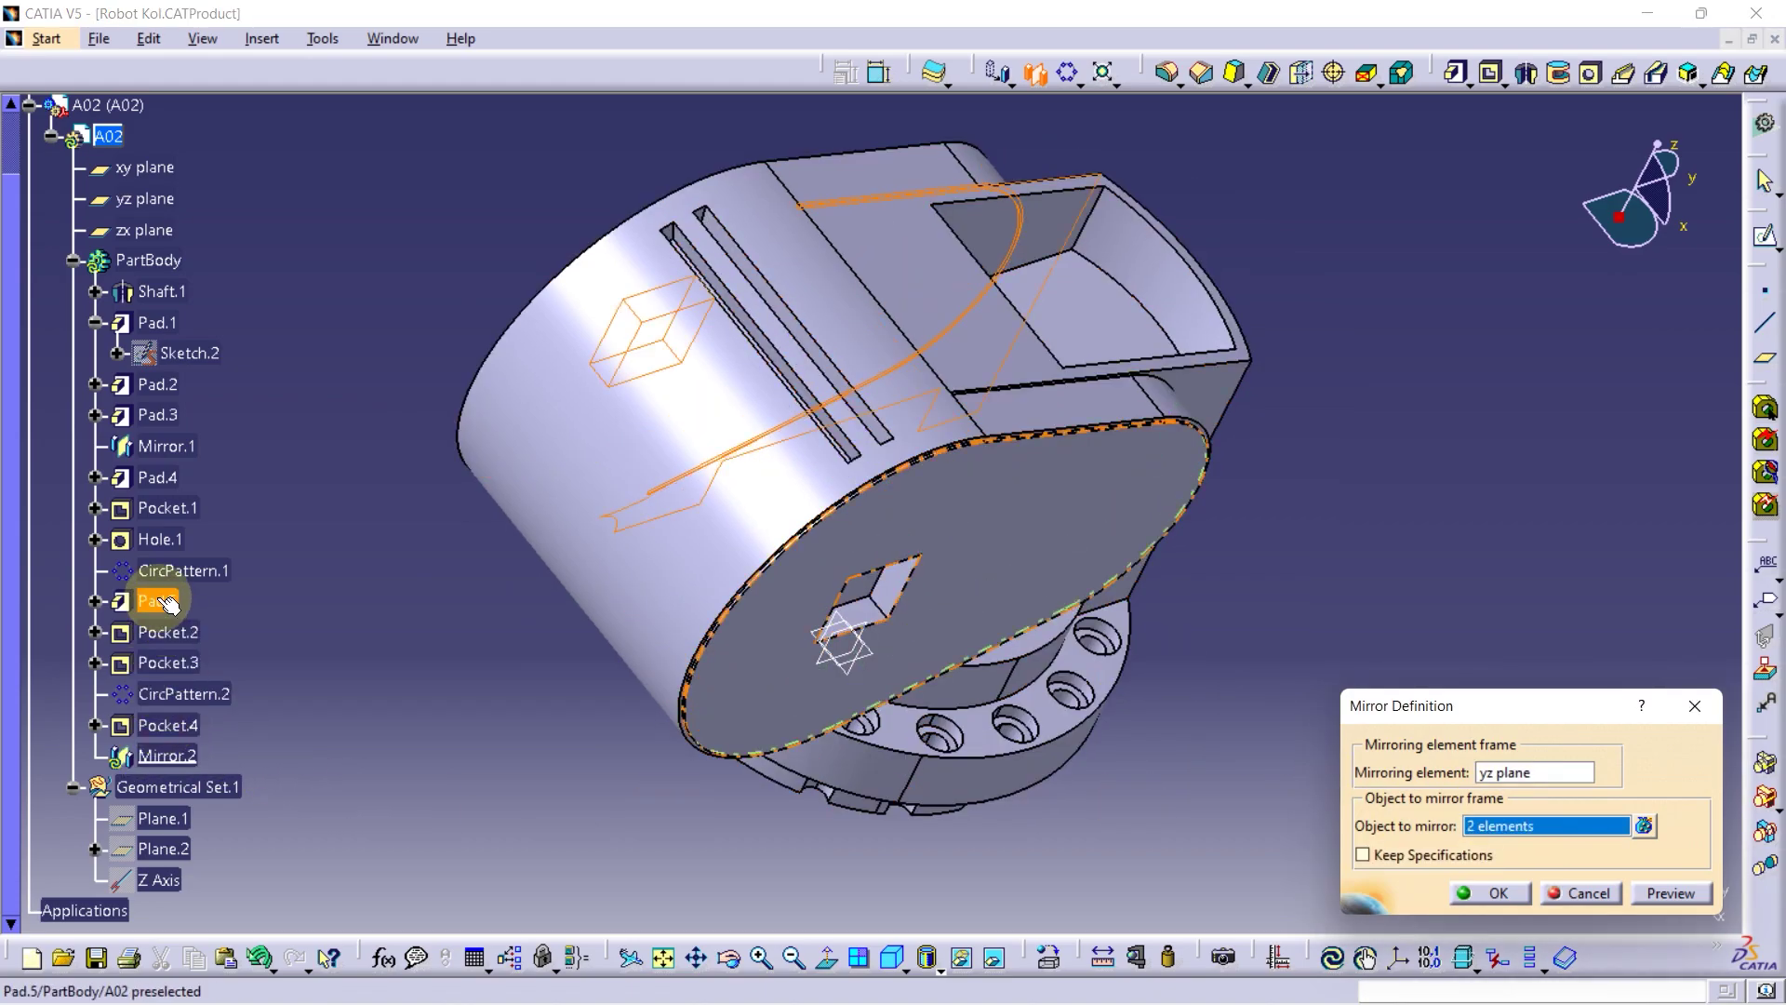
click(1495, 895)
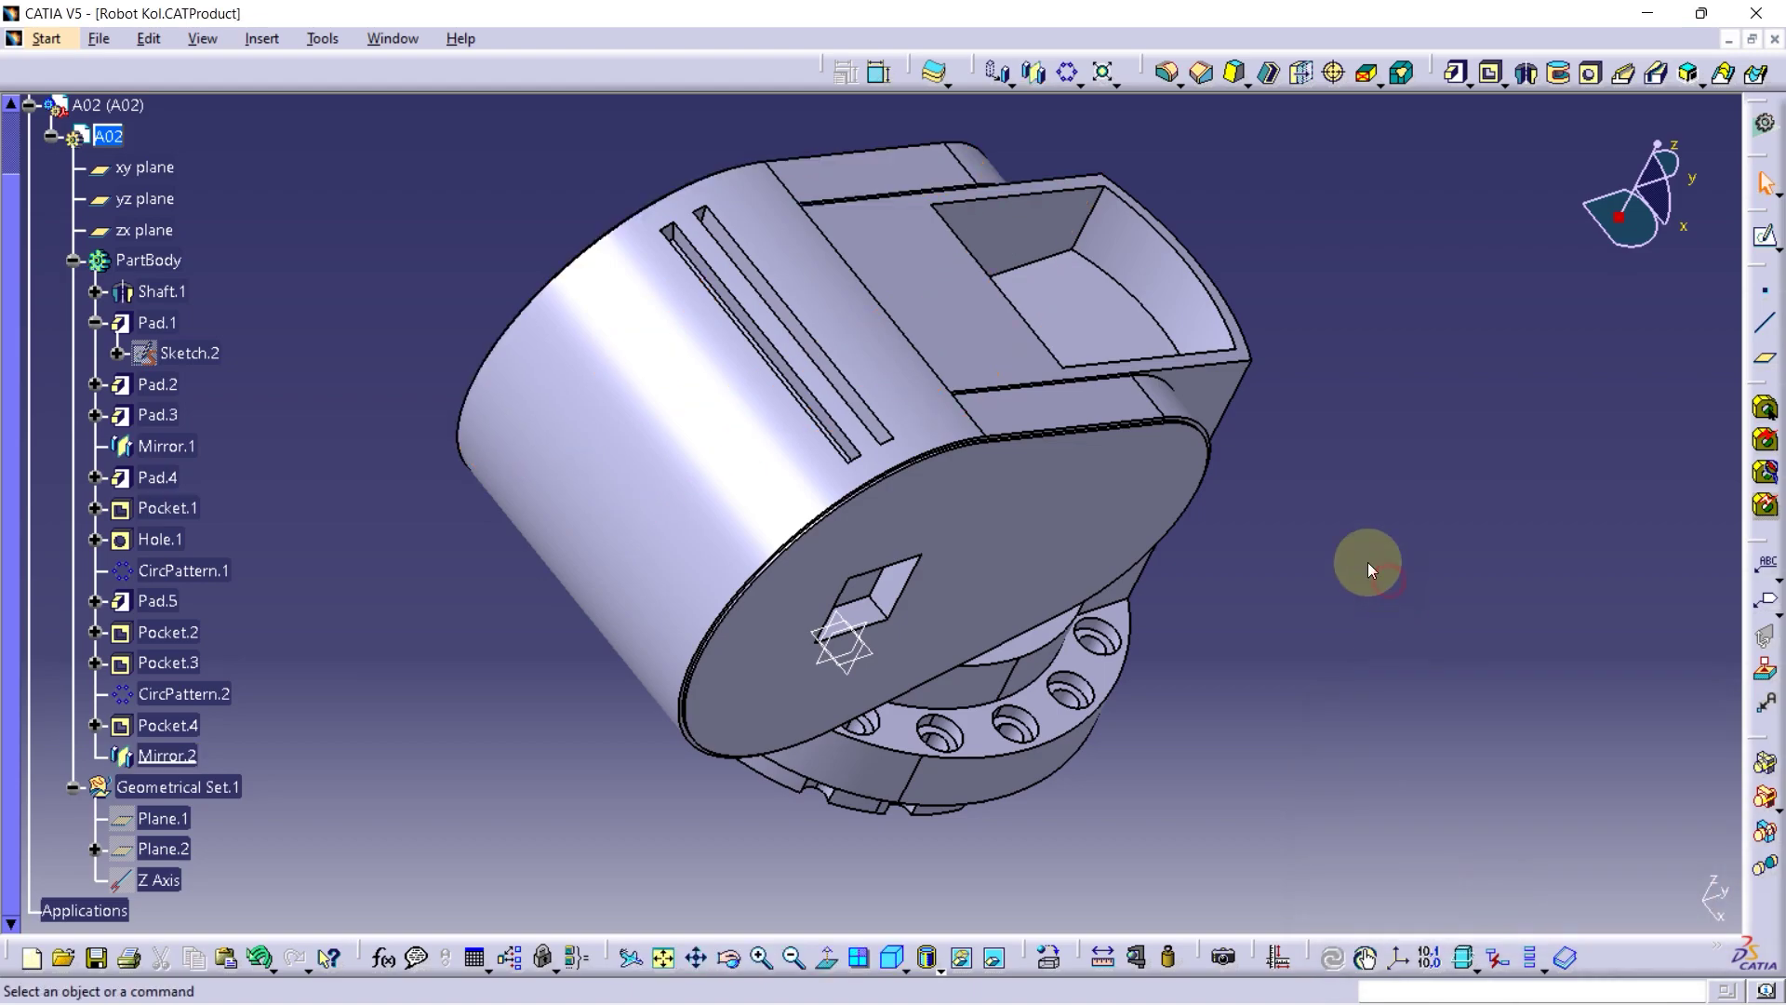
mouse_move(626, 610)
middle_down()
mouse_move(1001, 742)
mouse_move(952, 755)
mouse_move(571, 539)
mouse_move(1144, 534)
mouse_move(969, 688)
mouse_move(1057, 669)
mouse_move(1029, 638)
middle_up()
Chamfer the long edges and ends of both slots at 3 mm by 45°
click(1202, 75)
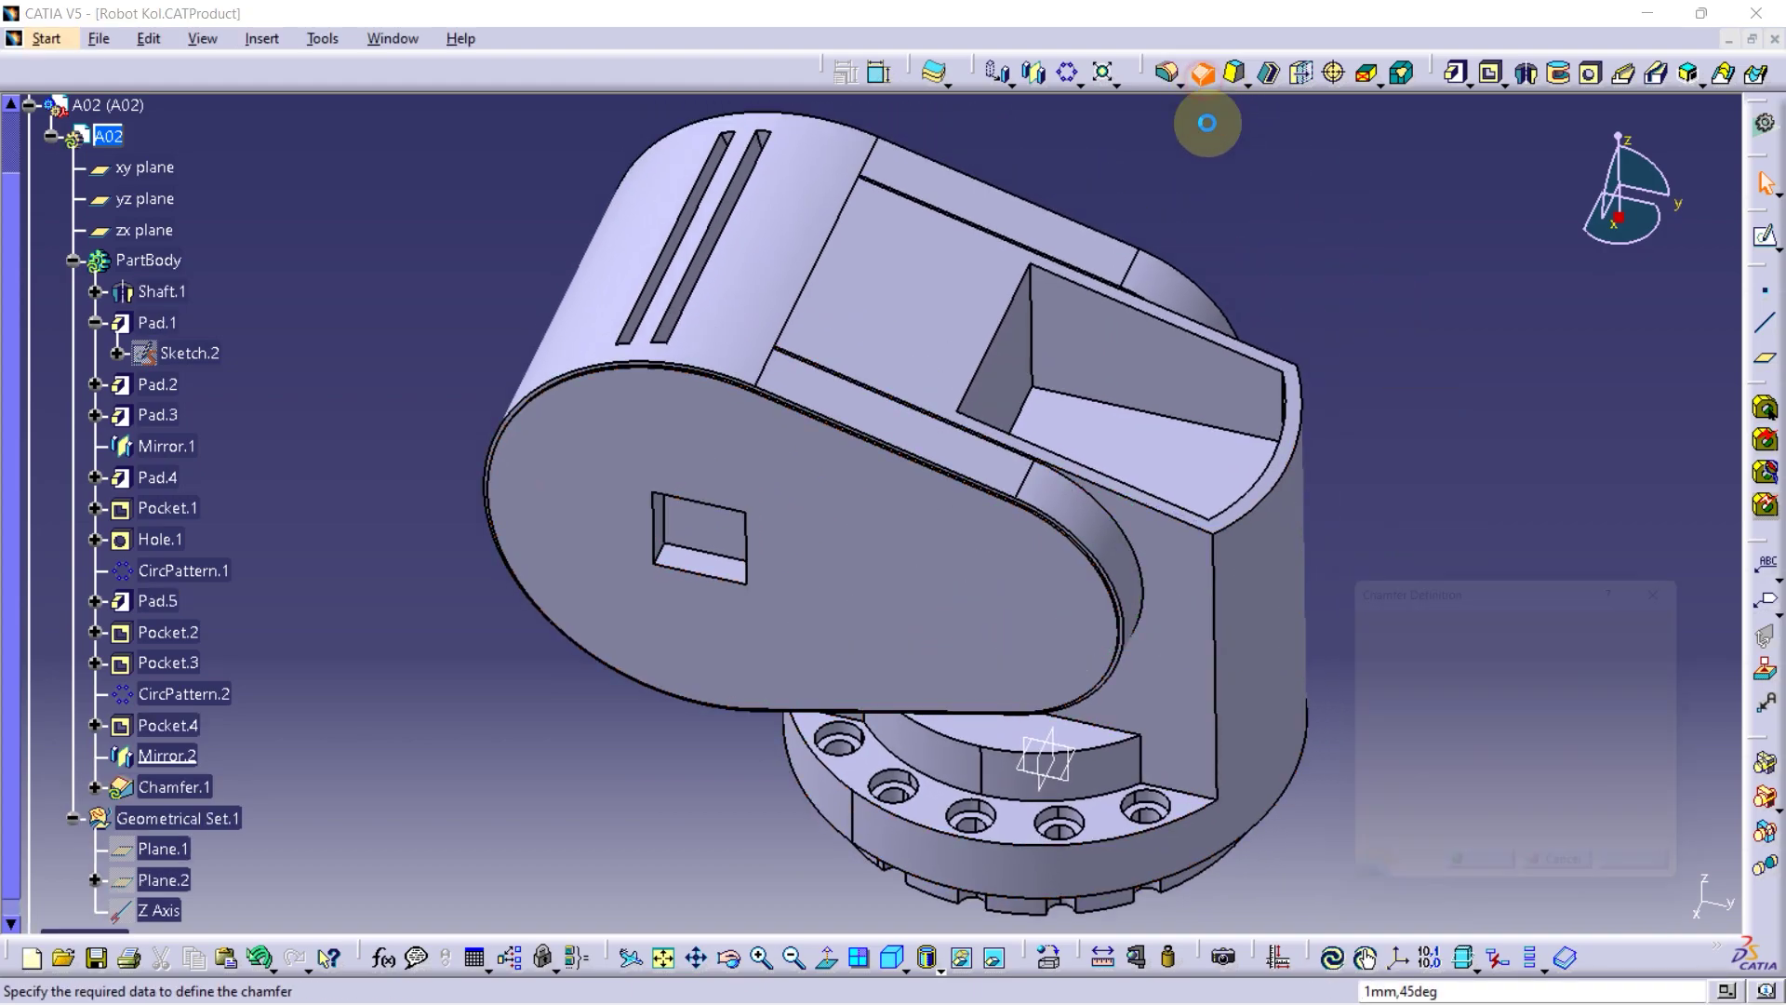
click(1697, 648)
click(1697, 653)
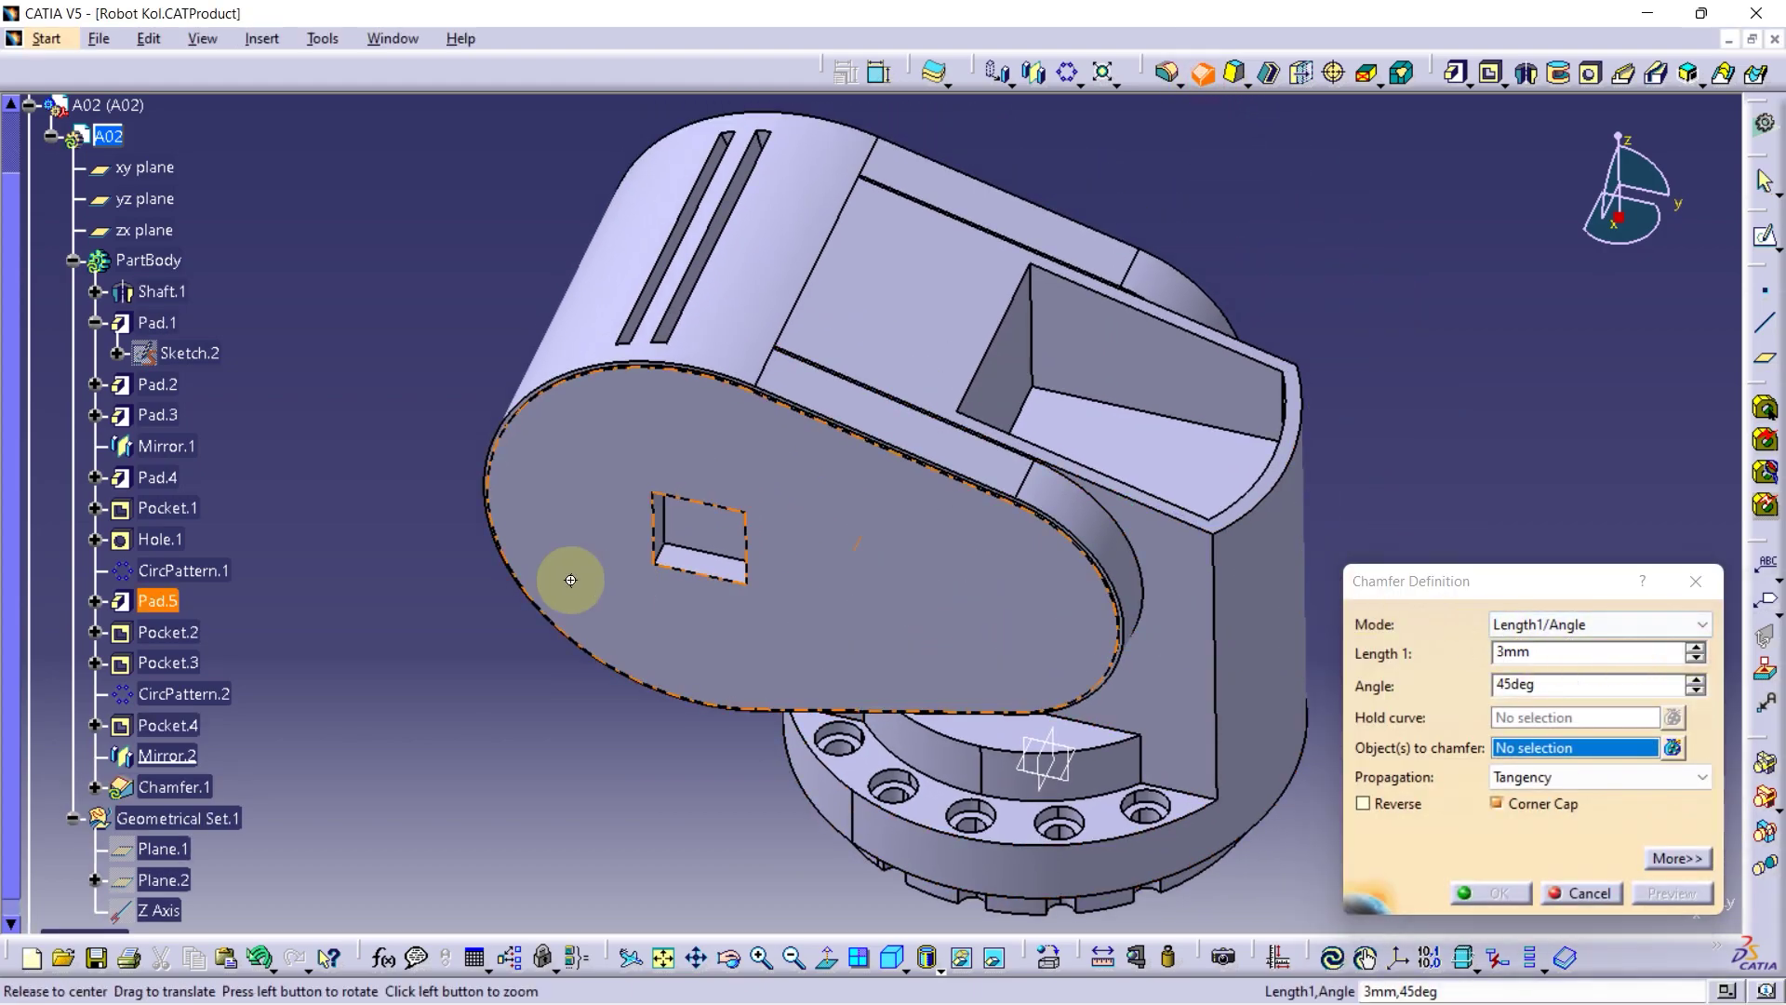
mouse_move(571, 578)
middle_down()
mouse_move(850, 679)
mouse_move(849, 630)
mouse_move(809, 577)
middle_up()
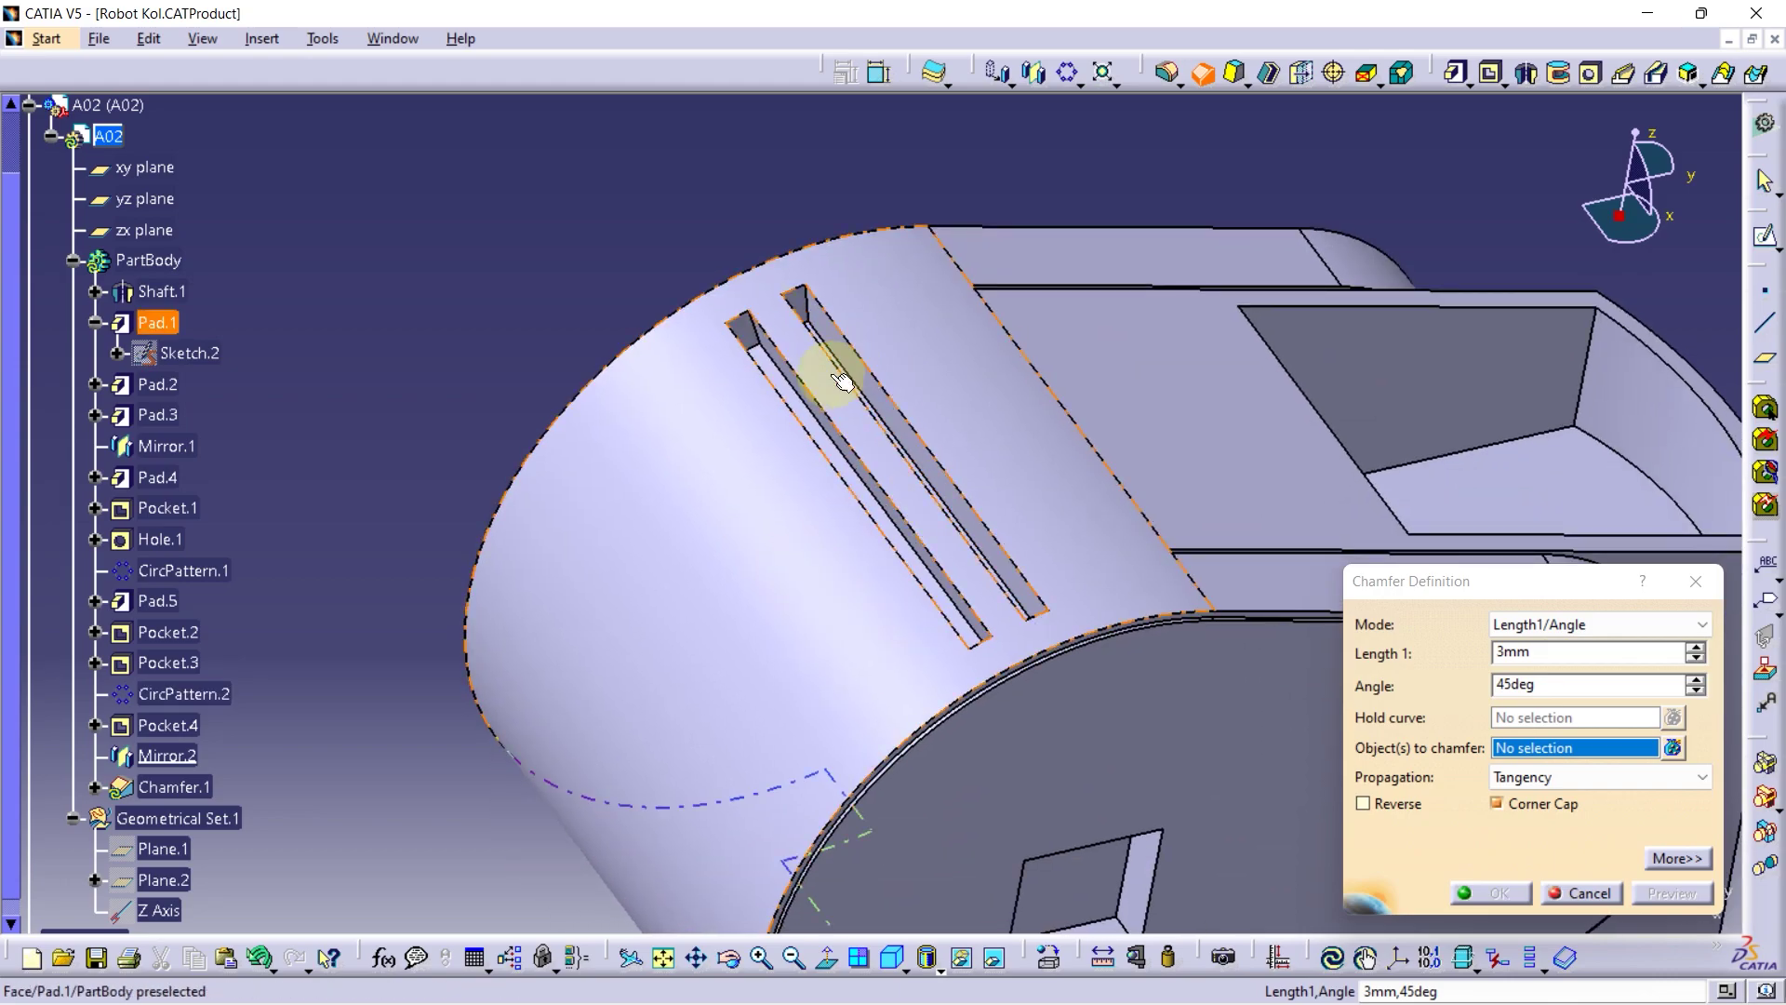
middle_drag(842, 382, 797, 478)
click(758, 481)
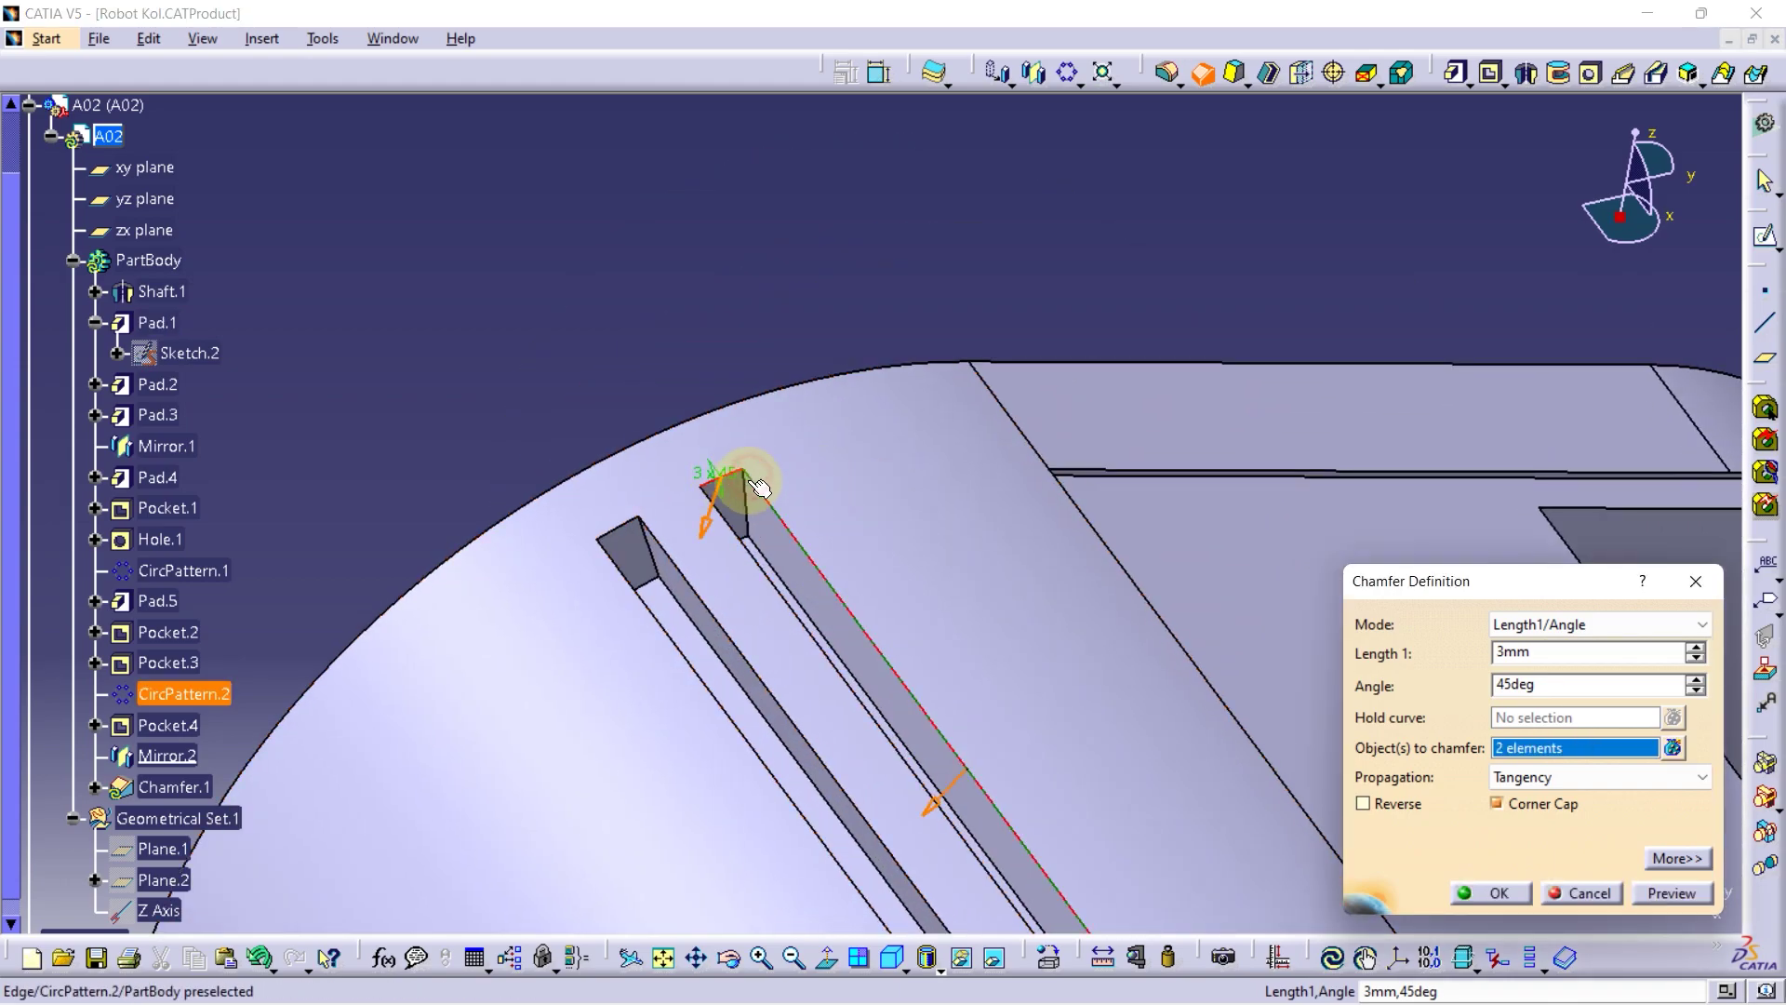
click(718, 502)
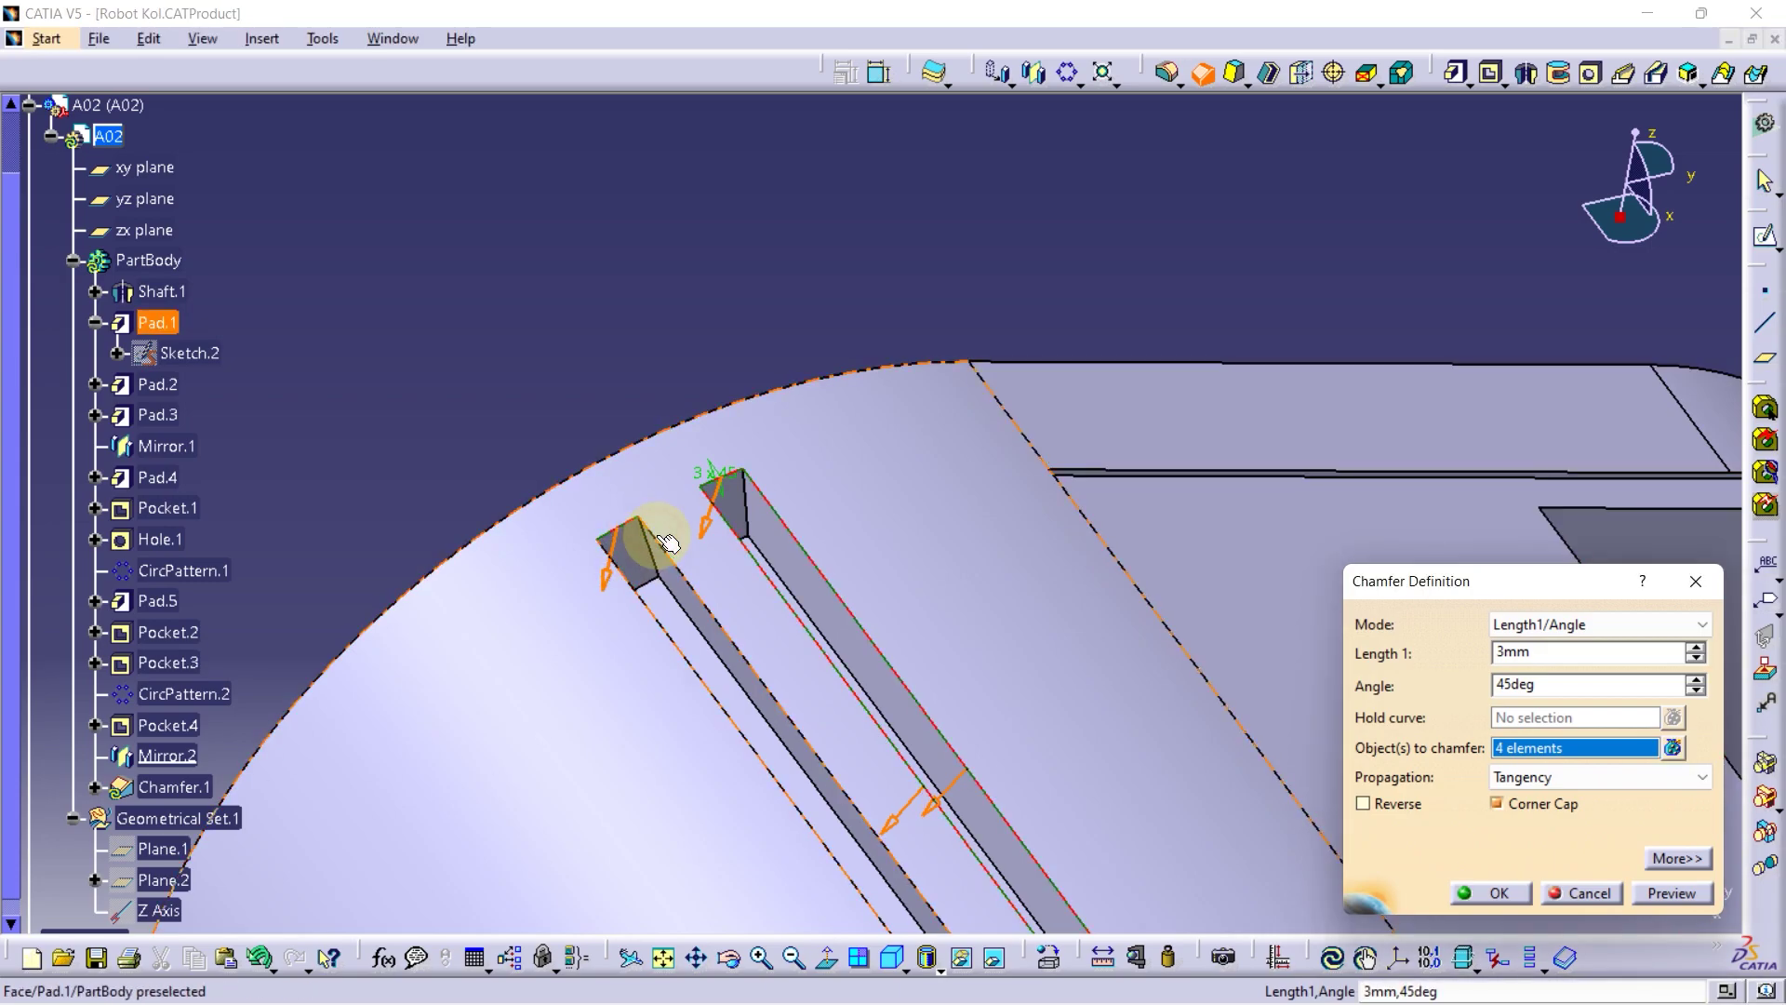
middle_drag(632, 585, 559, 467)
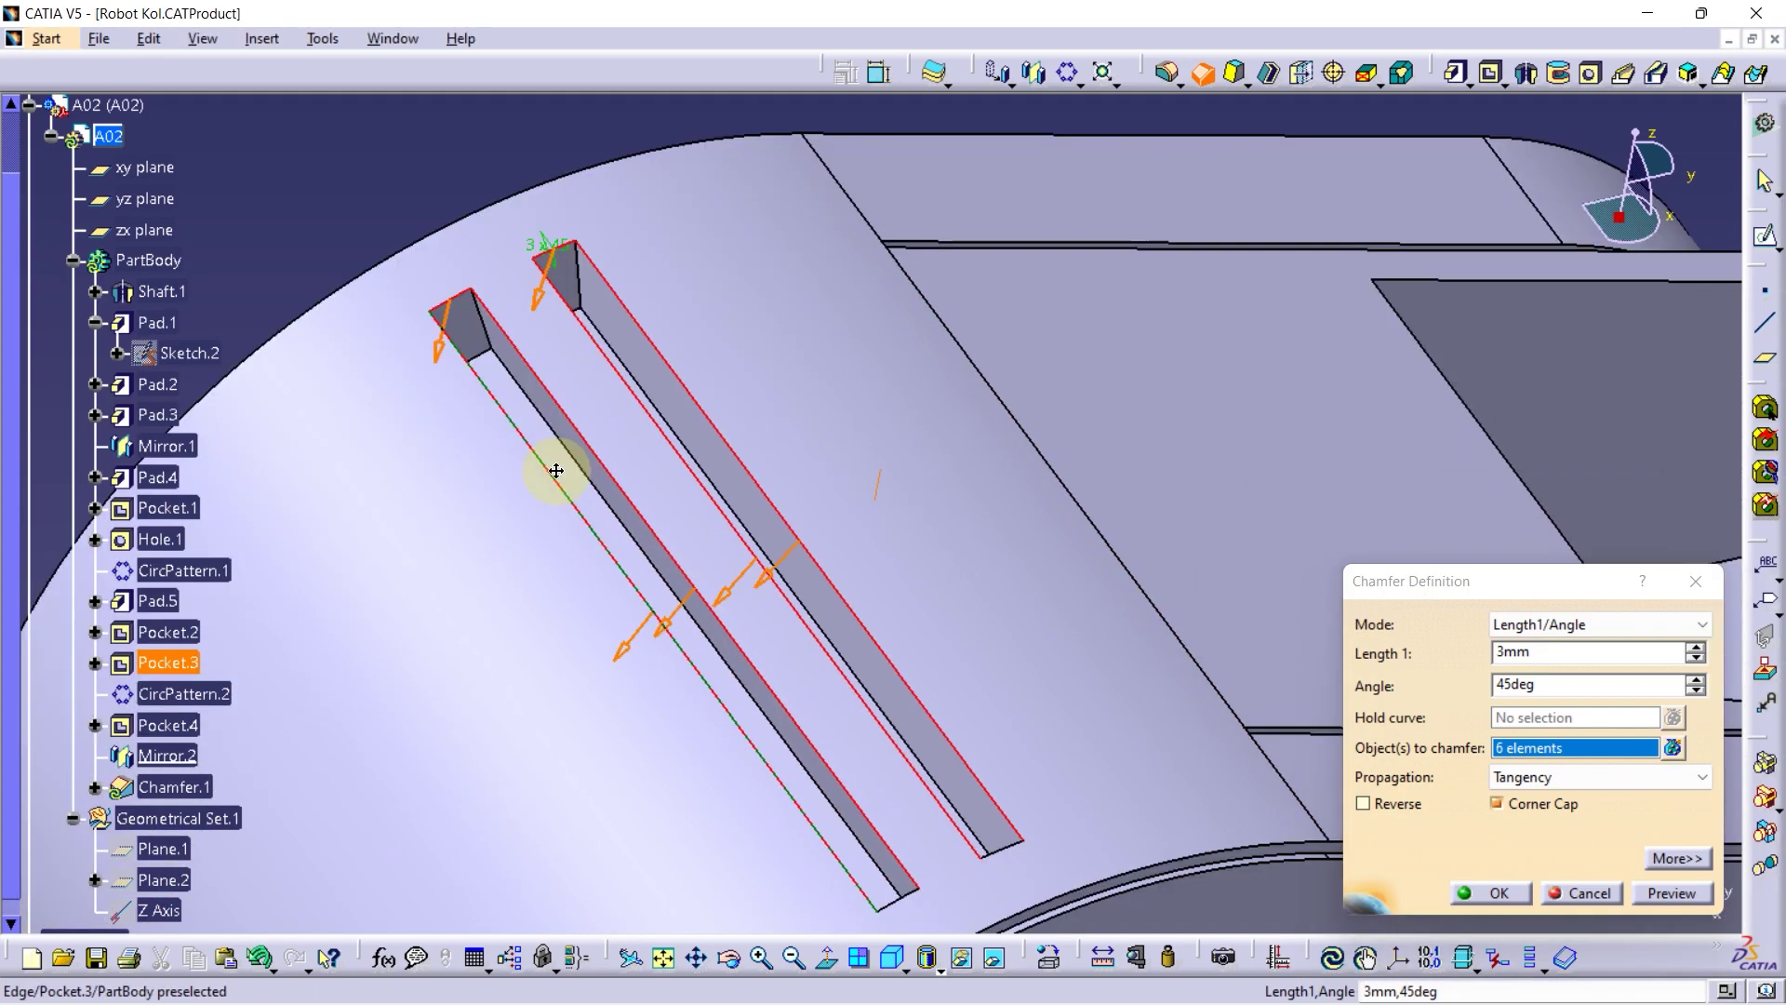
scroll(690, 663, up, 2)
scroll(886, 578, up, 2)
click(845, 642)
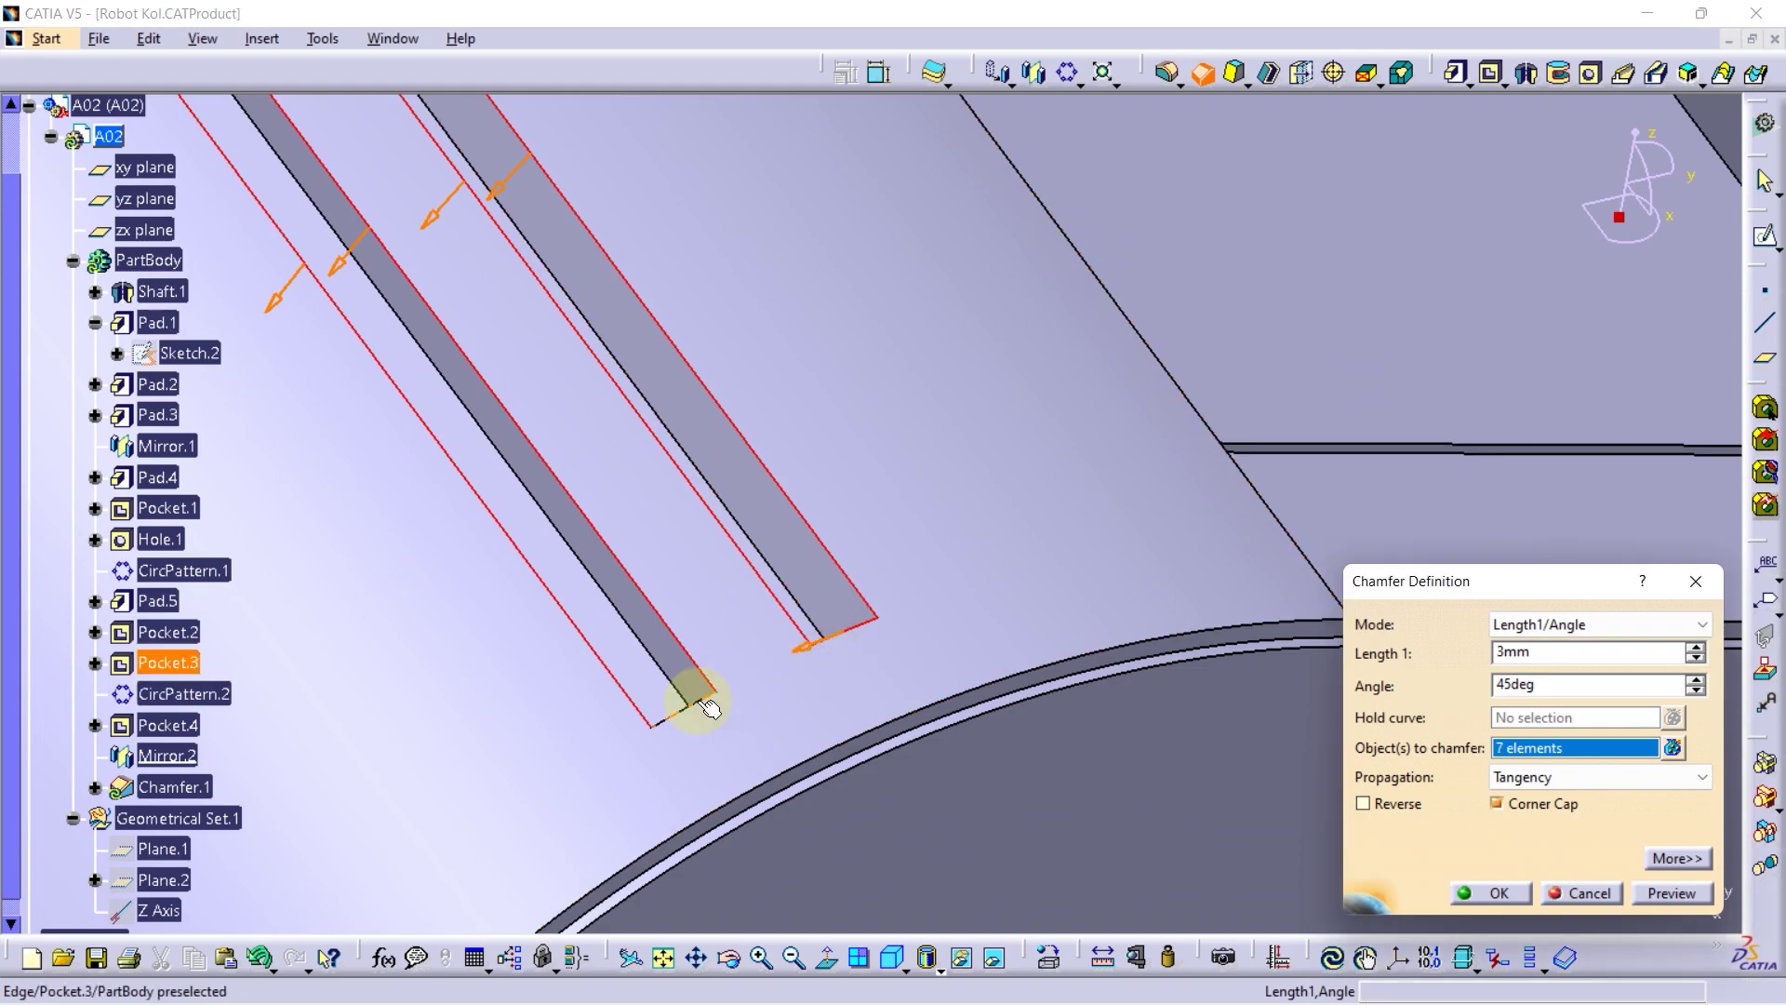
click(662, 711)
mouse_move(617, 482)
middle_down()
mouse_move(723, 448)
mouse_move(925, 466)
mouse_move(765, 519)
mouse_move(818, 626)
mouse_move(1160, 710)
mouse_move(1144, 419)
middle_up()
click(1491, 893)
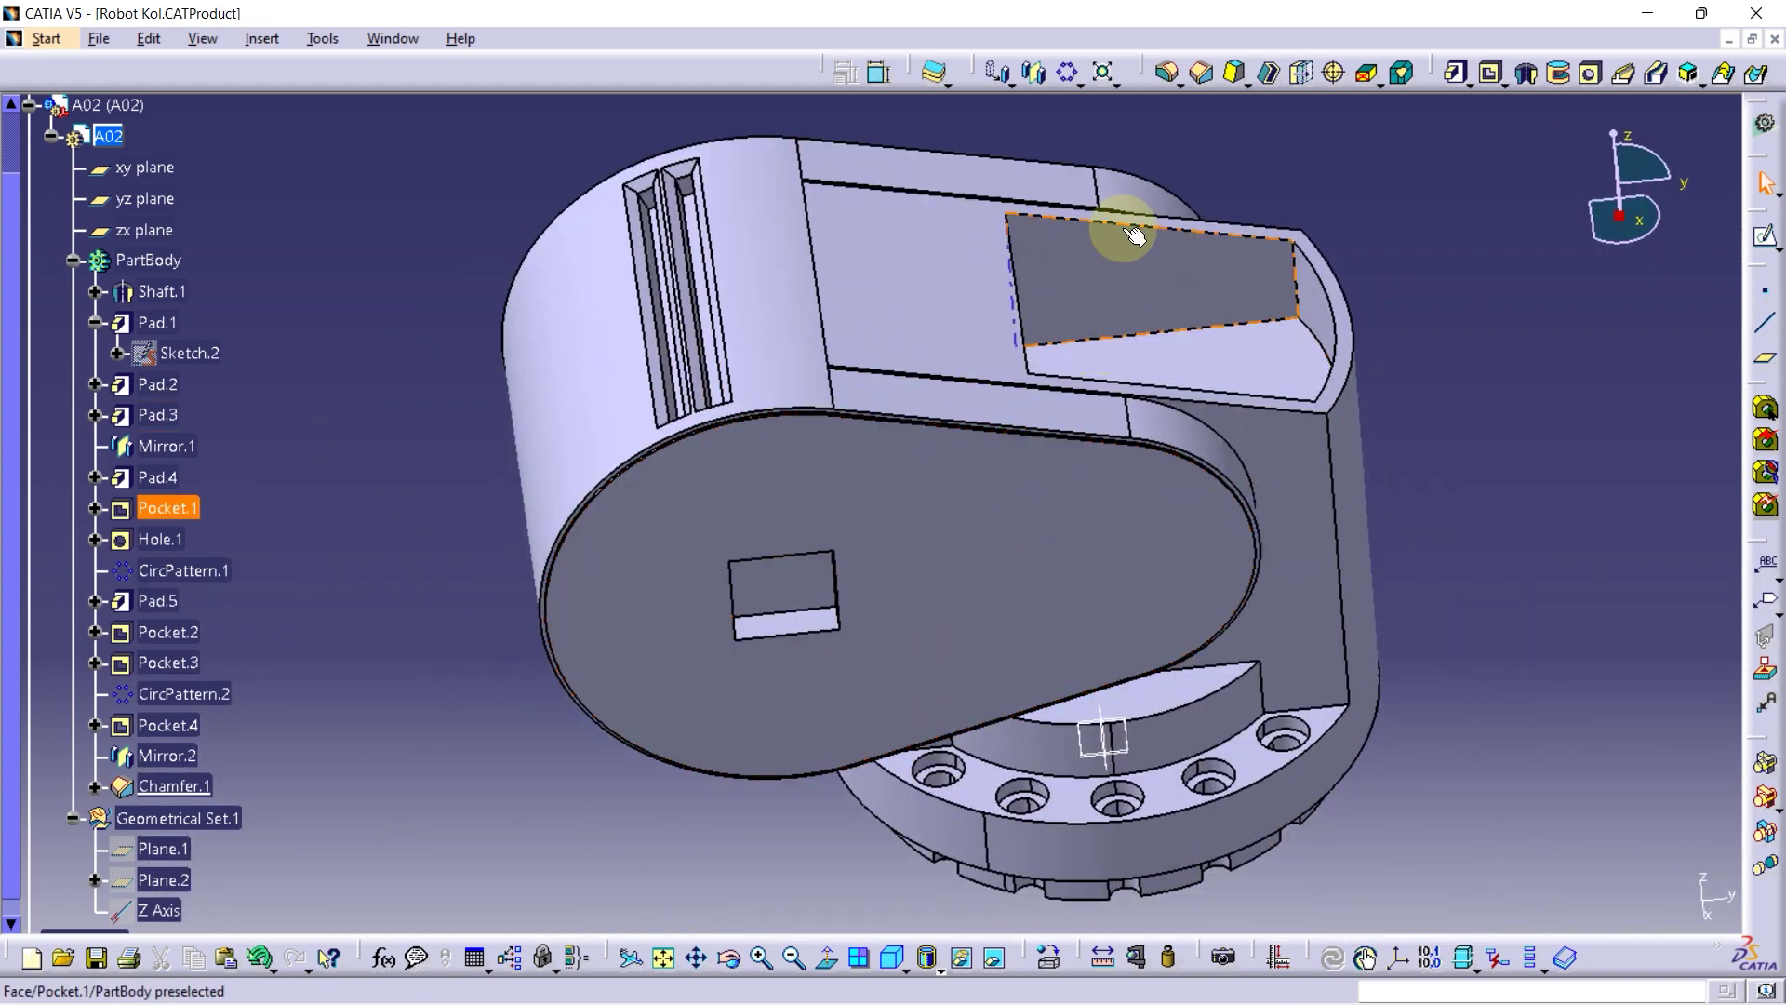
Begin a 1 mm edge fillet on the oval end, raised block and outer flange edges
click(1163, 77)
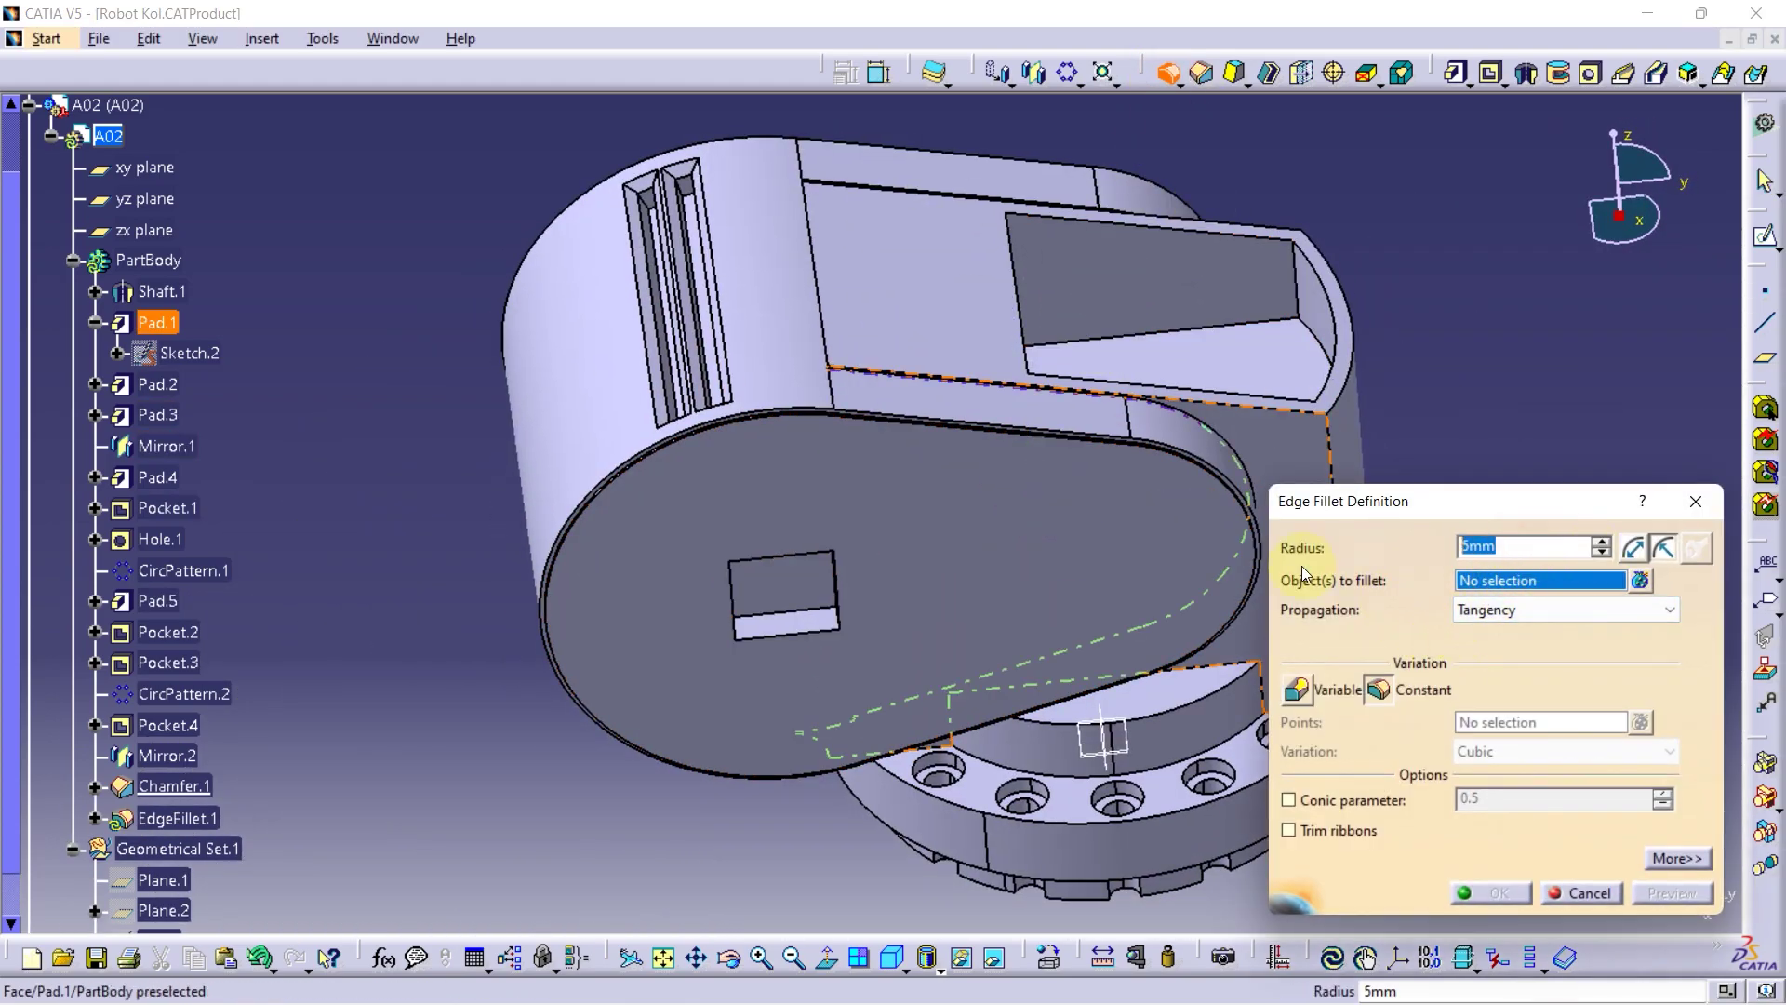
text(1)
mouse_move(884, 735)
middle_down()
mouse_move(785, 684)
mouse_move(773, 509)
mouse_move(977, 487)
mouse_move(571, 577)
middle_up()
click(571, 577)
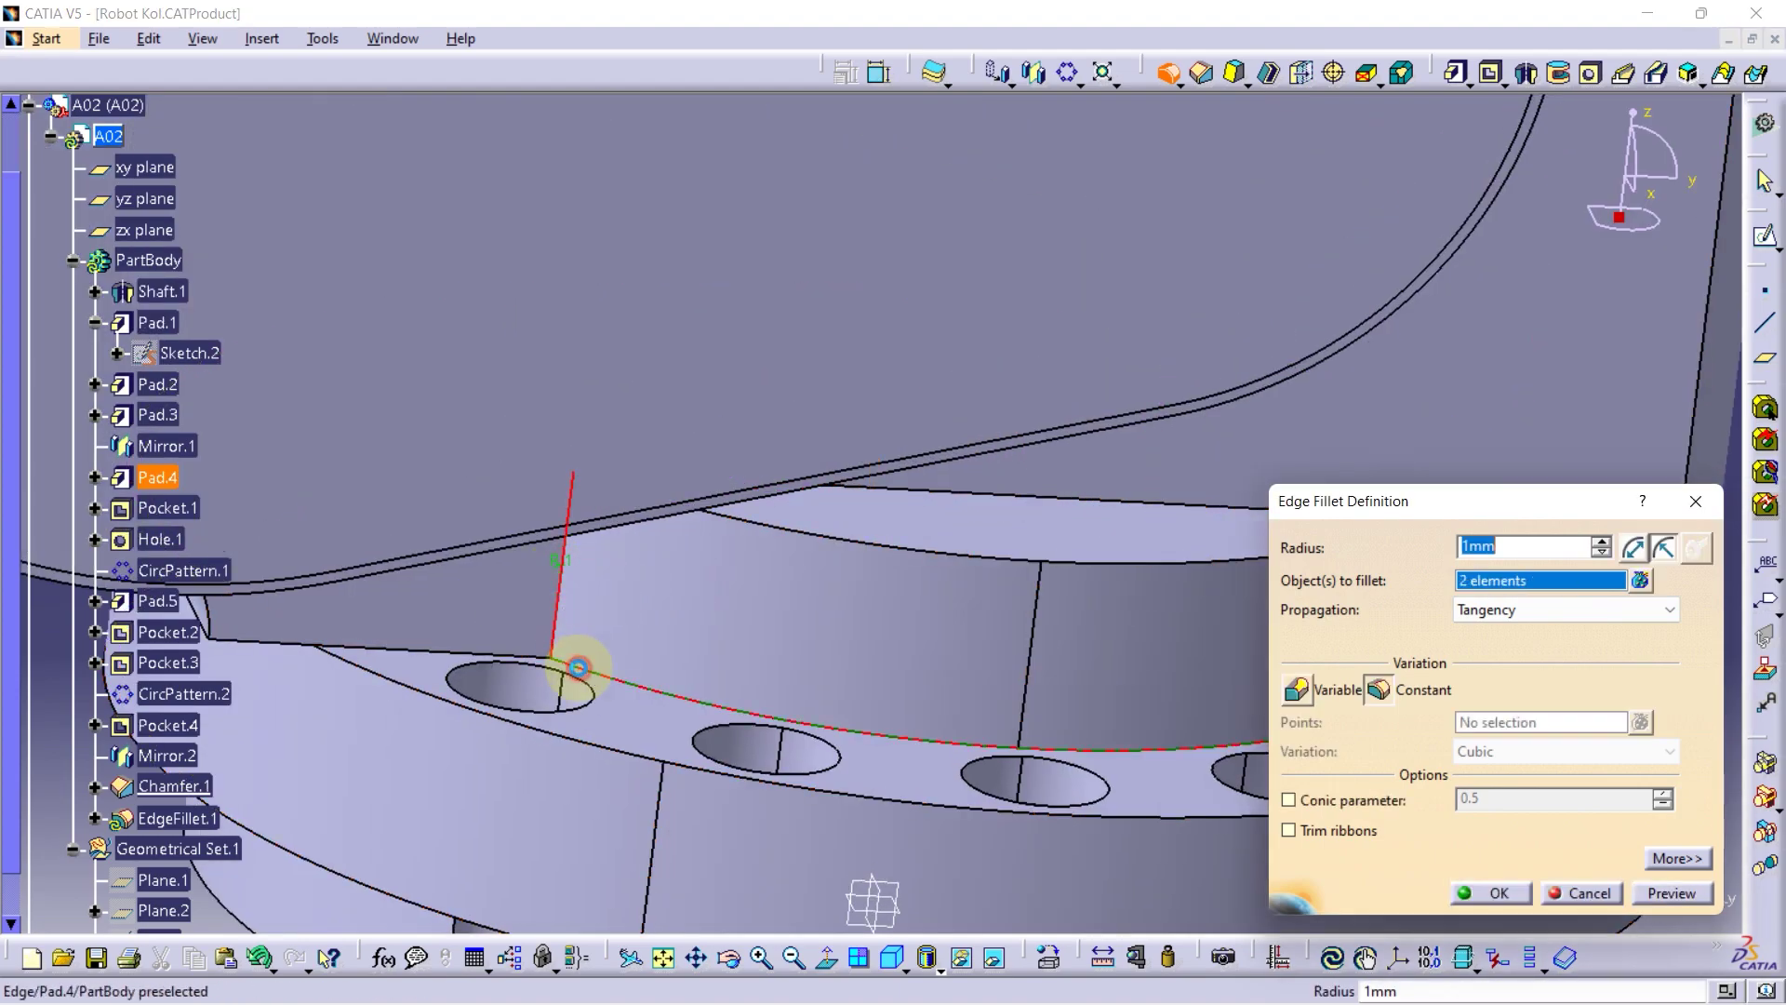
mouse_move(578, 668)
middle_down()
mouse_move(630, 571)
mouse_move(1087, 458)
middle_up()
click(1081, 437)
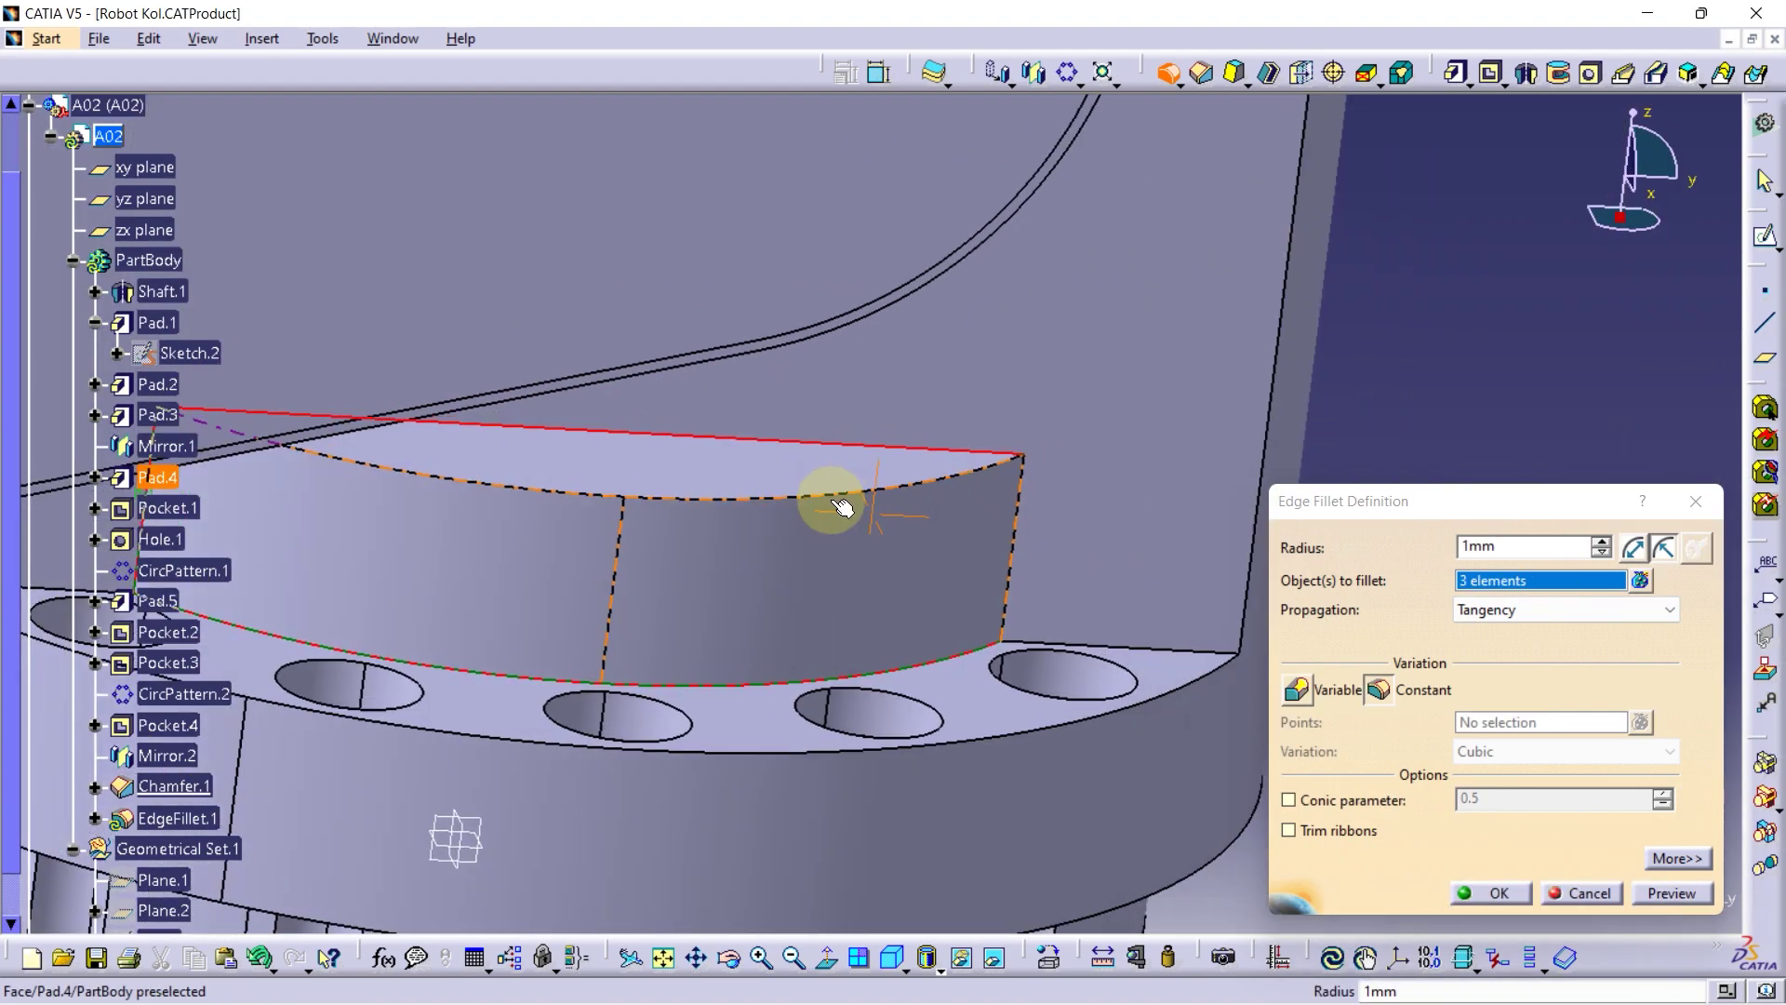
click(1057, 530)
middle_drag(1009, 689, 1008, 559)
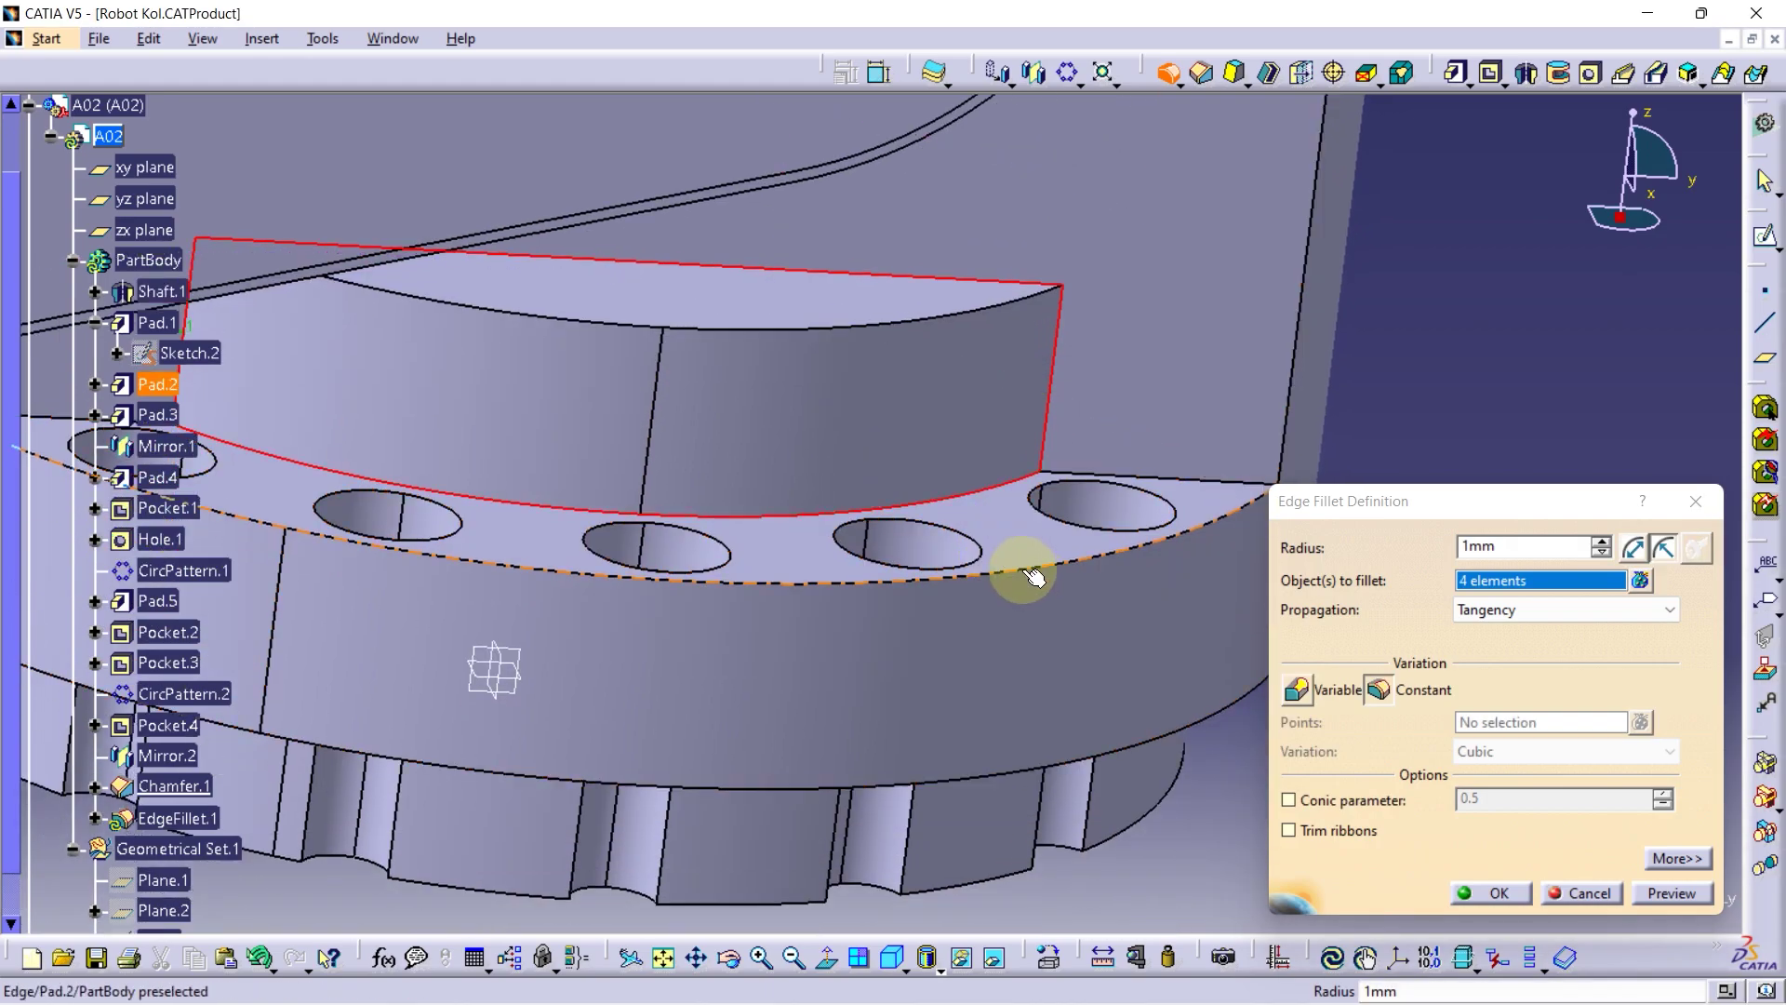
click(1028, 575)
click(961, 787)
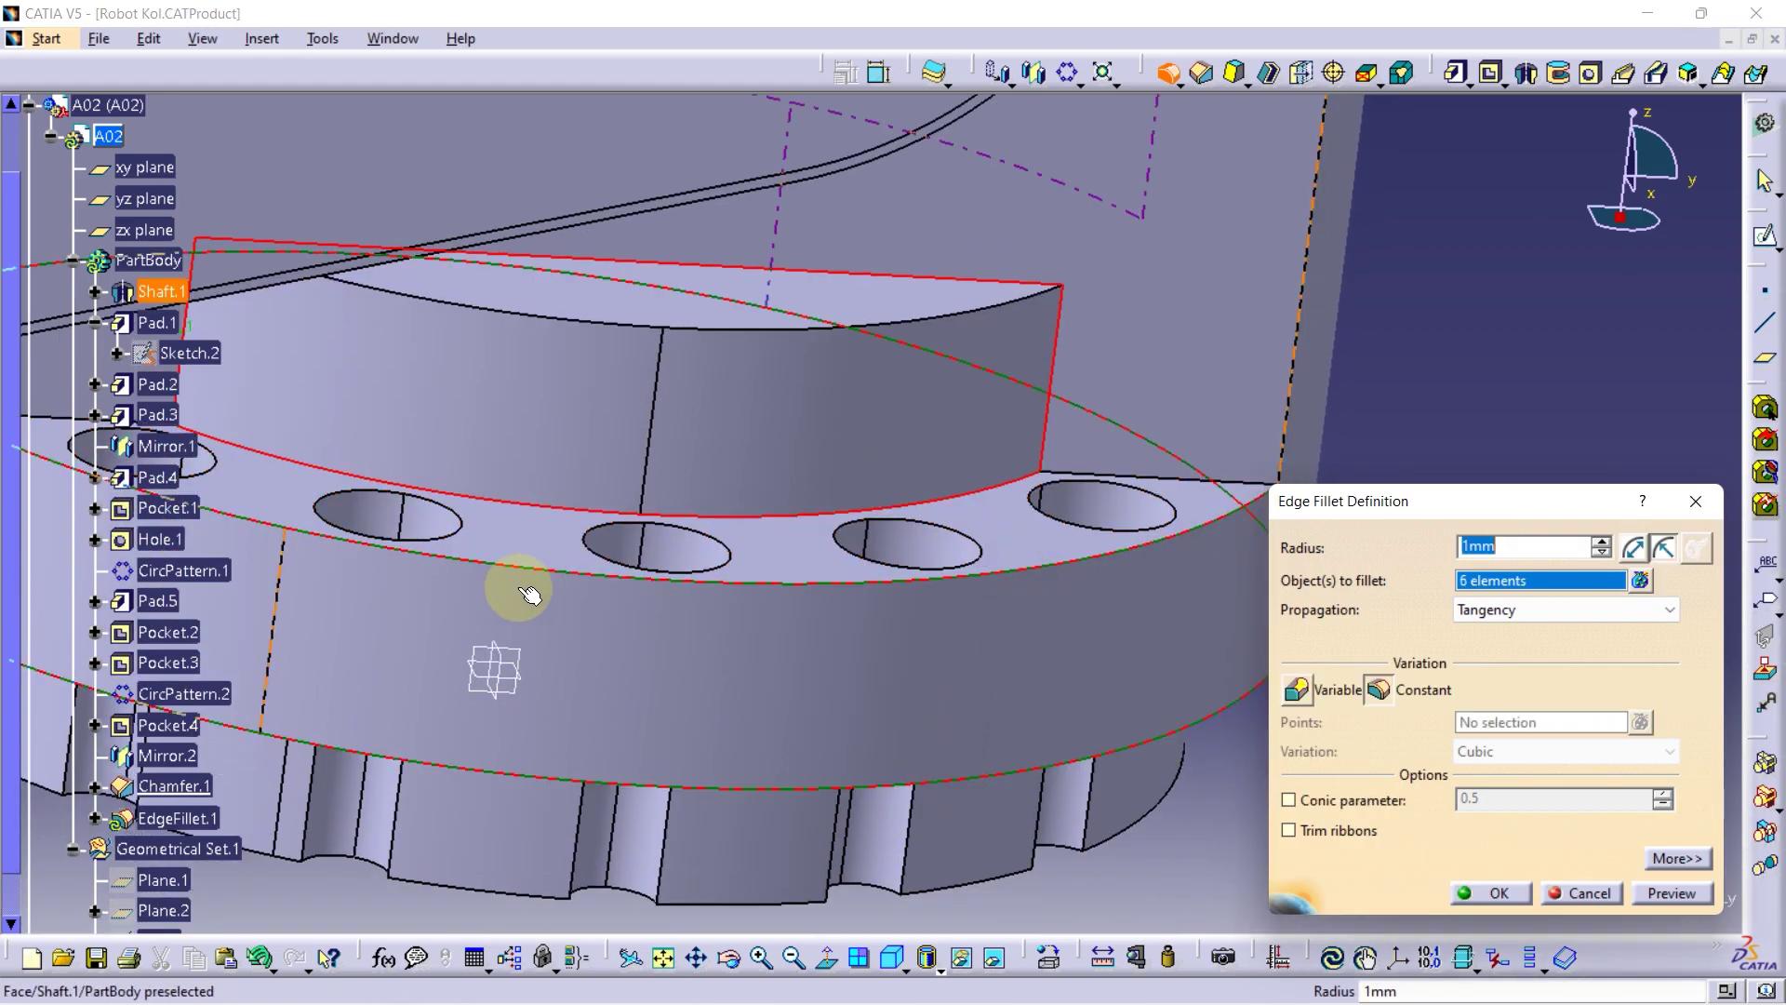
Add the Pad.2, Mirror.2 and curved underside edges and apply the 1 mm fillet
mouse_move(511, 586)
middle_down()
mouse_move(558, 678)
mouse_move(818, 685)
mouse_move(404, 448)
mouse_move(797, 530)
mouse_move(411, 429)
mouse_move(590, 590)
mouse_move(560, 510)
mouse_move(757, 579)
middle_up()
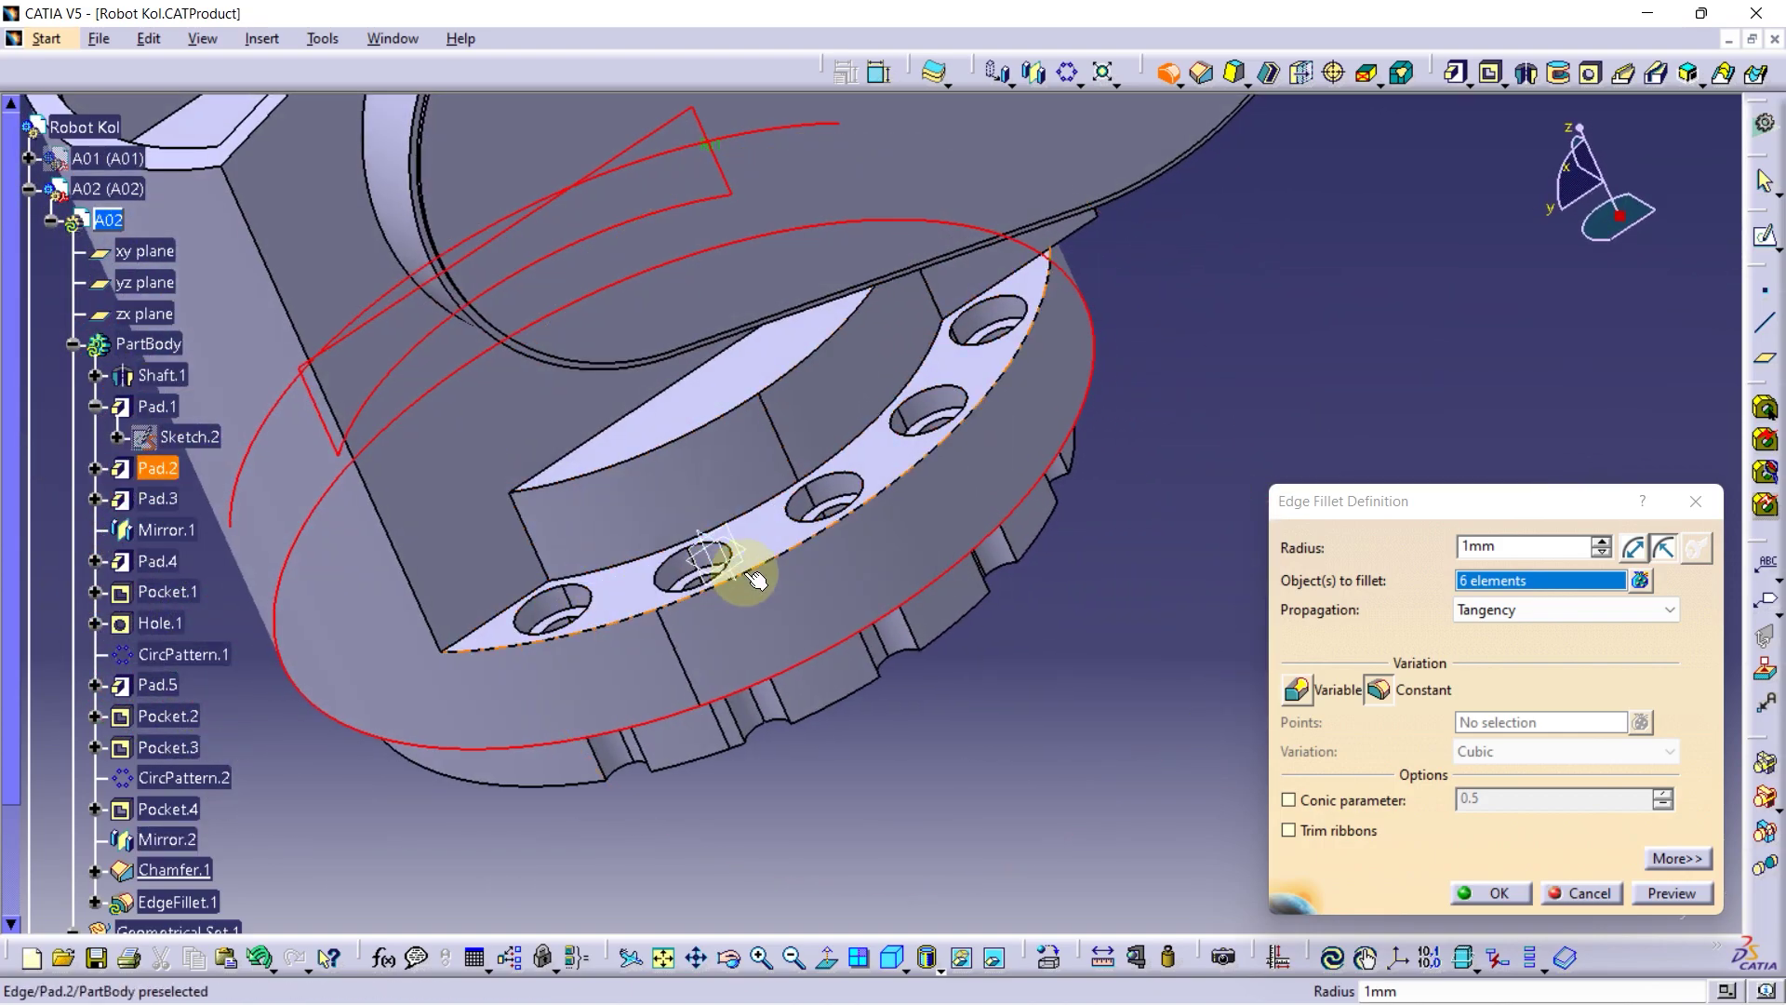
click(757, 579)
click(744, 417)
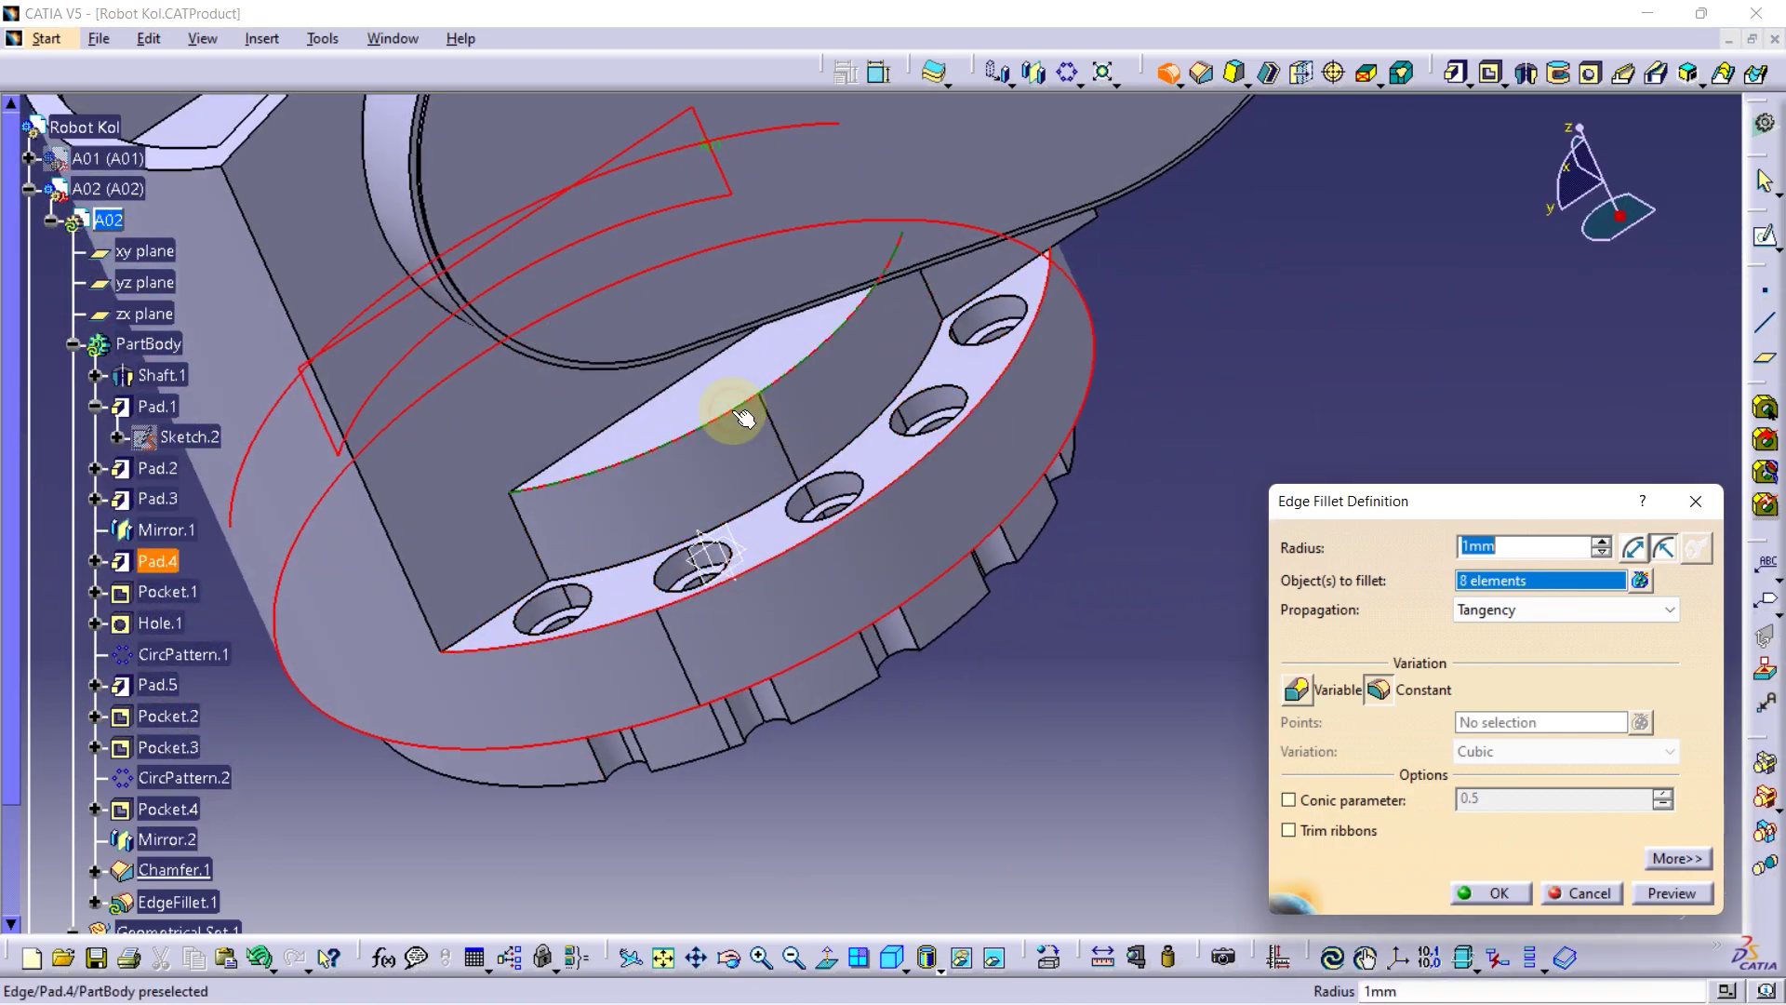
click(533, 531)
click(843, 349)
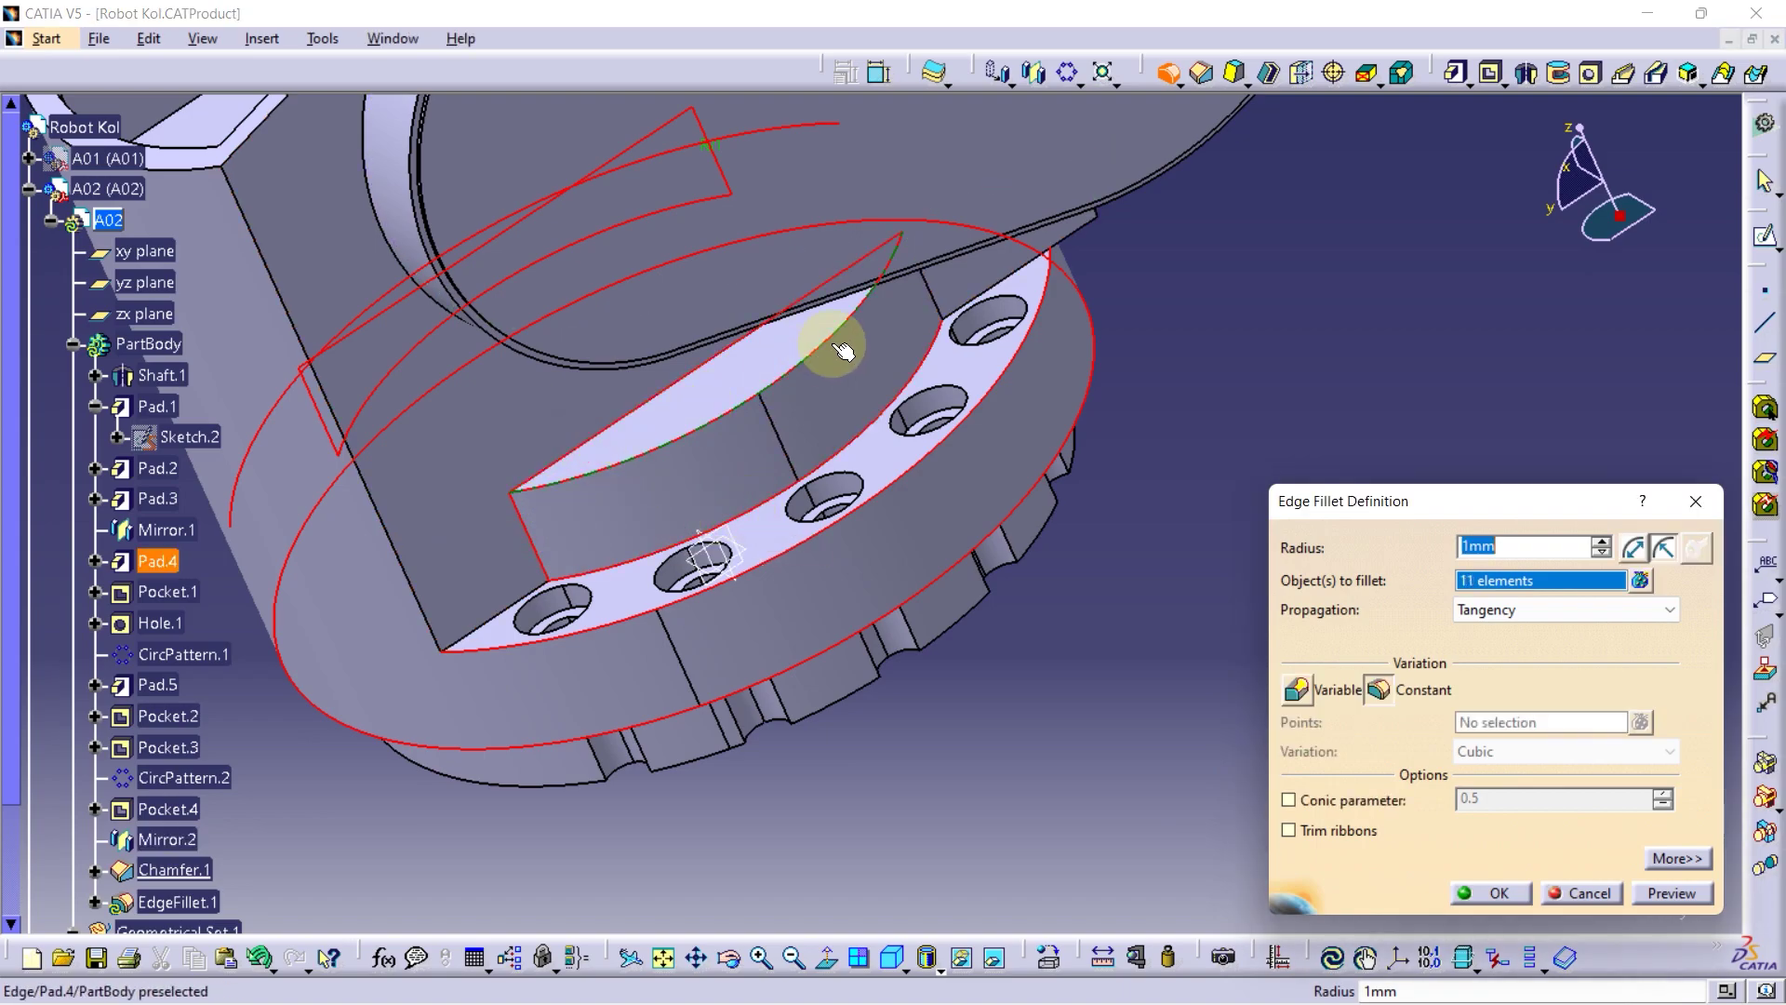
click(940, 300)
click(1502, 891)
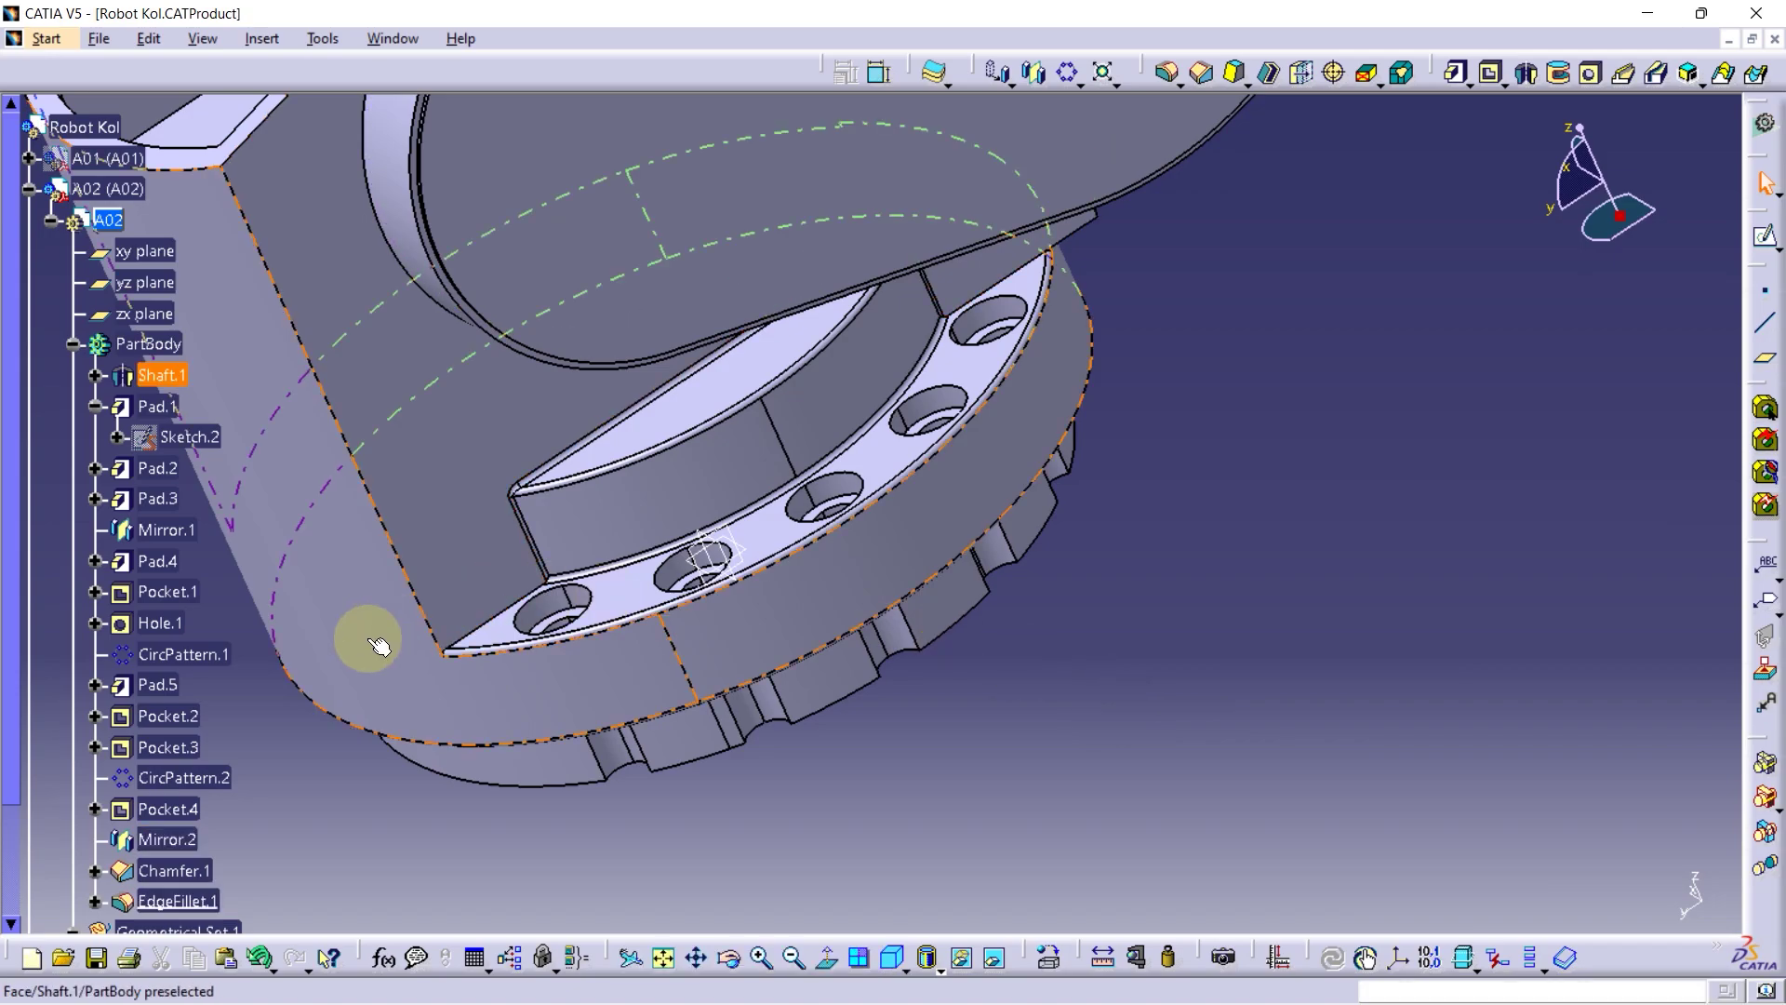
mouse_move(368, 638)
middle_down()
mouse_move(822, 651)
mouse_move(977, 598)
mouse_move(598, 550)
mouse_move(790, 639)
mouse_move(899, 516)
mouse_move(958, 577)
mouse_move(929, 570)
middle_up()
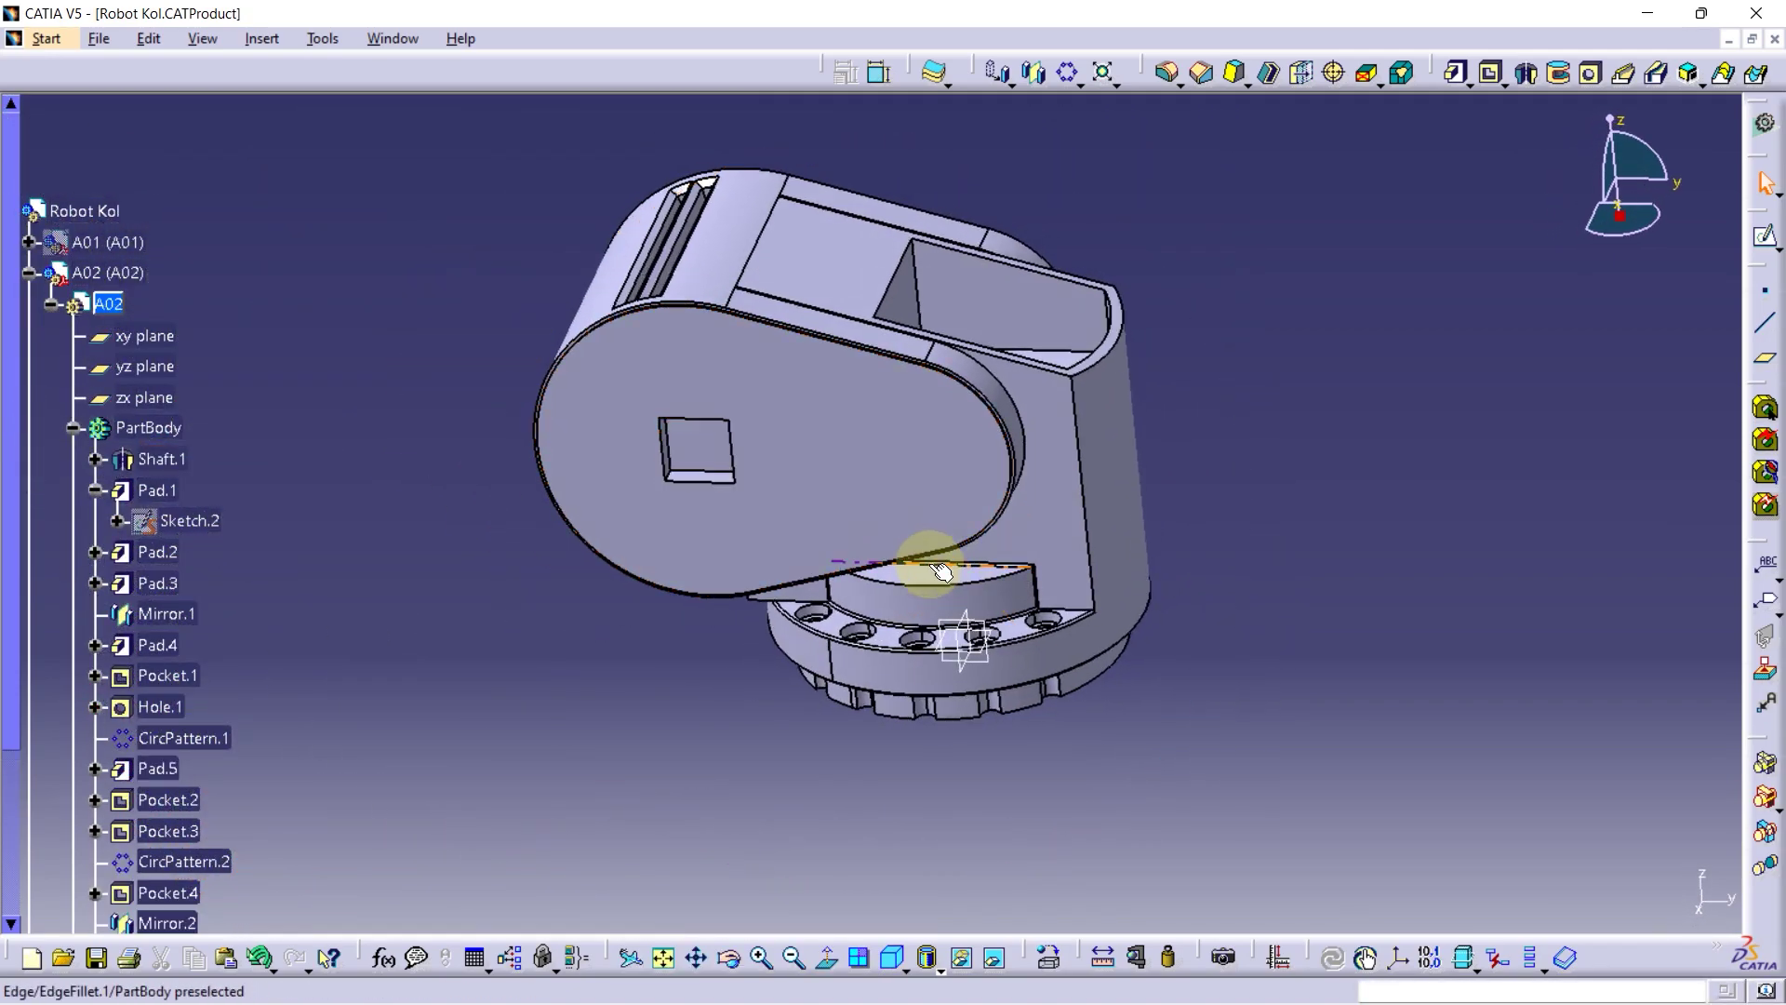
Collapse the A02 tree, activate the Robot Kol assembly and show base A01 again
click(52, 303)
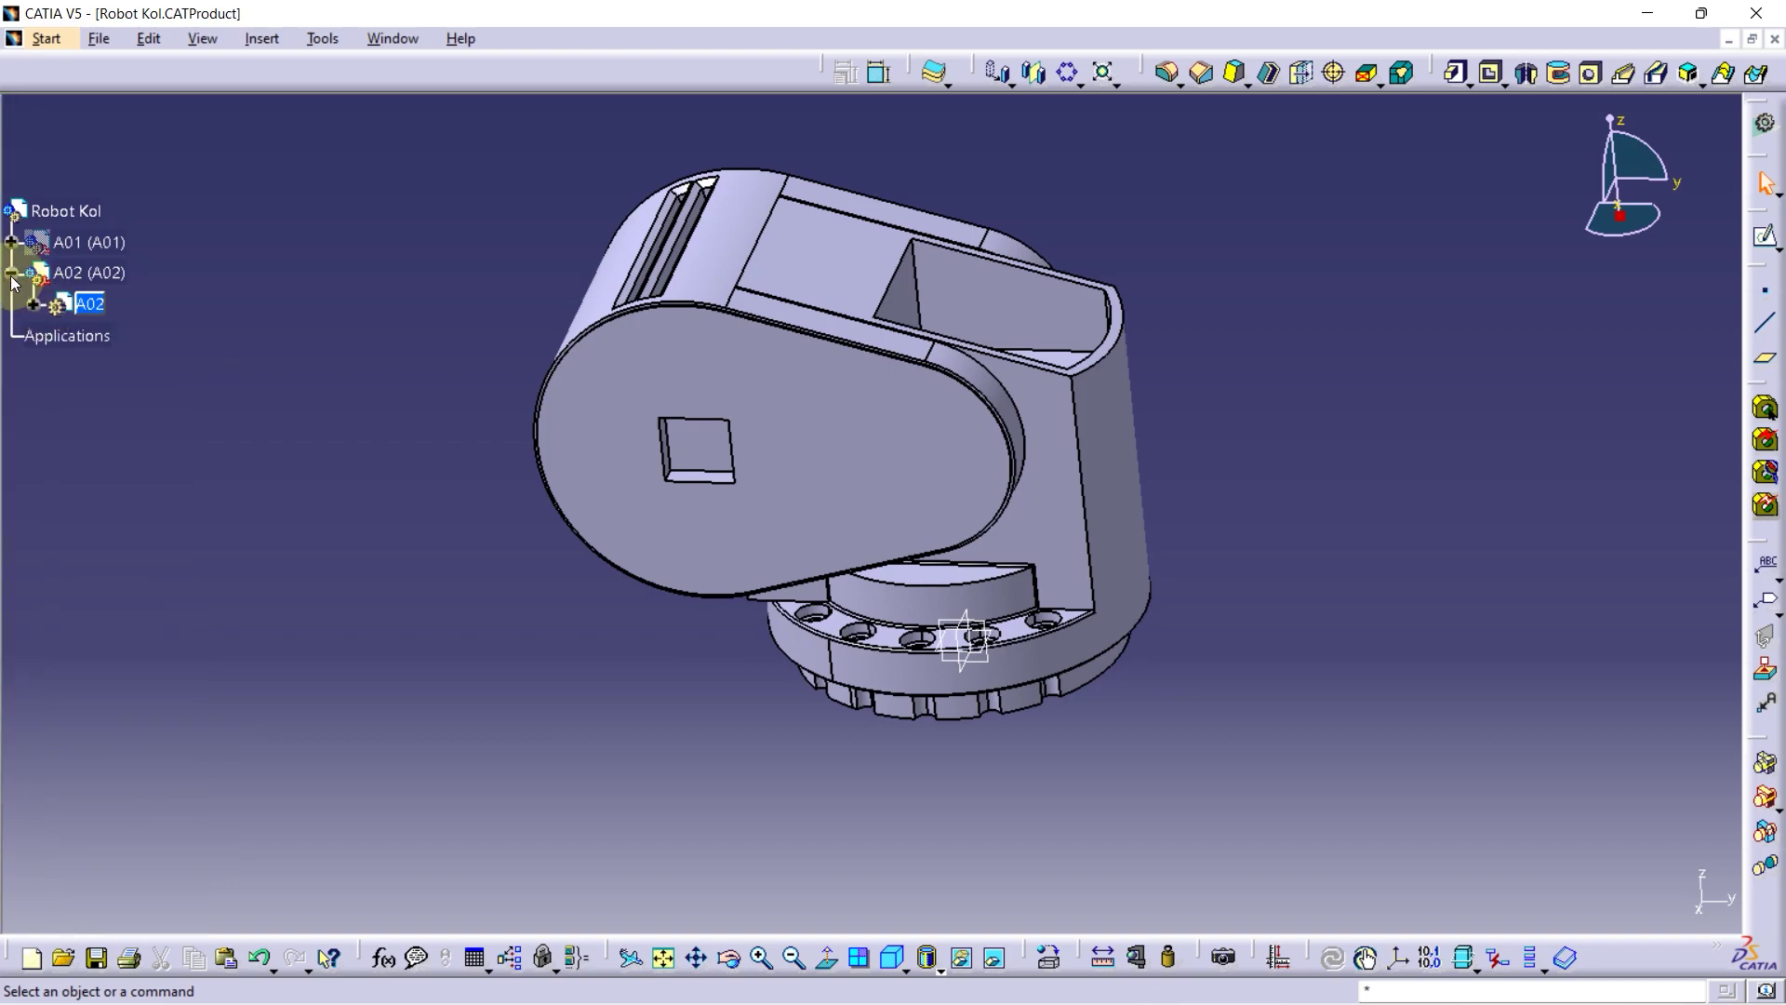
click(10, 273)
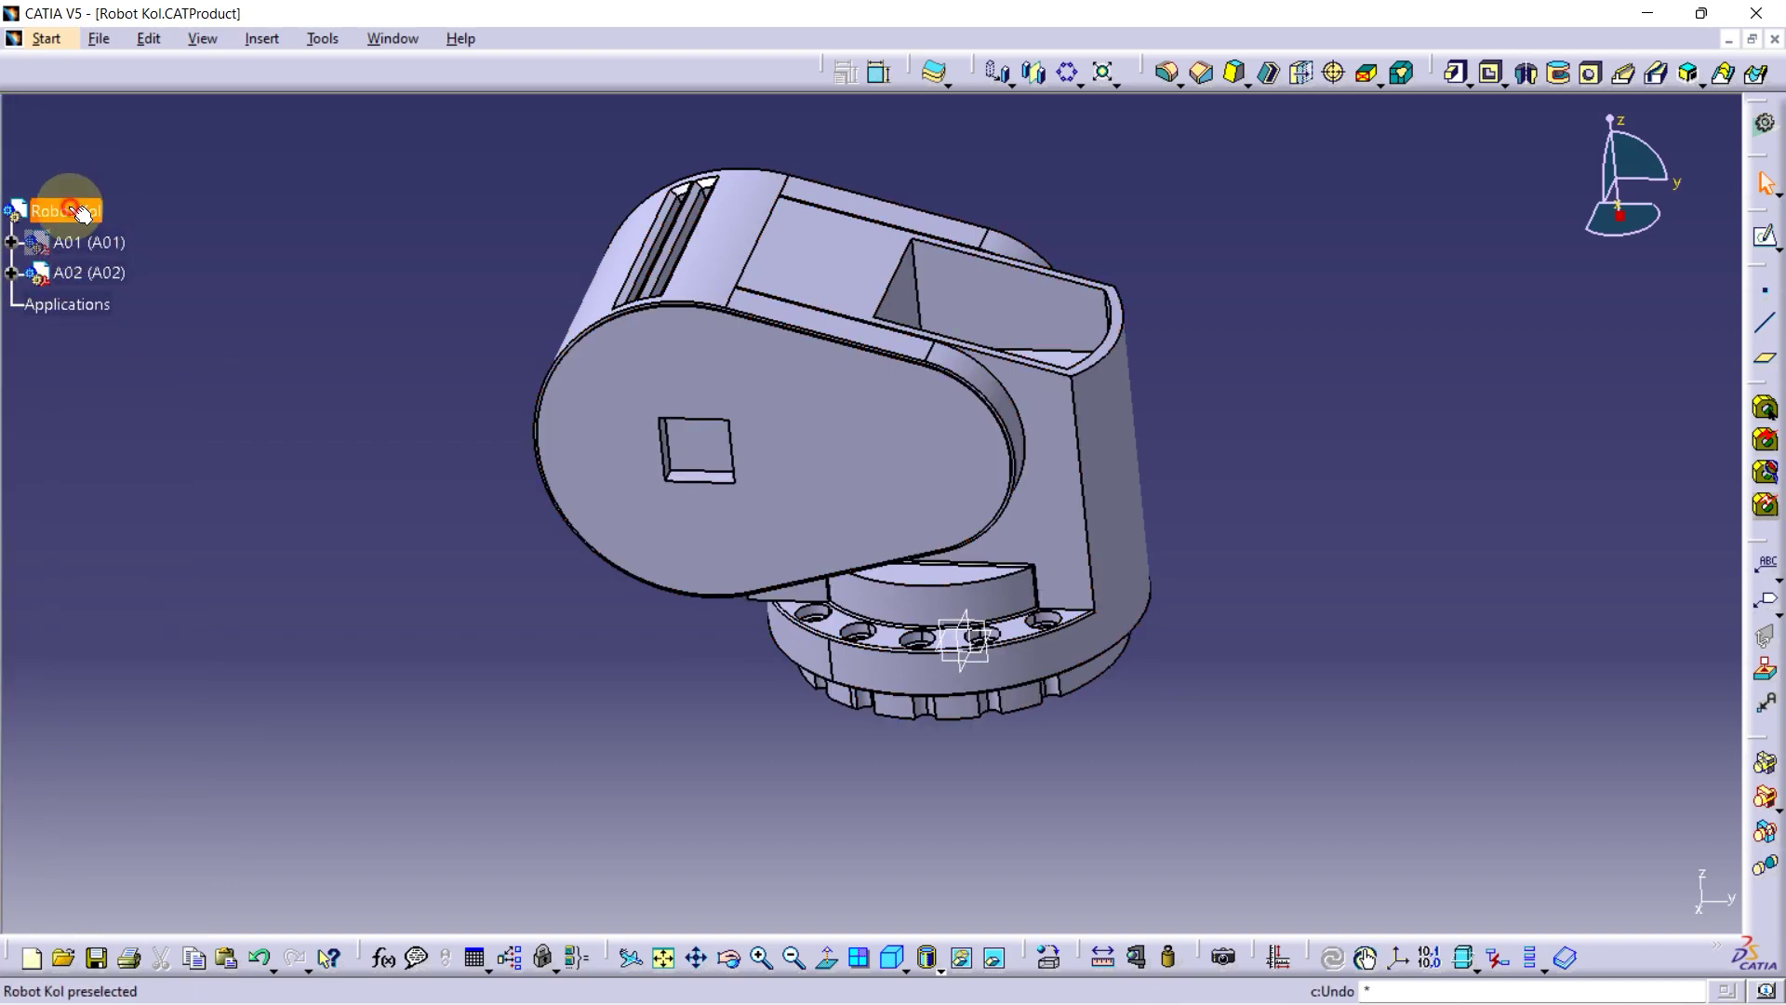
double_click(65, 210)
right_click(74, 248)
click(121, 315)
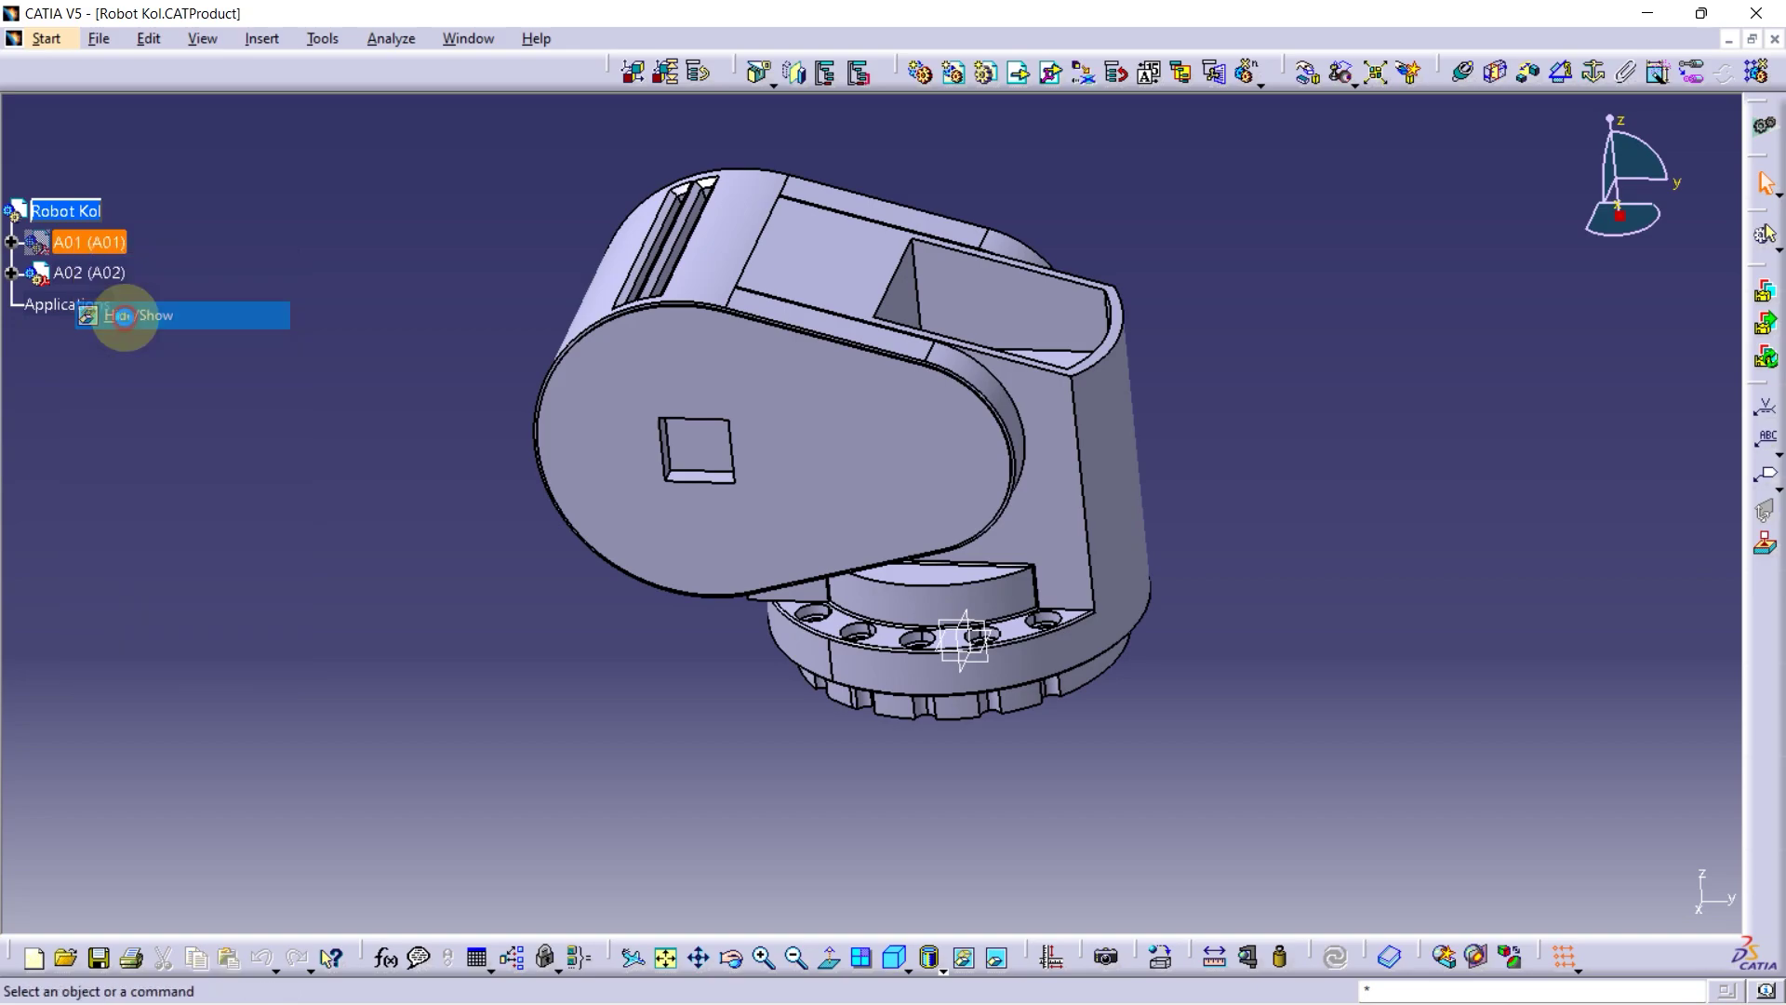
middle_drag(421, 586, 1163, 326)
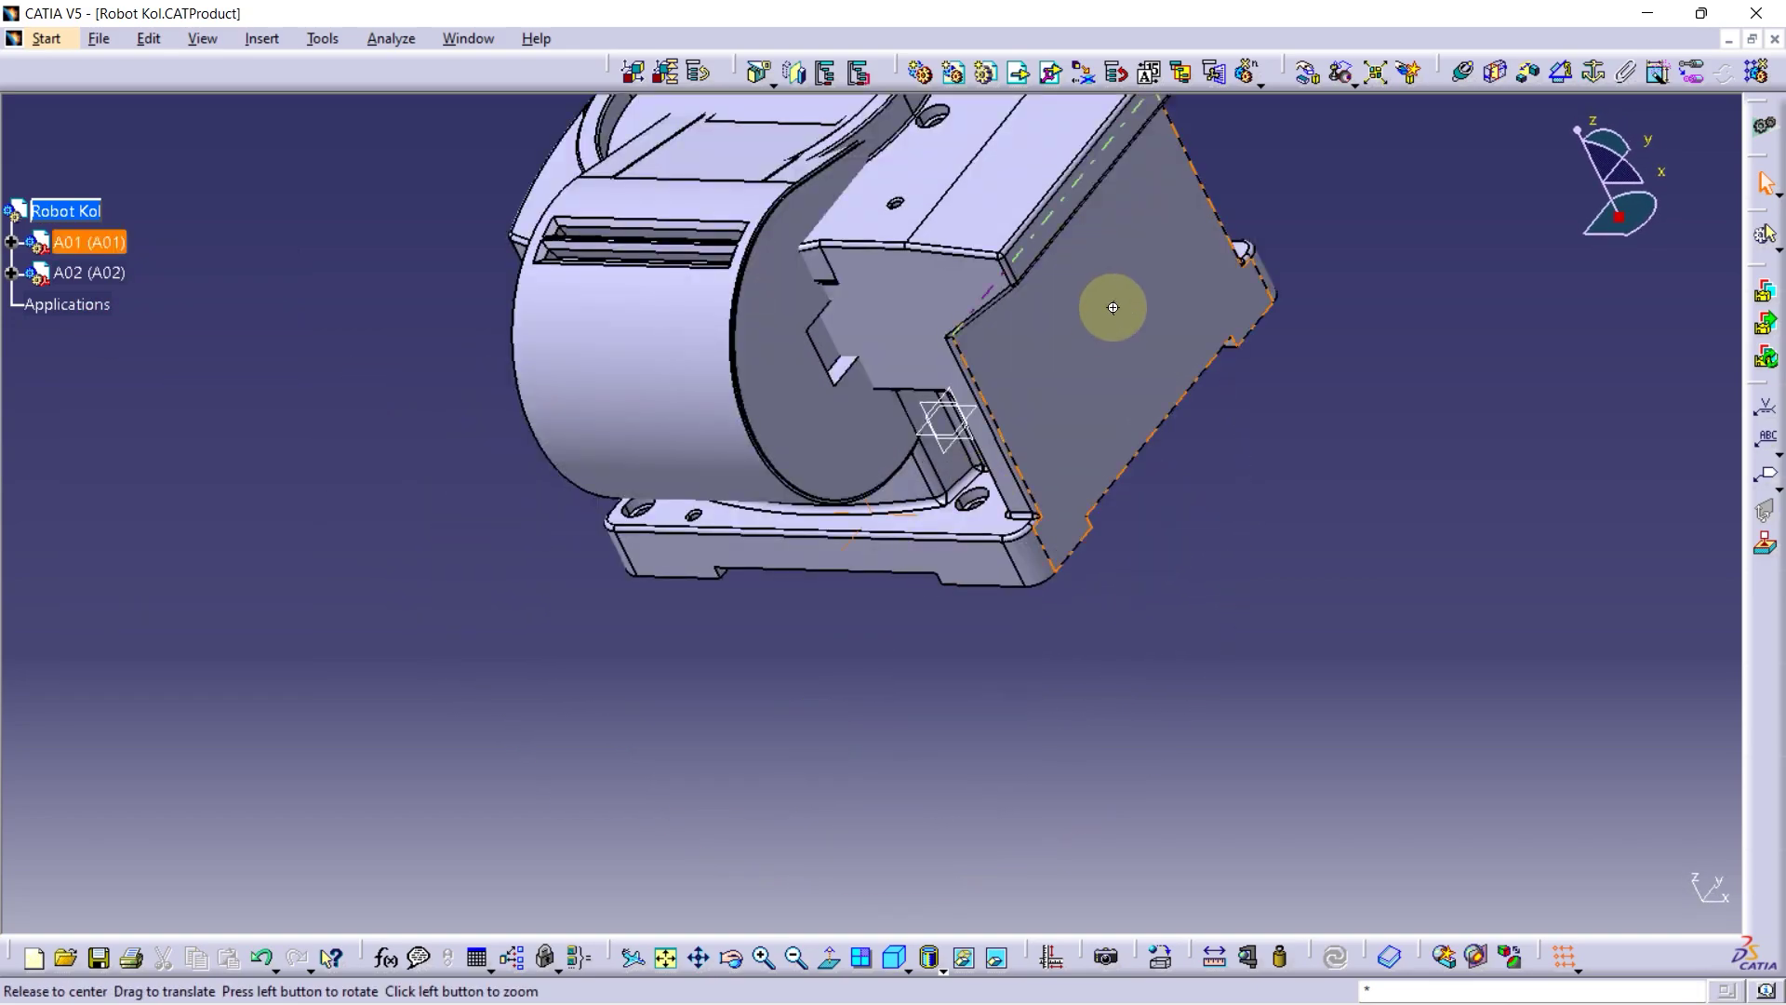
Shift arm A02 along X and lift it along Z above the base
click(1307, 73)
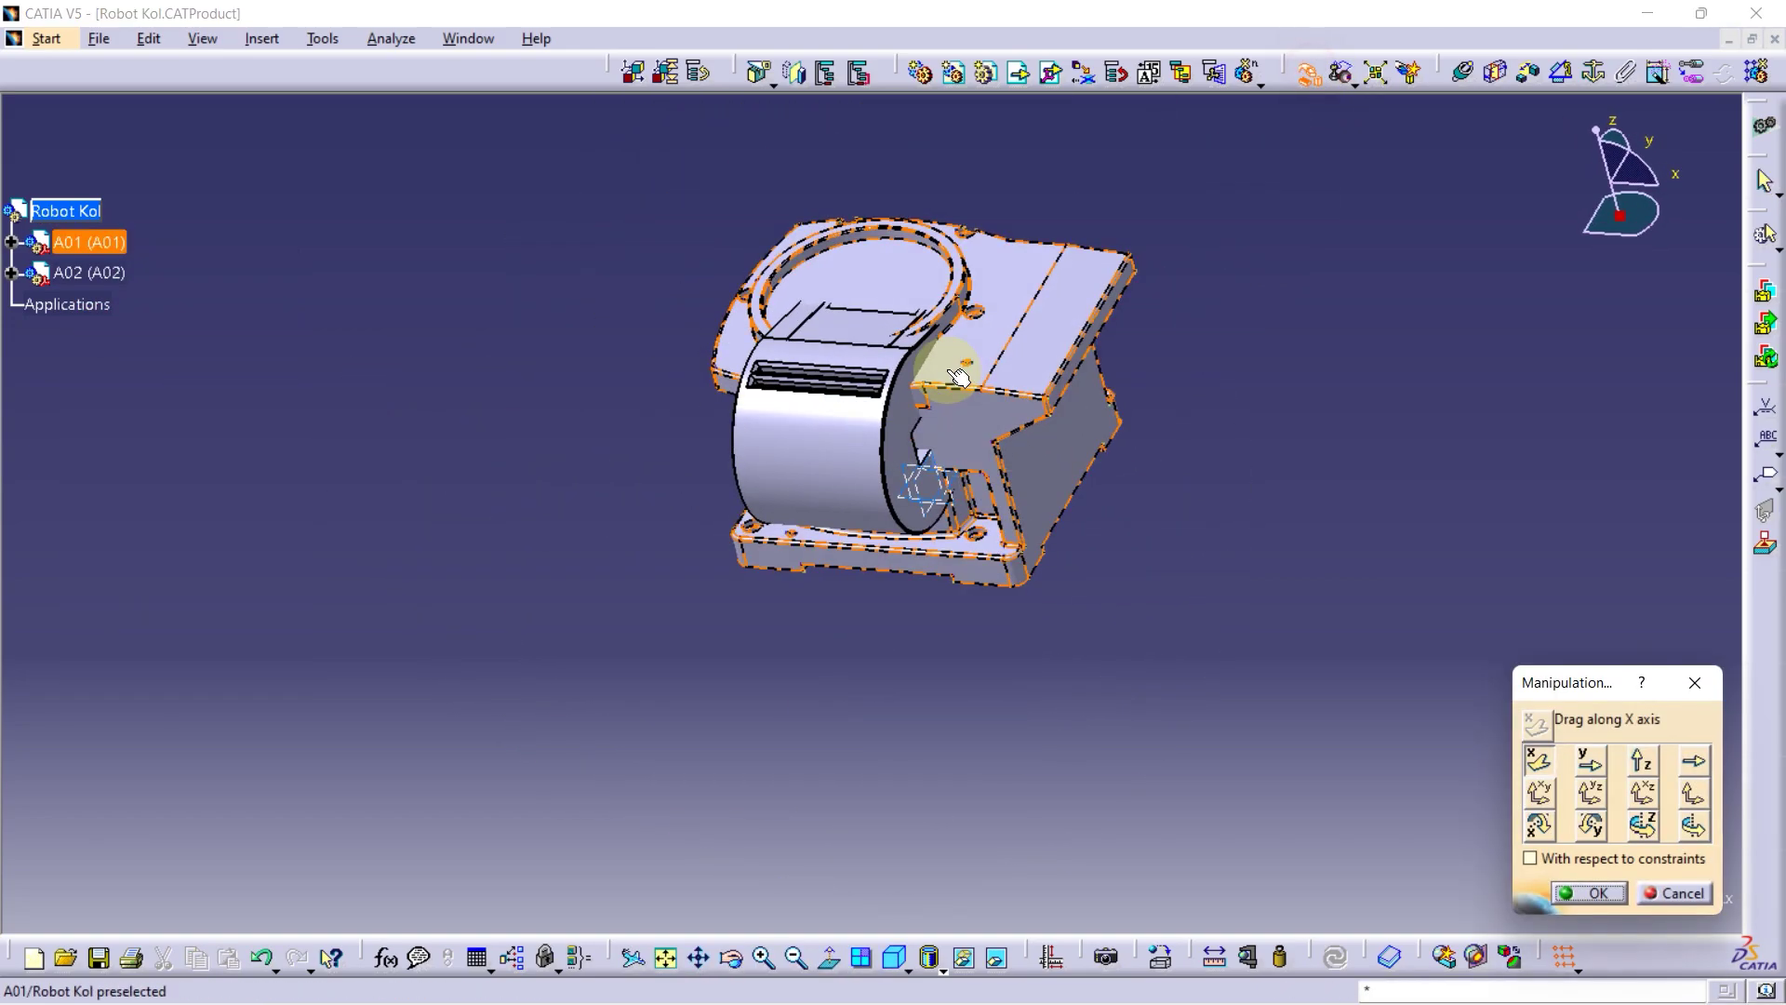
drag(967, 335, 995, 461)
click(1642, 761)
drag(897, 639, 846, 340)
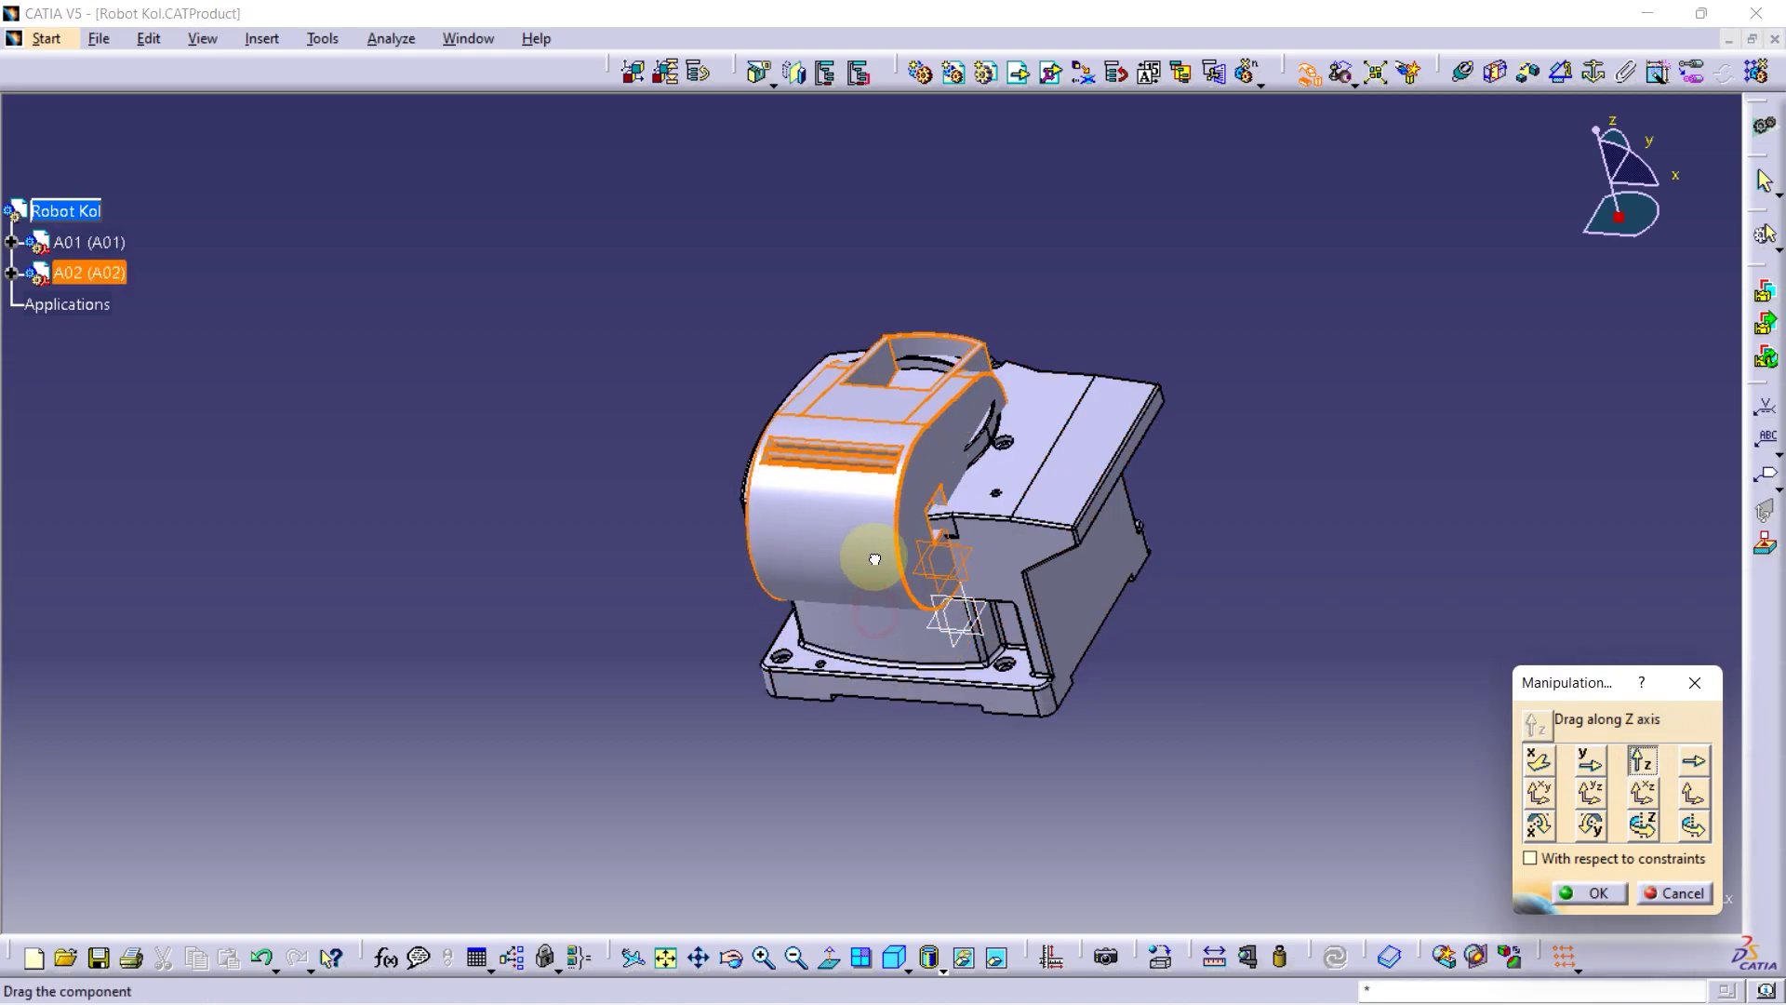
click(1593, 893)
click(894, 957)
middle_drag(1147, 701, 1036, 763)
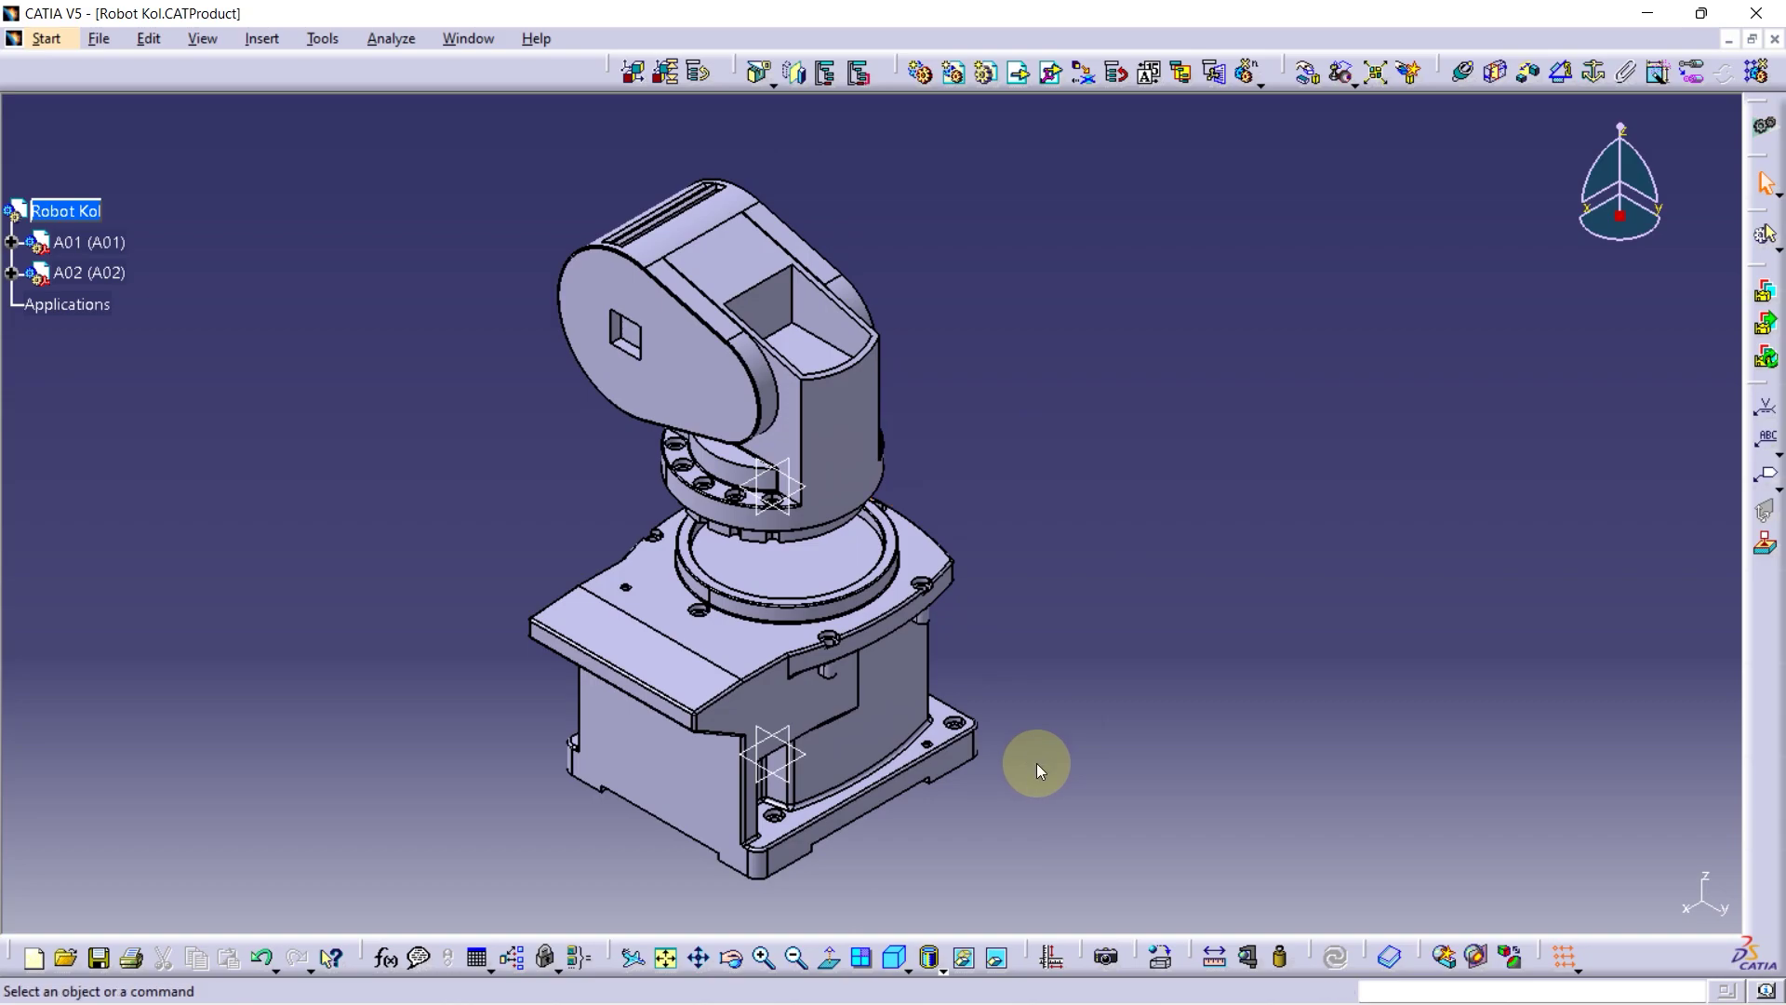
Rotate arm A02 about the Z axis and slide it sideways along X
click(1307, 72)
click(1644, 825)
mouse_move(858, 386)
mouse_down()
mouse_move(687, 451)
mouse_move(703, 457)
mouse_up()
click(1154, 467)
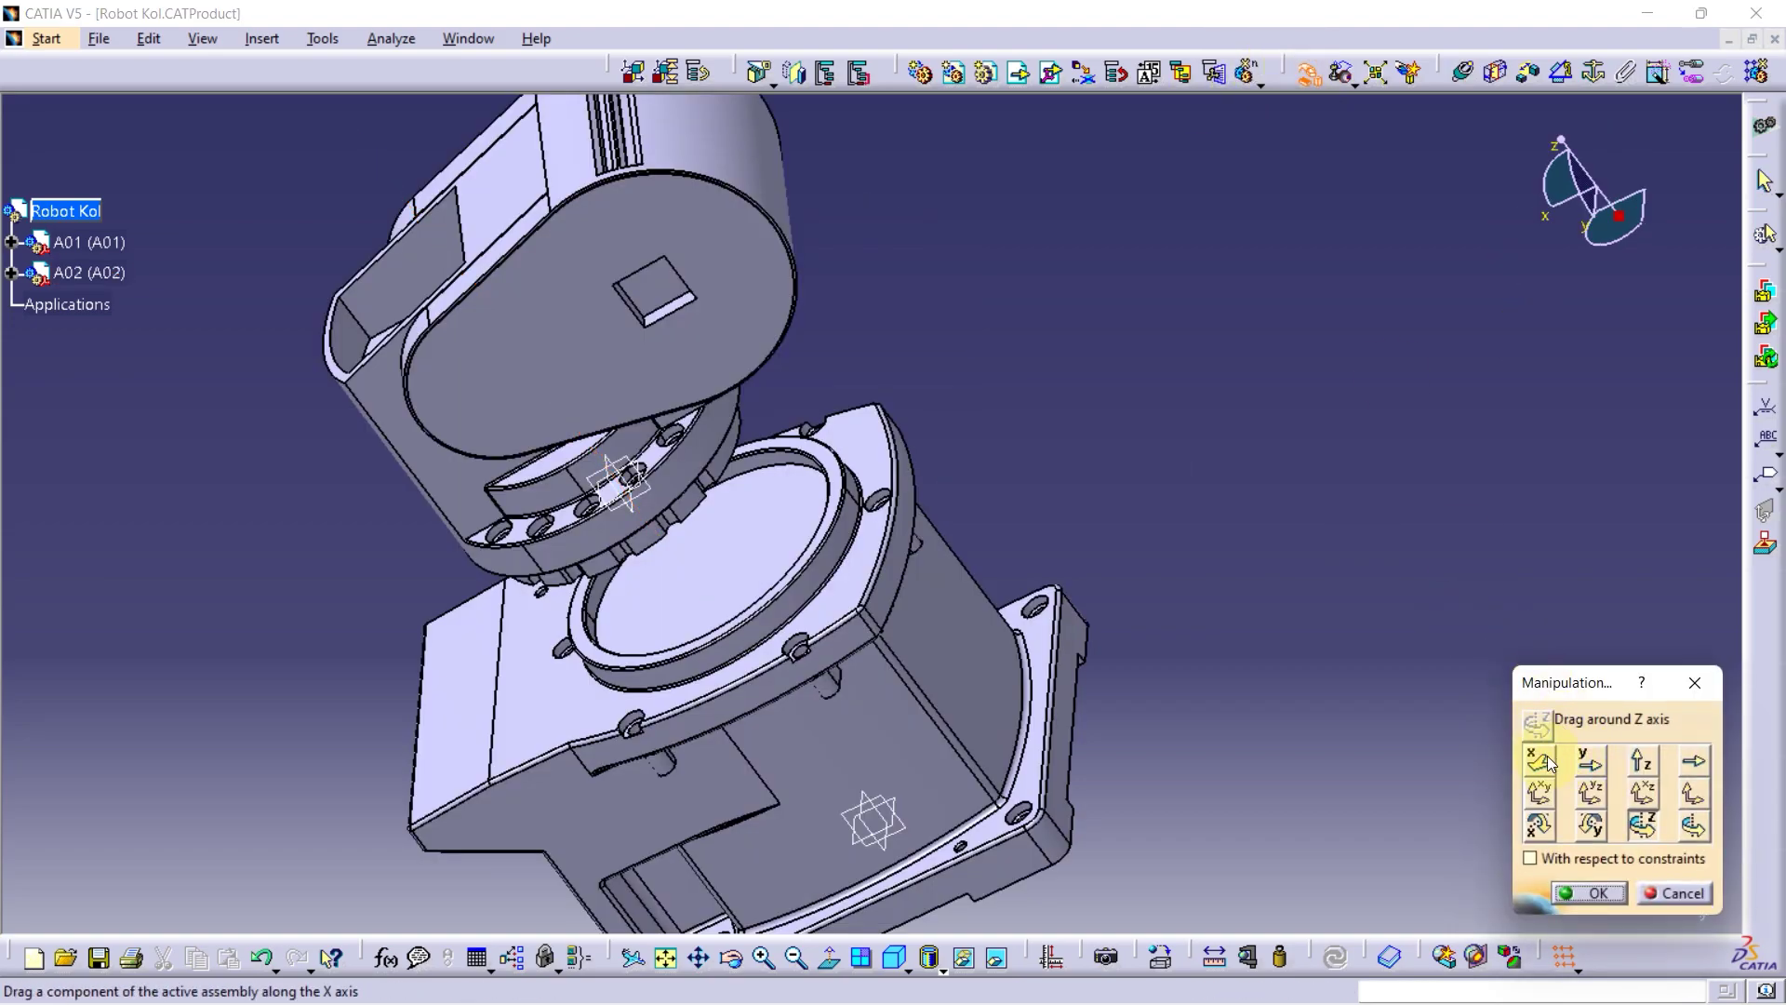
click(1549, 763)
drag(618, 319, 471, 367)
Make arm A02's axis coincide with the base's circular pocket axis and update the assembly
click(1464, 72)
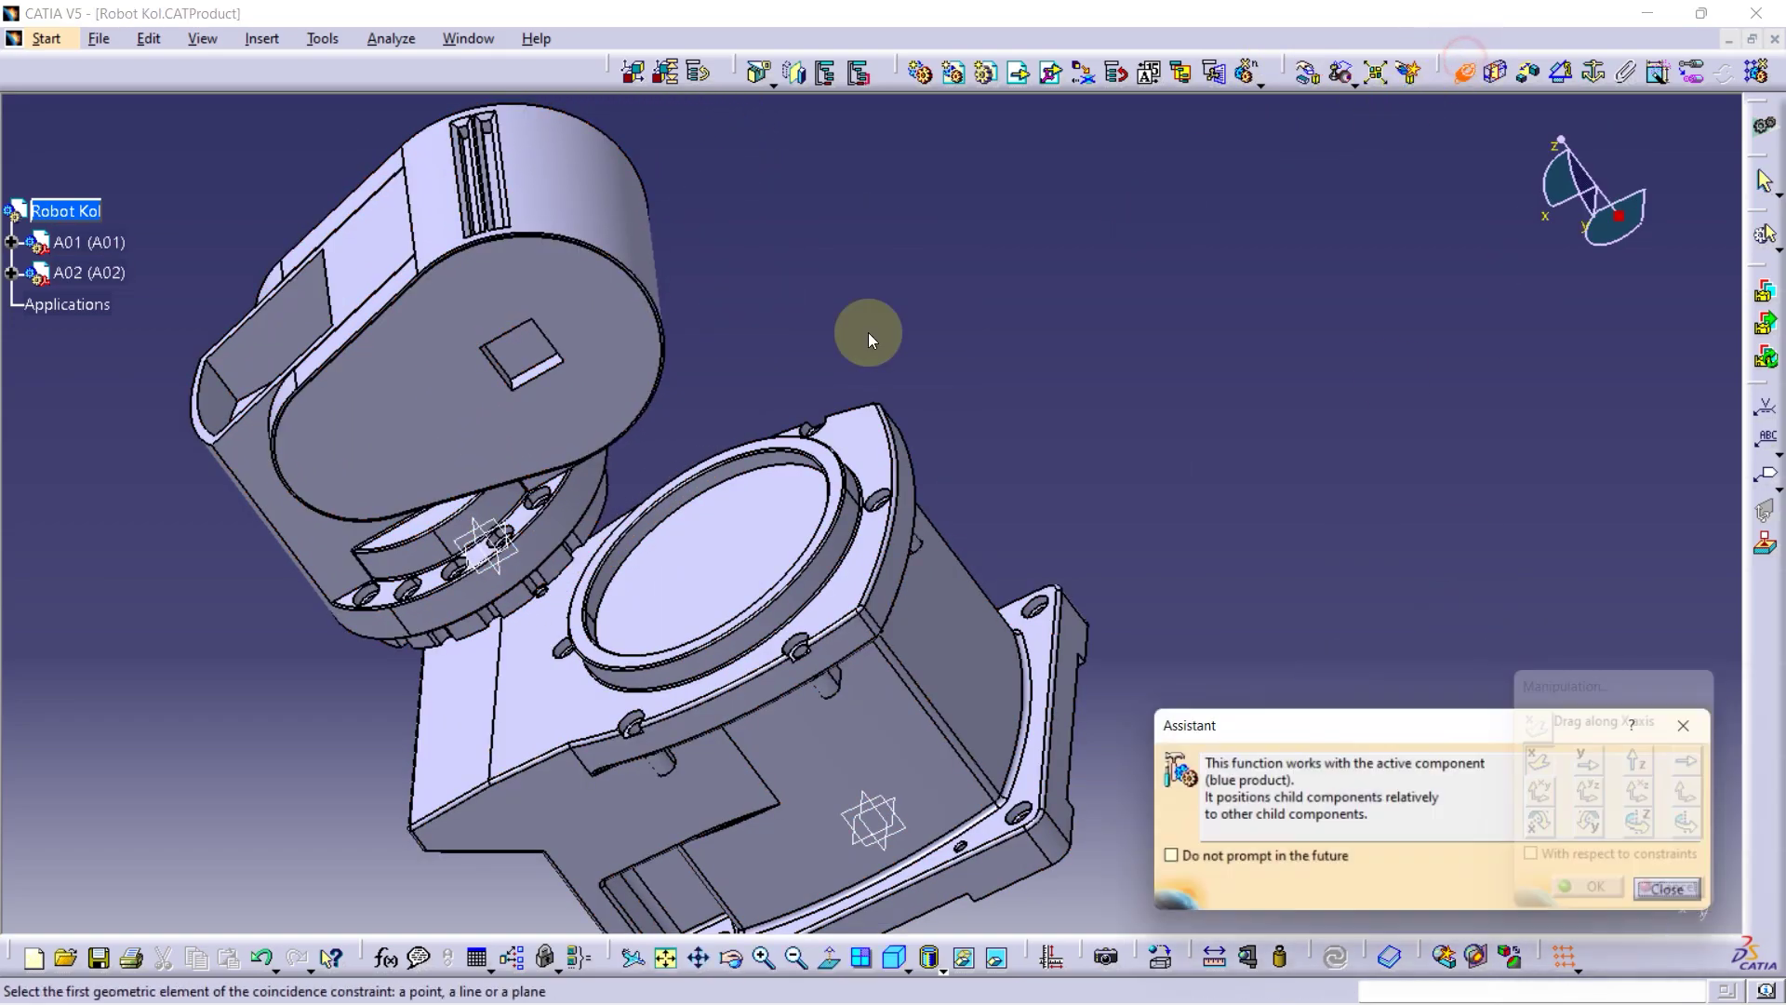
click(1339, 858)
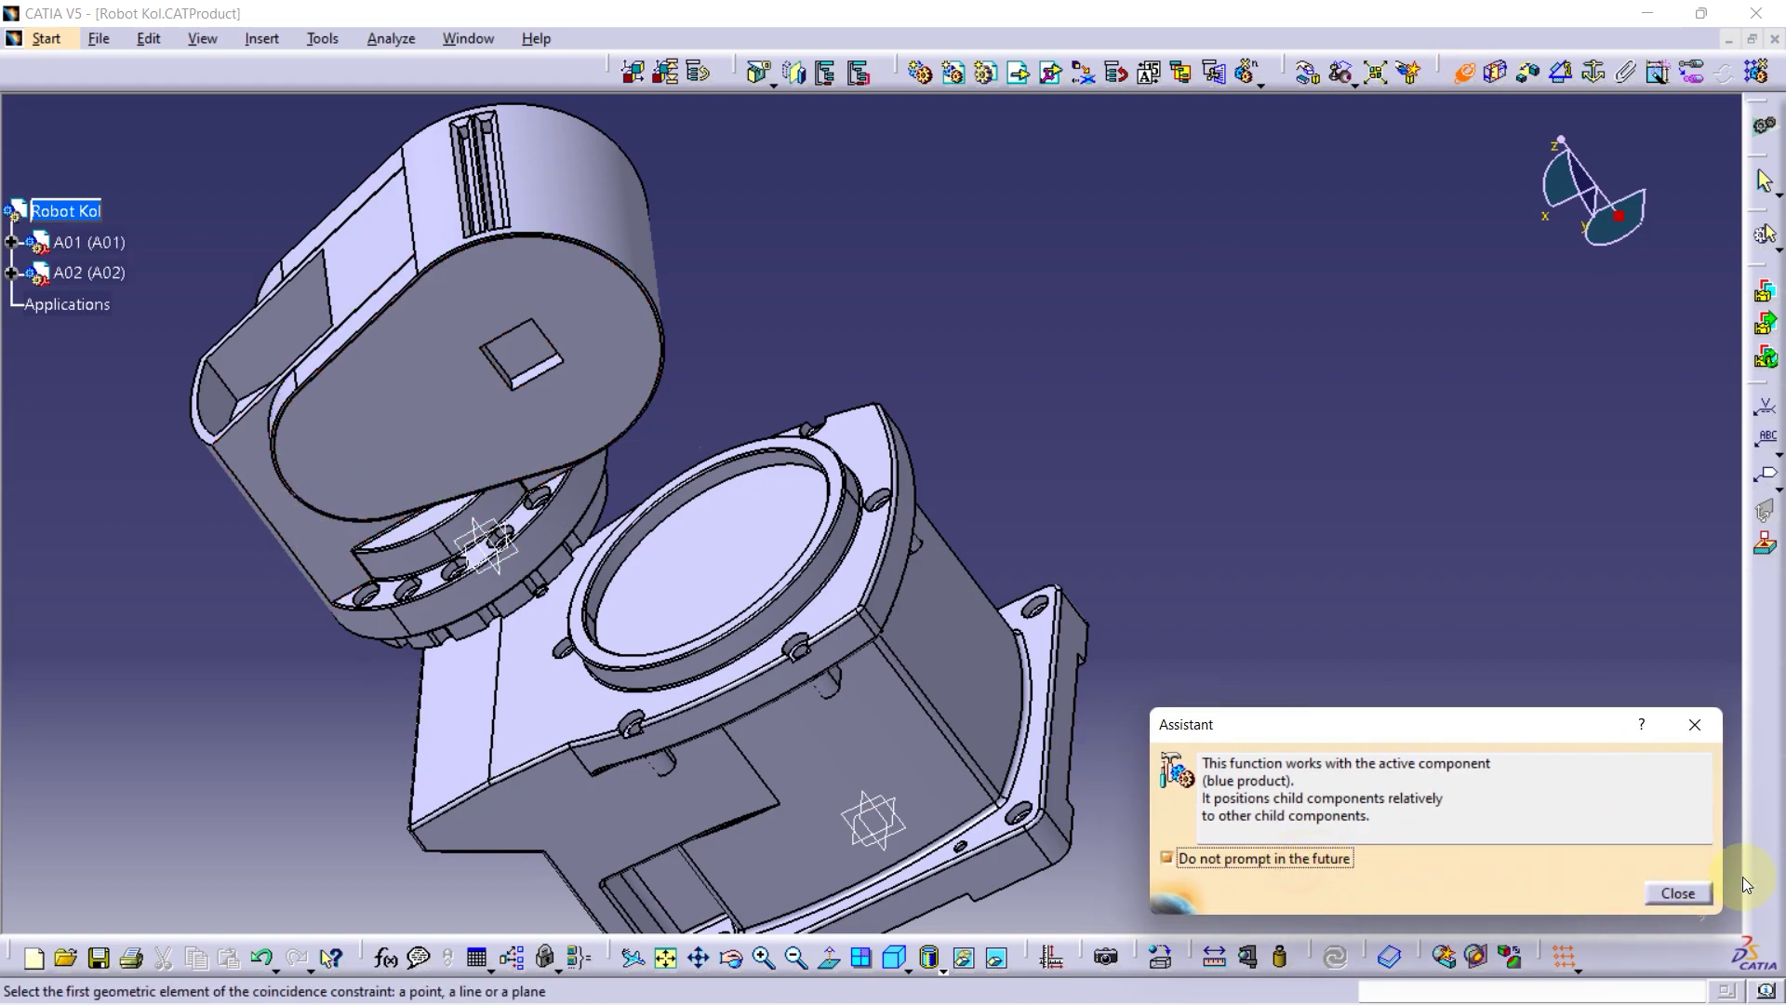
click(1678, 893)
middle_drag(744, 418, 472, 442)
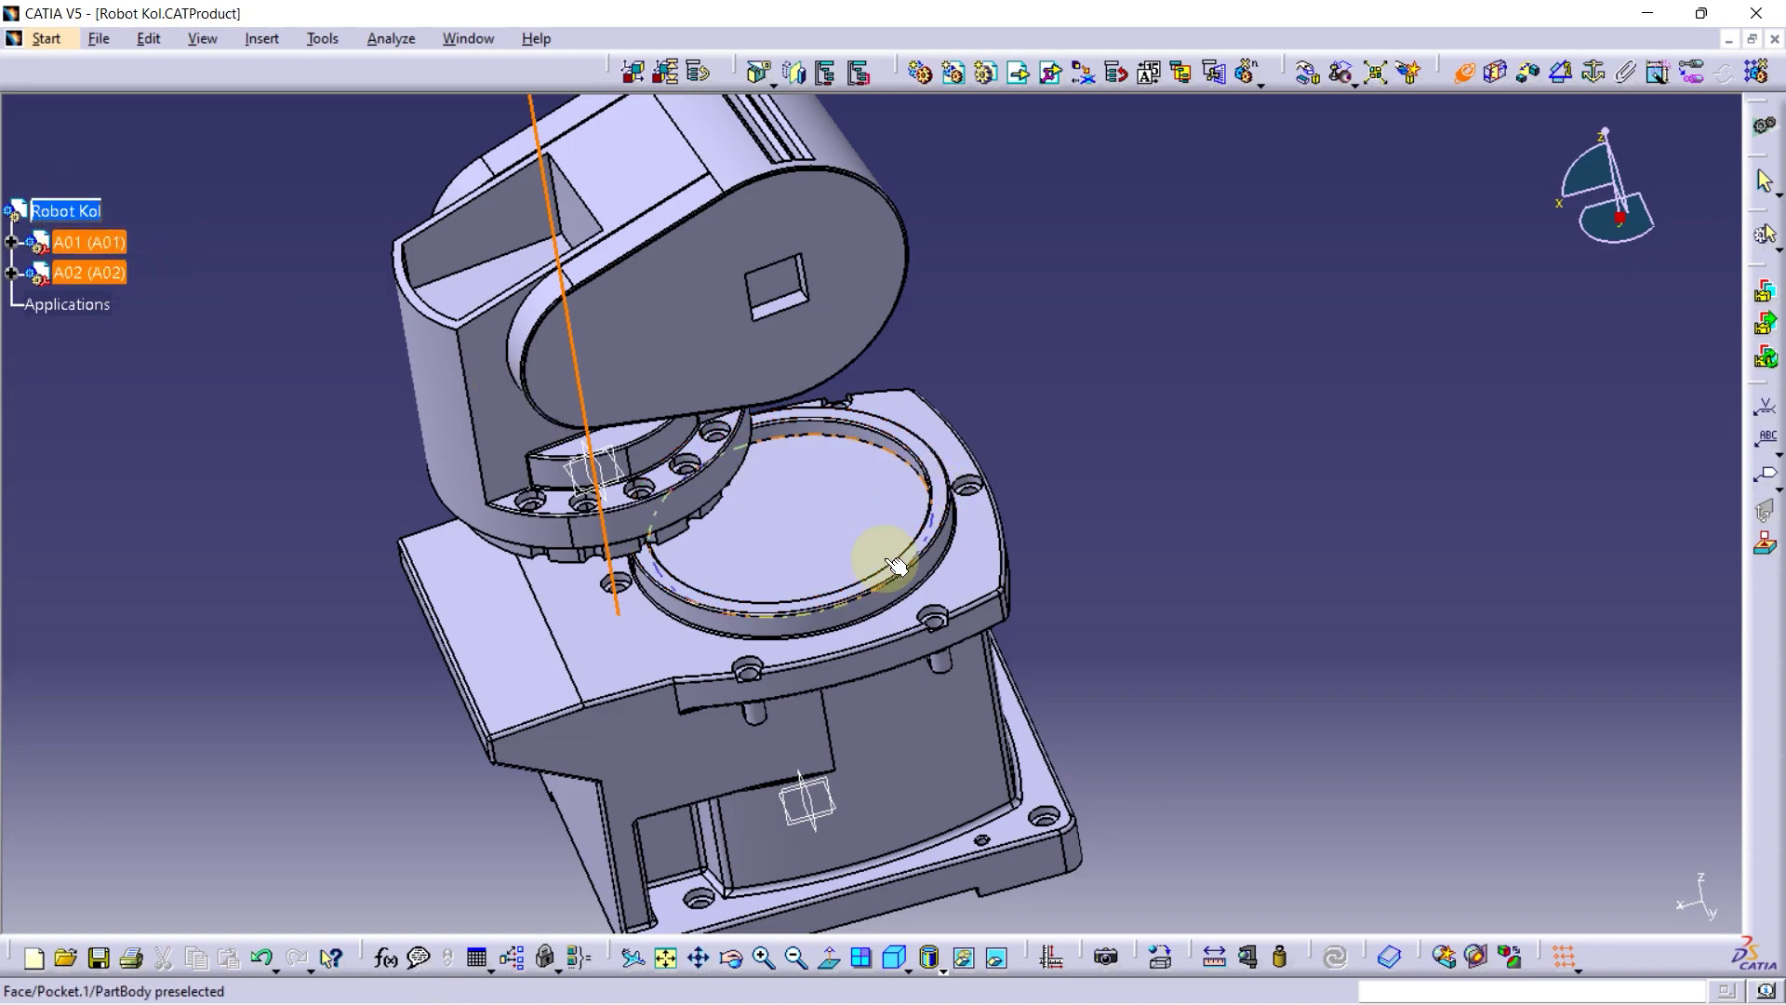
middle_drag(868, 535, 924, 669)
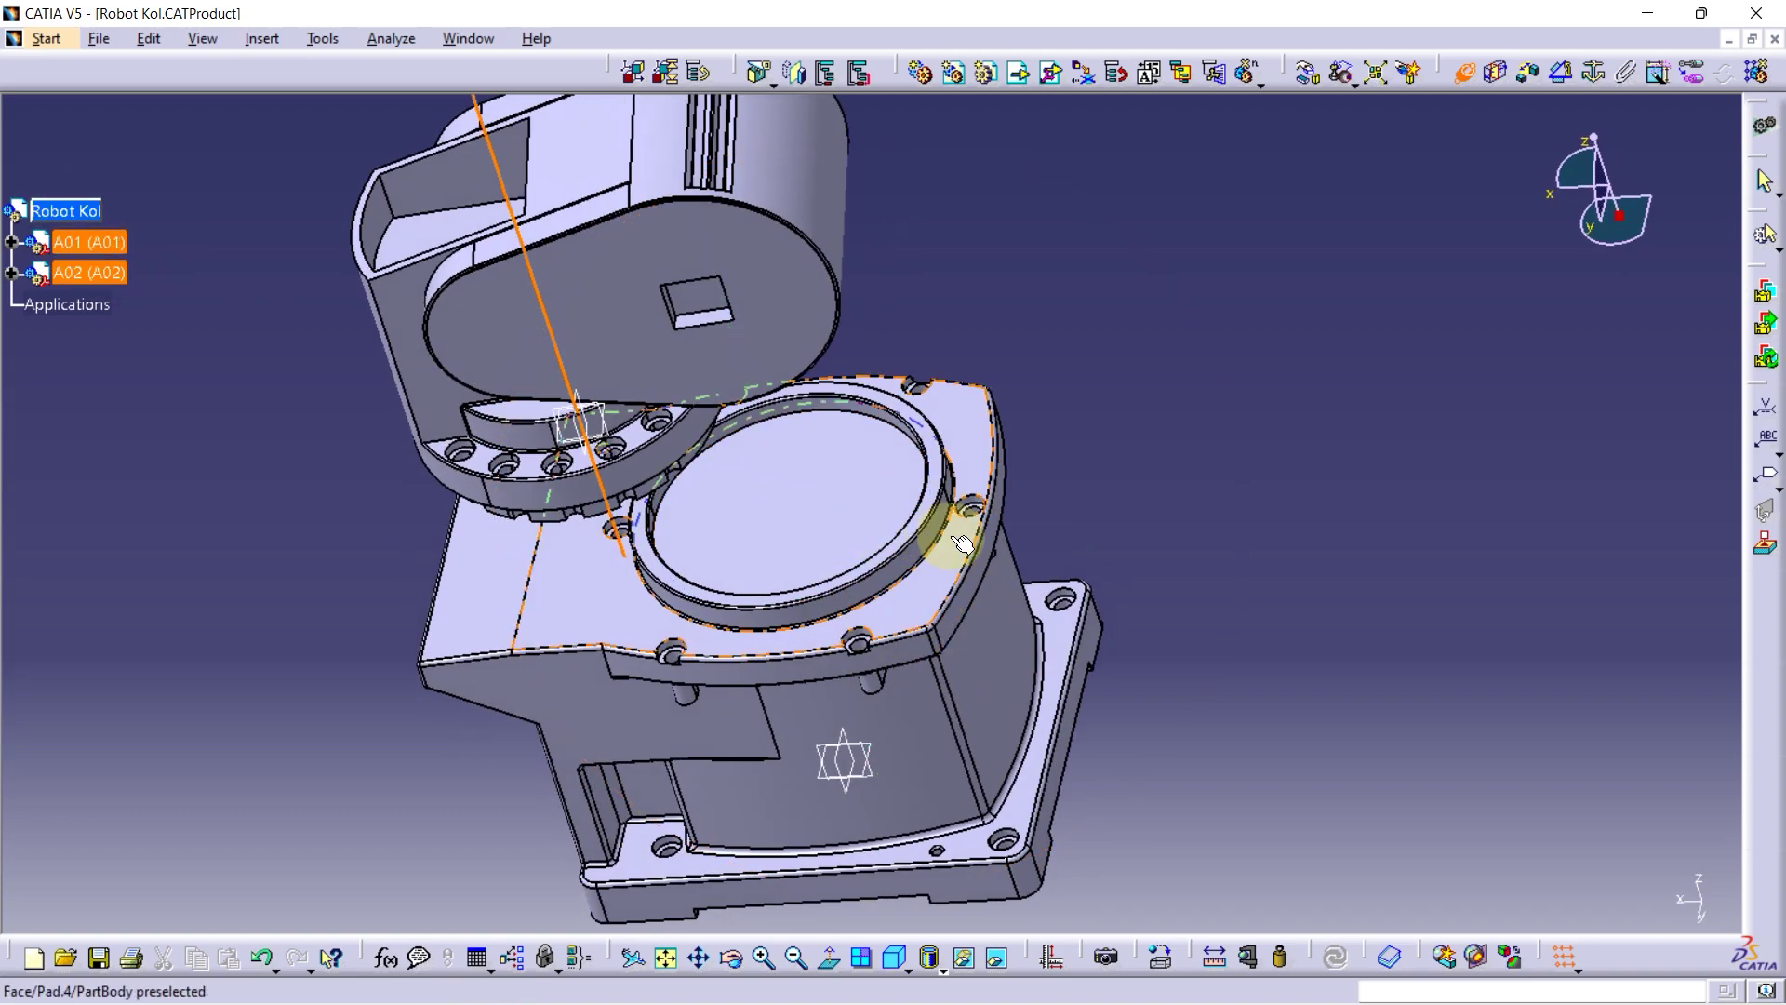
click(919, 522)
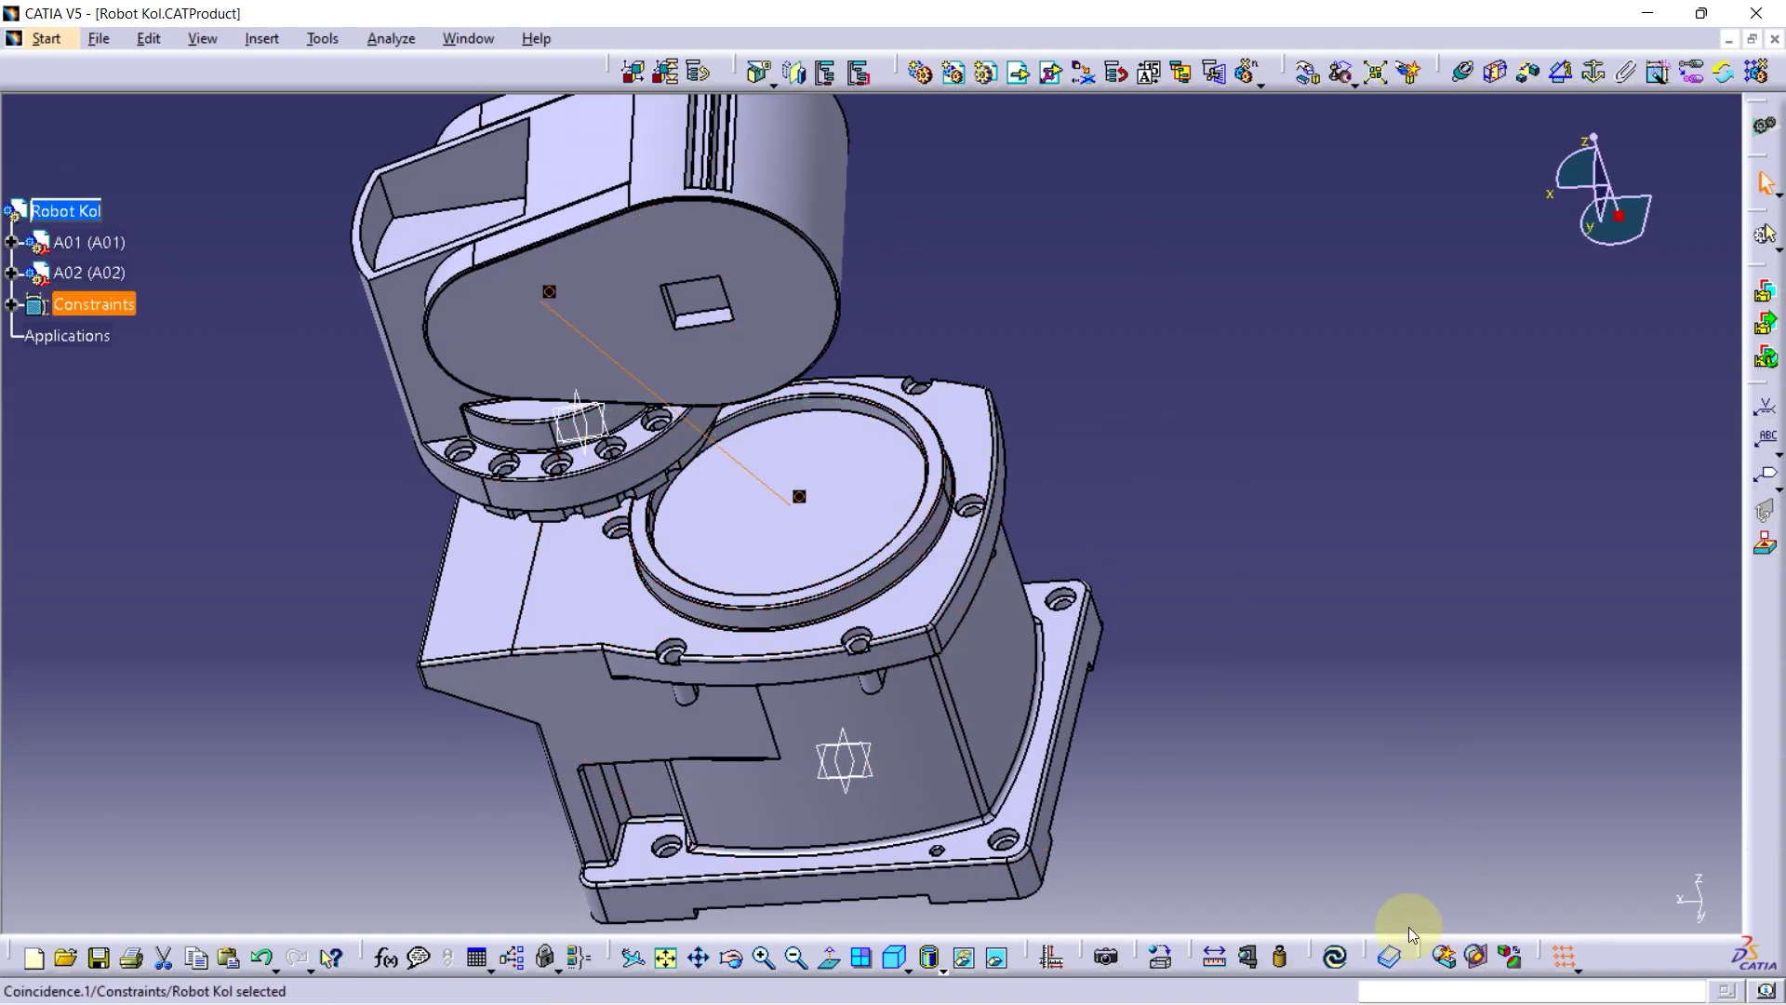
click(1333, 956)
Make A02's yz plane coincide with base A01's matching plane
mouse_move(825, 450)
middle_down()
mouse_move(852, 476)
mouse_move(965, 474)
middle_up()
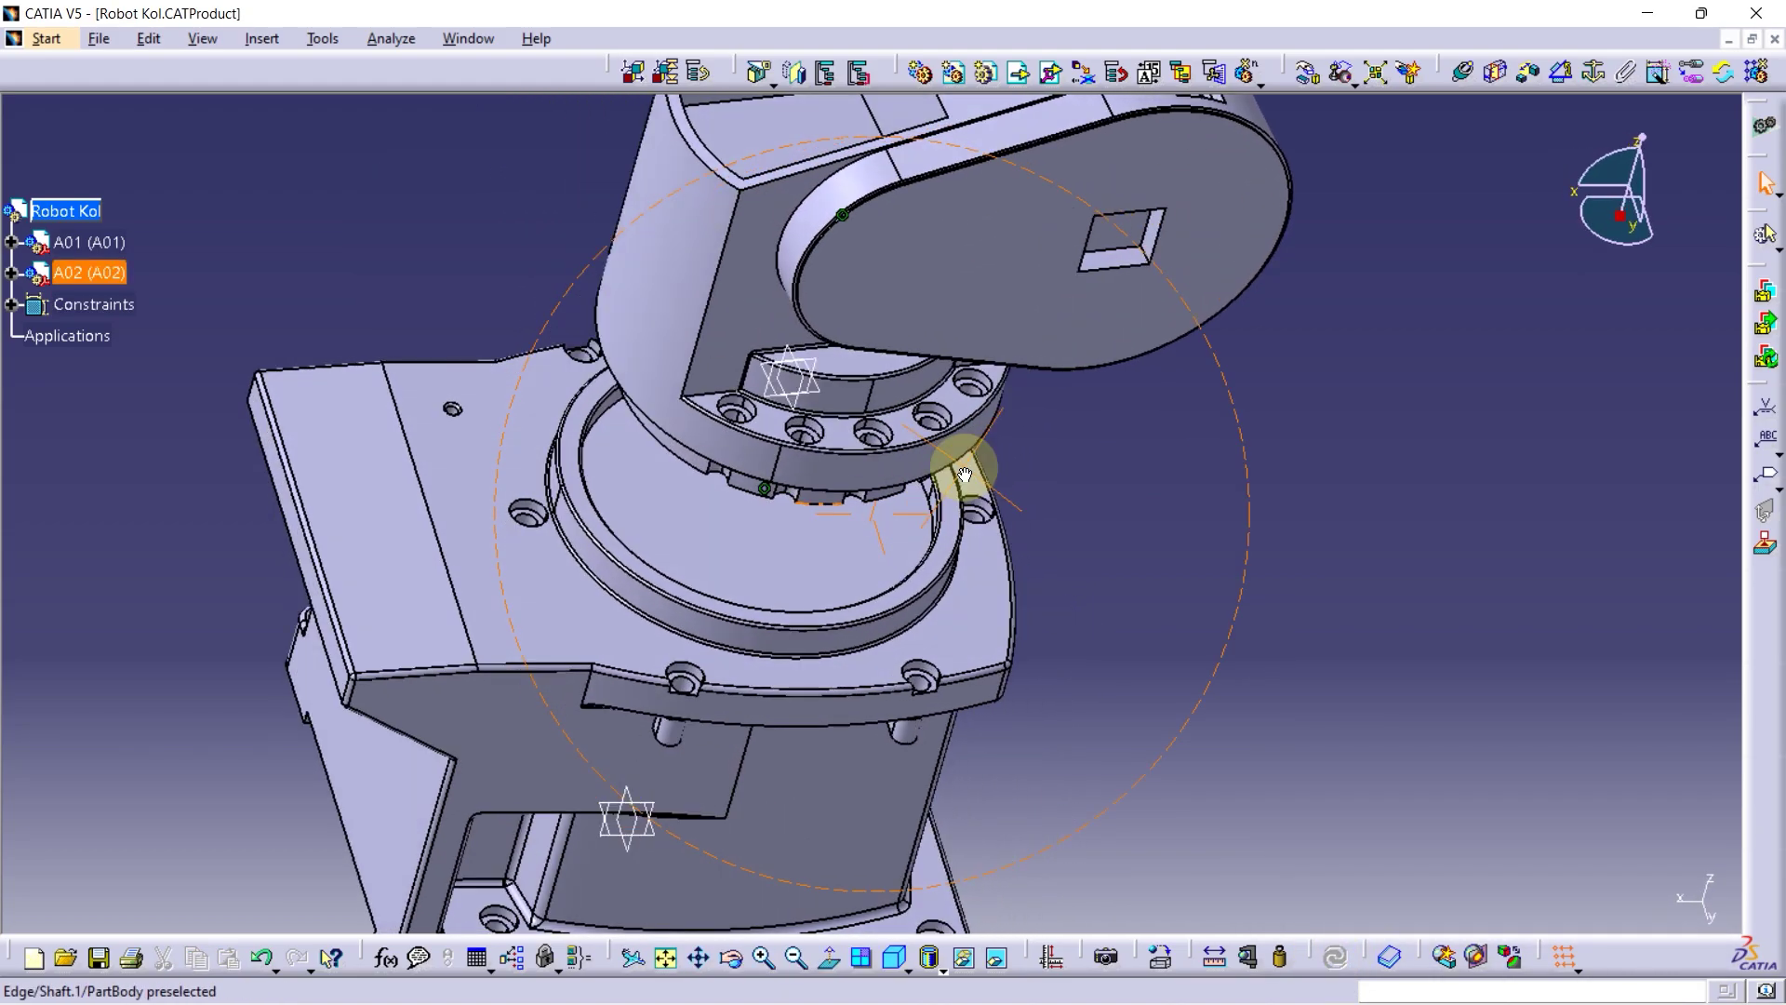
click(808, 365)
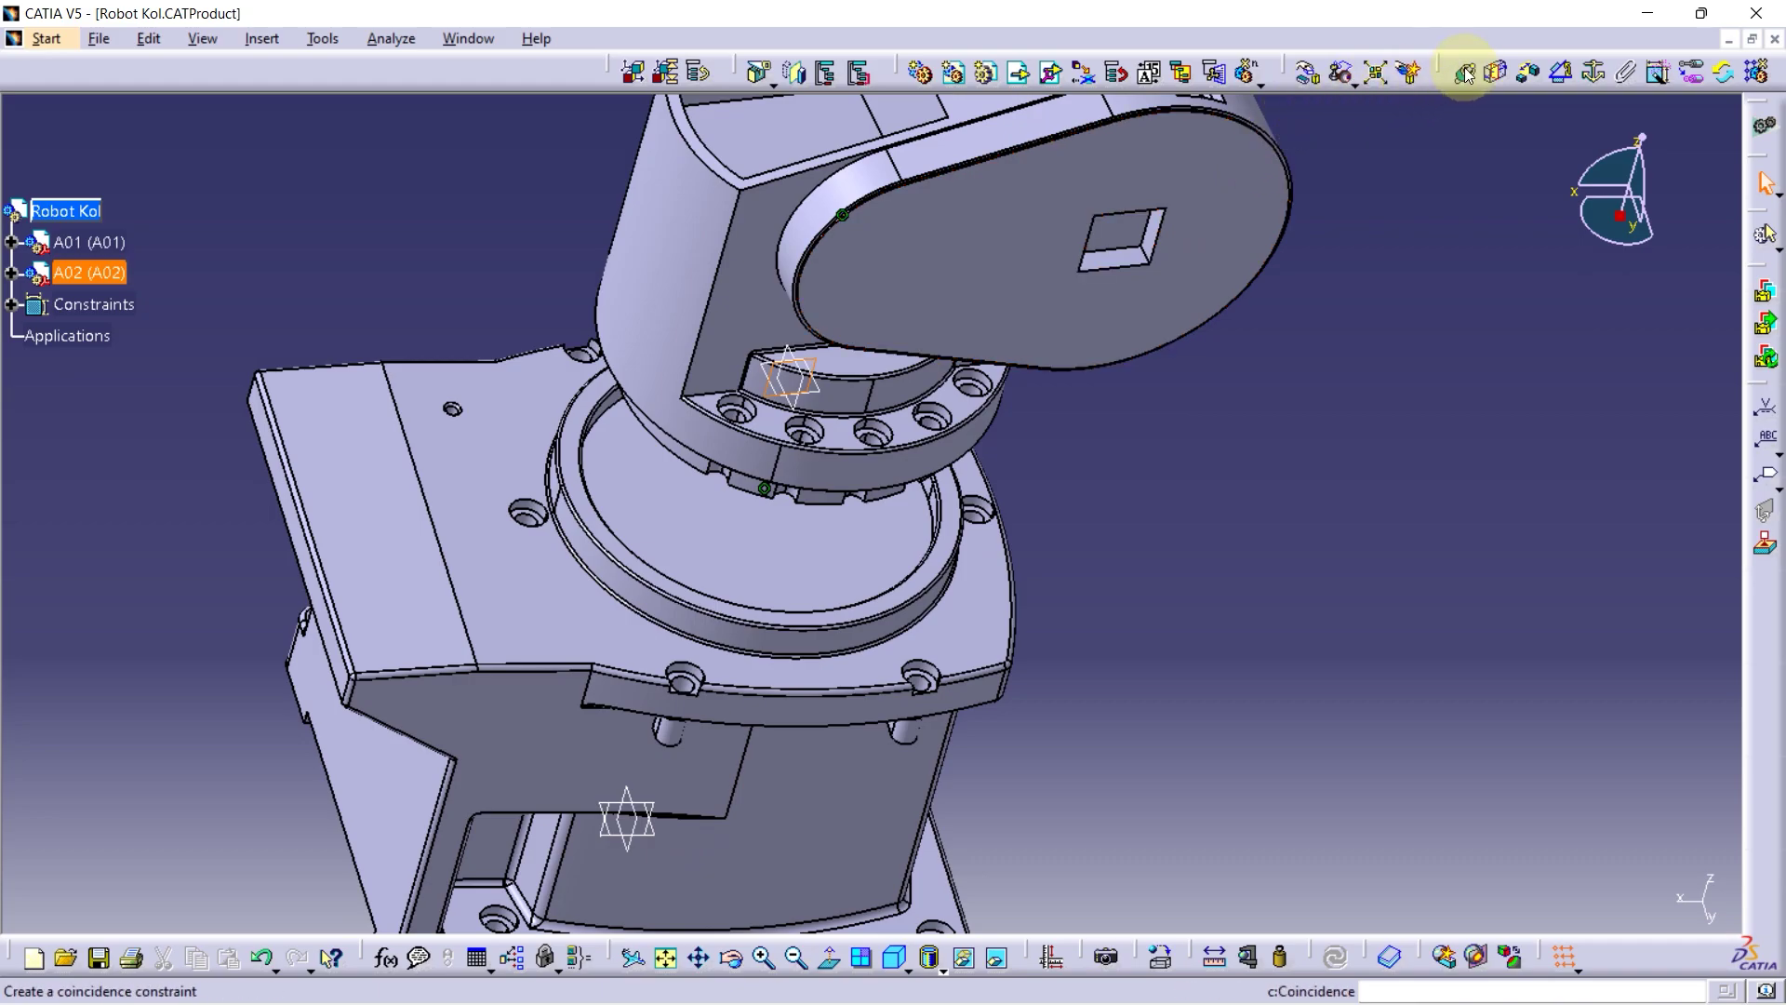
click(642, 811)
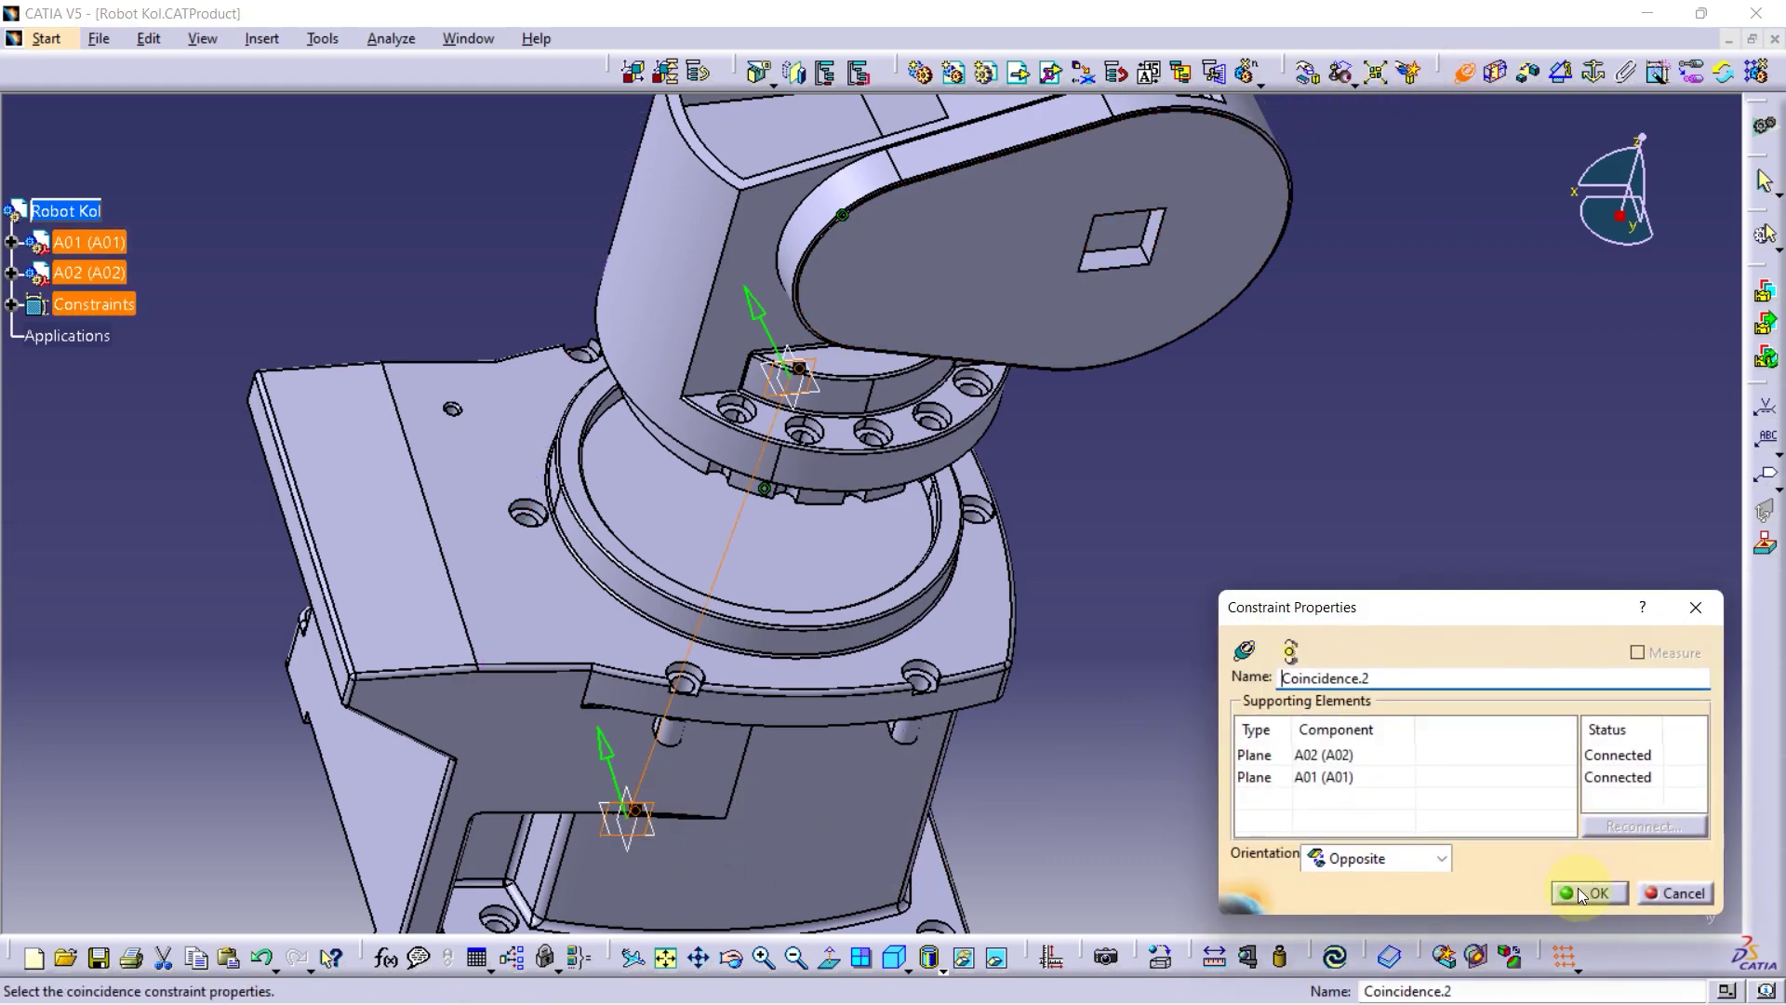
click(1579, 889)
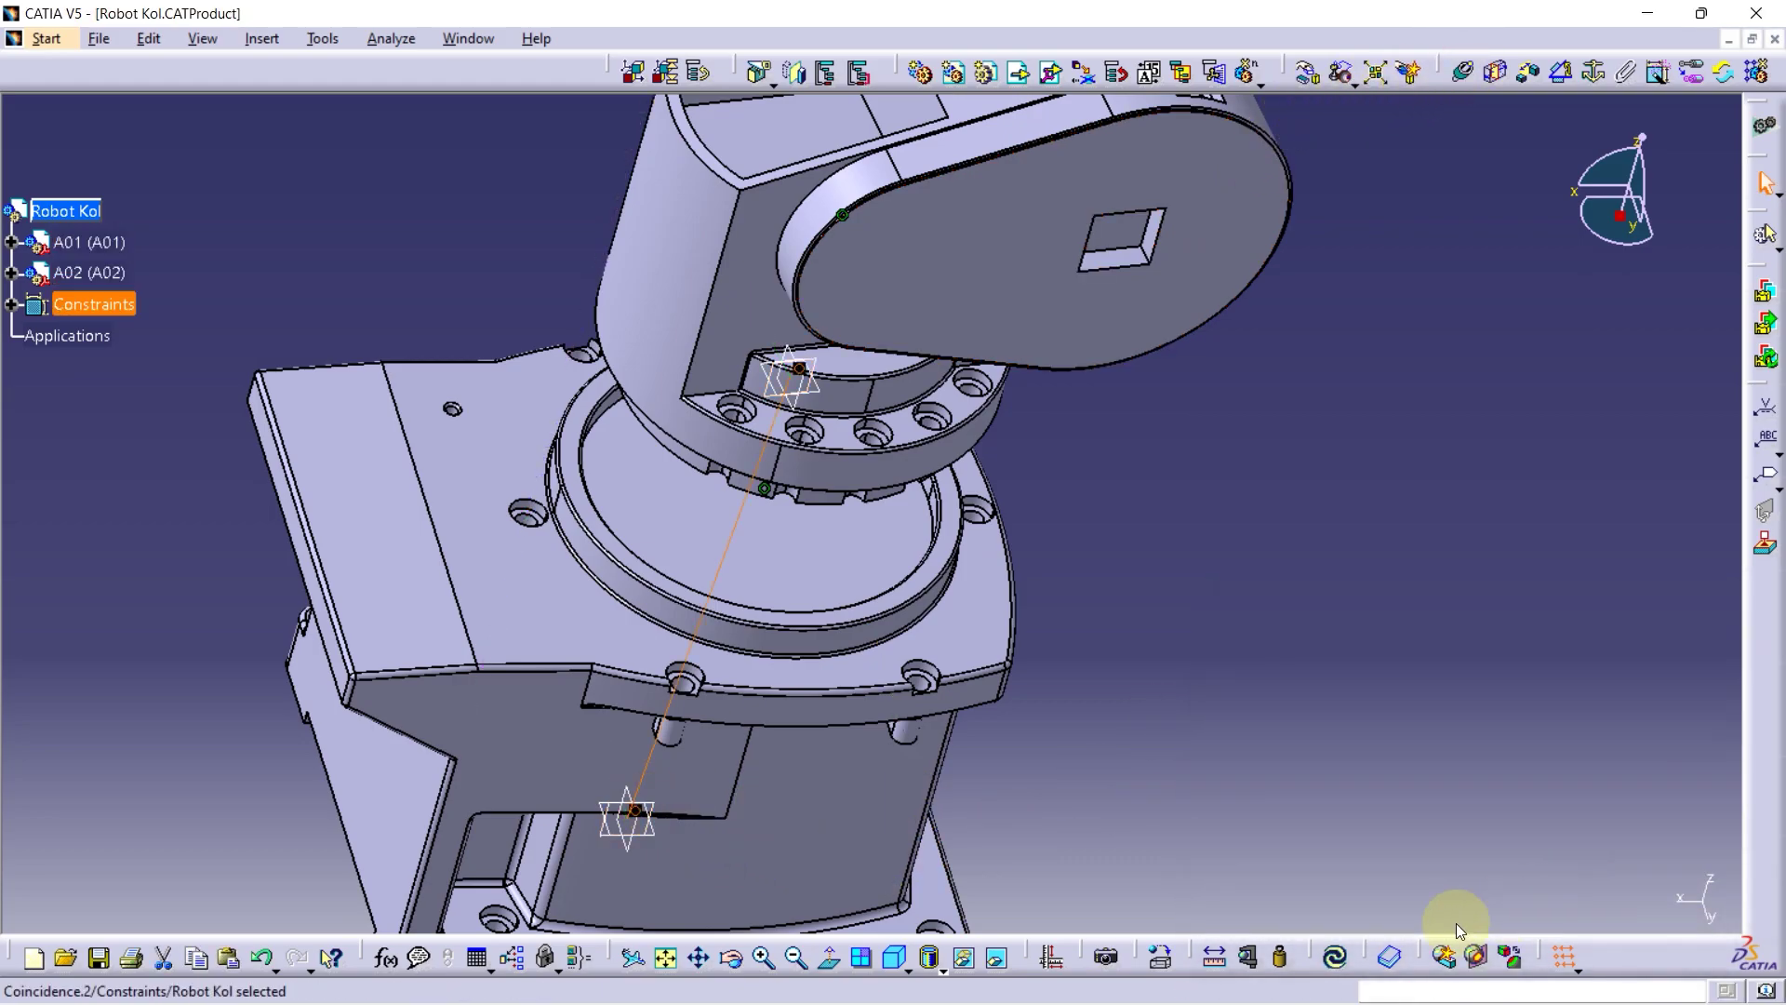
Add a contact between the arm's circular bottom face and the base ring face, then update
click(1497, 73)
mouse_move(1142, 539)
middle_down()
mouse_move(878, 367)
mouse_move(818, 757)
mouse_move(786, 511)
middle_up()
click(863, 341)
click(800, 525)
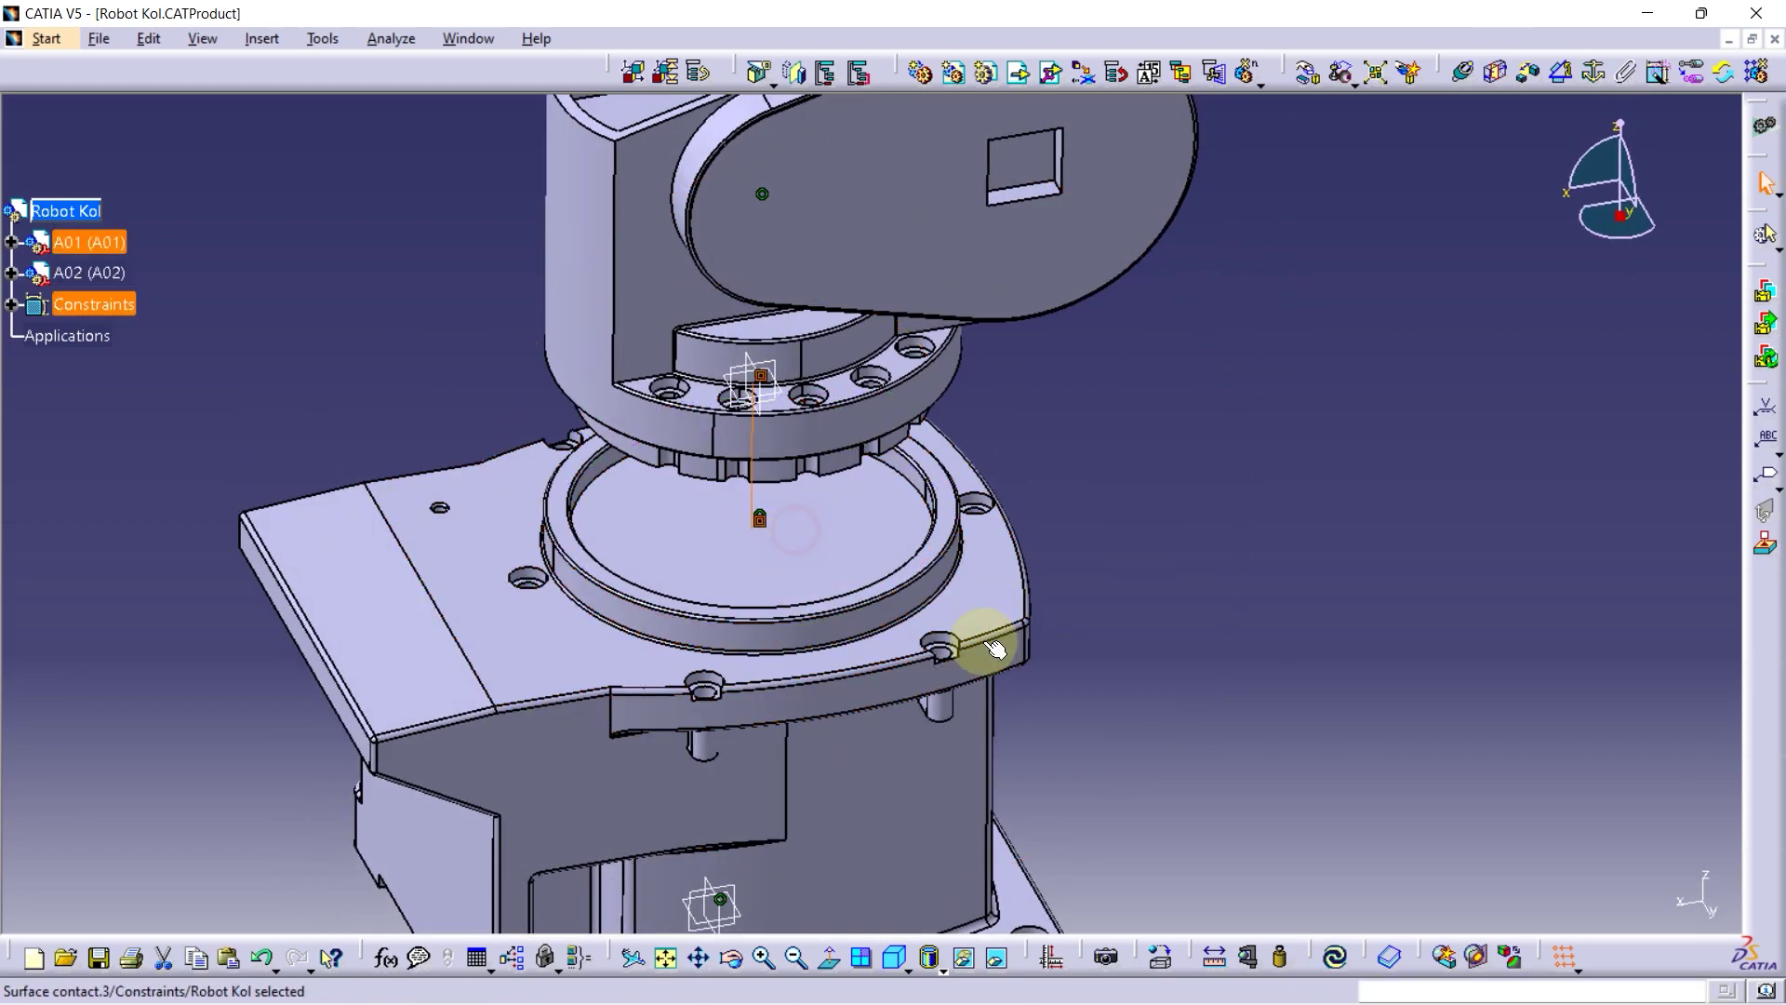
click(1337, 956)
mouse_move(798, 715)
middle_down()
mouse_move(734, 661)
mouse_move(750, 698)
mouse_move(1312, 637)
mouse_move(1049, 741)
mouse_move(958, 596)
mouse_move(916, 639)
mouse_move(910, 738)
middle_up()
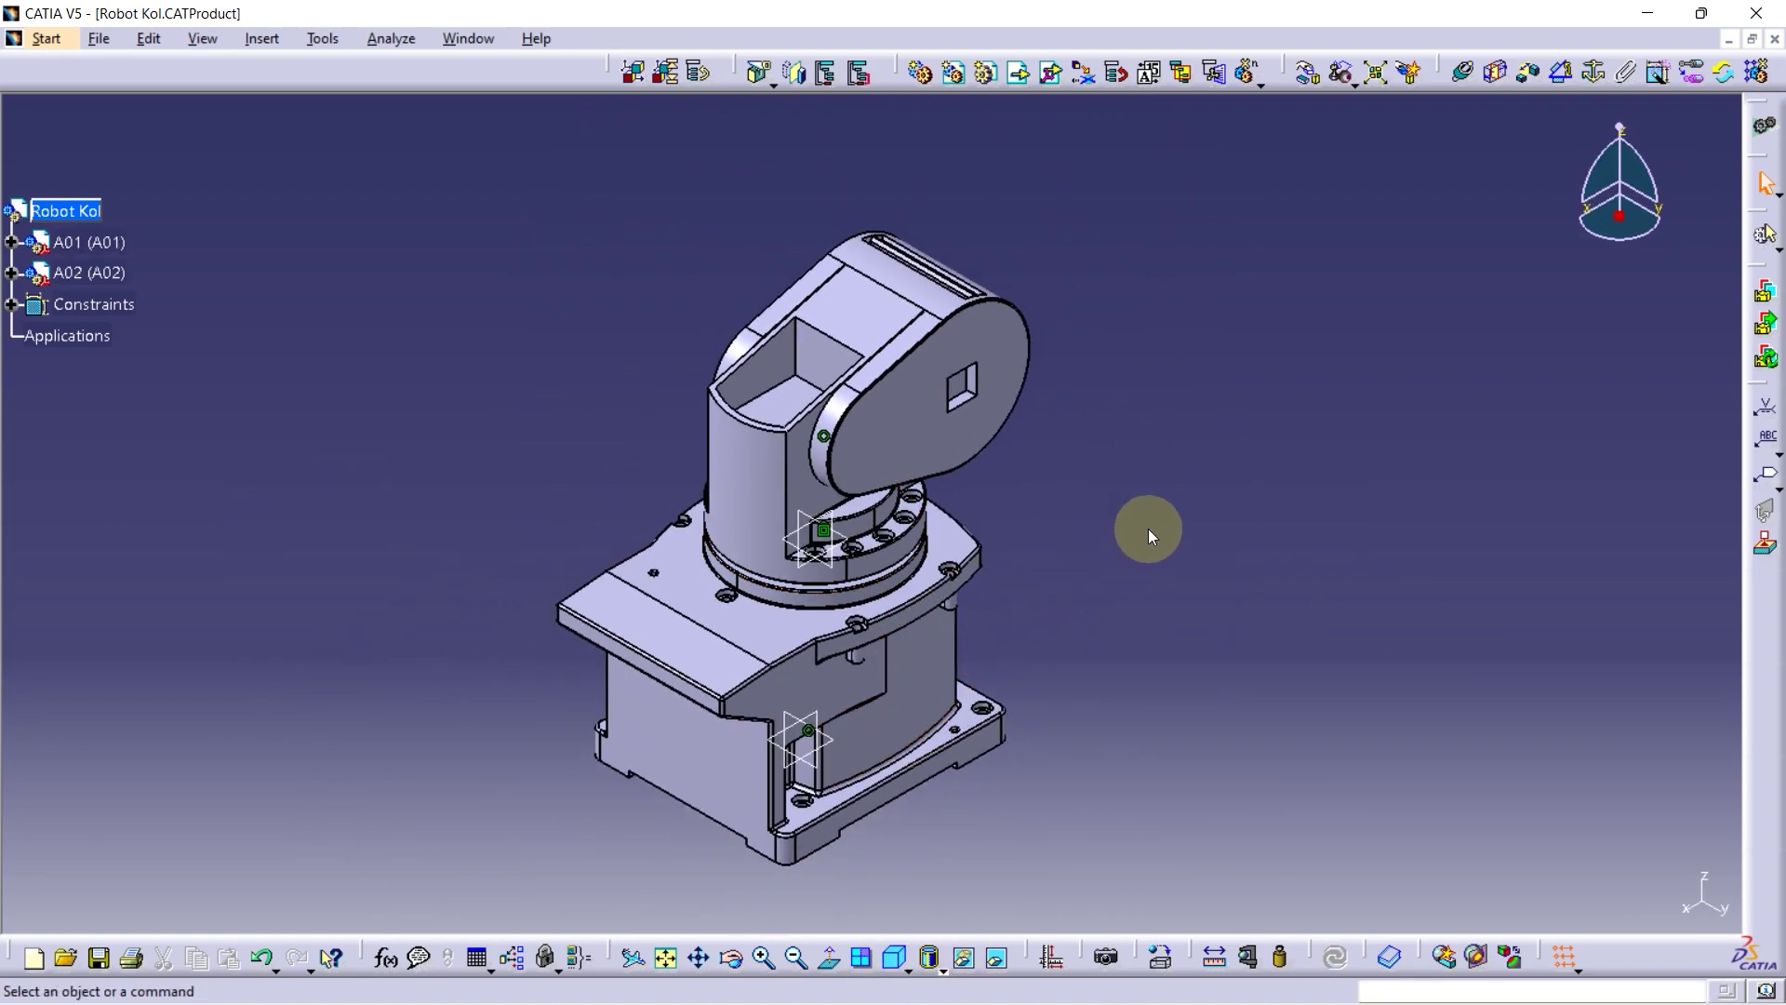
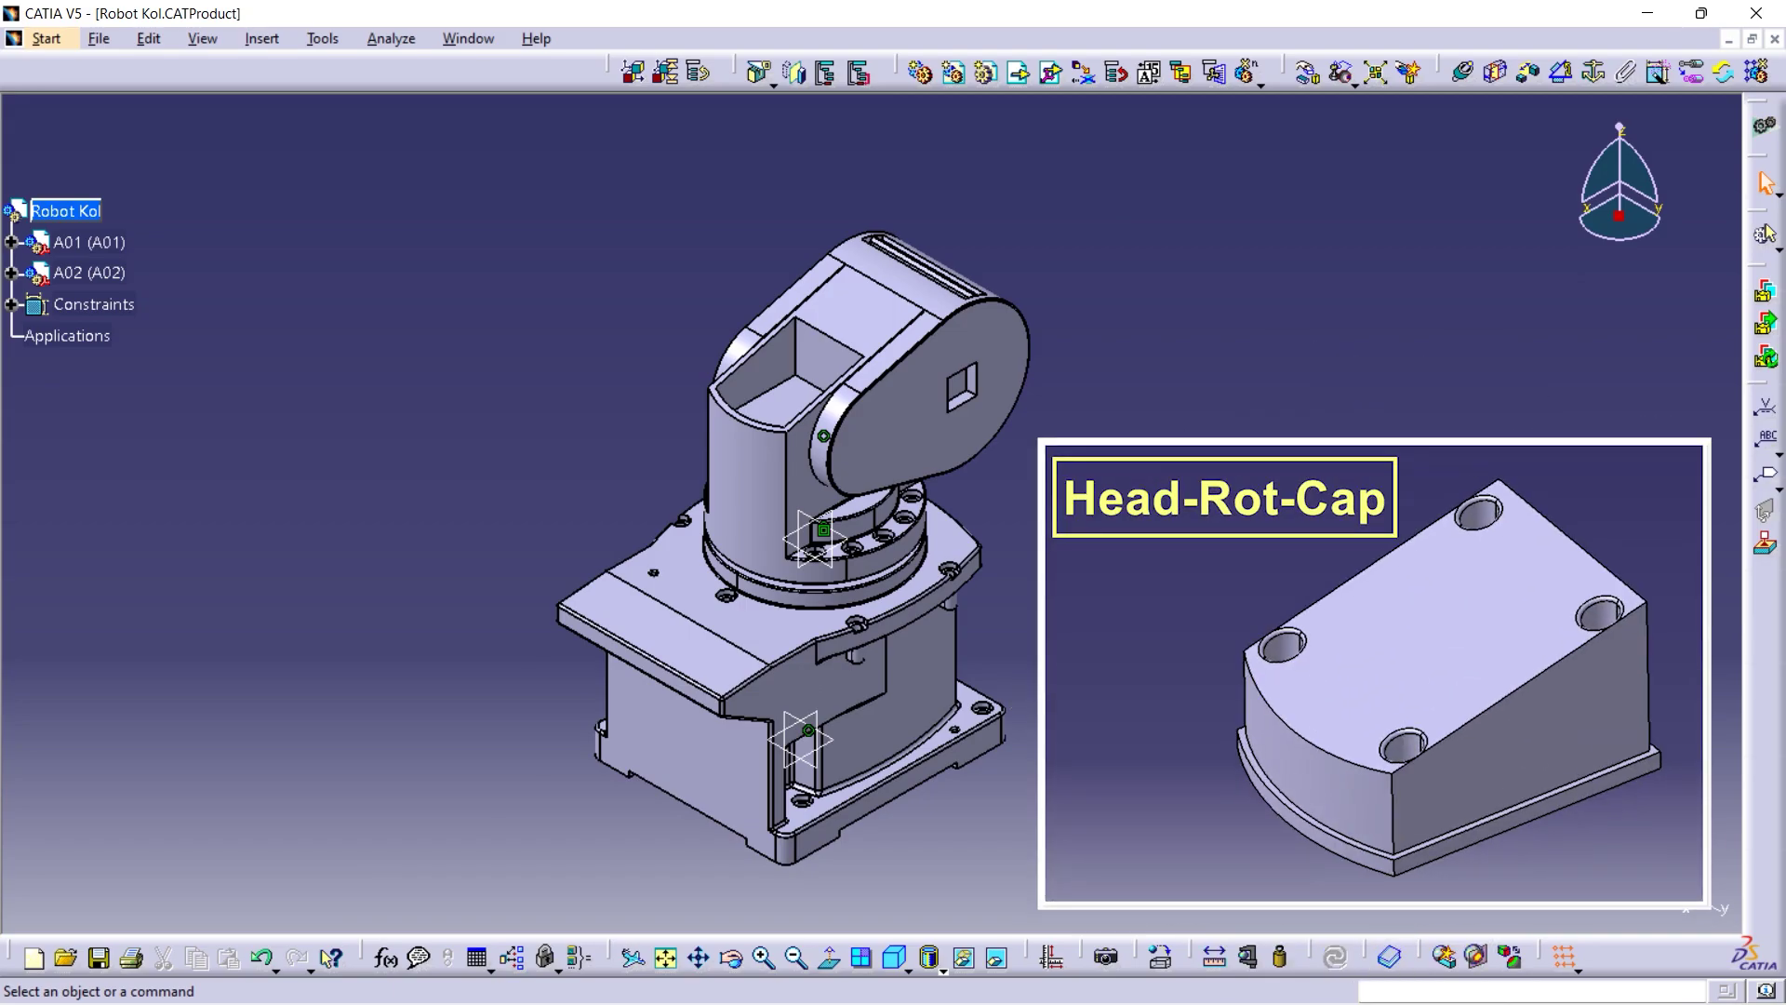
Add a new part to the Robot Kol assembly and hide components A01 and A02
right_click(75, 121)
mouse_move(145, 478)
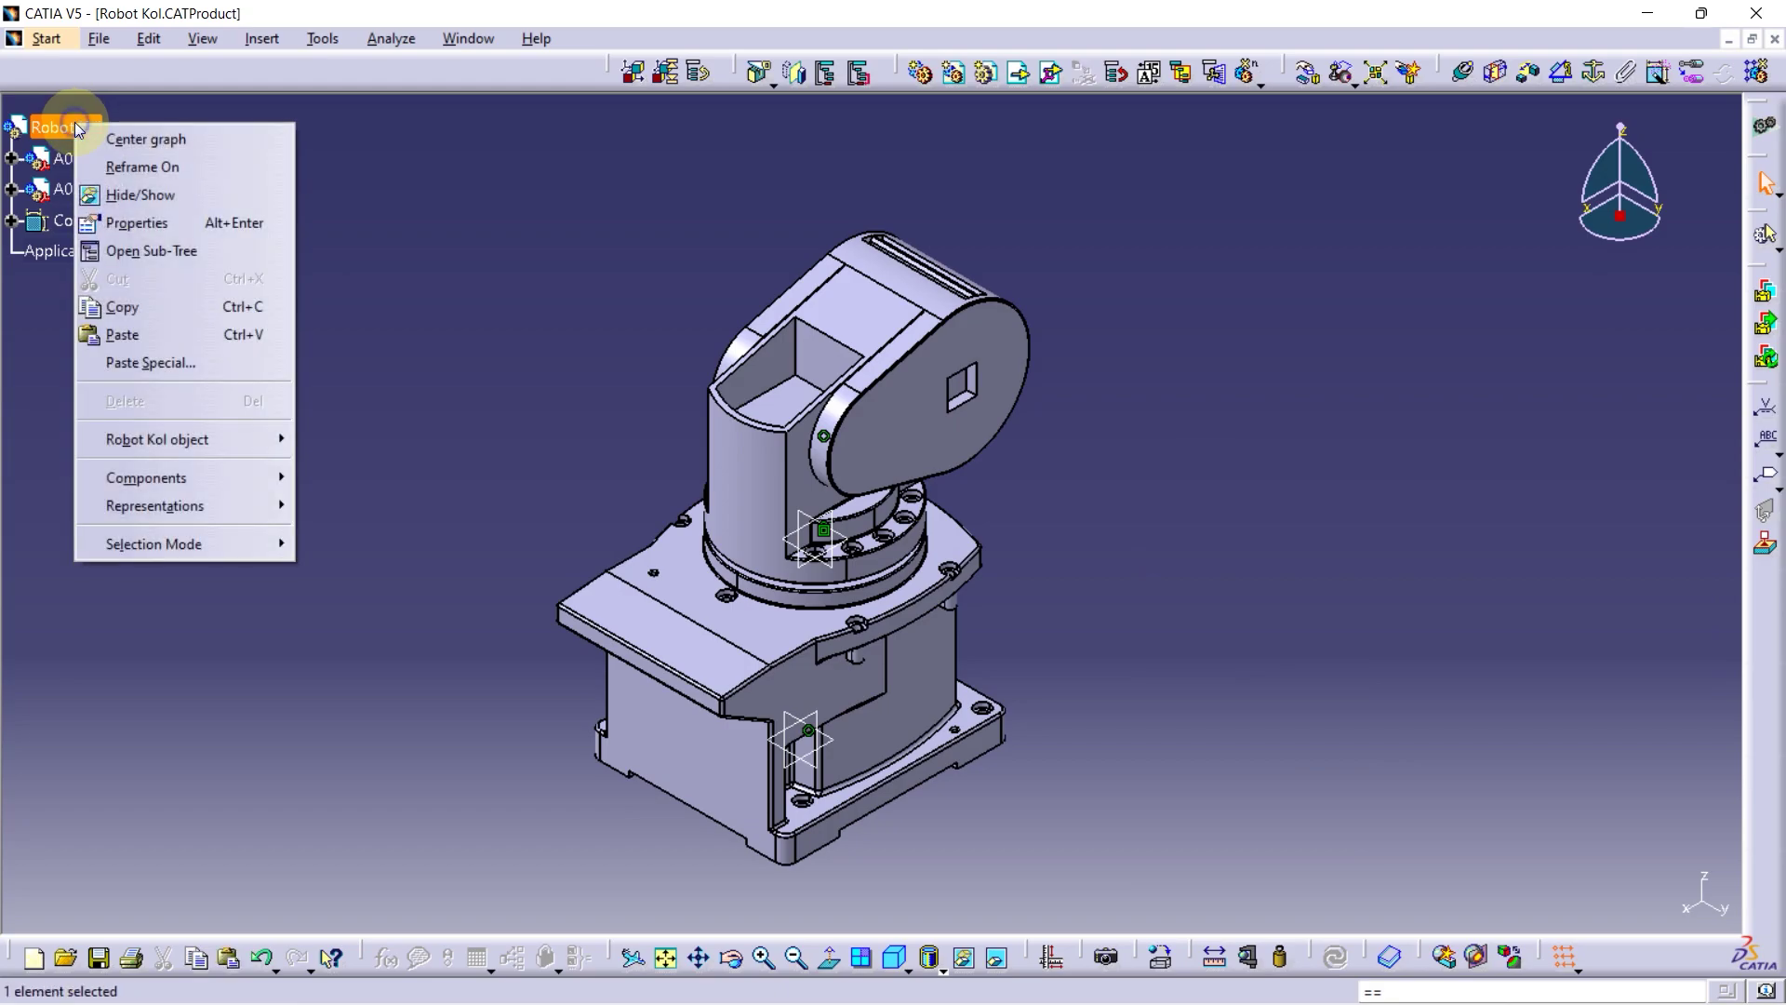
click(374, 558)
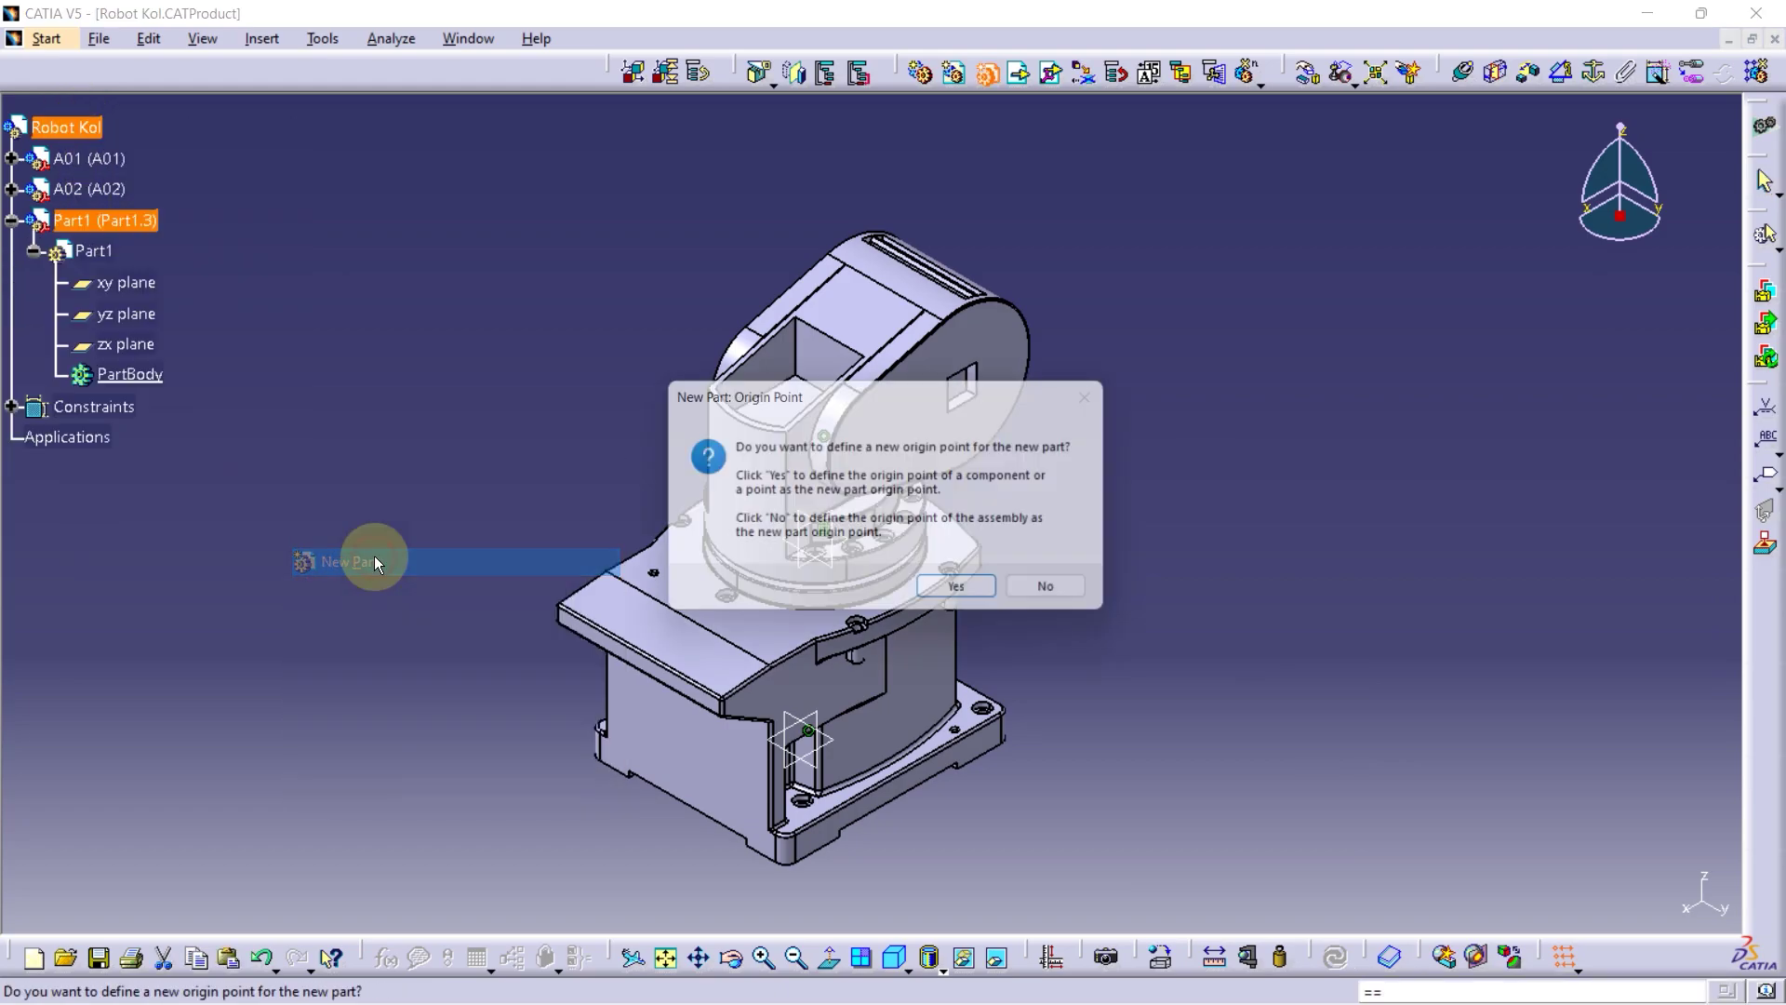
click(968, 596)
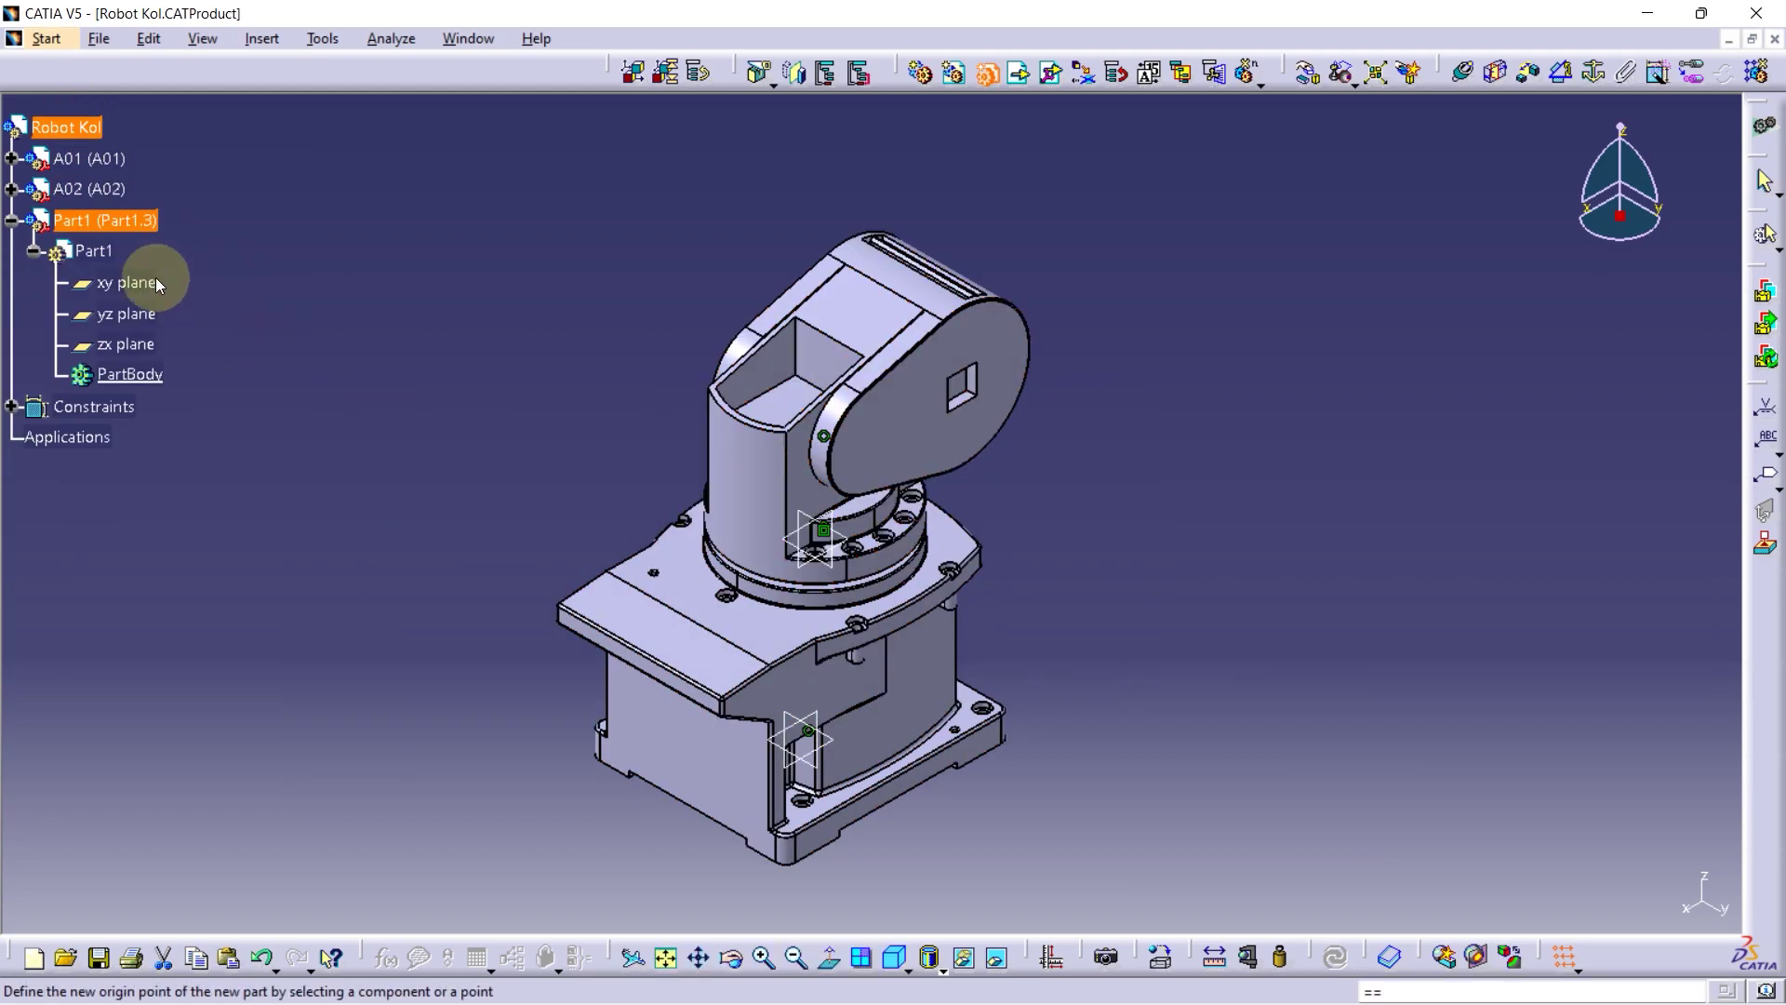
click(88, 163)
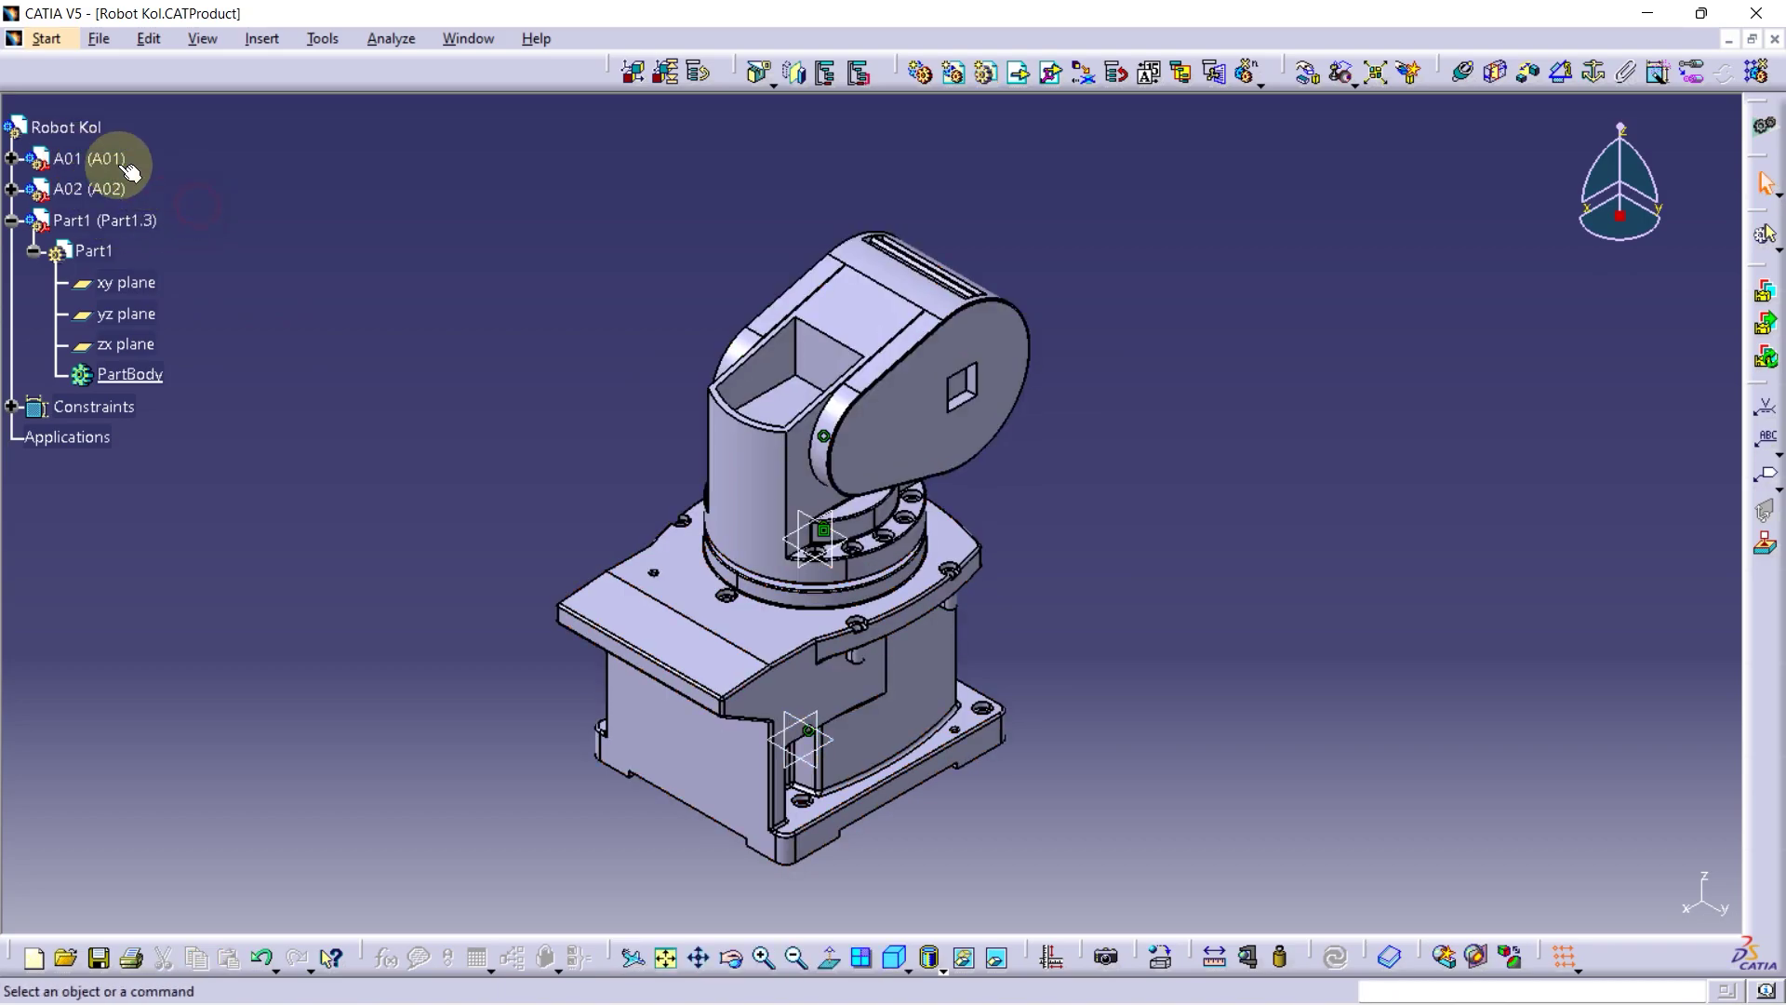
ctrl+click(88, 189)
right_click(104, 405)
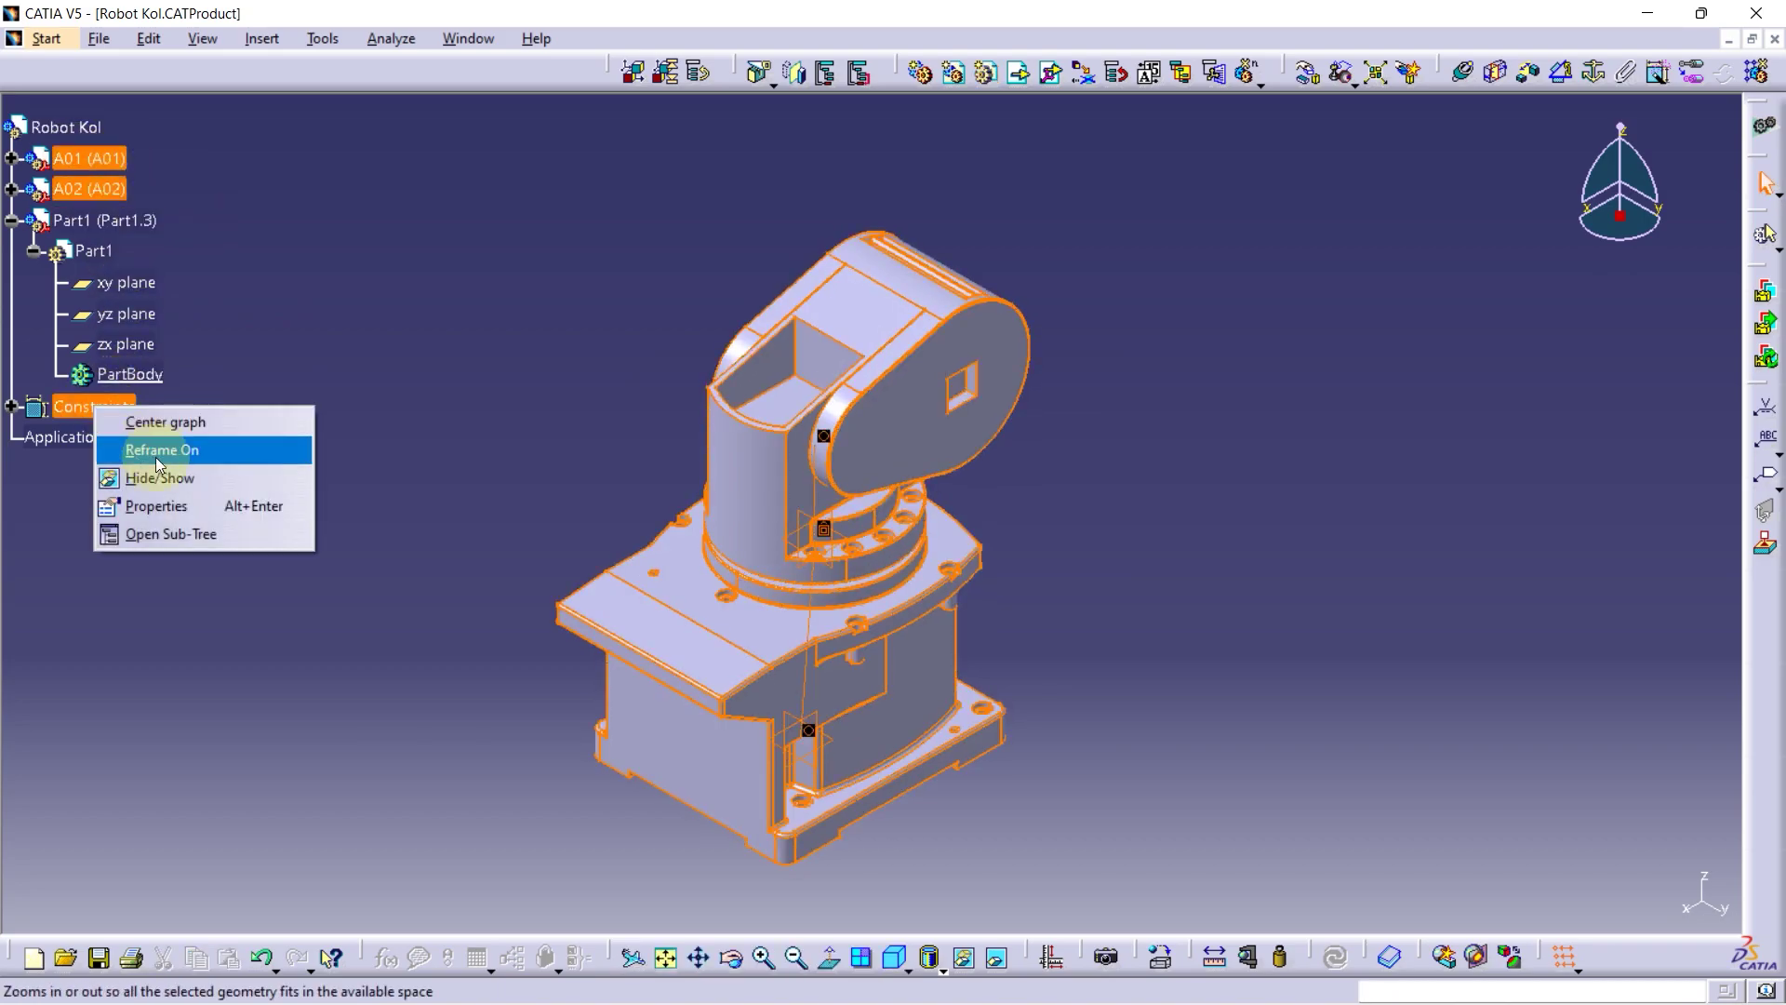
click(157, 476)
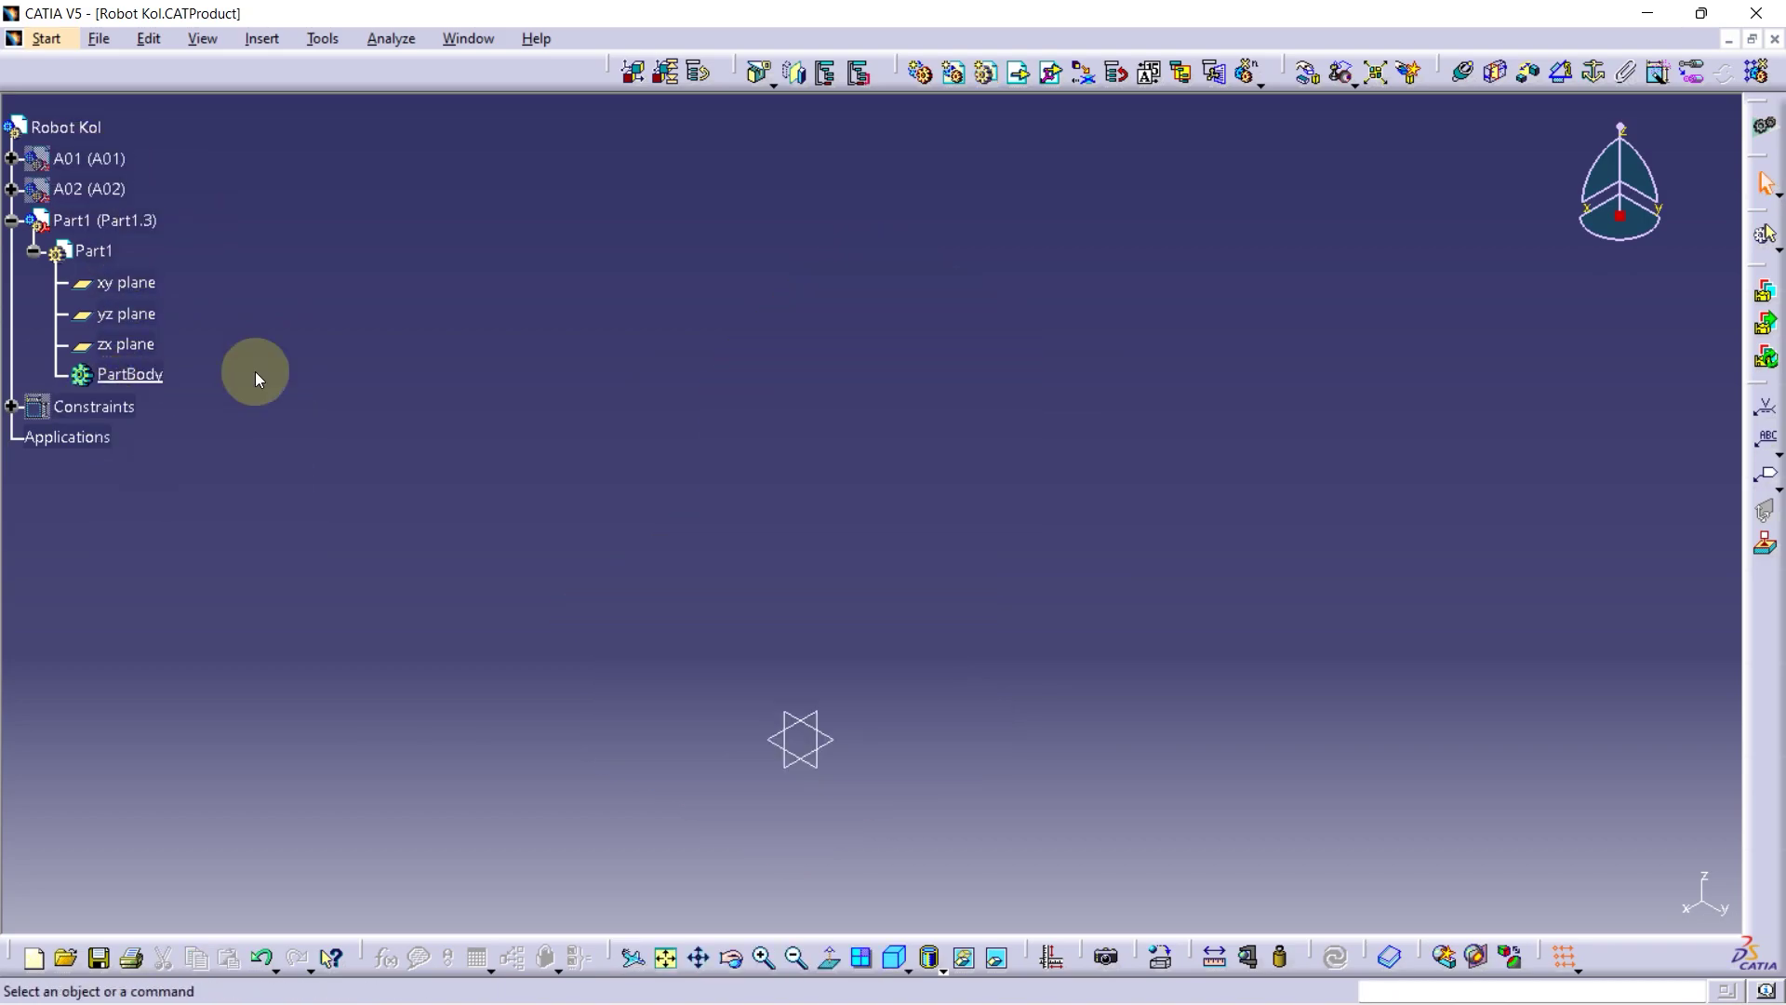
Rename the new part's instance name and part number to Head-Rot-Cap
right_click(85, 222)
click(186, 319)
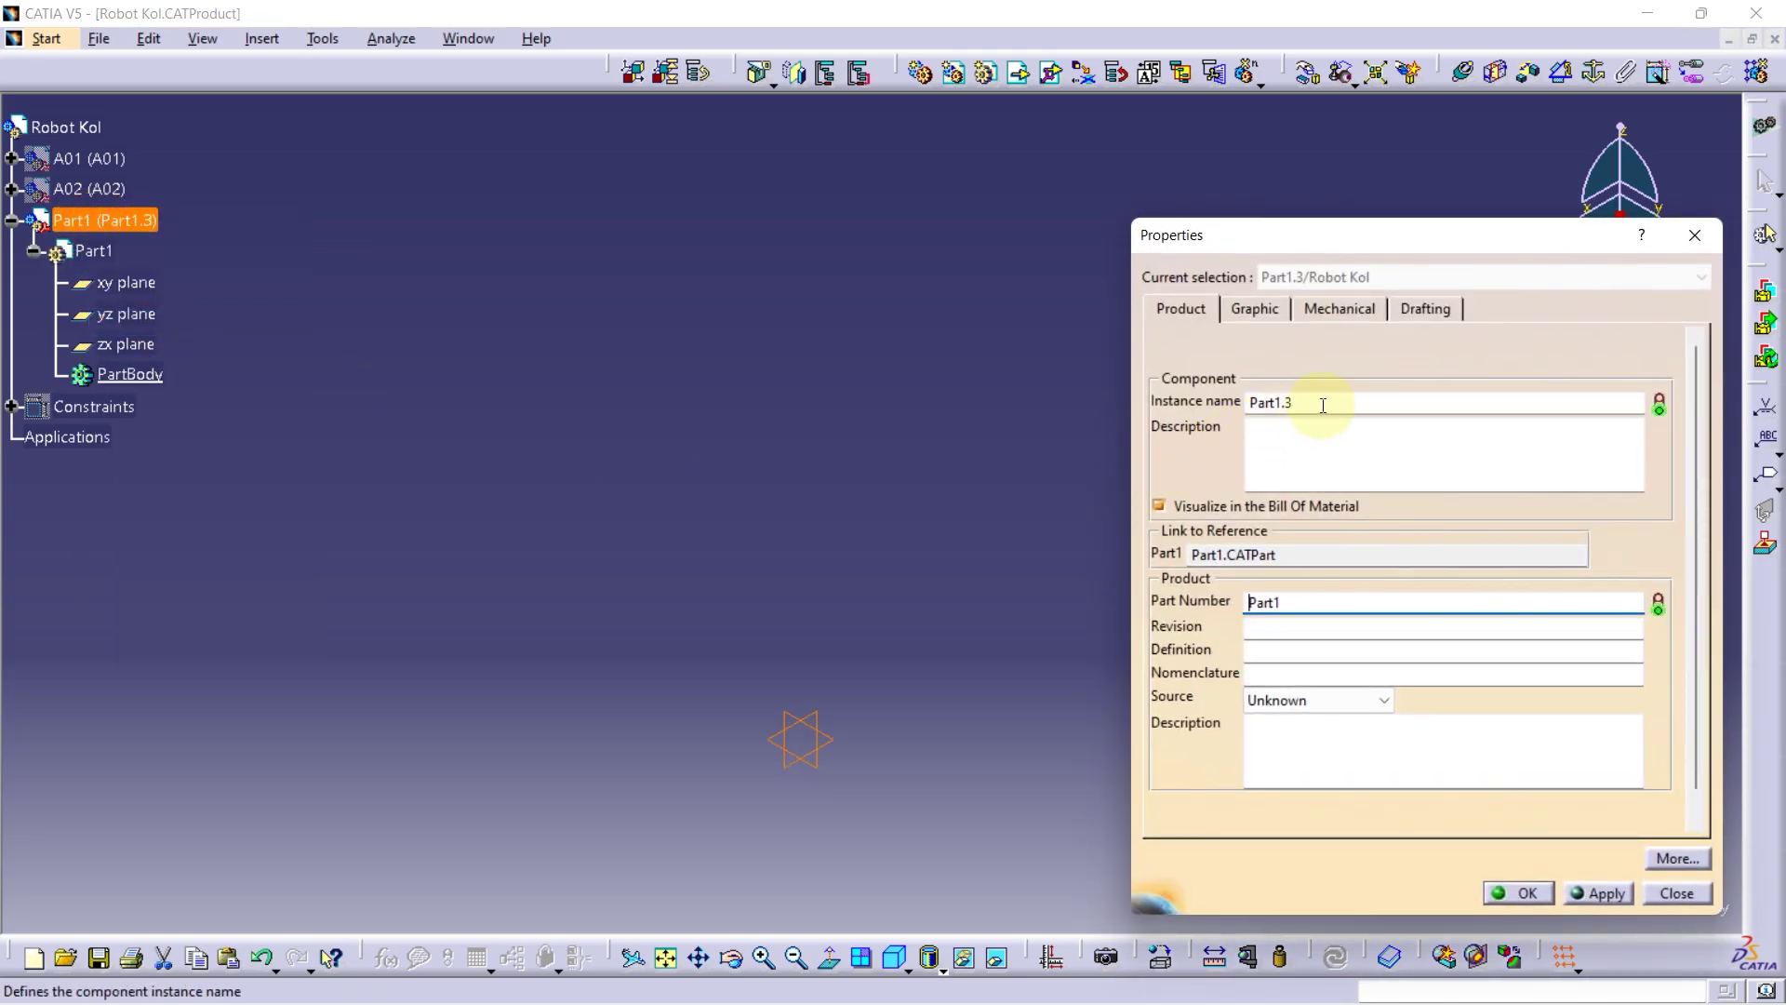
drag(1322, 405, 1193, 409)
text(*)
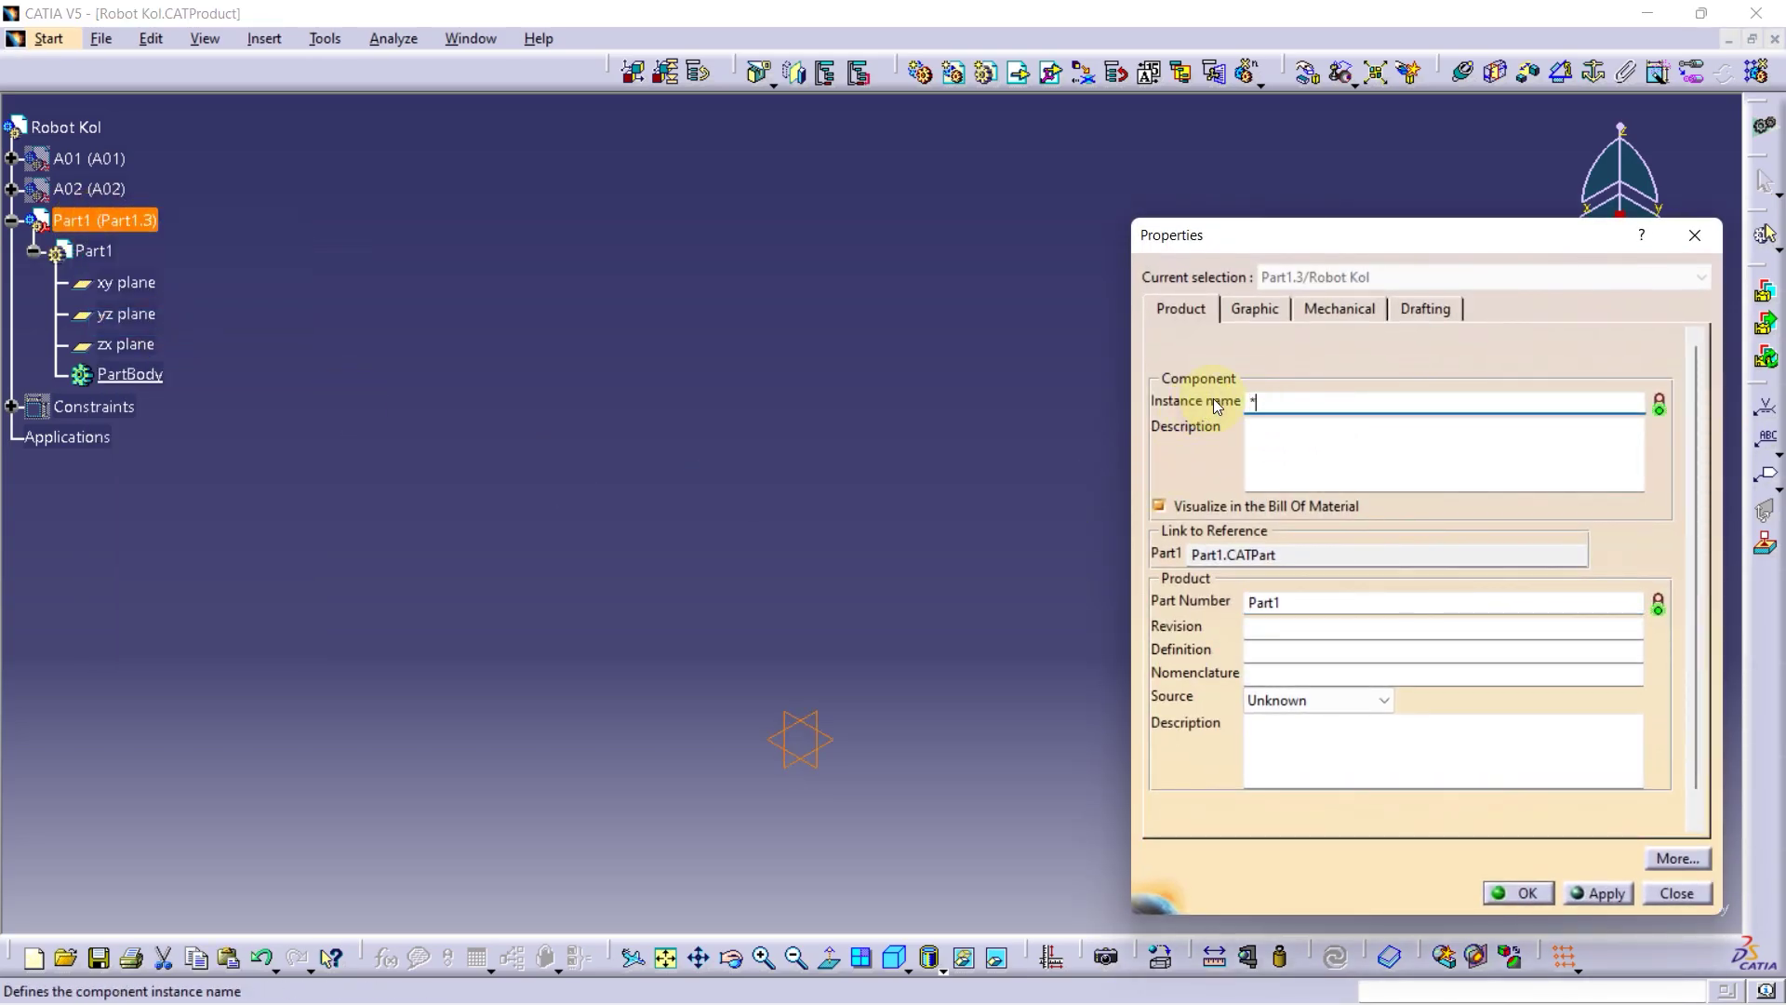
text(Head-Rot-Cap)
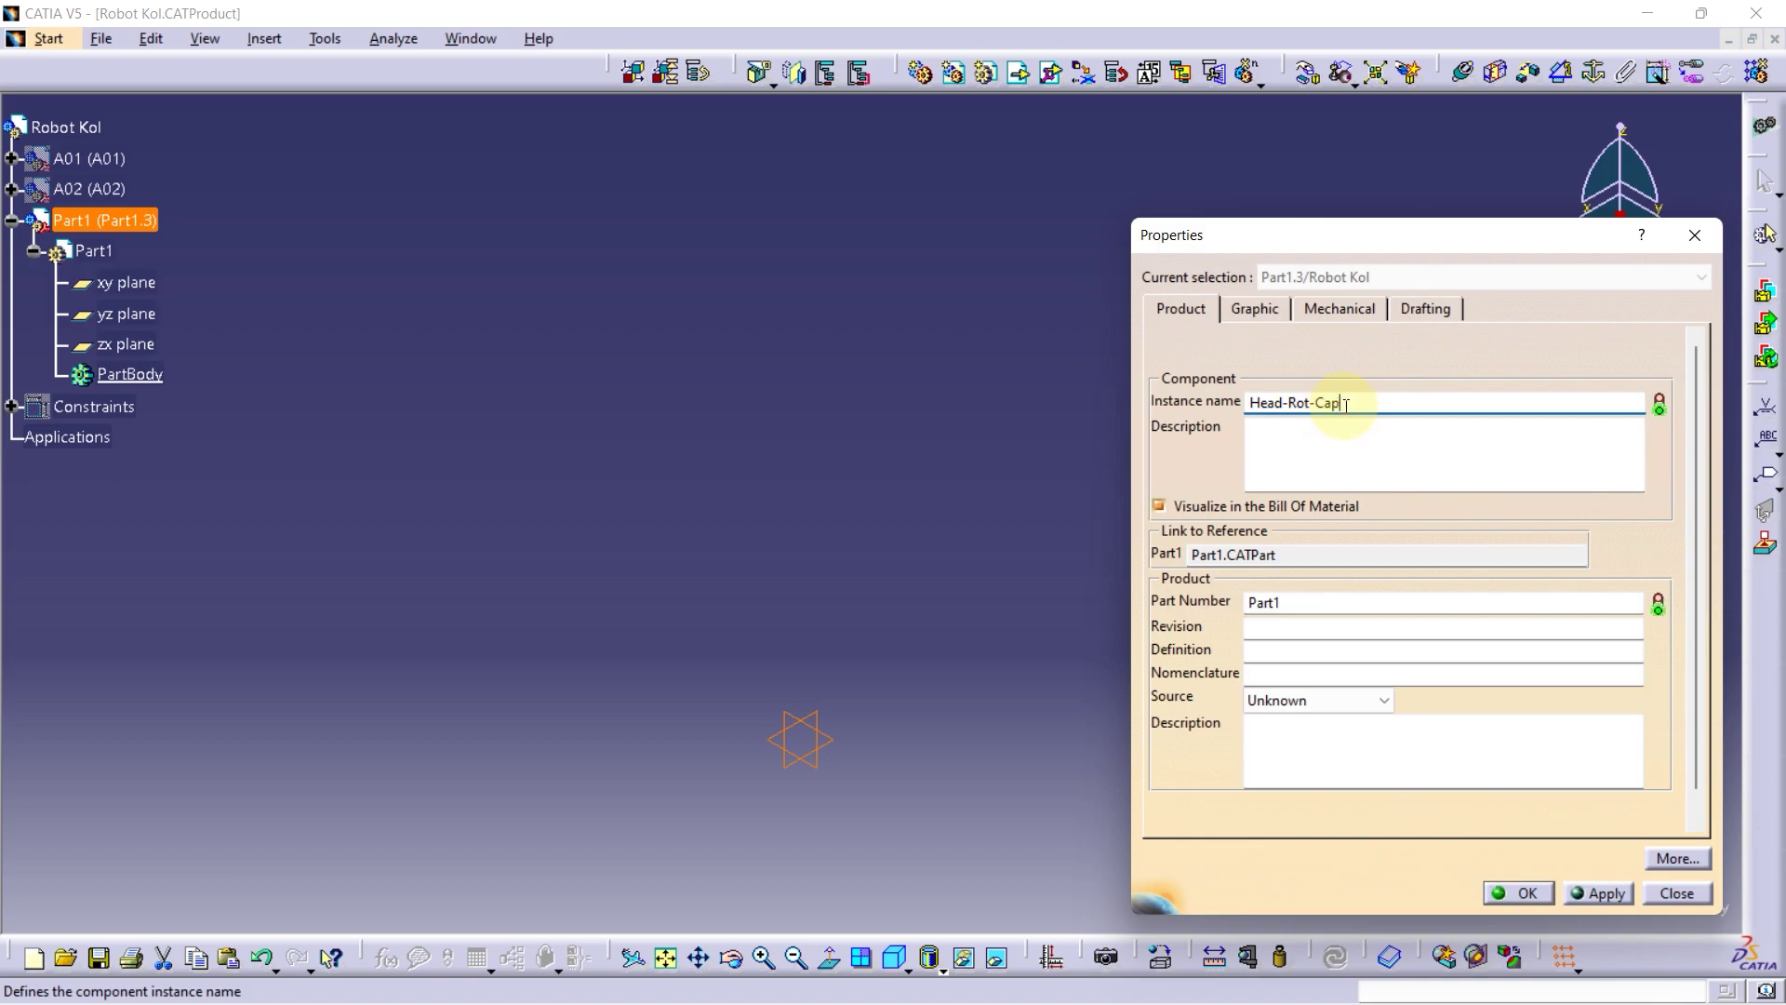
drag(1302, 611, 1202, 609)
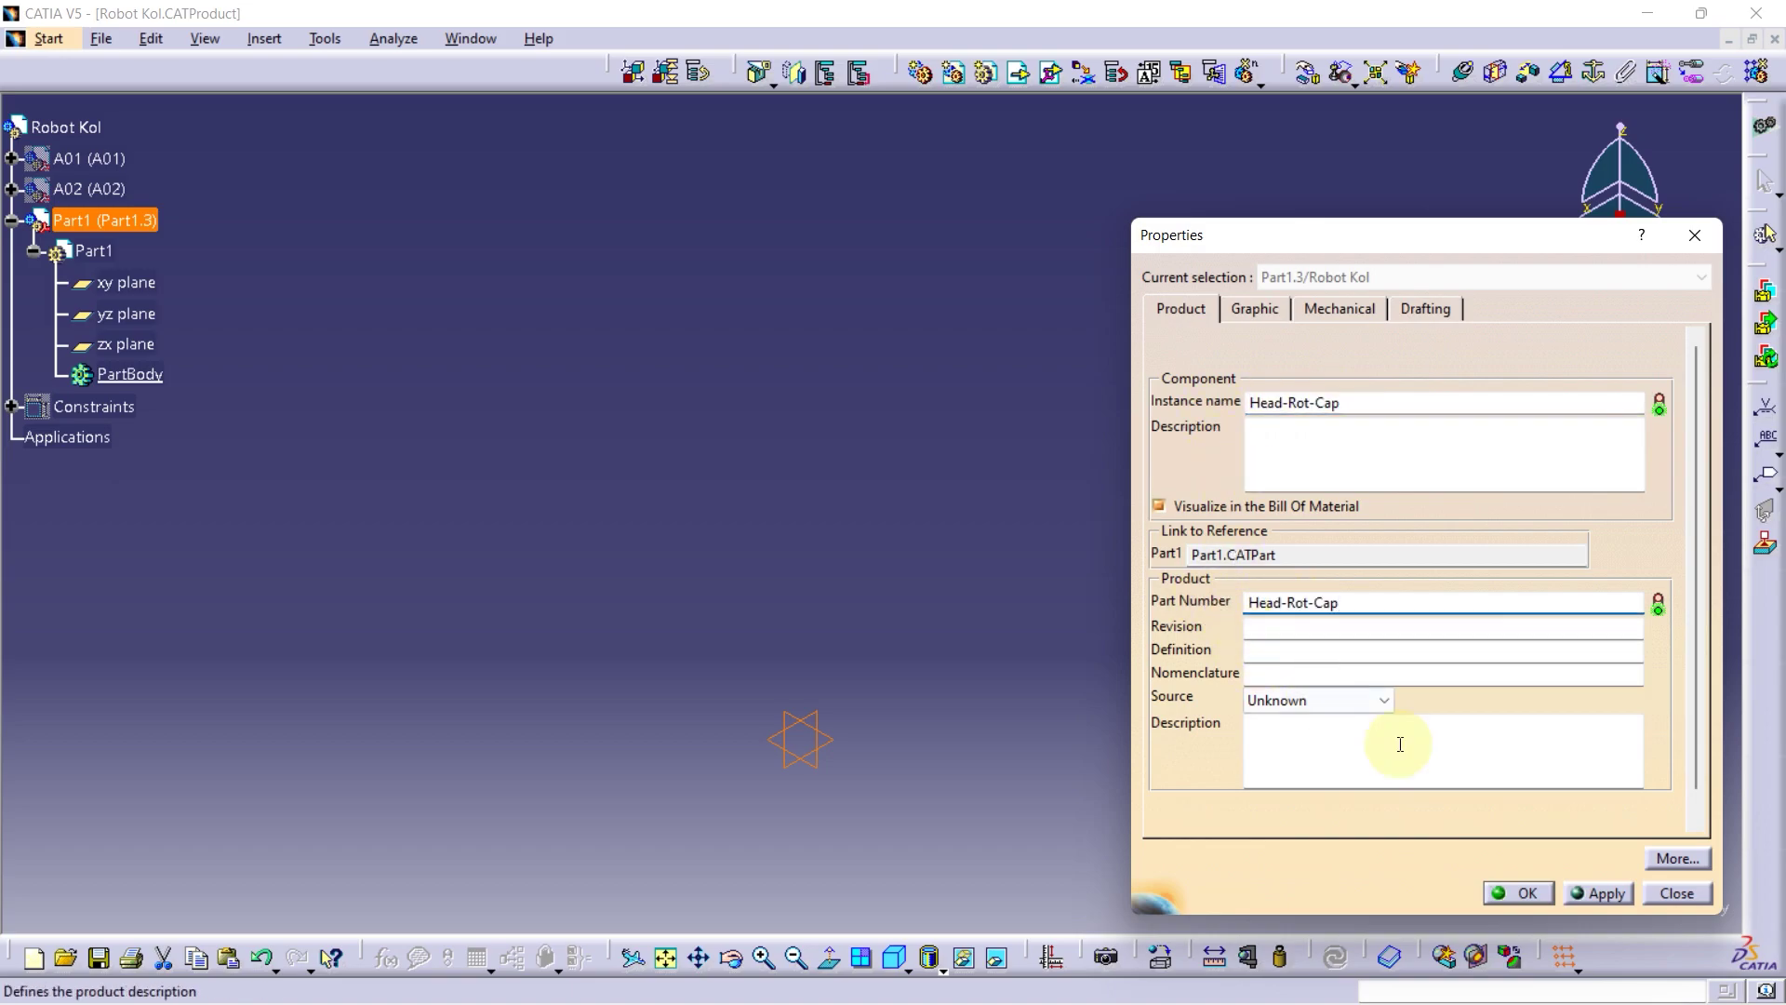
click(1579, 893)
click(1518, 893)
click(1120, 529)
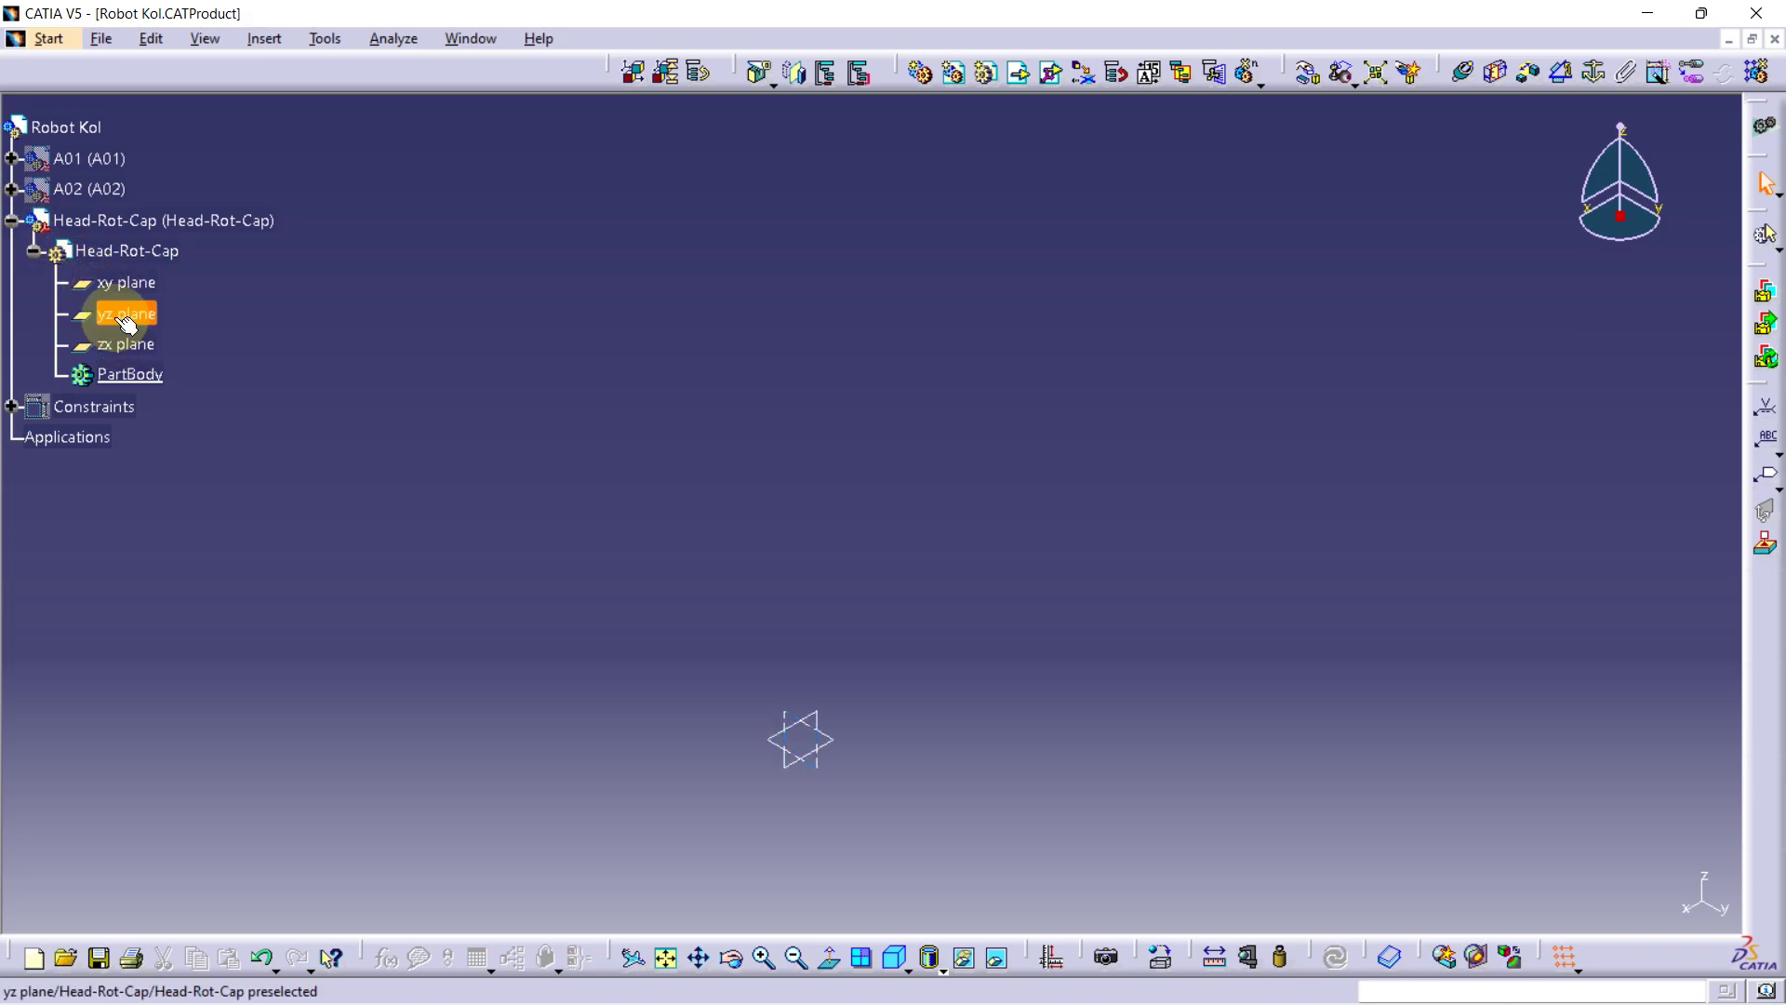
Make Head-Rot-Cap the active part and start a sketch on its xy plane
click(113, 284)
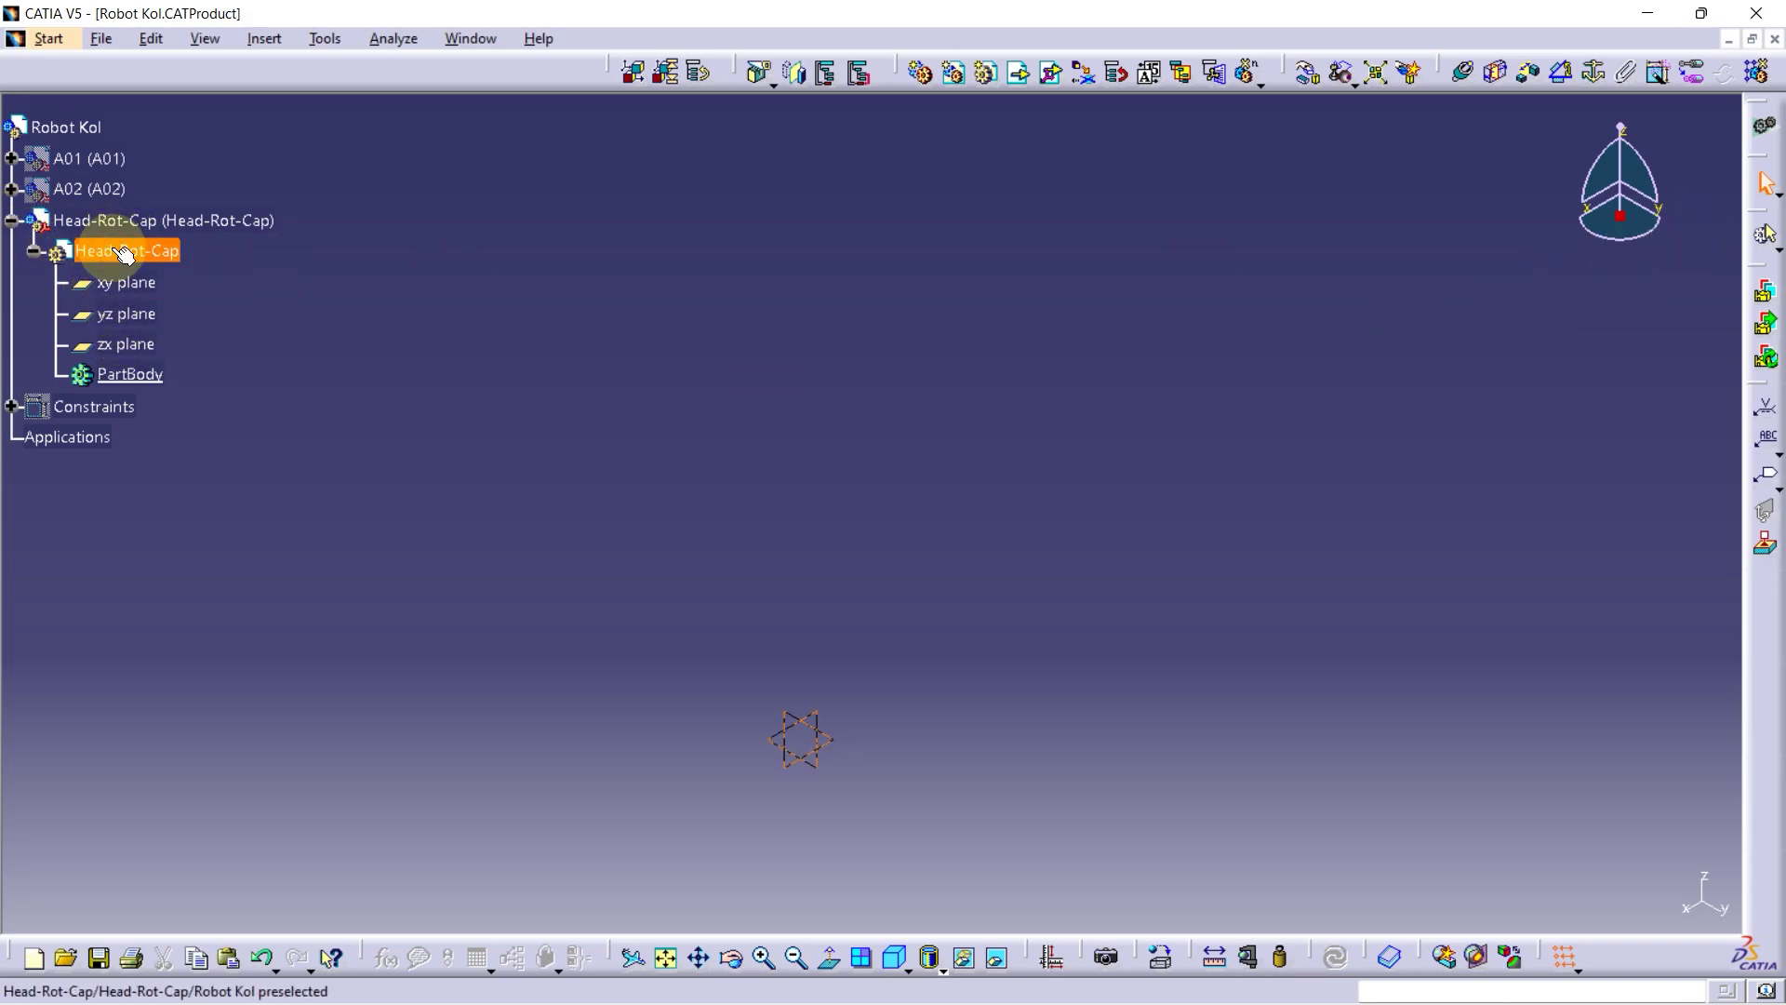
double_click(127, 250)
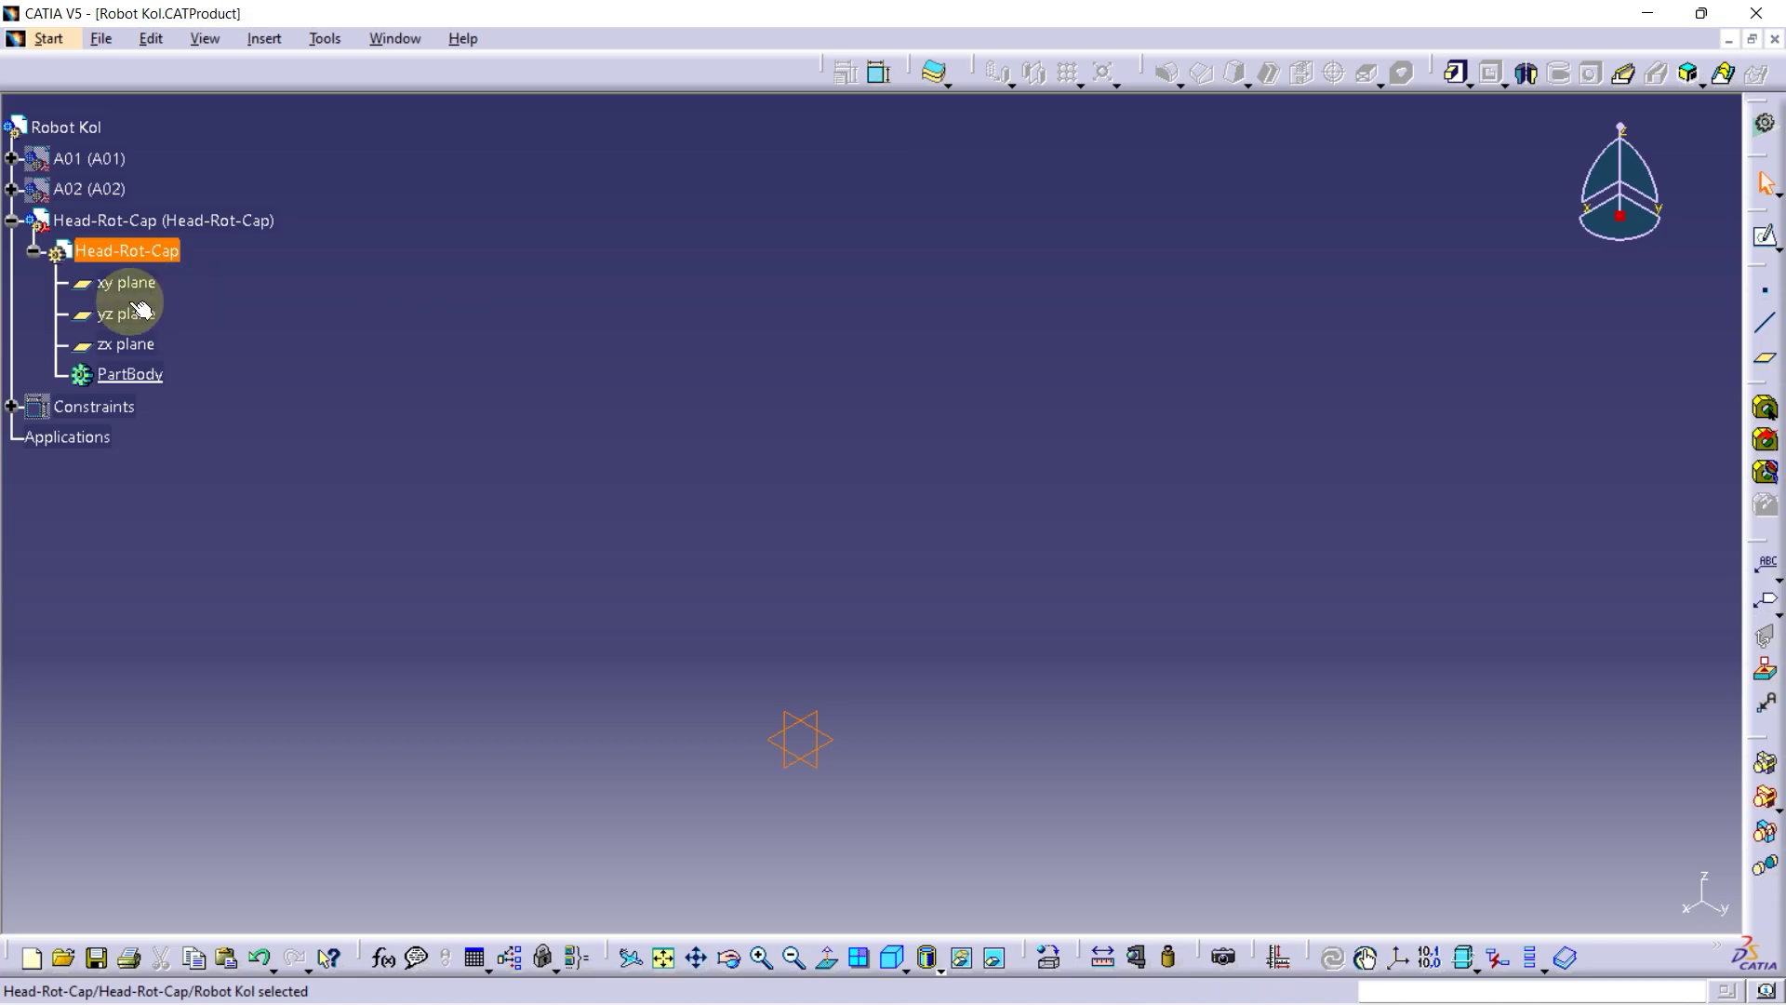
click(123, 283)
click(1763, 240)
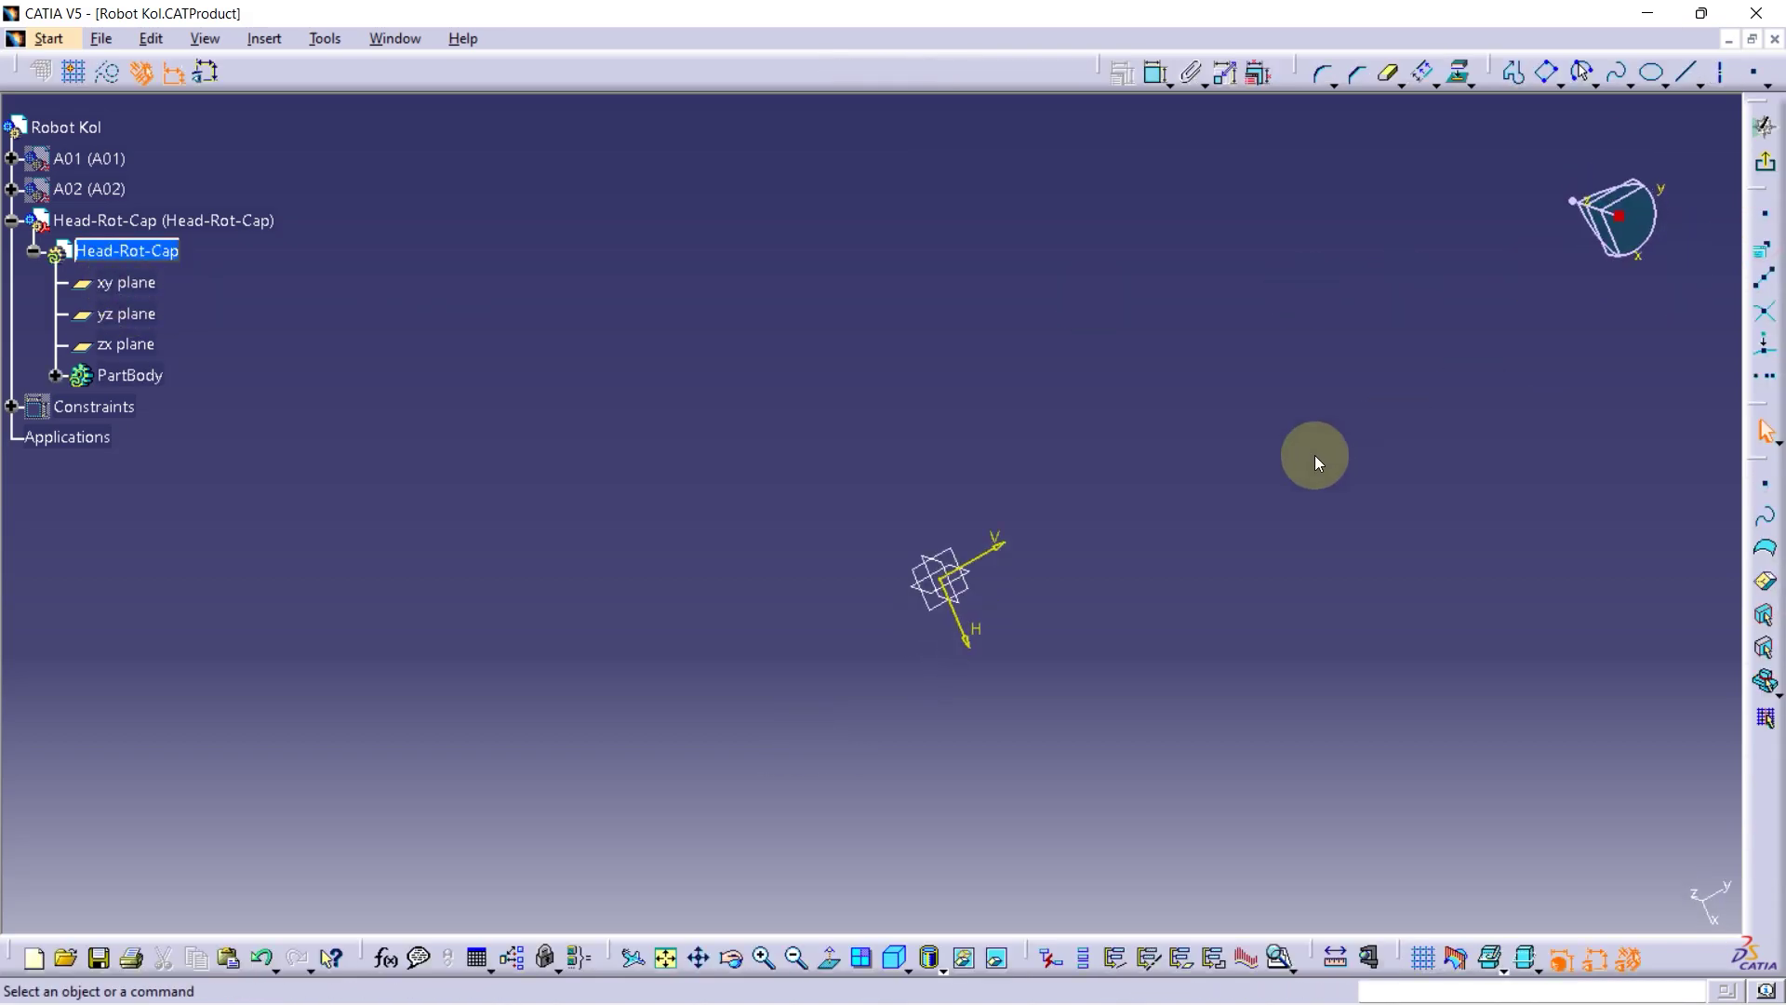
Draw a rectangle and delete its left side
click(1556, 83)
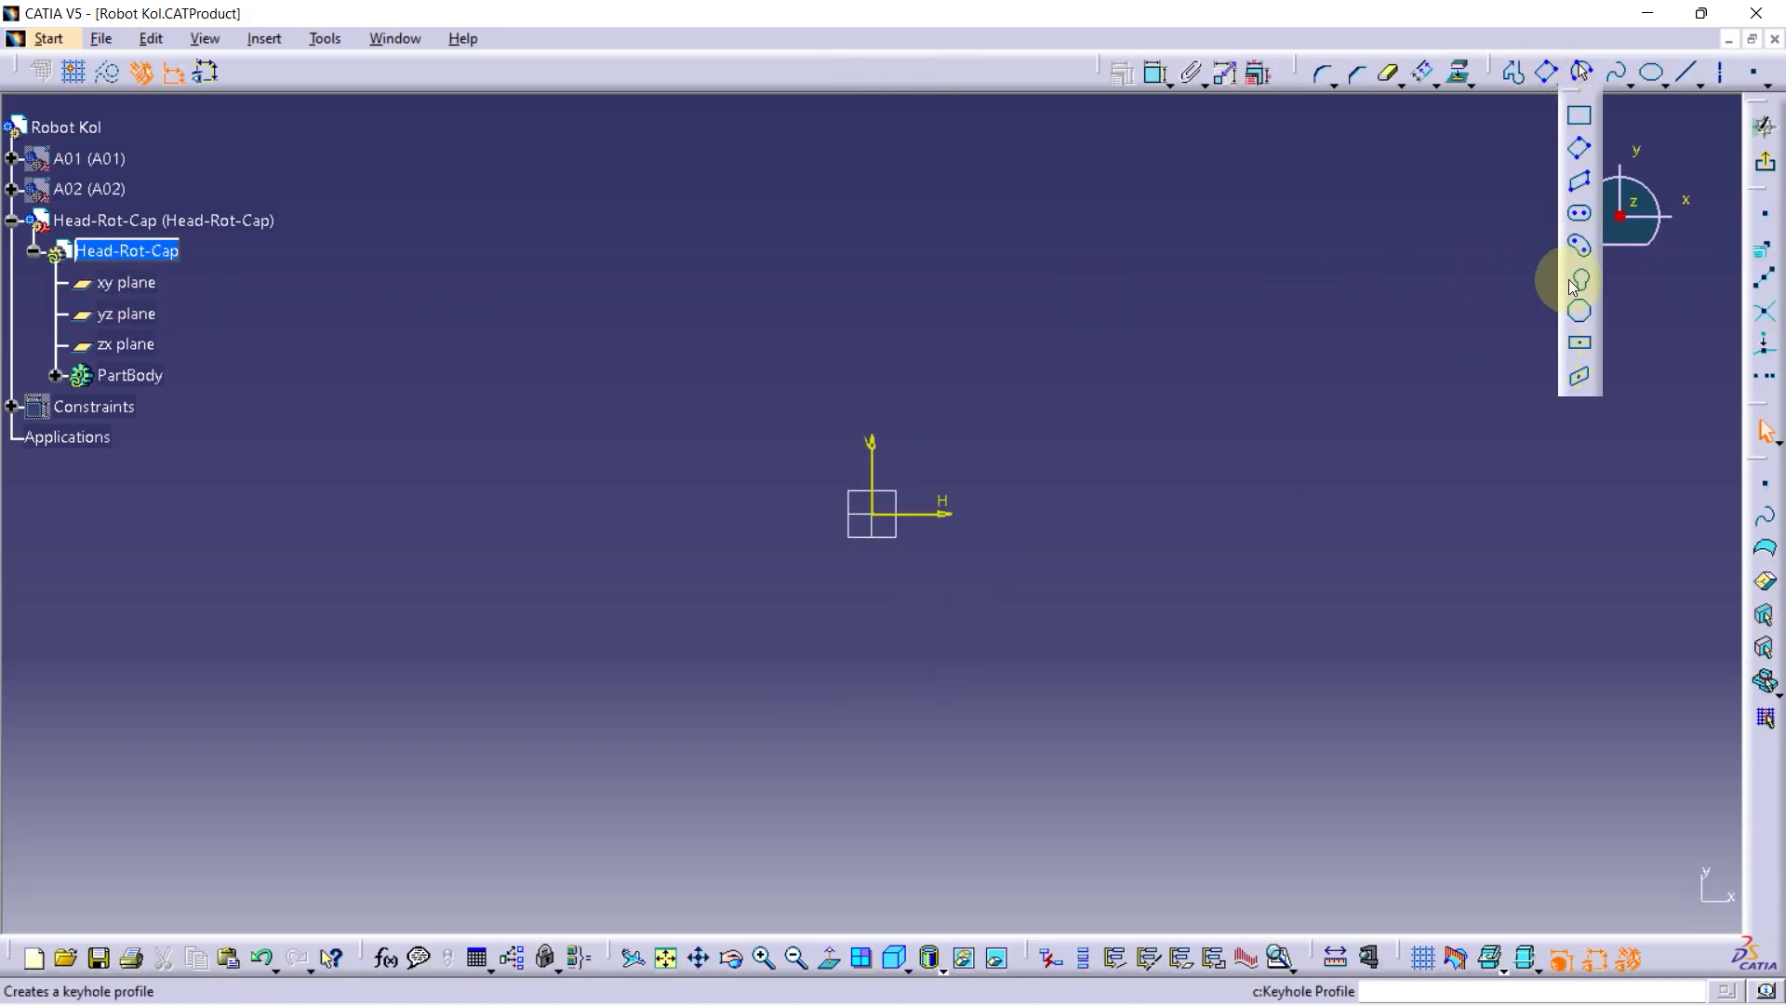
click(1579, 114)
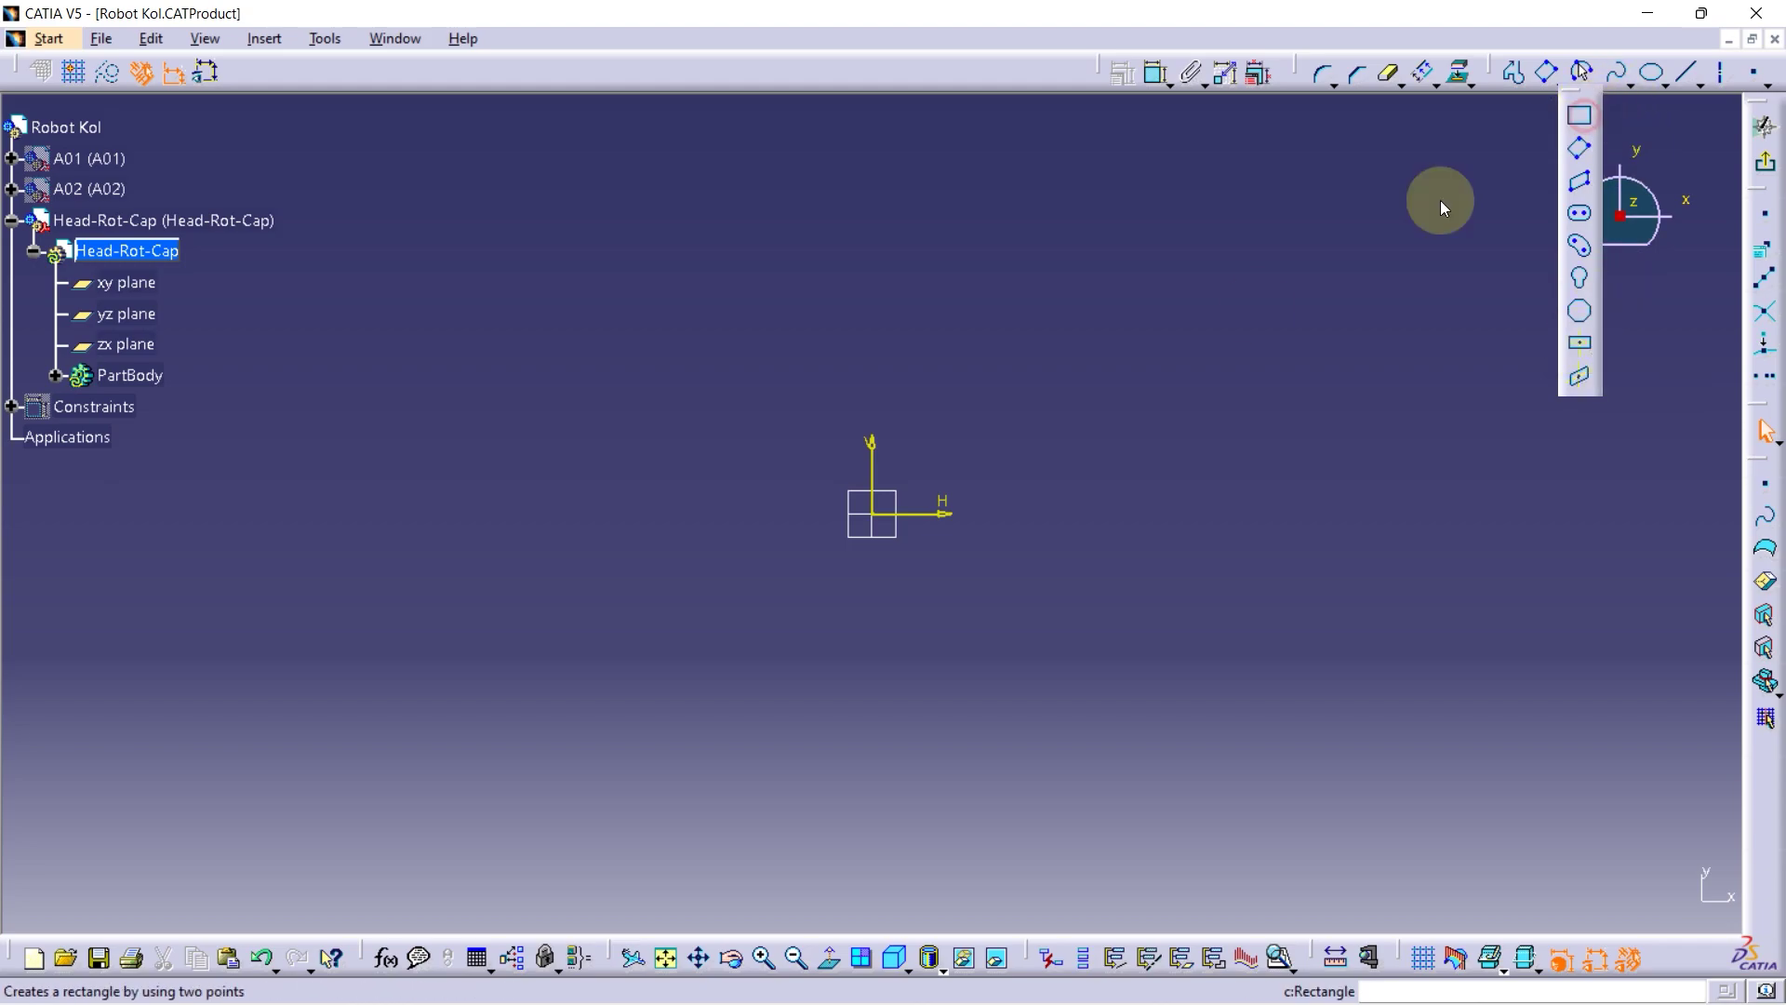
click(874, 621)
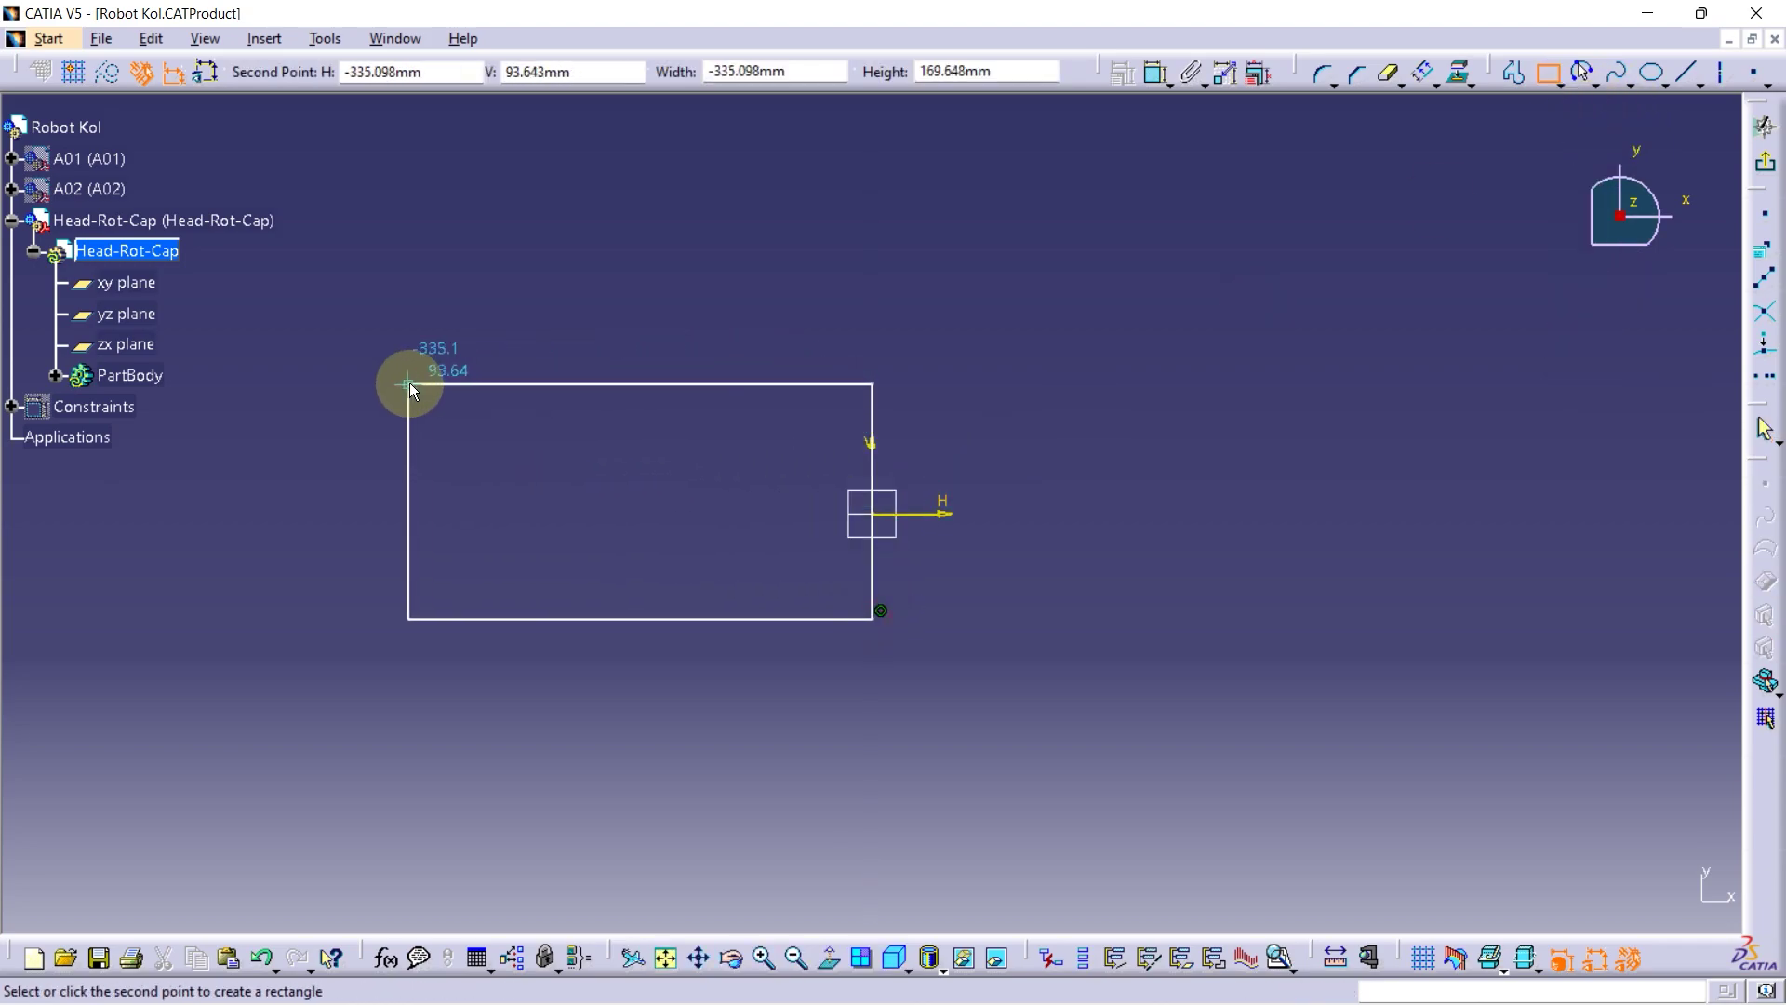
click(406, 350)
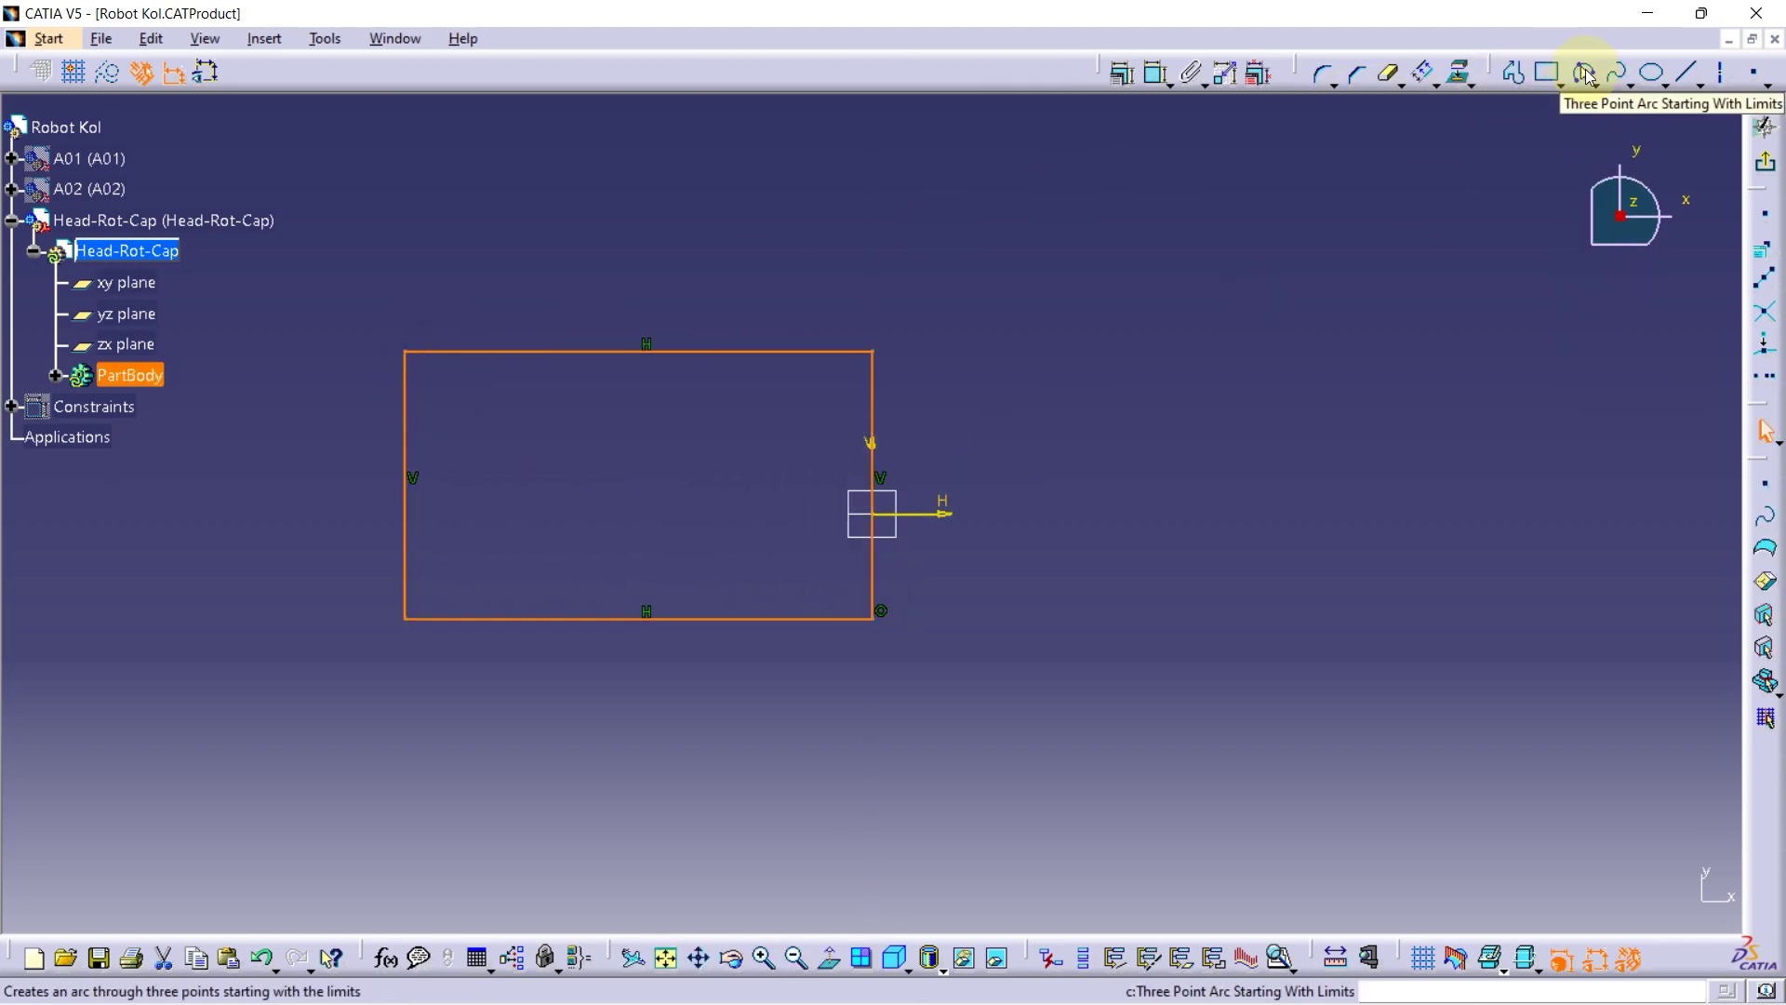
click(579, 409)
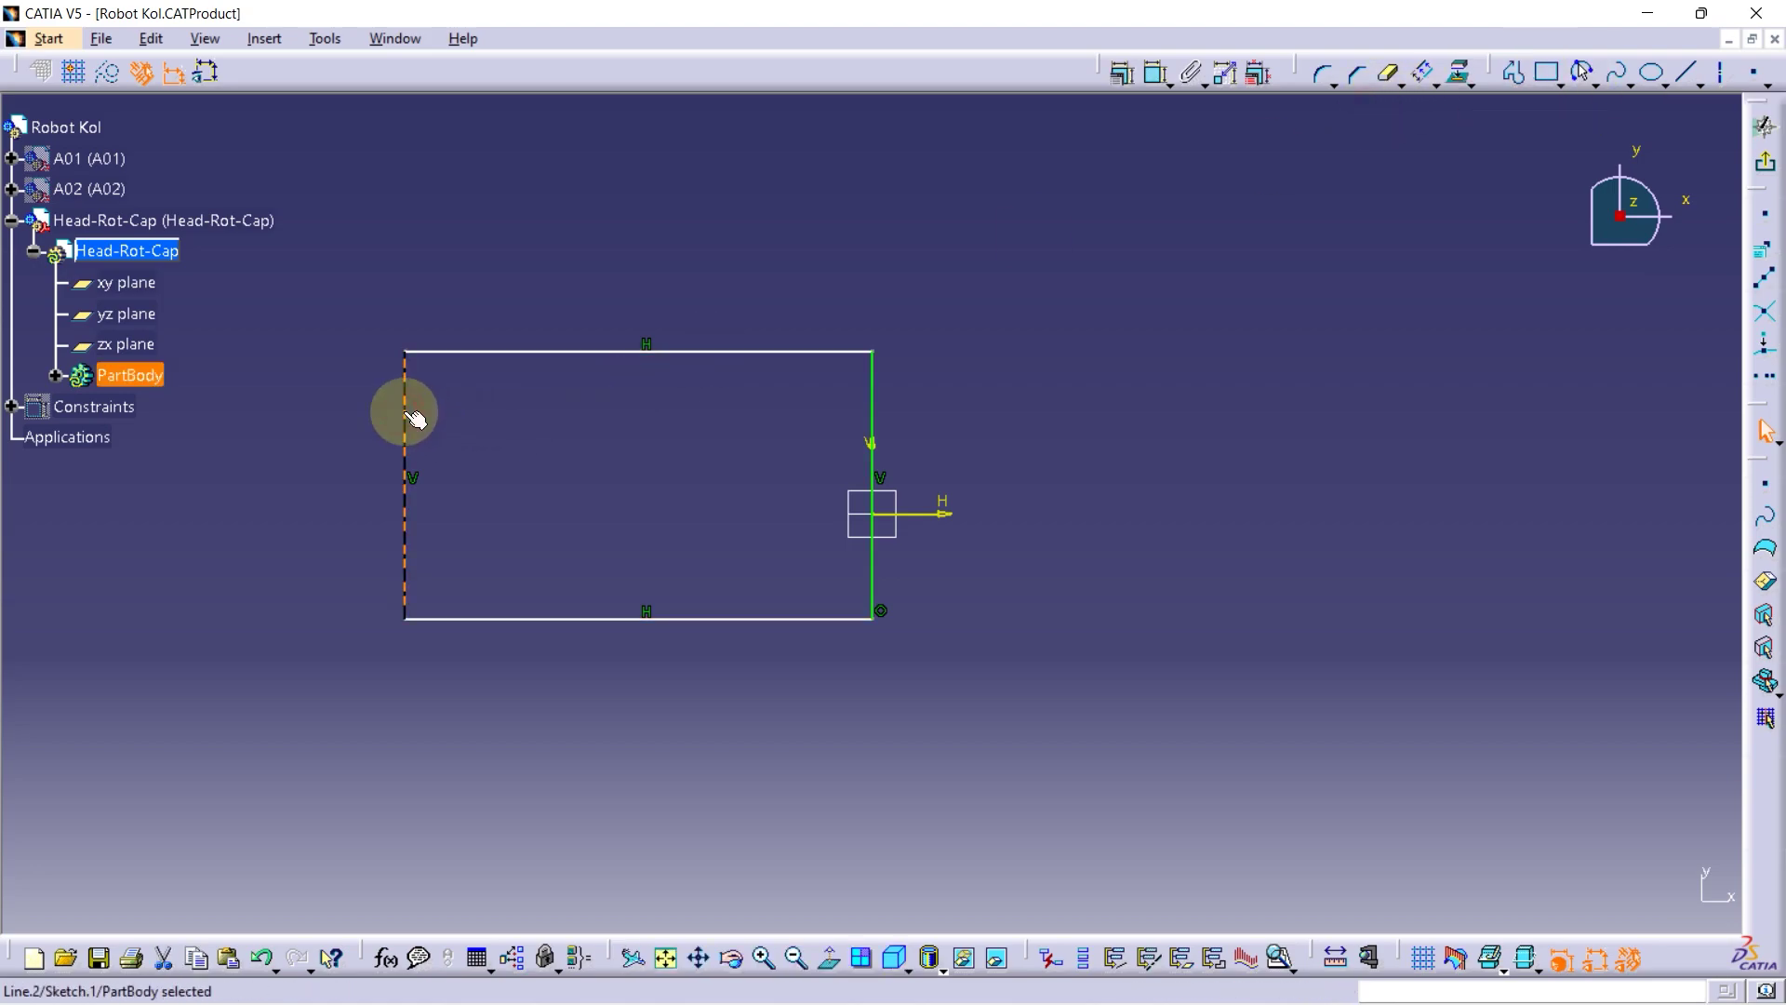
key(Delete)
Close the open left edge with a three-point arc
click(1584, 71)
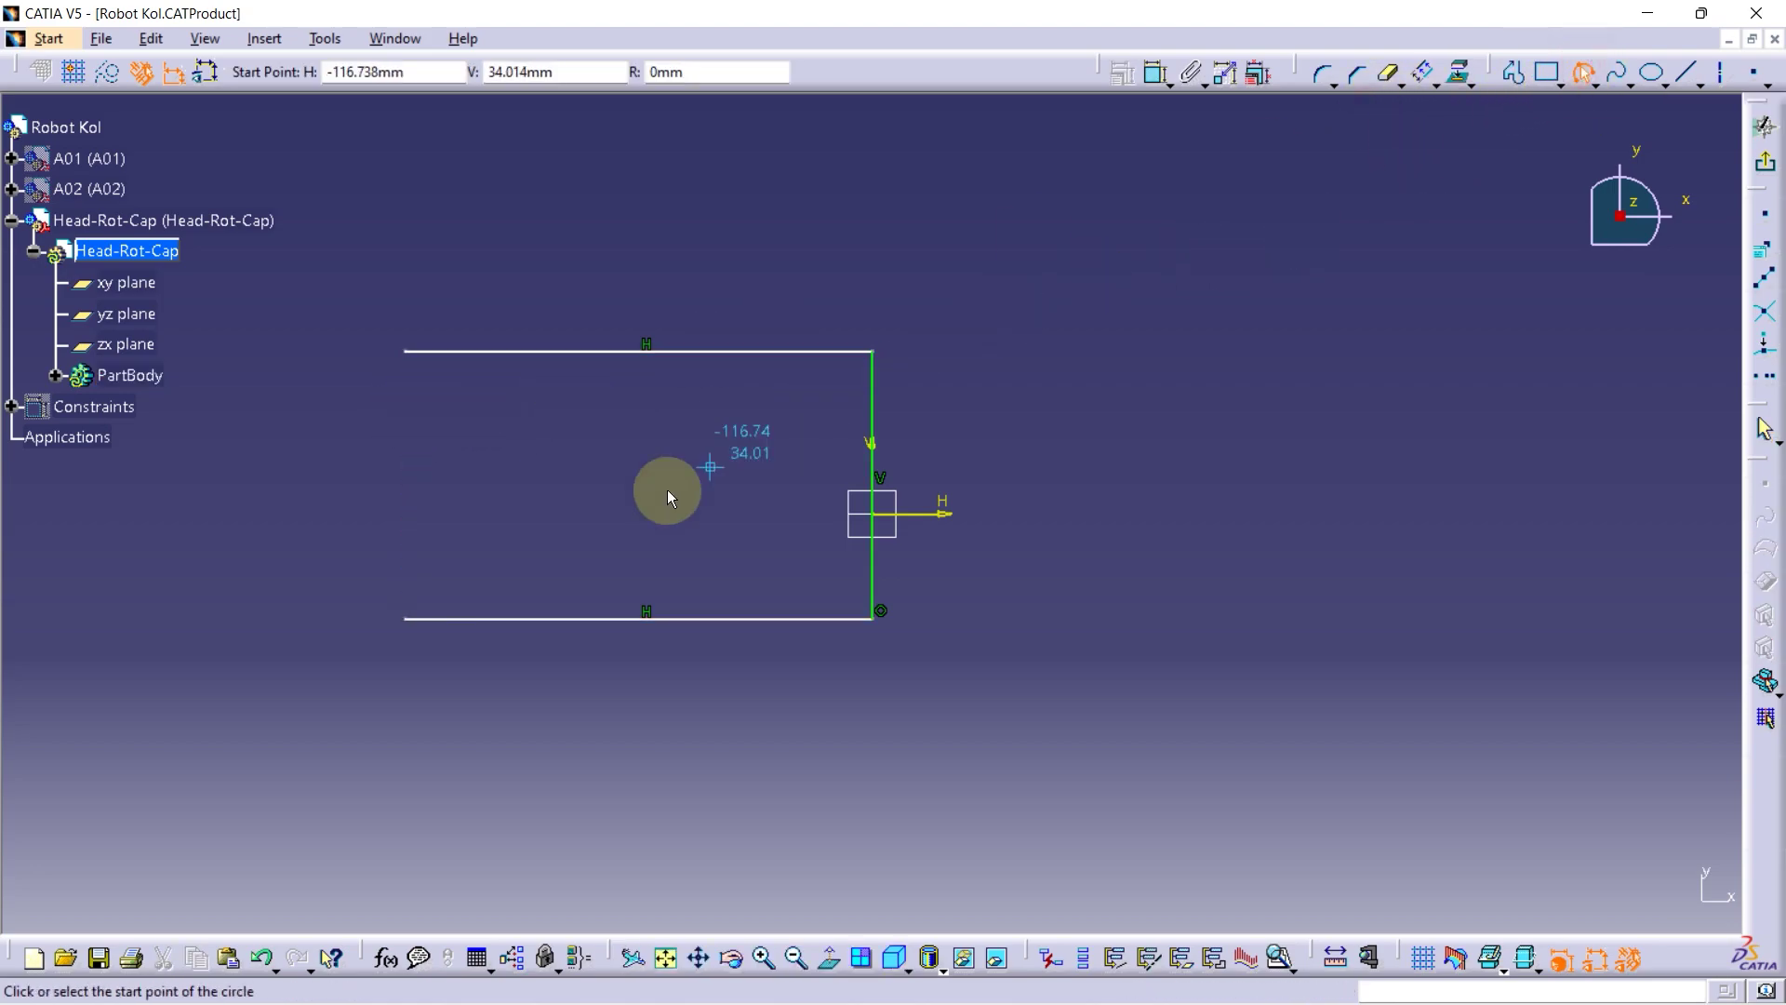
click(404, 618)
click(405, 351)
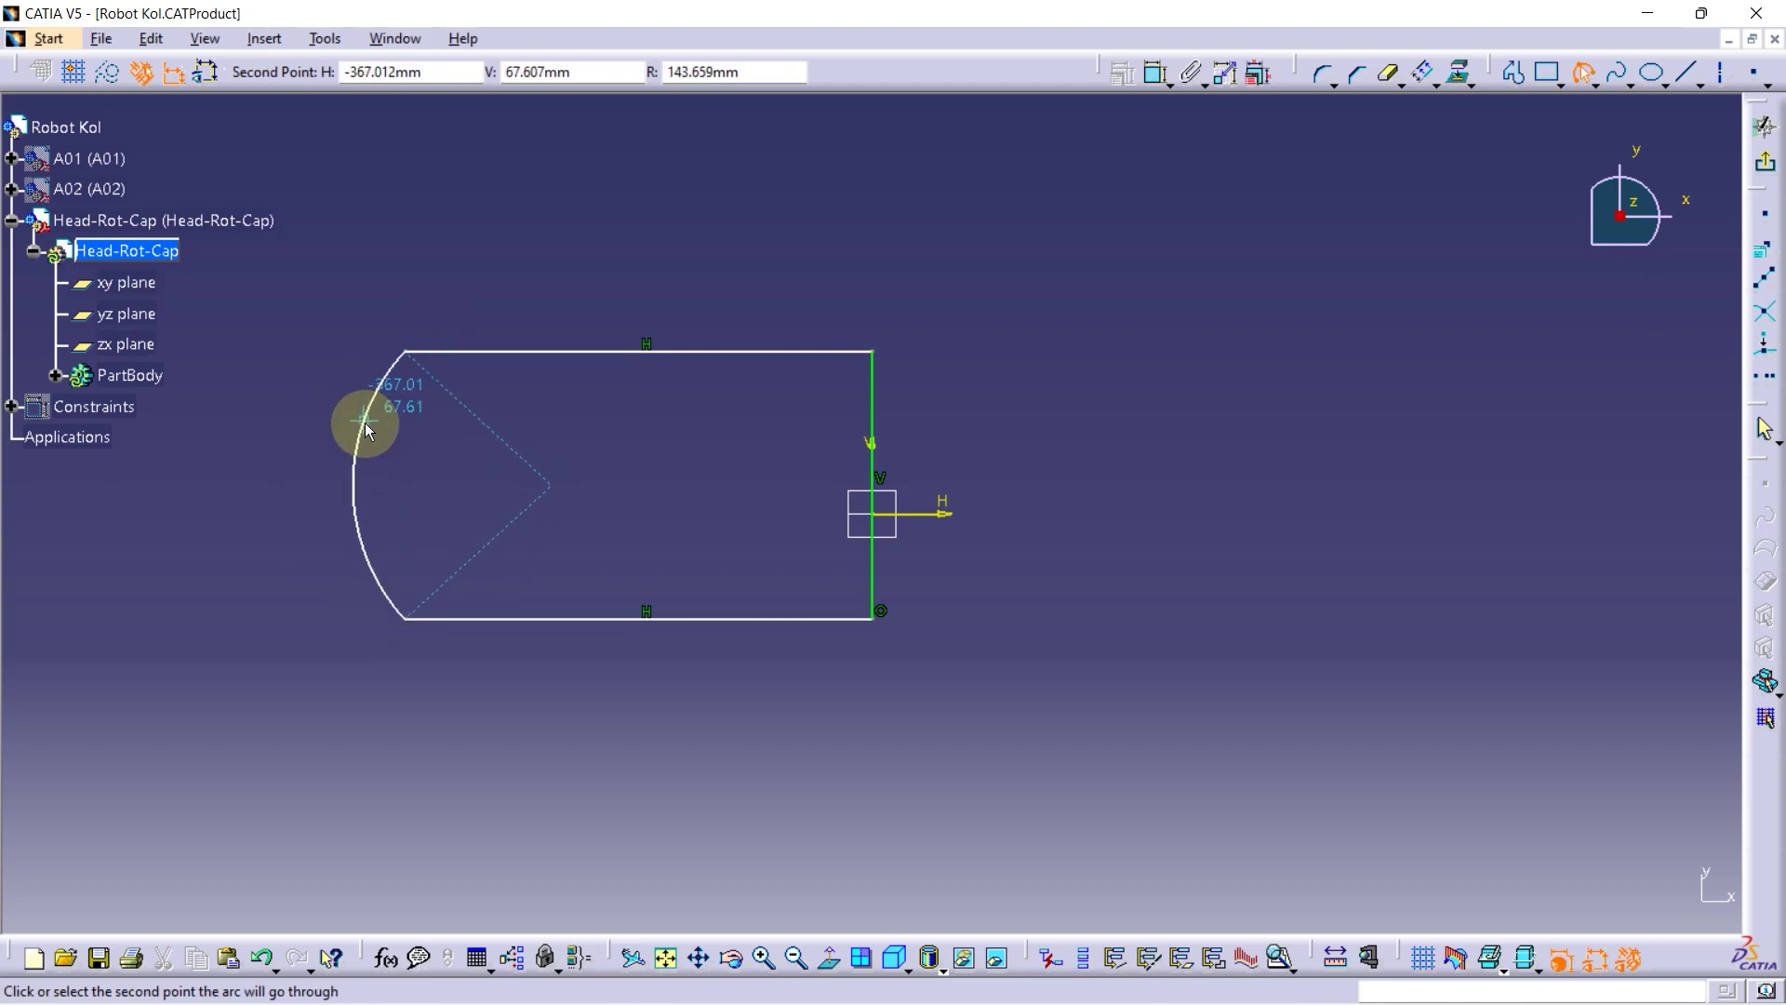
click(375, 430)
click(806, 214)
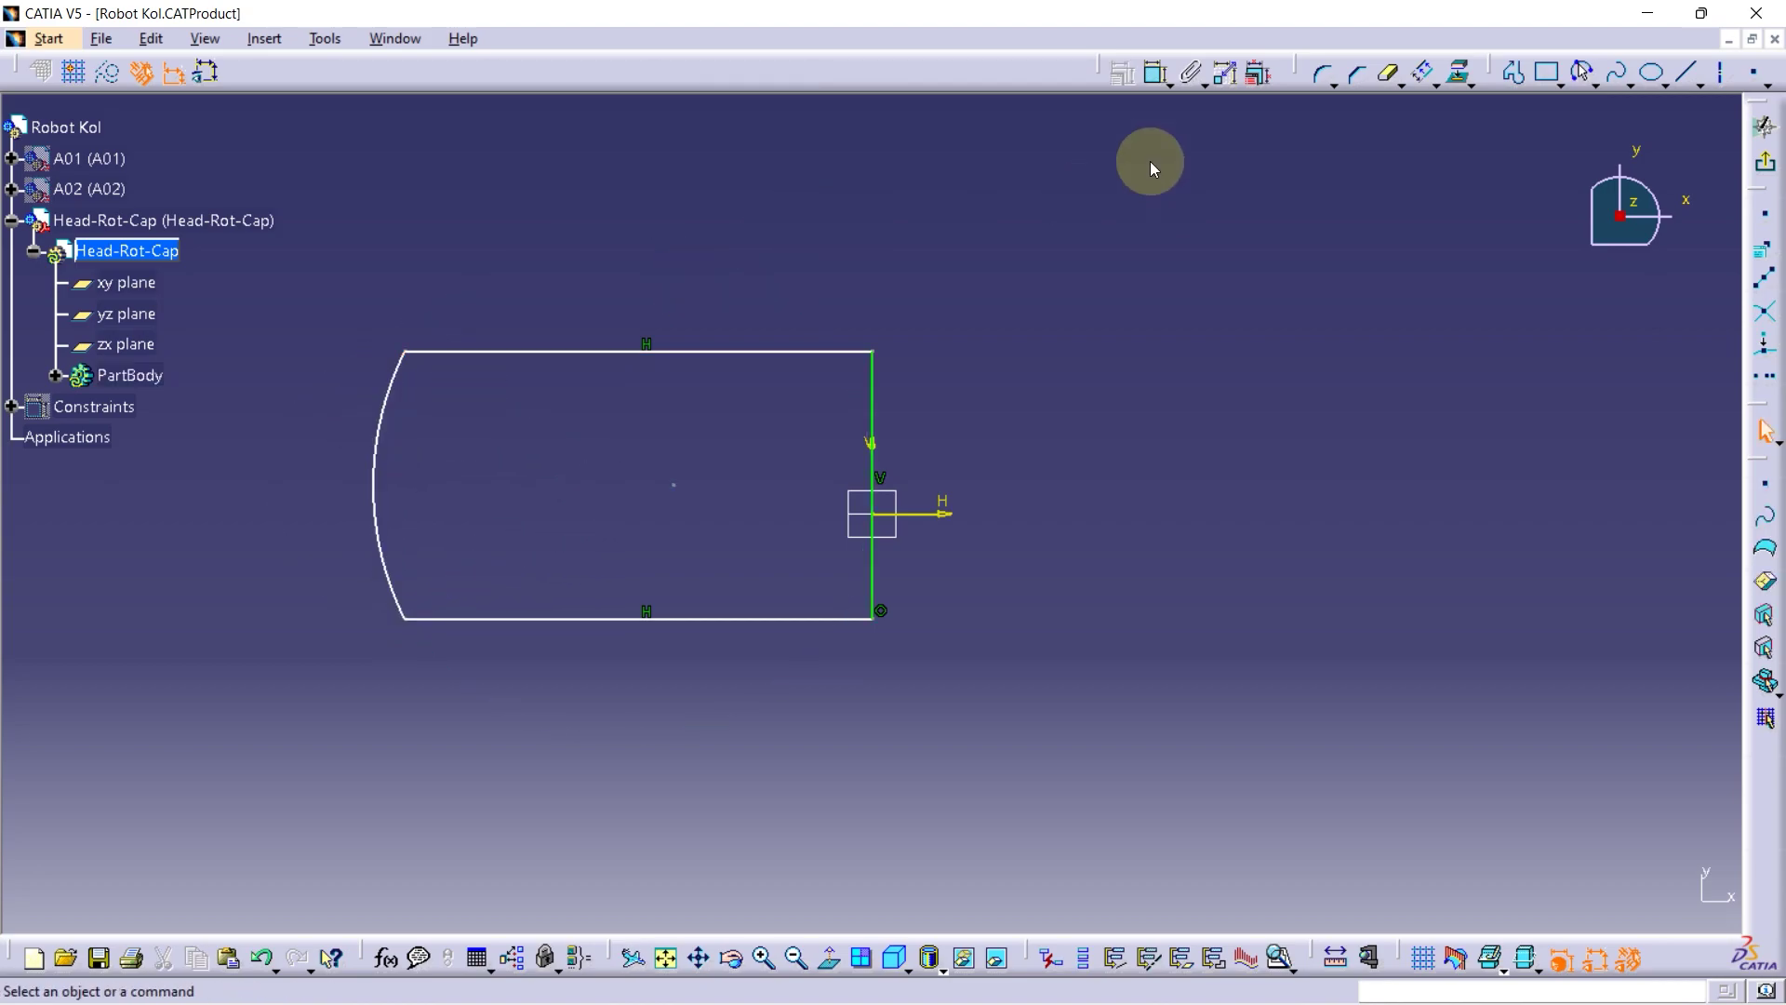
Dimension the profile height at 70 and its width to the curved edge
click(880, 376)
click(1042, 458)
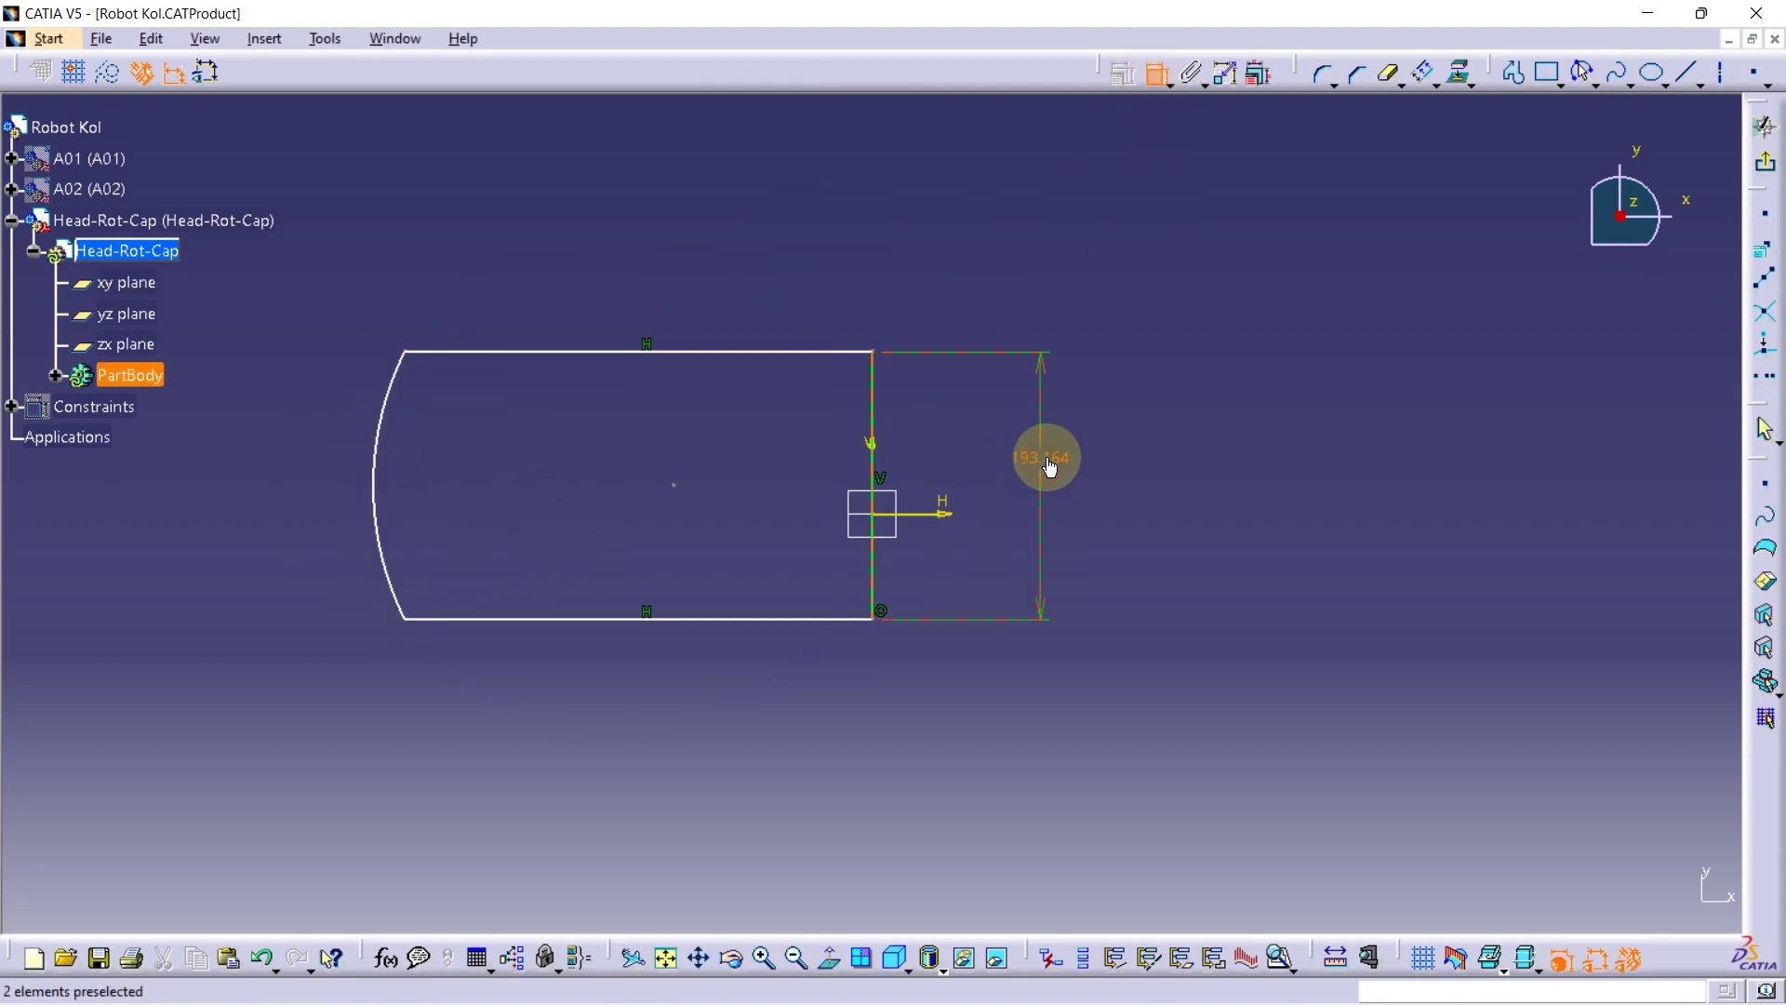
double_click(1050, 464)
key(Return)
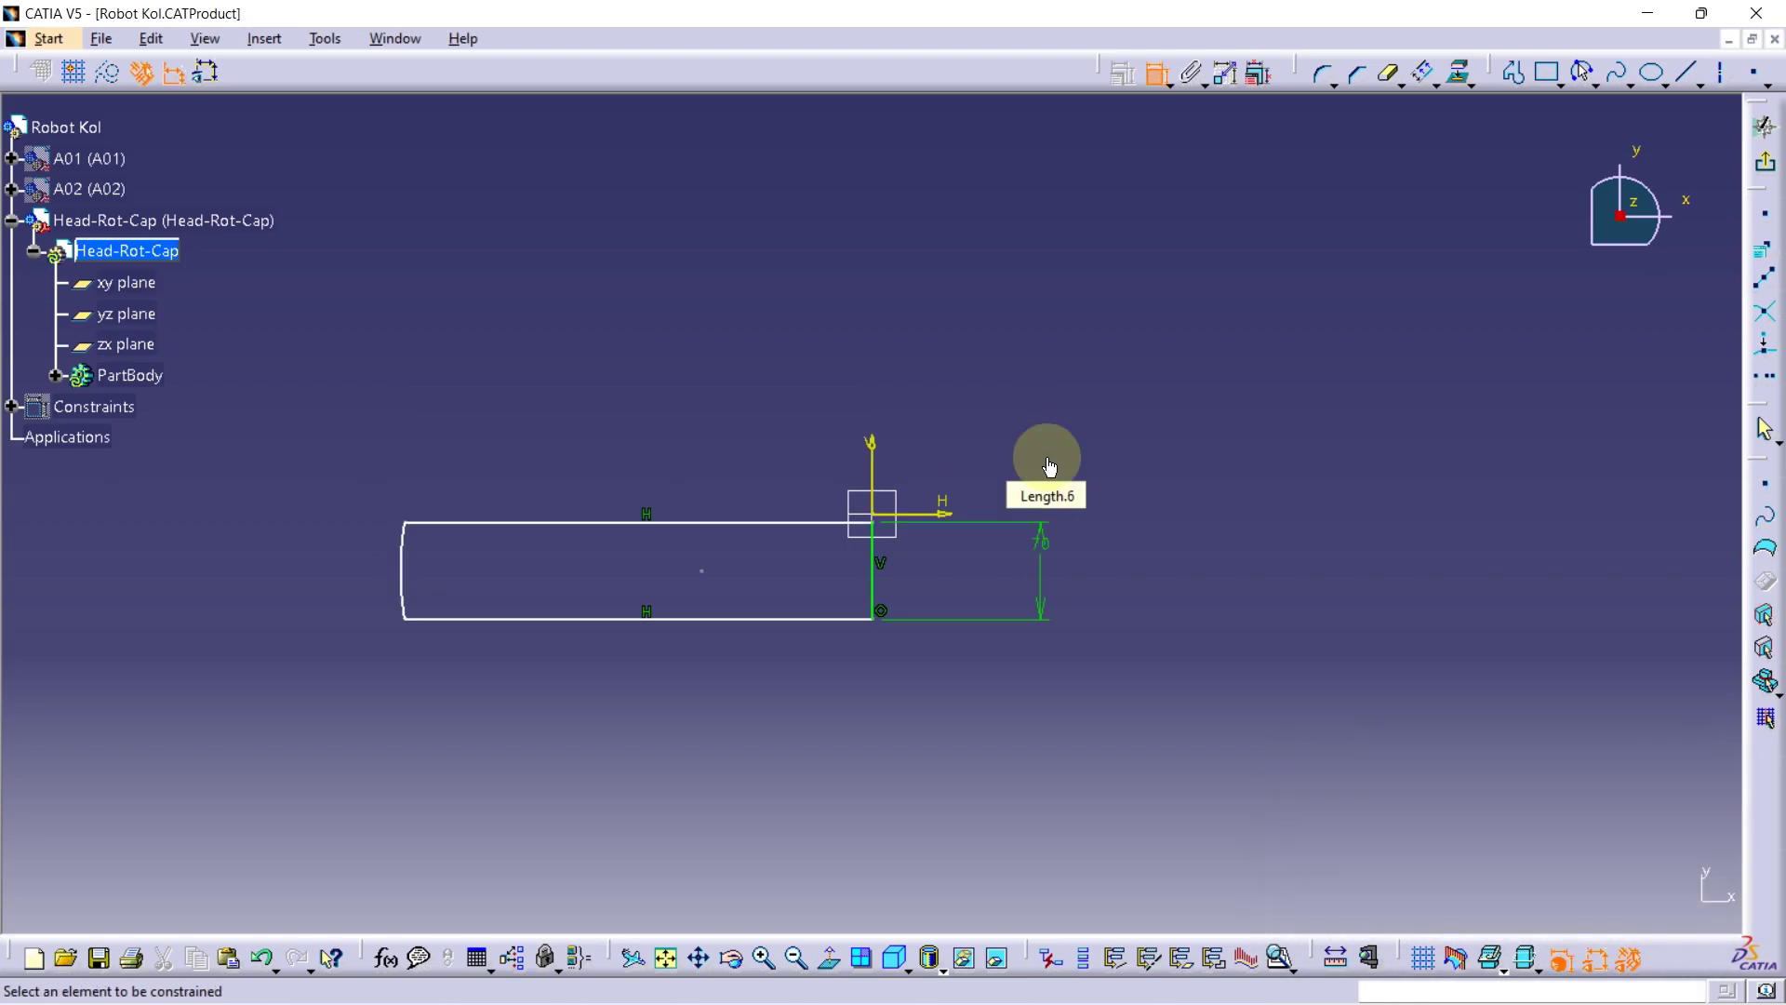
click(875, 566)
click(404, 567)
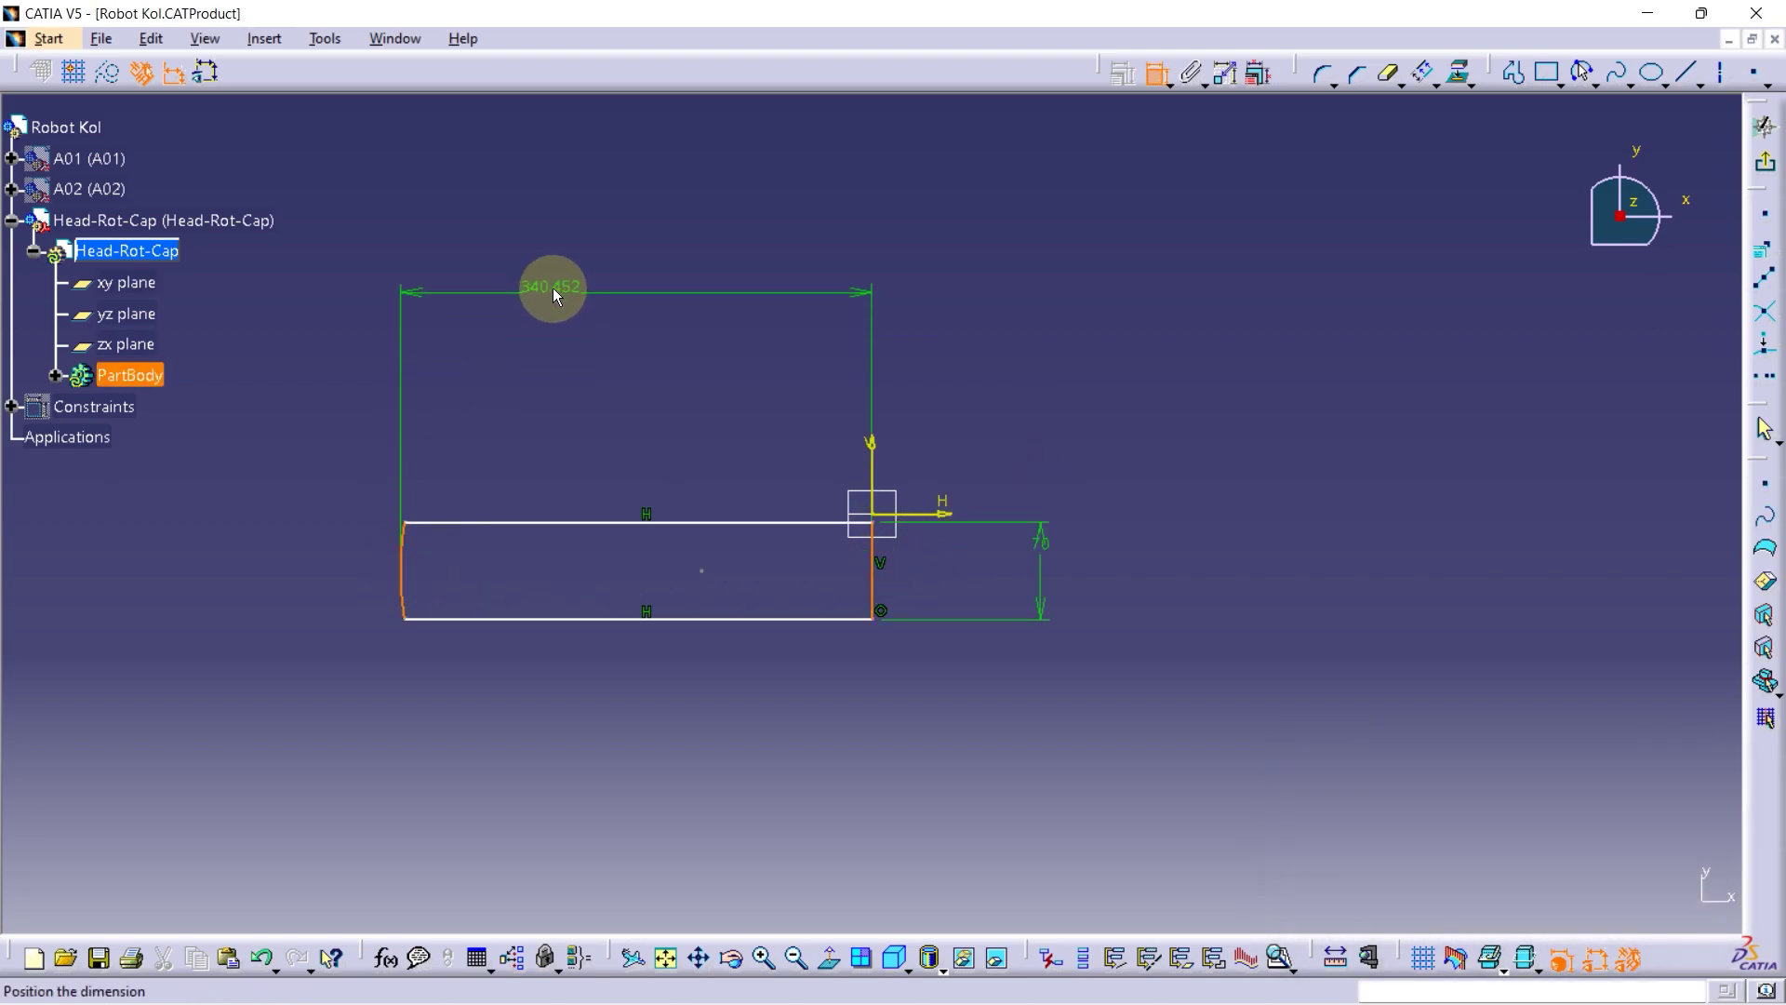
double_click(556, 291)
text(89.802)
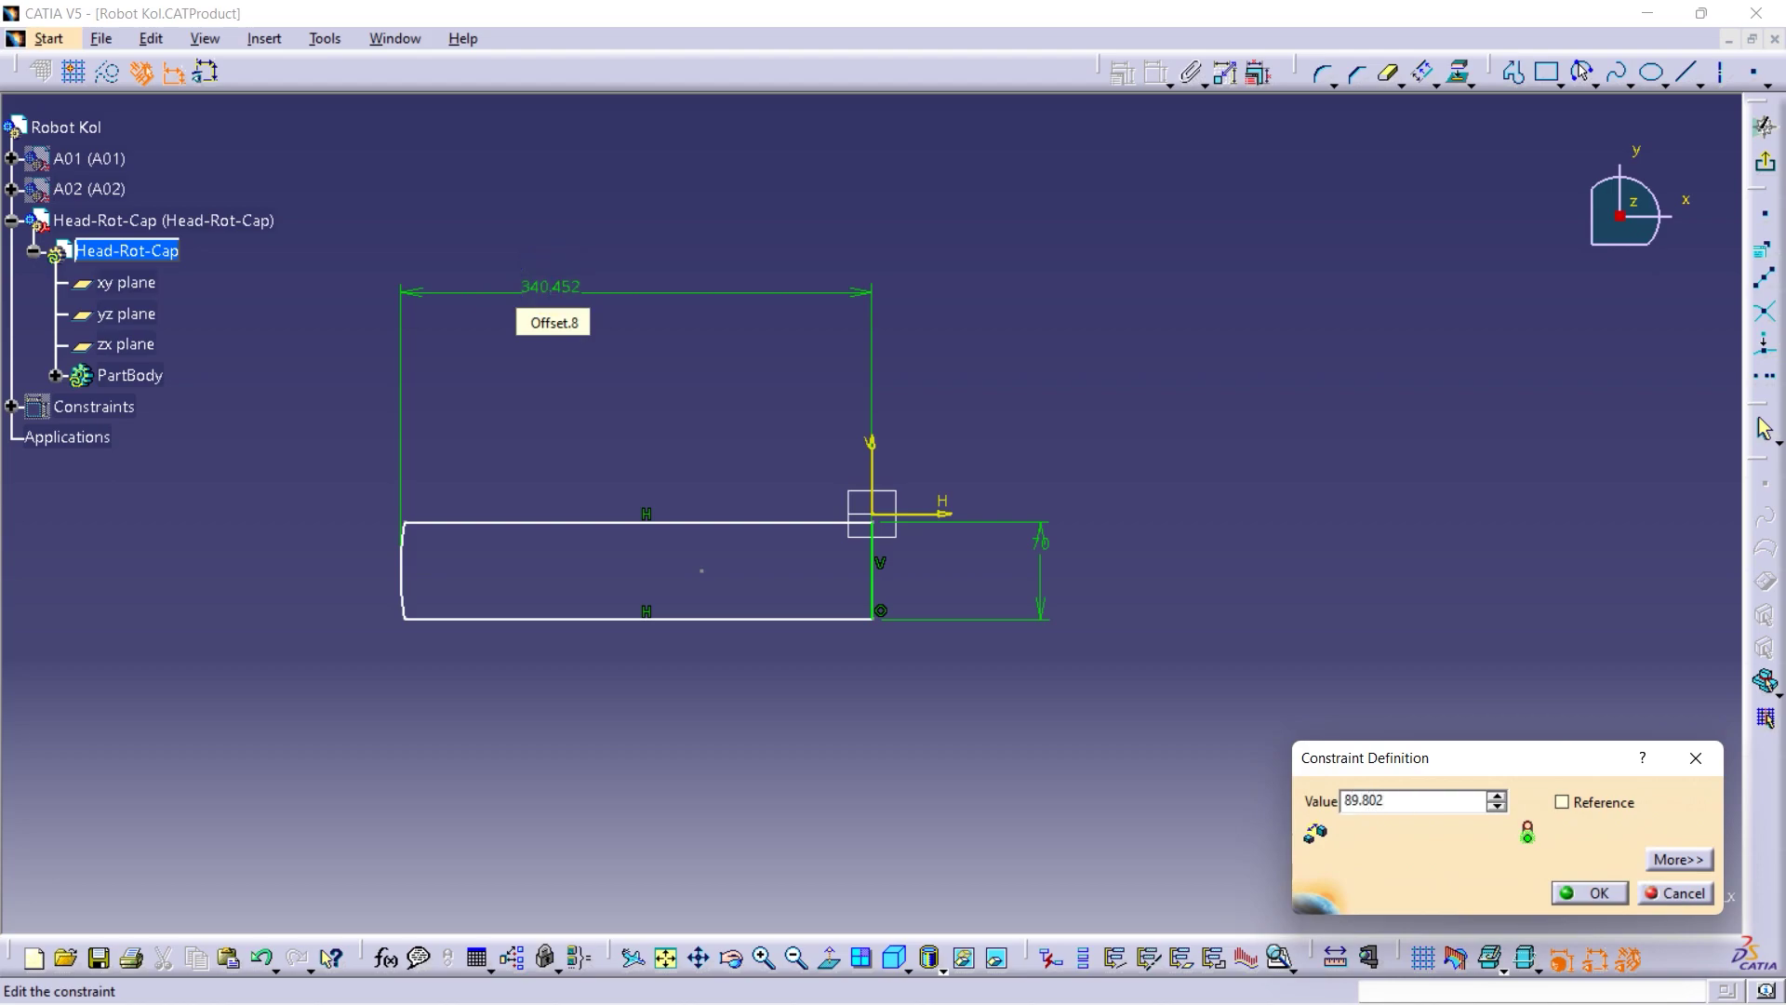
key(Return)
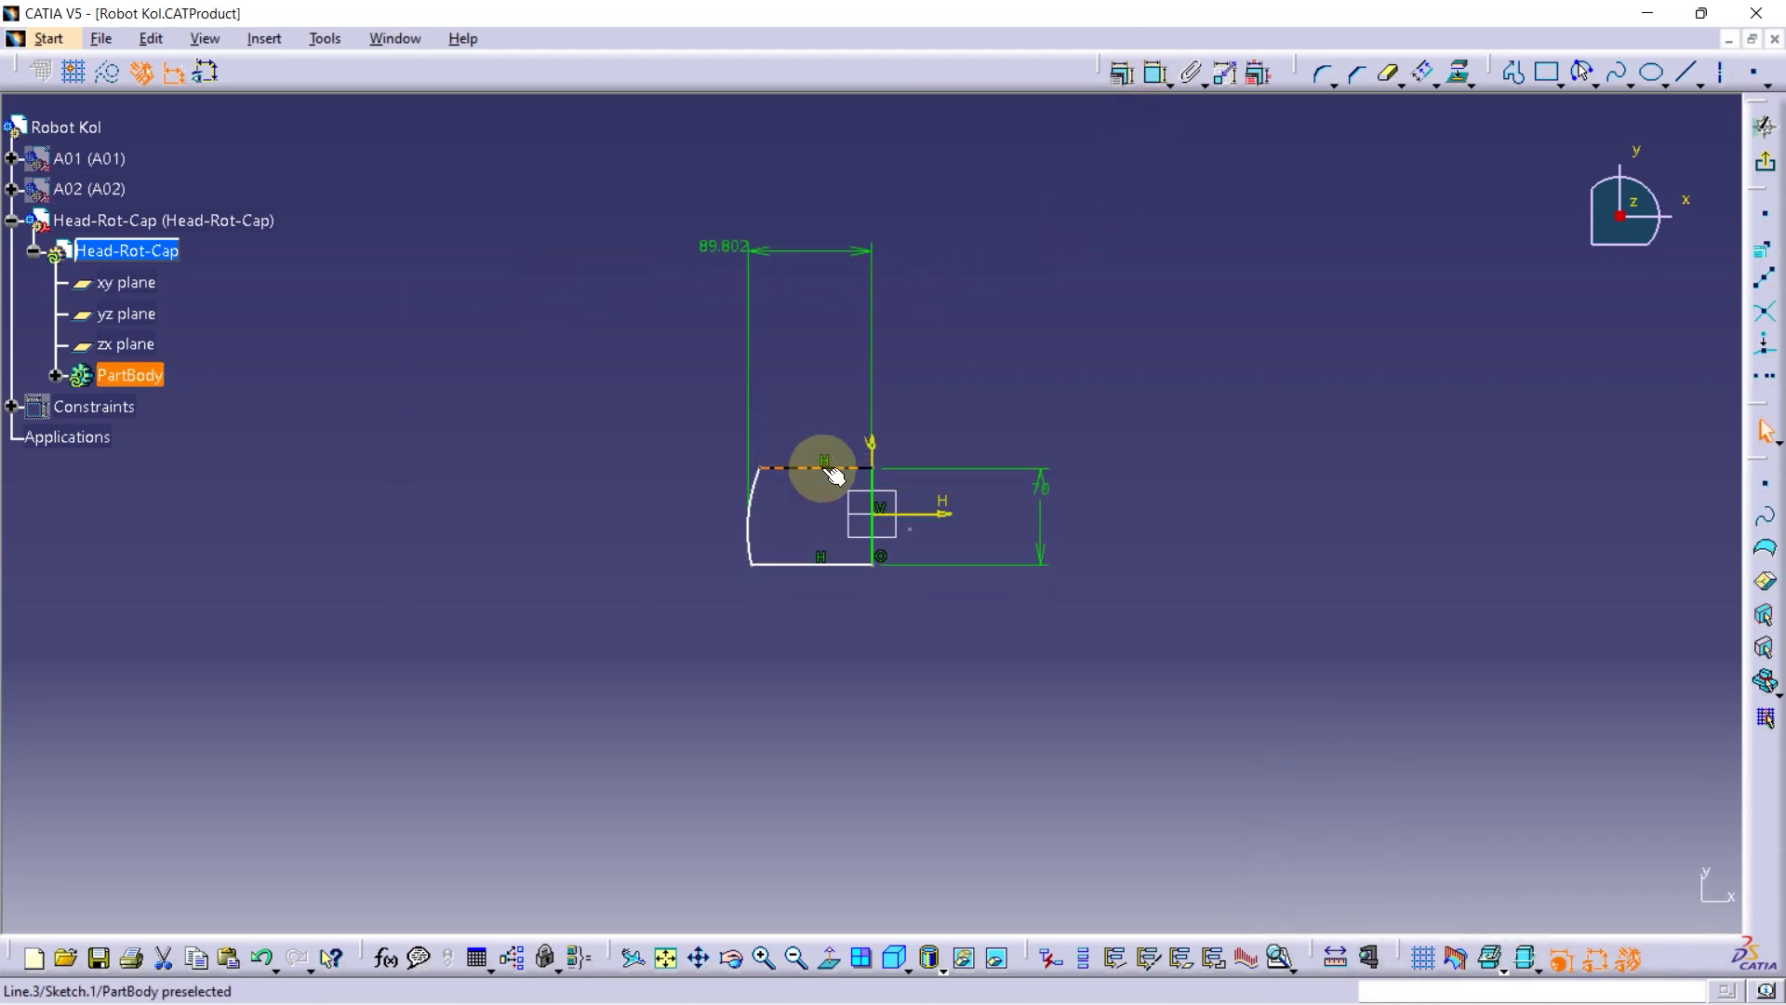
Make the horizontal lines and the arc's endpoints symmetric about the horizontal axis
ctrl+middle_drag(737, 610, 786, 299)
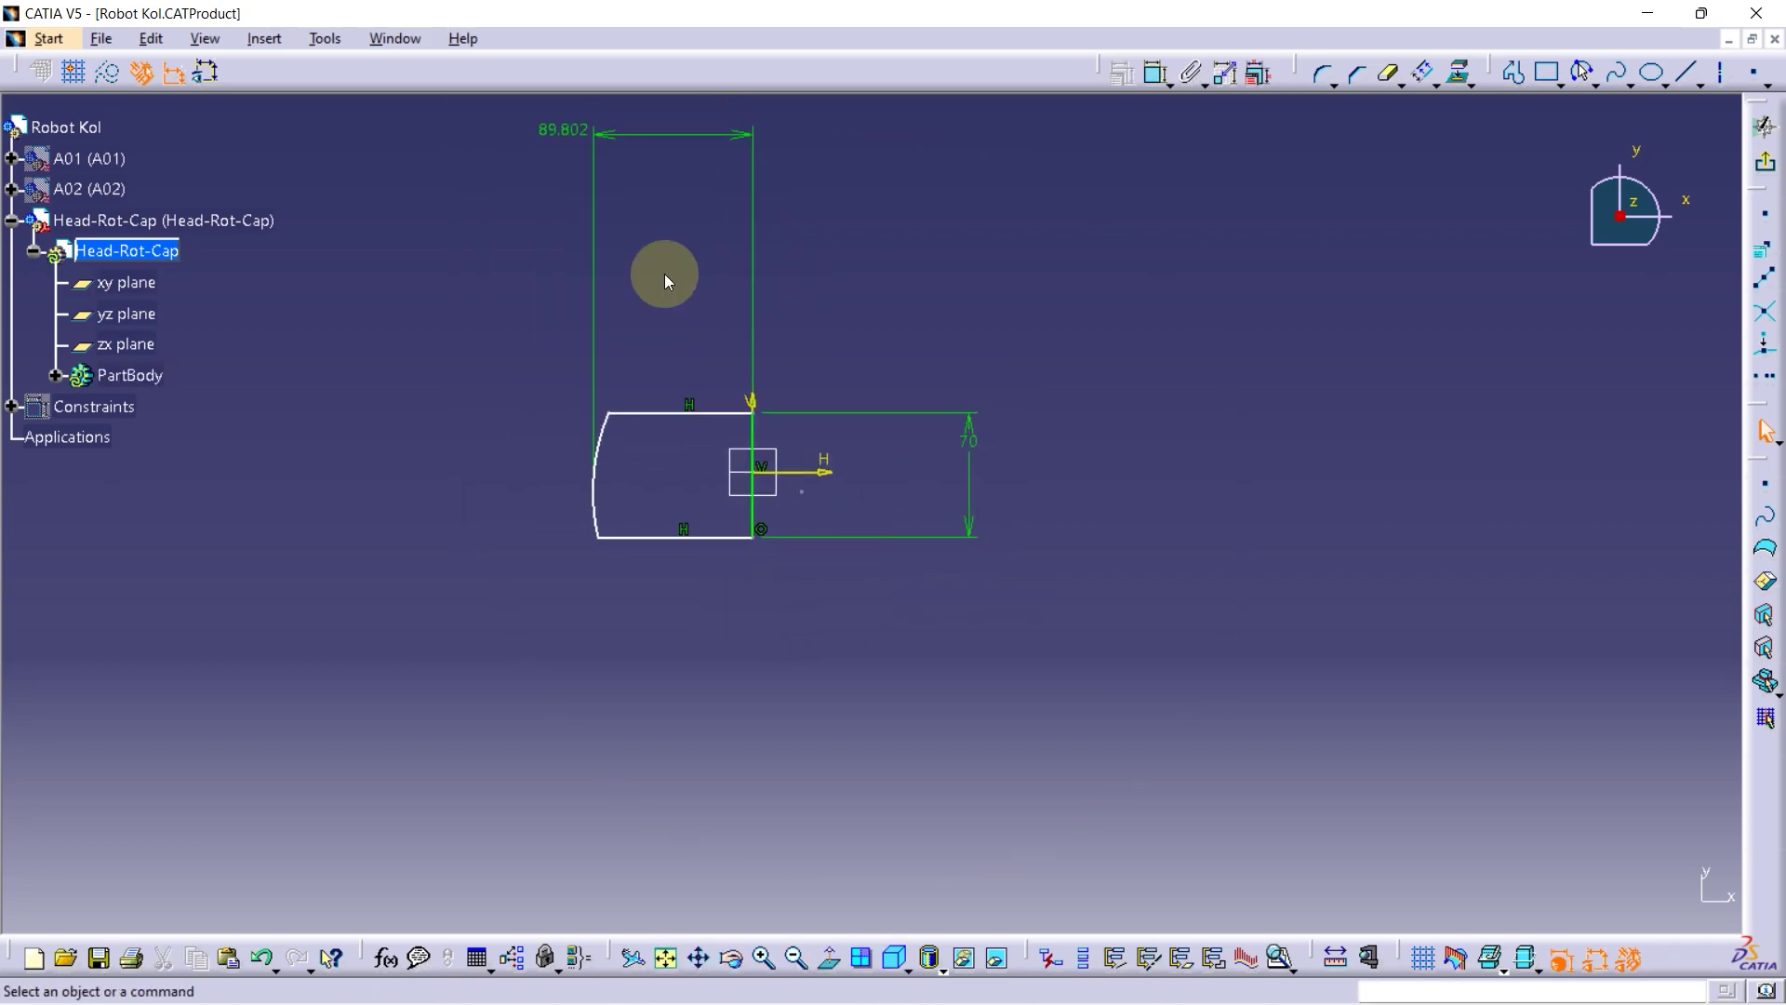
mouse_move(738, 139)
mouse_down()
mouse_move(718, 387)
mouse_move(716, 363)
mouse_up()
mouse_move(691, 507)
ctrl+middle_down()
mouse_move(626, 415)
mouse_move(794, 452)
ctrl+middle_up()
ctrl+click(658, 593)
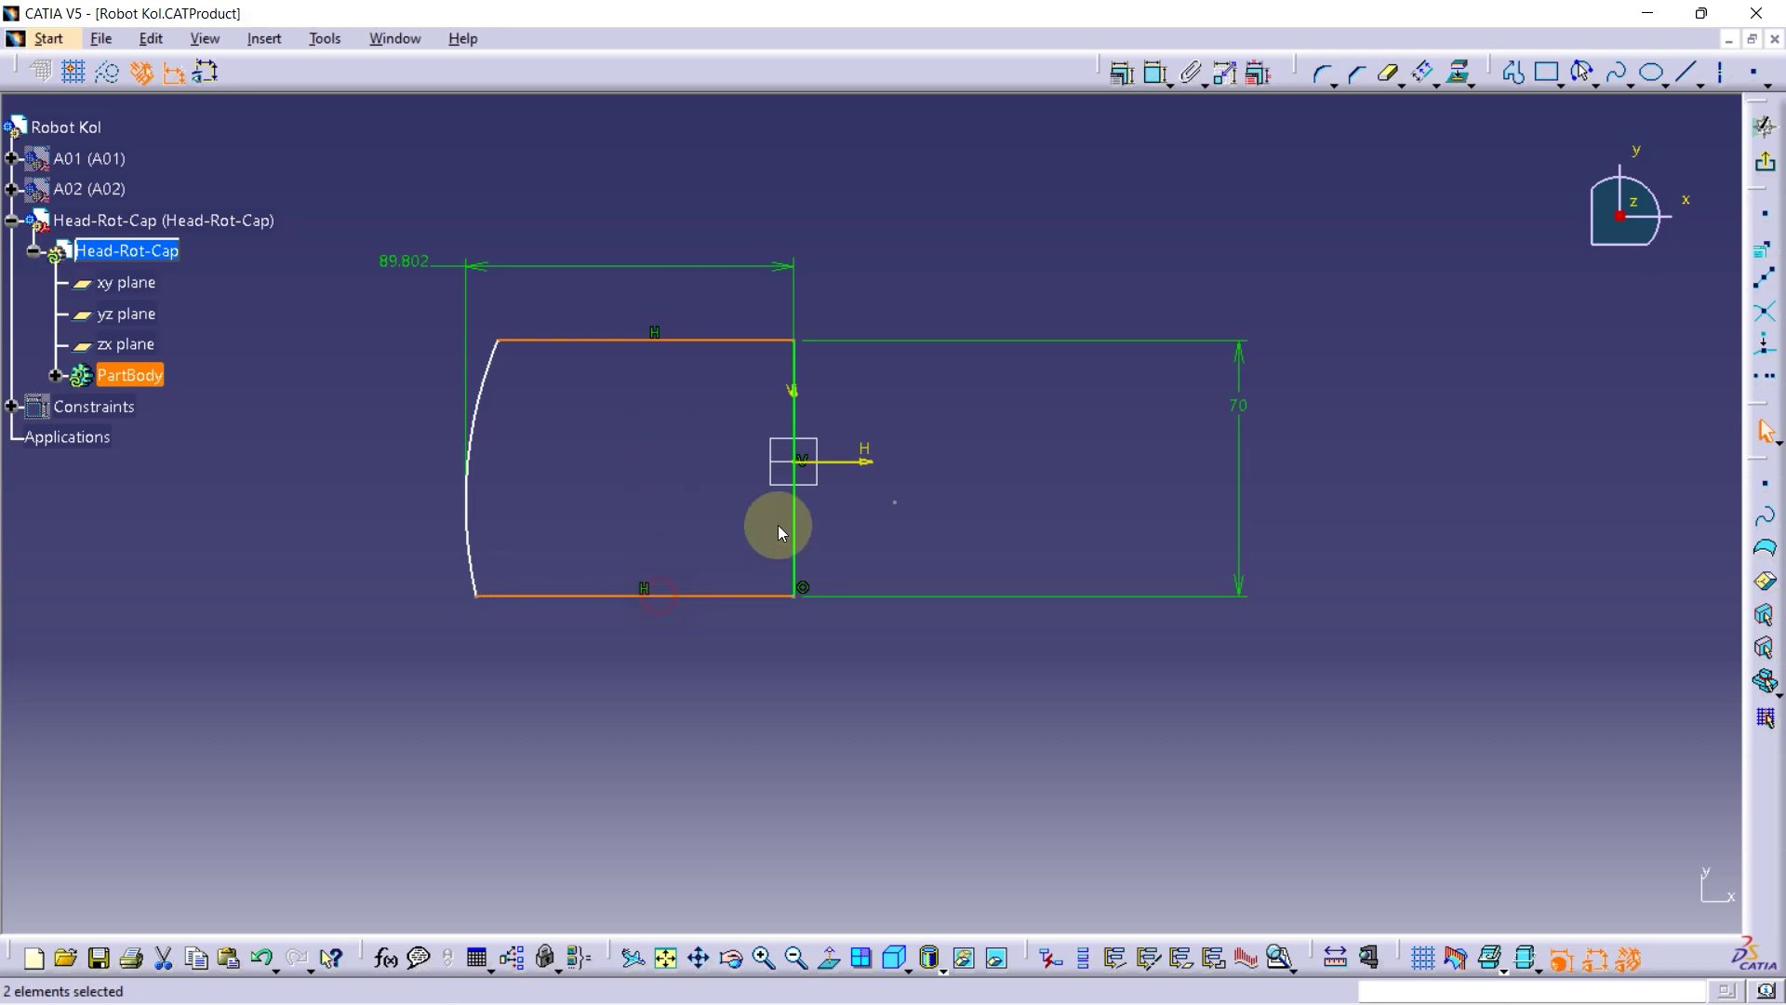
click(1123, 79)
click(1475, 746)
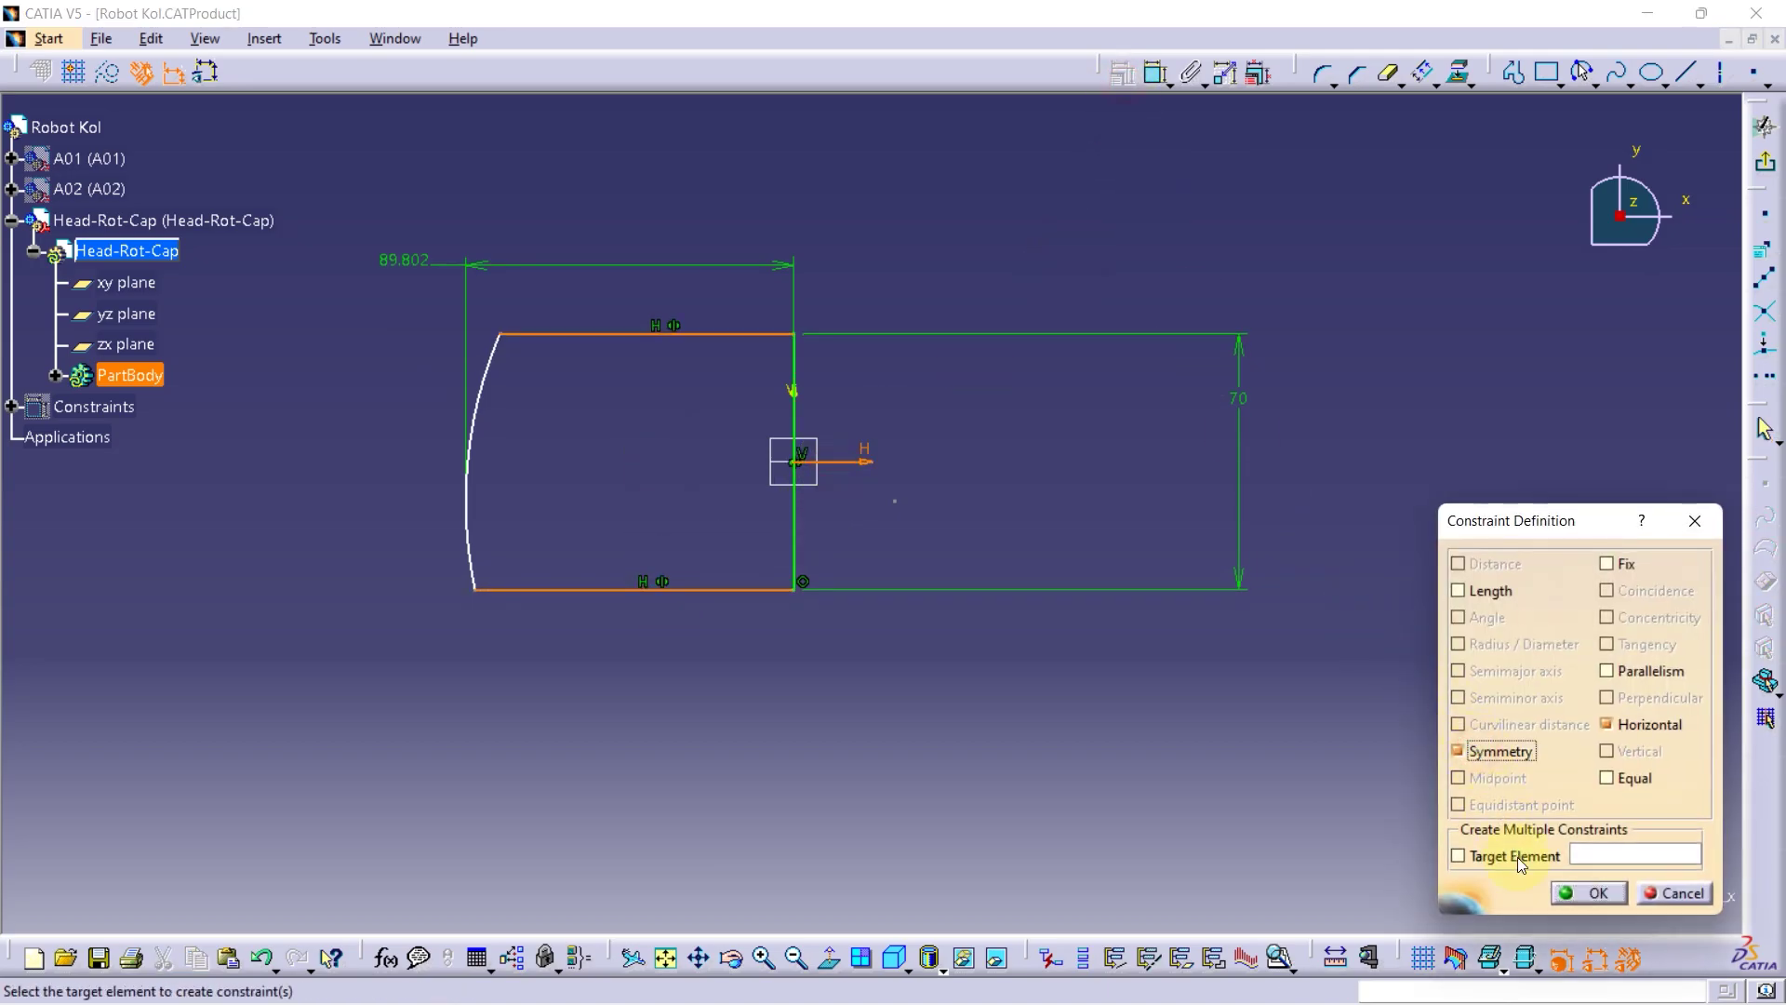
click(1579, 891)
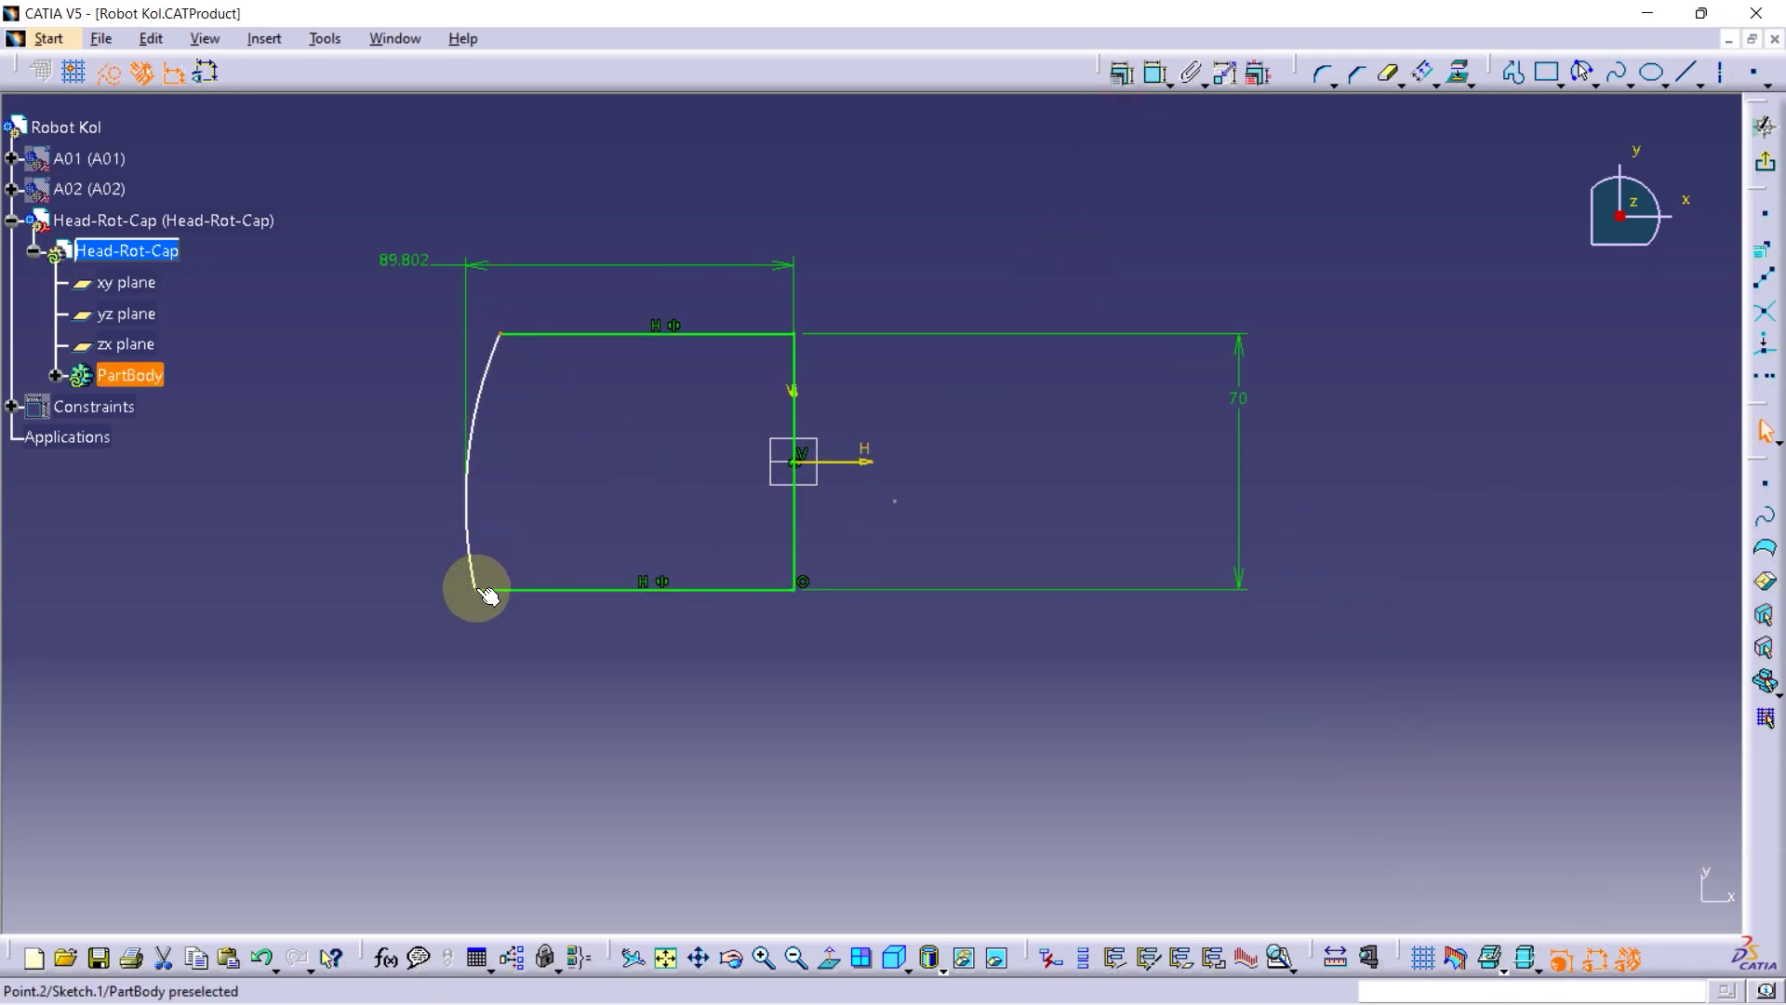
click(1123, 80)
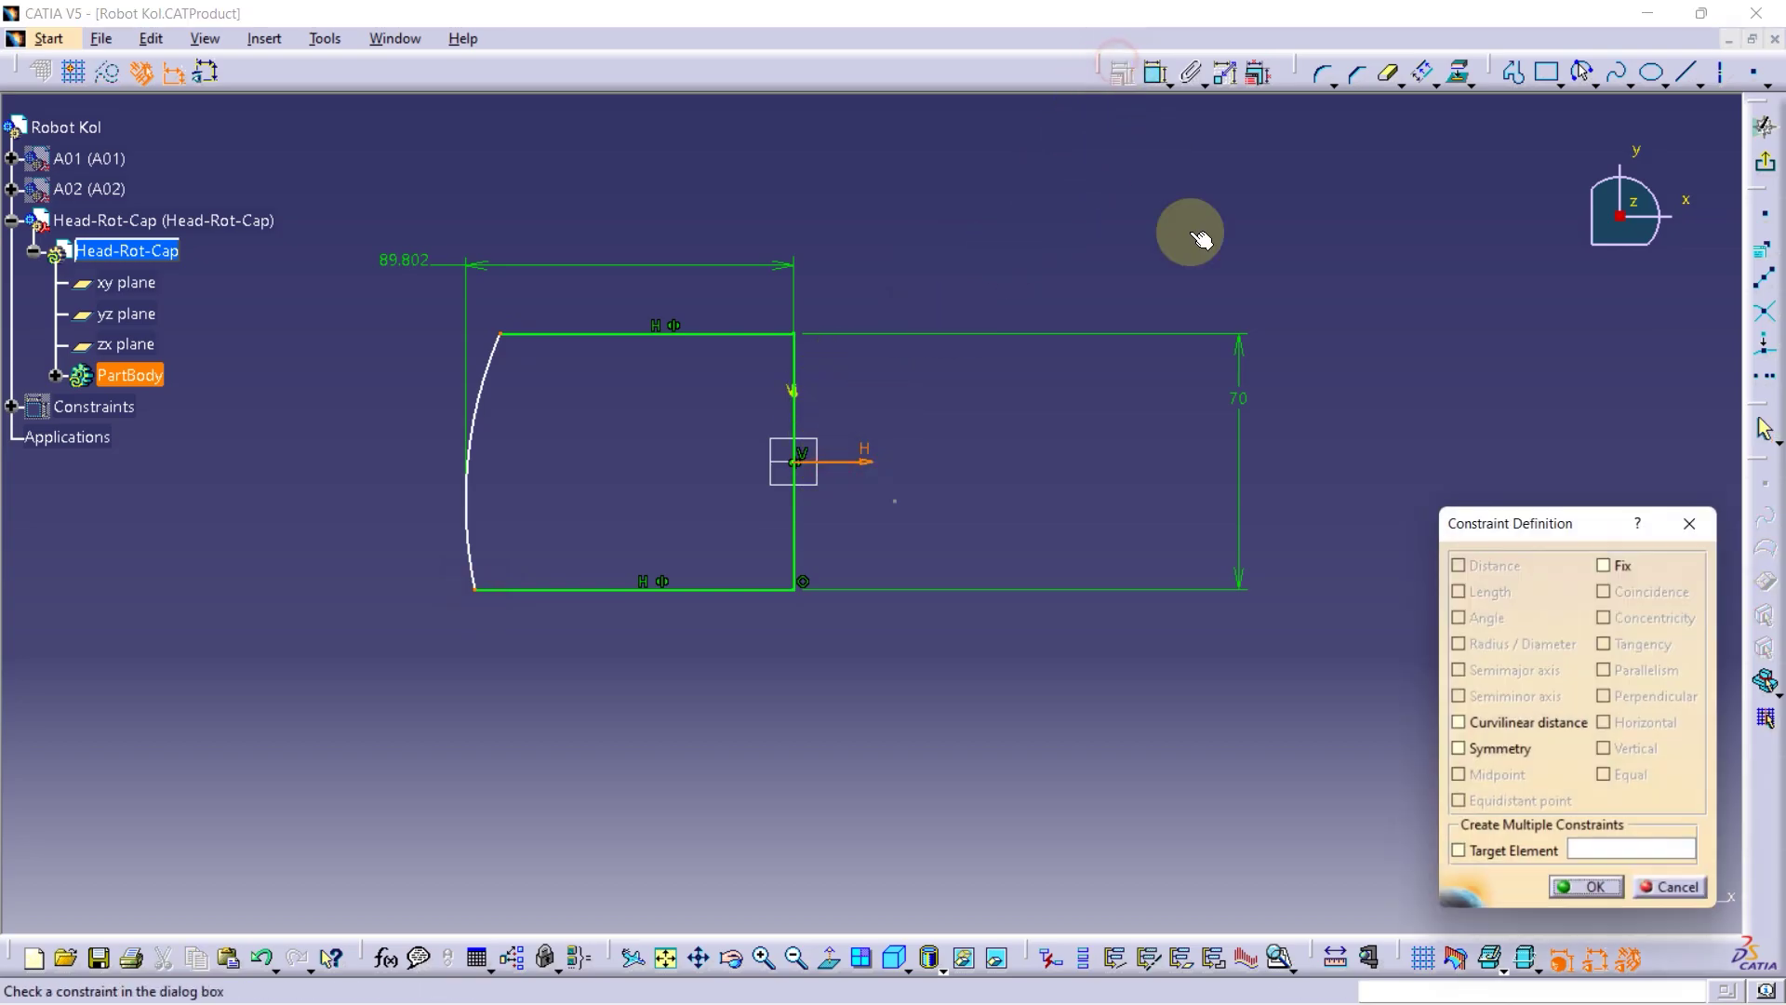
click(1470, 746)
click(1579, 891)
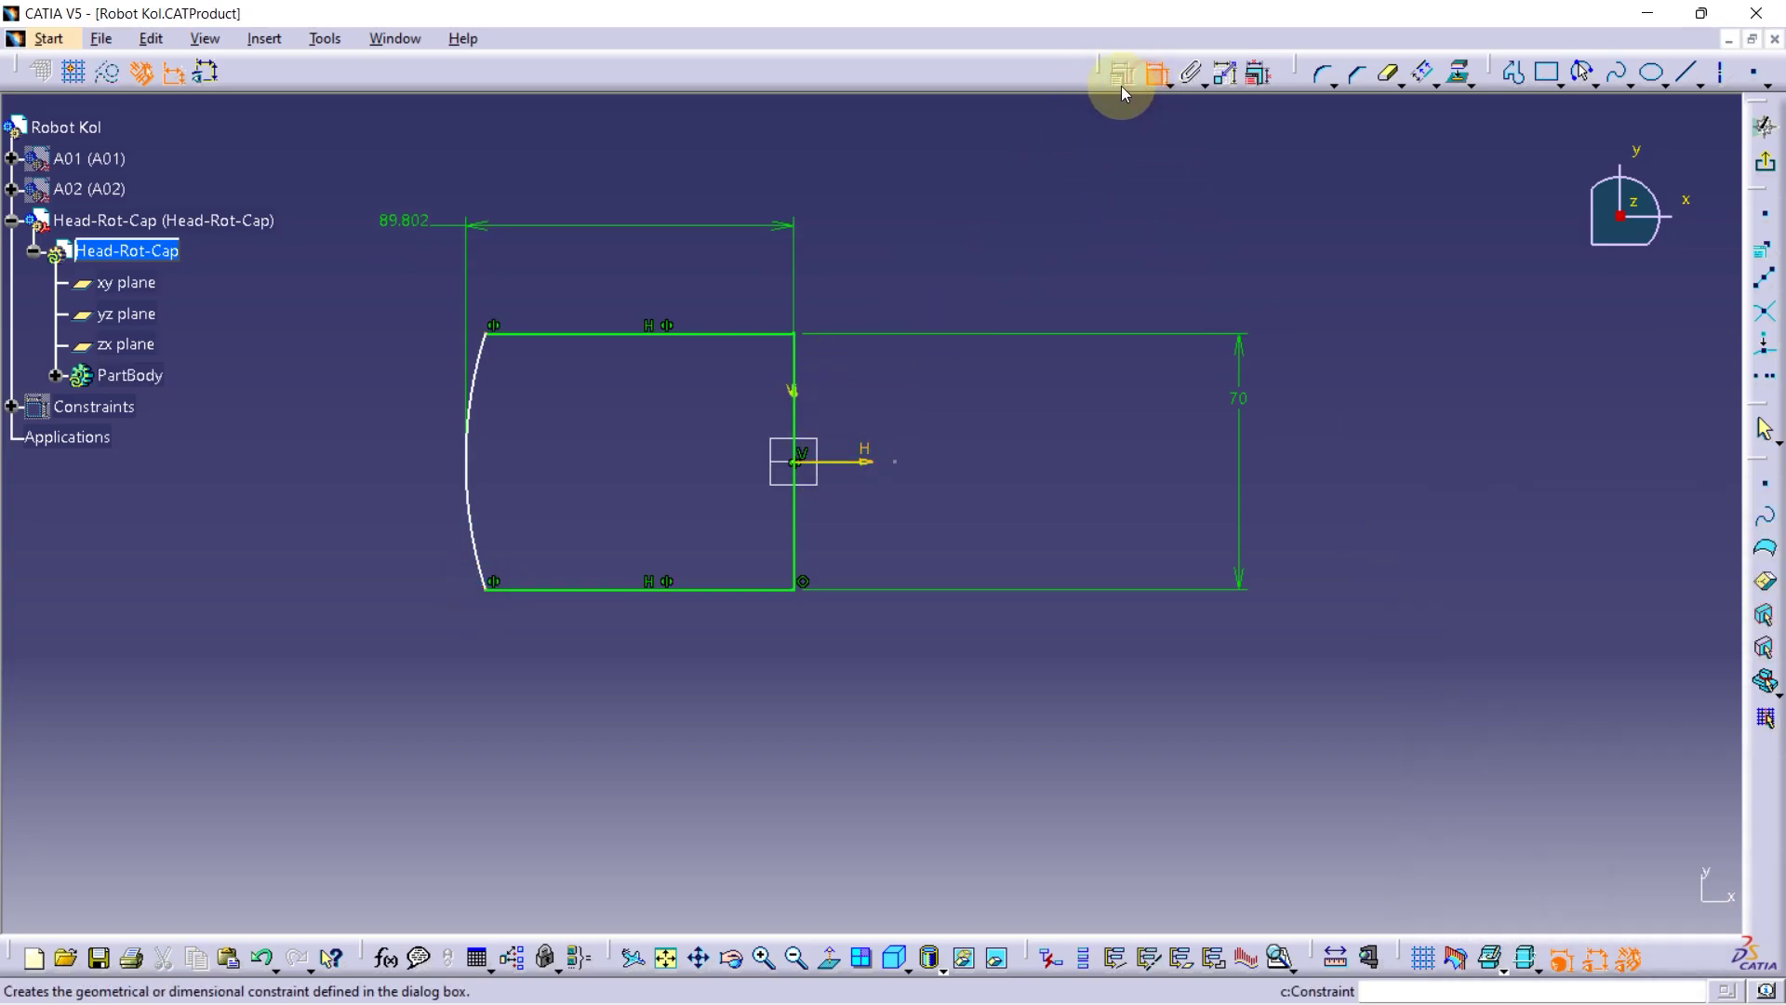
Give the curved end a radius of 75
click(473, 415)
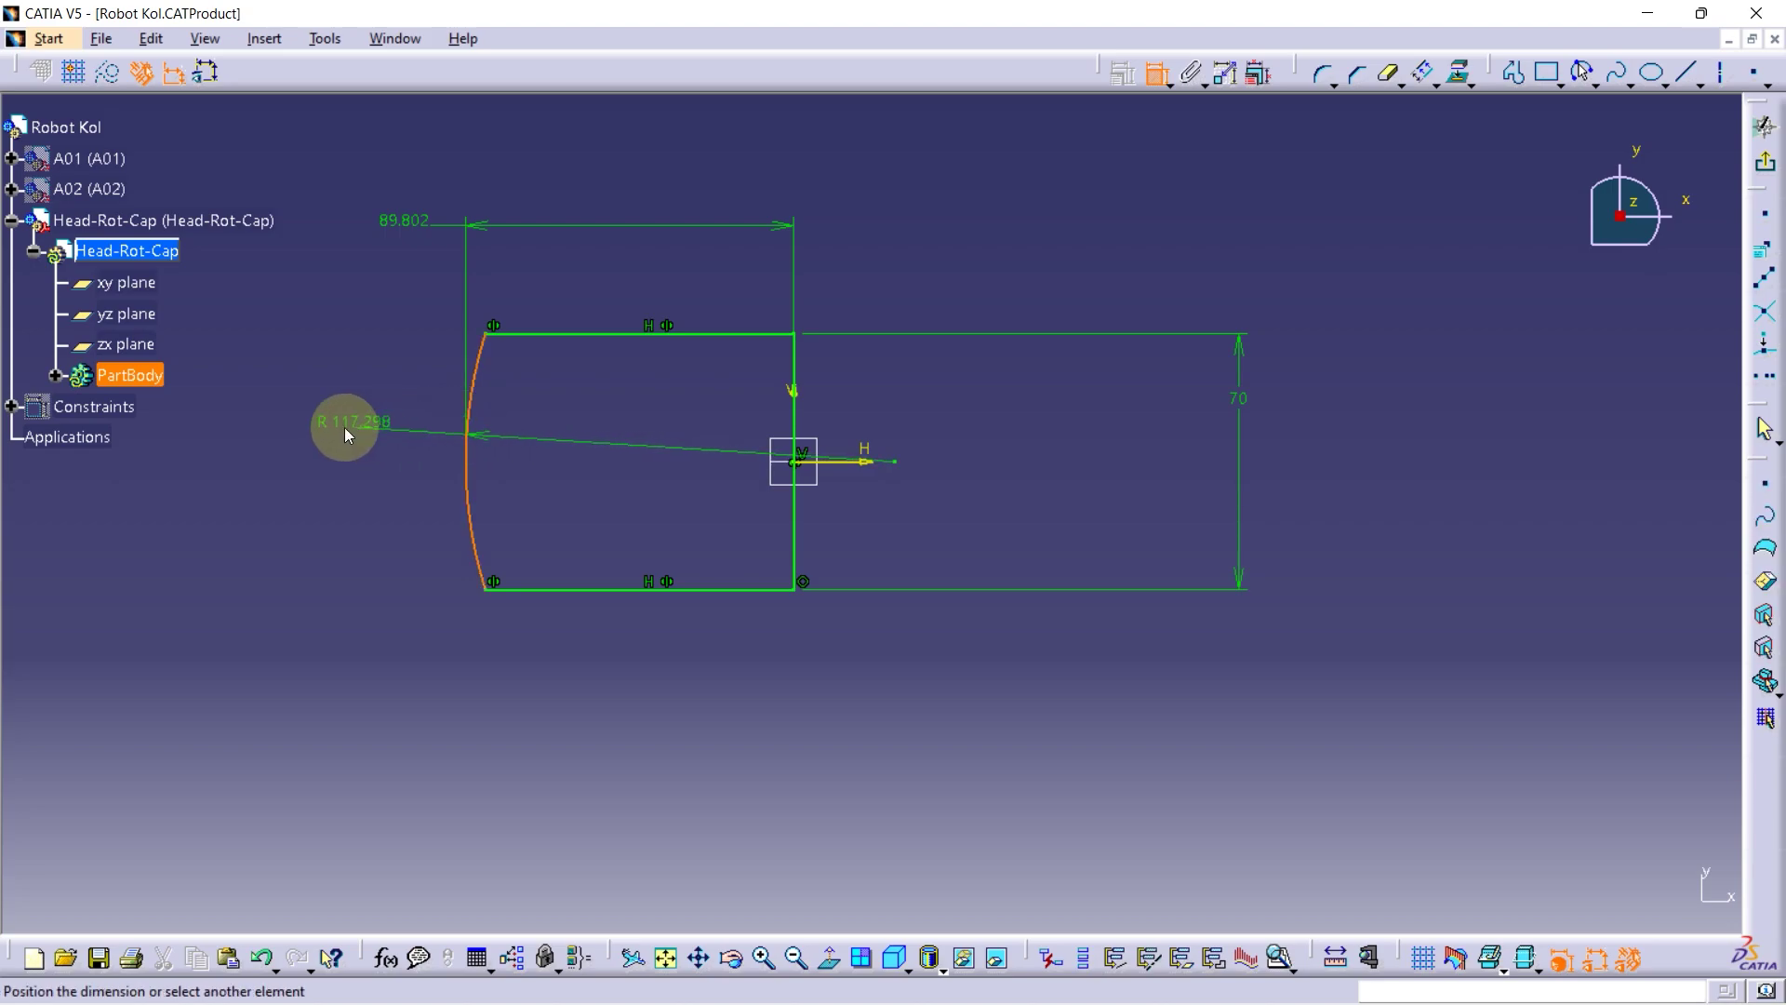
double_click(342, 426)
text(75mm)
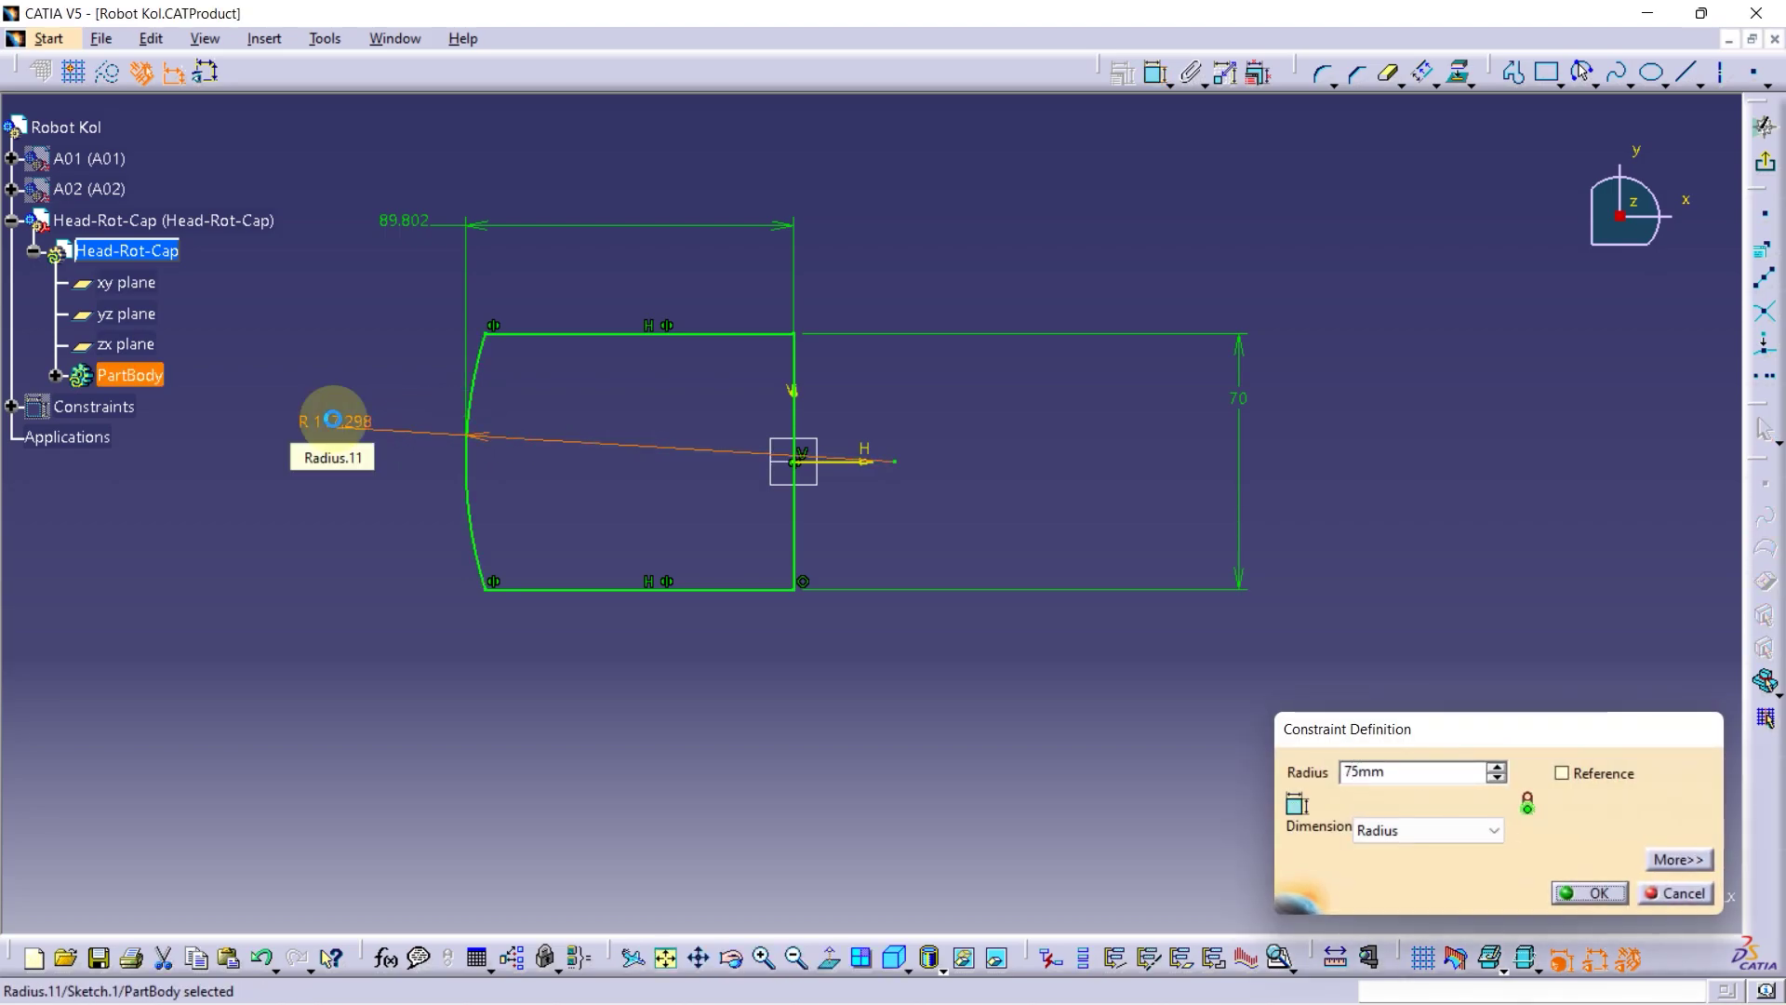
key(Return)
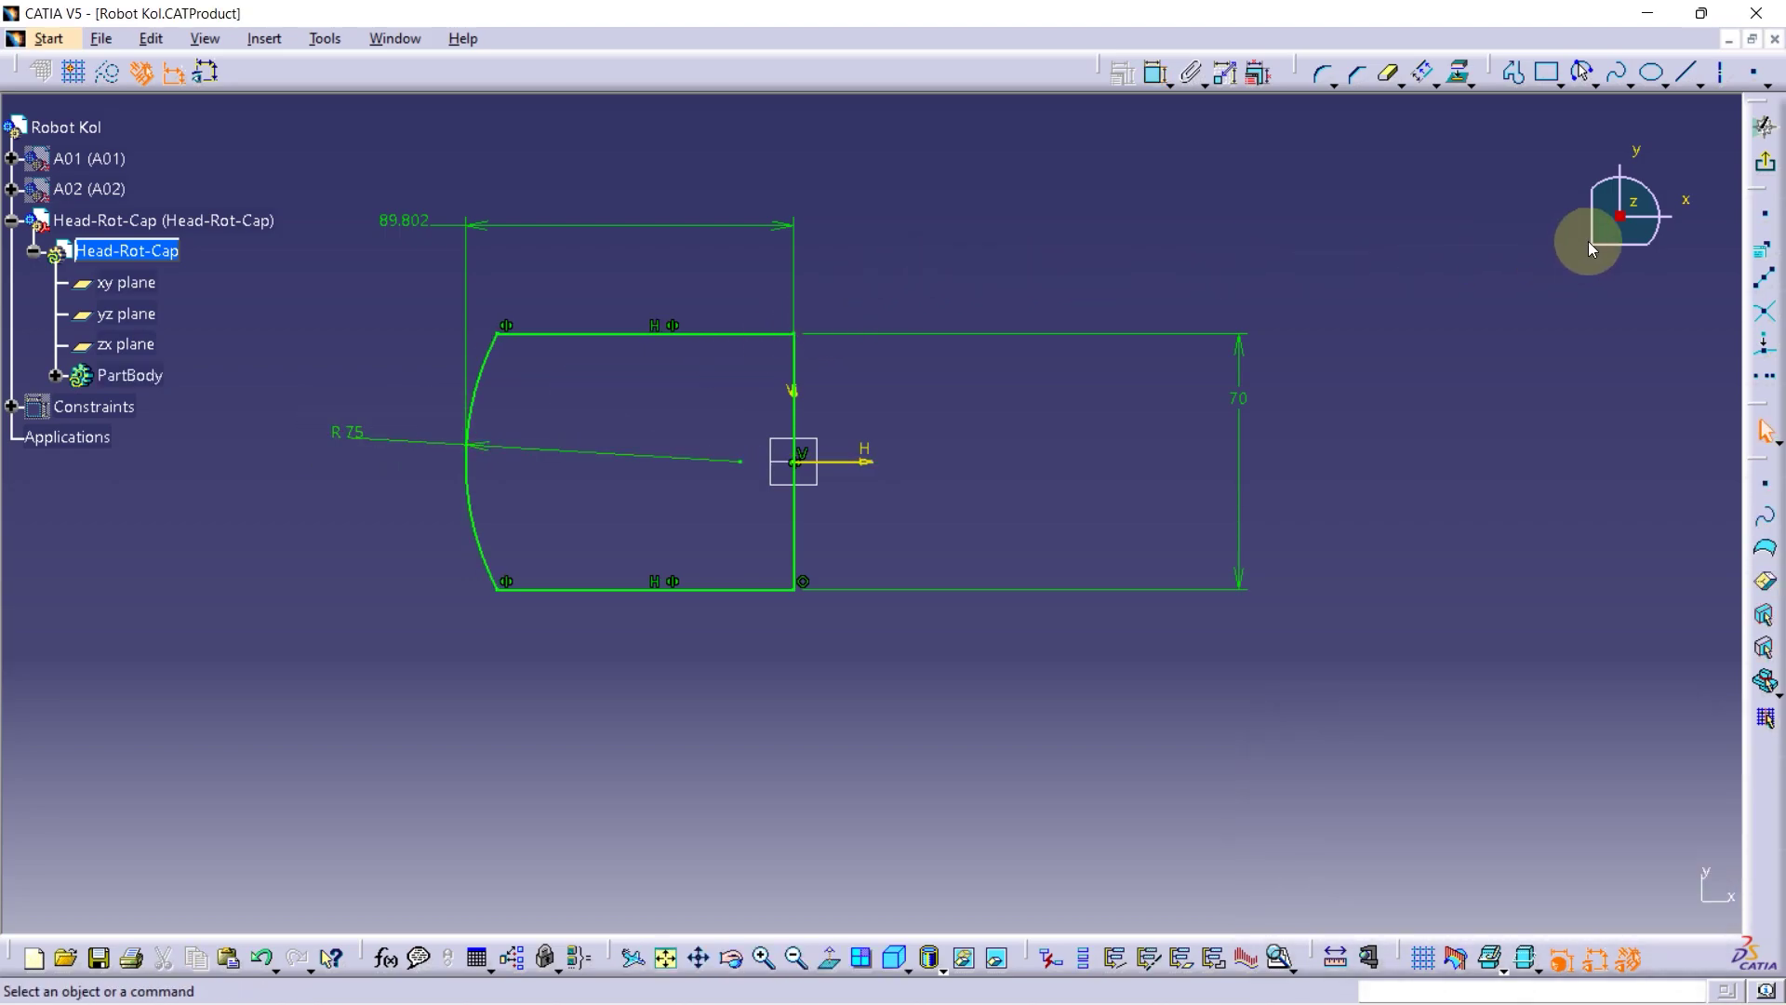
Pad the sketch 5 mm into a base plate
click(1763, 166)
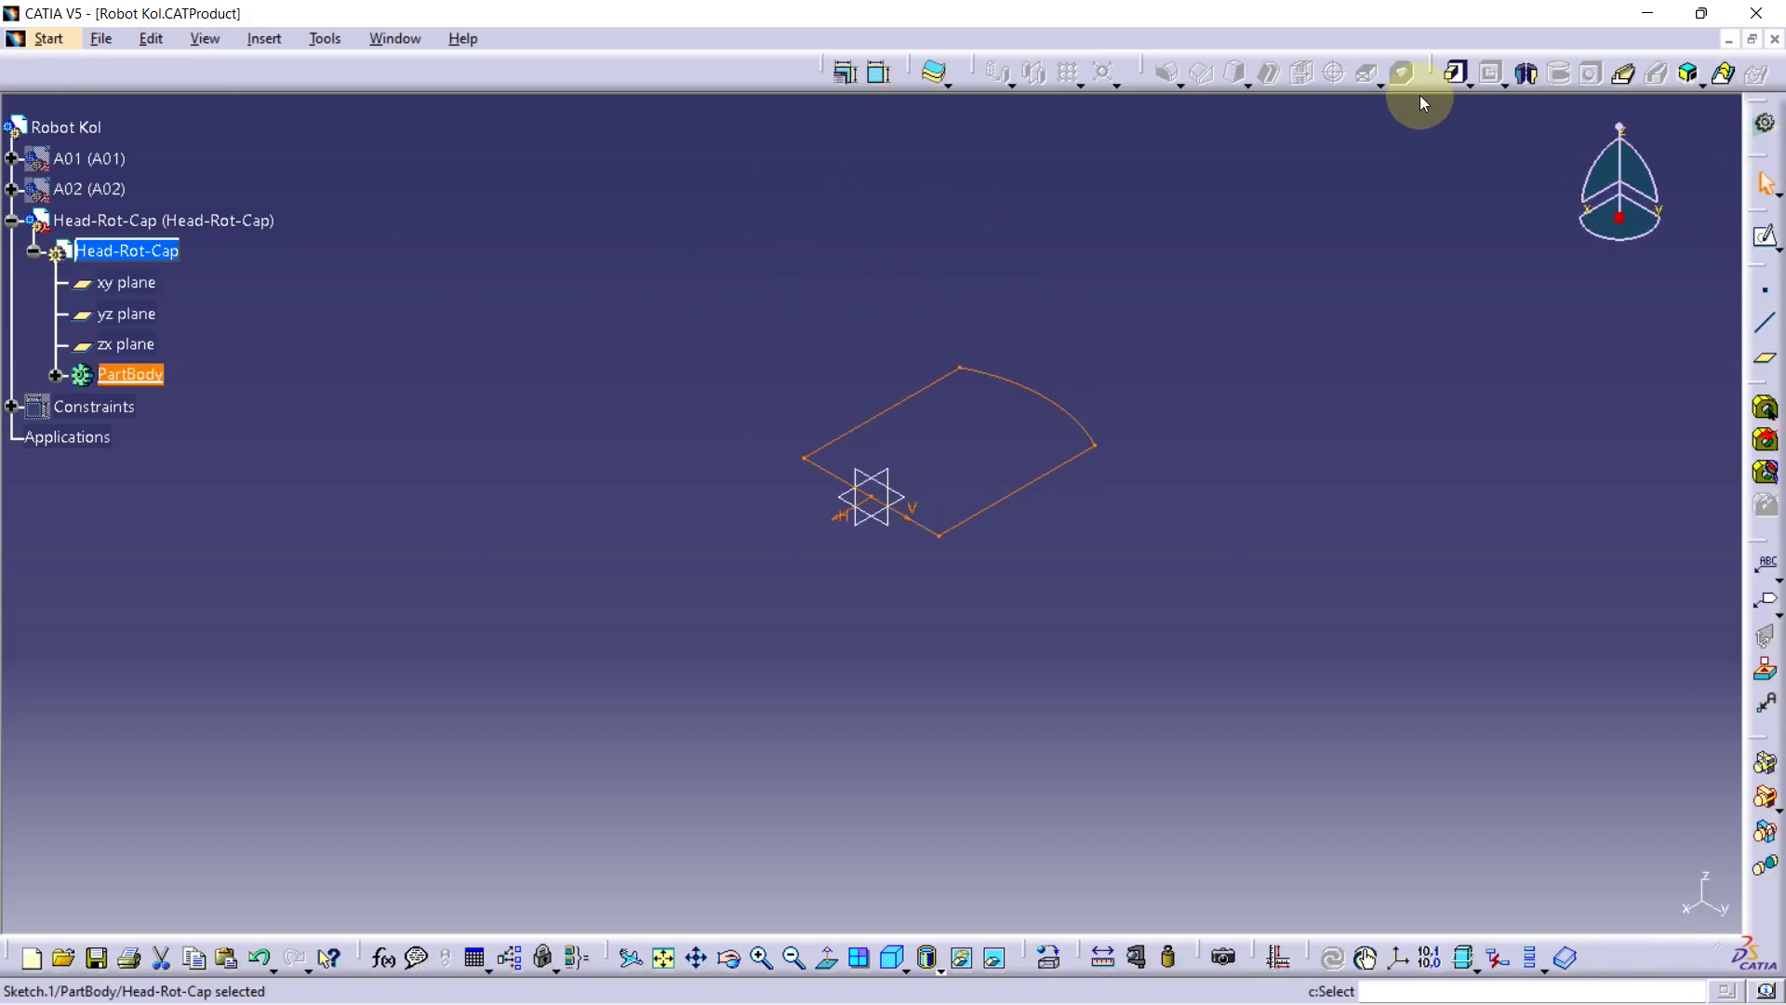
click(1456, 75)
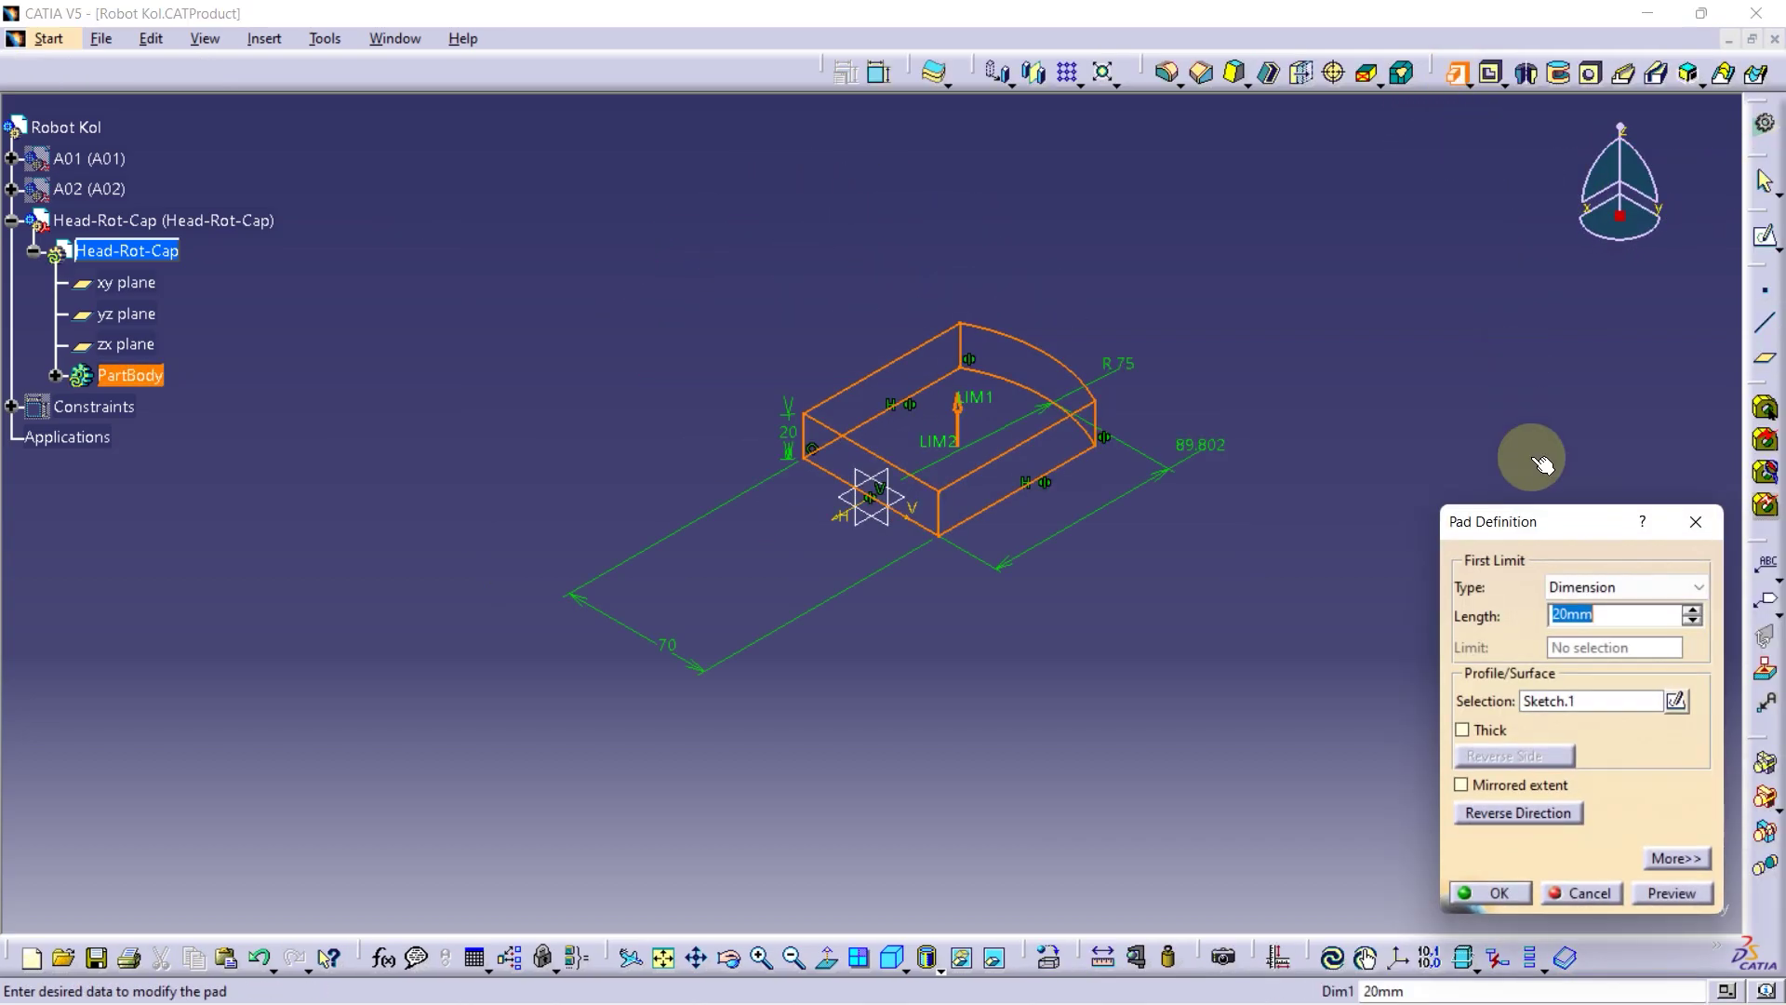
drag(1616, 611, 1504, 617)
text(5)
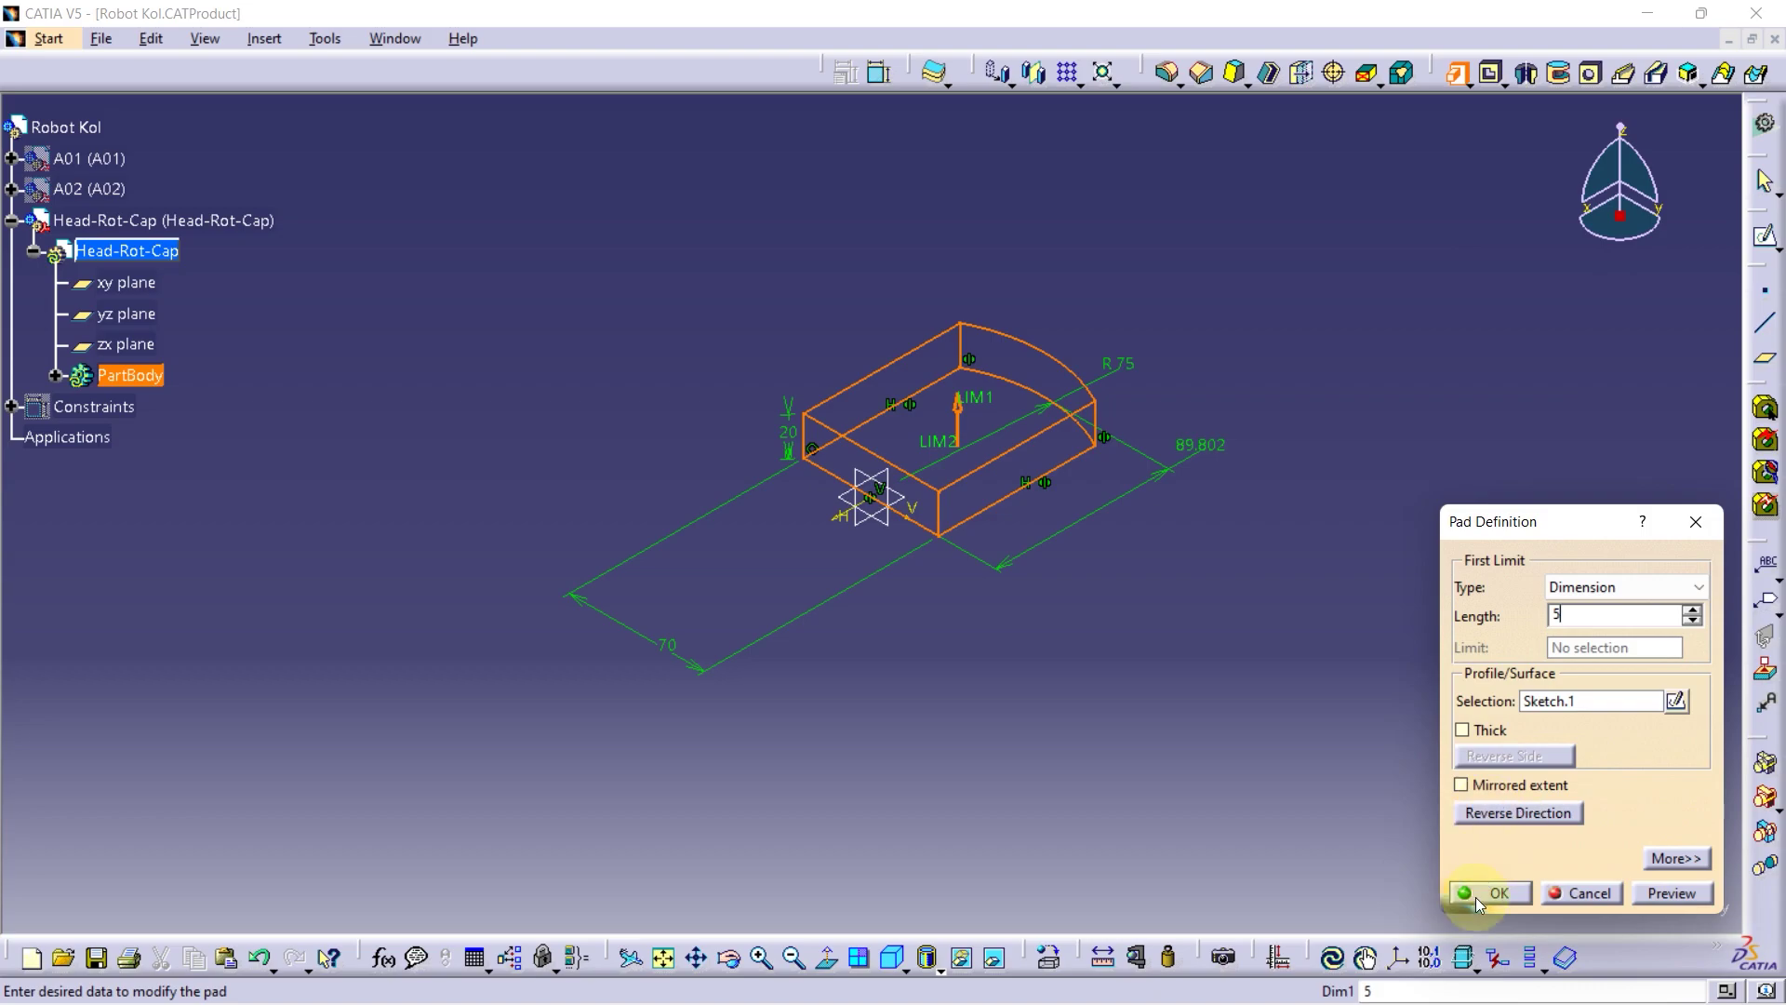
click(1475, 896)
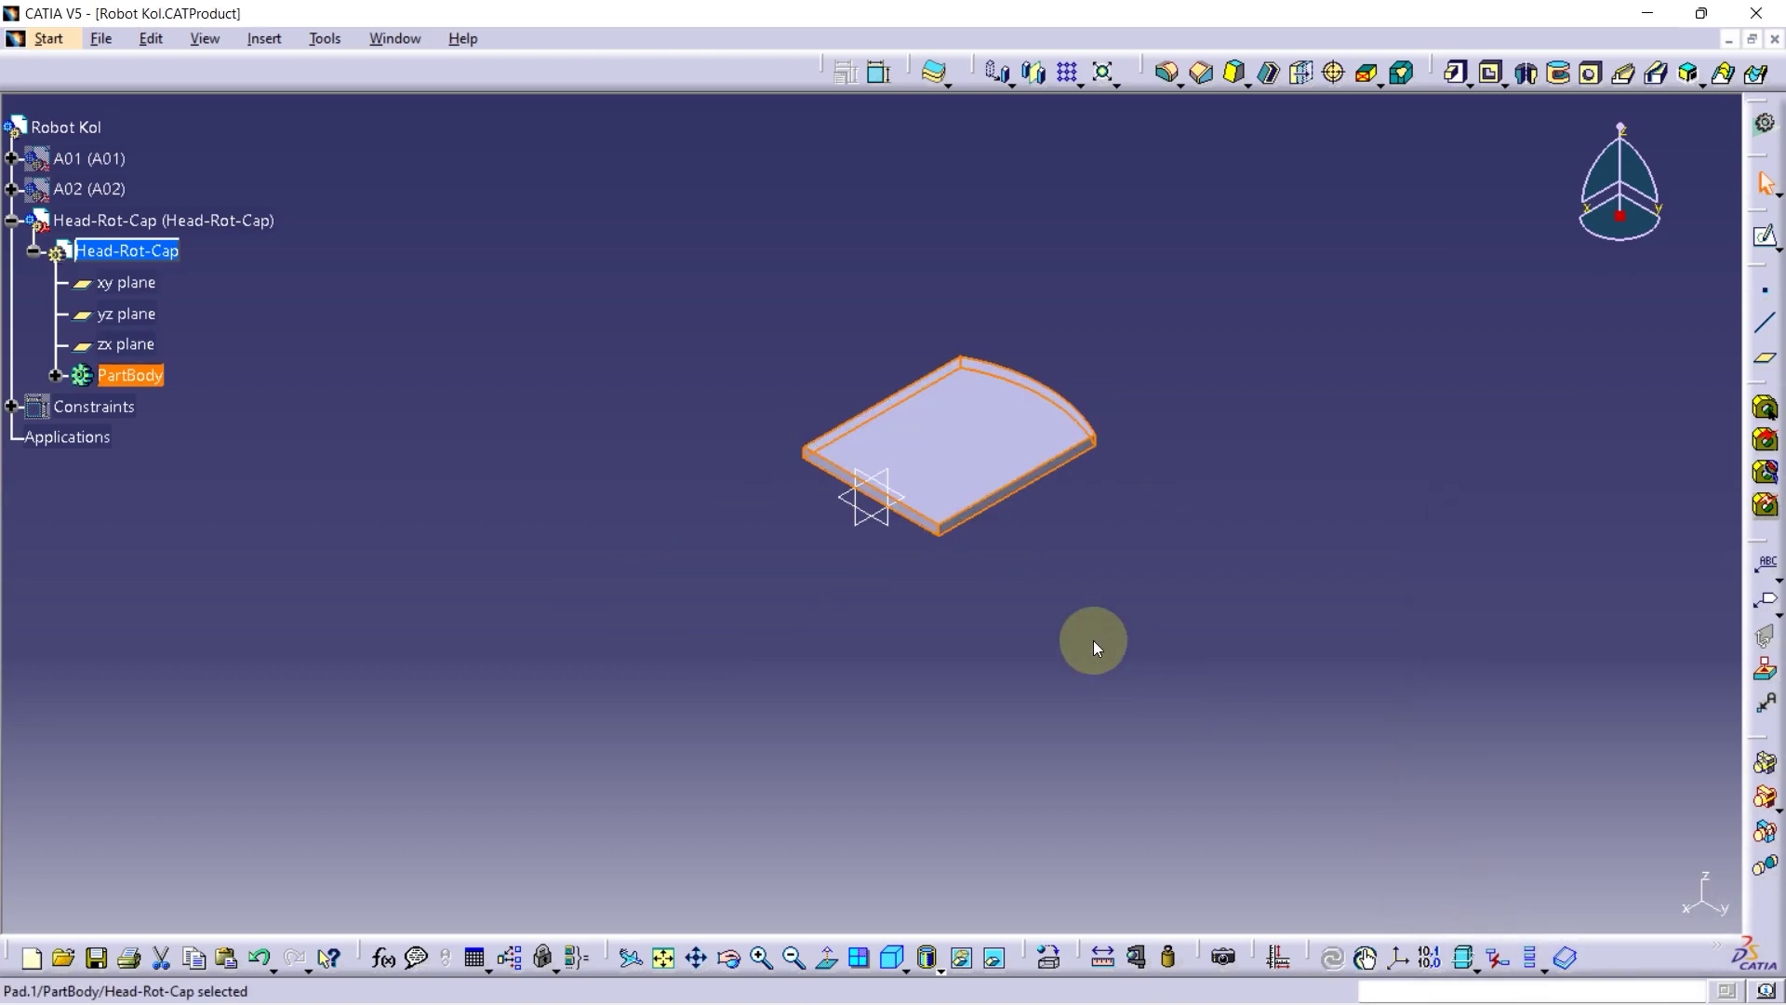
Sketch on the pad's top face an outline offset -2 mm inward
click(1763, 244)
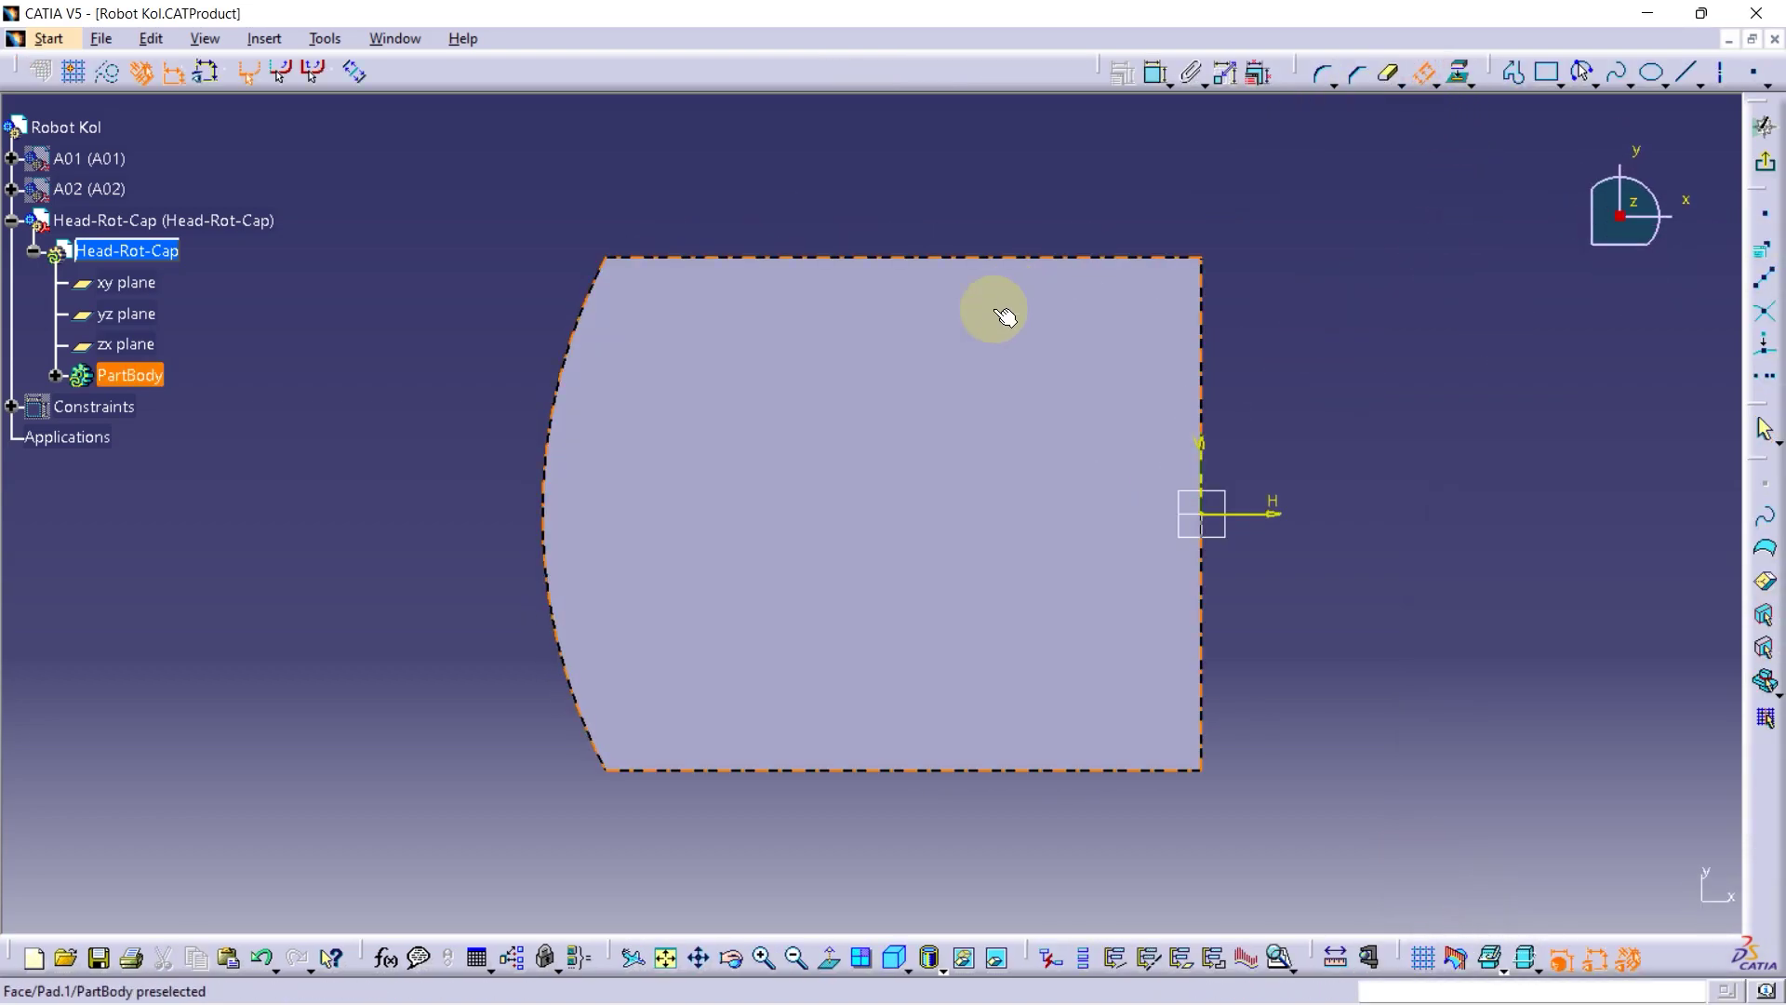
click(1004, 316)
click(807, 279)
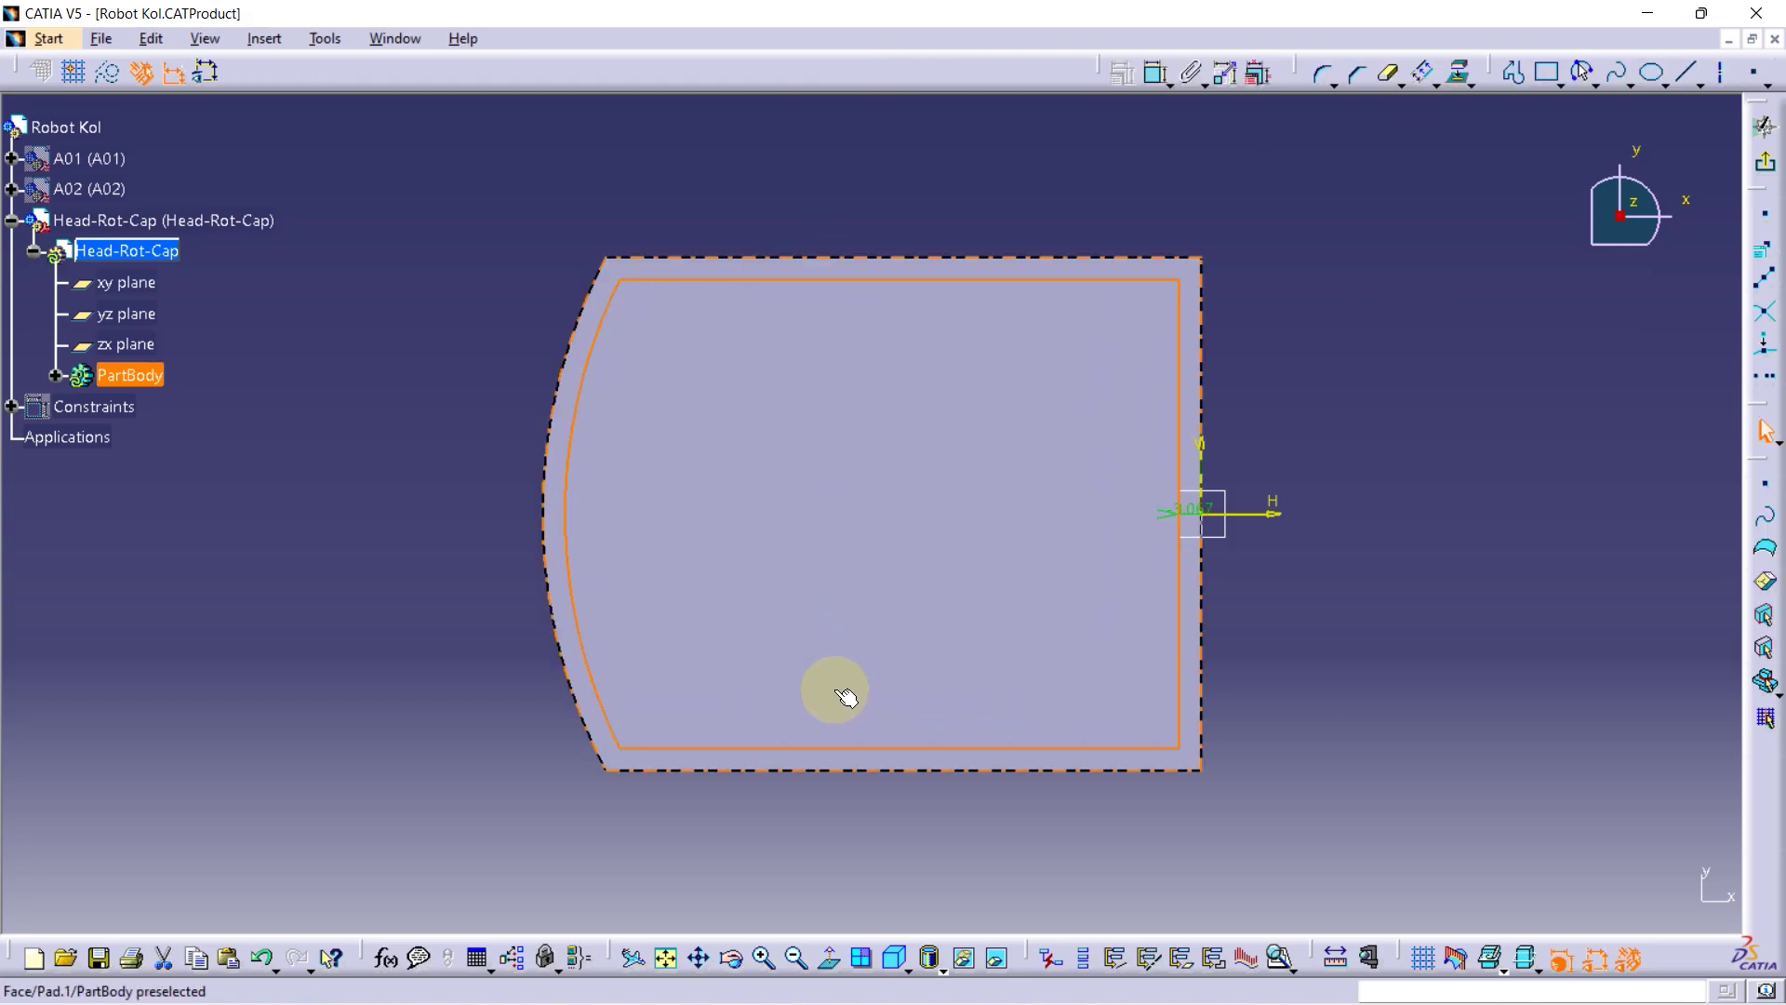
drag(1191, 507, 1424, 515)
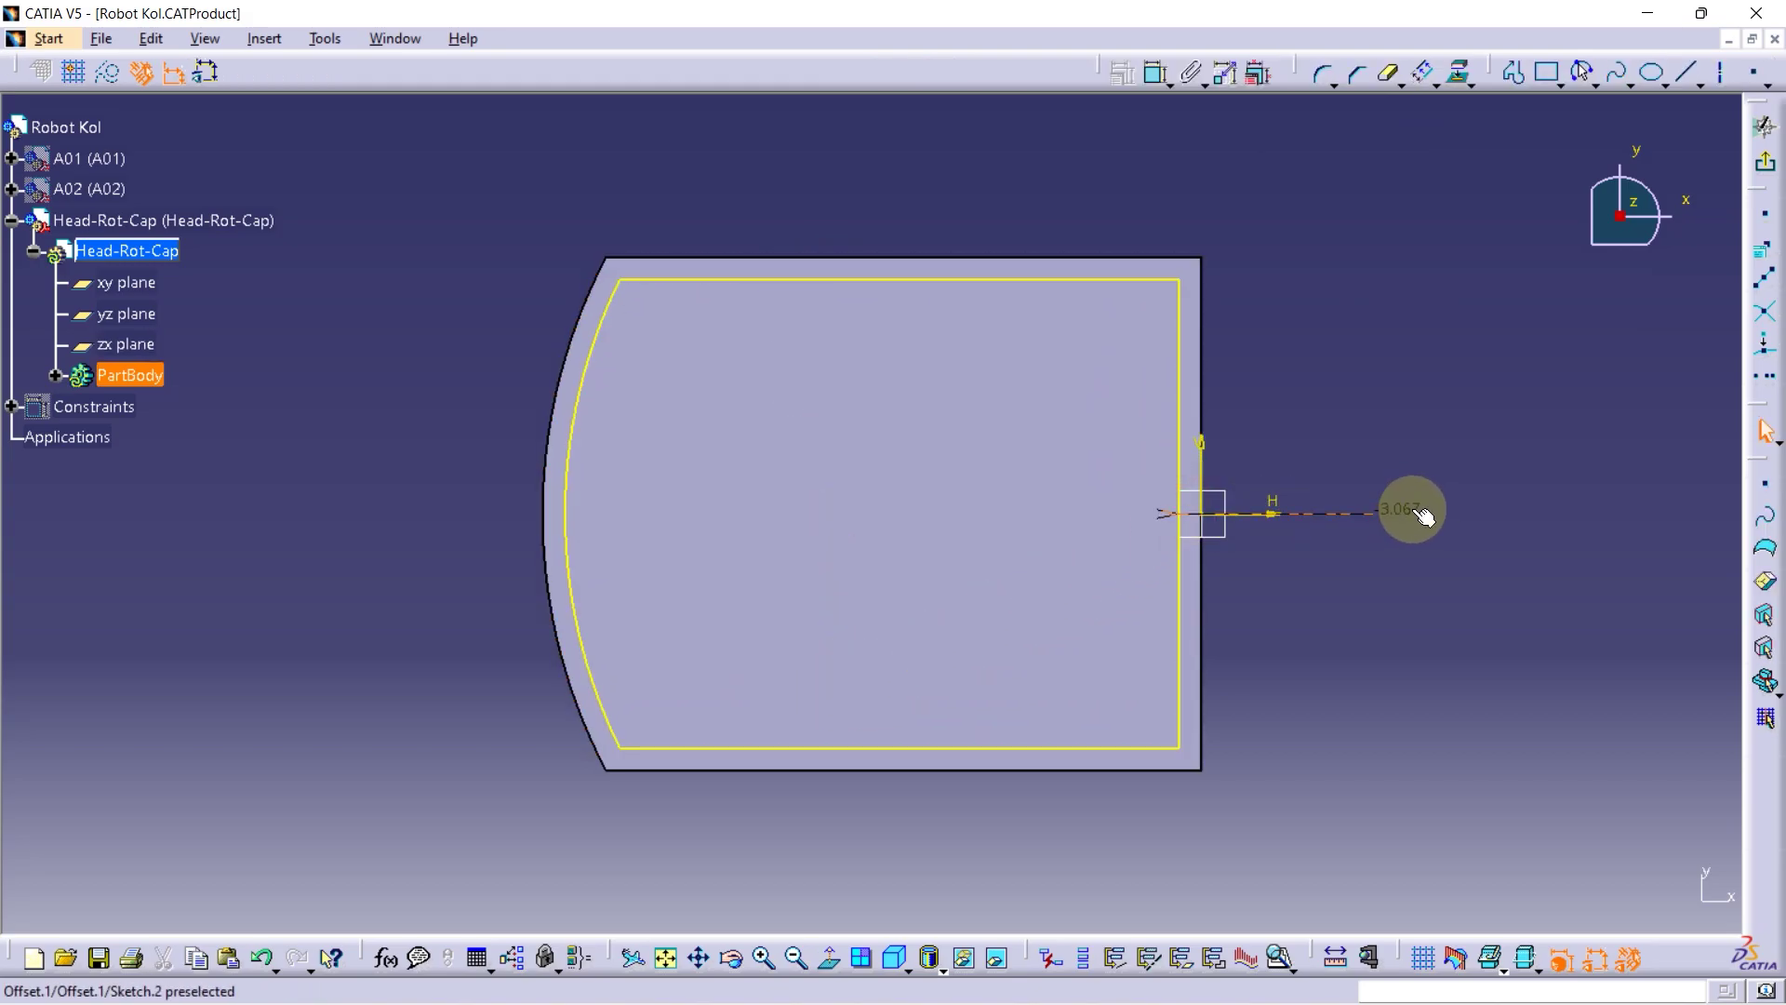
double_click(1420, 512)
text(-2)
key(Return)
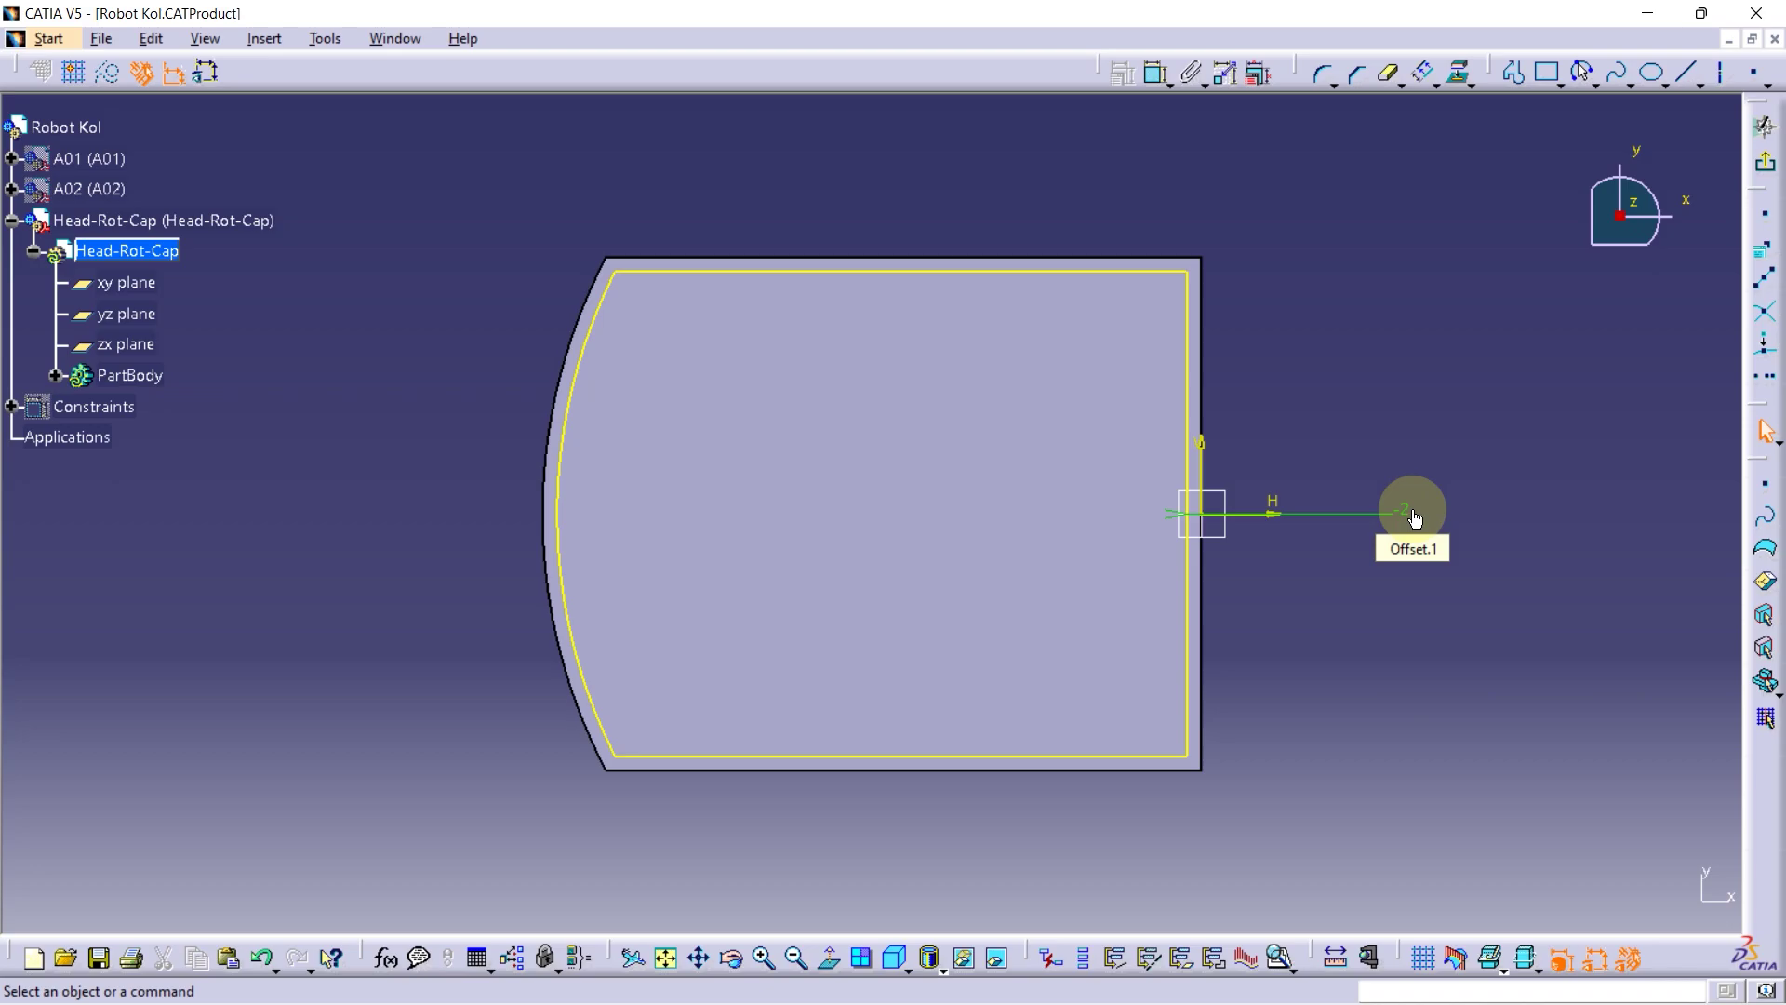
Pad the offset outline 45.708 mm tall and select the zx plane
click(1768, 168)
click(1458, 75)
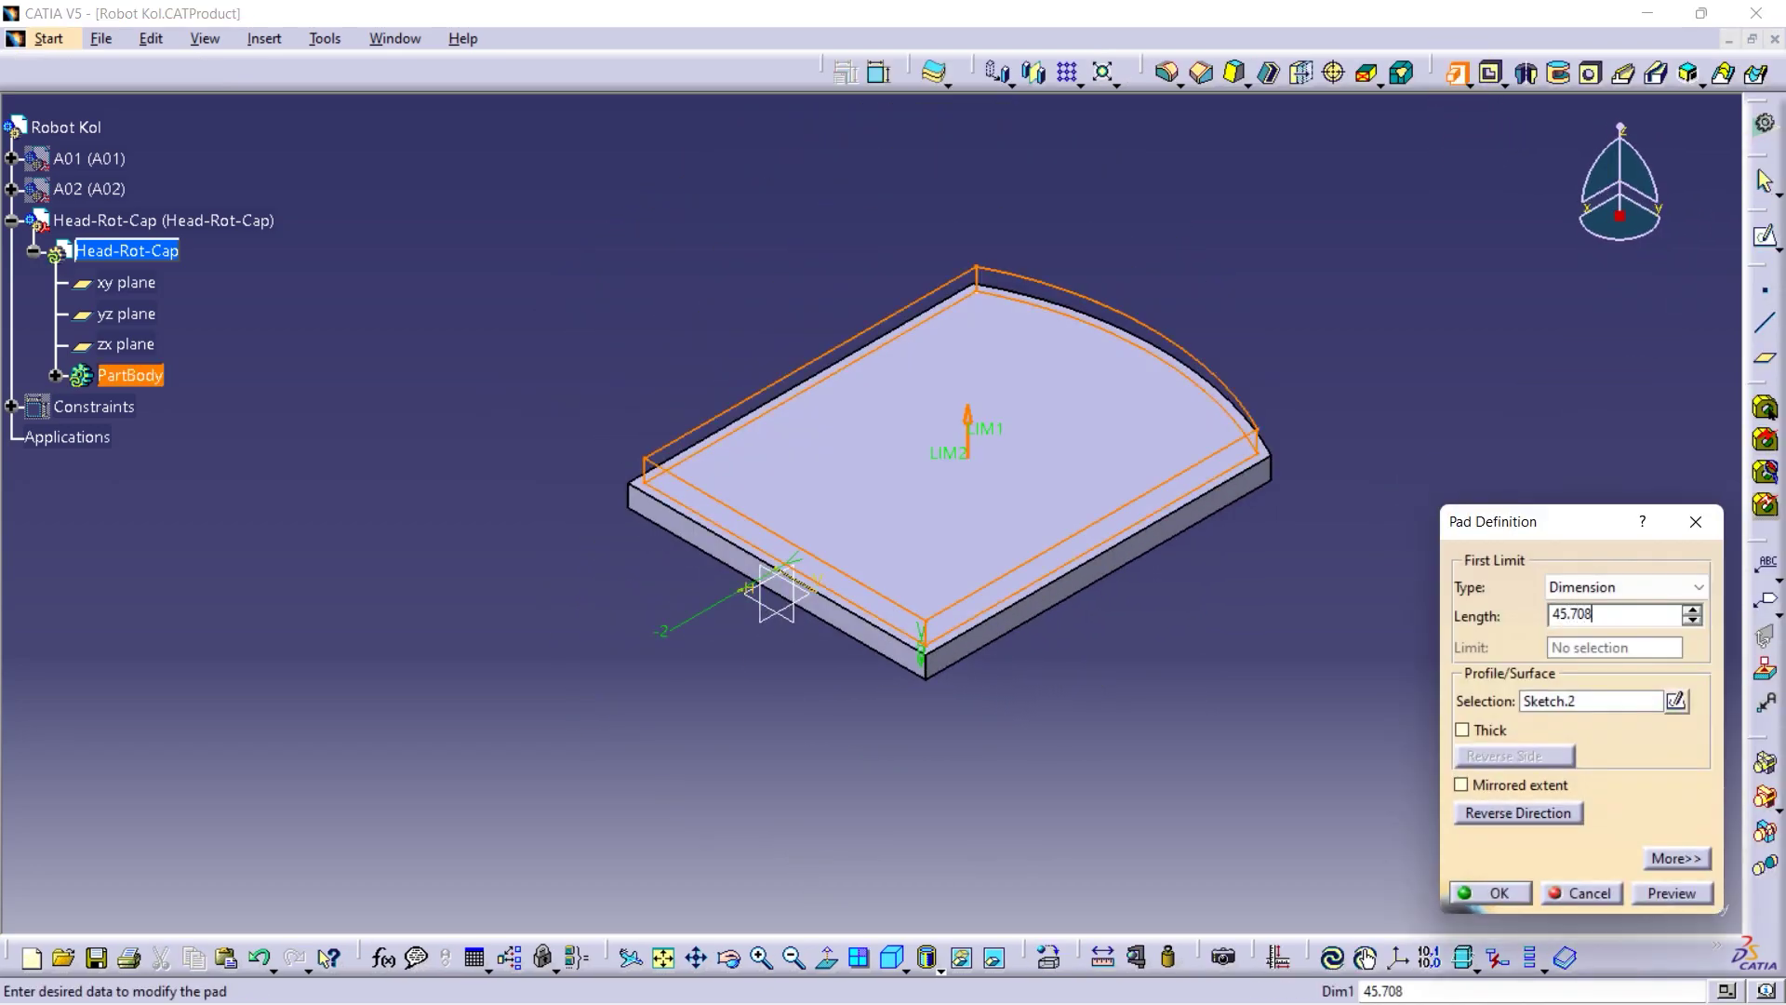
key(Return)
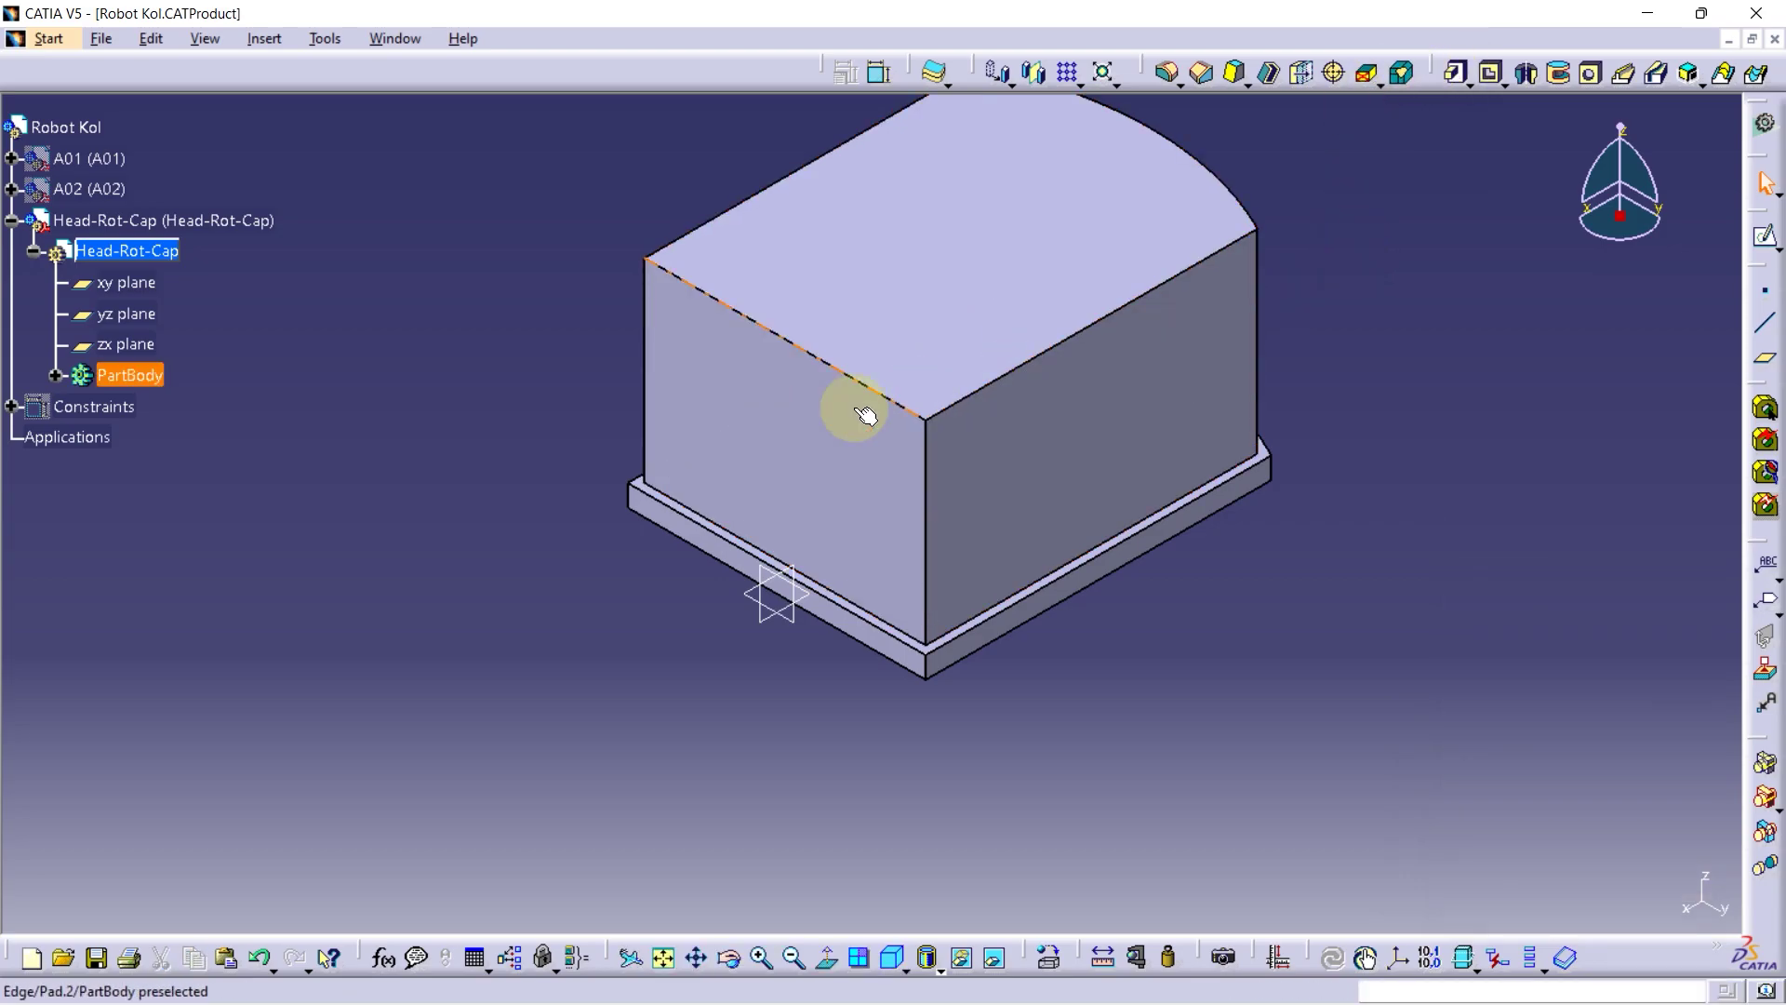
mouse_move(543, 459)
middle_down()
mouse_move(1054, 496)
mouse_move(1204, 415)
middle_up()
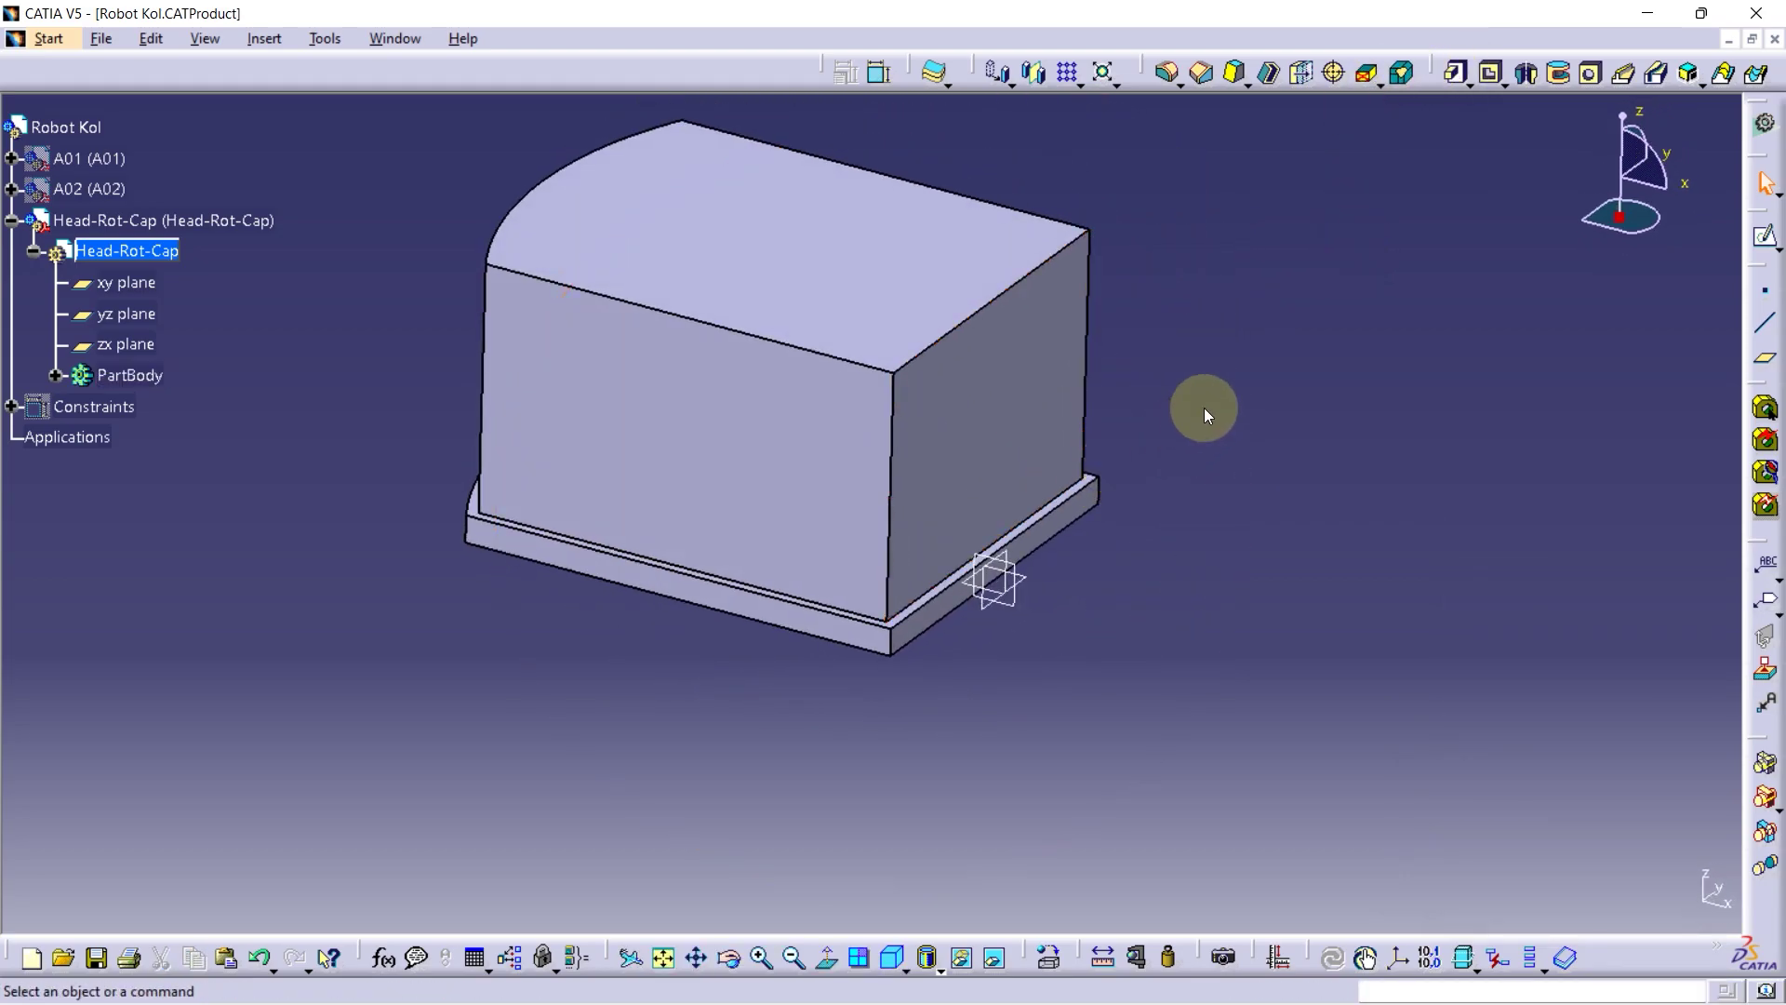
click(1011, 605)
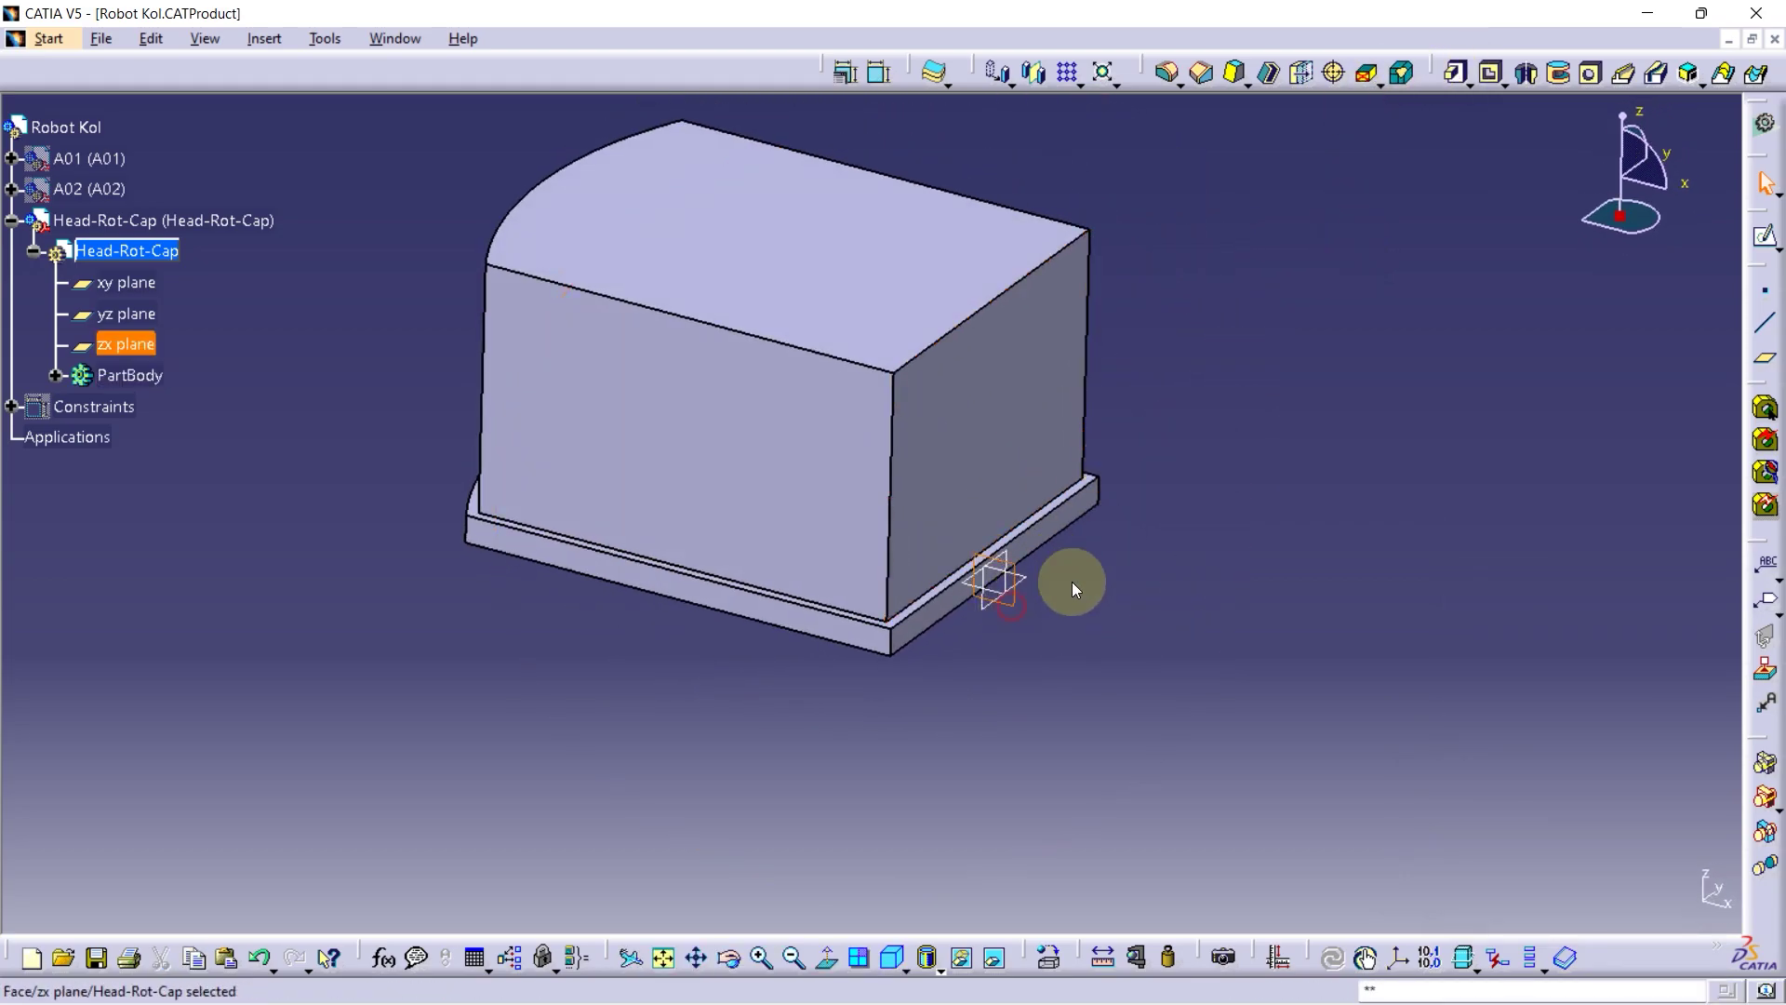
Sketch a triangular profile on the zx plane at the block's top corner
click(1762, 247)
click(829, 955)
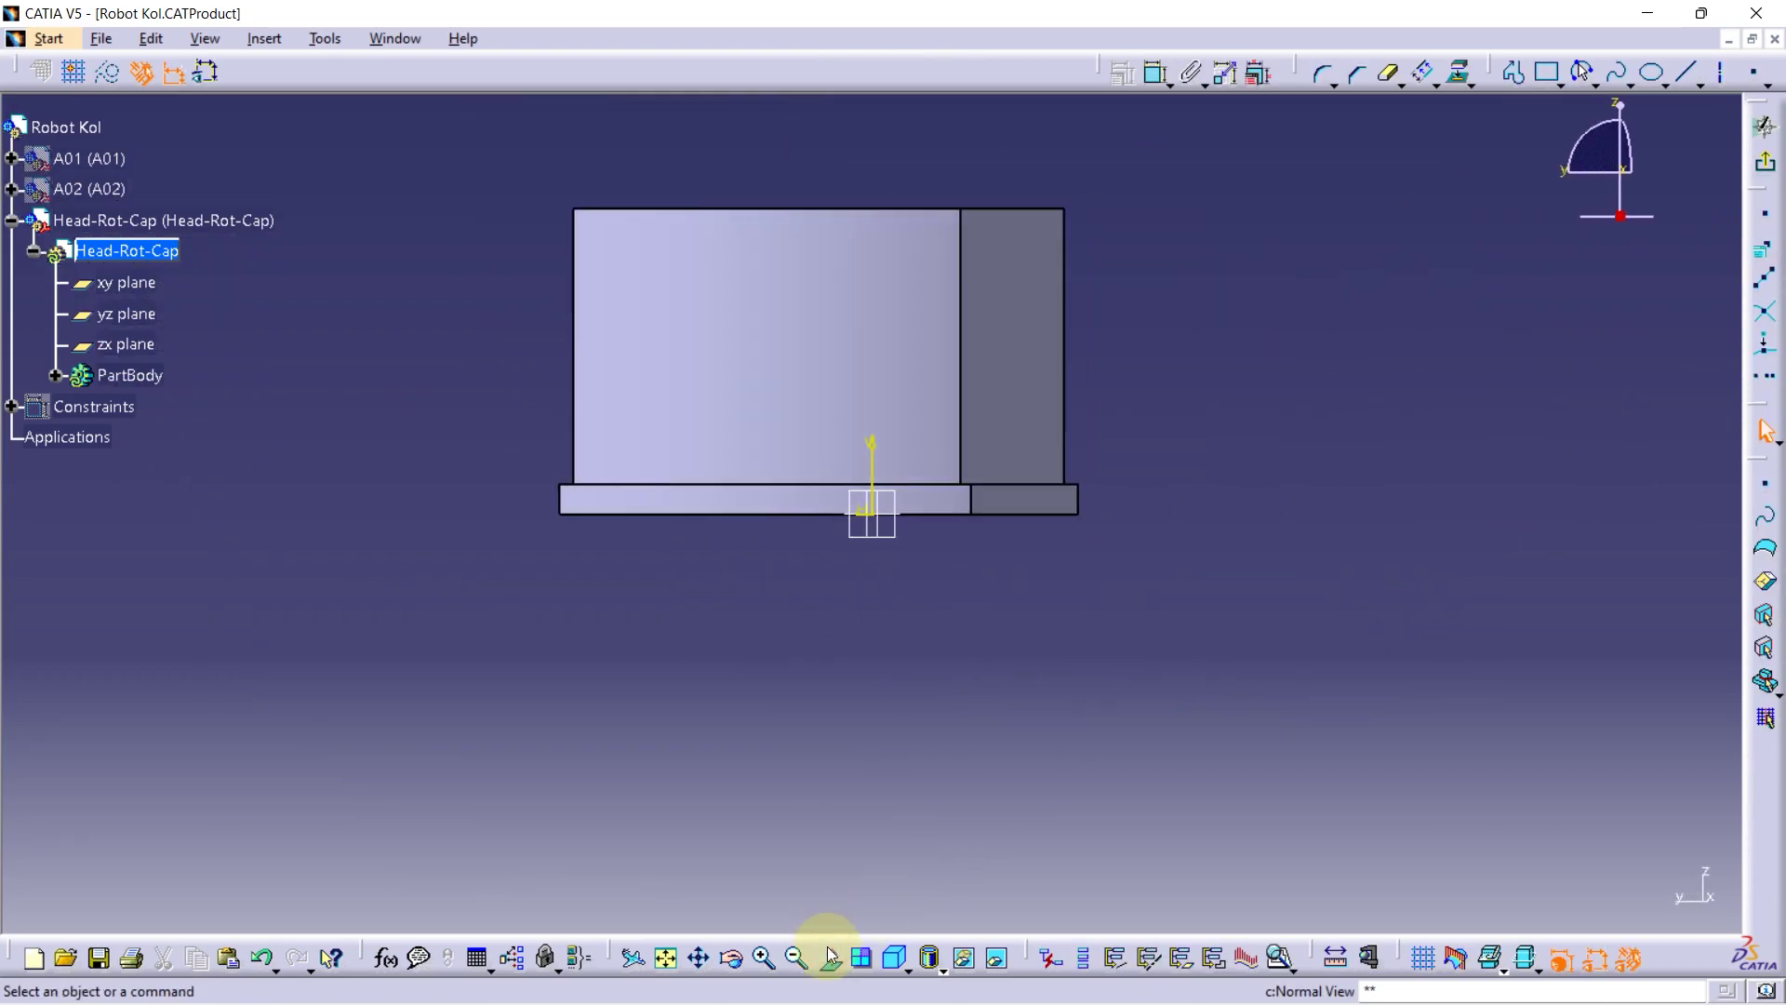
middle_drag(634, 412, 819, 547)
click(1326, 291)
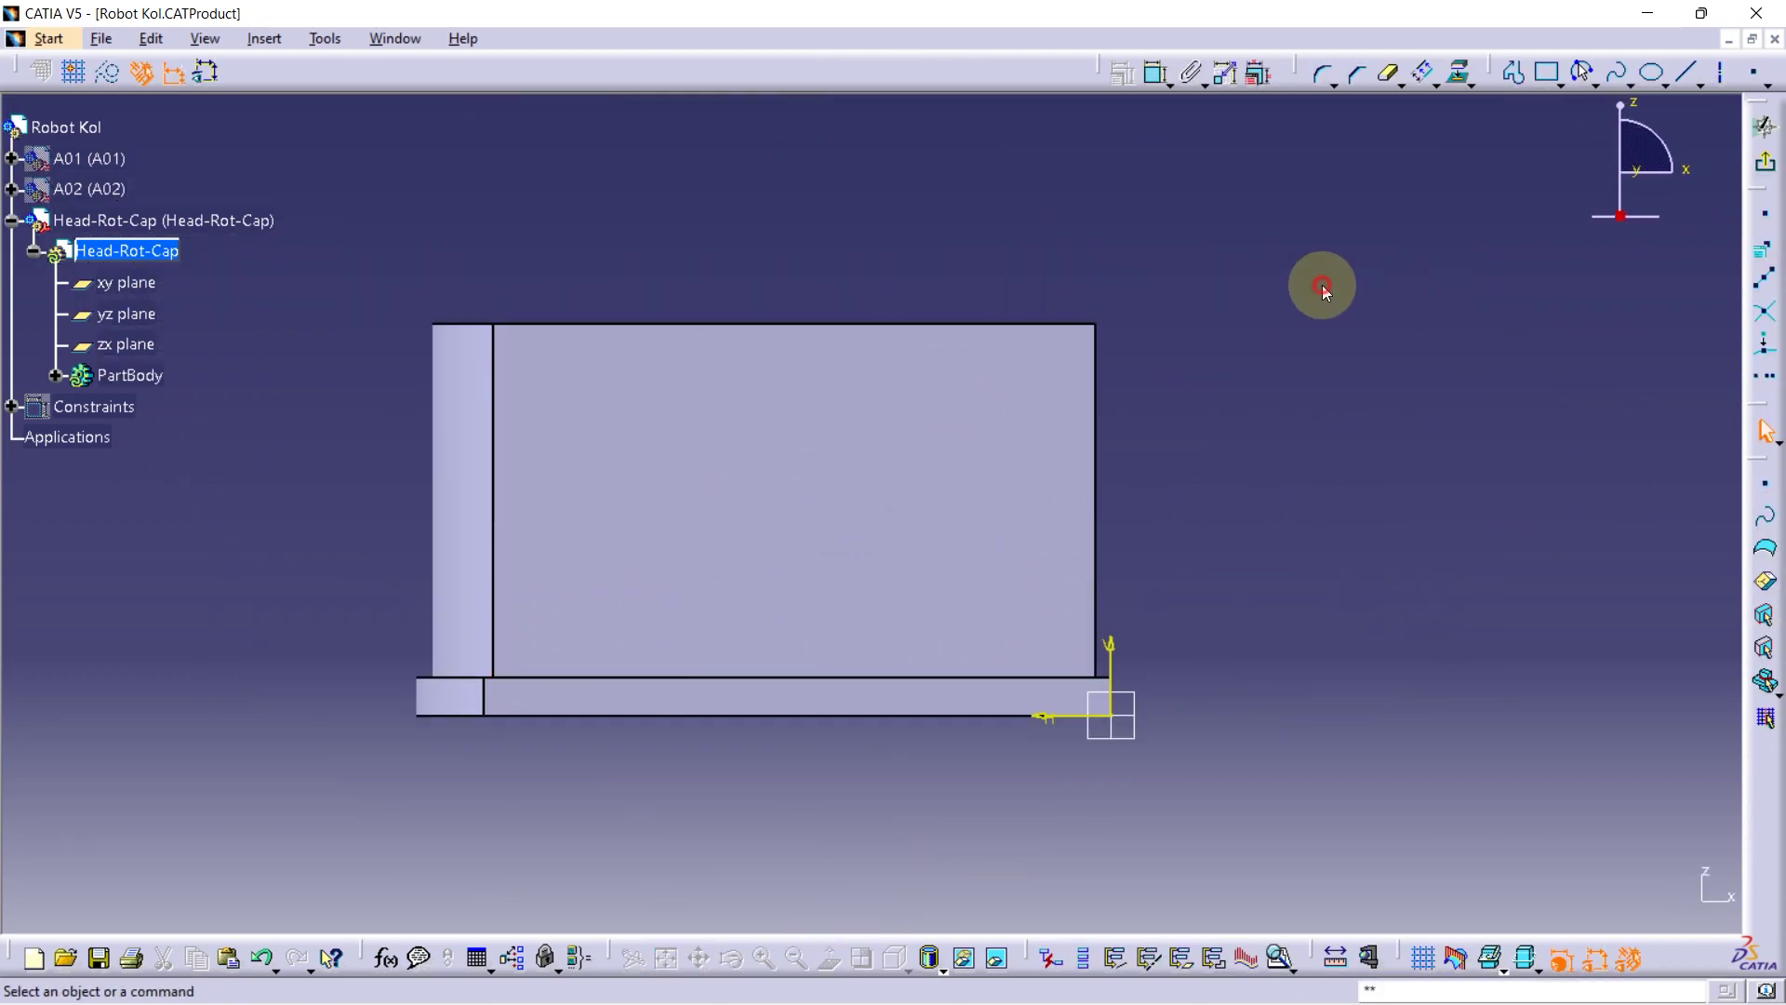
click(1514, 73)
click(1095, 325)
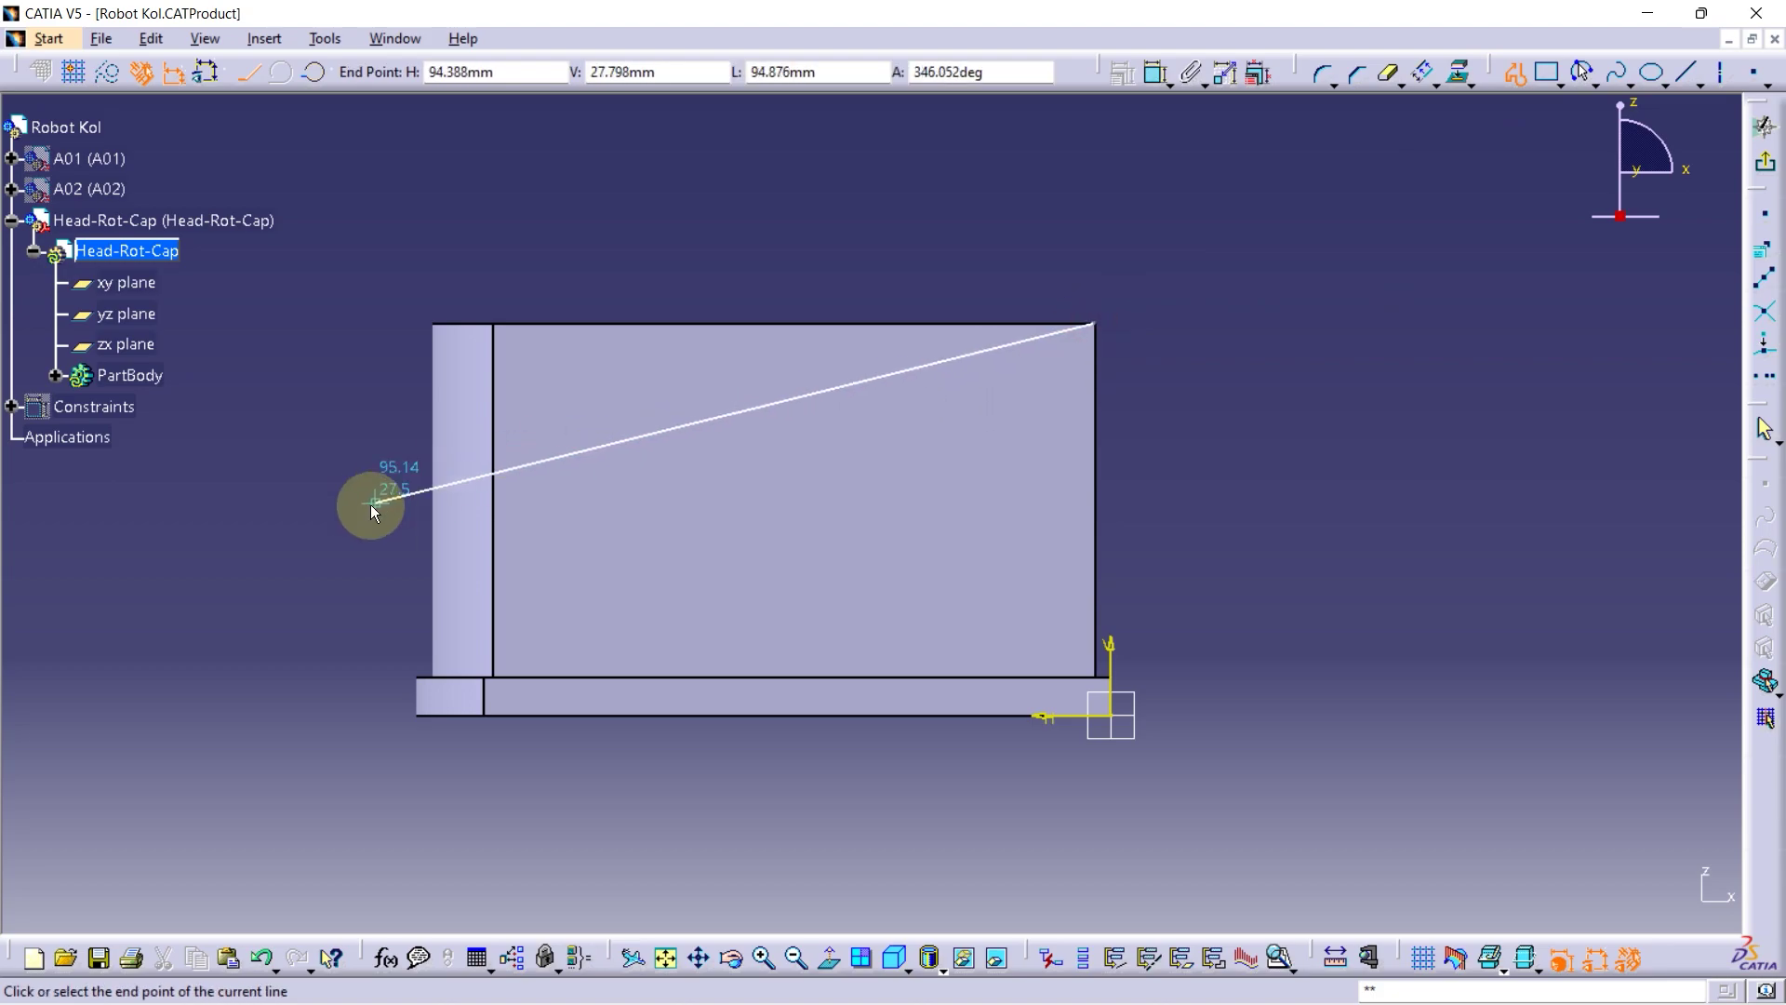
click(332, 528)
click(334, 322)
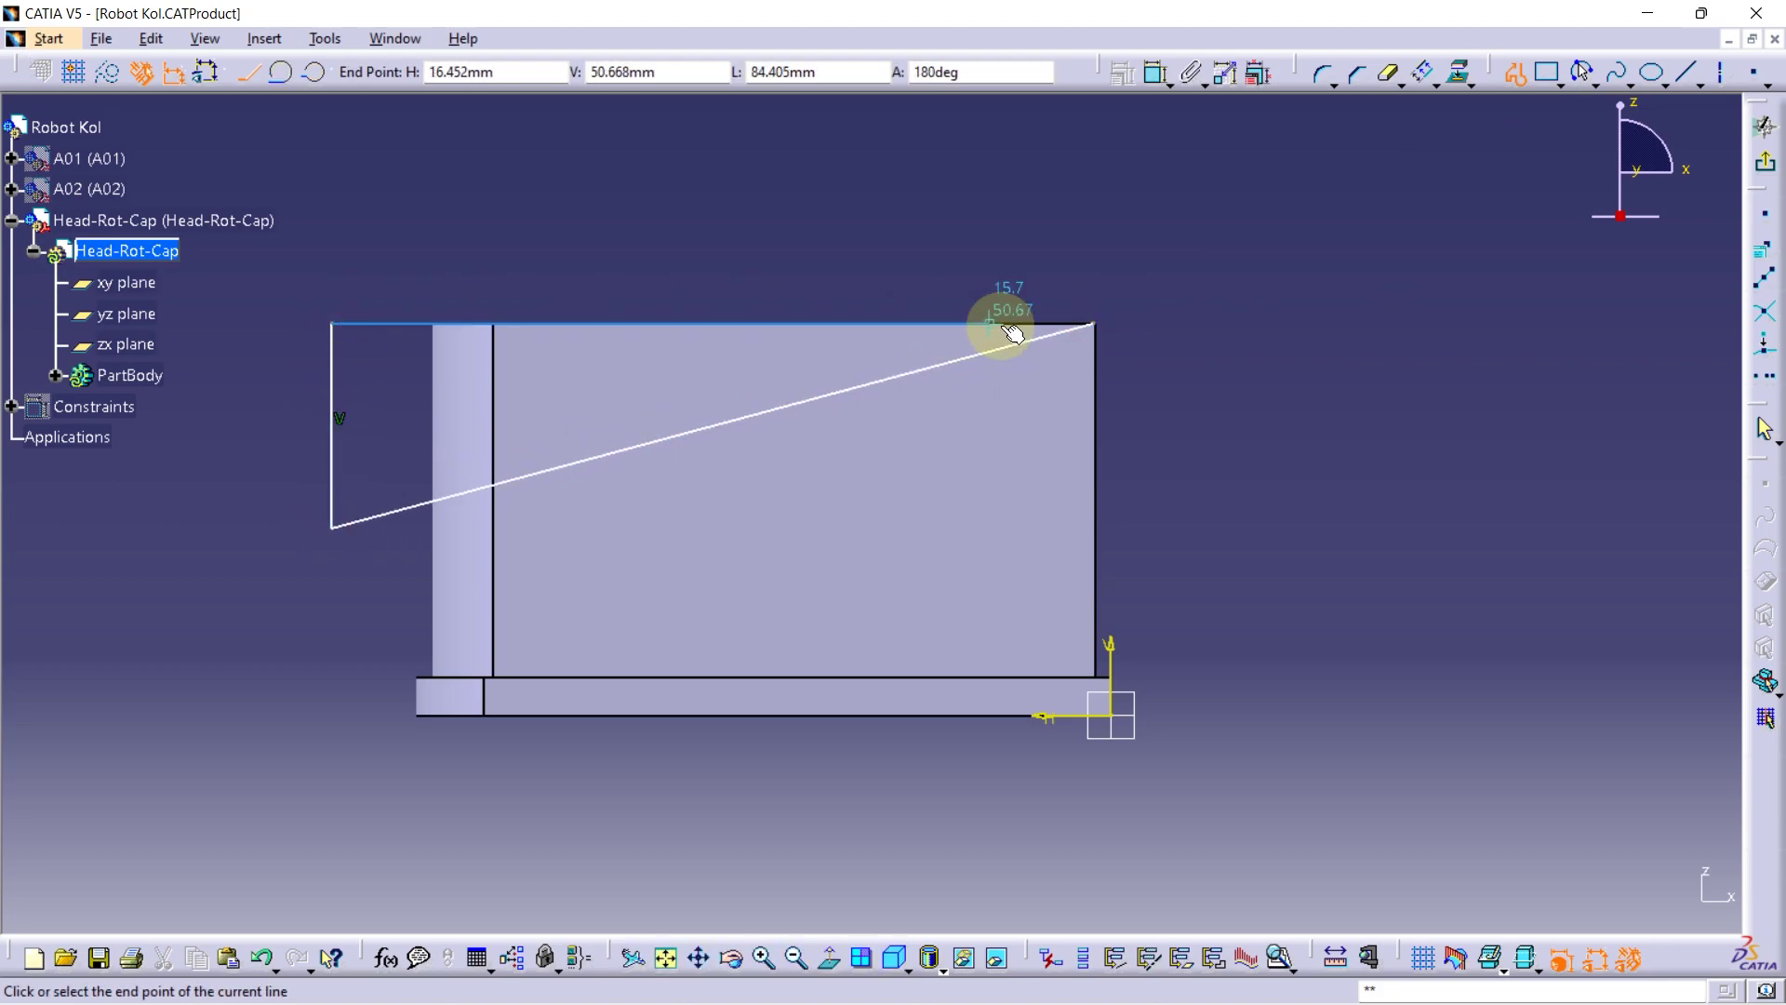
click(1094, 324)
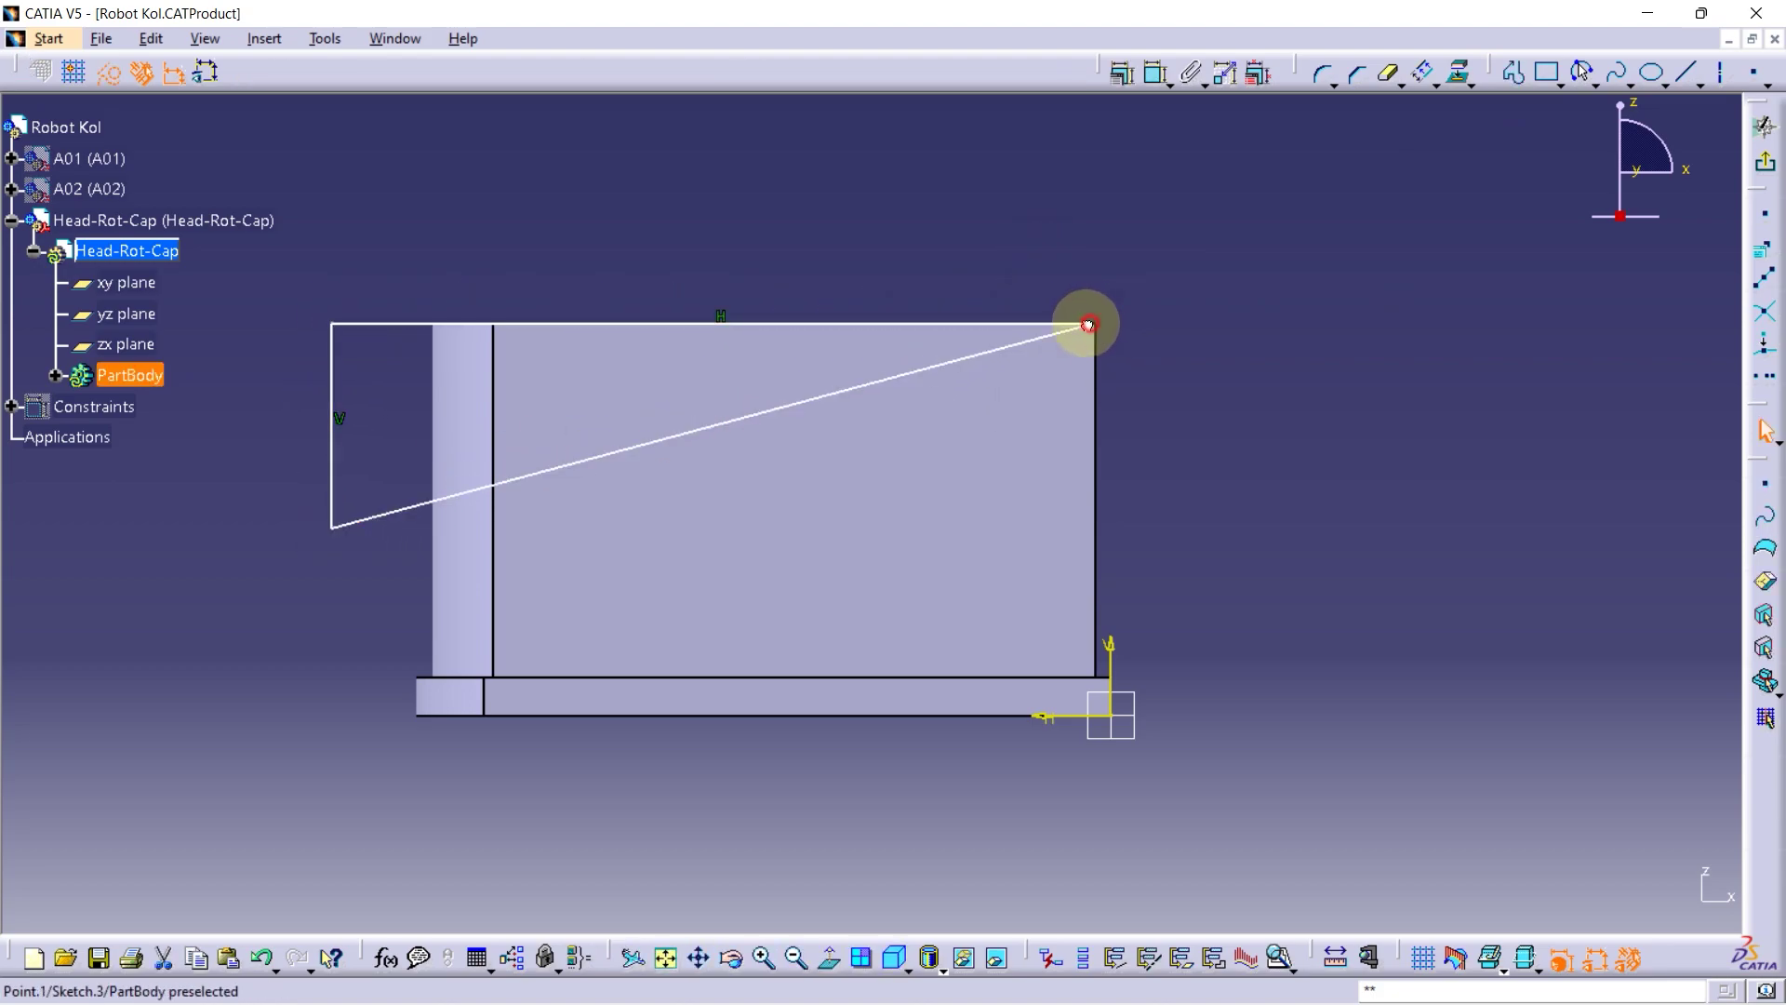
Make the triangle corner coincident with the block corner and set a 15° angle
drag(1088, 325, 1016, 324)
click(1617, 590)
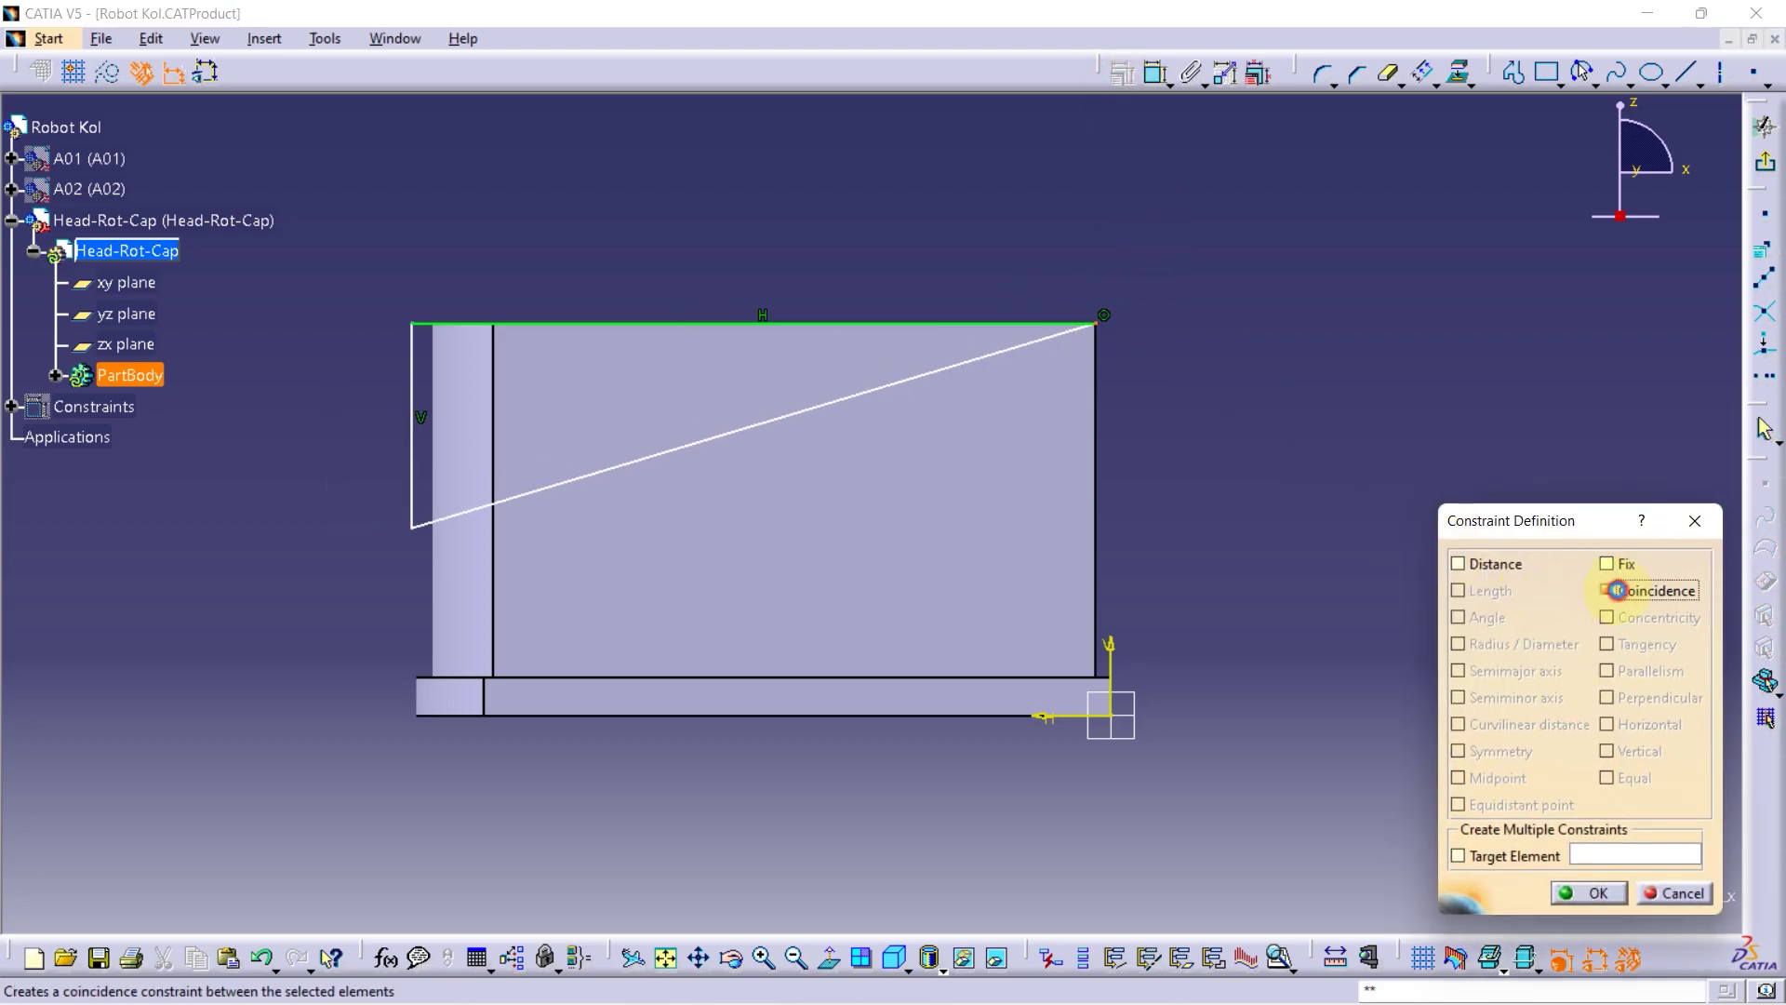
click(1585, 896)
click(925, 372)
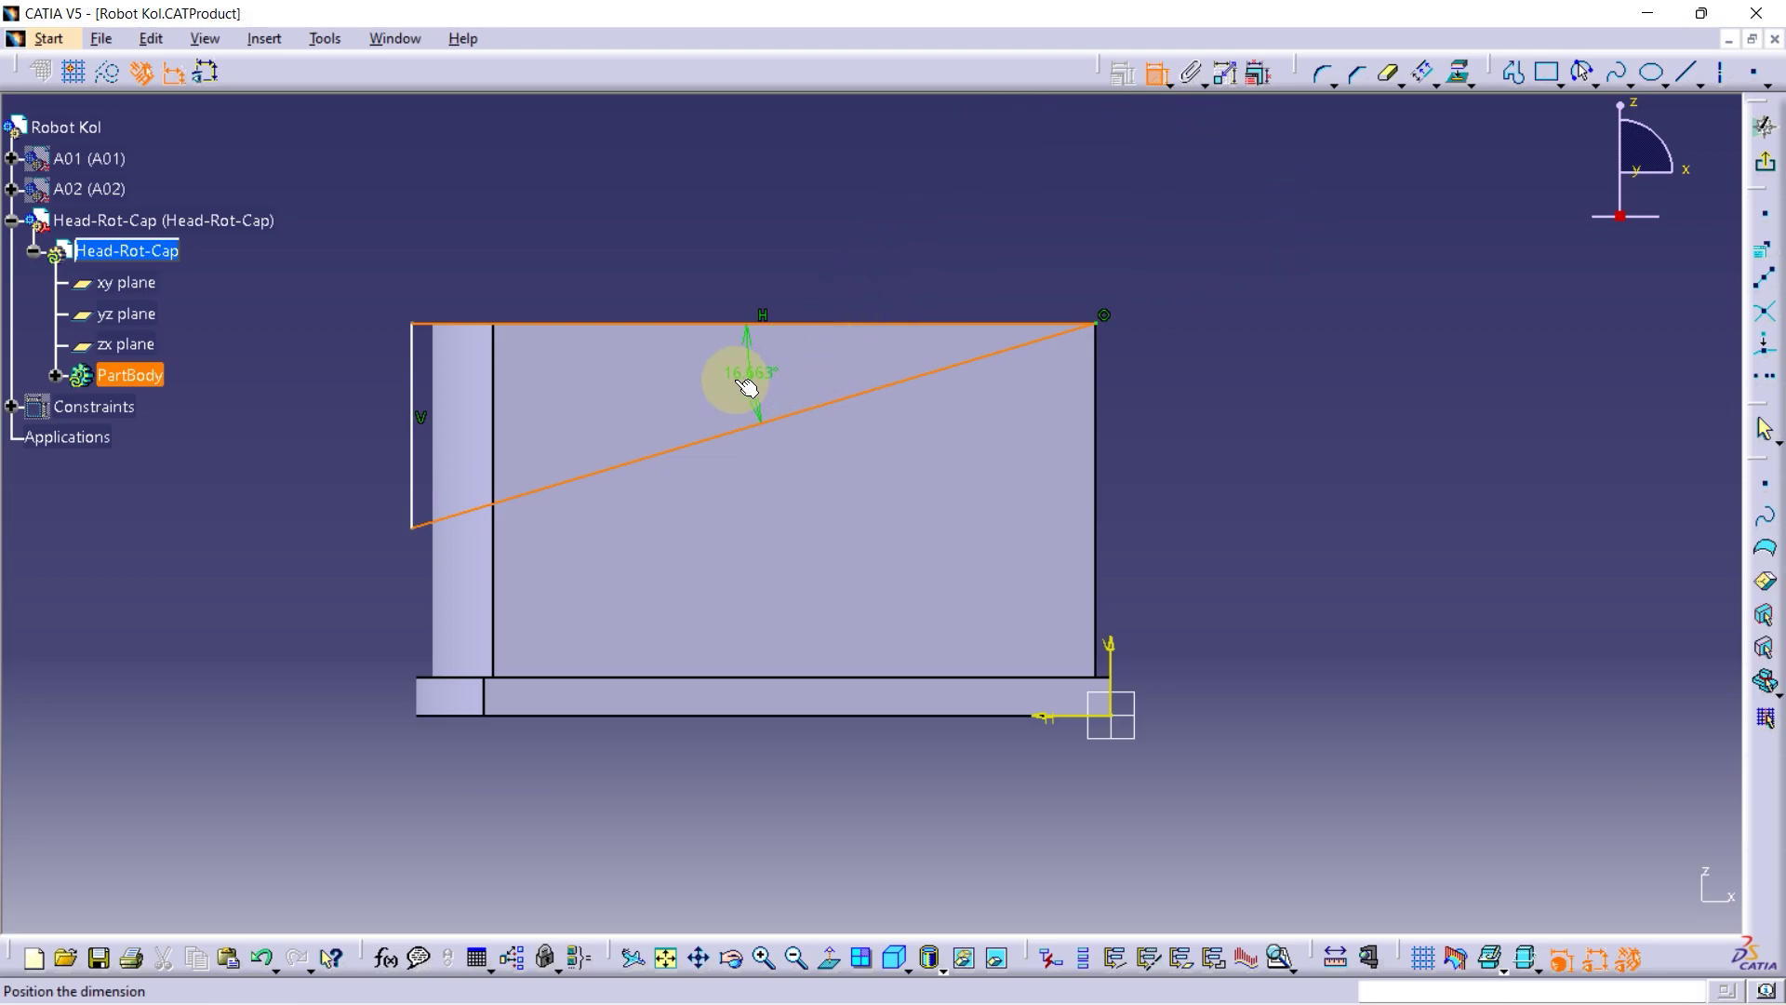
click(289, 450)
double_click(290, 436)
text(15)
key(Return)
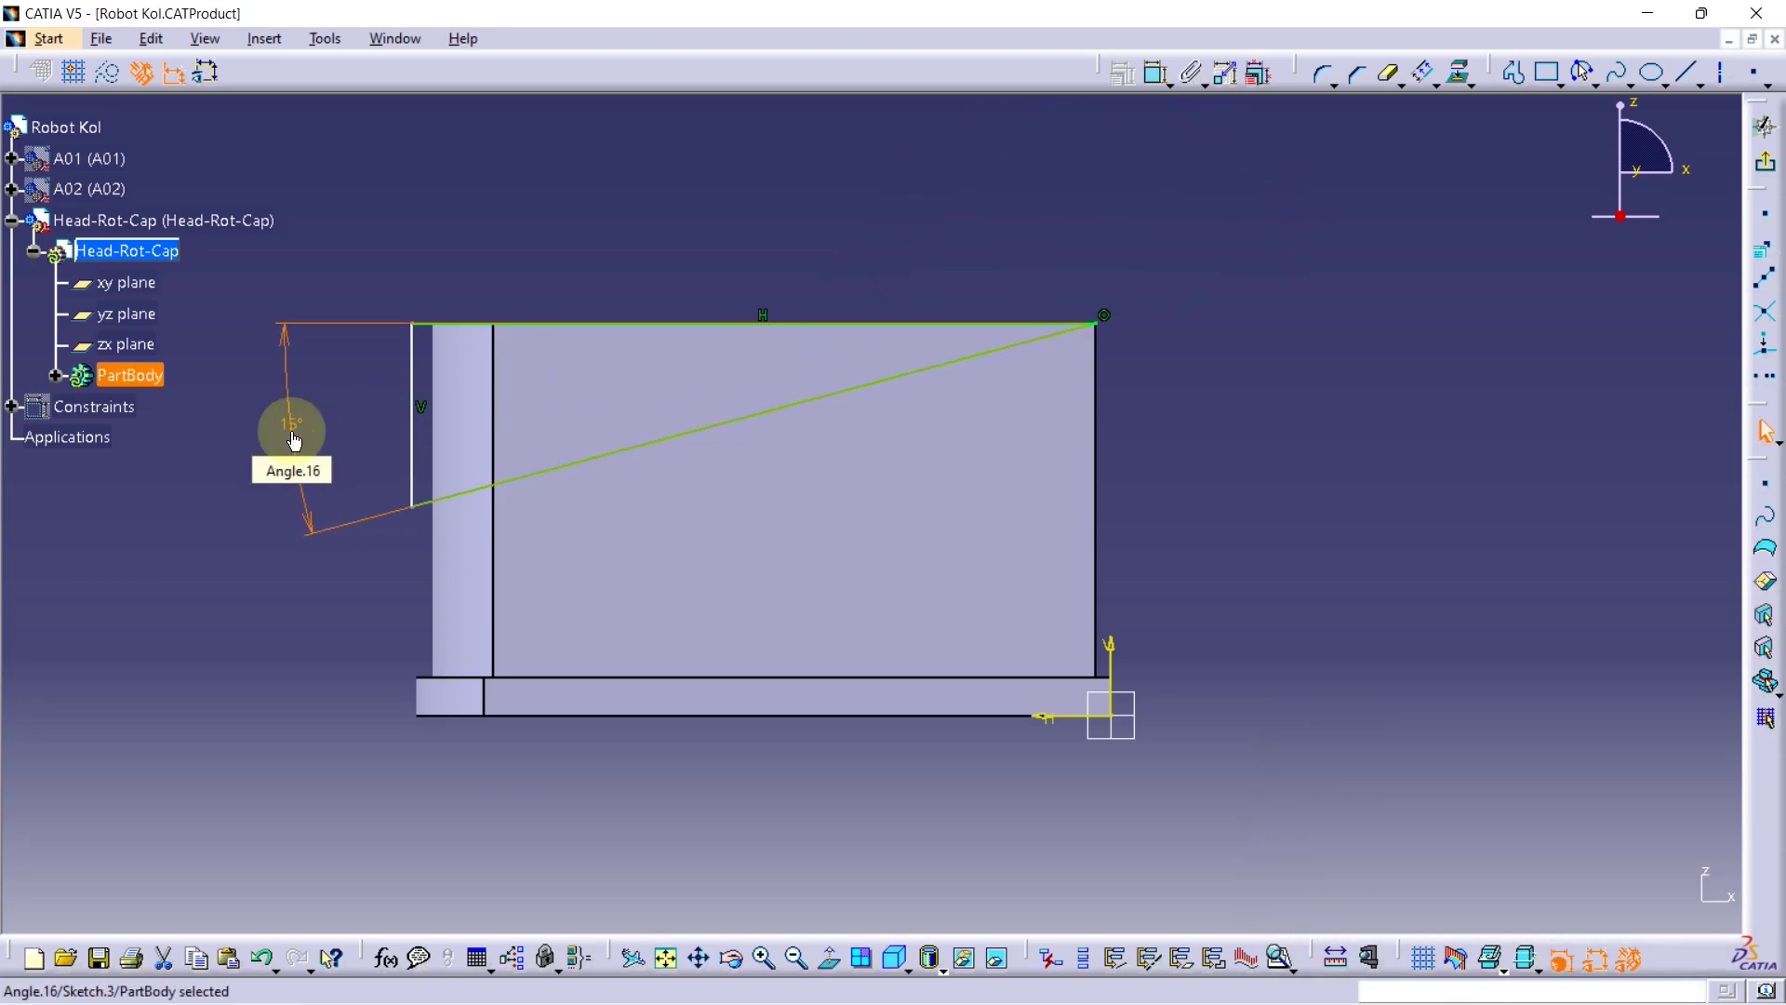
Pocket the triangle with Mirrored extent to slope the block top
click(1753, 170)
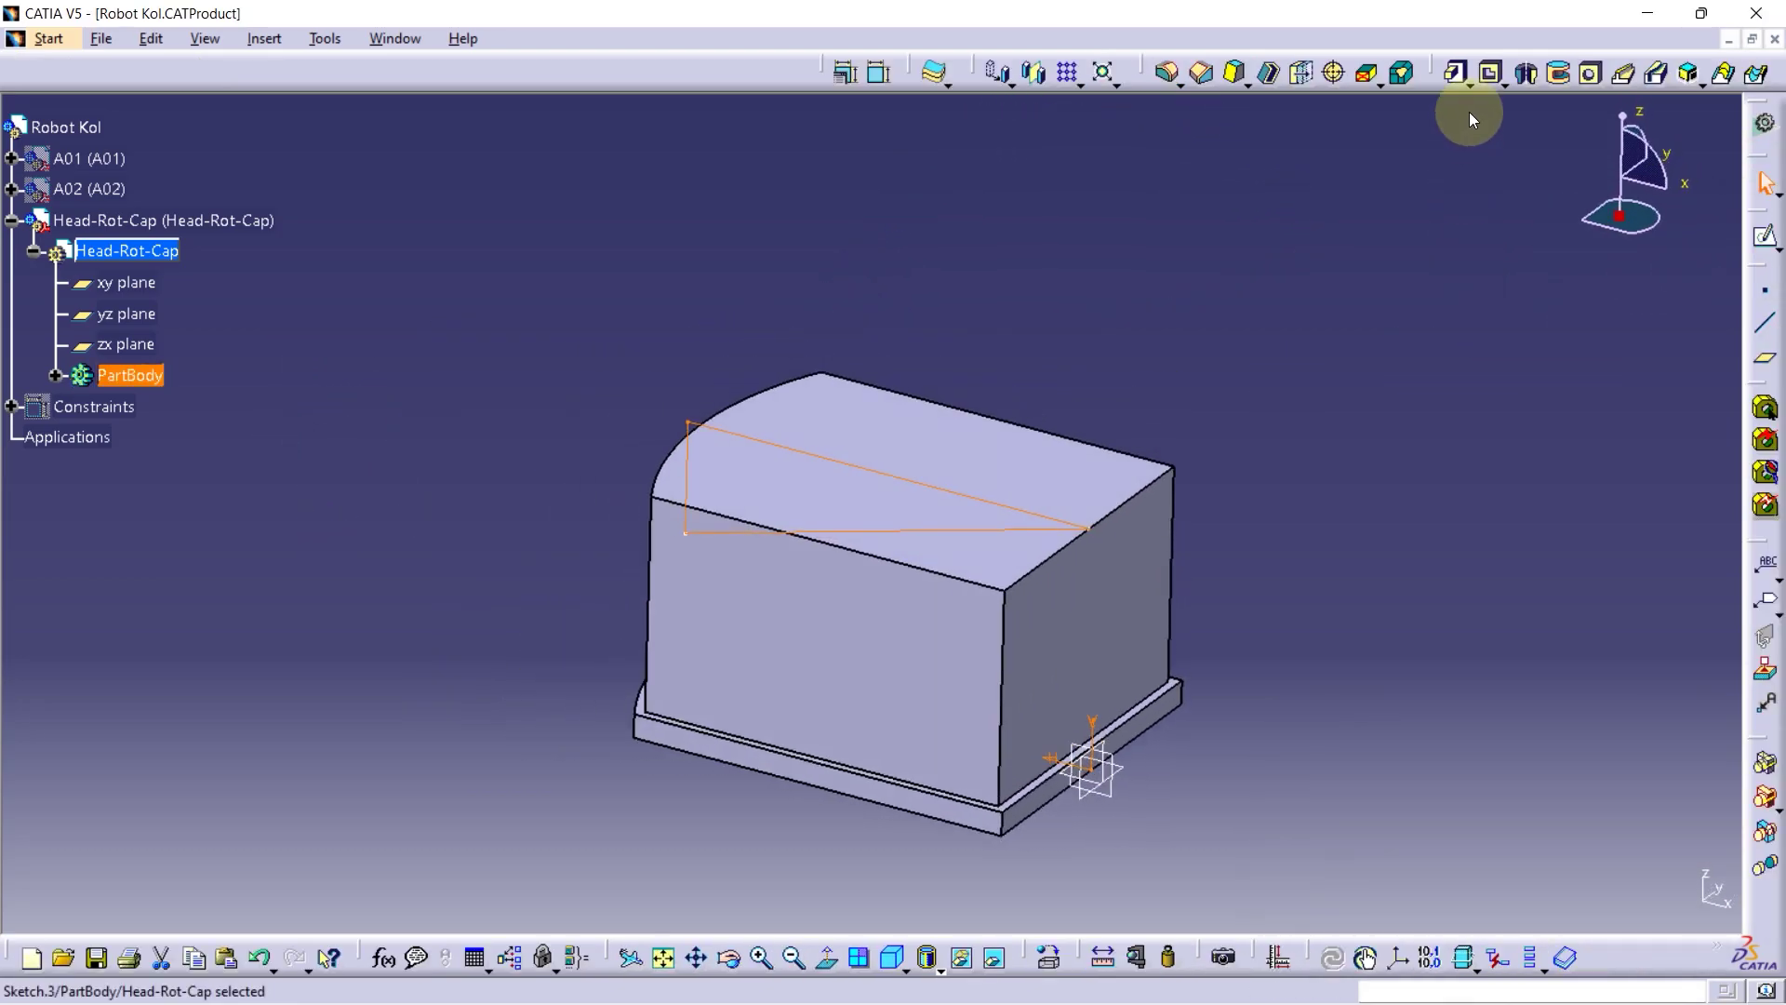
click(1466, 75)
click(1478, 783)
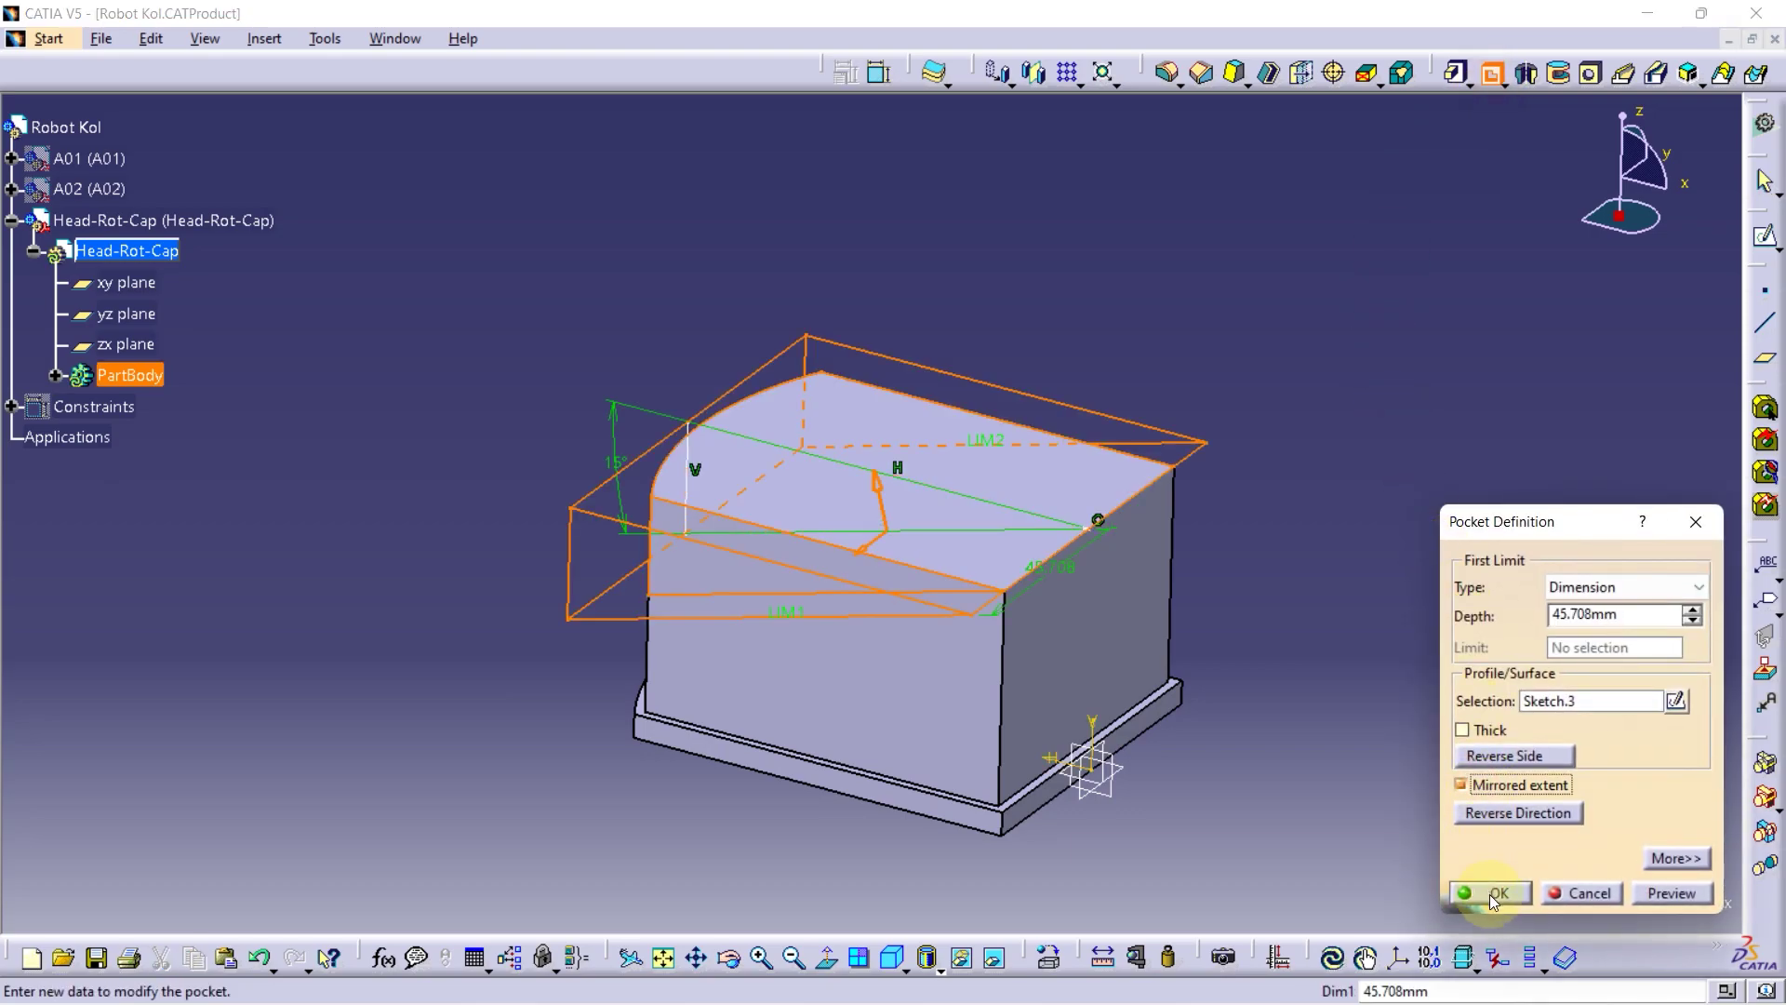
click(1486, 893)
mouse_move(658, 625)
middle_down()
mouse_move(846, 752)
mouse_move(922, 686)
middle_up()
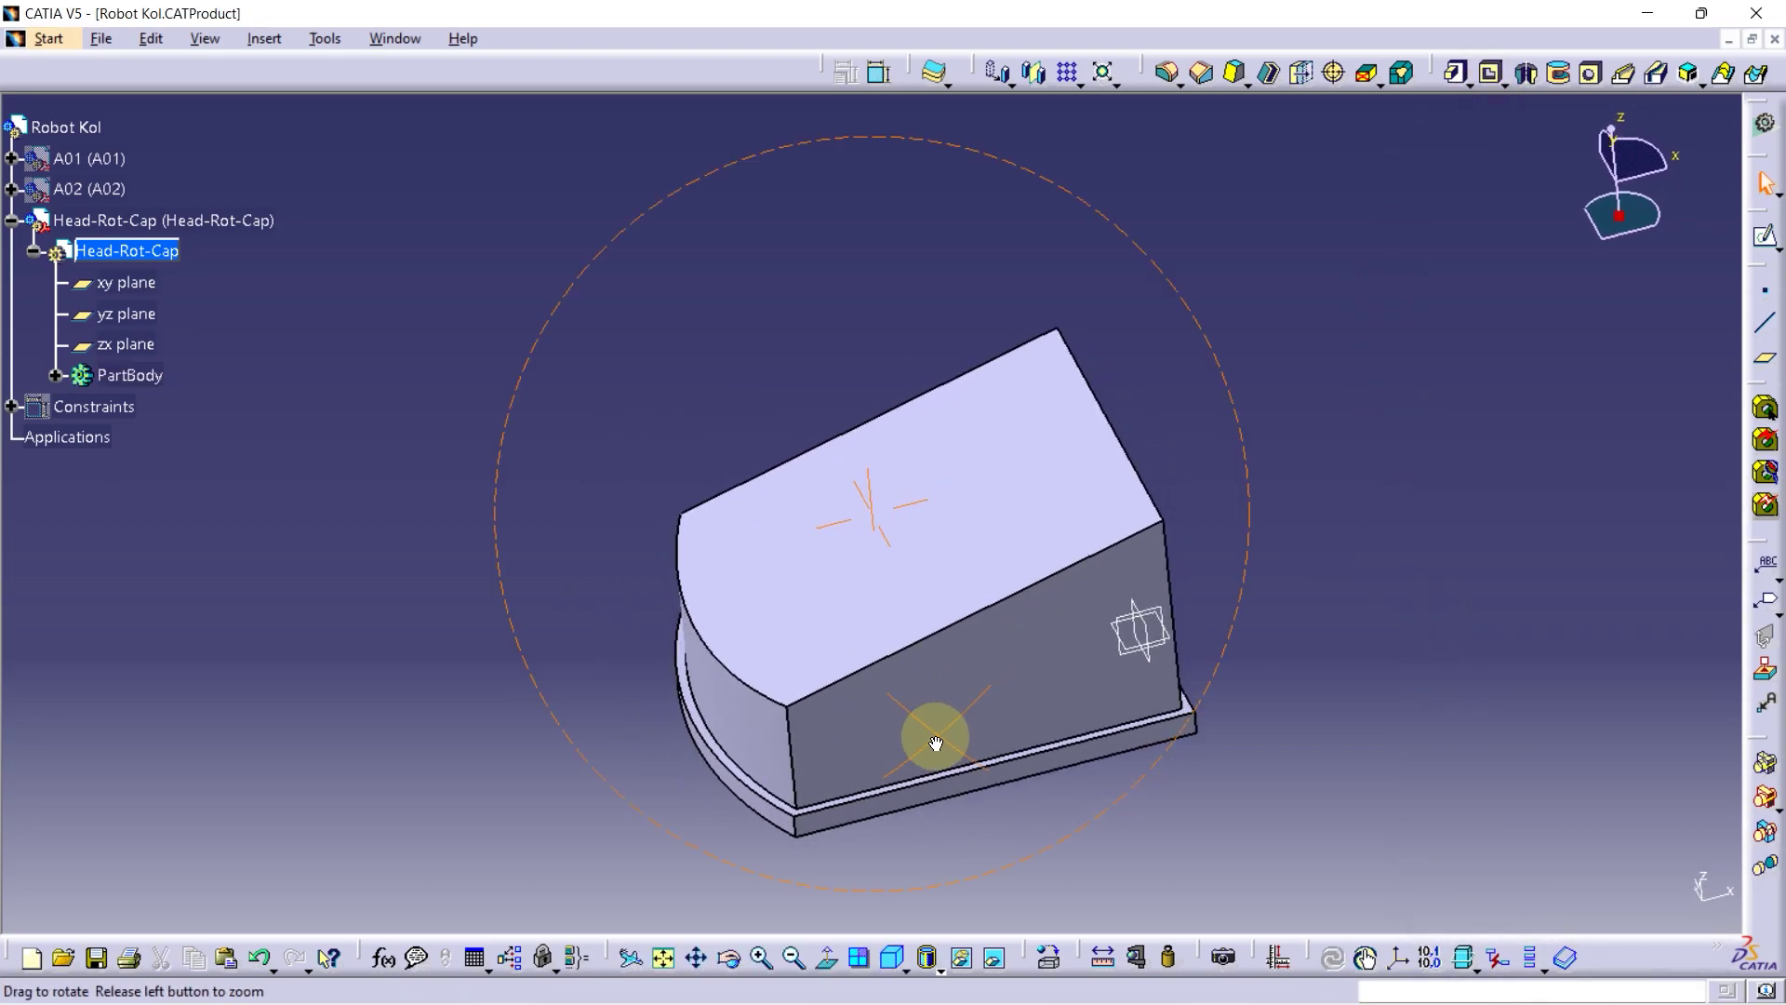
Start a sketch on the part's lower face with the centre-circle tool
click(922, 687)
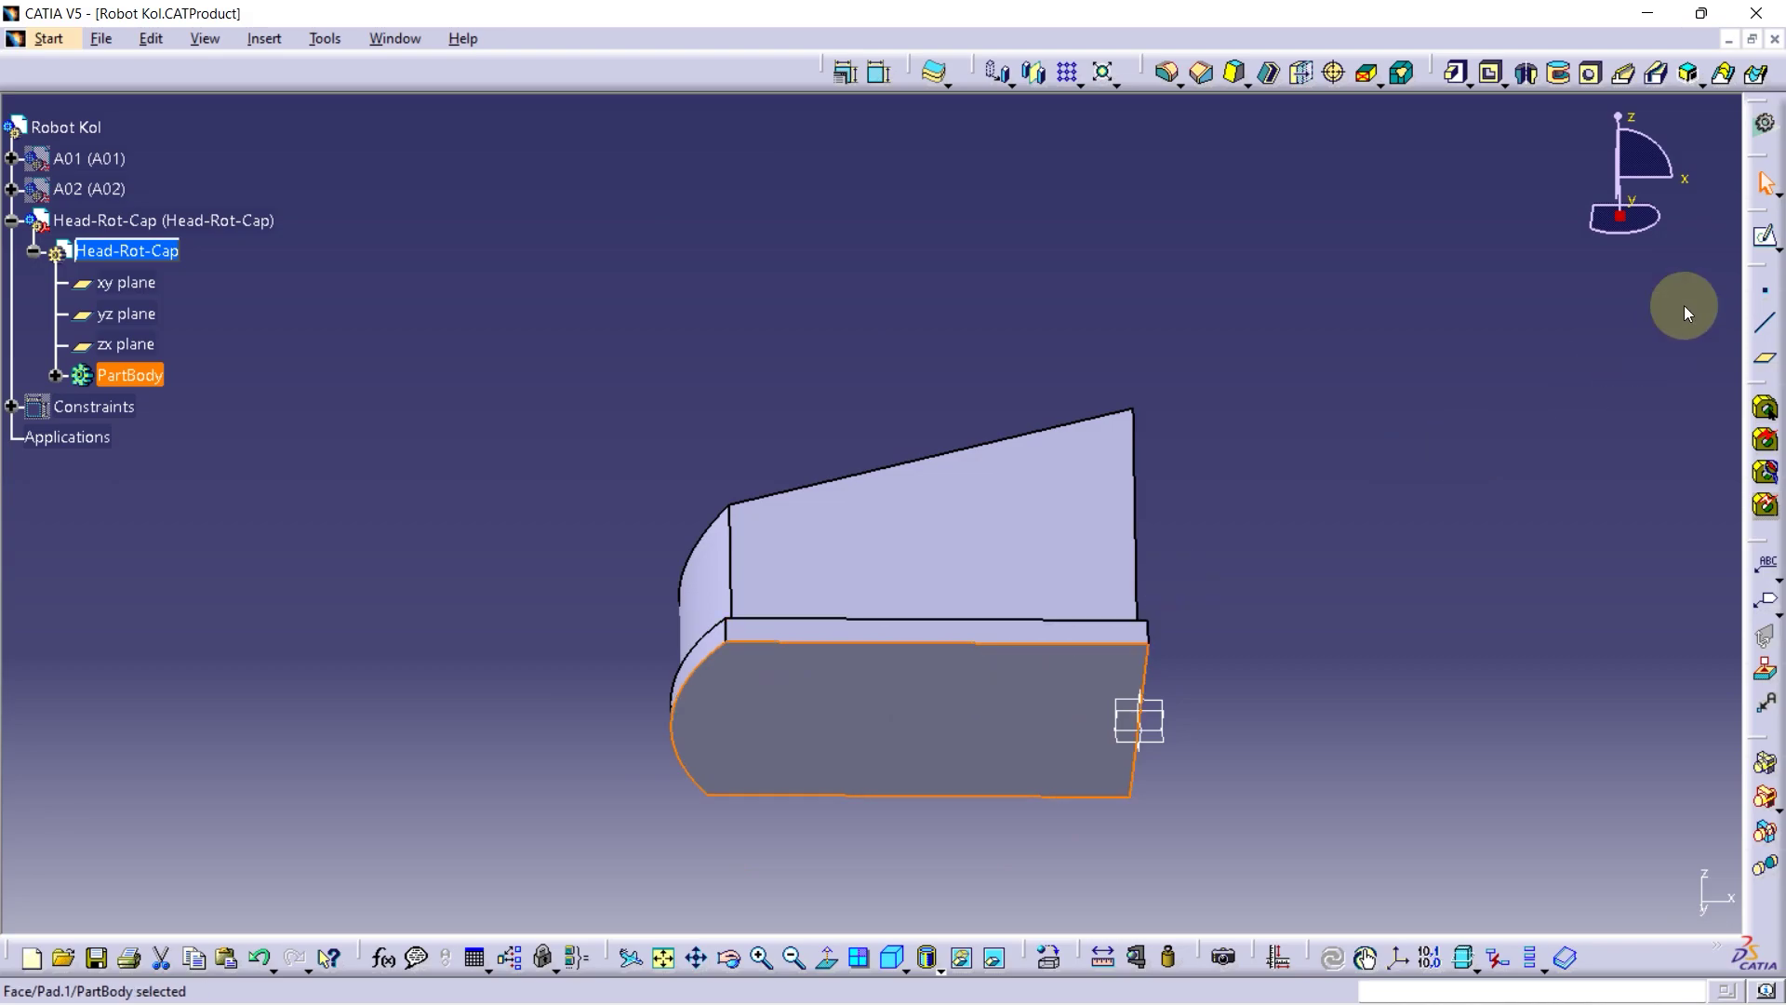
click(1765, 235)
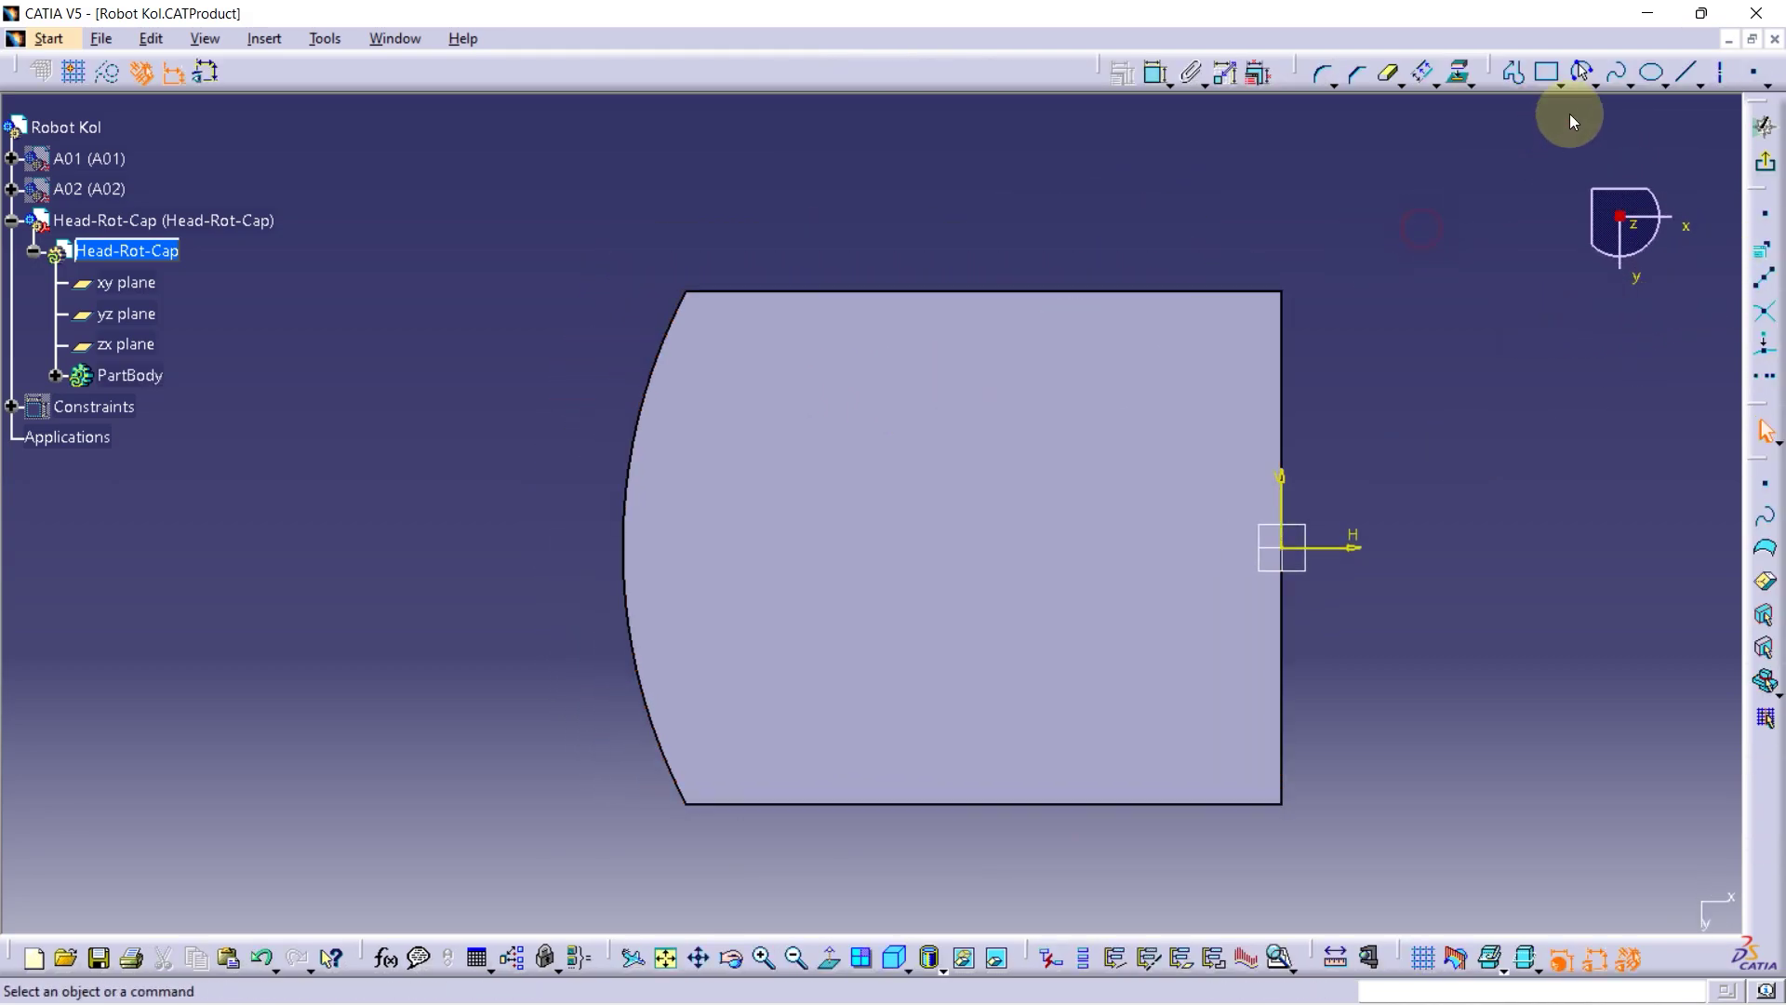
click(1586, 76)
click(1620, 119)
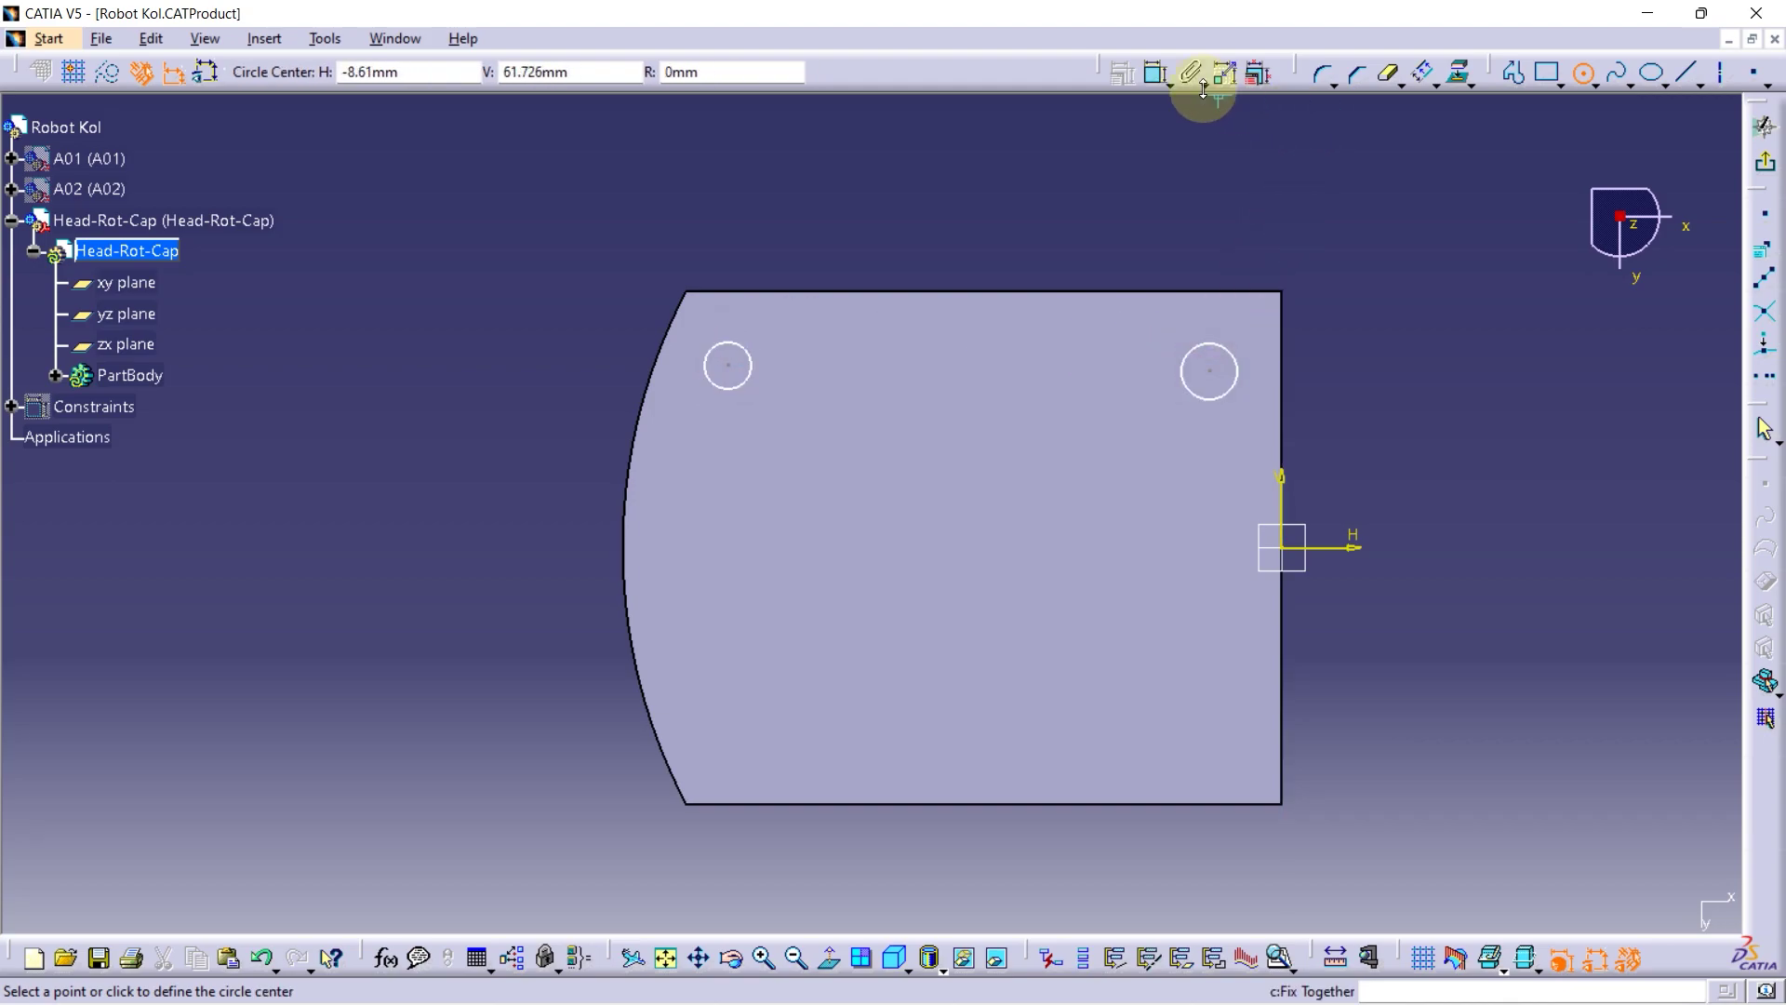
Place the left circle 8 from the top and space the circles 60 apart horizontally
click(1156, 77)
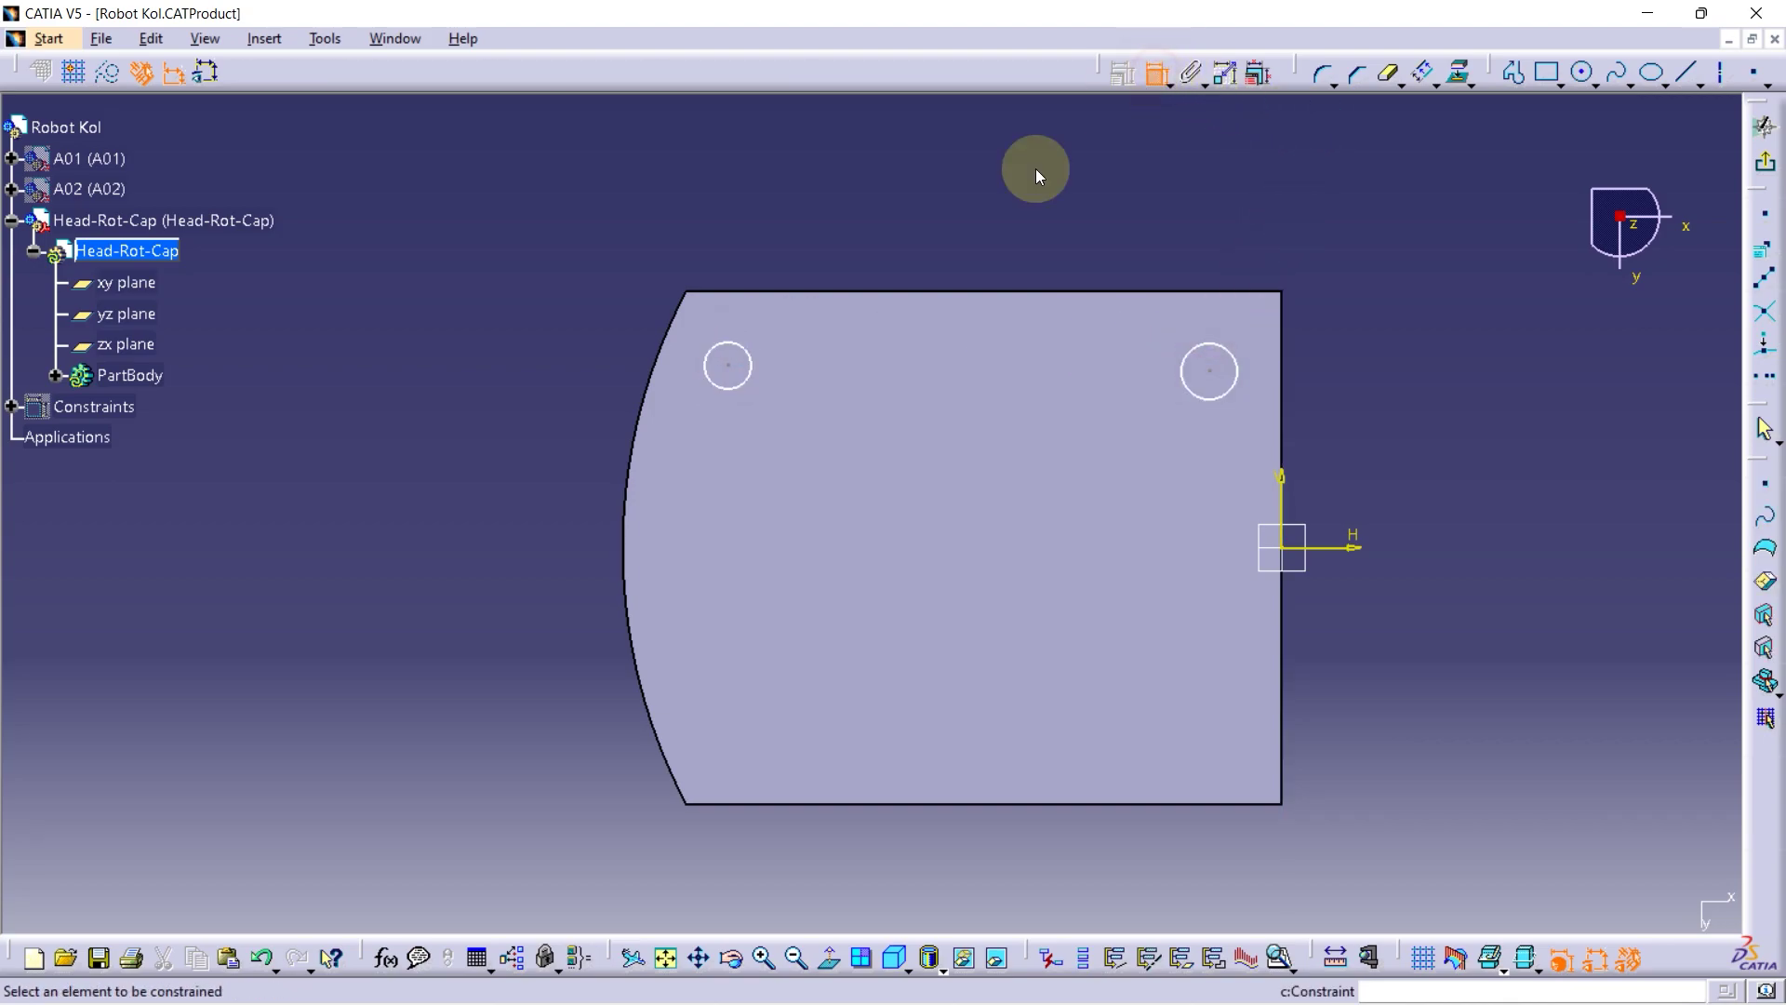
click(728, 365)
click(796, 190)
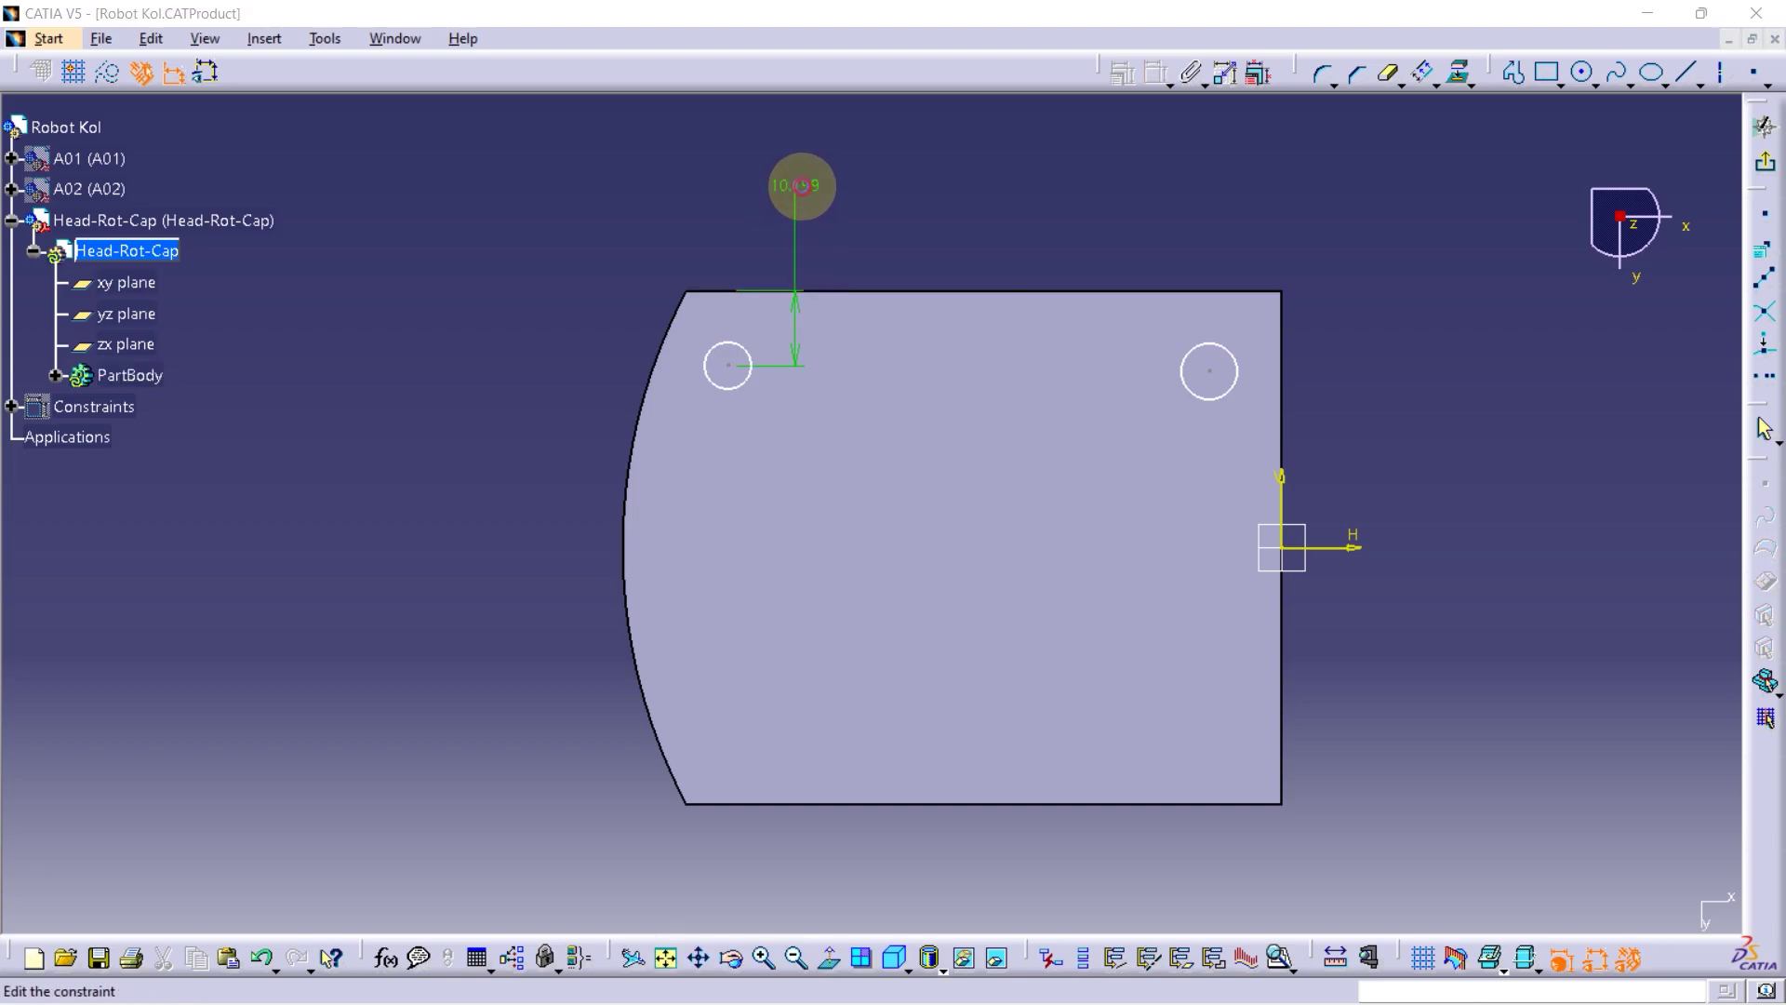
double_click(796, 188)
text(8)
key(Return)
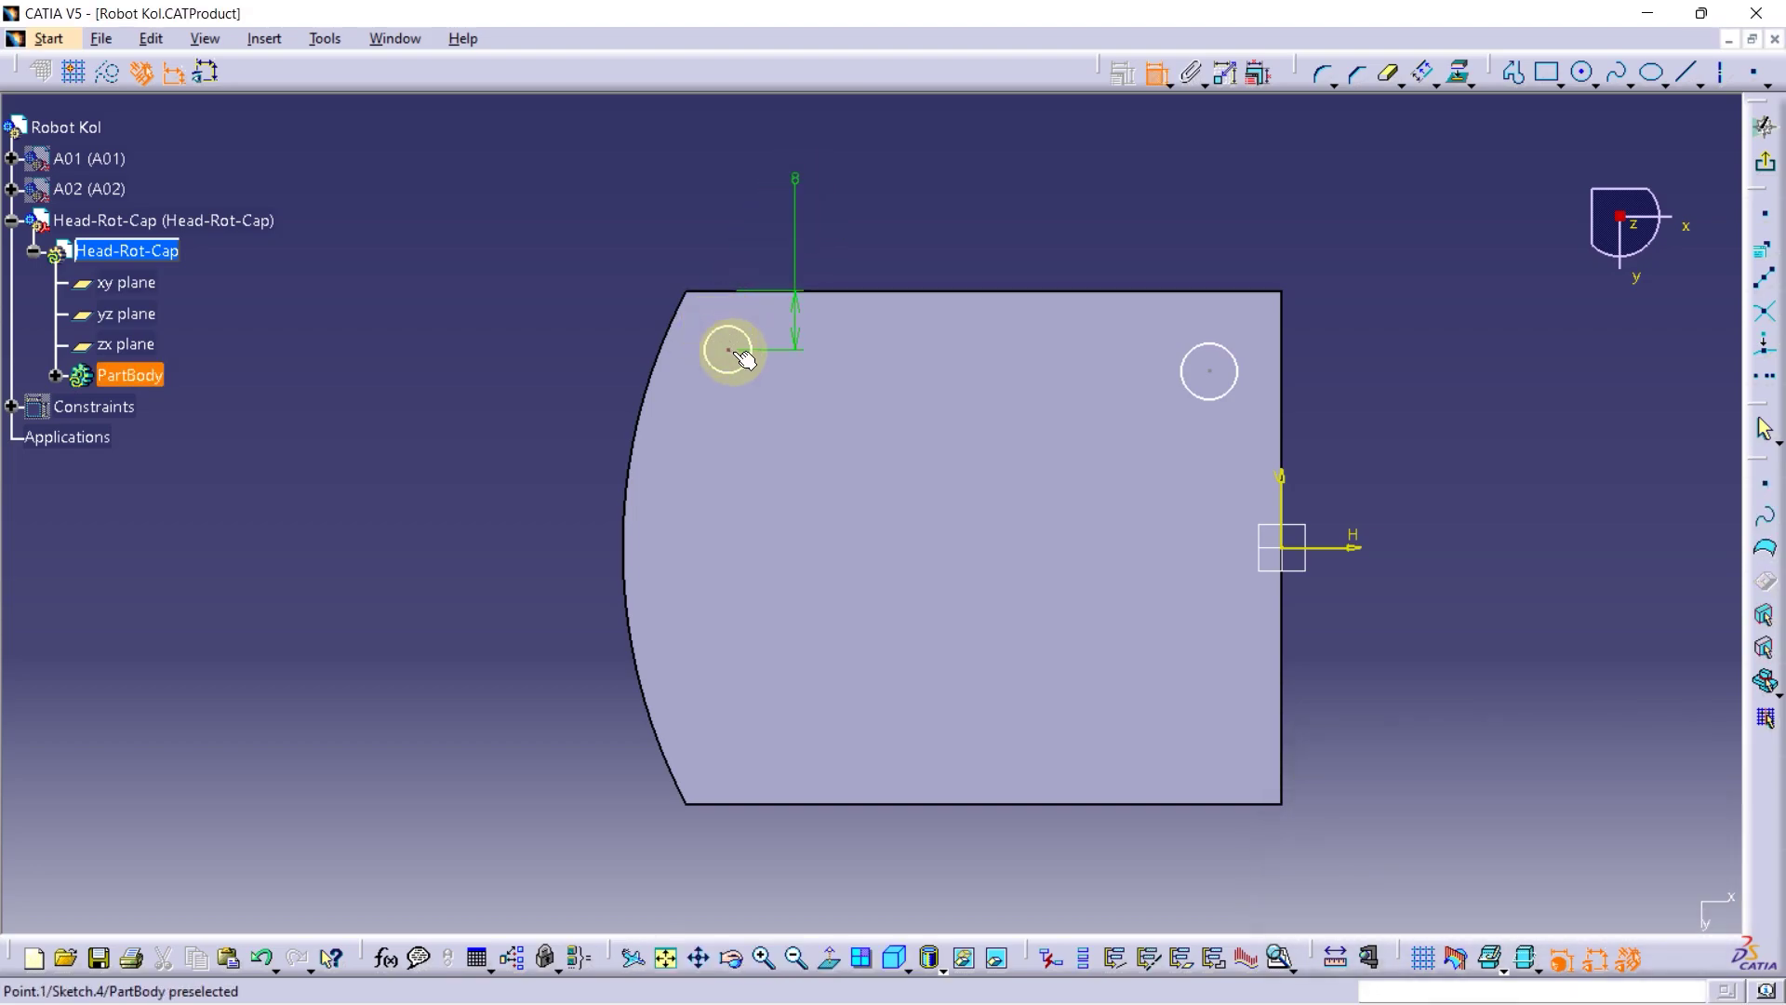
click(731, 351)
click(1211, 370)
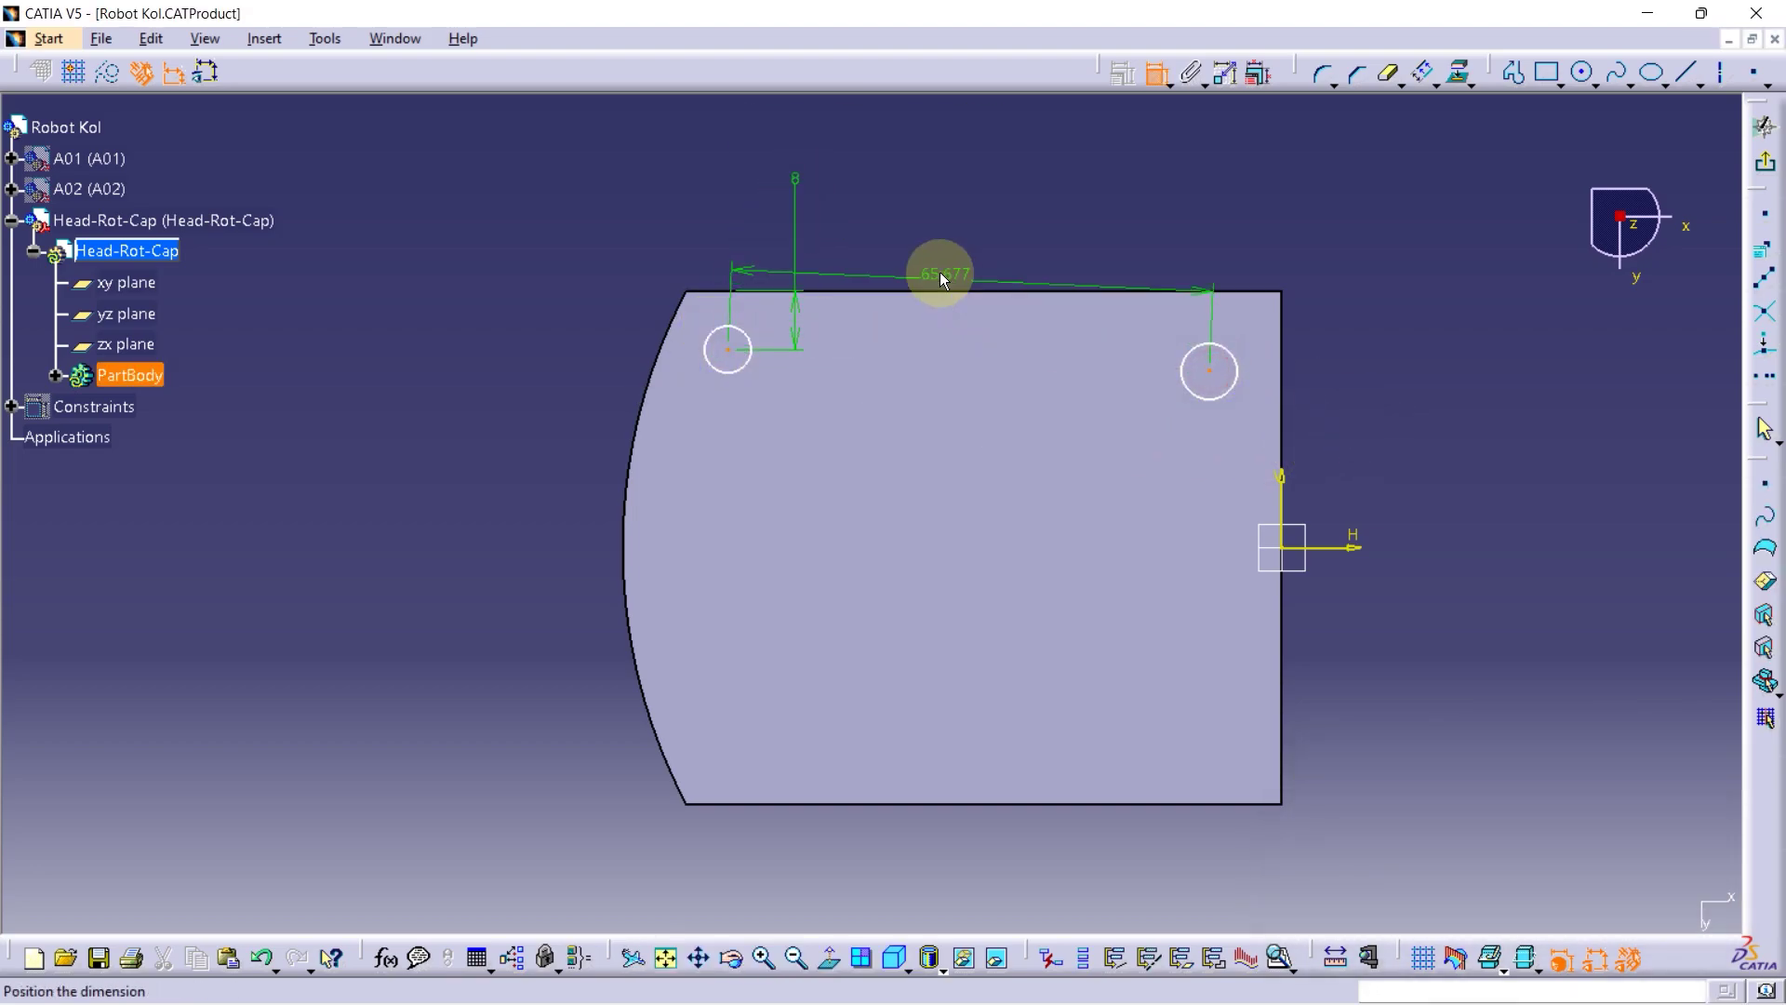
right_click(906, 242)
click(964, 314)
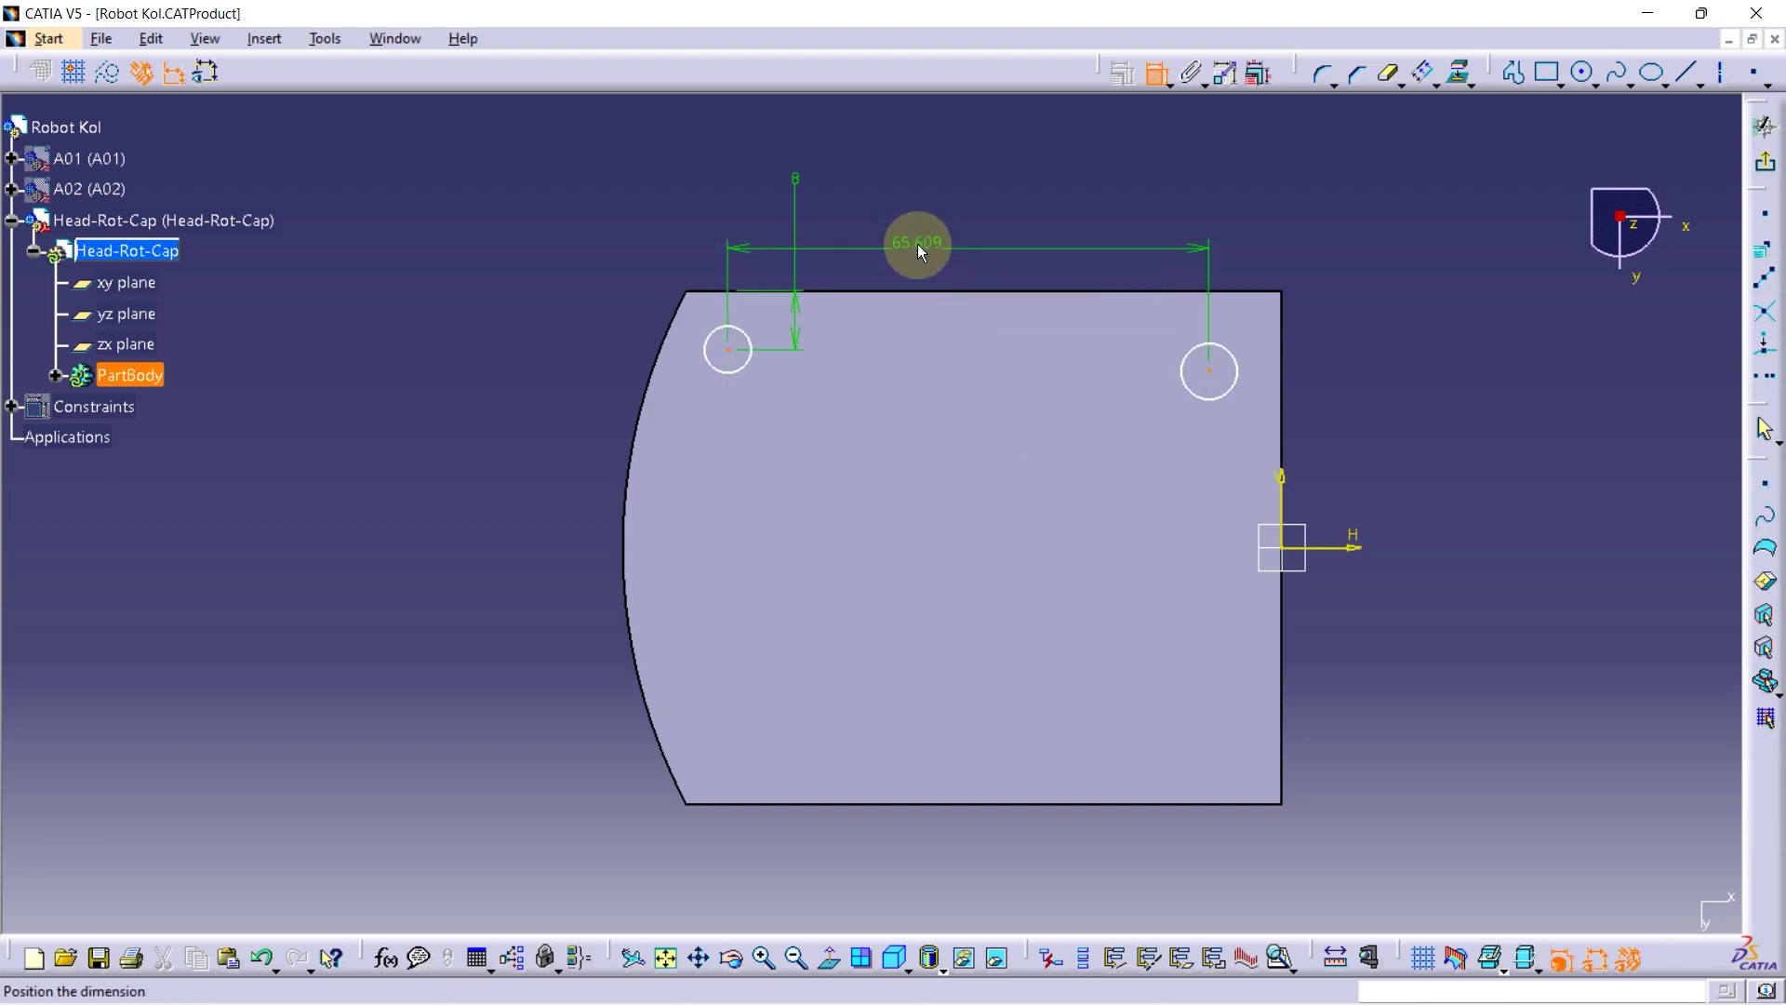
double_click(920, 247)
text(60)
key(Return)
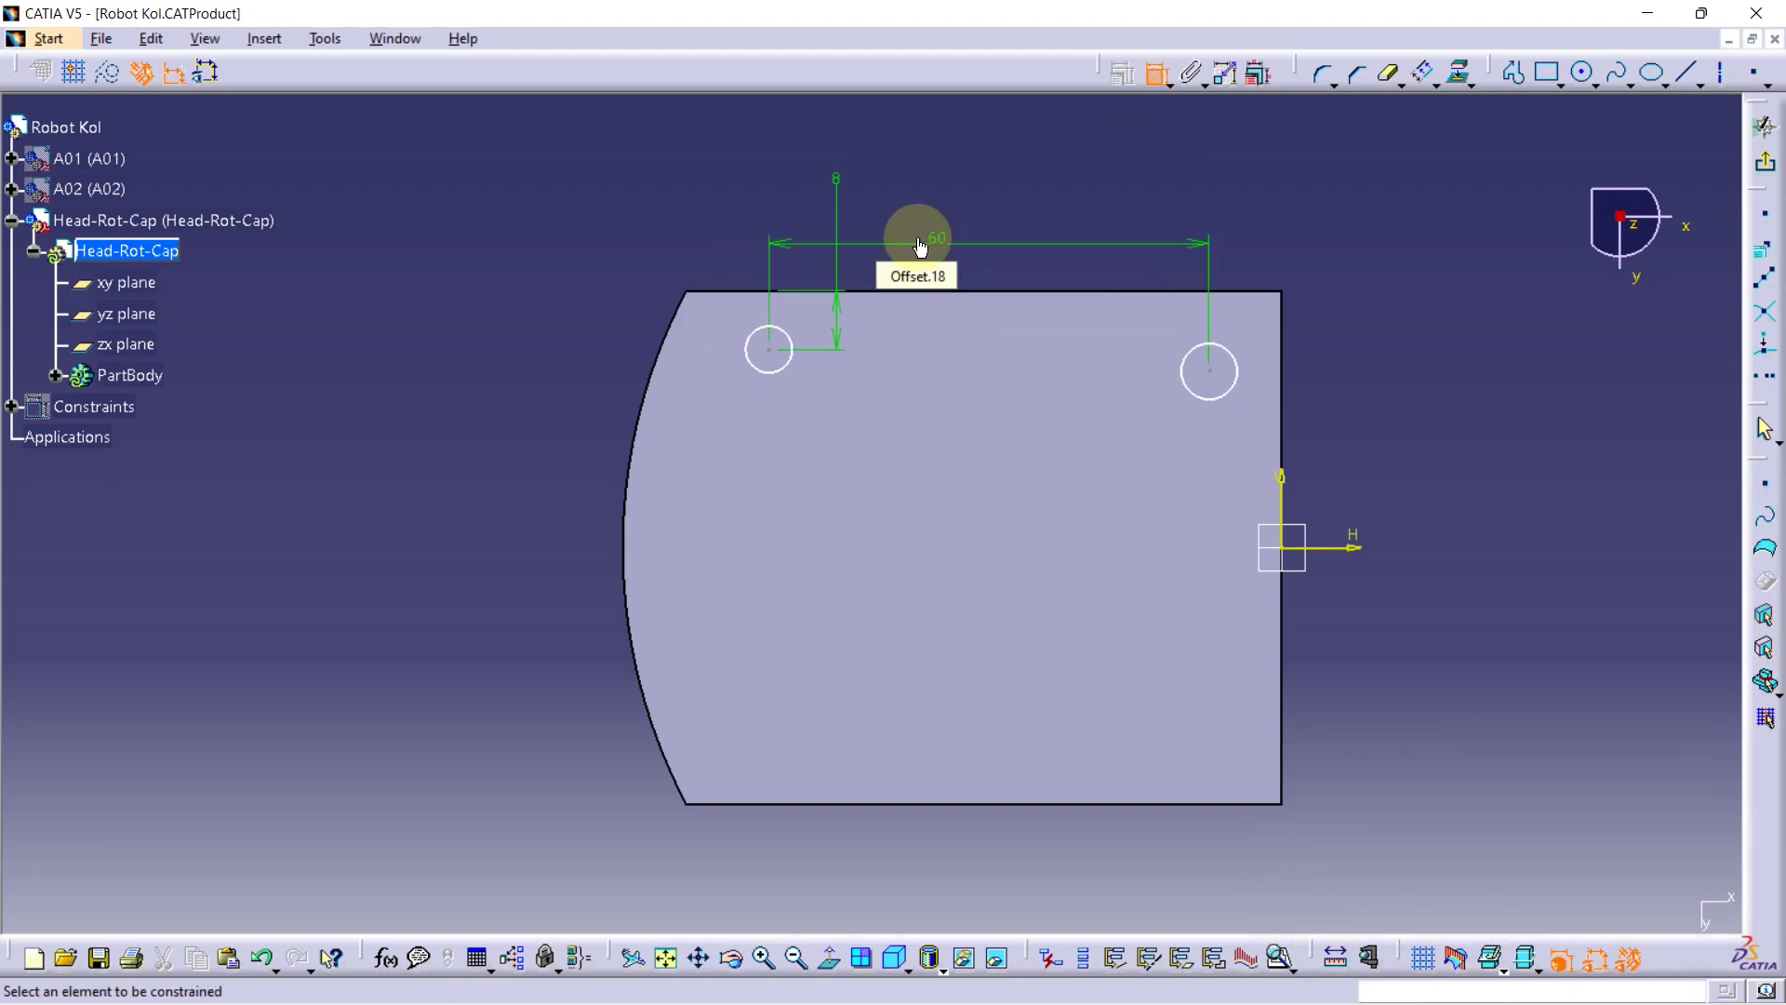
Place the right circle 12 from the right edge and 8 from the top
click(1219, 374)
click(1286, 370)
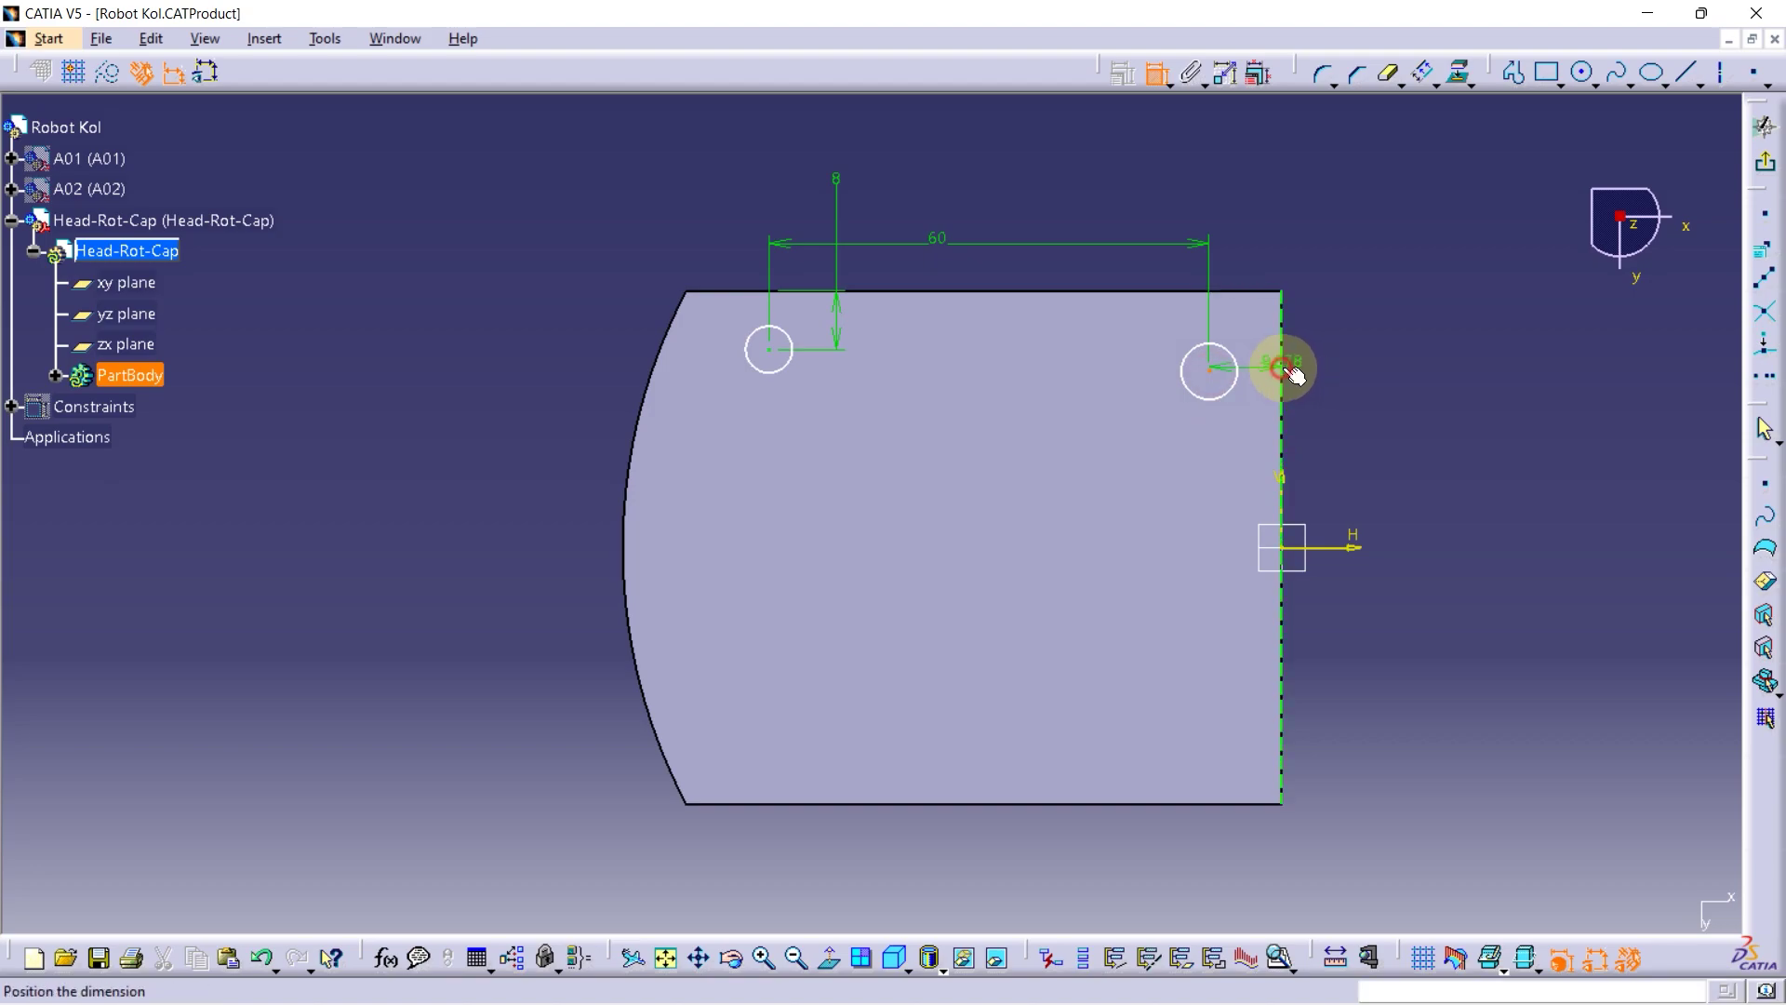
double_click(1370, 402)
text(12)
key(Return)
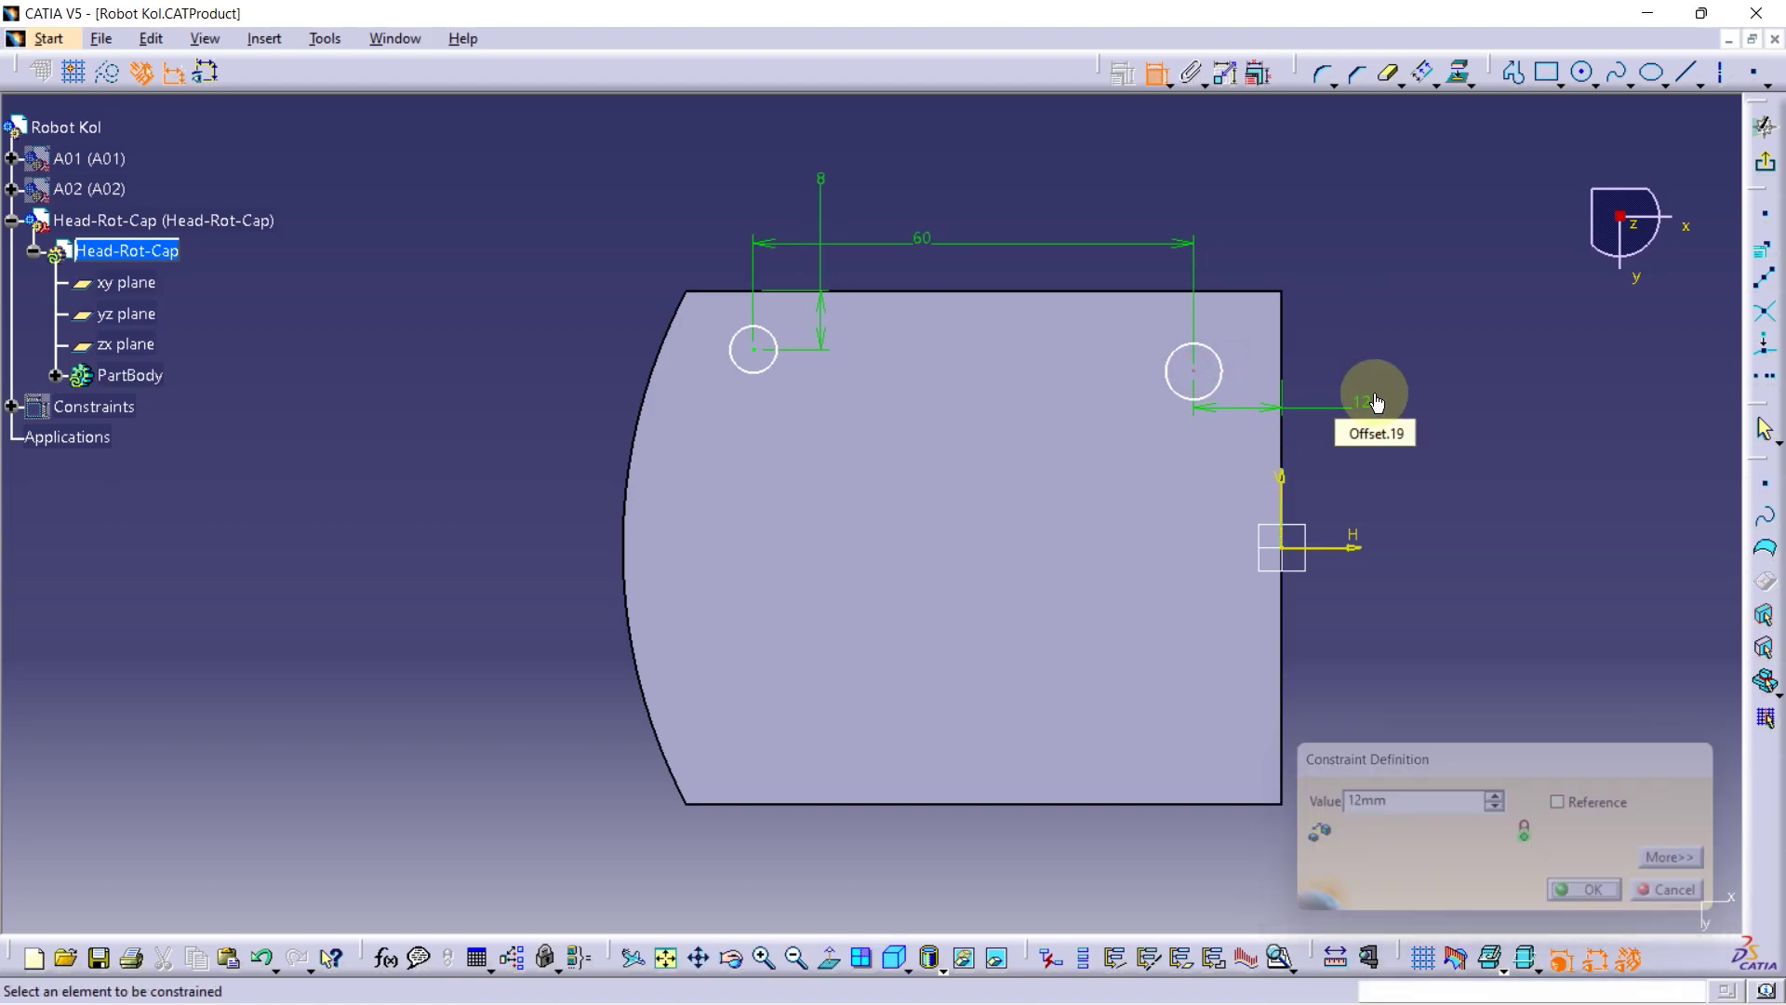
click(1195, 371)
click(1224, 291)
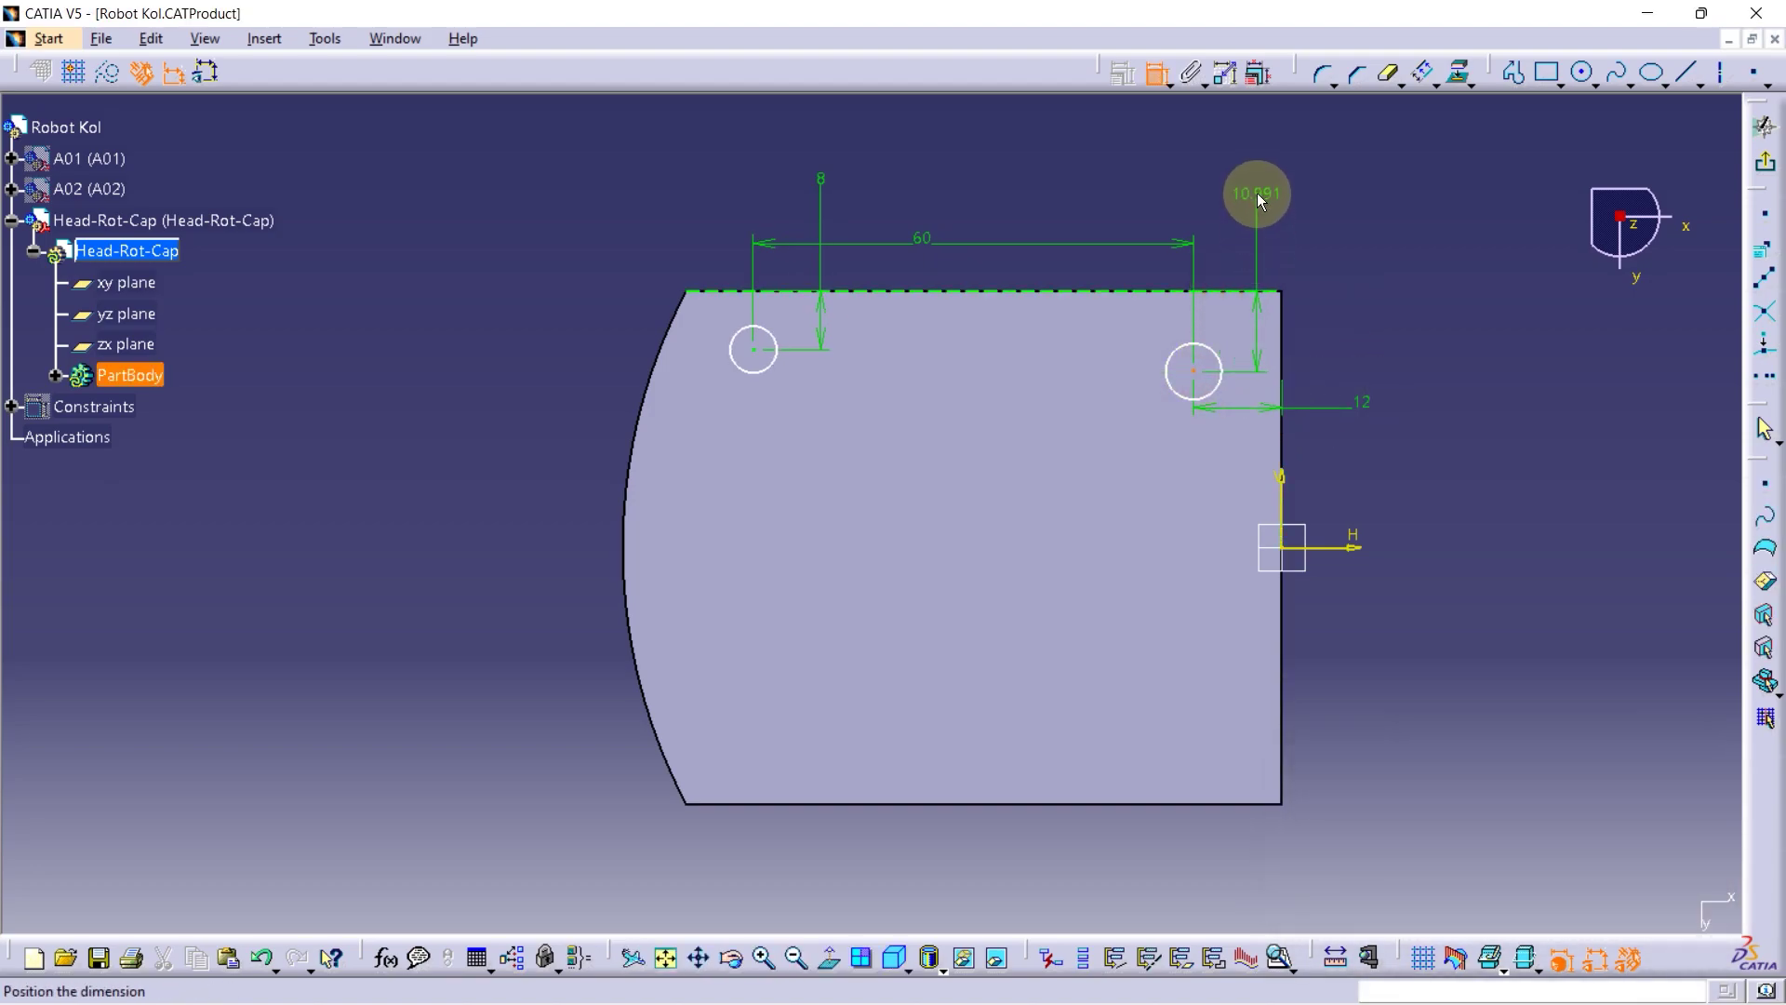
double_click(1252, 175)
text(8)
key(Return)
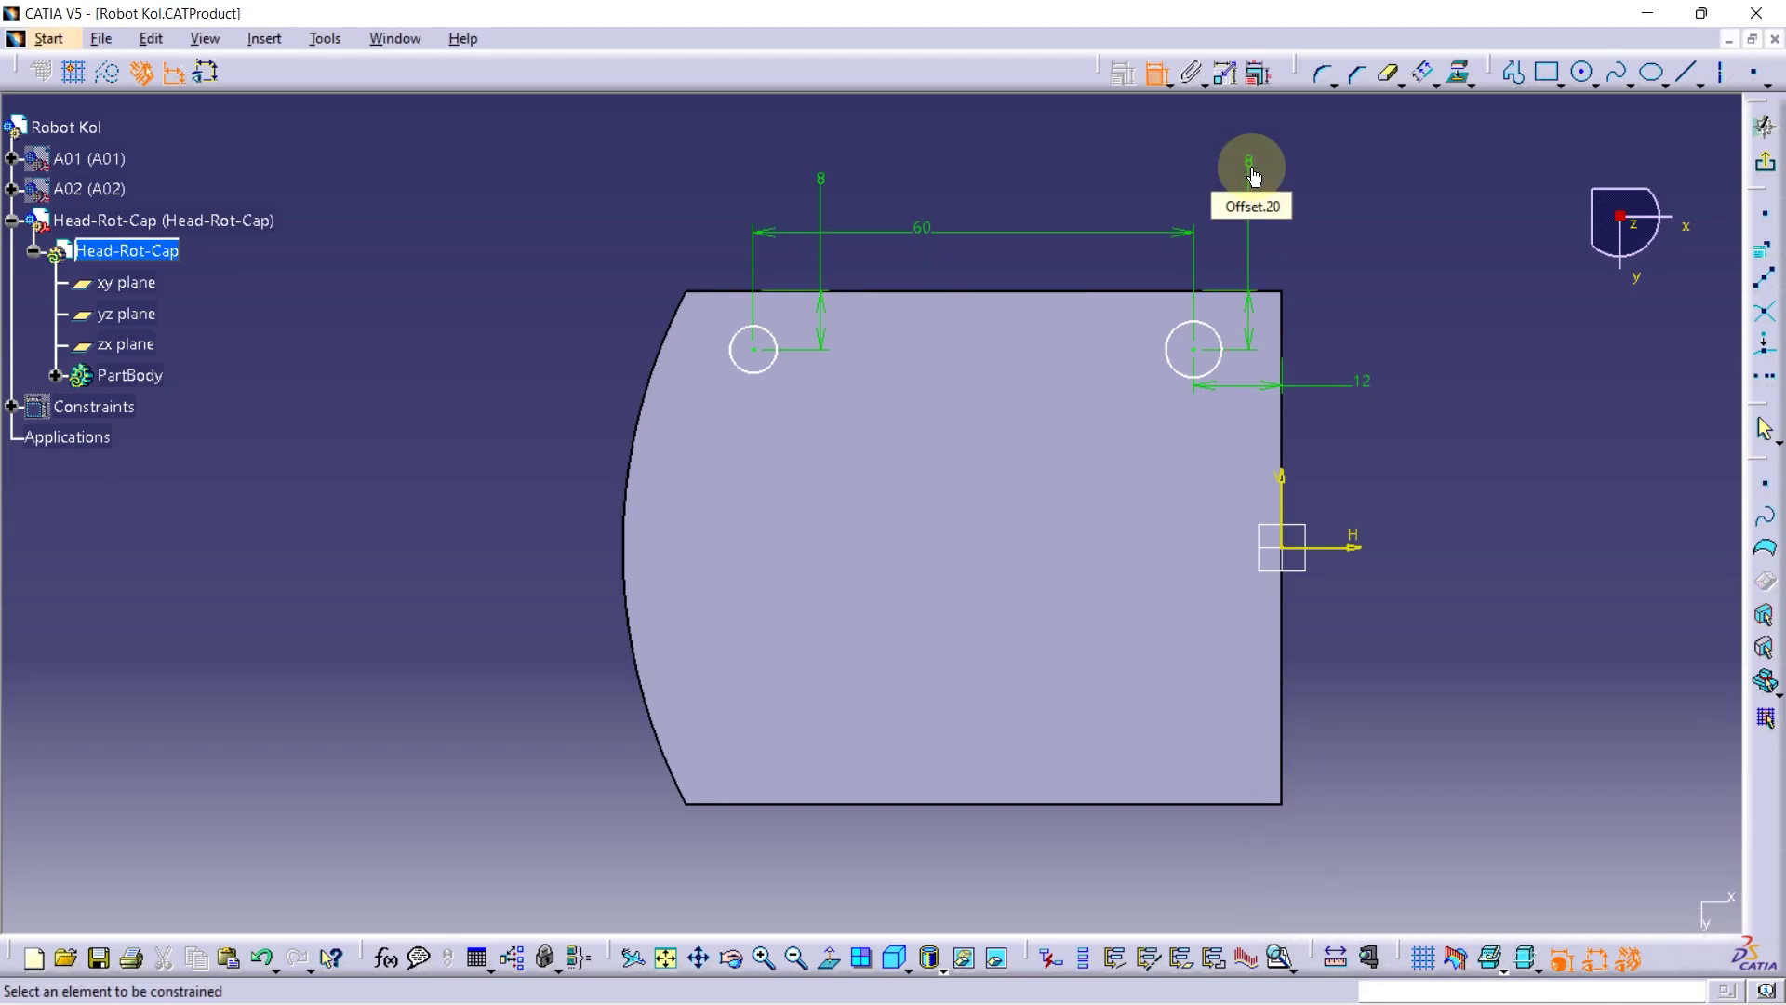
Give both circles a radius of 3
click(736, 335)
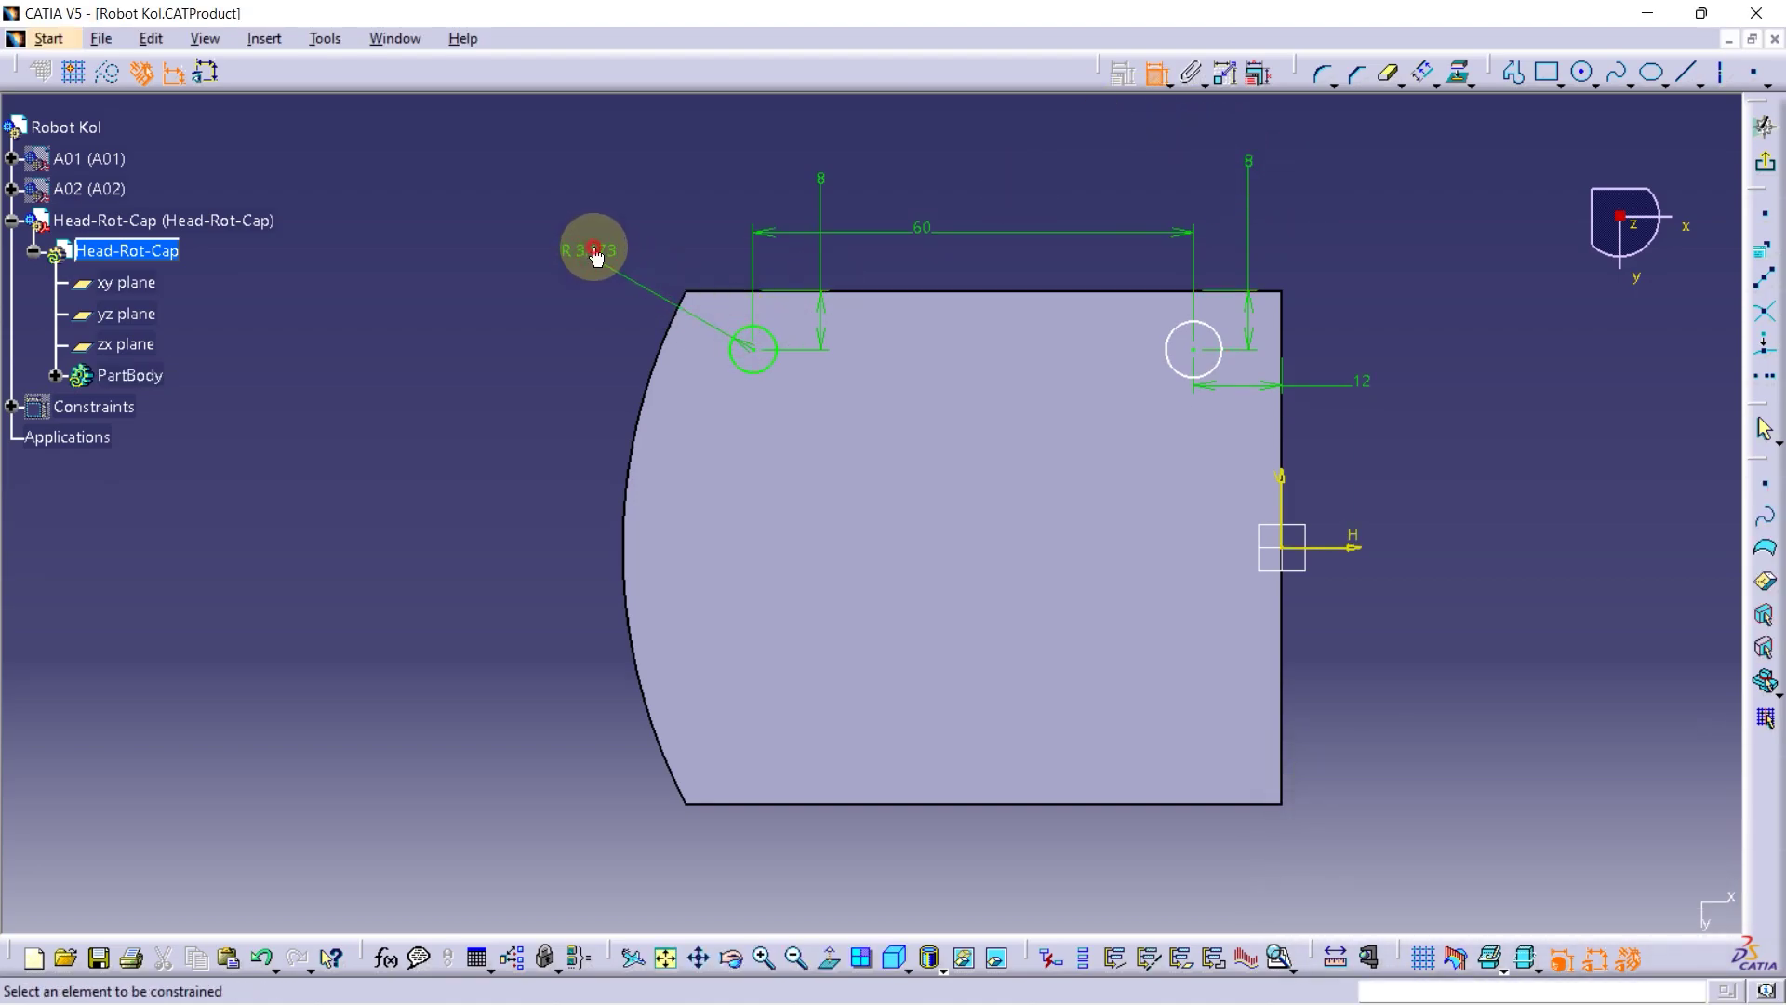
double_click(596, 253)
text(3.173mm)
key(Return)
click(1176, 325)
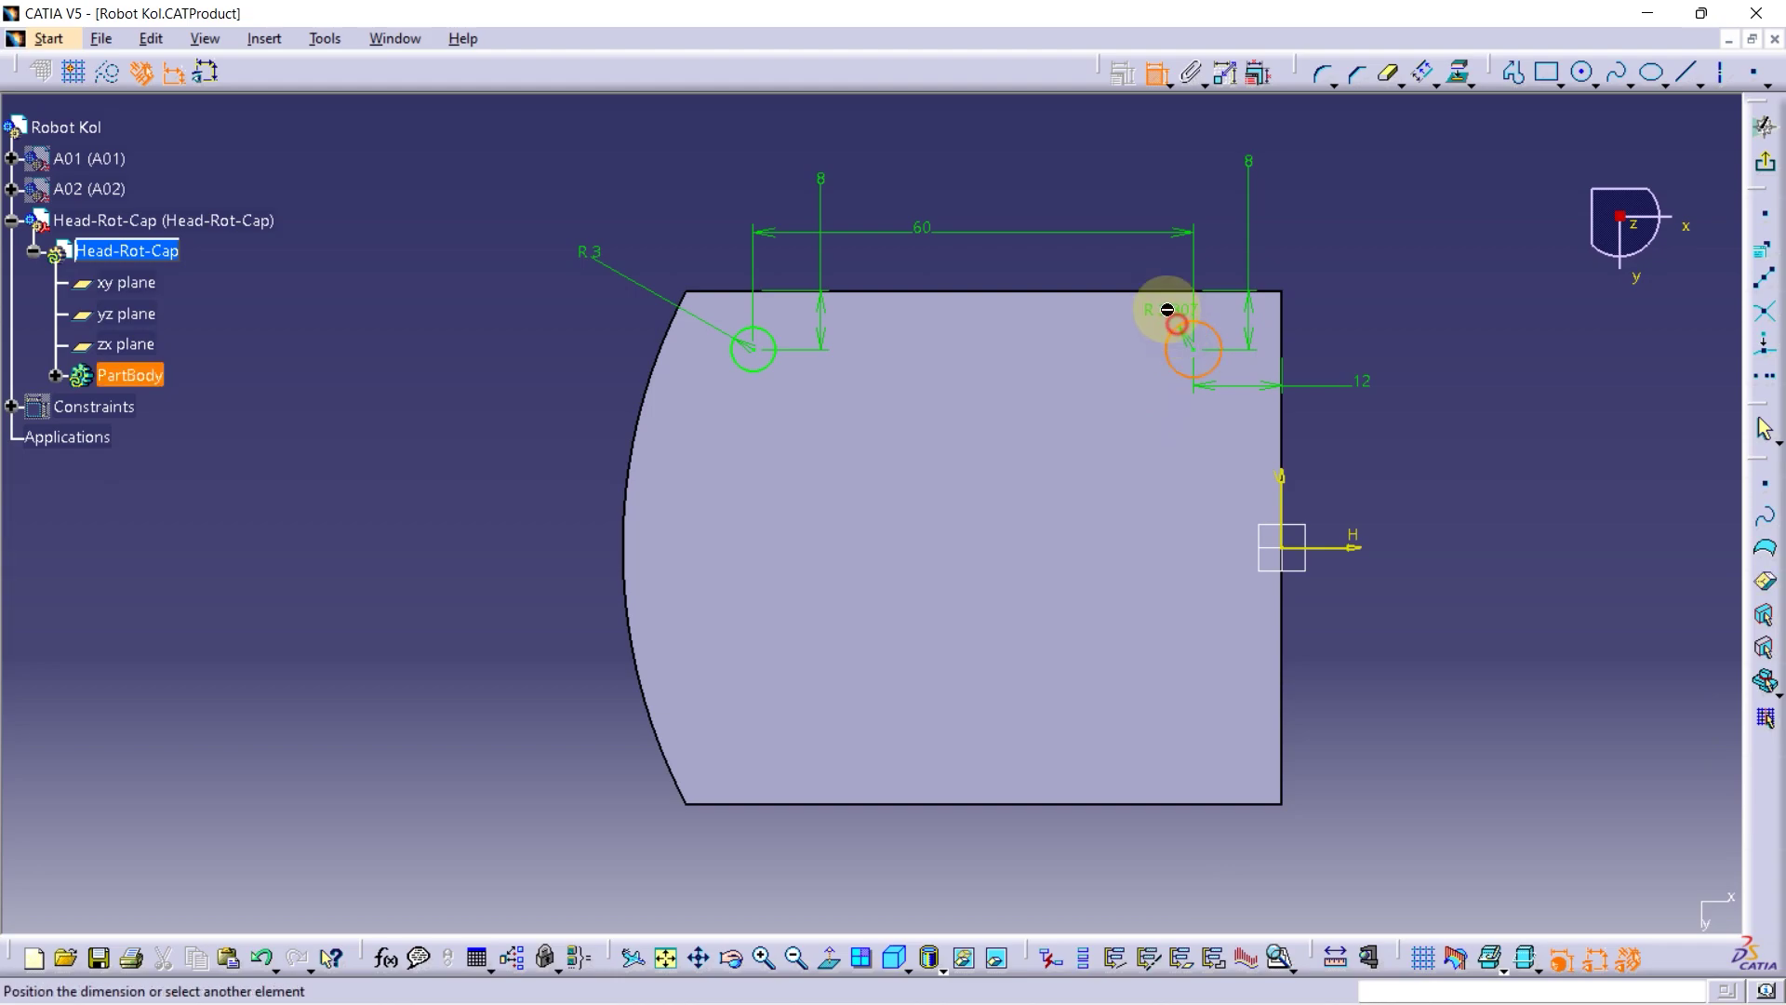
click(1089, 177)
double_click(1087, 177)
text(3.807mm)
key(Return)
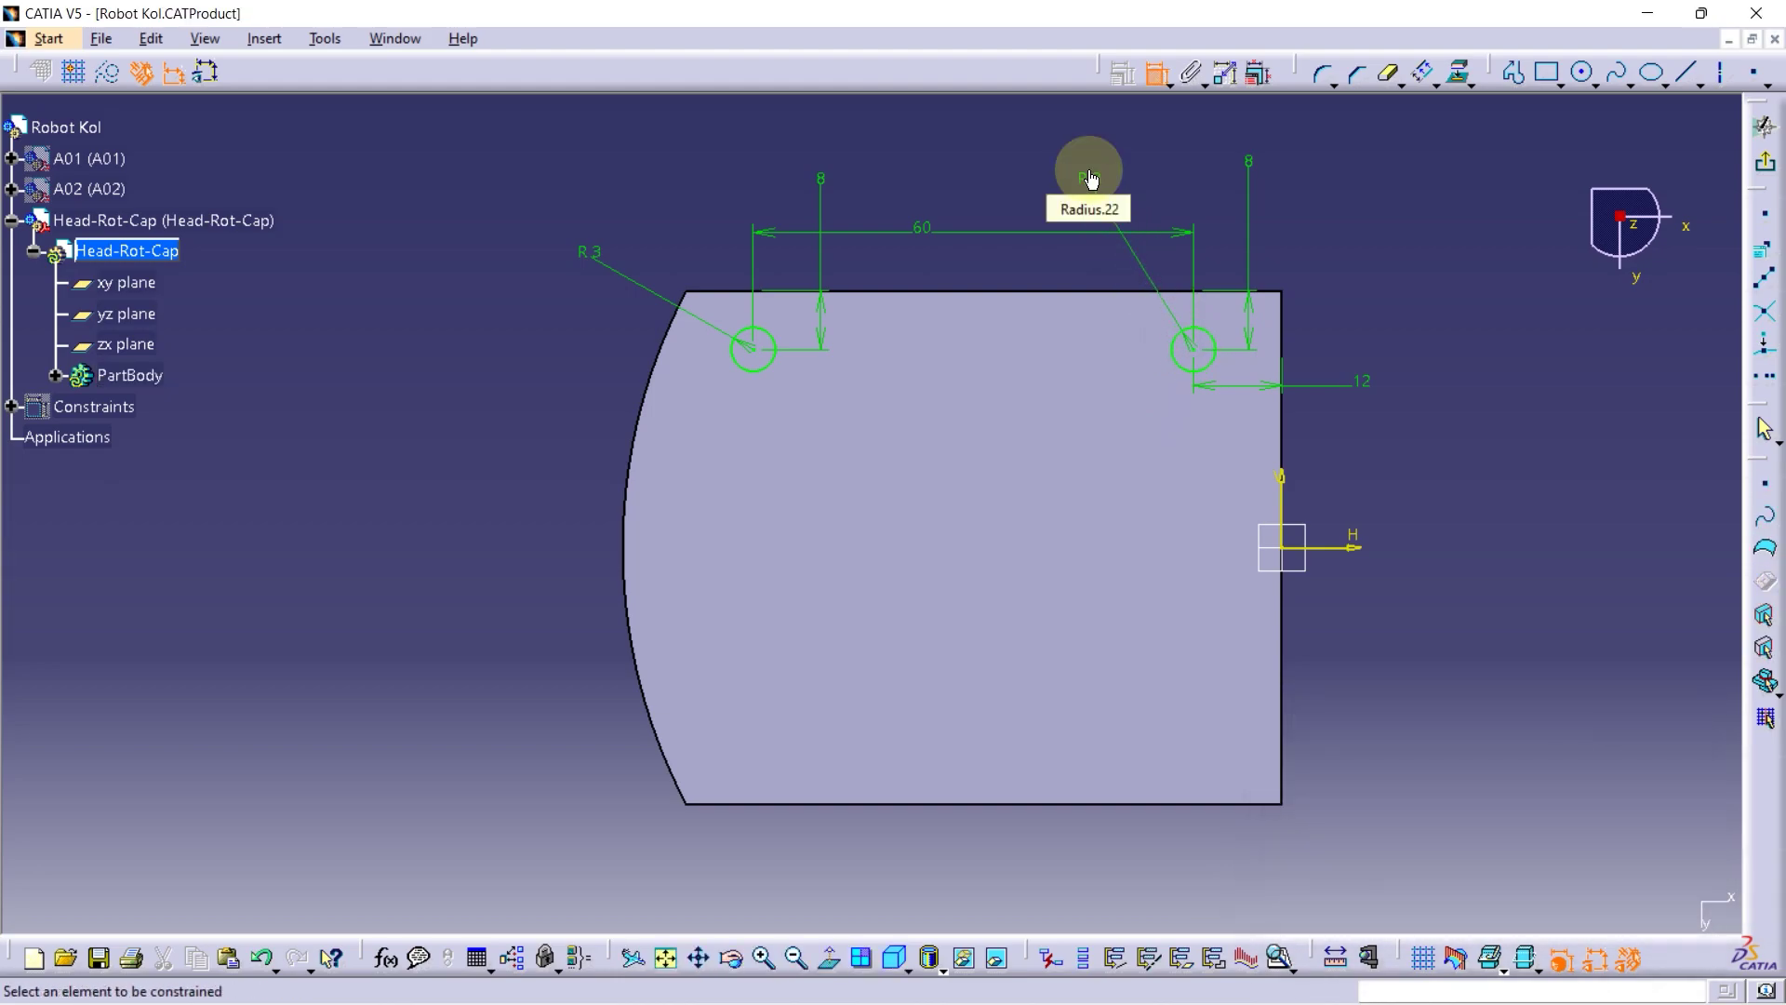
Mirror the circles and their dimensions about the horizontal axis and exit the sketch
click(1158, 73)
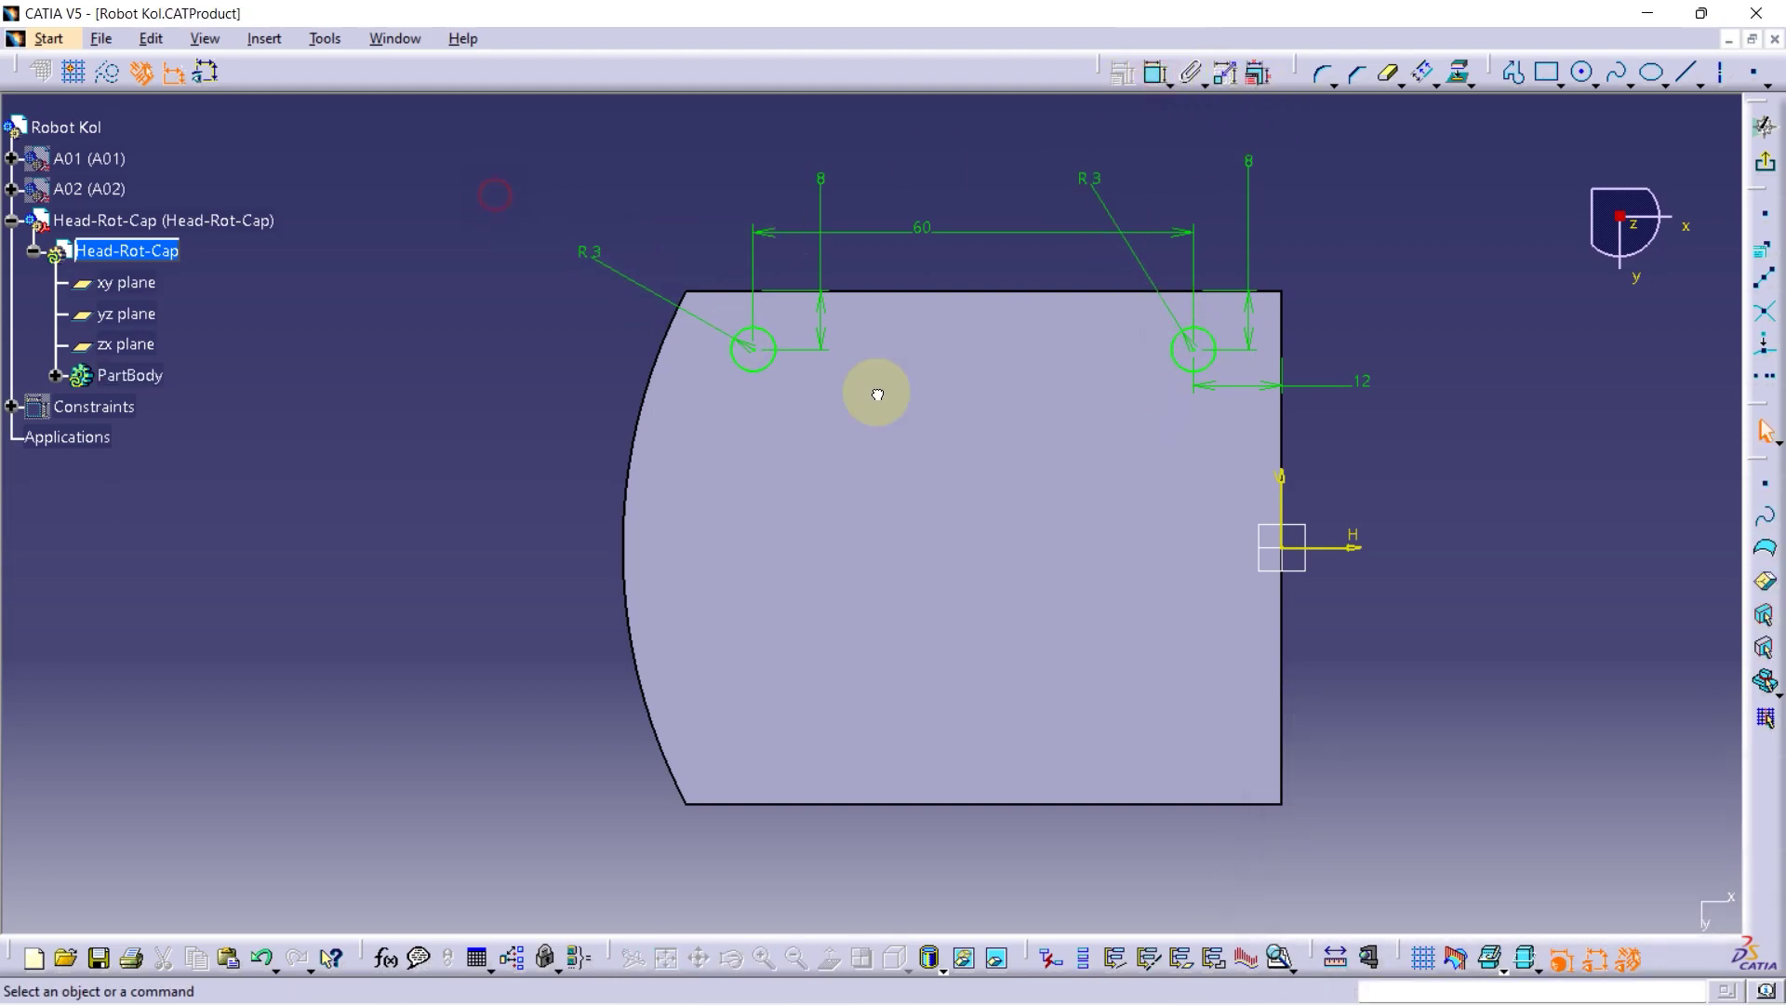
click(1430, 82)
click(1450, 114)
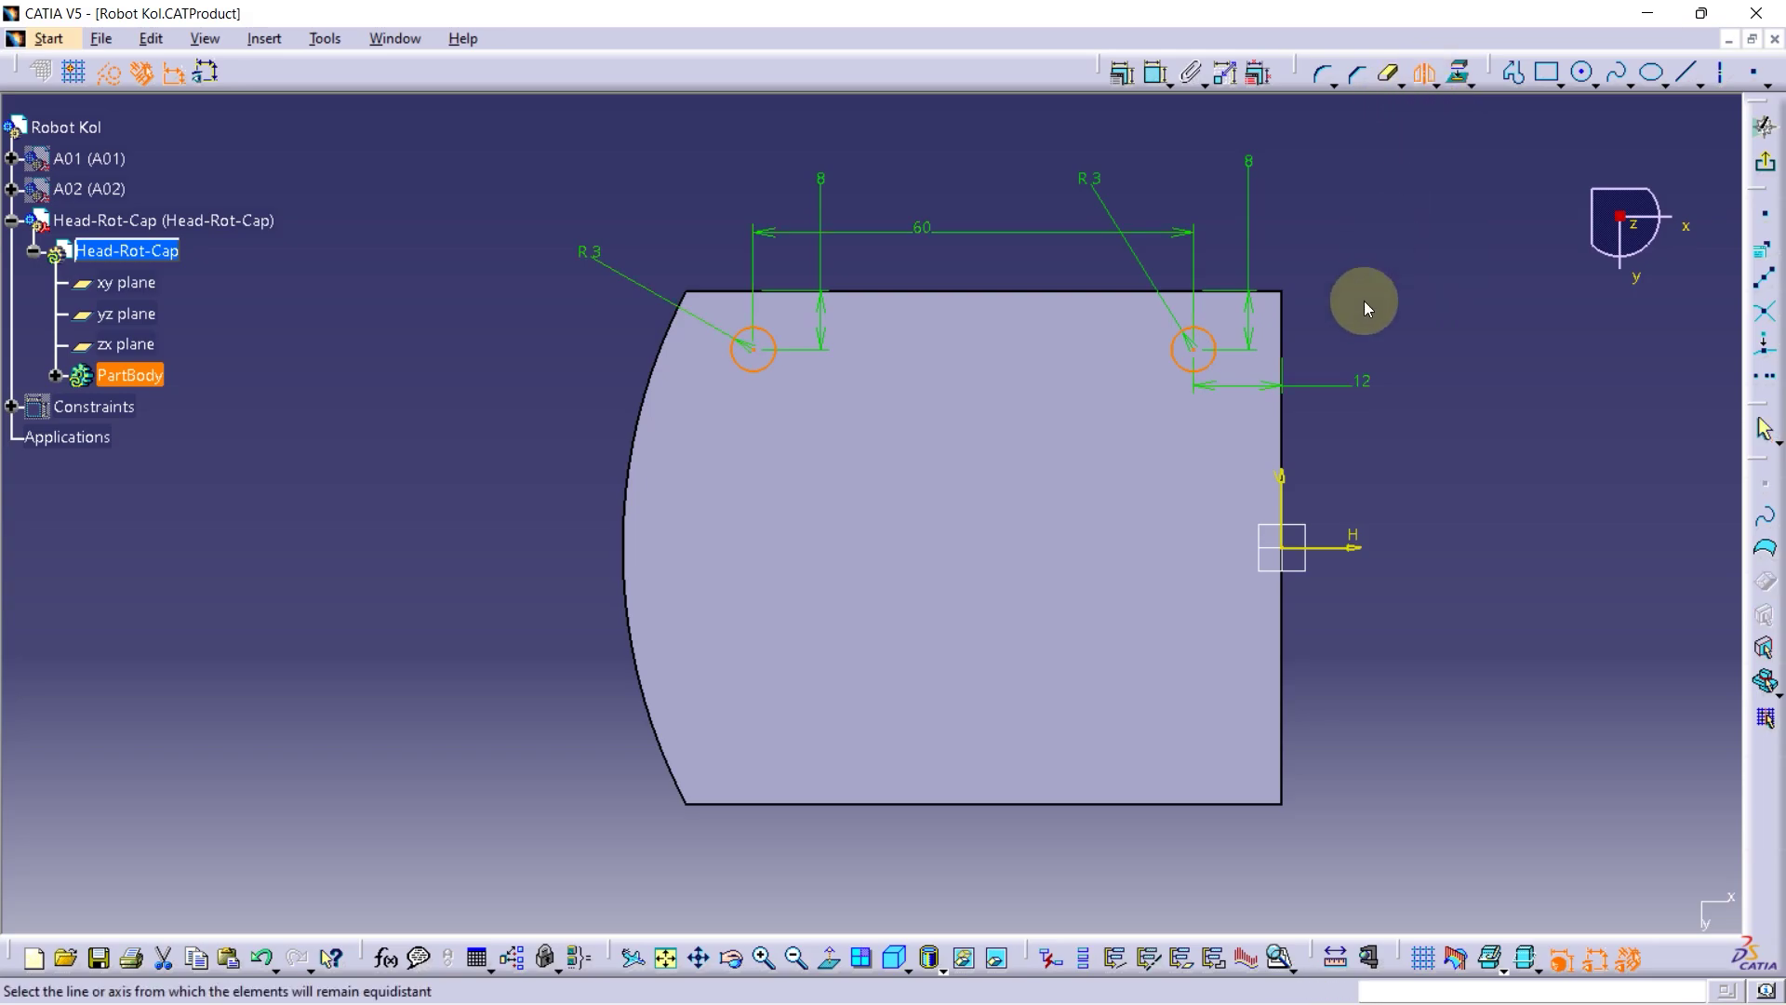
click(1344, 551)
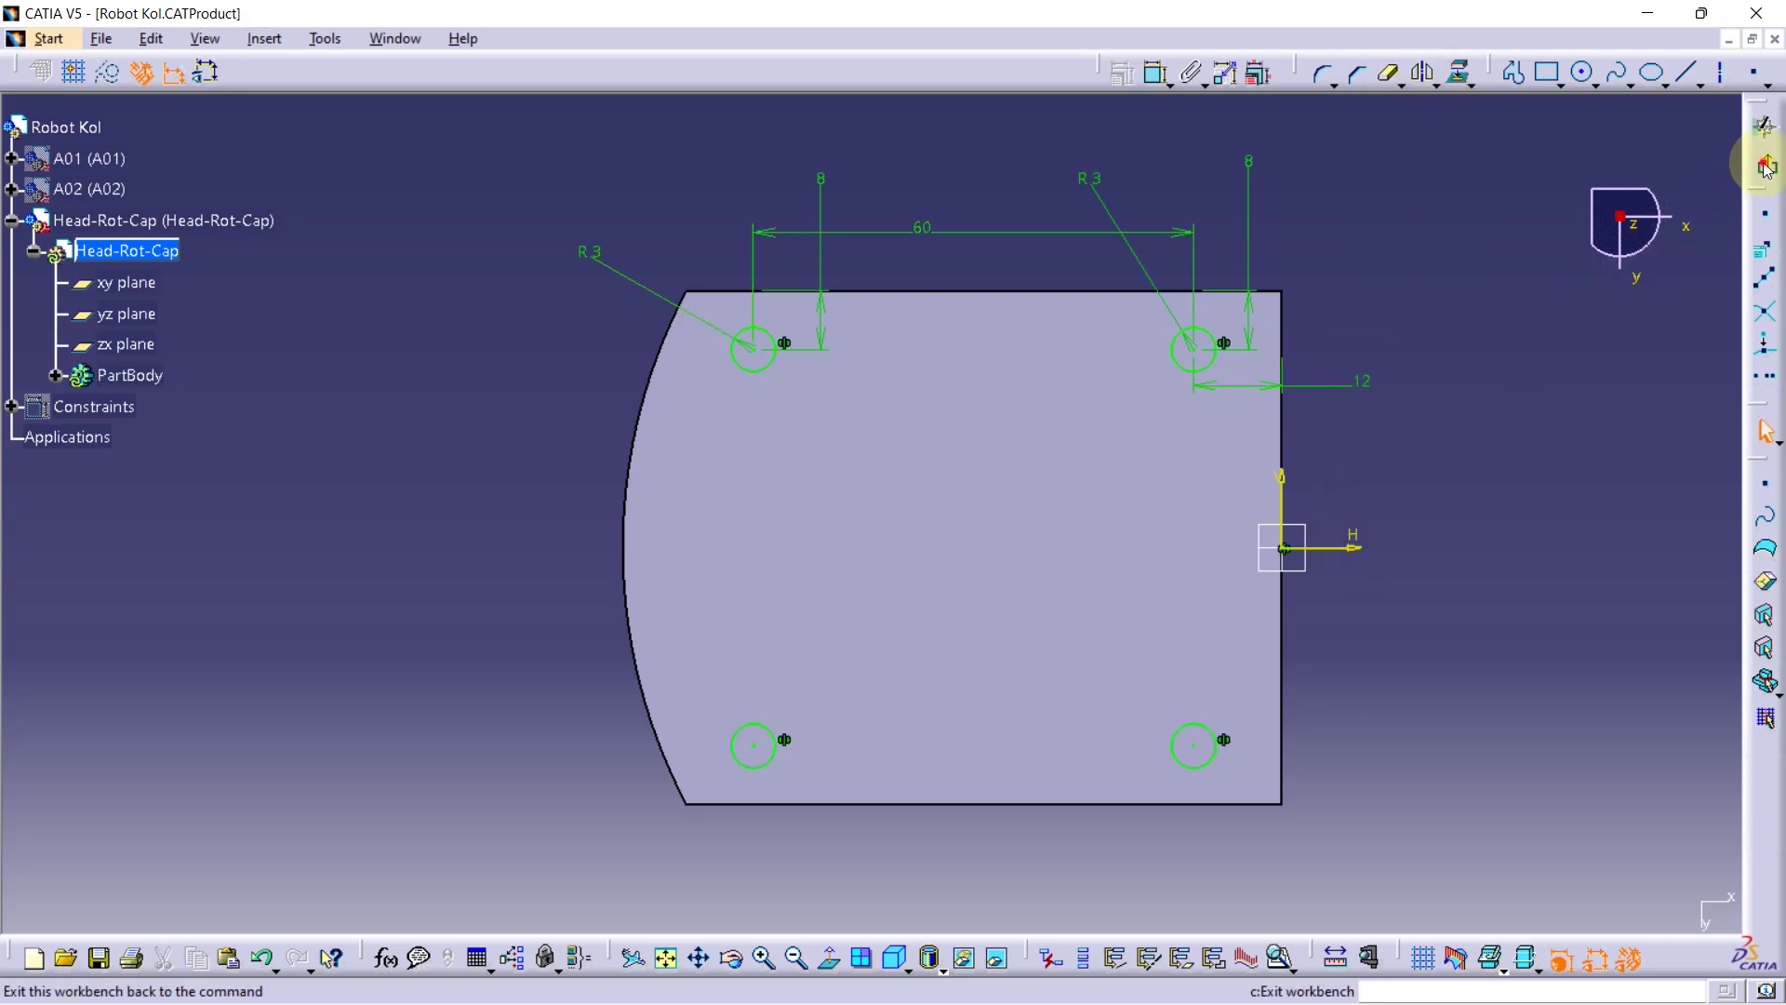
click(1765, 166)
Pocket the circle sketch Up to next, cutting four holes through Head-Rot-Cap
click(1489, 79)
drag(1212, 235, 1024, 442)
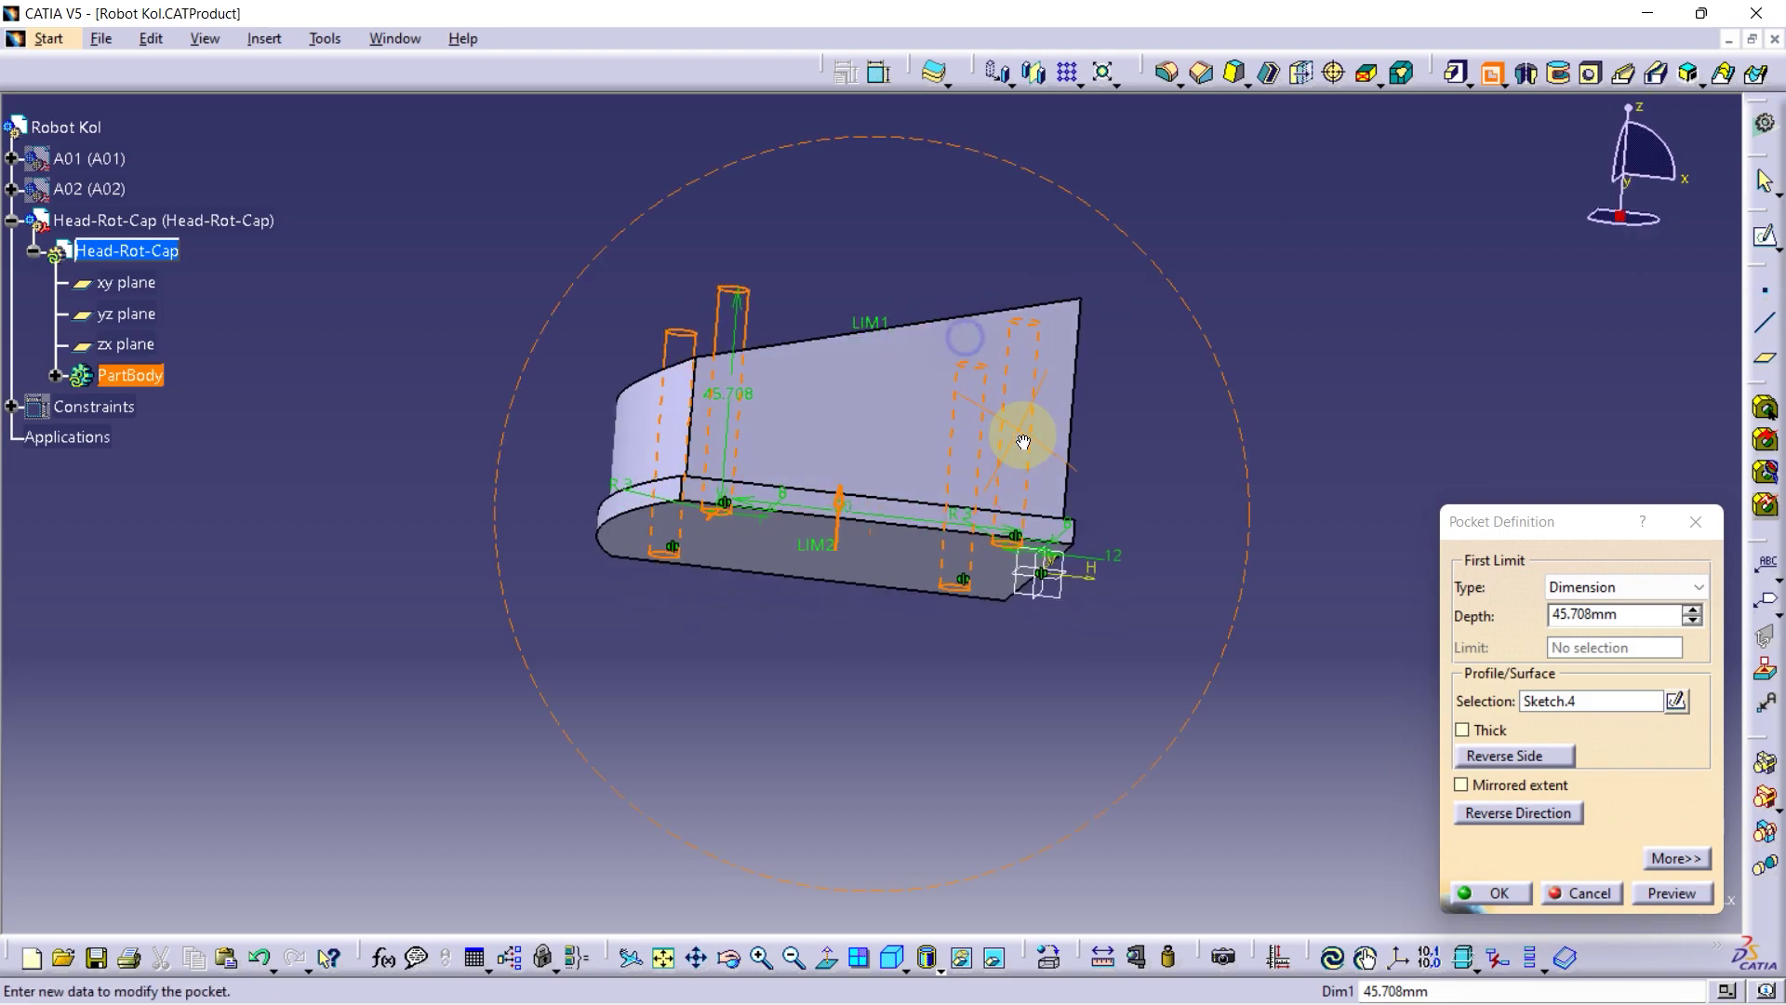
middle_drag(1023, 442, 1070, 484)
click(1581, 586)
click(1582, 626)
mouse_move(777, 379)
middle_down()
mouse_move(759, 553)
mouse_move(837, 559)
middle_up()
click(1491, 893)
mouse_move(1115, 554)
middle_down()
mouse_move(913, 595)
mouse_move(1129, 685)
mouse_move(1045, 590)
middle_up()
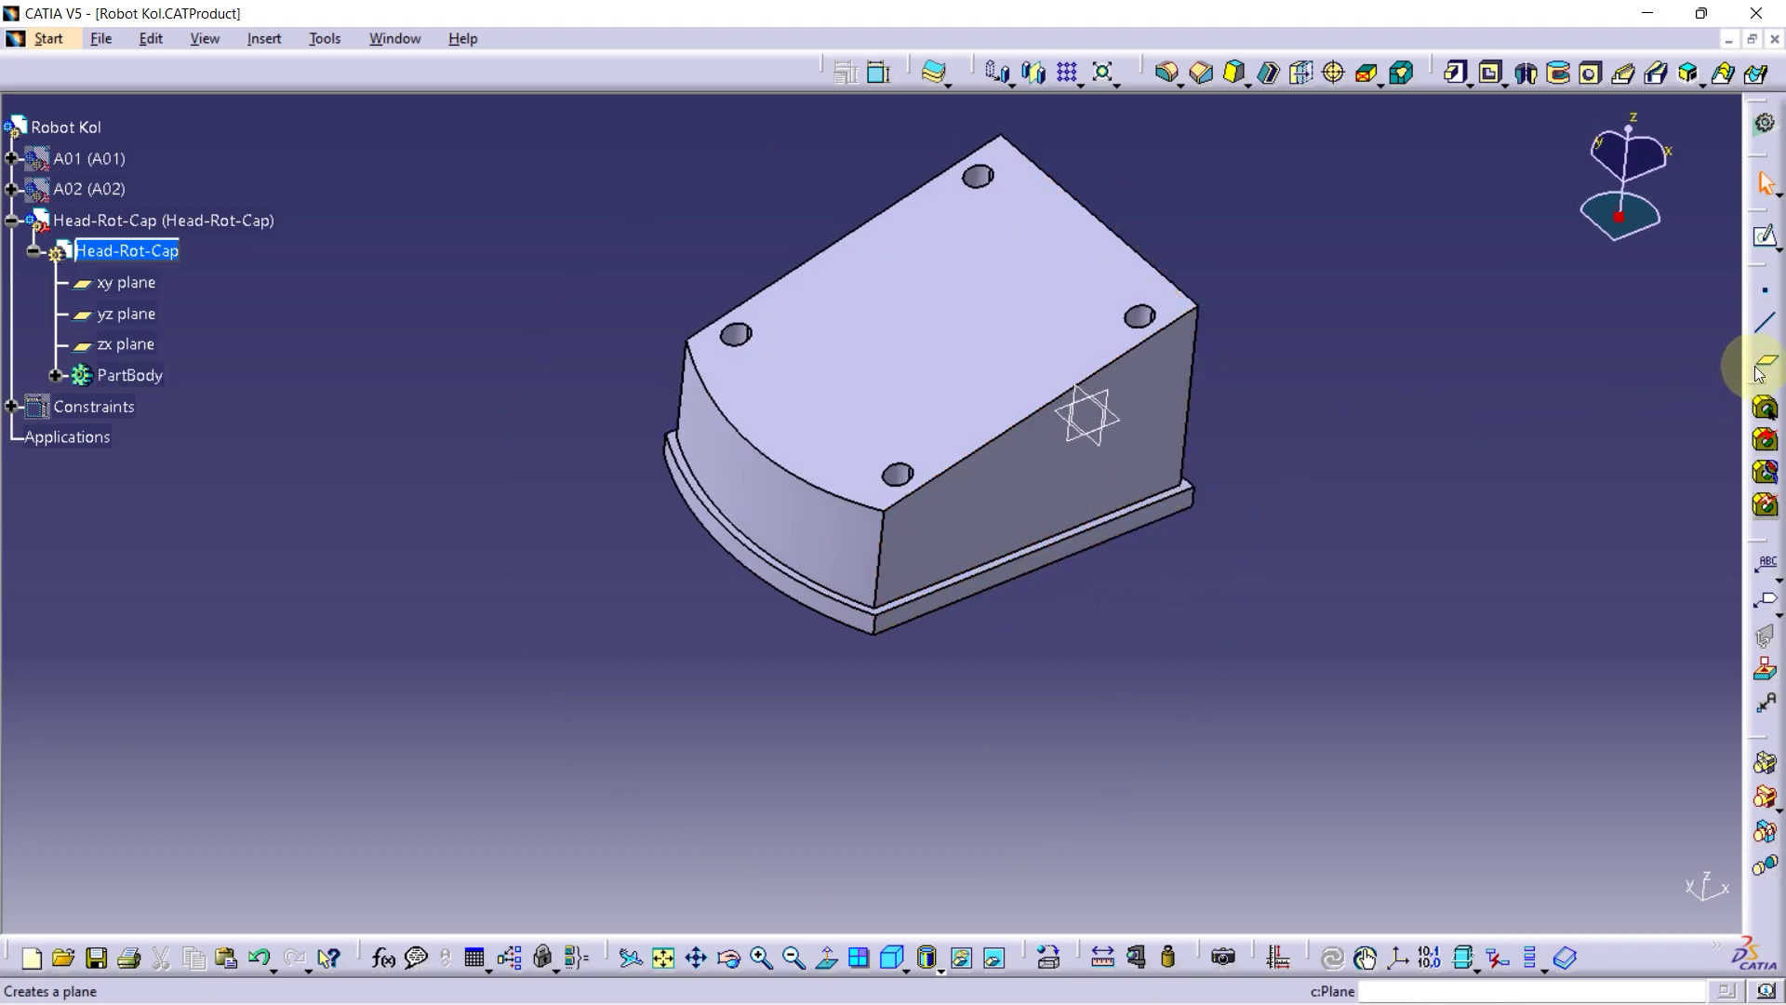
mouse_move(1275, 678)
middle_down()
mouse_move(1085, 339)
mouse_move(925, 498)
middle_up()
Create a plane offset 22 mm from the side face and start a sketch on it
click(1076, 444)
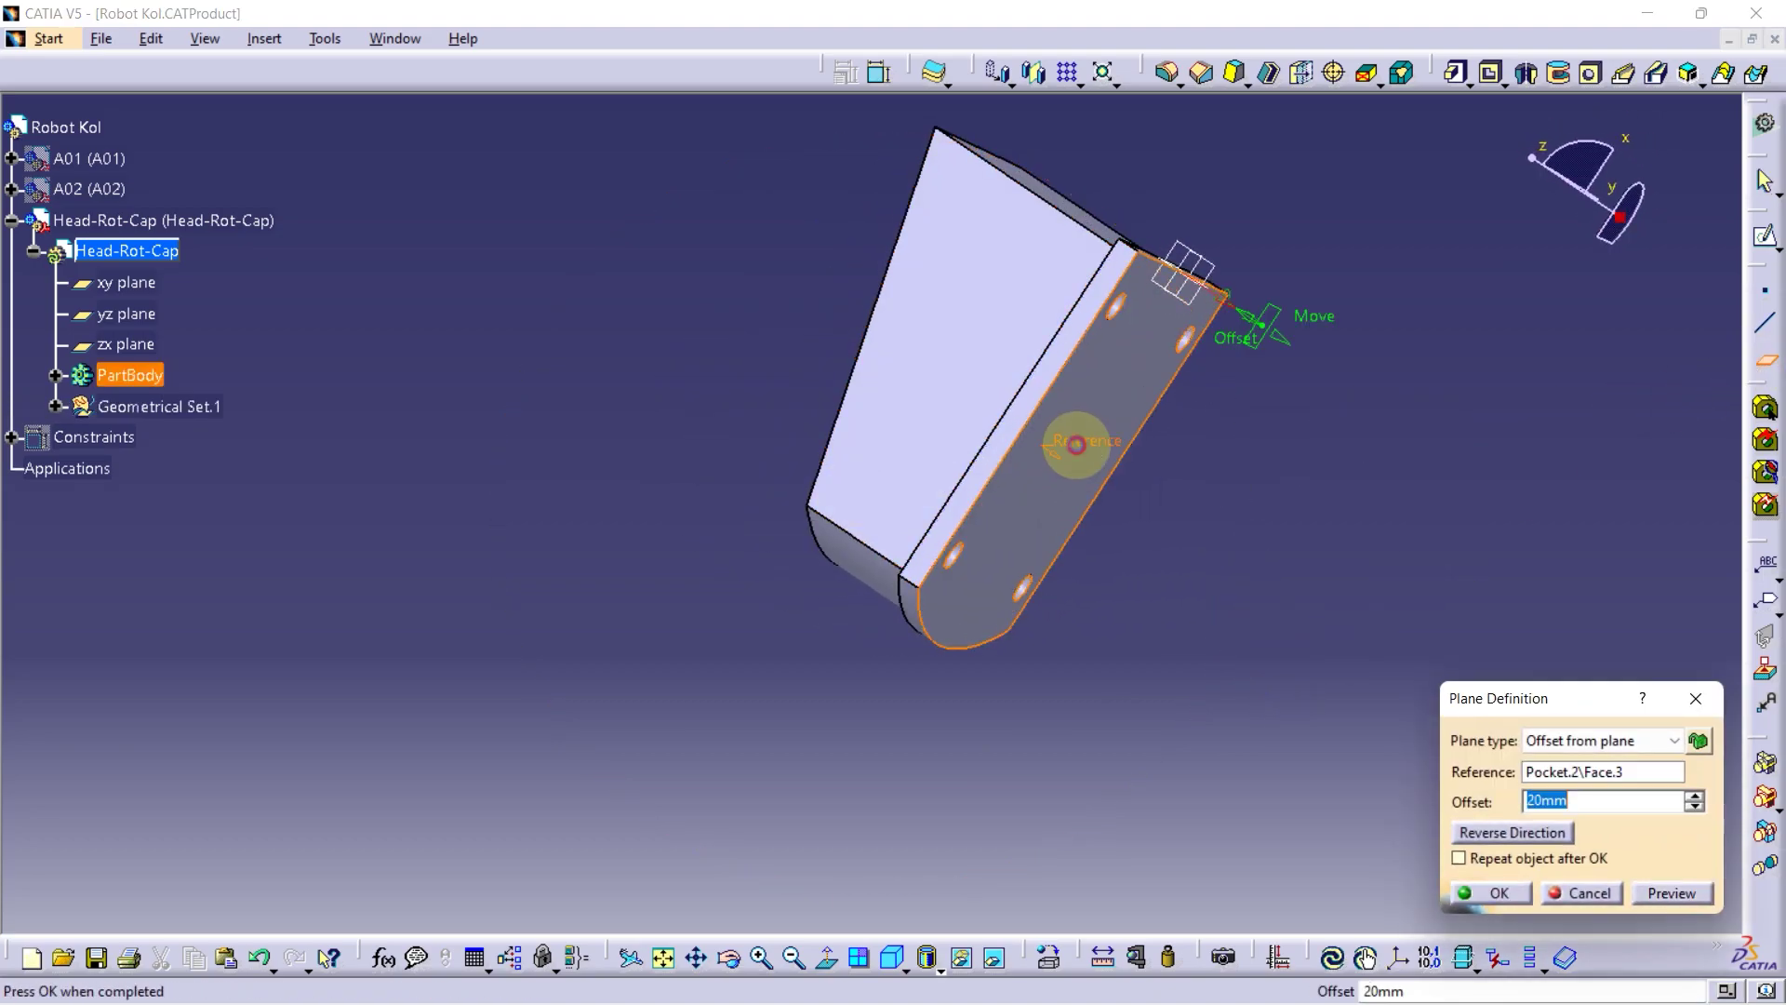
click(1697, 798)
middle_drag(1163, 544, 1137, 523)
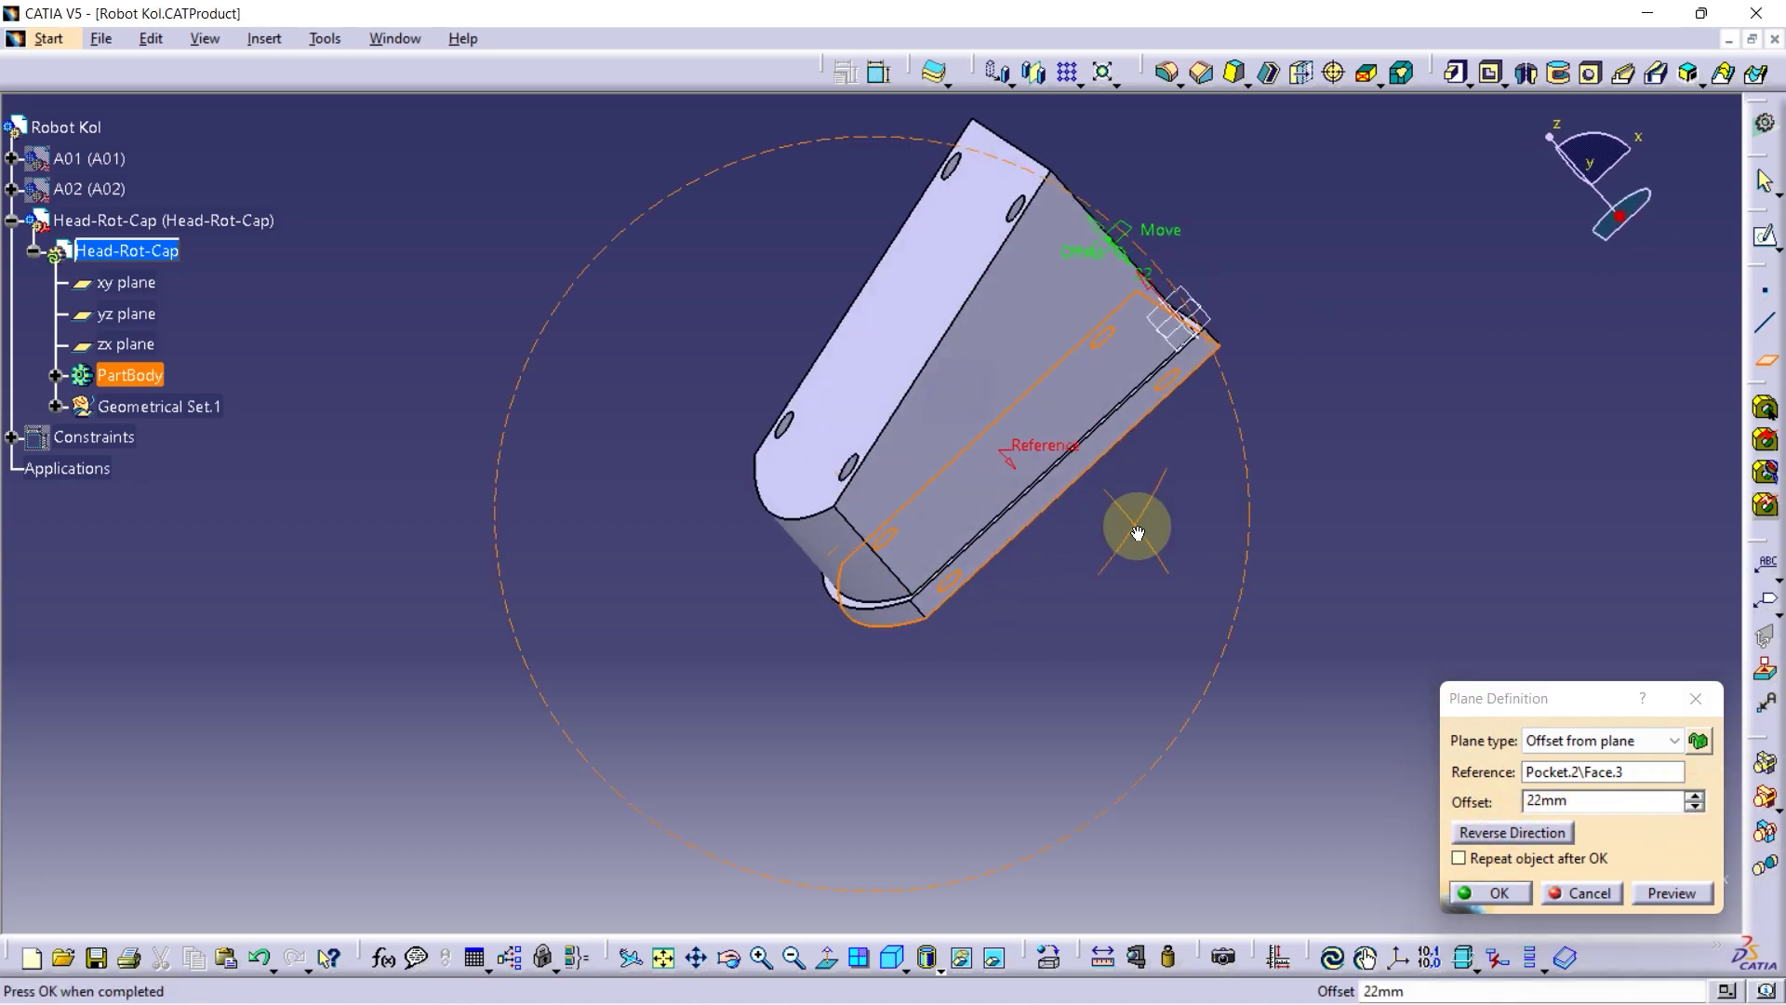
click(1514, 891)
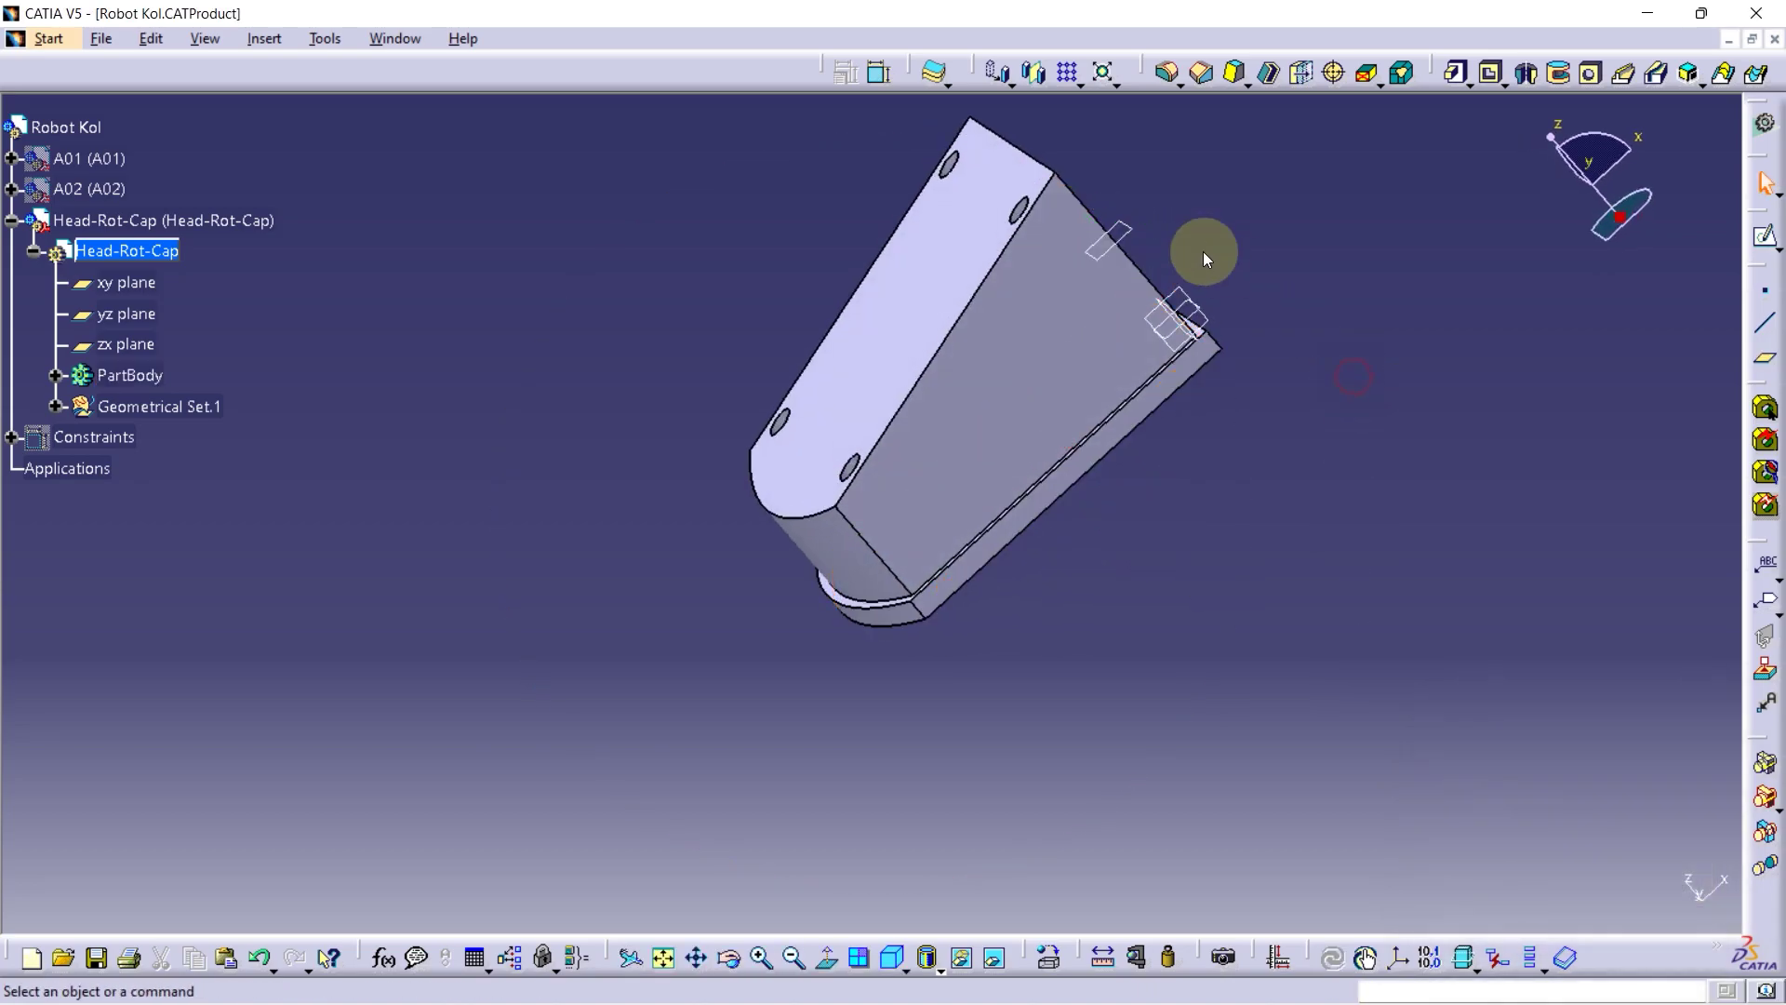
click(1765, 238)
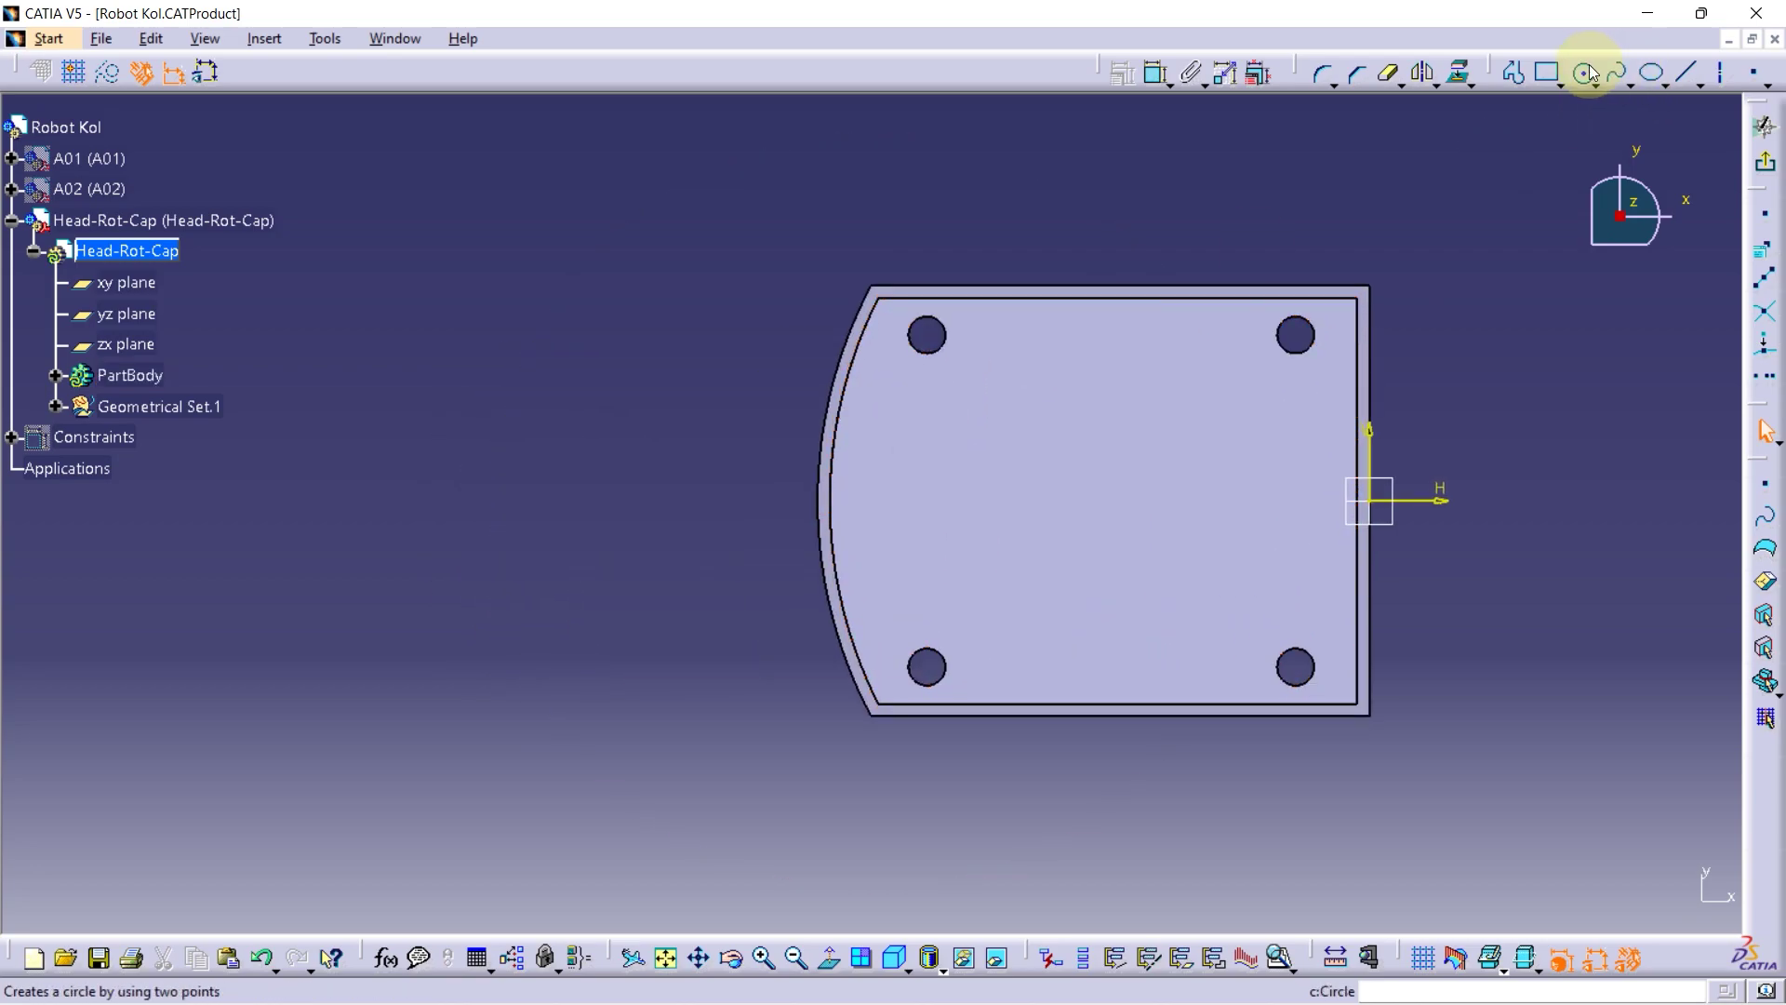
Draw circles on the top holes and make them concentric with the holes
click(1587, 73)
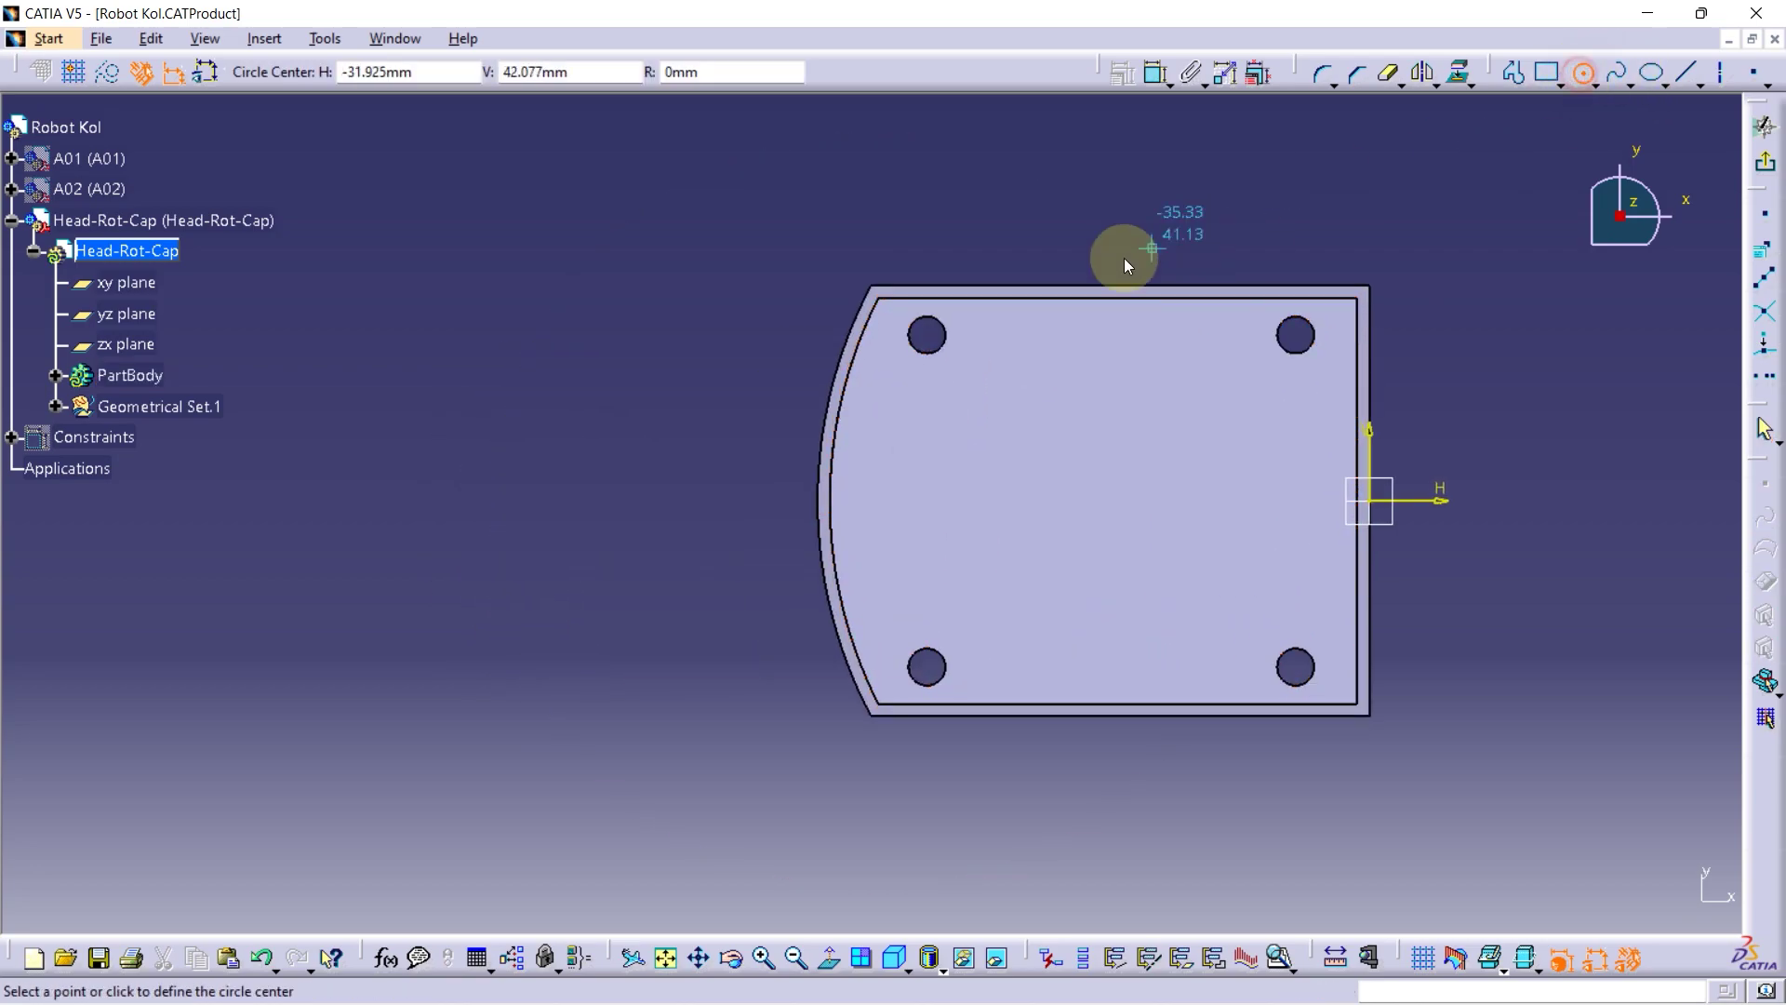
click(1298, 333)
click(1295, 299)
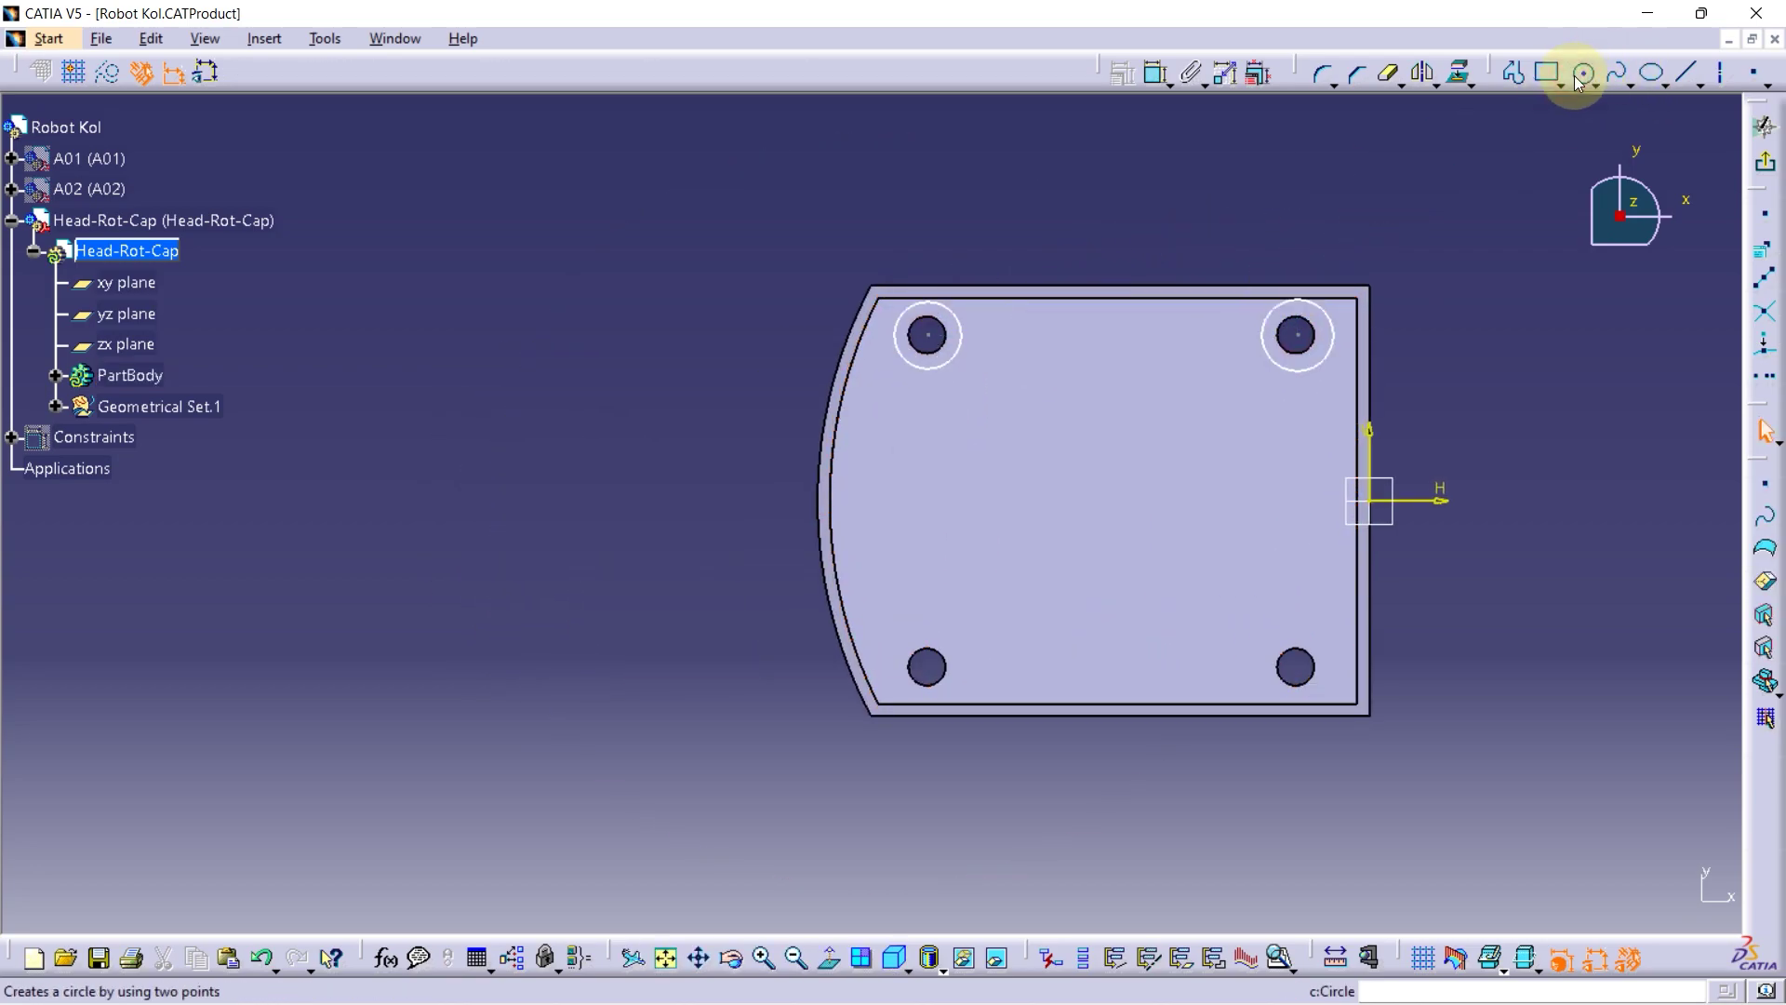
click(1121, 73)
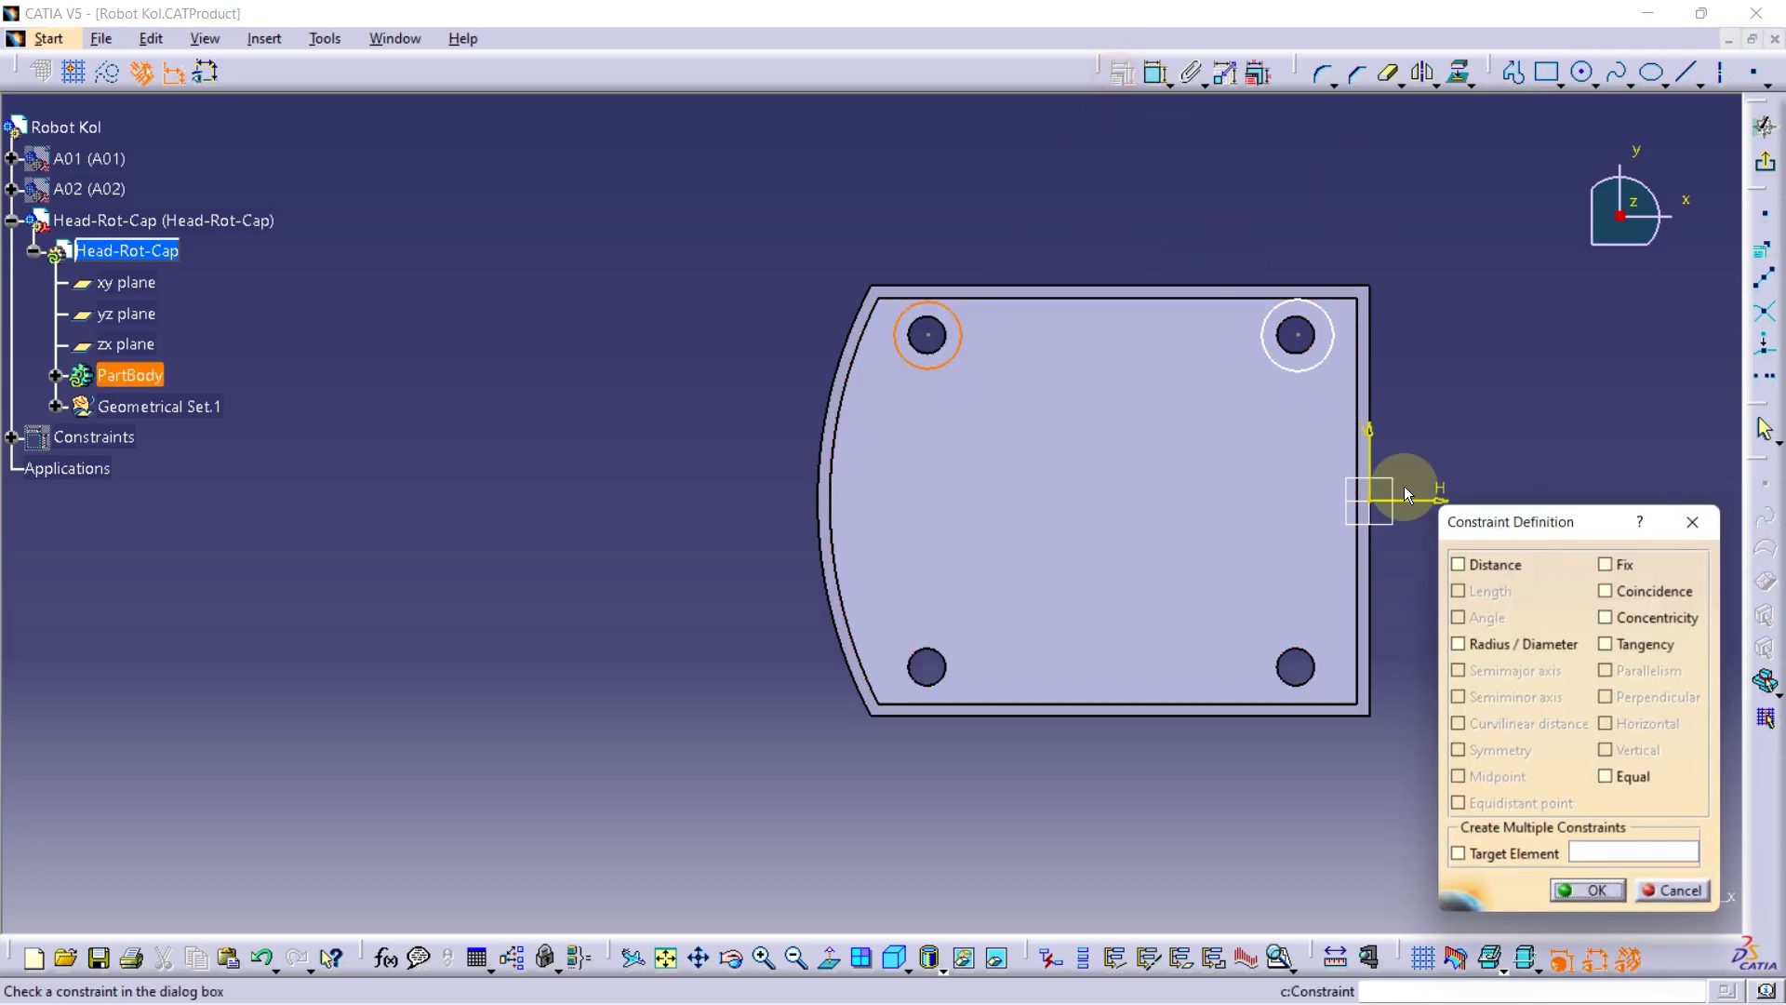
click(1603, 617)
click(1591, 885)
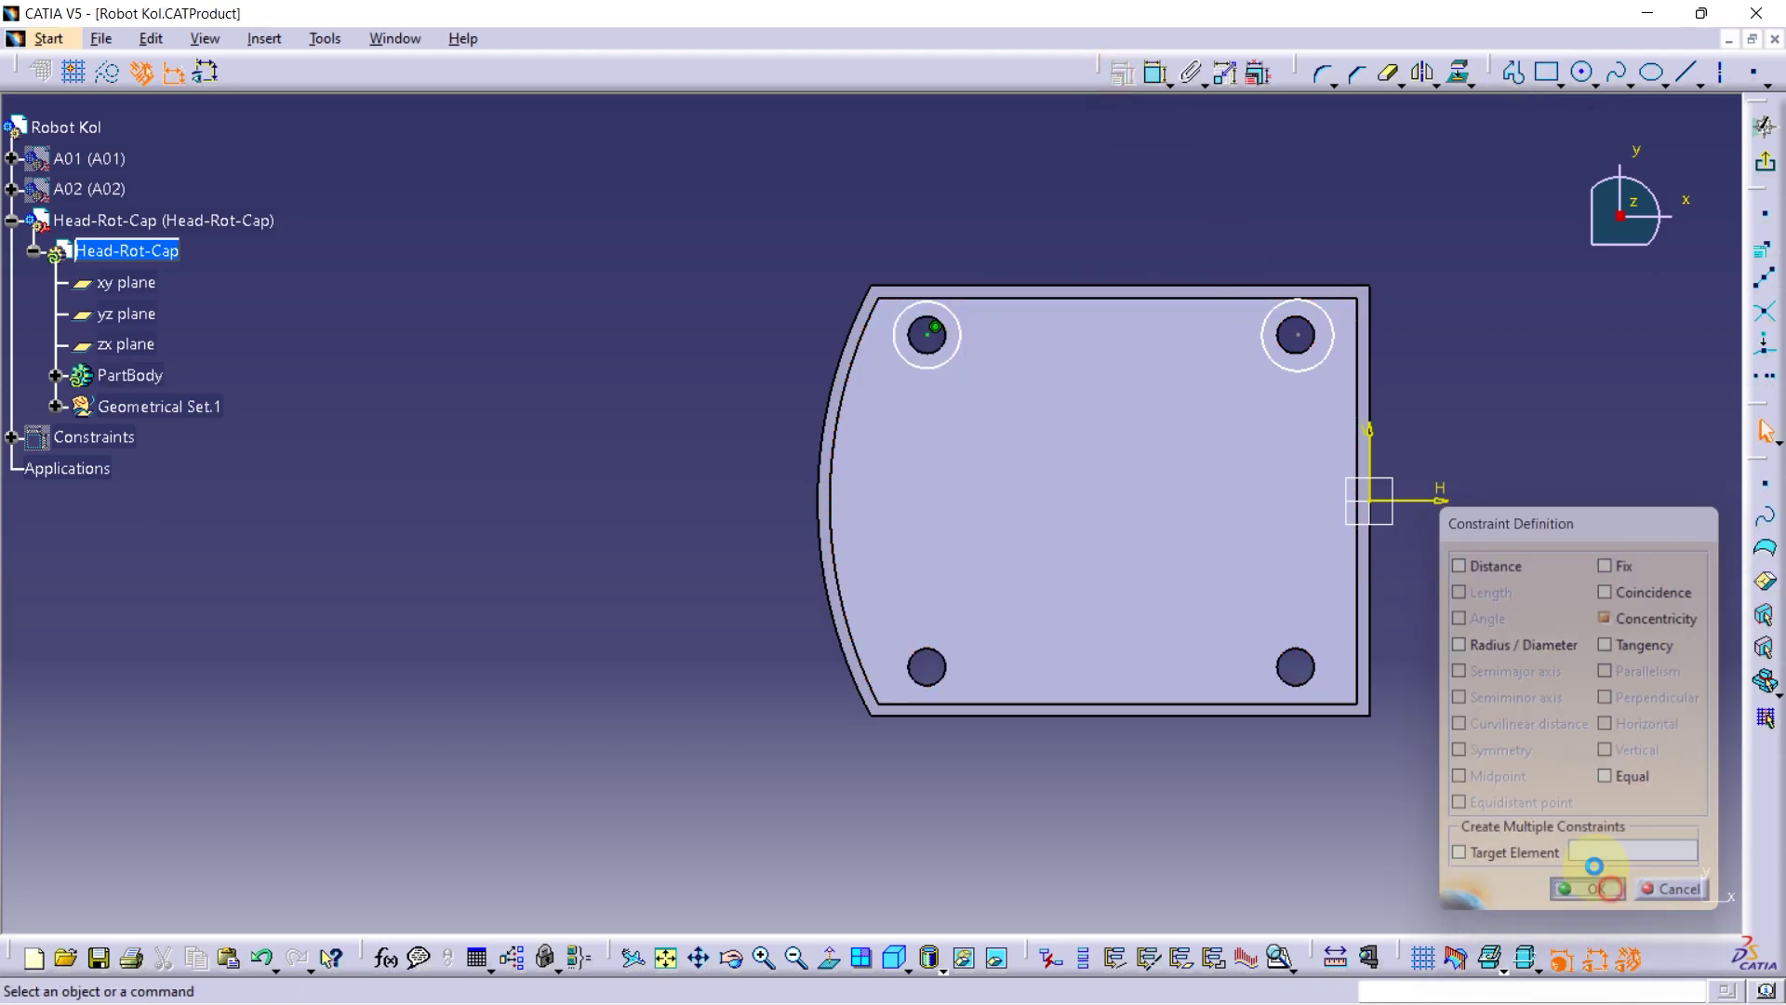
click(1309, 362)
click(1121, 72)
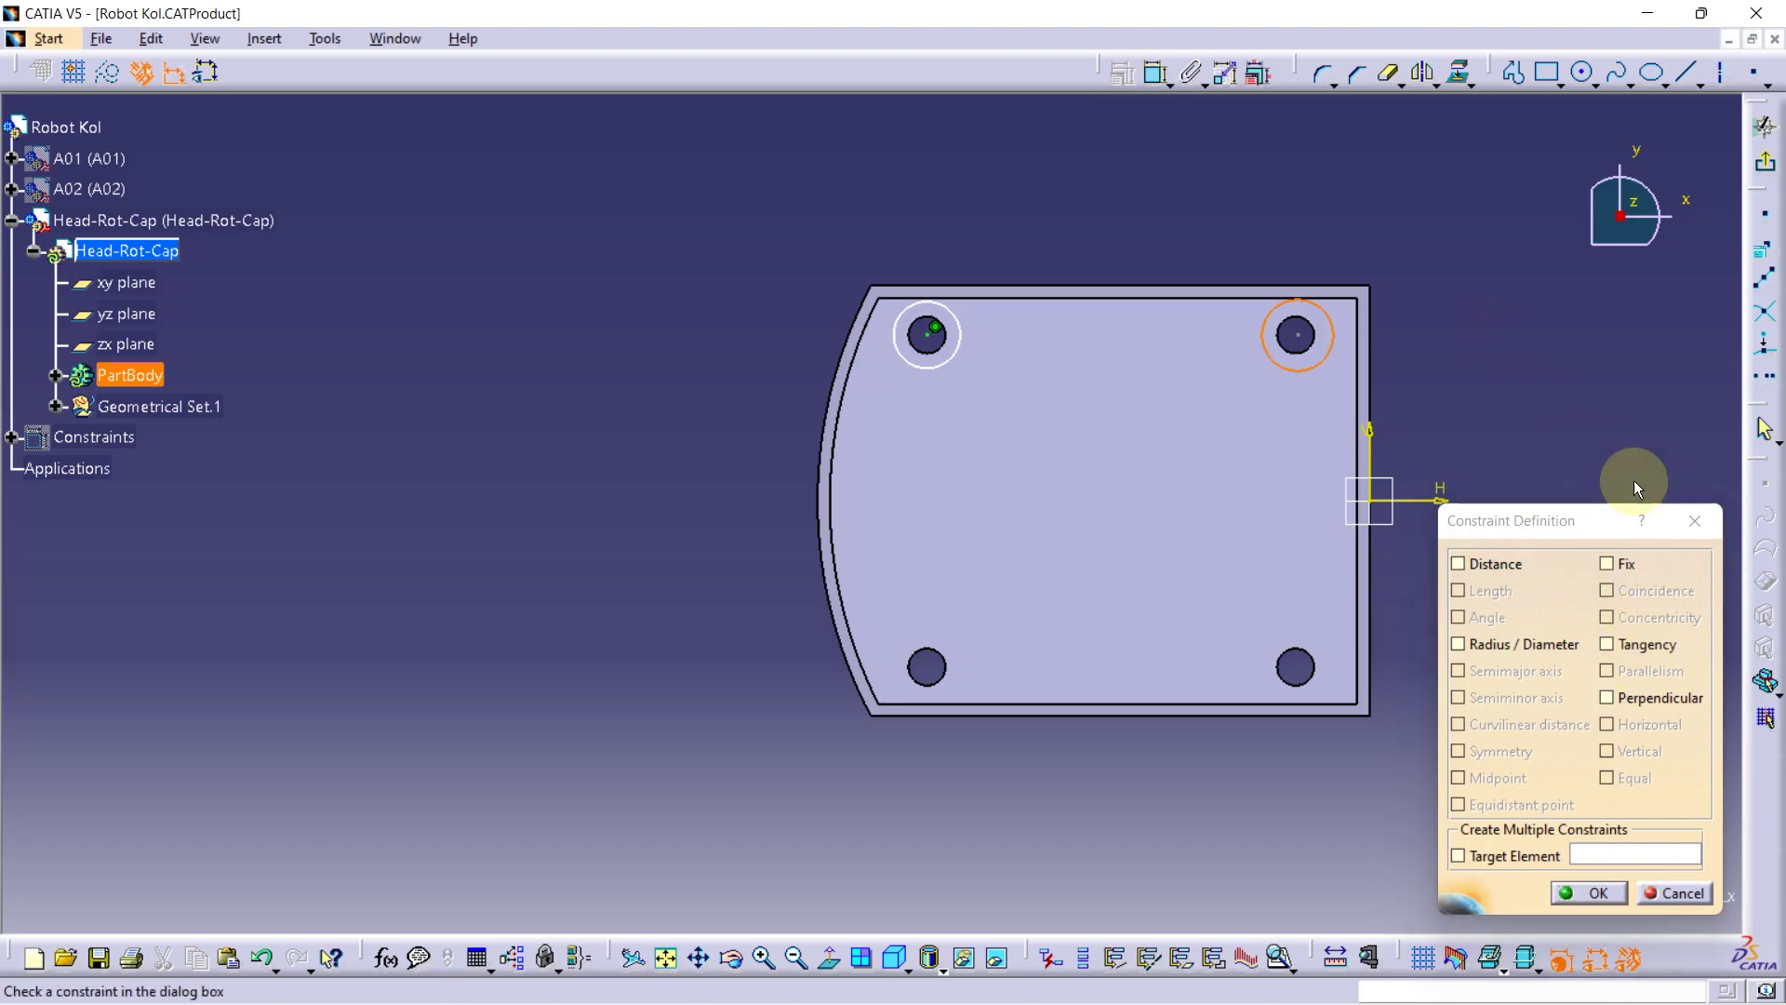
click(1695, 520)
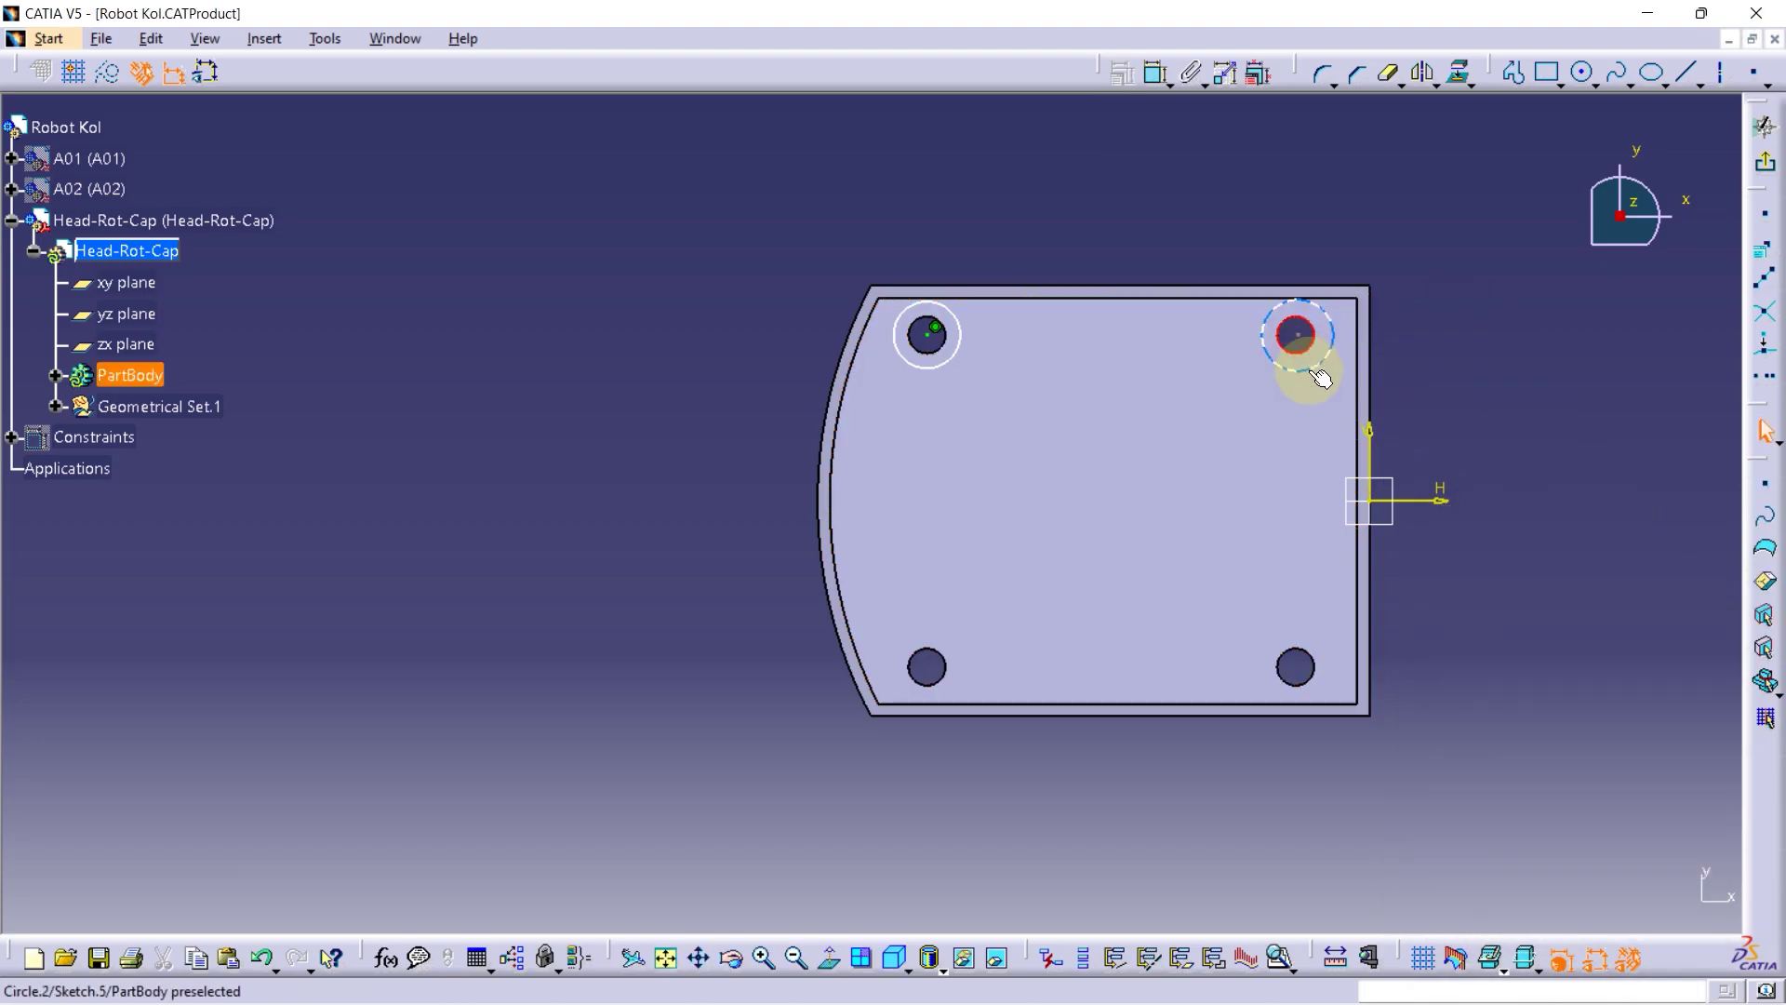
click(1123, 84)
click(1600, 892)
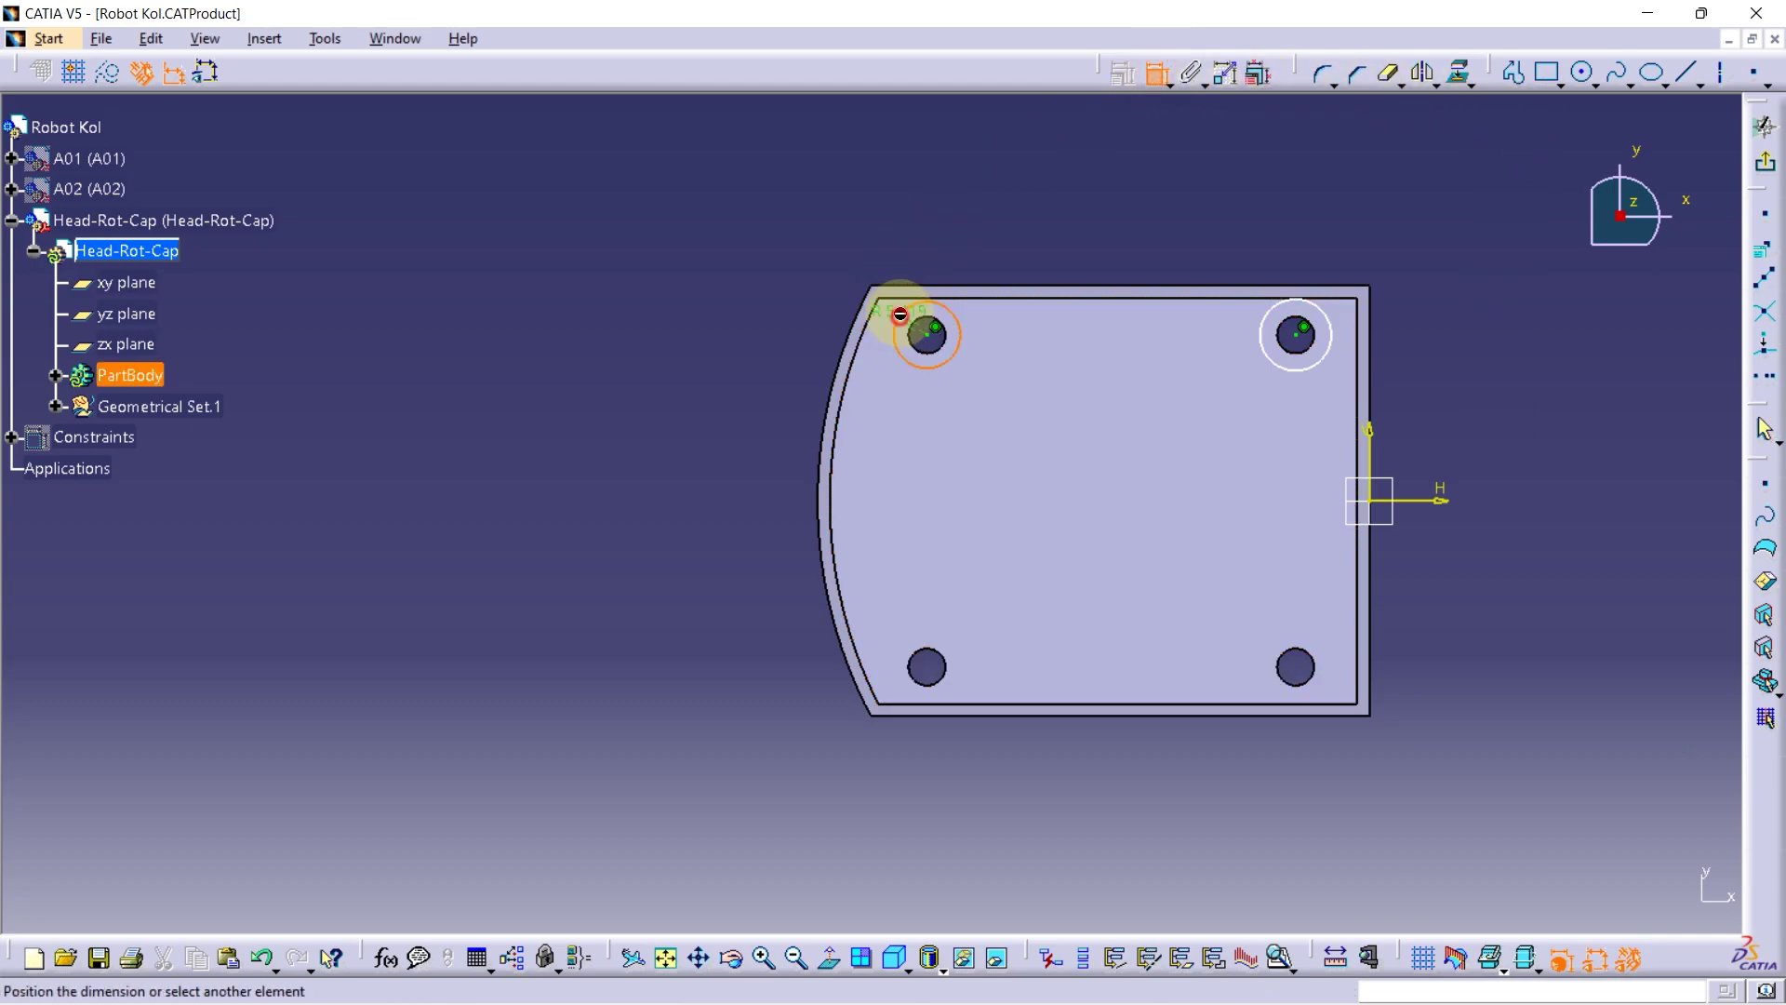
Give both top circles R5 radii, mirror them about the H axis, and exit the sketch
double_click(849, 213)
key(Return)
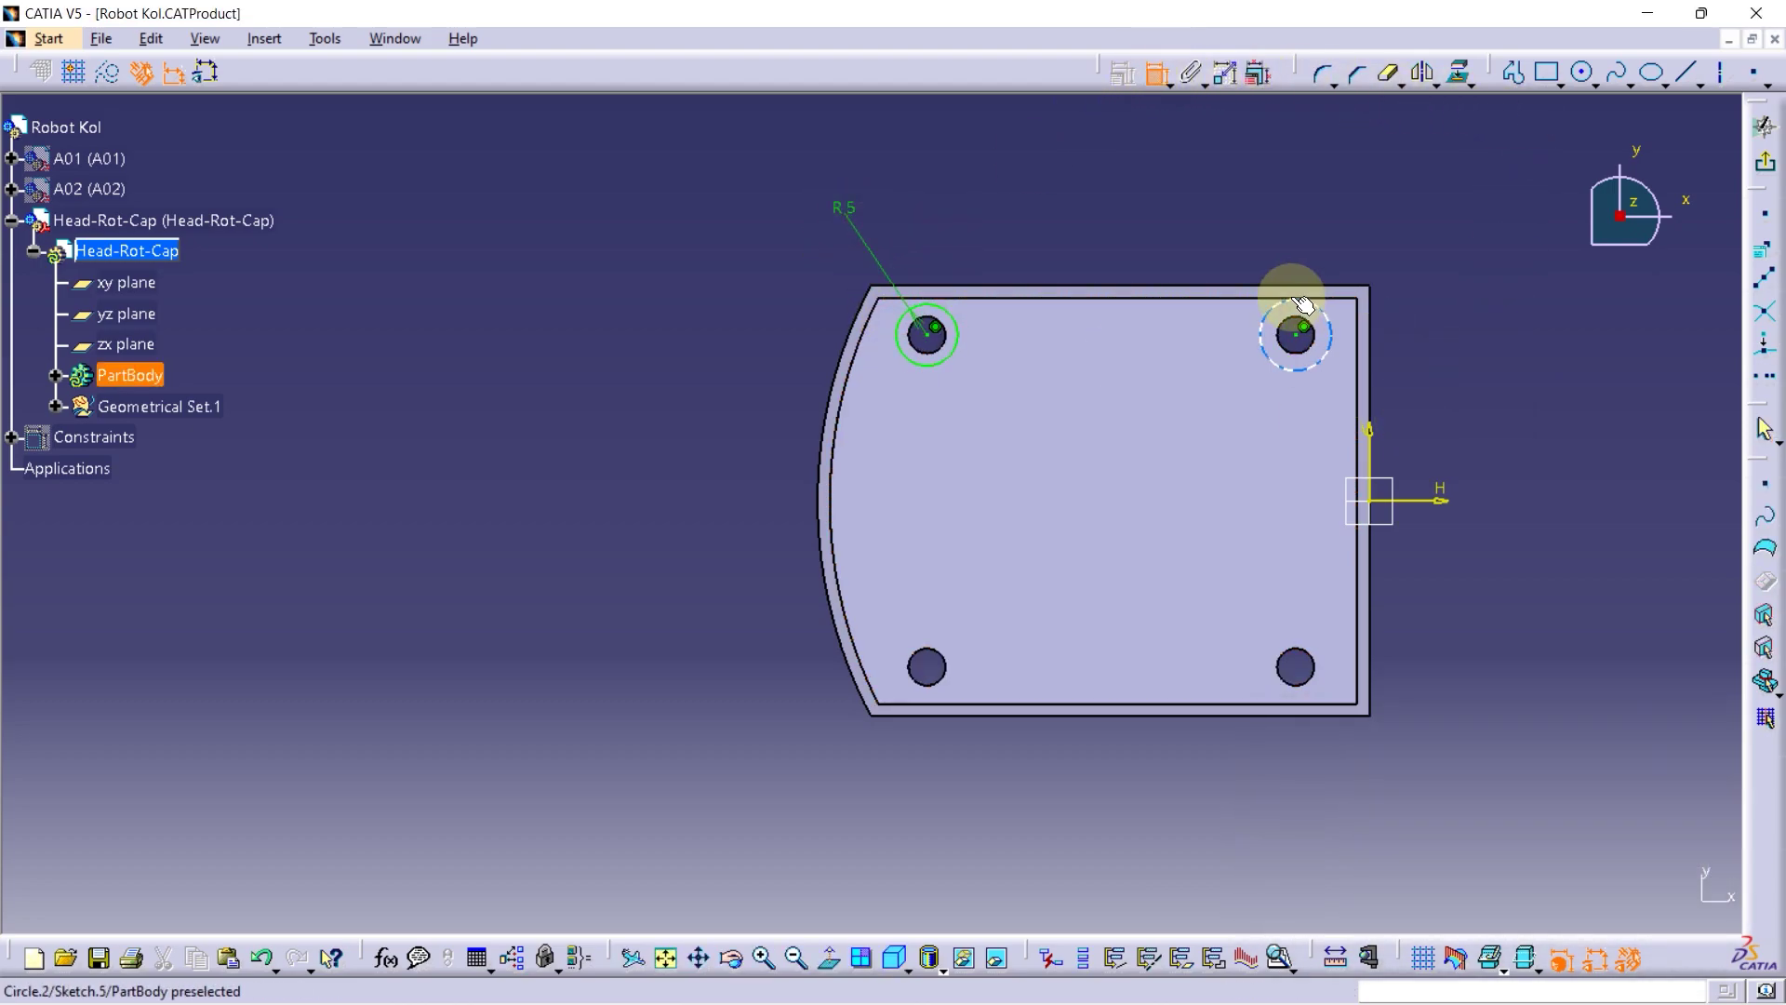
click(1293, 305)
click(1329, 203)
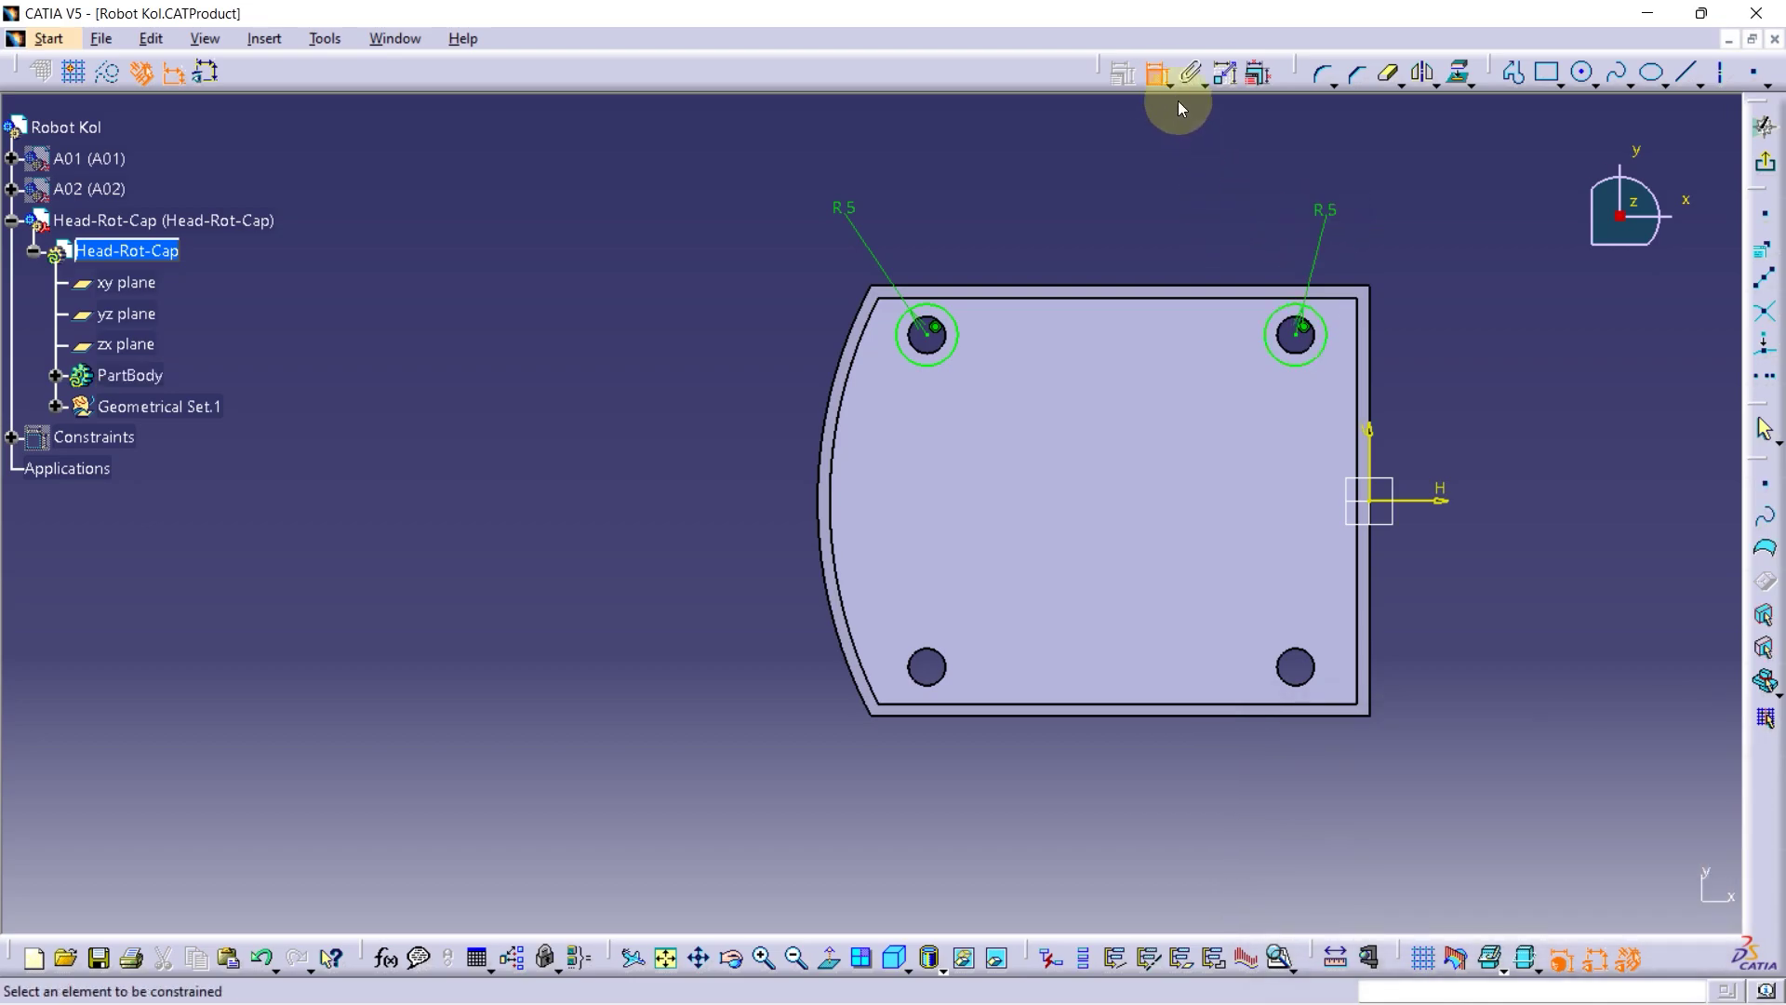
drag(810, 188, 1470, 377)
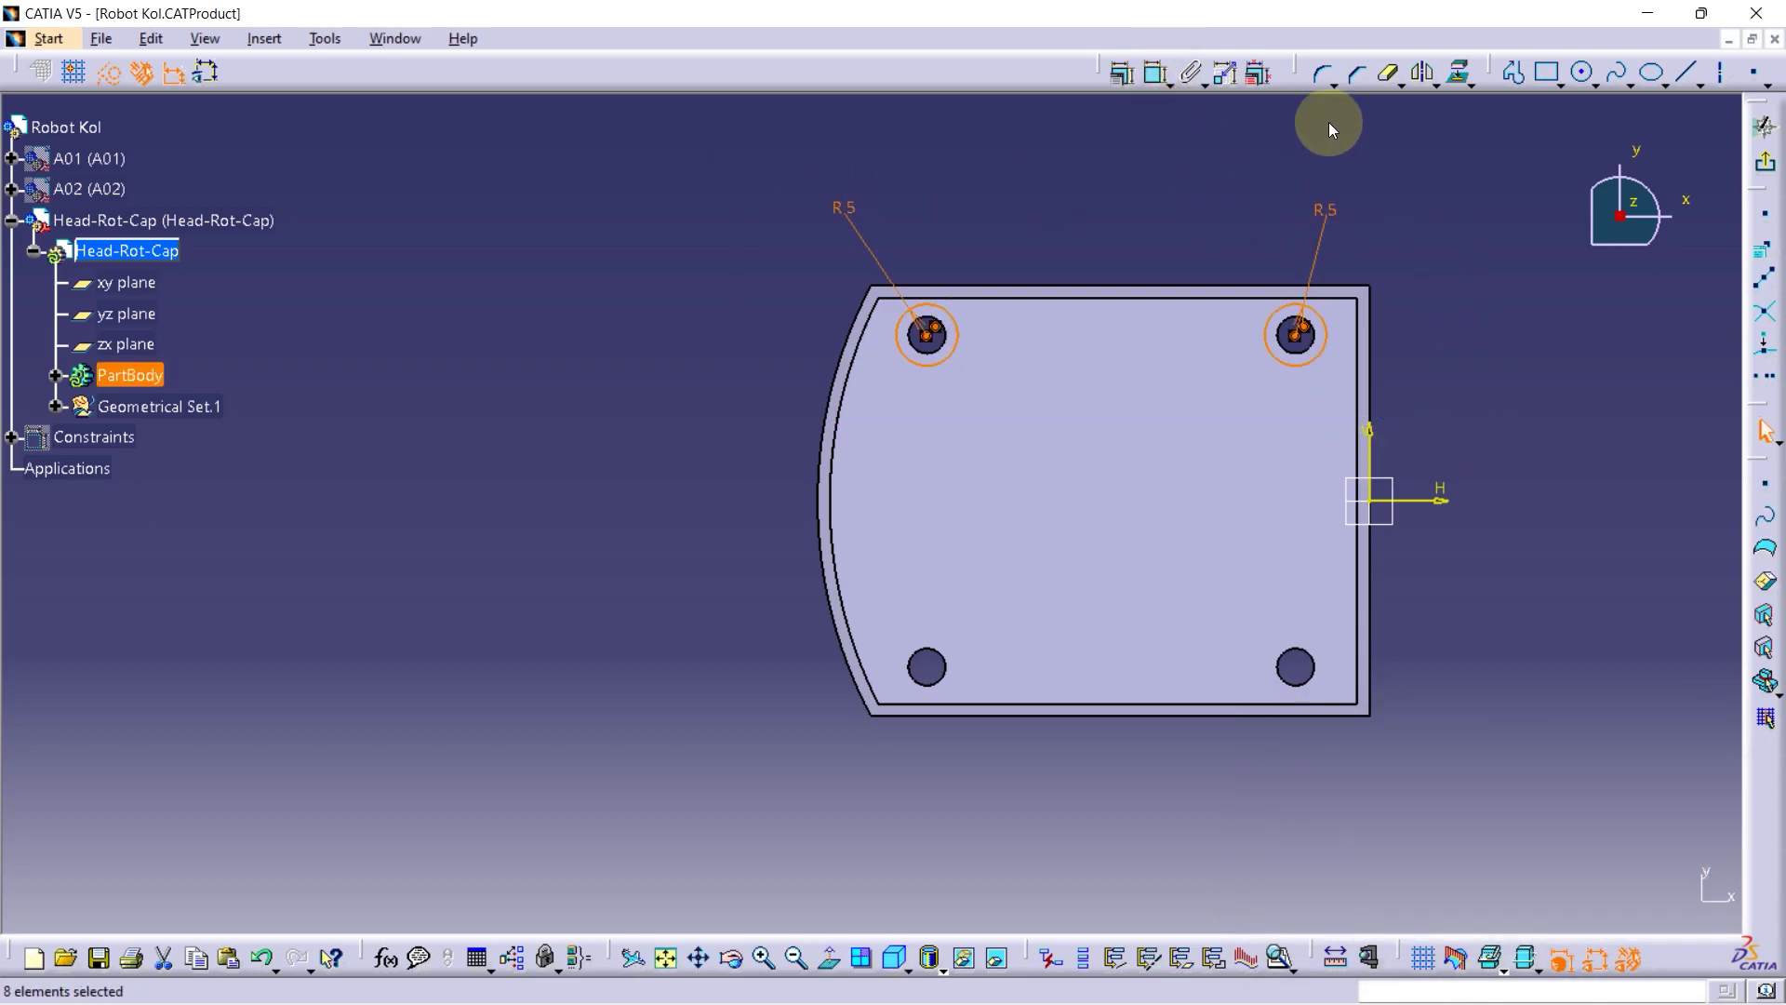
click(1424, 82)
click(1763, 167)
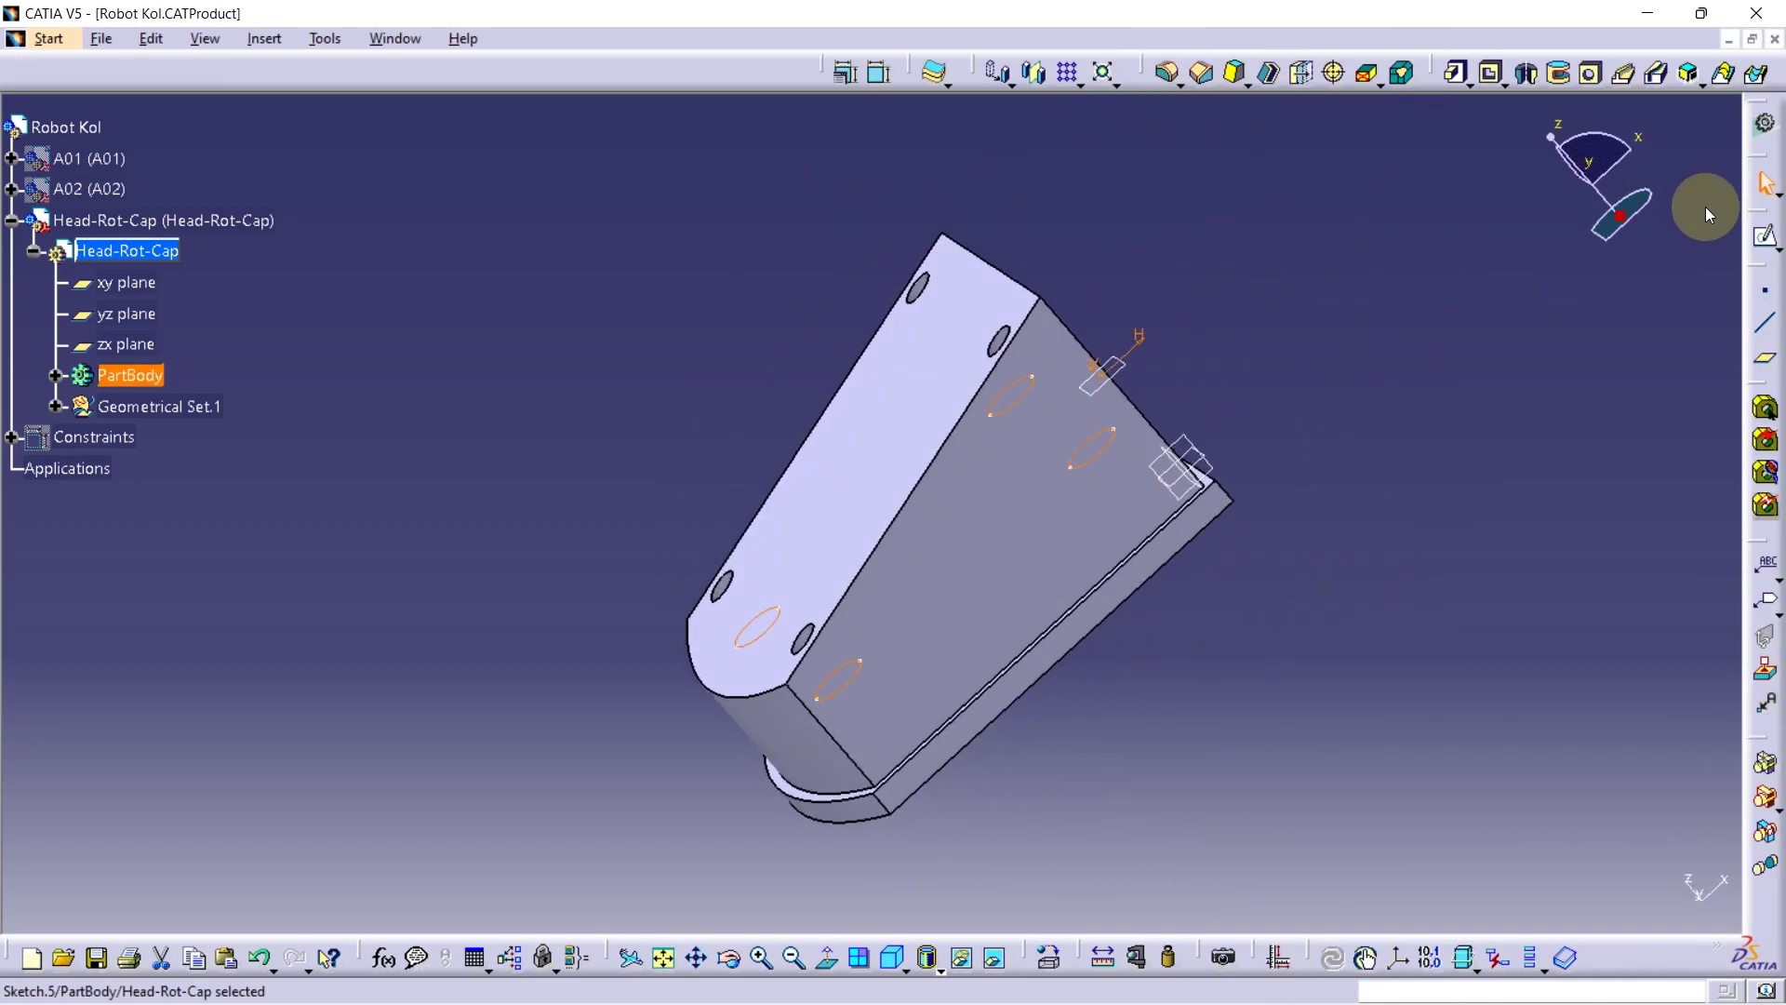
click(1492, 73)
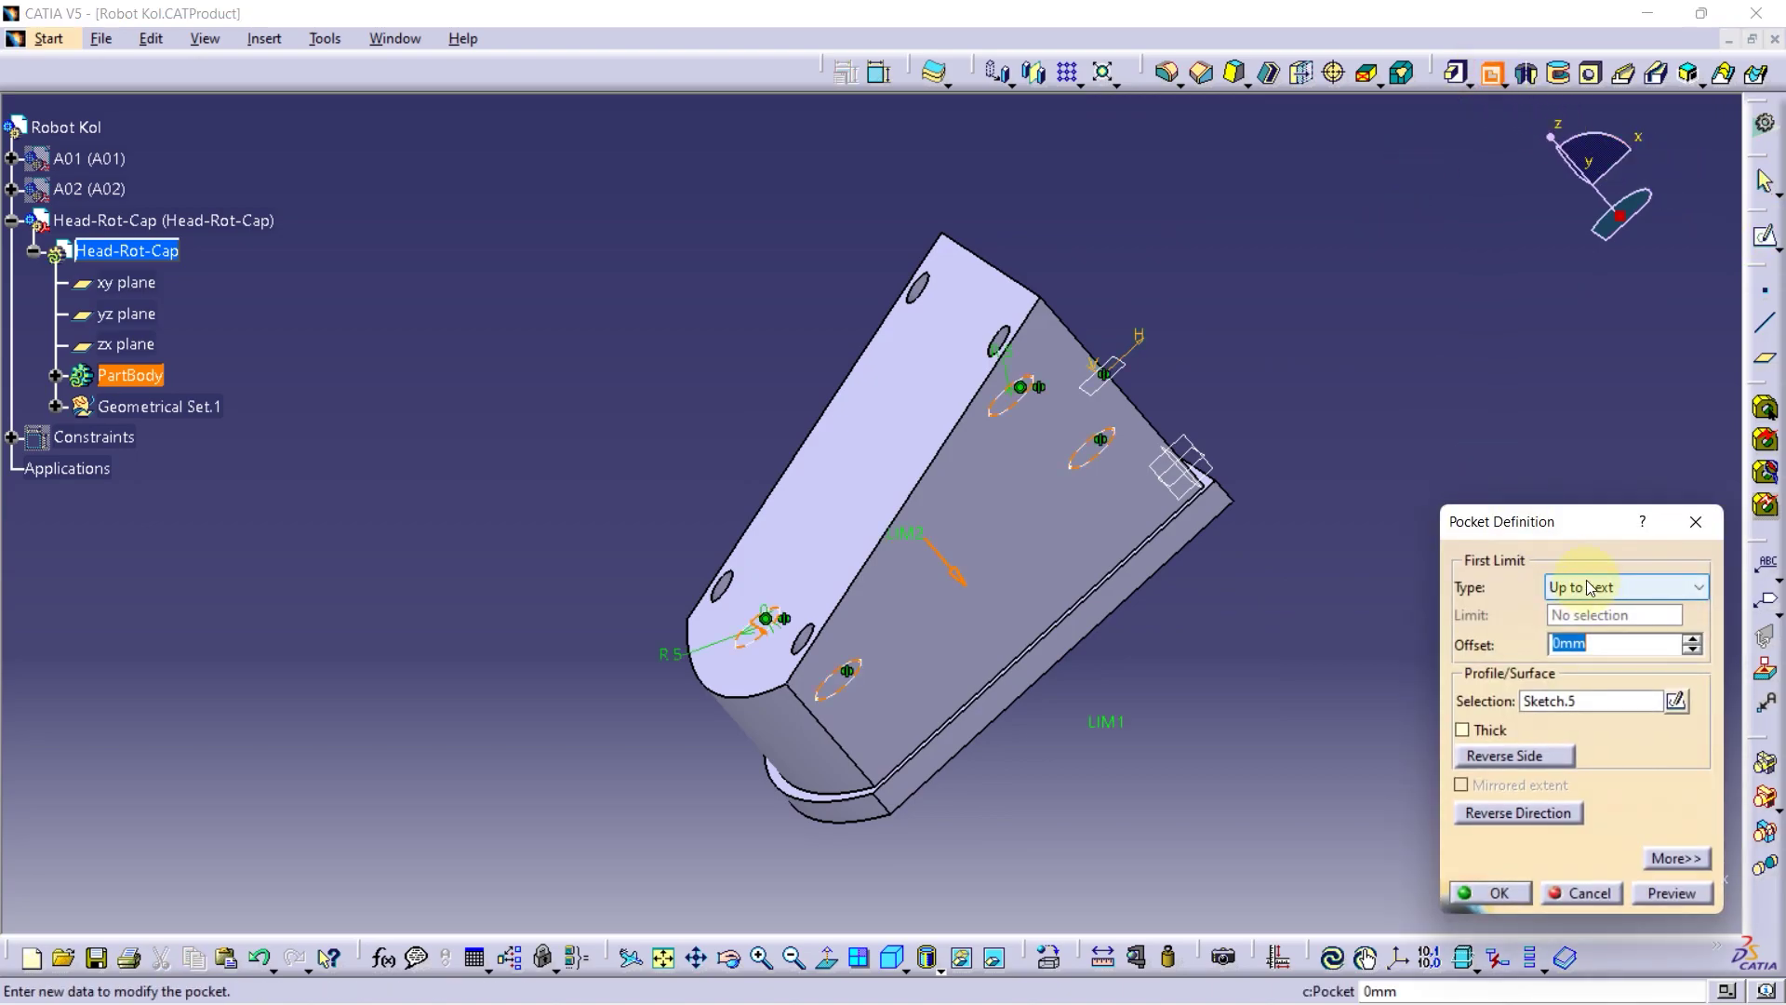
Confirm the pocket through the holes with Up to next
middle_drag(1229, 334, 1296, 411)
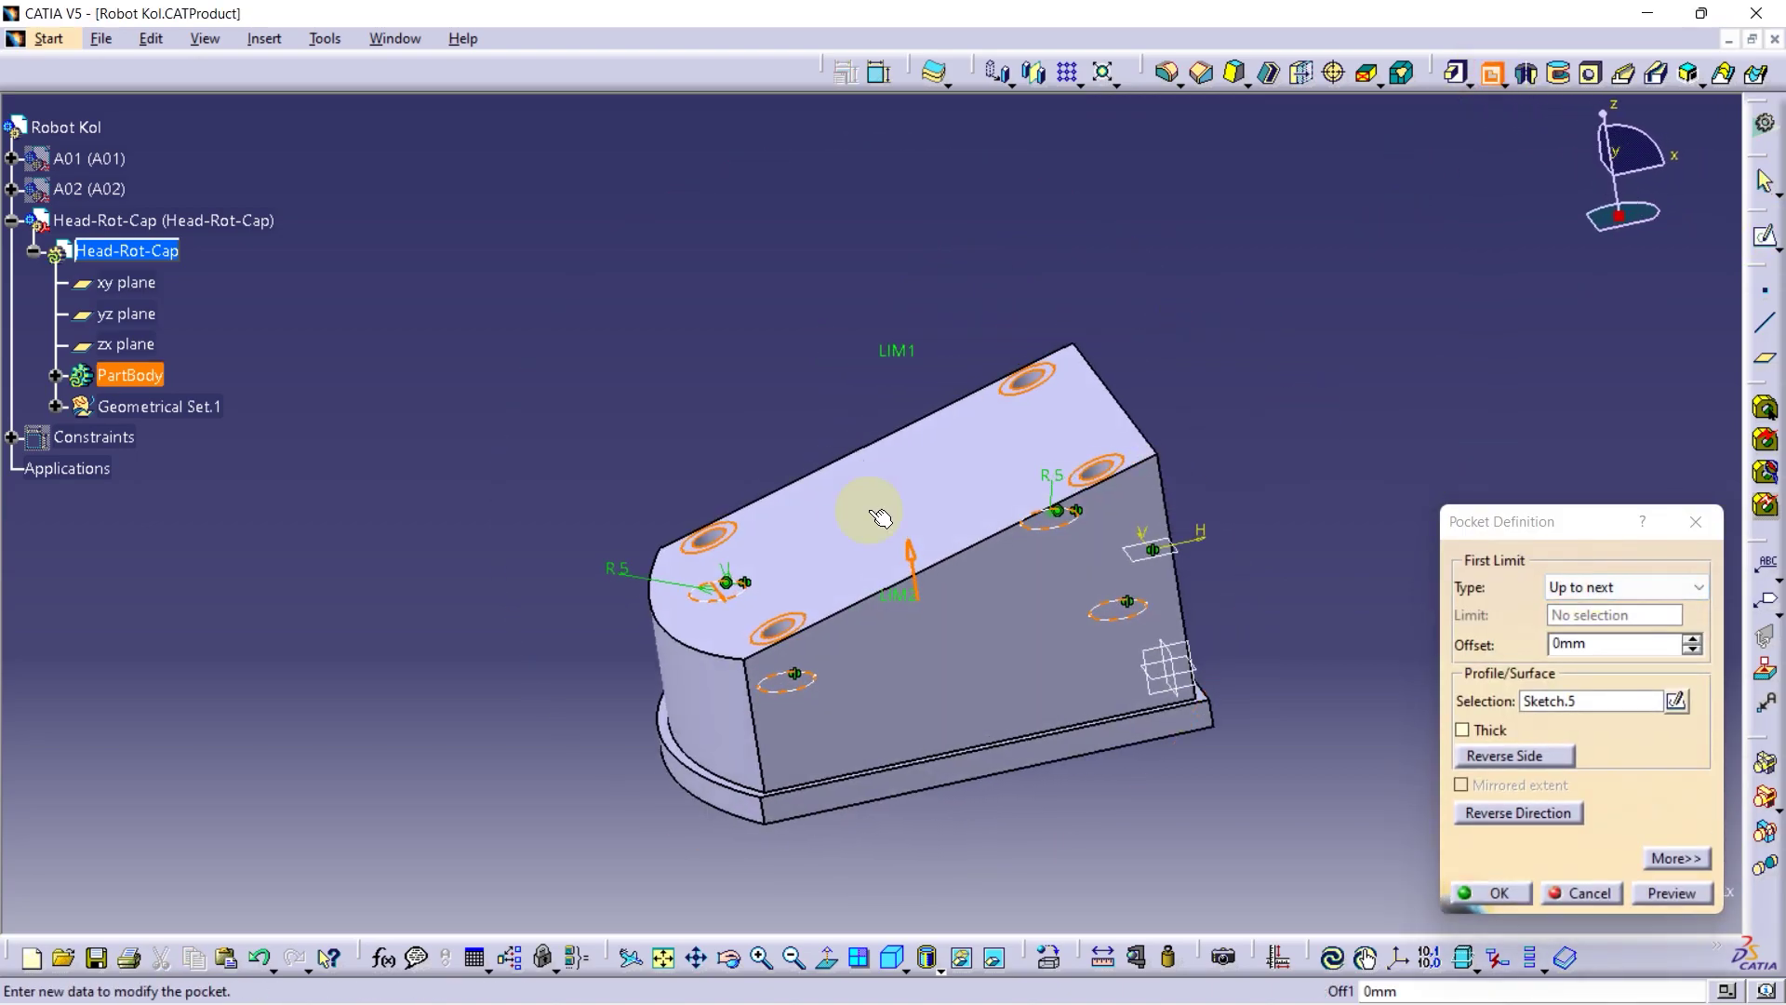
mouse_move(1193, 313)
middle_down()
mouse_move(1321, 434)
mouse_move(1110, 480)
middle_up()
click(1488, 894)
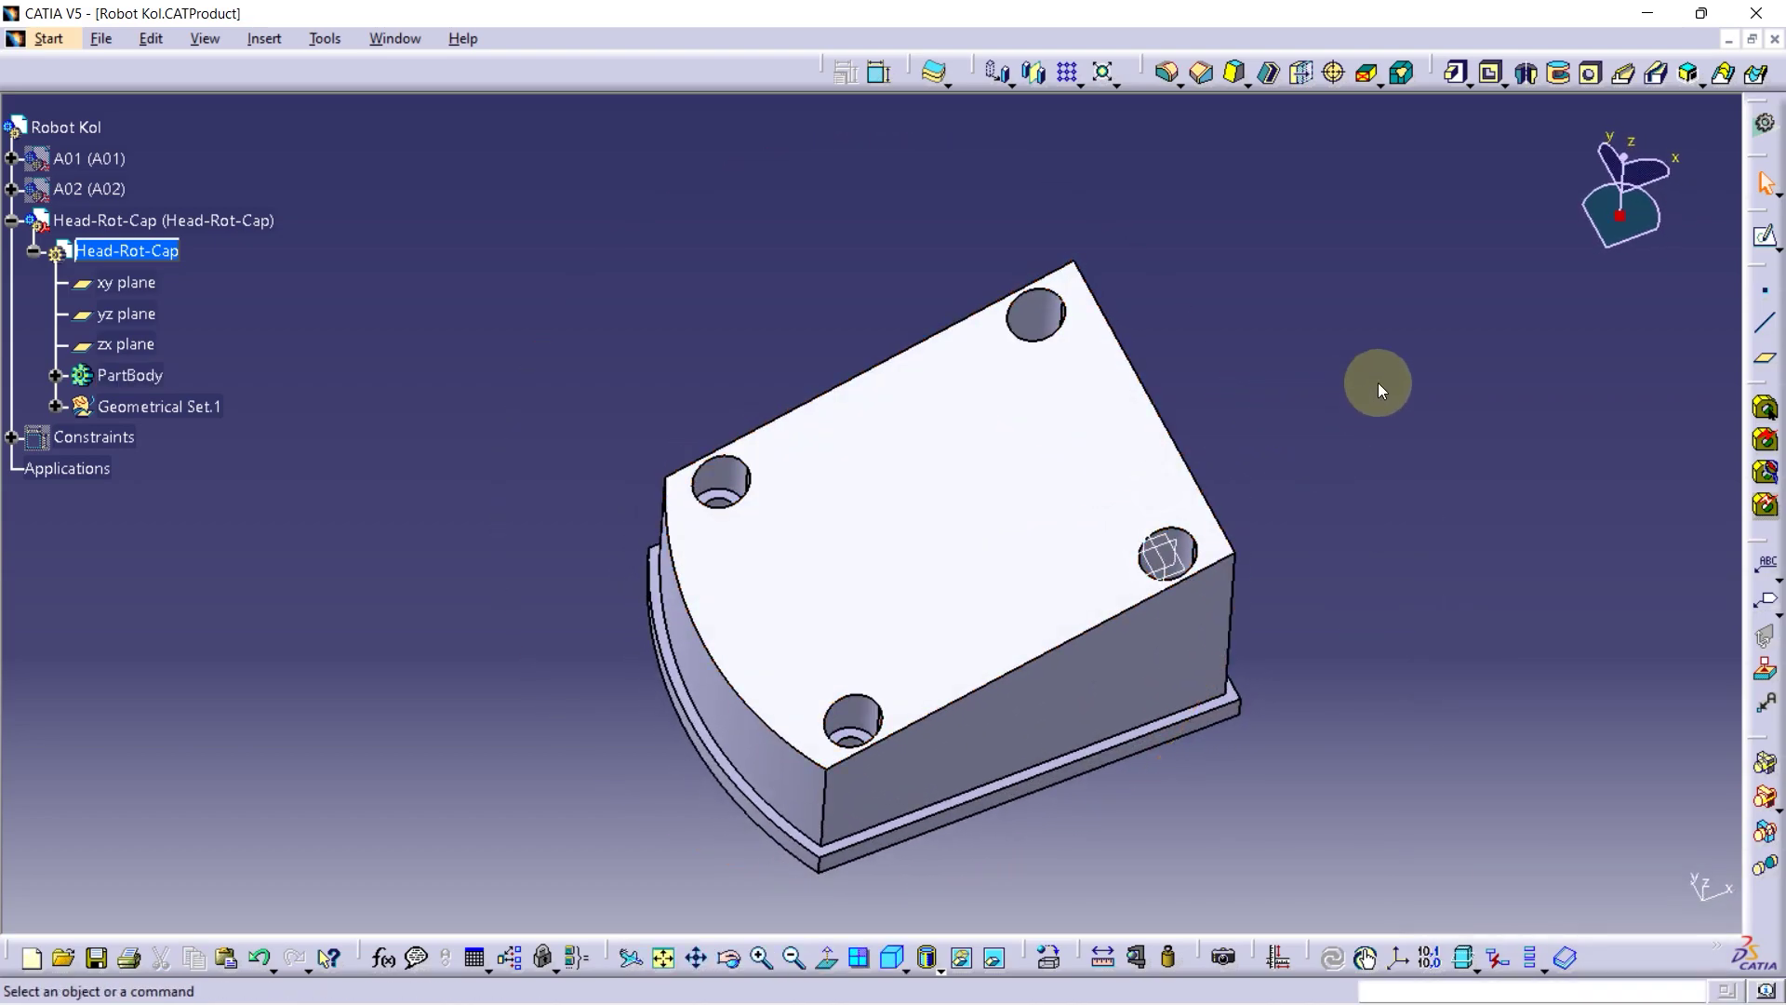
Round the hole top edges with 1 mm edge fillets
click(1169, 72)
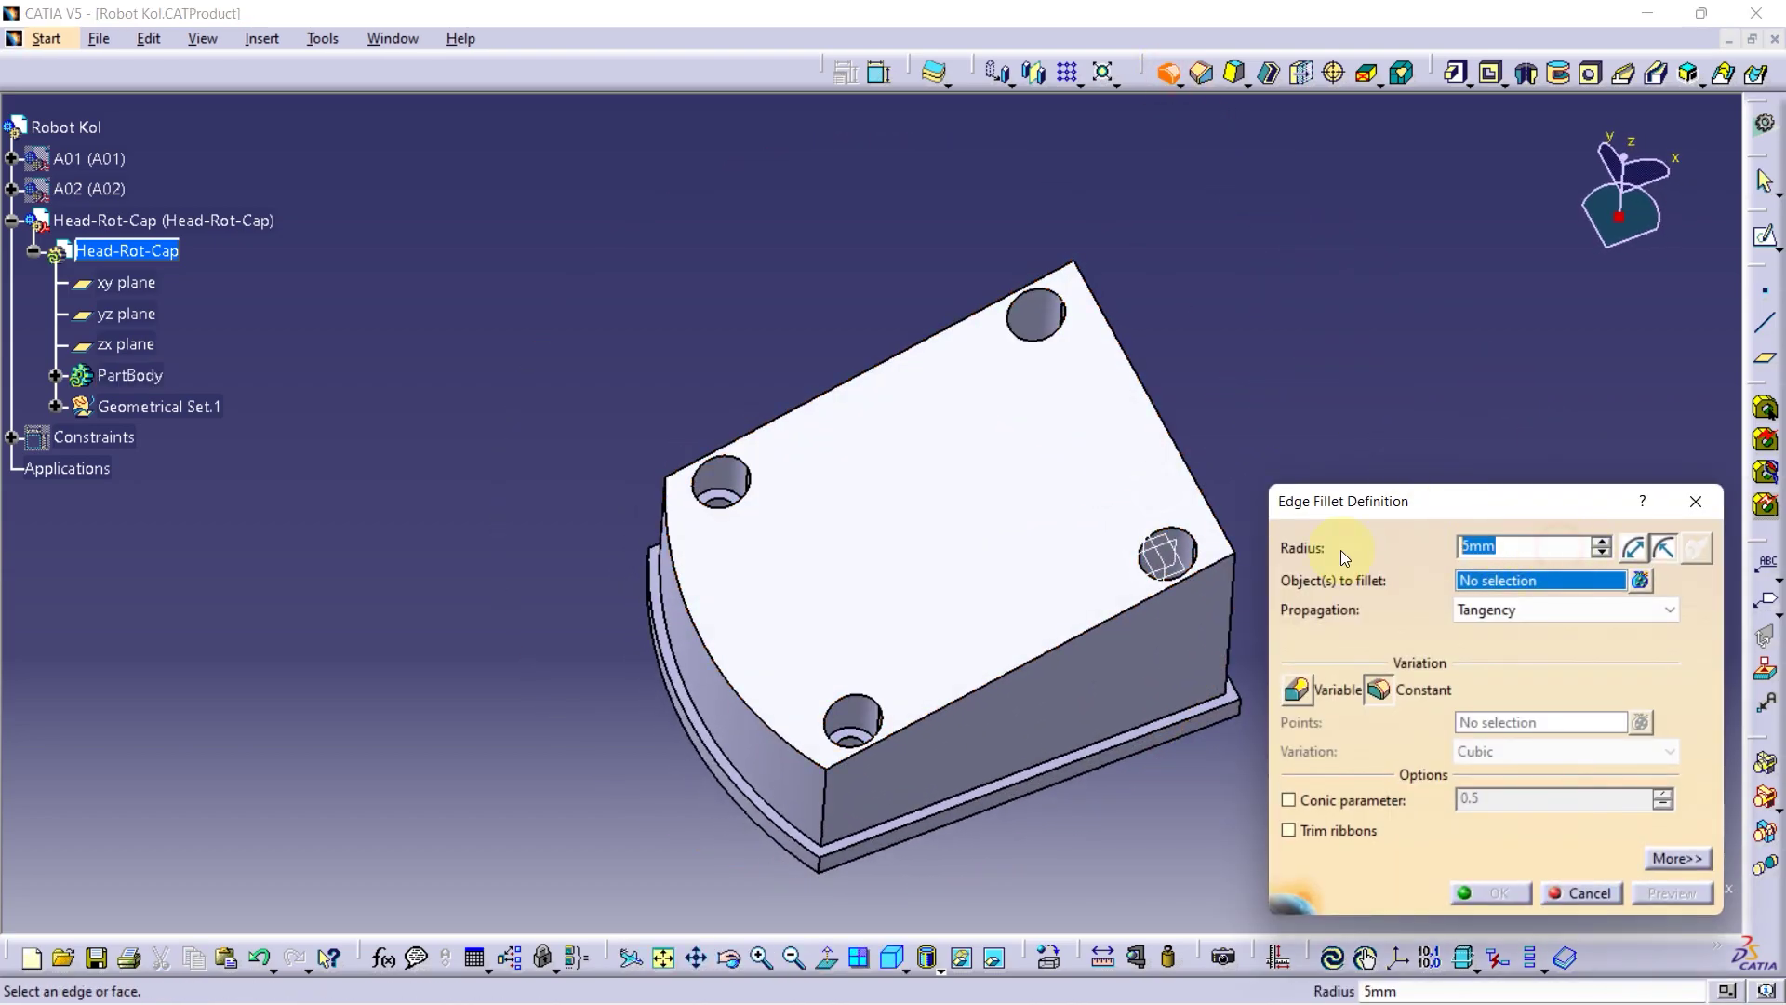
text(1)
click(1049, 335)
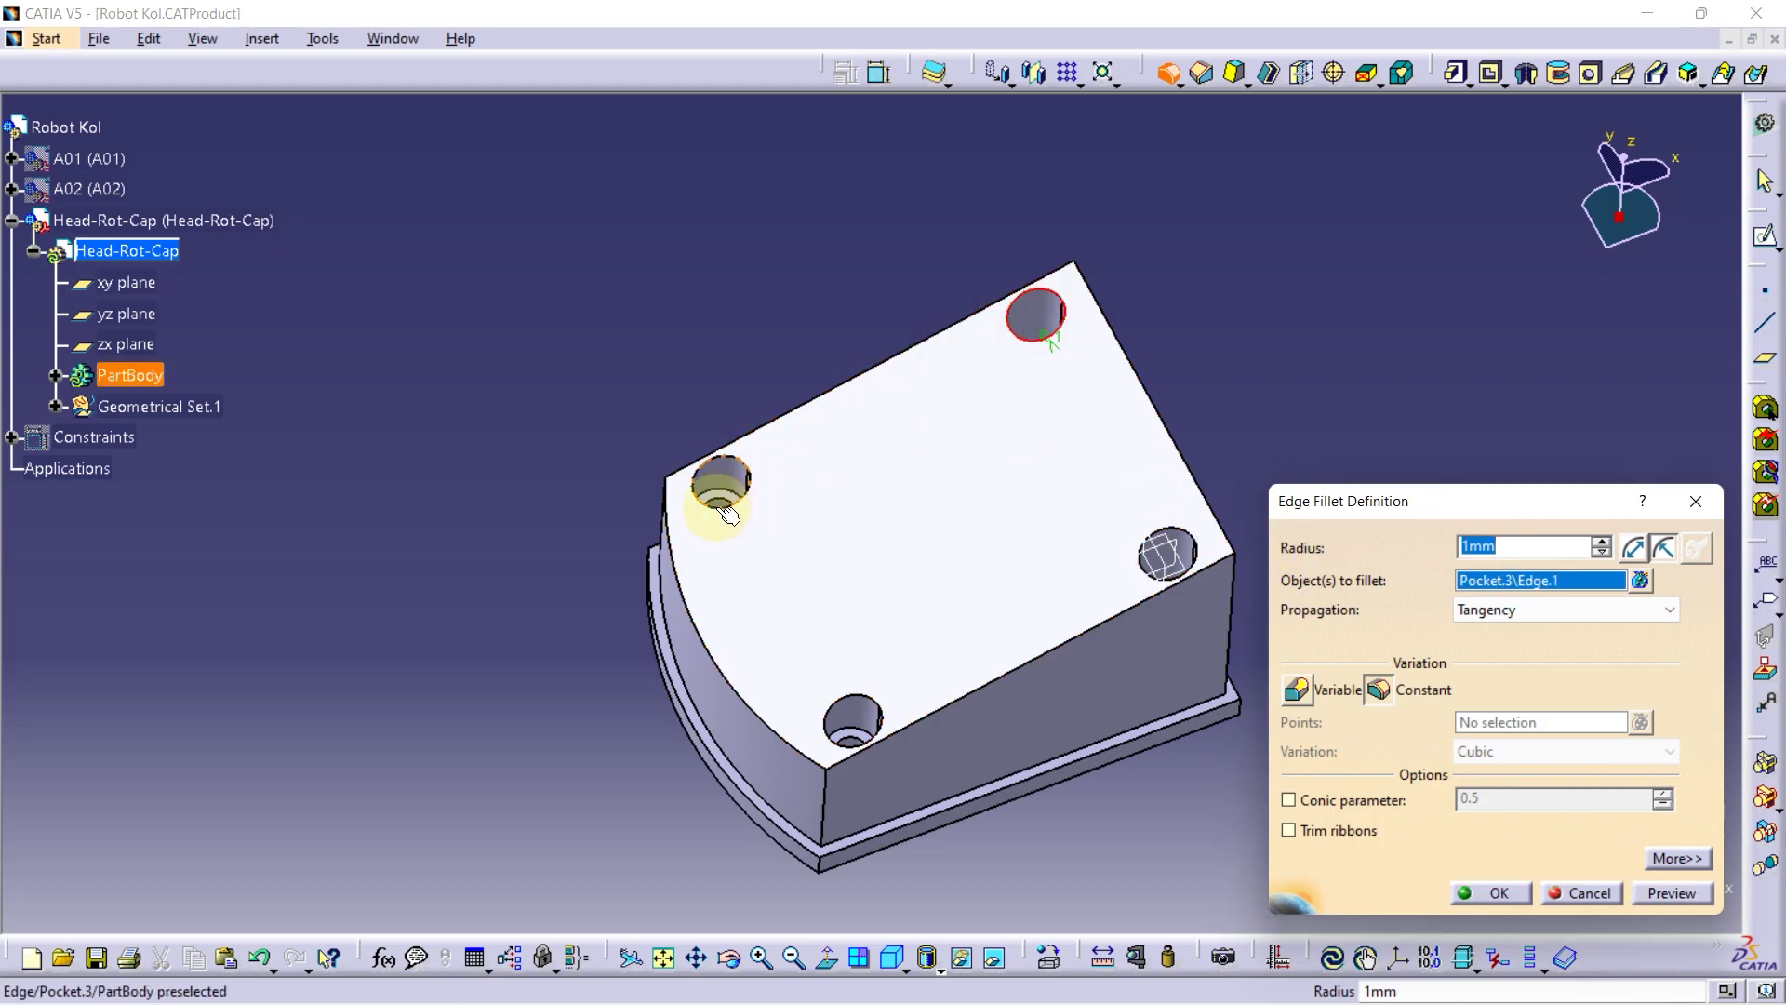
click(735, 512)
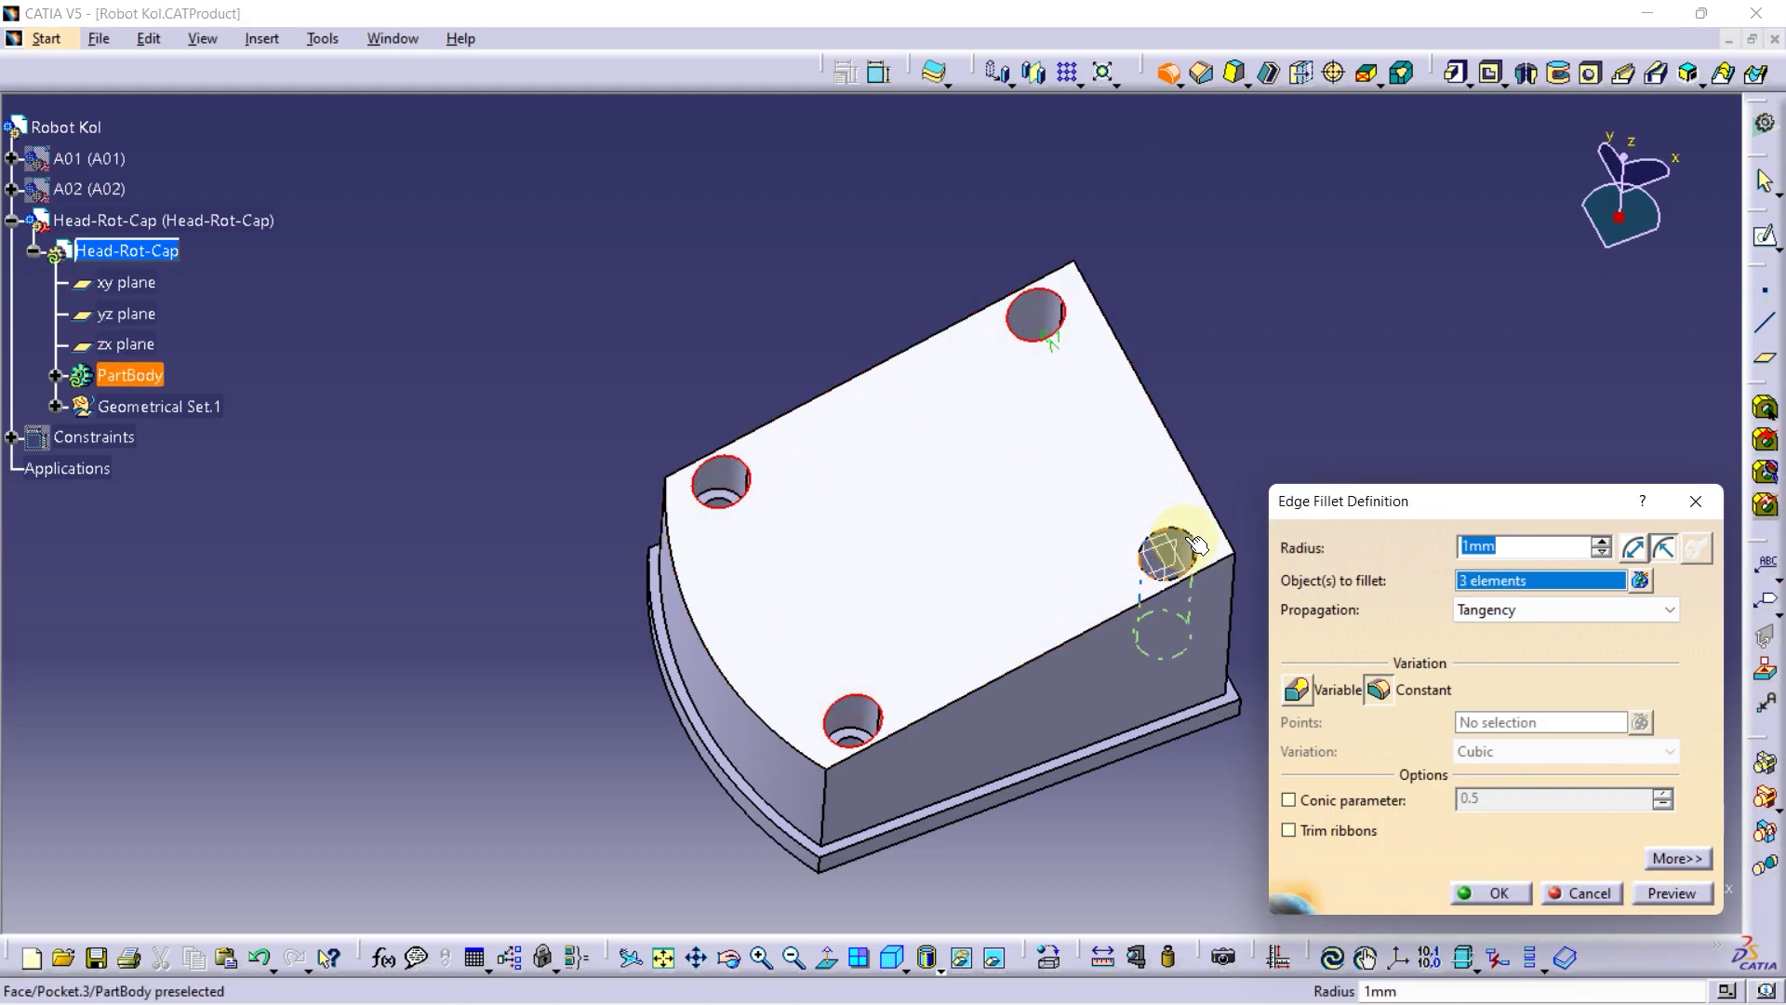
click(1489, 894)
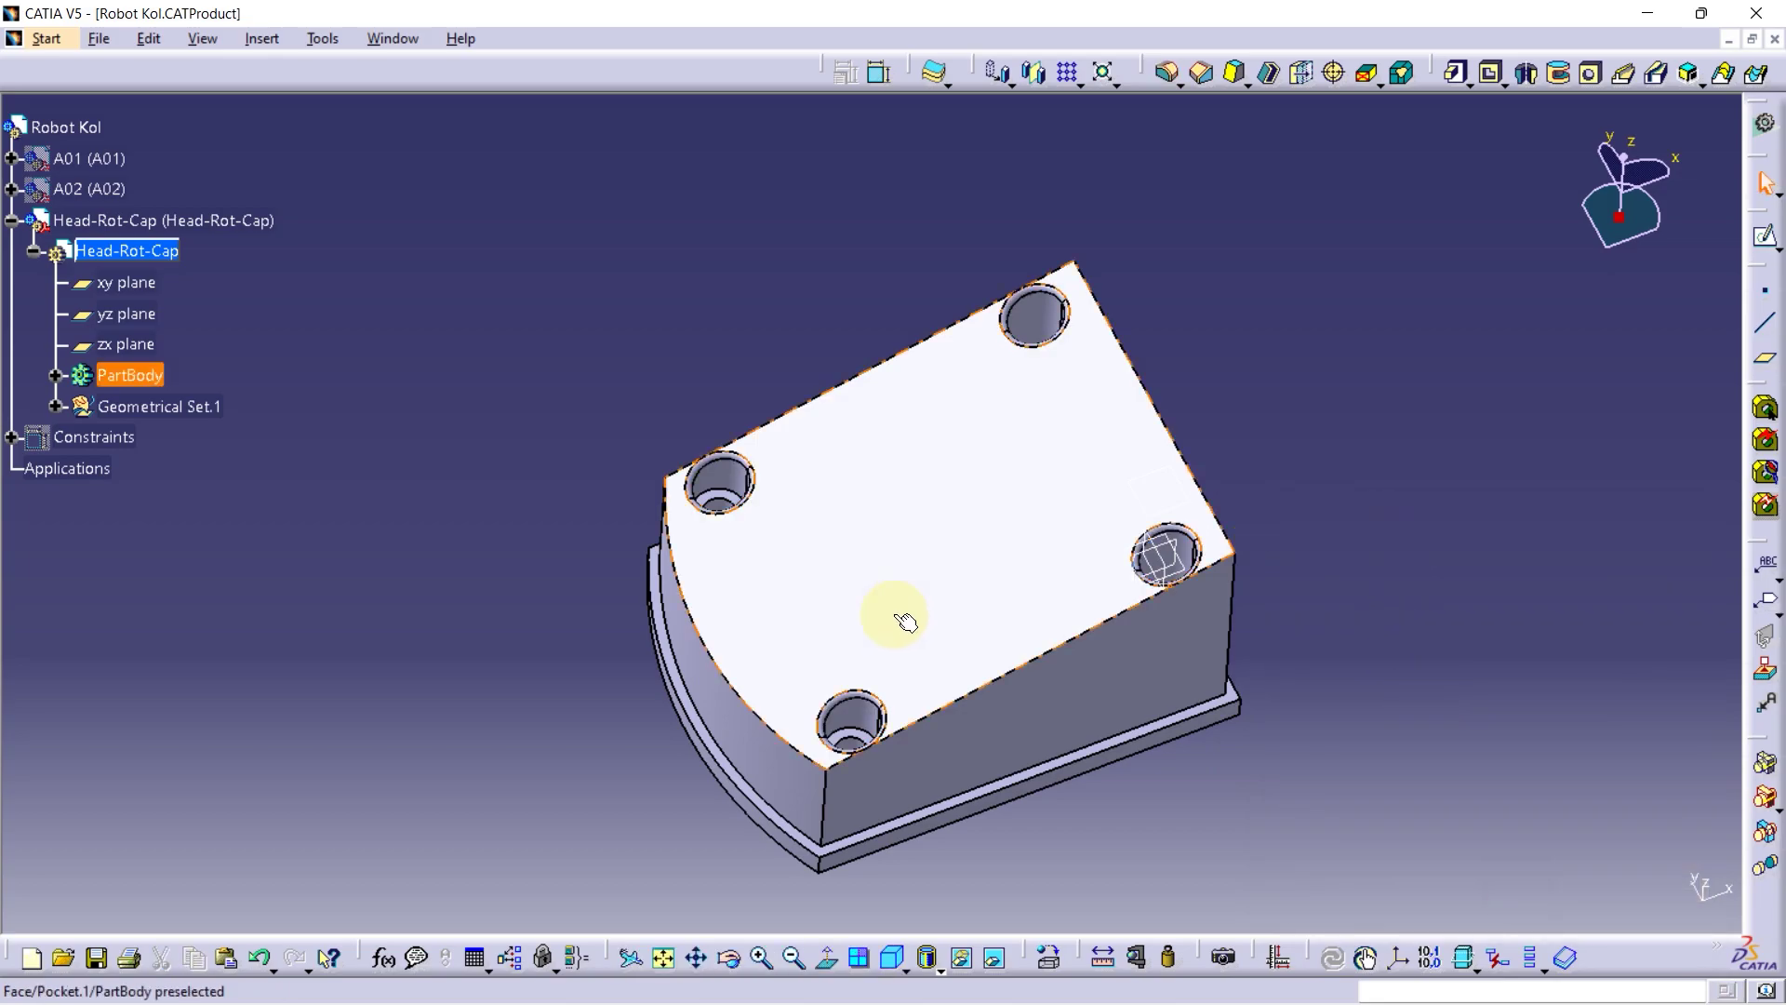
mouse_move(909, 618)
middle_down()
mouse_move(898, 201)
mouse_move(1185, 510)
mouse_move(570, 470)
mouse_move(1045, 701)
middle_up()
Collapse the Geometrical Set.1 and Head-Rot-Cap branches in the tree
click(56, 407)
right_click(134, 439)
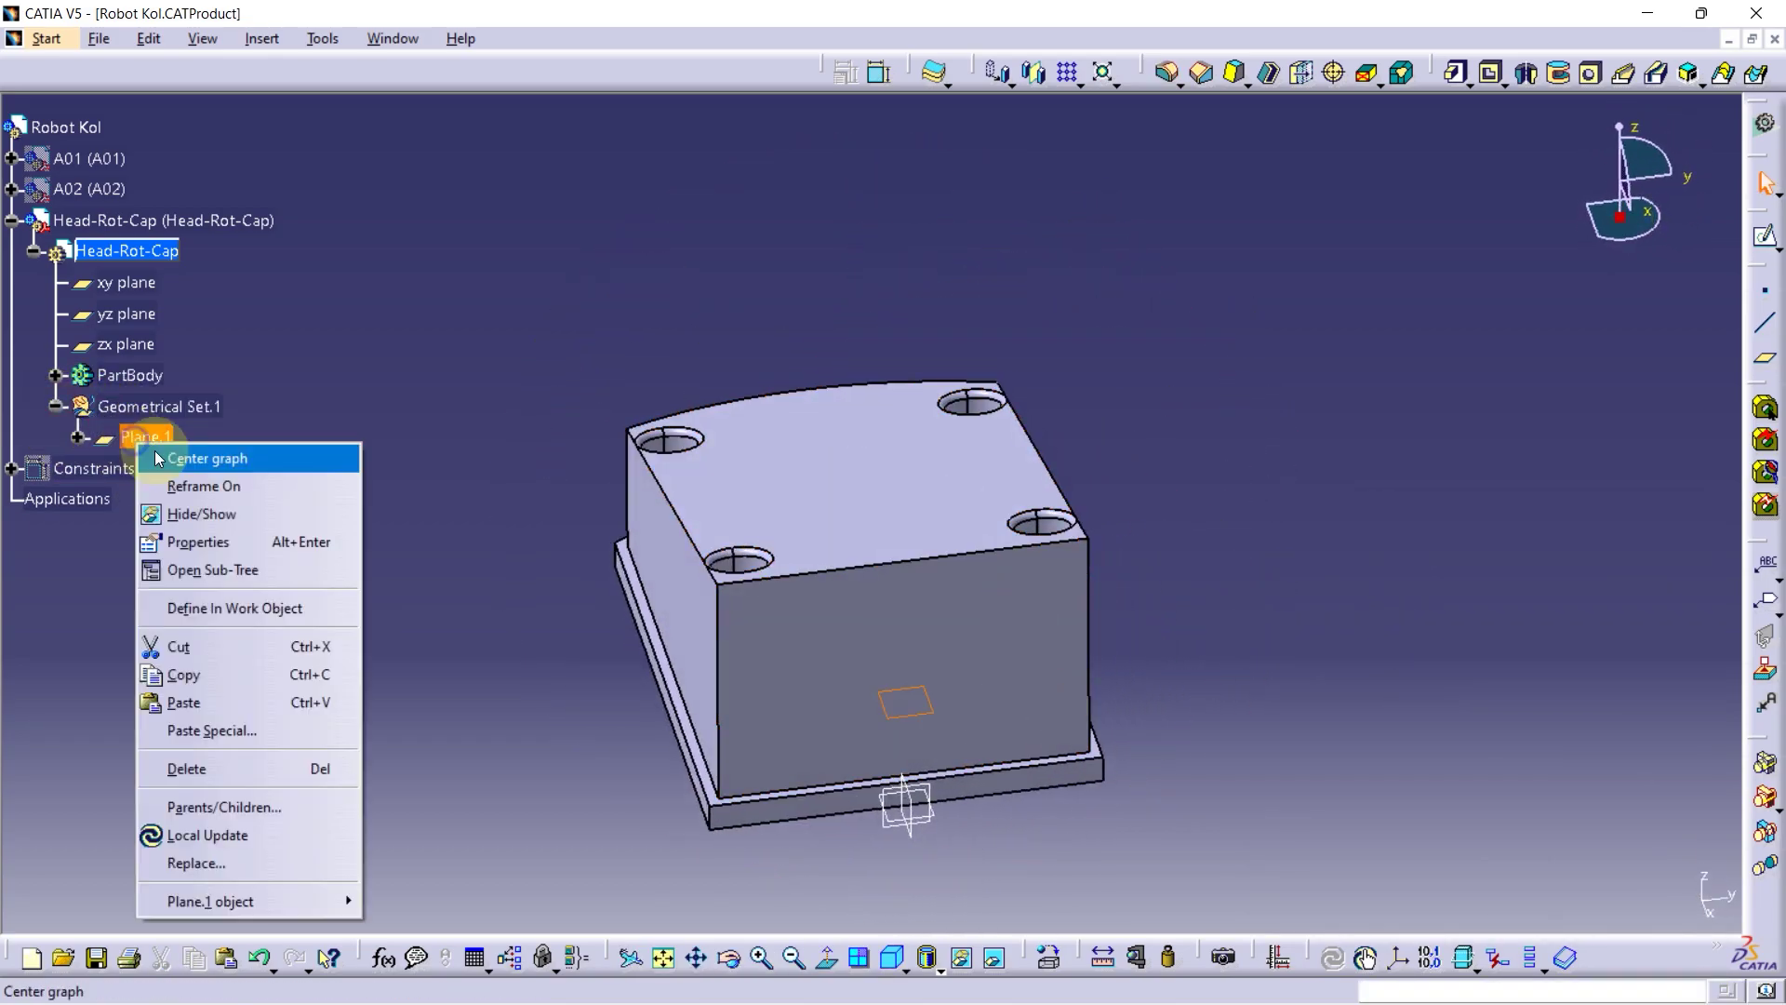
key(Escape)
click(55, 407)
click(56, 376)
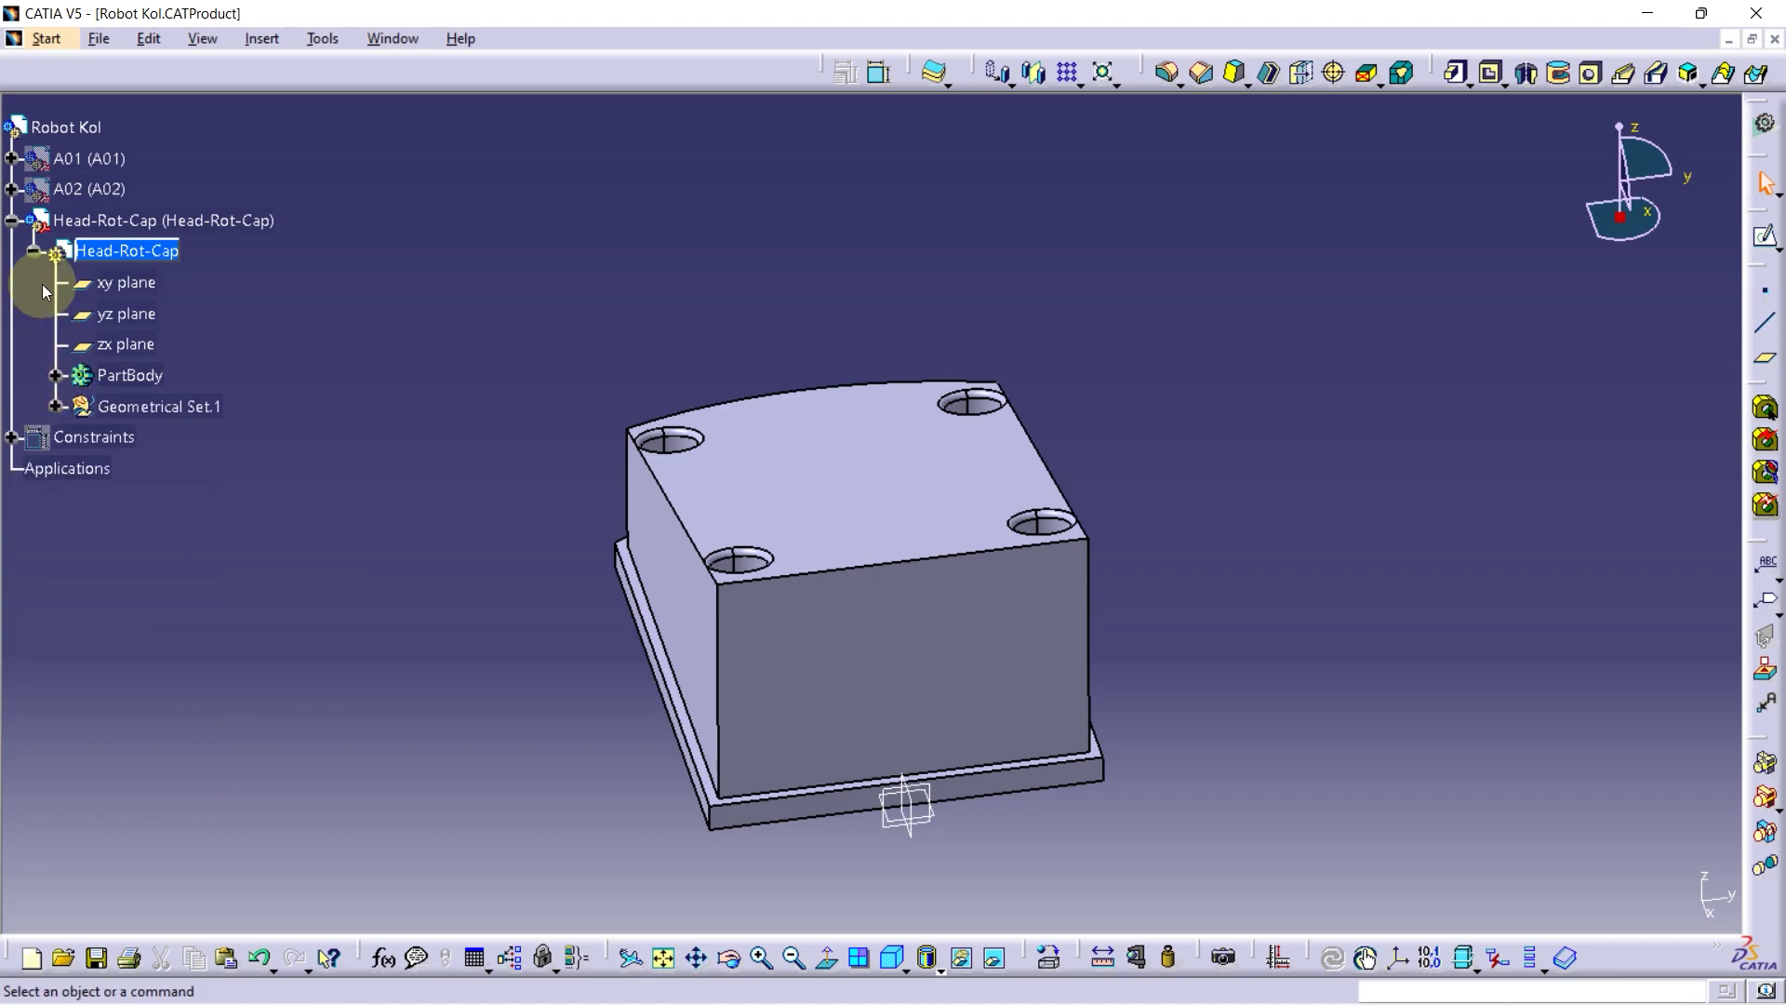
click(34, 251)
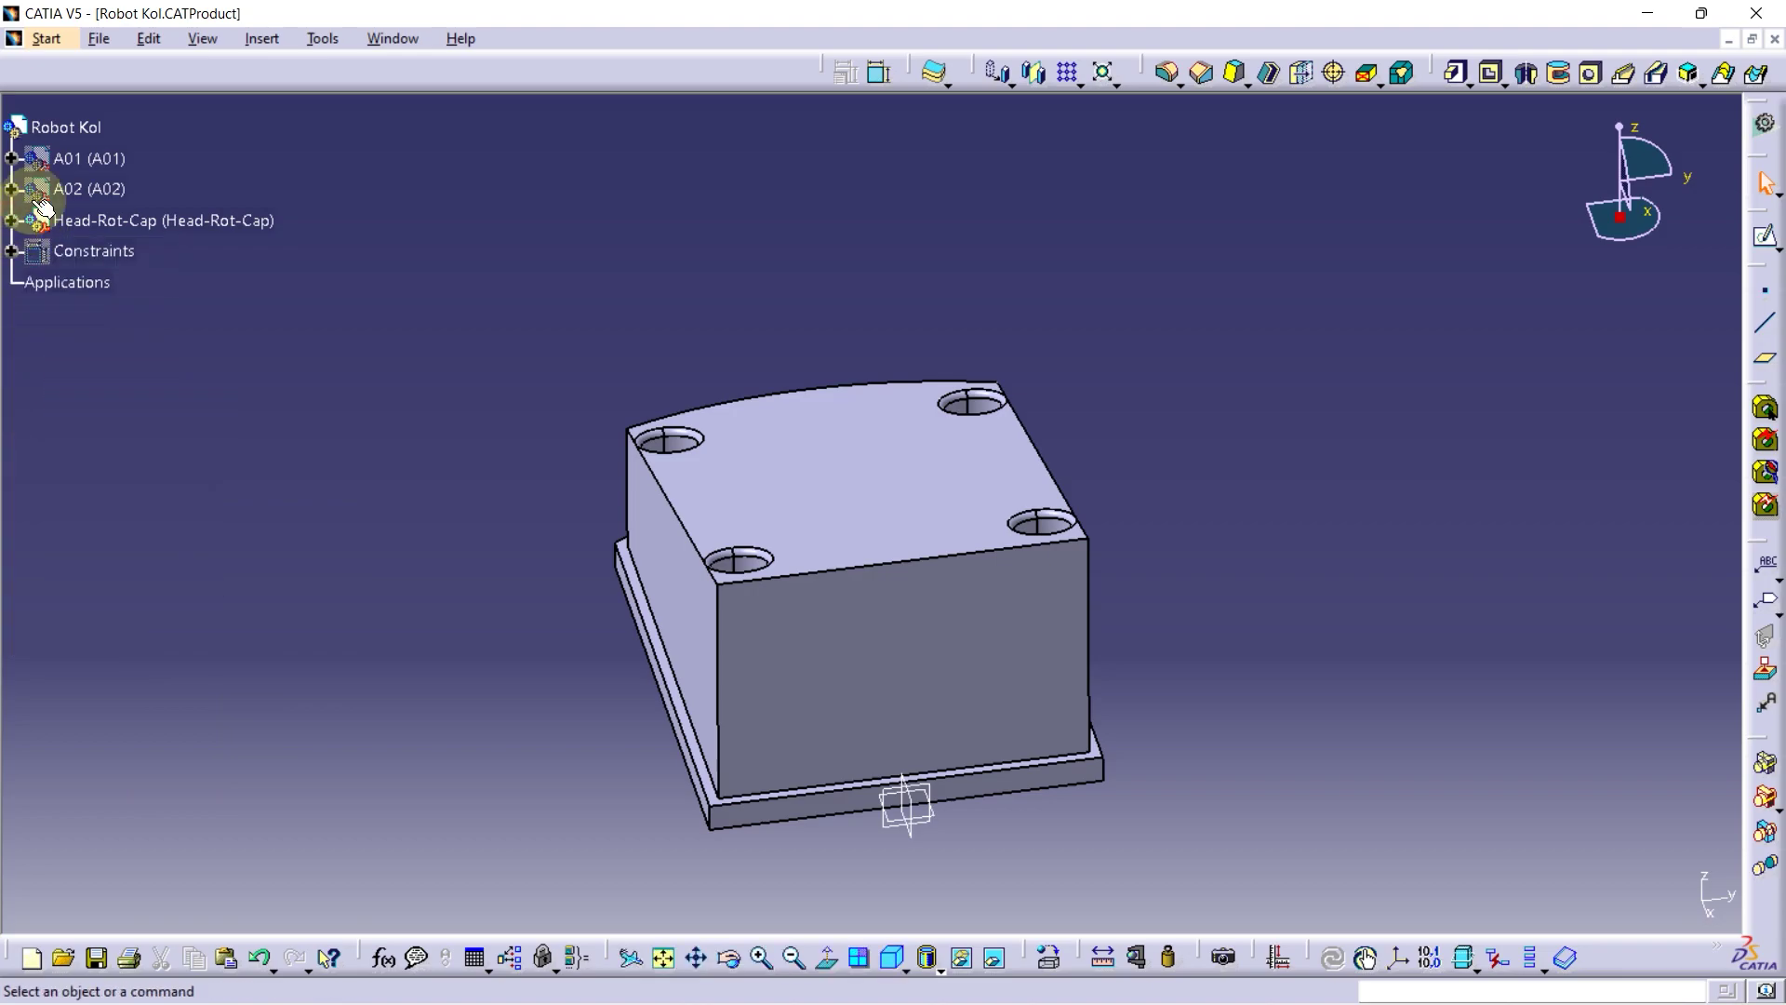
middle_drag(931, 666, 518, 547)
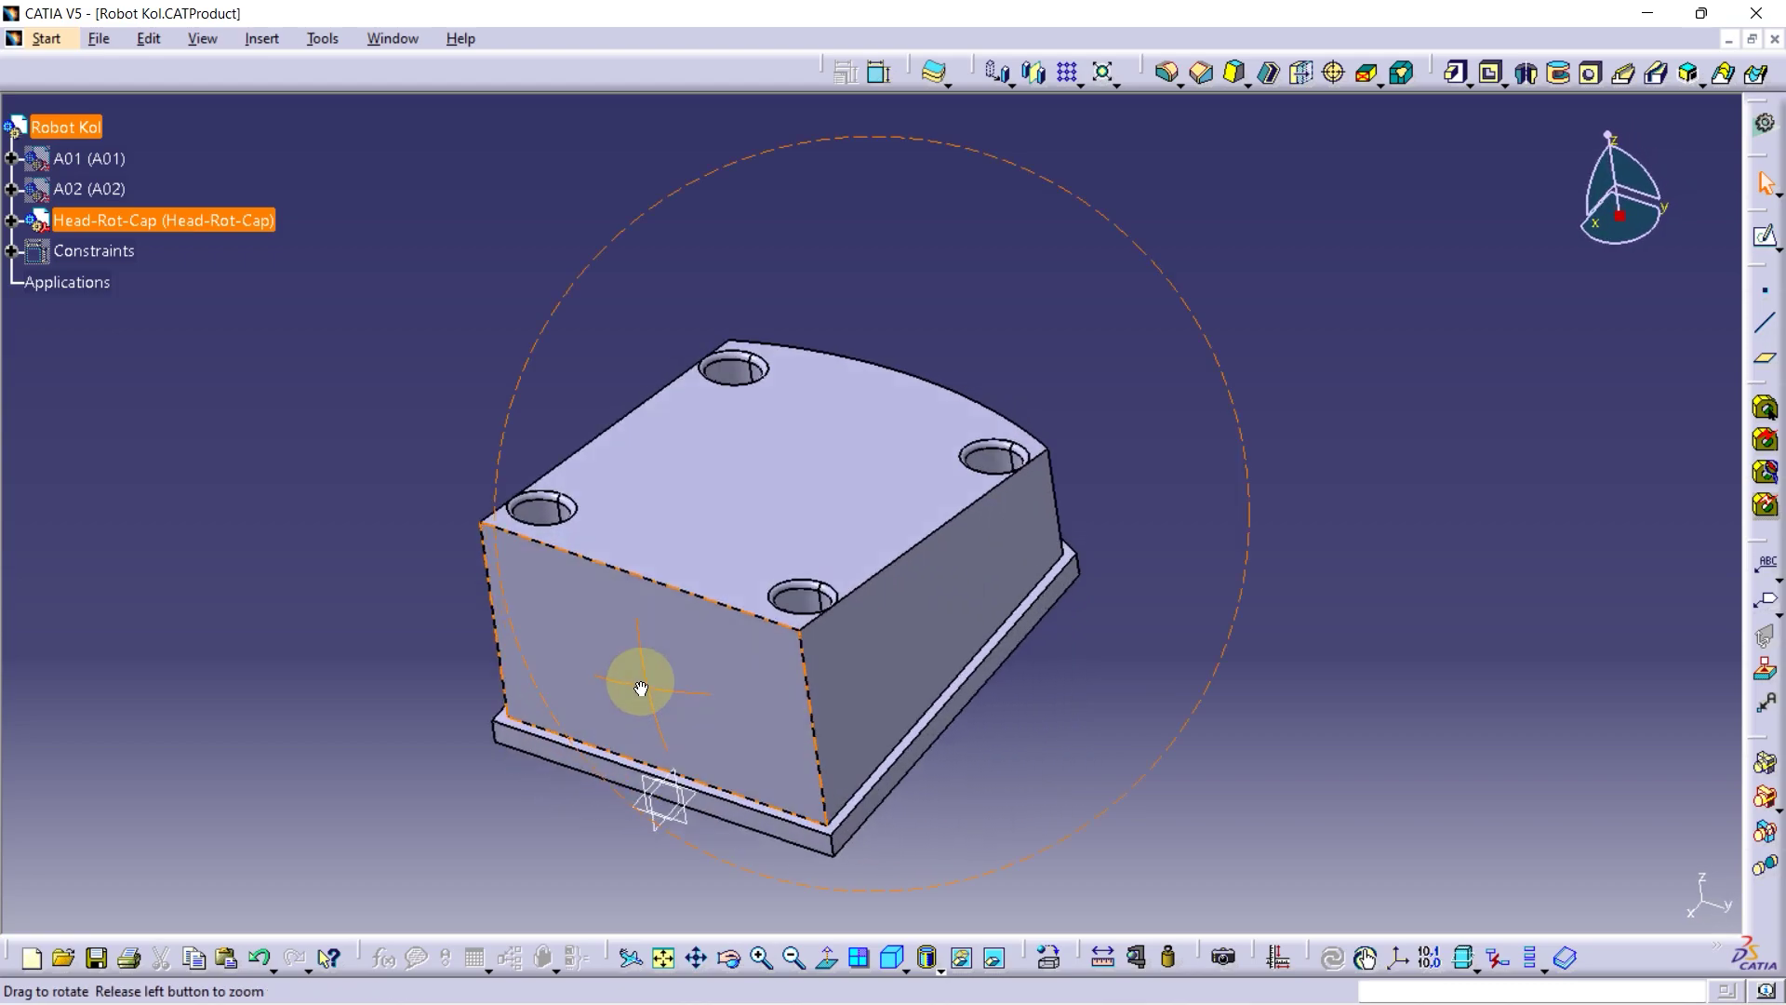
click(33, 238)
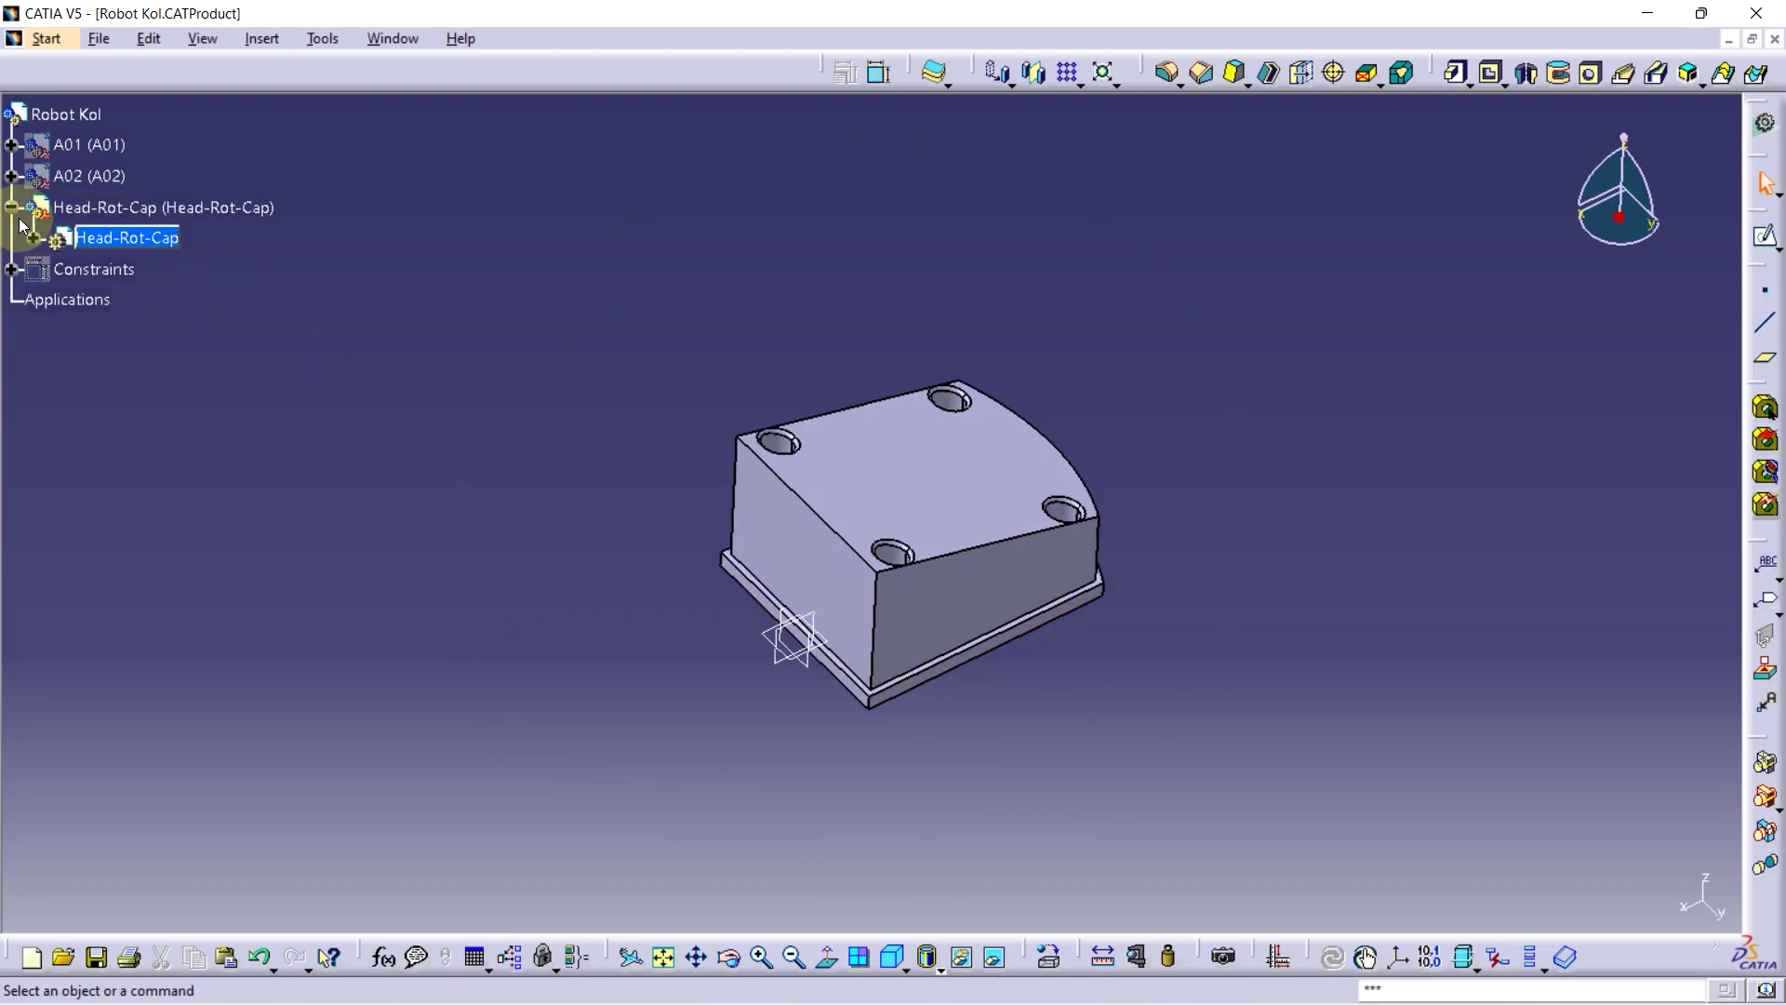
Make the Robot Kol assembly active and show A02 again
double_click(76, 119)
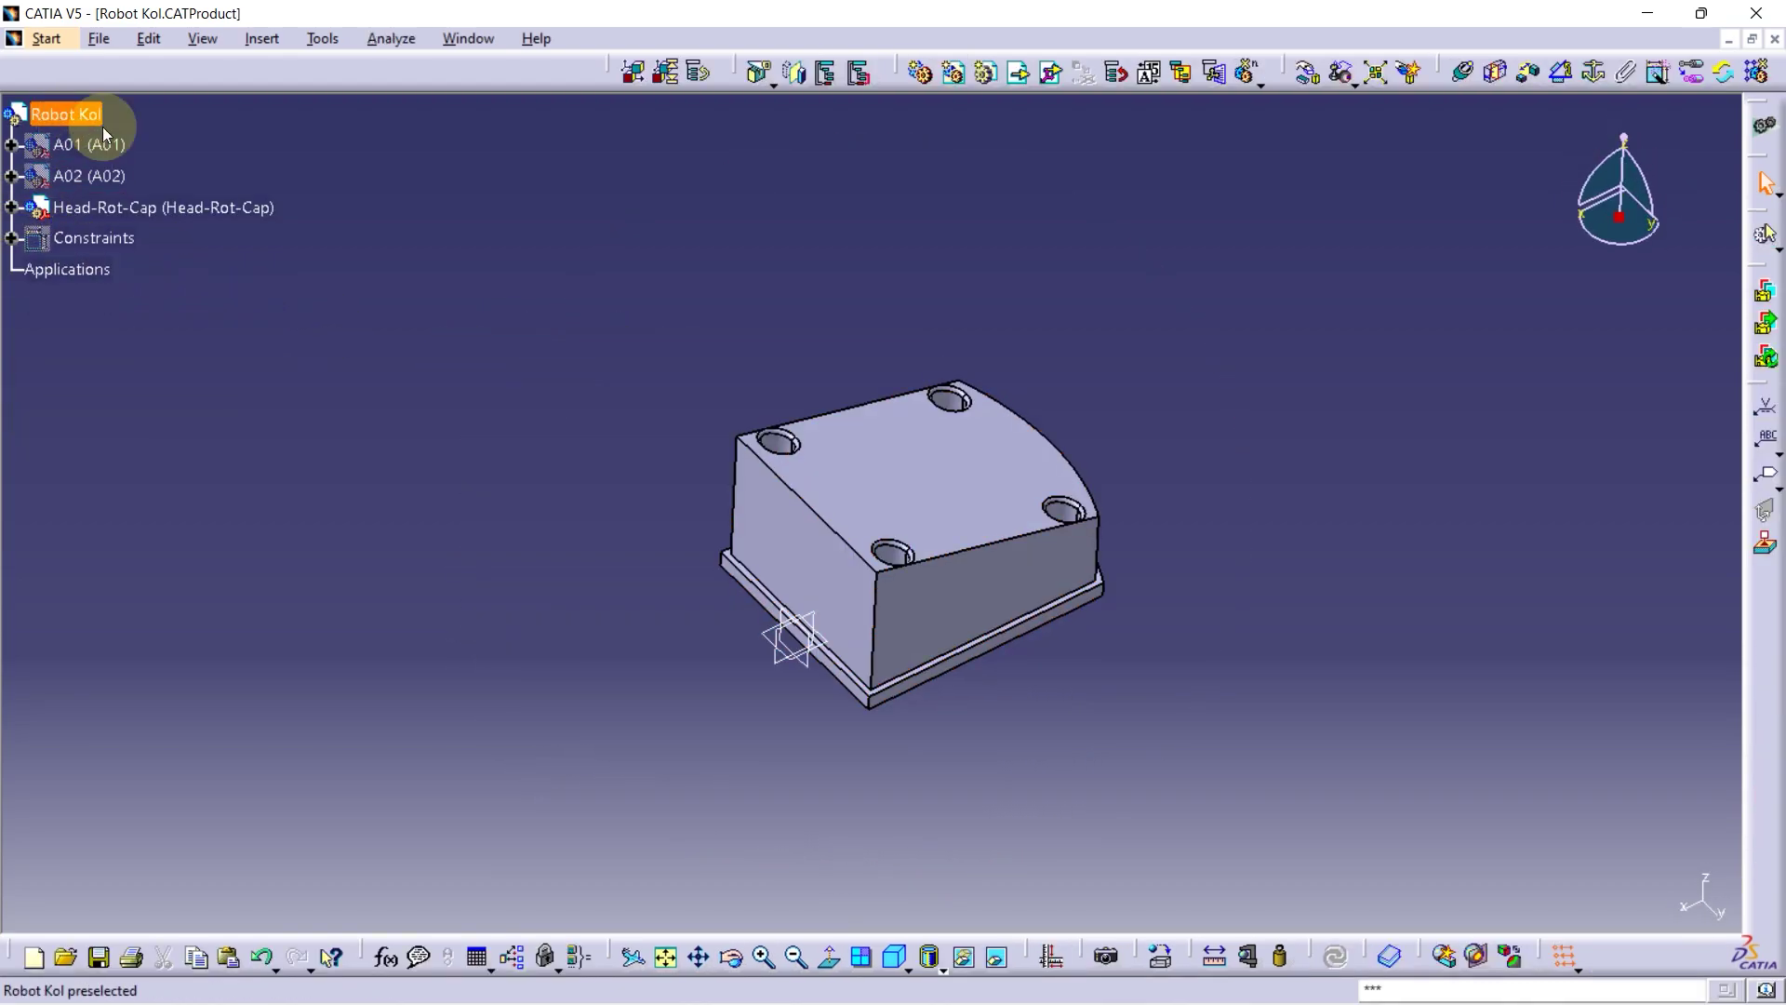
click(527, 282)
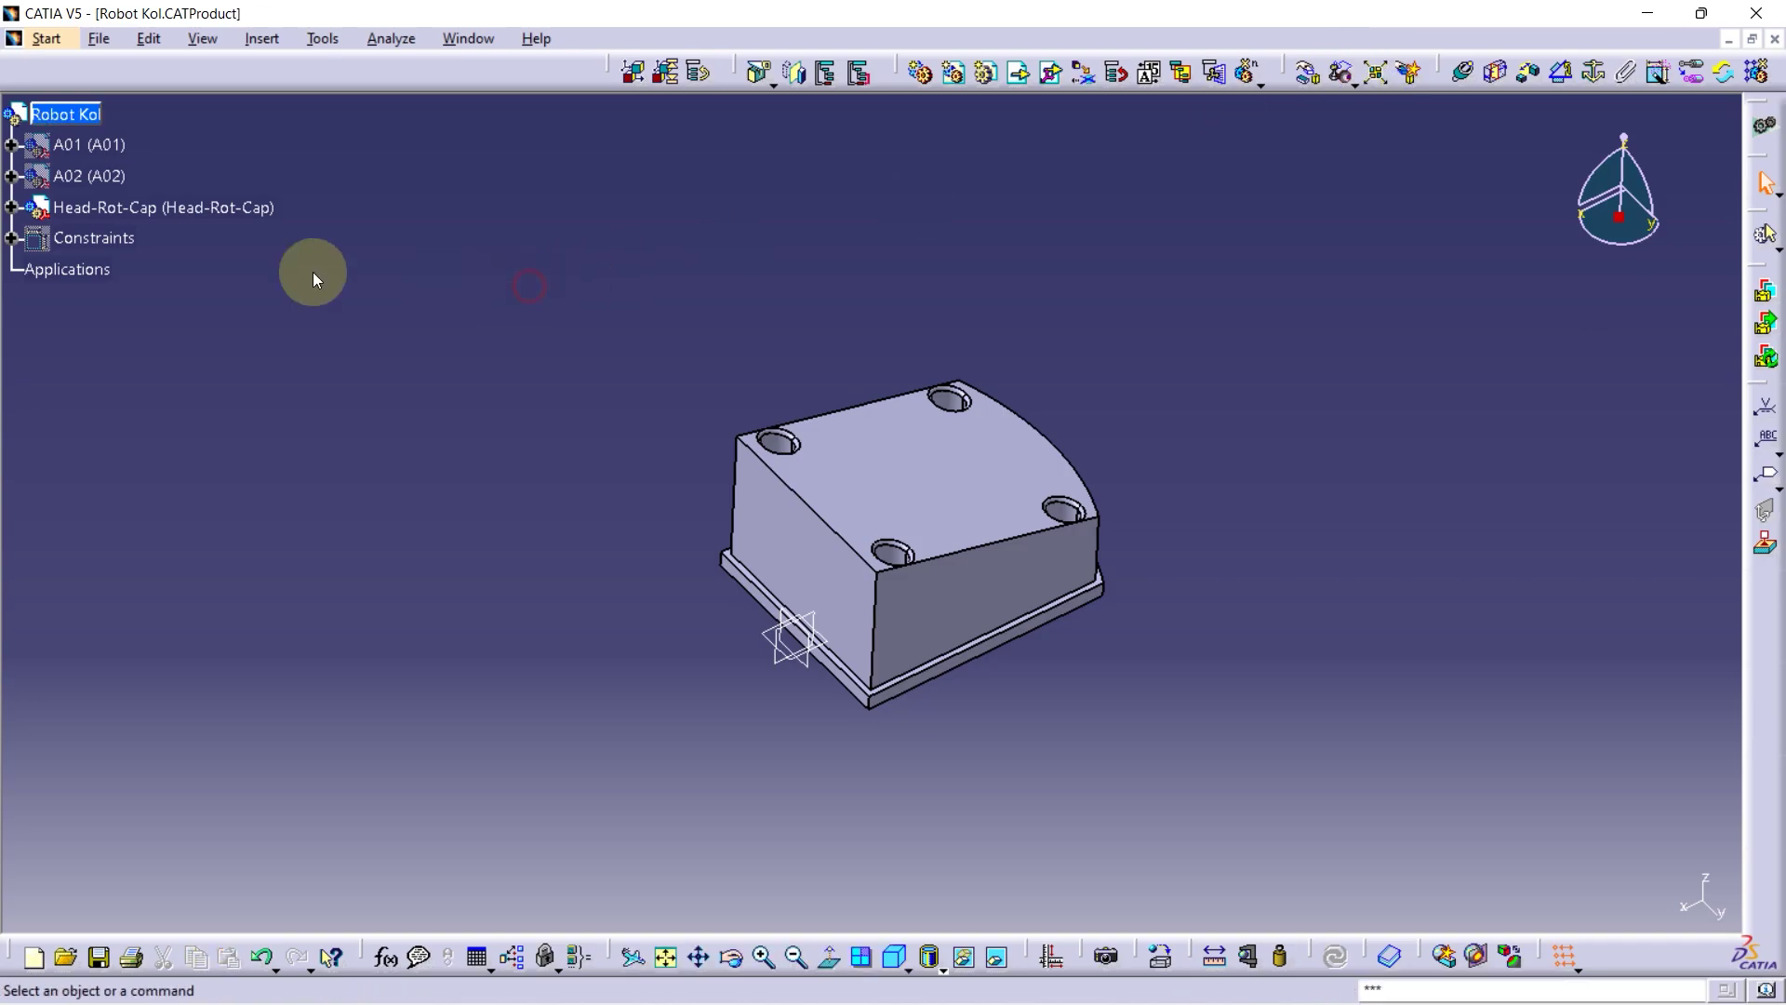
right_click(102, 179)
click(139, 245)
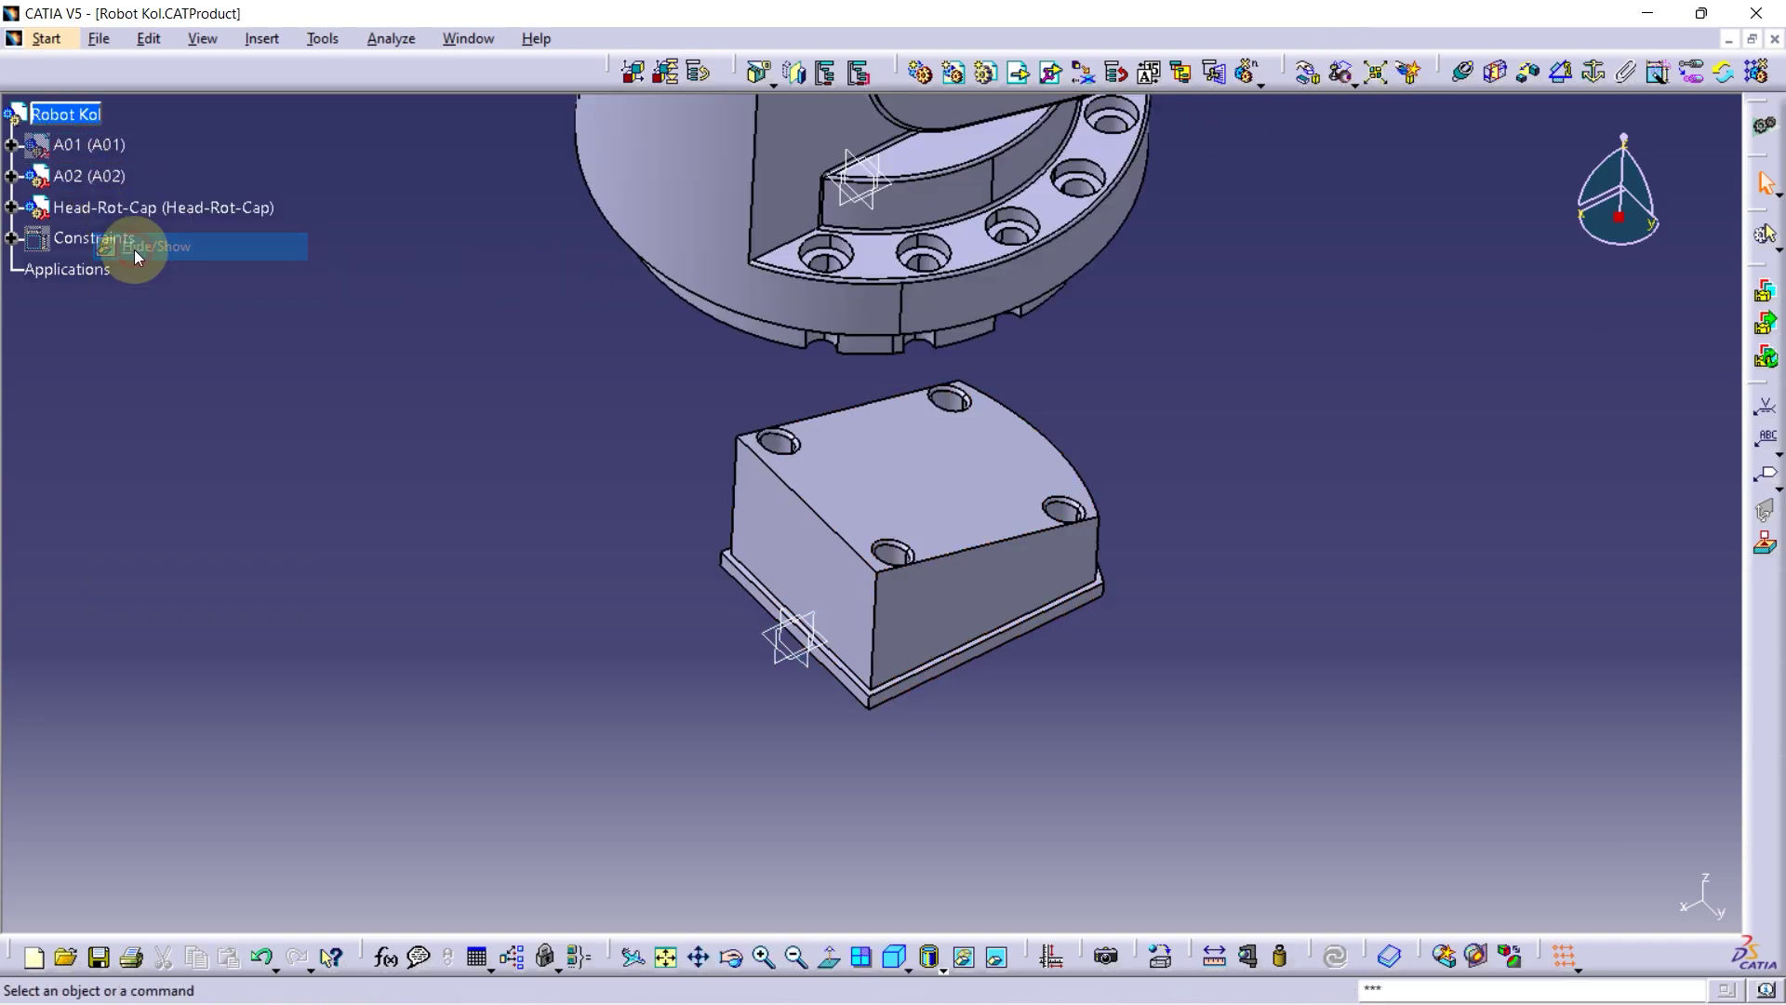
middle_drag(659, 319, 726, 481)
Lift Head-Rot-Cap along Z above the arm and show A01
click(1307, 72)
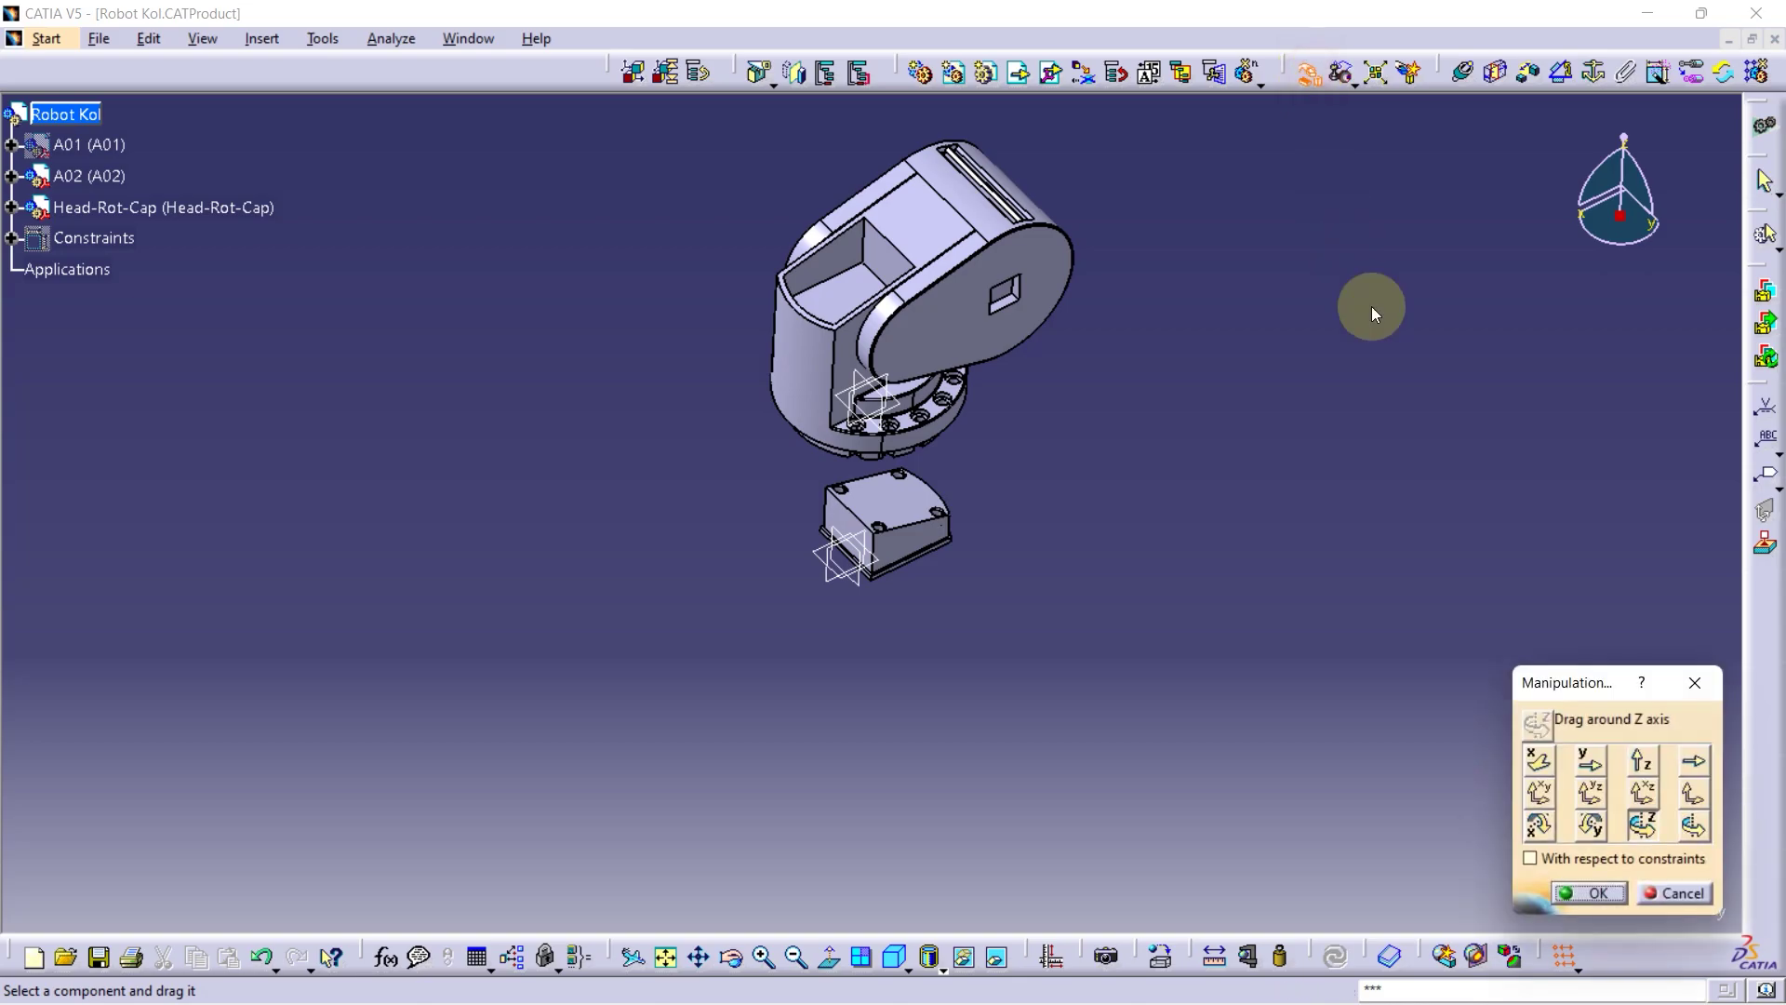
drag(888, 526, 898, 139)
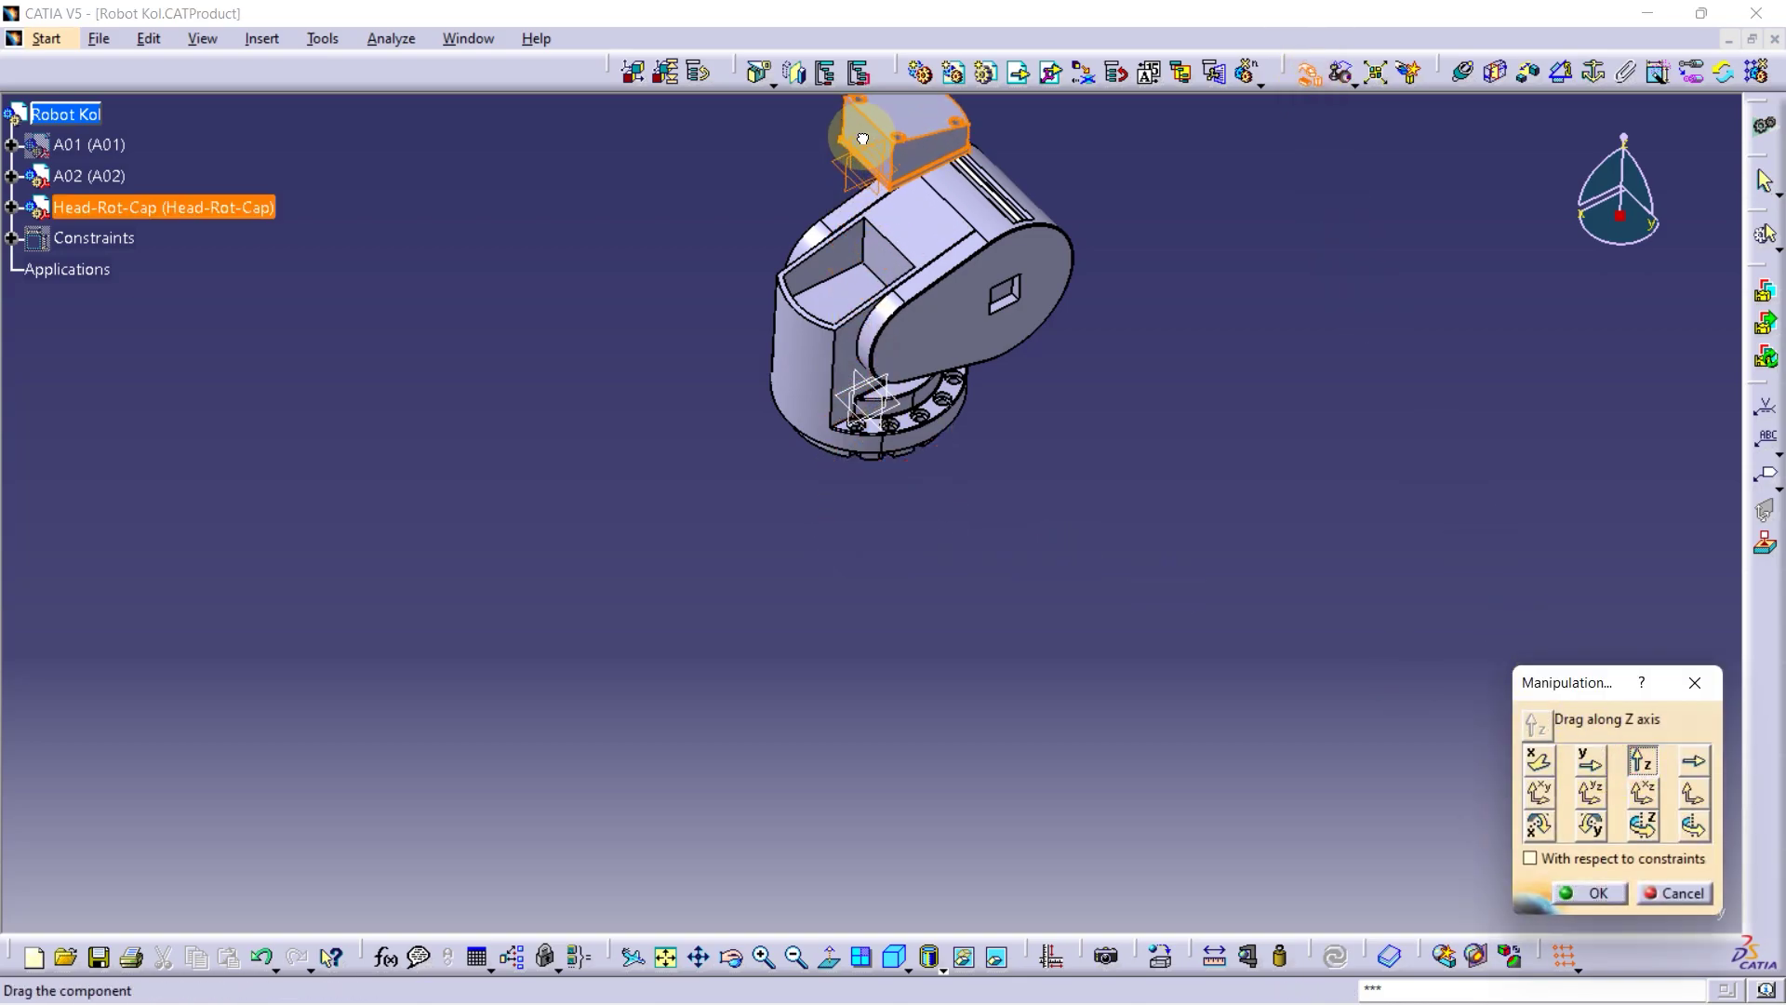
right_click(84, 147)
click(131, 221)
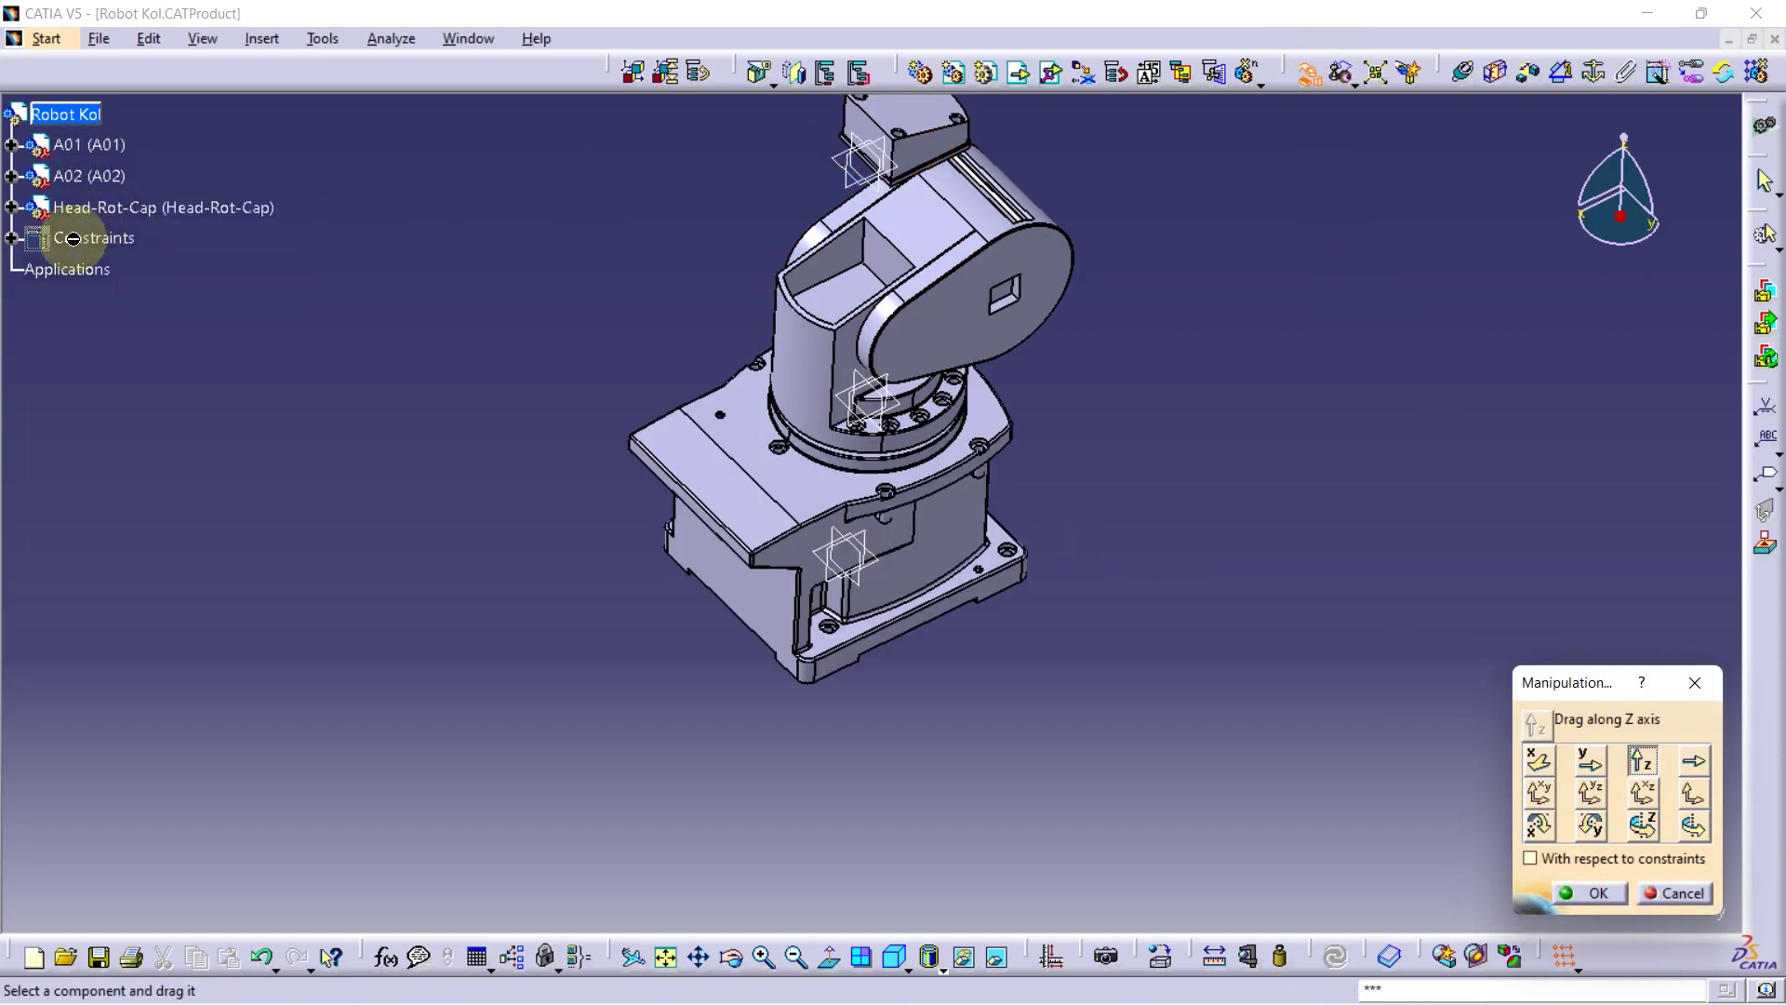
middle_drag(471, 314, 531, 371)
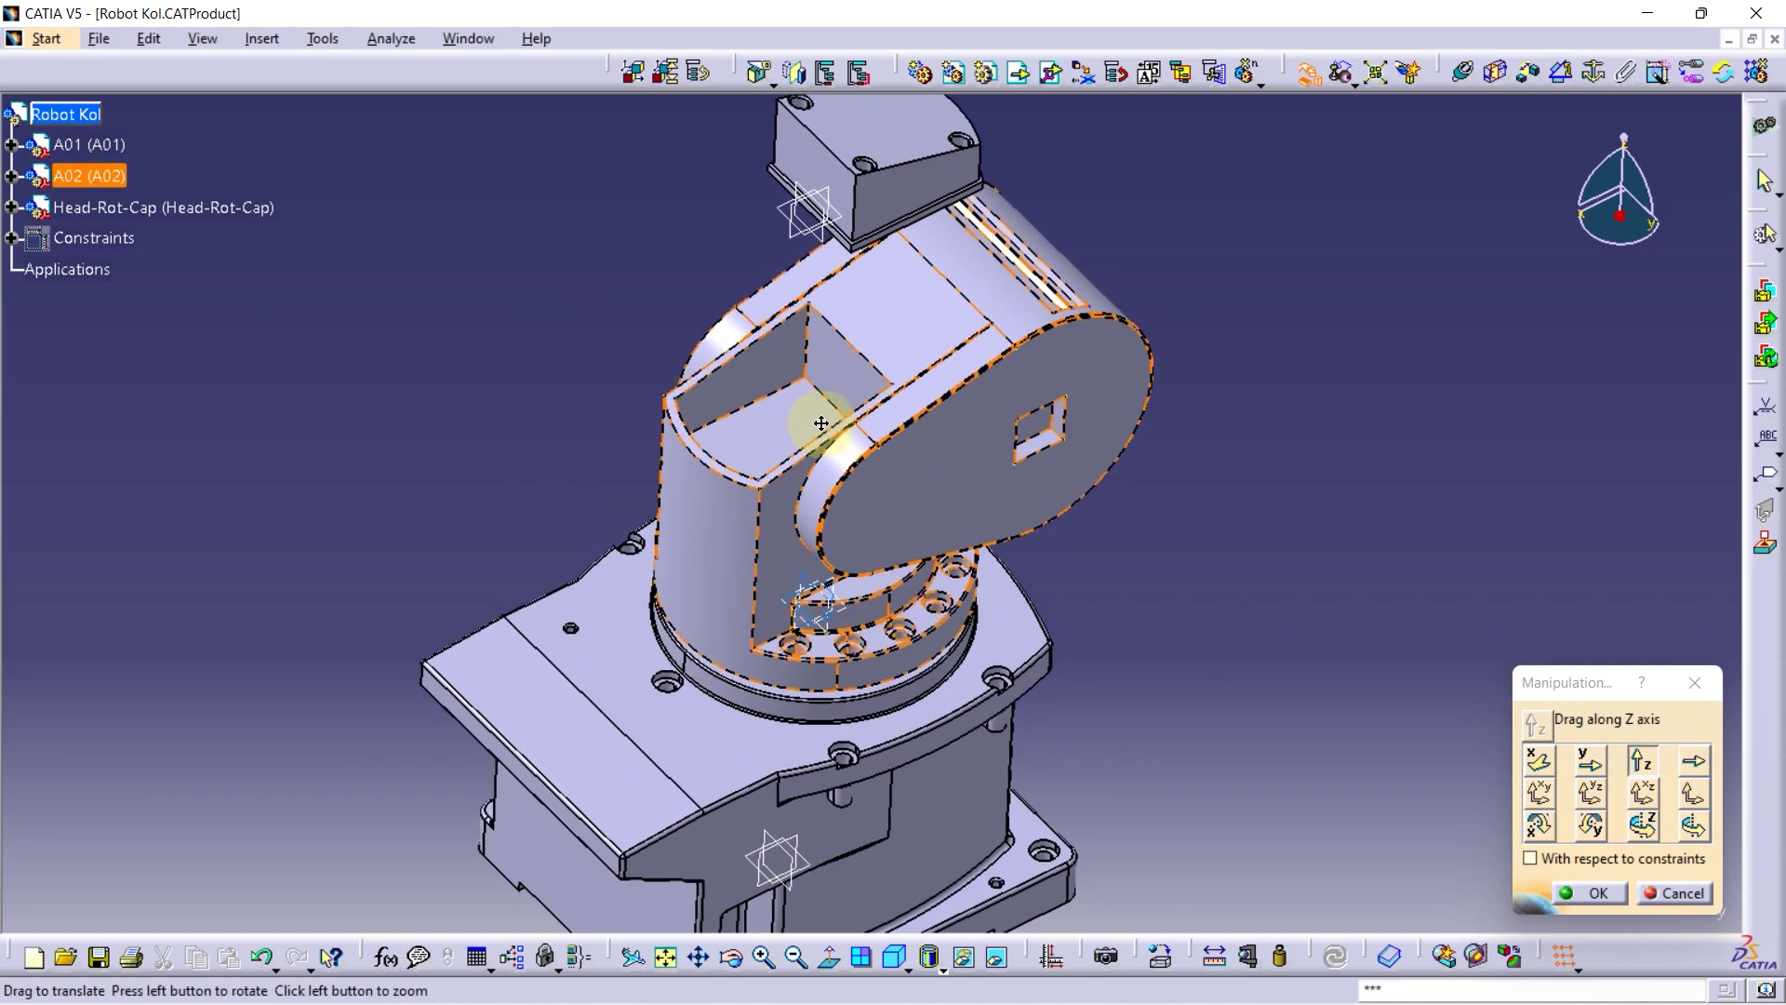
mouse_move(818, 410)
middle_down()
mouse_move(889, 319)
mouse_move(786, 518)
middle_up()
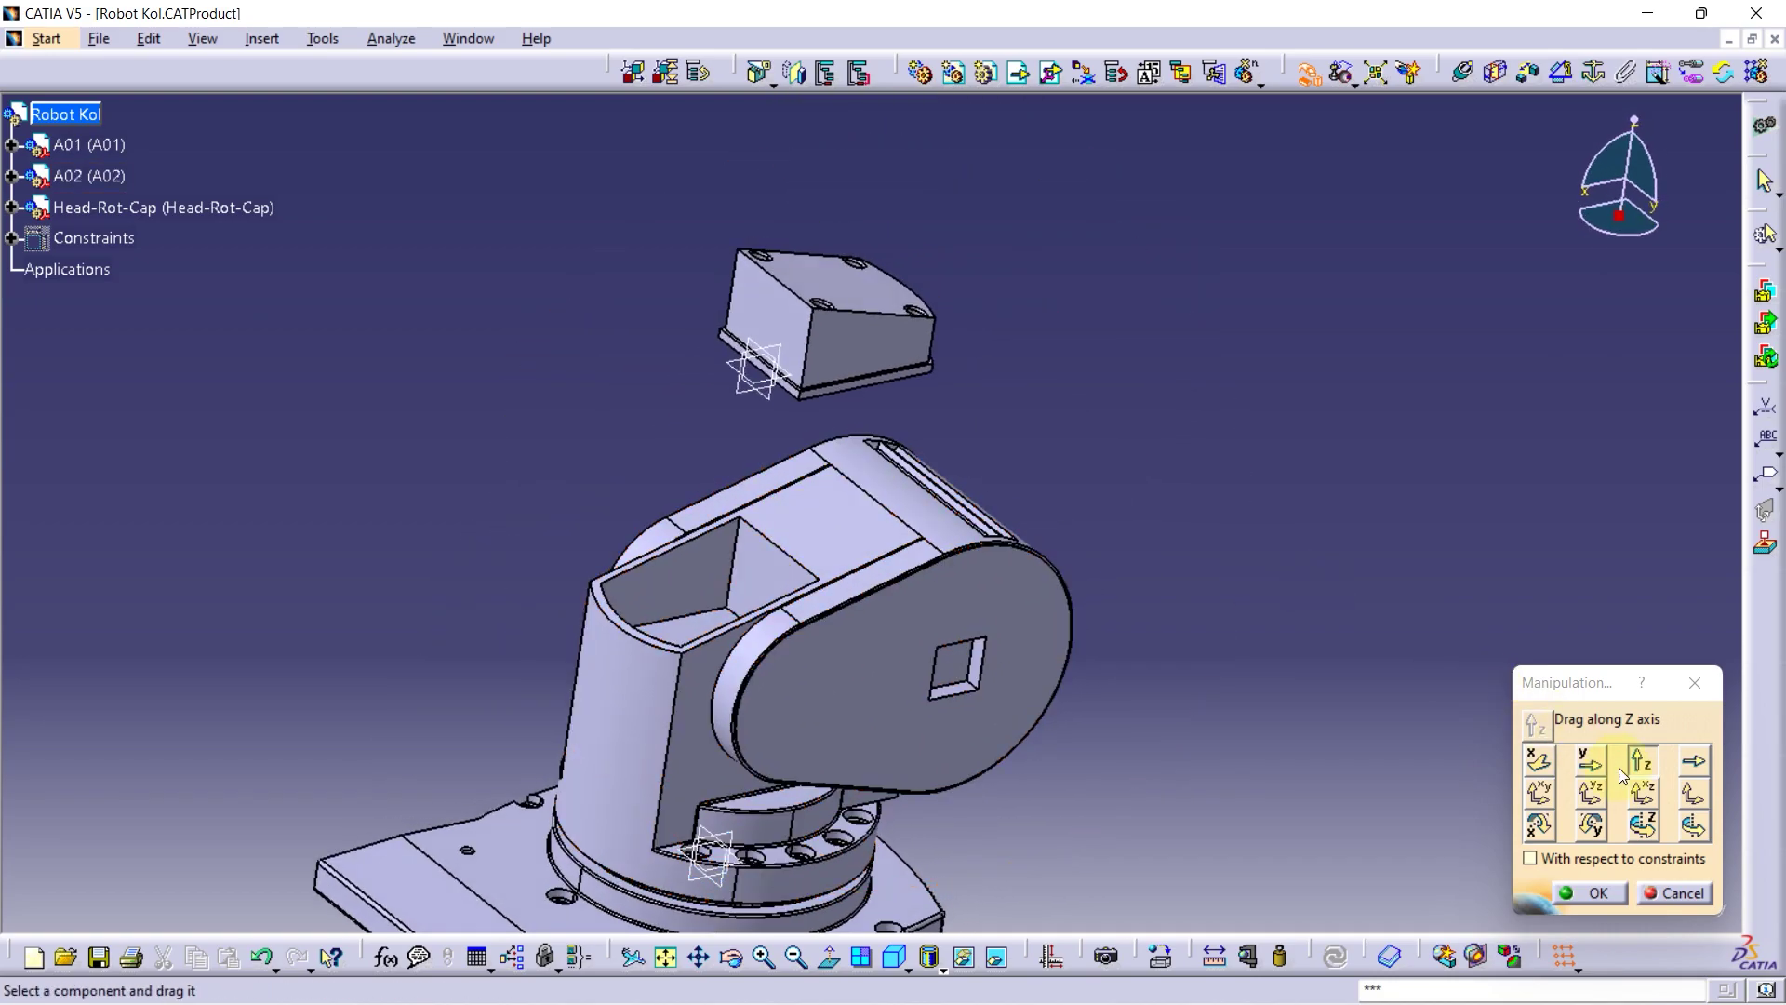
Rotate Head-Rot-Cap about the Z axis and finish the manipulation
click(1643, 826)
drag(898, 339, 554, 325)
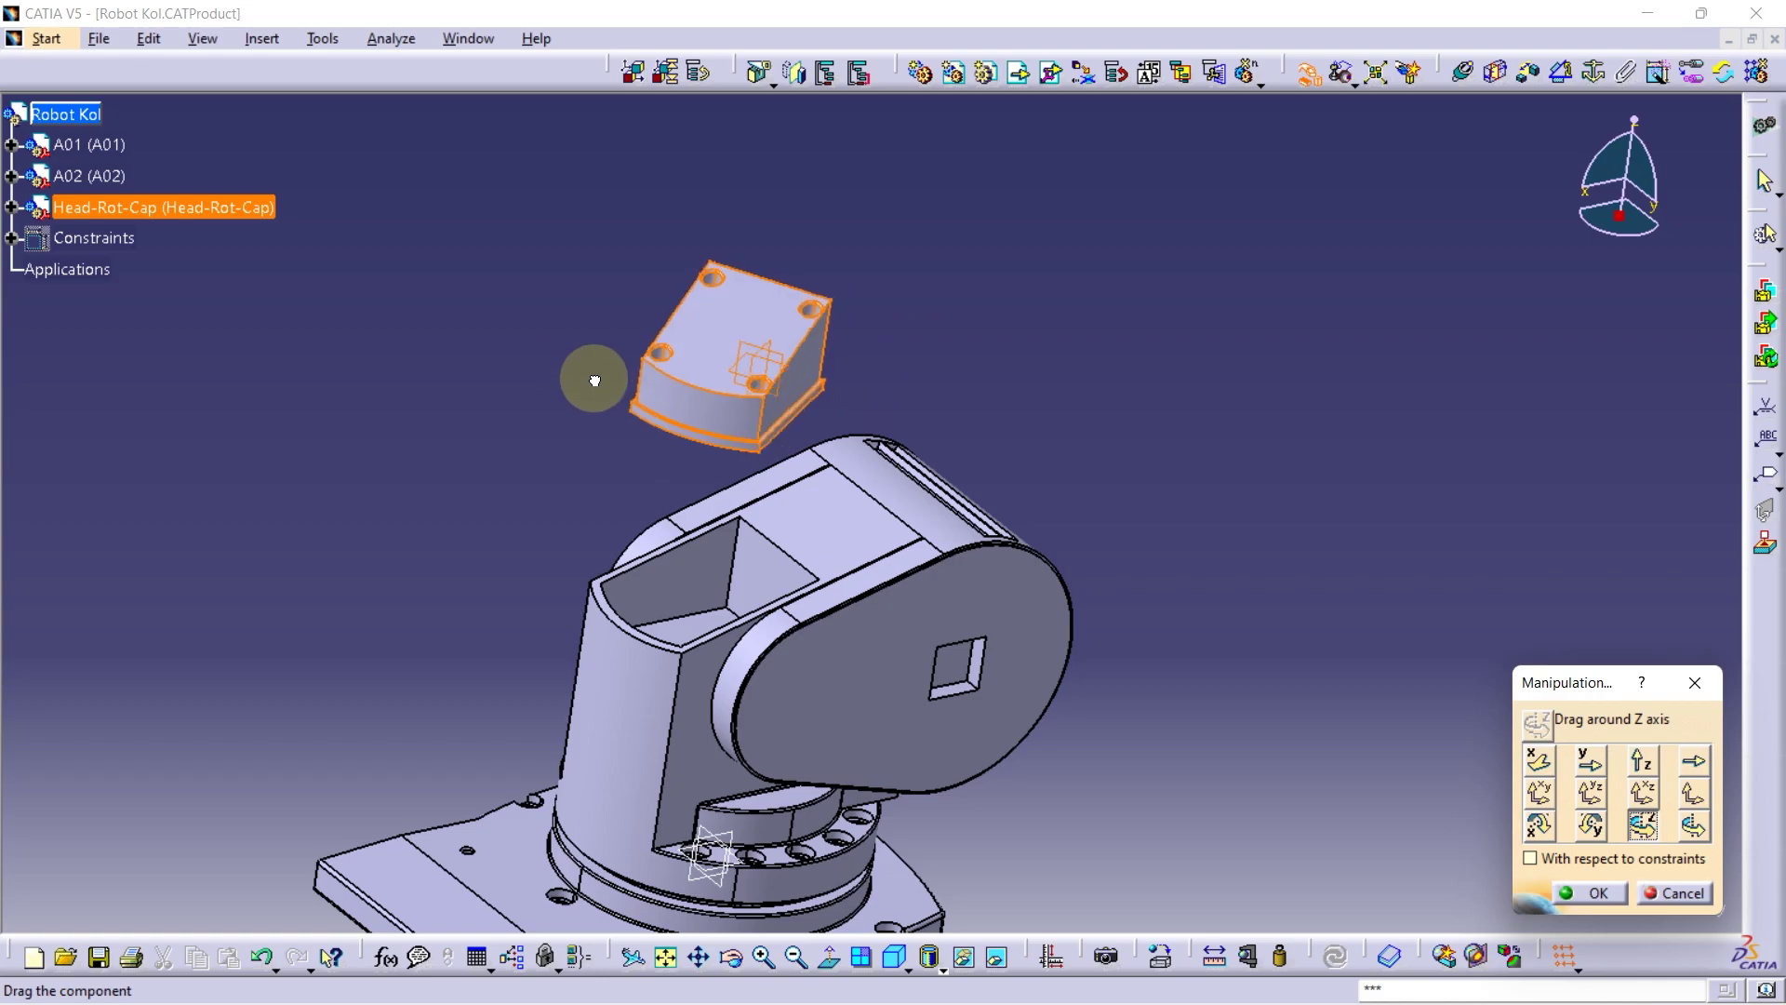
click(890, 326)
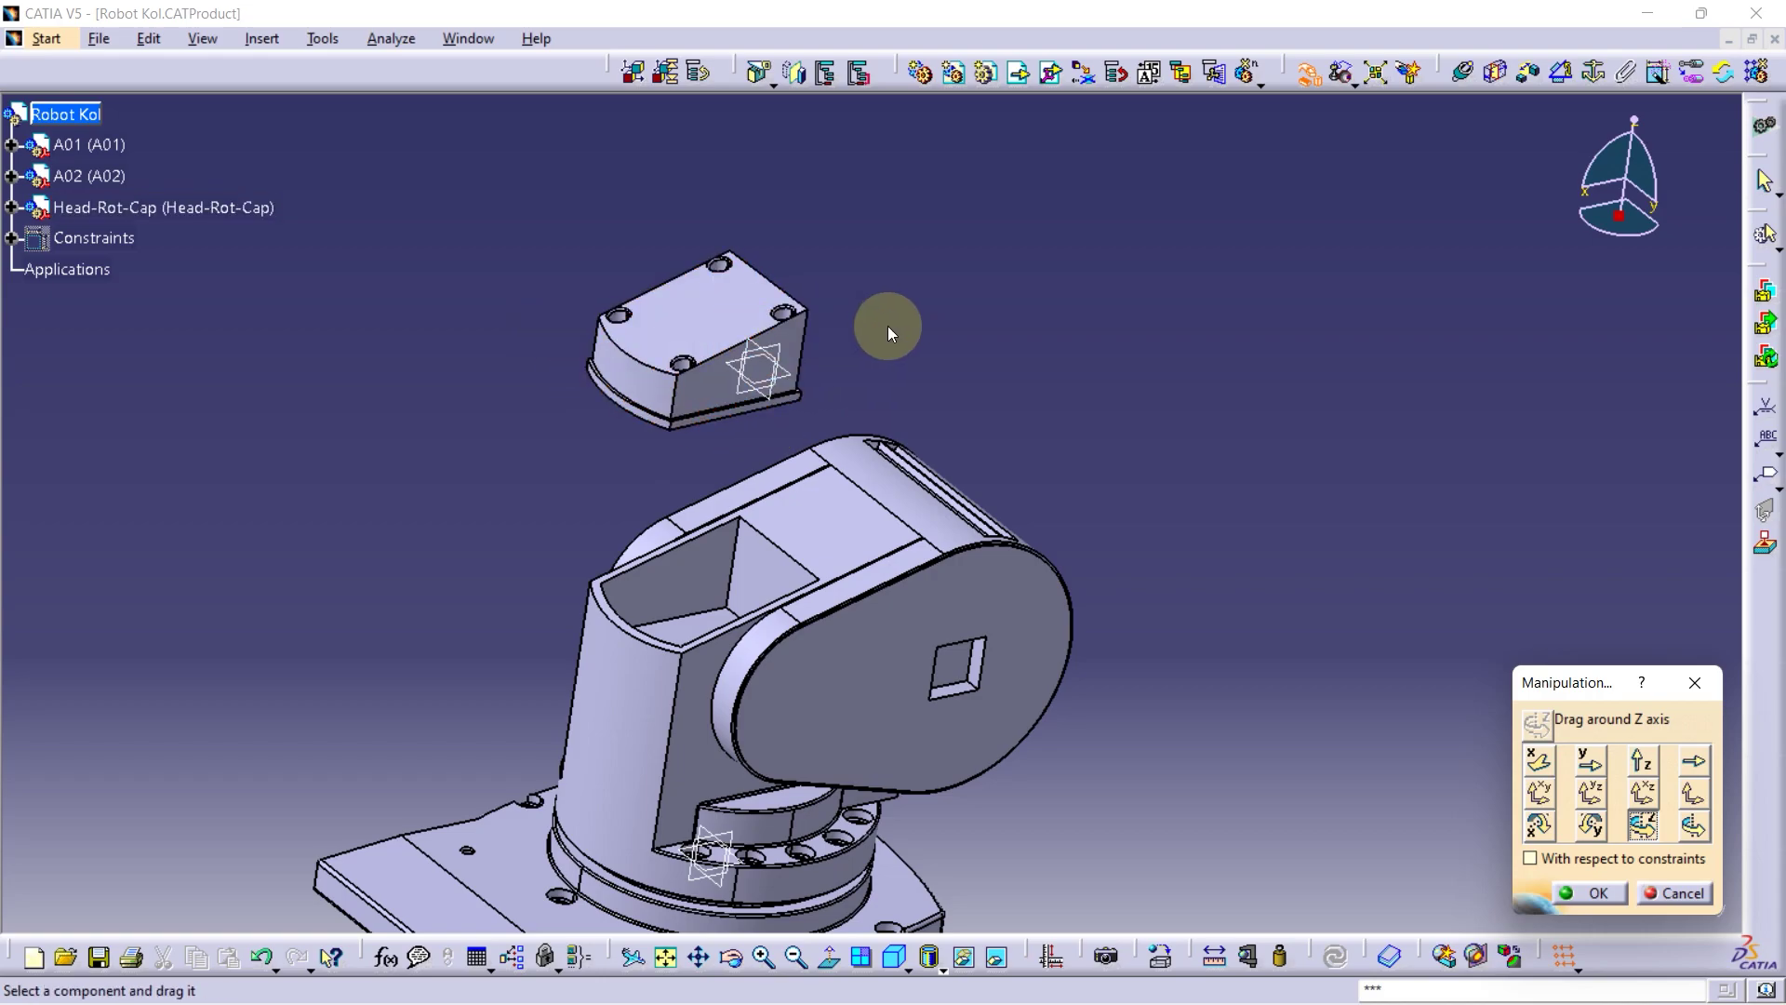
click(1598, 893)
click(1308, 85)
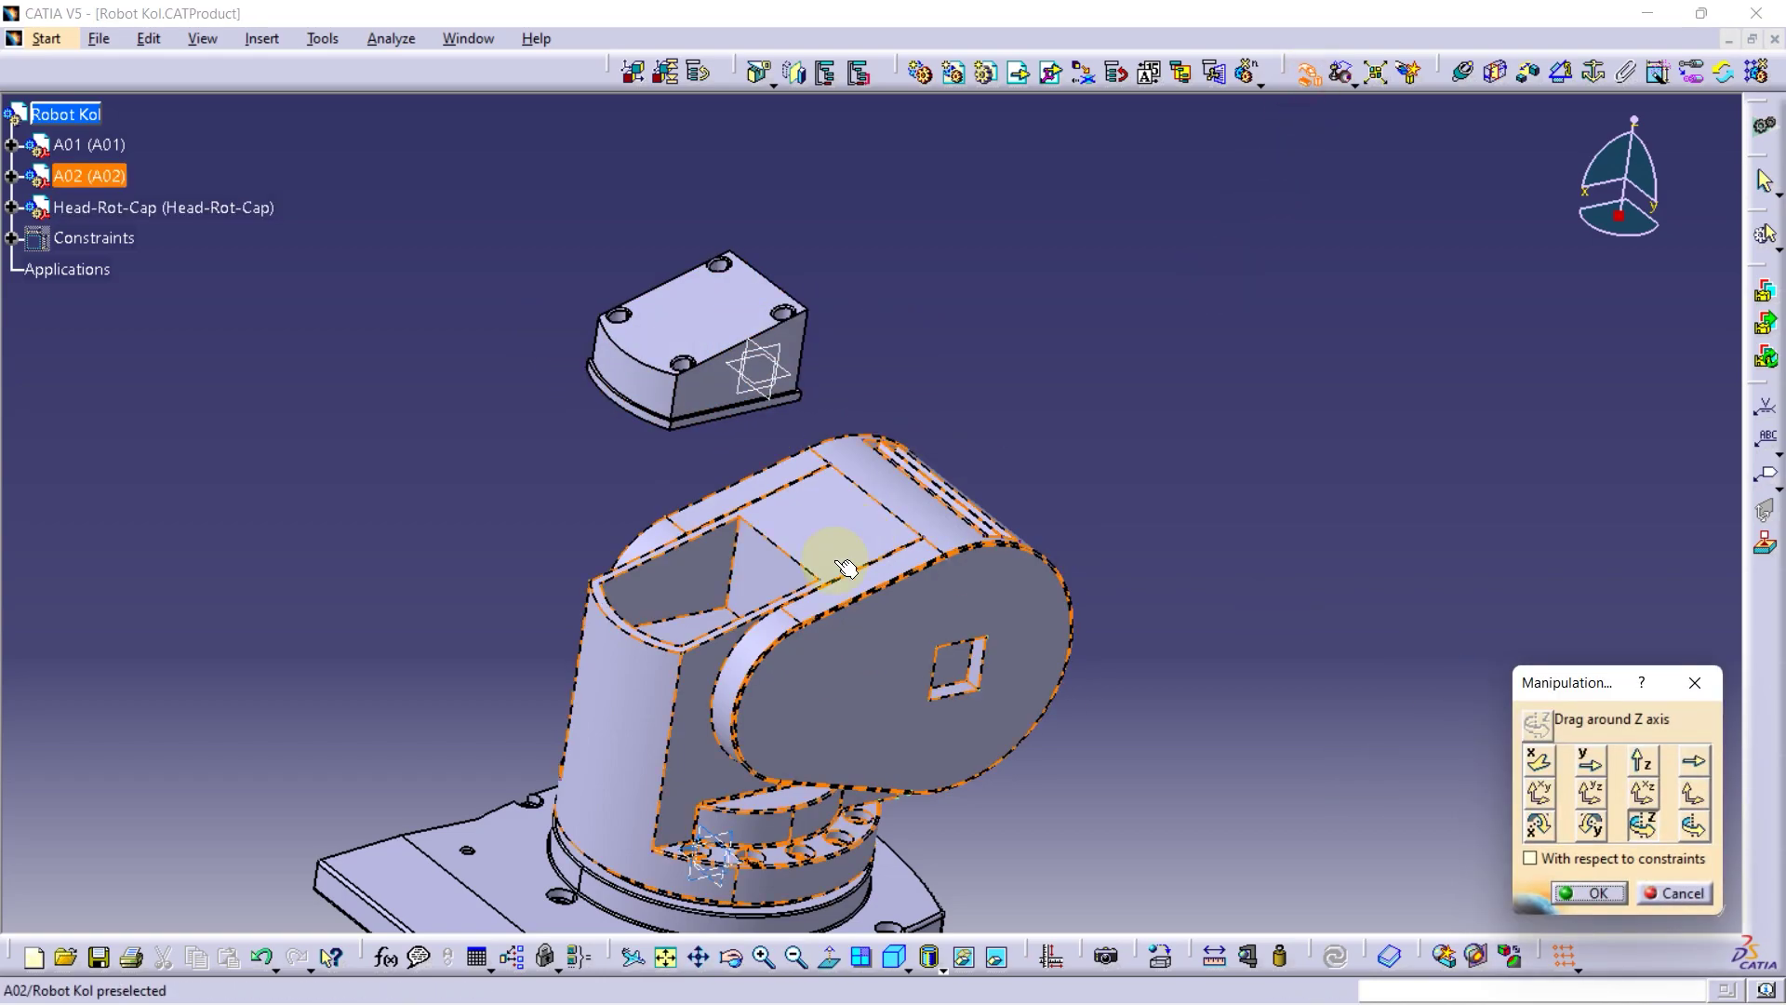
key(Escape)
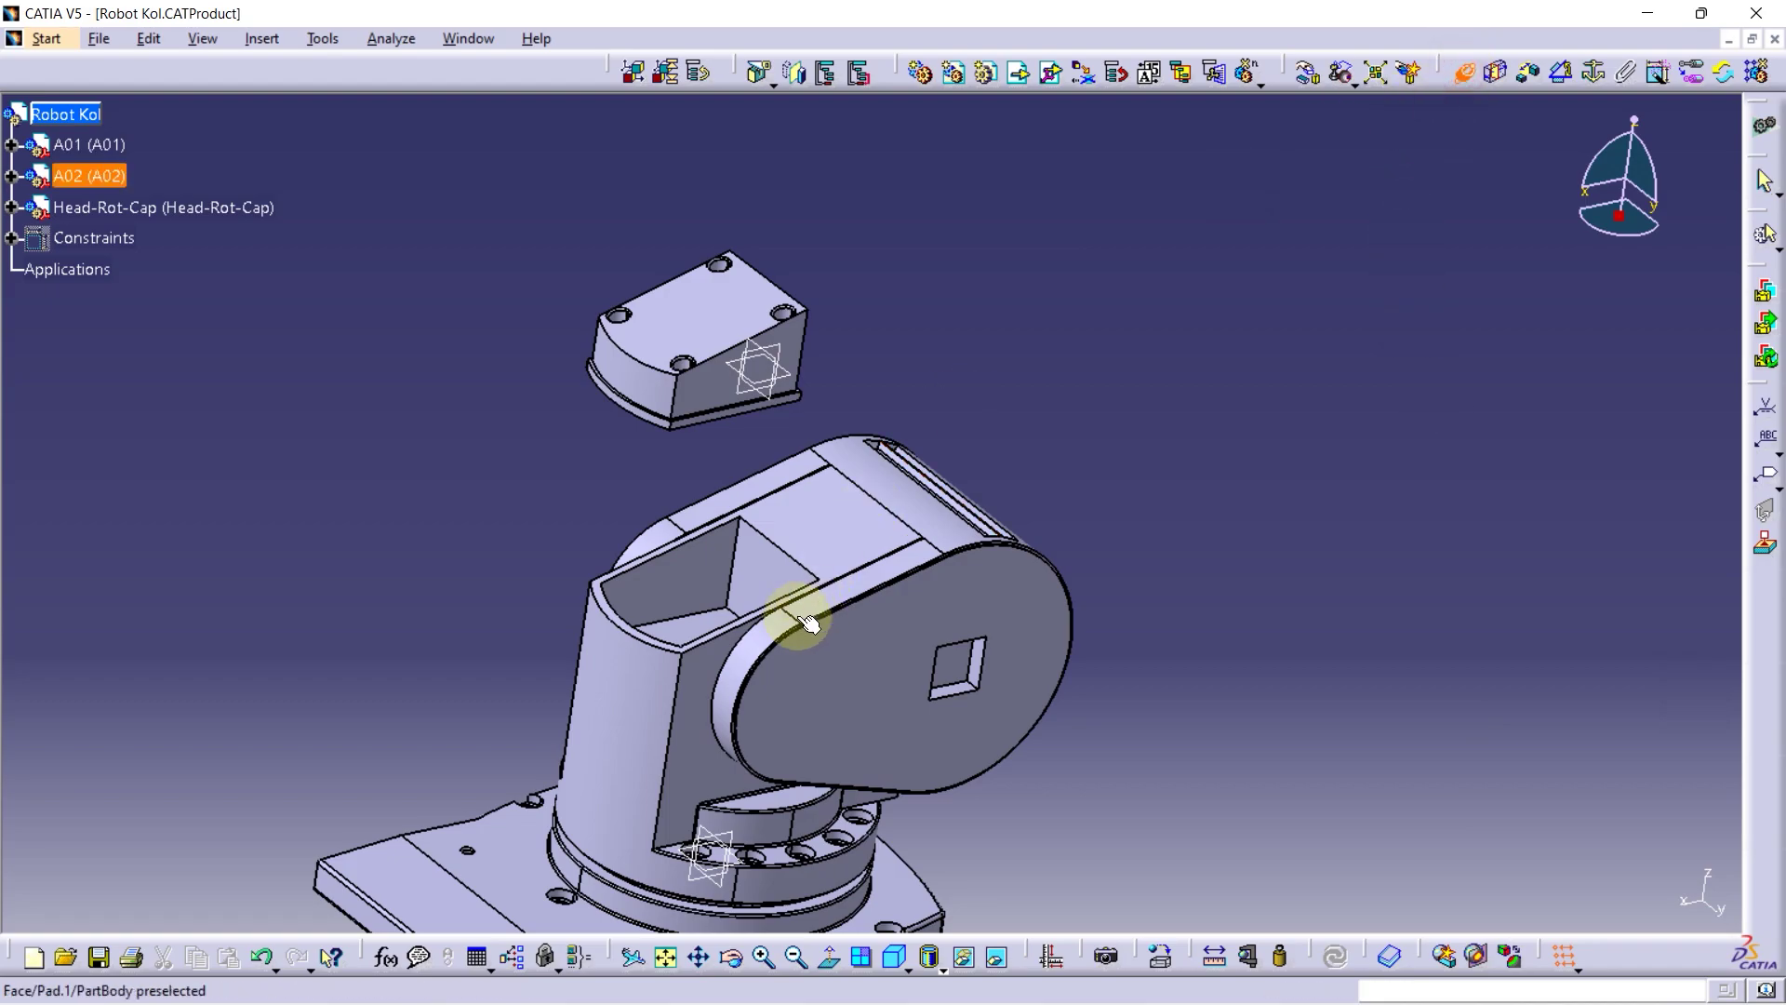
Add a coincidence constraint between Head-Rot-Cap and an A02 face
mouse_move(807, 621)
middle_down()
mouse_move(799, 218)
mouse_move(757, 685)
mouse_move(817, 569)
middle_up()
click(899, 468)
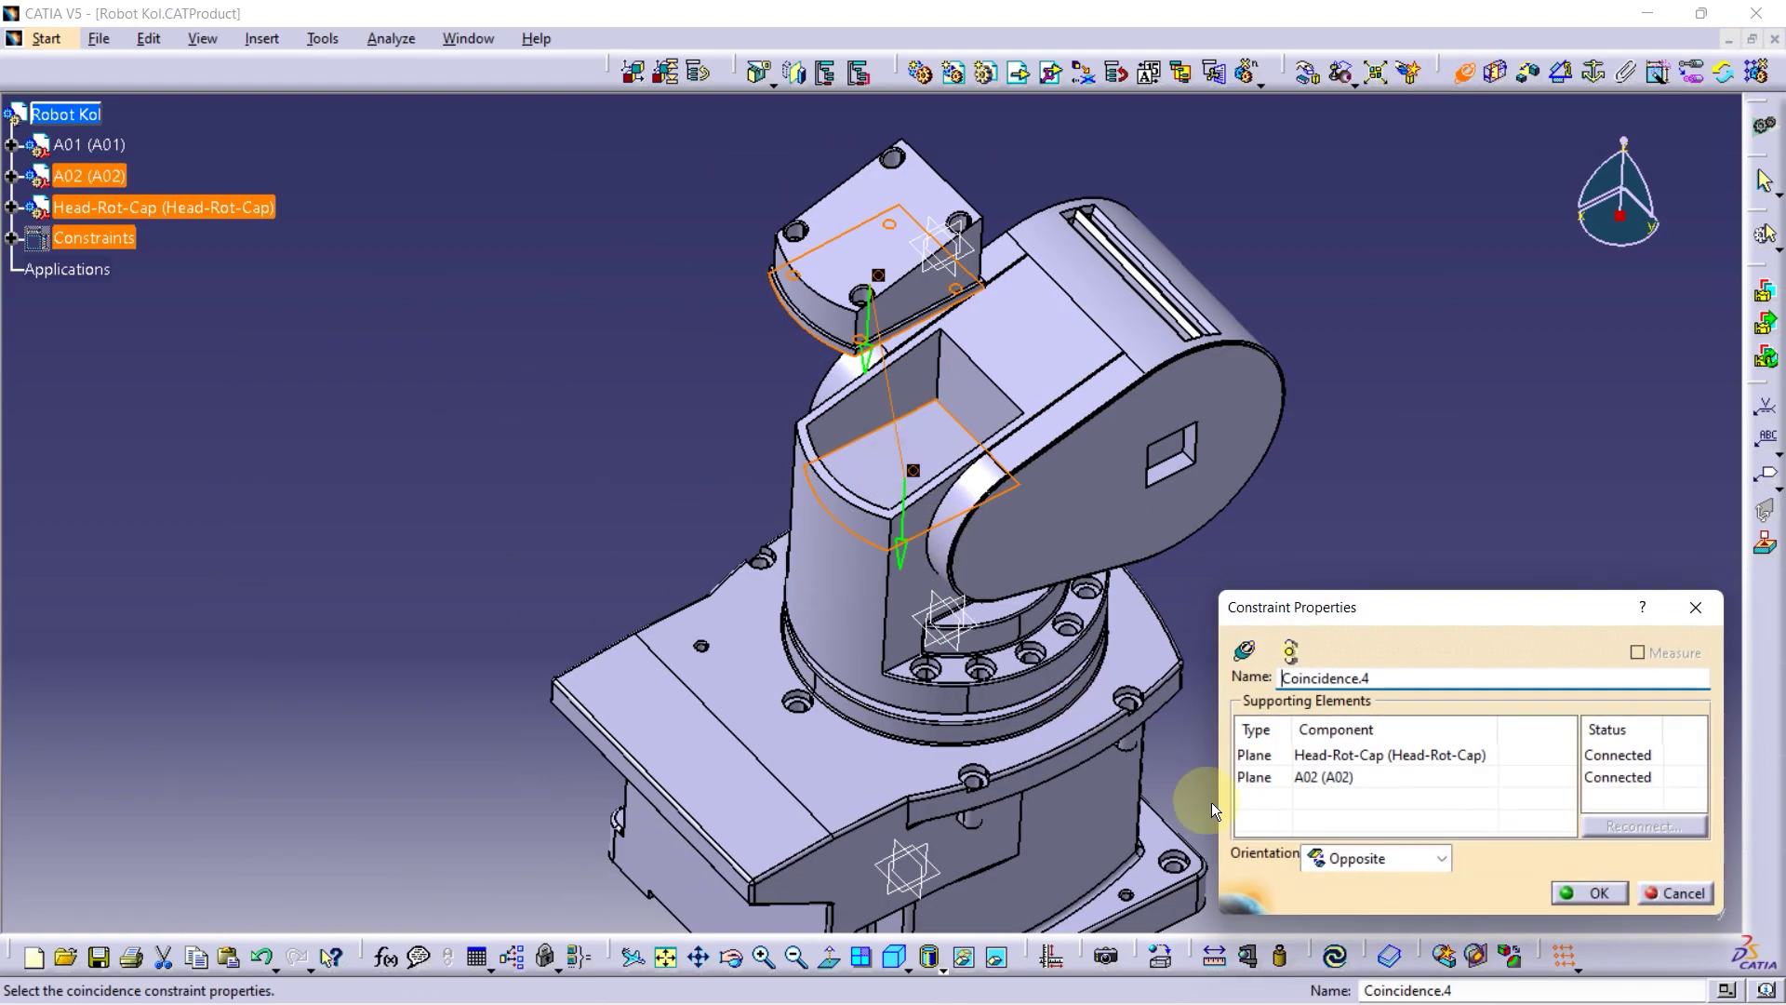
click(1593, 895)
Add a second coincidence on the A02 block face and update the assembly
mouse_move(1087, 510)
middle_down()
mouse_move(1068, 471)
mouse_move(928, 609)
middle_up()
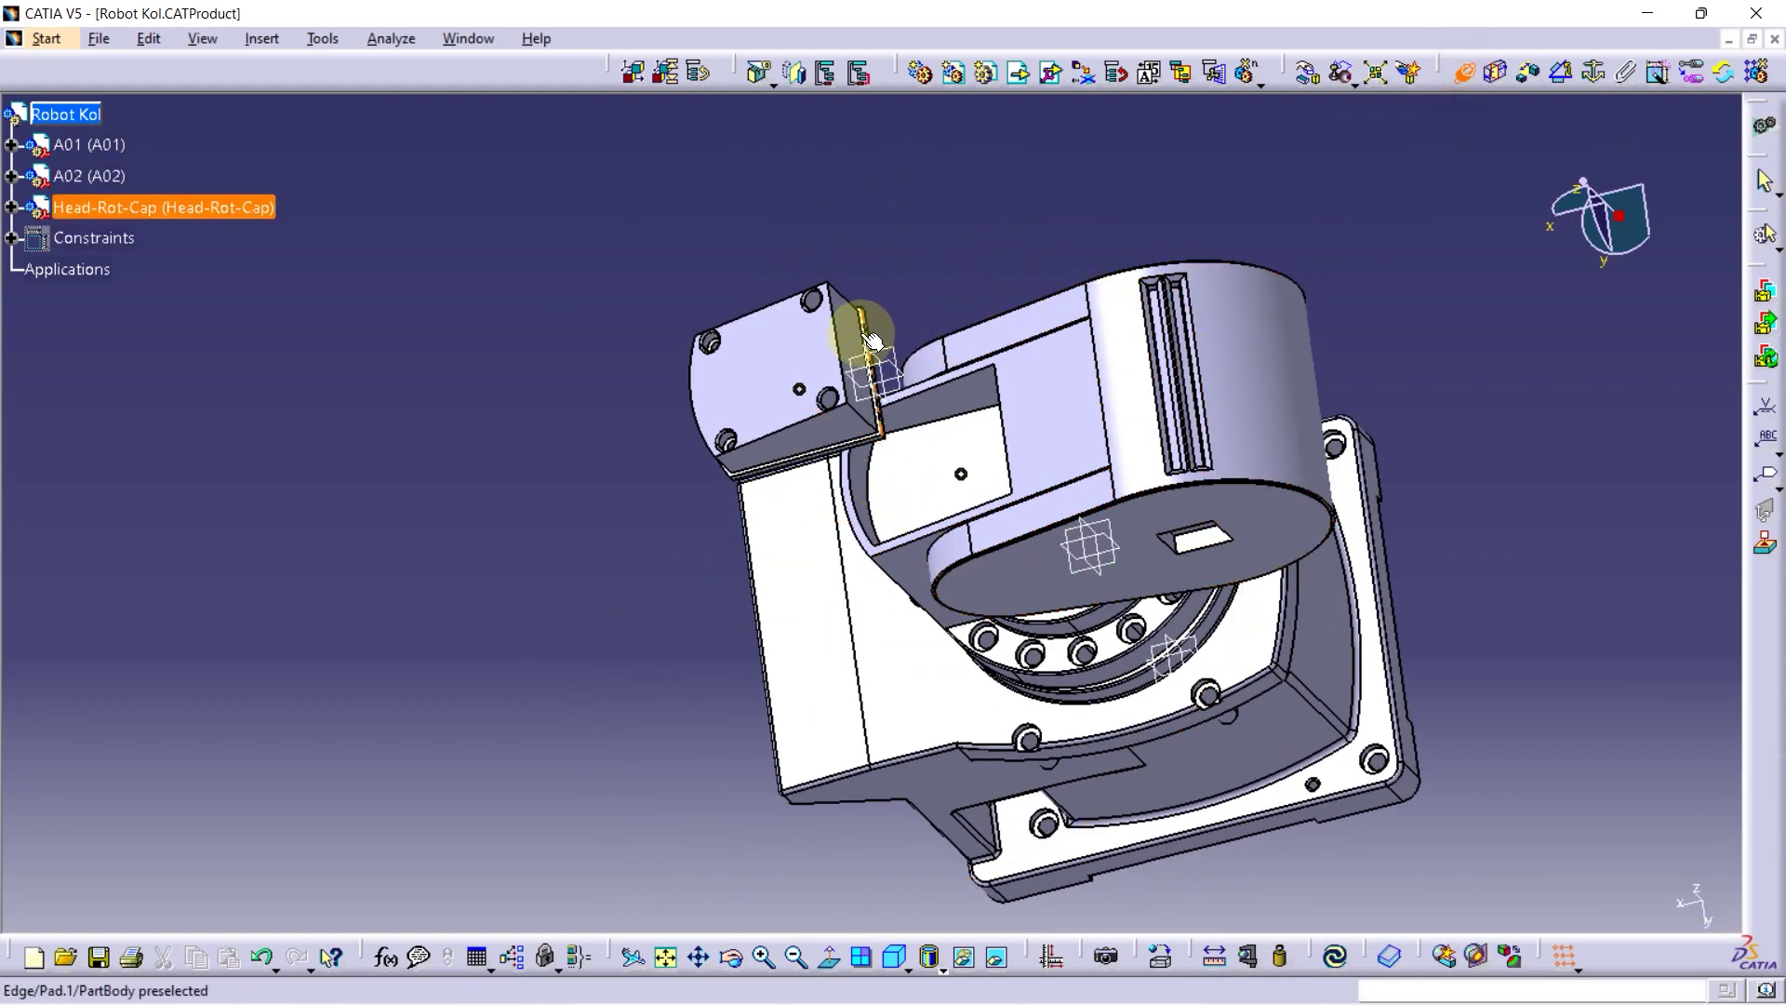
mouse_move(850, 319)
middle_down()
mouse_move(1028, 459)
mouse_move(1040, 263)
mouse_move(991, 510)
mouse_move(895, 471)
mouse_move(578, 484)
mouse_move(849, 530)
mouse_move(1185, 507)
middle_up()
click(1185, 507)
click(1590, 892)
click(1335, 956)
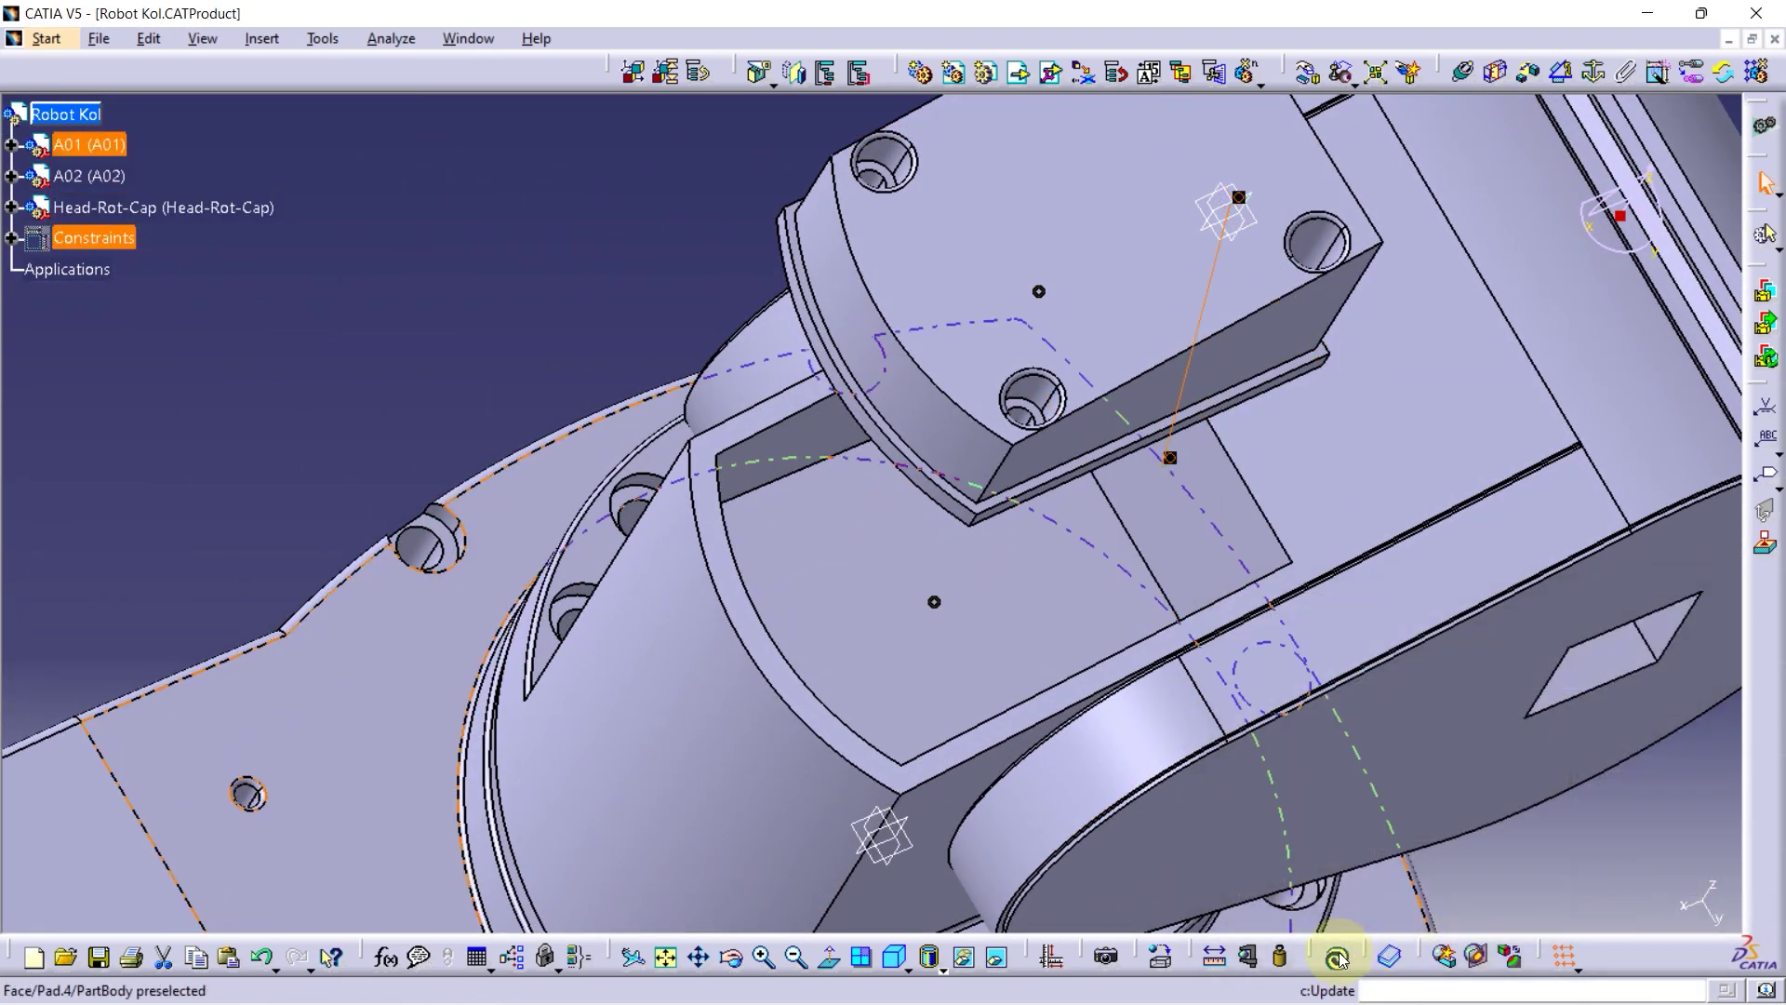
click(696, 218)
mouse_move(696, 219)
middle_down()
mouse_move(929, 311)
mouse_move(794, 539)
mouse_move(1161, 539)
mouse_move(865, 471)
mouse_move(958, 530)
mouse_move(858, 926)
mouse_move(929, 957)
mouse_move(823, 477)
mouse_move(778, 730)
mouse_move(797, 479)
mouse_move(869, 522)
middle_up()
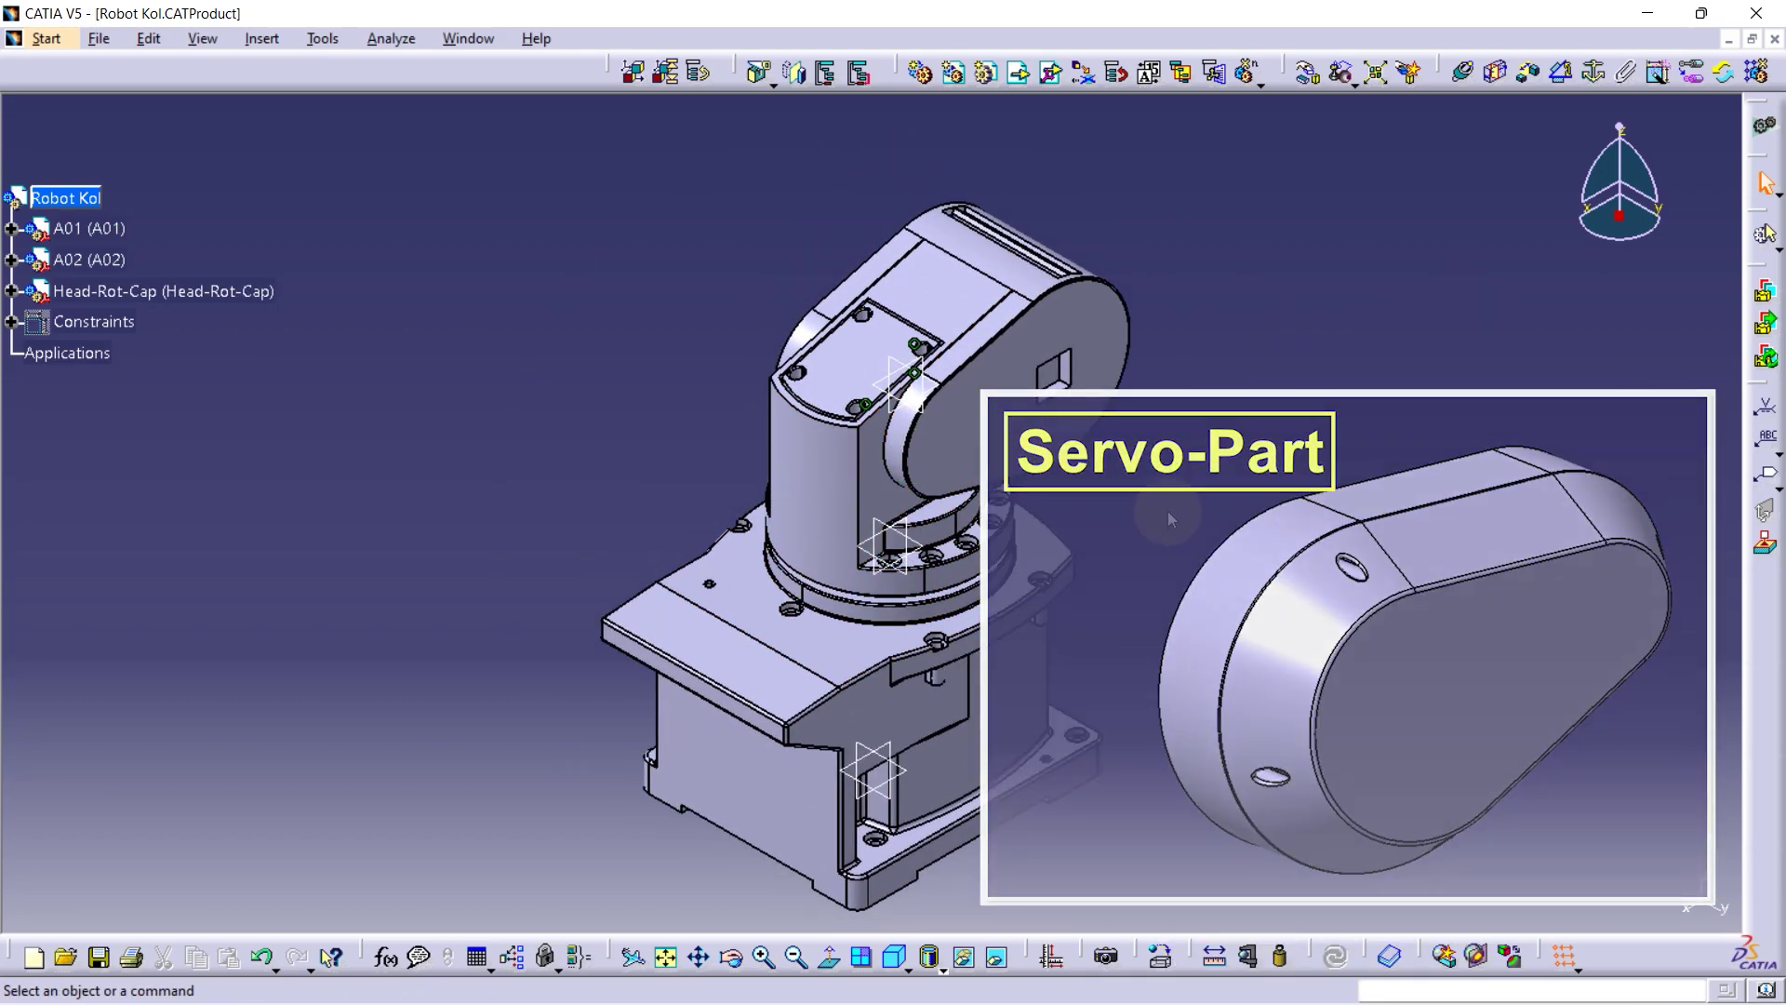
Insert a new part into the Robot Kol assembly
right_click(78, 203)
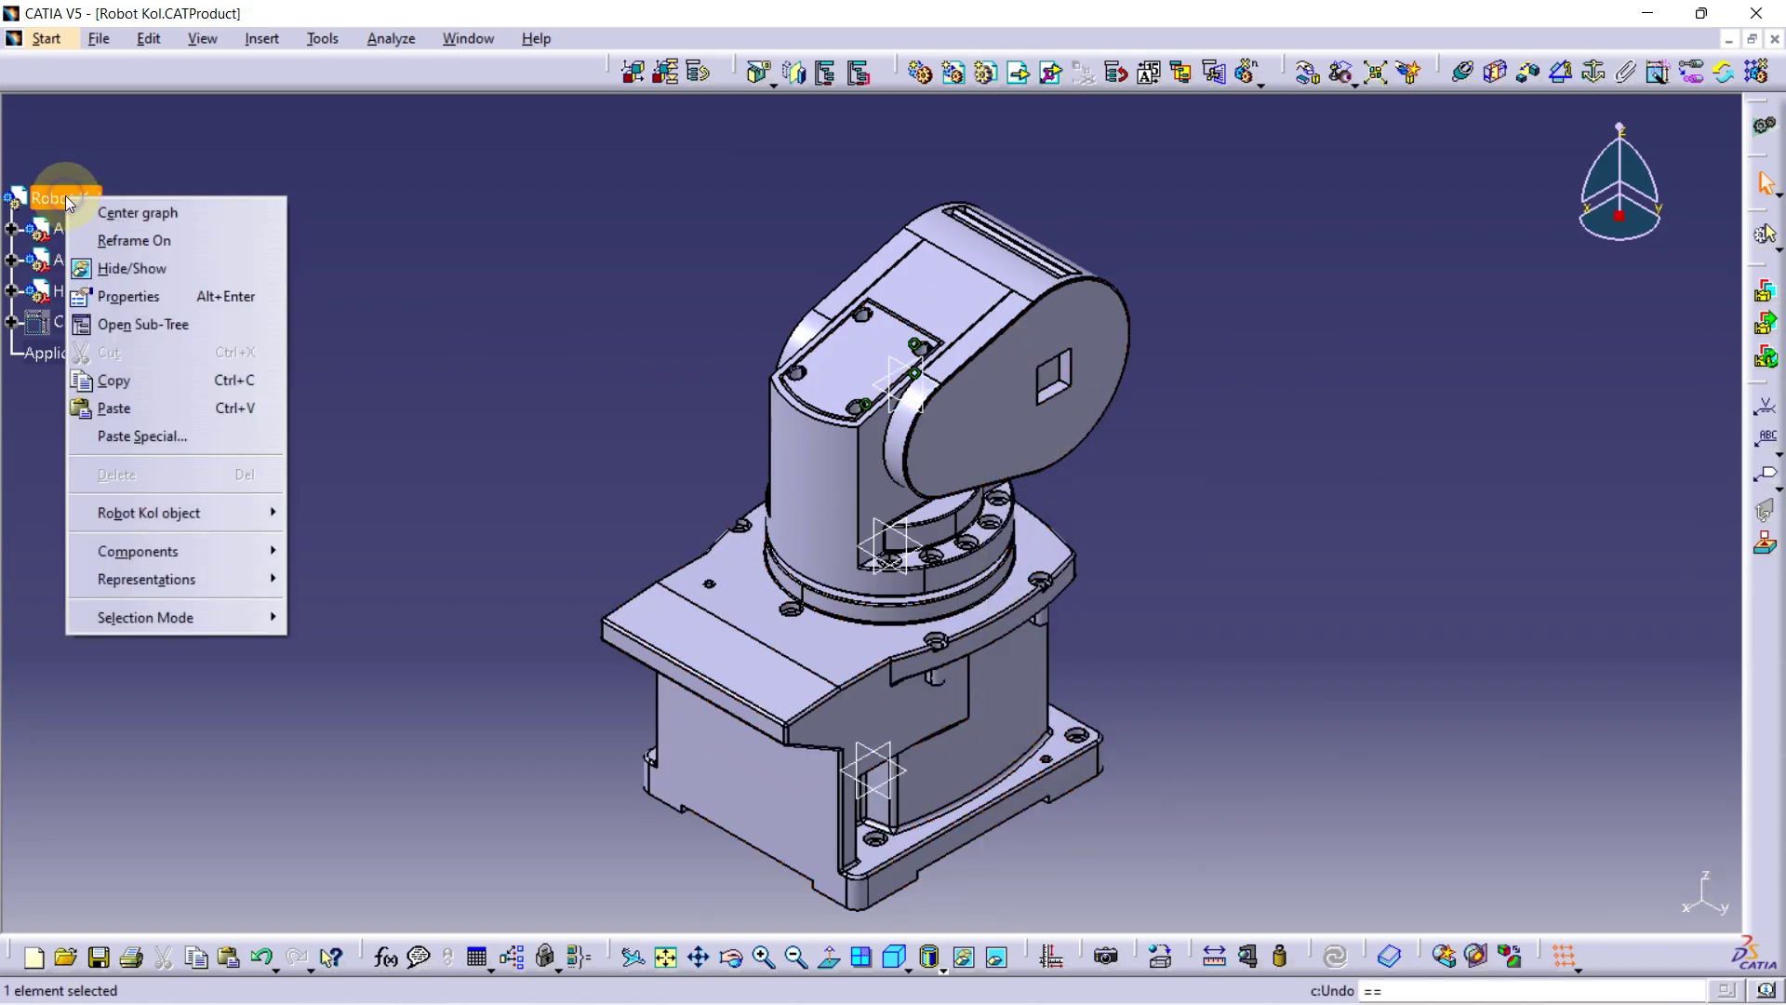
mouse_move(138, 551)
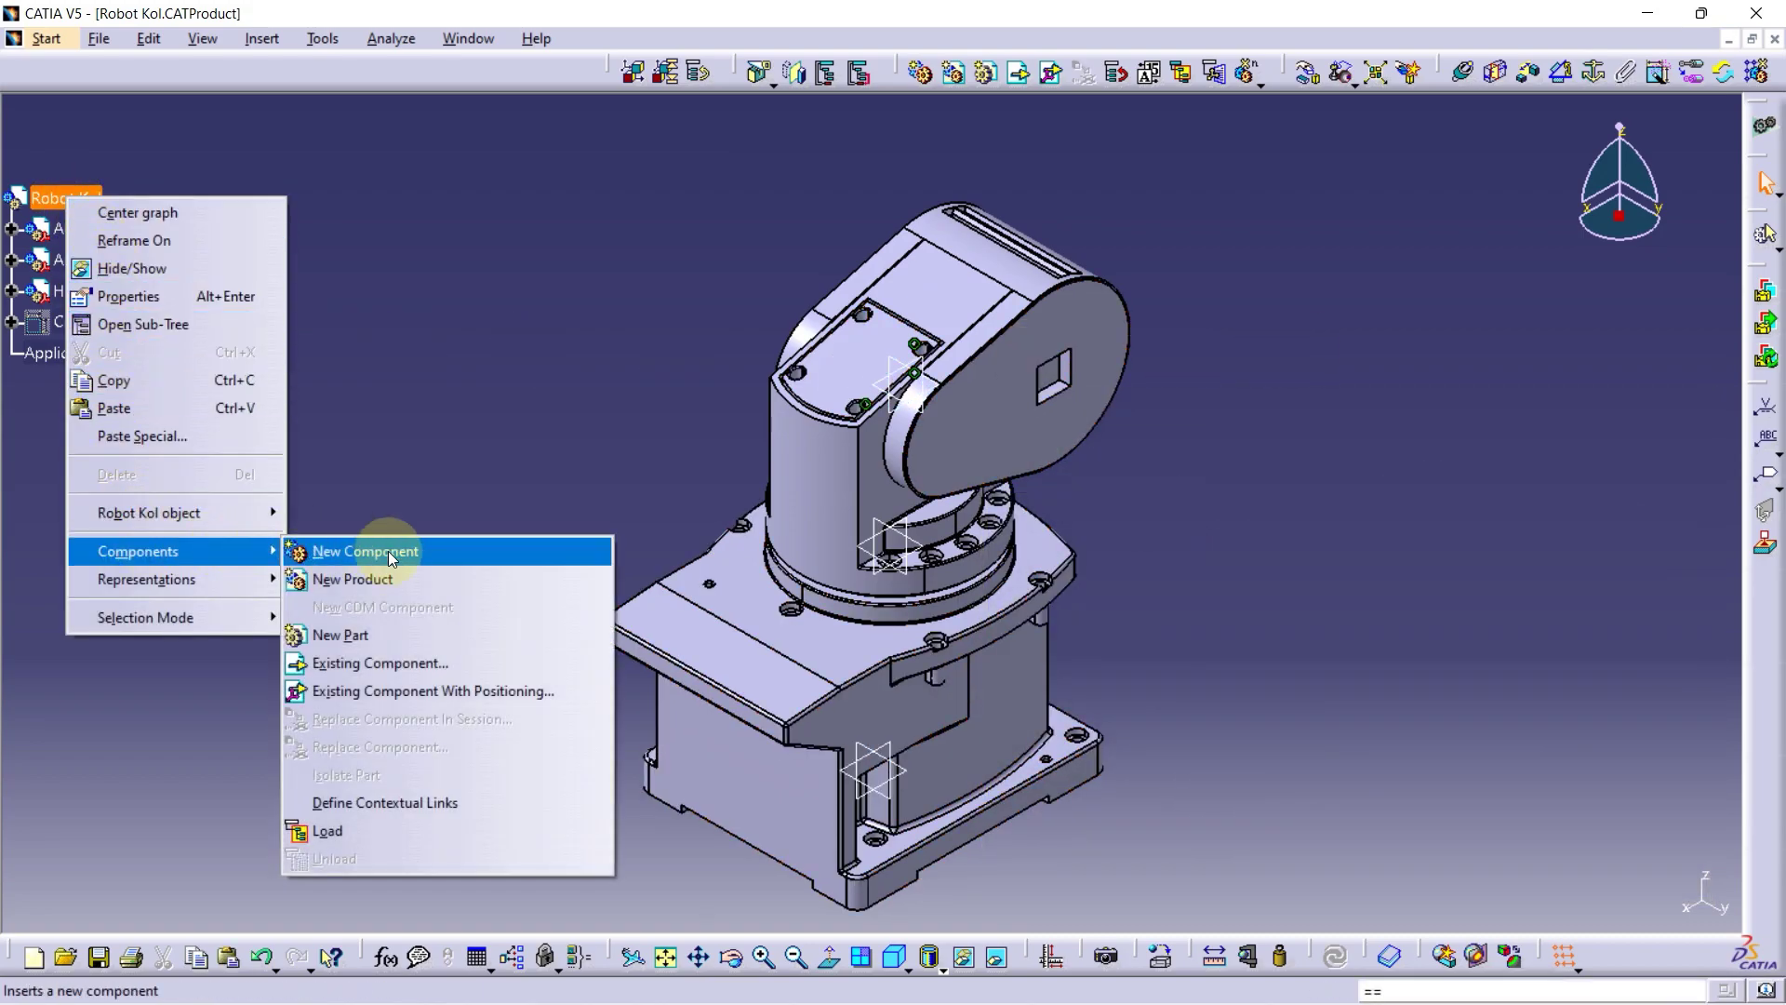
click(338, 630)
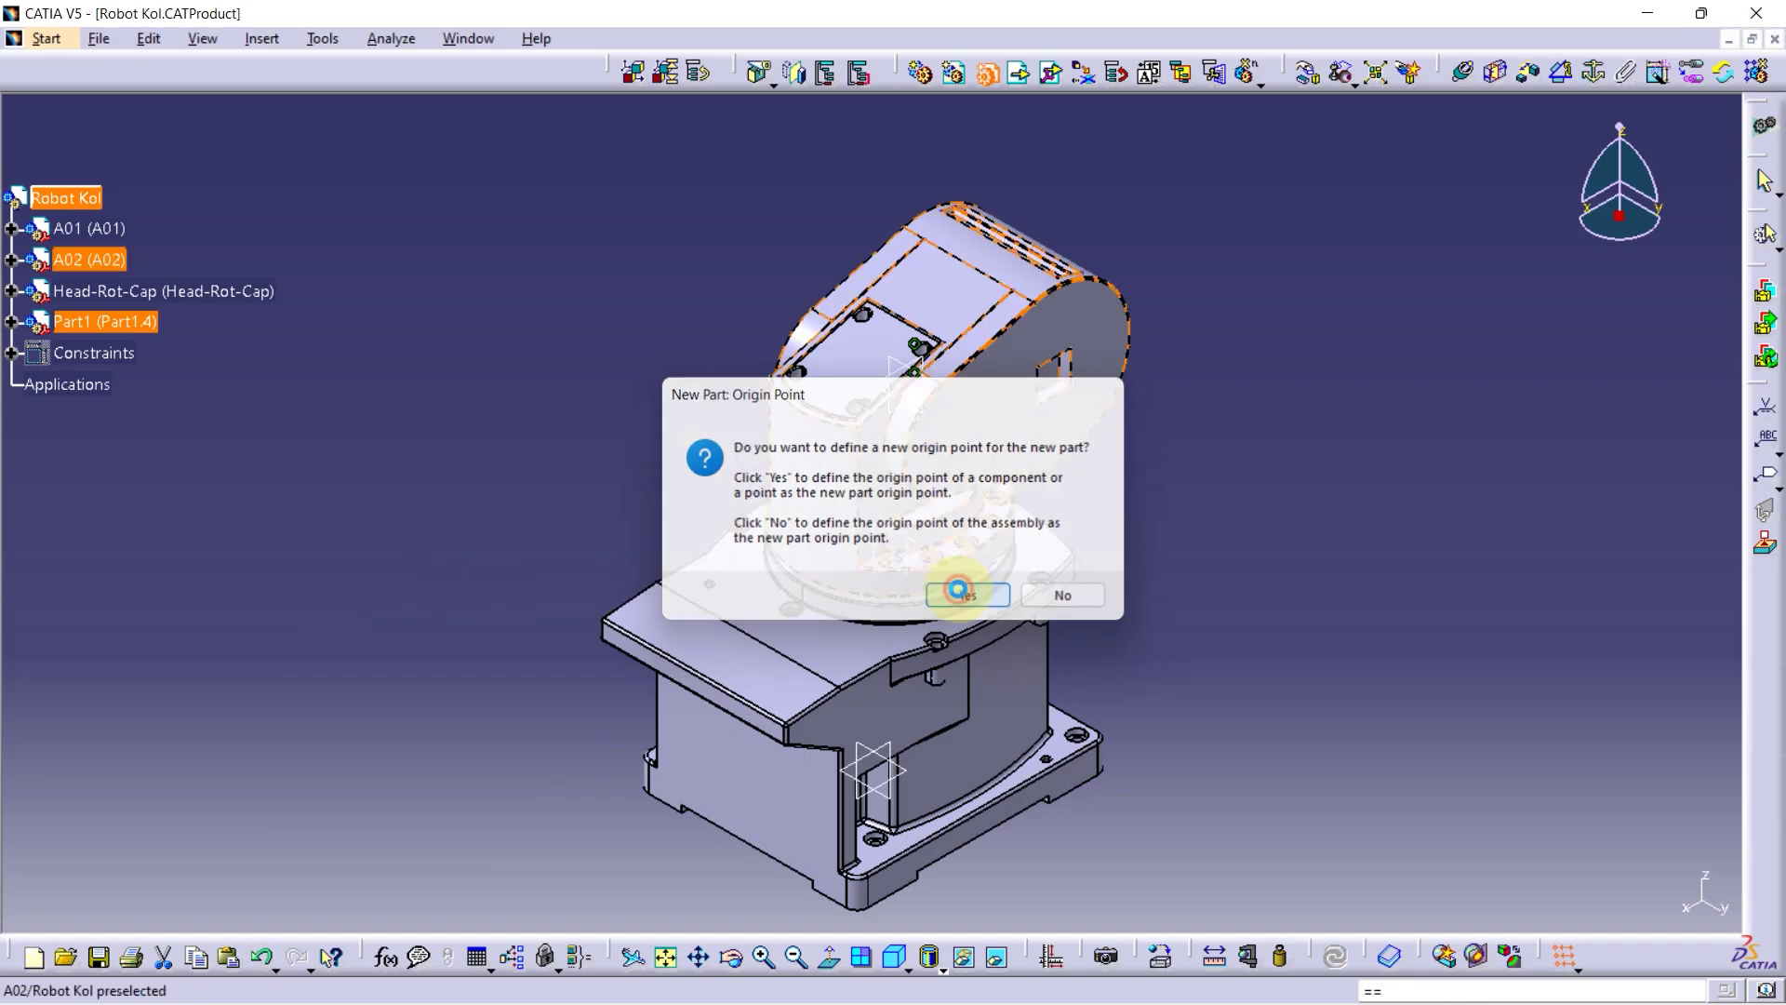
click(968, 596)
Rename Part1's instance name and part number to Servo-Part
right_click(78, 323)
click(136, 420)
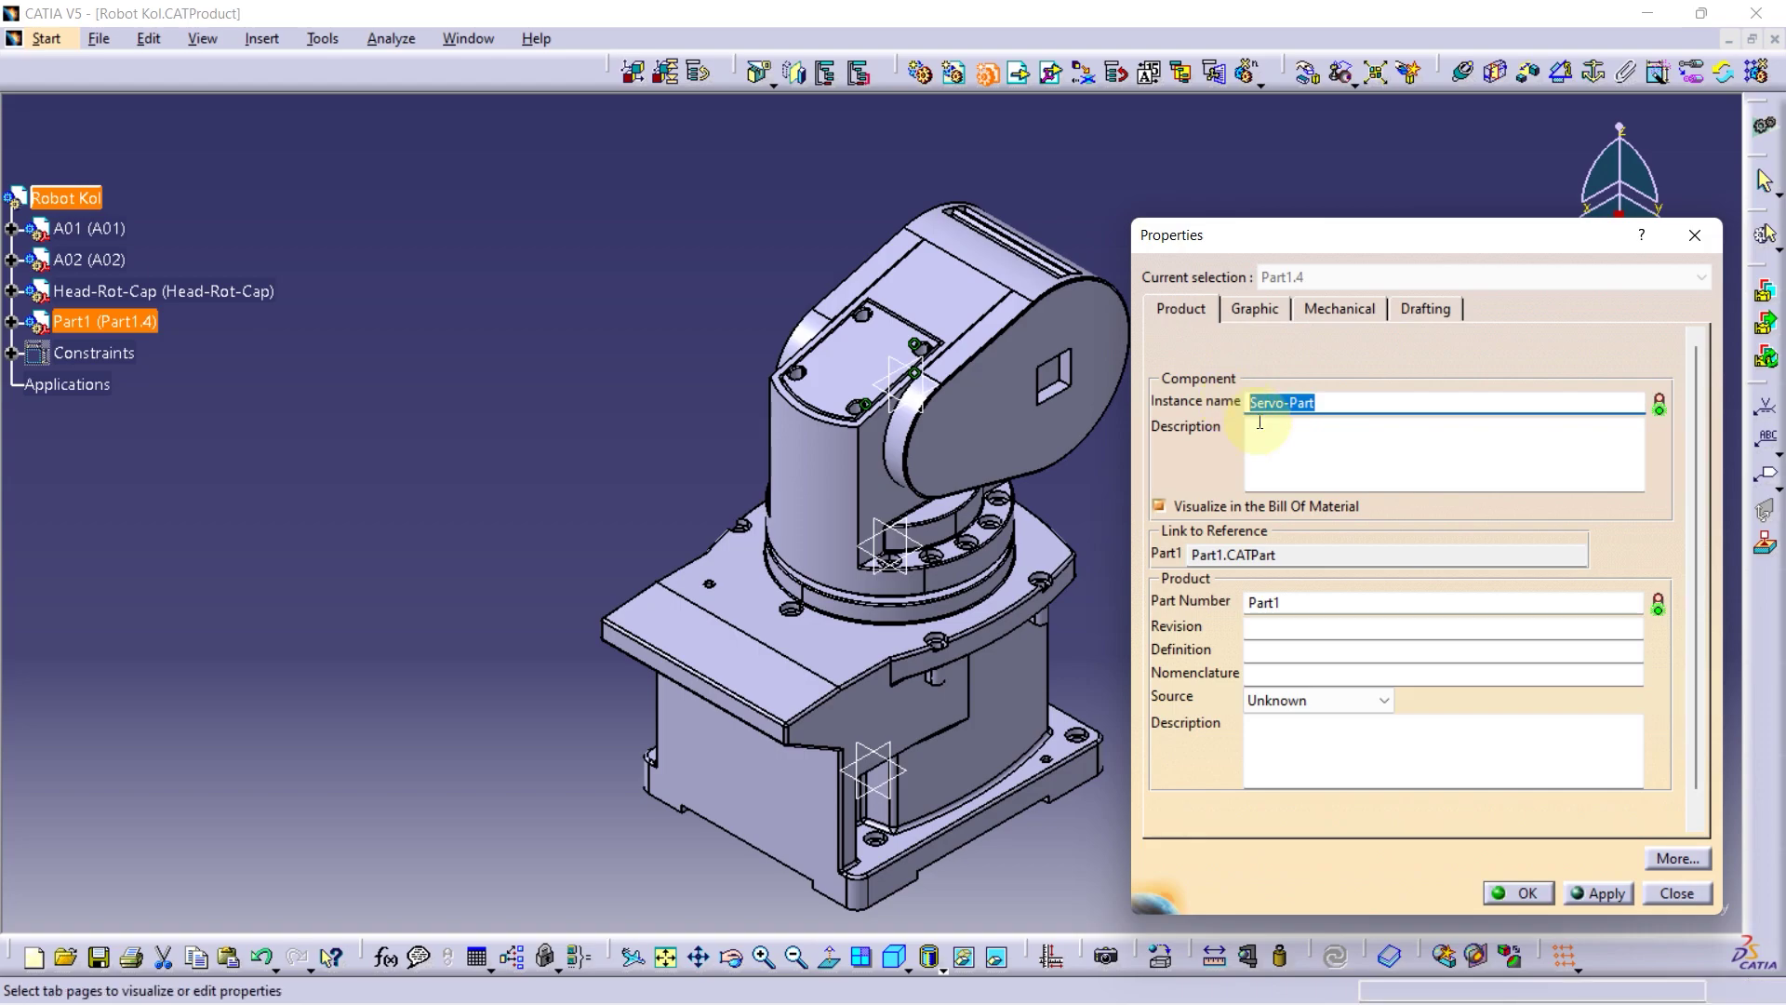
double_click(1288, 602)
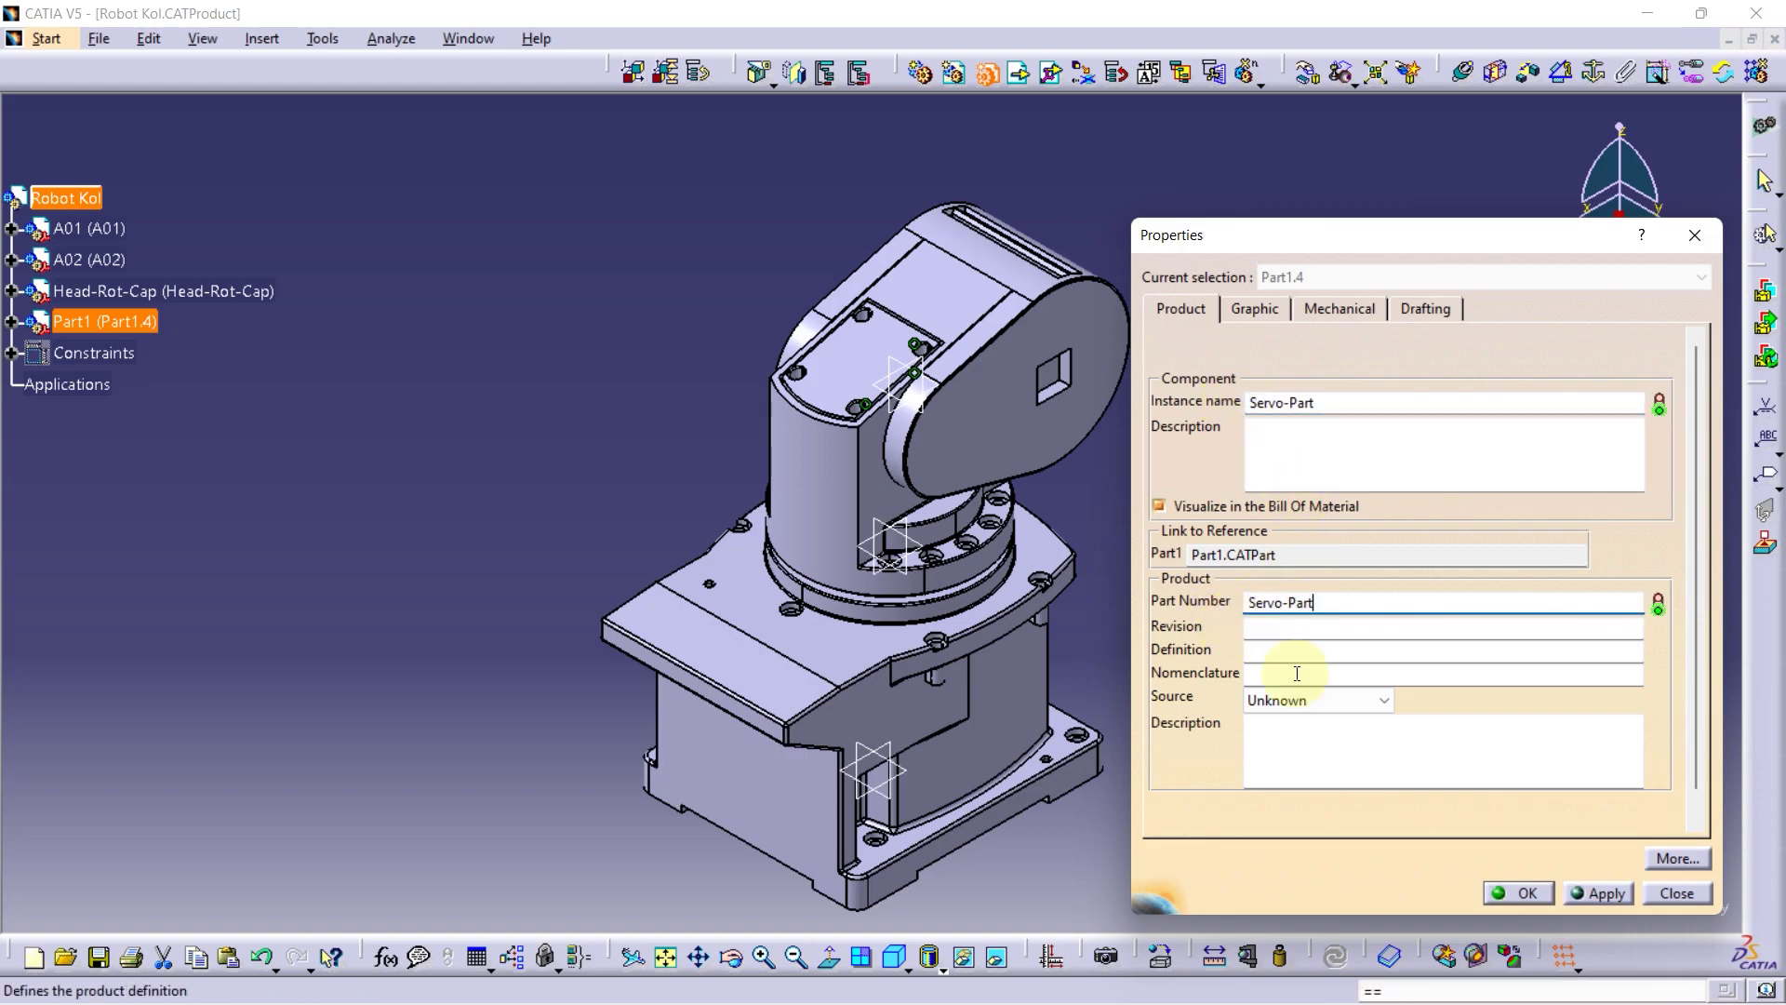
click(1613, 894)
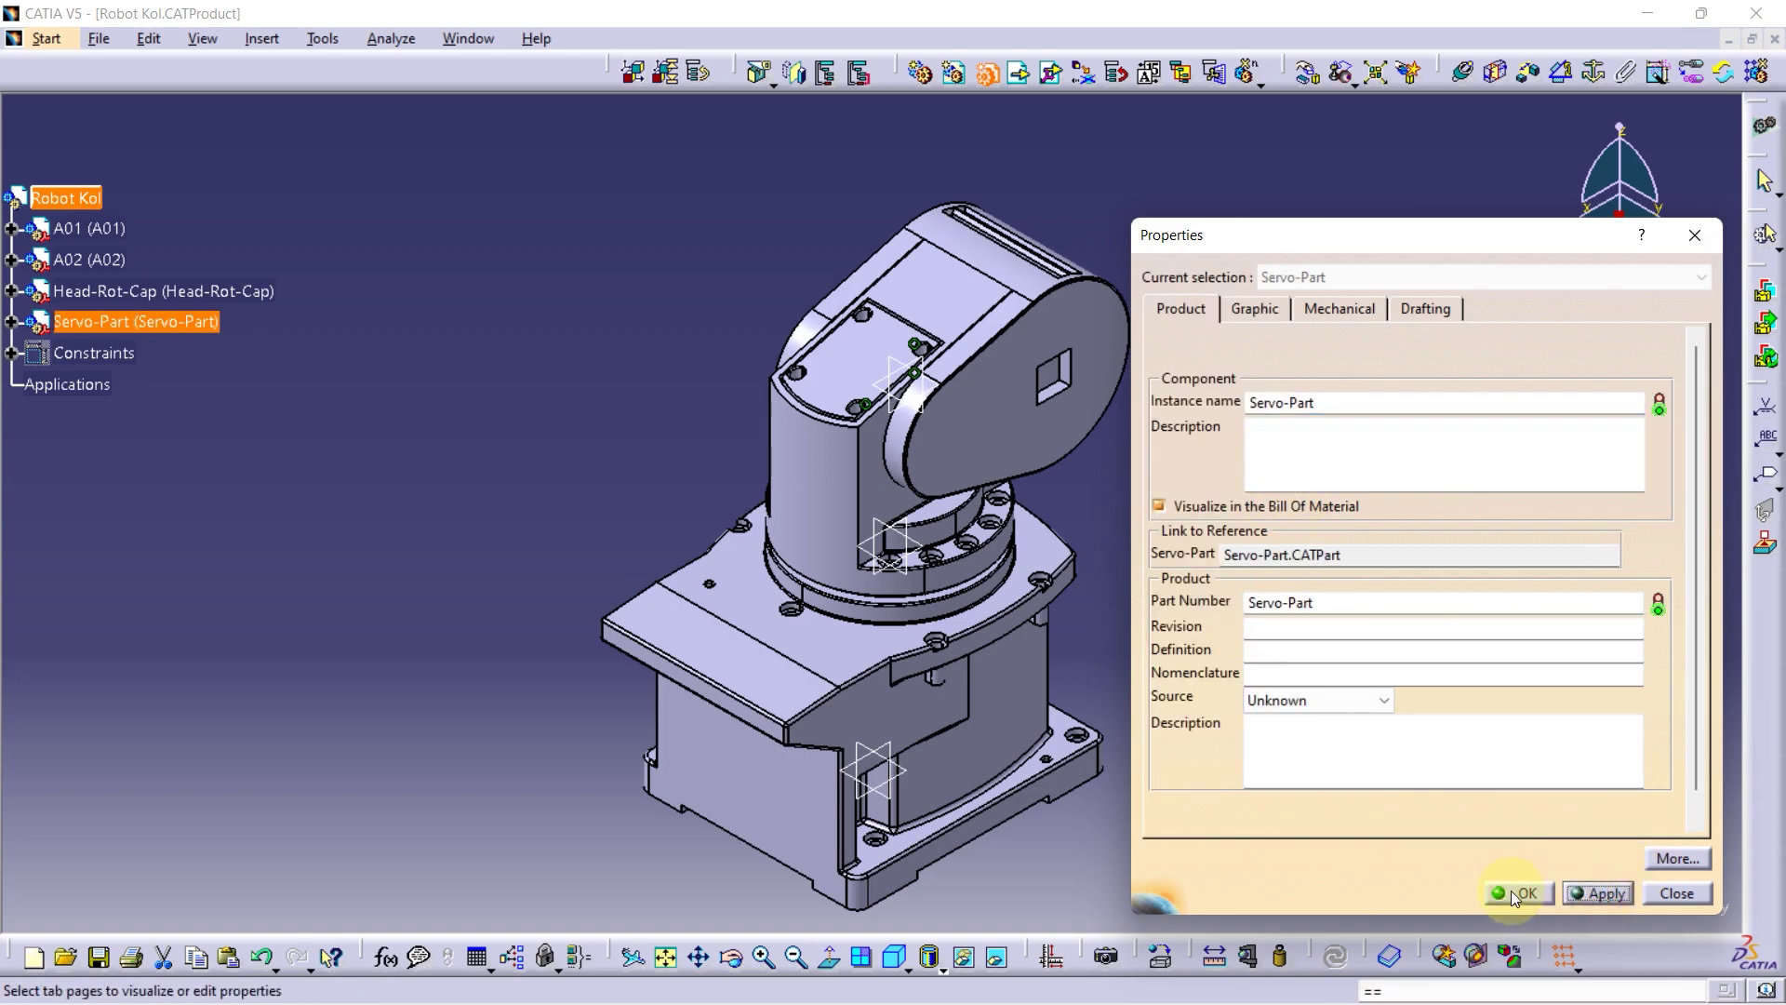
click(1511, 891)
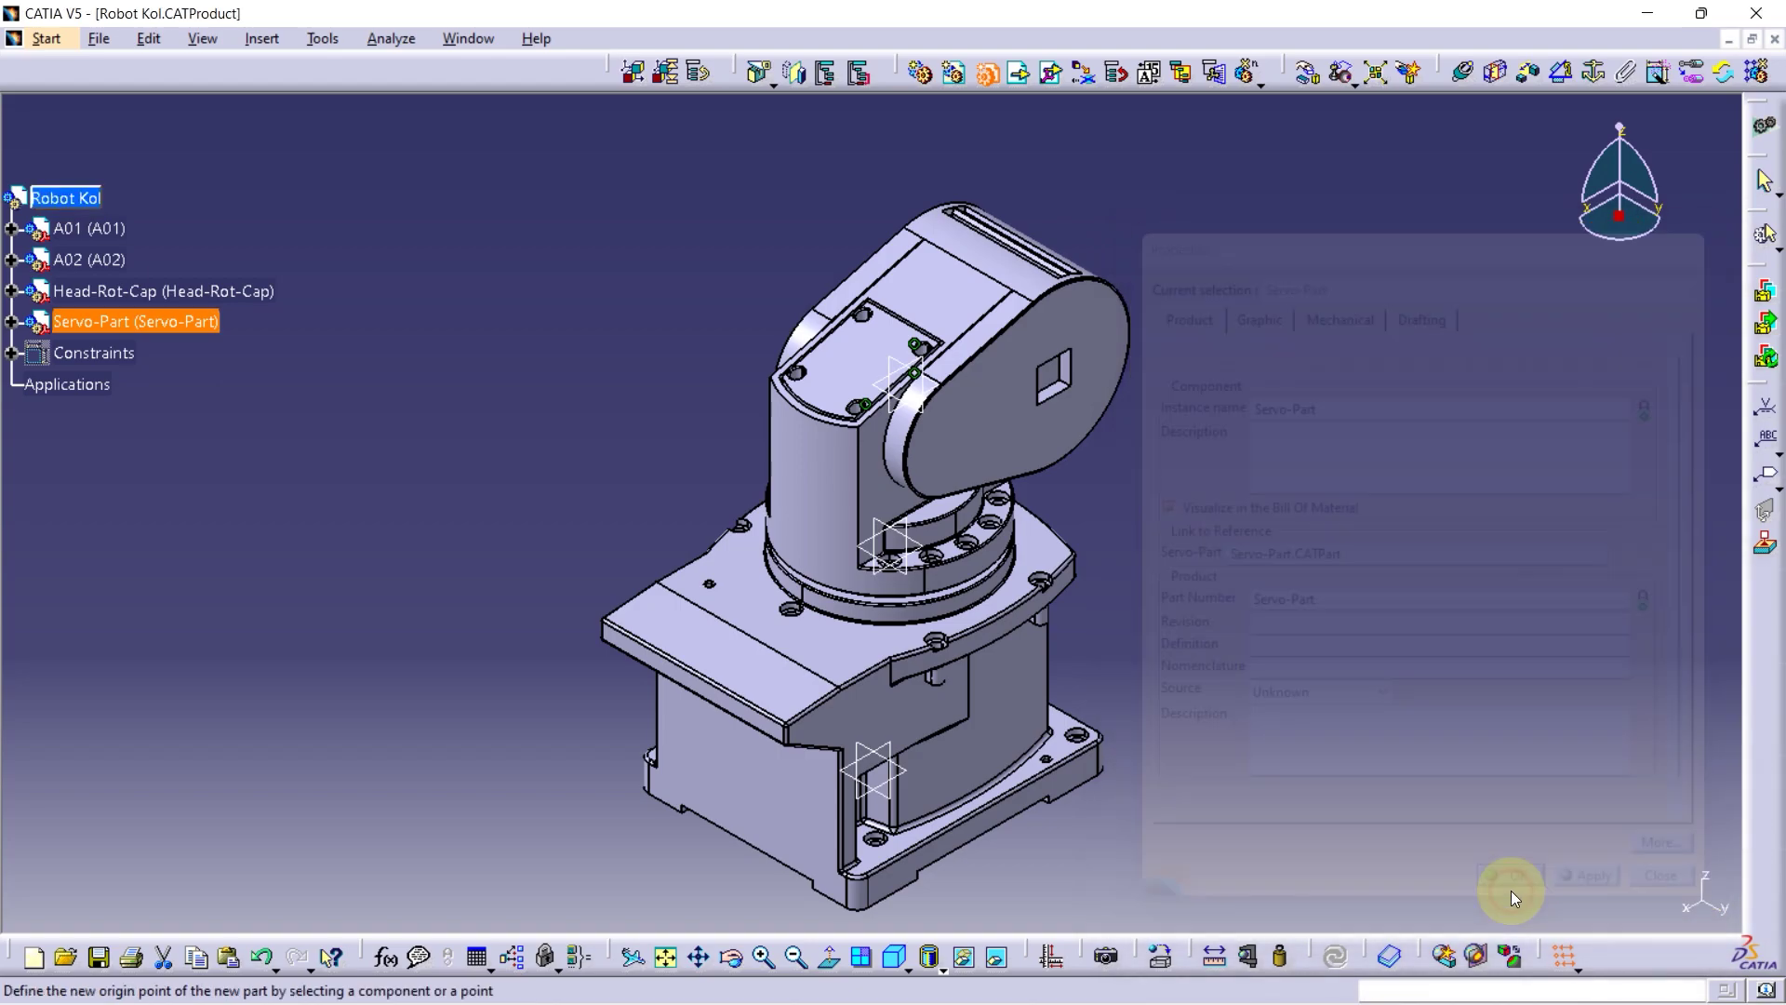
click(11, 322)
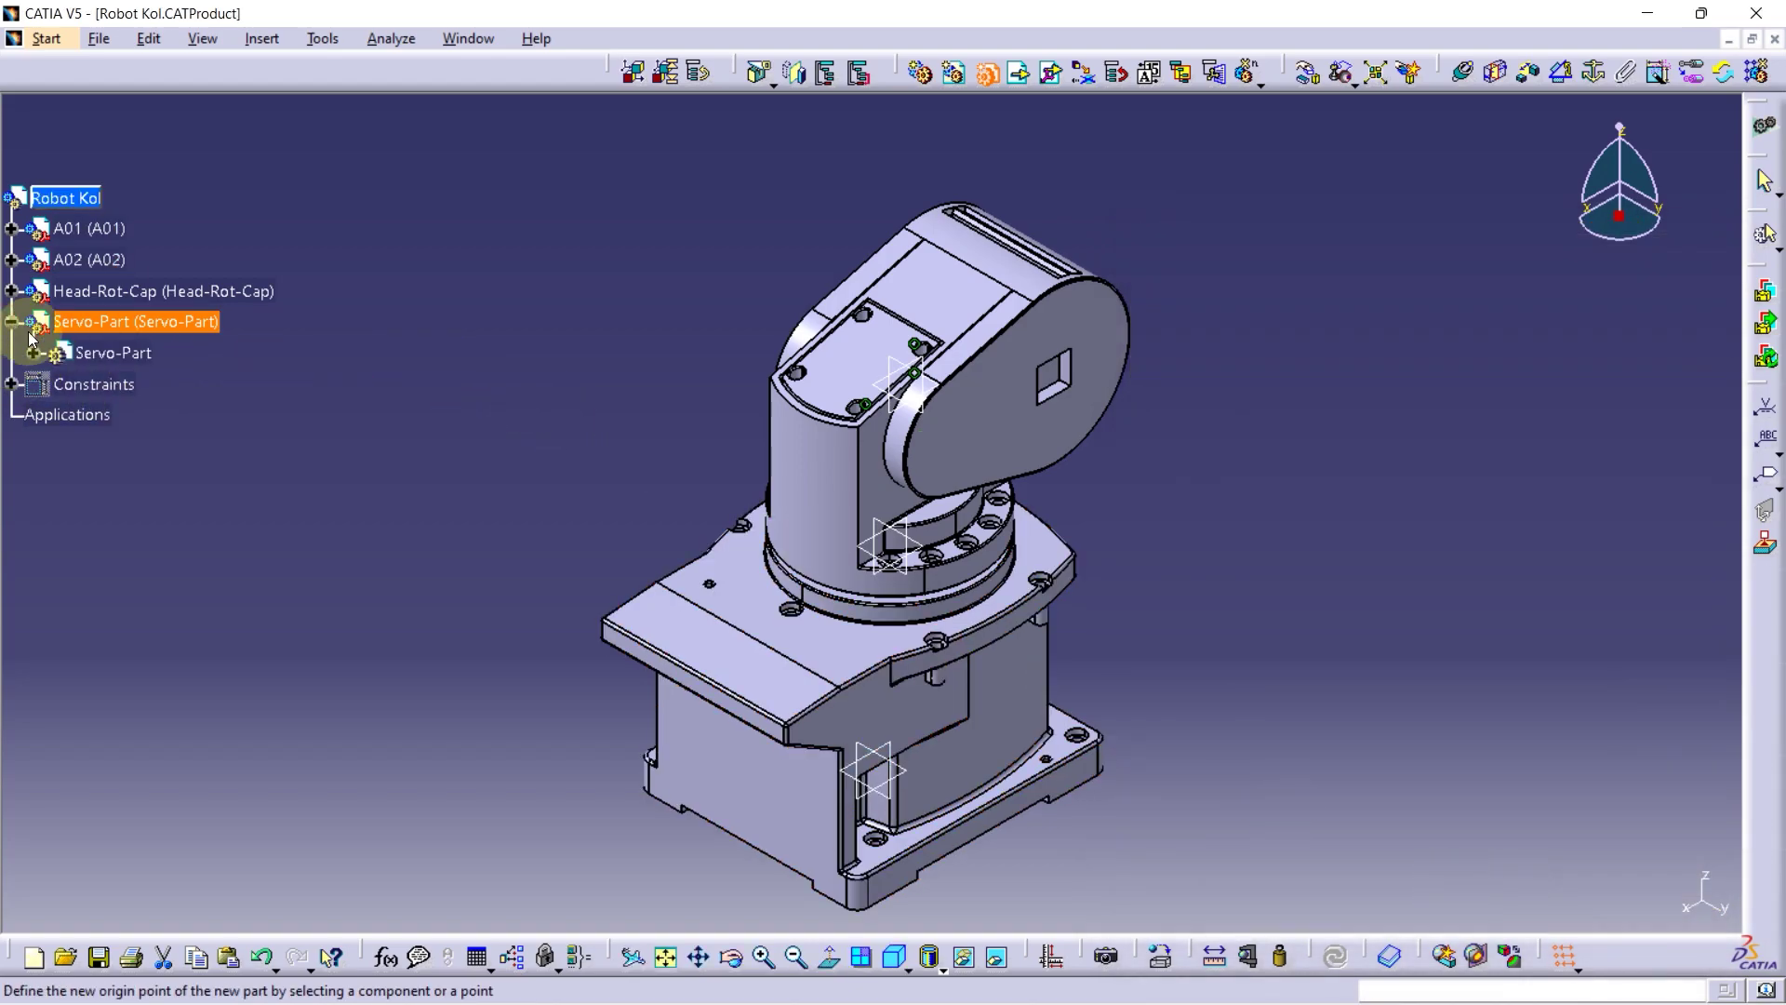
Edit Servo-Part and hide A01, A02, Head-Rot-Cap and the assembly constraints
double_click(116, 355)
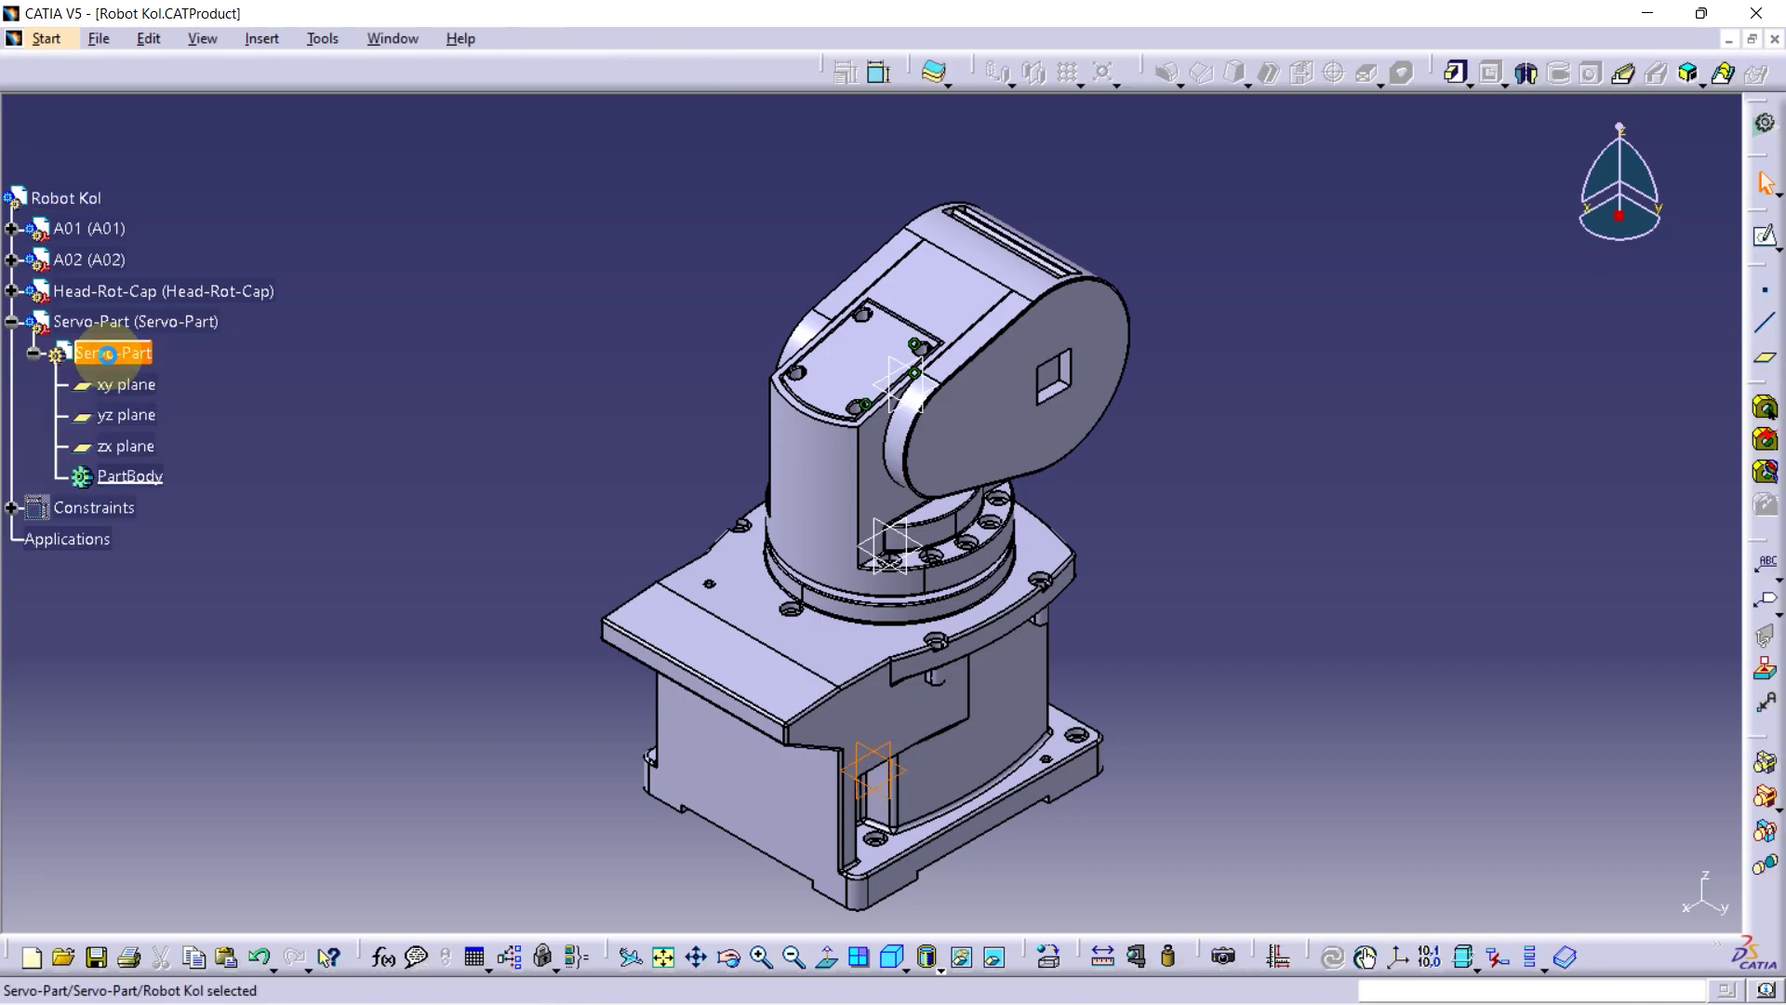
click(89, 229)
shift+click(95, 293)
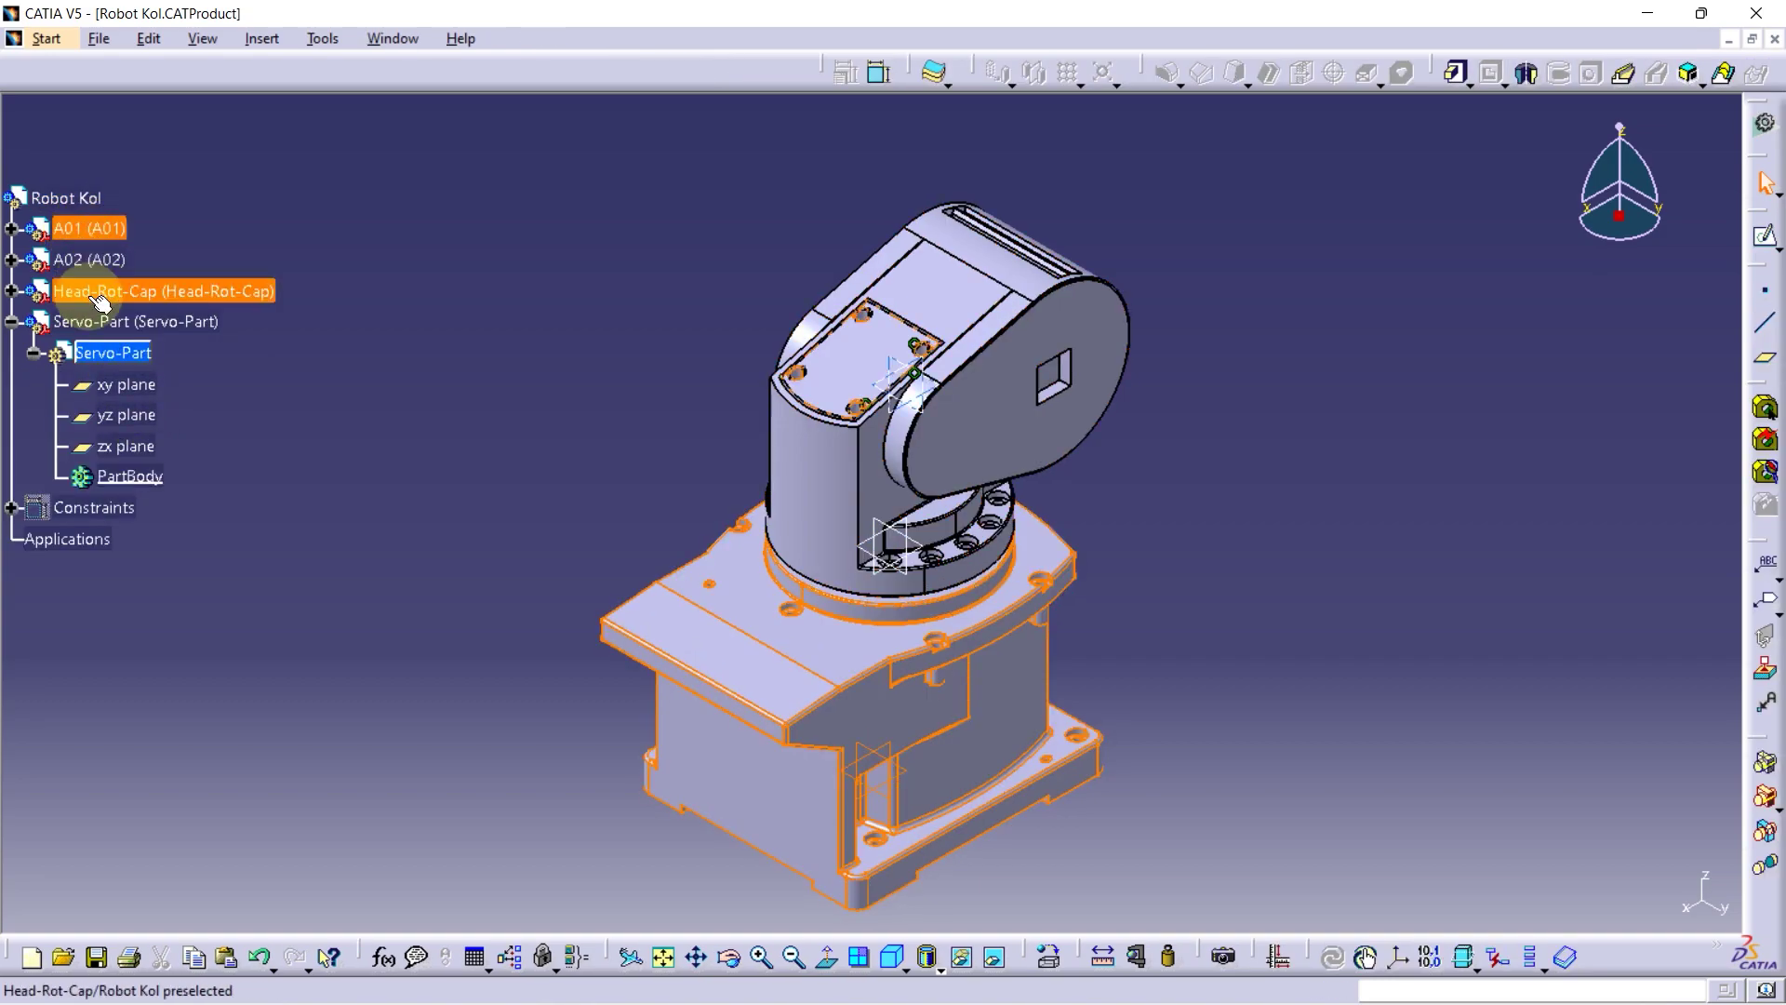
right_click(98, 302)
click(158, 371)
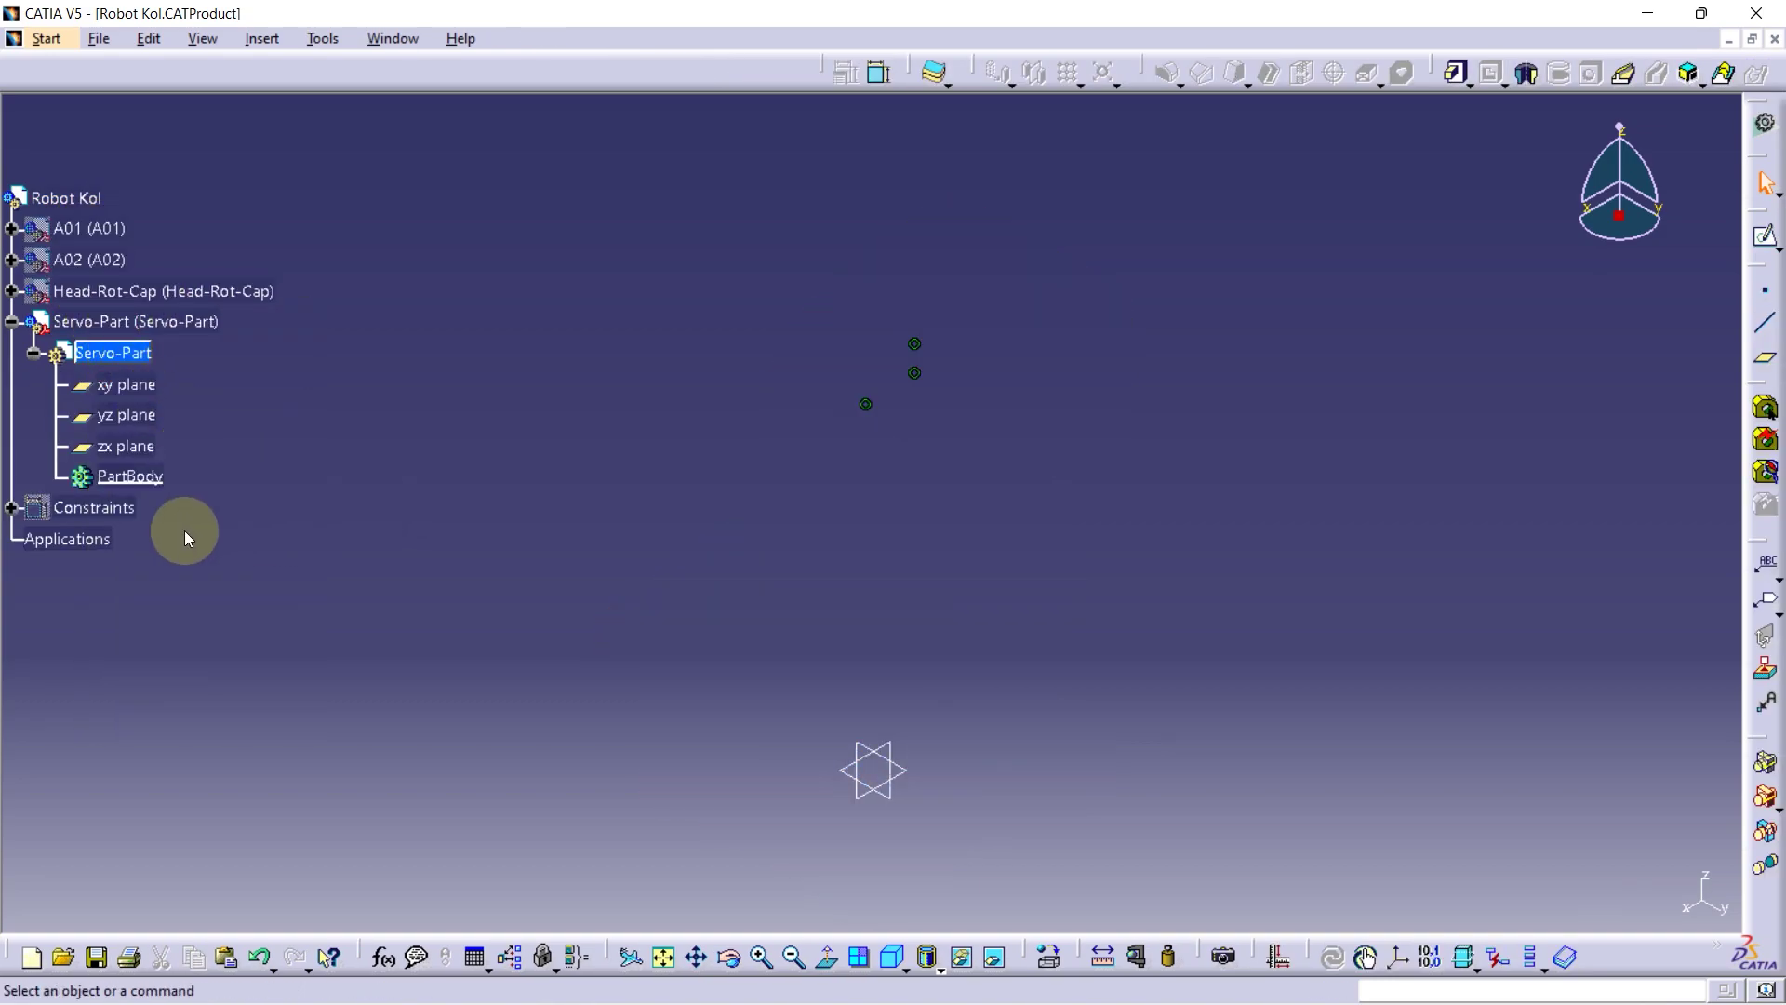
right_click(93, 513)
click(120, 579)
right_click(69, 509)
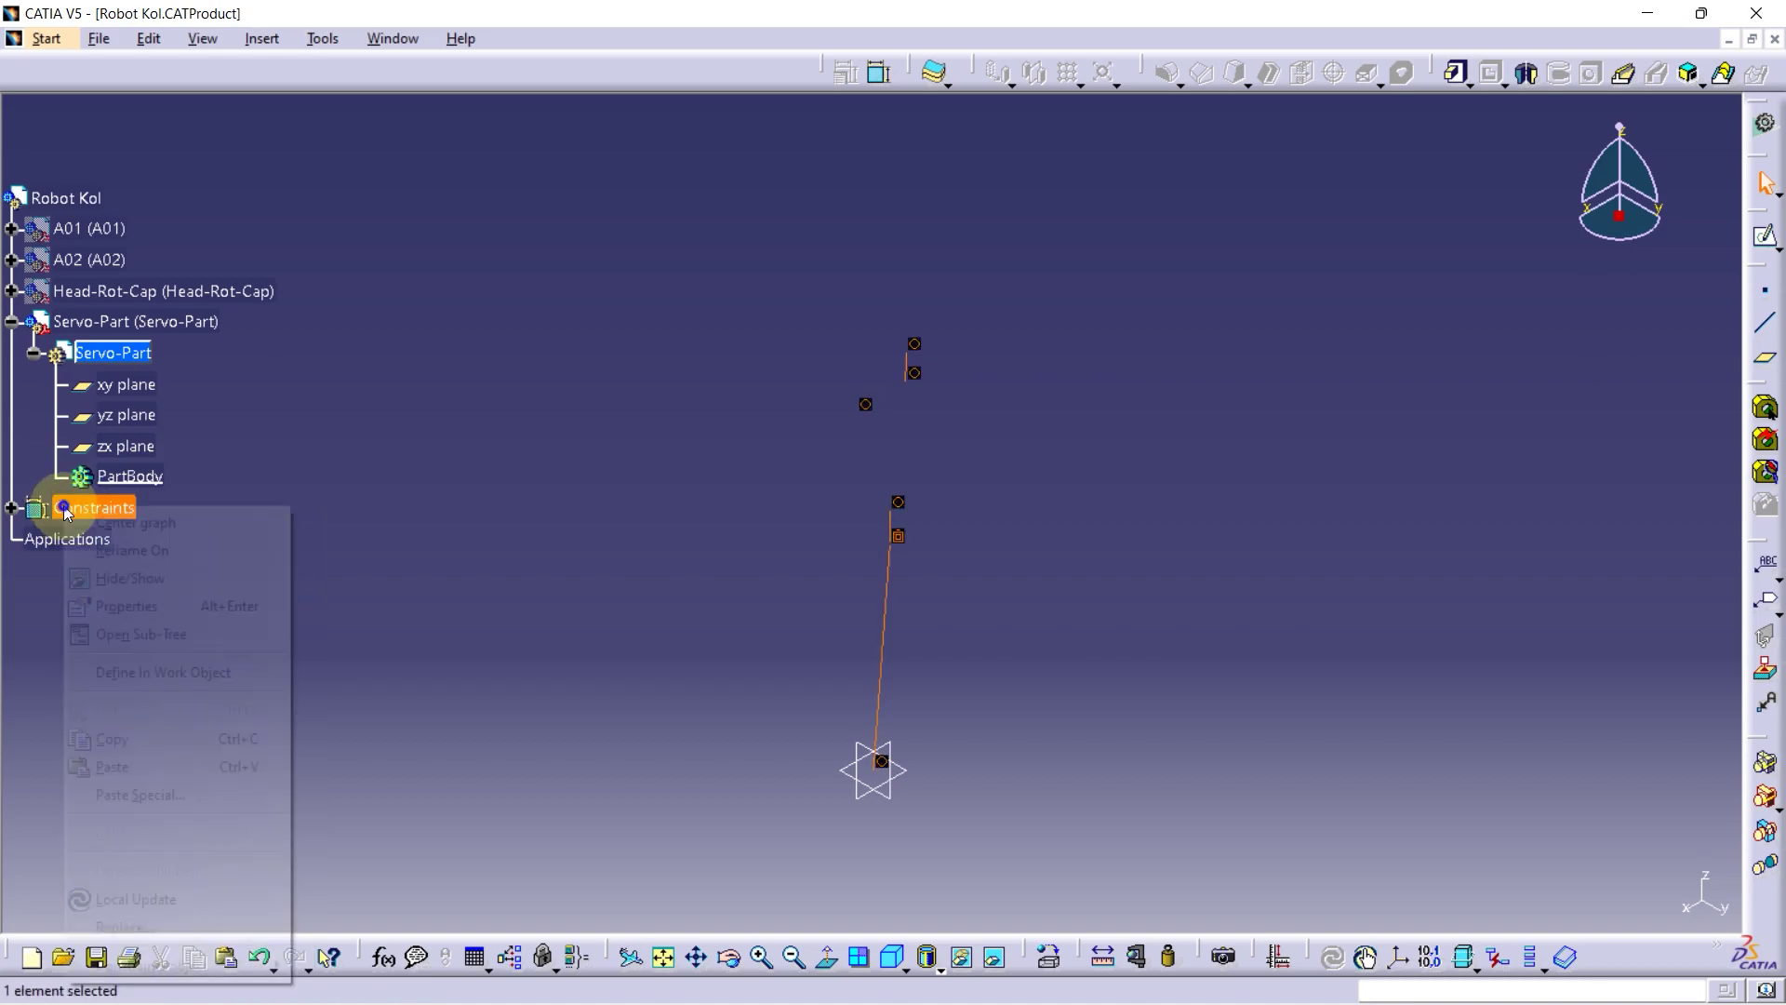
click(117, 575)
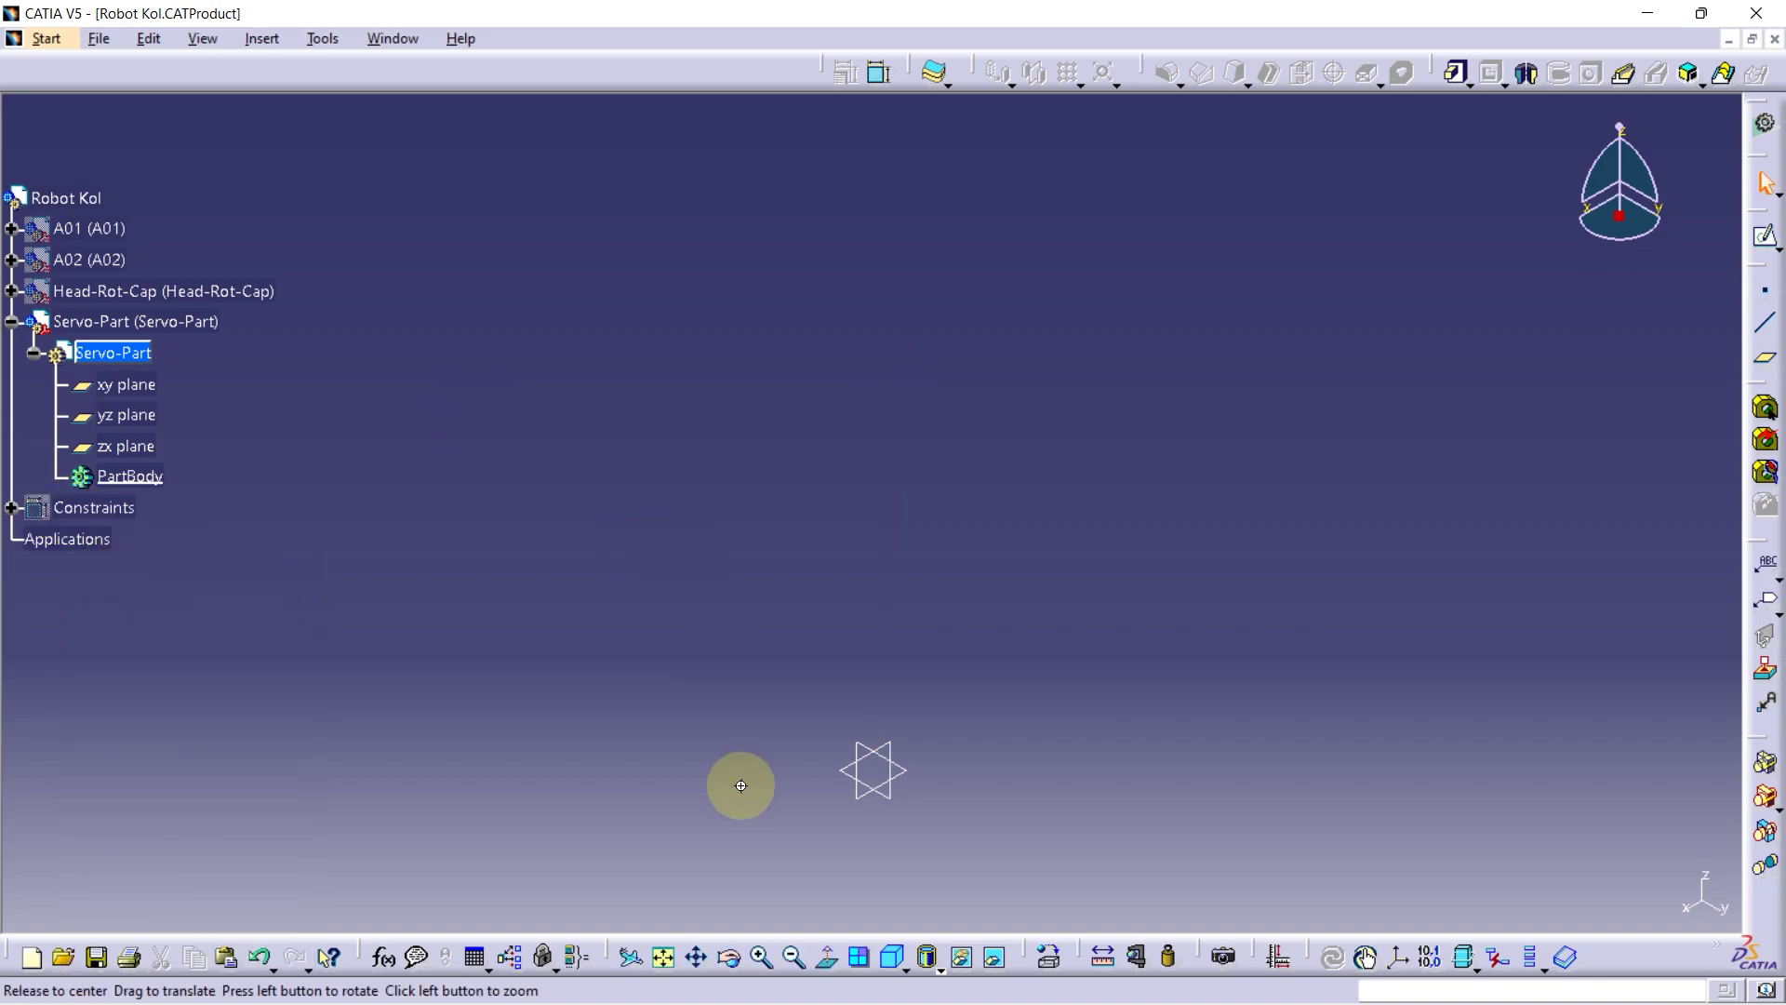
middle_drag(741, 782, 758, 507)
Sketch an elongated hole on a reference plane, starting at the origin
click(901, 514)
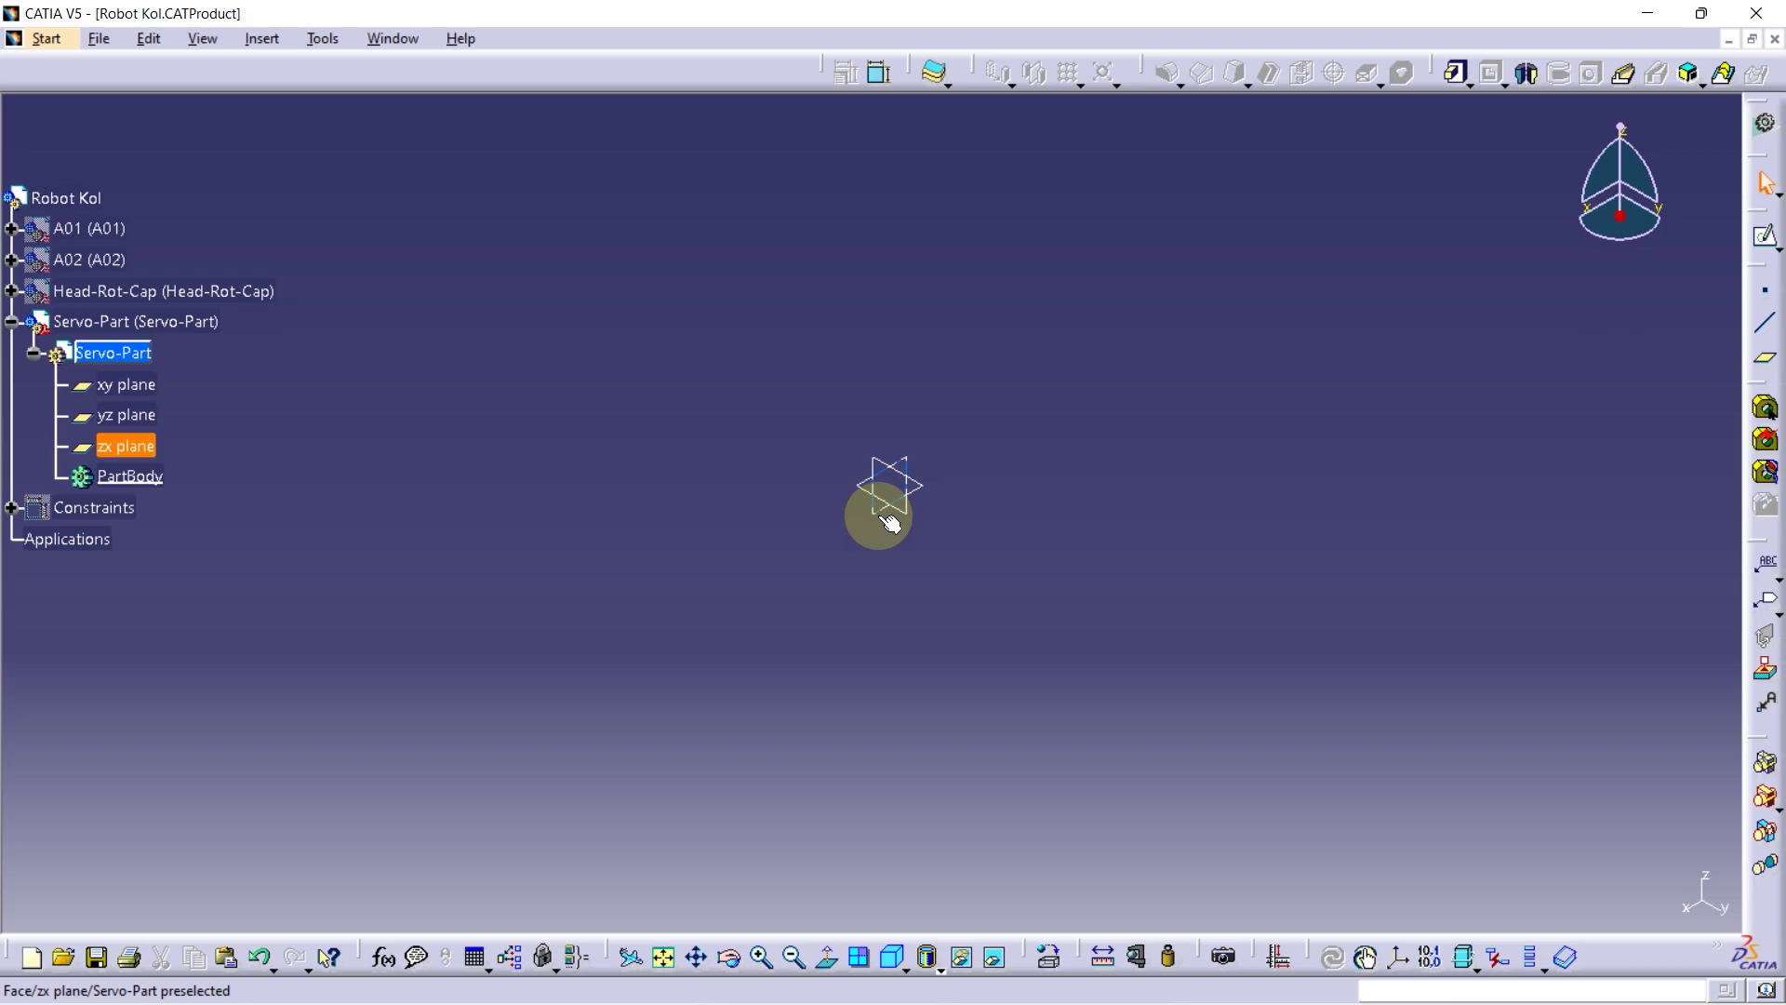
click(1765, 235)
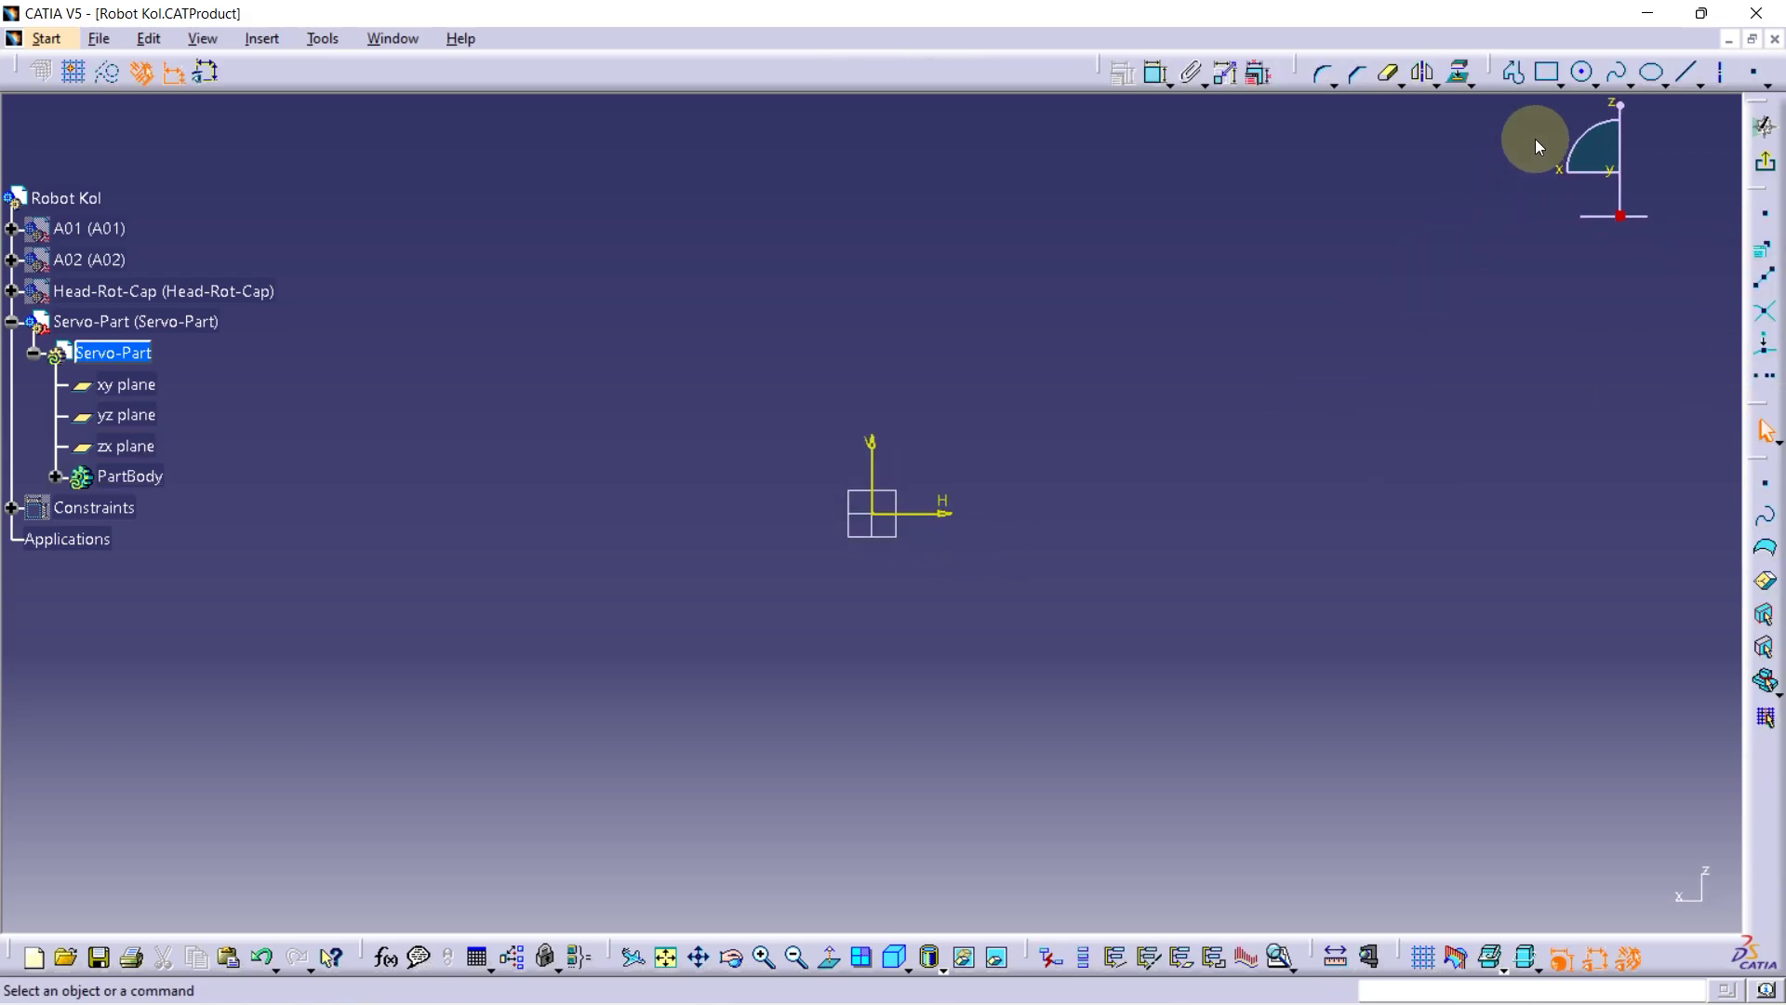
click(1558, 86)
click(1579, 240)
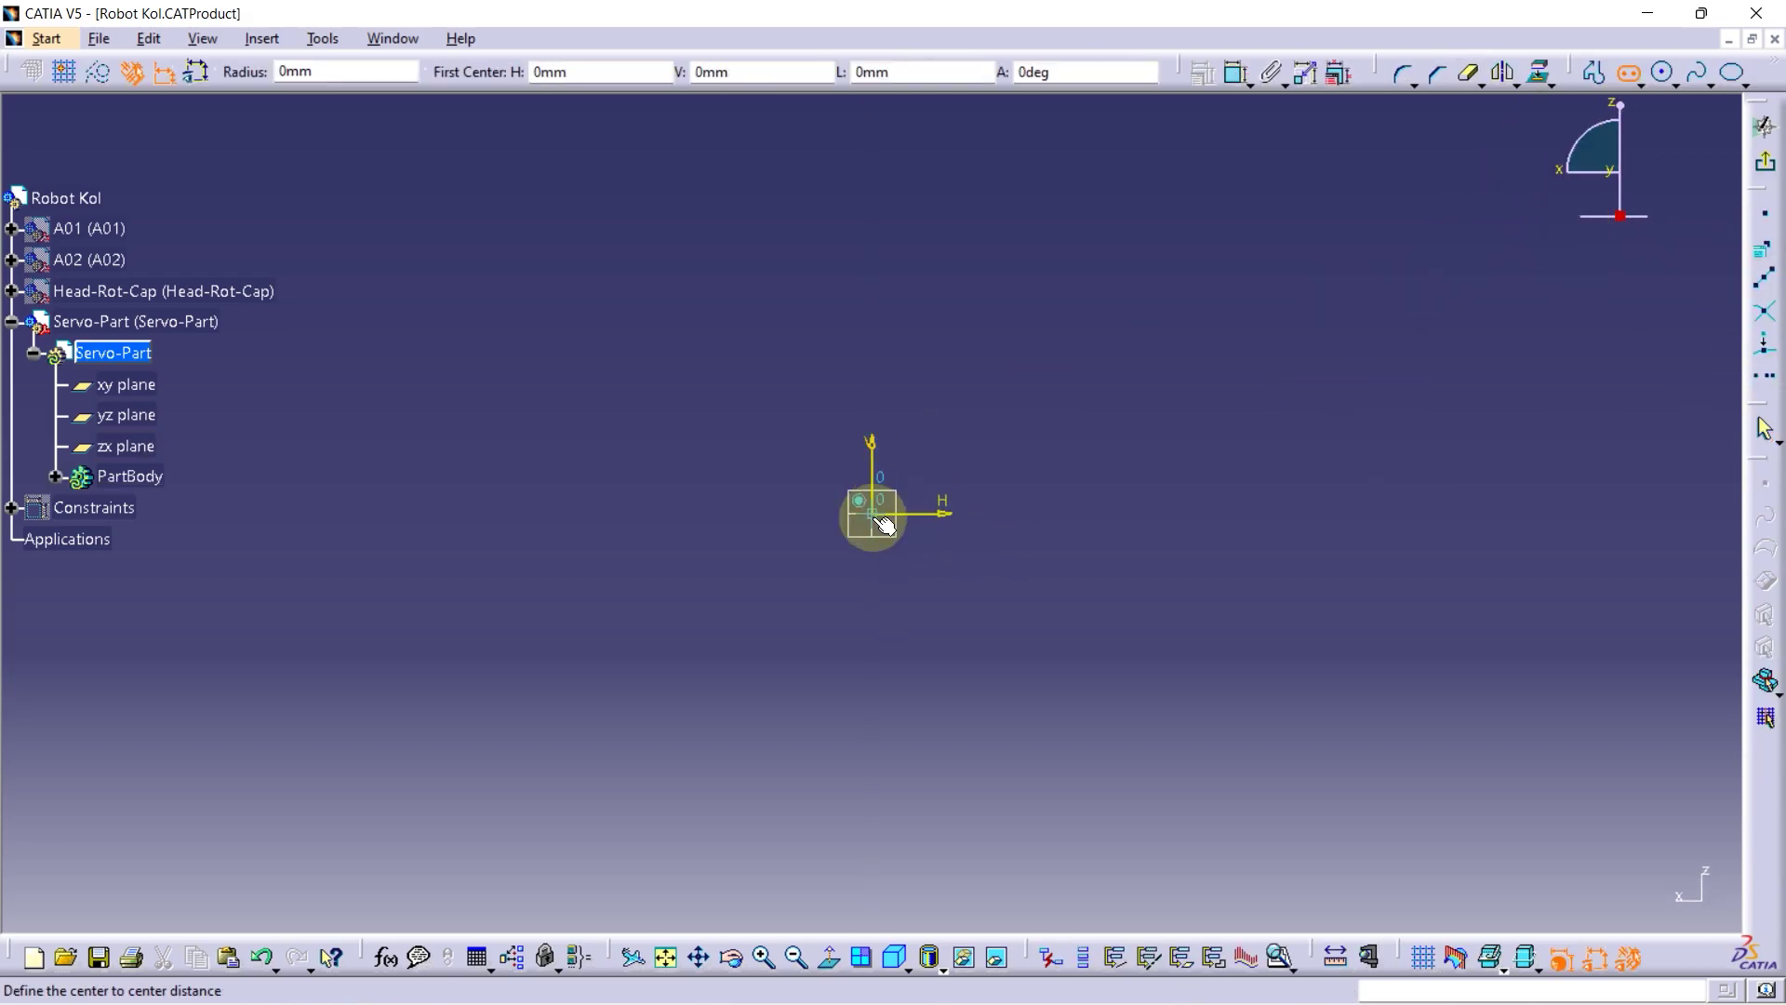
click(871, 512)
click(486, 512)
click(549, 391)
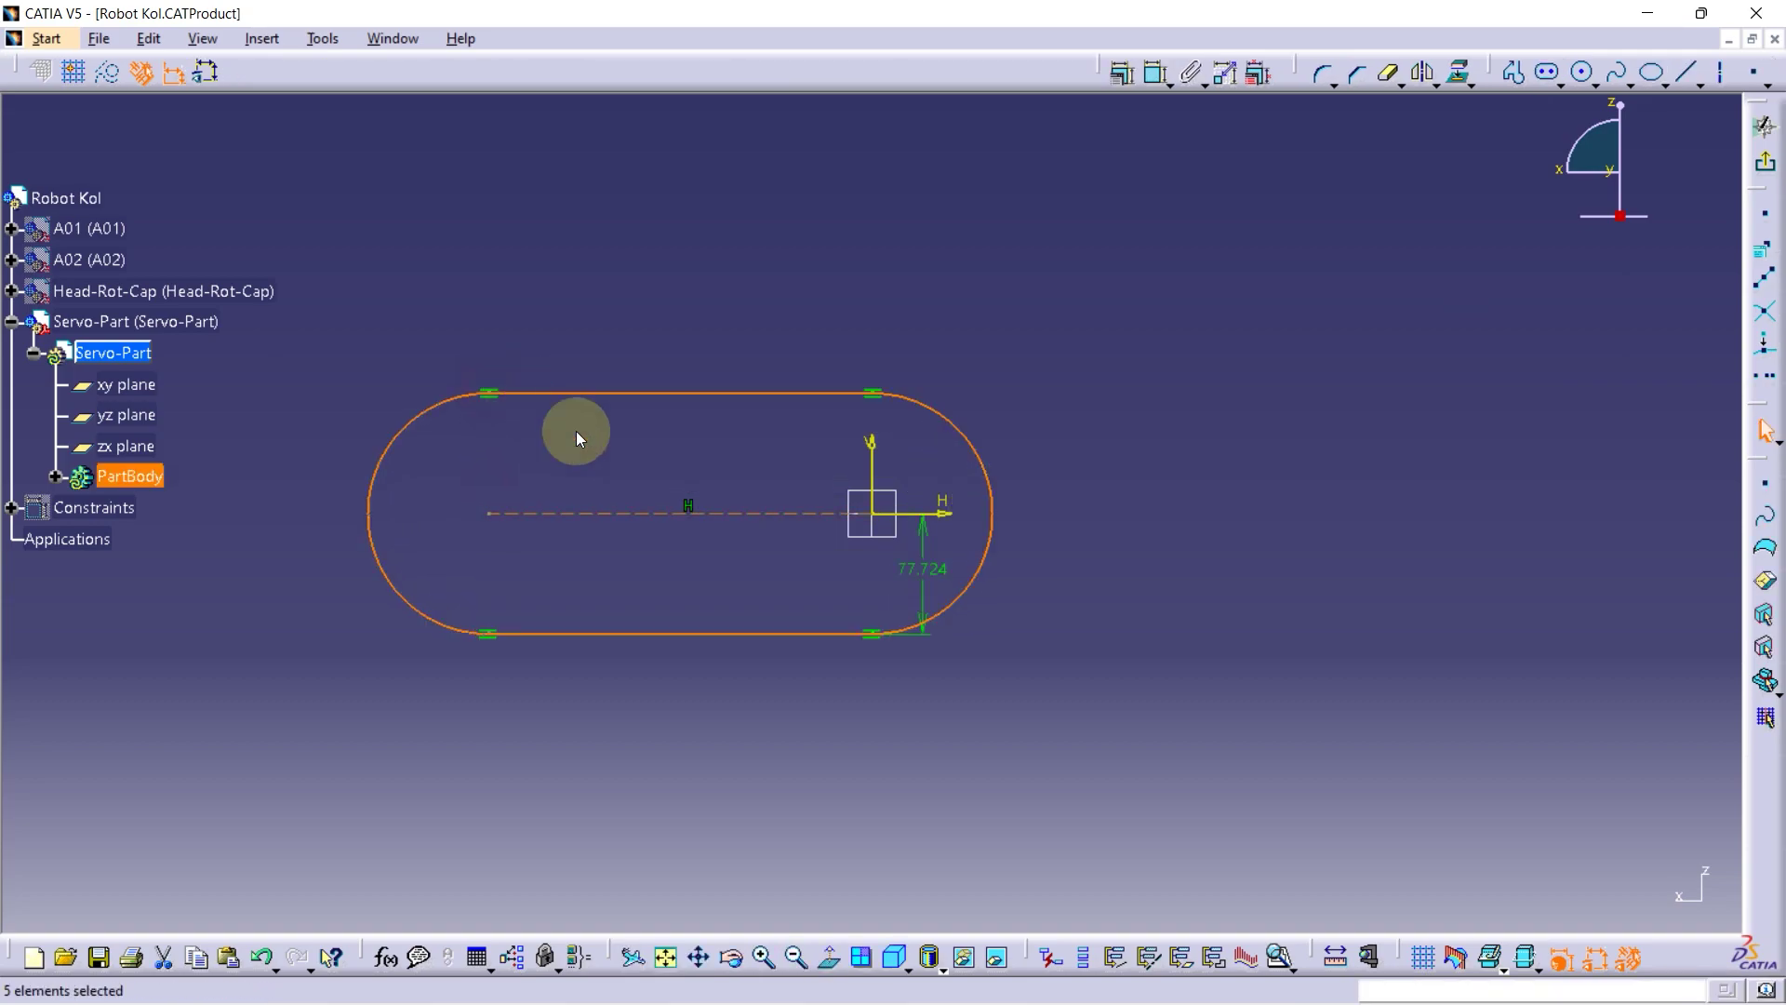
click(927, 574)
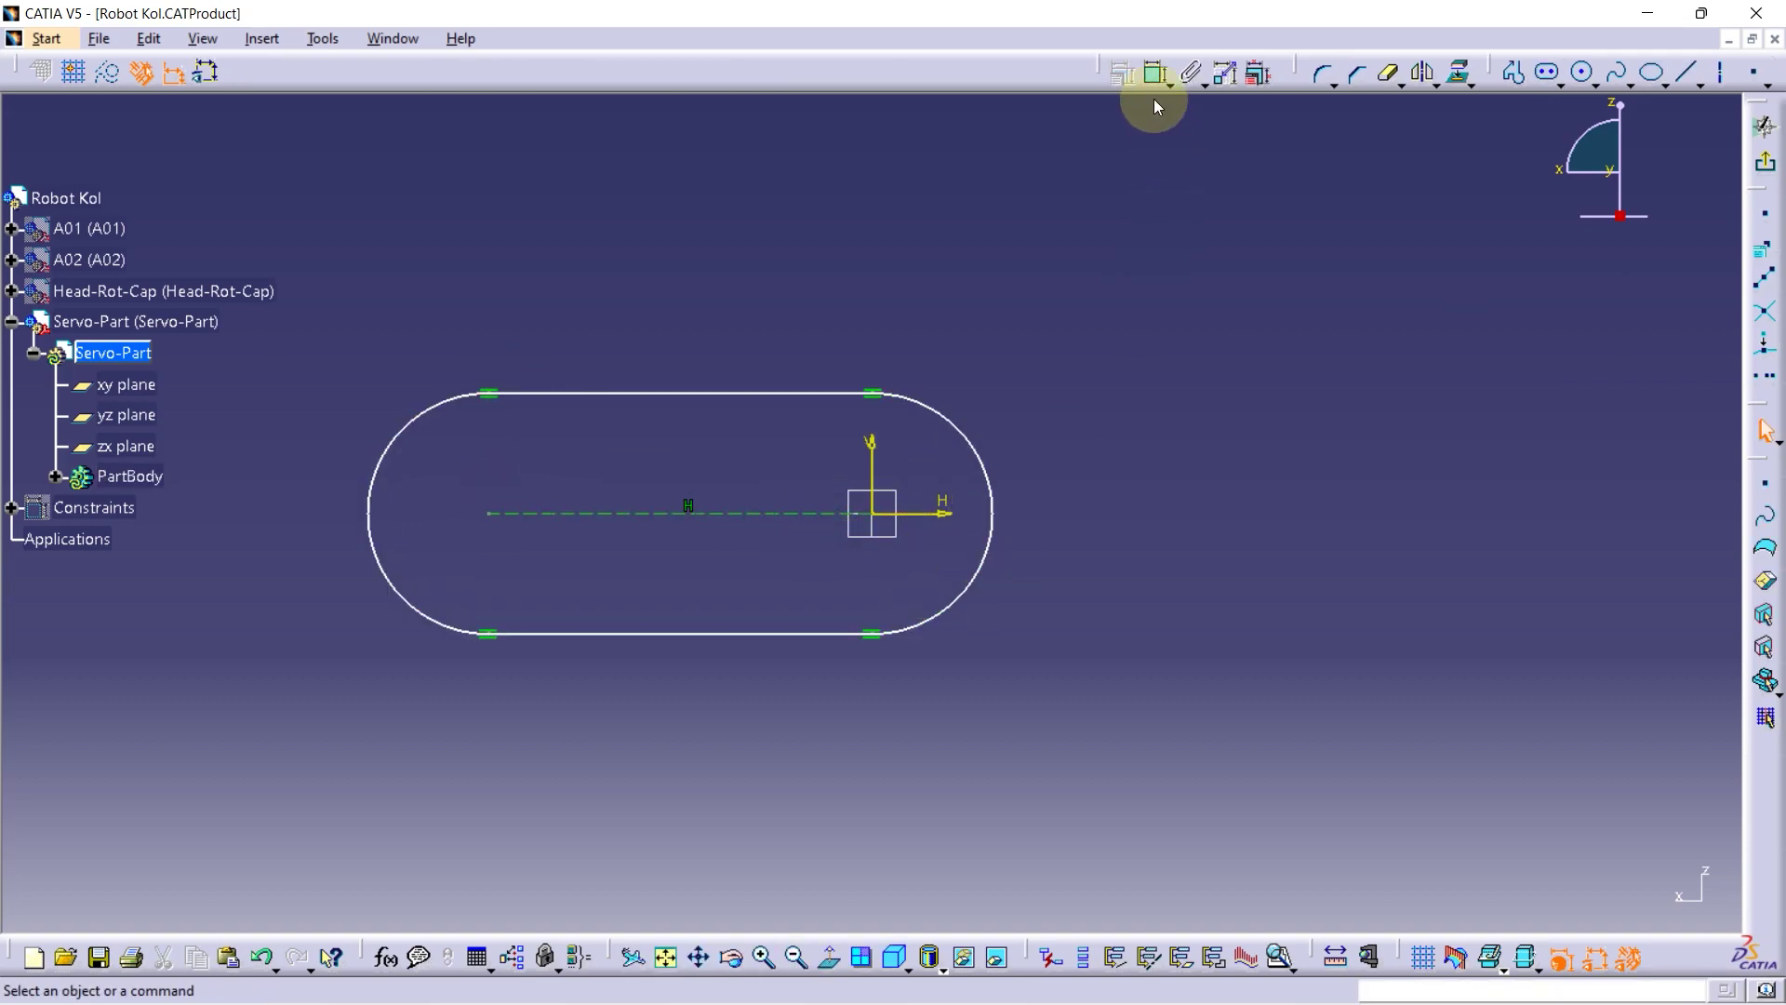
Constrain the arcs to R46.607 and R70 and the top edge to 86.905
click(1108, 395)
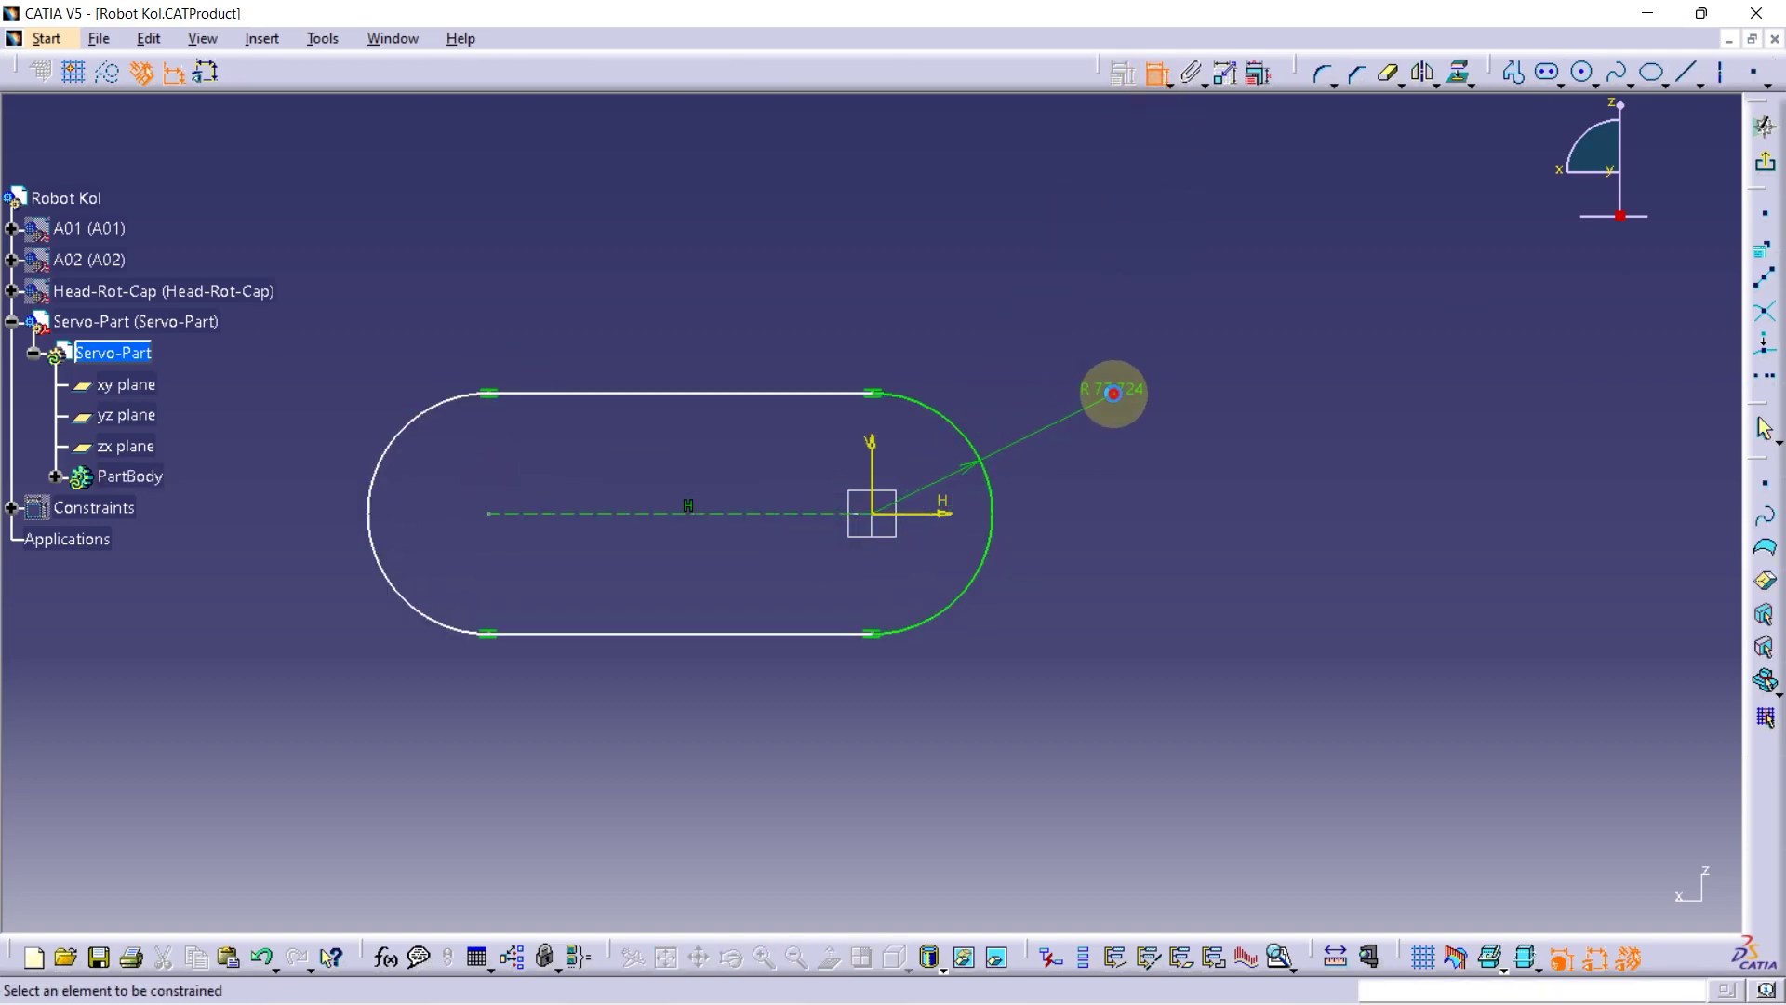
double_click(1128, 391)
text(46.607)
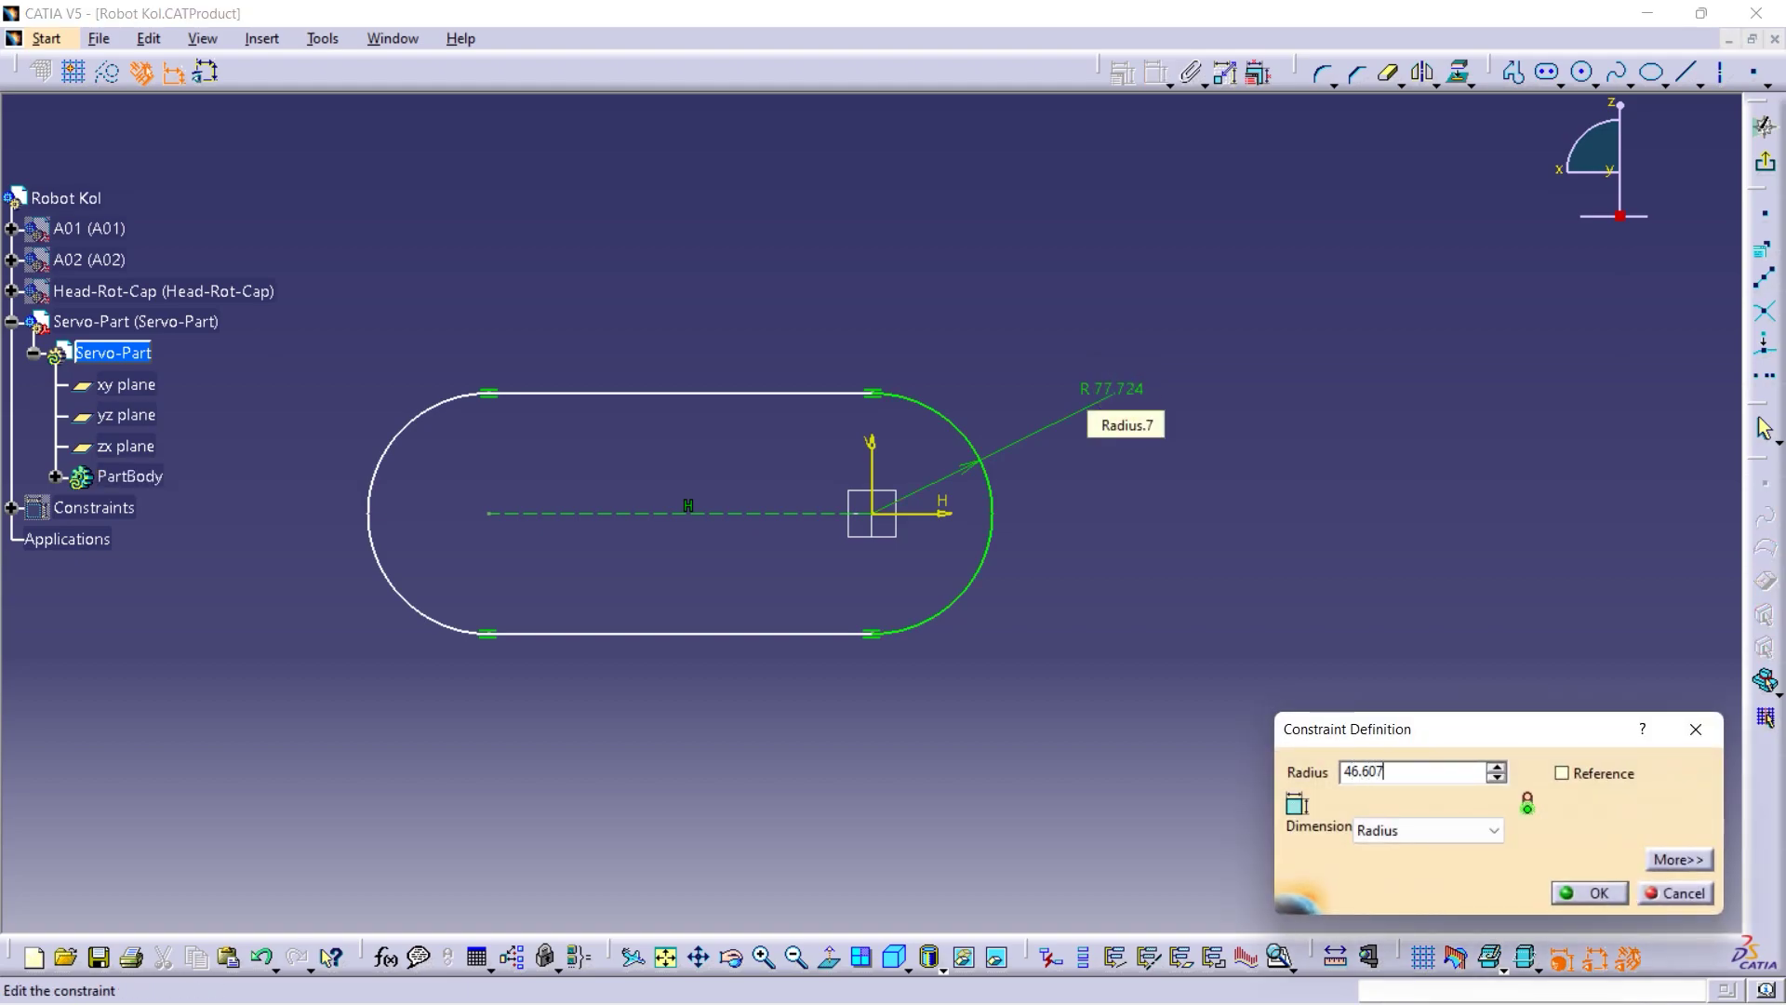
key(Return)
click(416, 408)
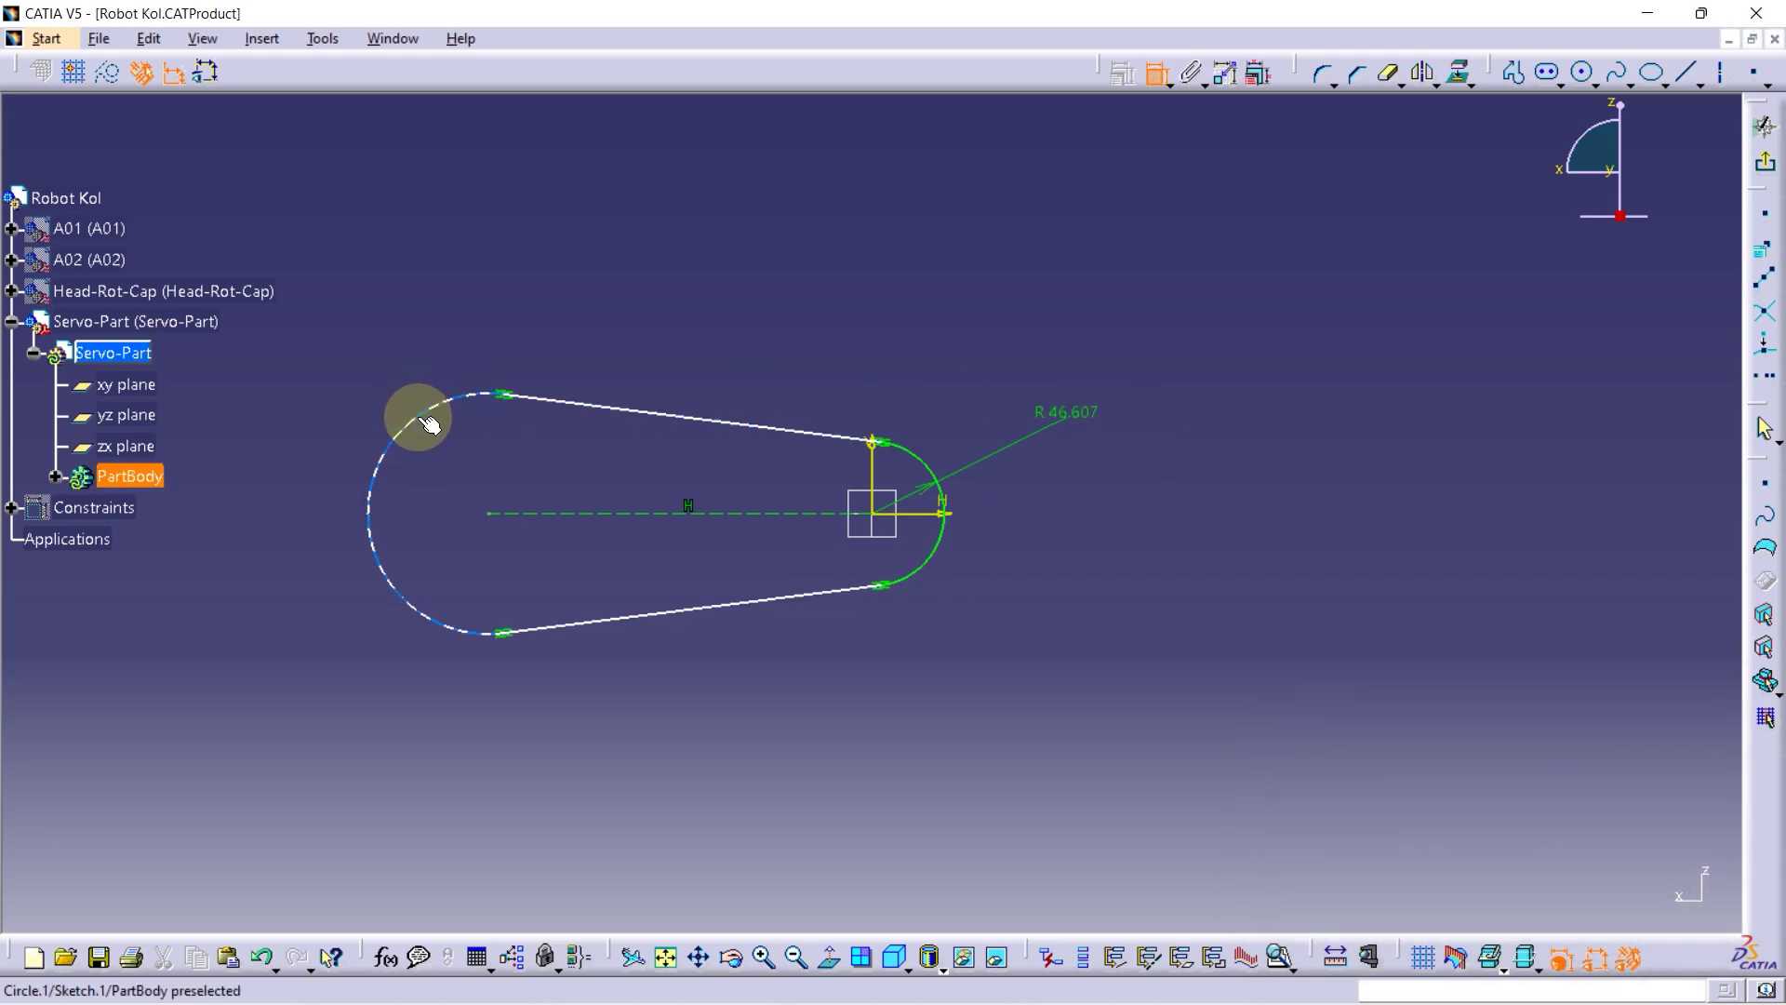
click(365, 325)
double_click(363, 314)
text(70)
key(Return)
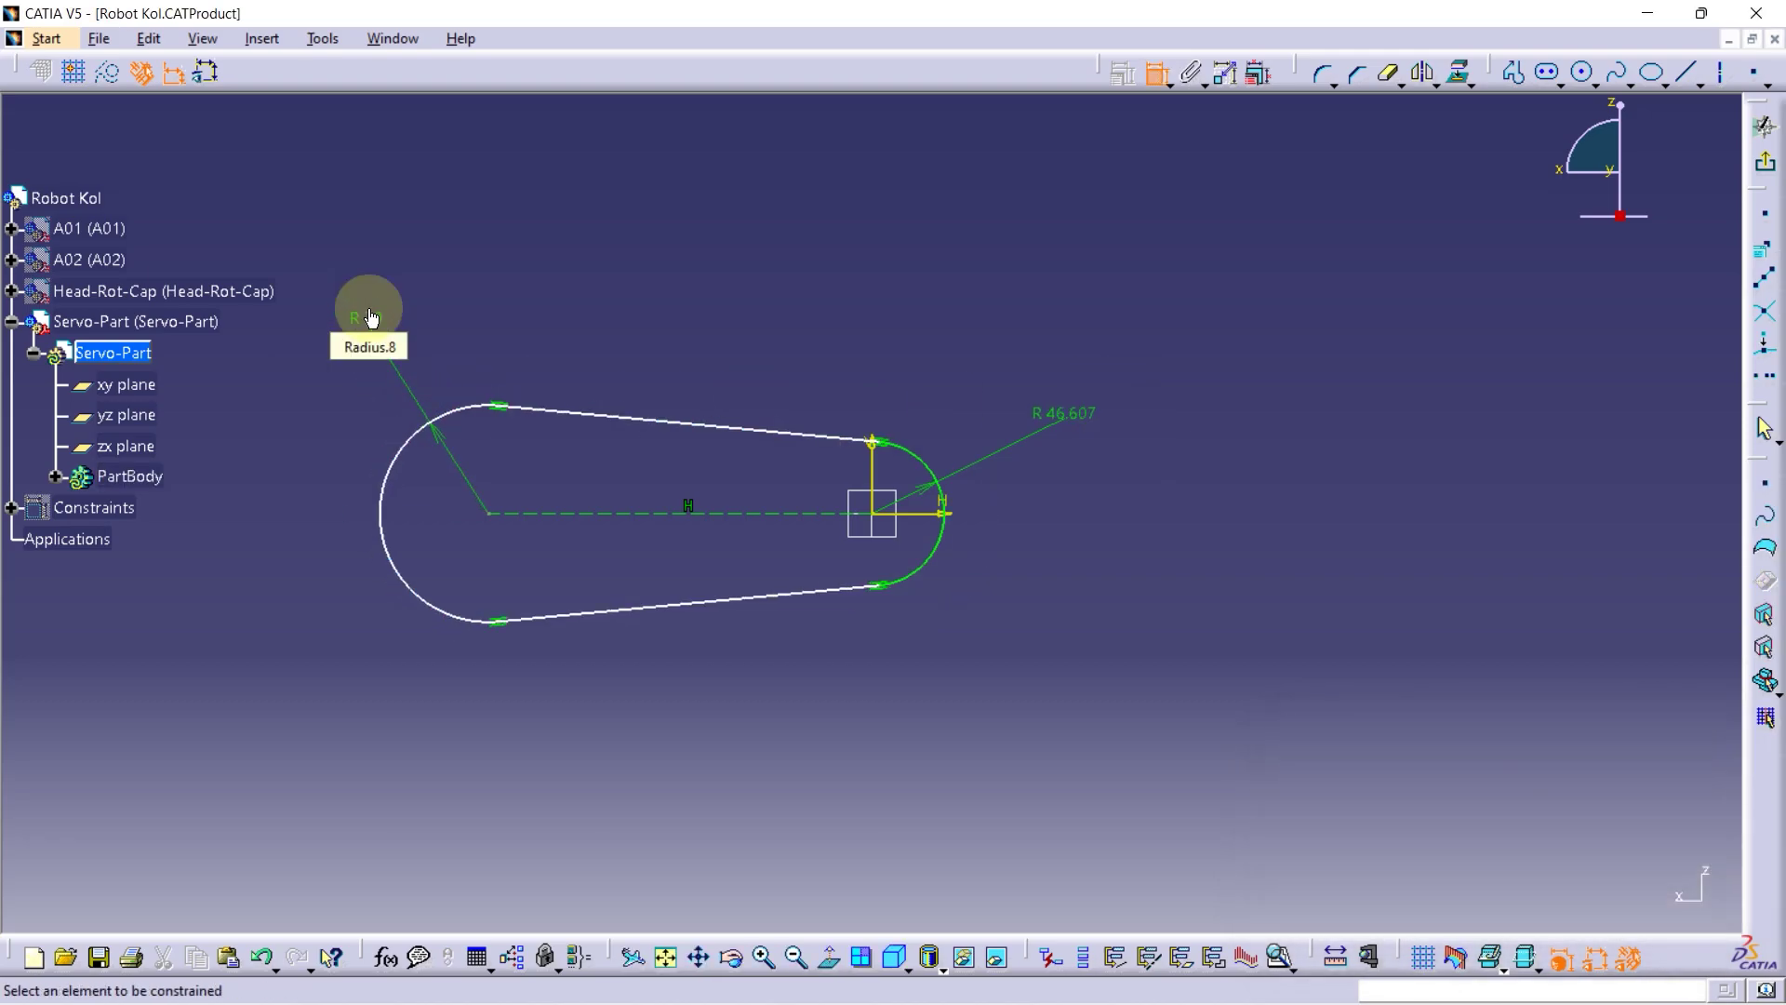
click(638, 415)
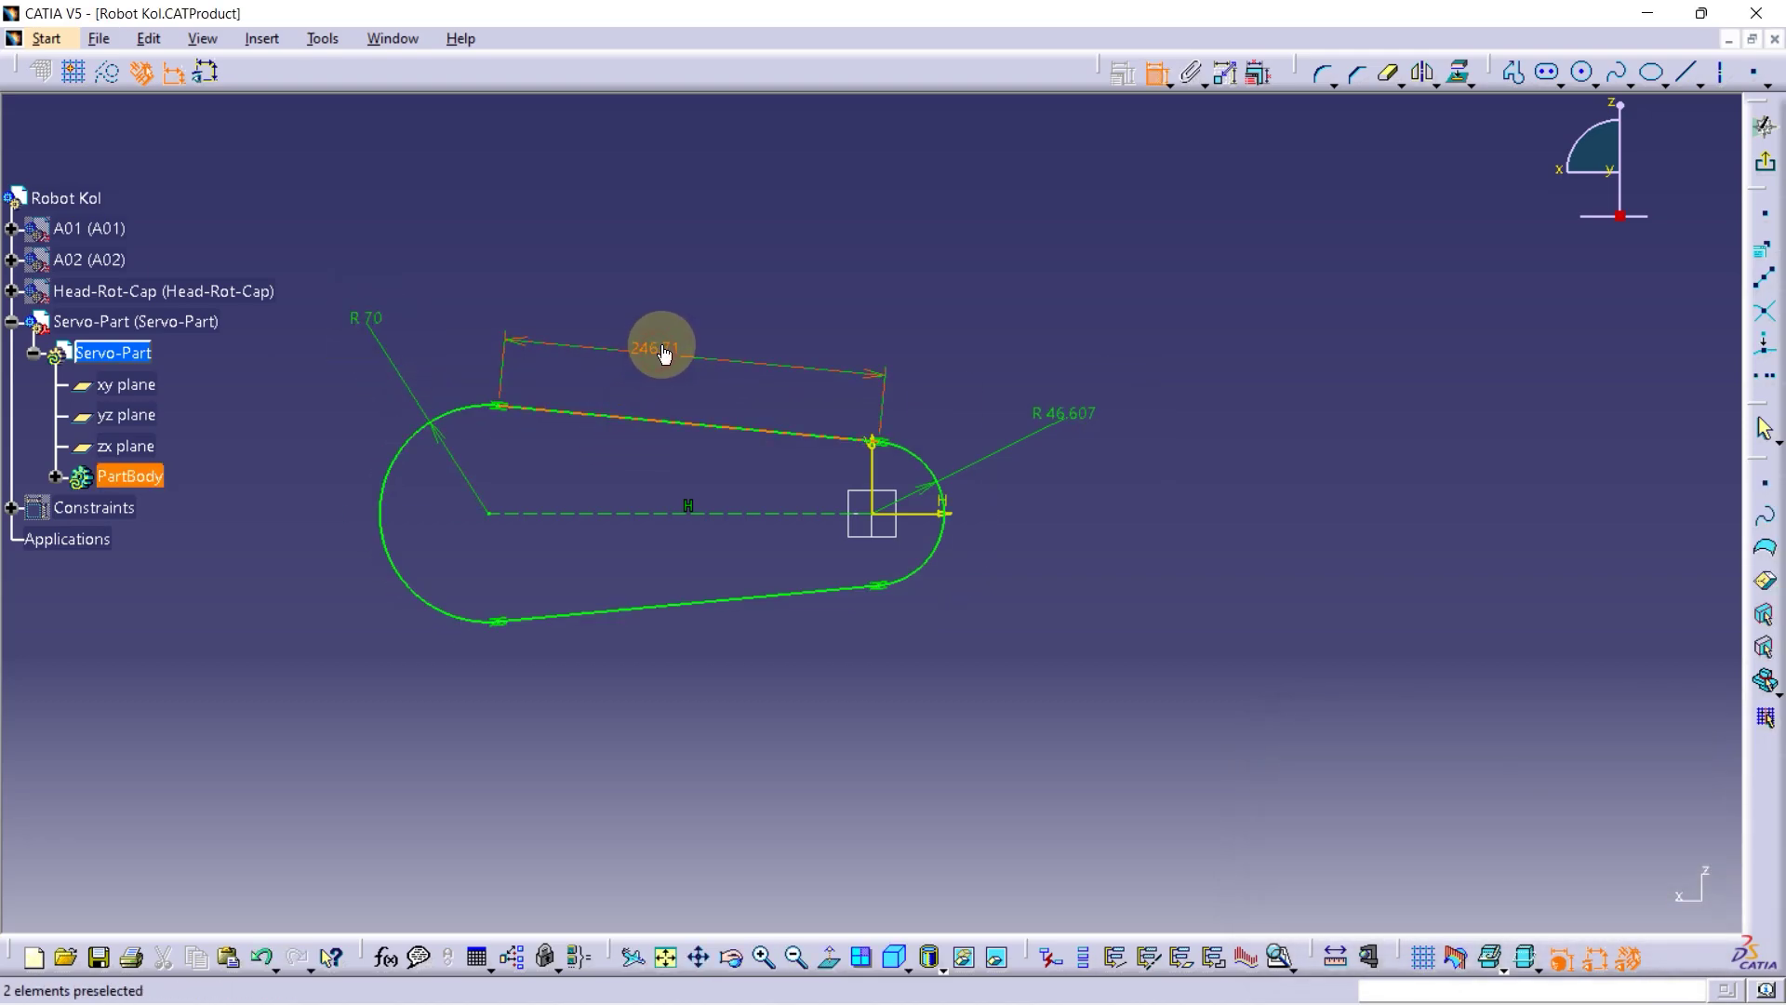
double_click(664, 353)
text(86.9)
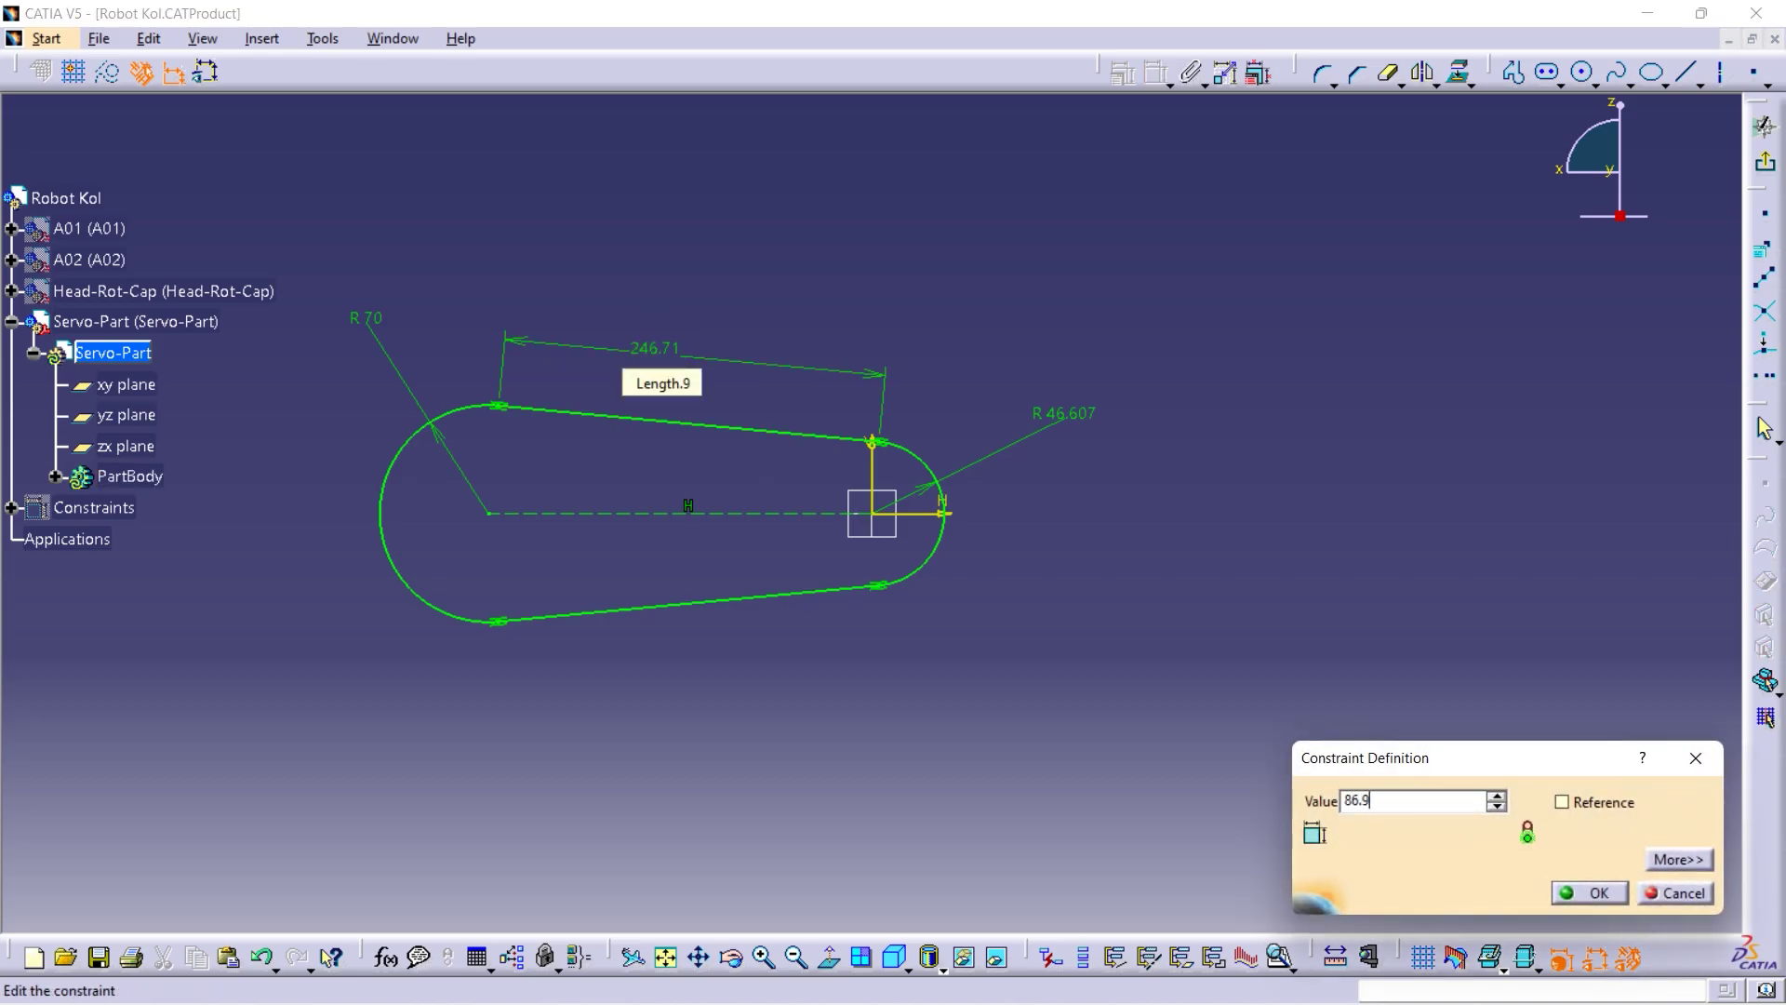
text(05)
key(Return)
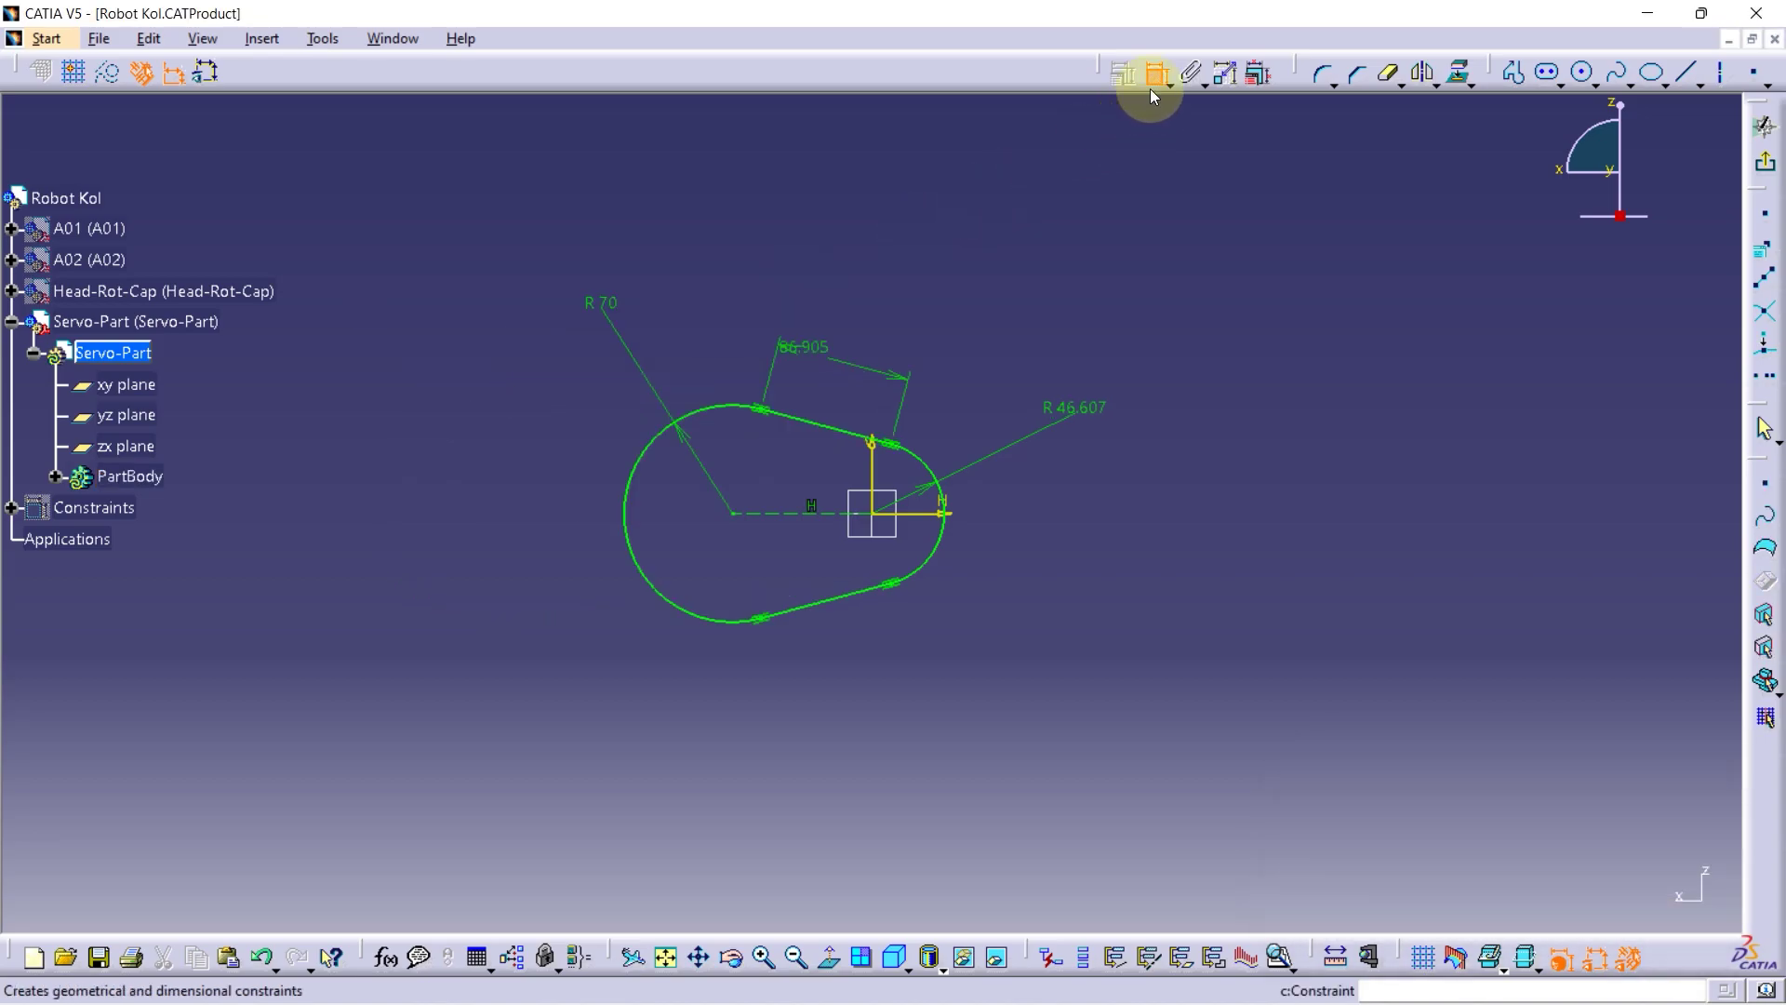
Exit the sketch and pad it 43 mm into a solid
click(1770, 165)
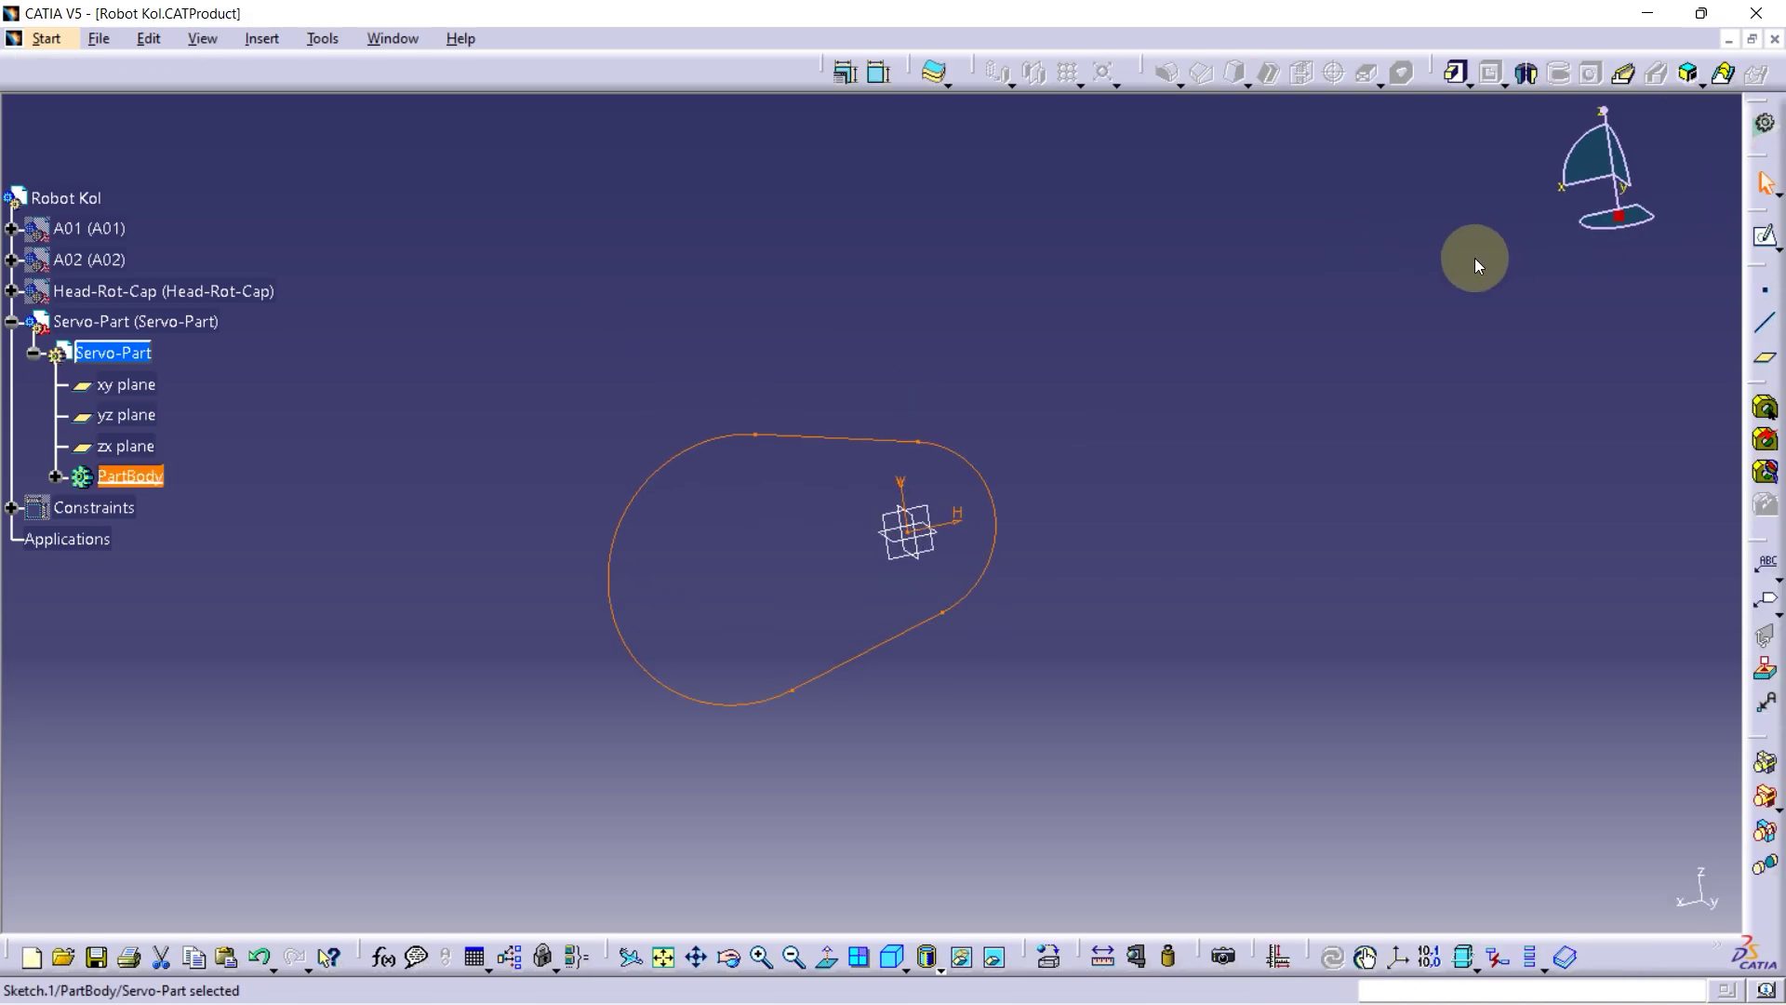
click(1457, 76)
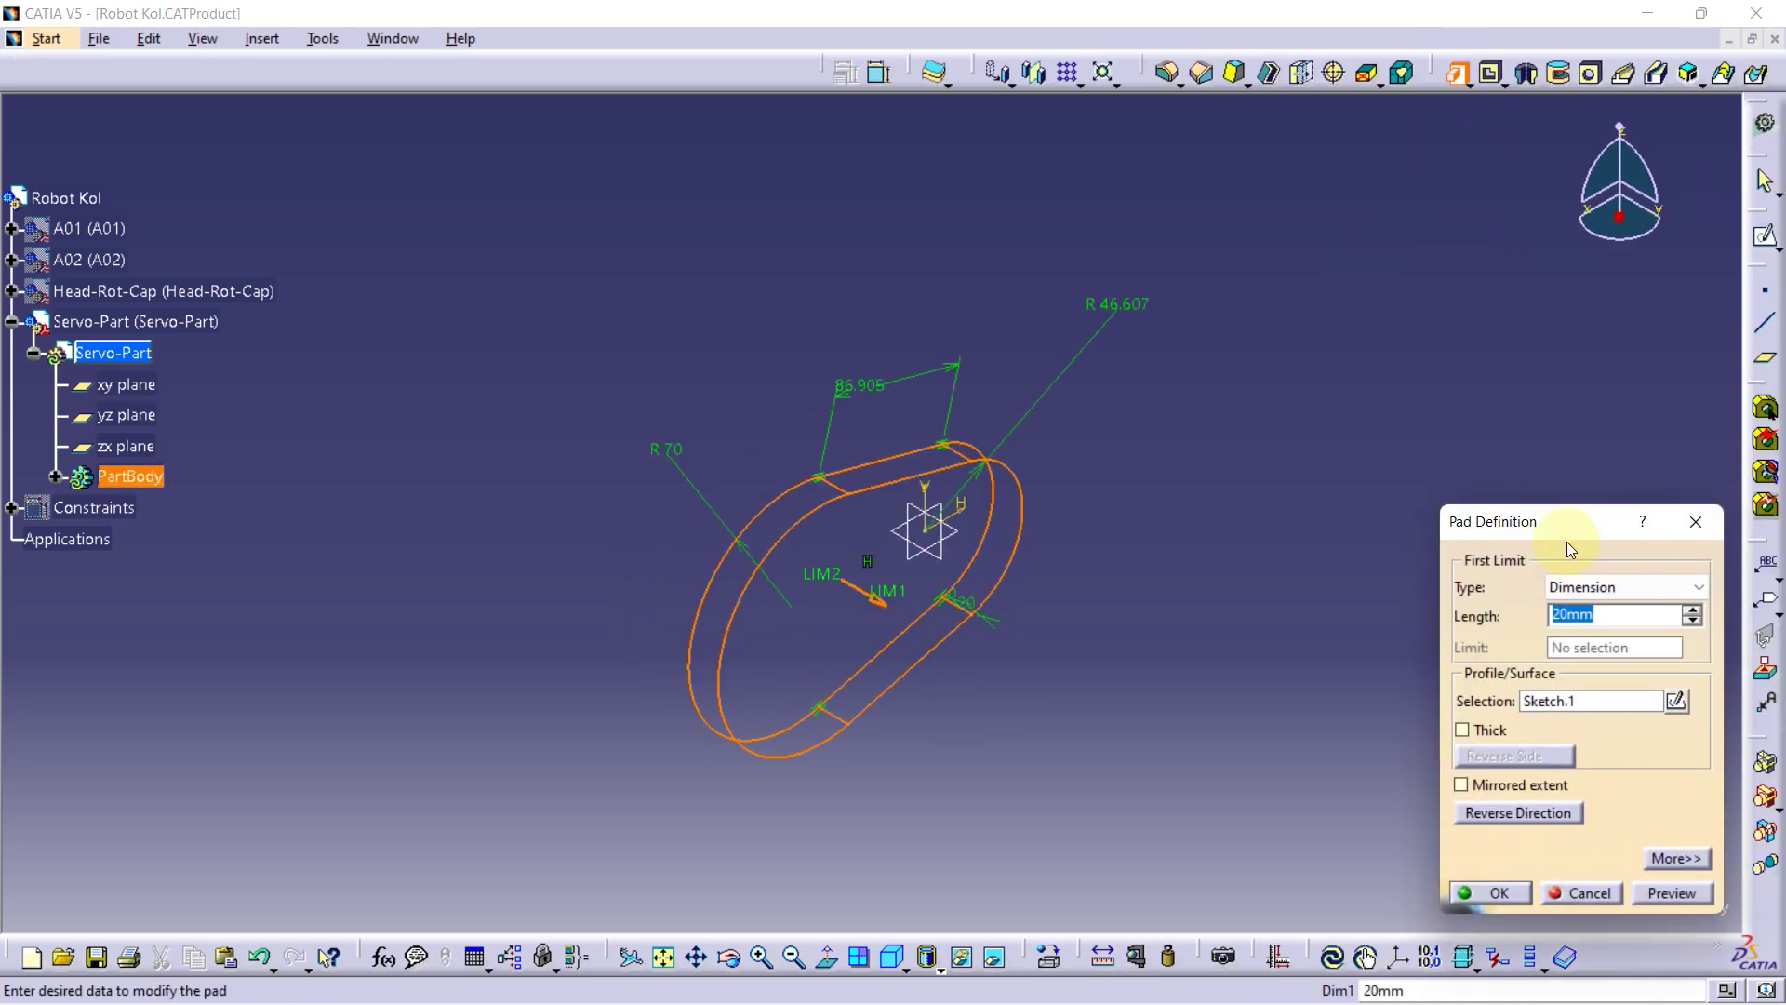
text(43.402)
key(Return)
mouse_move(1435, 540)
middle_down()
mouse_move(807, 699)
mouse_move(1132, 682)
mouse_move(1085, 757)
mouse_move(1655, 387)
middle_up()
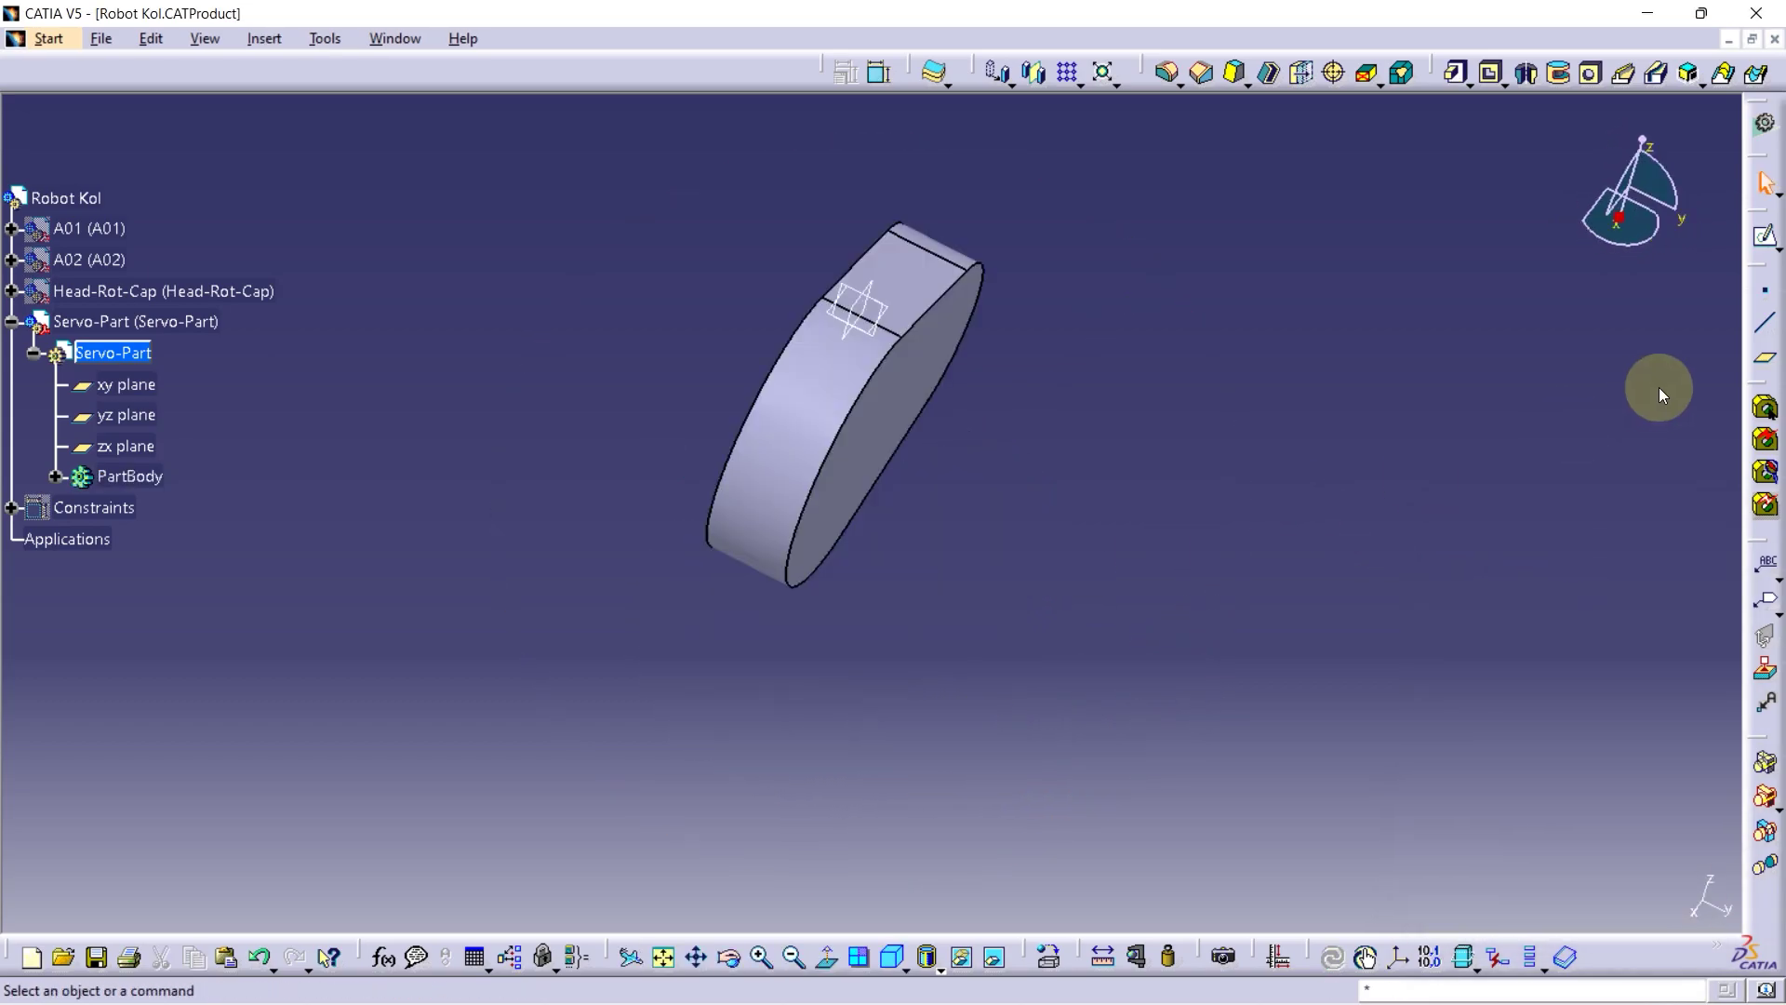
Create a plane offset 36.59 from the pad's face and sketch on it
click(1765, 359)
click(897, 410)
text(36.59)
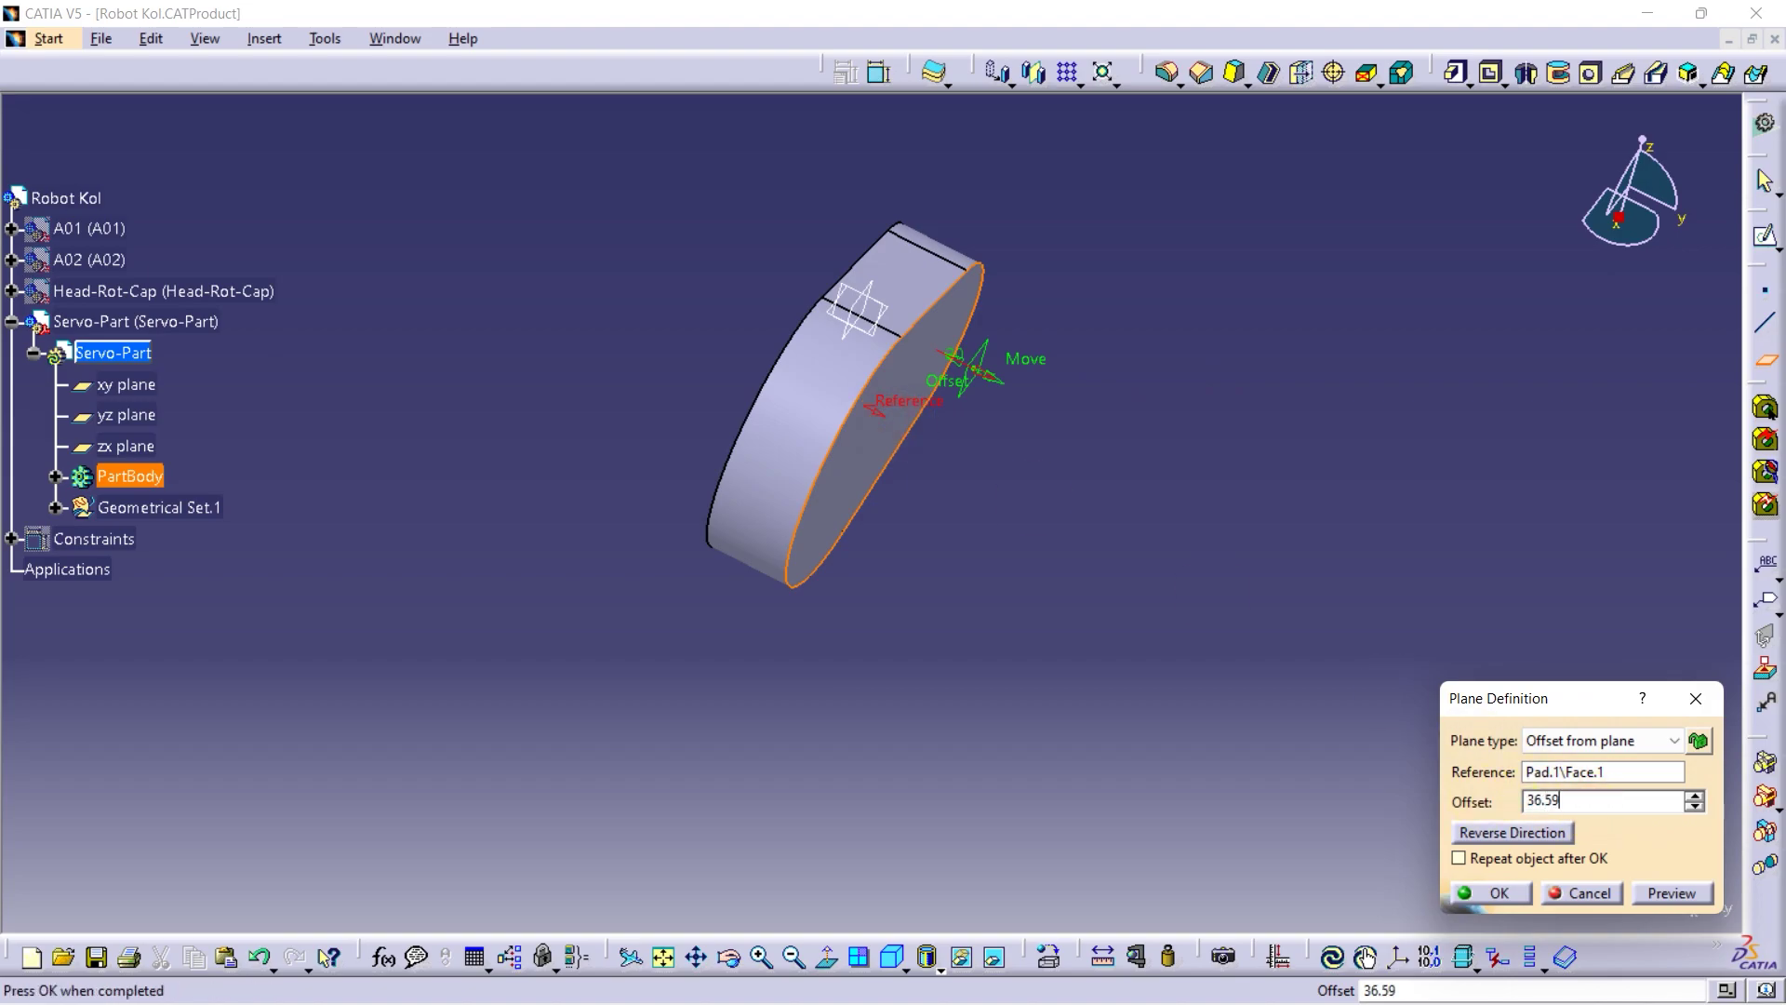
key(Return)
click(999, 409)
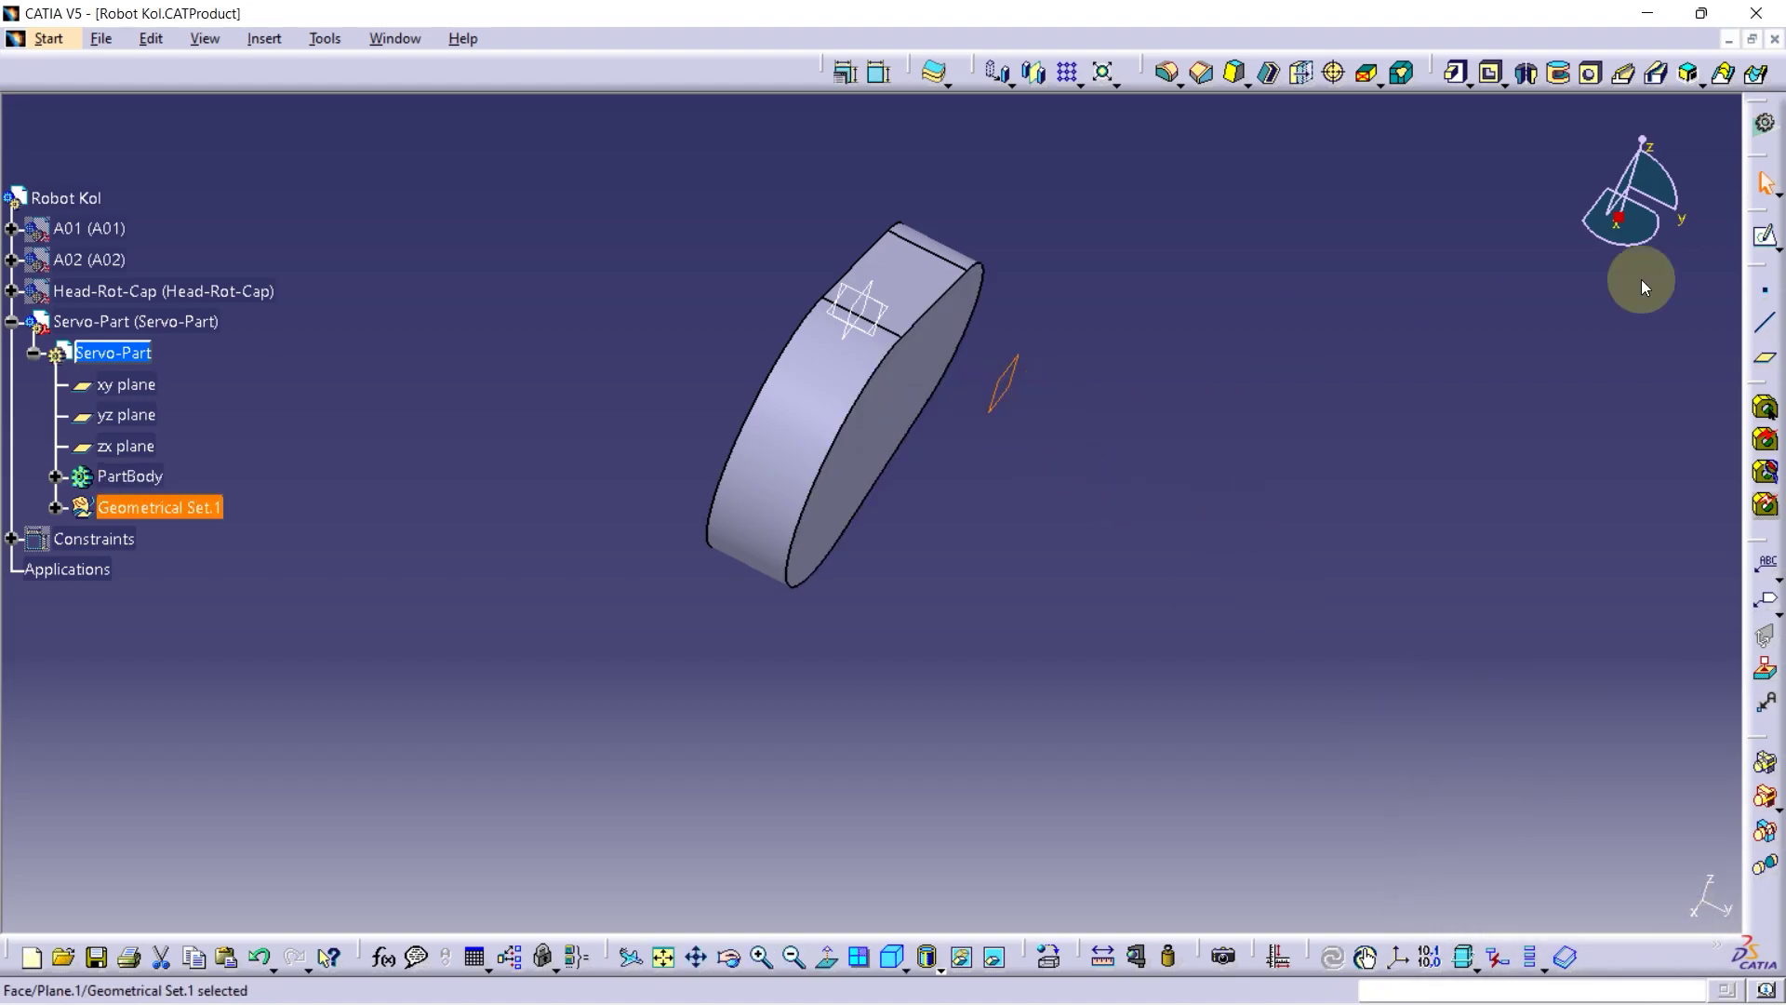
click(1765, 235)
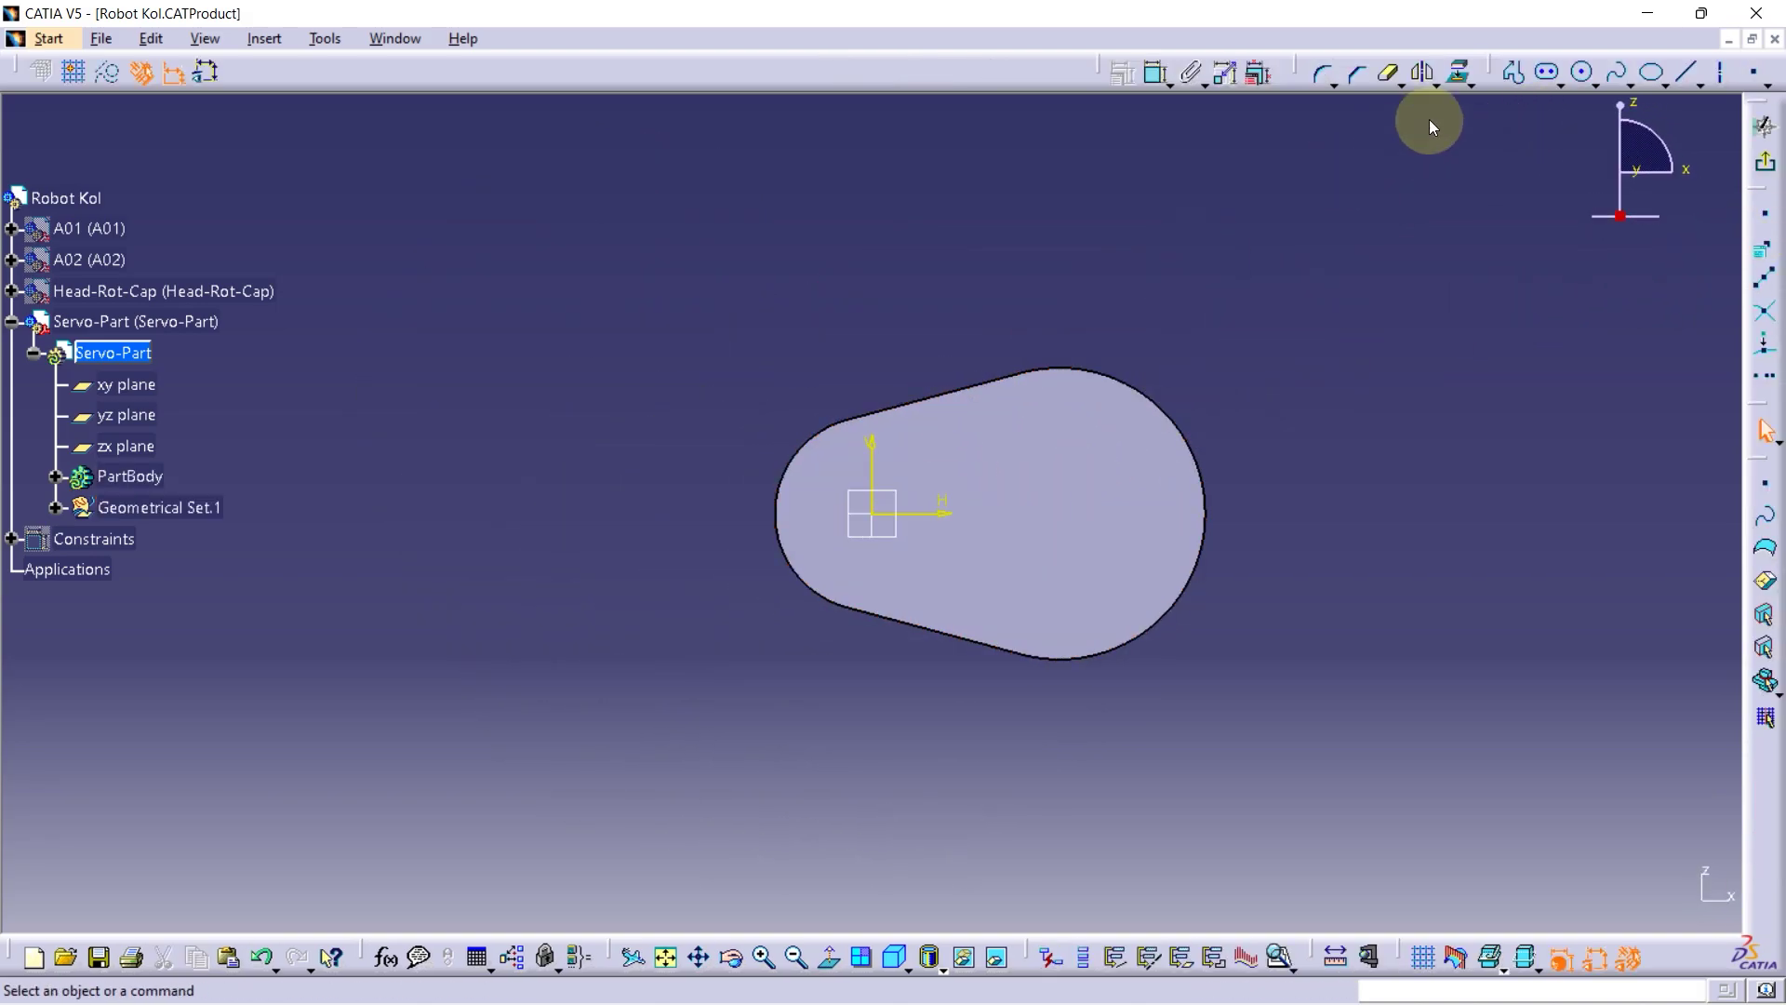
Offset the part outline inward by -19.43 and exit the sketch
click(1462, 87)
click(999, 496)
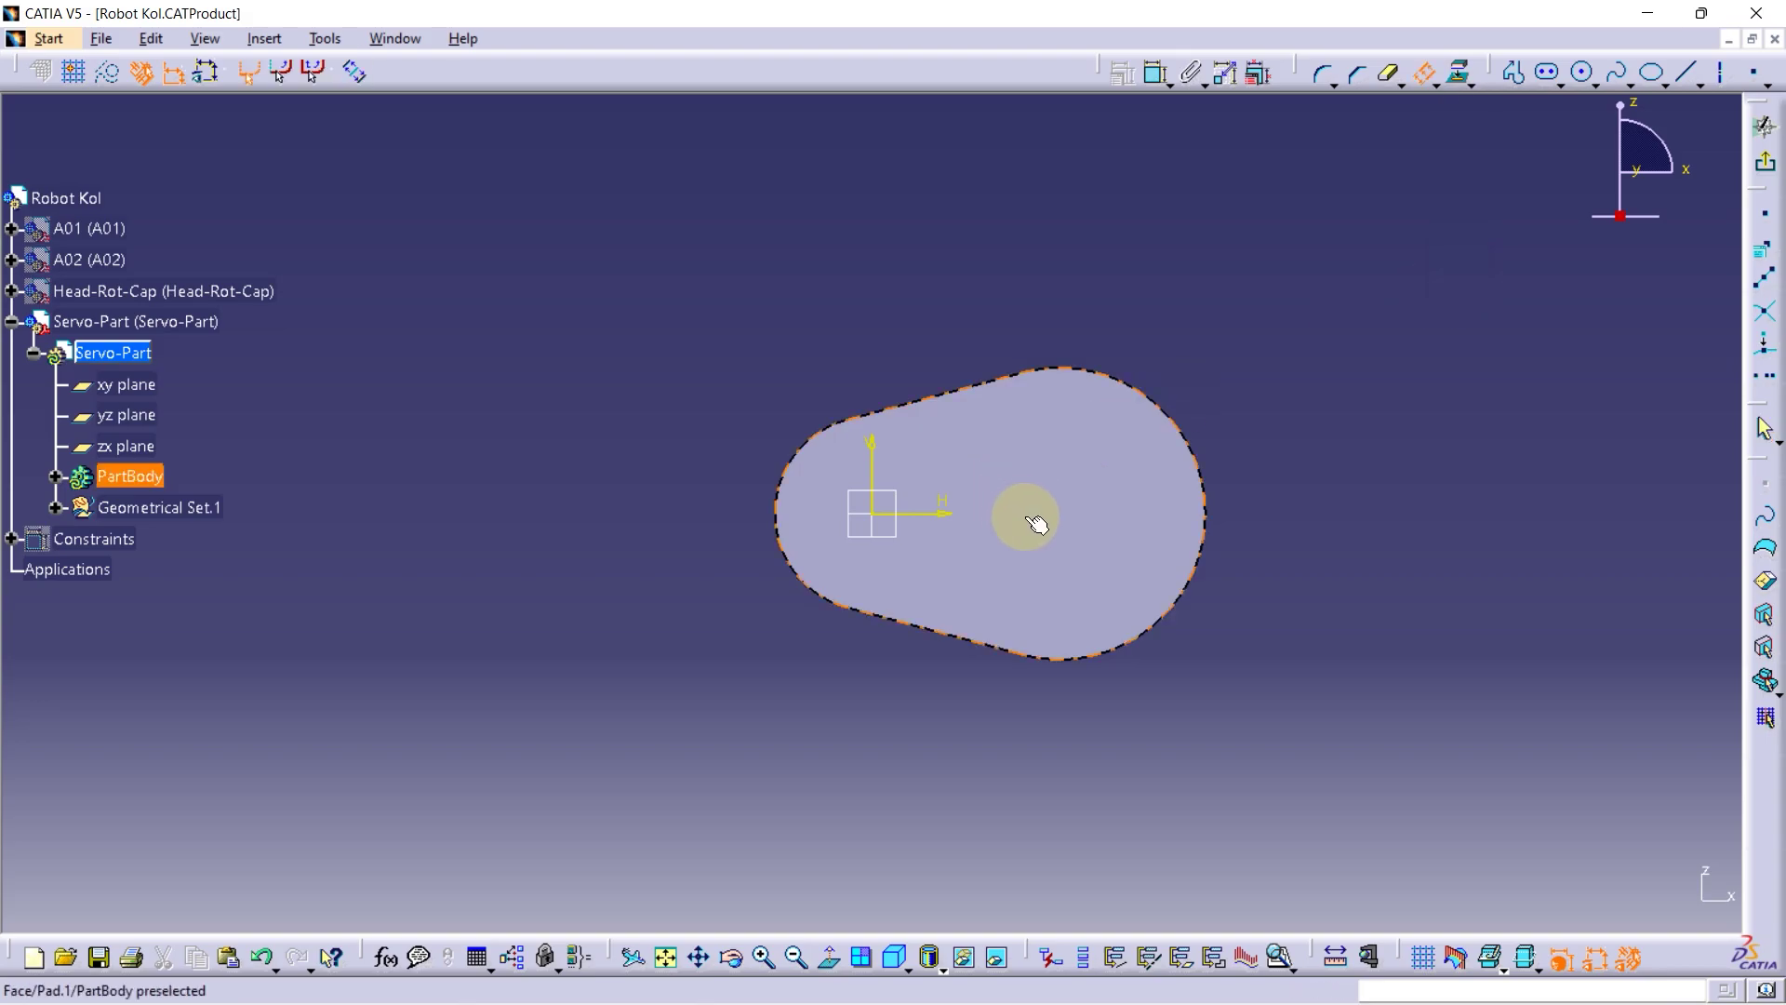
click(1085, 419)
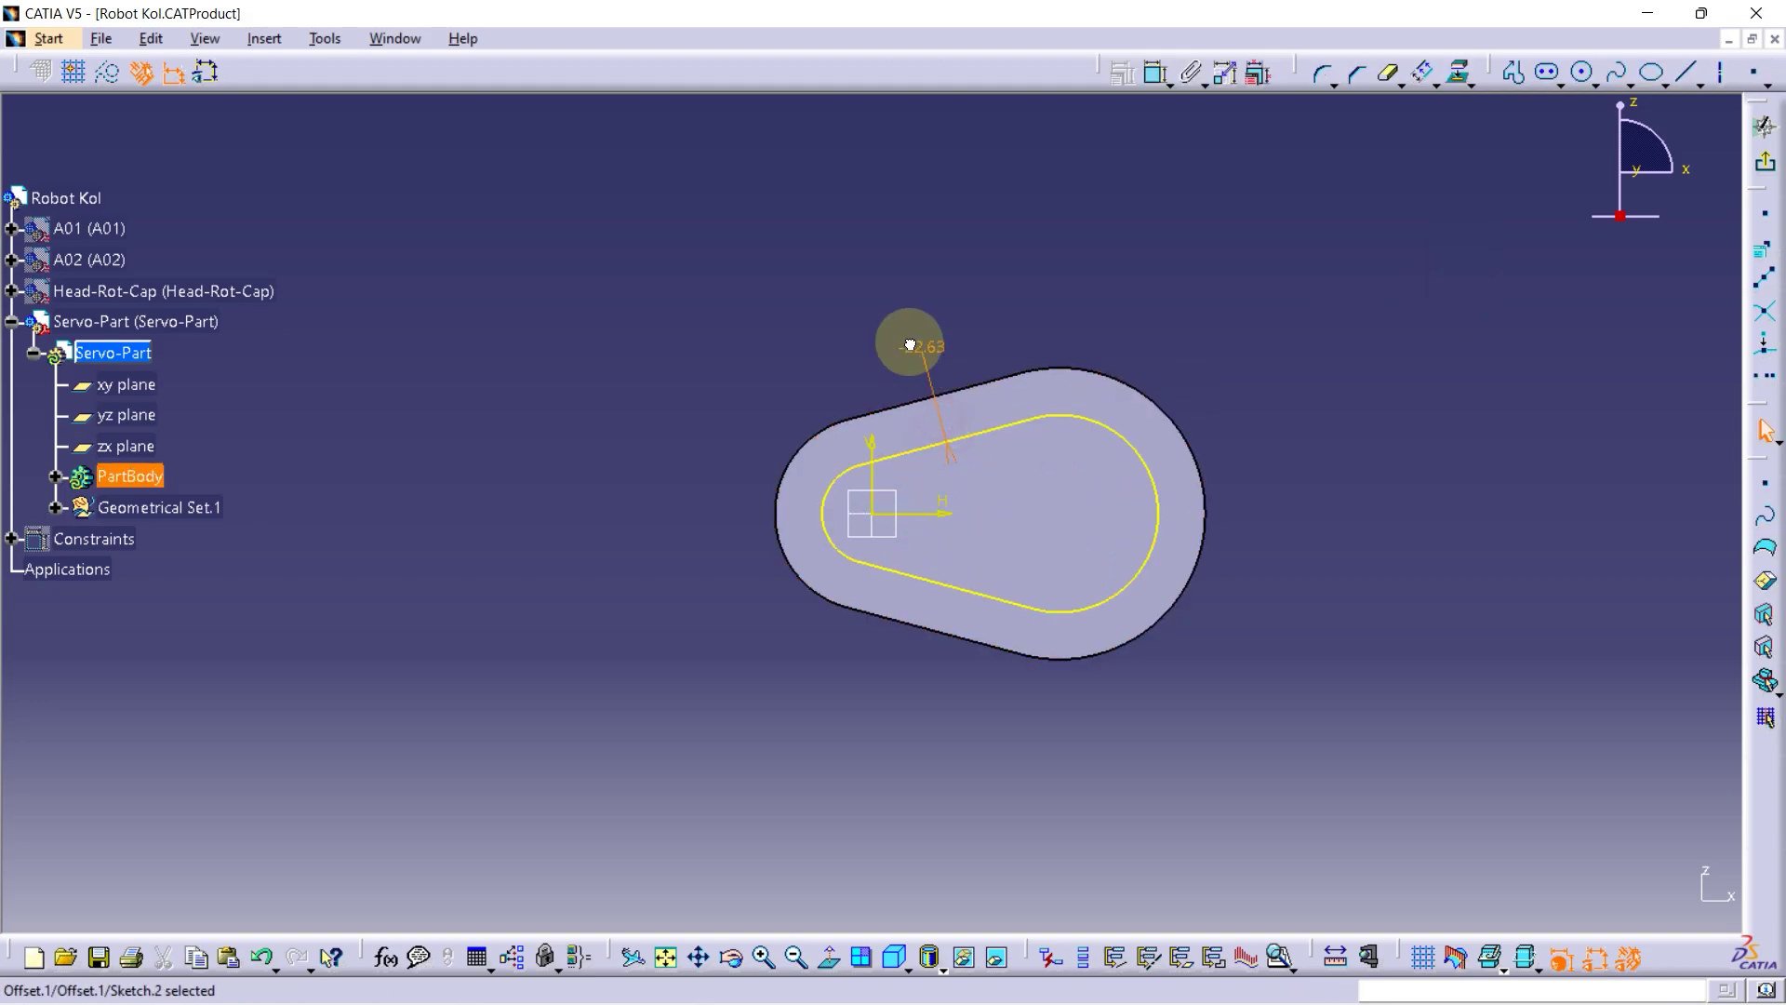
double_click(914, 304)
text(-19.43)
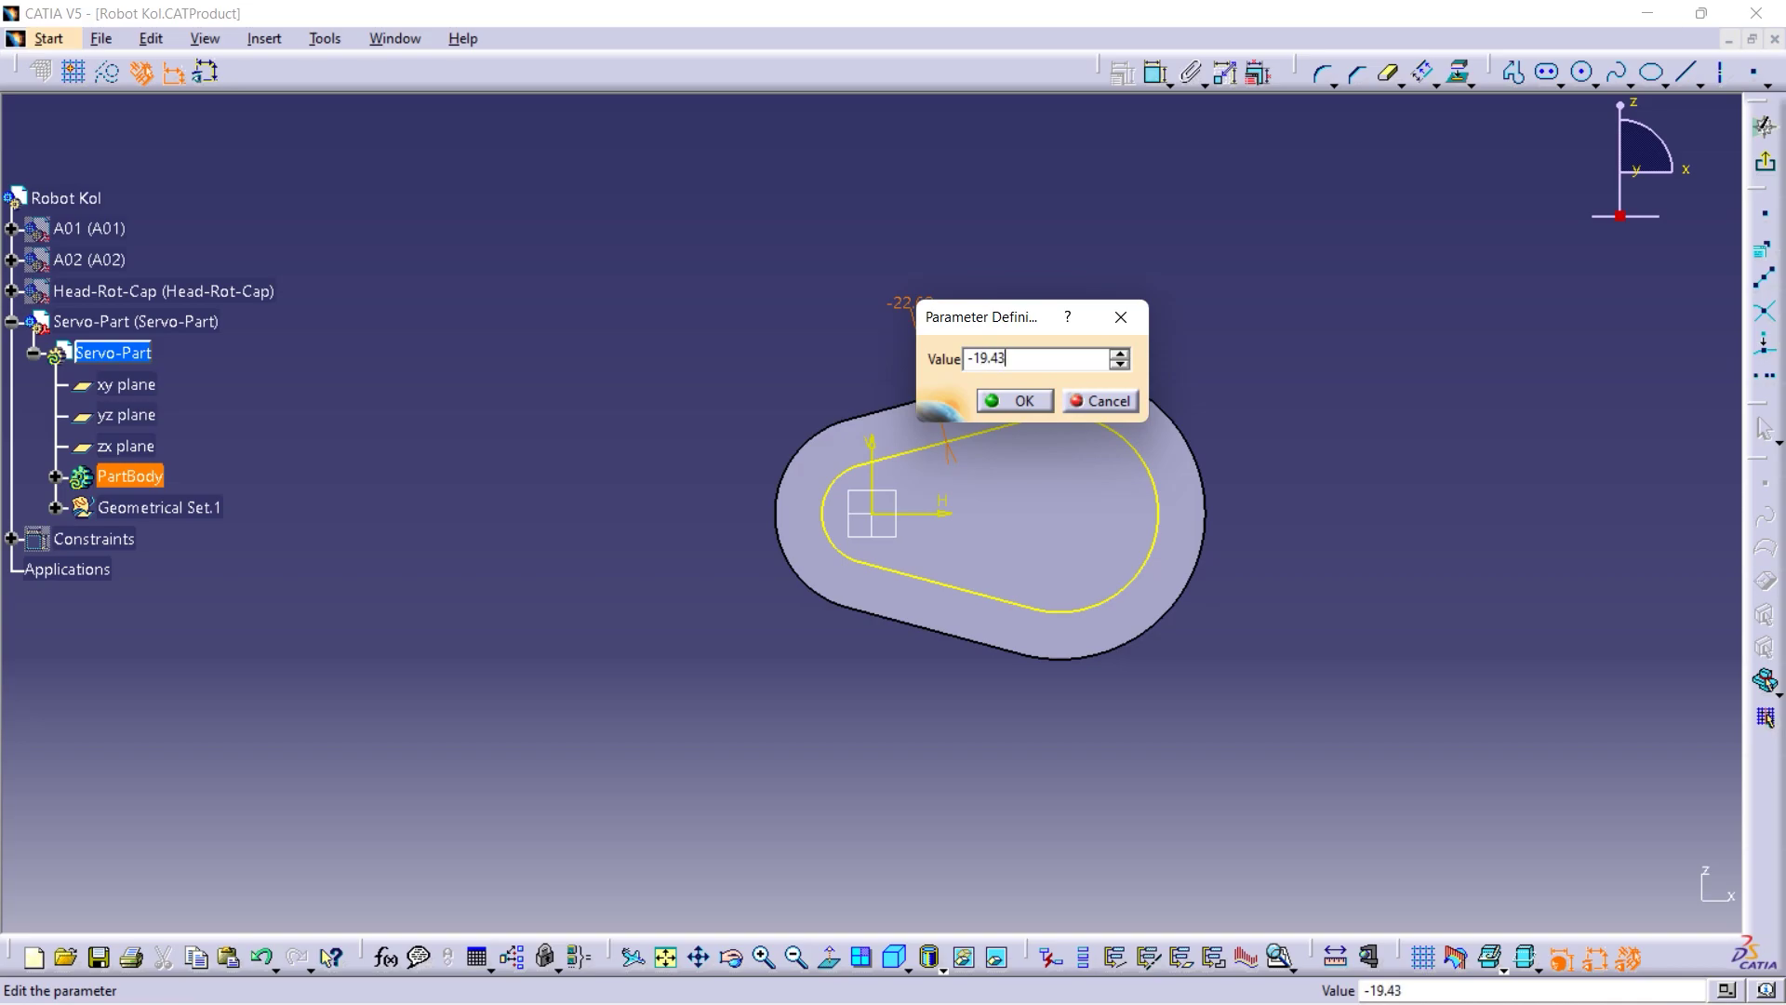
key(Return)
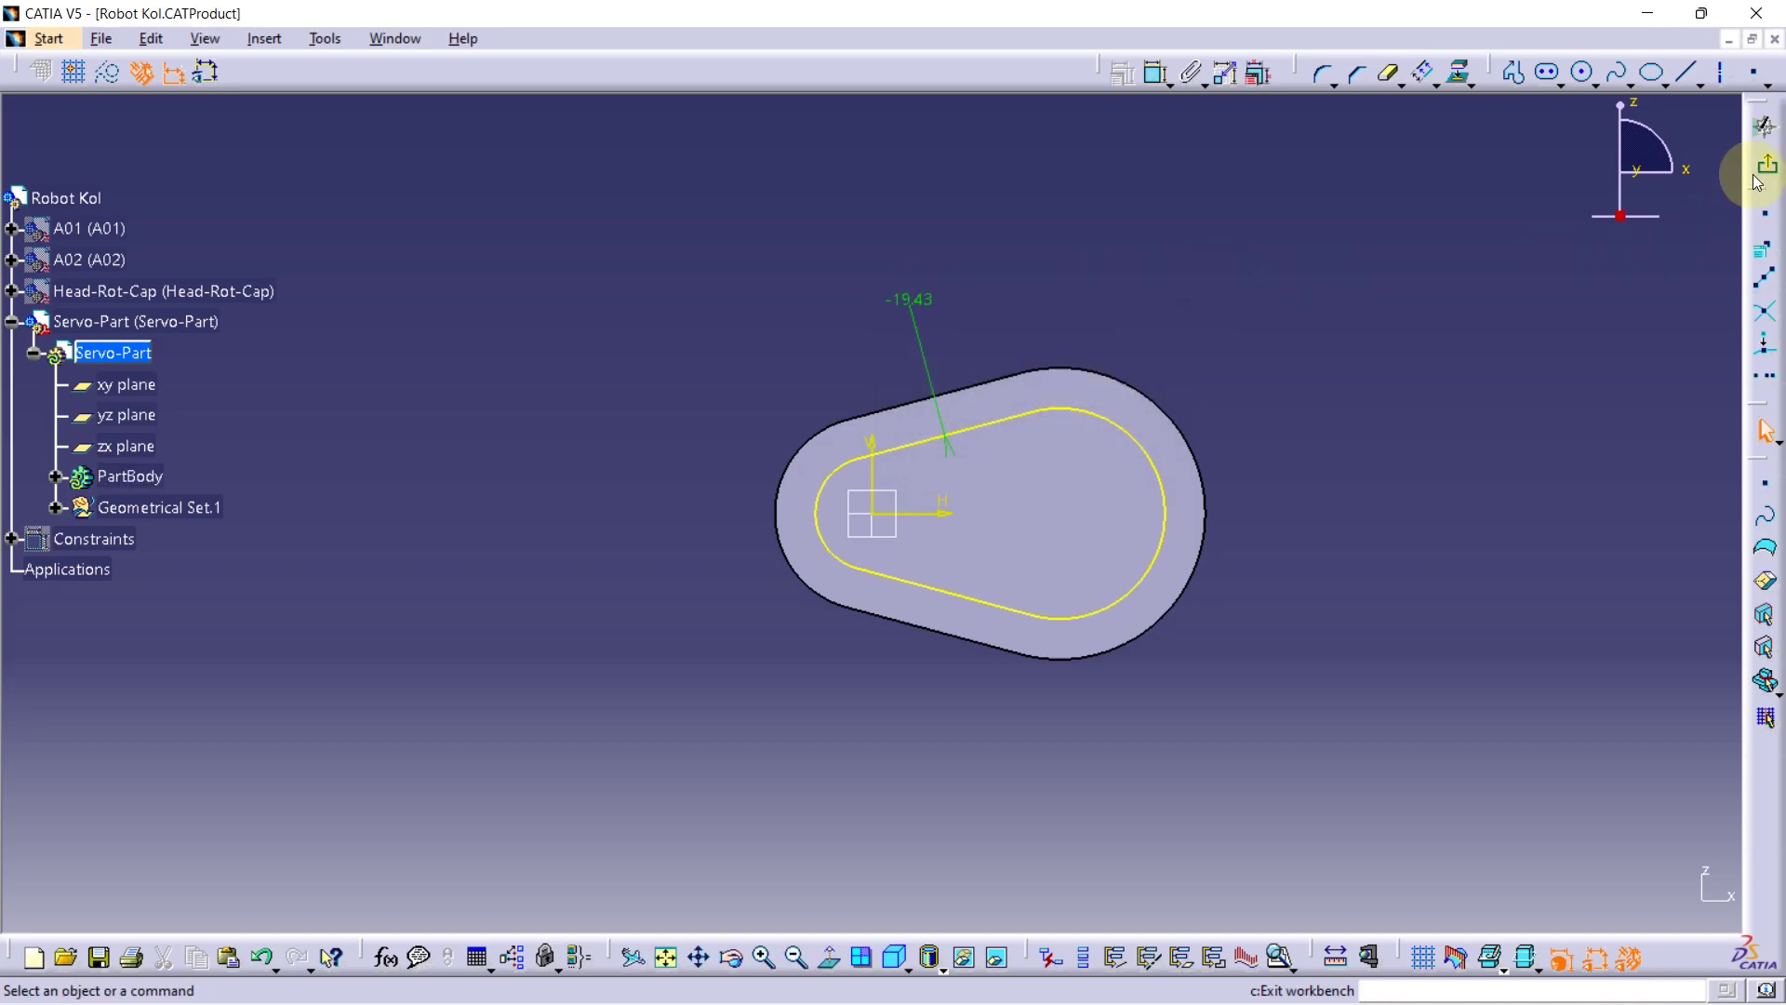
click(1754, 162)
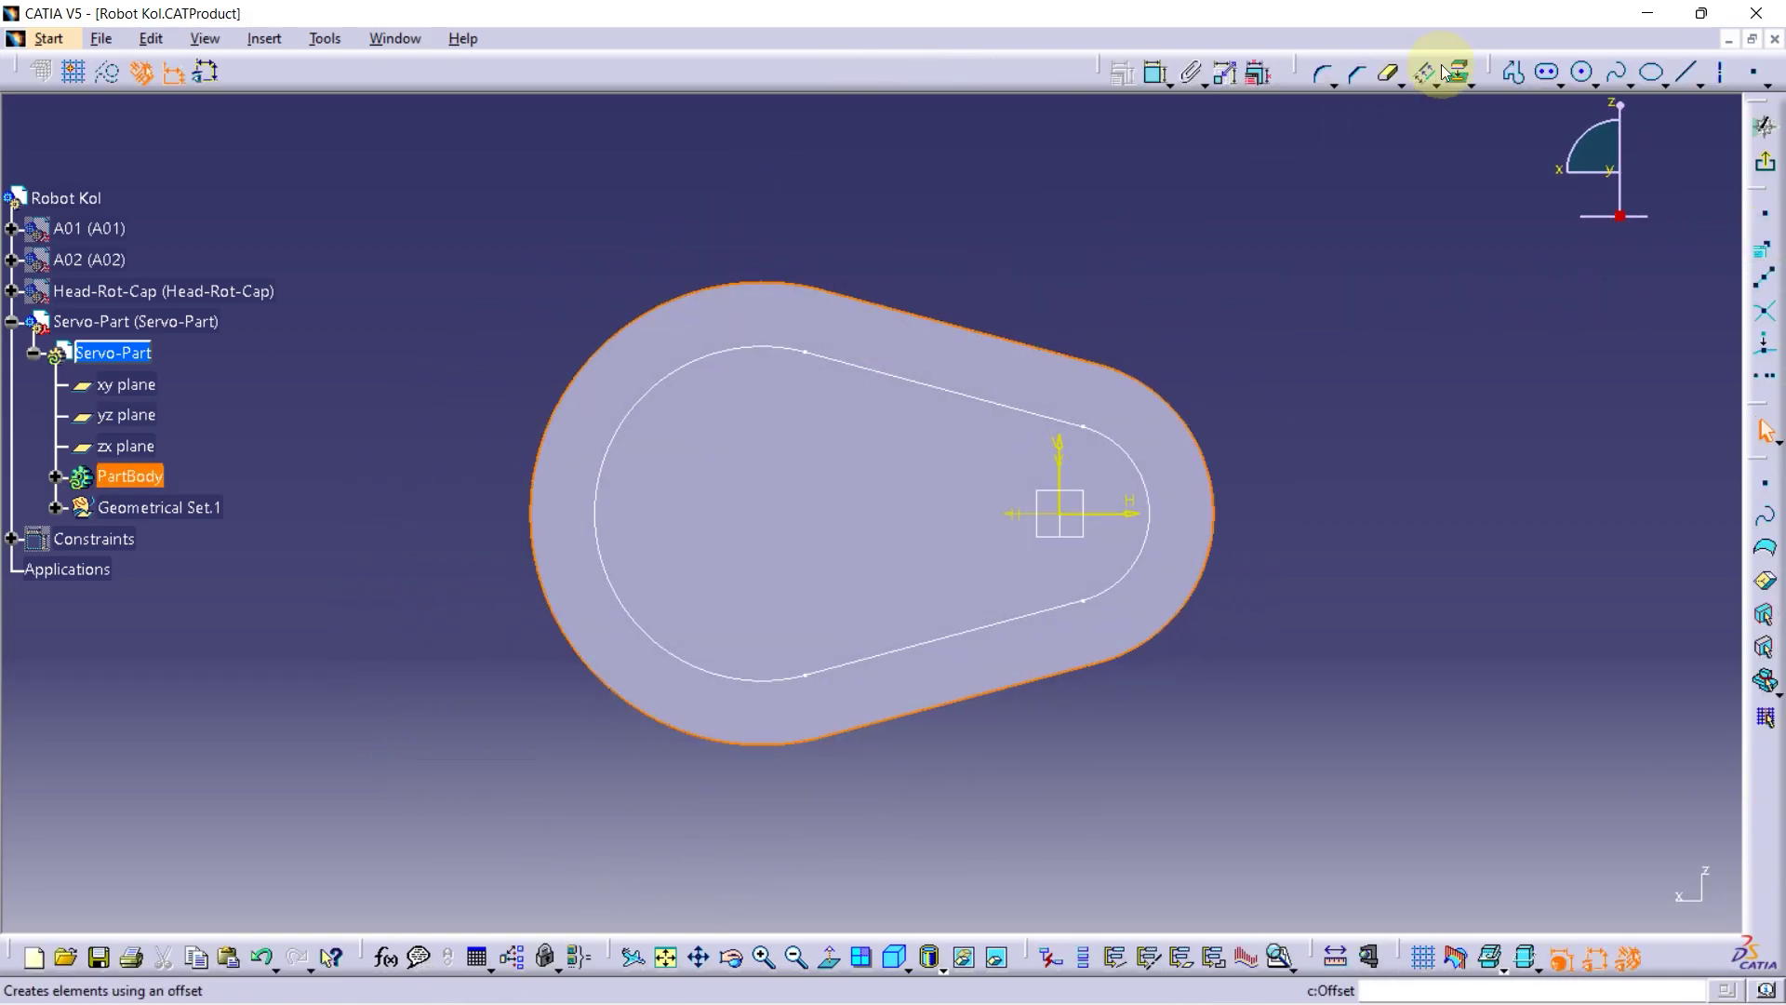
Project the pad face outline into a new sketch
click(1457, 72)
click(1607, 894)
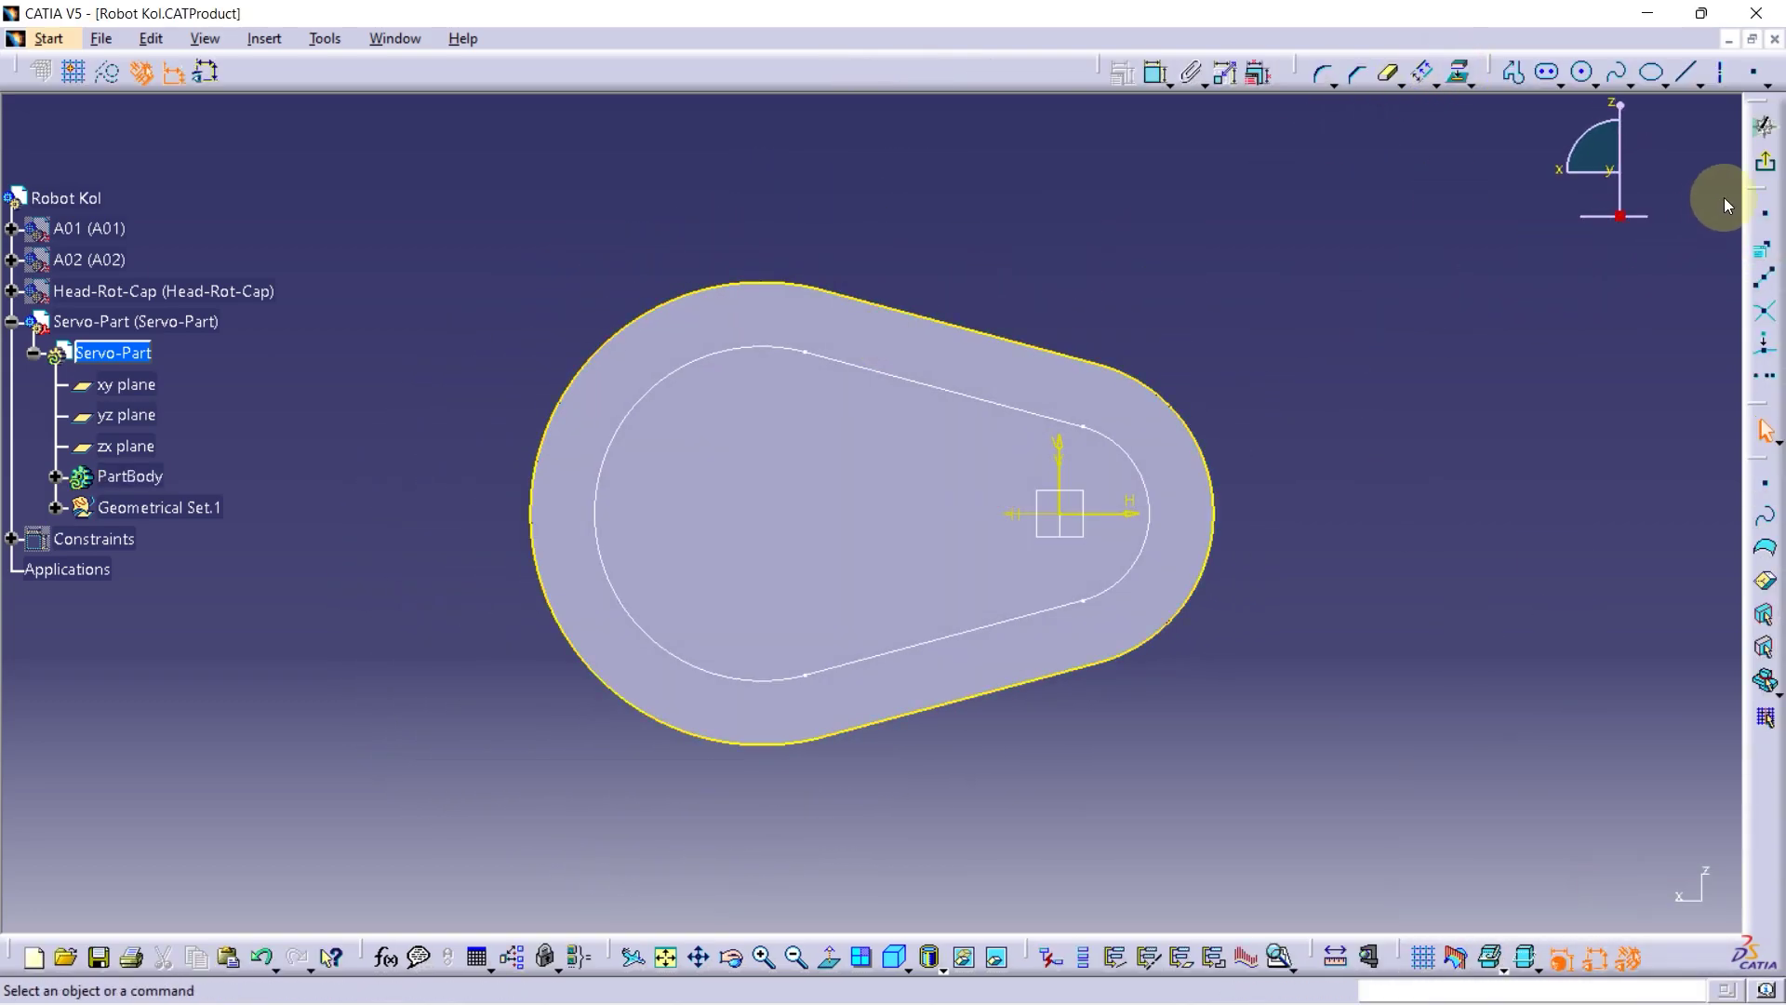
click(1768, 166)
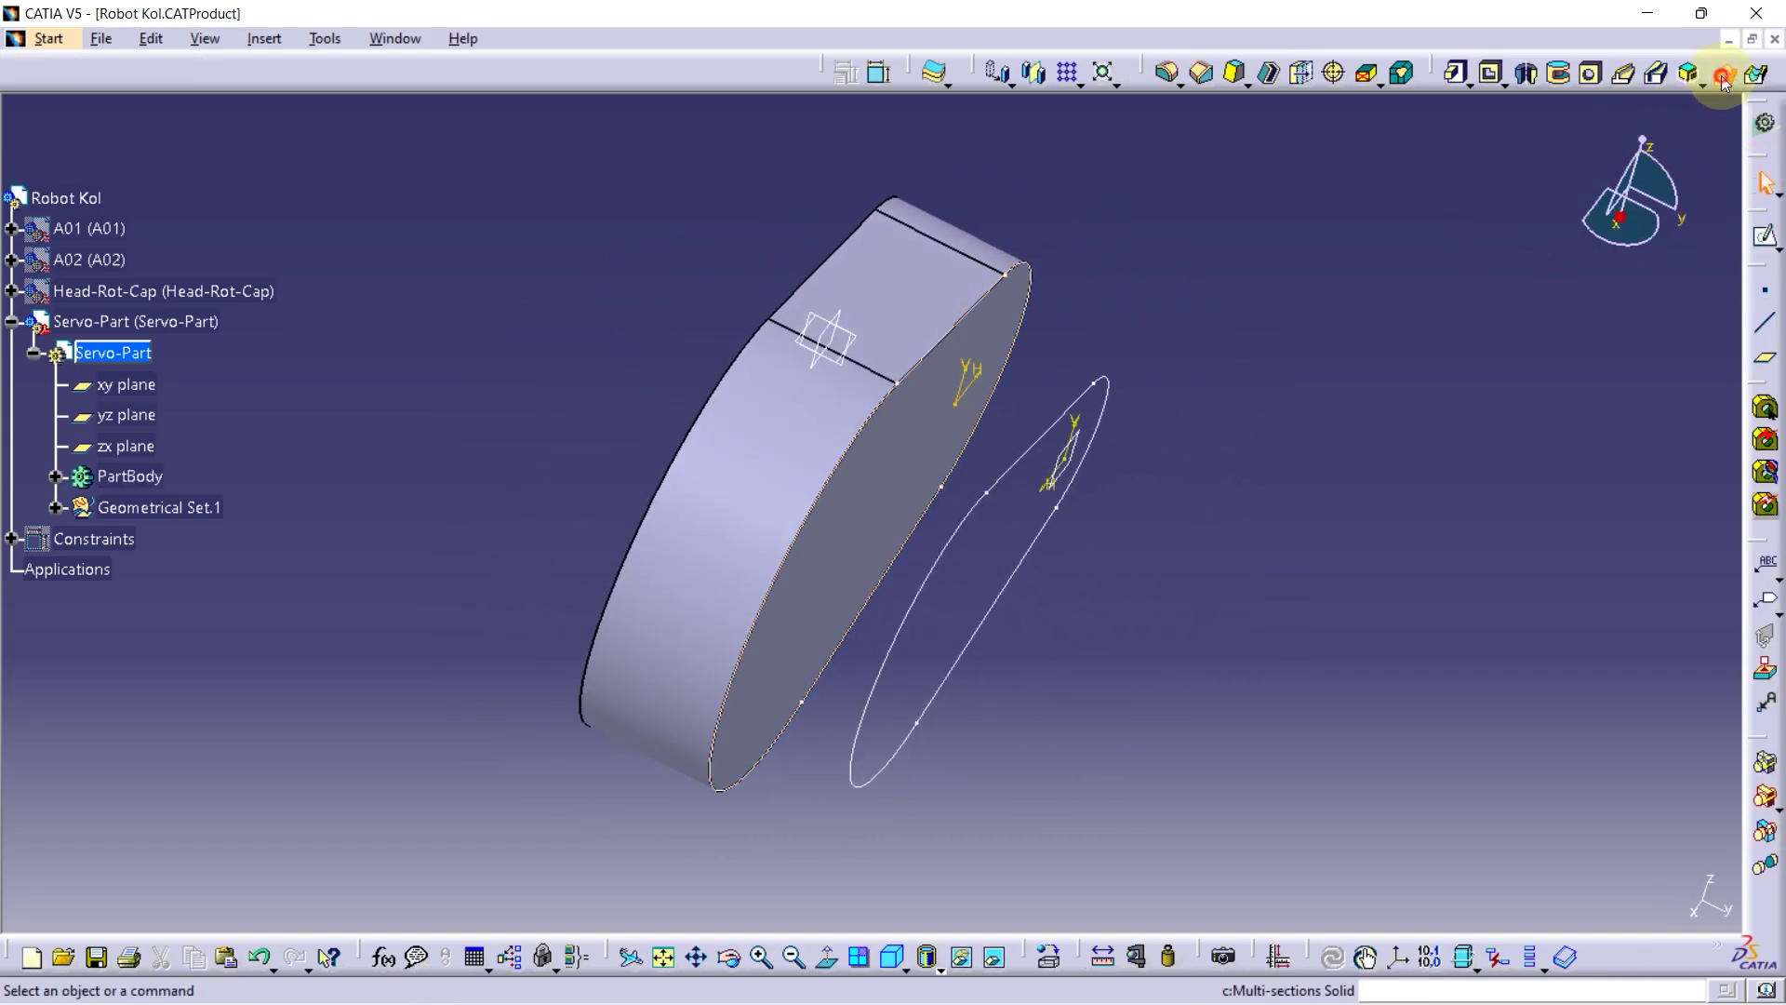
Loft a multi-sections solid from the face outline (Sketch.3) to the inset profile (Sketch.2)
mouse_move(1316, 298)
middle_down()
mouse_move(1157, 264)
mouse_move(869, 398)
mouse_move(700, 369)
mouse_move(854, 472)
middle_up()
click(854, 474)
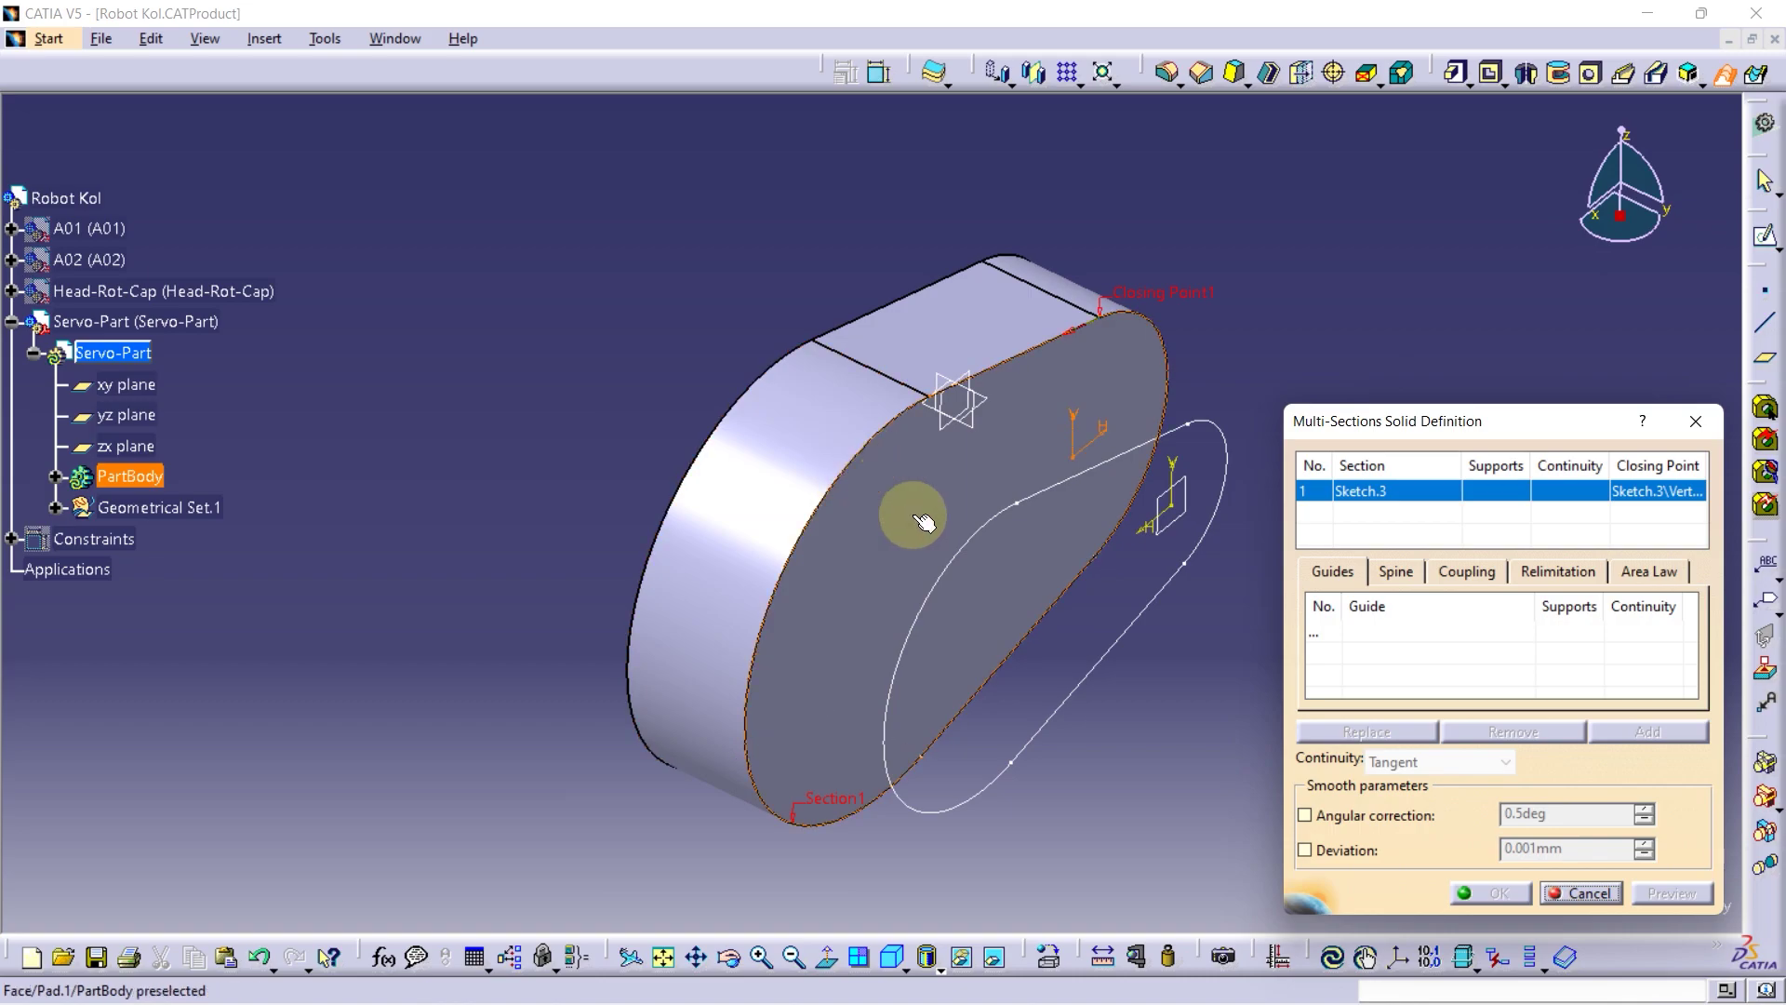
click(967, 562)
middle_drag(866, 561, 931, 506)
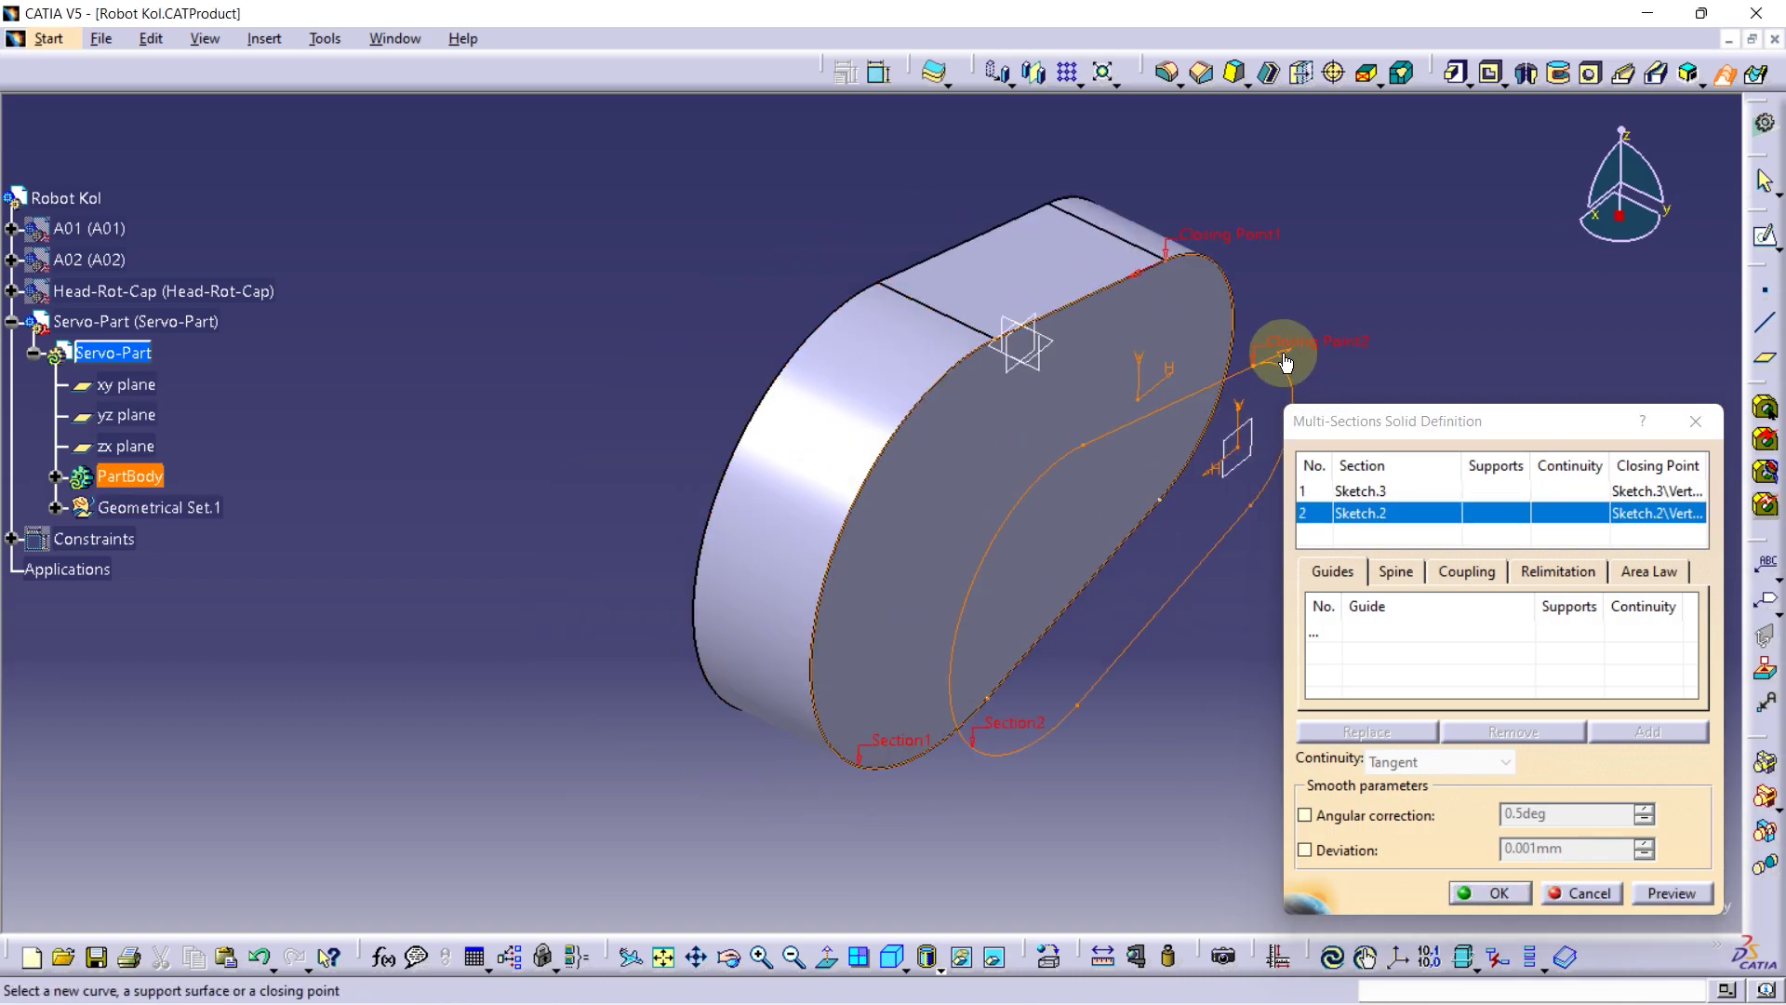
middle_drag(1056, 518, 837, 459)
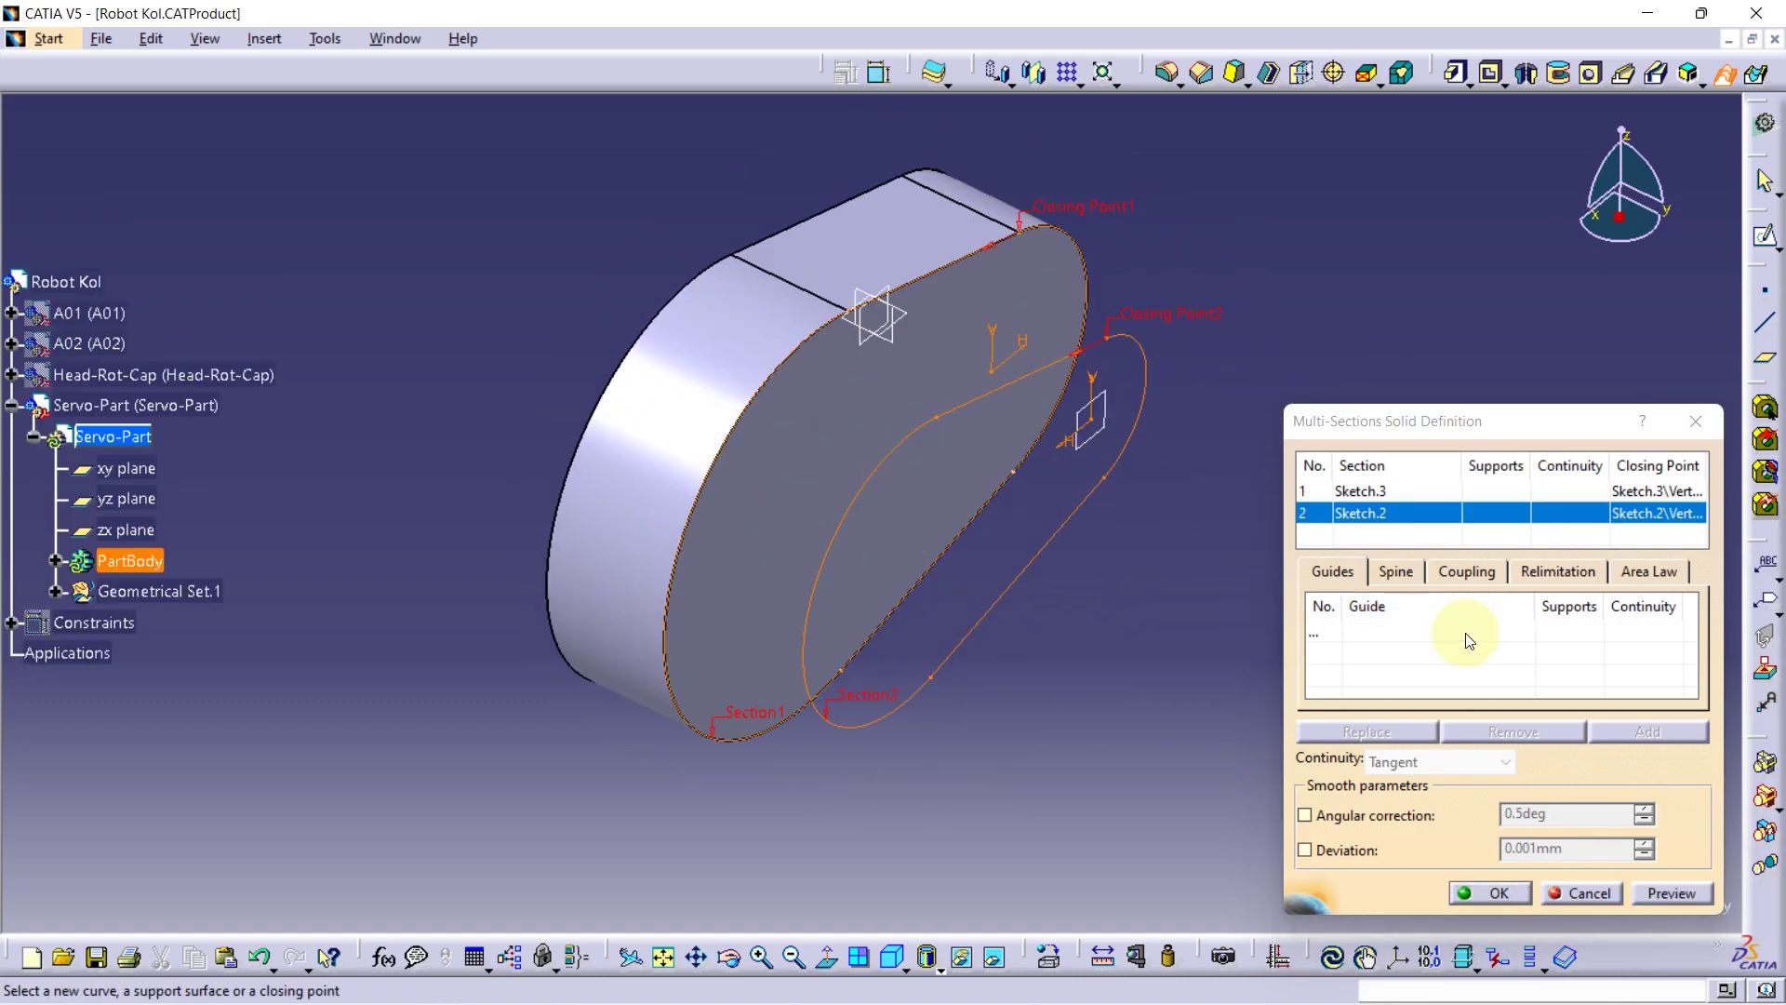
click(1645, 895)
click(1492, 895)
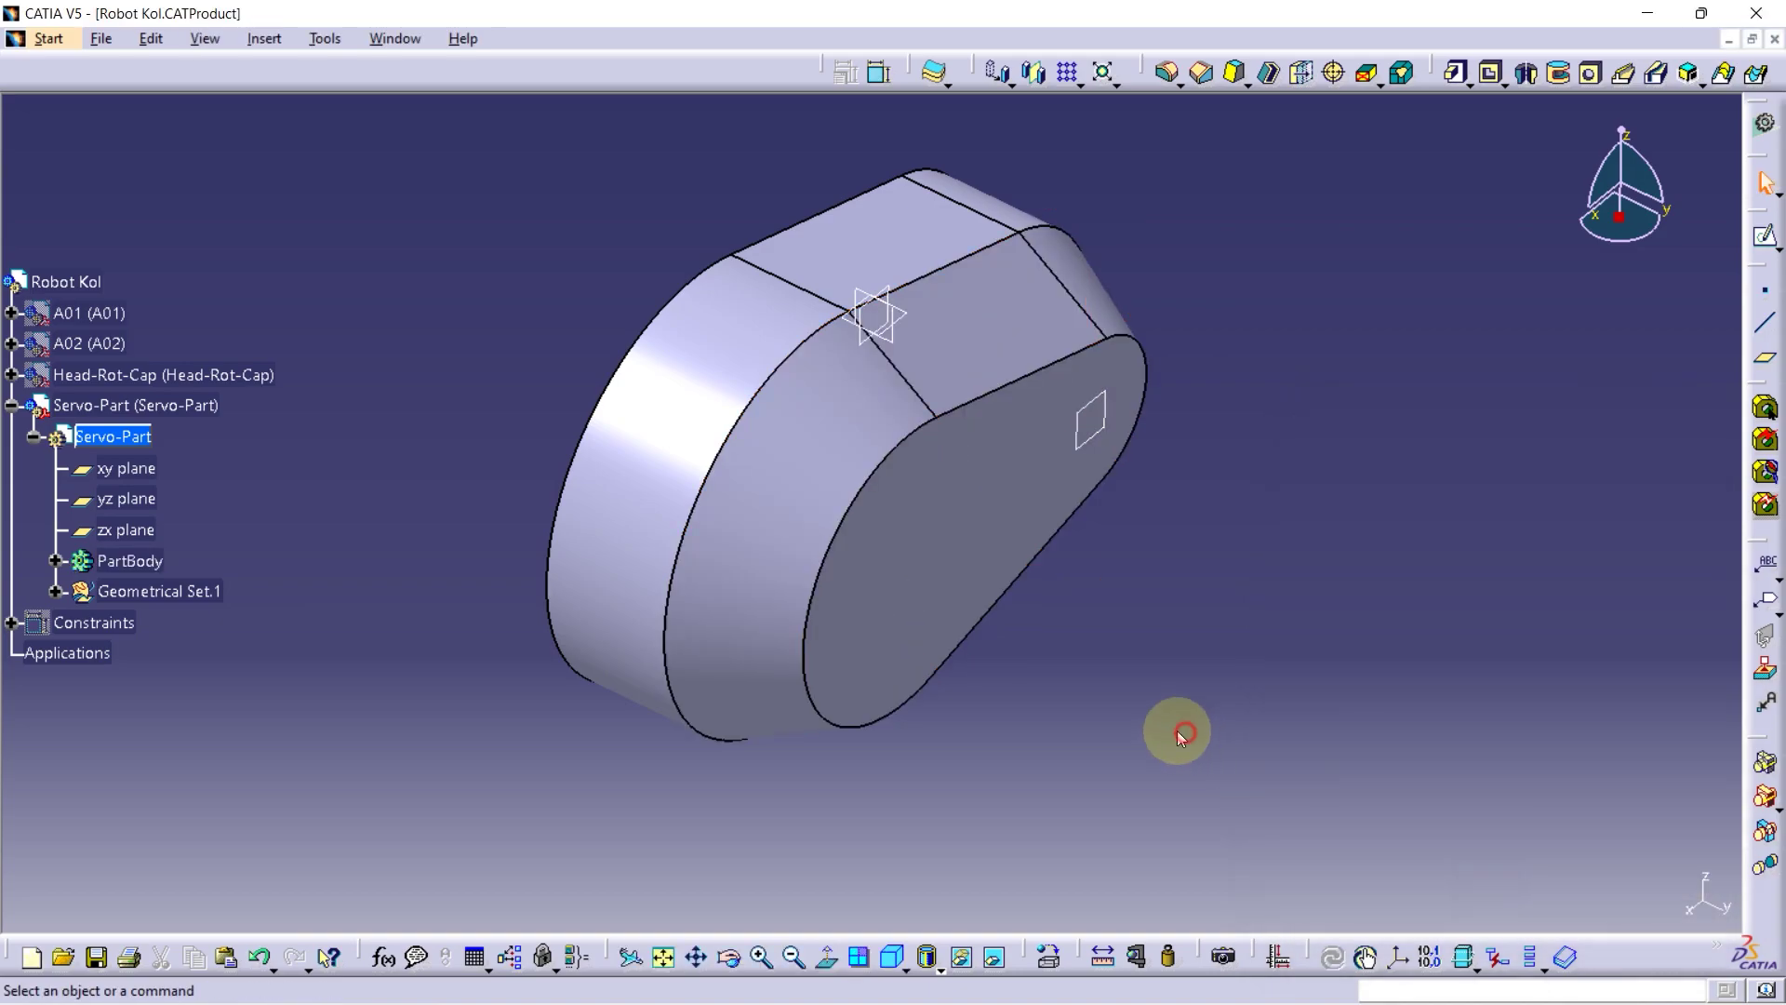
Hide the offset plane
mouse_move(1172, 729)
middle_down()
mouse_move(909, 519)
mouse_move(893, 359)
mouse_move(1310, 637)
mouse_move(817, 565)
mouse_move(1136, 422)
middle_up()
right_click(1148, 366)
click(1213, 438)
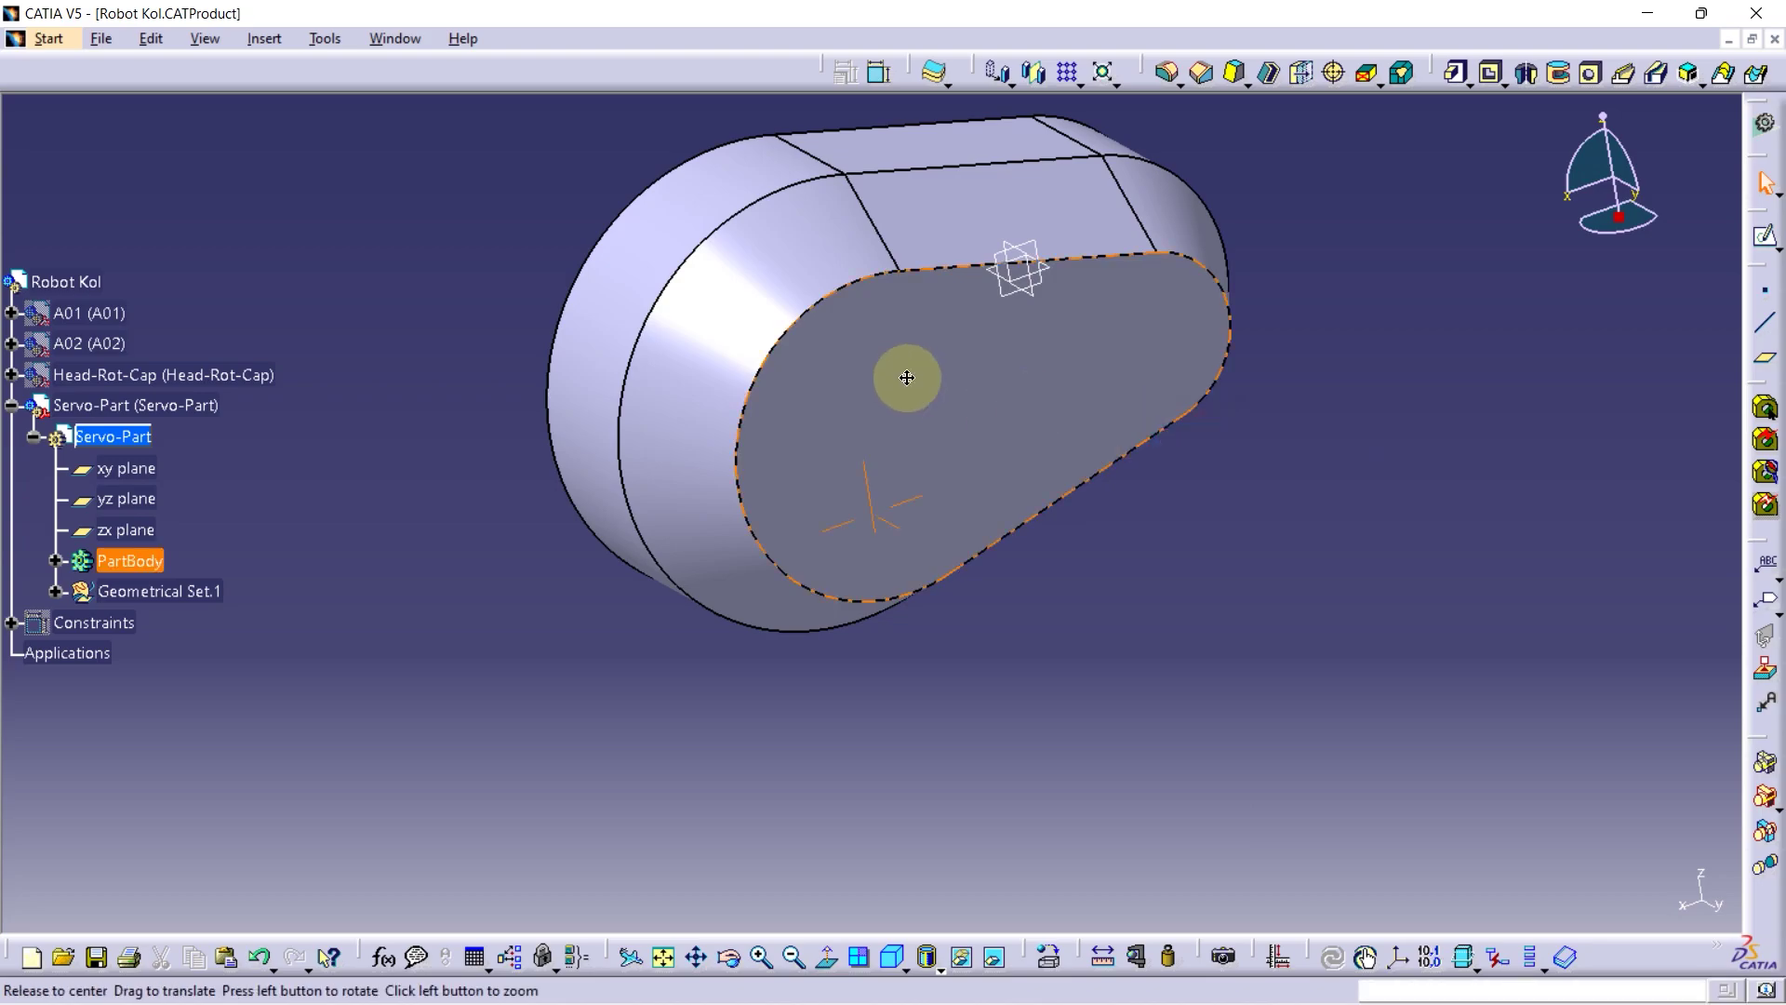
Round the two face edges with 2 mm edge fillets
middle_drag(909, 375, 977, 511)
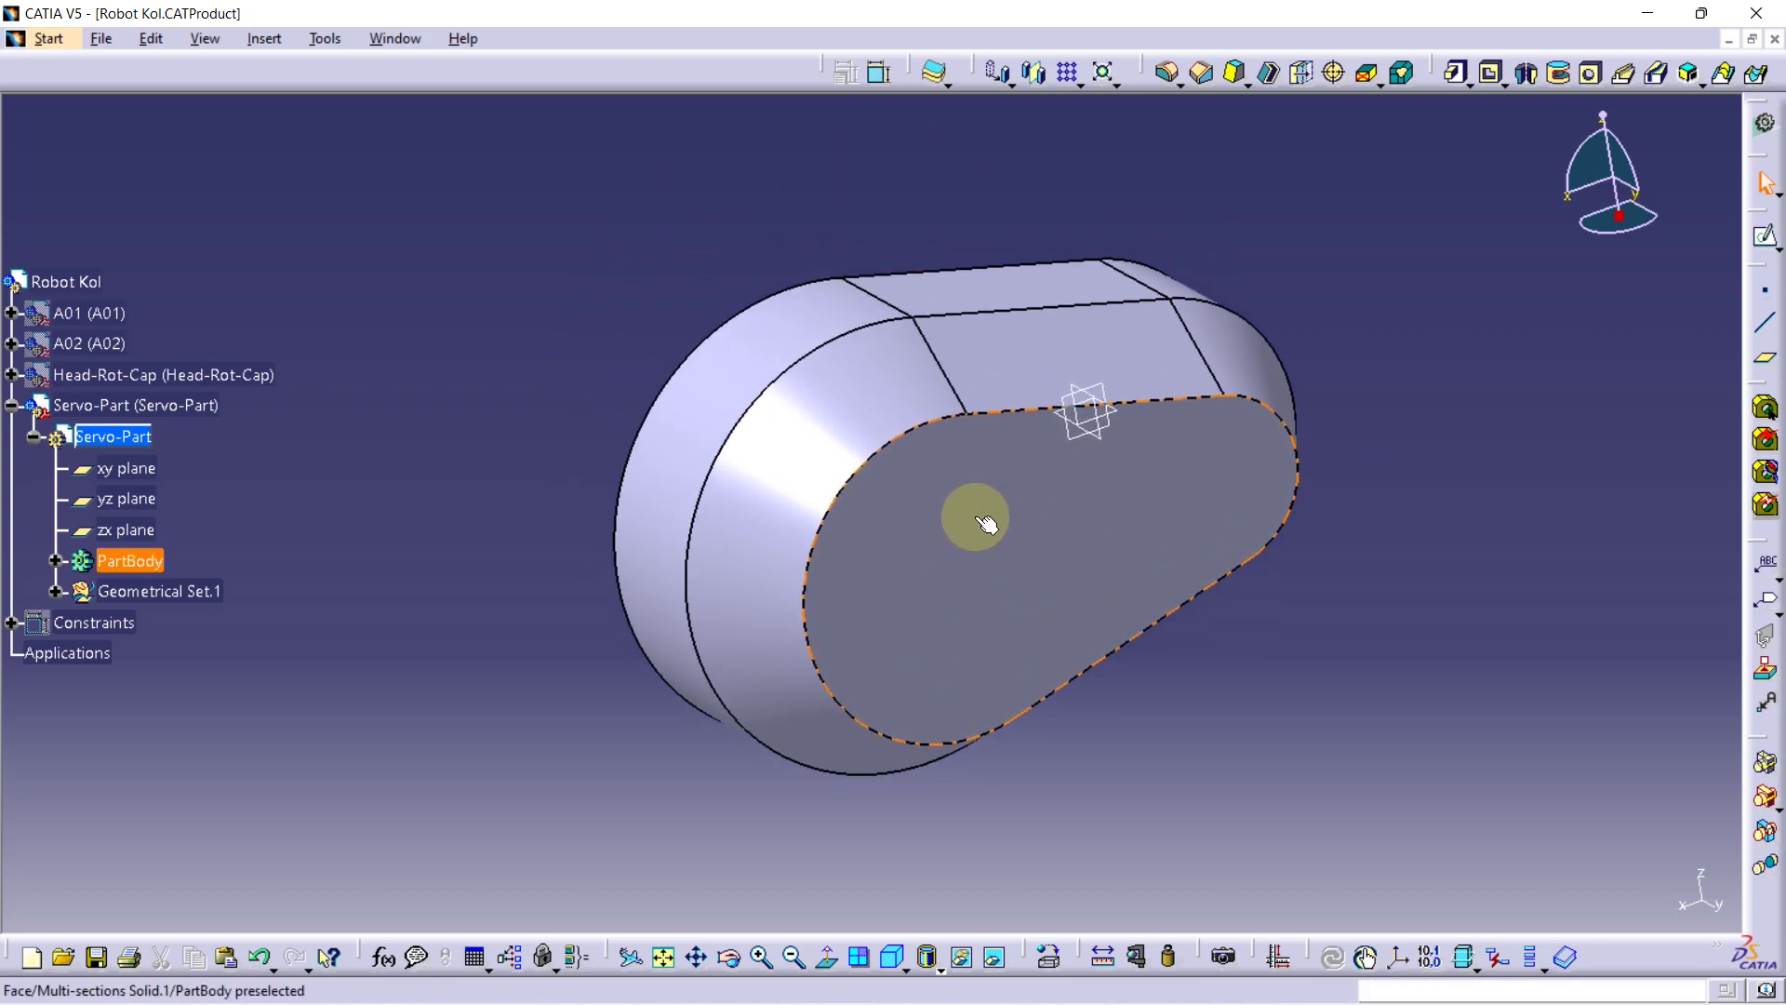
click(1167, 73)
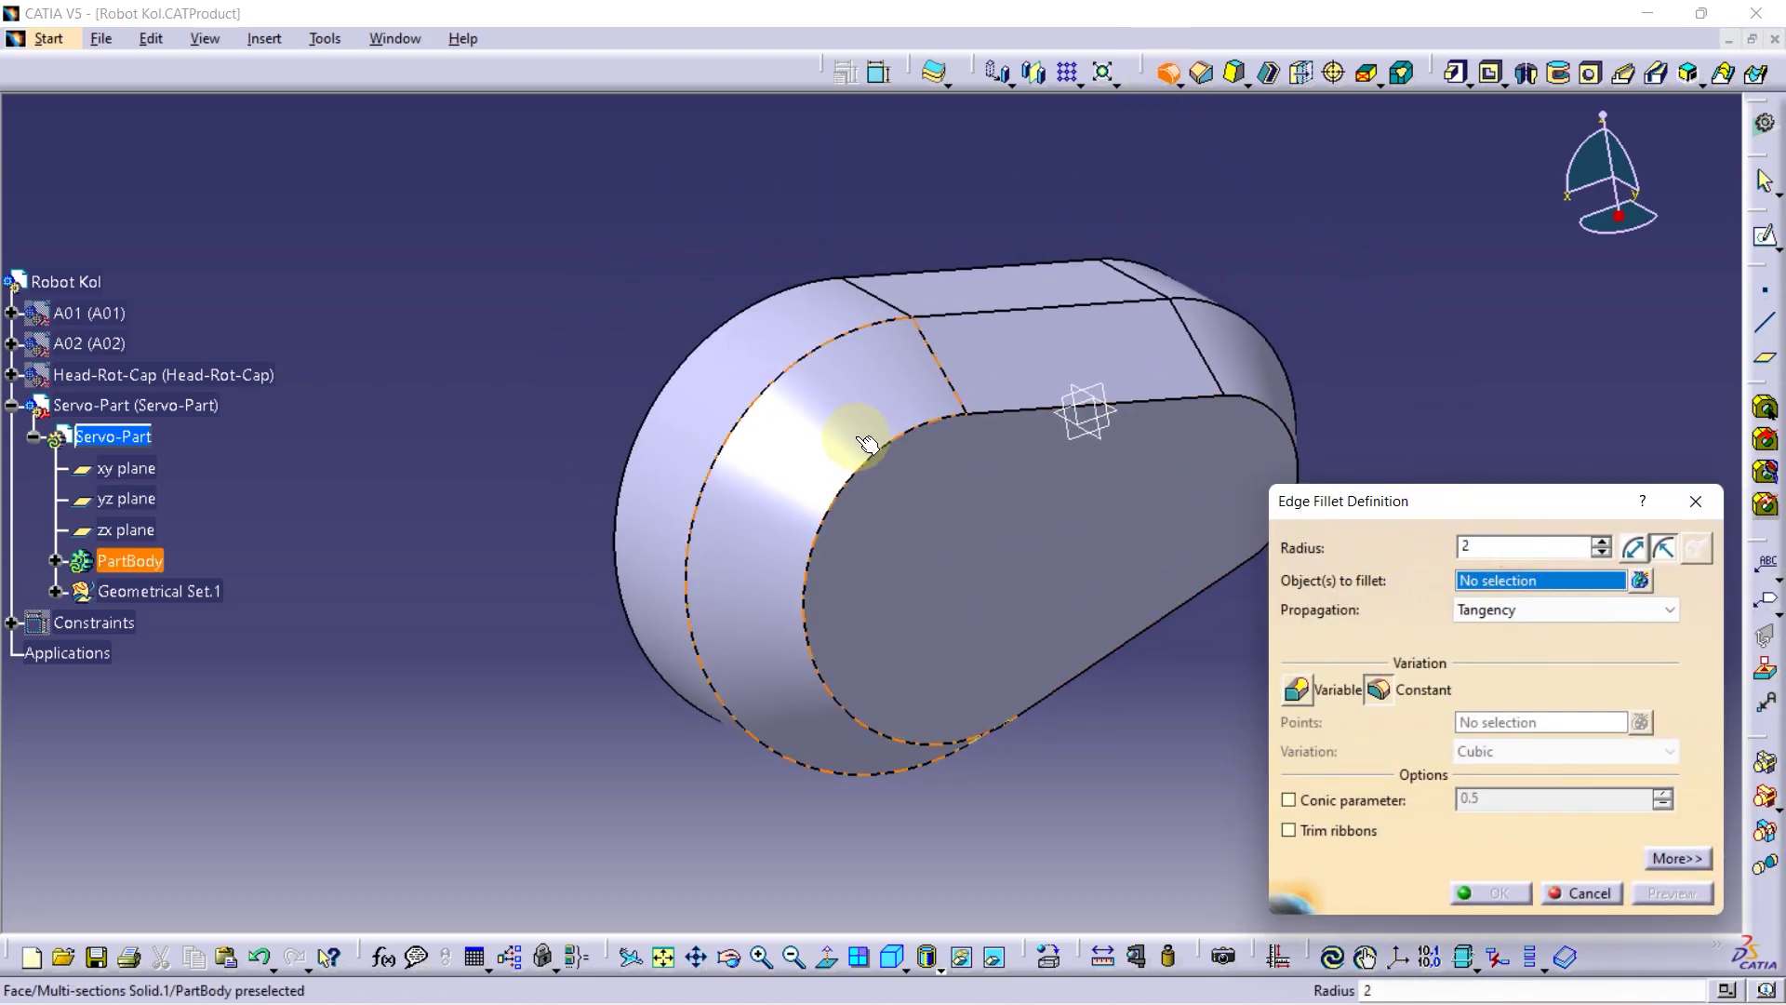
click(899, 449)
click(780, 378)
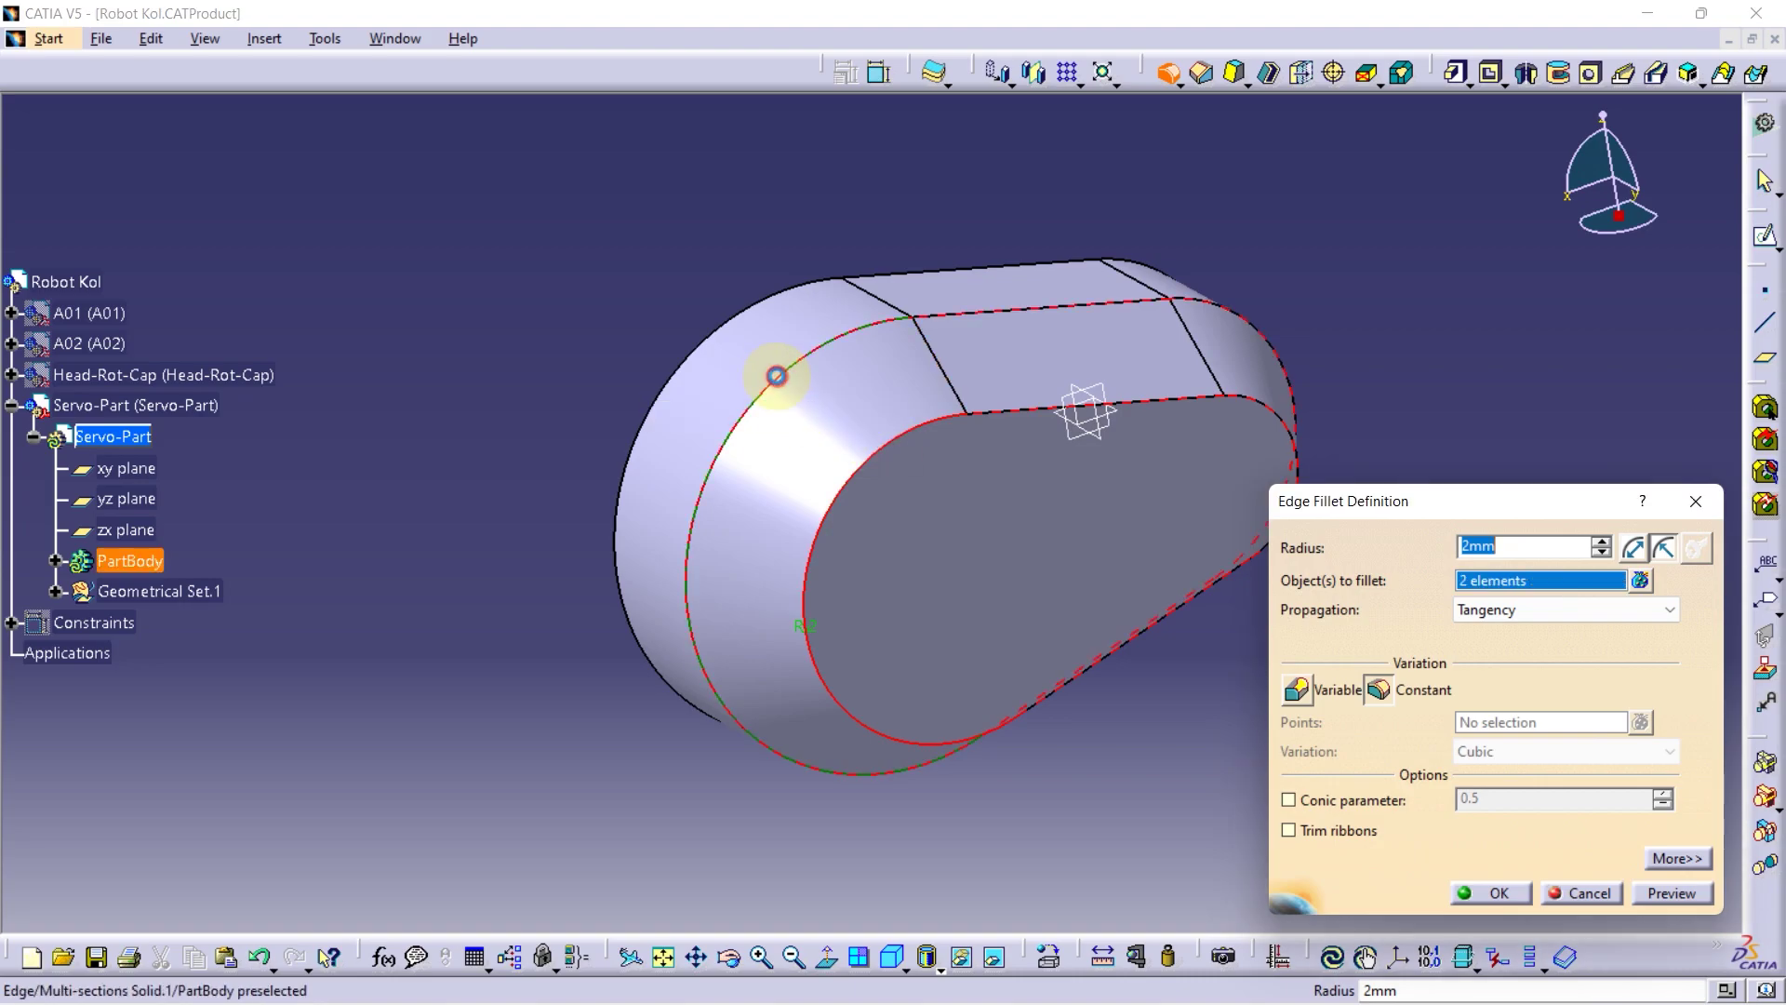
click(1491, 893)
mouse_move(937, 519)
middle_down()
mouse_move(1221, 544)
mouse_move(372, 521)
mouse_move(946, 530)
middle_up()
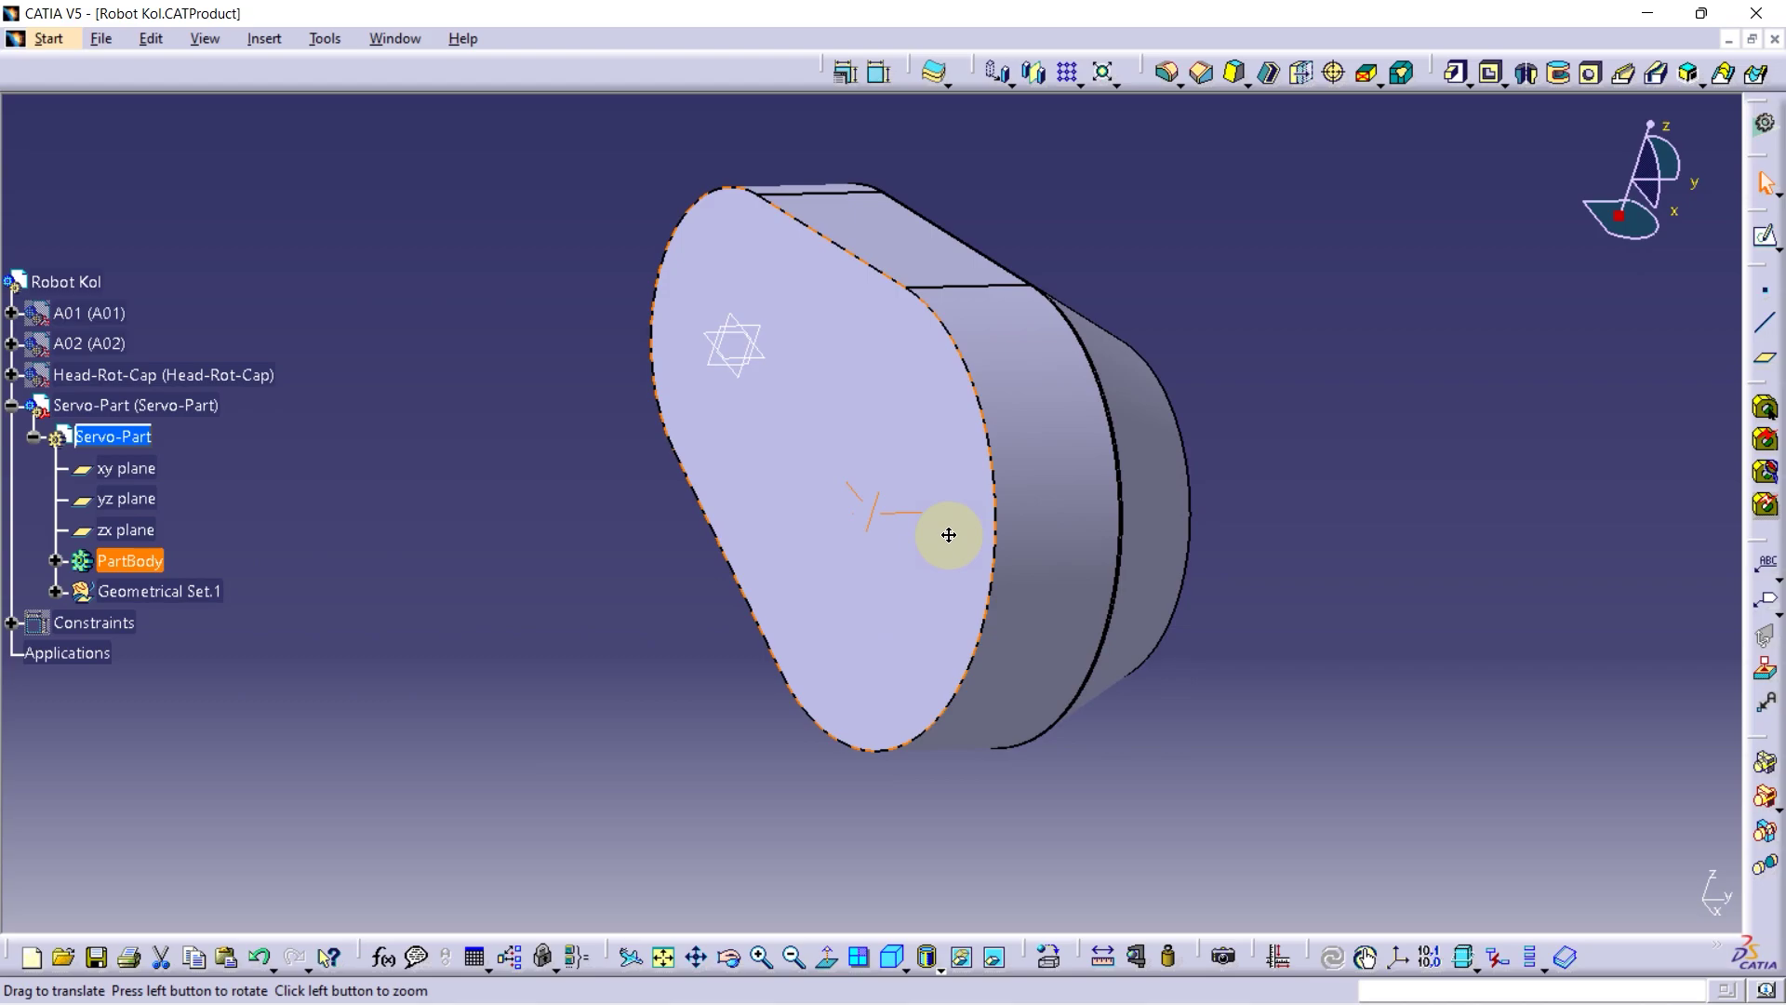
On the flat end face, sketch small circles at the left, right, top and bottom of the profile
click(1765, 237)
click(838, 610)
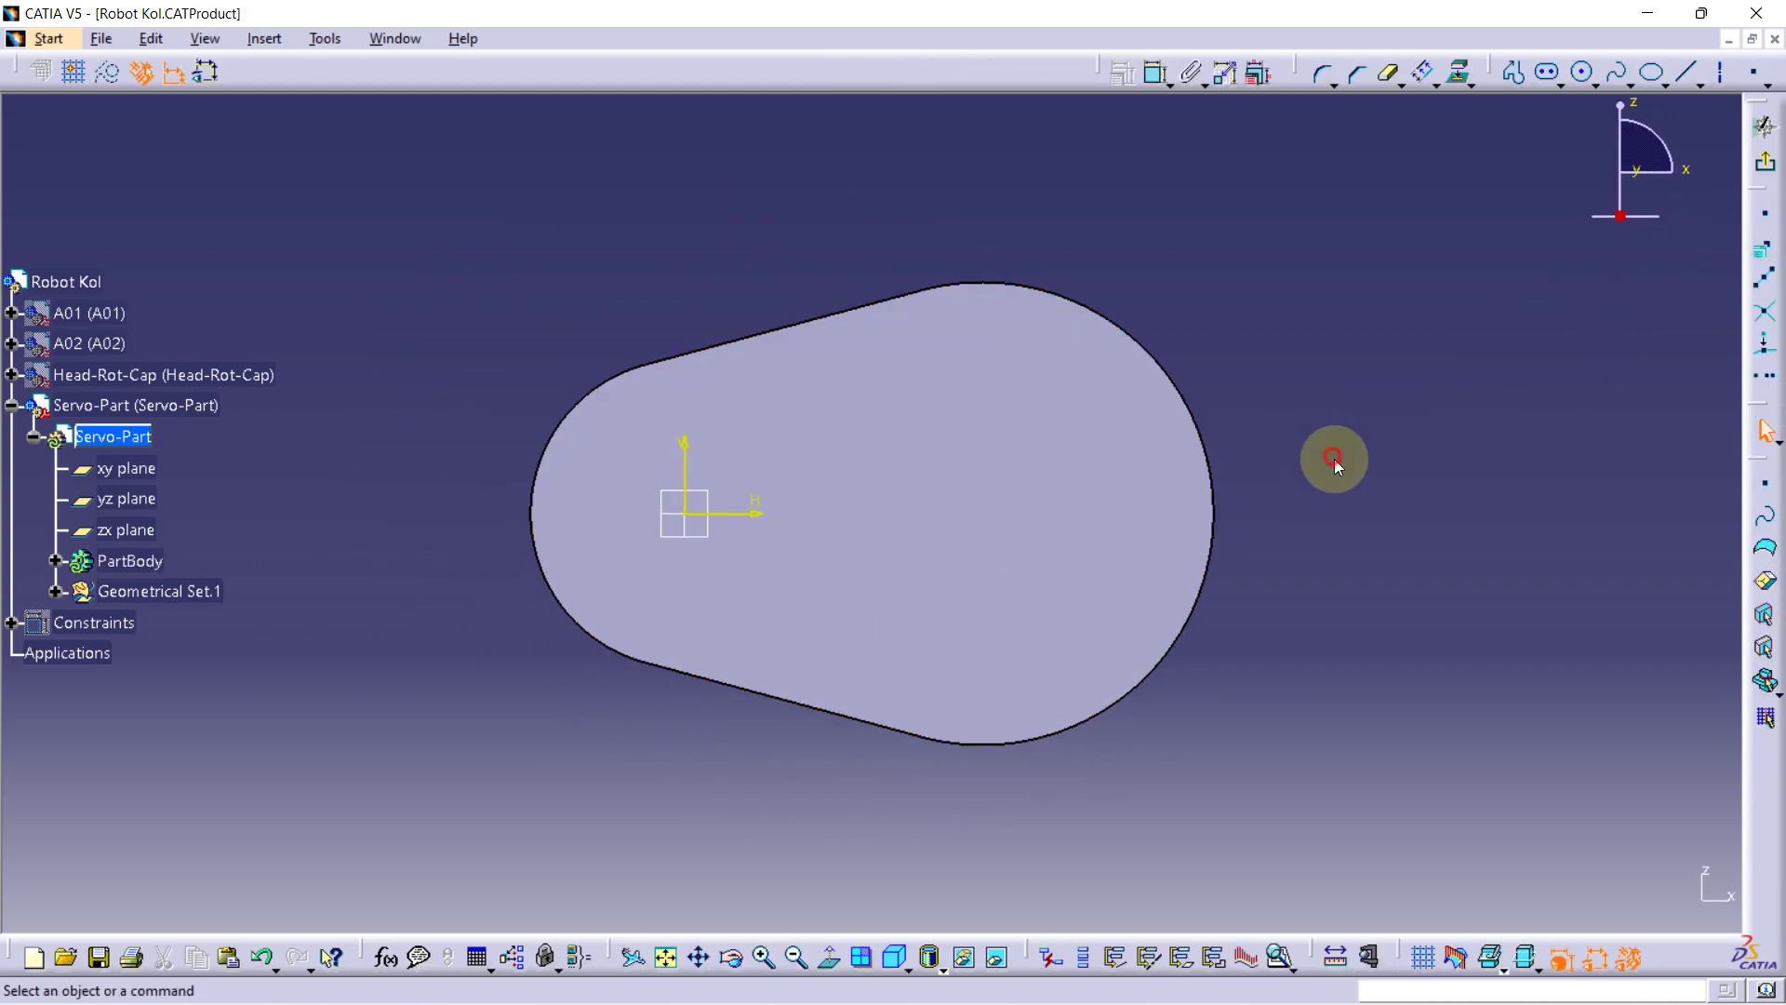
double_click(1581, 77)
click(566, 512)
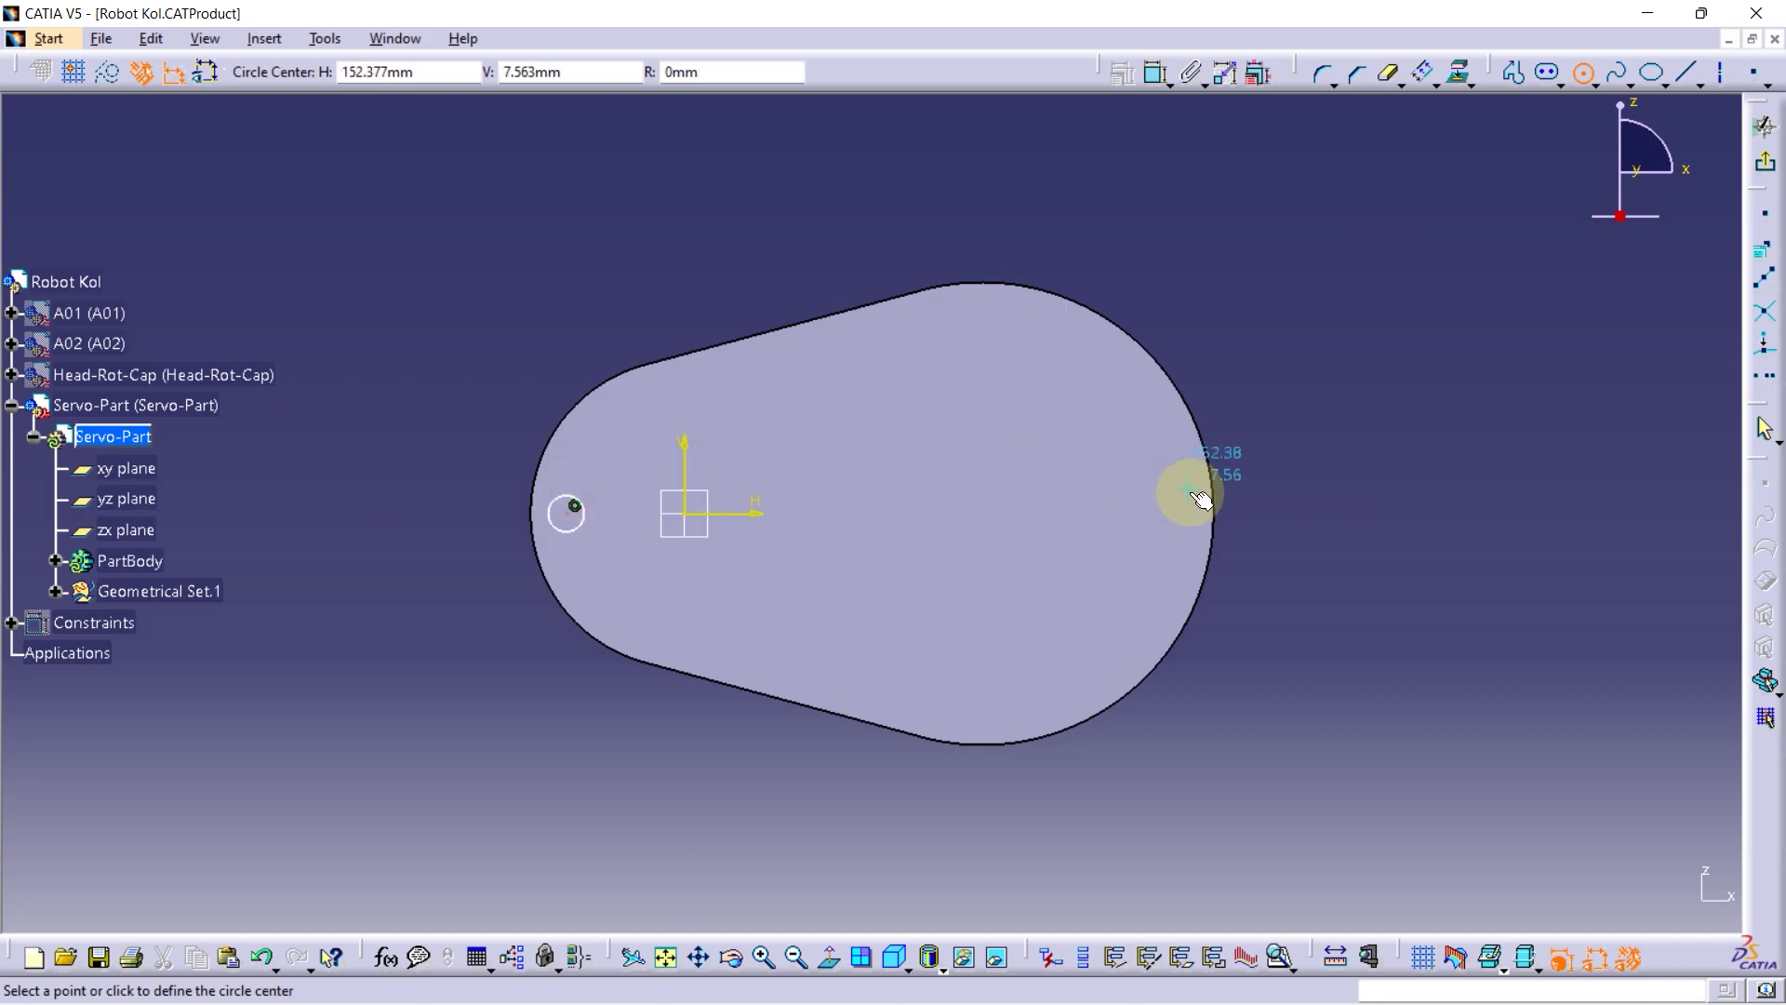
click(1154, 513)
click(1157, 496)
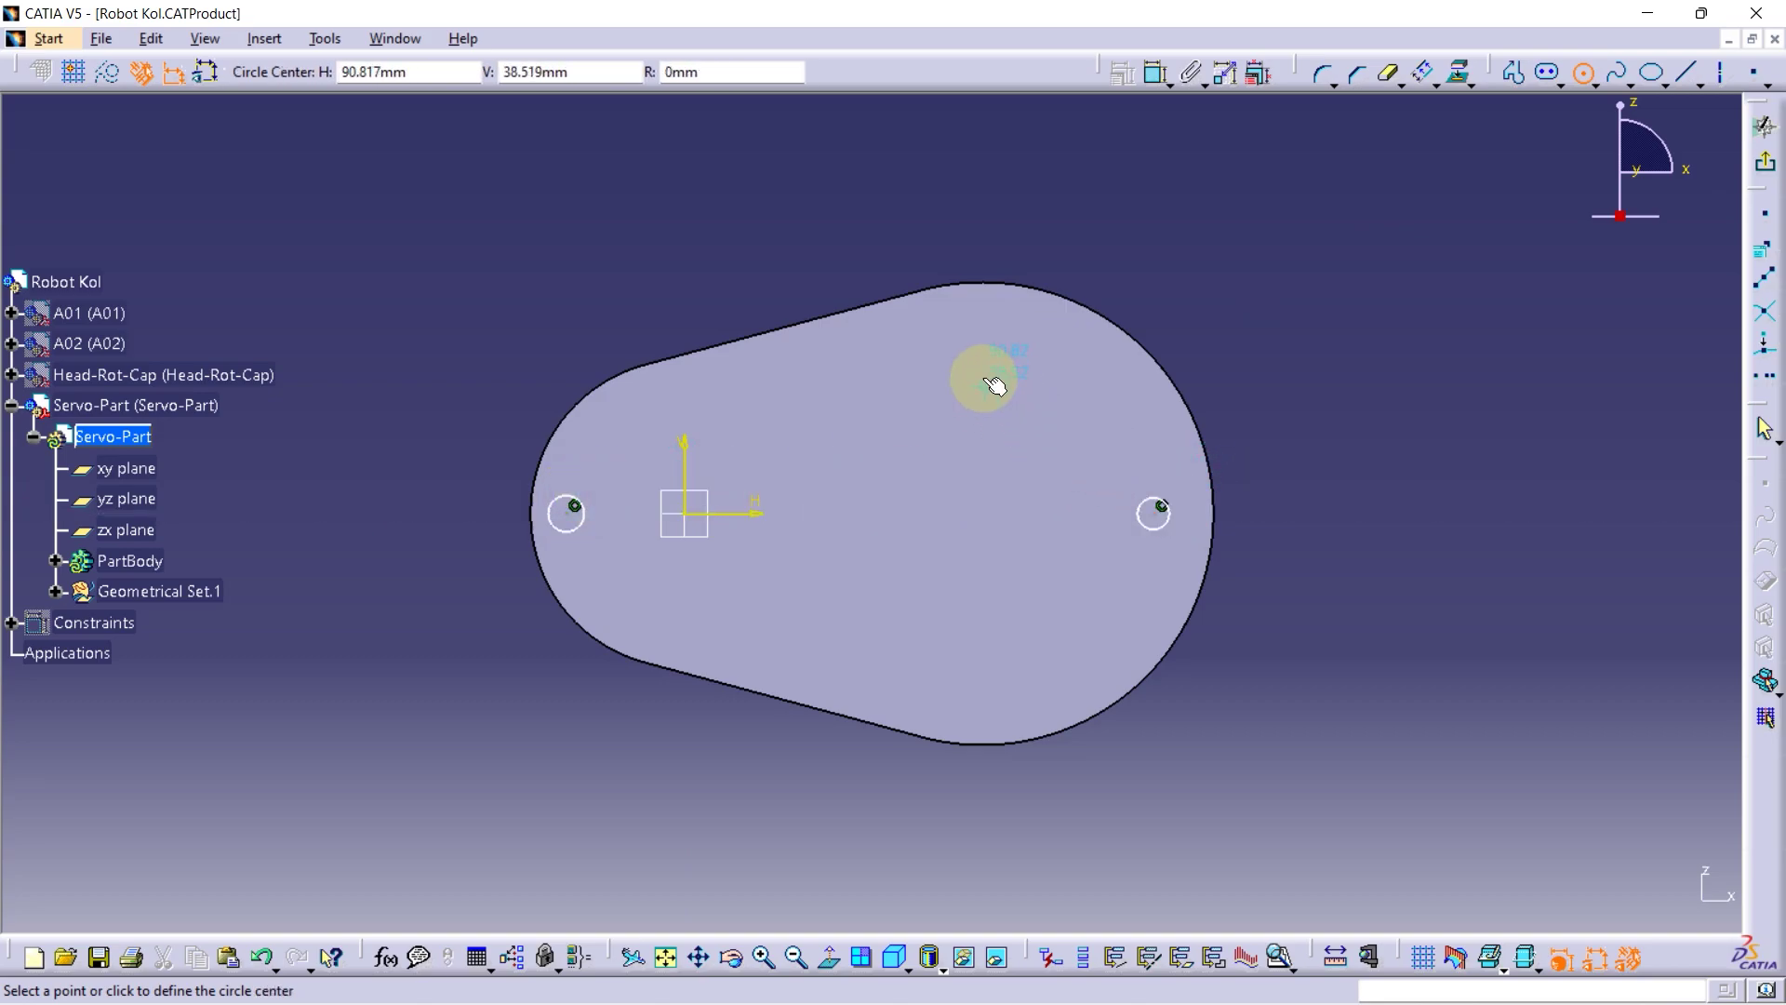
click(959, 330)
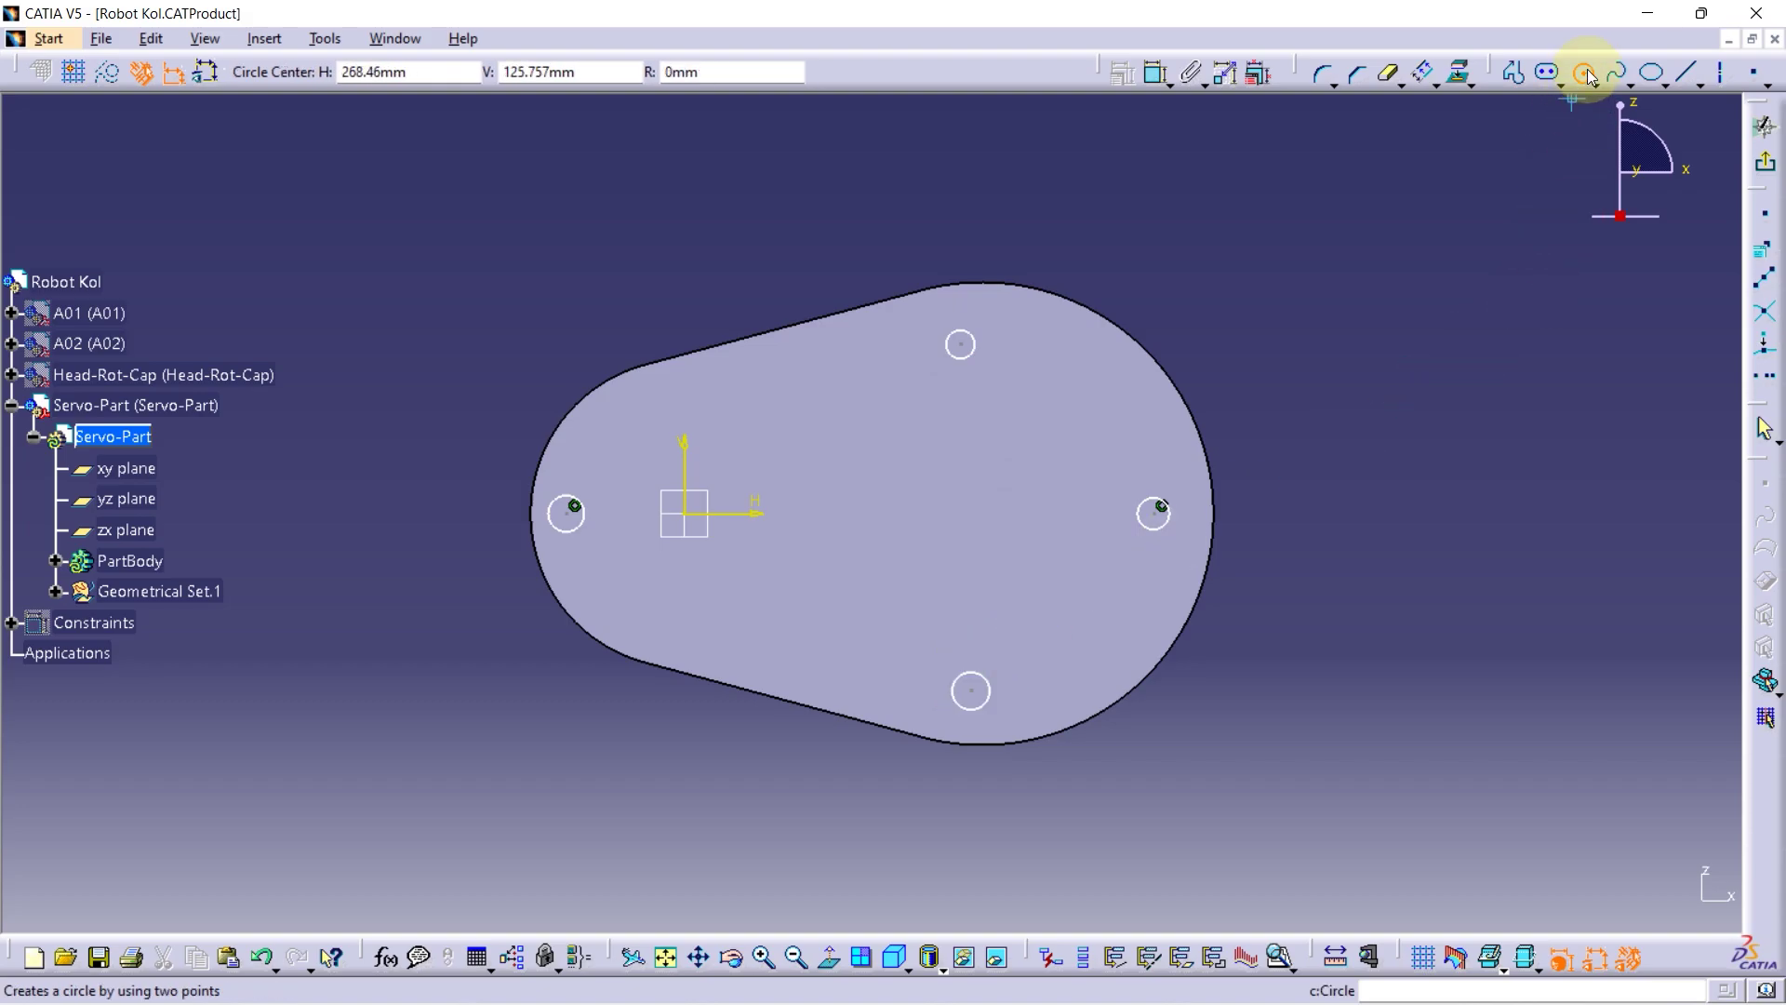
click(1589, 77)
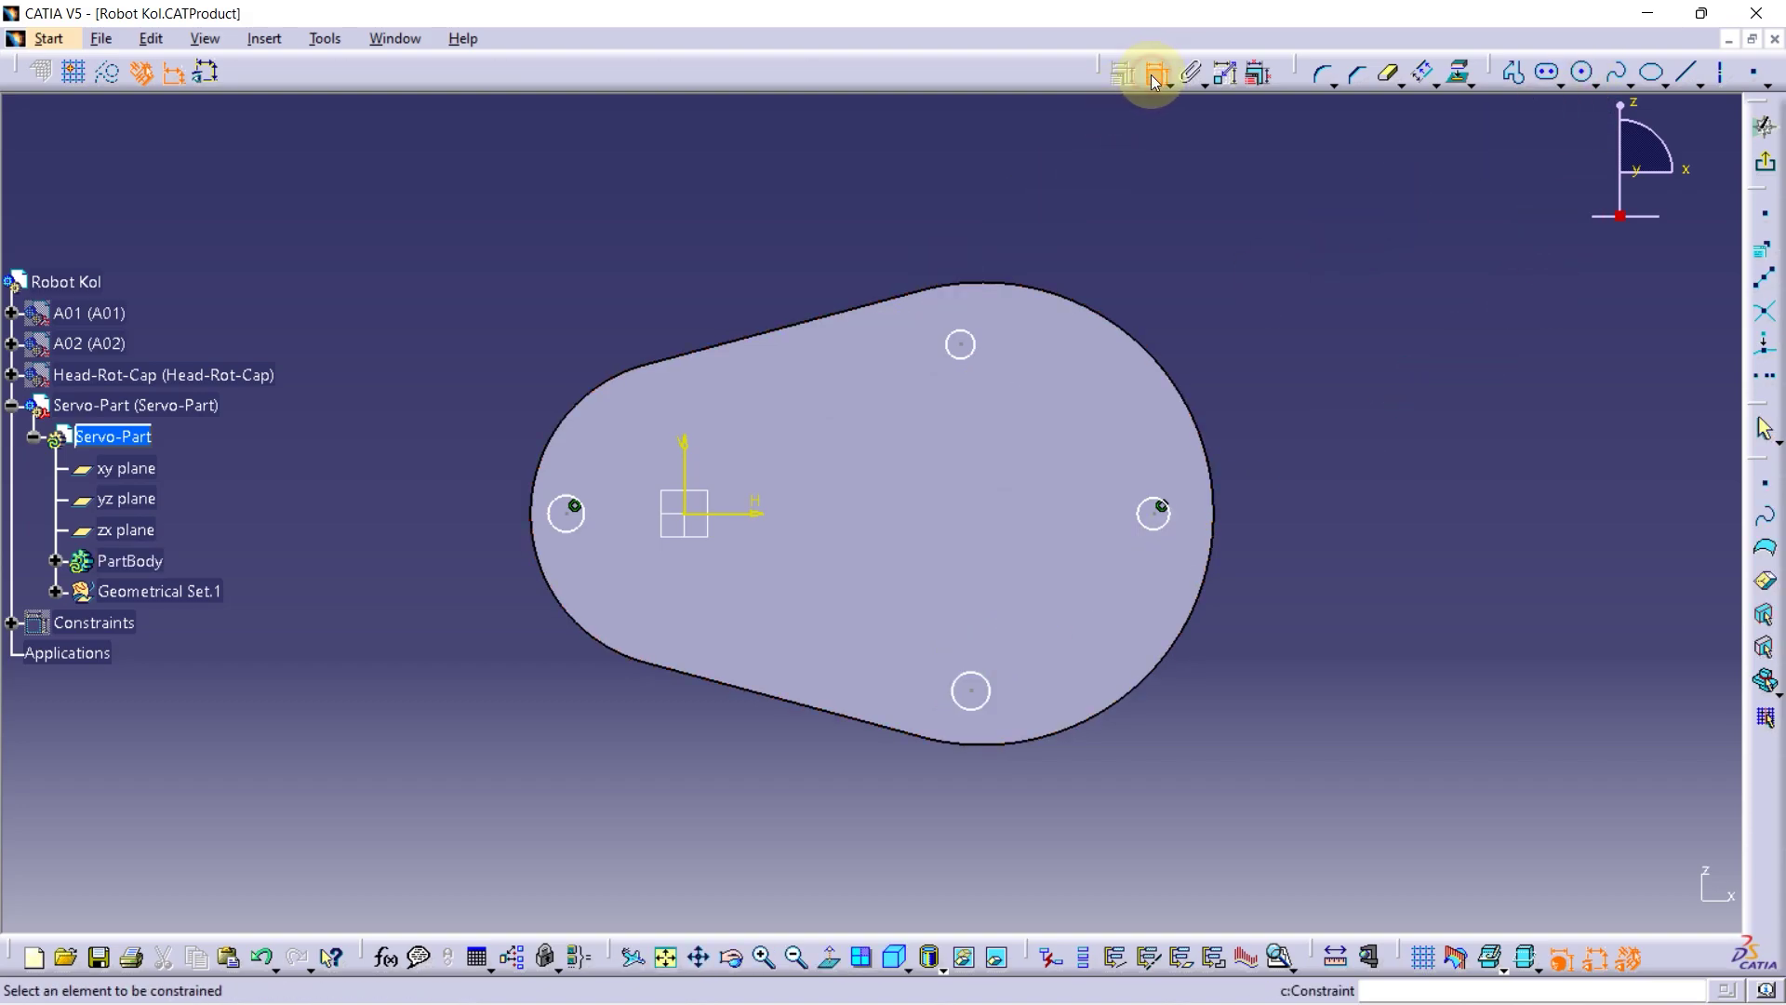
Dimension the side holes 190 apart and the right hole 10 from the outer edge
click(567, 513)
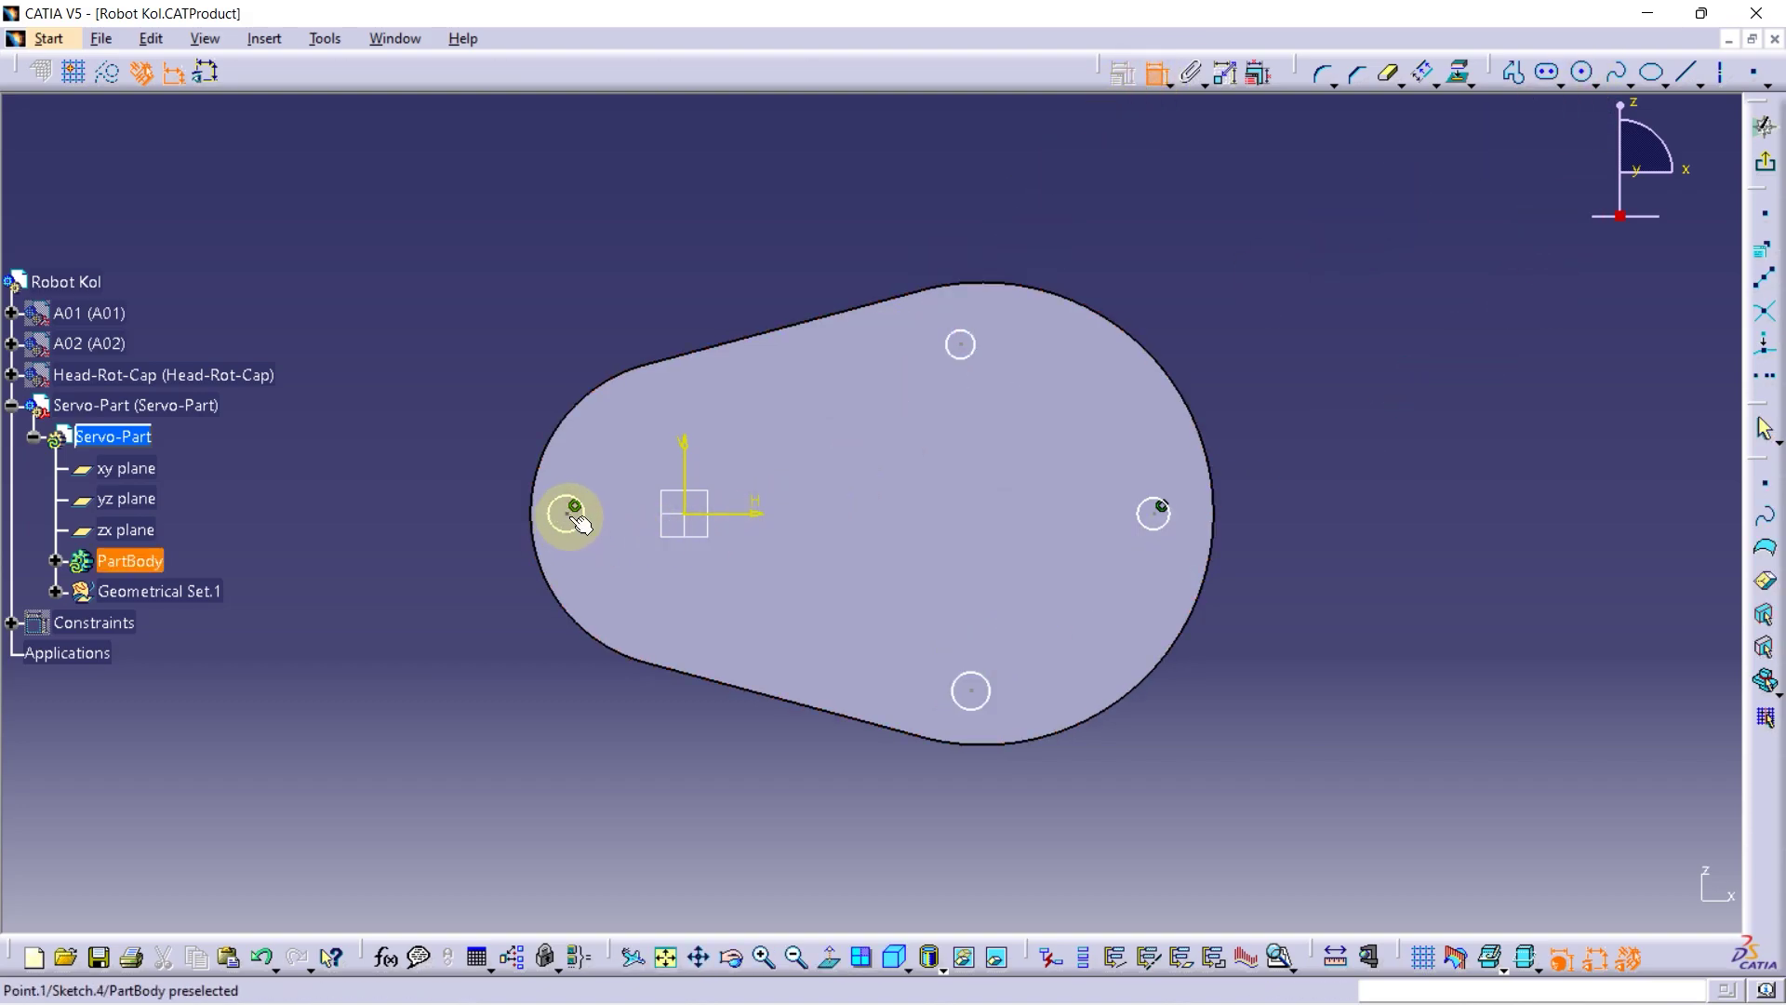
click(1153, 511)
click(945, 217)
double_click(951, 215)
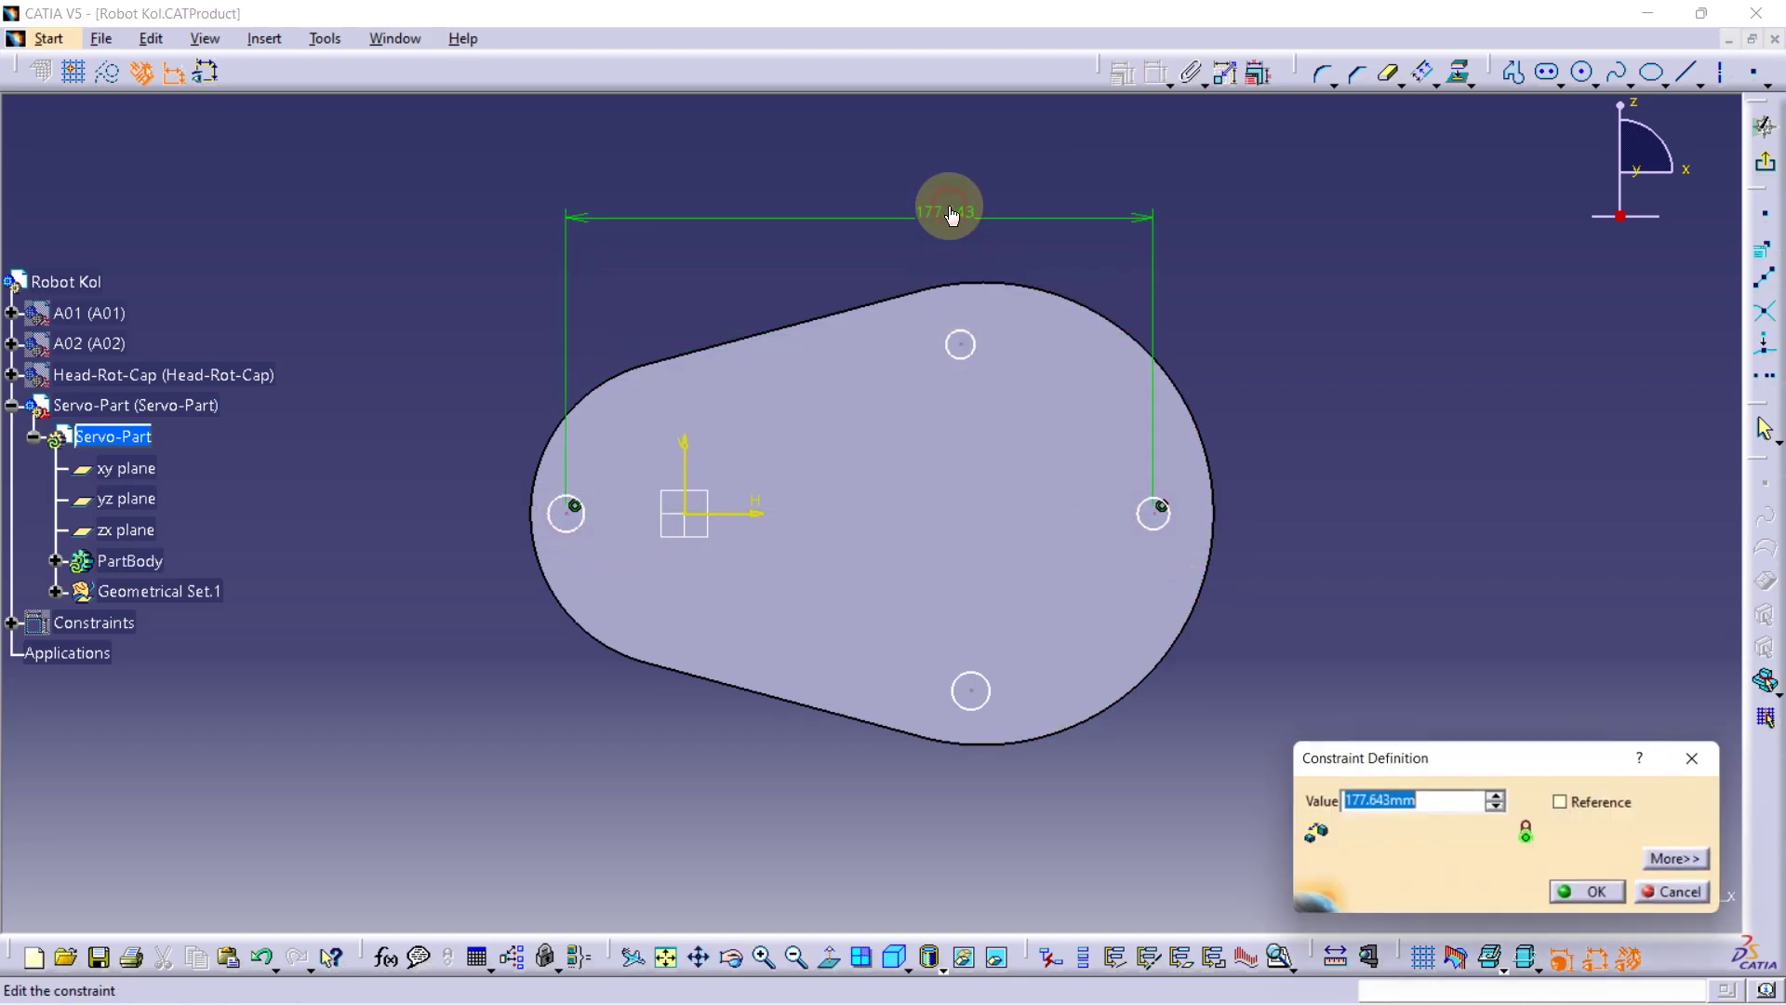
text(190)
key(Return)
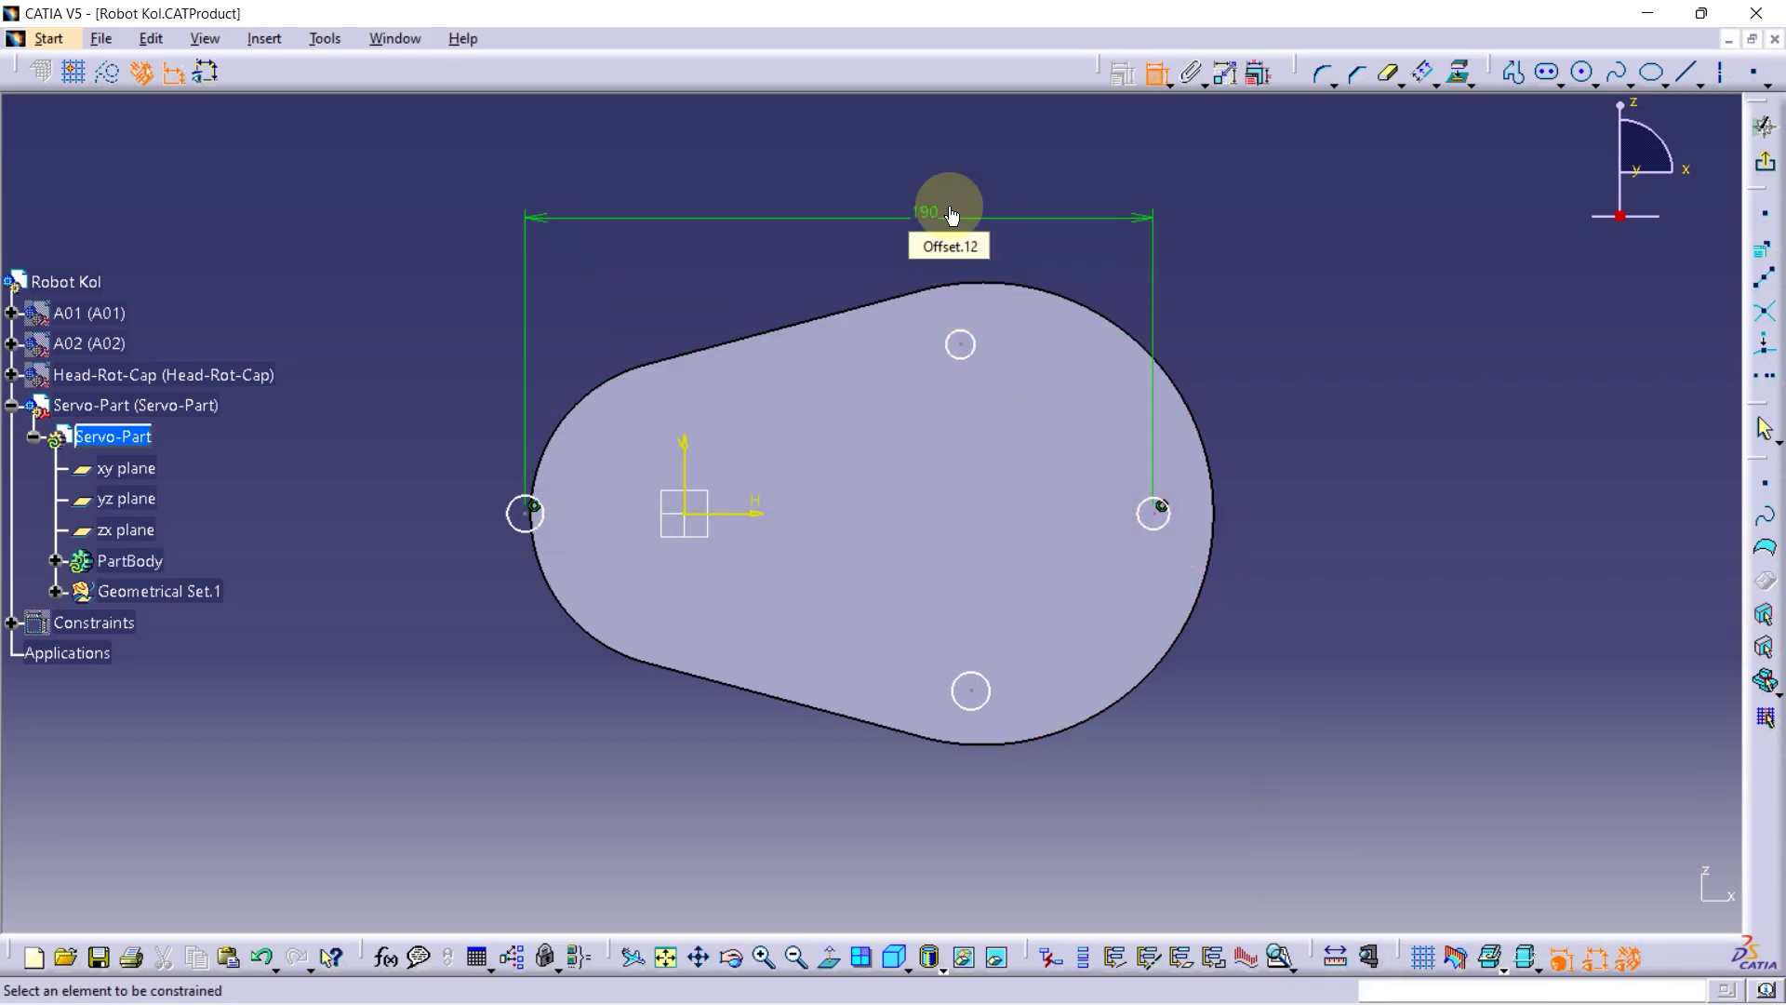
click(1224, 529)
double_click(1320, 305)
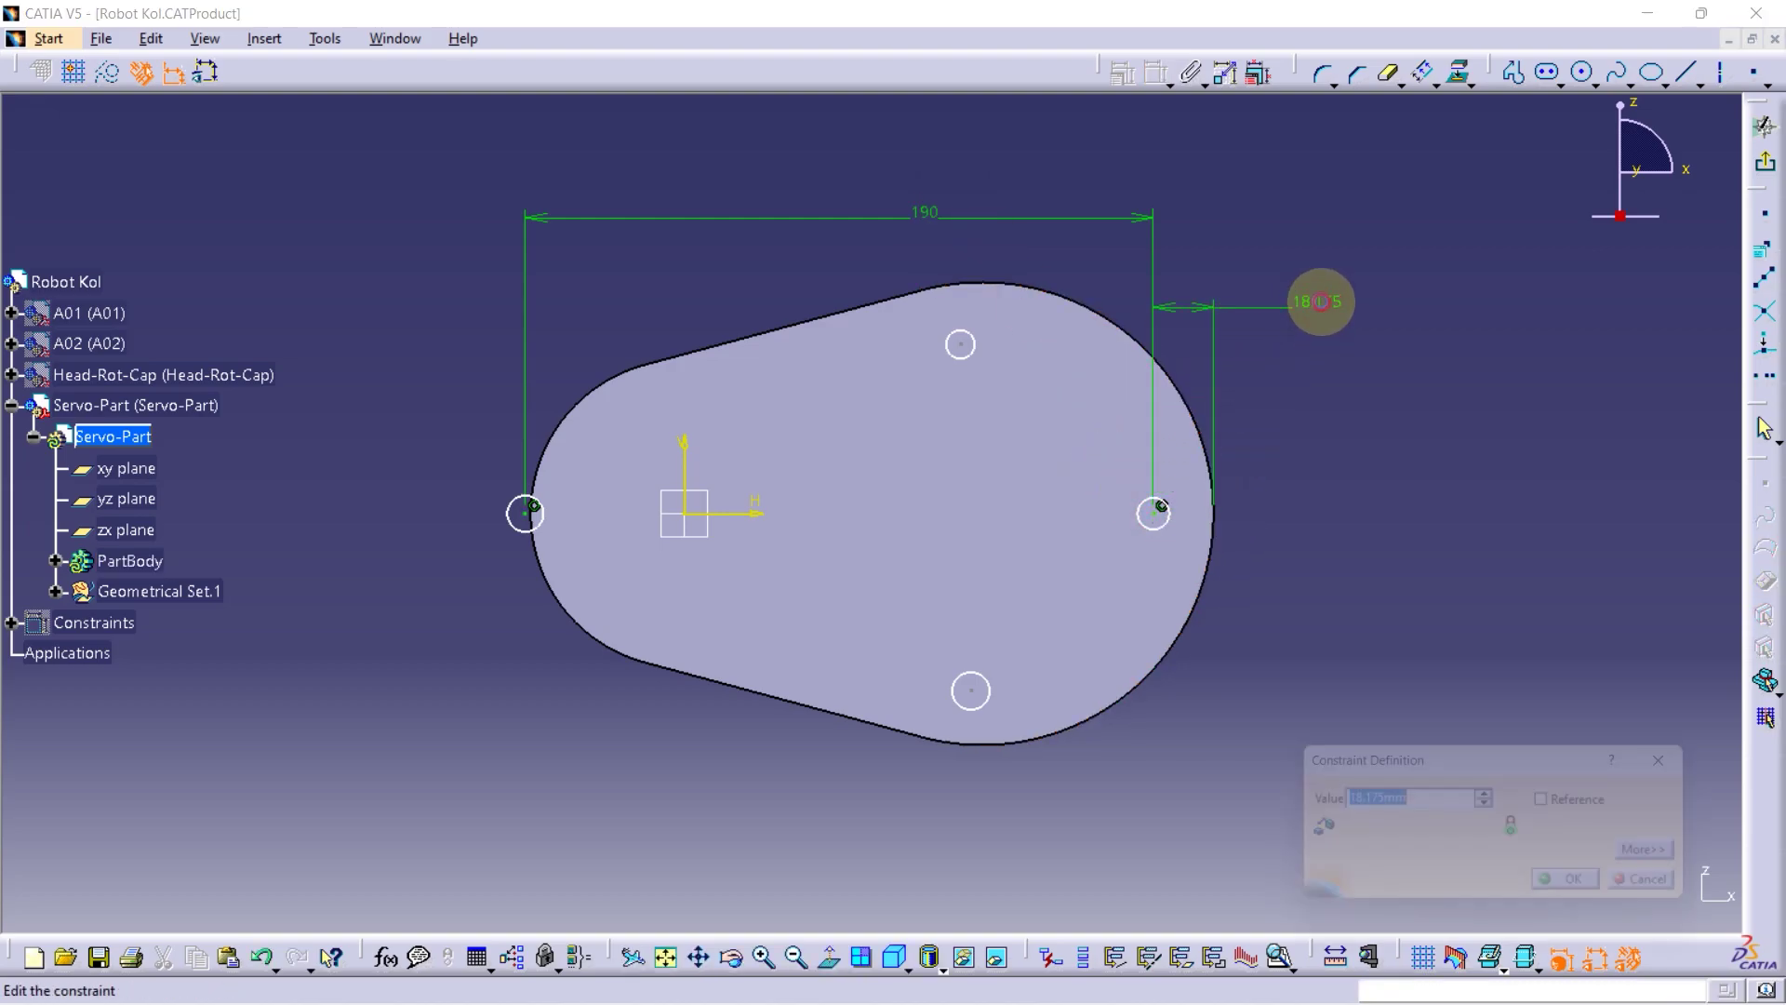
key(Return)
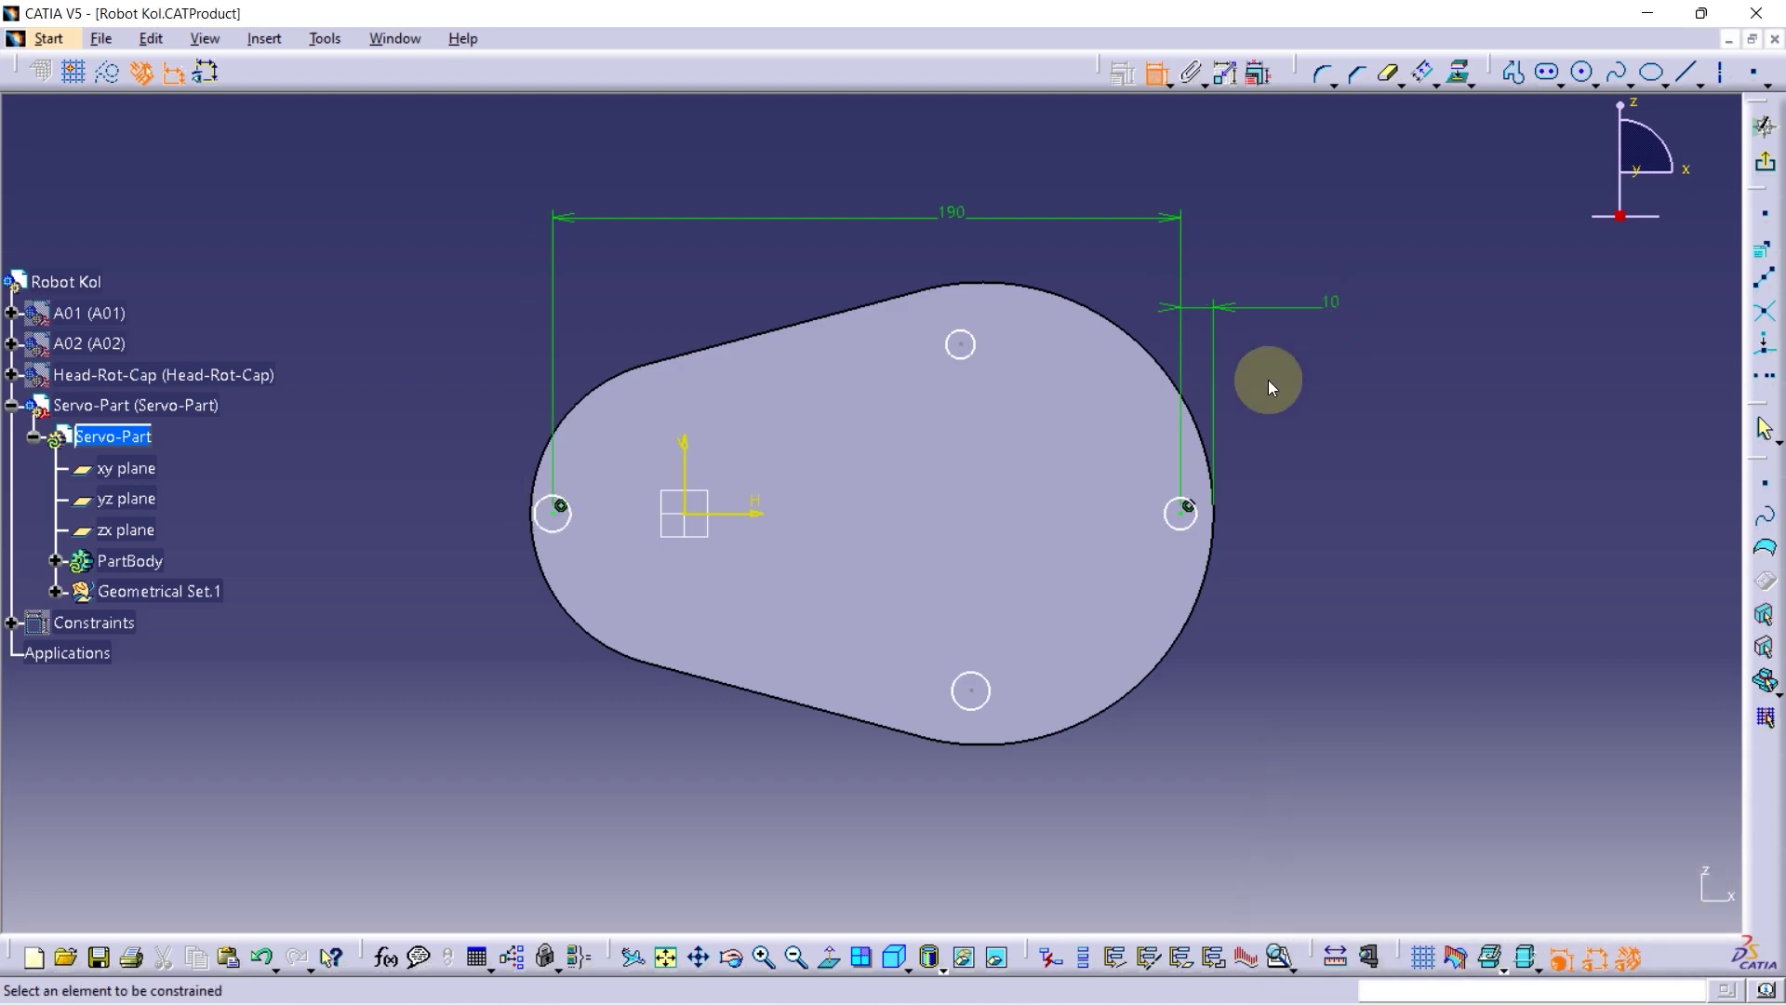
Dimension the top hole 60 from the right hole
click(982, 363)
right_click(1007, 430)
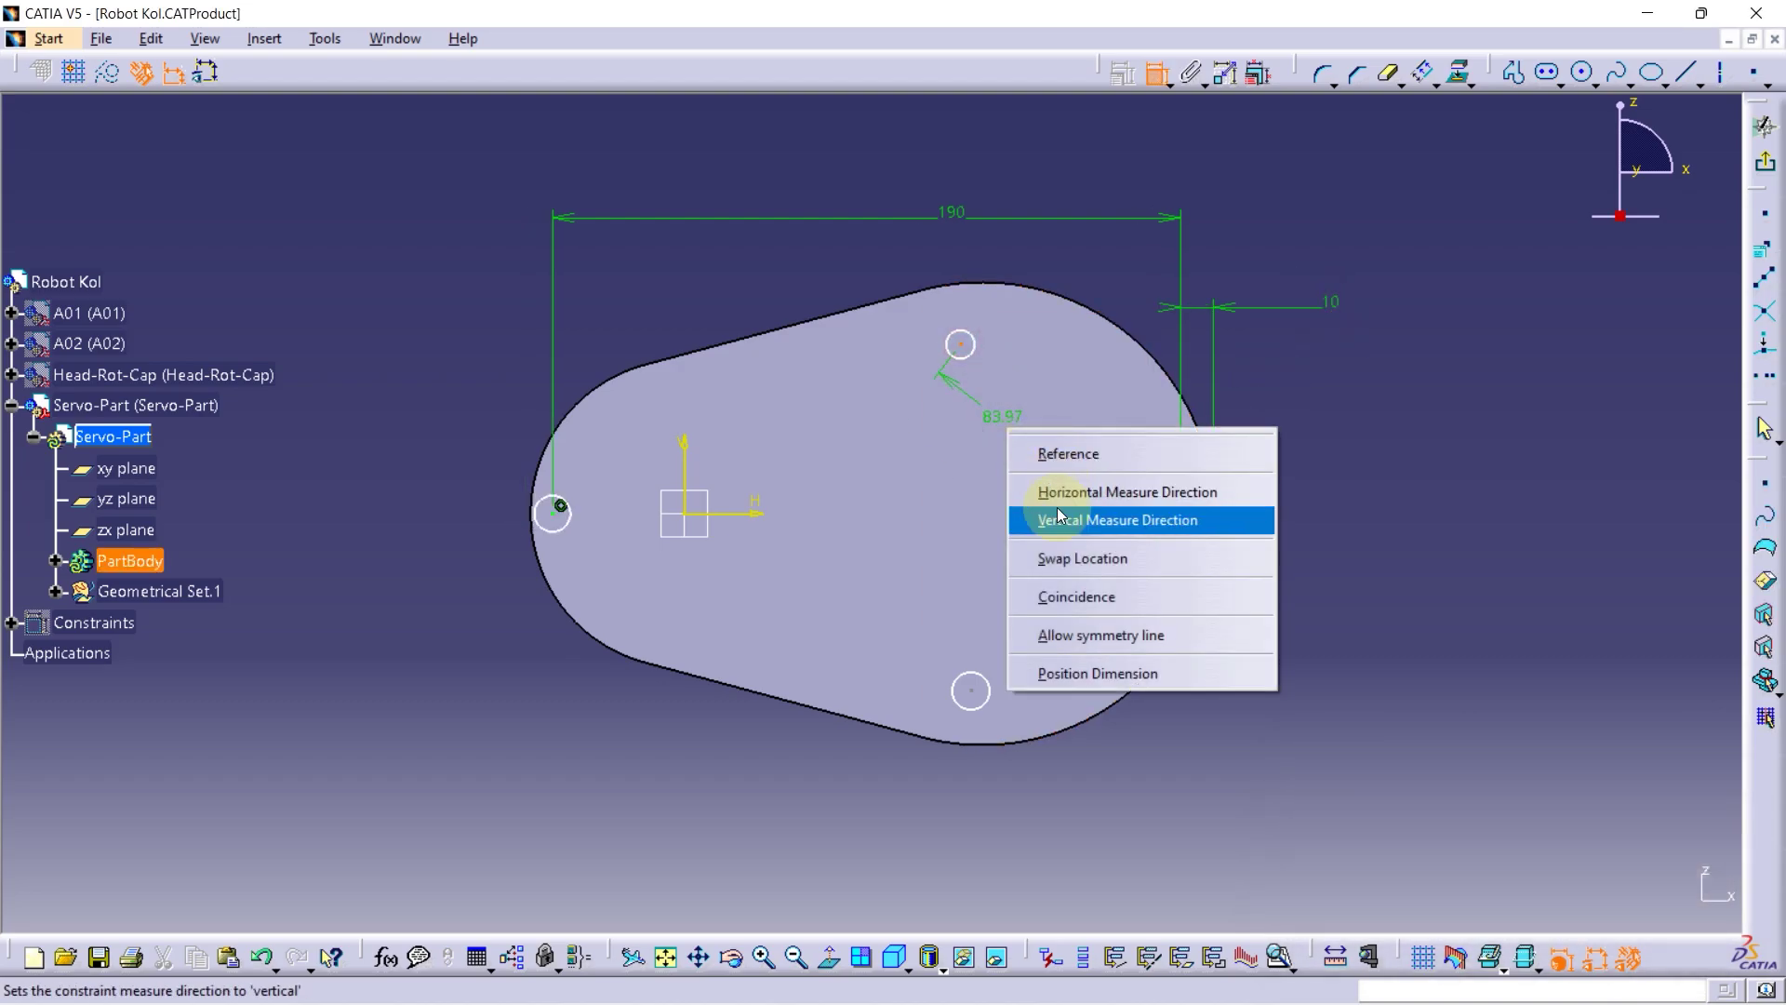
click(1070, 517)
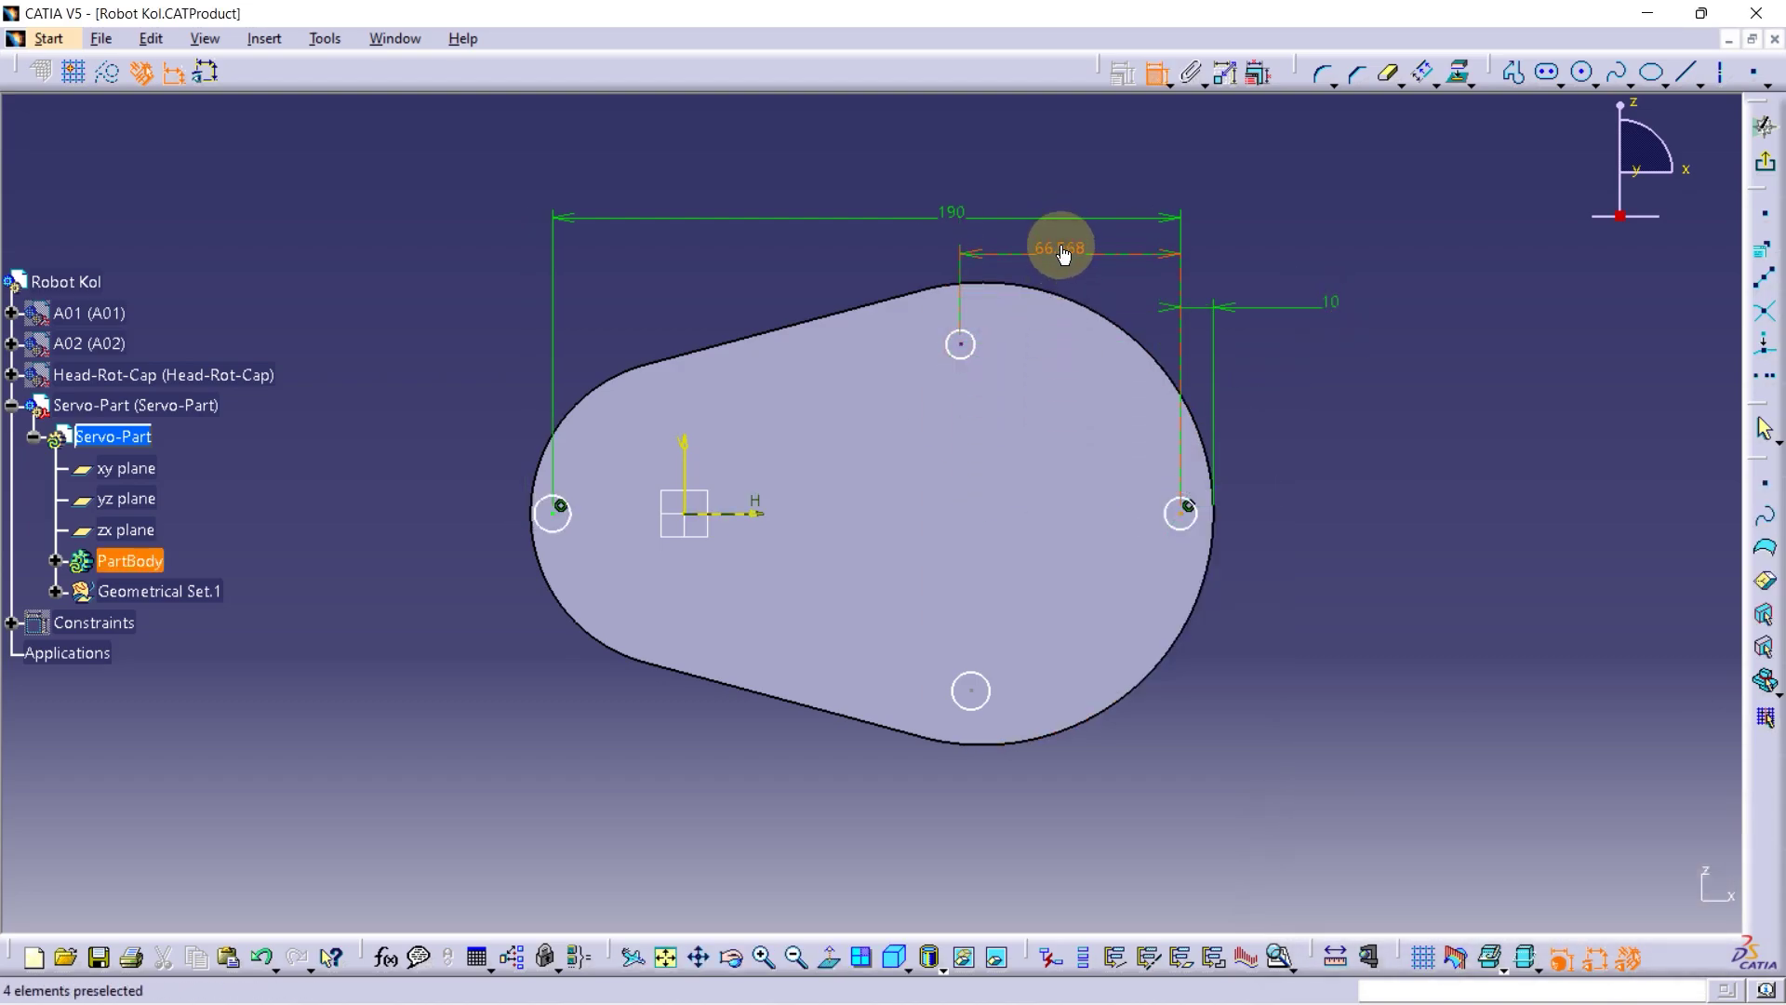
double_click(1063, 253)
text(60)
key(Return)
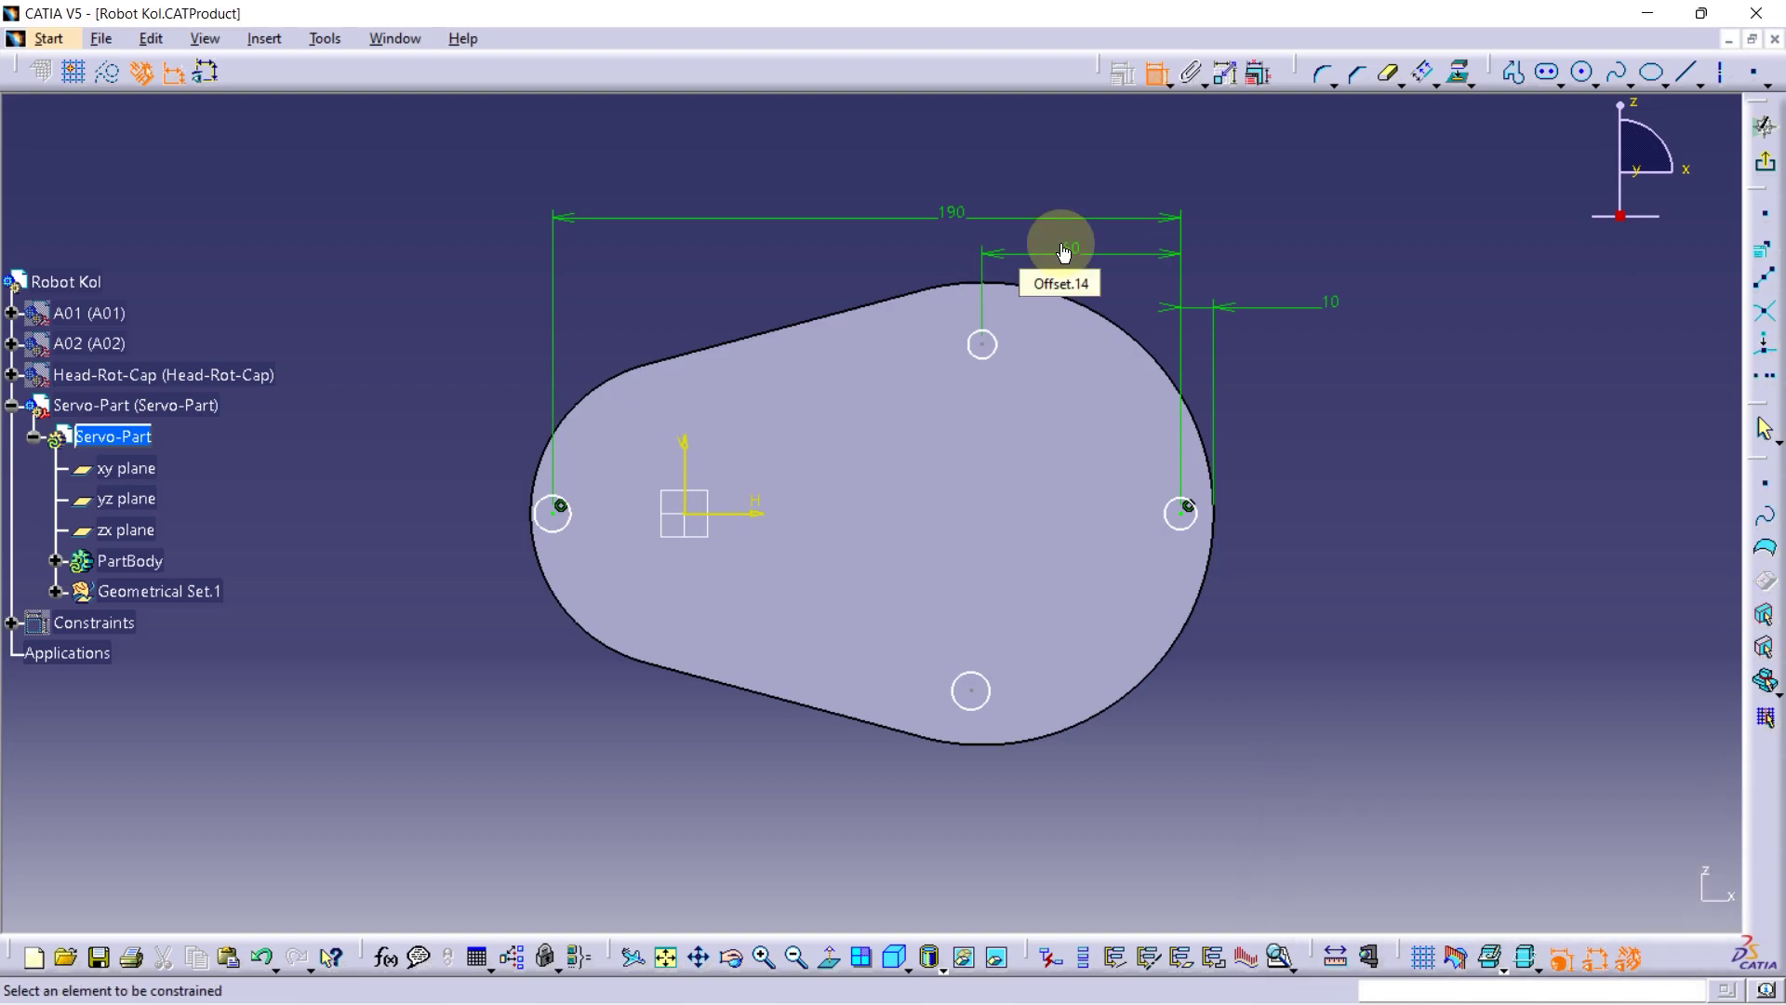
Set the right, top, left and bottom hole radii to 3
click(1182, 516)
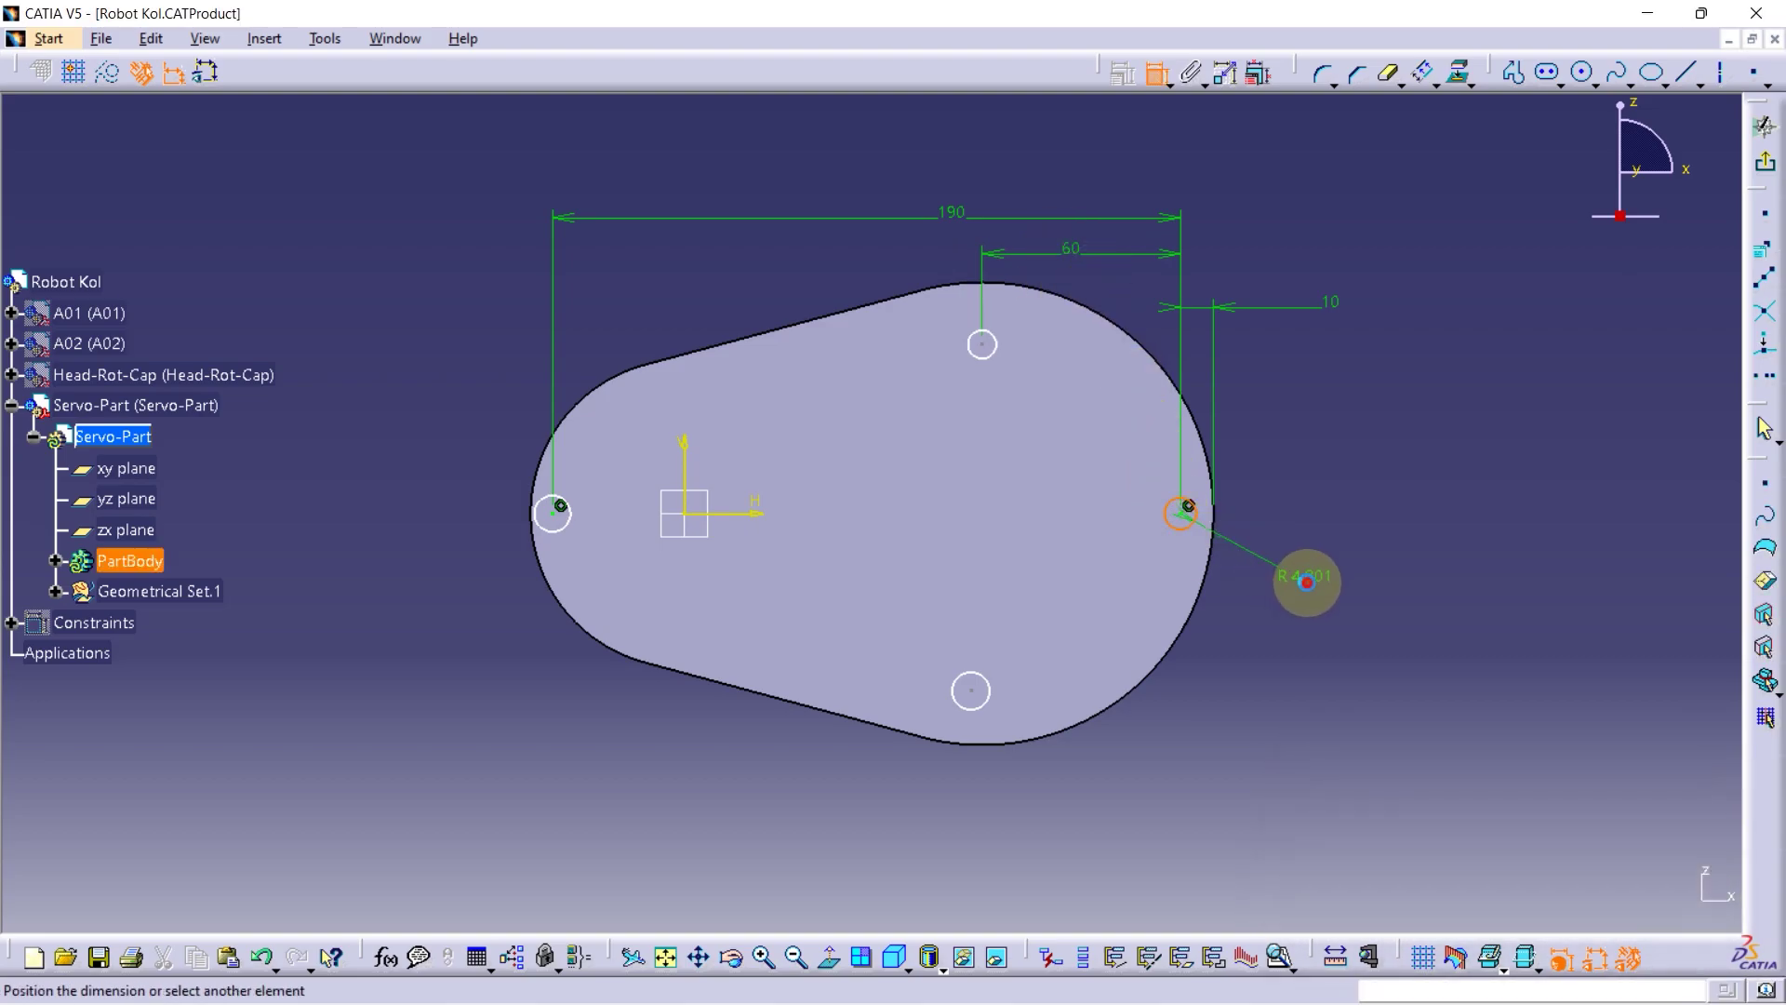
double_click(1313, 576)
text(3)
key(Return)
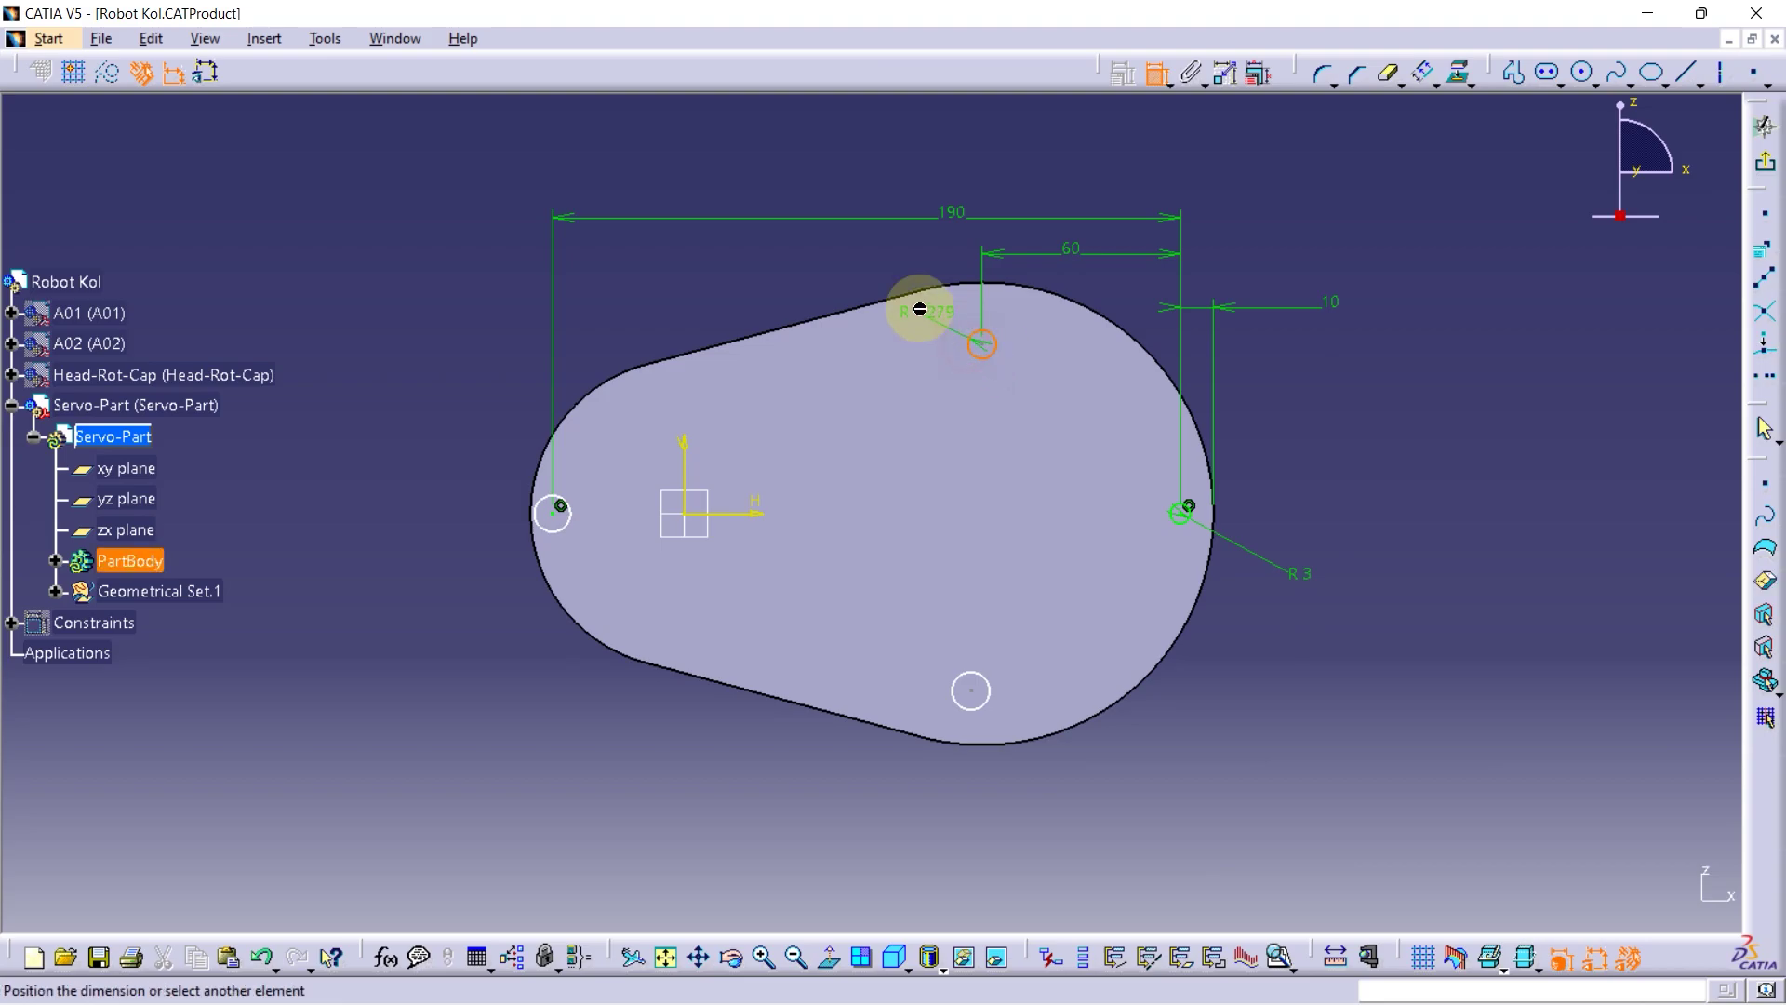
double_click(838, 253)
text(3)
key(Return)
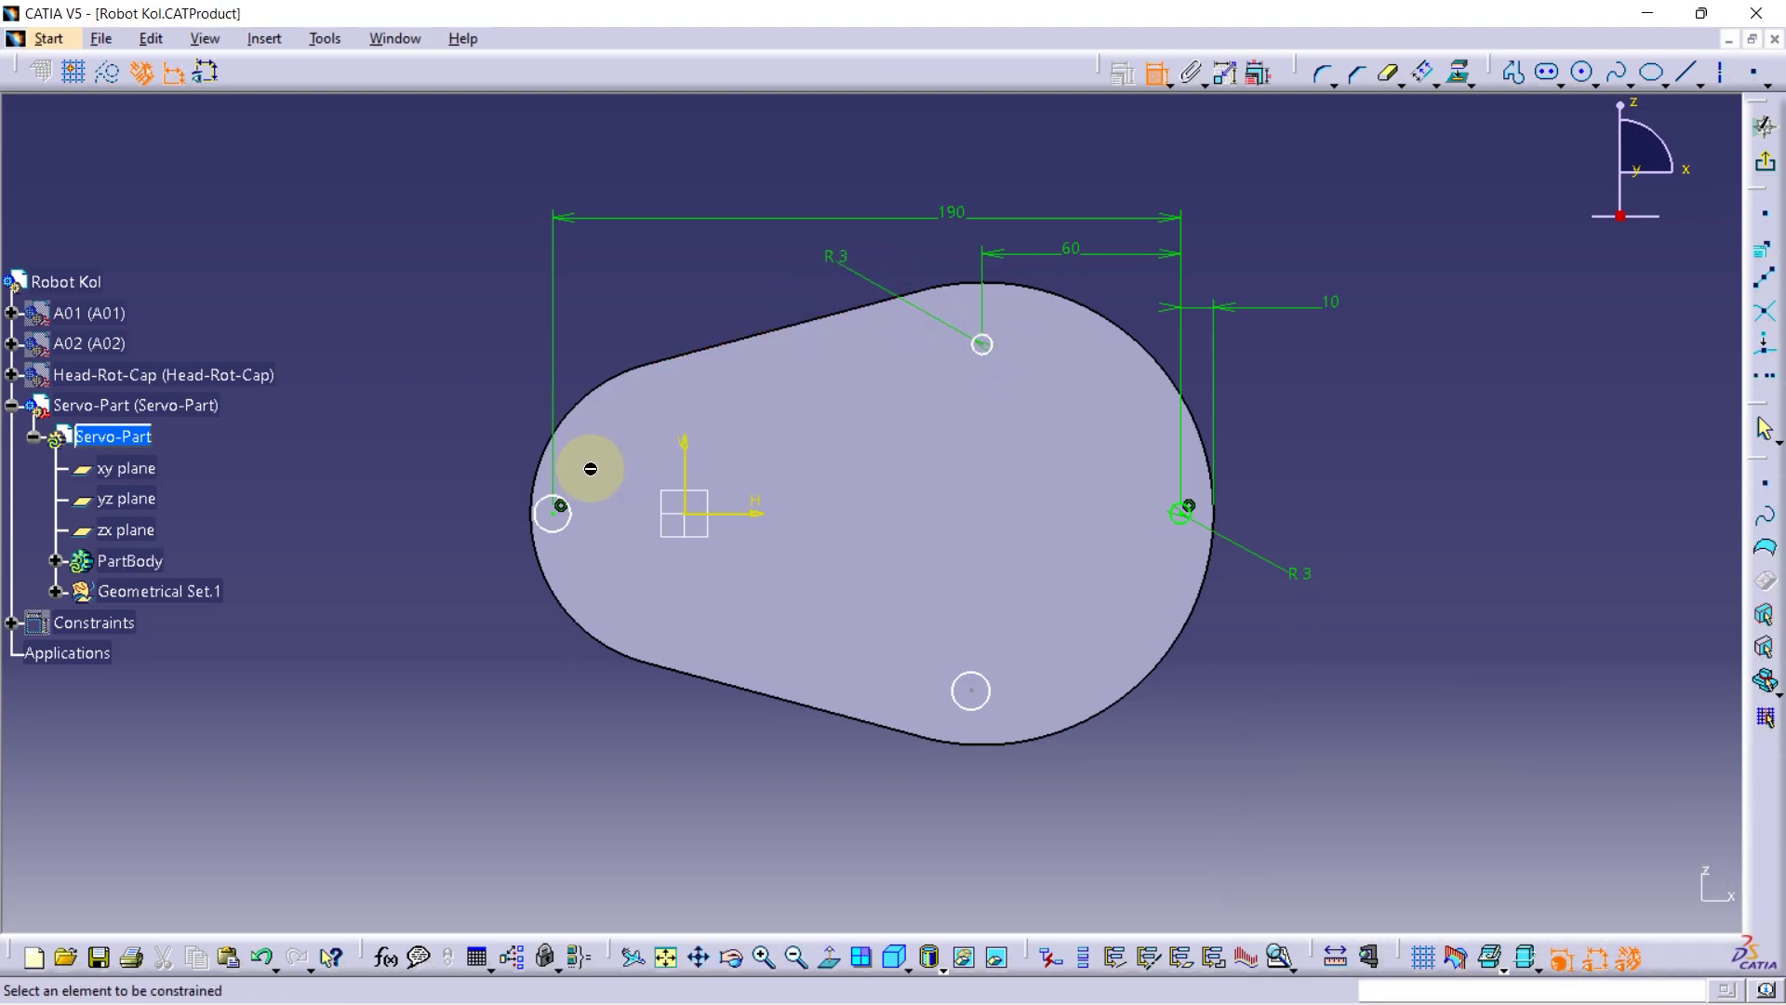
click(557, 496)
double_click(439, 439)
text(3)
key(Return)
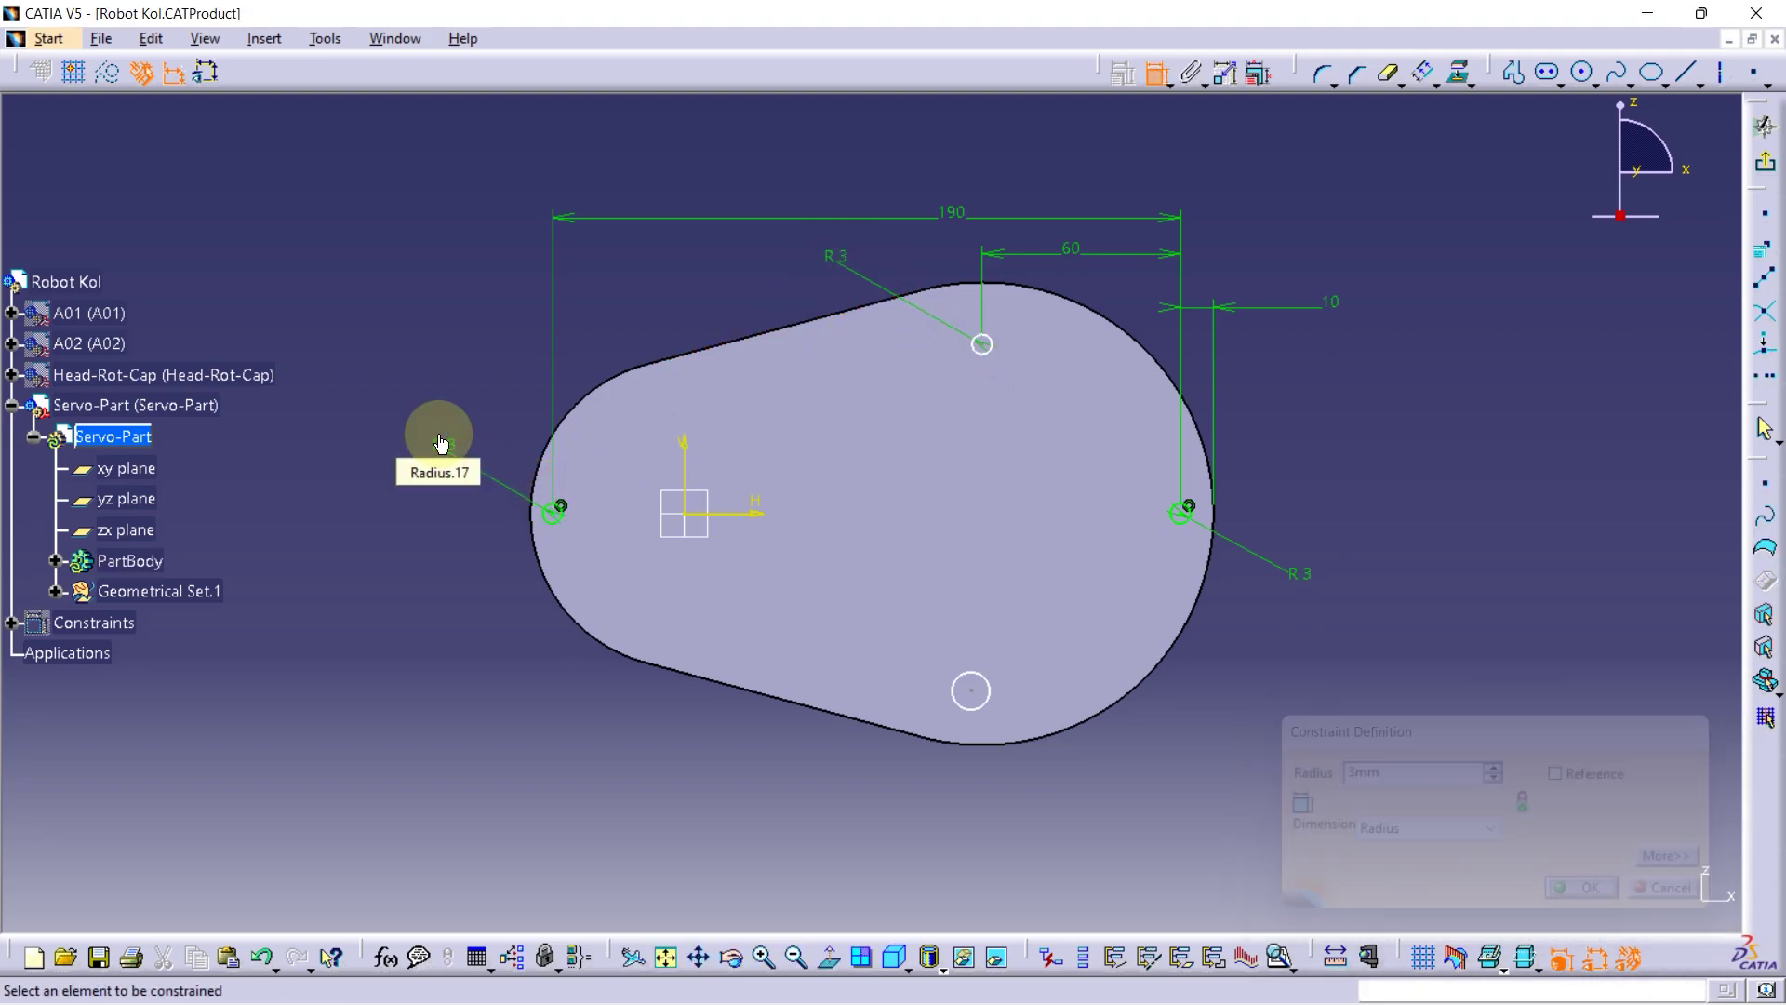
click(971, 706)
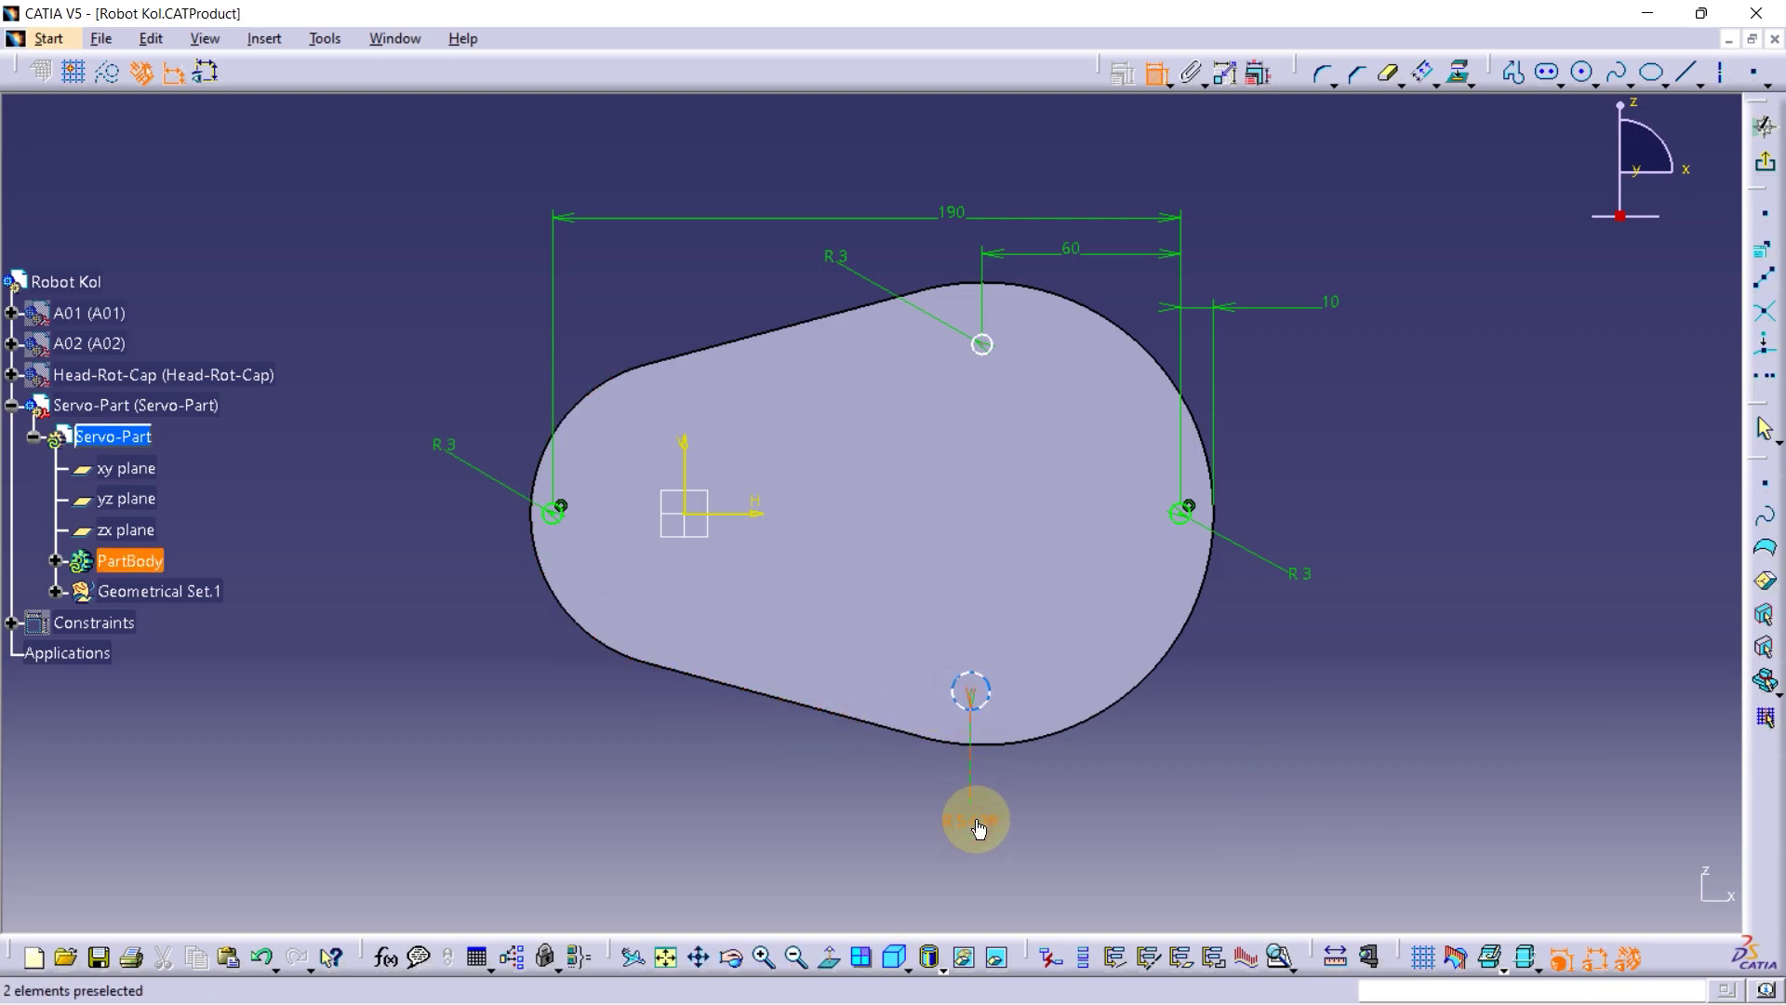
double_click(977, 826)
text(3)
key(Return)
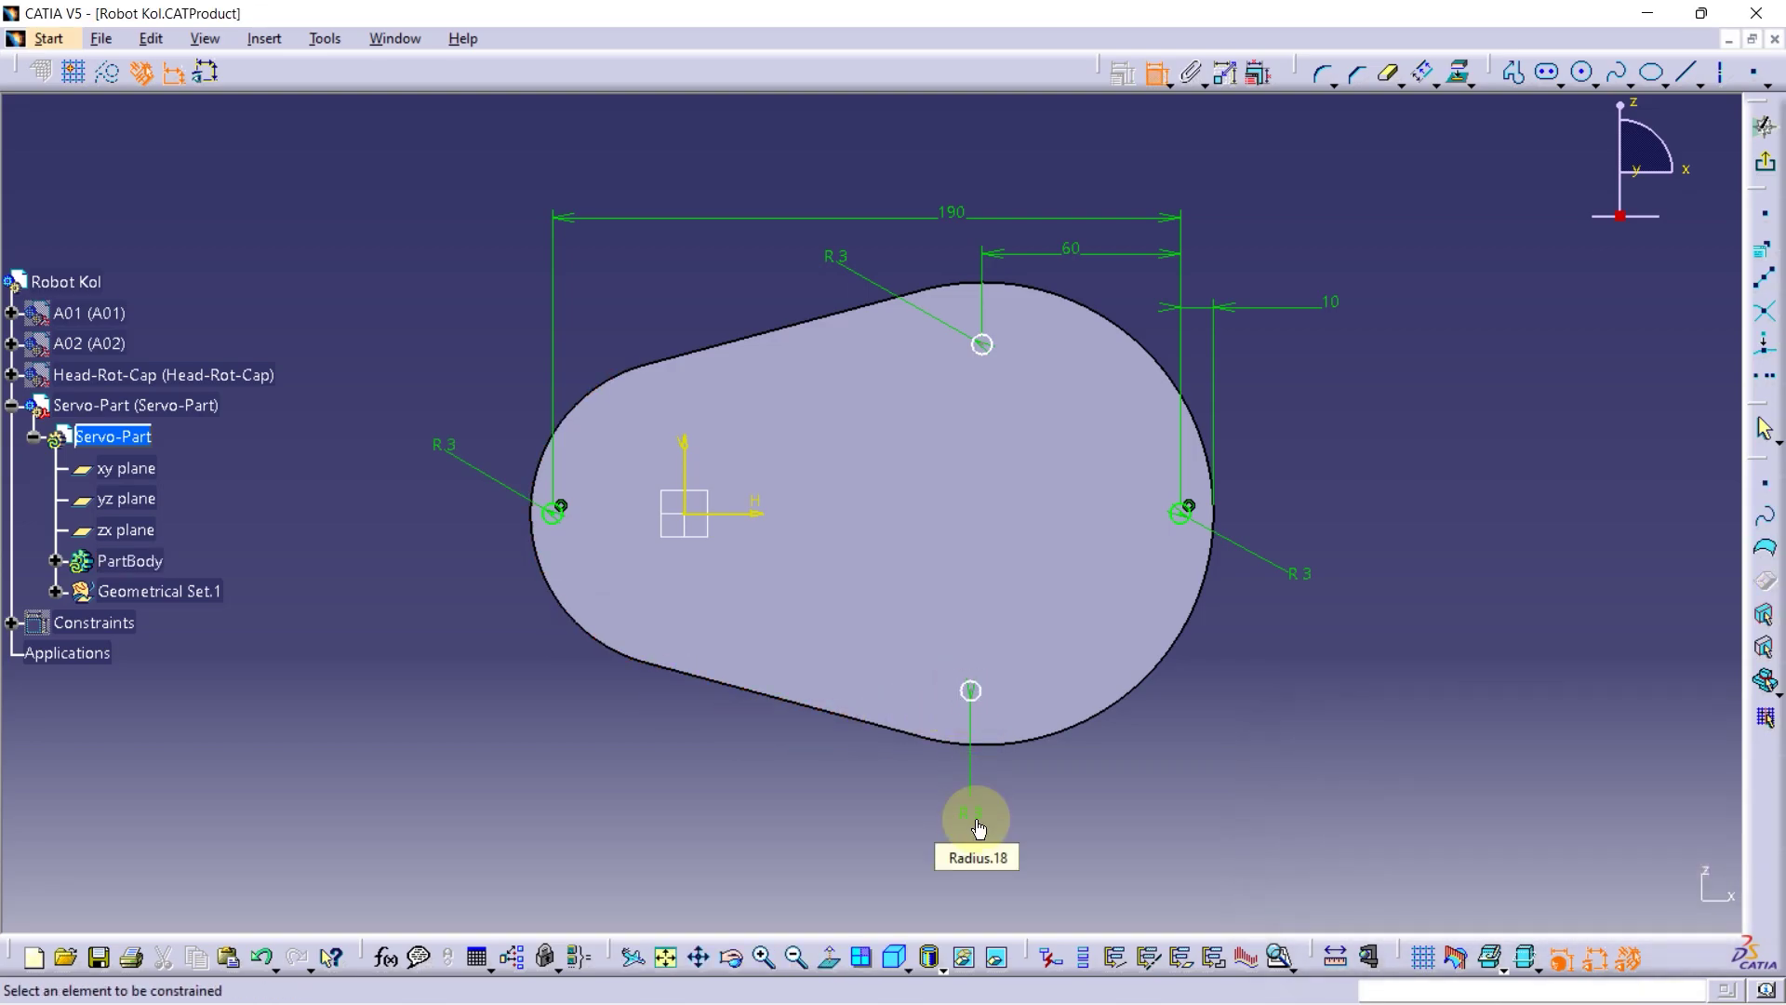
Place the top hole 60 above the horizontal axis, then select the axis for constraining
click(983, 349)
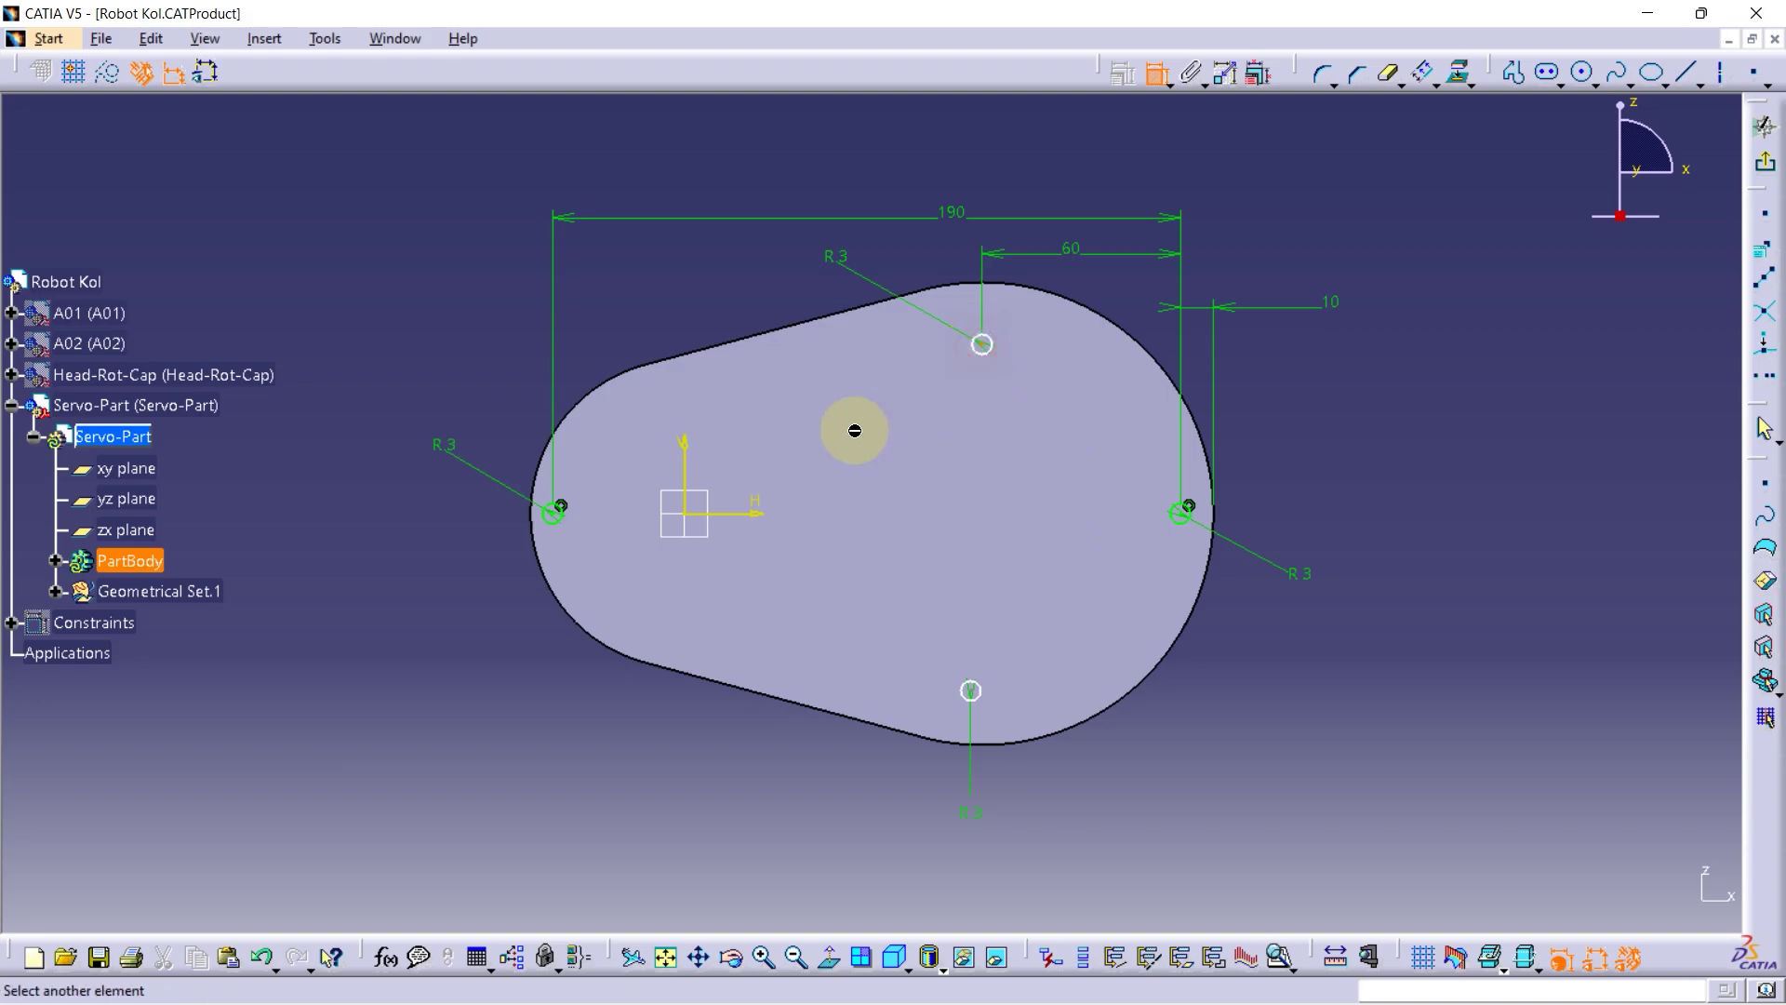
click(738, 512)
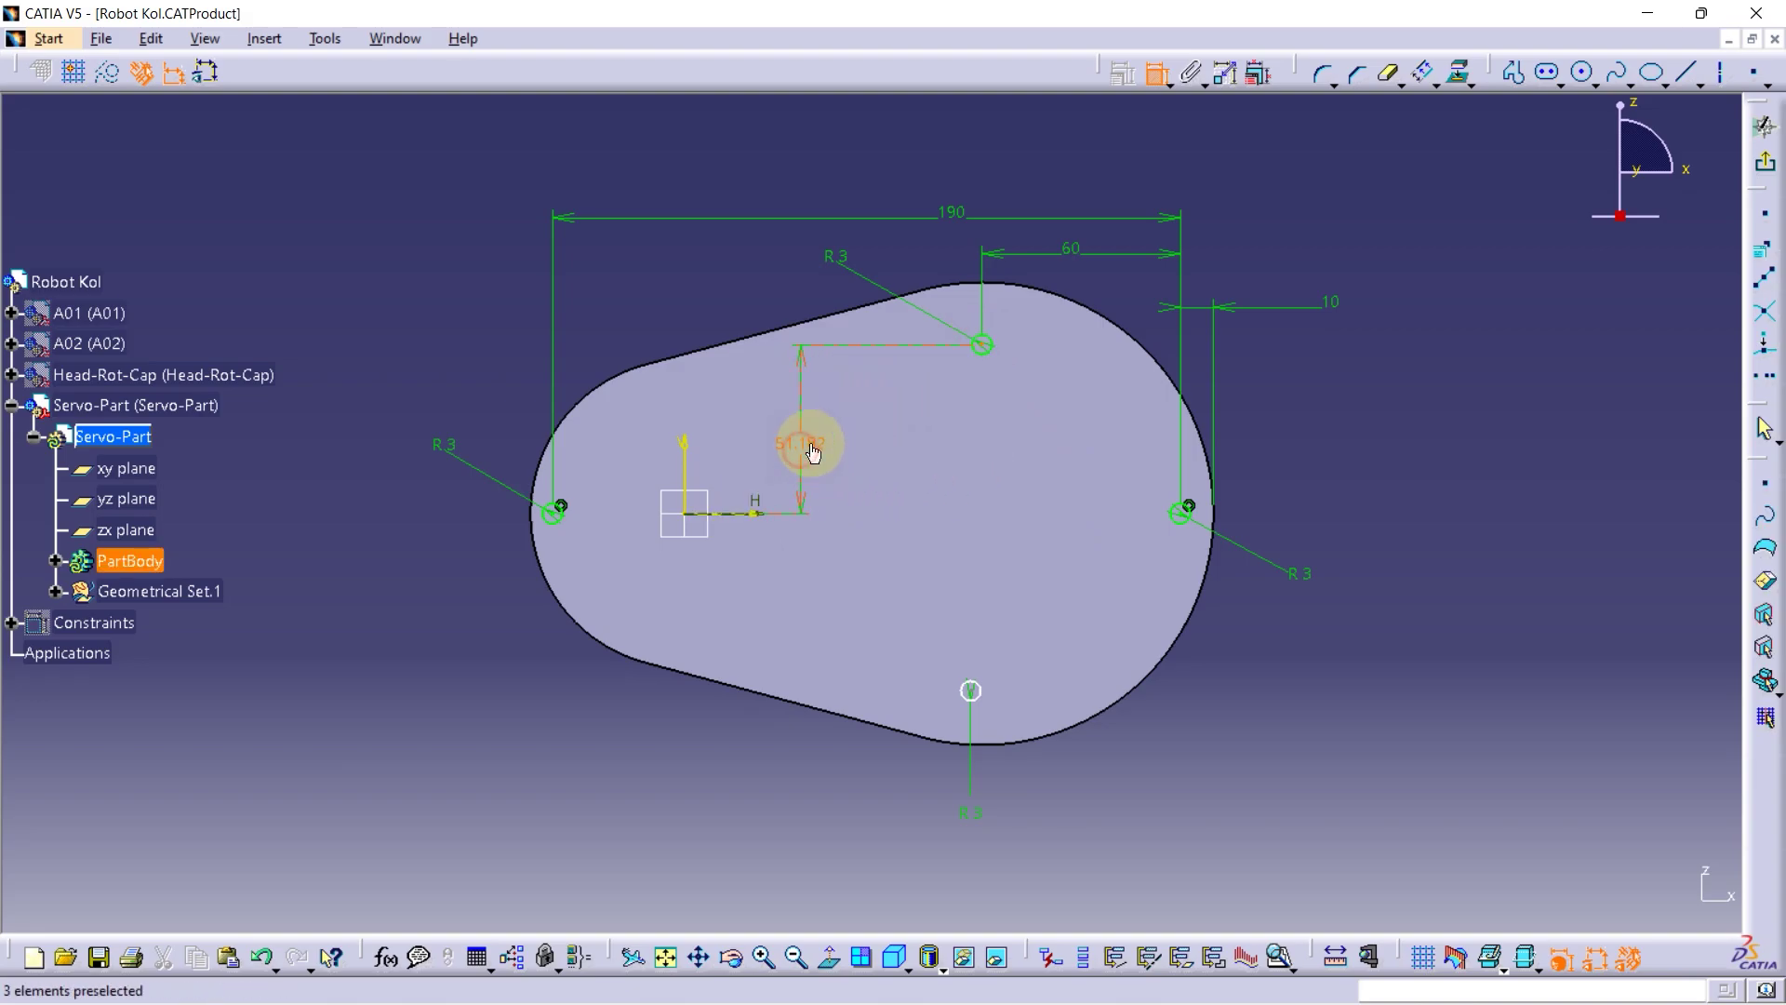
double_click(812, 453)
key(Return)
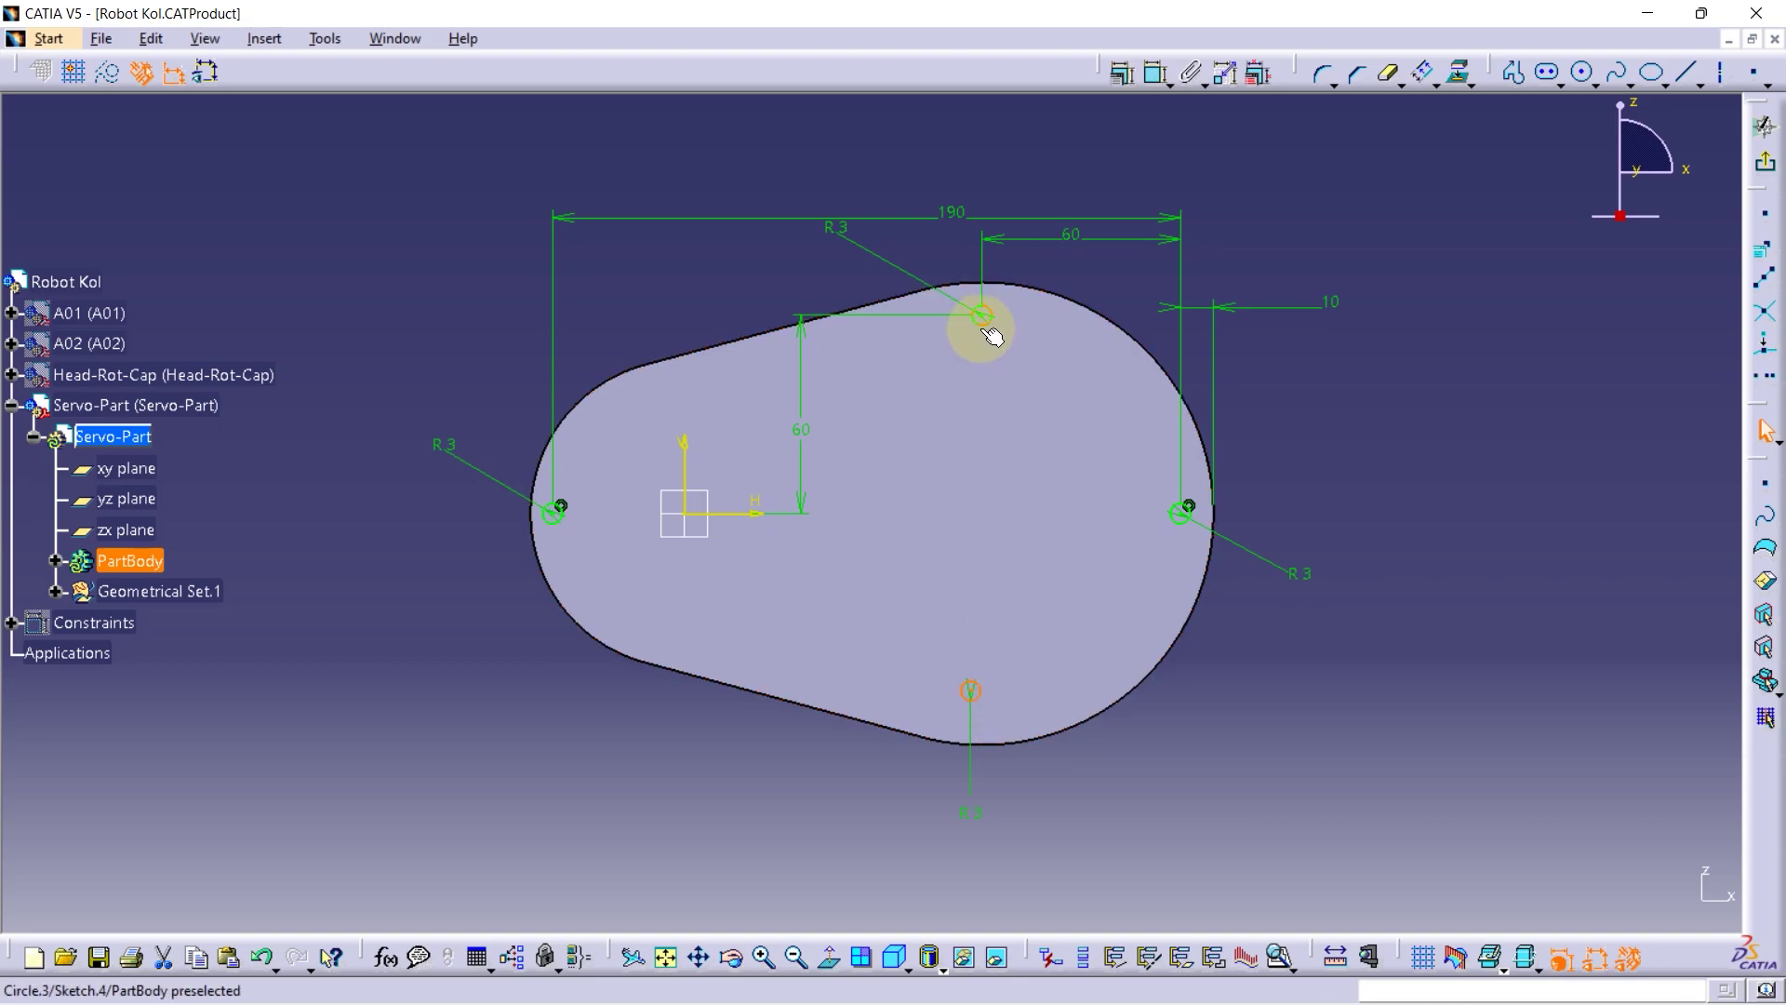
click(707, 512)
click(1124, 72)
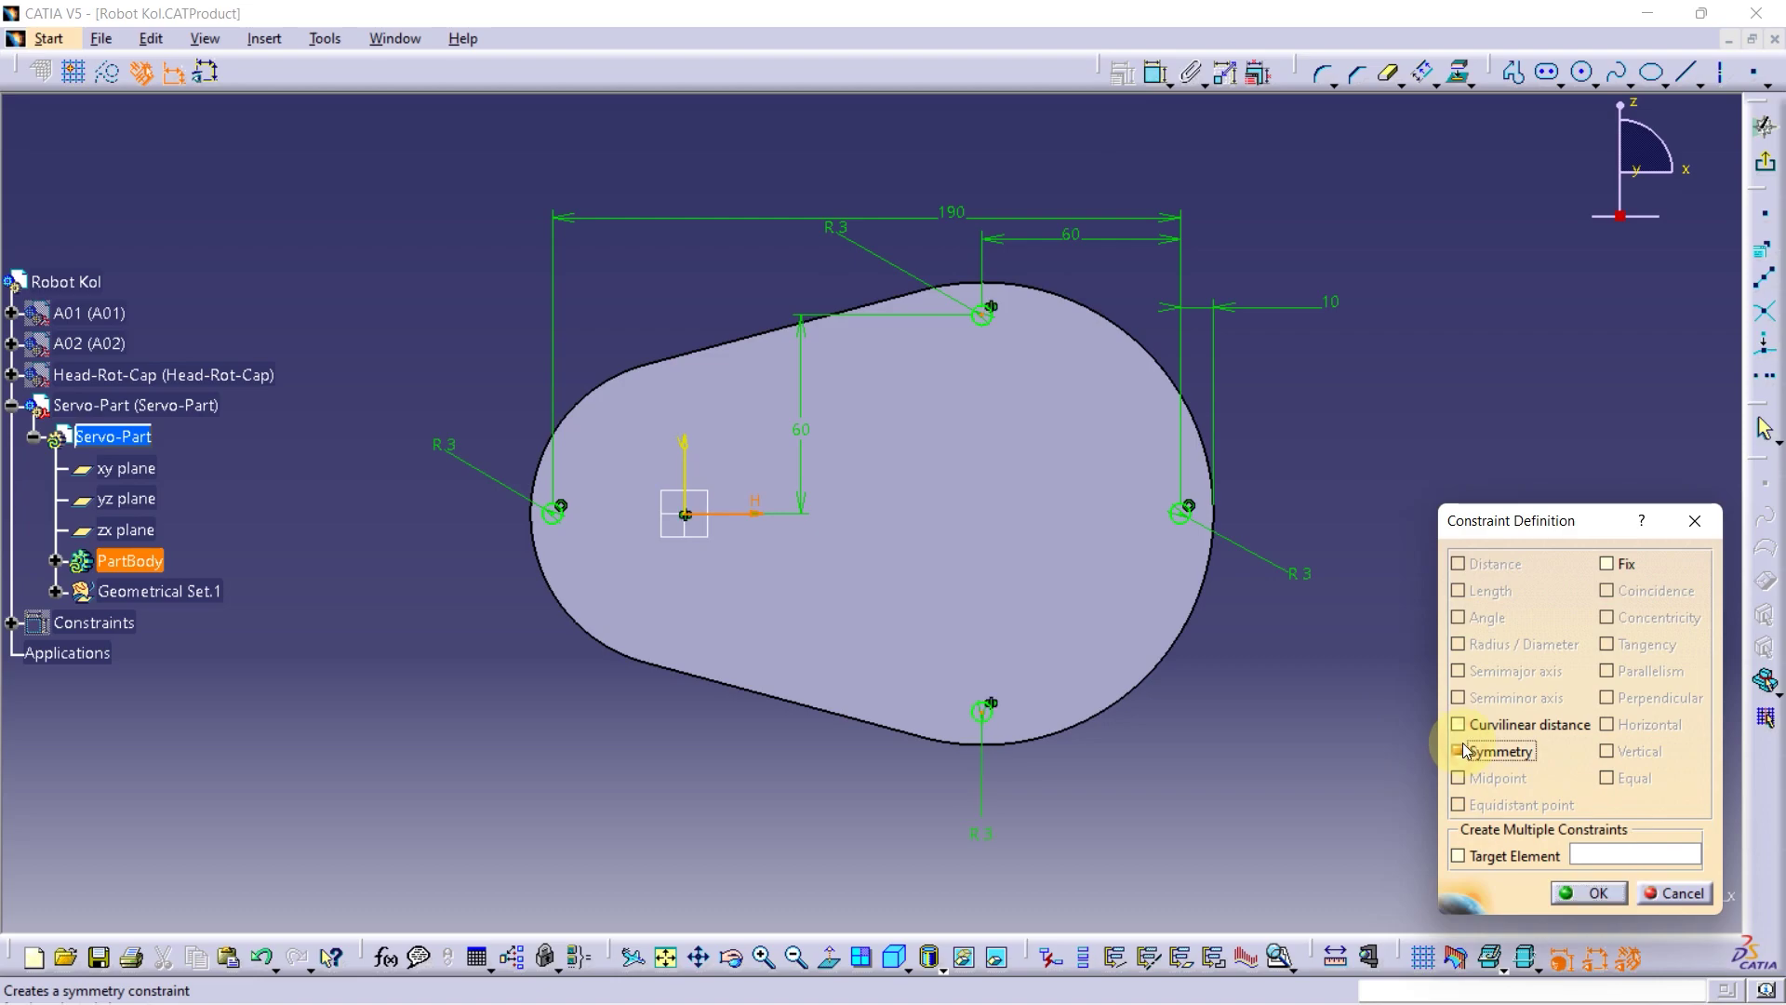
Mirror the holes symmetrically about the axis and pocket the four circles Up to next
click(1579, 895)
click(1765, 125)
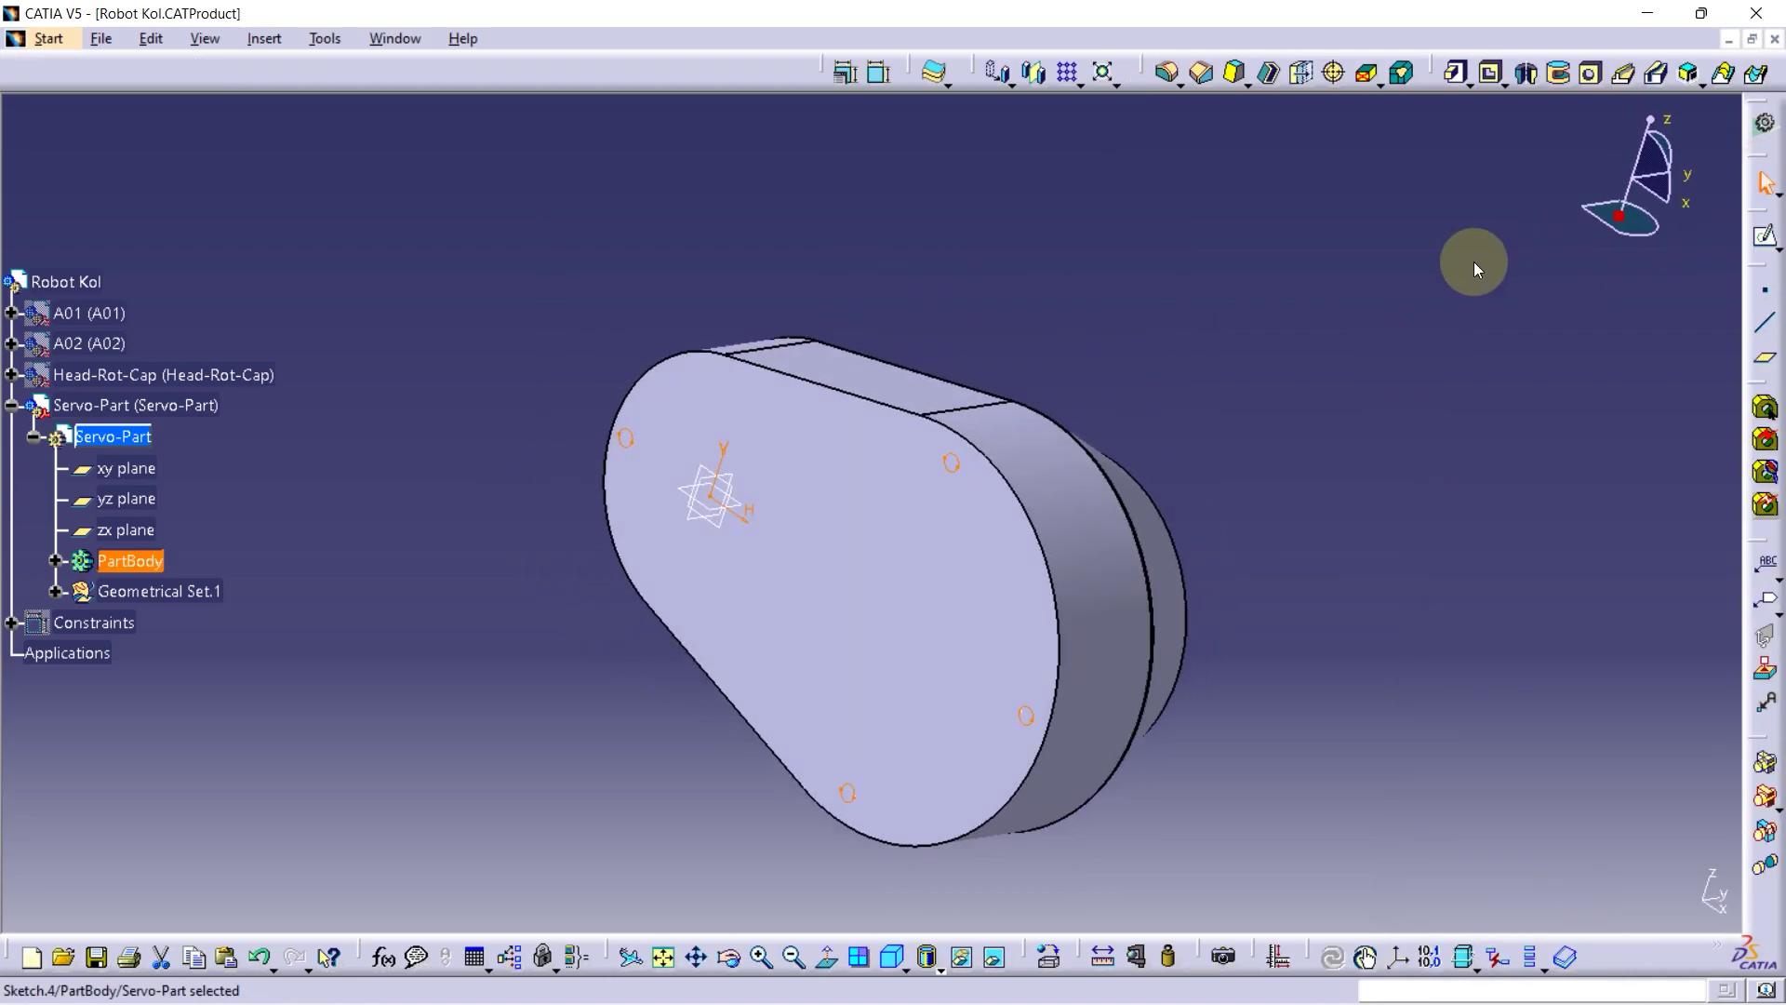
click(1492, 73)
click(1698, 587)
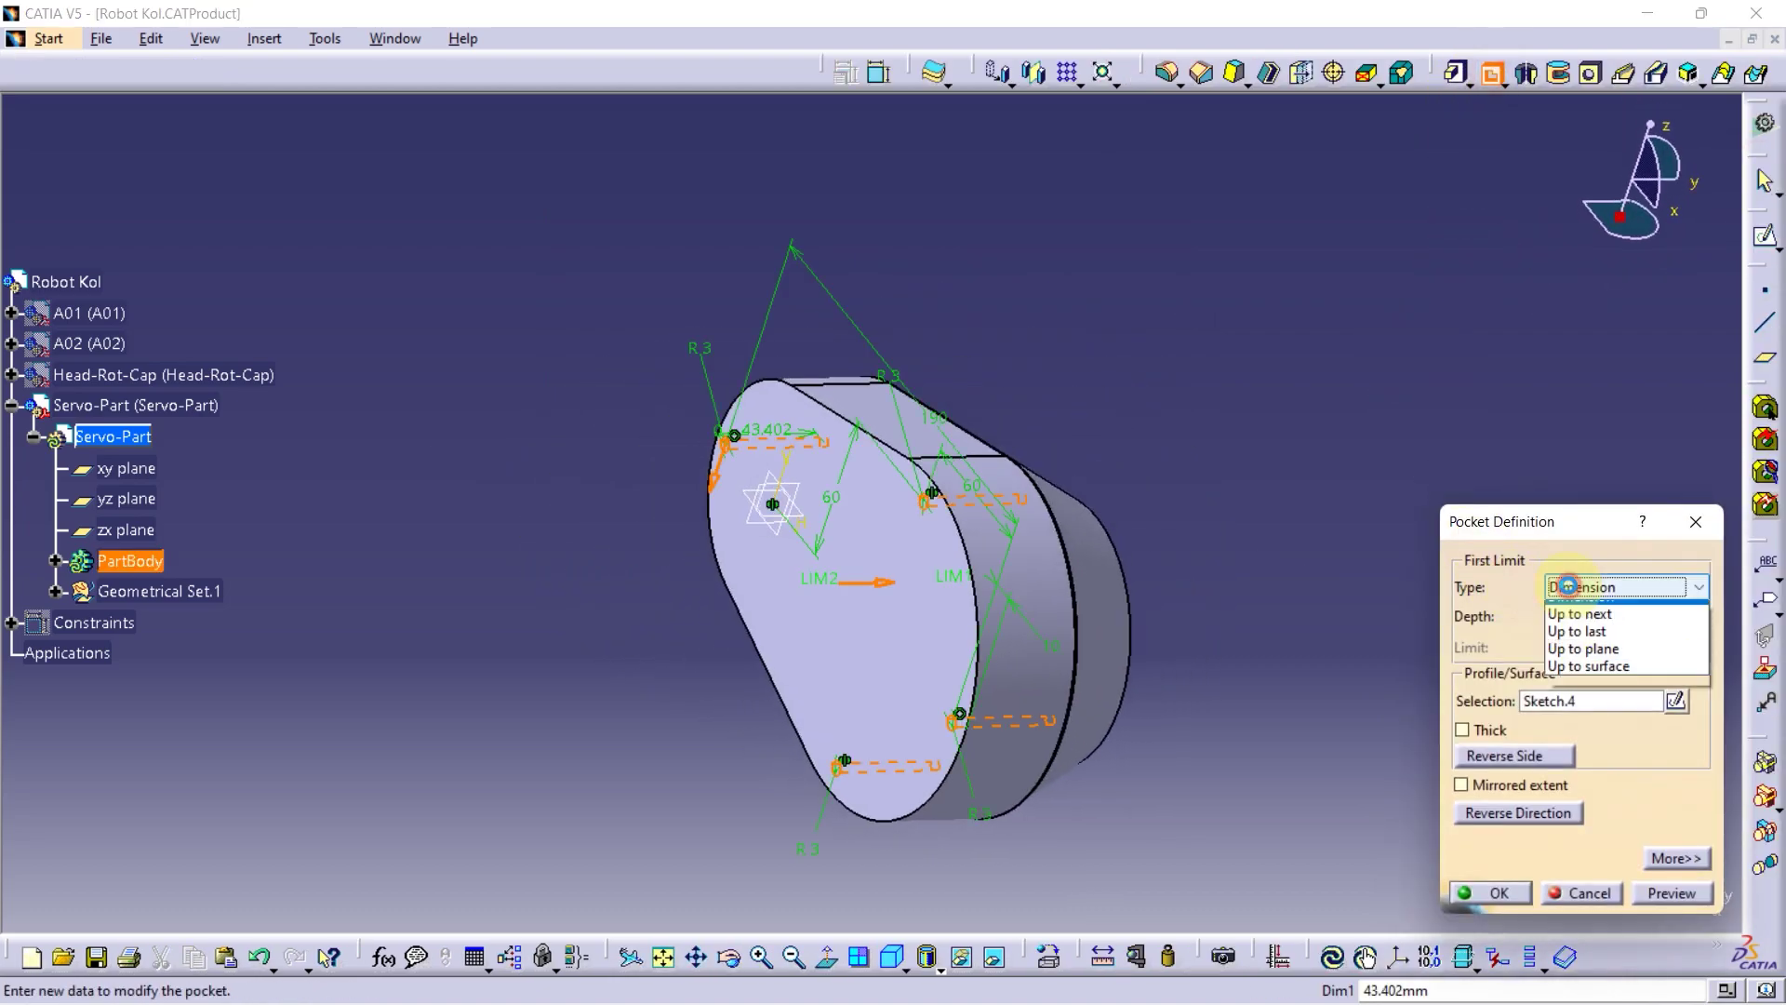
click(1591, 621)
click(1492, 893)
Fillet the hole edges with a 1 mm edge fillet
mouse_move(1287, 589)
middle_down()
mouse_move(1133, 372)
mouse_move(781, 463)
mouse_move(518, 385)
mouse_move(757, 626)
mouse_move(678, 248)
mouse_move(738, 407)
mouse_move(977, 399)
mouse_move(977, 466)
mouse_move(913, 362)
mouse_move(989, 649)
mouse_move(996, 407)
middle_up()
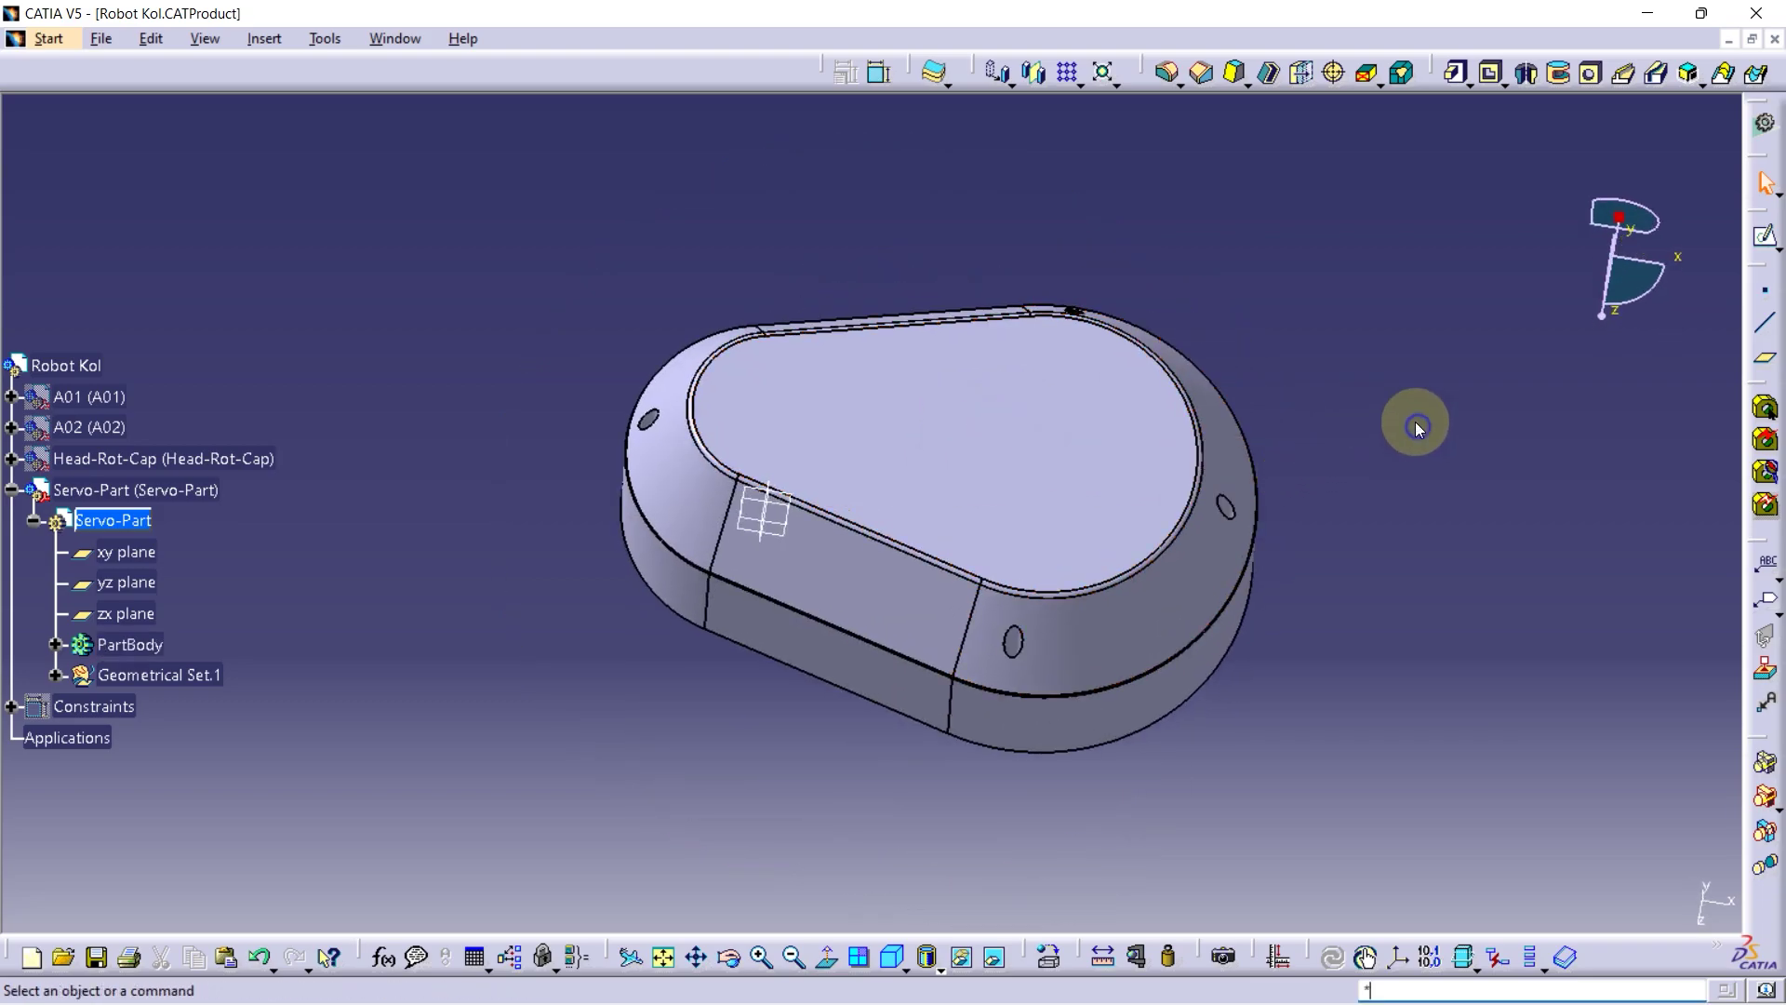
click(1167, 74)
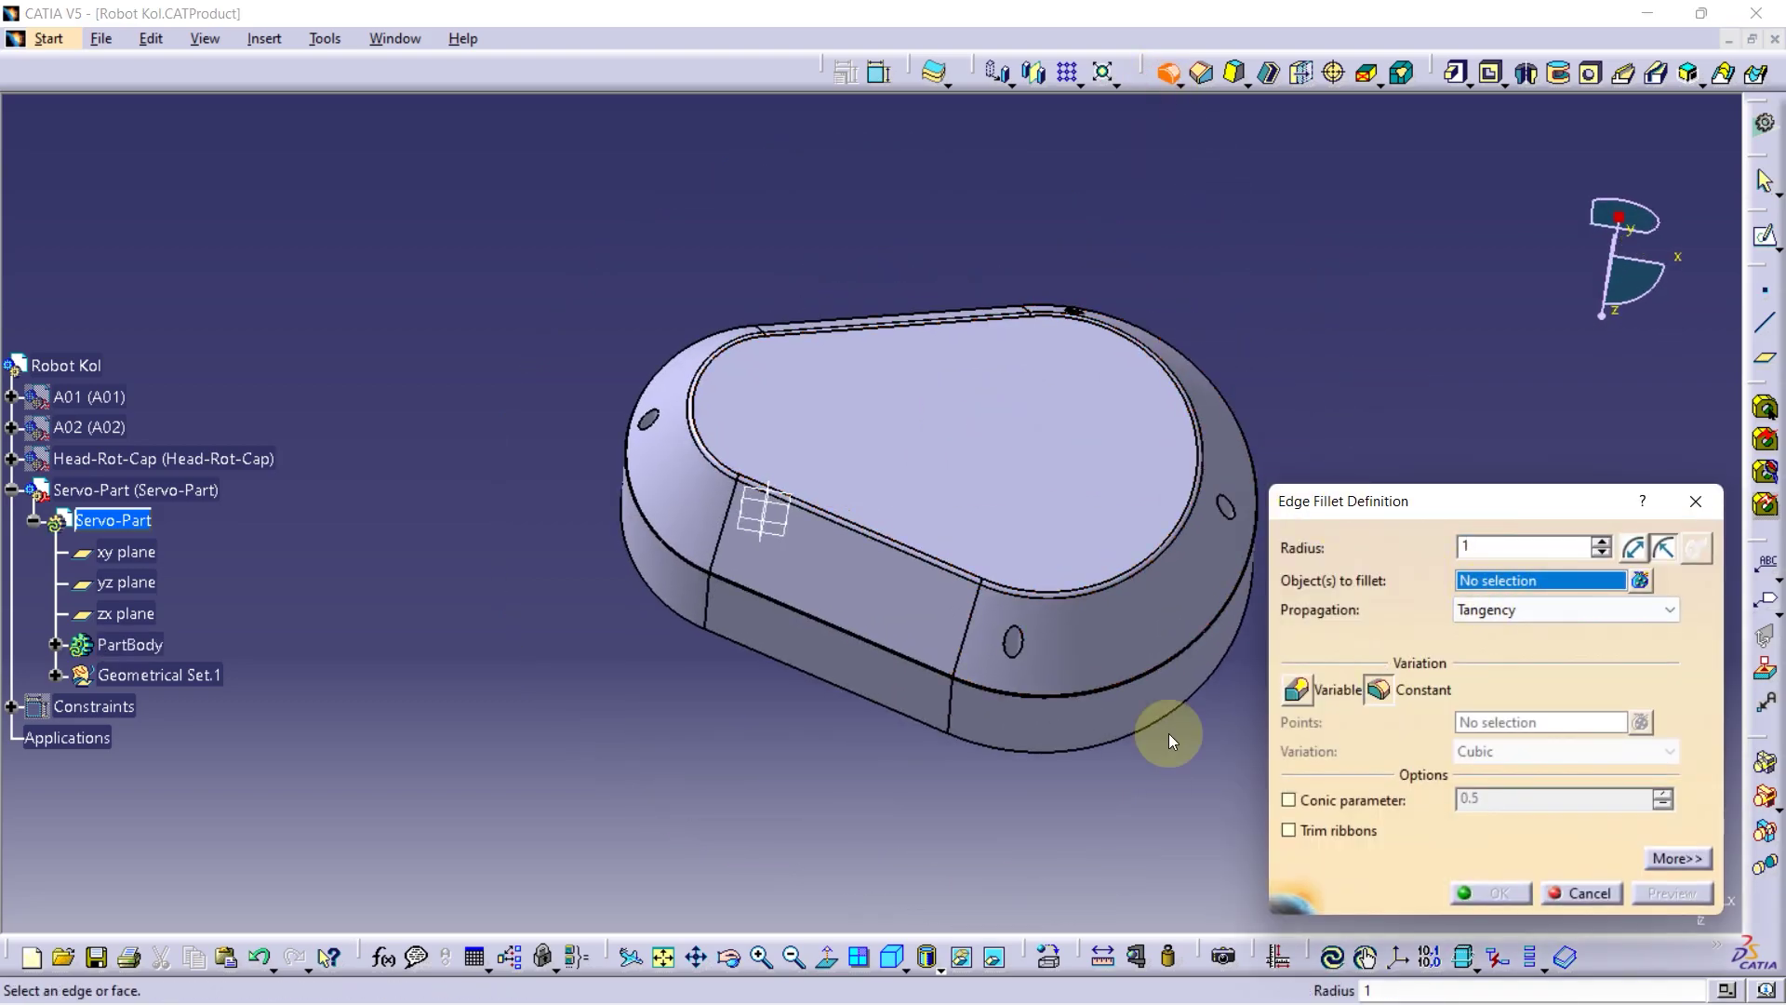
click(1024, 656)
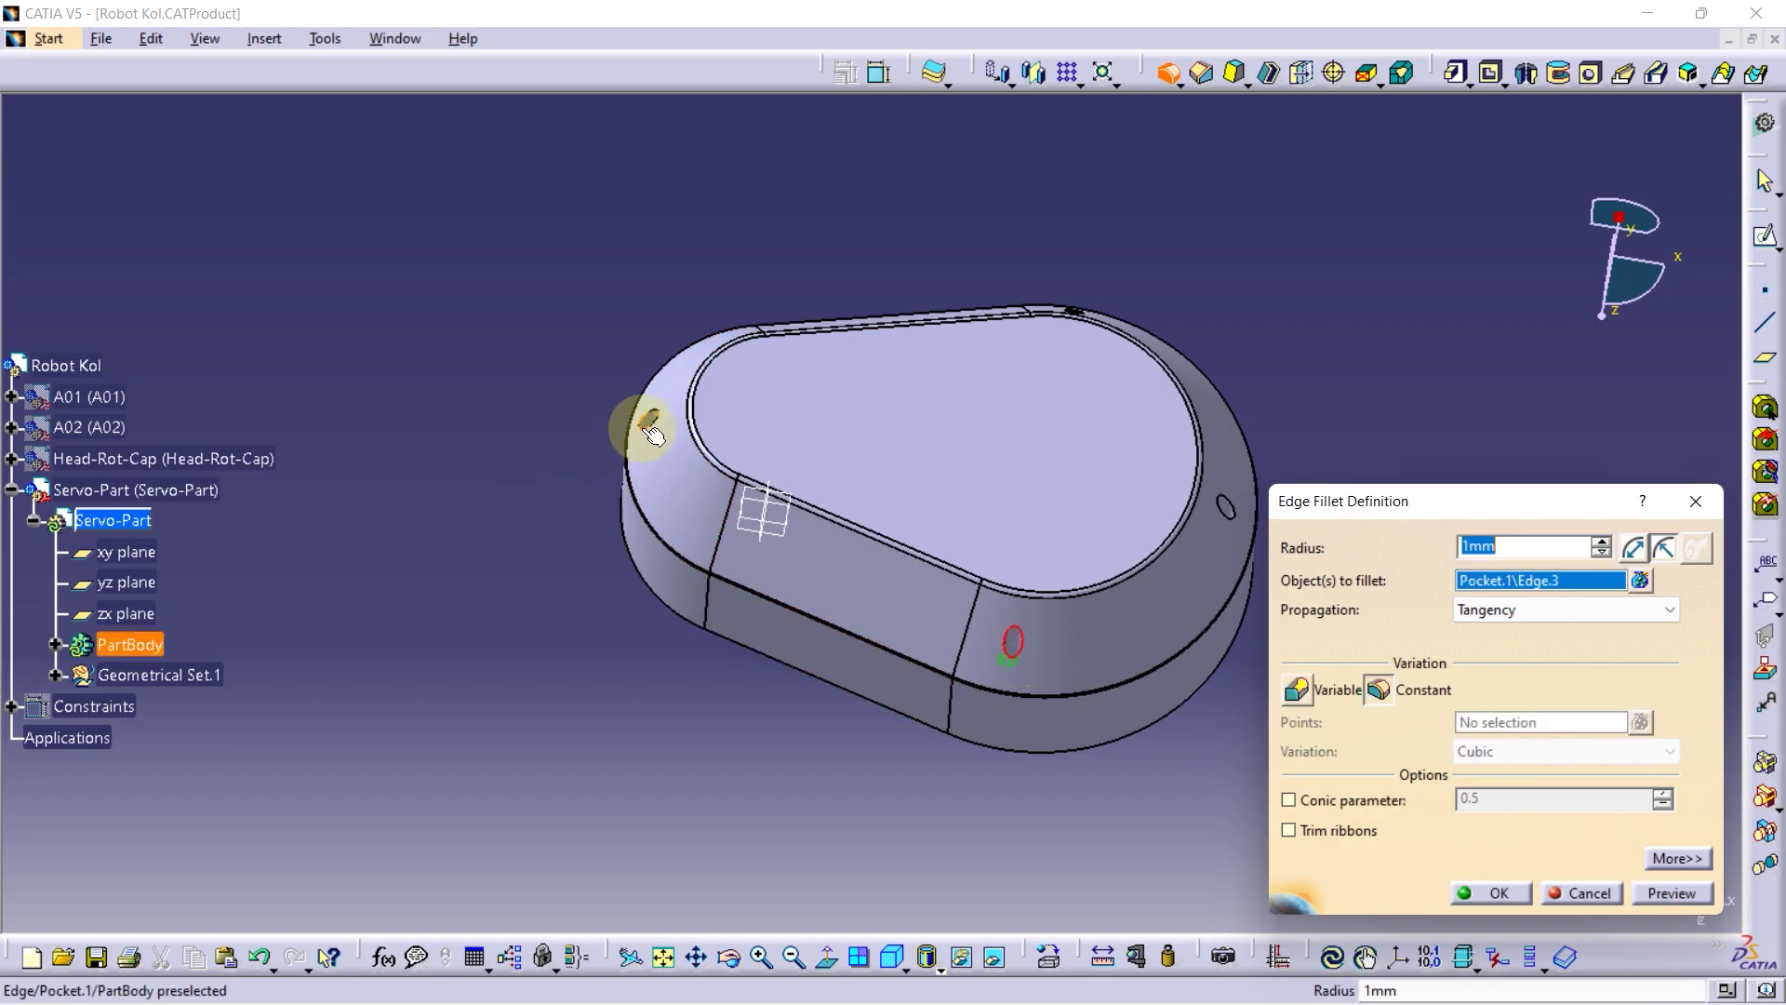
click(1227, 510)
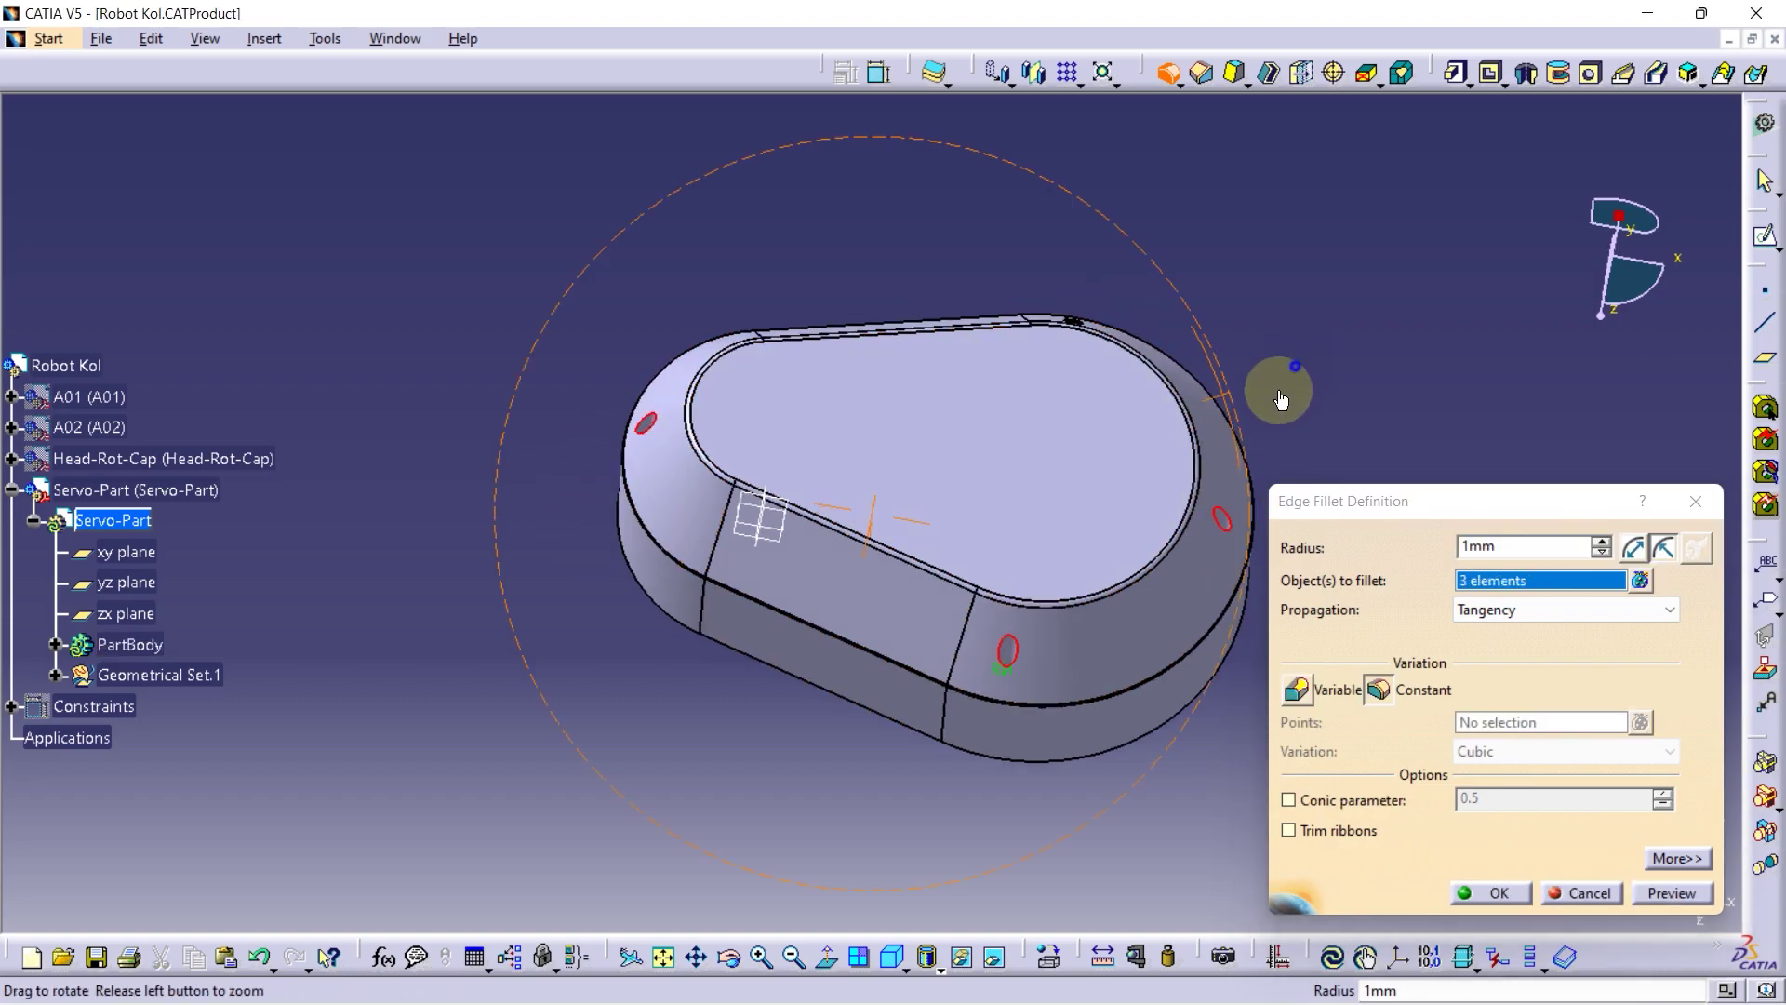
ctrl+middle_drag(1276, 387, 1079, 442)
click(1080, 426)
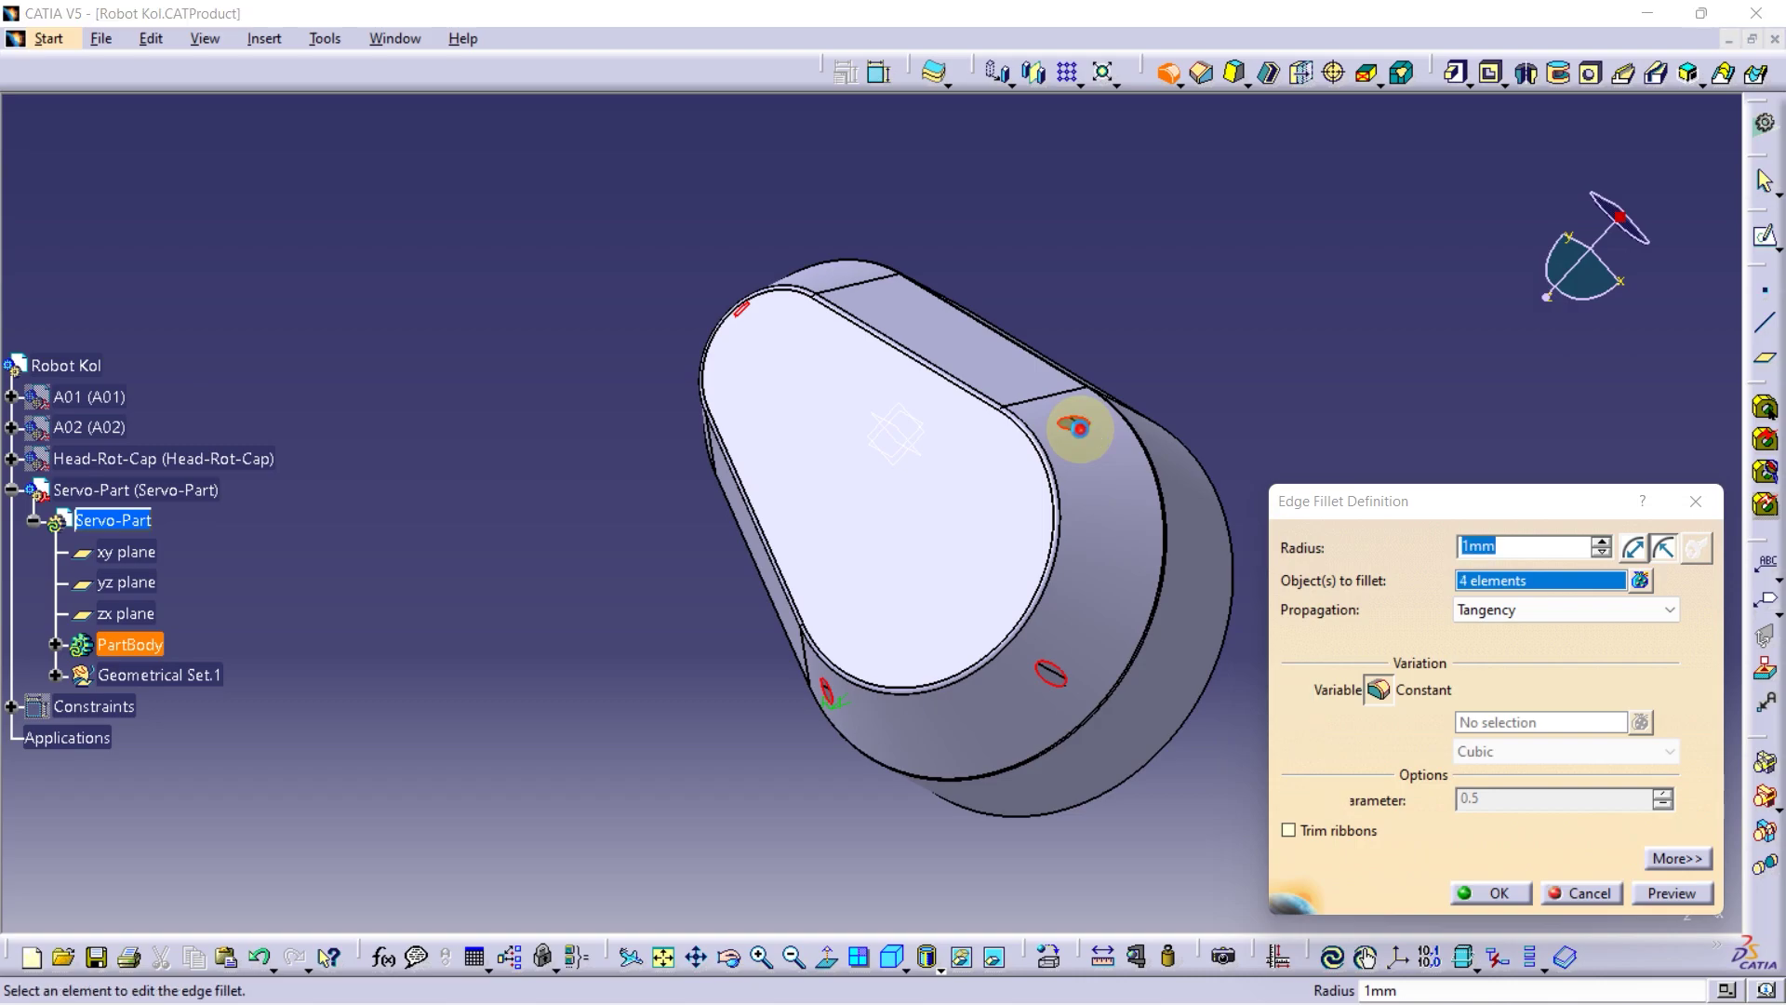
click(1492, 893)
Start a new sketch on the part's flat face
mouse_move(1266, 631)
middle_down()
mouse_move(478, 522)
mouse_move(1499, 570)
middle_up()
click(1498, 570)
click(1765, 237)
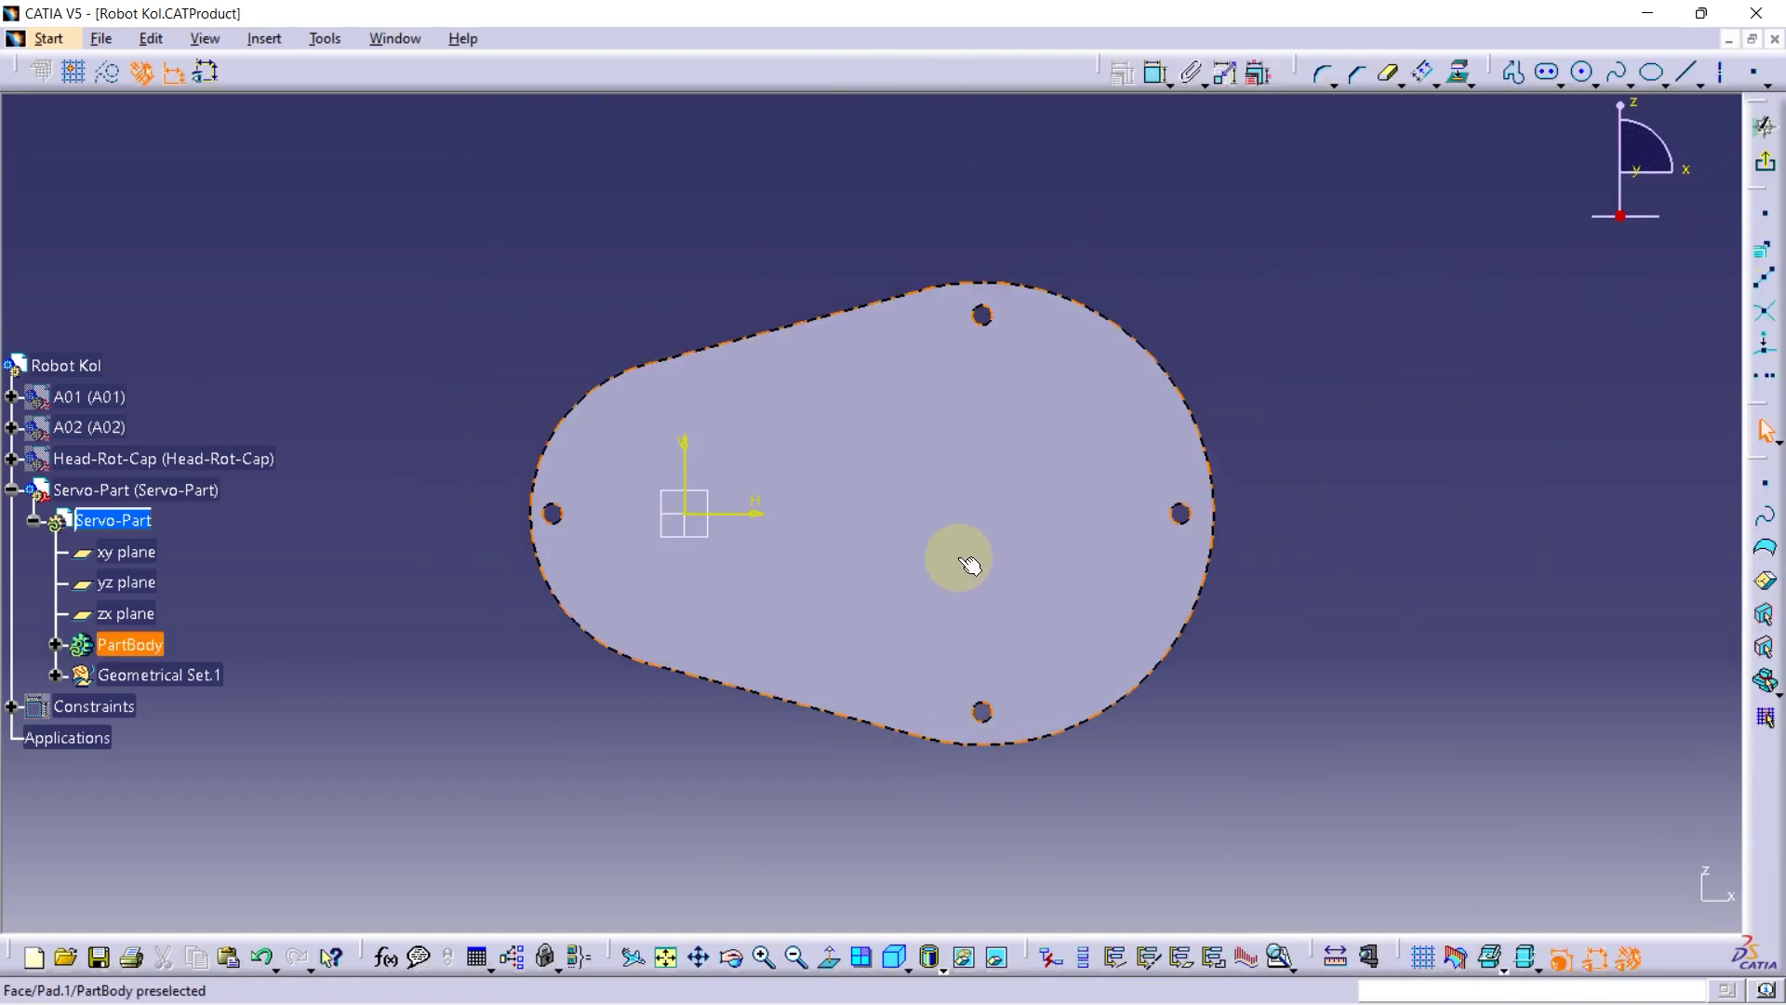
Draw a centered rectangle made concentric with the outline's right arc
click(1554, 81)
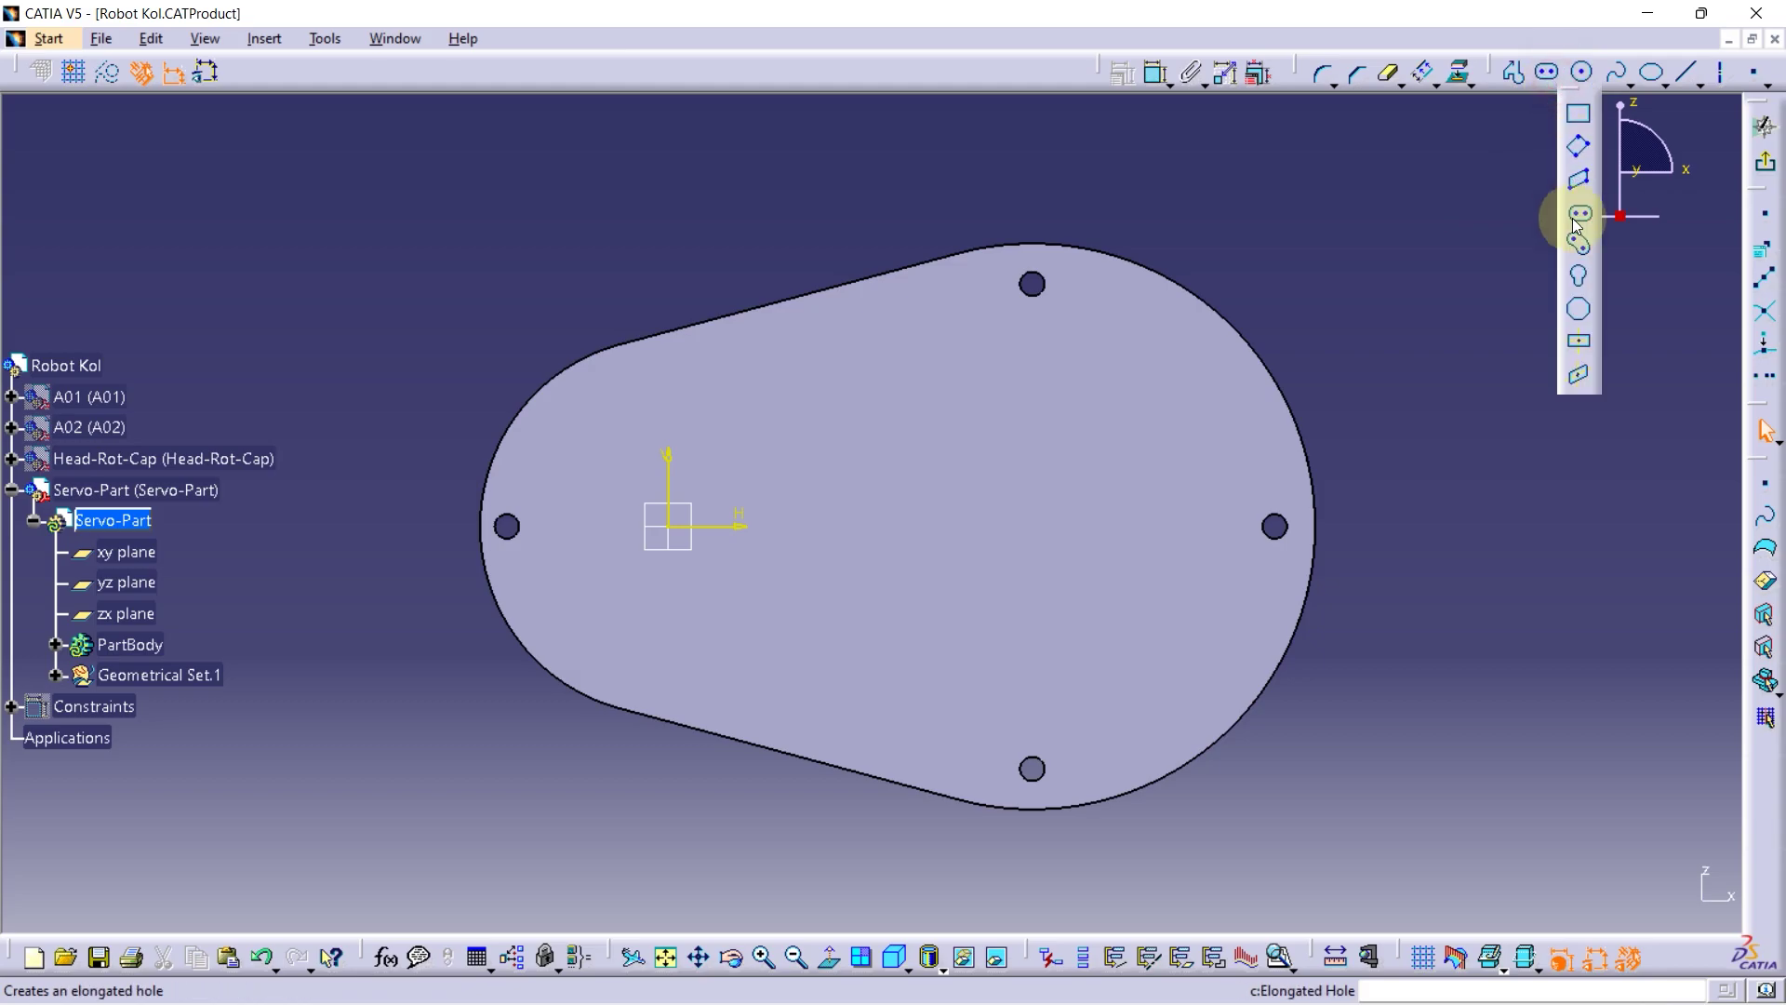
click(1582, 348)
click(1083, 527)
click(1008, 443)
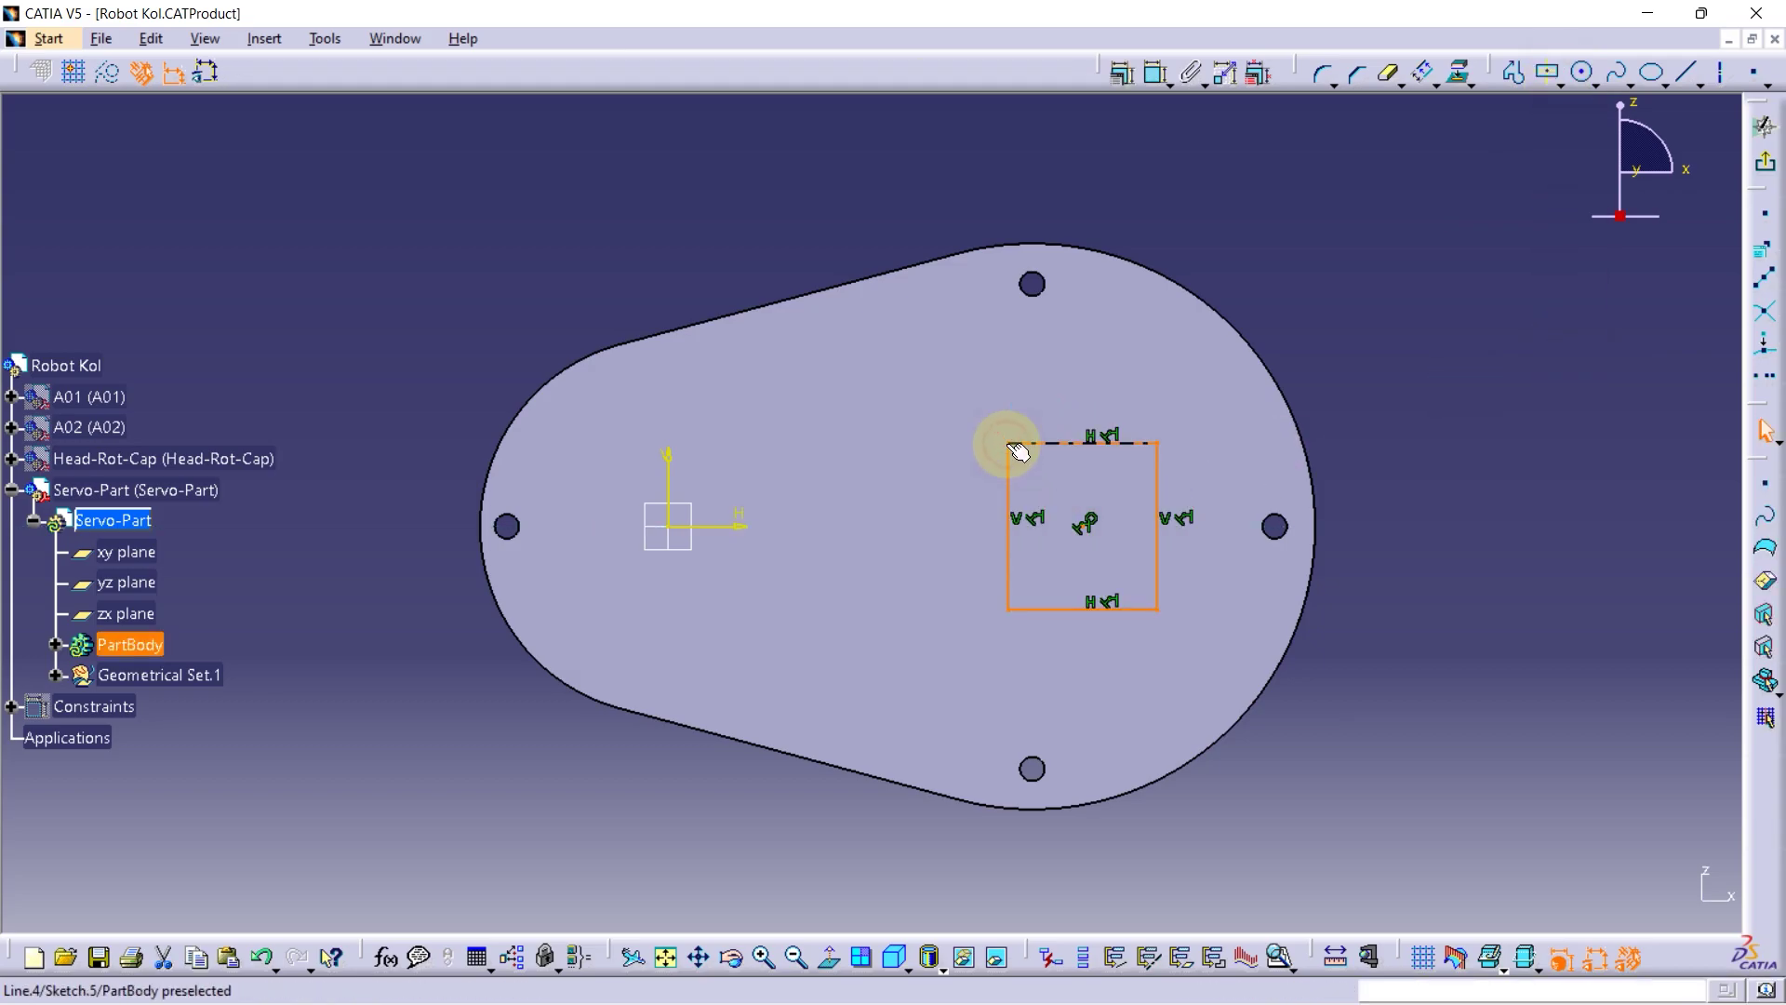
click(1293, 395)
click(1133, 82)
click(1609, 623)
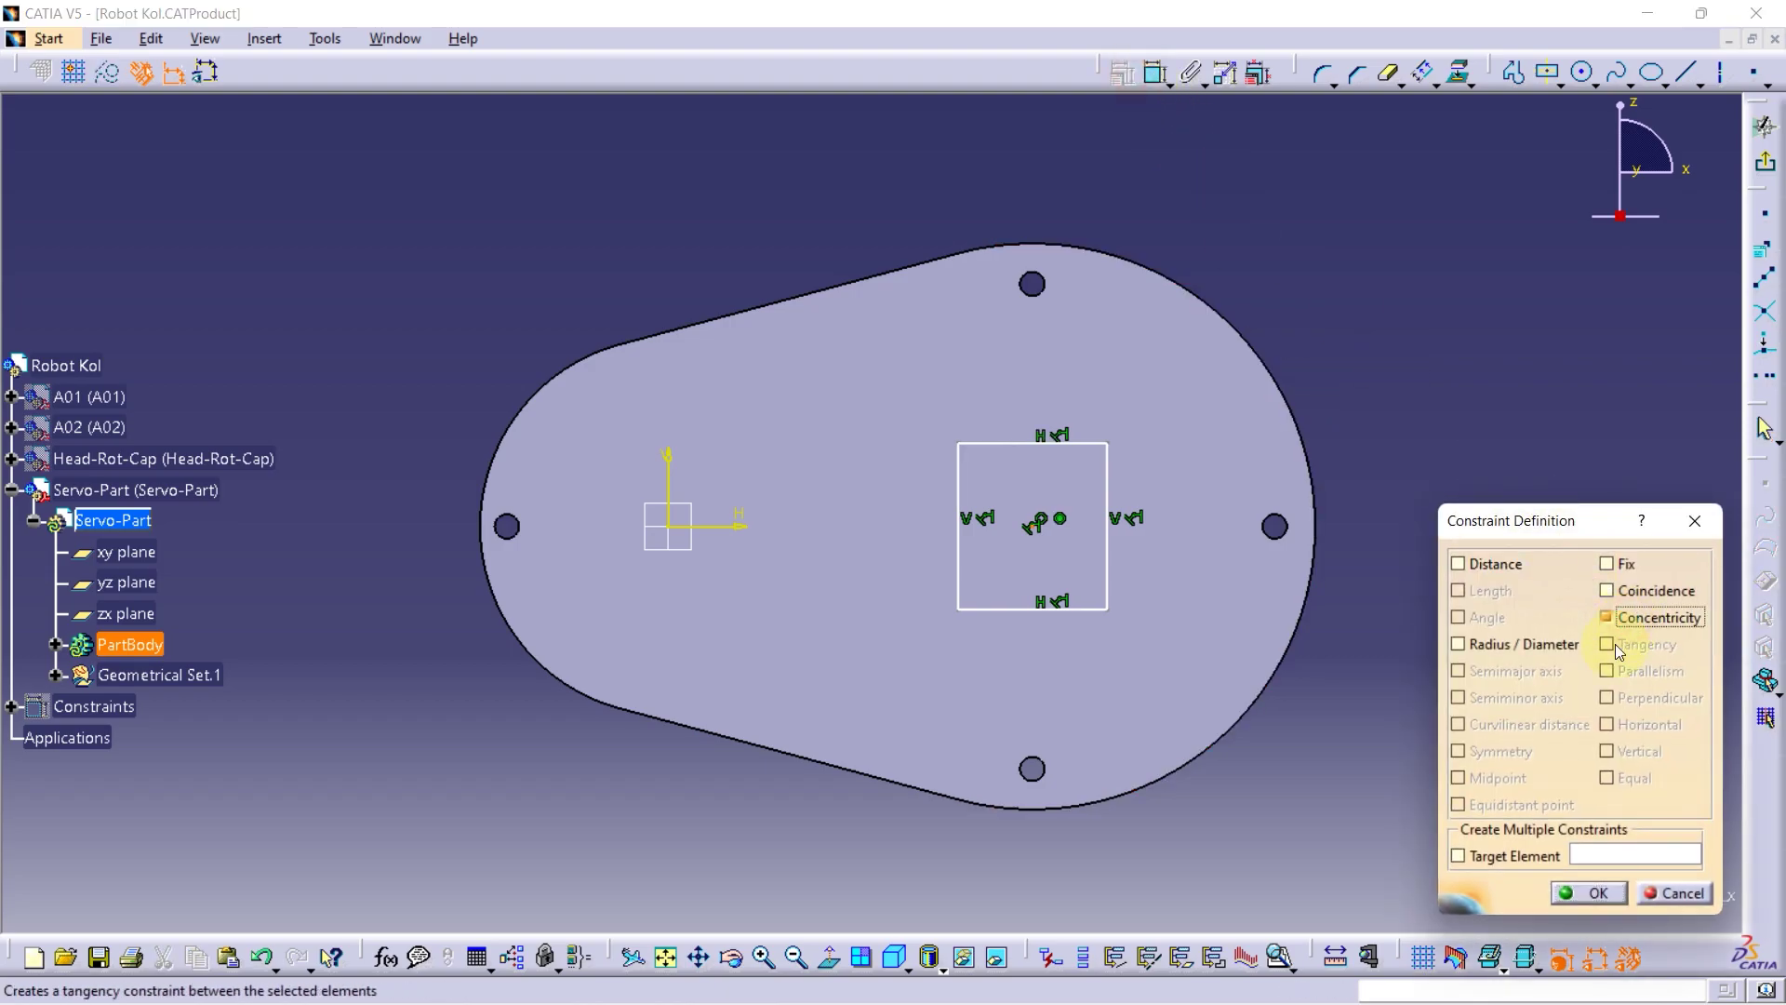
click(1572, 890)
Dimension the rectangle to a 30 by 30 square
click(992, 444)
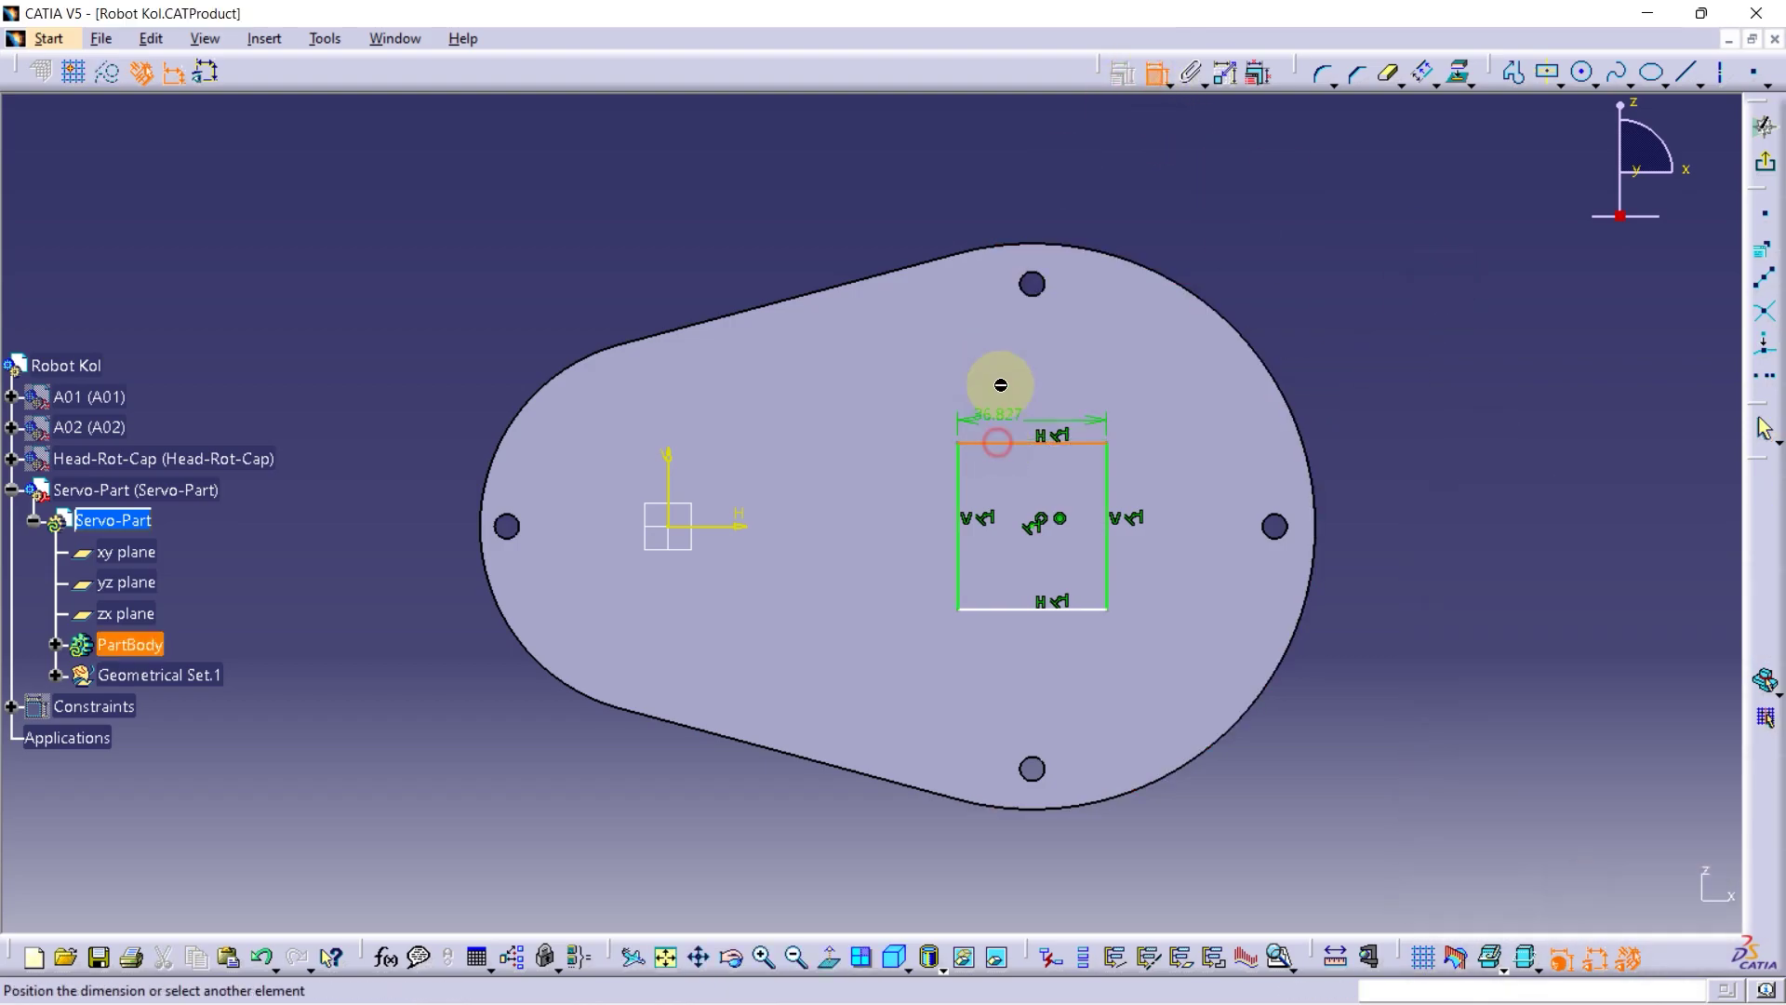
double_click(1036, 180)
text(030)
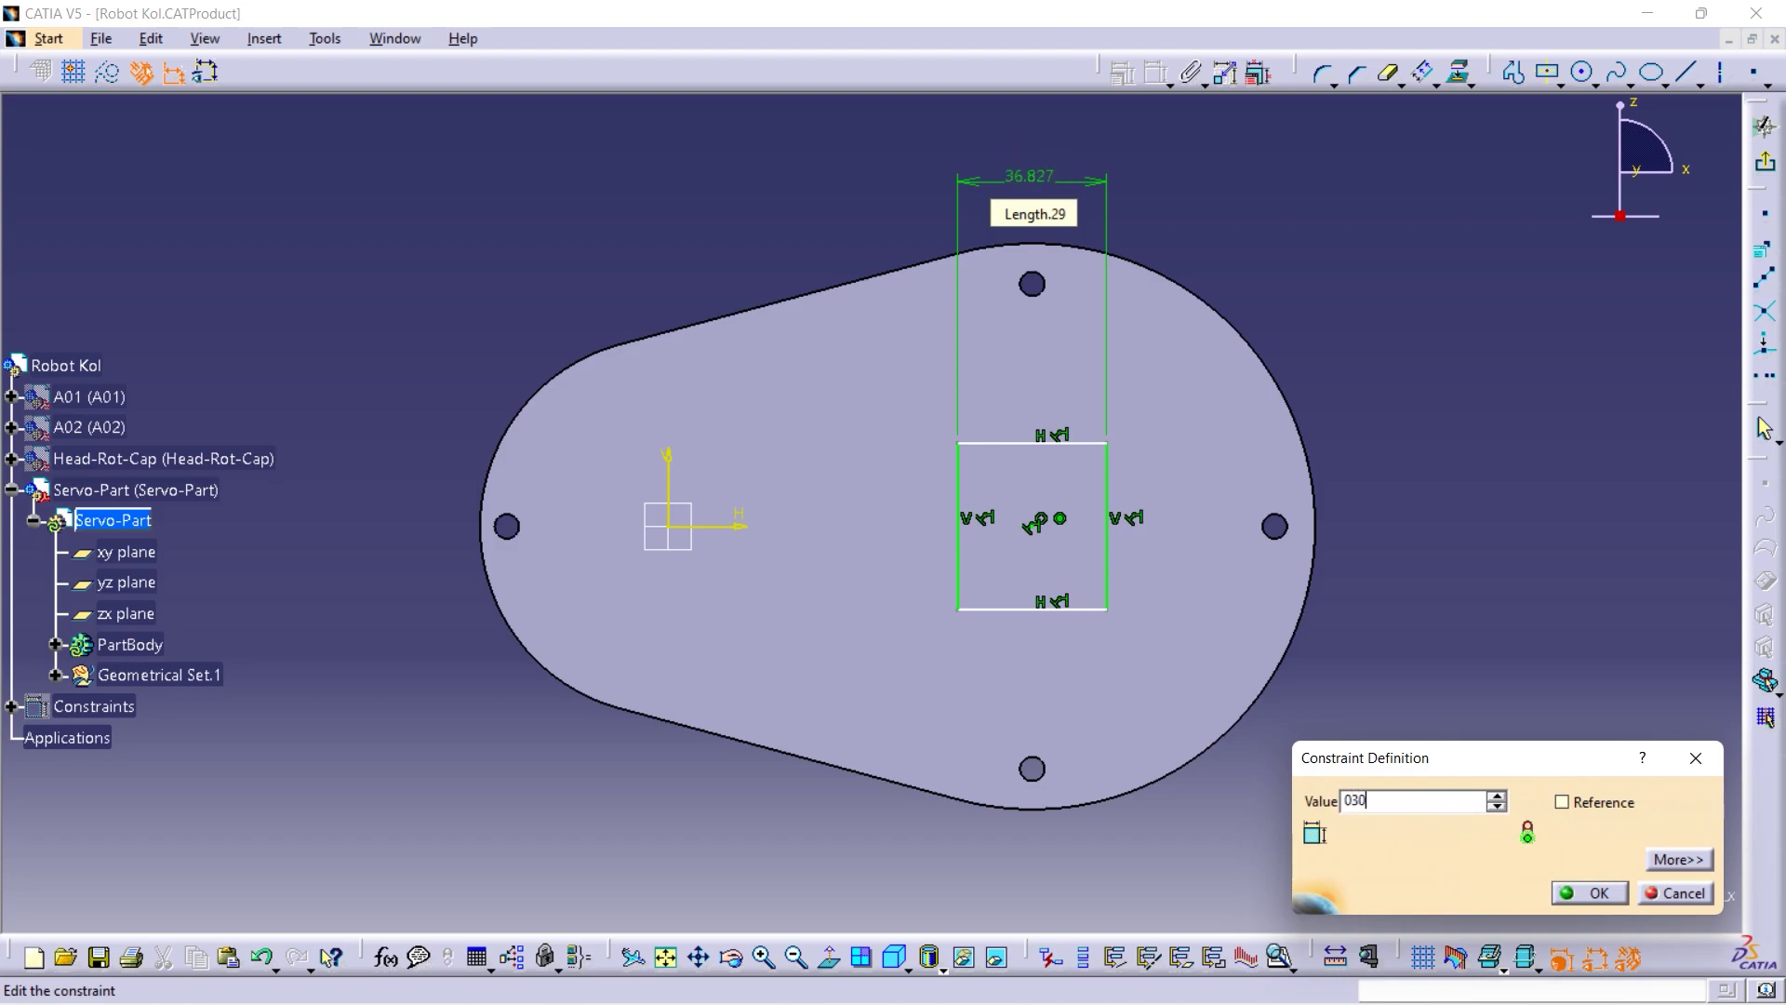
key(Return)
click(1091, 473)
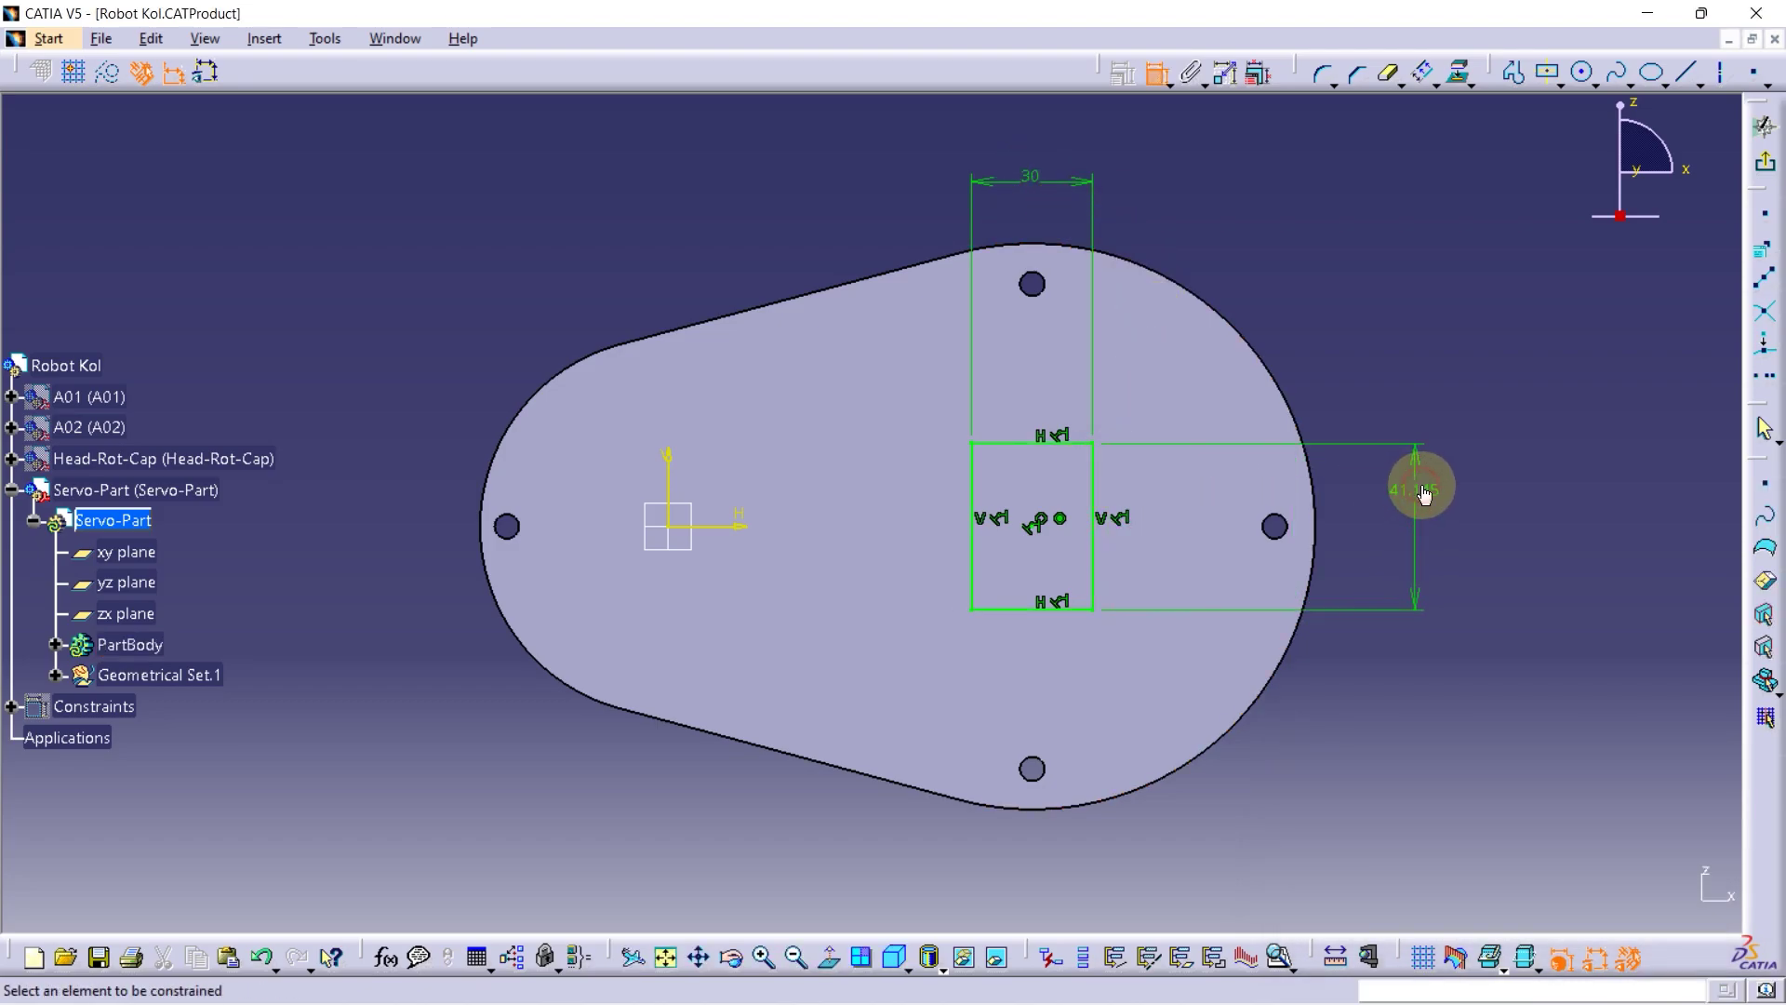
double_click(1424, 494)
text(30)
key(Return)
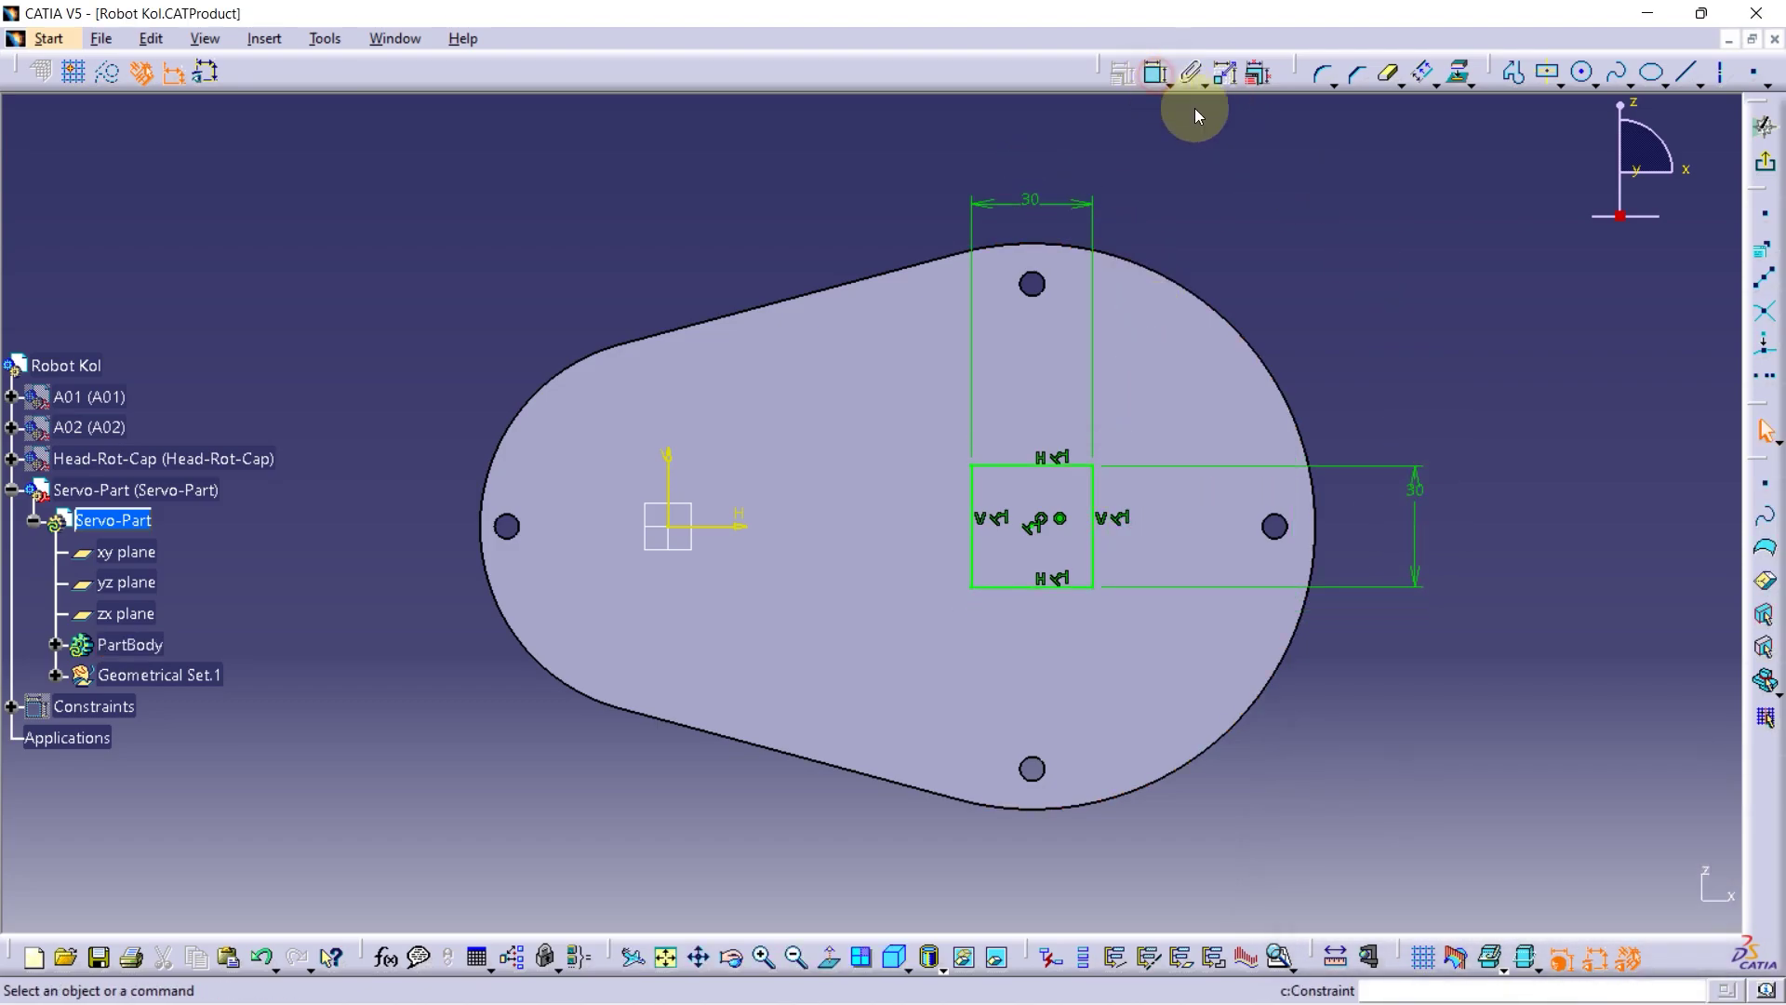
Pad the square into a boss (Pad.2) and collapse the Servo-Part tree branch
click(1154, 72)
click(1458, 74)
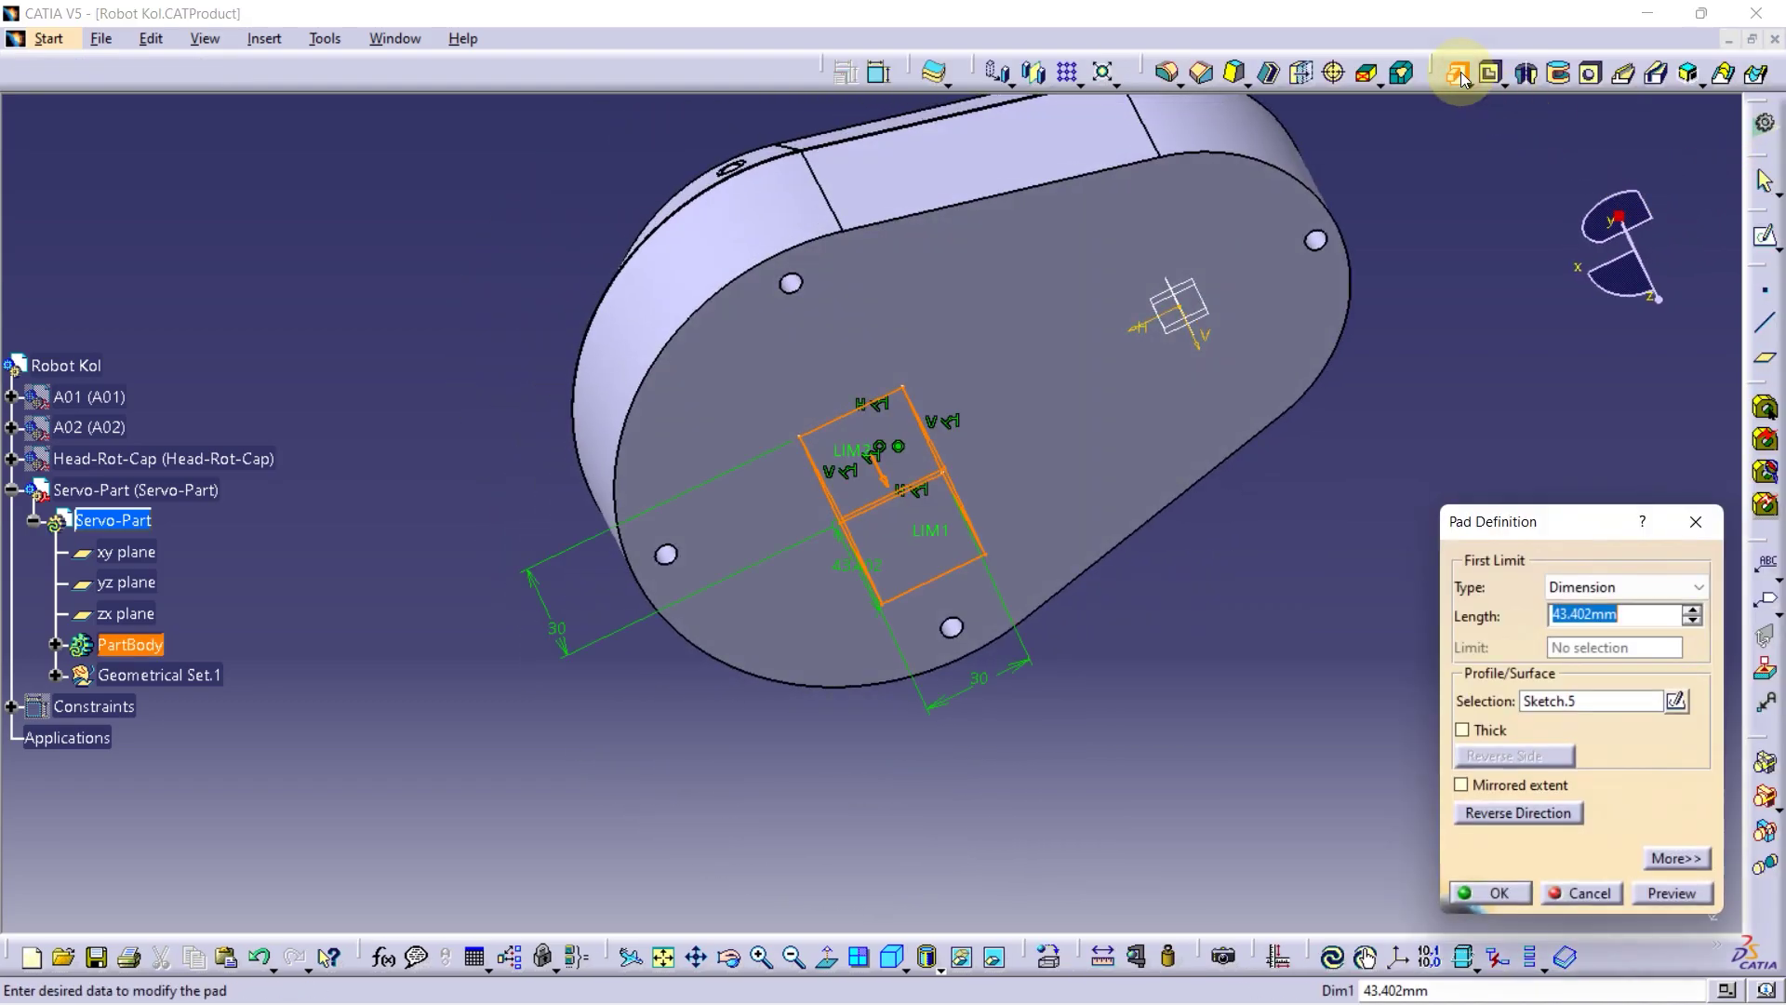
click(1500, 891)
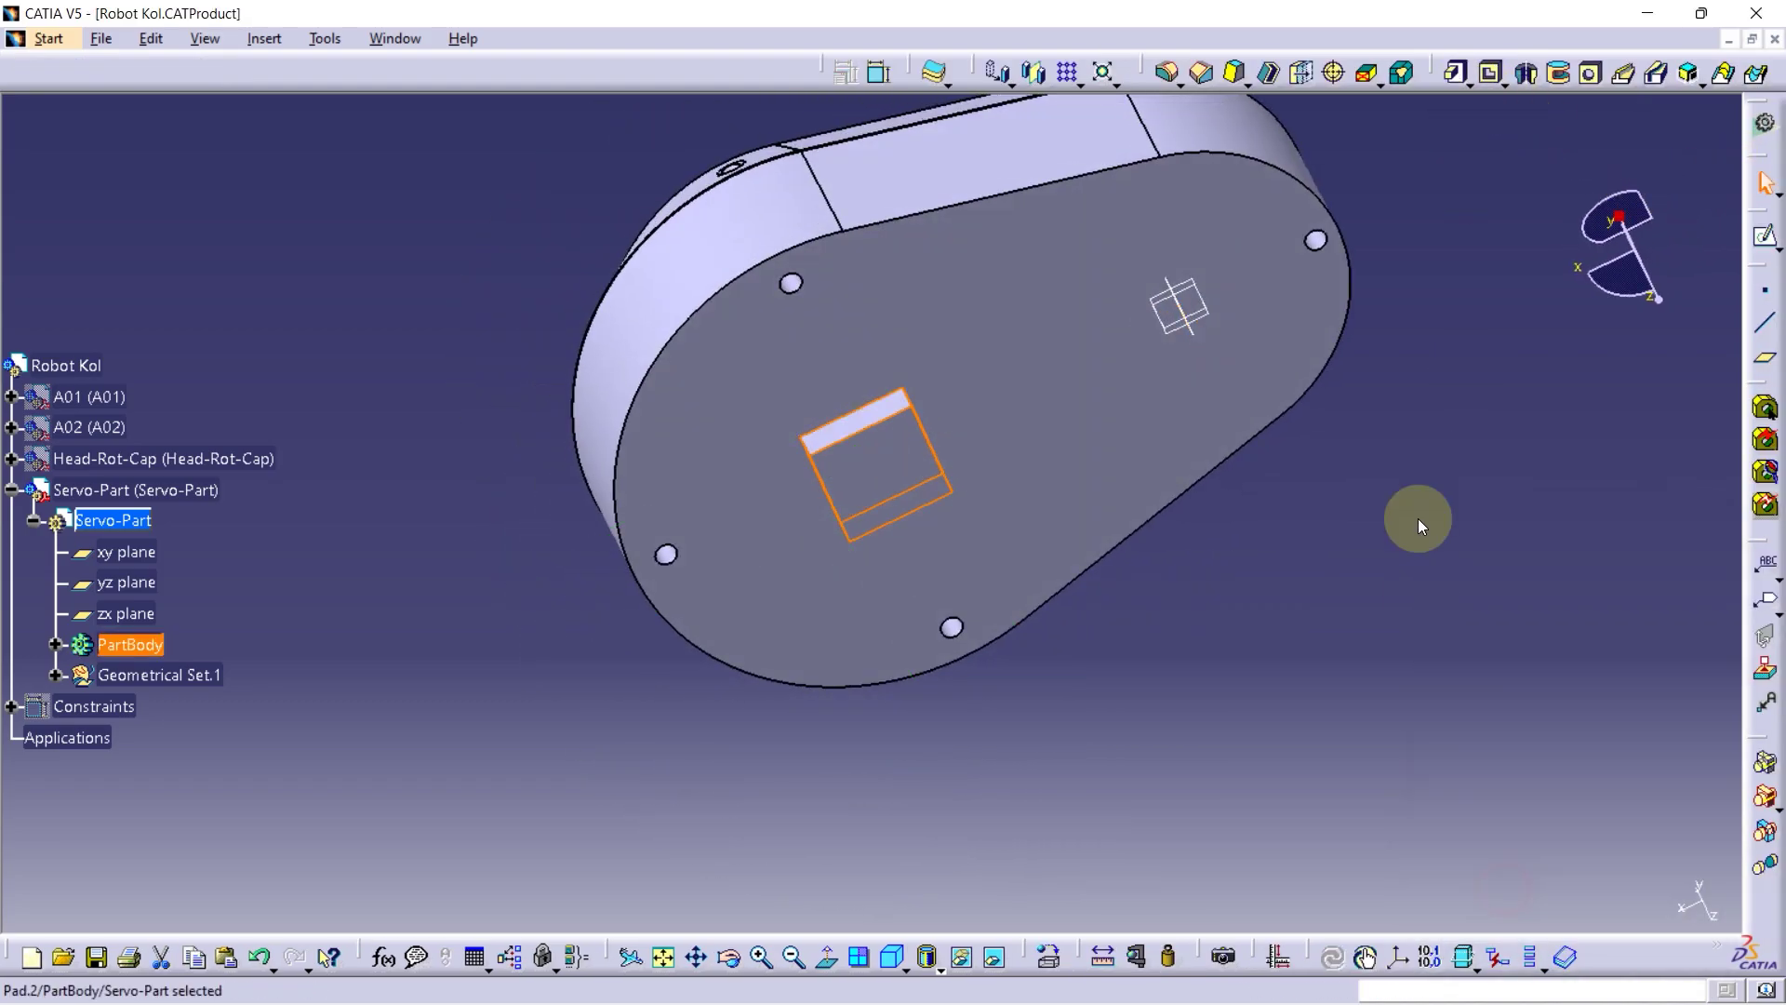
mouse_move(1237, 387)
middle_down()
mouse_move(909, 688)
mouse_move(630, 698)
mouse_move(1204, 427)
mouse_move(1225, 590)
mouse_move(1077, 505)
mouse_move(1132, 411)
mouse_move(924, 638)
mouse_move(780, 640)
mouse_move(921, 431)
middle_up()
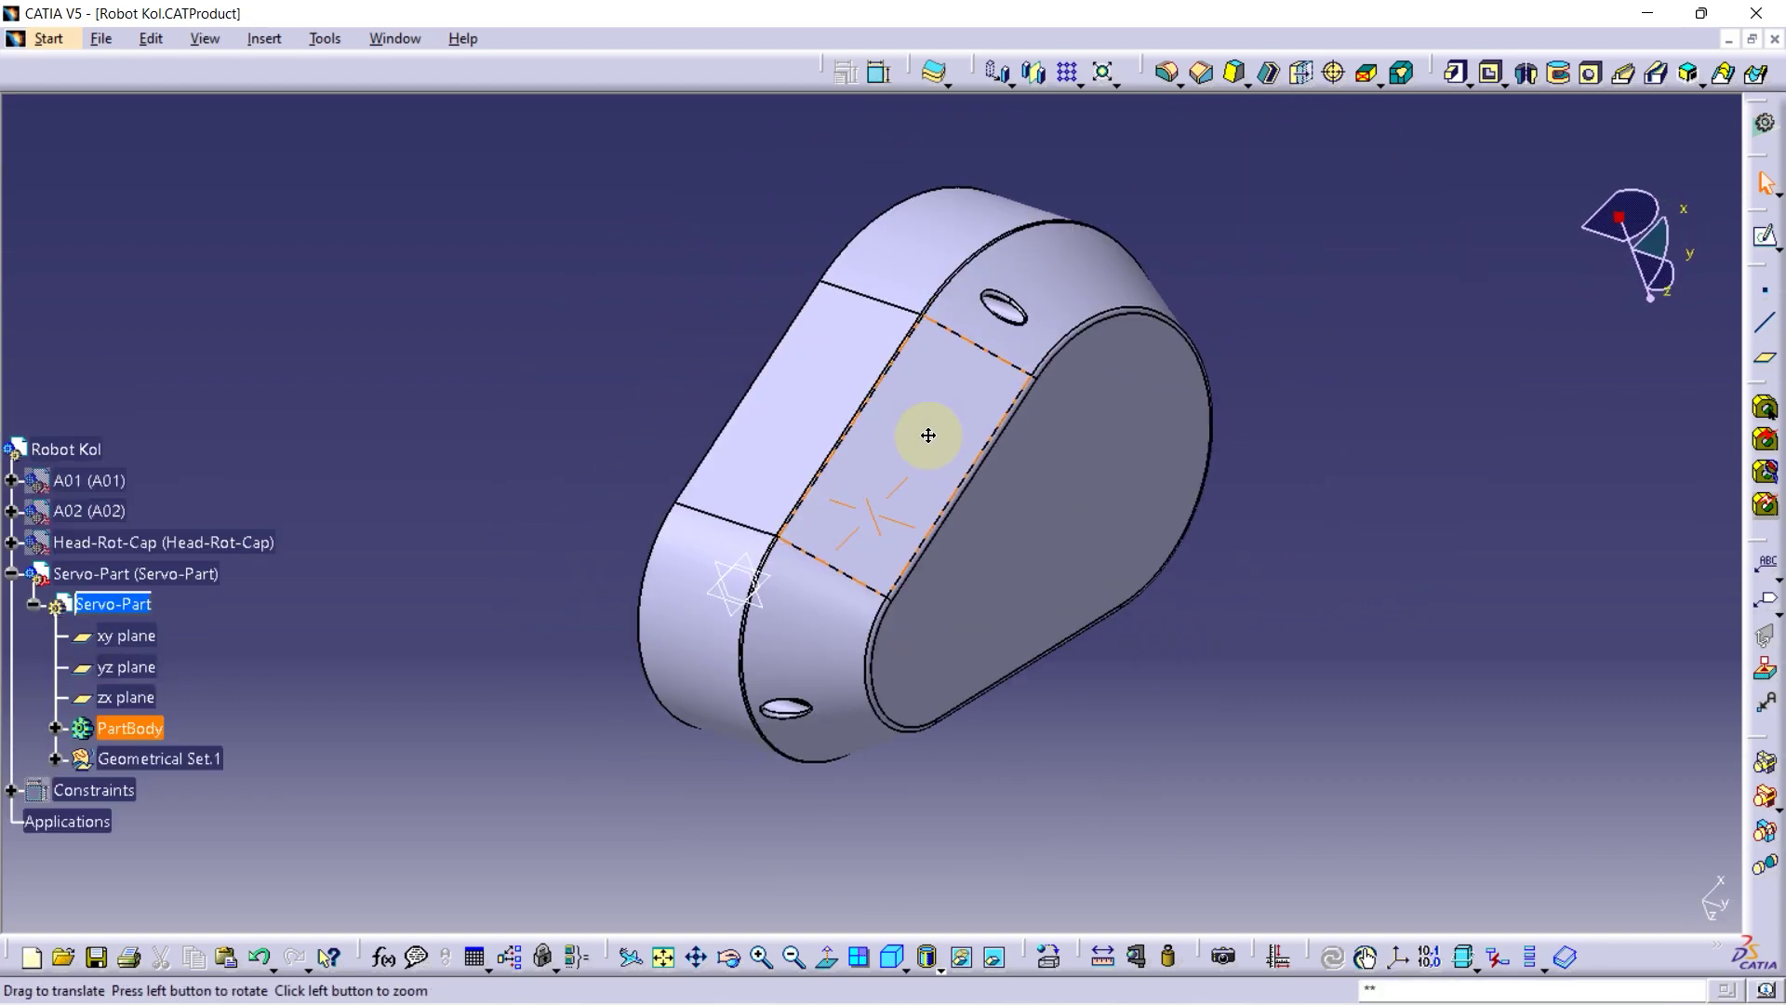
click(33, 687)
Activate the Robot Kol assembly and unhide the A02 arm and A01 base
click(13, 658)
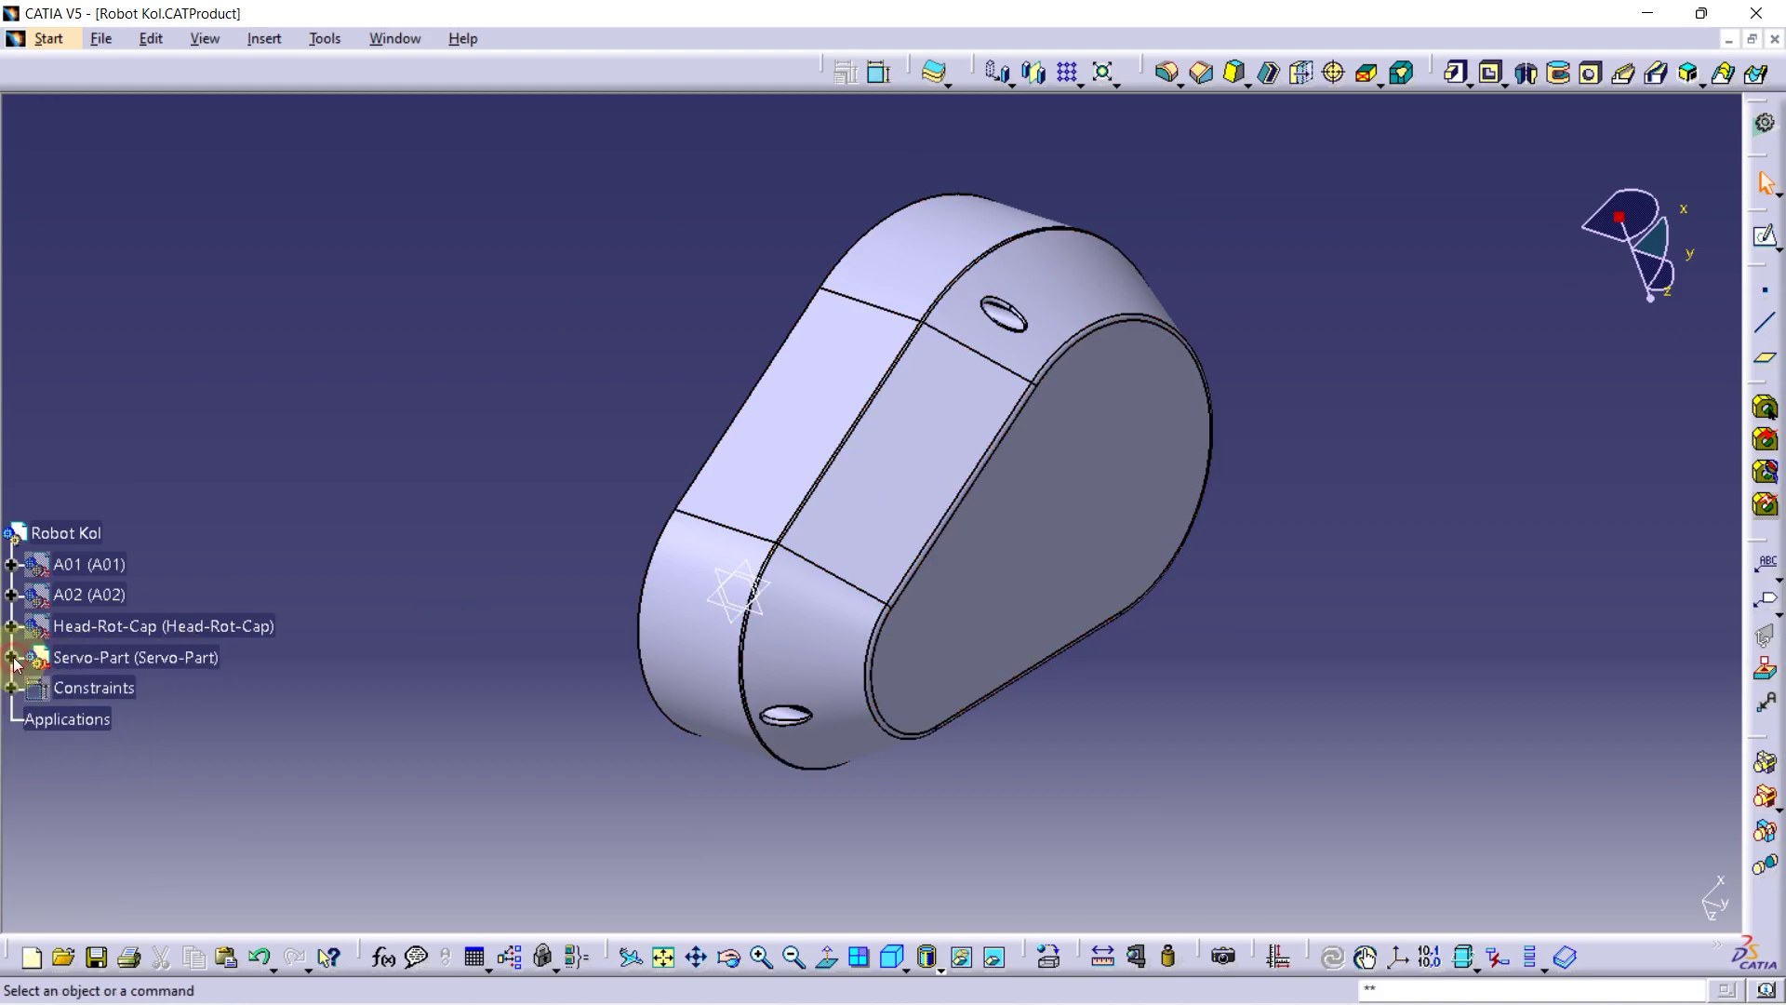
double_click(67, 530)
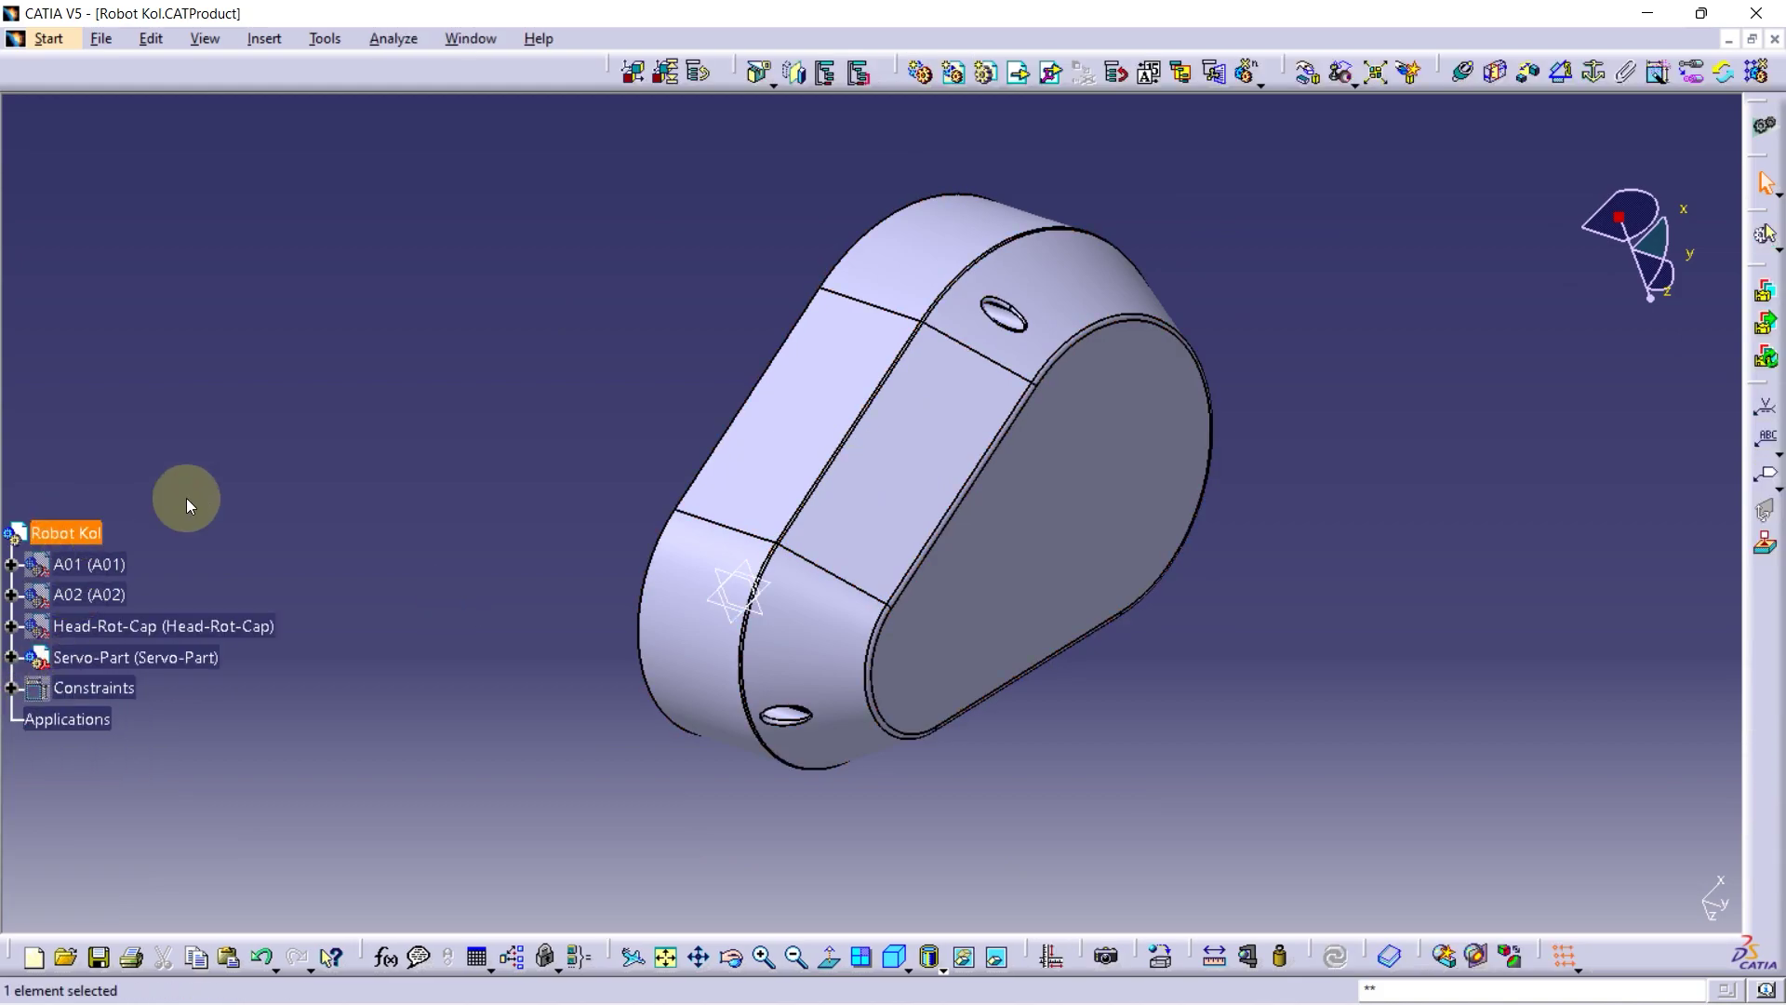
right_click(84, 594)
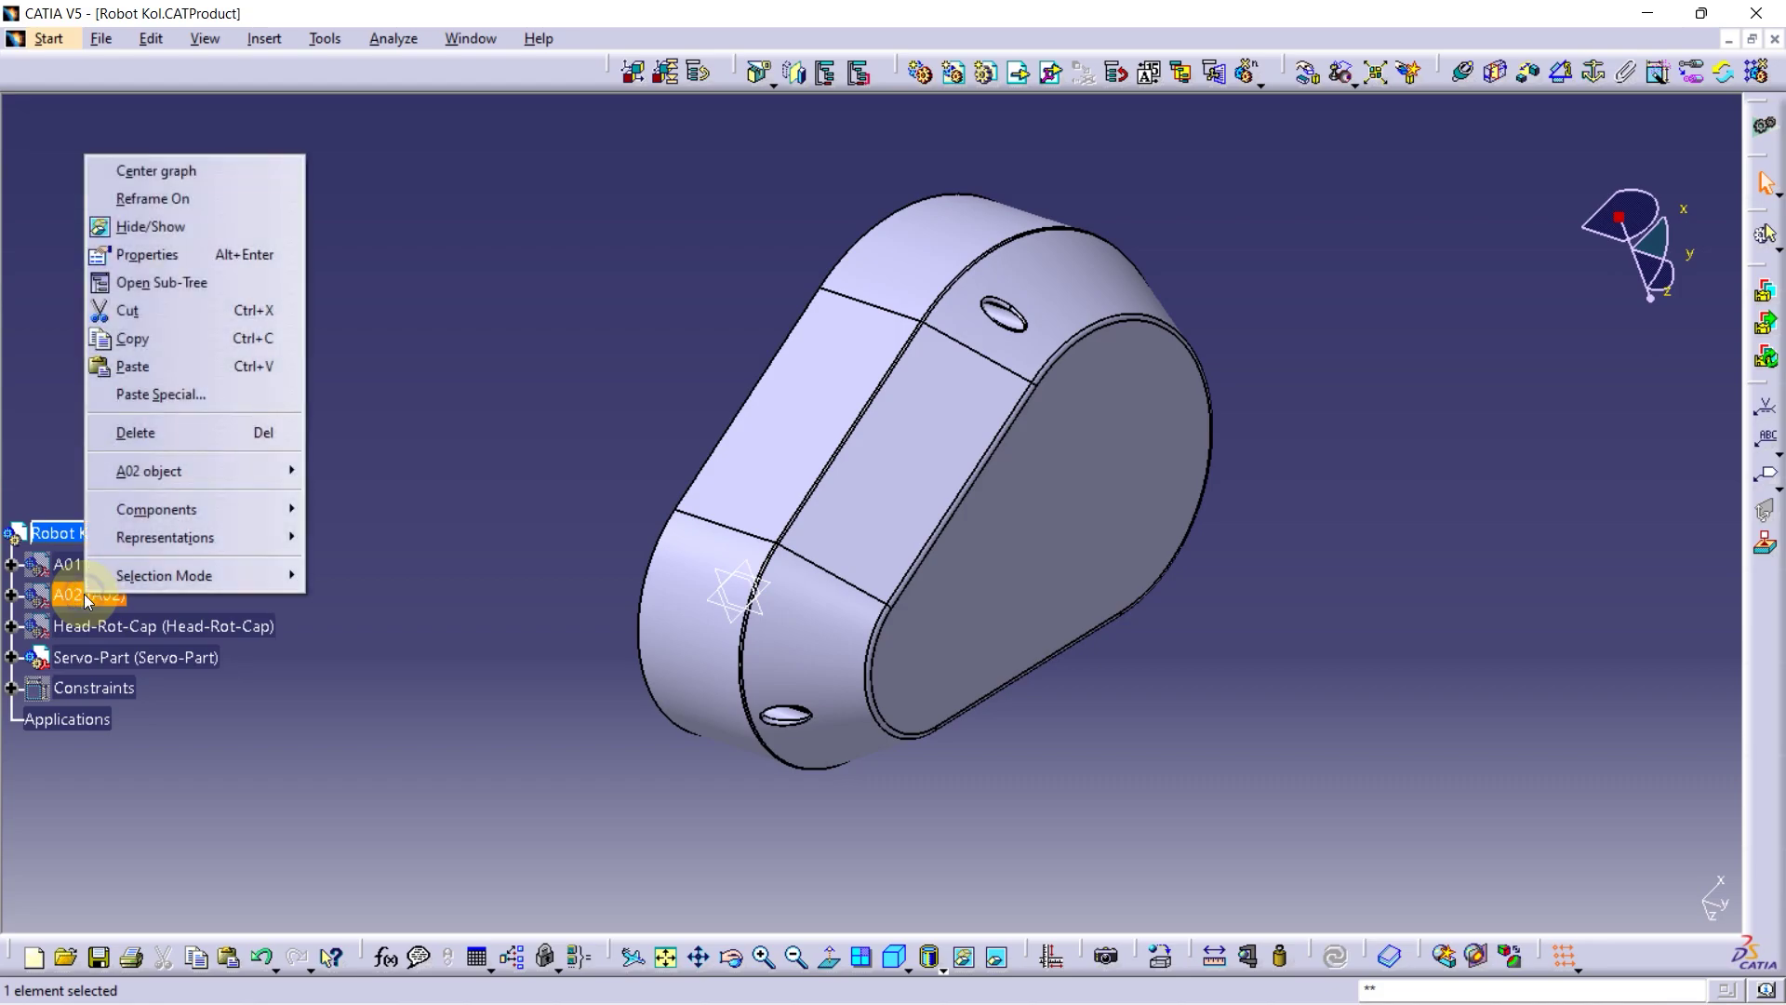
click(151, 226)
mouse_move(710, 667)
middle_down()
mouse_move(1002, 654)
mouse_move(805, 638)
mouse_move(1050, 518)
mouse_move(1202, 778)
mouse_move(1328, 211)
mouse_move(710, 583)
mouse_move(1157, 447)
mouse_move(614, 434)
mouse_move(714, 506)
mouse_move(813, 355)
middle_up()
right_click(88, 648)
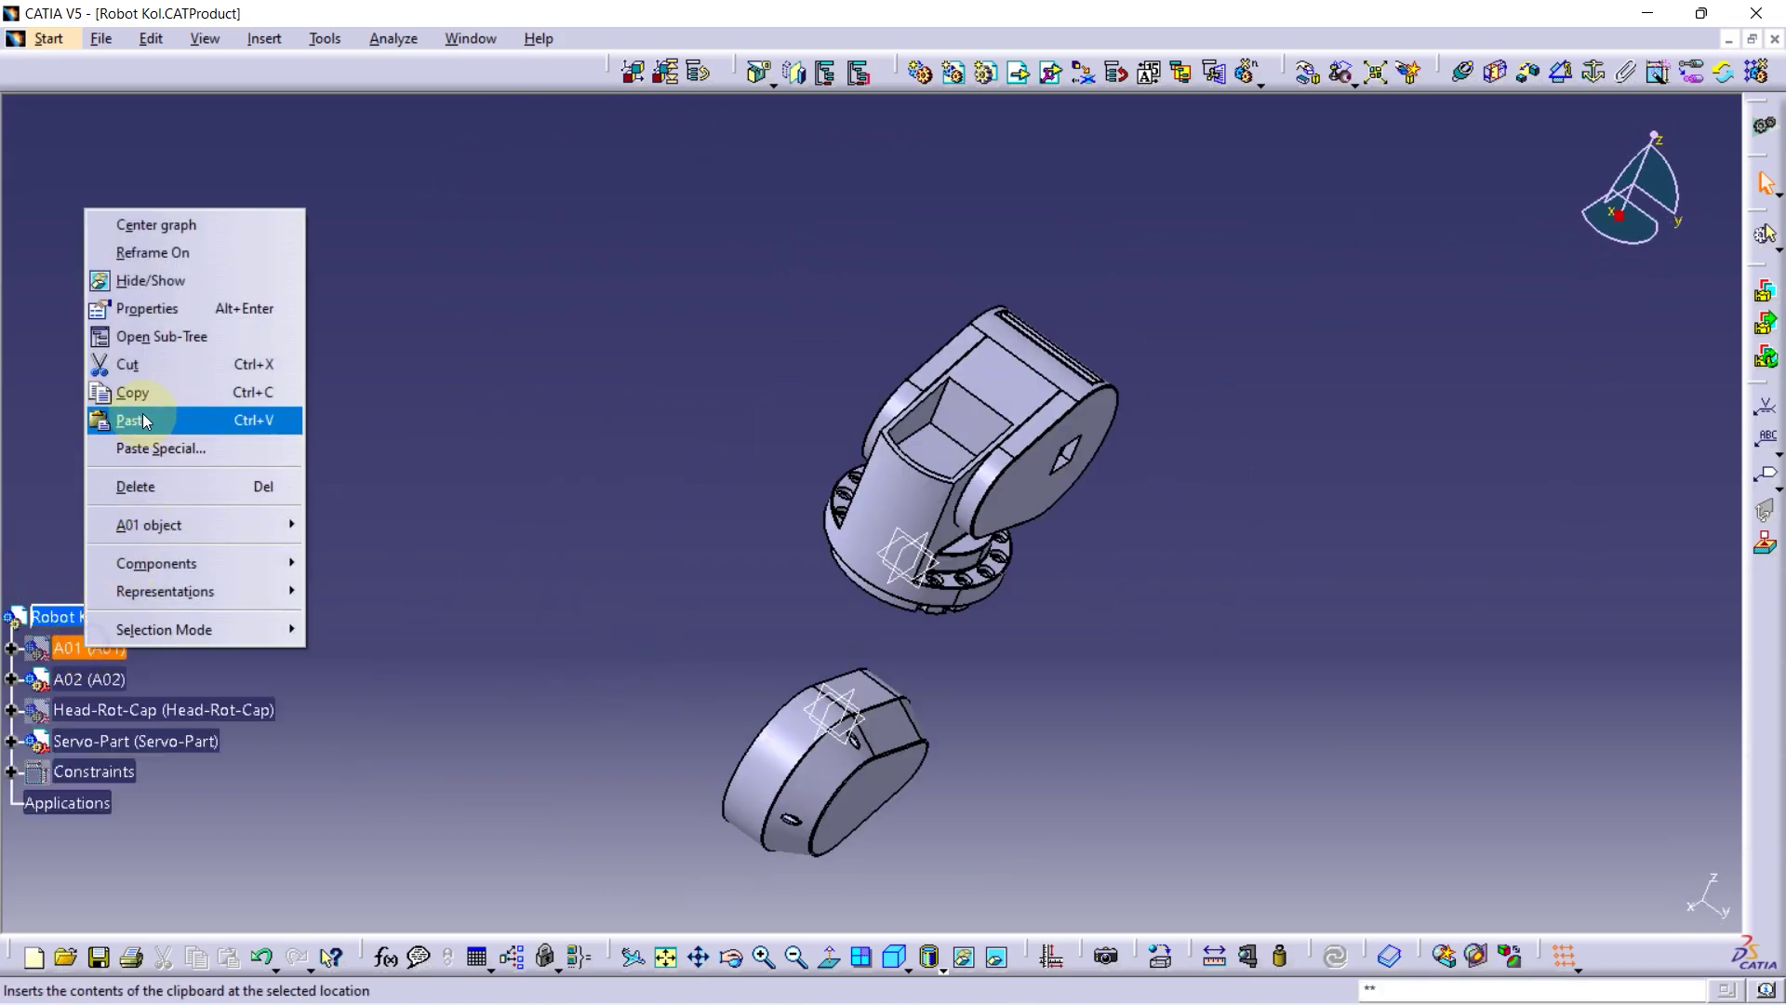
click(140, 281)
mouse_move(885, 558)
middle_down()
mouse_move(718, 519)
mouse_move(866, 773)
mouse_move(833, 717)
middle_up()
Use Manipulation to lift the Servo-Part to the robot's top and rotate it about Y
click(1309, 74)
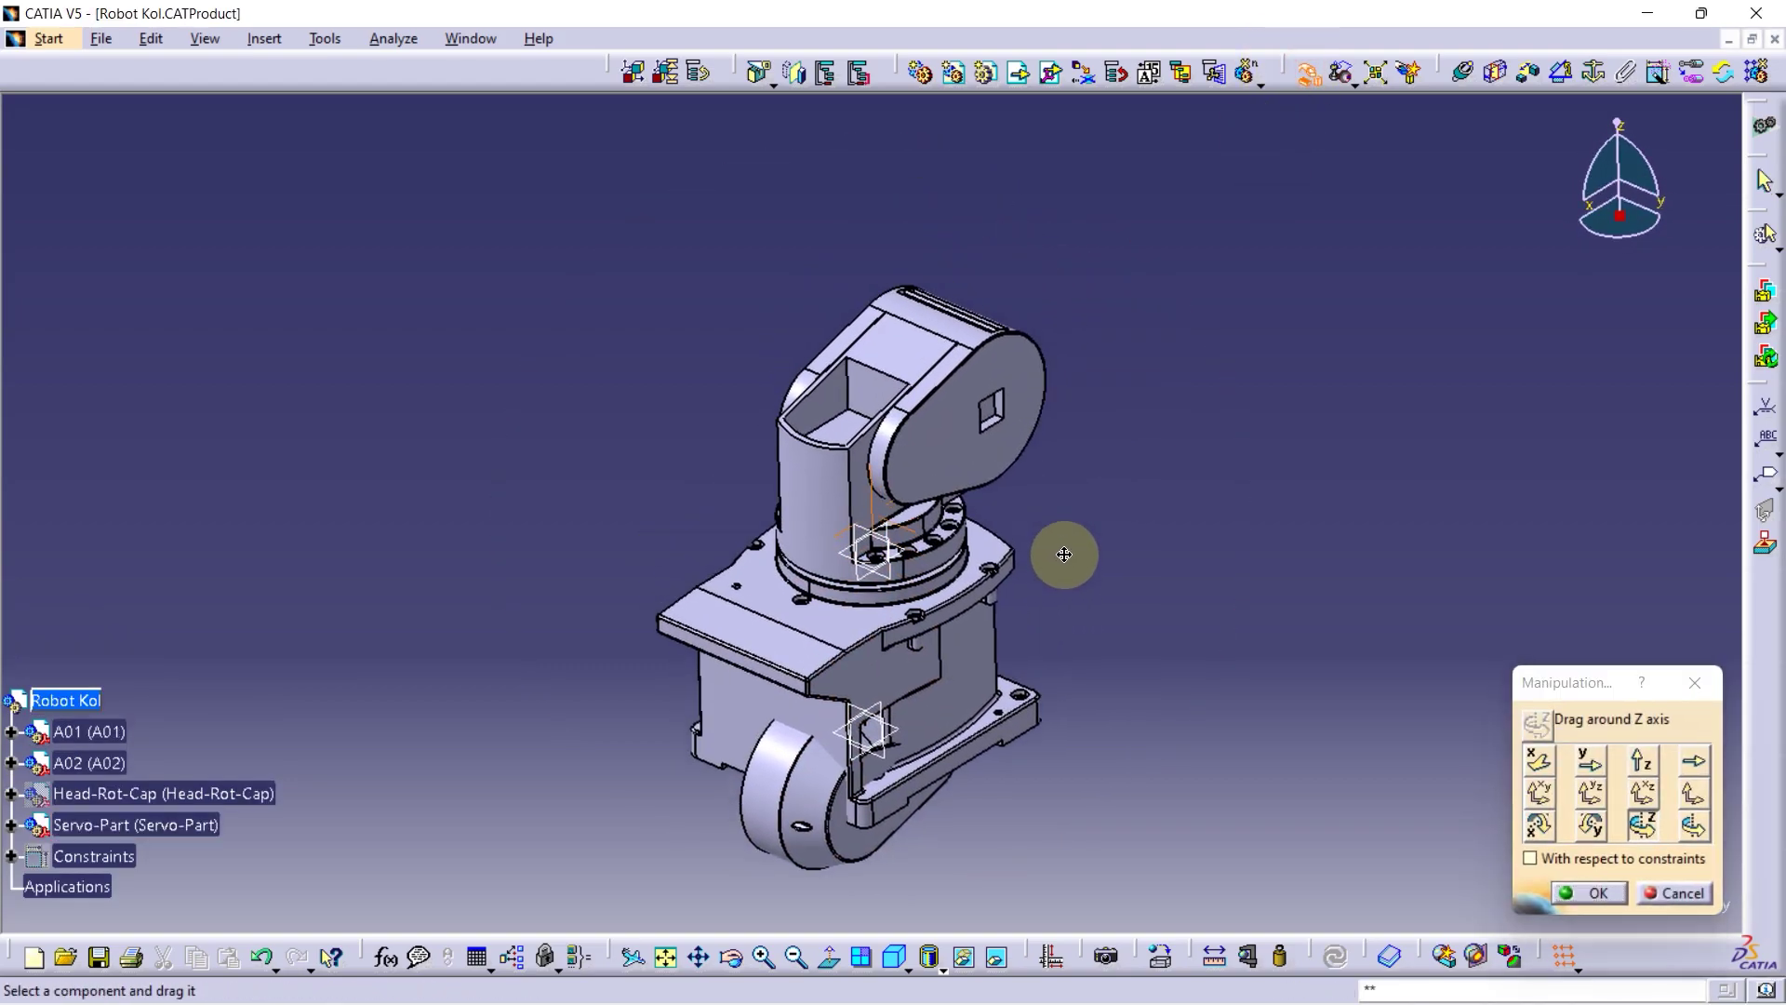
middle_drag(1065, 550, 893, 640)
click(1642, 761)
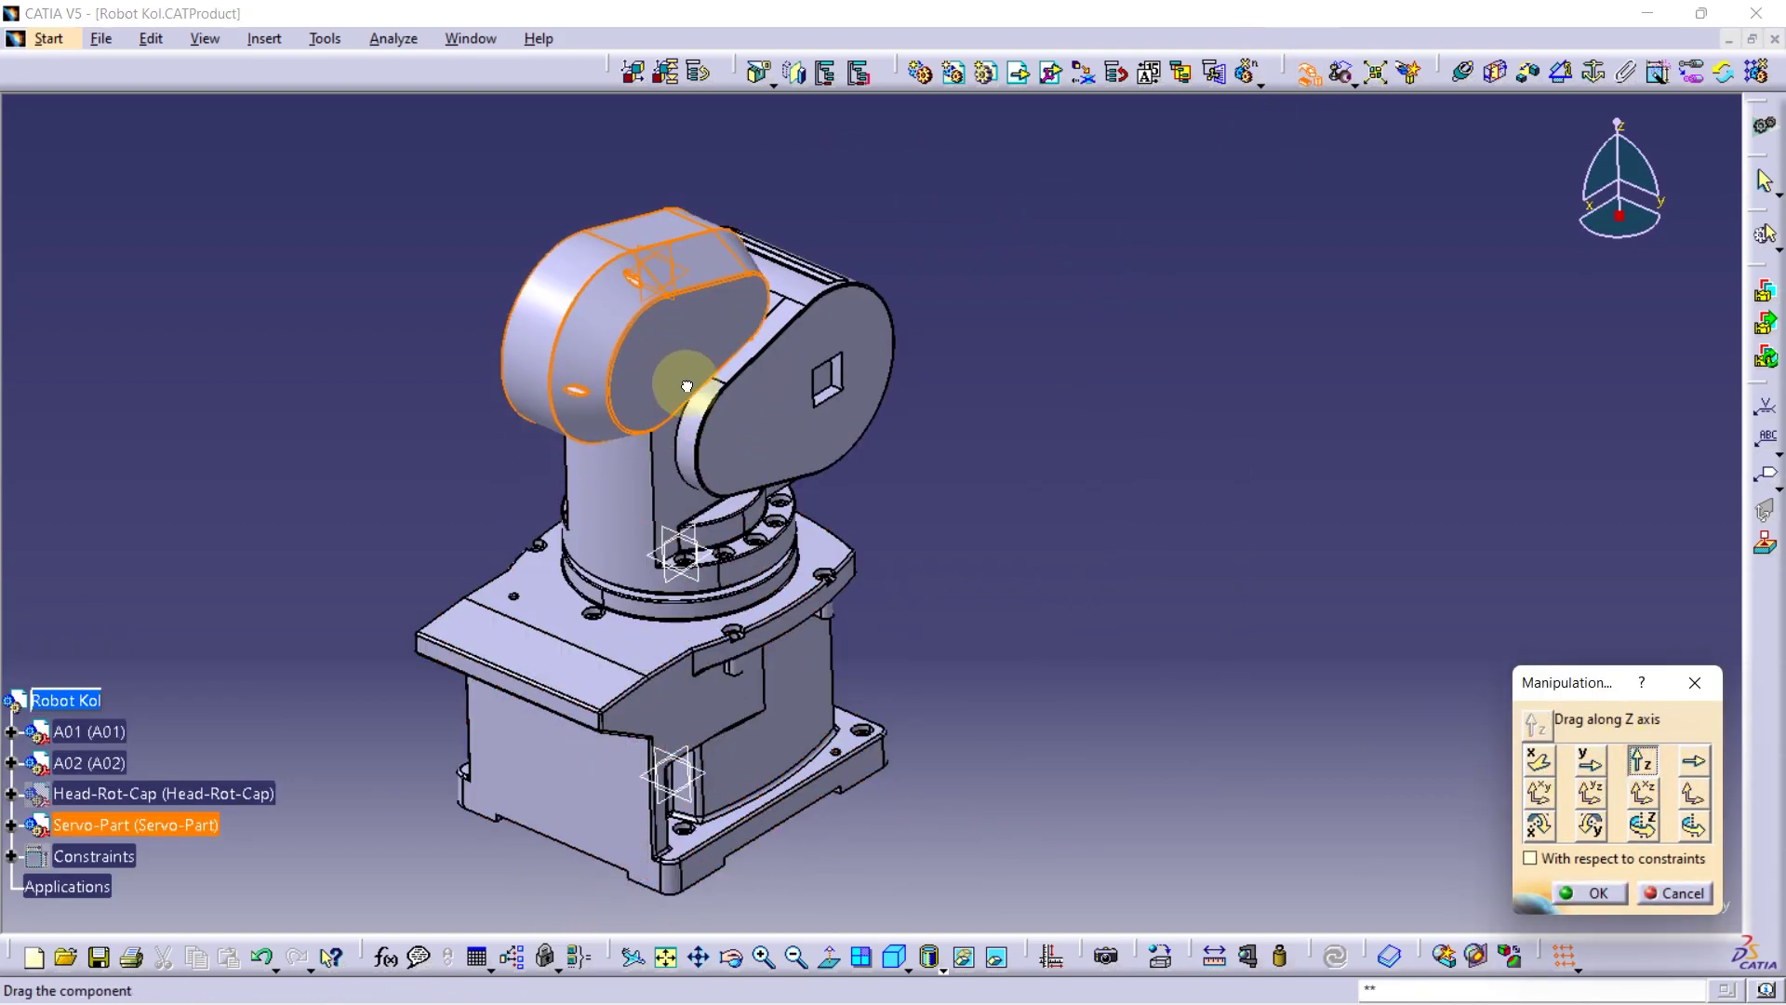
drag(624, 902, 686, 284)
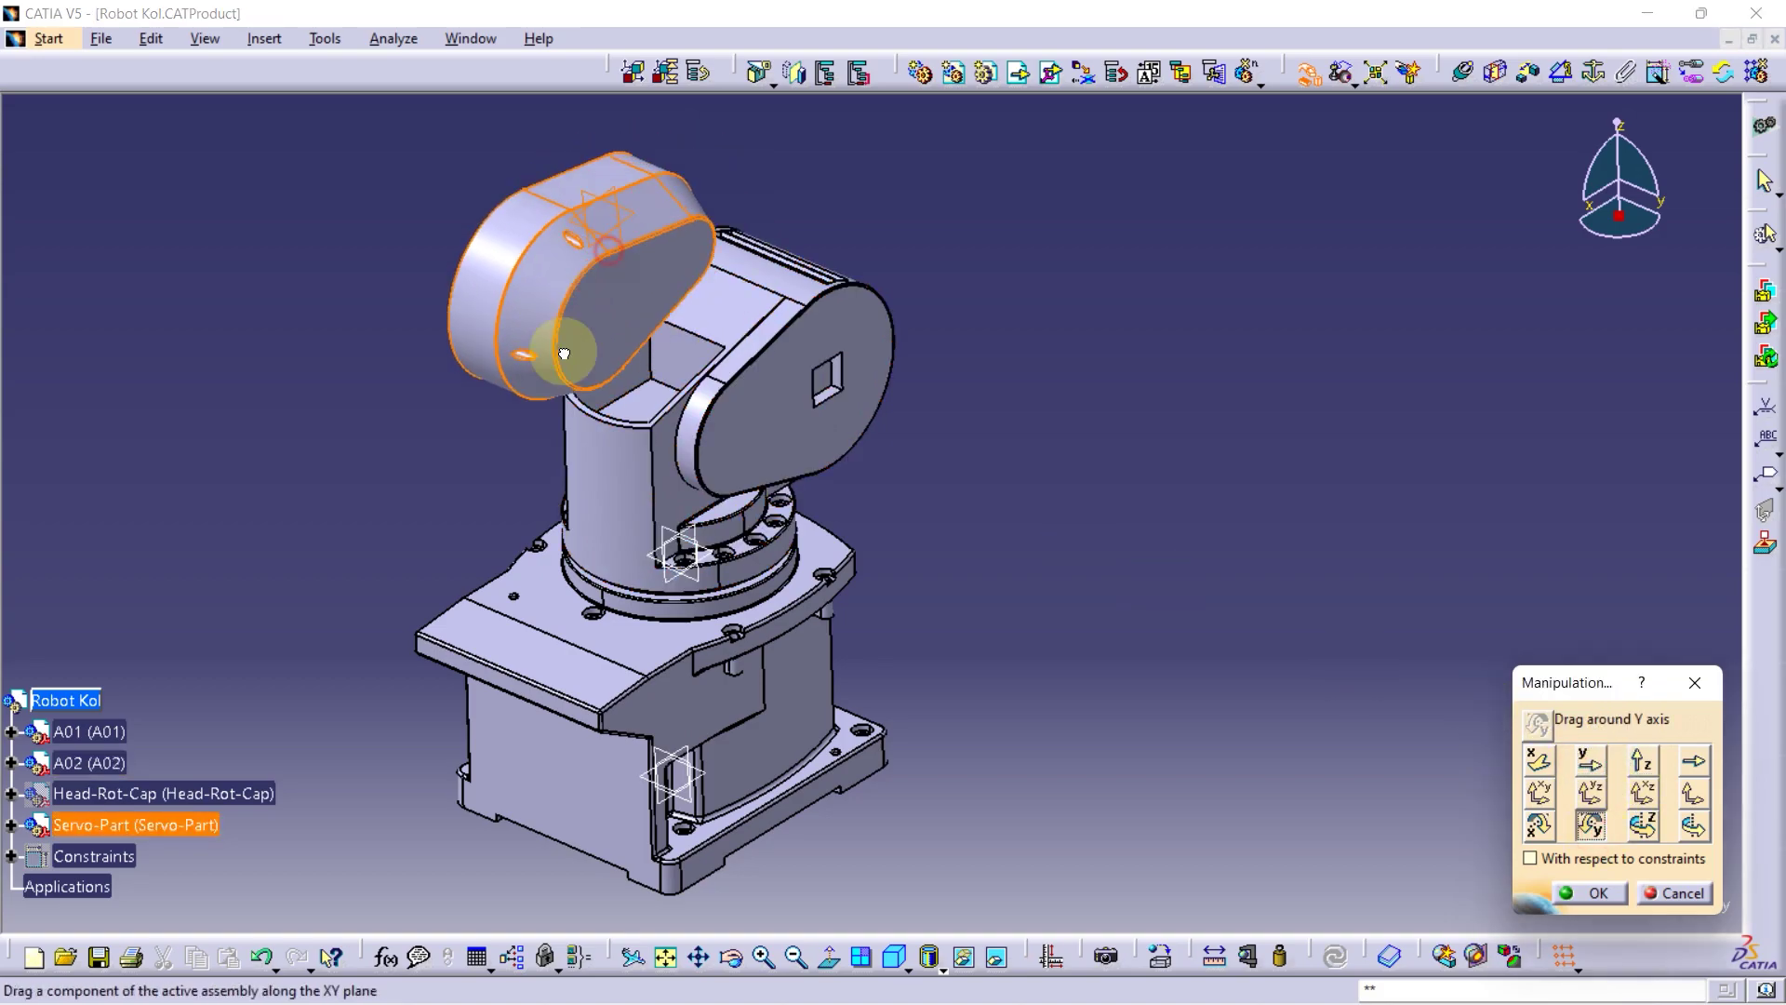
mouse_move(570, 347)
mouse_down()
mouse_move(1084, 815)
mouse_move(1079, 837)
mouse_up()
middle_drag(1079, 837, 1037, 359)
drag(1088, 604, 973, 733)
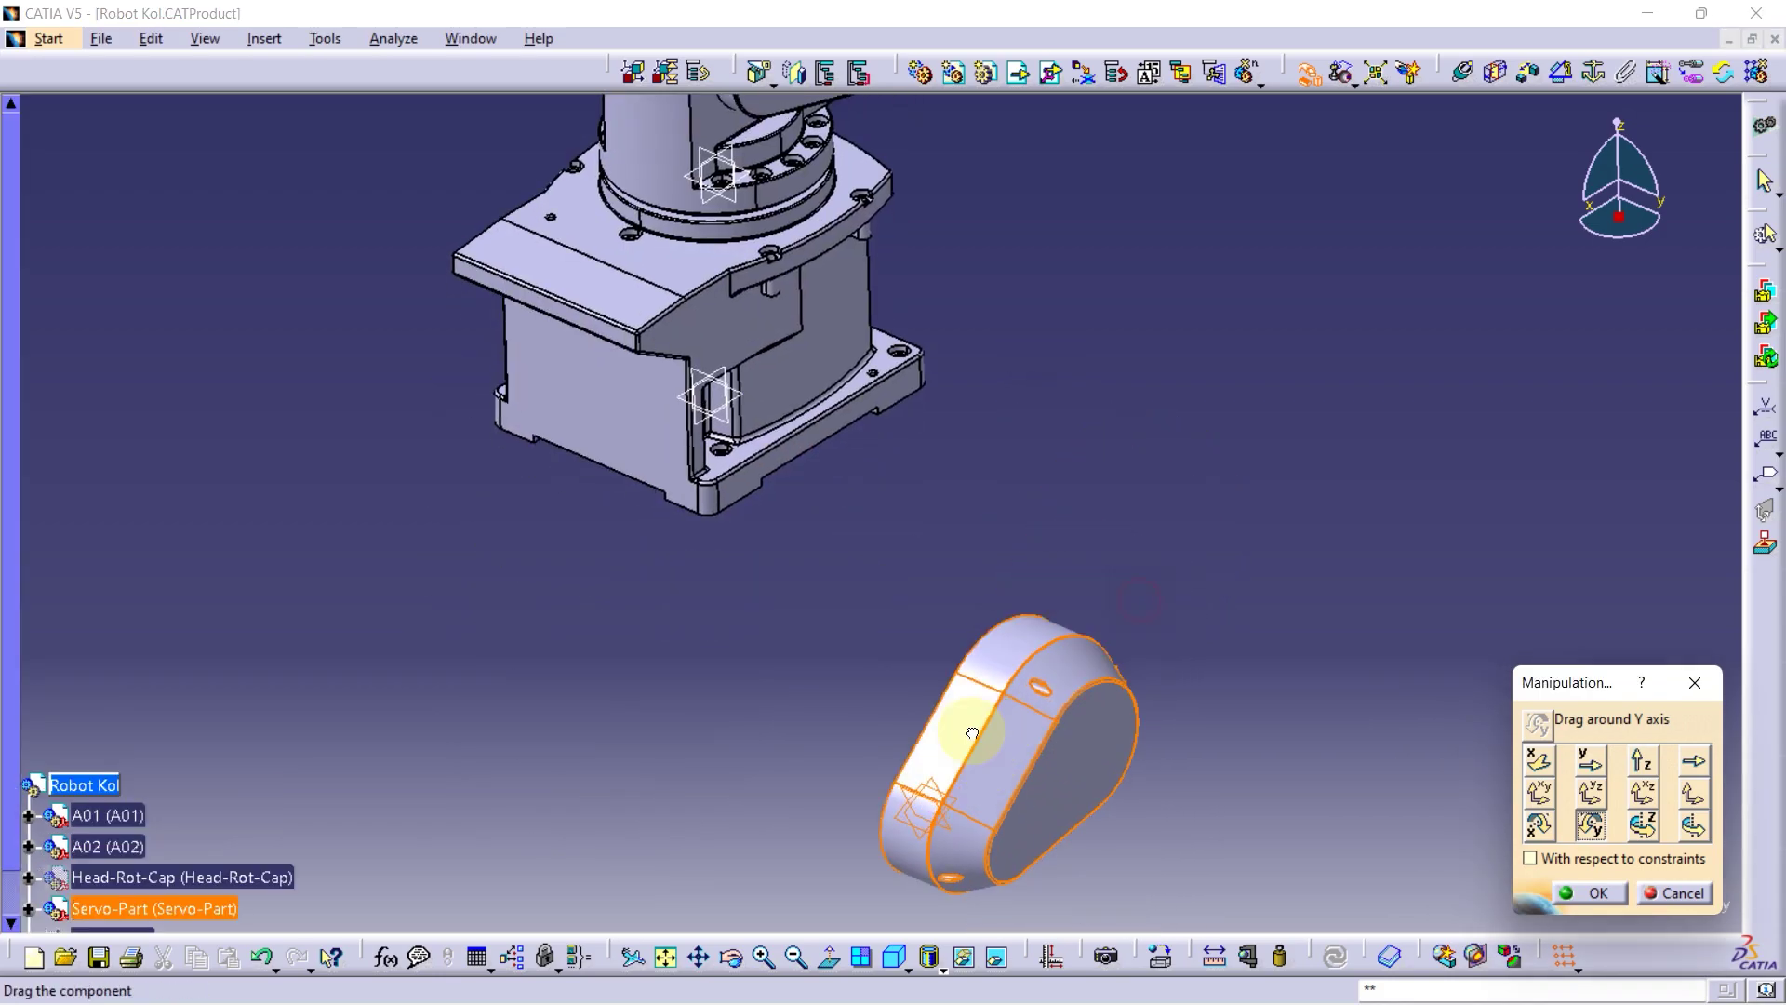
Raise the Servo-Part further along Z and slide it along Y beside the arm's disc
click(1642, 760)
drag(968, 818, 996, 140)
mouse_move(996, 139)
middle_down()
mouse_move(934, 696)
mouse_move(1014, 559)
middle_up()
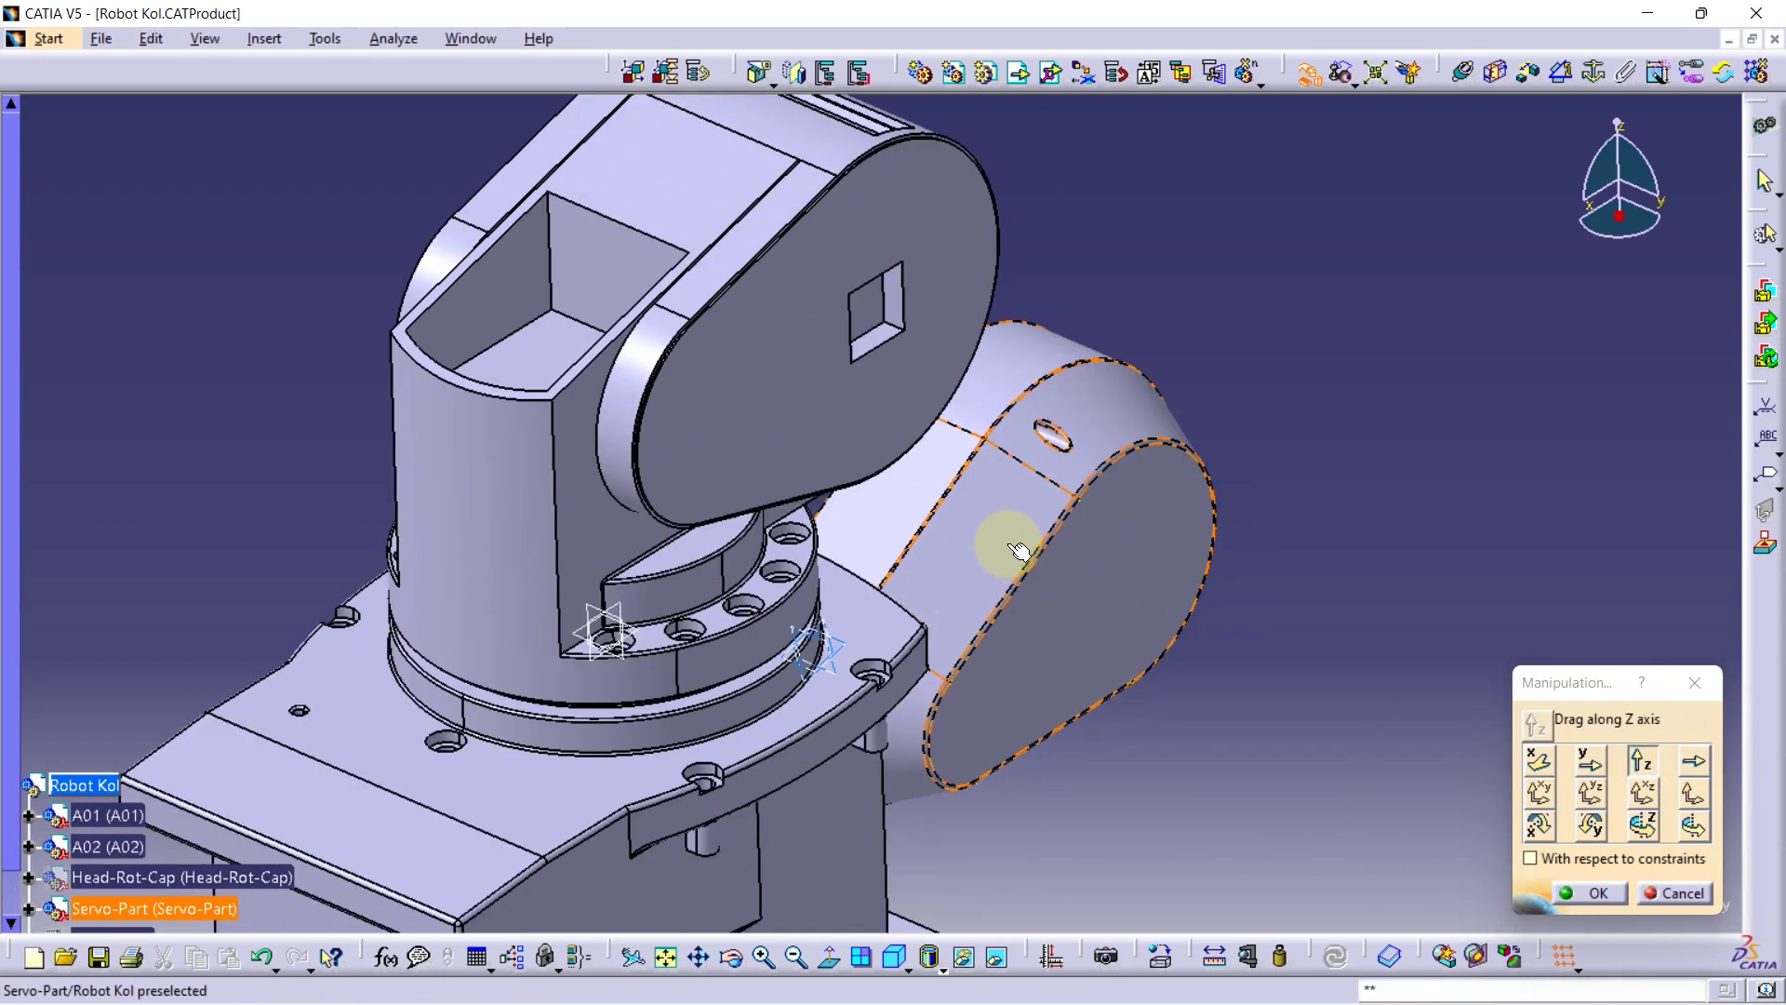
click(1590, 761)
drag(1172, 577, 1249, 651)
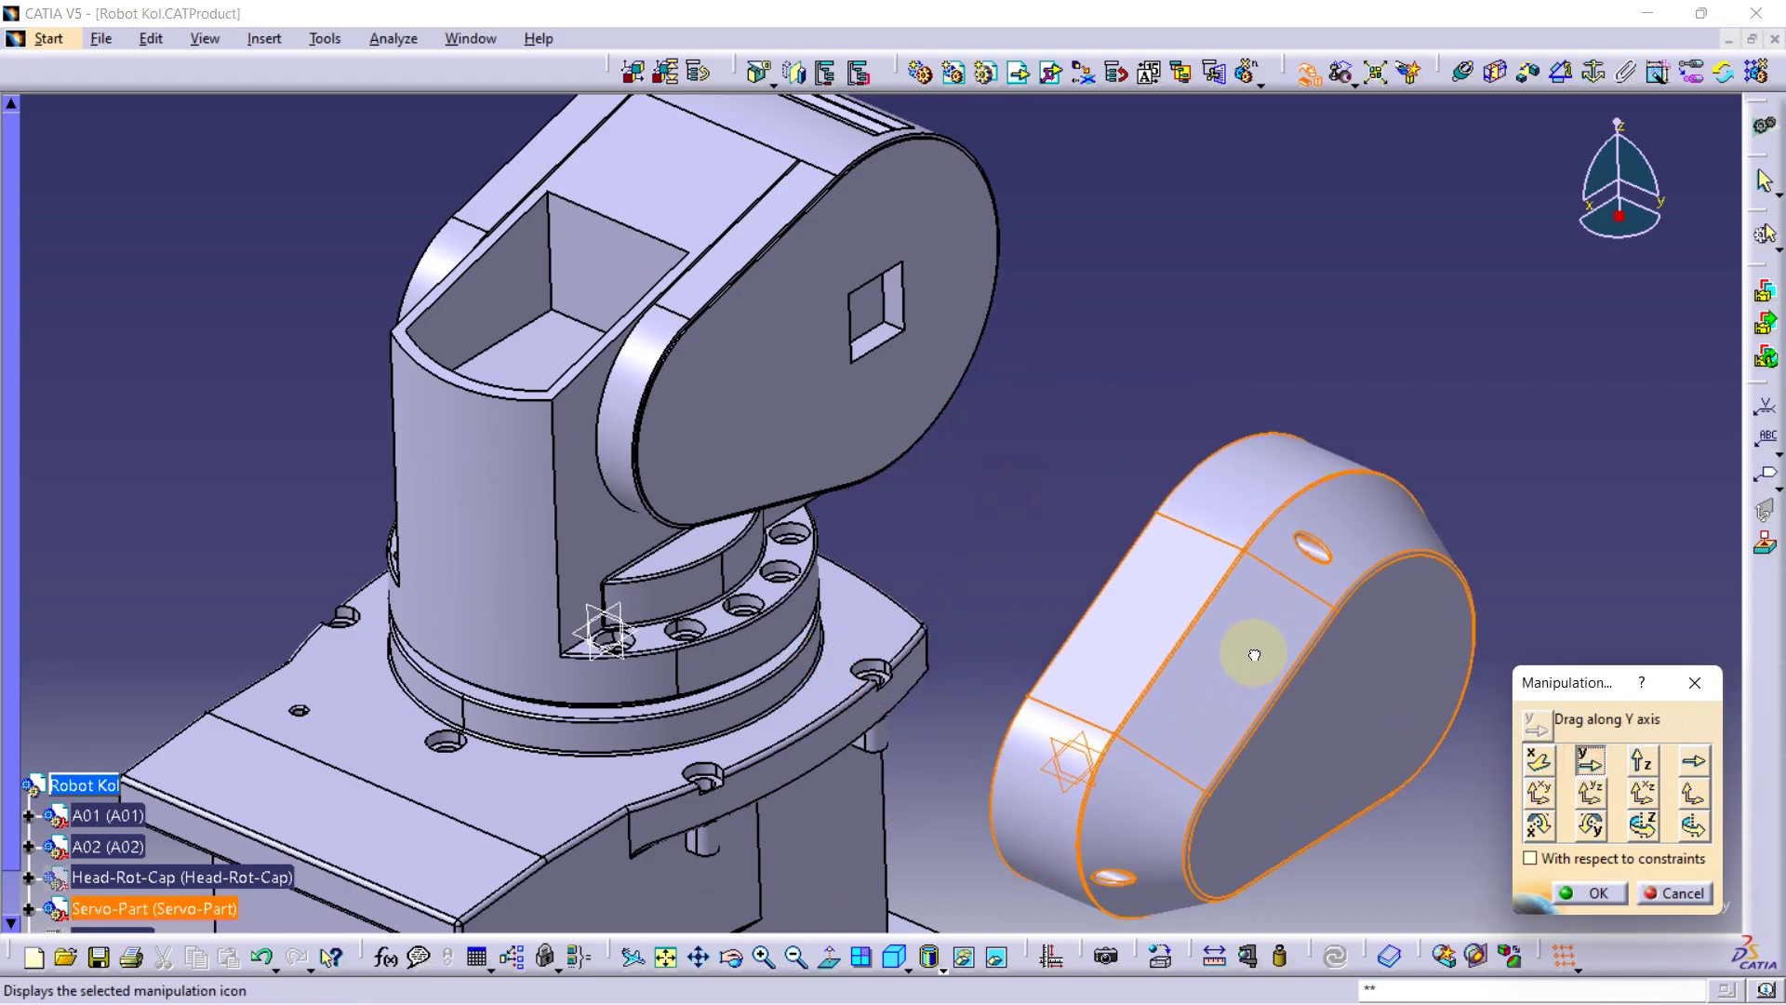
mouse_move(1250, 650)
middle_down()
mouse_move(1013, 681)
mouse_move(1128, 698)
mouse_move(1569, 843)
middle_up()
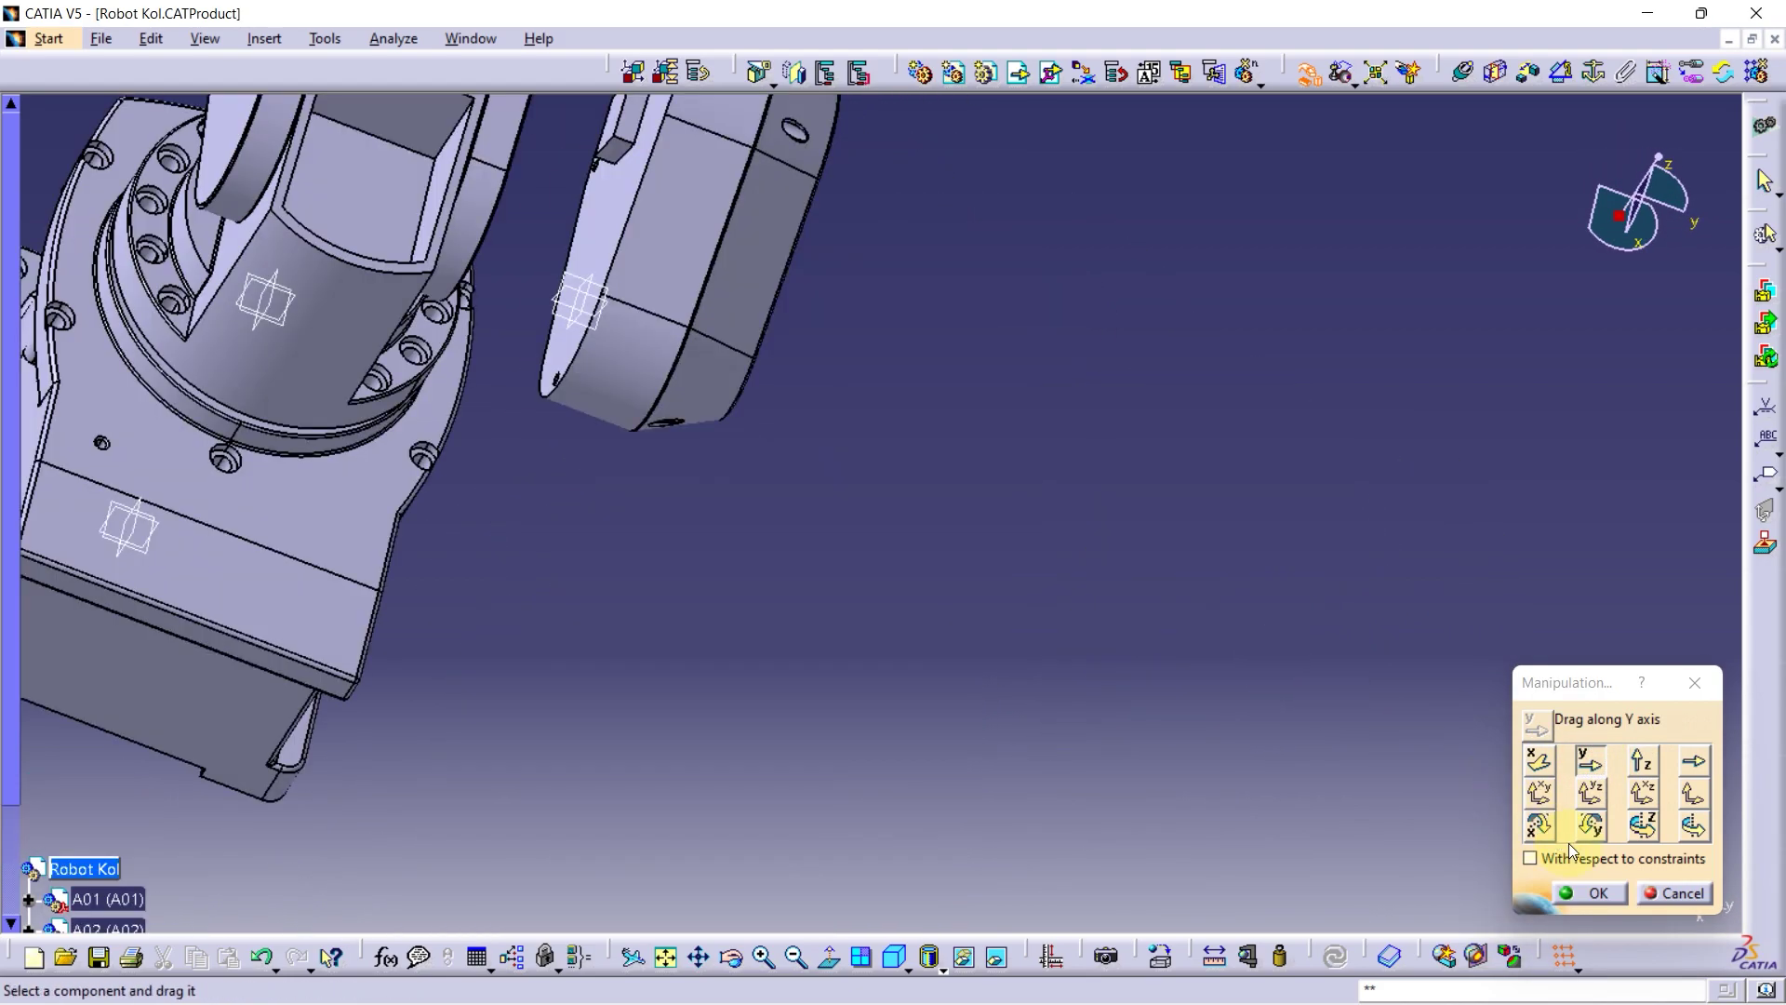
mouse_move(797, 367)
middle_down()
mouse_move(883, 615)
mouse_move(727, 276)
middle_up()
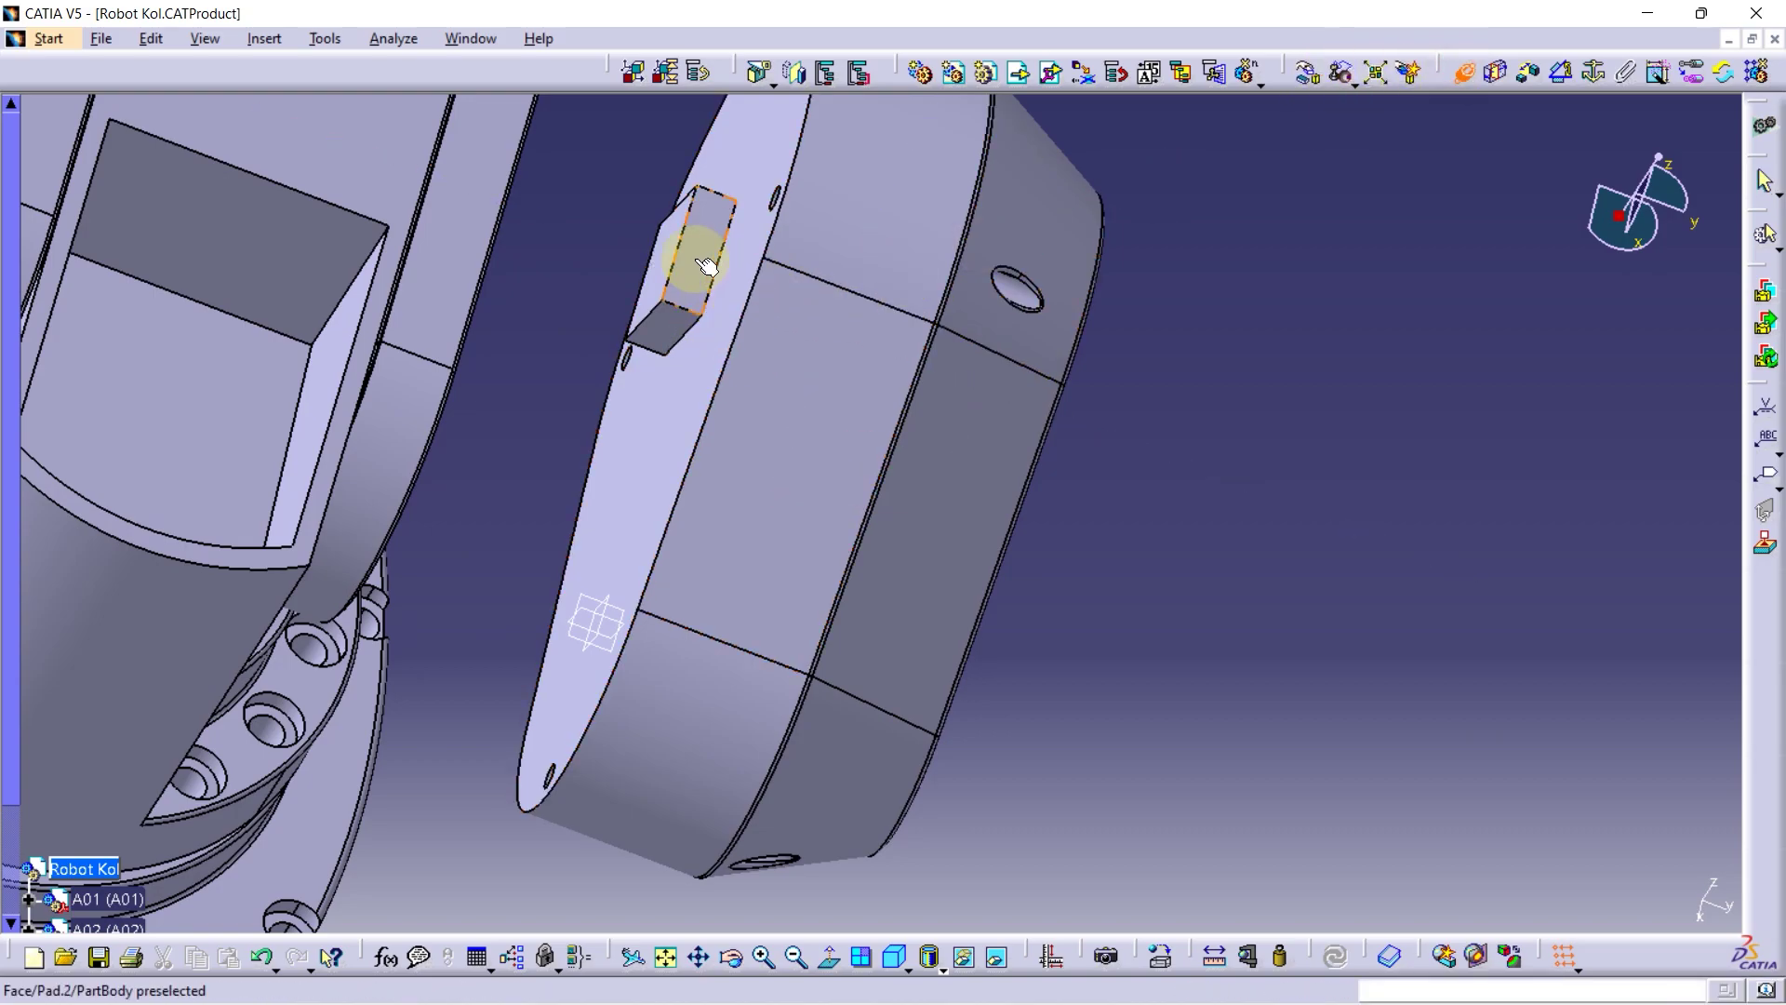
mouse_move(696, 260)
middle_down()
mouse_move(909, 586)
mouse_move(785, 490)
mouse_move(1244, 438)
mouse_move(881, 364)
mouse_move(1235, 366)
mouse_move(1247, 531)
mouse_move(765, 493)
middle_up()
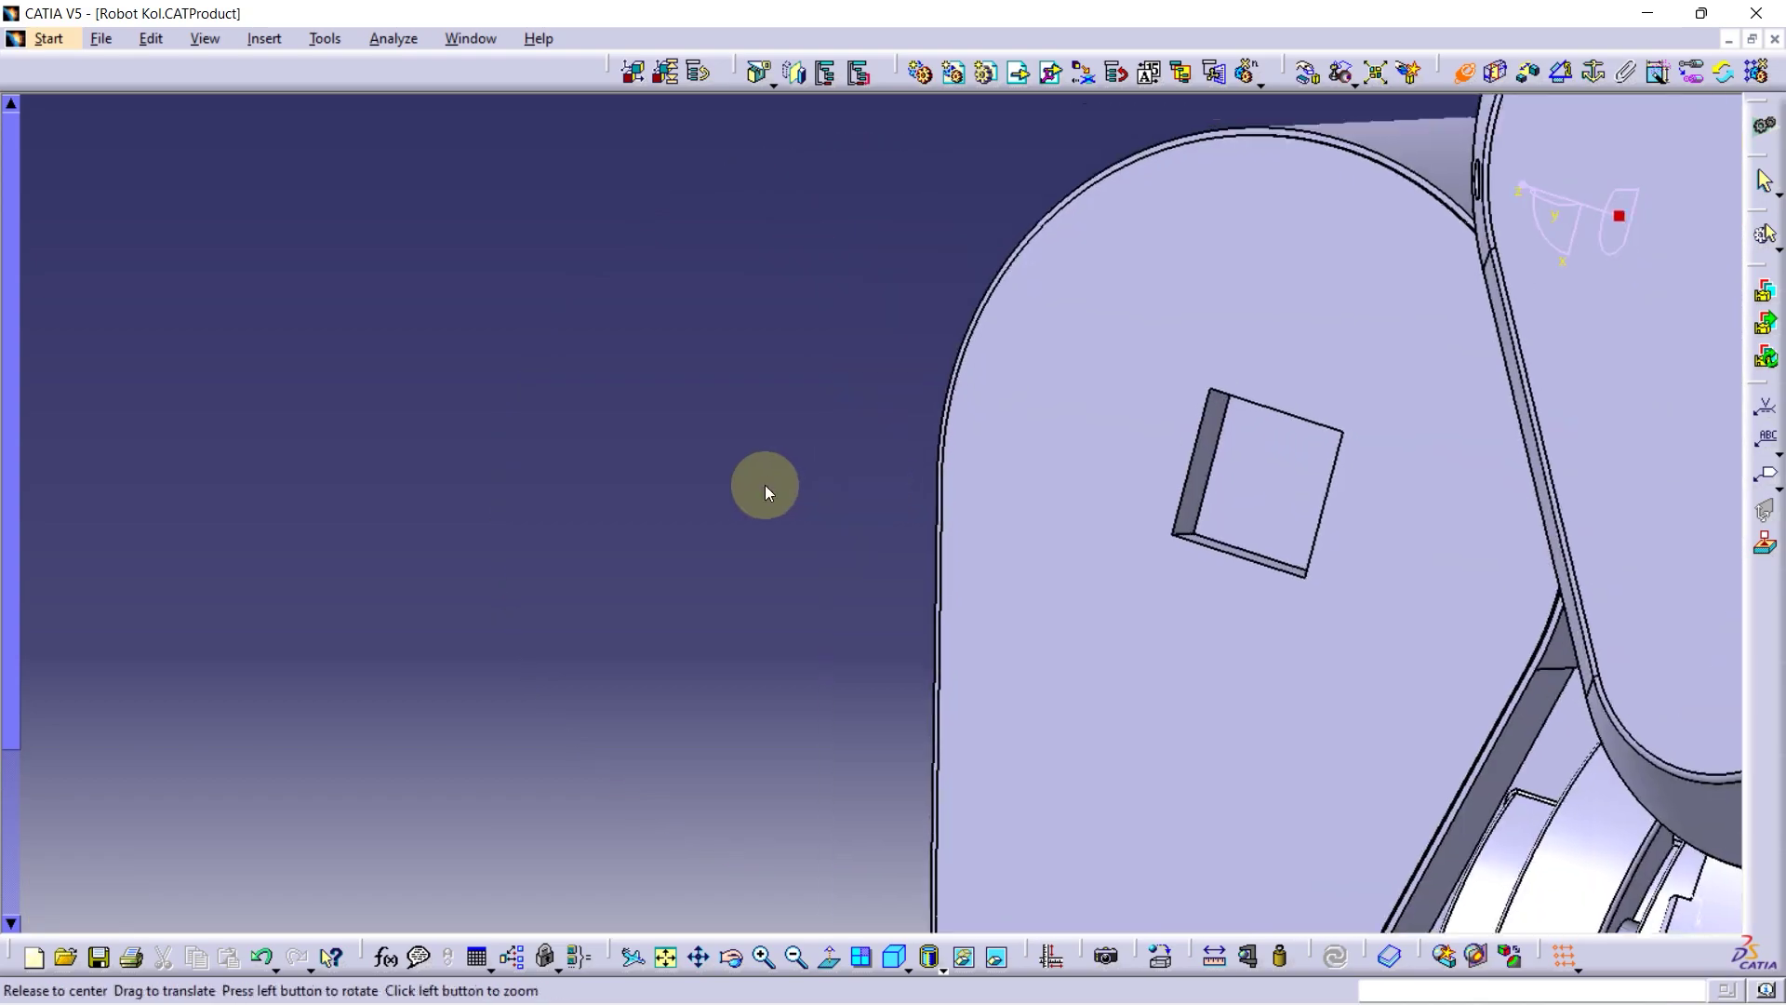
Add coincidence constraints Coincidence.6 and Coincidence.7 between Servo-Part and A02, then update the assembly
click(1212, 463)
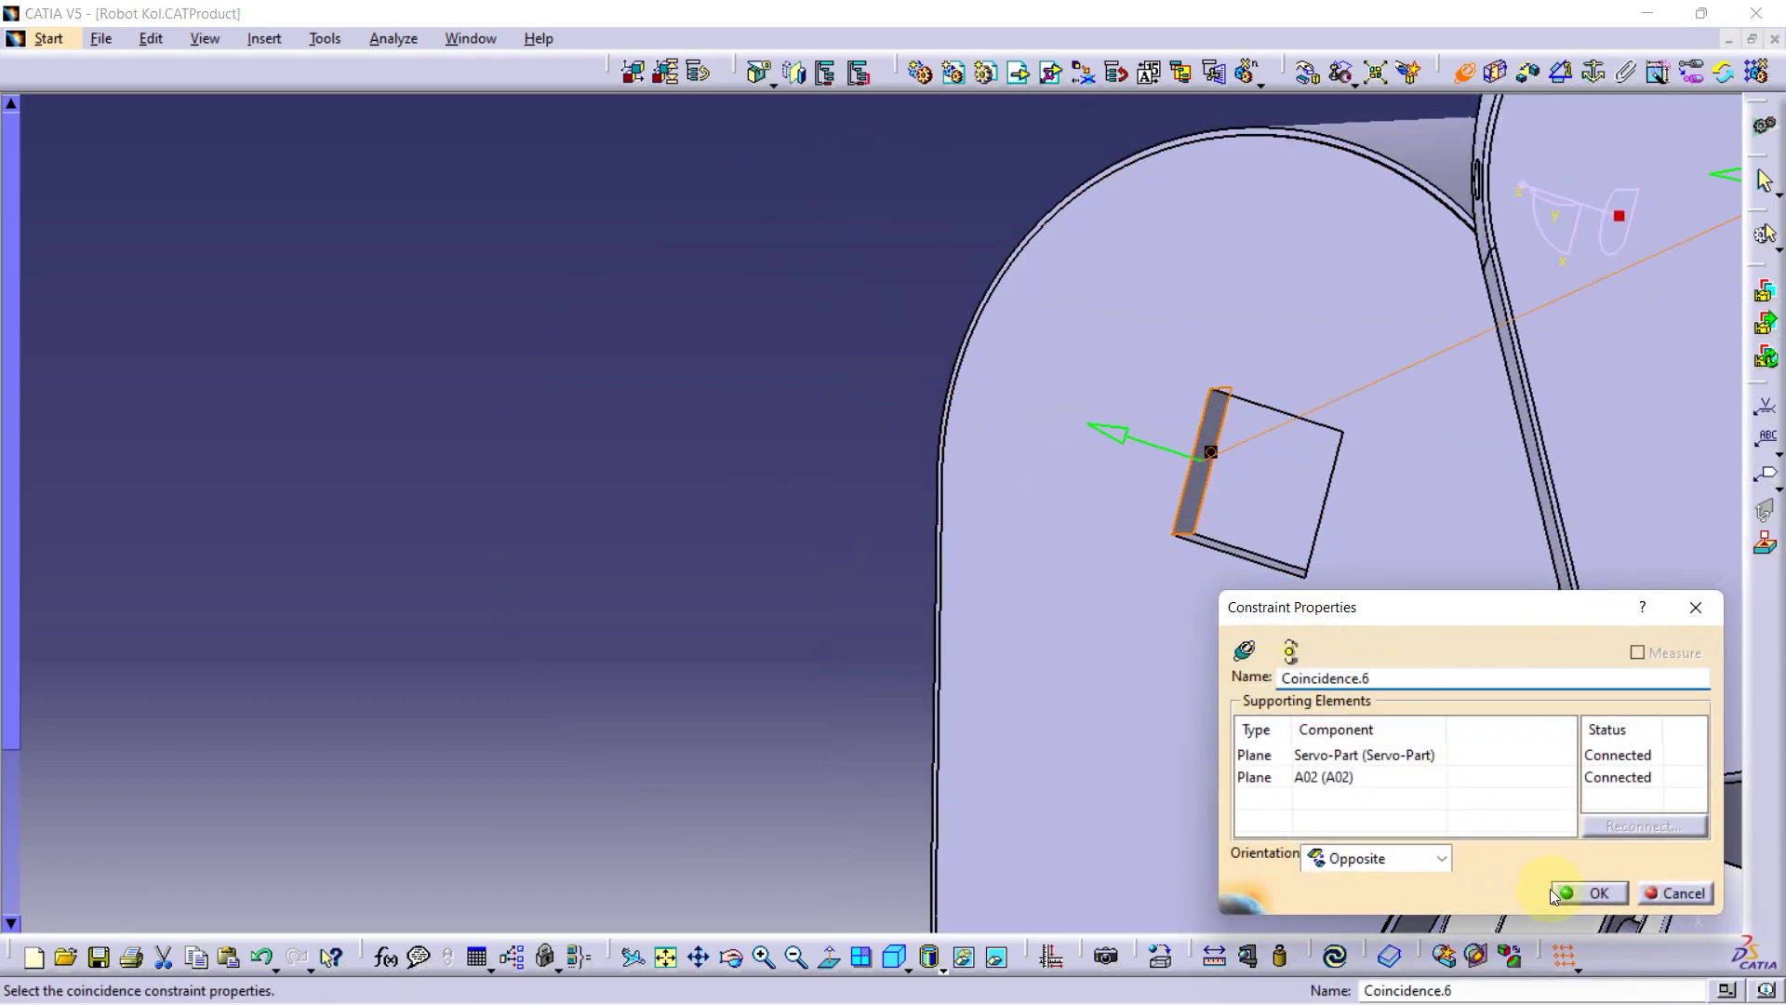
click(1584, 897)
mouse_move(1283, 259)
middle_down()
mouse_move(849, 586)
mouse_move(825, 518)
mouse_move(829, 554)
mouse_move(572, 600)
mouse_move(925, 646)
mouse_move(909, 590)
middle_up()
mouse_move(1102, 392)
middle_down()
mouse_move(1188, 531)
mouse_move(1132, 757)
mouse_move(750, 853)
mouse_move(389, 602)
mouse_move(1017, 750)
mouse_move(818, 459)
middle_up()
click(989, 665)
middle_drag(988, 665, 778, 511)
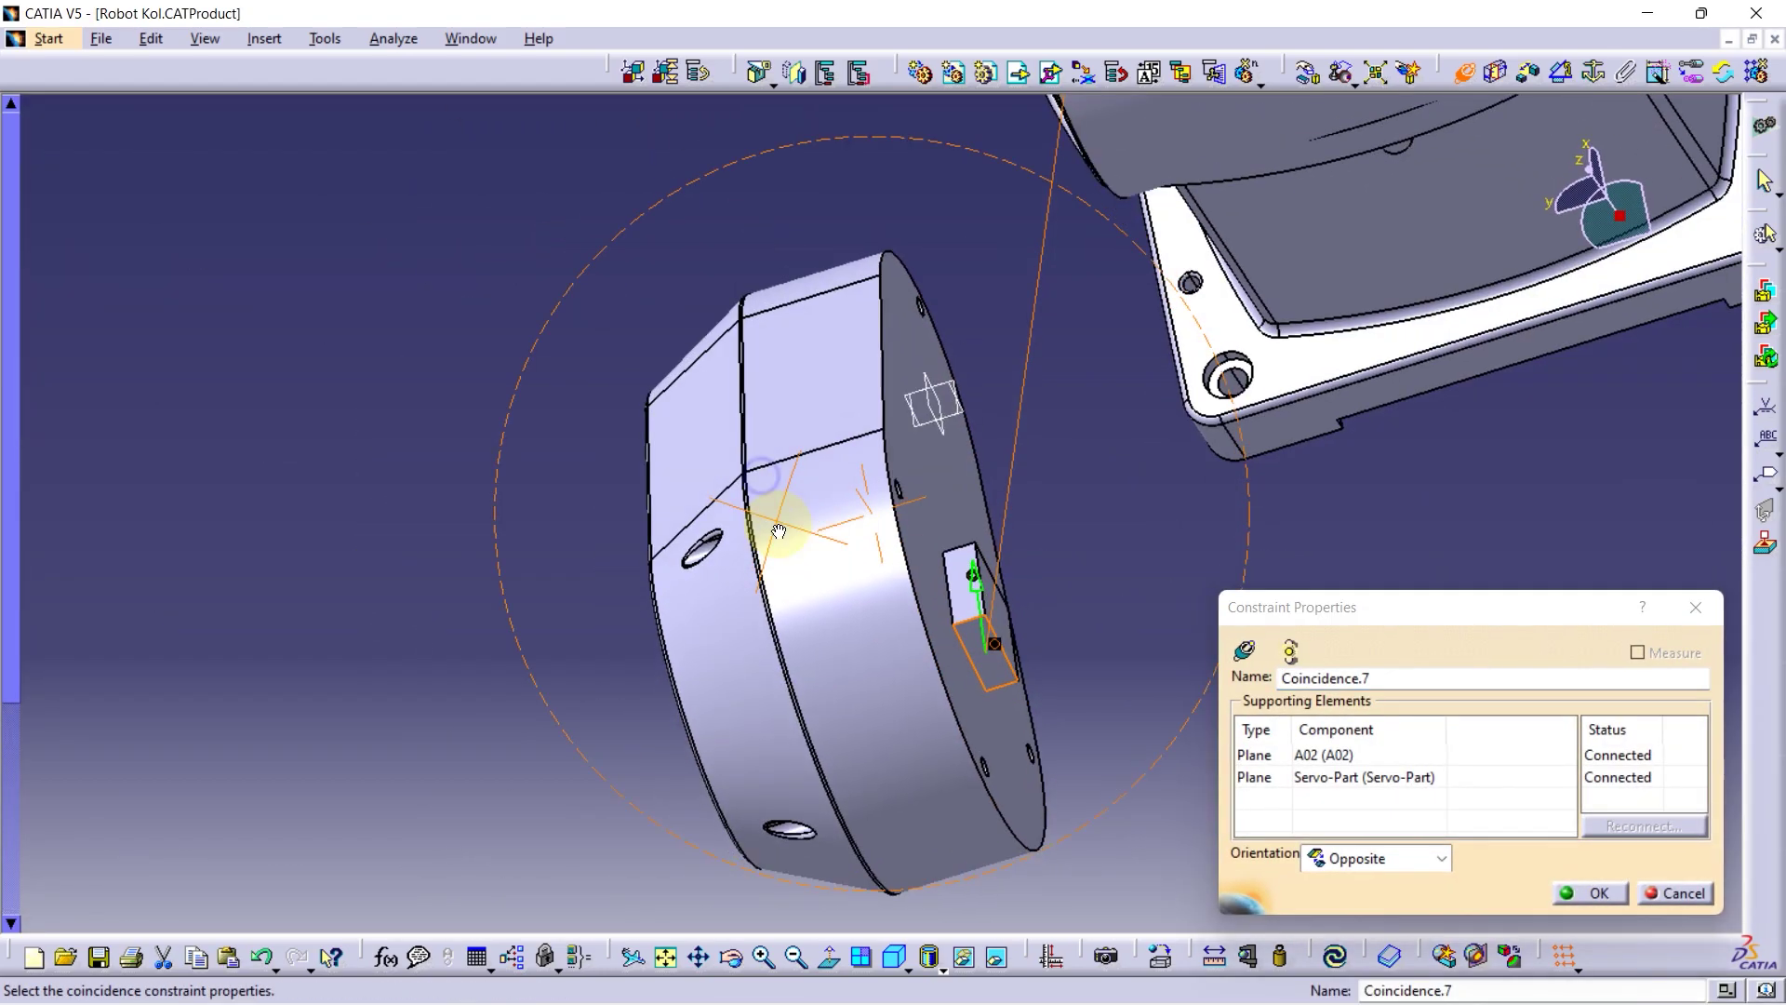
key(Return)
mouse_move(726, 674)
middle_down()
mouse_move(1117, 498)
mouse_move(1386, 792)
middle_up()
click(1337, 956)
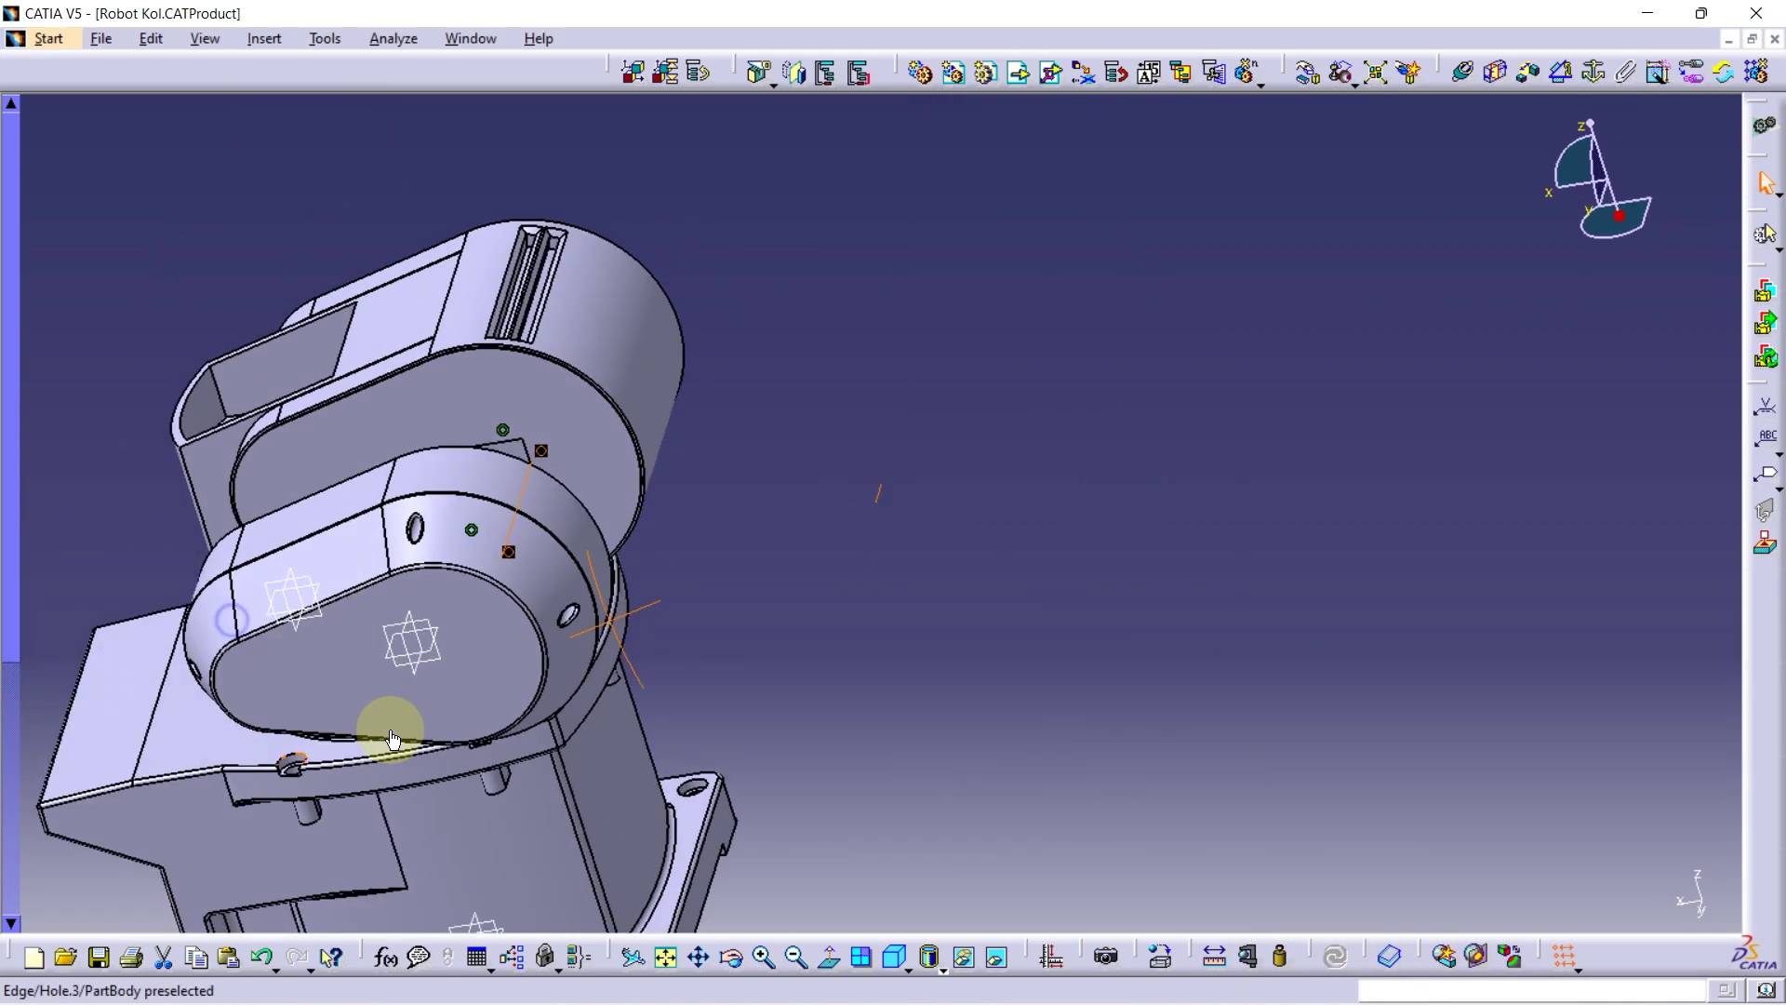
mouse_move(387, 730)
middle_down()
mouse_move(372, 719)
mouse_move(951, 606)
mouse_move(961, 550)
mouse_move(1063, 500)
middle_up()
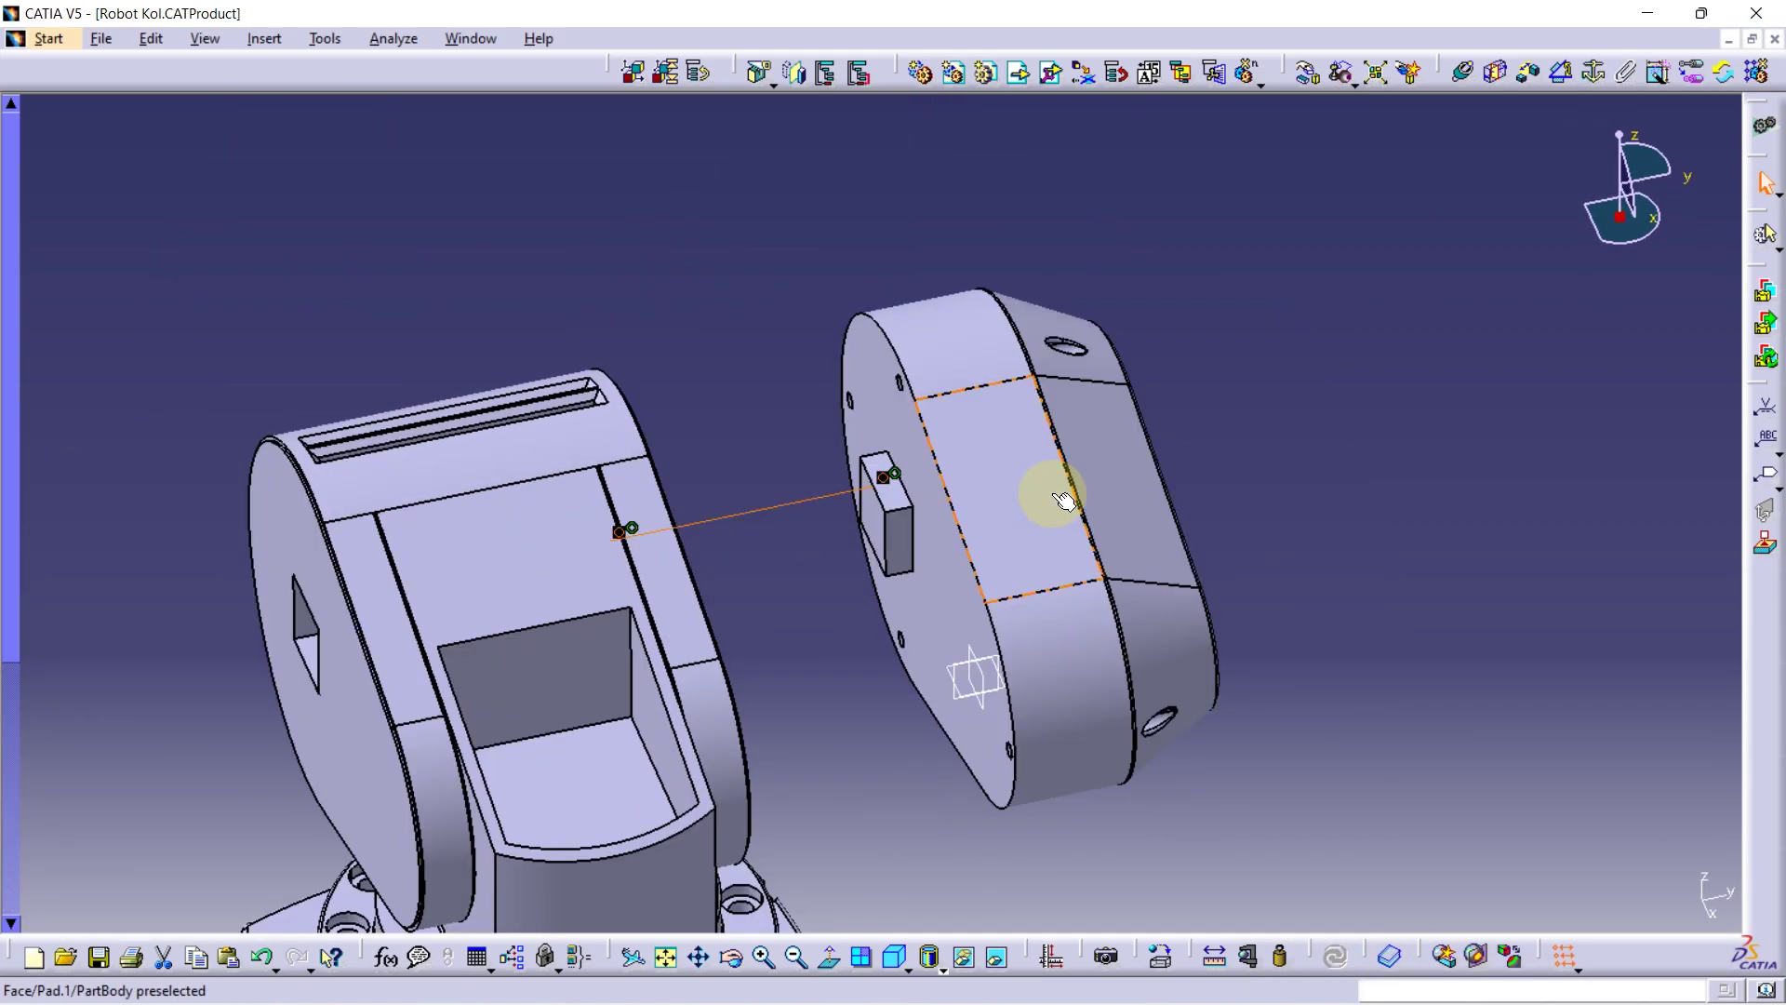
Constrain the Servo-Part face coincident with the arm disc face (Coincidence.8) and update
click(1463, 79)
click(930, 586)
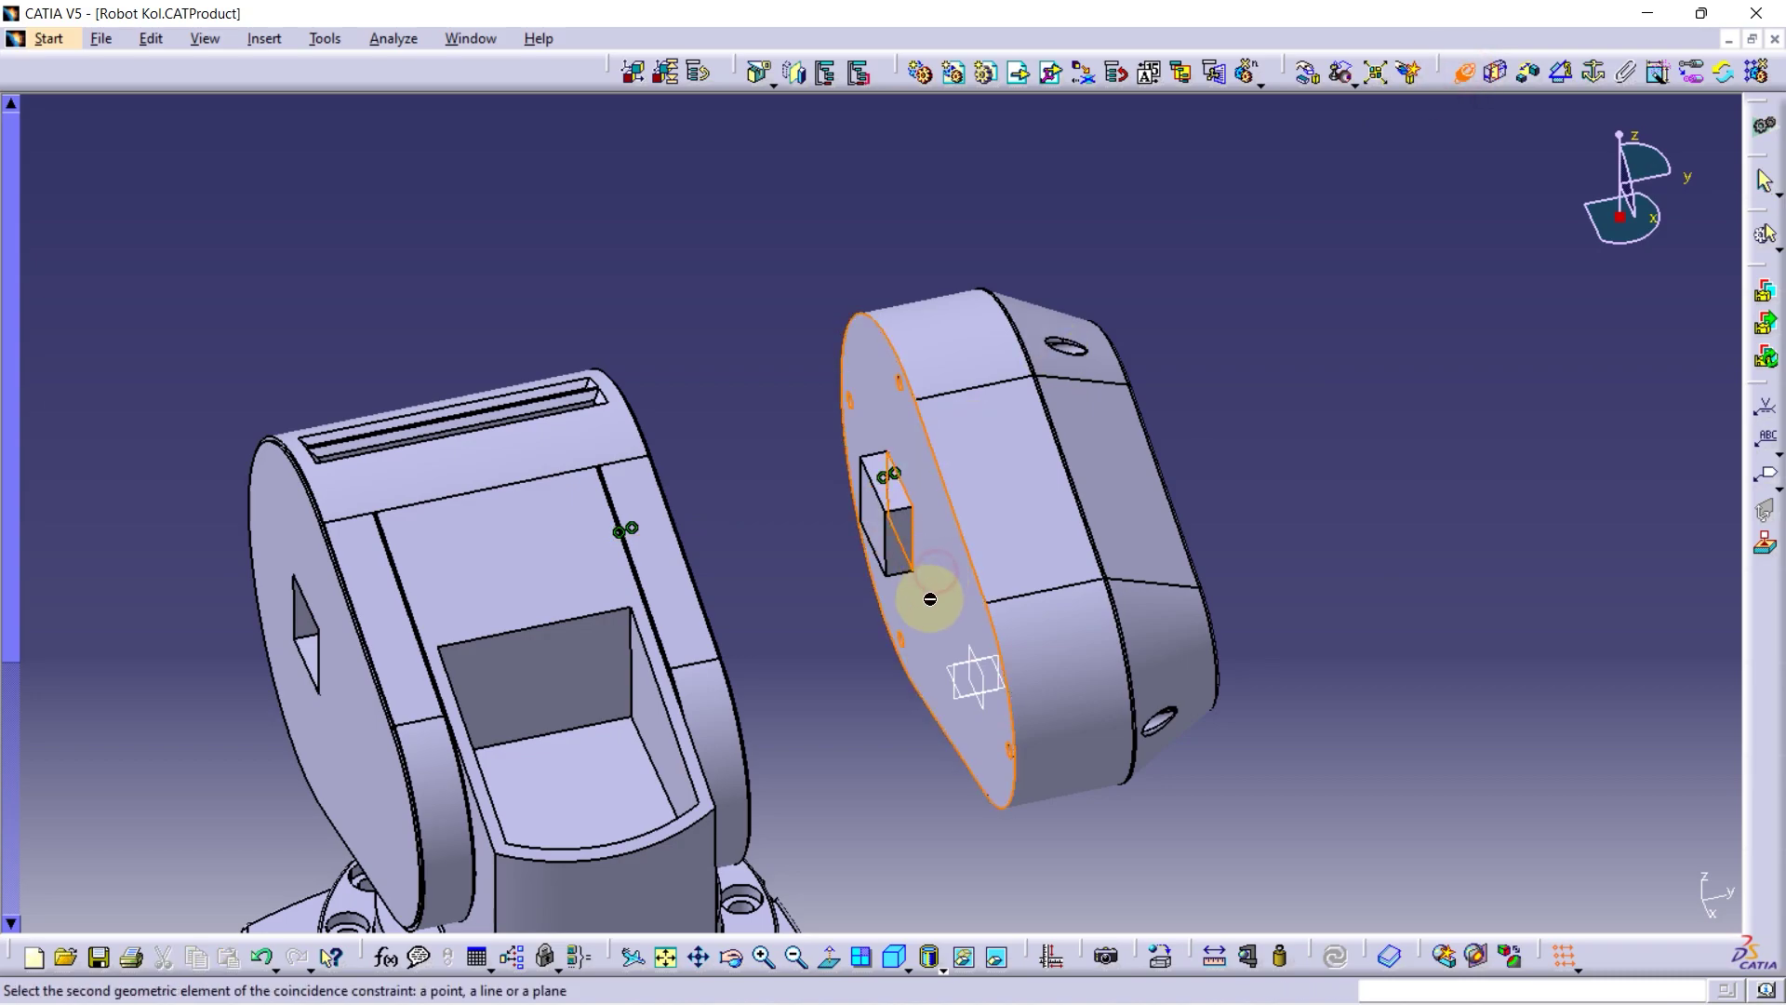
middle_drag(930, 586, 747, 606)
click(747, 607)
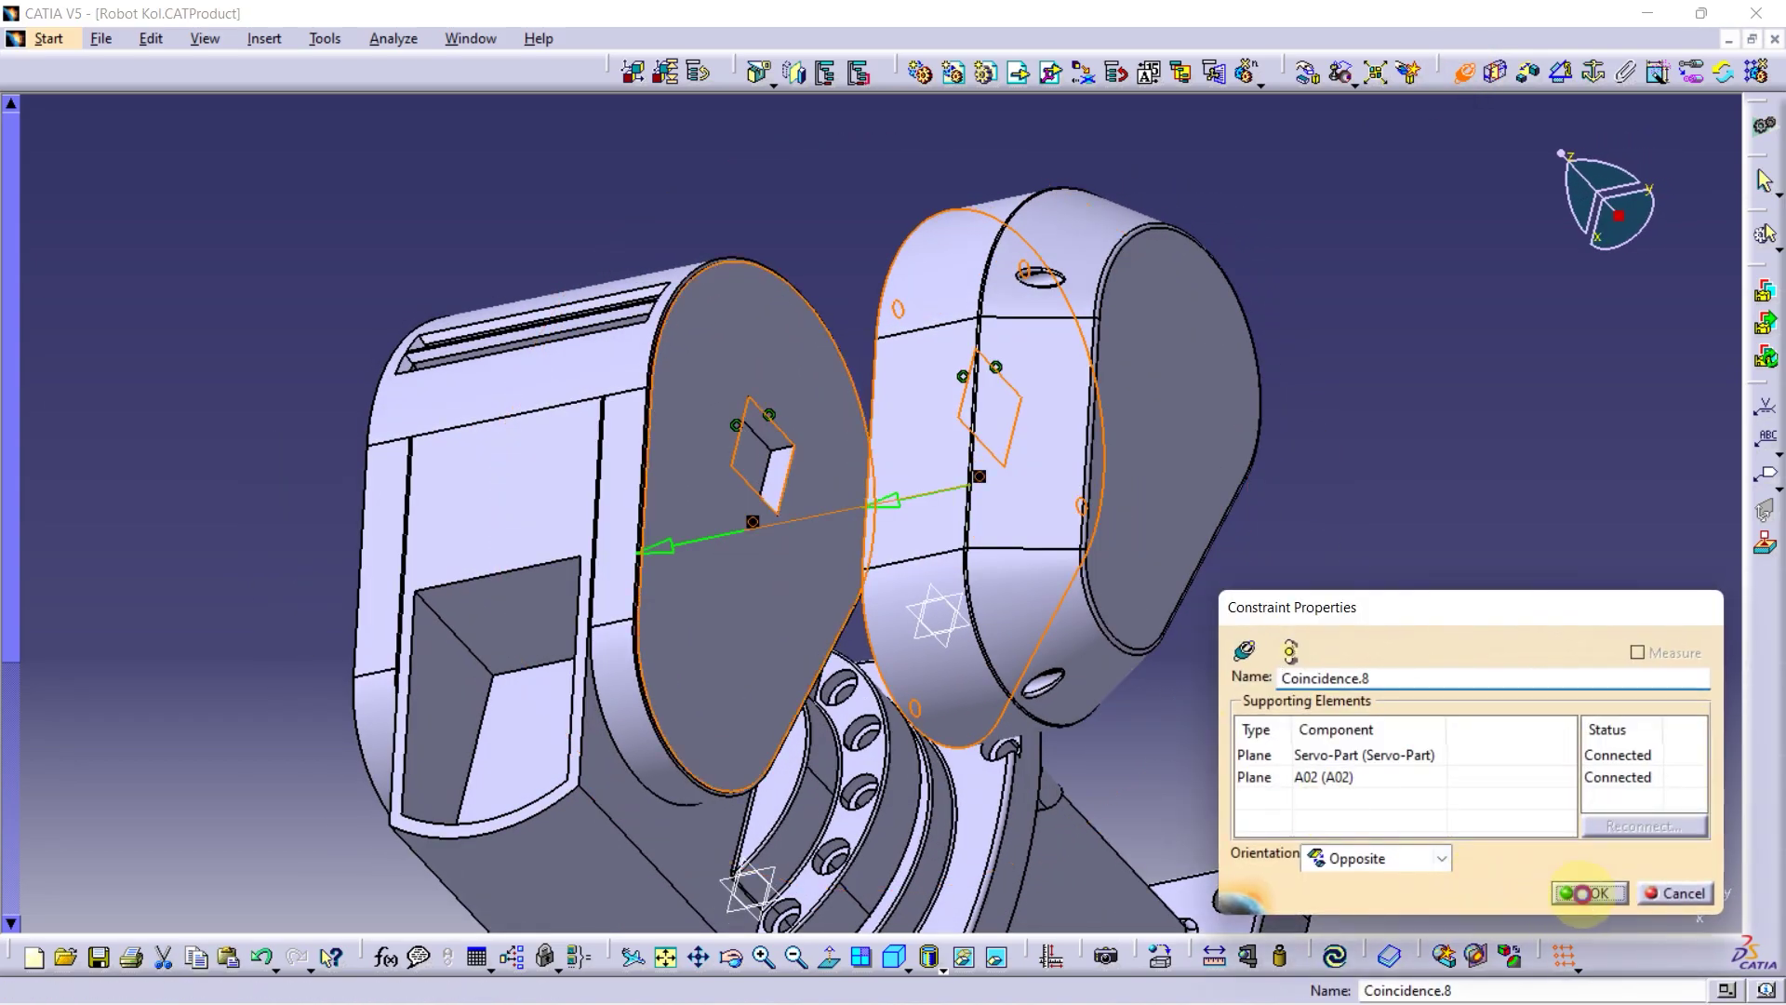
click(1583, 893)
click(1333, 956)
Show the Head-Rot-Cap component again
mouse_move(1225, 539)
middle_down()
mouse_move(1125, 558)
mouse_move(1012, 799)
mouse_move(928, 662)
middle_up()
middle_drag(556, 409, 919, 530)
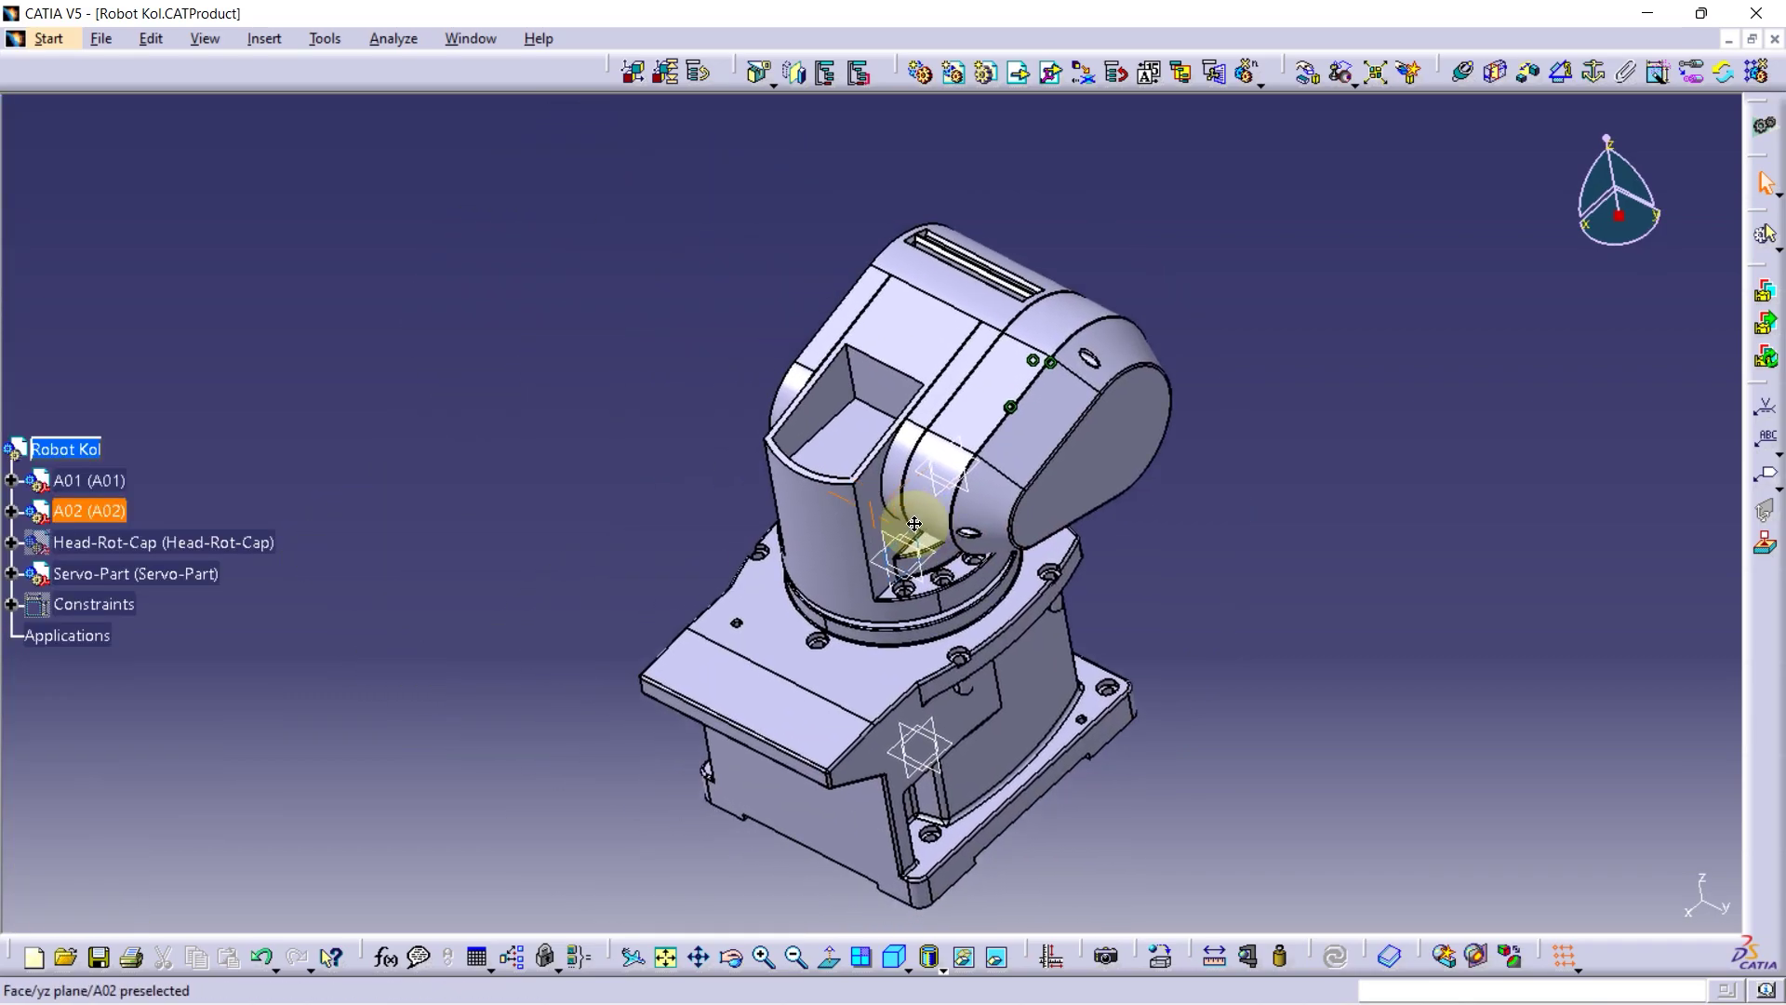
right_click(139, 541)
click(202, 610)
Insert a new part, Part1, into the Robot Kol assembly, accepting the origin prompt
mouse_move(299, 519)
middle_down()
mouse_move(727, 638)
mouse_move(814, 740)
mouse_move(644, 547)
mouse_move(902, 523)
mouse_move(686, 511)
mouse_move(945, 518)
mouse_move(864, 517)
middle_up()
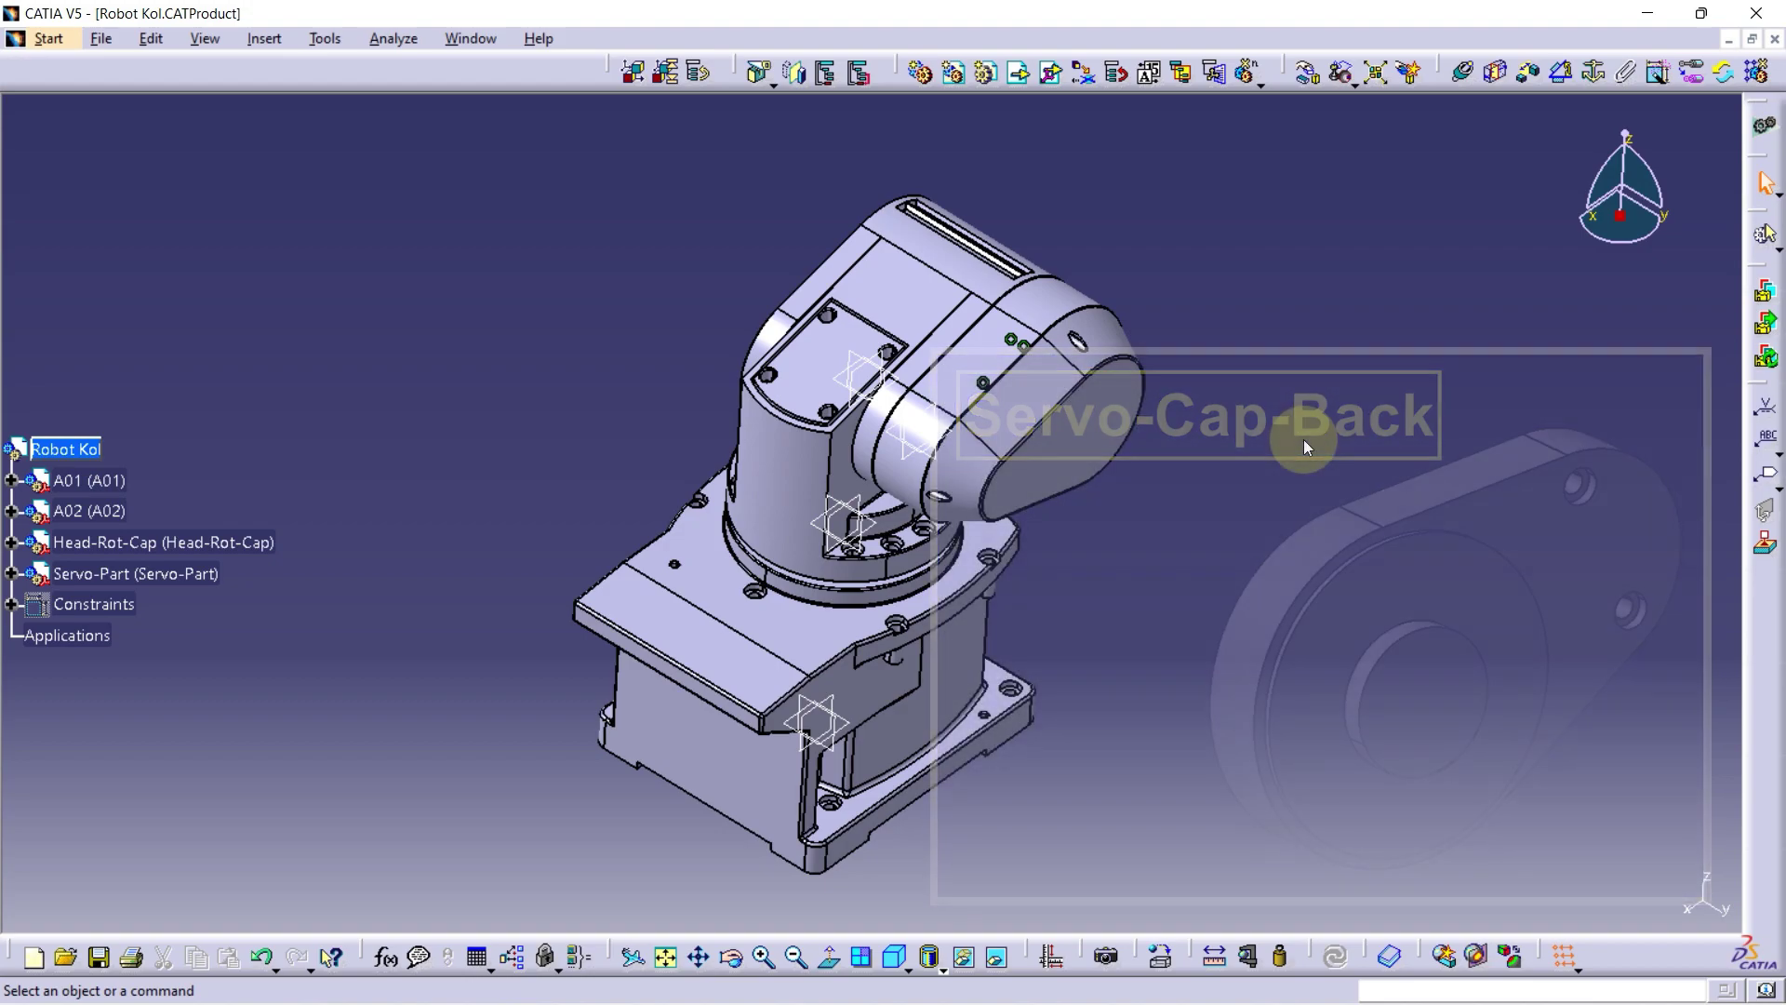
scroll(110, 307, down, 3)
right_click(64, 196)
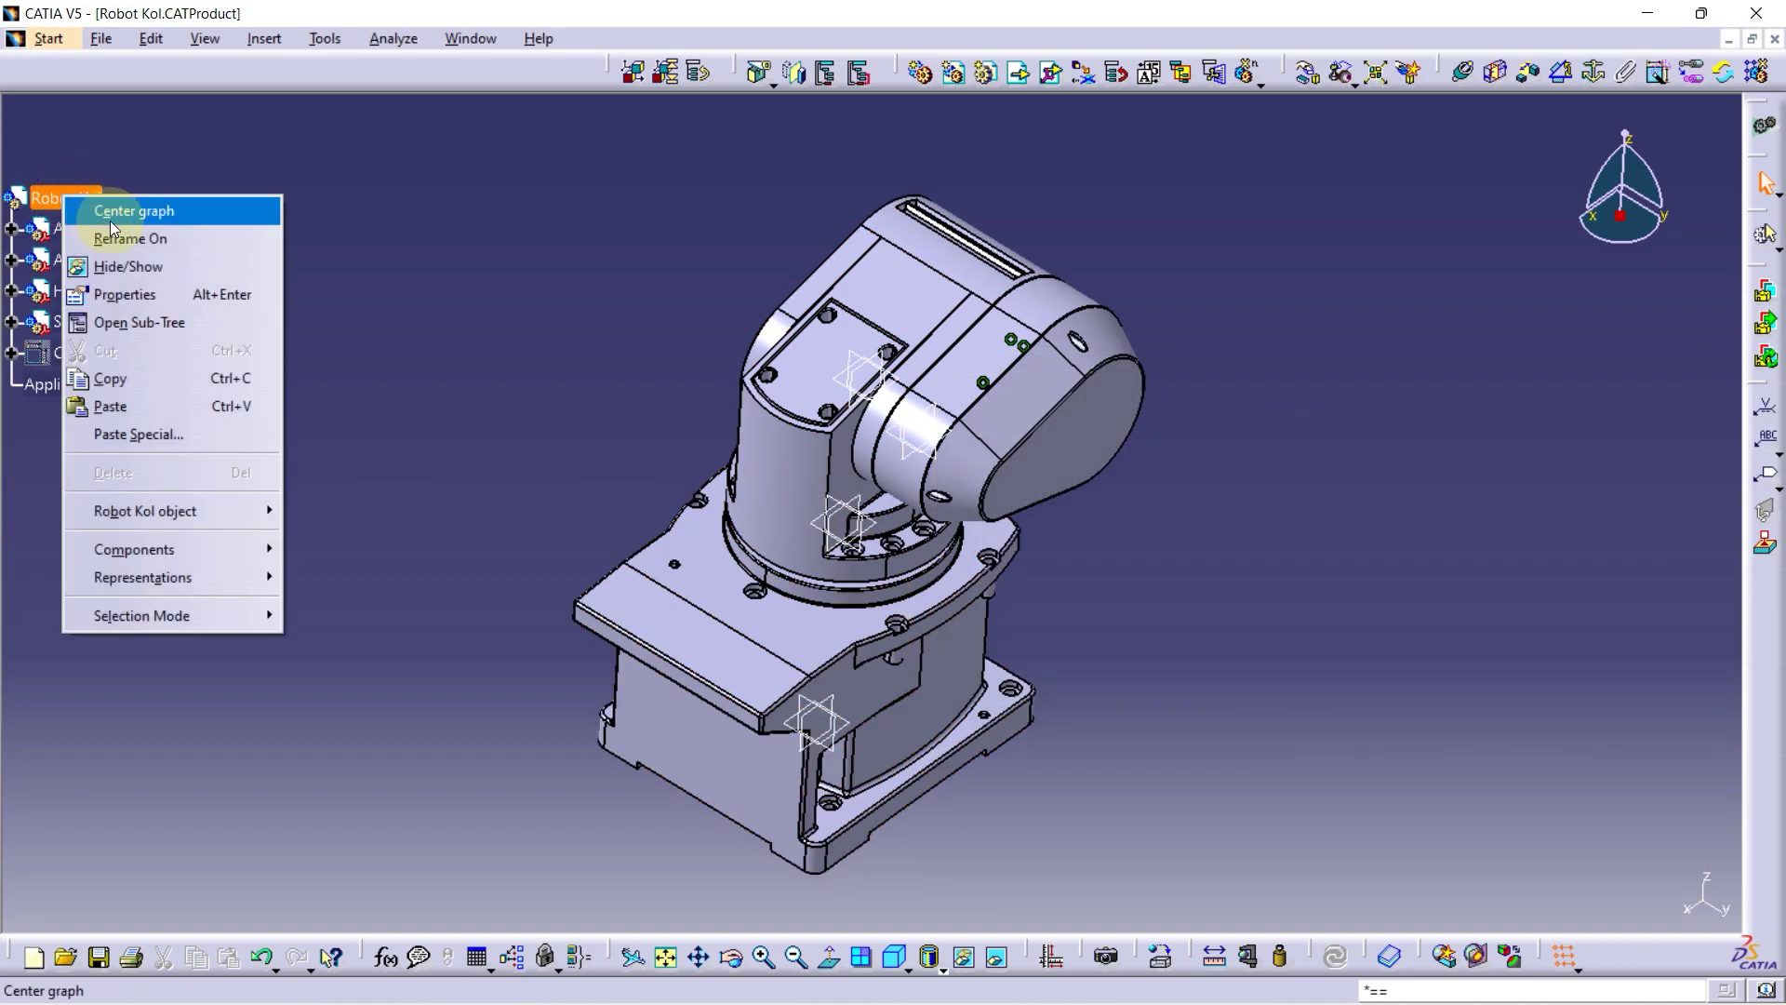
mouse_move(134, 549)
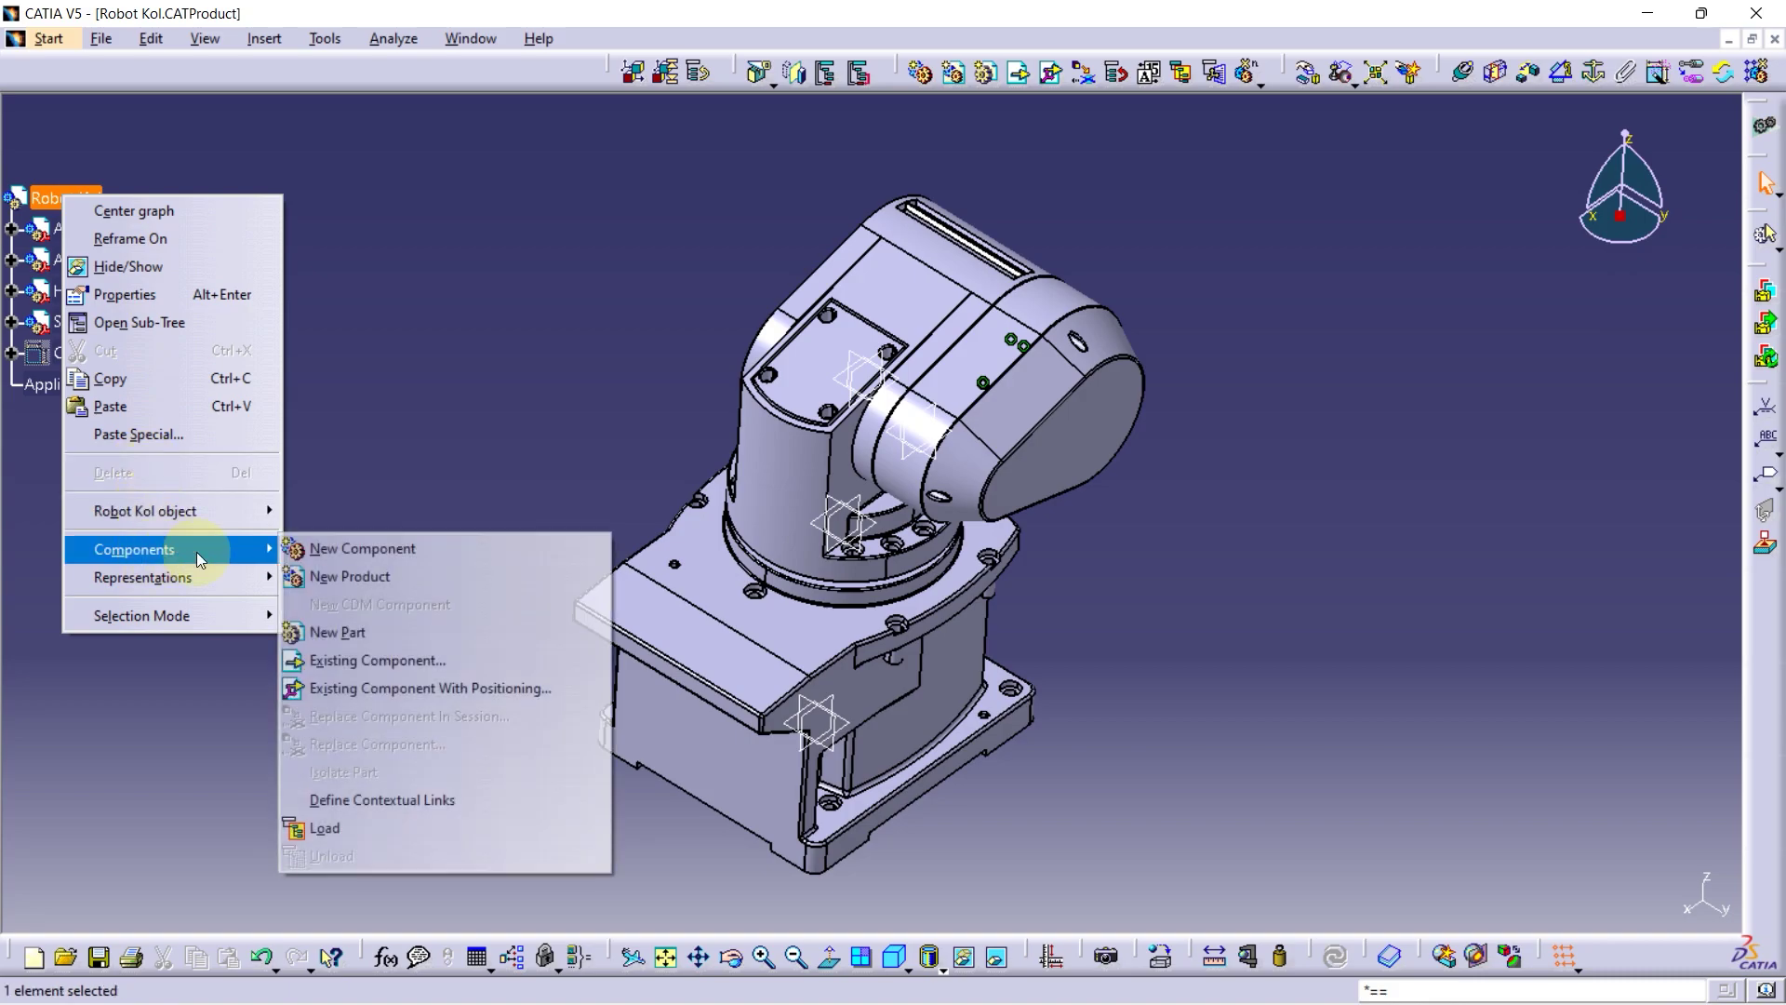
click(333, 630)
click(965, 595)
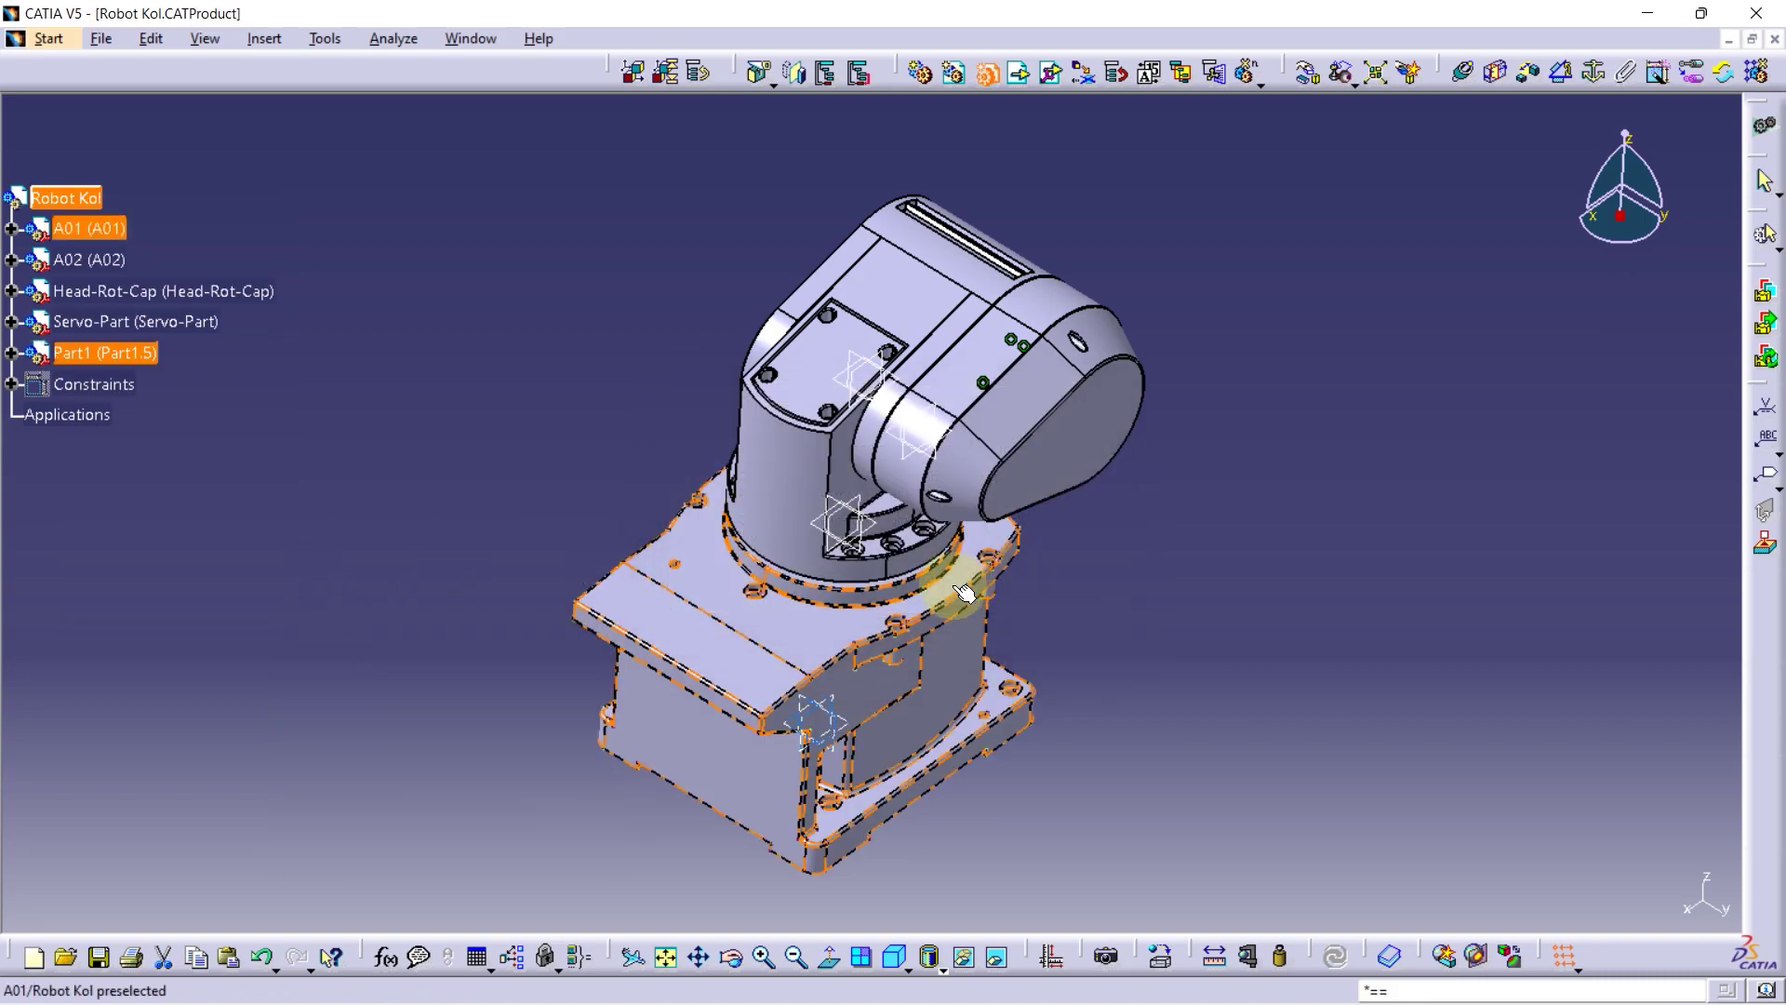
Start renaming Part1's instance name in Properties, replacing it with 'Servo-Cap-Back'
right_click(93, 353)
click(142, 448)
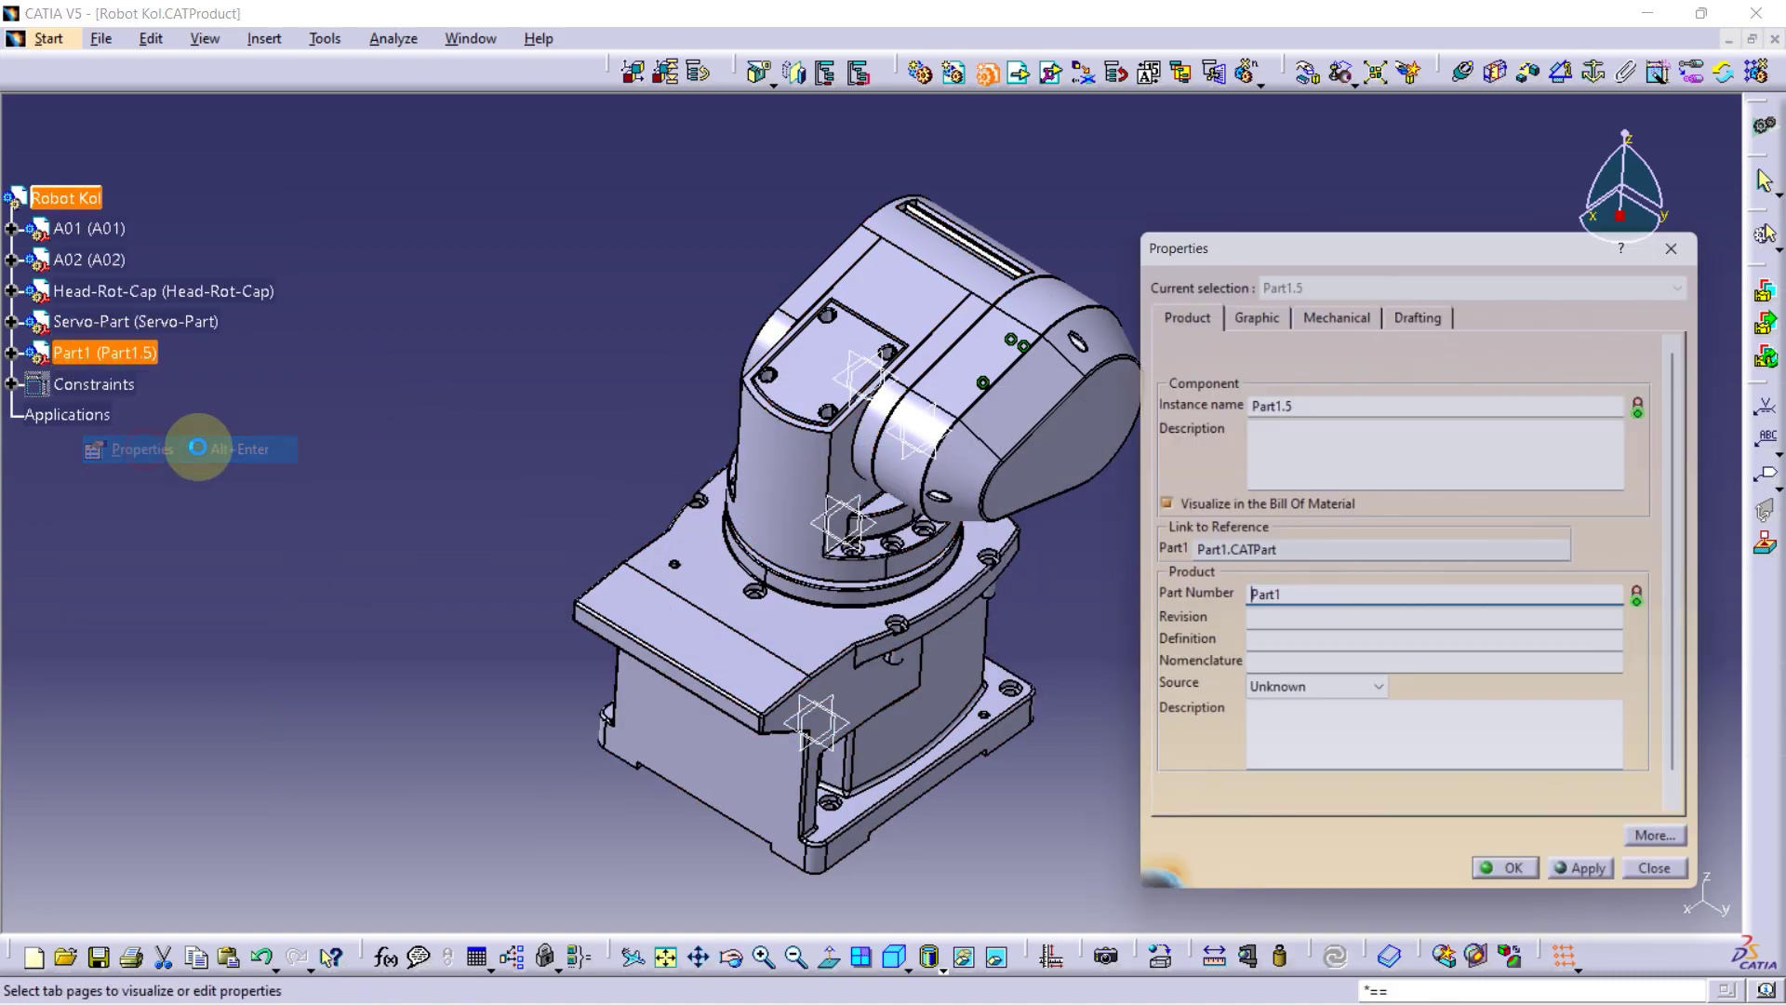
drag(1336, 402, 1186, 403)
text(Servo-Cap-Back)
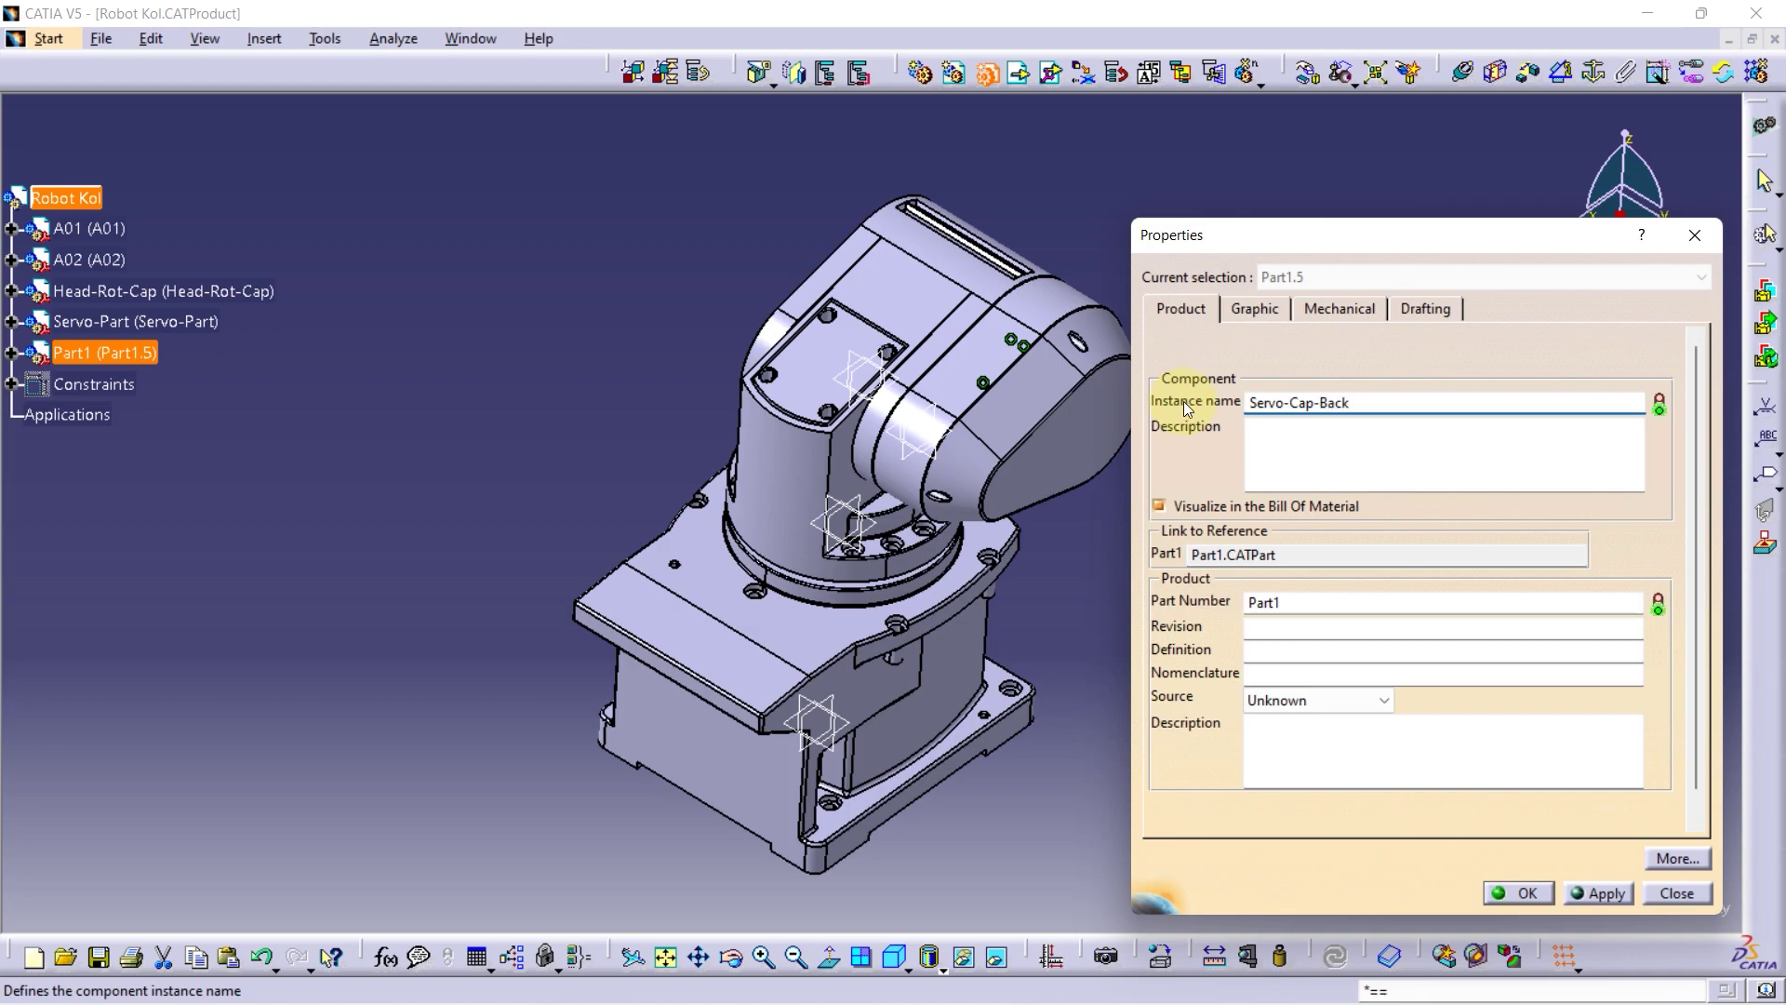
Change the new part's Part Number to Servo-Cap-Back in Properties and apply it
drag(1301, 606, 1251, 605)
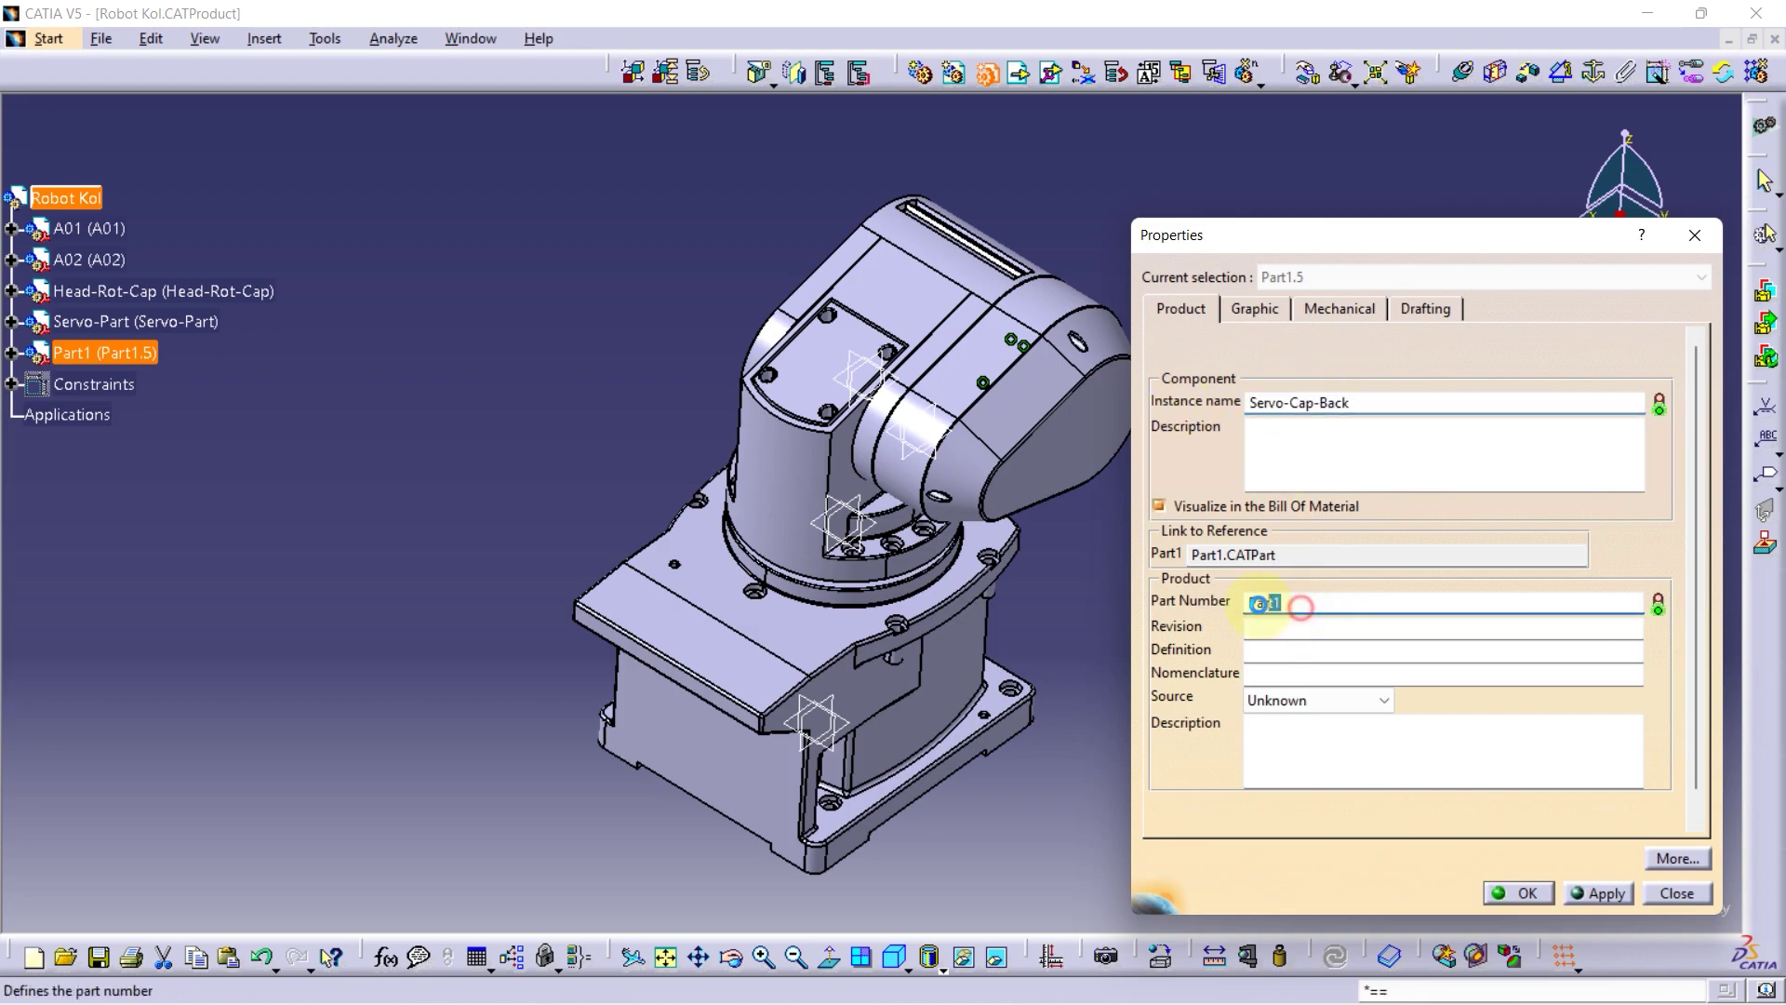
click(1600, 893)
click(1517, 893)
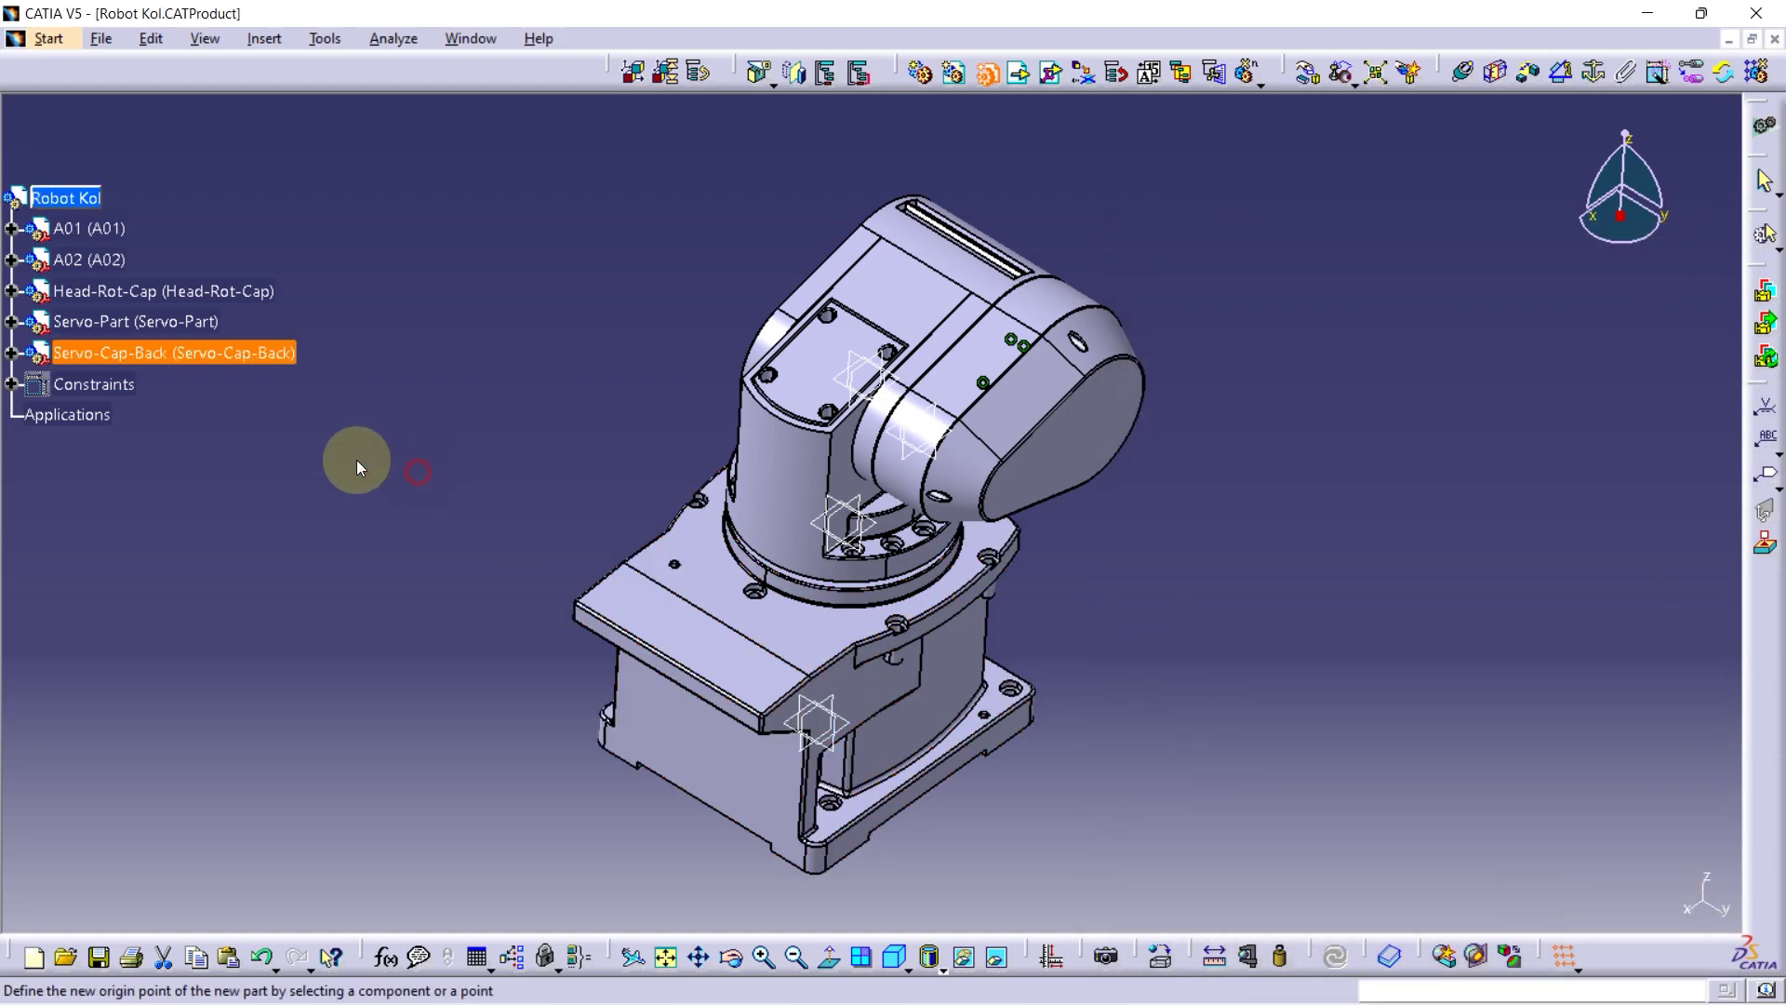
Recheck the Servo-Cap-Back part properties, then hide the assembly Constraints
click(10, 355)
right_click(79, 414)
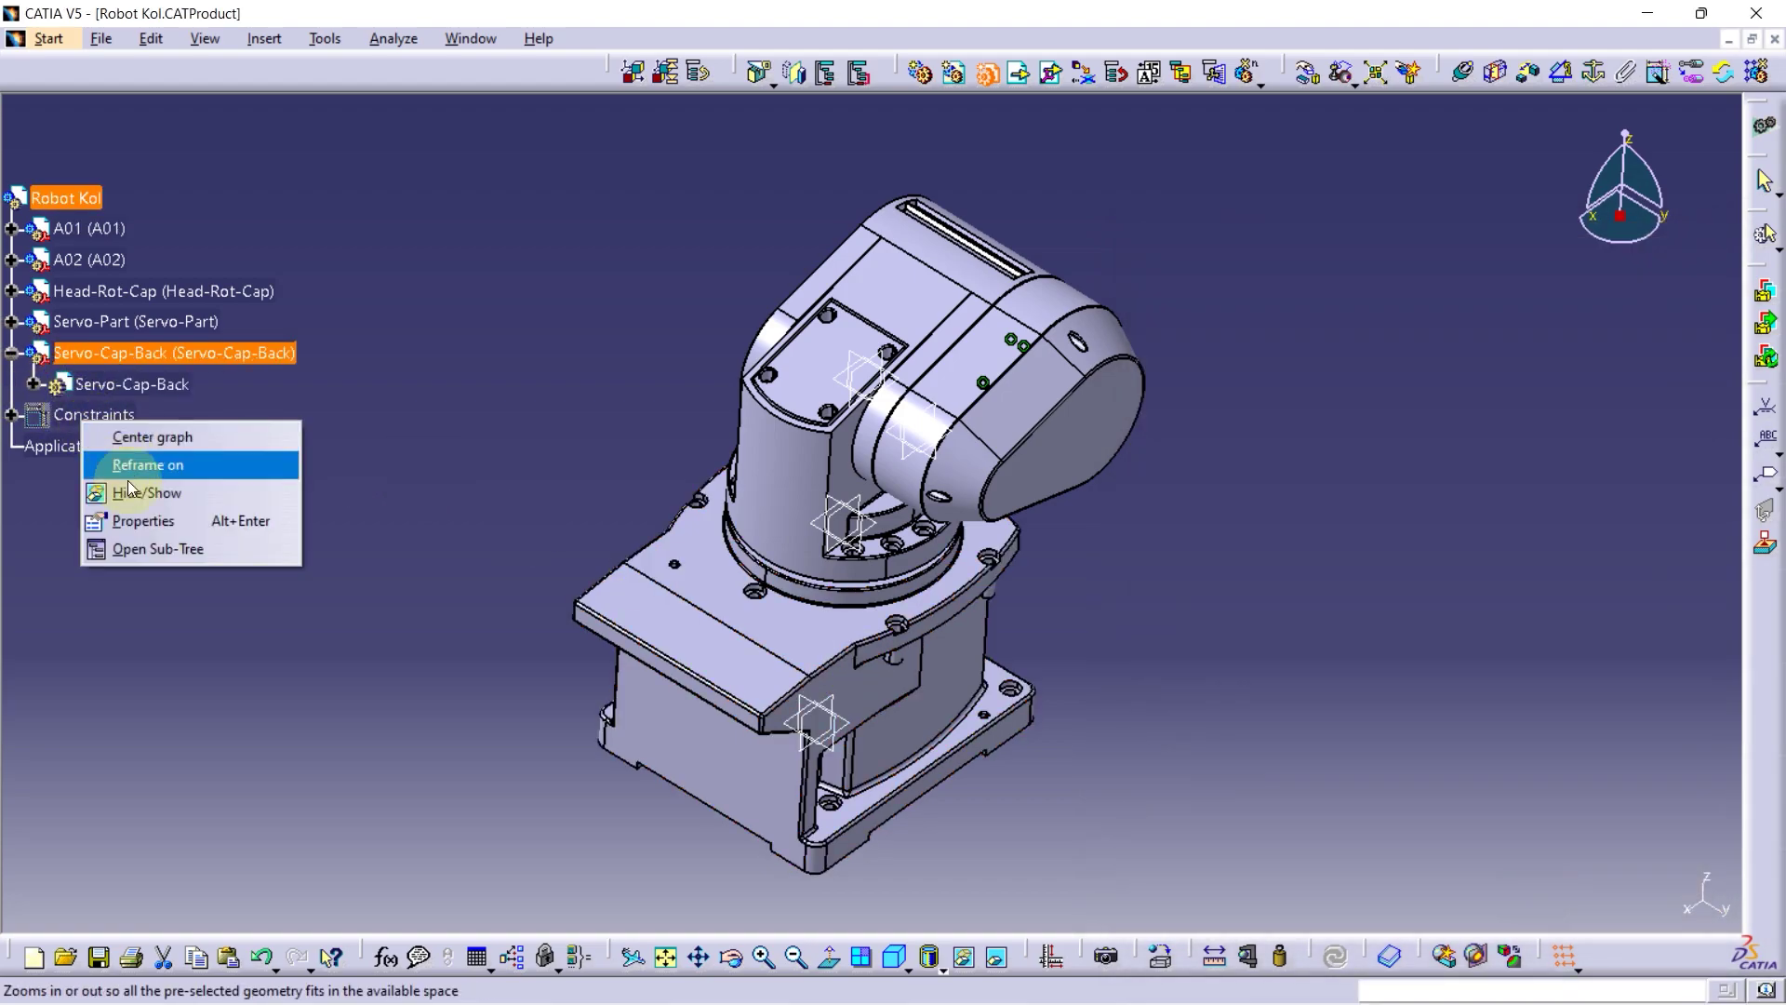
click(96, 424)
right_click(93, 419)
click(126, 503)
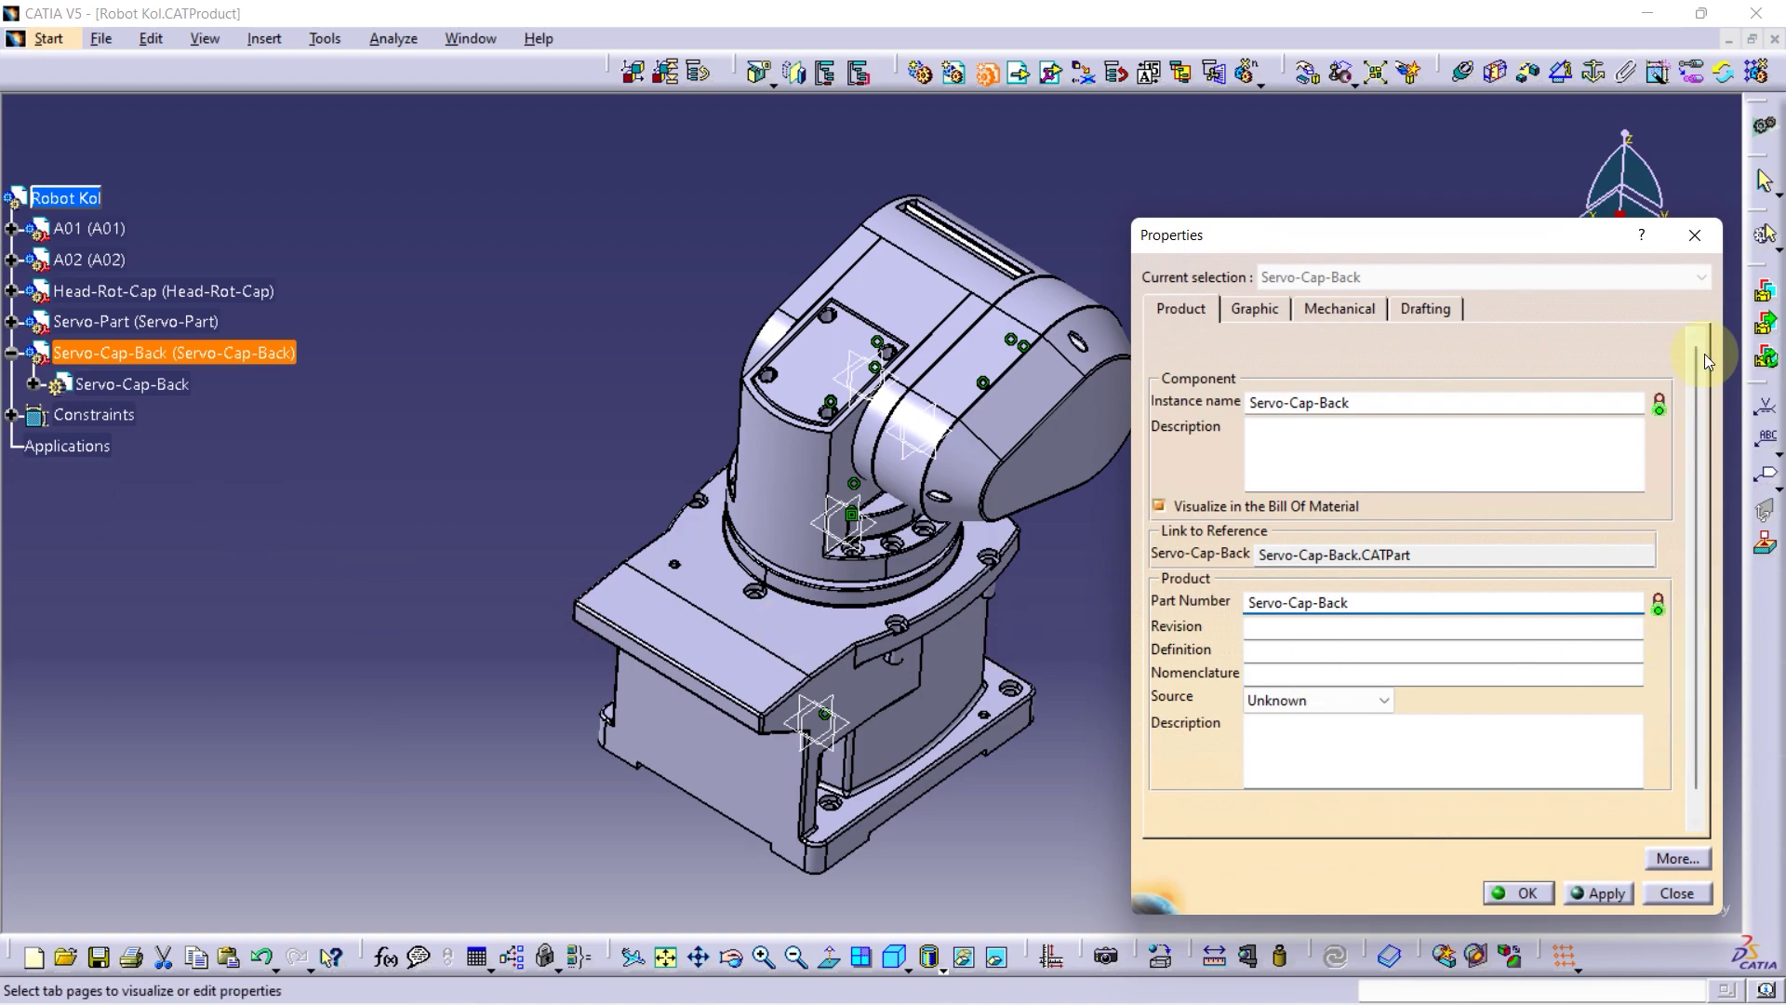
click(1717, 229)
right_click(93, 415)
click(141, 486)
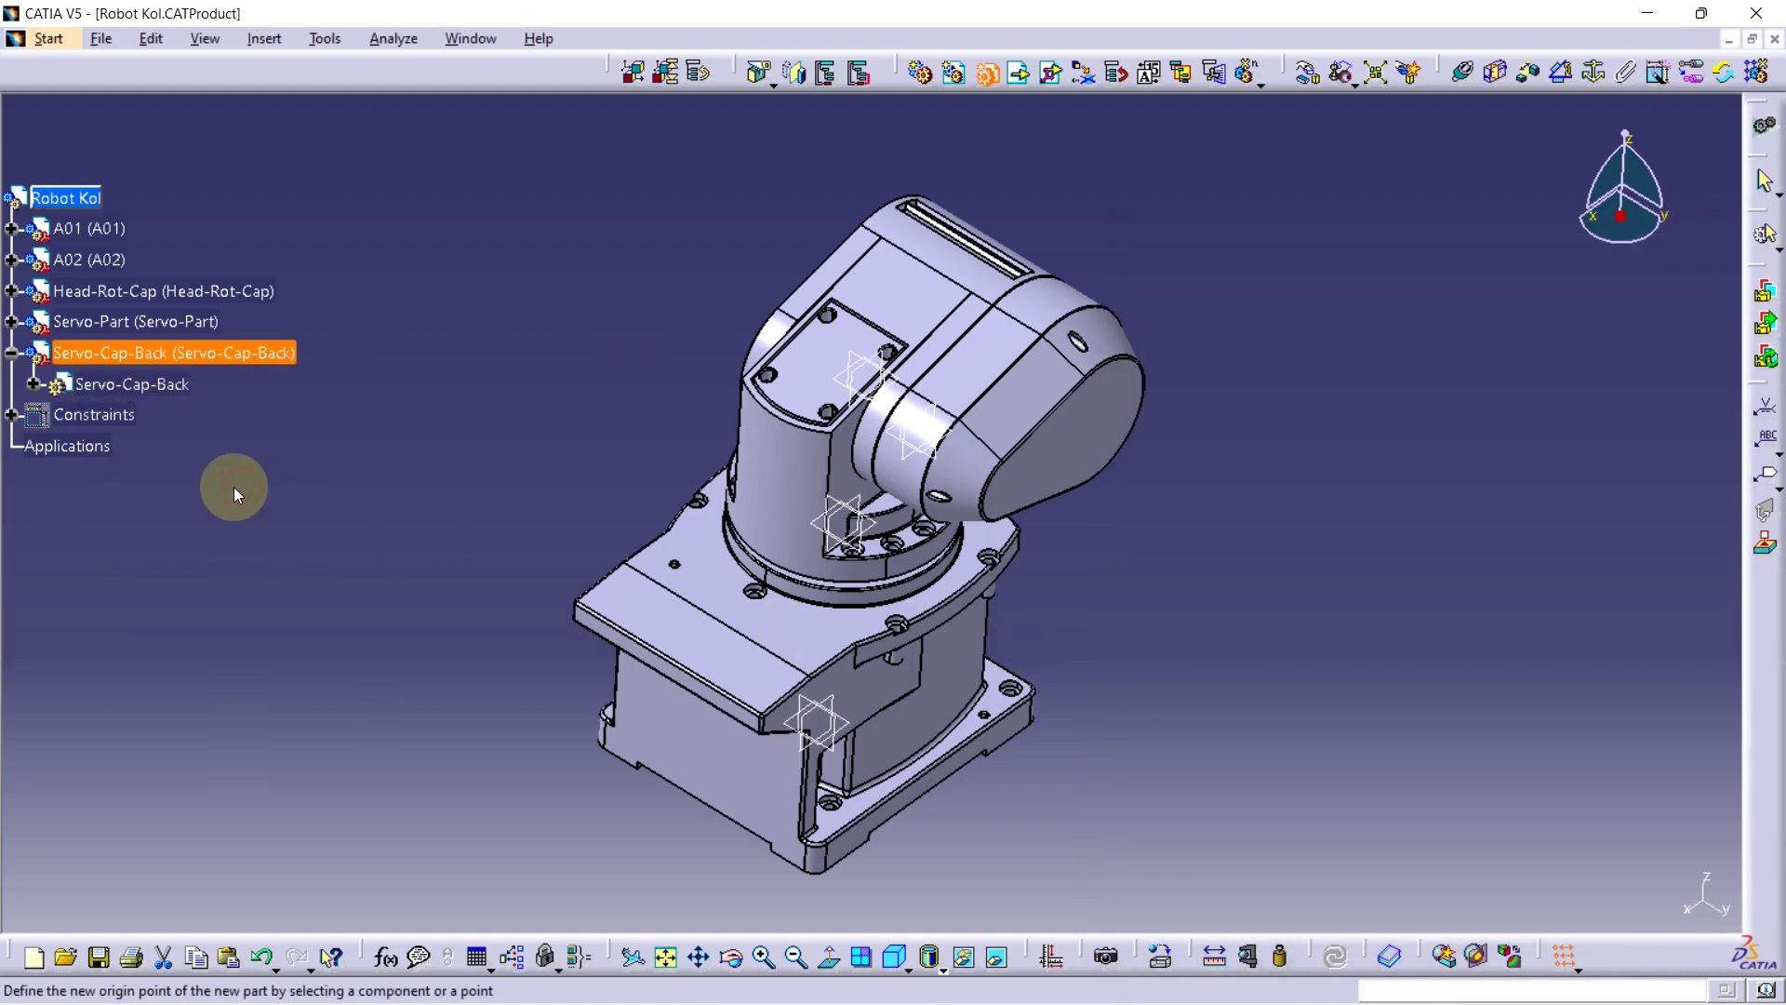
Edit Servo-Cap-Back, start a sketch on the zx plane, and hide the other components
double_click(131, 385)
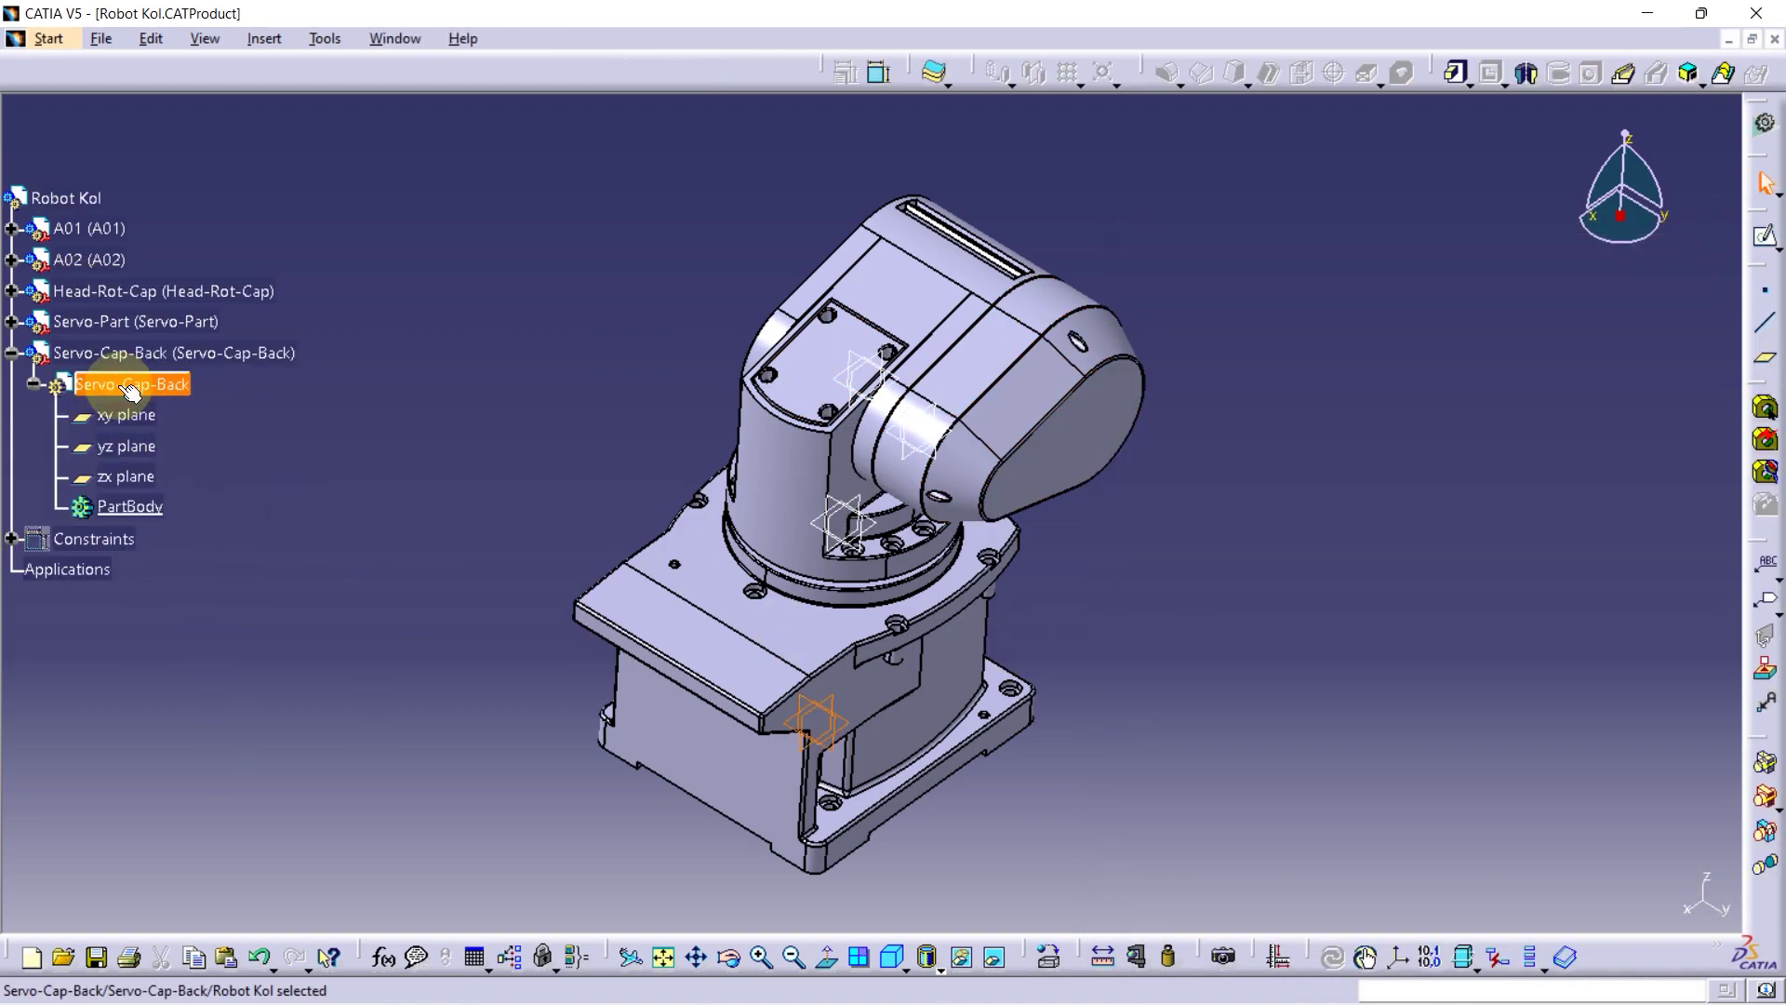
click(135, 448)
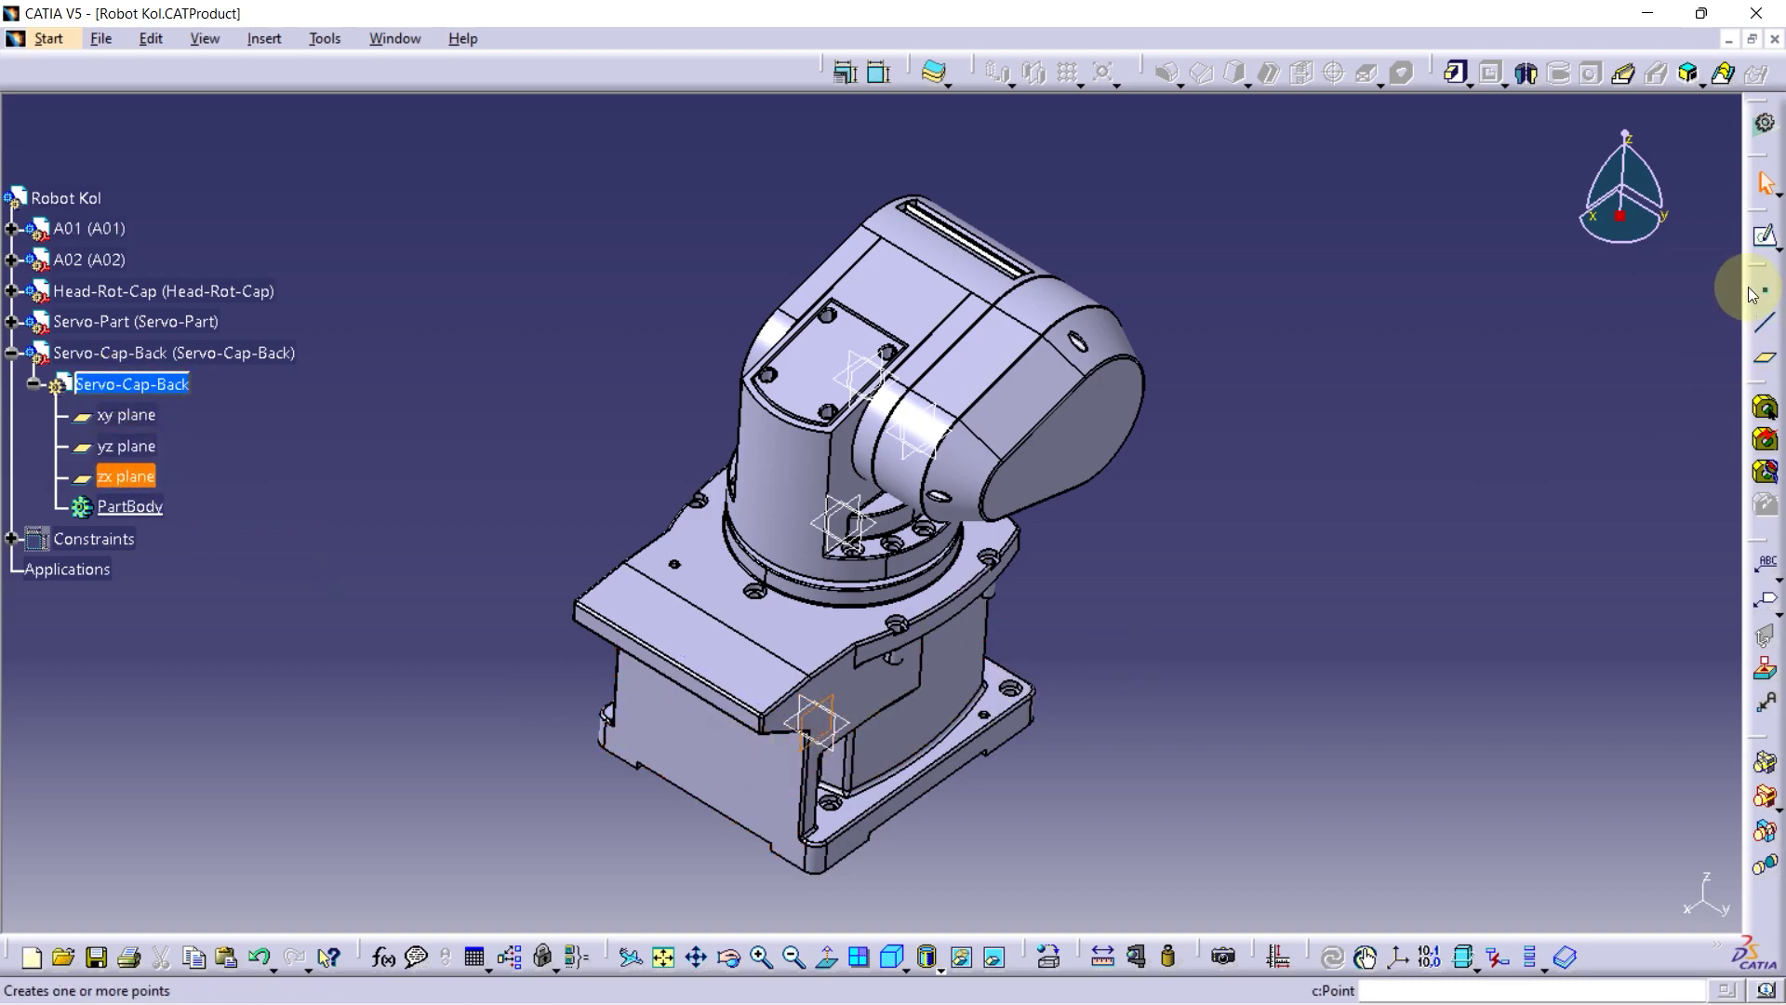
click(1765, 237)
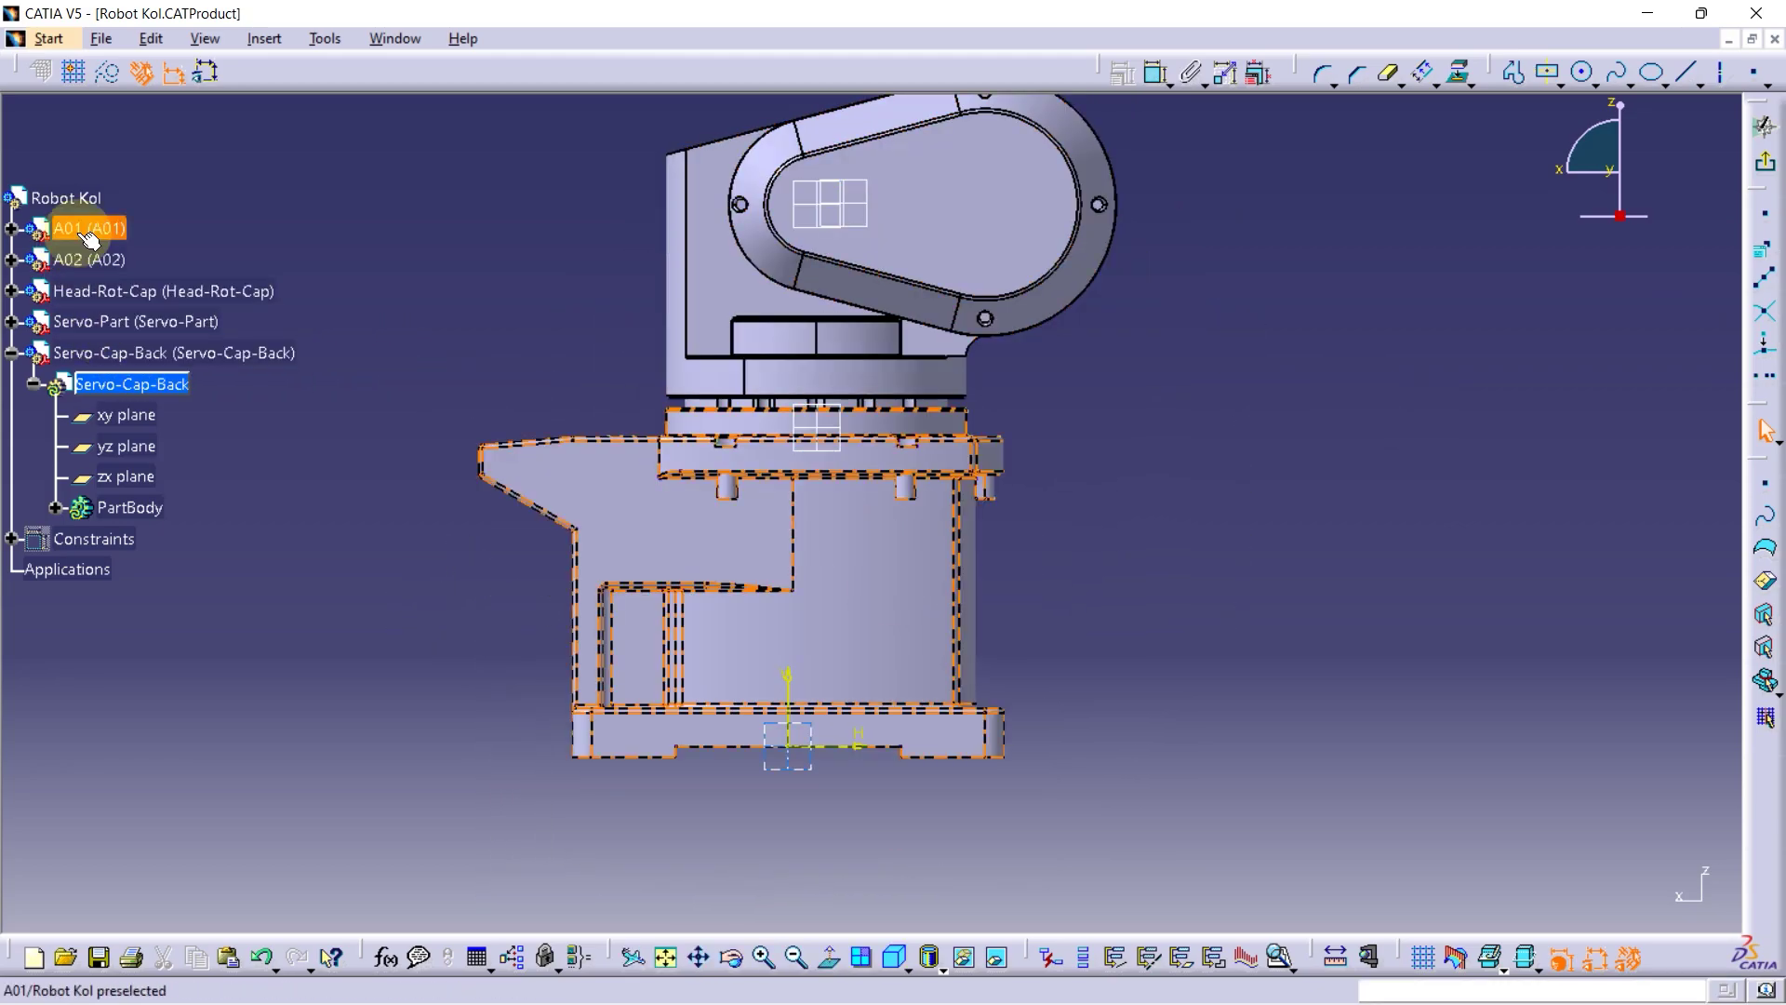
shift+click(93, 321)
right_click(84, 315)
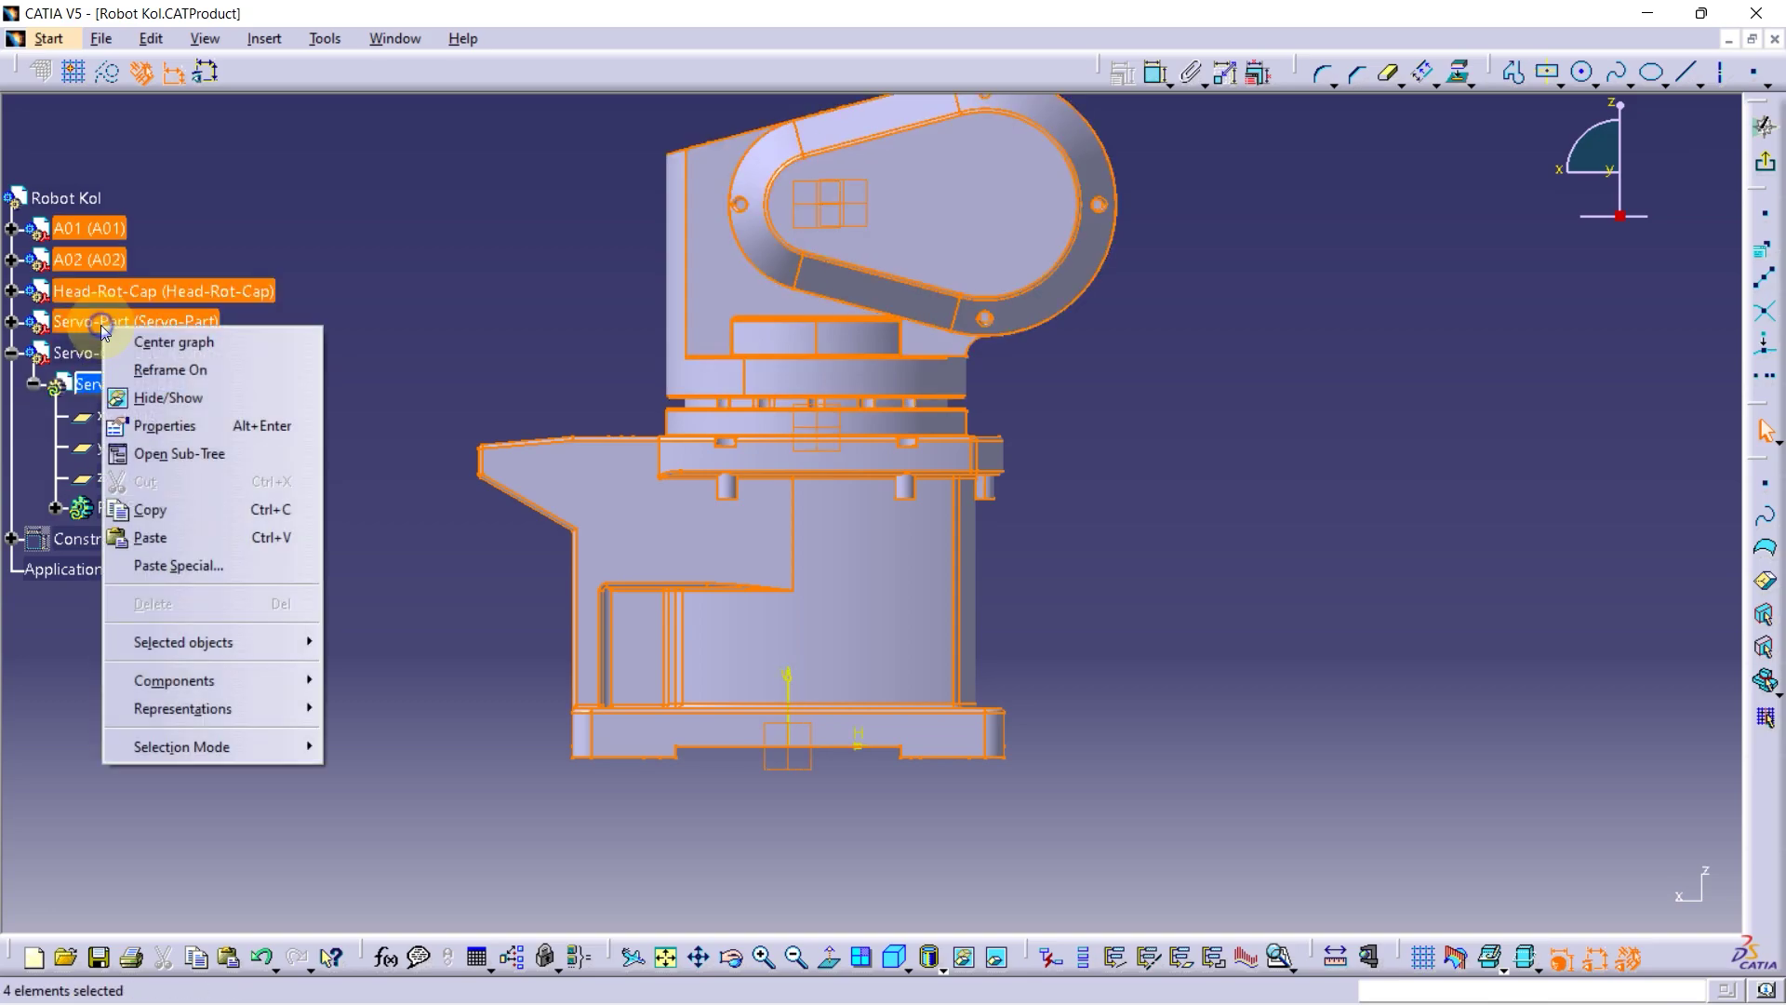
click(140, 394)
middle_drag(785, 703, 865, 480)
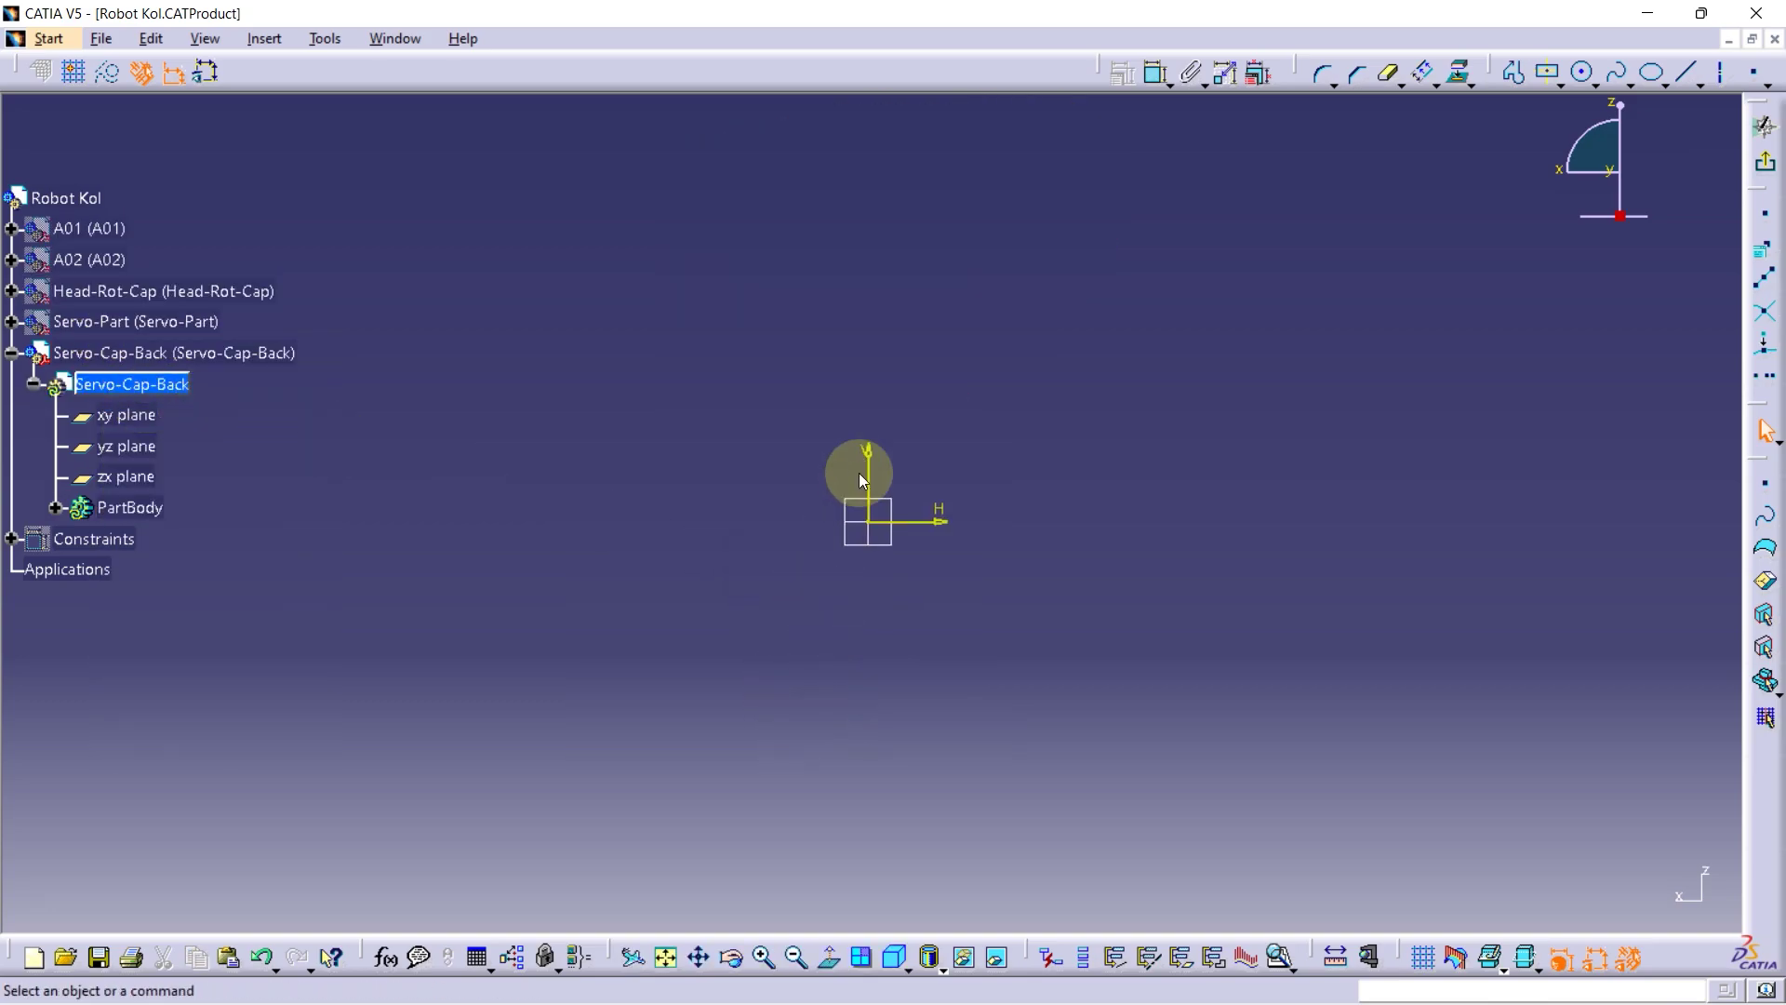
Draw an elongated-hole profile starting from the sketch origin
click(1558, 76)
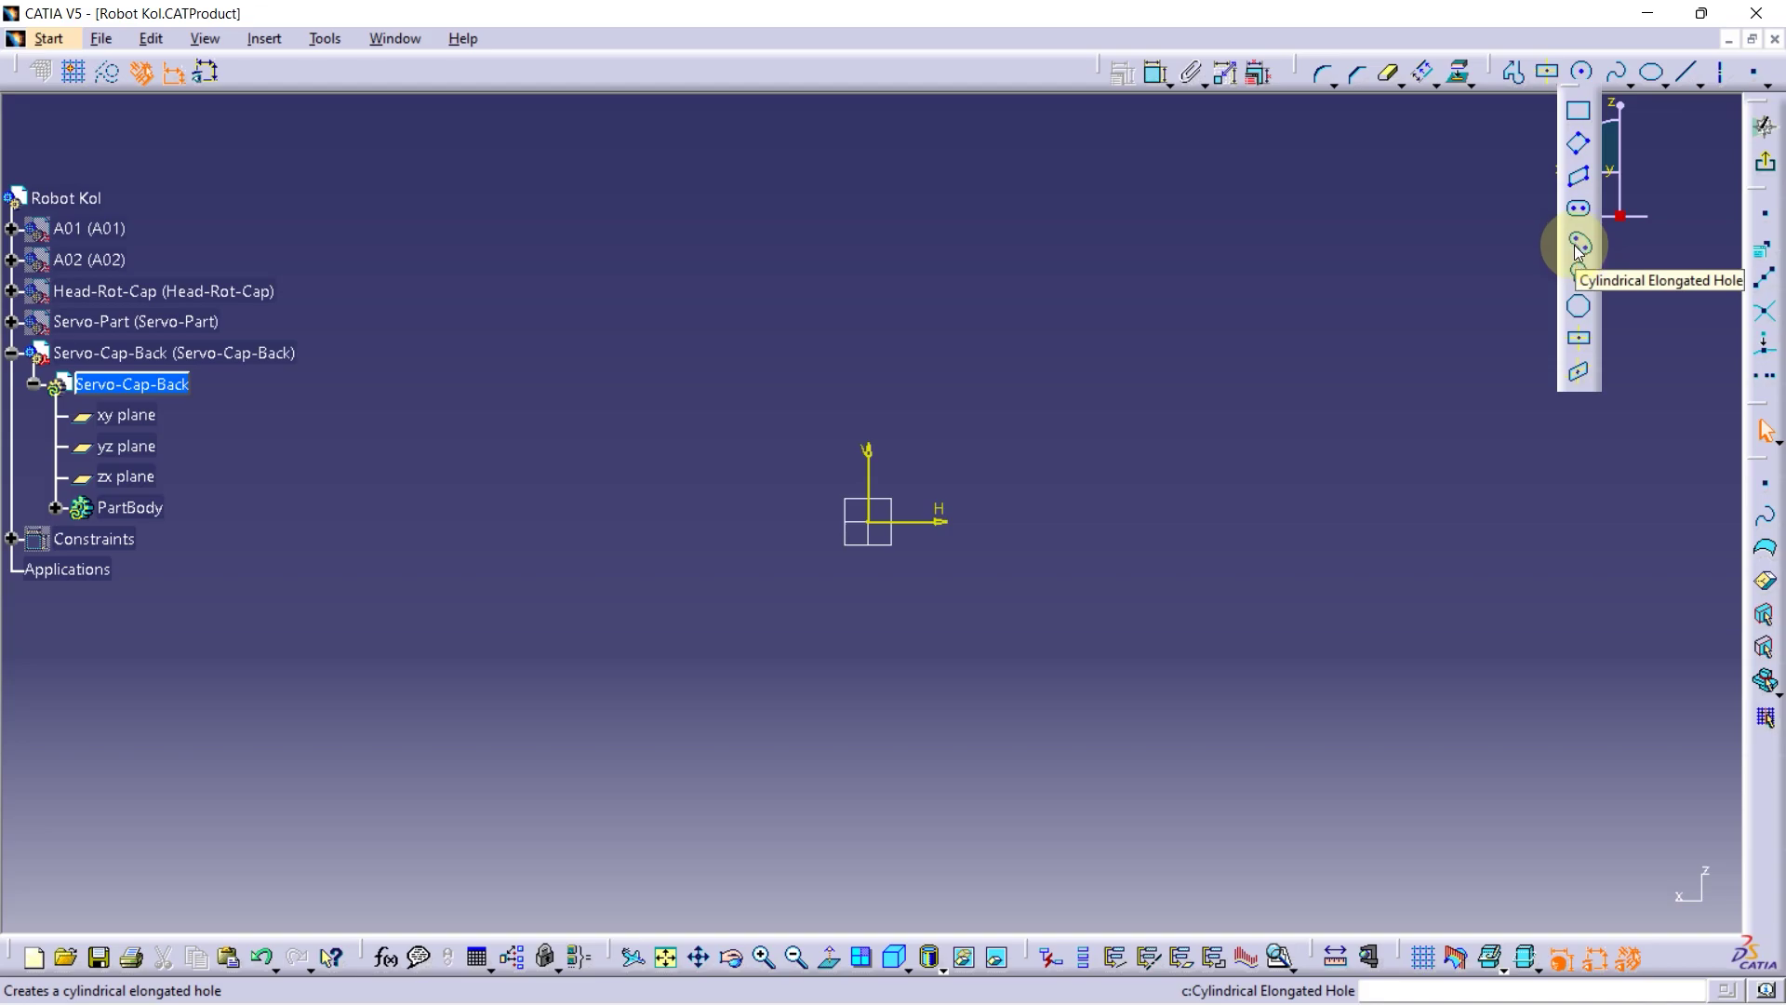
click(1575, 239)
click(867, 520)
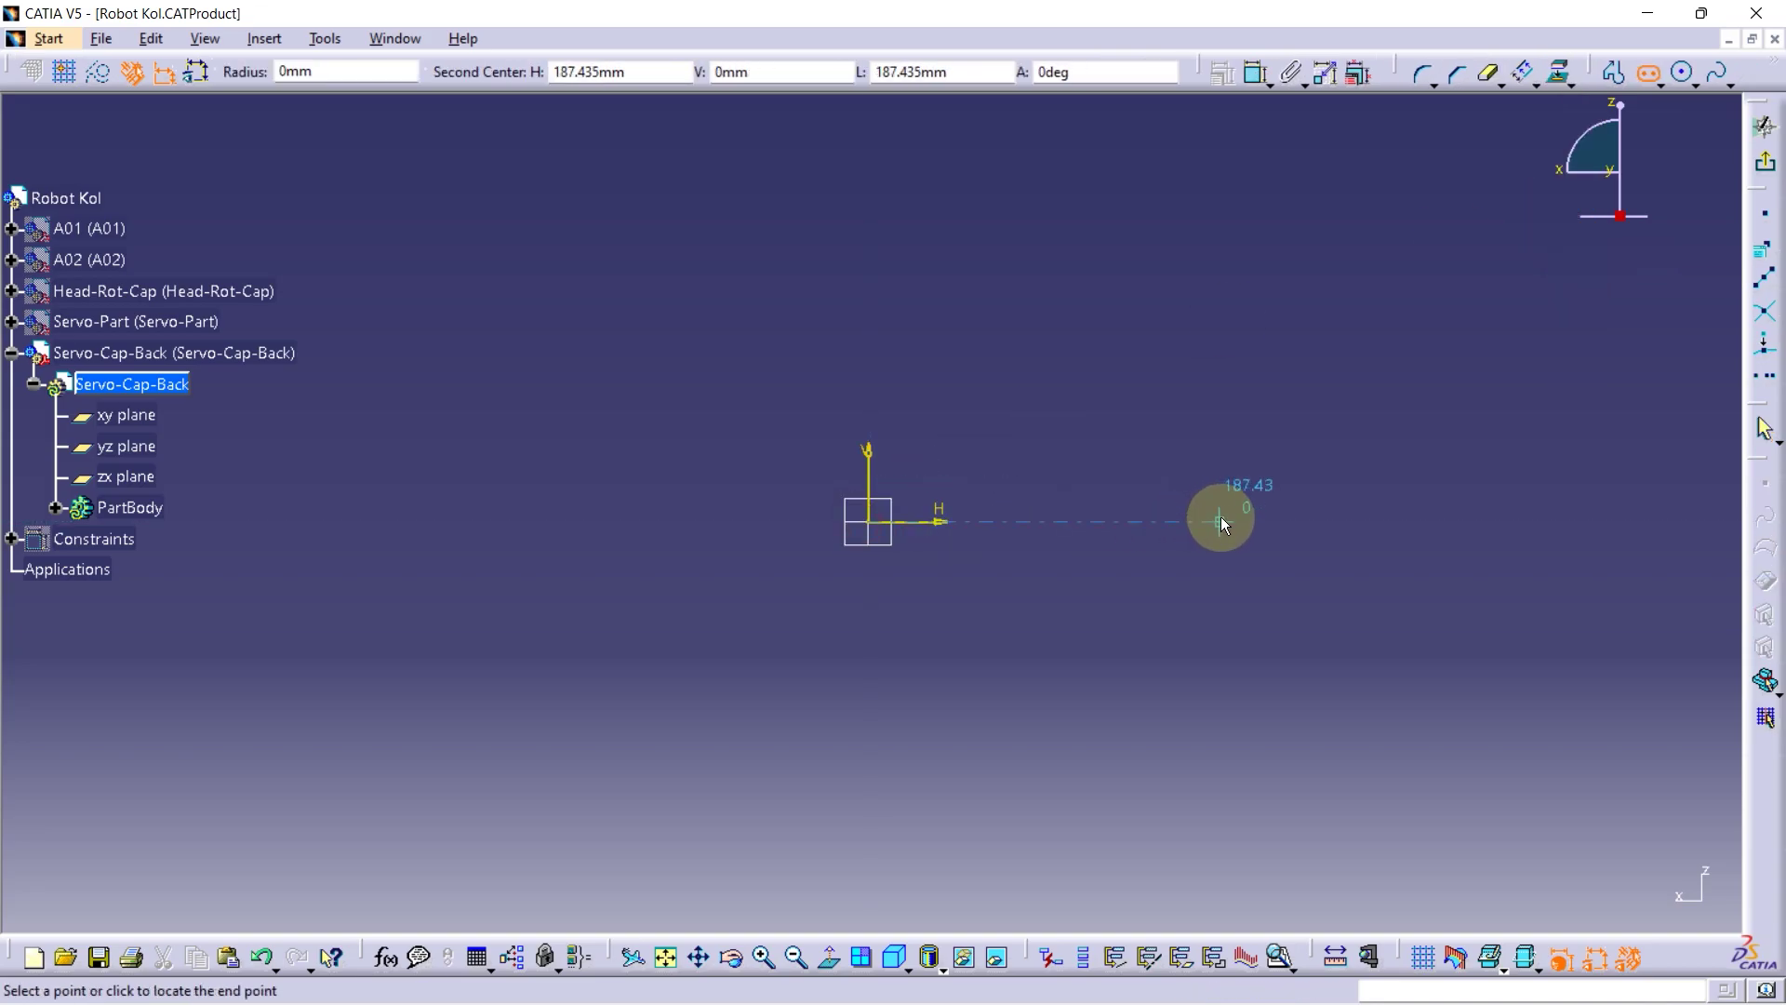
click(1221, 516)
click(1219, 382)
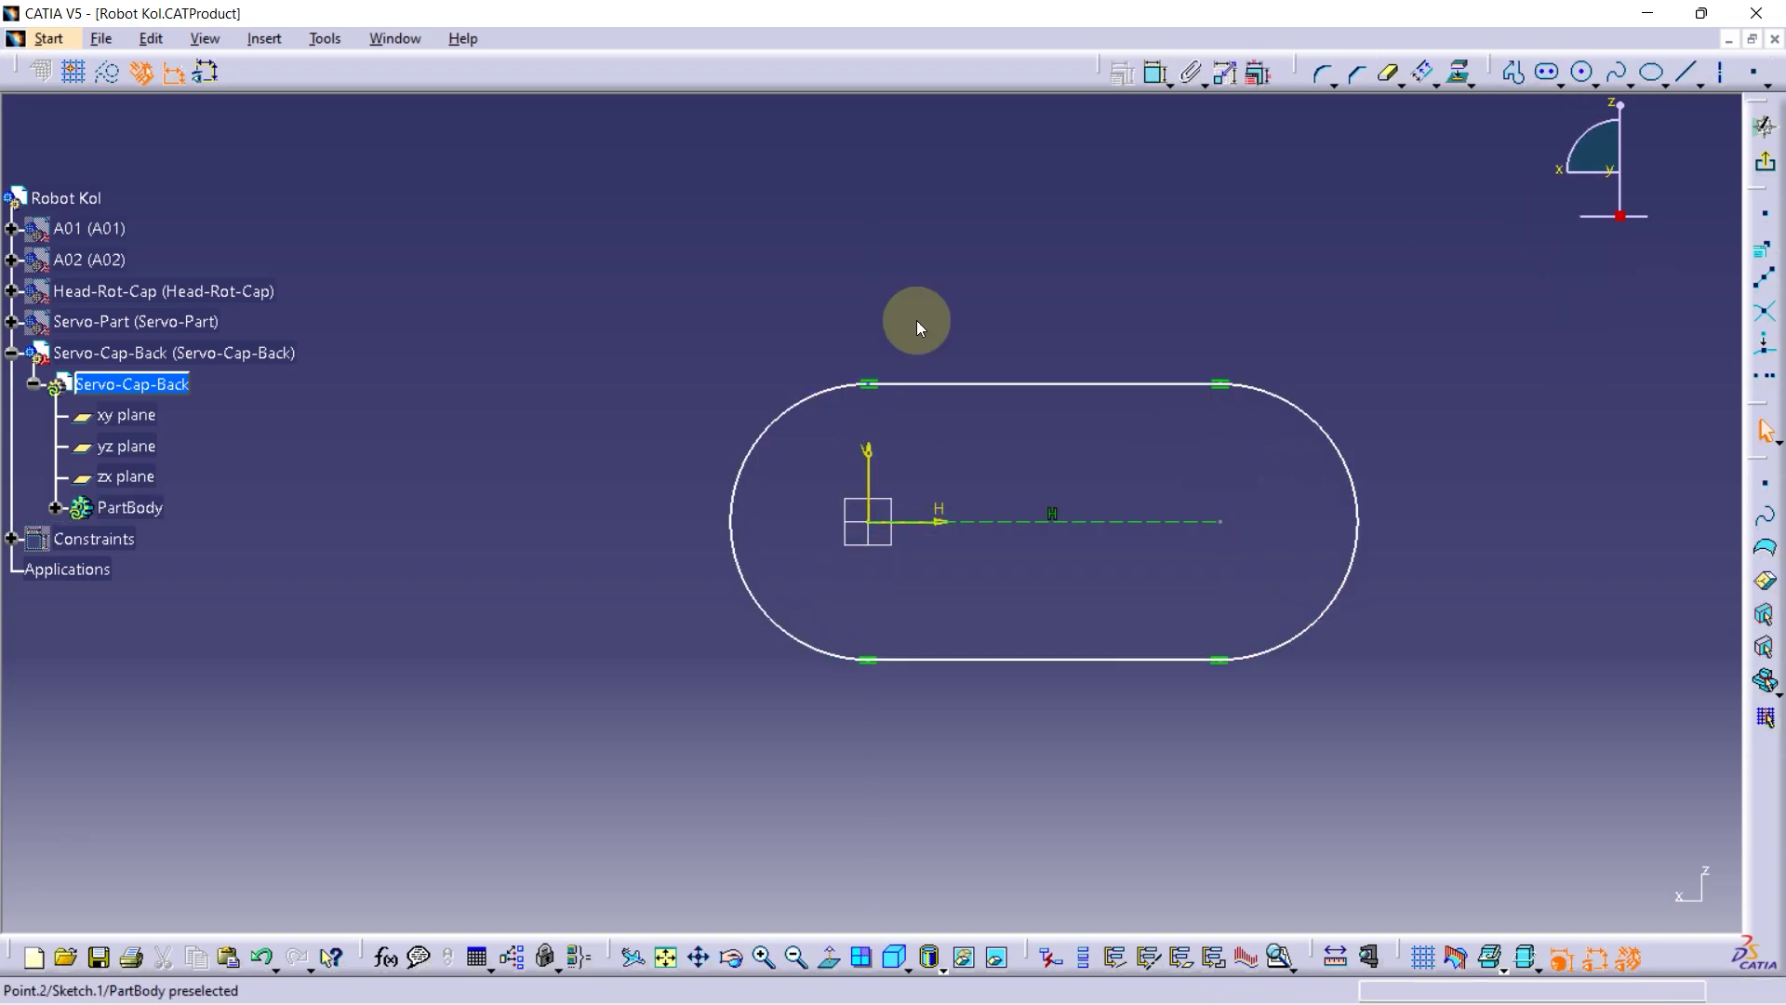
Constrain the slot to end radii 46.607 and 70 and side length 86.905, then exit to Pad
click(776, 421)
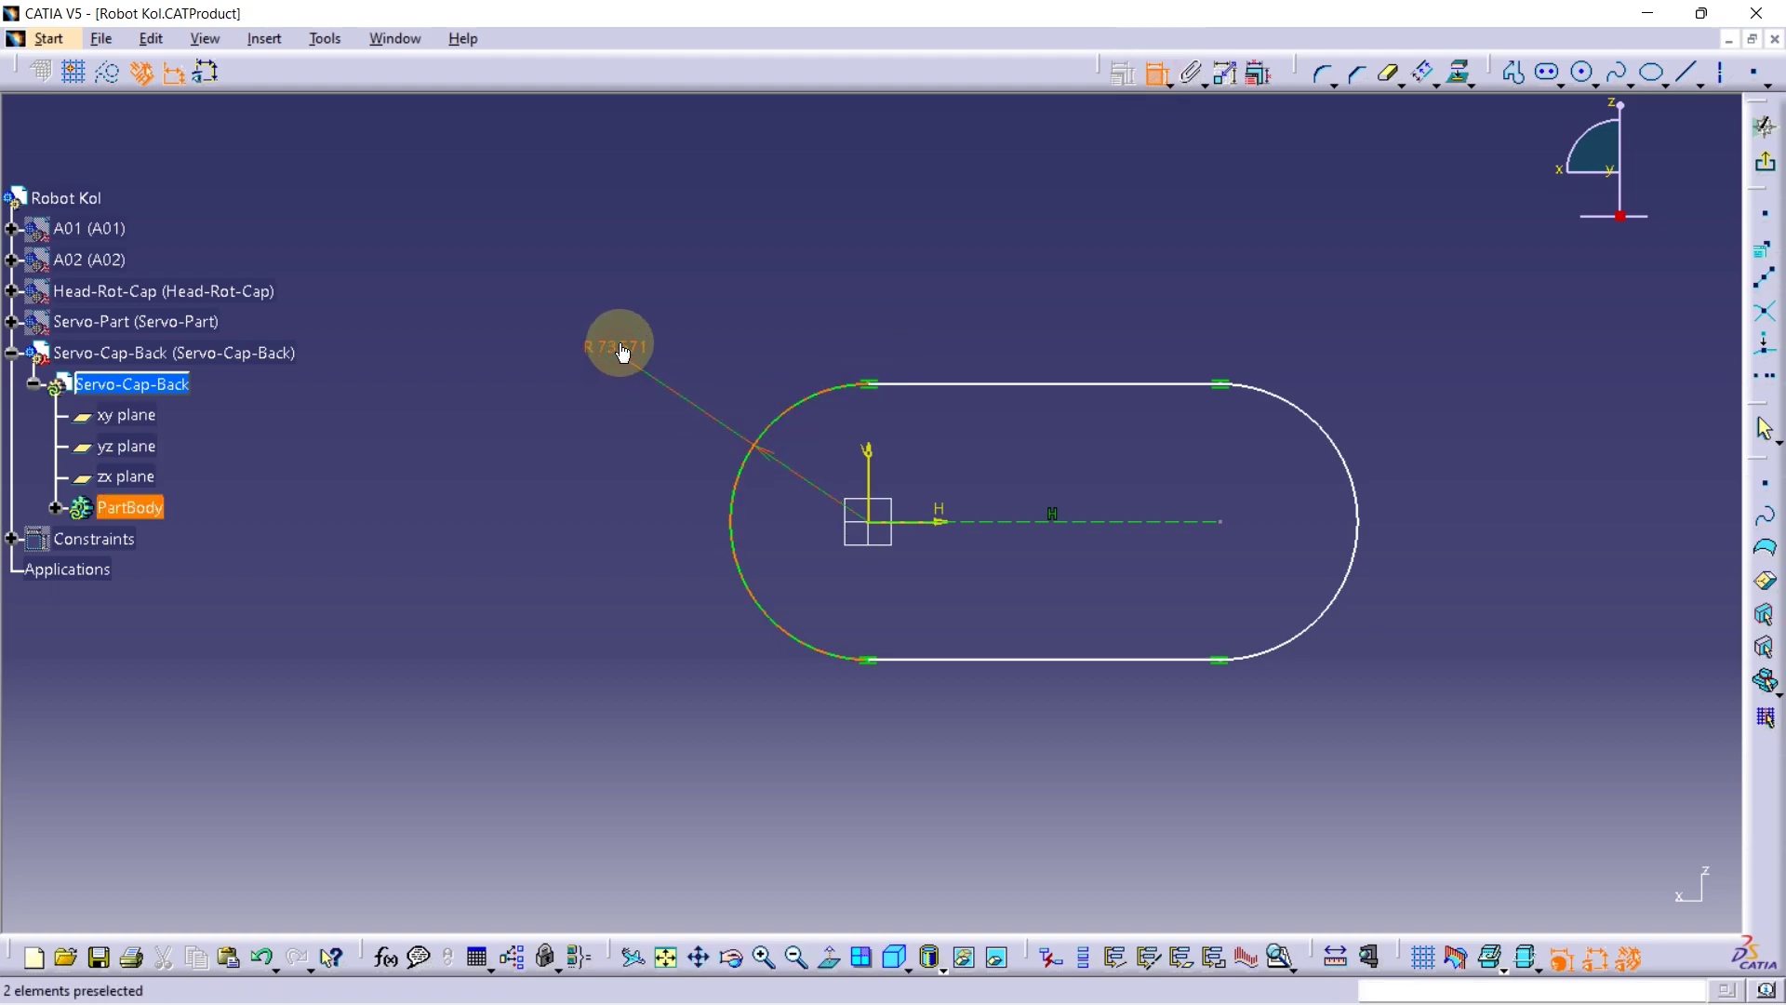
double_click(622, 351)
text(46.607)
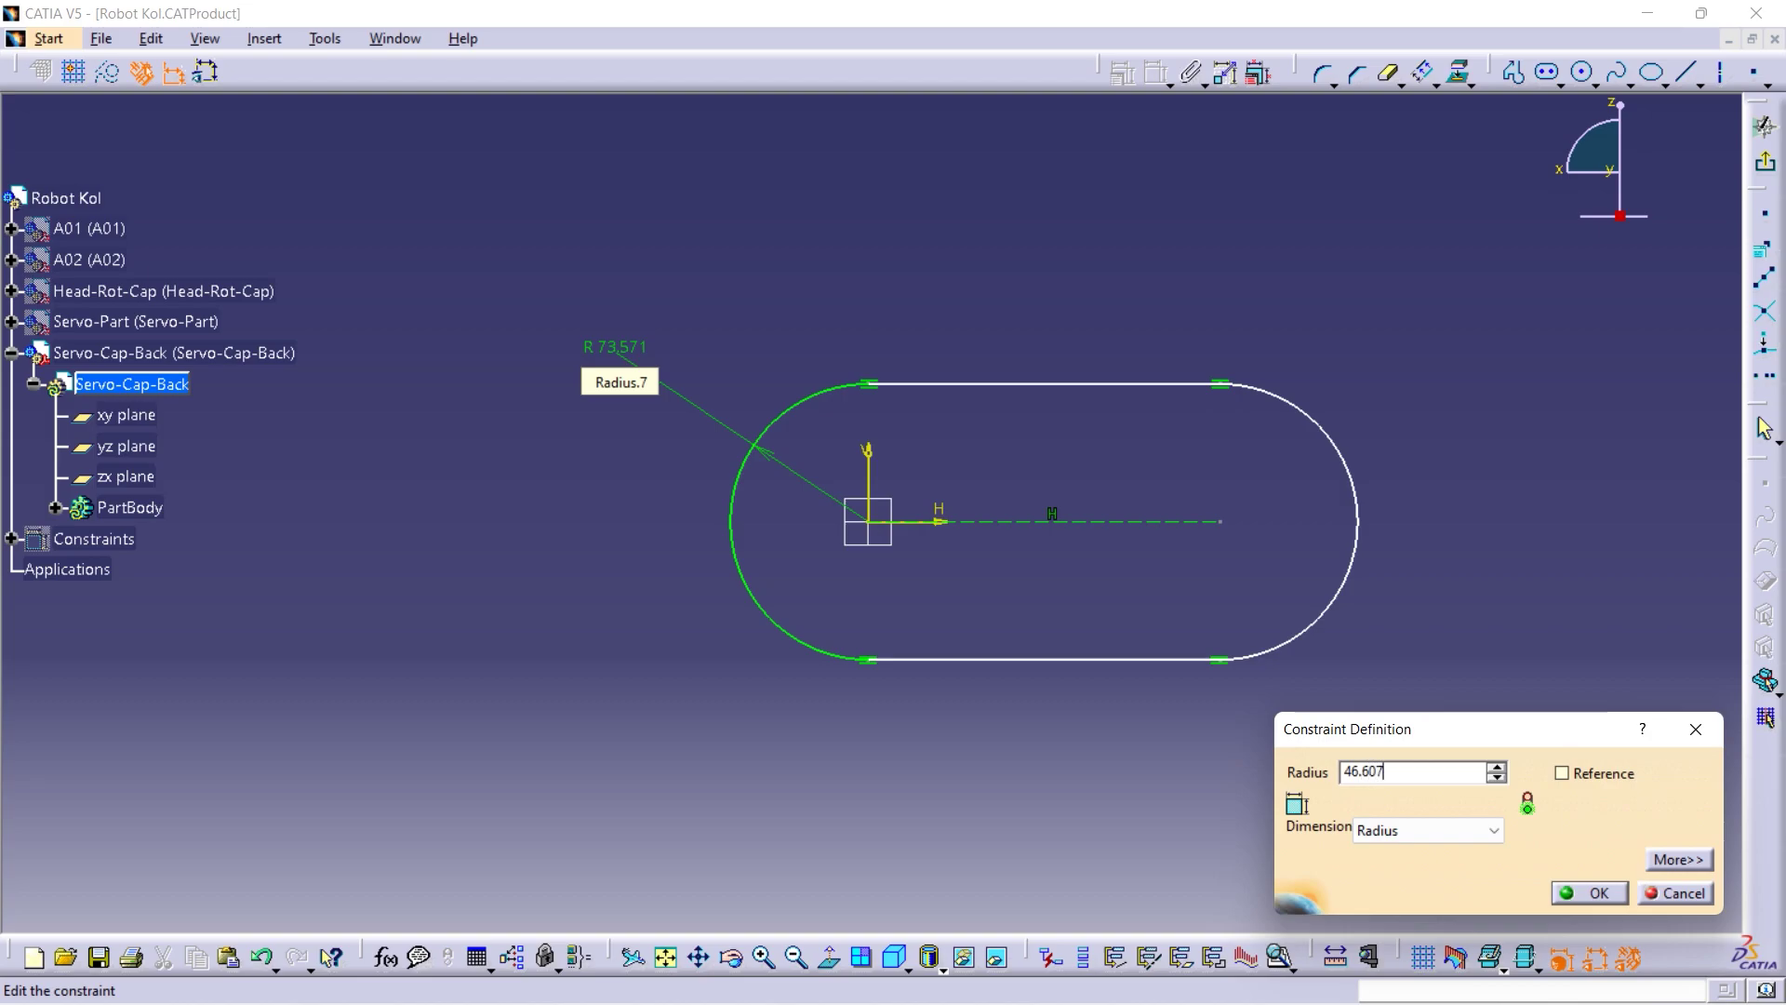
key(Return)
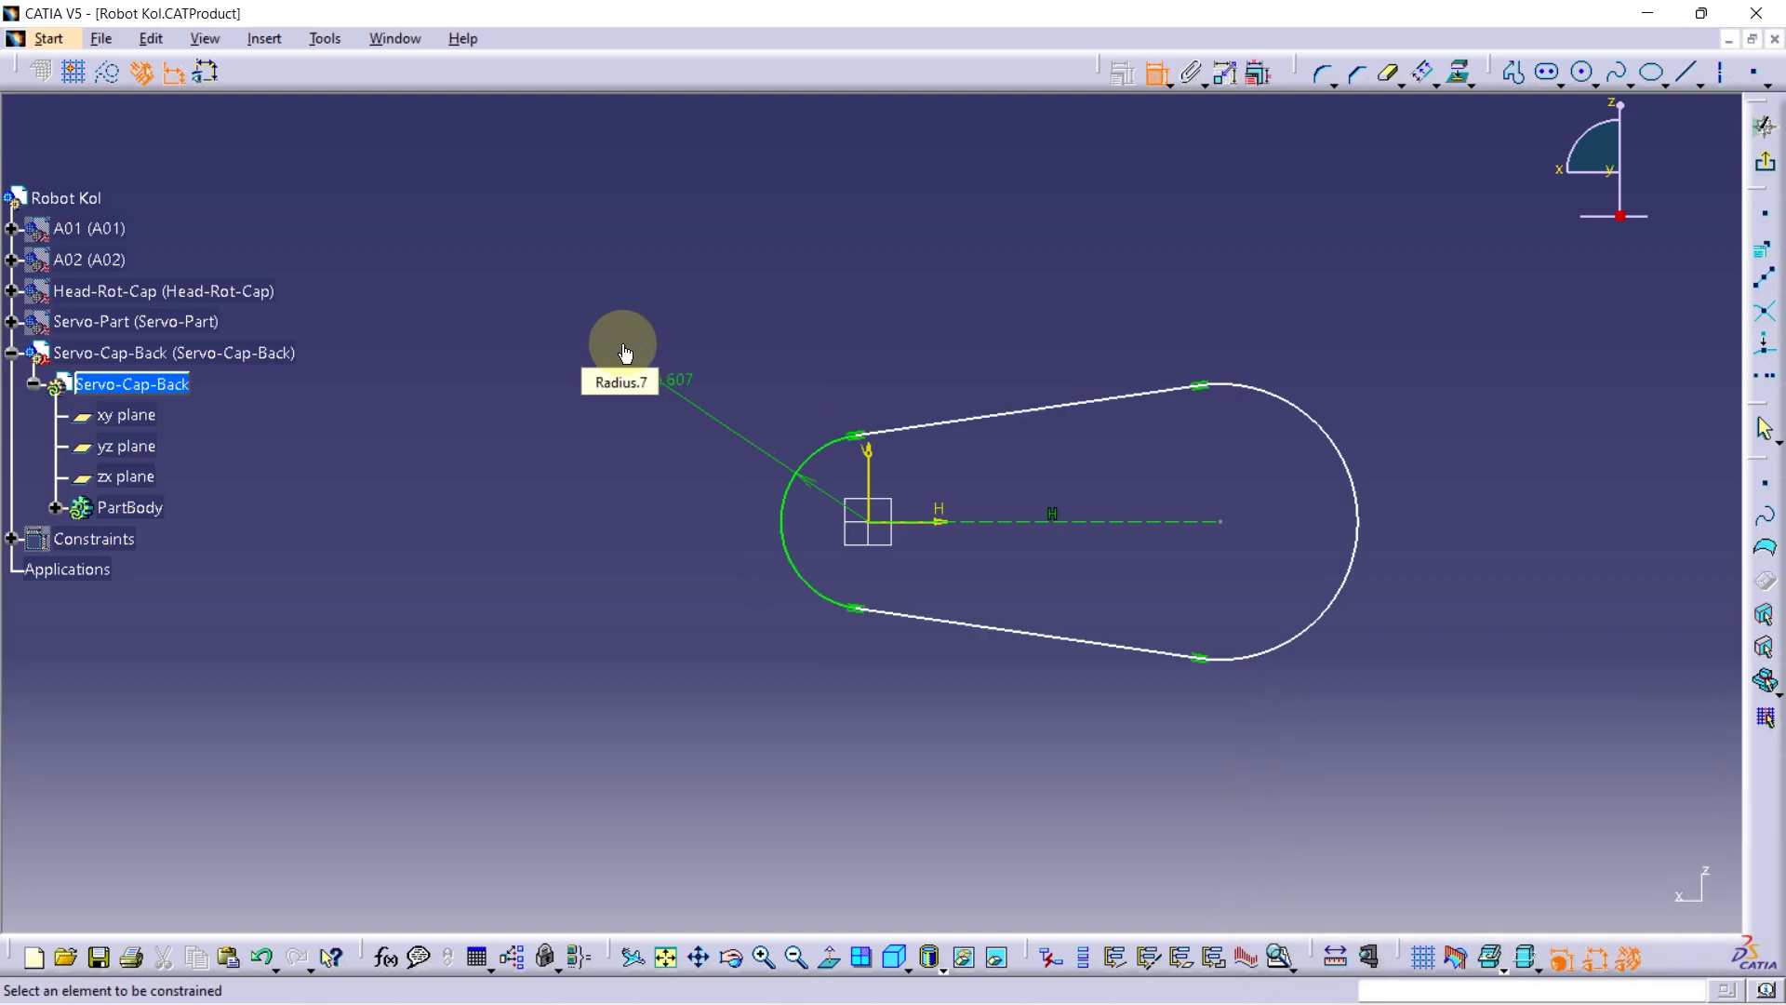
double_click(1395, 299)
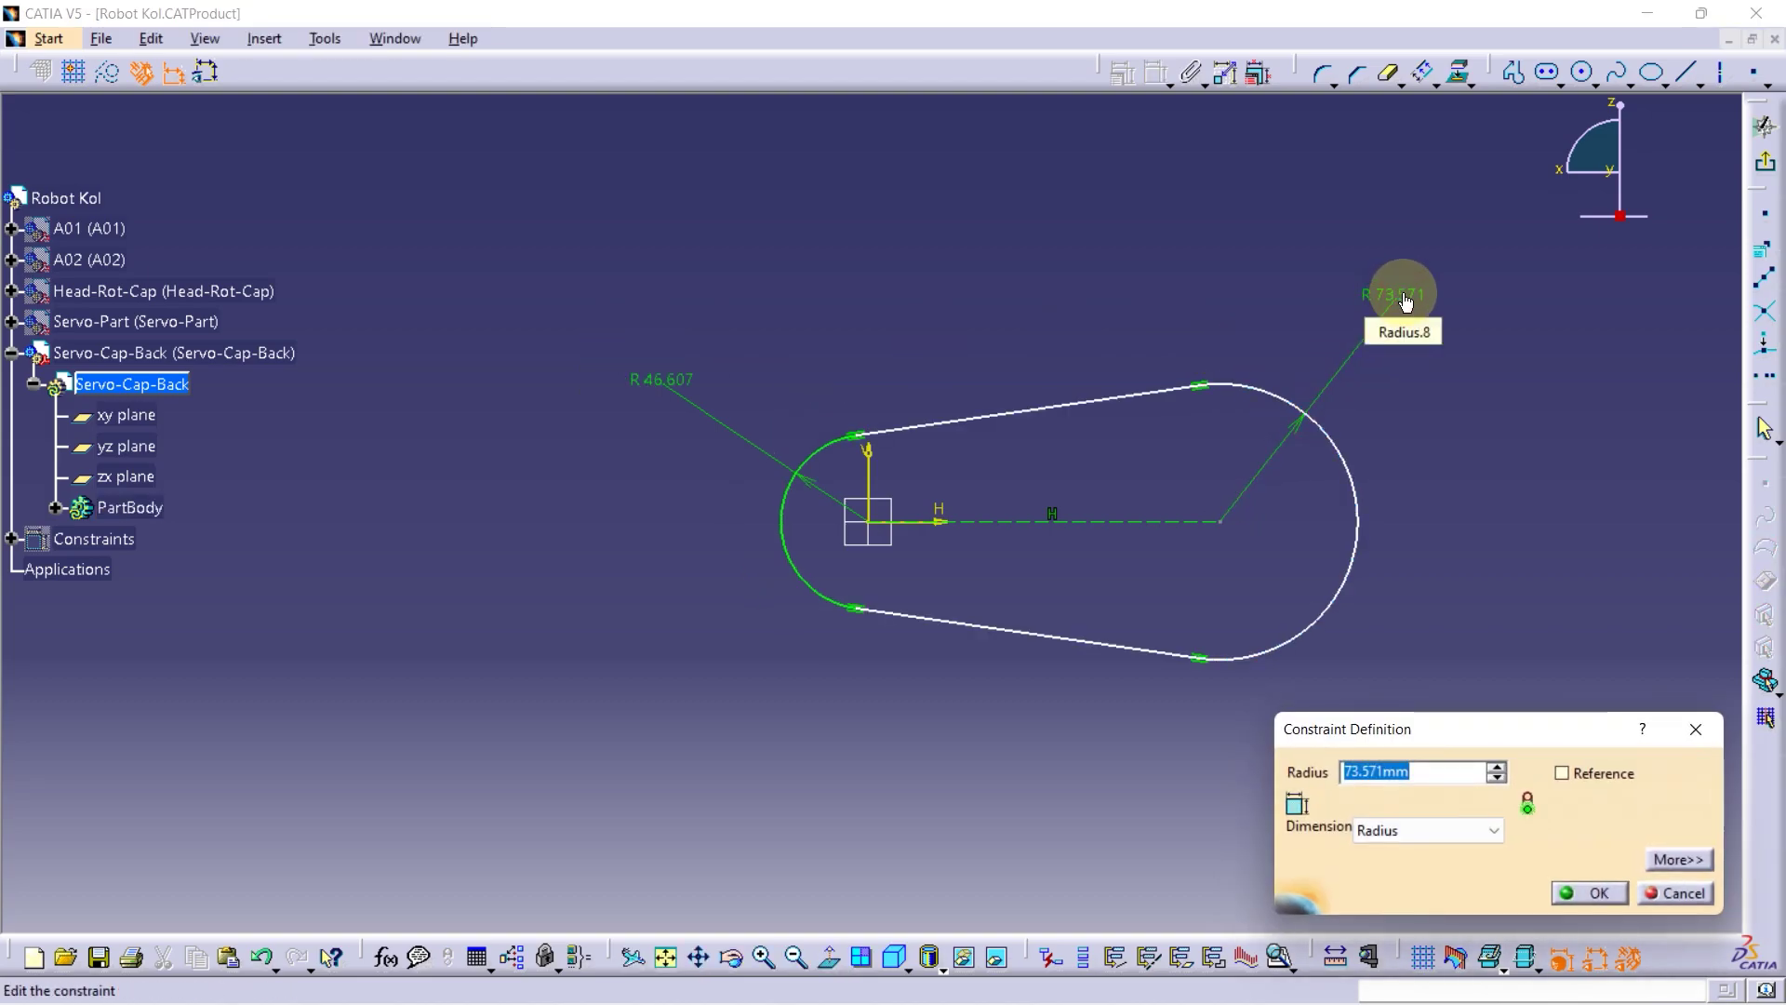
key(Return)
click(1041, 409)
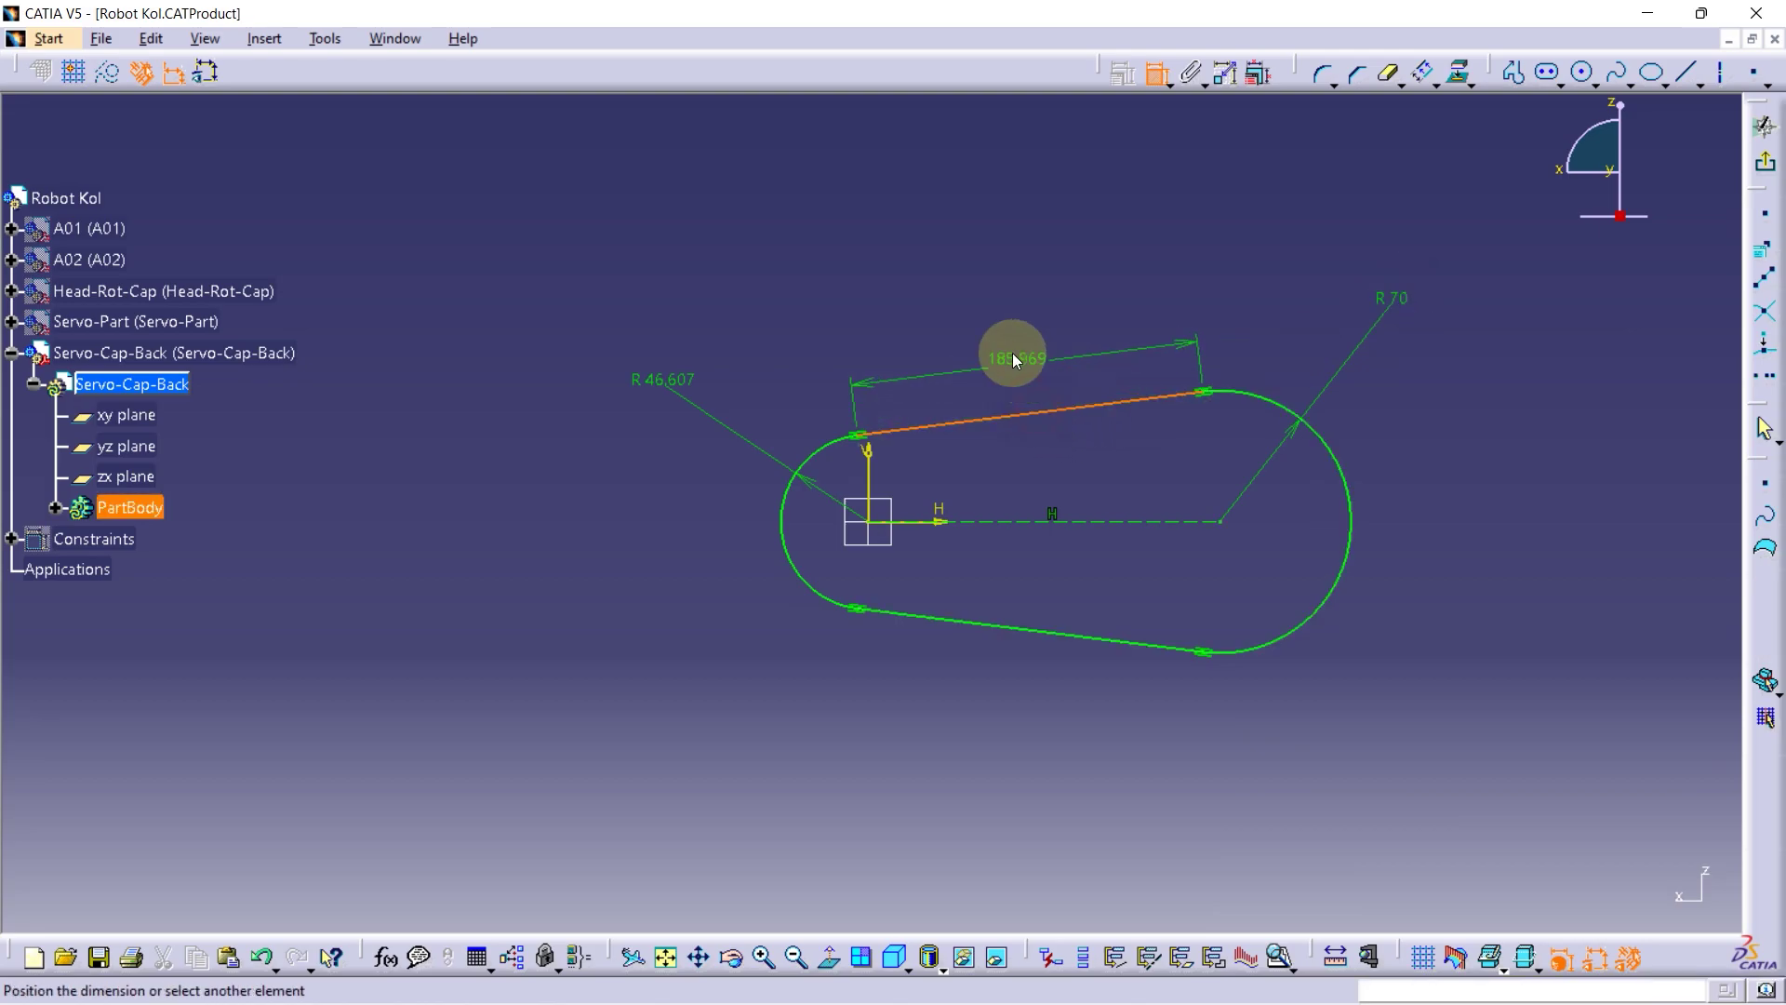
double_click(990, 290)
text(86.905)
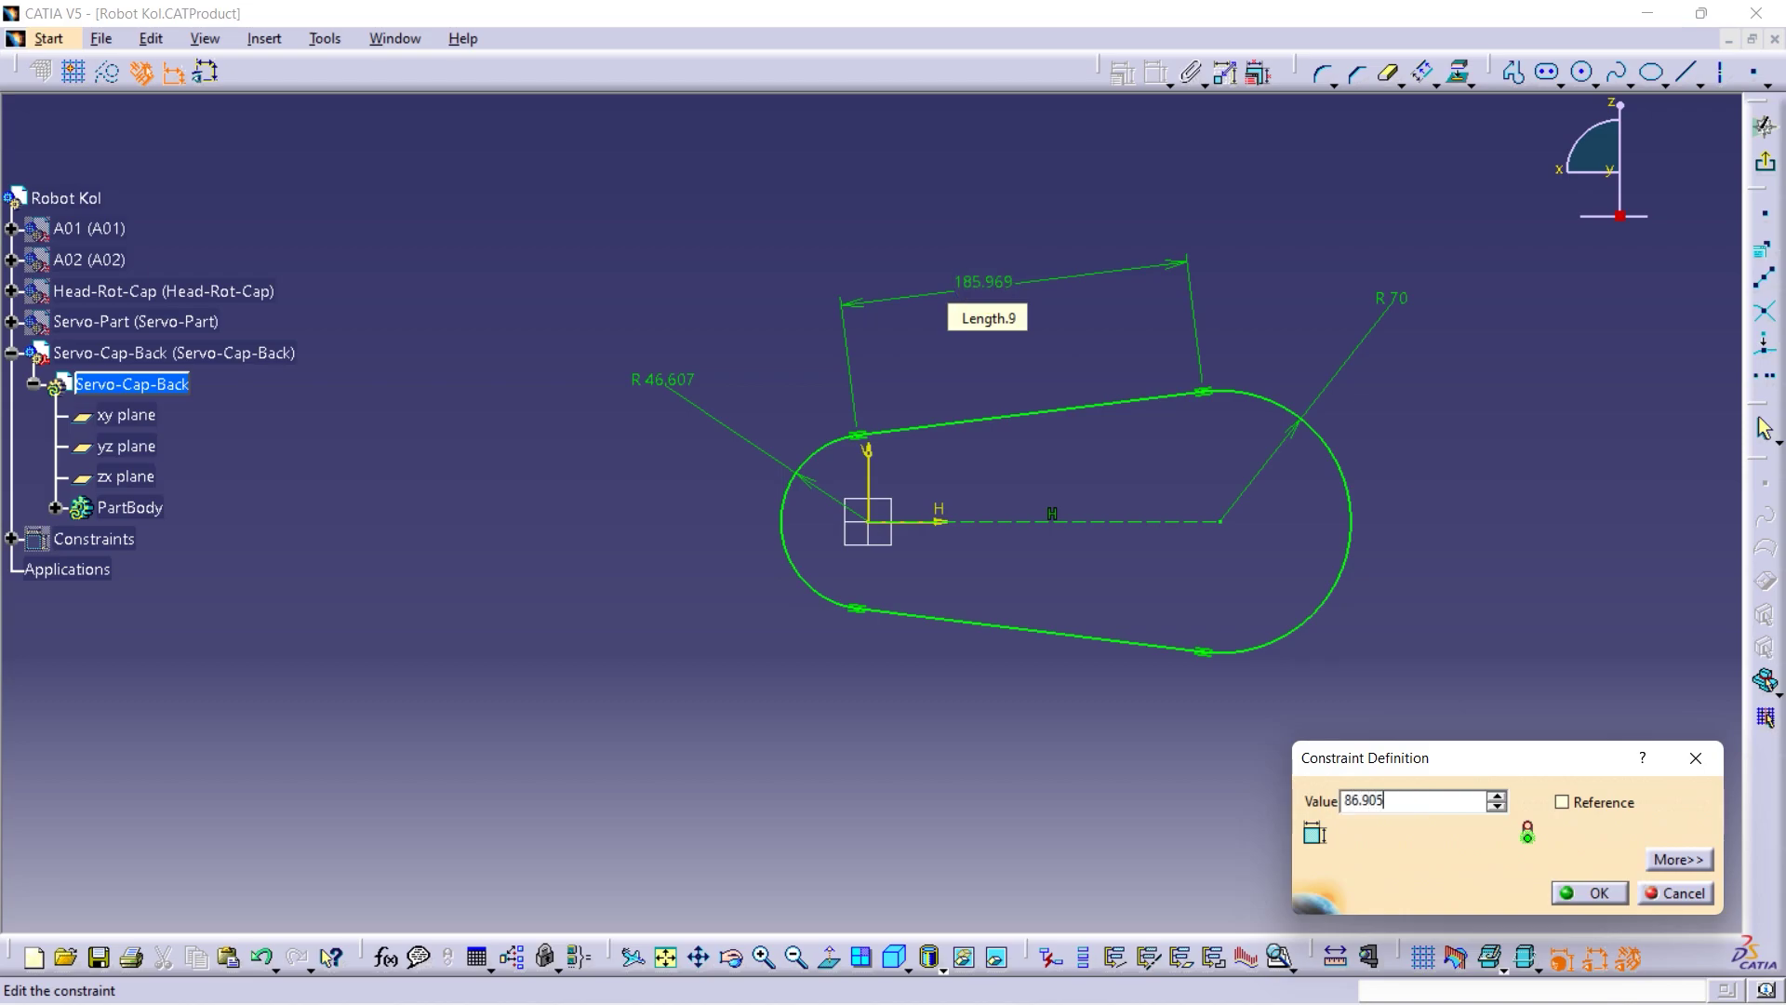
key(Return)
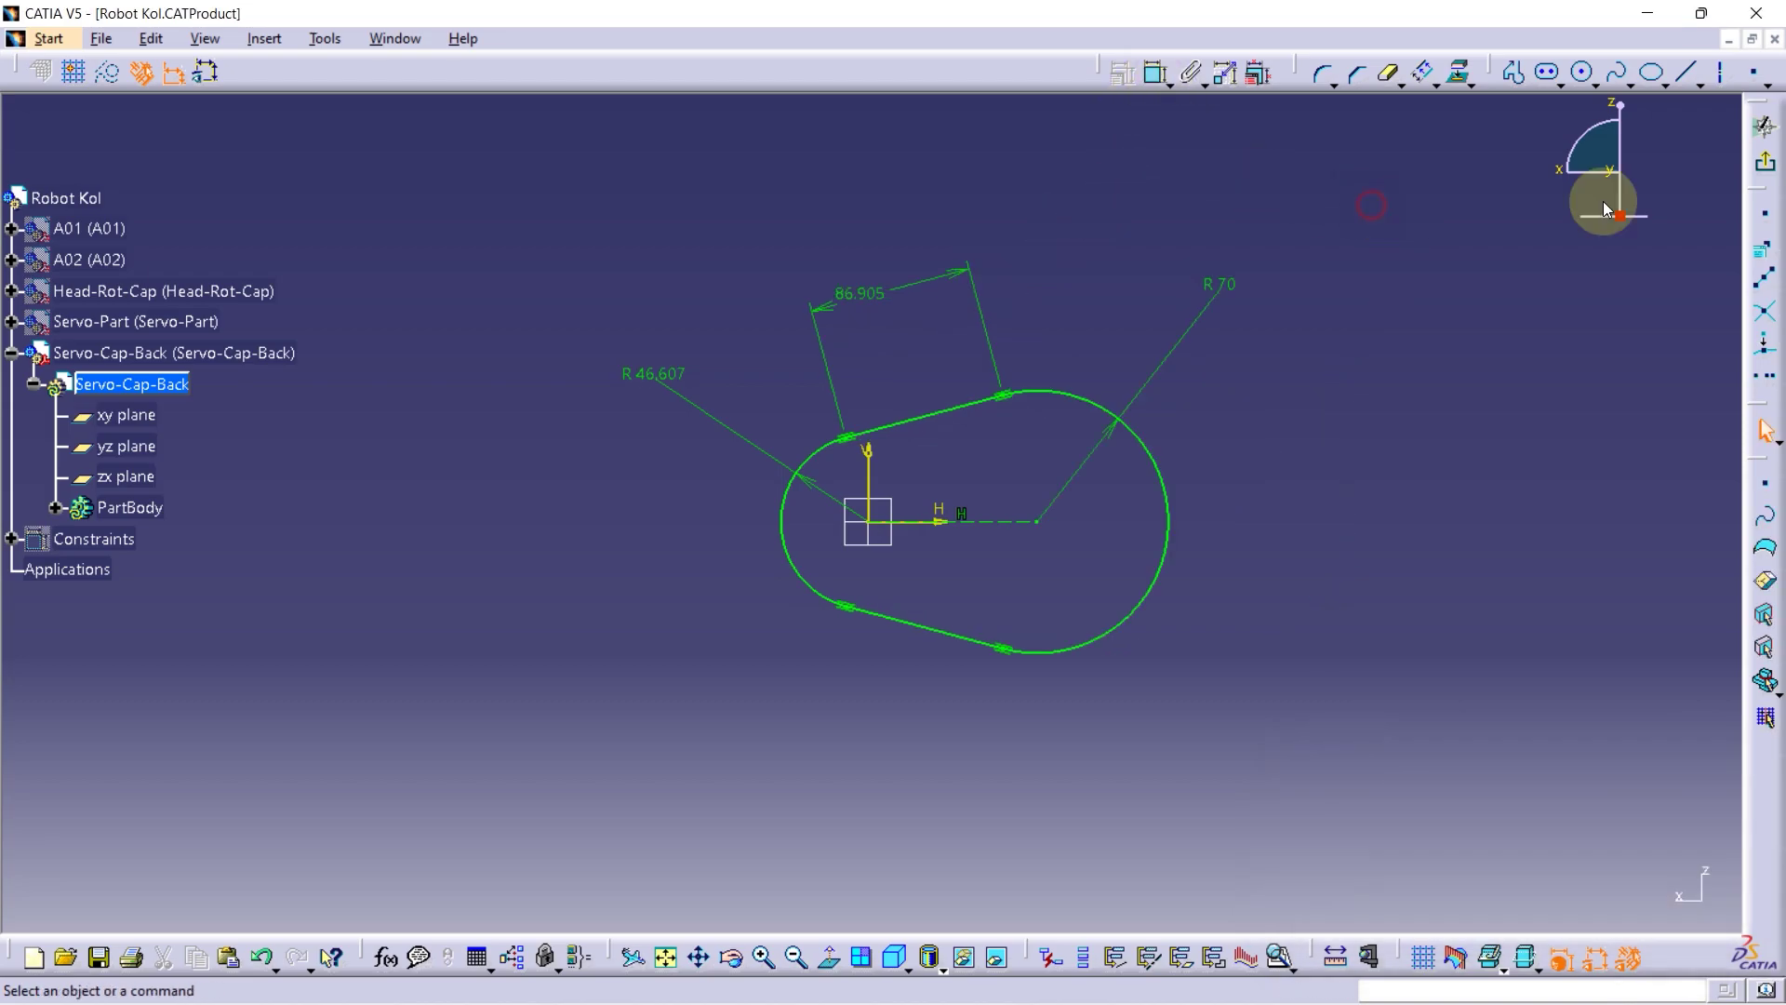
click(1456, 72)
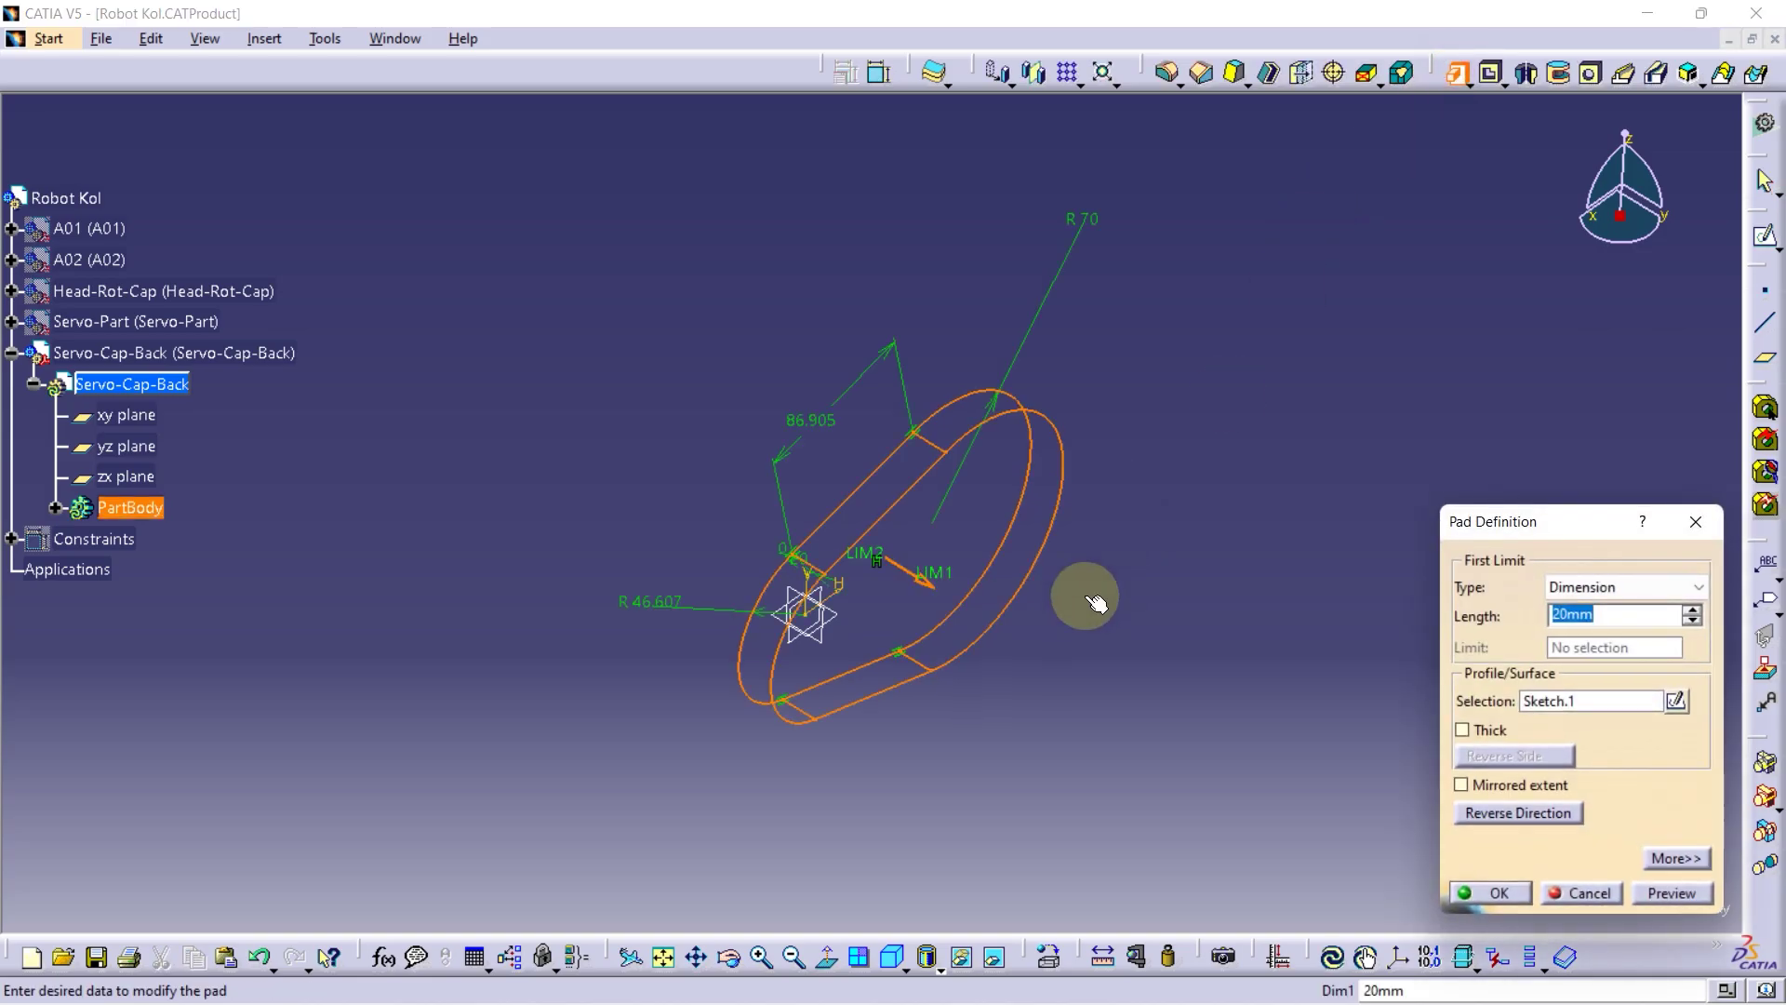
Pad the slot profile 10 mm in the reversed direction
click(925, 586)
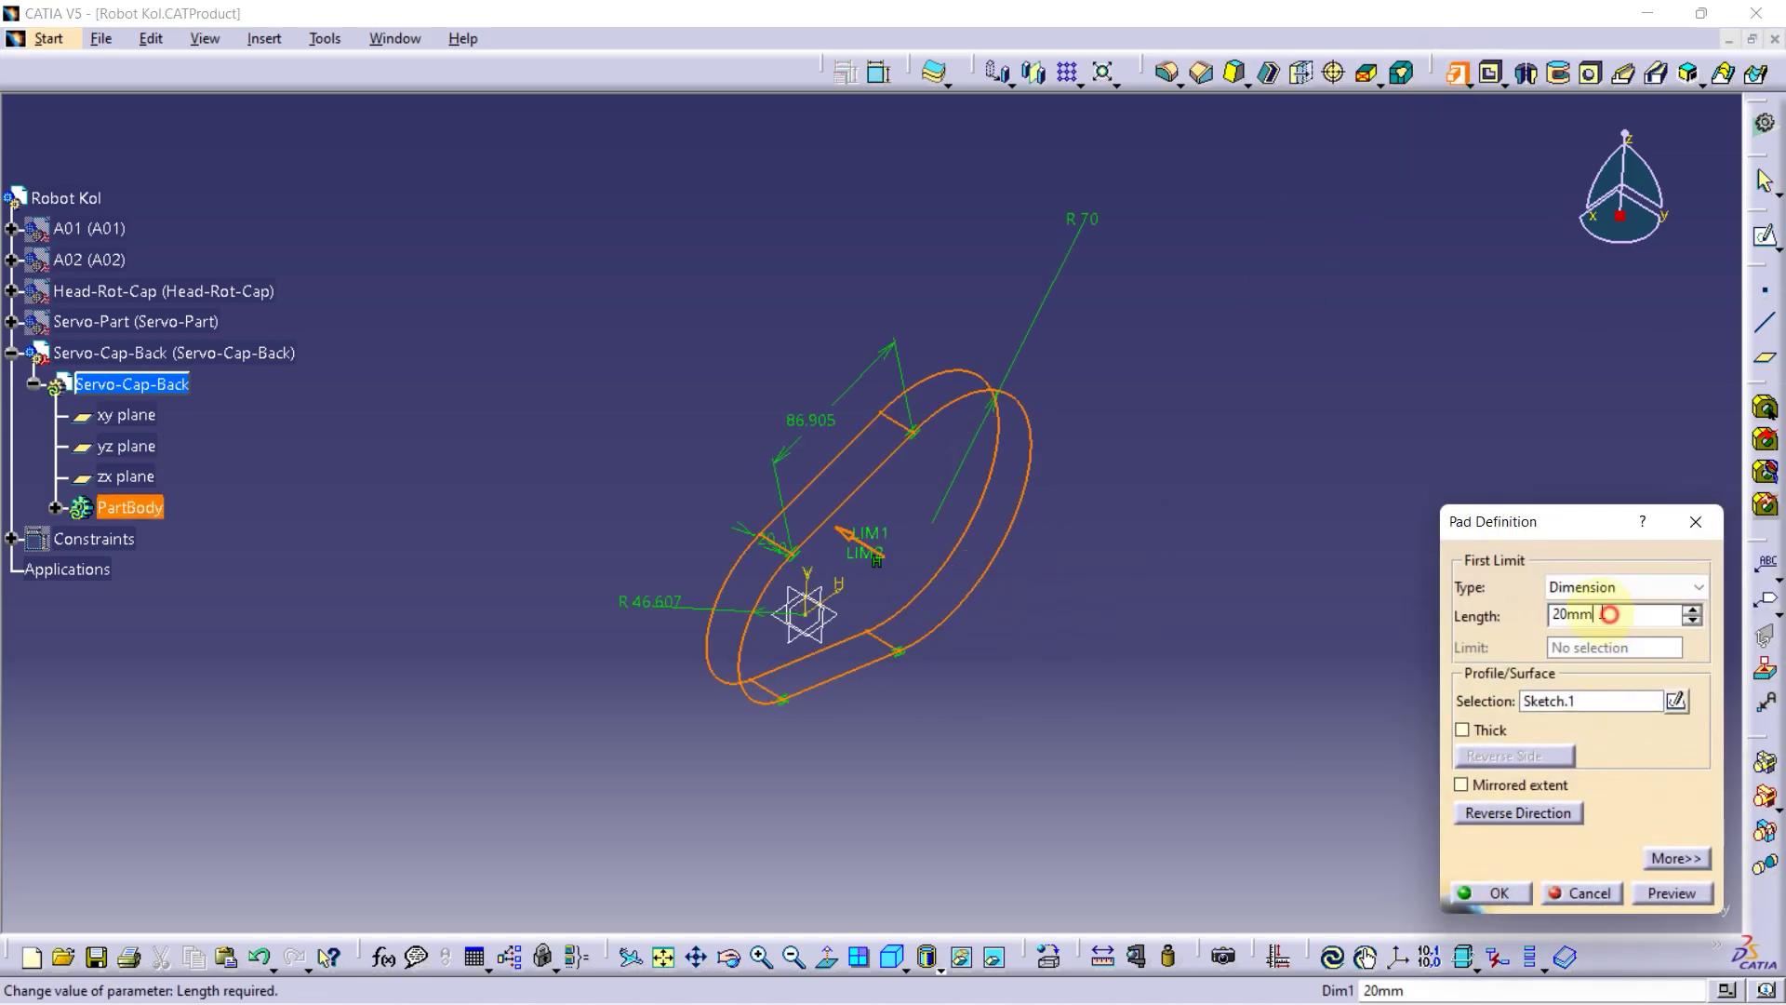
double_click(1582, 614)
text(10)
key(Return)
click(1487, 607)
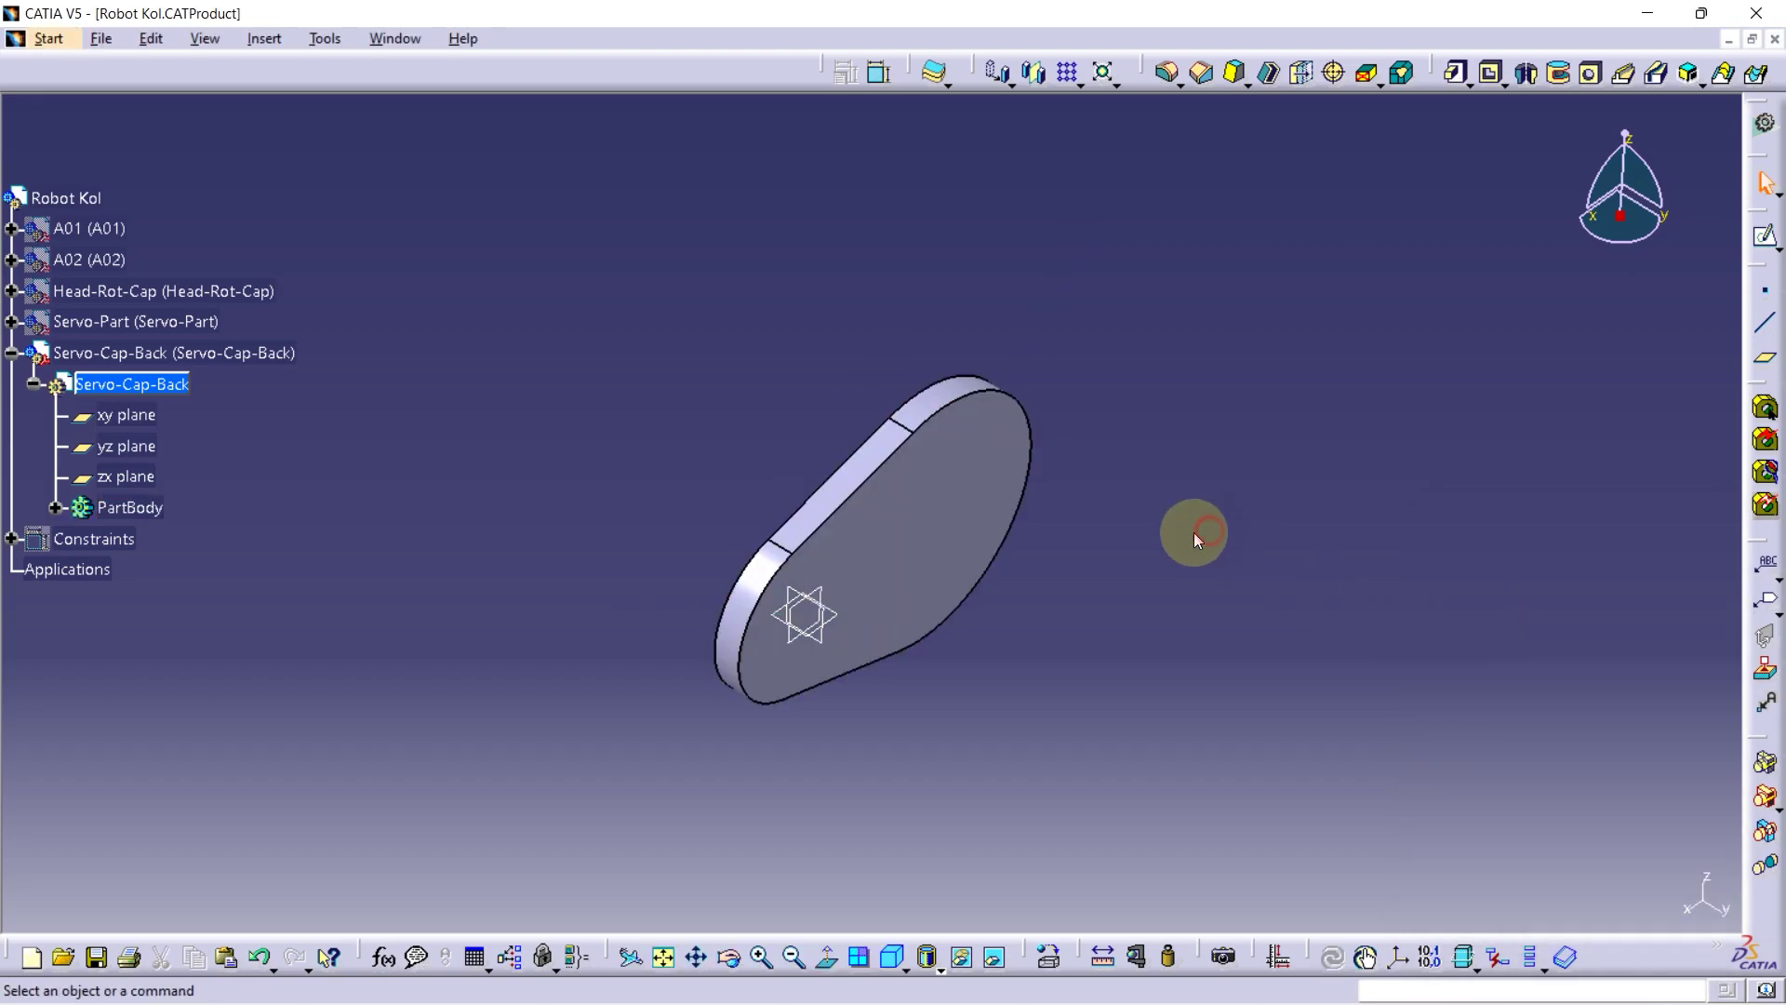
middle_drag(1193, 532, 1014, 646)
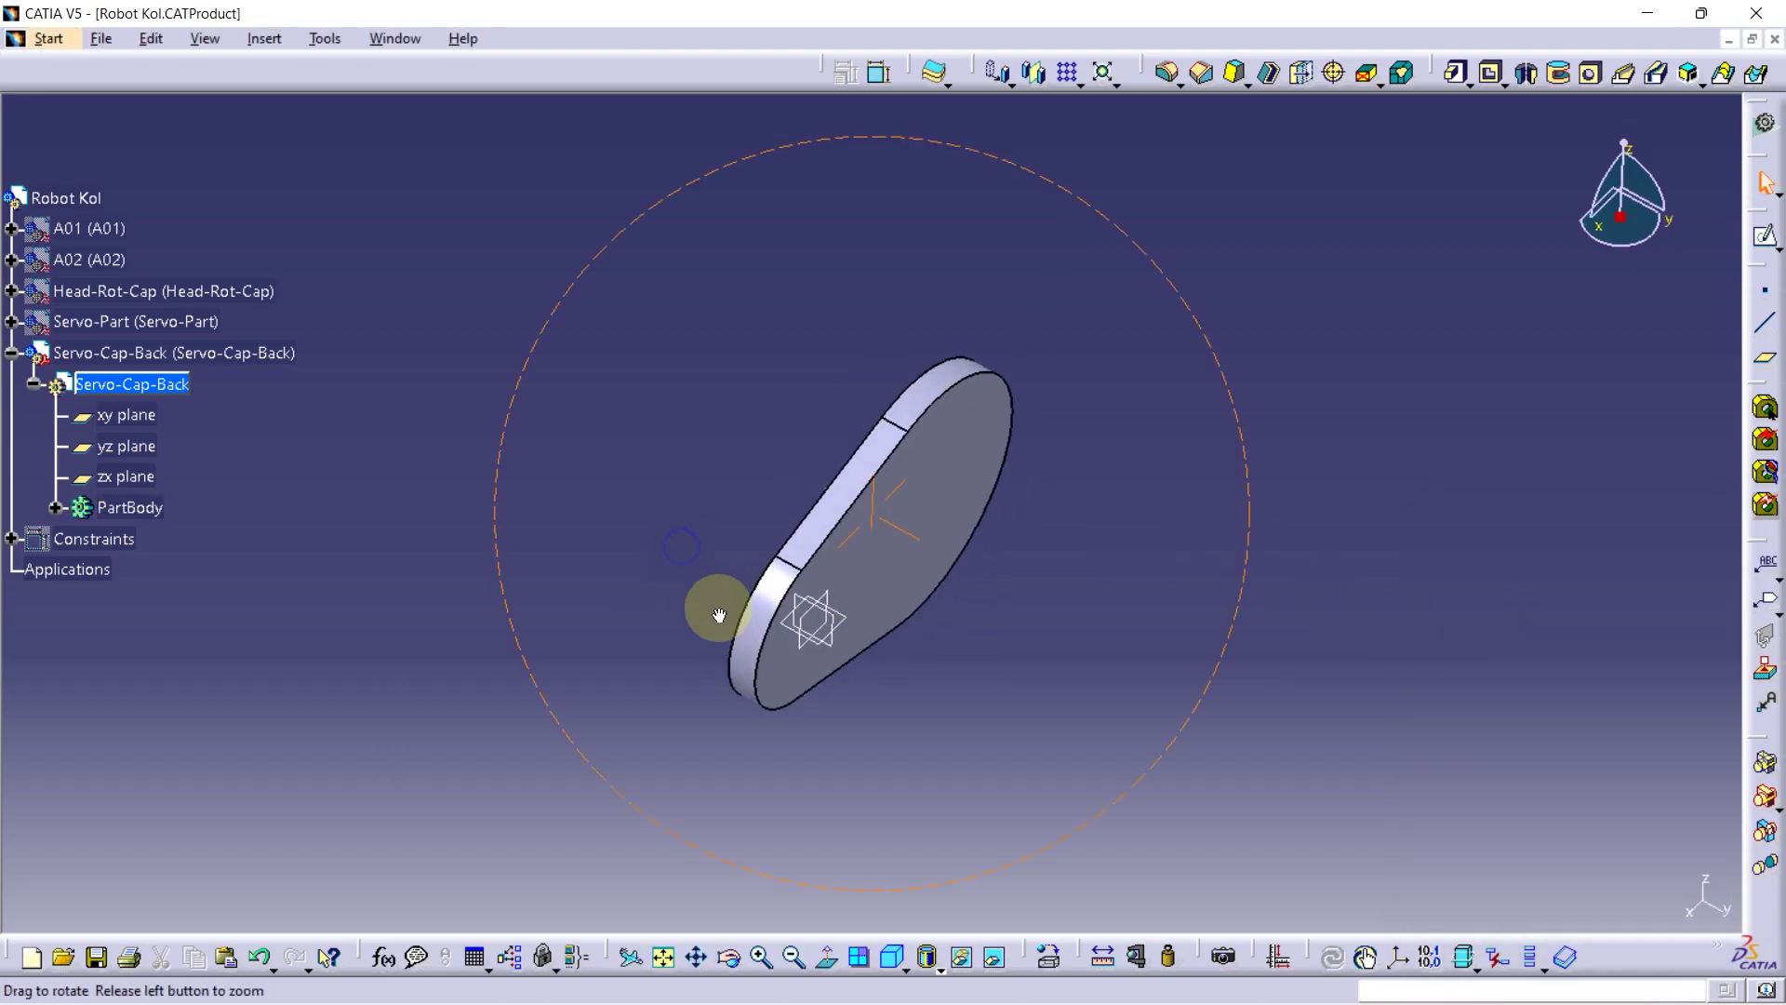
Sketch an R65 circle on the pad's face in the larger lobe
click(1767, 241)
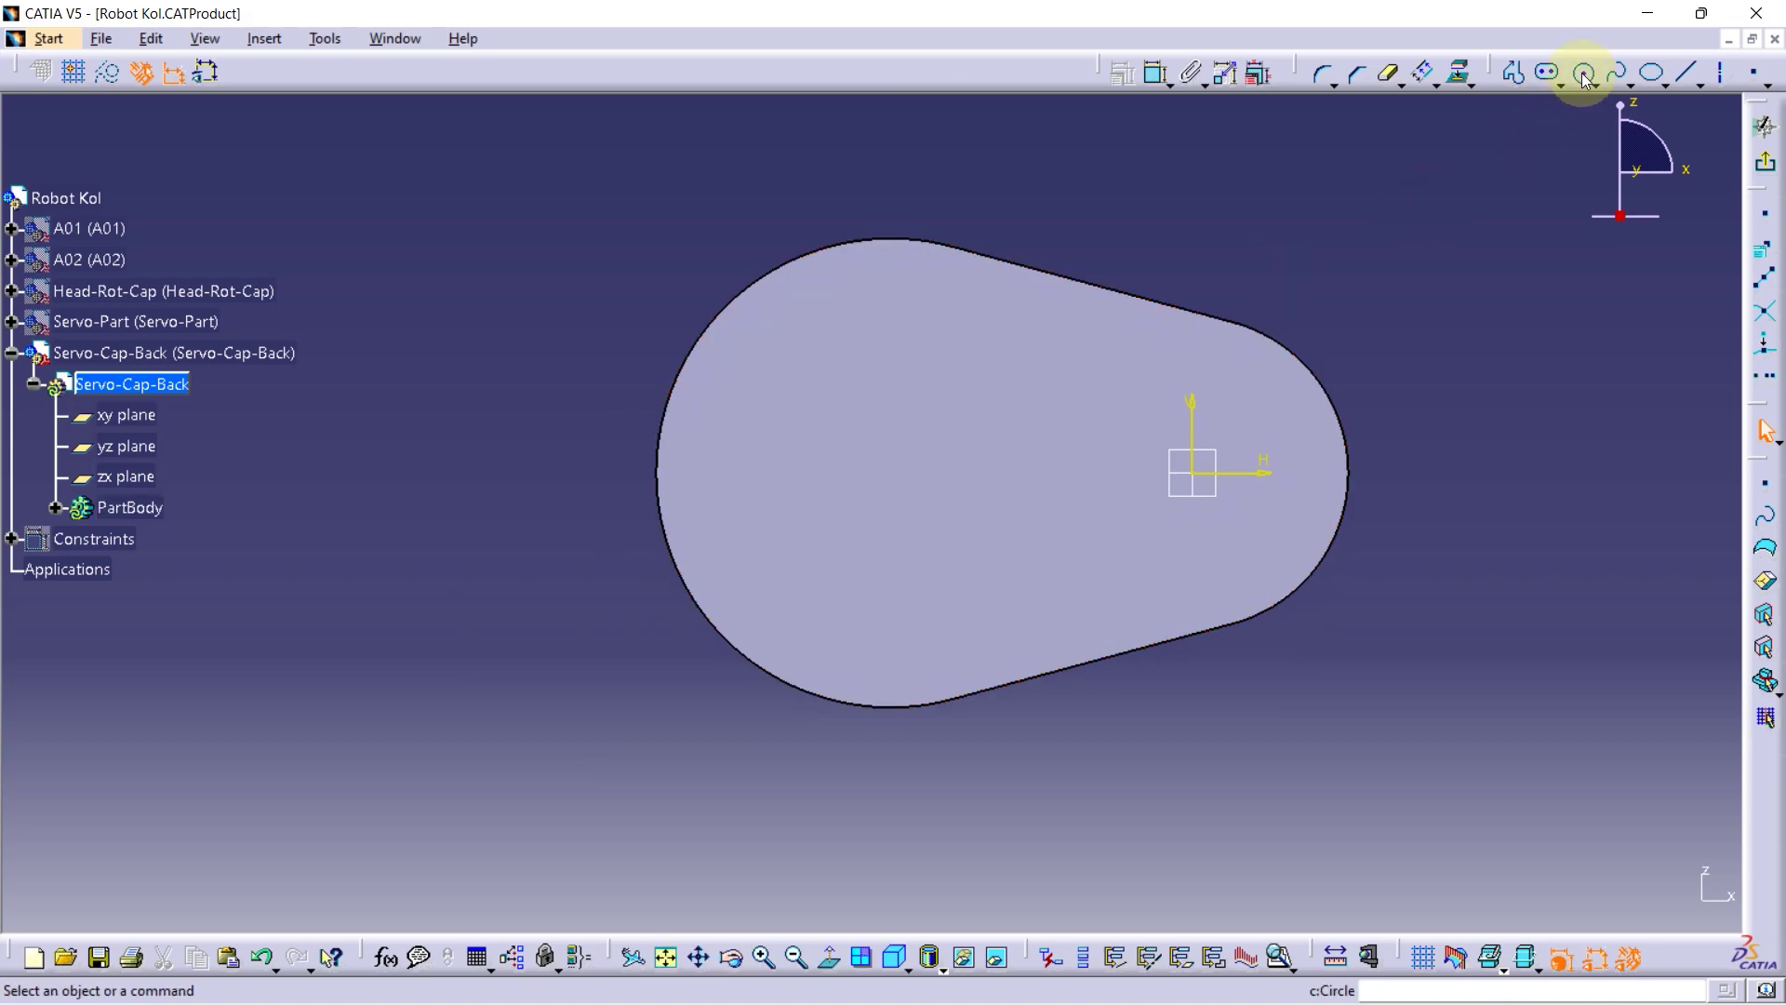
click(1584, 74)
click(854, 472)
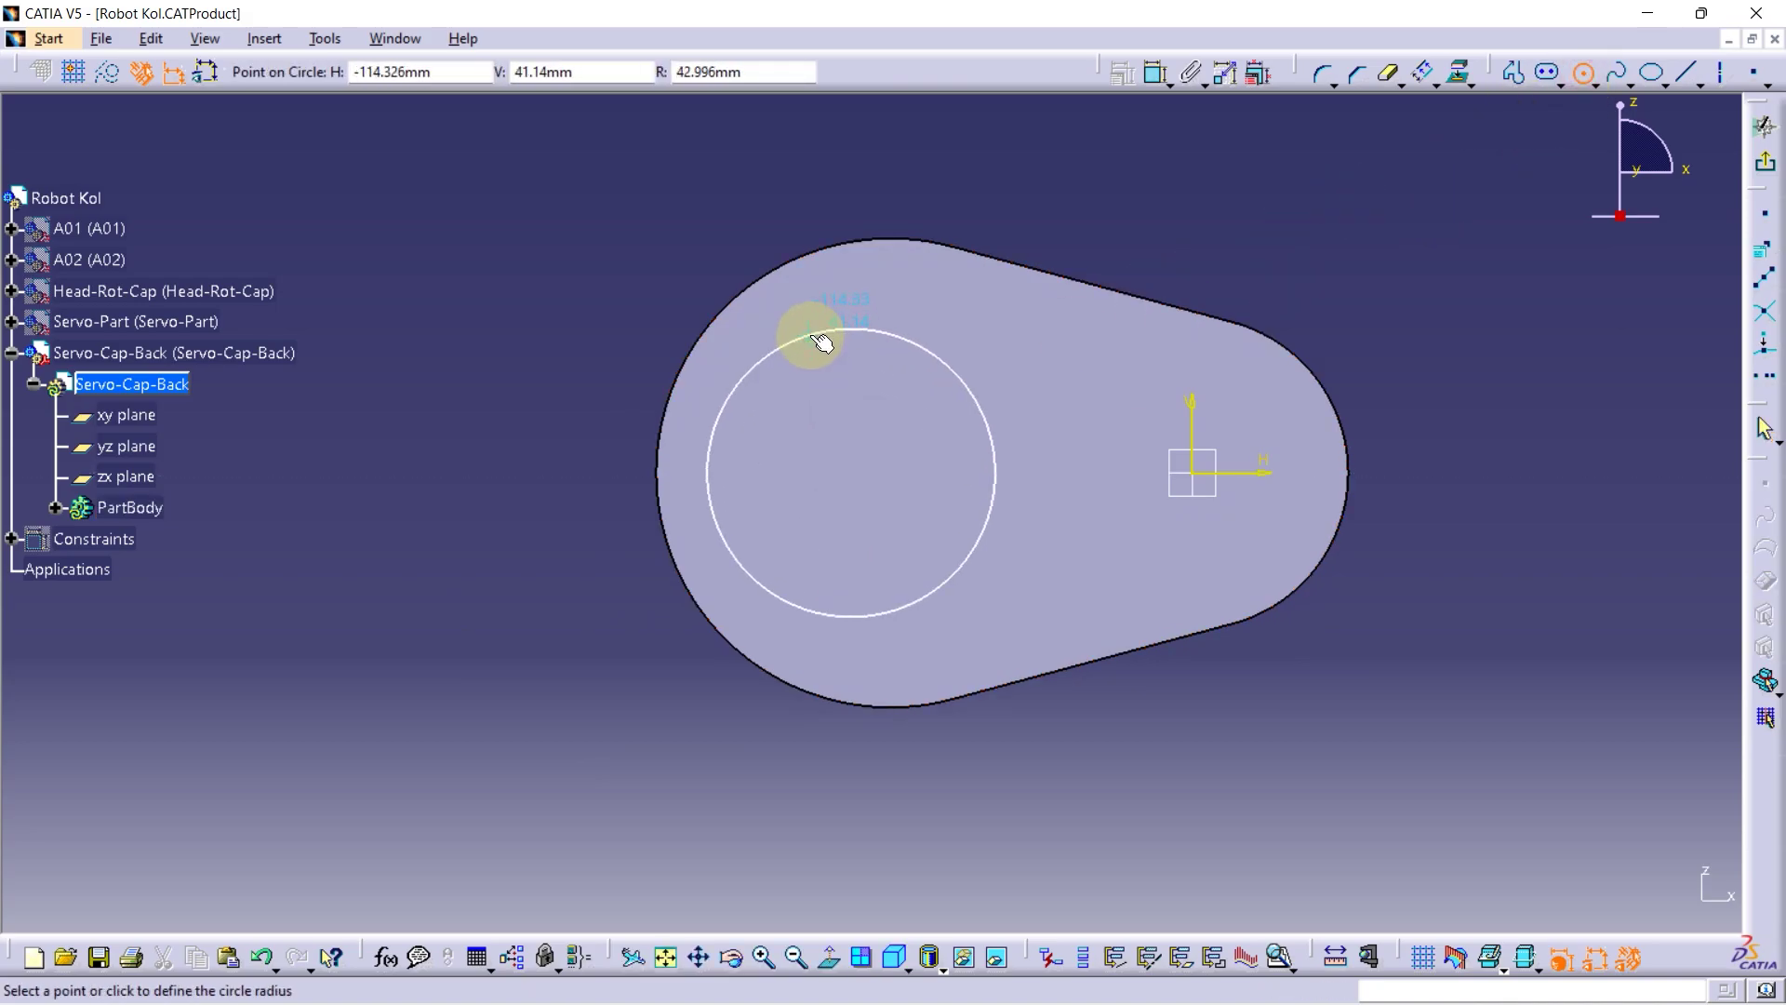
click(819, 337)
click(1154, 81)
click(1084, 201)
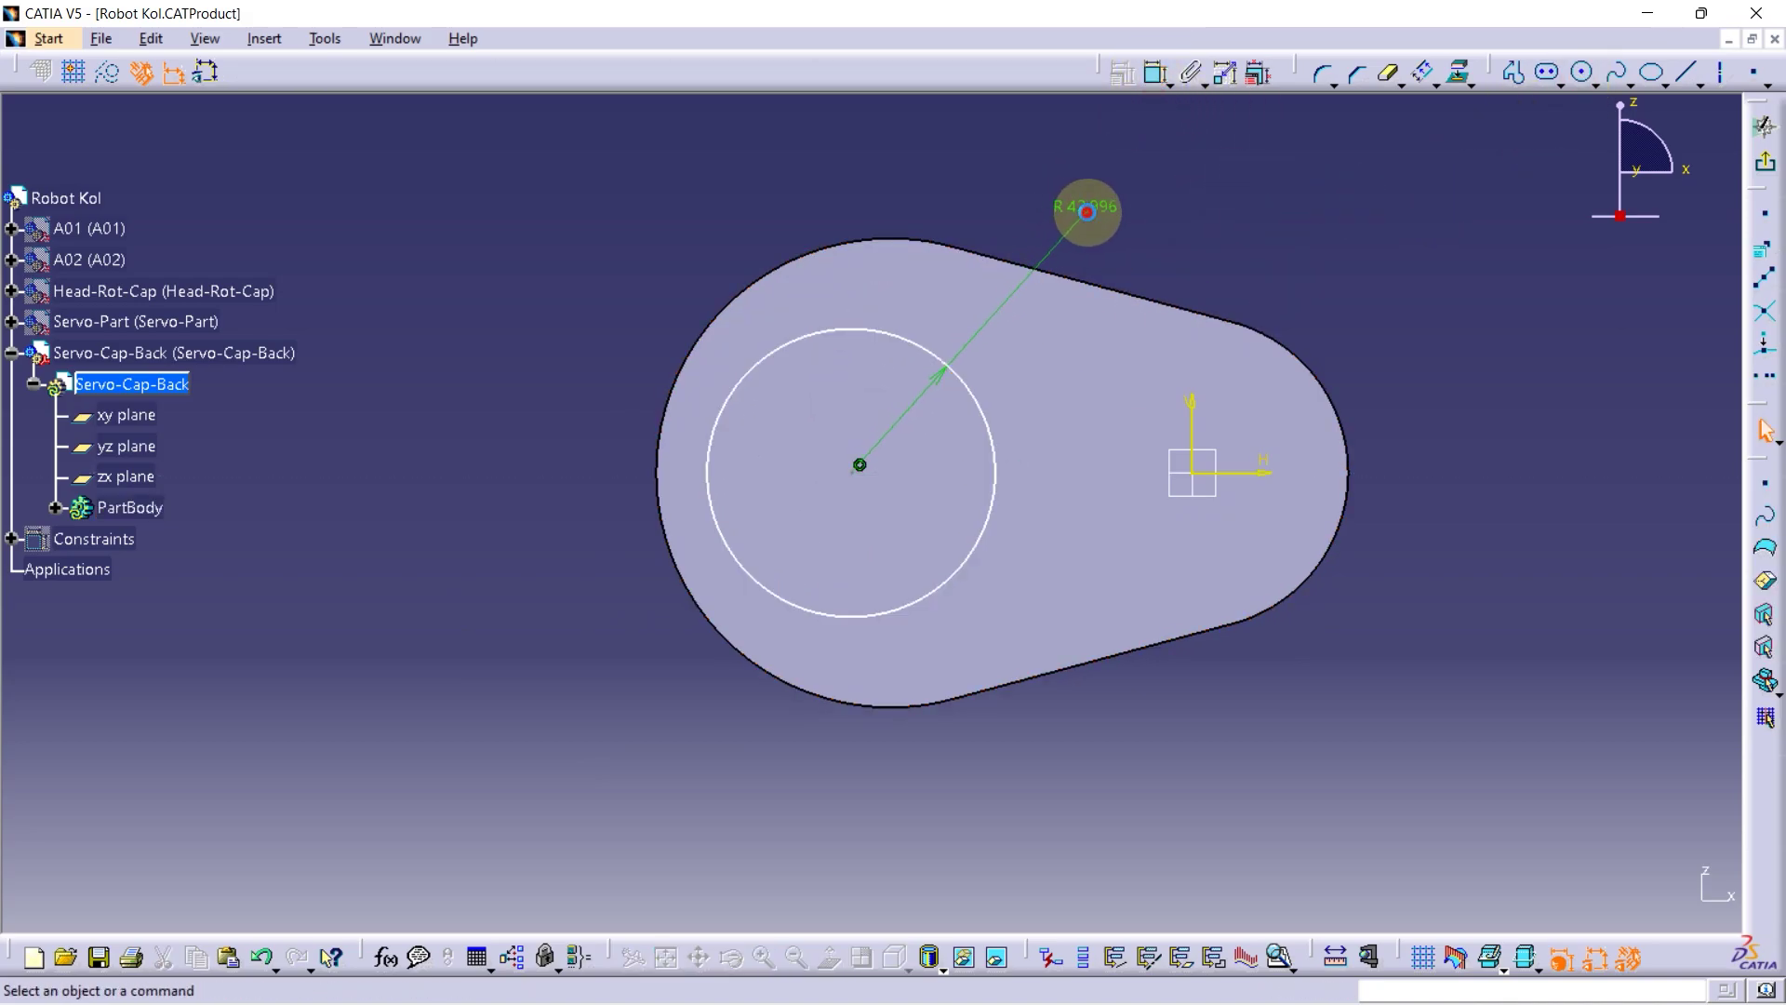
double_click(1098, 210)
key(Return)
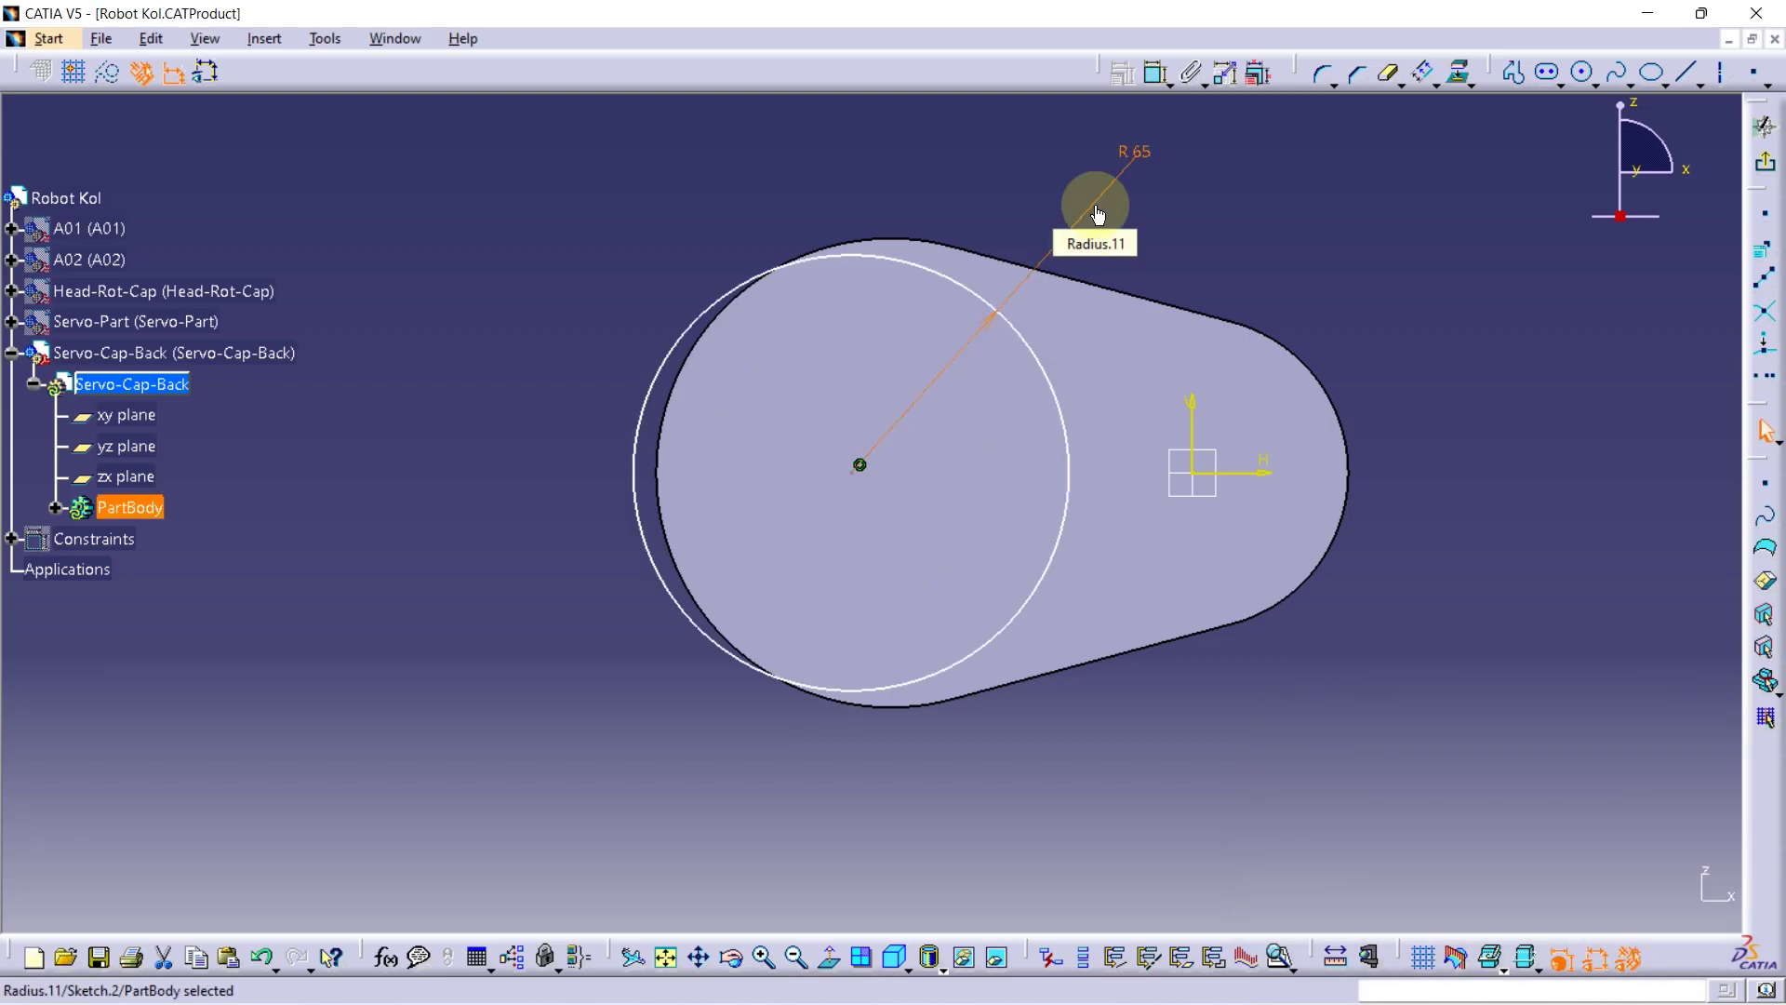
Make the R65 circle concentric with the rounded end and pad it as a boss
click(904, 271)
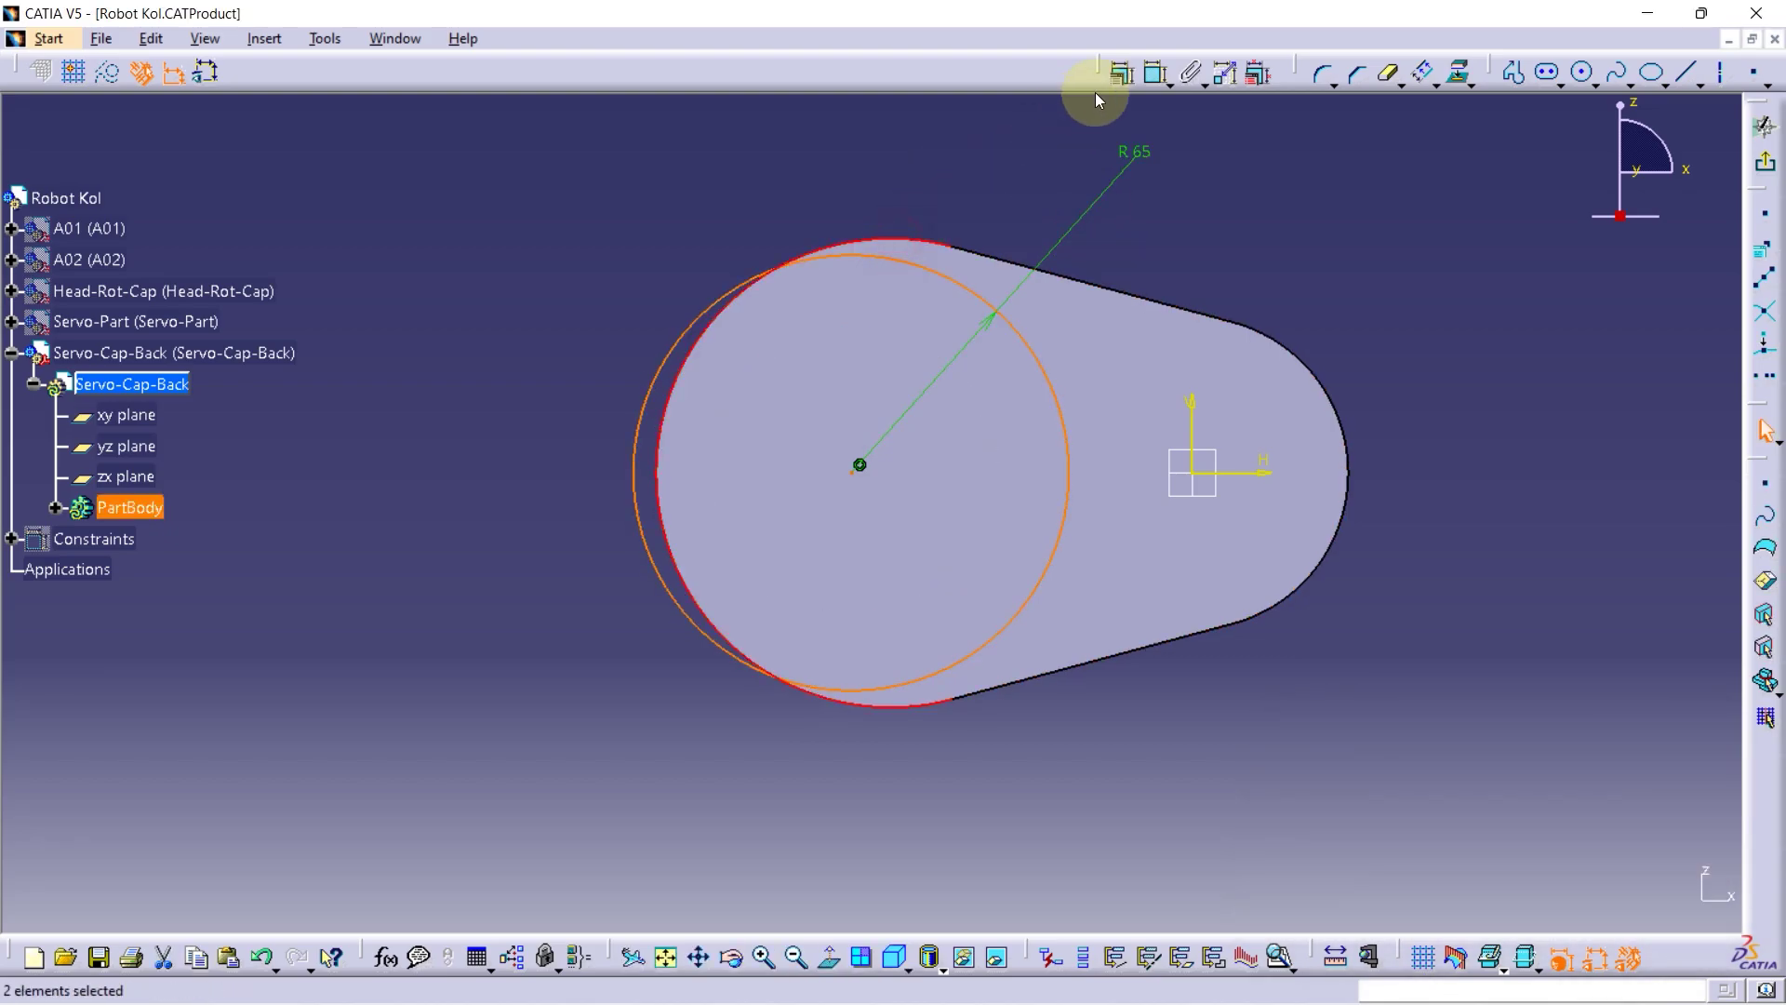
click(1121, 72)
click(1612, 618)
click(1590, 891)
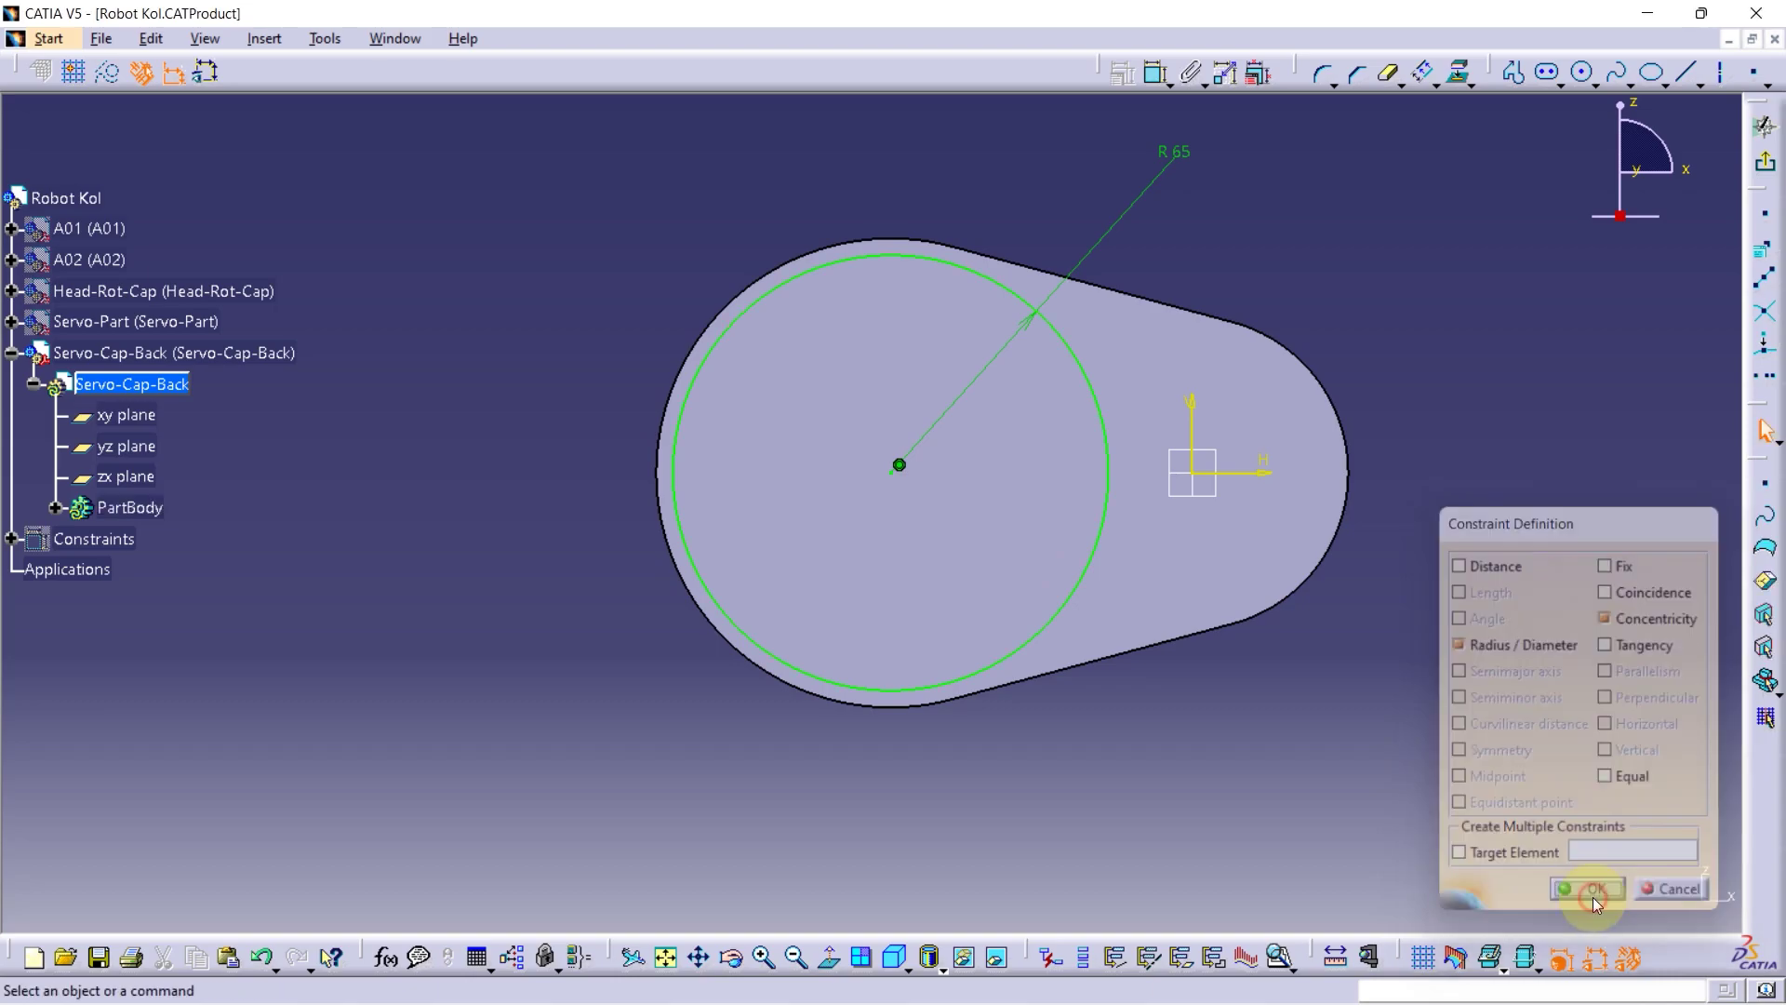
click(1766, 167)
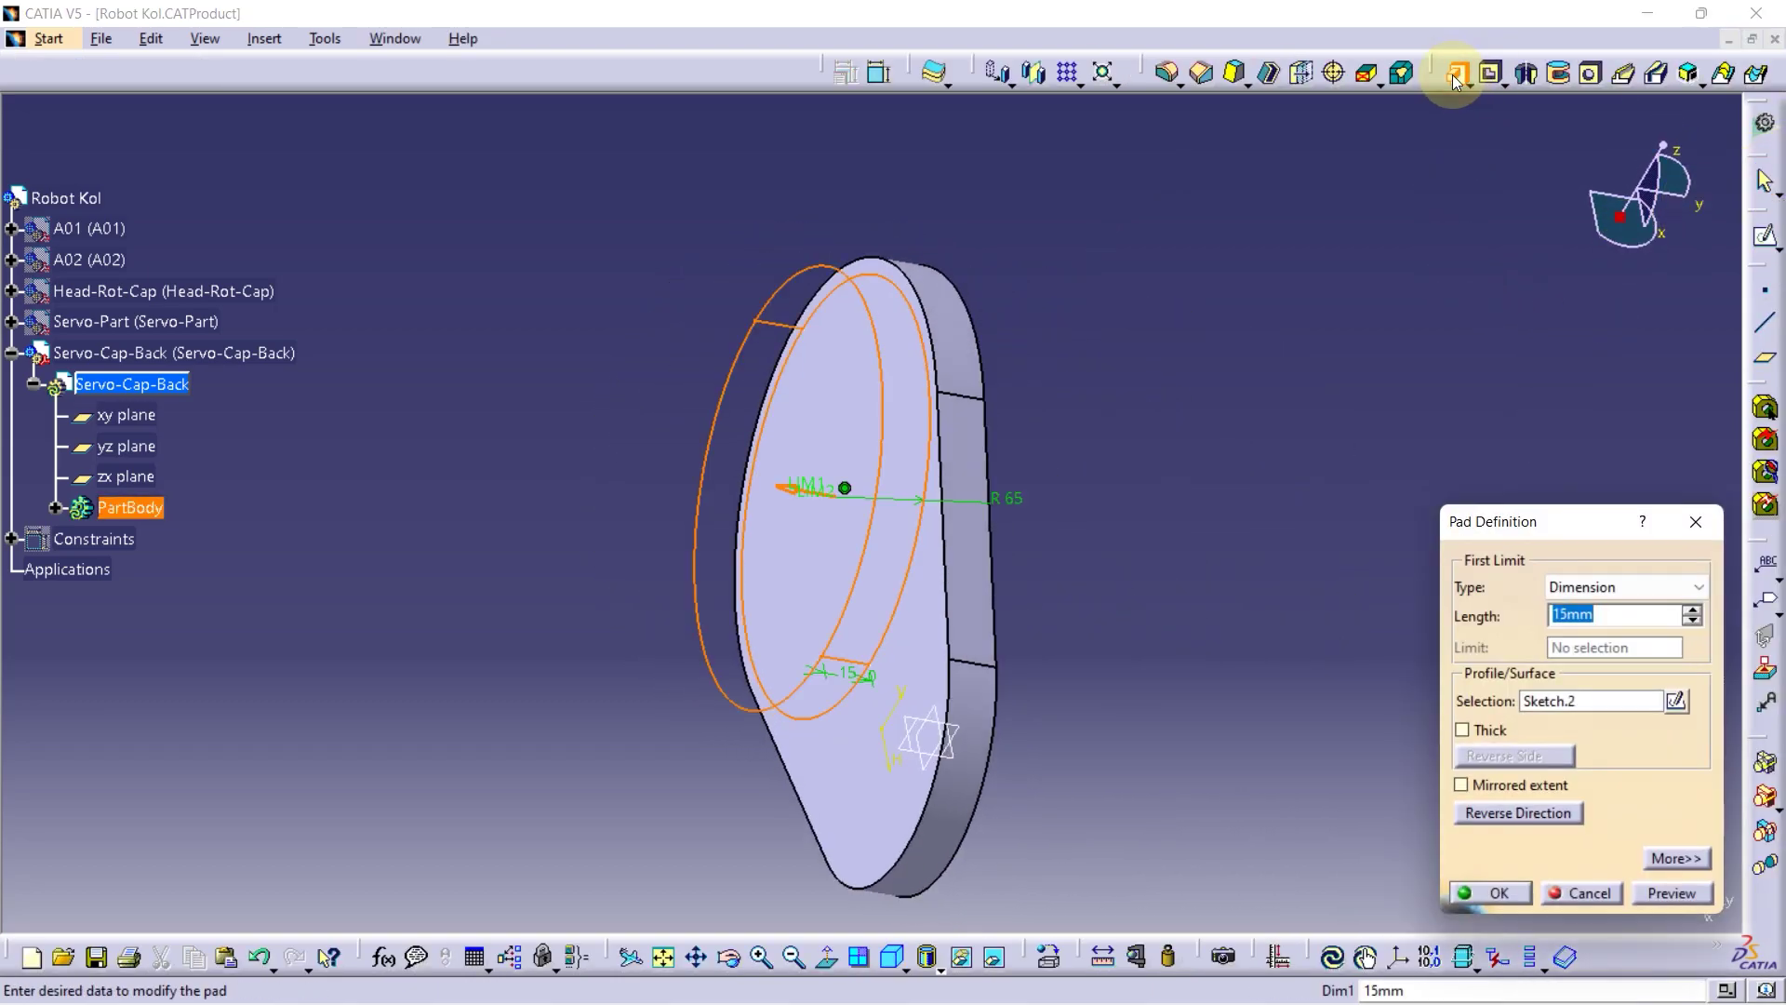
key(Return)
click(1201, 412)
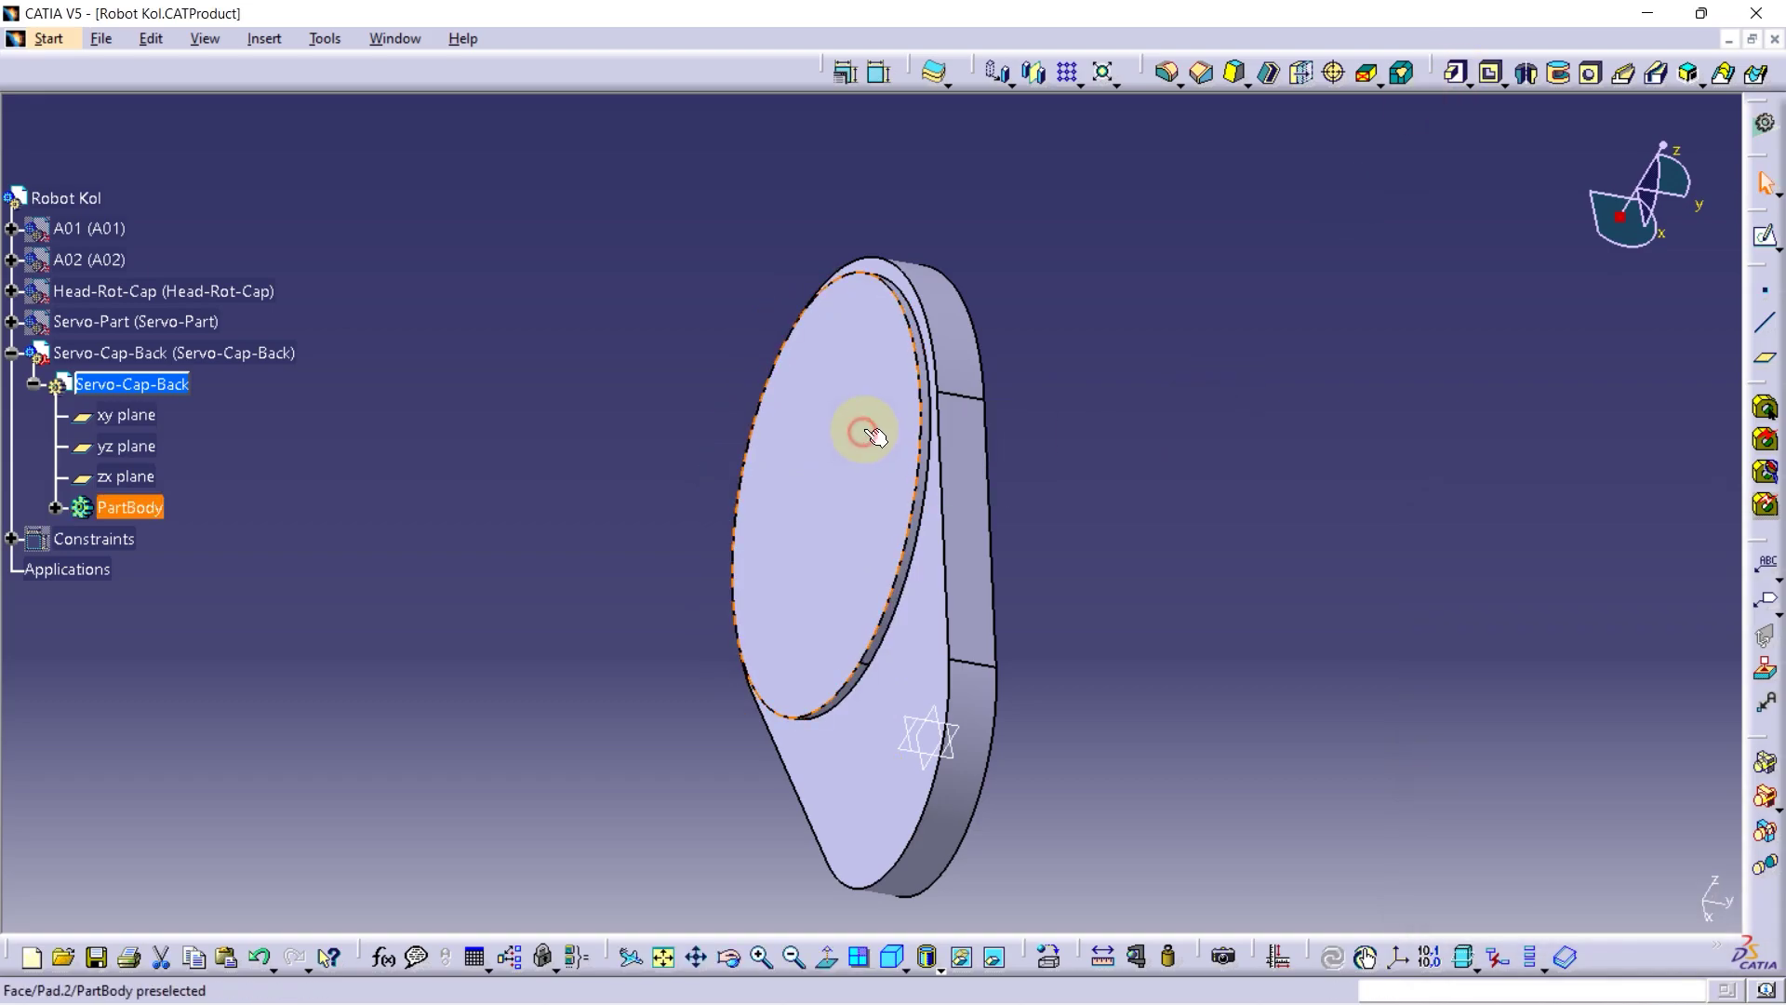
Sketch an R30 circle on the circular boss face
click(1766, 238)
click(1584, 71)
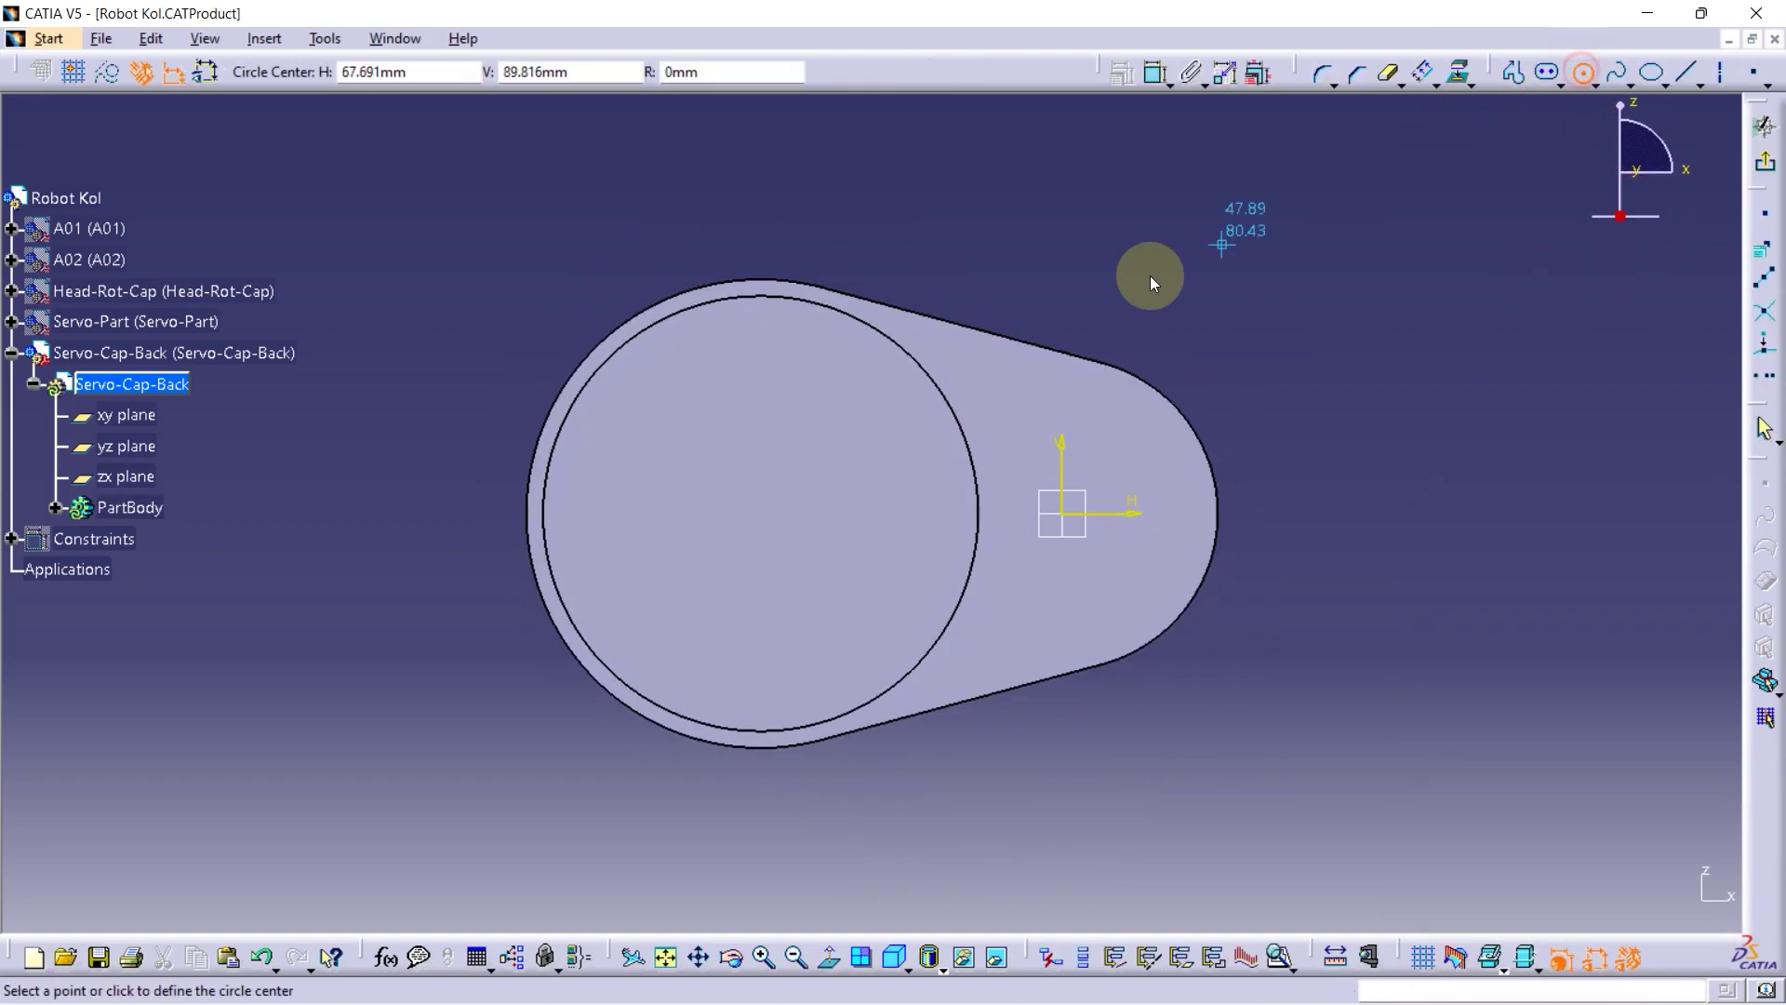
click(728, 361)
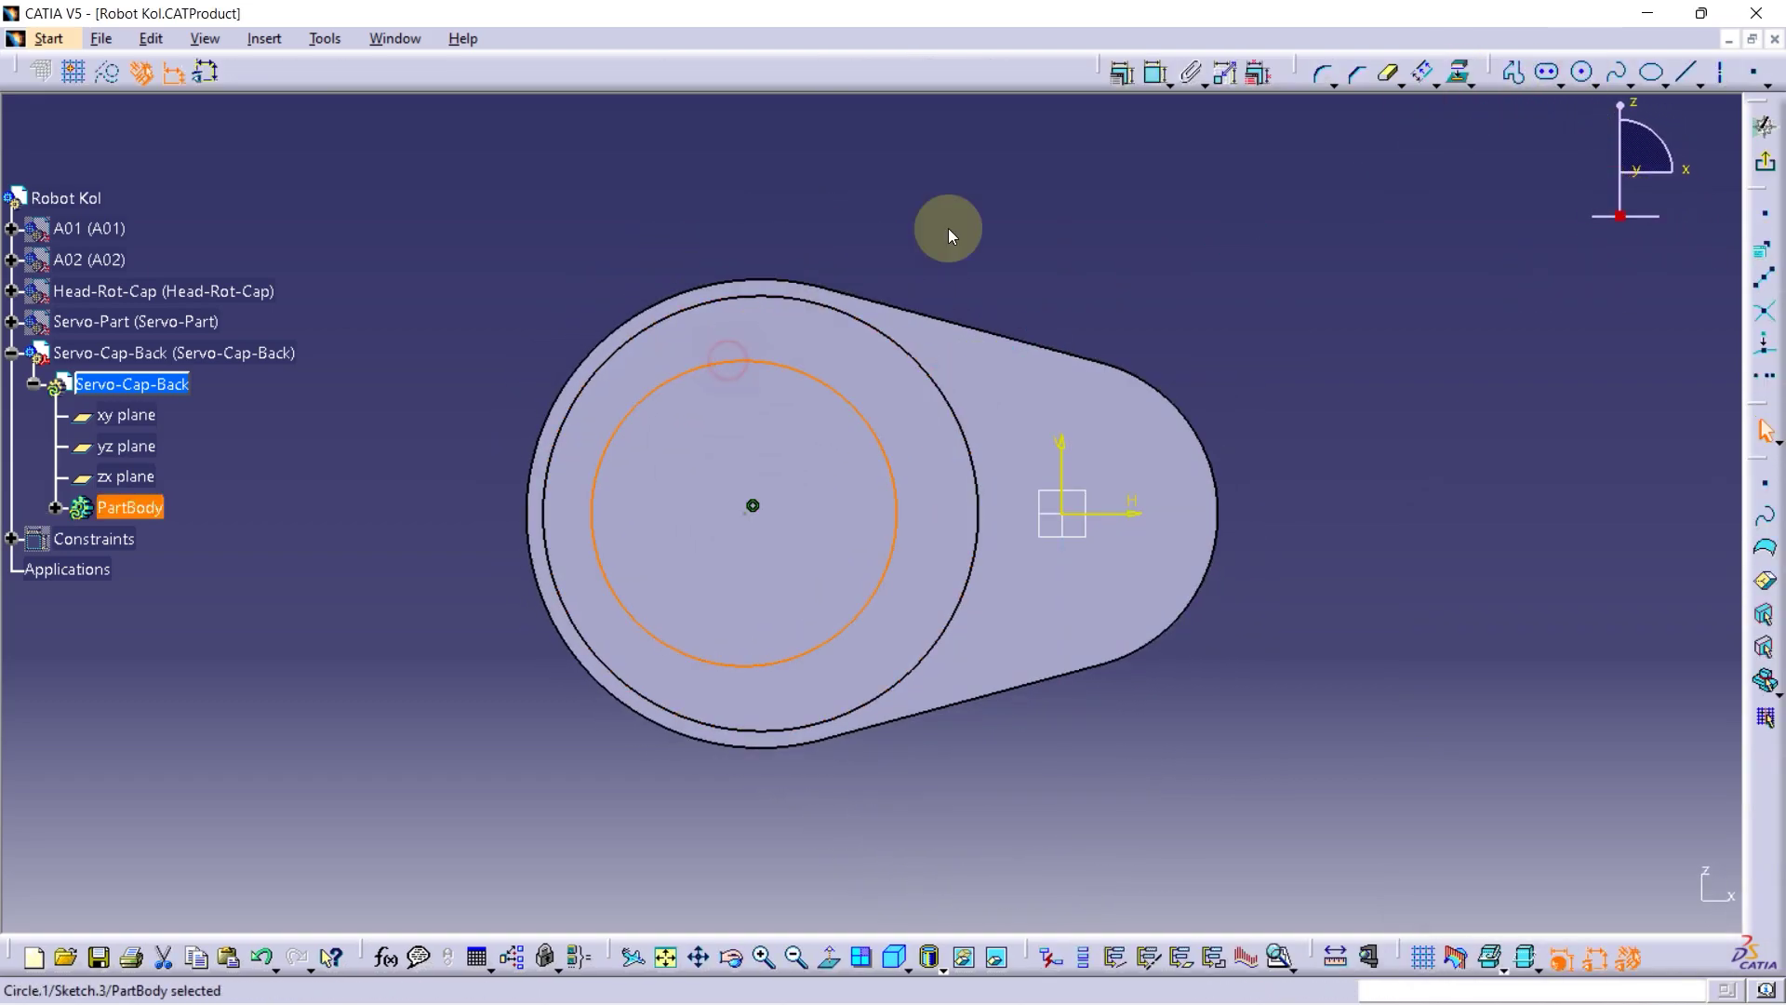
click(1154, 76)
double_click(1030, 178)
text(30)
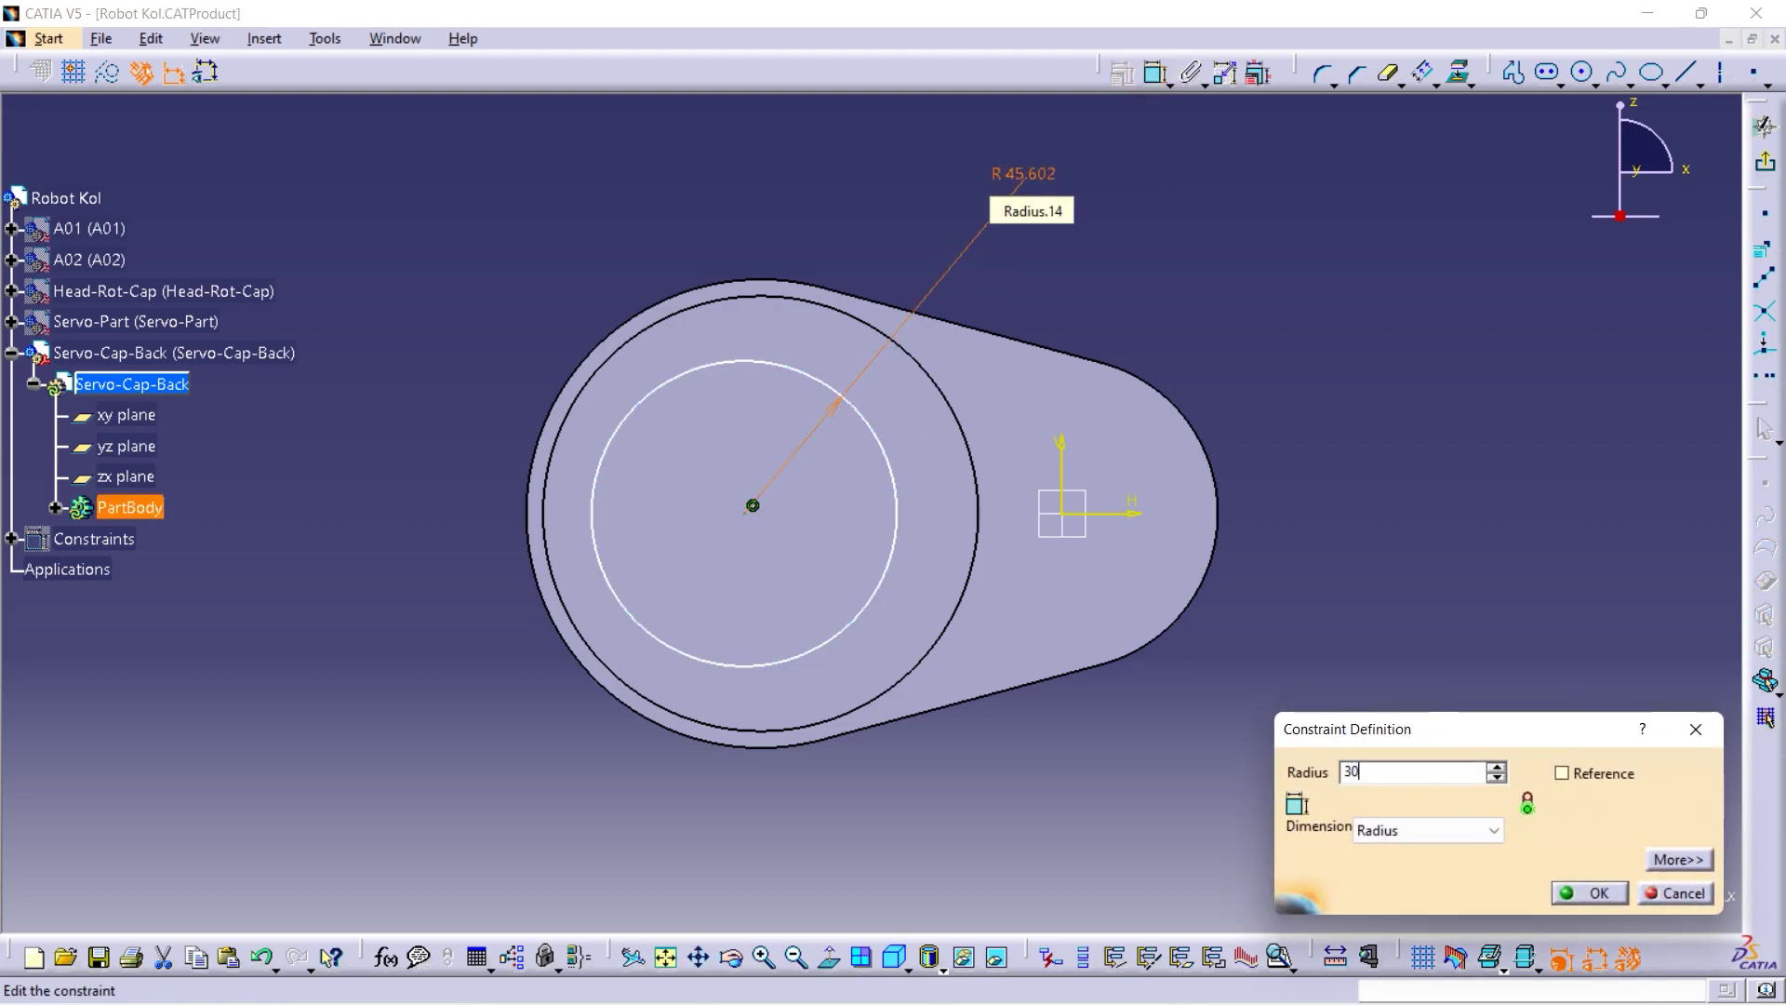
key(Return)
Make the R30 circle concentric with the boss edge and pad it into a cylinder
click(769, 421)
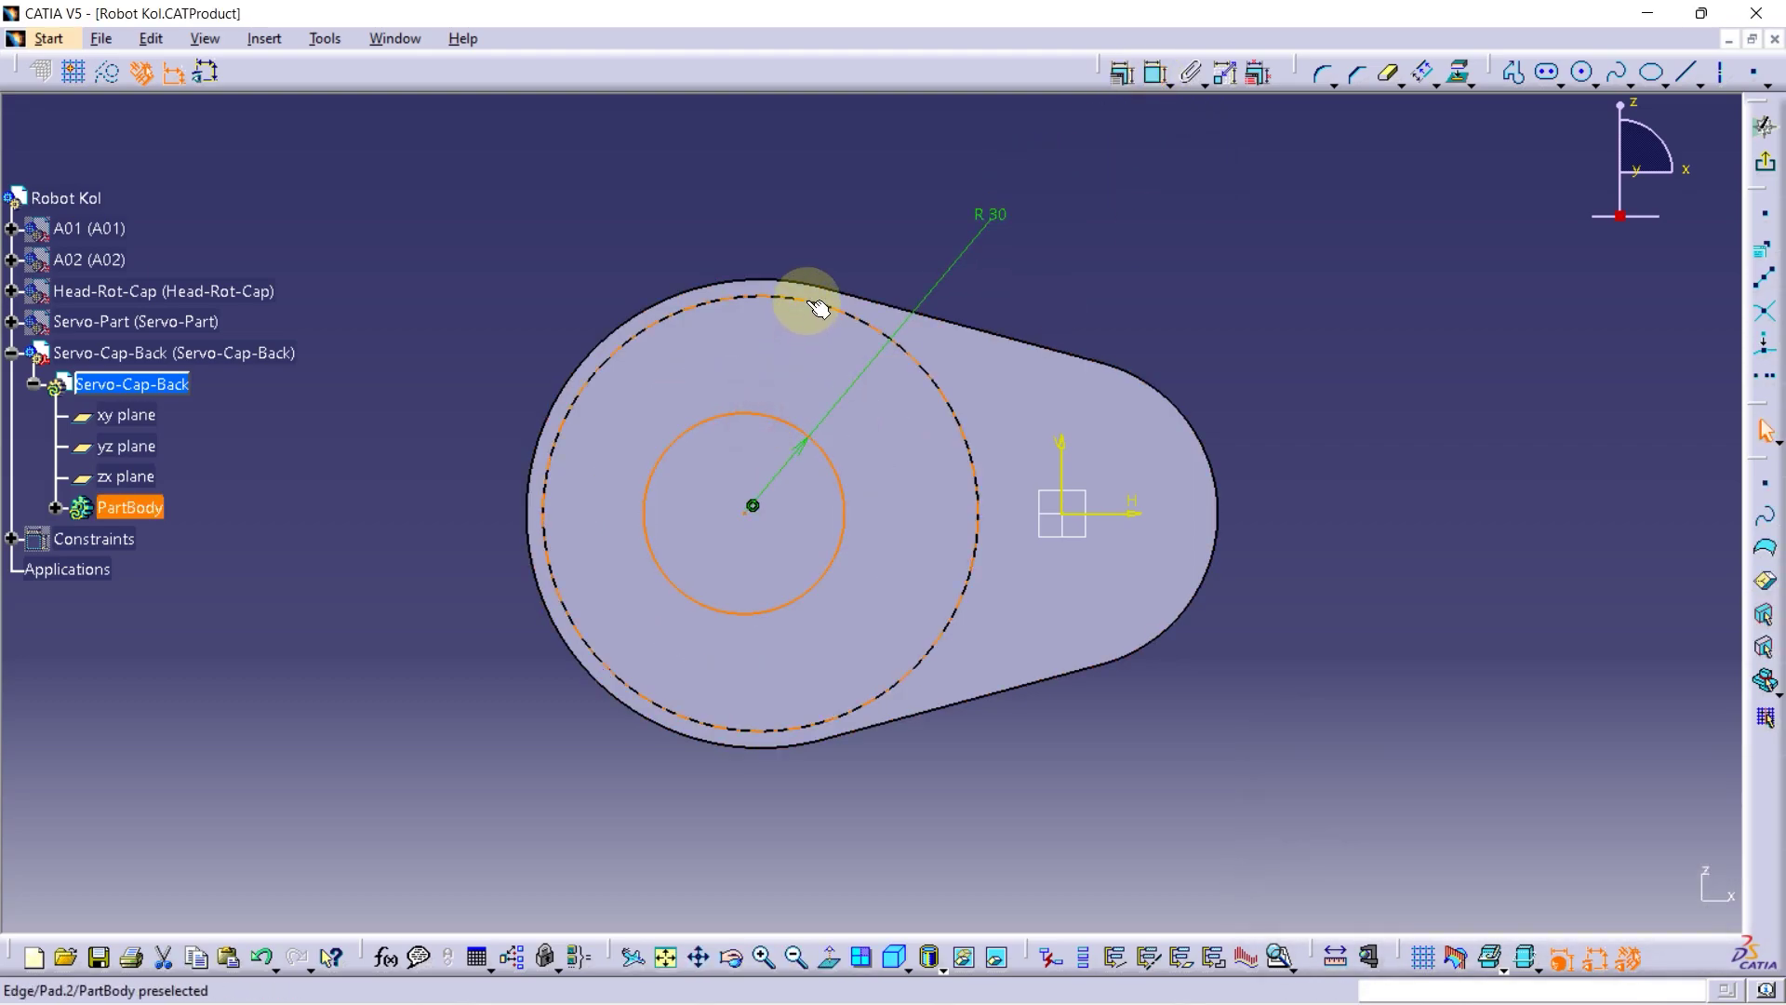
click(1607, 617)
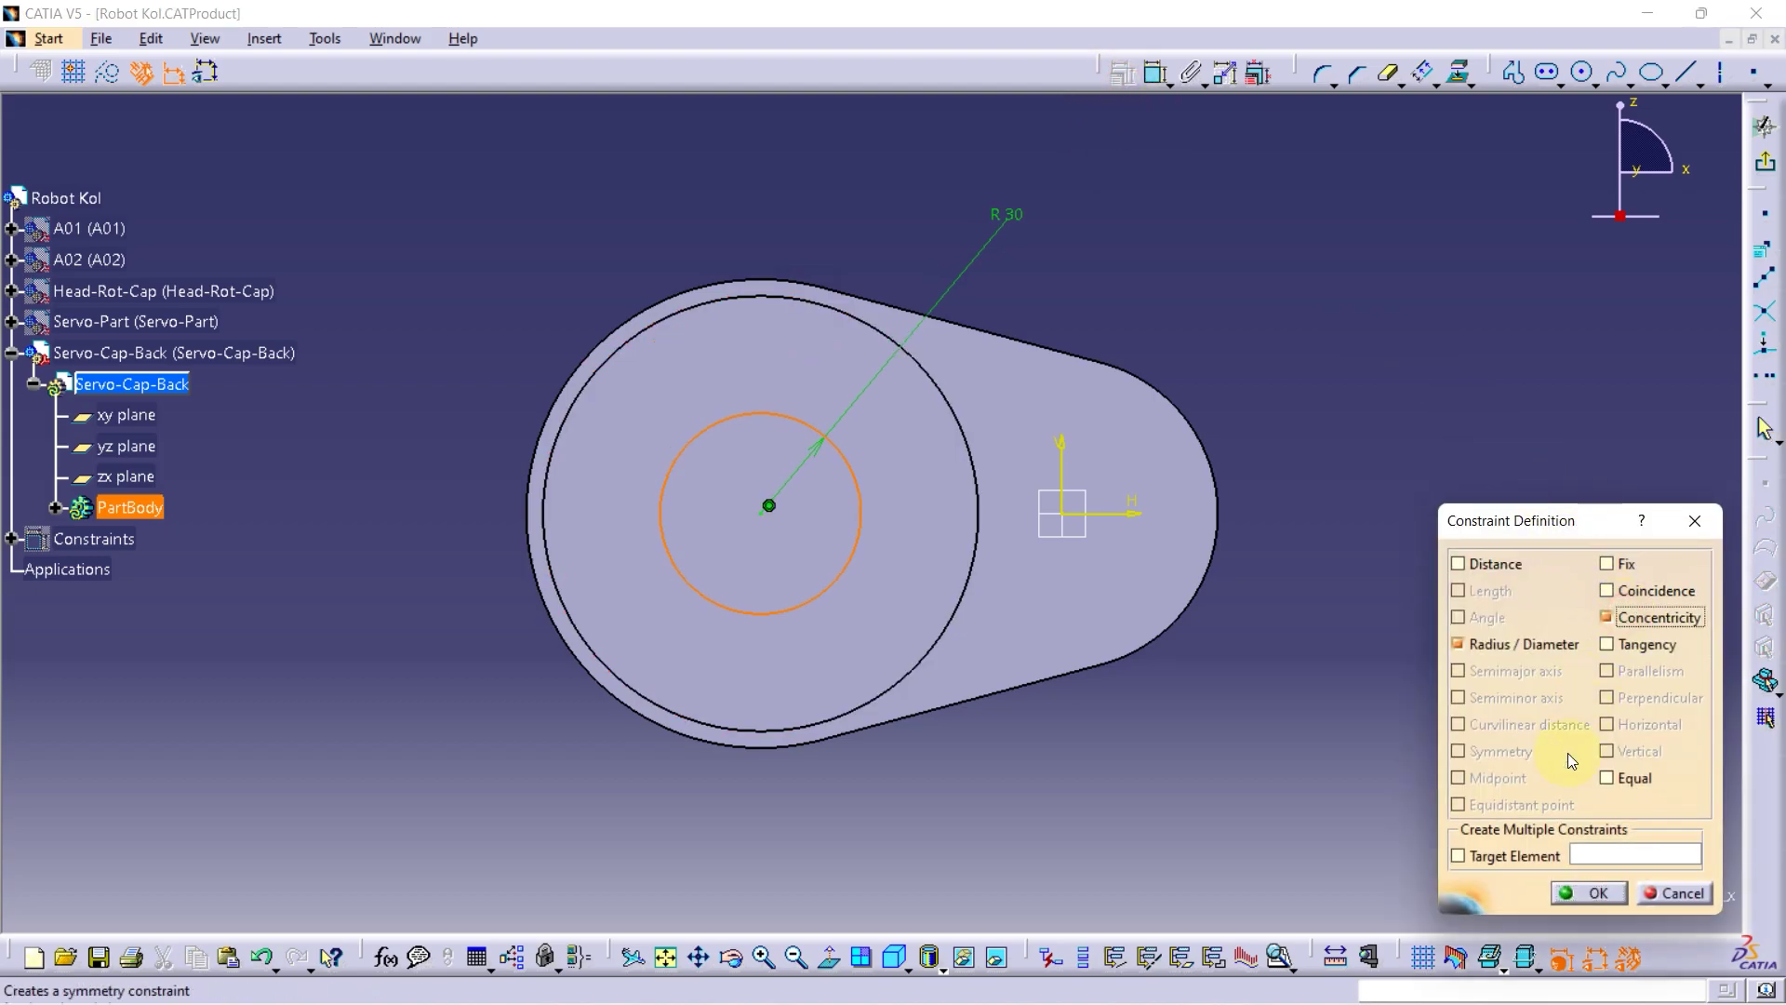
click(1590, 893)
click(1765, 126)
click(1455, 72)
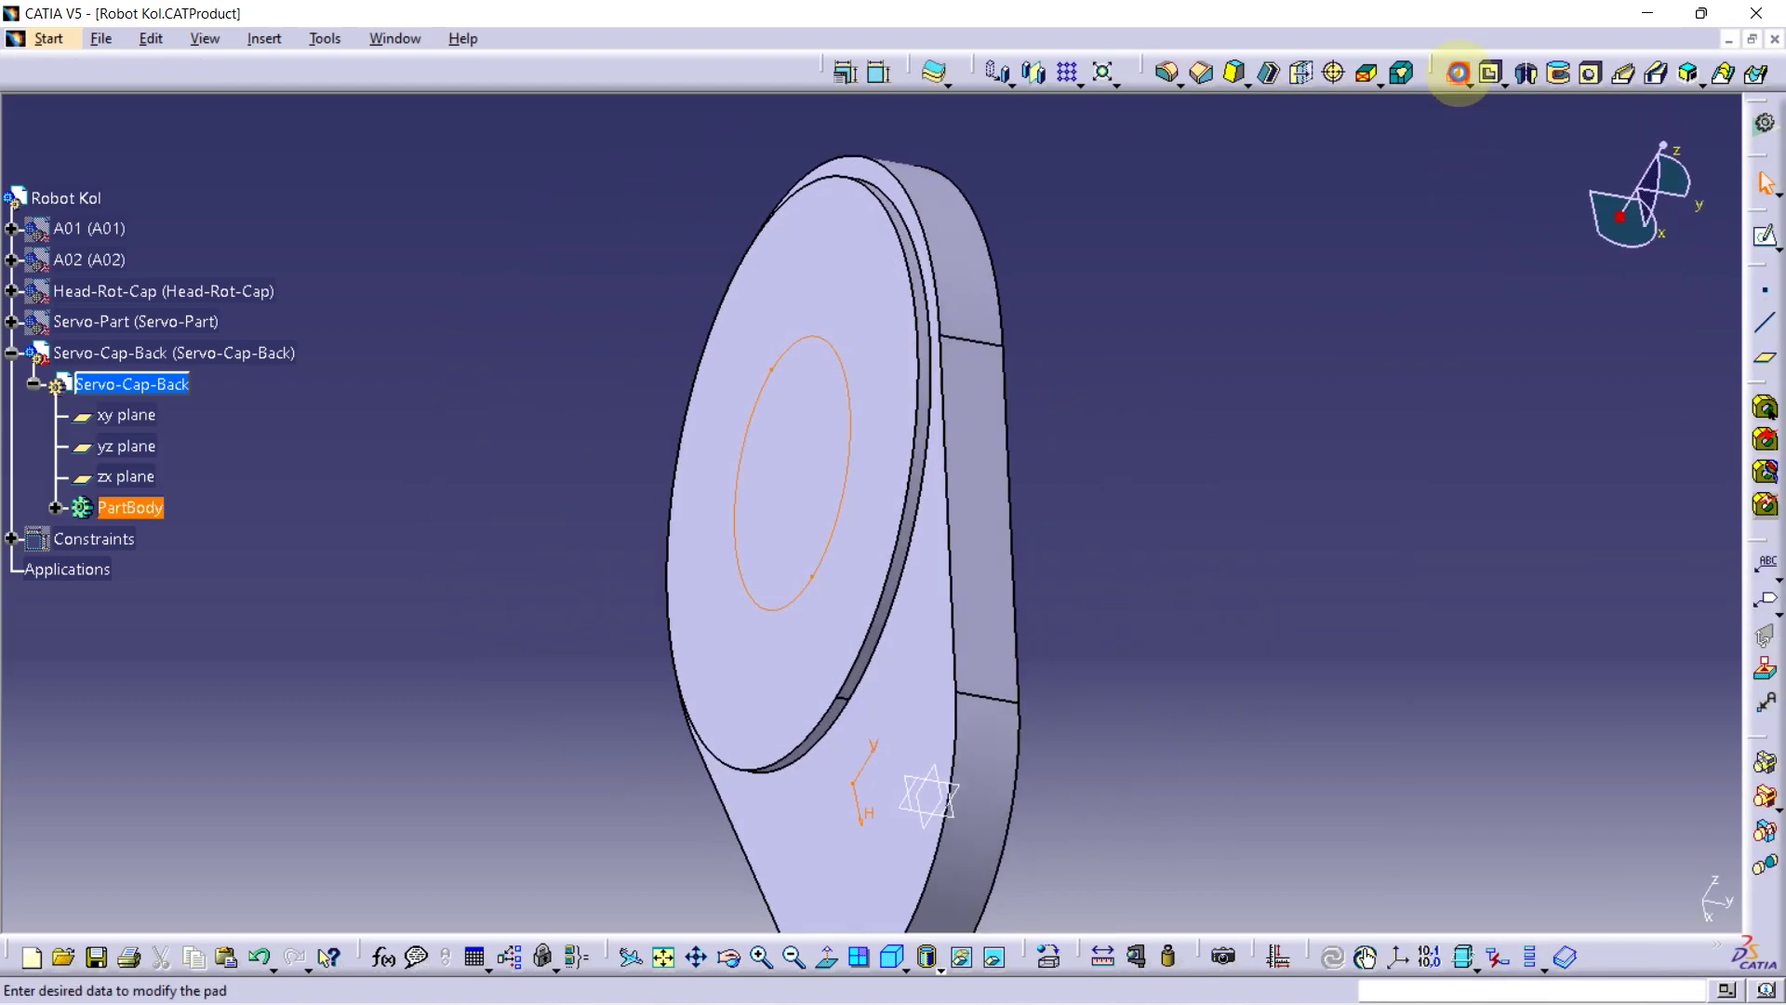
click(1587, 895)
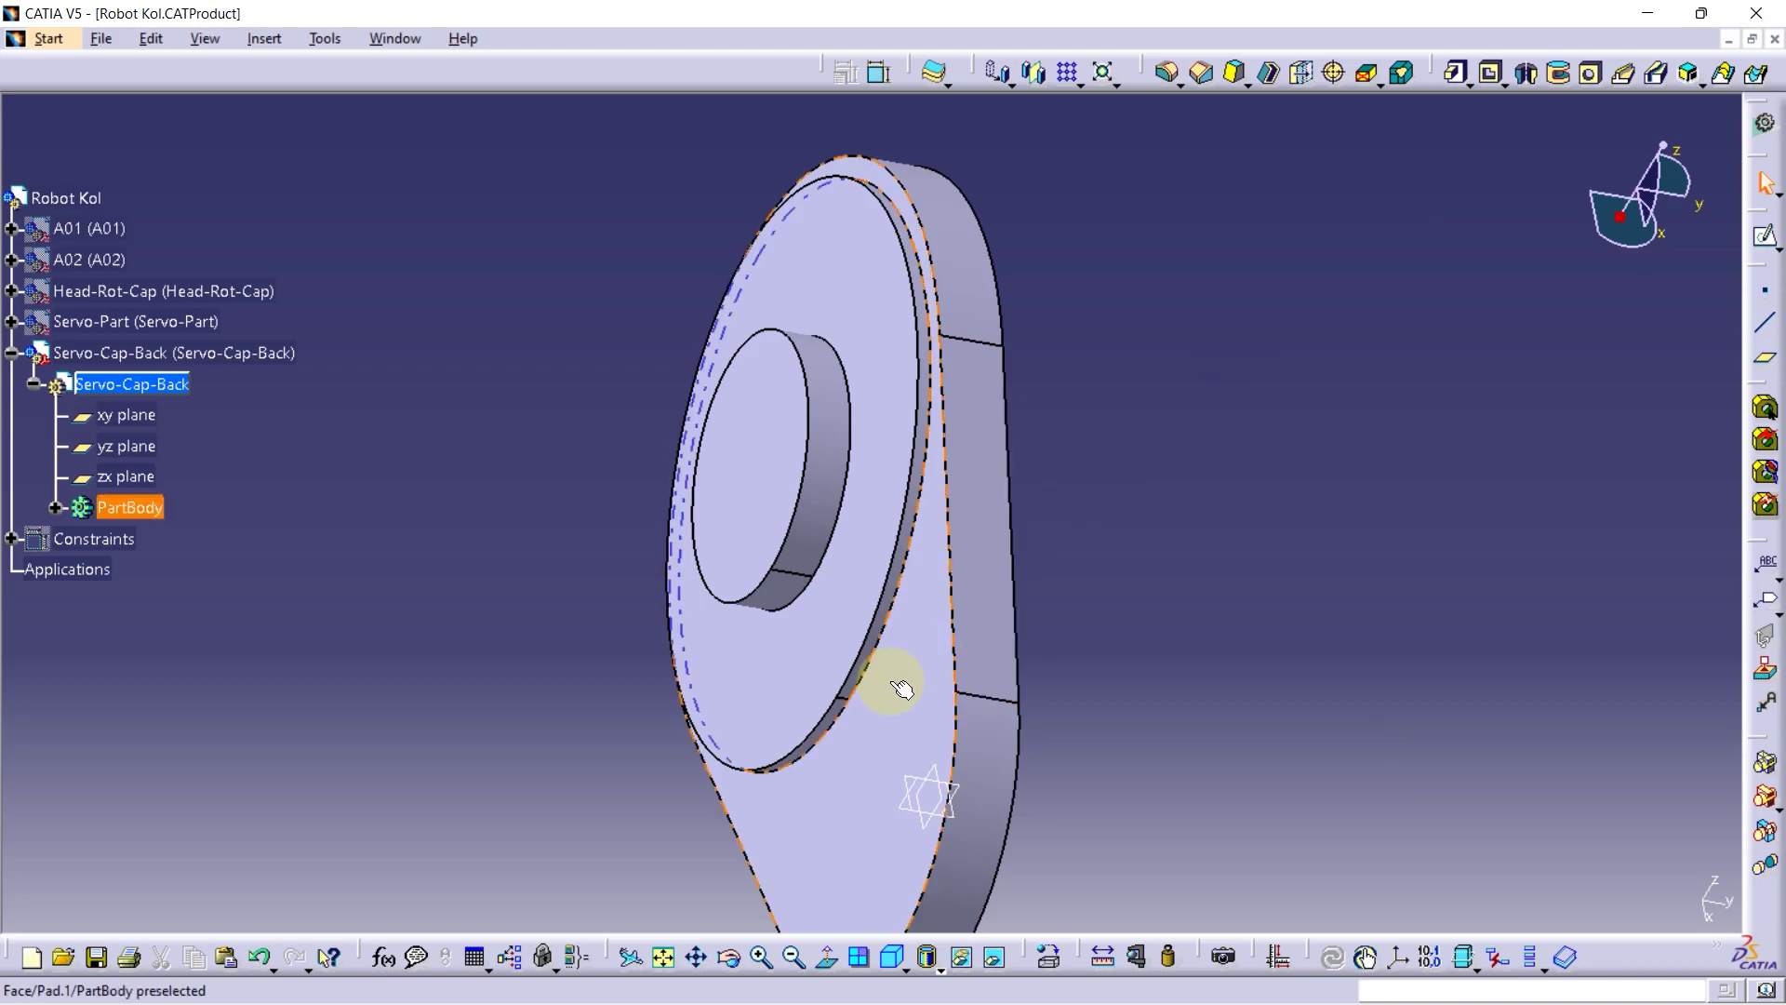
mouse_move(893, 685)
middle_down()
mouse_move(1185, 415)
mouse_move(964, 470)
middle_up()
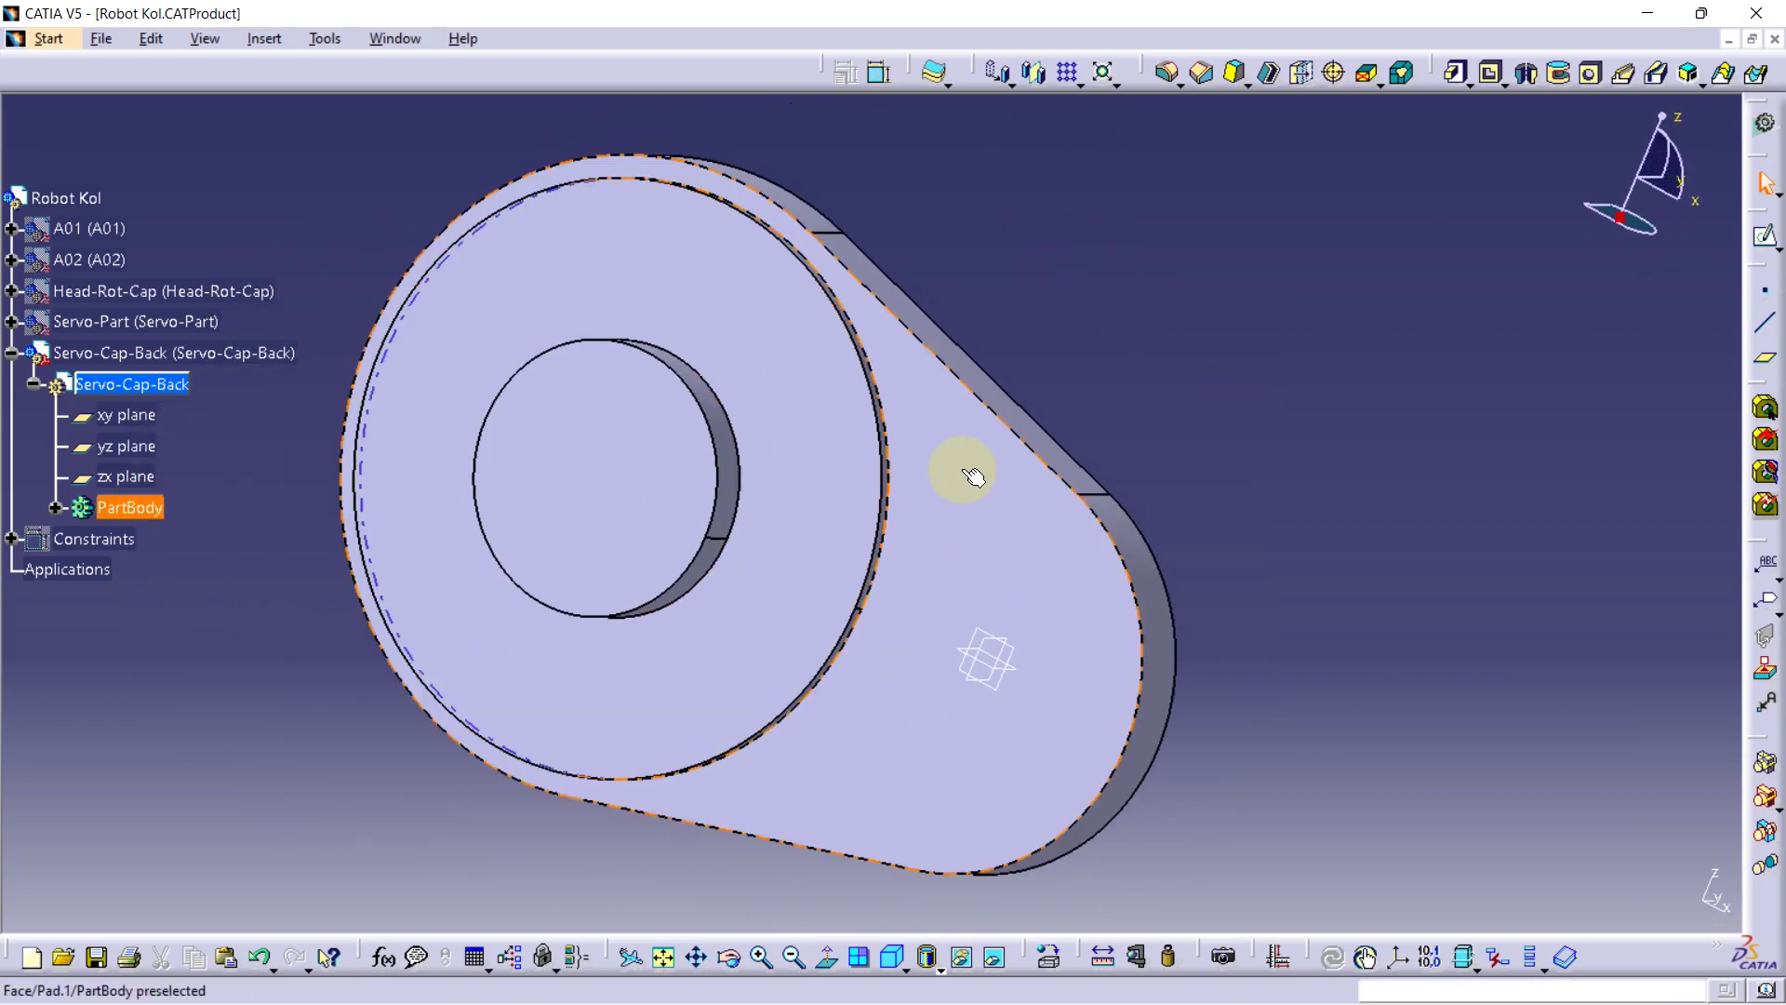
Sketch an R7.5 circle near the narrow end on the plate's flat face
click(1763, 242)
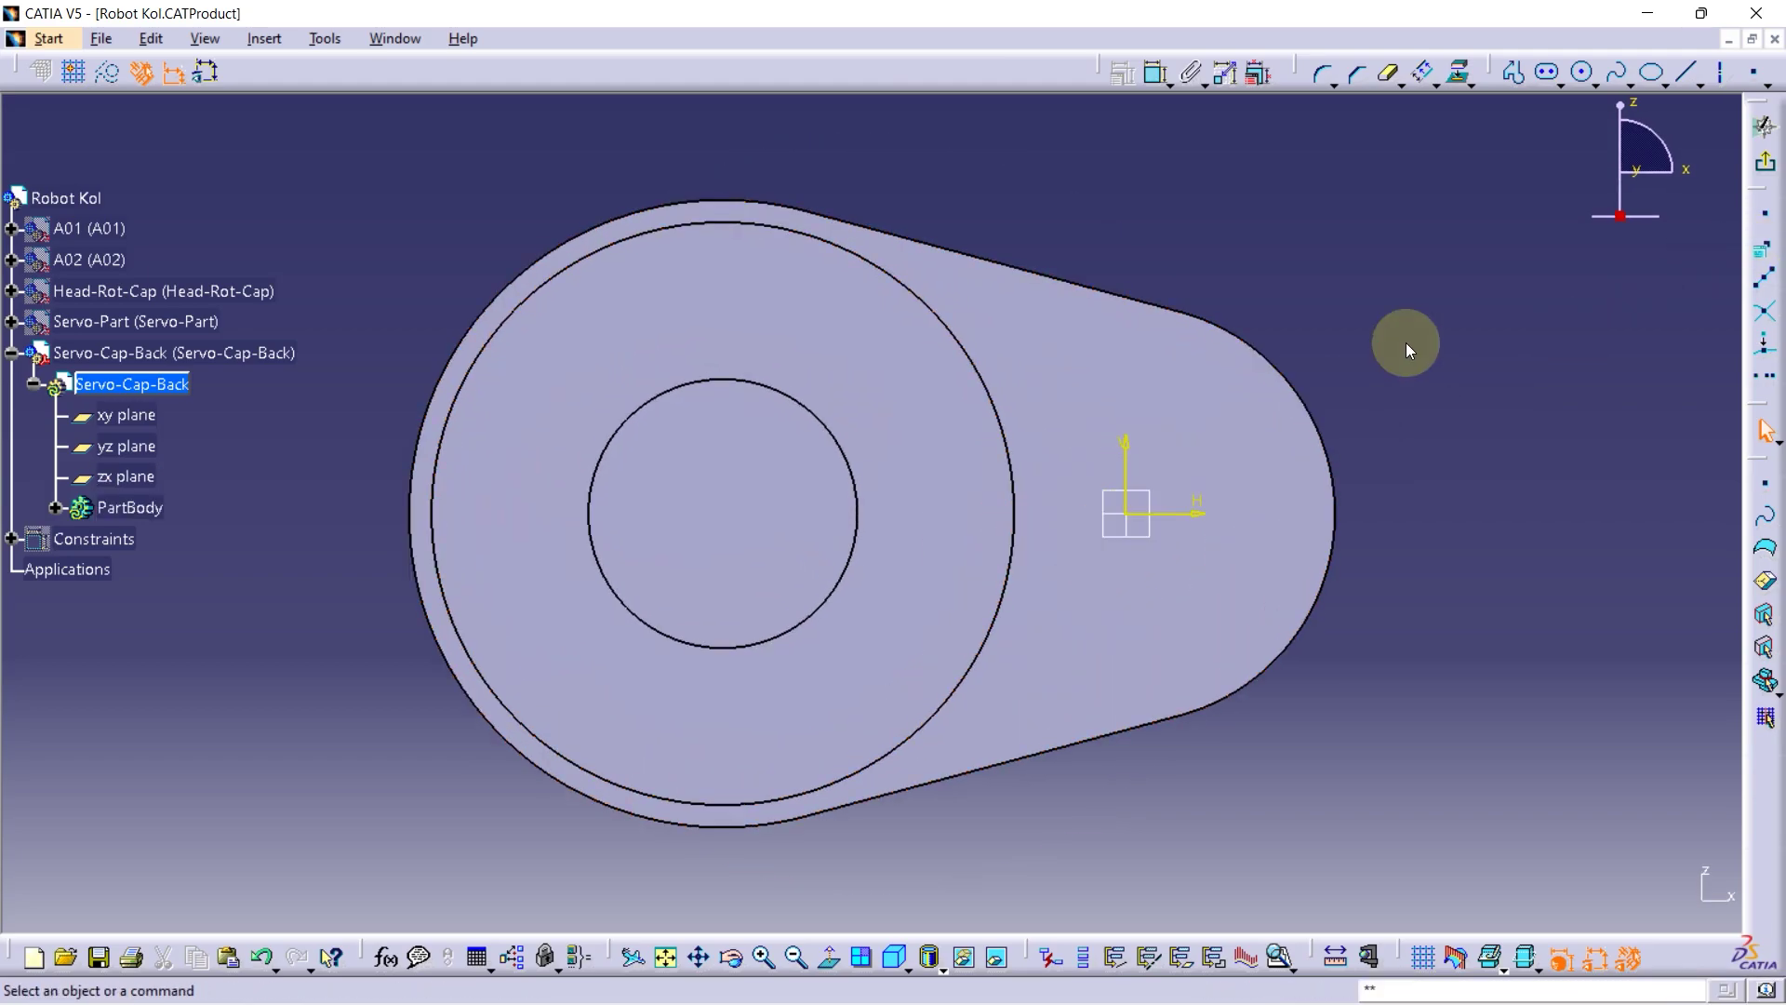
click(1584, 73)
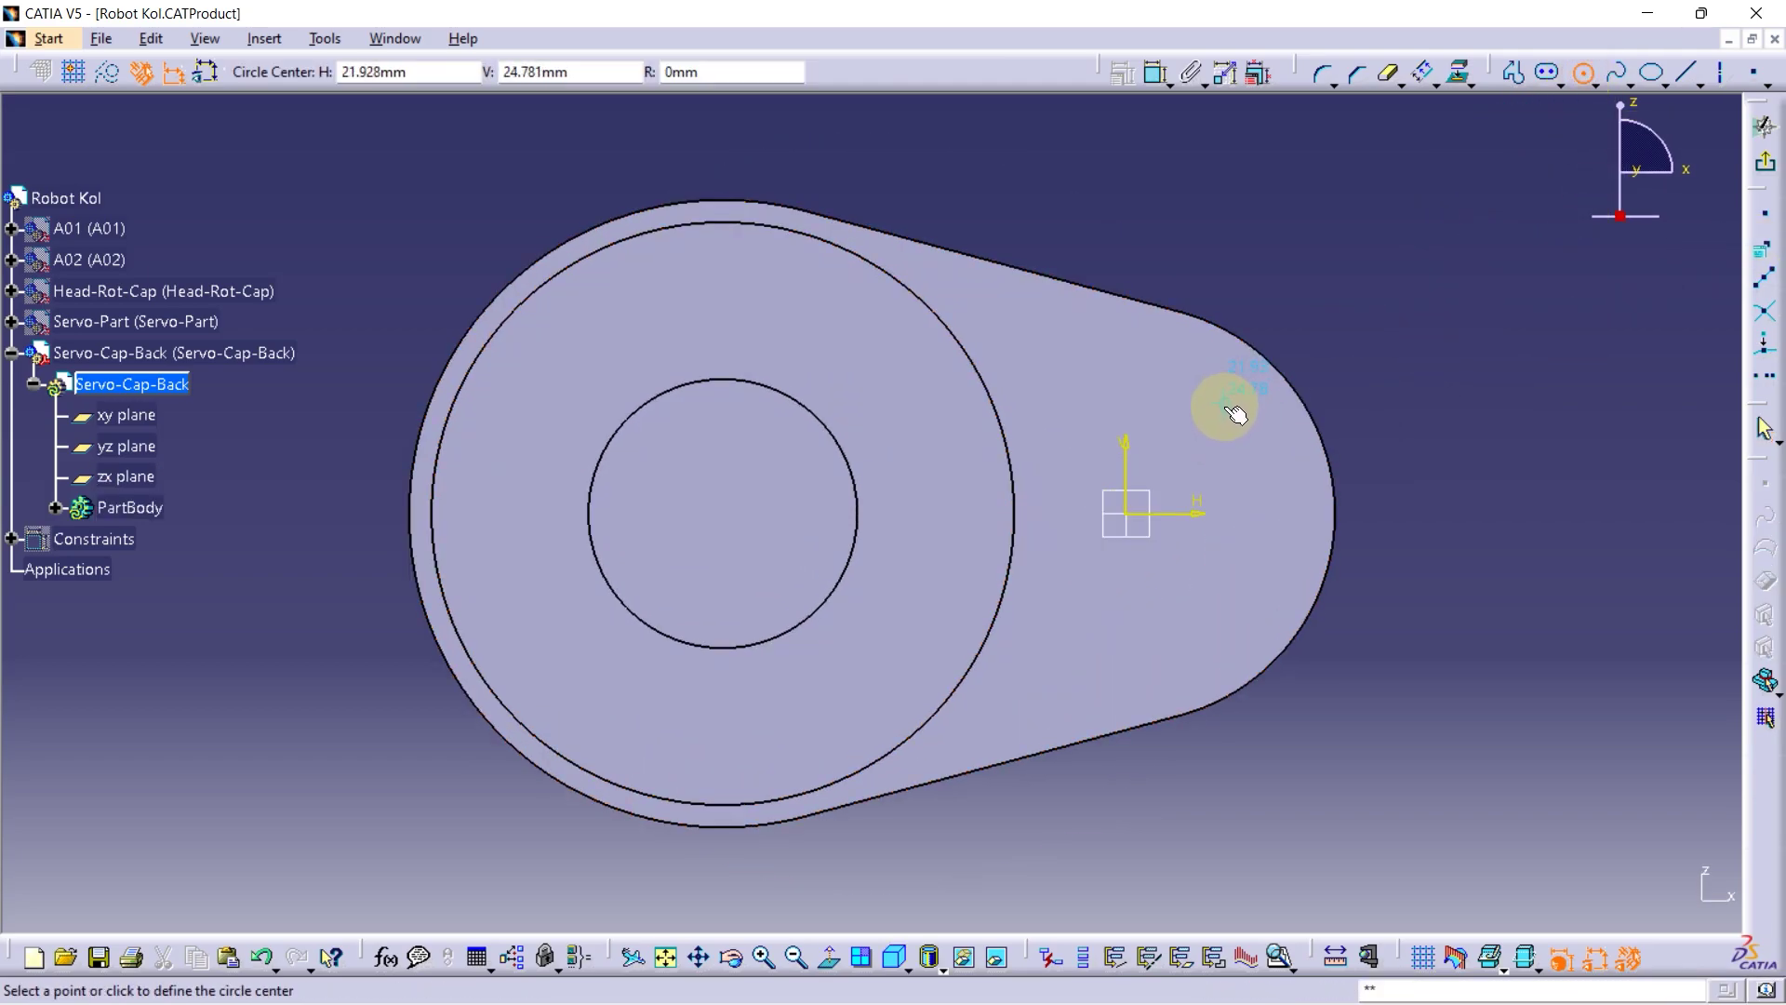
click(1214, 418)
click(1212, 384)
click(1154, 74)
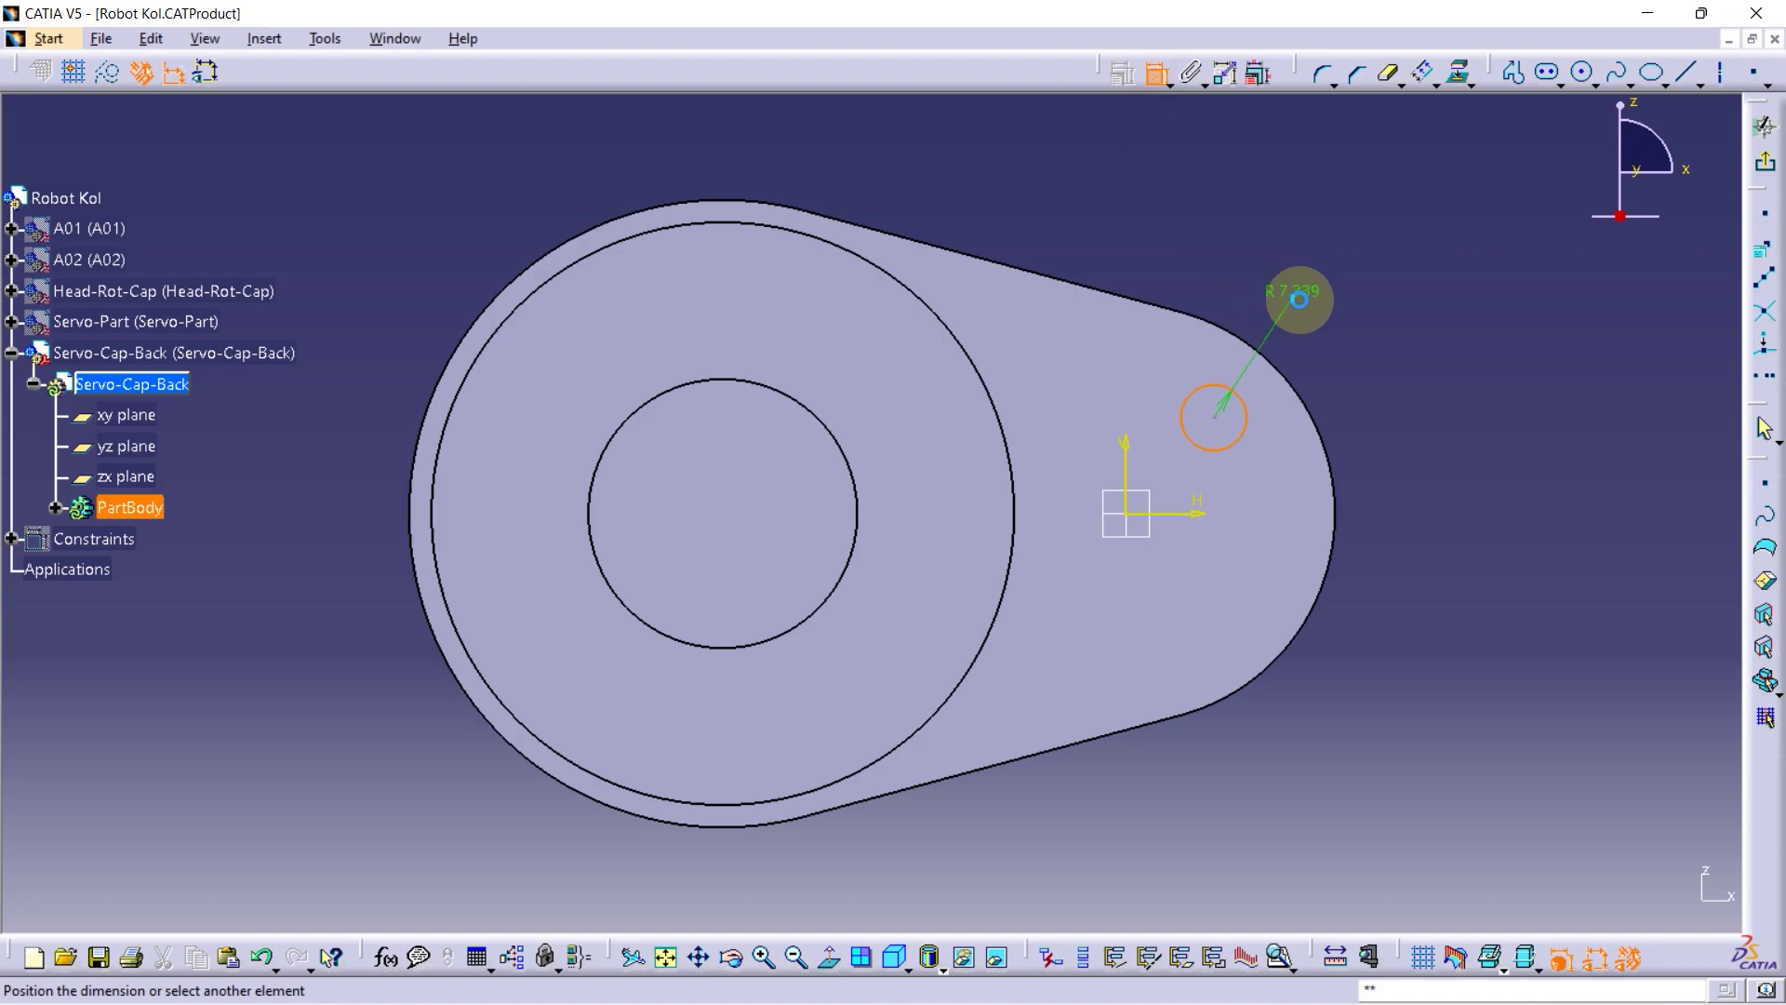
double_click(1364, 316)
text(7.5)
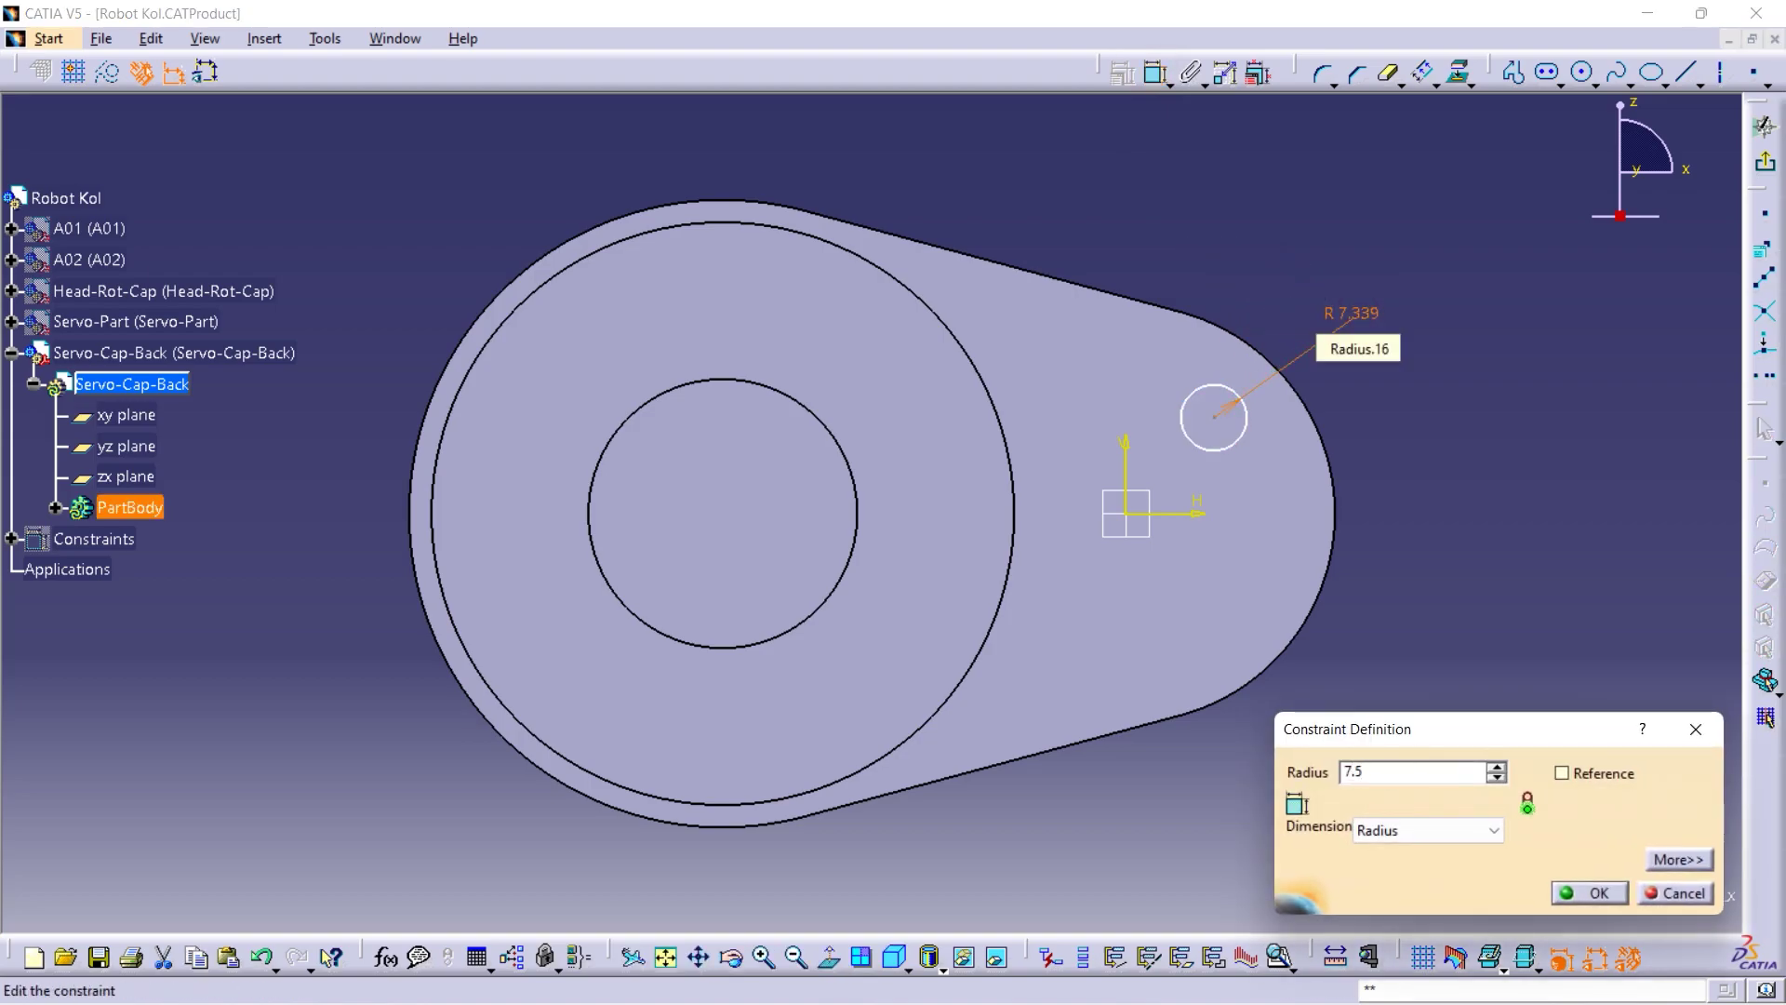
key(Return)
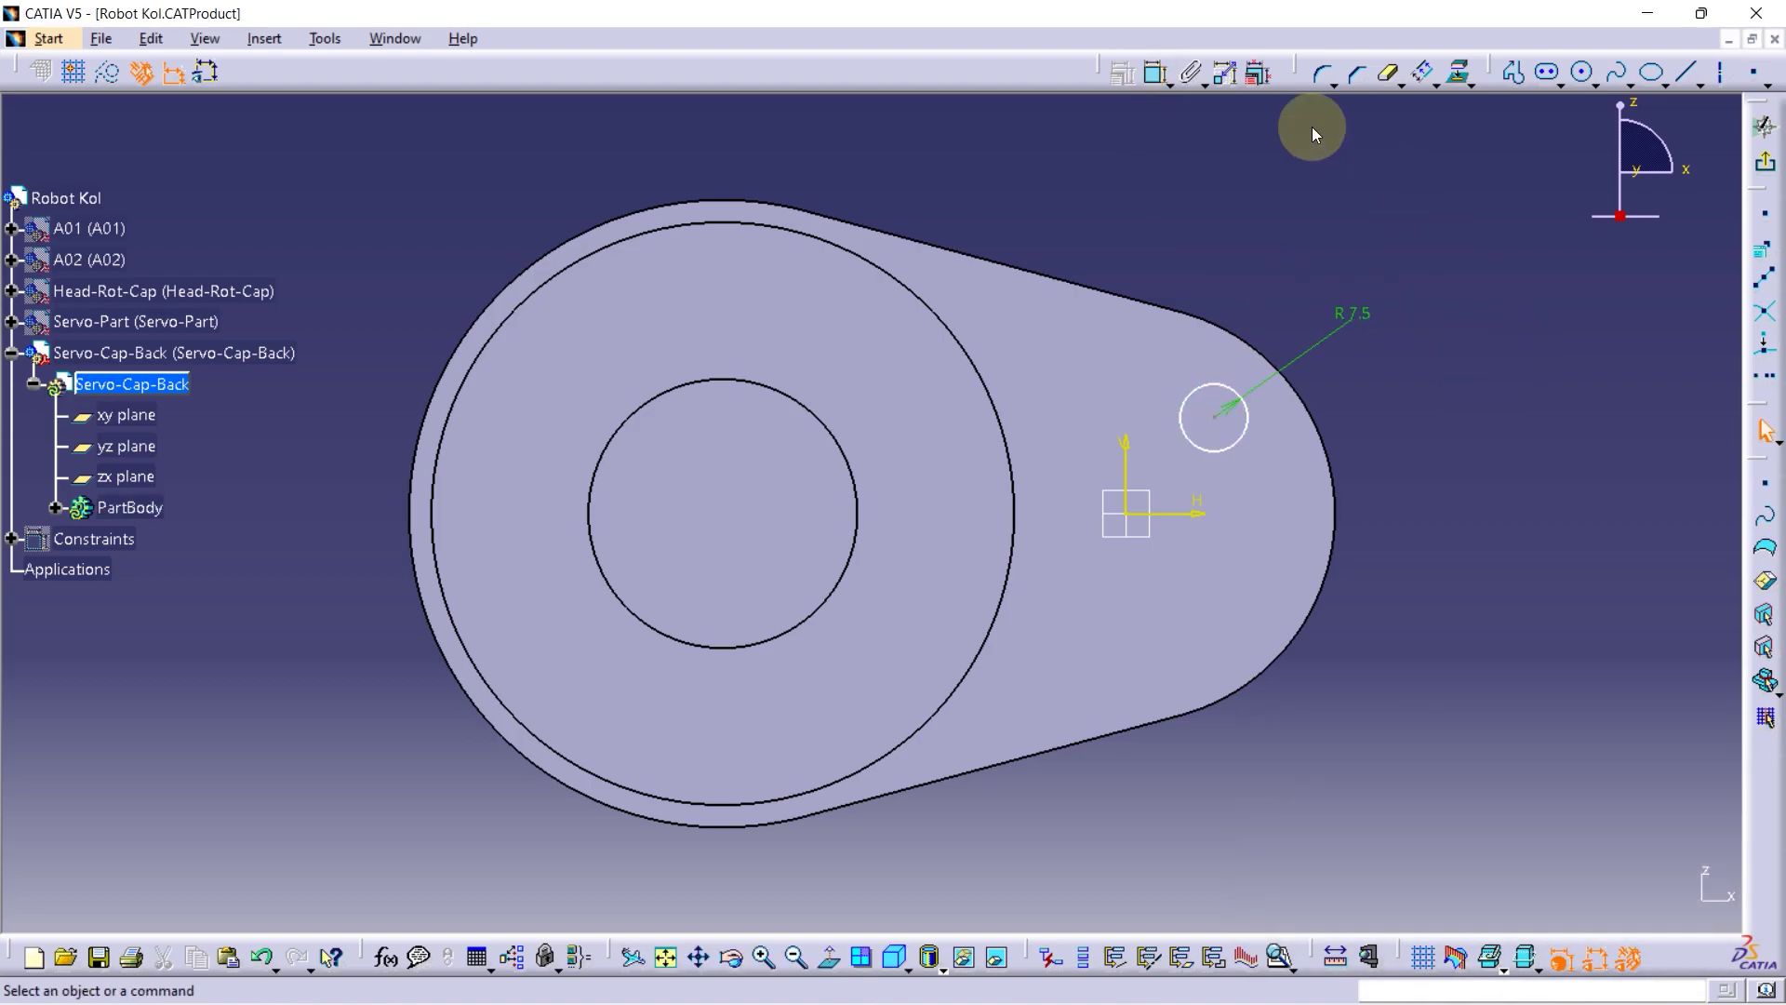
Position the R7.5 circle 30 above the horizontal axis and 172.115 from the outer arc
click(1156, 74)
click(1214, 410)
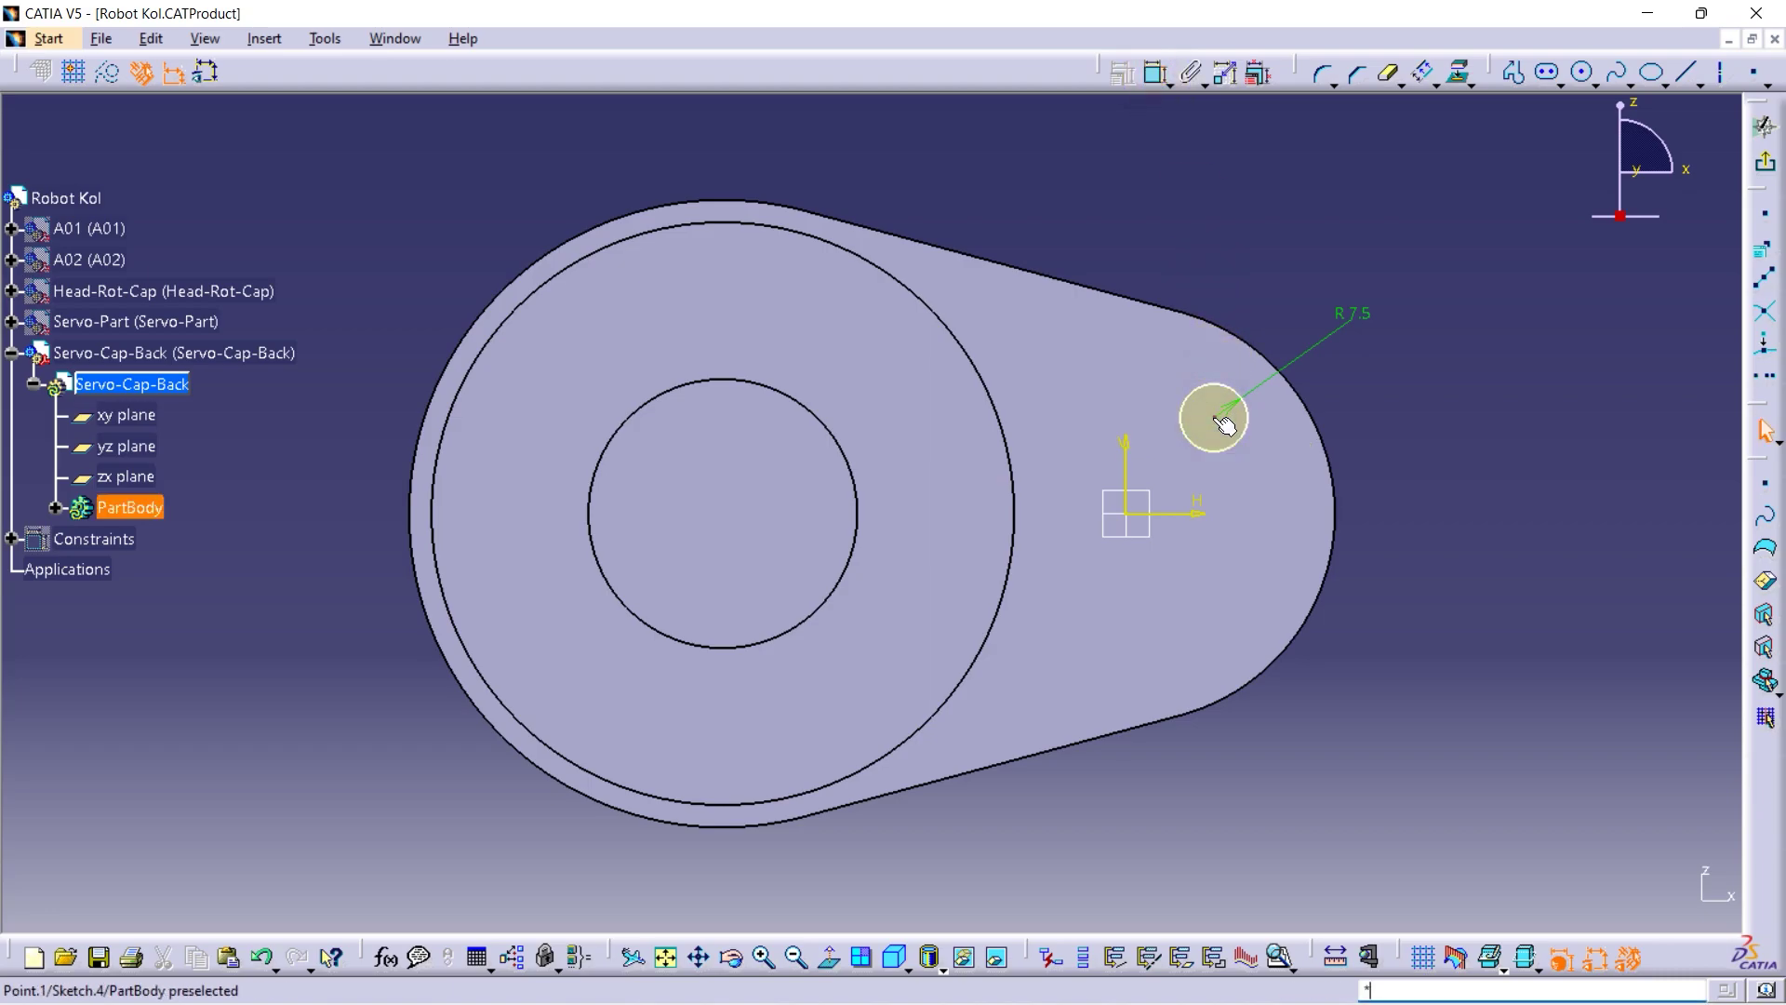
click(1156, 77)
click(1202, 512)
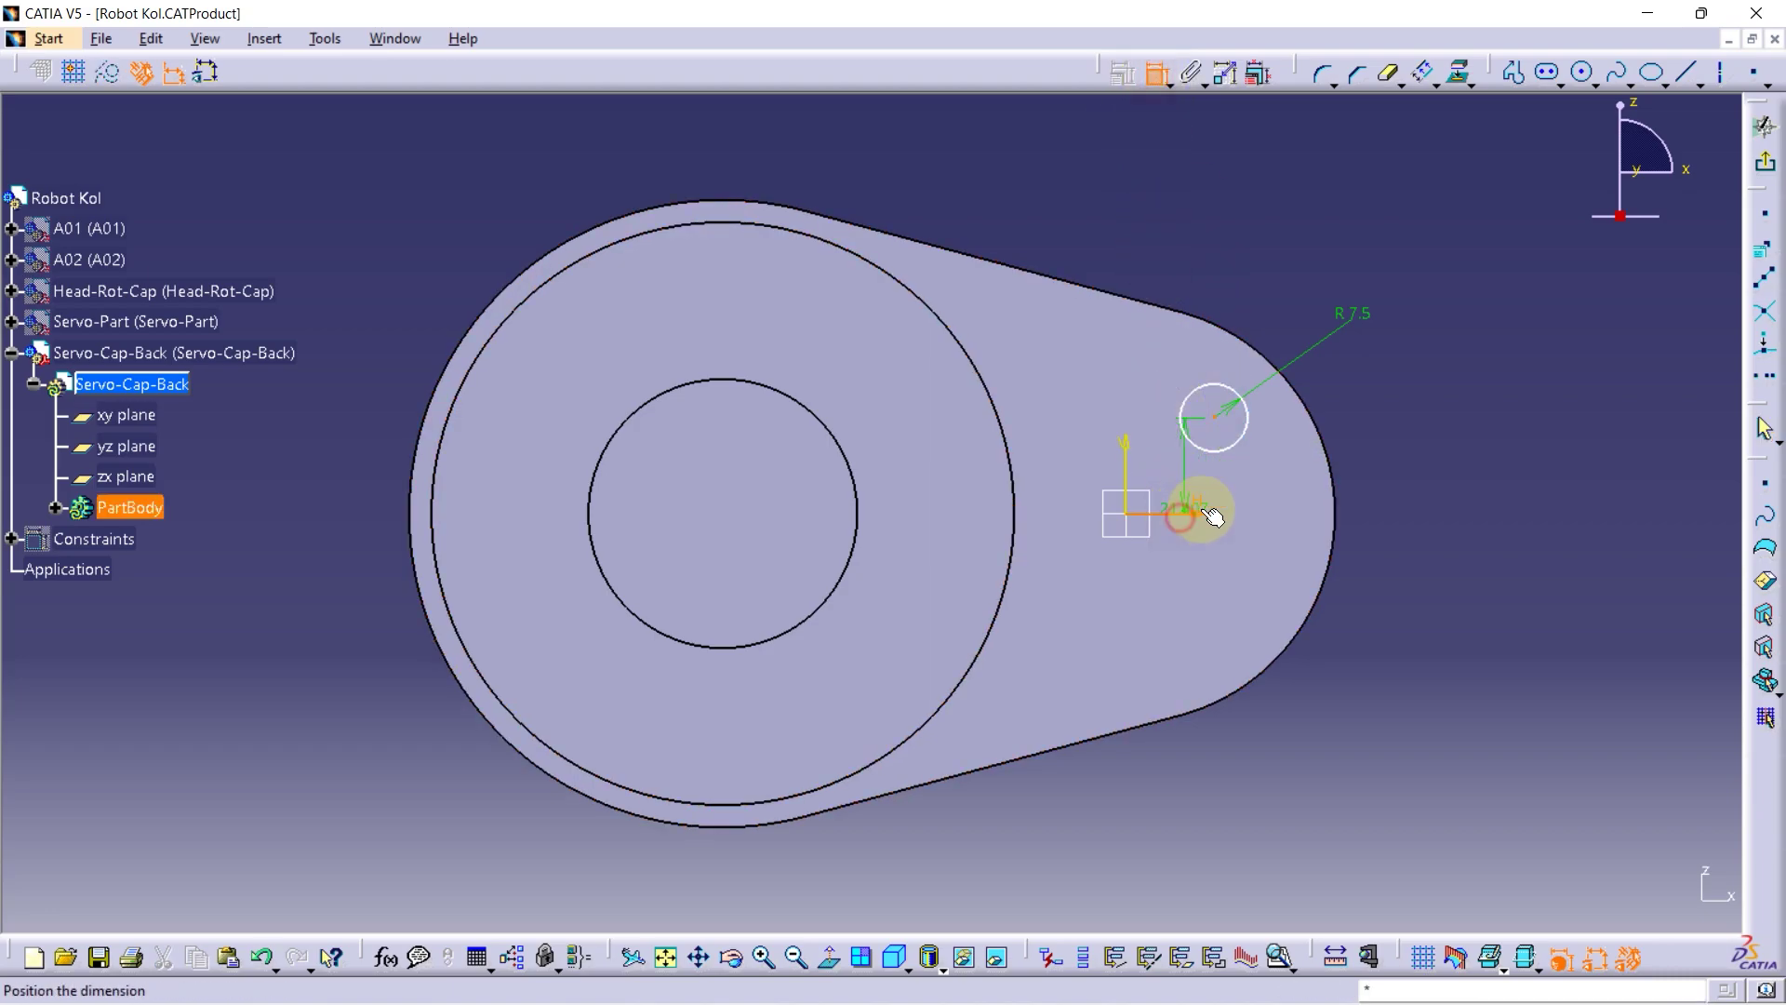
click(1456, 476)
double_click(1453, 470)
text(30)
key(Return)
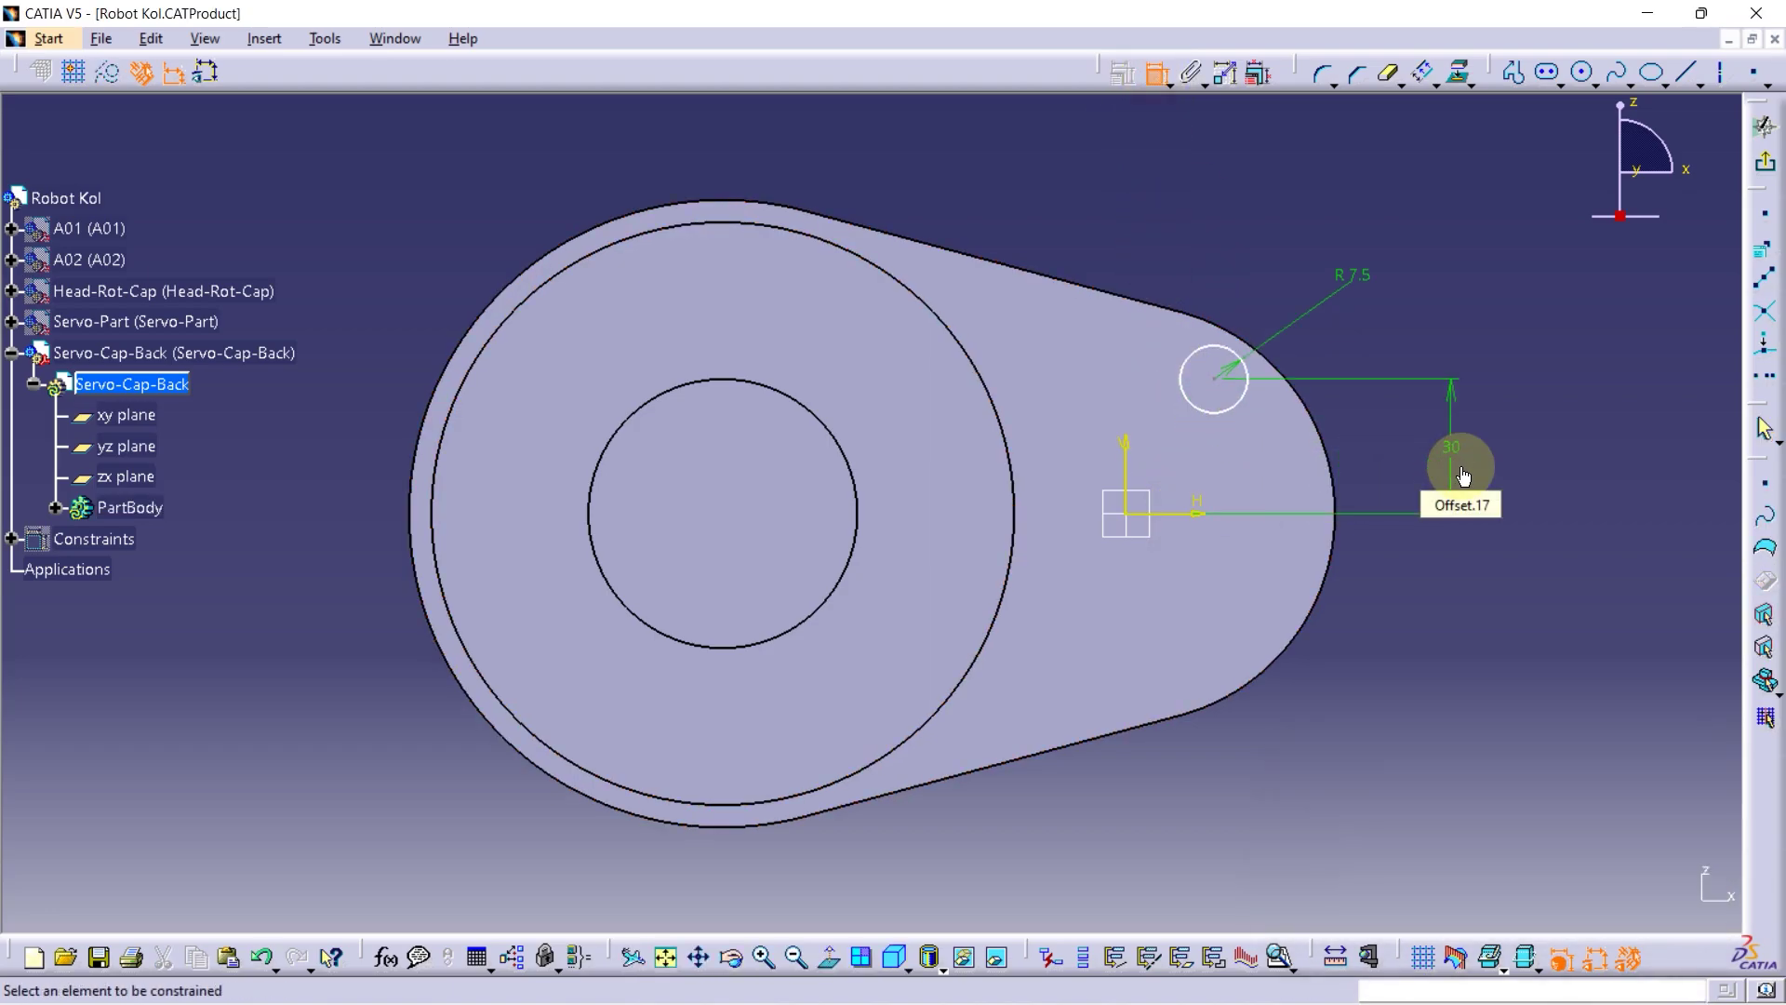
click(418, 446)
right_click(510, 228)
click(651, 294)
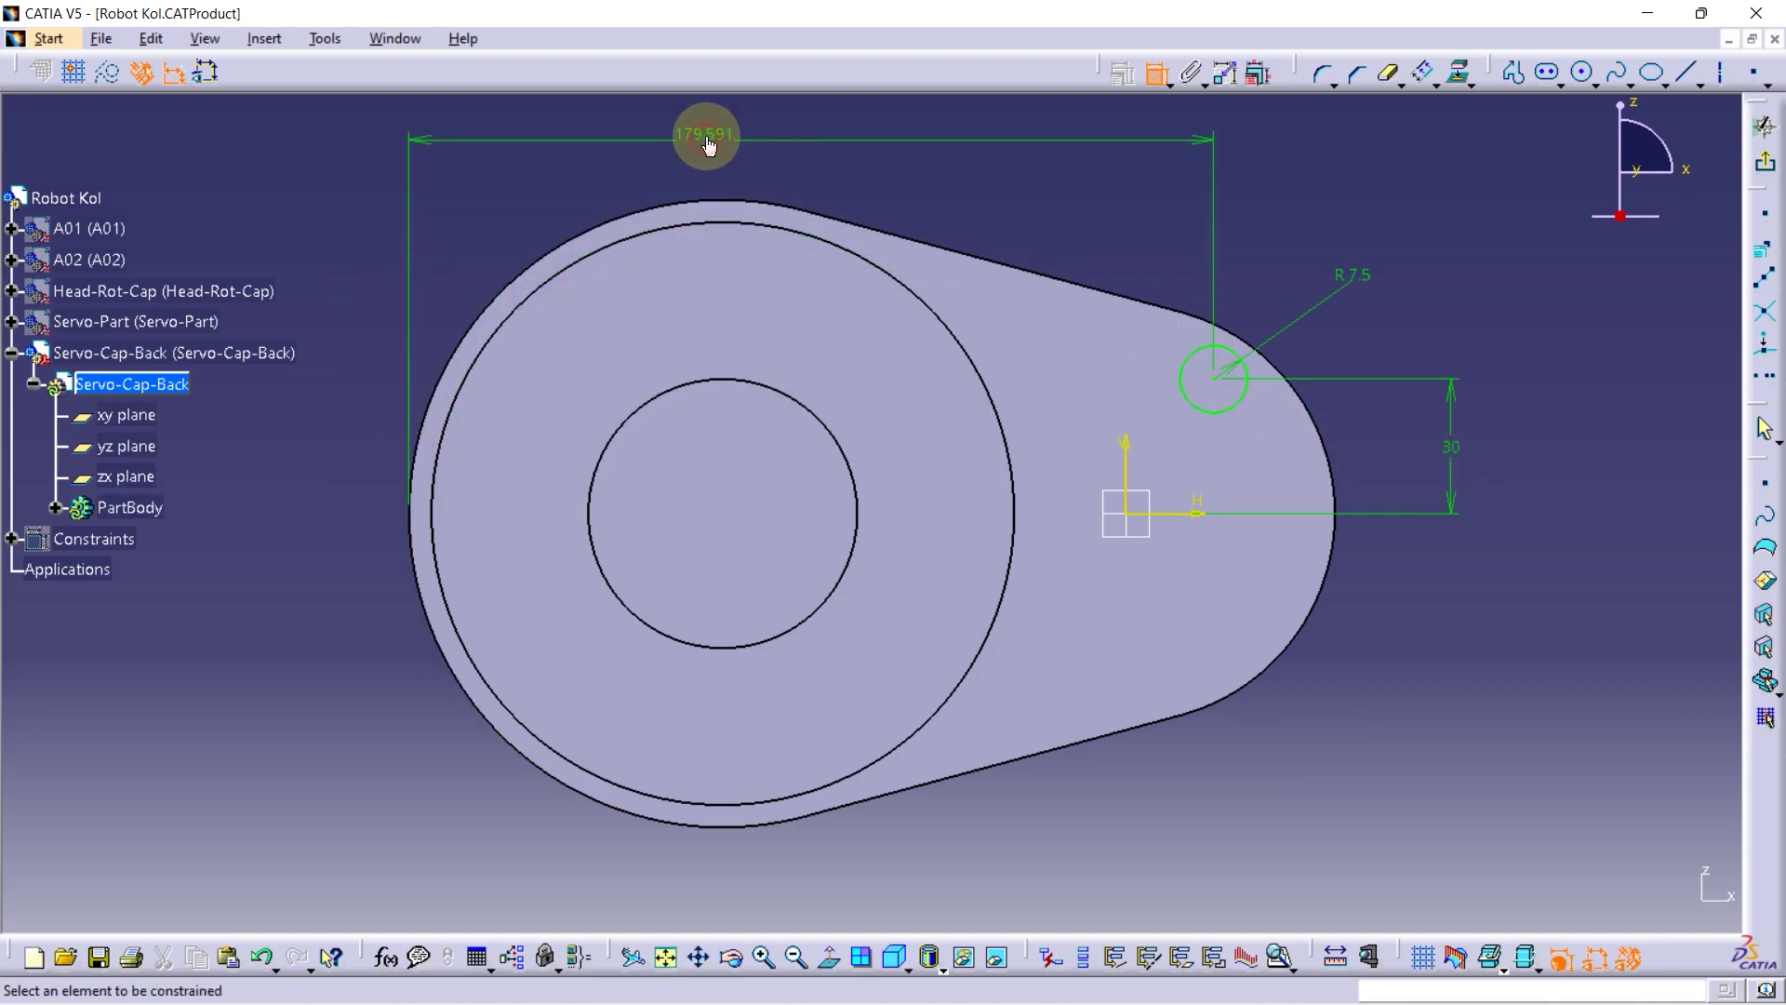
double_click(711, 142)
text(172.115)
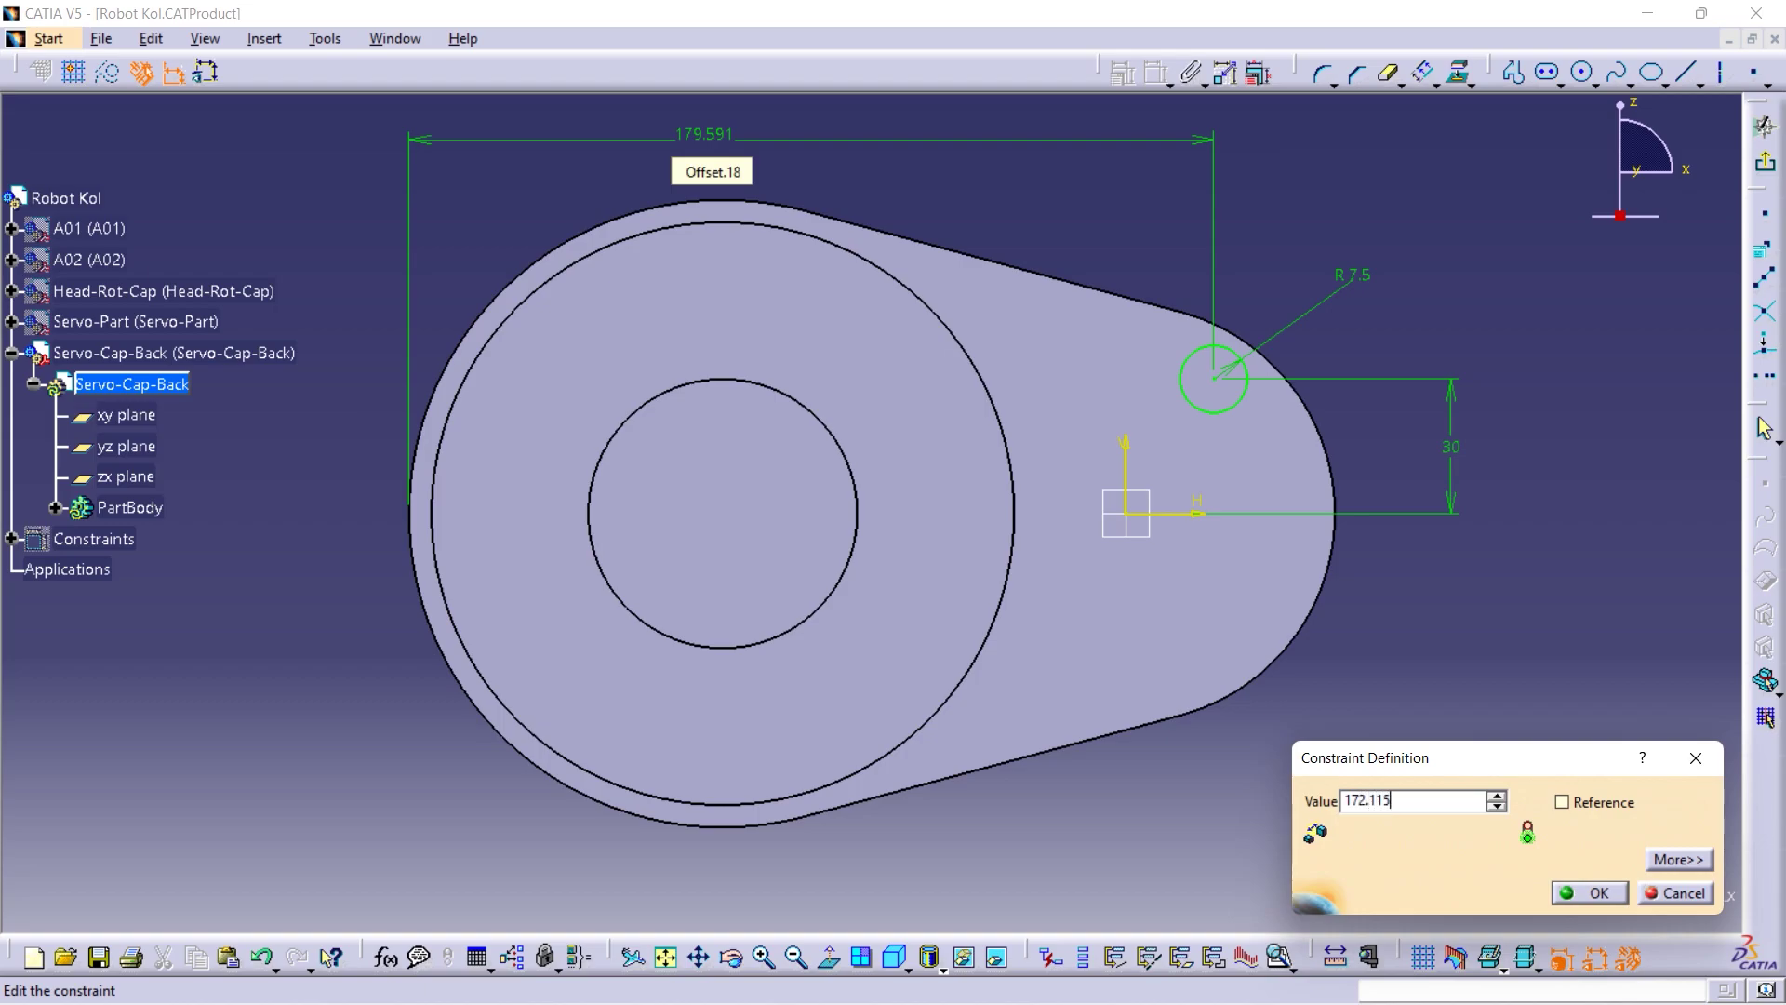
key(Return)
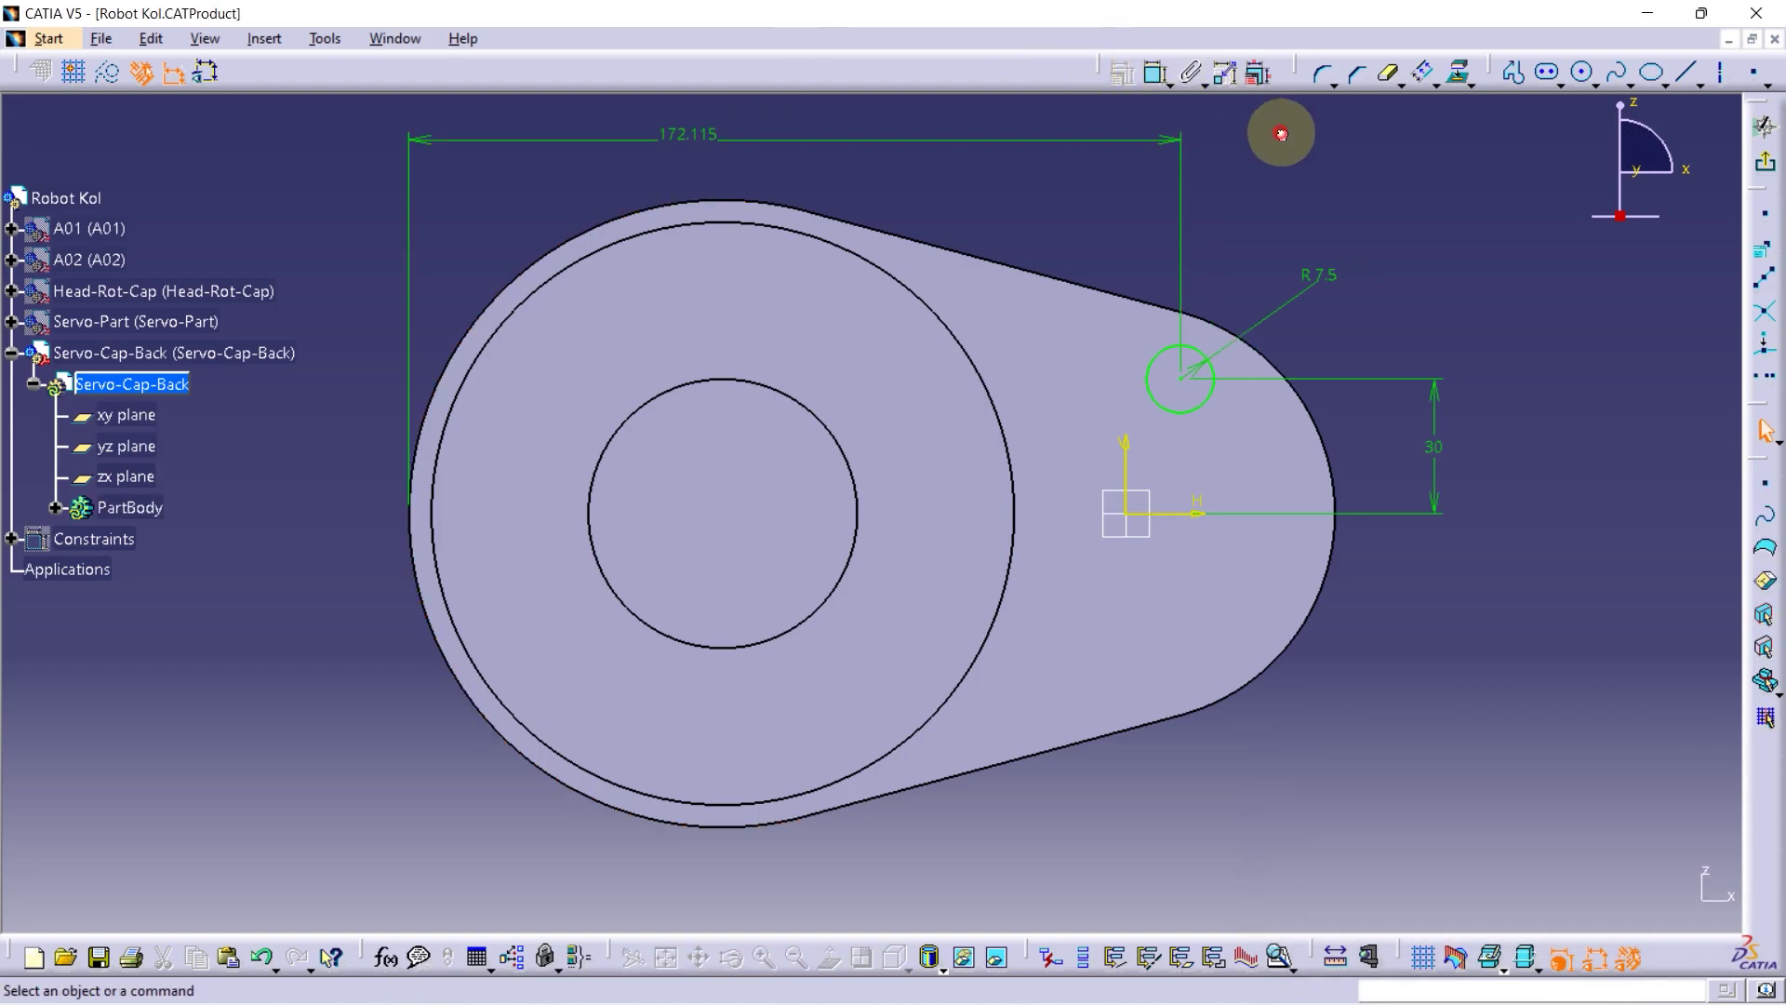
Mirror the R7.5 circle about the horizontal axis and exit the sketch to Pocket
click(1209, 374)
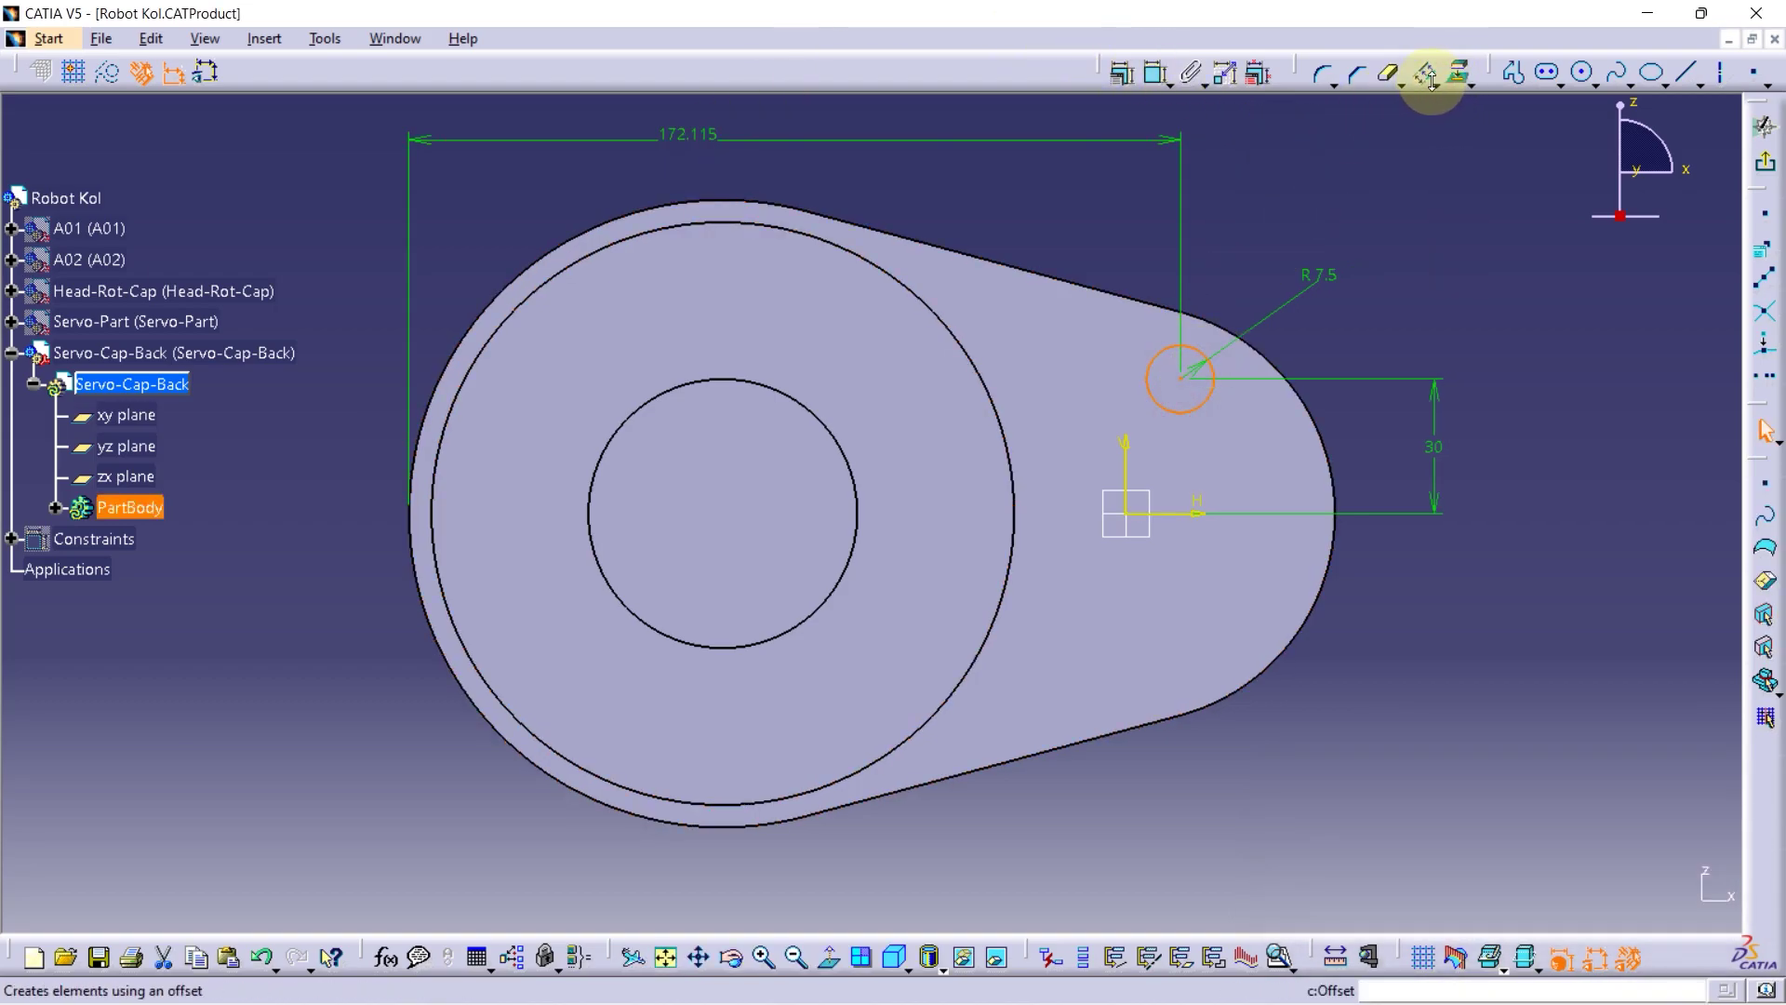
click(1432, 79)
click(1453, 107)
click(1184, 511)
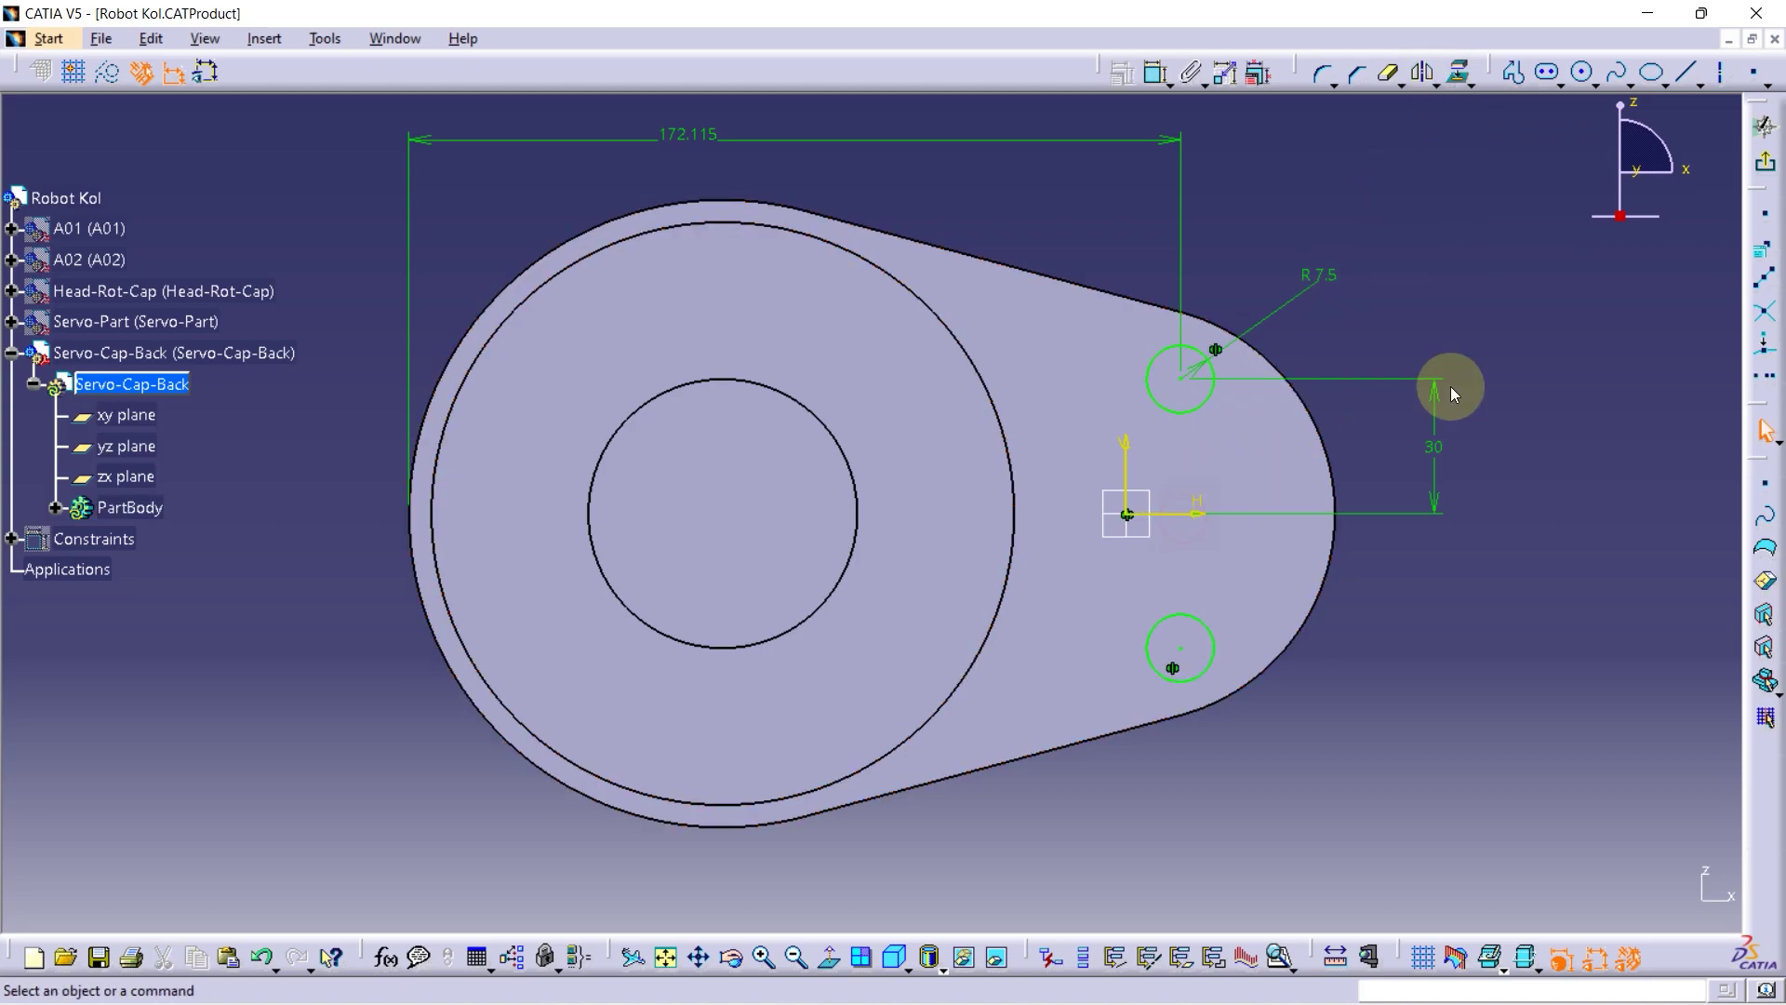
click(1771, 160)
click(1494, 73)
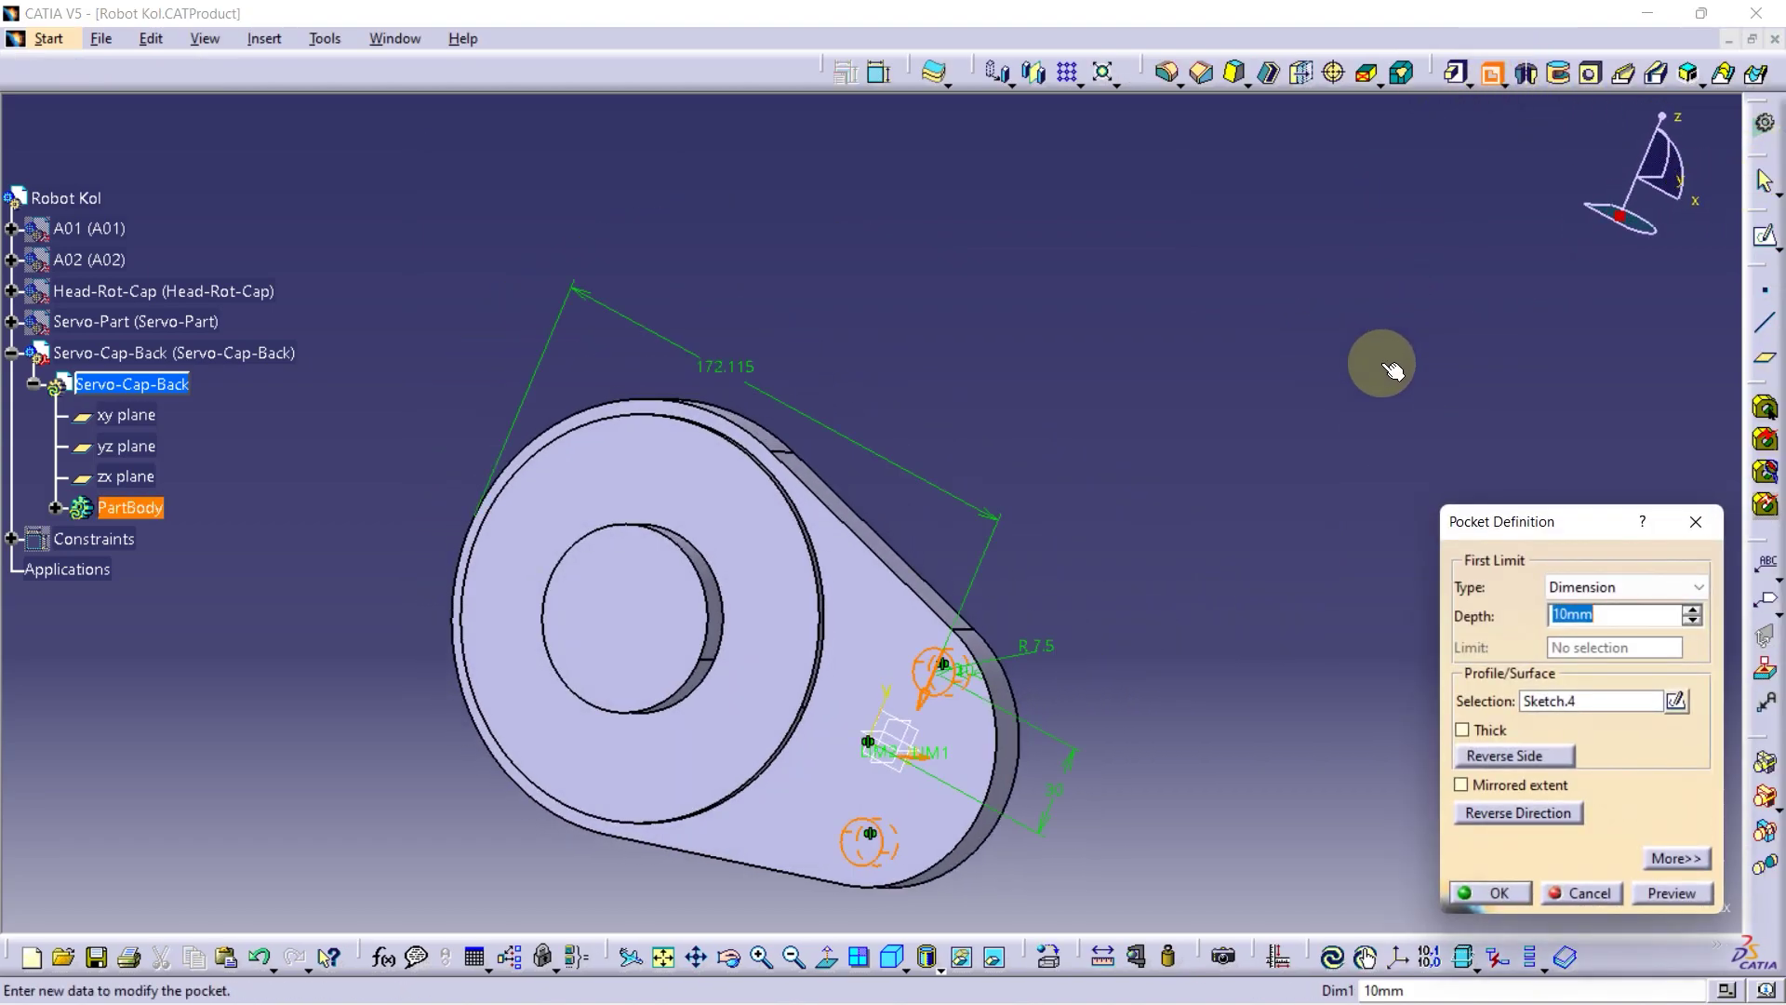
Confirm the R7.5 hole pocket, then sketch an R4.5 circle on the upper hole
key(Return)
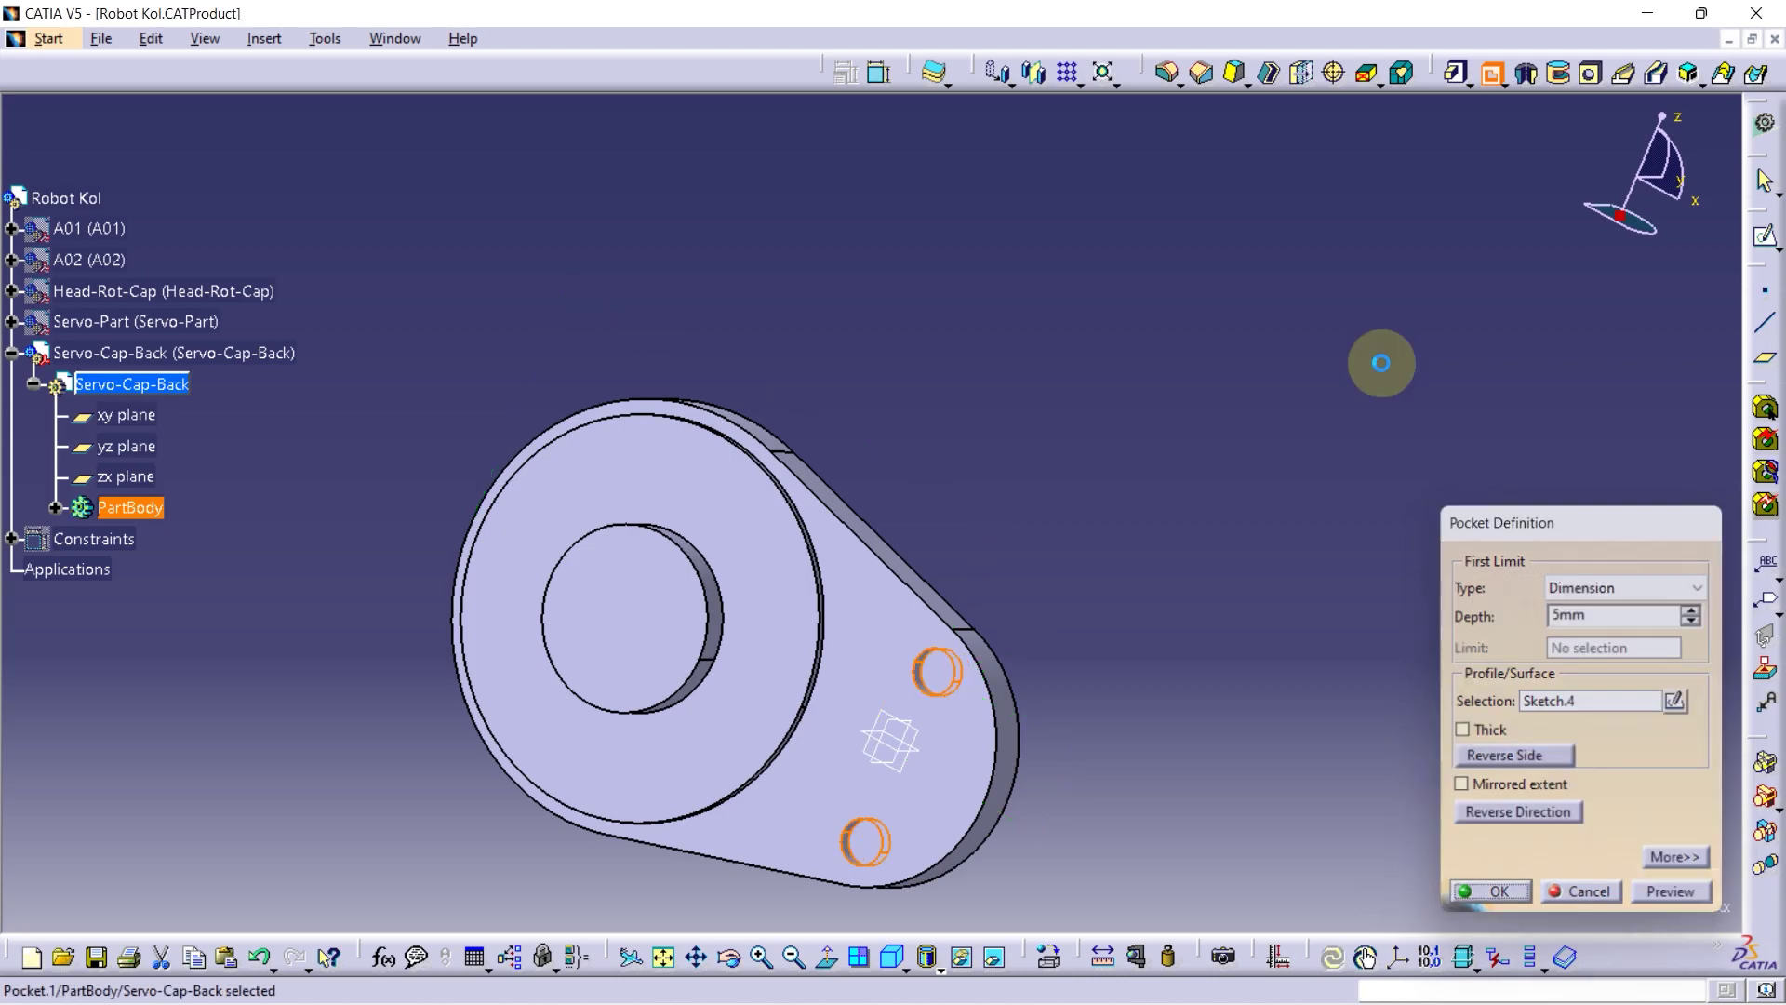
middle_drag(858, 700, 813, 519)
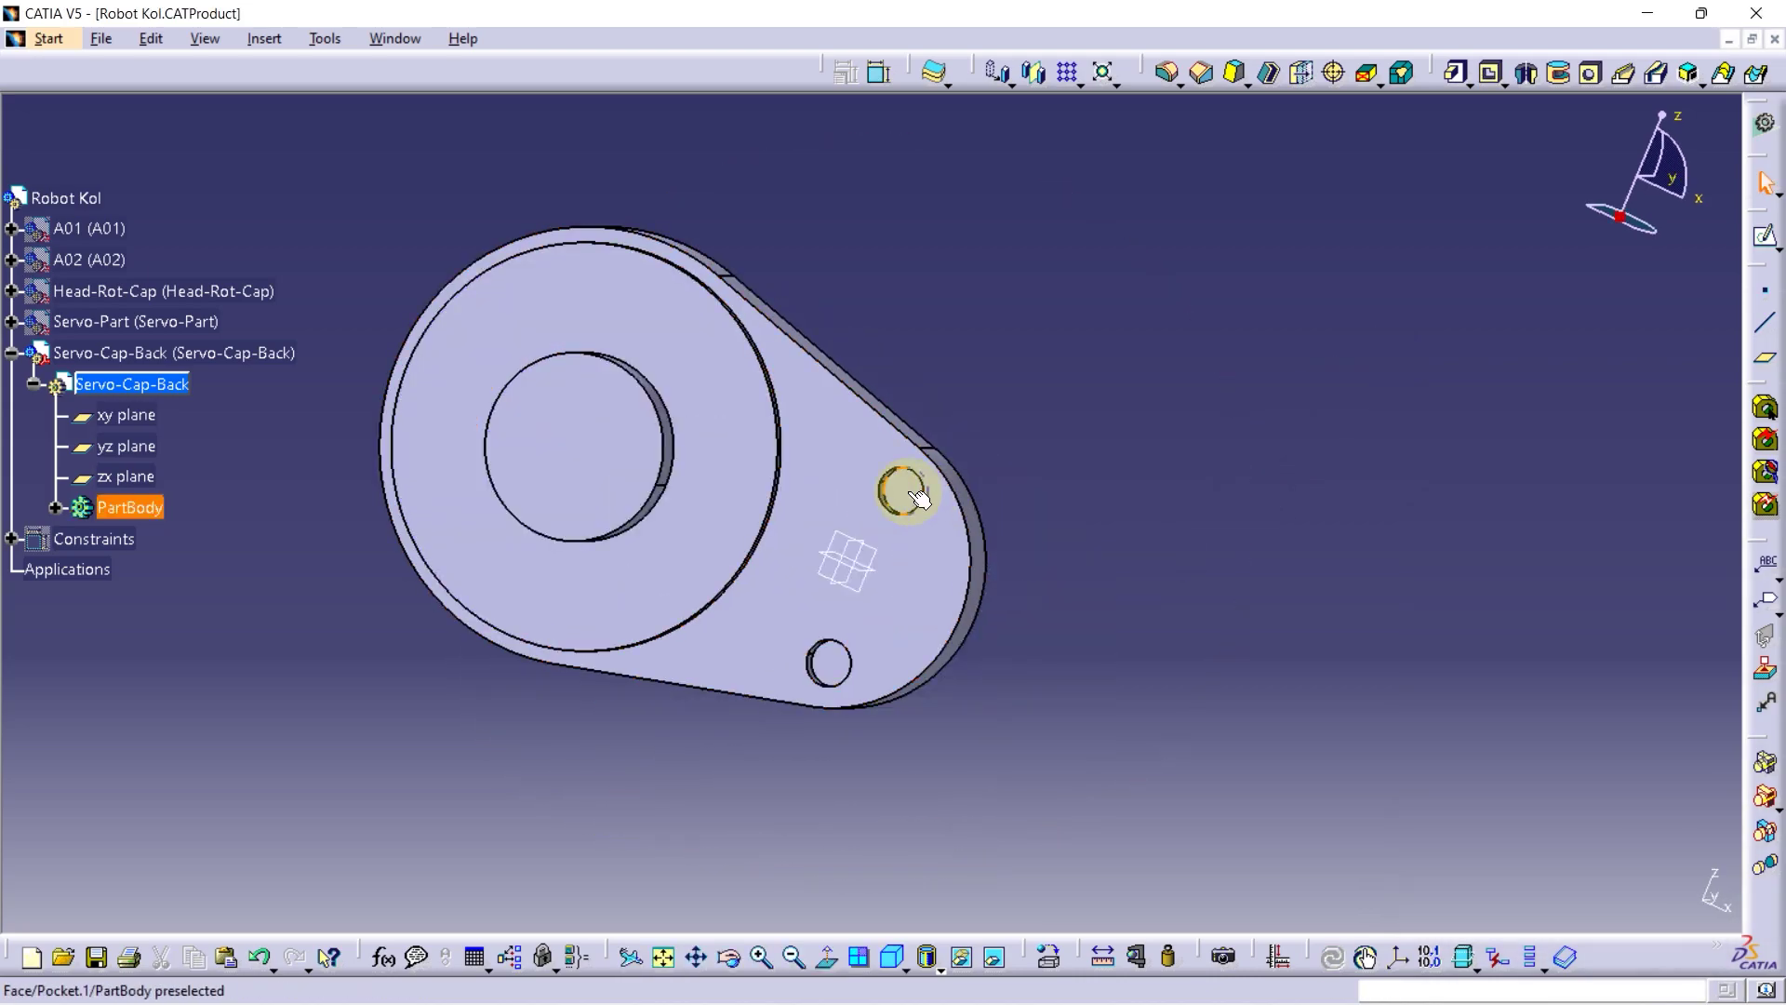
click(1768, 234)
click(1585, 72)
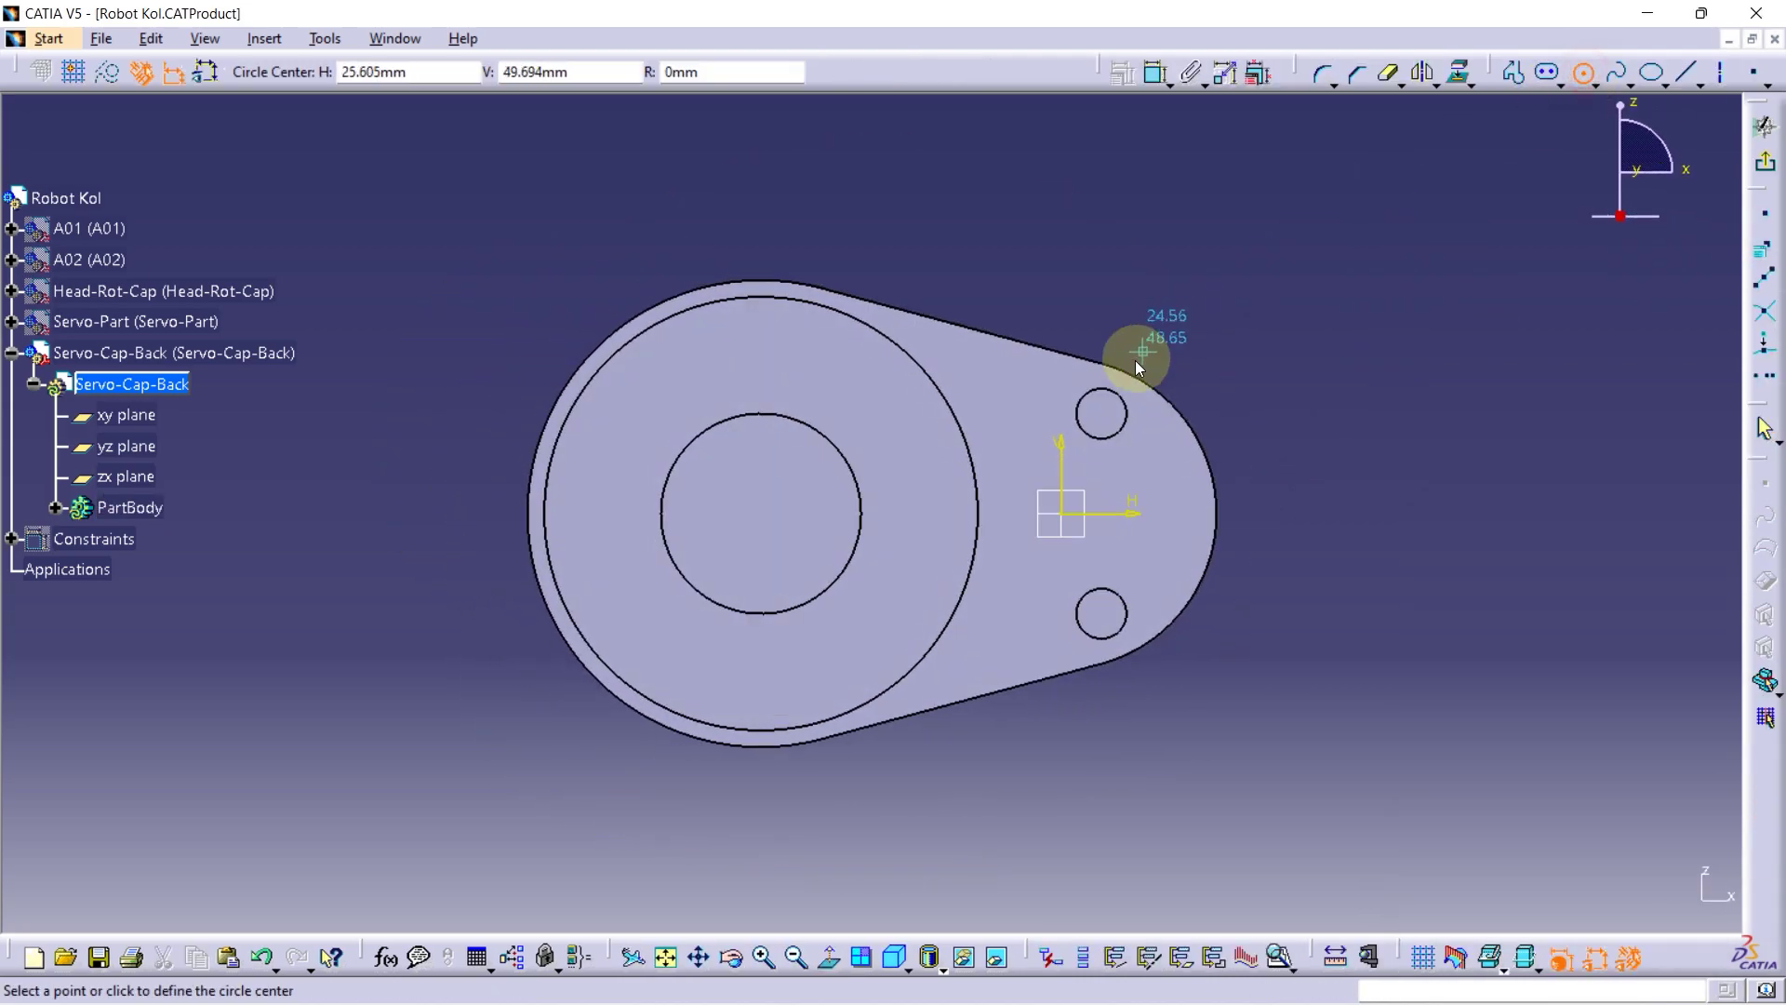
click(1102, 416)
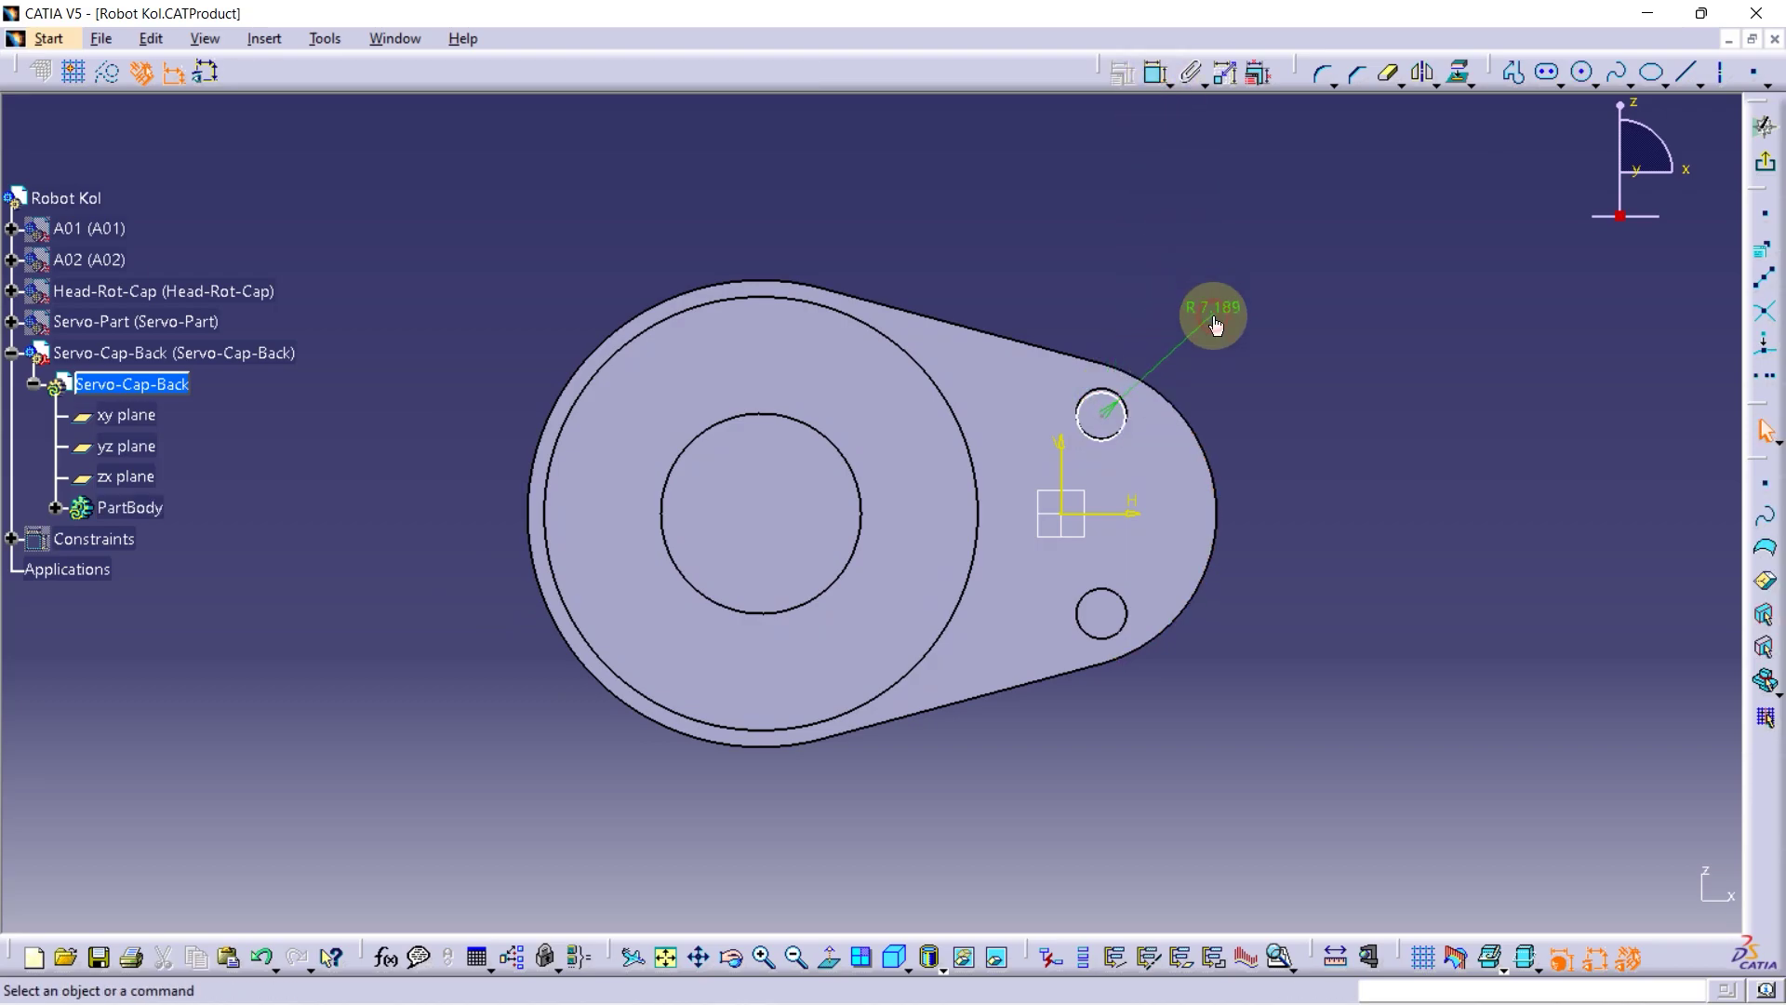
double_click(1221, 308)
text(5)
key(Return)
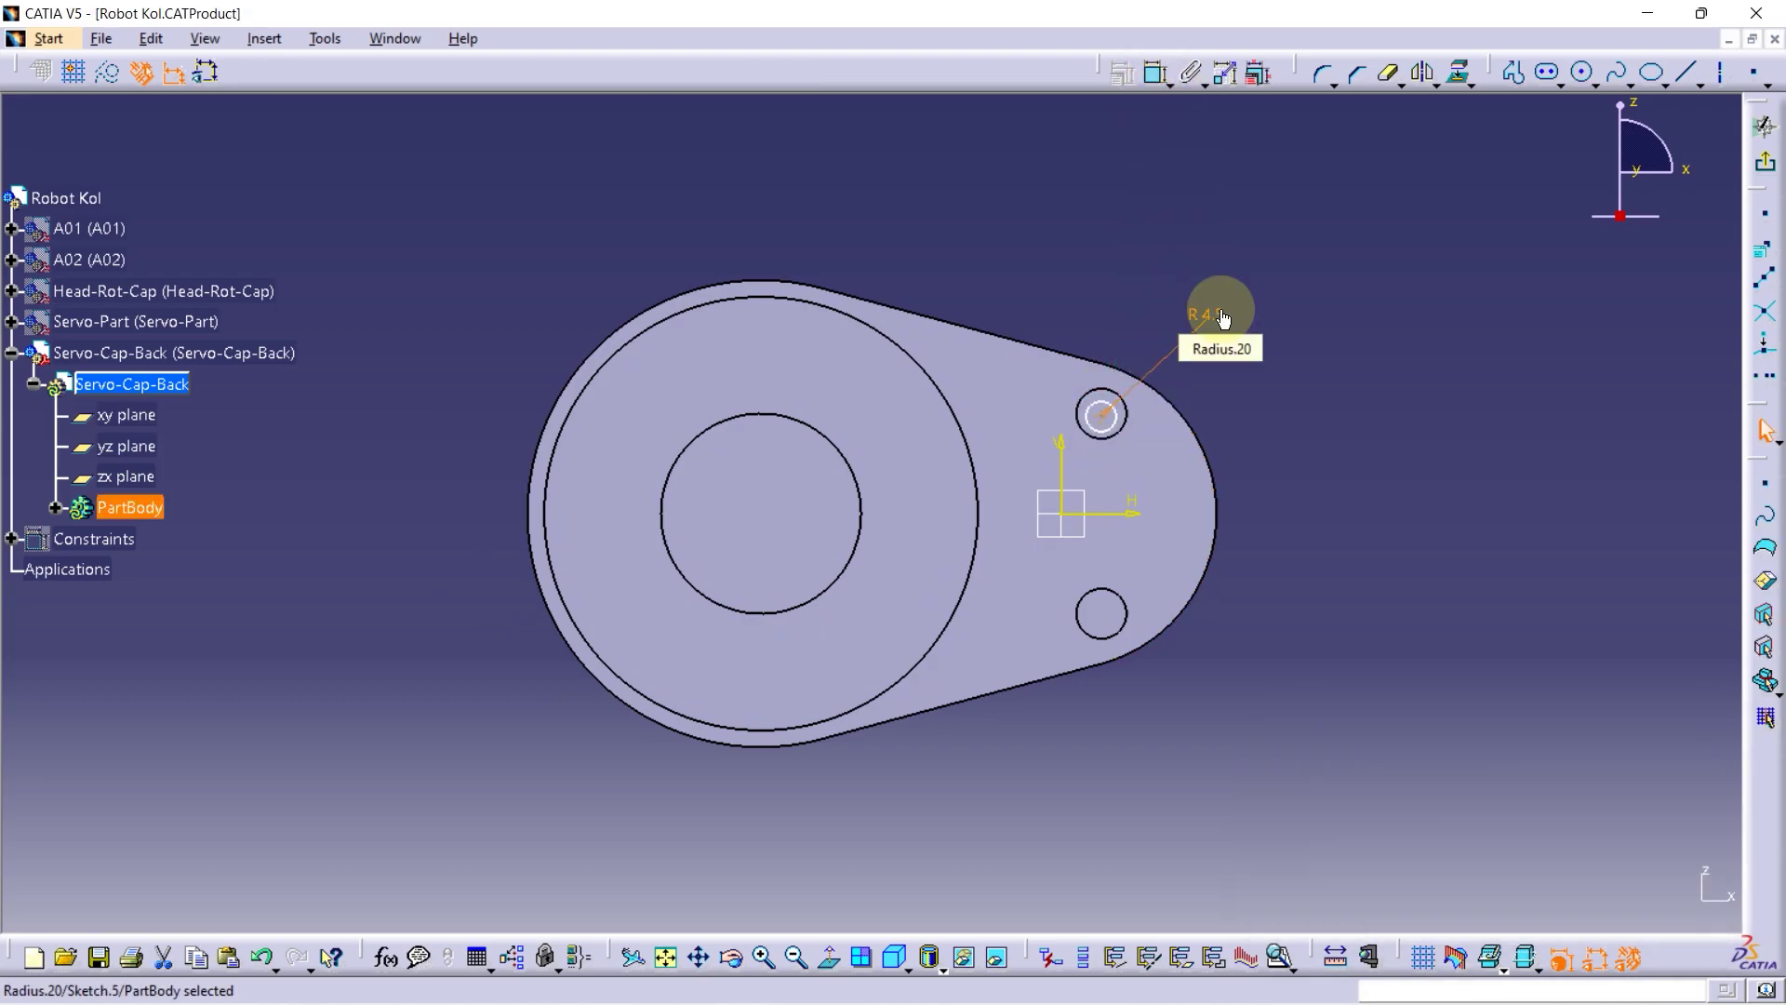
Make the R4.5 circle concentric with the hole and mirror it to the lower hole
scroll(1037, 486, up, 5)
click(1241, 321)
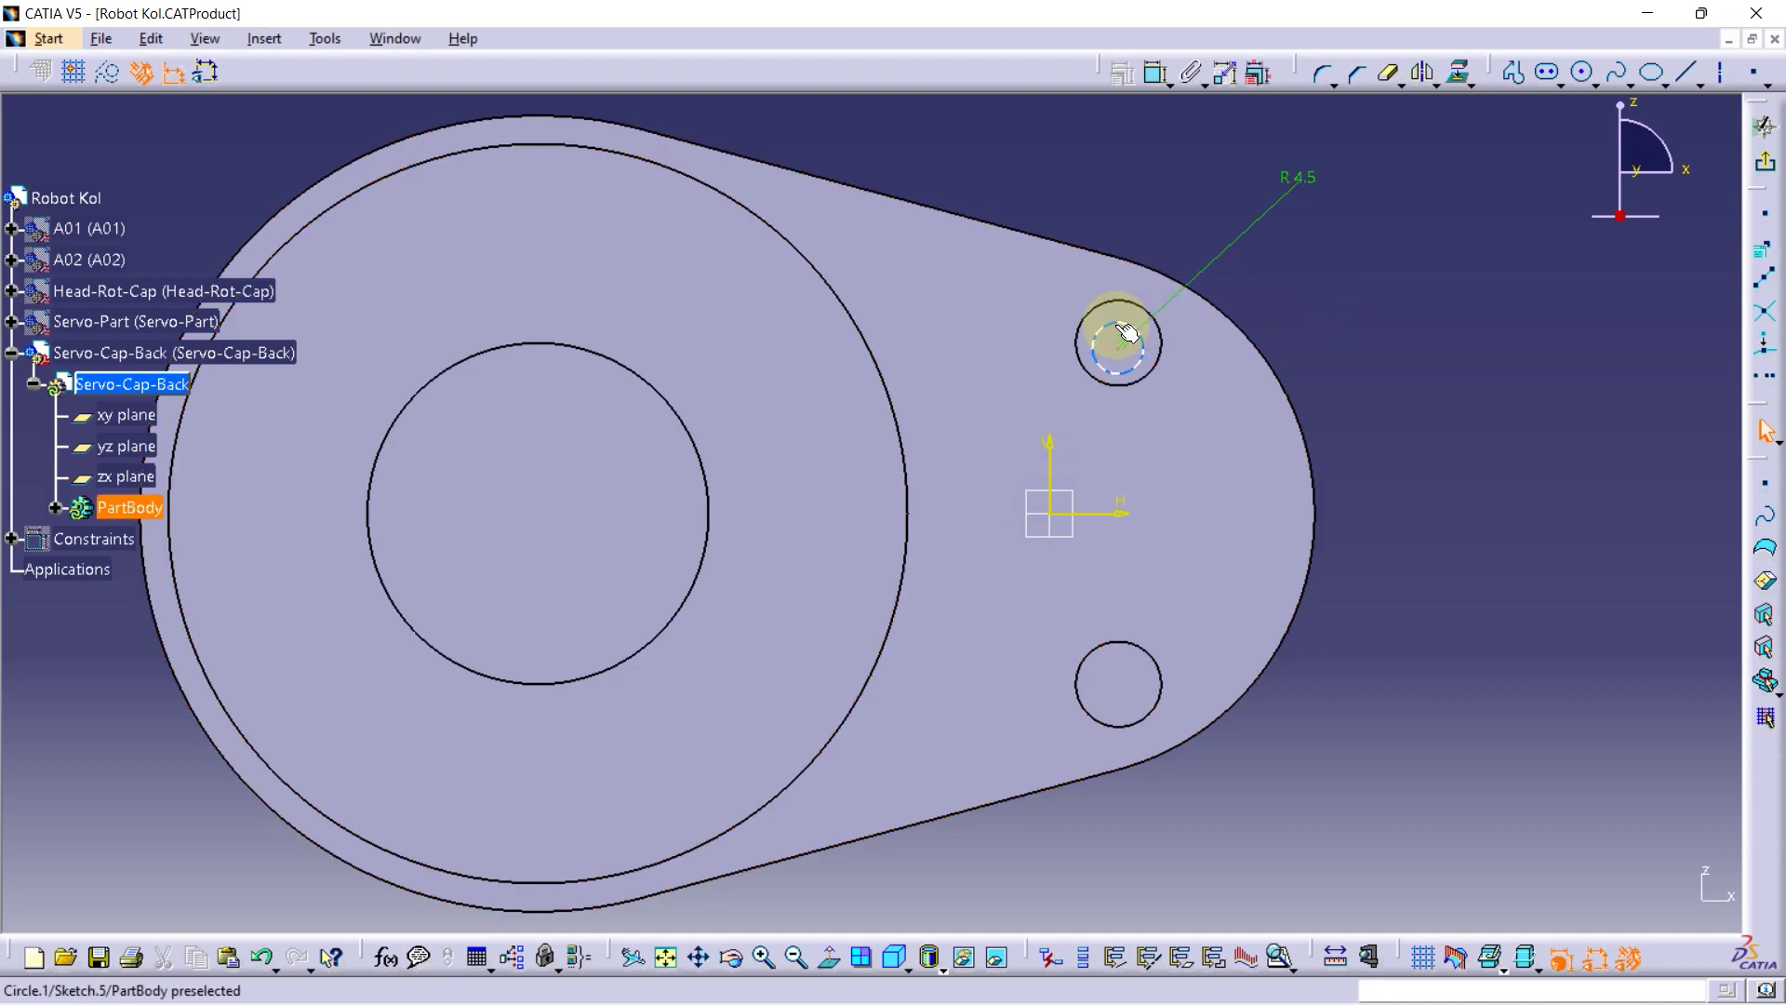
click(1124, 88)
click(1610, 621)
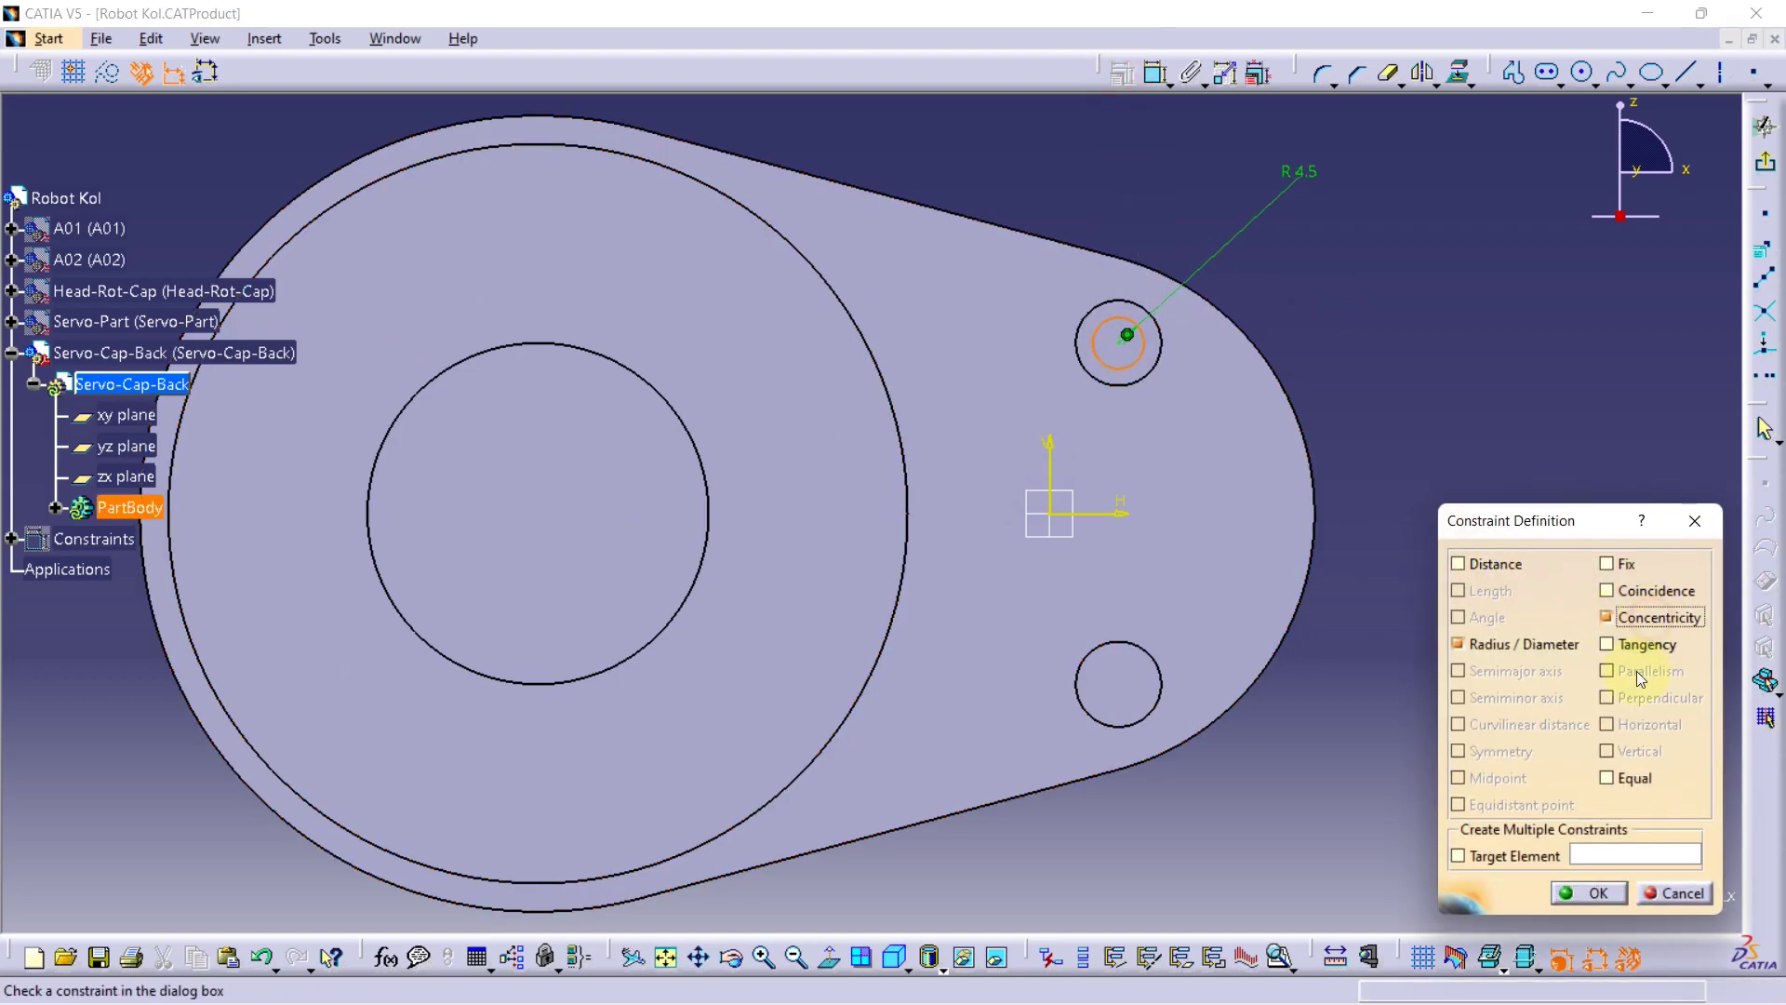
click(1624, 895)
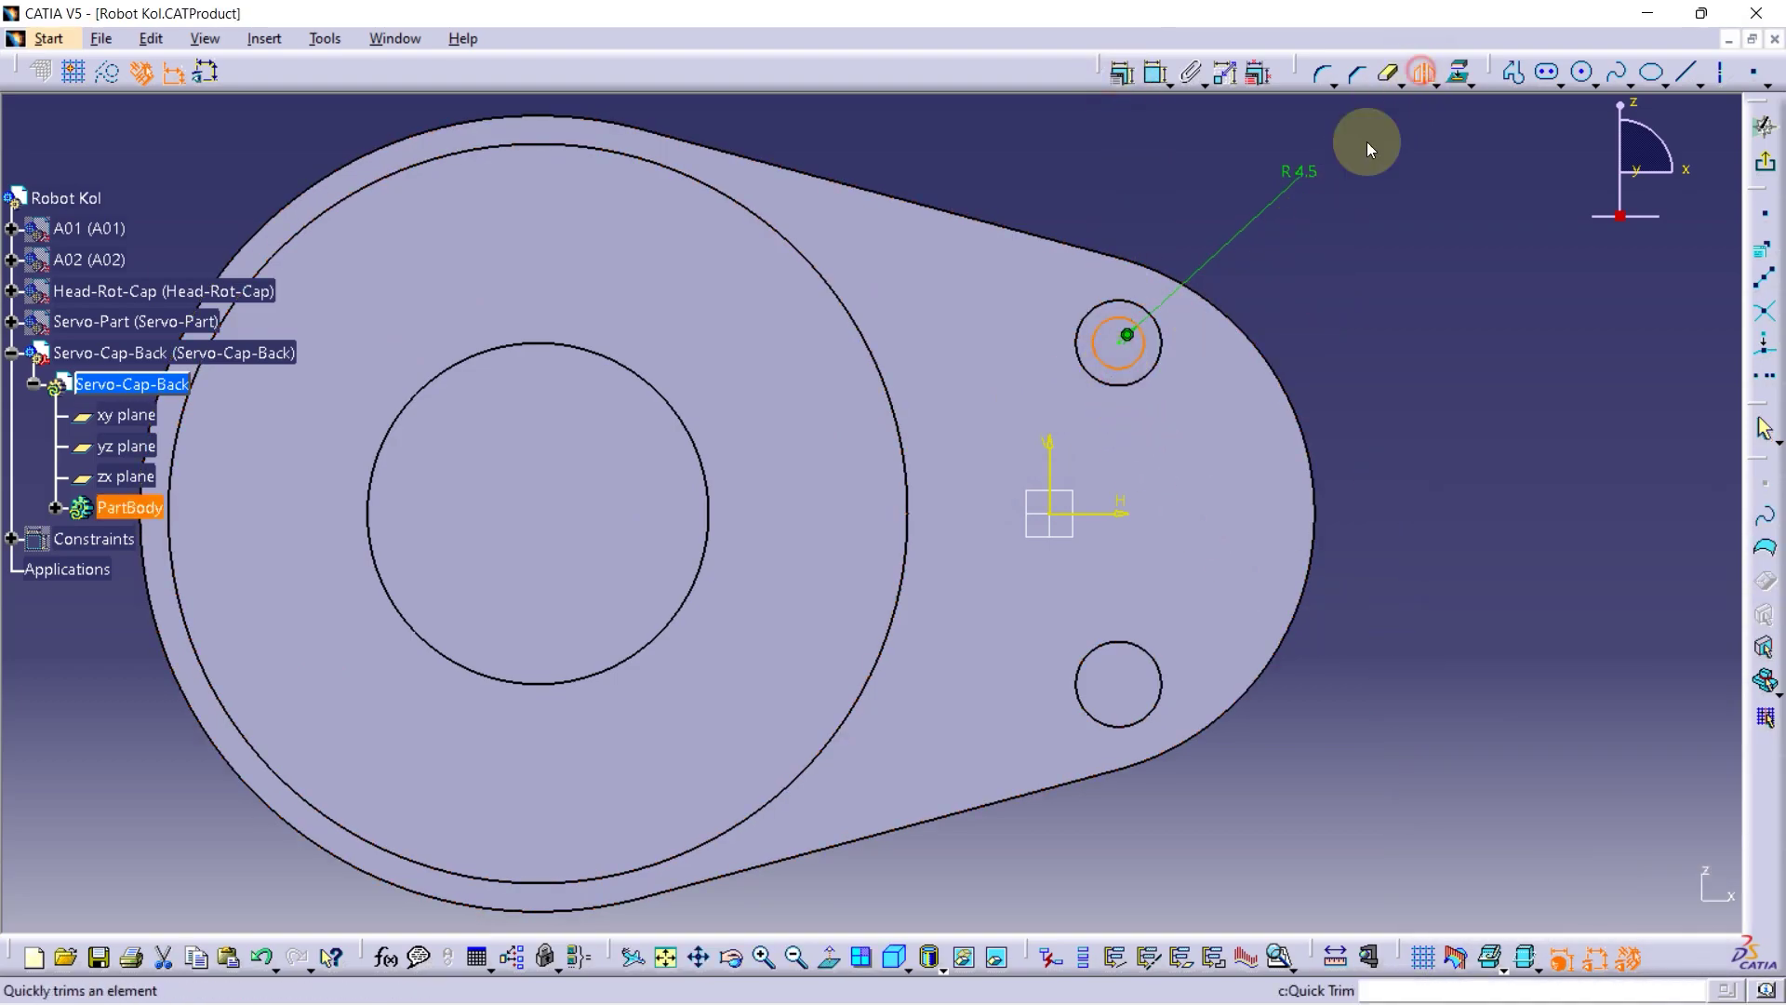
click(1105, 513)
Pocket the R4.5 circles with the Up to next depth type
click(1768, 168)
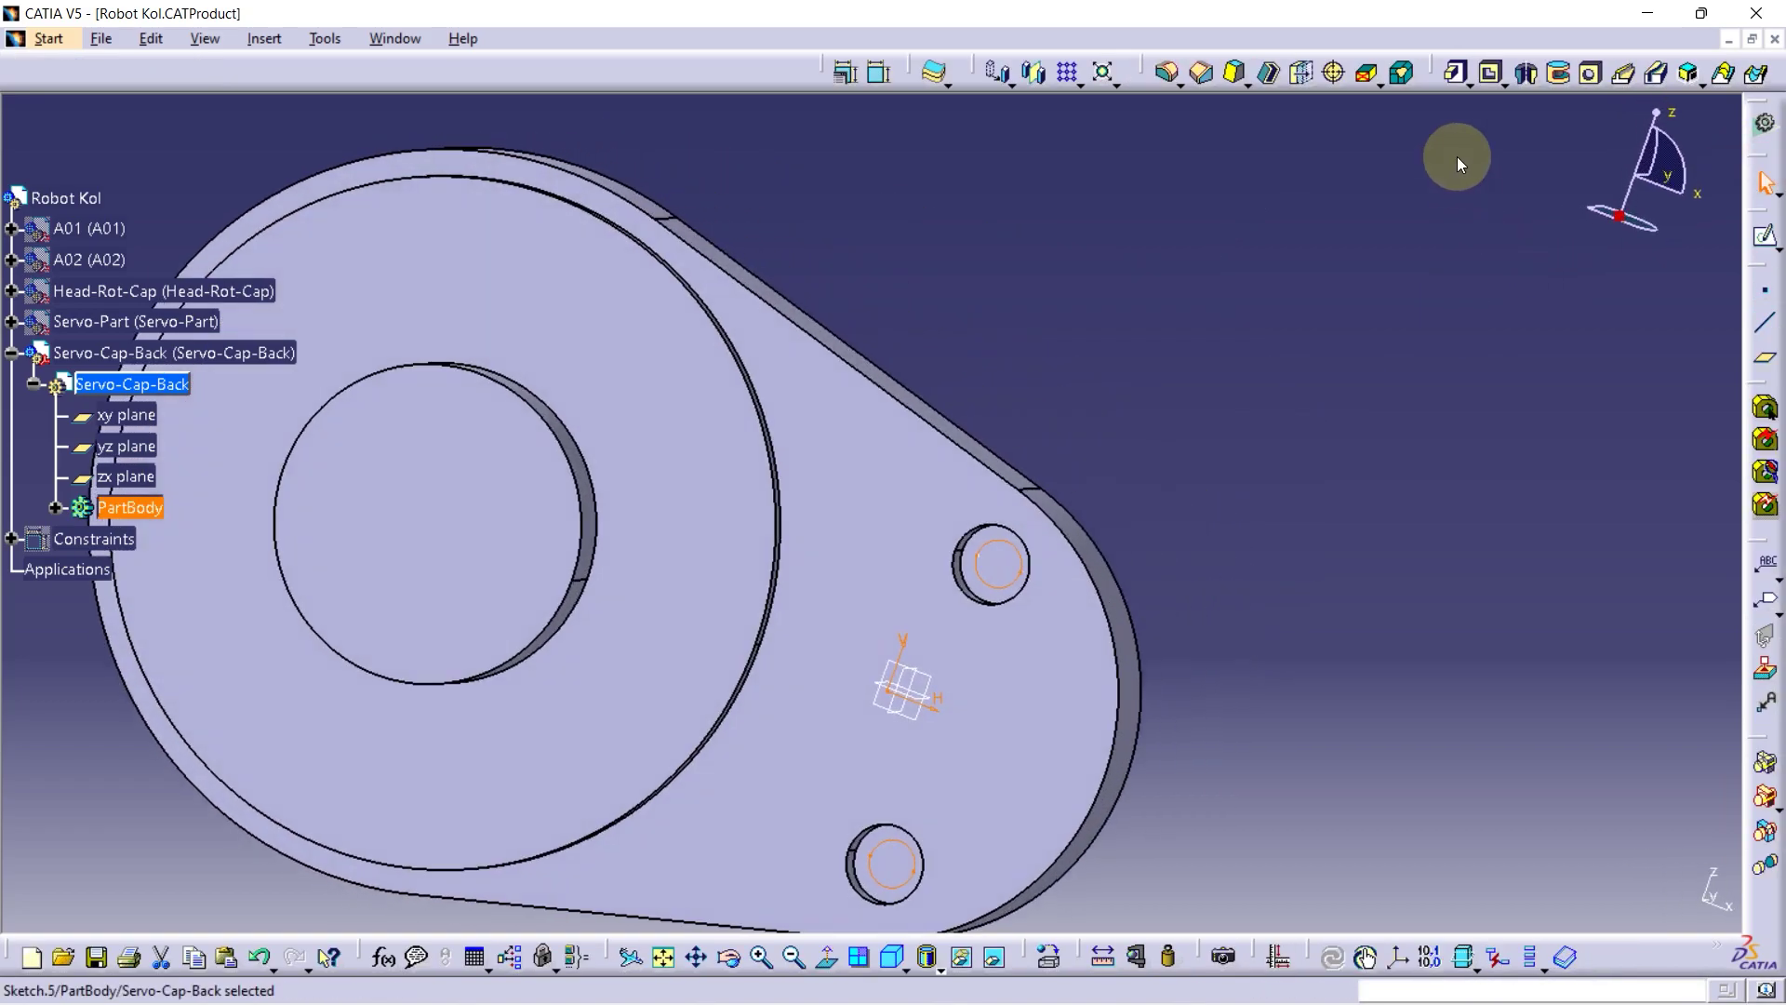
click(1493, 72)
click(1623, 588)
click(1589, 642)
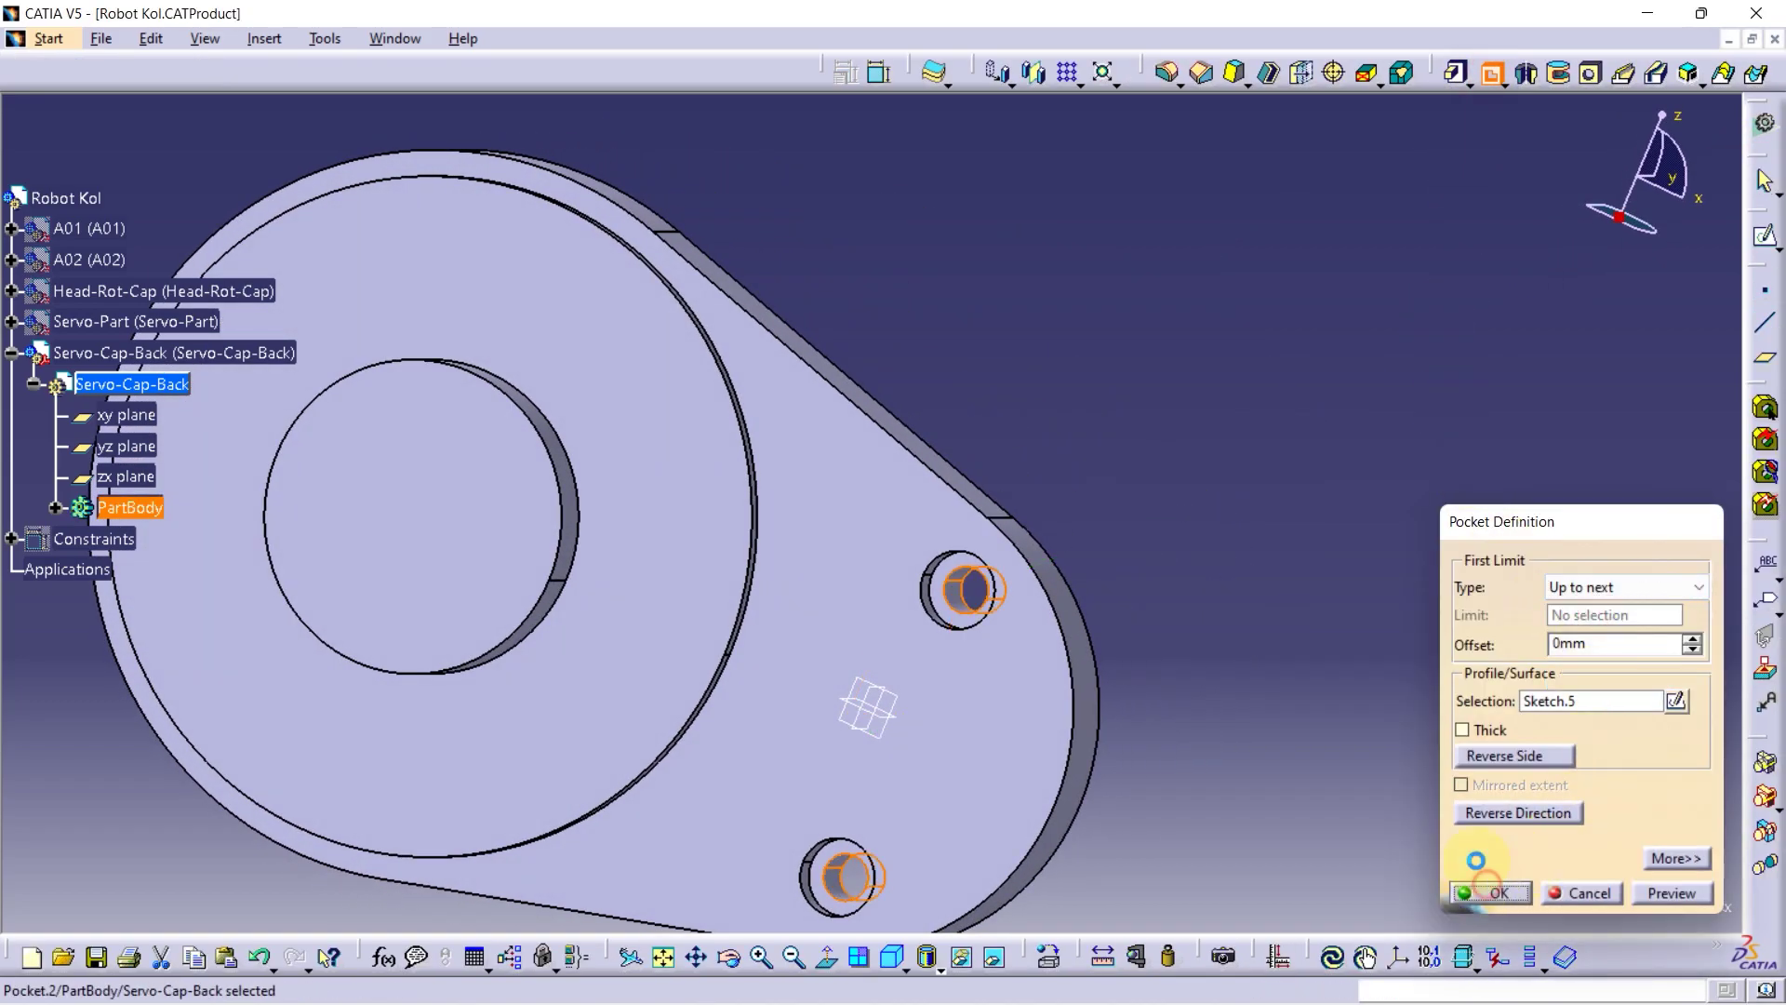
click(1488, 893)
mouse_move(582, 651)
middle_down()
mouse_move(722, 590)
mouse_move(882, 658)
mouse_move(407, 474)
mouse_move(1476, 571)
mouse_move(1132, 377)
middle_up()
Sketch a centered rectangle on the plate face, concentric with the rounded end
click(1132, 377)
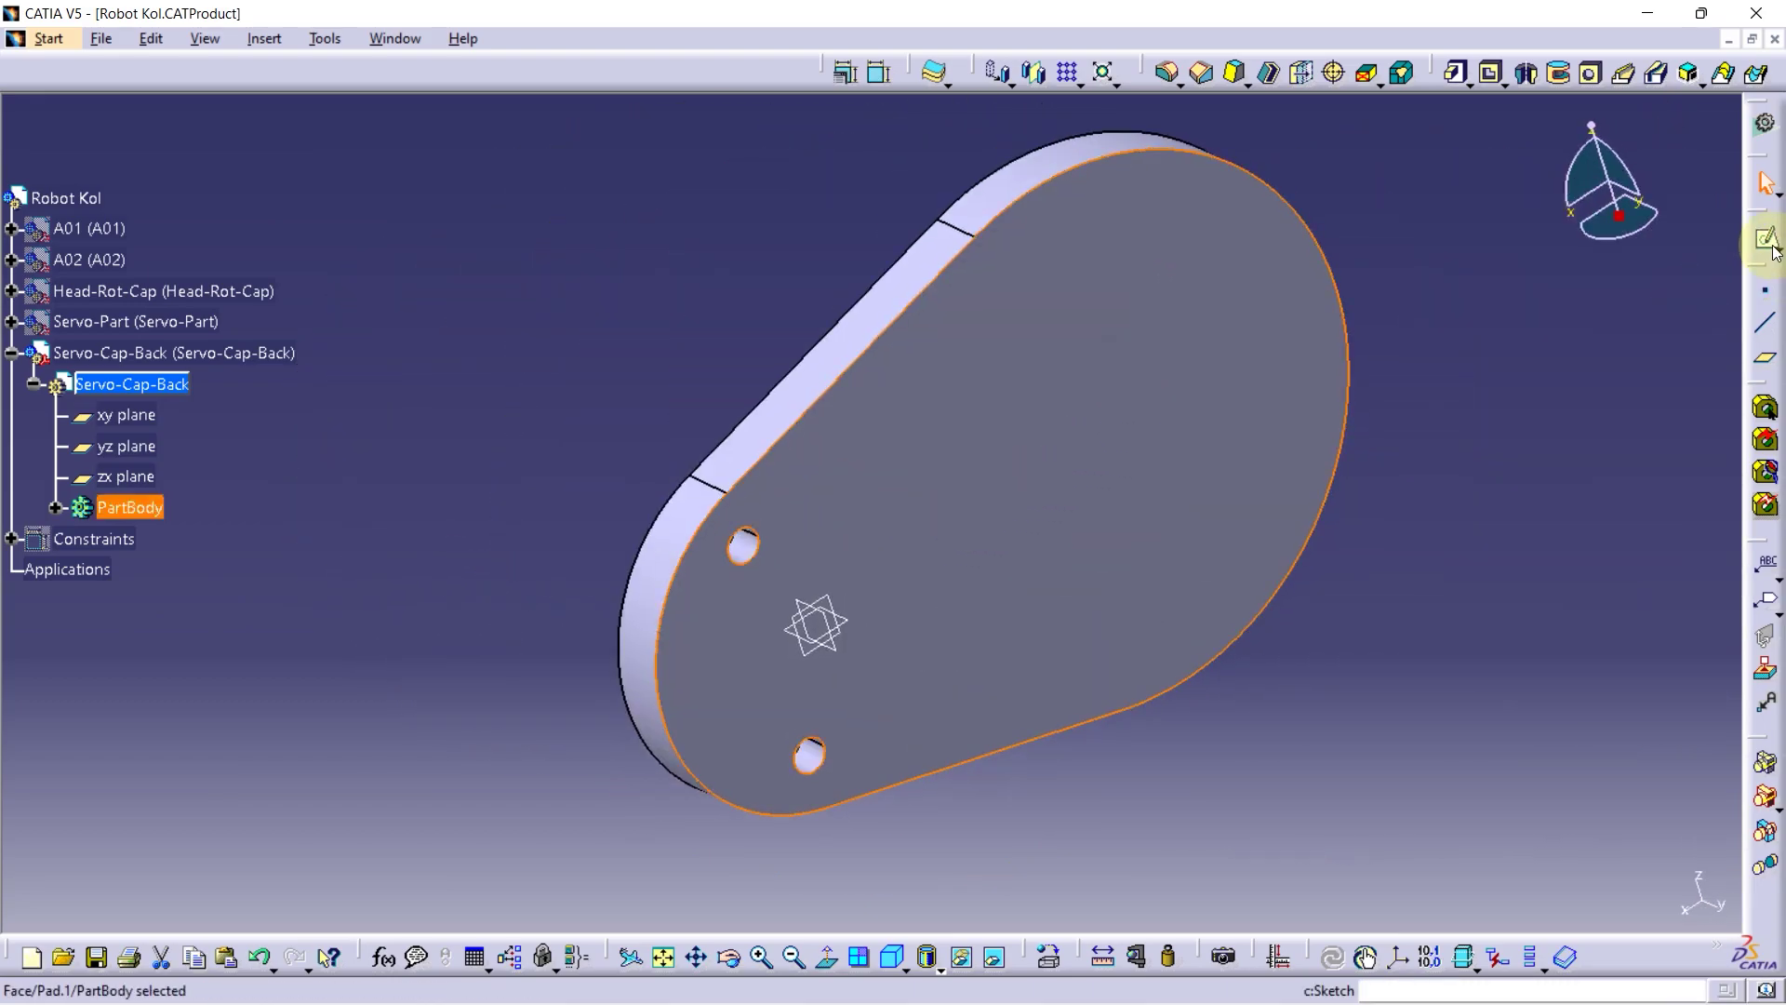
click(1767, 244)
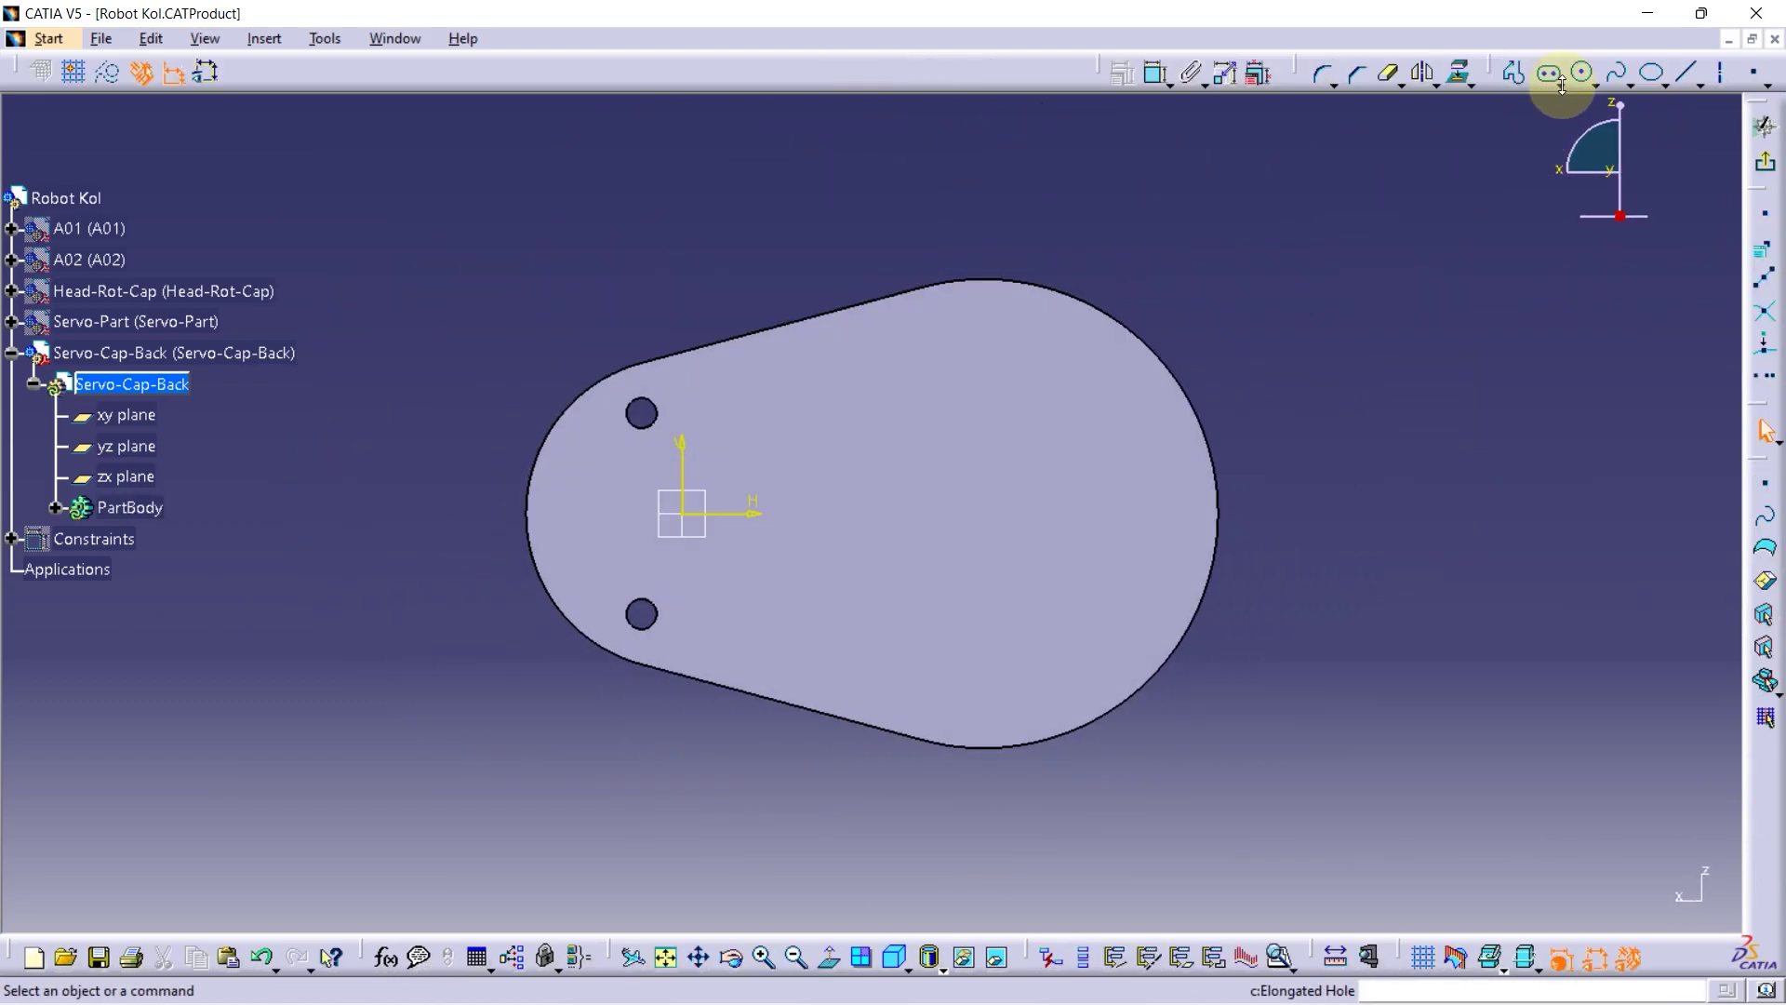
click(1563, 85)
click(1579, 346)
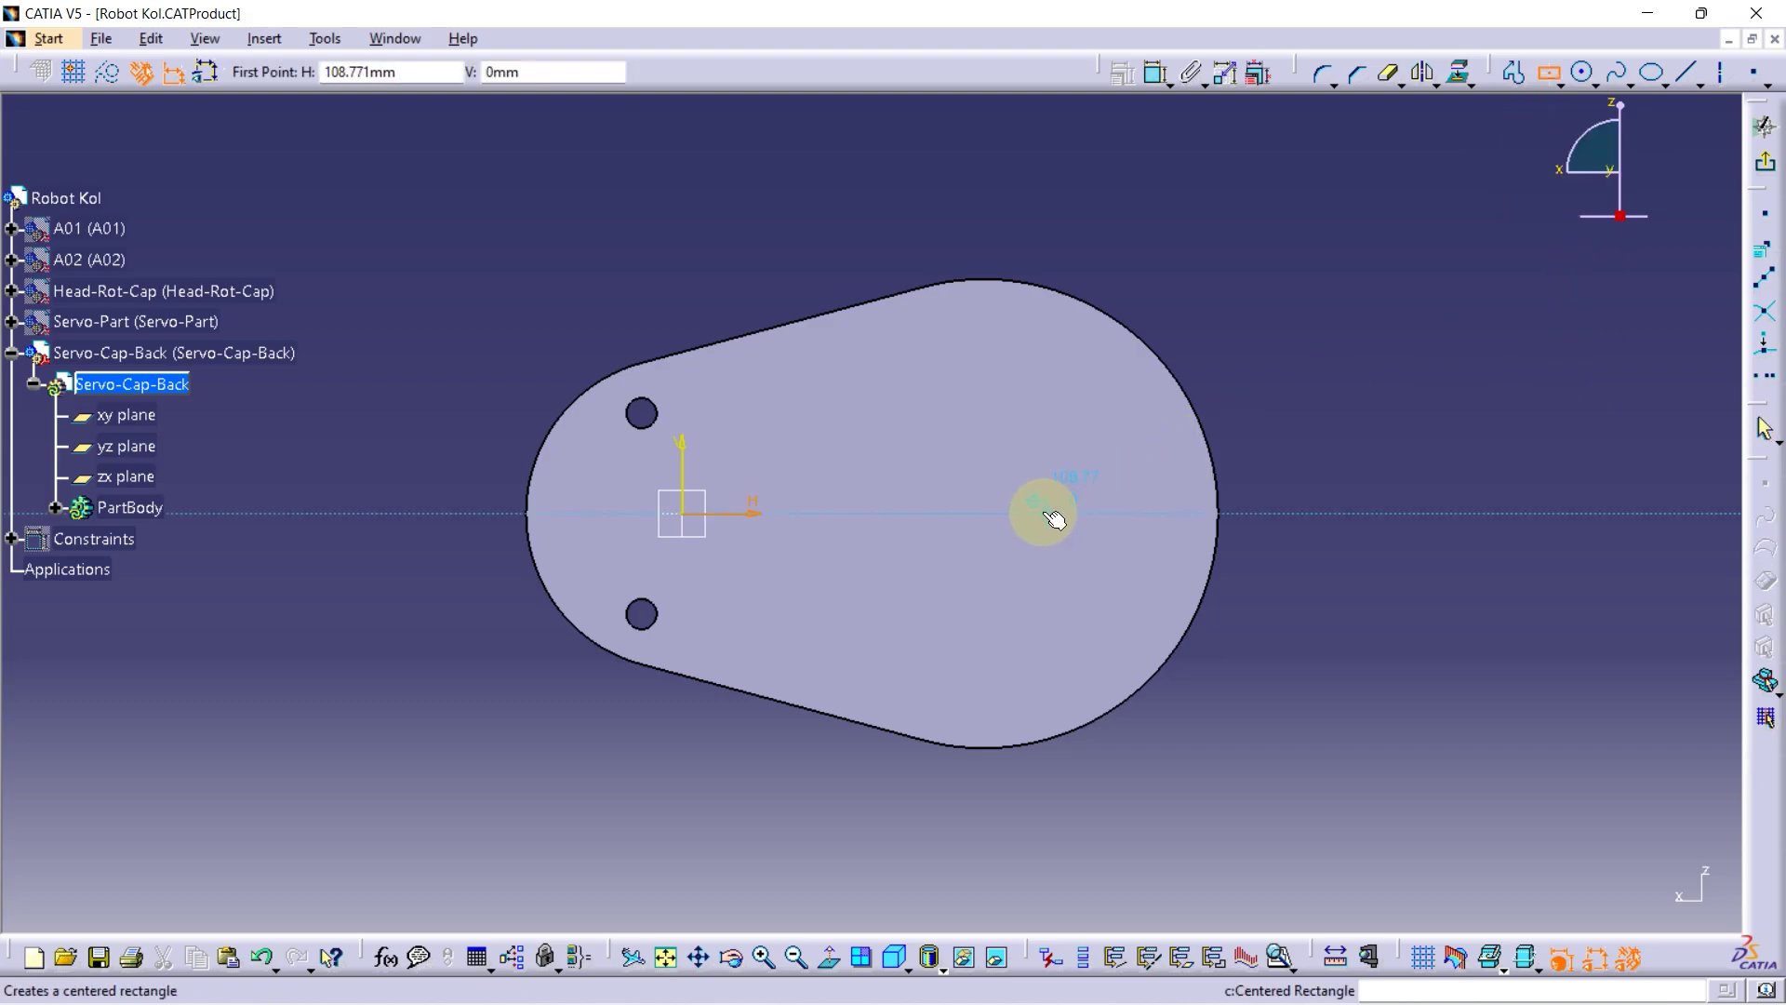
click(1024, 512)
click(960, 443)
click(1269, 330)
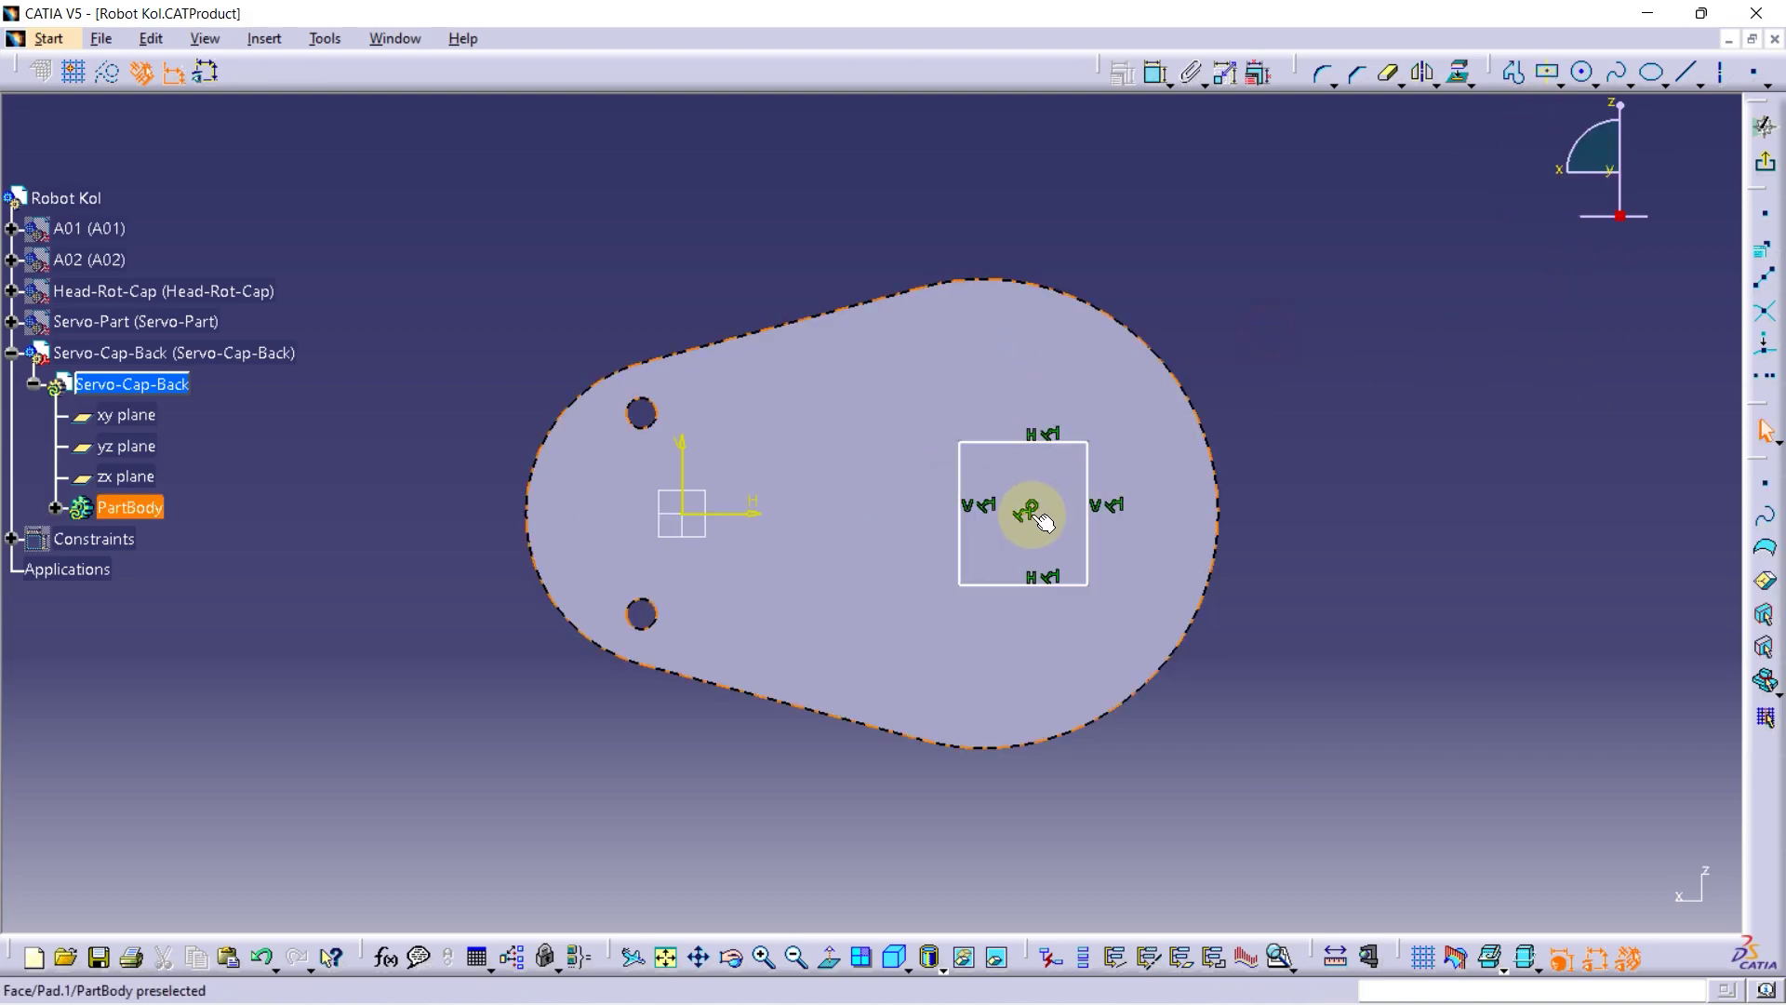
click(1150, 70)
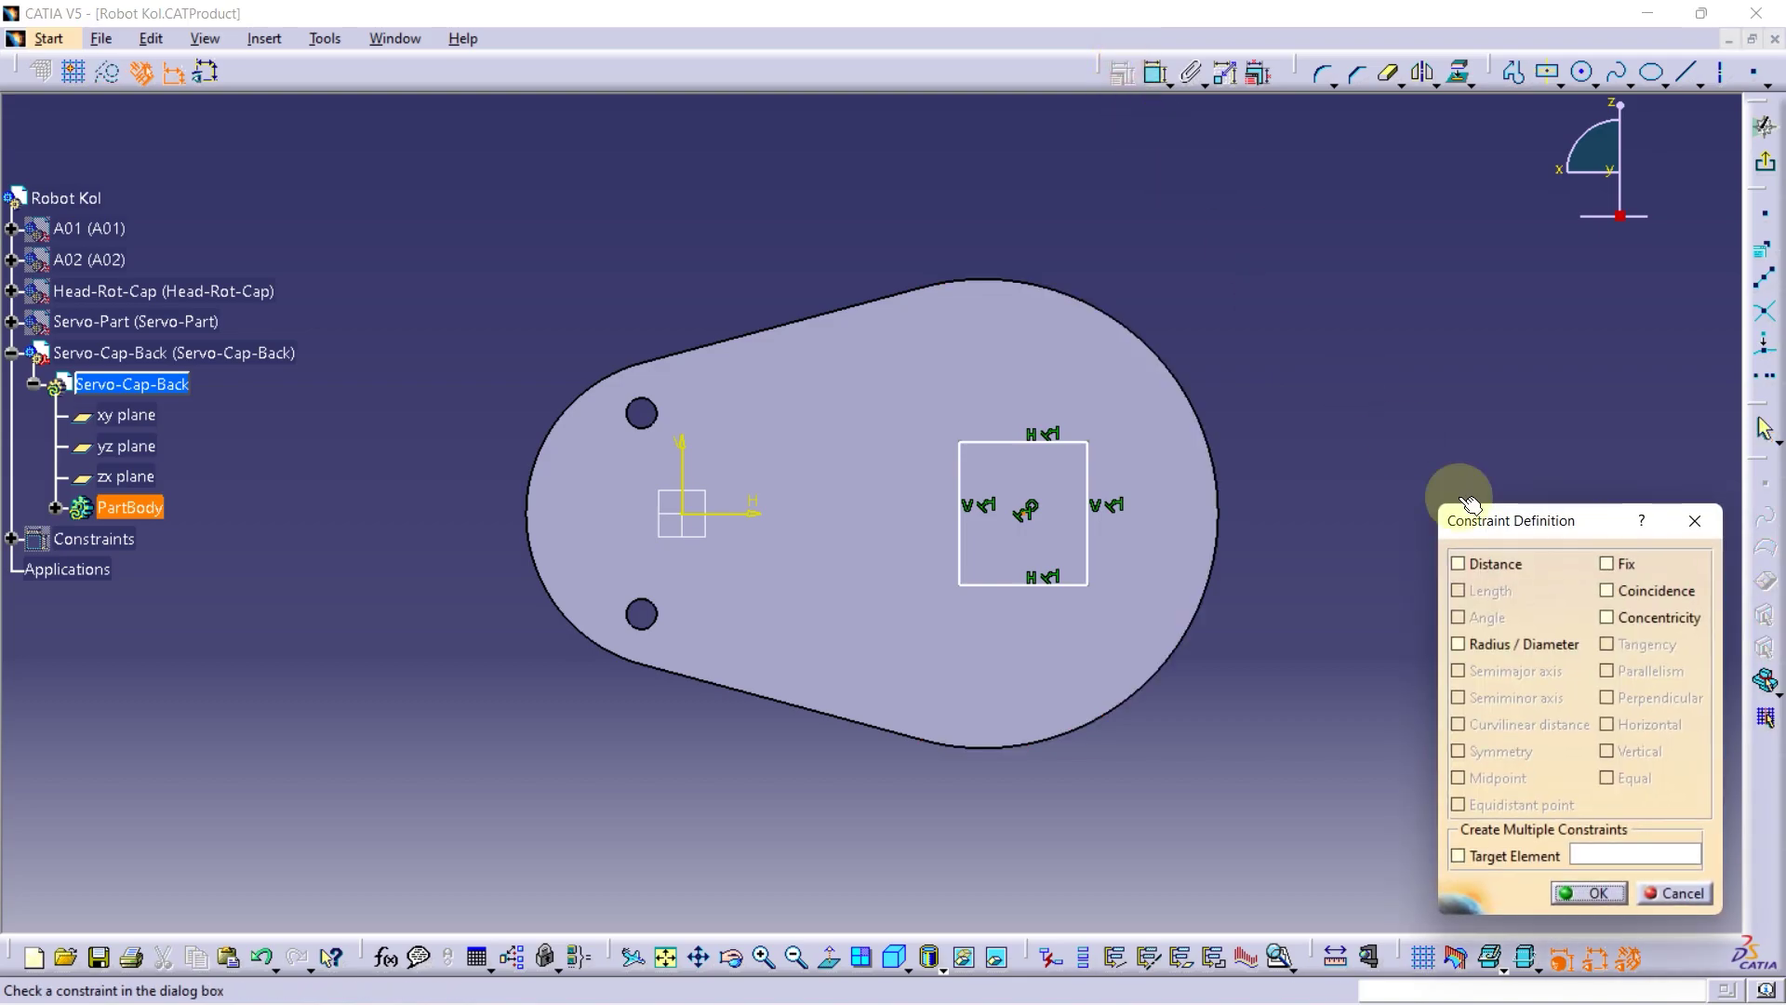
click(1600, 615)
click(1568, 893)
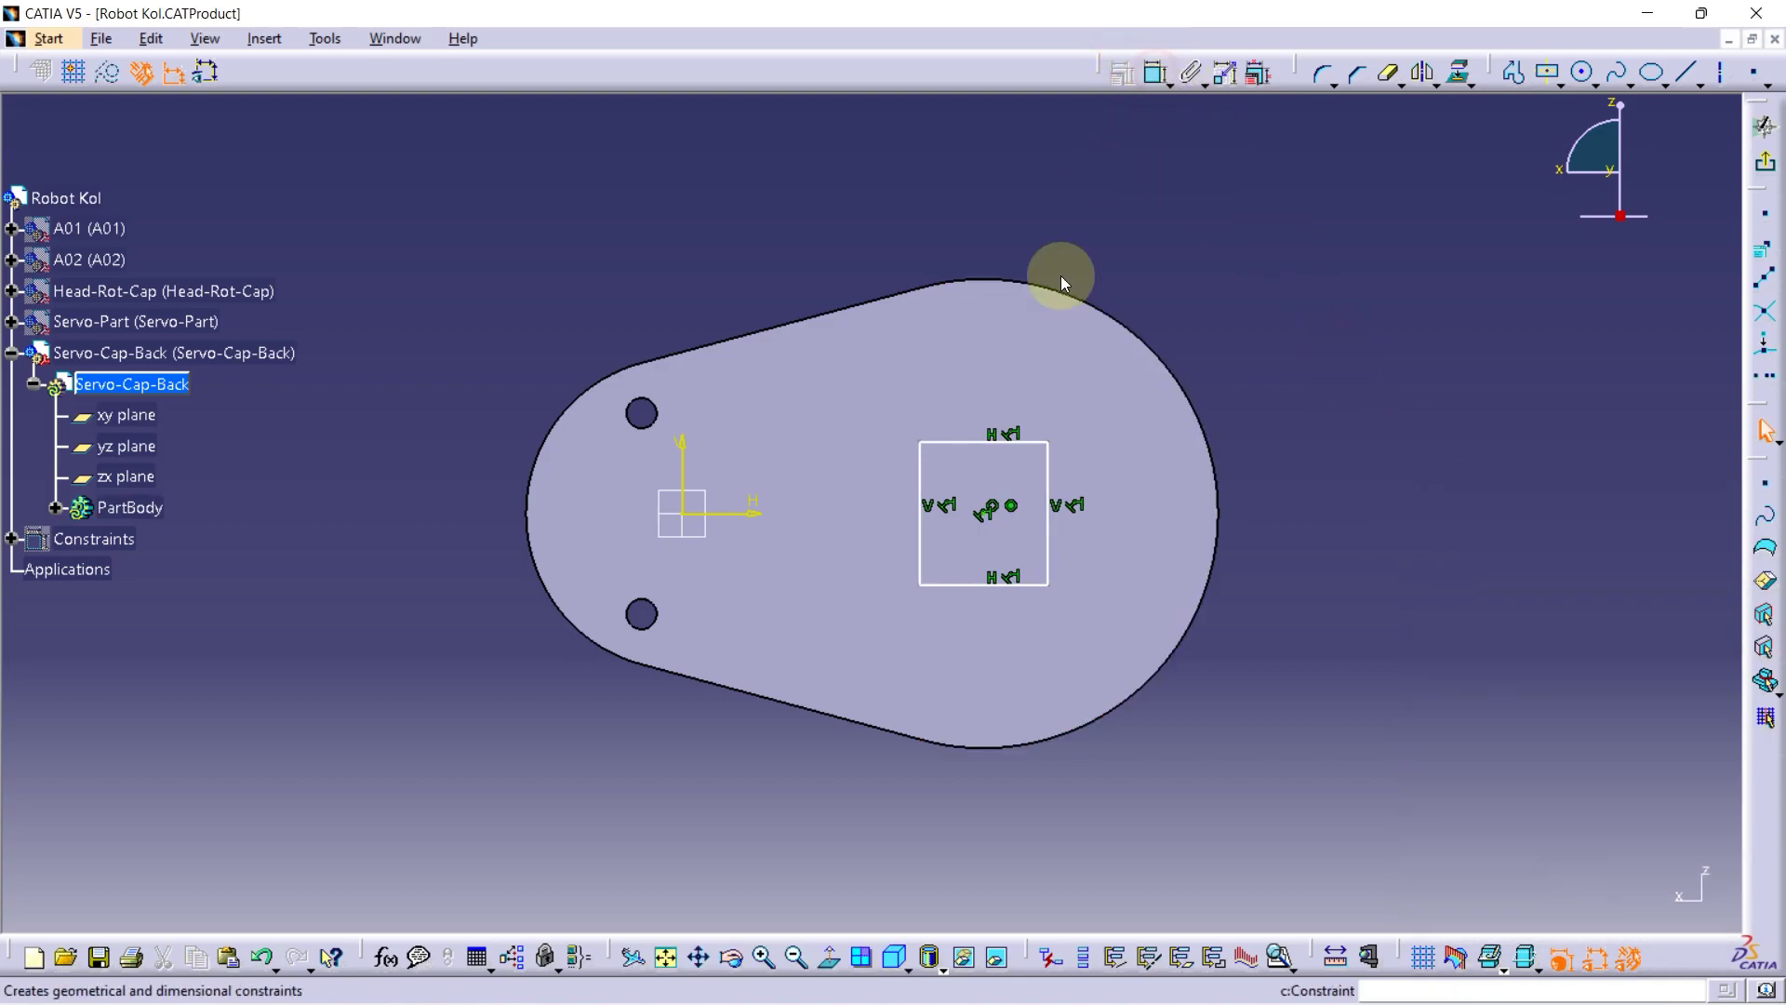
Dimension the rectangle to 30 × 30 and exit the sketch
click(1155, 71)
click(968, 442)
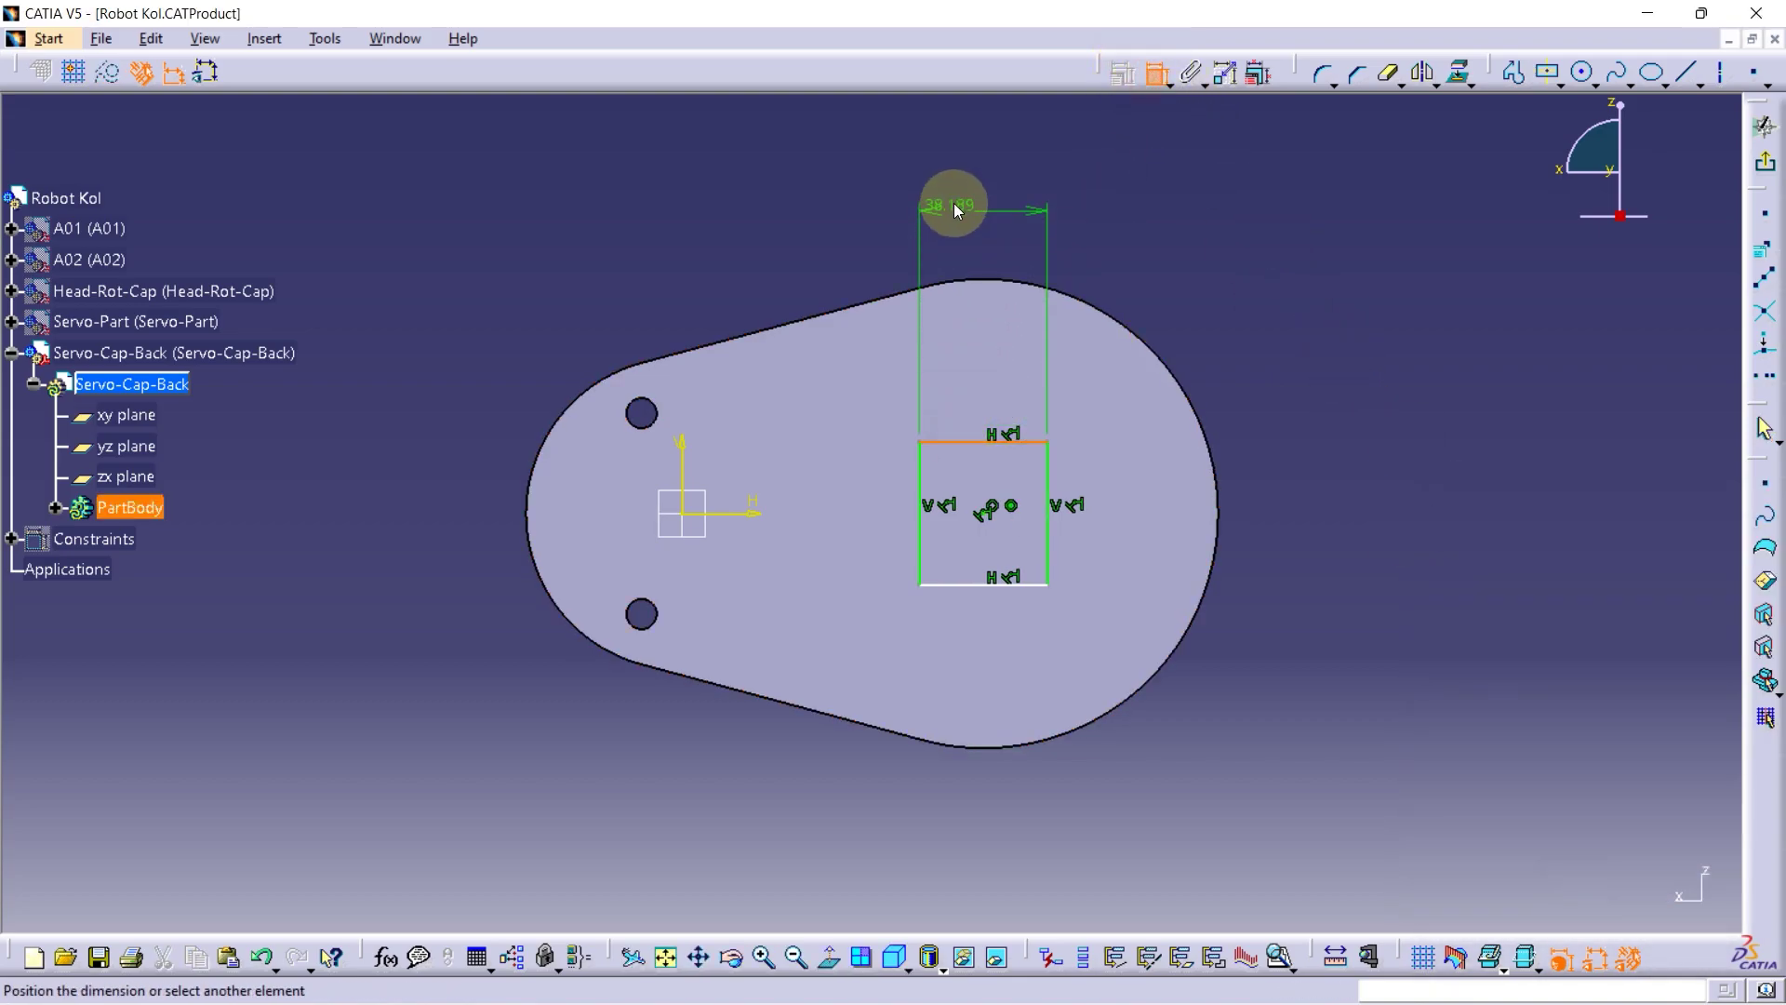
double_click(1117, 190)
text(30)
key(Return)
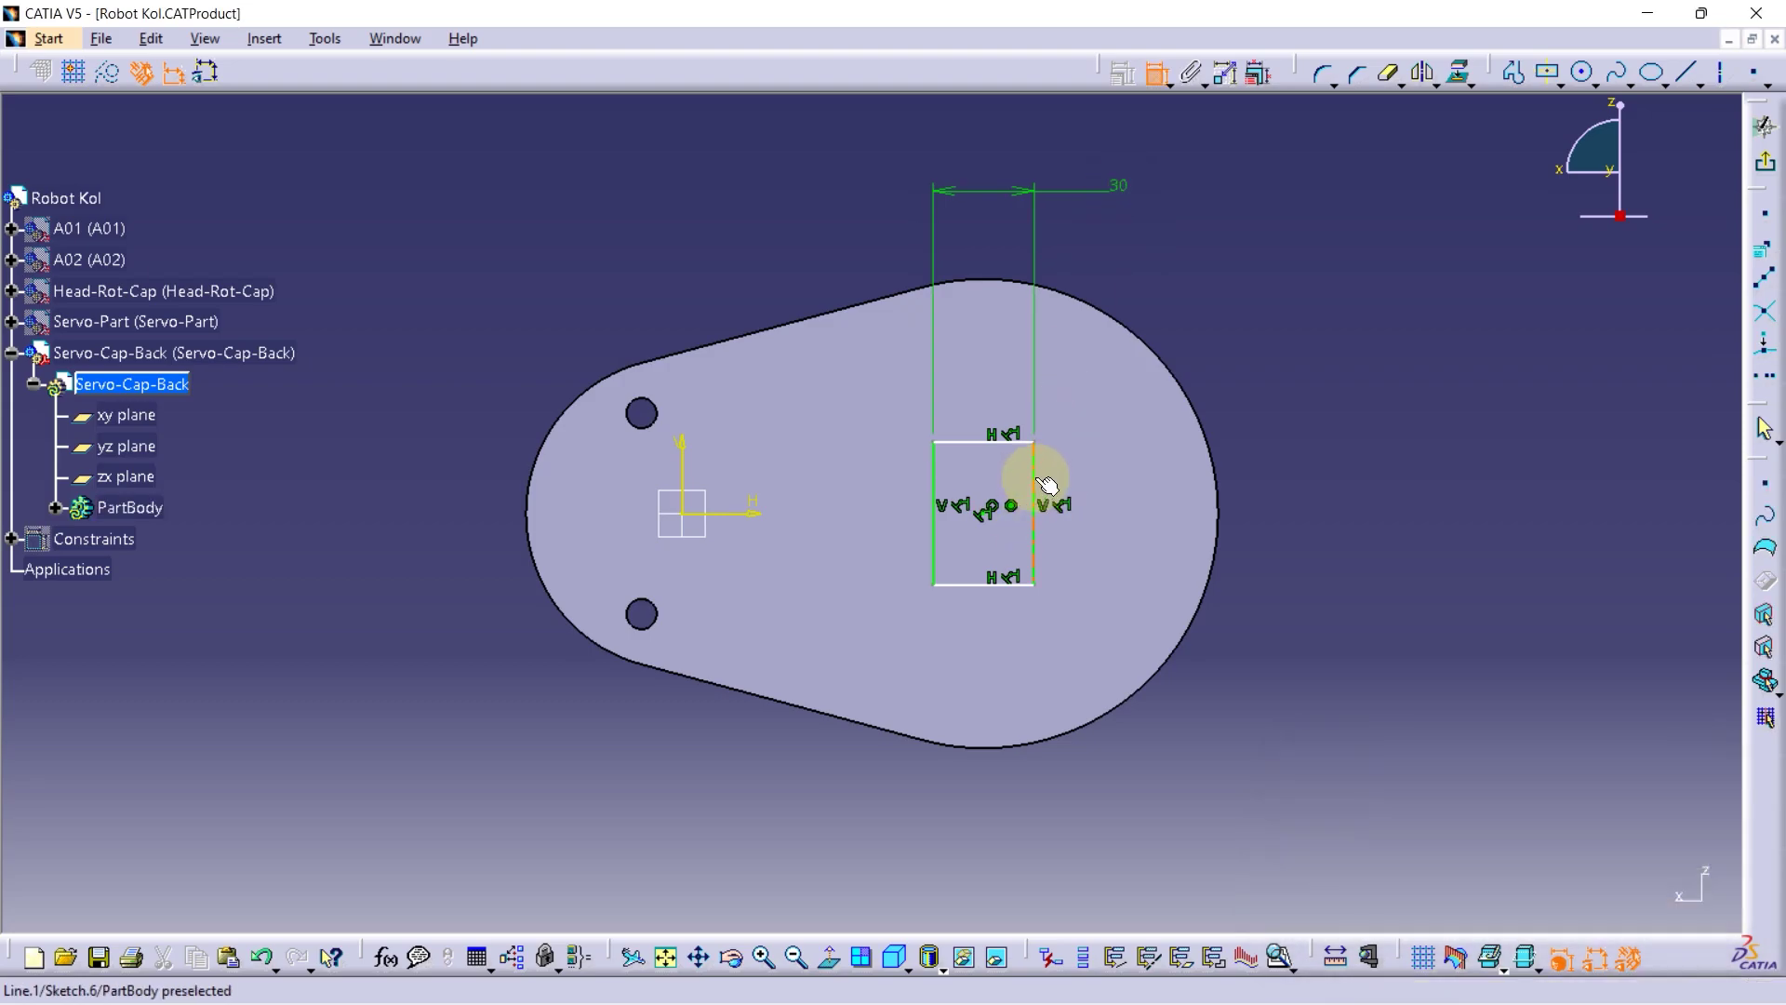
click(1036, 483)
double_click(1352, 510)
text(32)
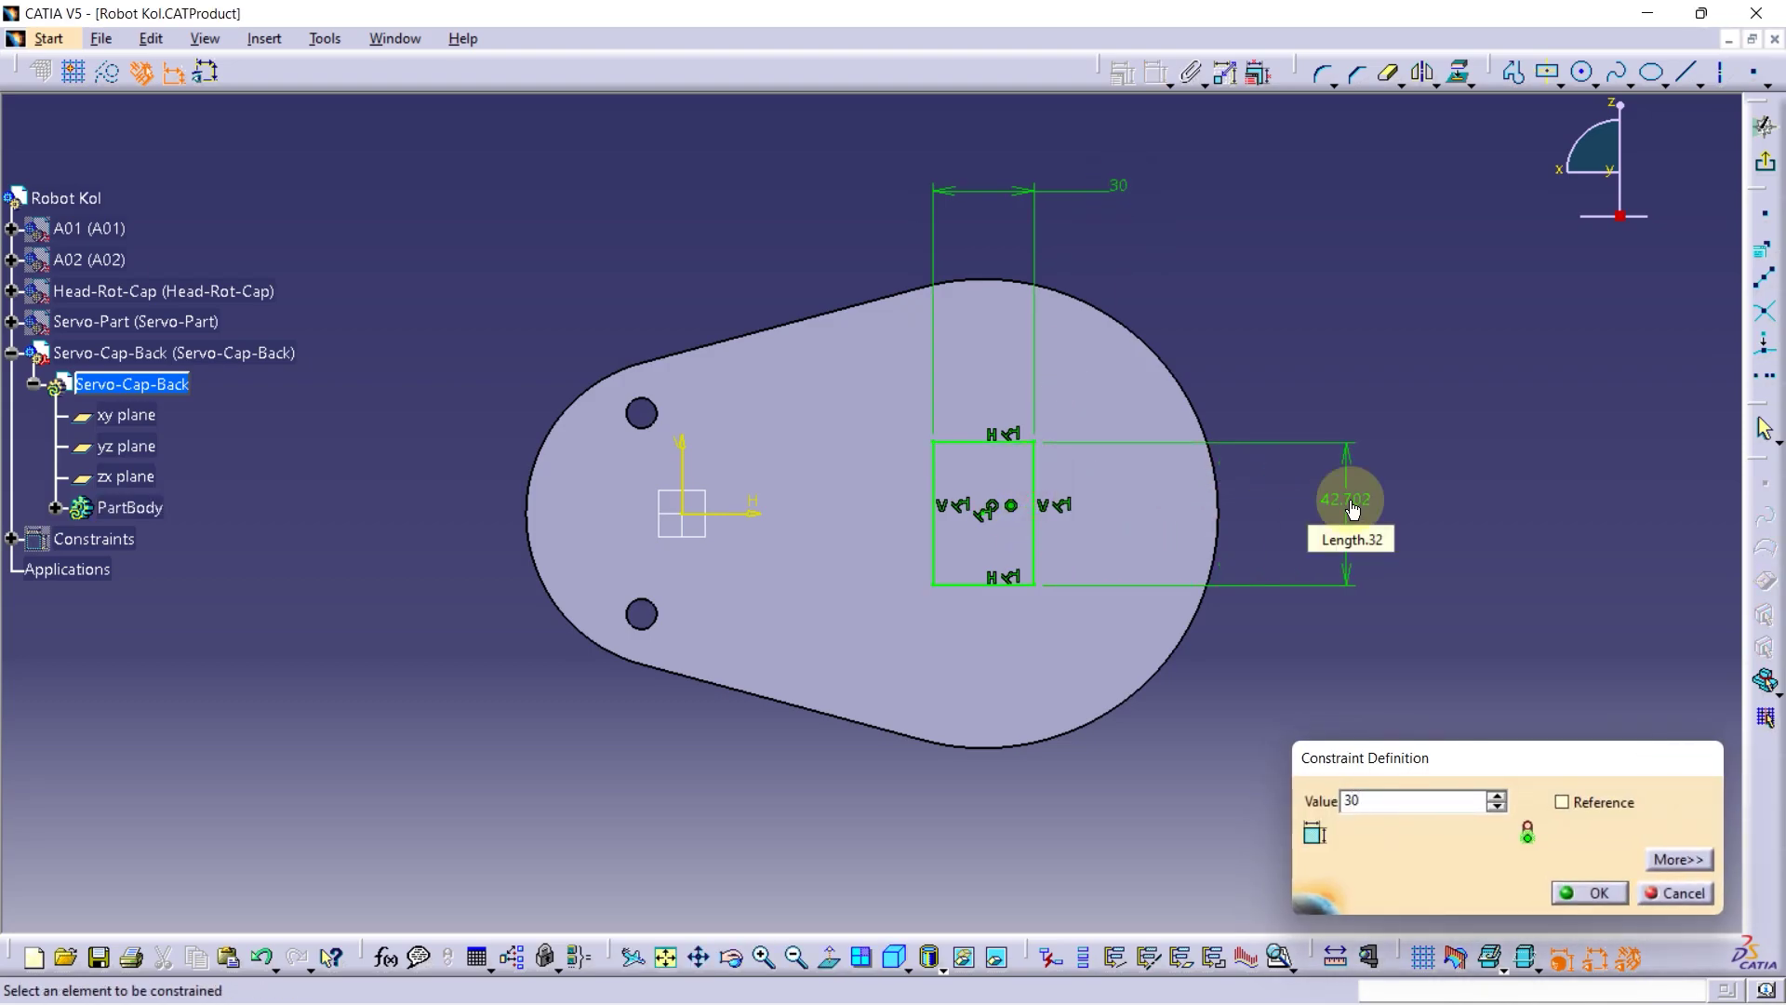
key(Return)
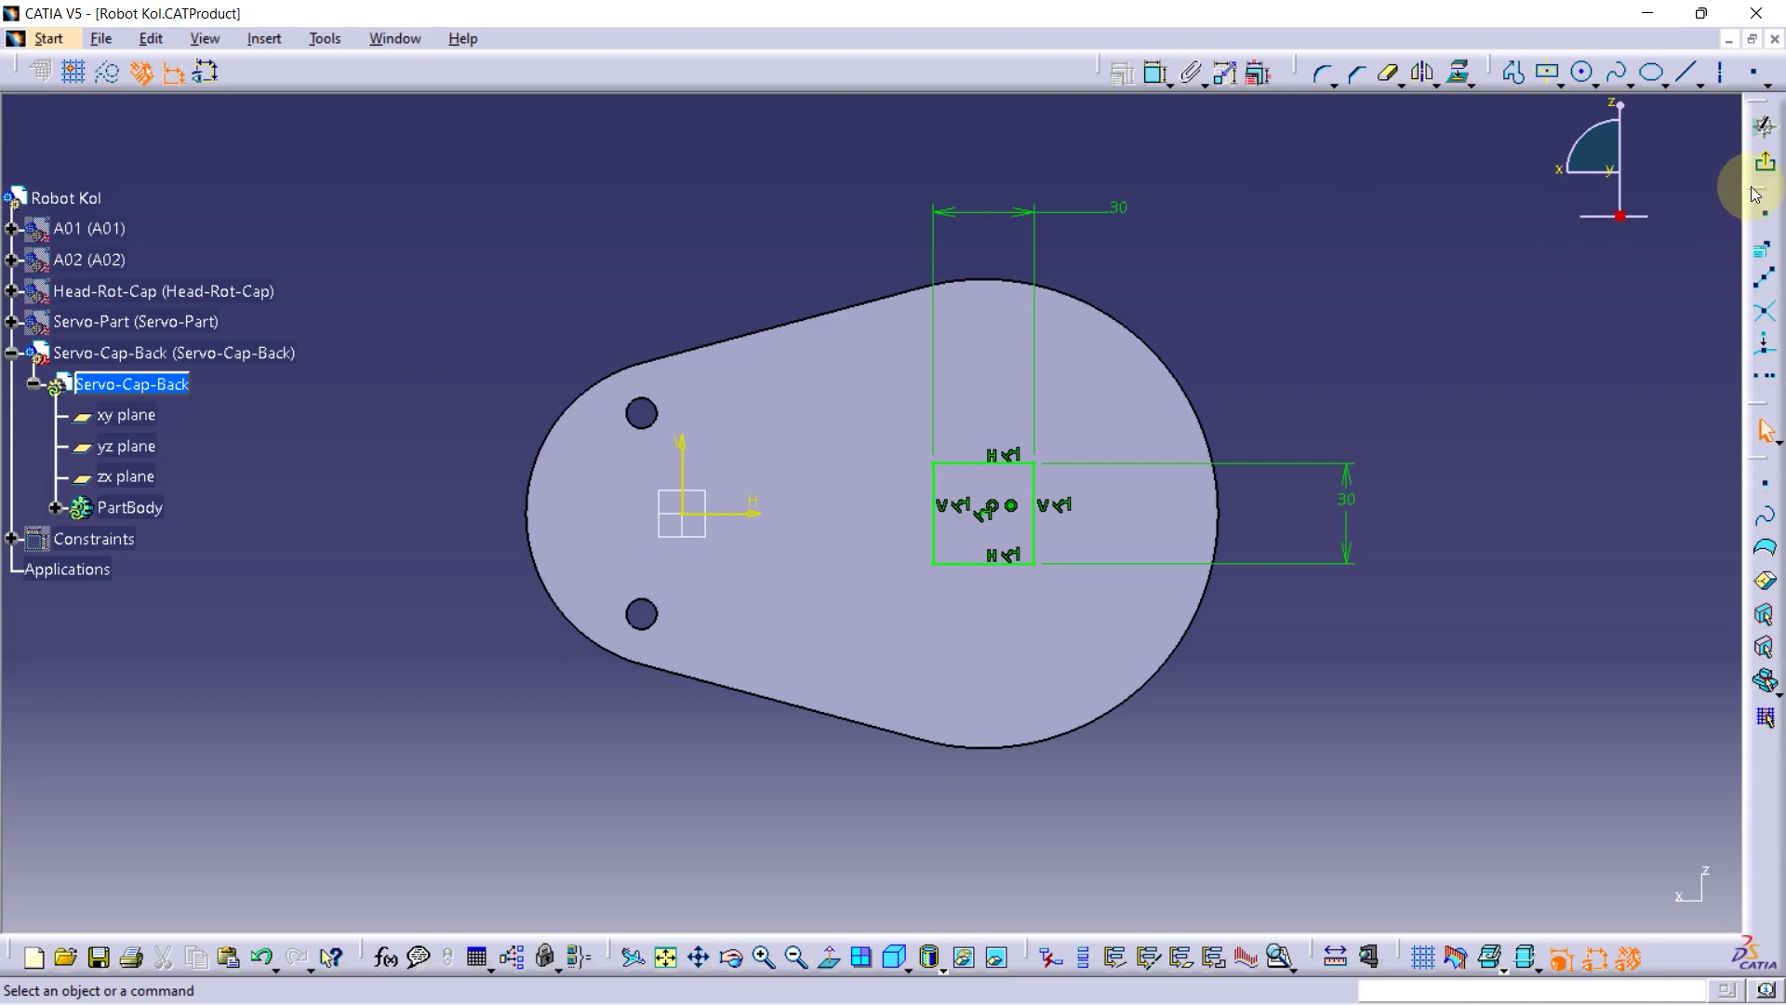
click(1753, 192)
Pad the square sketch 3 mm to raise the boss on Servo-Cap-Back
click(1458, 75)
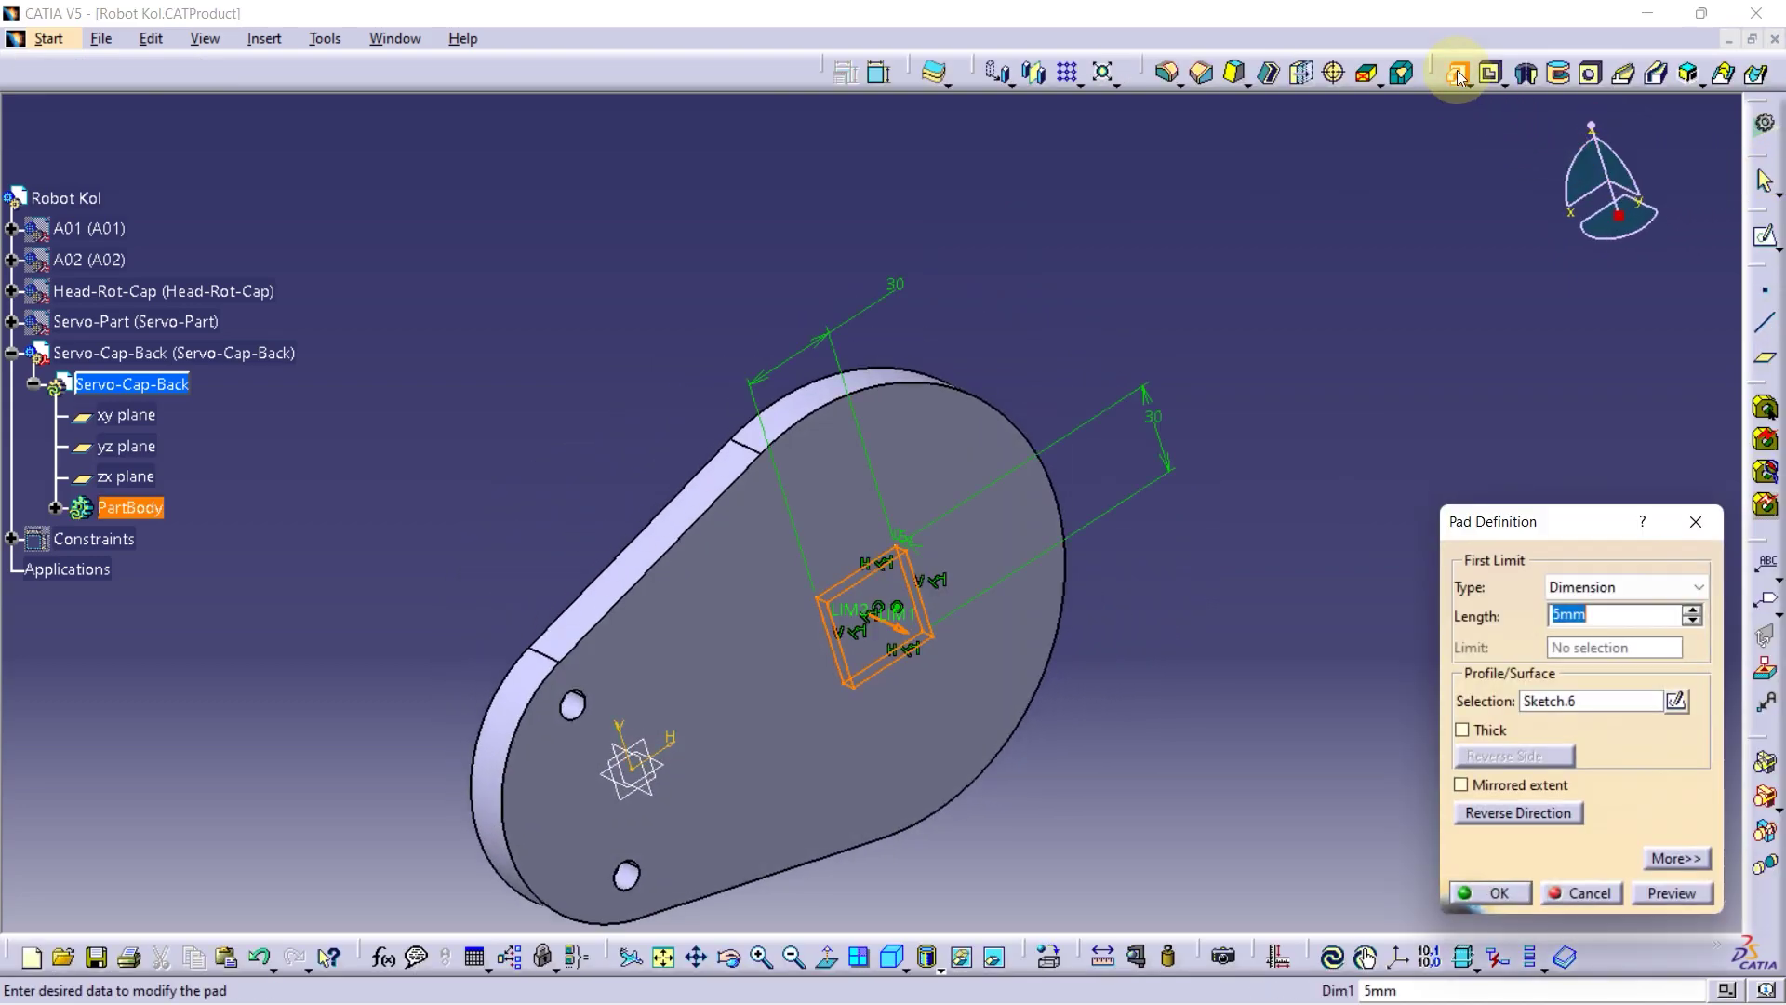
text(3)
key(Return)
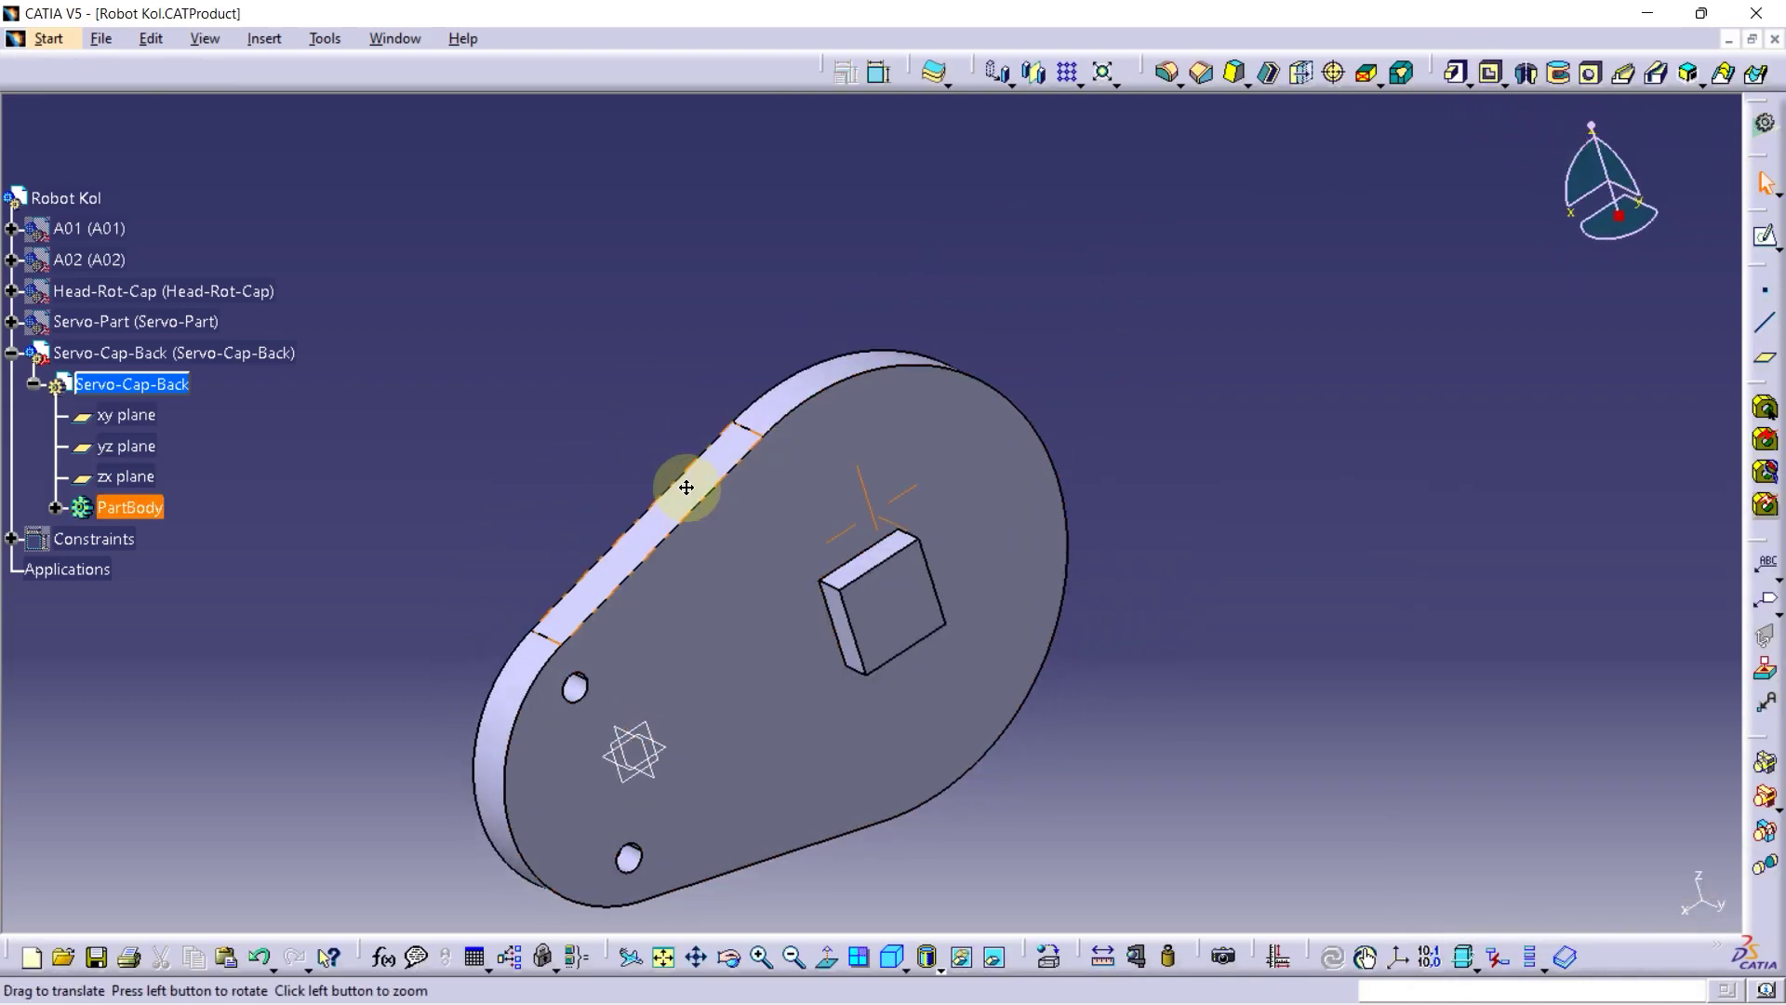
mouse_move(677, 478)
middle_down()
mouse_move(889, 572)
mouse_move(1068, 559)
mouse_move(1120, 482)
mouse_move(872, 494)
mouse_move(1131, 468)
middle_up()
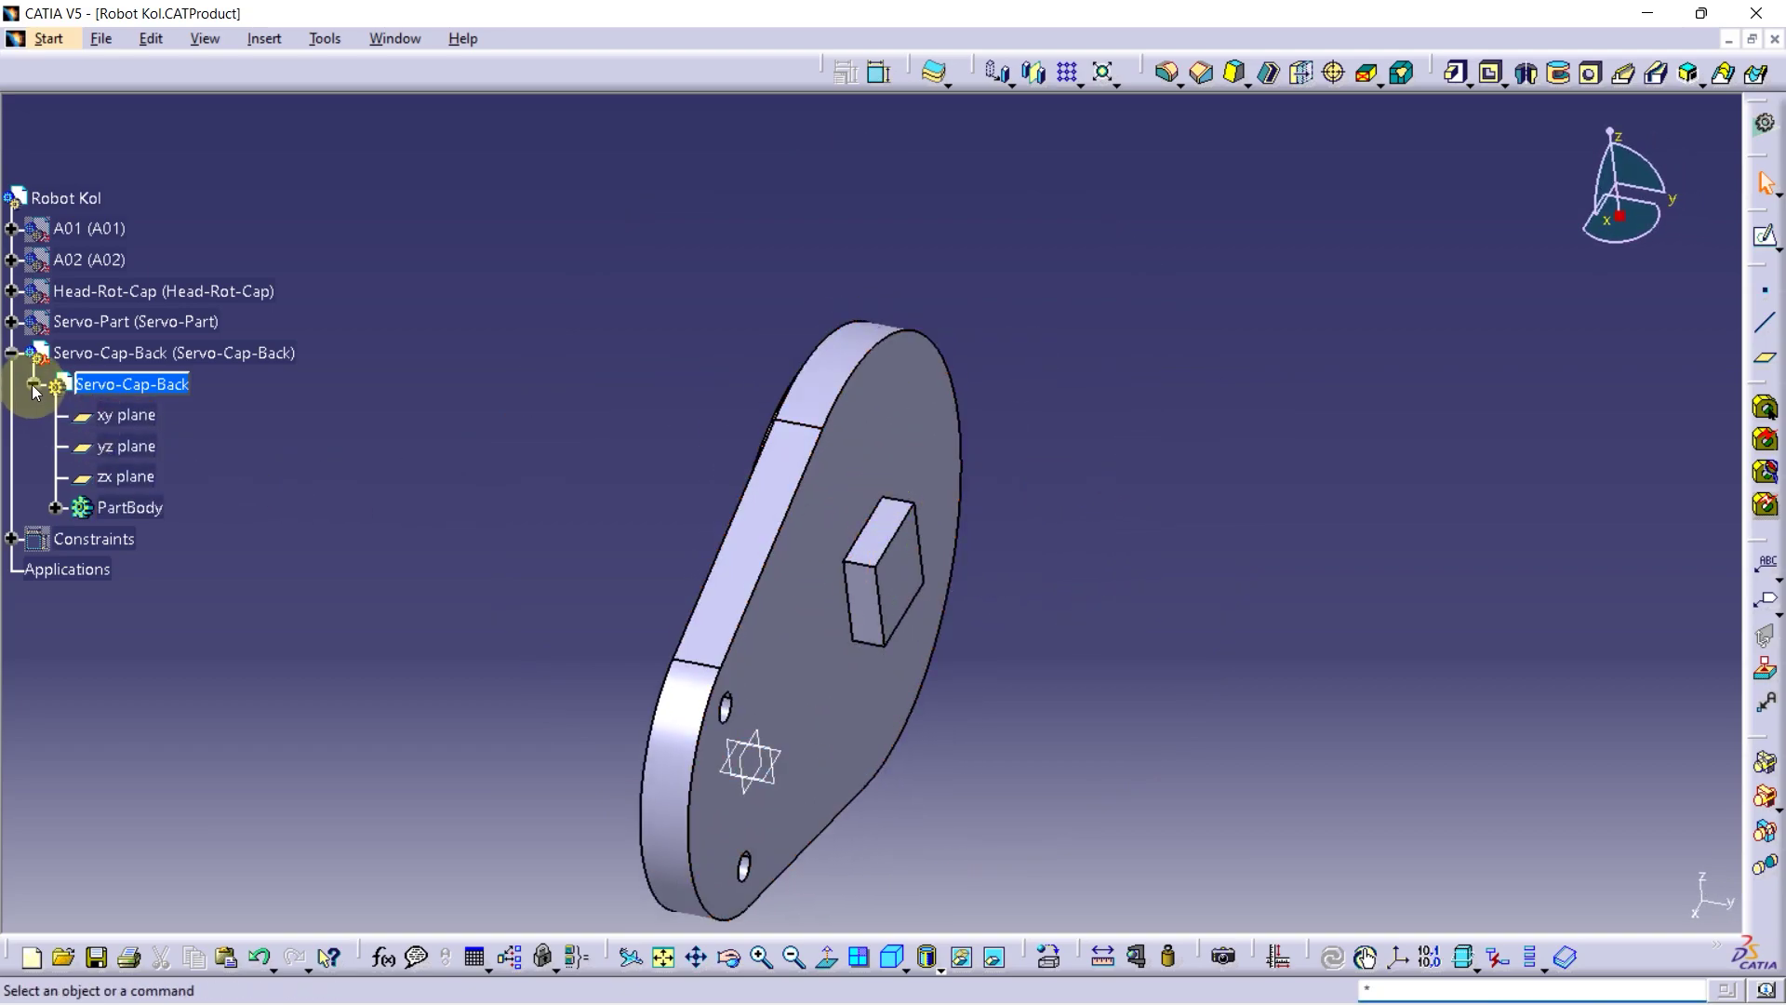
Lengthen the base plate's Pad.1 to 30 mm and collapse the feature tree
click(56, 507)
double_click(139, 538)
text(30)
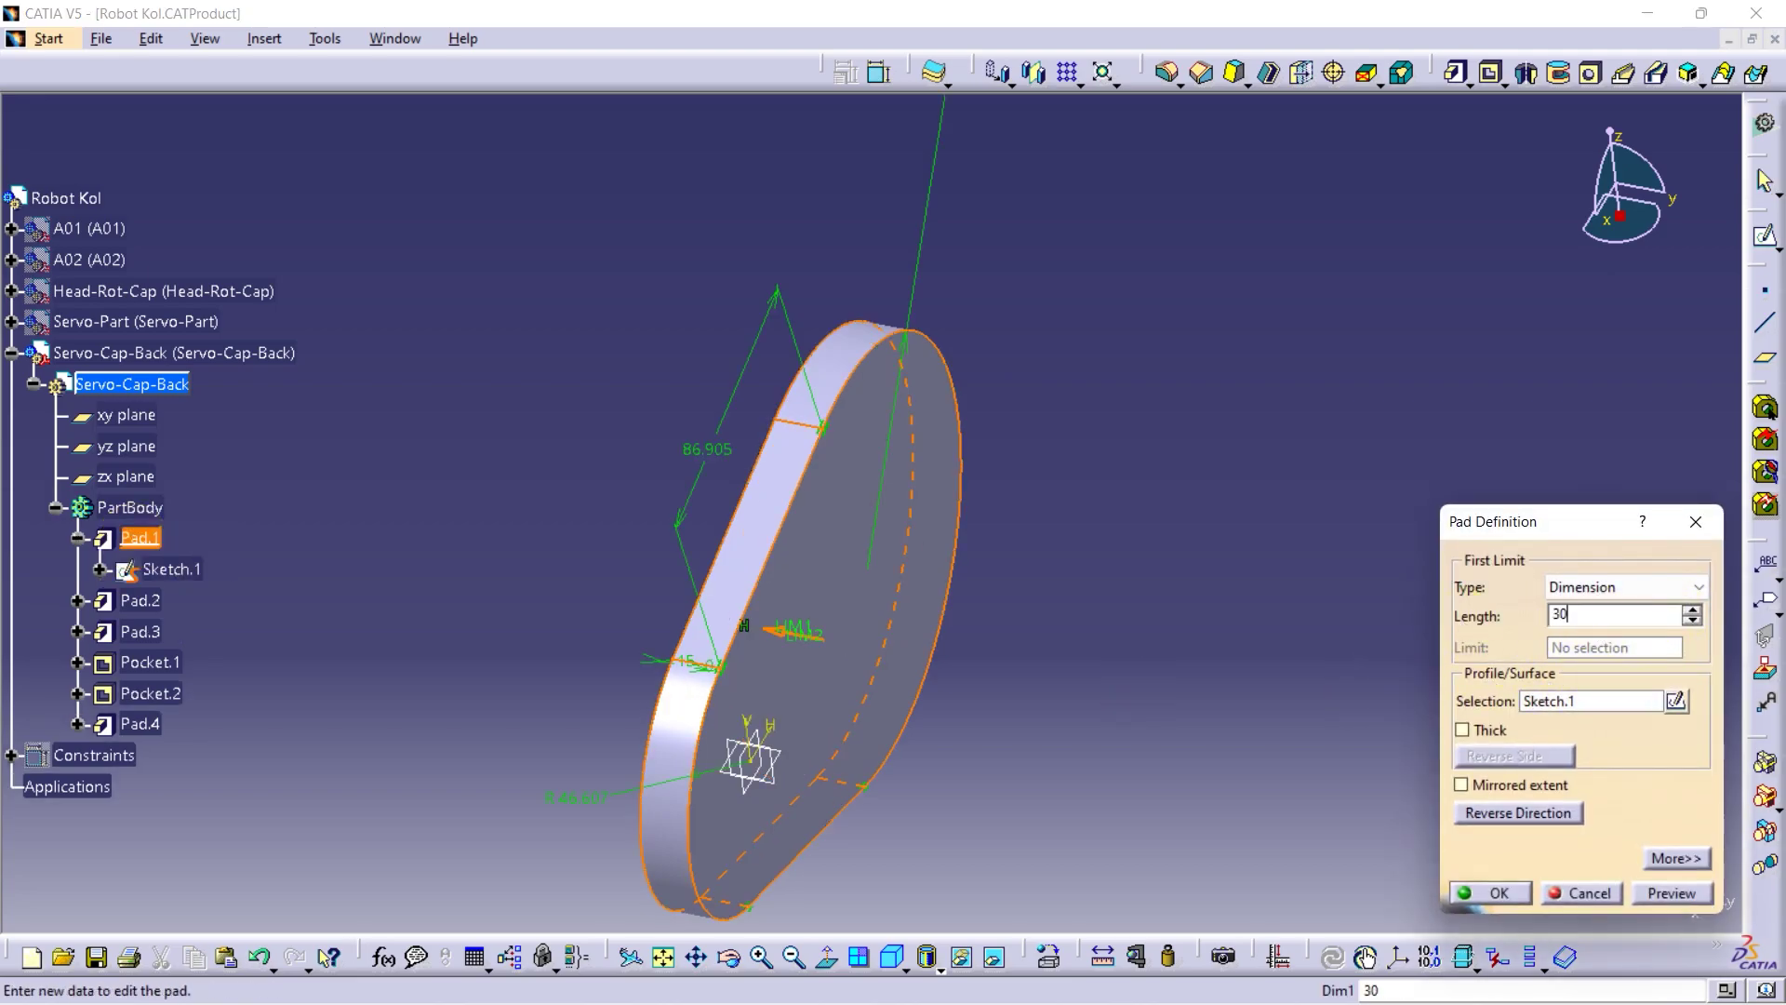
click(1489, 893)
mouse_move(977, 630)
middle_down()
mouse_move(787, 678)
mouse_move(1140, 687)
mouse_move(1096, 745)
mouse_move(738, 722)
mouse_move(1107, 693)
middle_up()
click(56, 507)
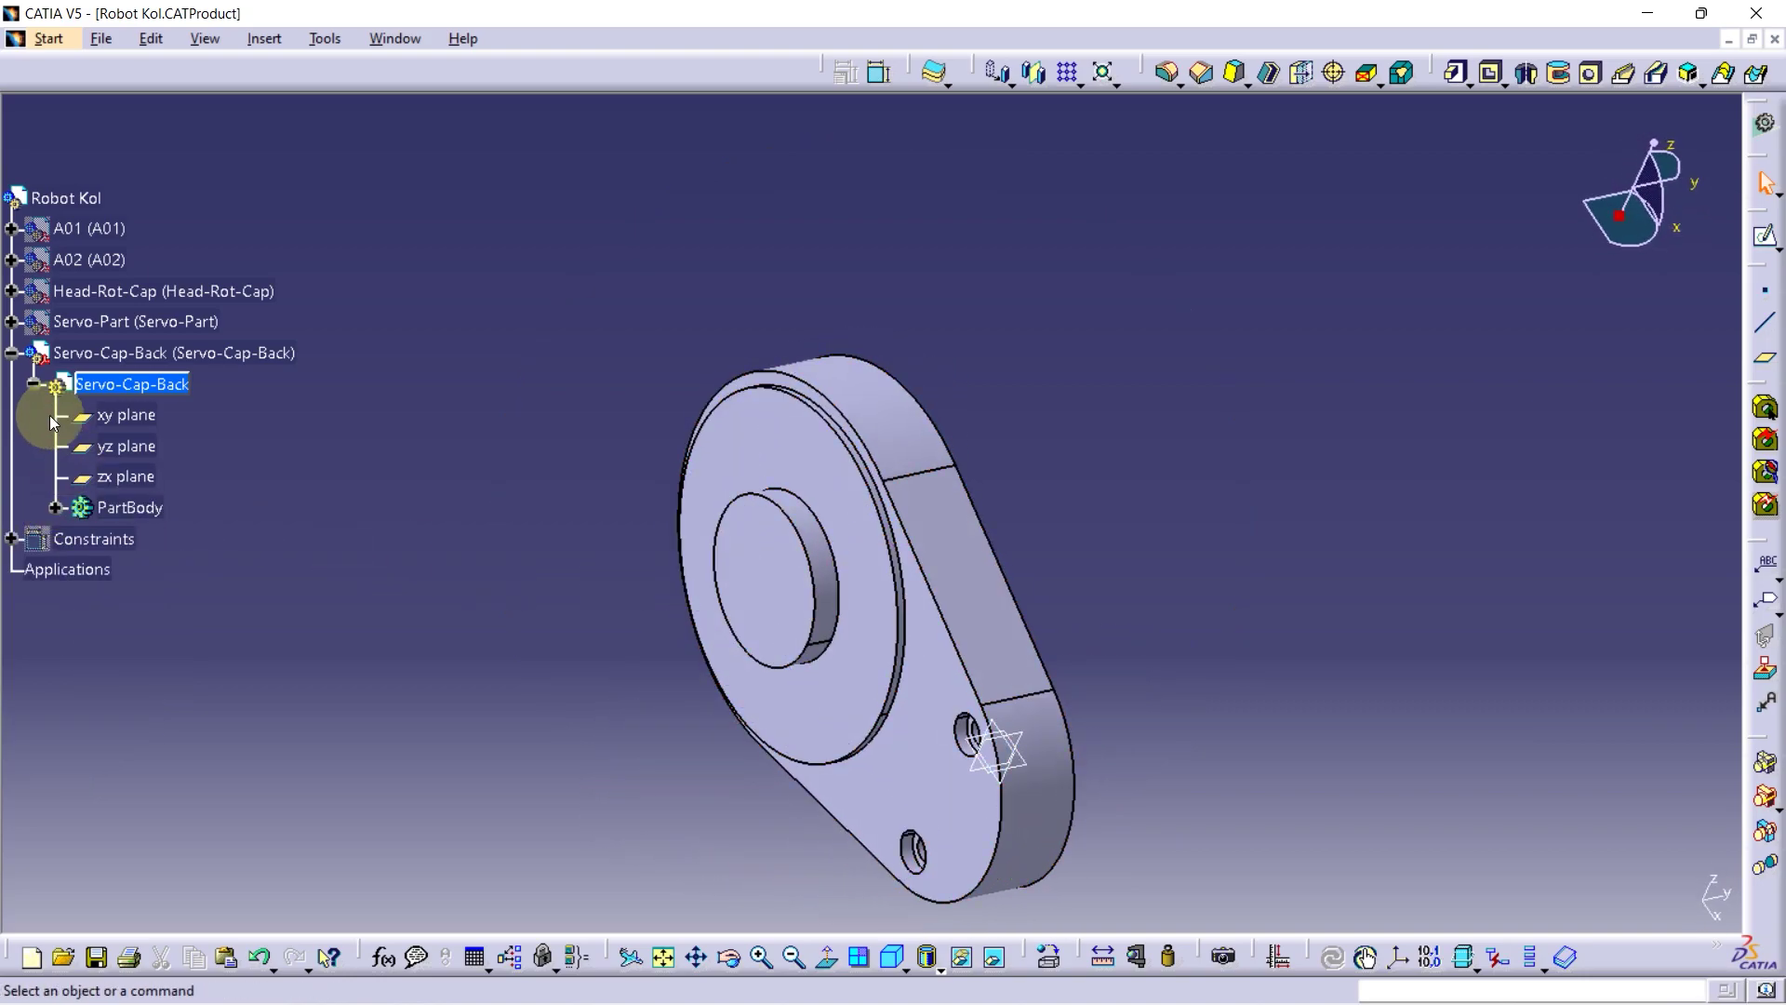
click(12, 353)
Make Robot Kol active and show Servo-Part and A02 again
double_click(67, 199)
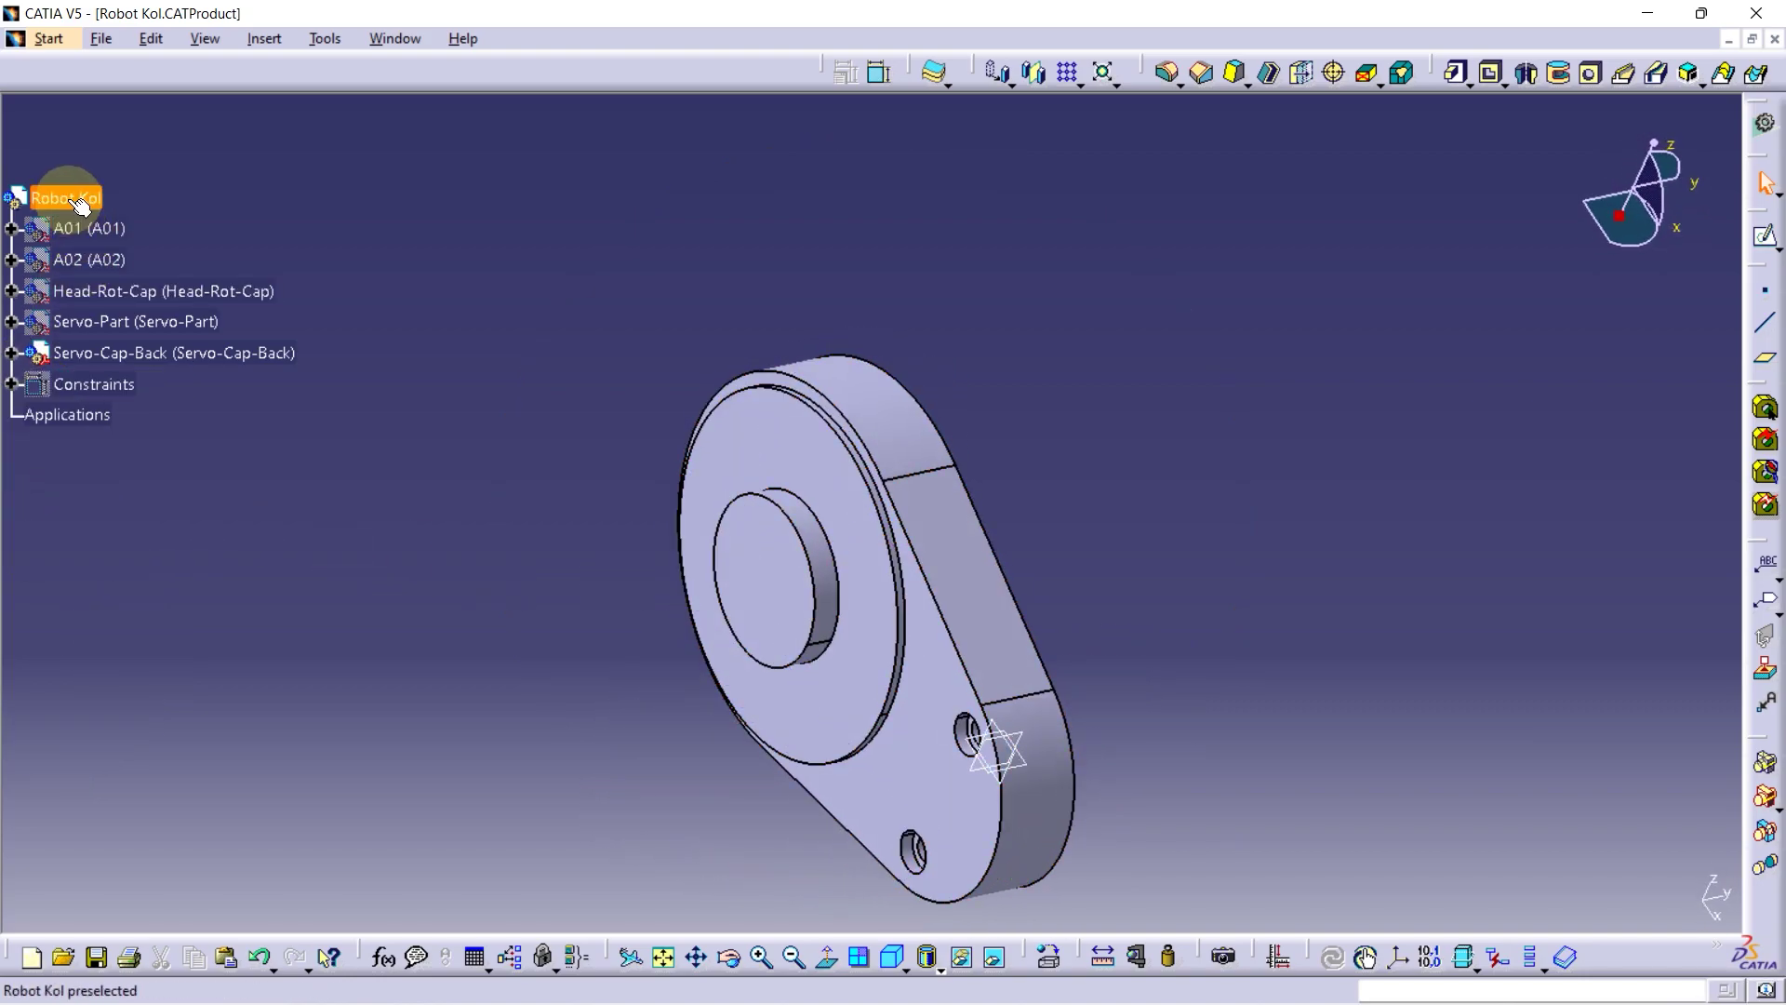
right_click(89, 316)
click(131, 391)
click(106, 294)
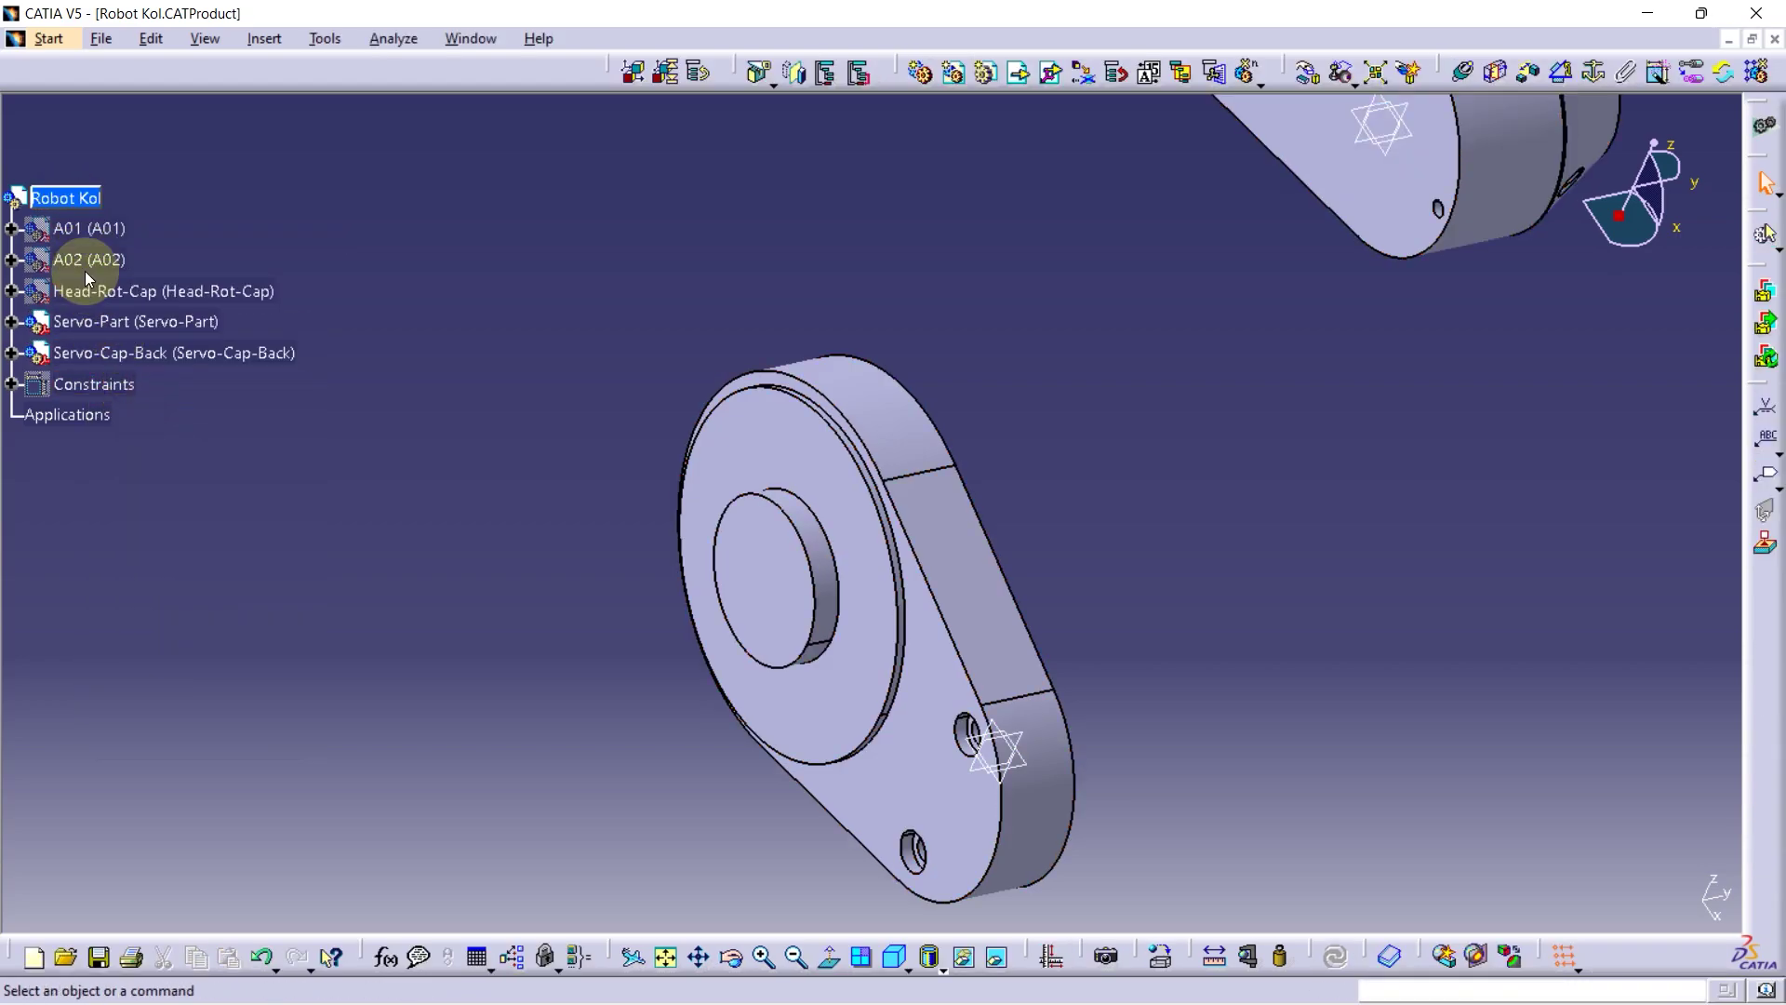
right_click(82, 263)
click(114, 326)
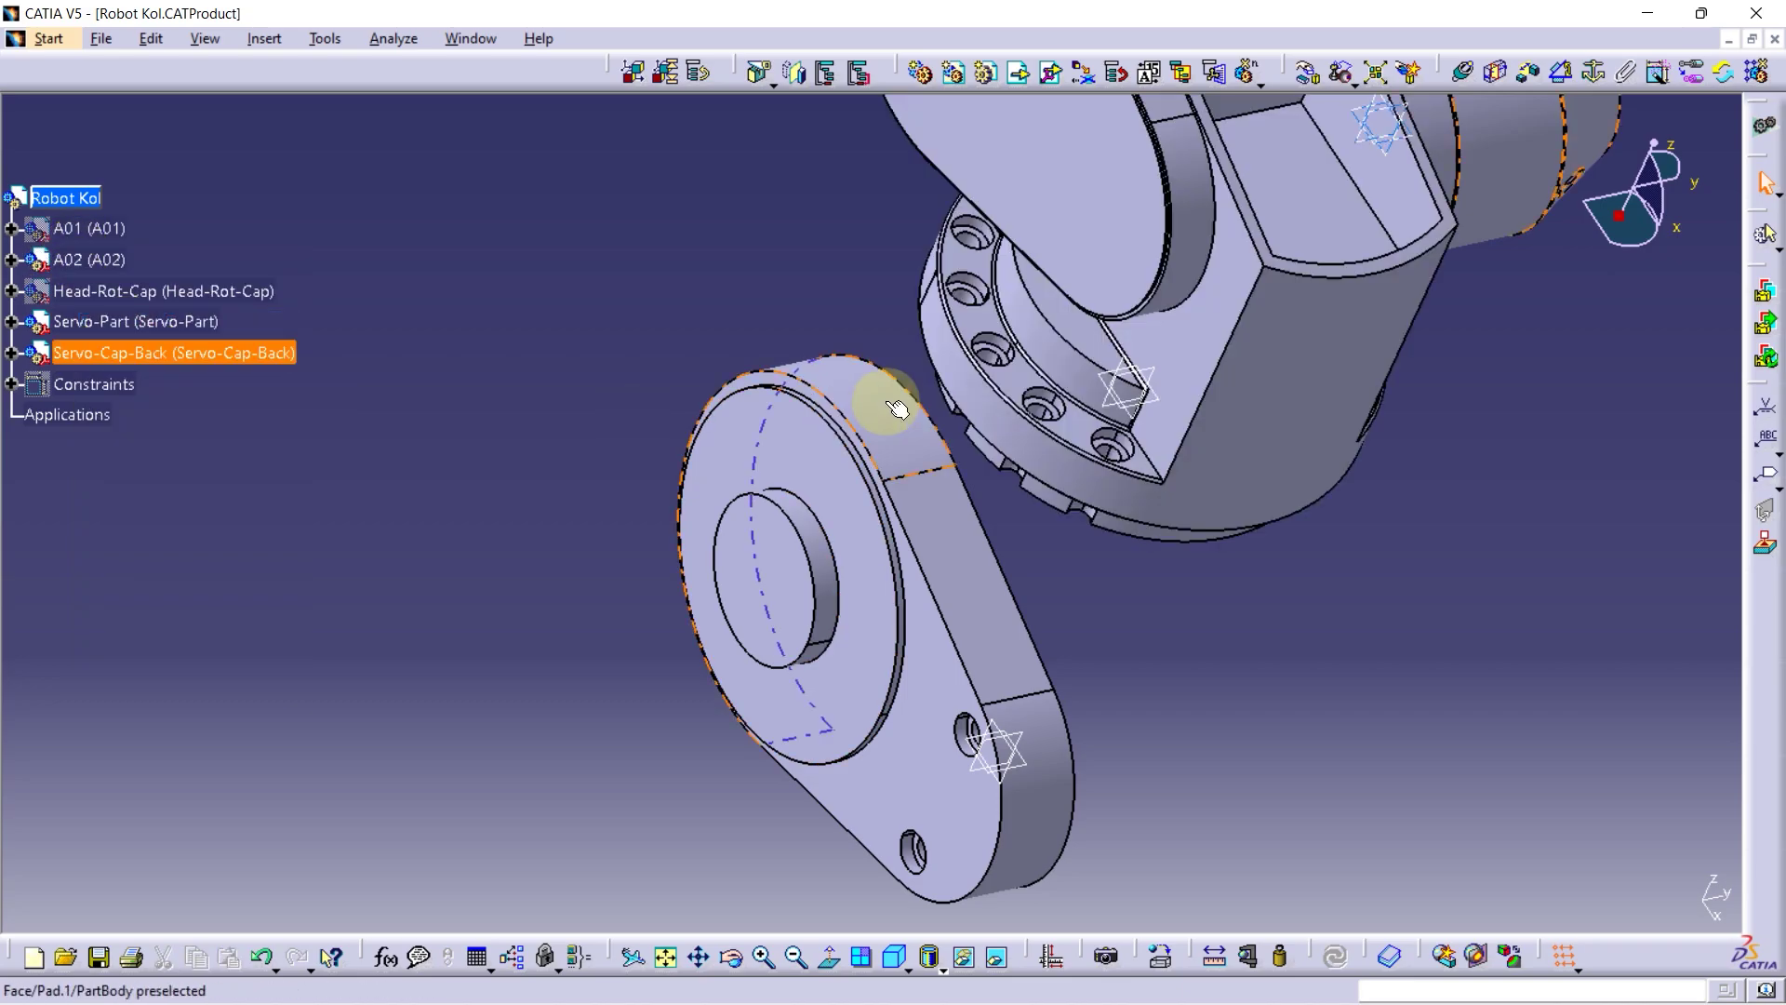
mouse_move(896, 407)
middle_down()
mouse_move(885, 506)
mouse_move(658, 542)
mouse_move(989, 590)
mouse_move(894, 447)
middle_up()
Drag Servo-Cap-Back along the Y axis with the Manipulation tool
click(1307, 72)
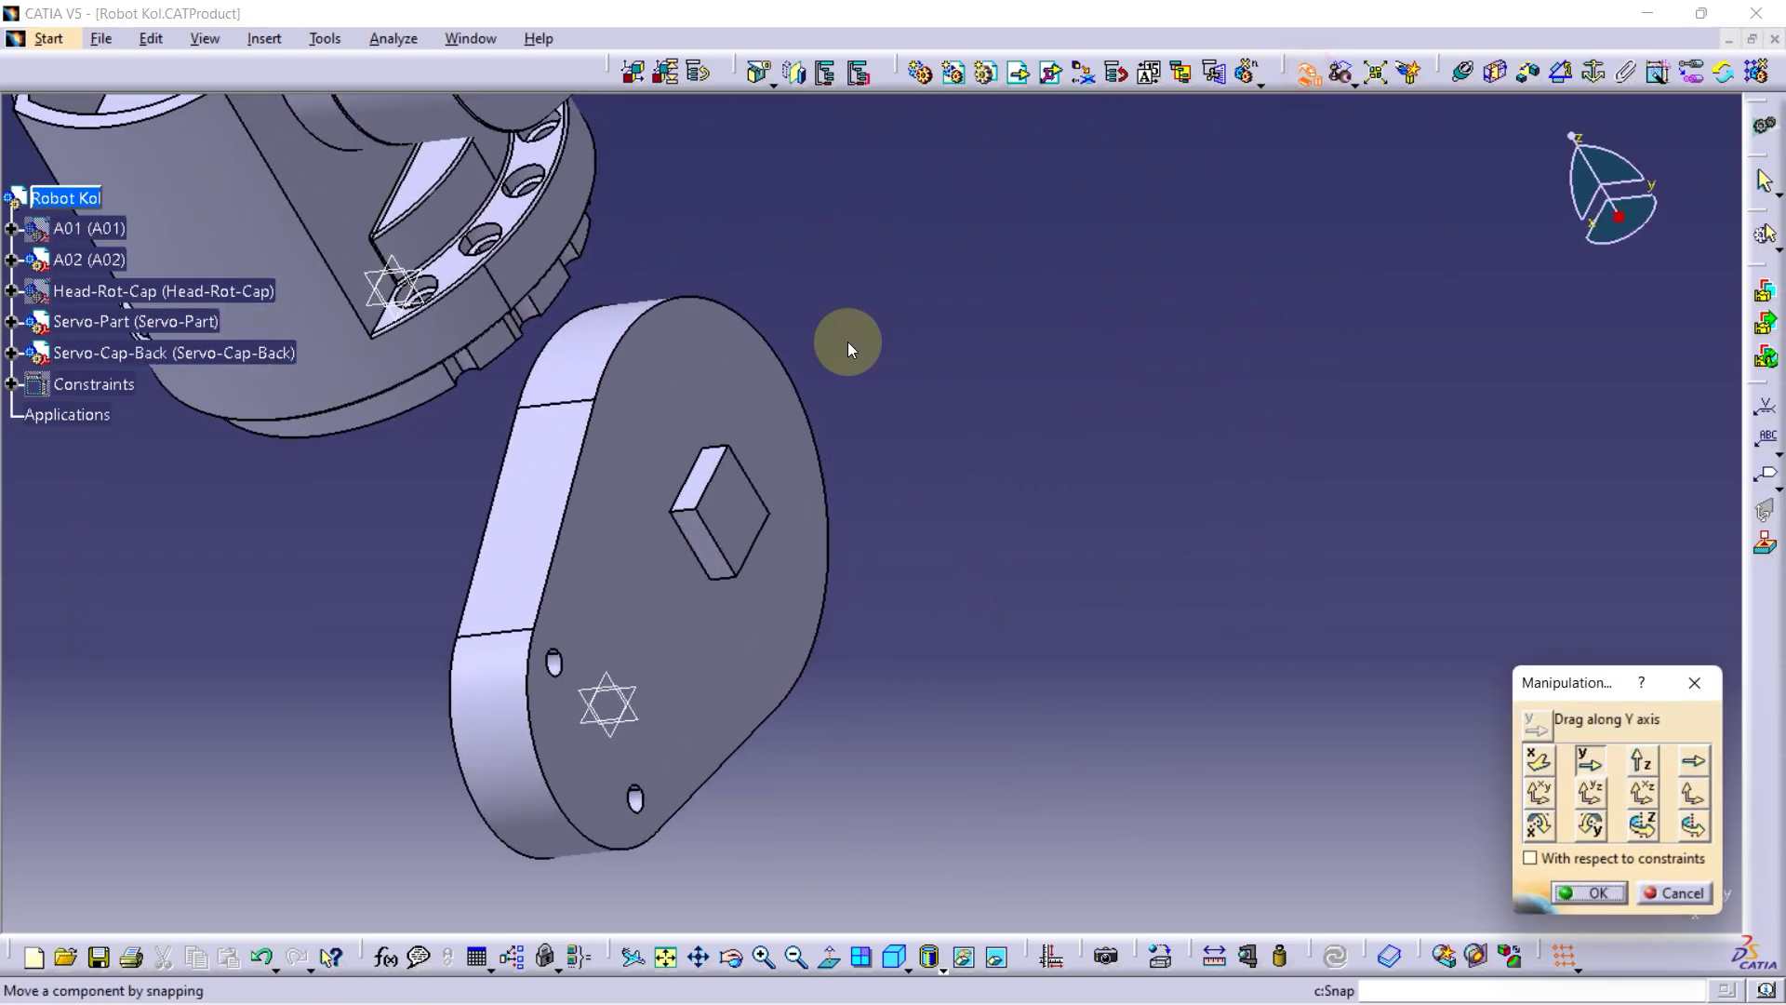
click(1693, 685)
click(1307, 72)
click(1591, 761)
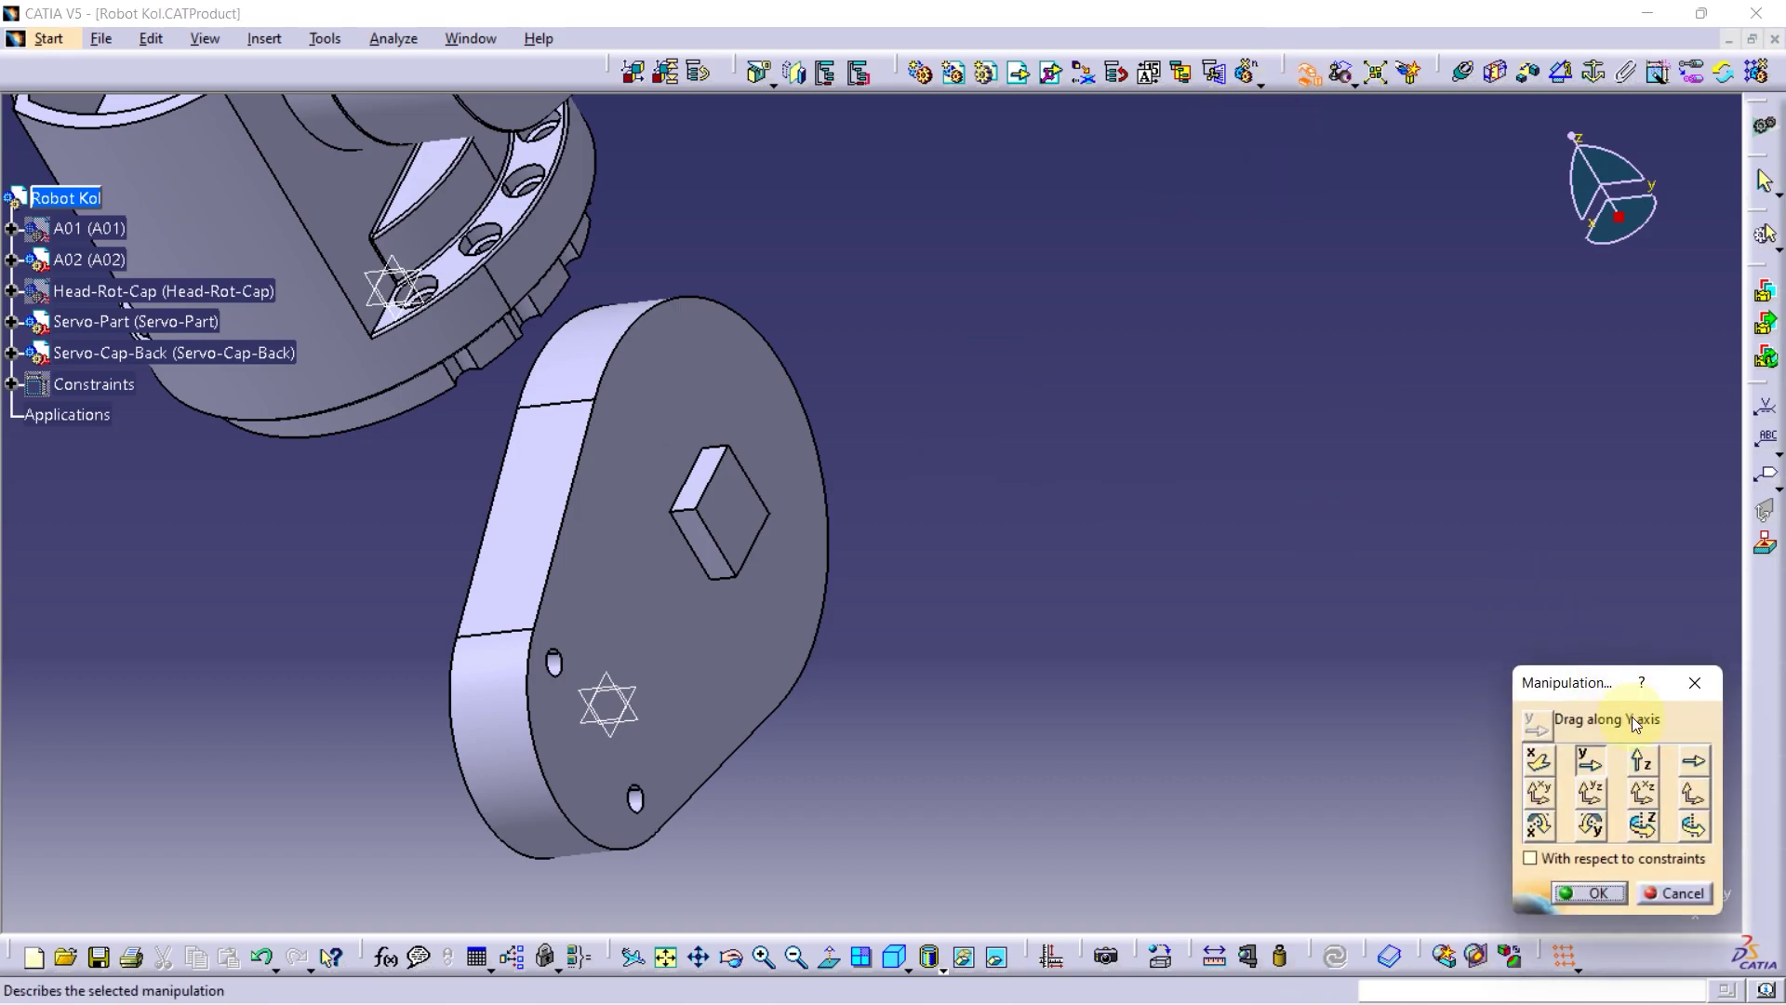
mouse_move(633, 689)
middle_down()
mouse_move(838, 706)
mouse_move(1054, 774)
middle_up()
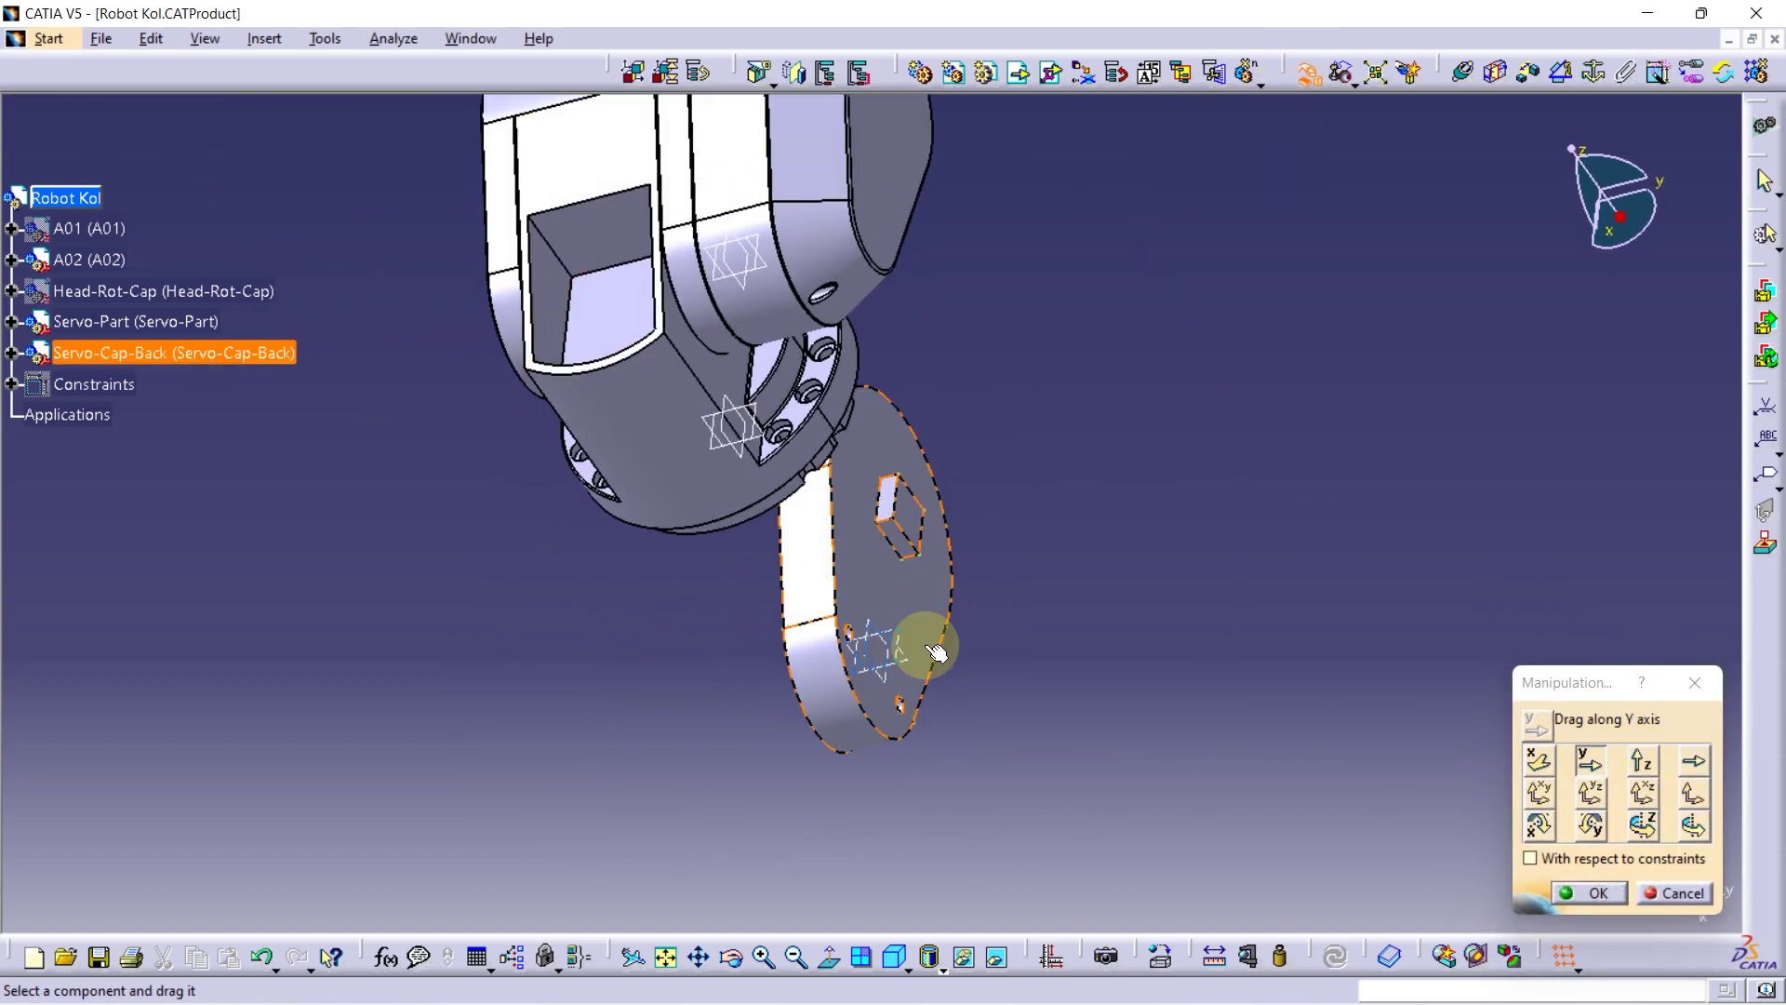
drag(918, 638, 458, 598)
click(1642, 762)
Move Servo-Cap-Back along Z and make its square slot face coincide with A02
middle_drag(697, 558, 679, 758)
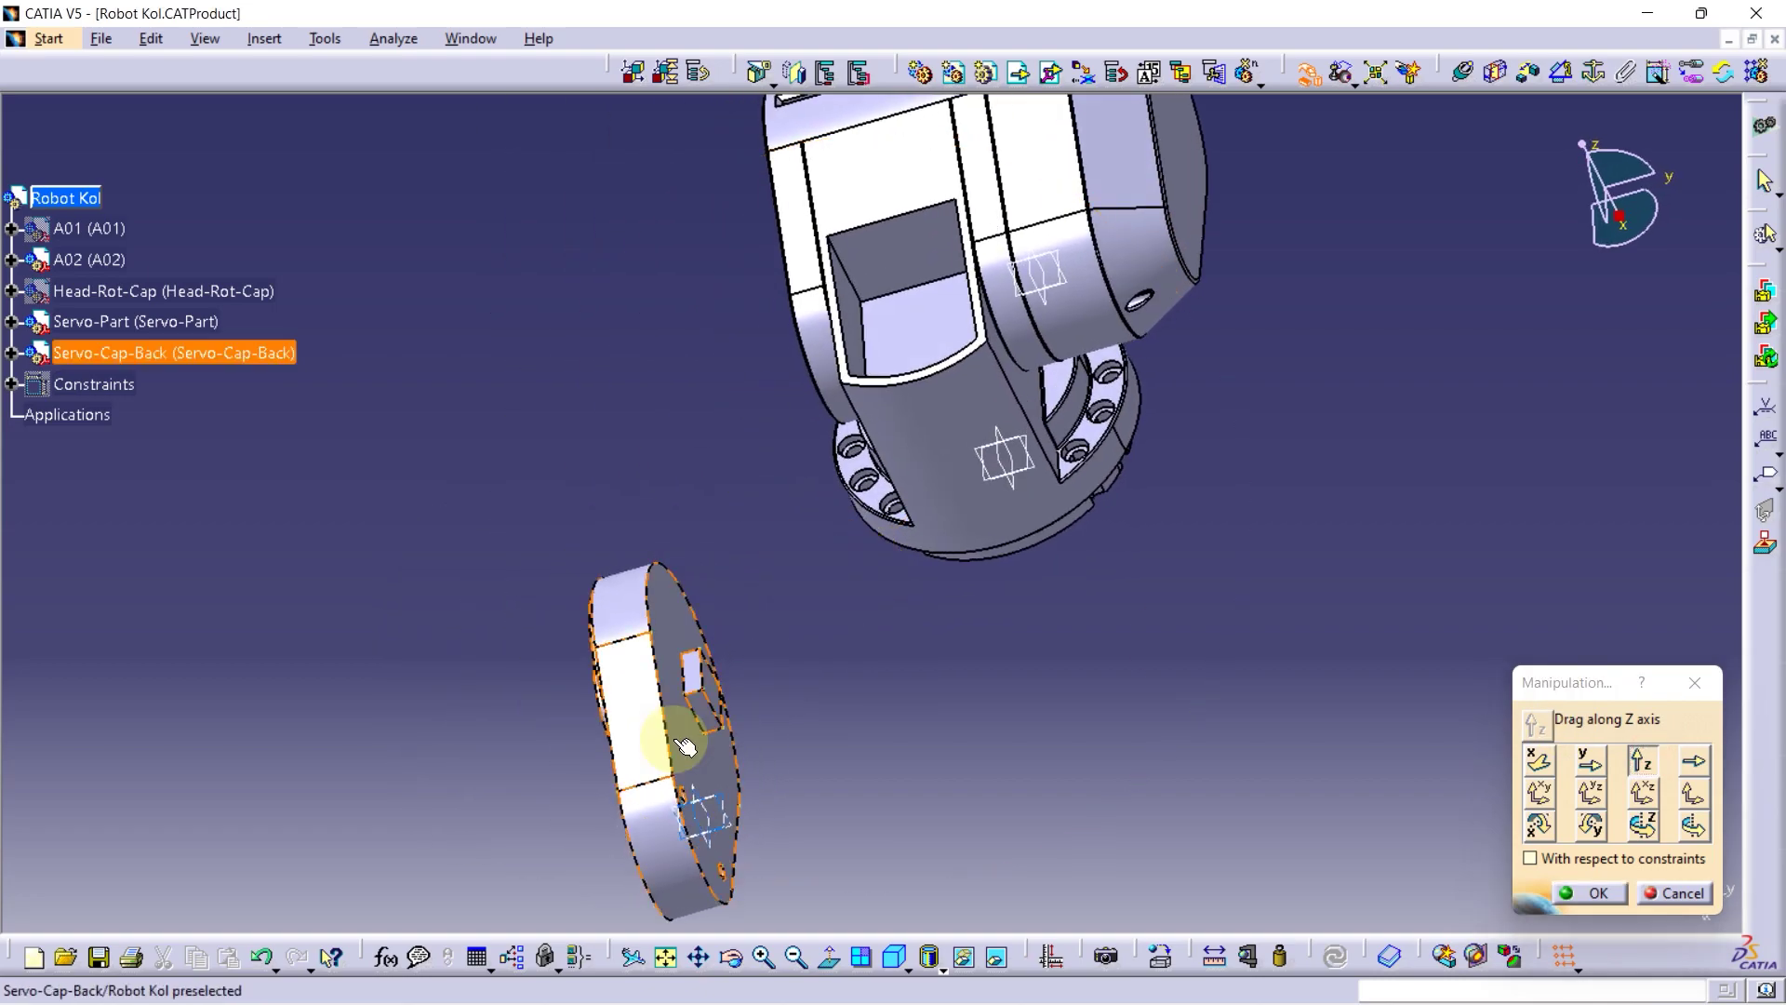
drag(680, 758, 558, 312)
click(1584, 892)
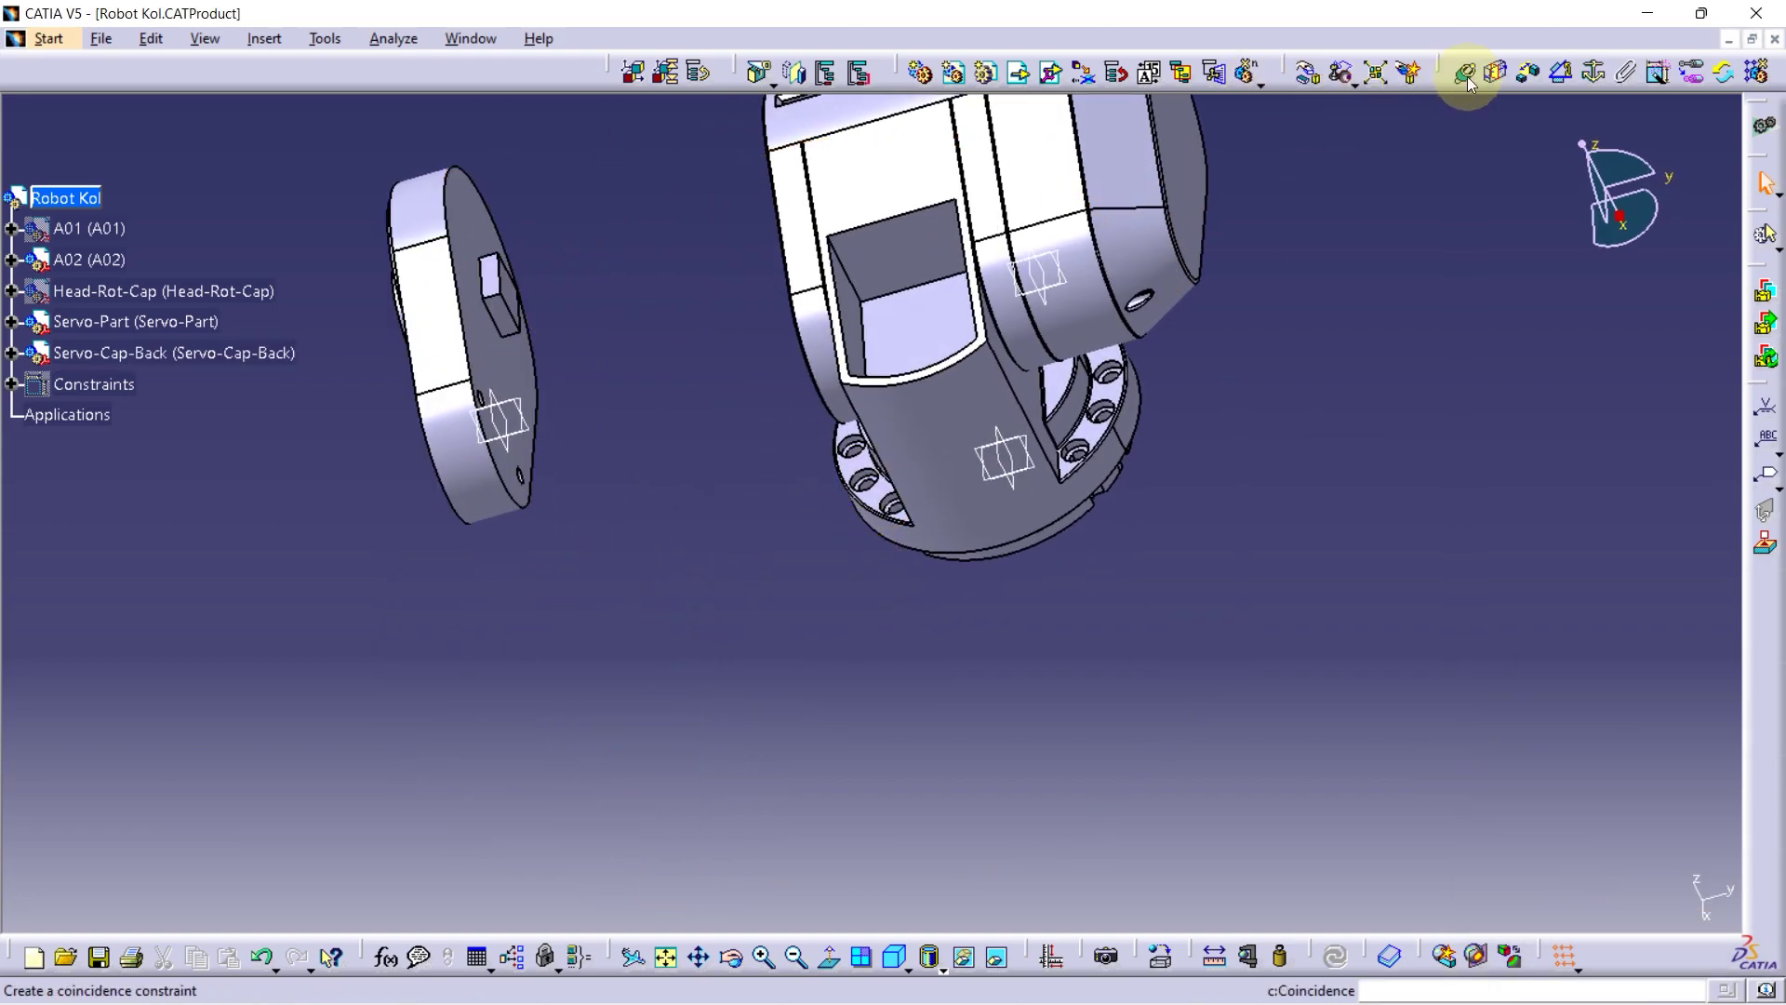
mouse_move(1295, 149)
middle_down()
mouse_move(857, 678)
mouse_move(669, 428)
middle_up()
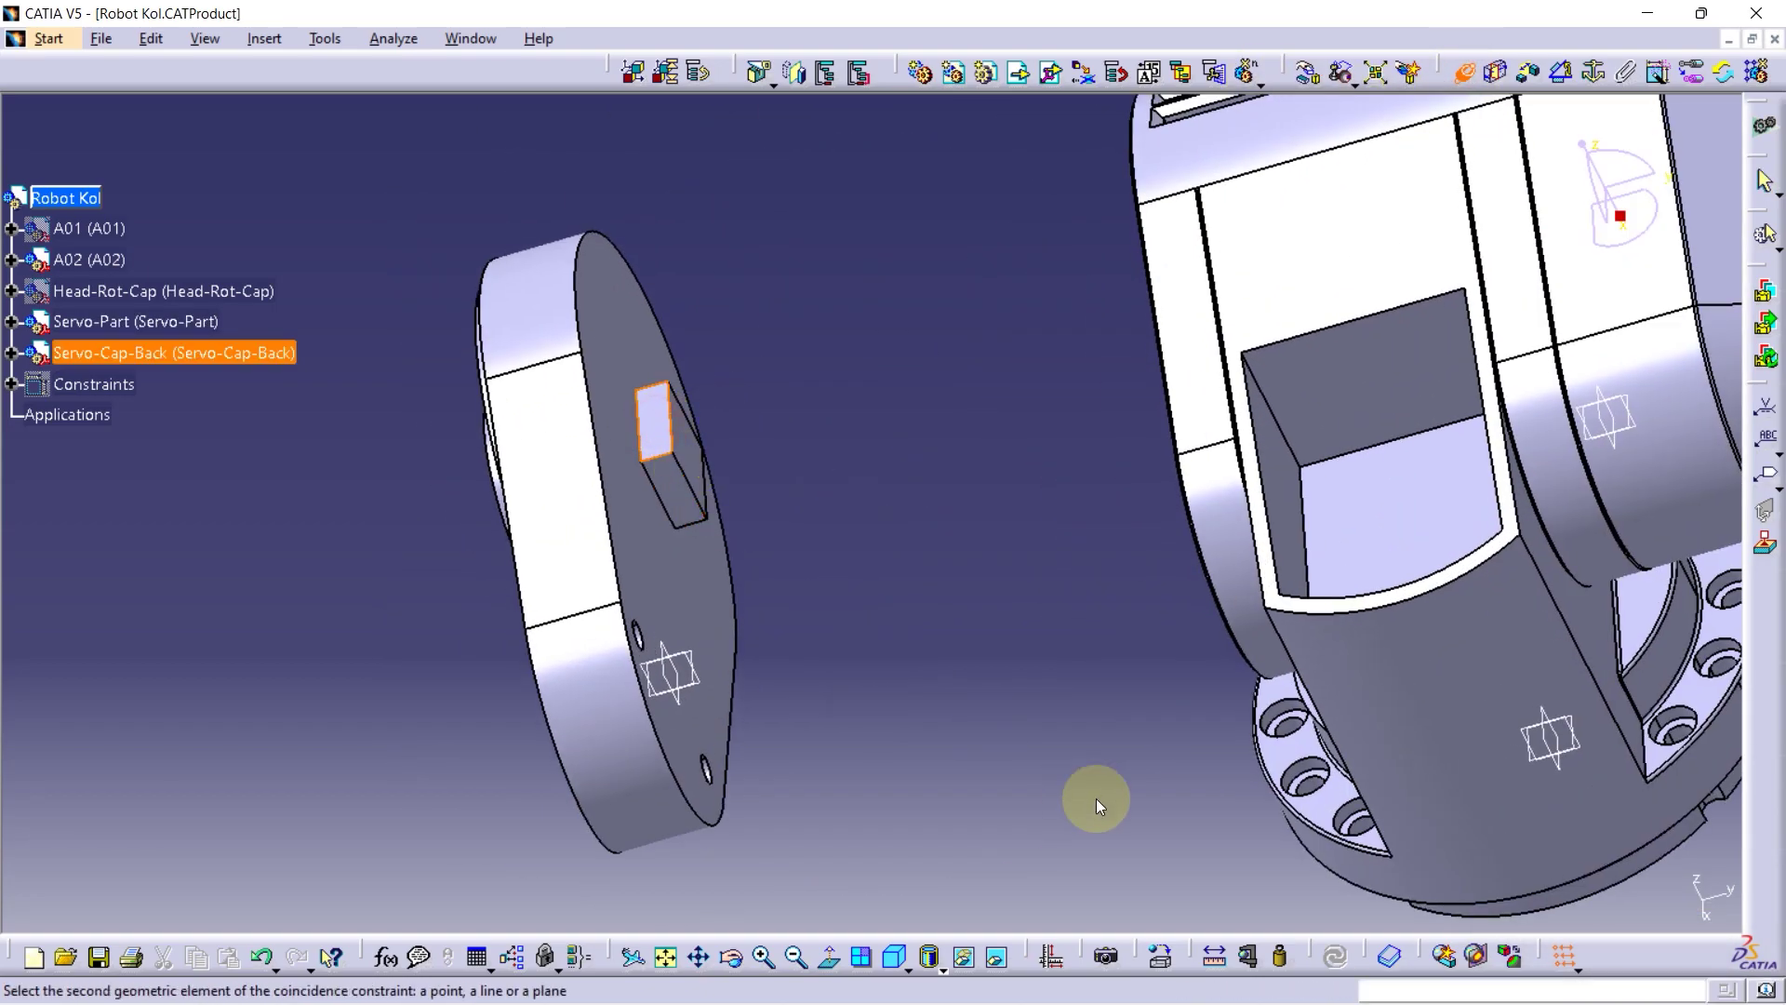
mouse_move(1096, 798)
middle_down()
mouse_move(1415, 698)
mouse_move(786, 487)
mouse_move(1240, 338)
mouse_move(1020, 399)
middle_up()
click(1167, 437)
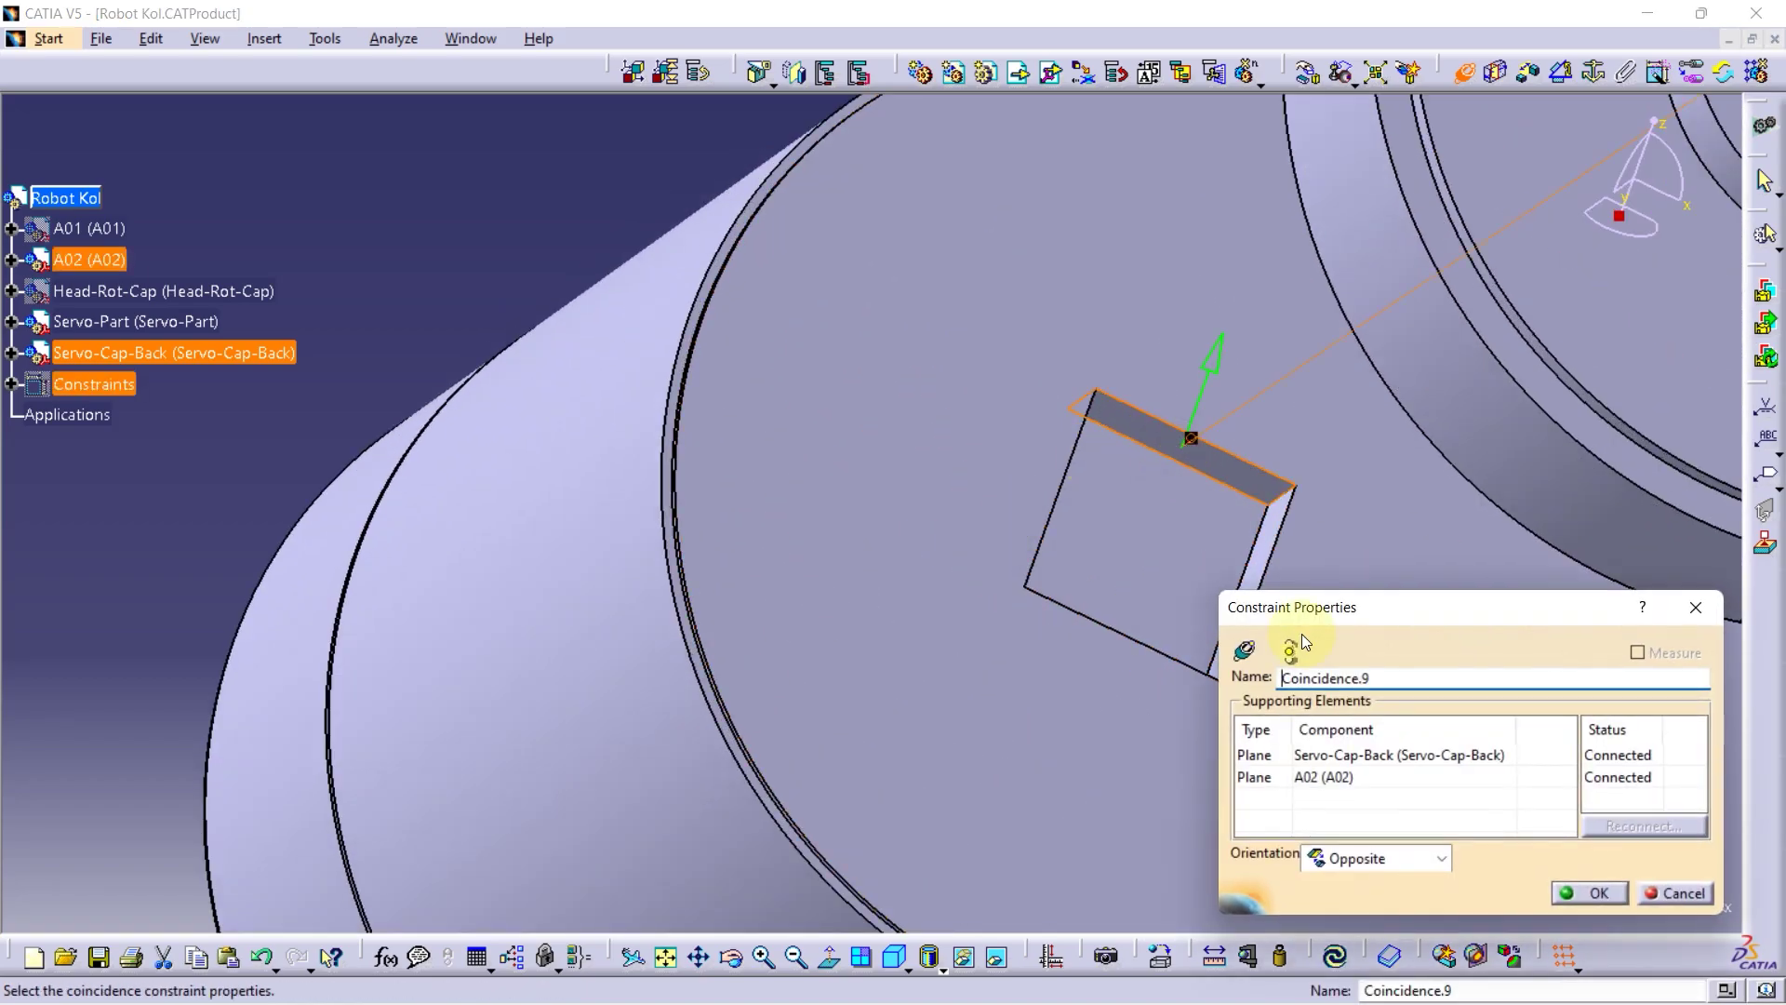
click(1591, 893)
Add two more coincidence constraints between Servo-Cap-Back and A02 faces, then update
click(1465, 72)
mouse_move(1237, 307)
middle_down()
mouse_move(1182, 352)
mouse_move(1405, 321)
mouse_move(1467, 459)
mouse_move(1300, 388)
mouse_move(893, 379)
mouse_move(1100, 349)
mouse_move(989, 399)
mouse_move(985, 702)
mouse_move(850, 494)
mouse_move(668, 503)
middle_up()
click(663, 491)
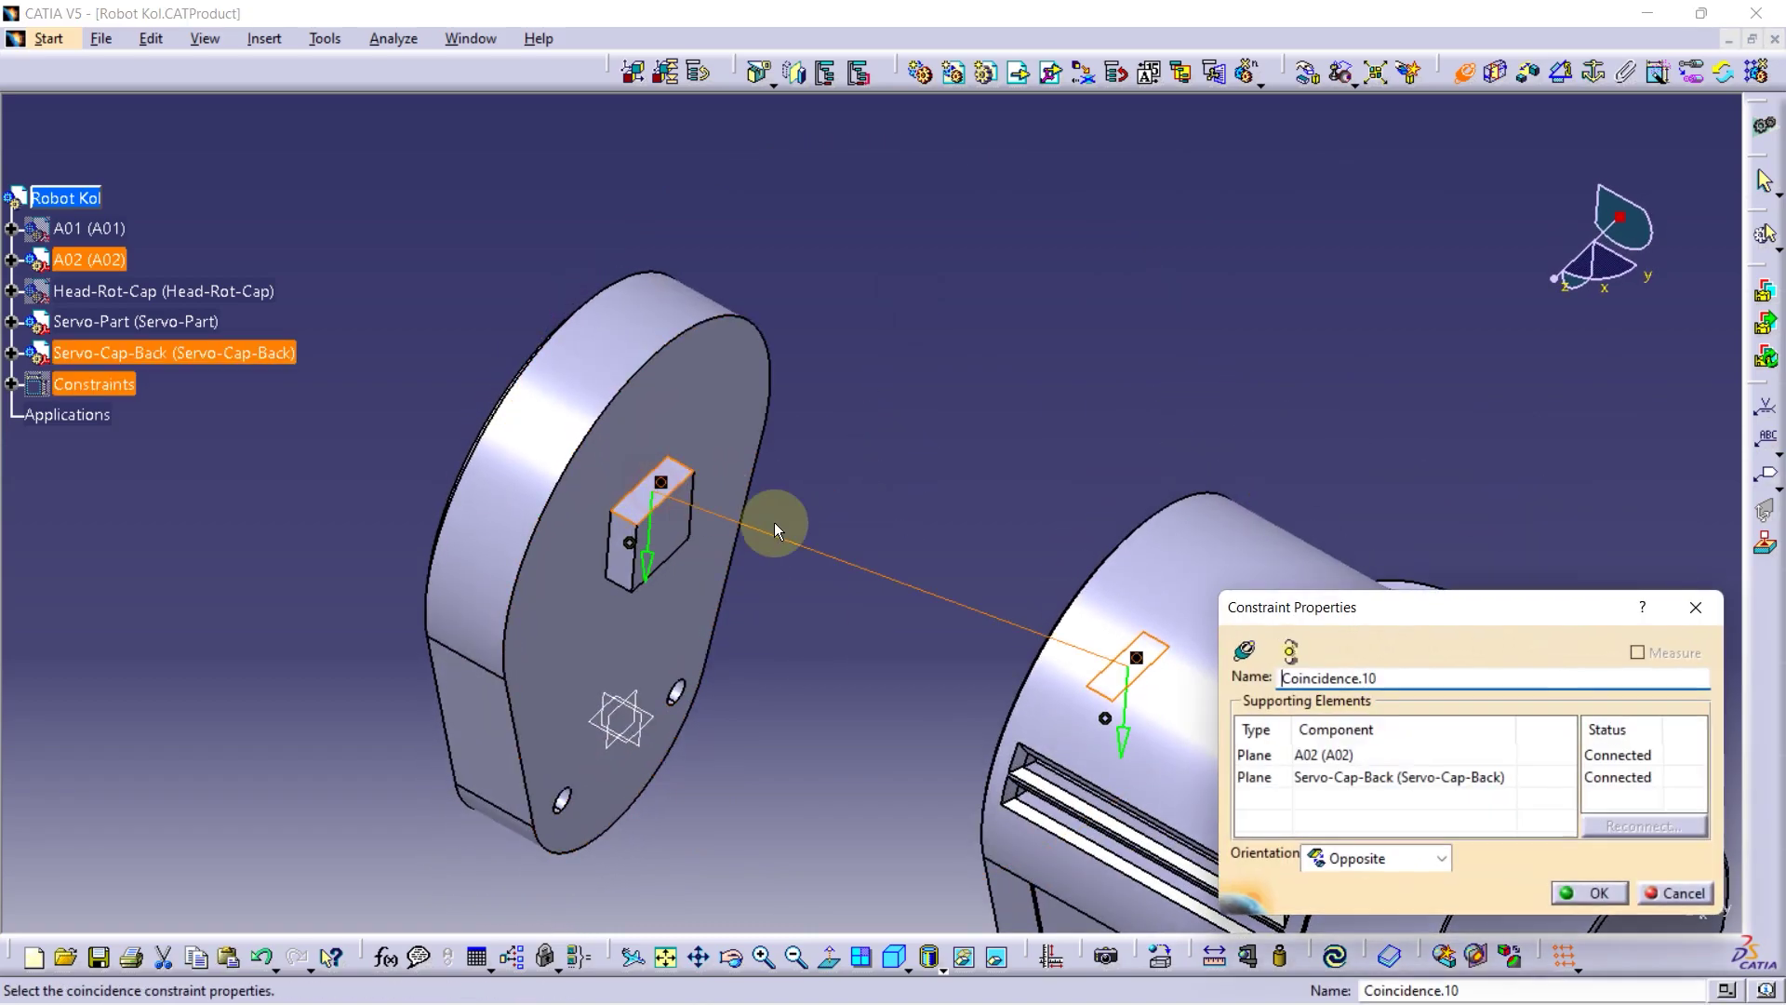
click(1588, 893)
middle_drag(944, 785, 1204, 471)
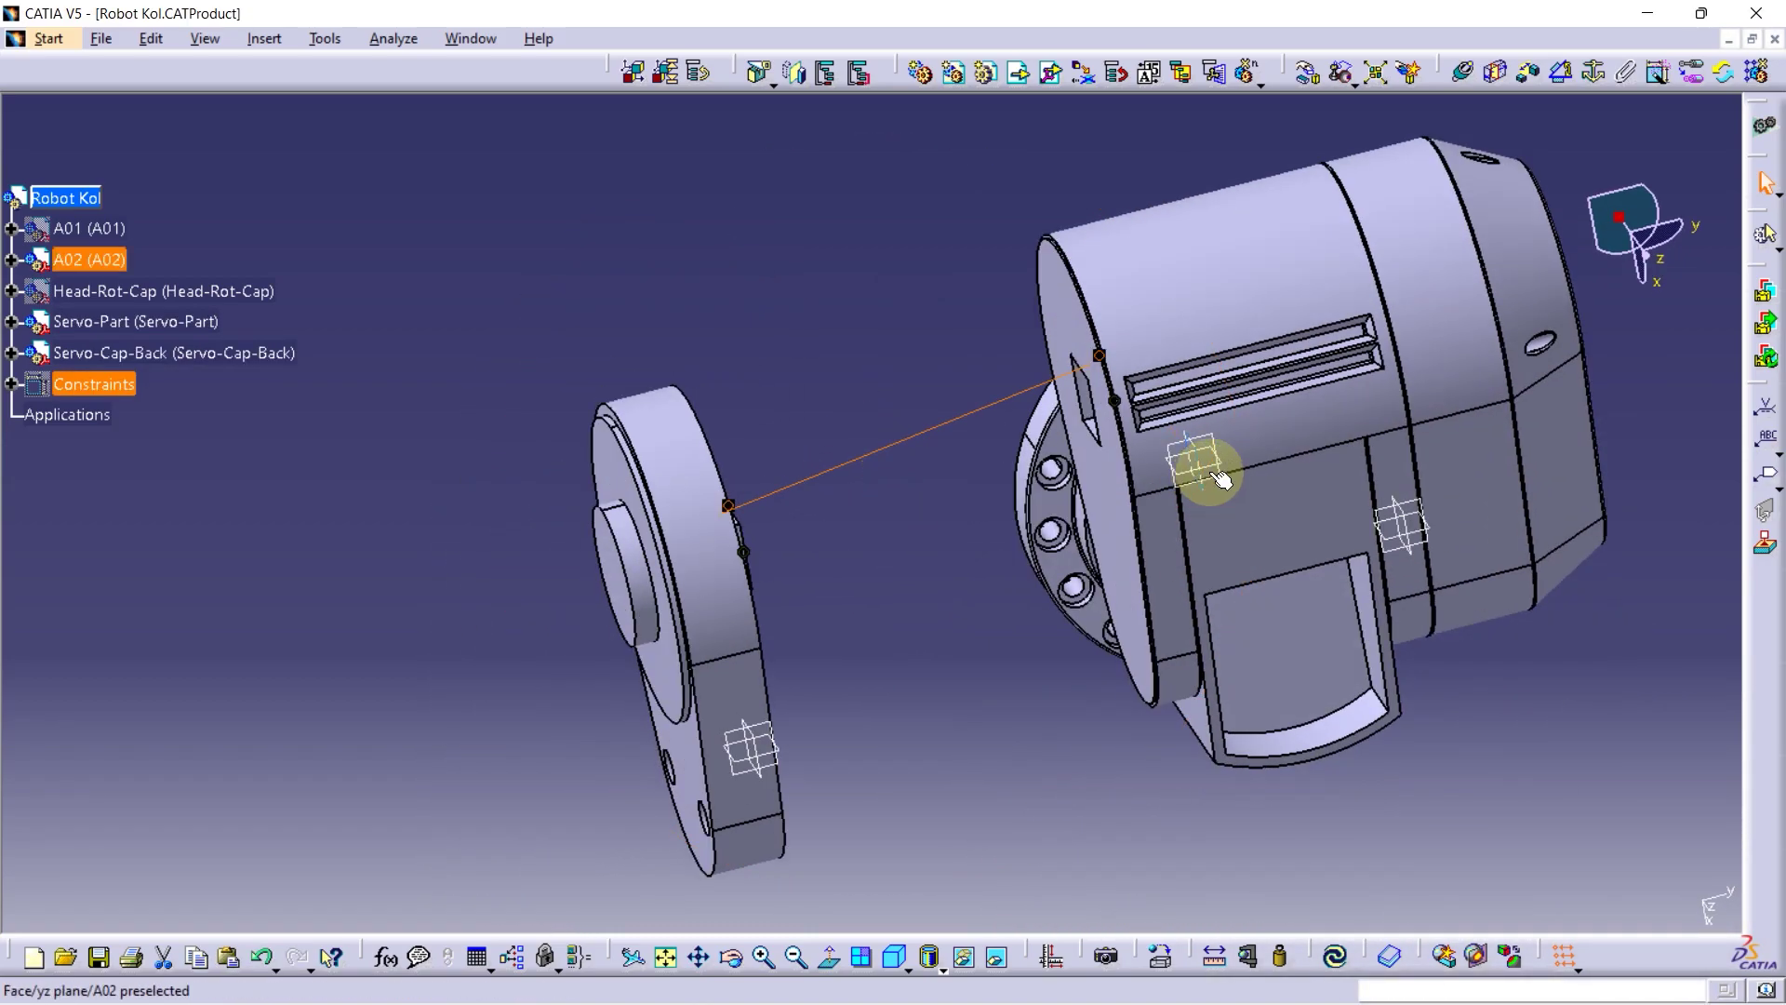
click(1098, 493)
middle_drag(1098, 493, 918, 539)
click(746, 638)
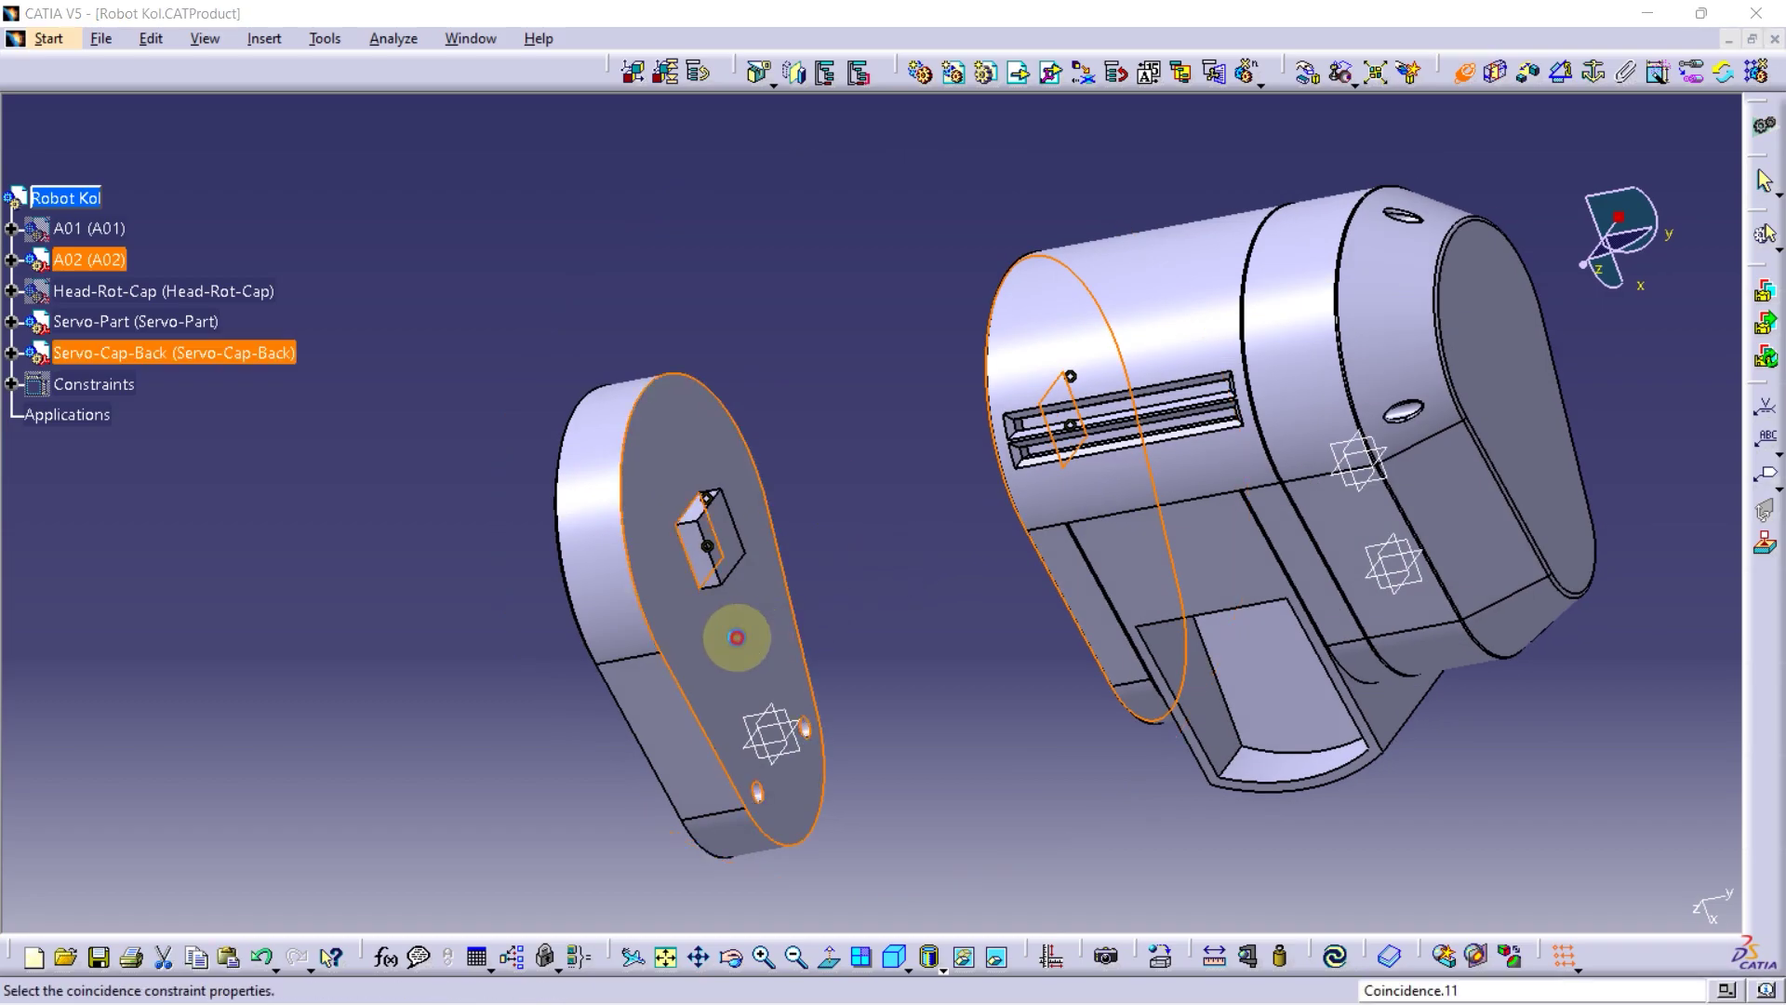
click(1568, 889)
Switch to the isometric view and bring up part A01's context menu
mouse_move(974, 710)
middle_down()
mouse_move(1268, 534)
mouse_move(1152, 736)
mouse_move(1009, 925)
middle_up()
click(894, 957)
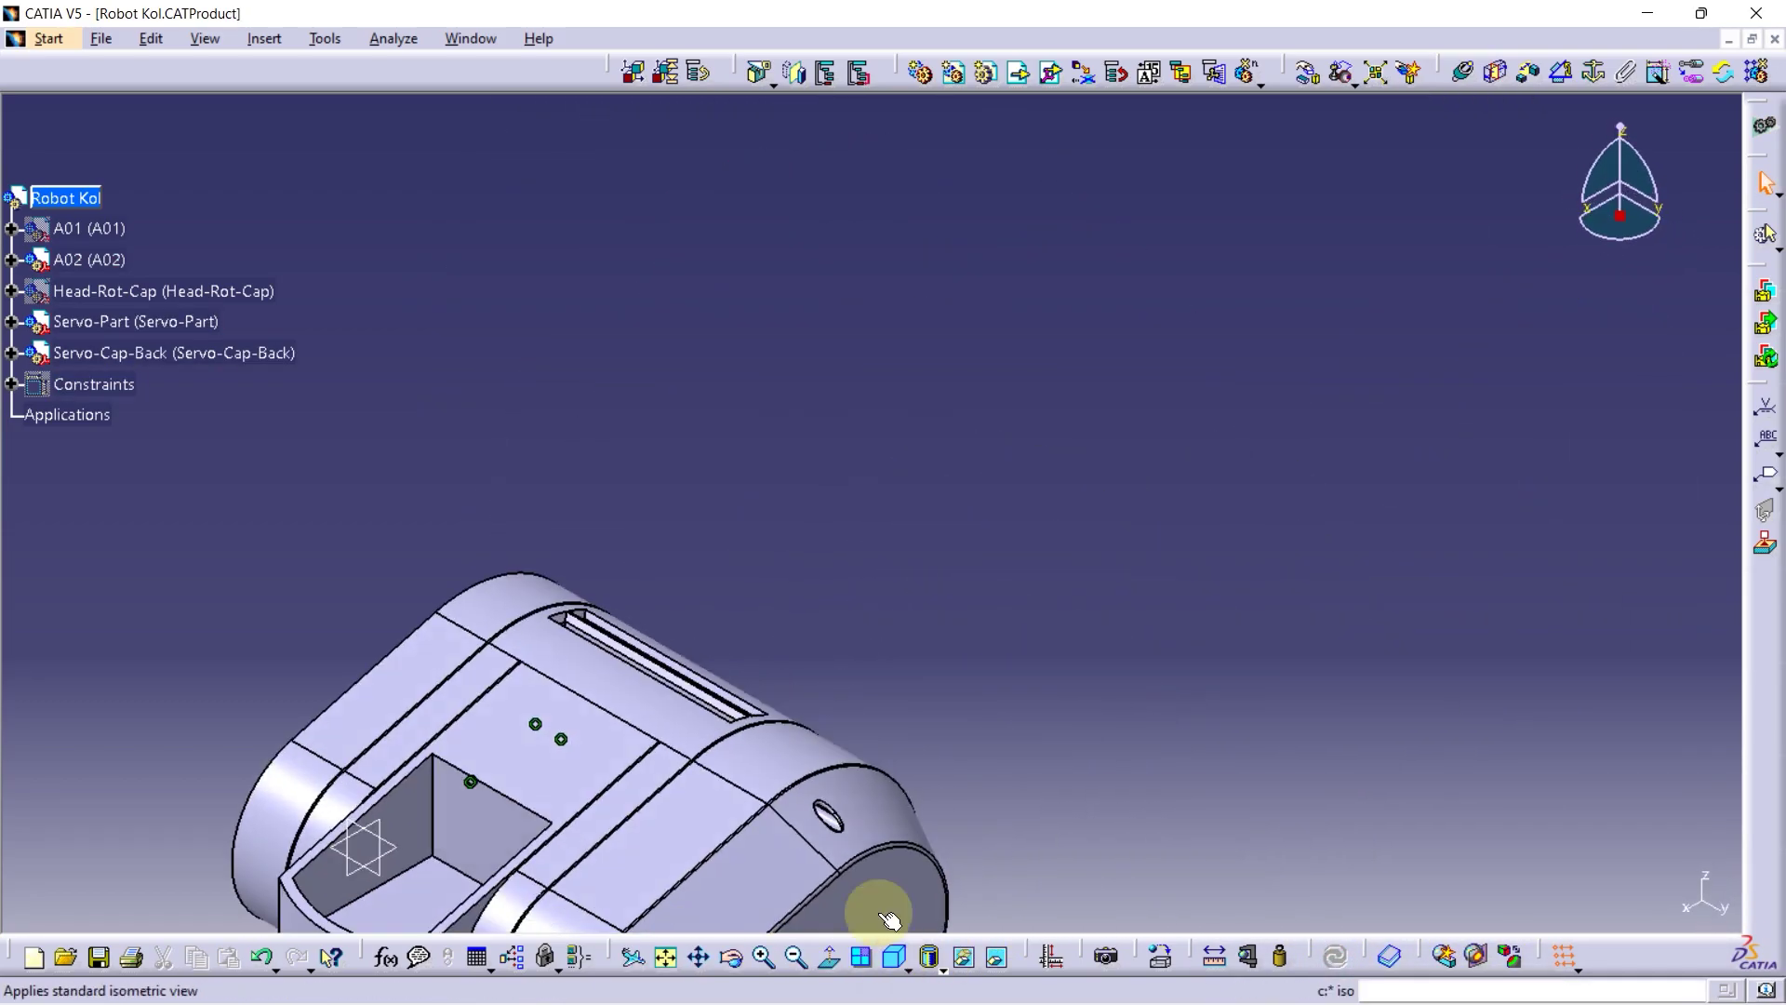
mouse_move(725, 626)
middle_down()
mouse_move(989, 590)
mouse_move(788, 616)
middle_up()
right_click(82, 228)
Show A01, then hide all parts, the mechanism and the constraint symbols
click(151, 291)
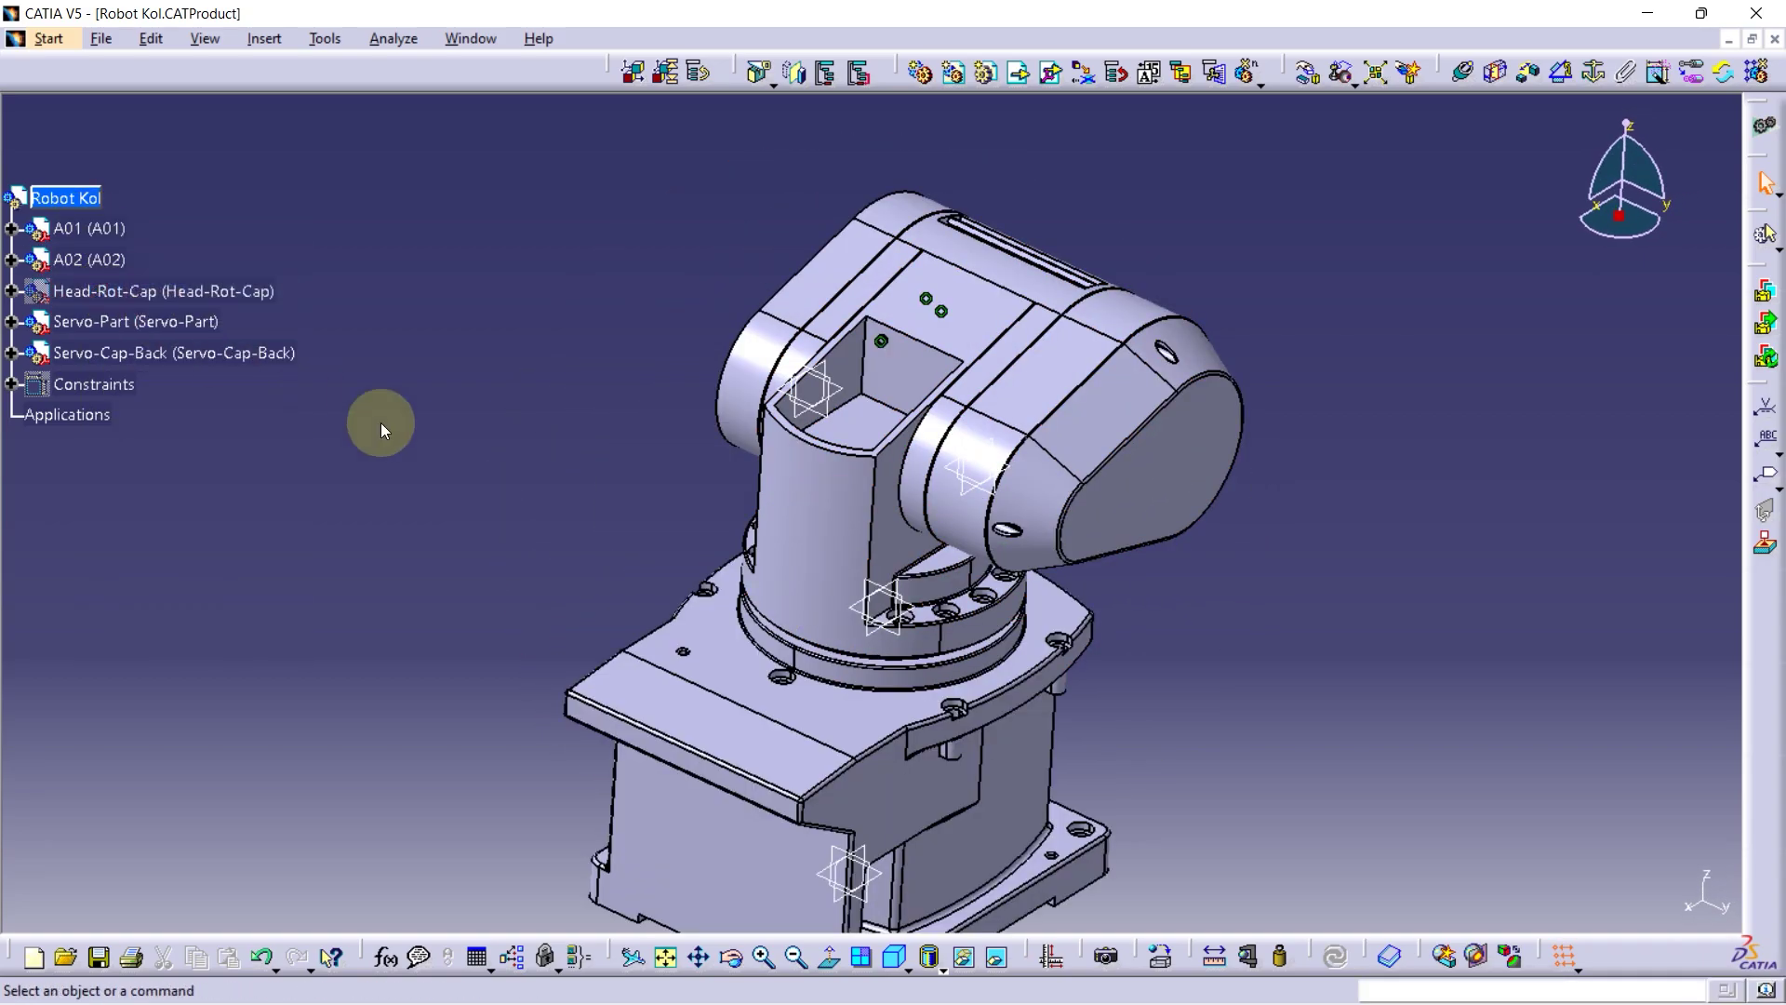
mouse_move(381, 422)
middle_down()
mouse_move(604, 422)
mouse_move(582, 494)
mouse_move(1109, 456)
middle_up()
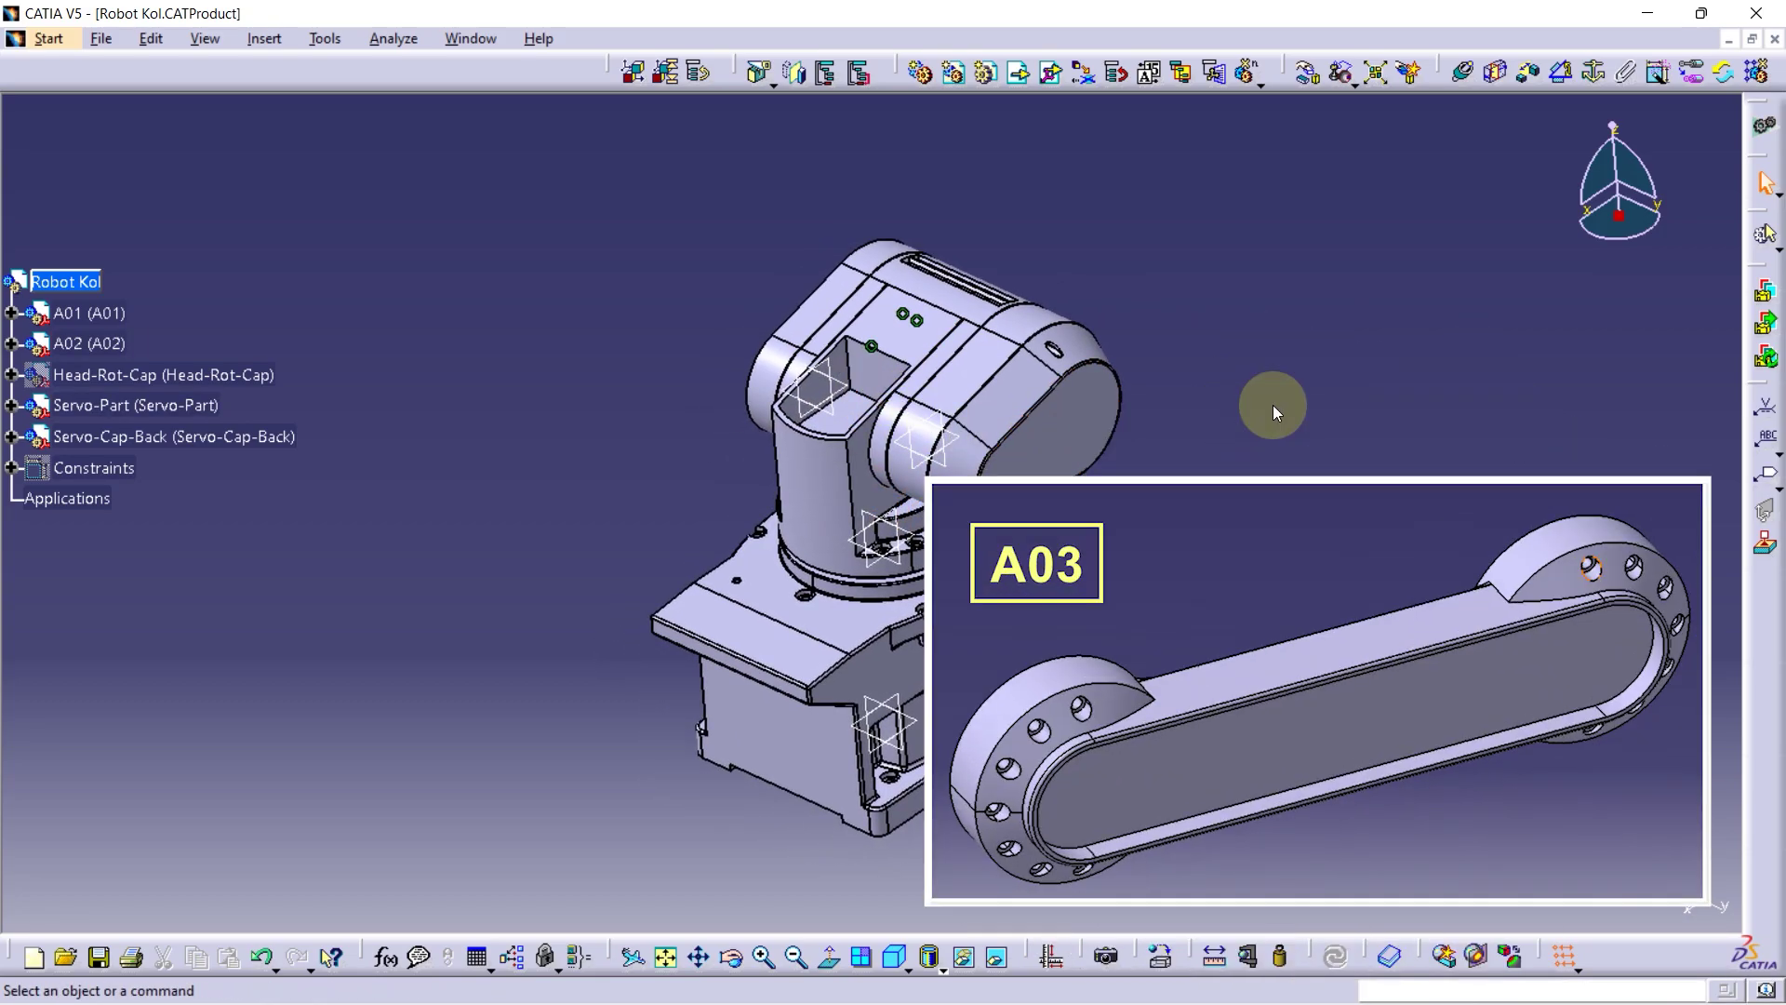
click(67, 313)
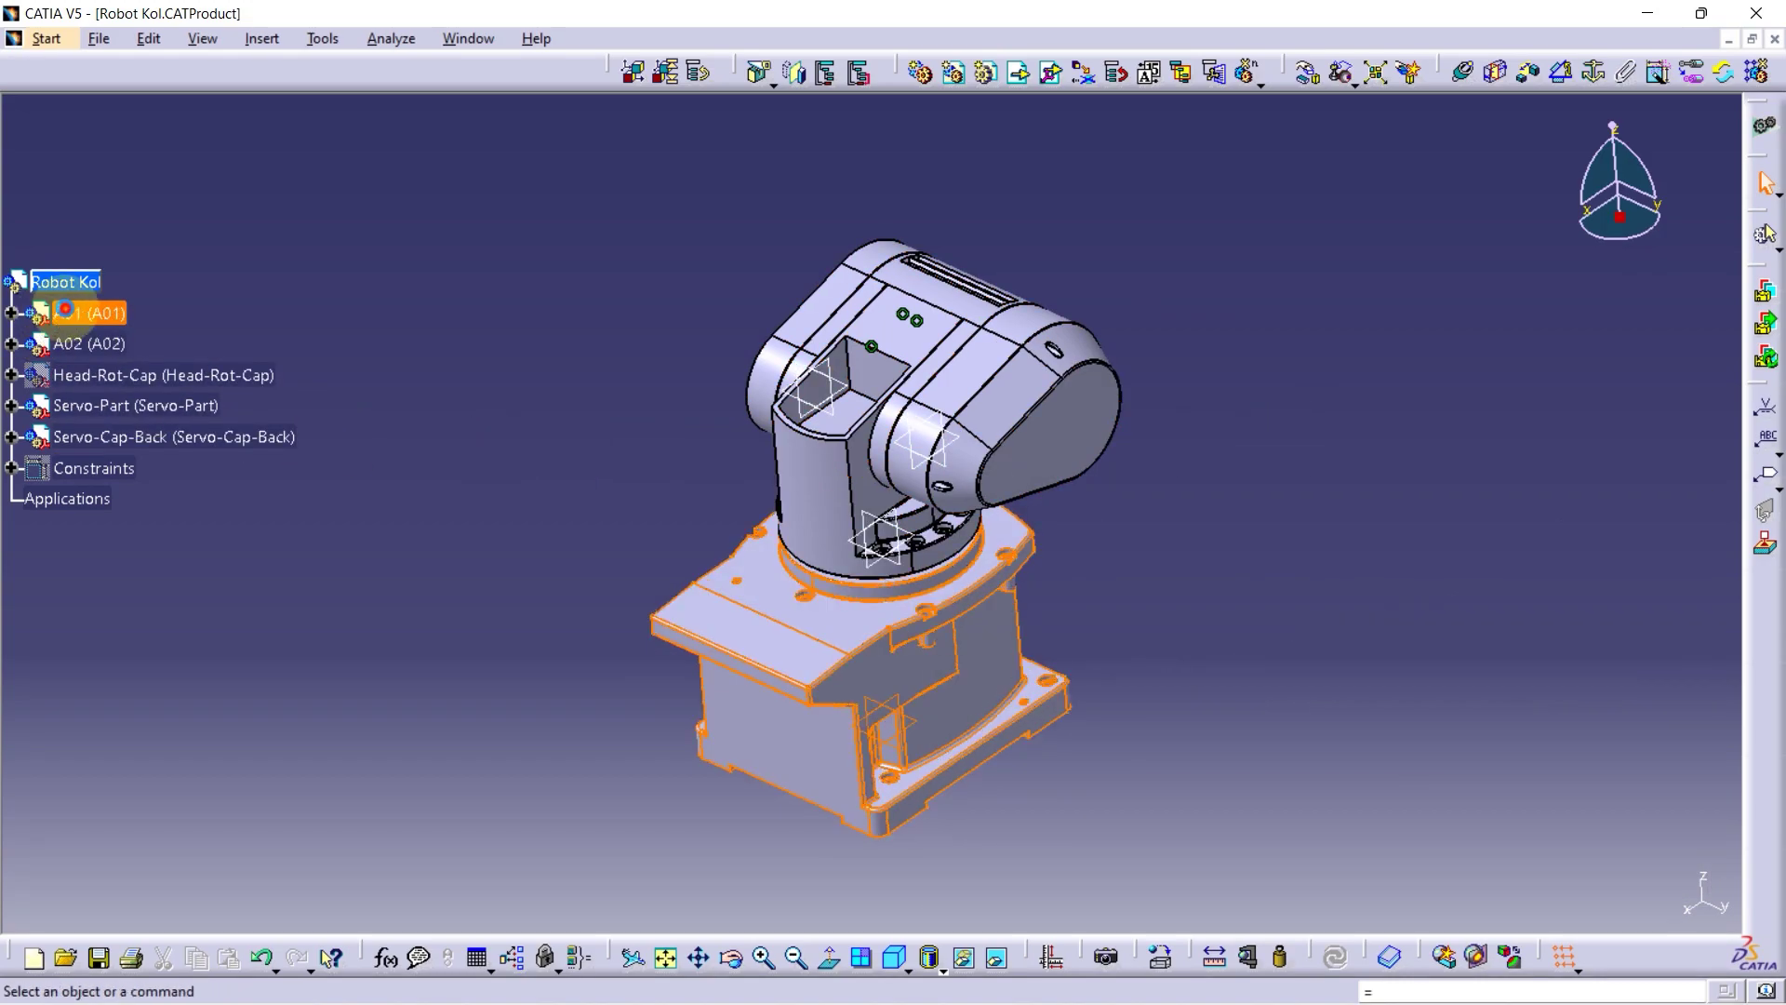
shift+click(93, 436)
right_click(91, 436)
click(139, 505)
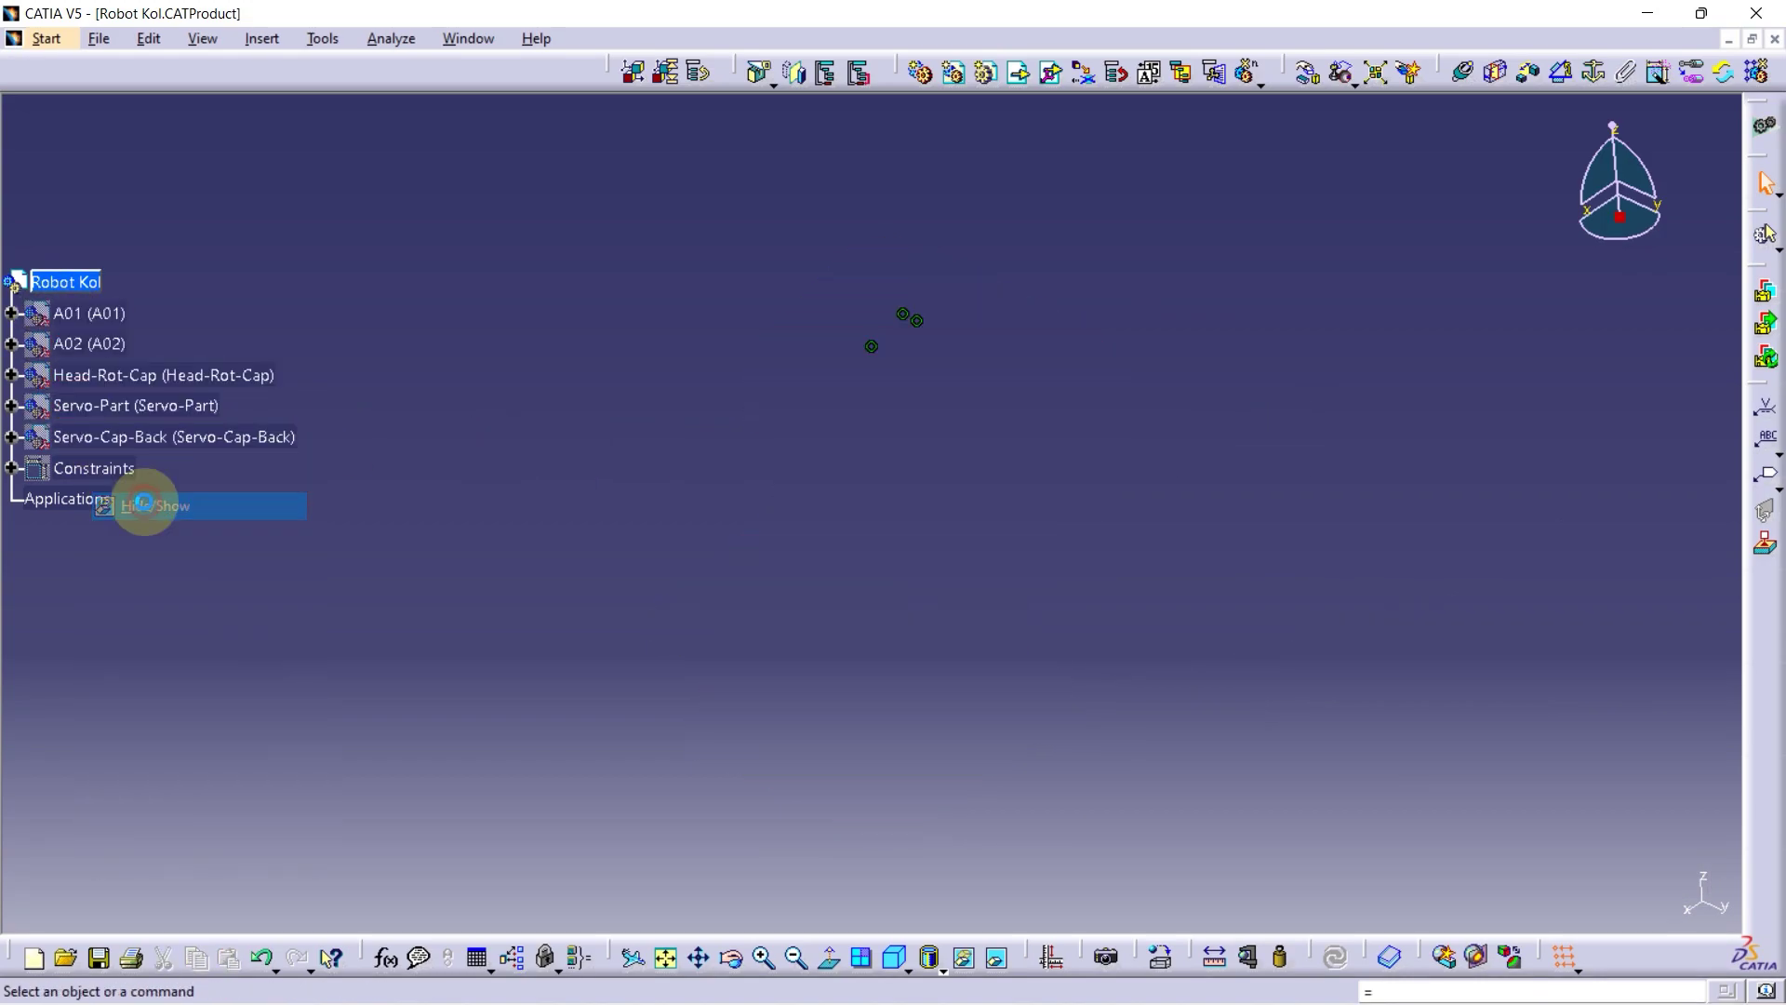
right_click(98, 495)
click(149, 549)
right_click(97, 469)
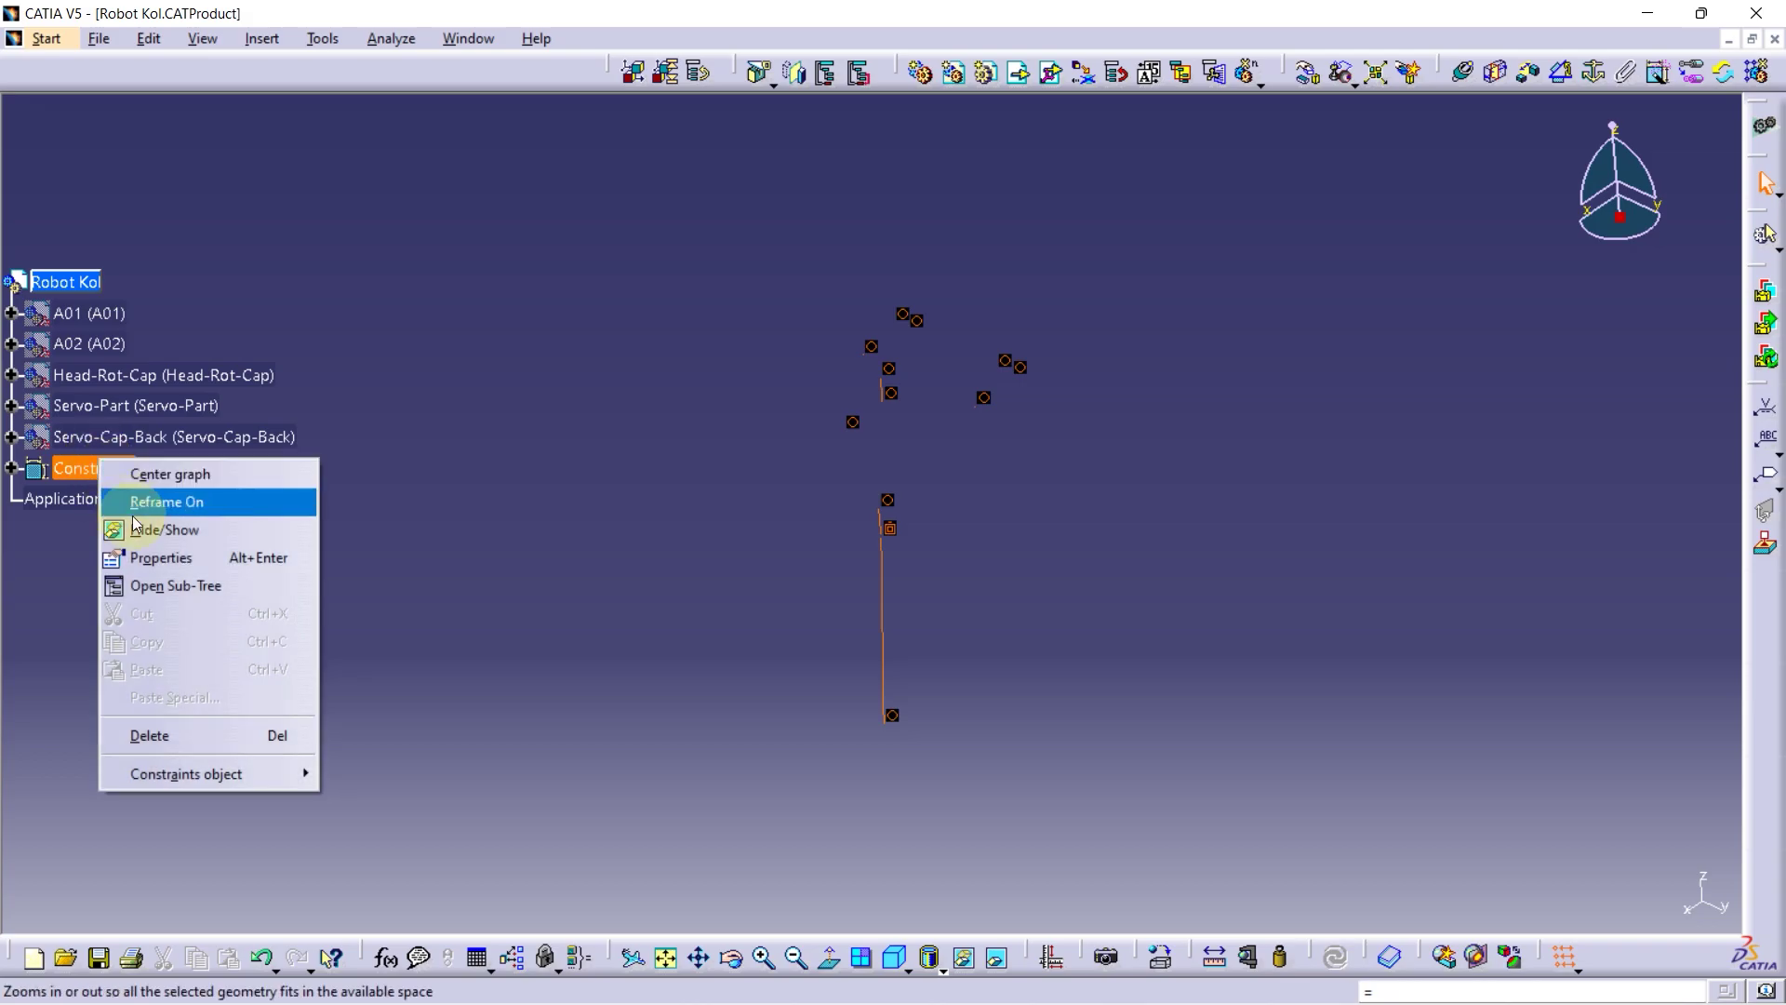
click(139, 525)
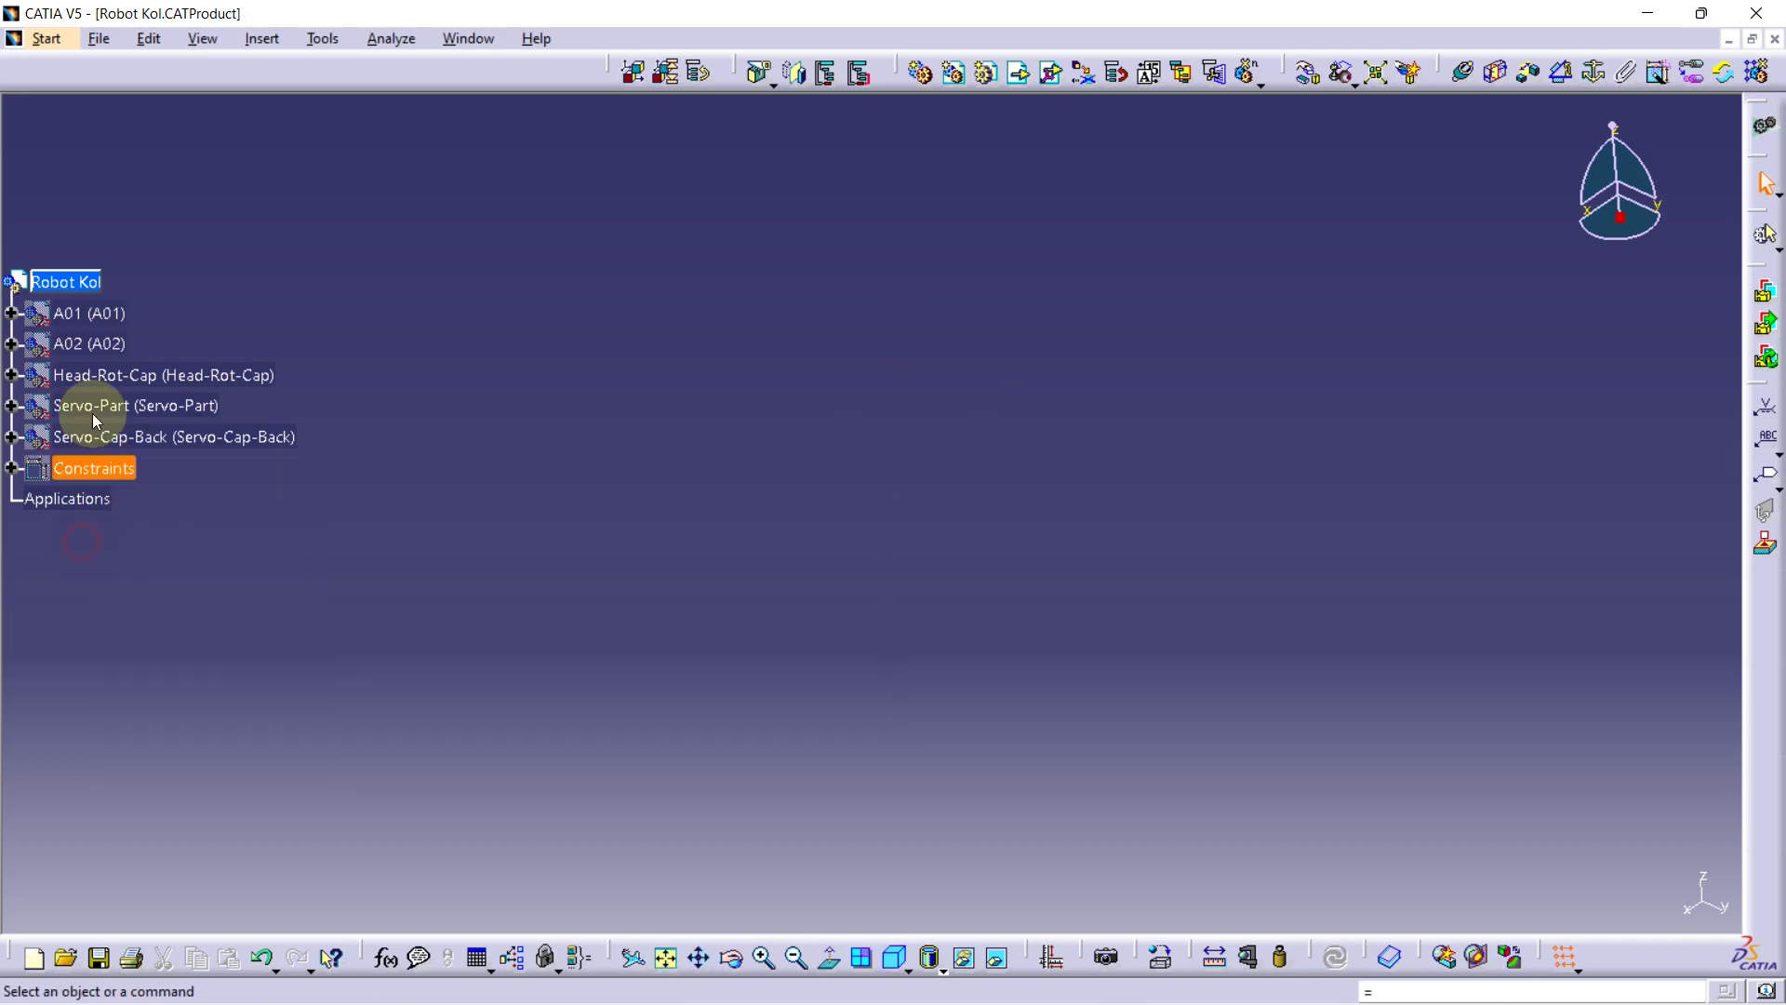
Insert a new part into Robot Kol at the default origin
right_click(78, 285)
mouse_move(138, 633)
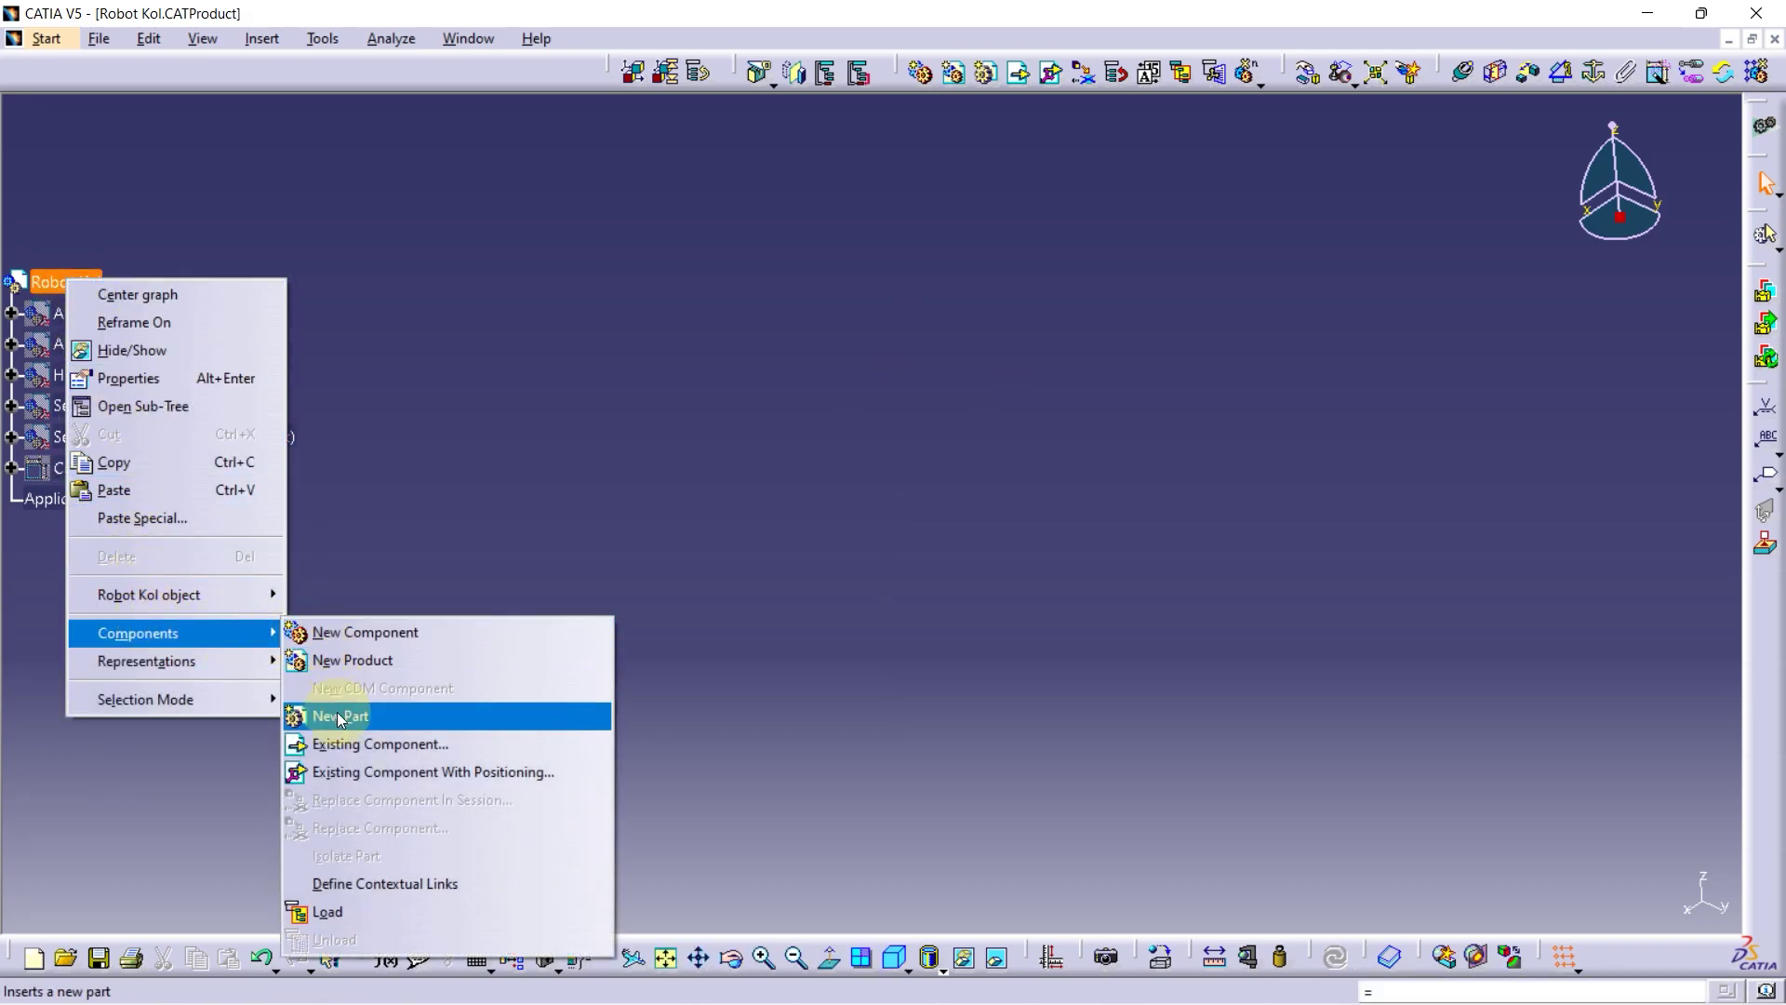
click(340, 717)
click(947, 602)
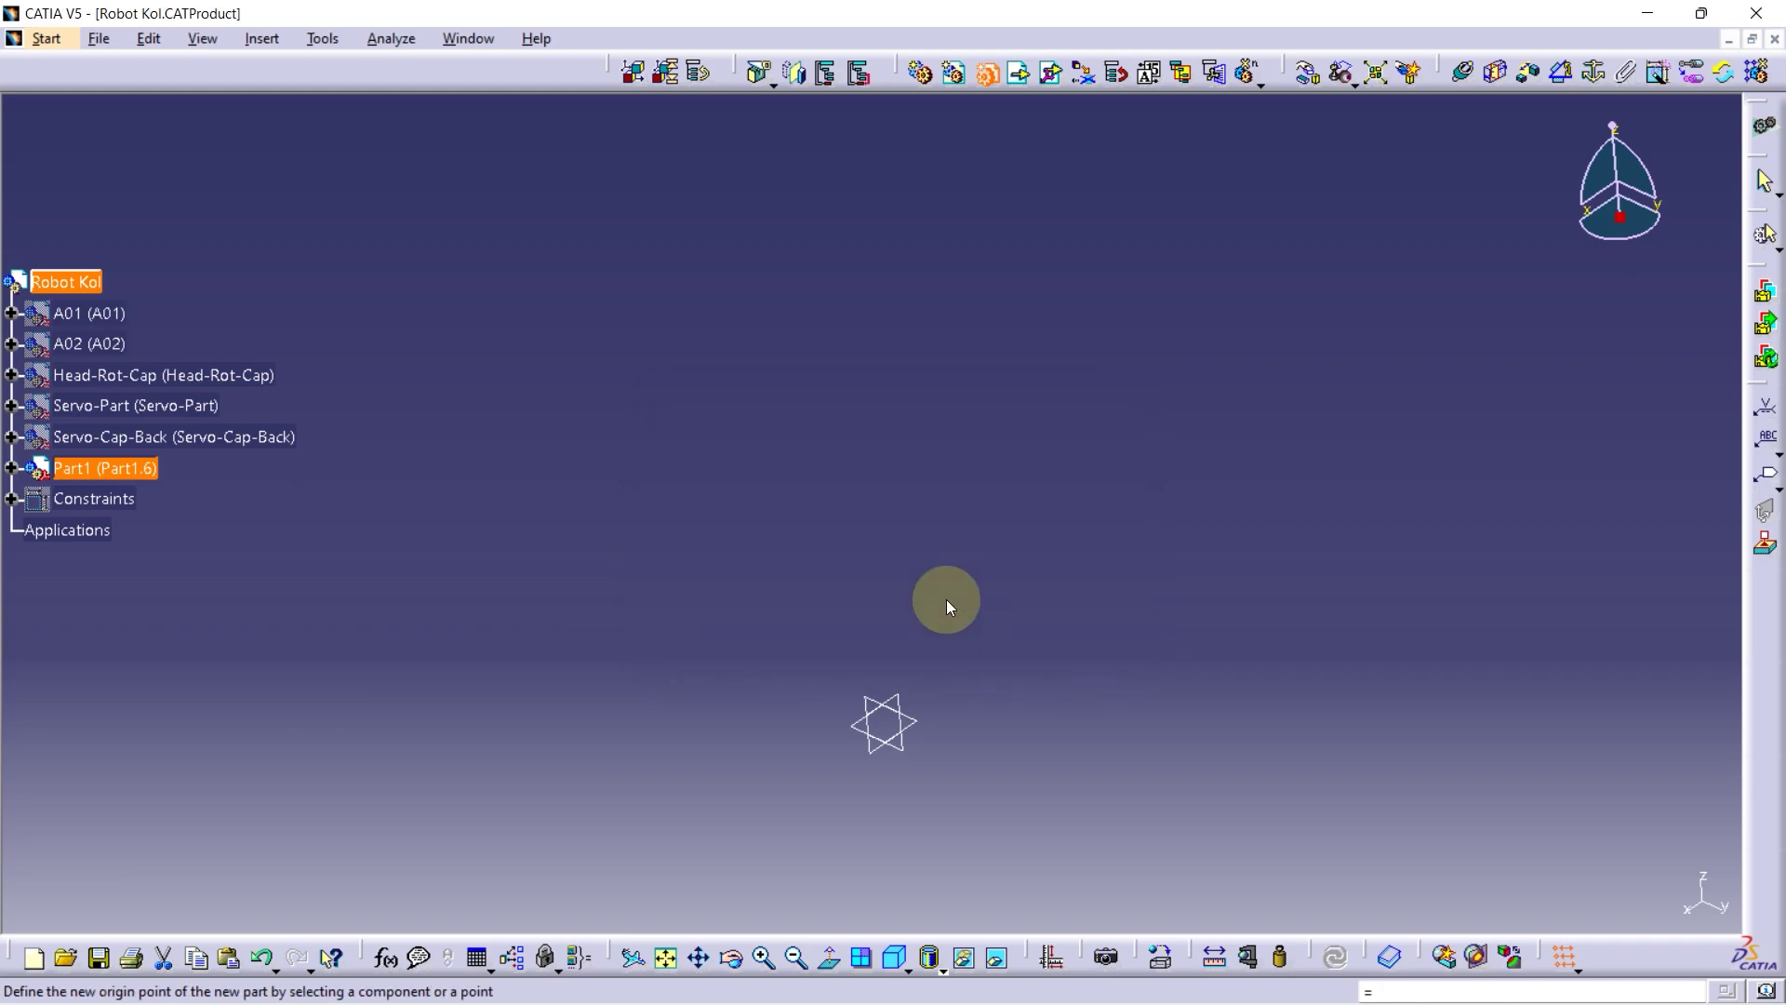
Rename the new part A03 in Properties and expand its contents
right_click(77, 472)
click(159, 562)
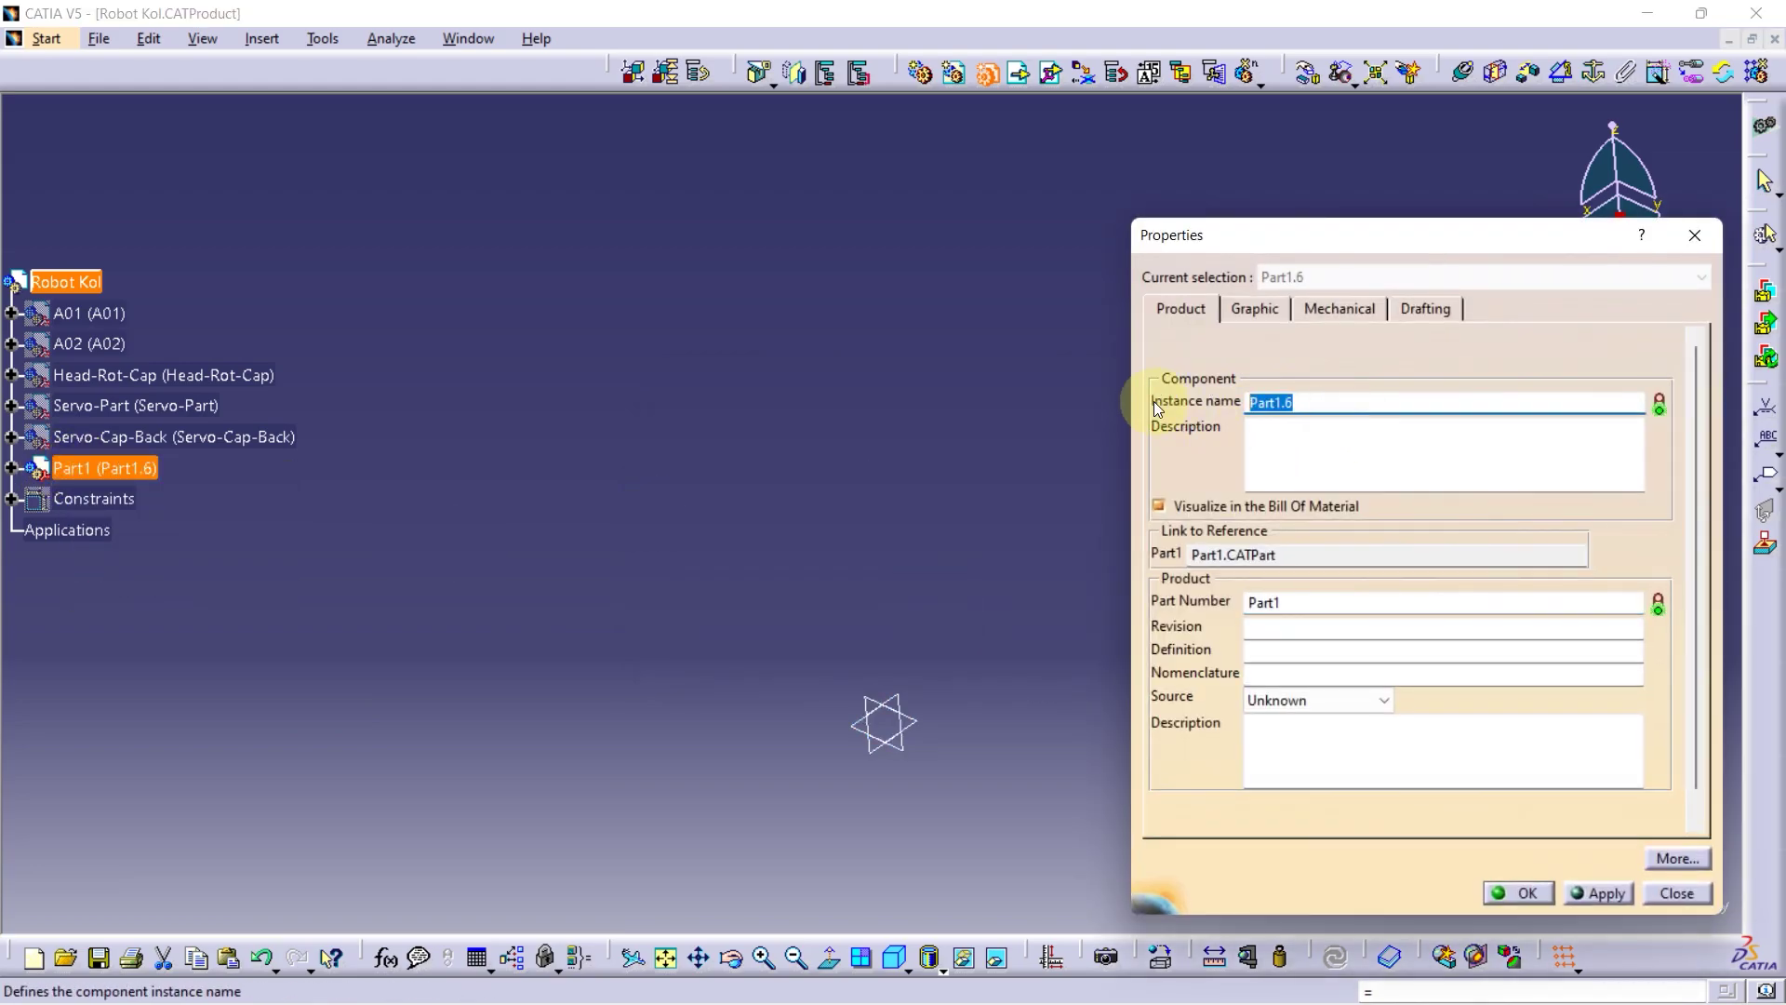
text(A03)
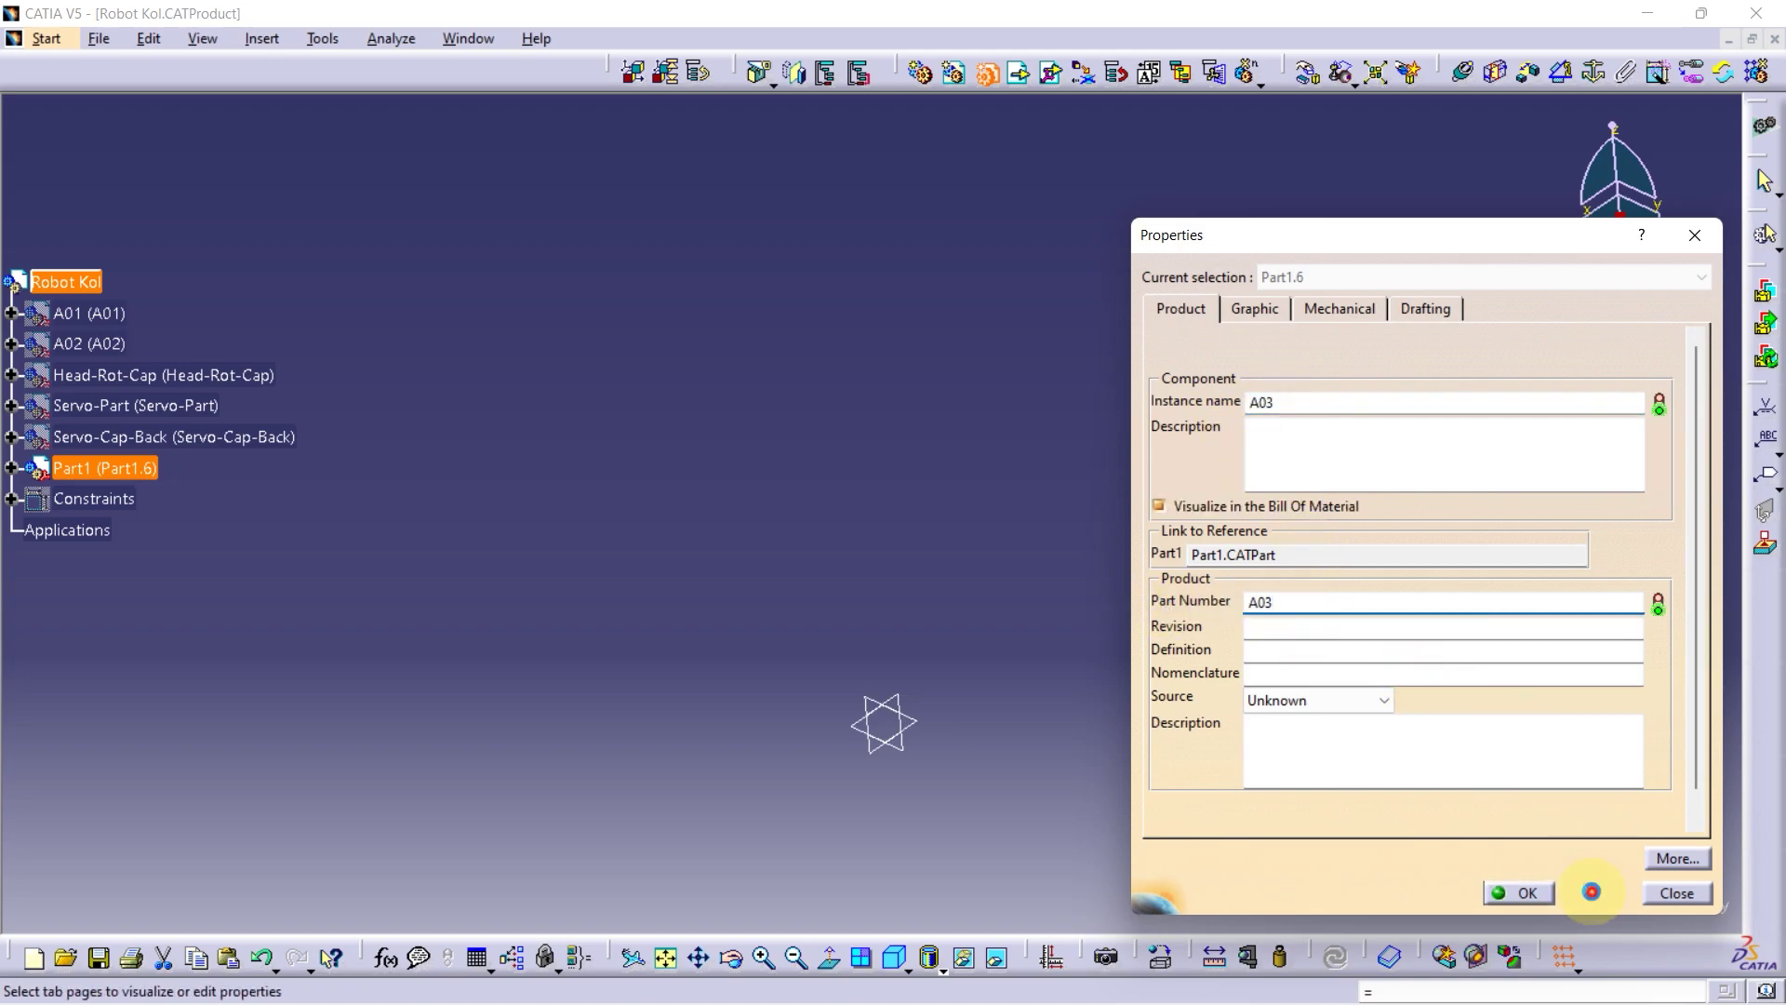
click(1517, 892)
click(11, 467)
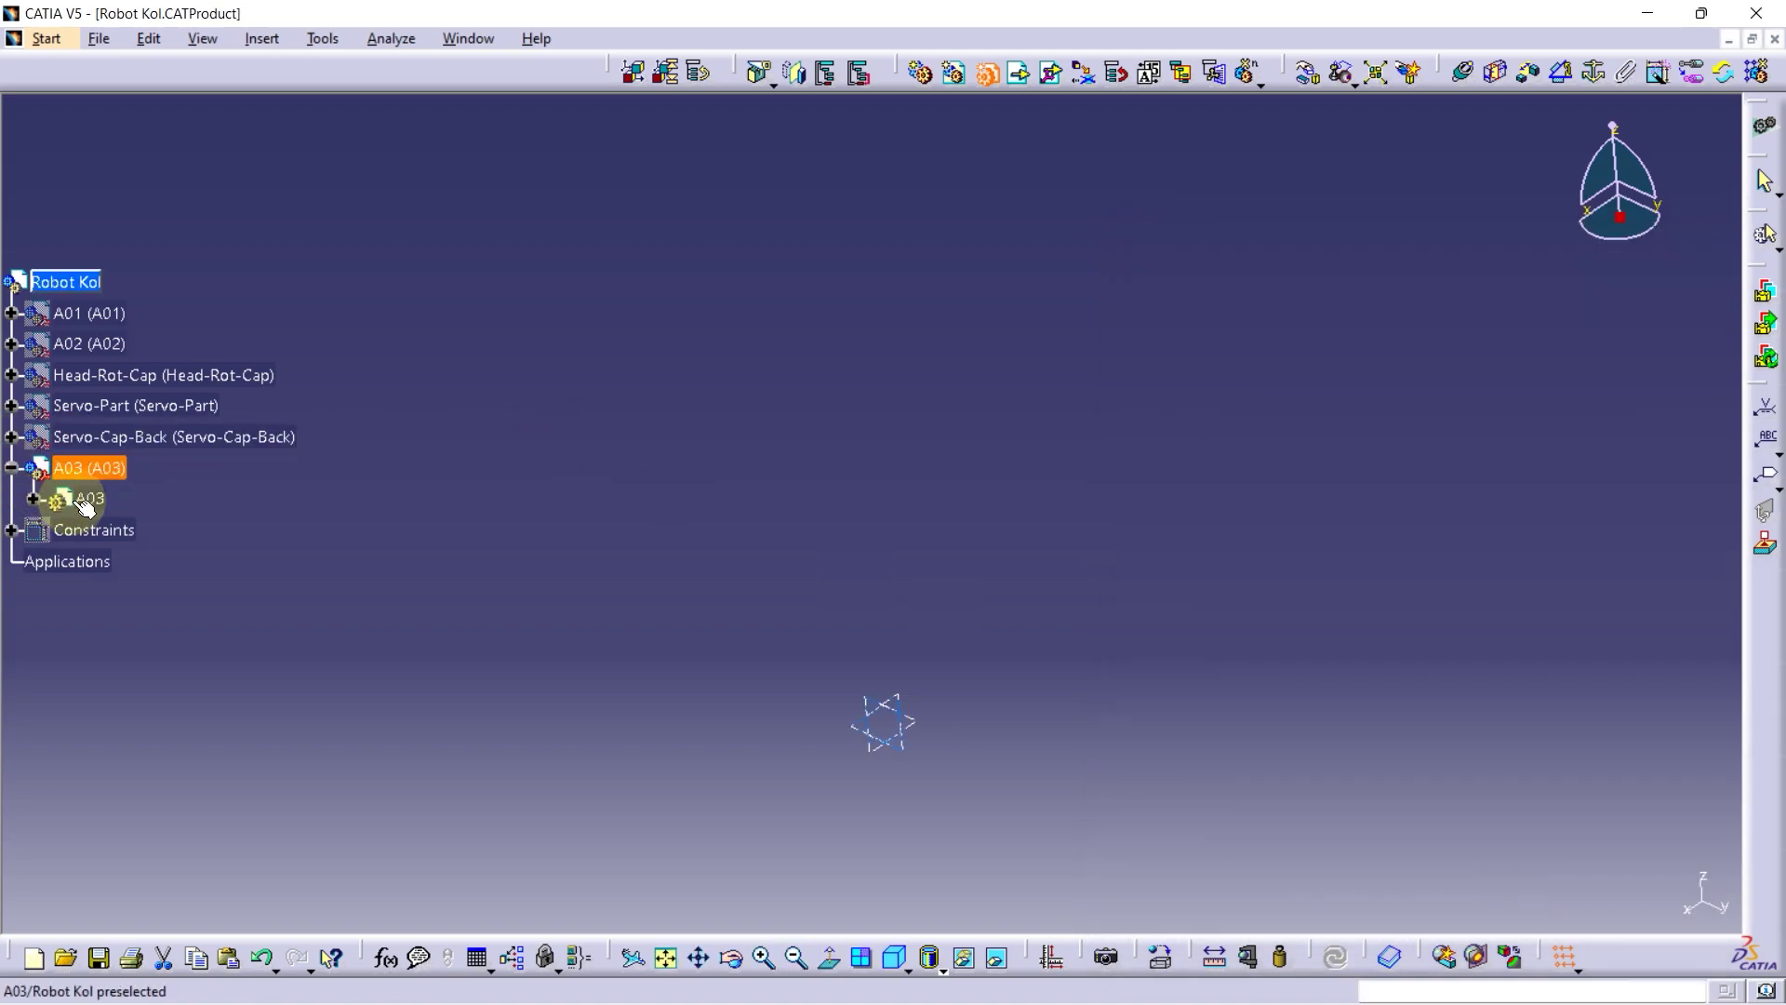
click(34, 499)
Activate A03 and sketch a radius-70 circle right of the origin
double_click(90, 499)
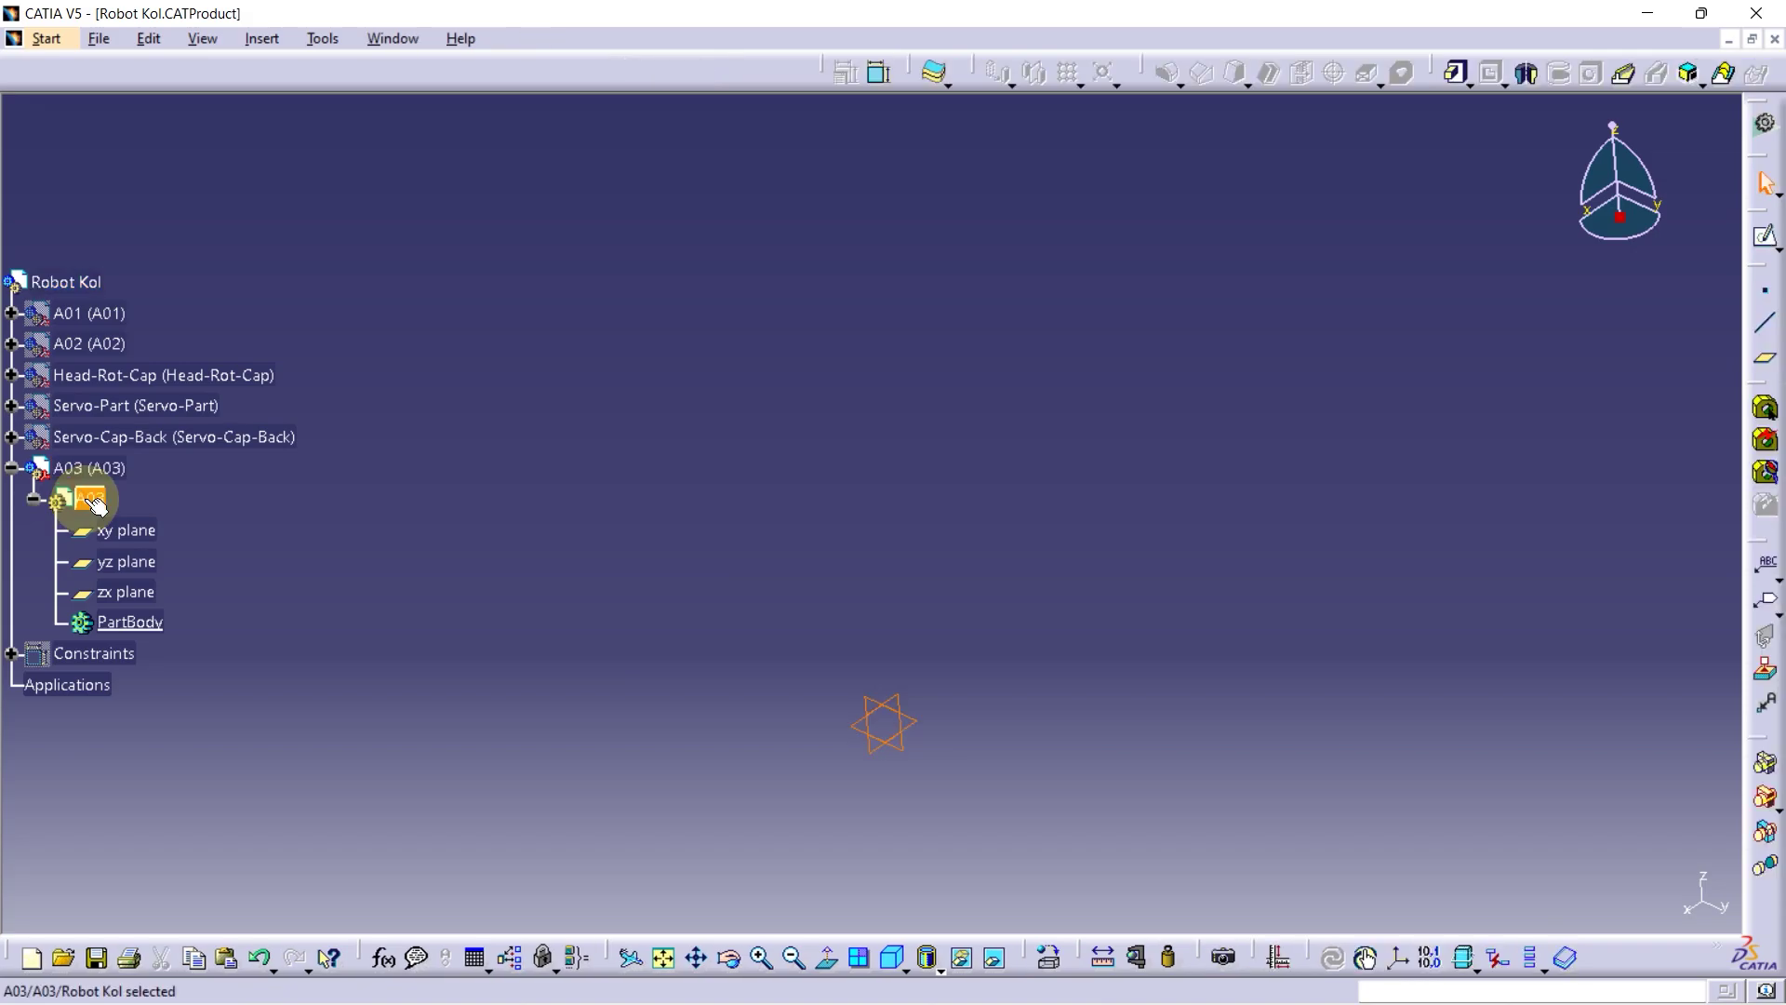
mouse_move(900, 712)
middle_down()
mouse_move(857, 566)
mouse_move(879, 465)
middle_up()
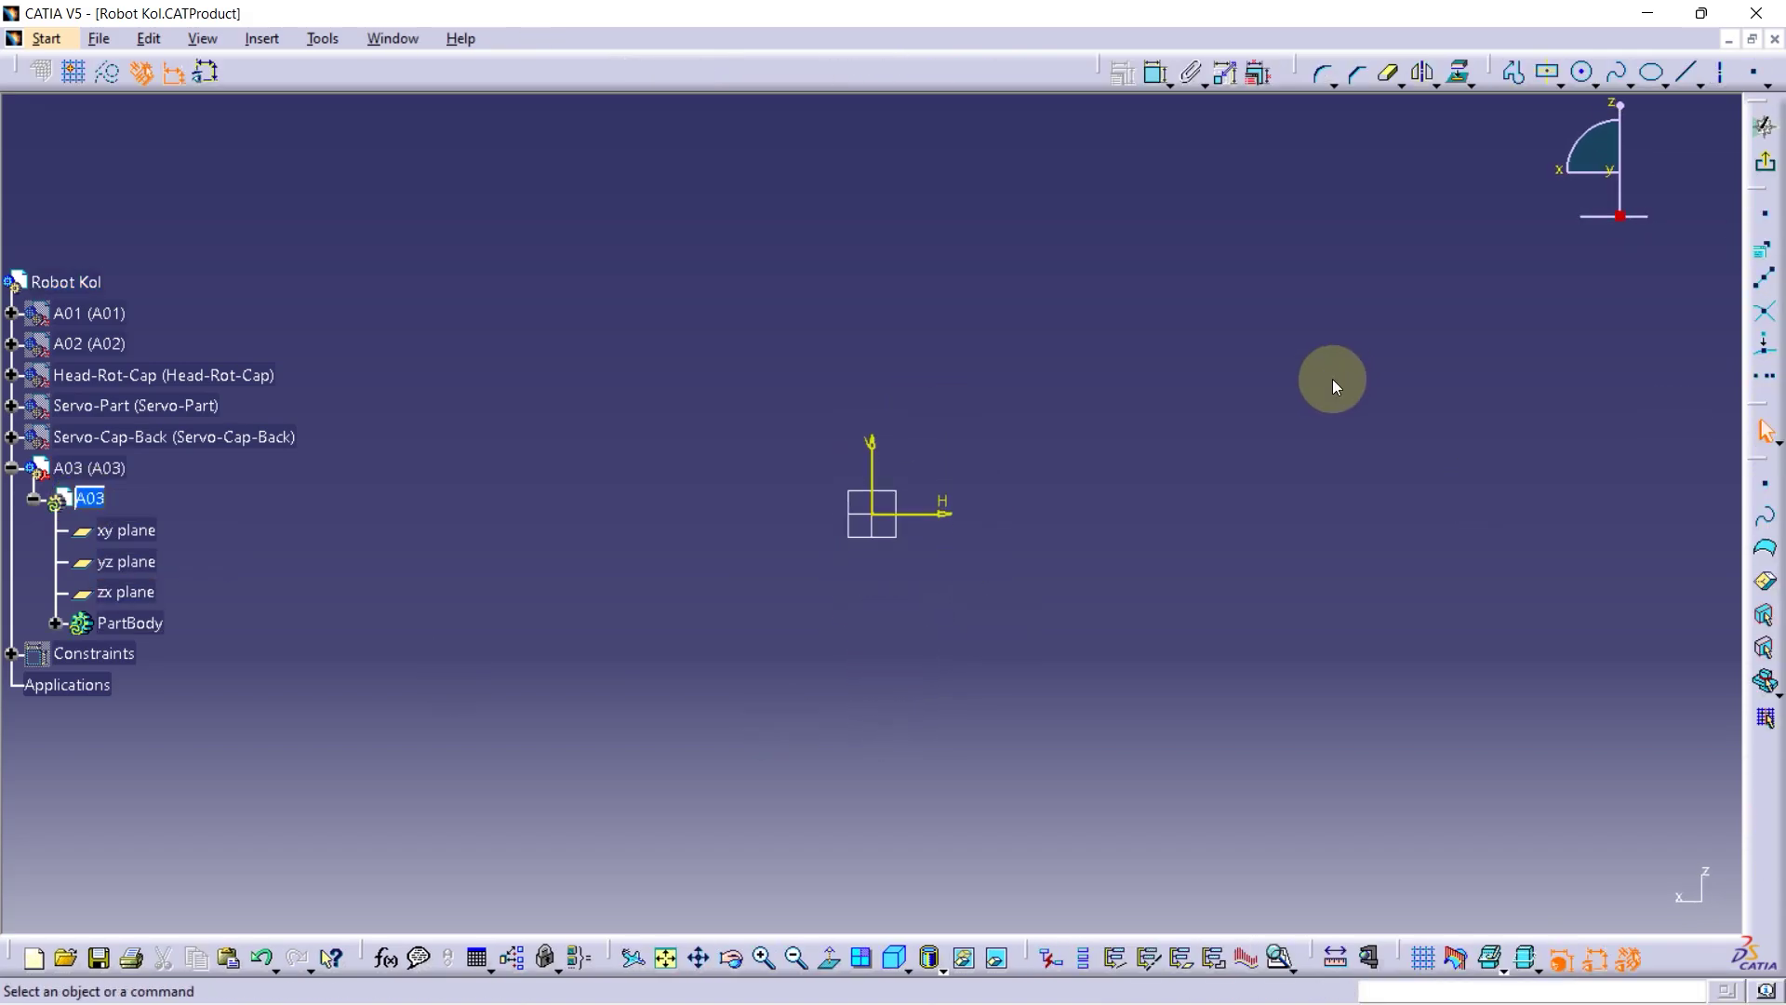
middle_drag(932, 433, 1001, 490)
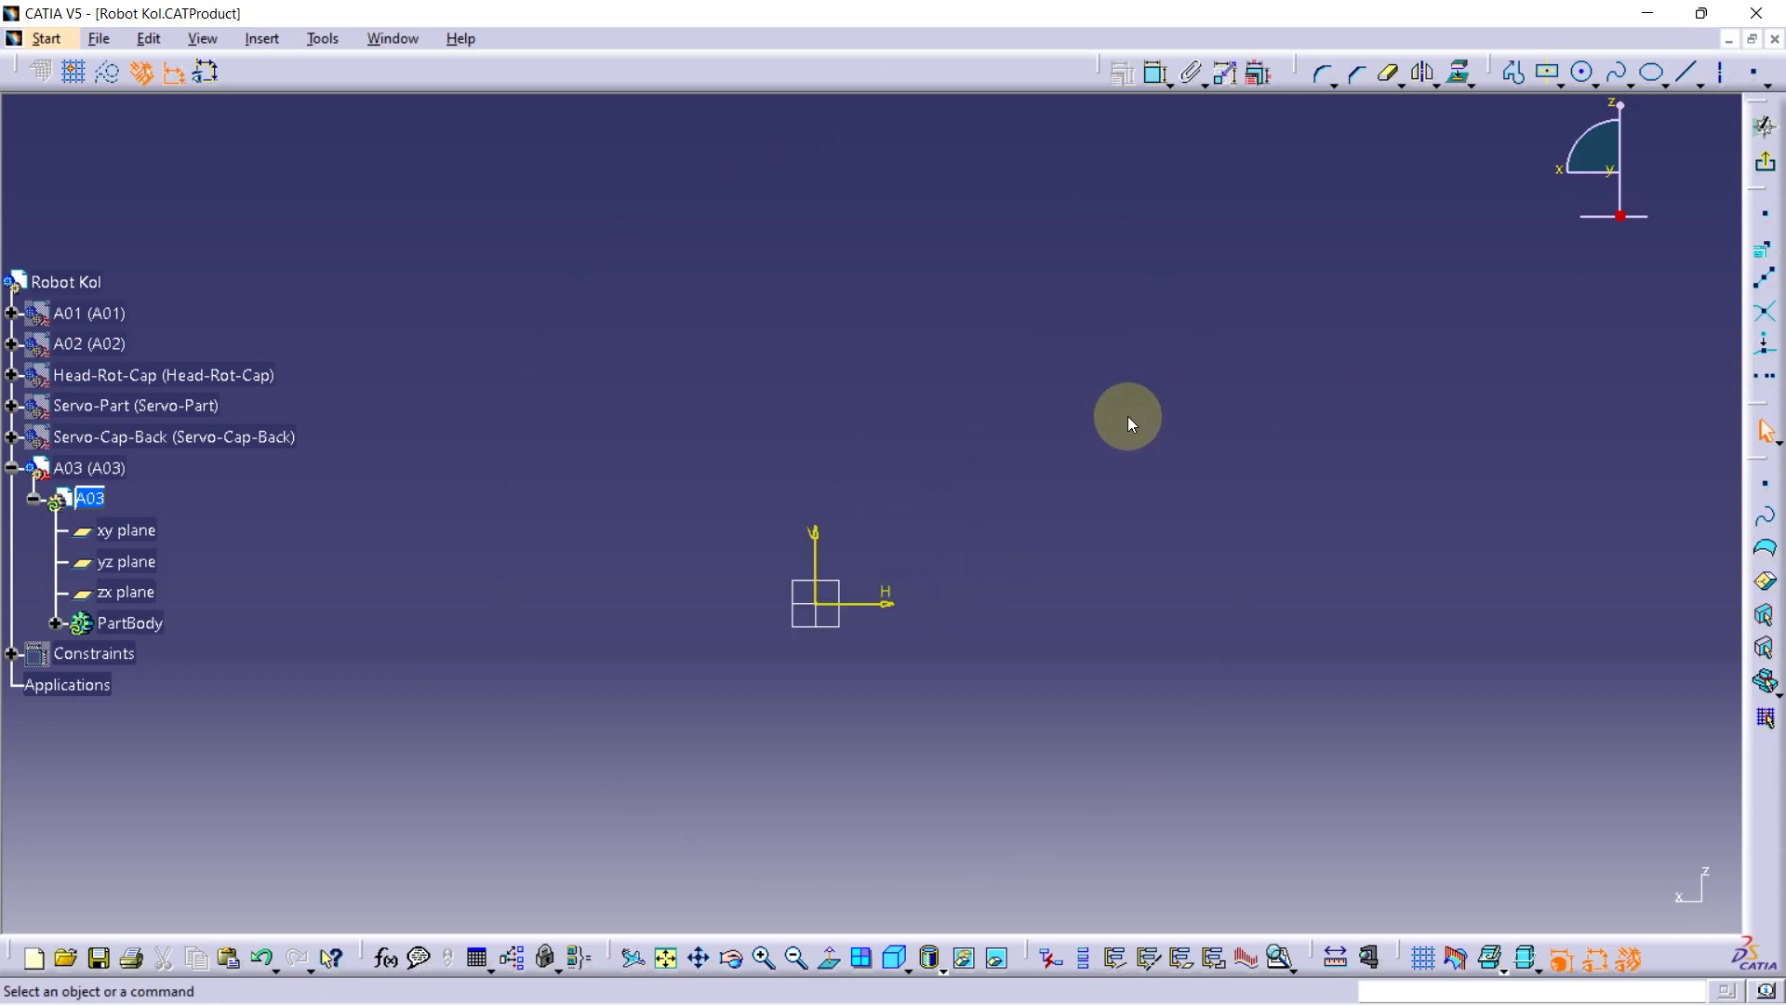
click(1579, 77)
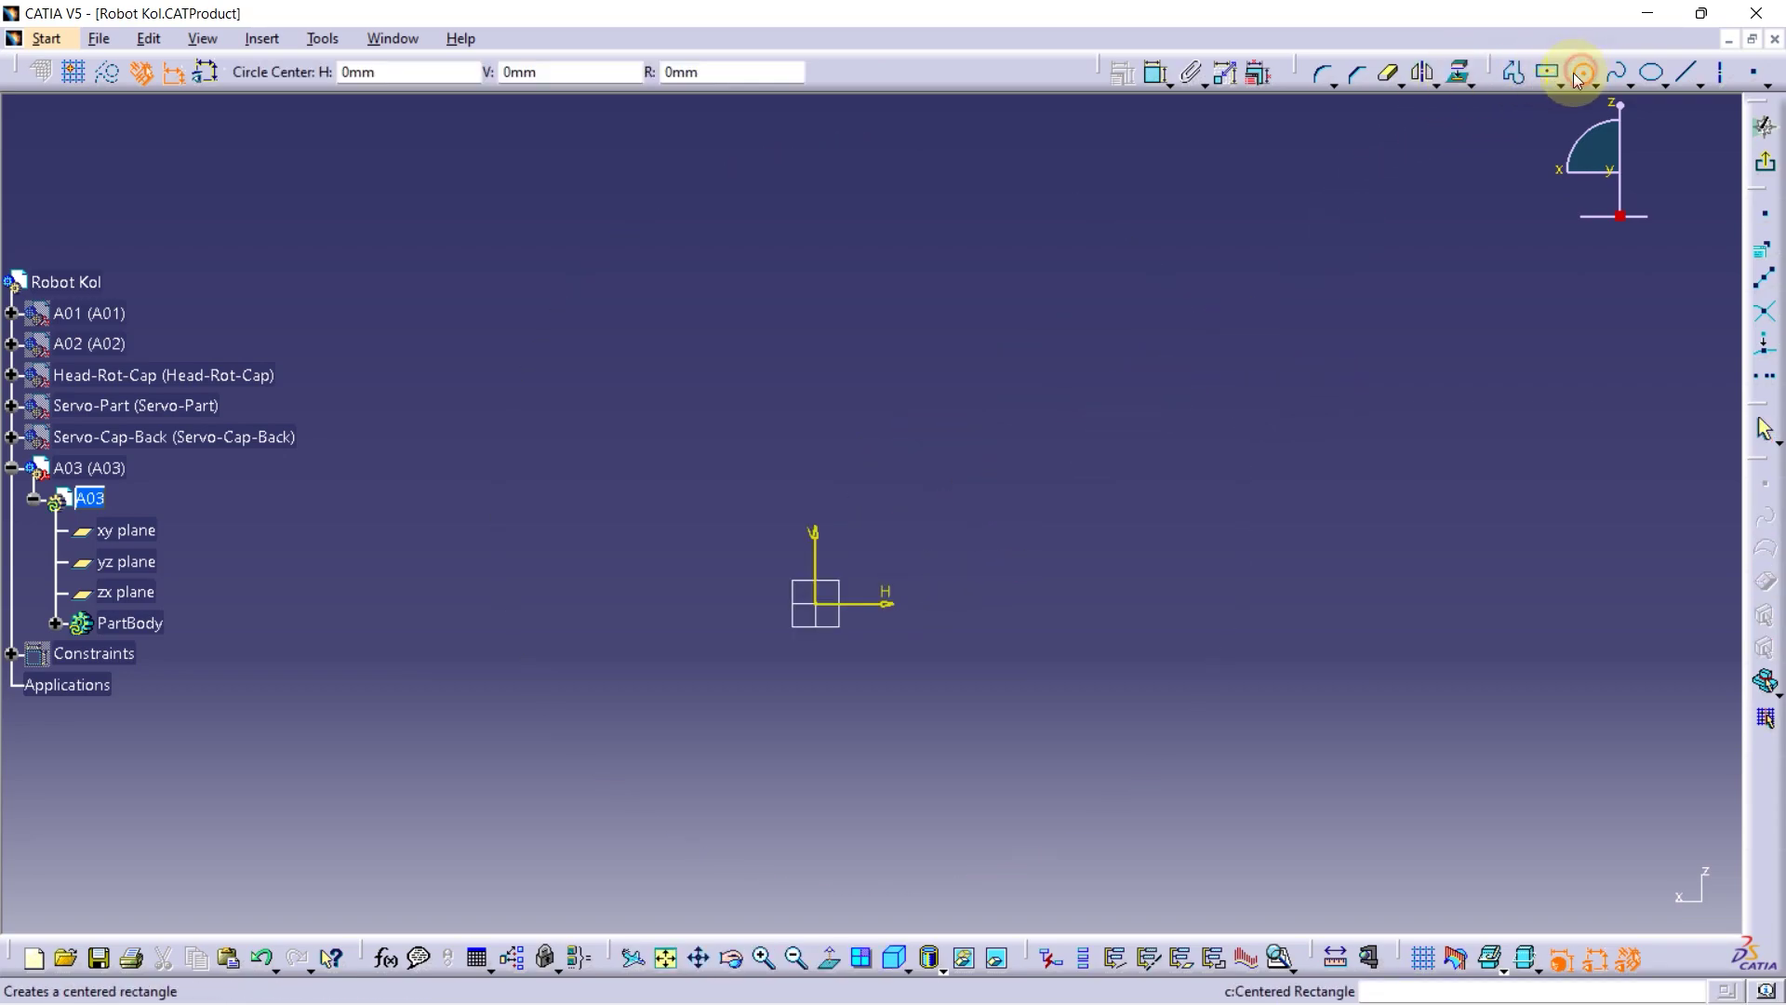
click(1031, 604)
click(1027, 513)
click(1156, 71)
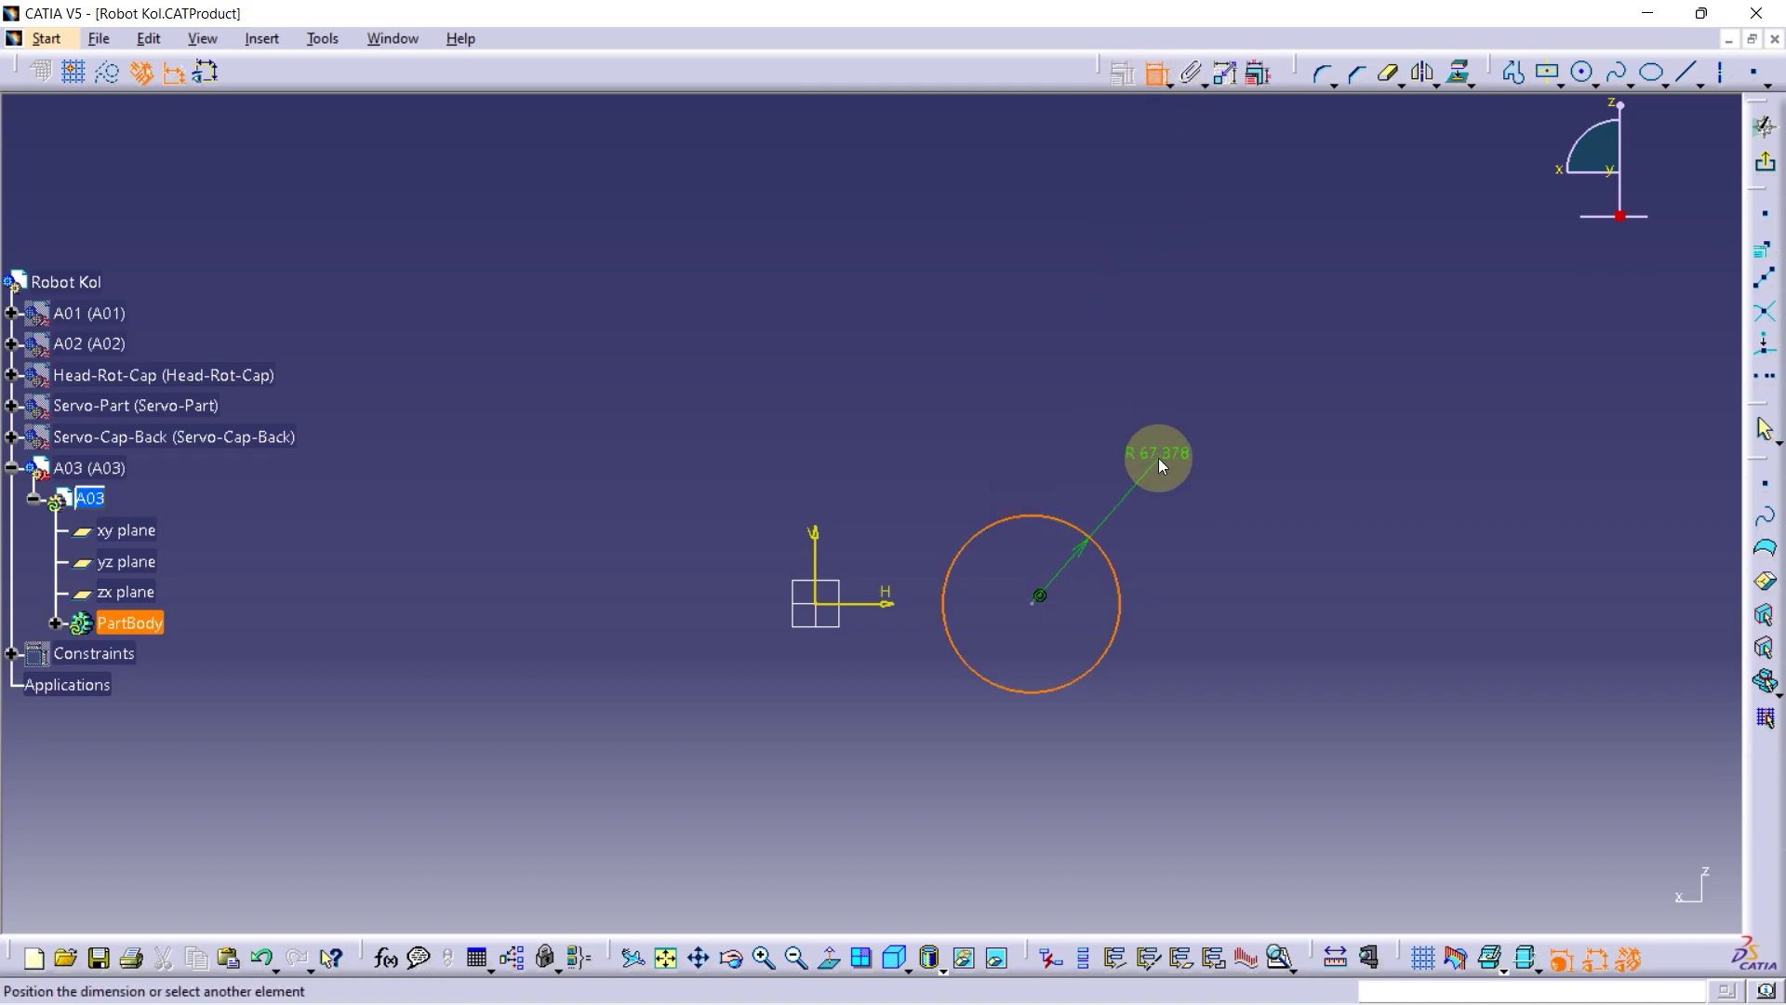
double_click(1172, 460)
text(70)
key(Return)
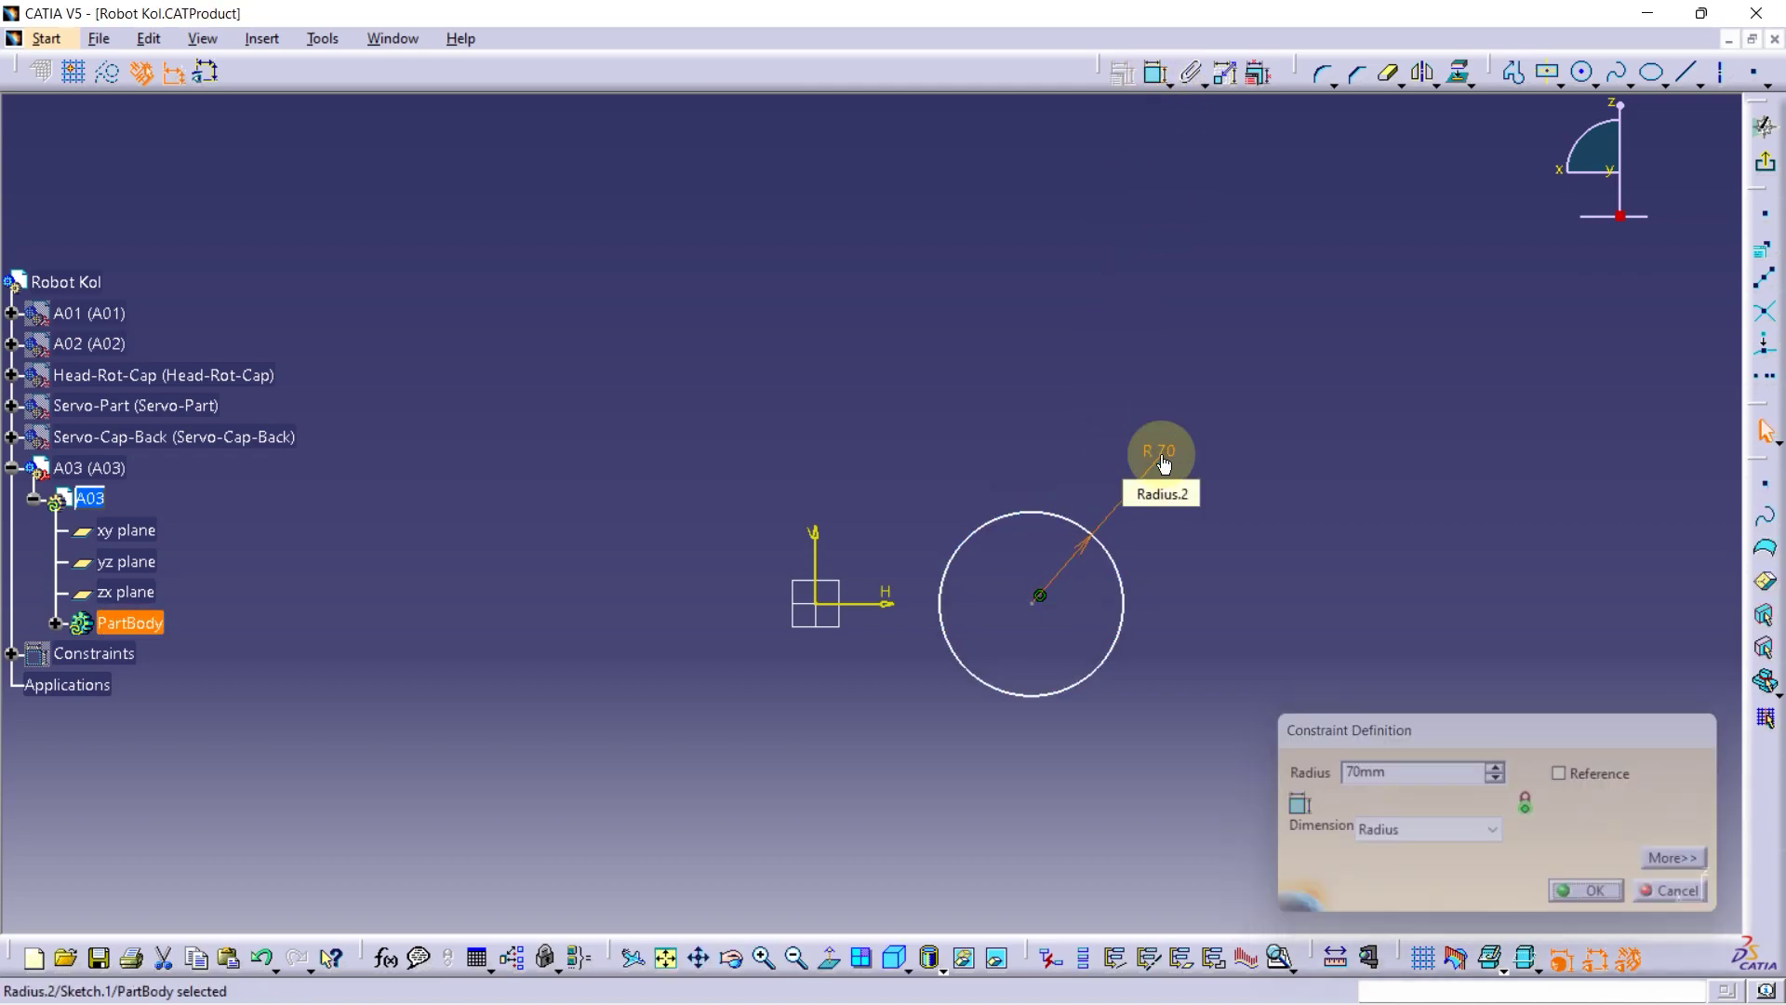
Place the circle 175 mm from the vertical axis and pad it 50 mm
click(1157, 76)
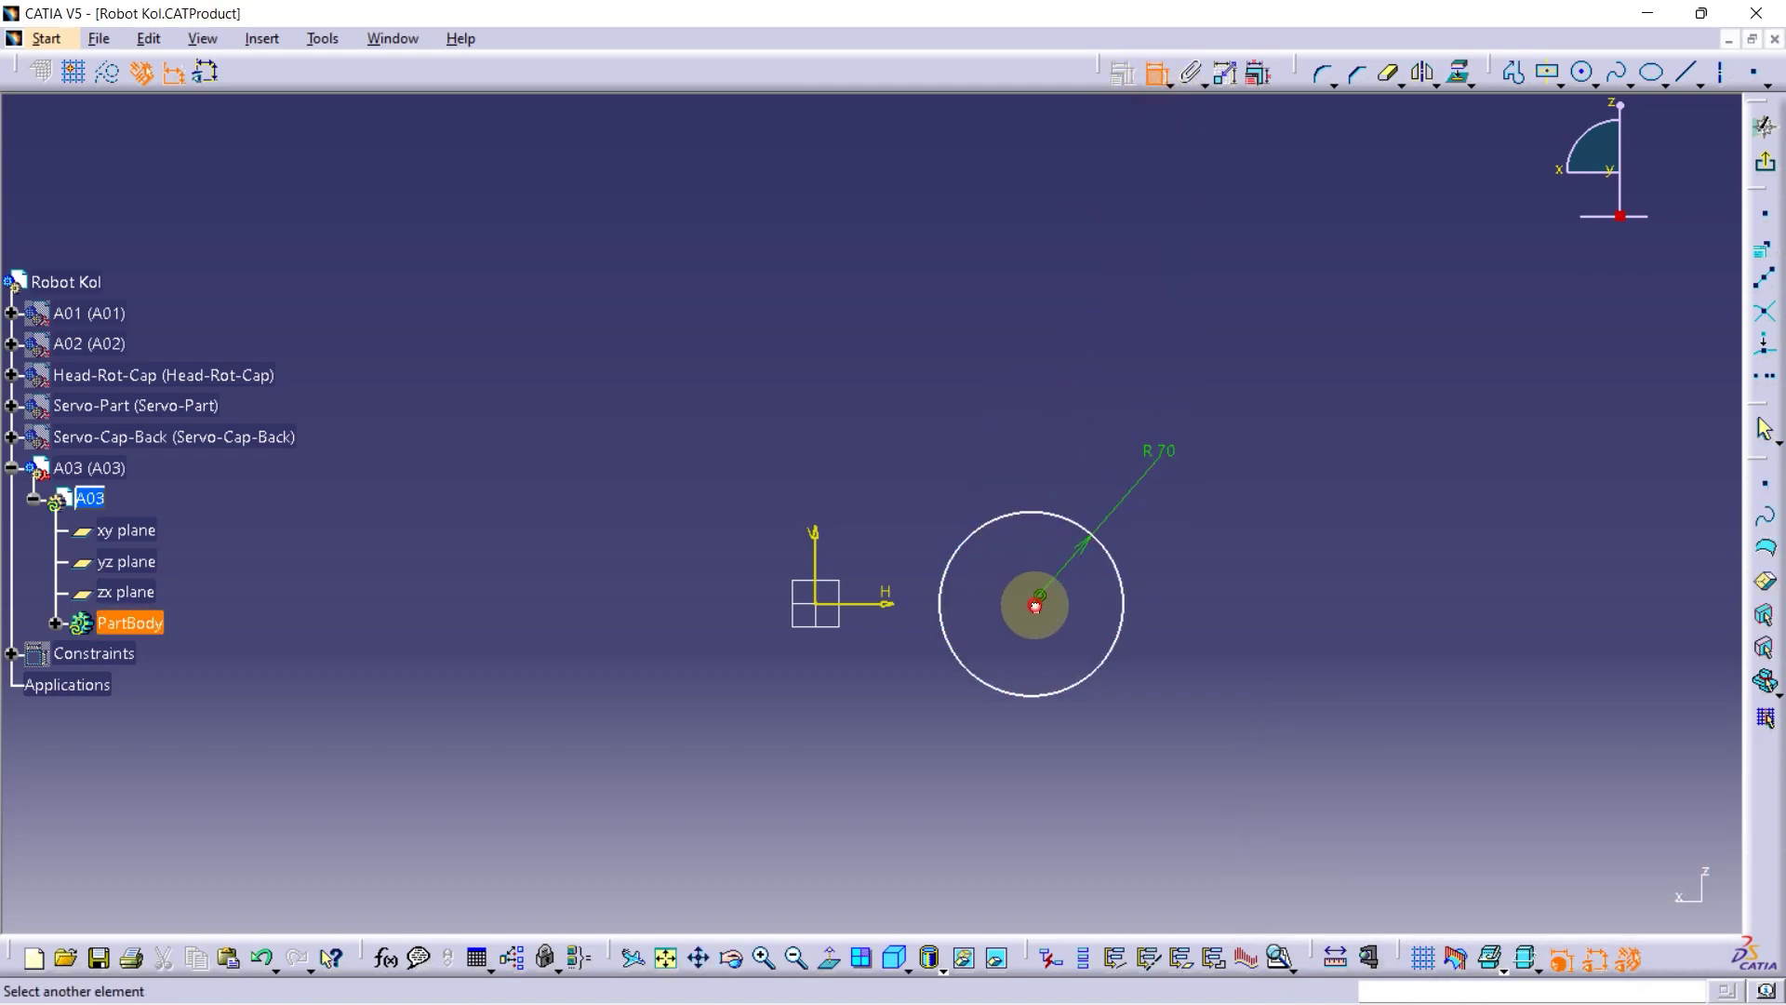
click(816, 572)
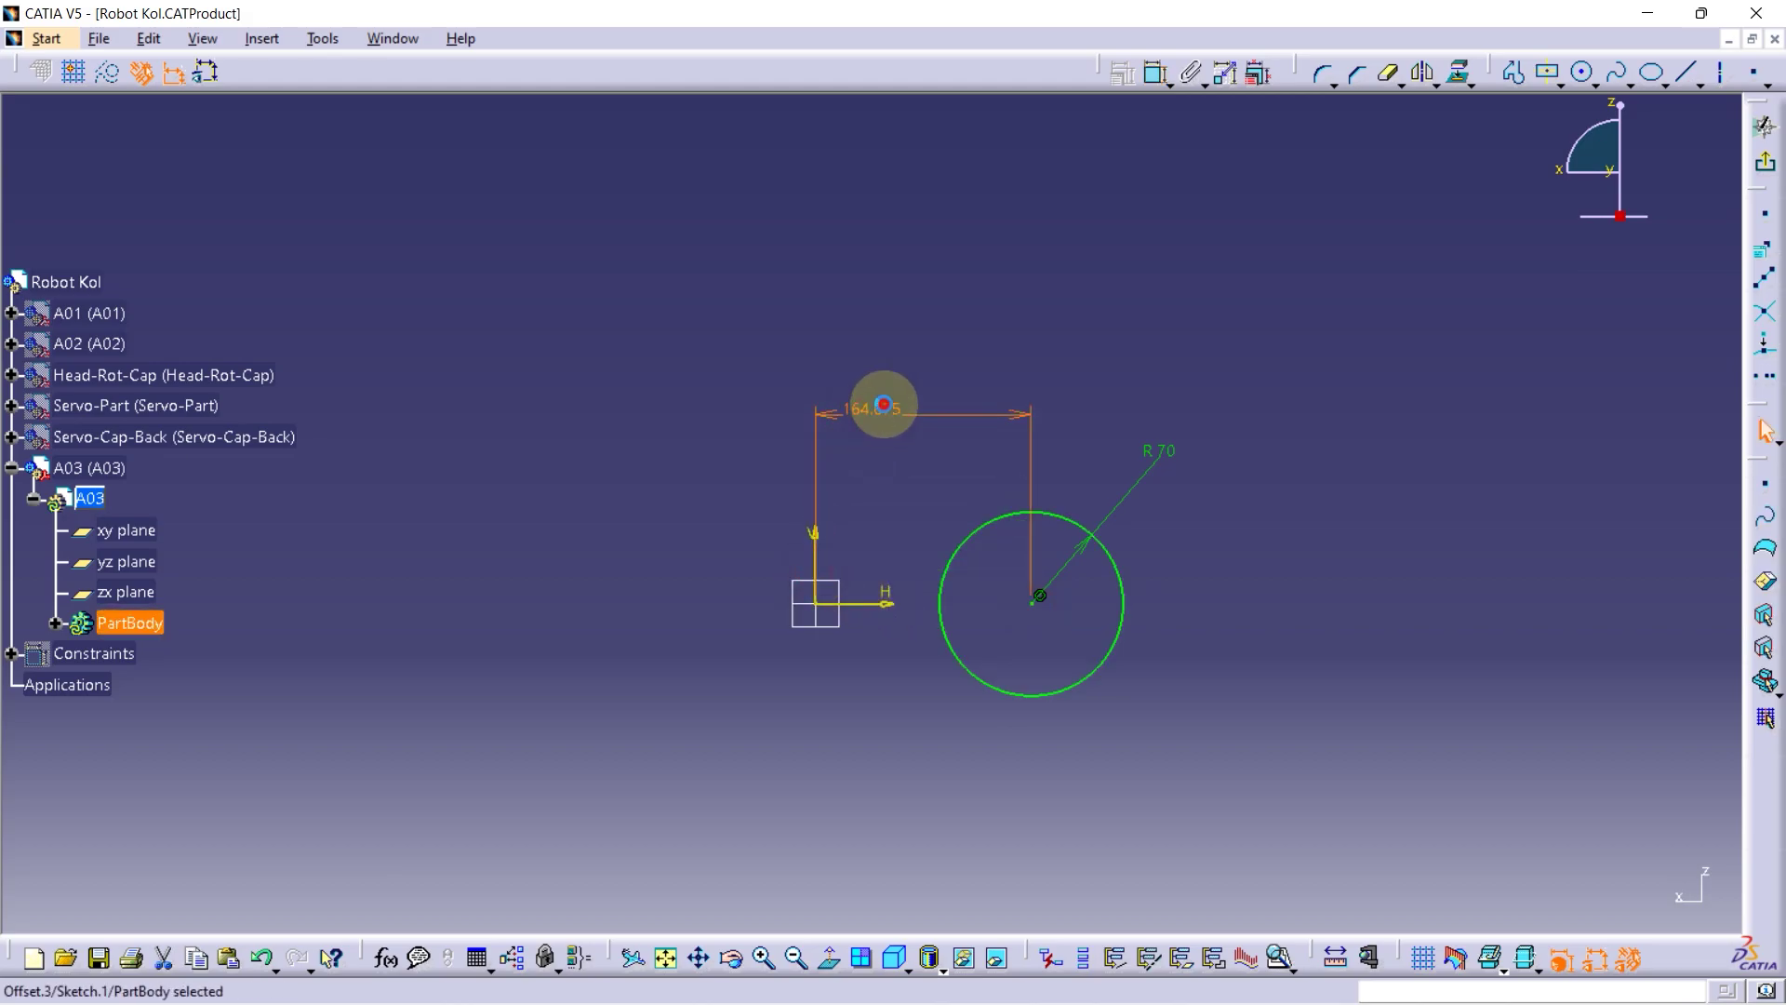
double_click(884, 407)
text(175)
key(Return)
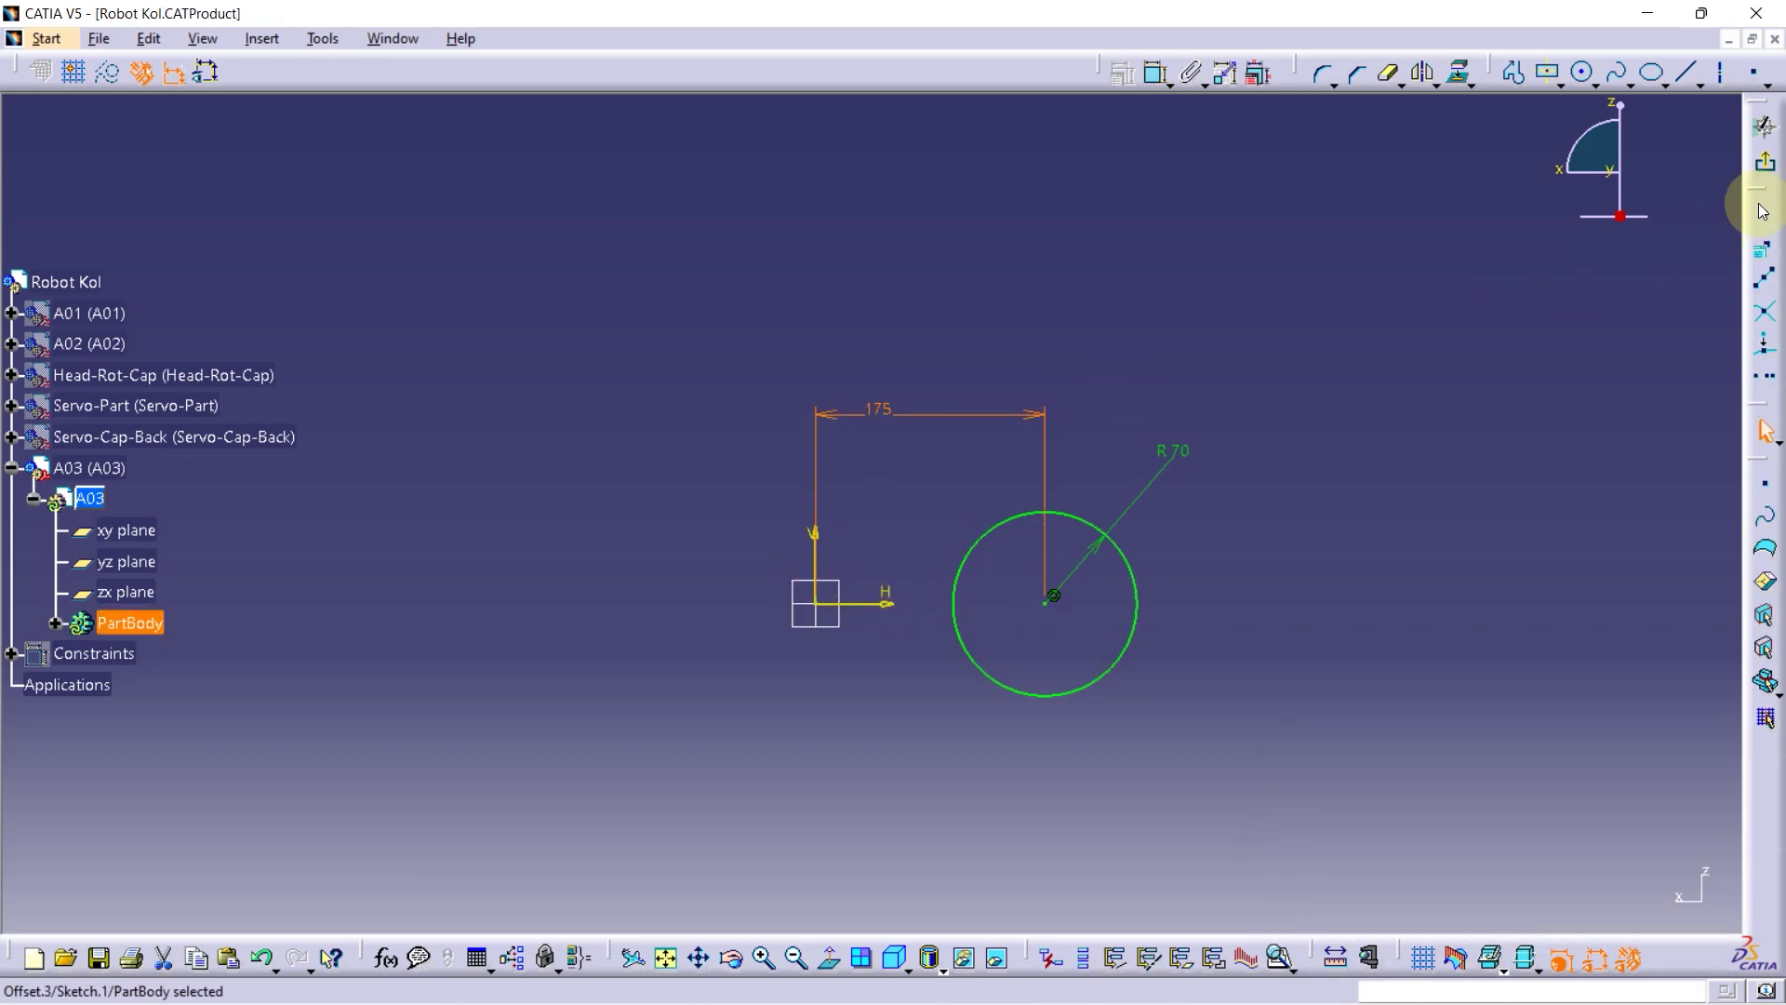
click(1766, 168)
click(1456, 75)
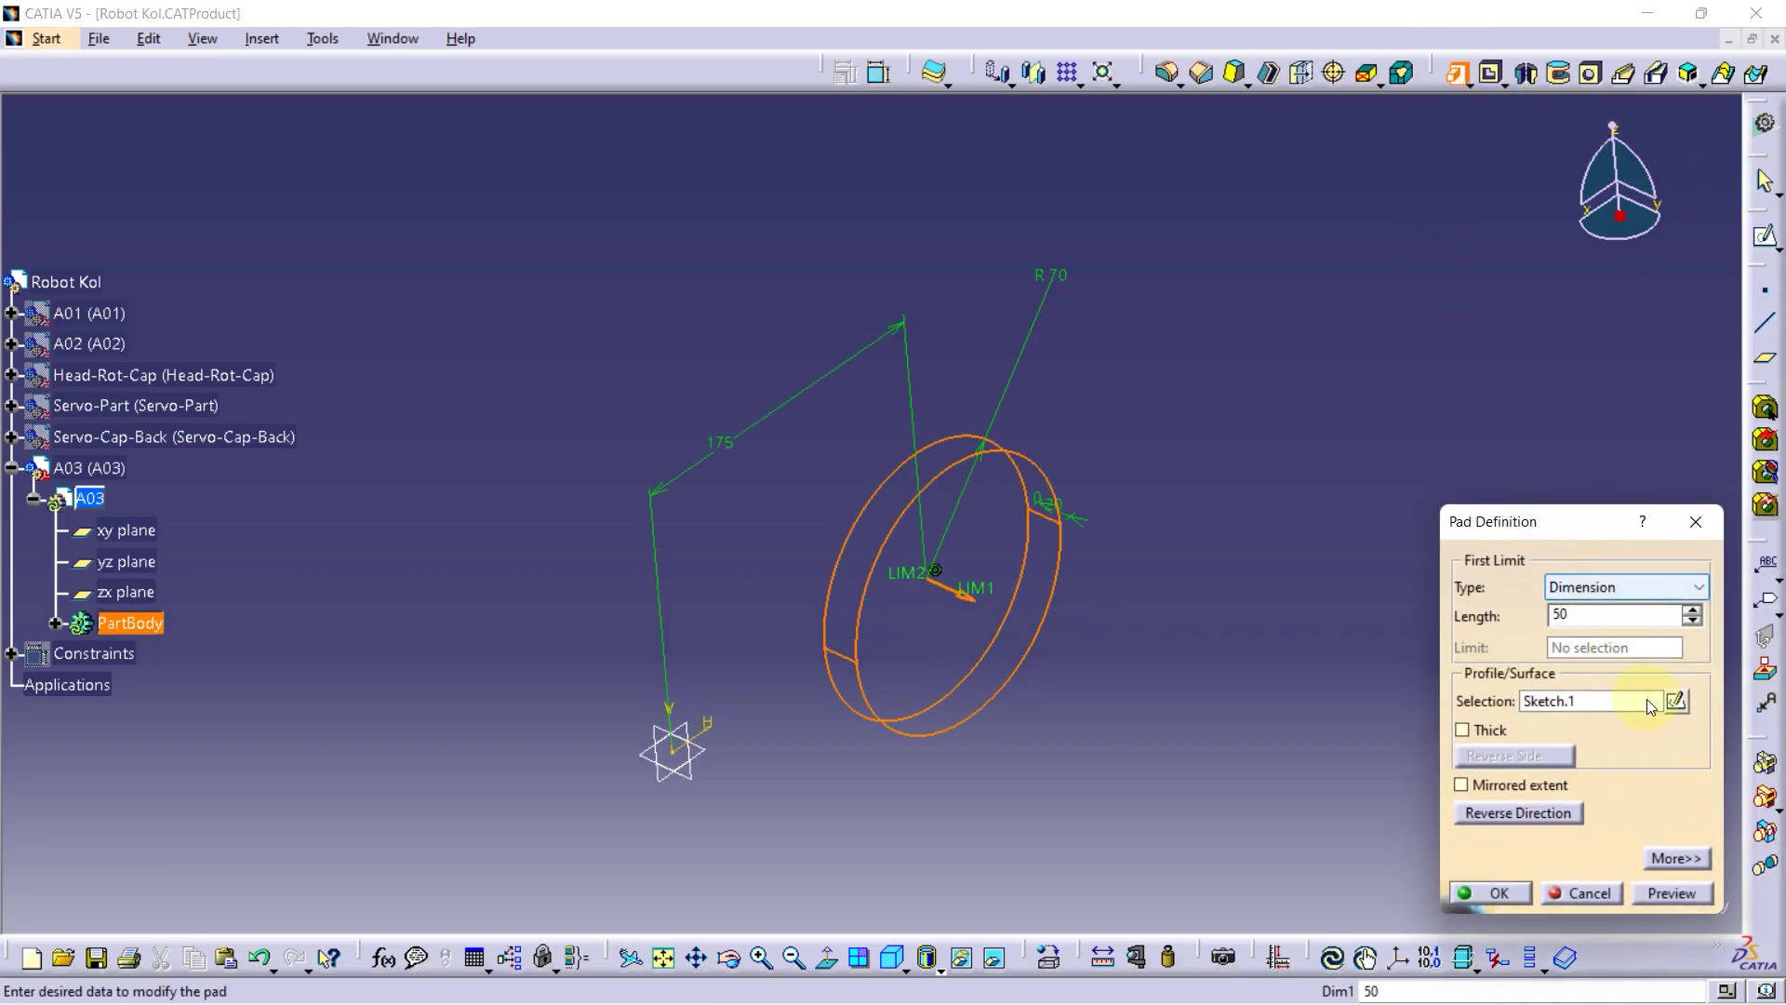
click(1509, 903)
mouse_move(1320, 661)
middle_down()
mouse_move(1144, 571)
mouse_move(658, 597)
middle_up()
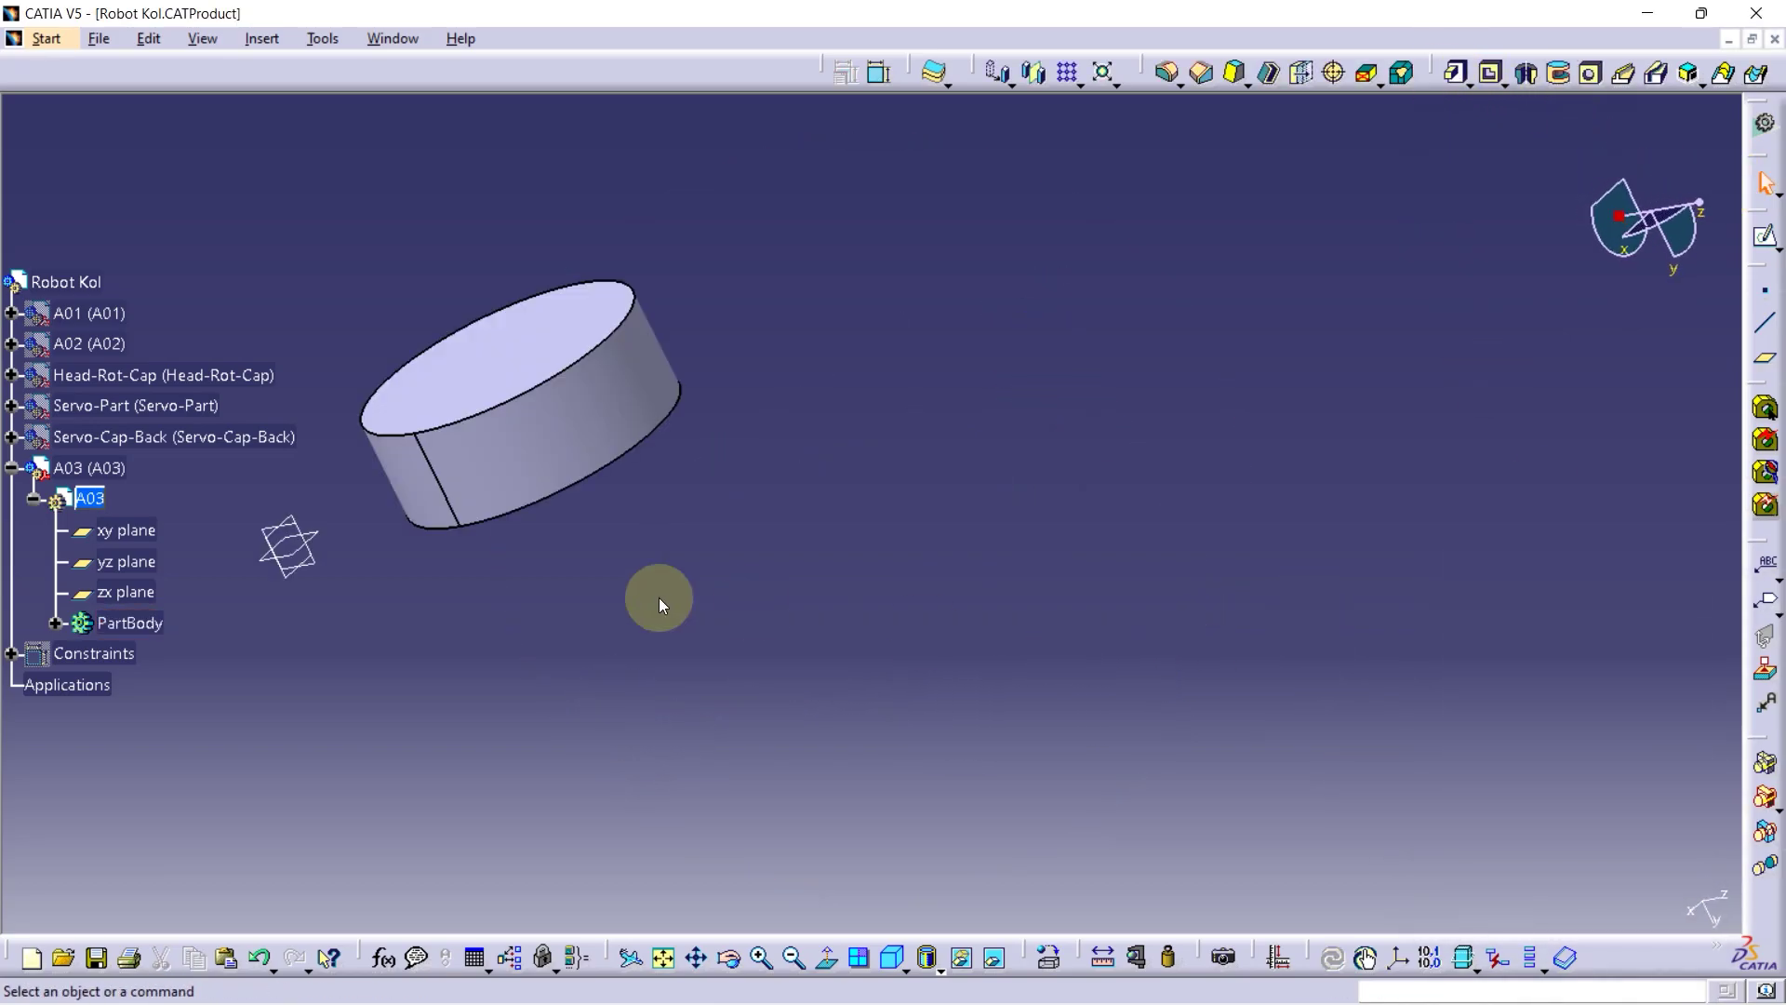
On the xy plane, sketch a chamfer line constrained horizontal and coincident with the corner
mouse_move(339, 559)
middle_down()
mouse_move(893, 598)
mouse_move(538, 396)
middle_up()
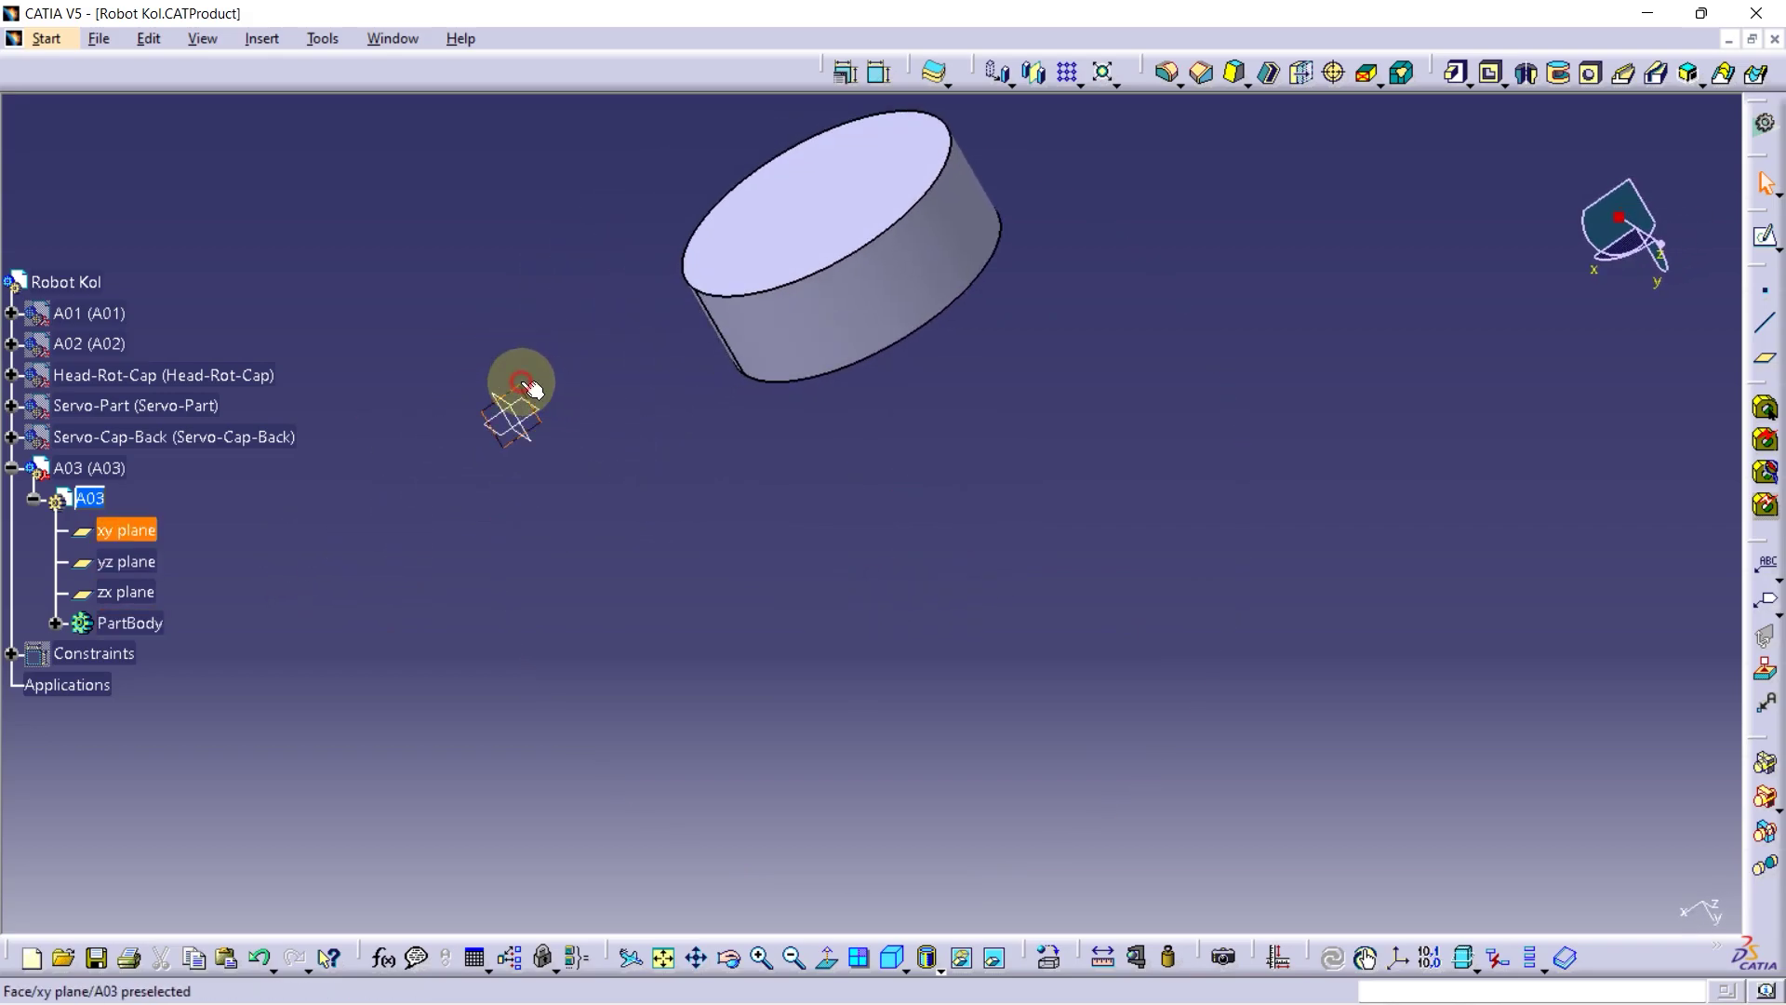
click(142, 538)
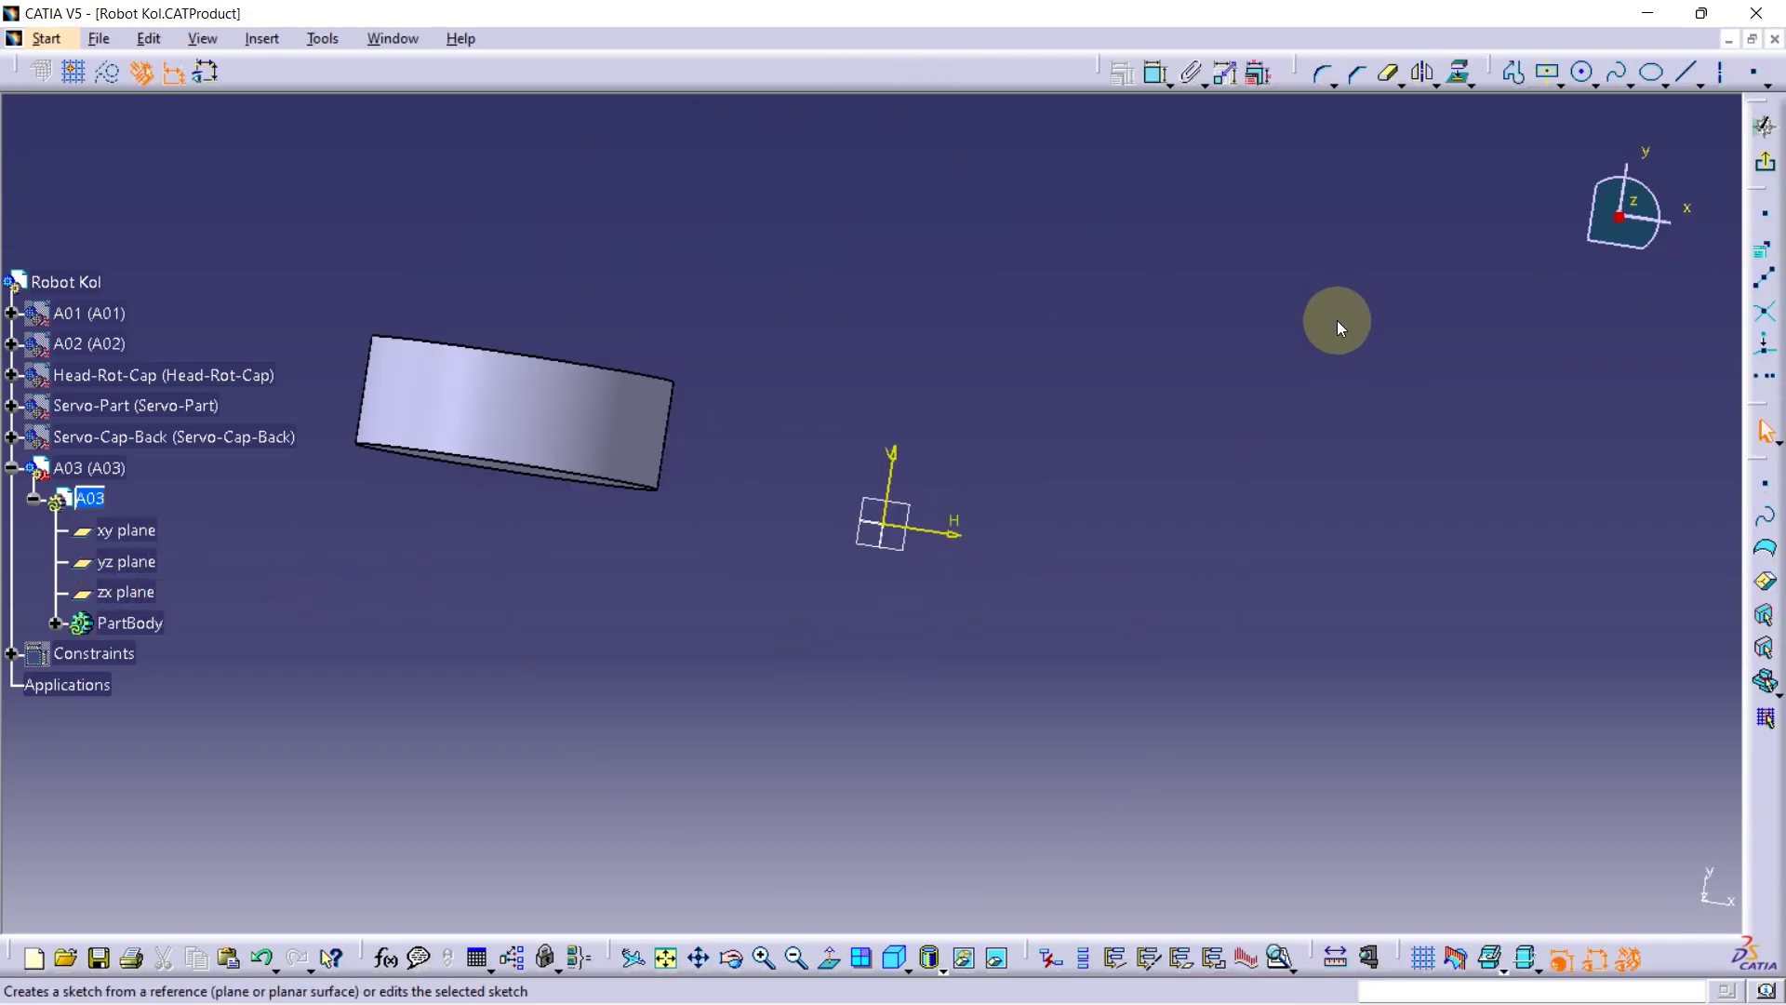
mouse_move(450, 530)
middle_down()
mouse_move(917, 578)
mouse_move(932, 490)
middle_up()
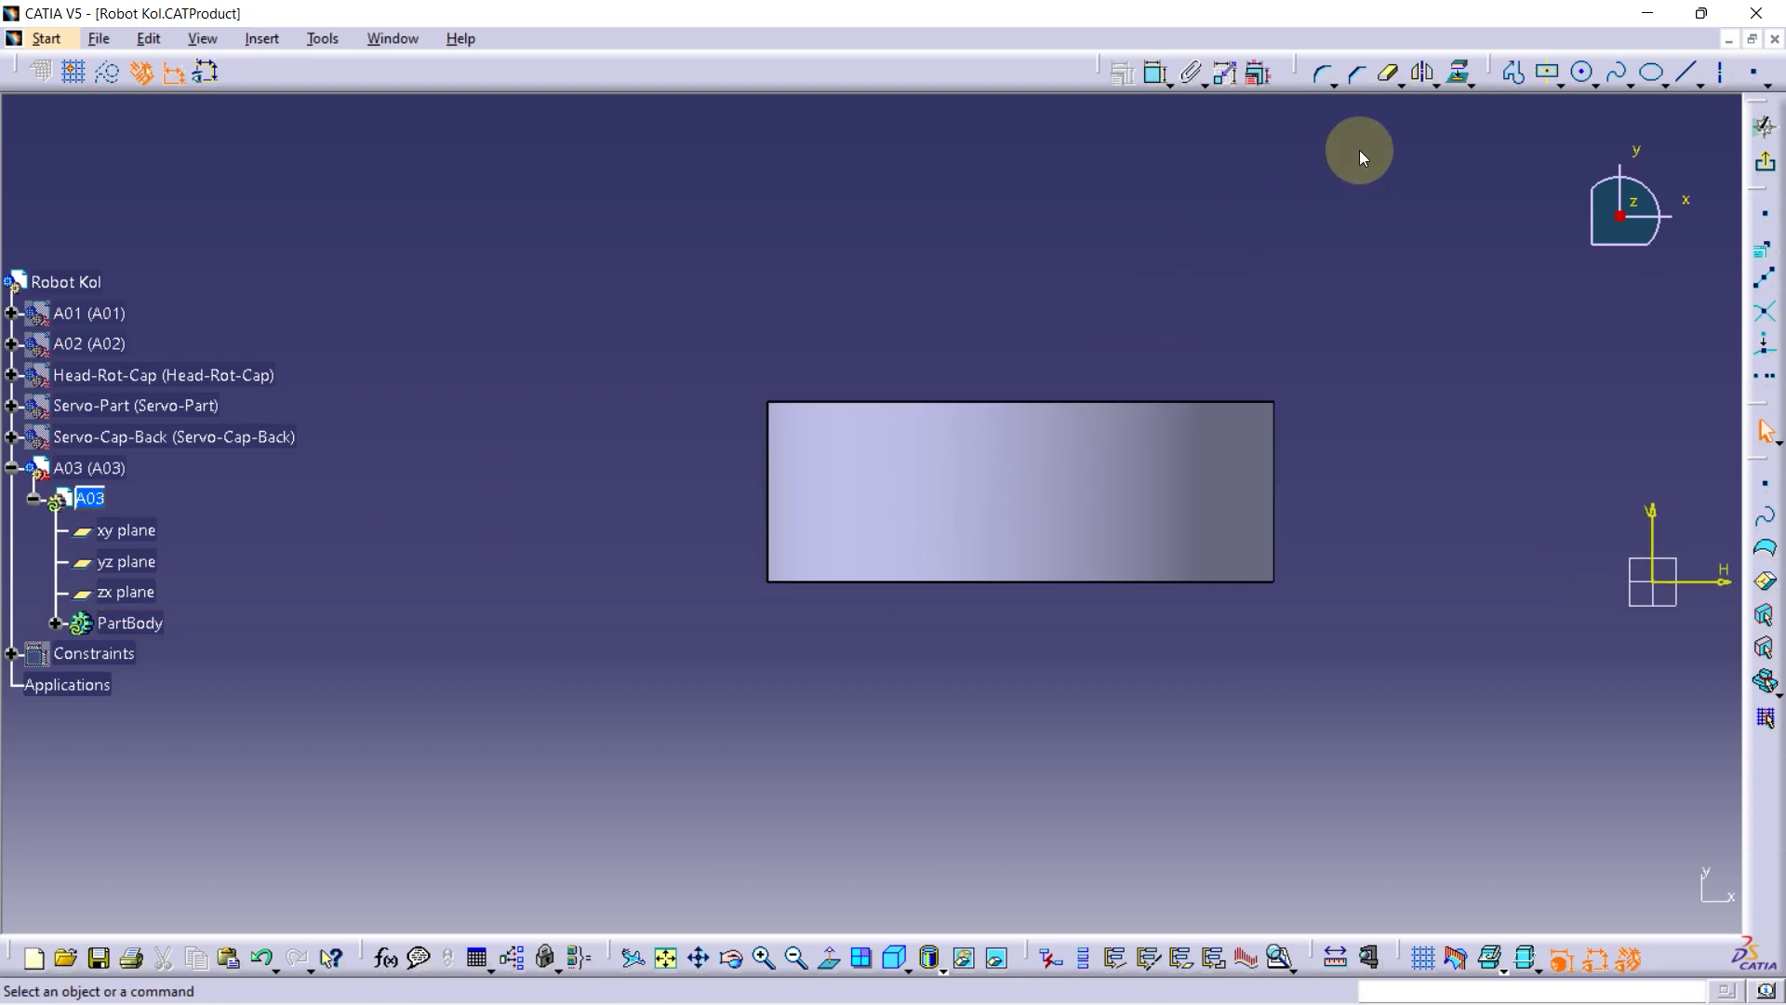
click(1519, 71)
click(769, 403)
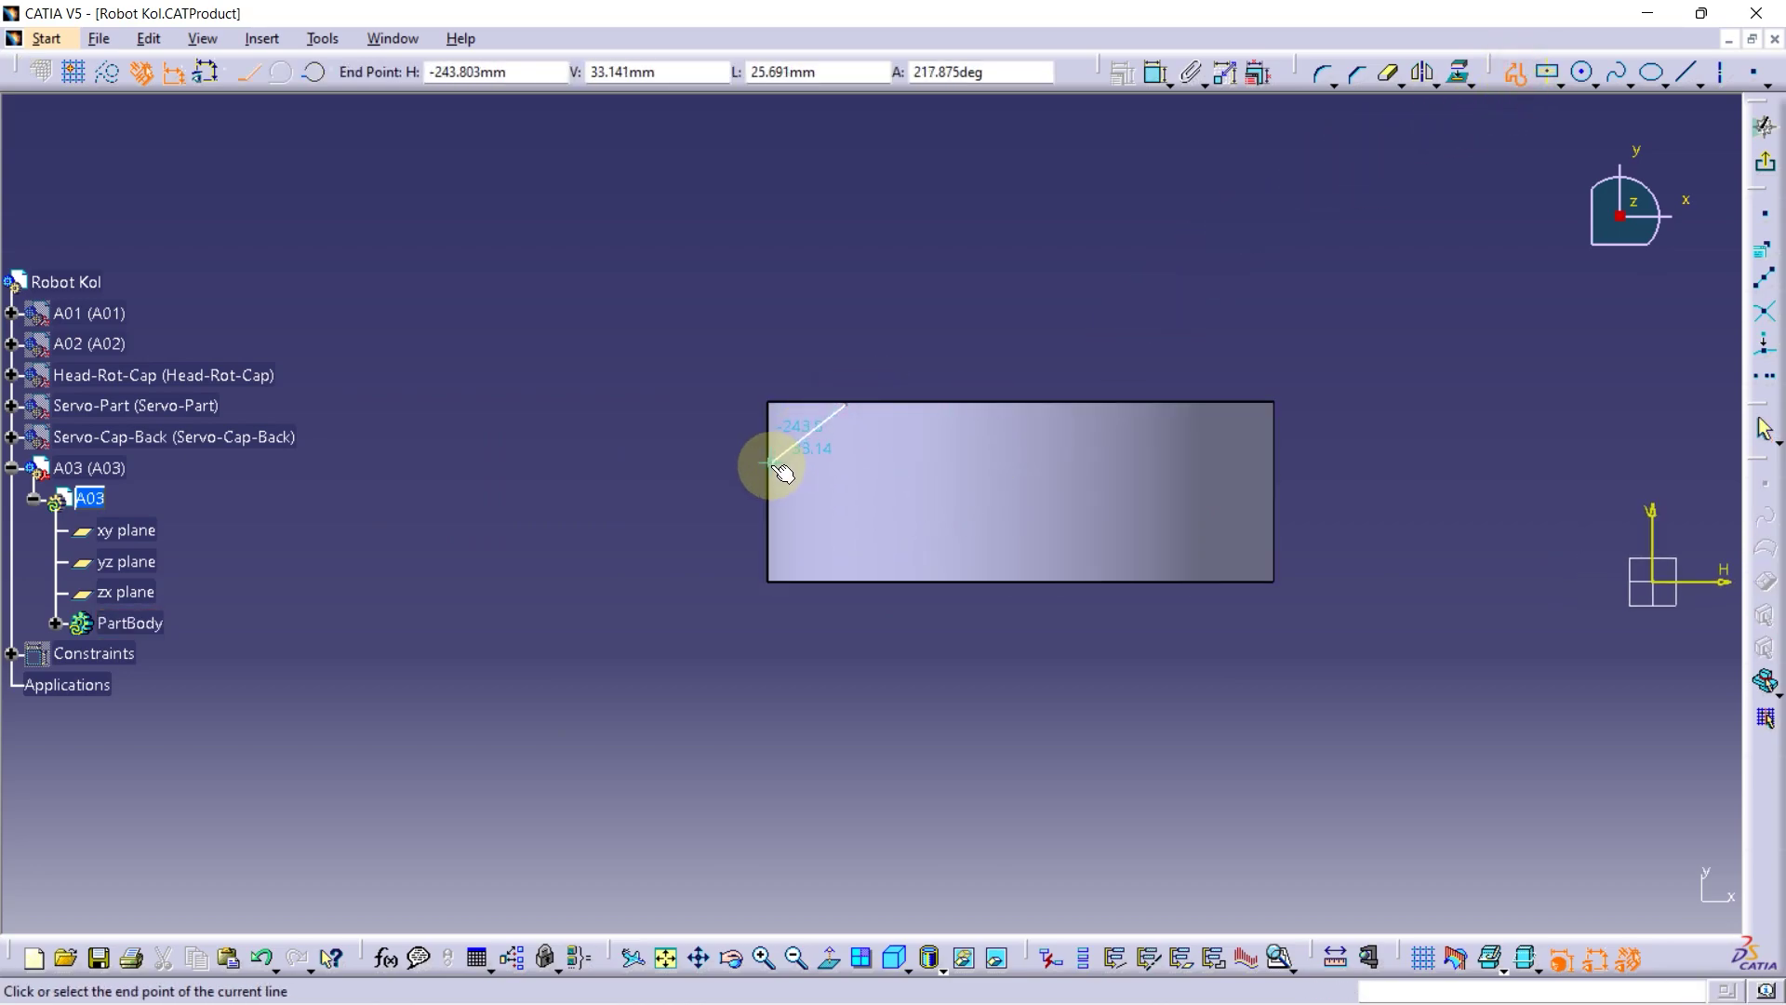
double_click(851, 405)
click(799, 381)
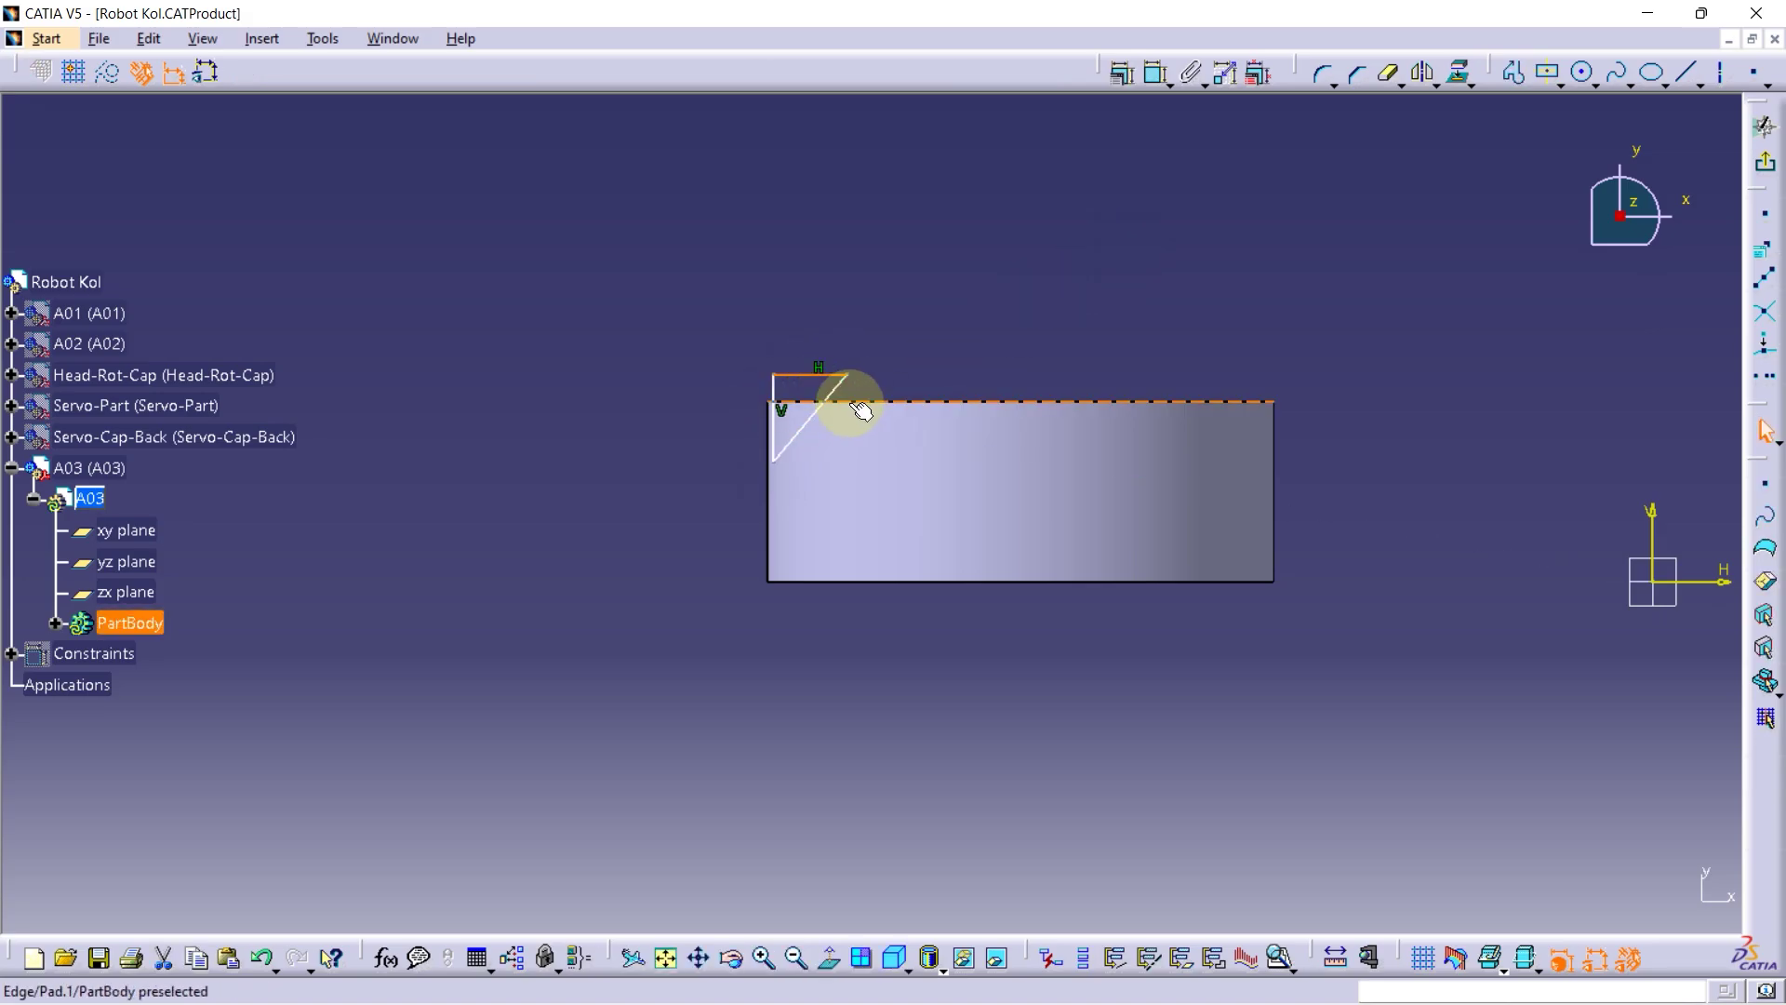
click(1122, 71)
click(1656, 586)
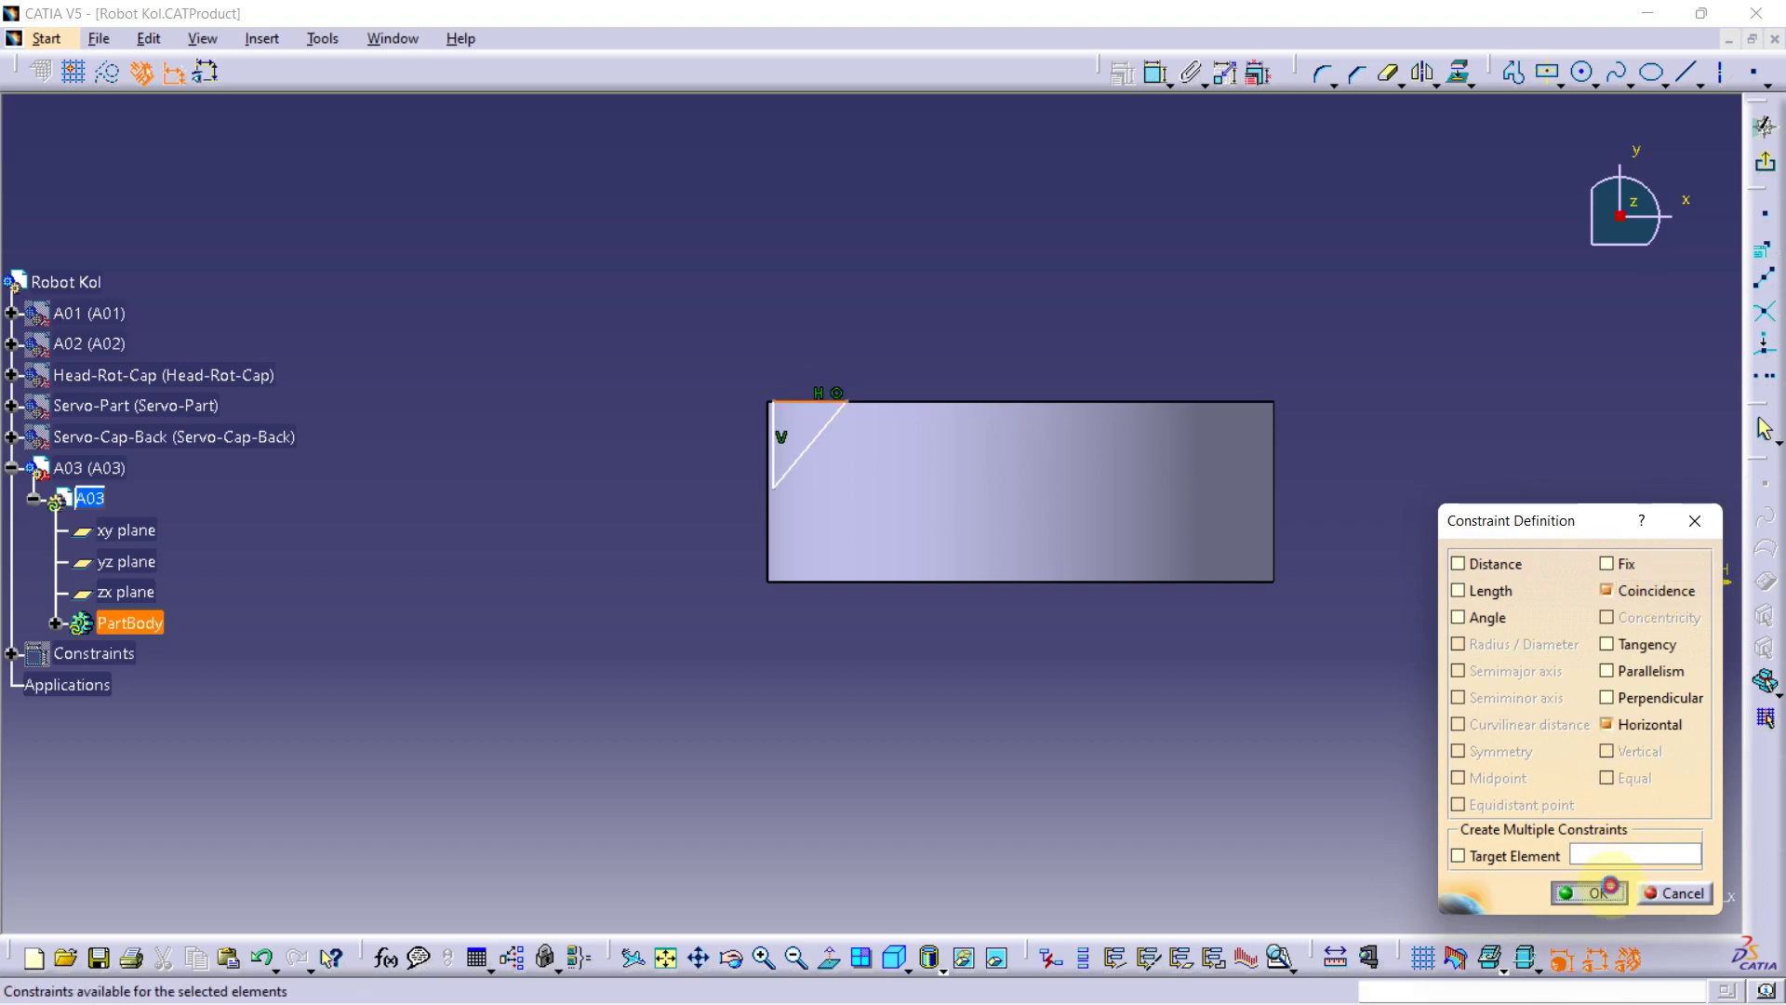
click(1591, 891)
Draw a vertical revolve axis and dimension its position to 175
click(1719, 77)
click(1008, 294)
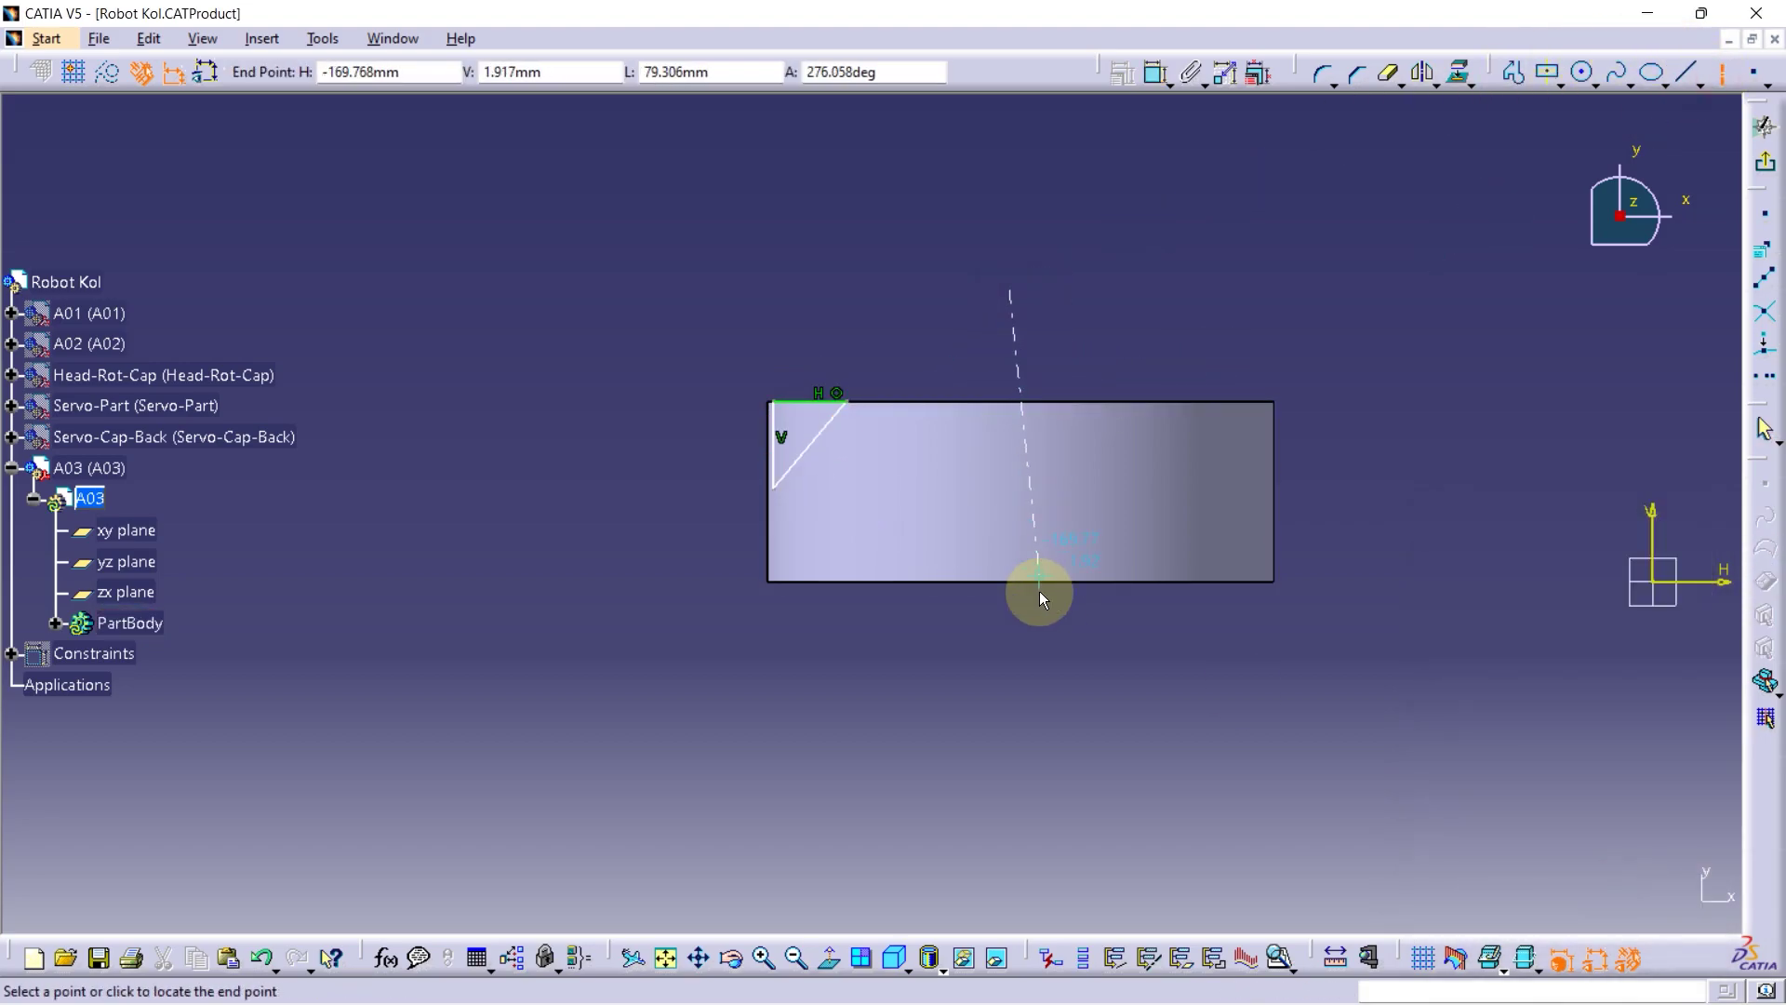
click(1009, 682)
click(1157, 72)
click(1008, 410)
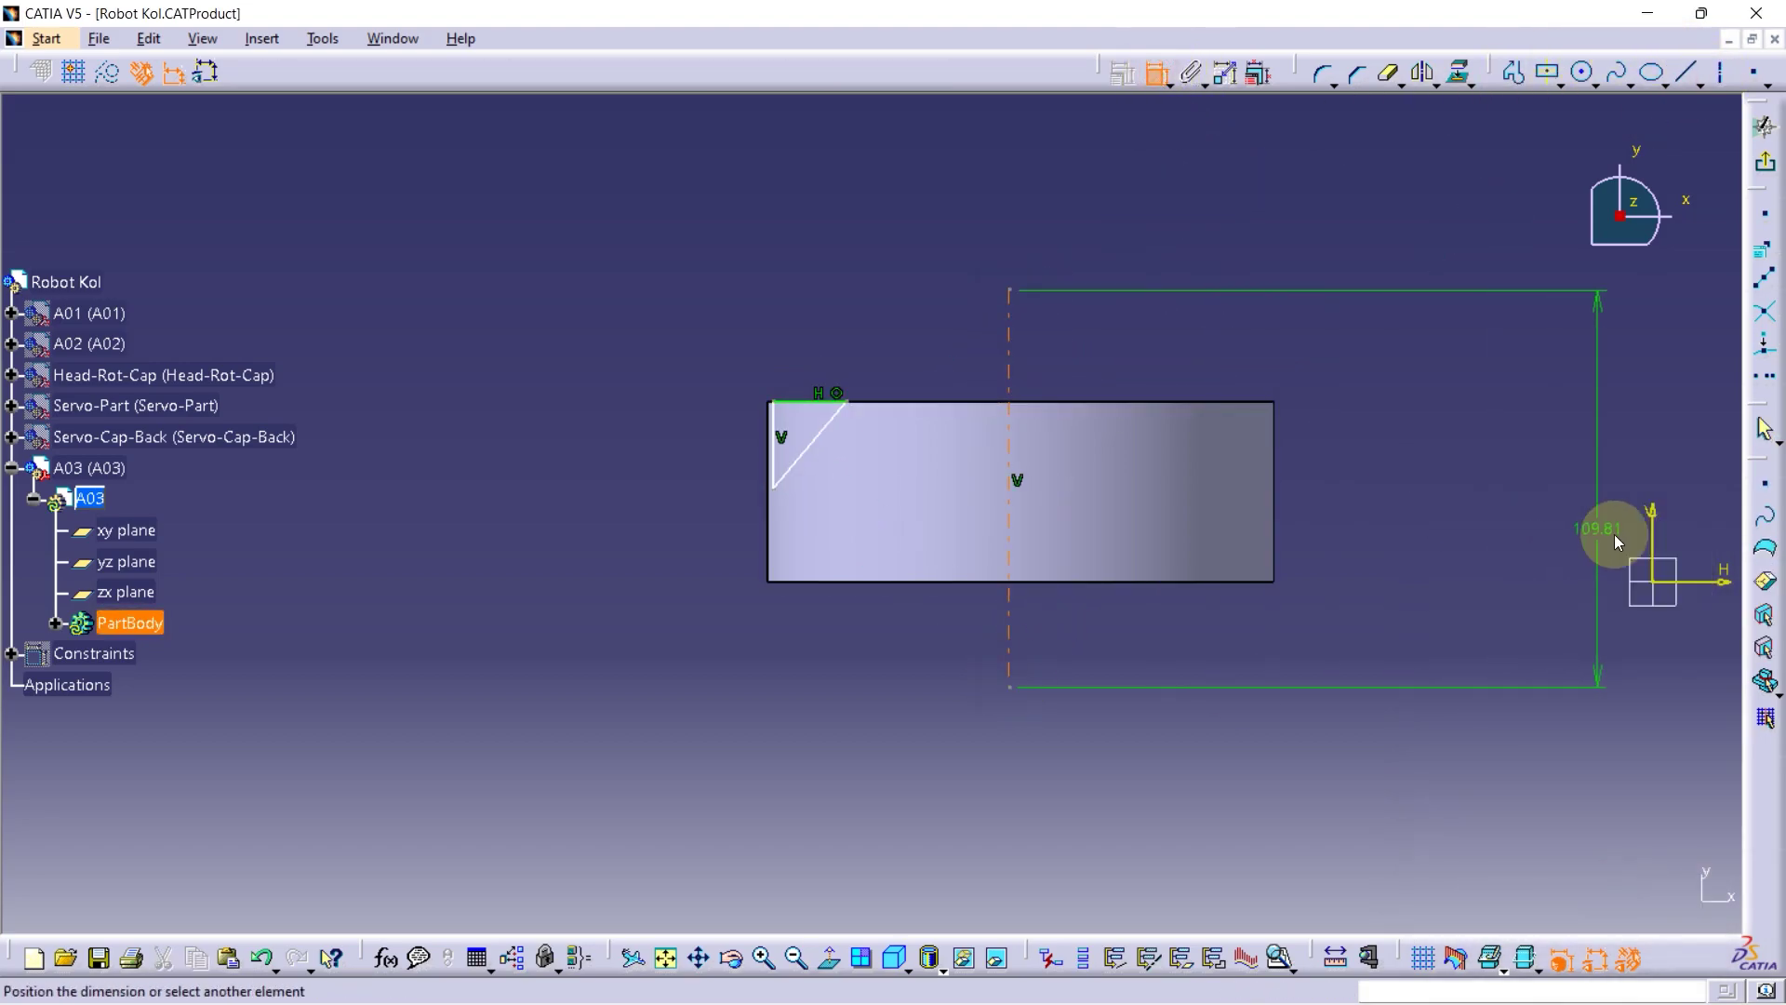
click(1645, 528)
click(1297, 312)
double_click(1301, 309)
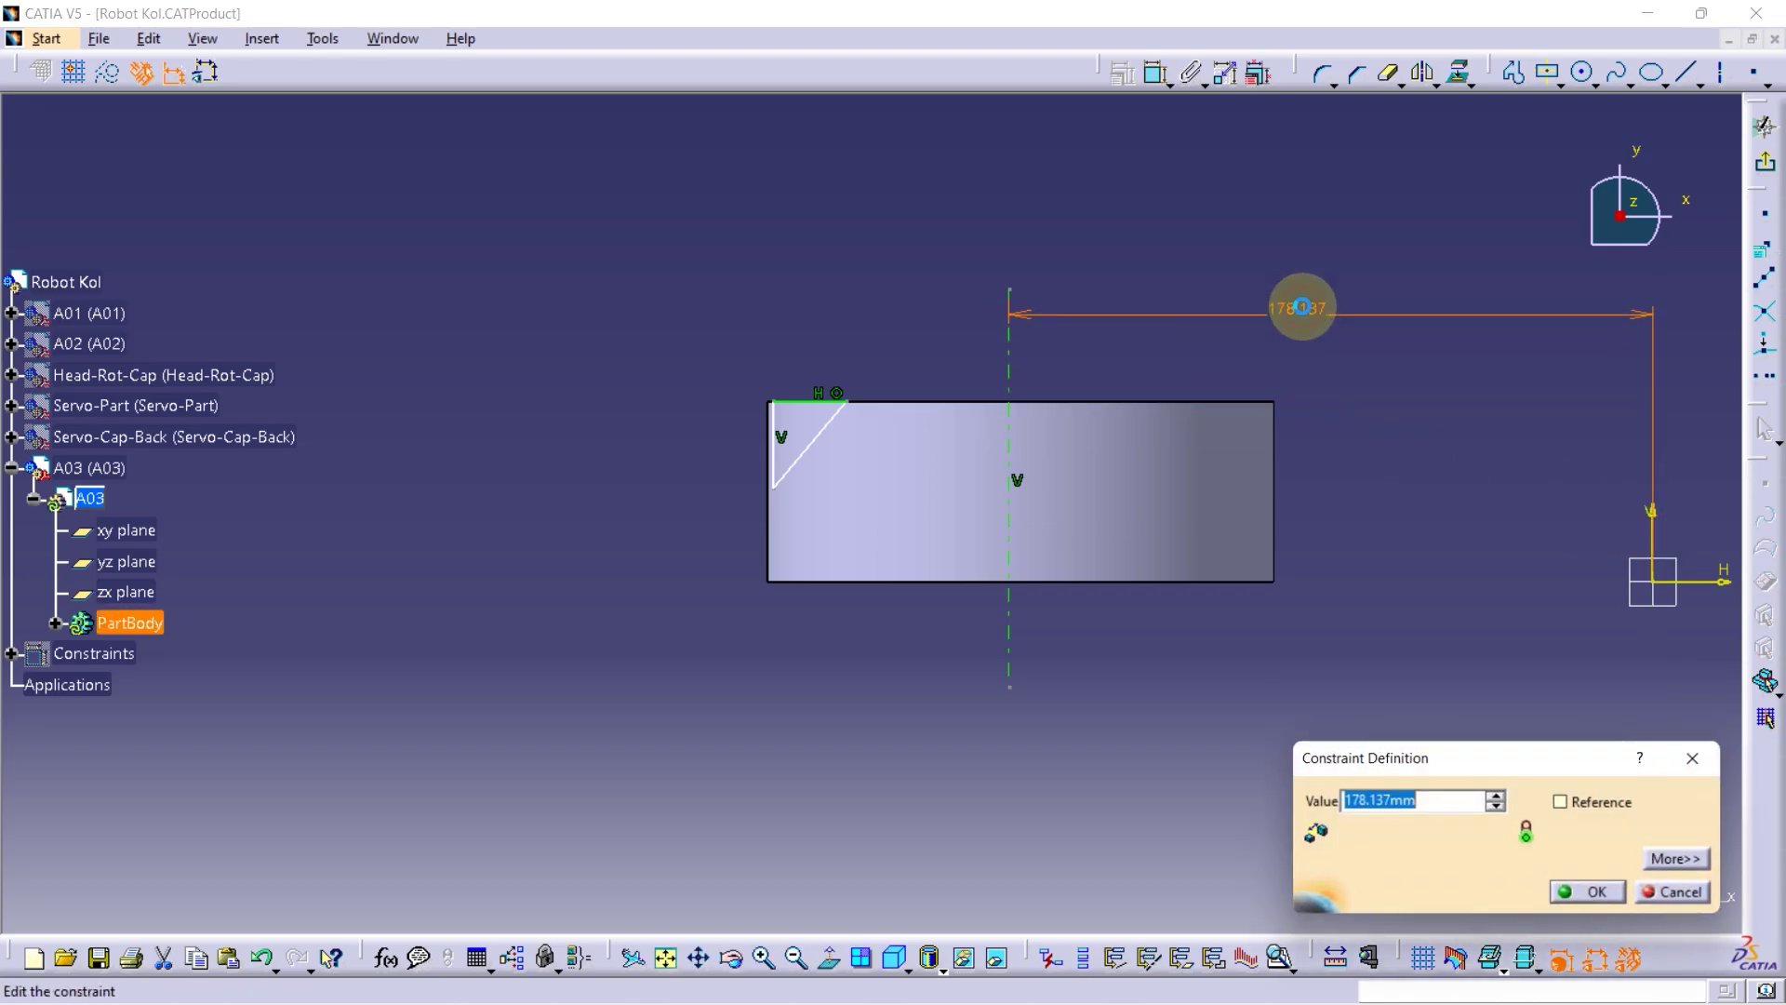
text(175)
key(Return)
Dimension the profile: left edge 70 from the axis and chamfer end height 35
click(1157, 71)
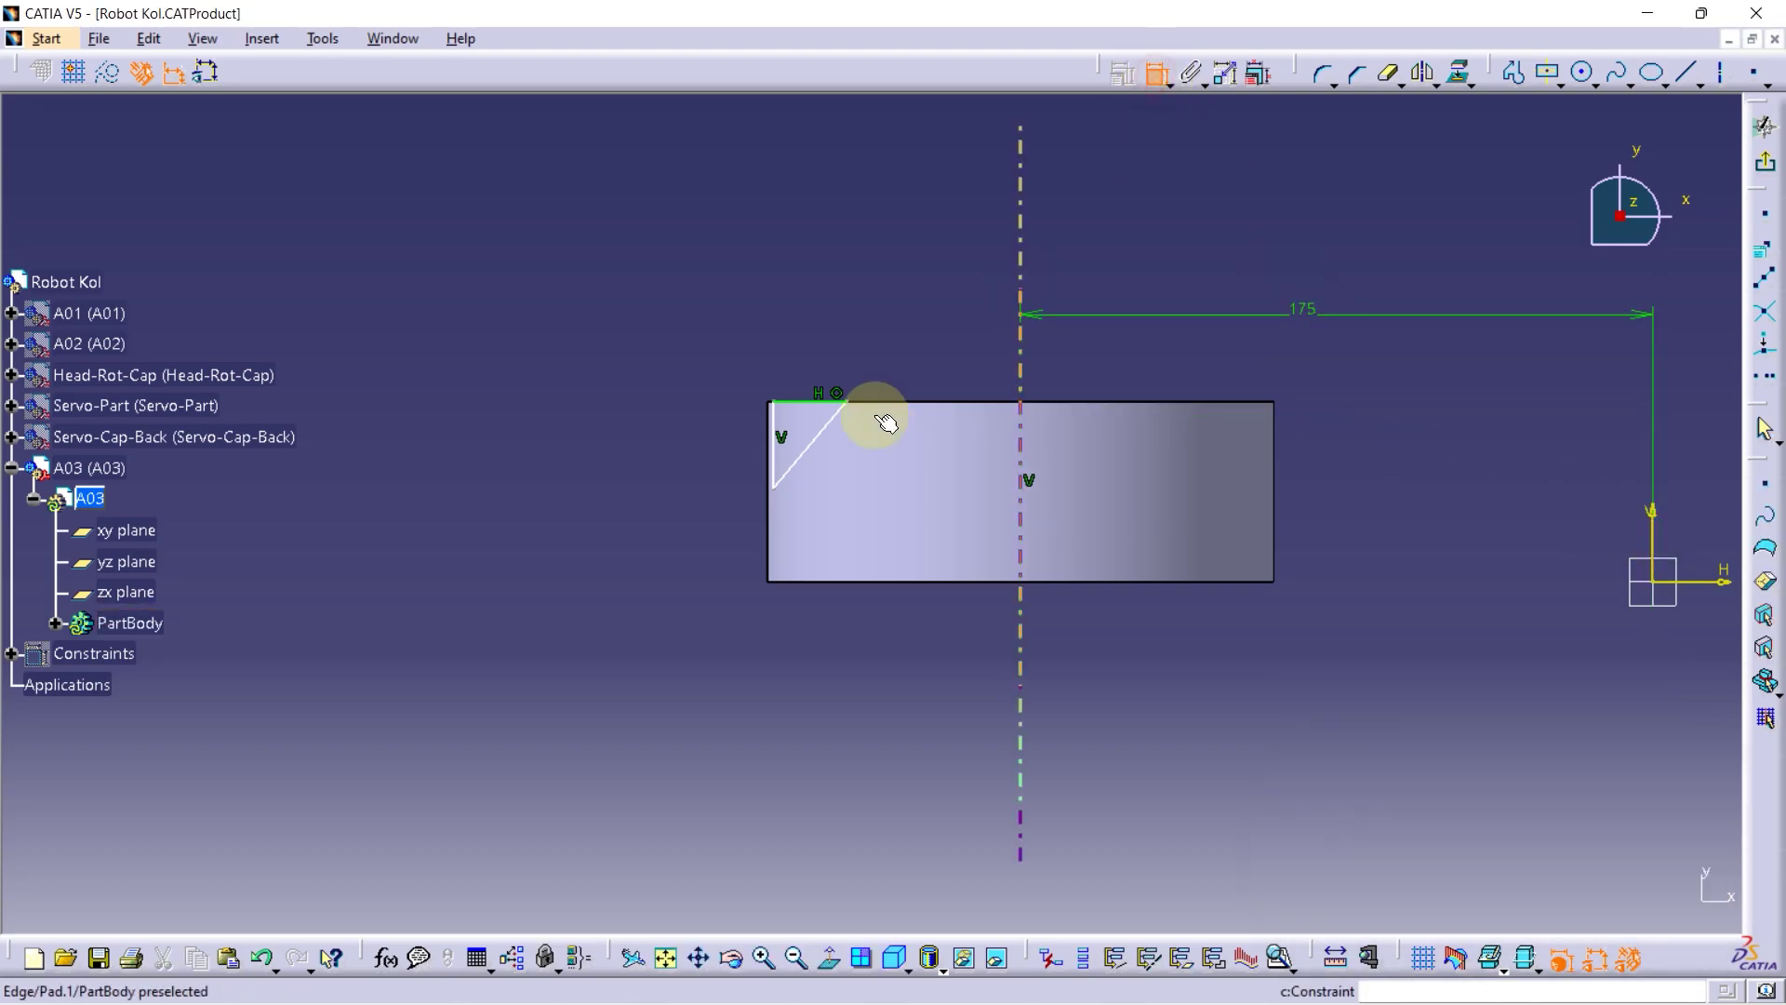
click(774, 436)
click(1024, 420)
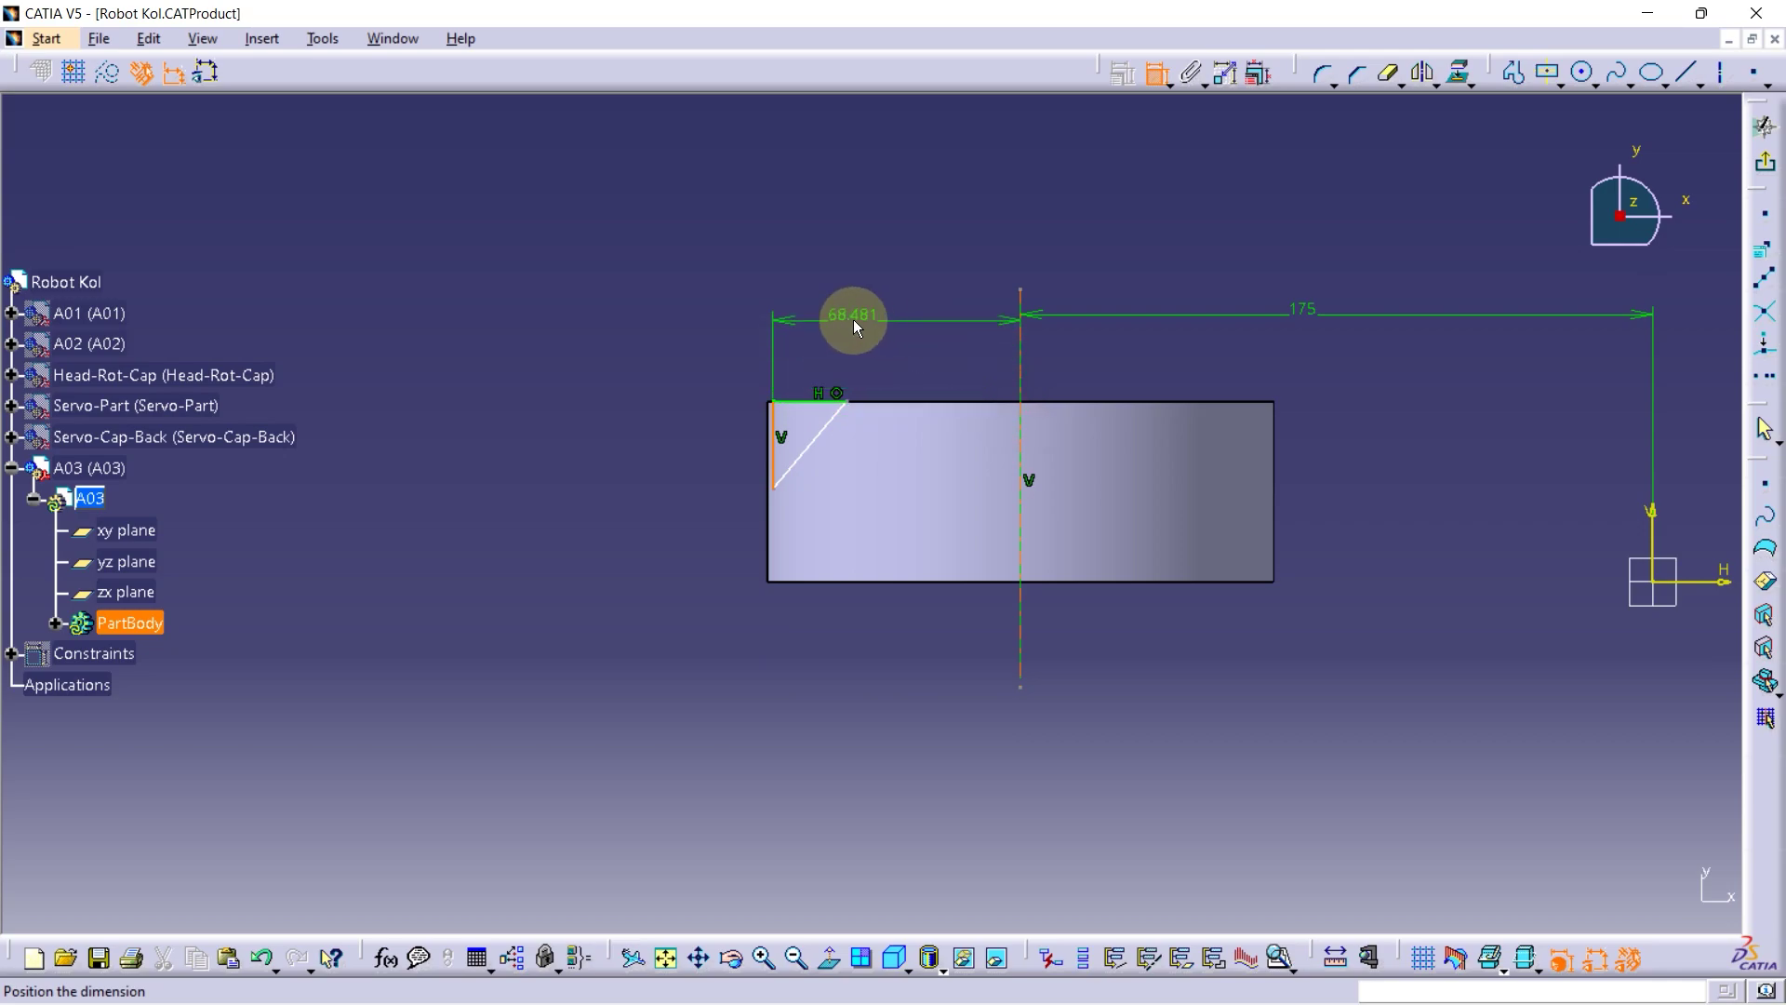
double_click(870, 320)
key(Return)
click(862, 317)
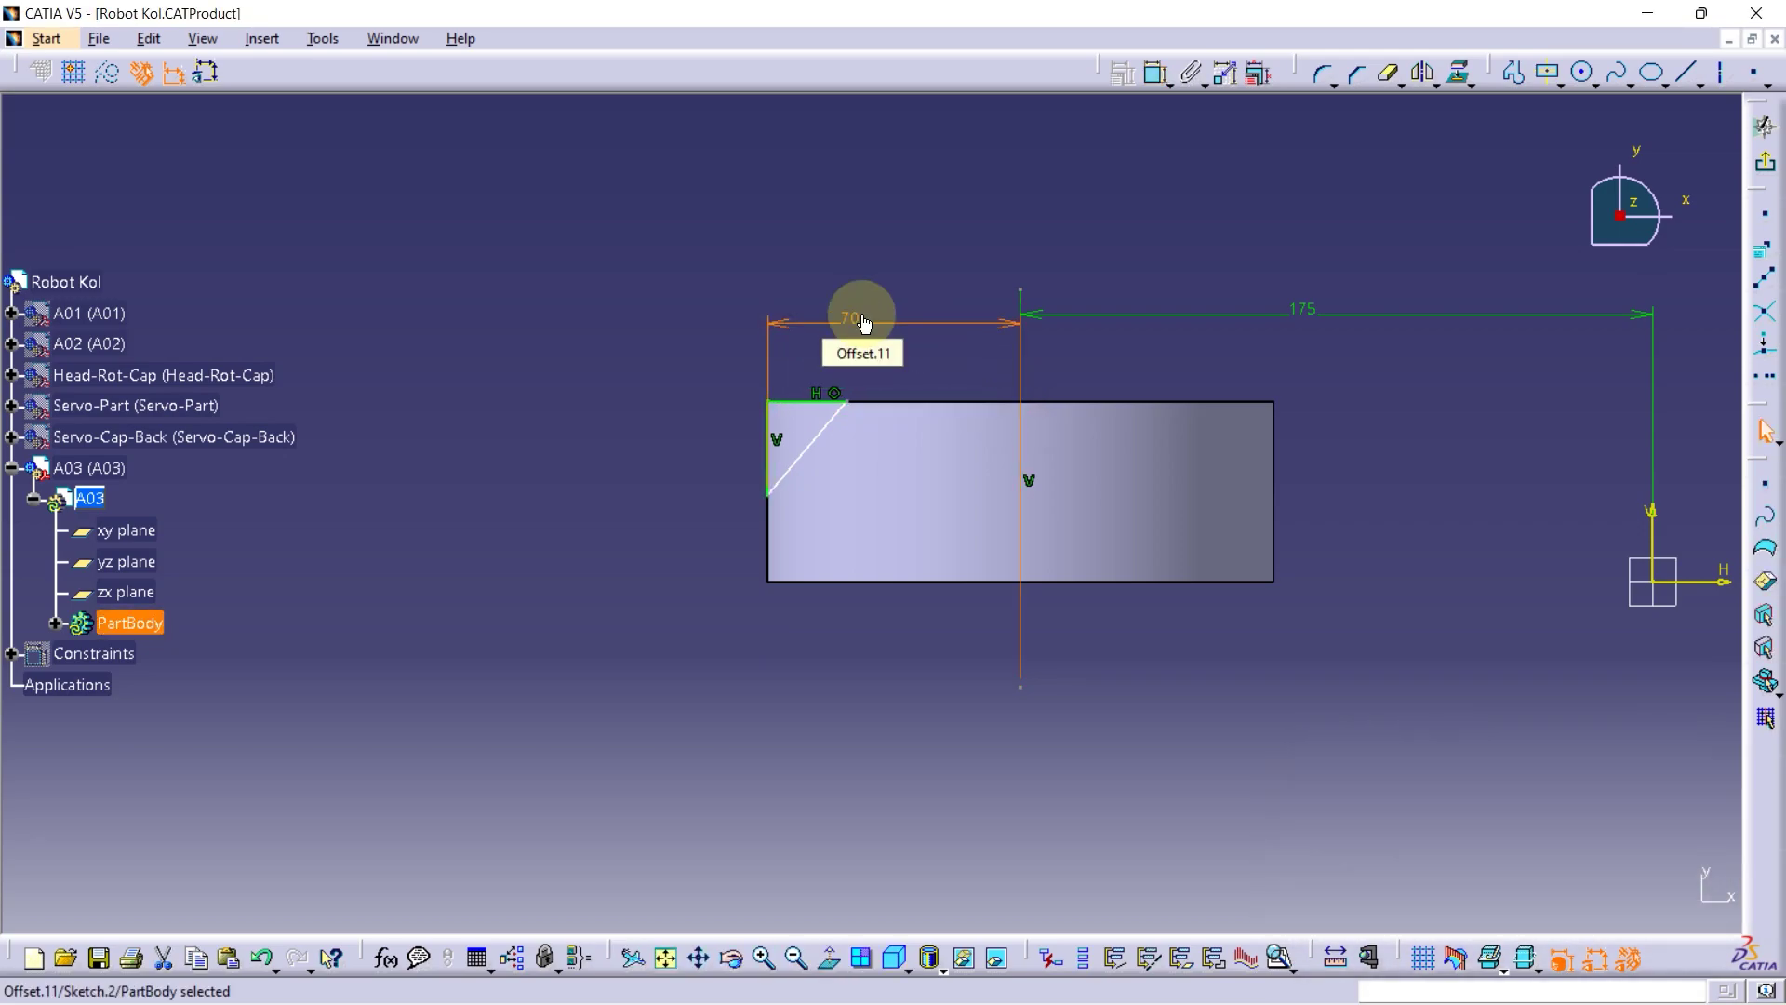
click(769, 494)
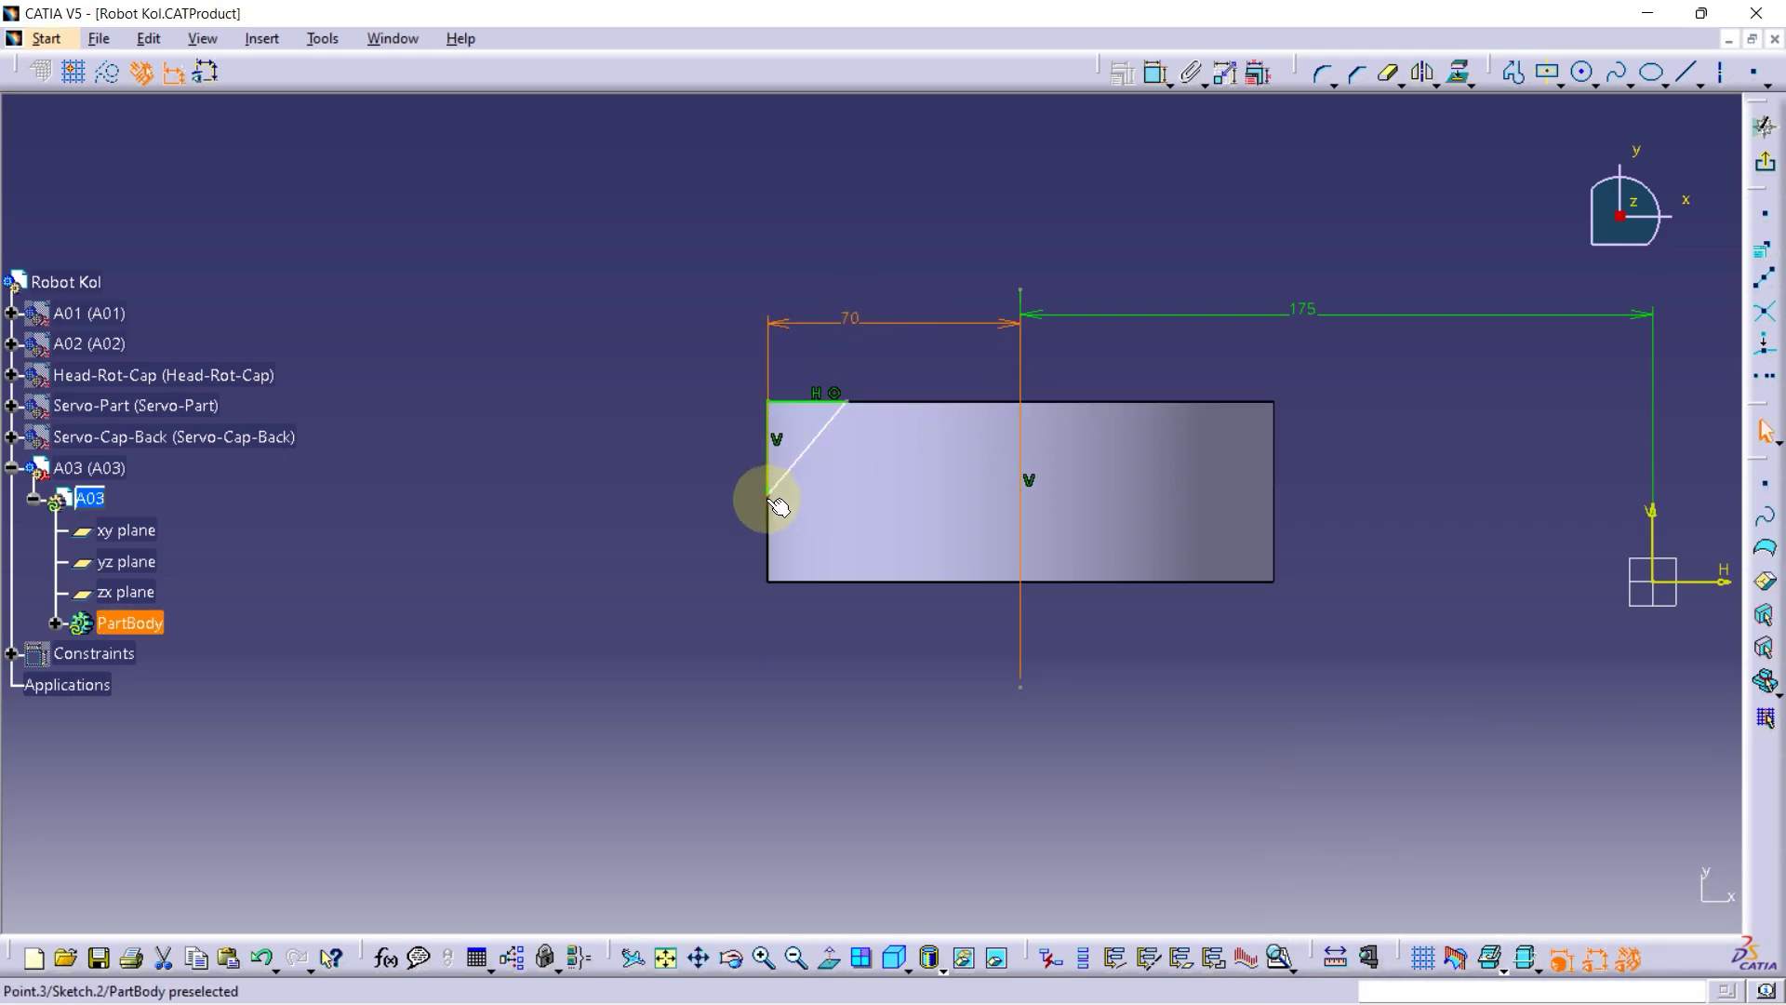
click(1156, 72)
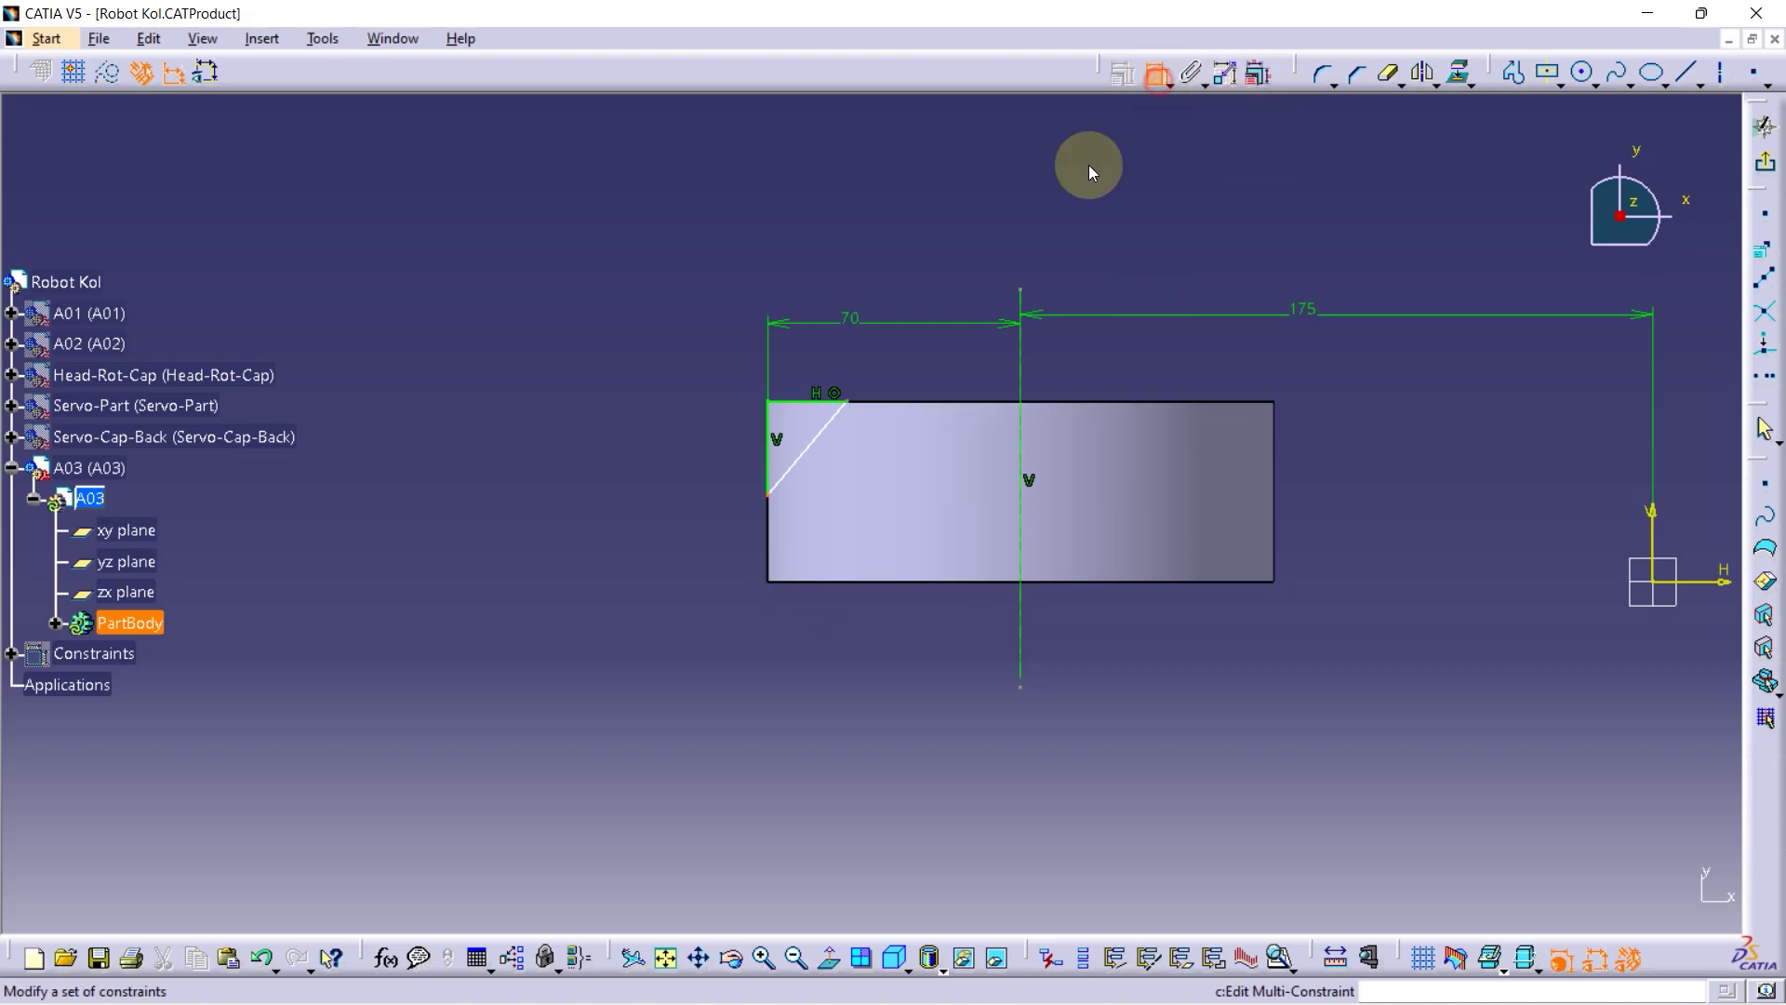
click(817, 584)
double_click(620, 415)
text(35)
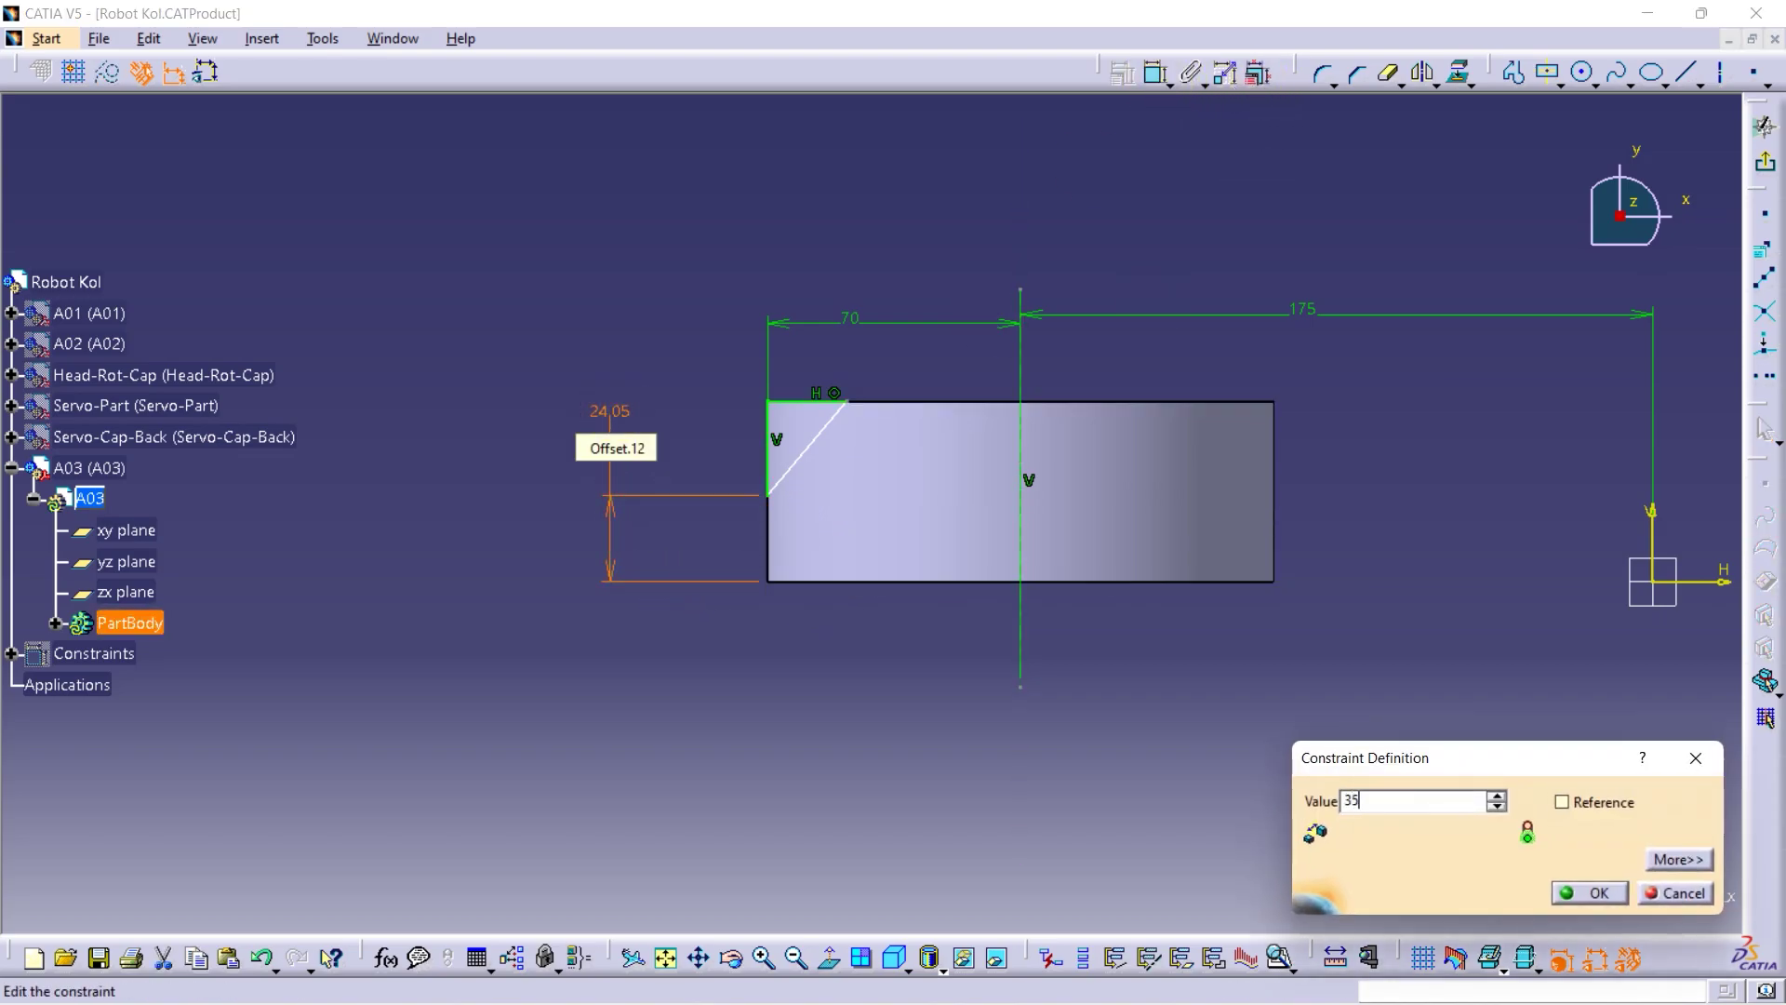
key(Return)
click(614, 411)
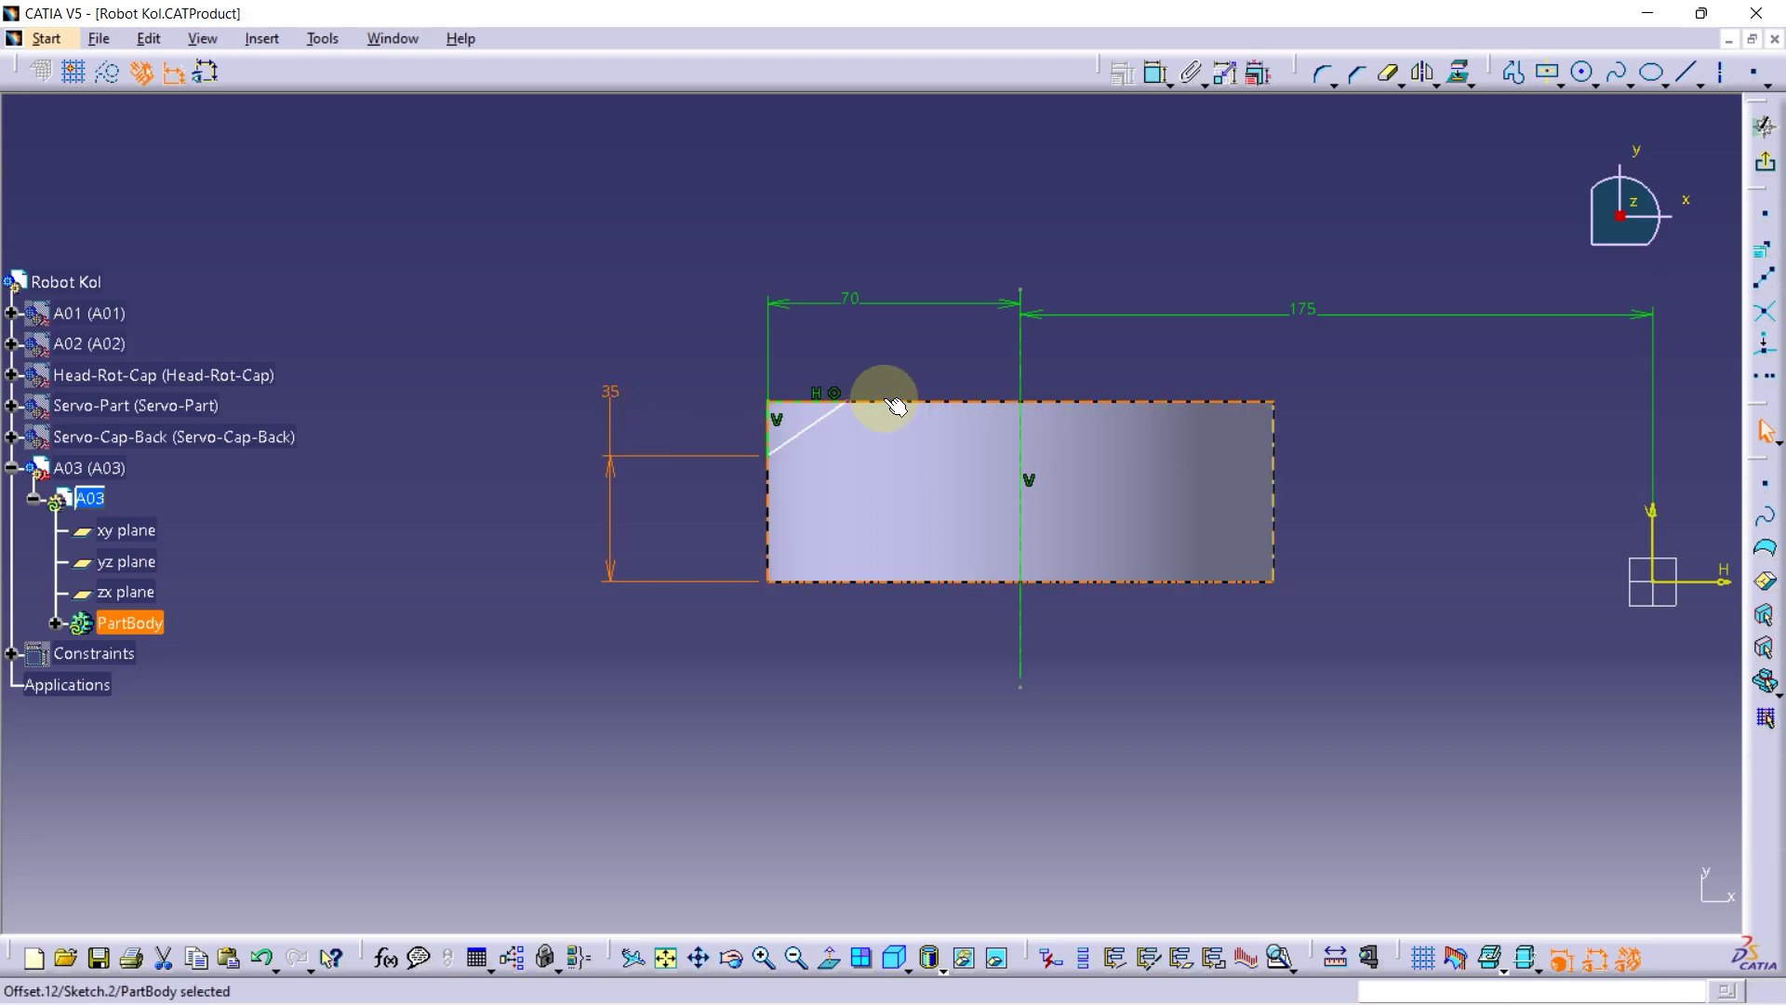
Dimension the chamfer's top end 45 from the axis
click(1156, 72)
click(1020, 377)
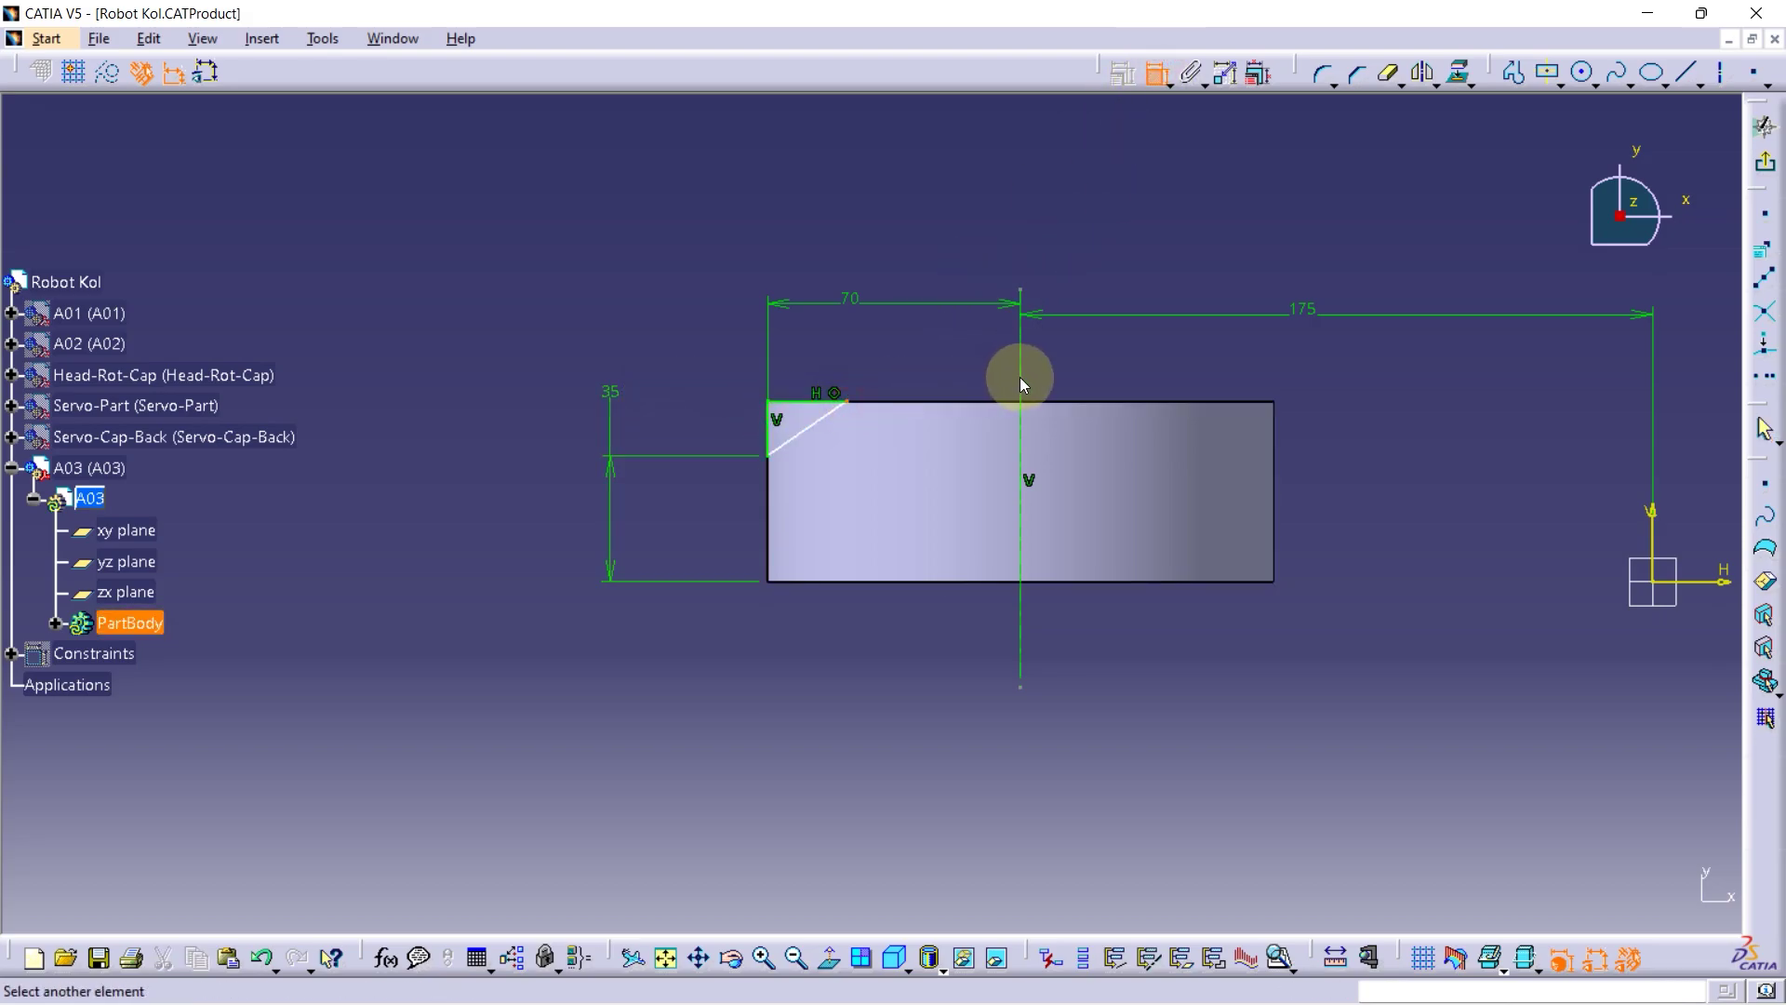
click(918, 347)
double_click(931, 345)
text(45)
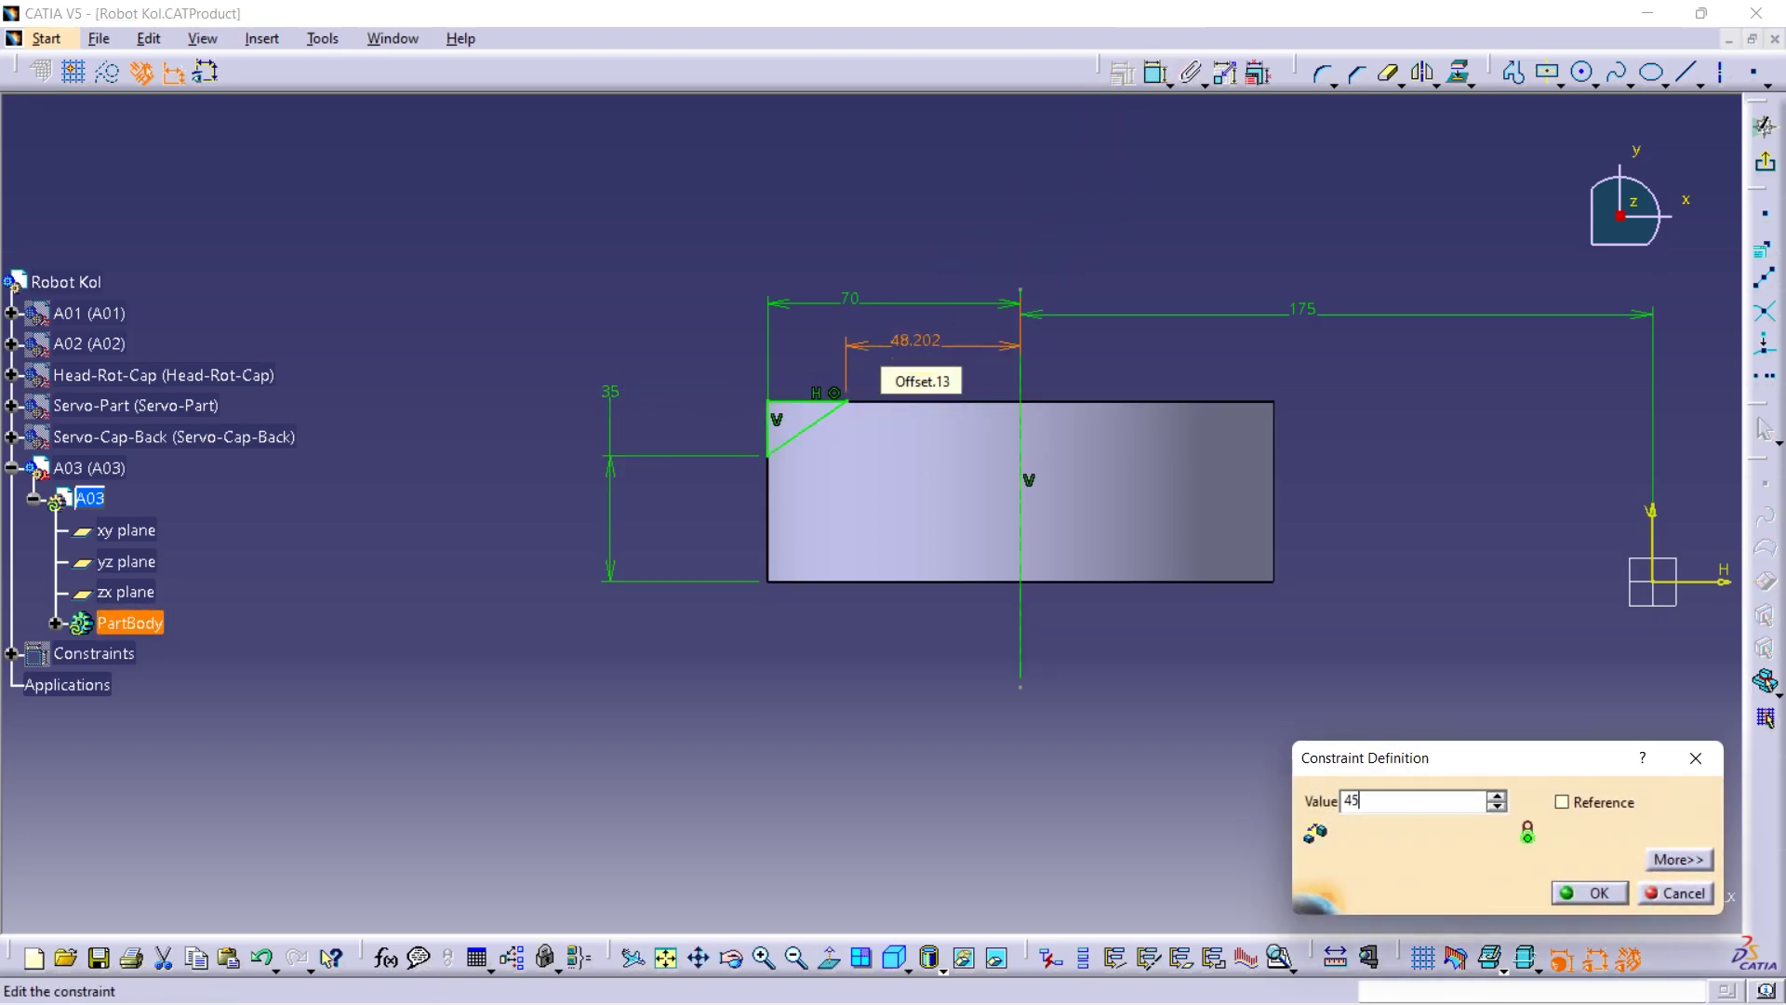
key(Return)
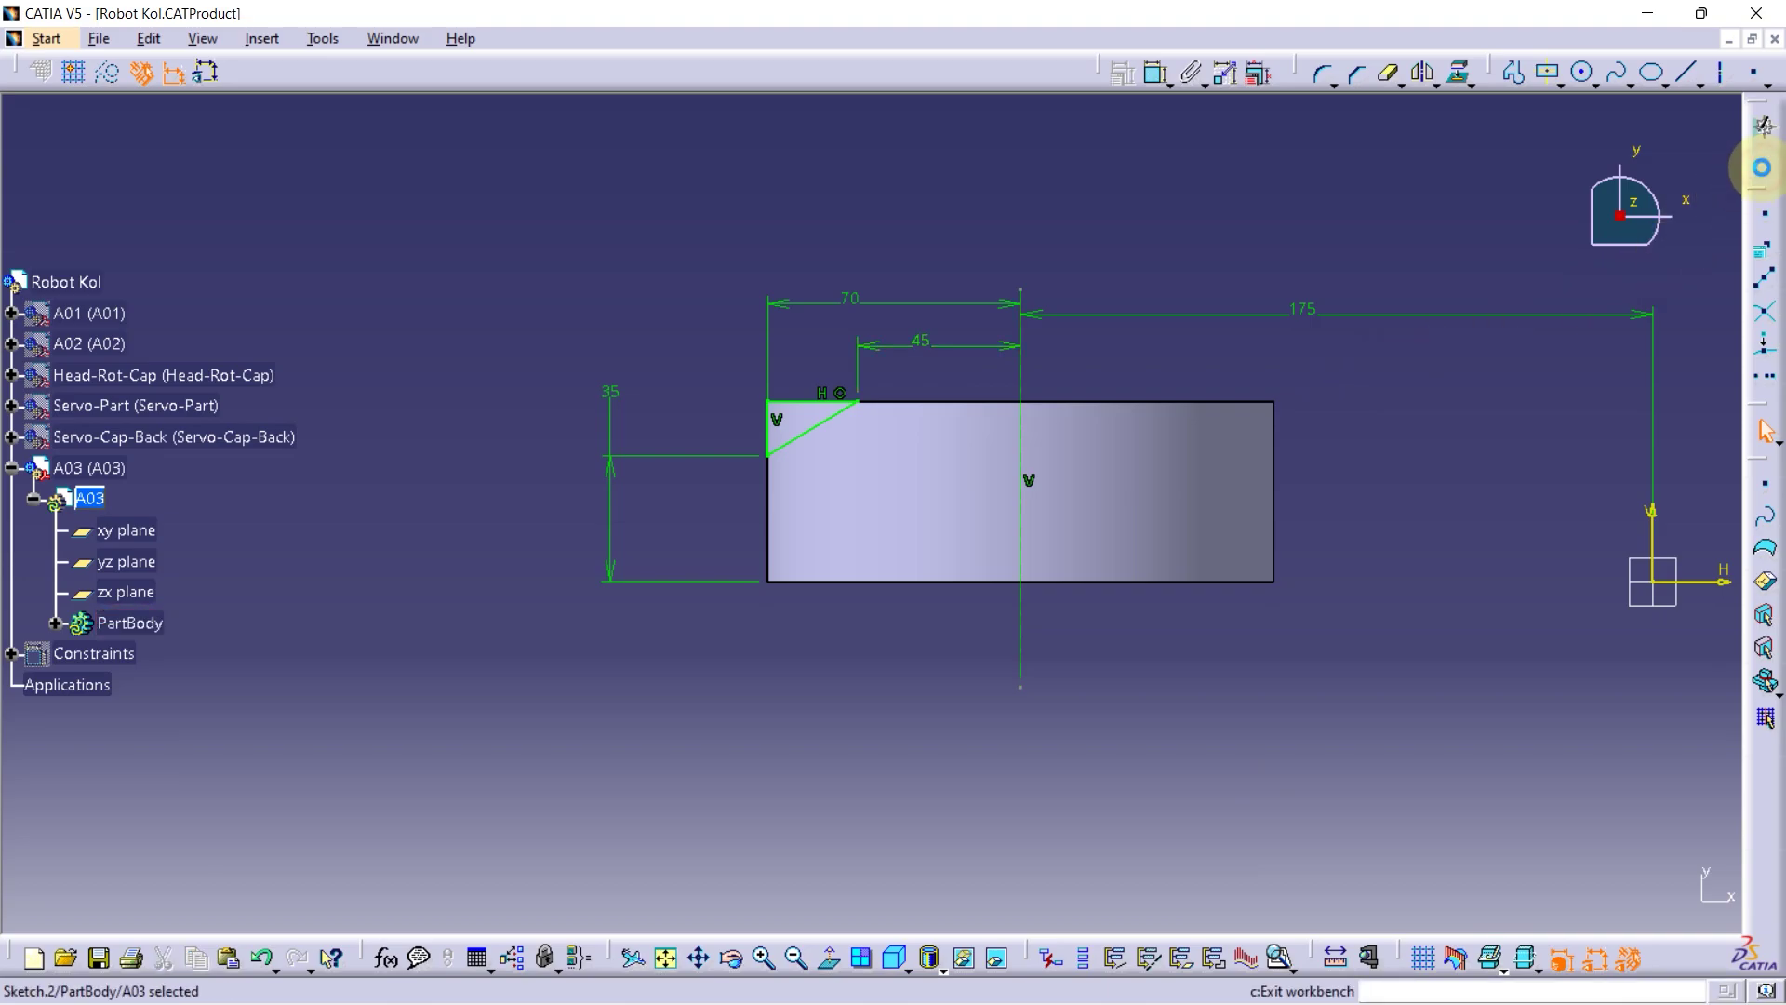
Revolve the profile into a 360° groove, then sketch on the cylinder's flat face
click(1763, 128)
click(1559, 74)
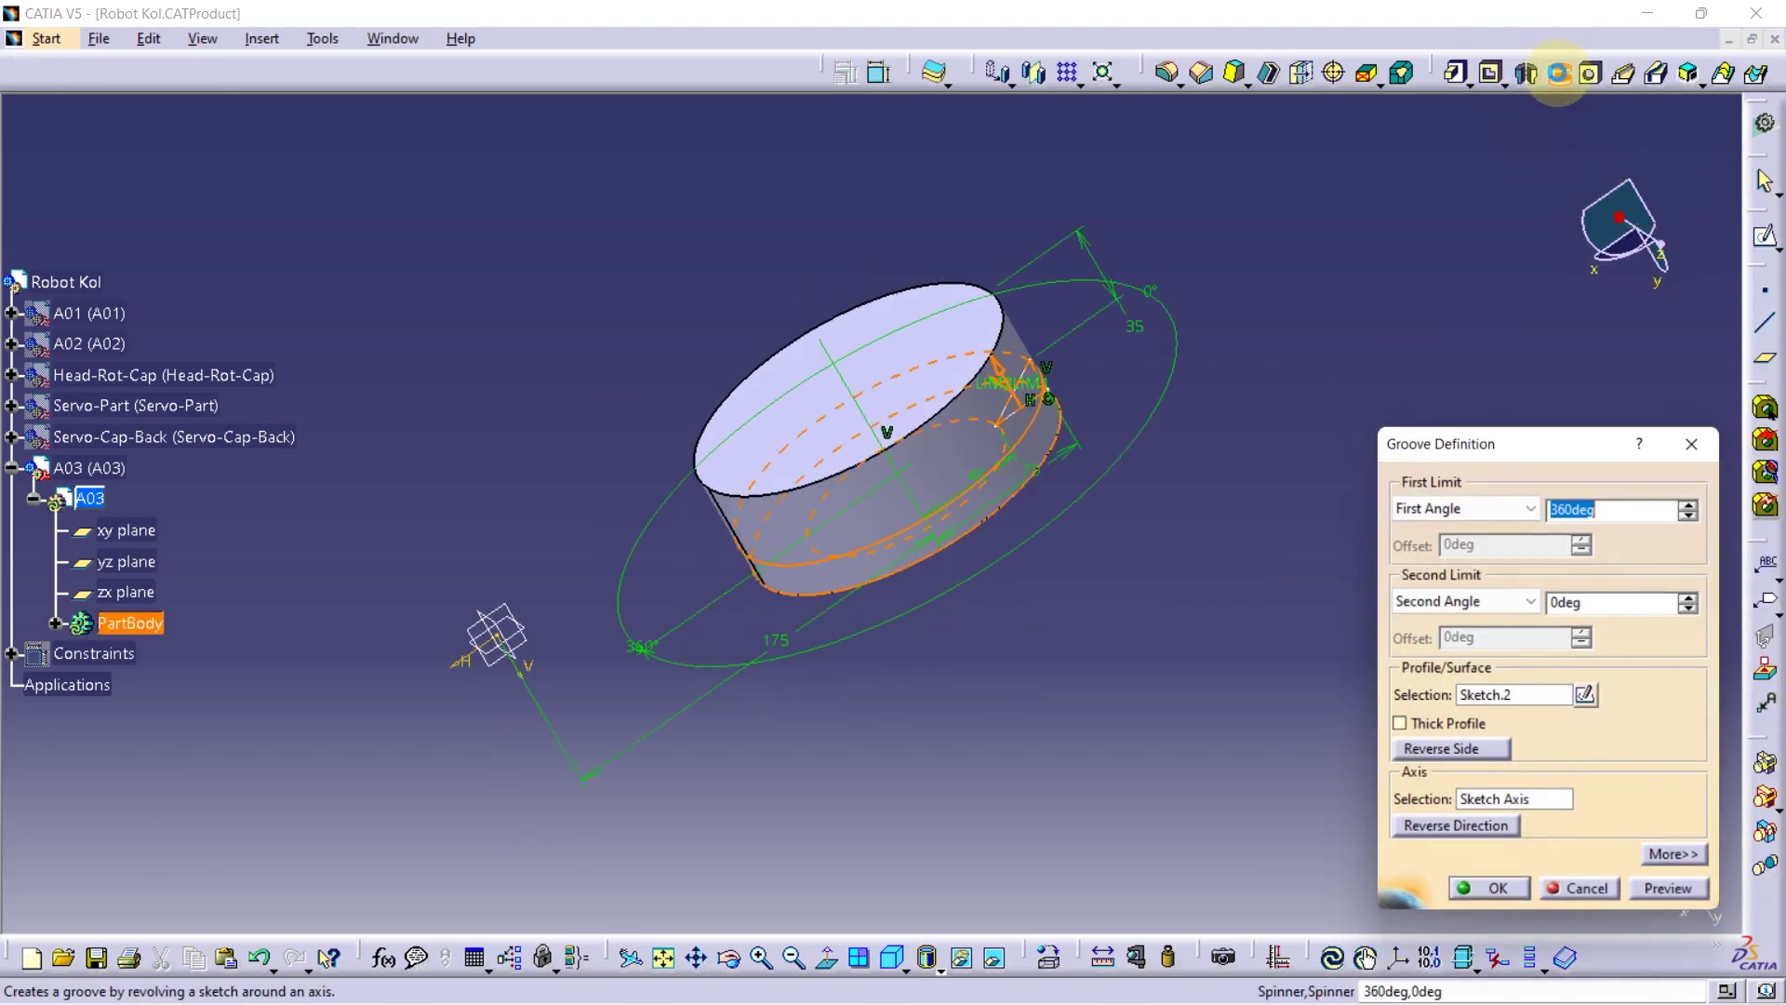
click(1482, 893)
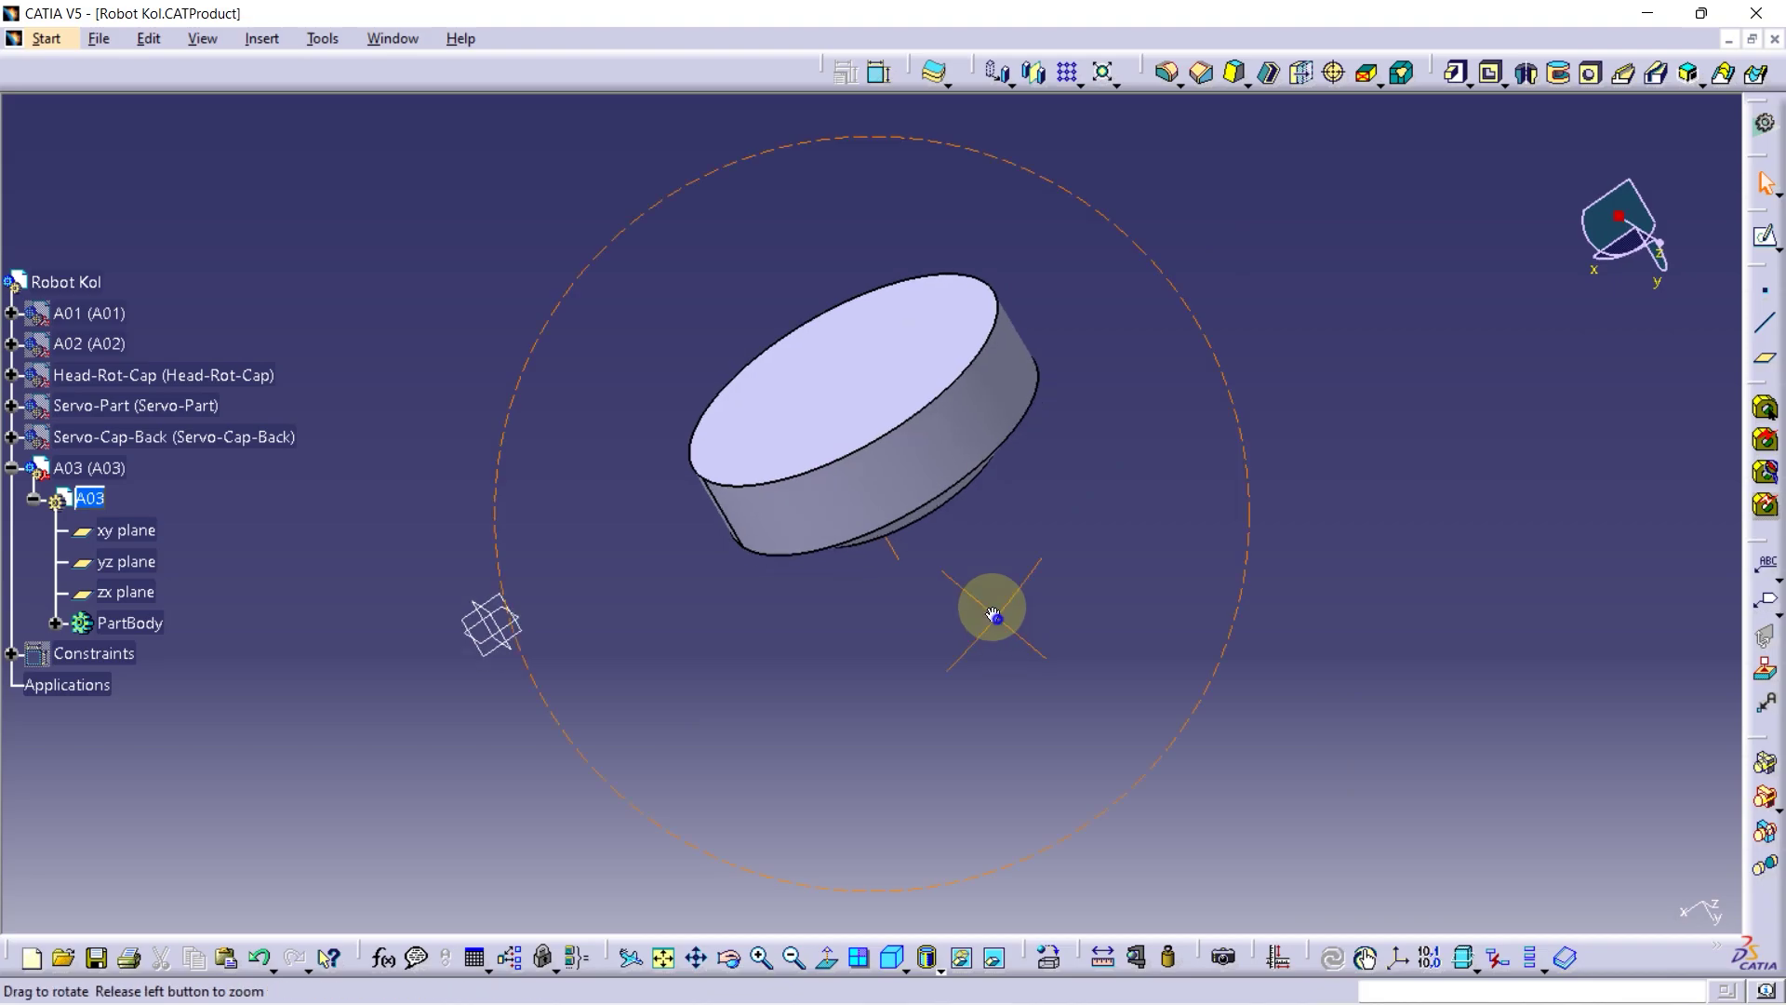
mouse_move(989, 605)
middle_down()
mouse_move(757, 299)
mouse_move(913, 499)
mouse_move(1228, 522)
mouse_move(722, 475)
middle_up()
click(722, 474)
click(1768, 244)
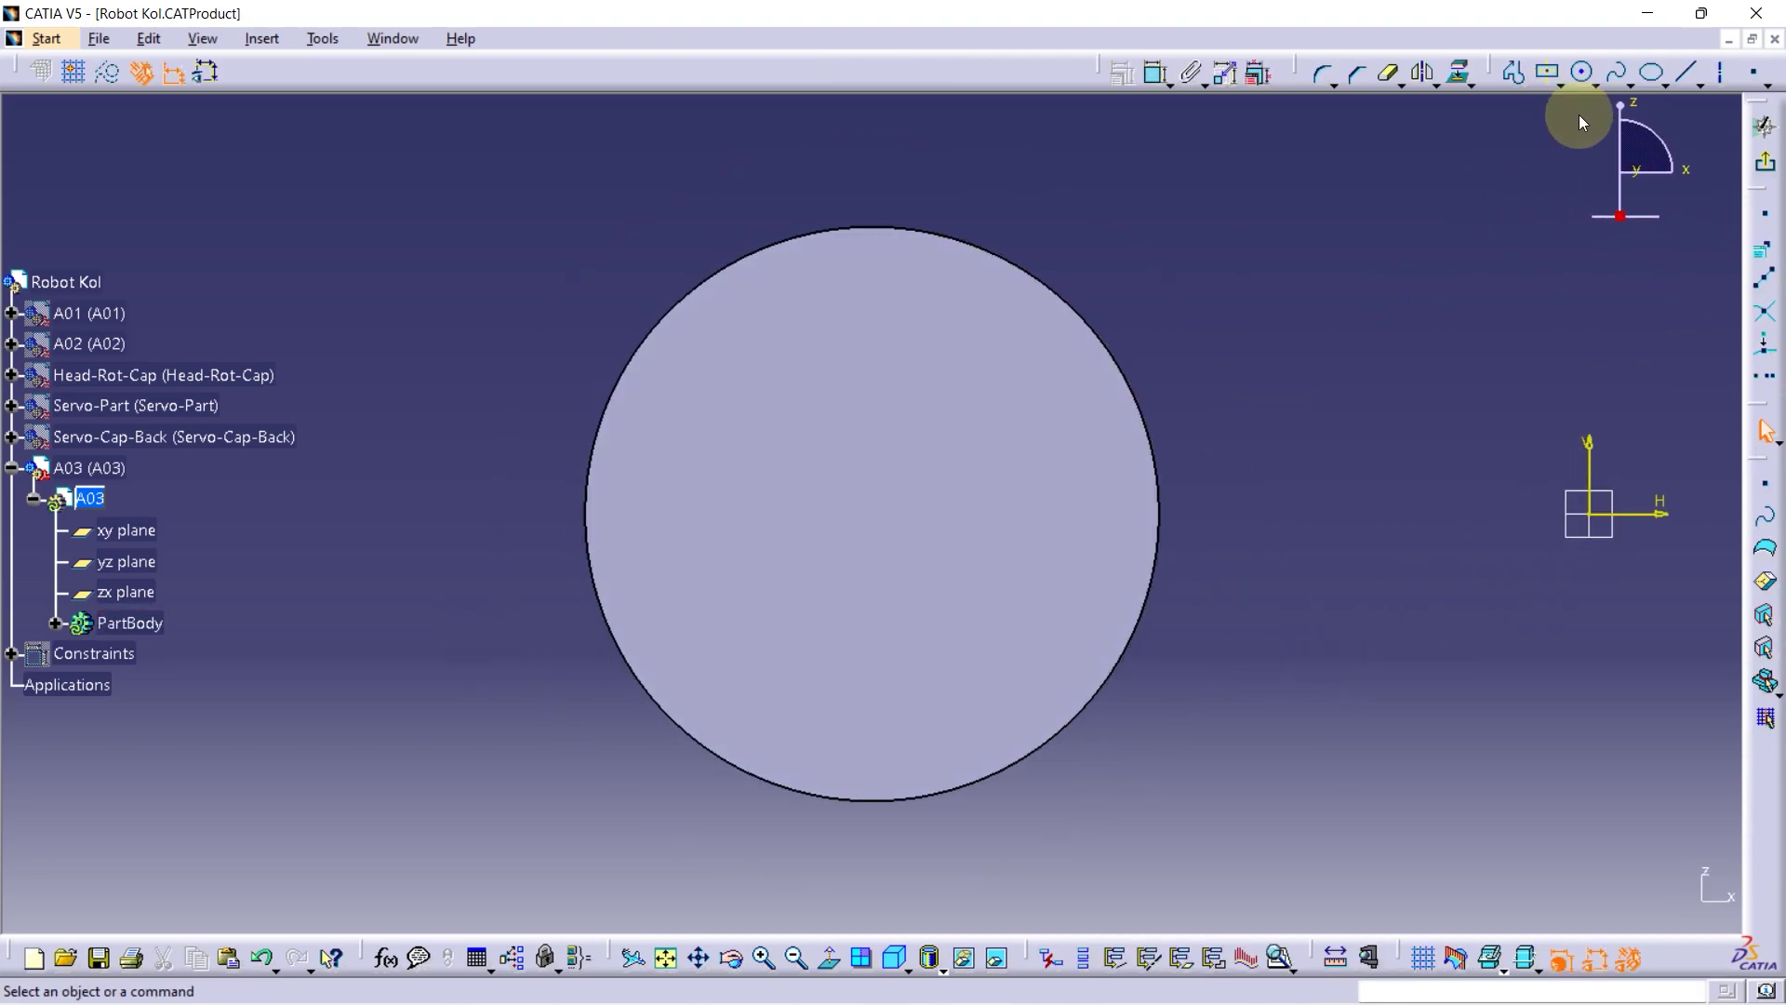
Draw an R30 circle concentric with the outer edge and pocket it through the cylinder
click(1584, 72)
click(834, 383)
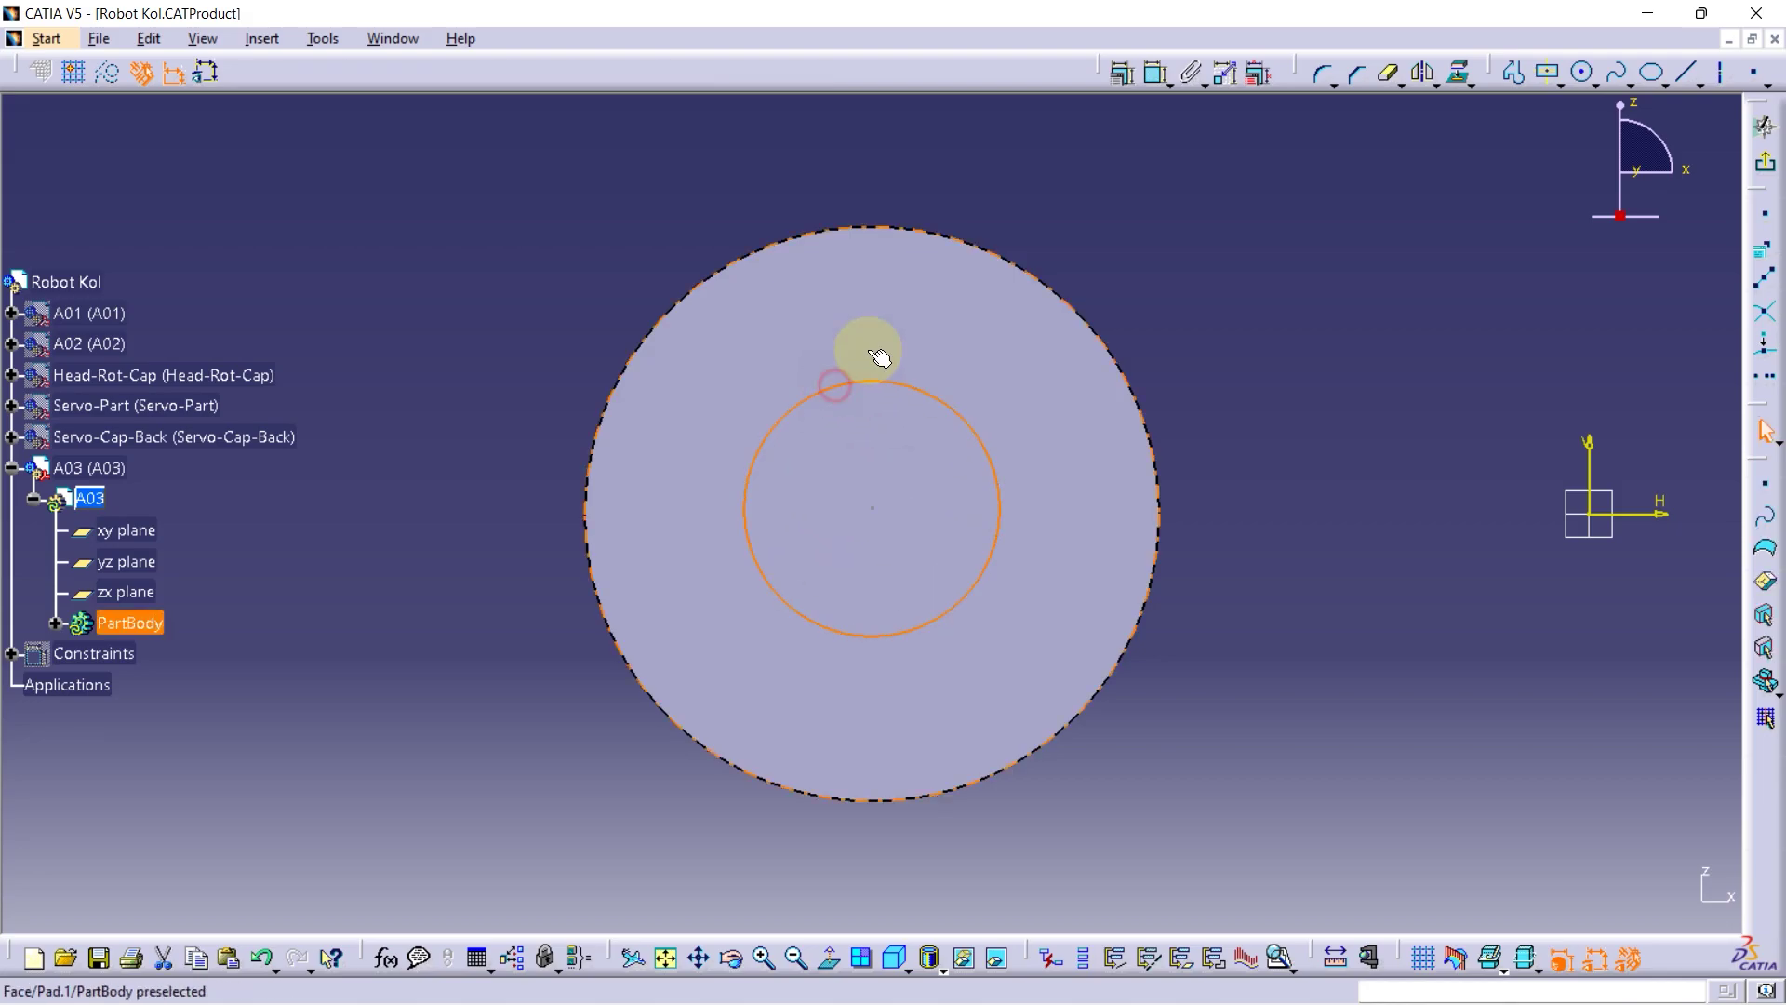
double_click(1213, 289)
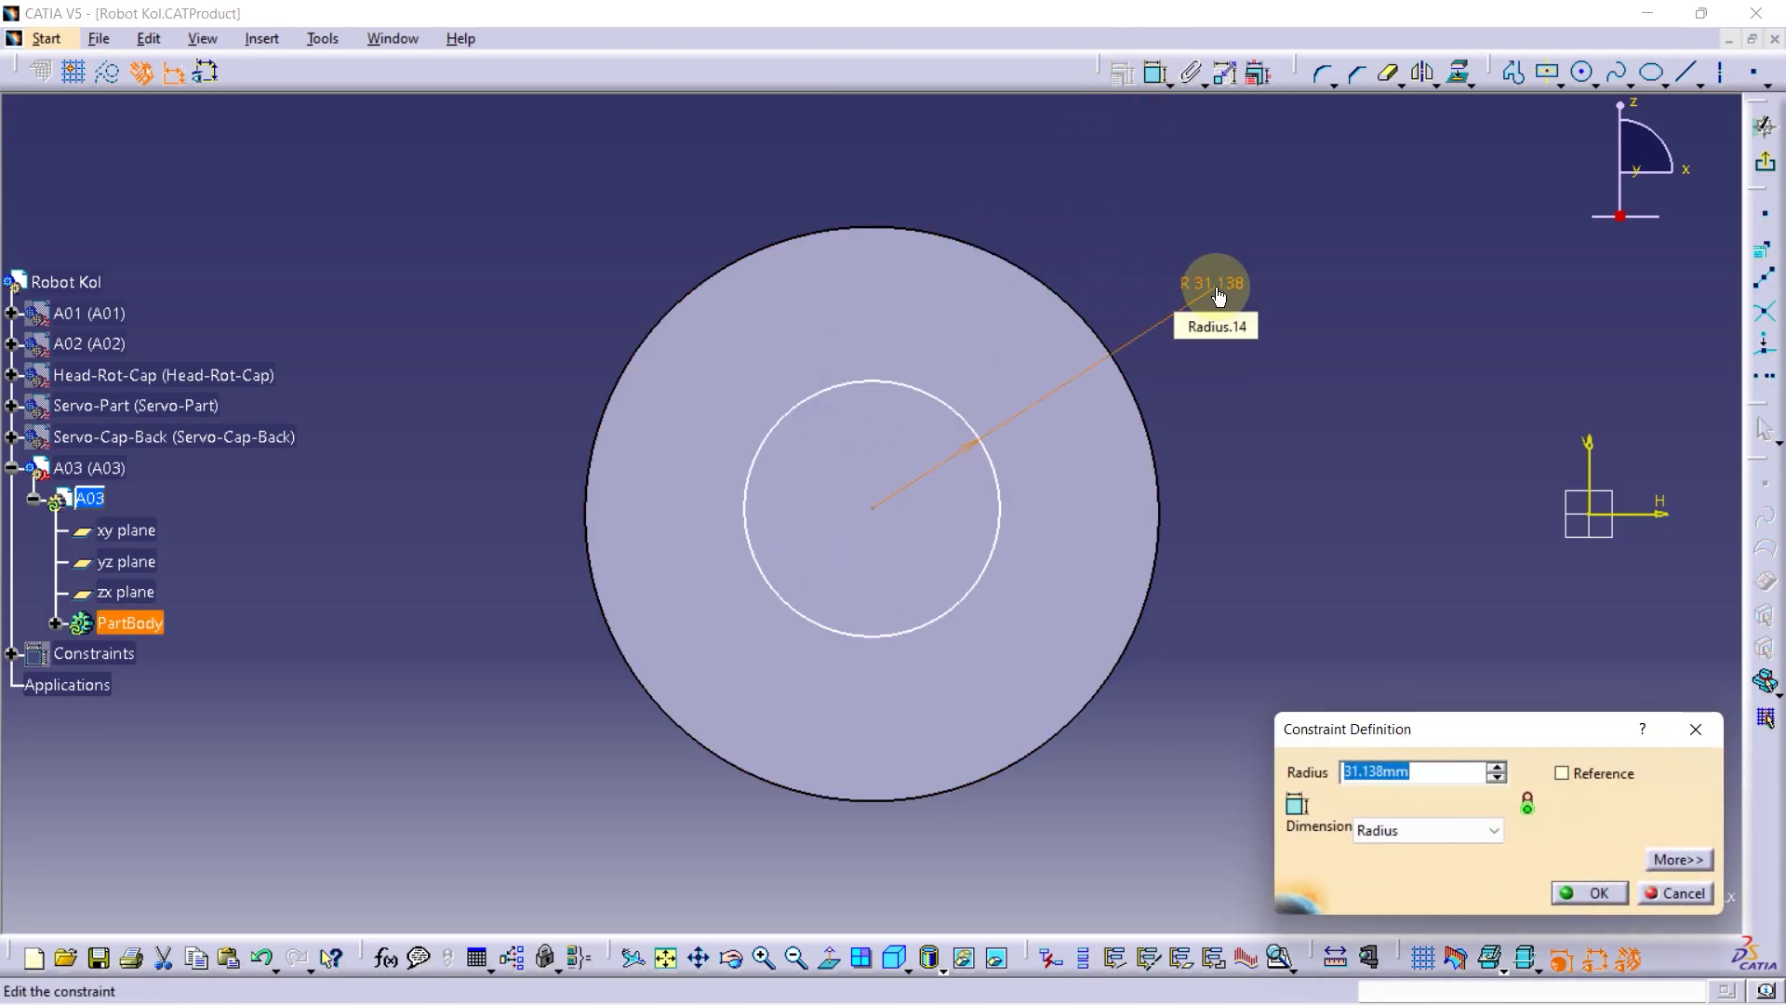
key(Return)
click(853, 385)
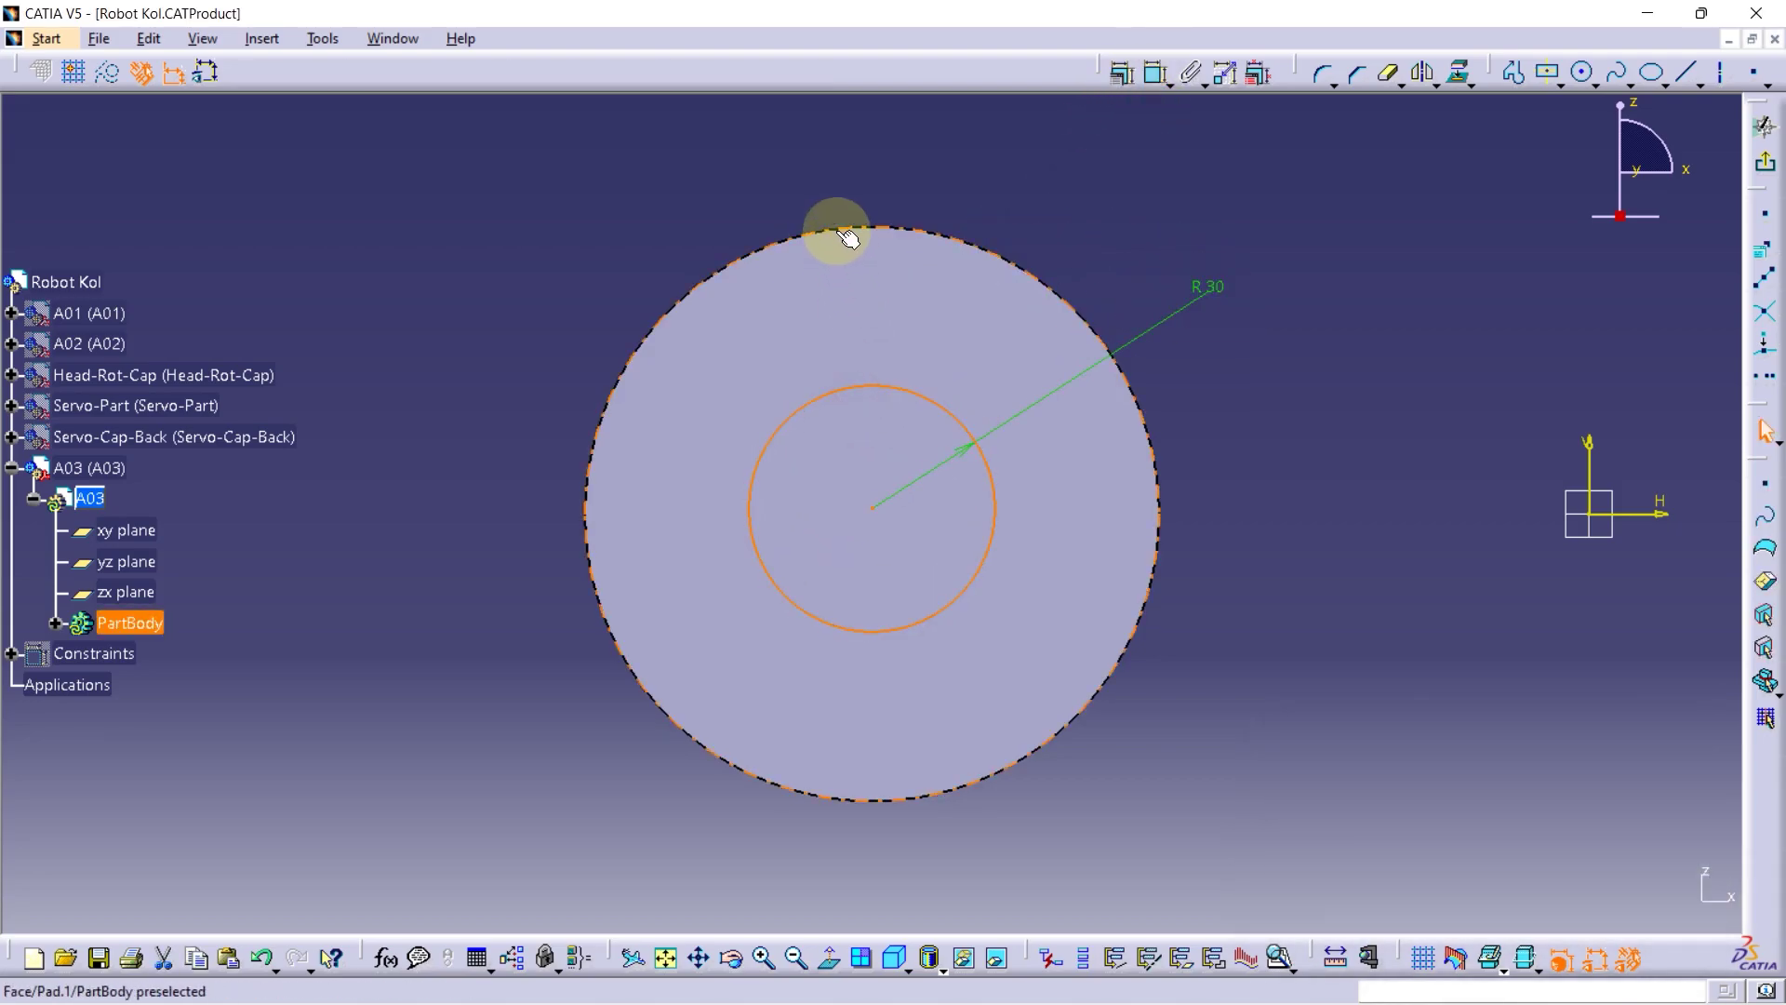
ctrl+click(837, 227)
click(1131, 80)
click(1602, 615)
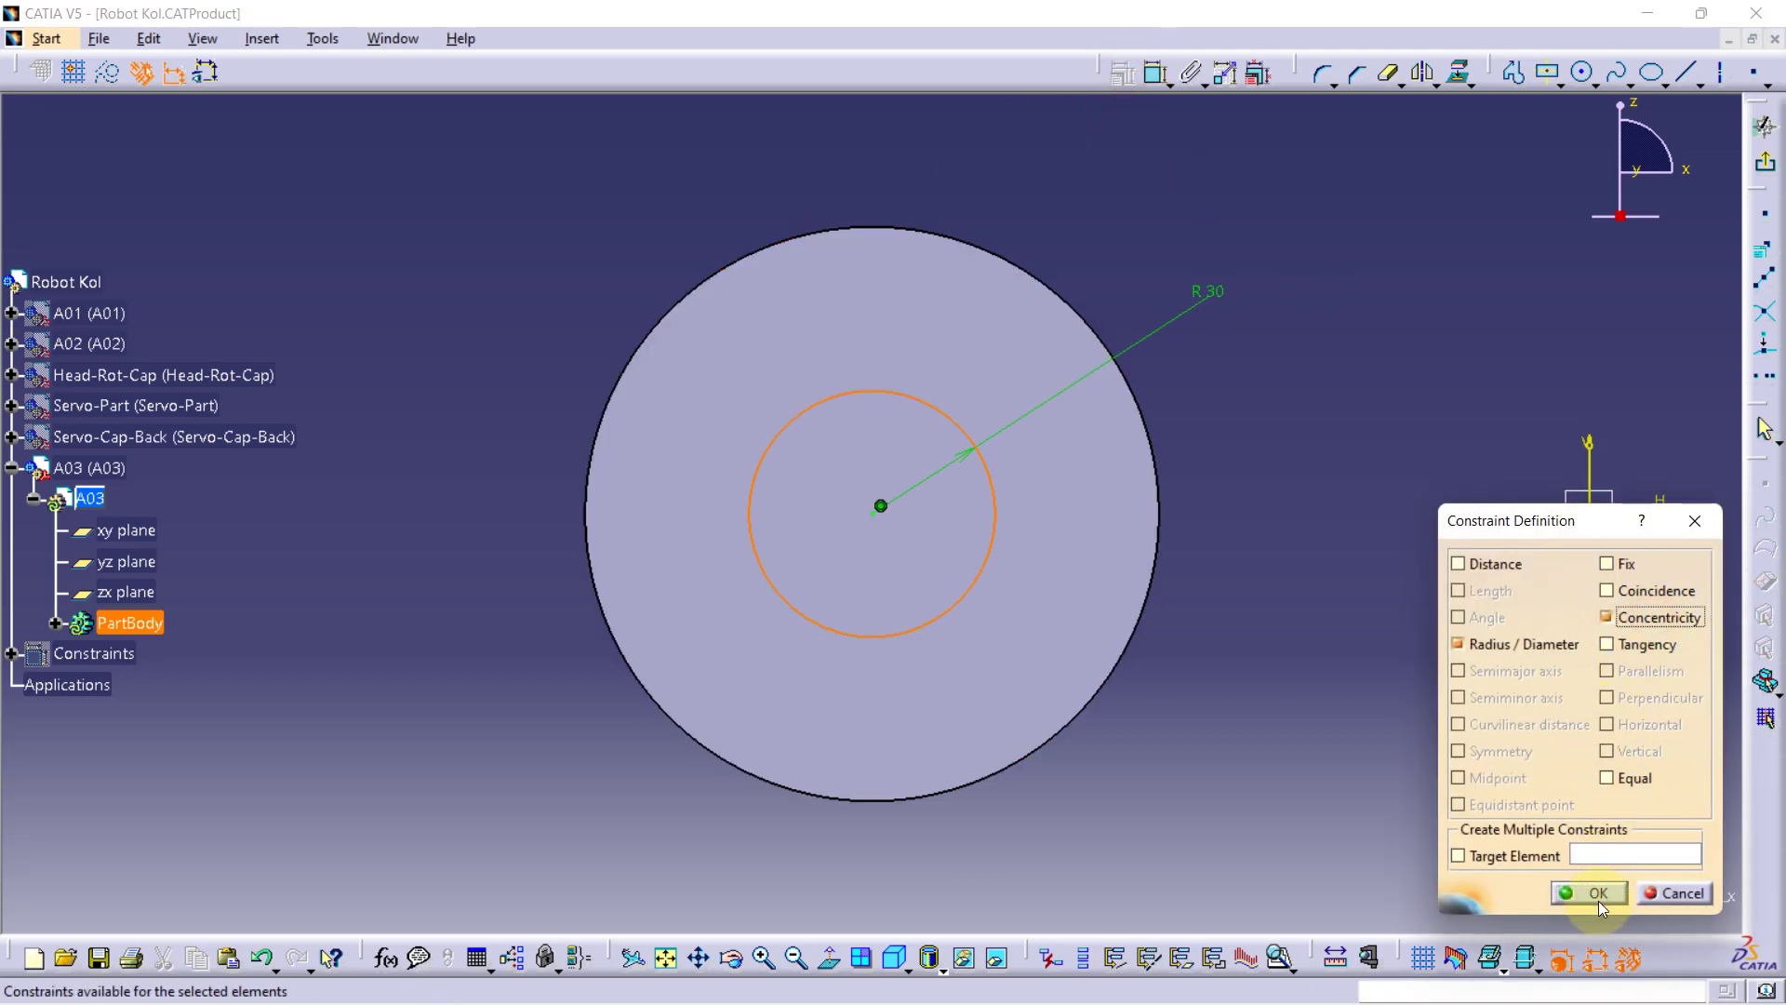
click(1596, 887)
click(1765, 162)
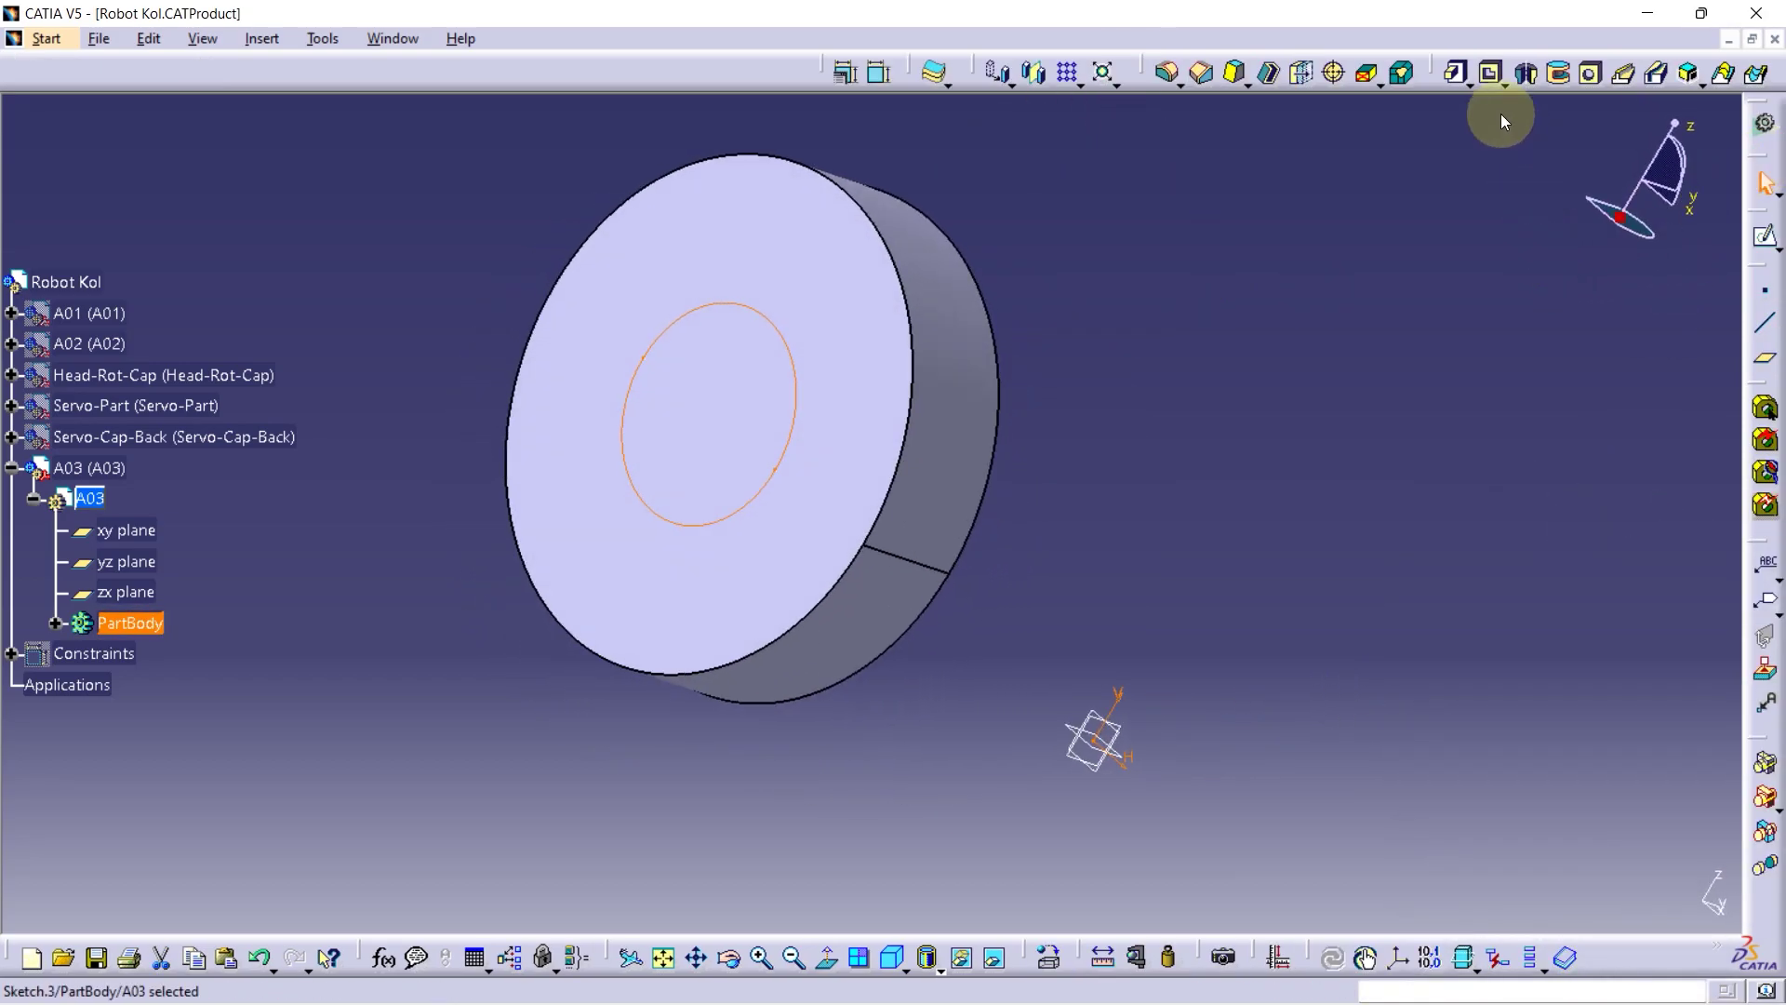
click(1491, 74)
key(Return)
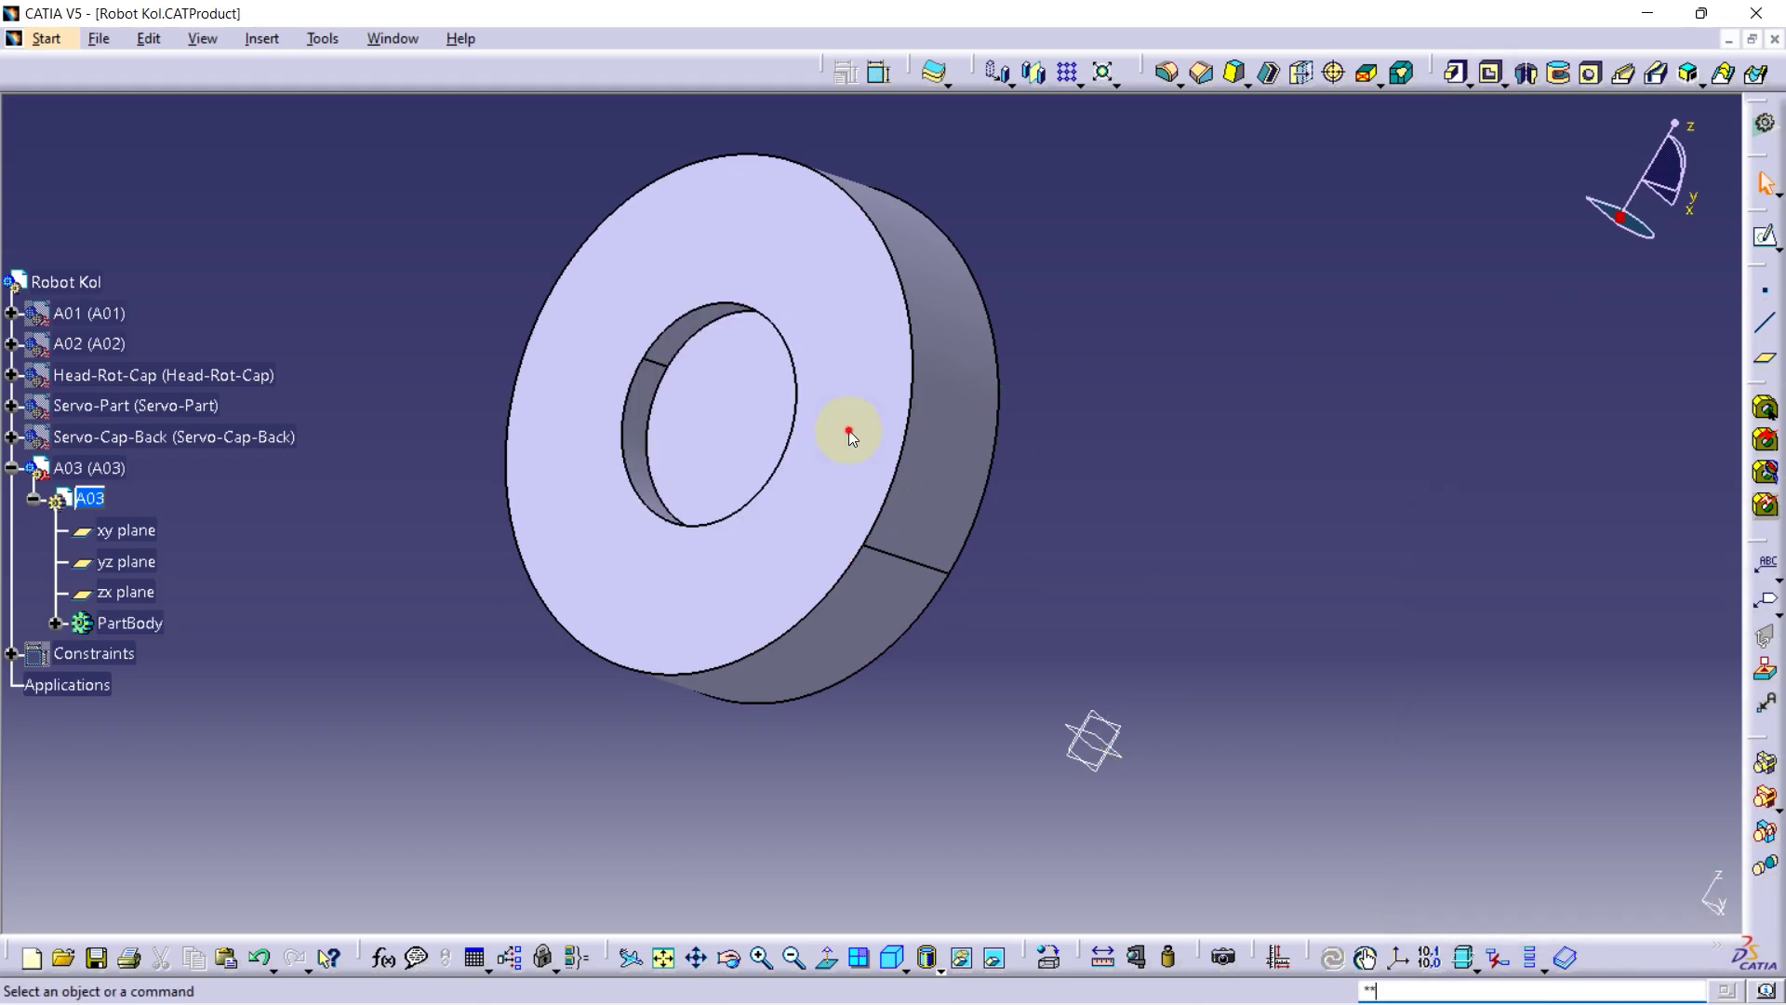
Start a sketch on the pad's front face and draw a vertical construction axis through the disc
click(1765, 236)
click(875, 446)
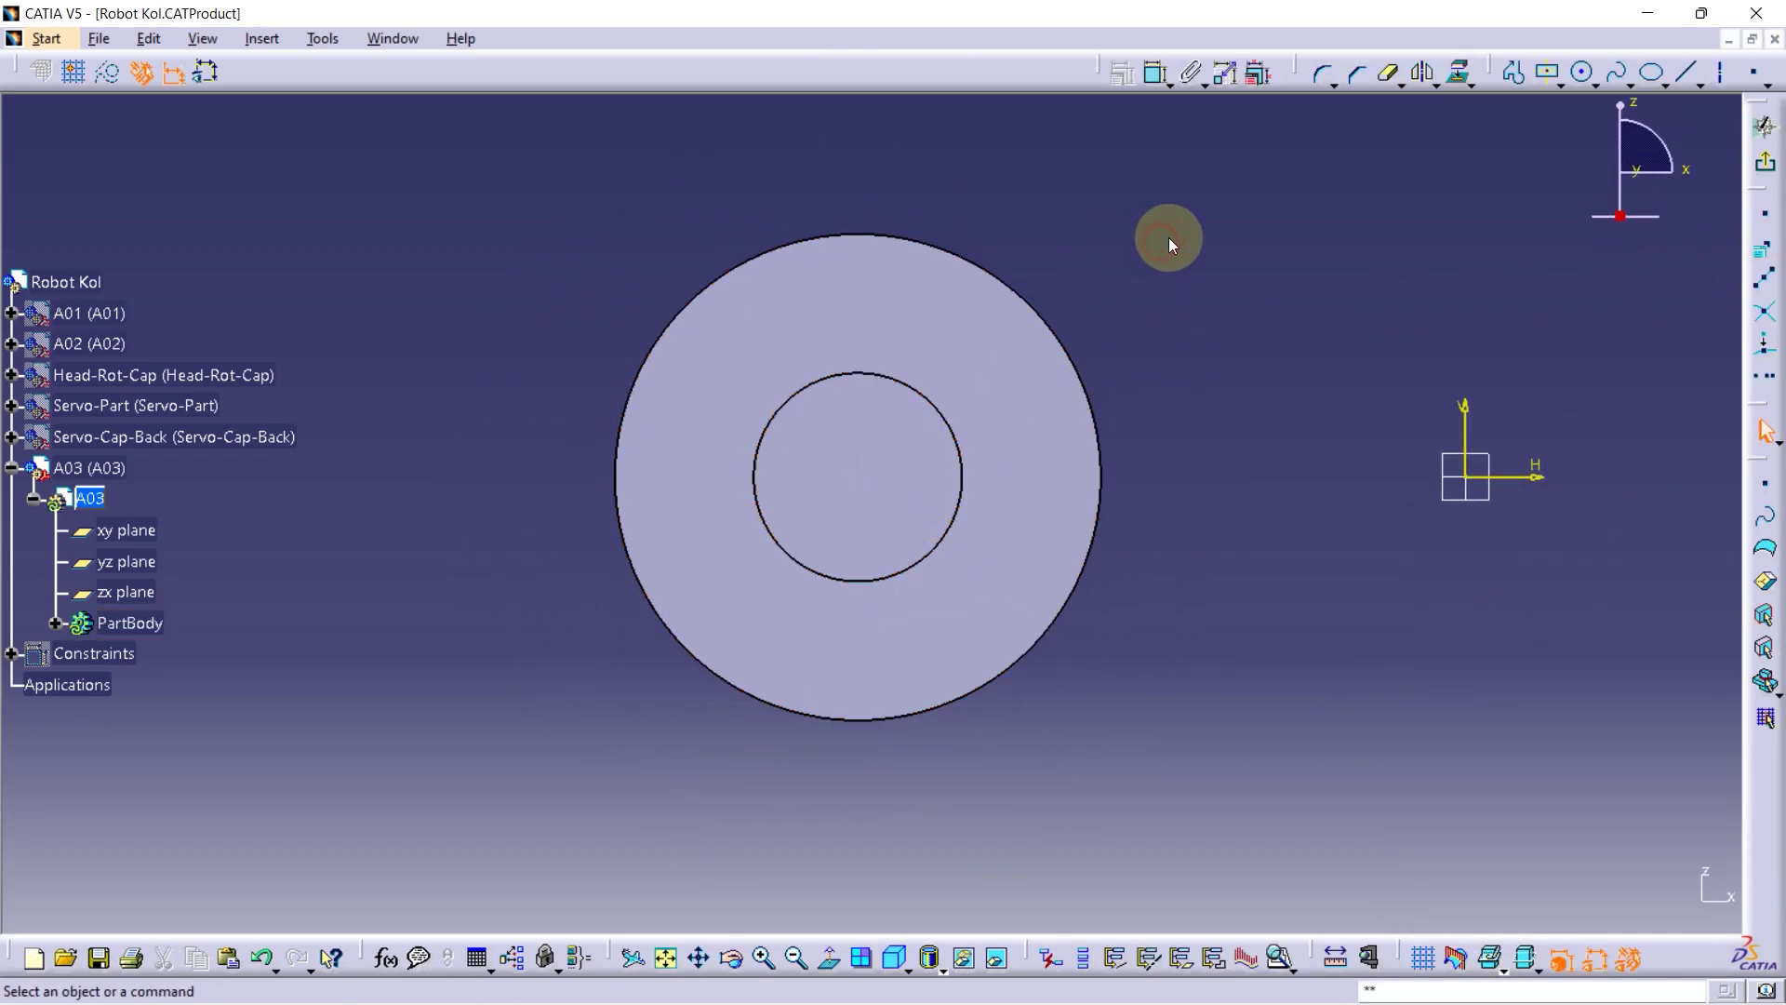
click(1584, 74)
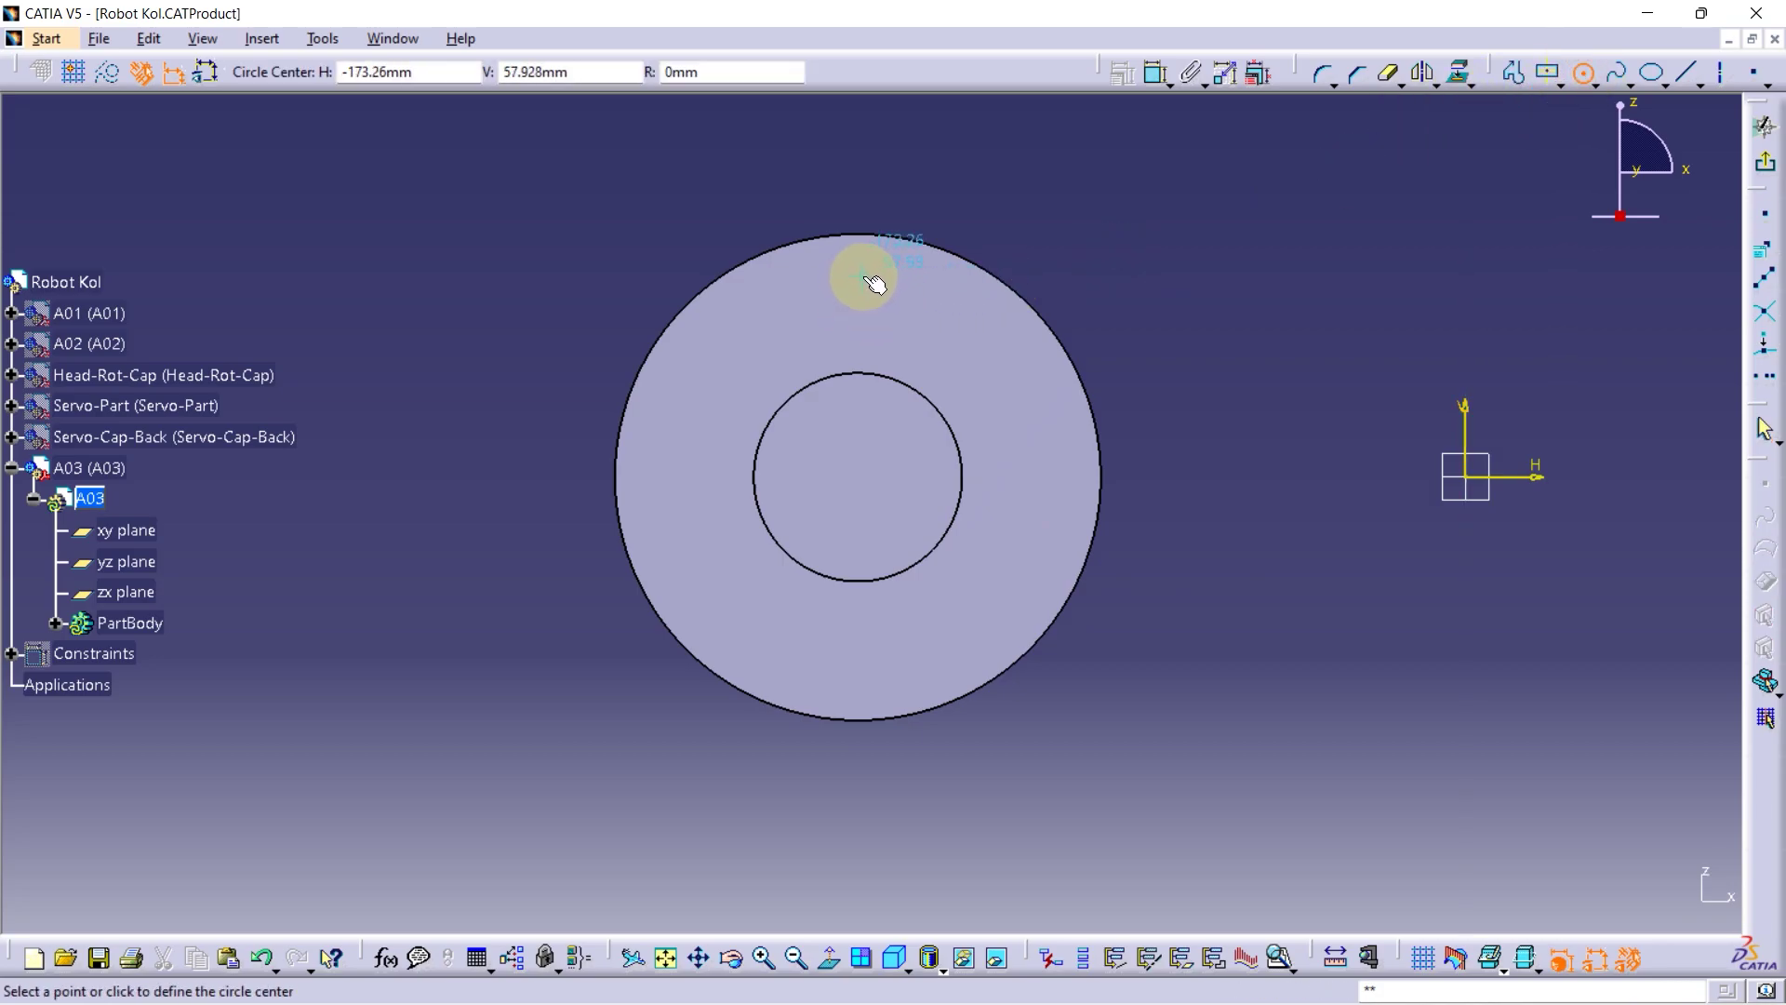
key(Escape)
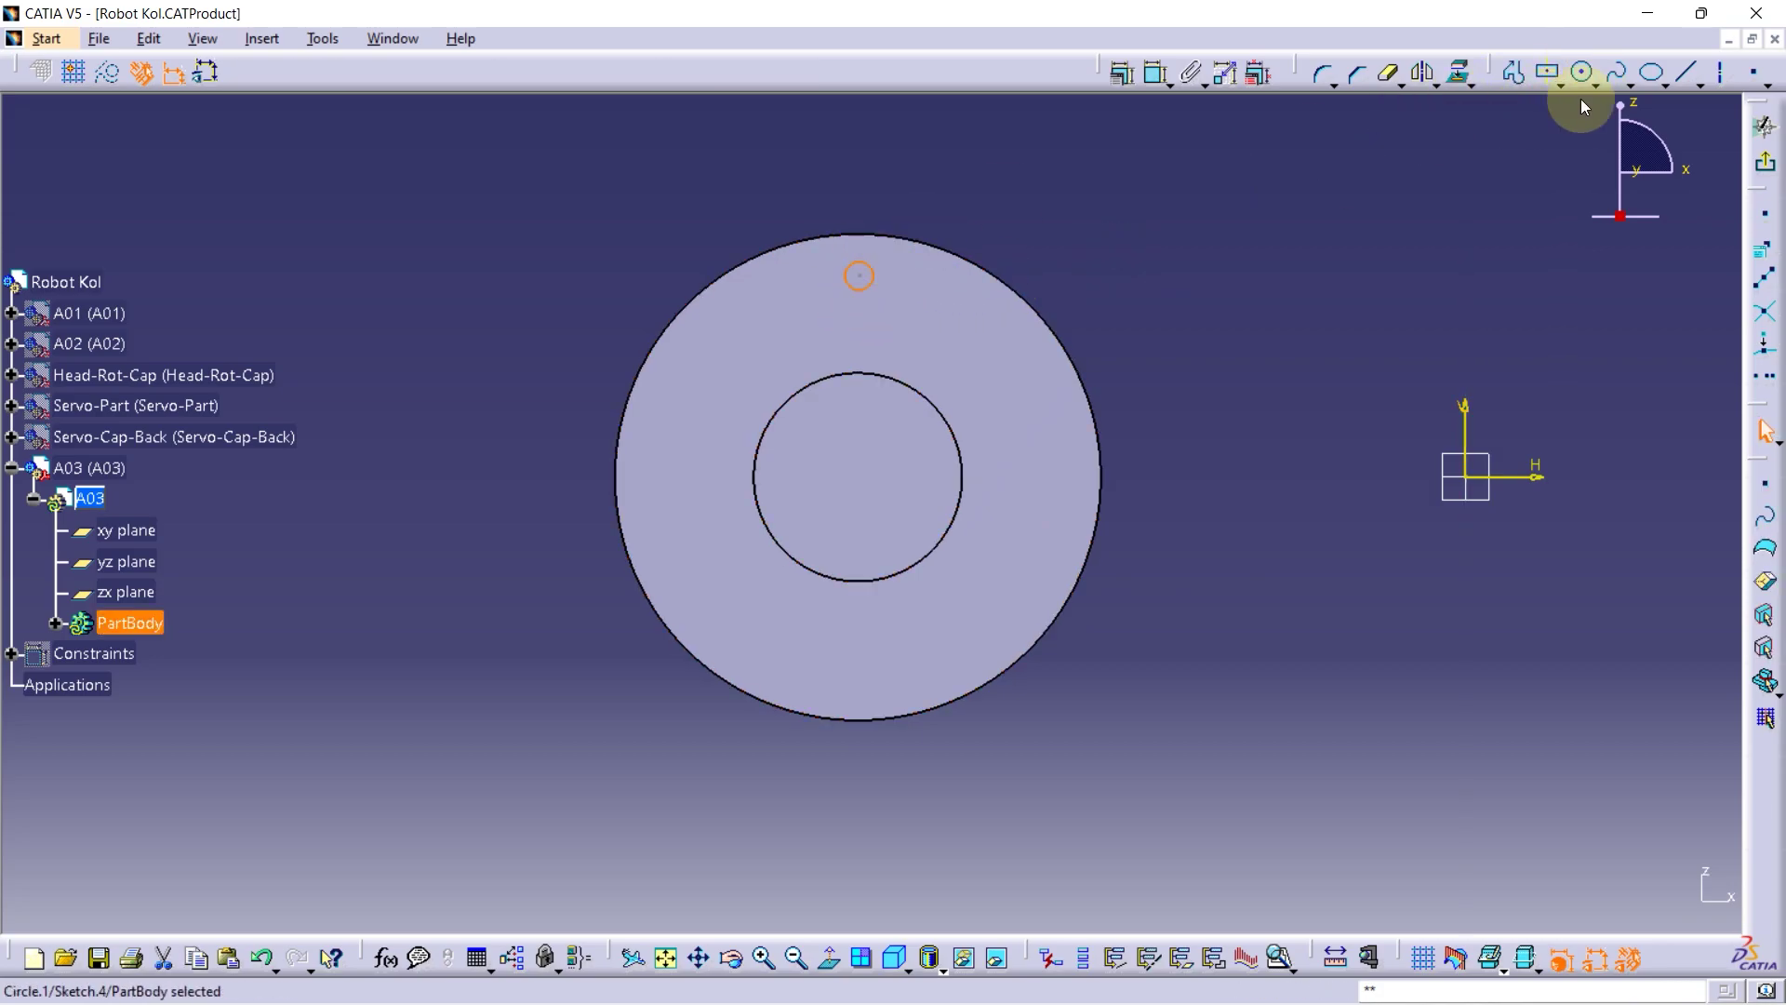
click(1715, 73)
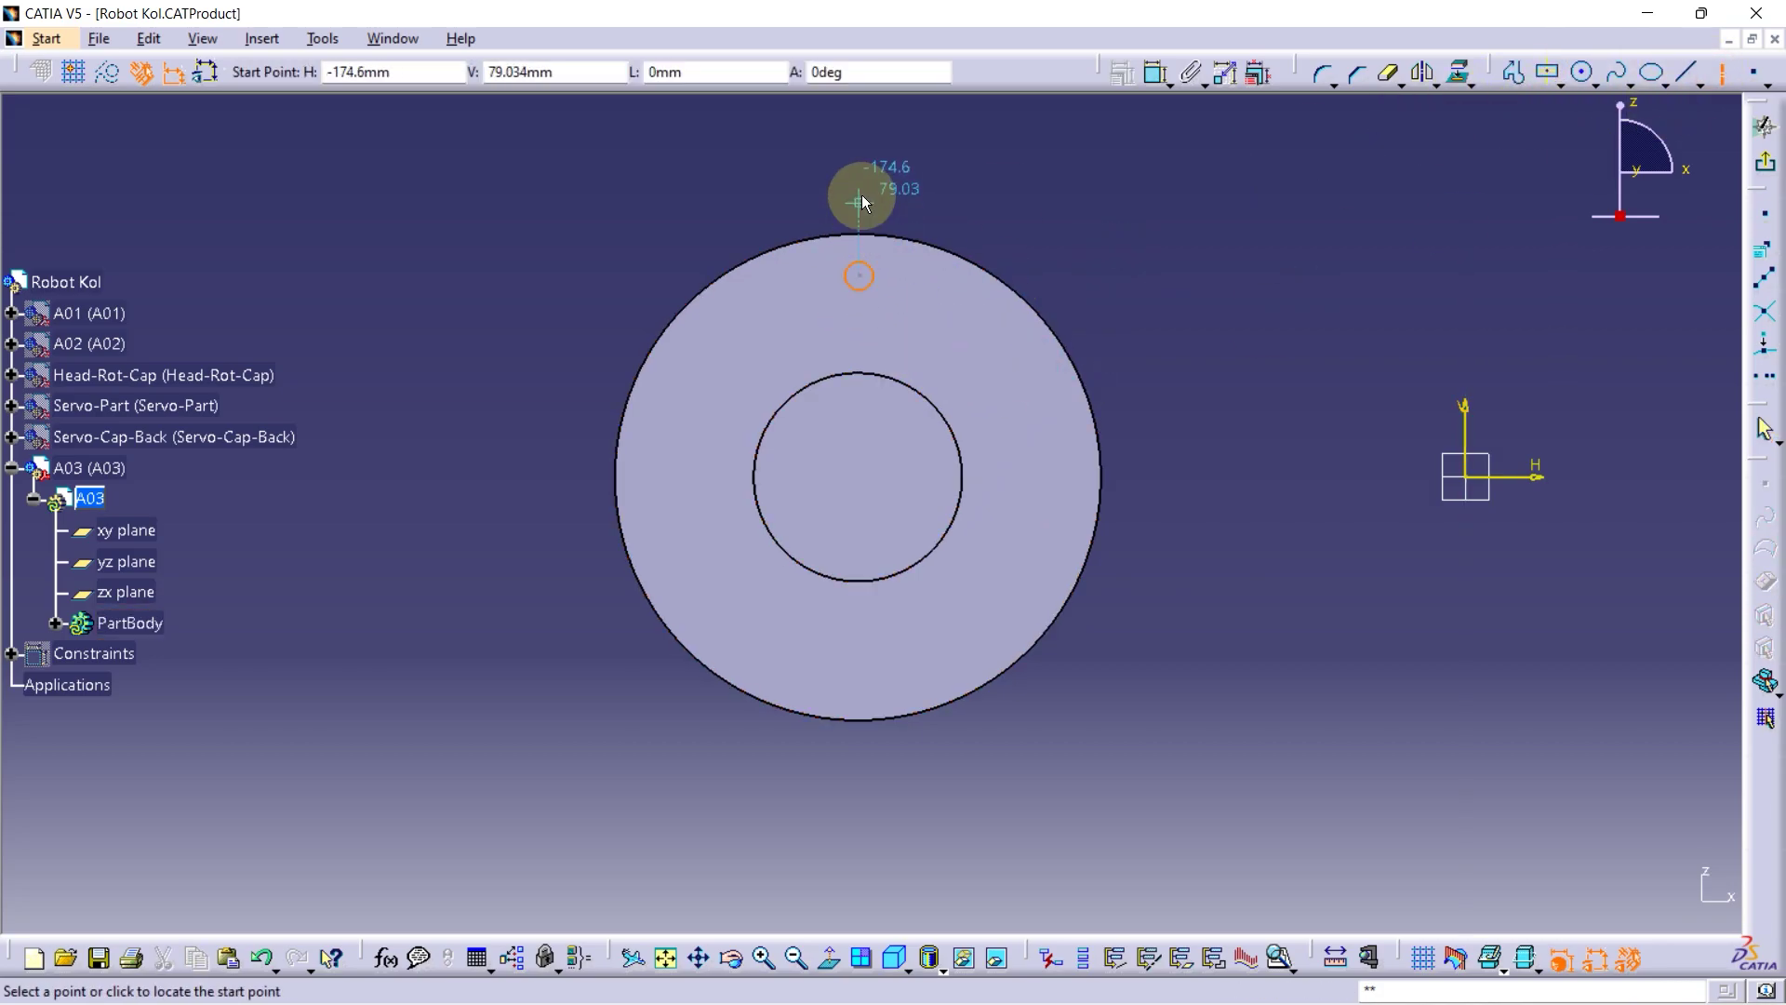
click(846, 136)
click(842, 771)
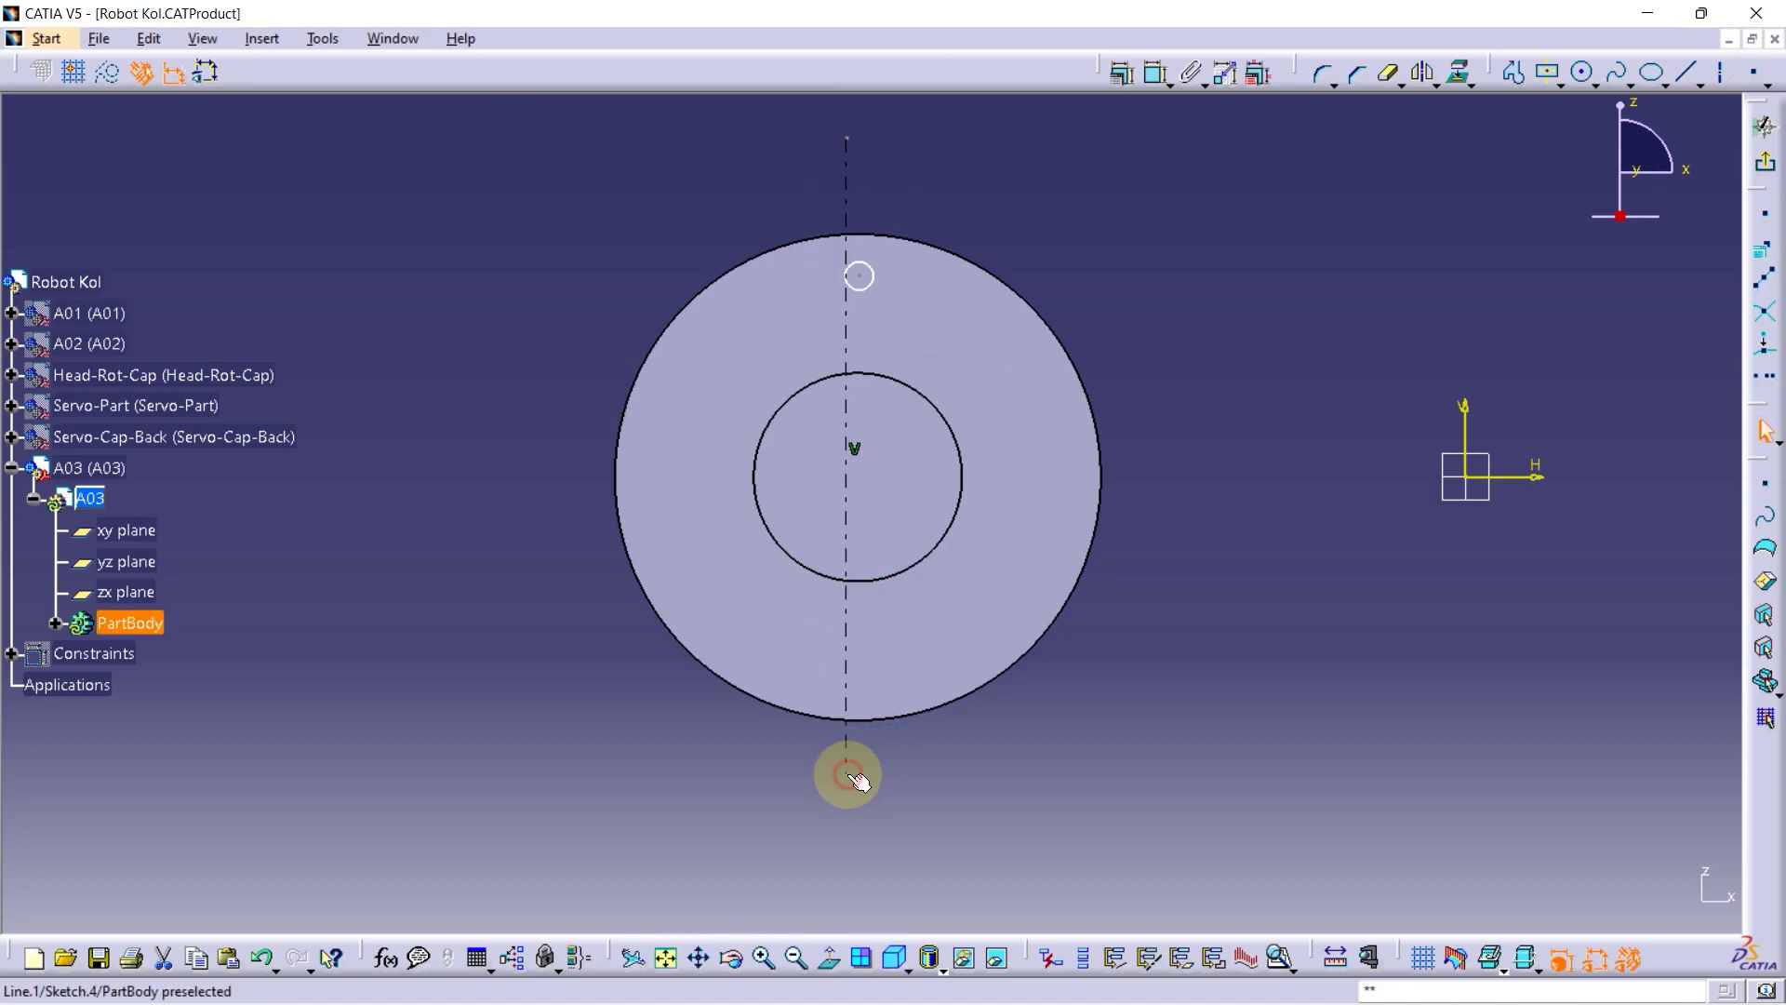
Place the axis 175 from the sketch's vertical axis and make the circle centre coincident with it
click(1190, 84)
click(1465, 442)
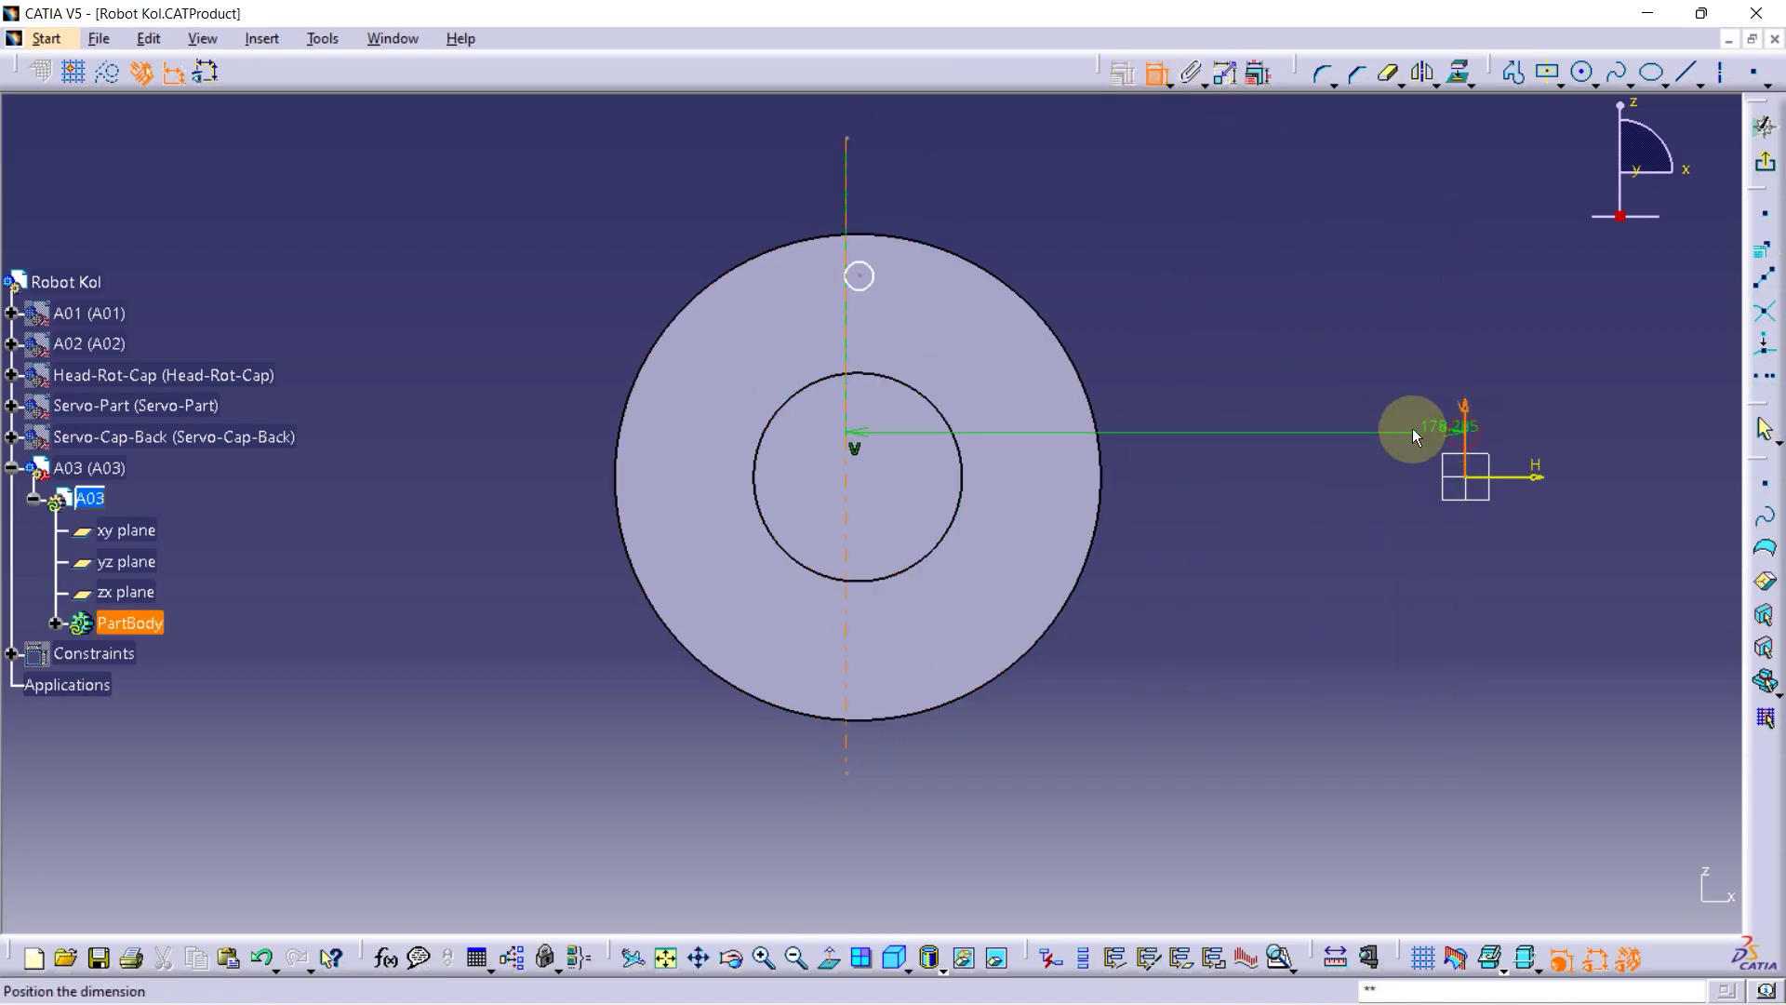
click(1248, 434)
double_click(1253, 436)
text(5)
key(Return)
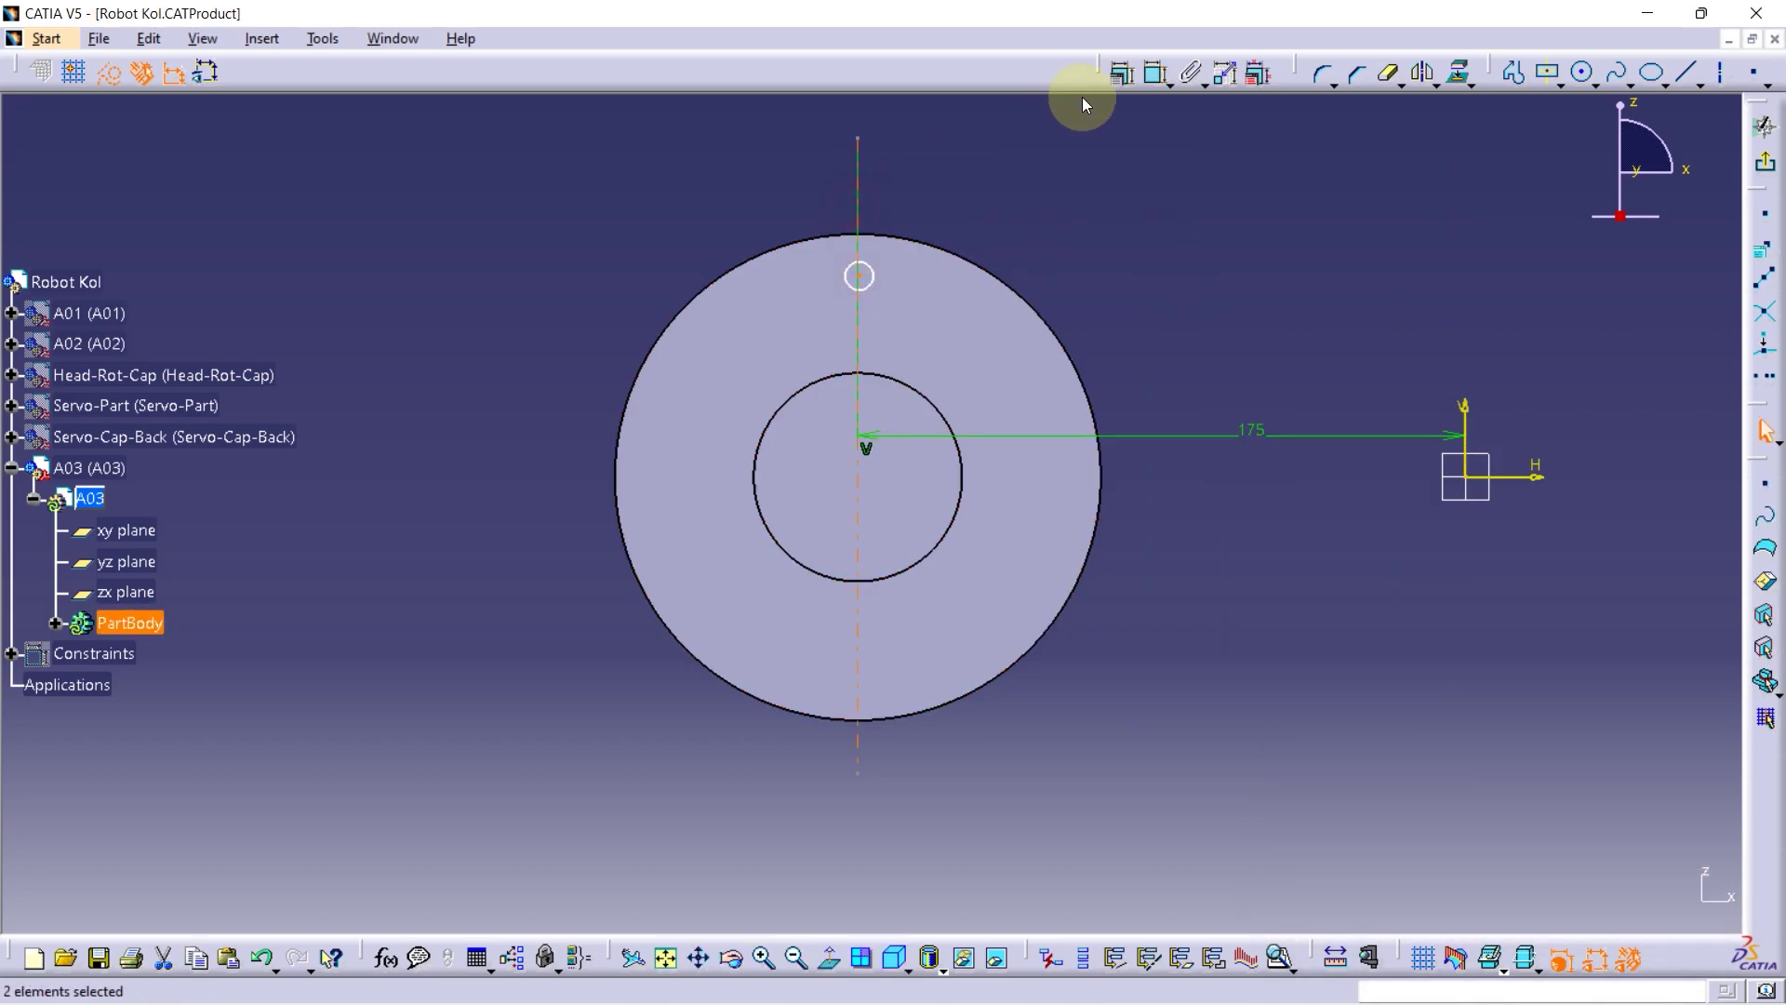
click(1121, 73)
click(1607, 590)
click(1609, 896)
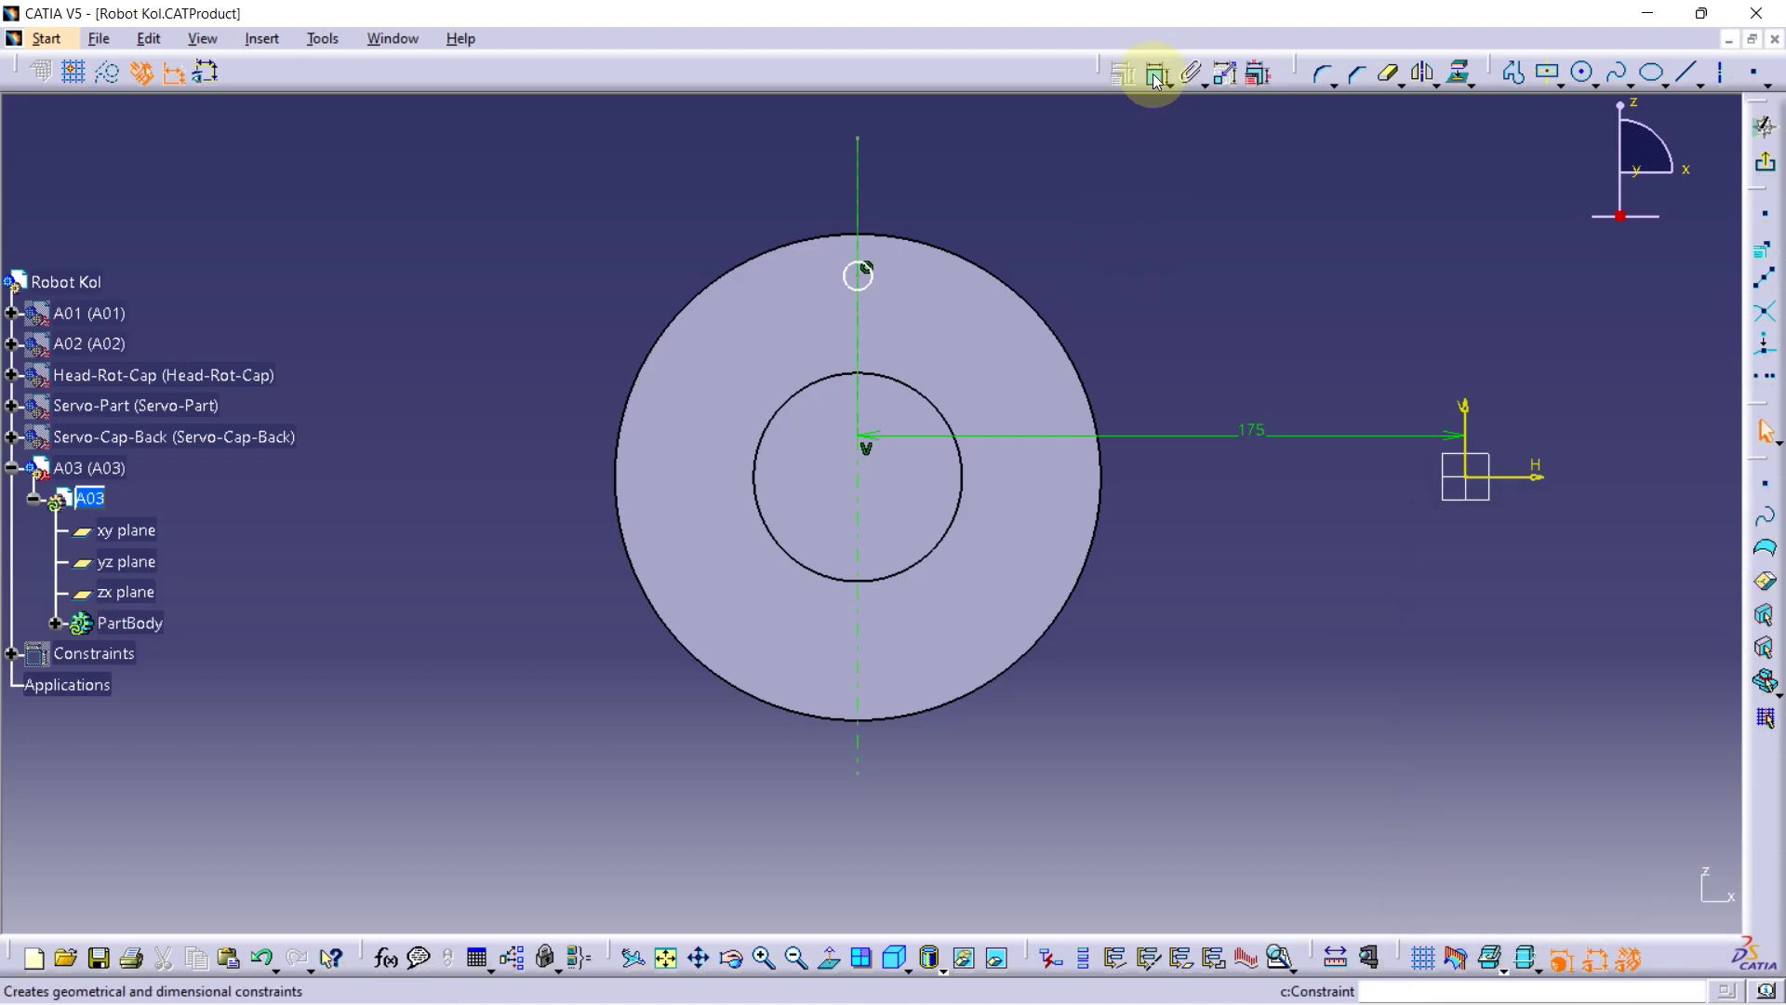
Give the small circle a radius of 4
click(1153, 73)
click(870, 272)
click(1014, 167)
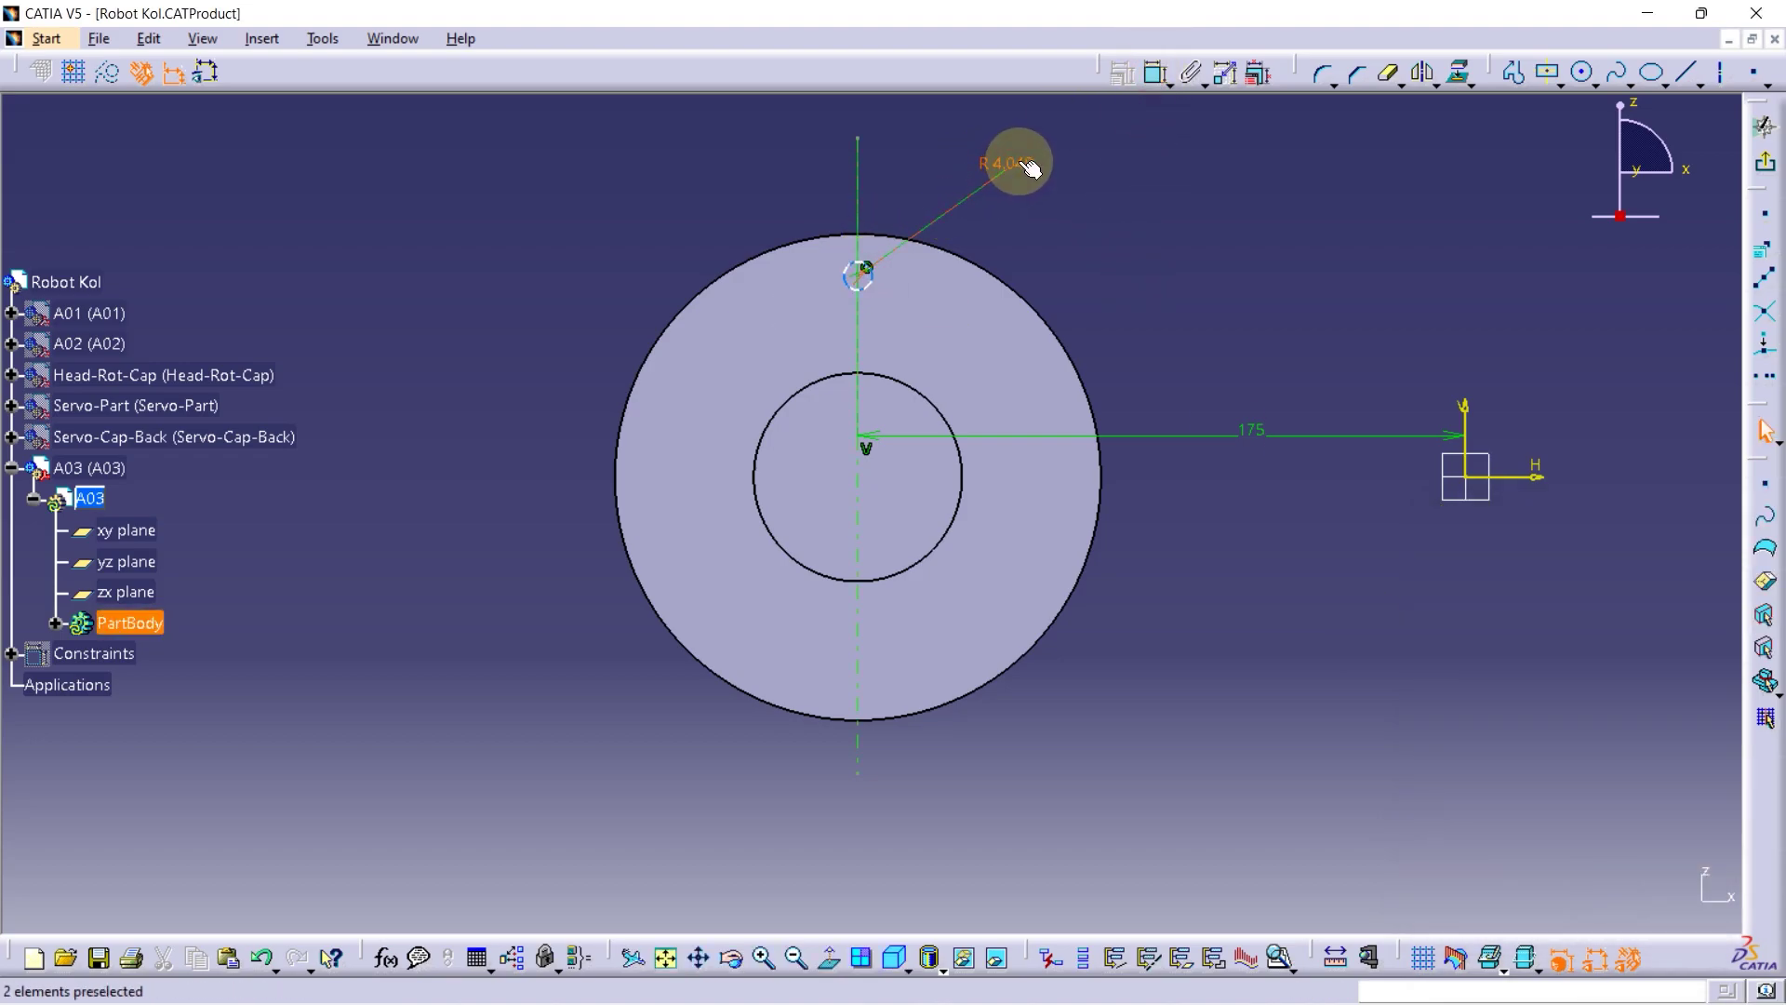
double_click(1019, 168)
text(4.048mm)
key(Return)
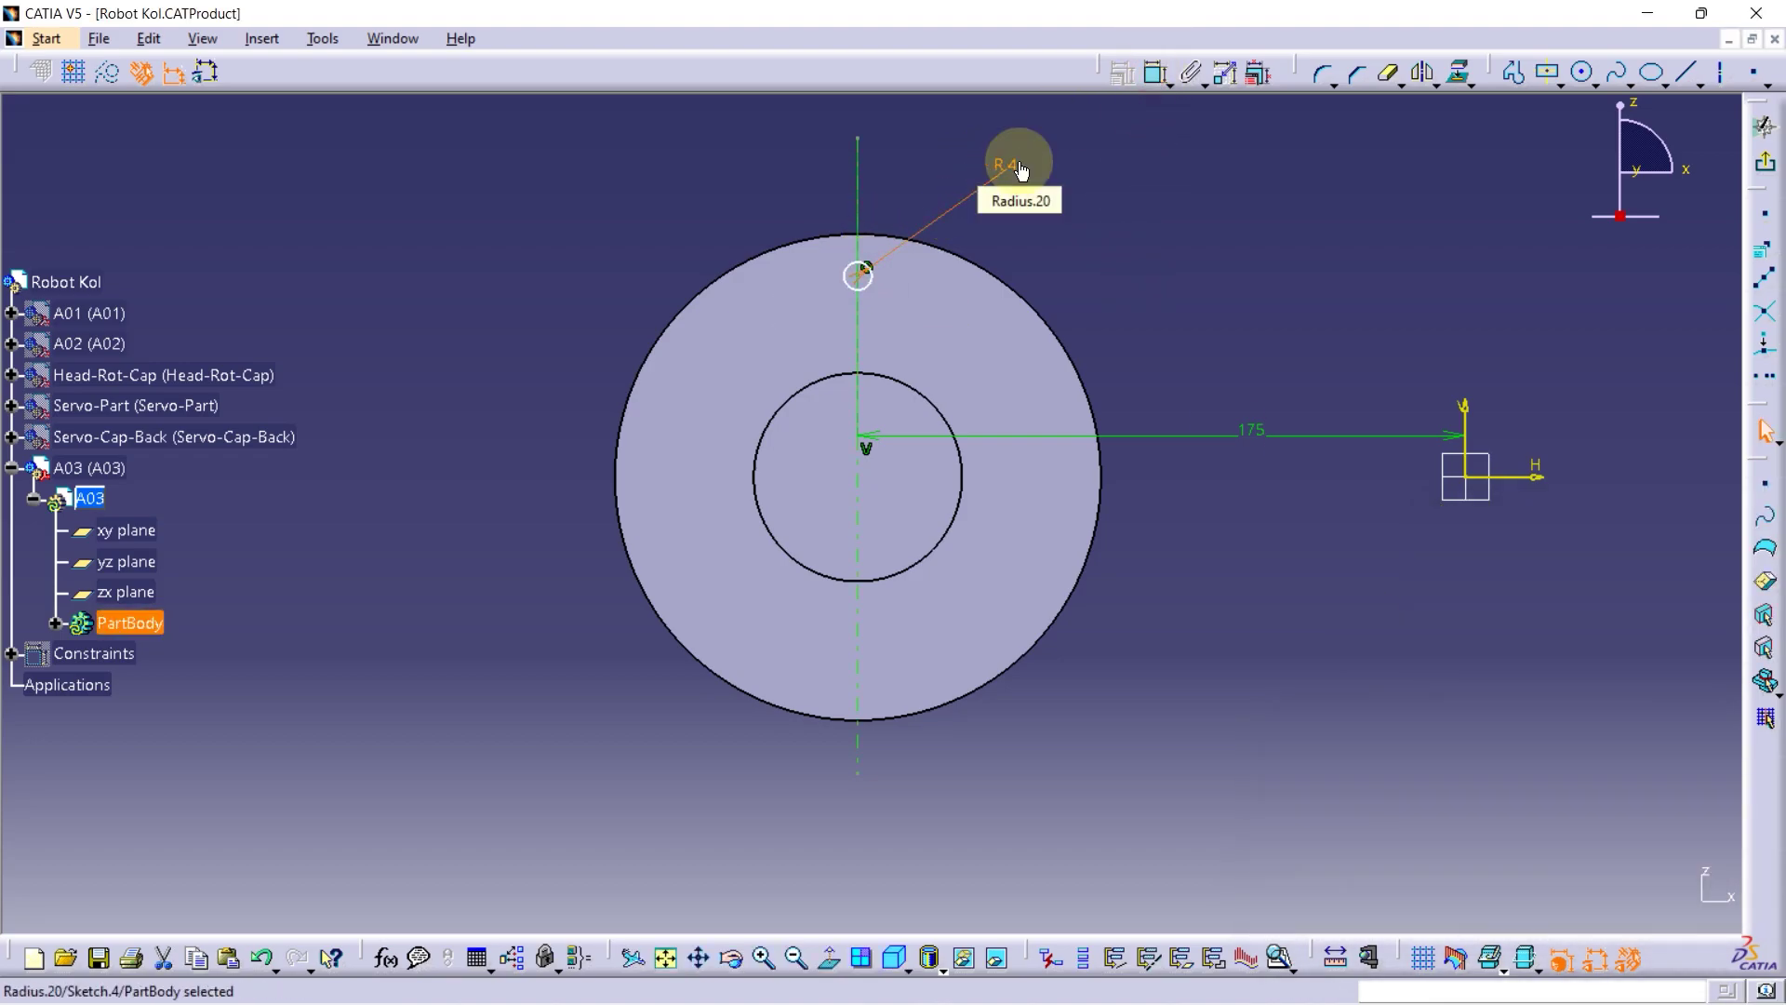
Dimension the small circle 58 from the horizontal axis
click(1157, 73)
click(858, 275)
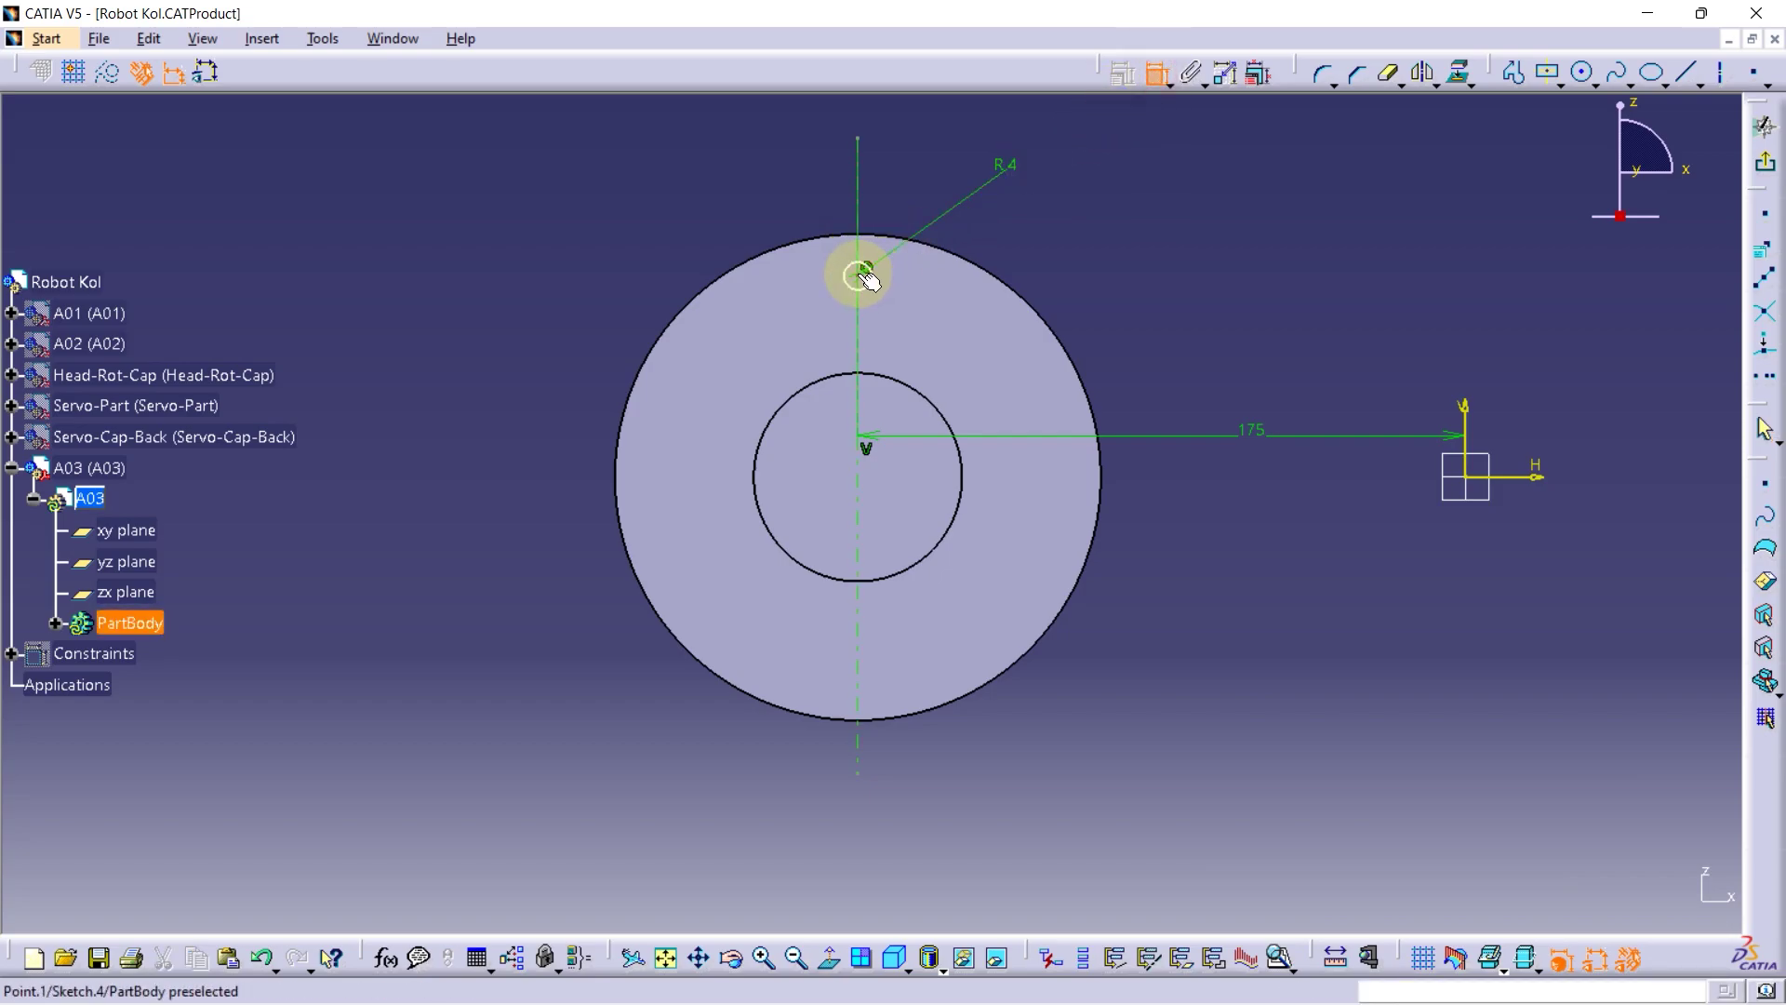
click(1514, 475)
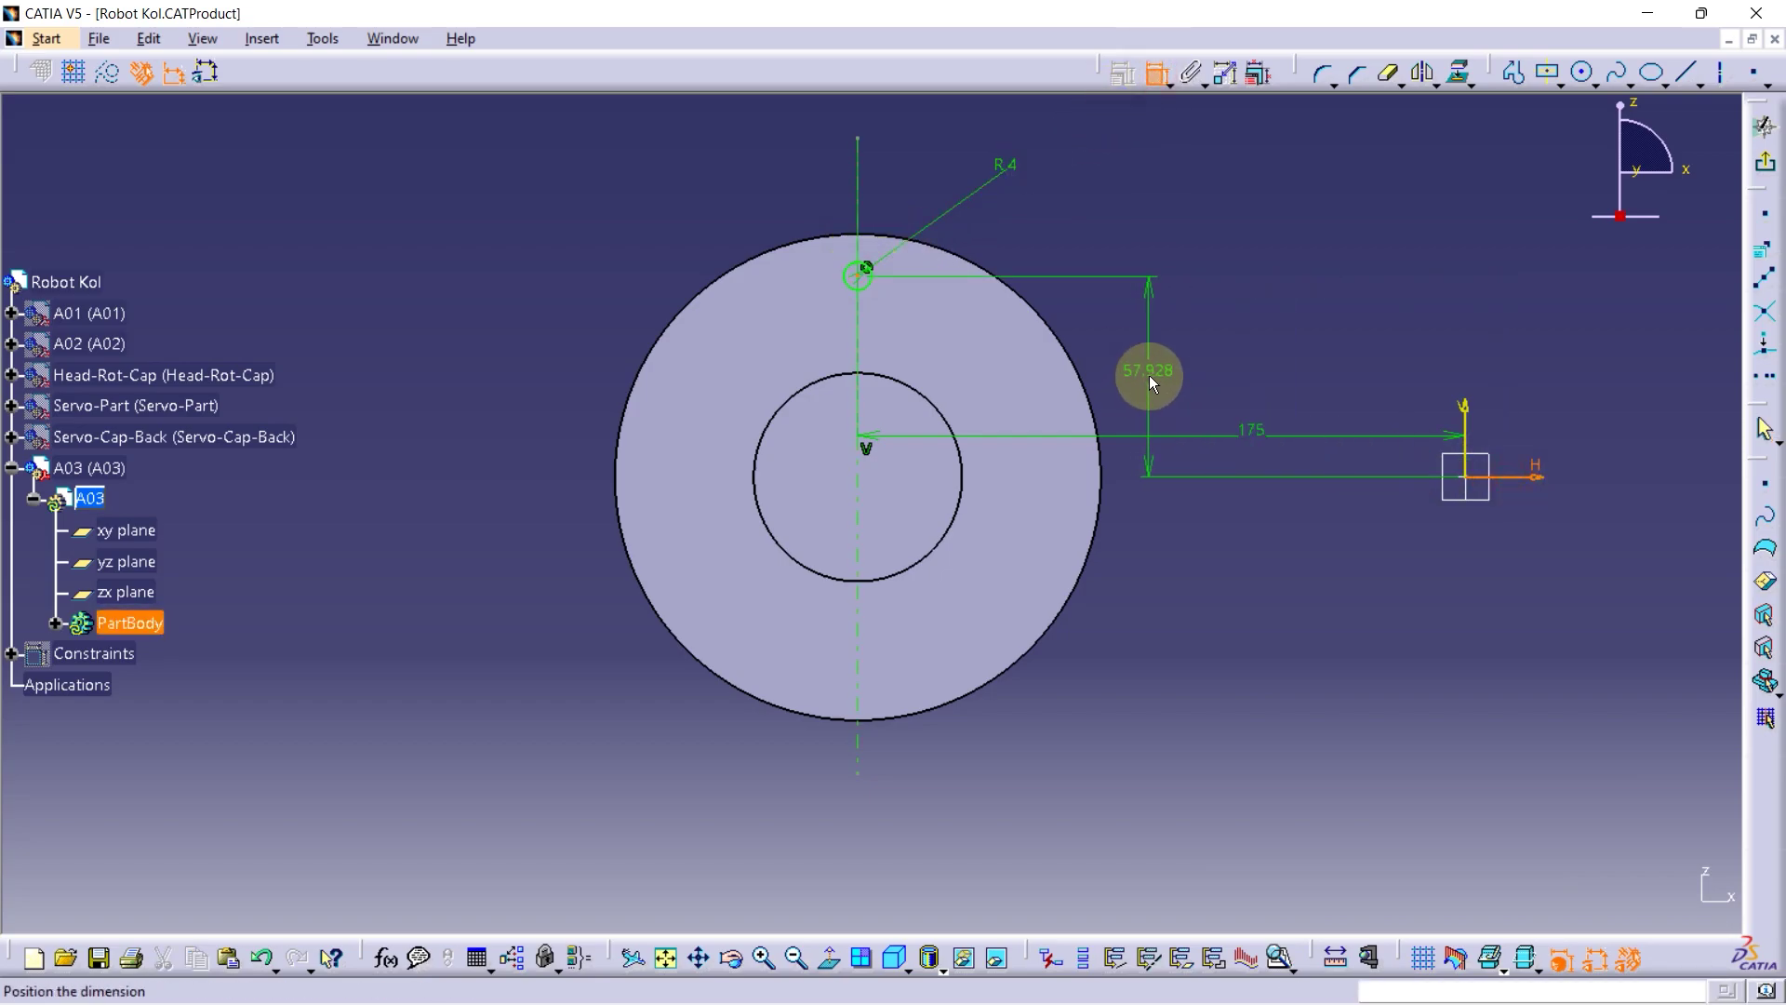
click(1148, 376)
double_click(1143, 377)
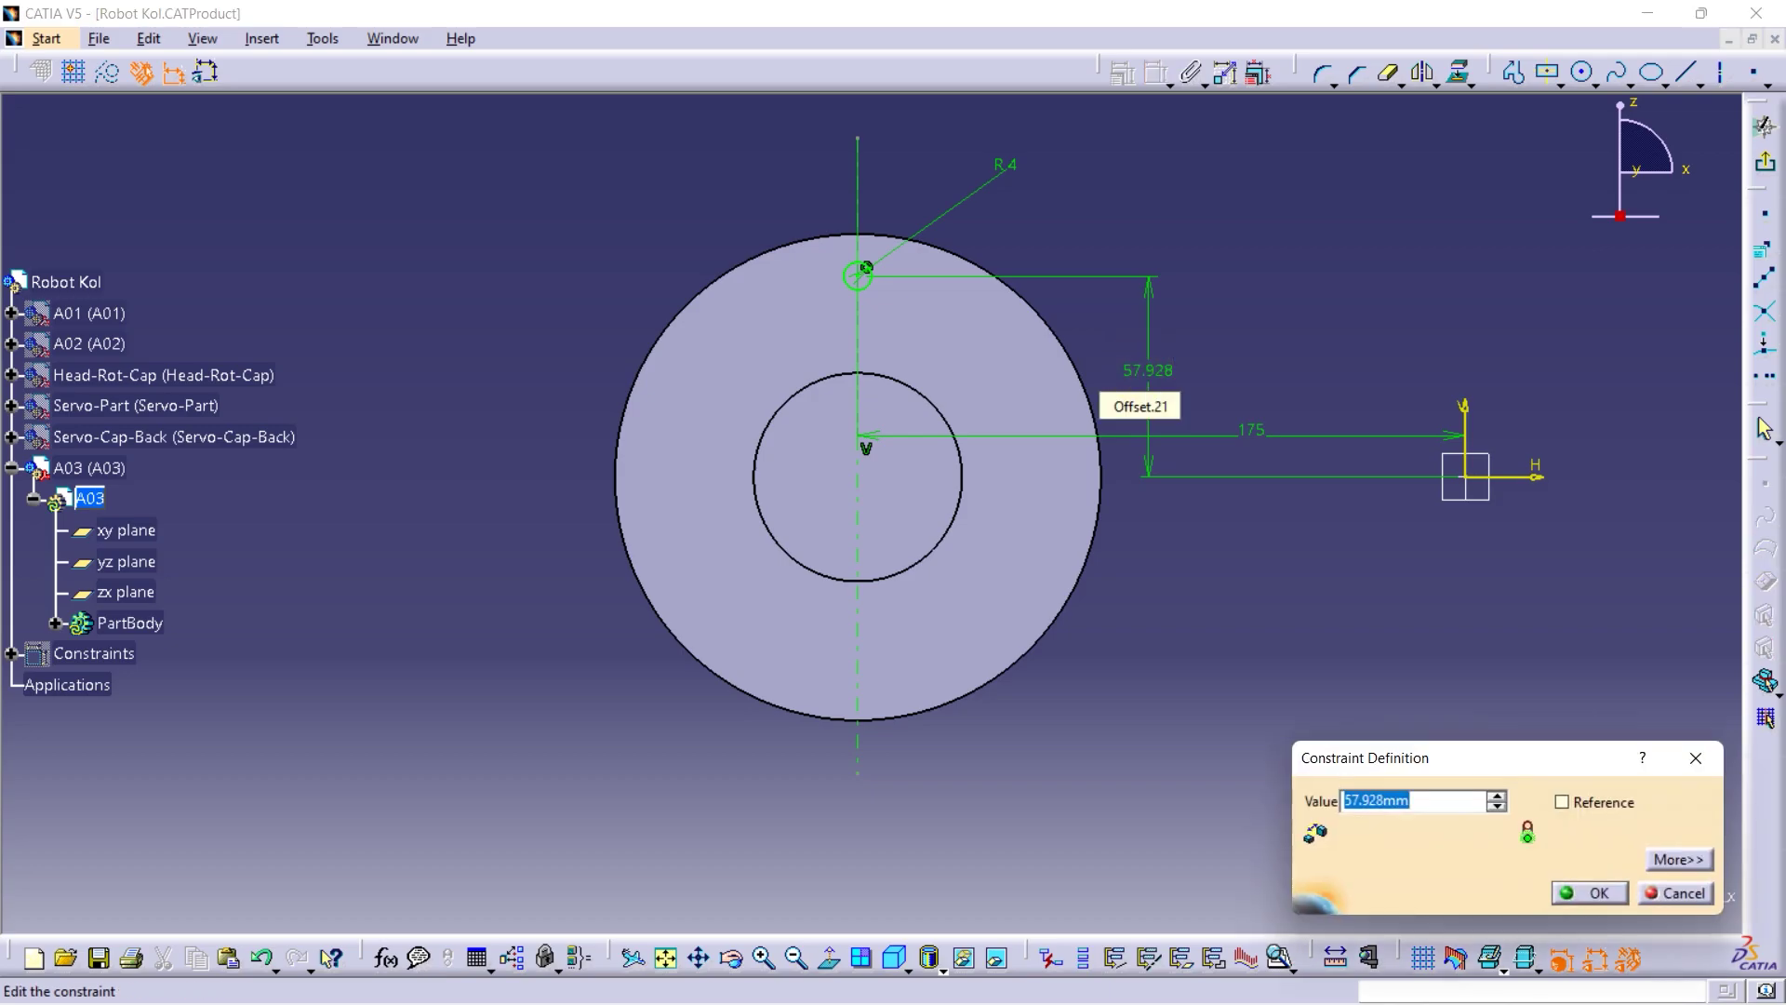
text(58)
key(Return)
click(1158, 74)
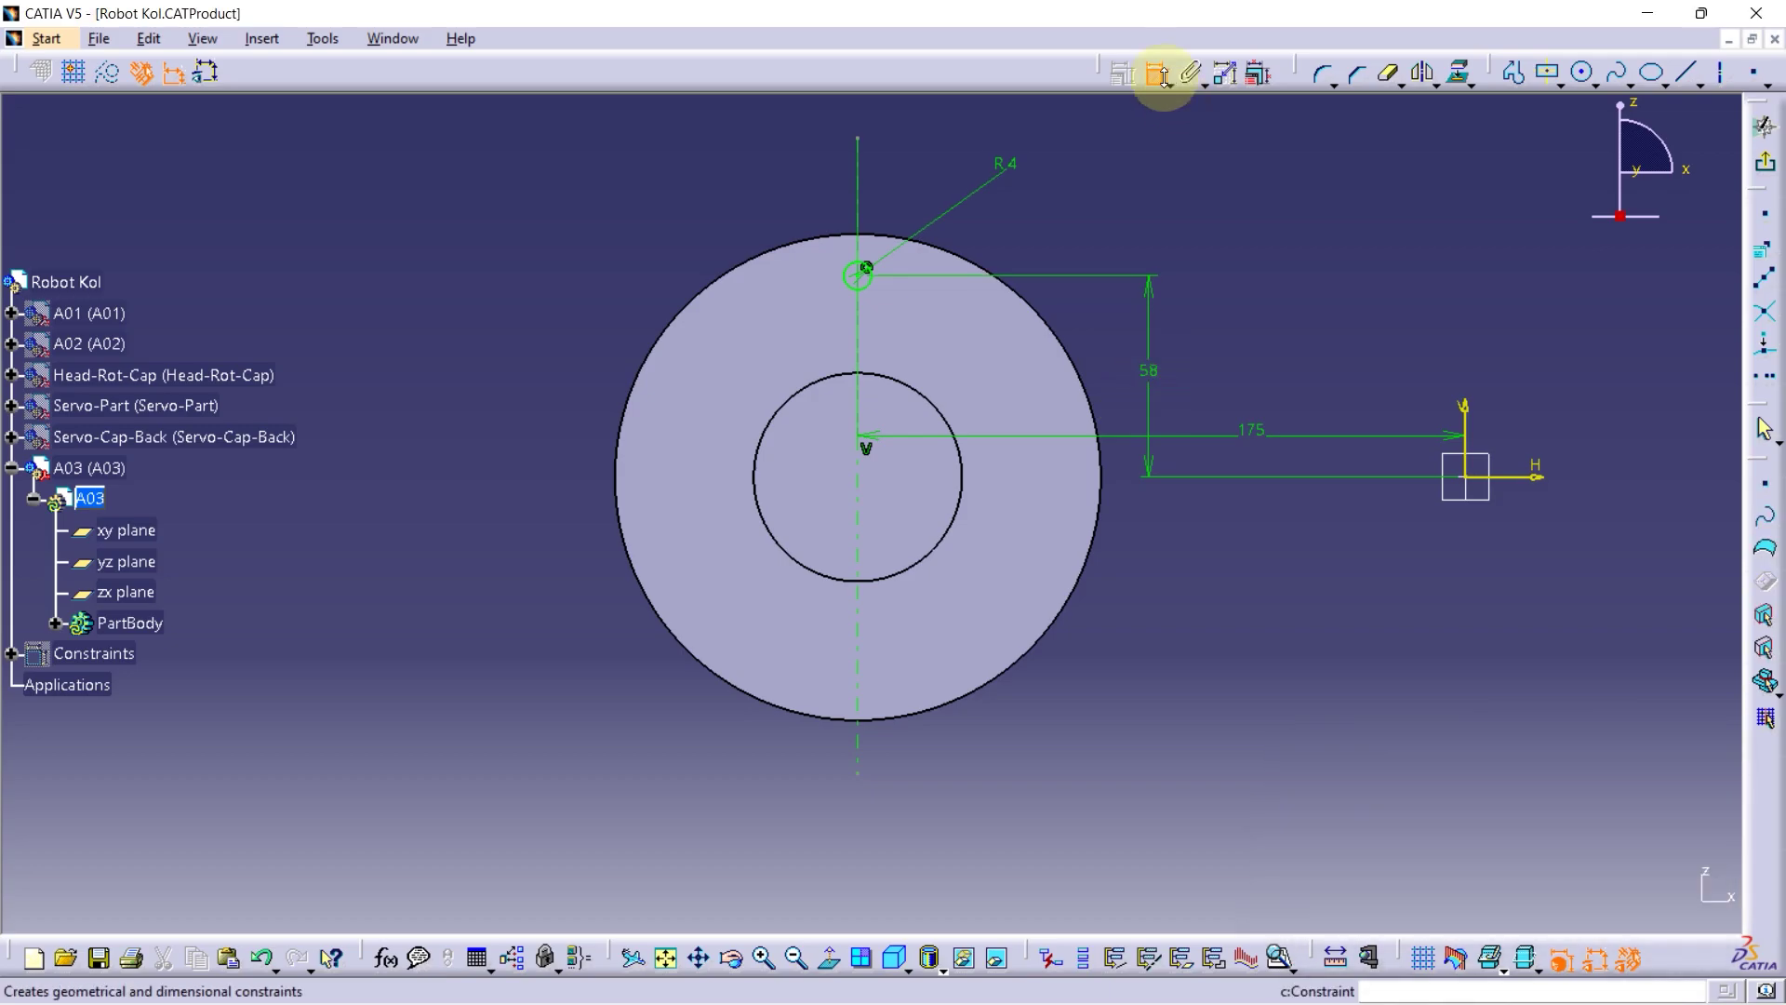
Exit the sketch and pocket the R4 circle 35 mm deep into the disc
click(1751, 177)
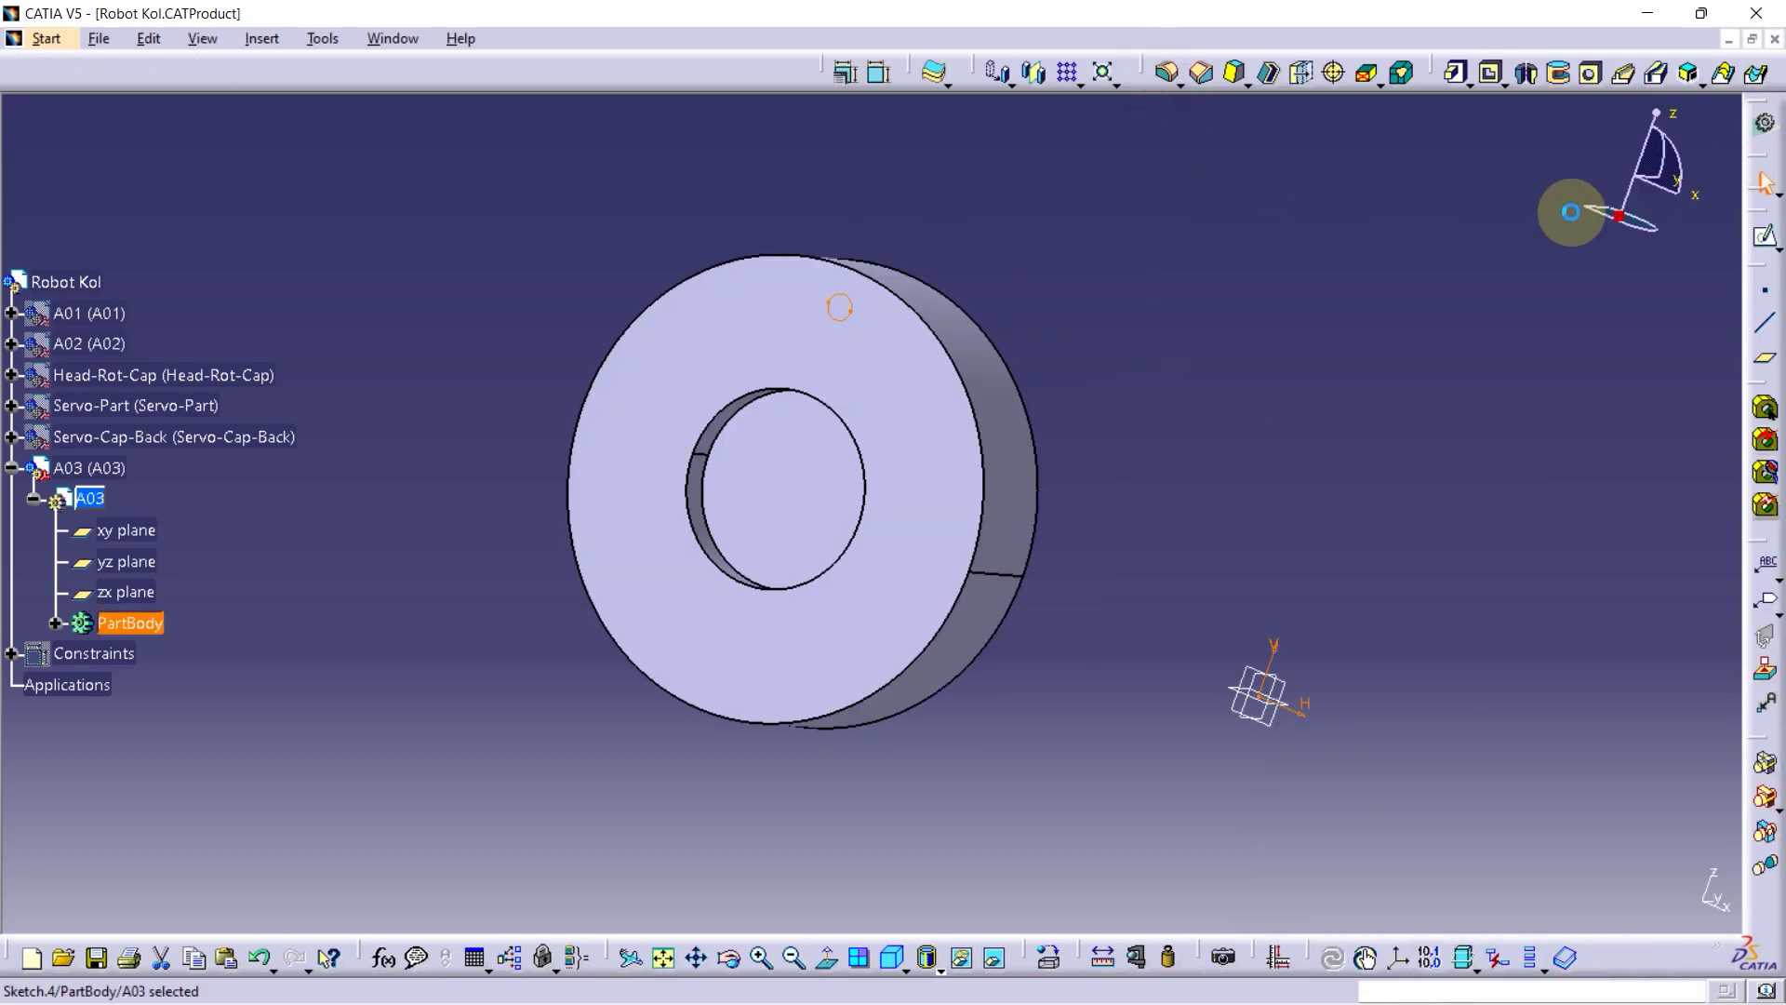
click(1486, 76)
text(35)
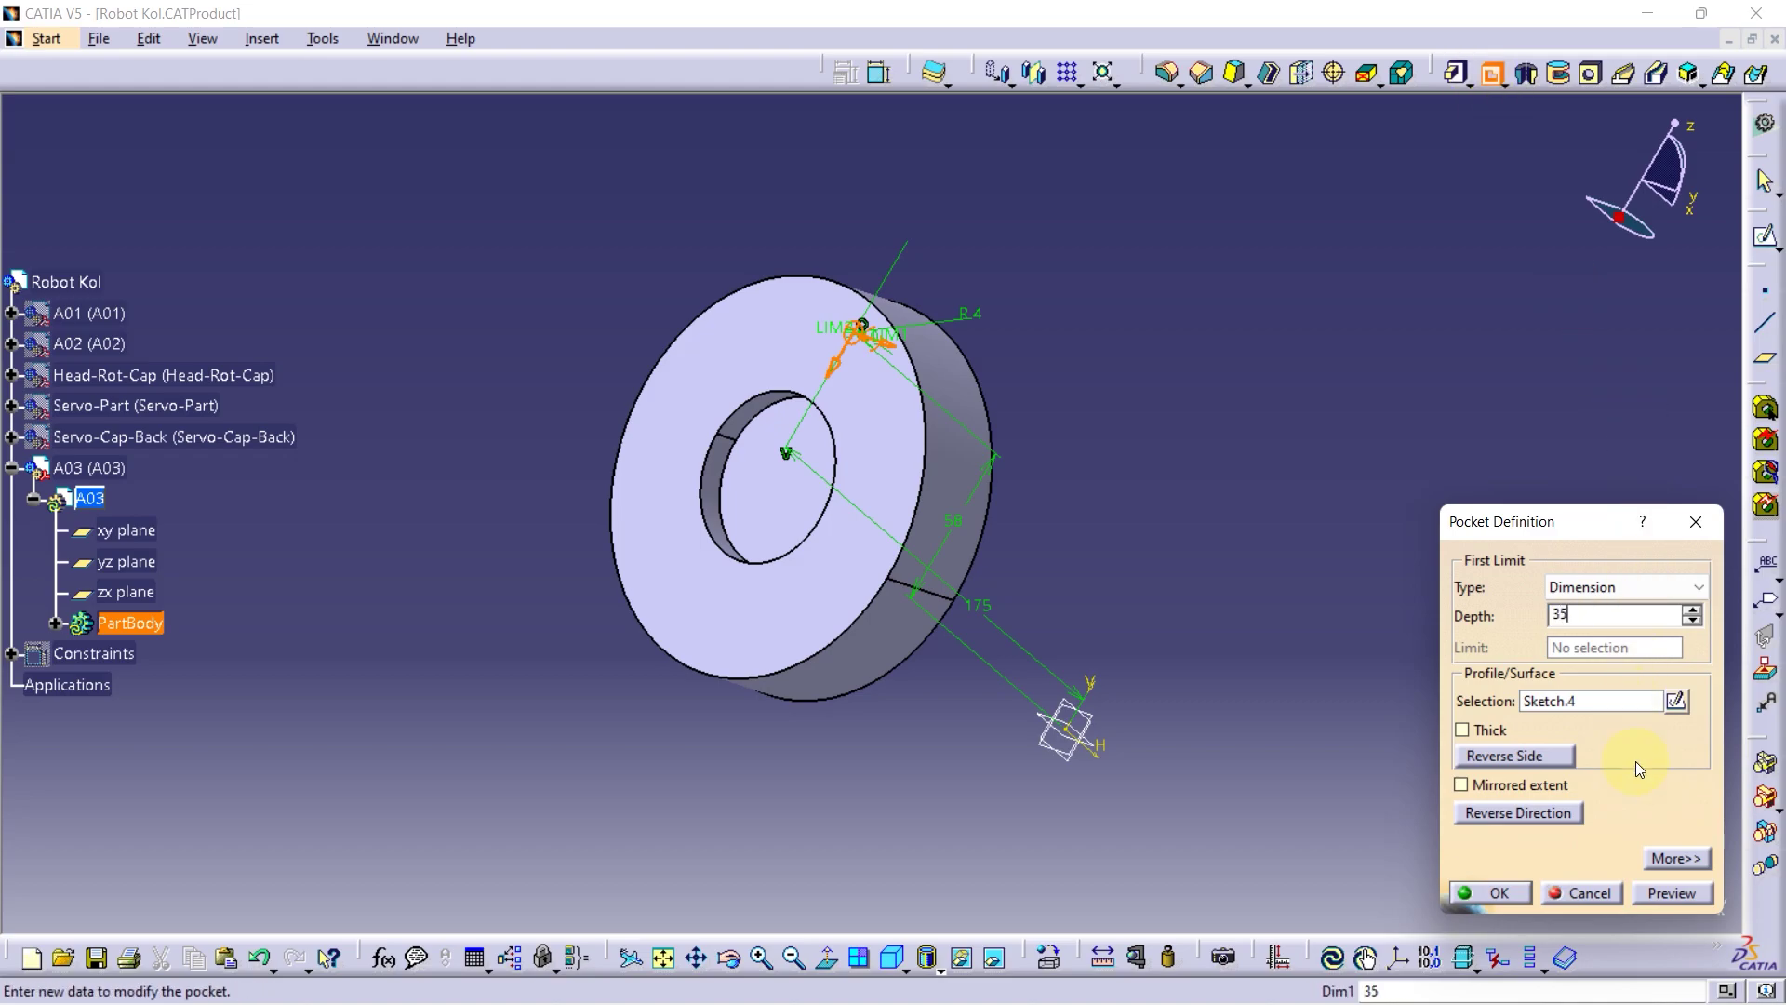
click(1489, 893)
mouse_move(1298, 478)
middle_down()
mouse_move(869, 427)
mouse_move(1124, 563)
mouse_move(957, 478)
mouse_move(949, 339)
mouse_move(1145, 187)
middle_up()
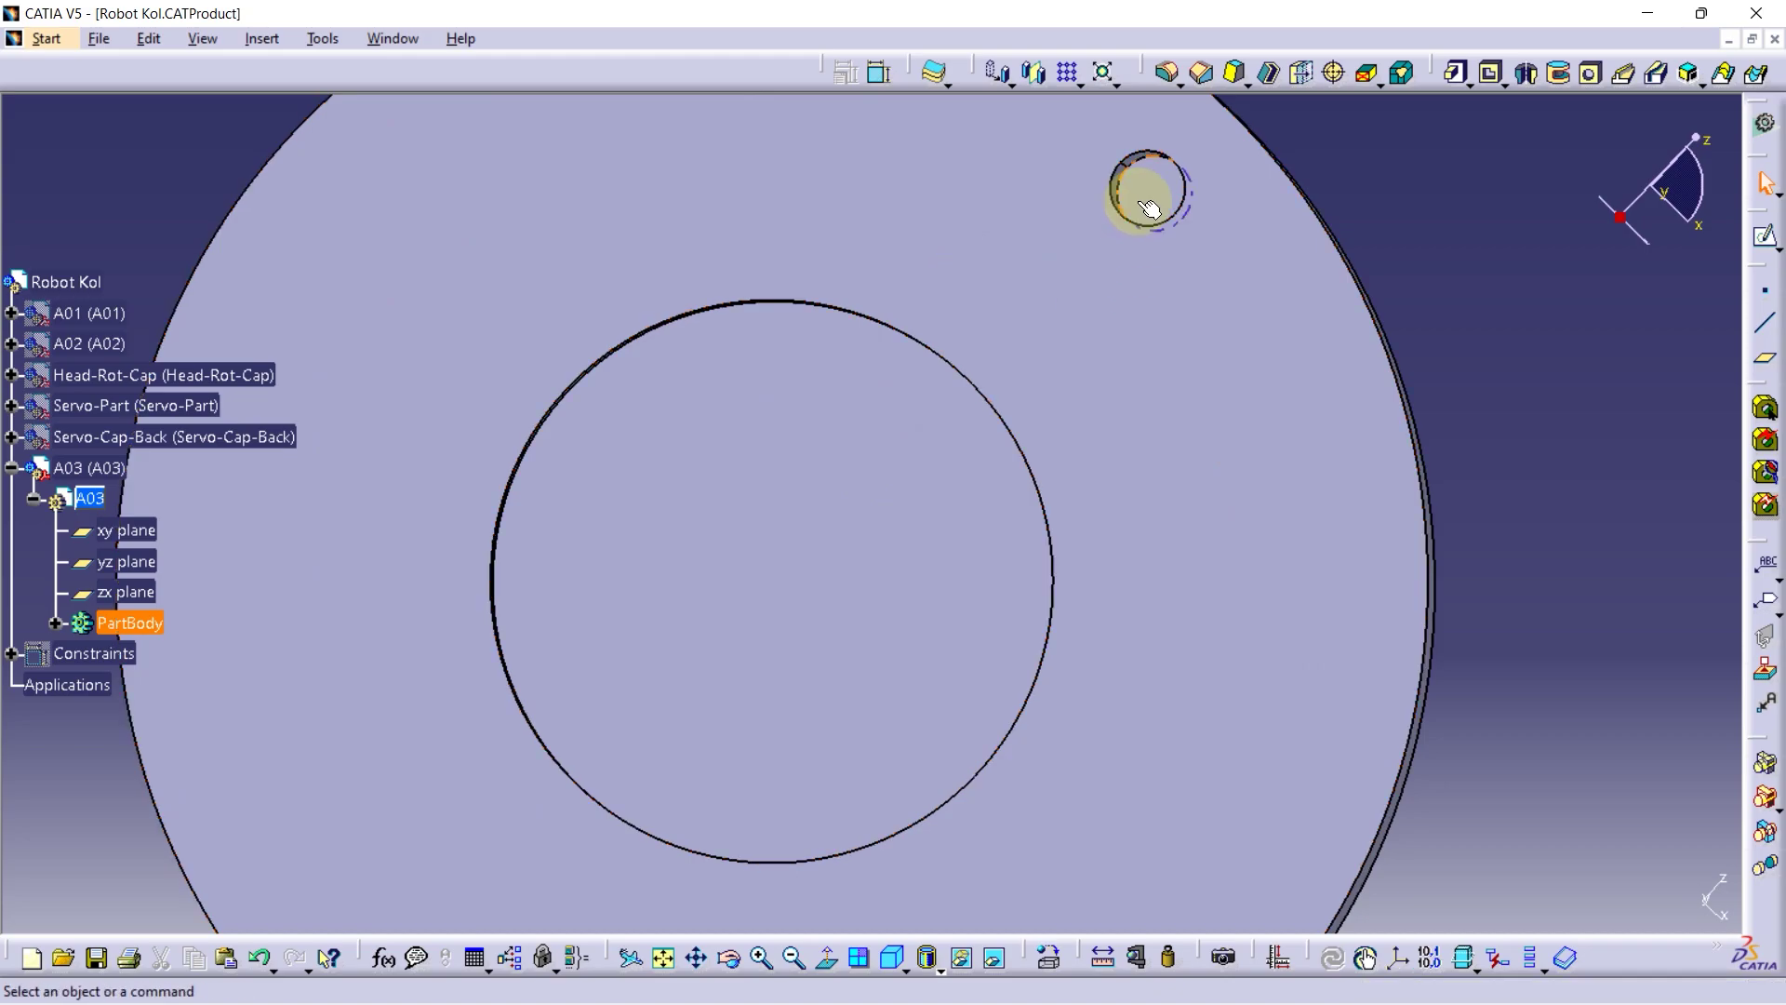
On the small hole's face, sketch an R6.5 circle concentric with the hole
click(1161, 198)
click(1768, 238)
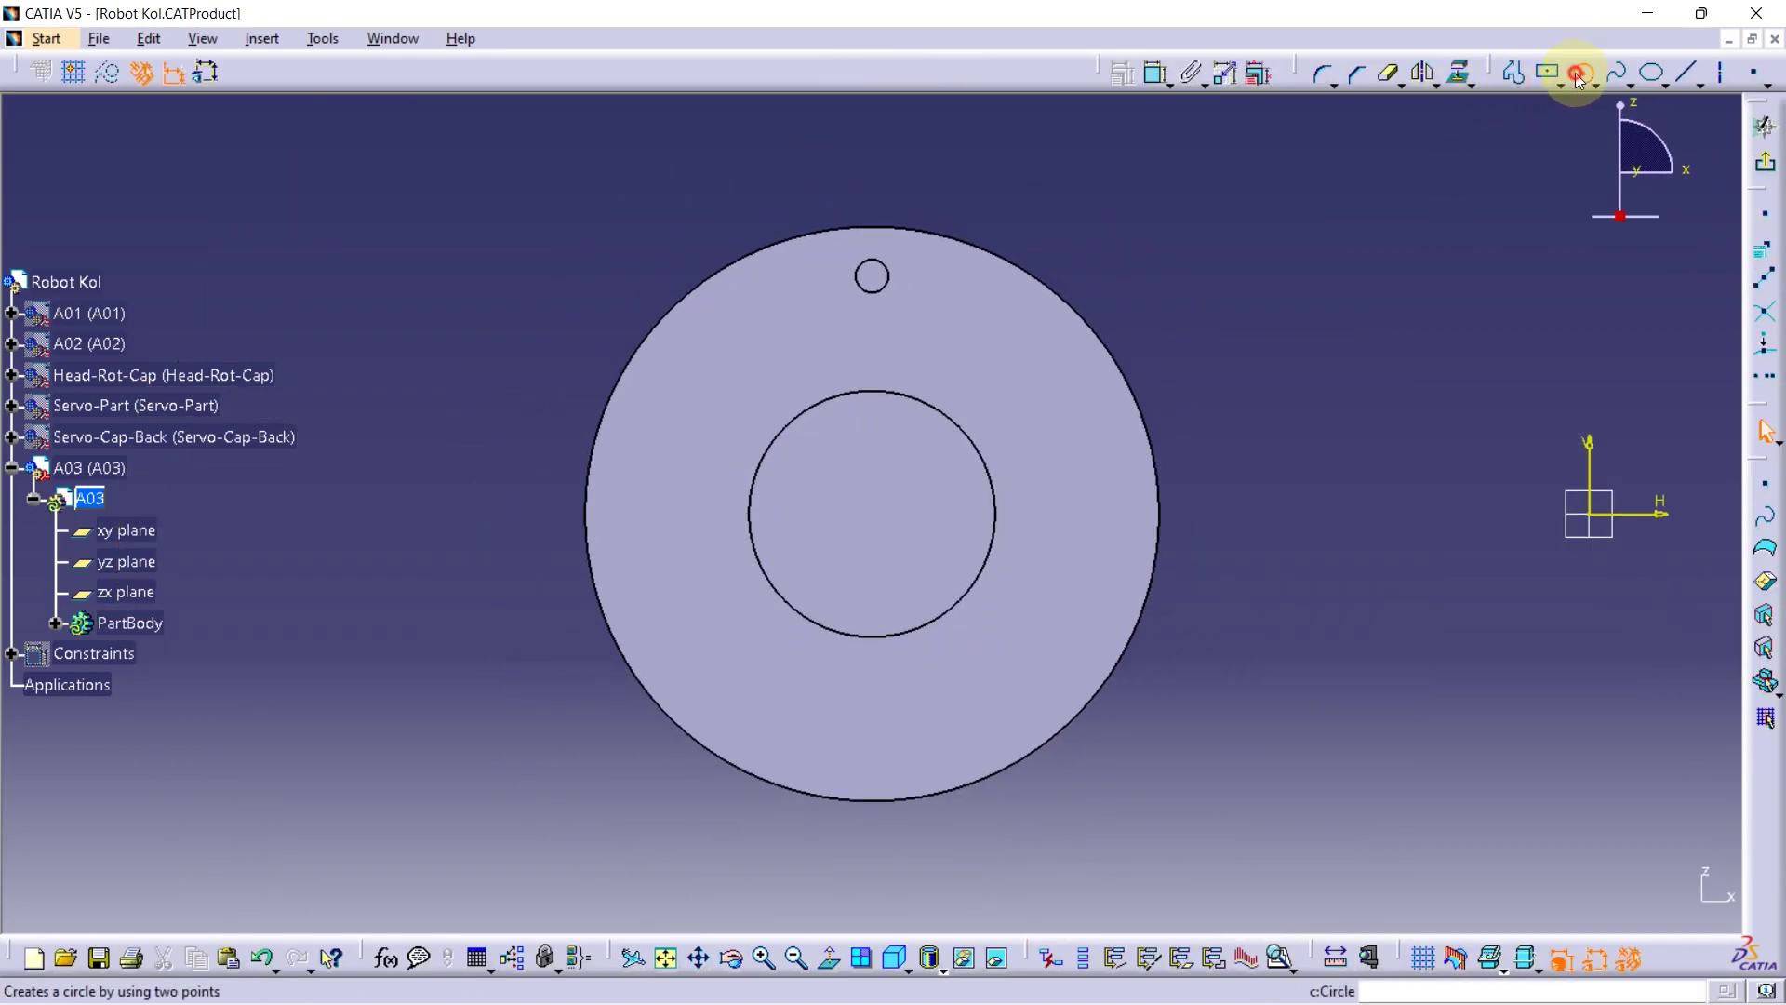
click(872, 277)
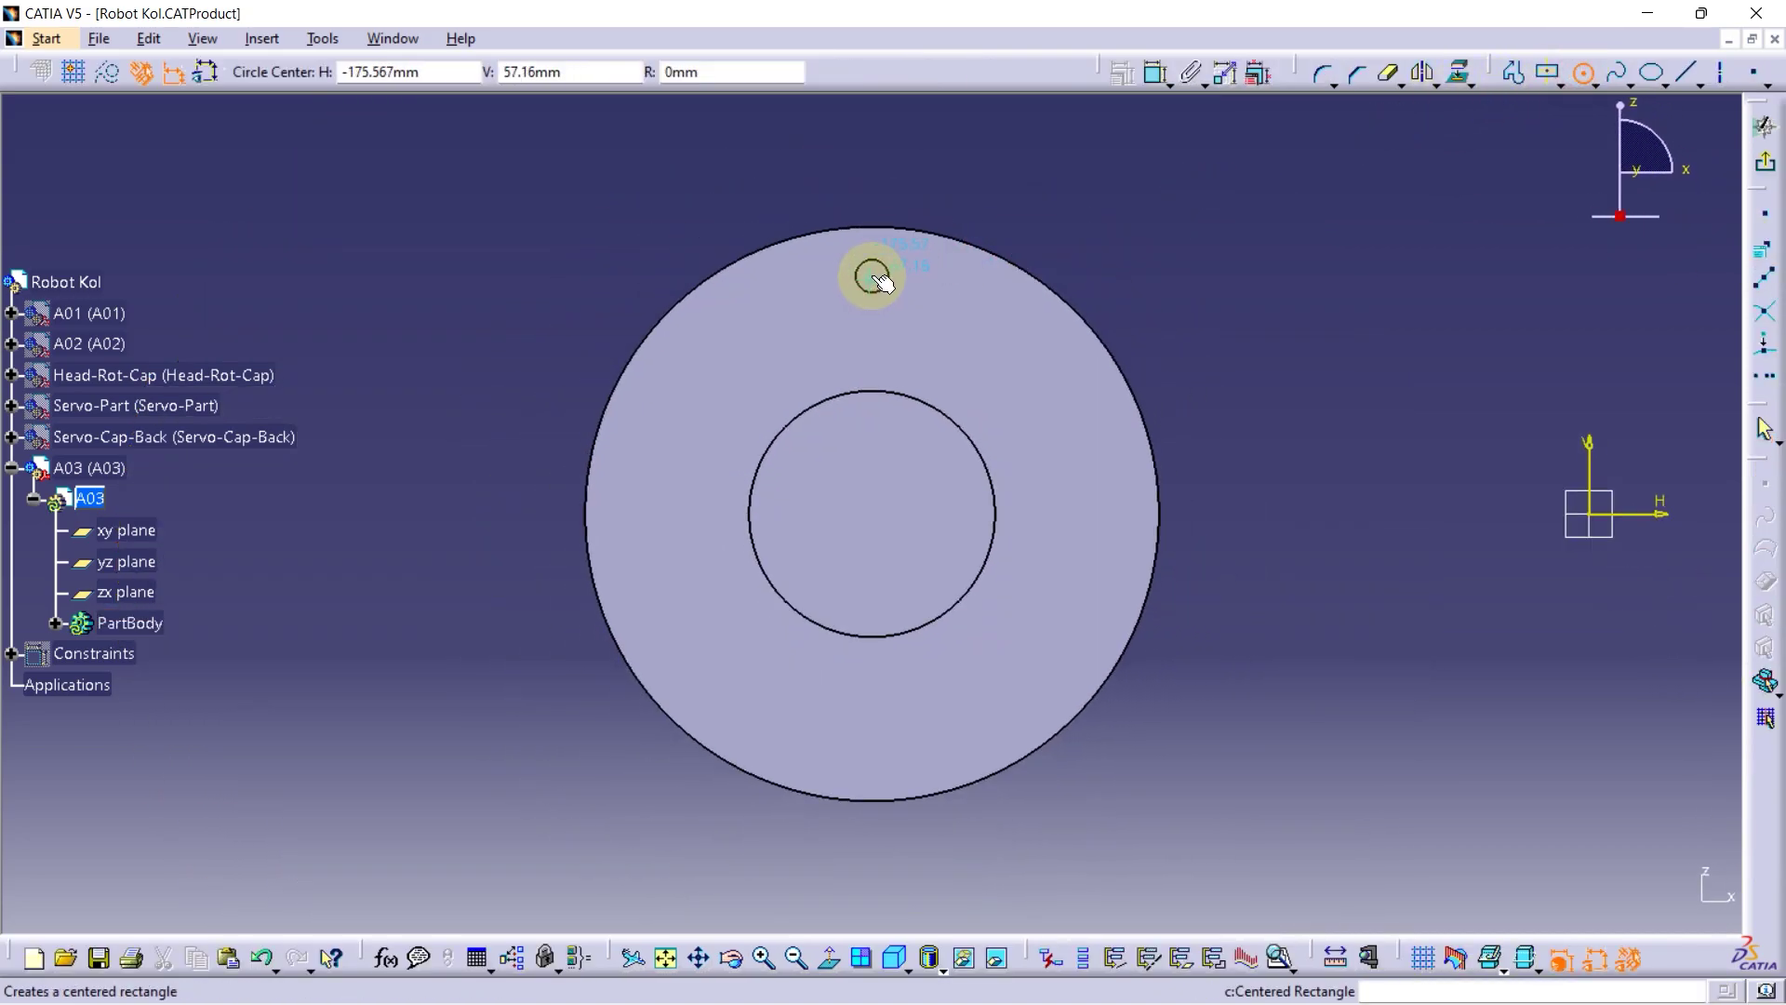
double_click(979, 185)
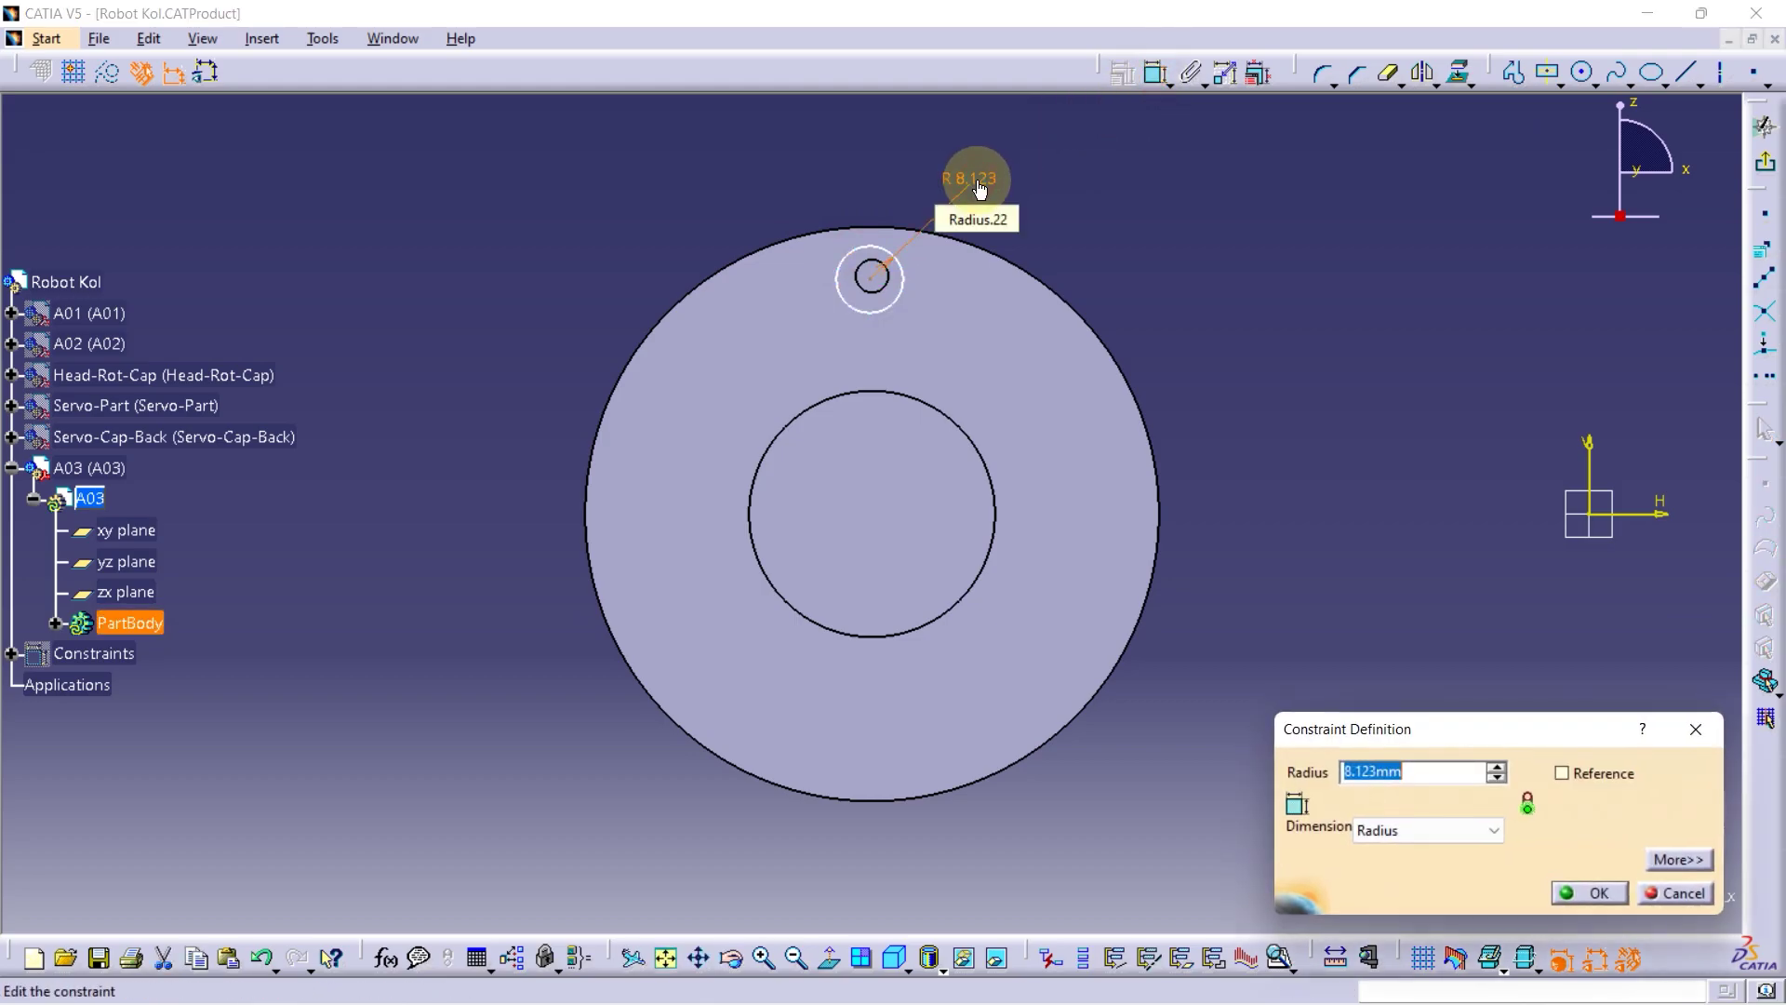
key(Return)
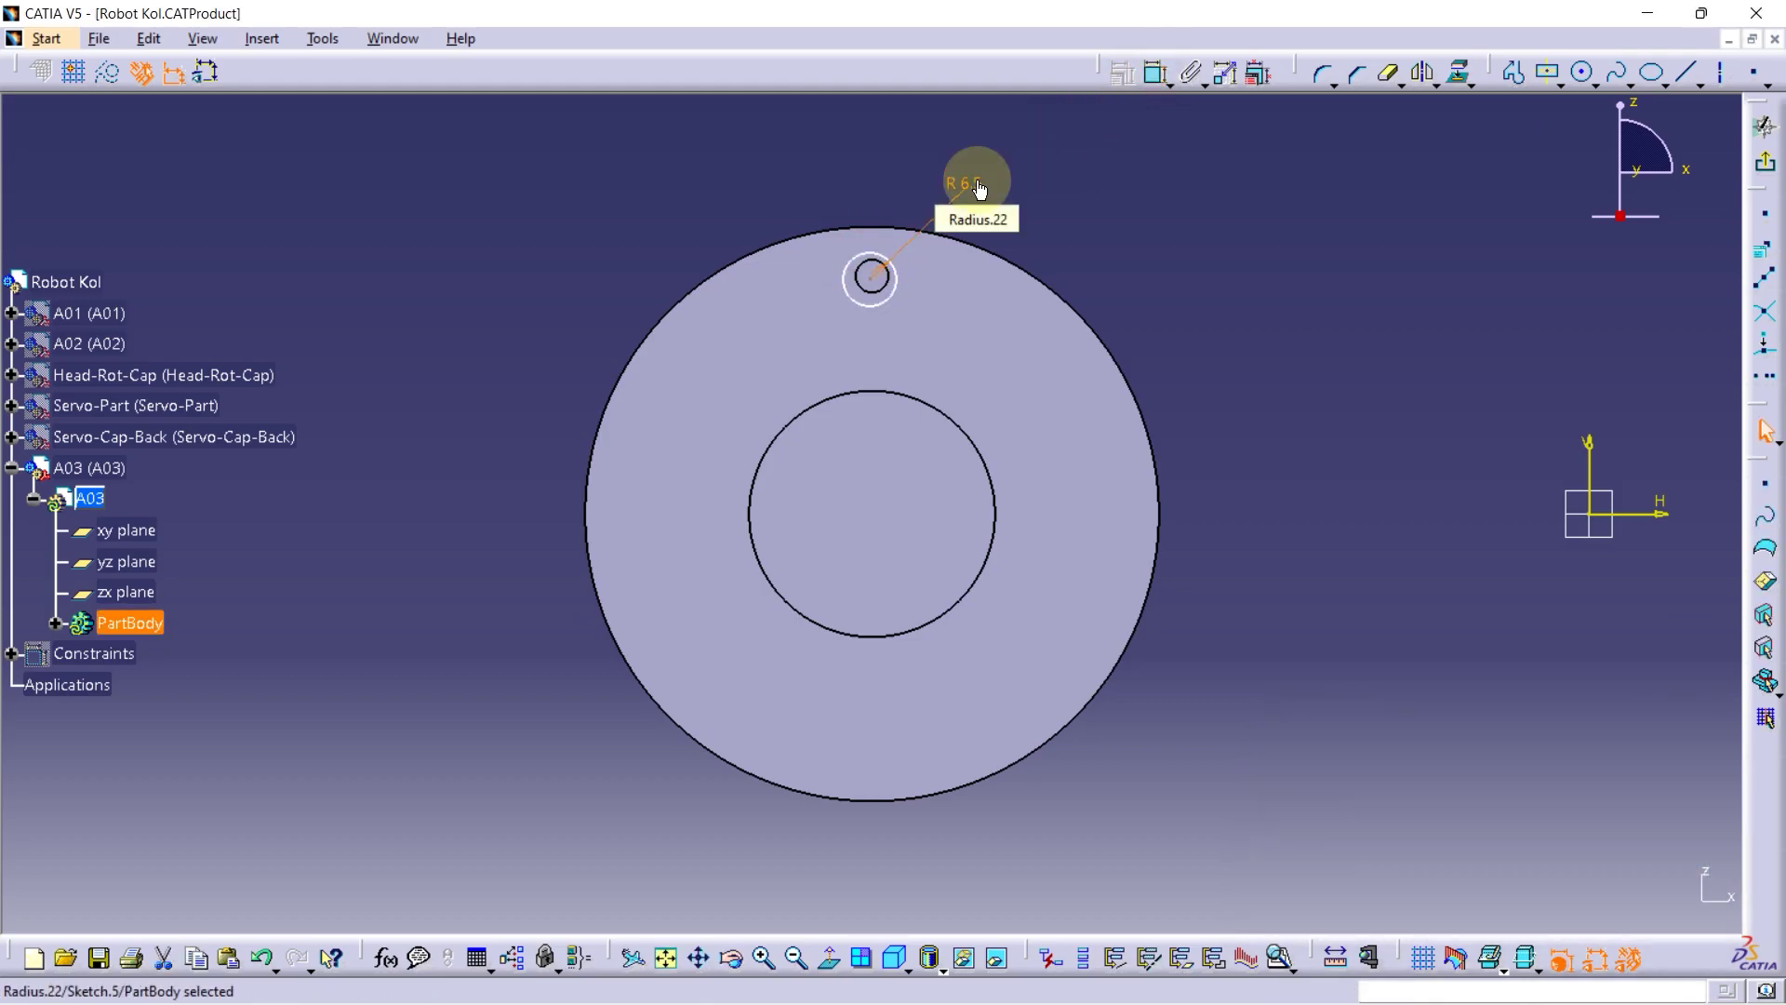
ctrl+click(885, 299)
click(1120, 71)
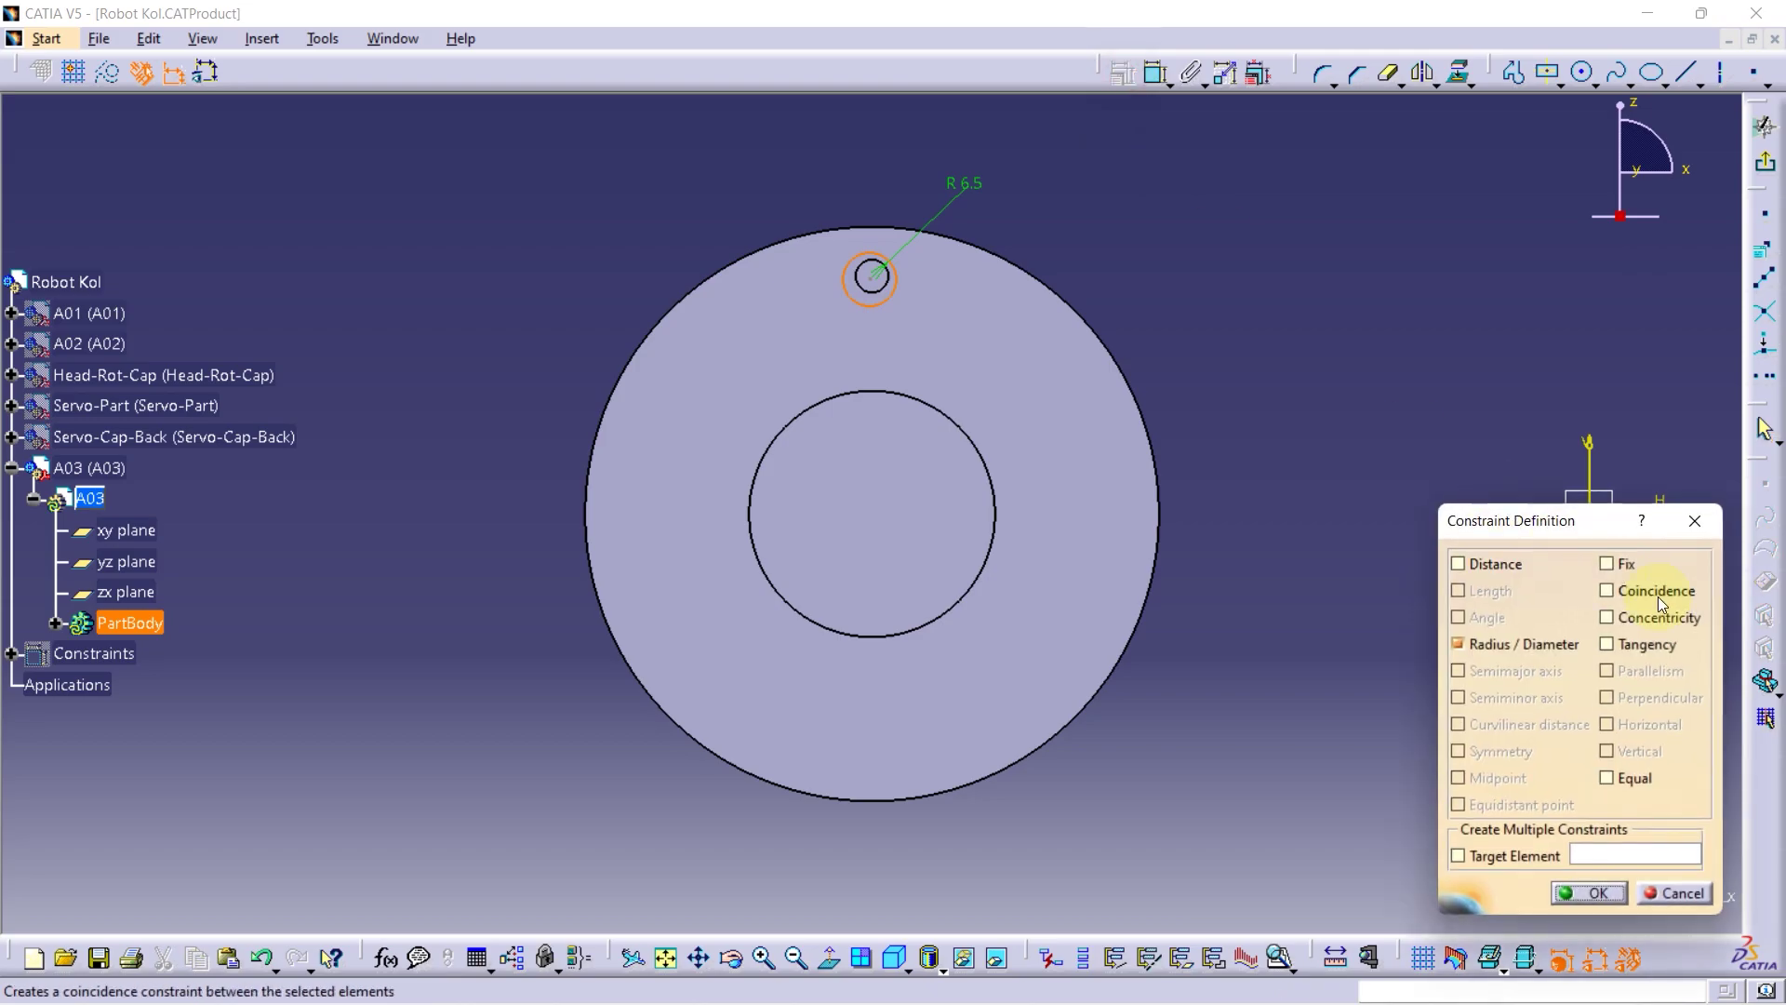
click(1652, 619)
click(1589, 893)
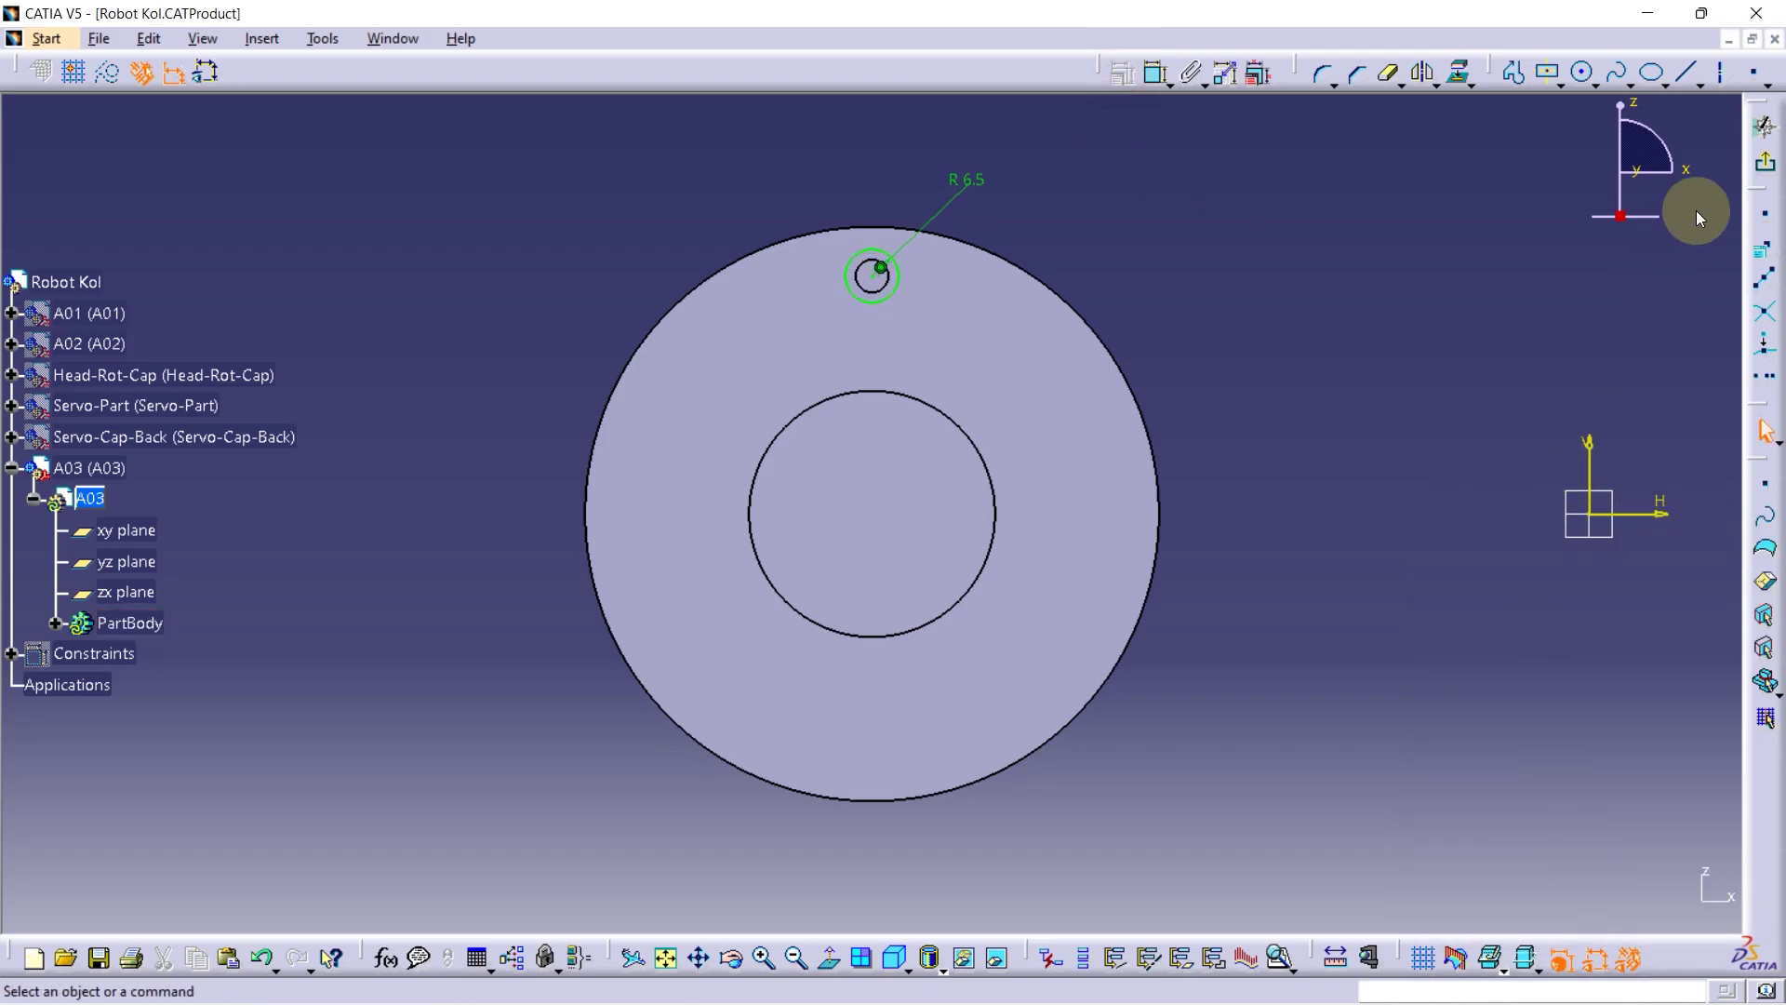
Exit the sketch and pocket the R6.5 circle as the counterbore Pocket.3
click(1758, 165)
mouse_move(1475, 247)
middle_down()
mouse_move(730, 467)
mouse_move(419, 591)
middle_up()
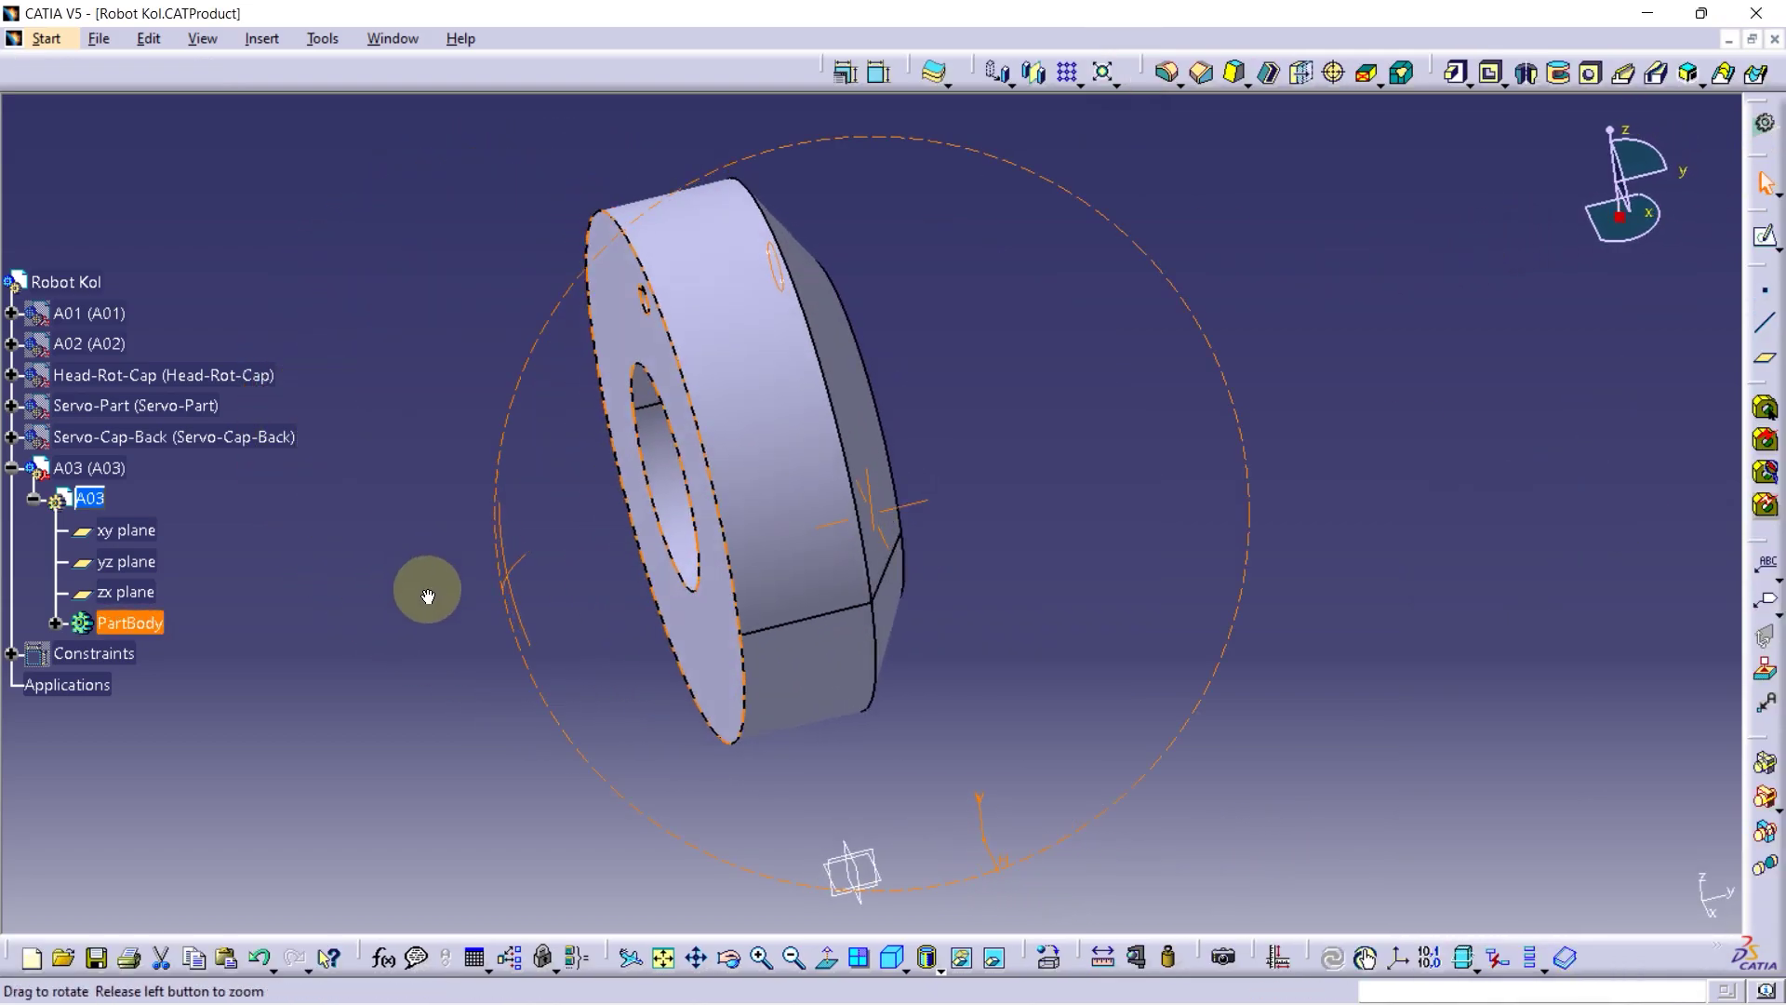
click(1493, 75)
click(1516, 893)
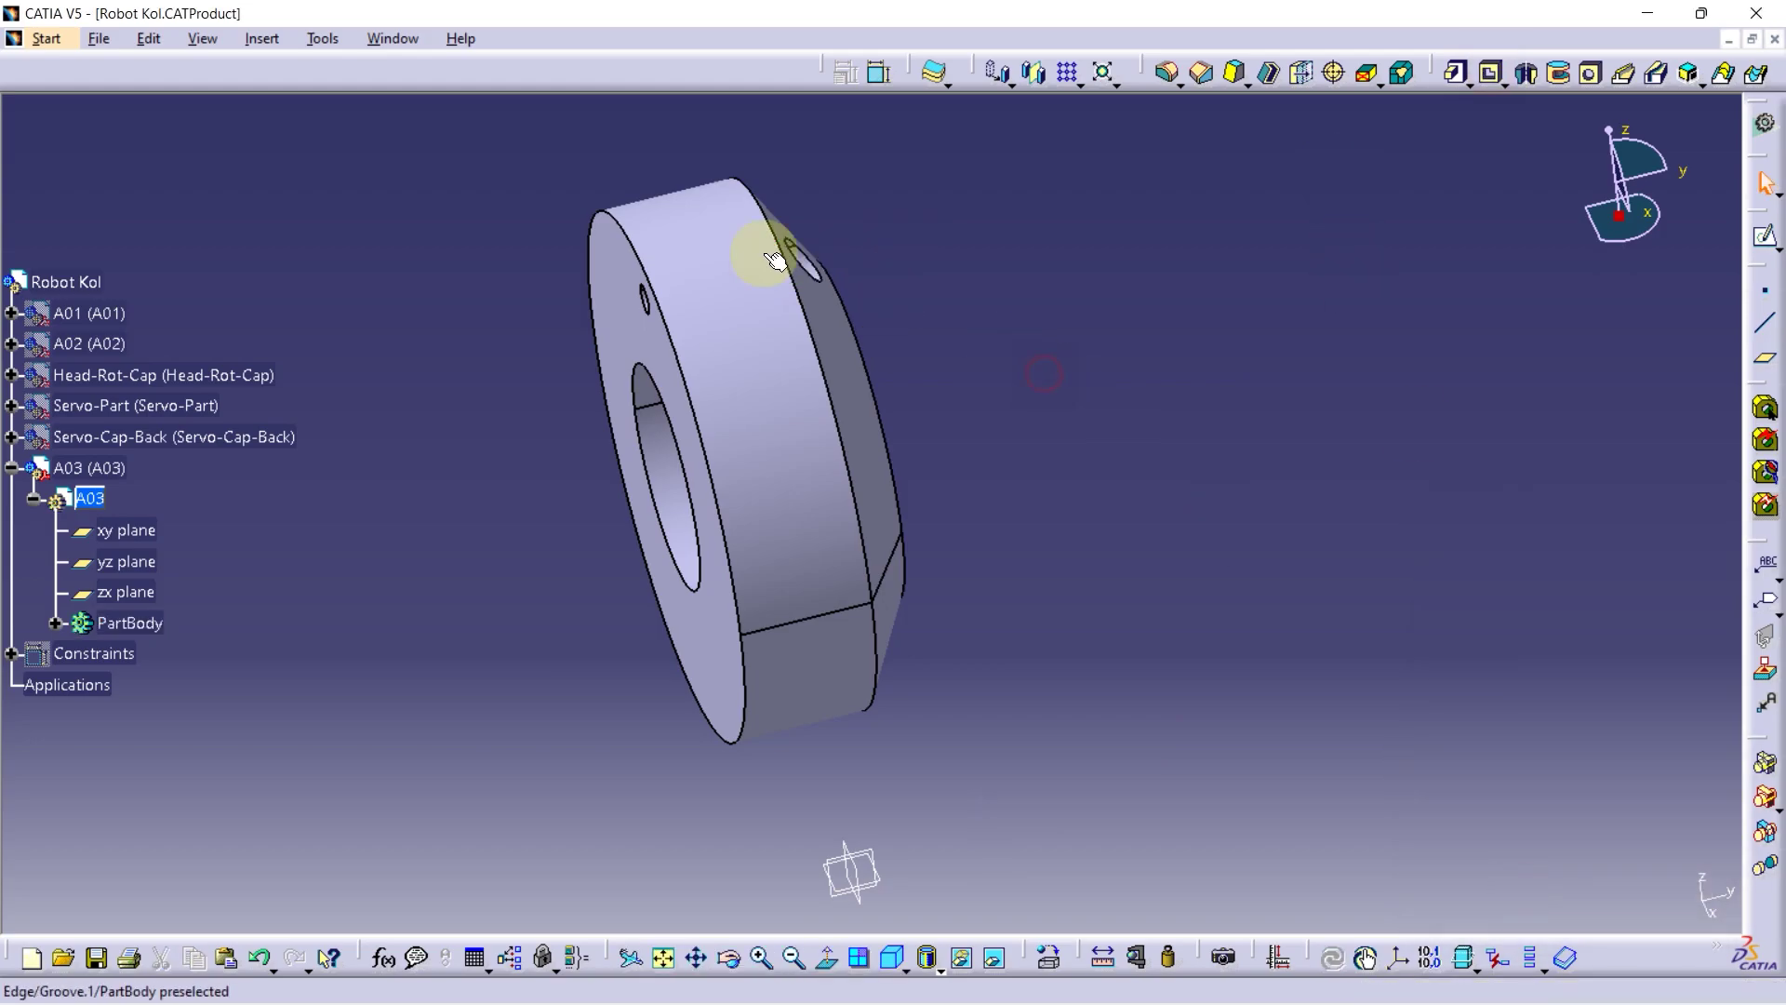
mouse_move(745, 247)
middle_down()
mouse_move(646, 494)
mouse_move(645, 291)
middle_up()
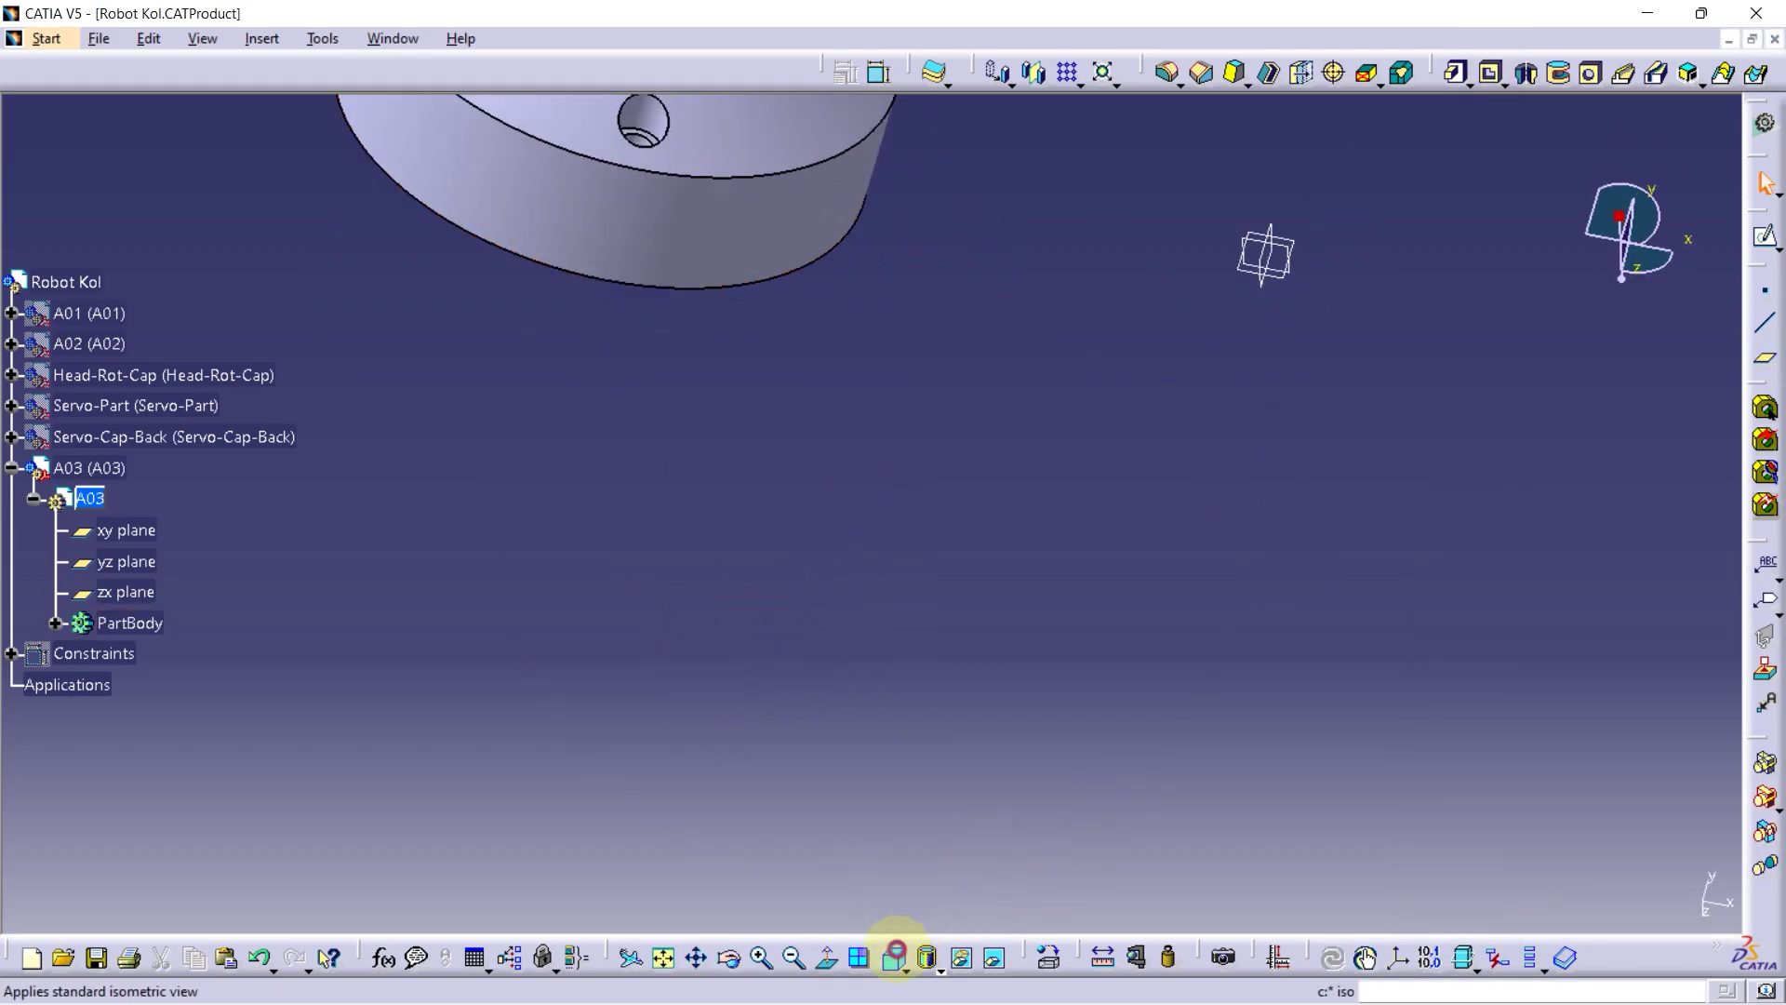
click(894, 955)
mouse_move(1068, 562)
middle_down()
mouse_move(1068, 366)
mouse_move(830, 566)
mouse_move(724, 396)
mouse_move(398, 424)
middle_up()
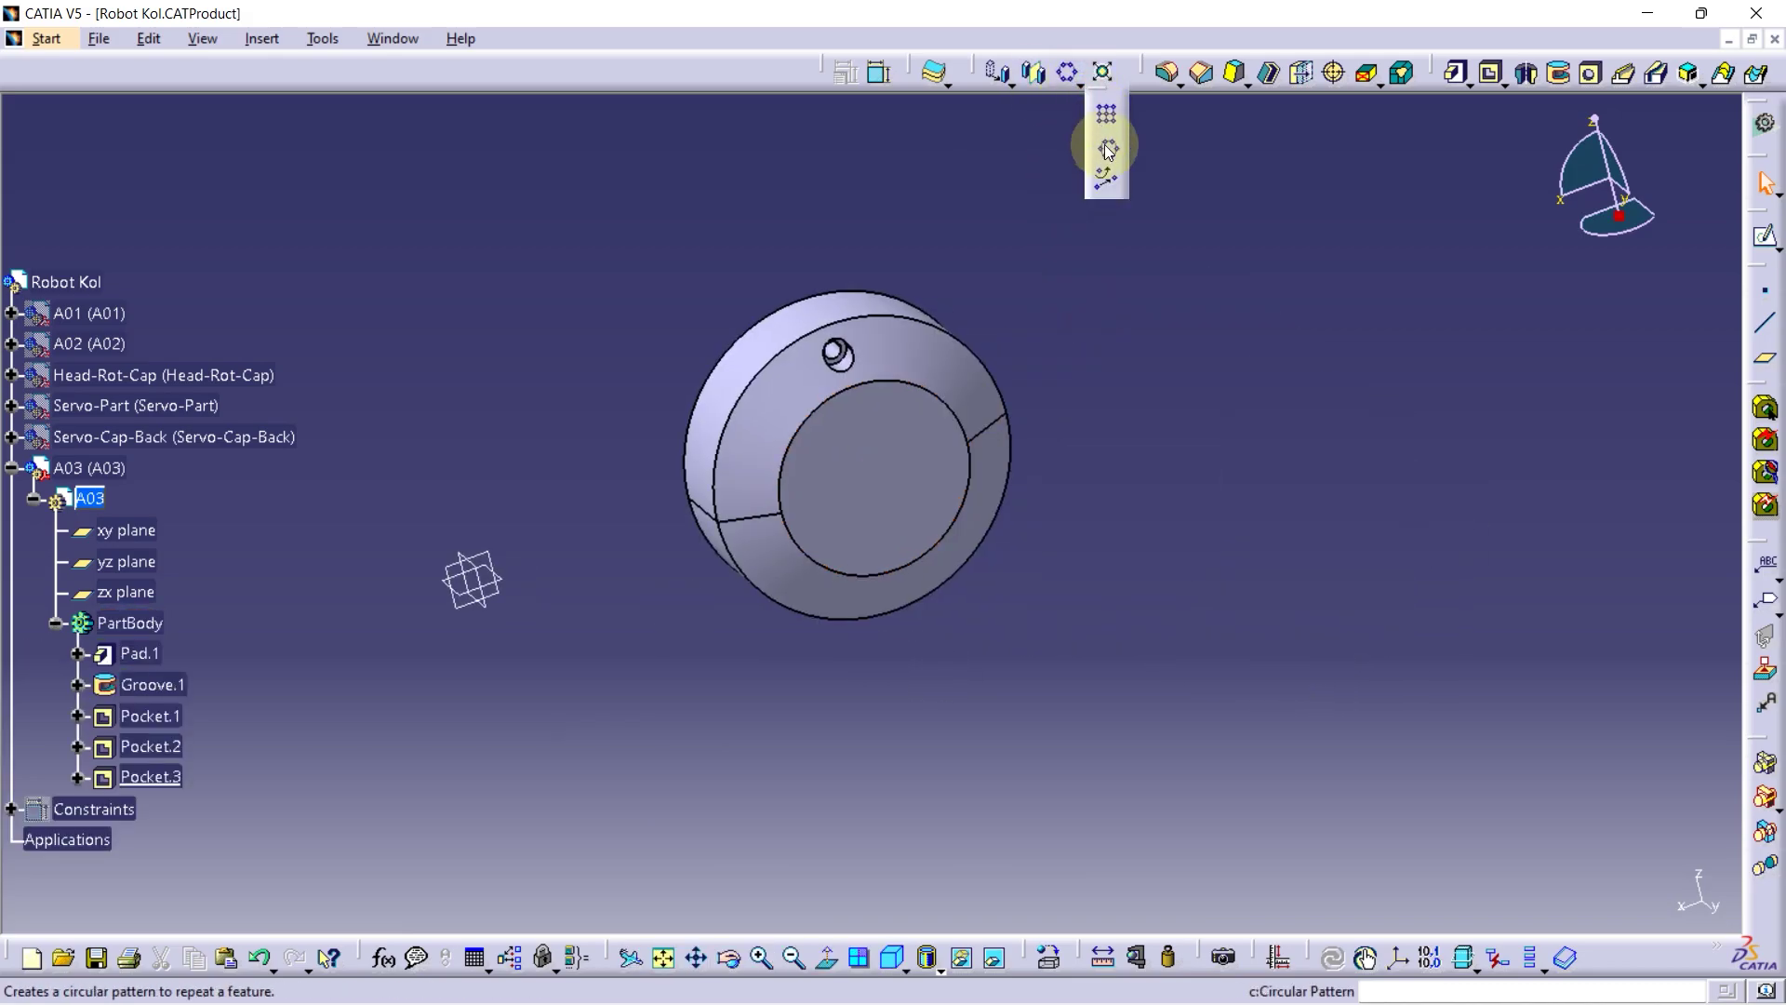
Set up a circular pattern of 7 instances by total angle, referenced on the disc face
click(1107, 149)
click(1692, 558)
click(1442, 584)
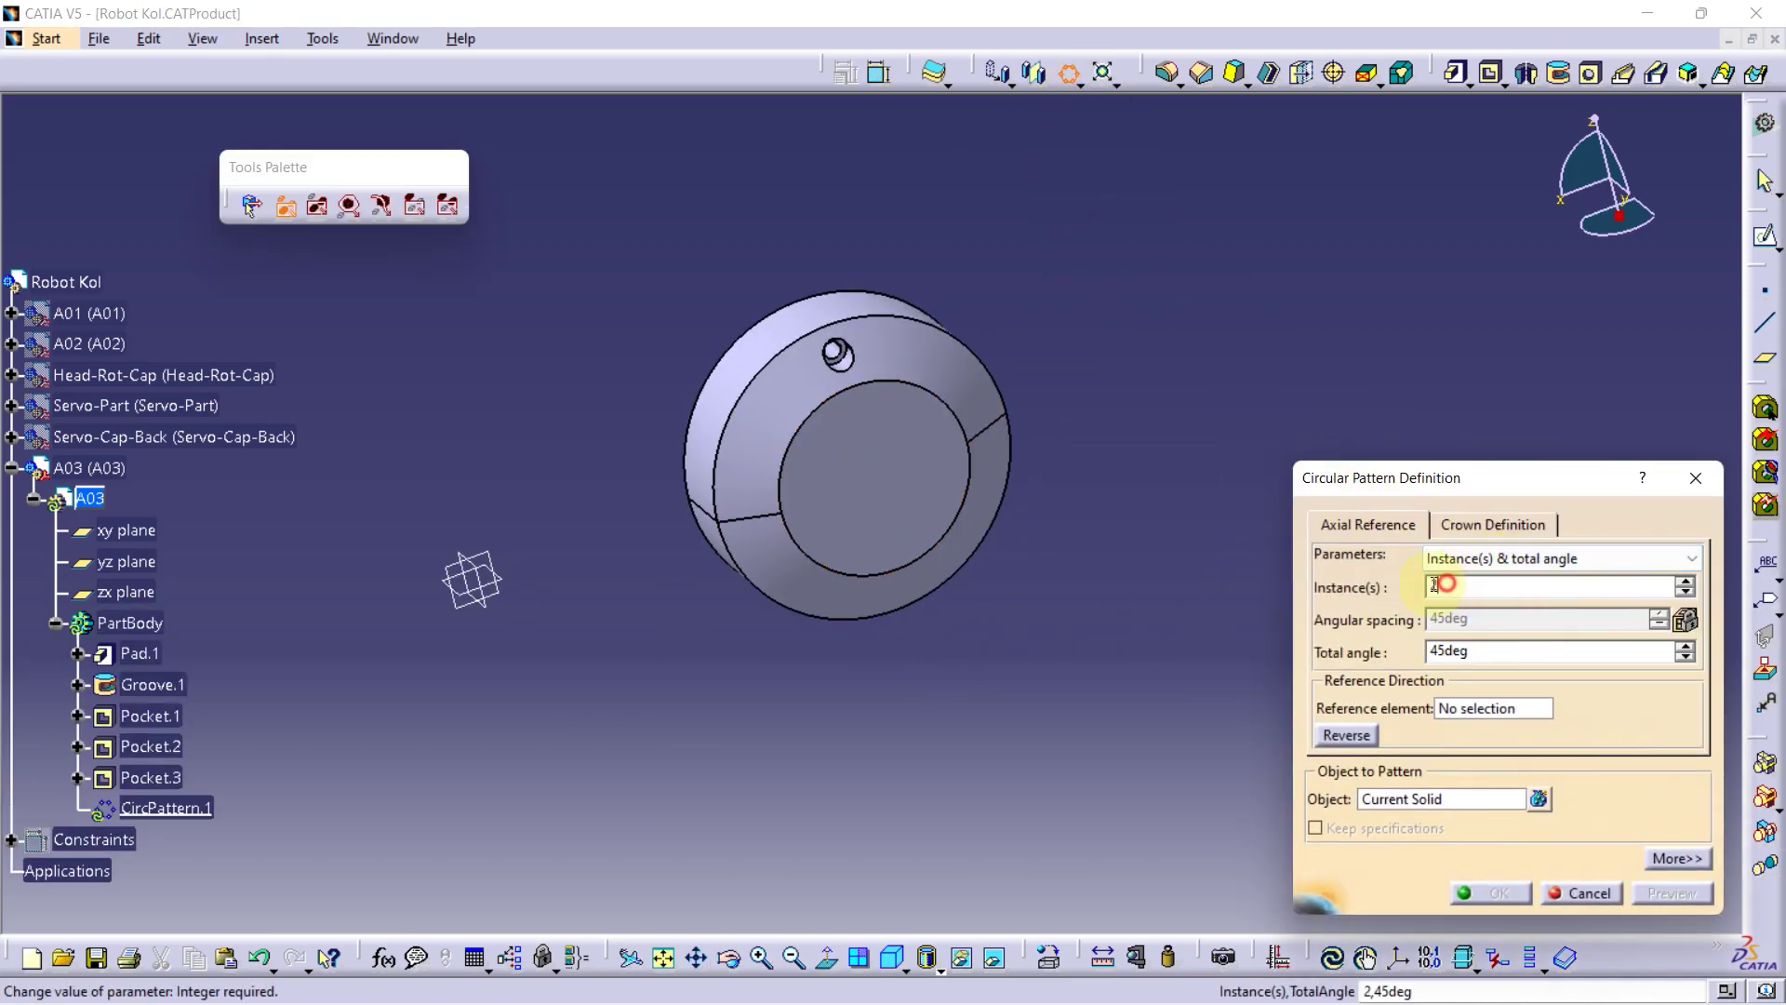
text(7)
double_click(1479, 651)
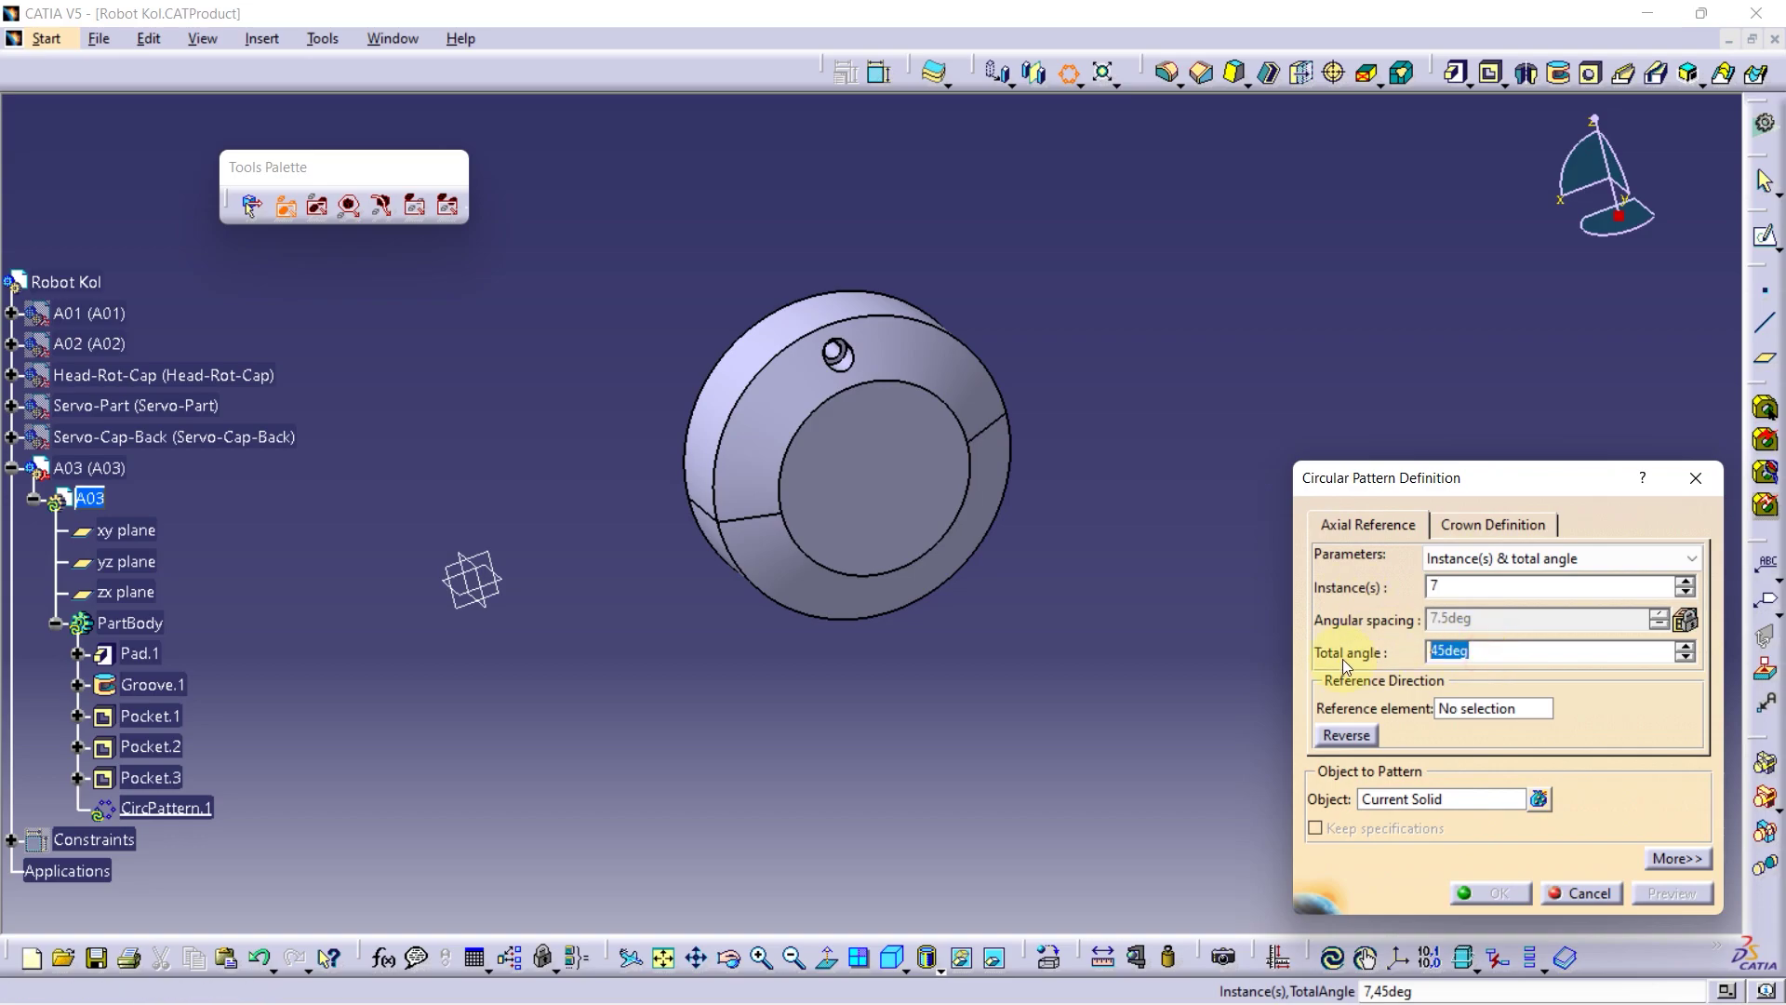
text(360)
click(1442, 719)
click(861, 451)
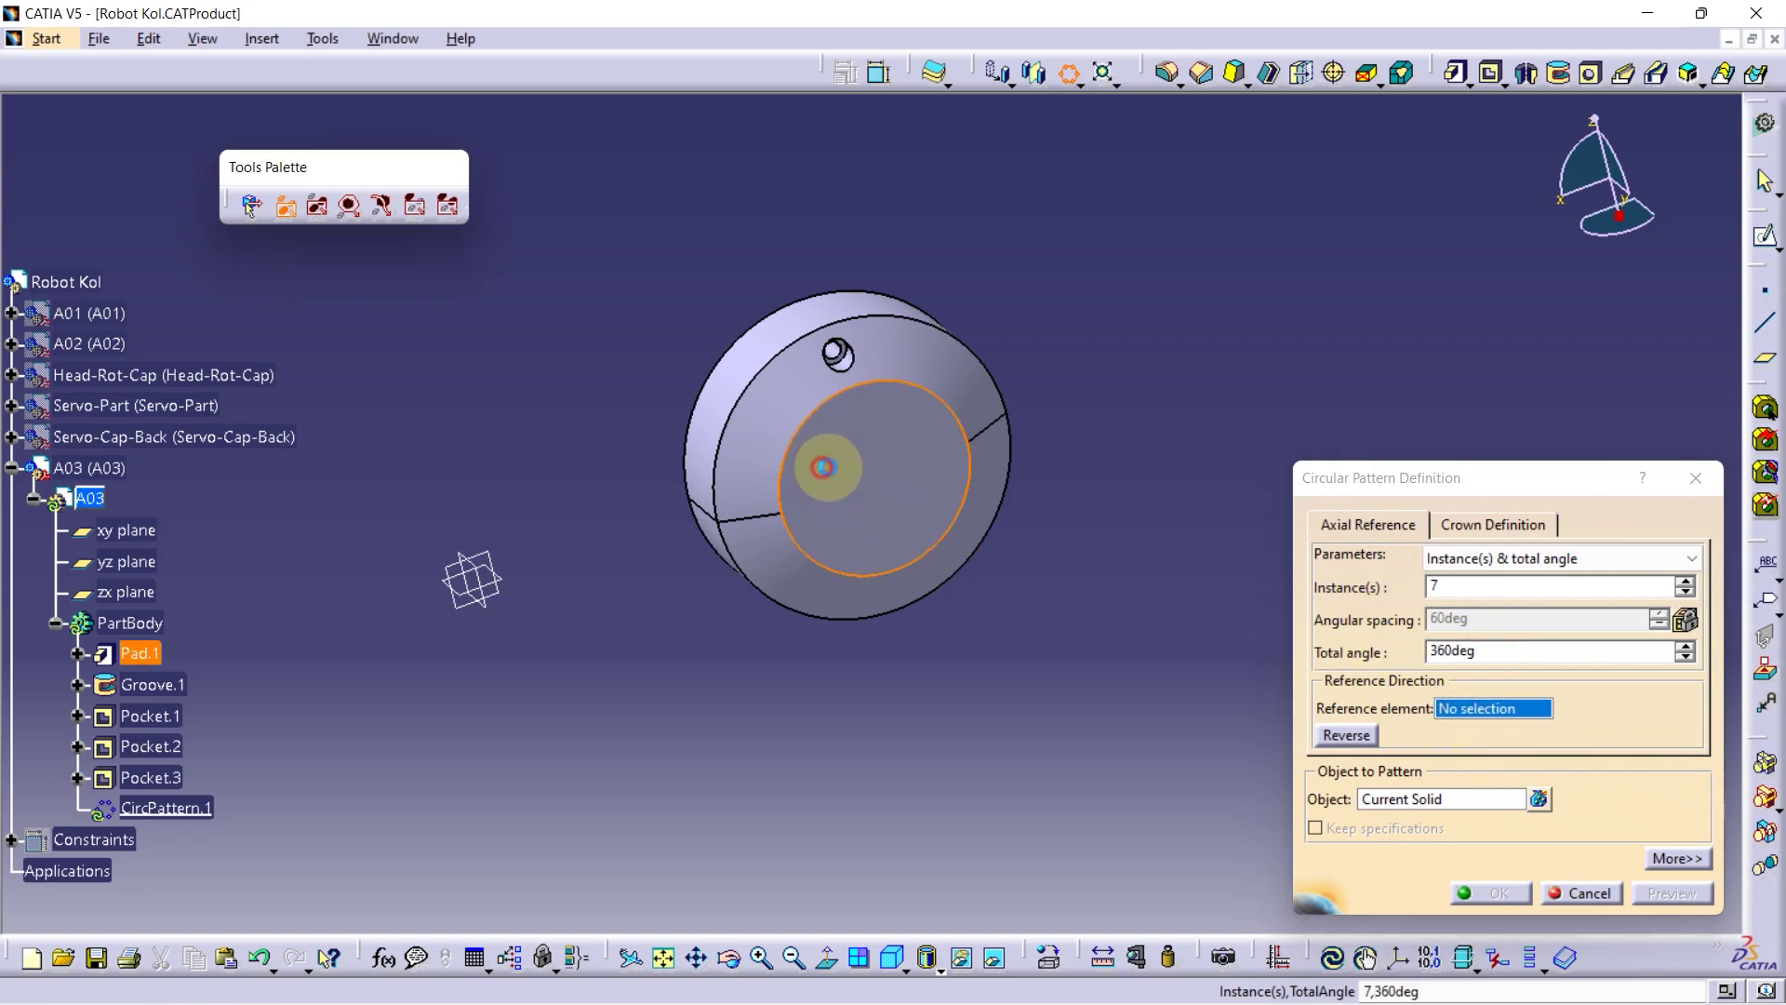
Pattern Pocket.3 and Pocket.2 and reverse the pattern direction
click(1539, 798)
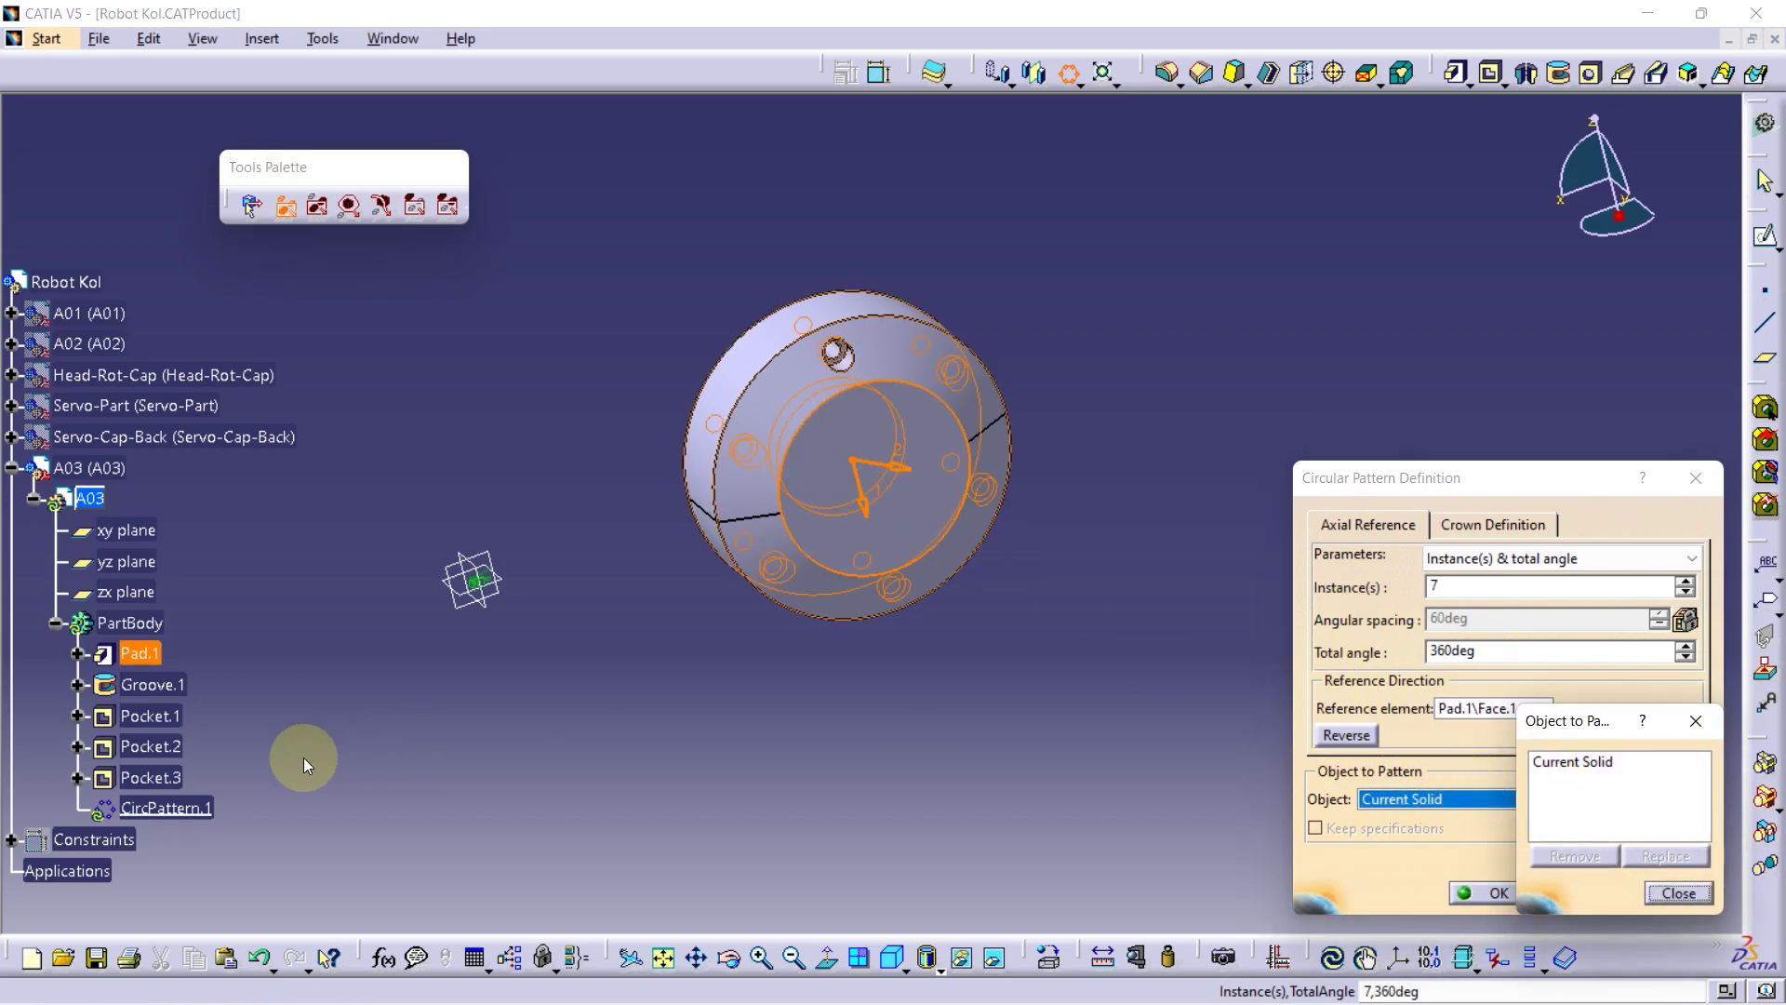
click(149, 777)
click(152, 748)
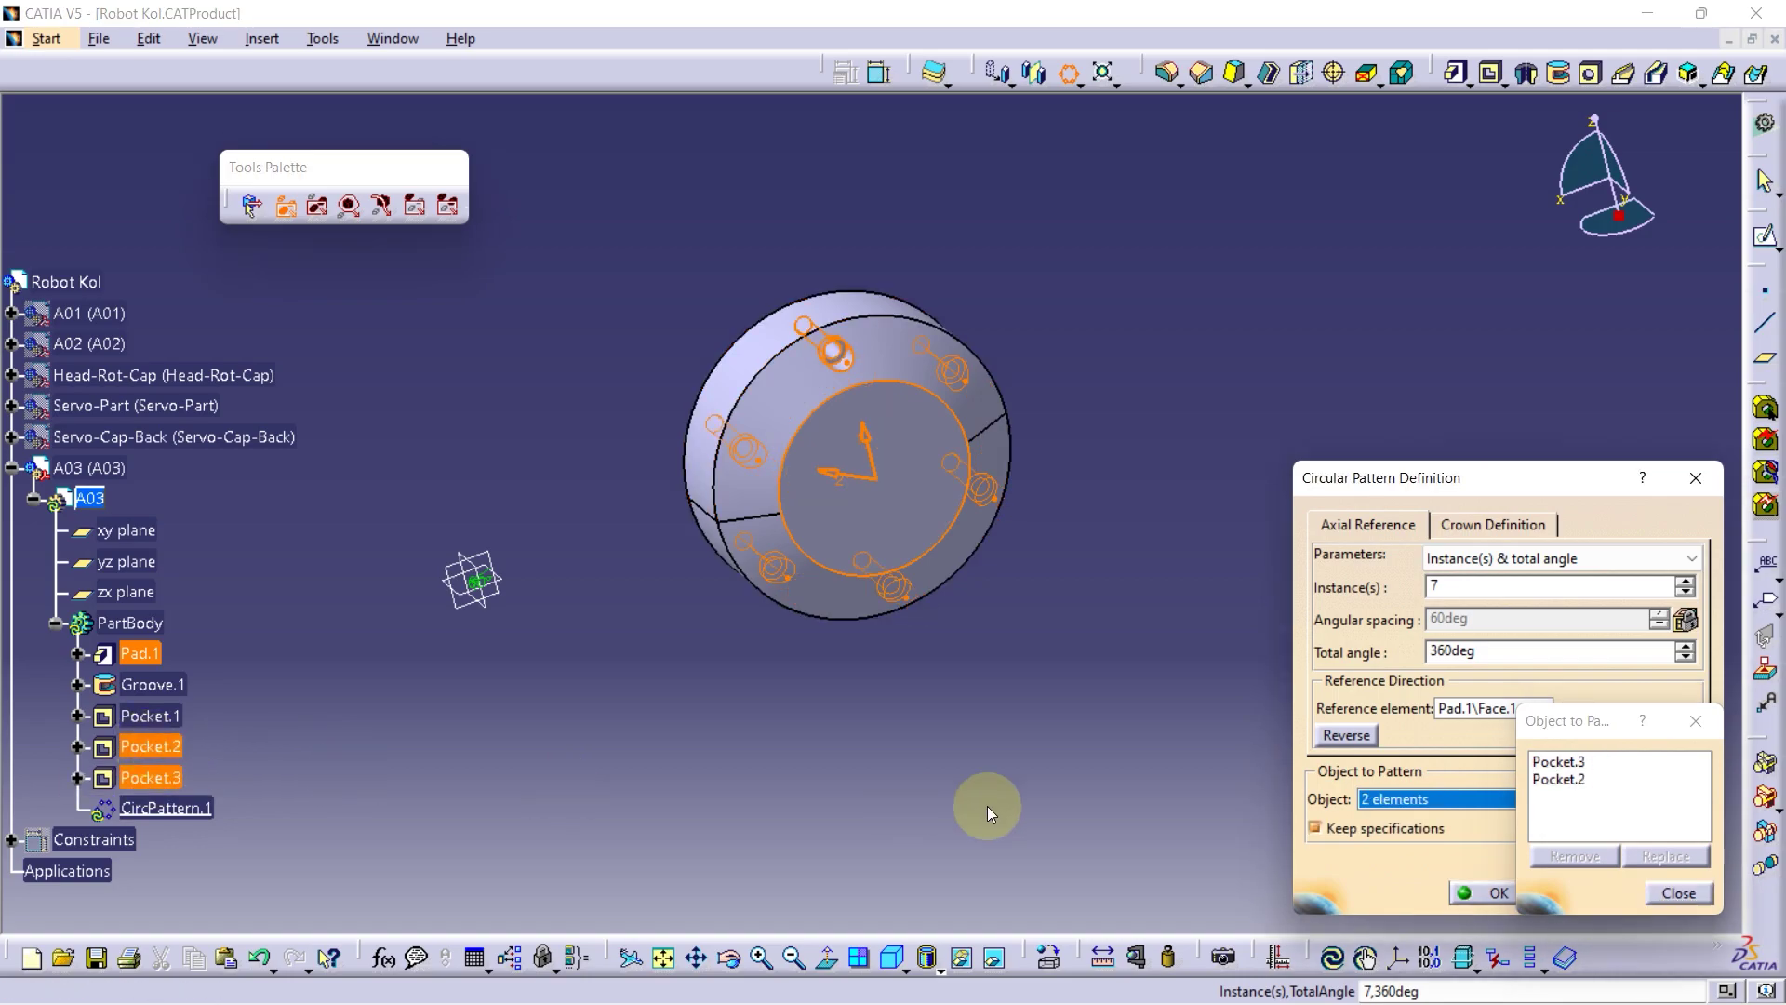
click(1682, 893)
text(180)
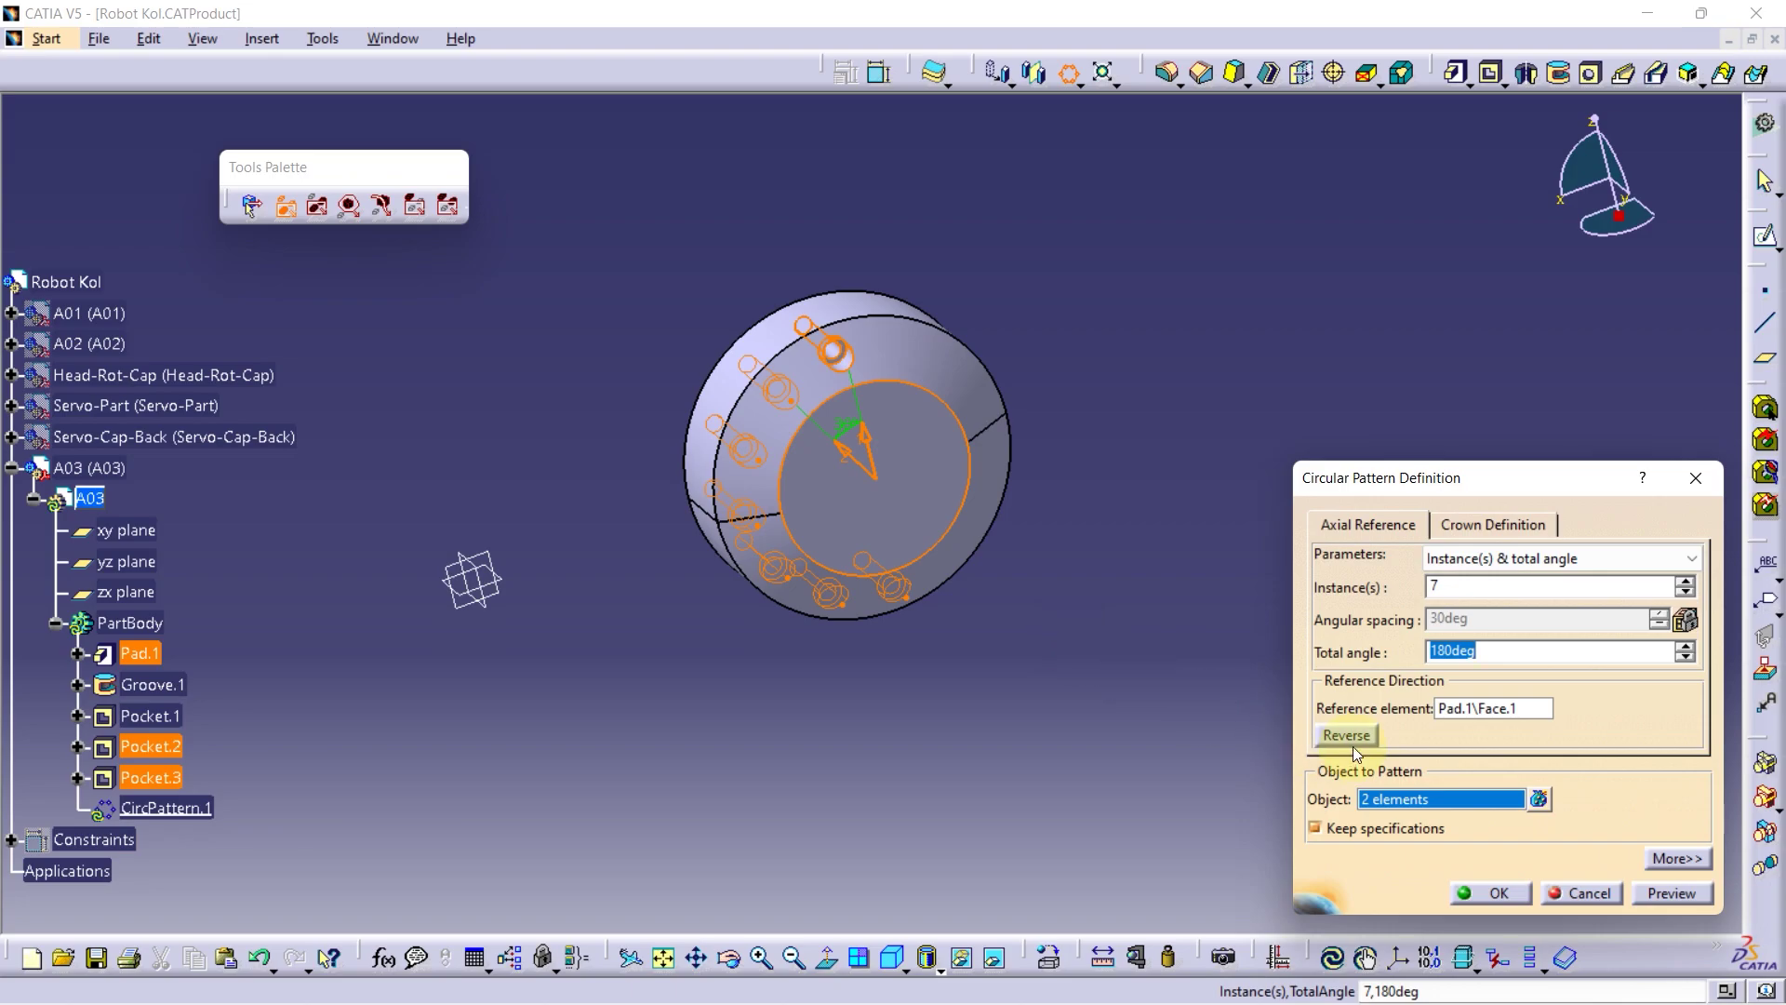
click(1351, 736)
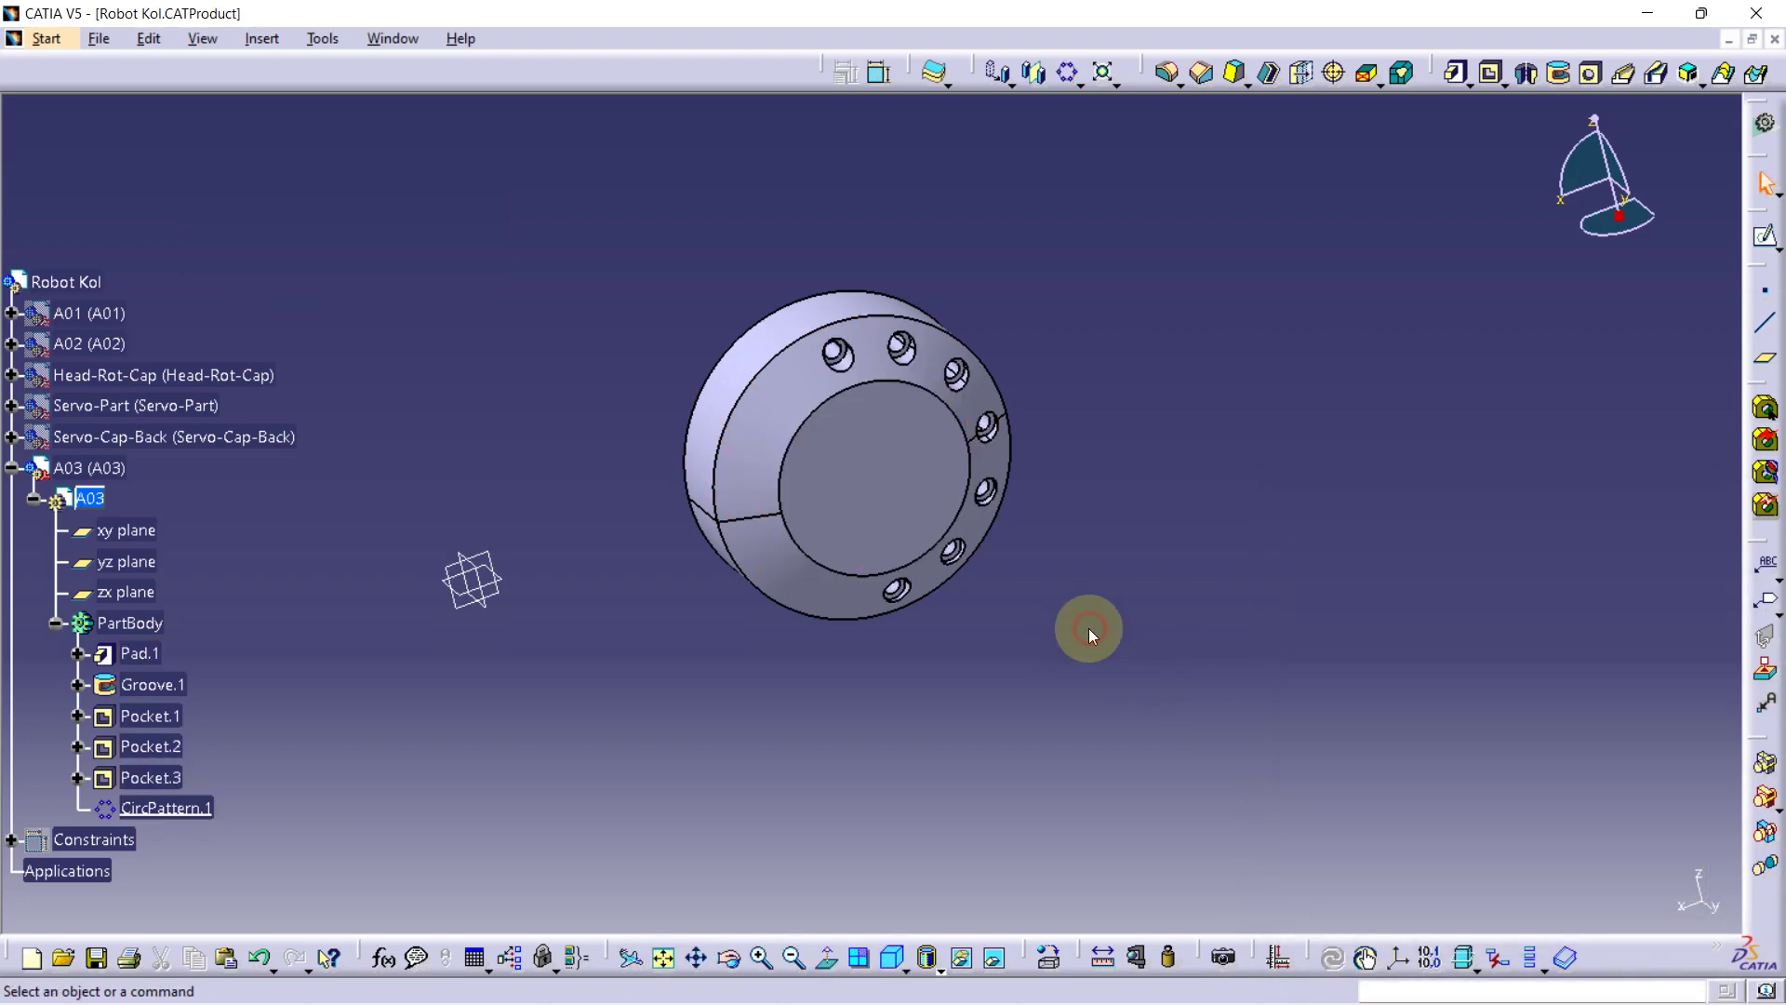
Mirror the flange across the yz plane, then begin defining an offset plane
mouse_move(1089, 628)
middle_down()
mouse_move(989, 606)
mouse_move(1196, 650)
mouse_move(819, 608)
mouse_move(1144, 514)
mouse_move(1188, 590)
middle_up()
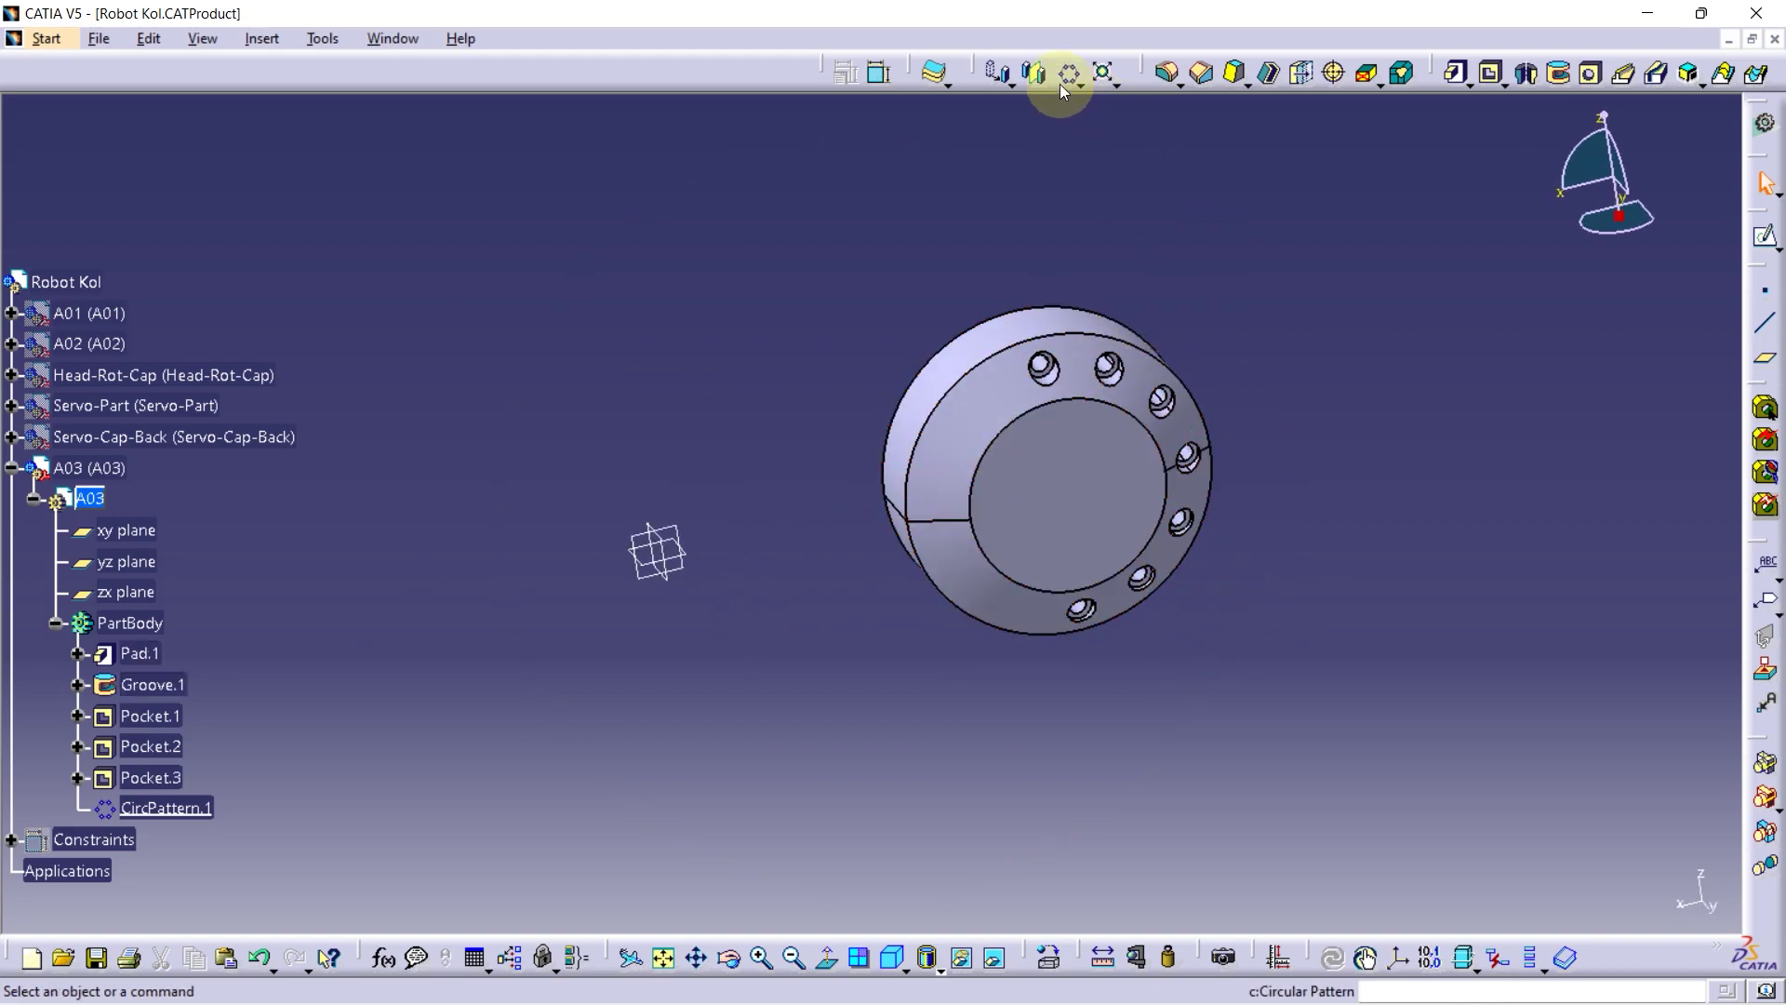
click(1034, 72)
click(678, 586)
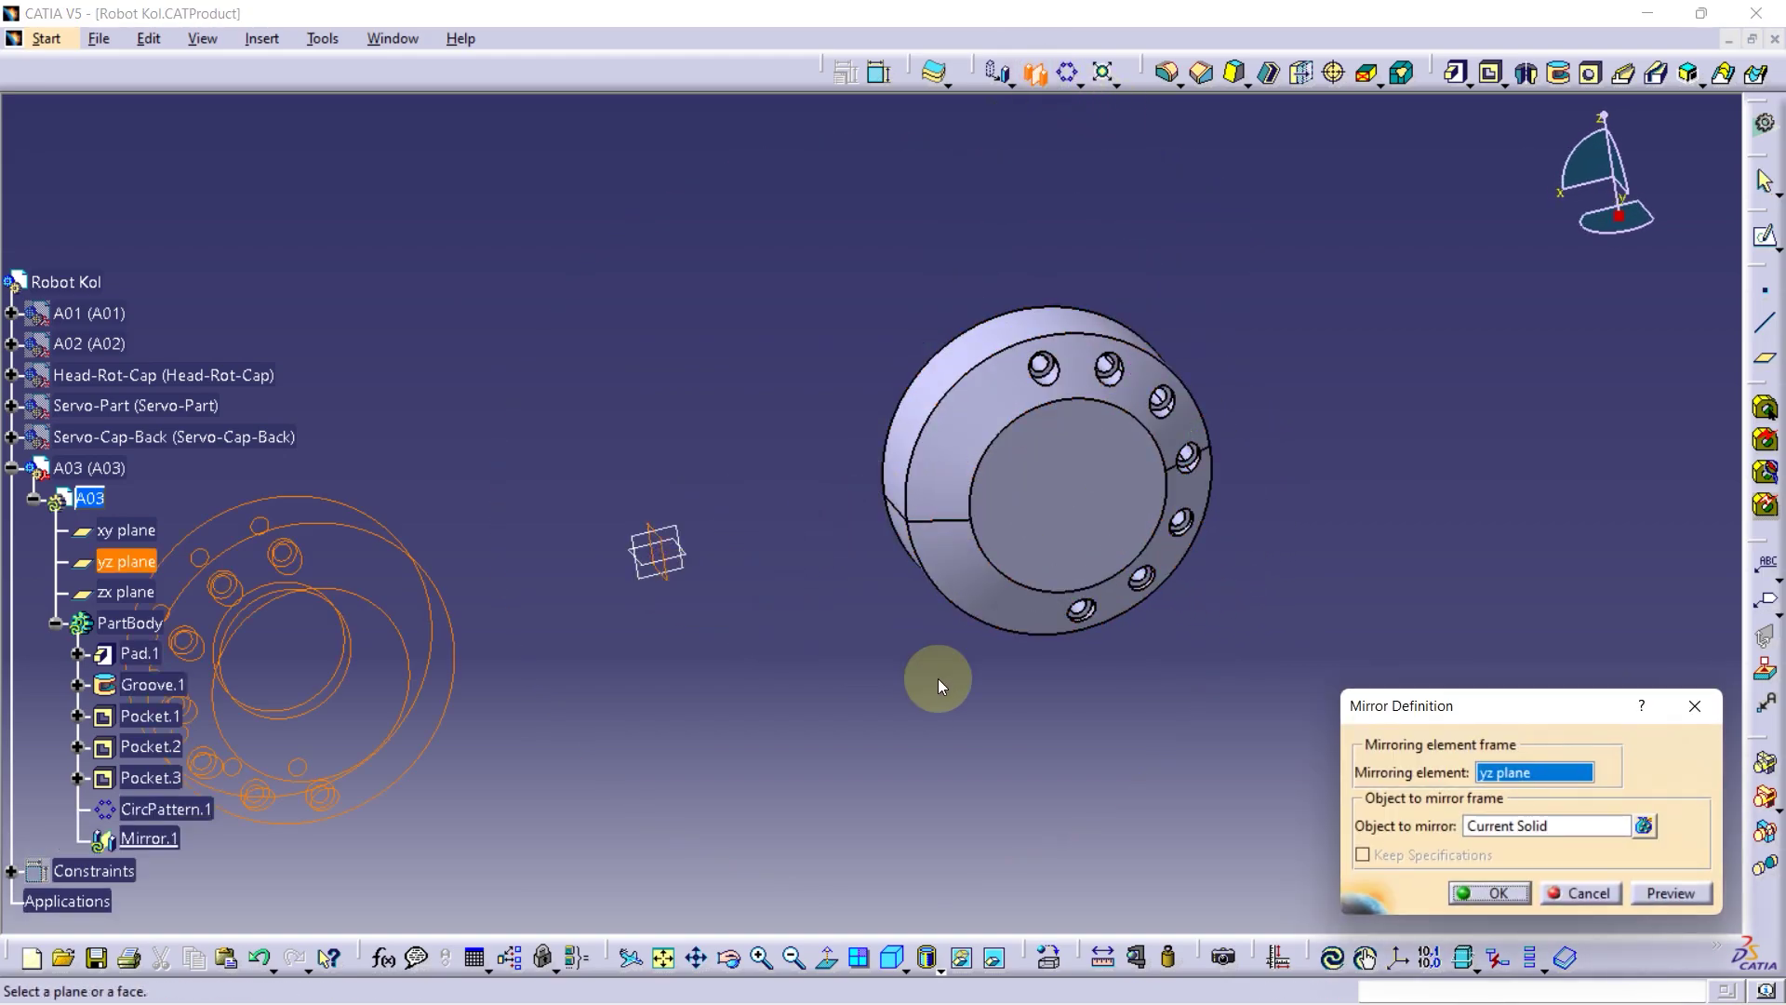
click(1487, 893)
mouse_move(470, 426)
middle_down()
mouse_move(618, 558)
mouse_move(1007, 575)
mouse_move(909, 586)
mouse_move(1064, 499)
mouse_move(894, 466)
mouse_move(646, 562)
mouse_move(545, 549)
mouse_move(672, 416)
mouse_move(707, 409)
middle_up()
click(1765, 358)
middle_drag(1062, 715, 1029, 343)
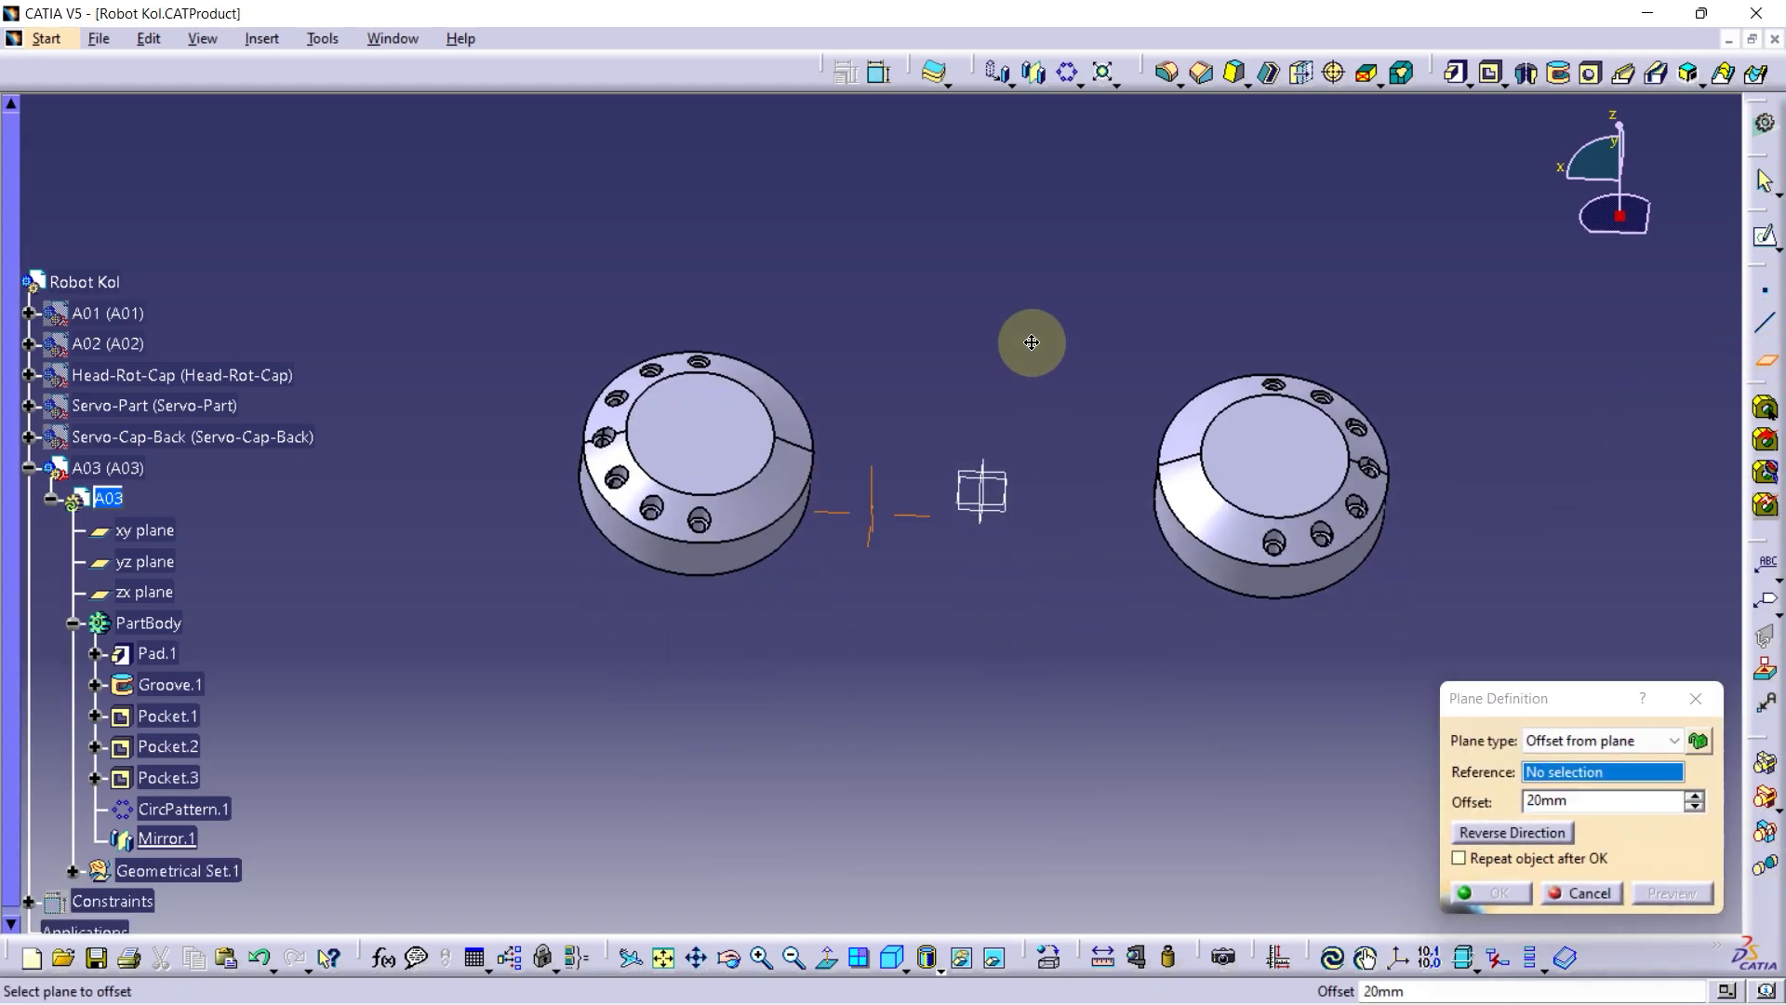
Create the offset plane from the right flange's top face, sketch on it, and project both inner circles
click(1274, 456)
key(Return)
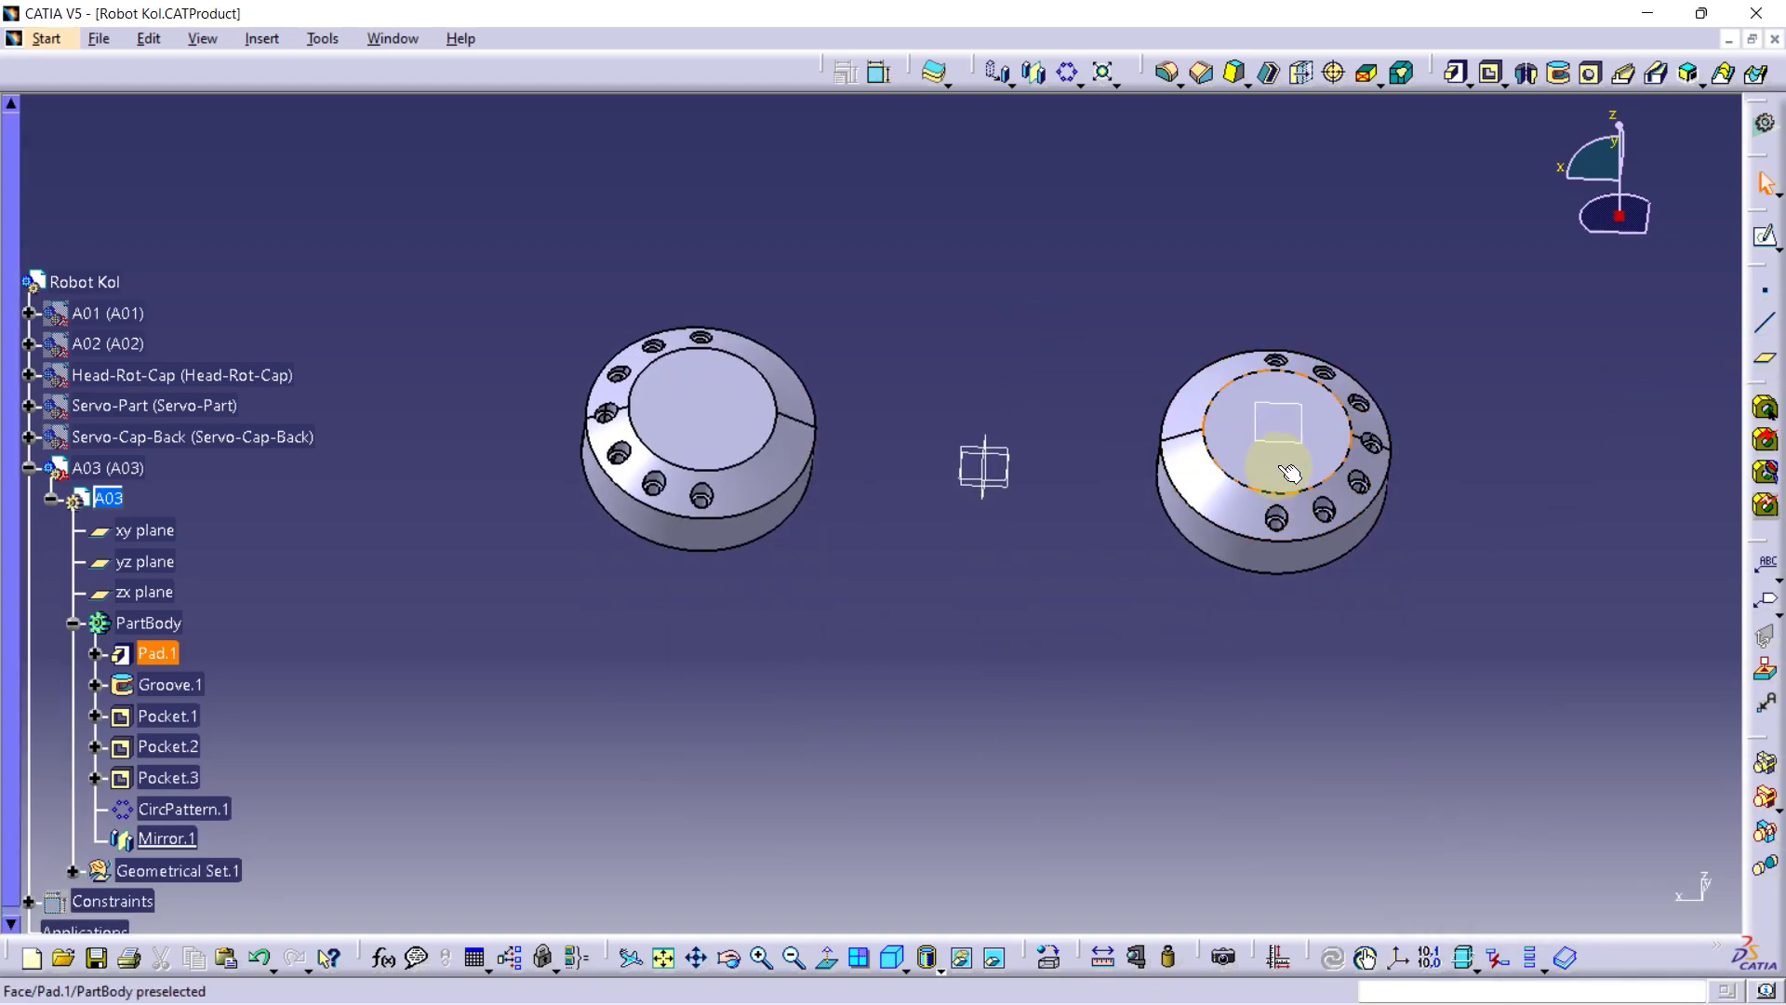
click(1765, 236)
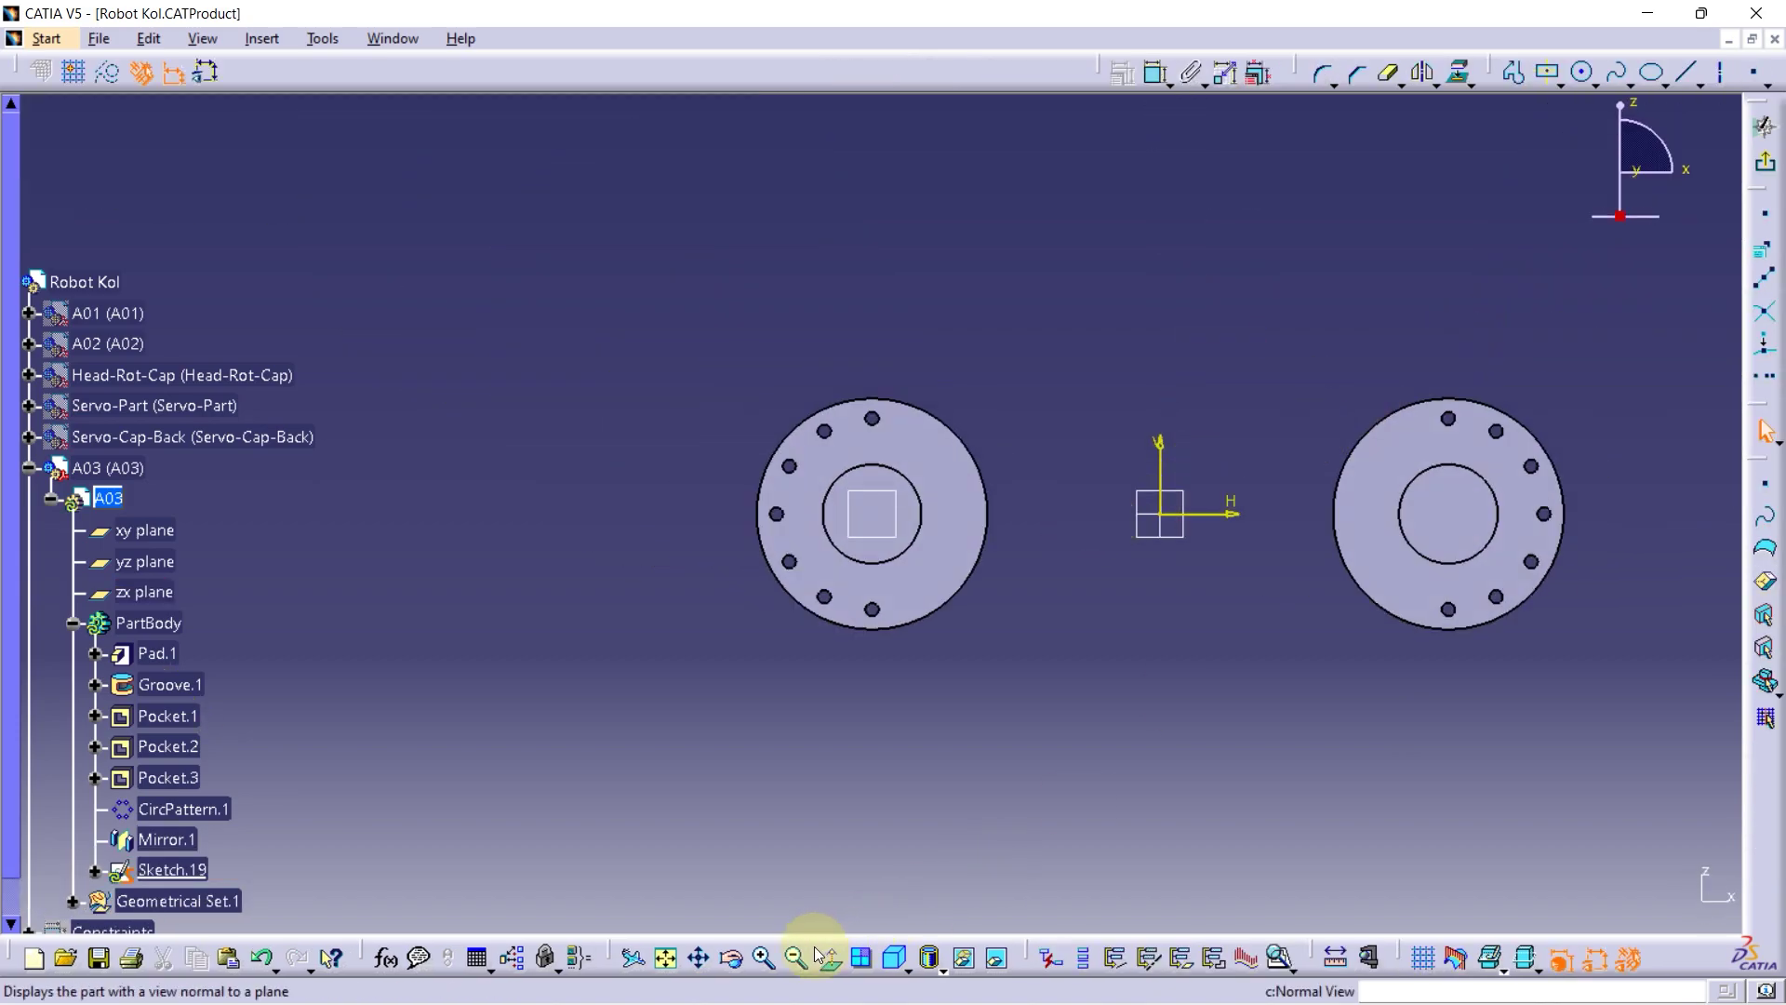
click(815, 949)
middle_drag(683, 698, 891, 532)
click(448, 423)
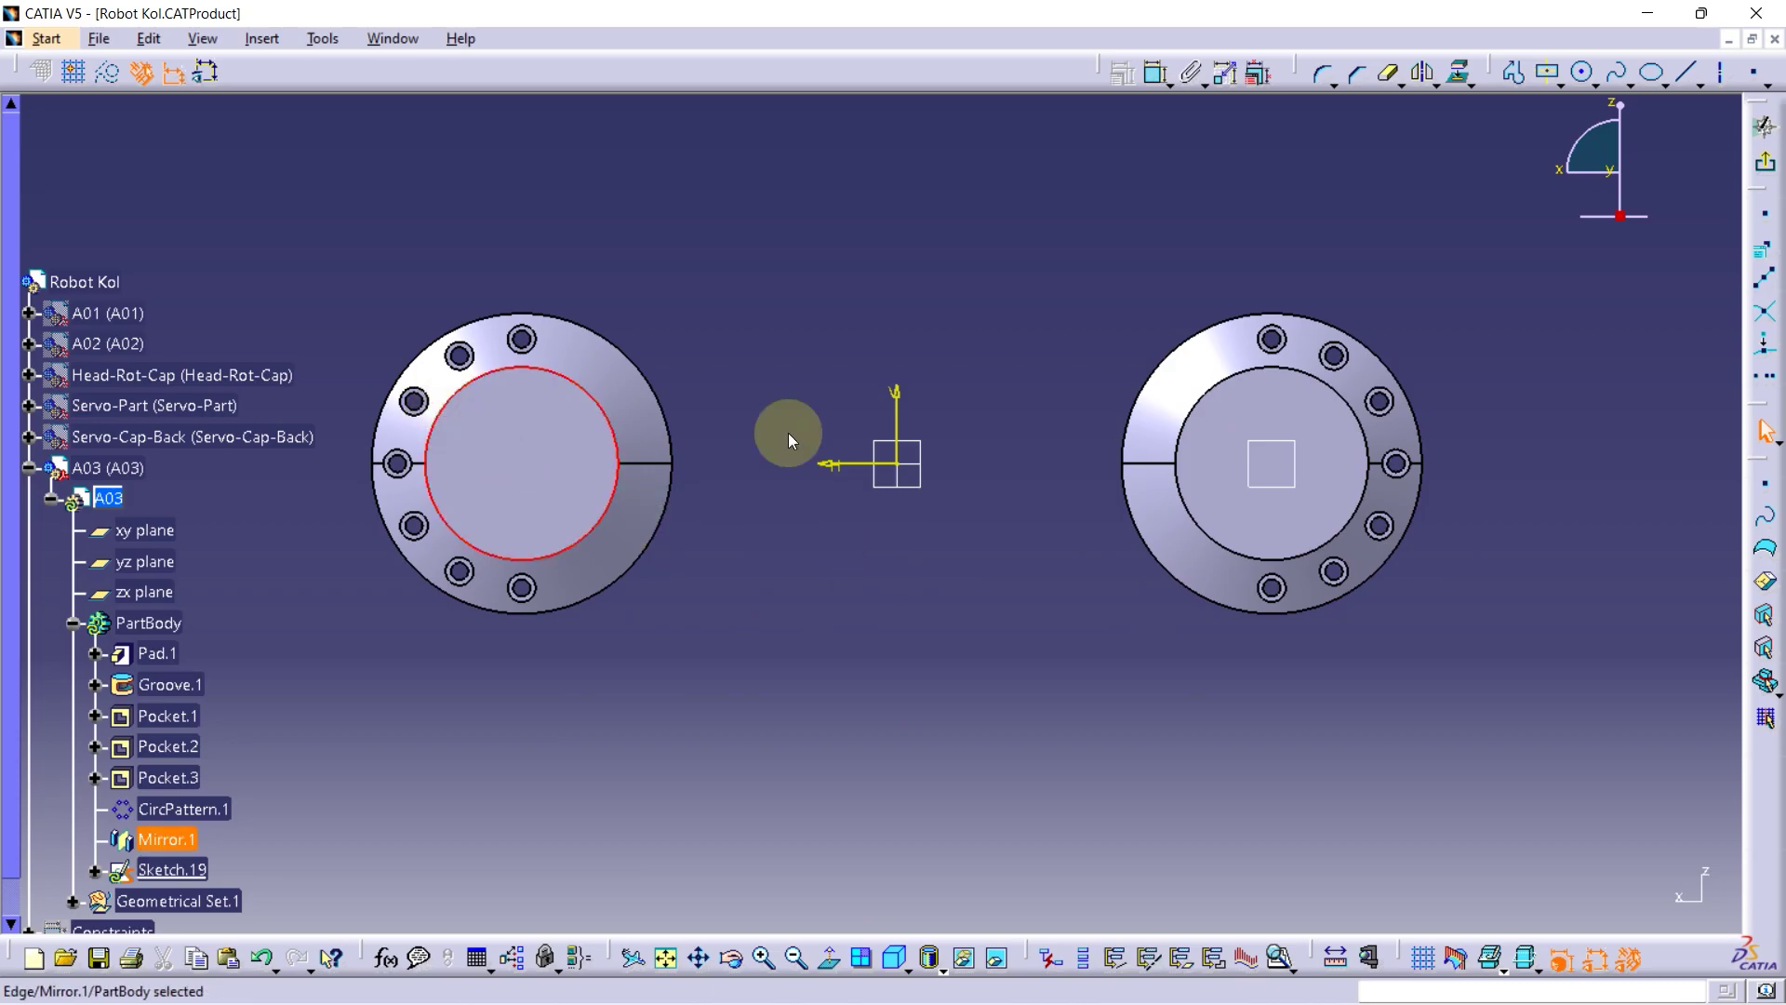
ctrl+click(1346, 395)
click(1459, 72)
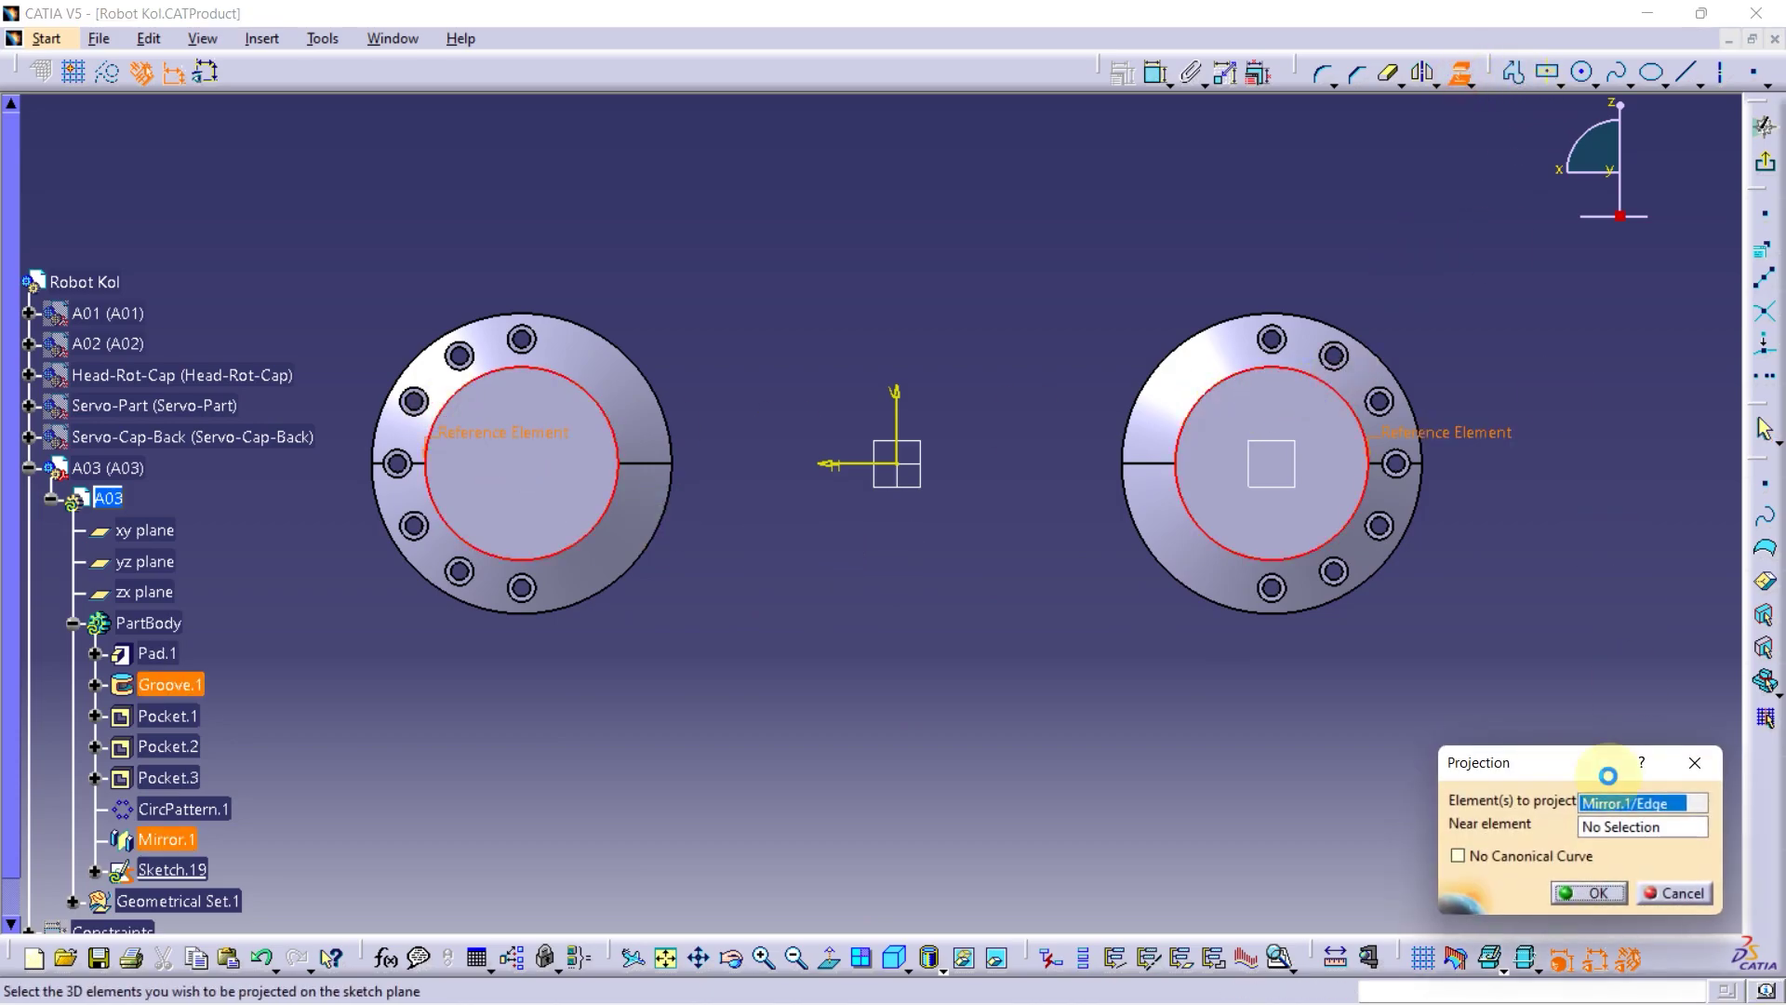
click(1613, 893)
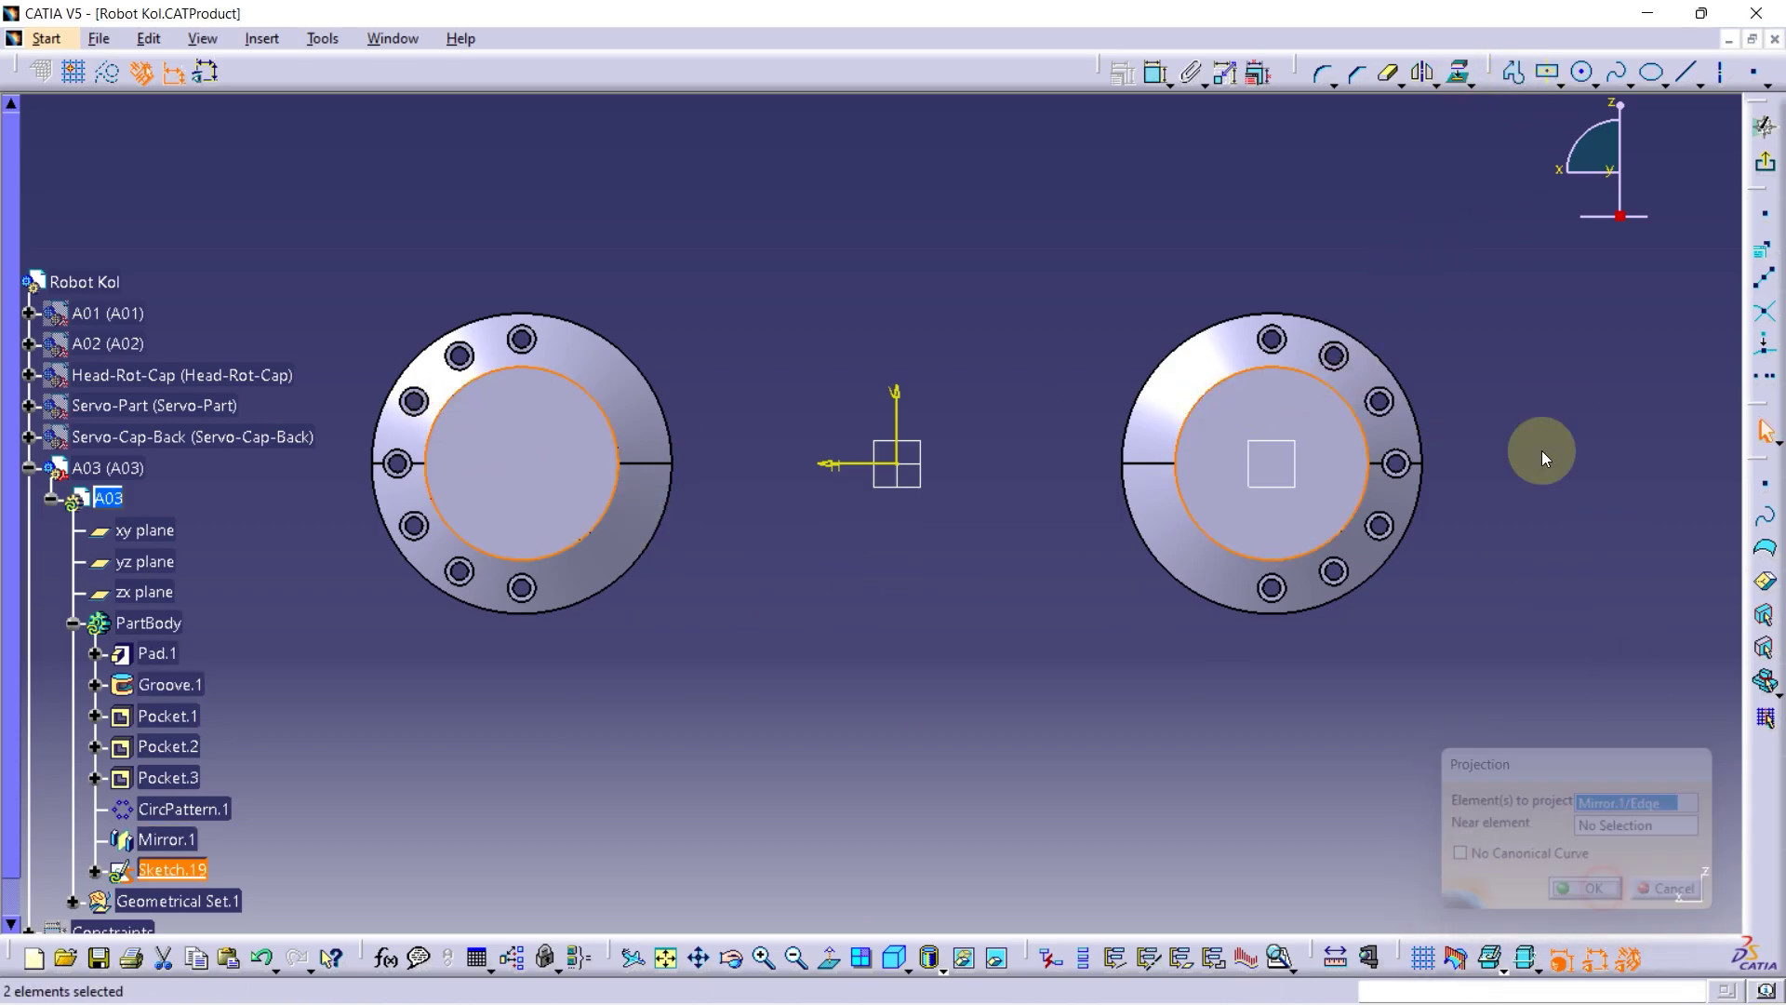
Draw top and bottom bi-tangent lines between the circles, trim their inner arcs, and exit
click(1697, 80)
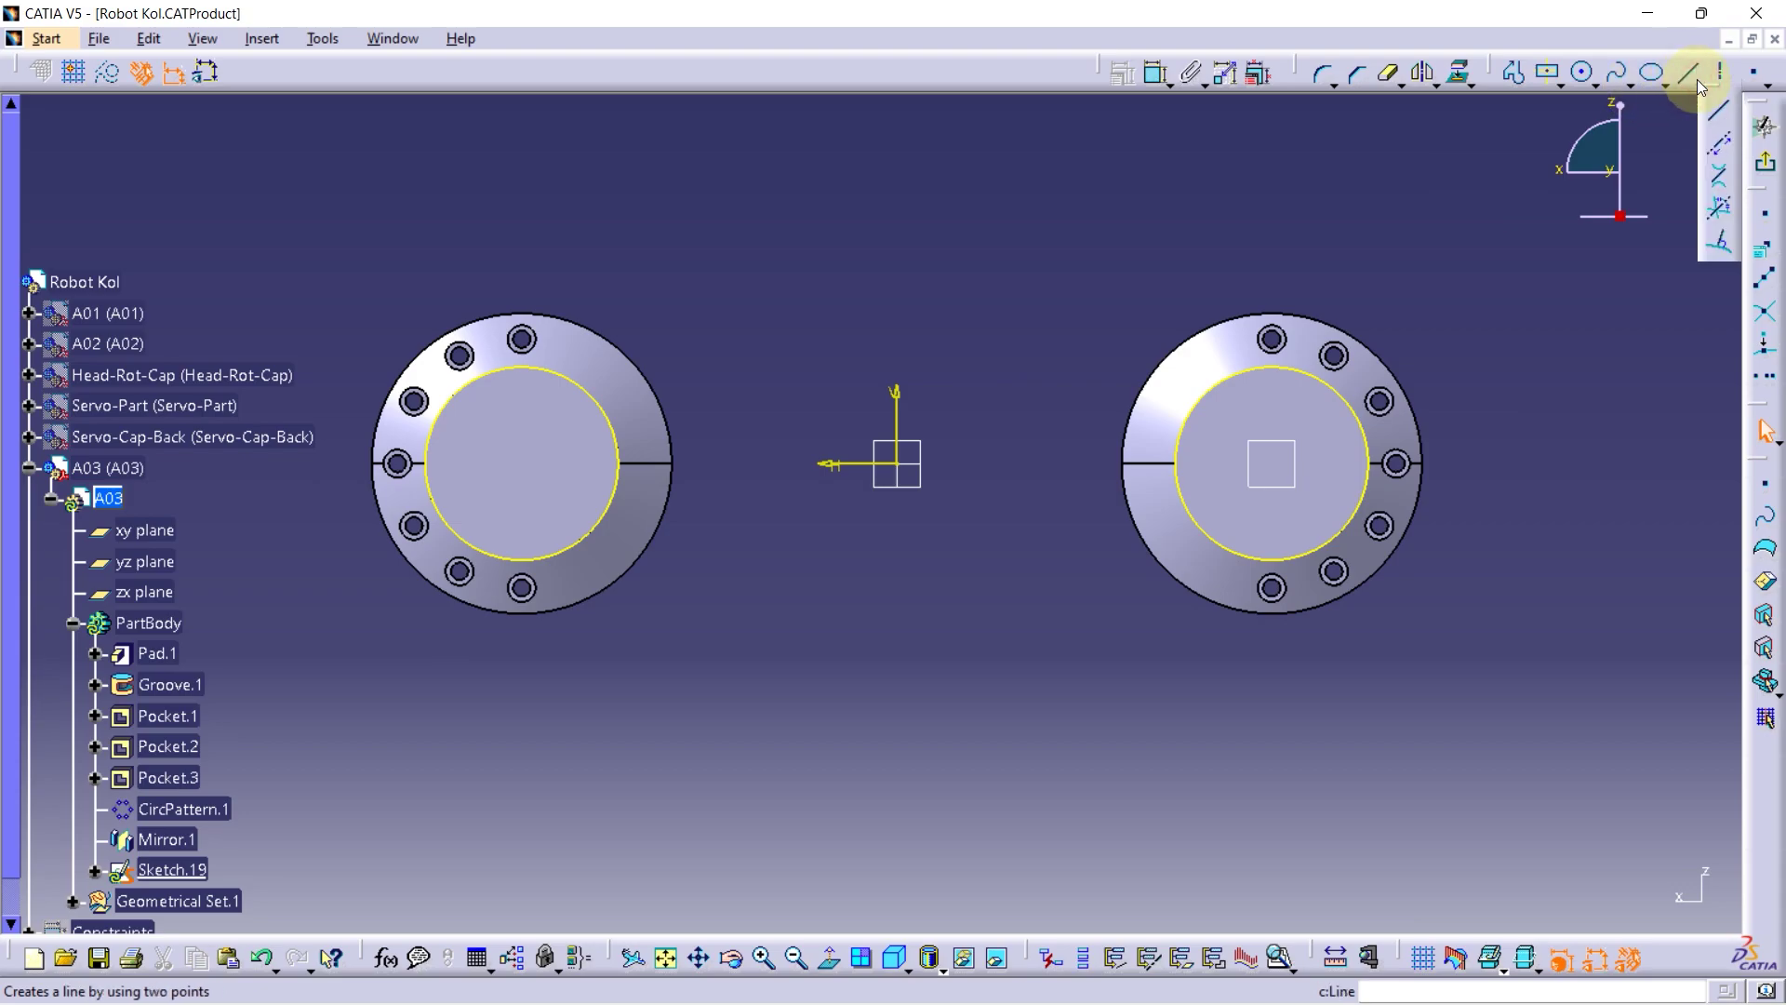
click(1727, 175)
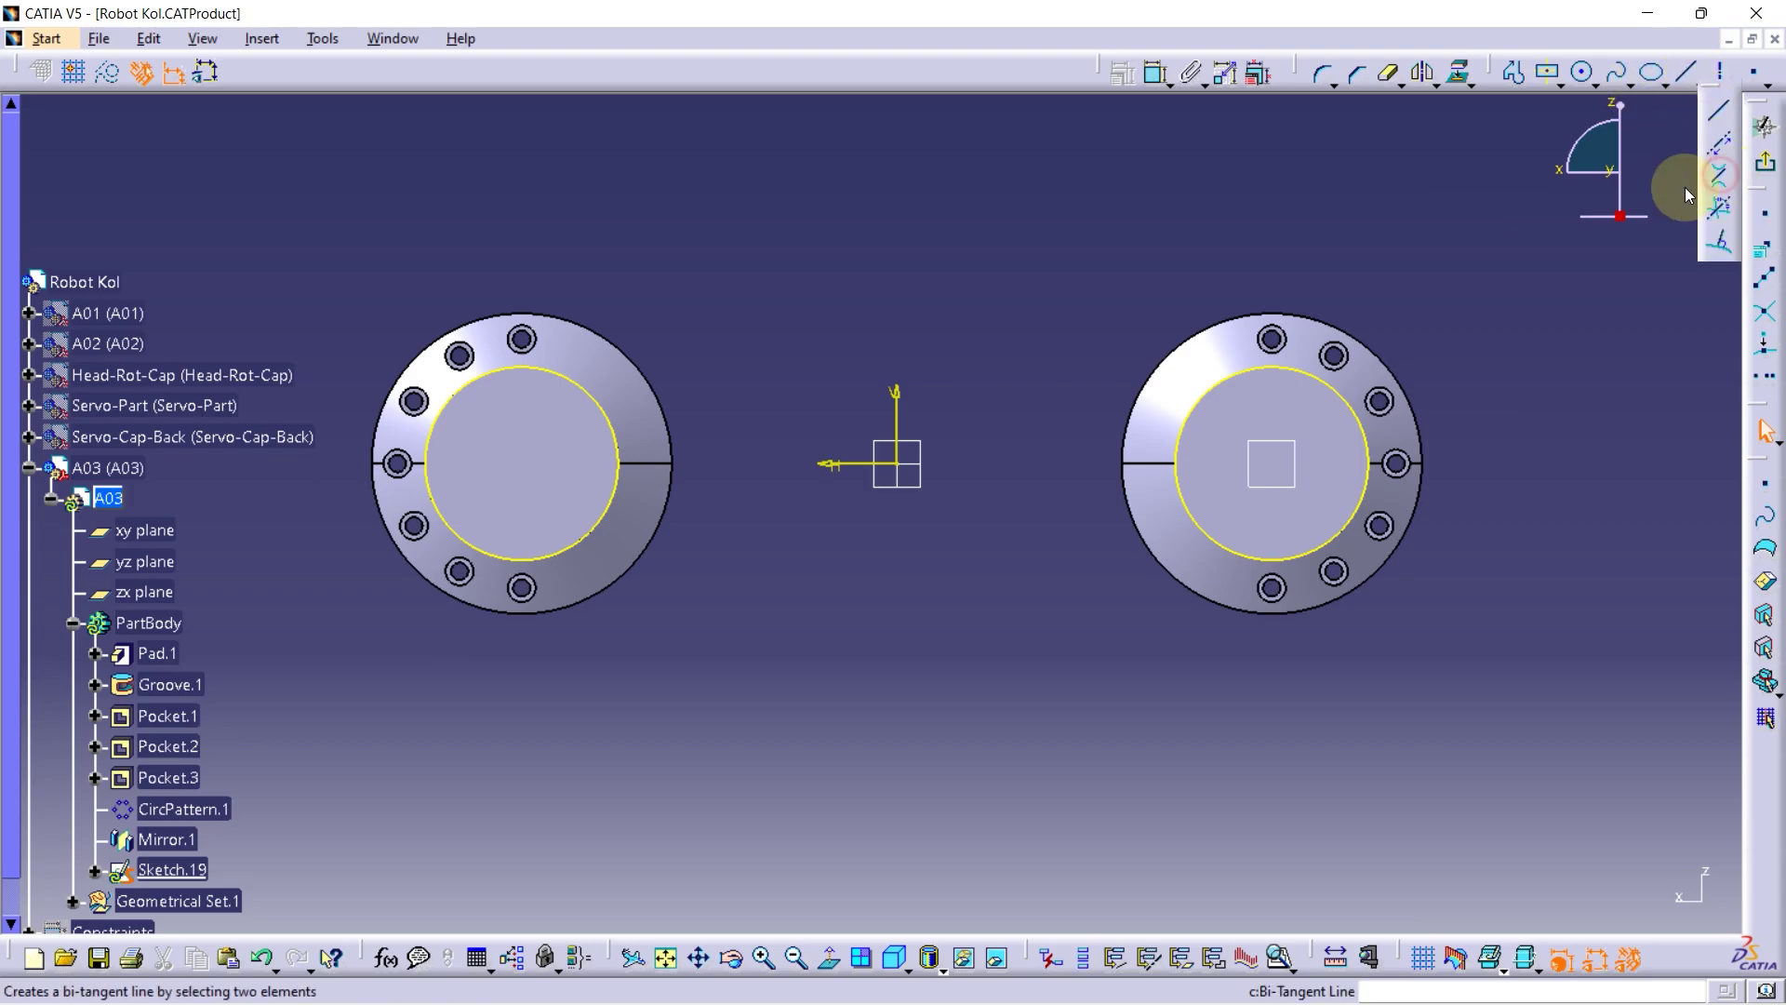
click(1281, 363)
click(525, 376)
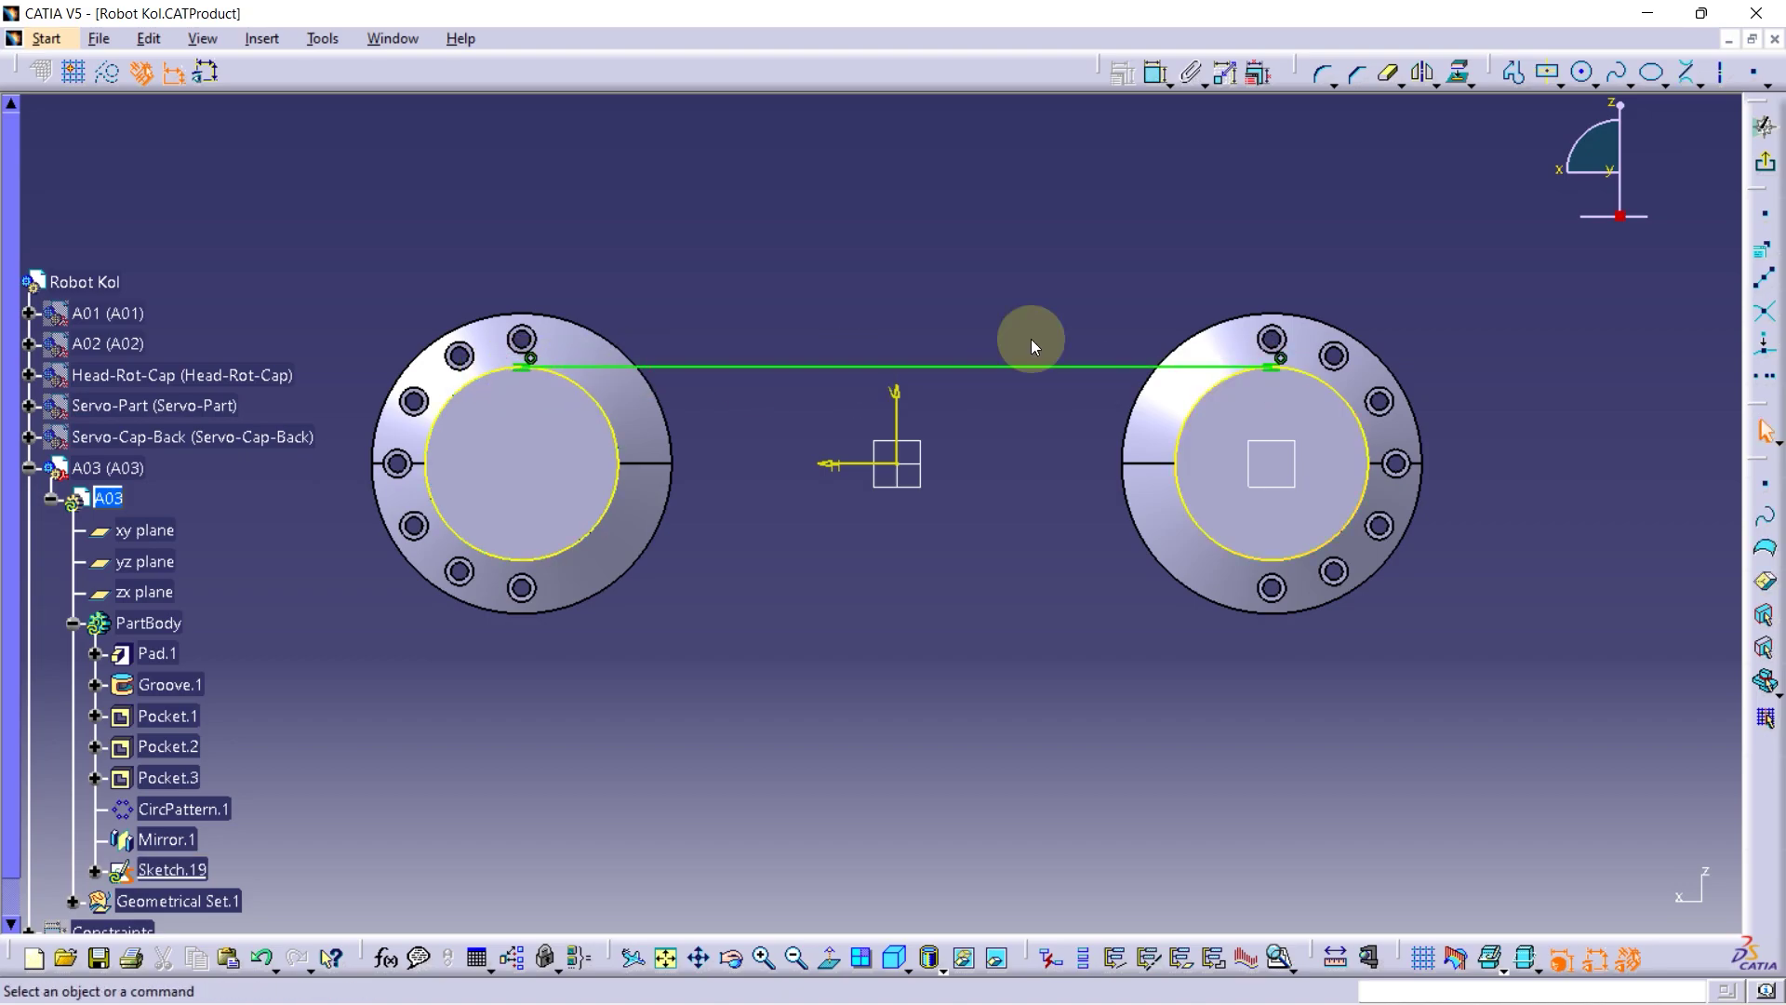
click(1699, 84)
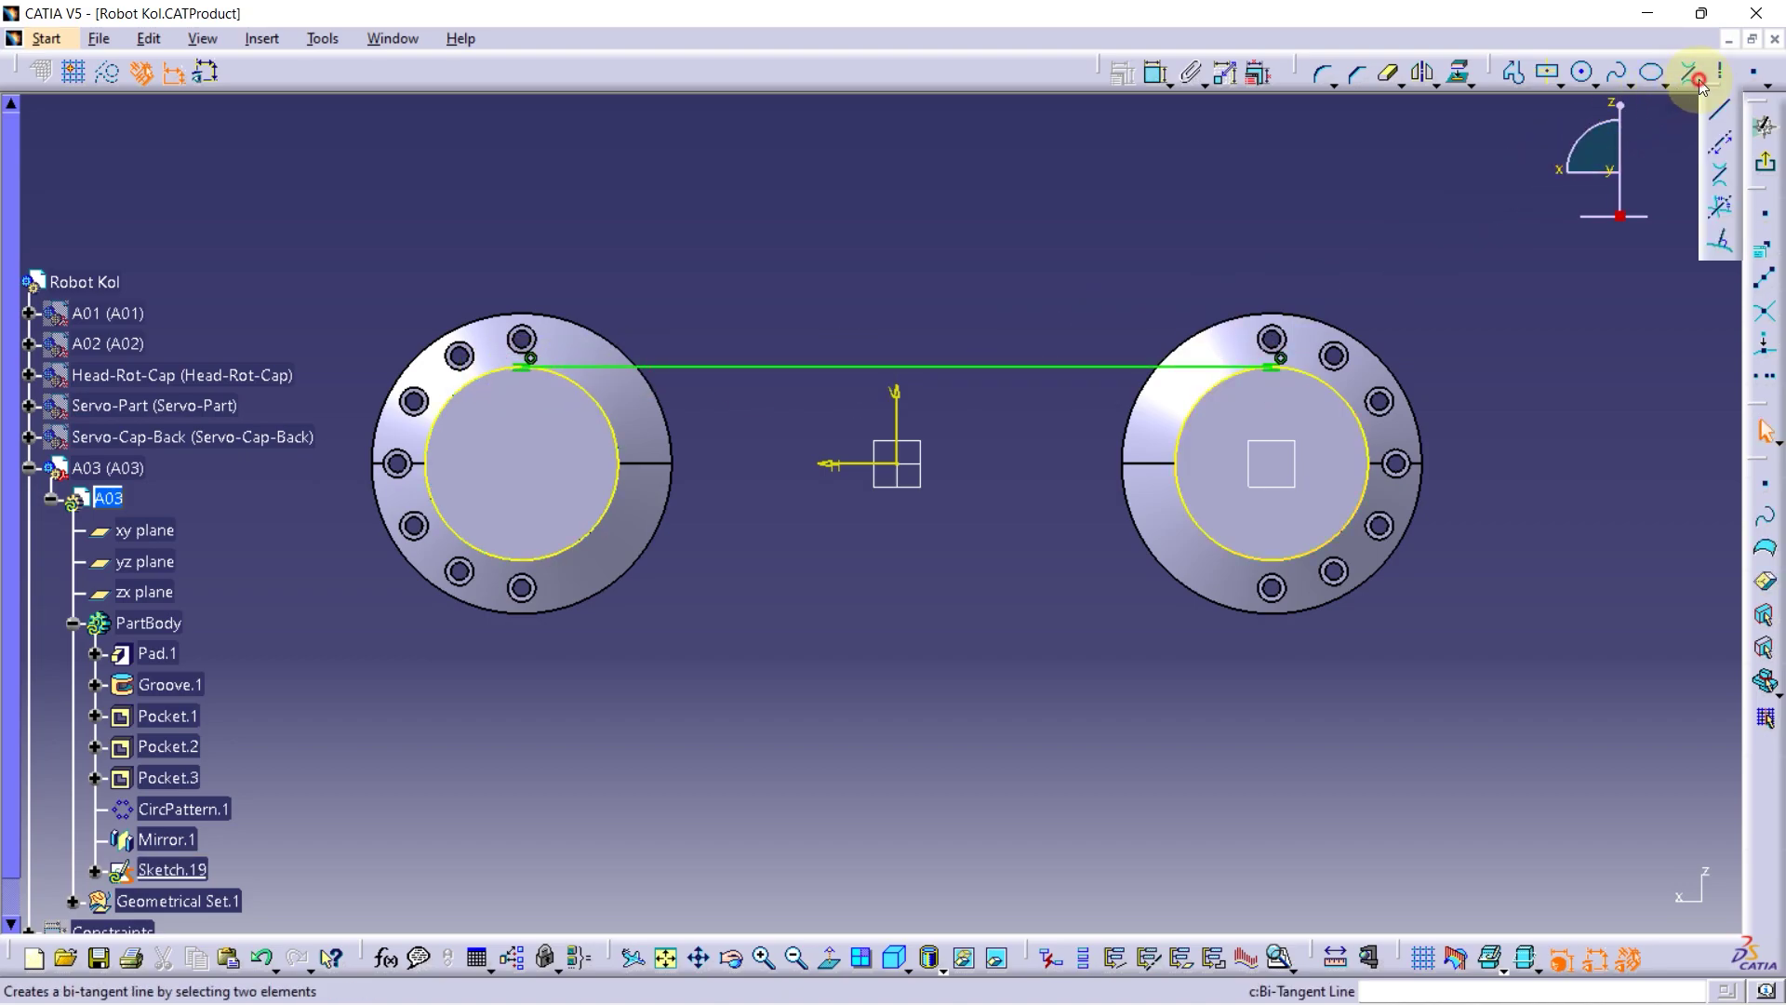
click(1724, 180)
click(1274, 559)
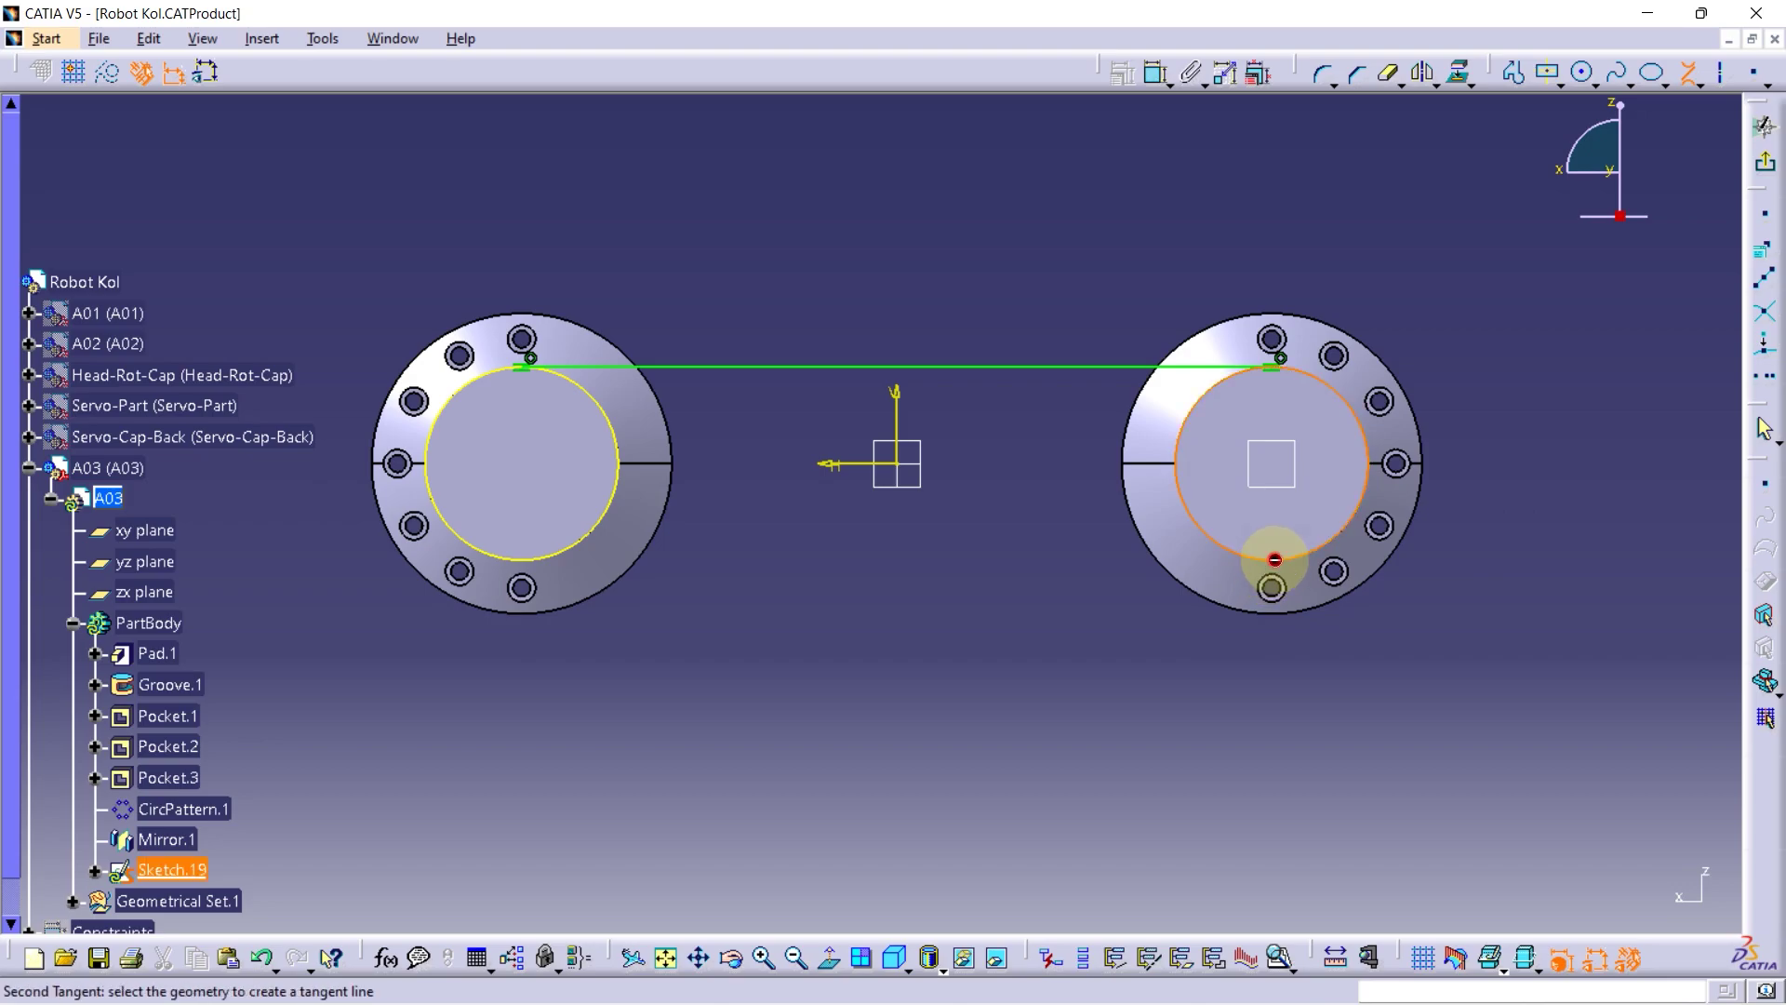
click(516, 568)
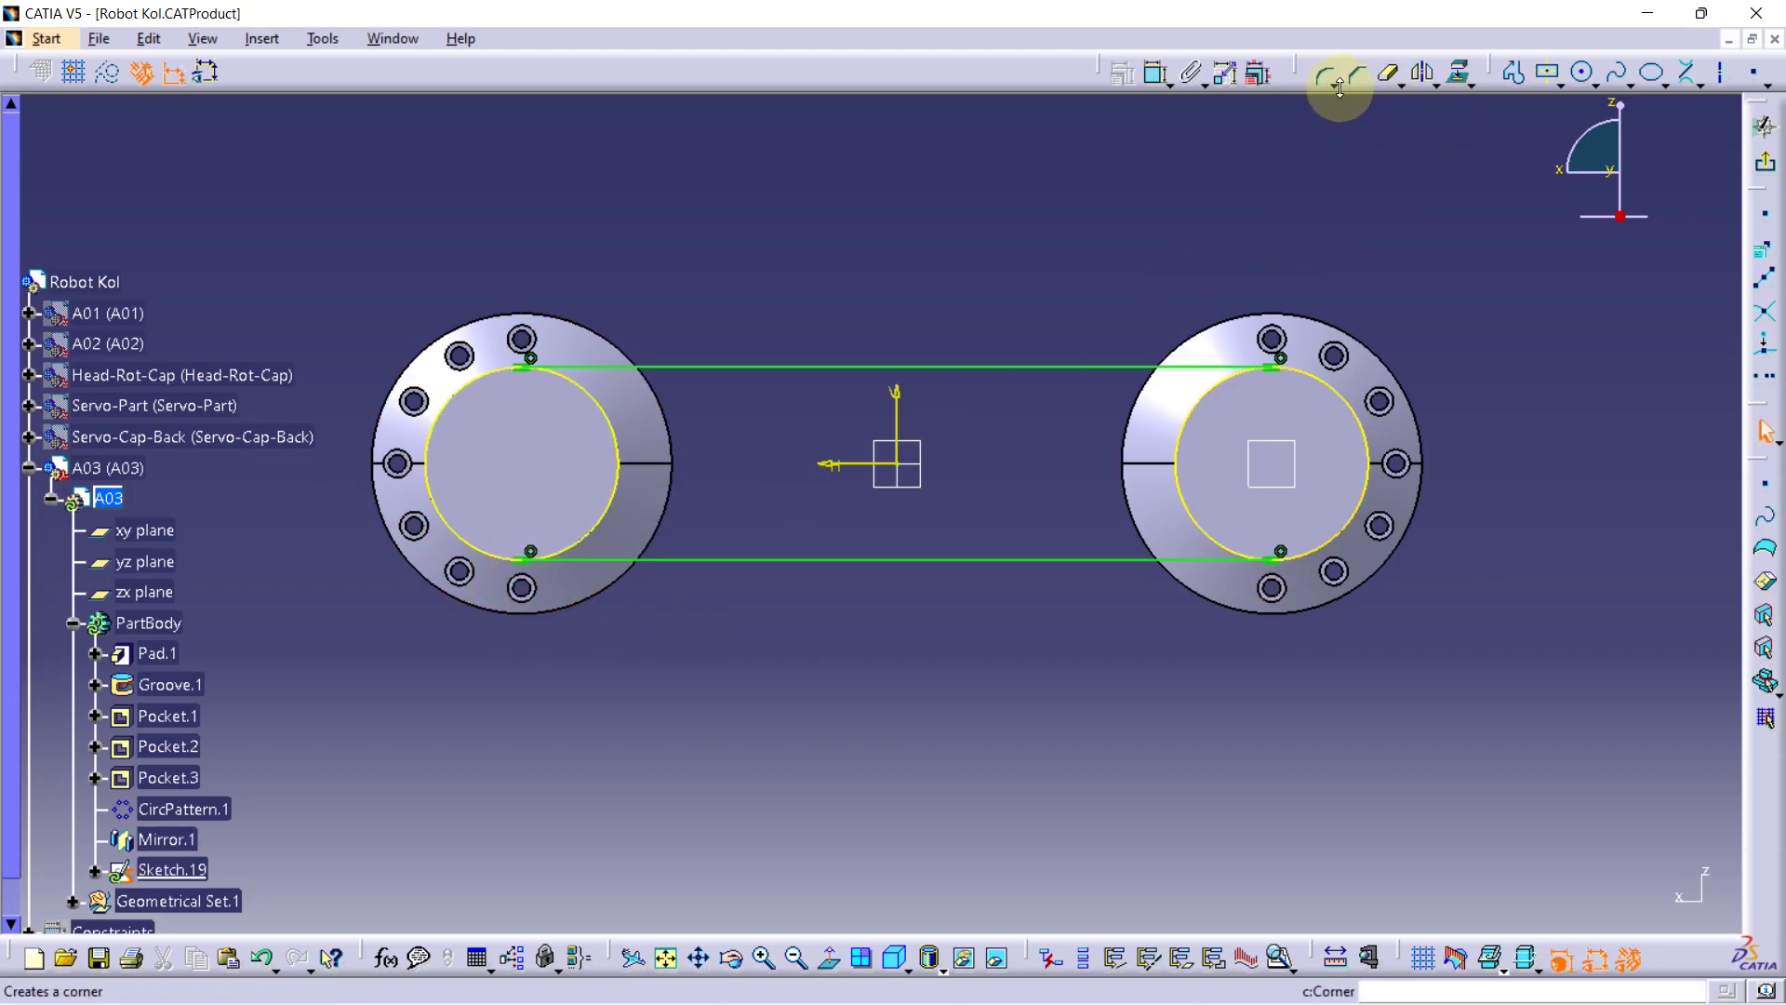
click(1180, 448)
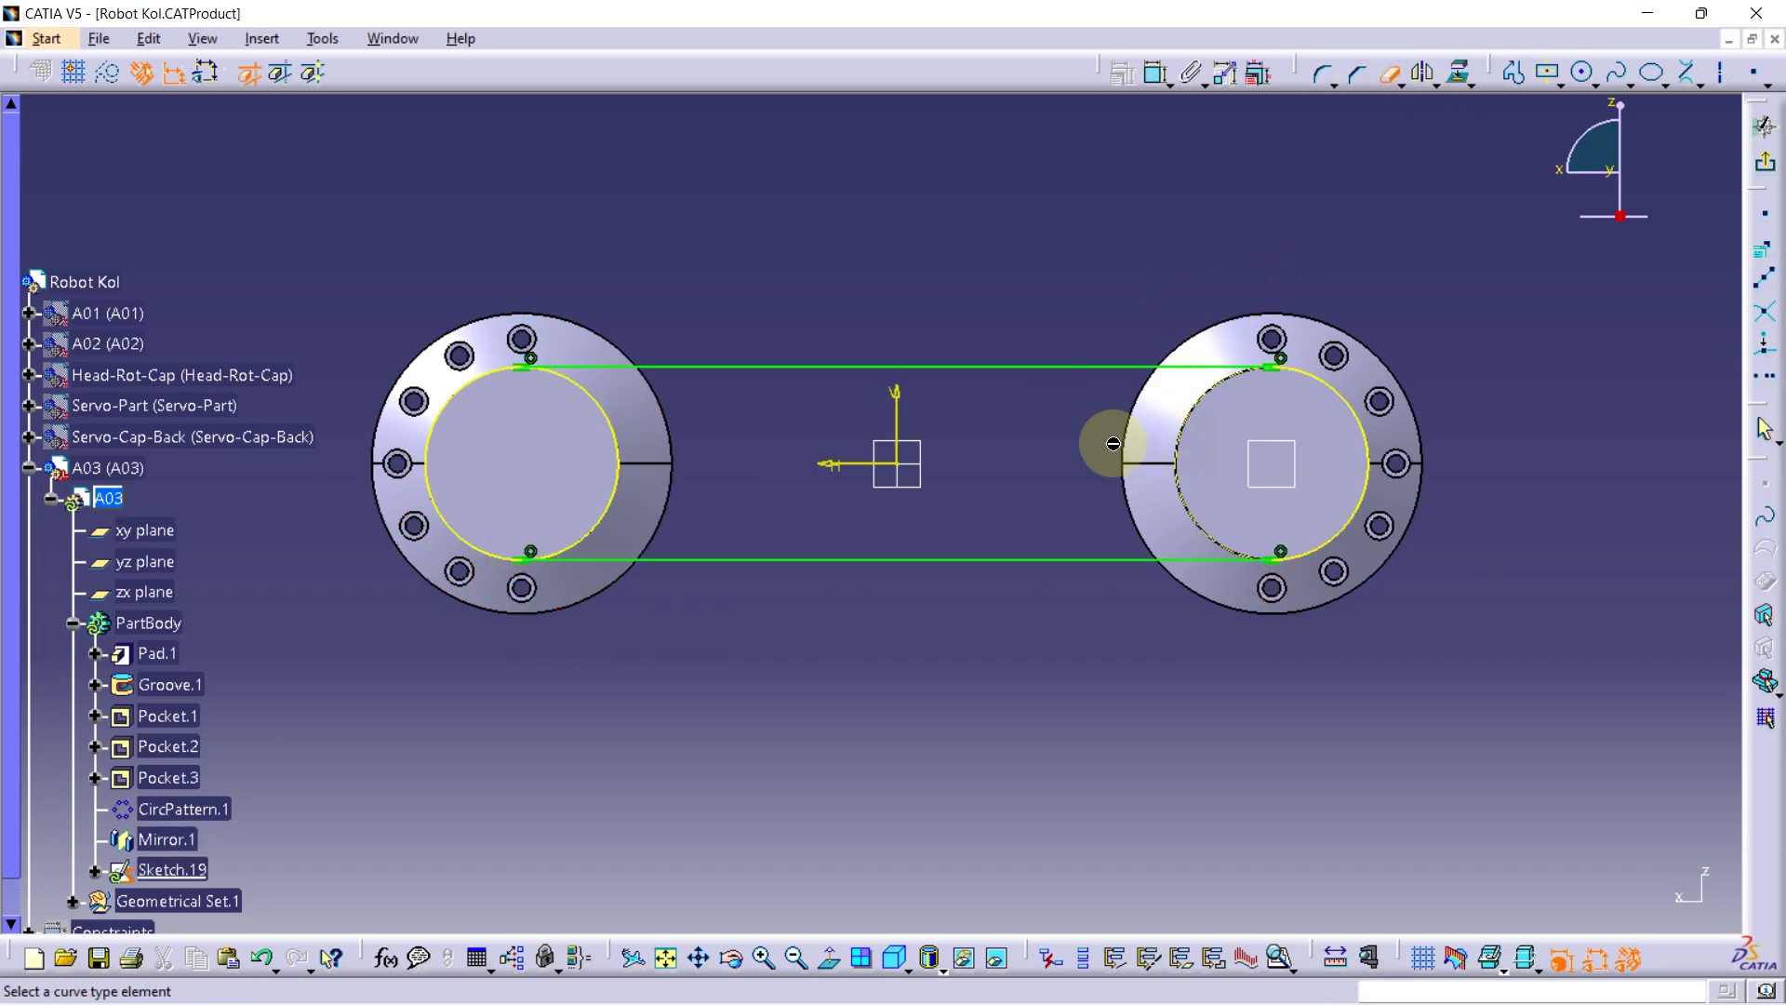
click(625, 465)
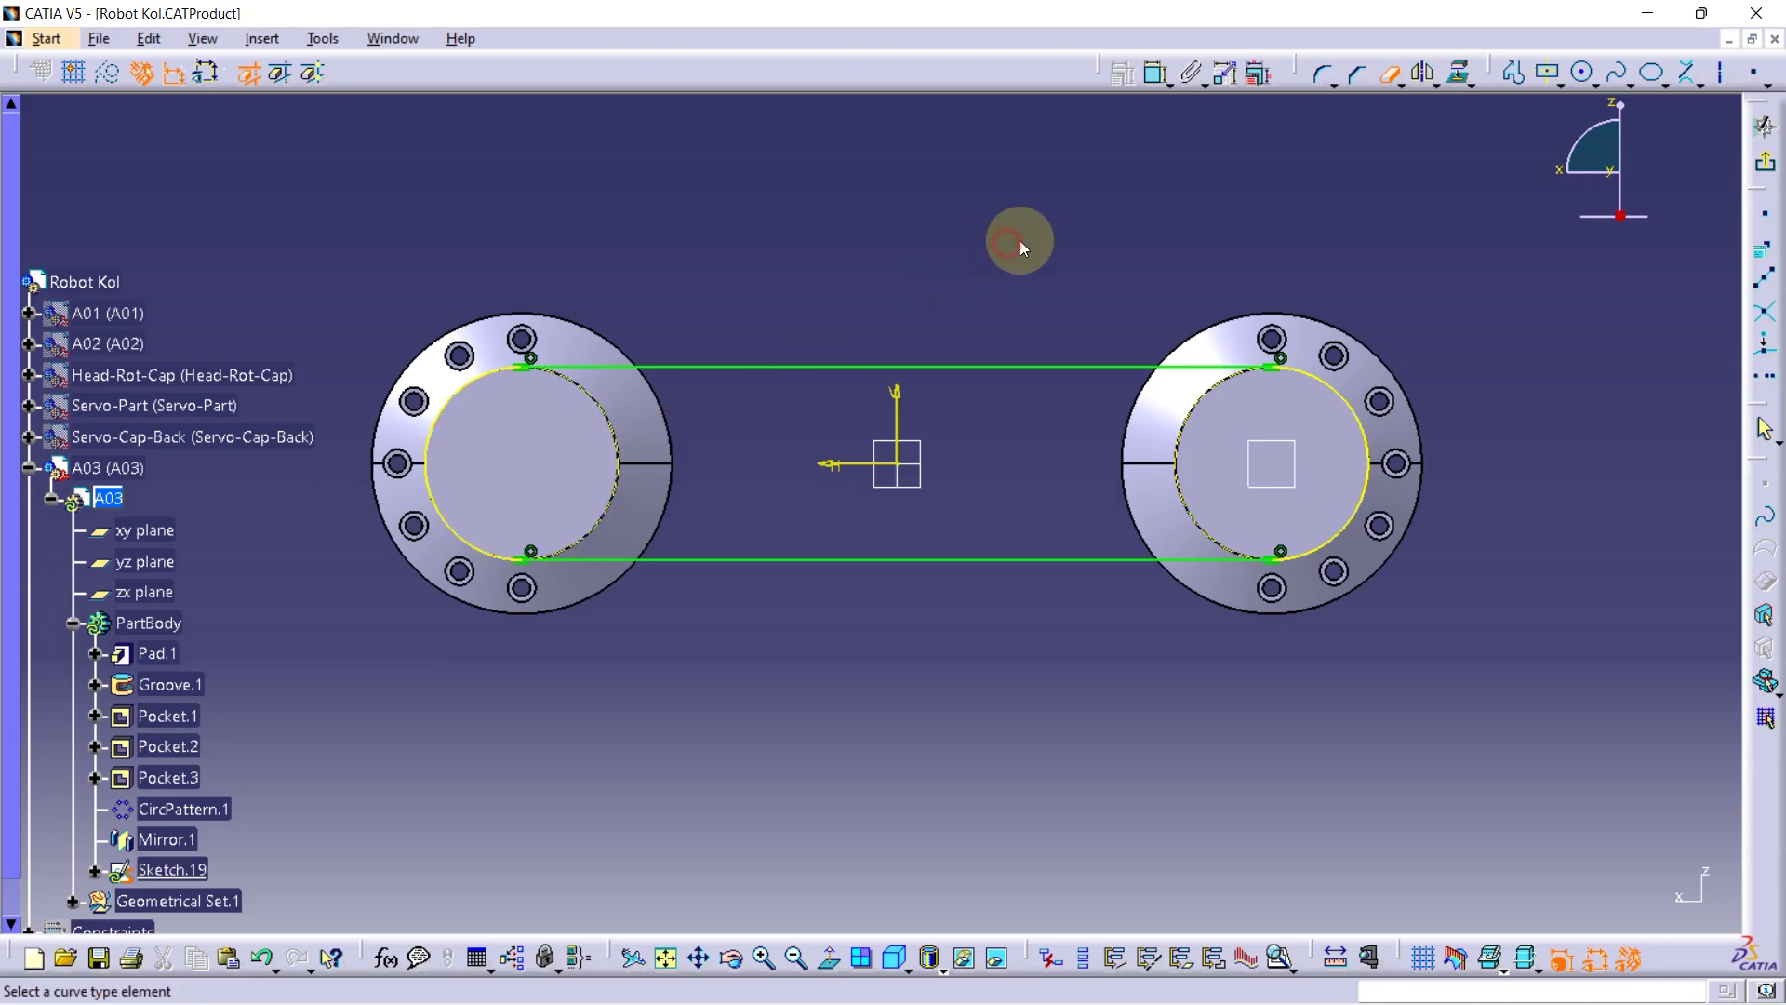
click(1768, 168)
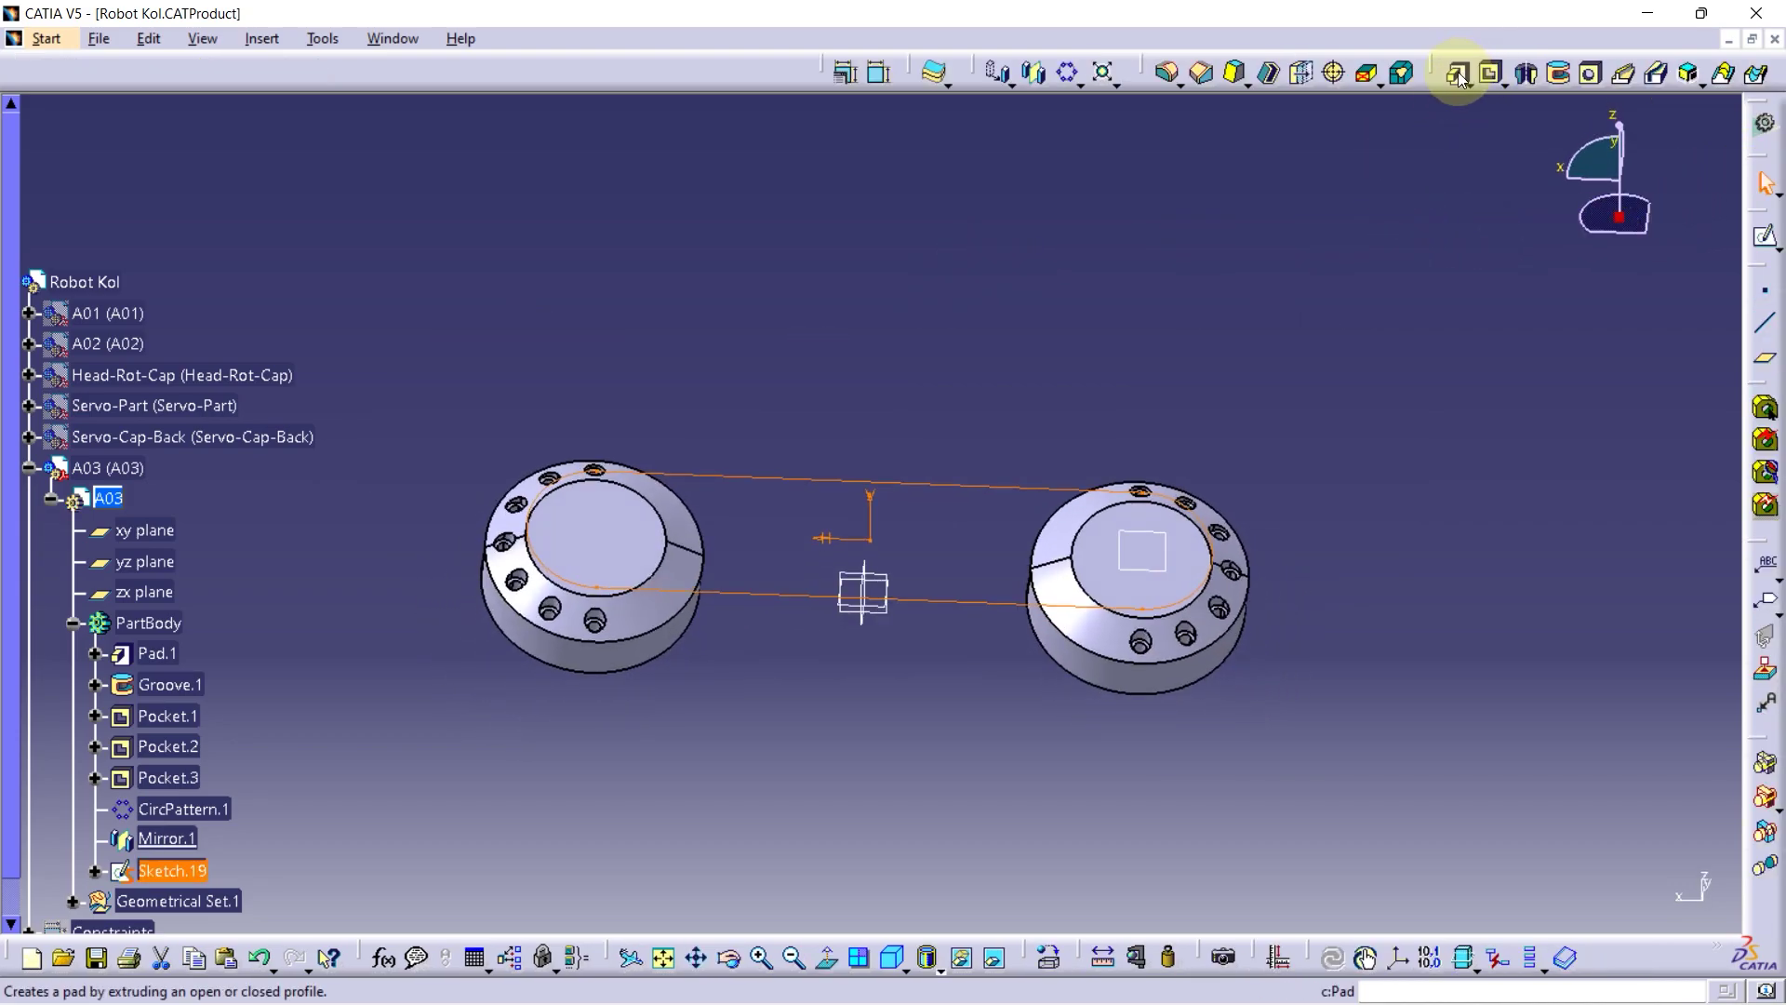
Pad Sketch.19 by 50 into the arm and start a sketch on its top face
click(1458, 75)
text(50)
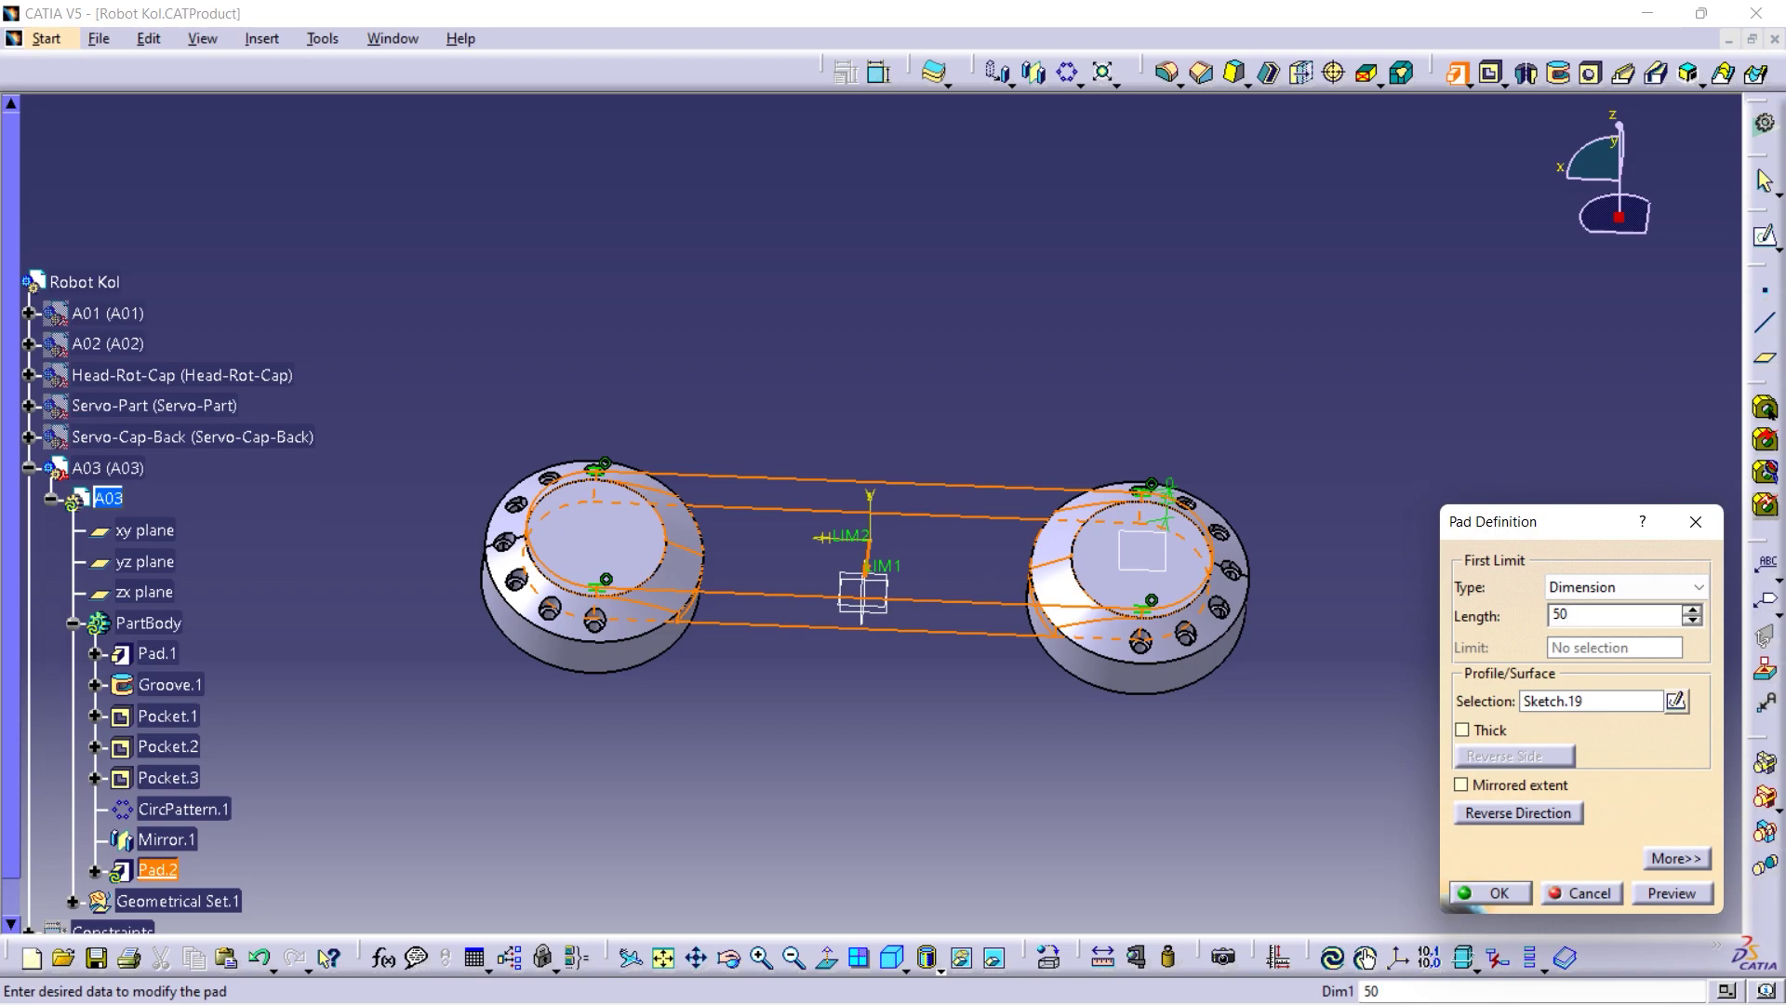
click(1491, 892)
mouse_move(1372, 578)
middle_down()
mouse_move(1091, 358)
mouse_move(926, 486)
mouse_move(901, 530)
middle_up()
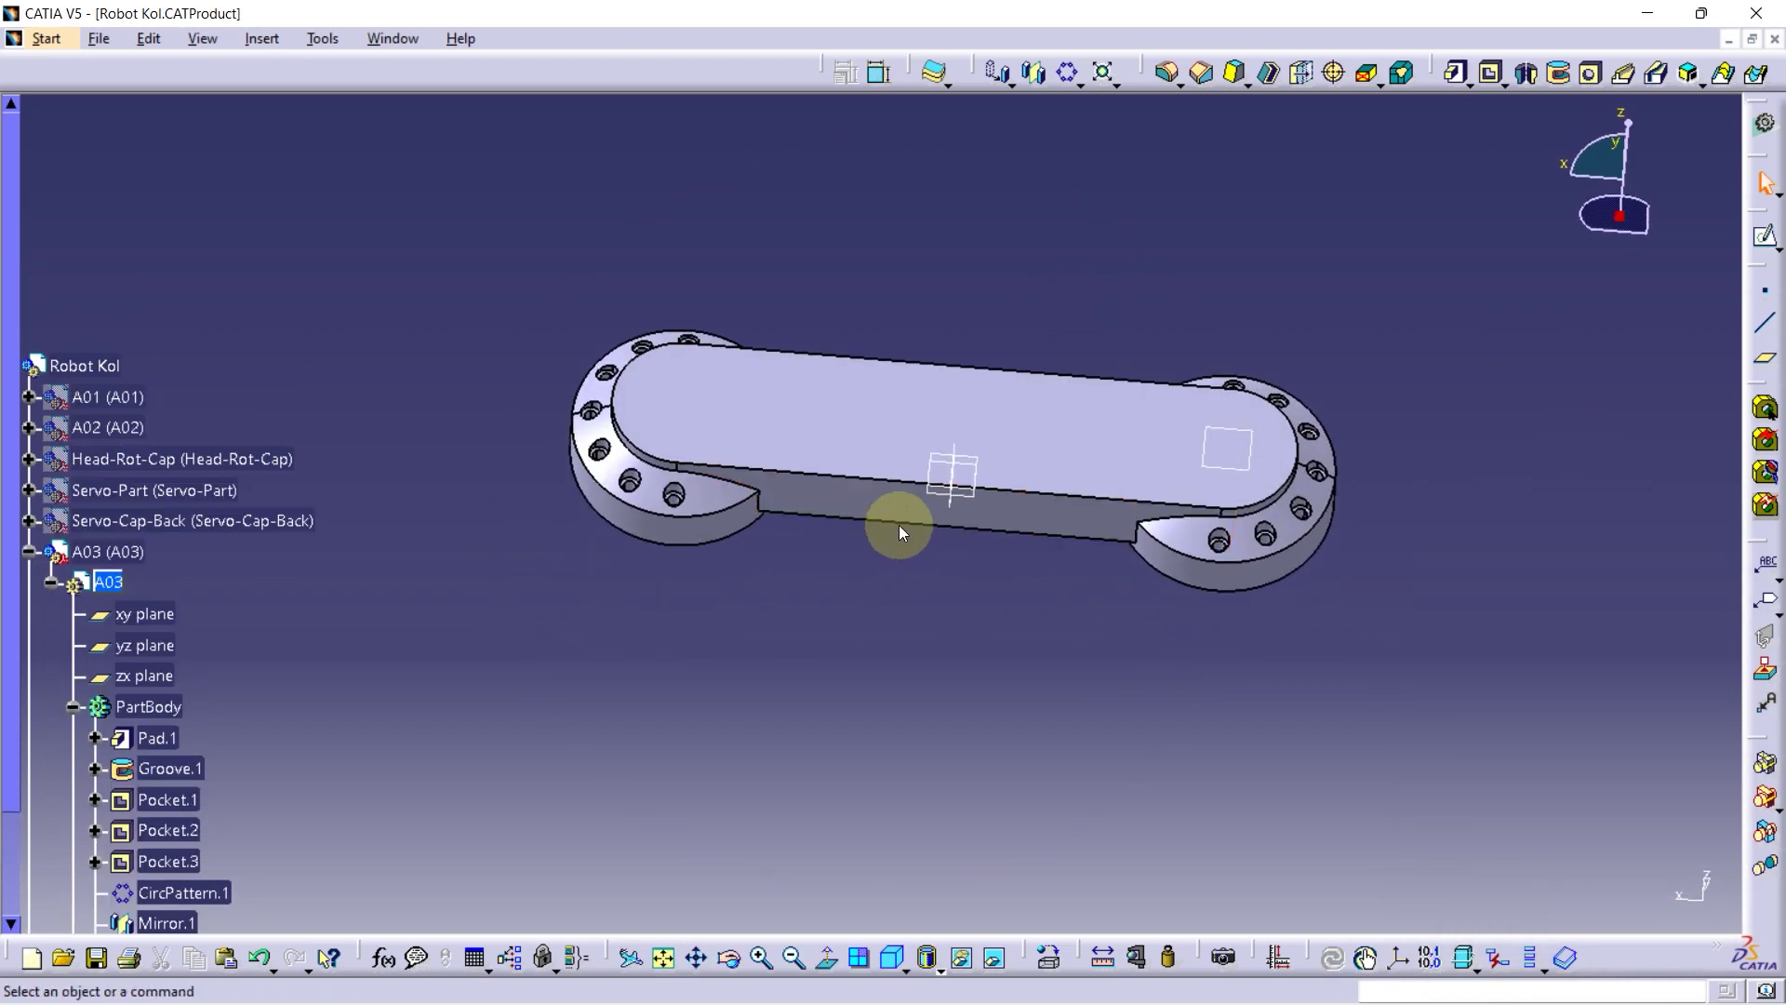
click(1090, 430)
click(1749, 240)
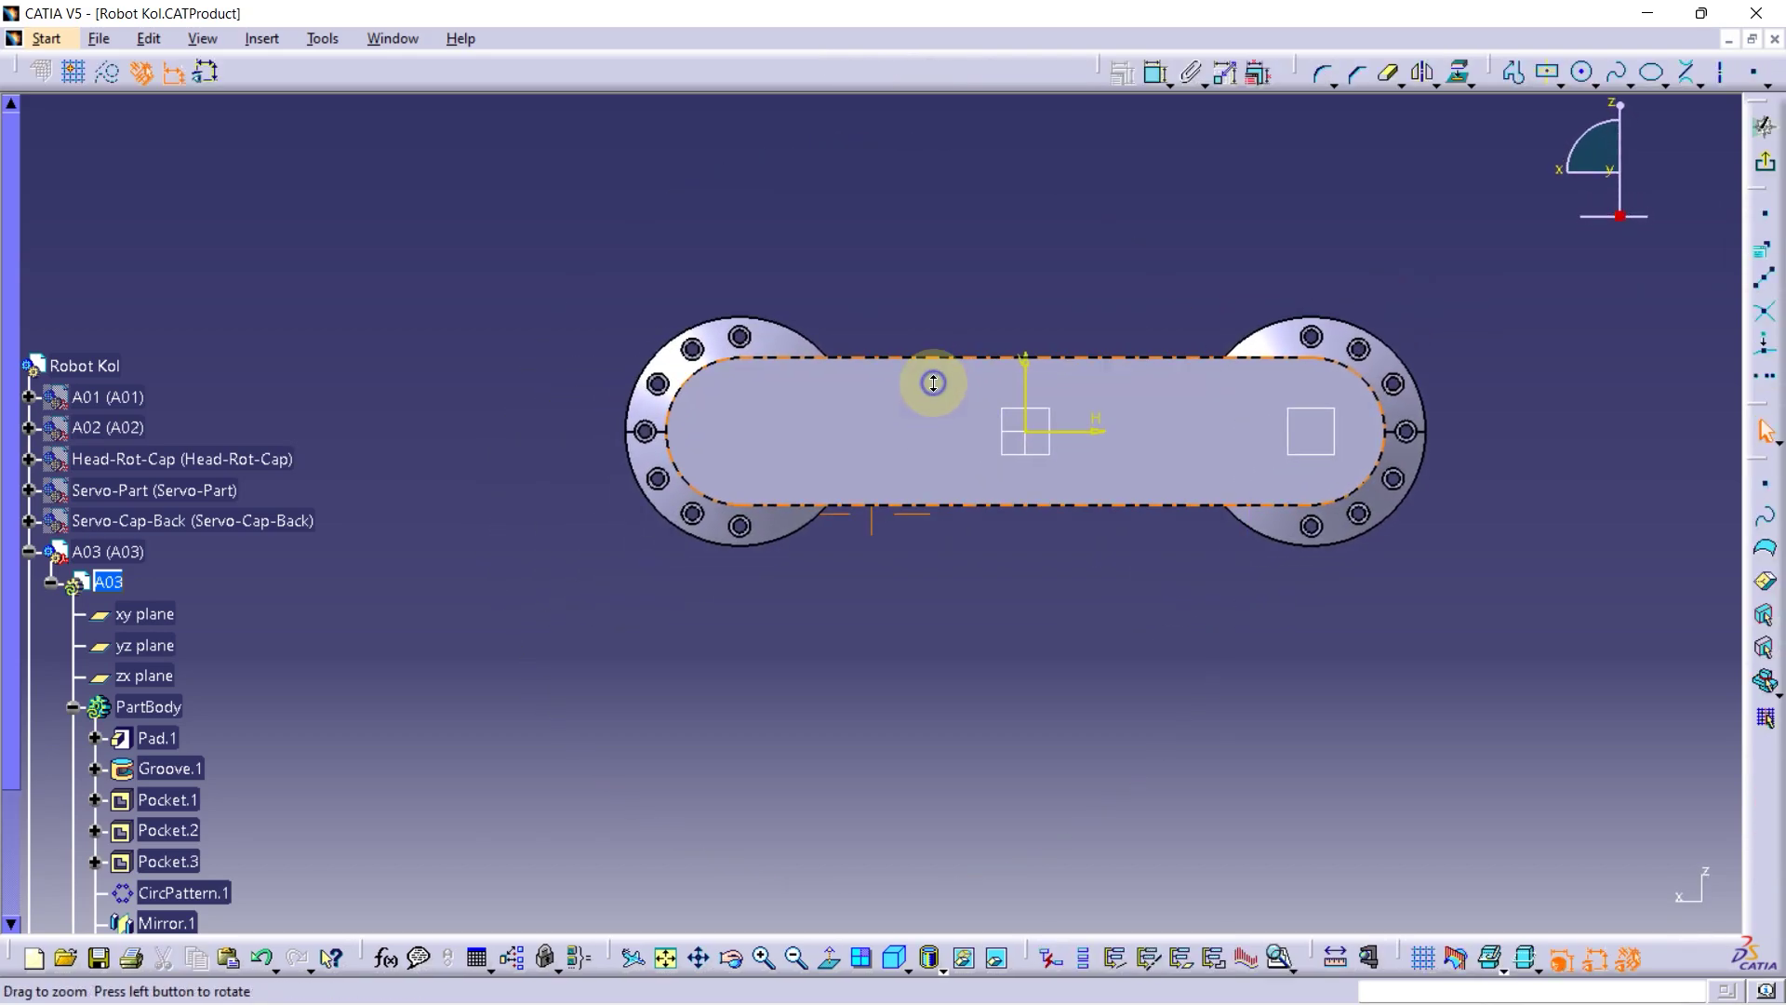
Offset the arm's outline 5 mm inward in Sketch.20 and cut it as a pocket
click(1459, 76)
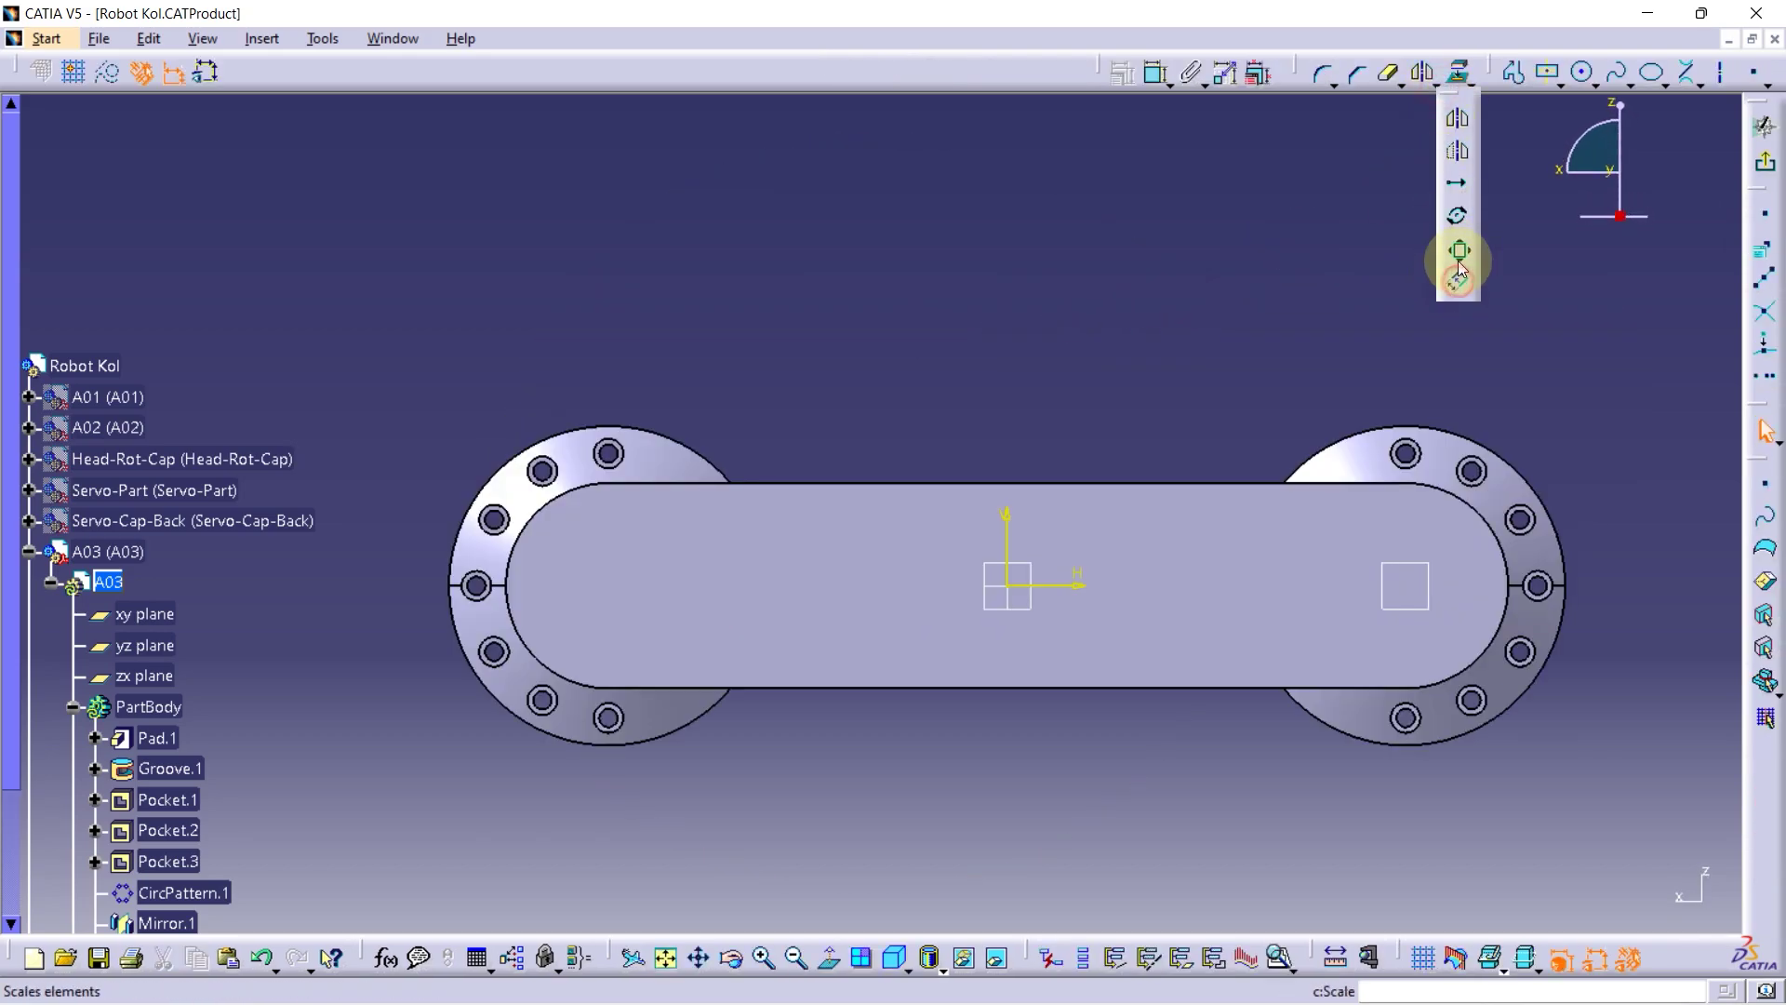
click(1459, 253)
click(786, 485)
click(808, 517)
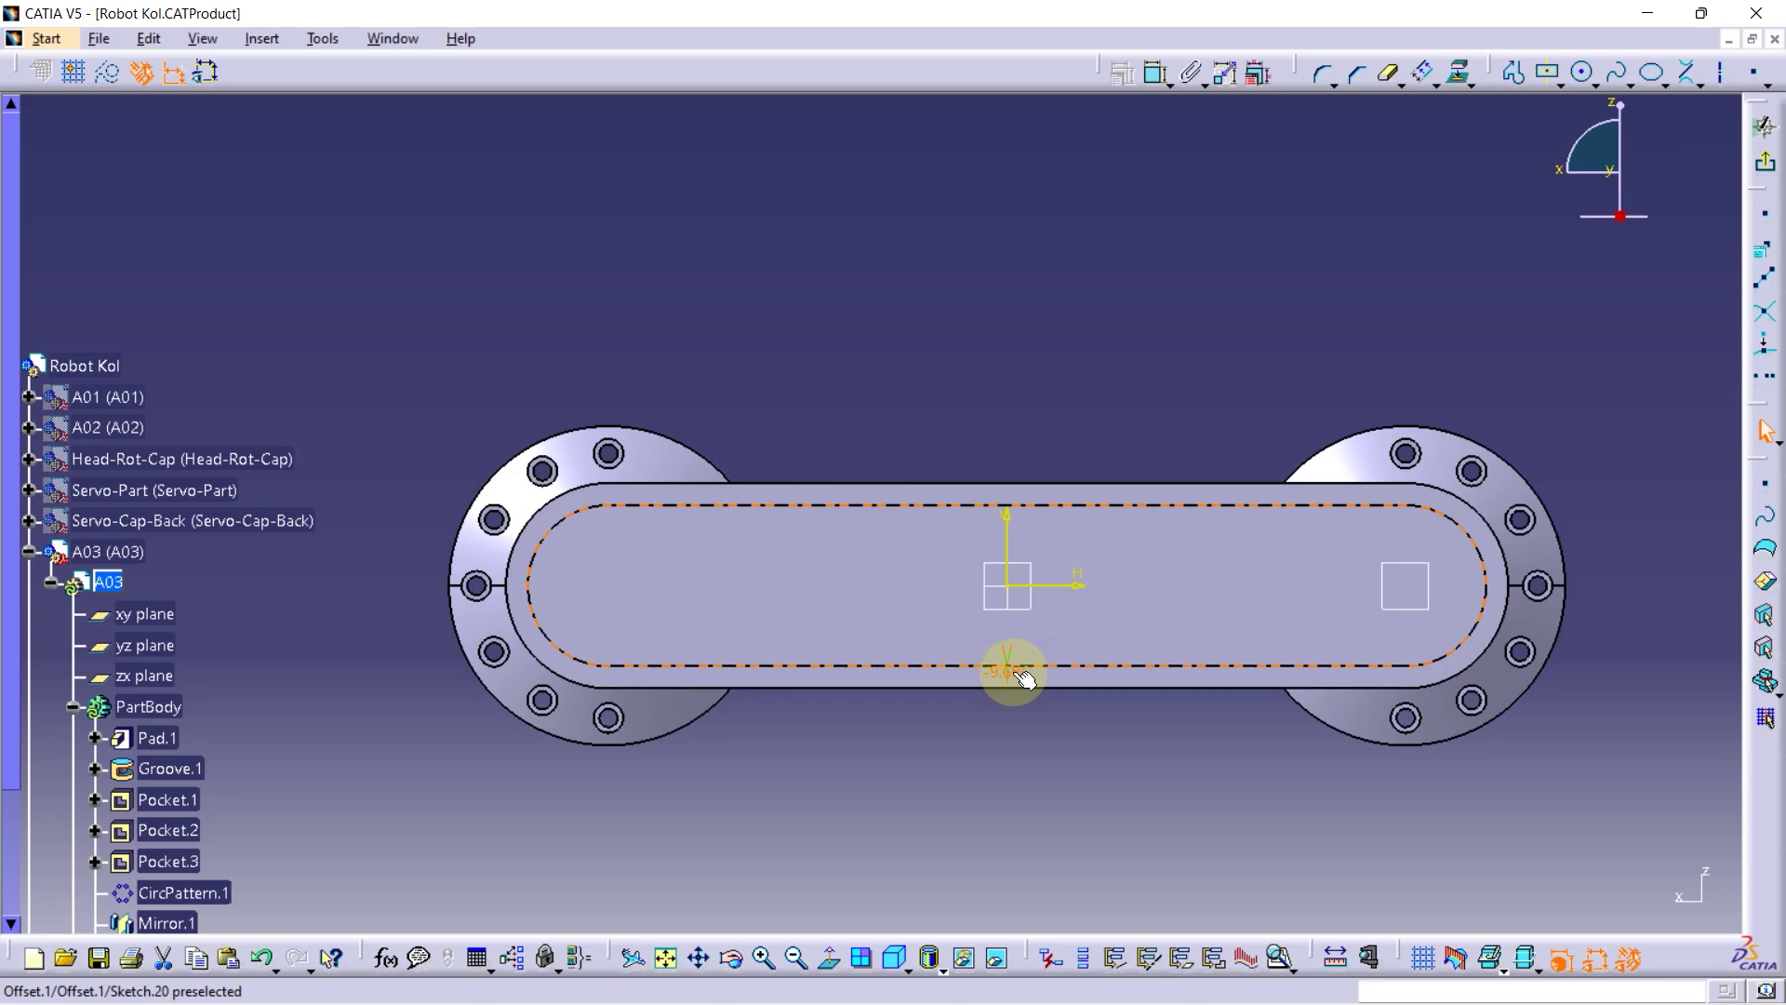
double_click(1014, 786)
text(1)
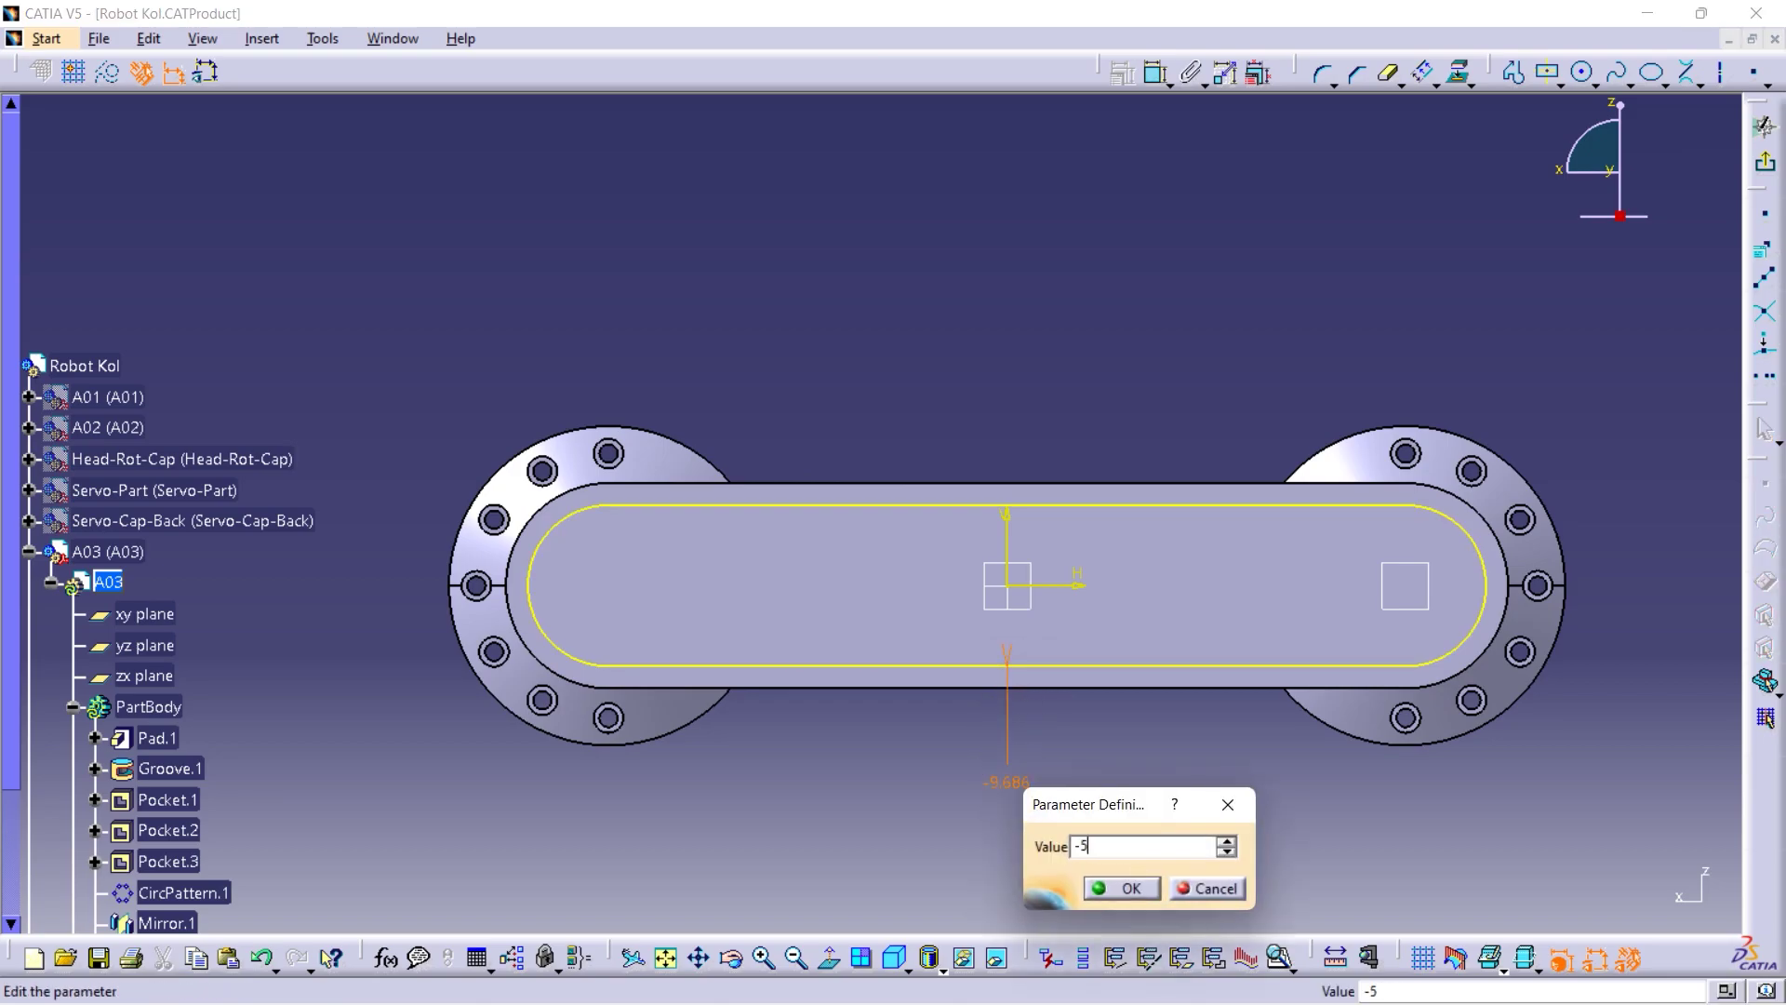
key(Return)
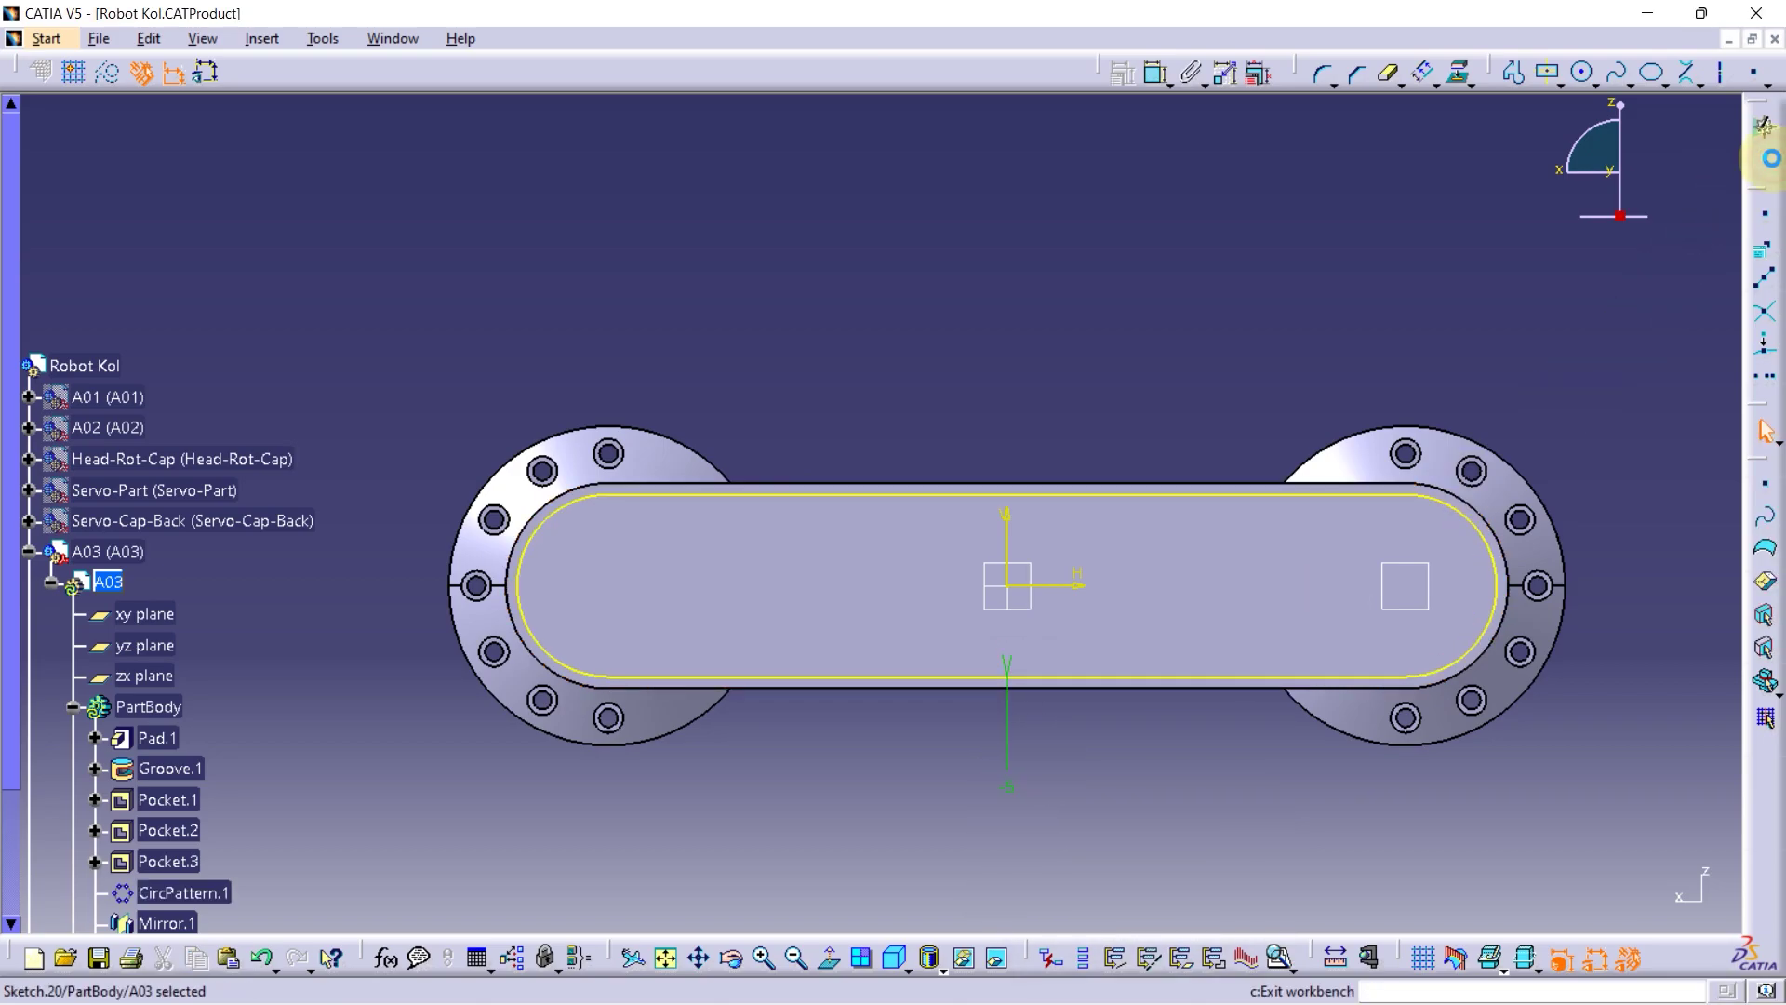
click(1771, 160)
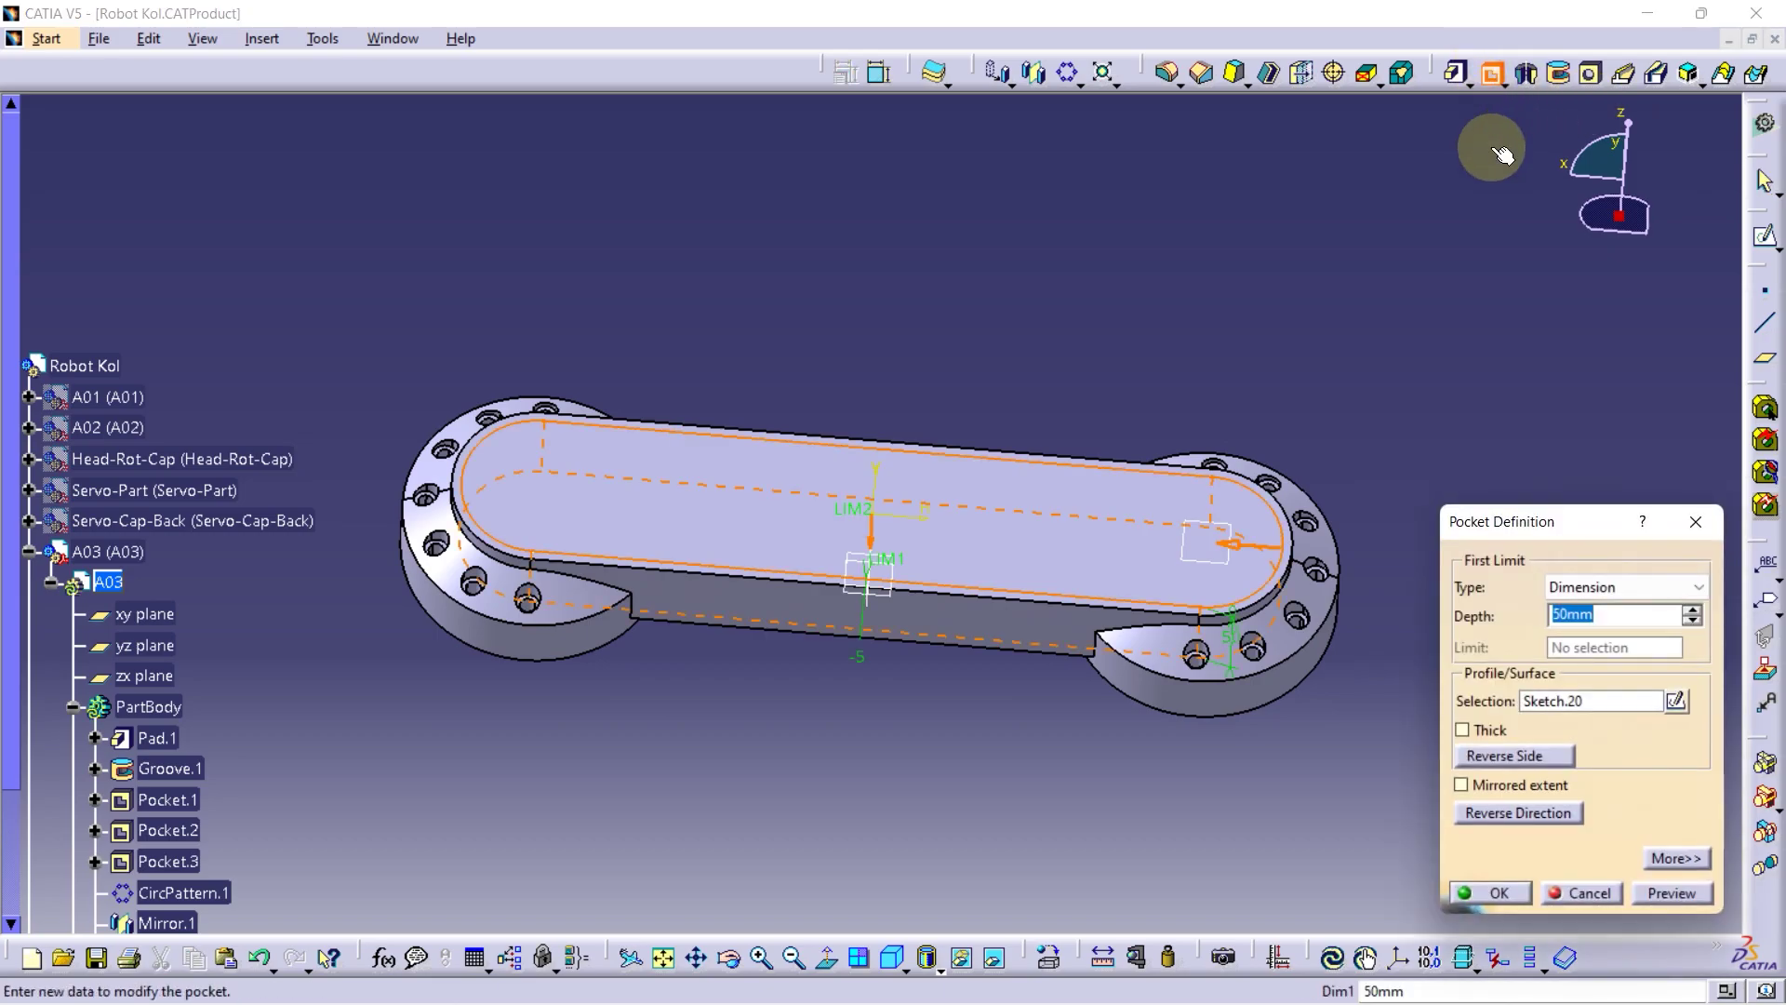
click(1489, 895)
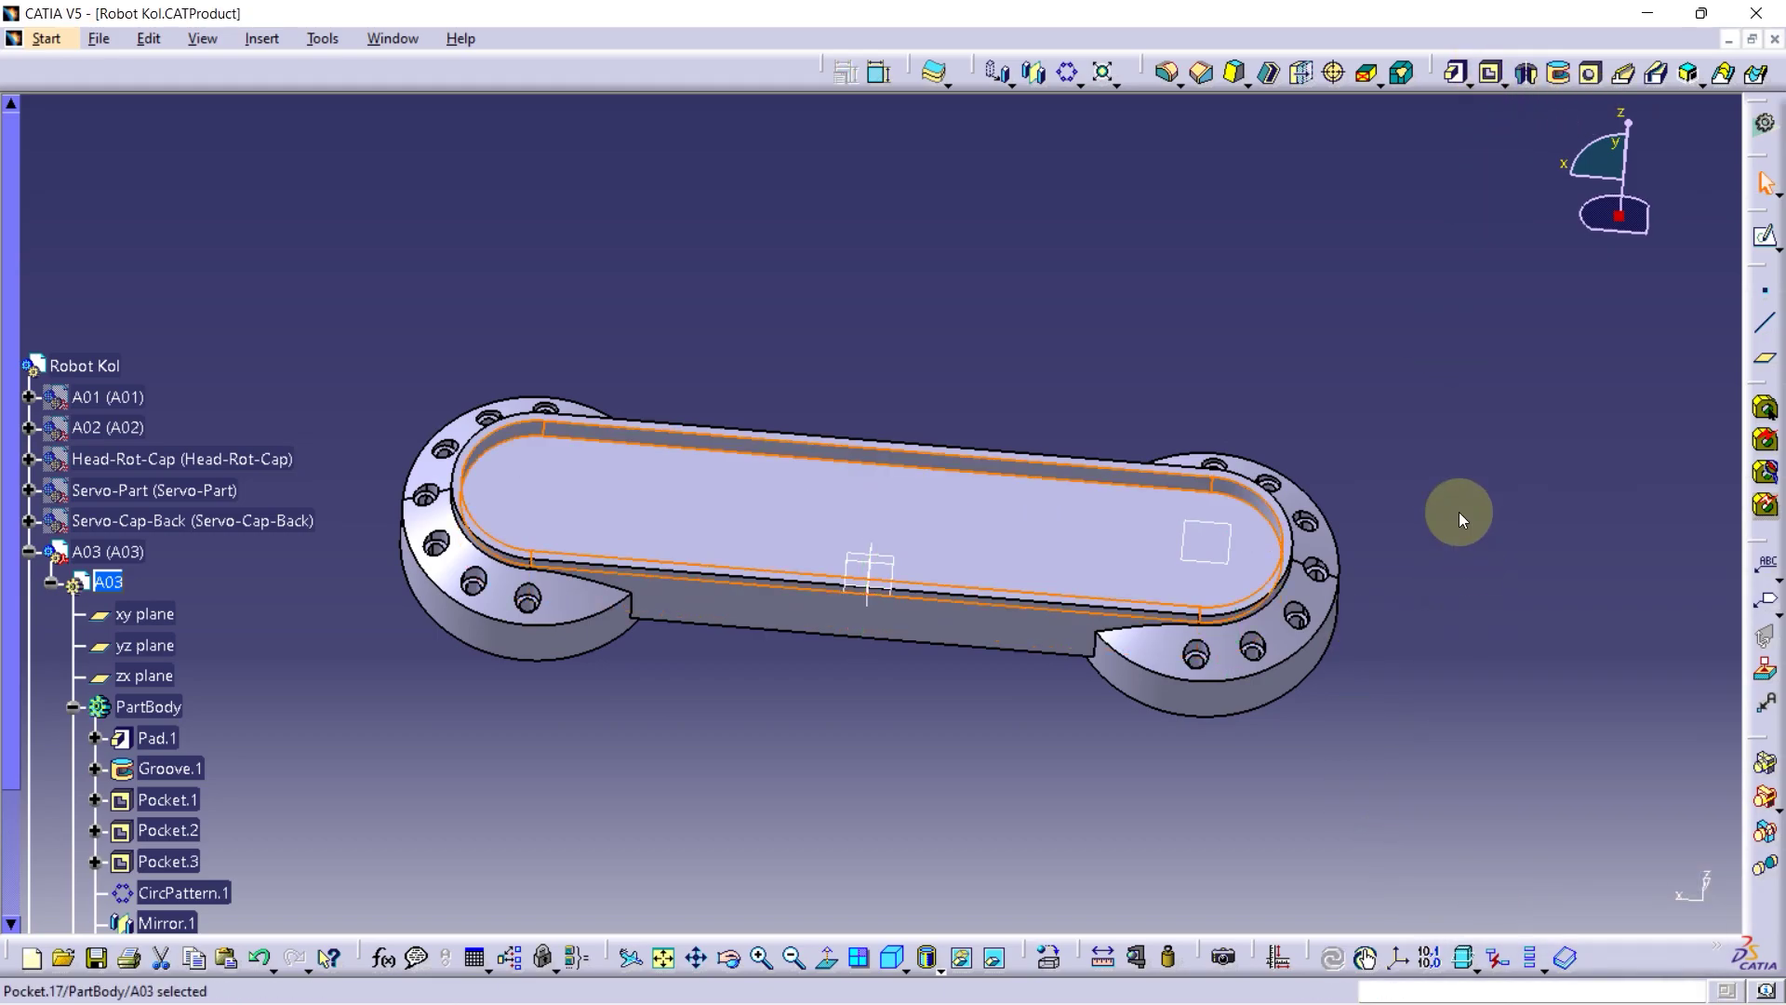
middle_drag(805, 610, 1187, 307)
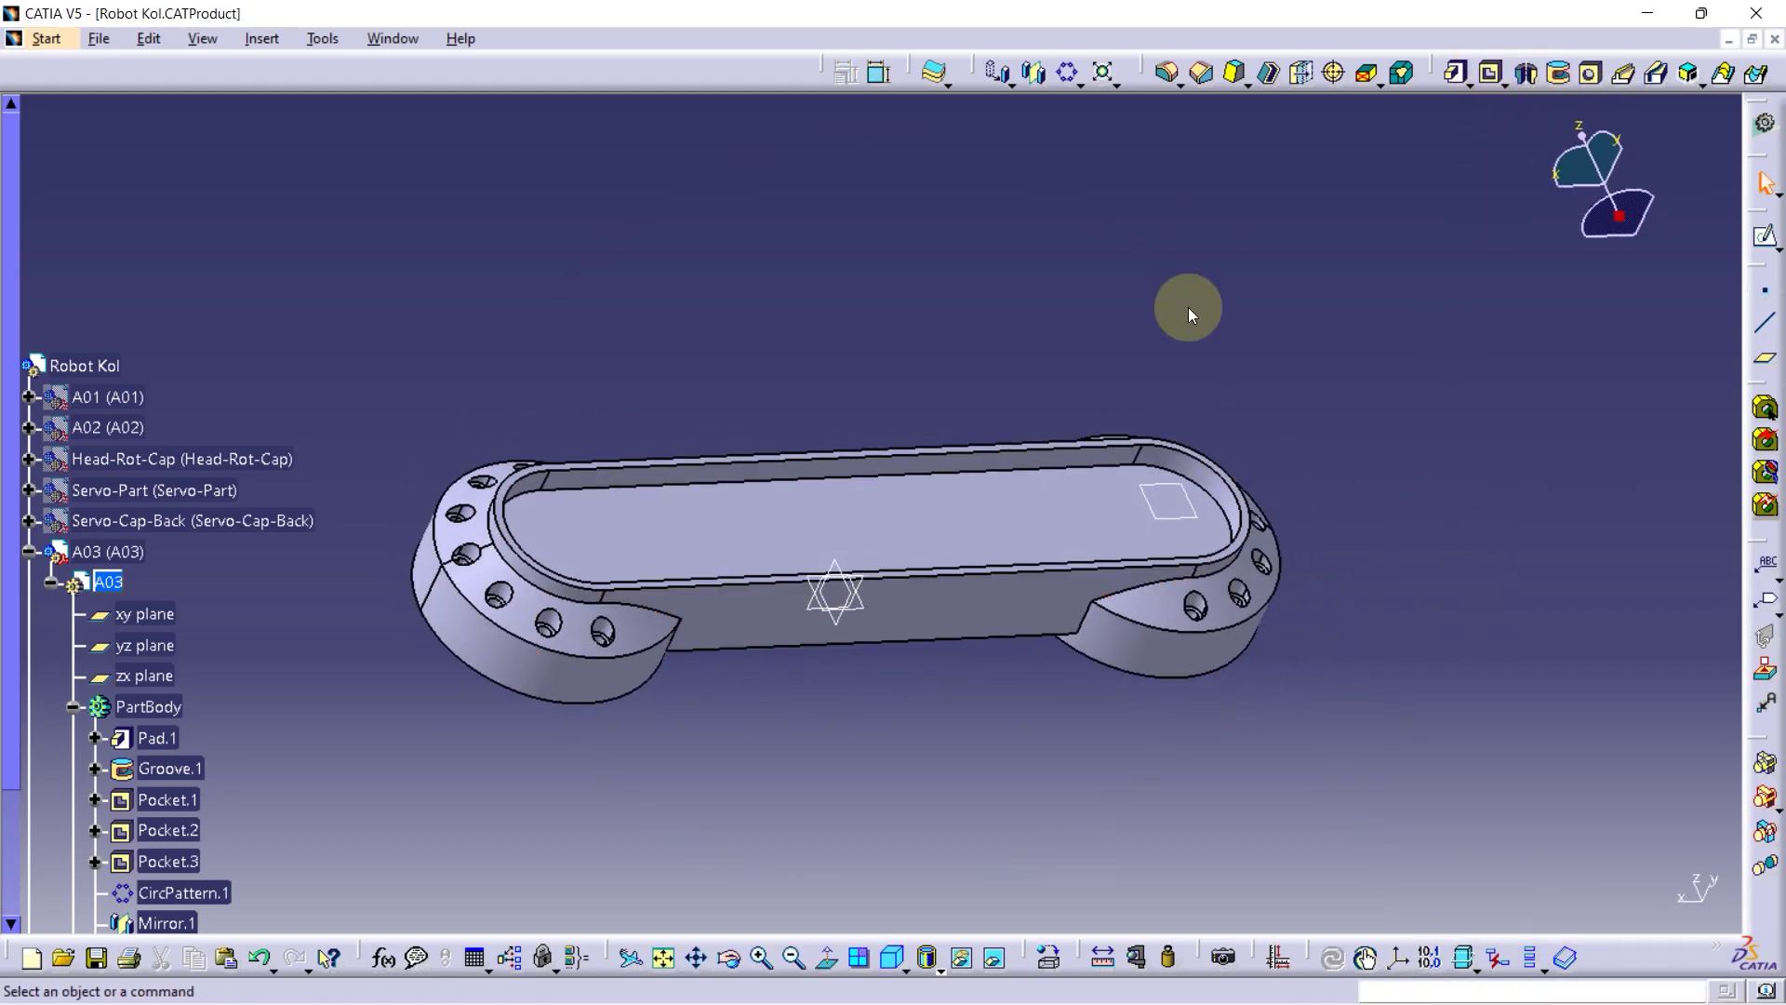
Fillet the top rim edge of the arm's pocket with a 2 mm radius
click(1168, 75)
text(2)
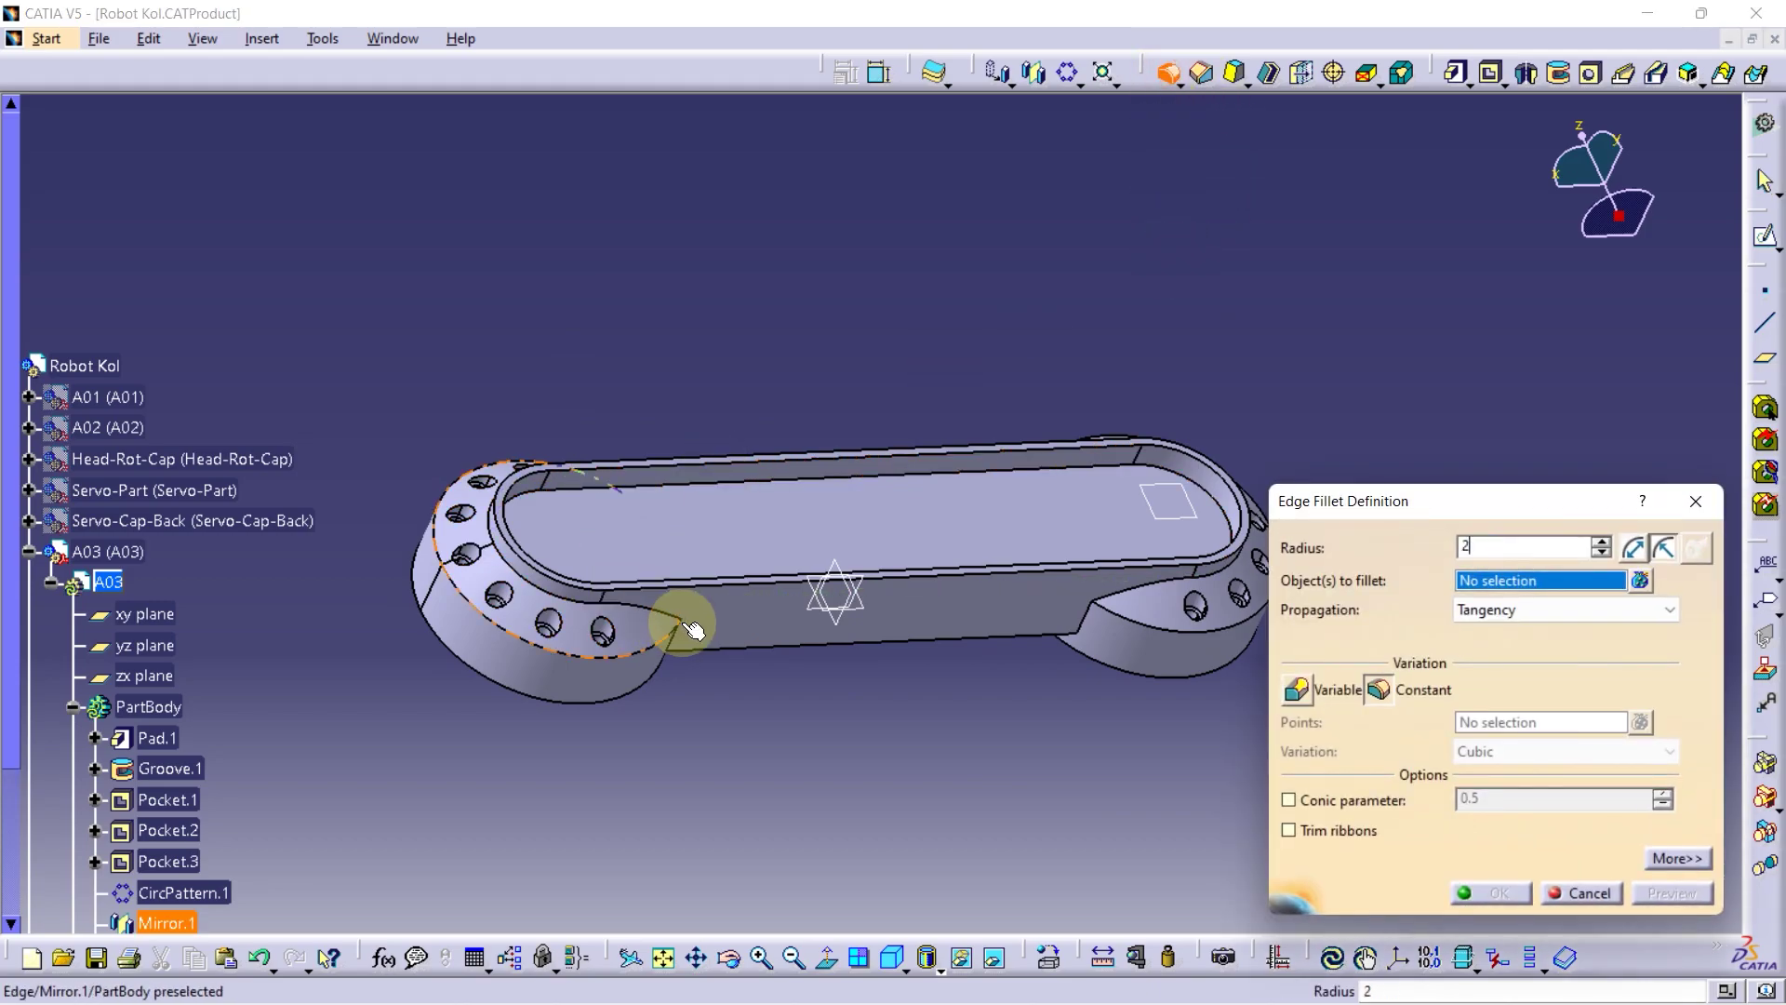
ctrl+middle_drag(677, 618, 891, 461)
click(753, 505)
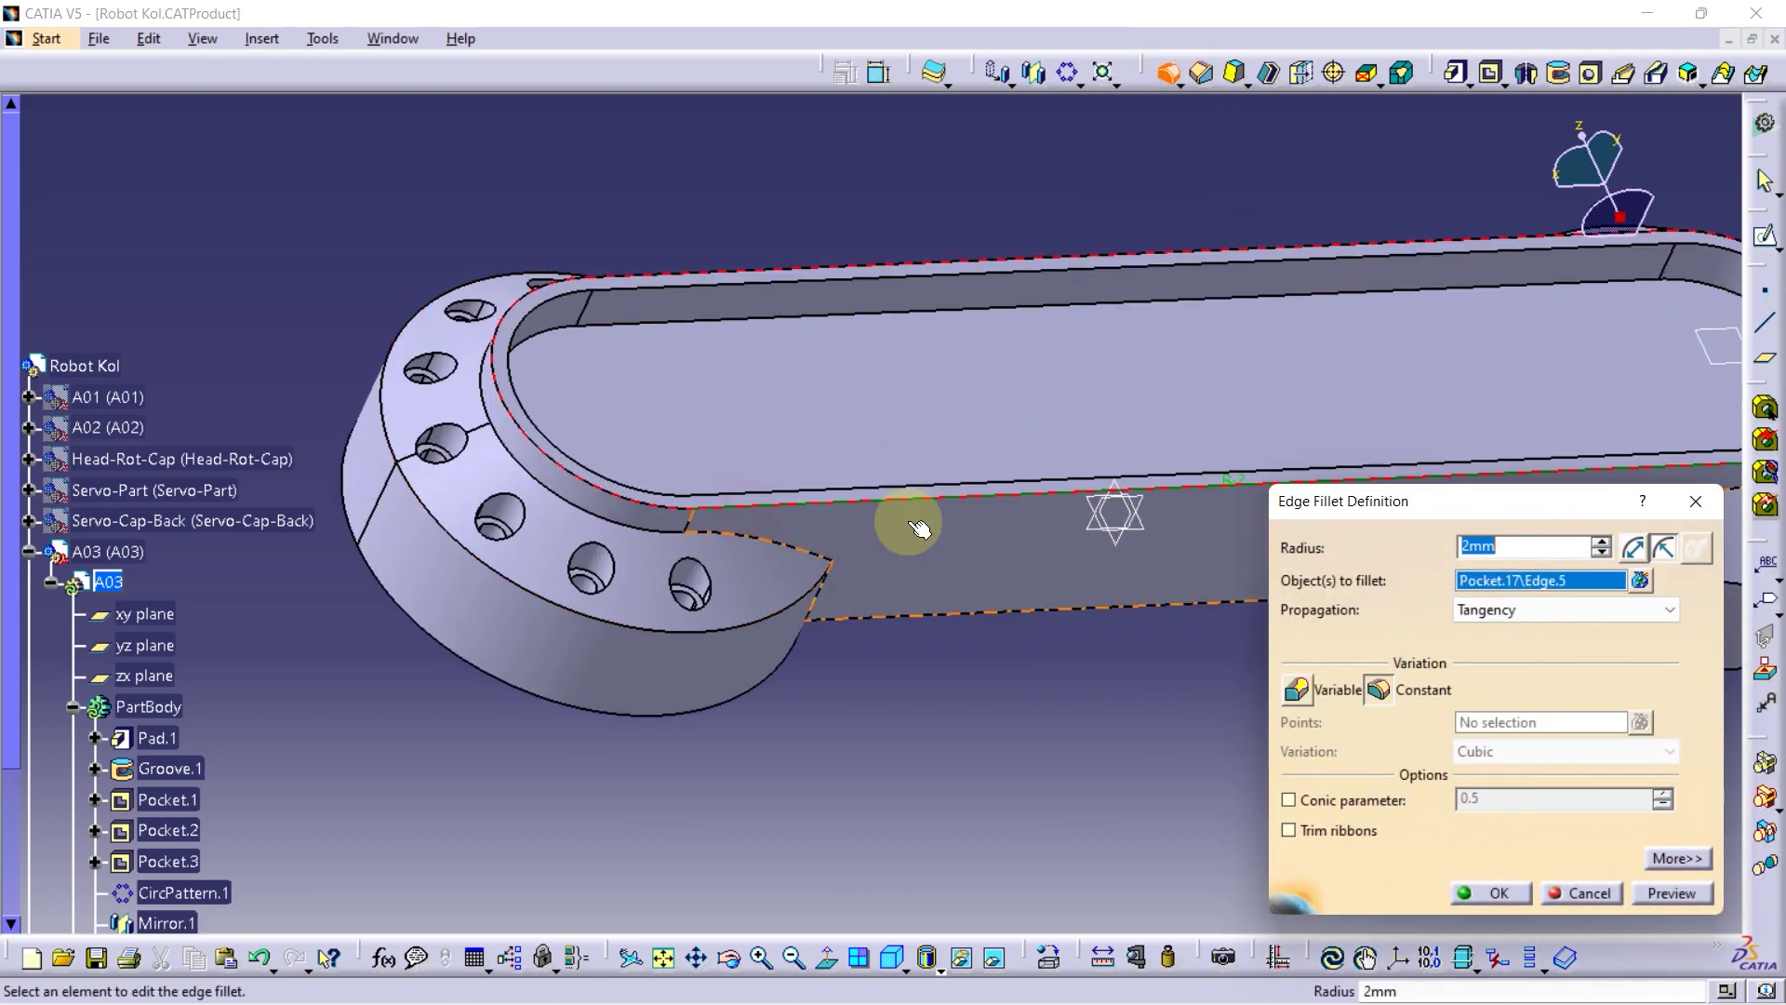
click(1509, 895)
mouse_move(742, 410)
middle_down()
mouse_move(806, 559)
mouse_move(1137, 626)
mouse_move(638, 558)
mouse_move(1097, 506)
mouse_move(1104, 481)
mouse_move(1483, 387)
mouse_move(494, 555)
mouse_move(878, 471)
middle_up()
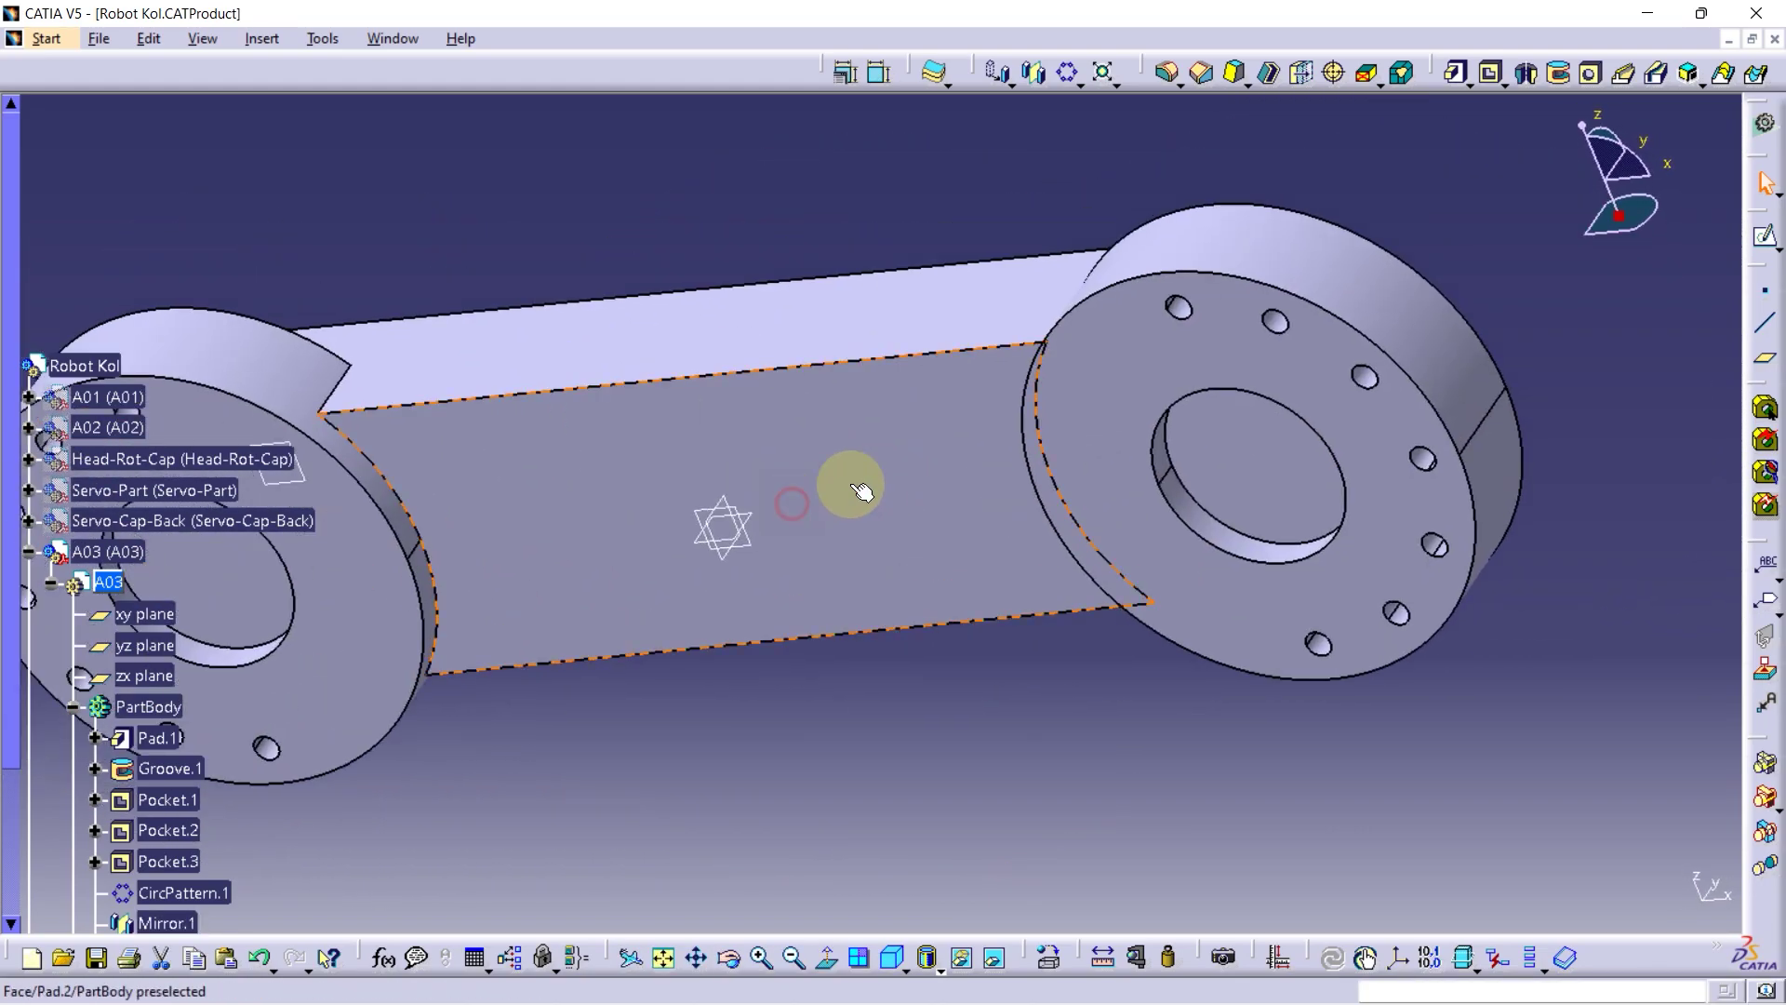
On the arm's side face, sketch a two-segment V profile between the flanges
click(1759, 231)
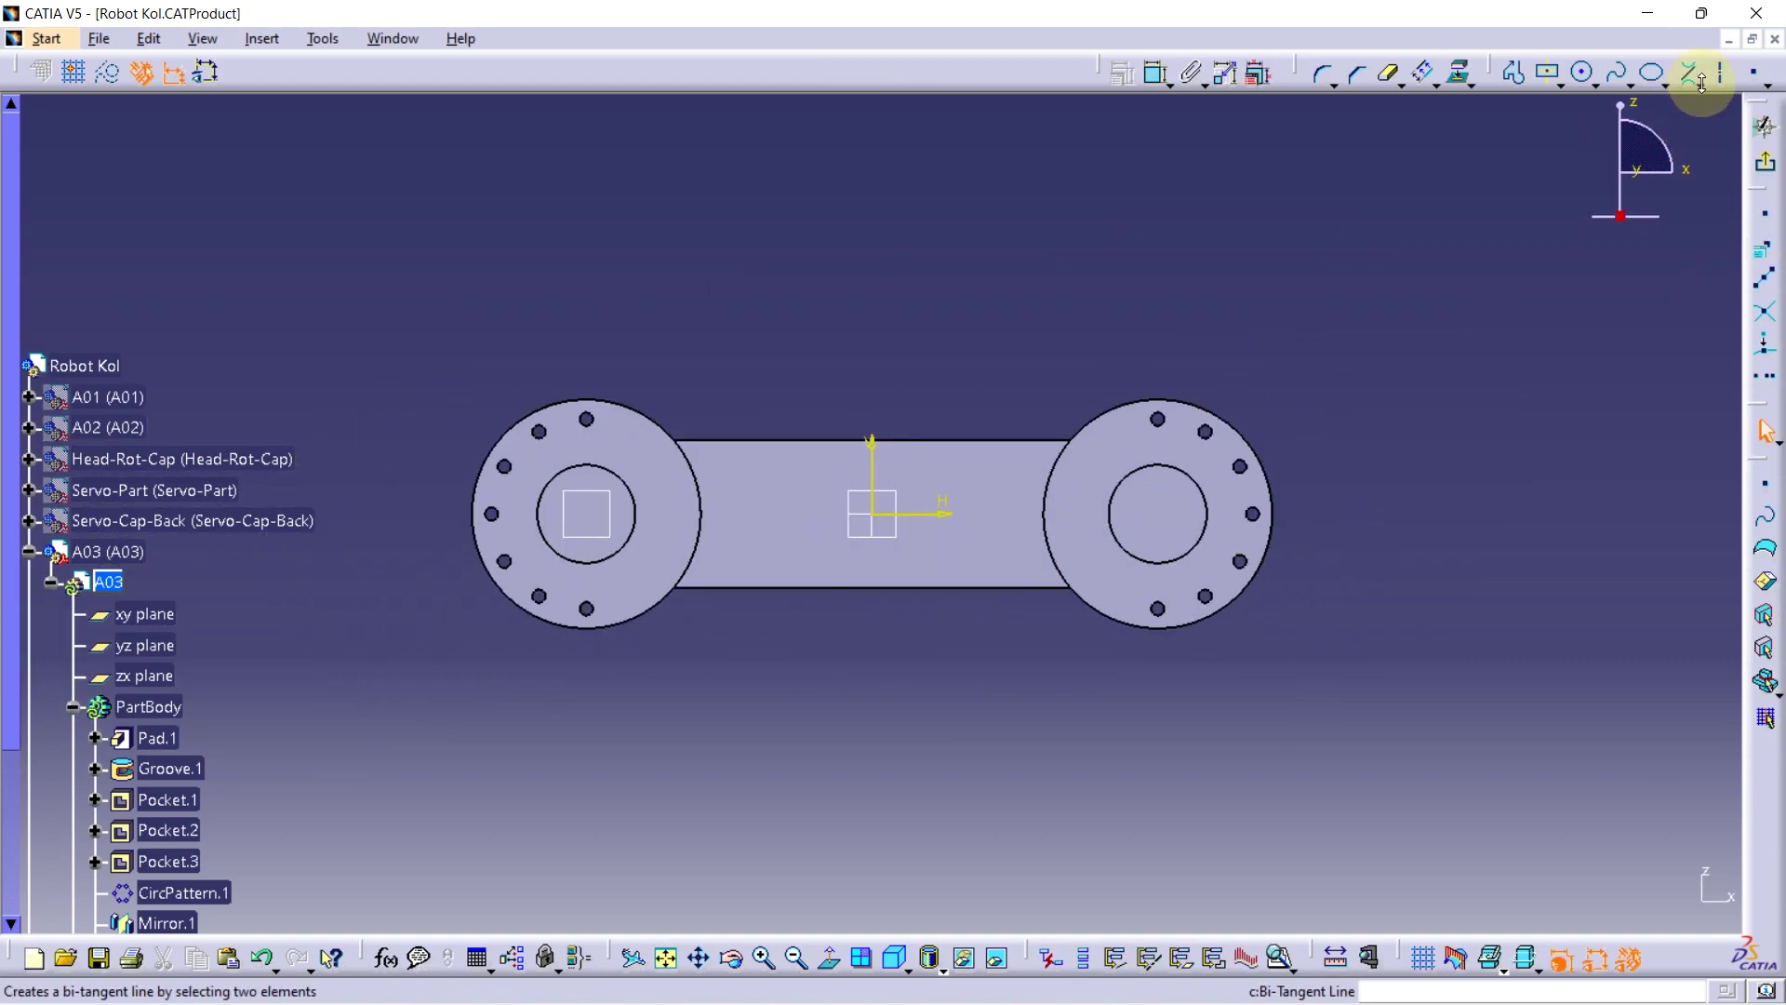
middle_drag(1057, 478, 1524, 135)
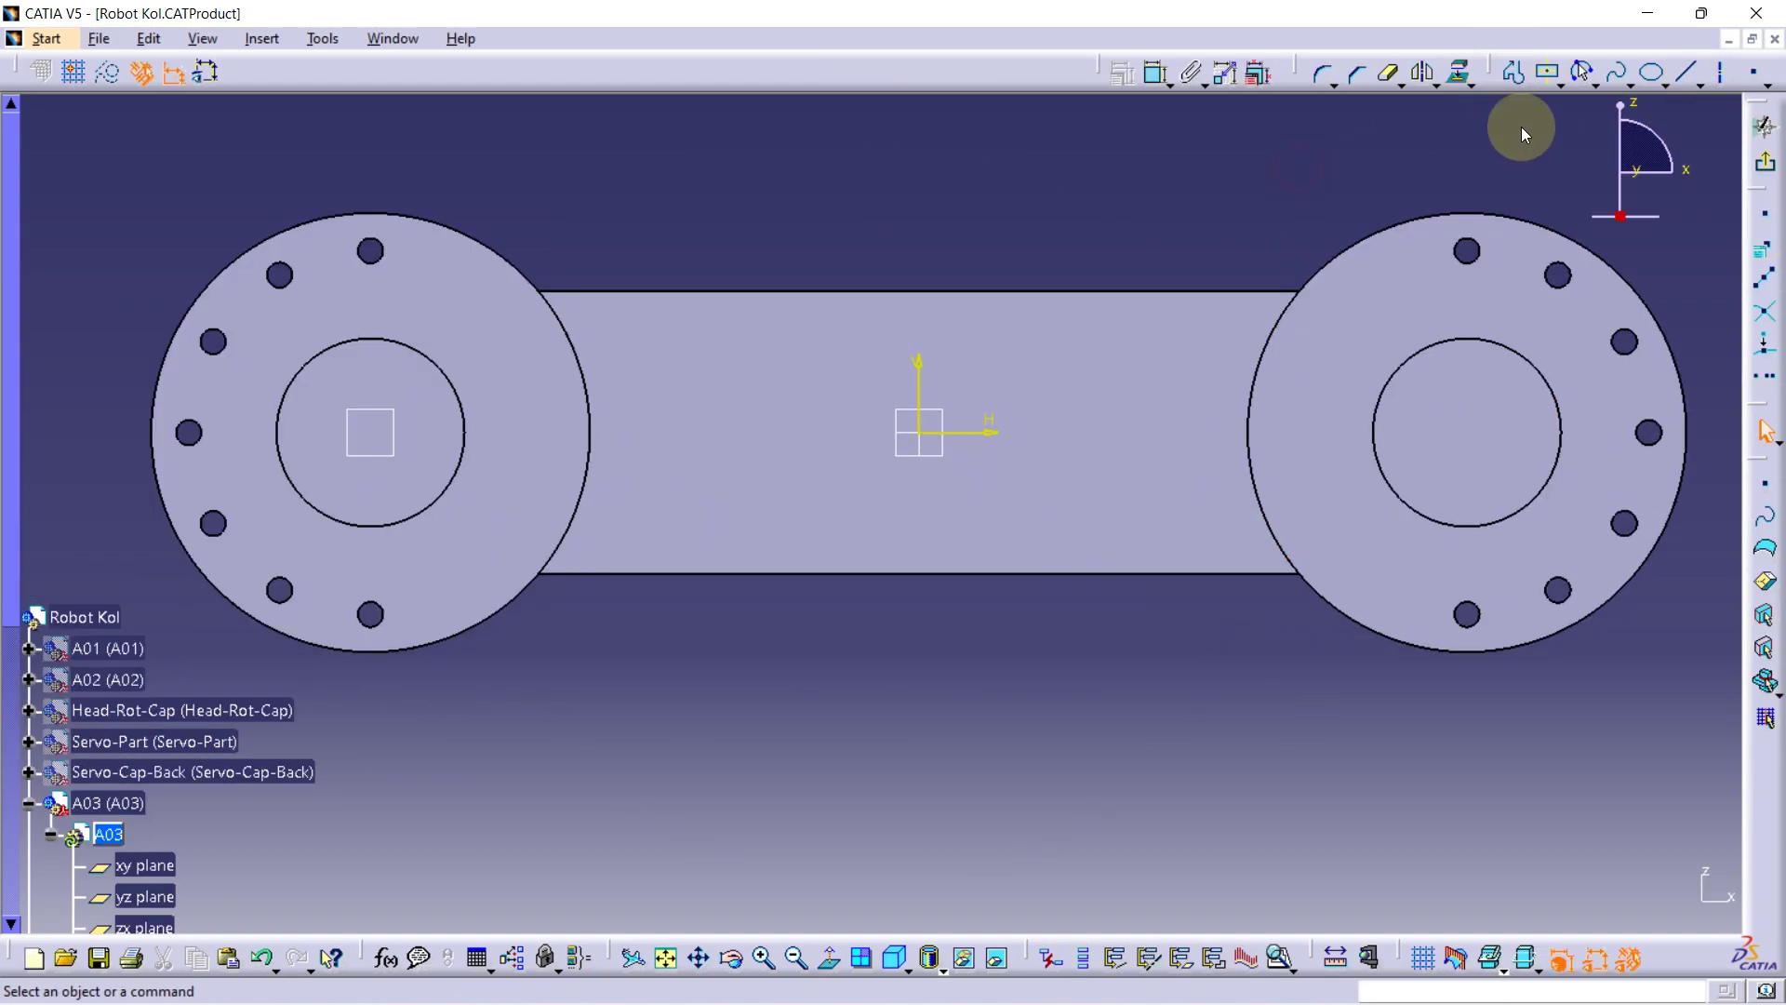
click(1514, 74)
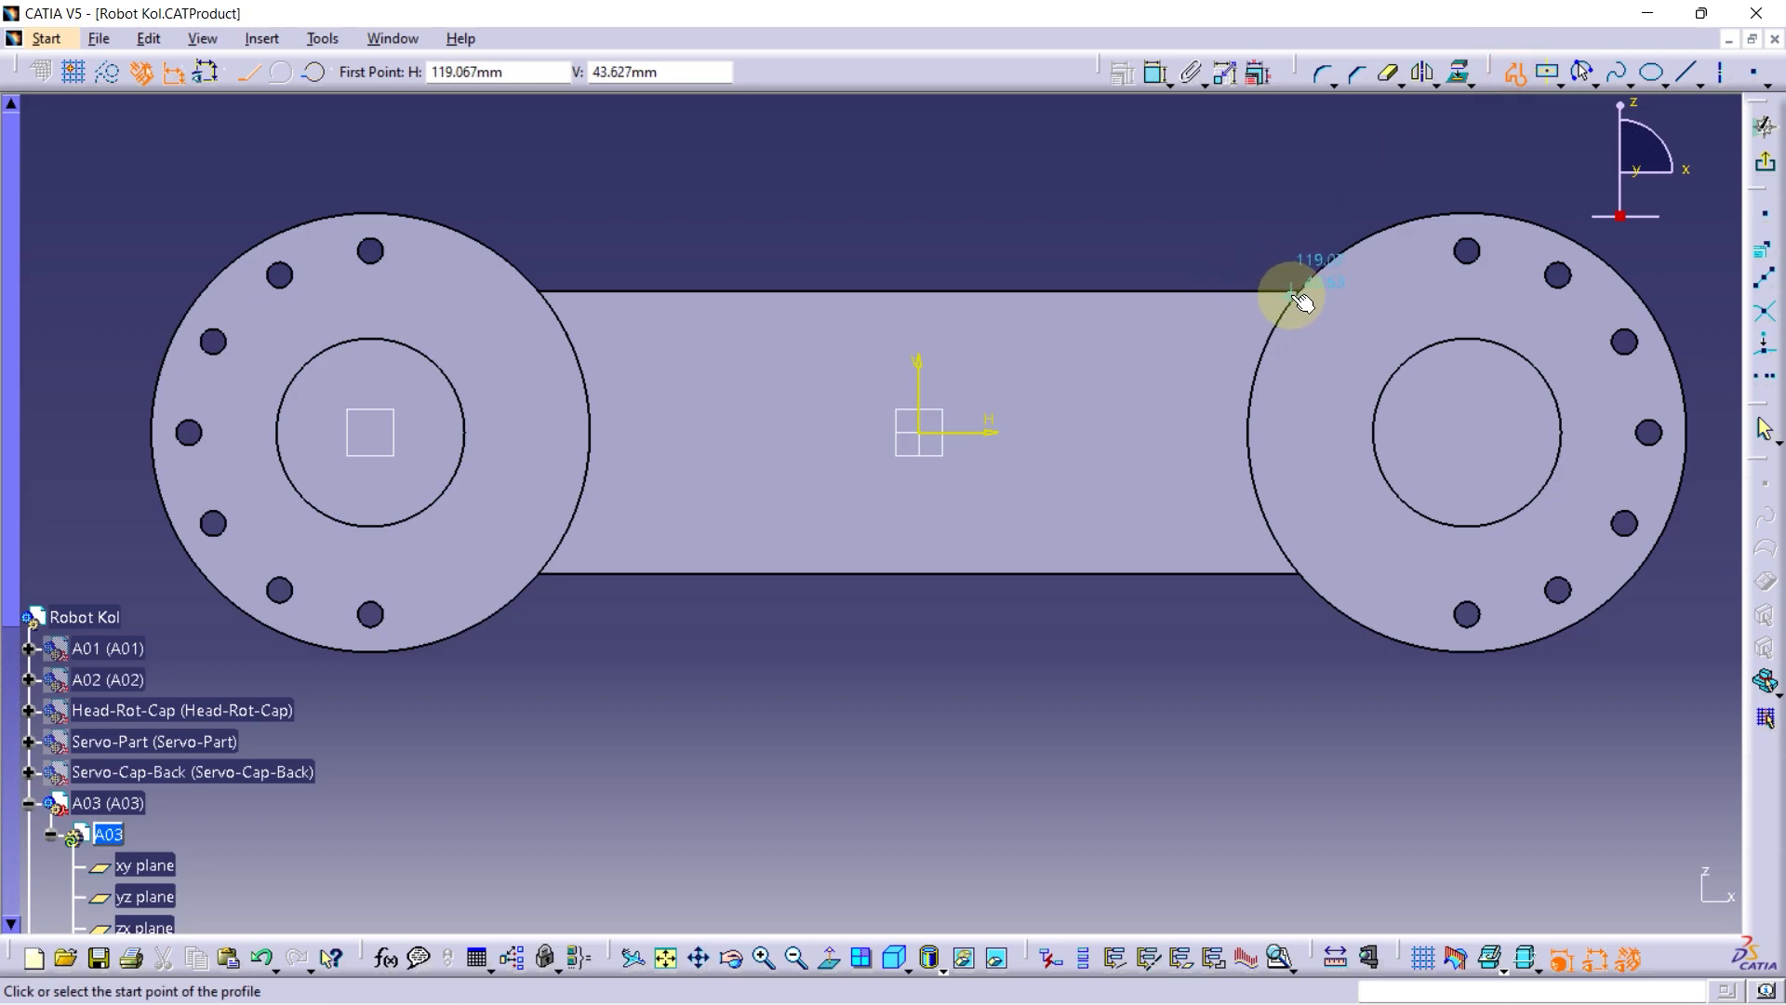
click(1295, 294)
click(919, 392)
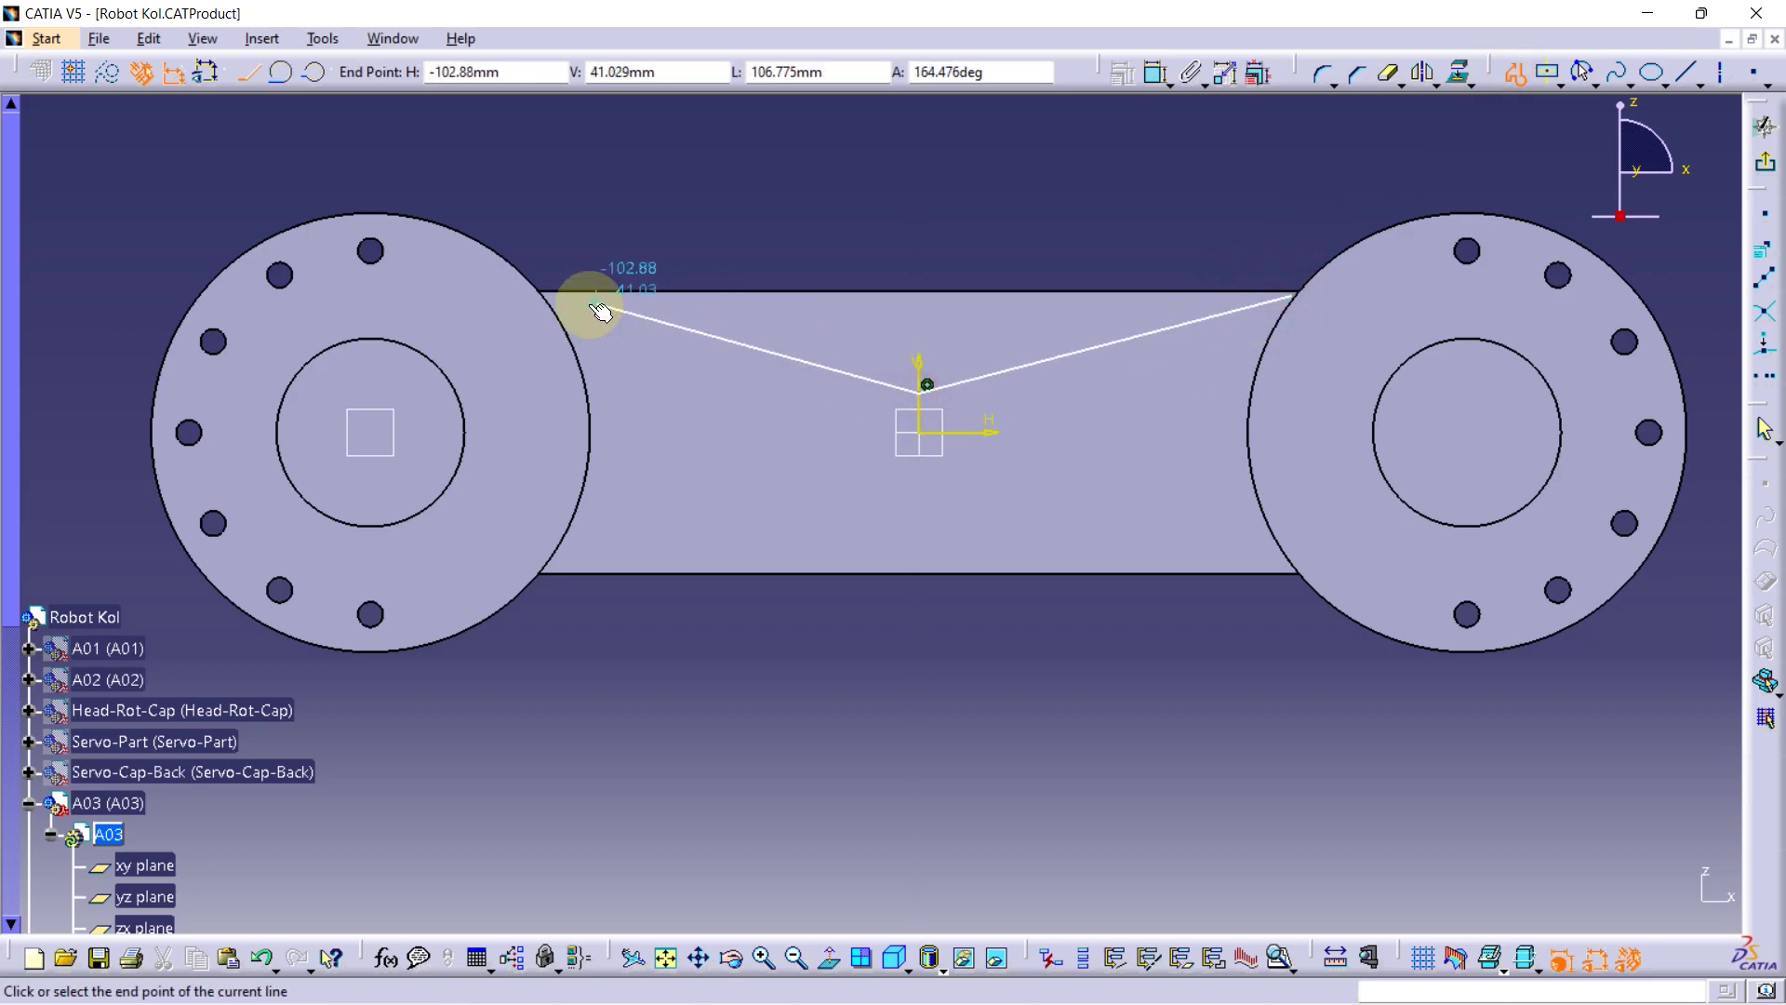
click(545, 277)
click(1514, 74)
Make both V-profile ends coincident with the flange edges
mouse_move(1156, 335)
middle_down()
mouse_move(1188, 366)
mouse_move(1356, 232)
mouse_move(825, 682)
mouse_move(855, 455)
middle_up()
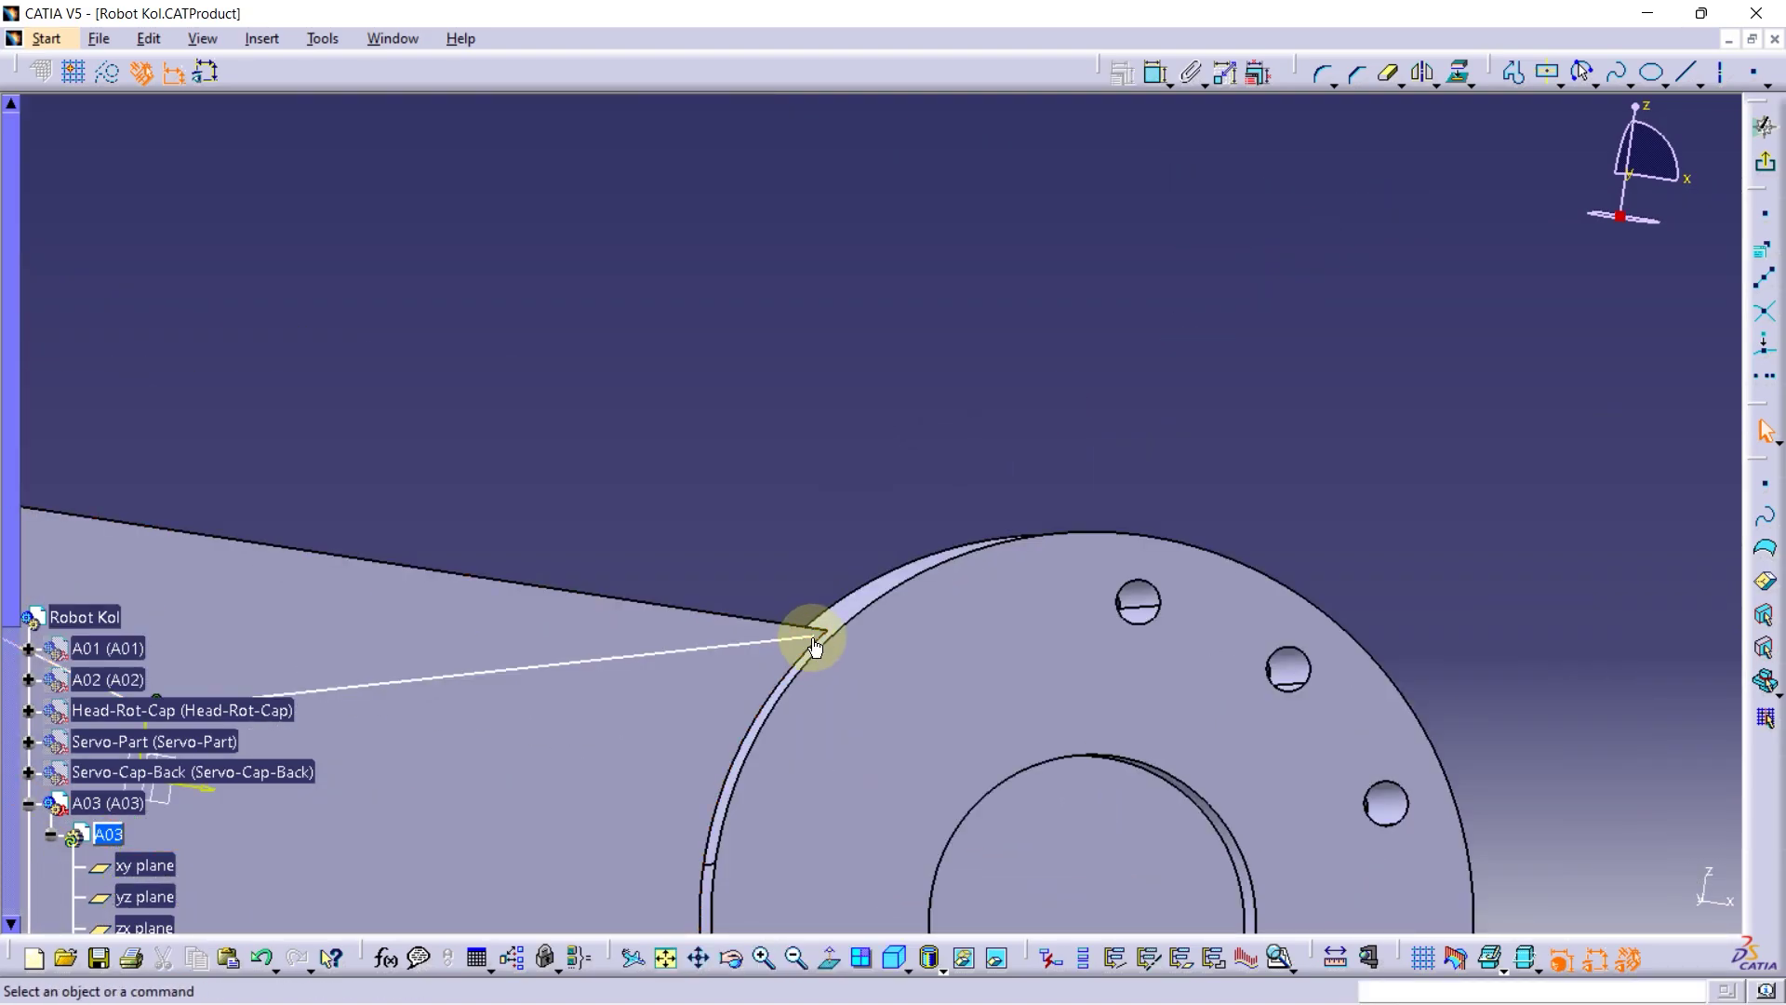
ctrl+click(840, 636)
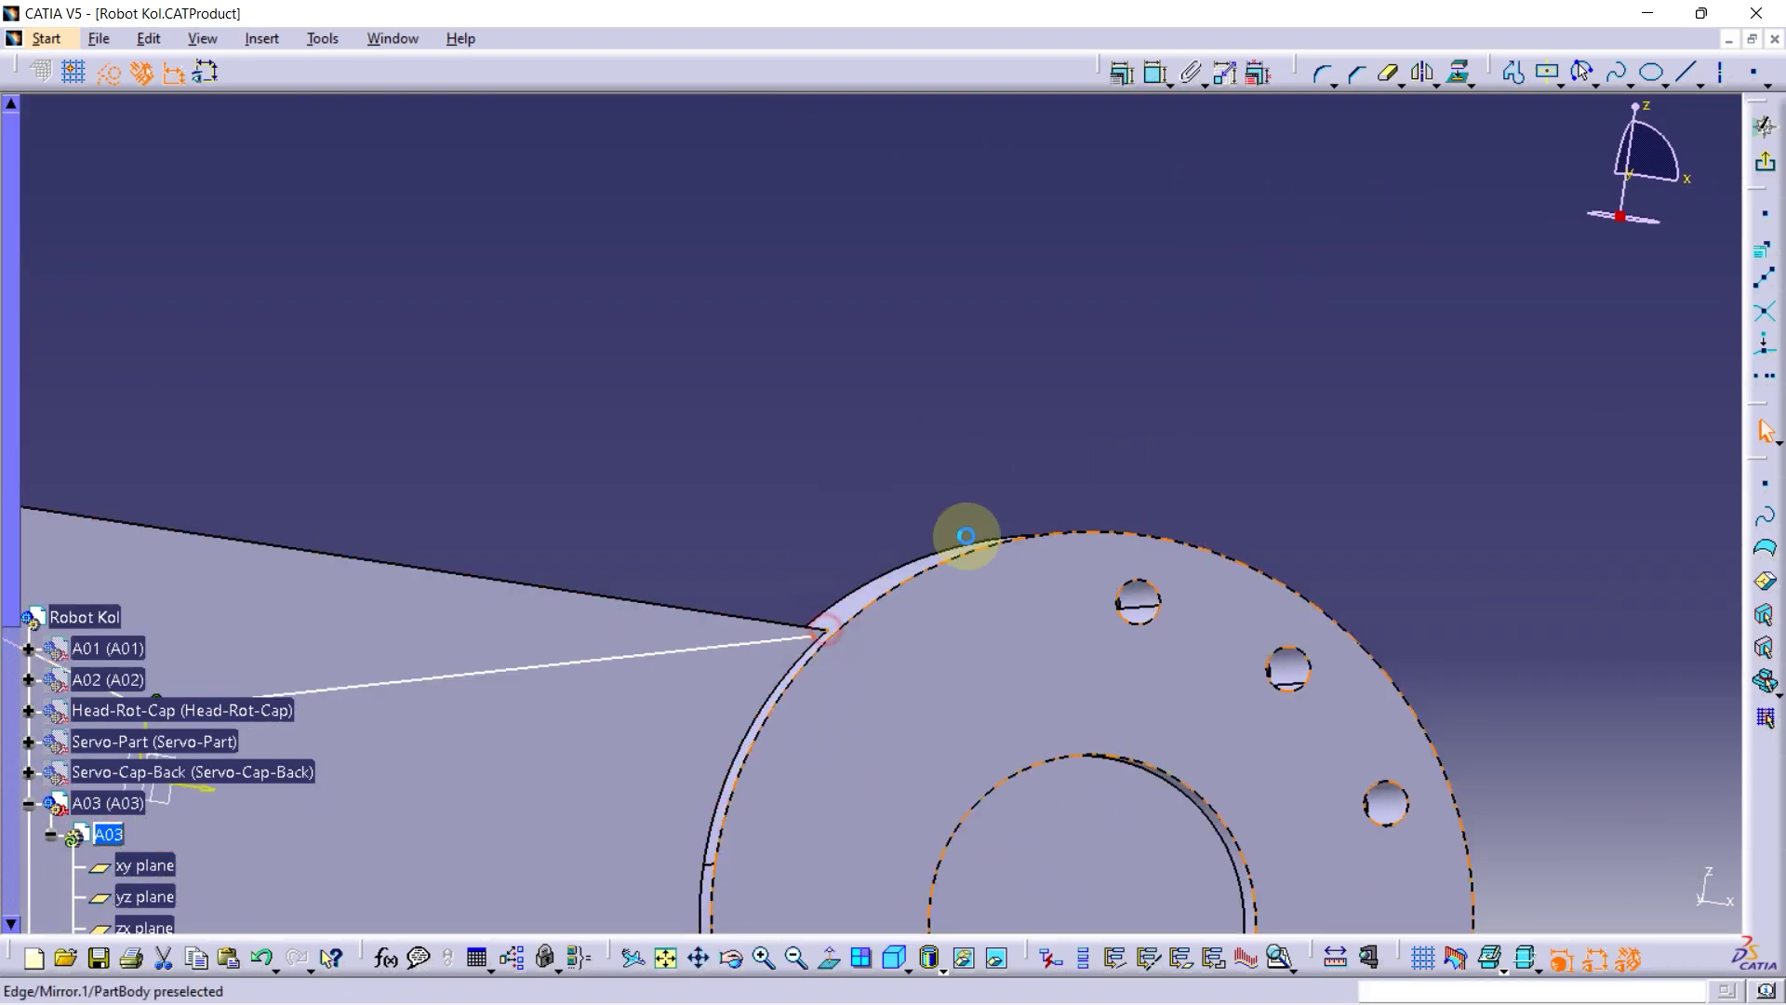
click(1122, 72)
click(1581, 893)
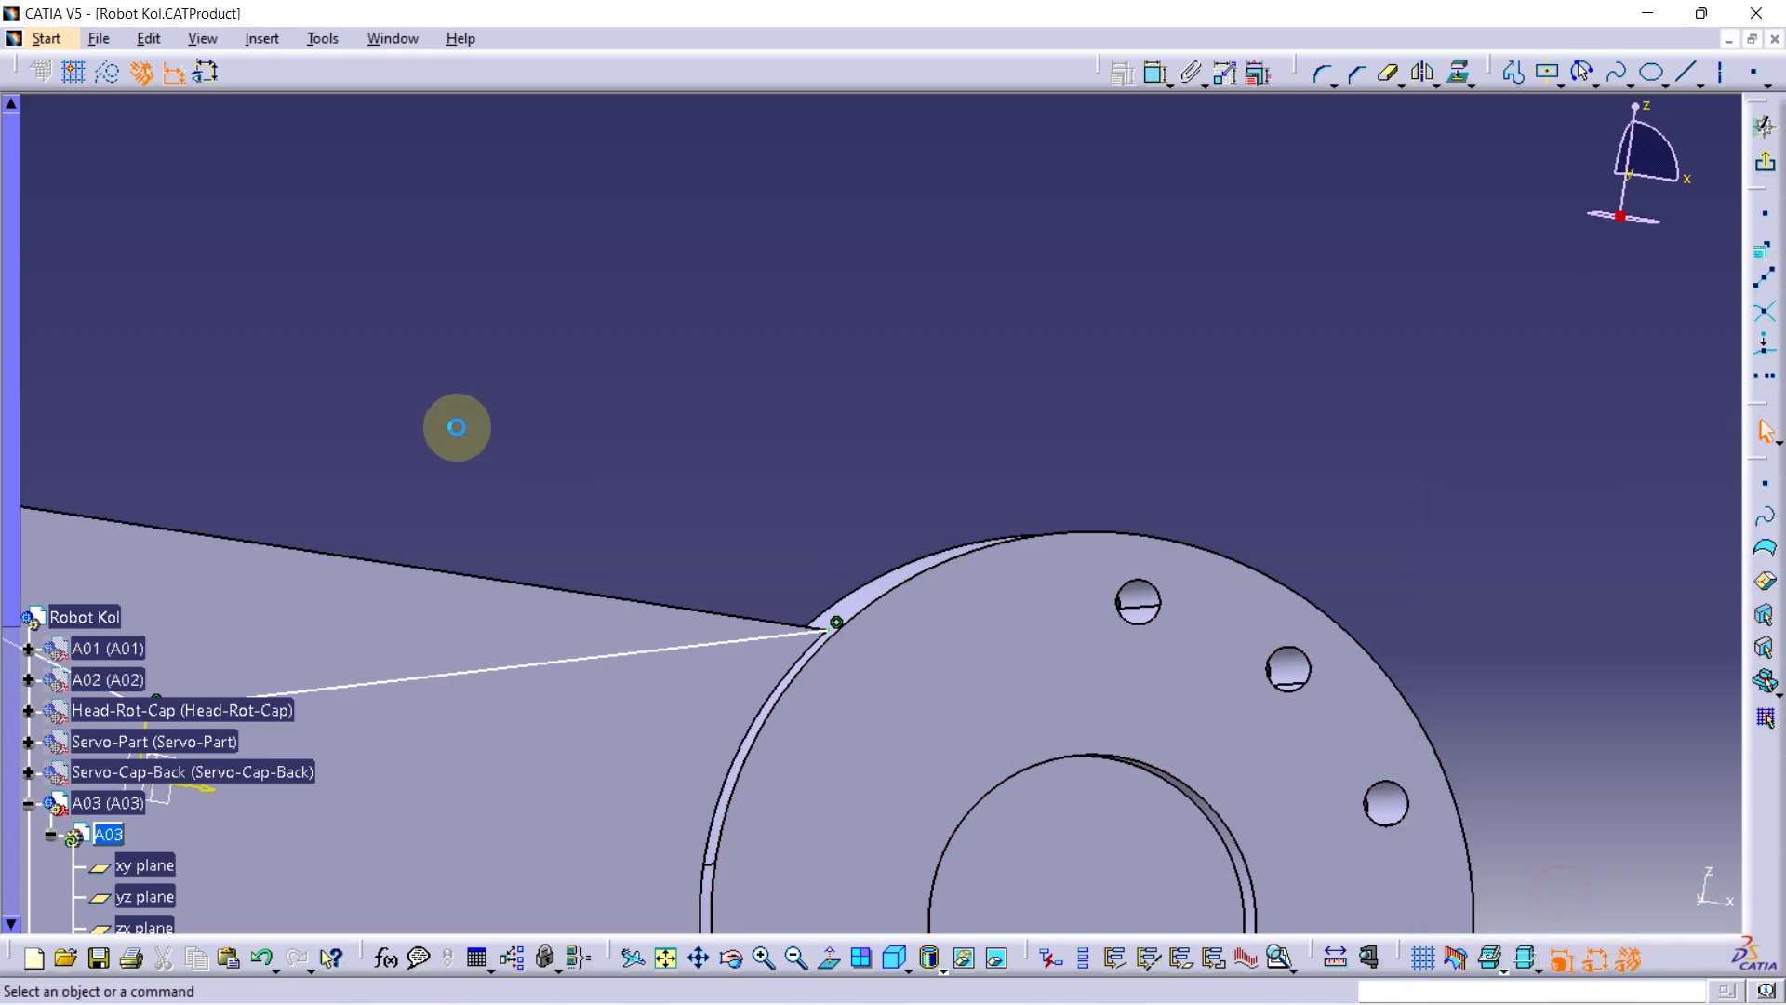
mouse_move(459, 423)
middle_down()
mouse_move(738, 387)
mouse_move(630, 434)
mouse_move(1010, 457)
mouse_move(1073, 371)
middle_up()
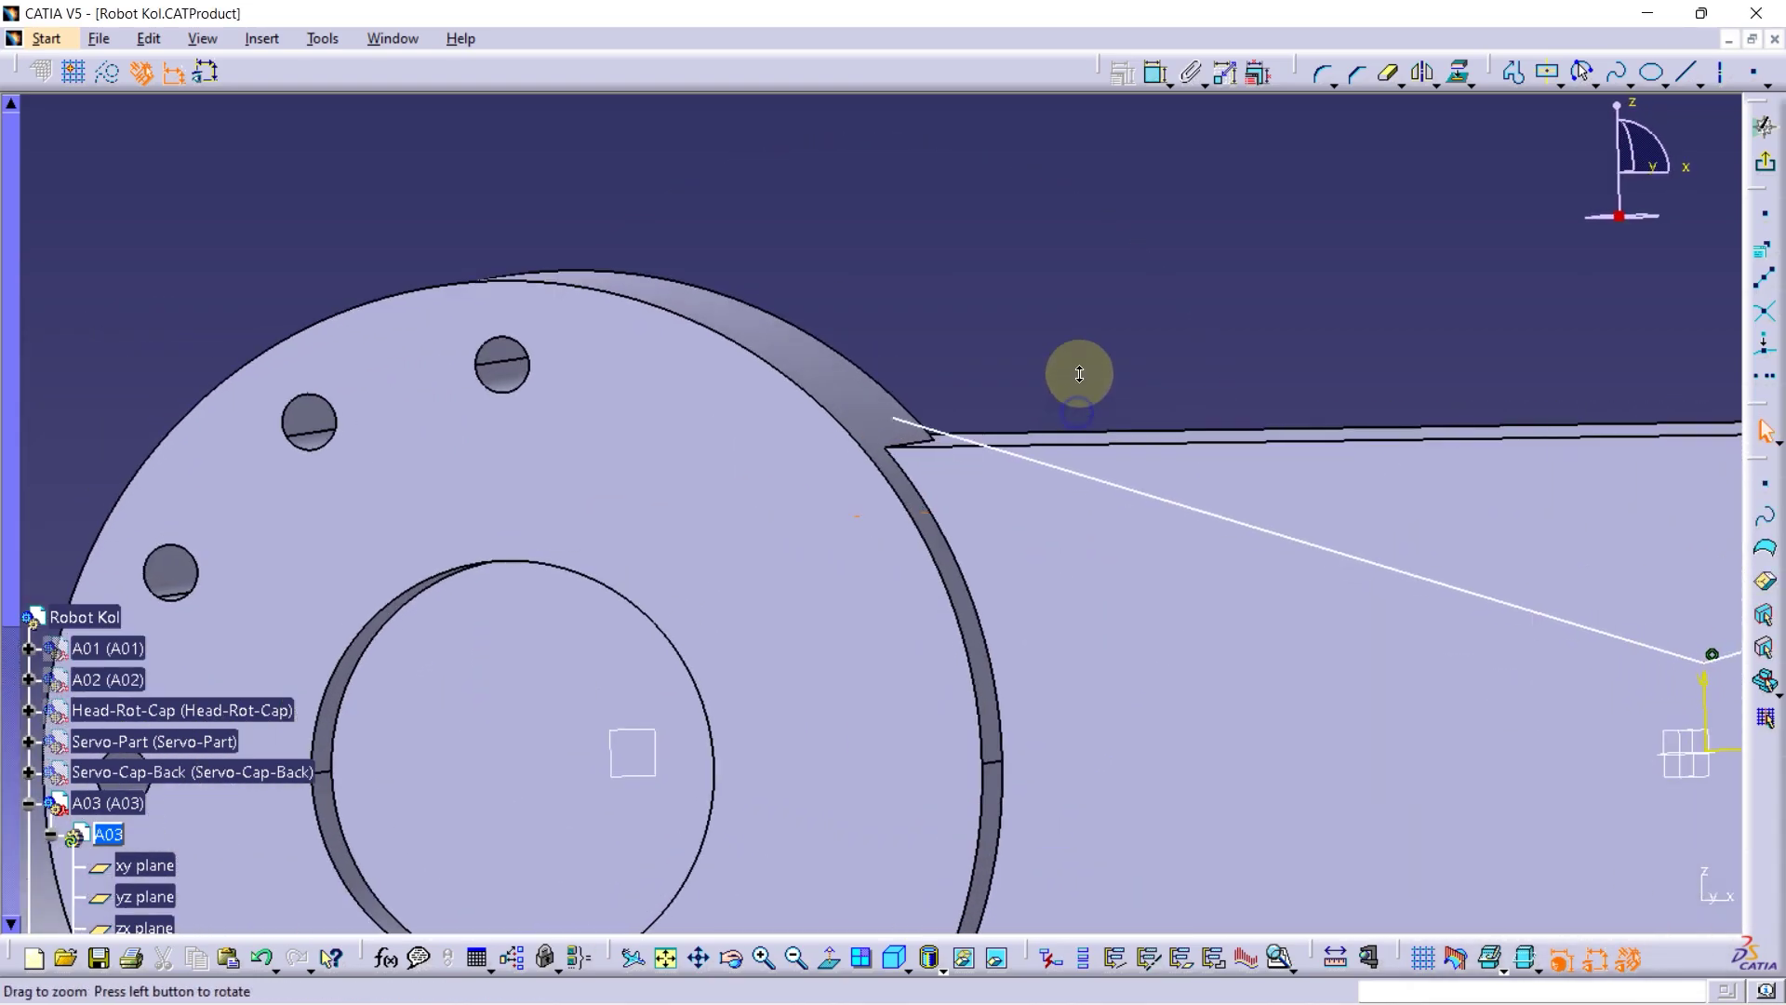
click(902, 423)
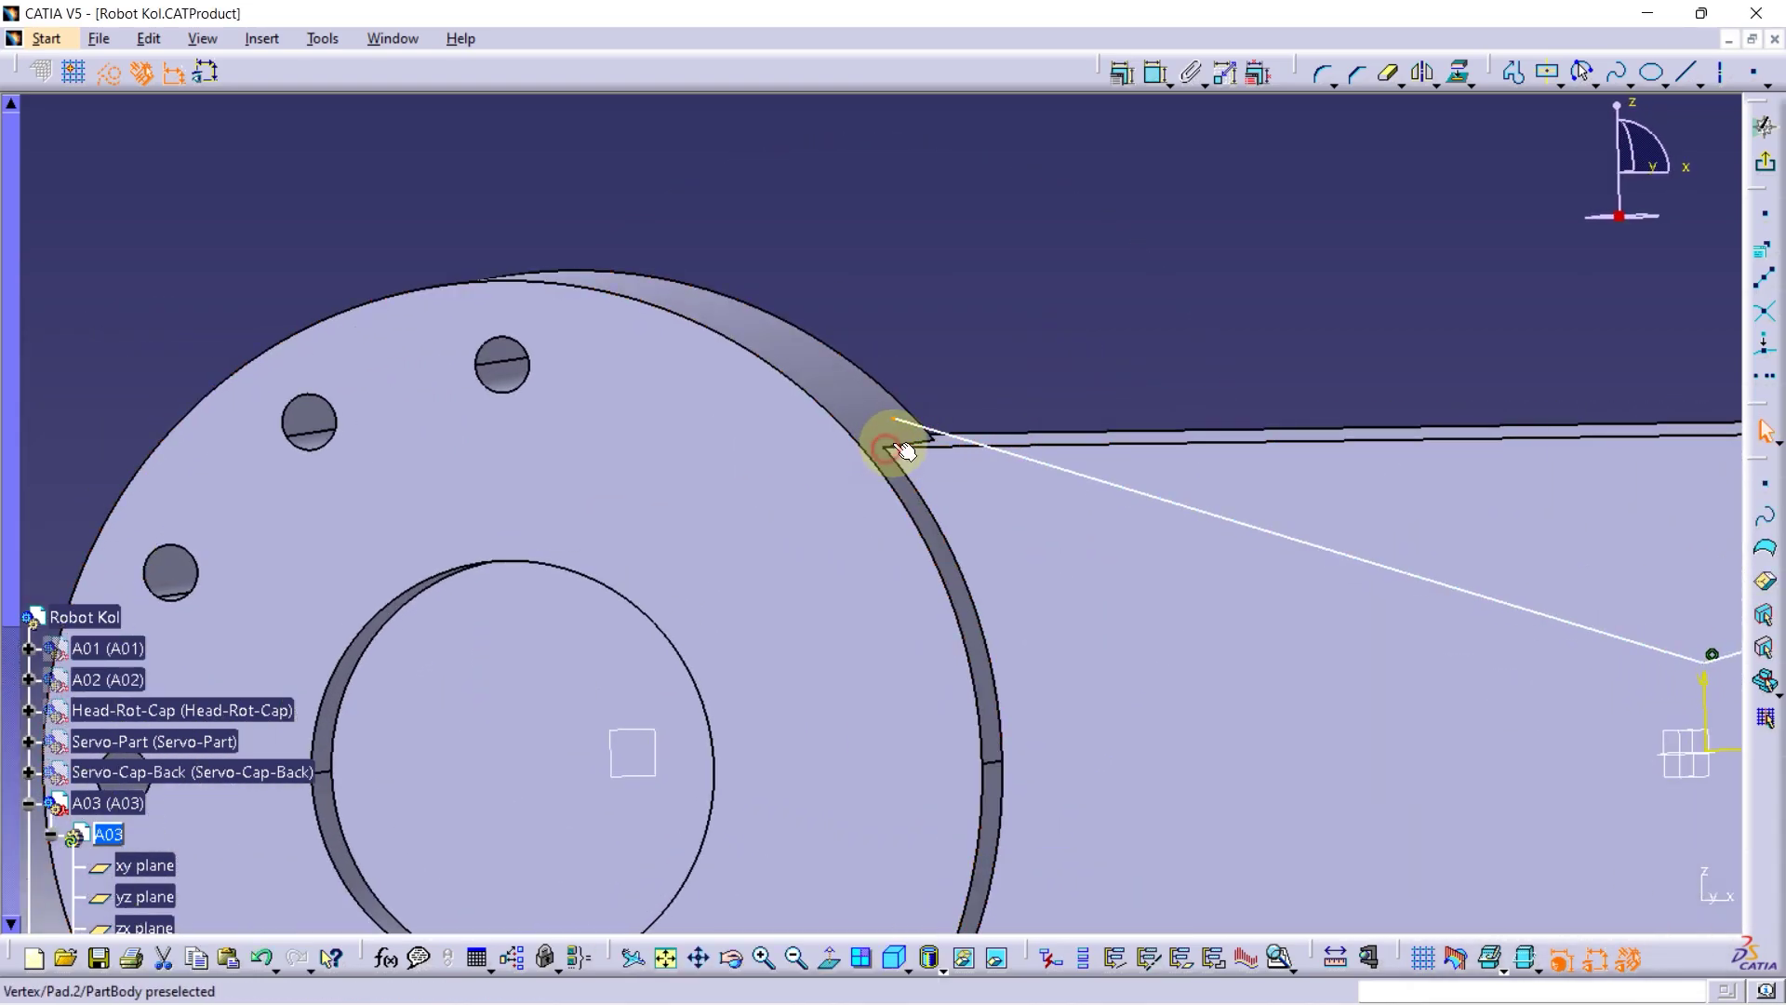
click(1122, 71)
click(1586, 894)
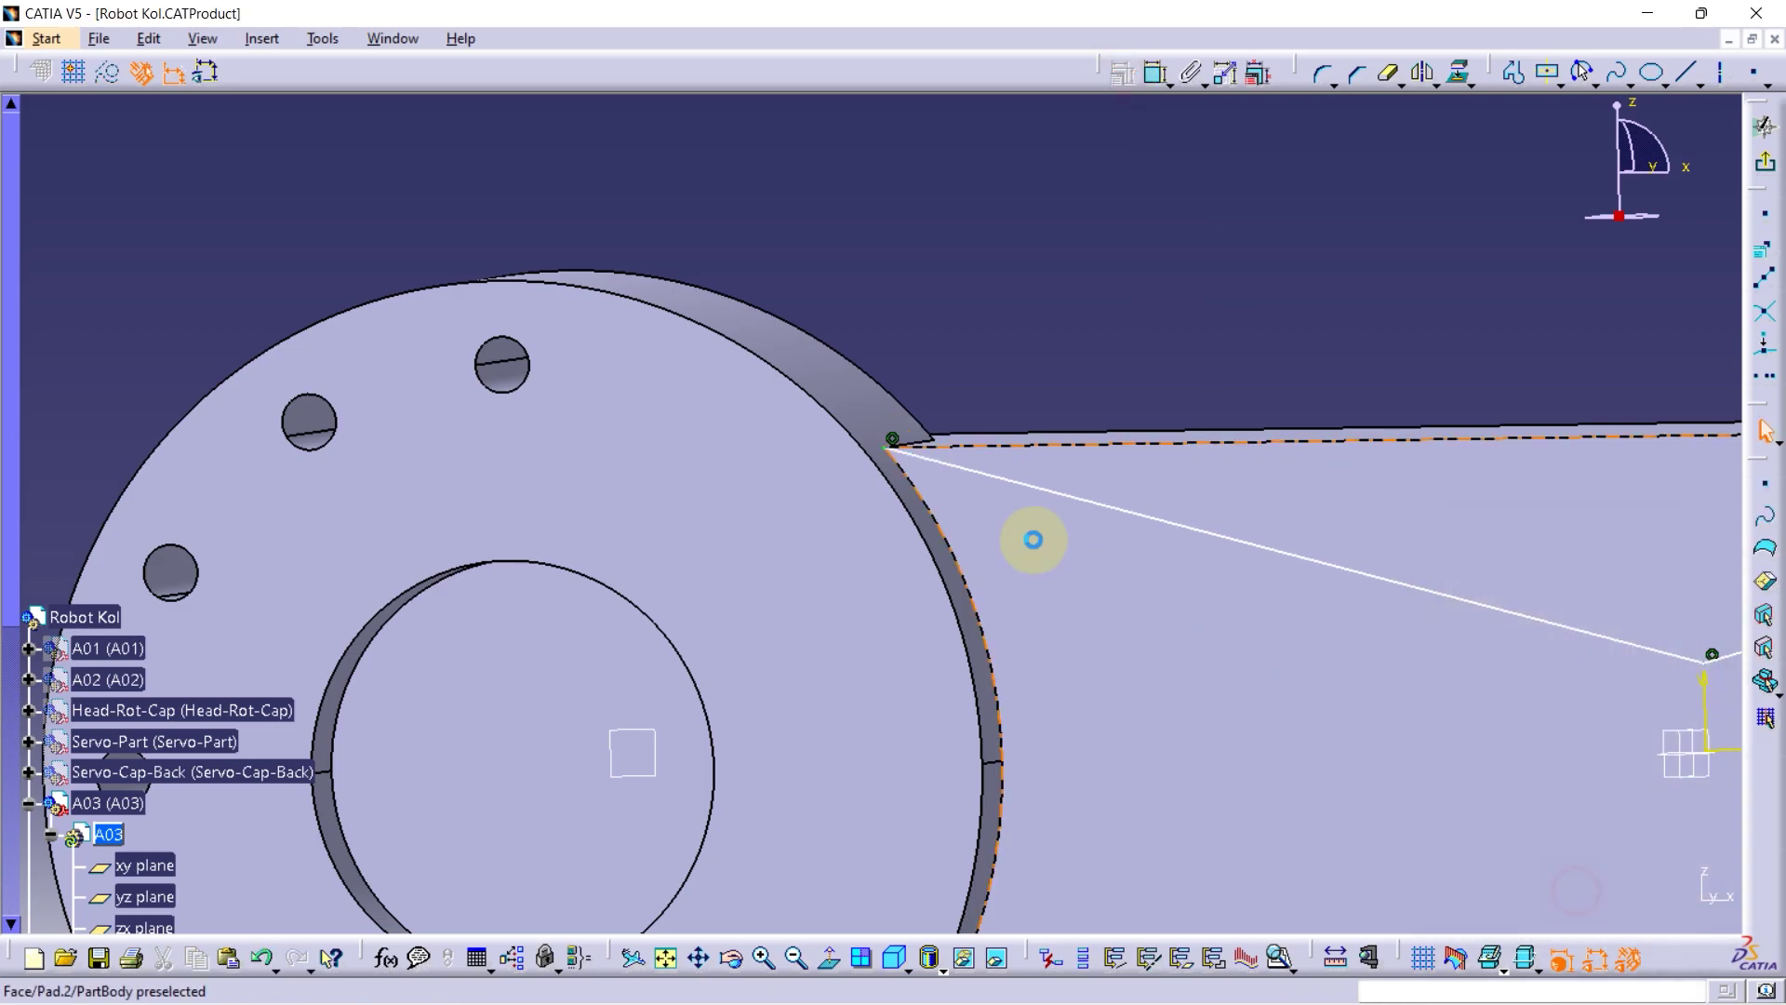
Project the right and left flange curved edges into the sketch
mouse_move(1161, 592)
middle_down()
mouse_move(929, 466)
mouse_move(1009, 531)
mouse_move(1460, 298)
middle_up()
click(1579, 297)
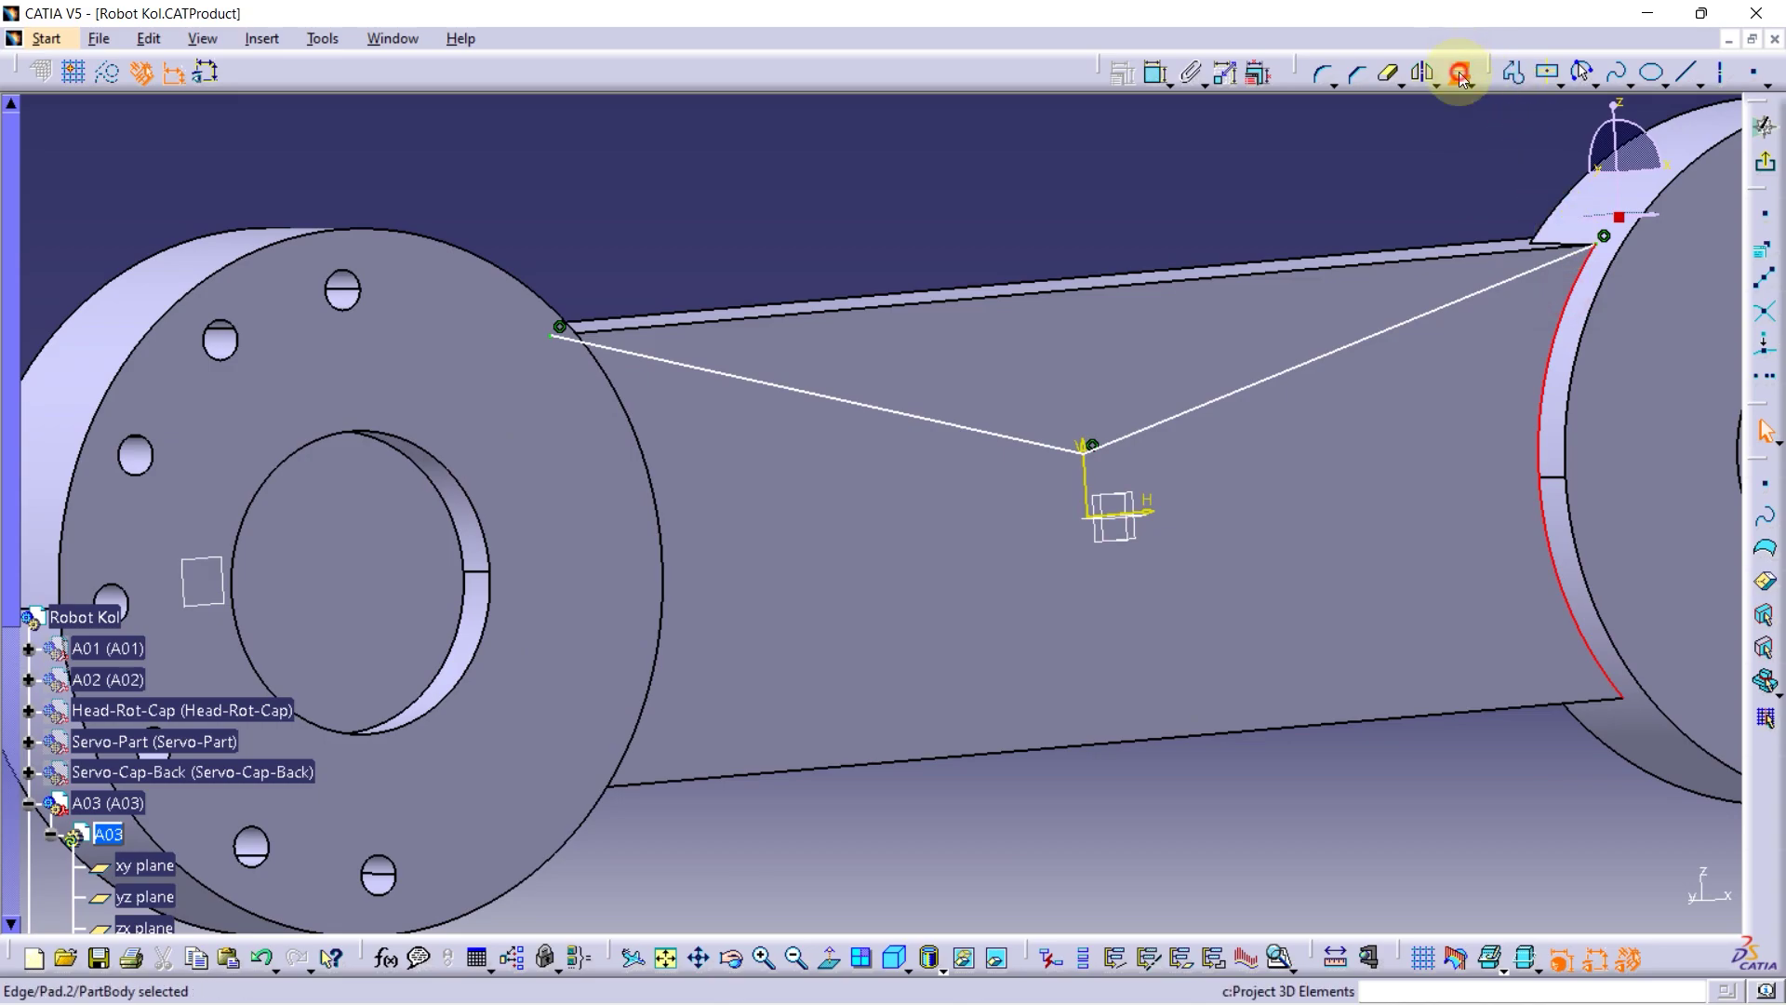
click(1462, 78)
click(1582, 891)
middle_drag(1129, 562, 838, 577)
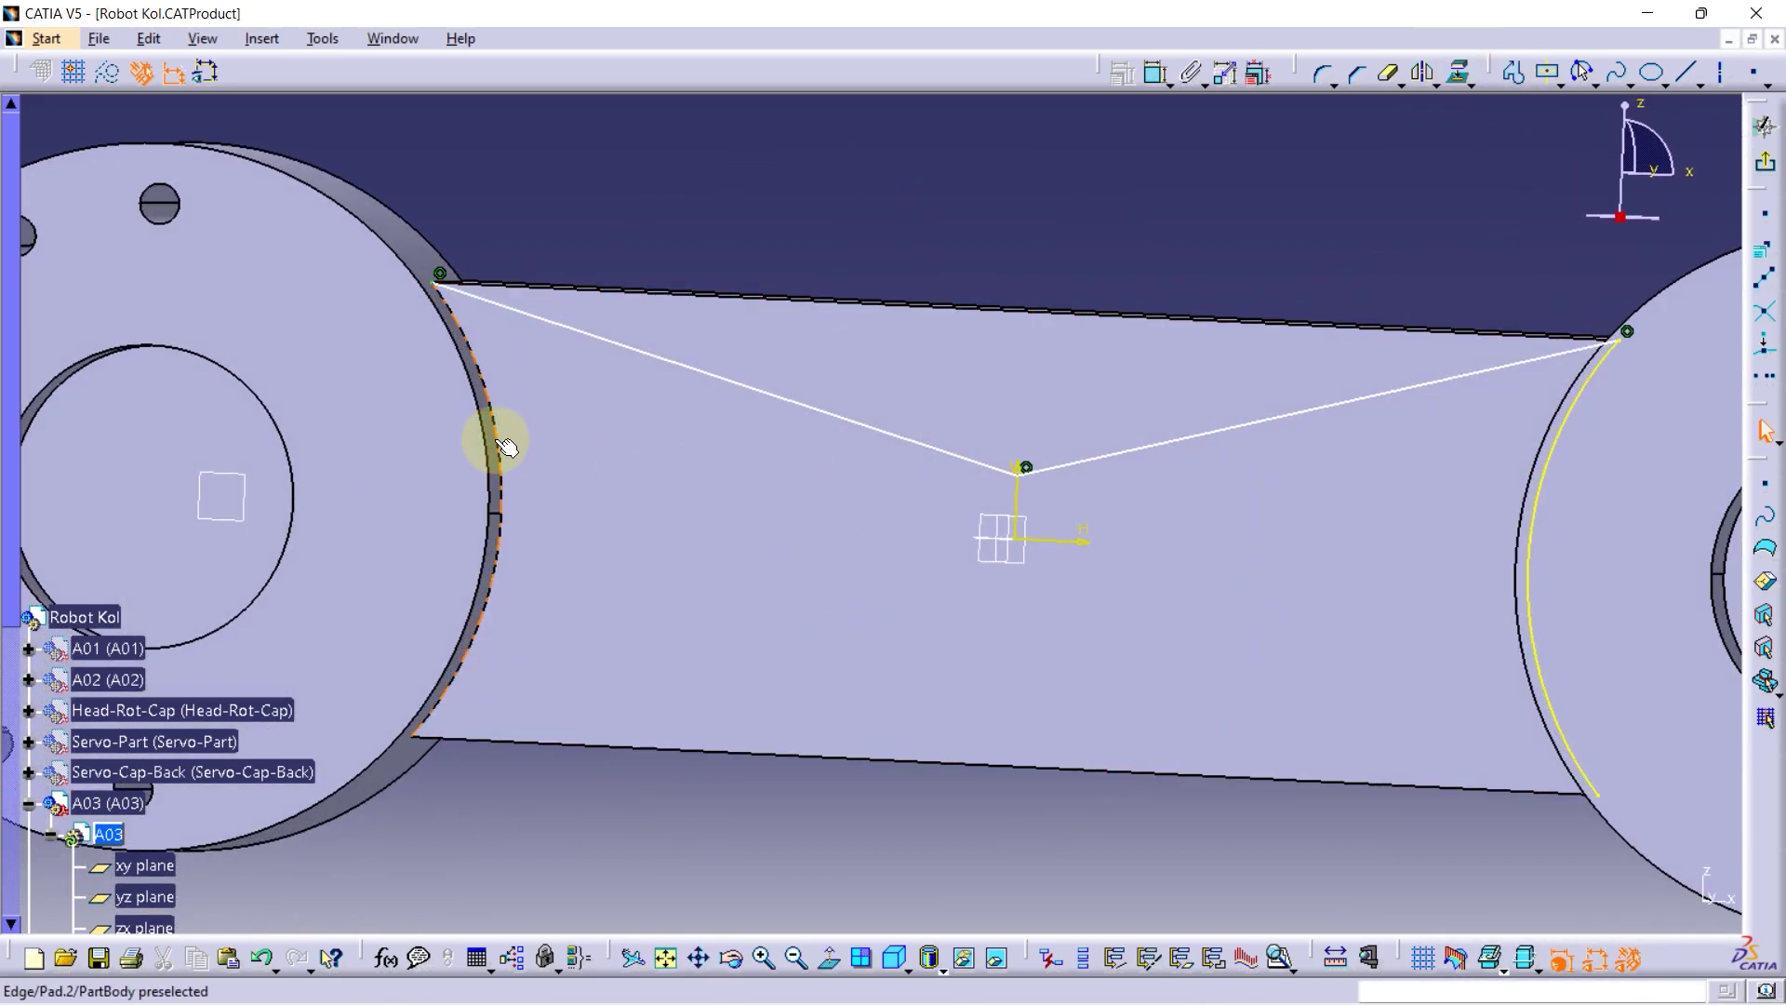
click(1462, 78)
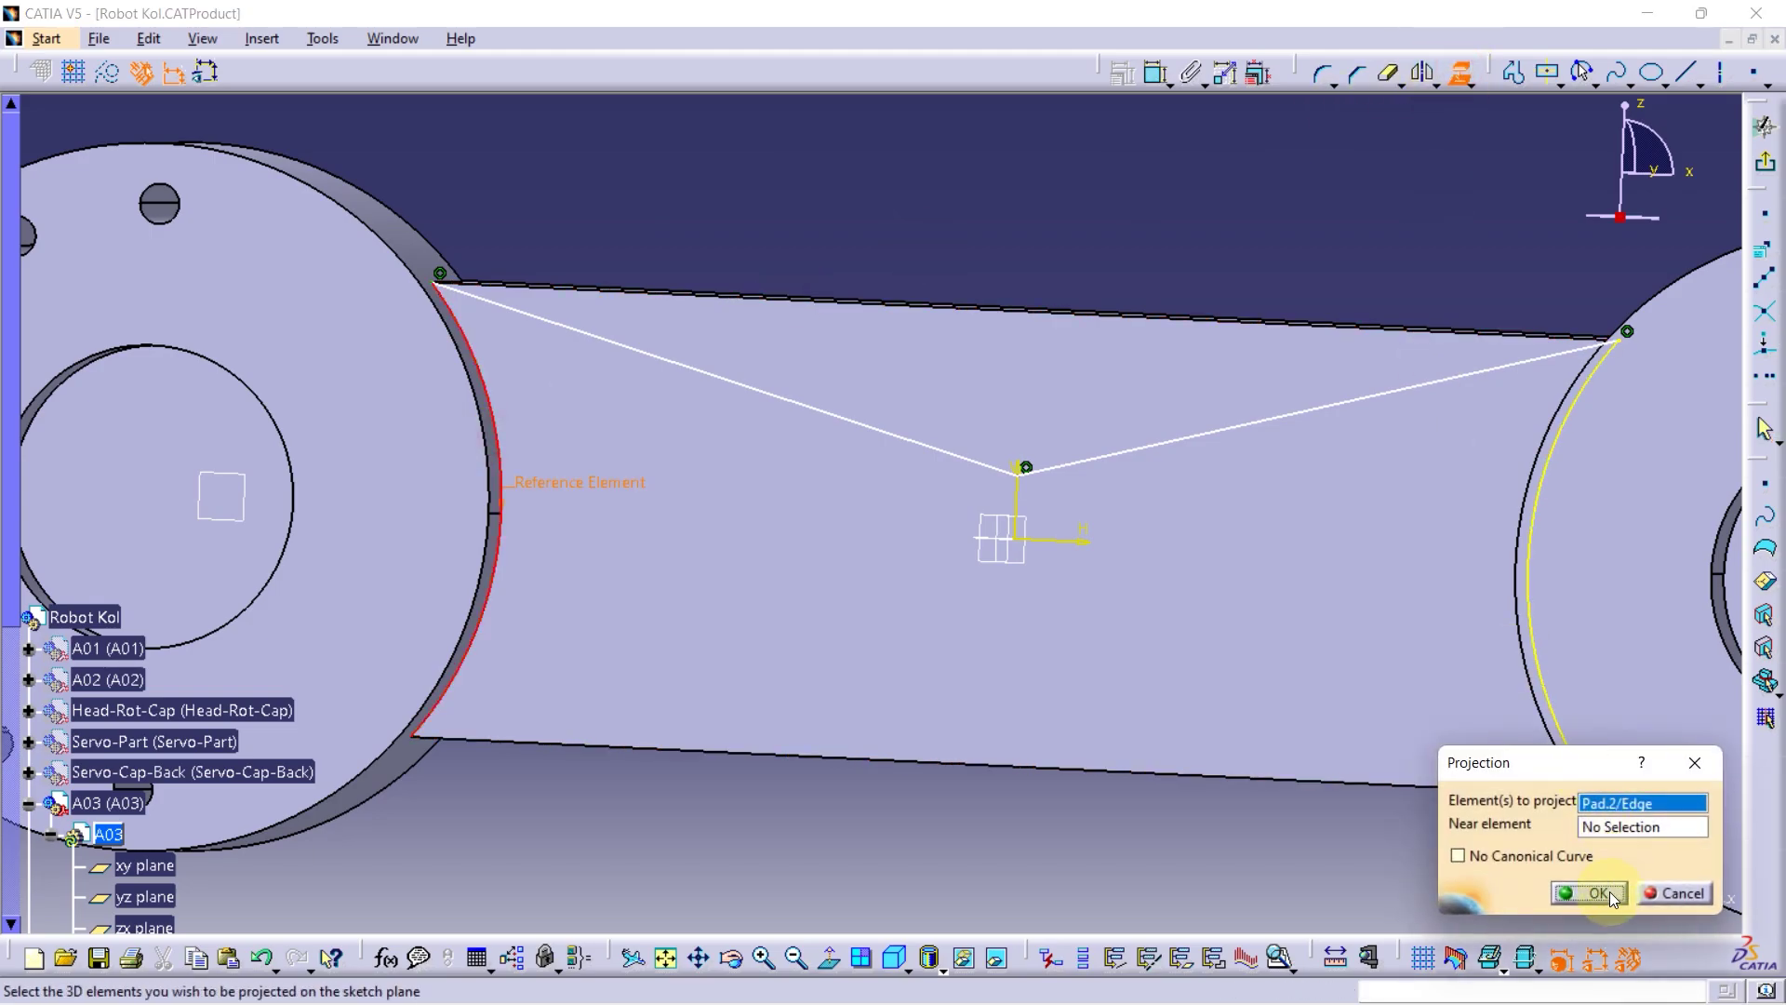
click(1586, 891)
Dimension the V apex 25 below the arm's top edge
mouse_move(838, 479)
middle_down()
mouse_move(956, 566)
mouse_move(989, 531)
middle_up()
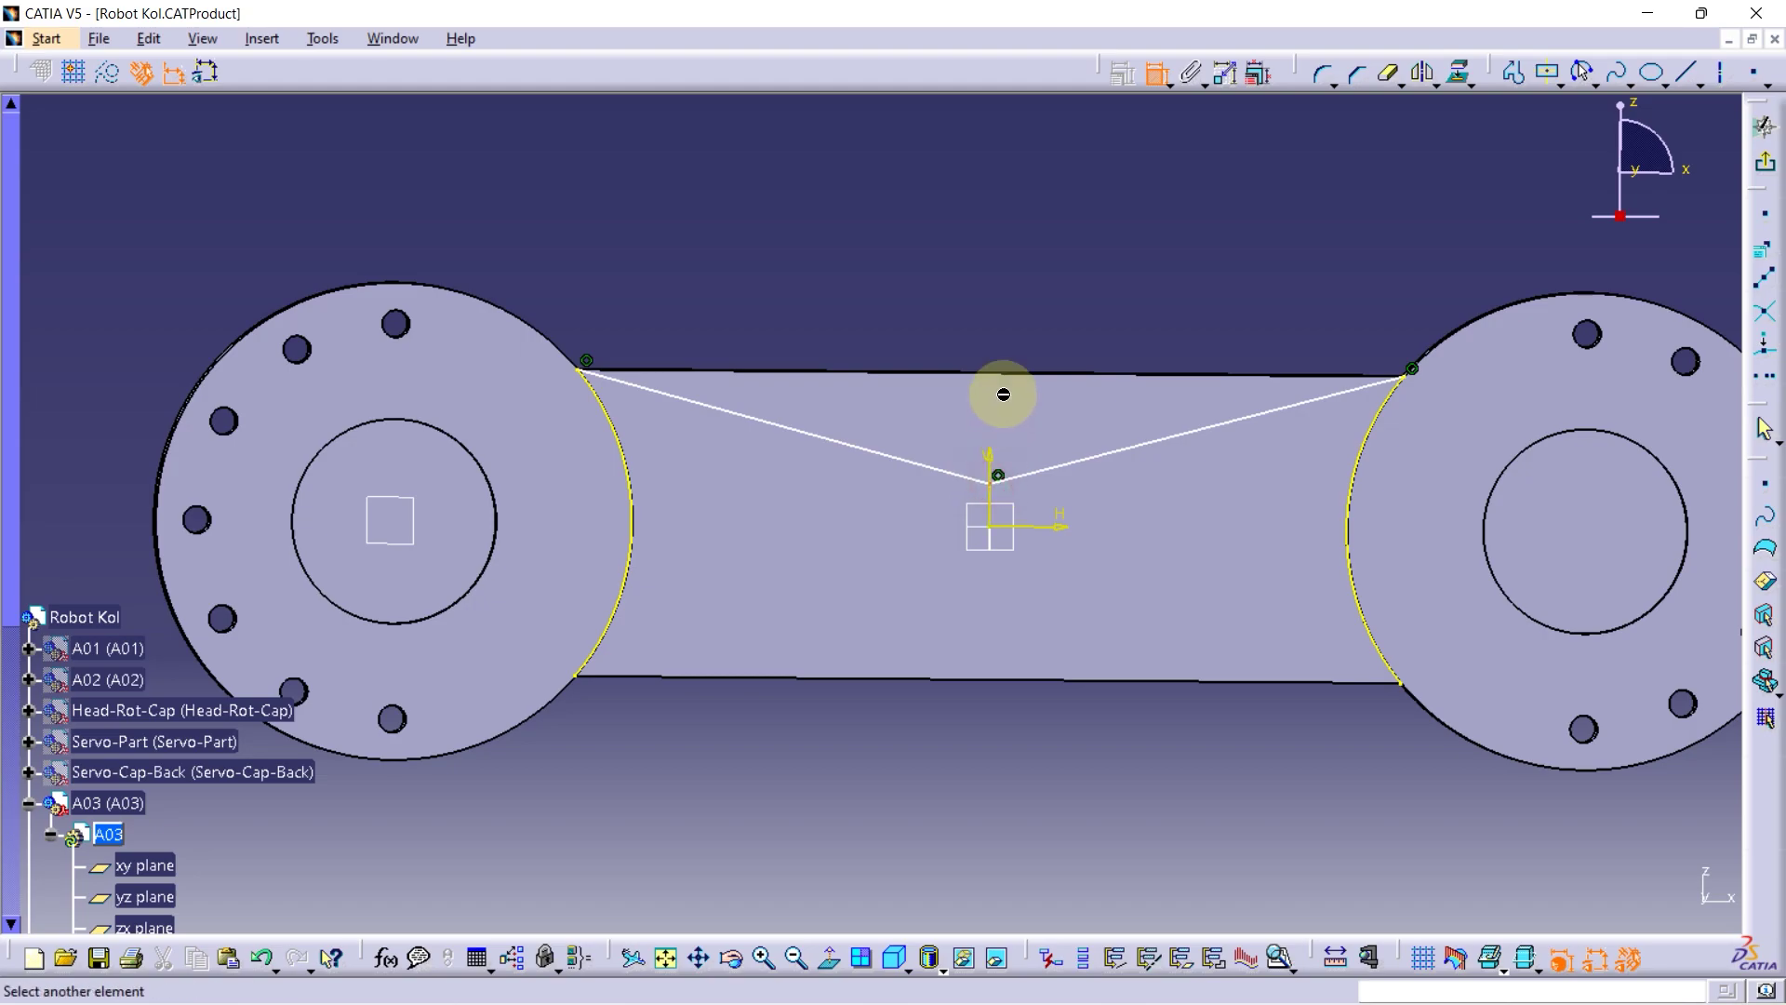
click(824, 959)
click(997, 370)
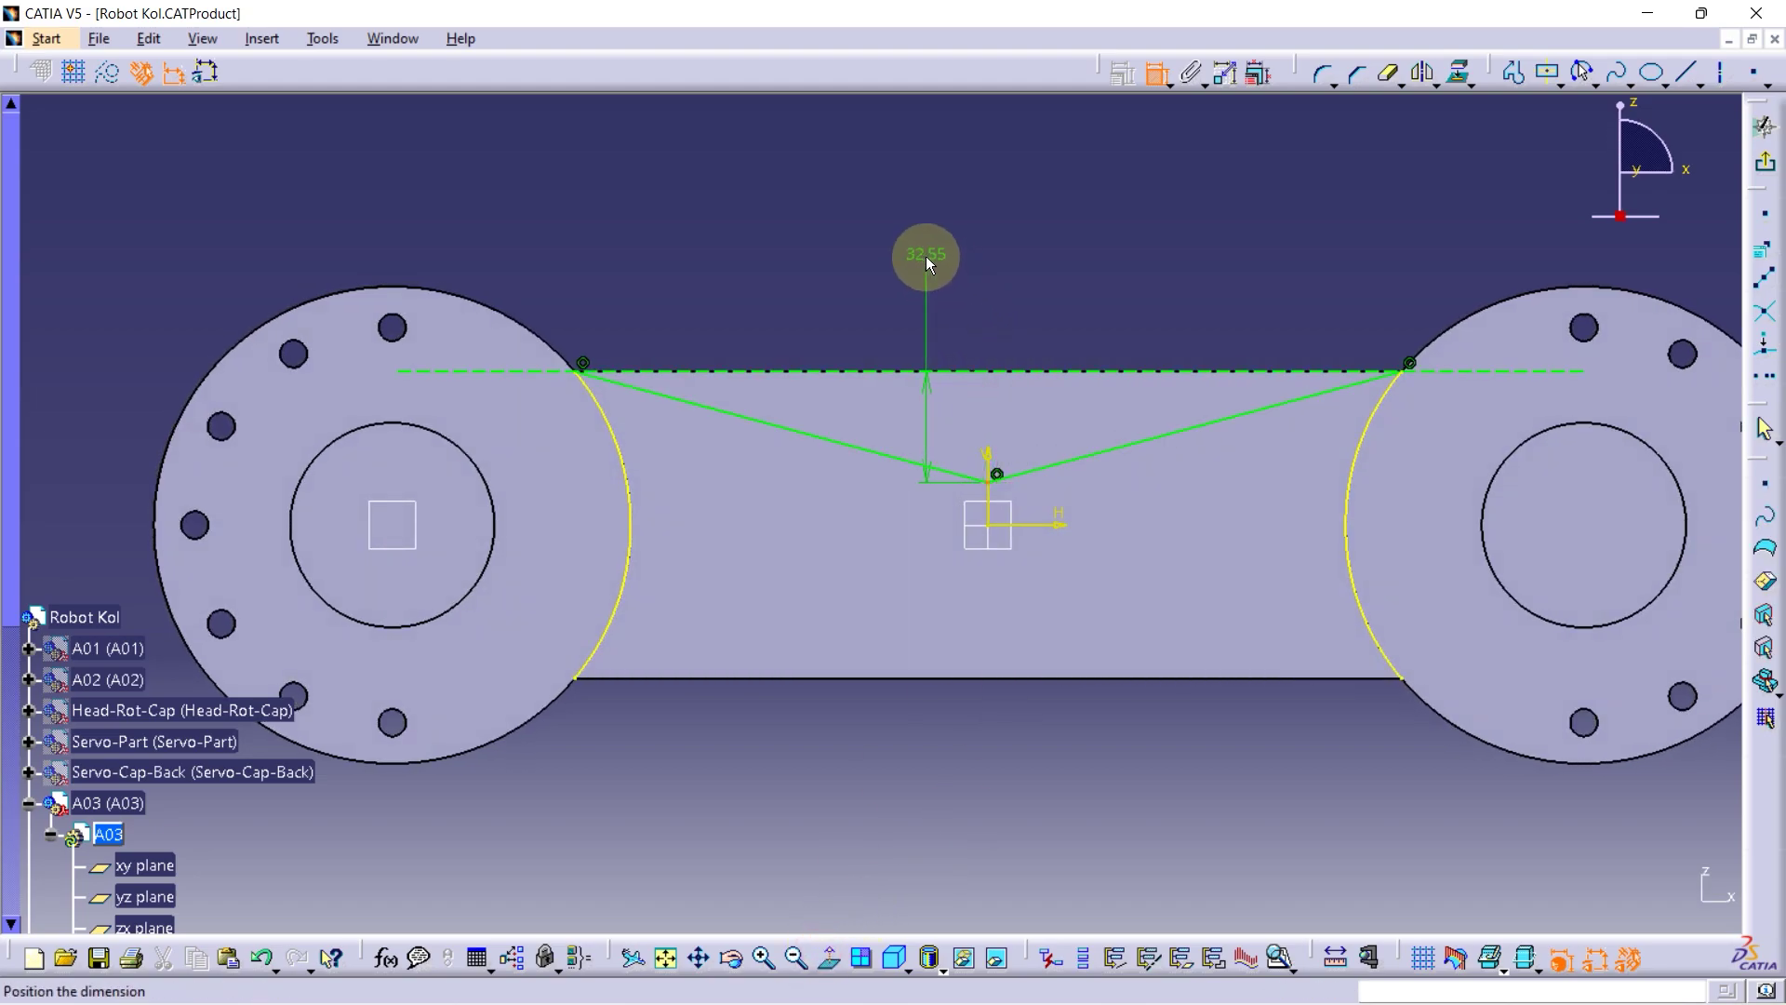
double_click(928, 253)
text(25)
key(Return)
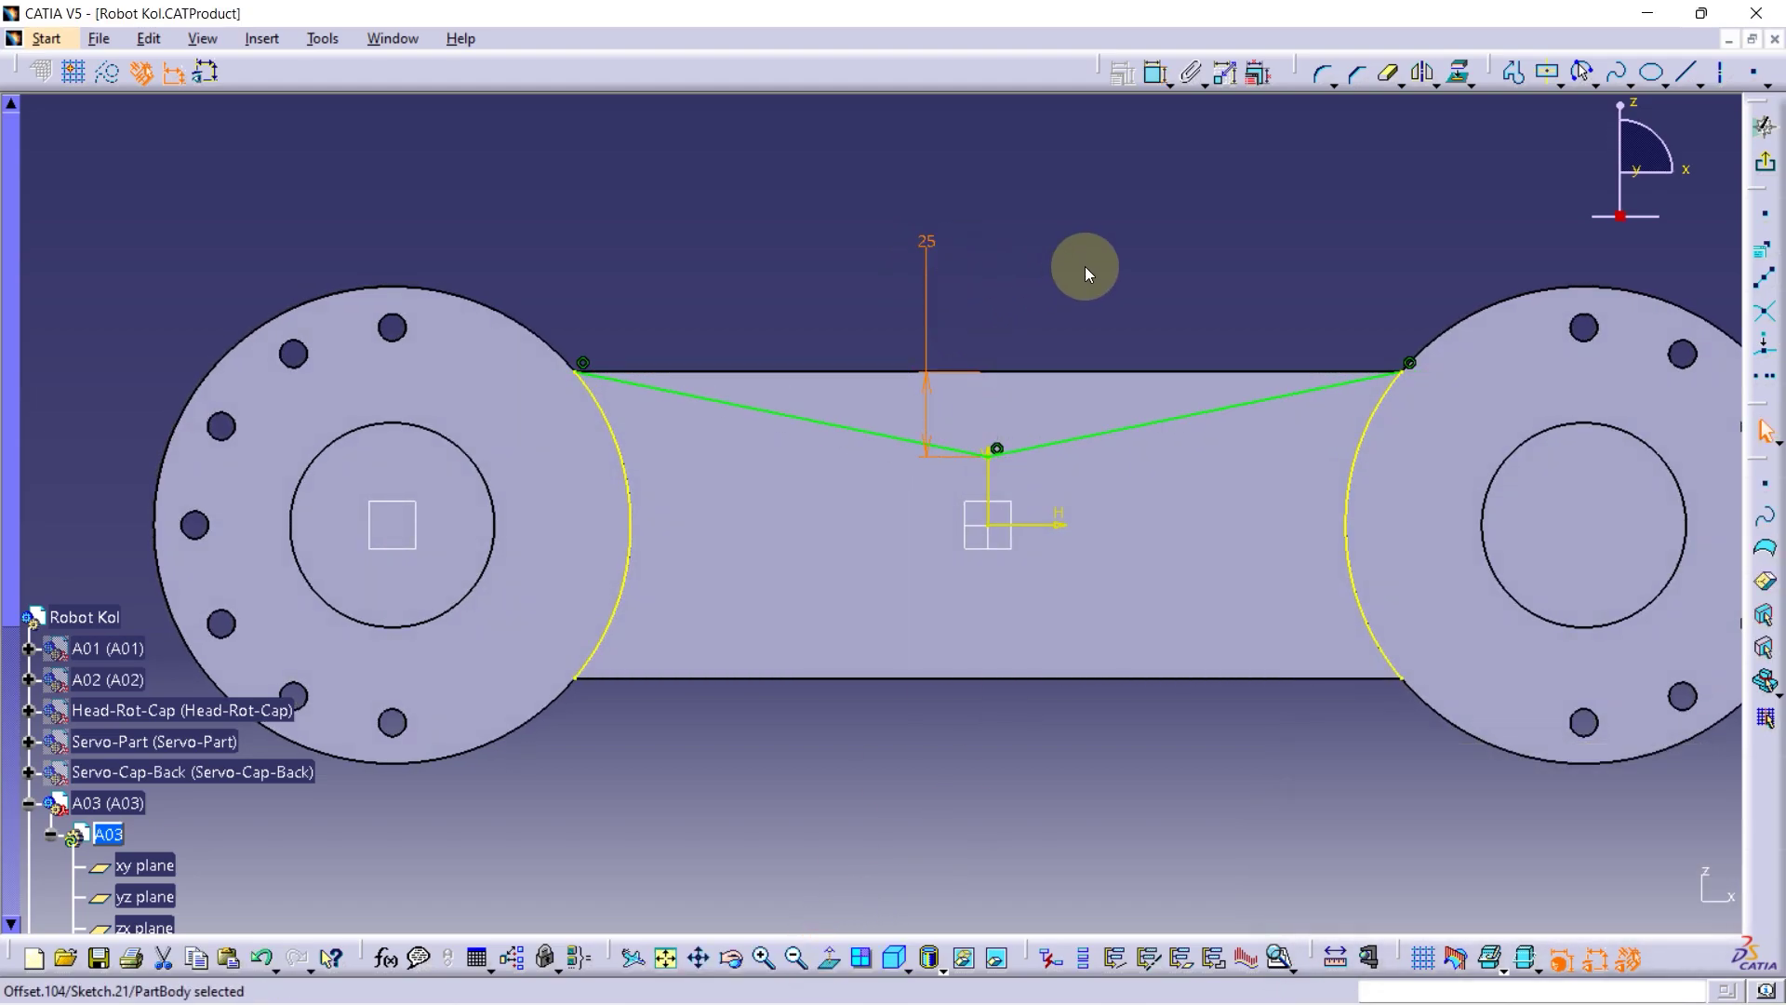
mouse_move(1198, 630)
middle_down()
mouse_move(1013, 626)
mouse_move(1013, 431)
mouse_move(1064, 571)
mouse_move(1174, 203)
middle_up()
Draw a second V-shaped line profile with its apex near the origin
click(1524, 79)
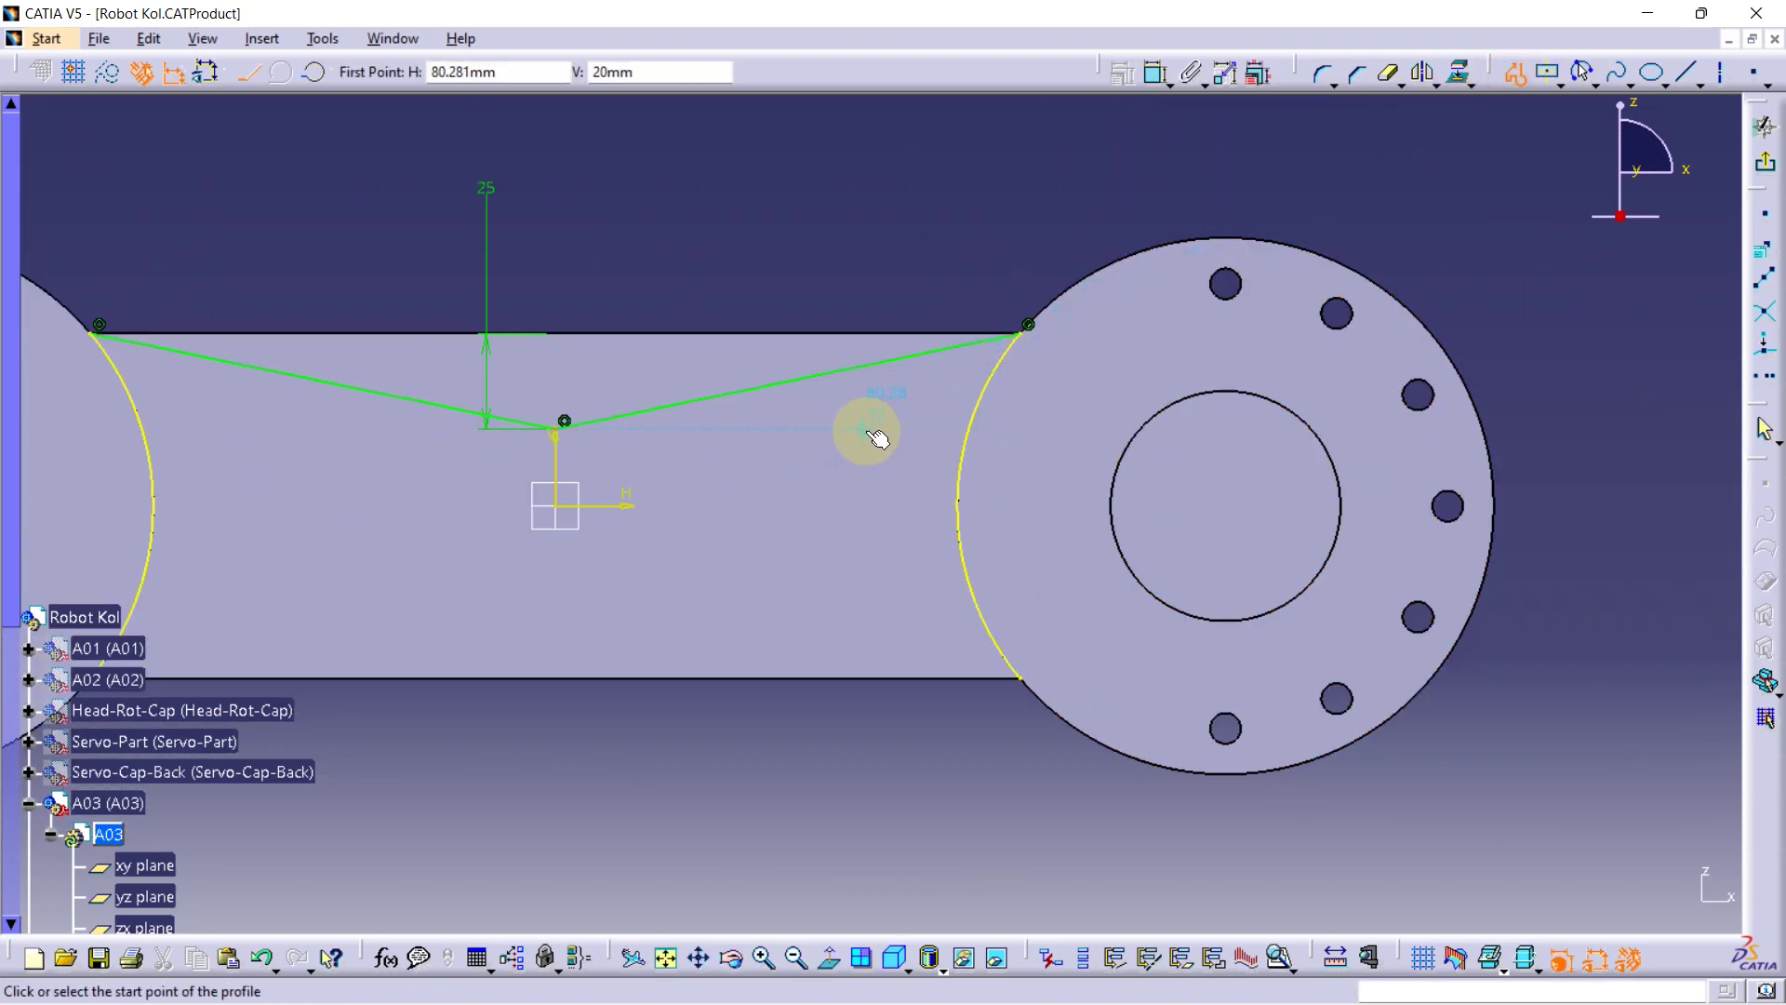
click(867, 430)
click(674, 503)
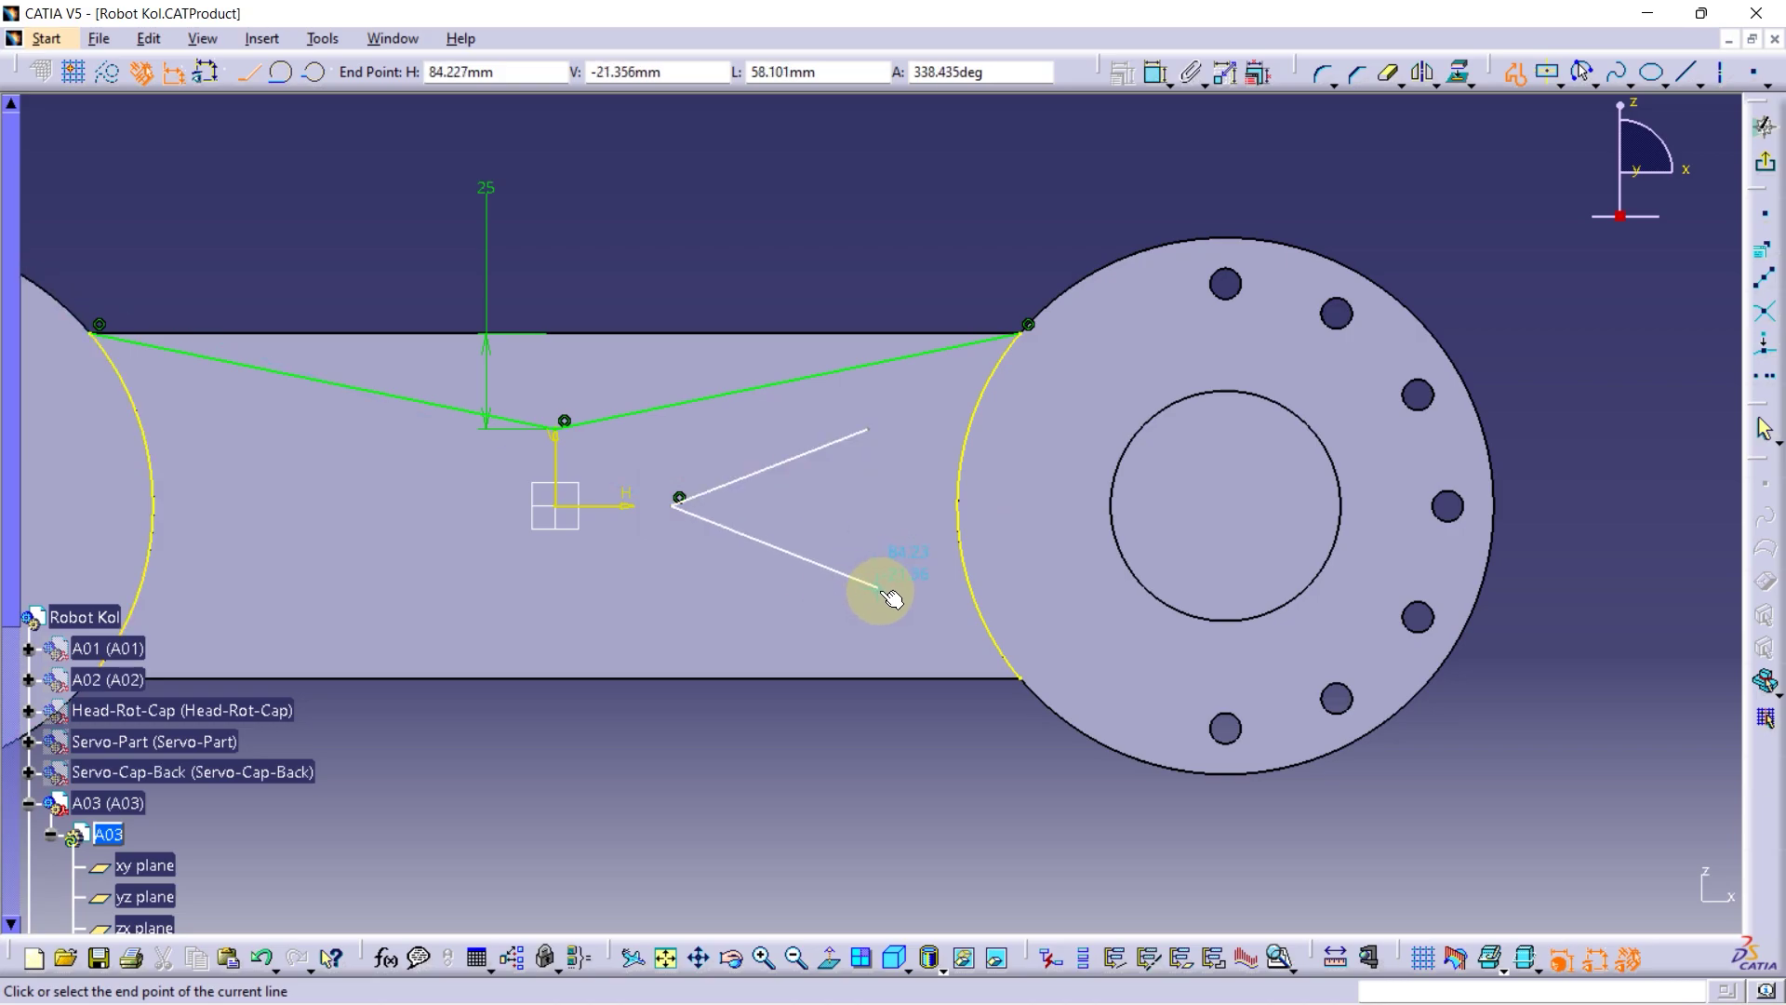
click(867, 590)
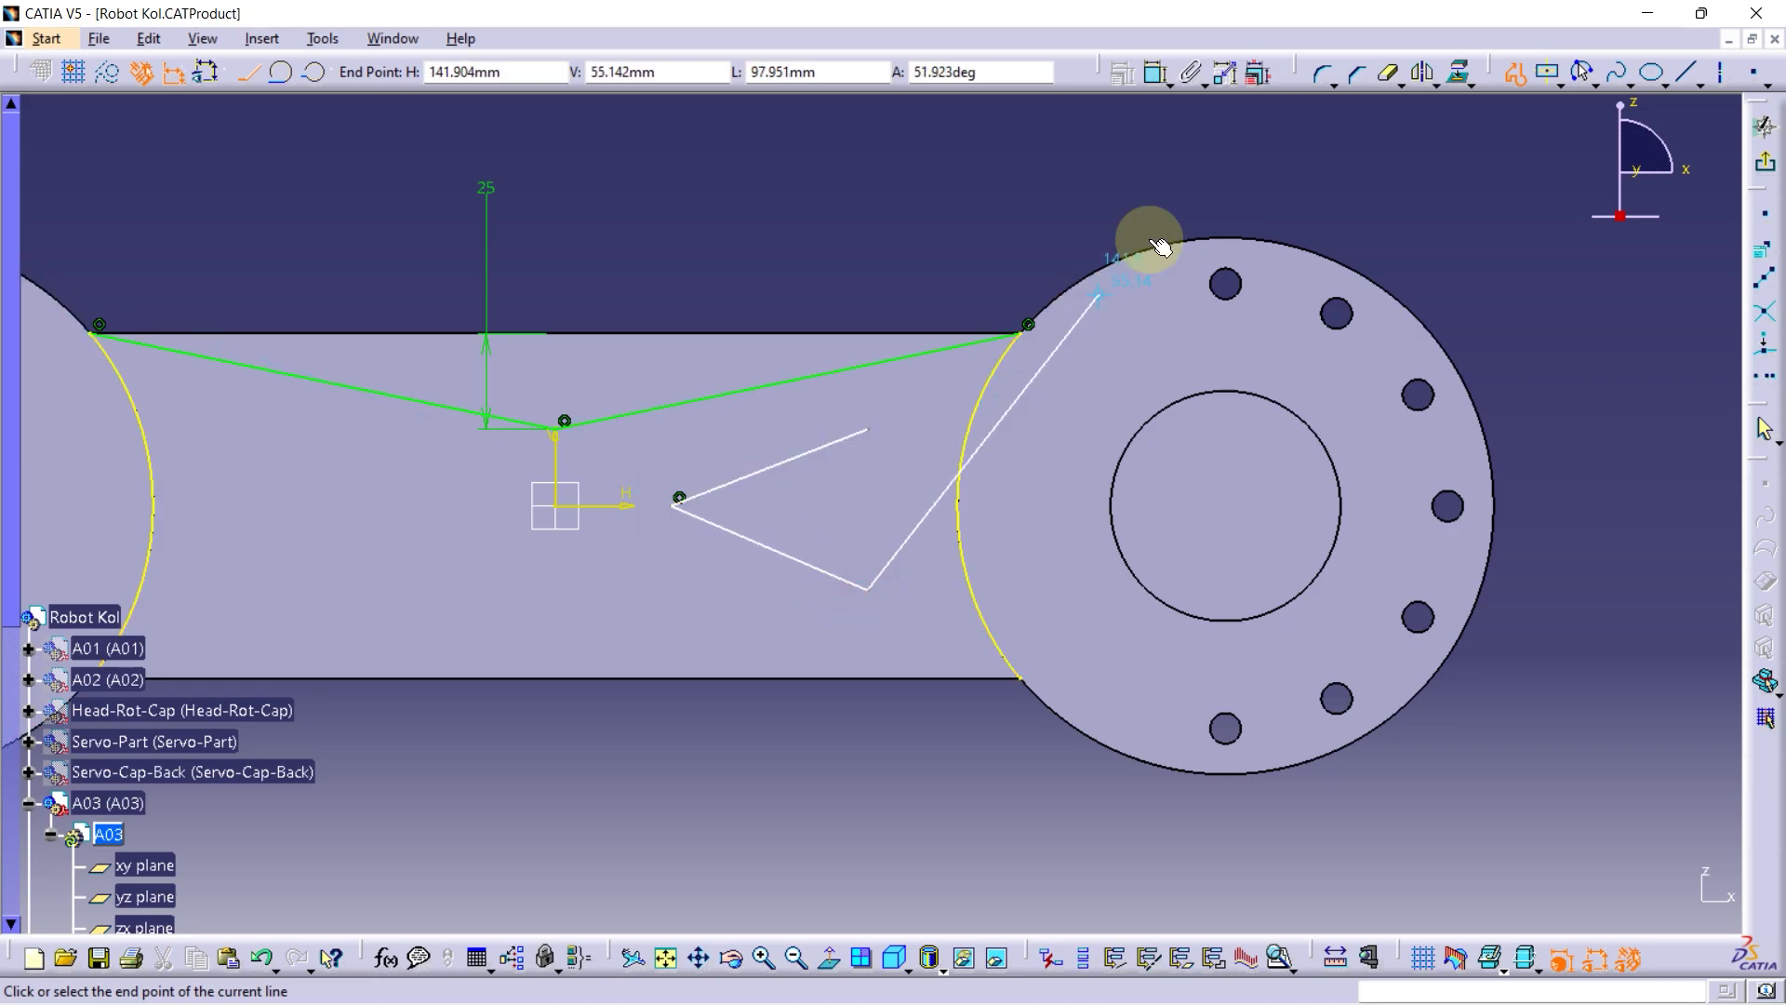
click(1515, 74)
Make the V's end points symmetric about the horizontal axis and shift them right
click(867, 429)
ctrl+click(867, 590)
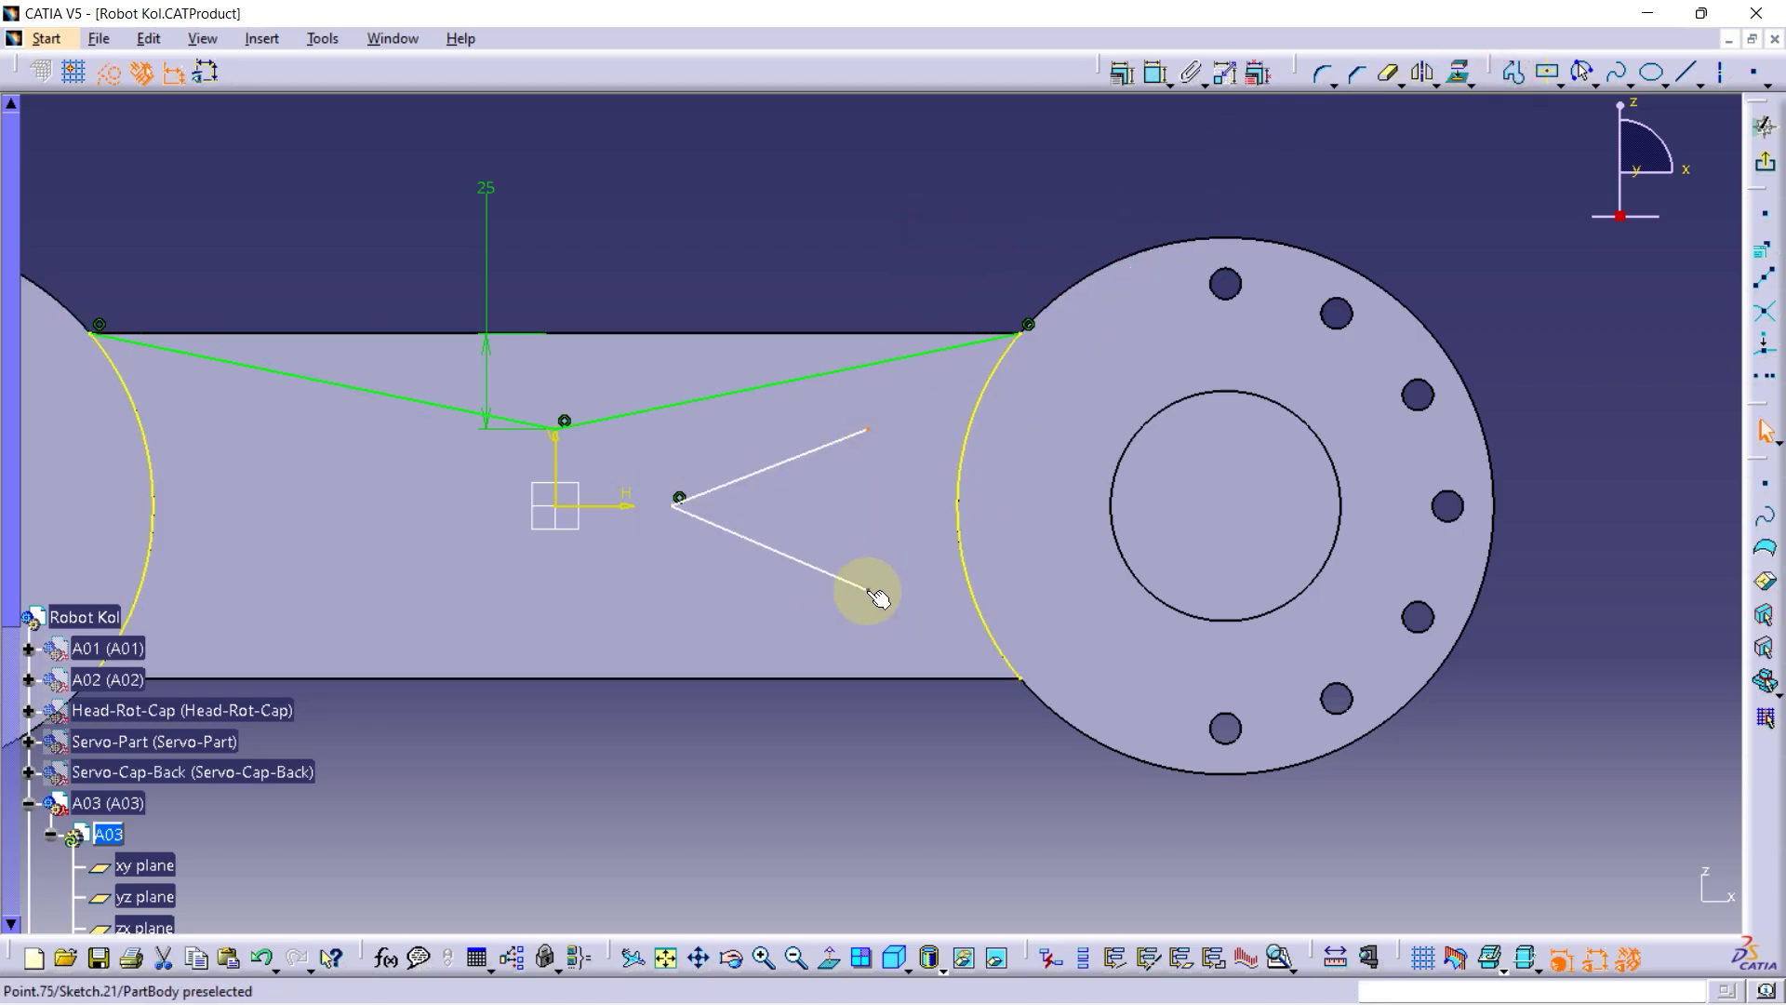
click(1125, 82)
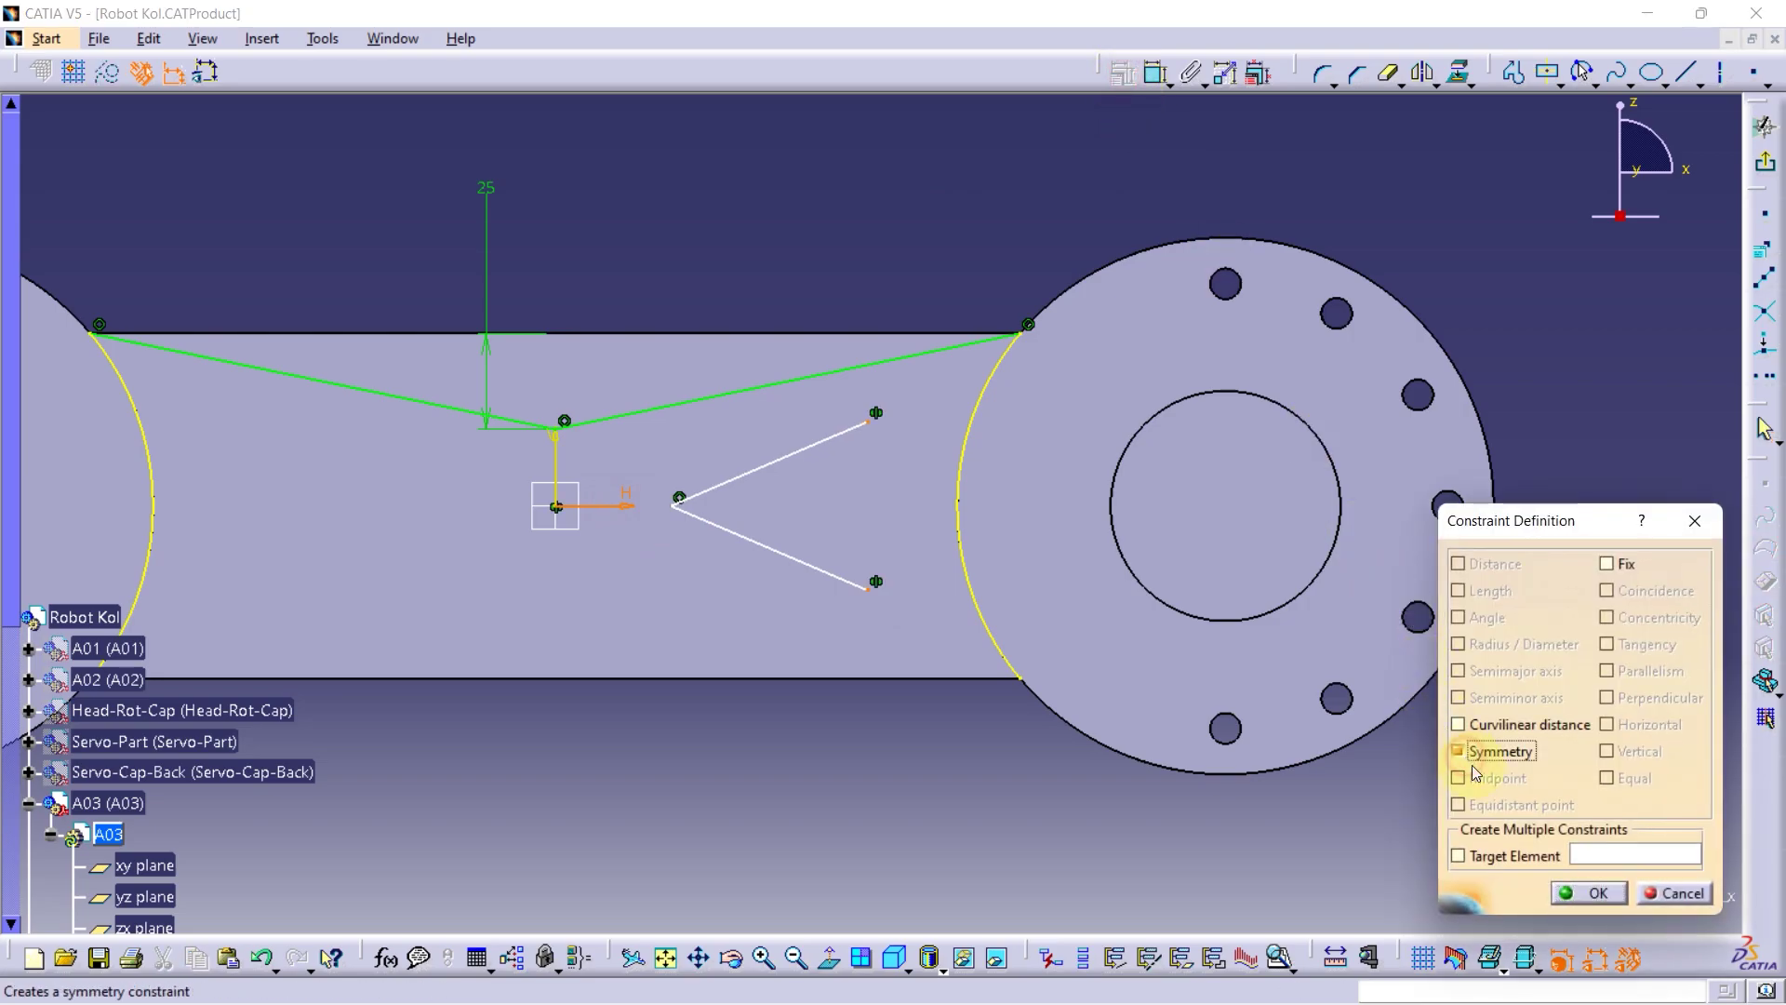
click(1569, 891)
drag(880, 432, 913, 415)
Draw a three-point arc from the V's upper end onto the right flange edge
mouse_move(1070, 236)
middle_down()
mouse_move(932, 512)
mouse_move(1311, 207)
middle_up()
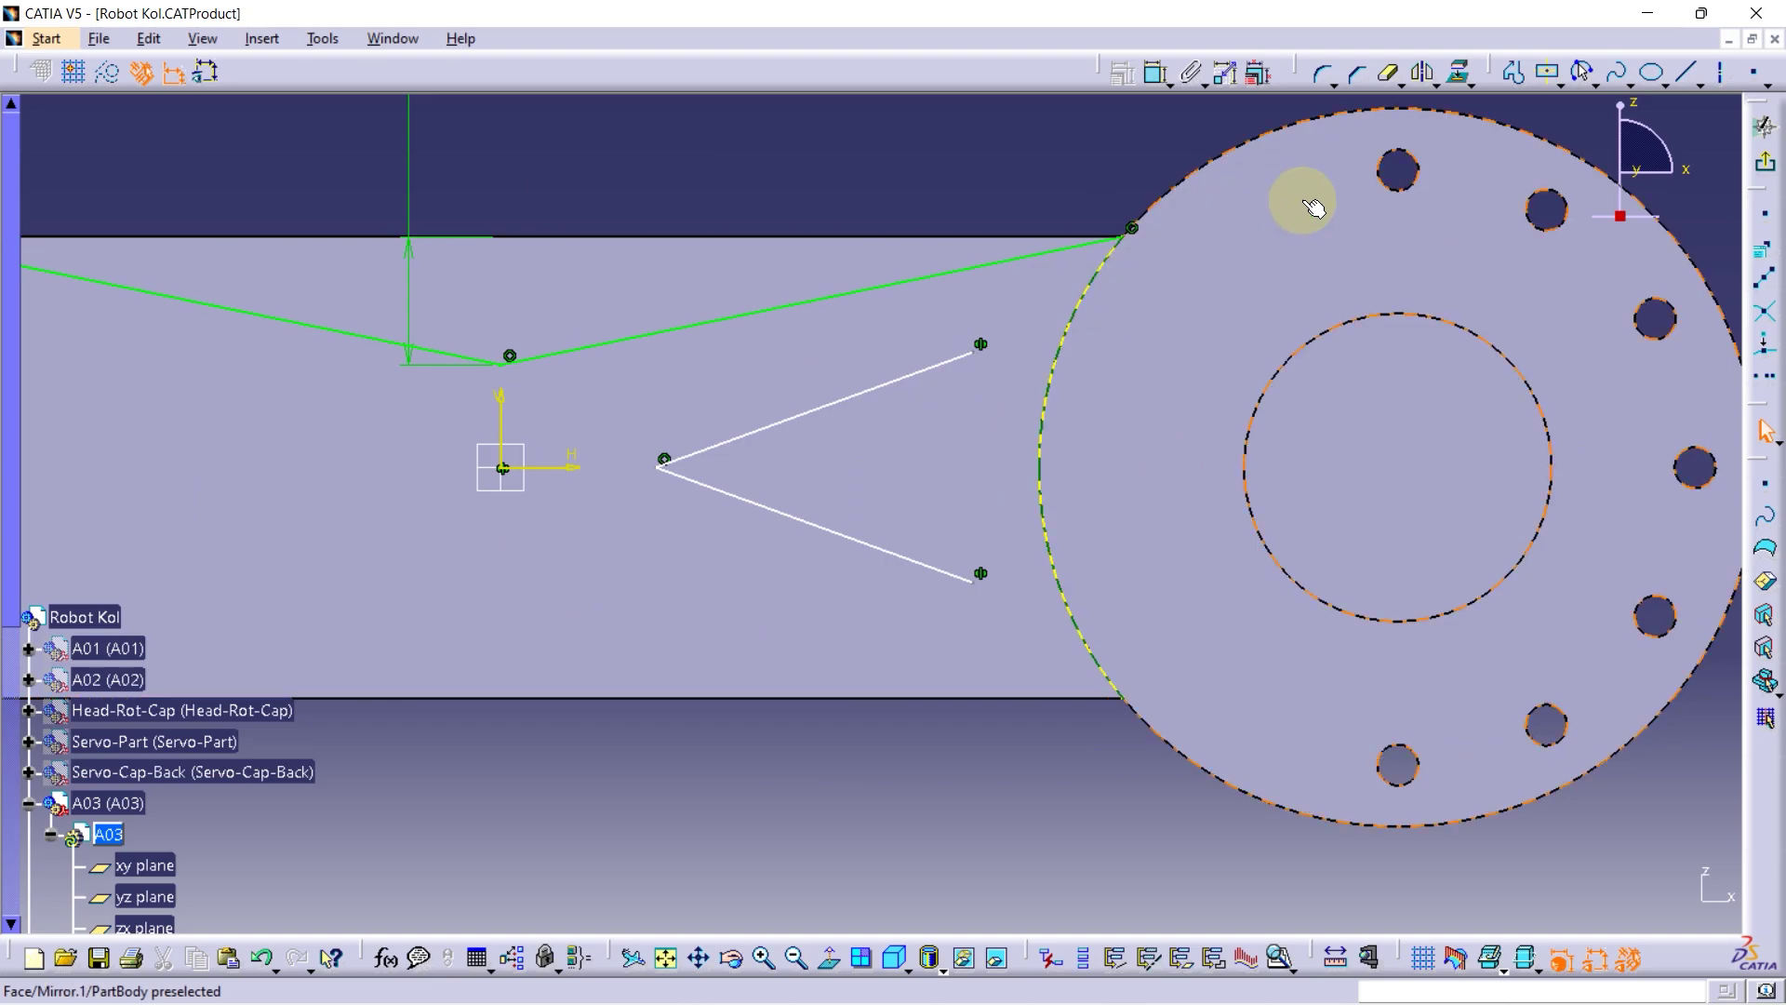
click(1582, 71)
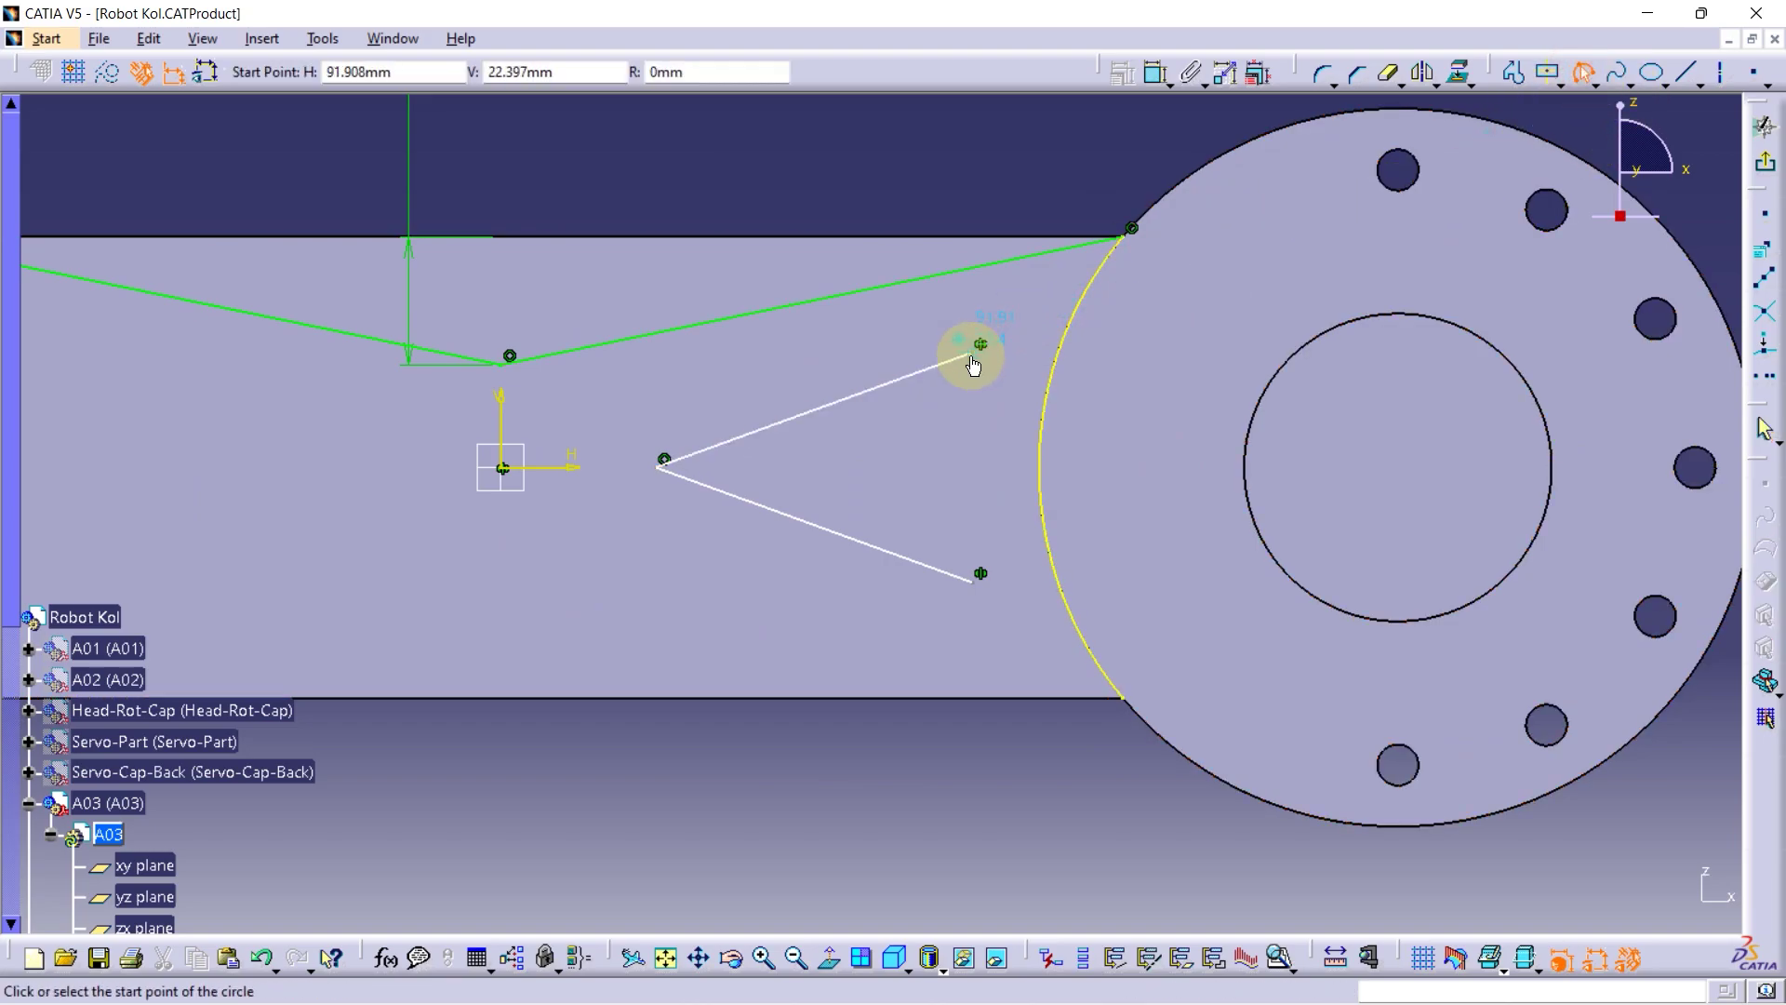
click(1051, 389)
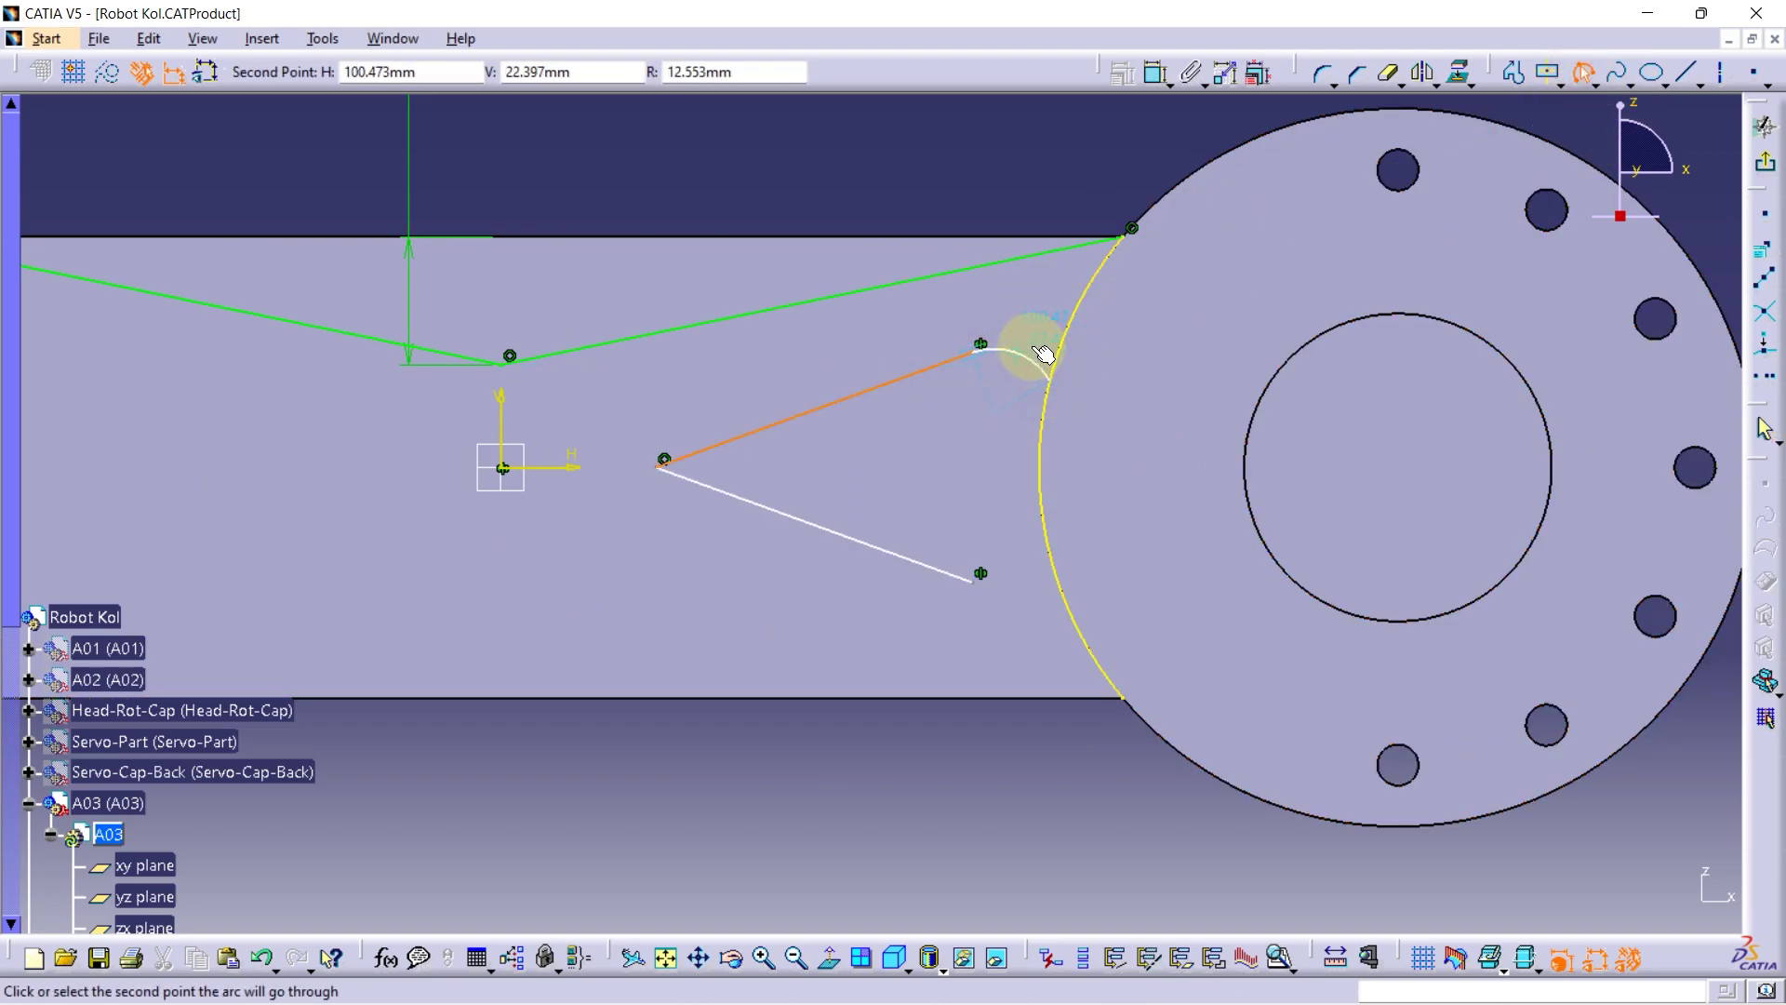
click(1047, 348)
ctrl+middle_drag(1048, 348, 1076, 313)
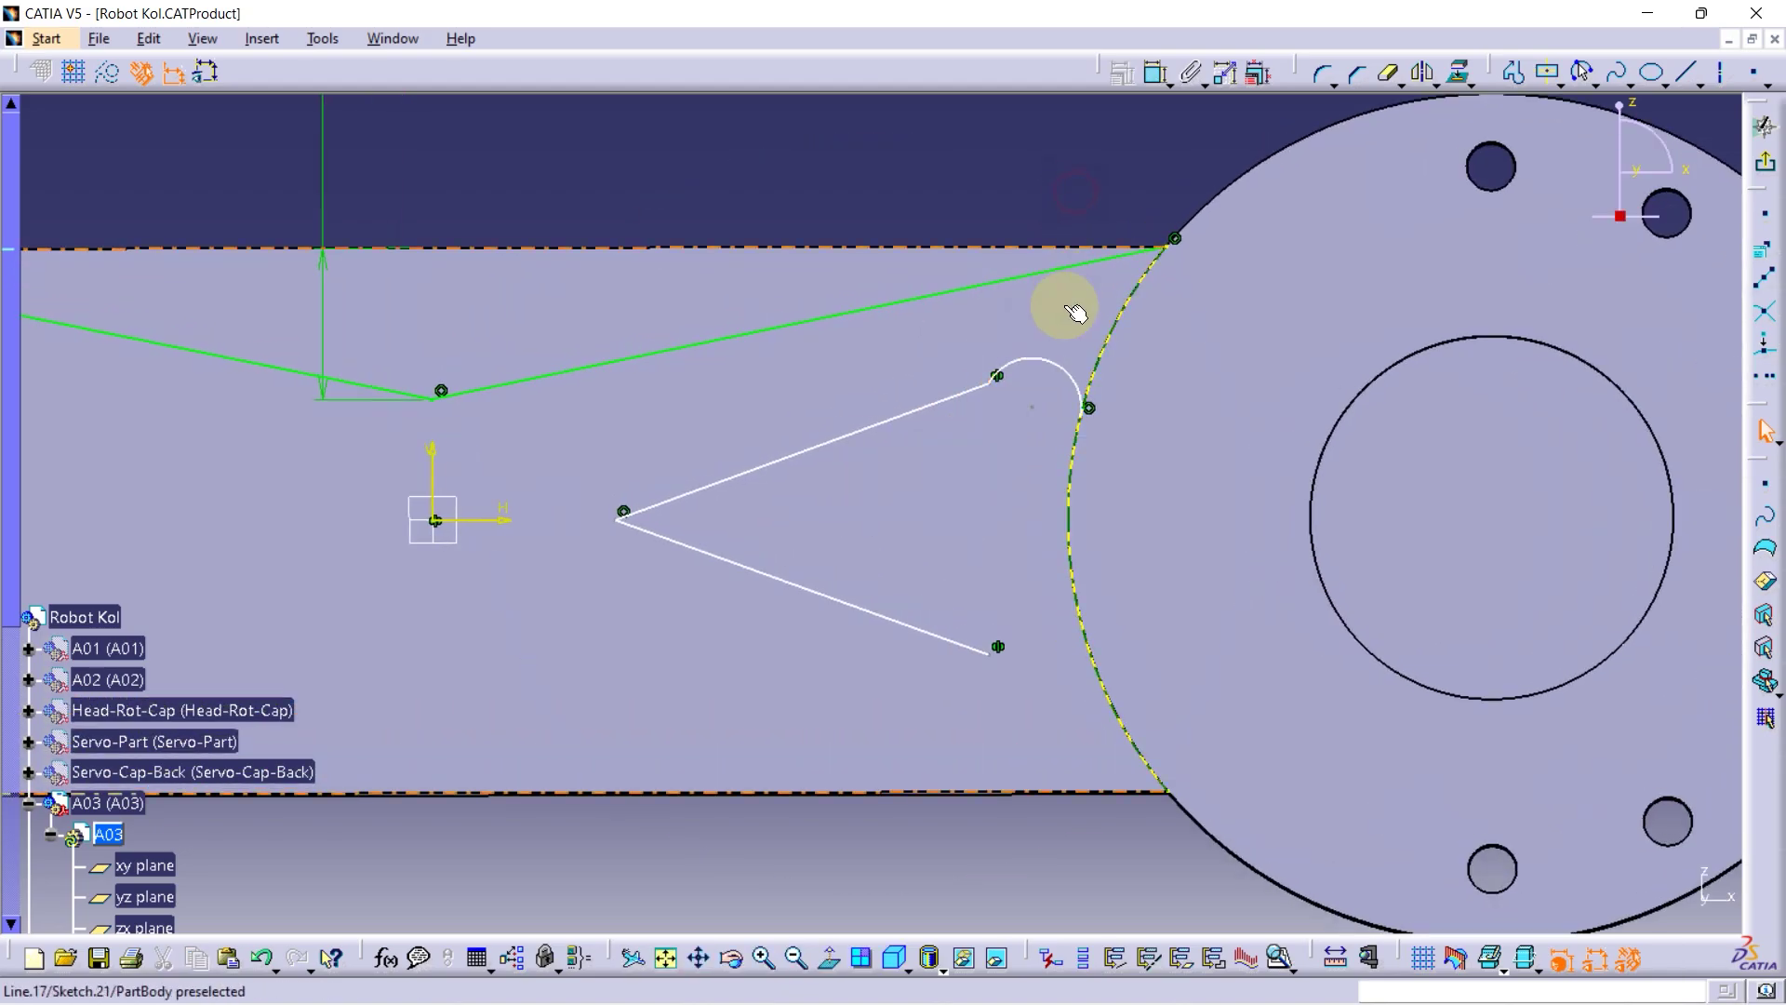
Make both the upper and lower triangle lines tangent to the flange-side arc
ctrl+click(981, 398)
click(1123, 74)
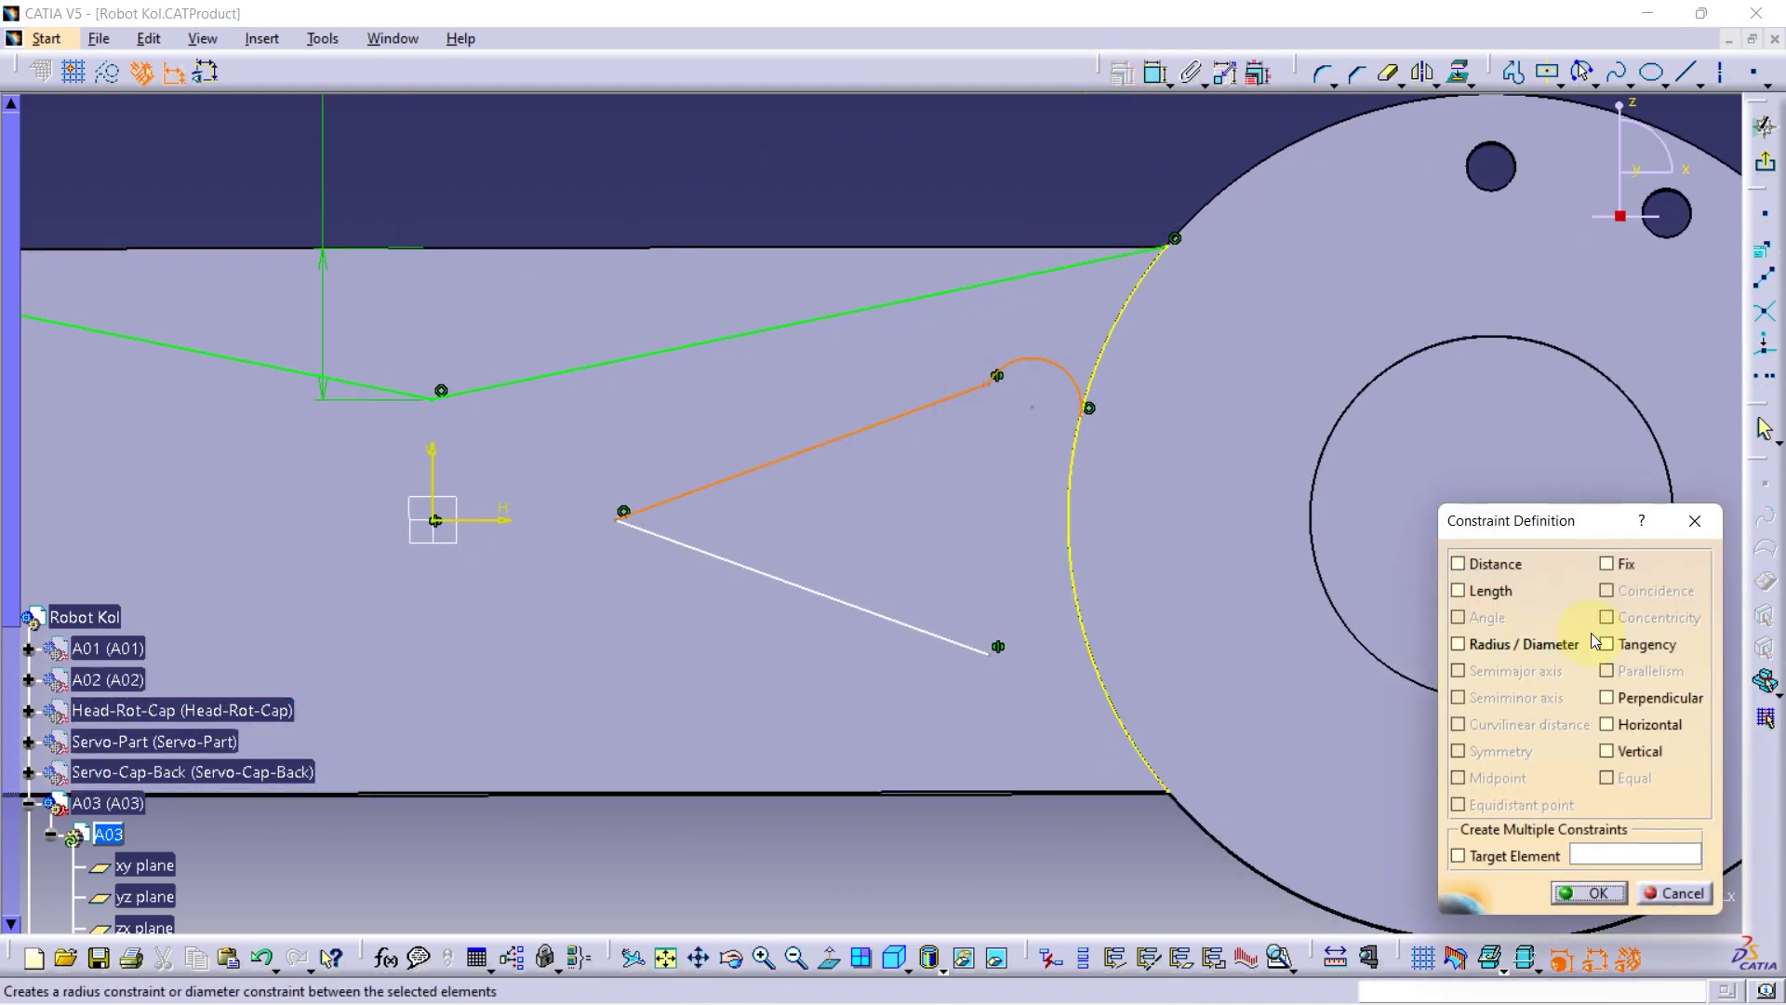
click(1606, 644)
click(1593, 892)
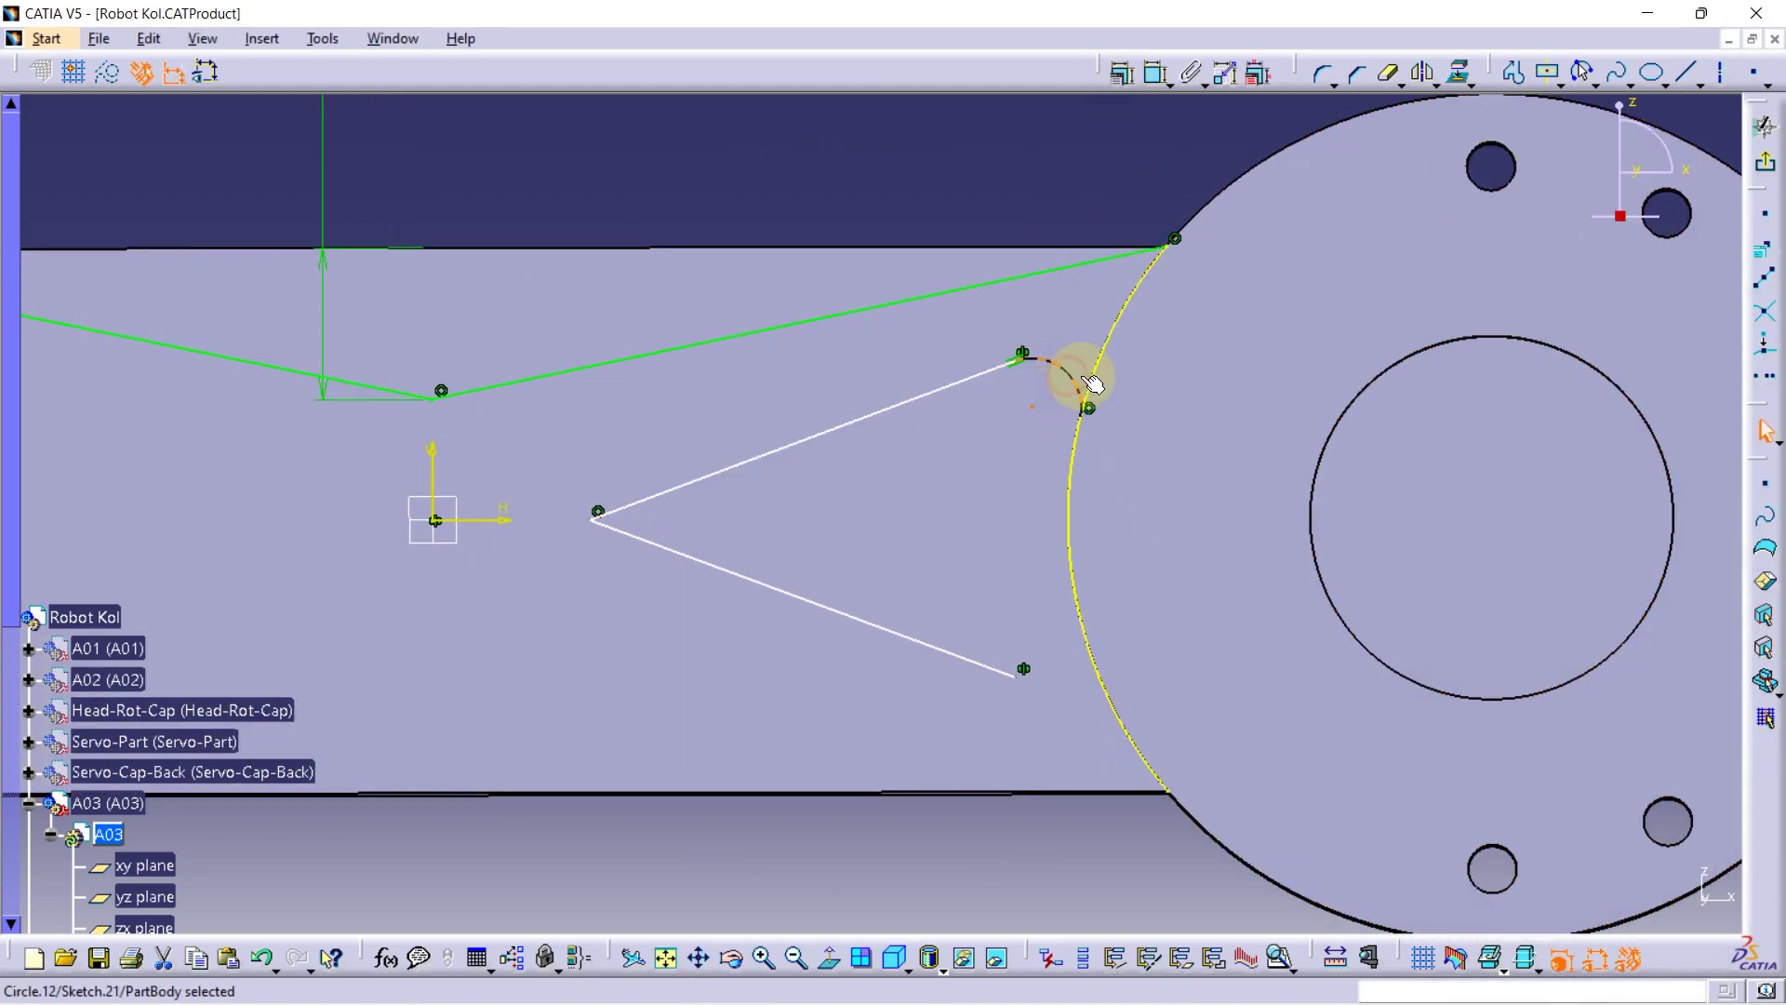
click(1123, 84)
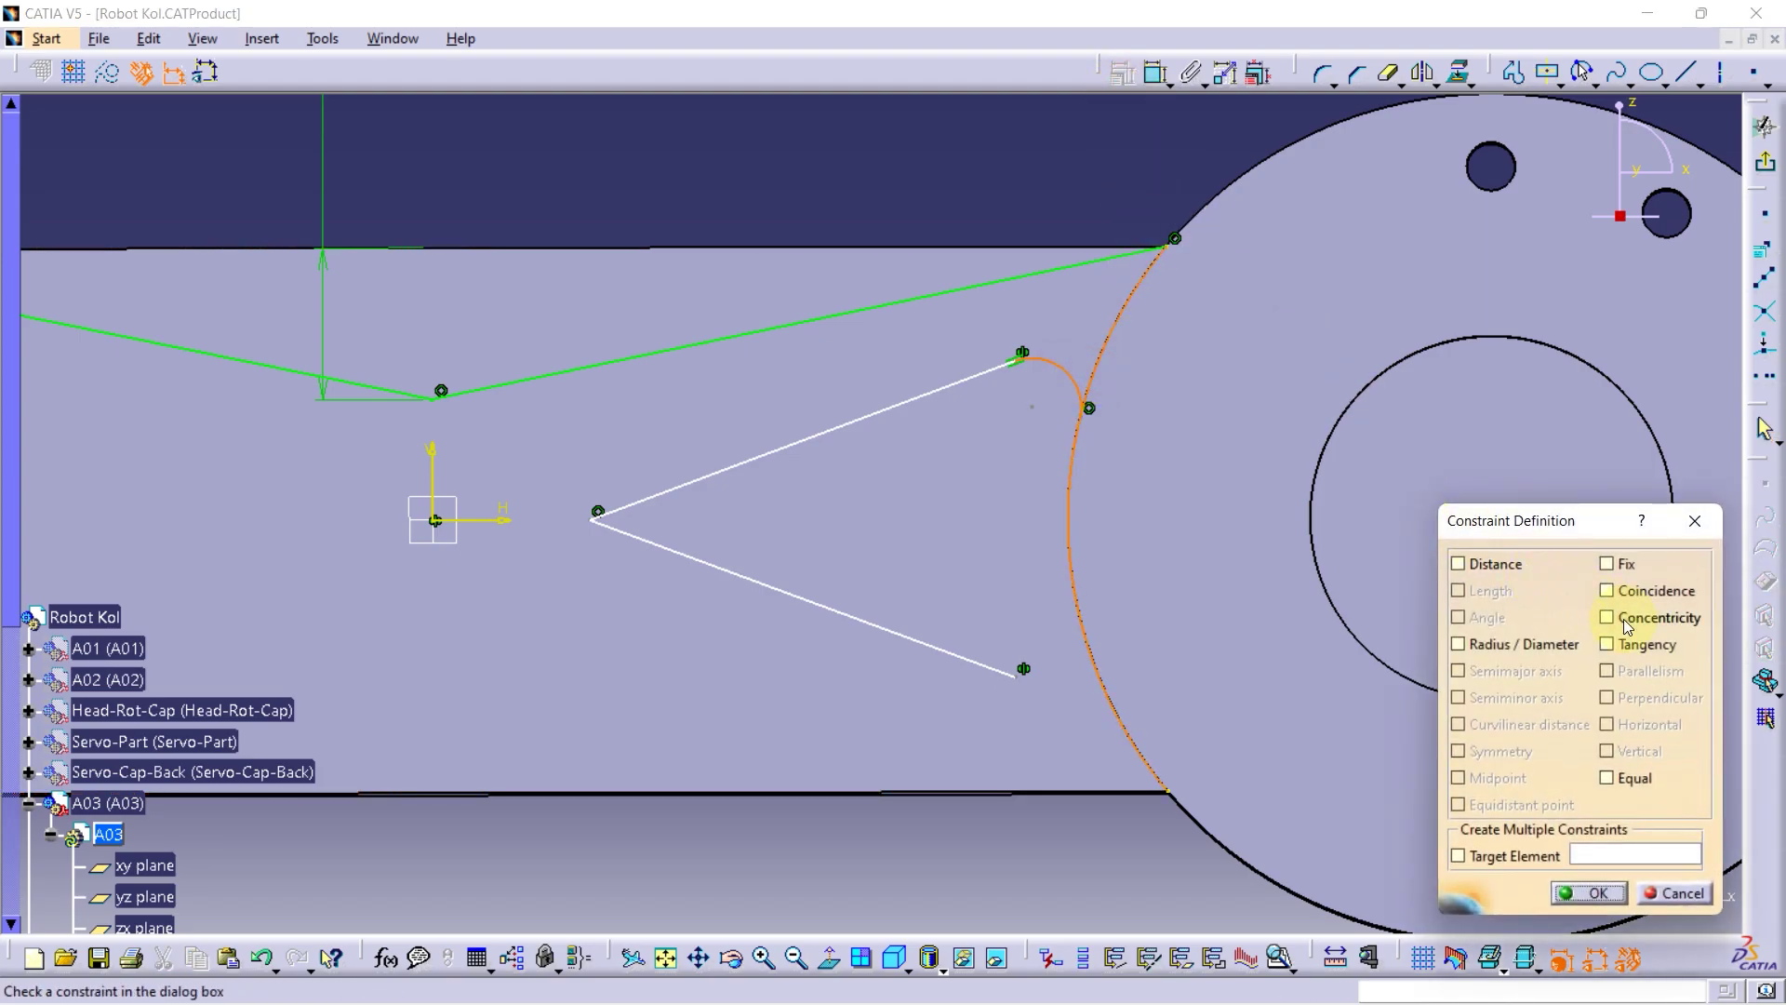
click(1607, 644)
click(1589, 892)
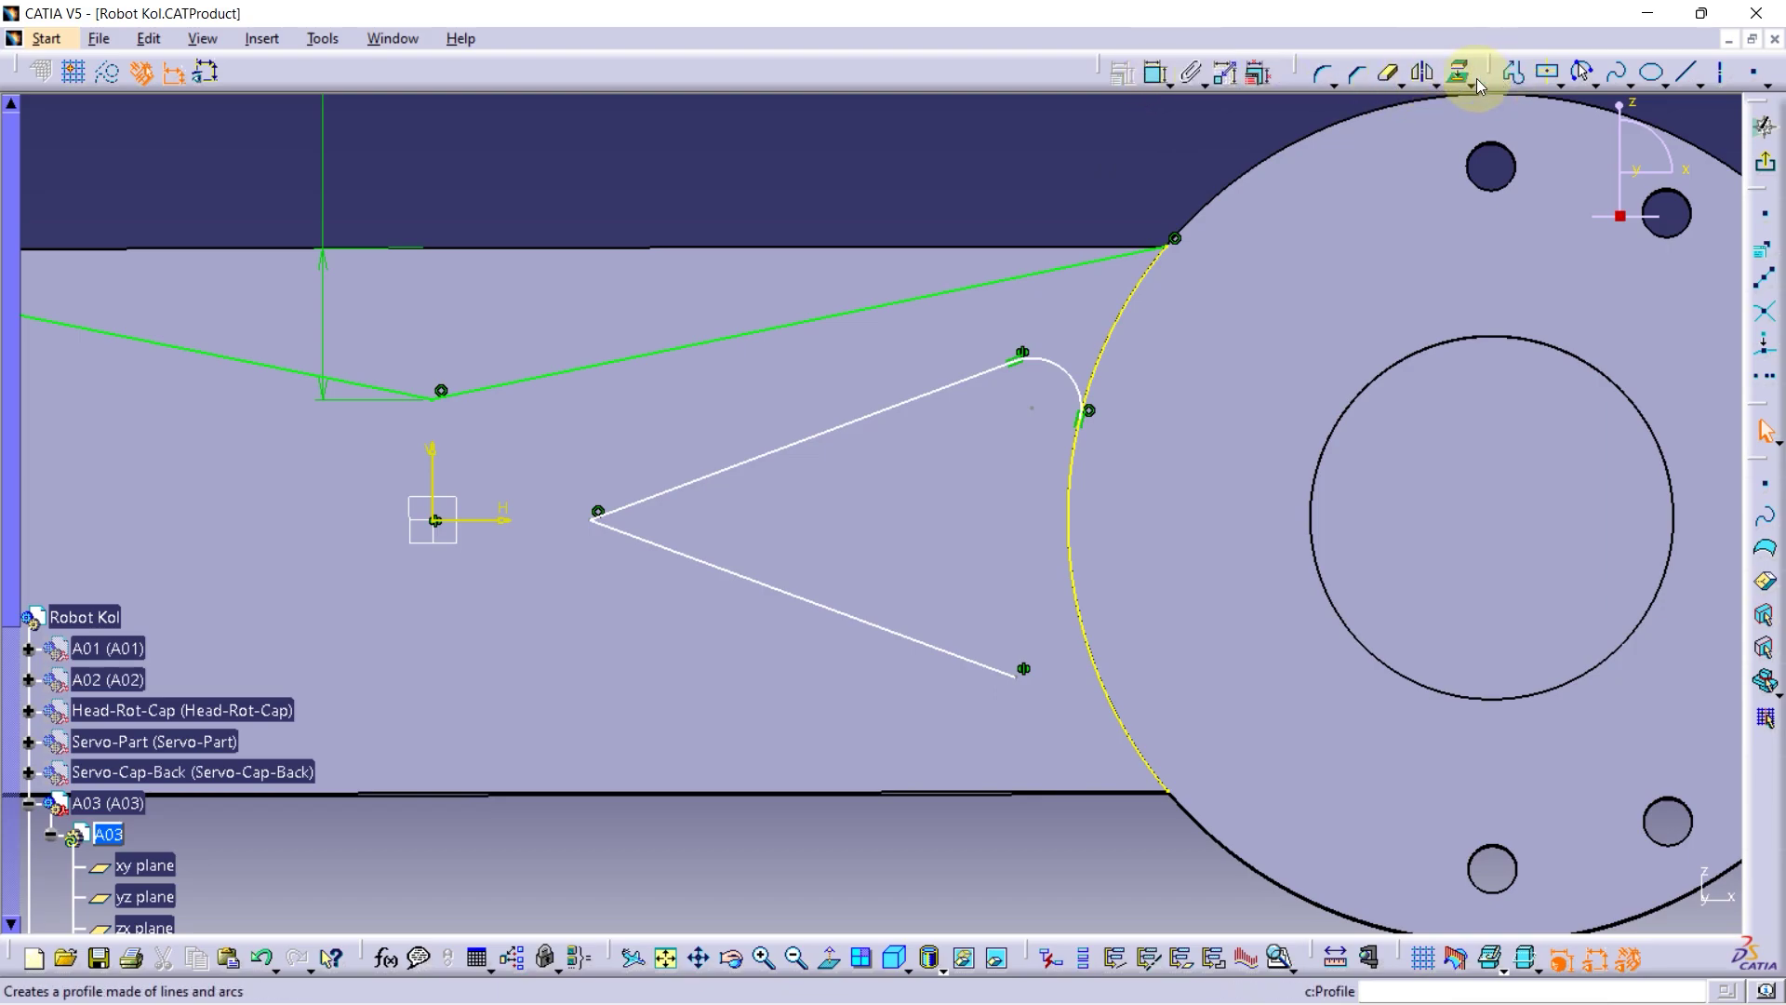
Round the triangle's left vertex with an R 6.318 corner
click(1343, 86)
click(598, 514)
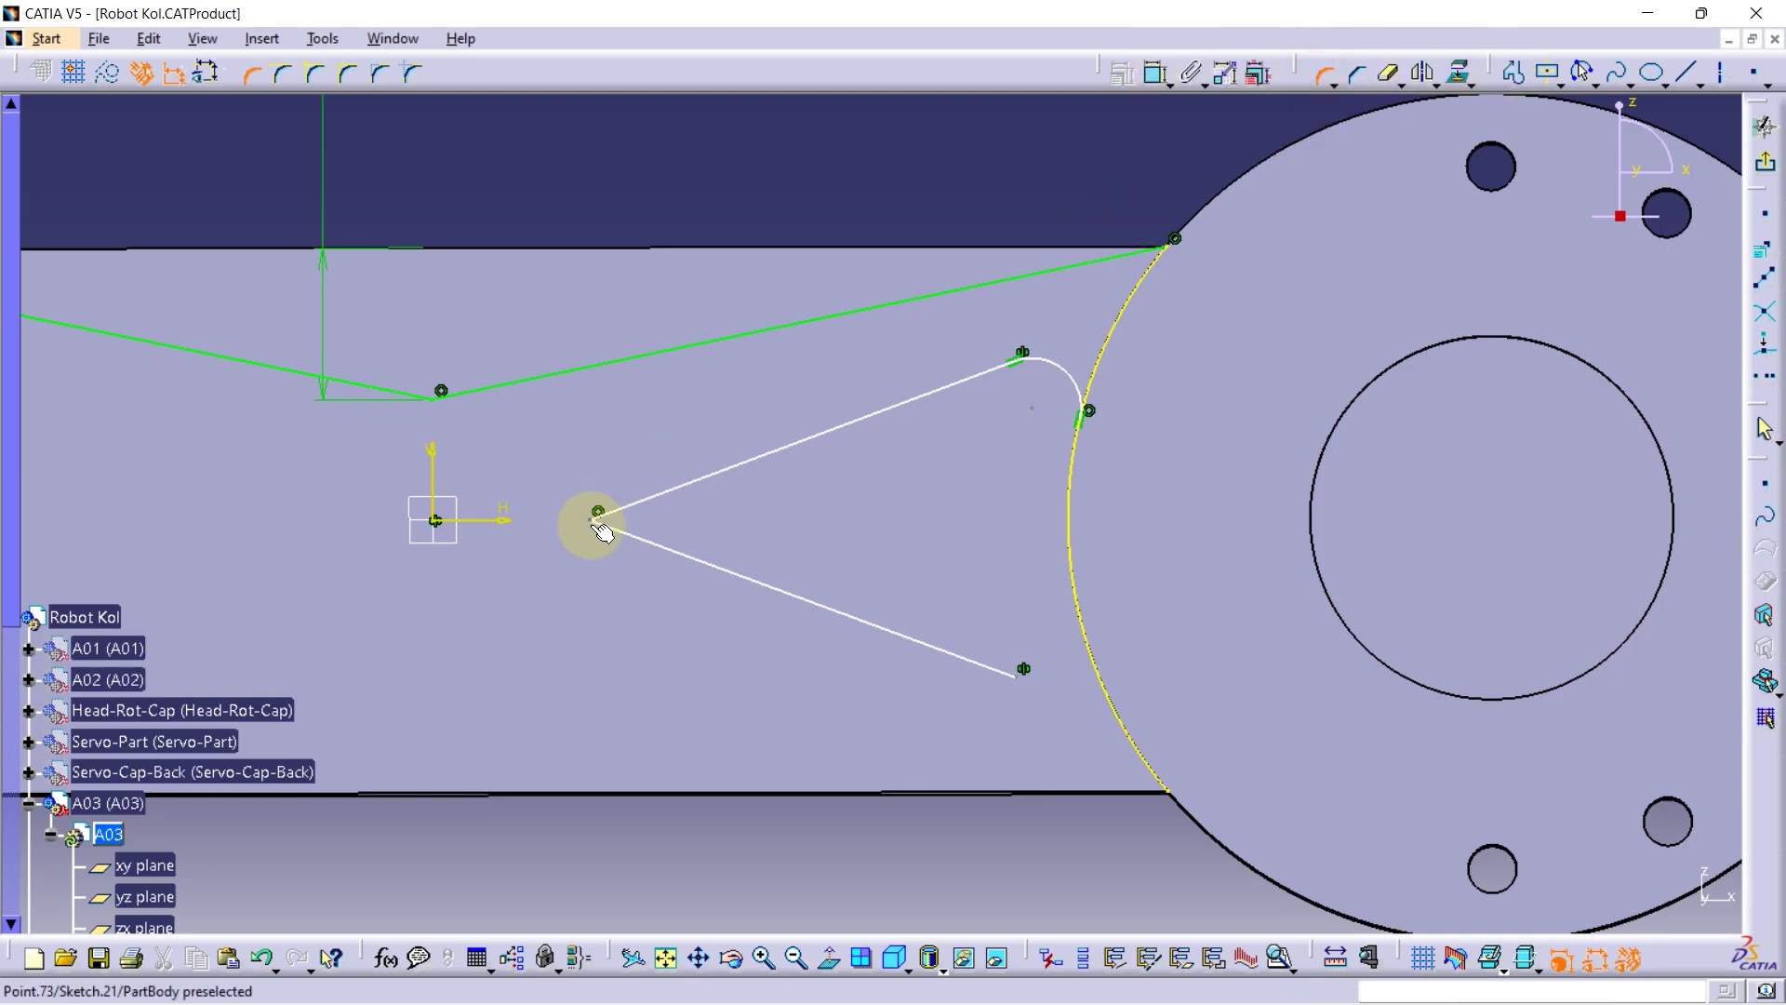
click(655, 523)
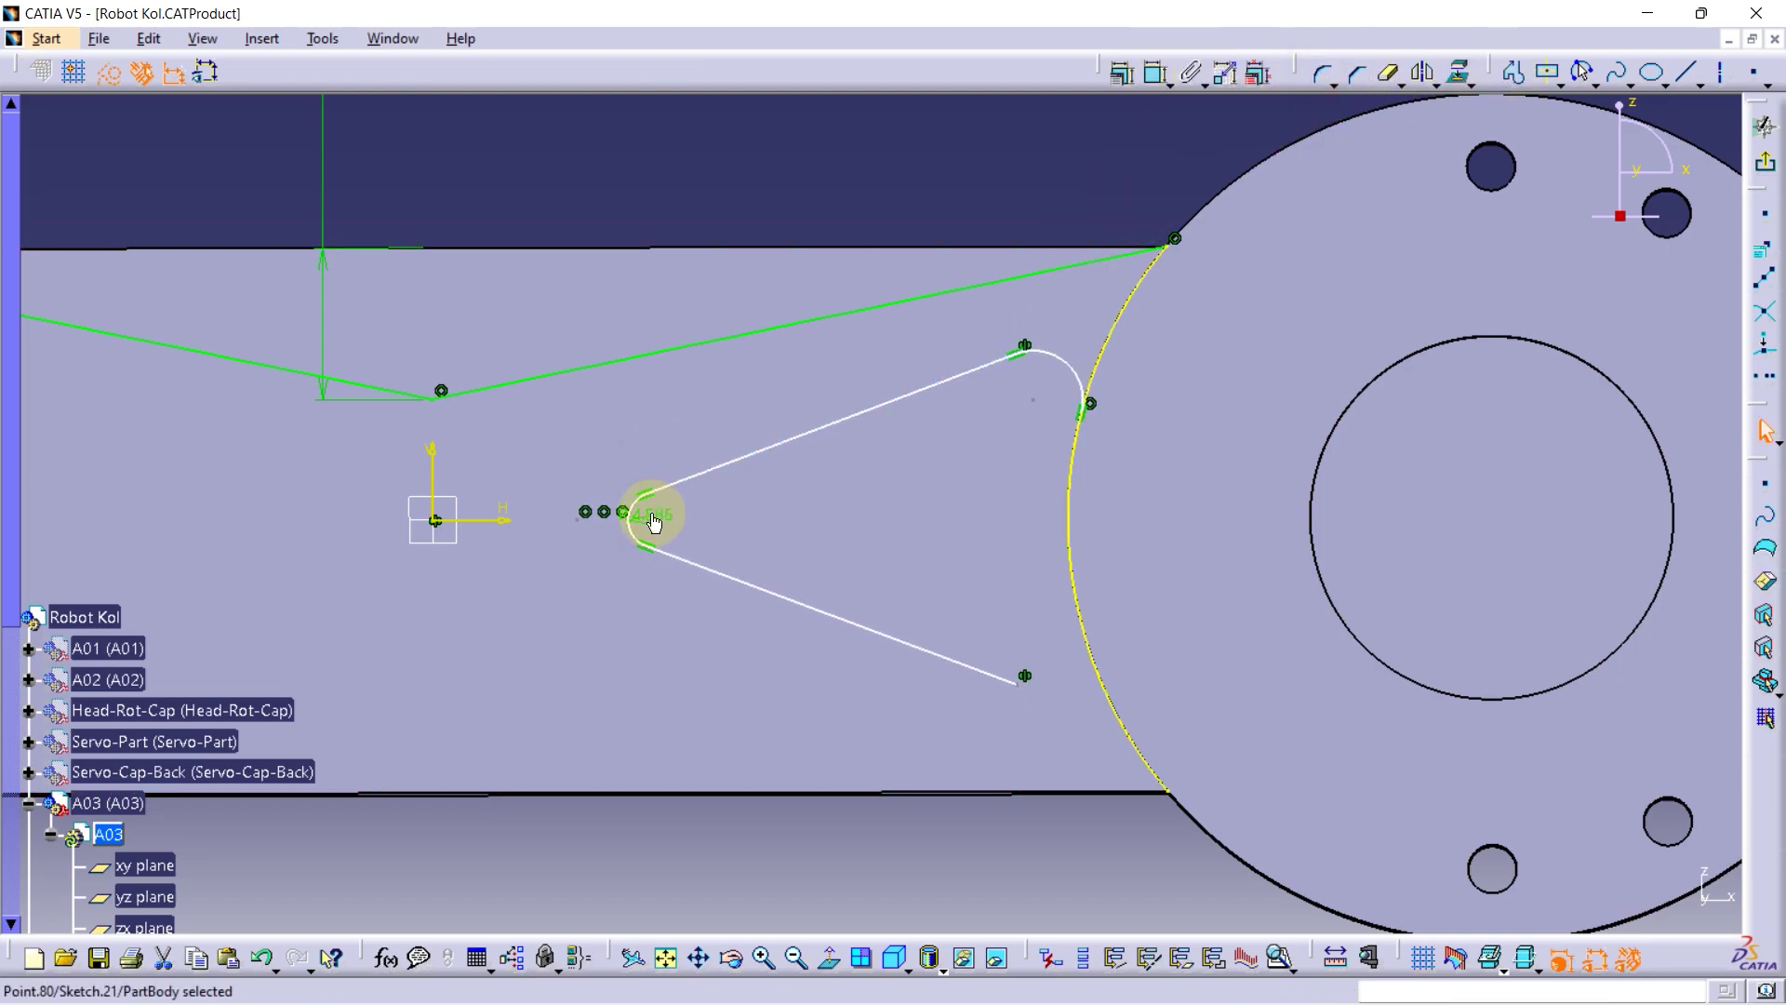
drag(558, 328, 546, 200)
double_click(546, 203)
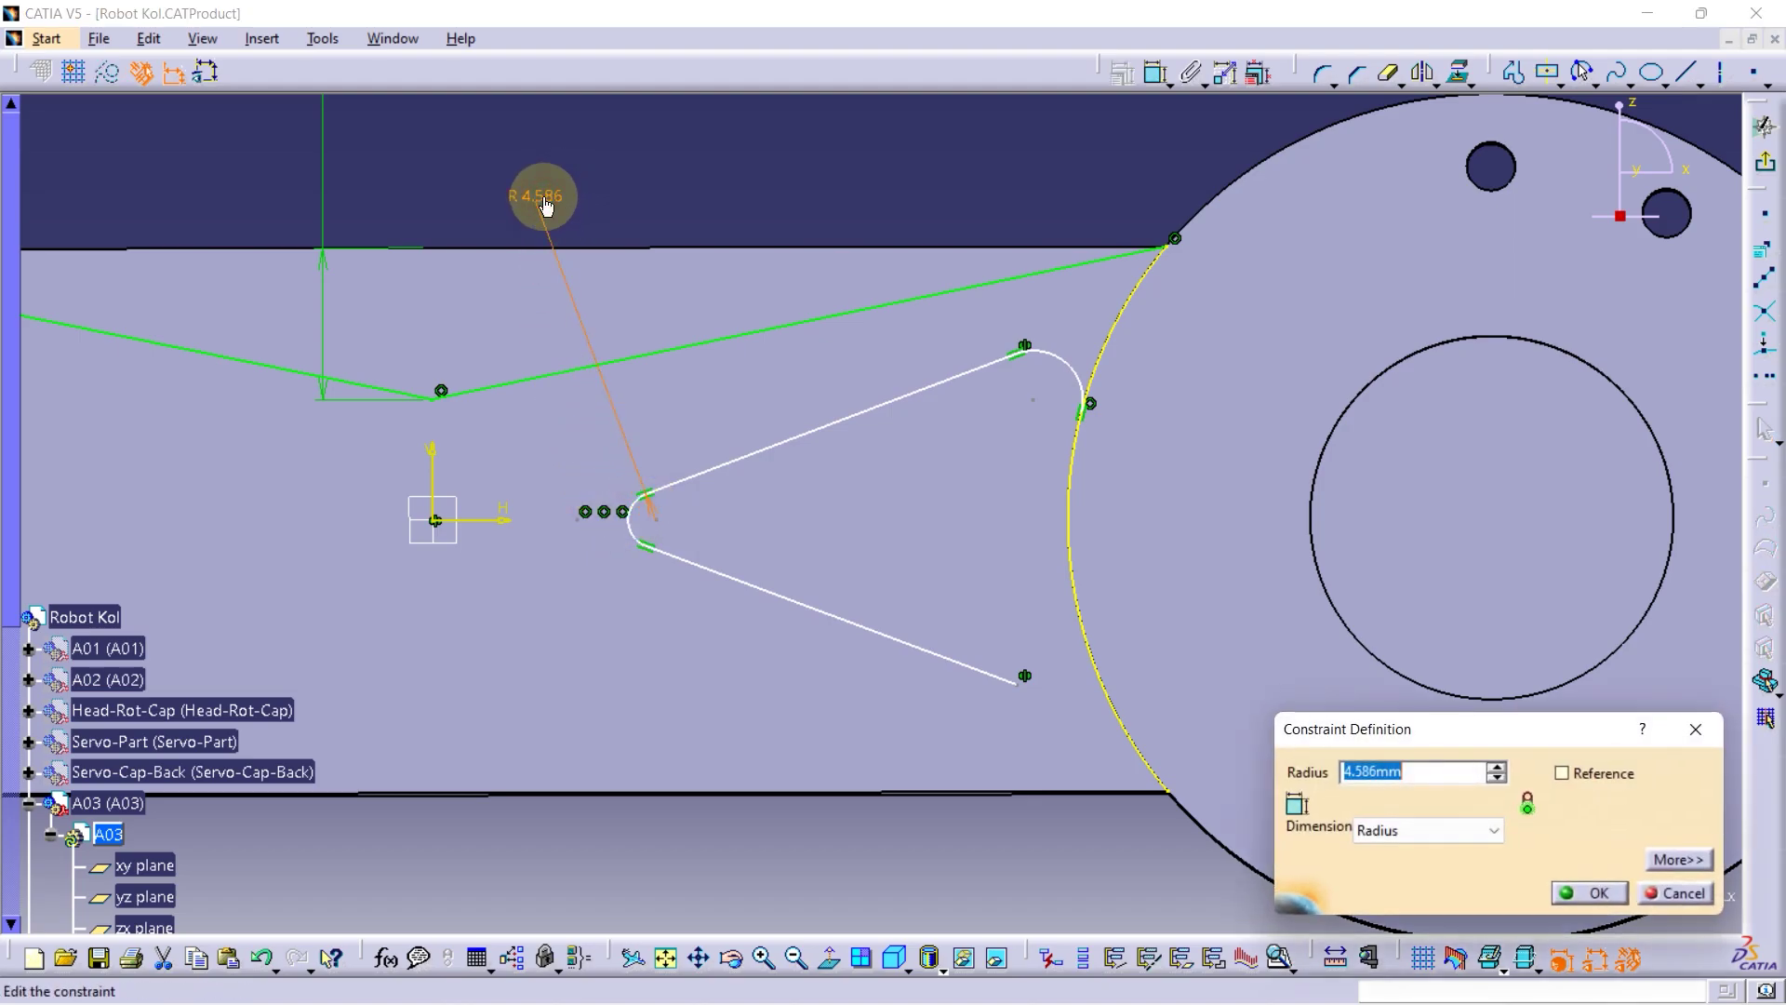
text(8)
key(Return)
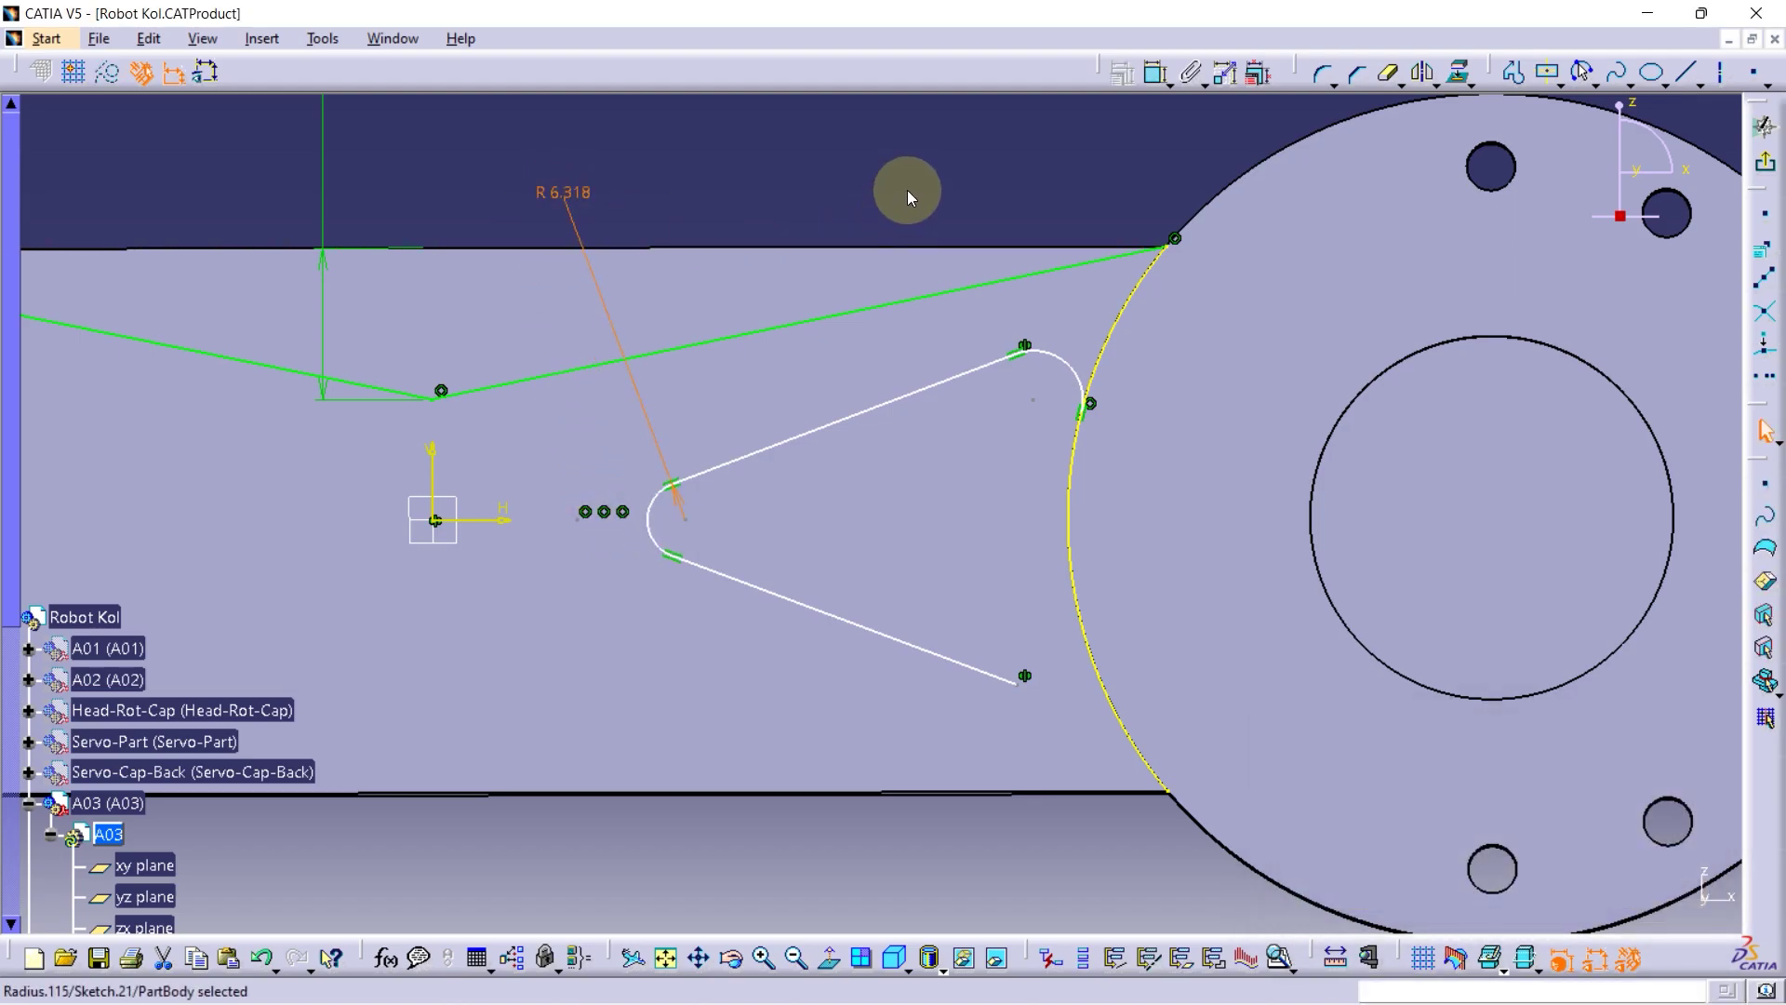
Round the triangle's upper vertex with an R 10 corner
click(1068, 369)
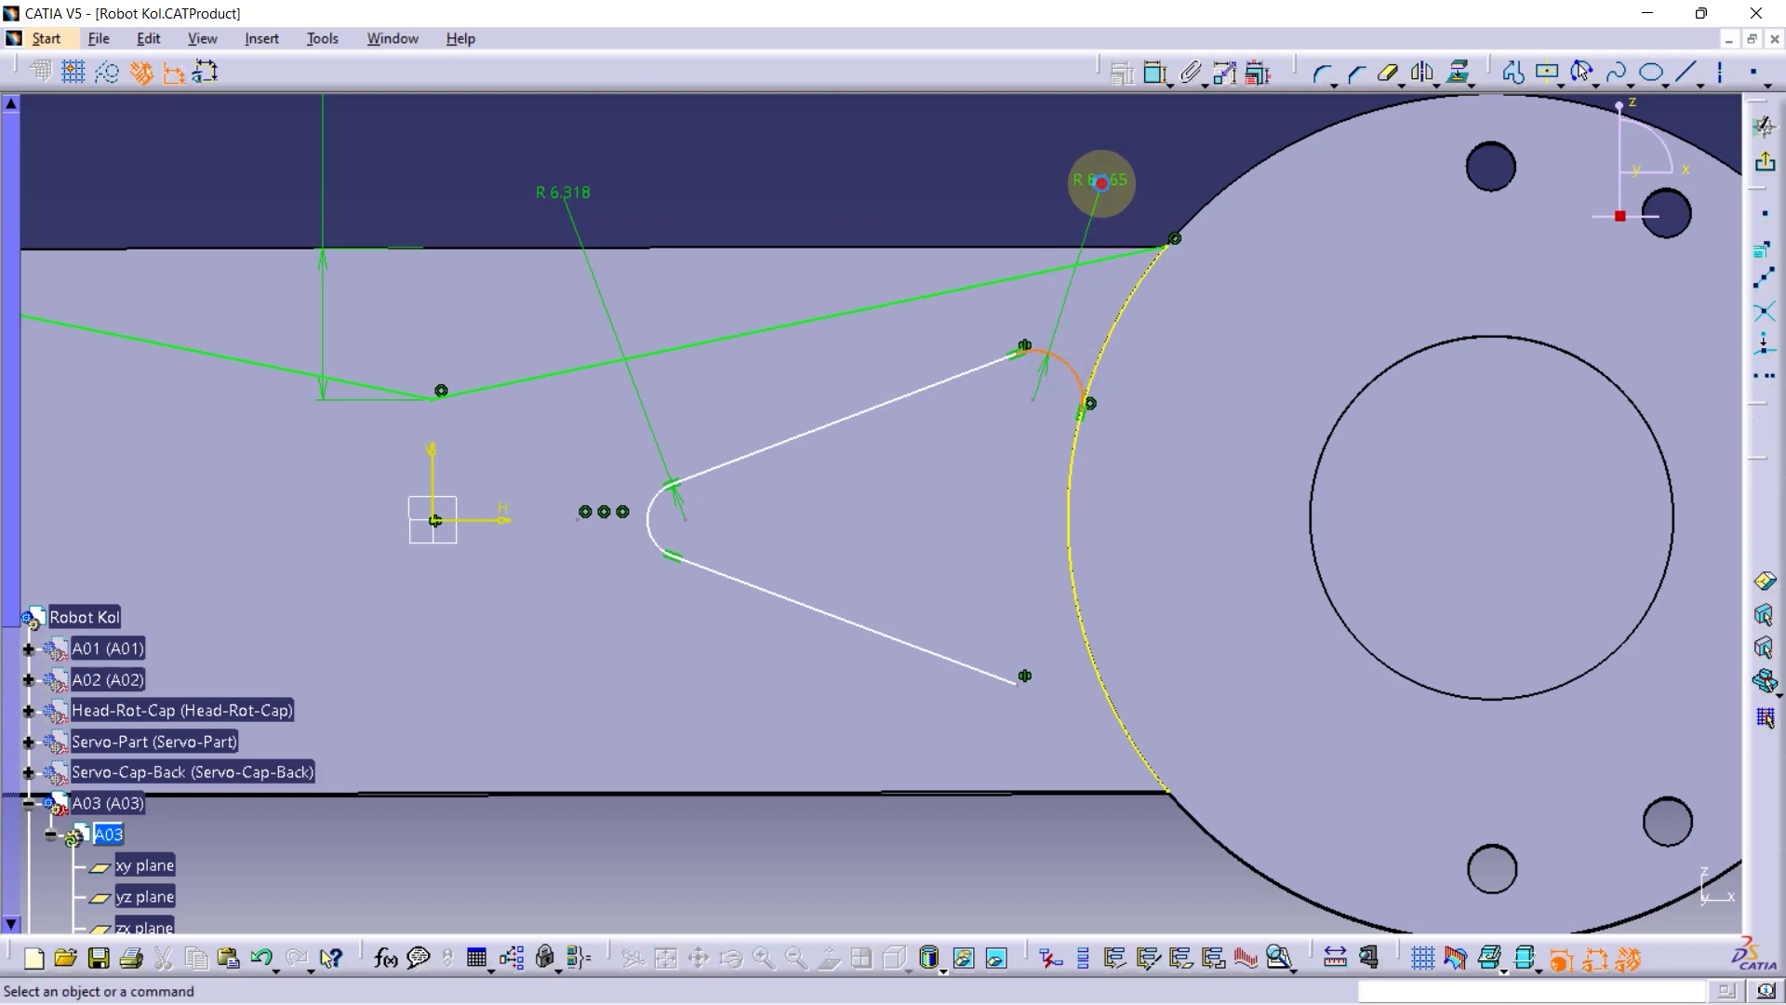
double_click(1104, 179)
text(10)
key(Return)
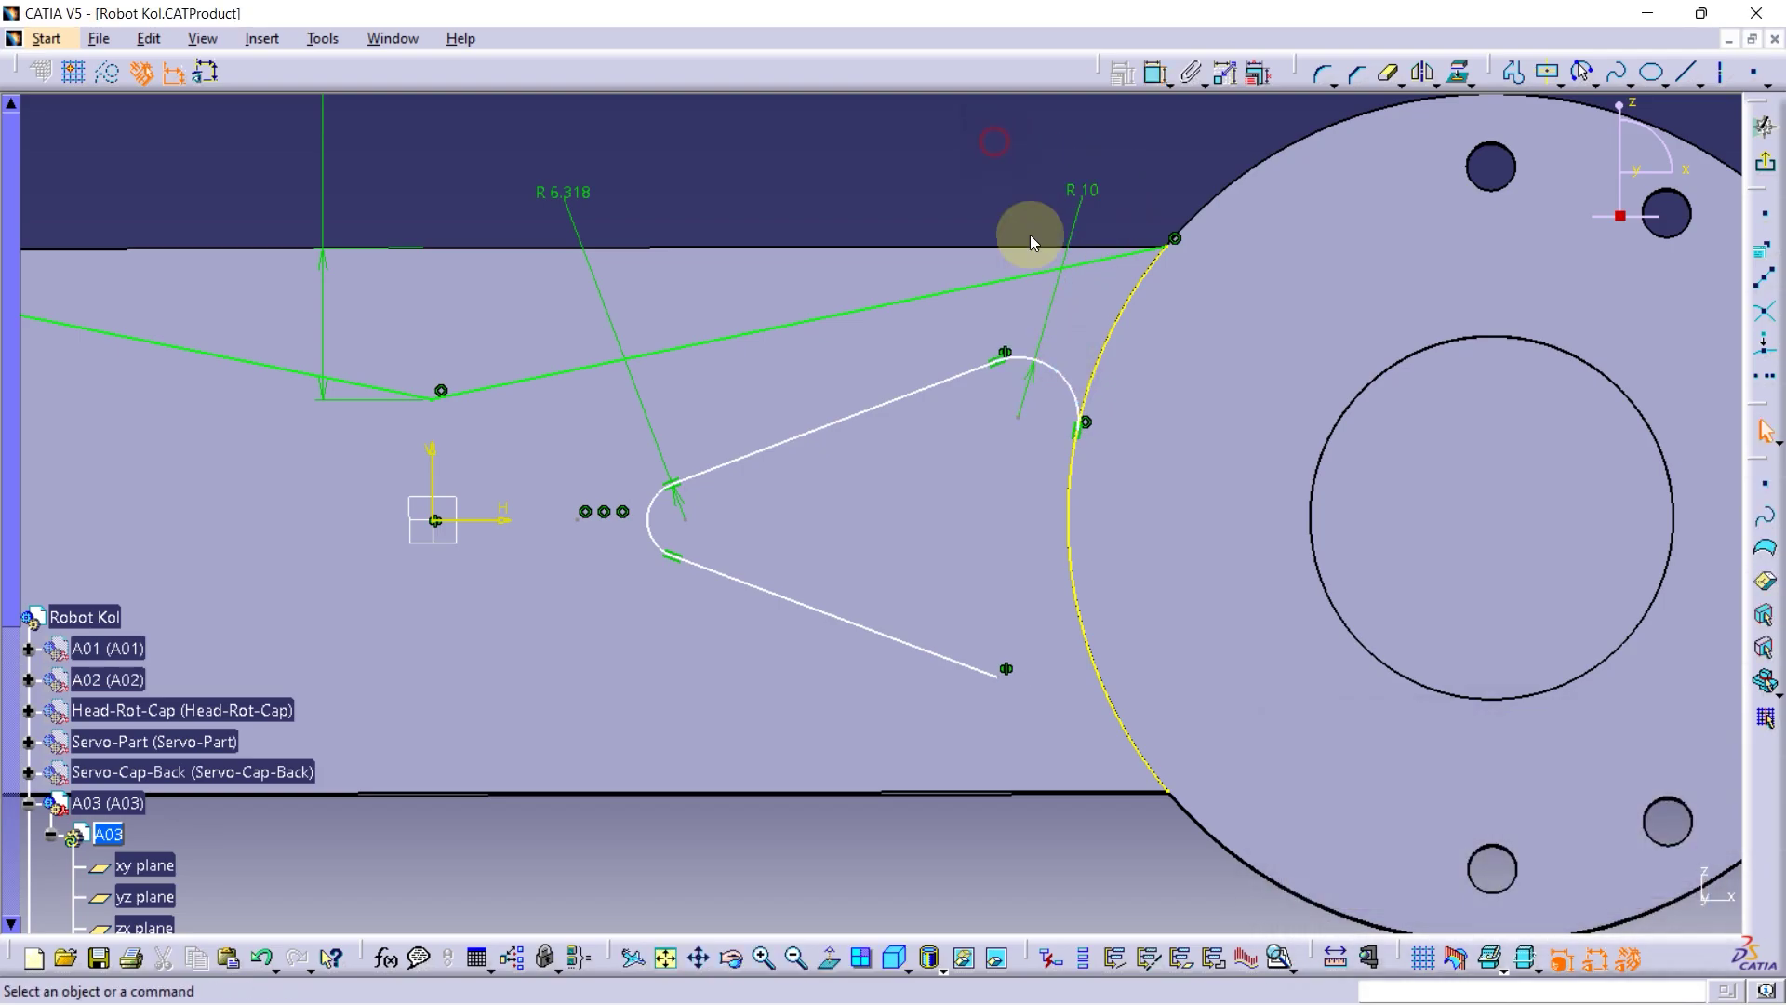
Mirror the upper corner arc to the lower corner and dimension the upper edge to 64.835
click(1068, 377)
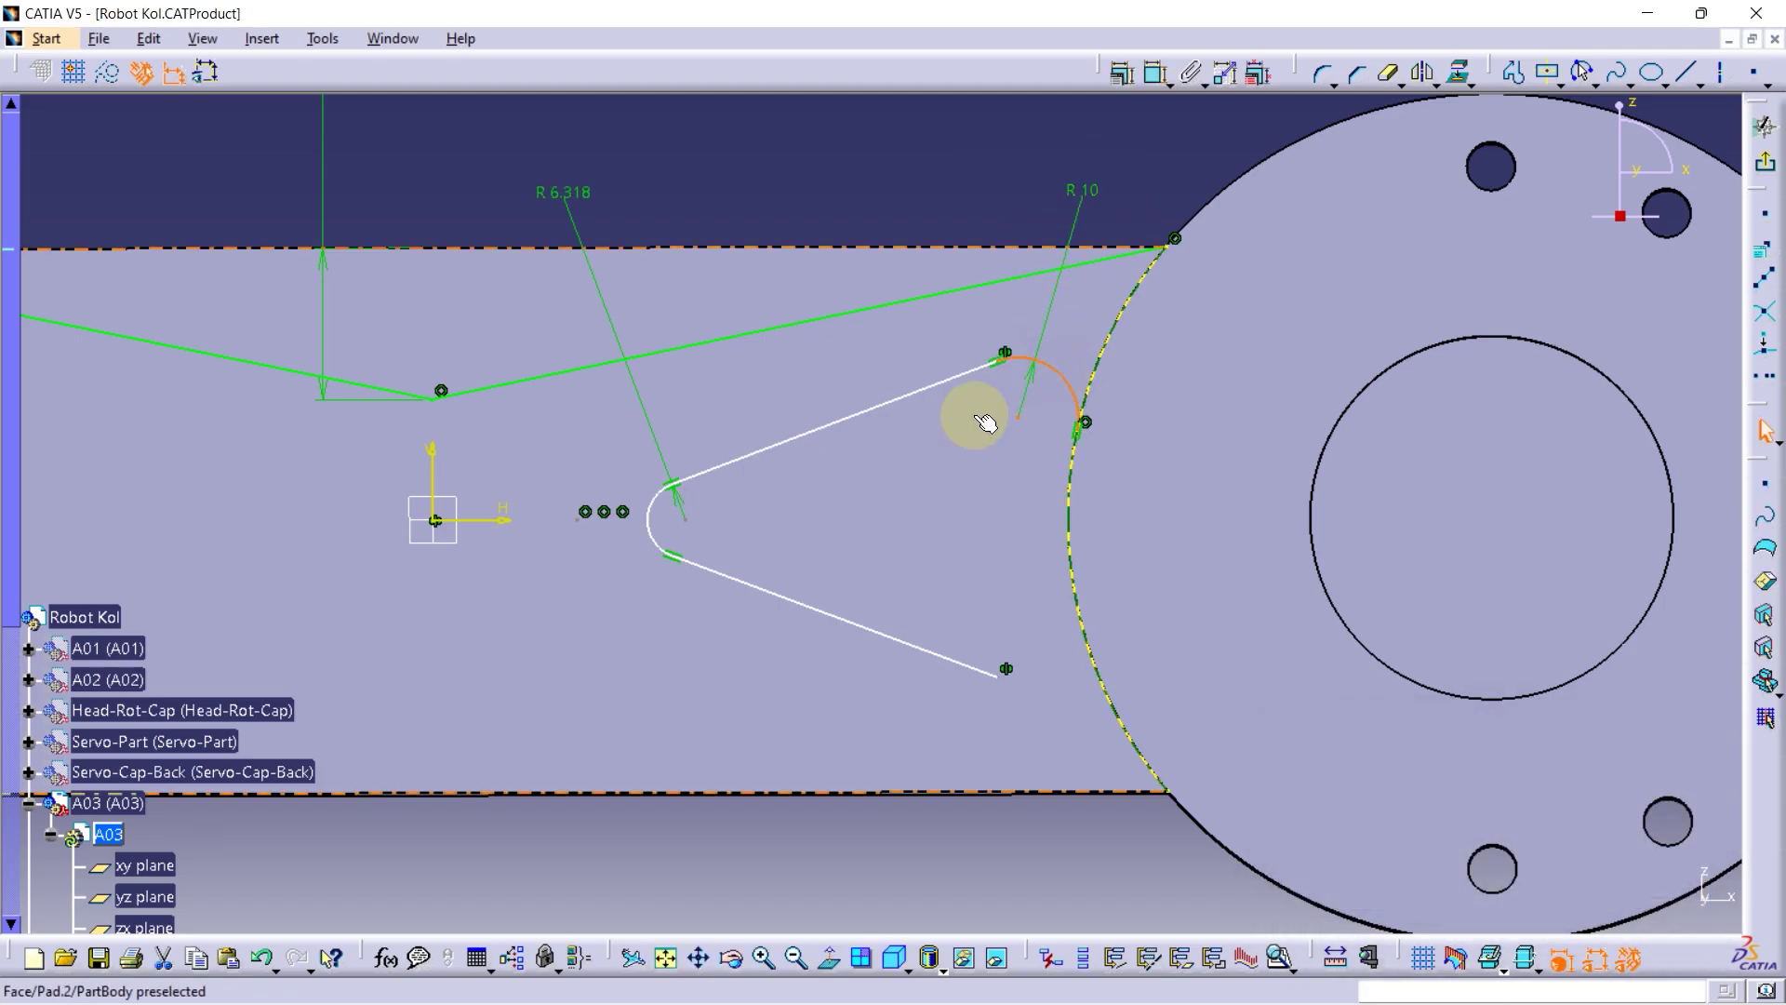
click(1425, 72)
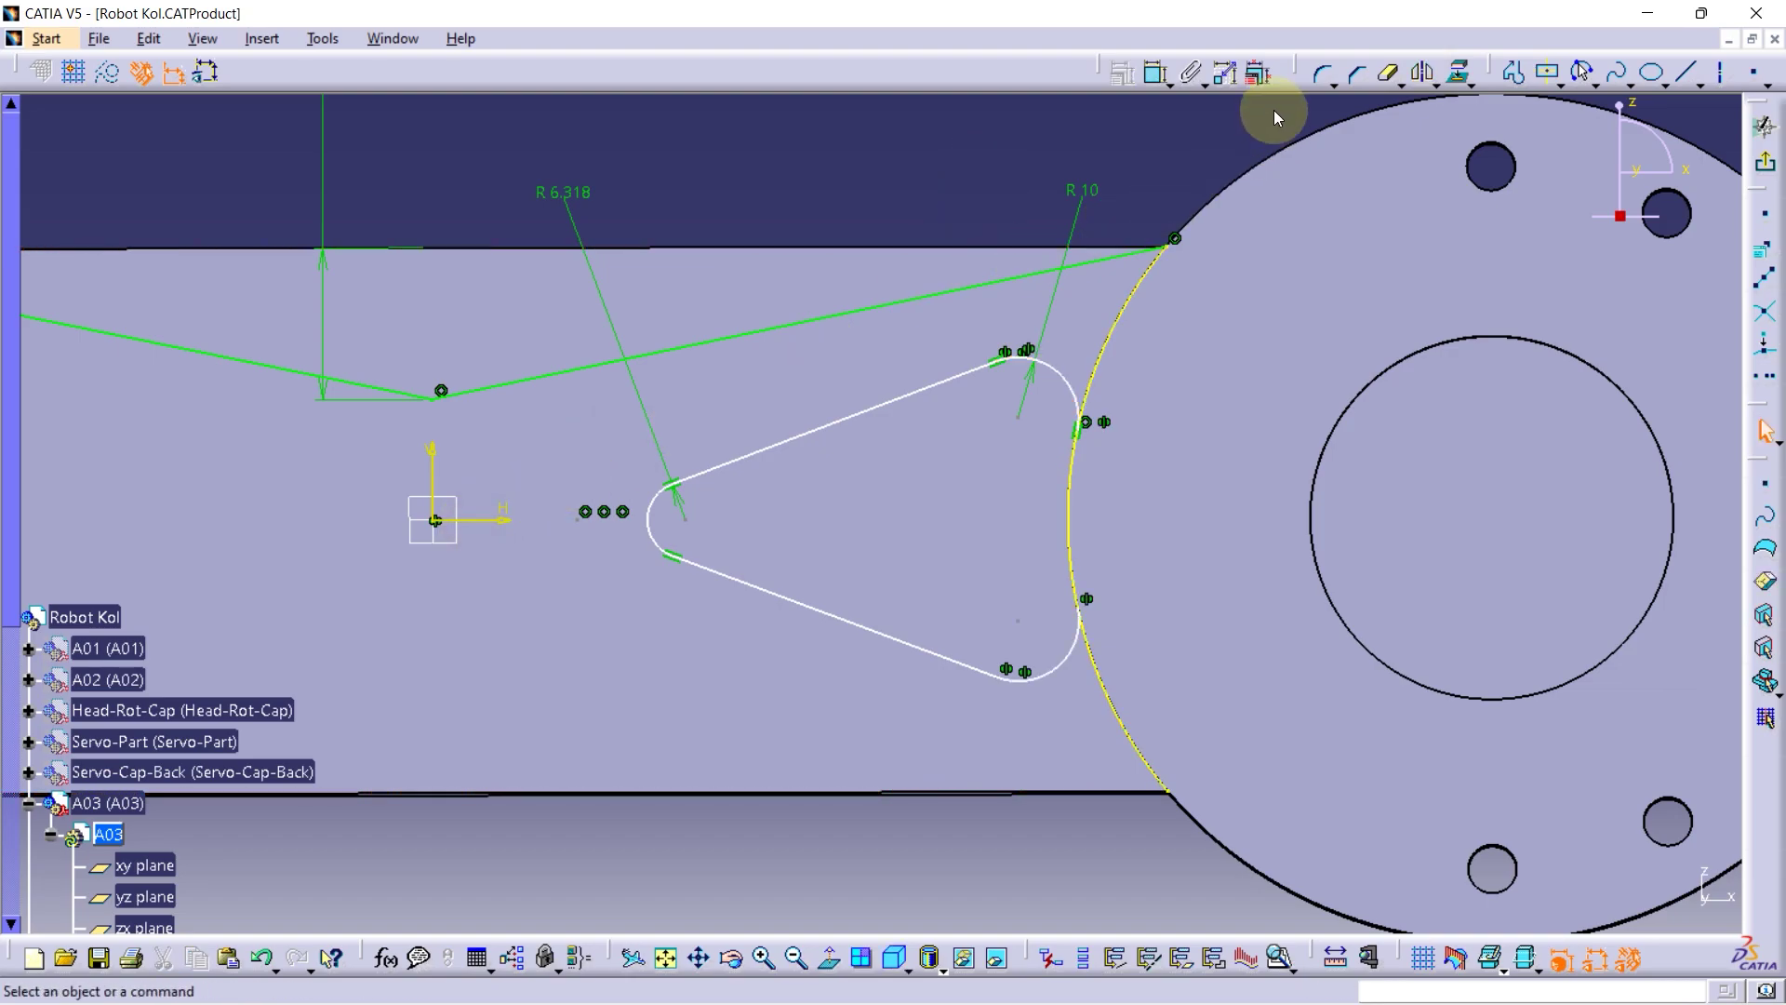
click(1156, 72)
click(844, 421)
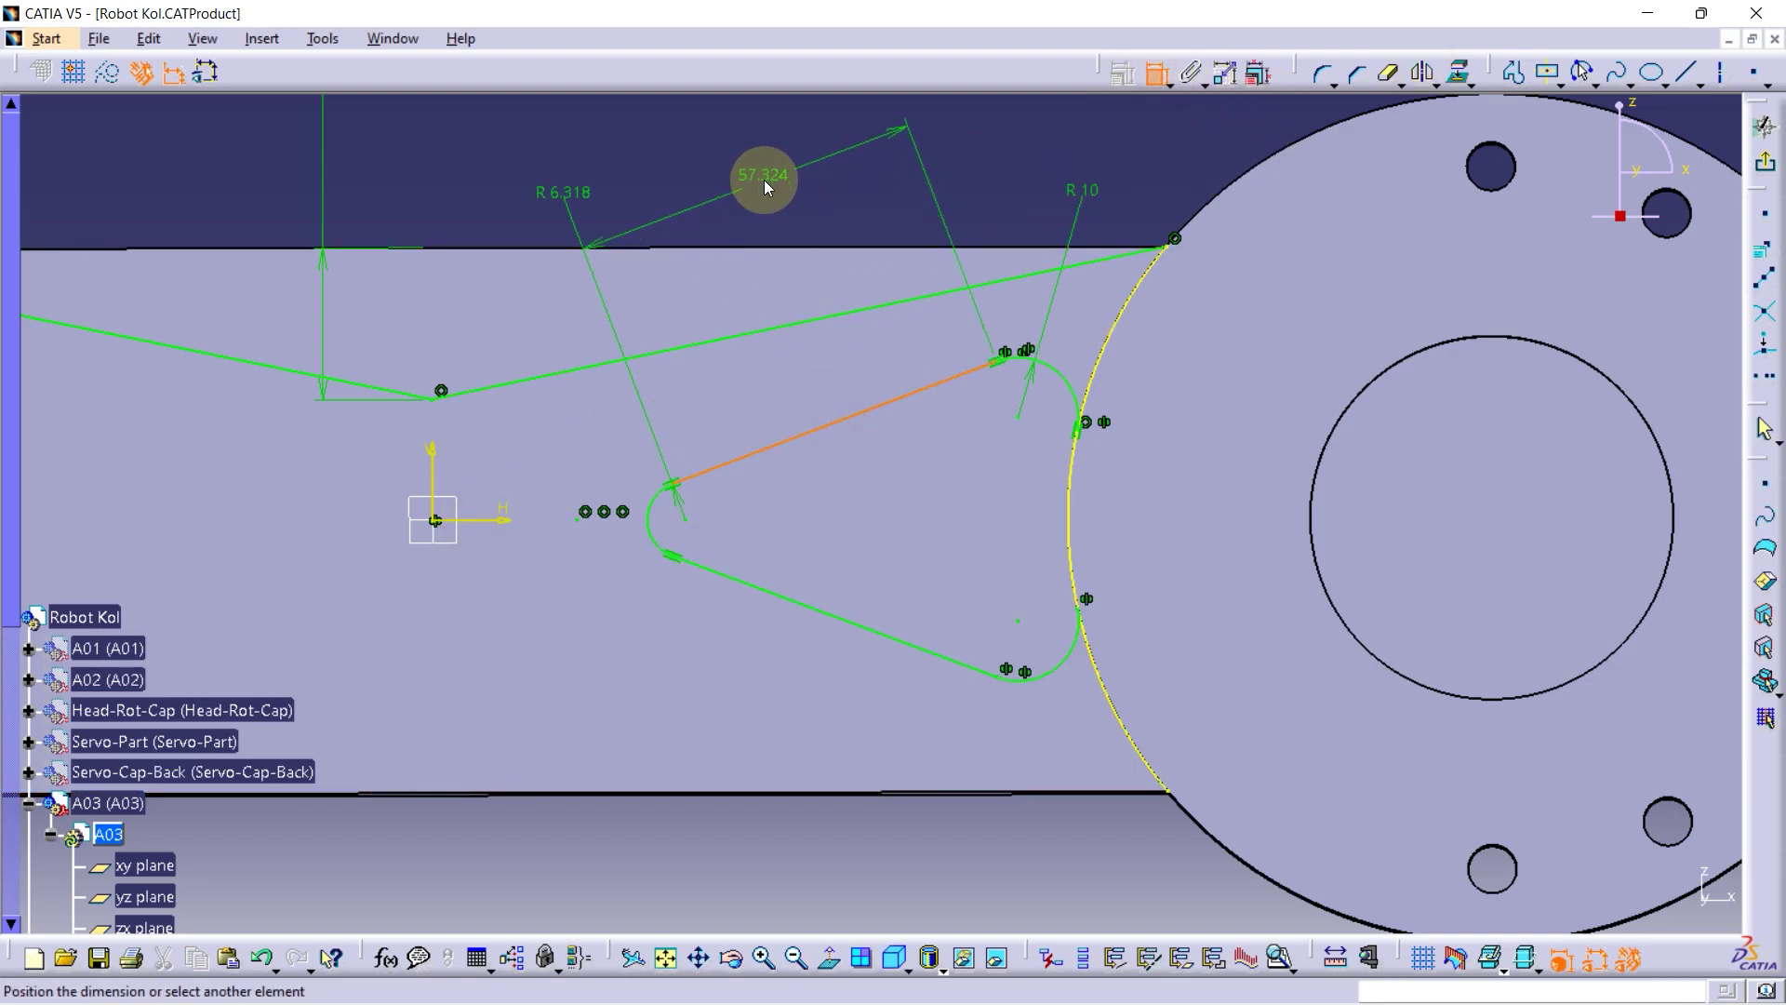
click(763, 210)
double_click(768, 203)
text(64.83)
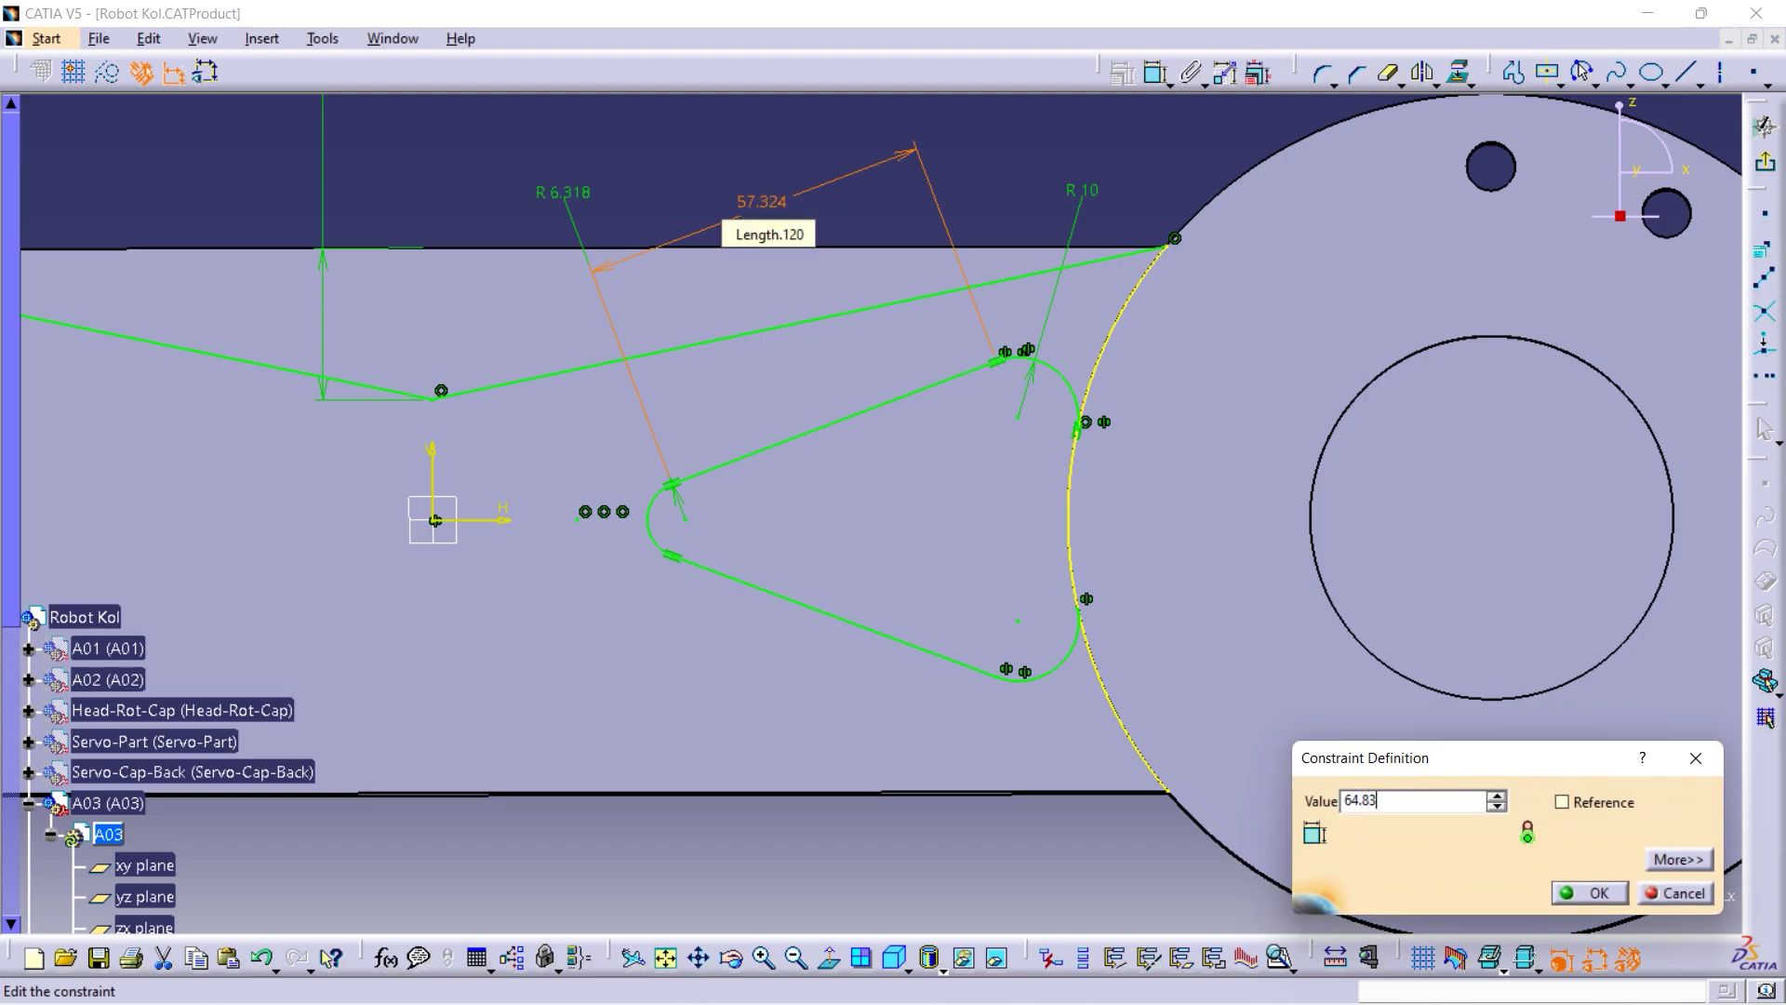
text(5)
key(Return)
click(1019, 144)
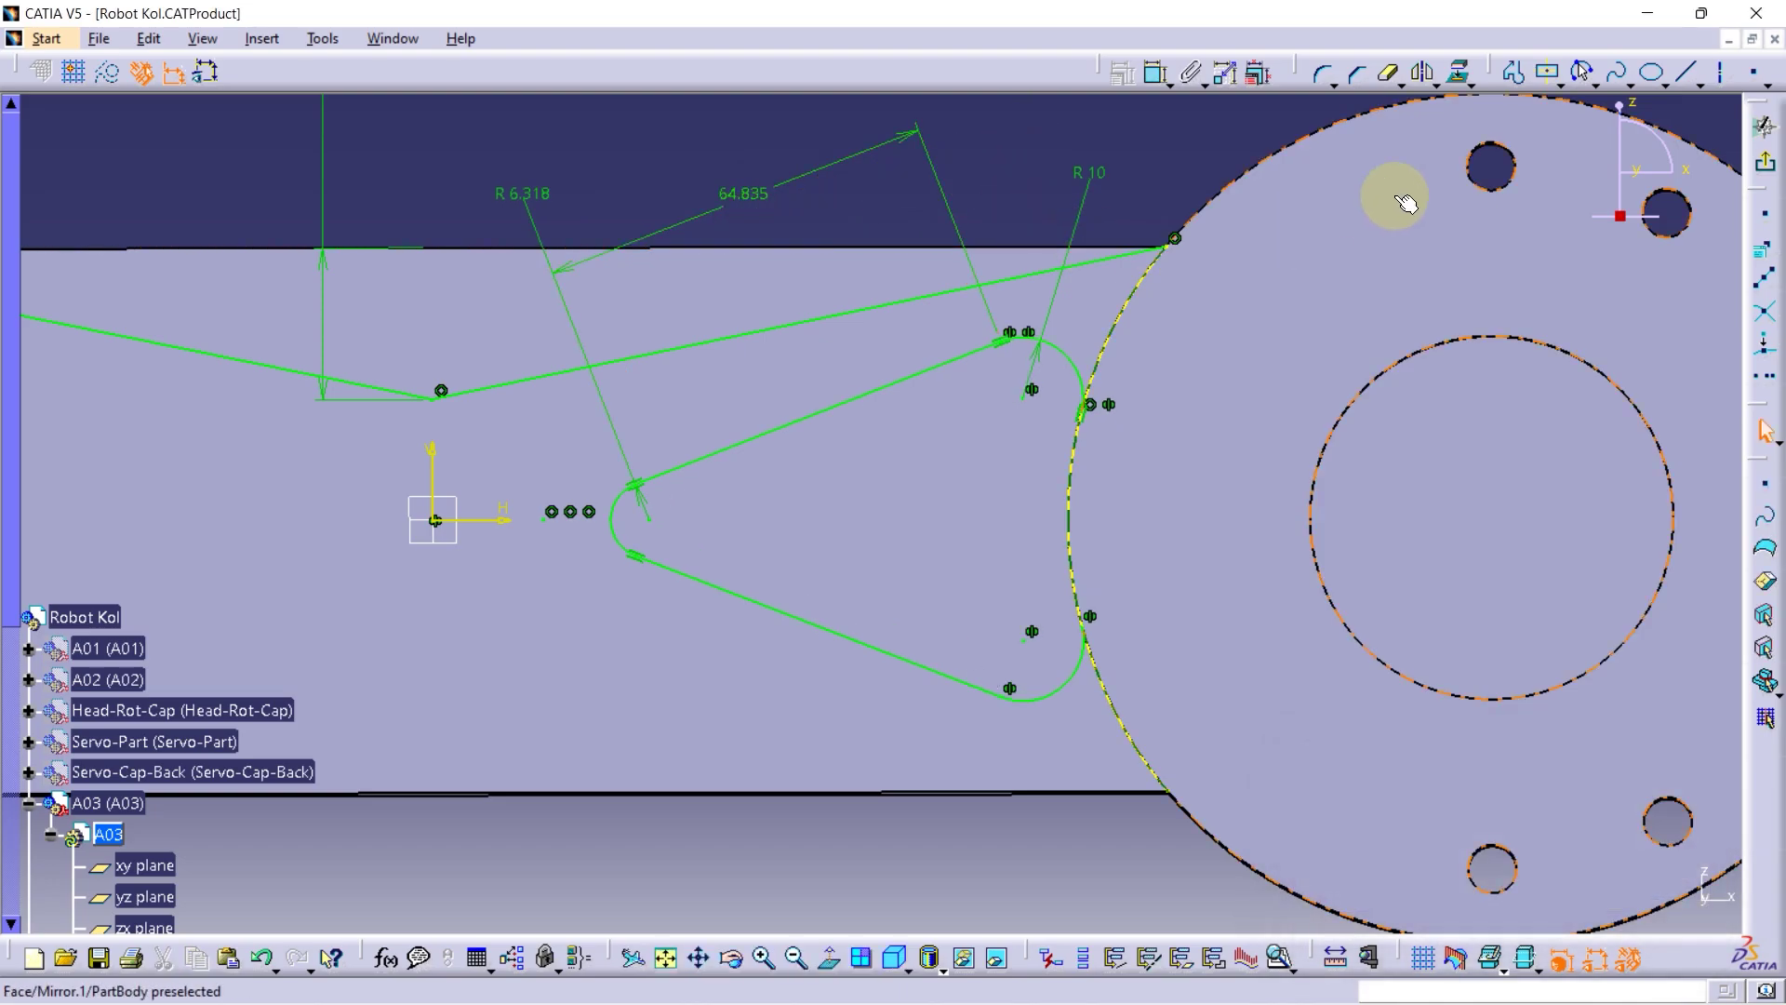
Mirror the upper V-lines below the horizontal axis
scroll(748, 284, down, 3)
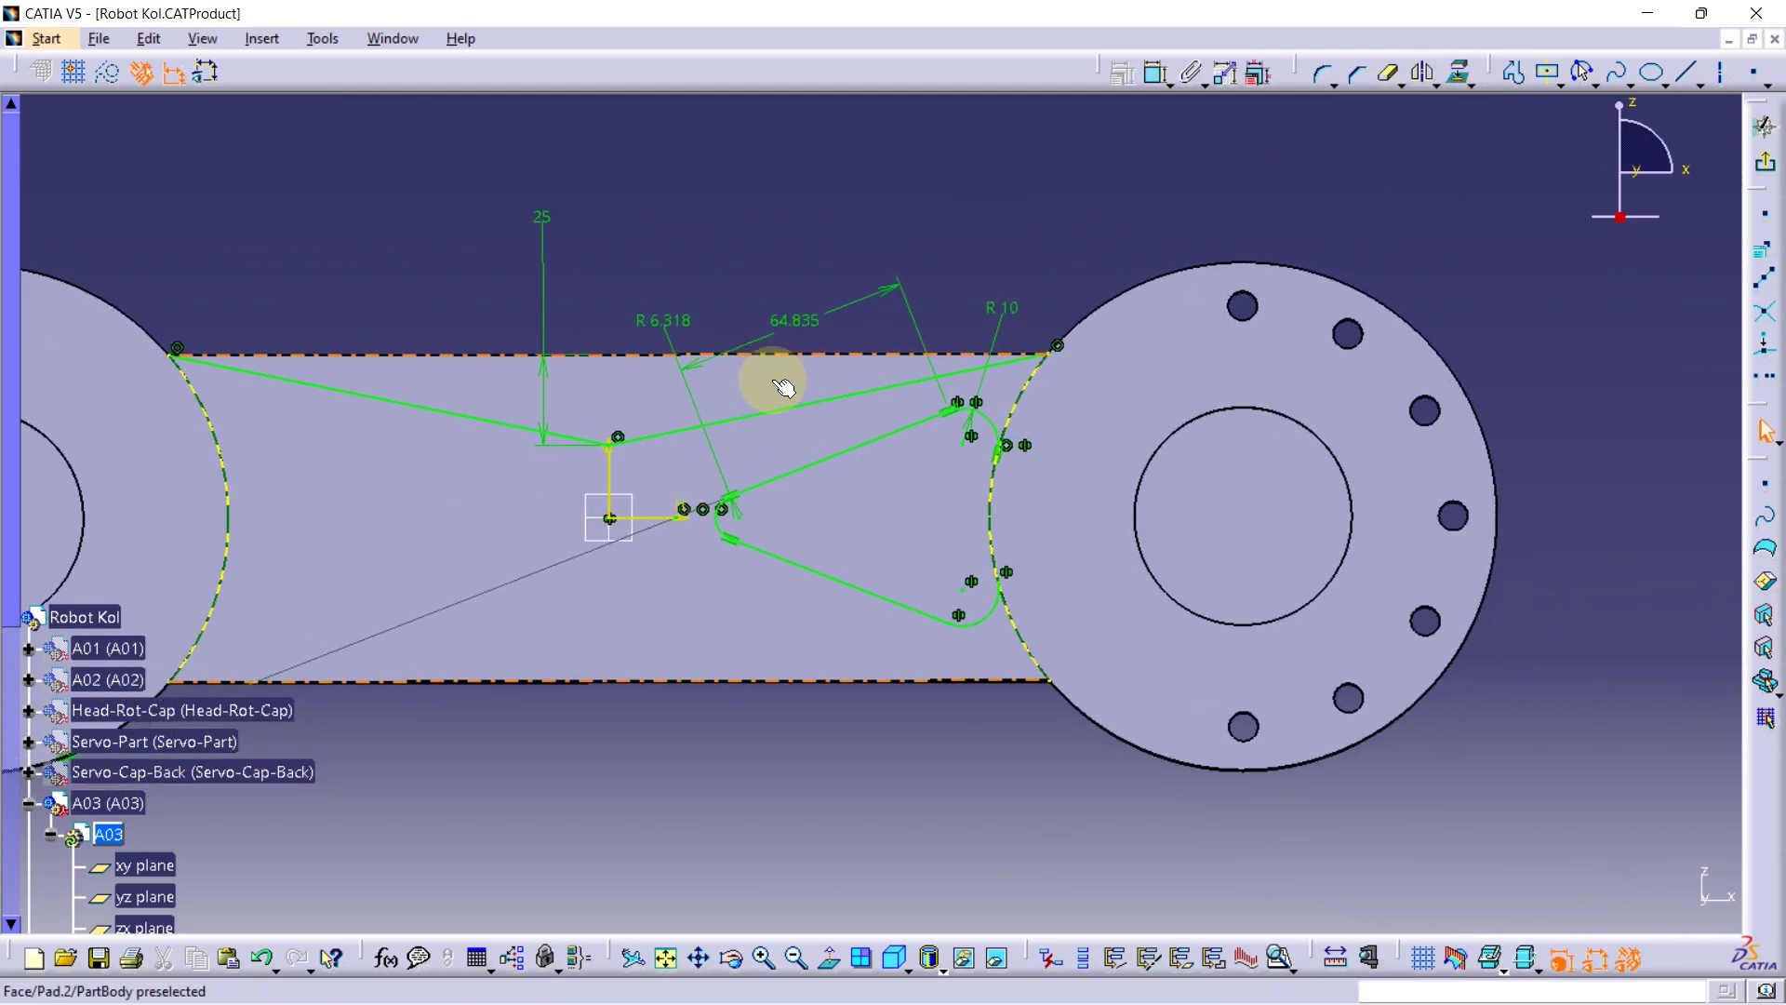
click(502, 423)
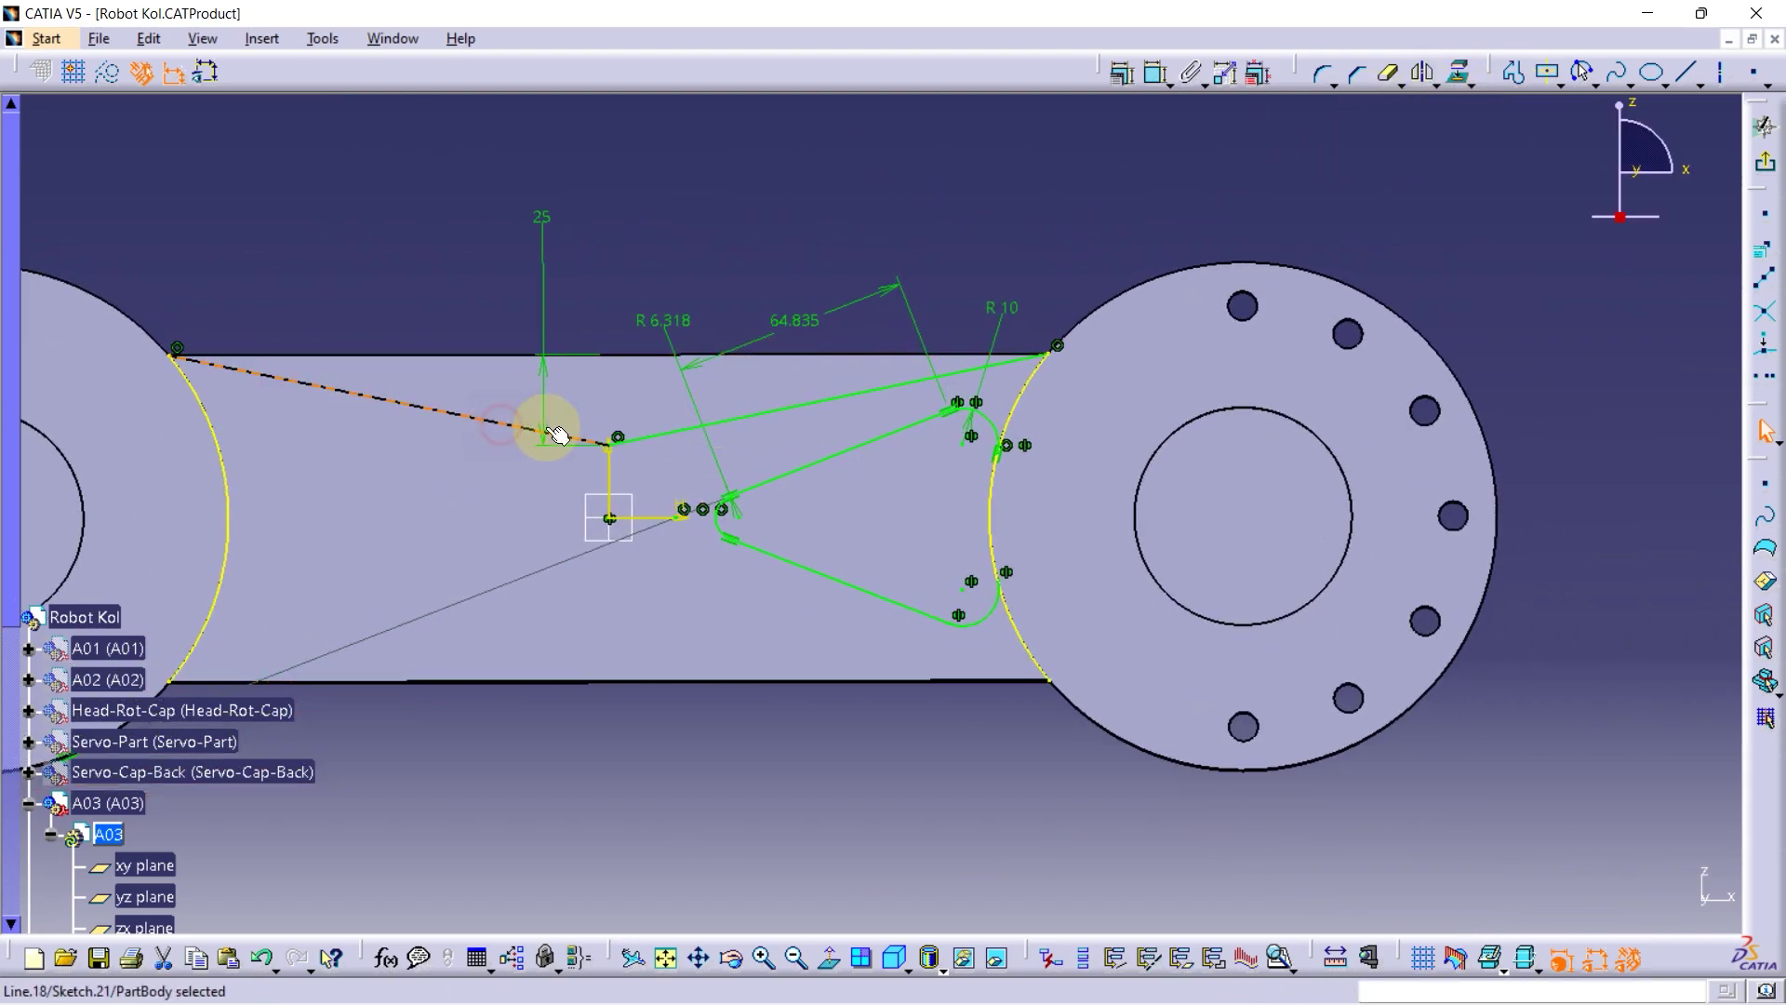
click(1423, 72)
click(655, 519)
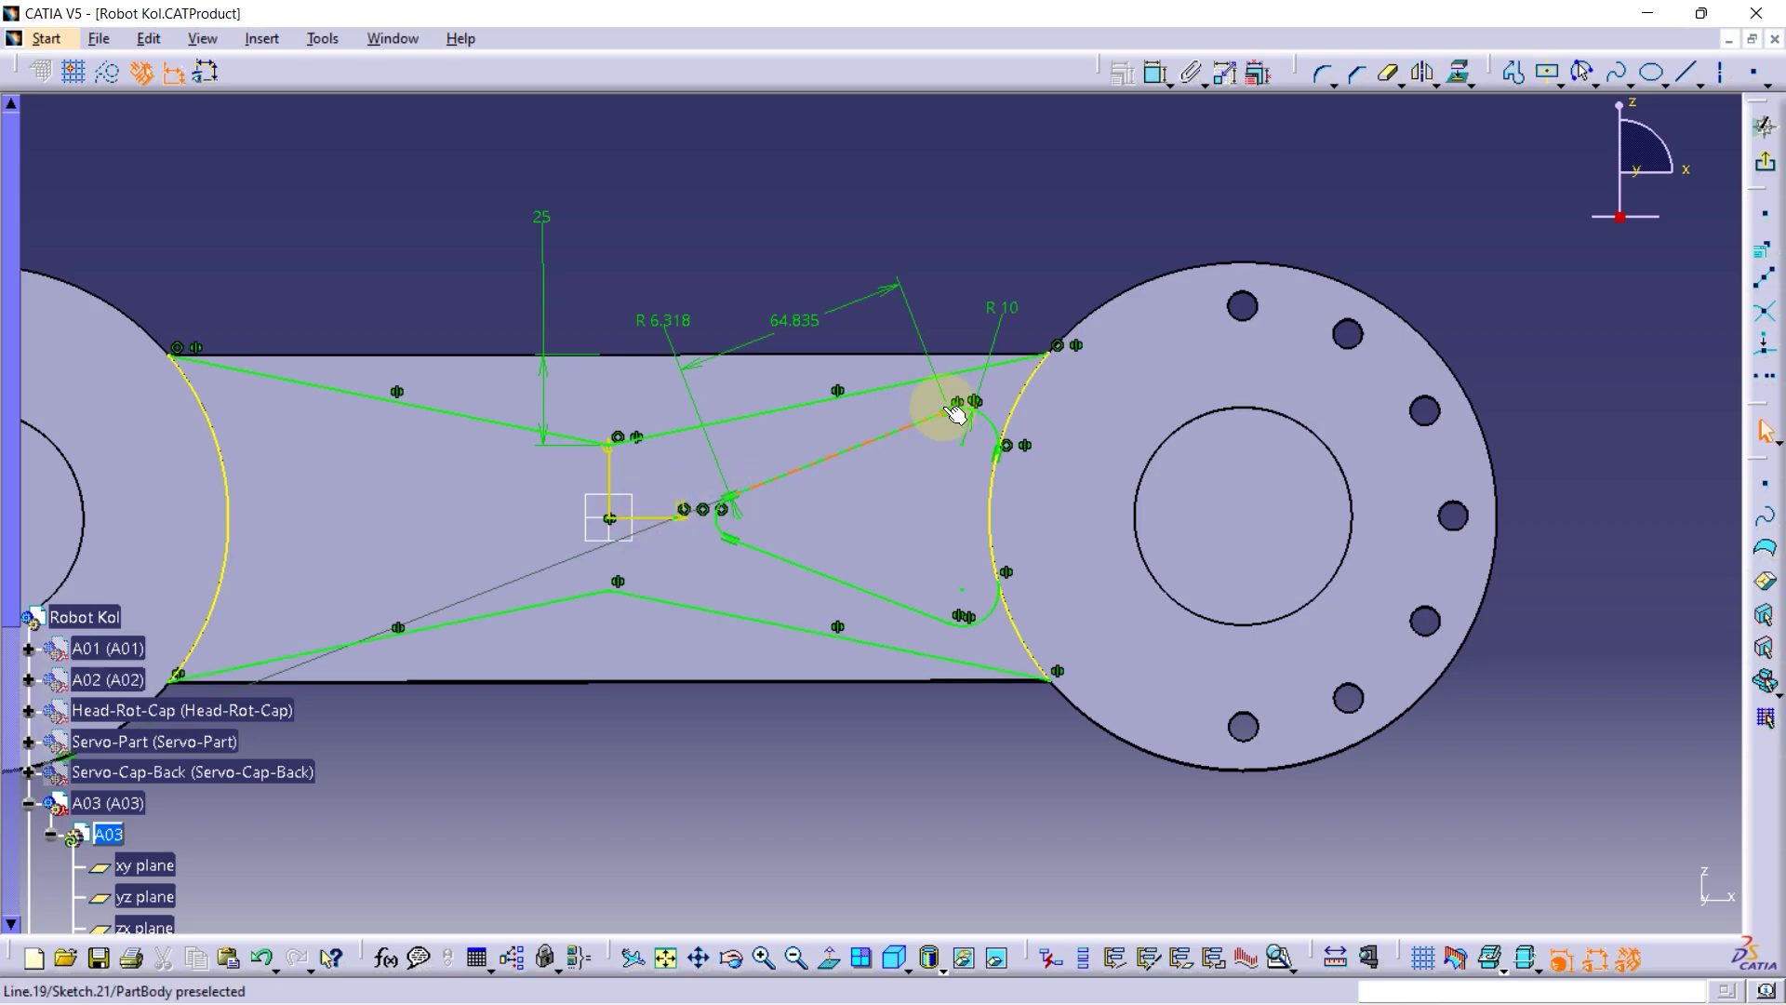
Mirror the rounded triangle outline across the vertical axis to the left flange
click(843, 450)
click(716, 529)
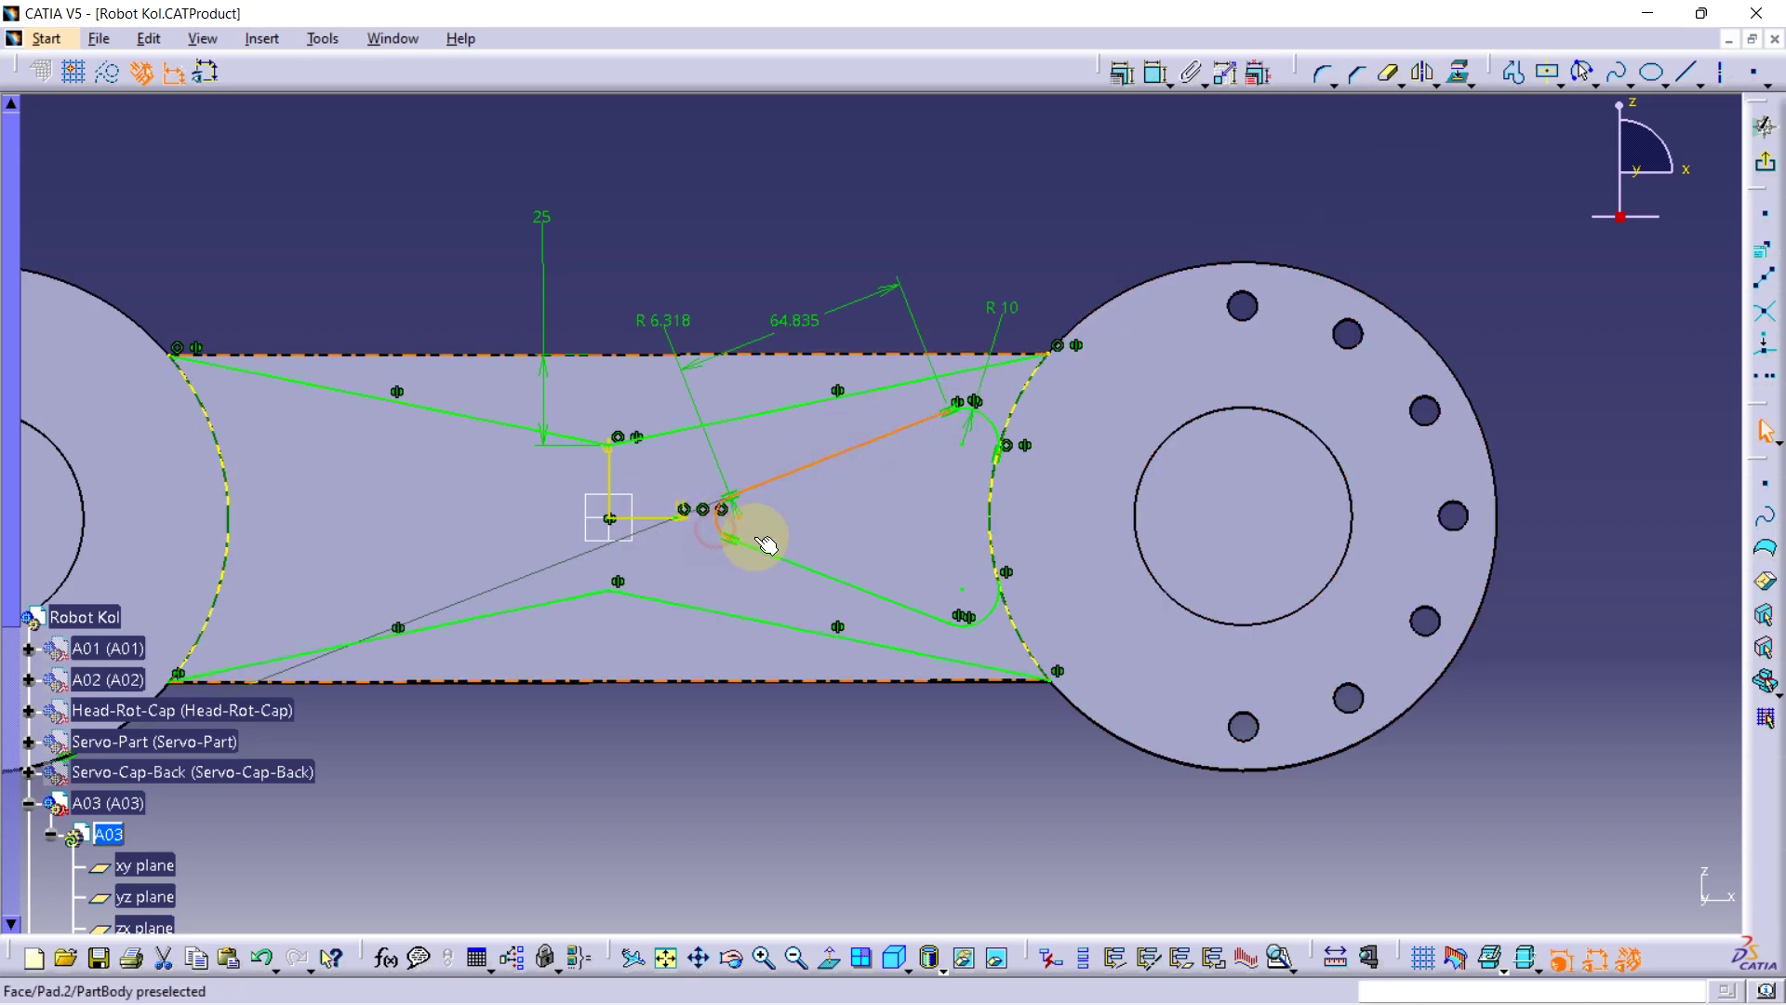
ctrl+click(984, 413)
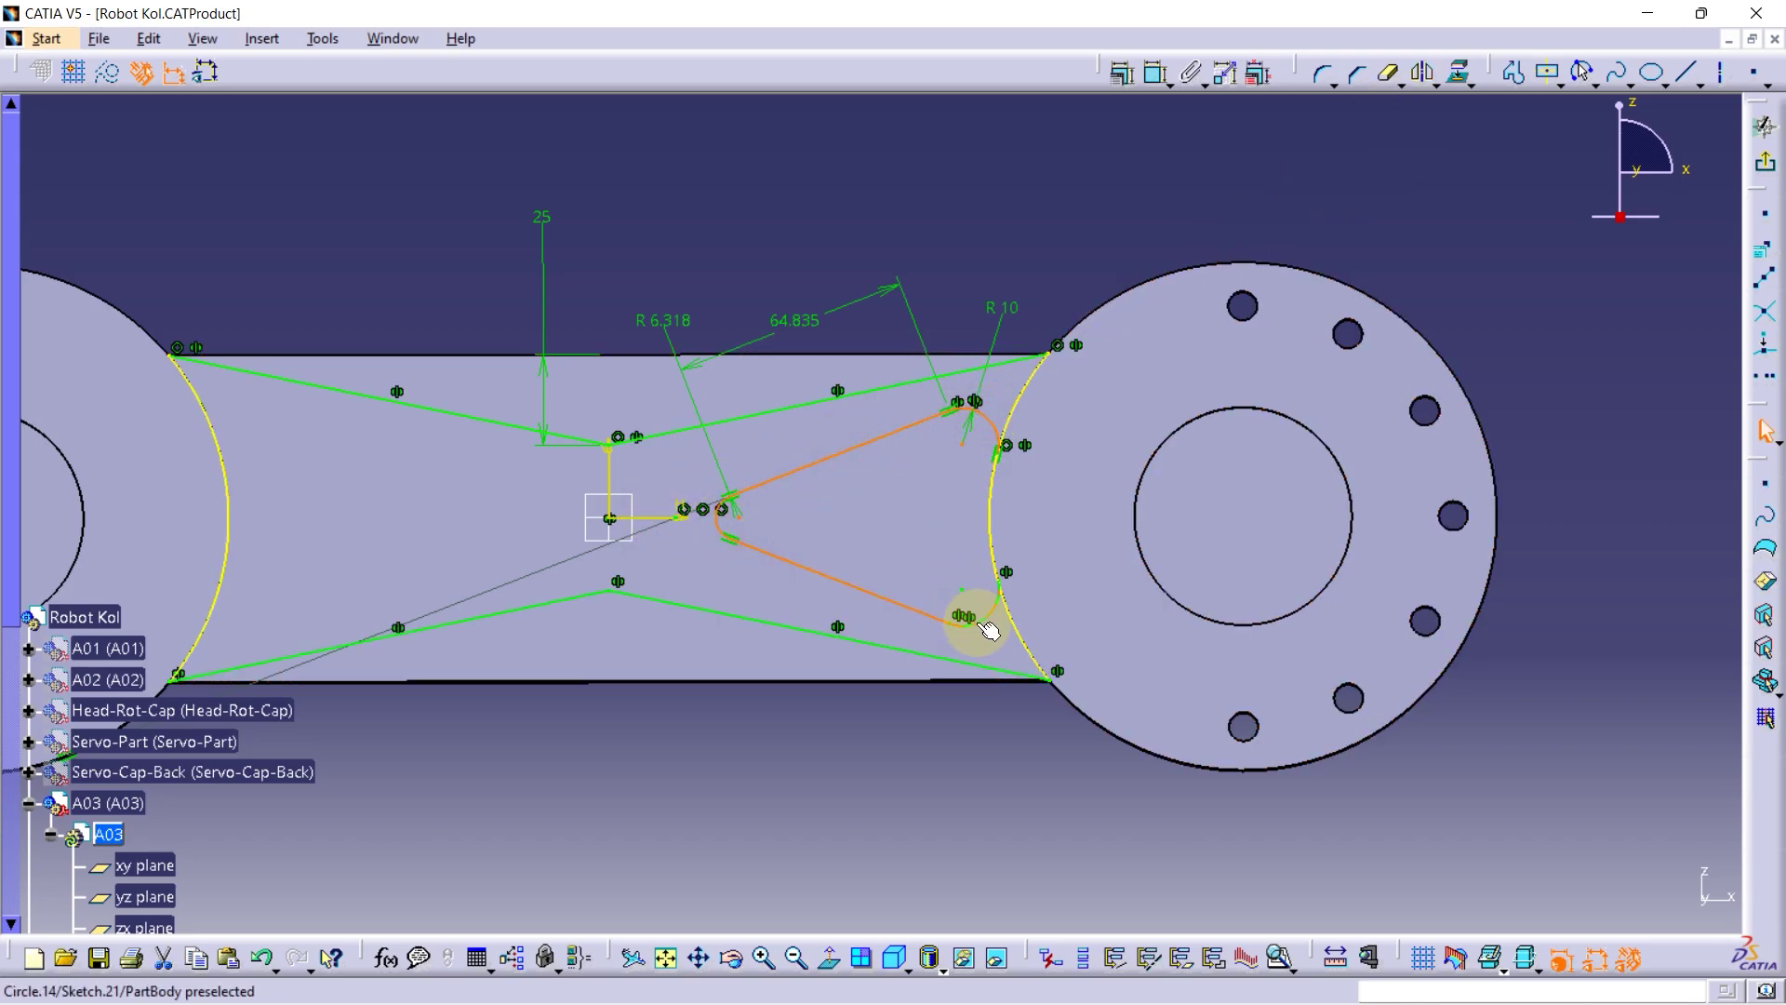
click(1423, 72)
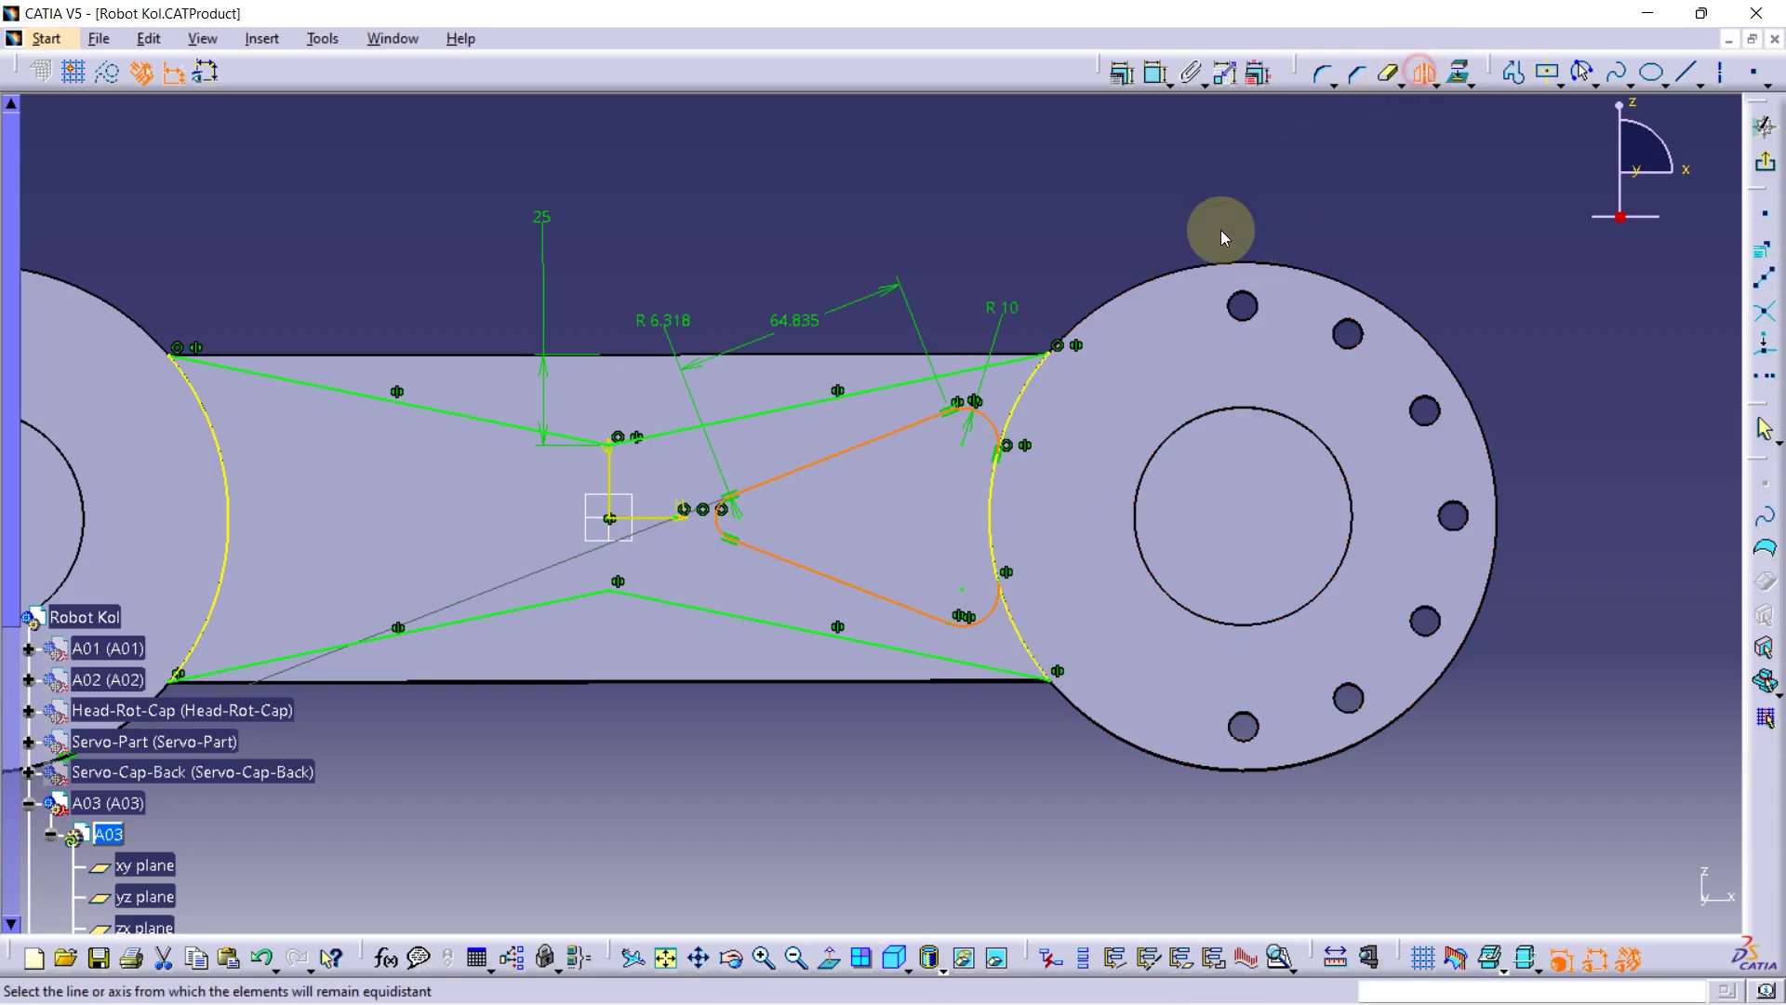
click(613, 475)
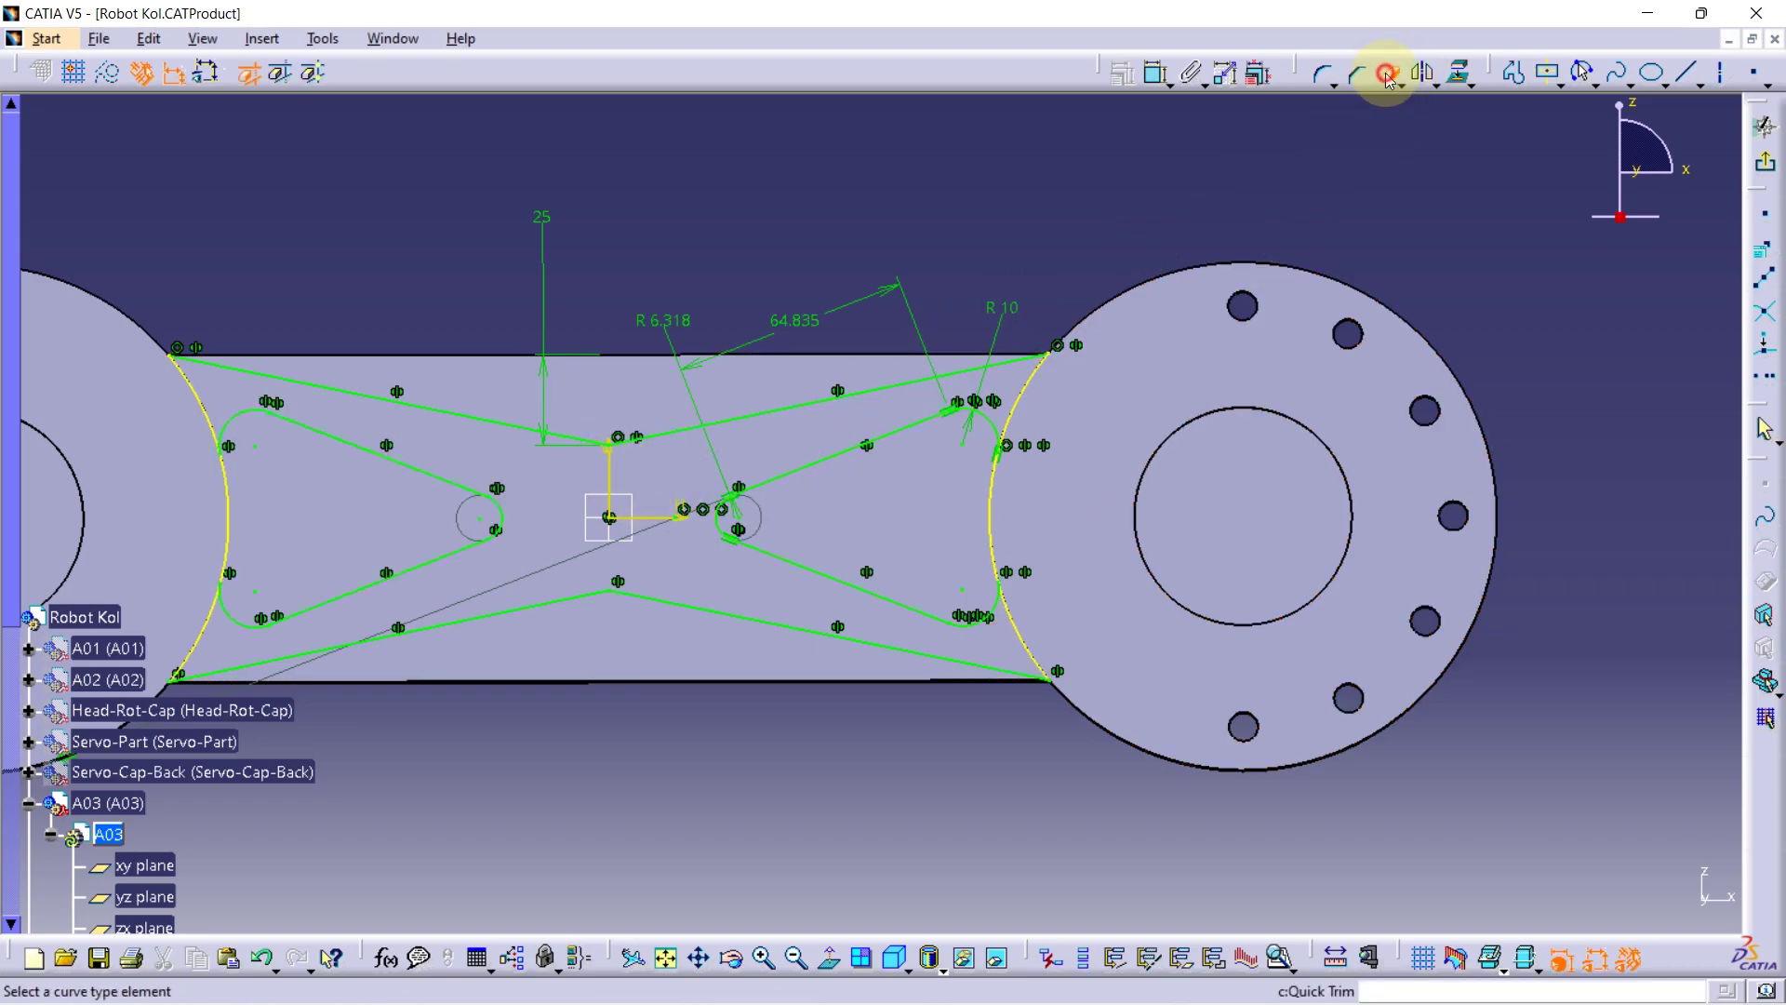
middle_drag(1034, 570, 1041, 505)
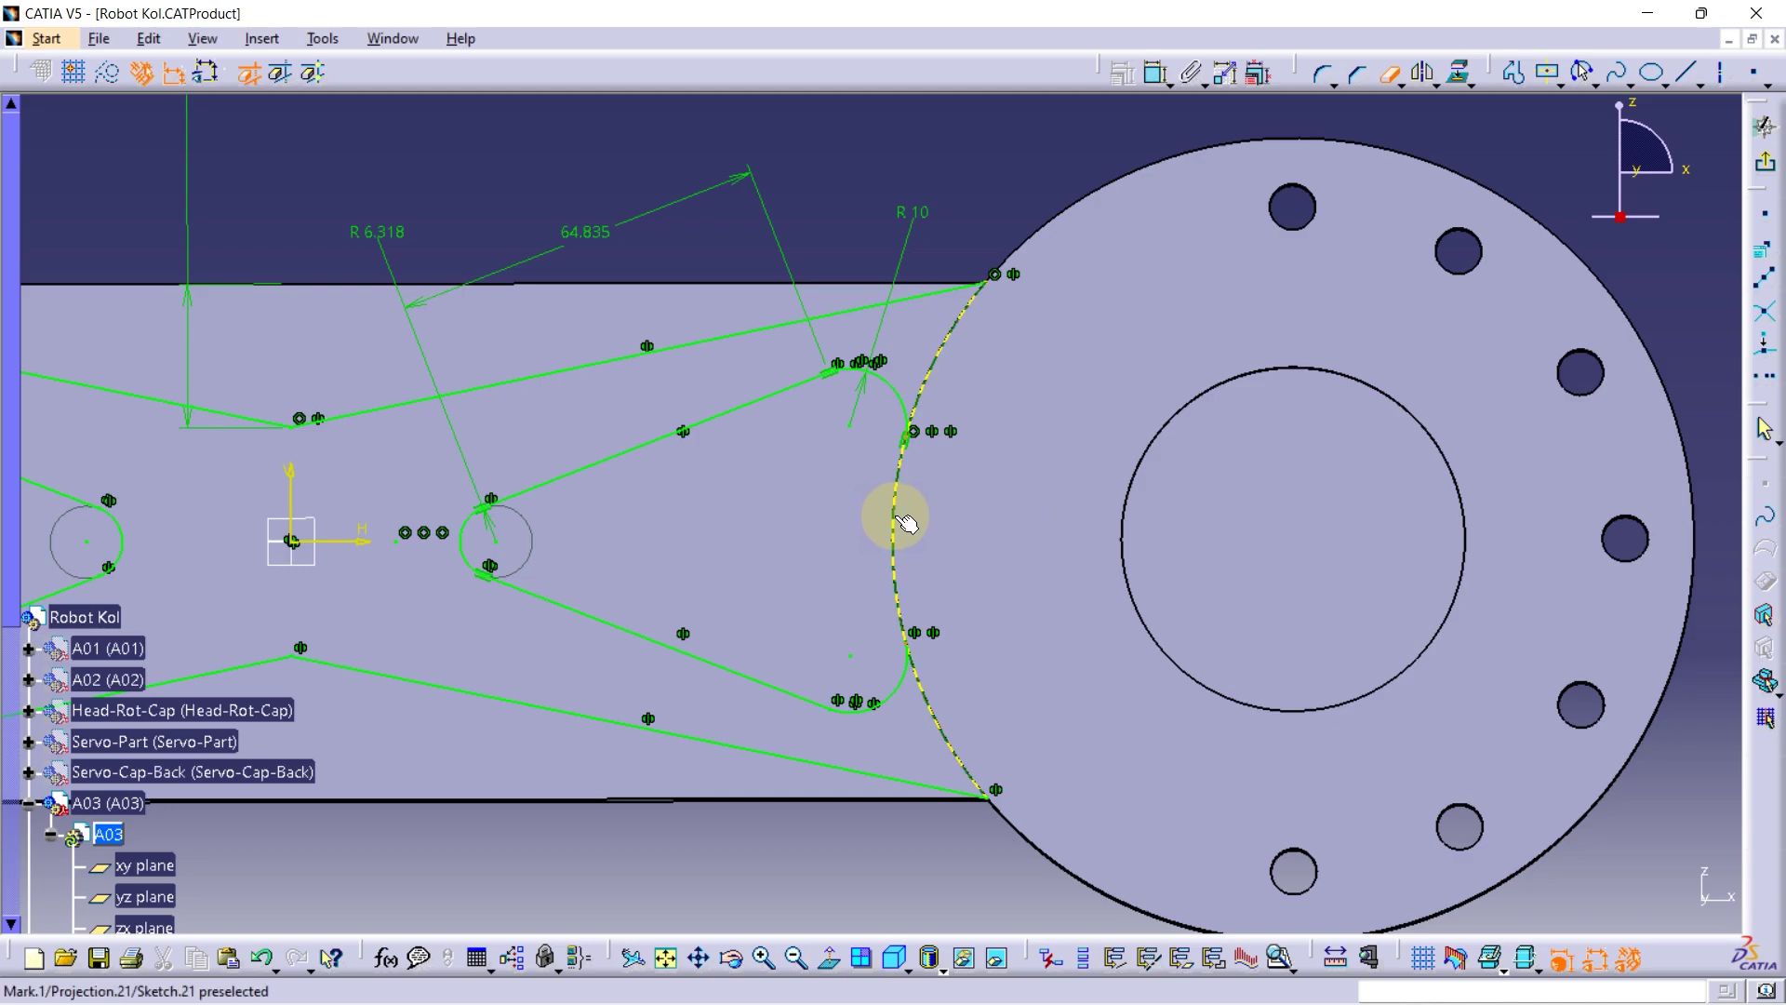
middle_drag(127, 566, 985, 510)
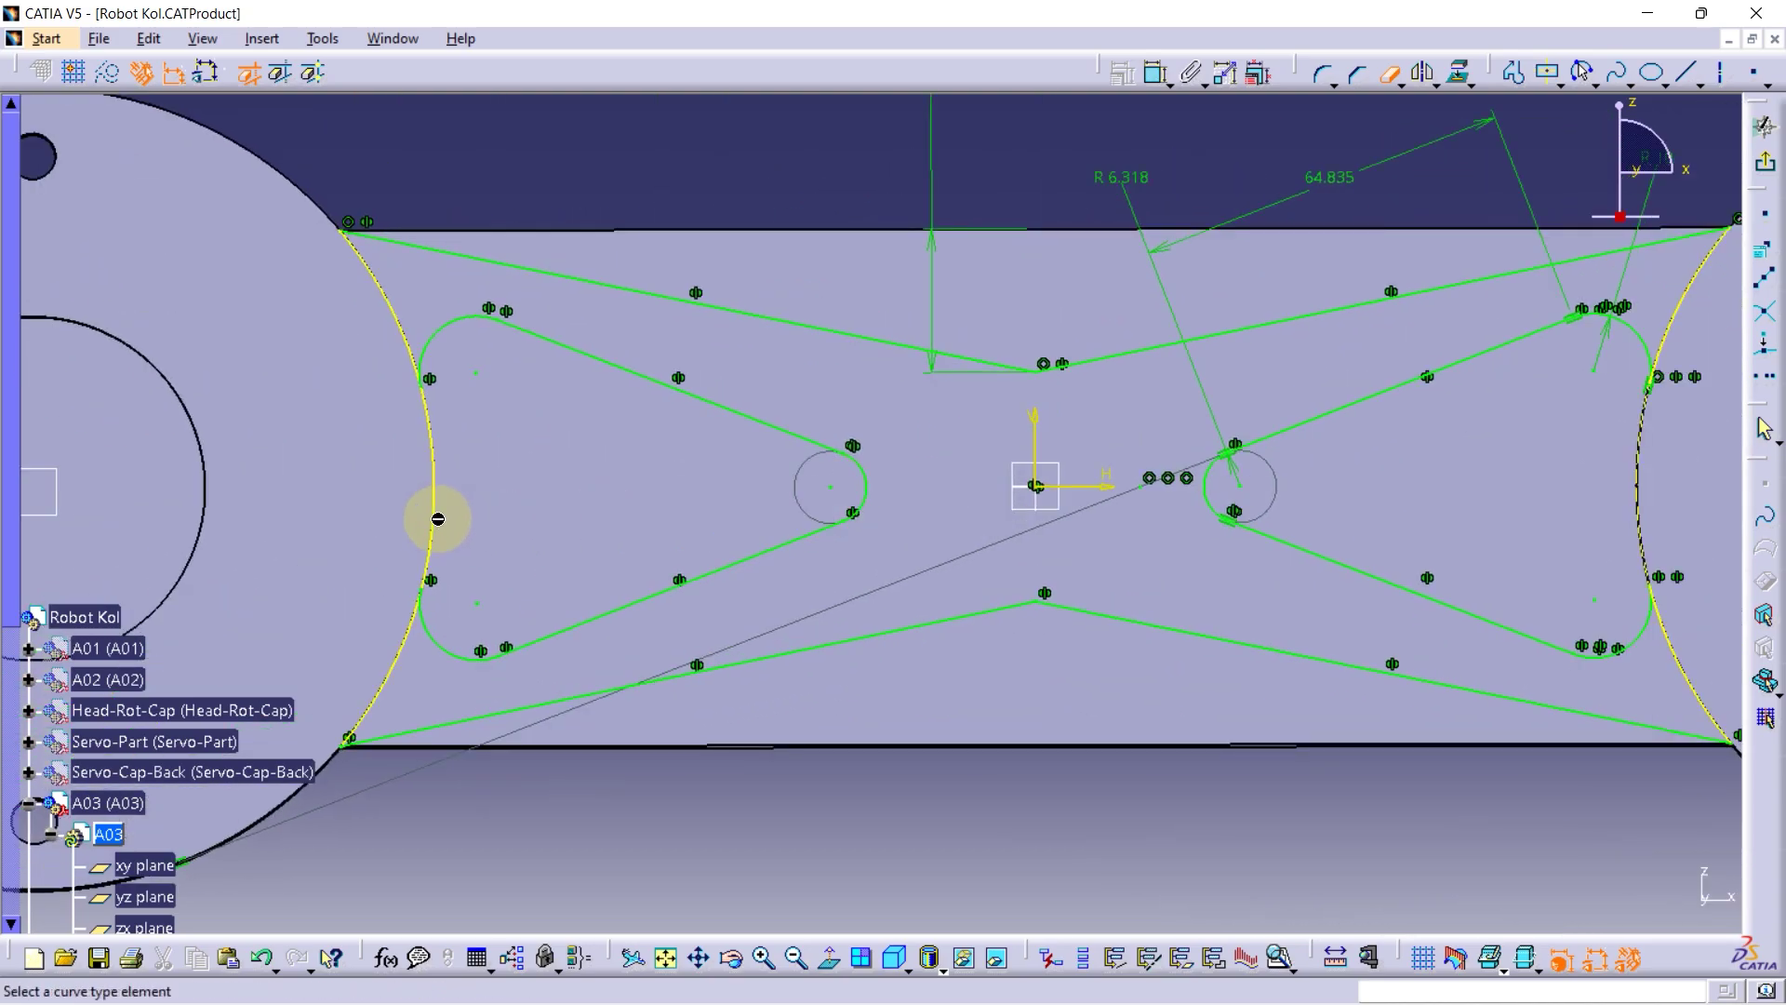
middle_drag(941, 427, 973, 475)
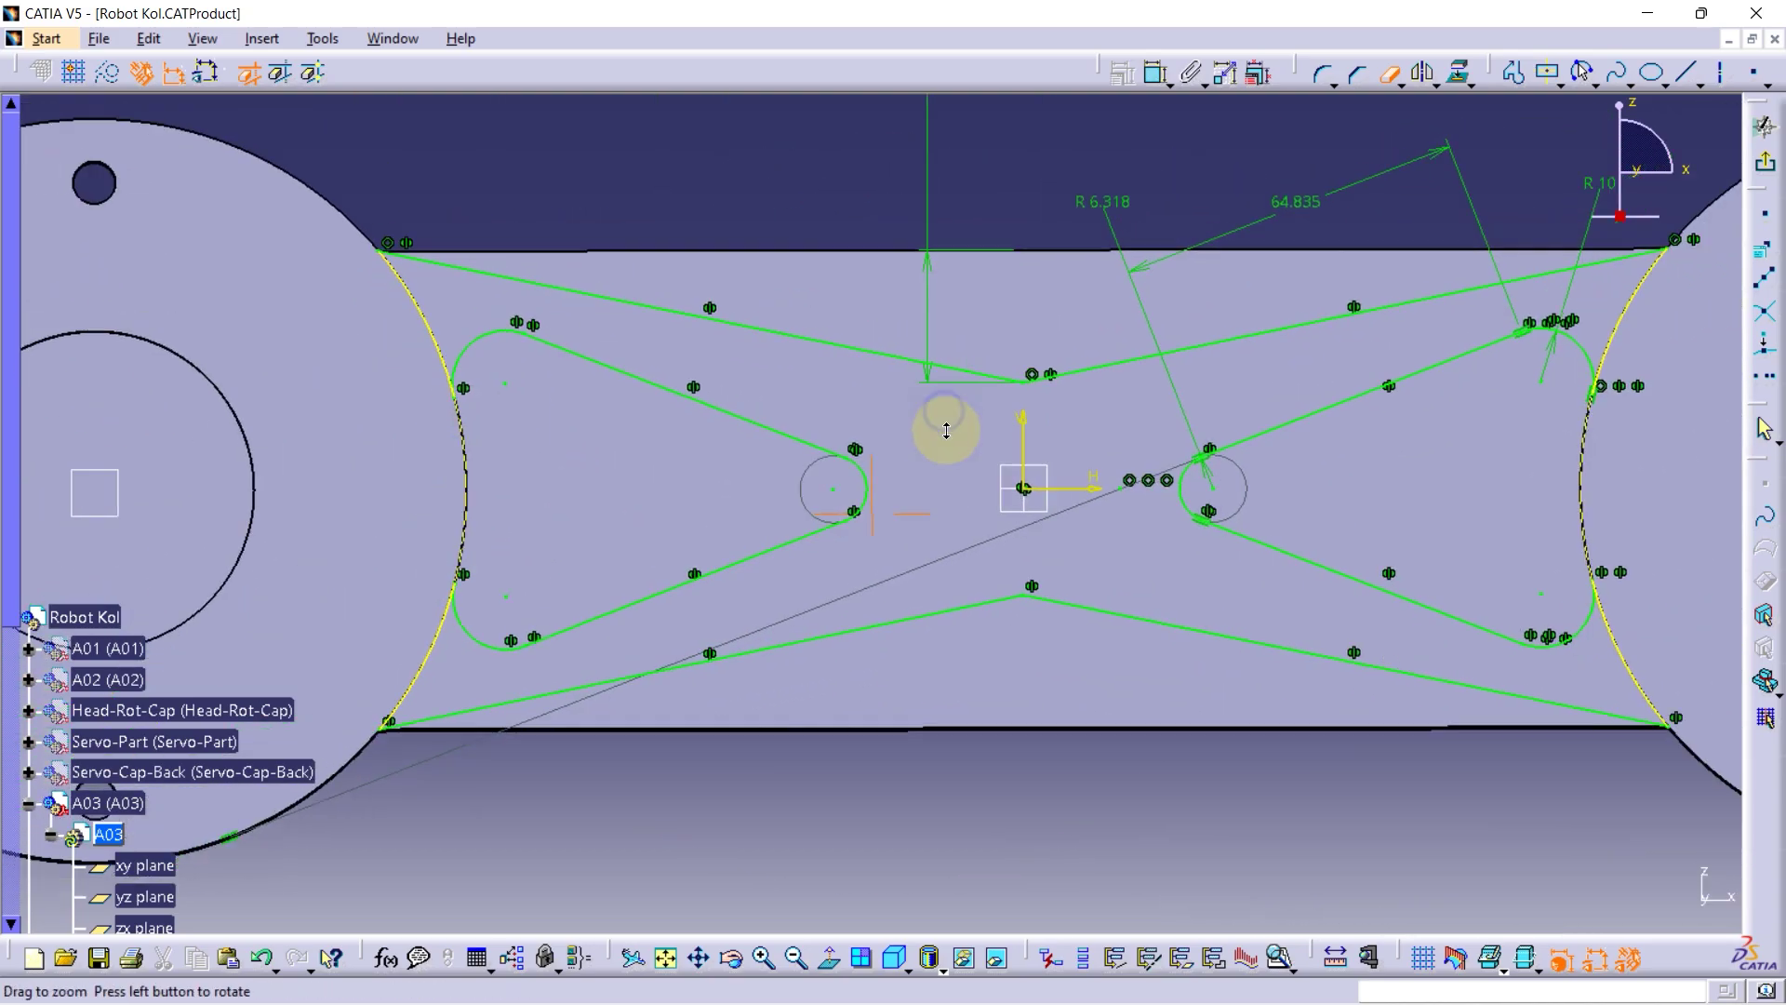
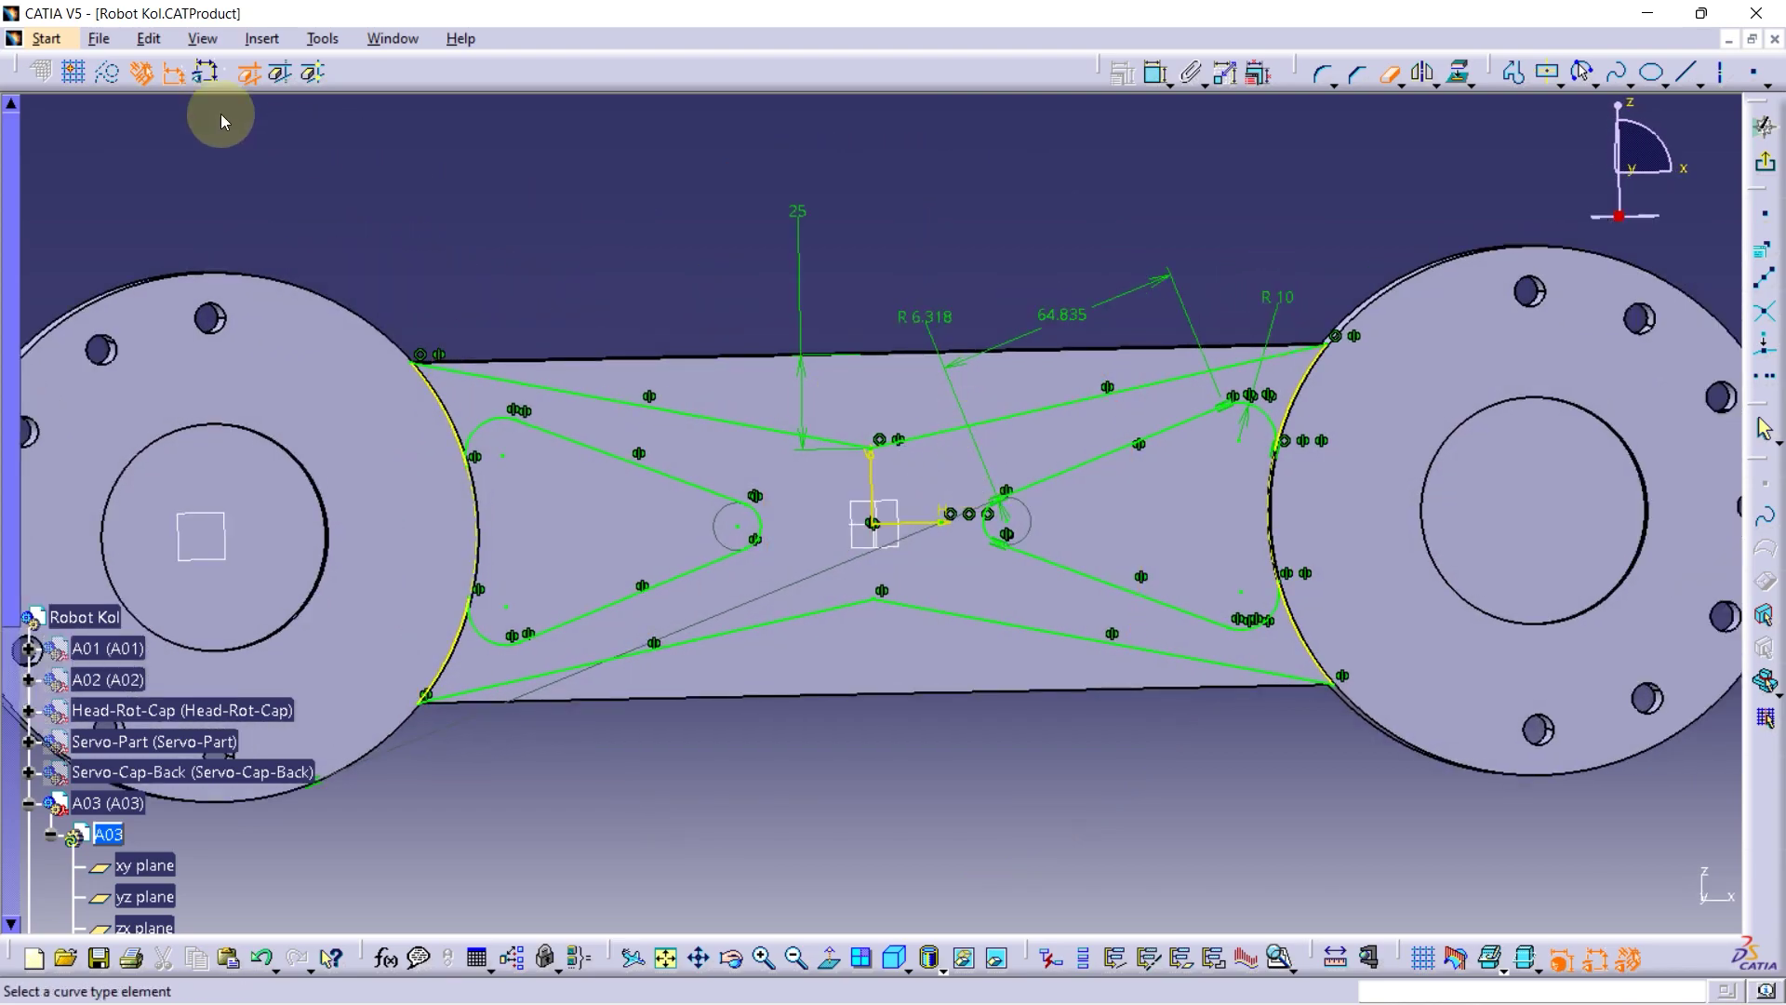
Run Sketch Analysis to confirm the Sketch.21 profile is closed
click(313, 42)
click(361, 384)
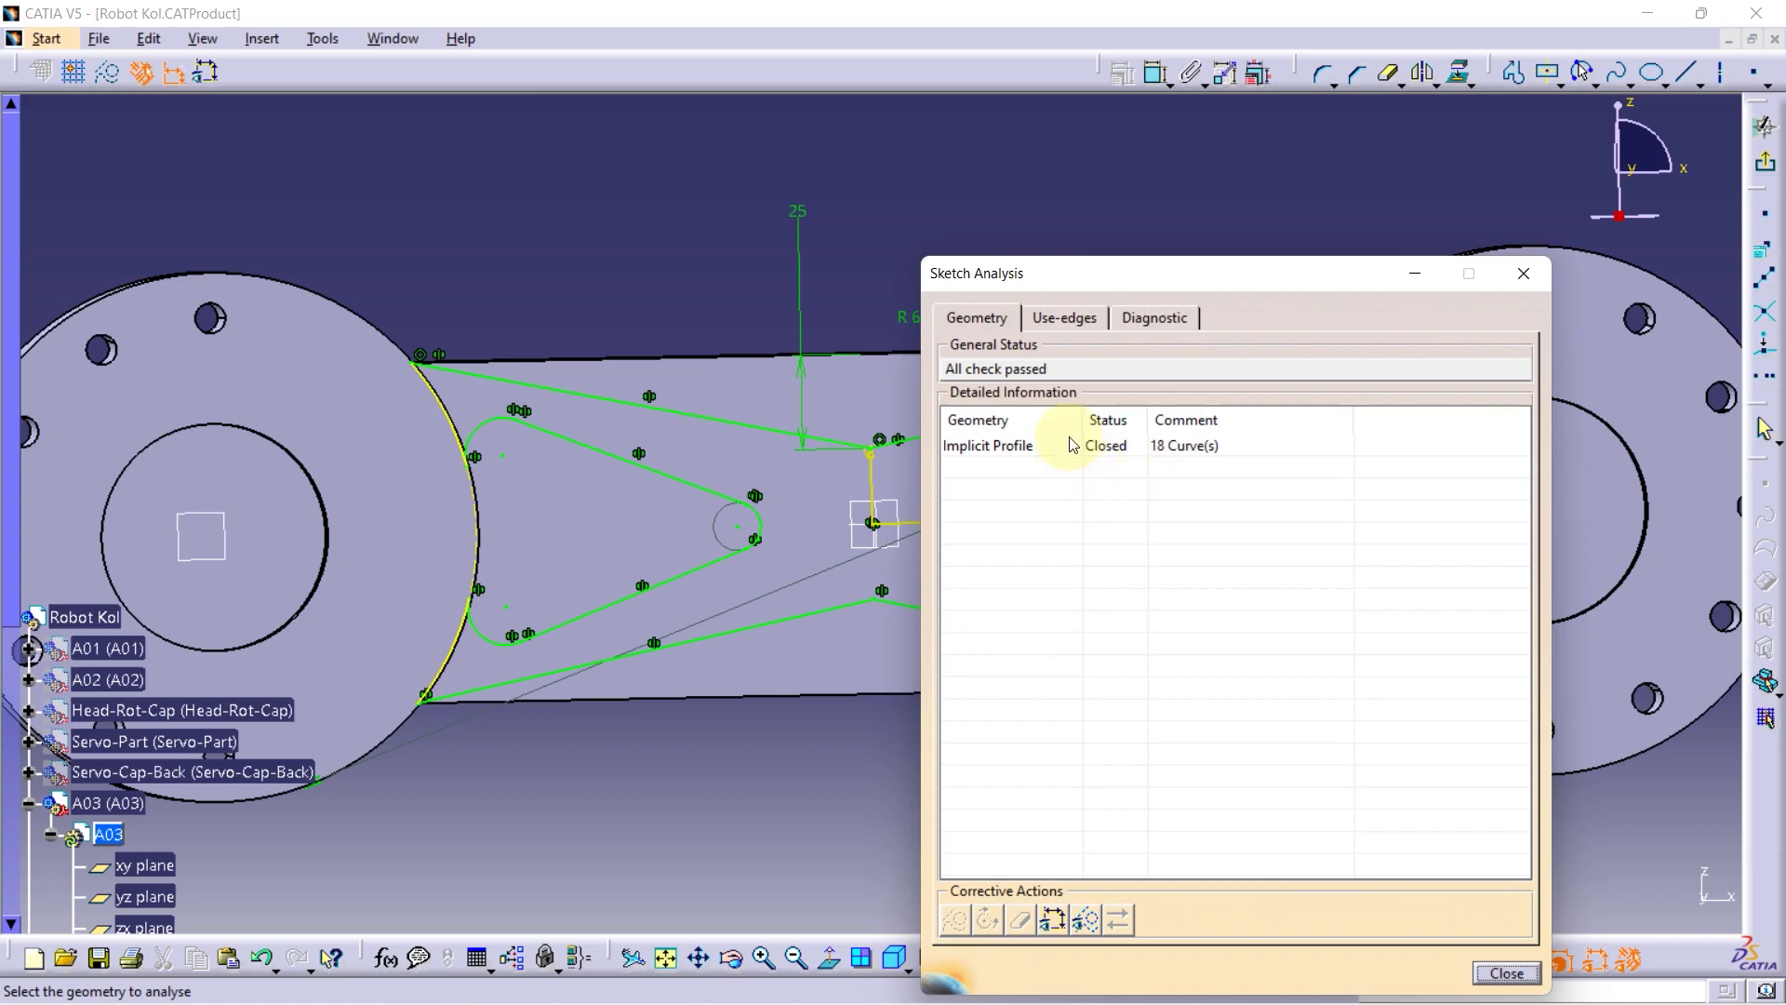
click(1500, 974)
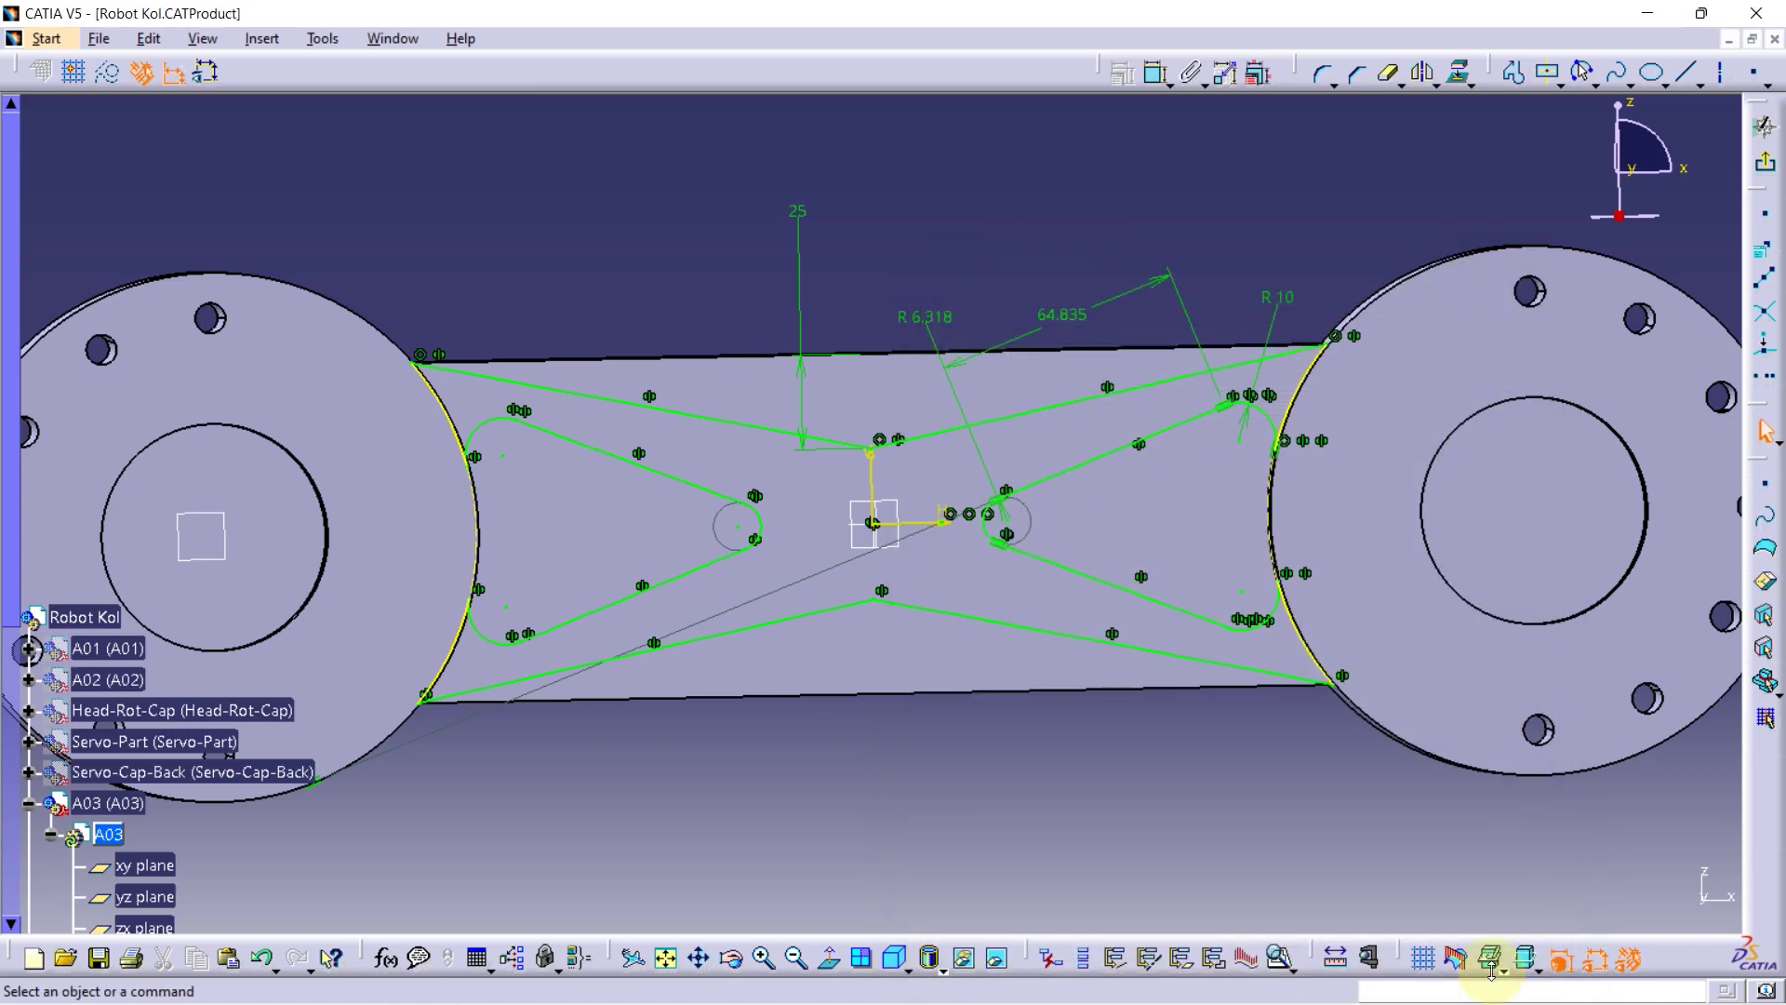
Pad Sketch.21 to a length of 3 mm, forming the X-shaped rib
click(1763, 128)
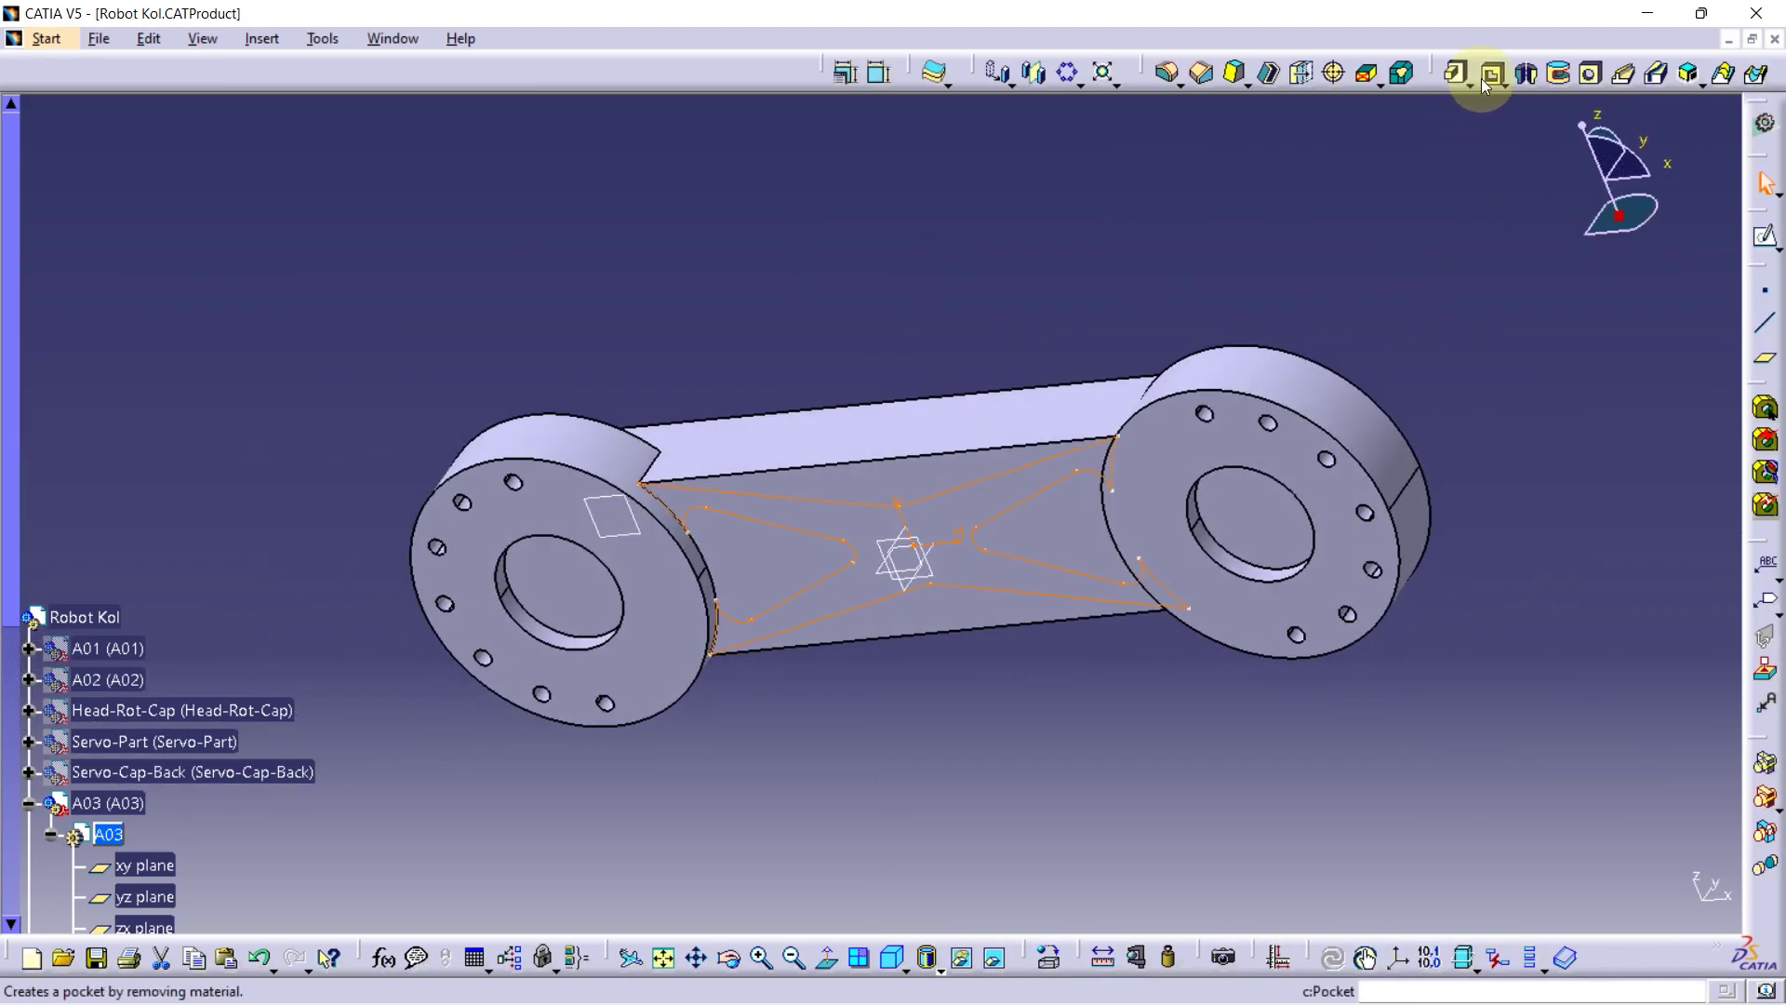
click(1457, 72)
text(3)
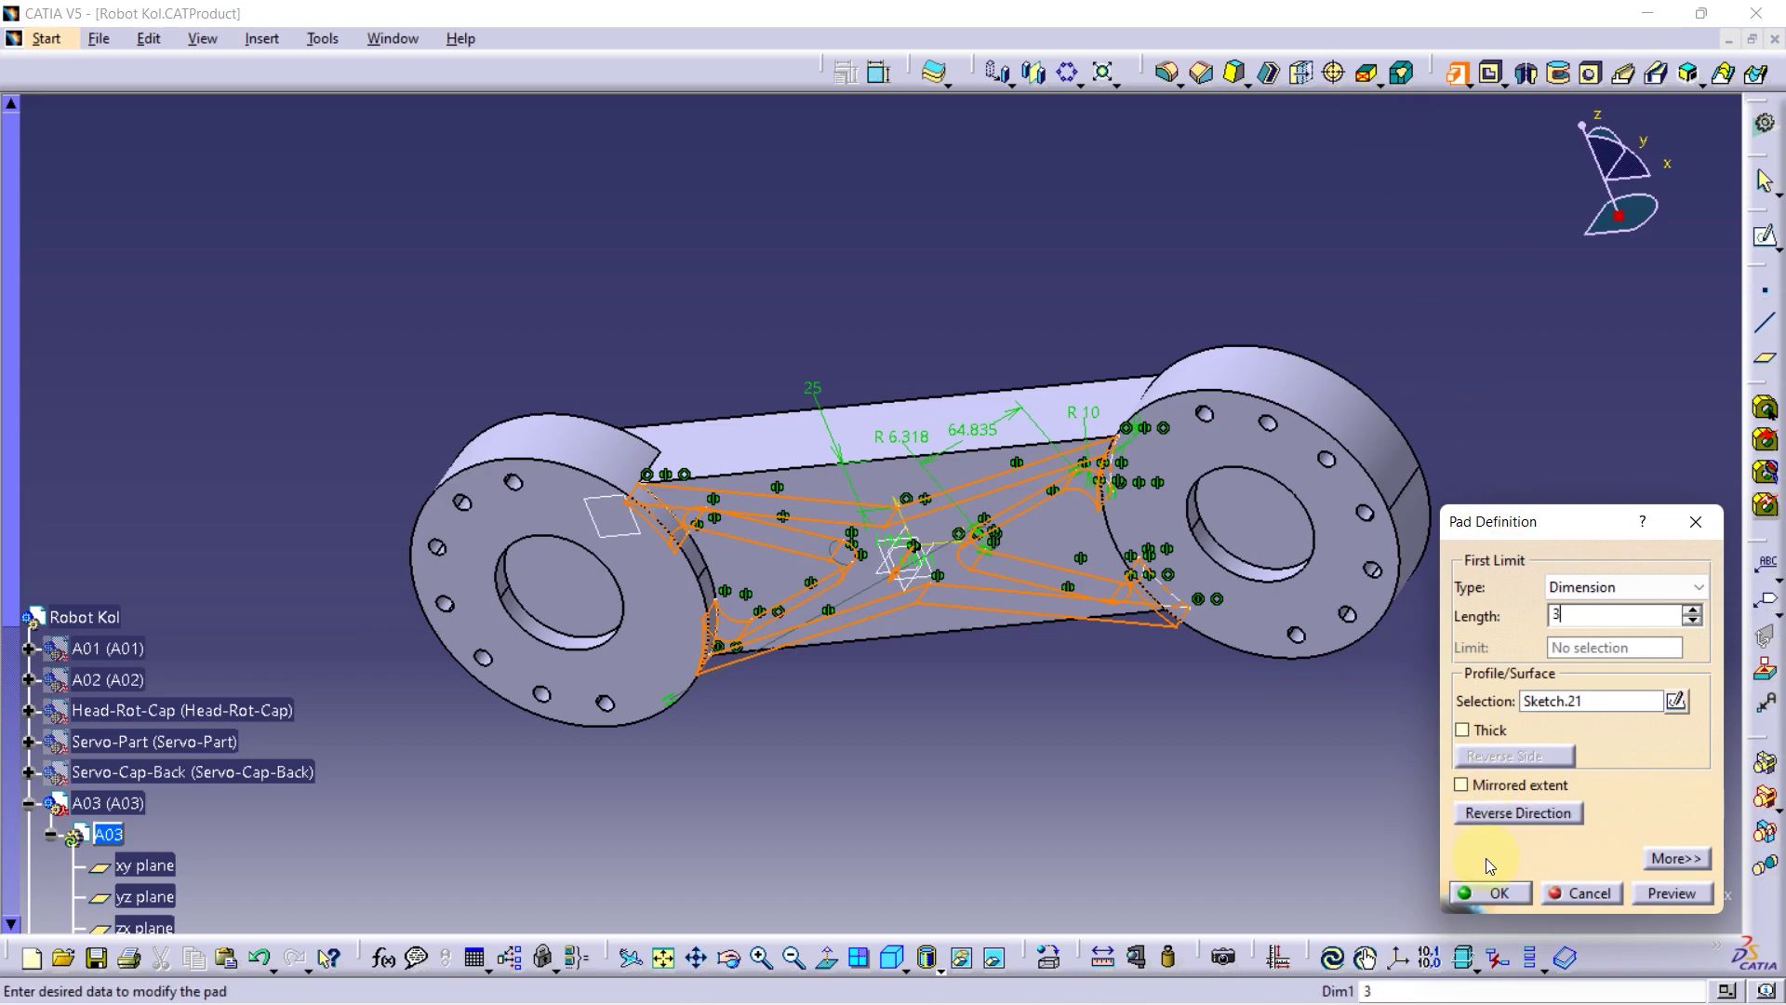
click(1493, 895)
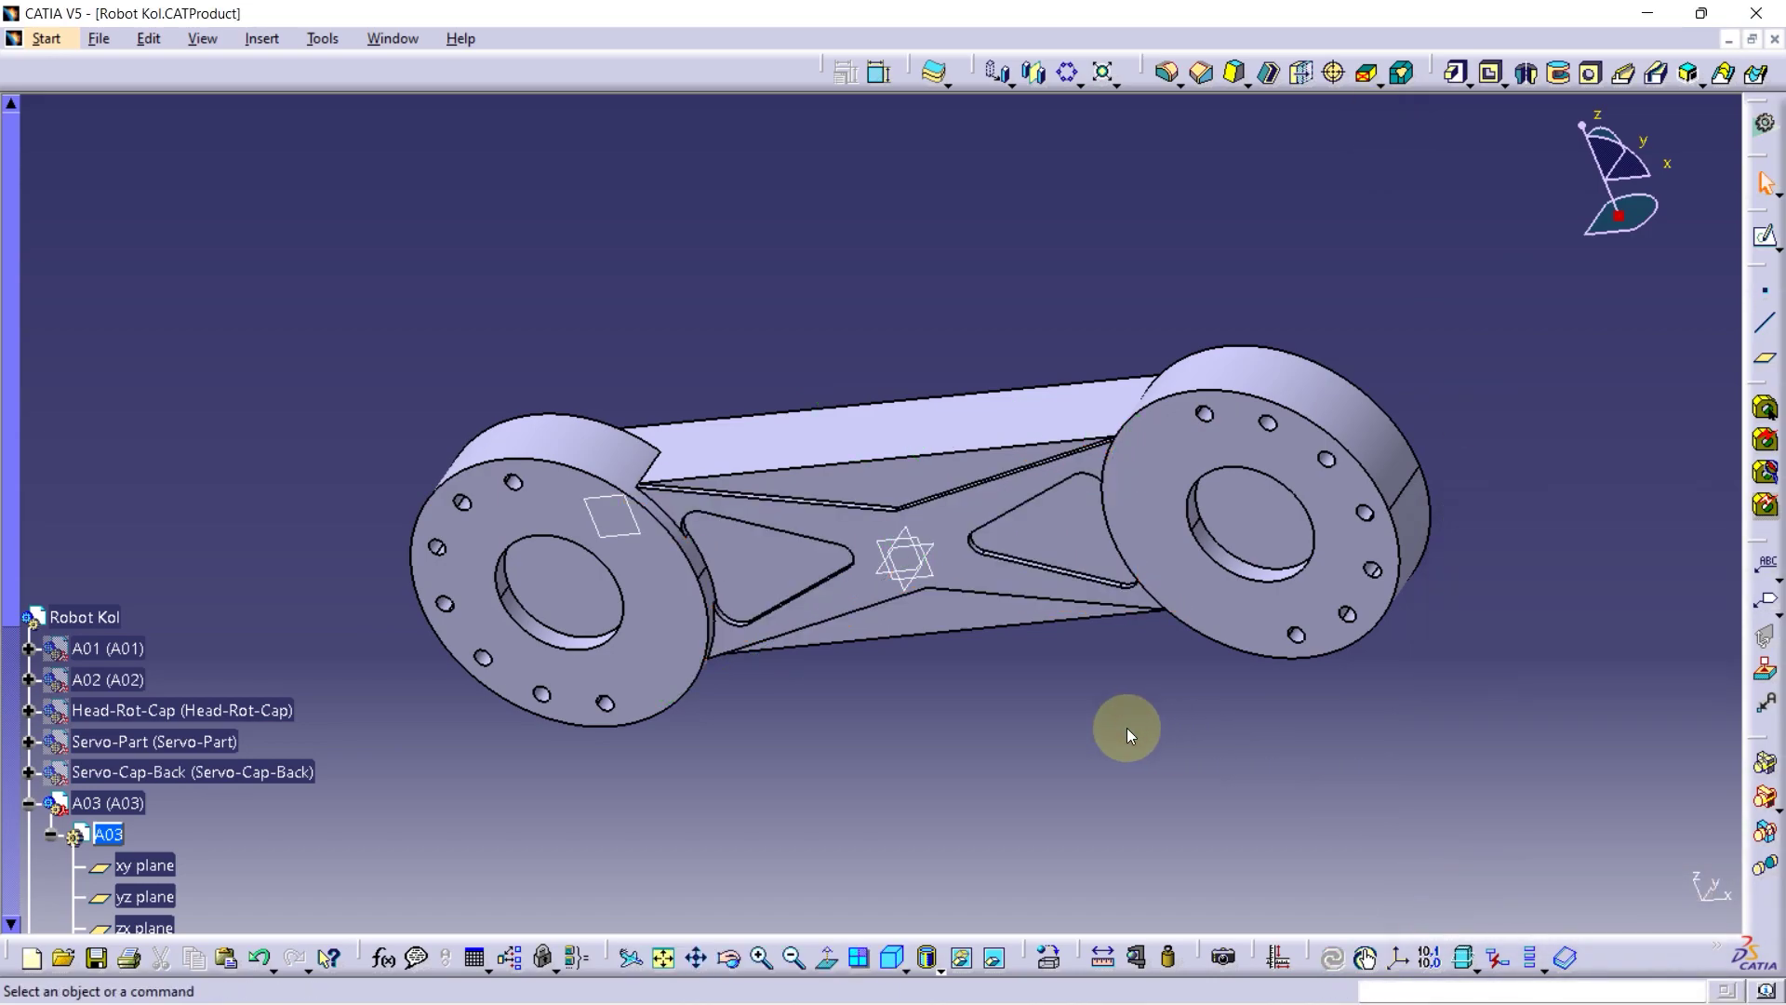
Round the rib and recess edges with 1.2 mm edge fillets
middle_drag(1082, 701, 1103, 481)
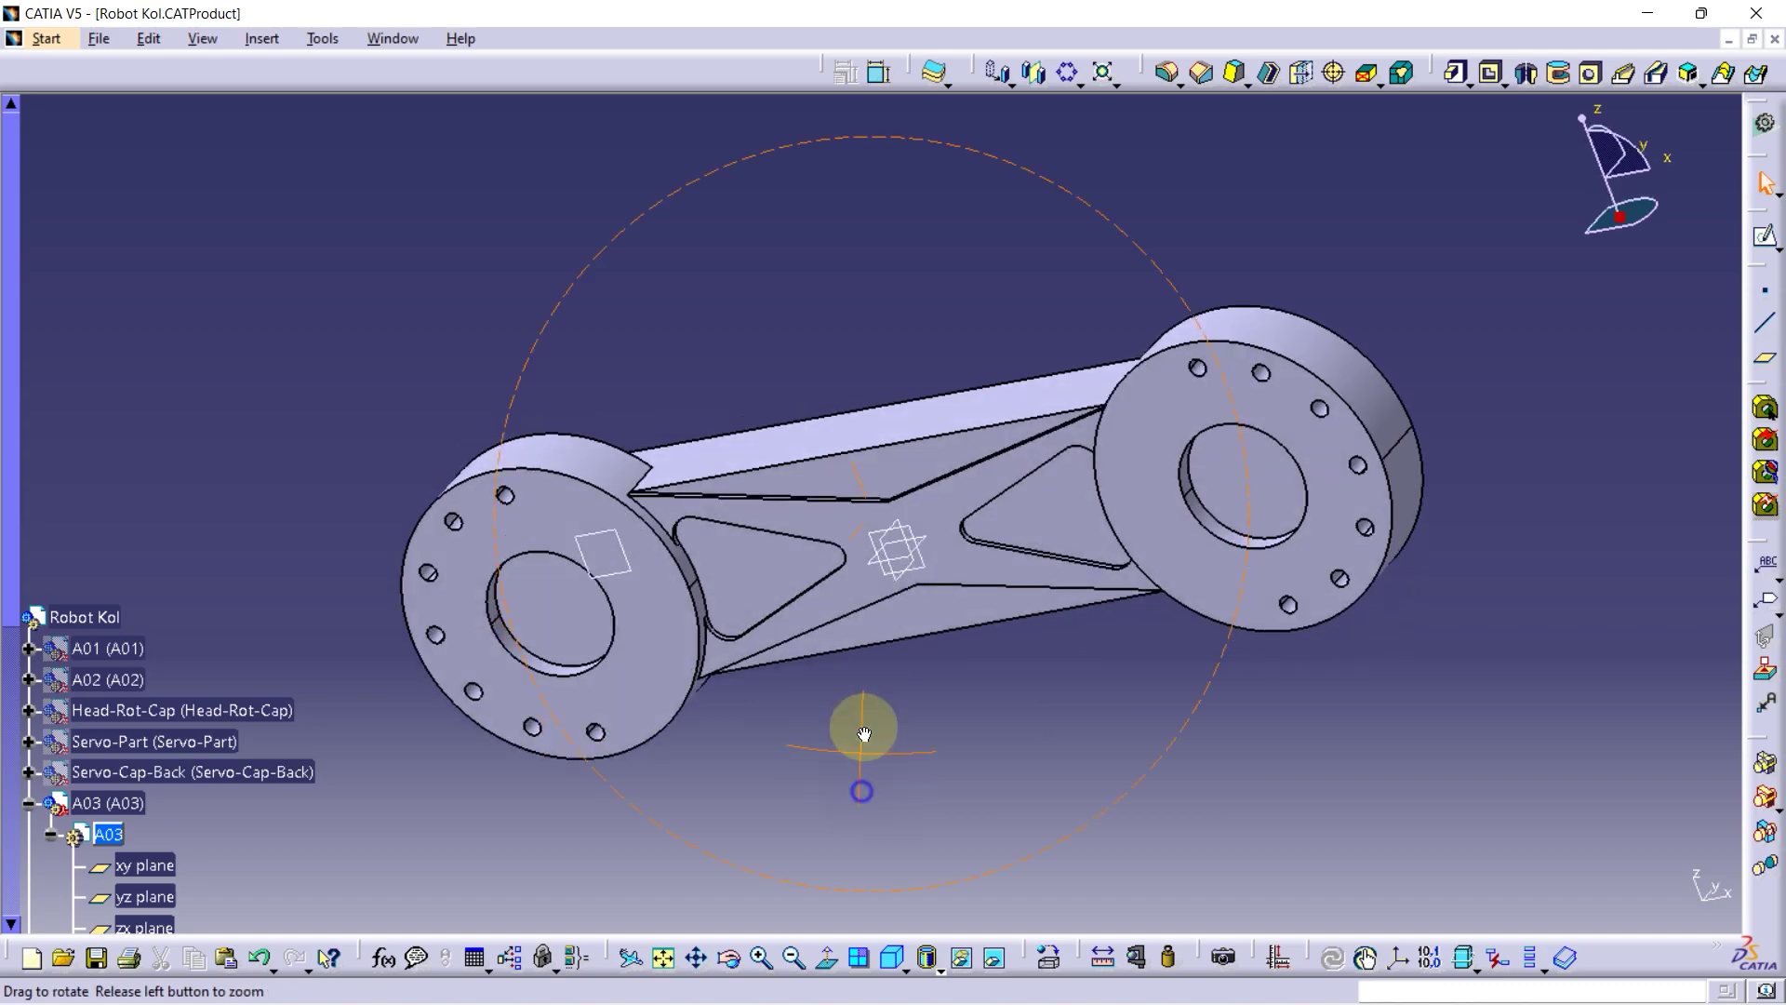
click(1168, 73)
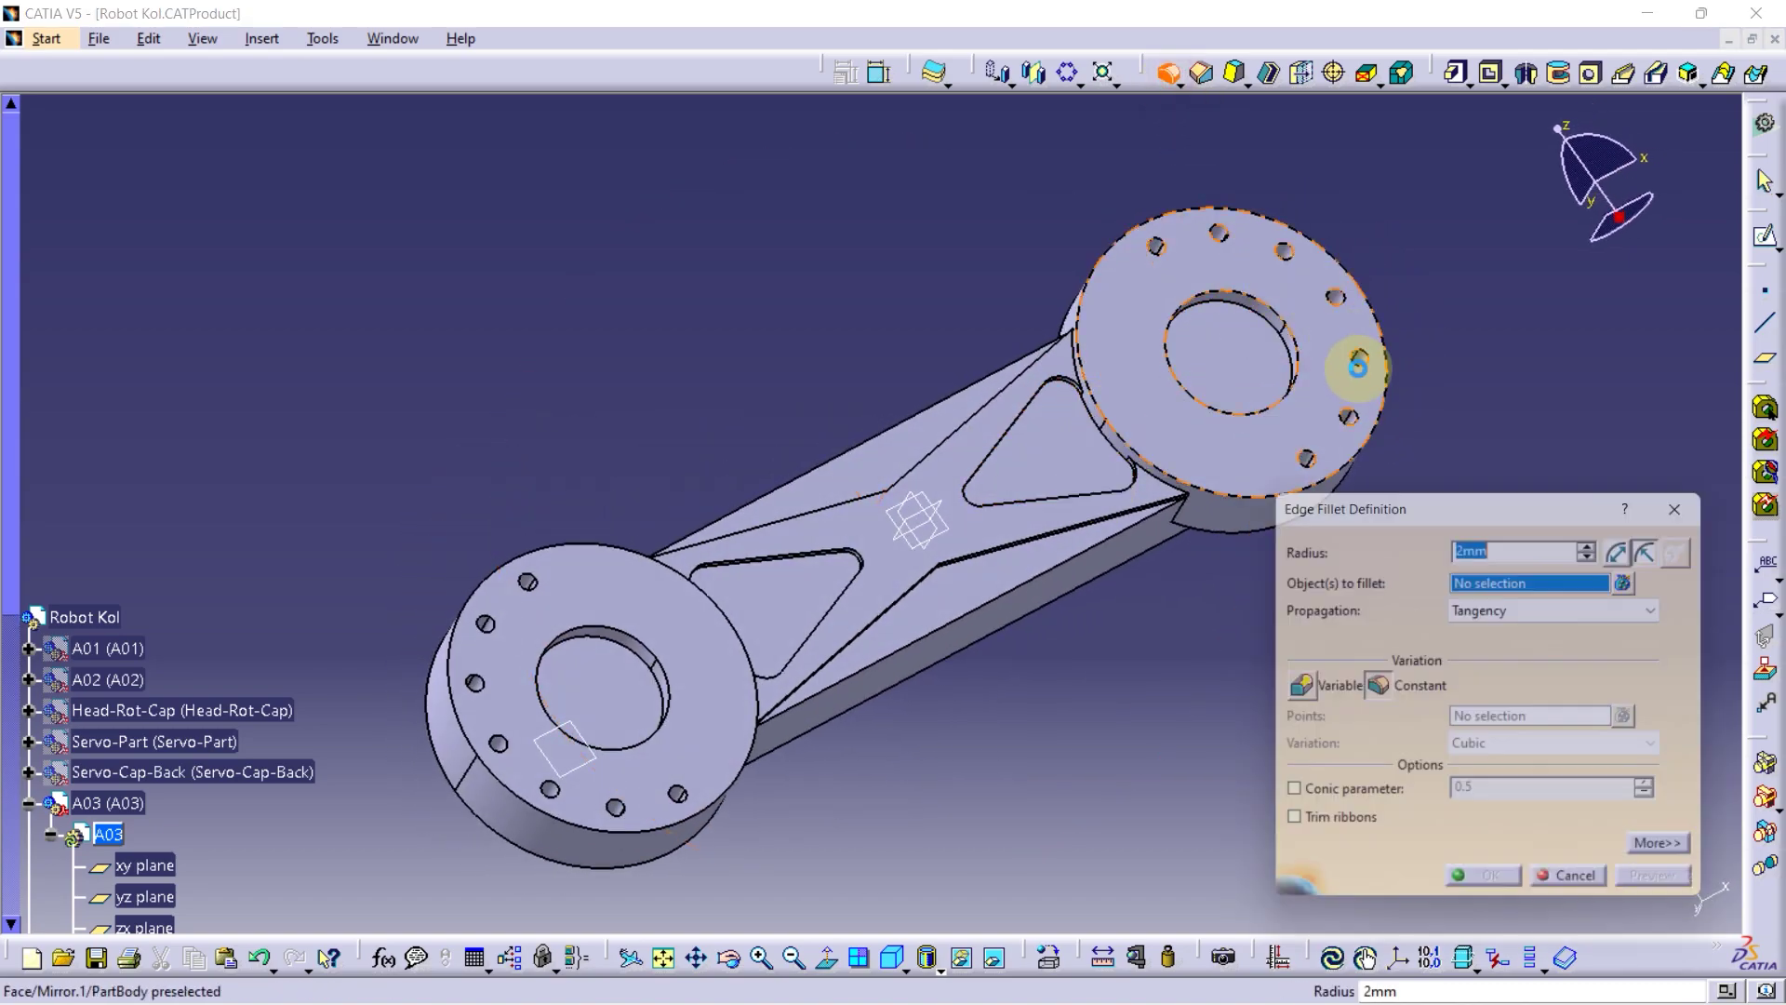
text(1.2)
mouse_move(972, 641)
middle_down()
mouse_move(777, 603)
mouse_move(758, 547)
middle_up()
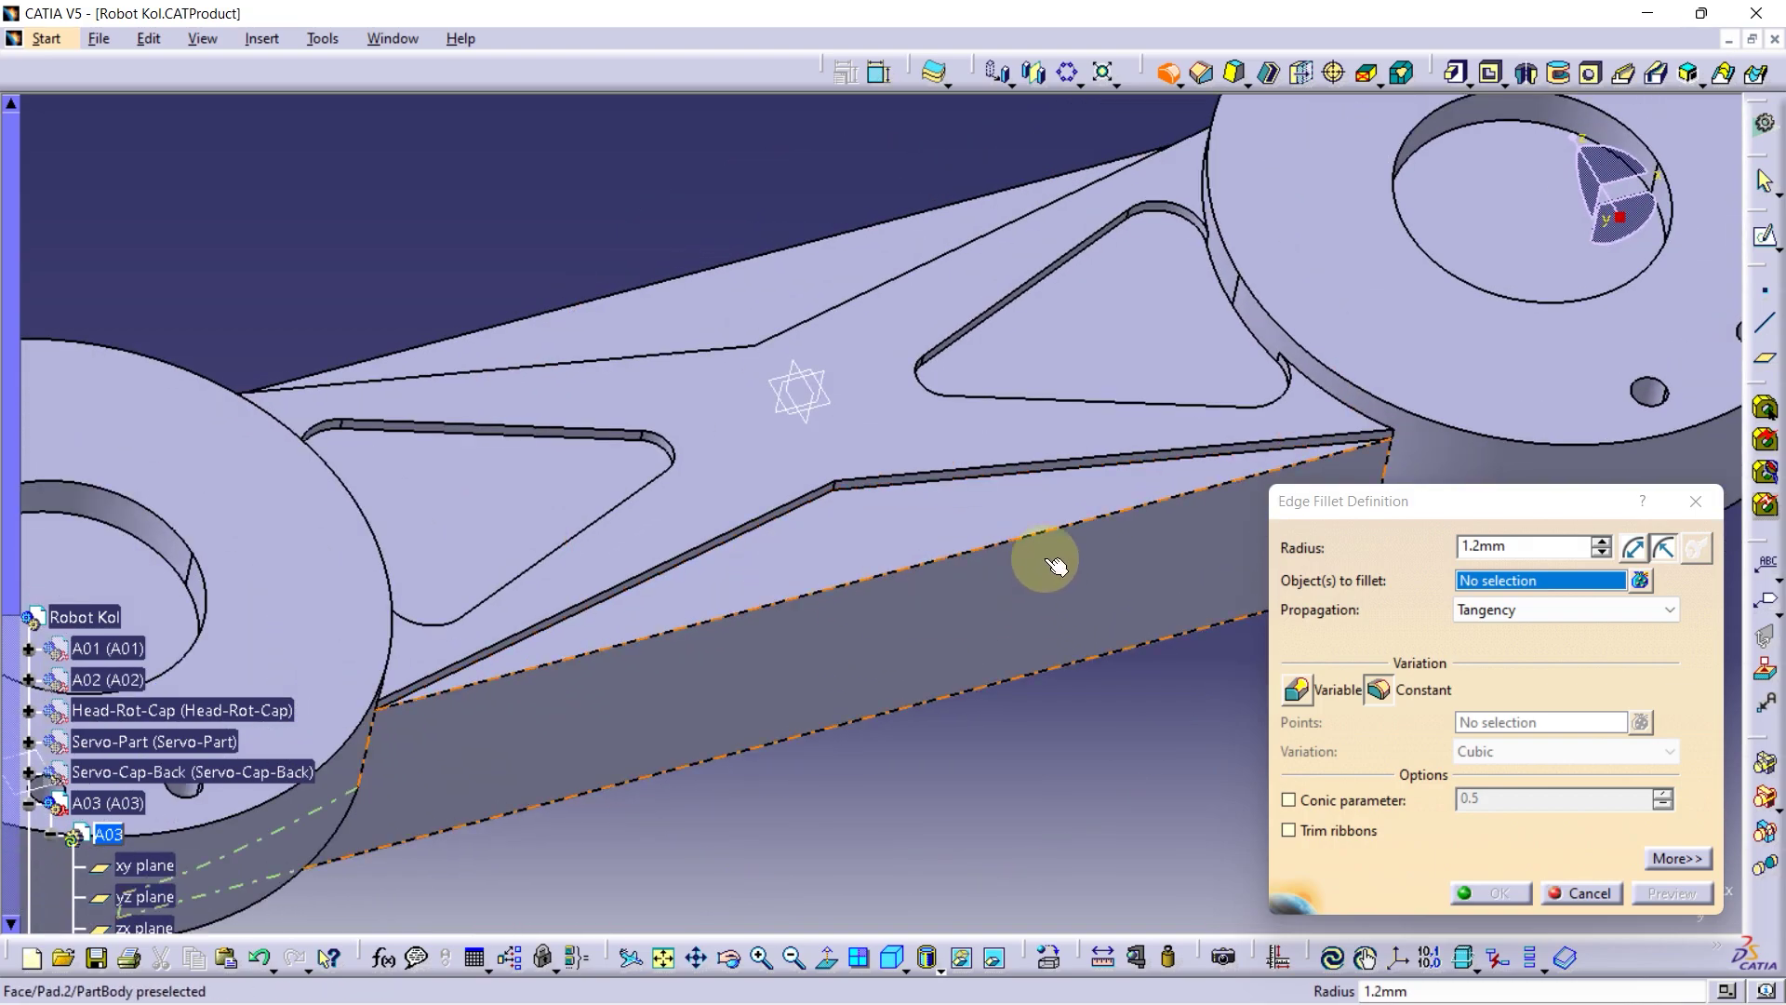
click(913, 486)
click(771, 518)
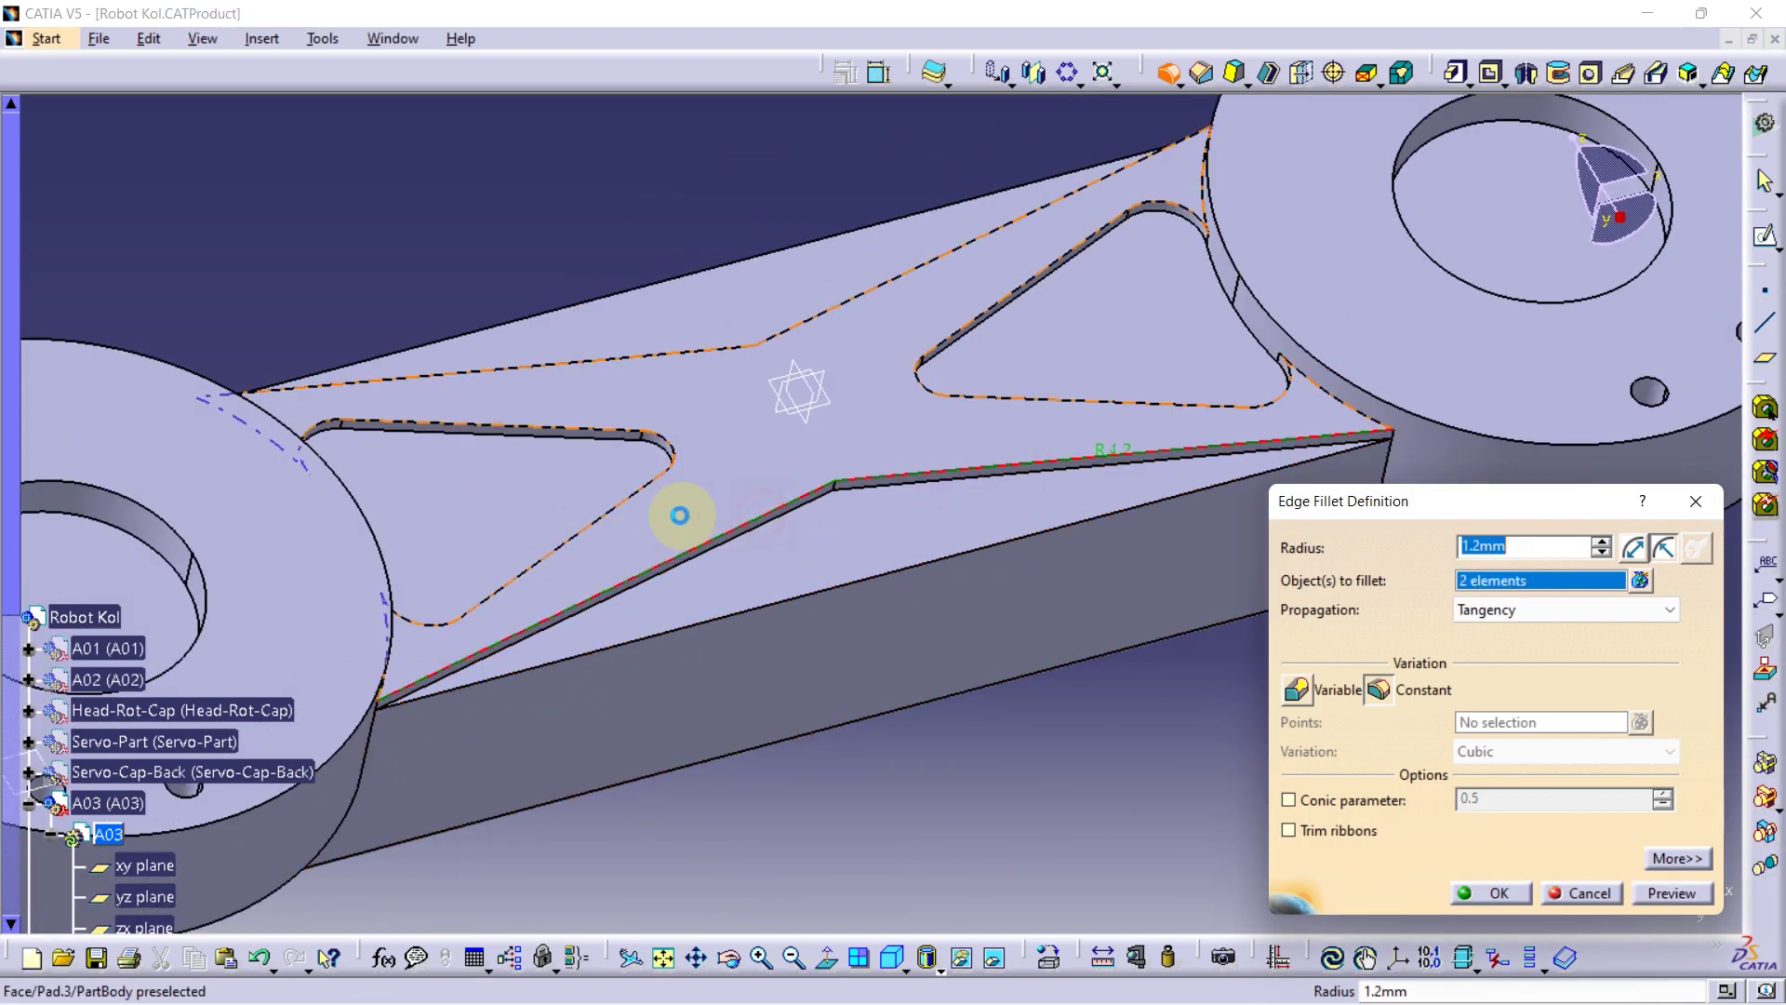
click(474, 376)
click(874, 300)
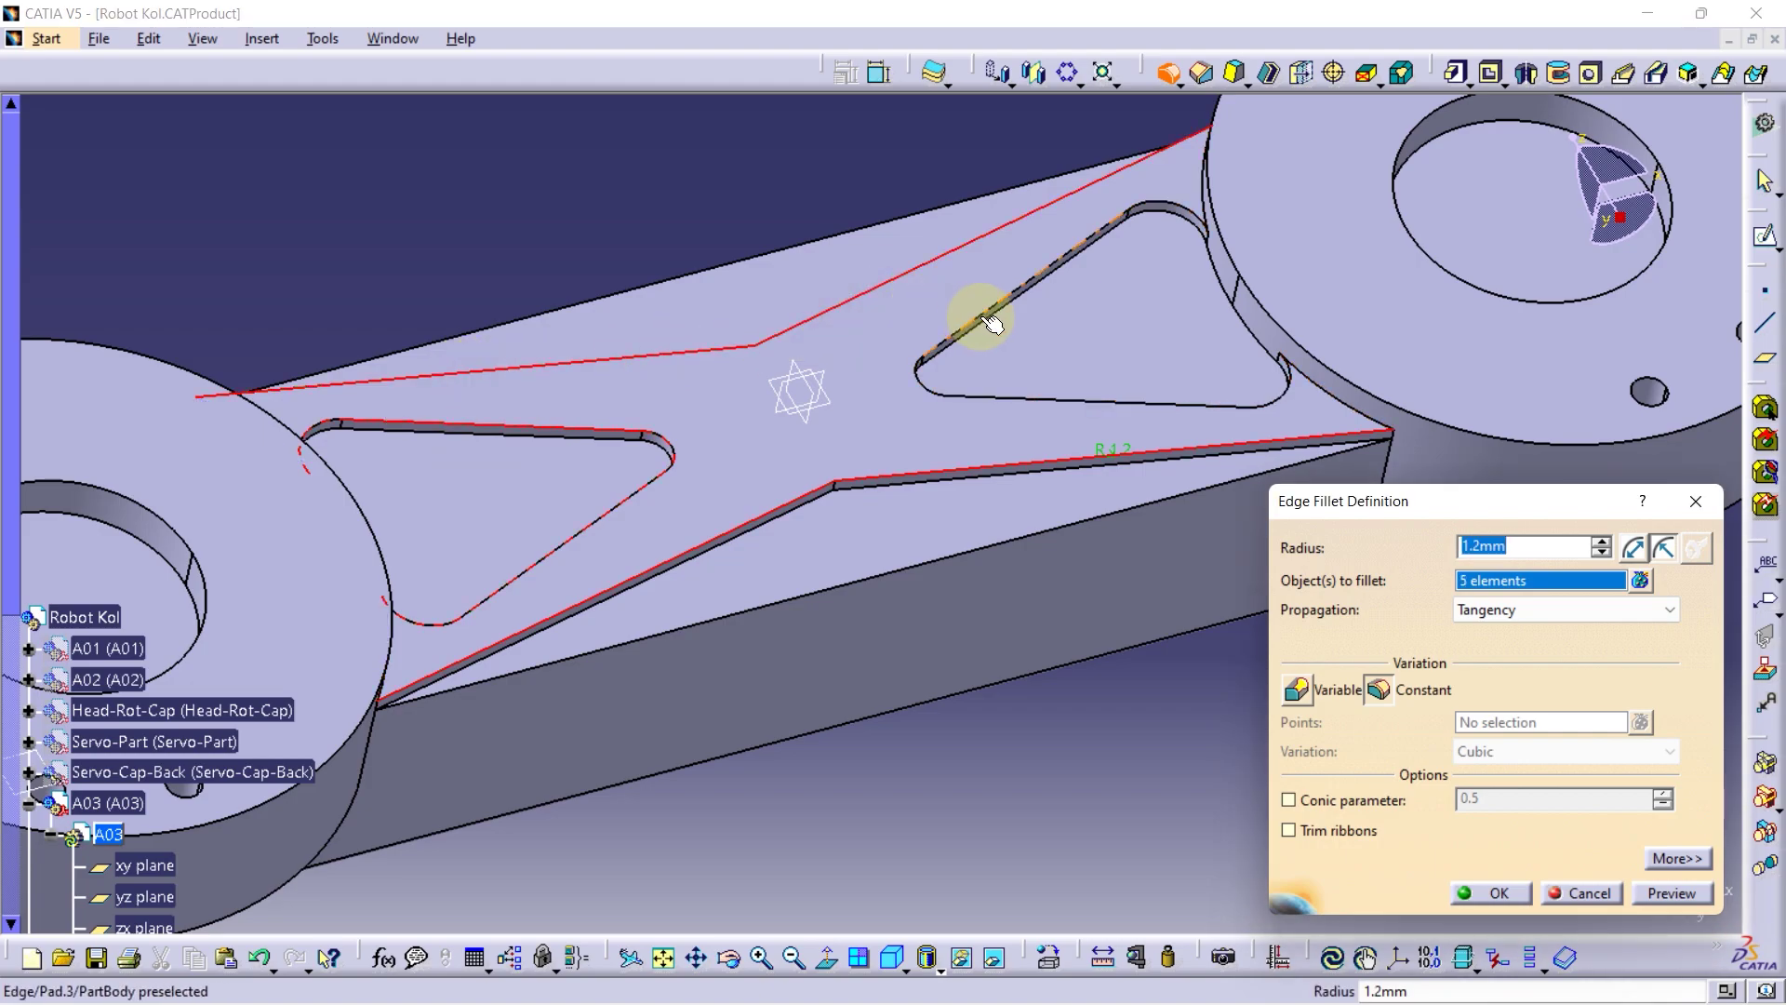
click(1490, 893)
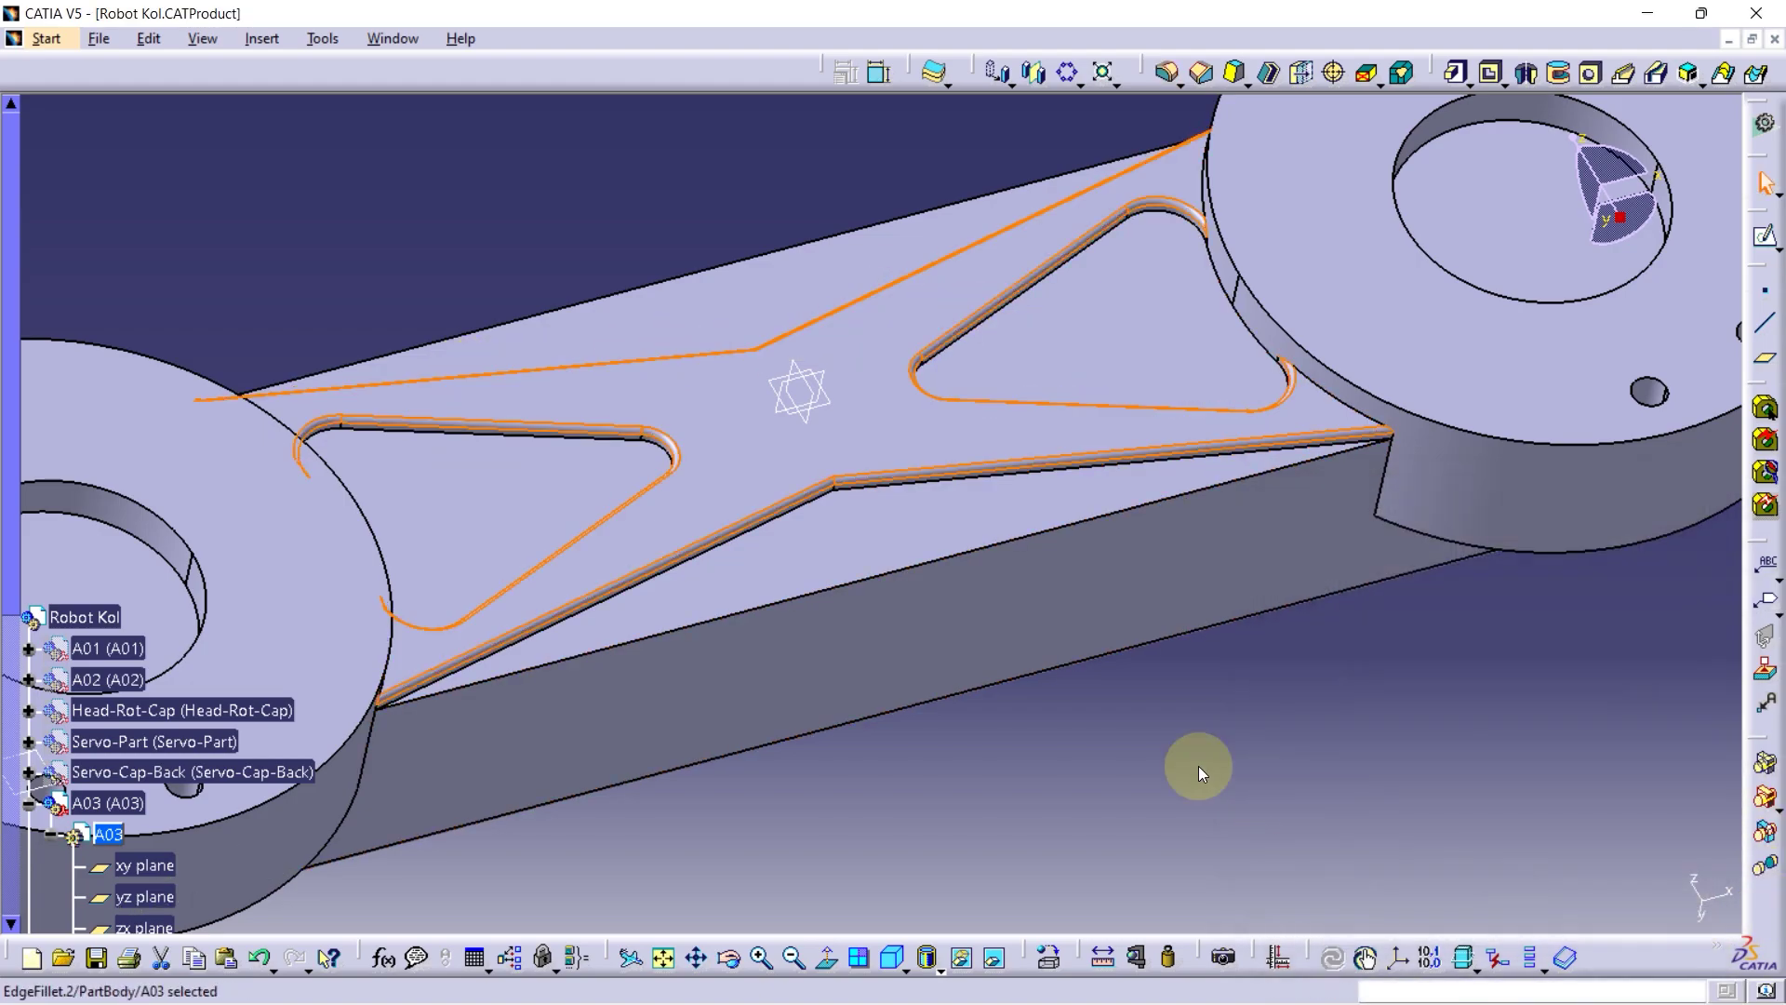
Fillet both long top edges of the arm at 2 mm
mouse_move(846, 519)
middle_down()
mouse_move(986, 590)
mouse_move(869, 550)
middle_up()
mouse_move(1204, 773)
middle_down()
mouse_move(1069, 589)
mouse_move(1128, 590)
mouse_move(1220, 642)
middle_up()
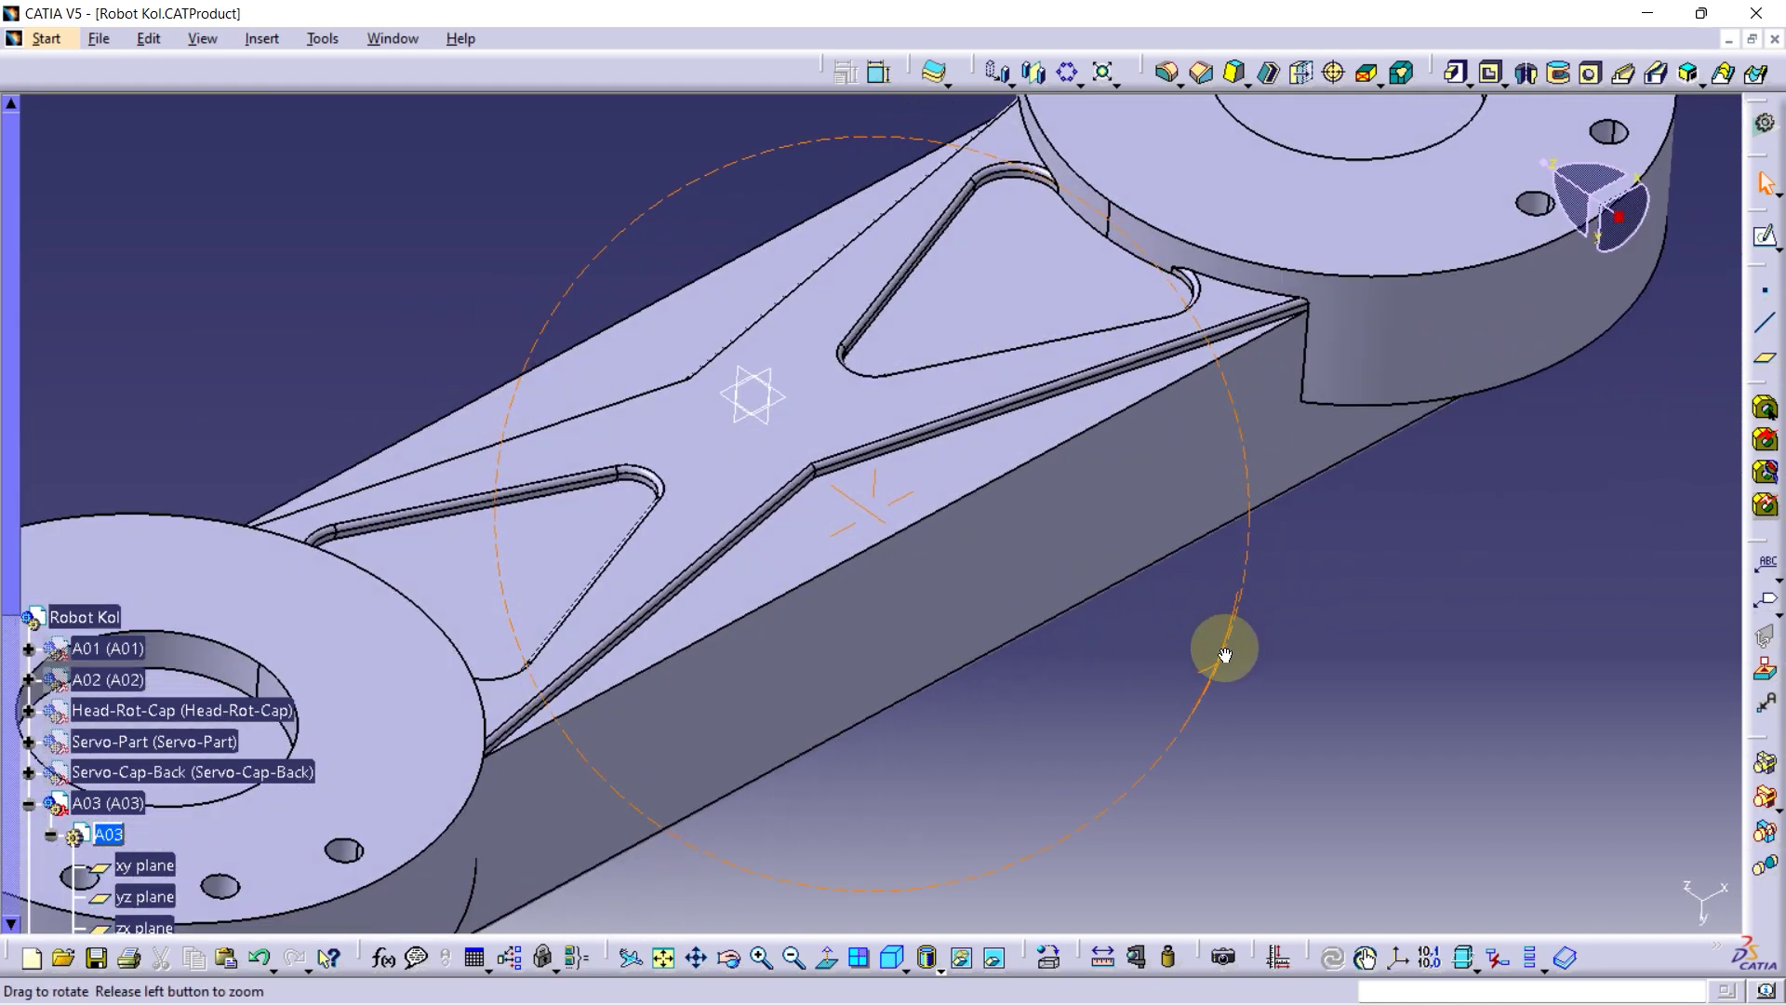
click(1167, 72)
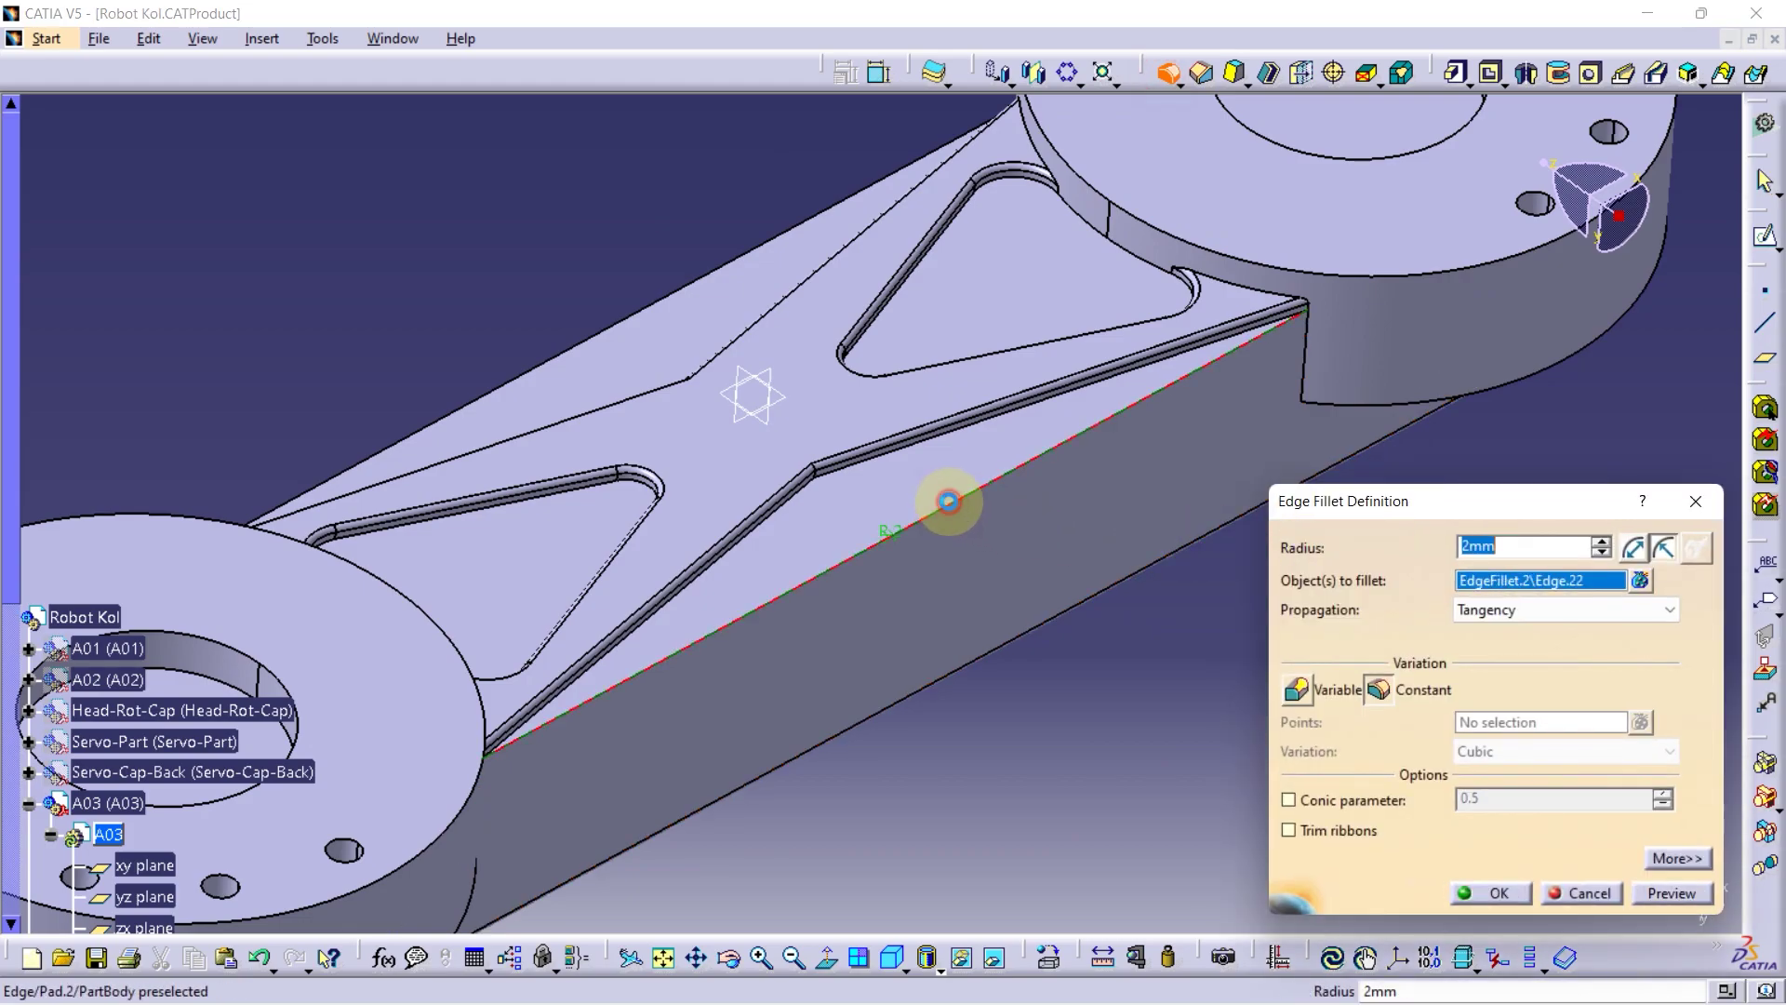
click(661, 310)
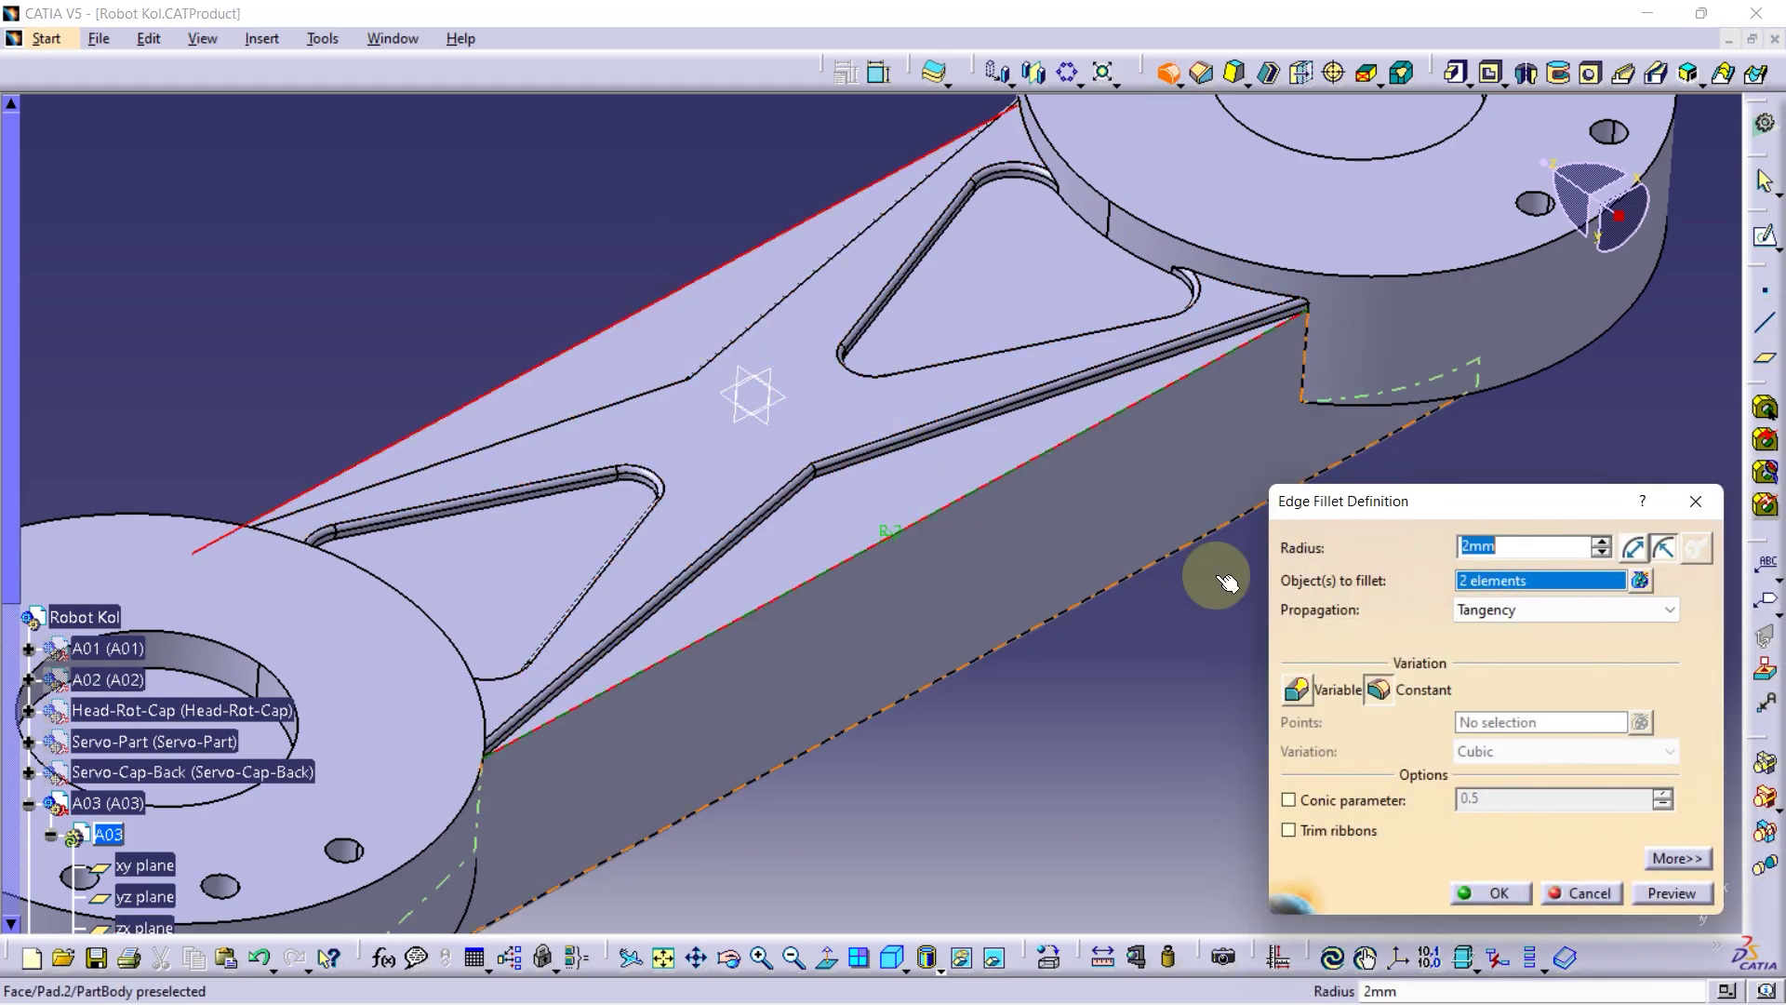
click(1500, 893)
mouse_move(893, 399)
middle_down()
mouse_move(949, 405)
mouse_move(934, 627)
middle_up()
Hide Plane.1 and collapse the A03 branch in the specification tree
right_click(456, 455)
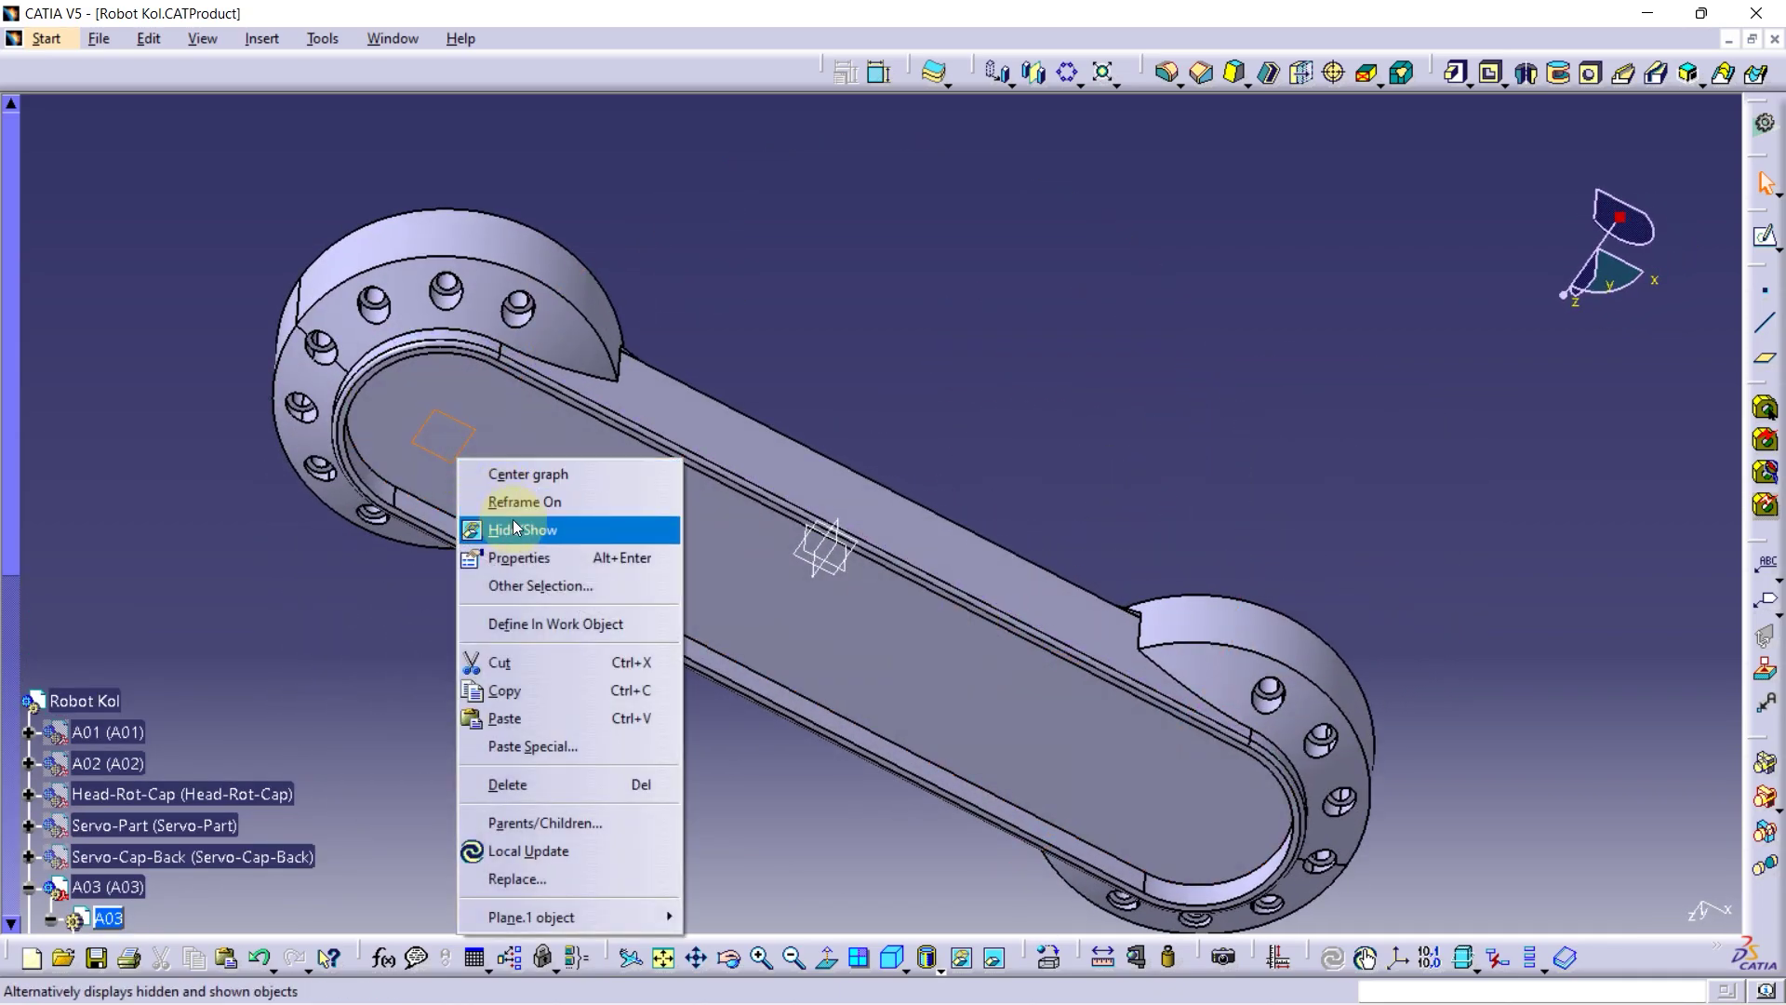
click(514, 528)
middle_drag(655, 611, 1045, 415)
click(896, 954)
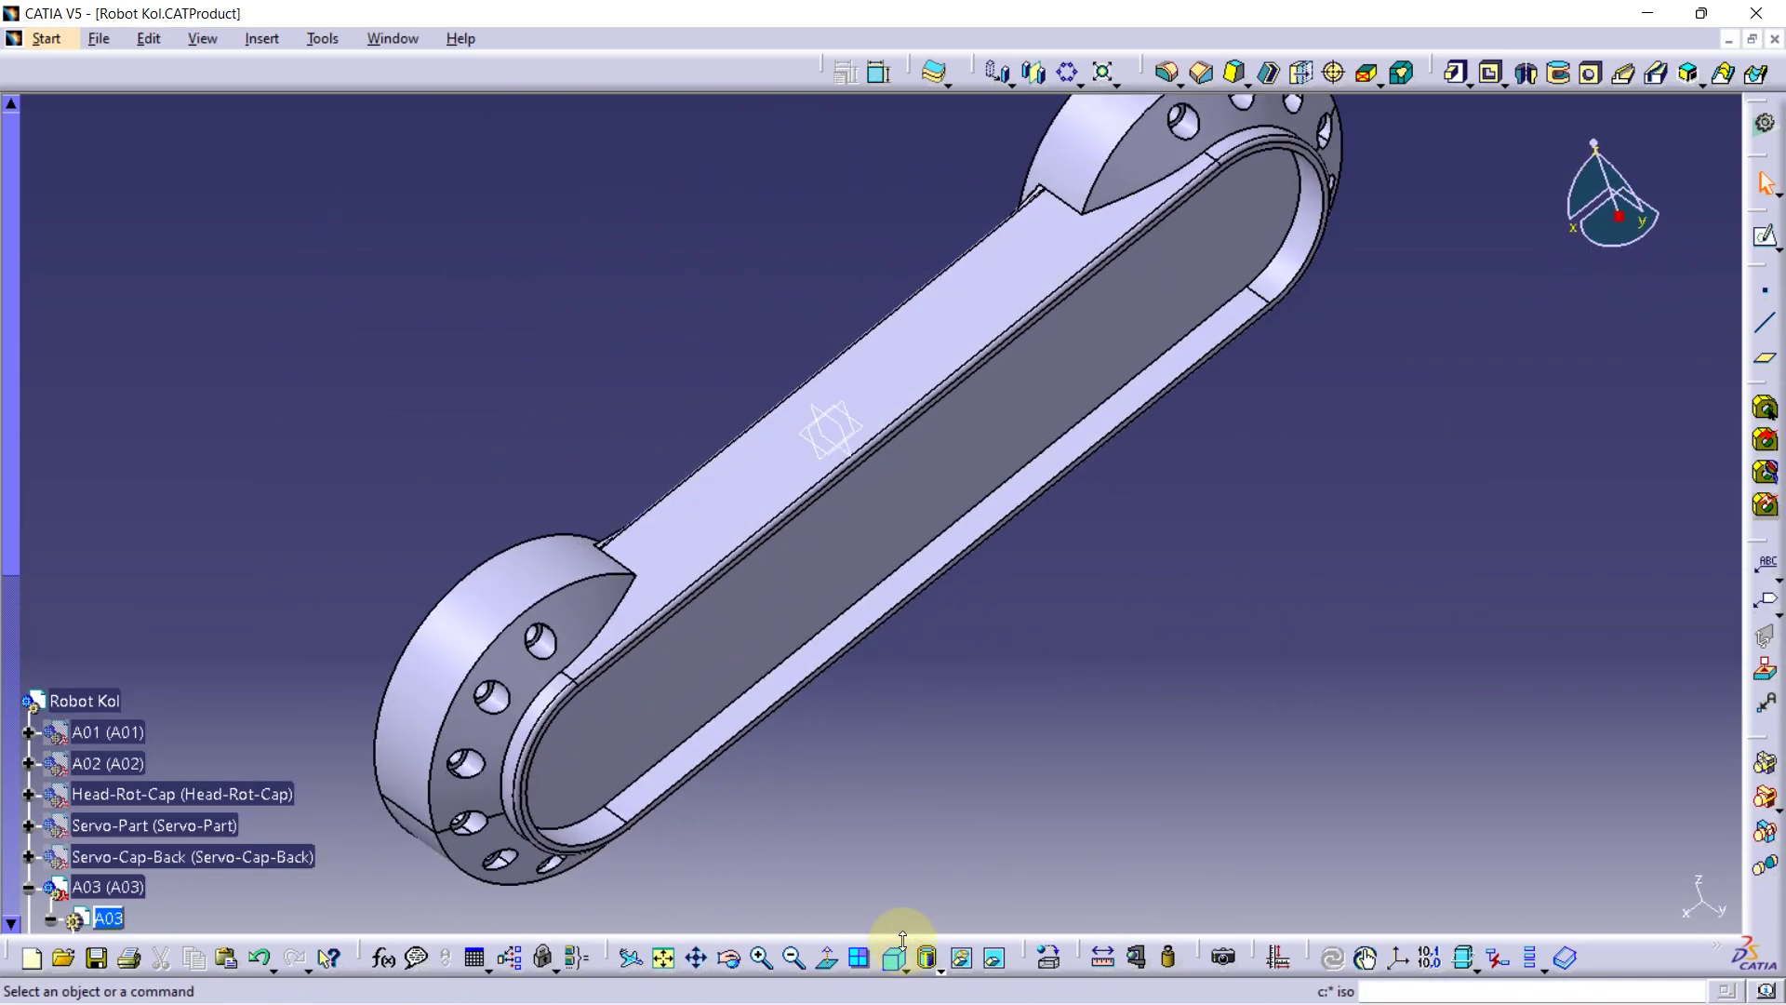
mouse_move(870, 639)
middle_down()
mouse_move(908, 788)
mouse_move(925, 751)
middle_up()
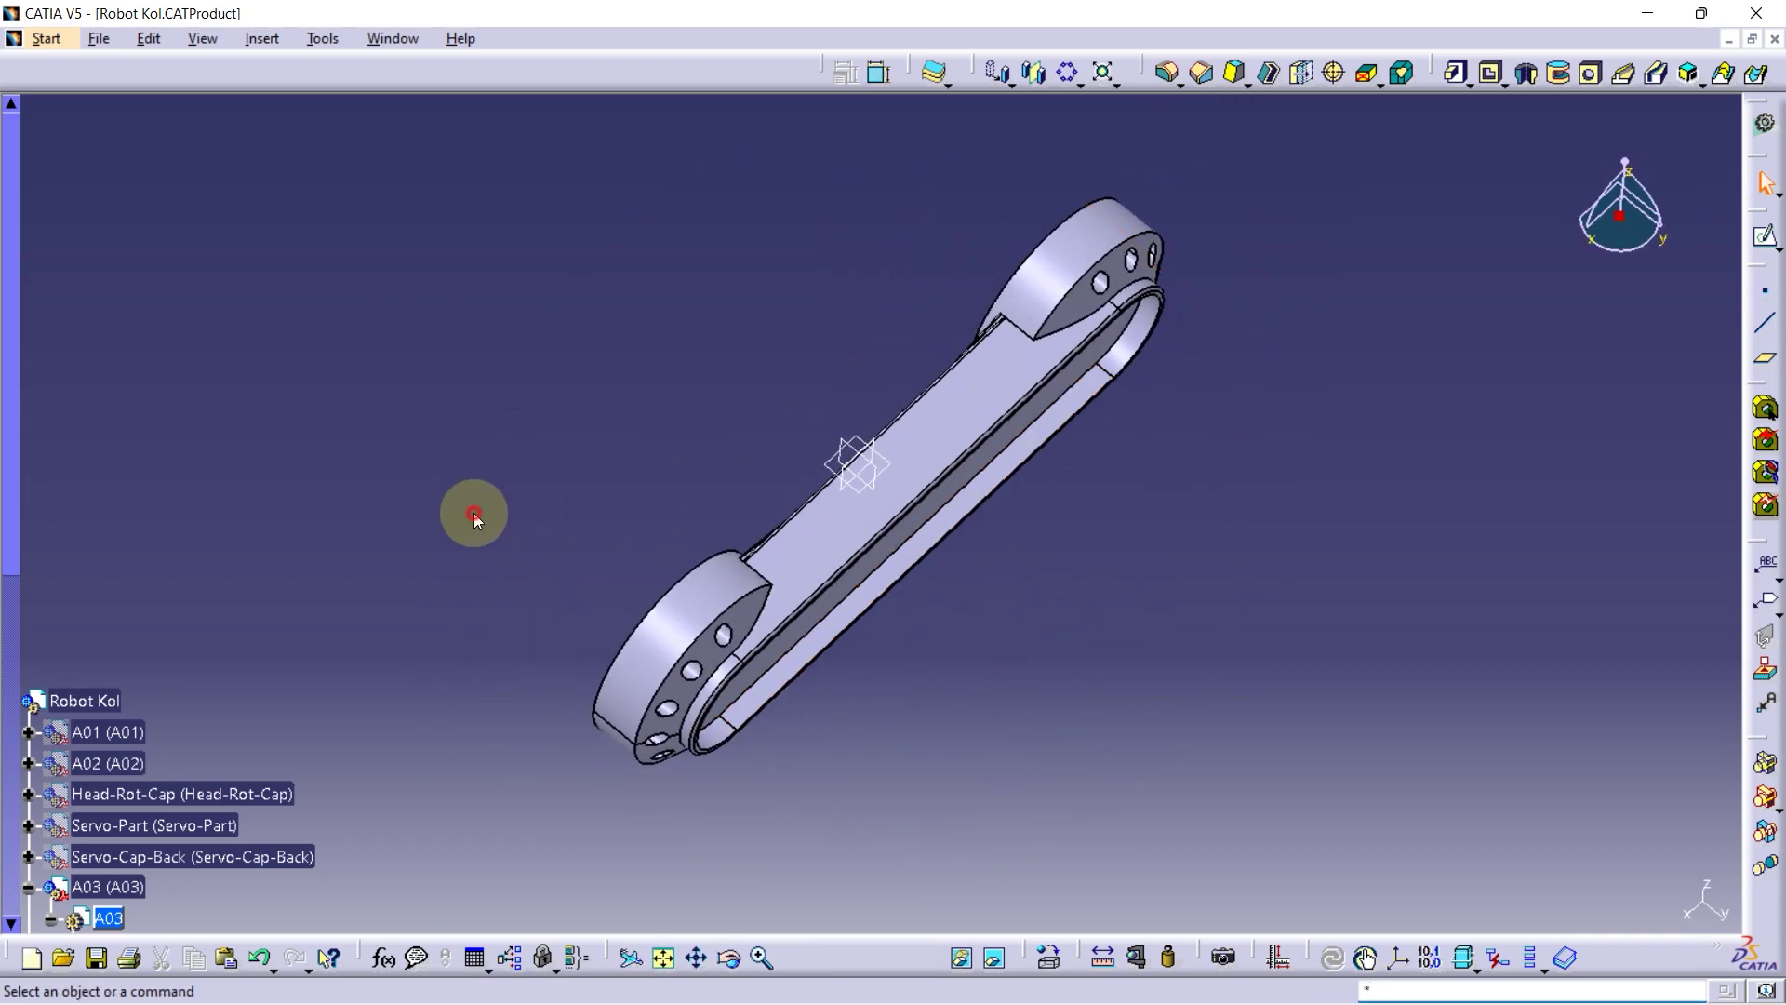
scroll(381, 510, down, 3)
scroll(233, 589, down, 1)
scroll(232, 589, down, 1)
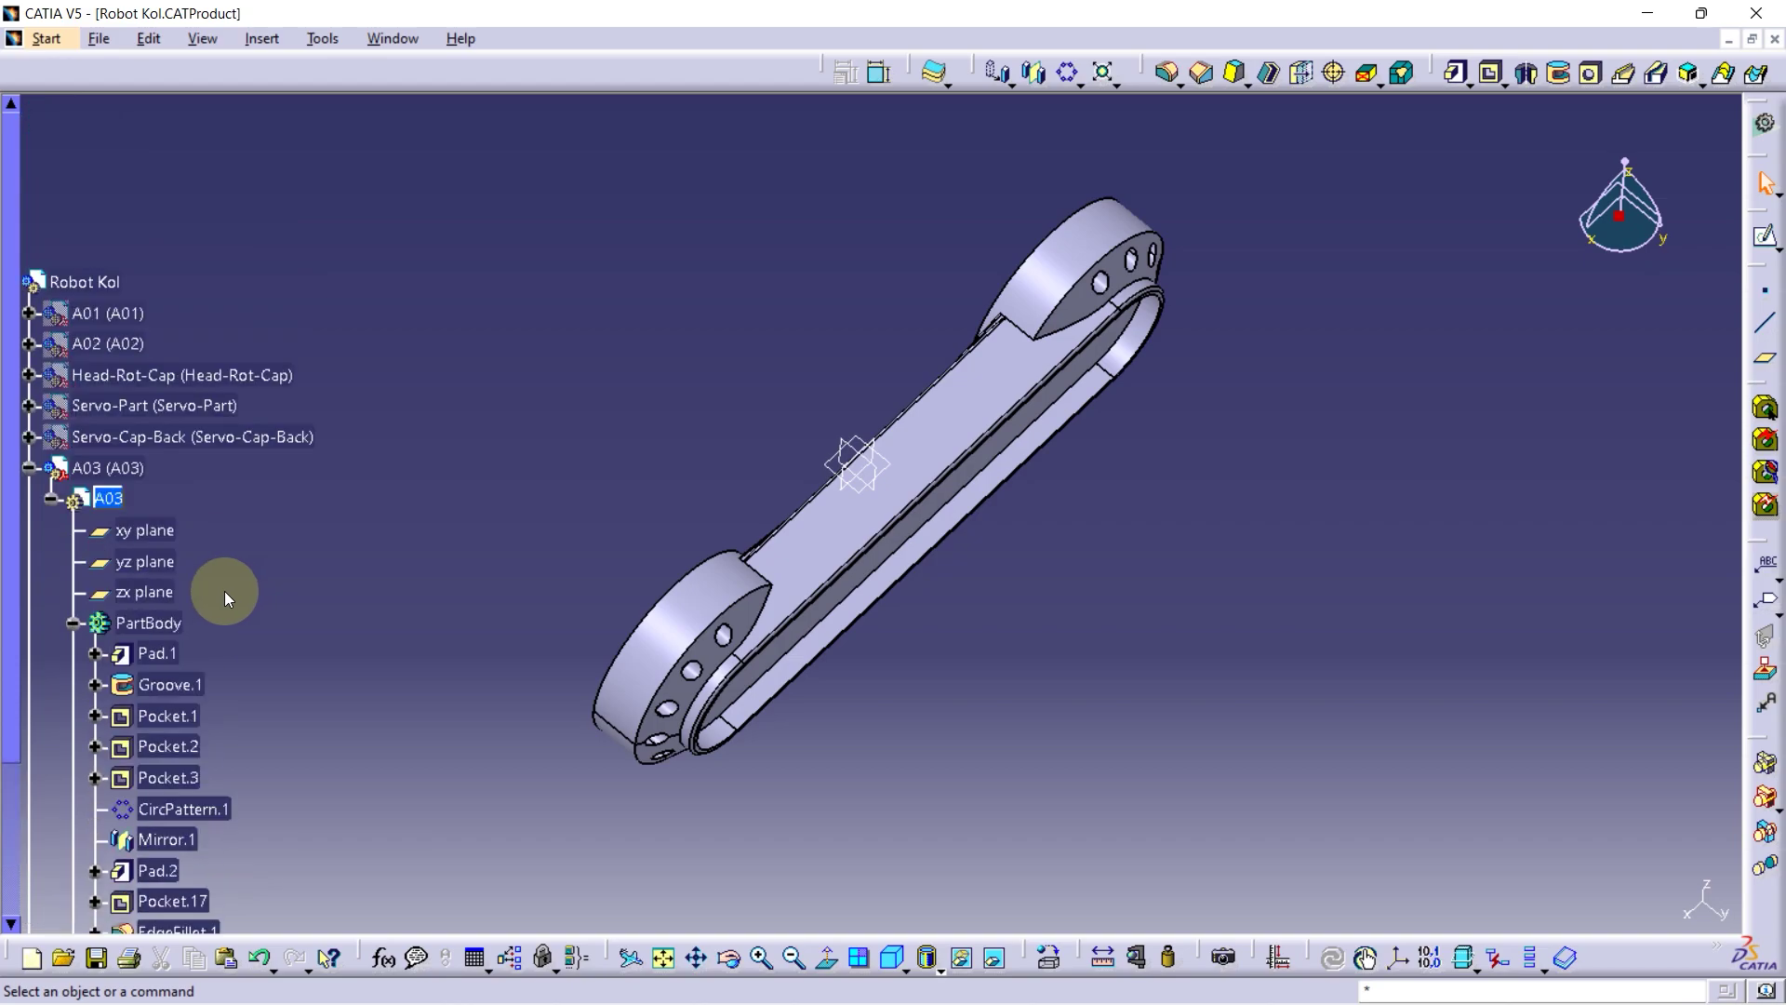
click(34, 499)
click(12, 469)
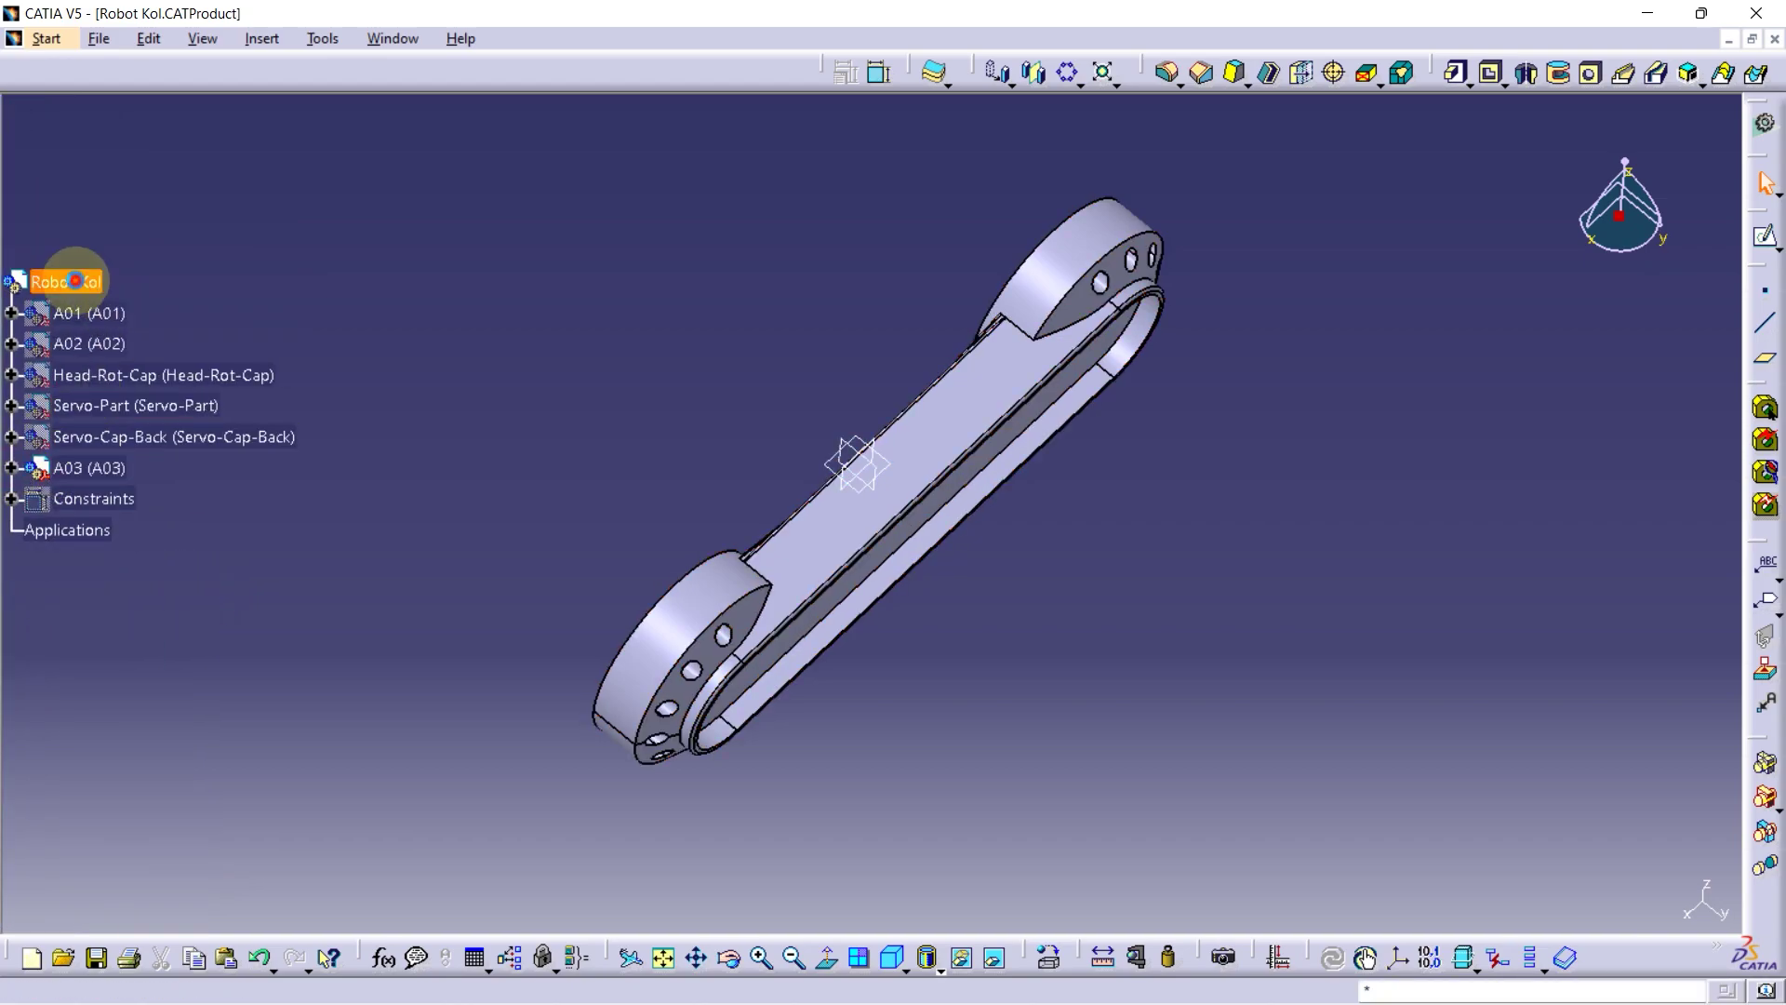
Activate Robot Kol and show Head-Rot-Cap, Servo-Part and Servo-Cap-Back
double_click(76, 281)
right_click(97, 352)
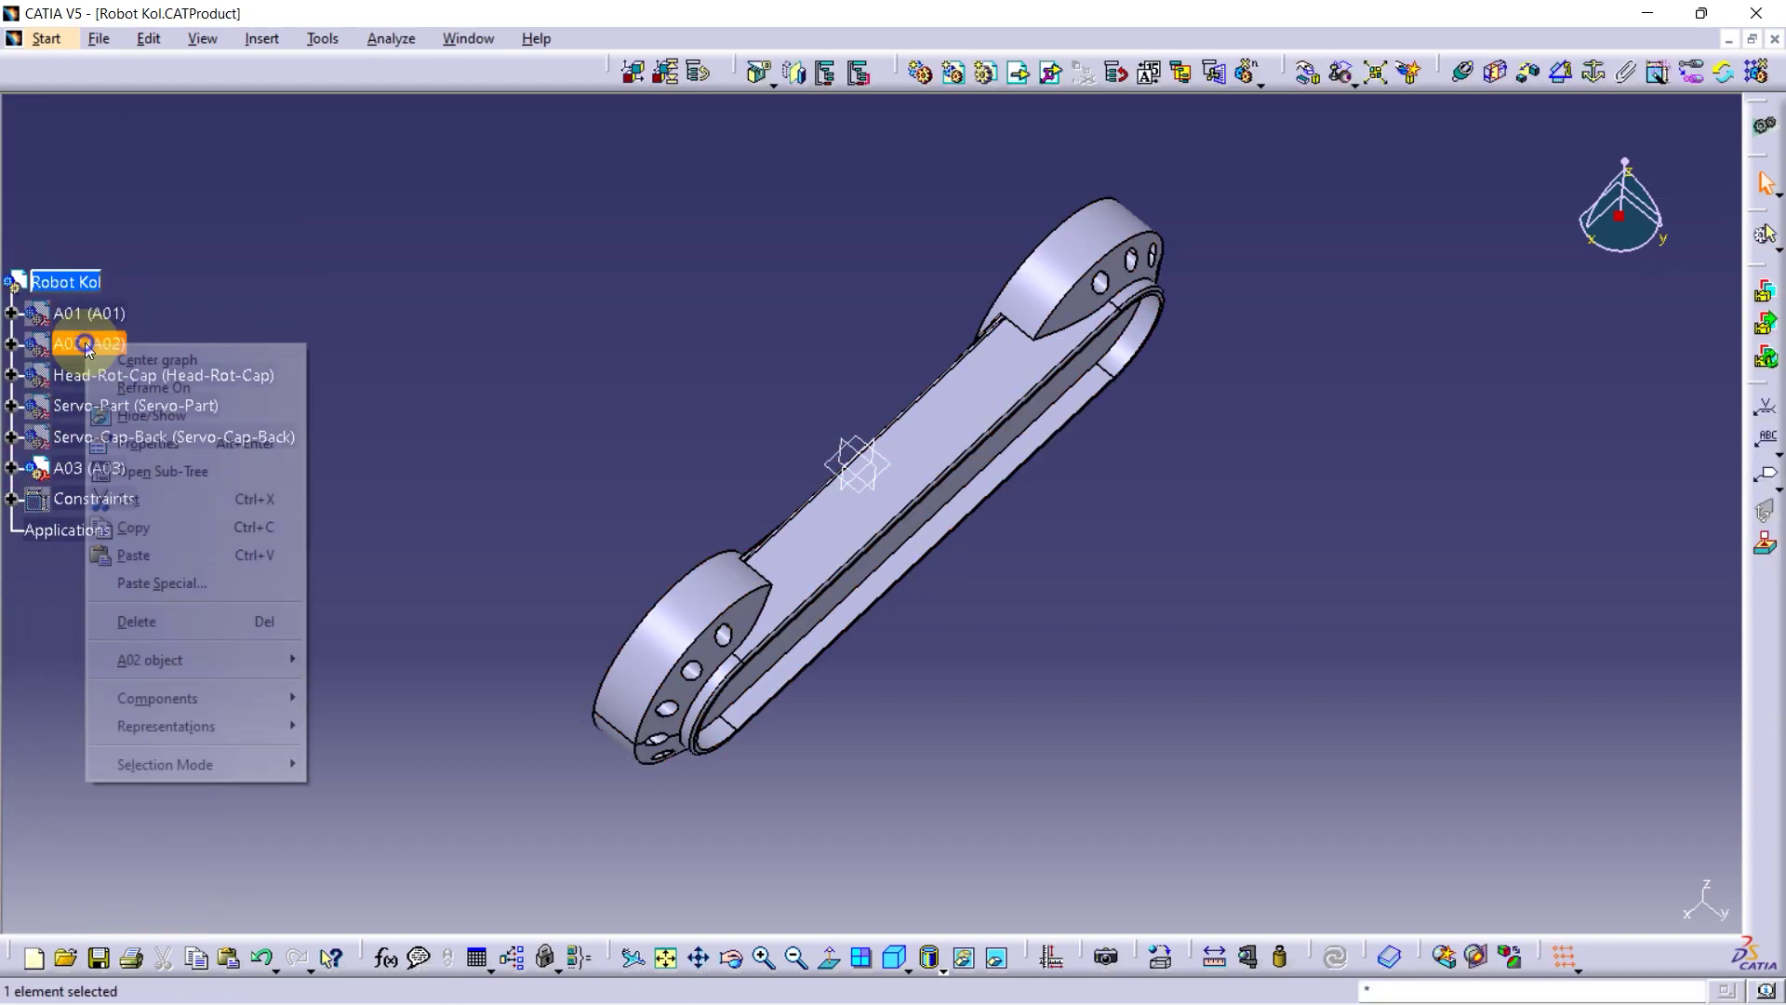
click(140, 403)
right_click(126, 375)
click(129, 451)
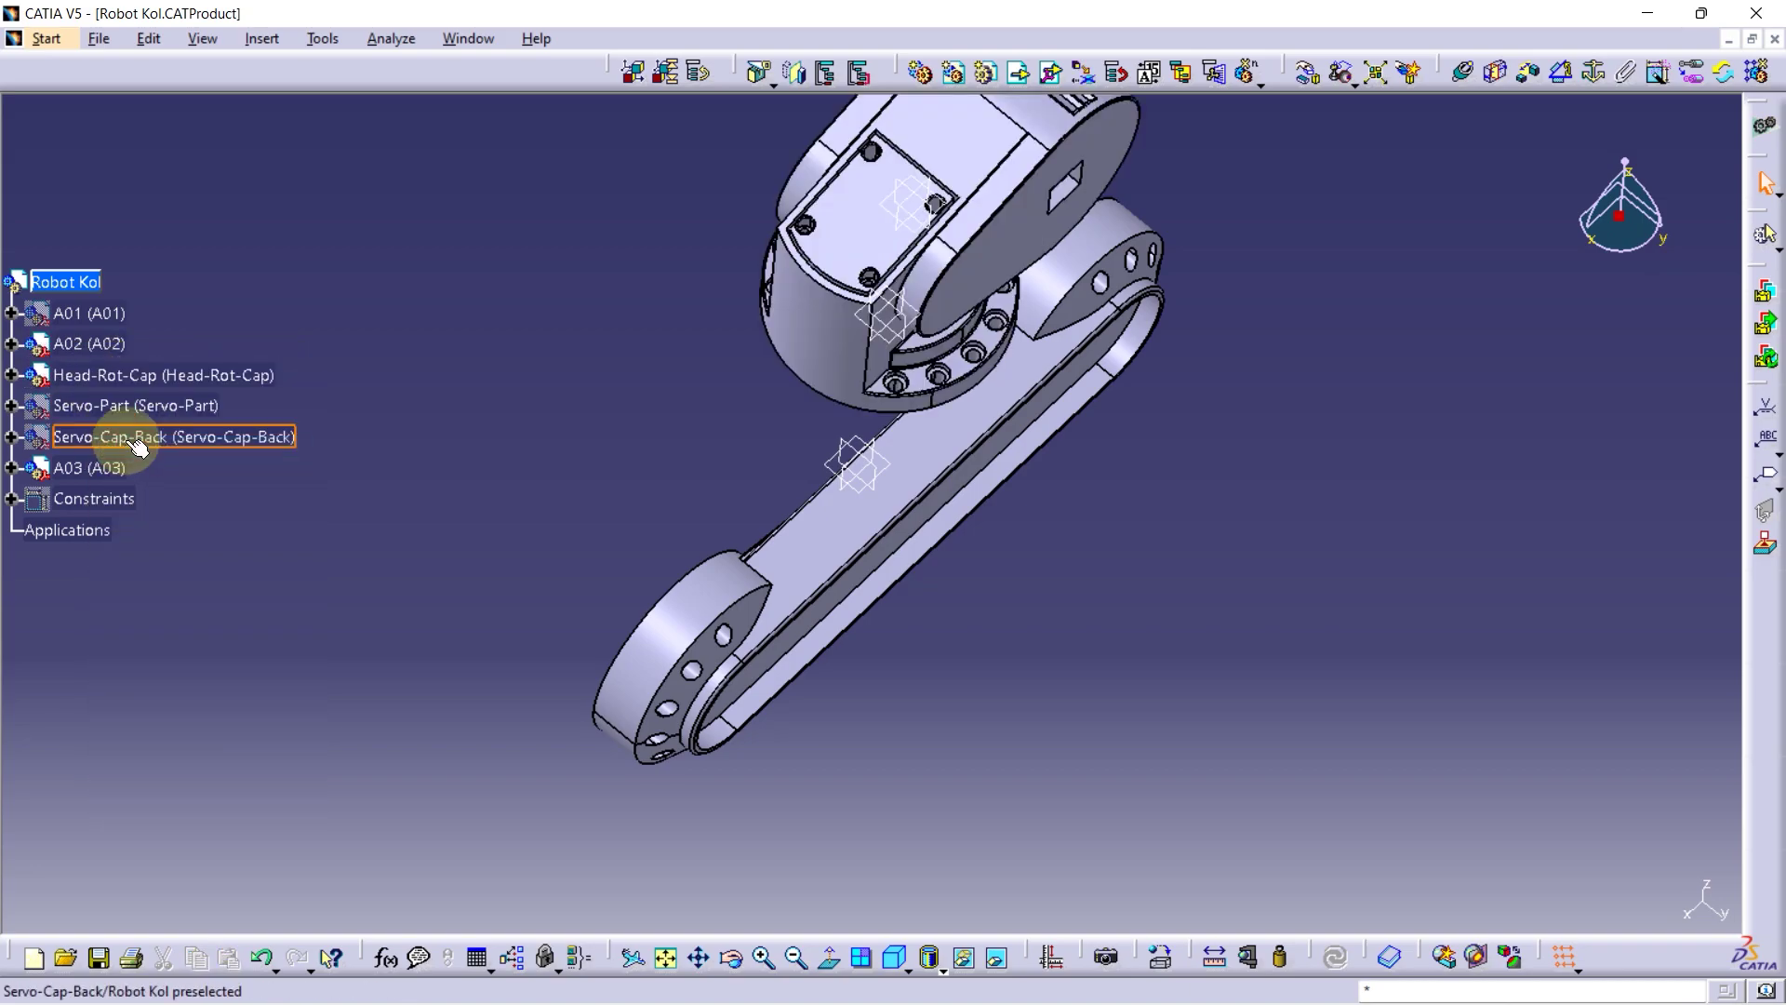
right_click(103, 406)
click(116, 480)
right_click(121, 438)
click(140, 510)
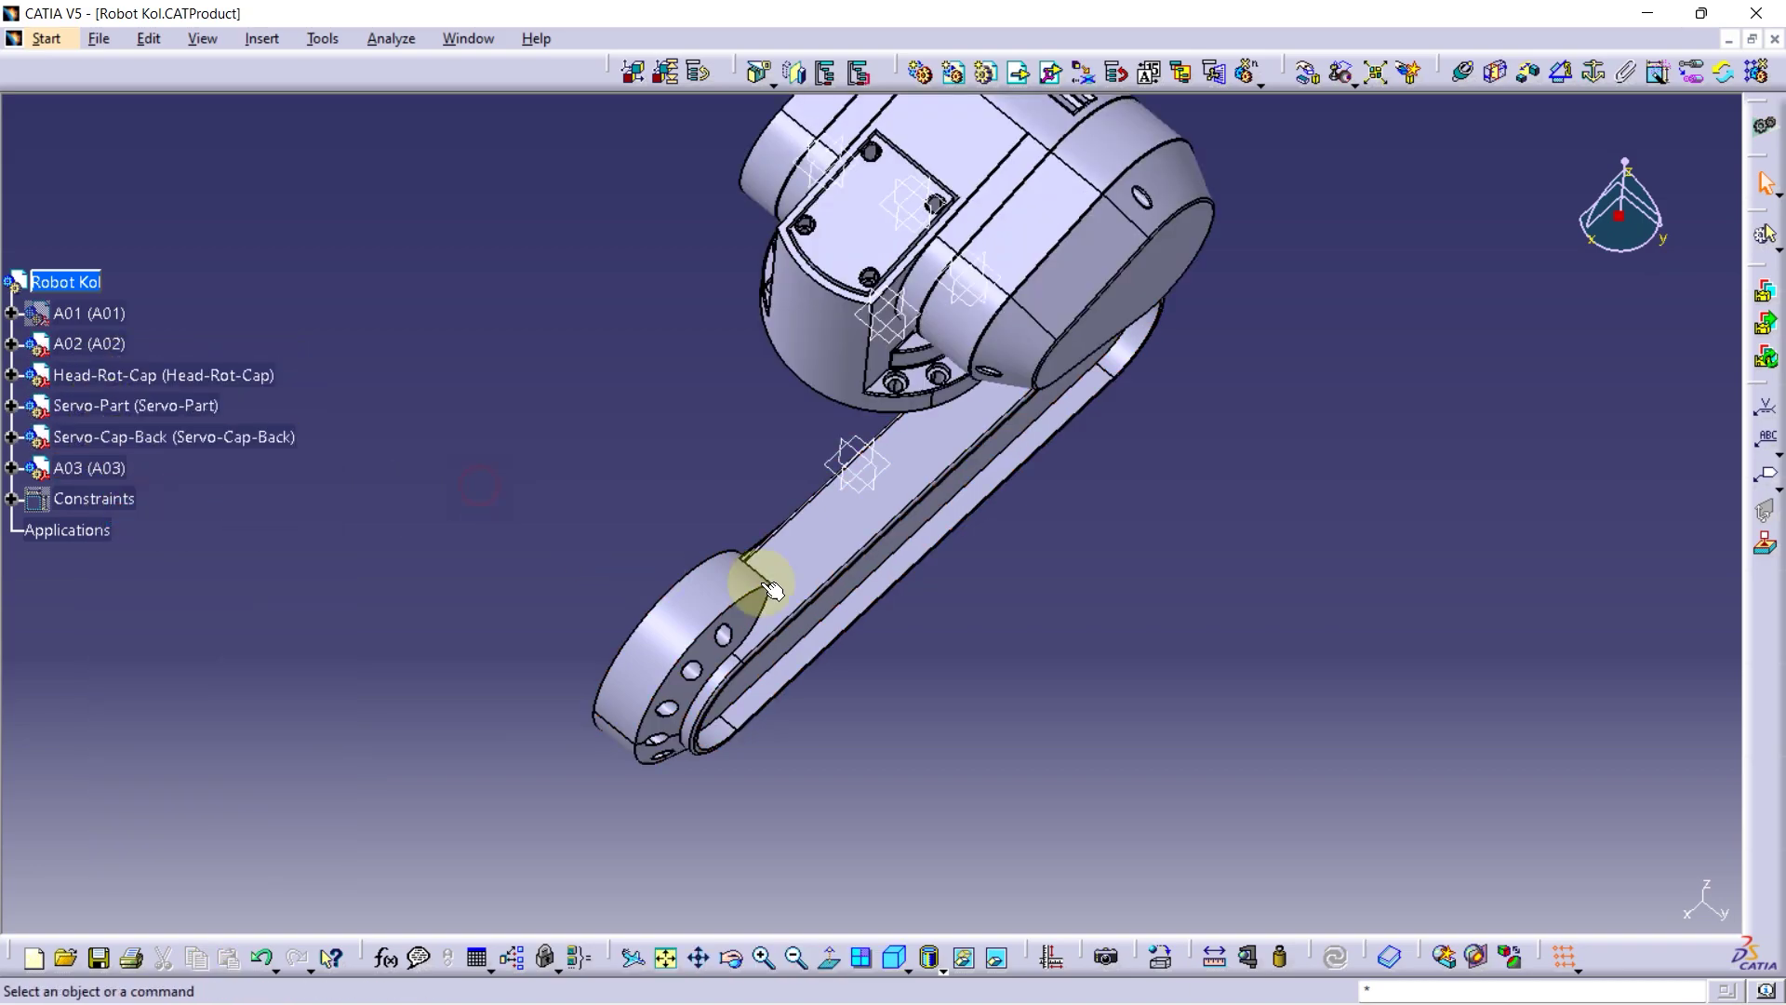
Move the A03 arm along Z and rotate it about X beside the head
click(1306, 84)
mouse_move(1097, 706)
mouse_down()
mouse_move(1247, 610)
mouse_move(1254, 651)
mouse_up()
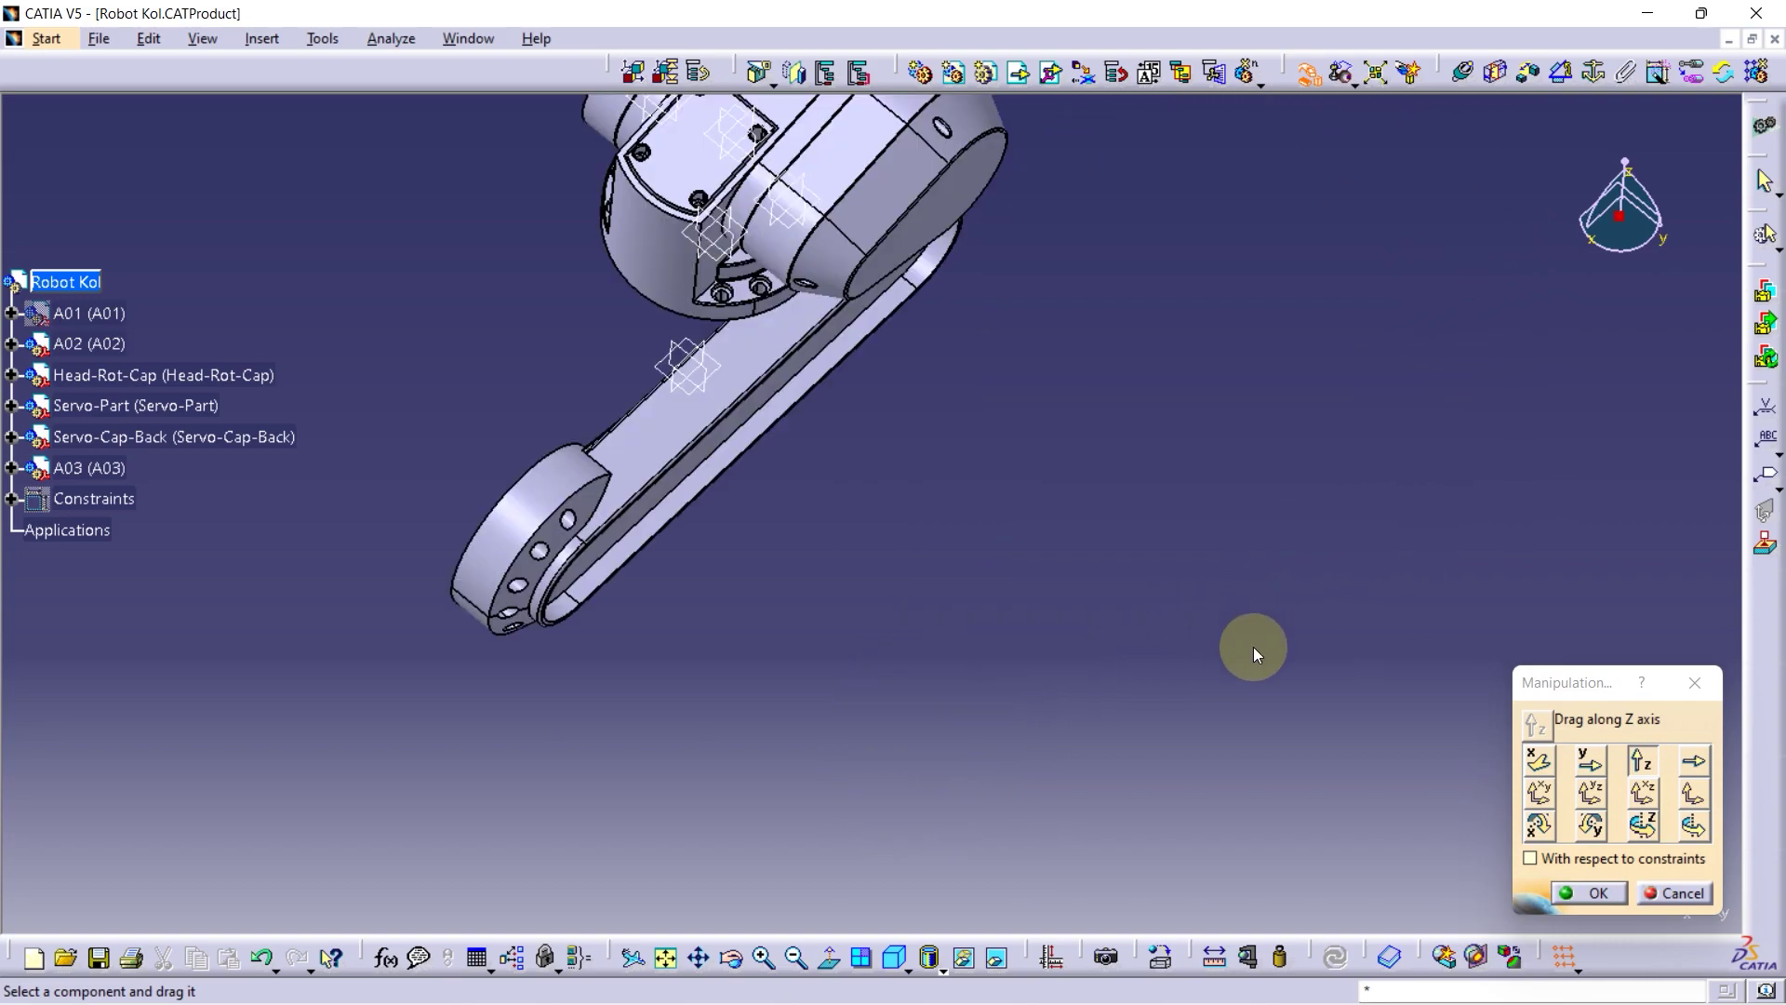
click(1537, 827)
middle_drag(969, 578, 1188, 578)
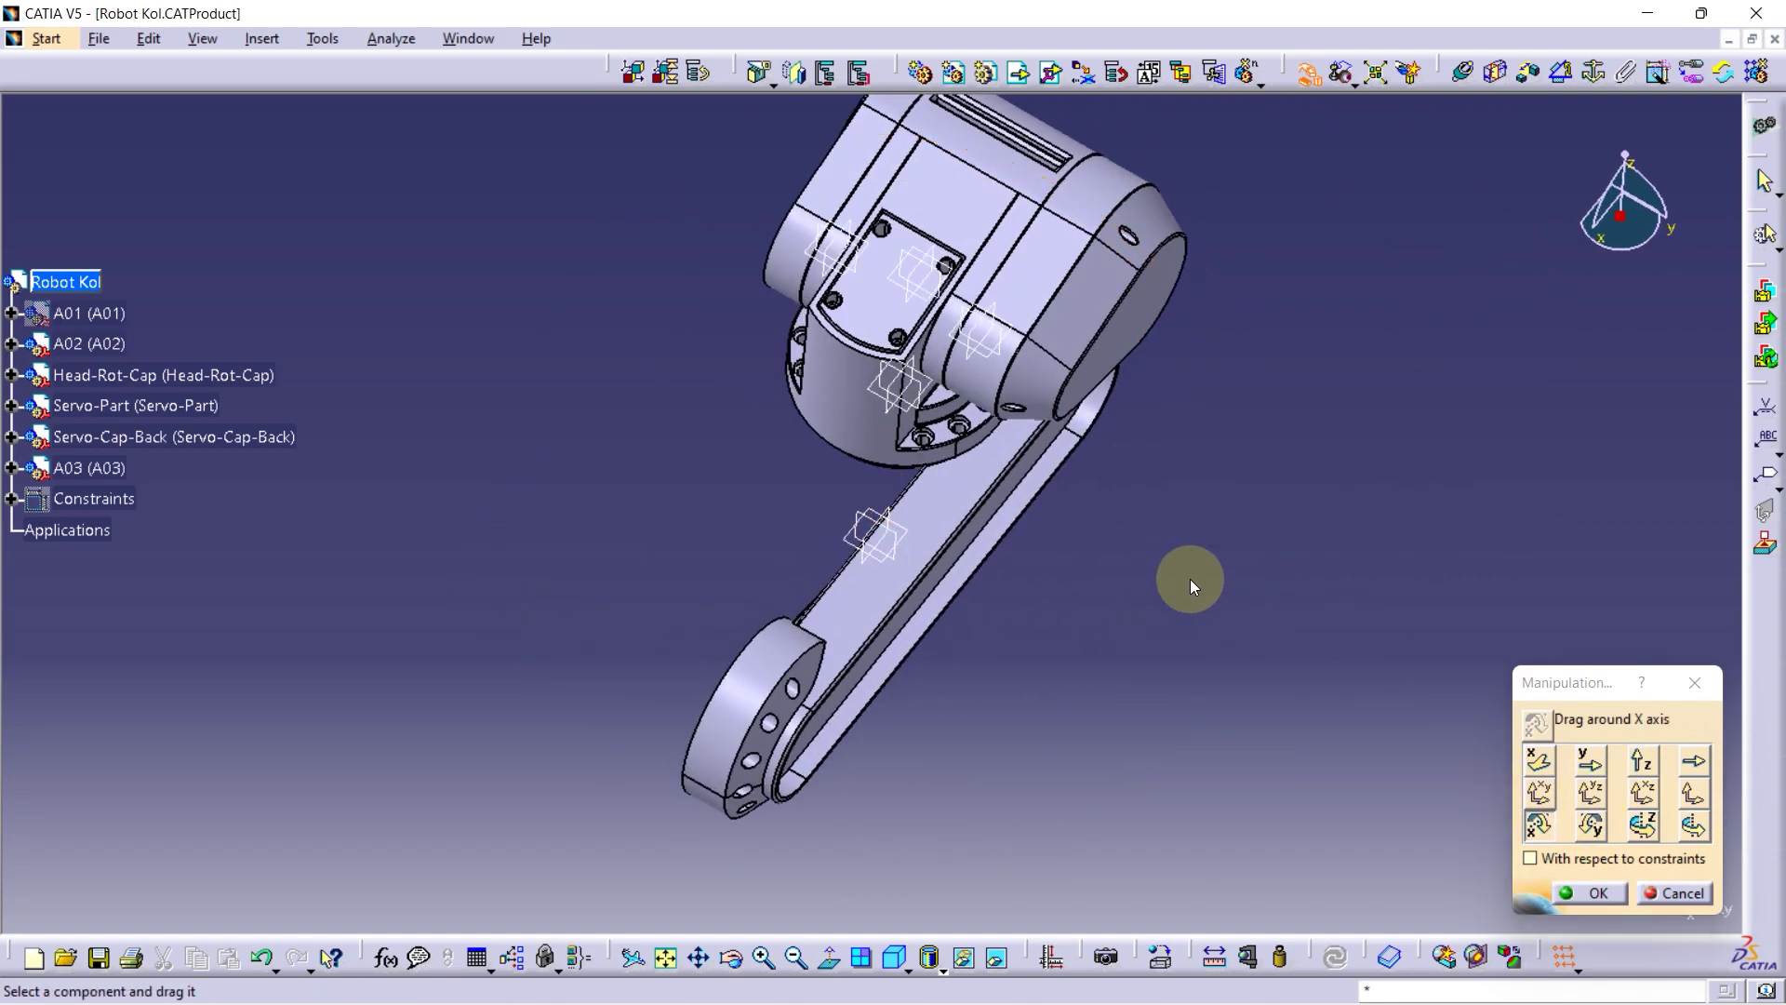
drag(857, 431, 747, 361)
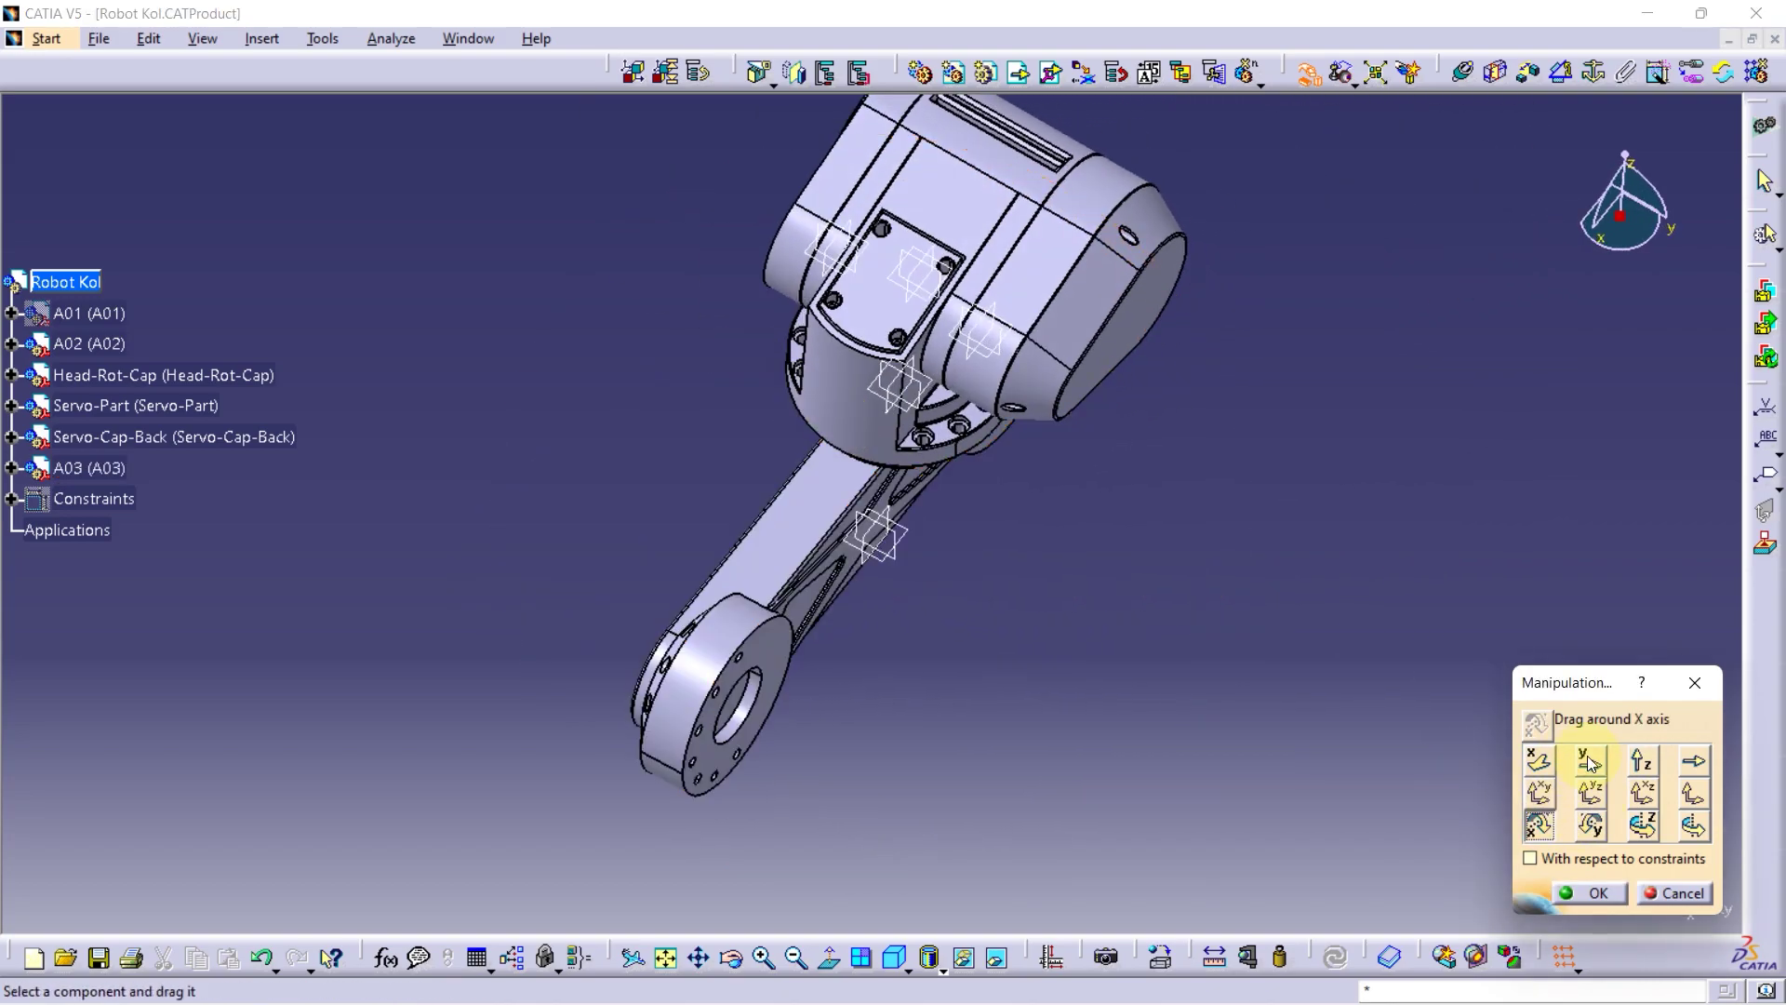
drag(626, 451, 626, 567)
mouse_move(627, 567)
middle_down()
mouse_move(919, 581)
mouse_move(700, 577)
middle_up()
Make the arm's end-hole axis coincident with the head hole axis and update
click(1596, 892)
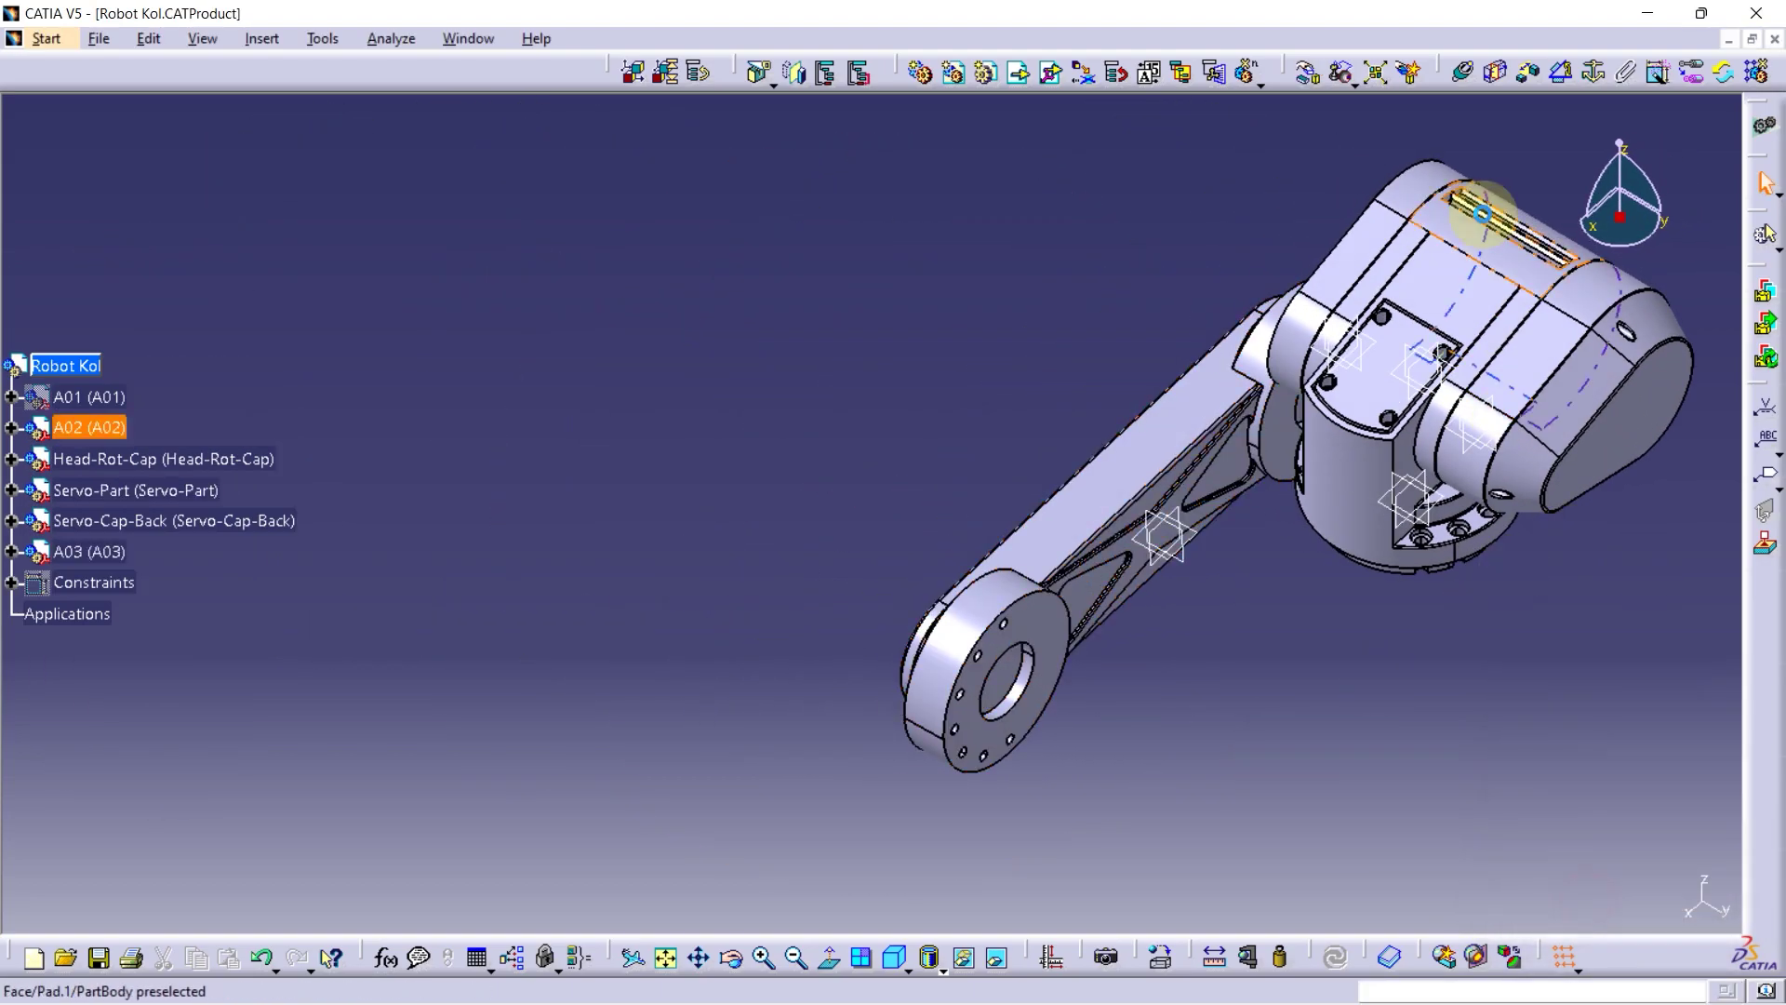
click(1464, 71)
scroll(1076, 568, up, 3)
scroll(1004, 558, up, 2)
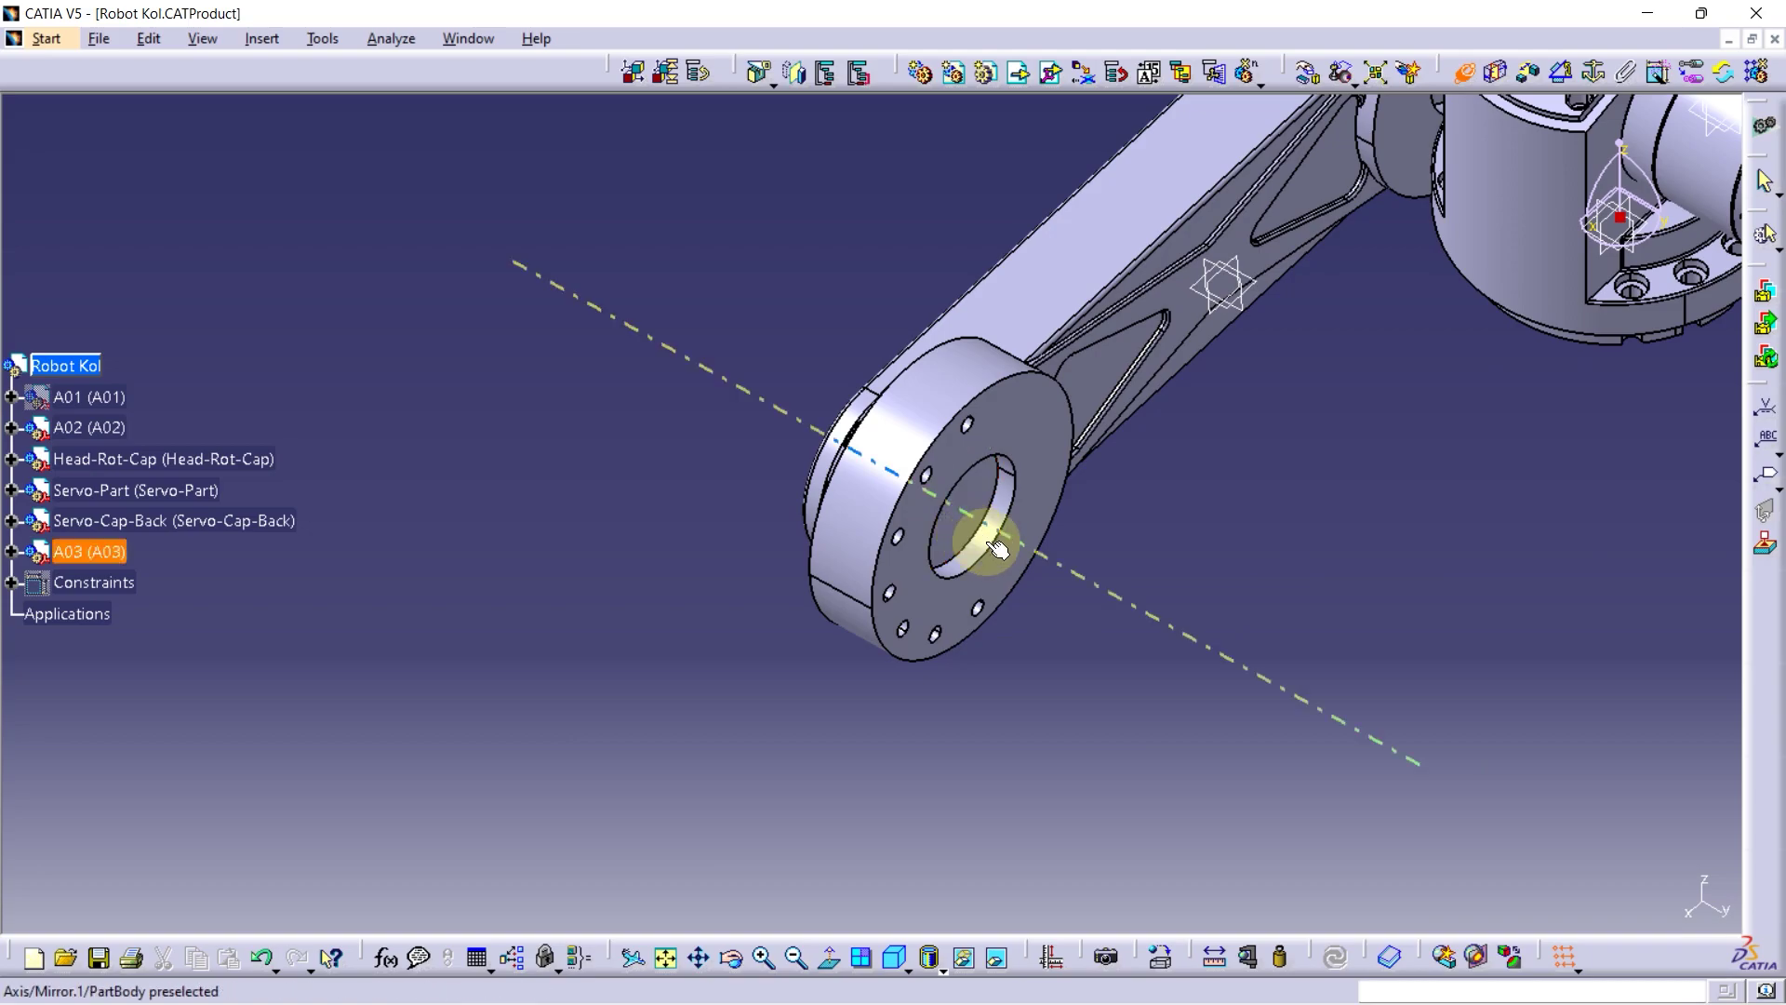
click(995, 547)
scroll(790, 670, down, 2)
mouse_move(789, 669)
middle_down()
mouse_move(790, 275)
mouse_move(1006, 787)
mouse_move(1053, 342)
middle_up()
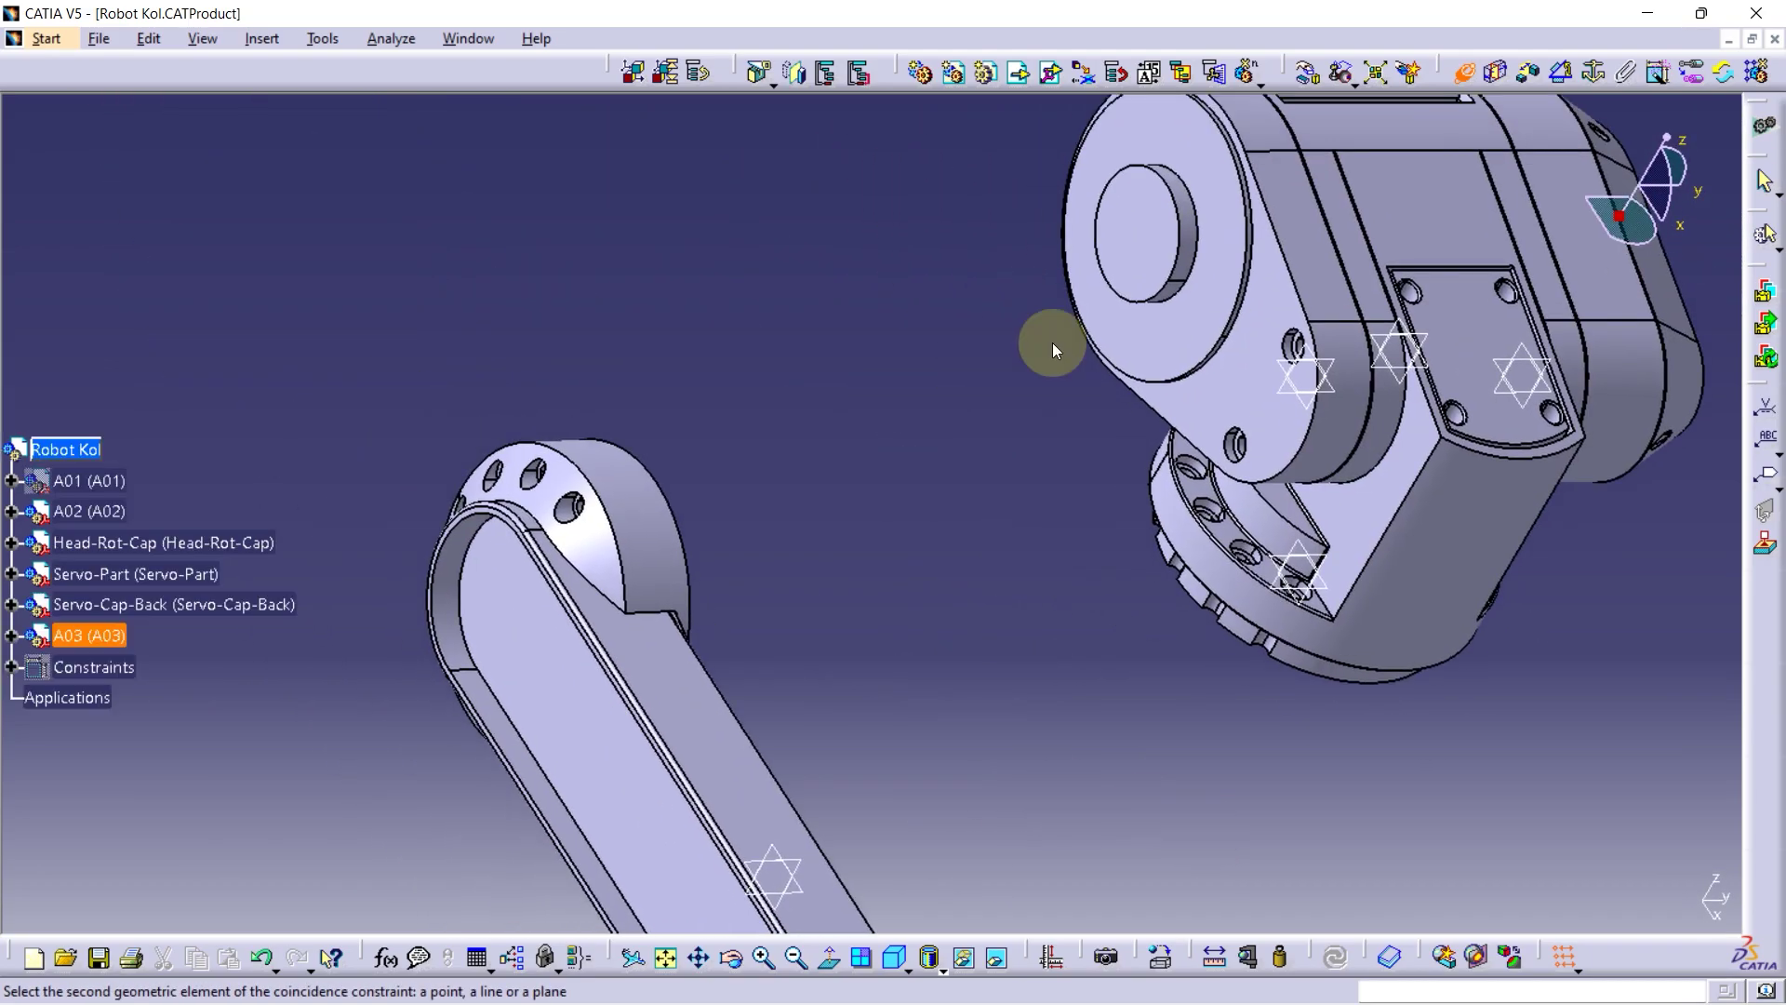
mouse_move(1136, 247)
middle_down()
mouse_move(986, 606)
mouse_move(1069, 451)
middle_up()
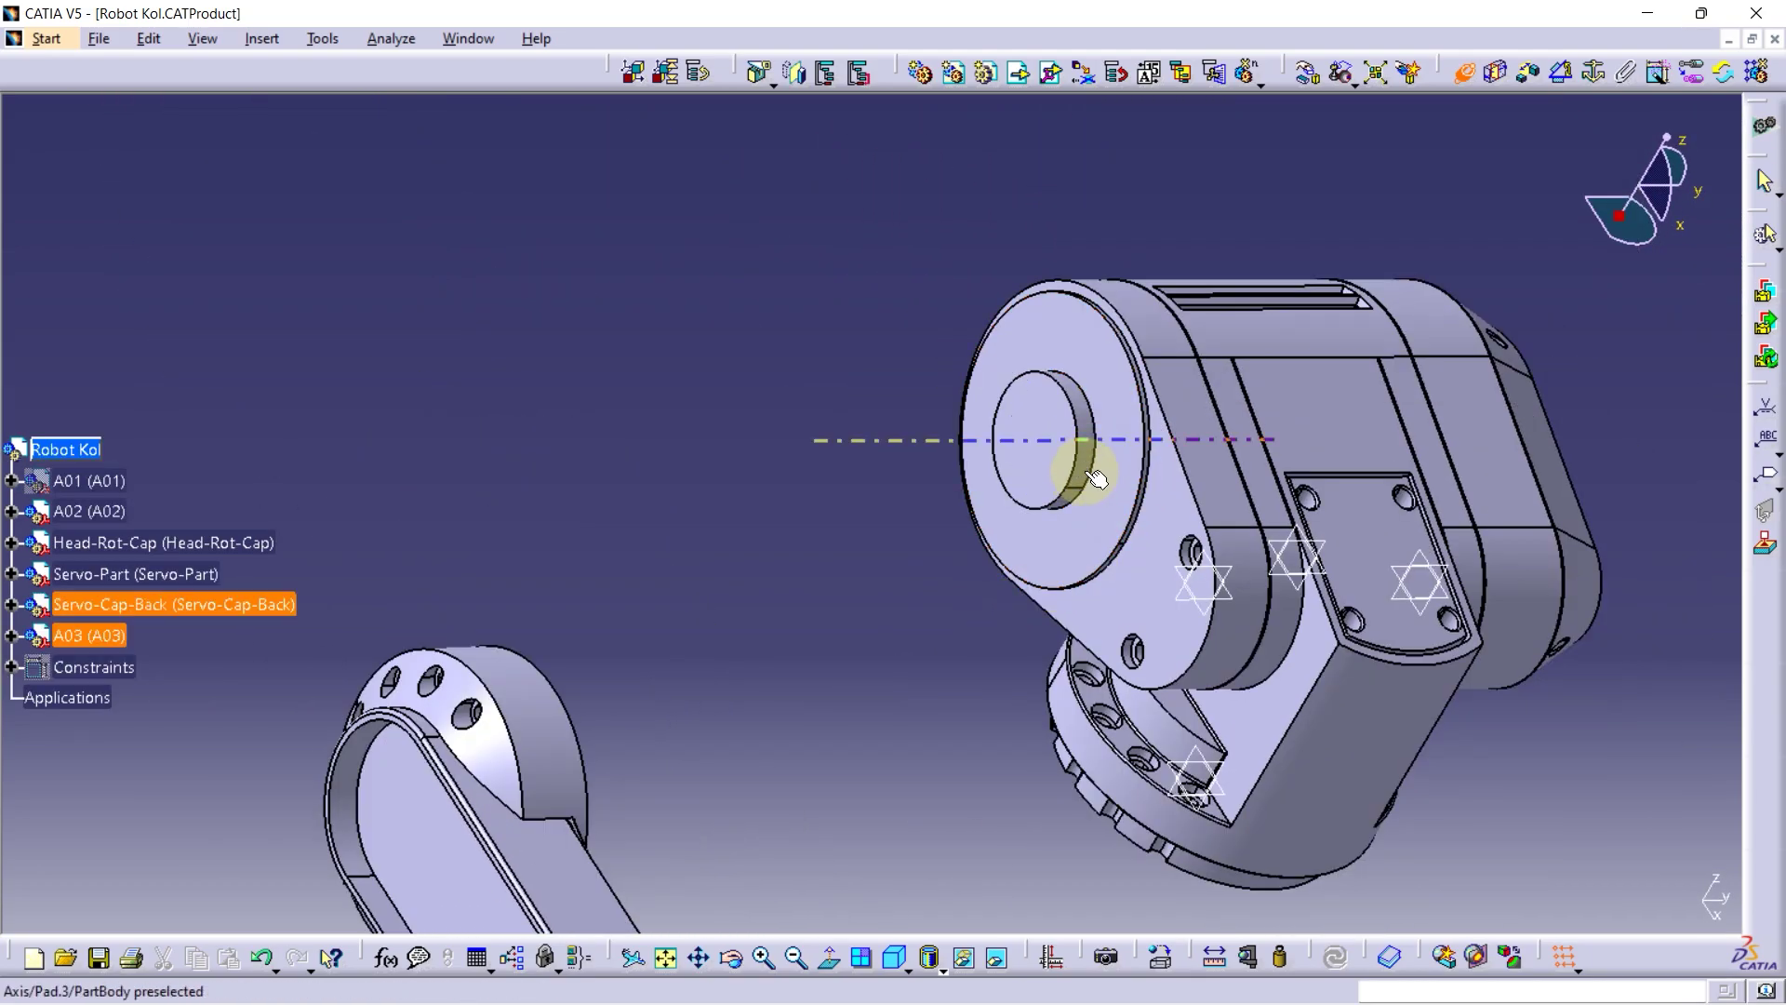
click(1096, 478)
click(1335, 963)
mouse_move(733, 610)
middle_down()
mouse_move(658, 662)
mouse_move(1427, 577)
mouse_move(1179, 566)
mouse_move(1276, 626)
mouse_move(1210, 340)
middle_up()
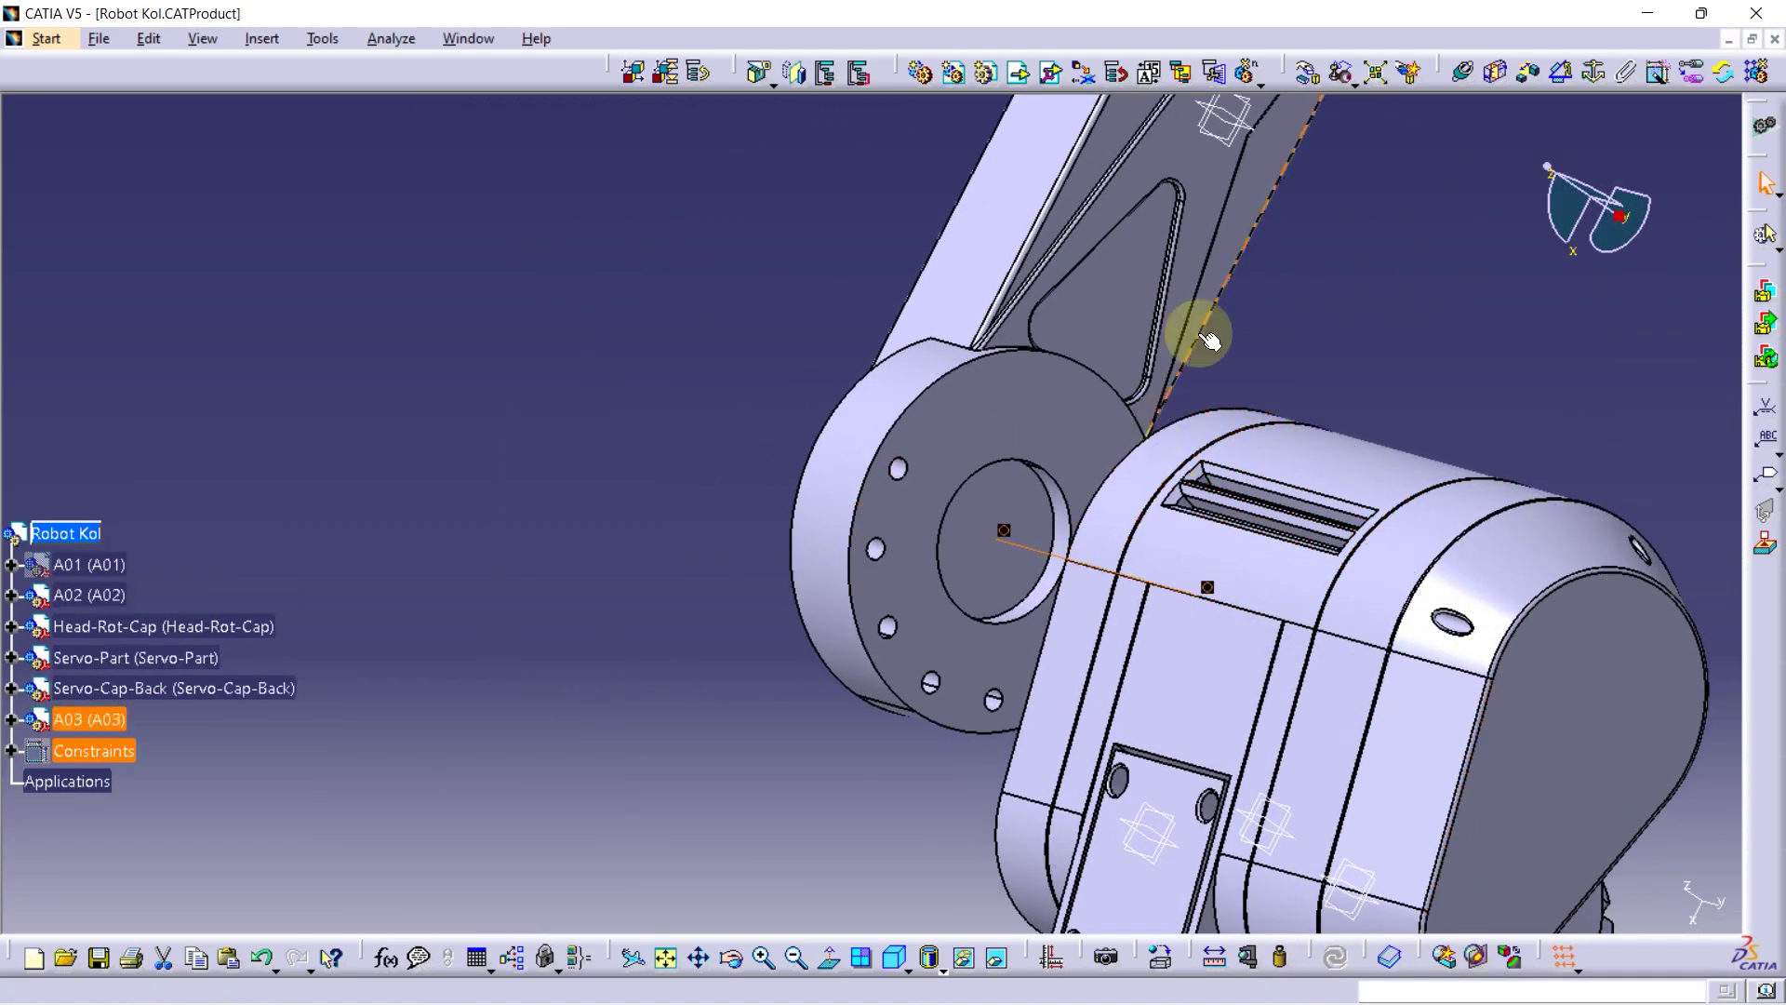
Add a second coincidence between the arm and head circles and update the assembly
click(1463, 75)
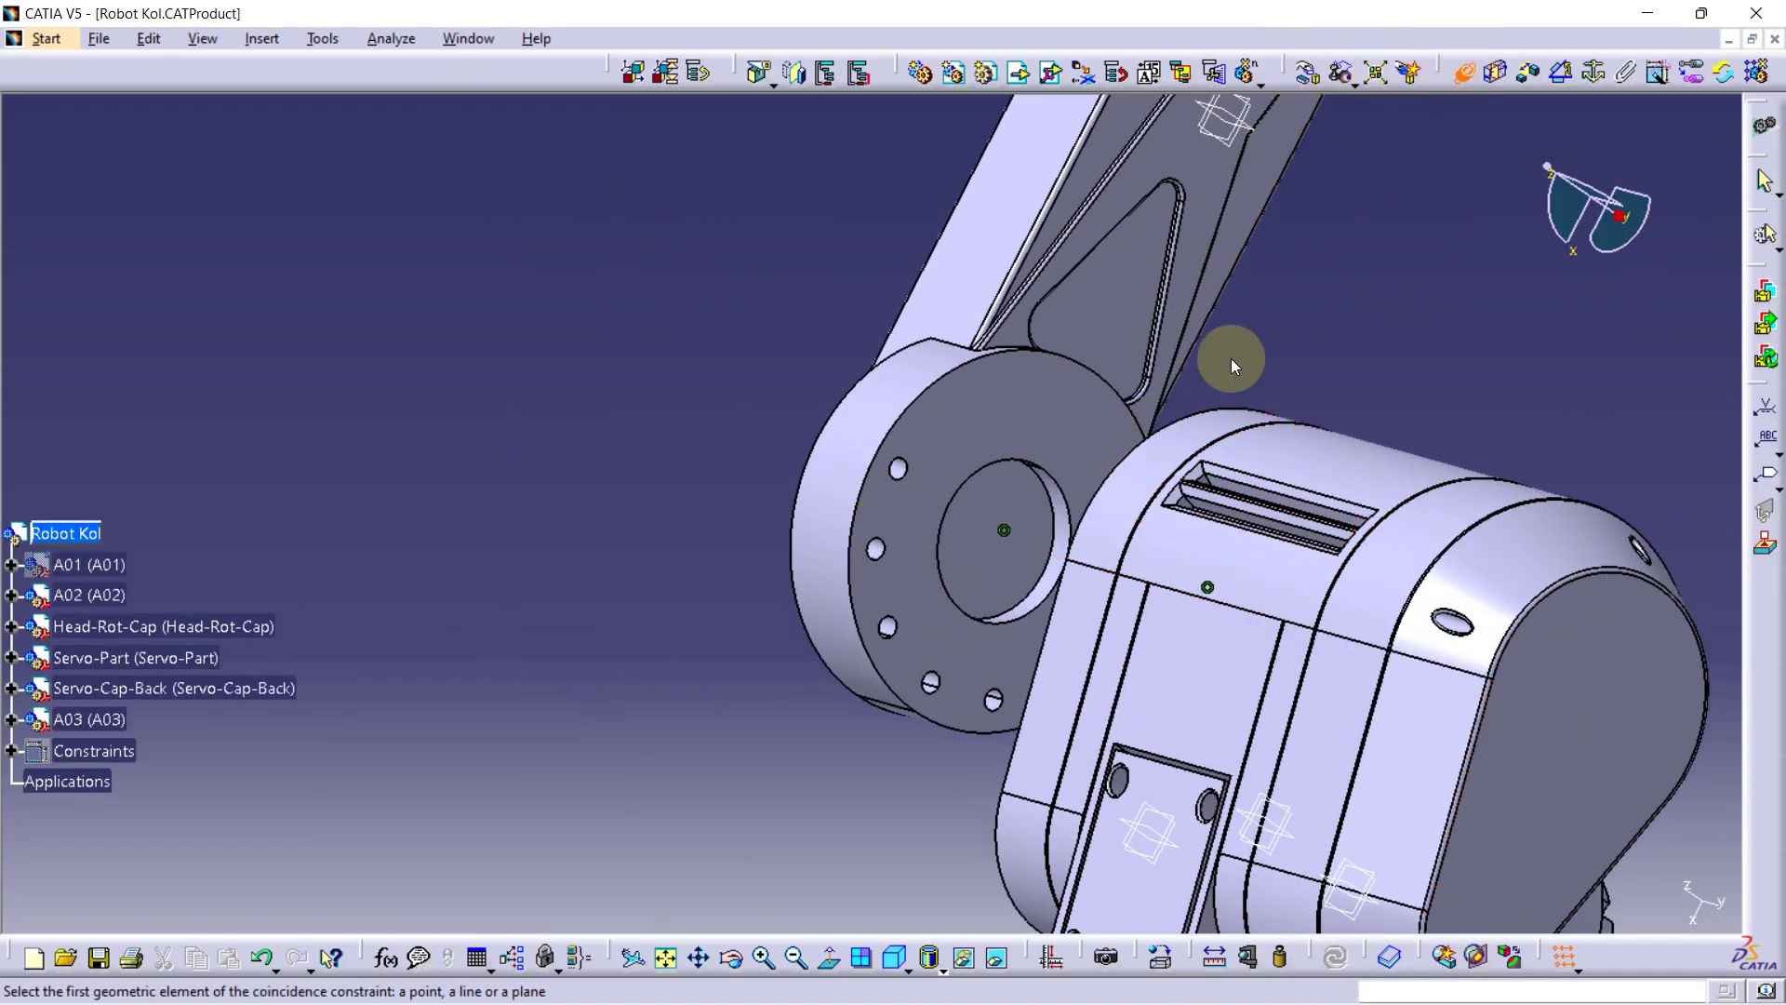
click(826, 606)
mouse_move(763, 649)
middle_down()
mouse_move(921, 650)
mouse_move(266, 672)
mouse_move(1128, 626)
mouse_move(399, 431)
mouse_move(905, 490)
middle_up()
click(668, 481)
click(1588, 907)
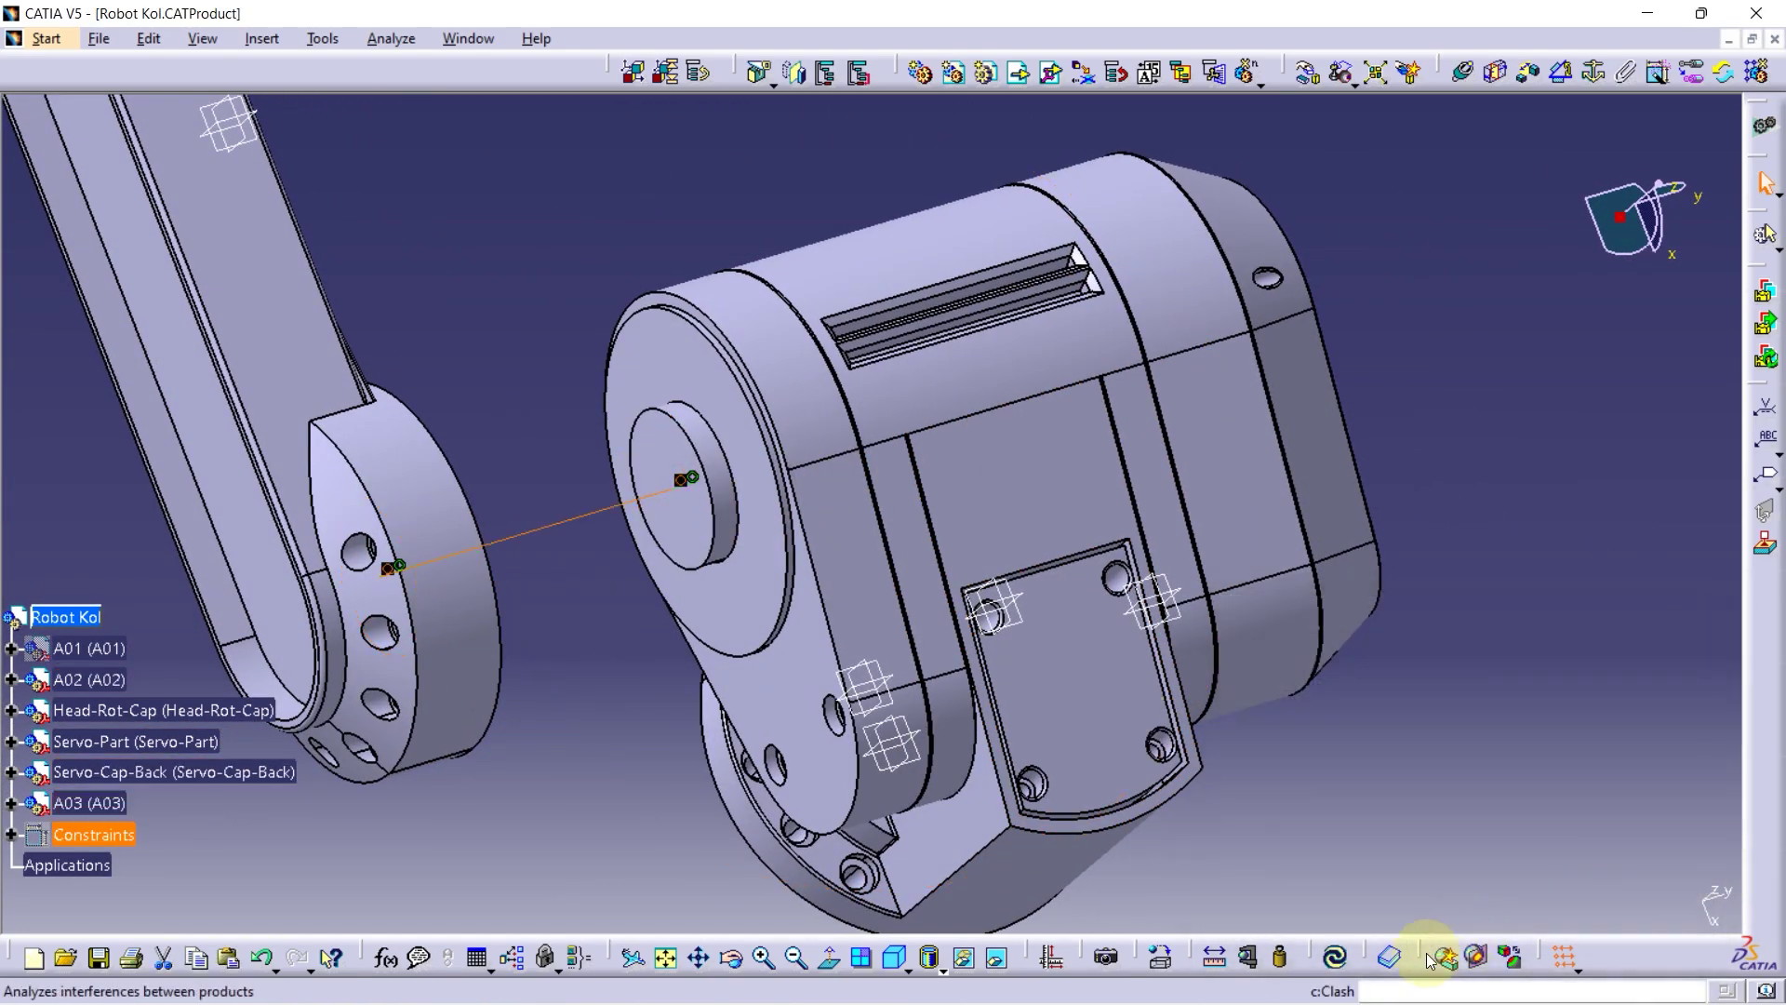
click(1336, 956)
mouse_move(591, 483)
middle_down()
mouse_move(818, 586)
mouse_move(1145, 371)
mouse_move(929, 598)
mouse_move(1077, 505)
middle_up()
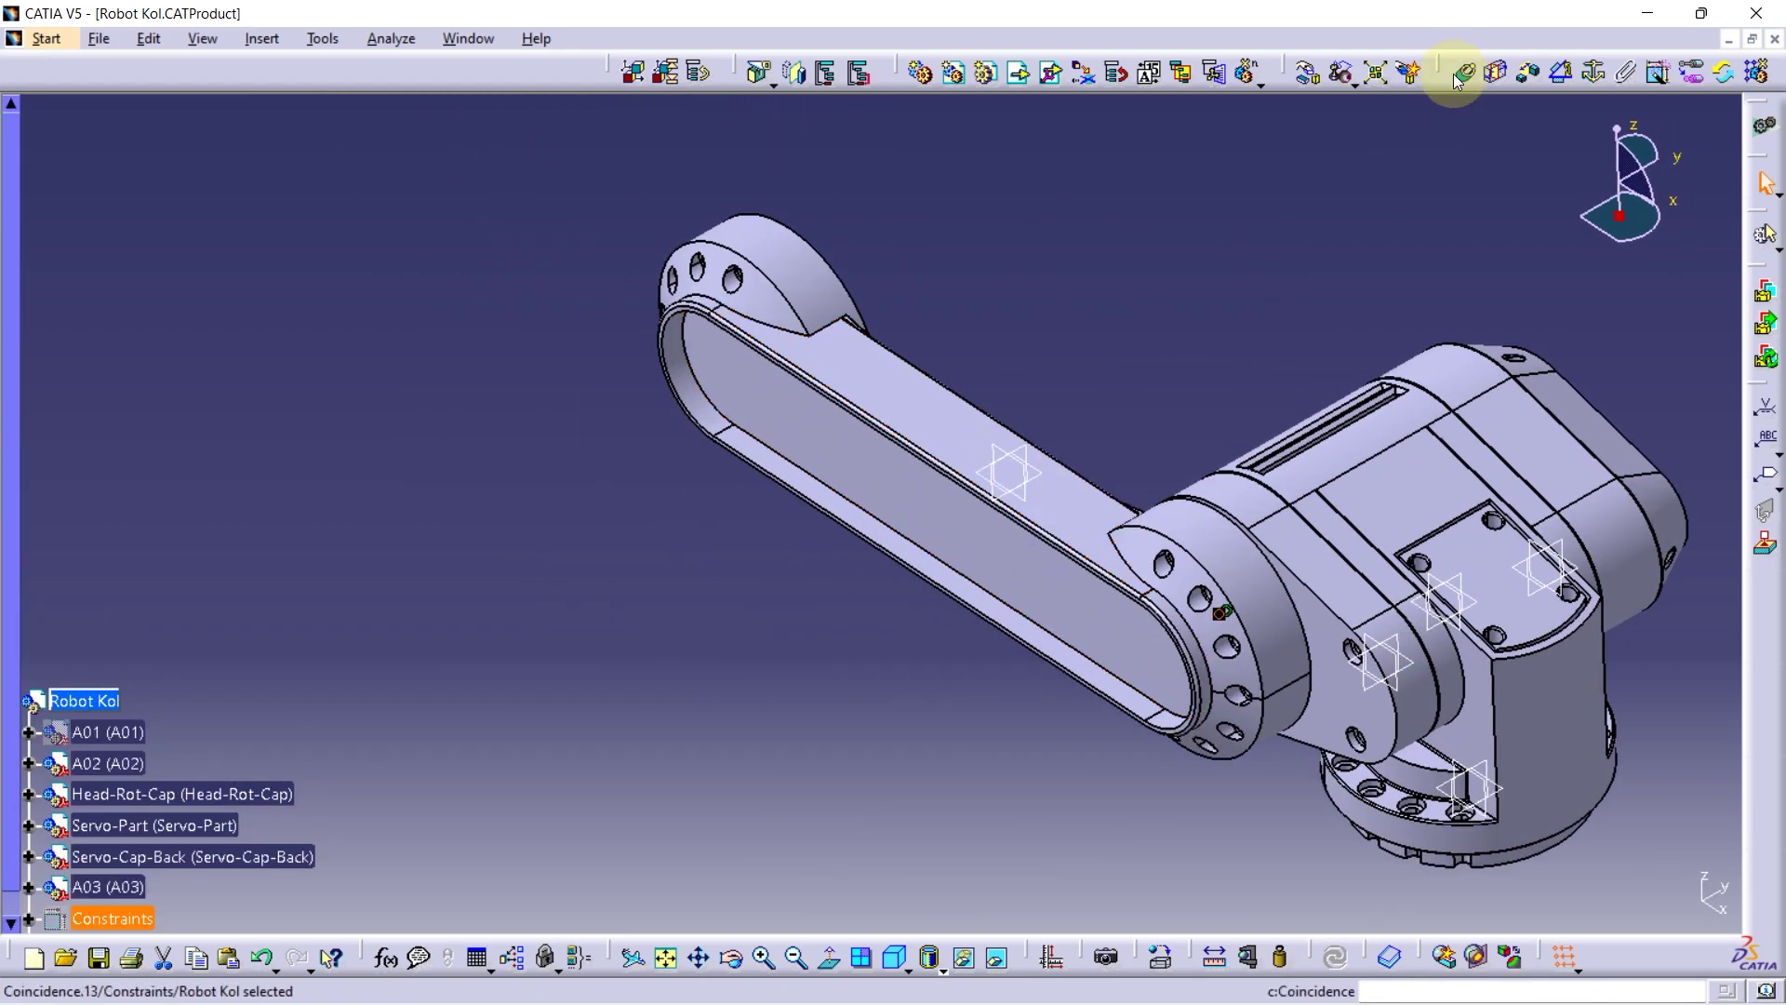
Swing the A03 arm upward about its fillet edge using Manipulation's drag-around-axis
click(1307, 71)
click(1694, 825)
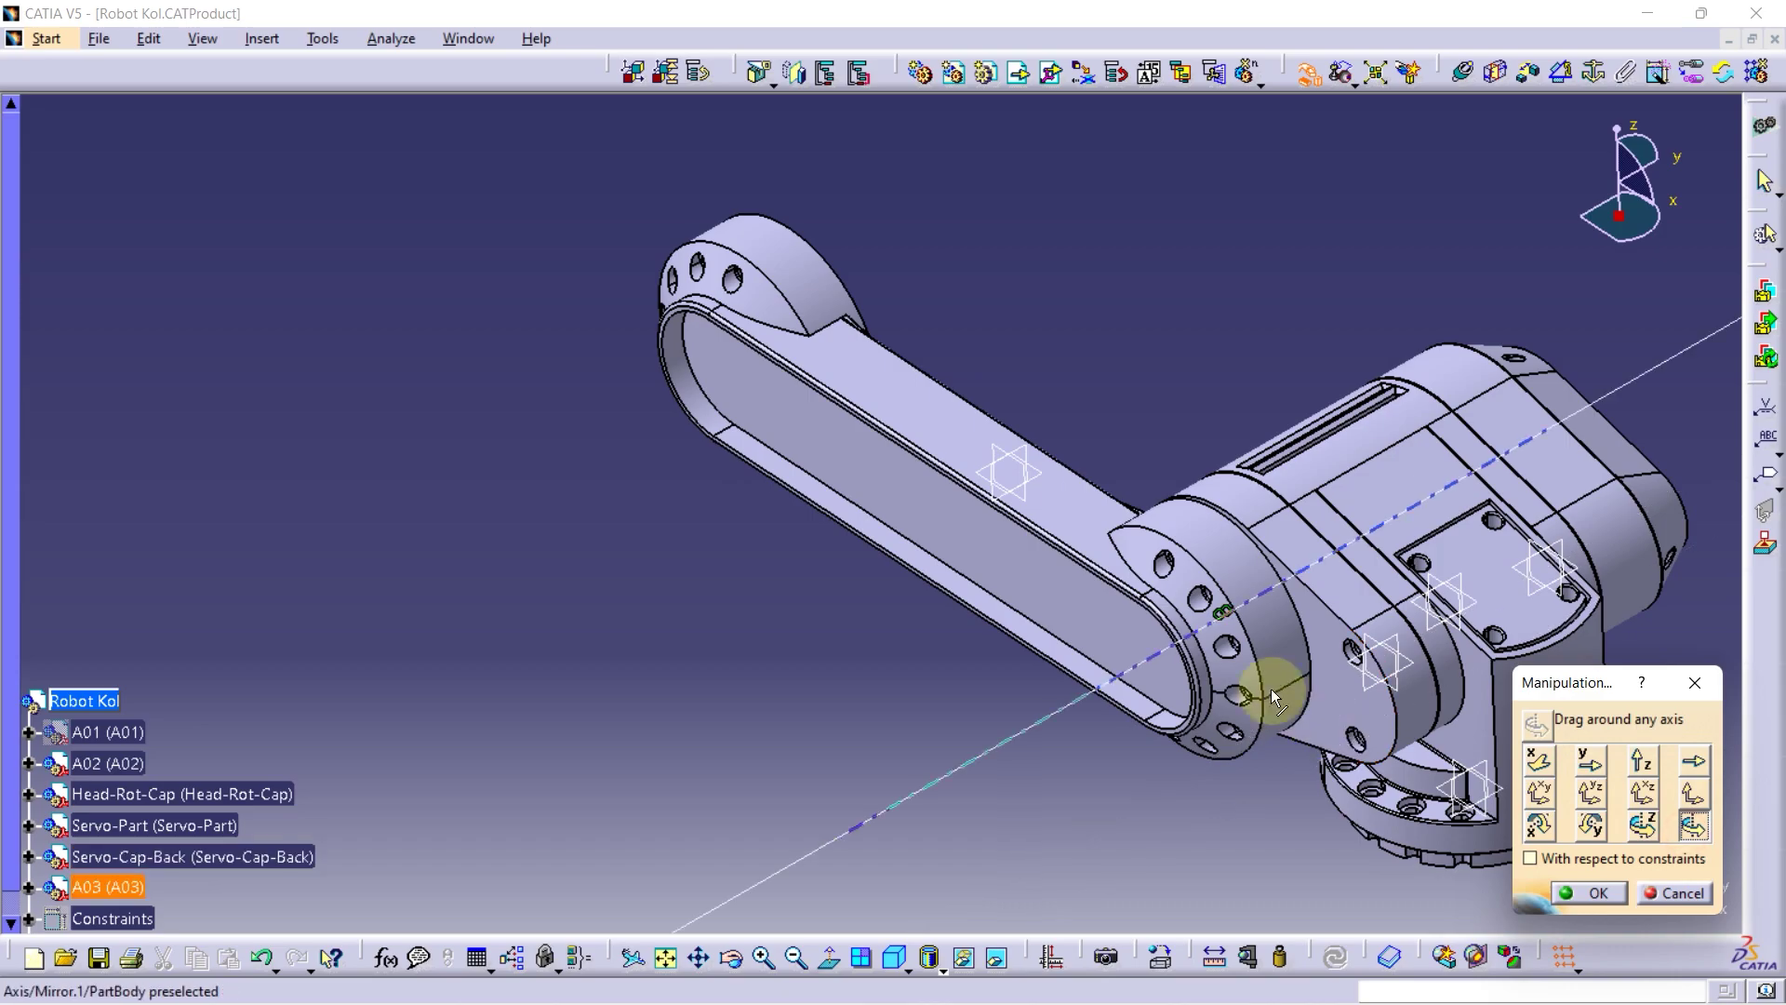
click(1195, 668)
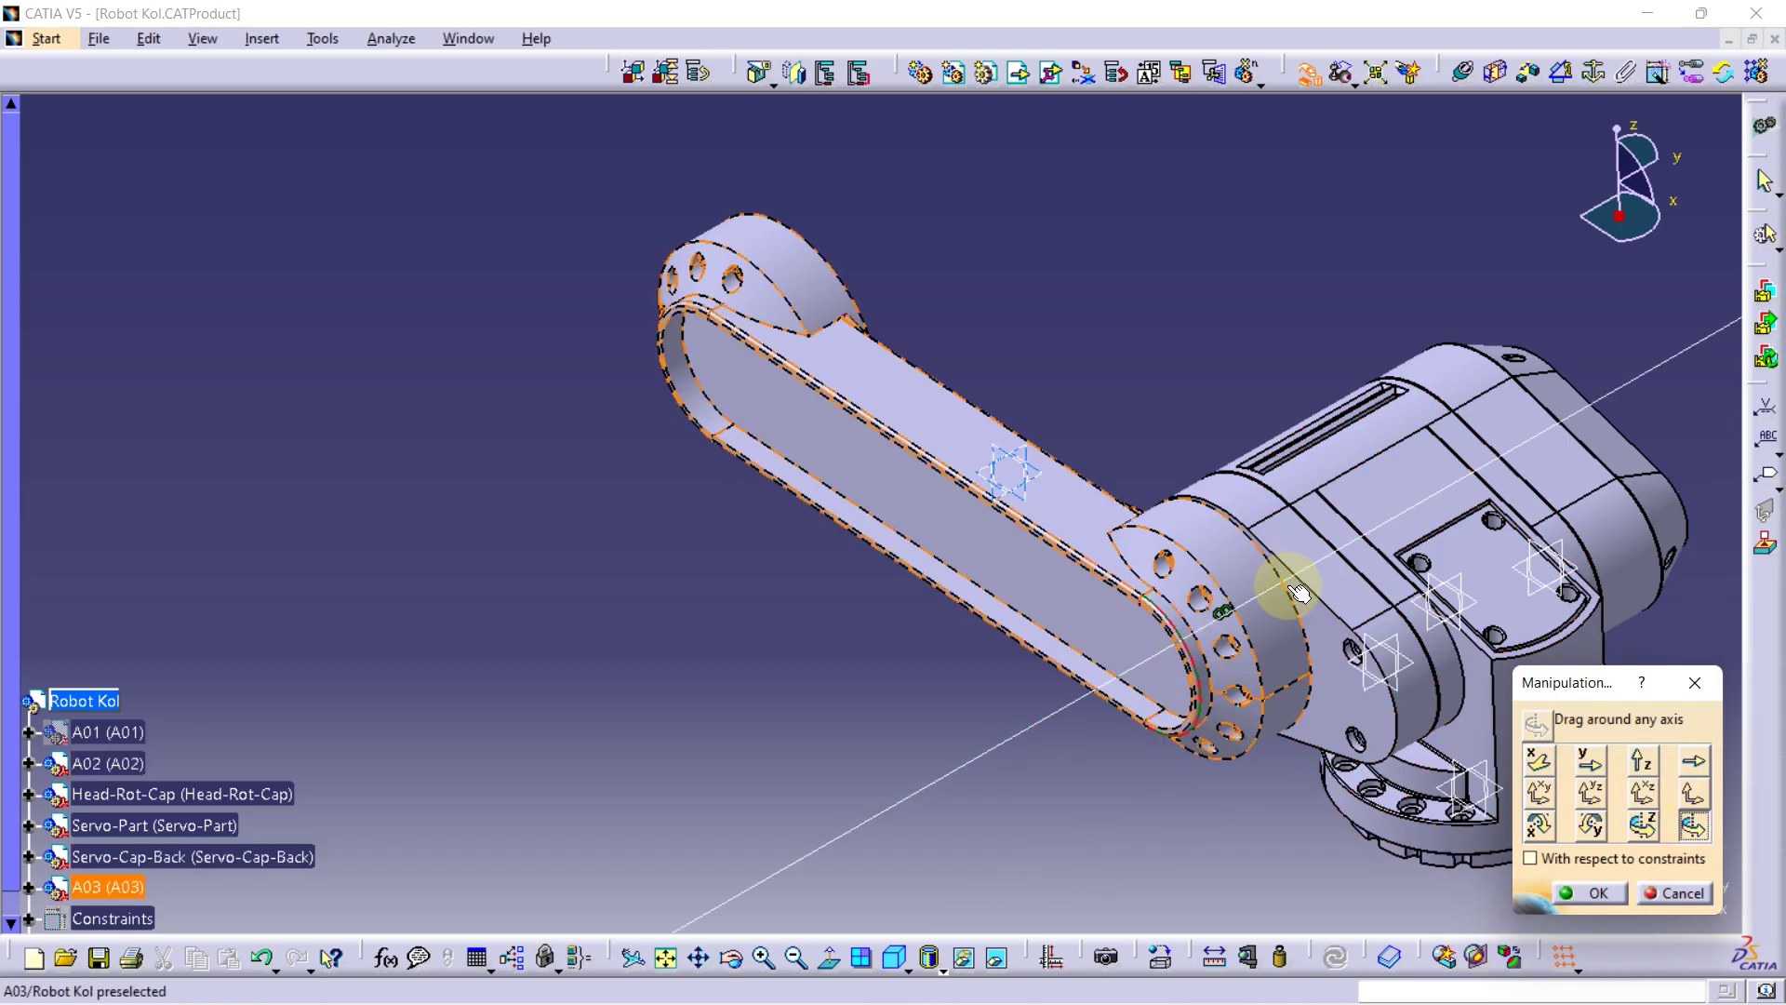
click(1590, 892)
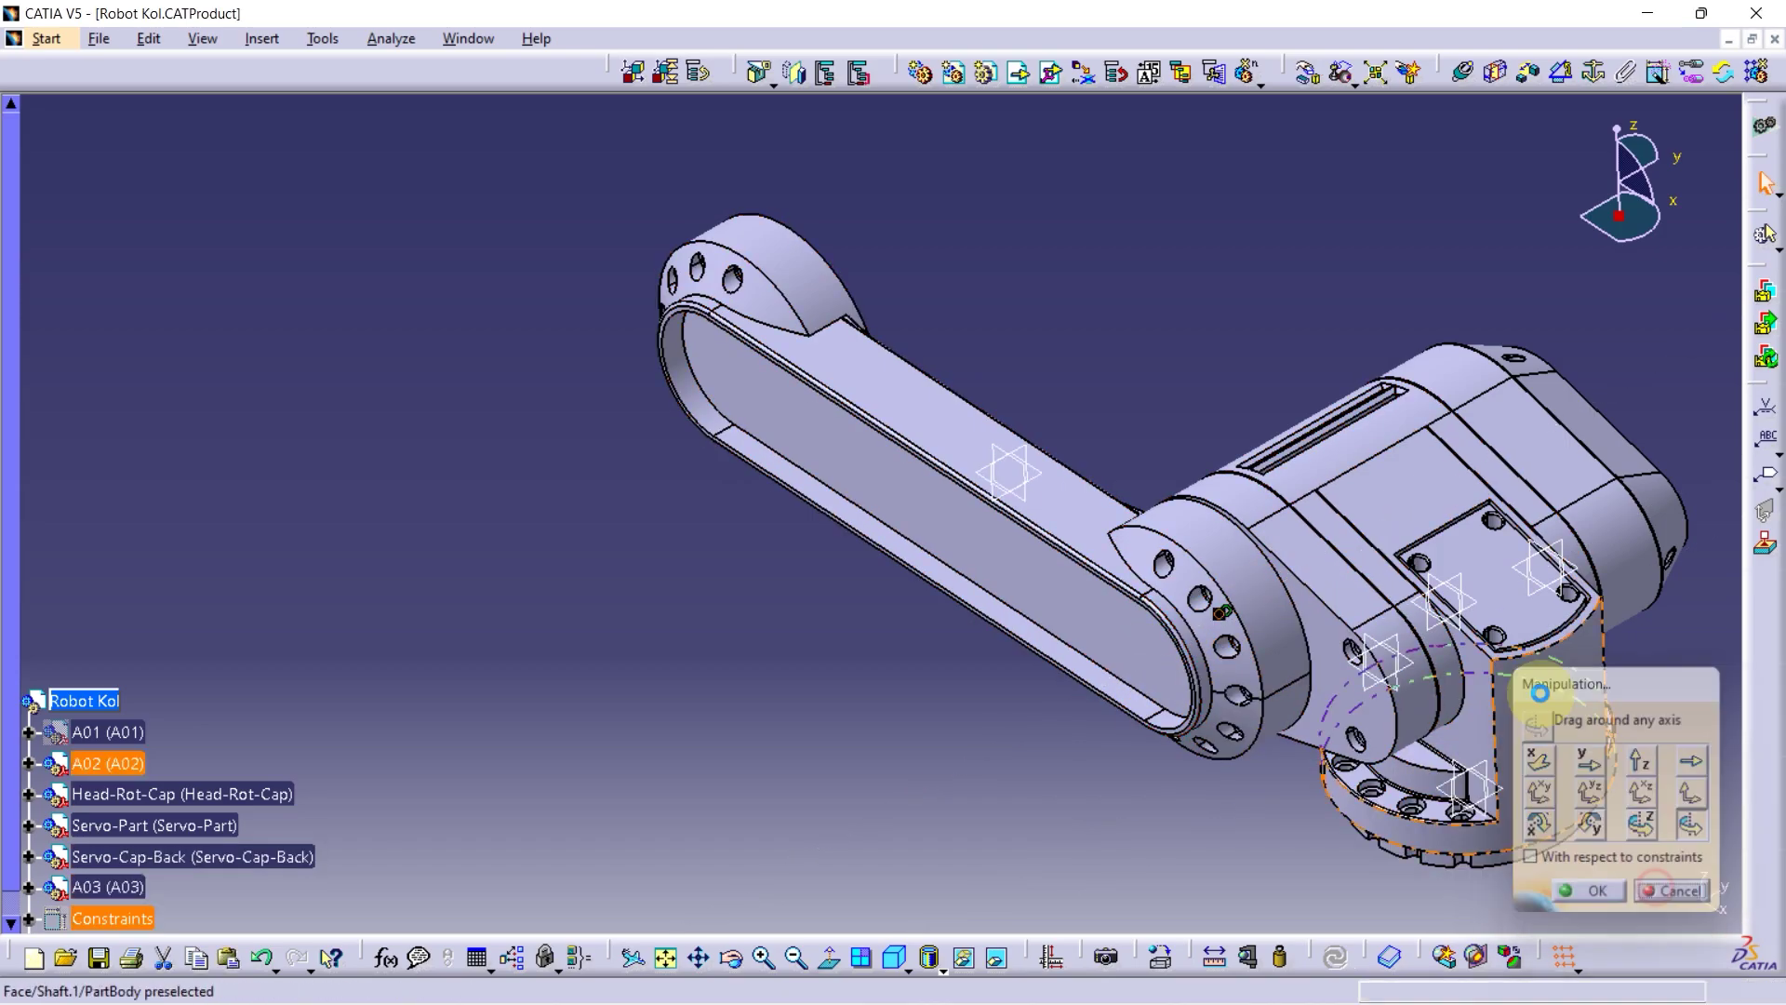
click(1307, 72)
click(1694, 826)
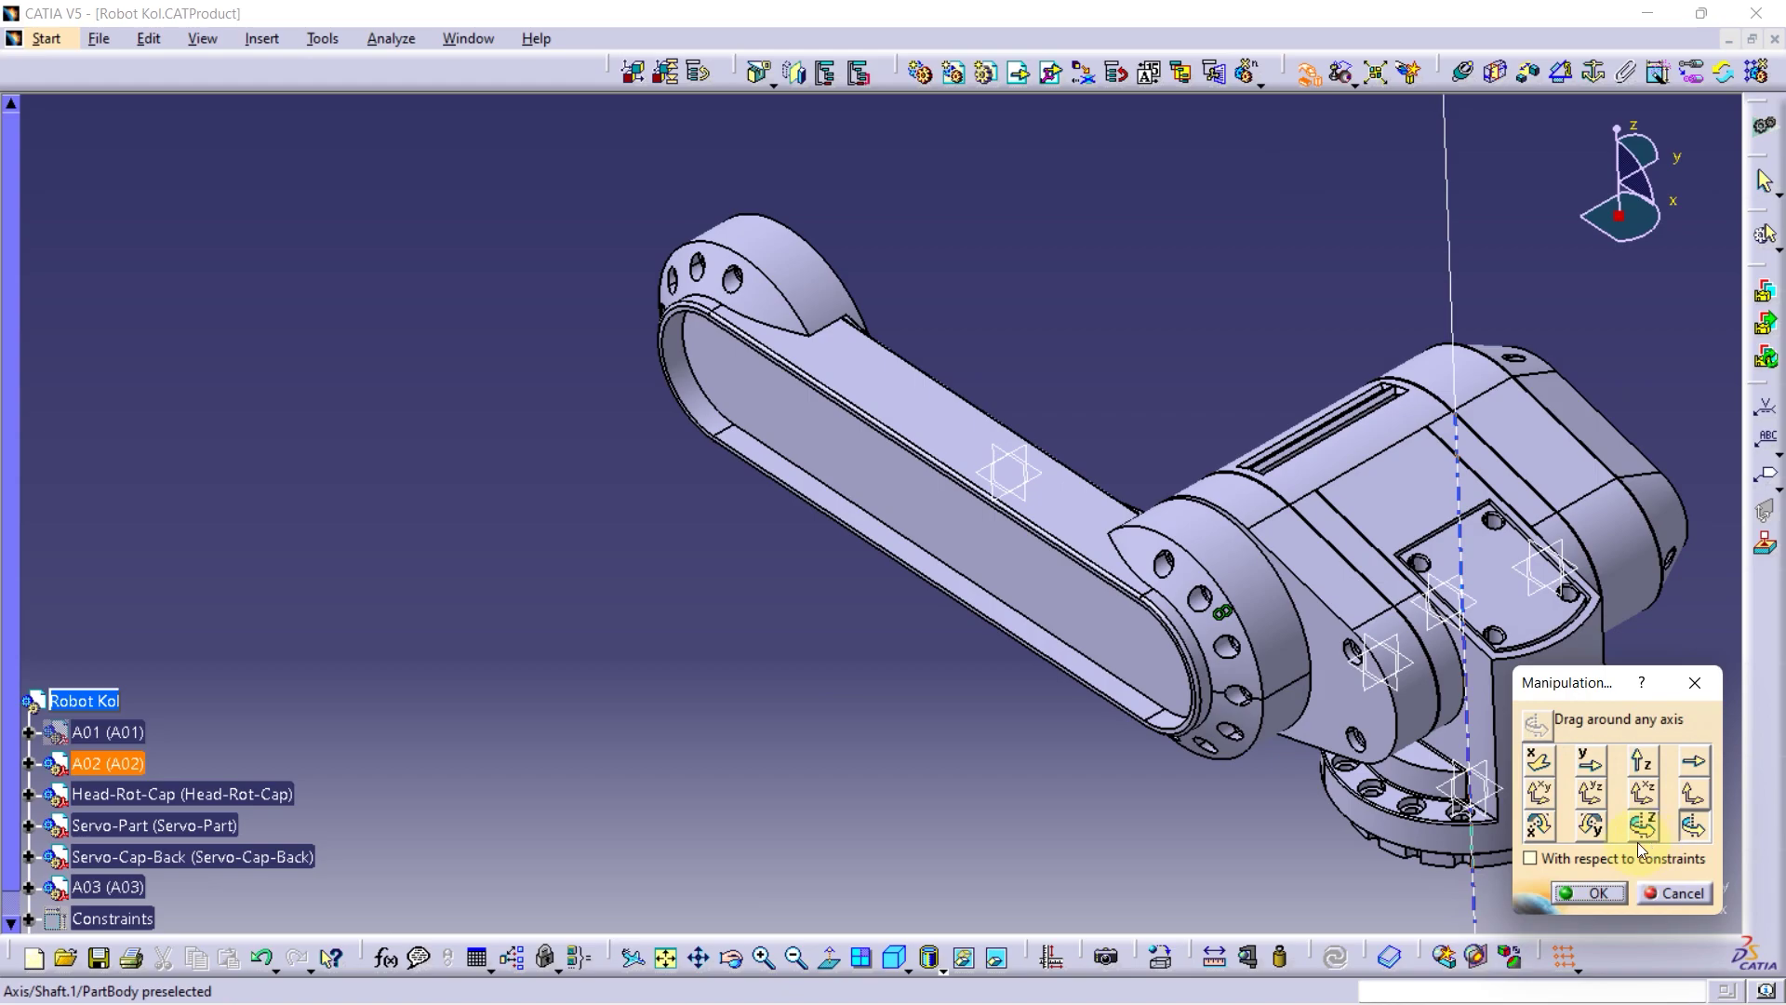
click(1191, 629)
mouse_move(1191, 629)
mouse_down()
mouse_move(1089, 414)
mouse_move(817, 630)
mouse_move(693, 530)
mouse_move(1126, 549)
mouse_up()
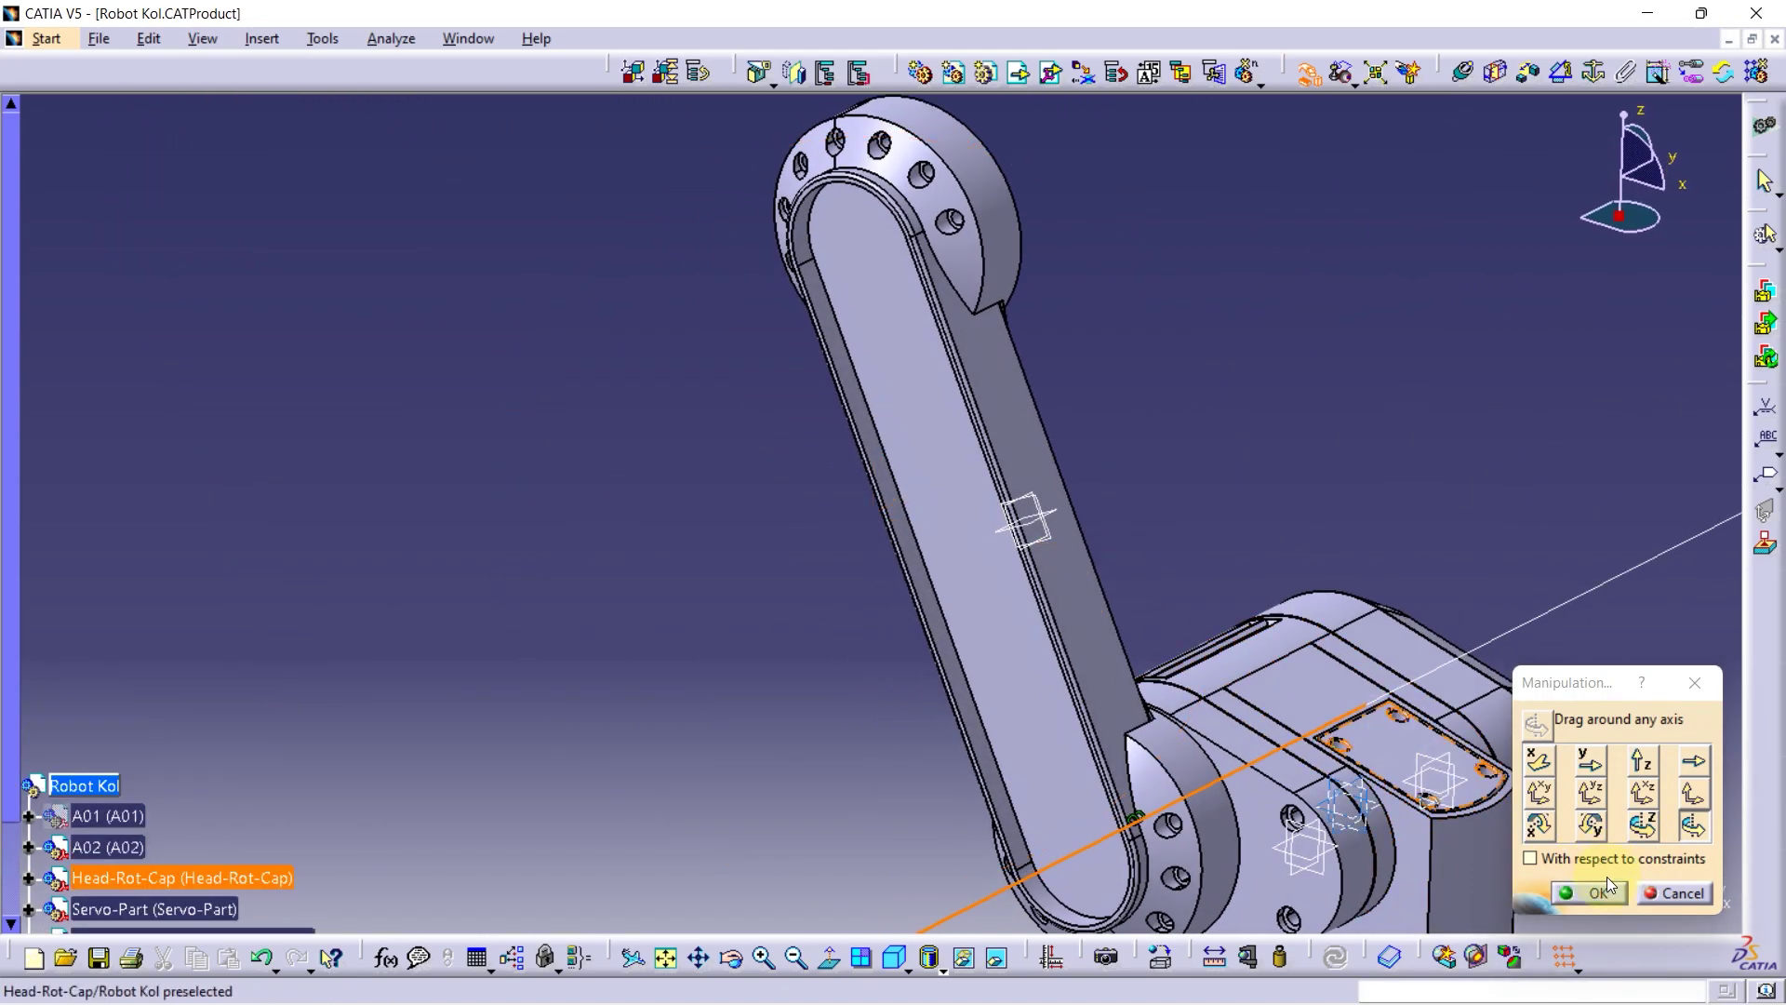
click(1603, 890)
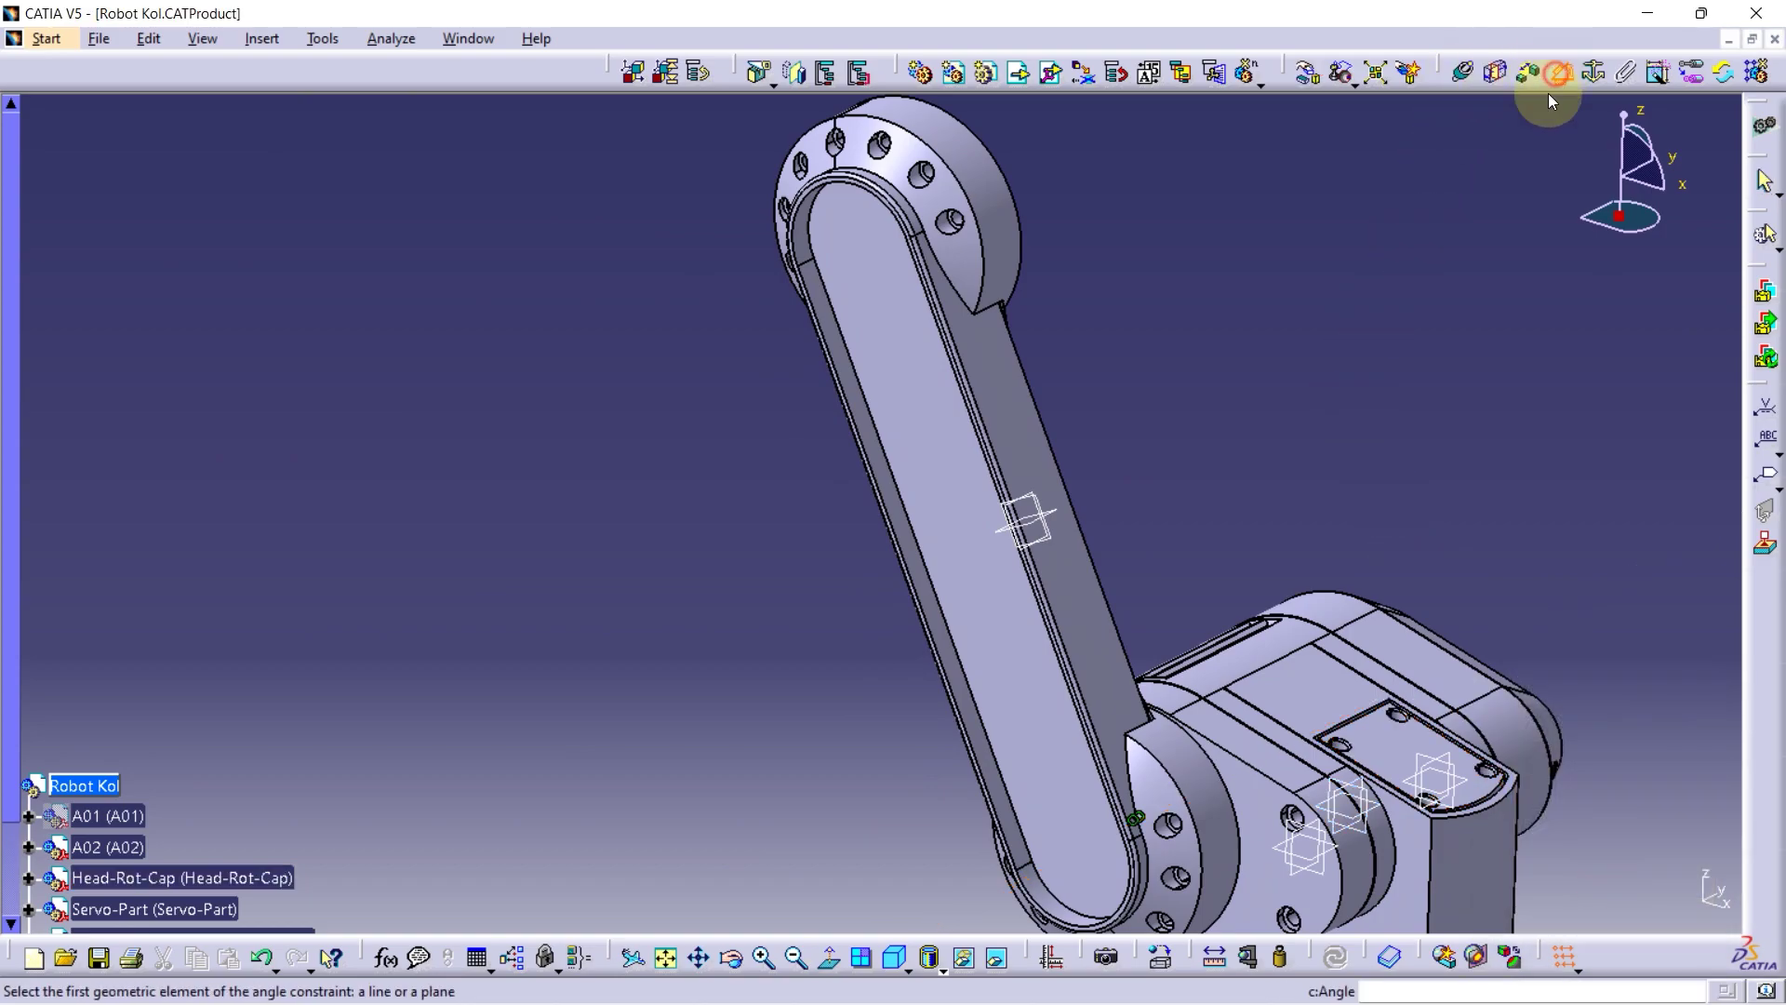
Constrain the arm face at 54° to Servo-Cap-Back
middle_drag(1247, 550, 1184, 375)
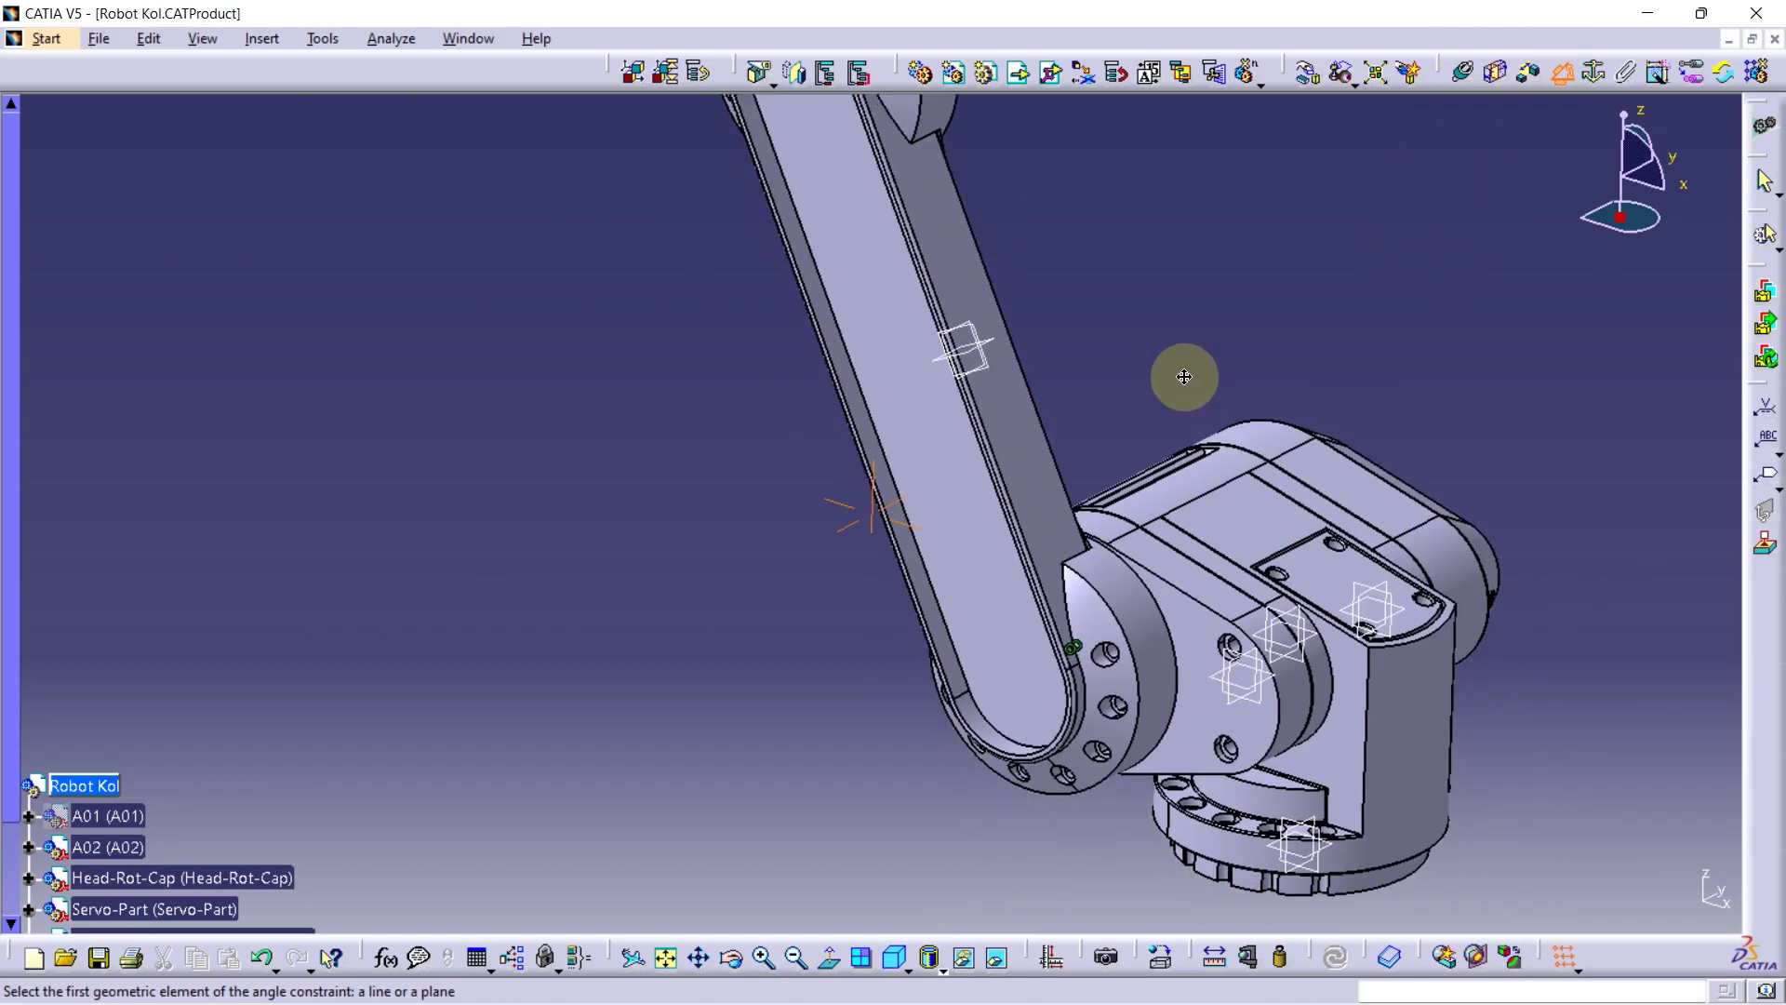
click(1023, 428)
double_click(1355, 853)
text(54deg)
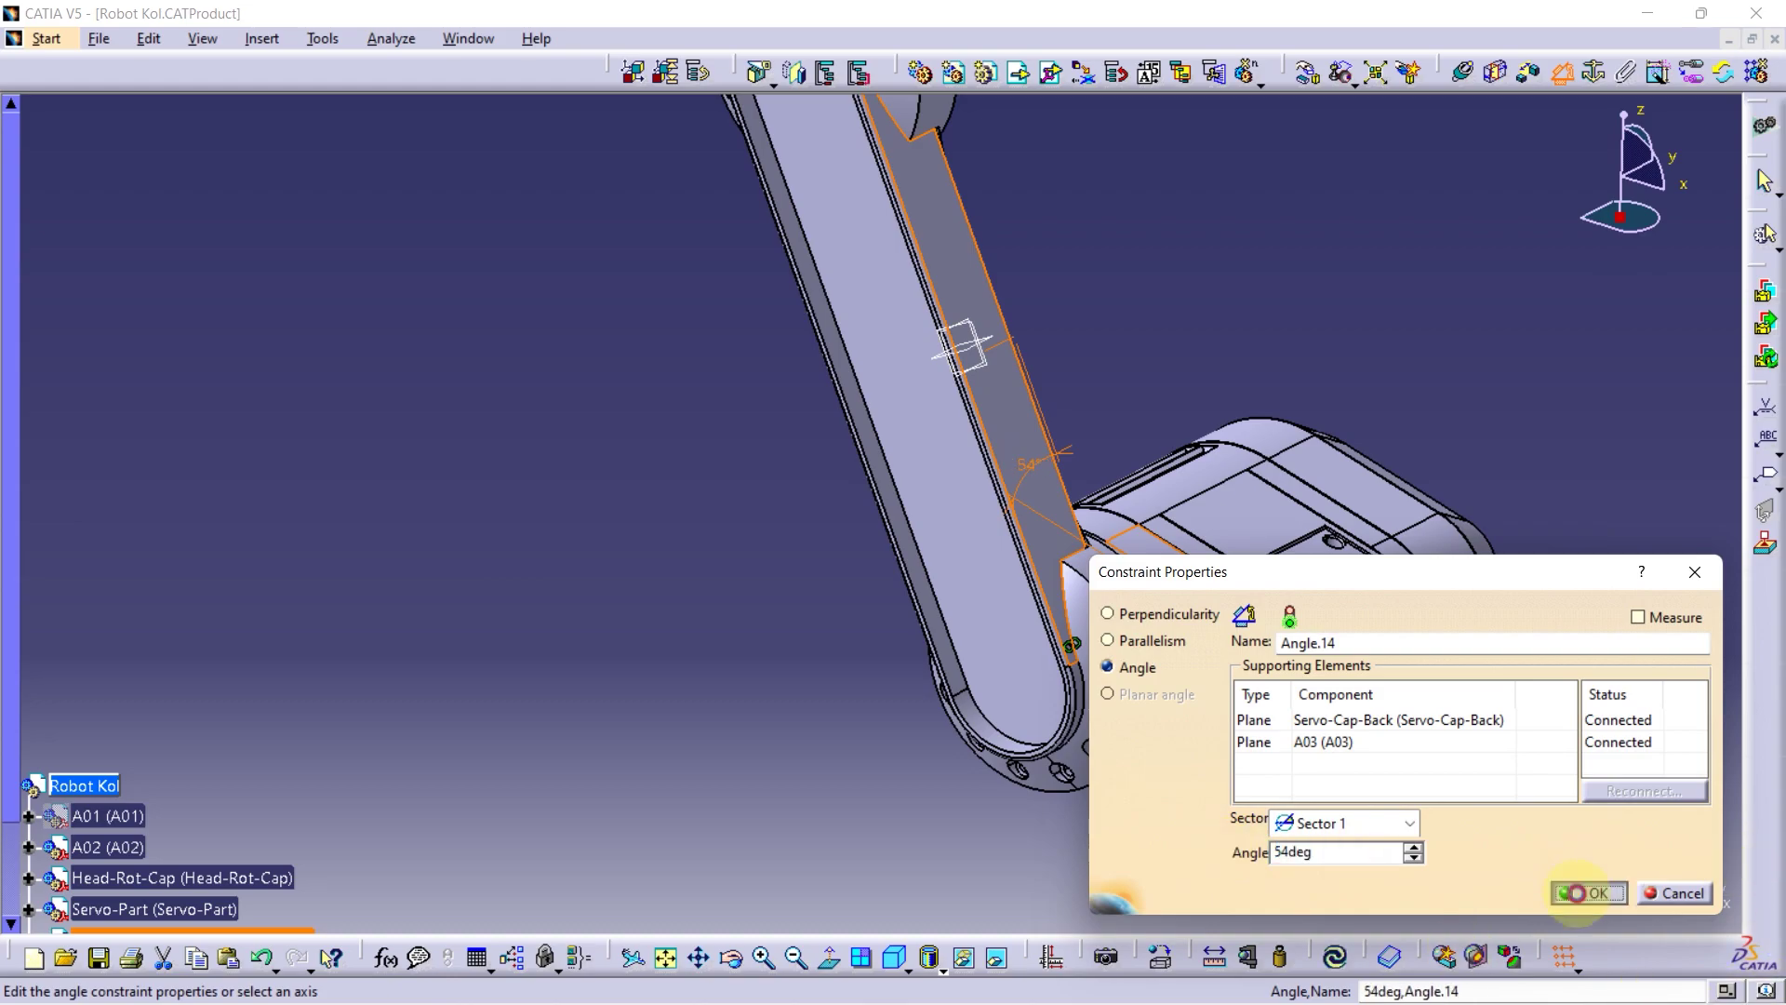
click(1577, 893)
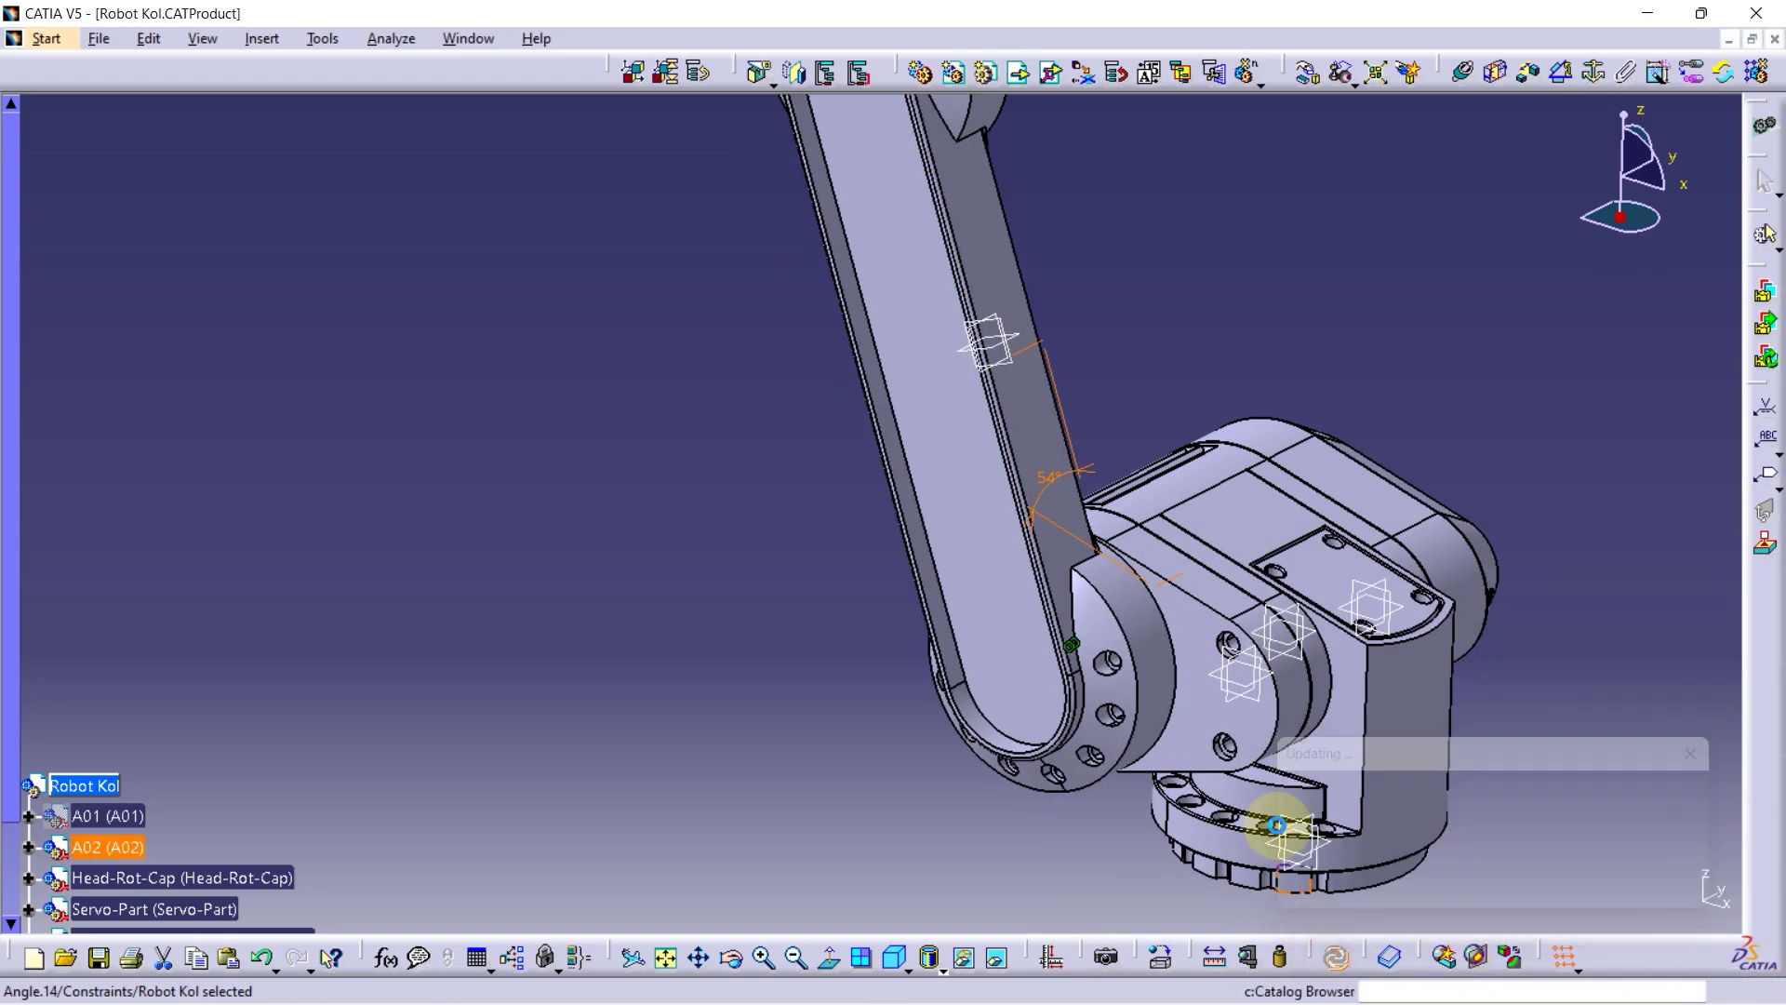
Hide the Constraints node so the constraint symbols disappear
mouse_move(1275, 818)
middle_down()
mouse_move(996, 729)
mouse_move(1123, 757)
mouse_move(990, 722)
mouse_move(931, 551)
mouse_move(938, 519)
mouse_move(573, 543)
middle_up()
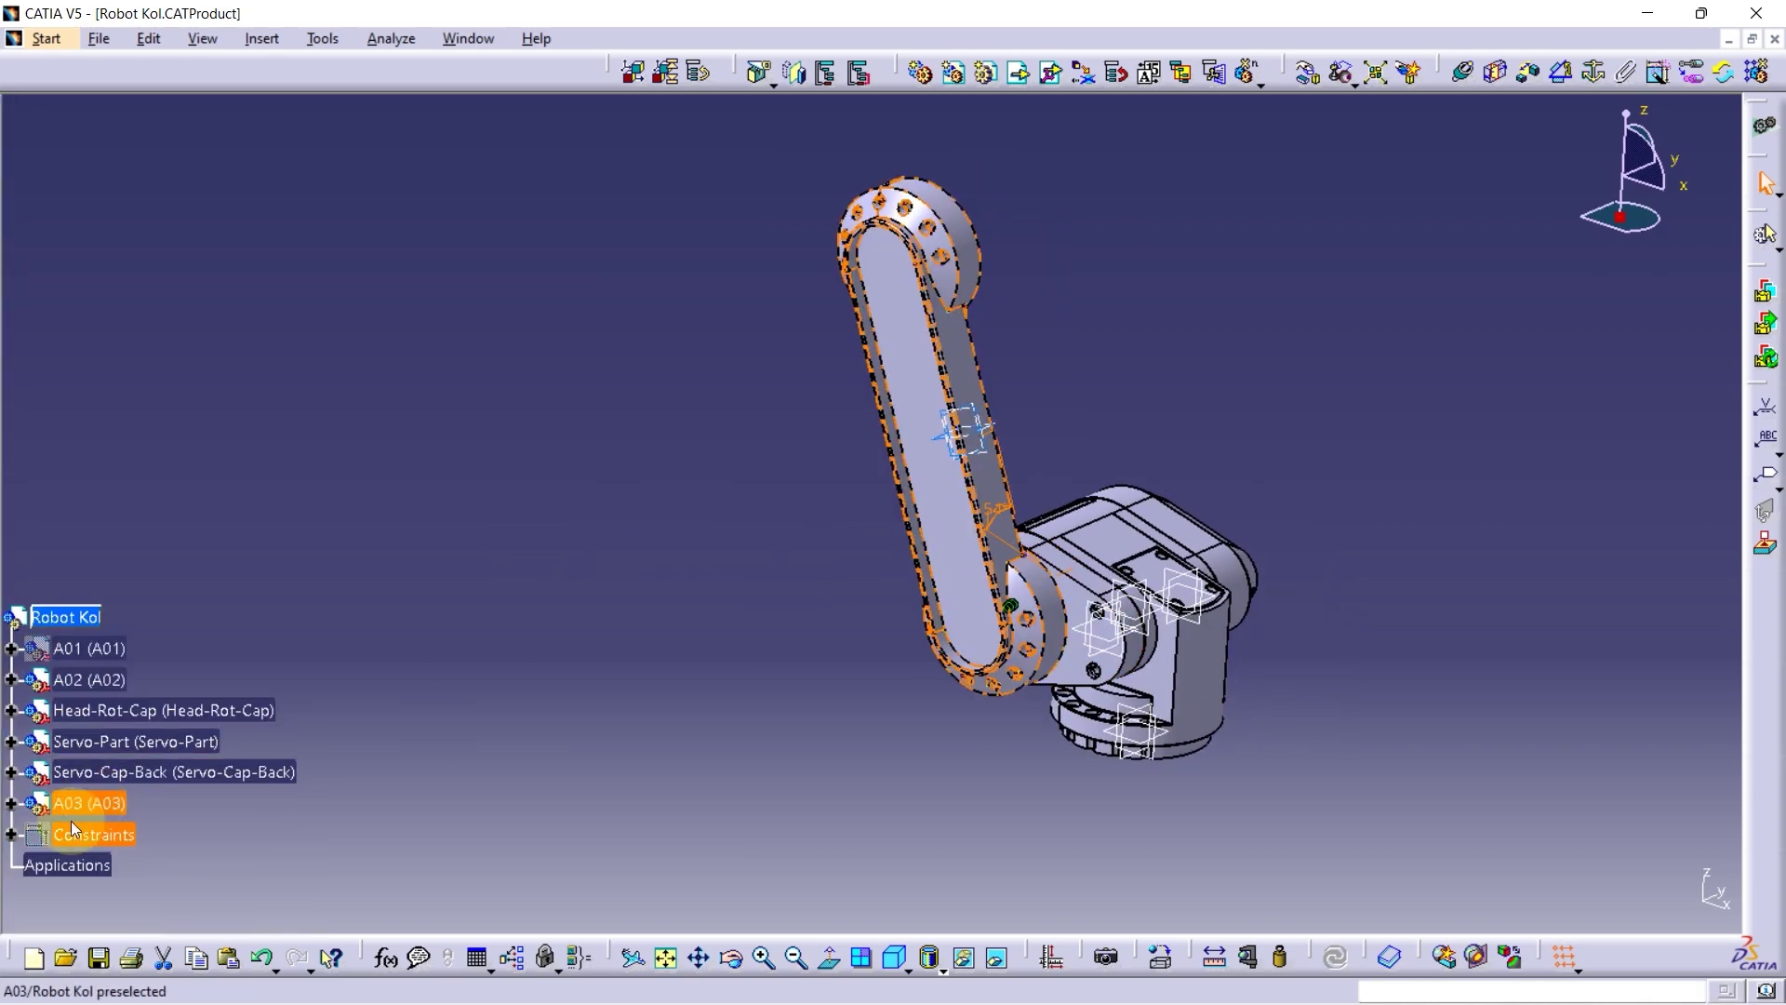
right_click(93, 806)
click(155, 567)
right_click(98, 809)
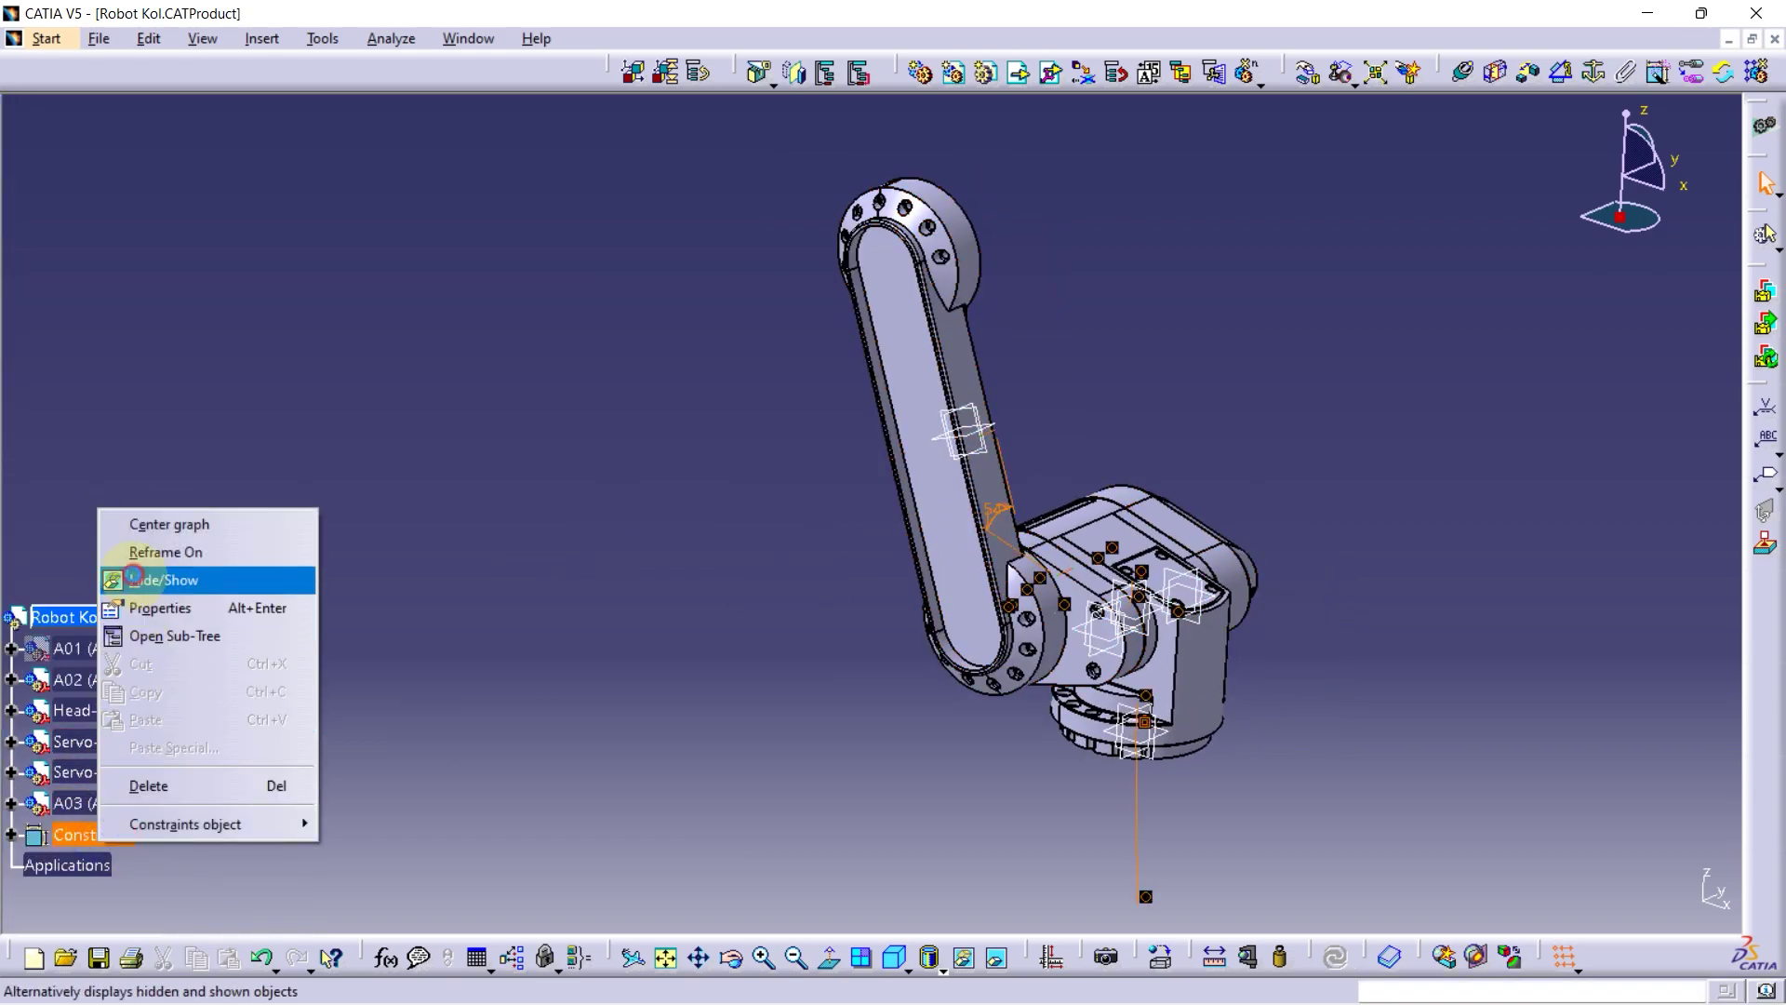
click(131, 582)
mouse_move(1158, 697)
middle_down()
mouse_move(812, 726)
mouse_move(798, 825)
mouse_move(968, 757)
mouse_move(857, 765)
mouse_move(1012, 707)
mouse_move(1029, 619)
middle_up()
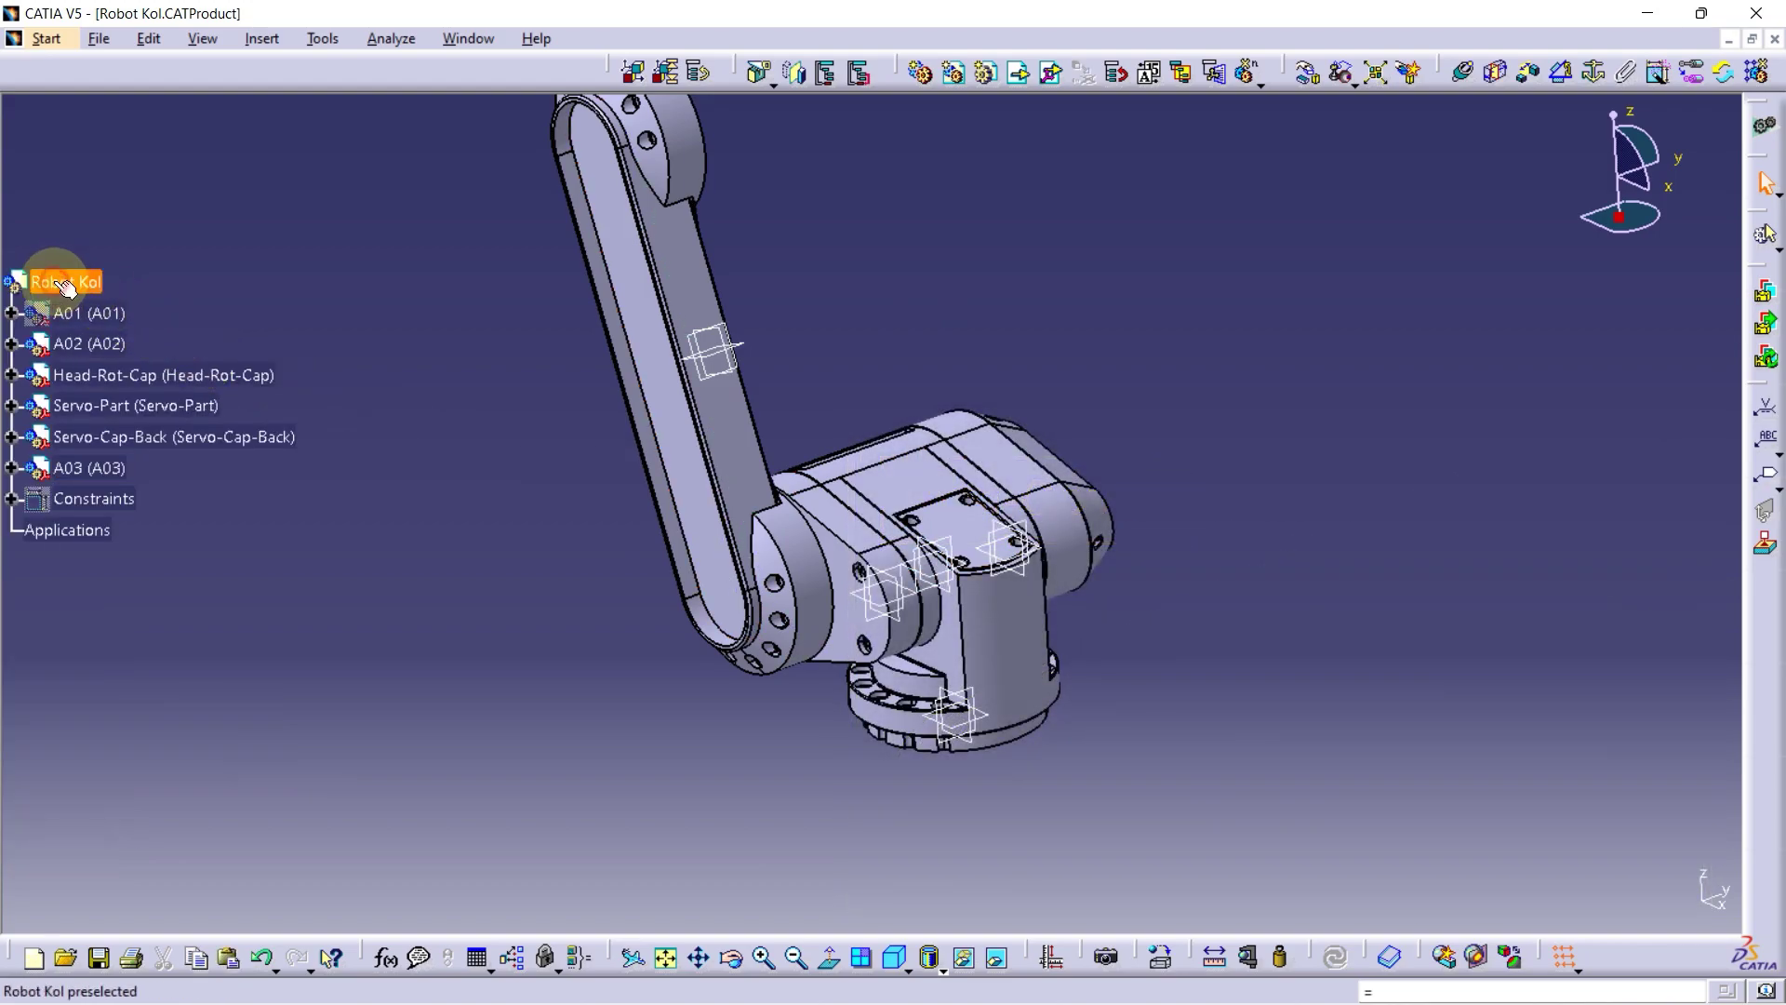
Insert a new part into the Robot Kol assembly
right_click(63, 284)
mouse_move(128, 637)
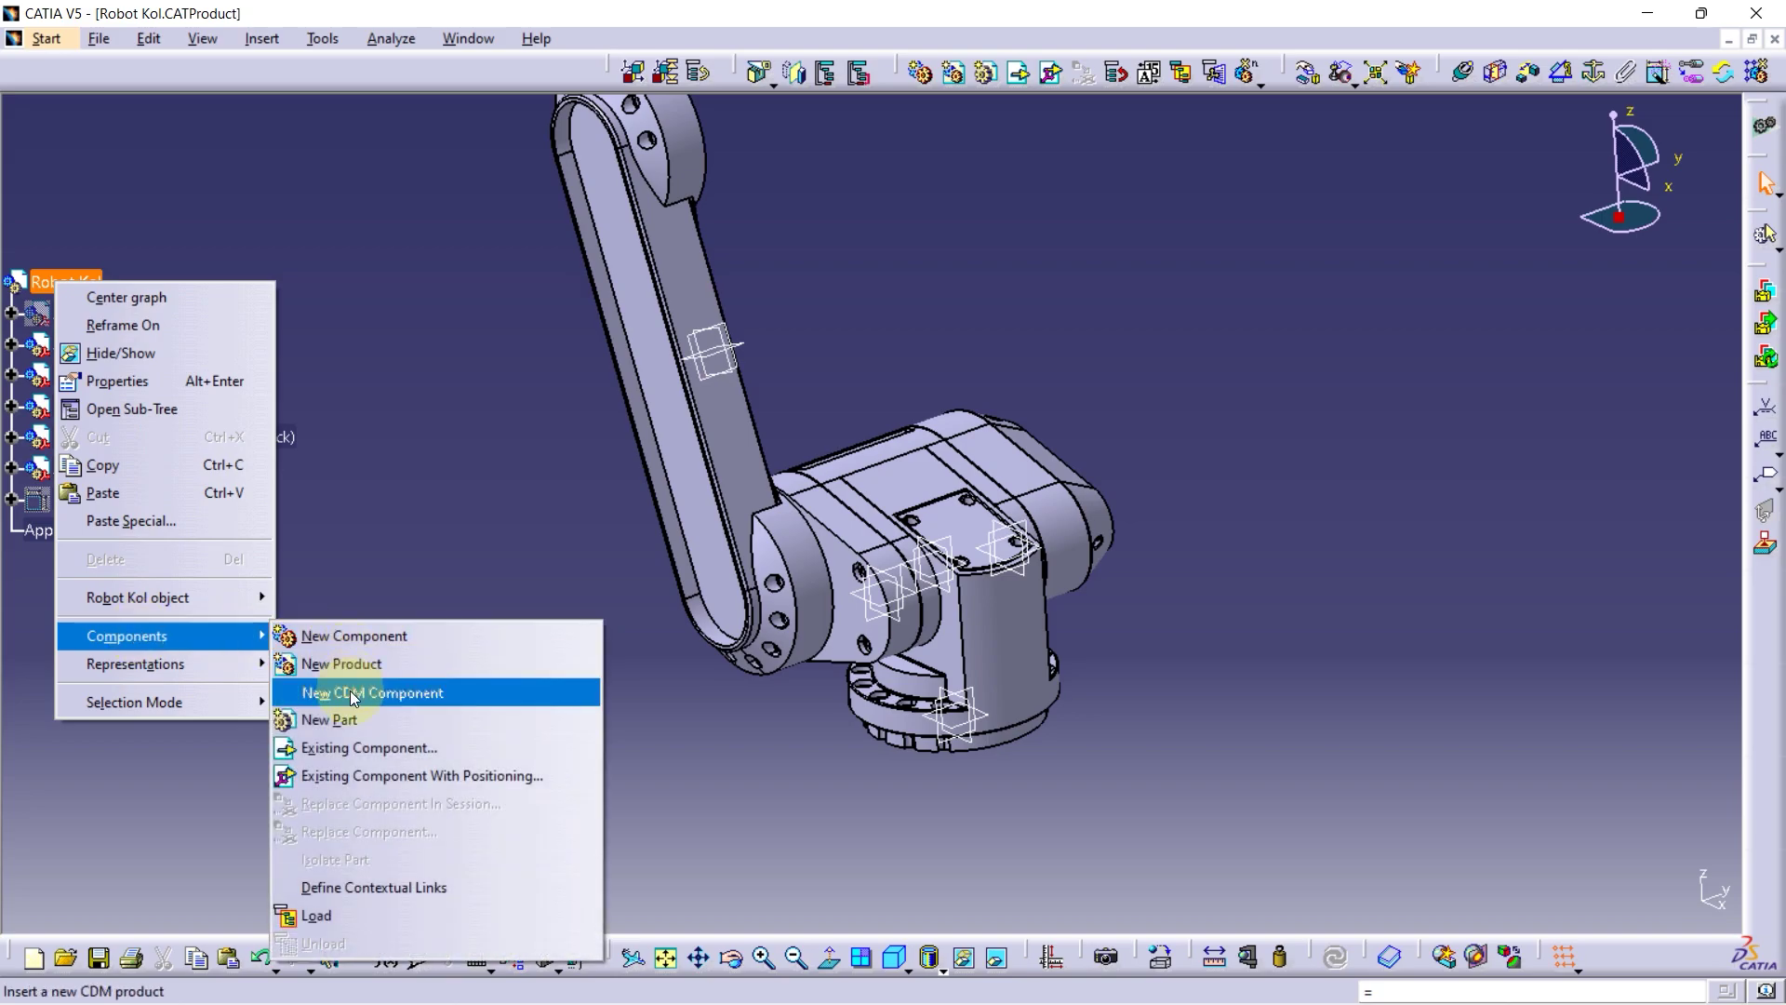
click(353, 690)
click(981, 599)
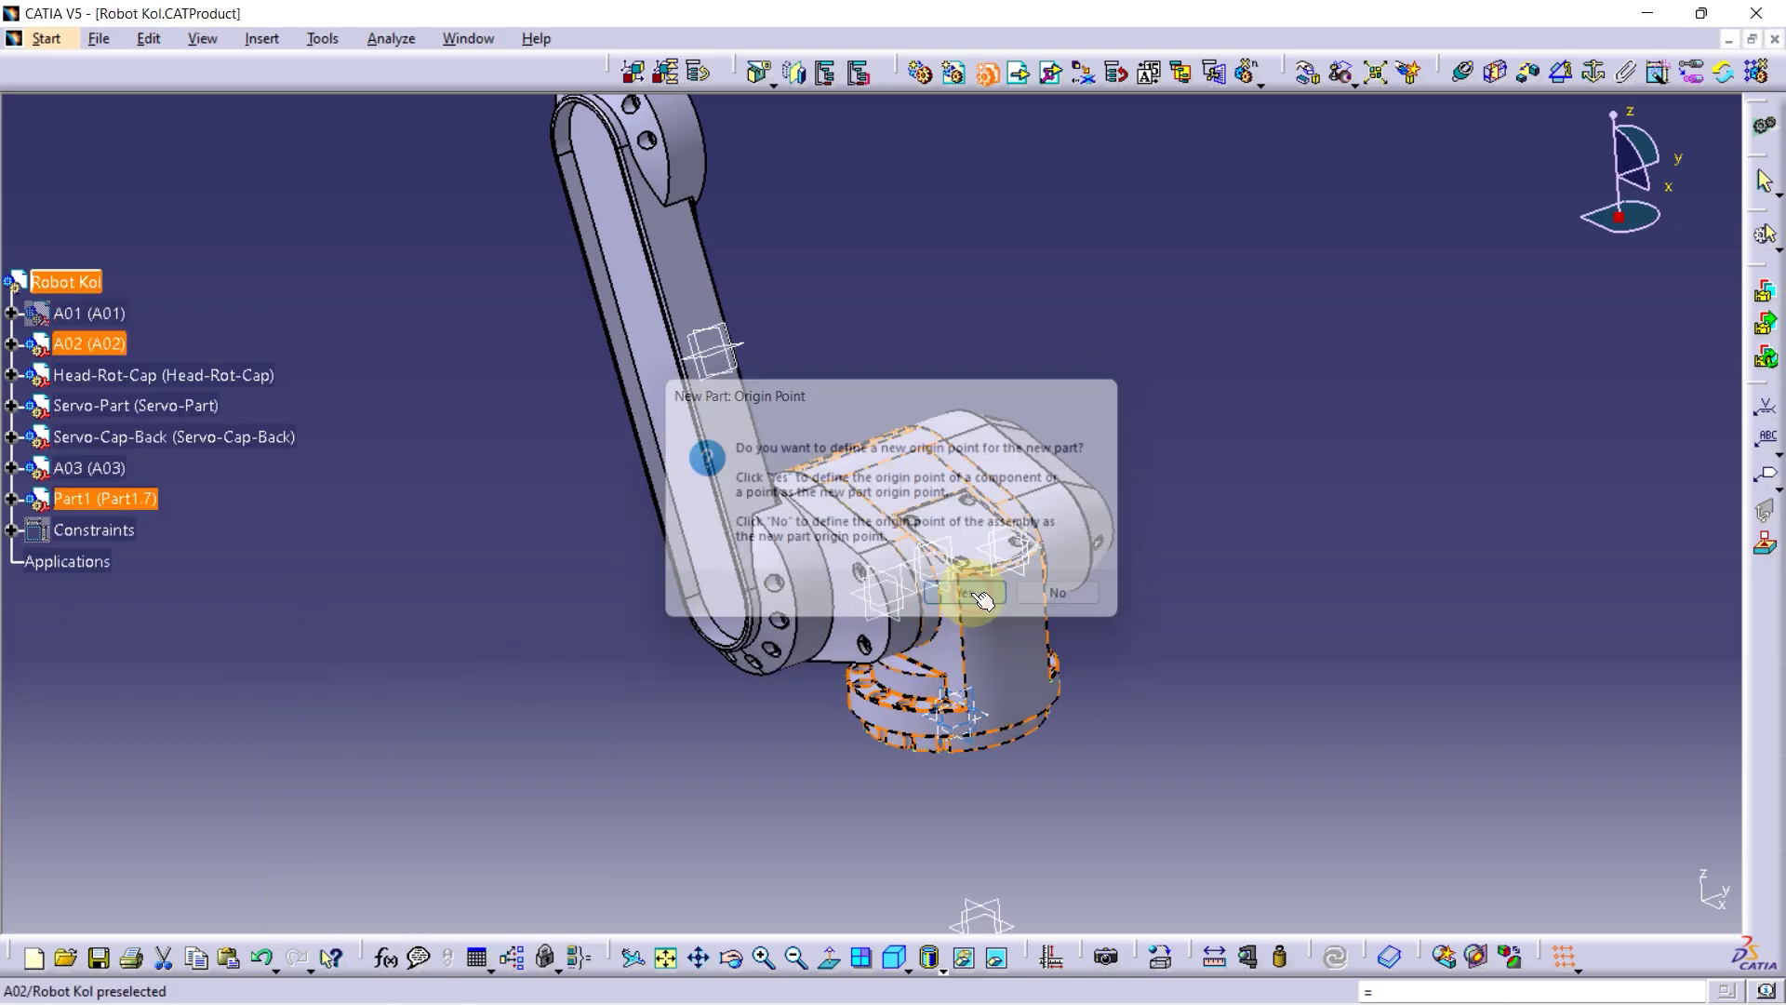
Rename the new part's instance and part number to Arm-Cover
right_click(107, 504)
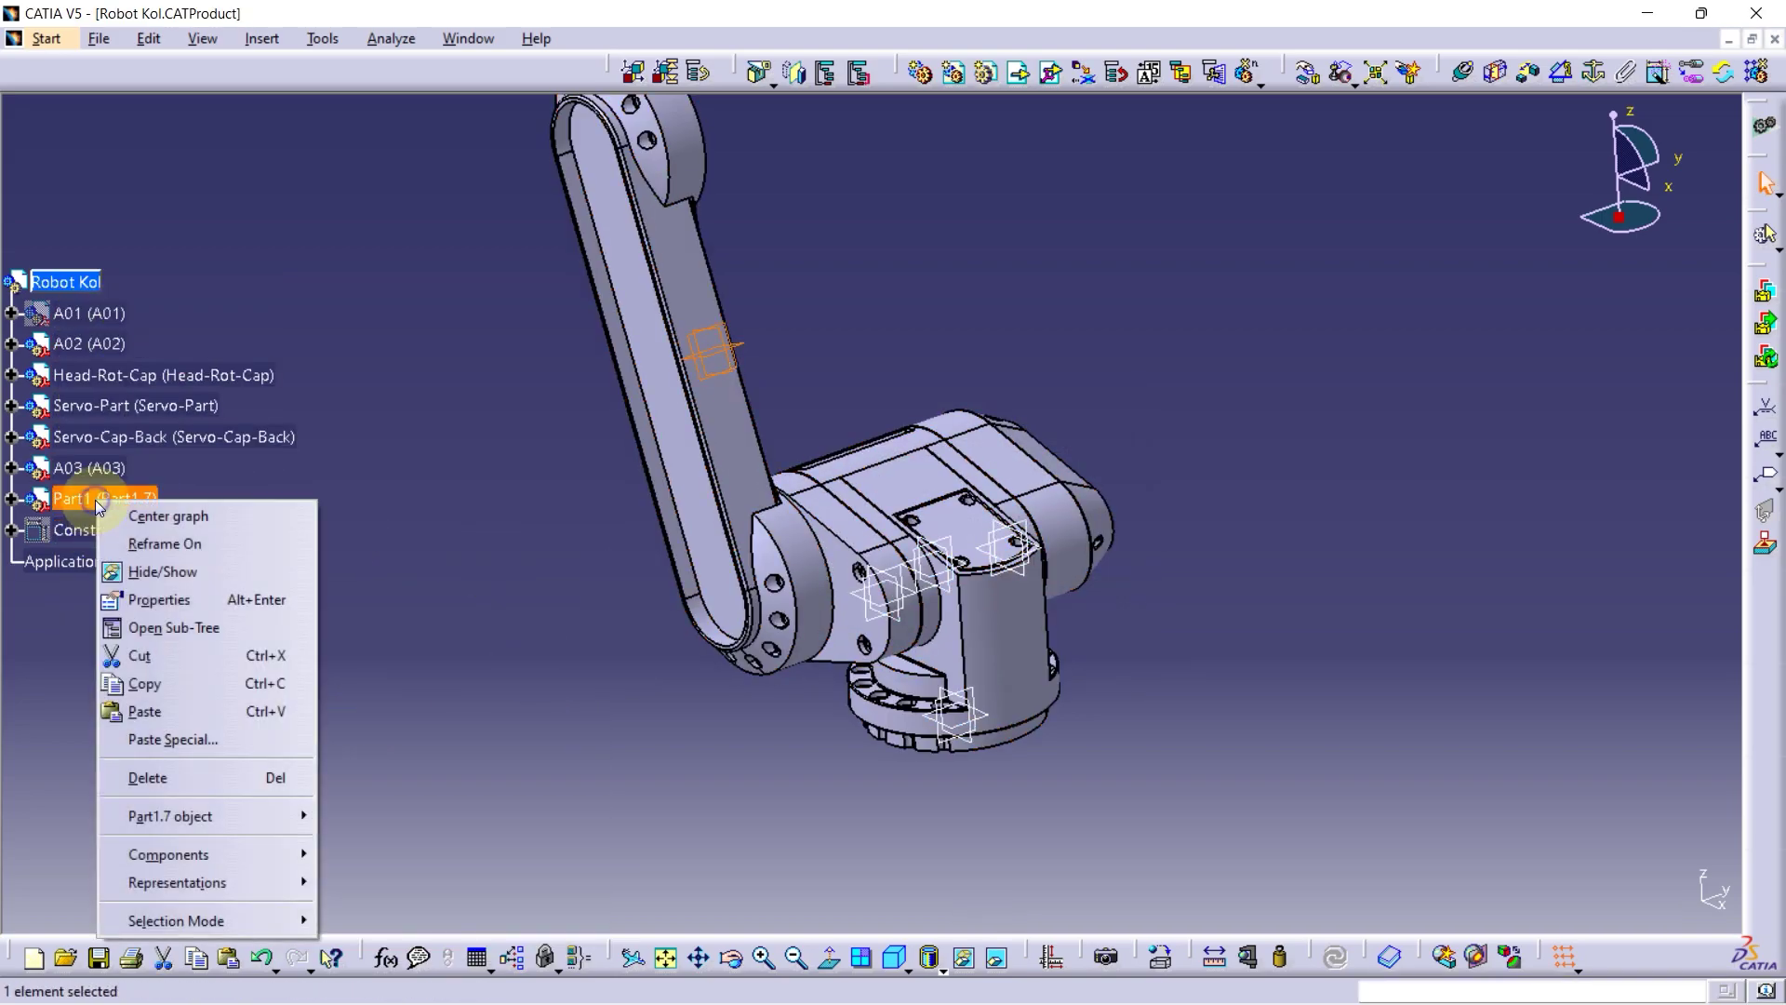
click(154, 598)
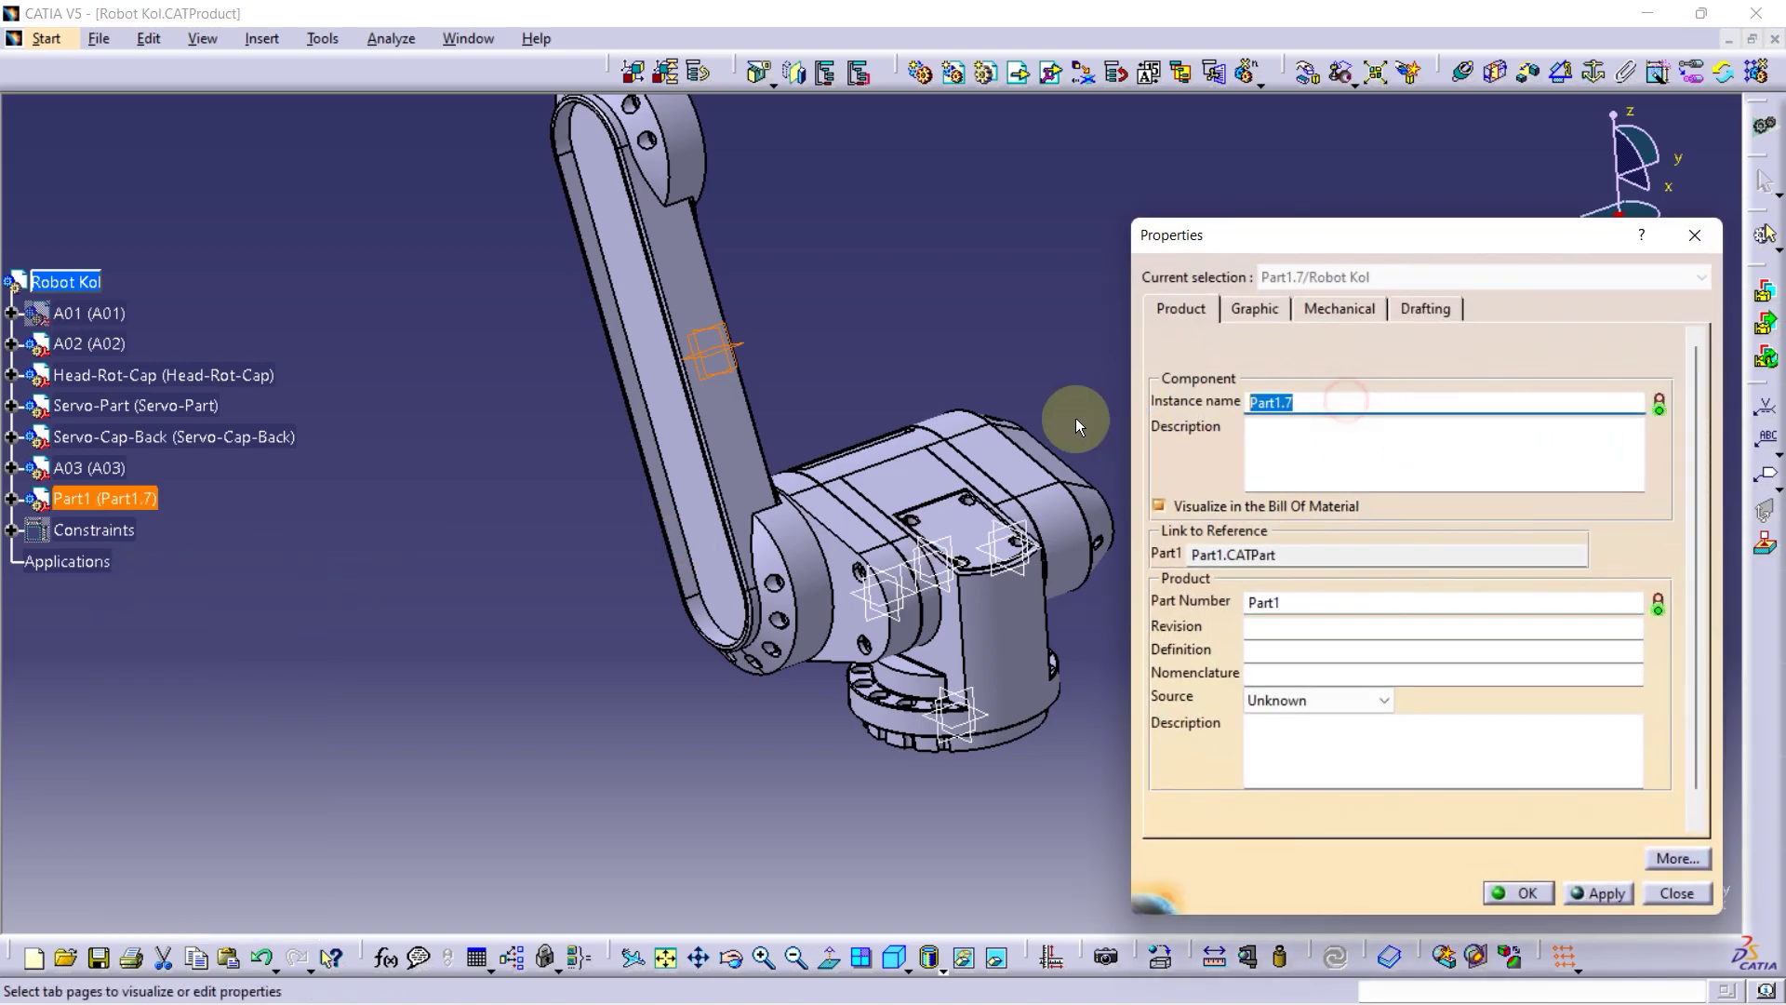
text(Arm-Cover)
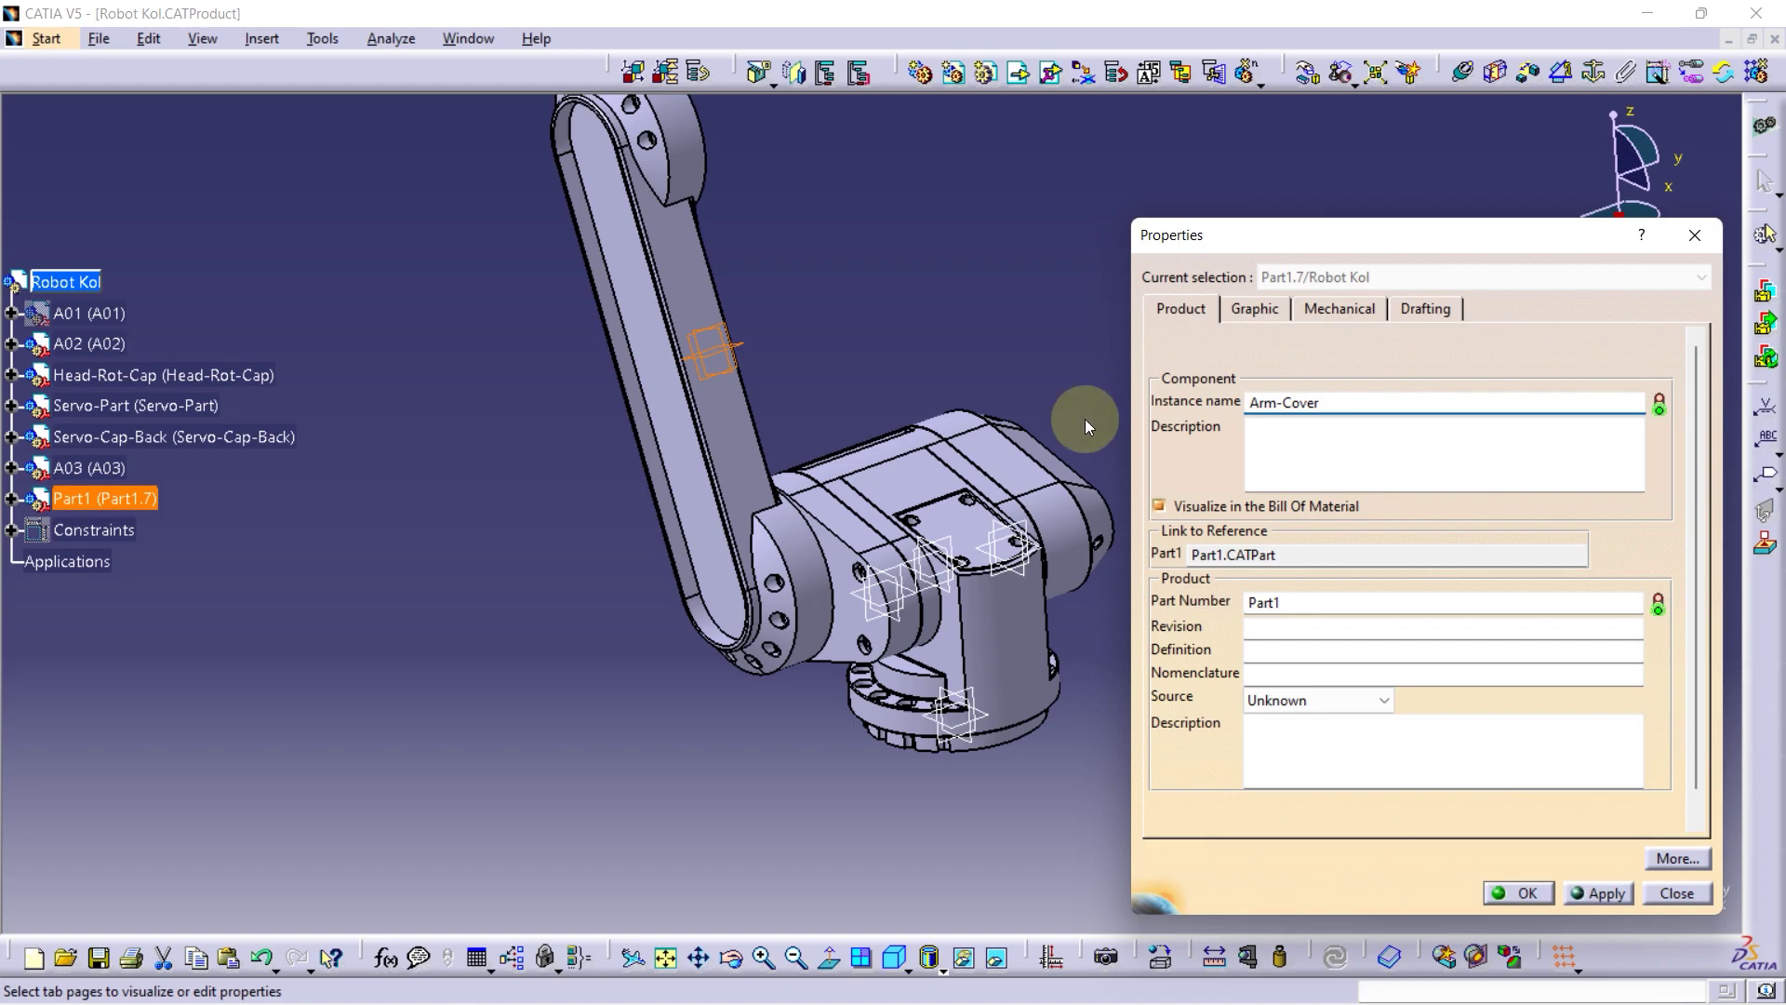
double_click(1267, 603)
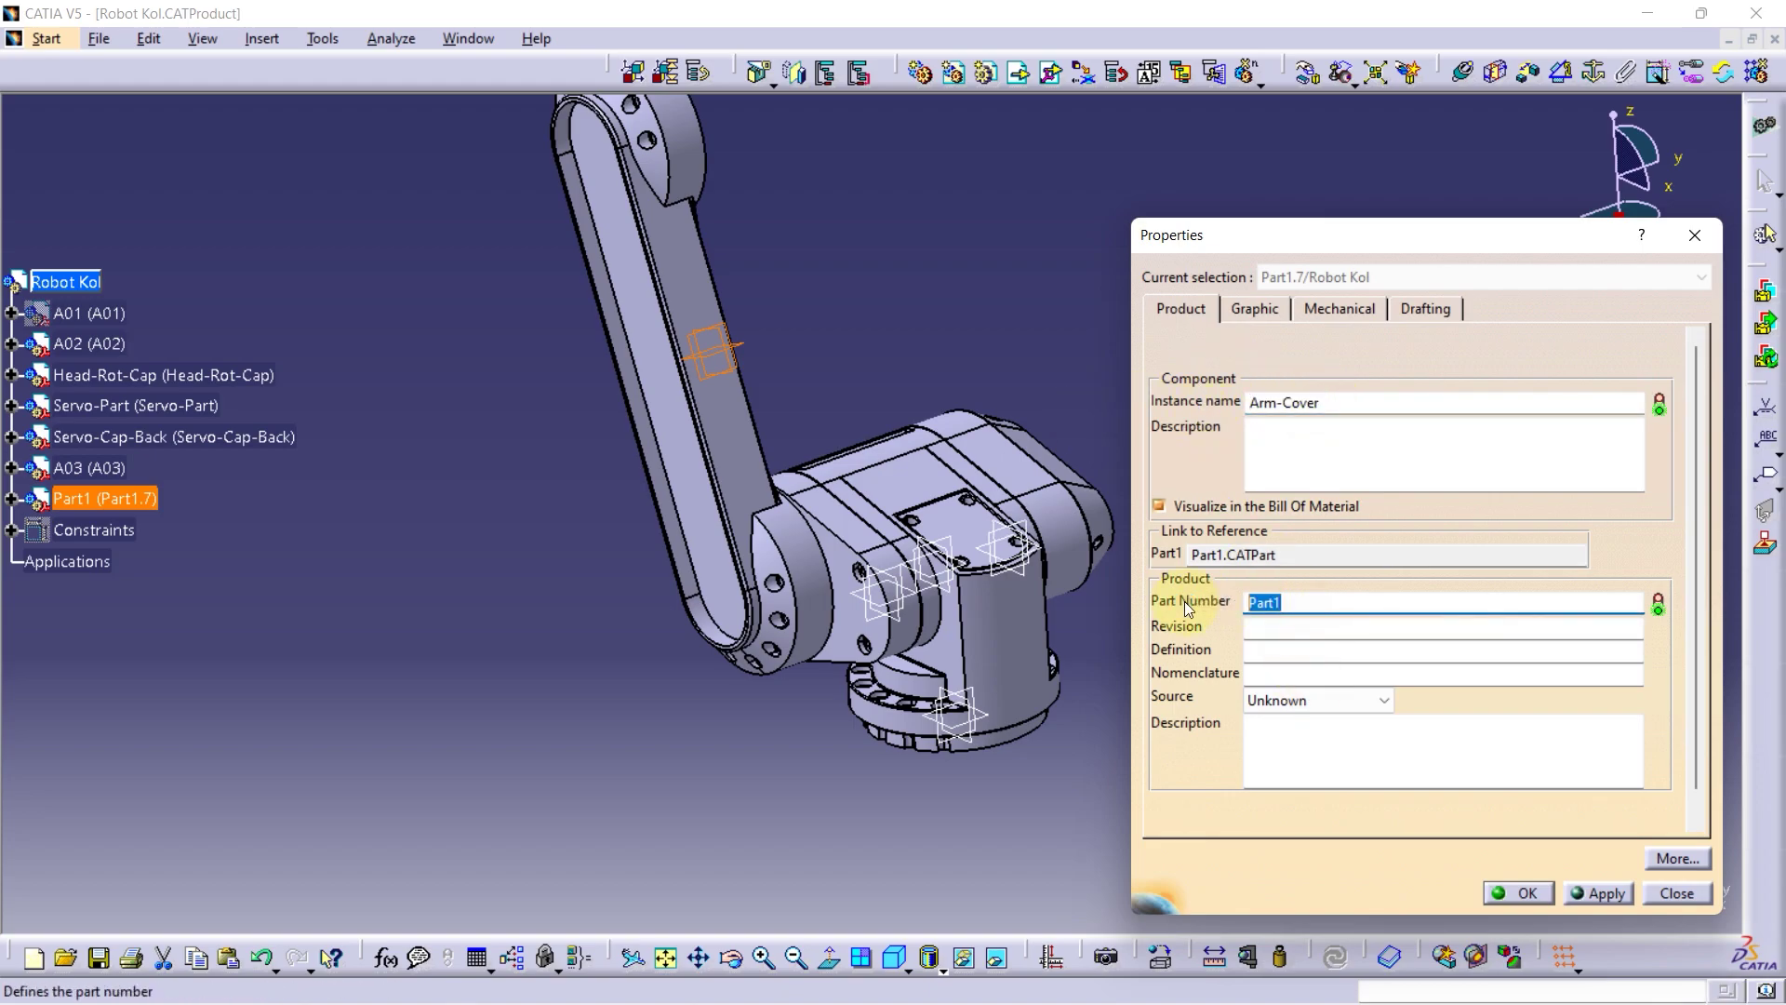
click(1591, 890)
click(1518, 893)
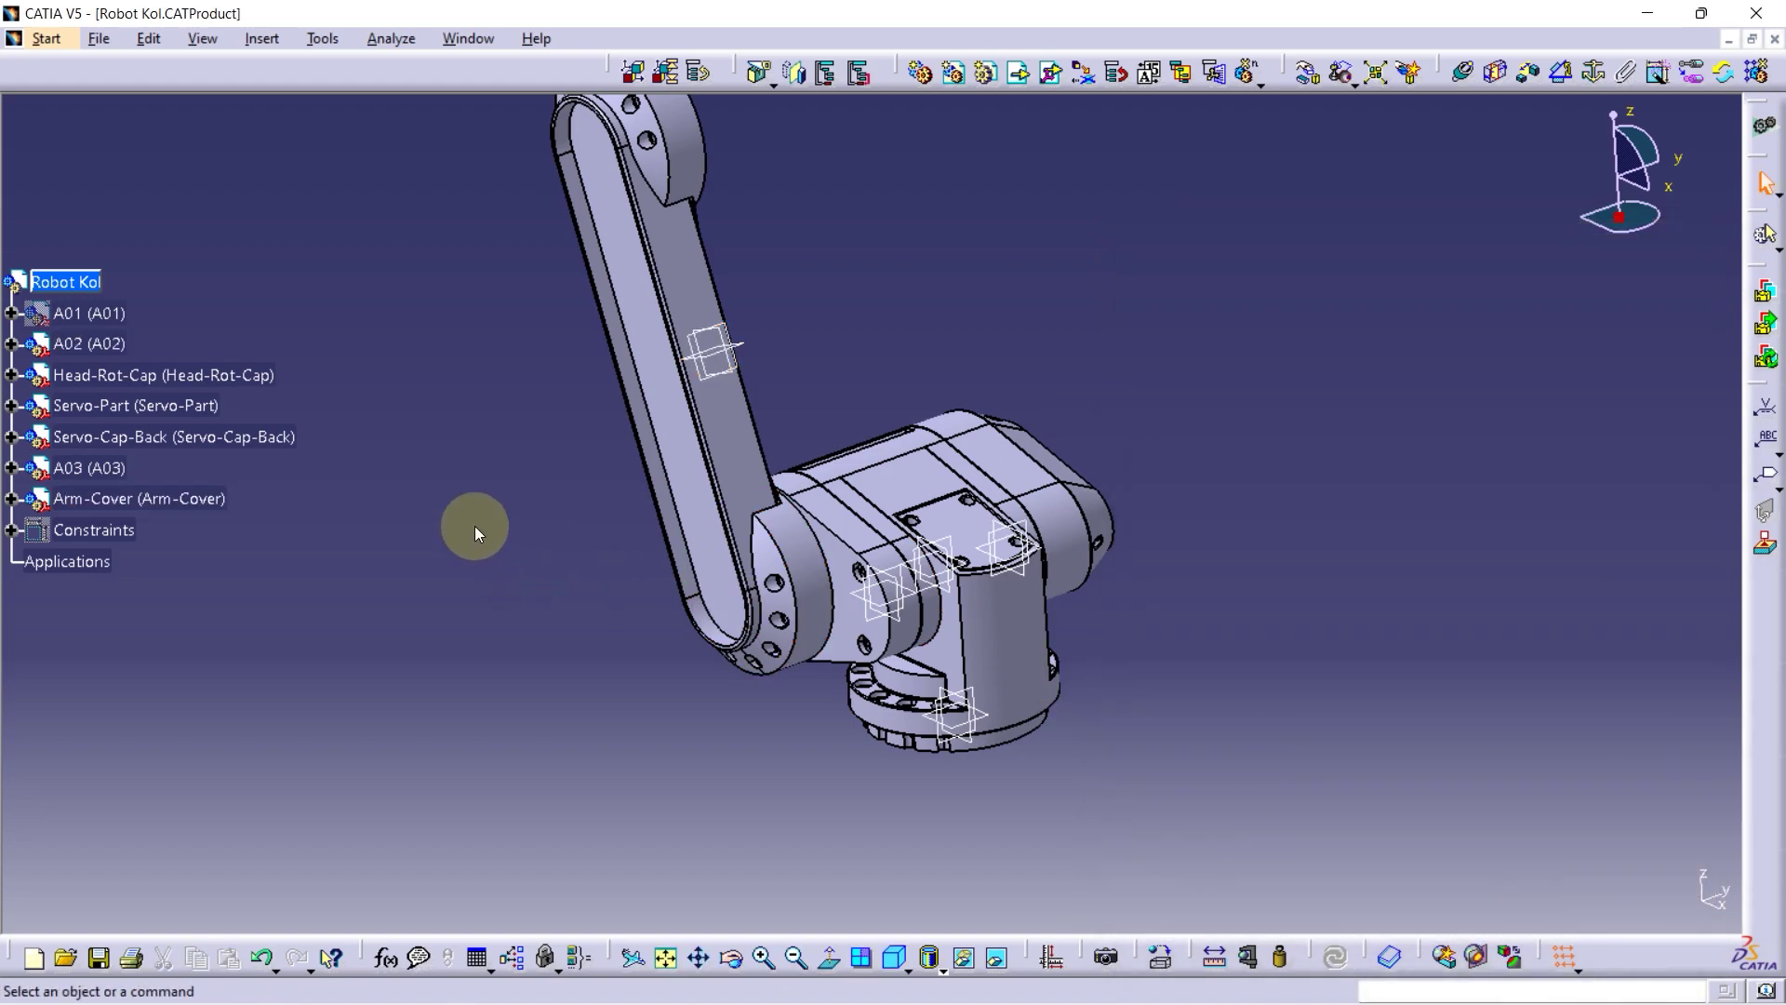
click(13, 500)
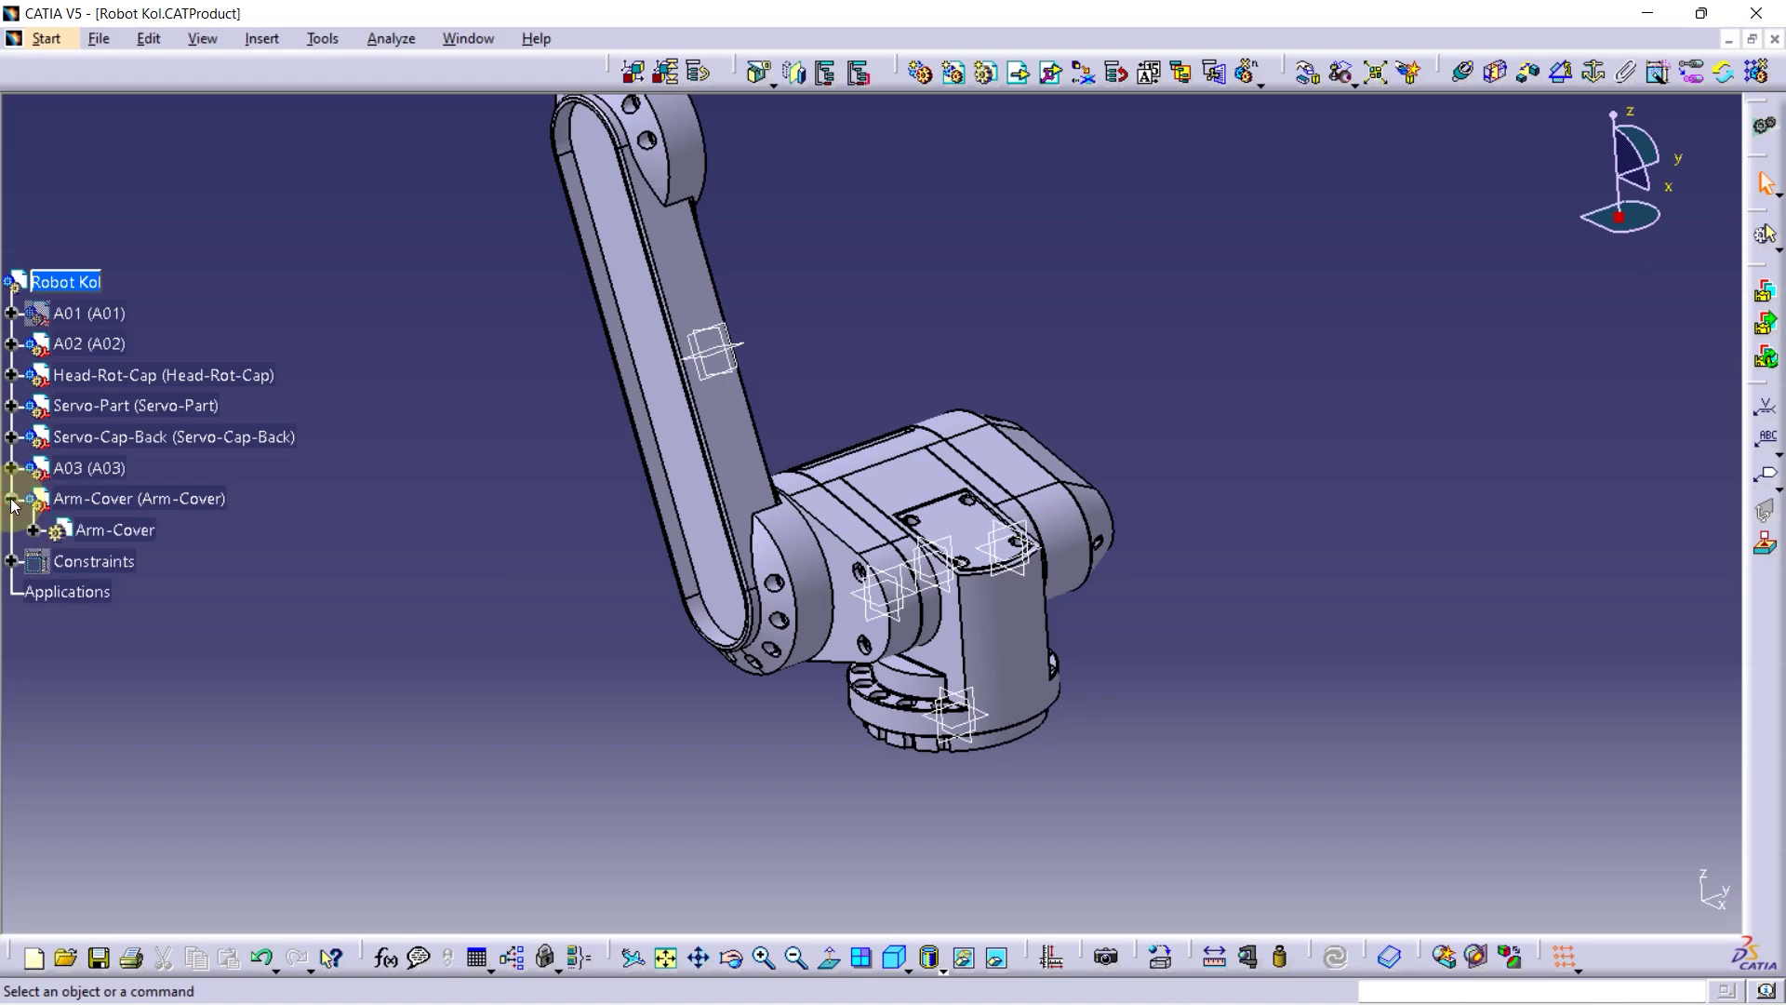
Activate Arm-Cover, hide components A01–A03, and sketch on its zx plane
double_click(113, 529)
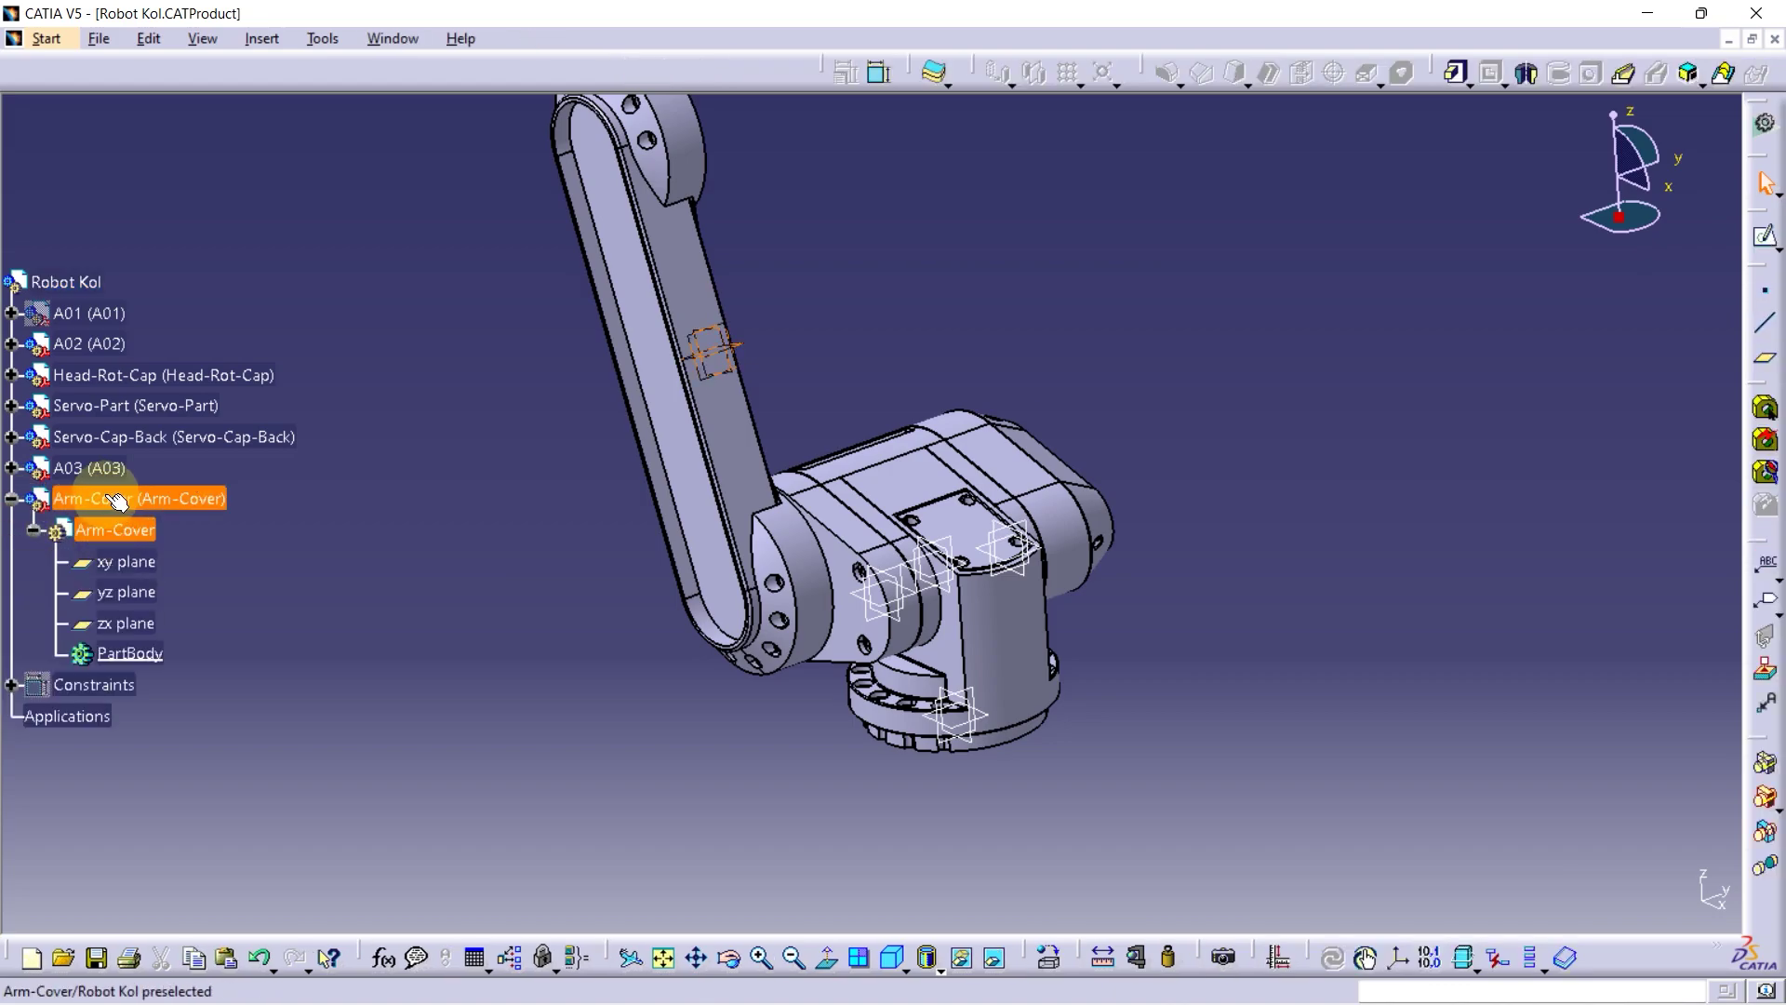
shift+click(98, 313)
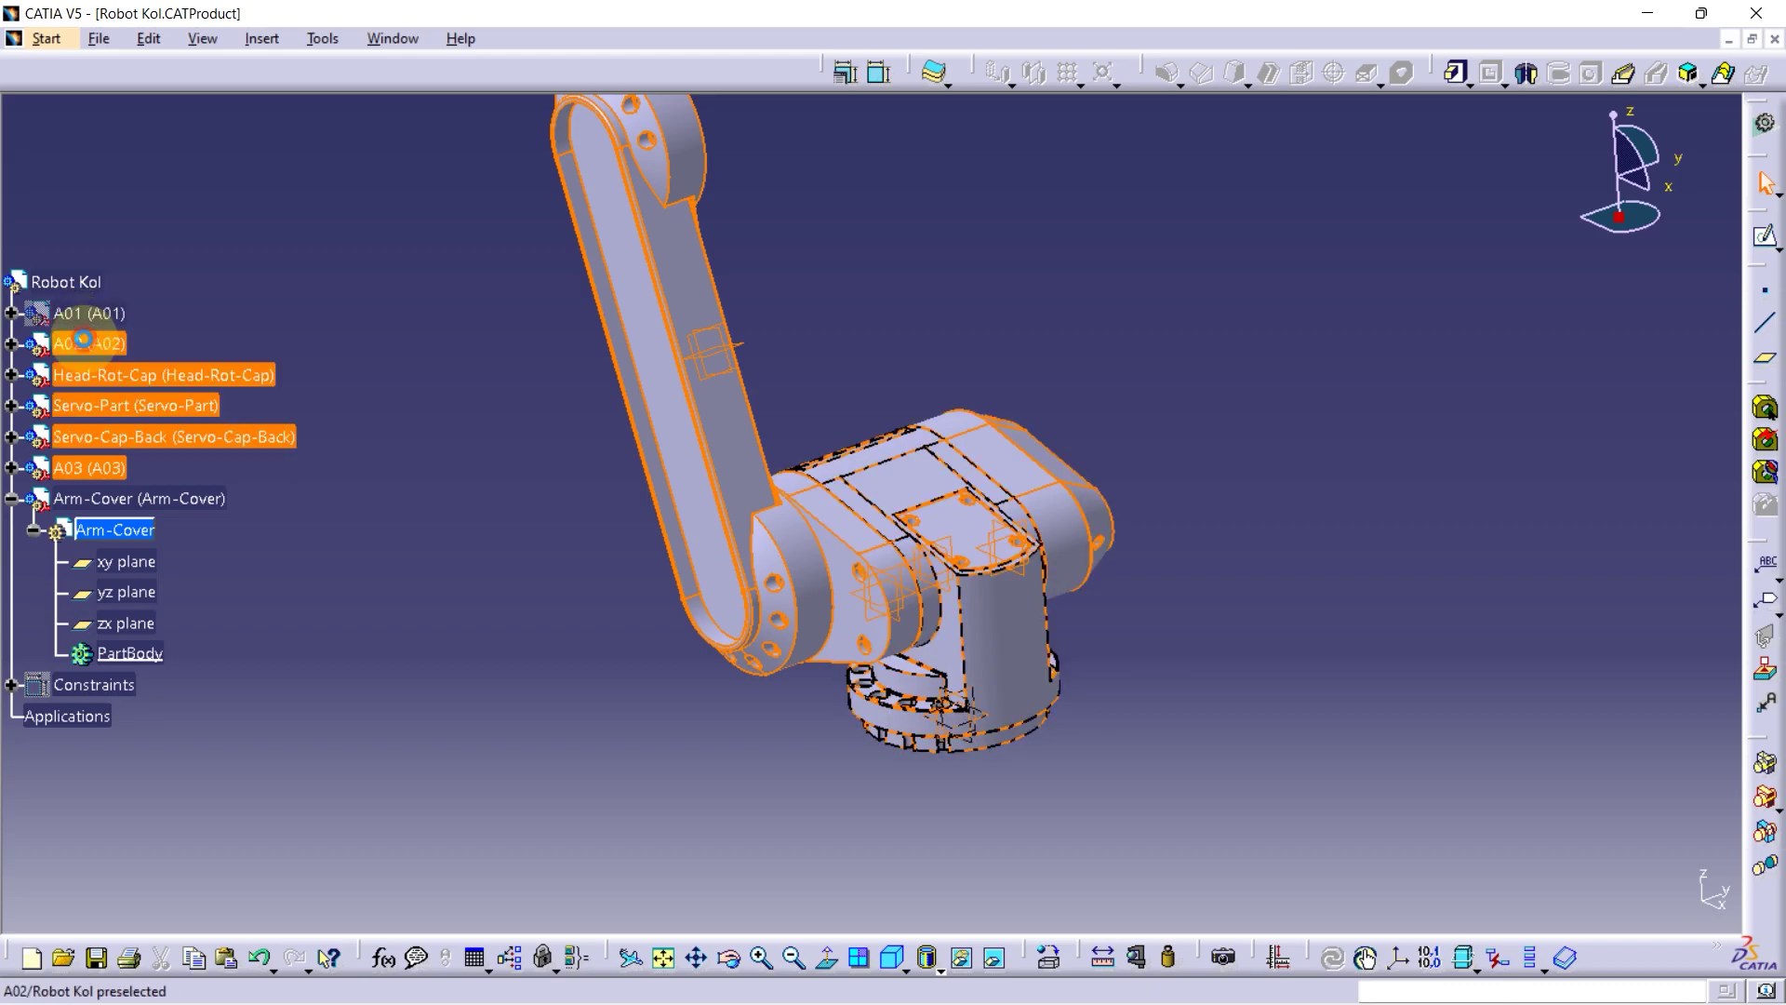
right_click(77, 337)
click(148, 411)
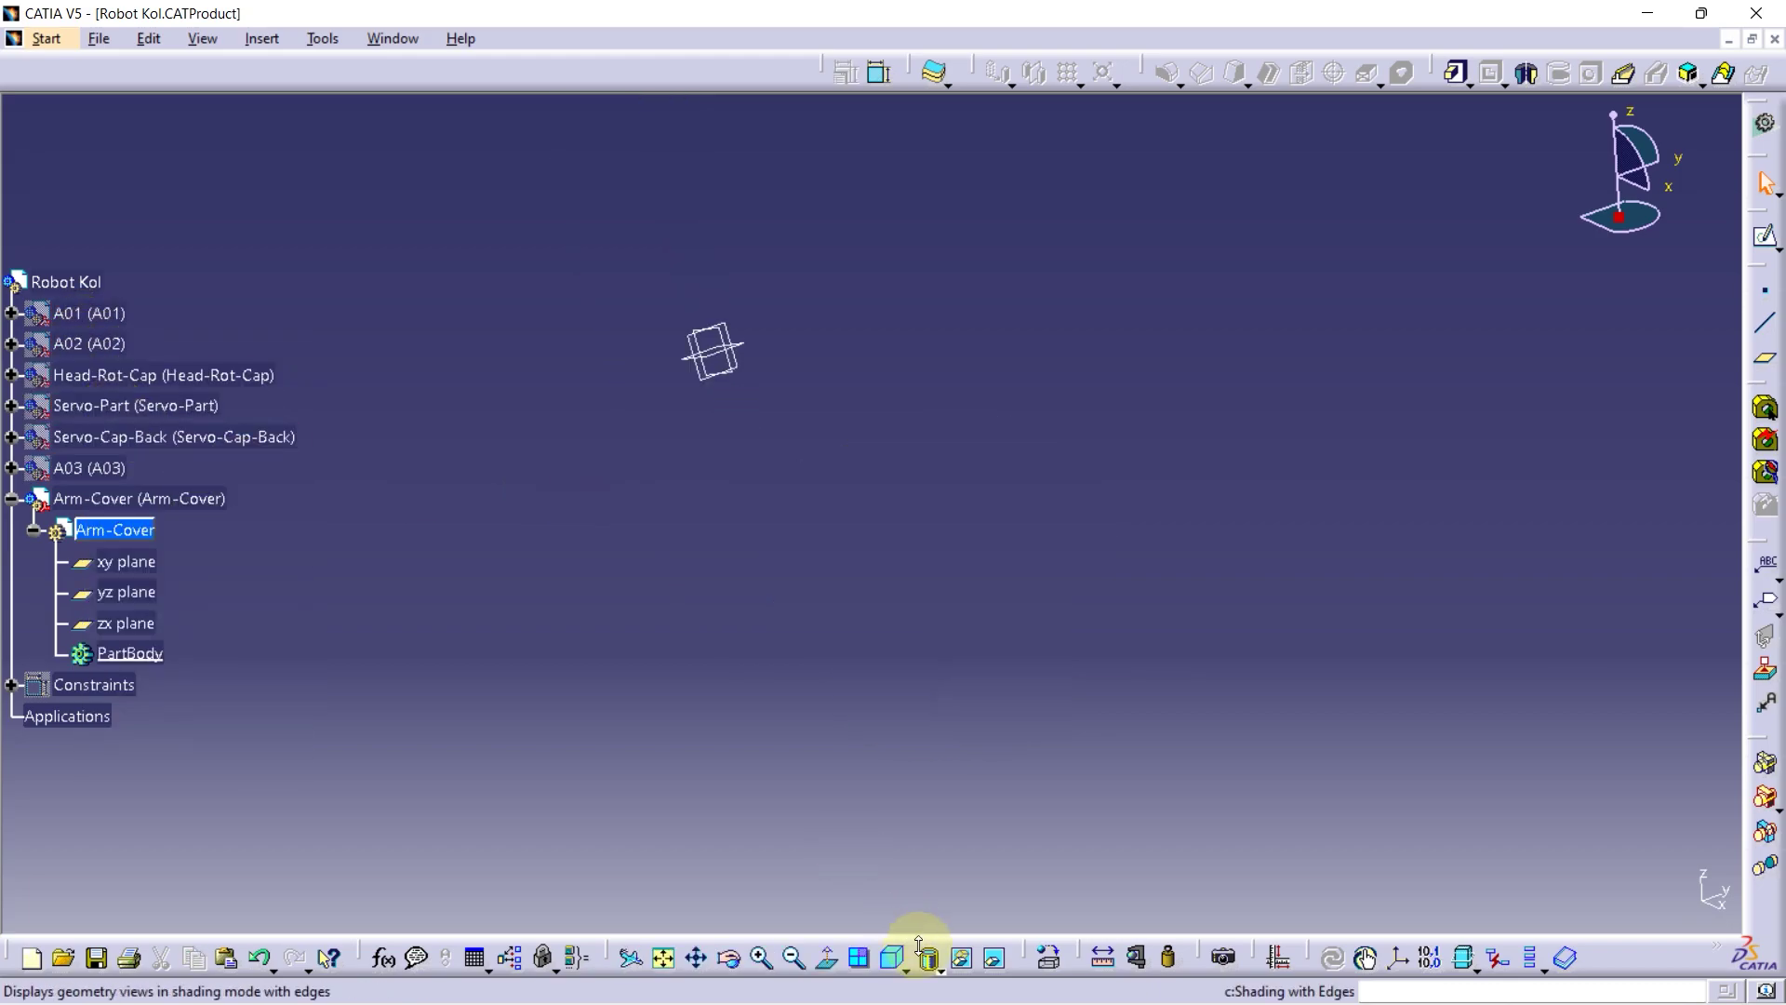
click(893, 957)
mouse_move(1077, 757)
middle_down()
mouse_move(864, 777)
mouse_move(877, 506)
middle_up()
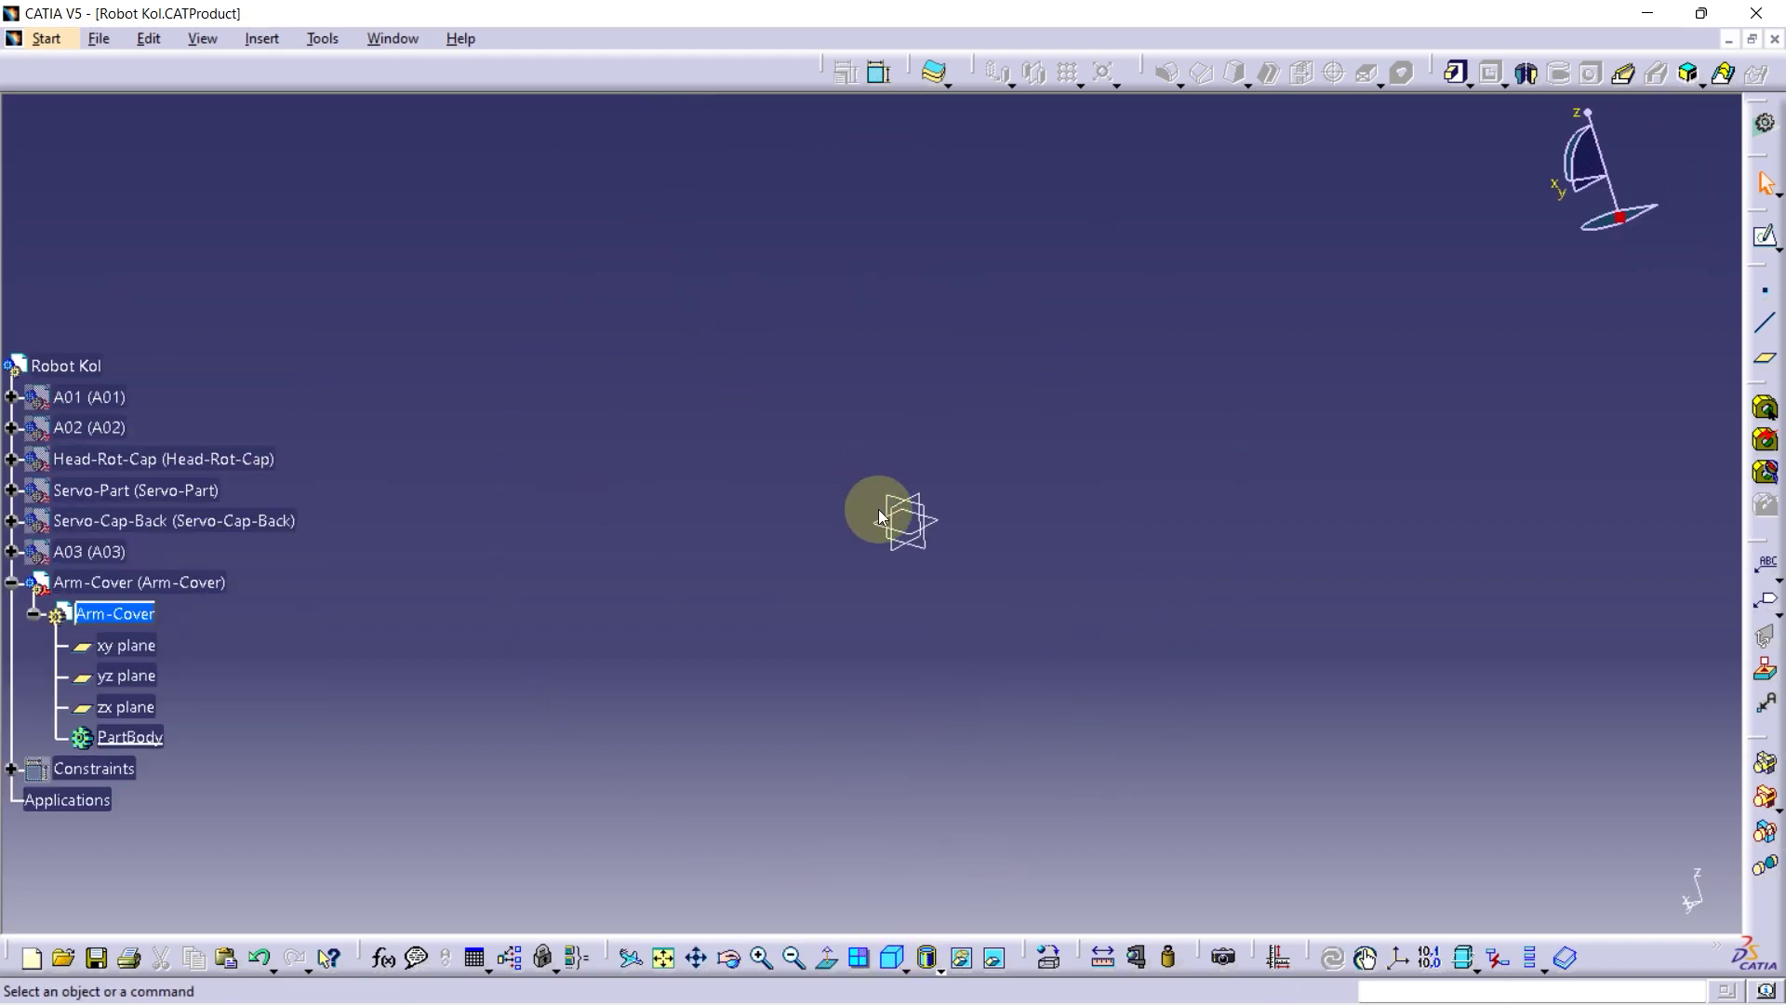
click(930, 553)
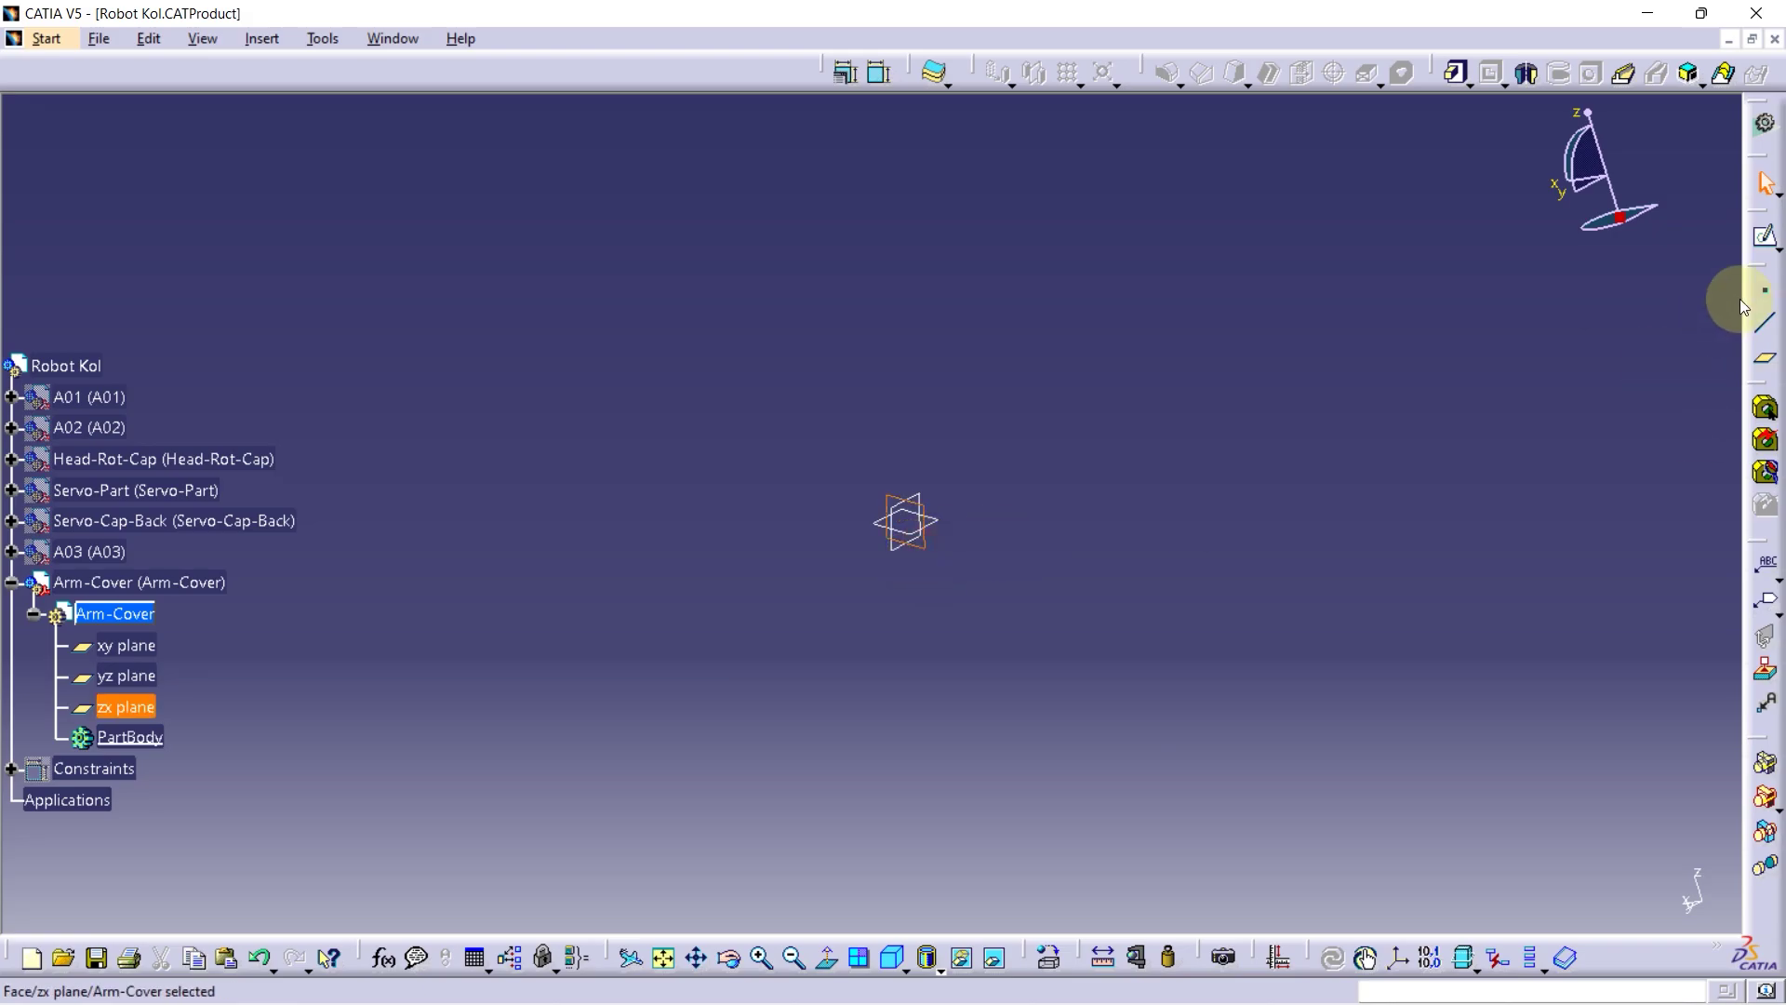
click(1765, 236)
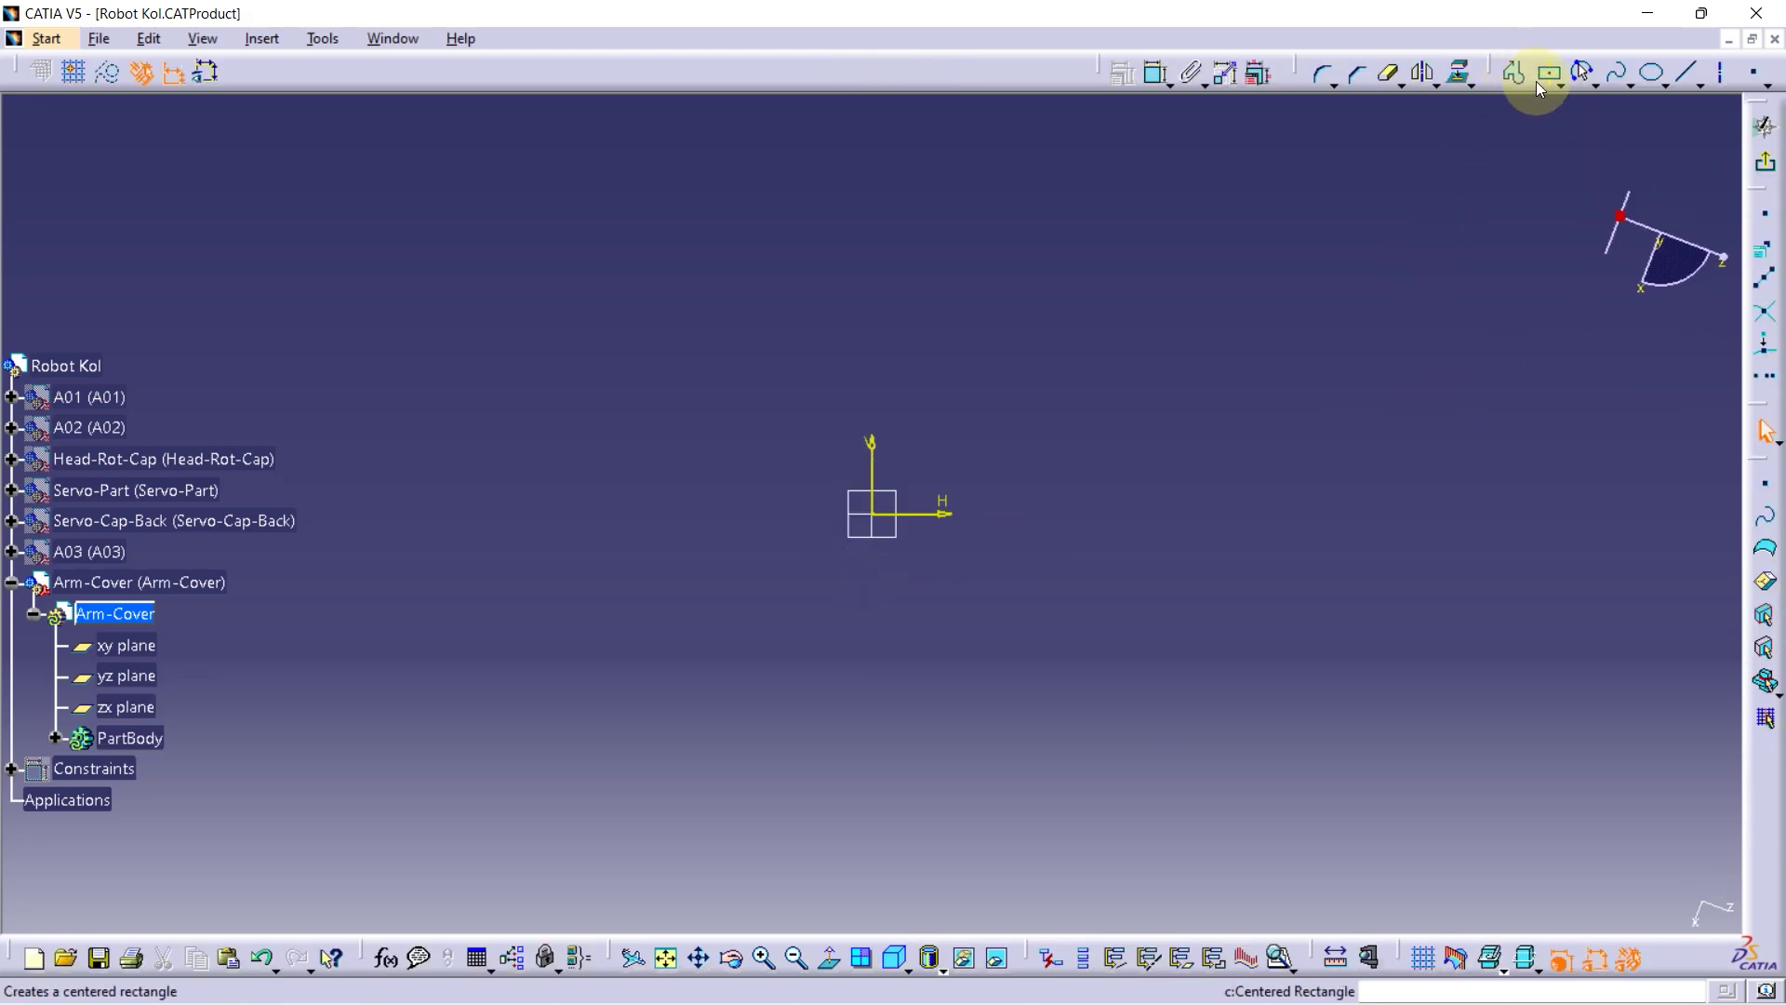
Draw an elongated hole and set its offset dimension to 40
click(1561, 85)
click(1585, 218)
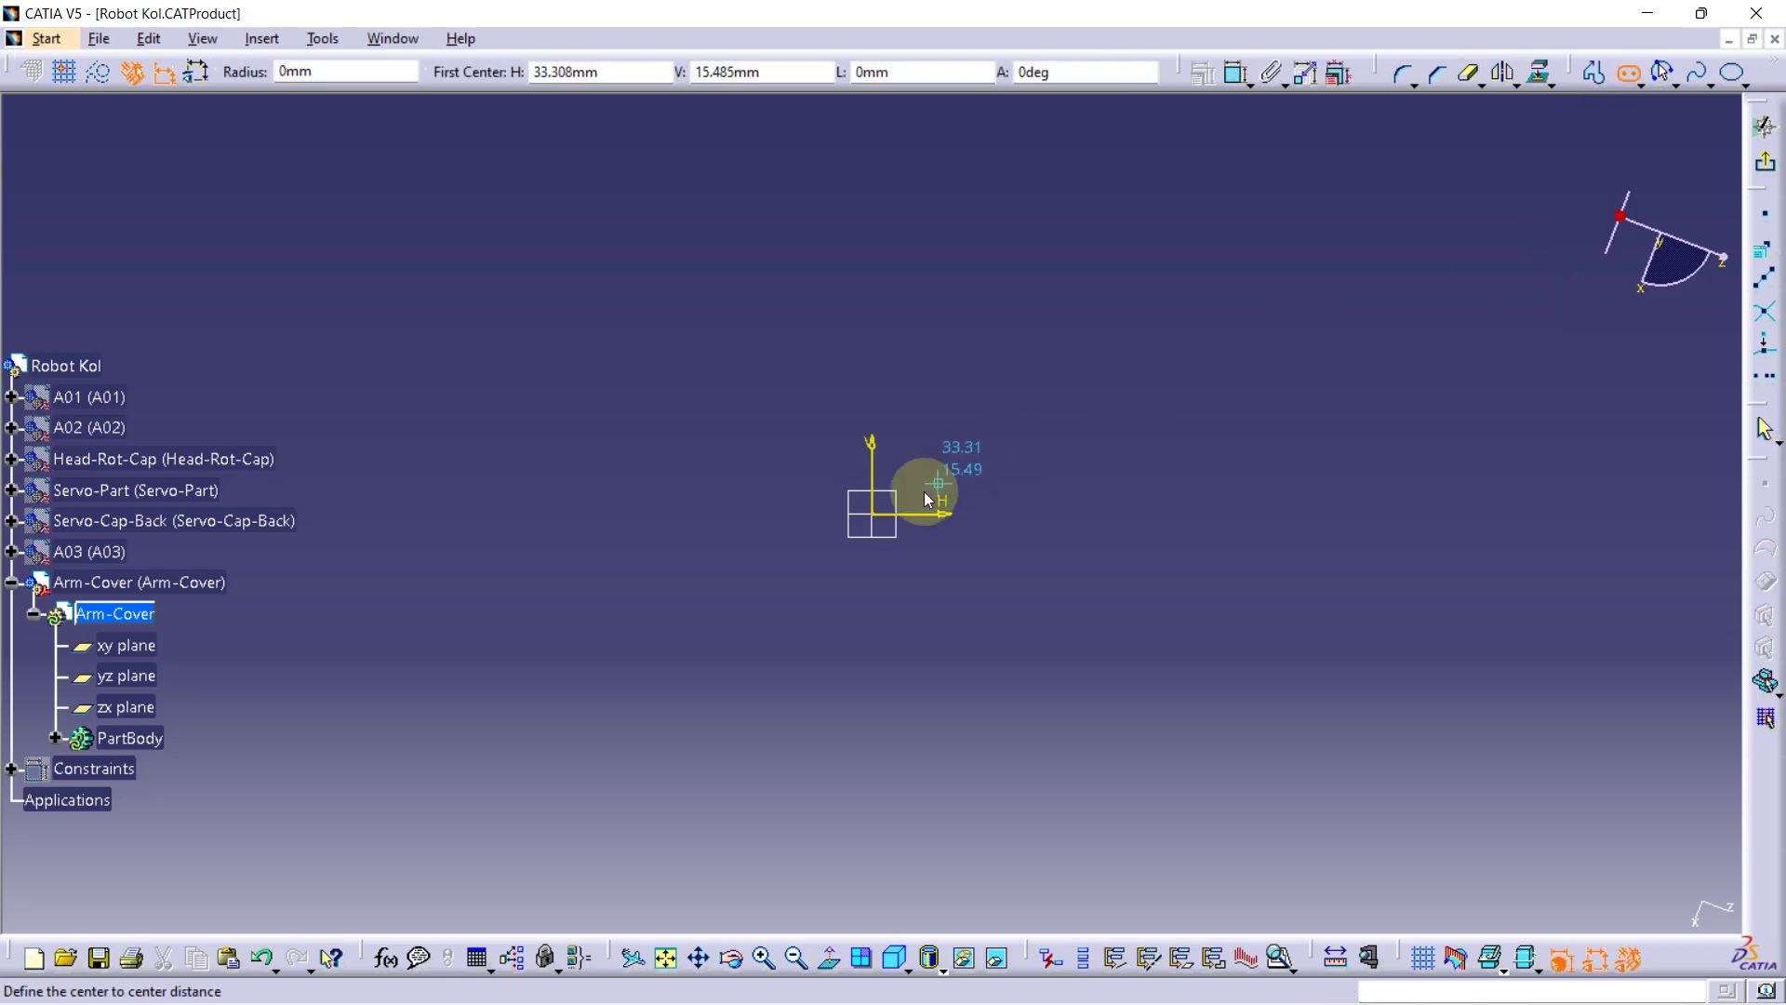
click(663, 515)
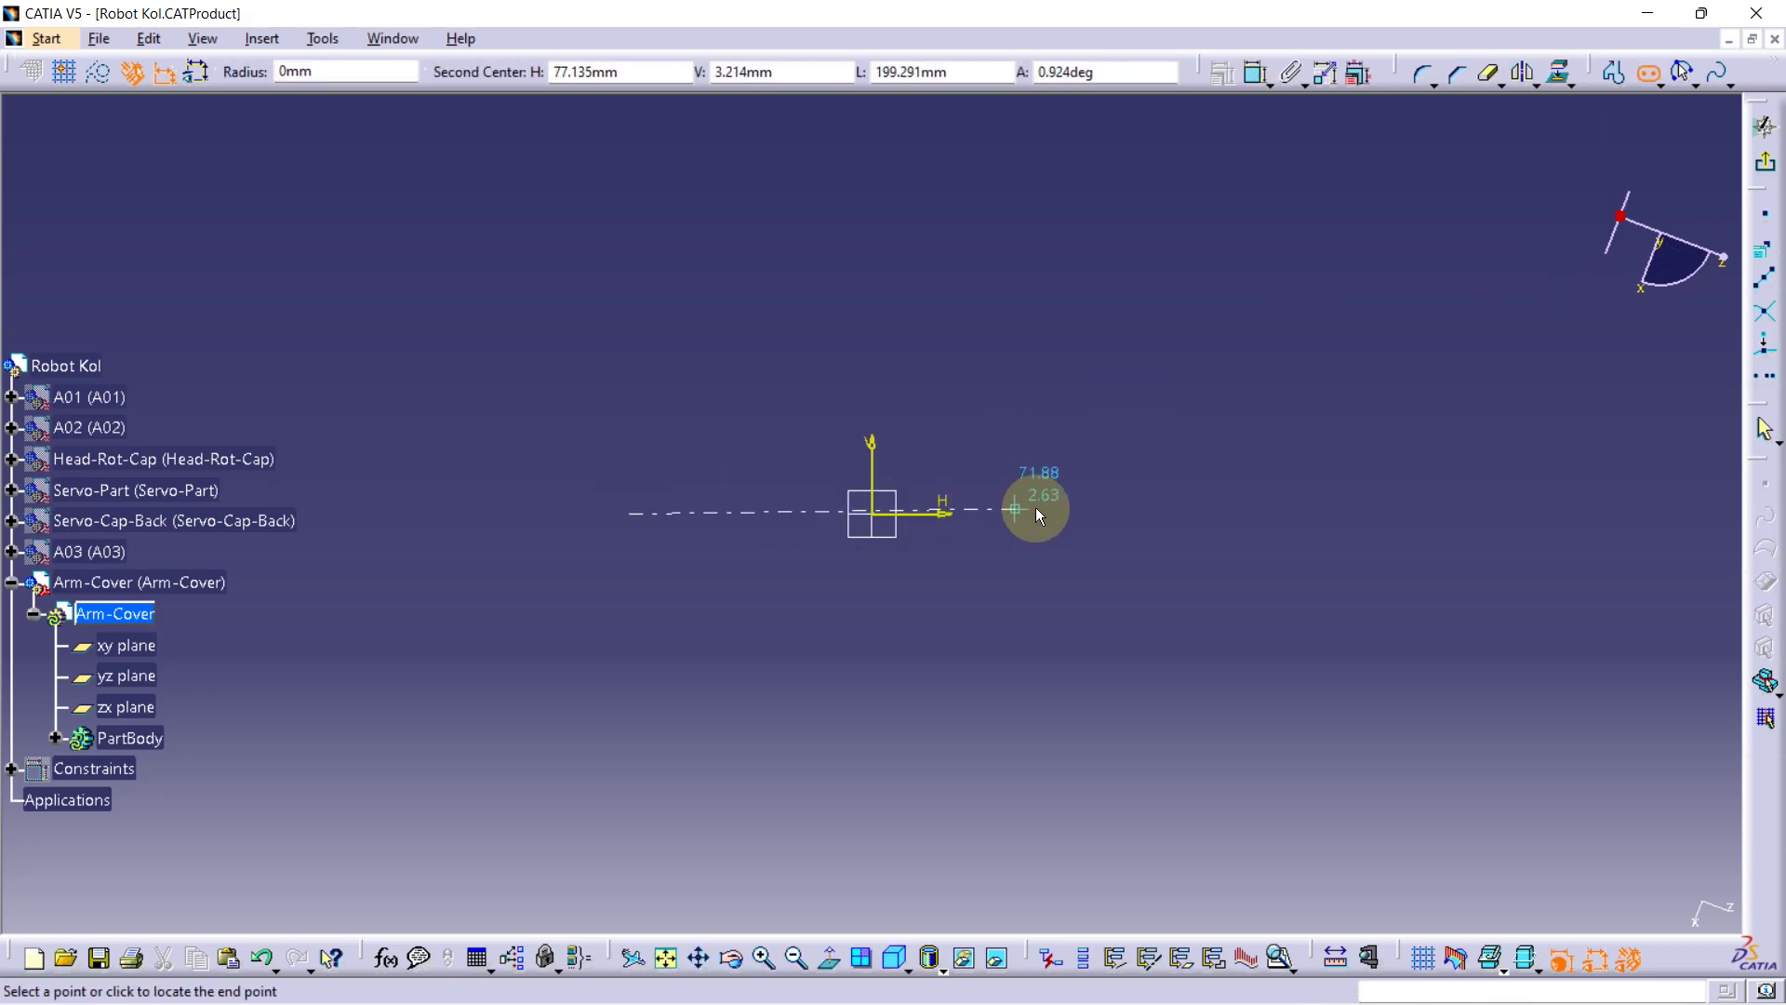
click(1104, 517)
click(1073, 400)
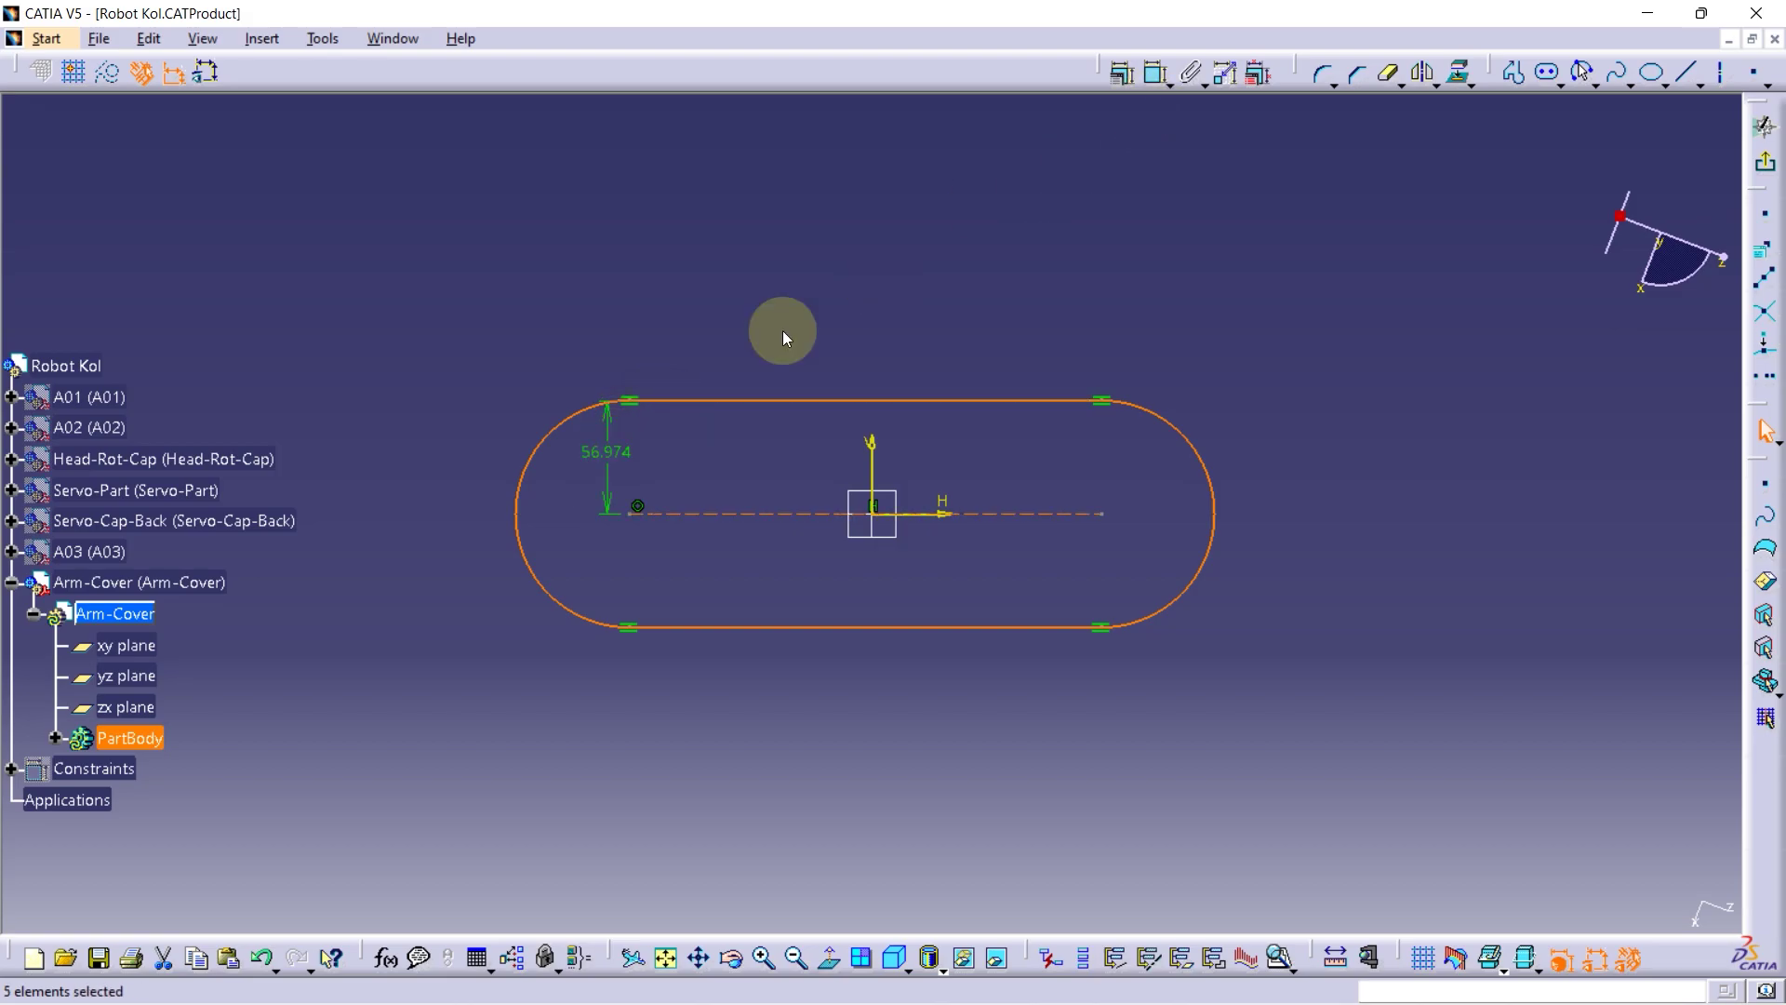
double_click(621, 456)
text(40mm)
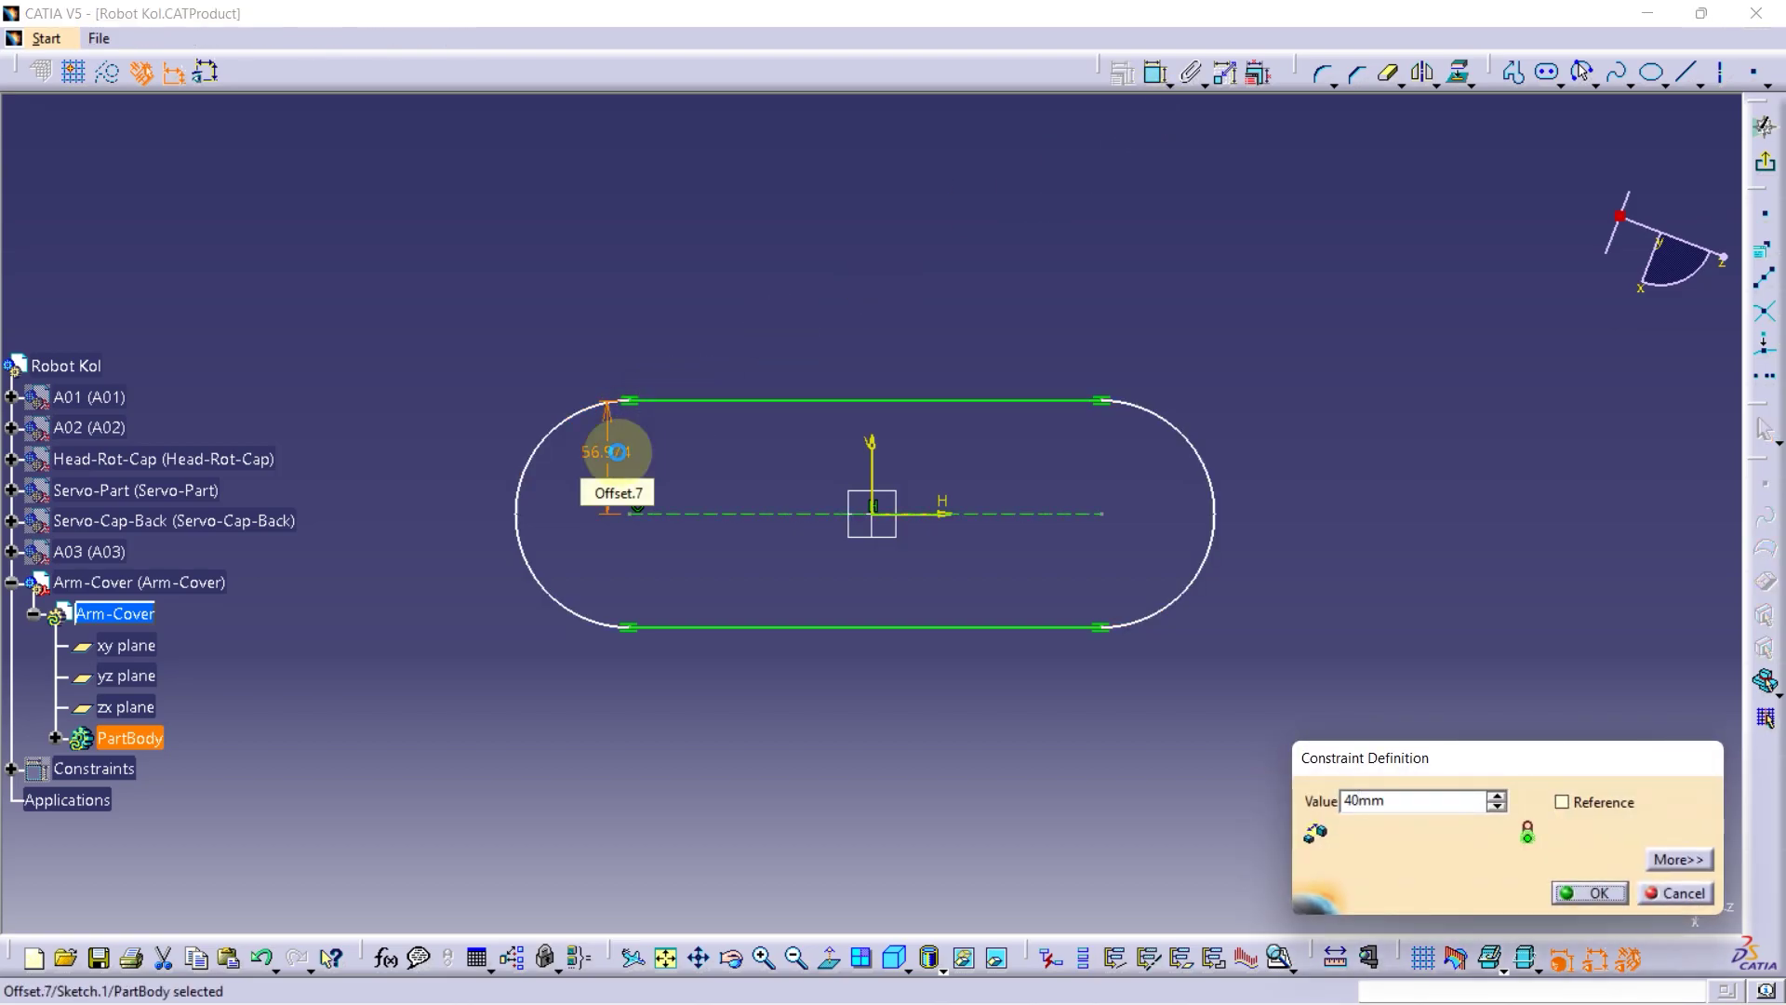
key(Return)
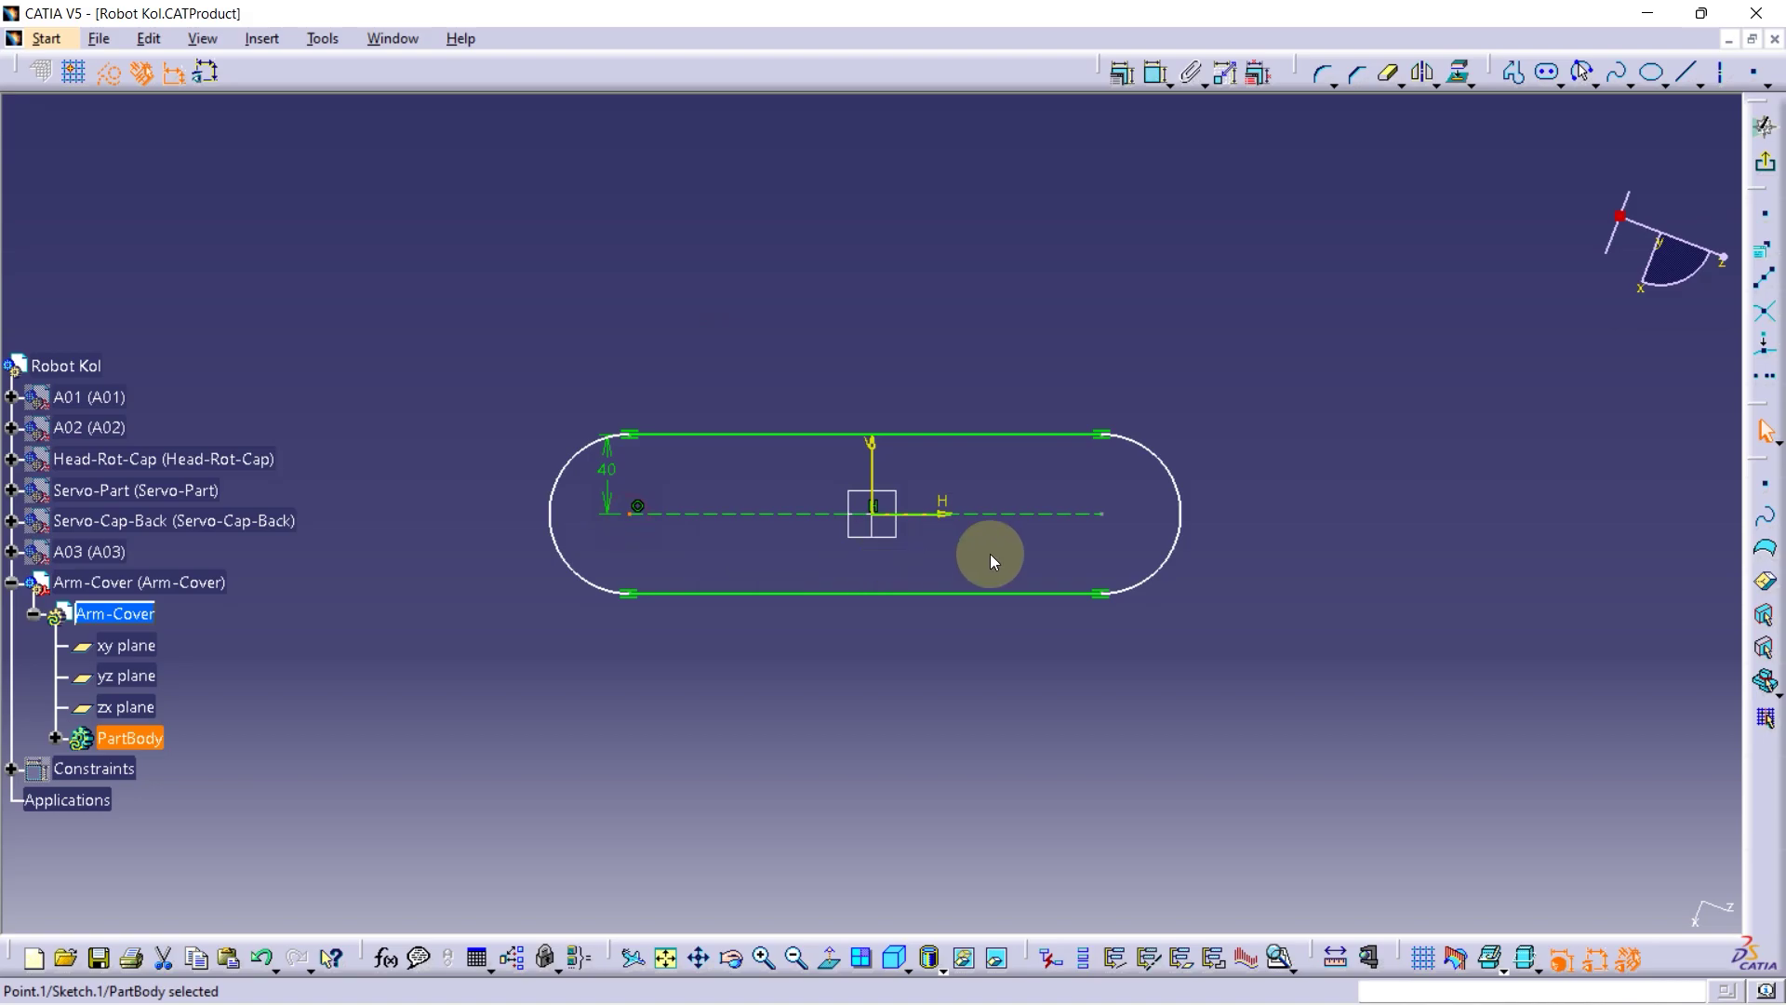
Make the two slot centres symmetric about the V axis
click(1103, 513)
ctrl+click(875, 446)
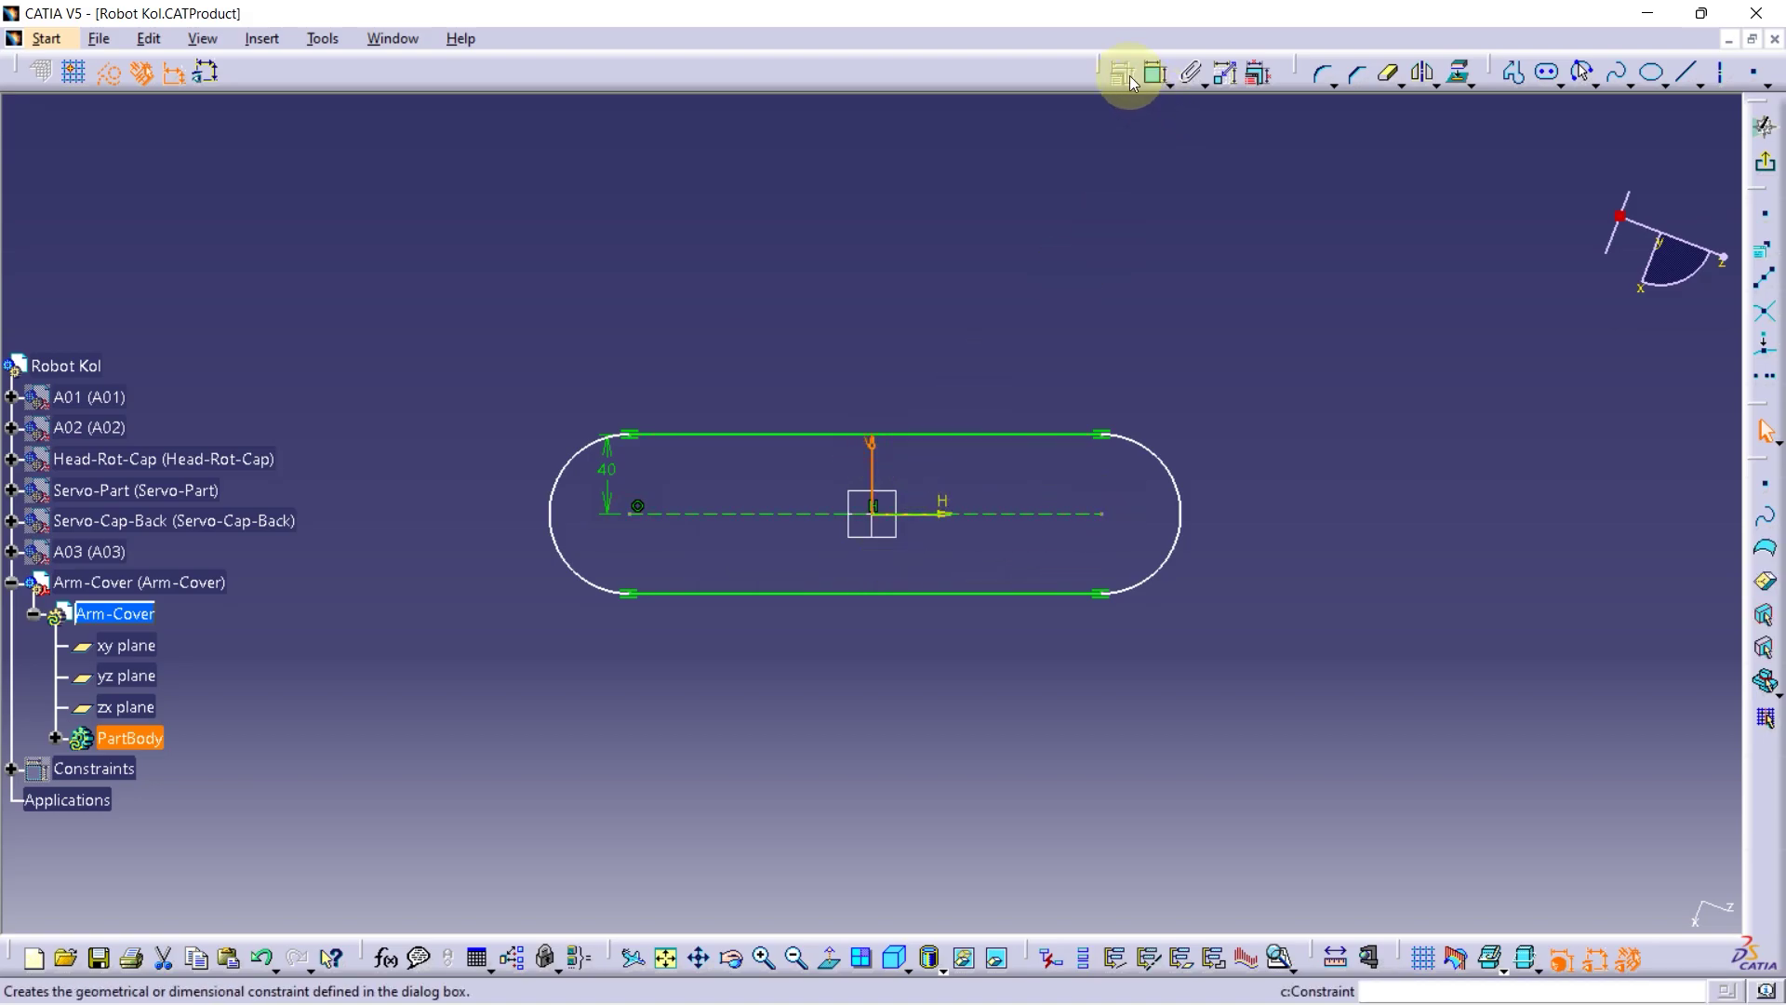
click(1102, 514)
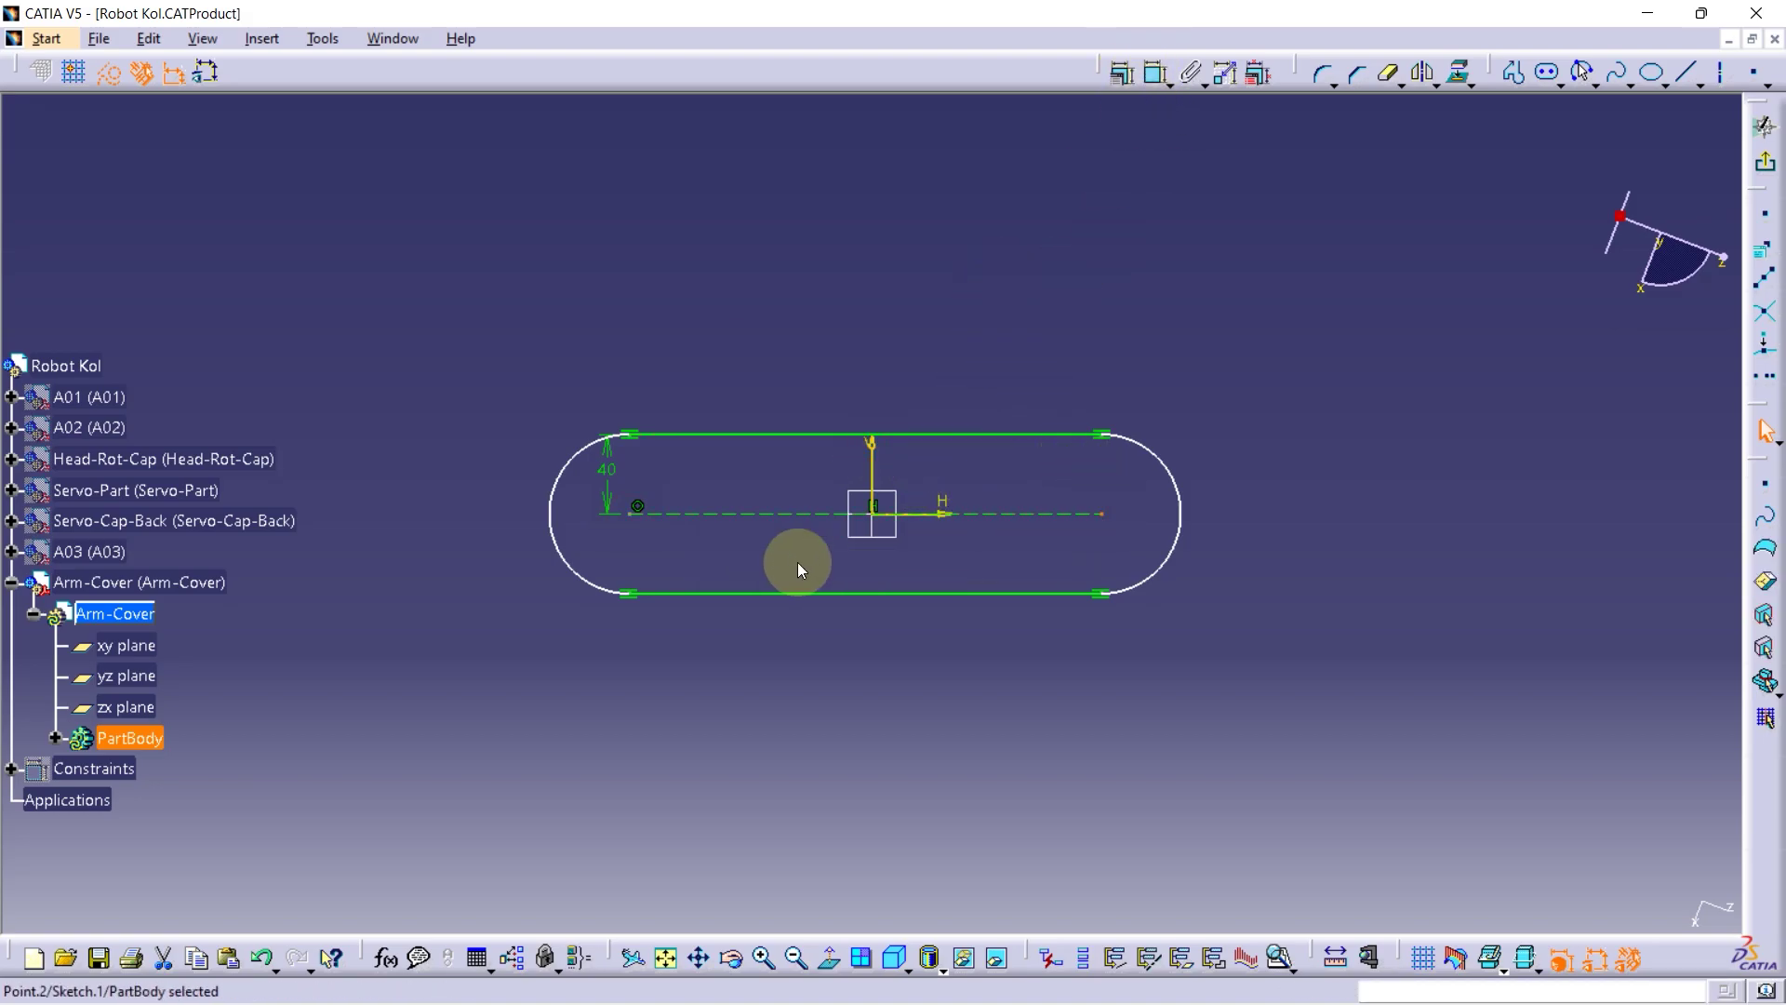
ctrl+click(639, 508)
ctrl+click(875, 447)
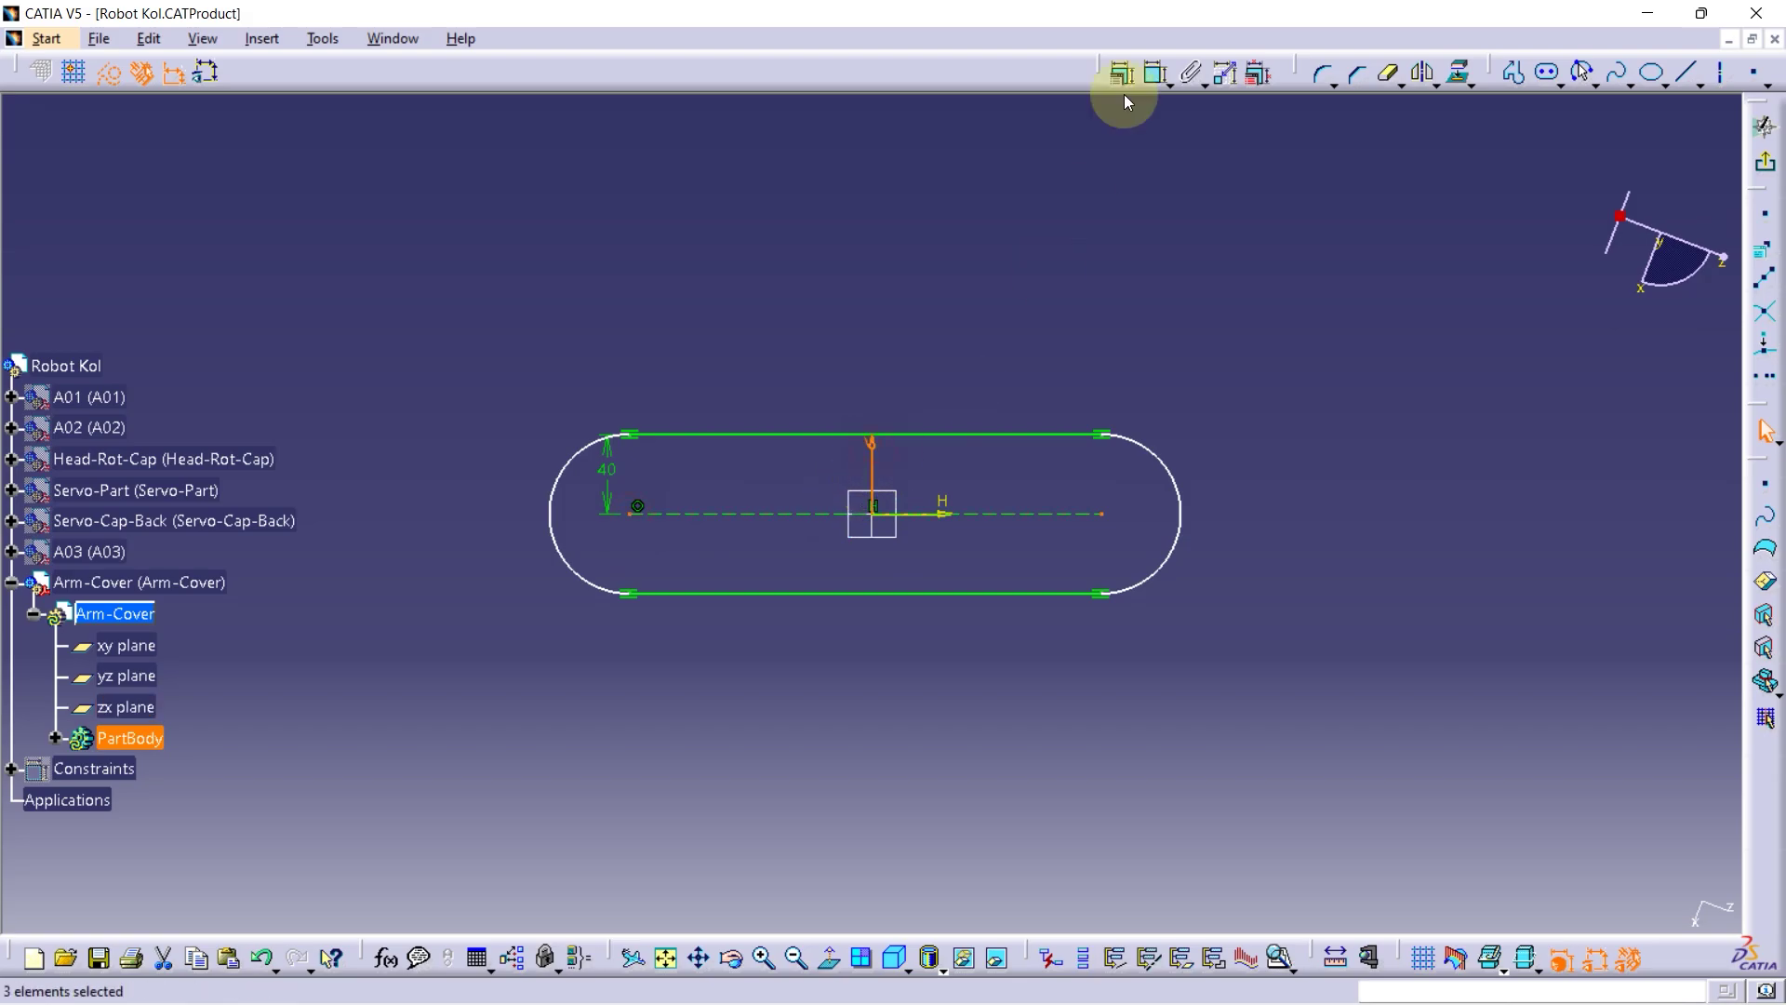
click(1122, 72)
click(1500, 751)
click(1589, 894)
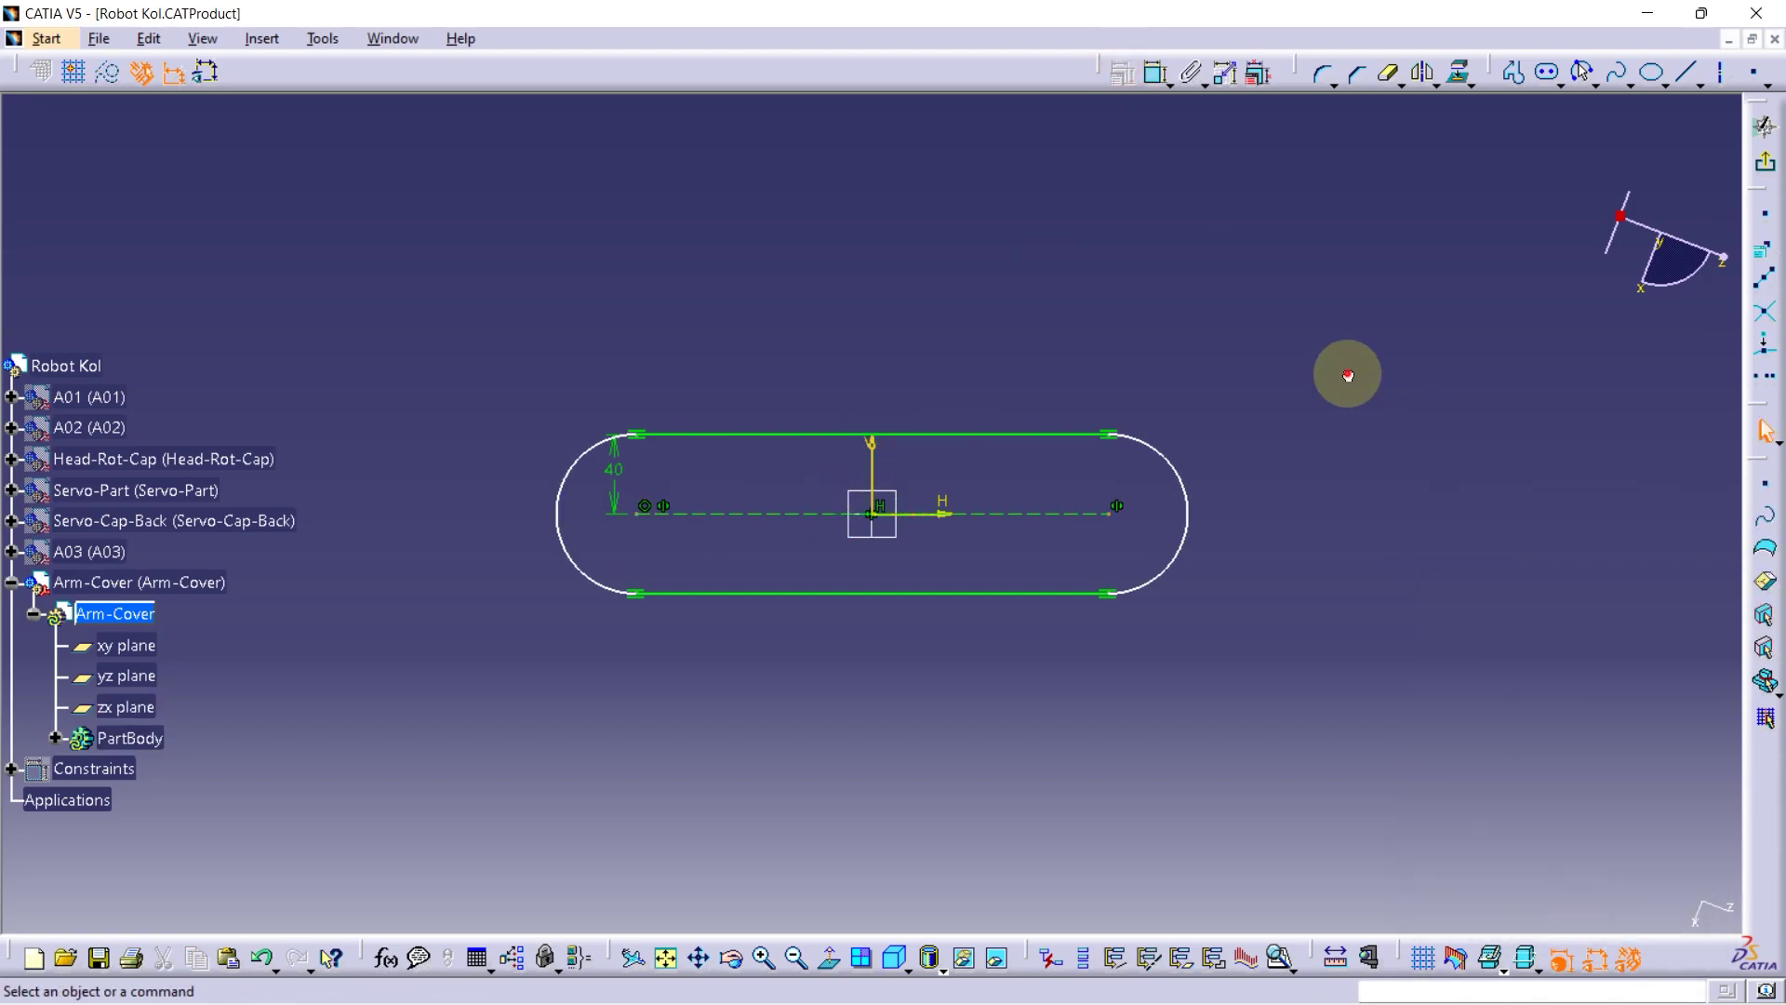
Set the slot's overall length to 430 and exit the sketcher
click(556, 527)
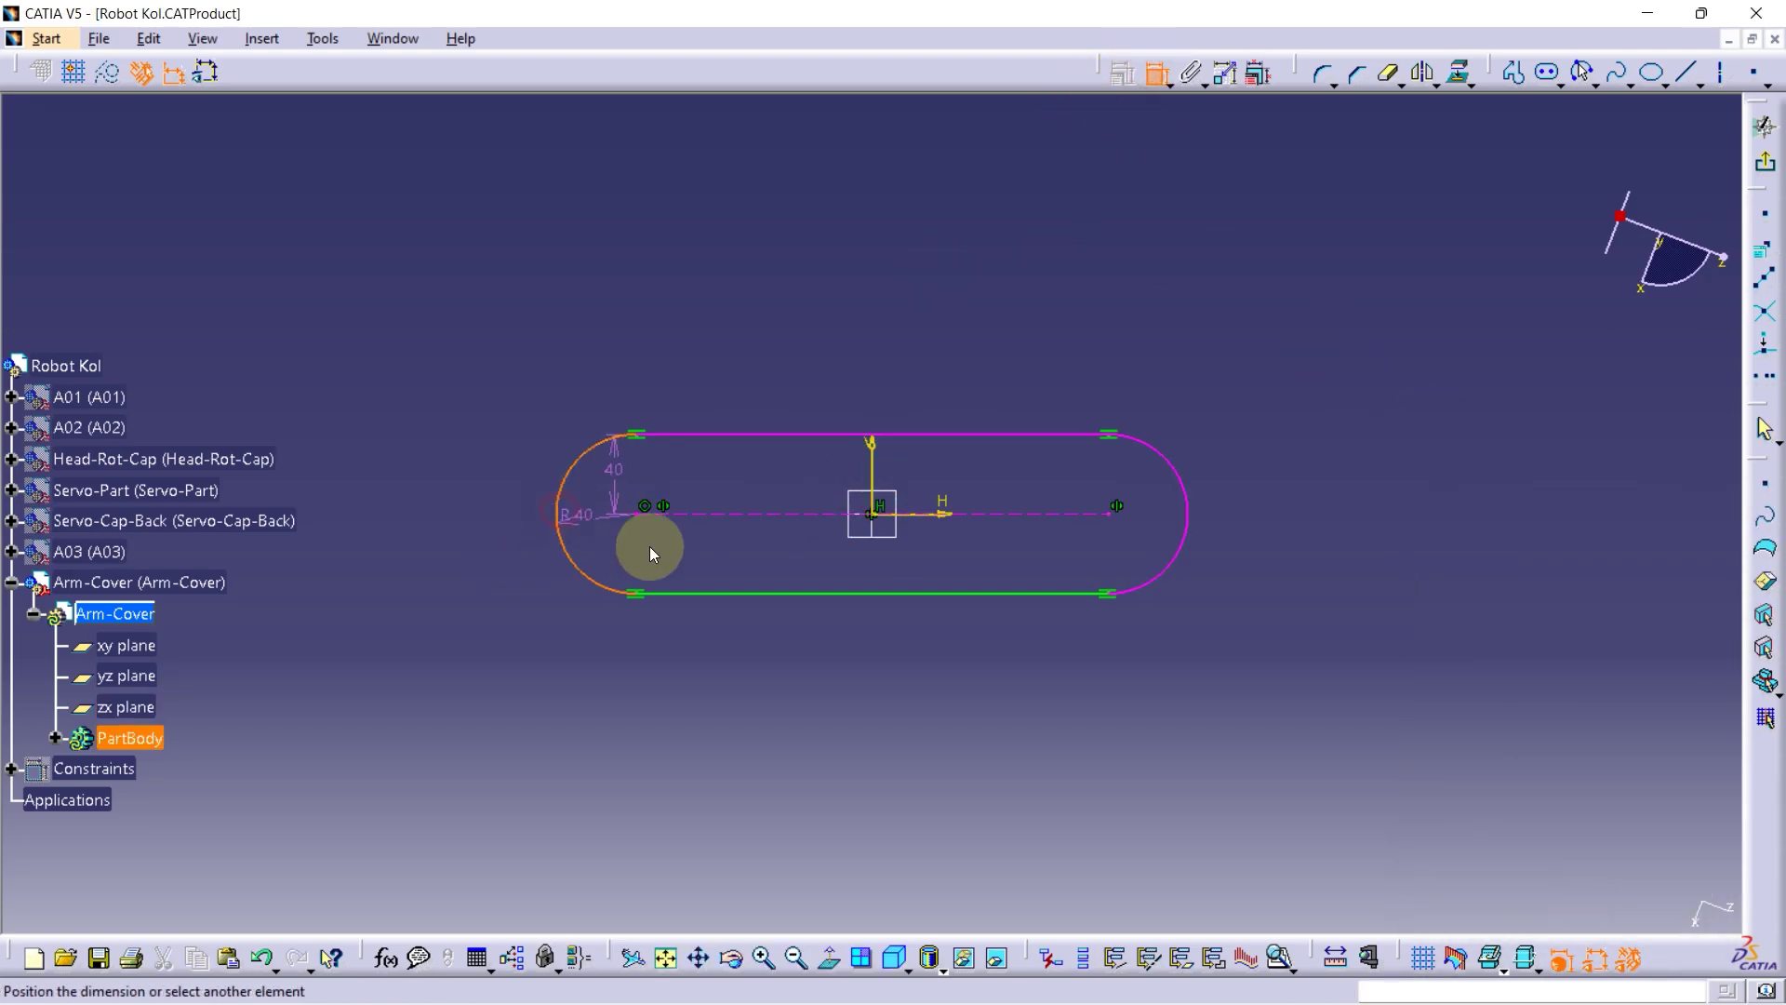
double_click(924, 320)
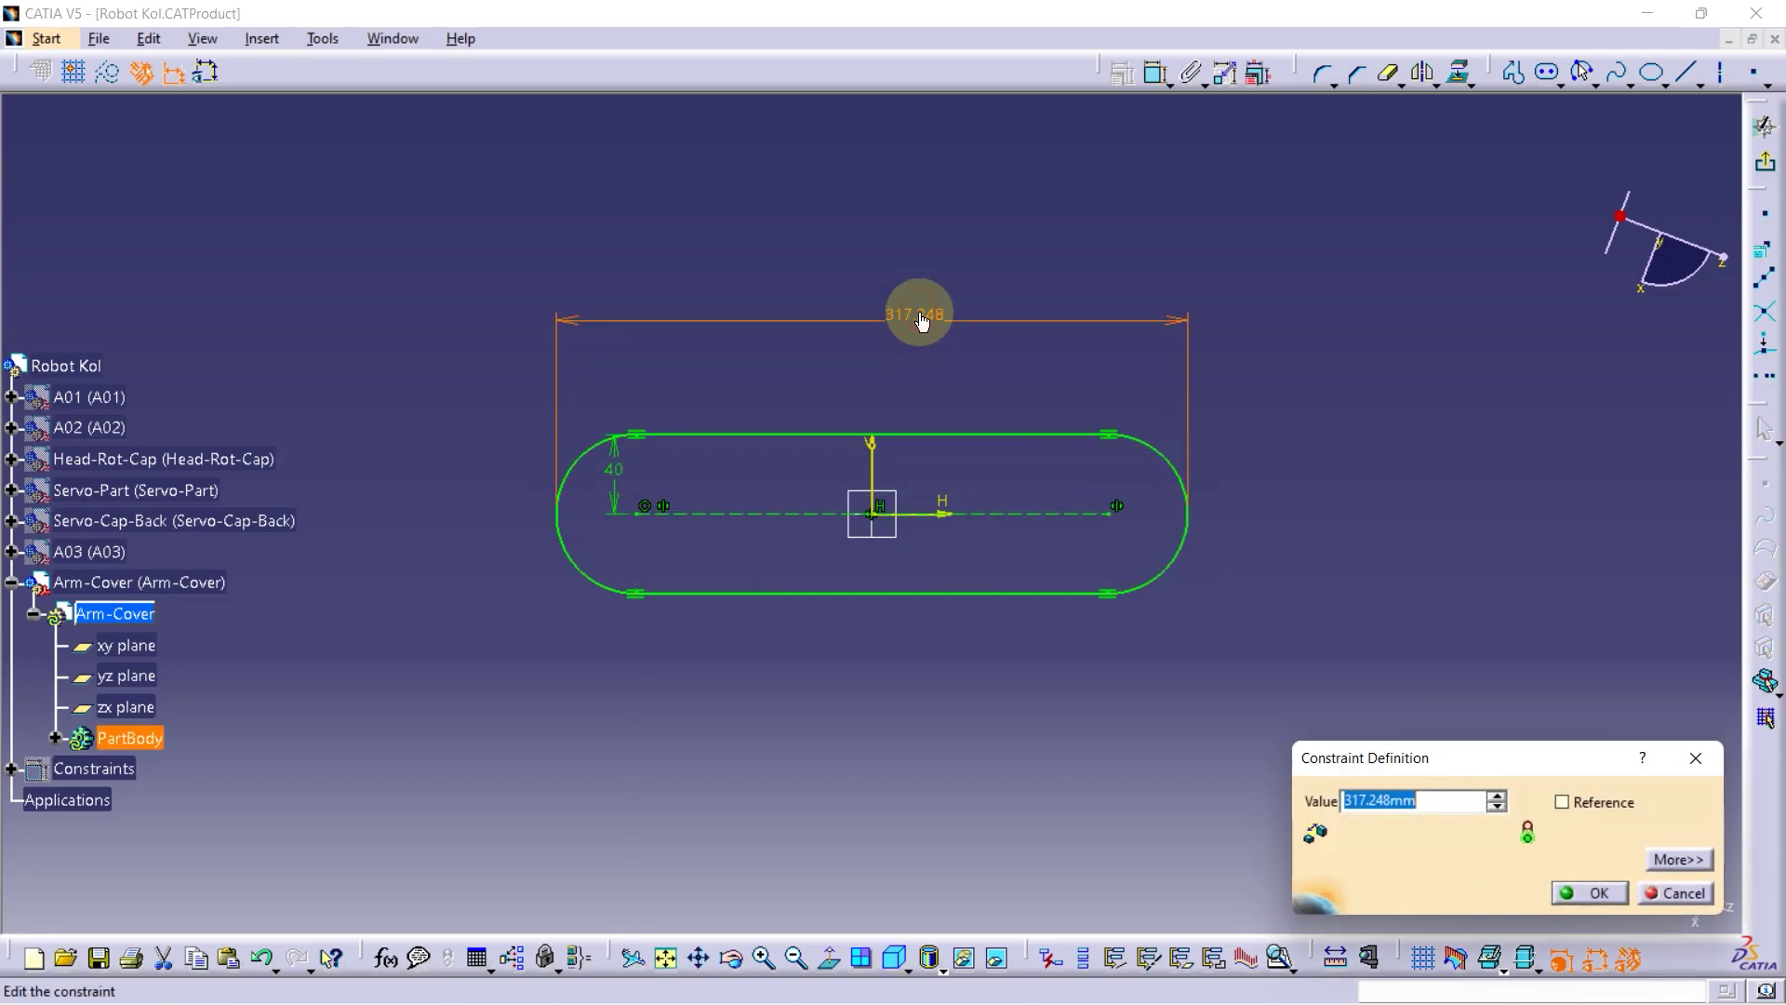
key(Return)
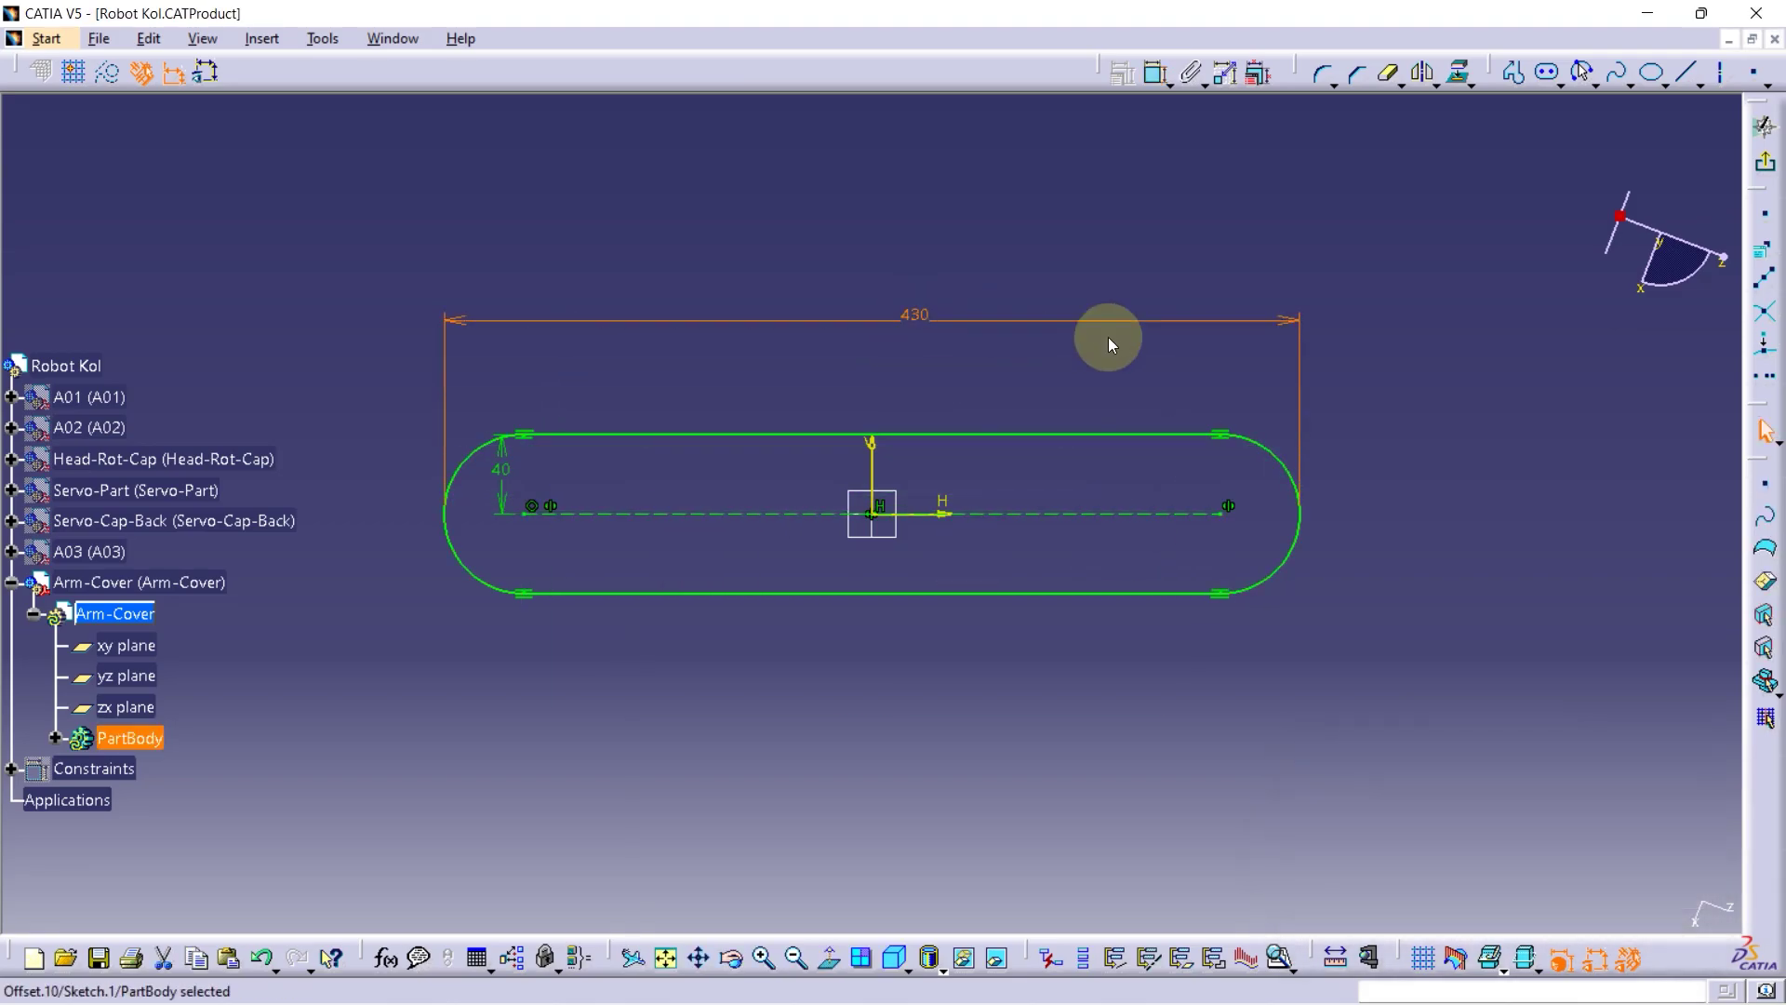
click(1765, 172)
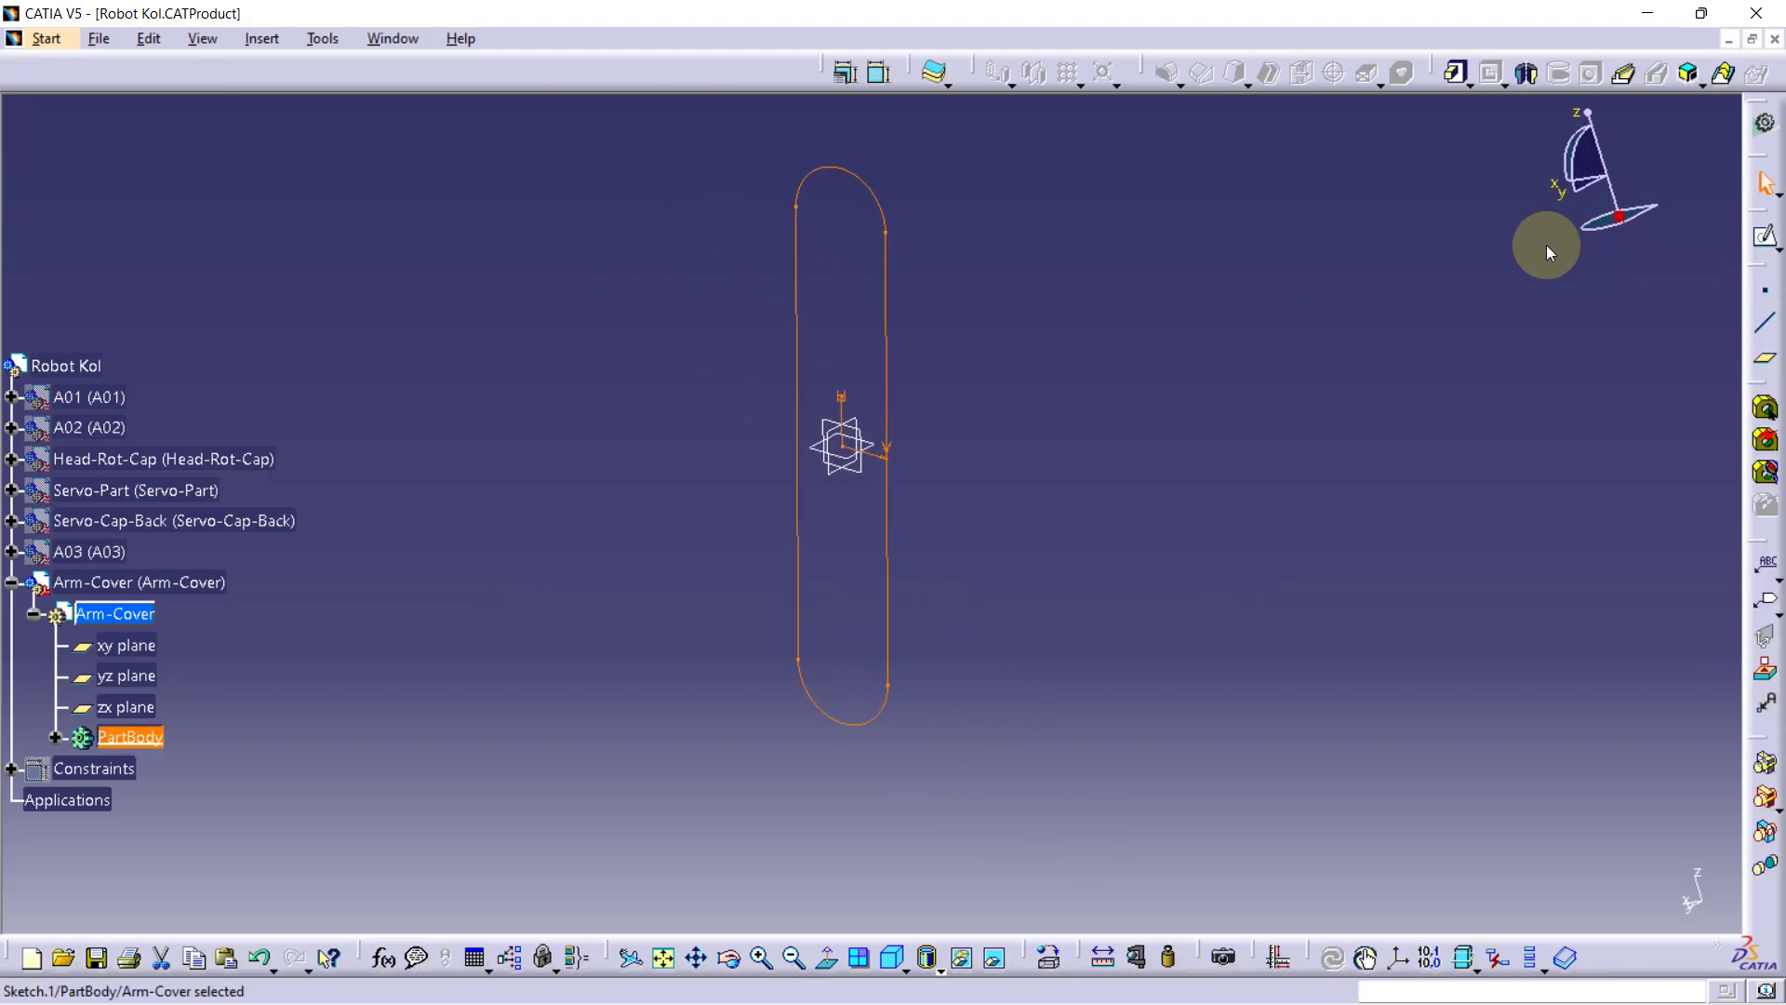
Pad the slot 15 mm and start a sketch on the pad's flat face
click(1457, 74)
text(15)
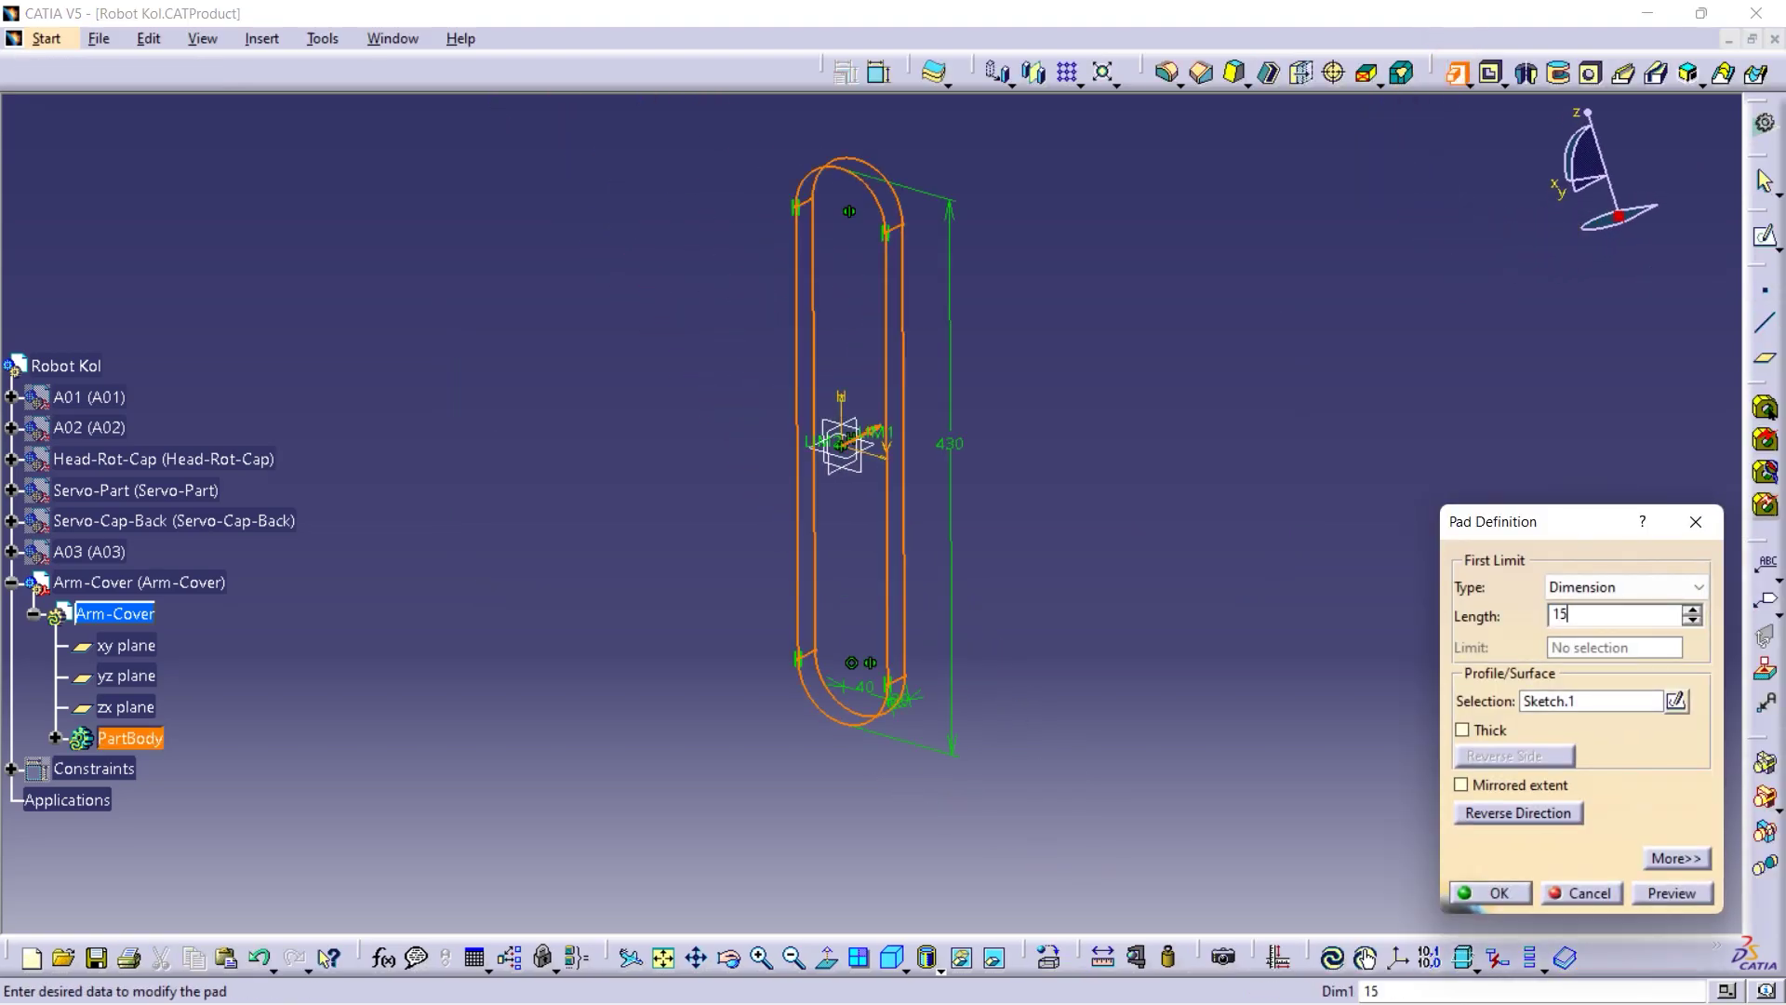
key(Return)
mouse_move(916, 368)
middle_down()
mouse_move(530, 438)
mouse_move(570, 629)
mouse_move(626, 539)
mouse_move(598, 411)
mouse_move(1041, 498)
mouse_move(630, 511)
mouse_move(506, 394)
middle_up()
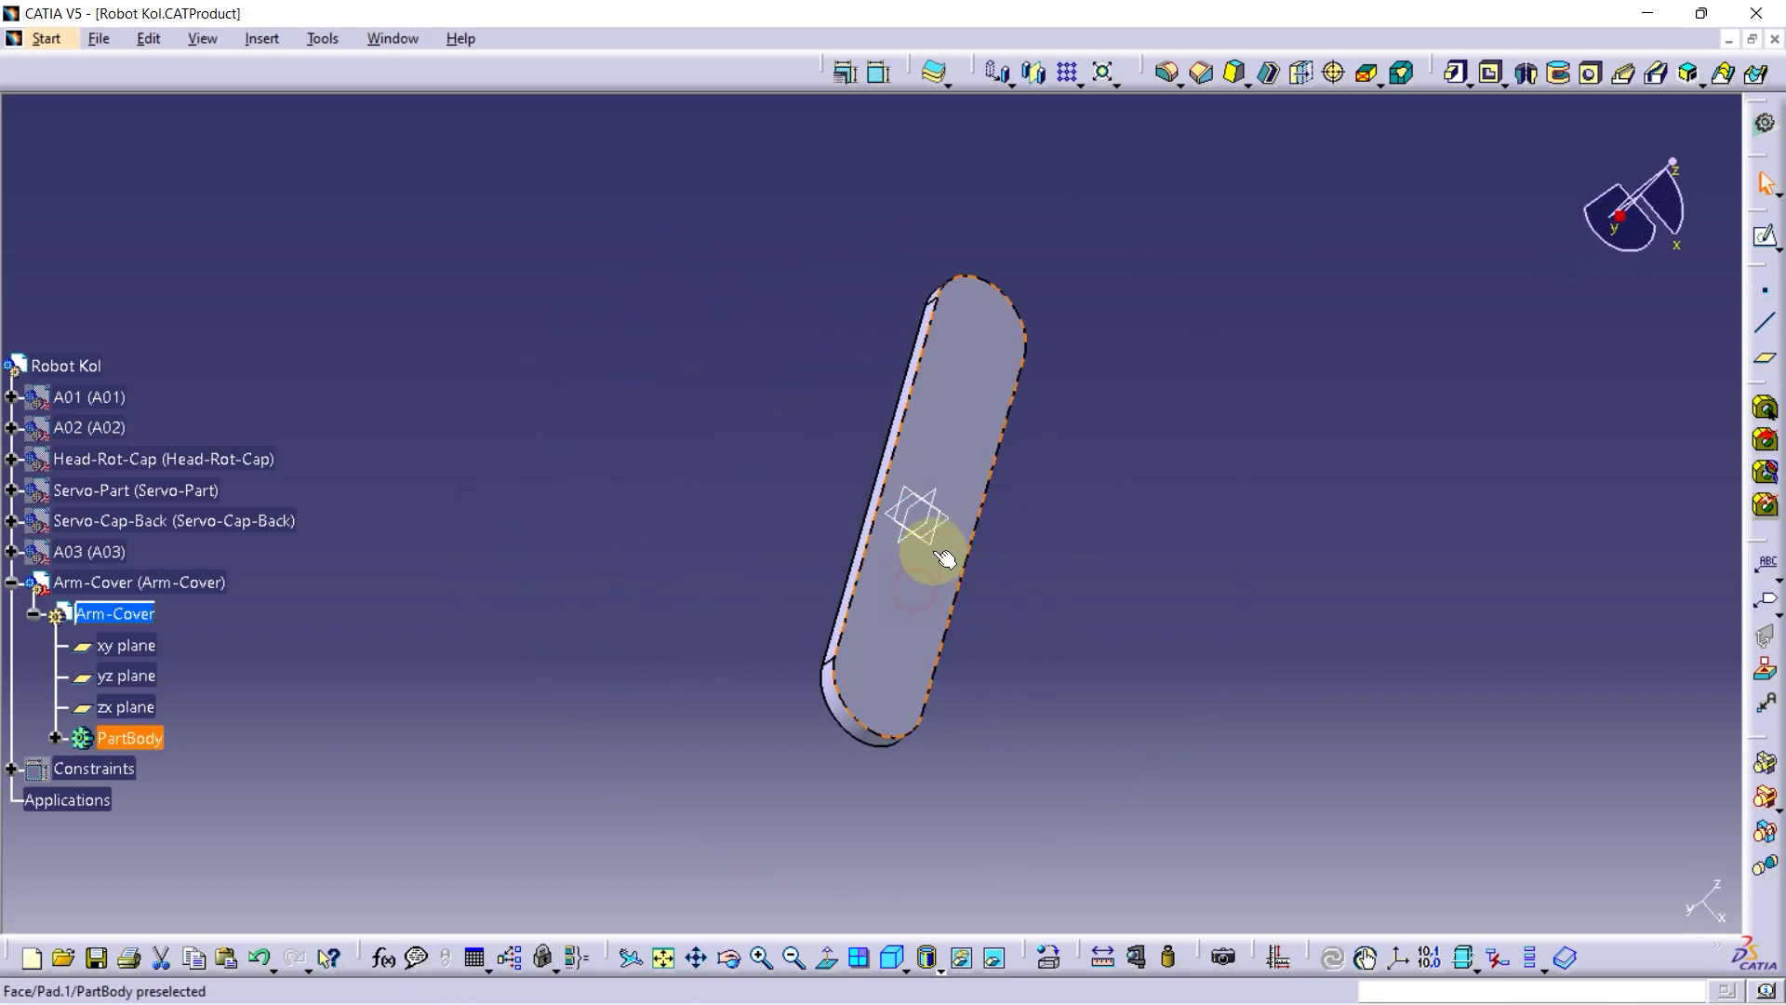
click(1763, 232)
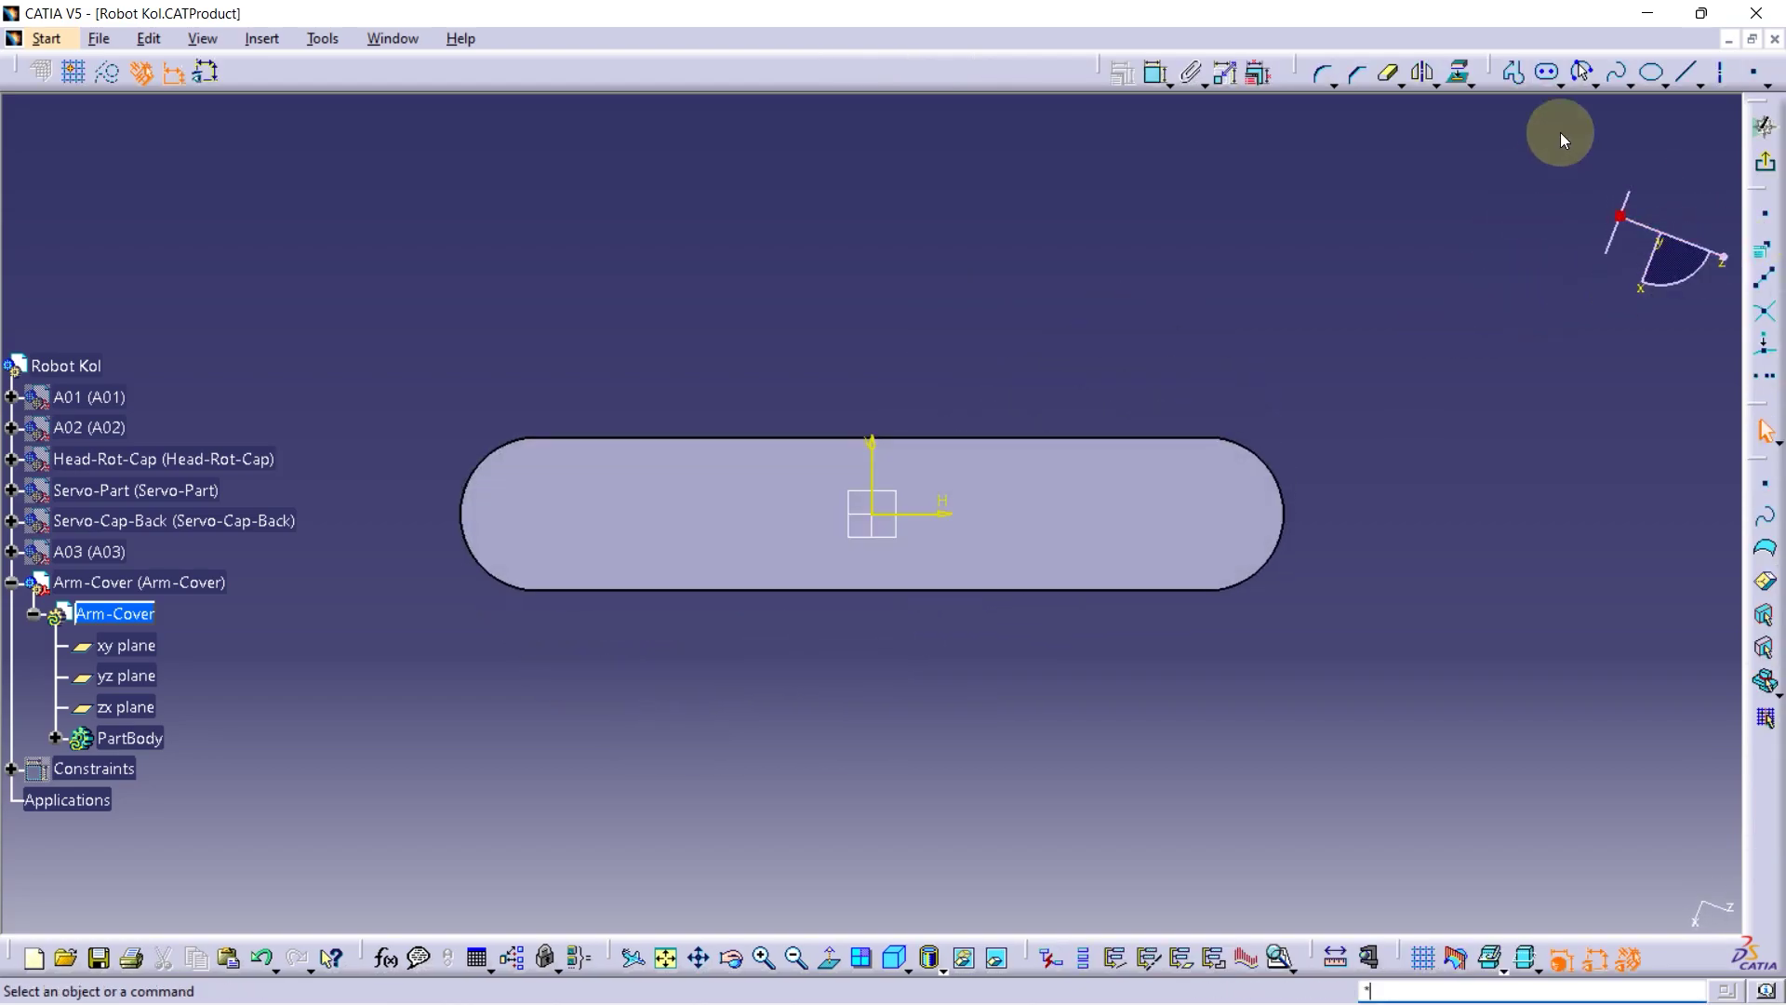
Draw a small circle near the slot's right end
click(1590, 77)
click(1616, 114)
scroll(1196, 499, up, 2)
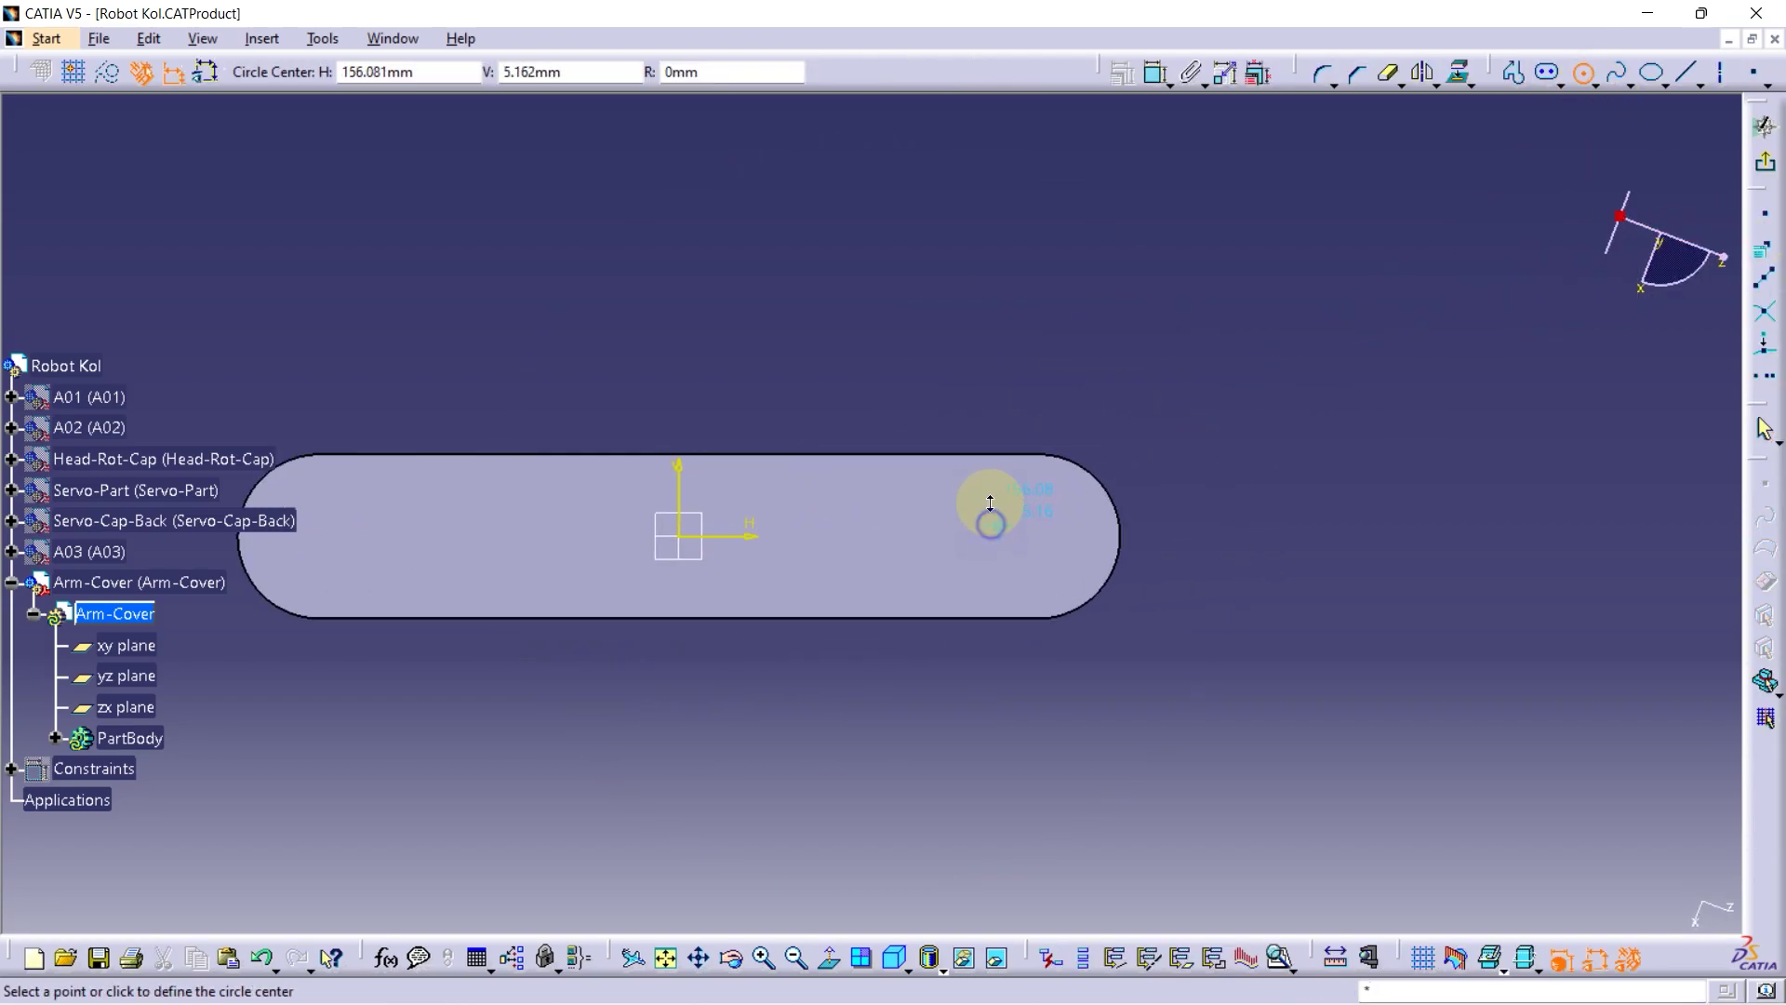
scroll(986, 511, up, 2)
click(1172, 450)
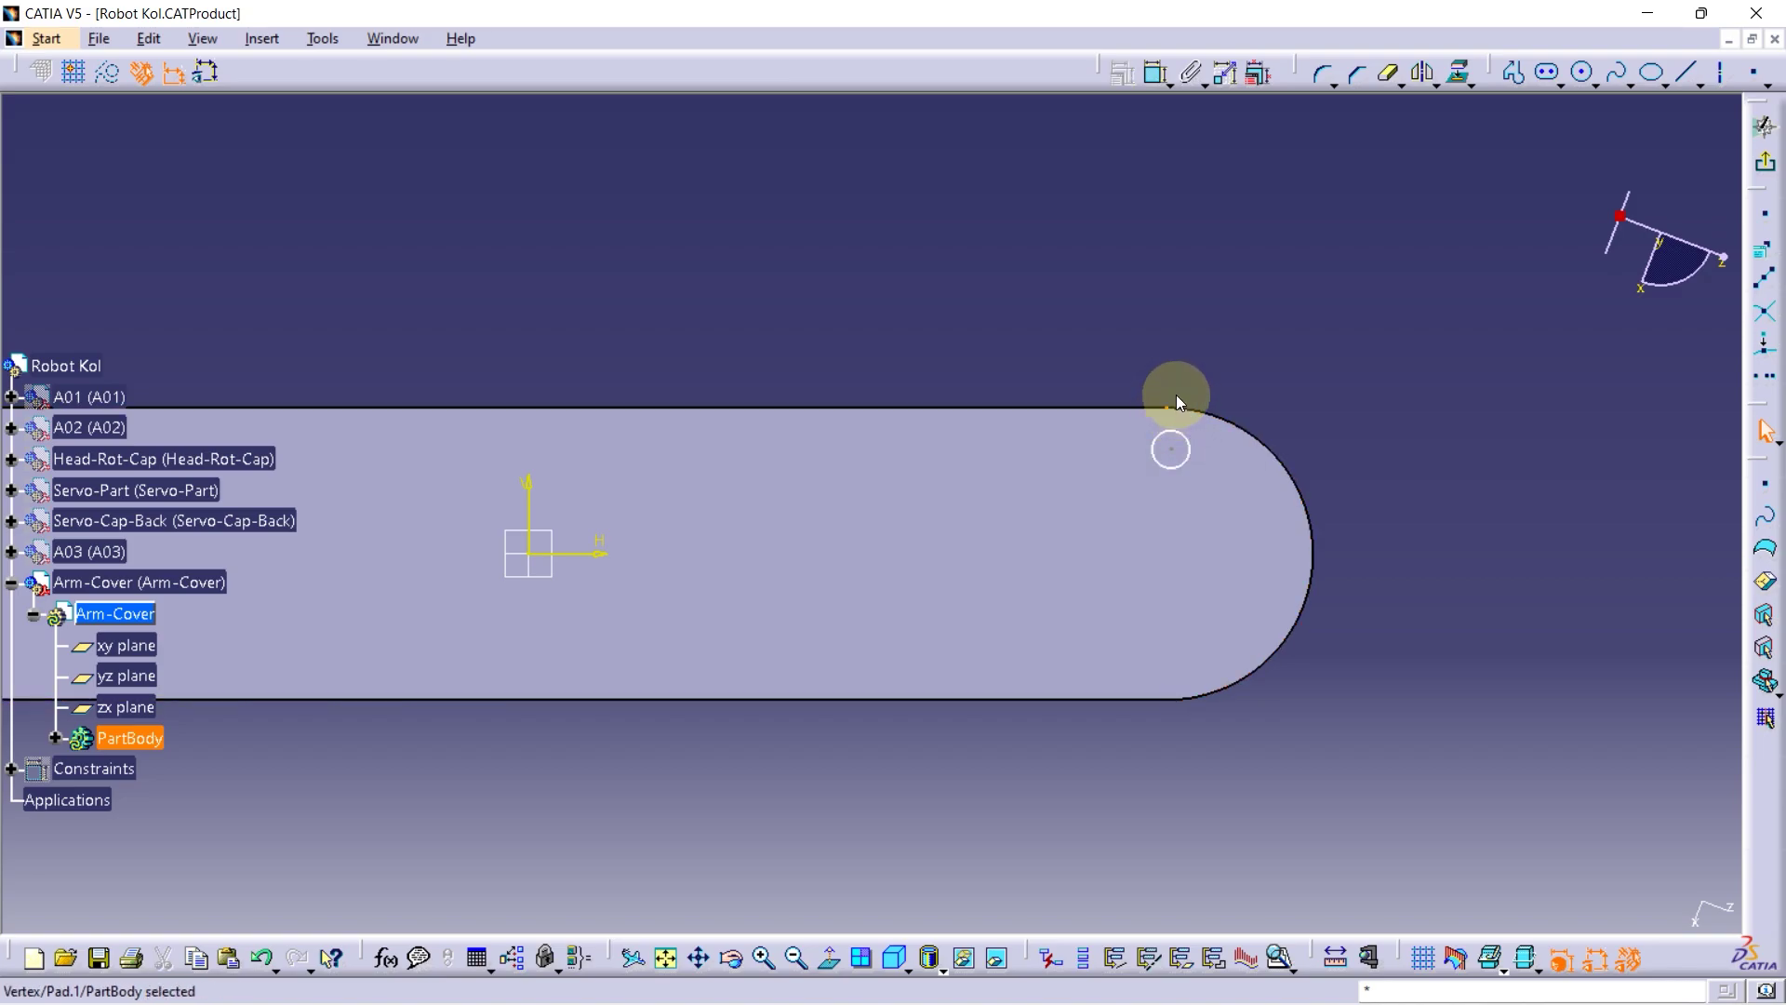
Dimension the circle's vertical distance from the edge as 0
click(1158, 74)
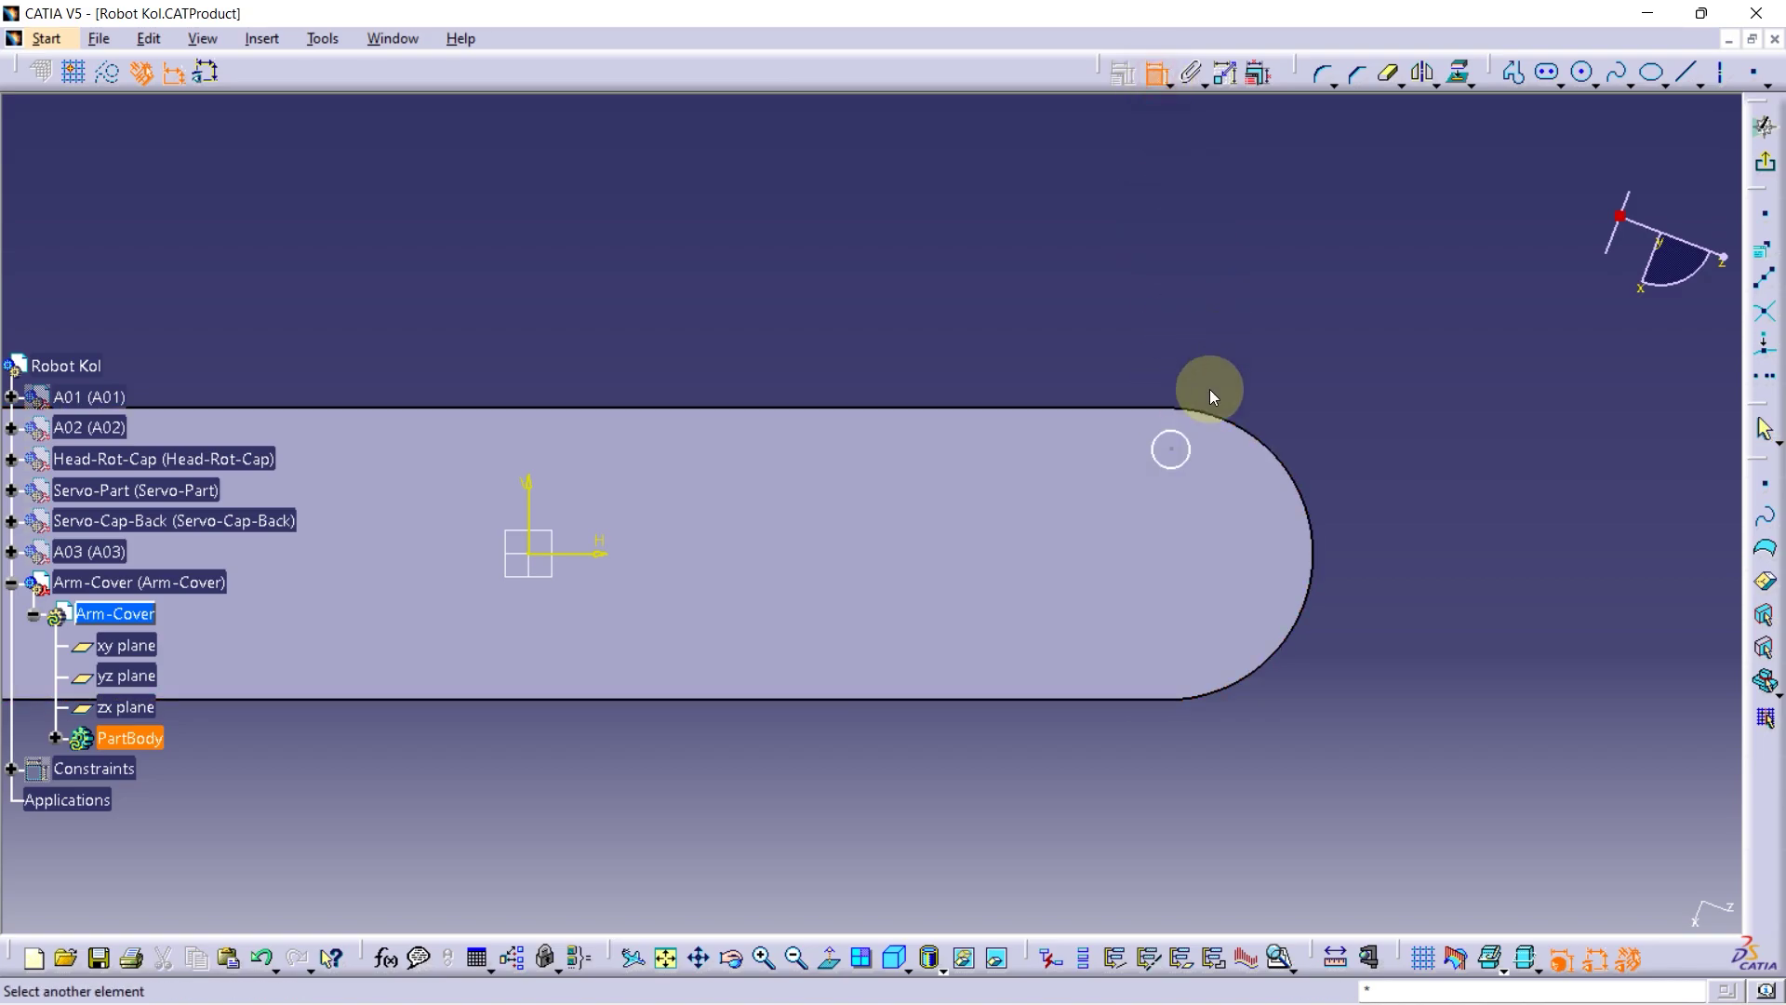
click(1170, 450)
right_click(1112, 432)
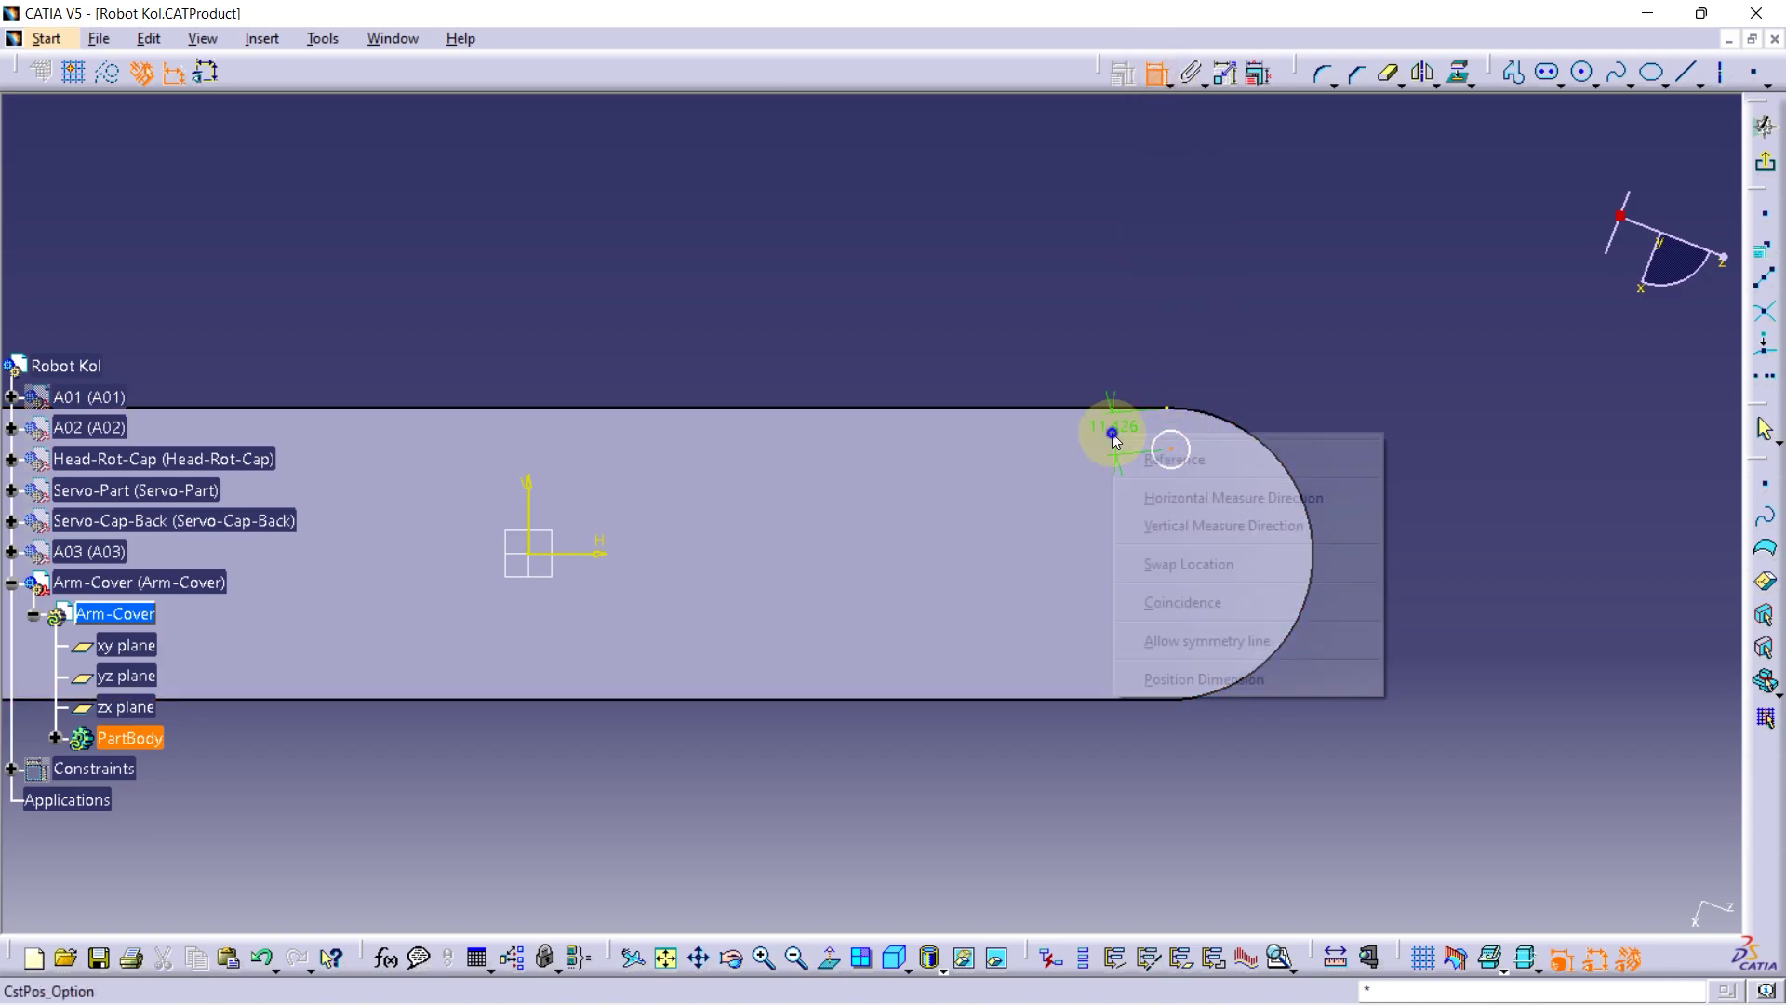
click(1168, 527)
right_click(1169, 483)
click(1174, 503)
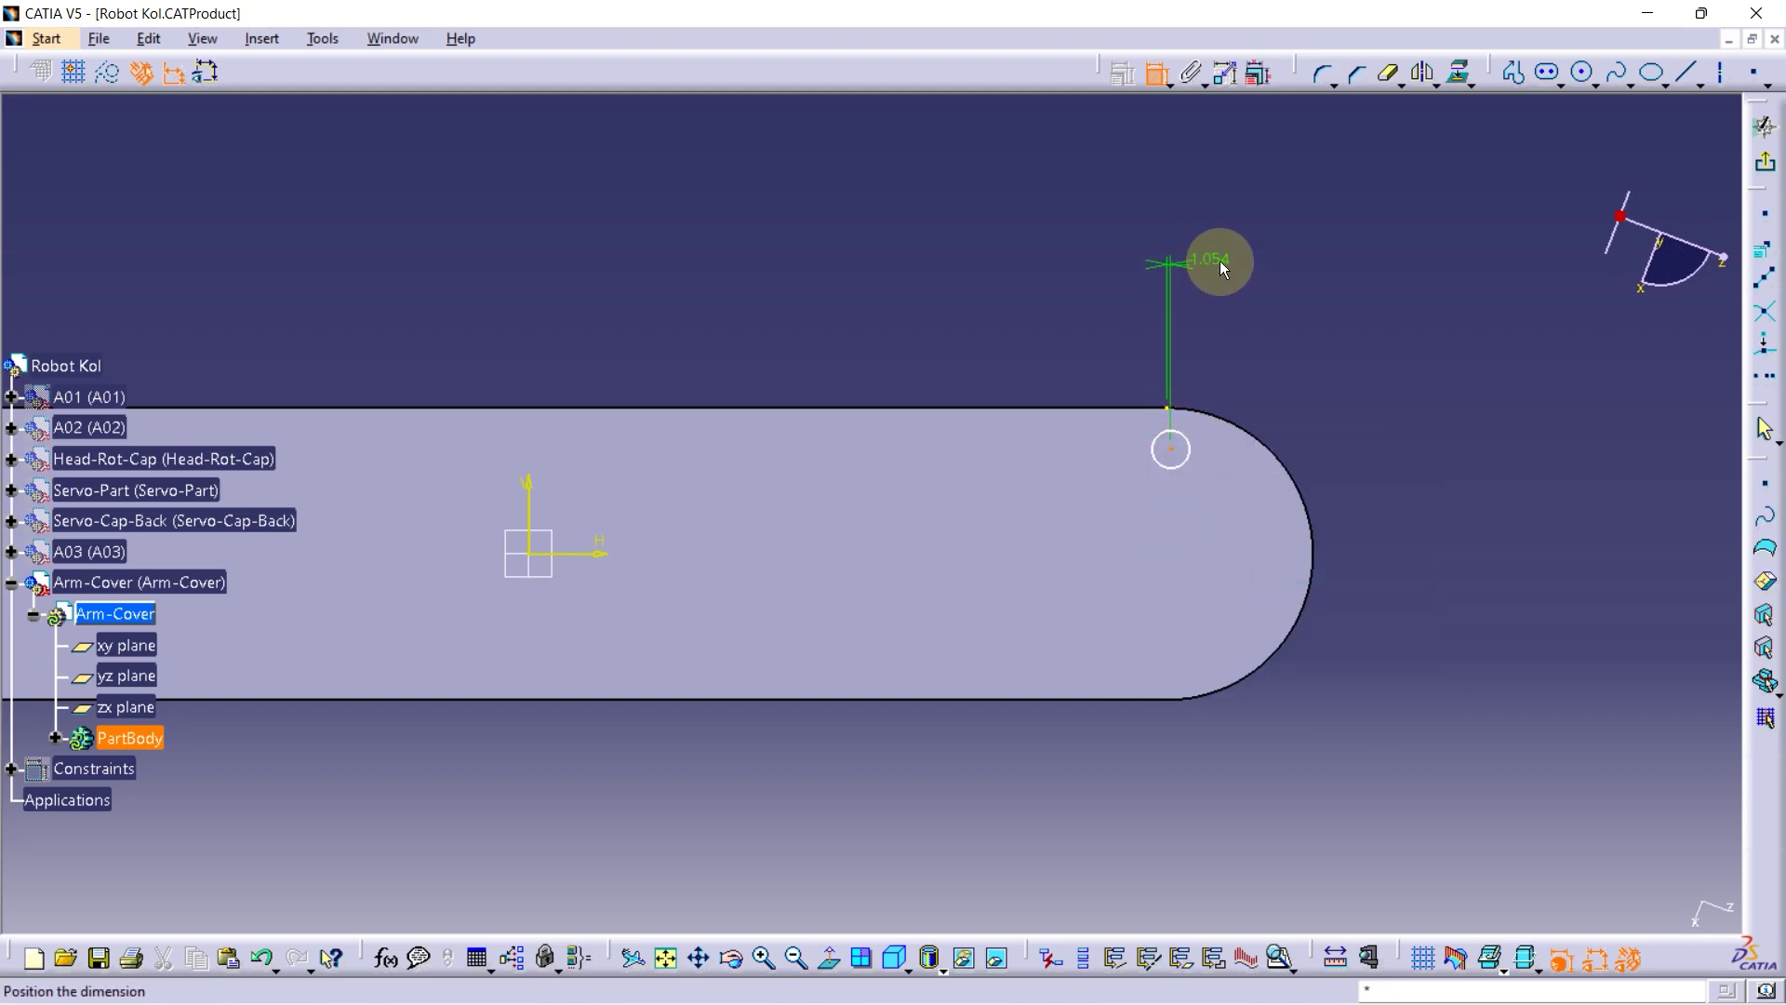
click(1288, 261)
double_click(1296, 266)
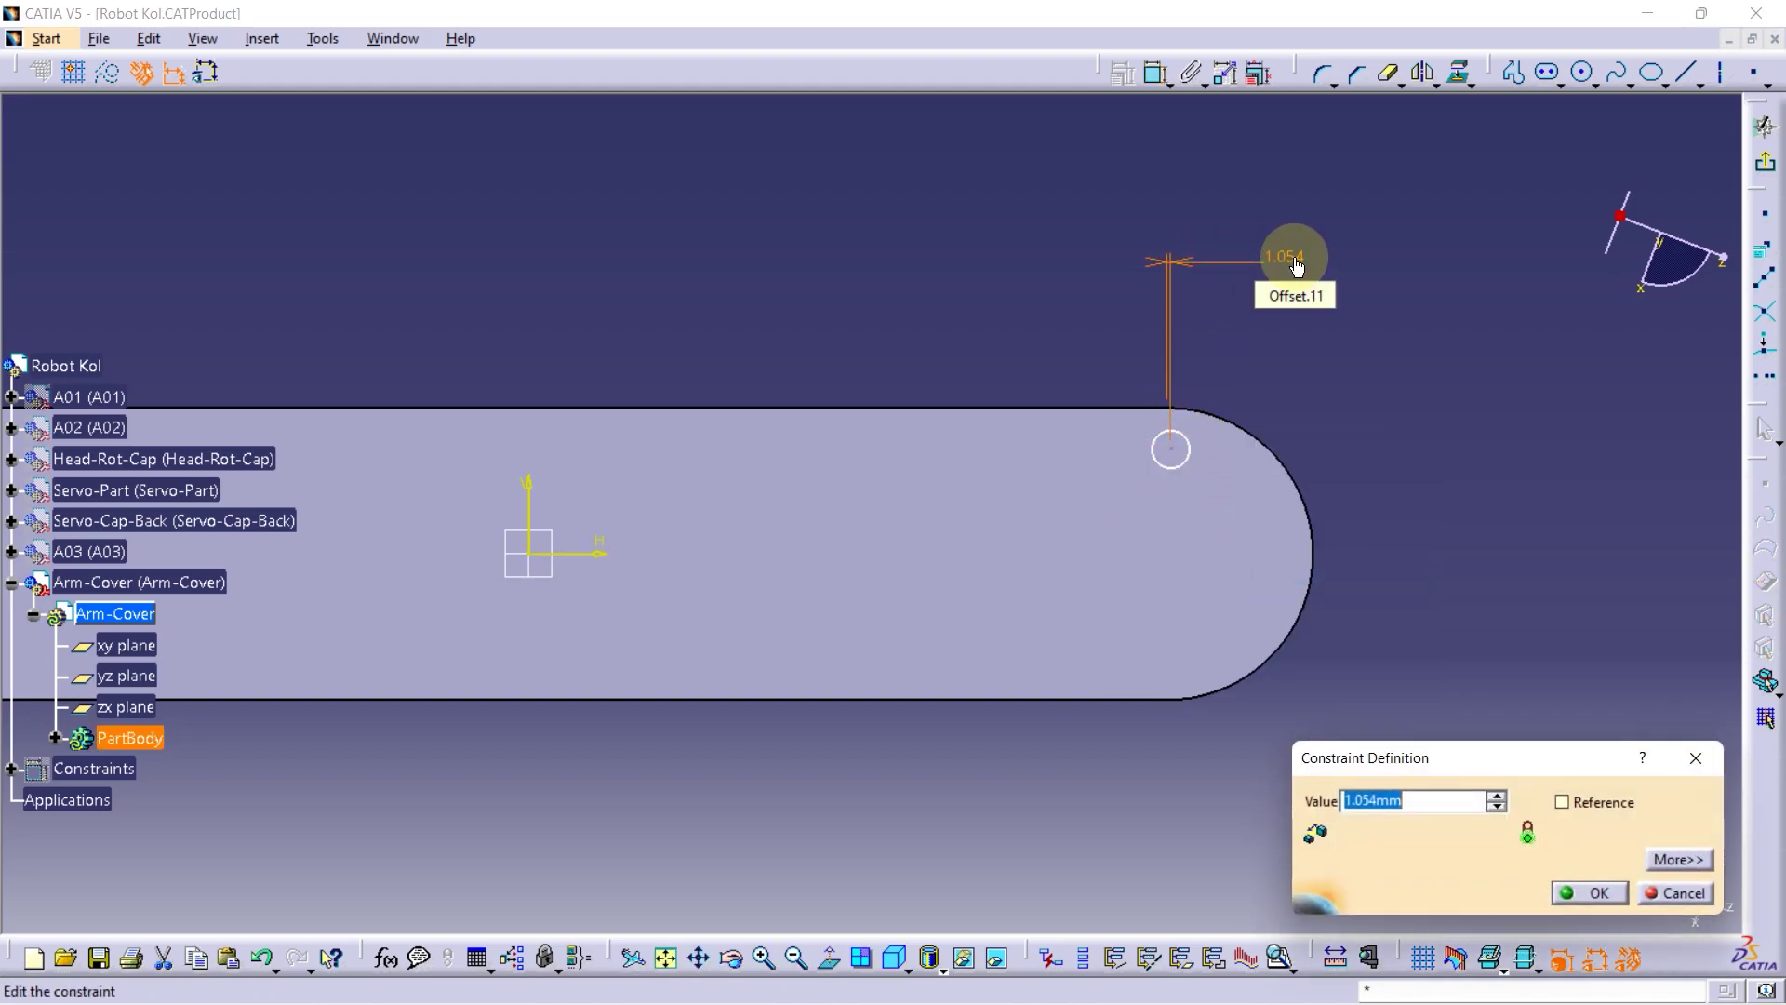
text(0)
key(Return)
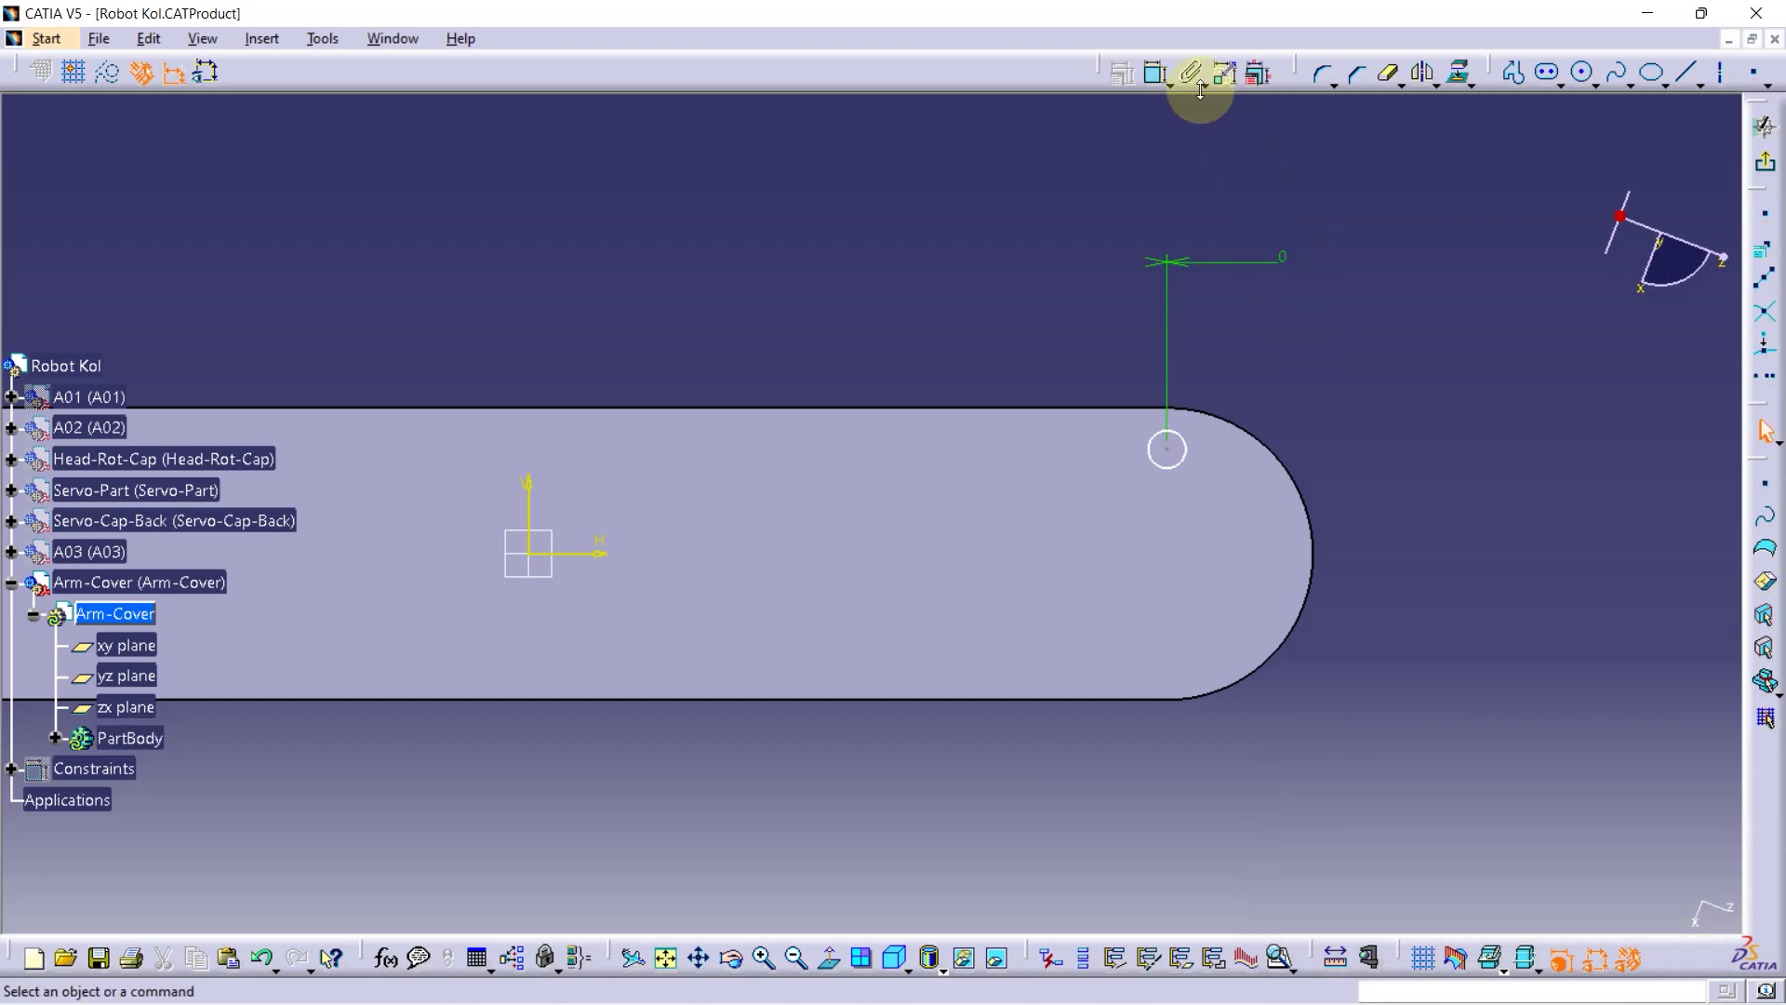
Set the small circle's radius to 2 mm
click(1167, 451)
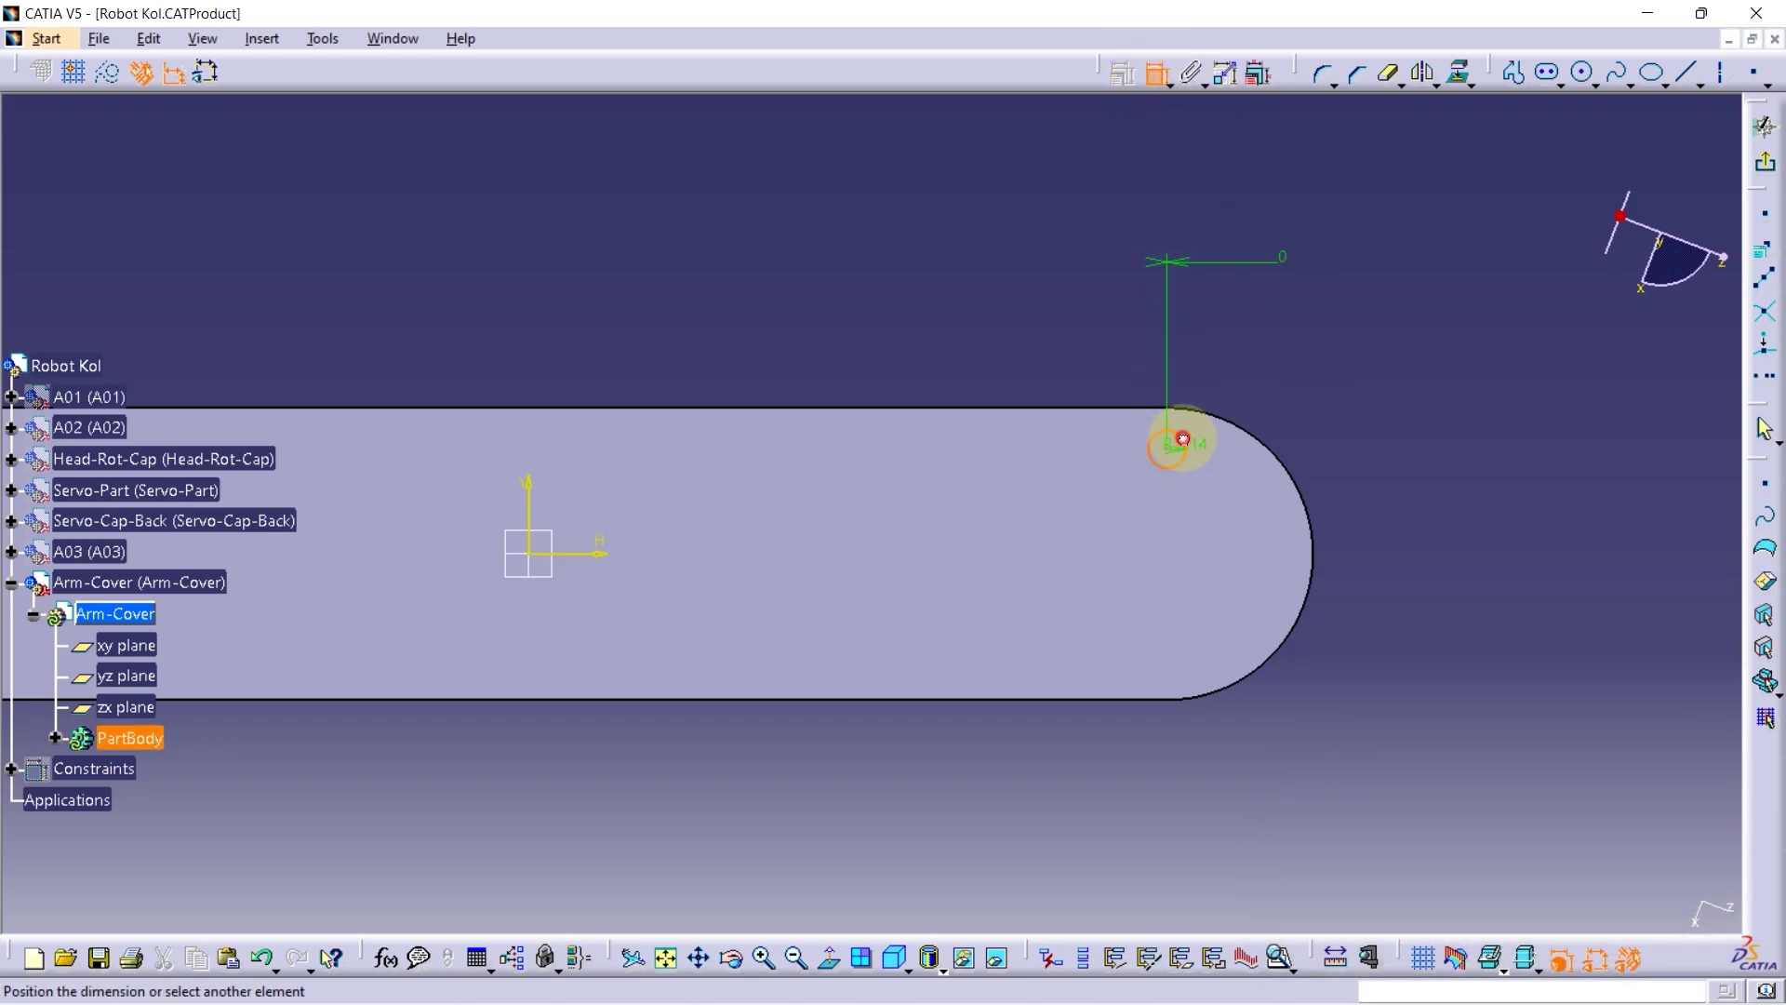
double_click(1326, 344)
text(2)
key(Return)
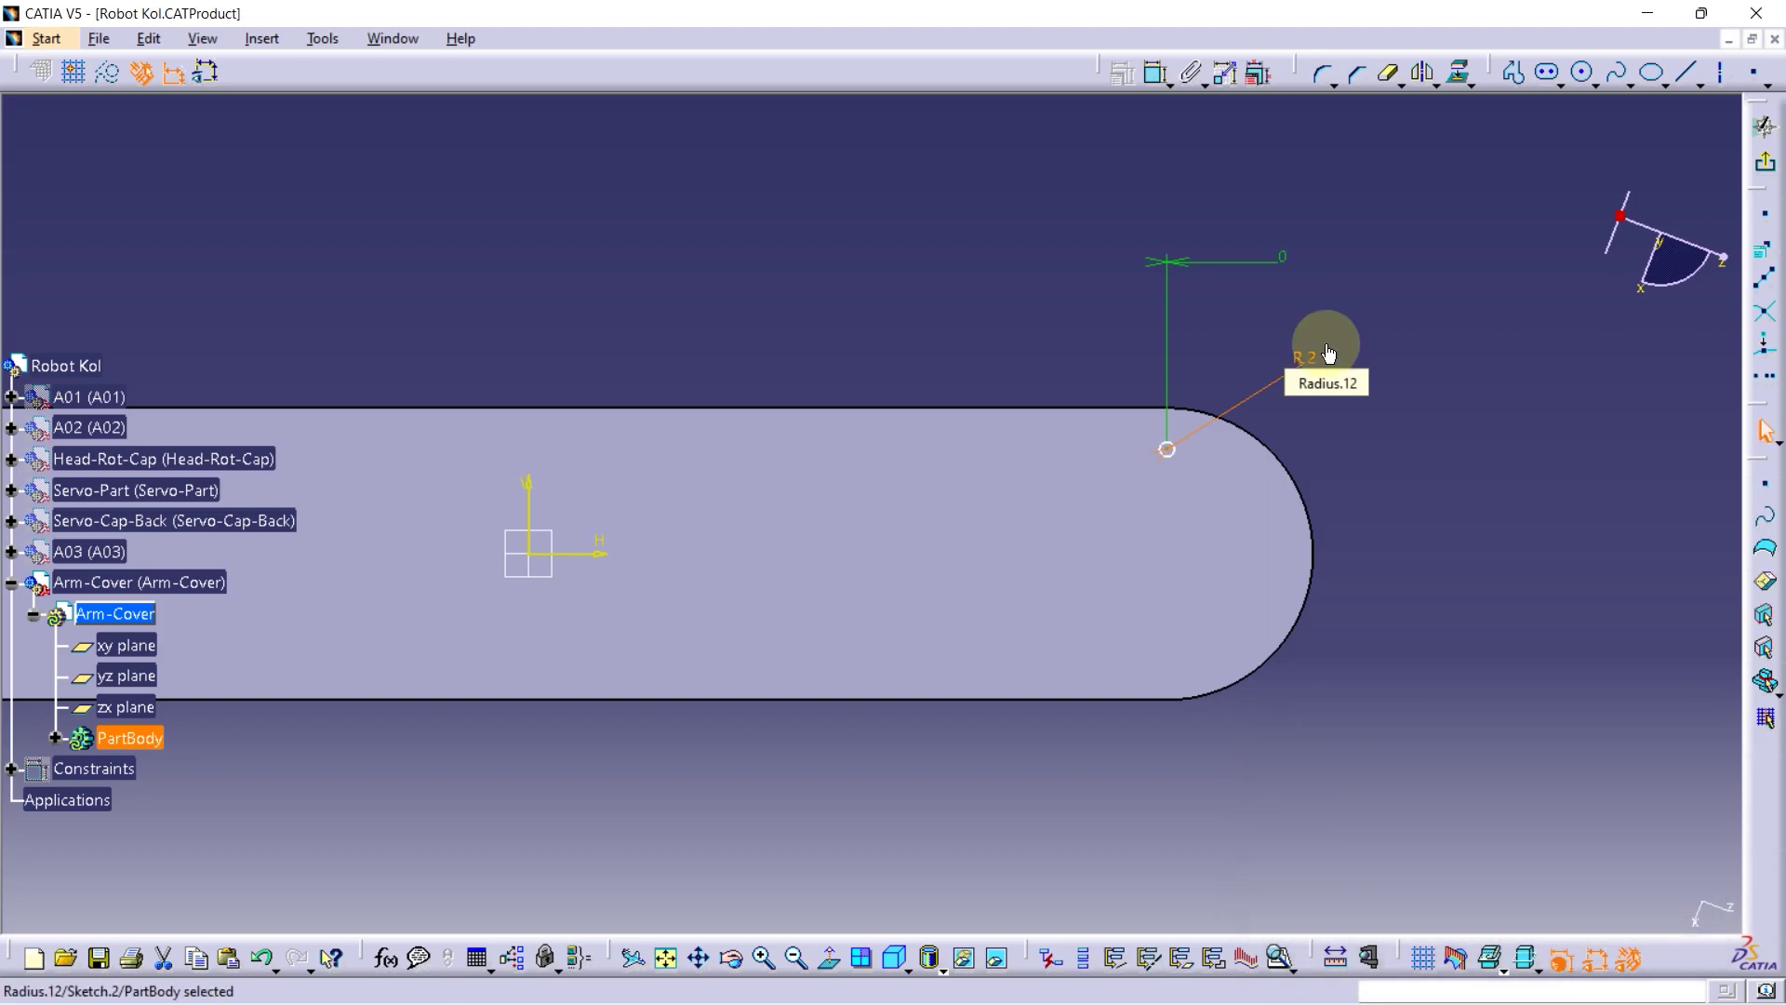
Dimension the circle 6 mm from the arm's top edge and start a pocket
click(1156, 79)
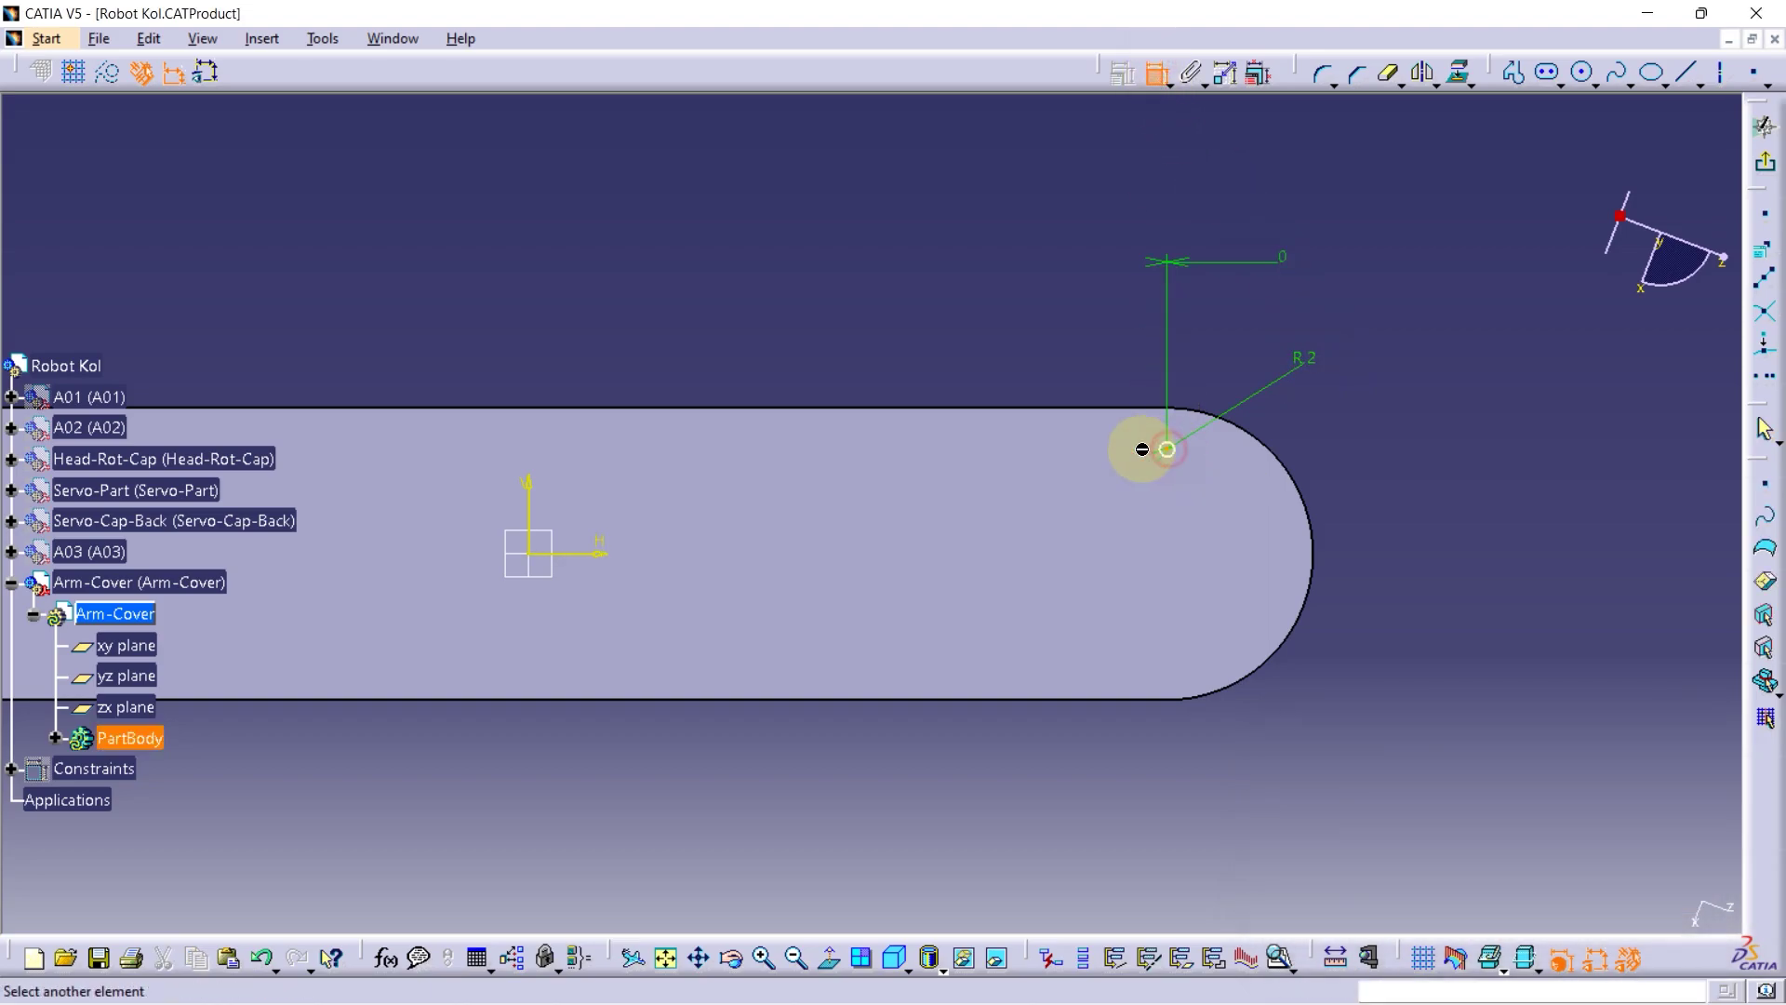
click(1117, 407)
double_click(1064, 316)
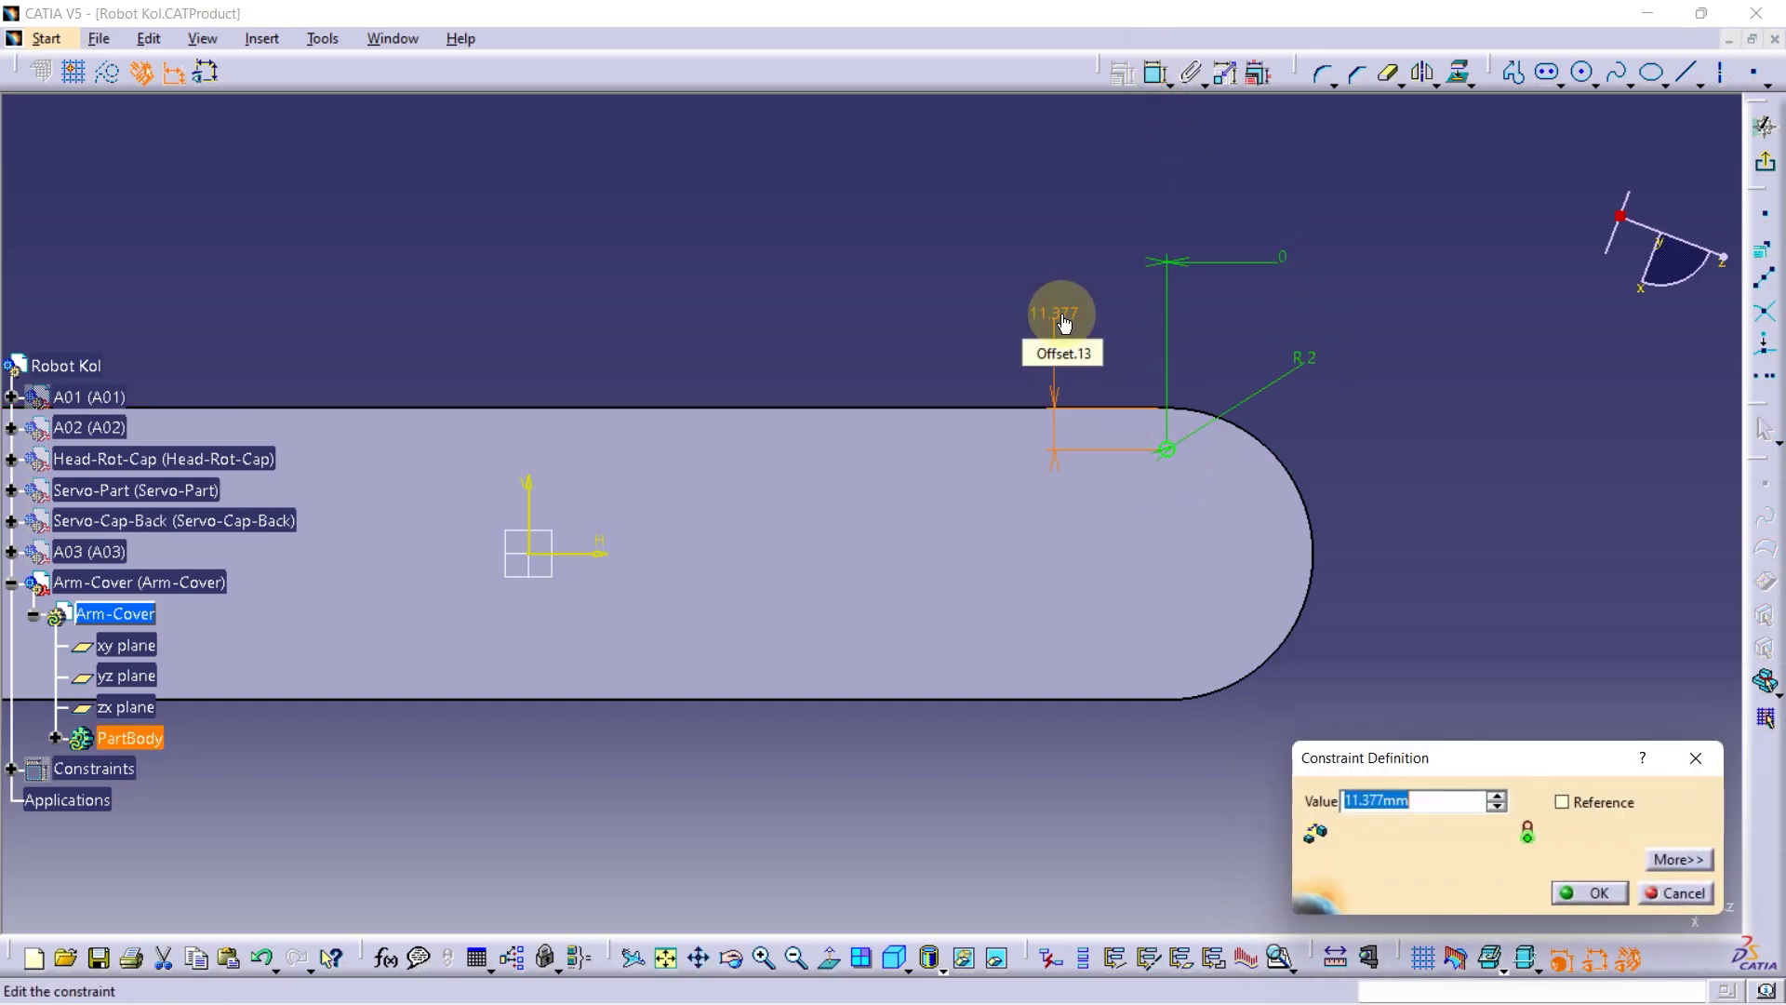
text(6)
key(Return)
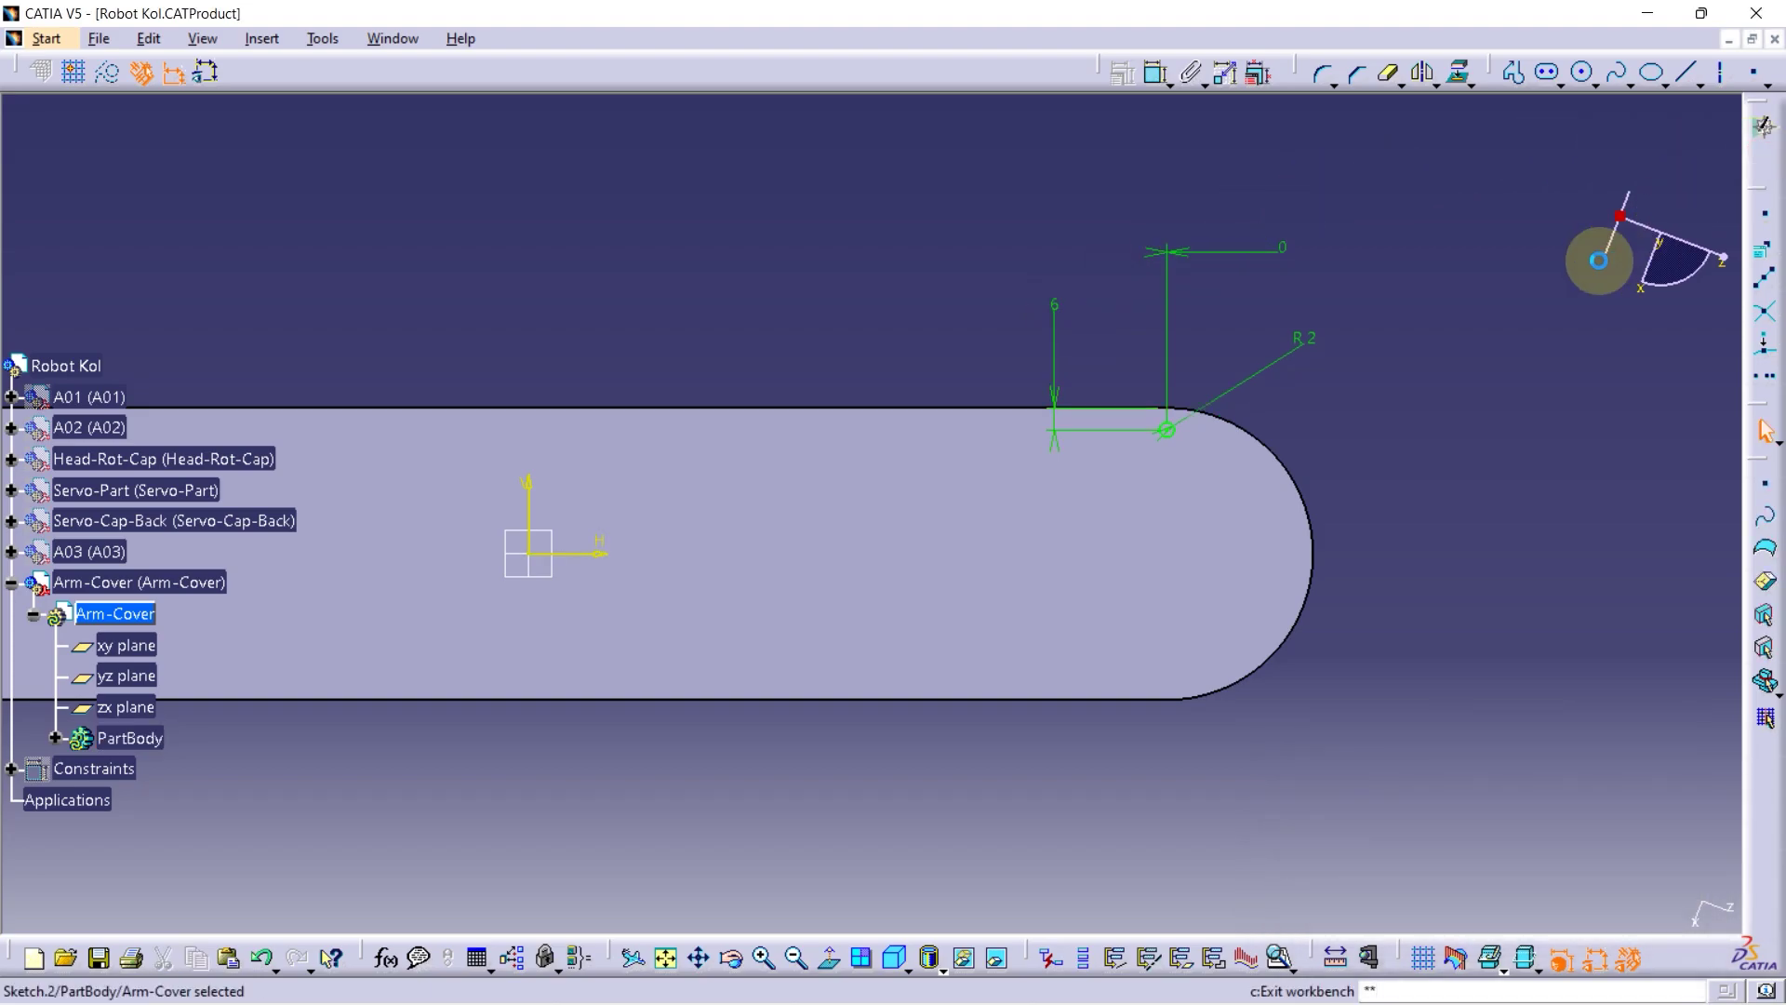
click(1489, 72)
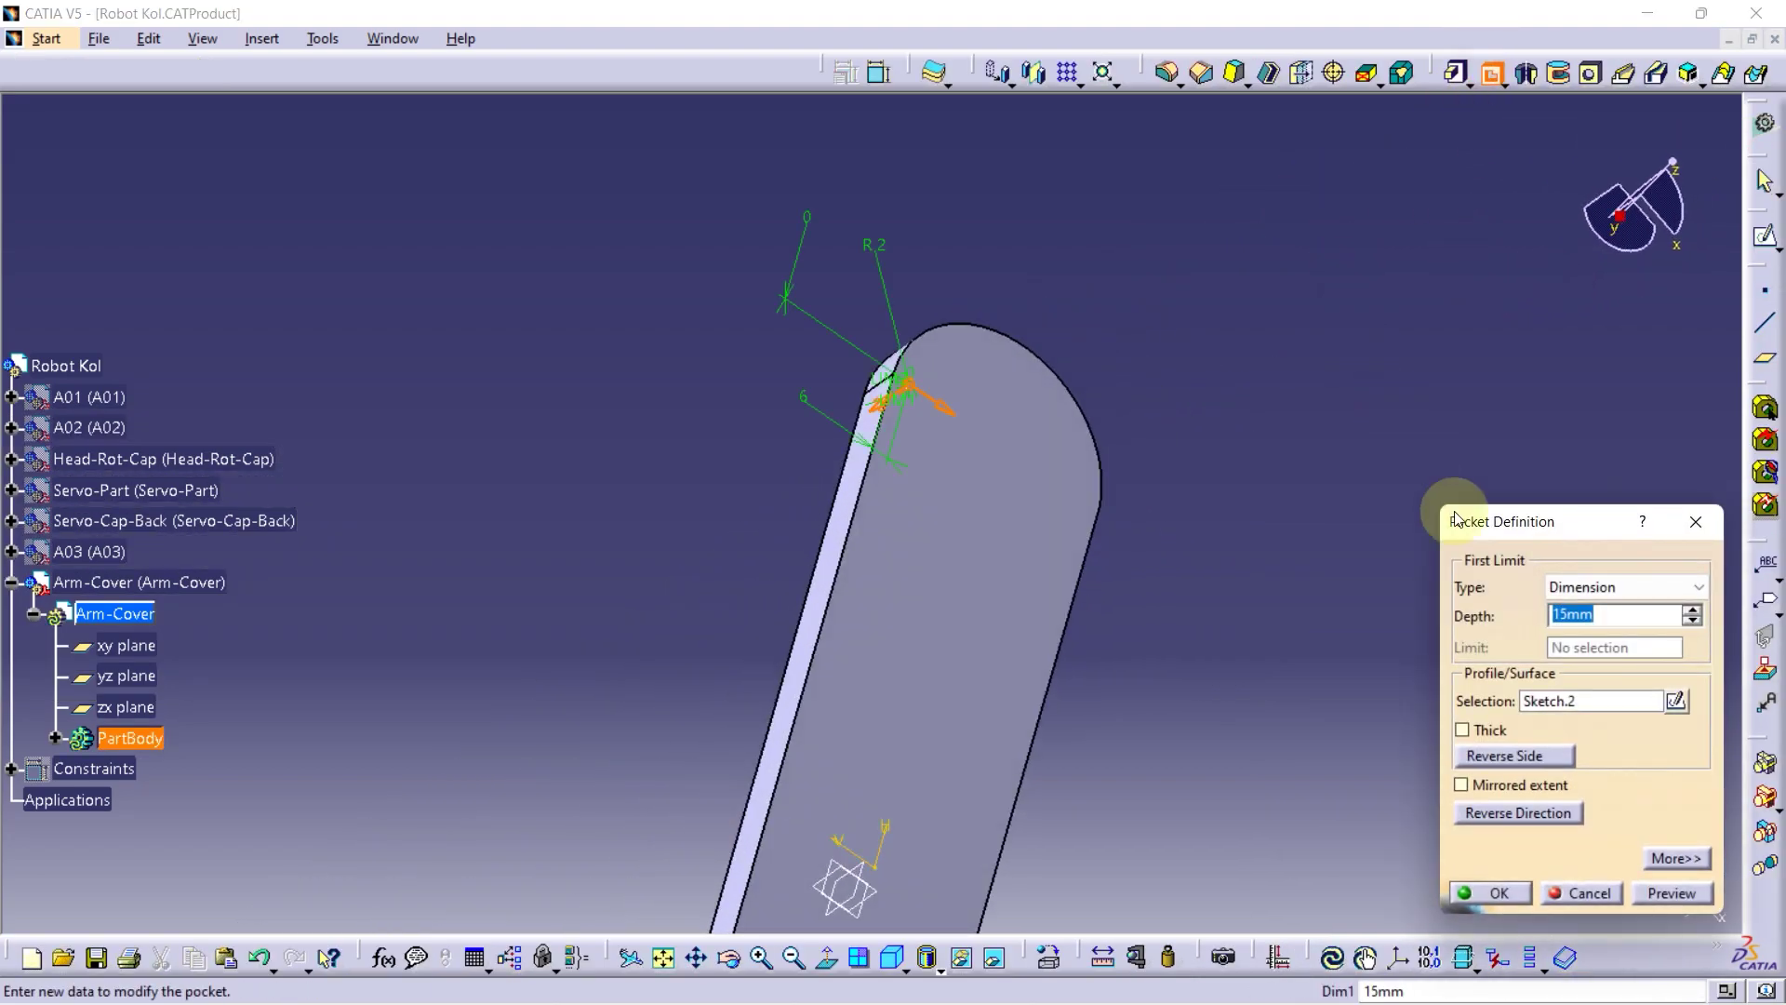
Create Pocket.1 from the circle sketch with a fixed Dimension depth
click(1699, 586)
click(1581, 611)
click(1499, 893)
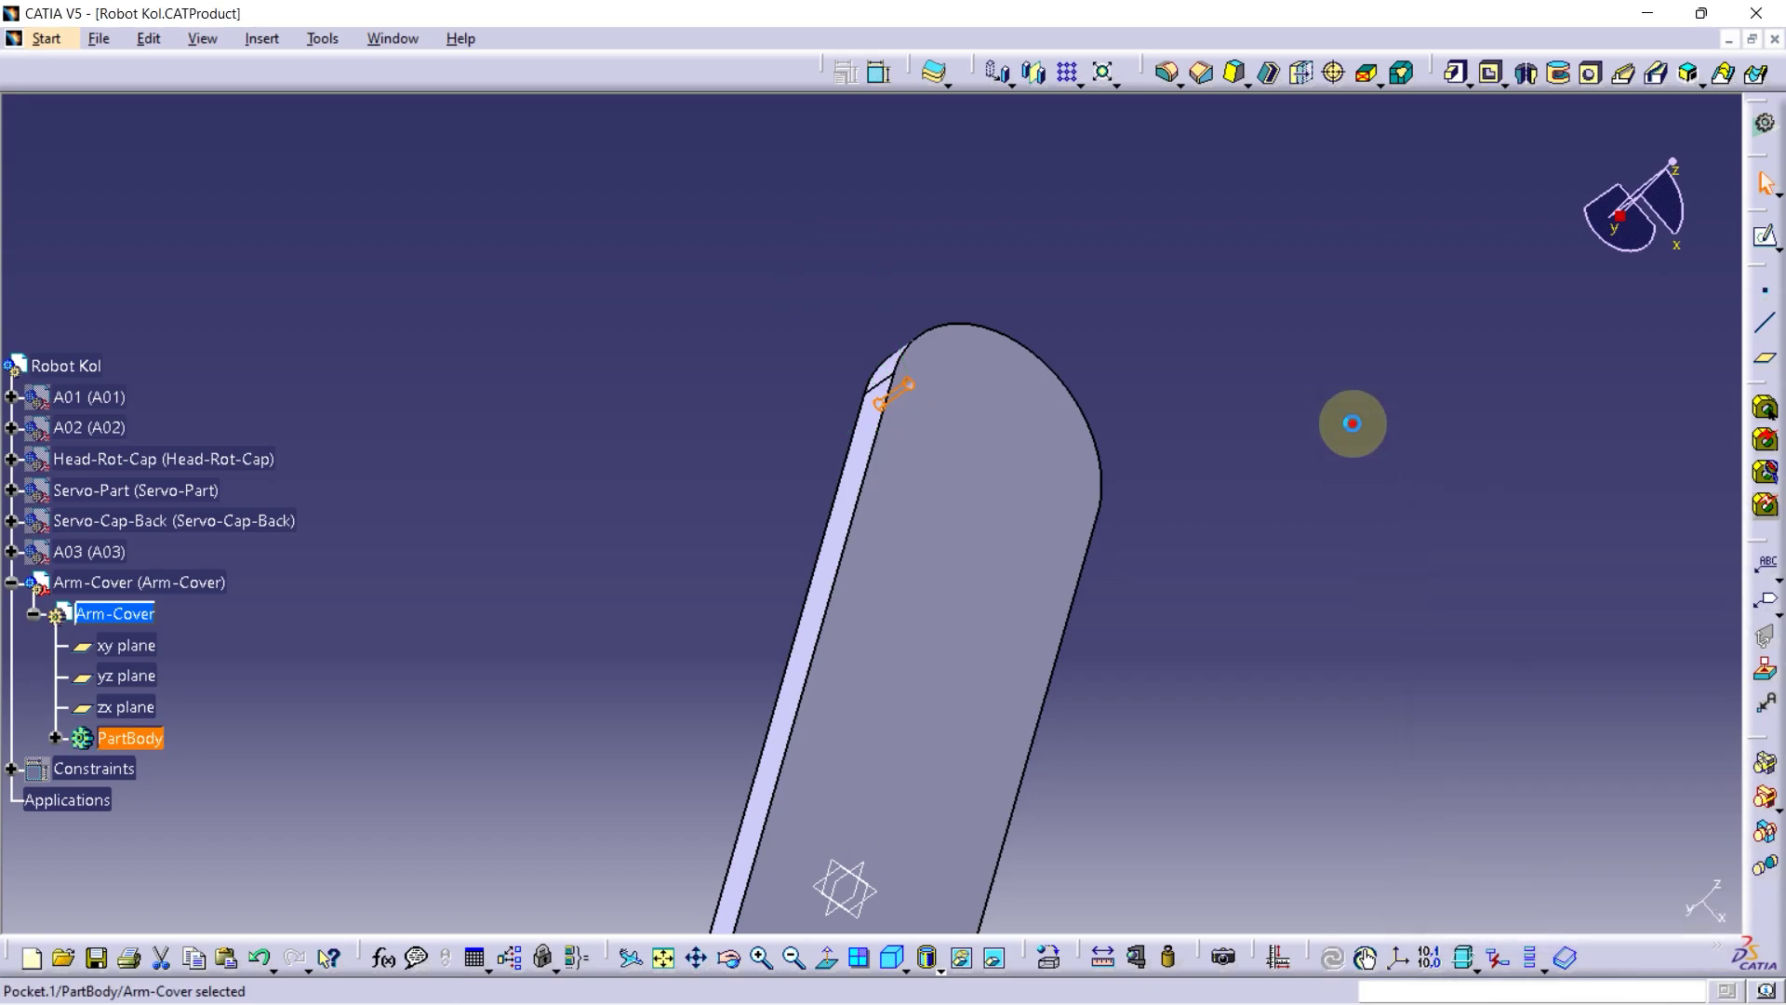
Start a sketch on the arm's top face and draw a circle on the small hole
click(1005, 463)
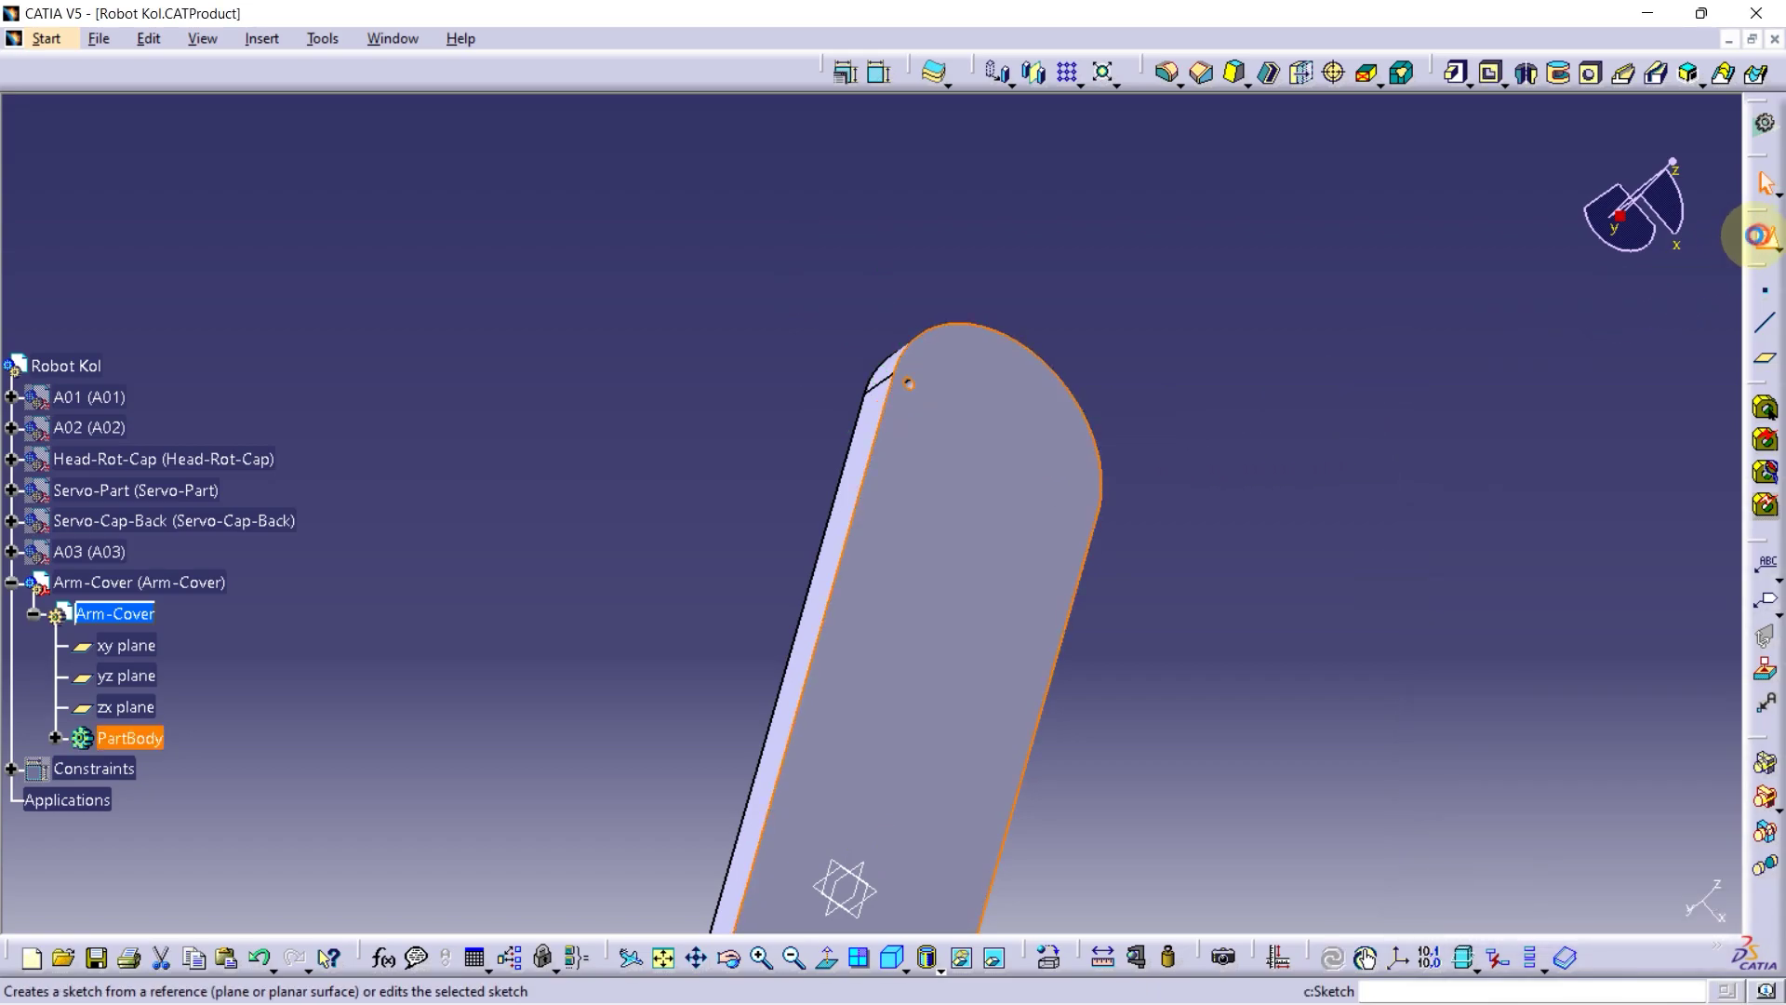
click(1762, 235)
mouse_move(1427, 382)
middle_down()
mouse_move(1229, 570)
mouse_move(1316, 446)
mouse_move(960, 533)
mouse_move(1257, 305)
middle_up()
click(1582, 72)
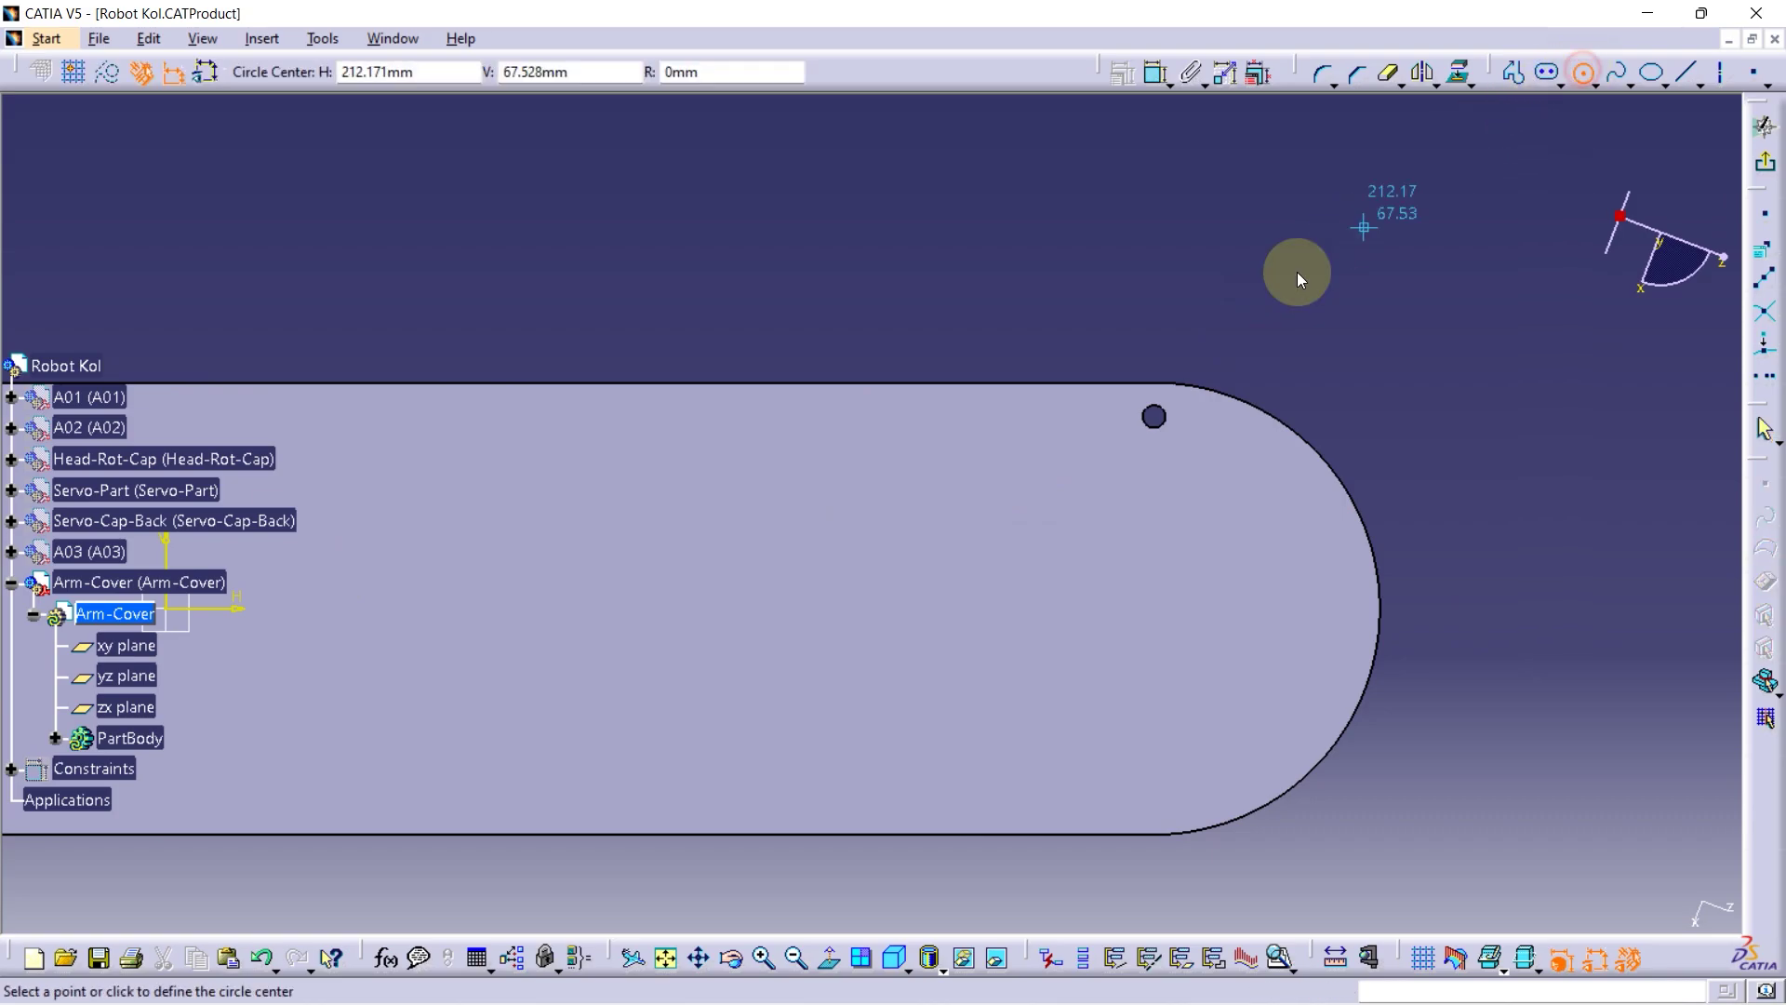
click(1154, 416)
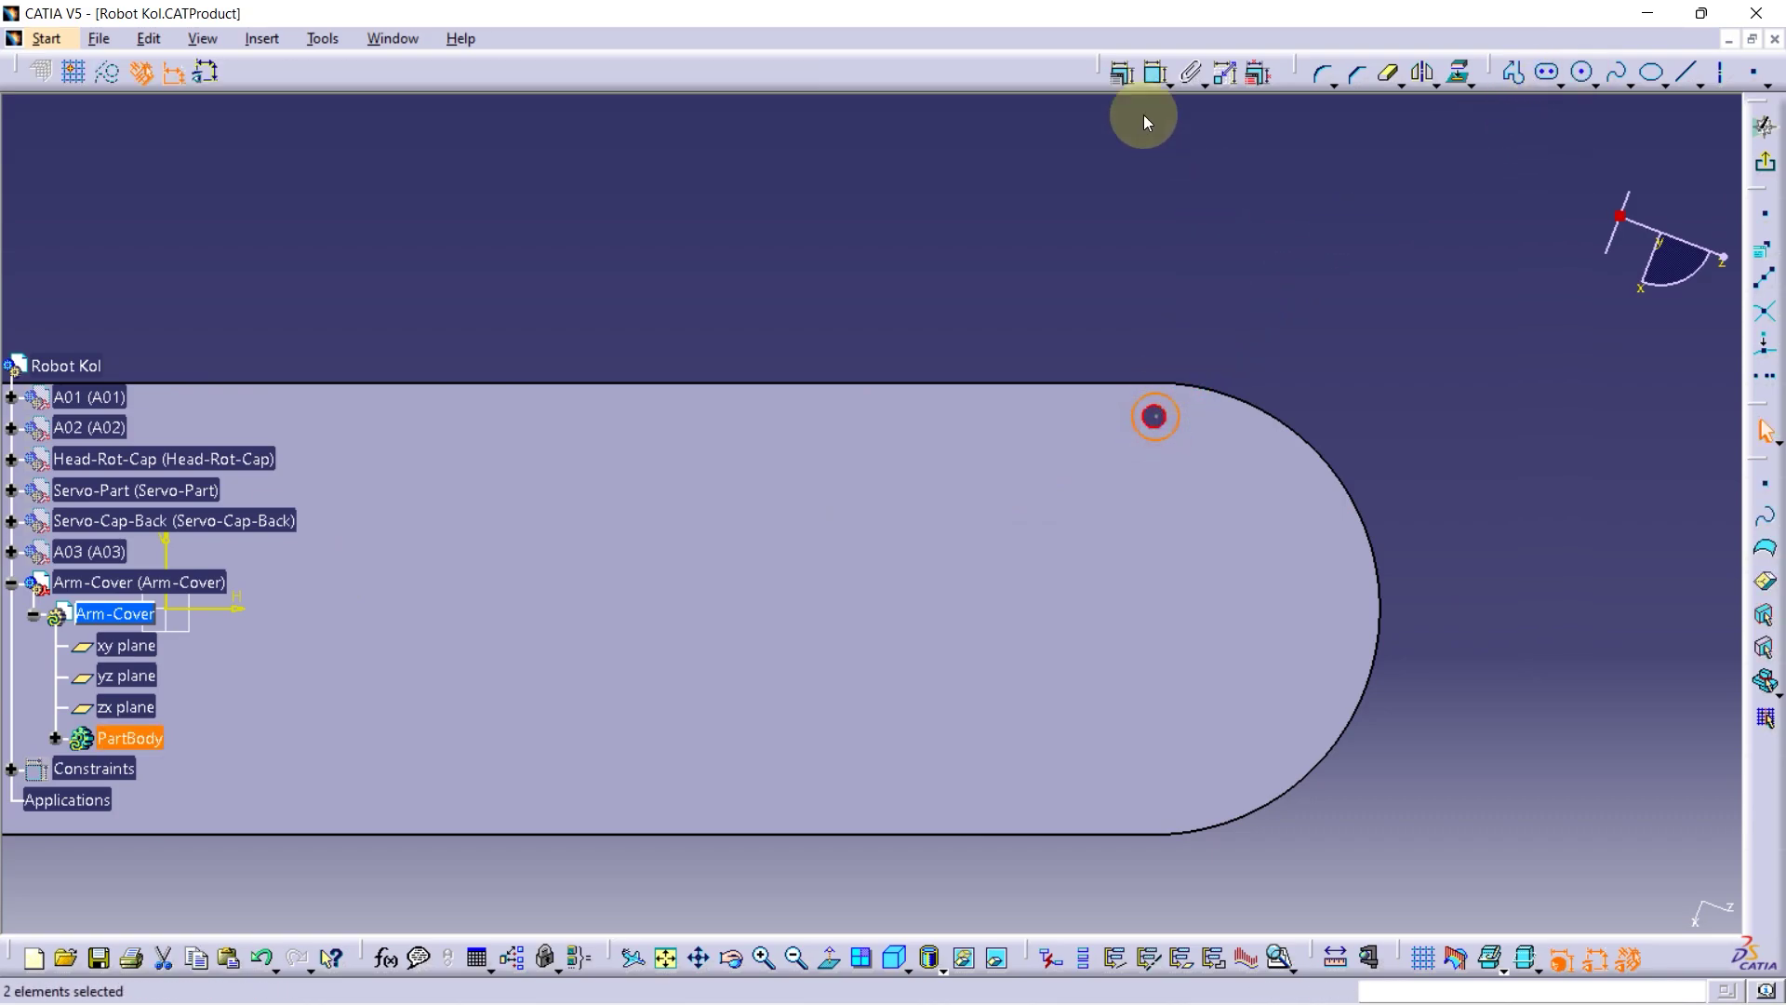
Make the new circle concentric with the hole at radius 4 and exit the sketch
click(1122, 72)
click(1593, 893)
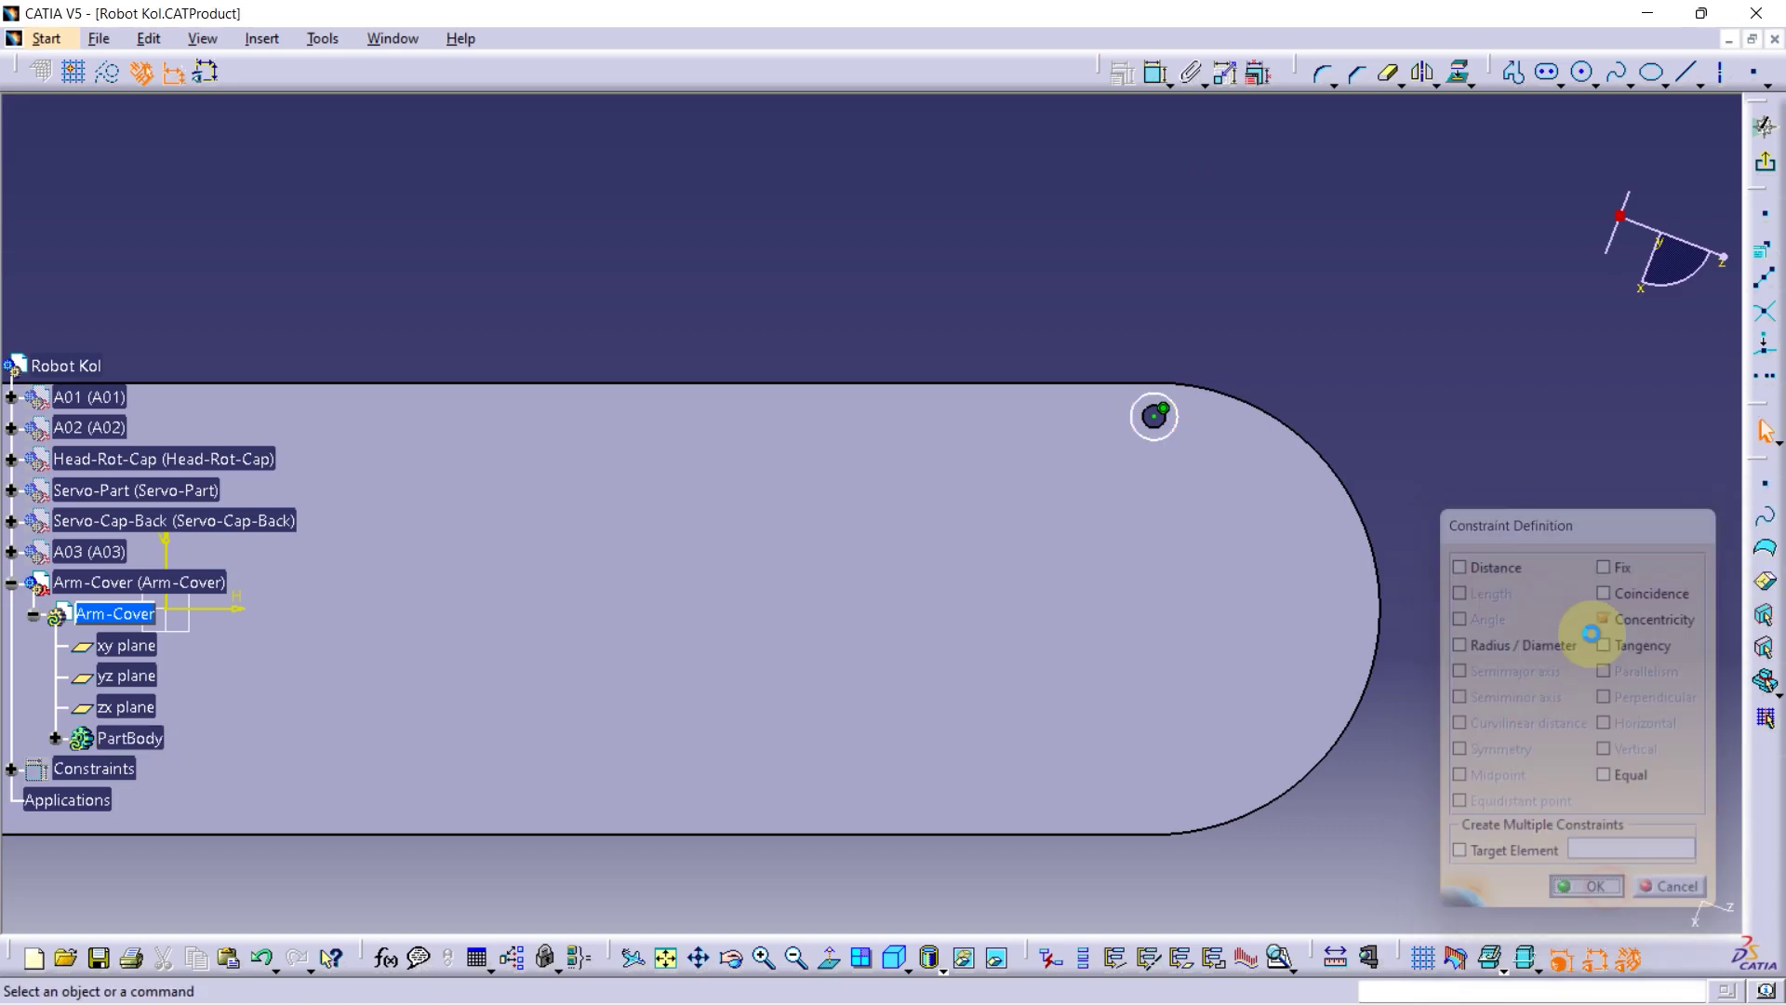
click(1157, 74)
click(1144, 400)
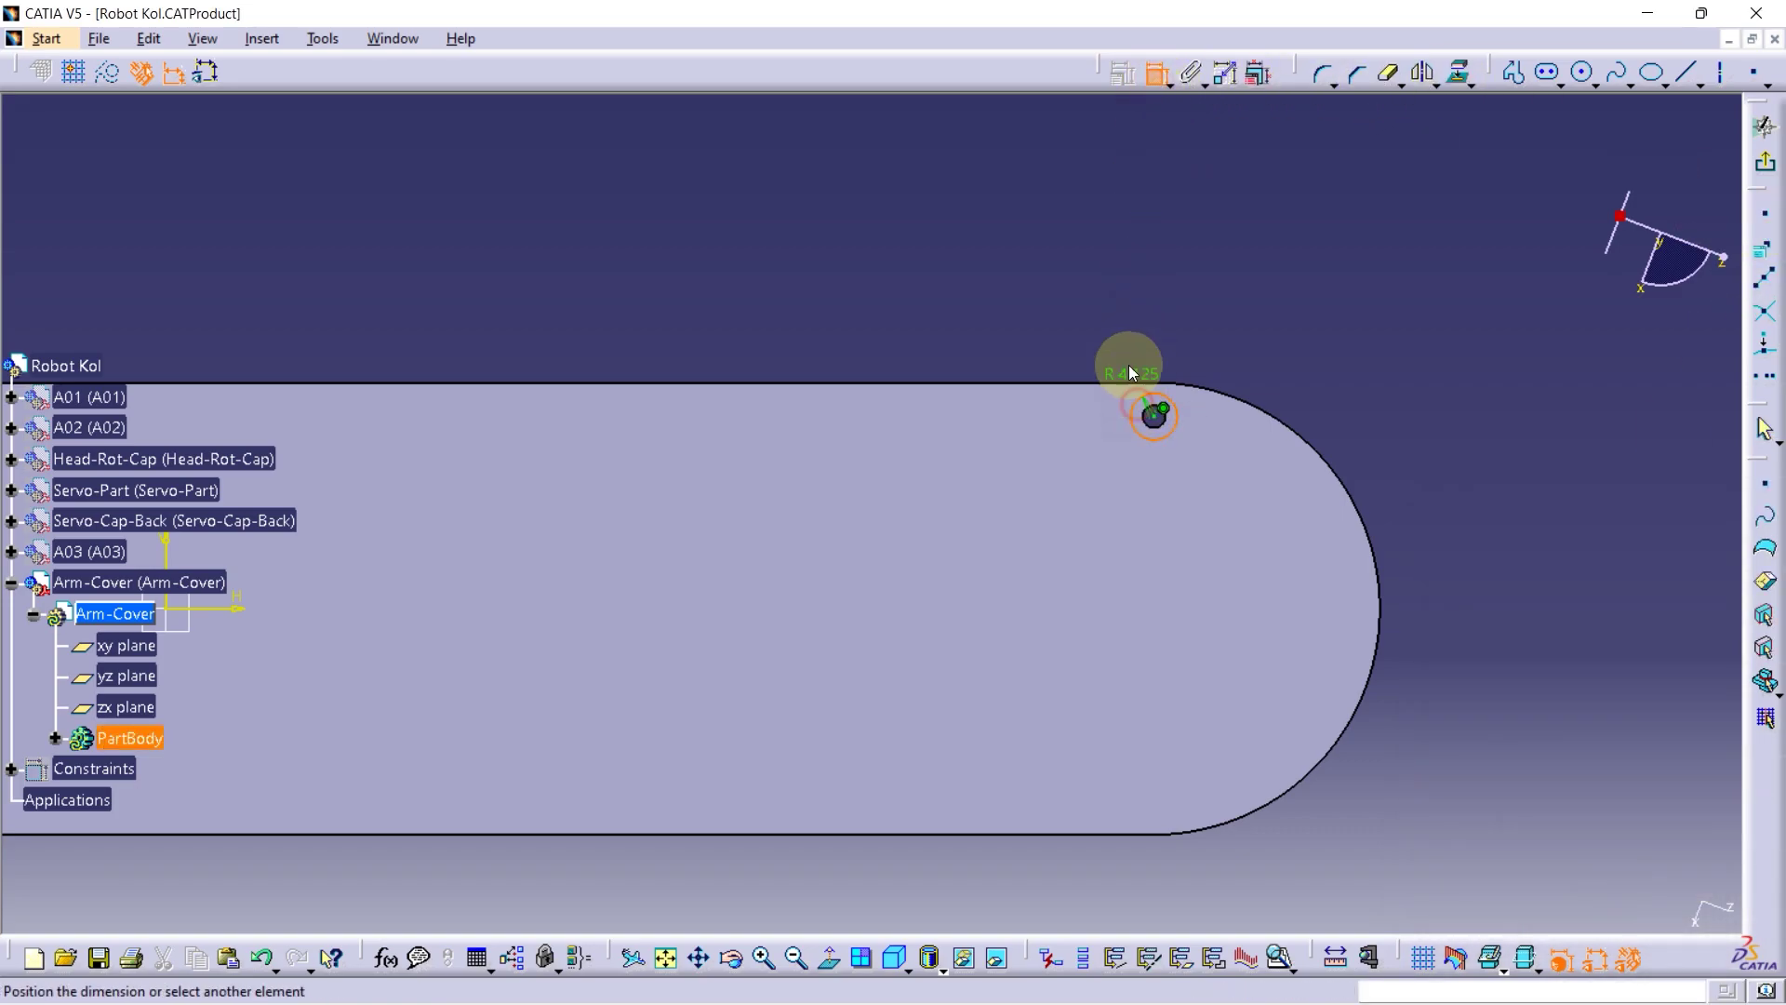
double_click(1126, 319)
text(4)
key(Return)
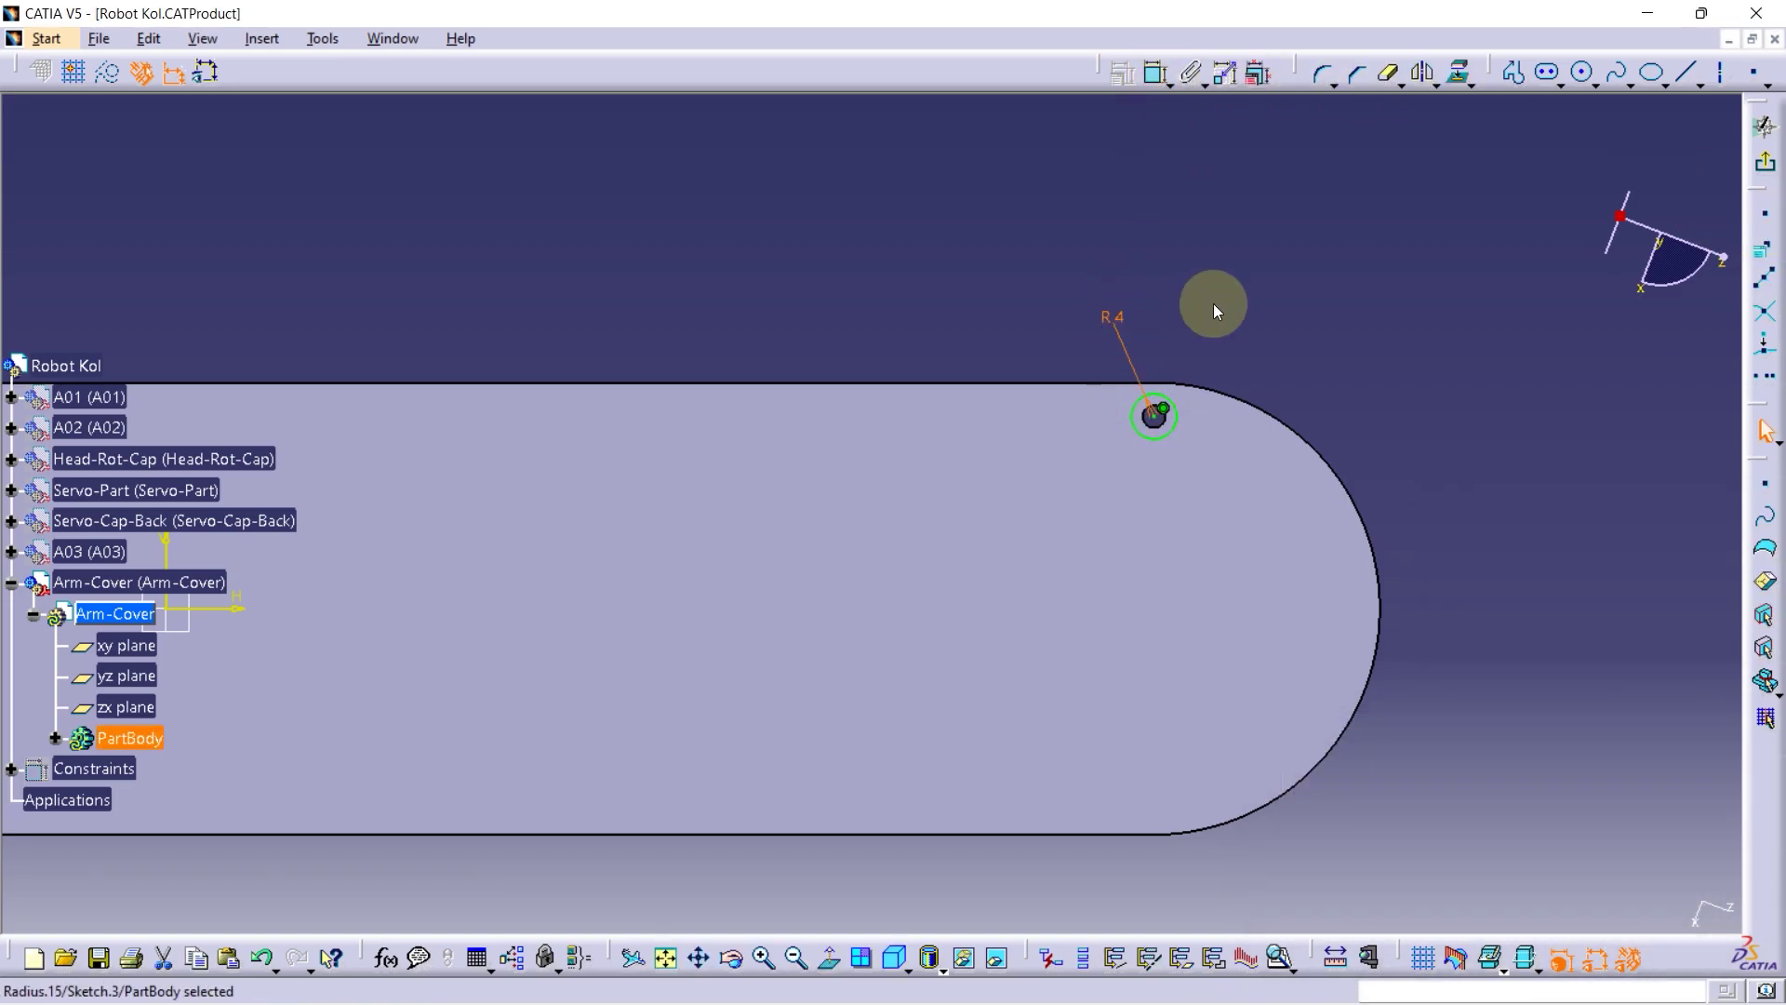
click(1761, 165)
Pocket the R4 circle to a 5 mm Dimension depth as a counterbore
click(1495, 75)
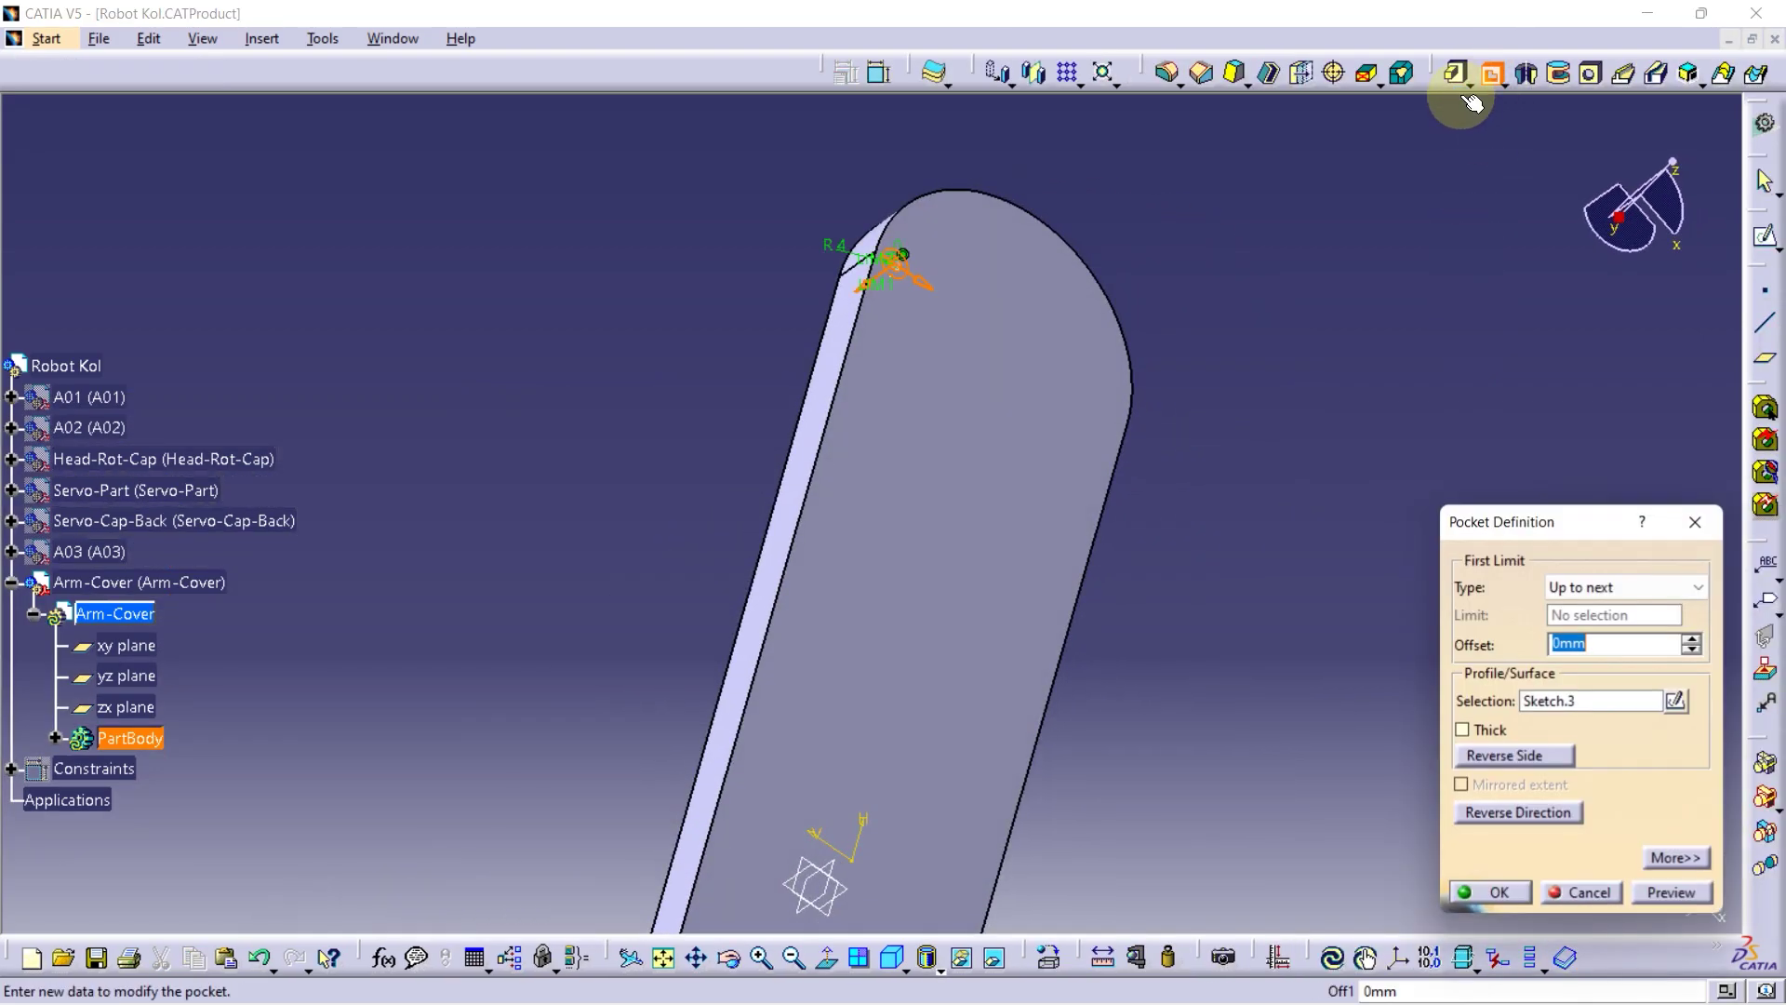
click(1698, 587)
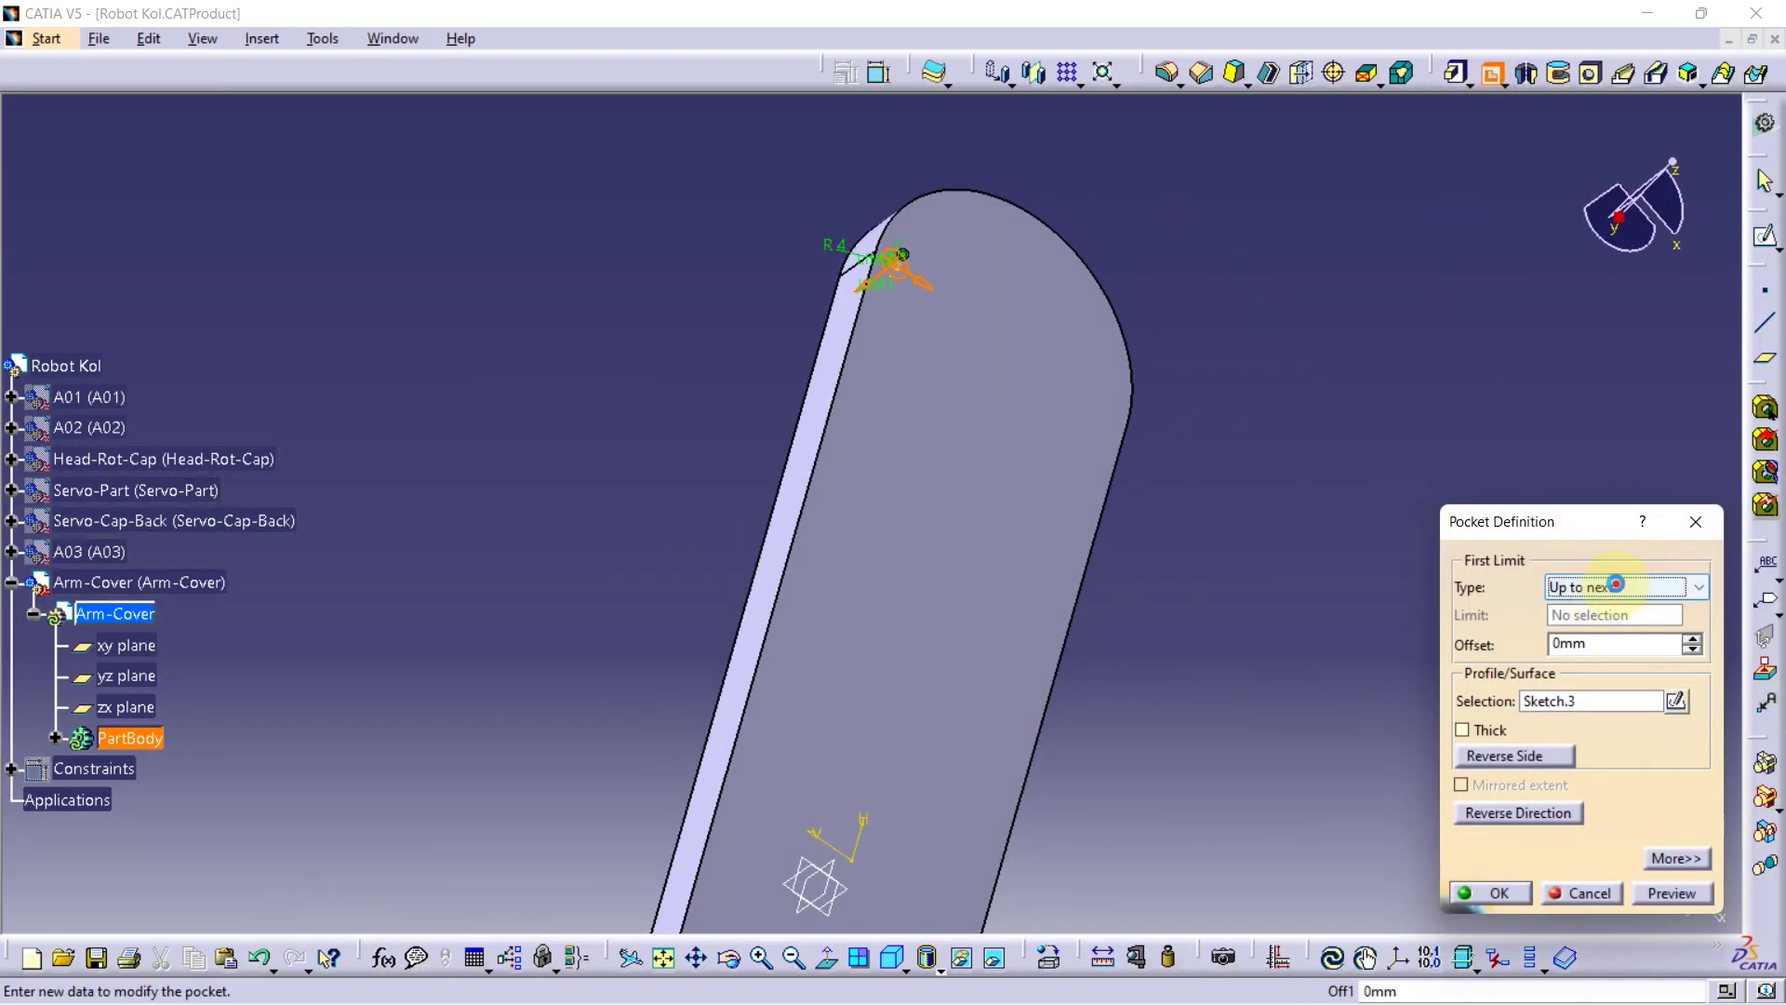
click(1699, 587)
click(1605, 612)
text(5mm)
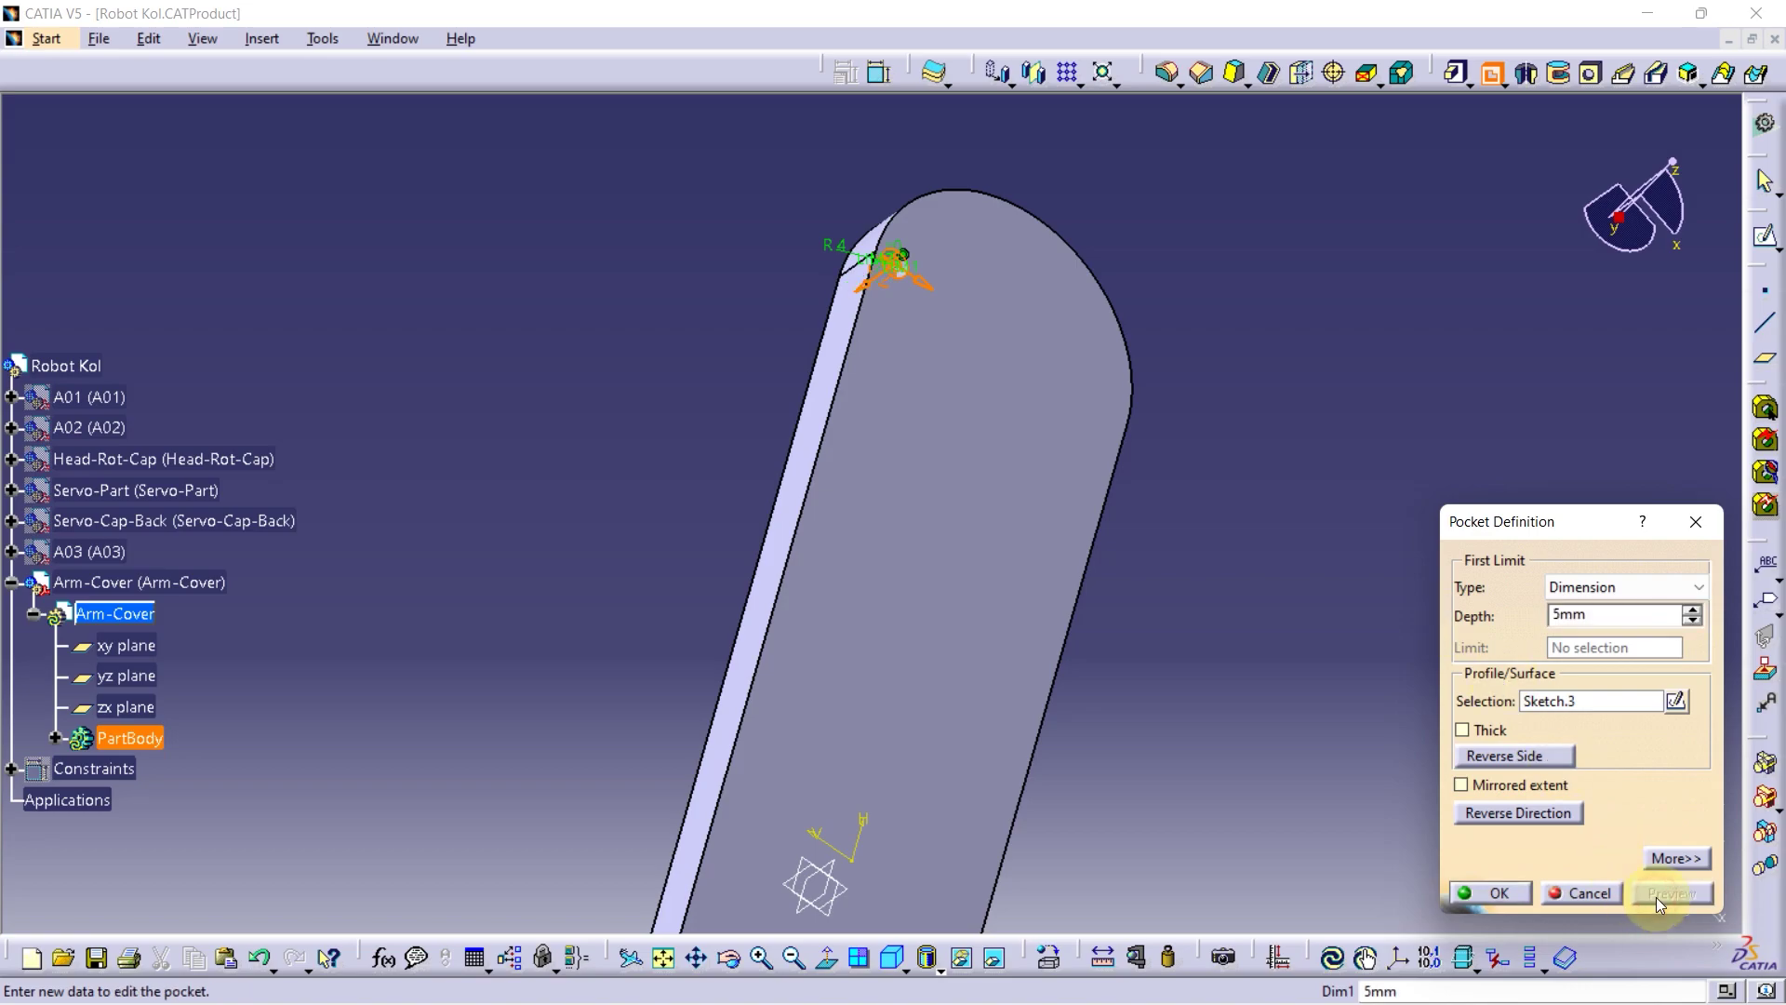
click(1490, 893)
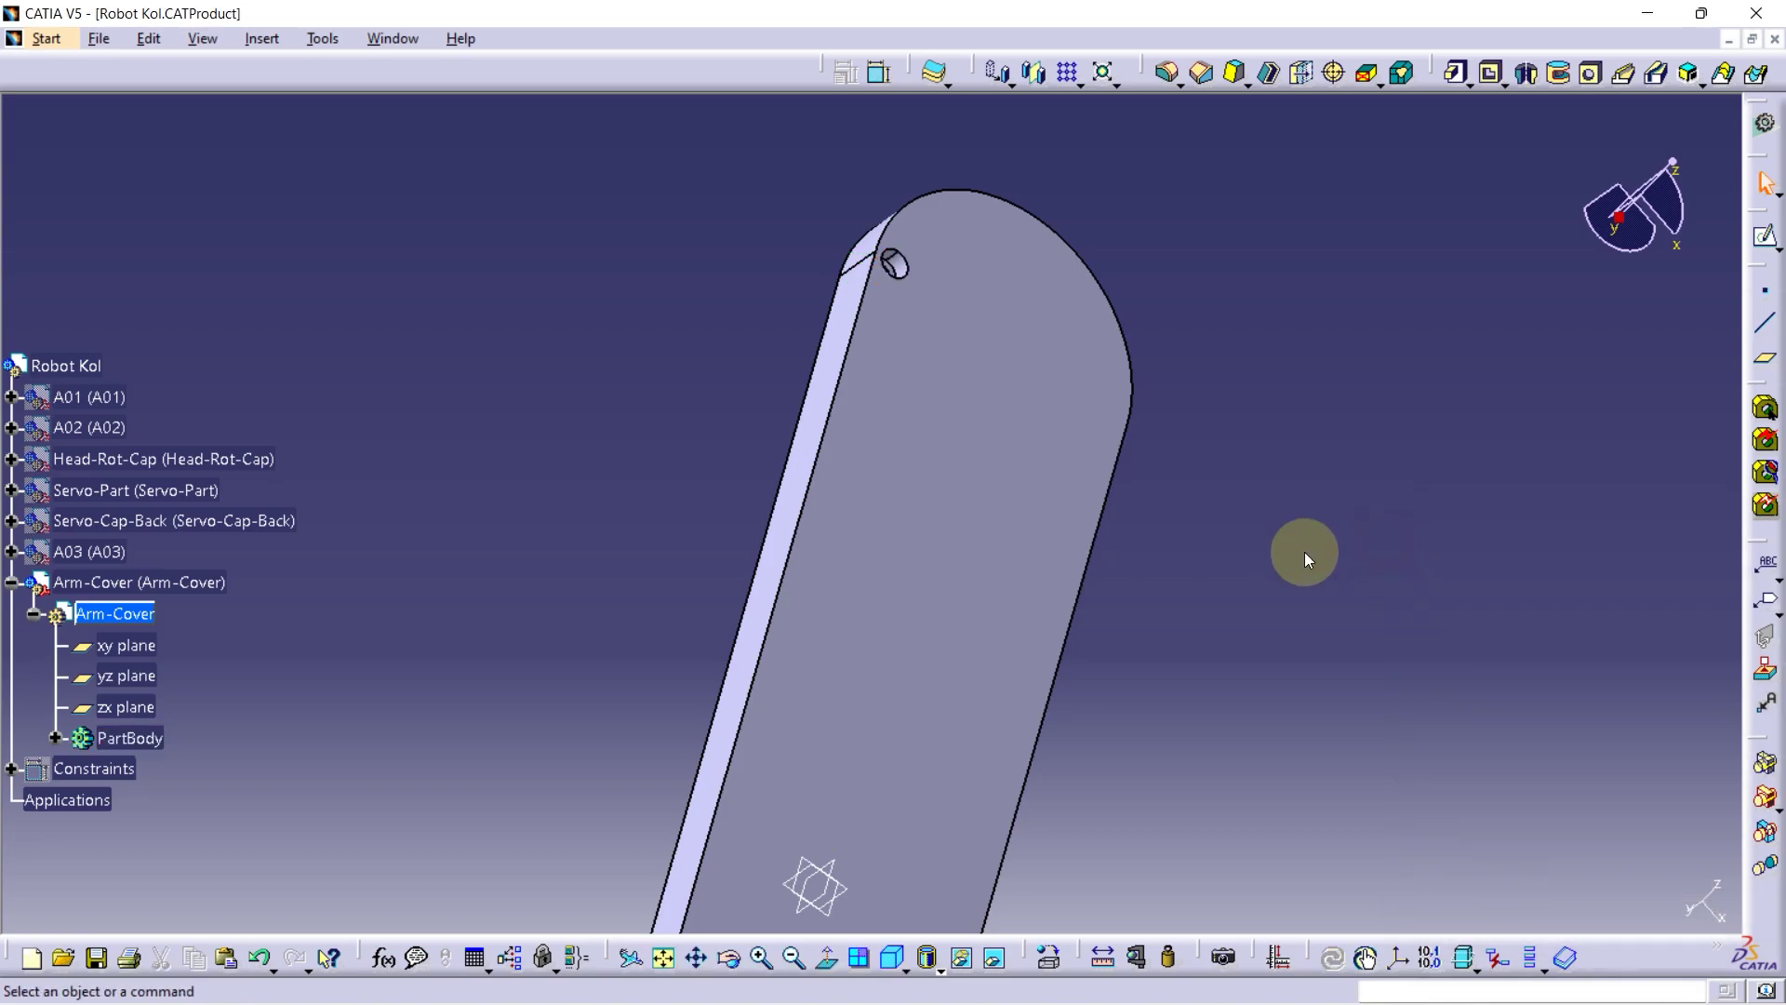
mouse_move(1305, 550)
middle_down()
mouse_move(791, 653)
mouse_move(826, 467)
mouse_move(973, 614)
mouse_move(746, 910)
mouse_move(941, 489)
mouse_move(1053, 406)
middle_up()
Sketch a vertical line across the arm's top face as Sketch.4
click(1053, 407)
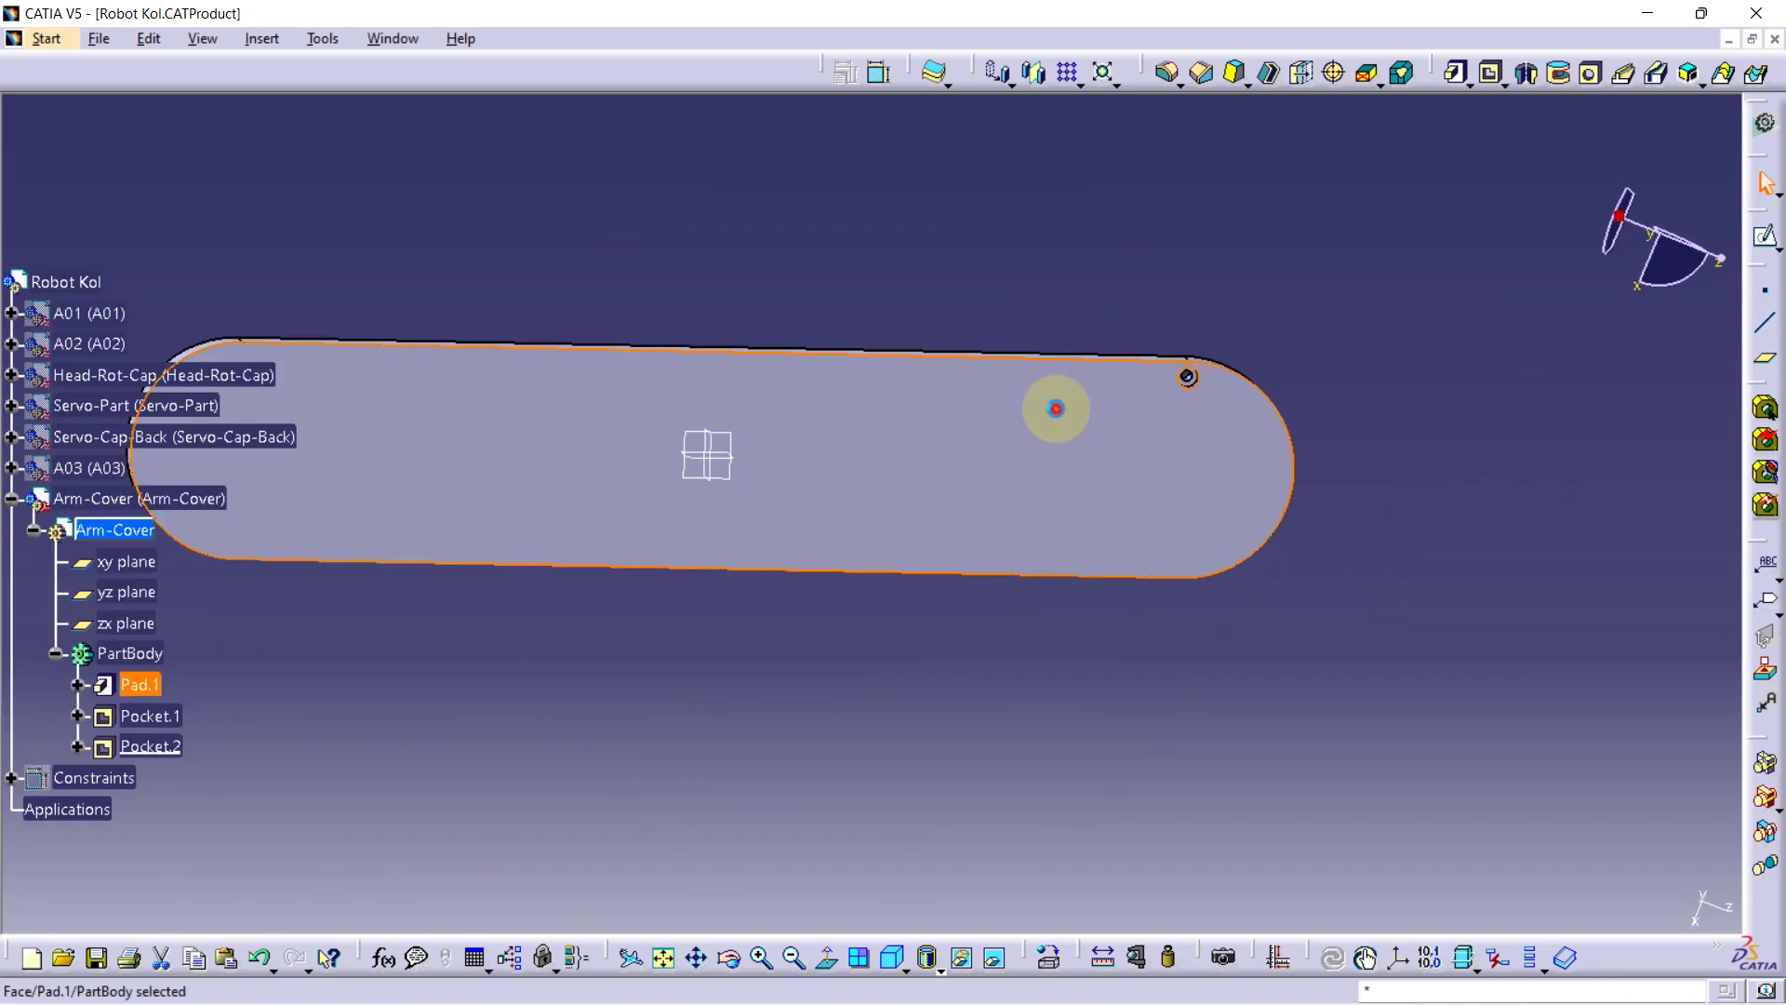
click(1765, 235)
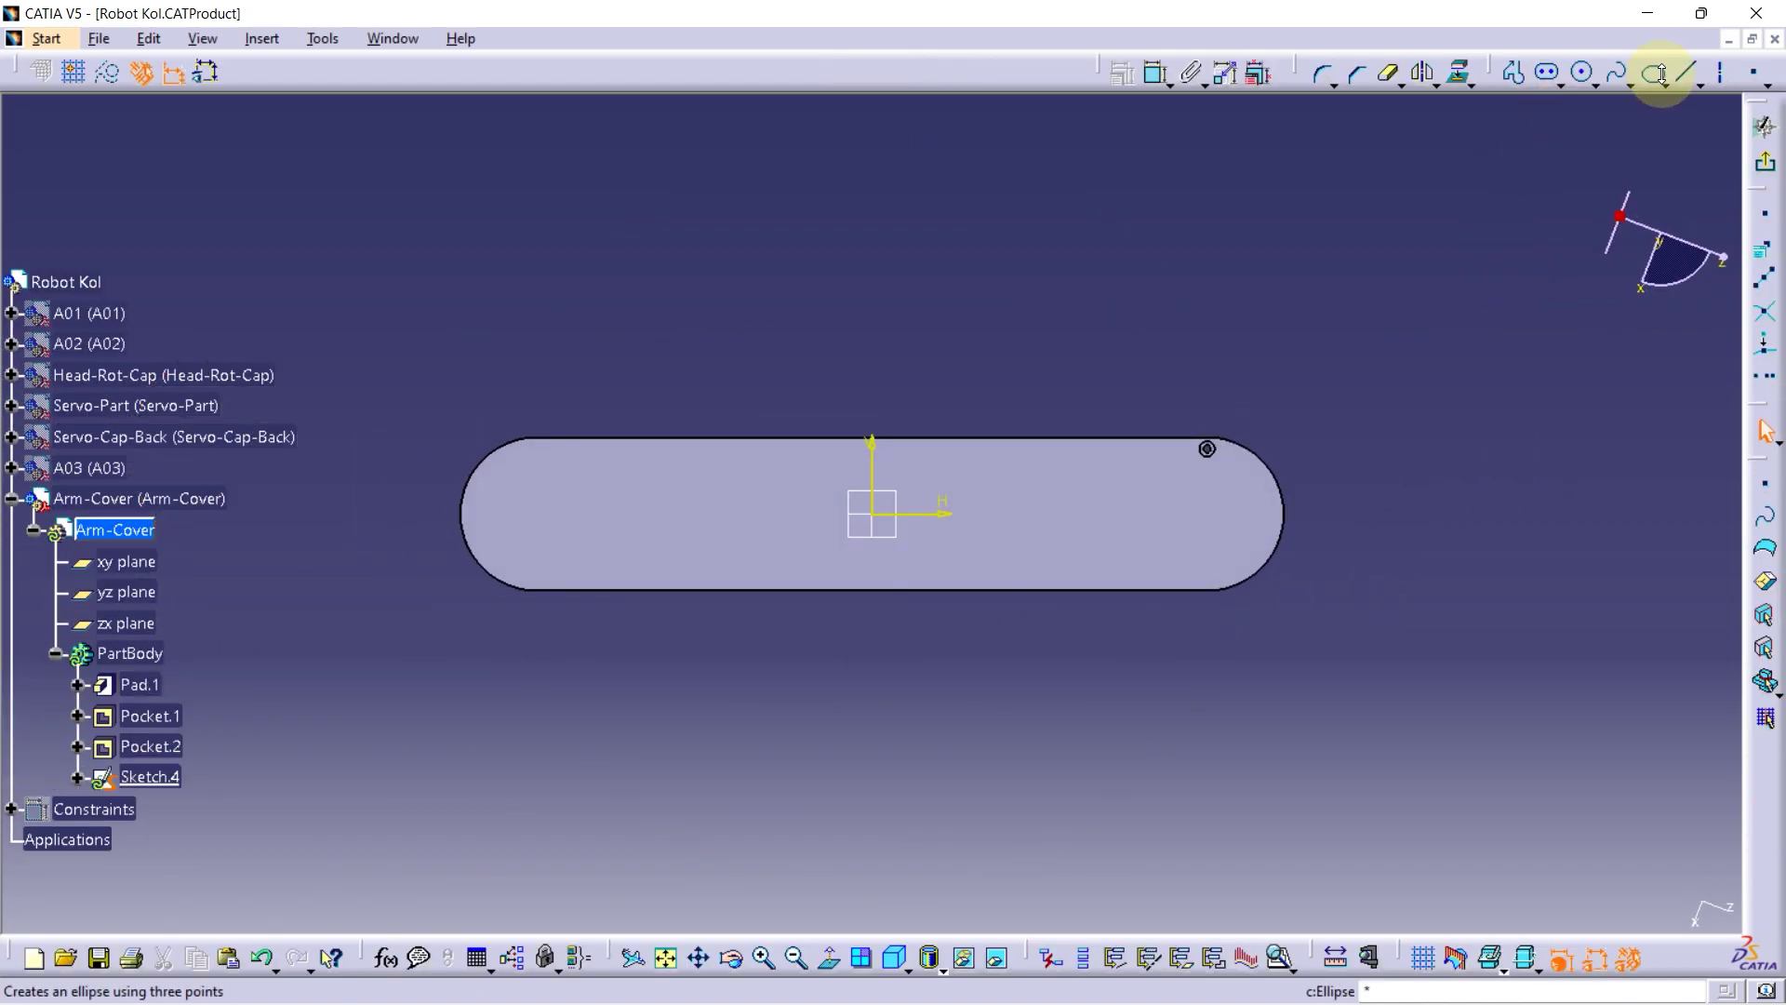
click(1687, 73)
click(1125, 389)
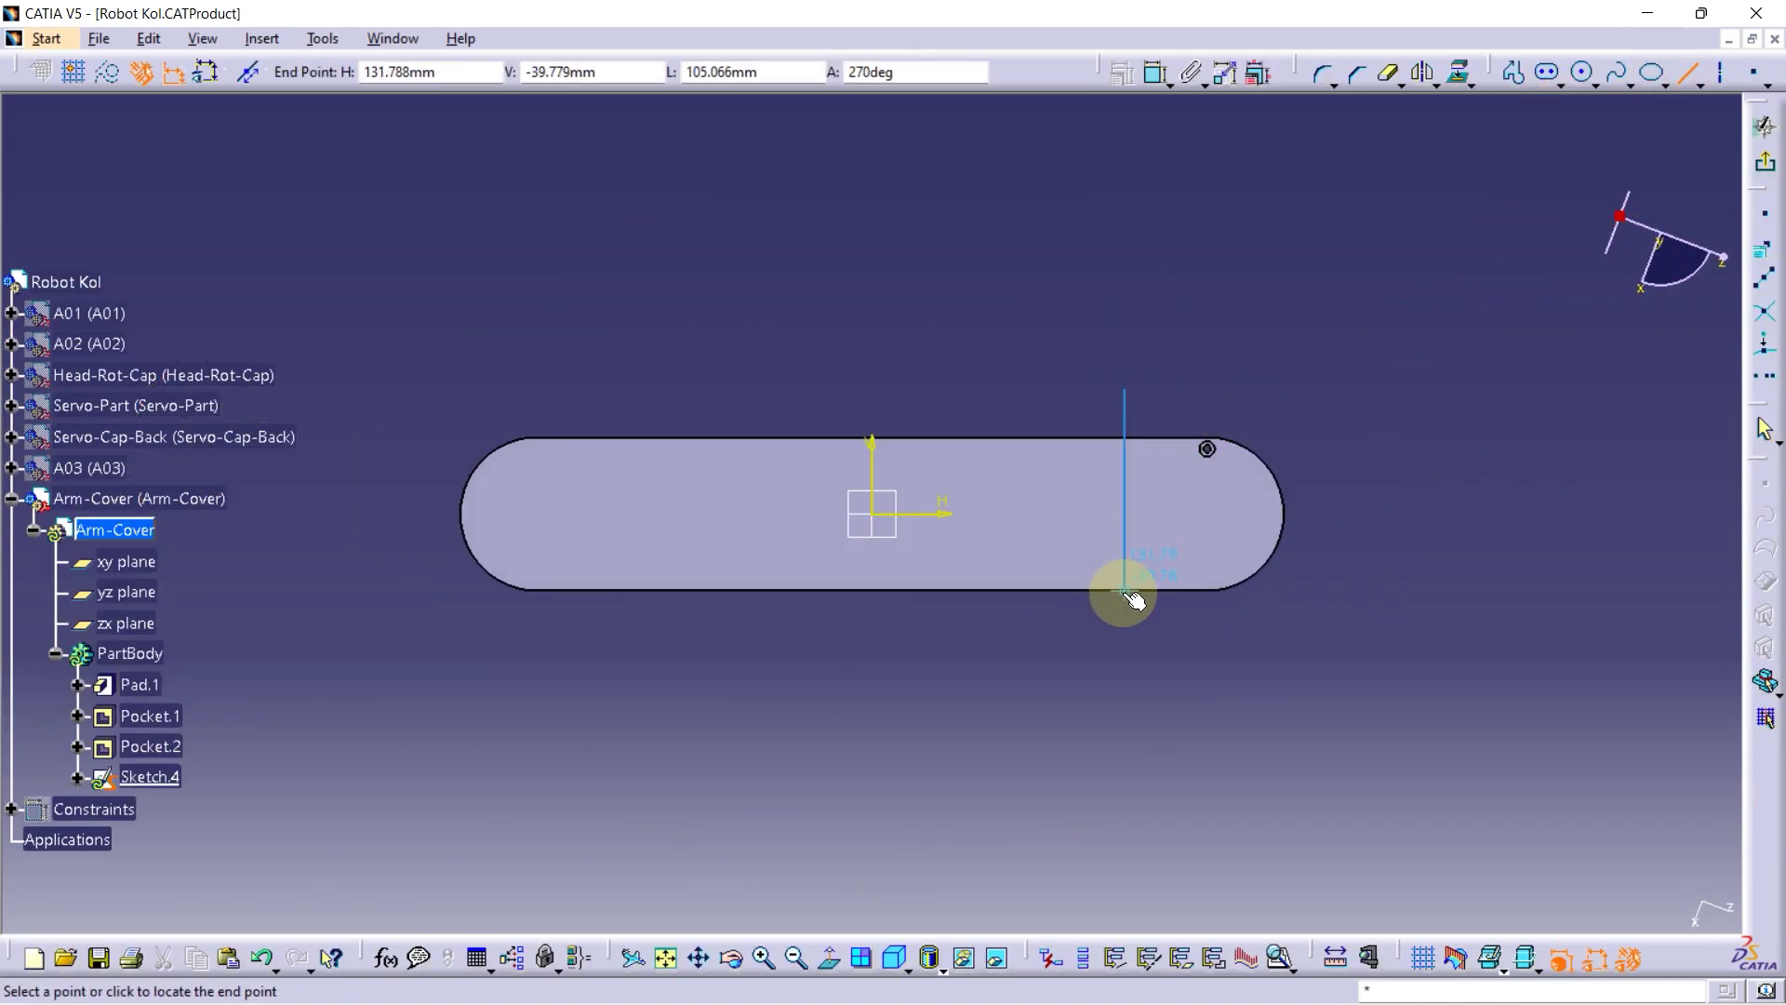
click(1125, 633)
click(1765, 126)
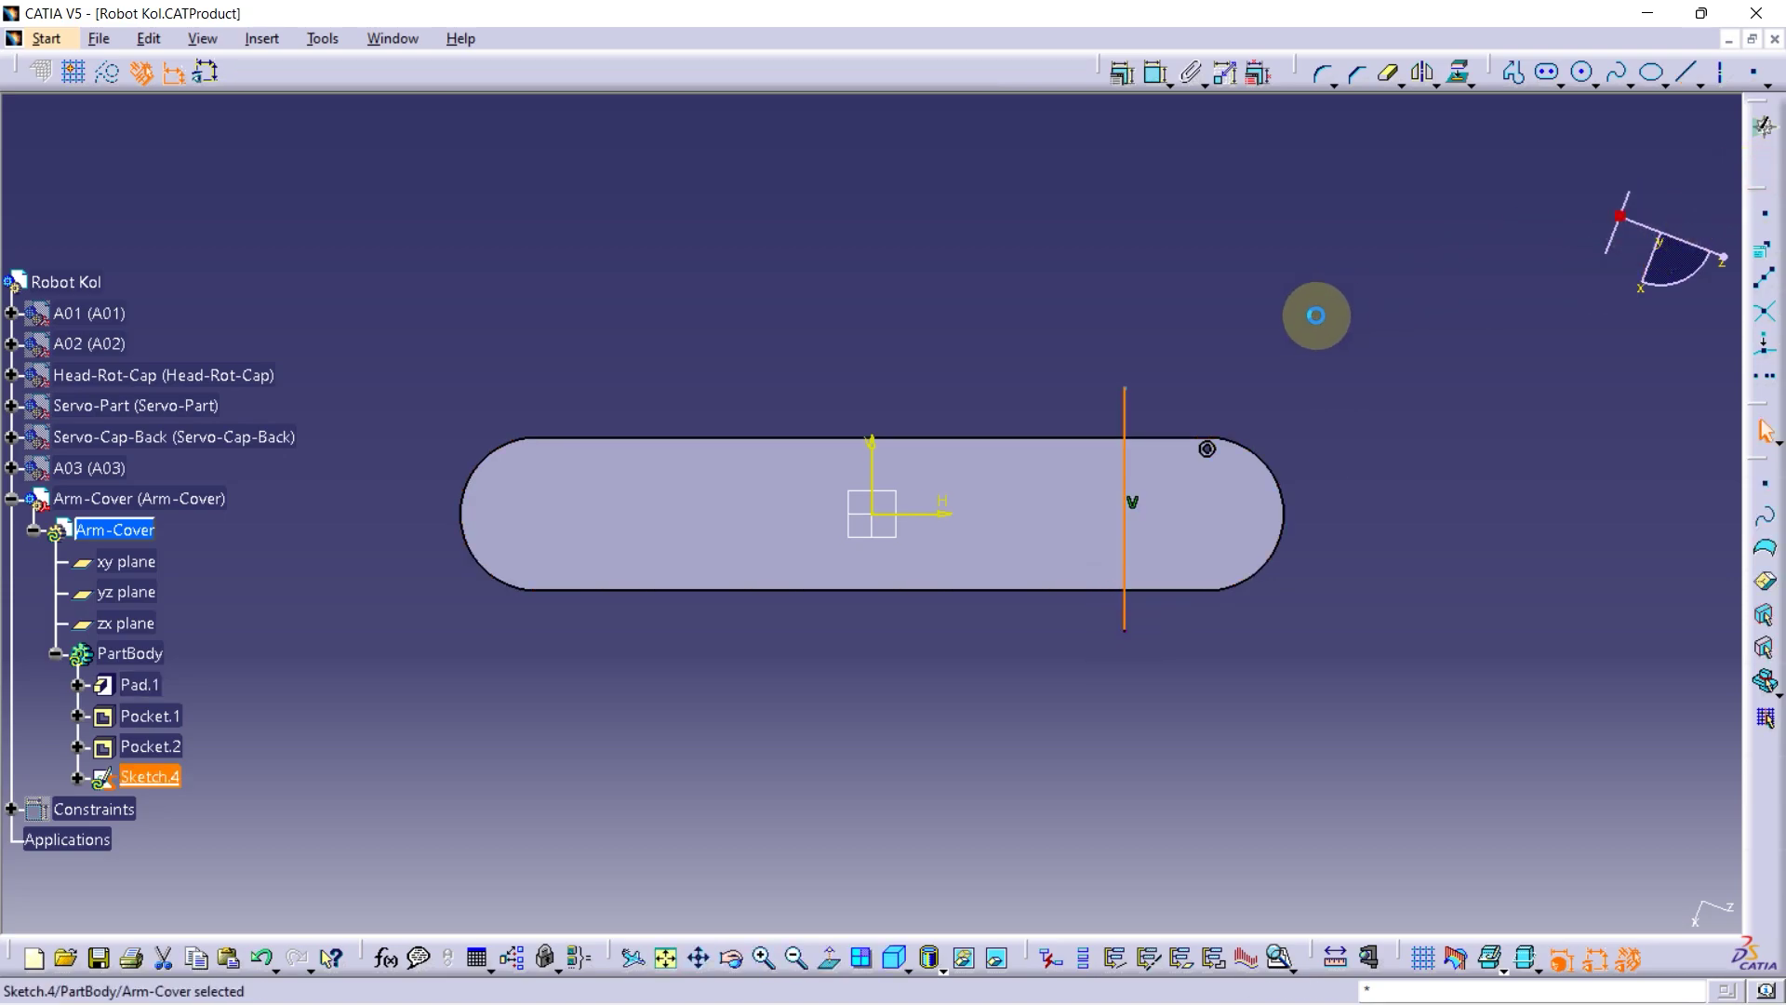
middle_drag(1179, 352, 1269, 268)
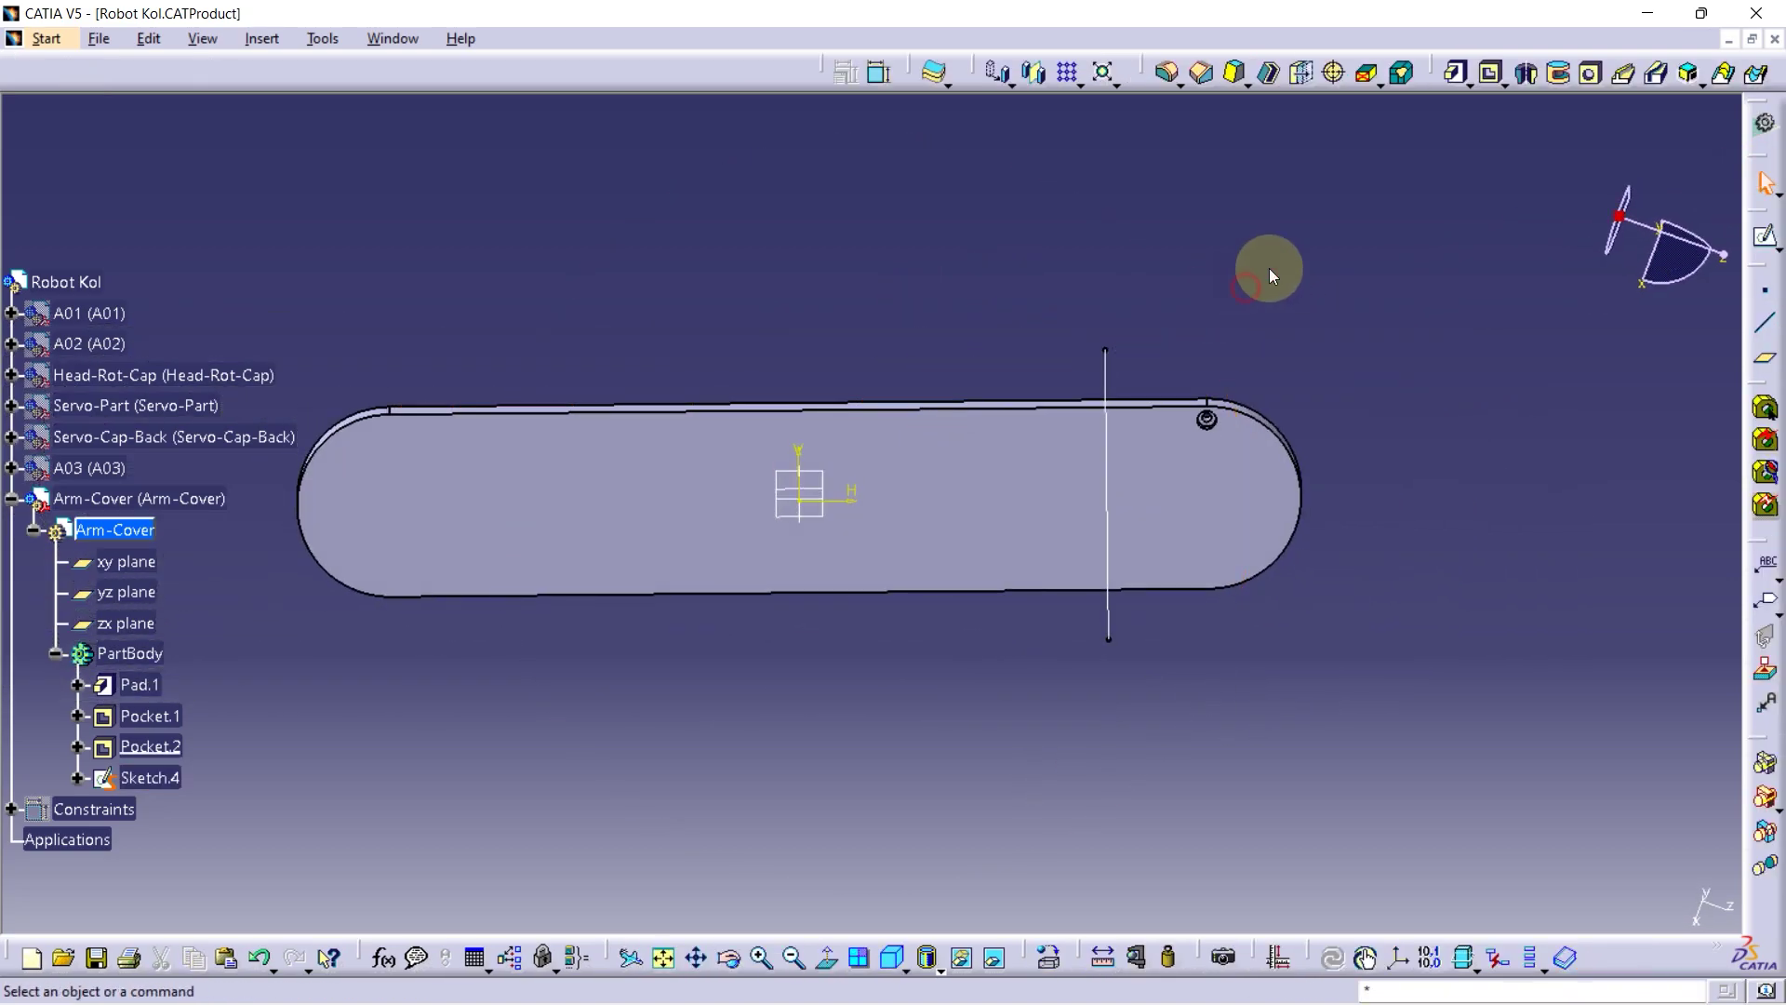
Rectangular-pattern Pocket.1 and Pocket.2 along the top edge, 6 instances at 70 mm
click(1070, 74)
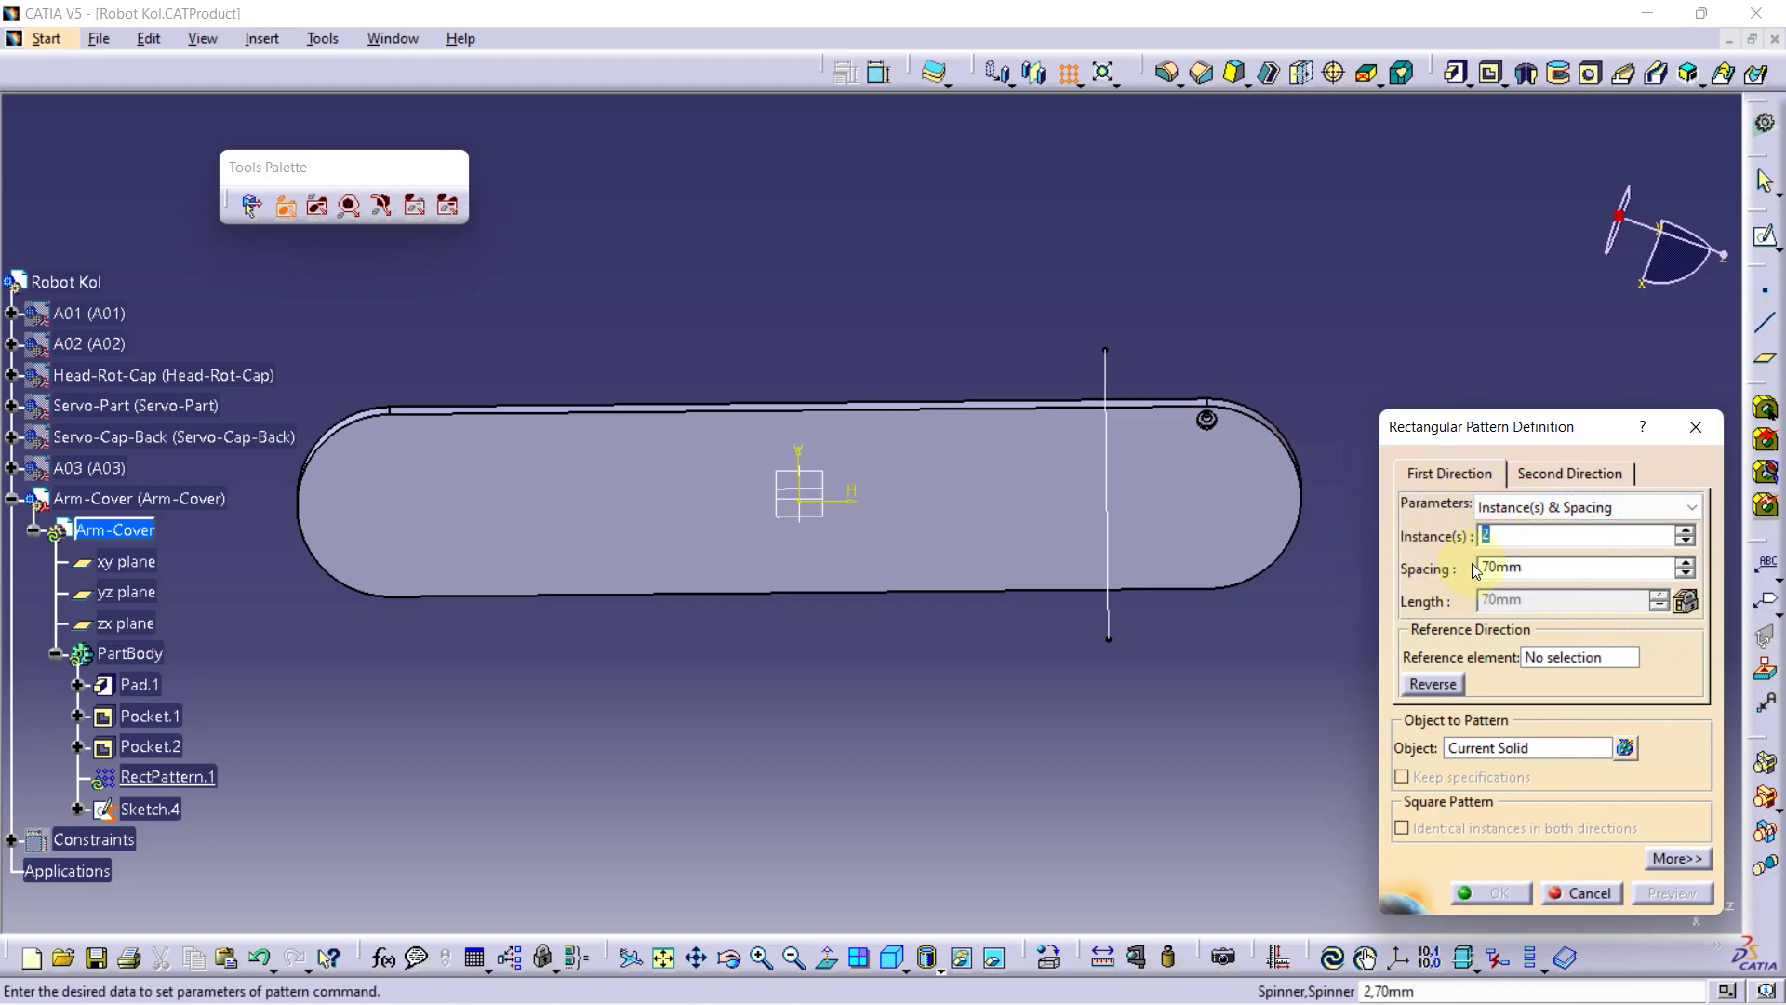
click(1549, 659)
click(1128, 410)
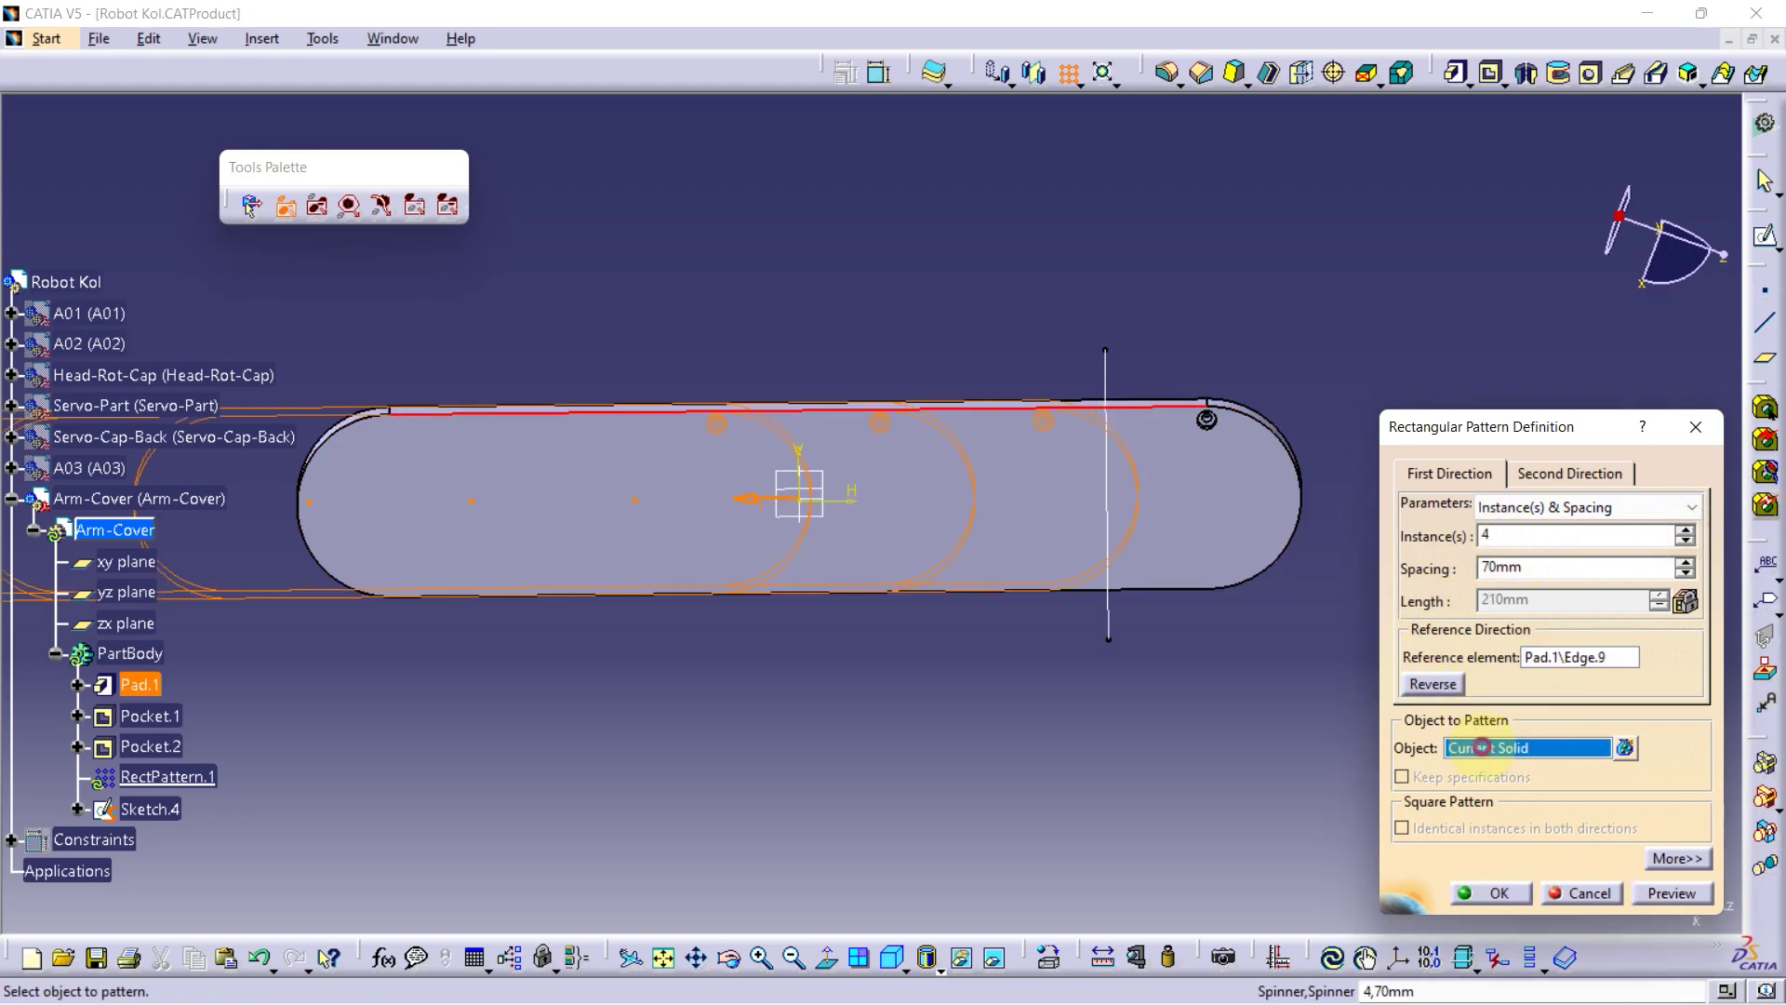
click(1636, 754)
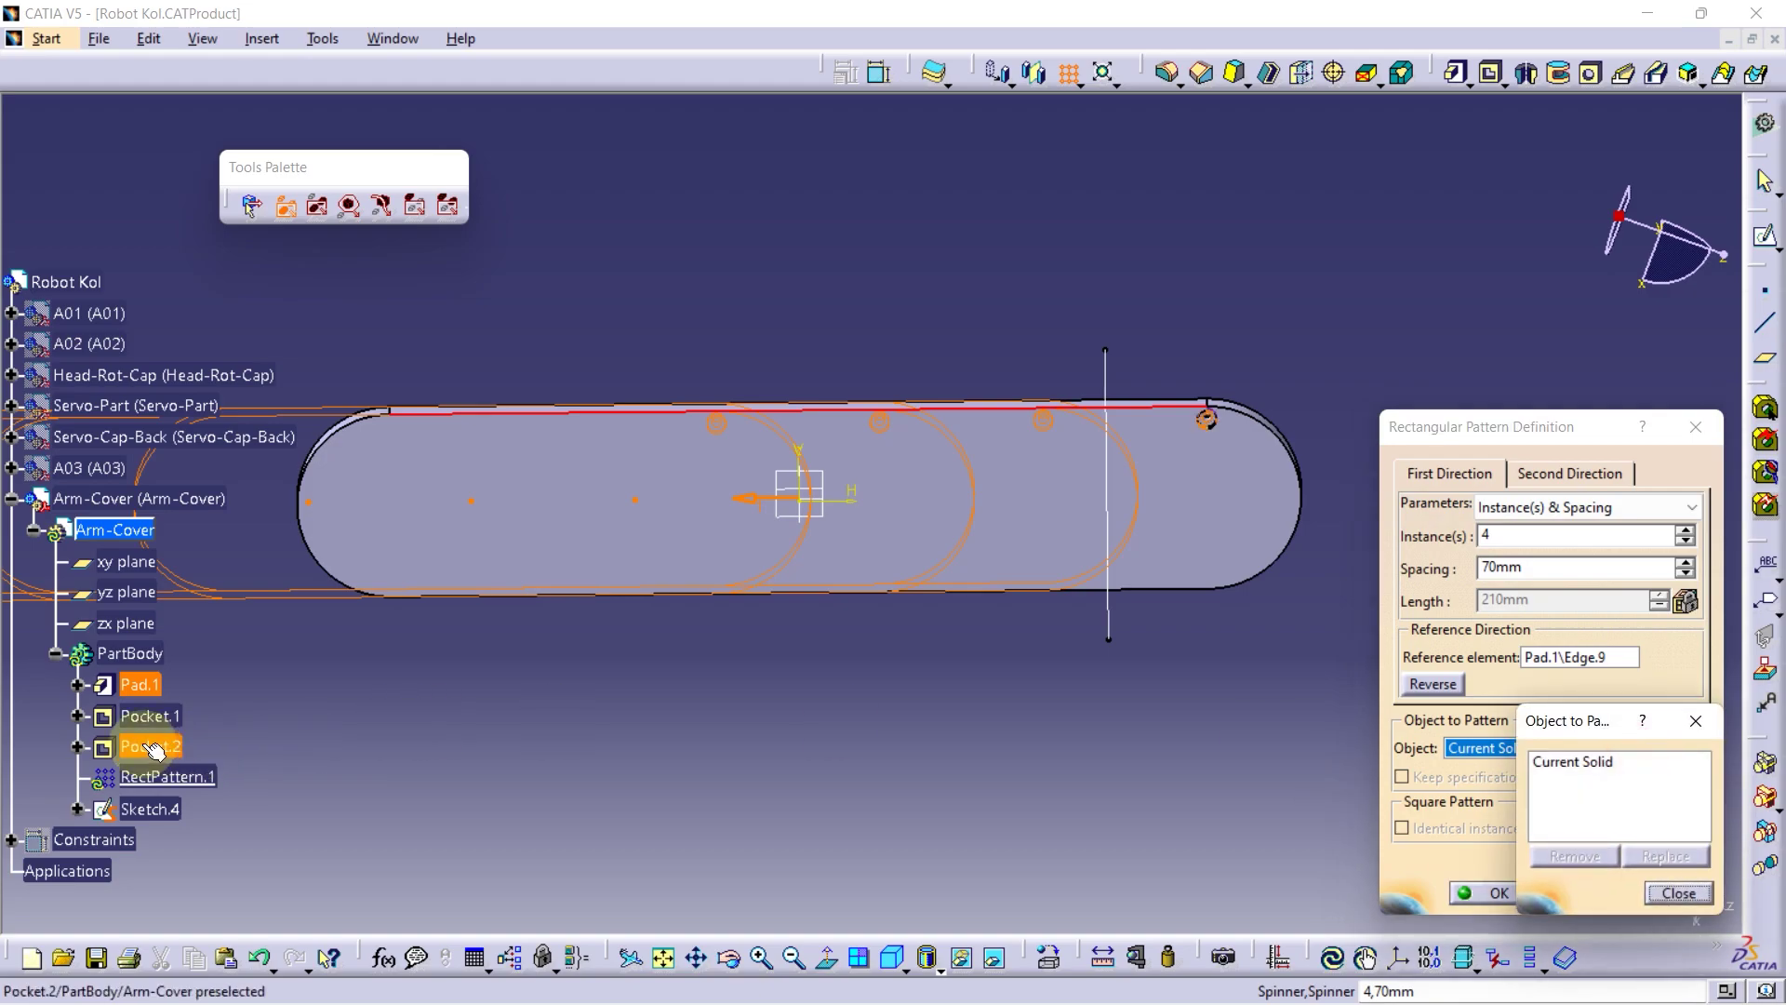
click(149, 746)
click(140, 715)
click(1665, 889)
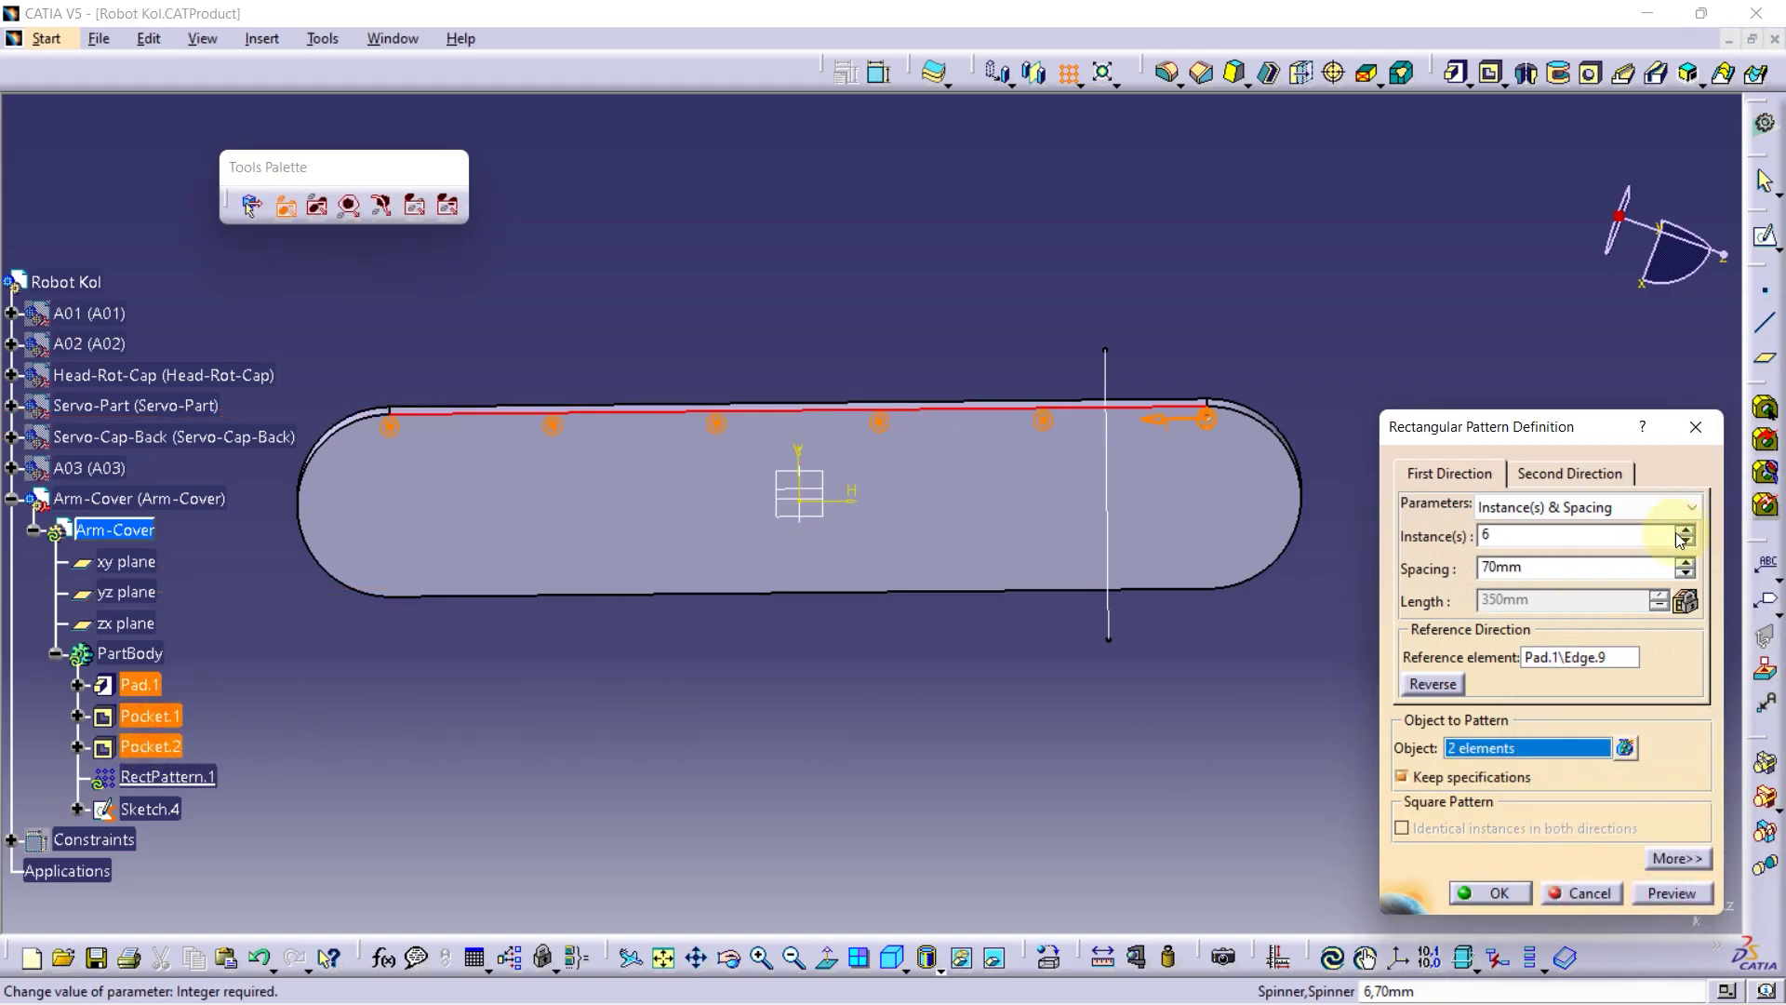
Add a second pattern direction along the vertical line, 2 instances at 68 mm, creating RectPattern.1
click(1569, 474)
text(68)
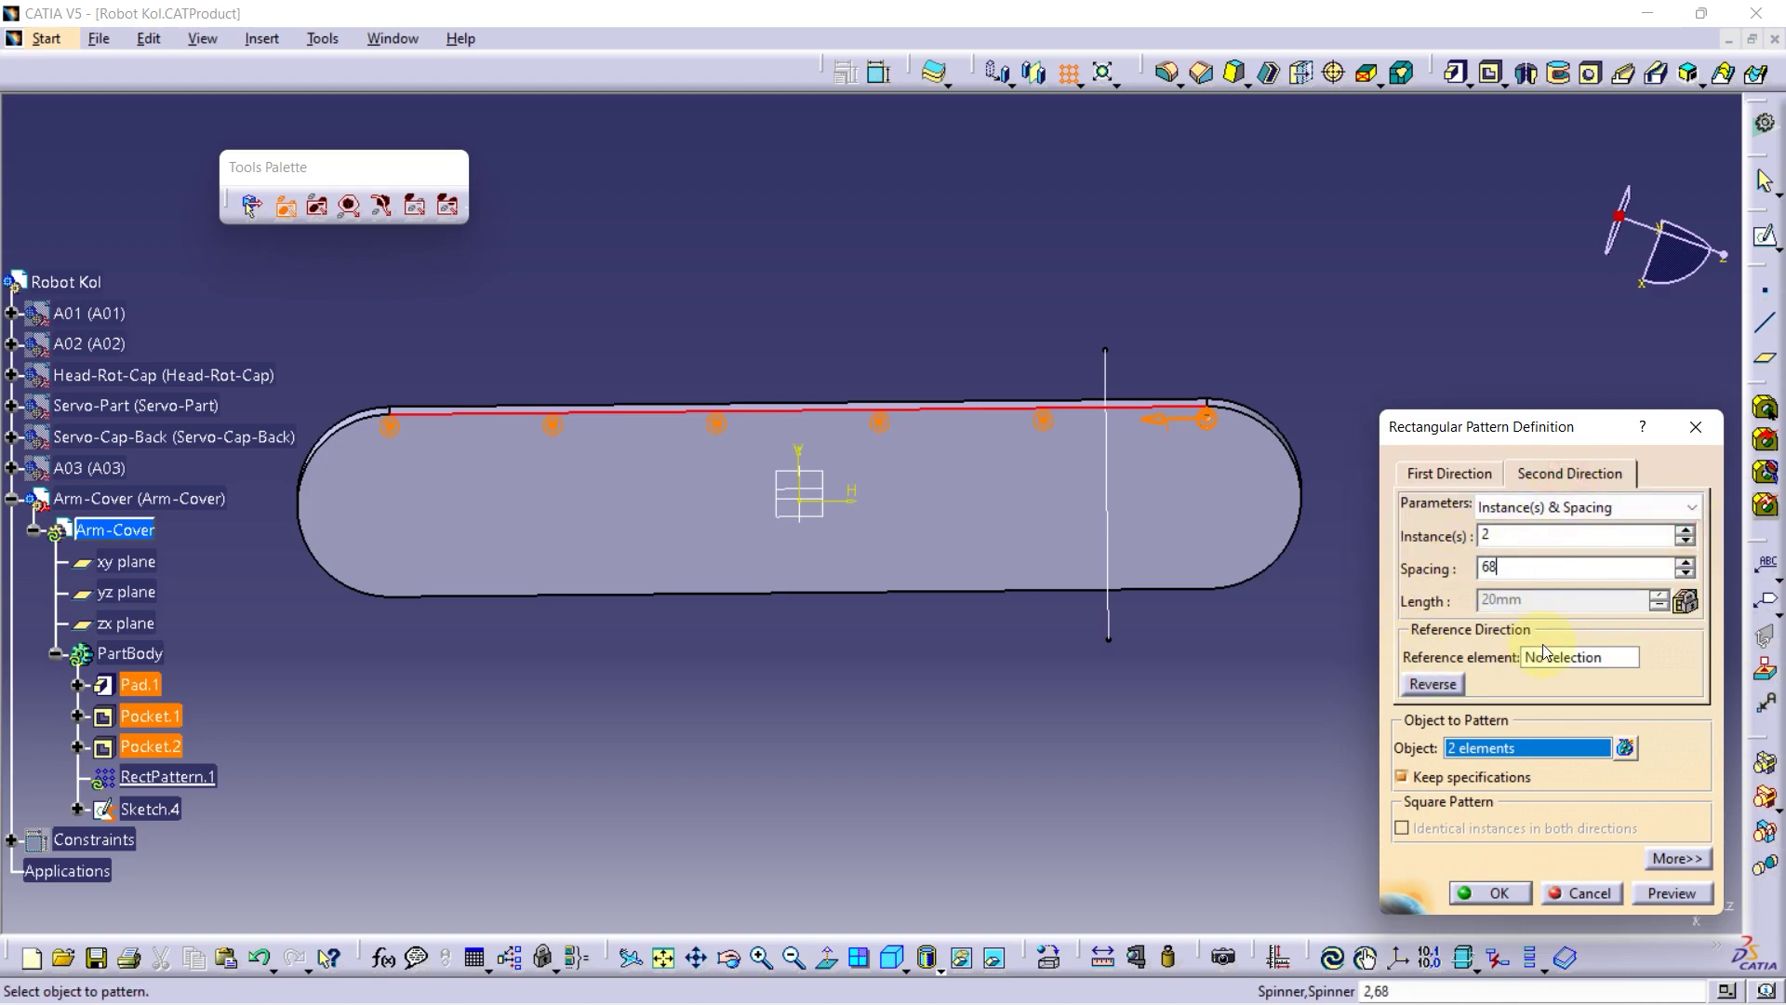
click(1106, 536)
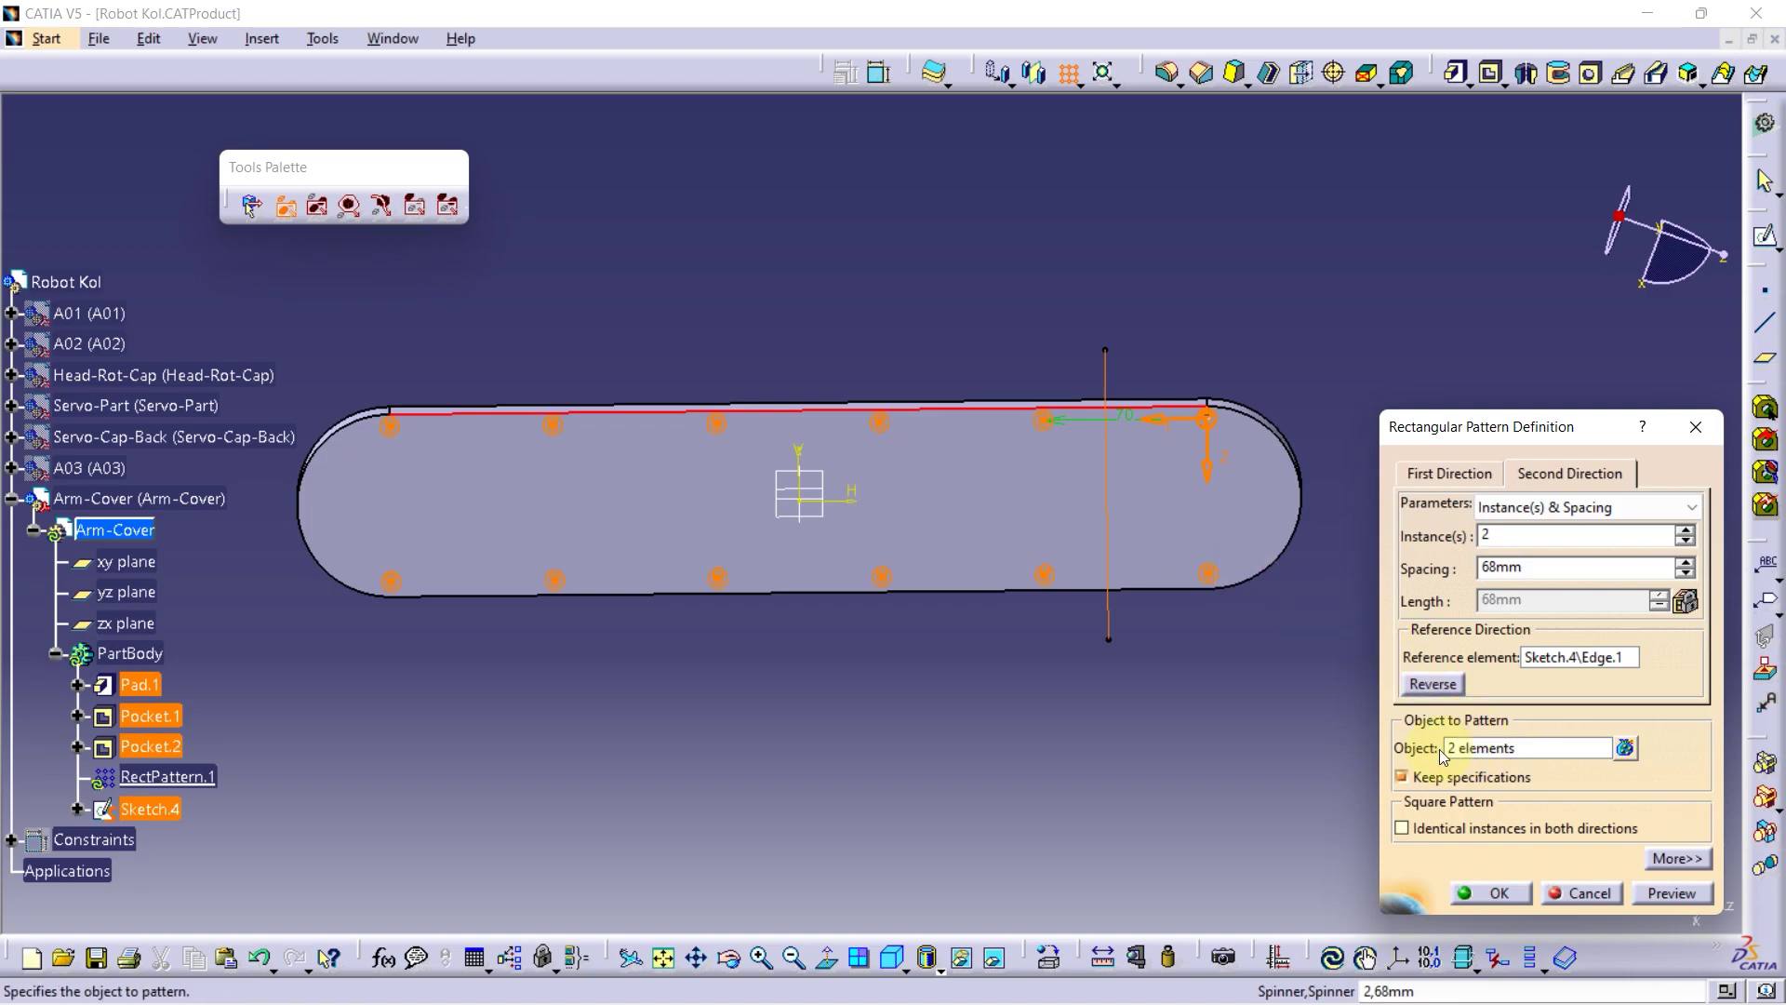
click(1500, 895)
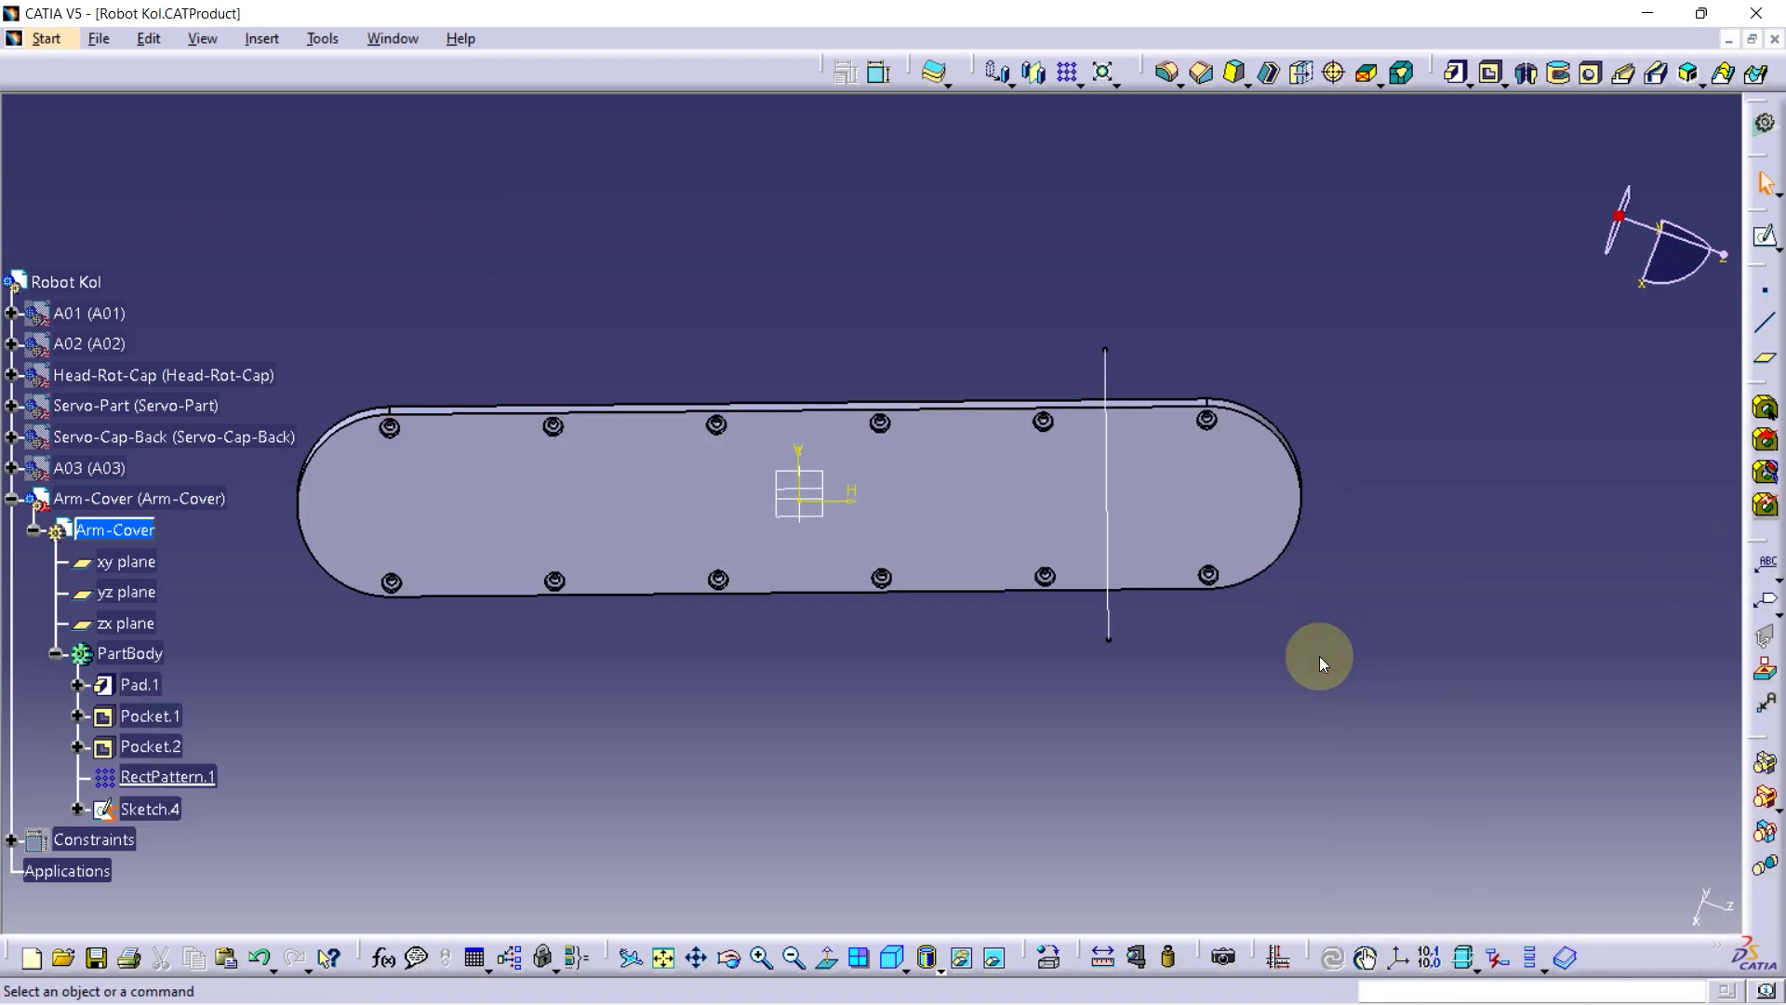
mouse_move(982, 724)
middle_down()
mouse_move(870, 751)
mouse_move(260, 722)
middle_up()
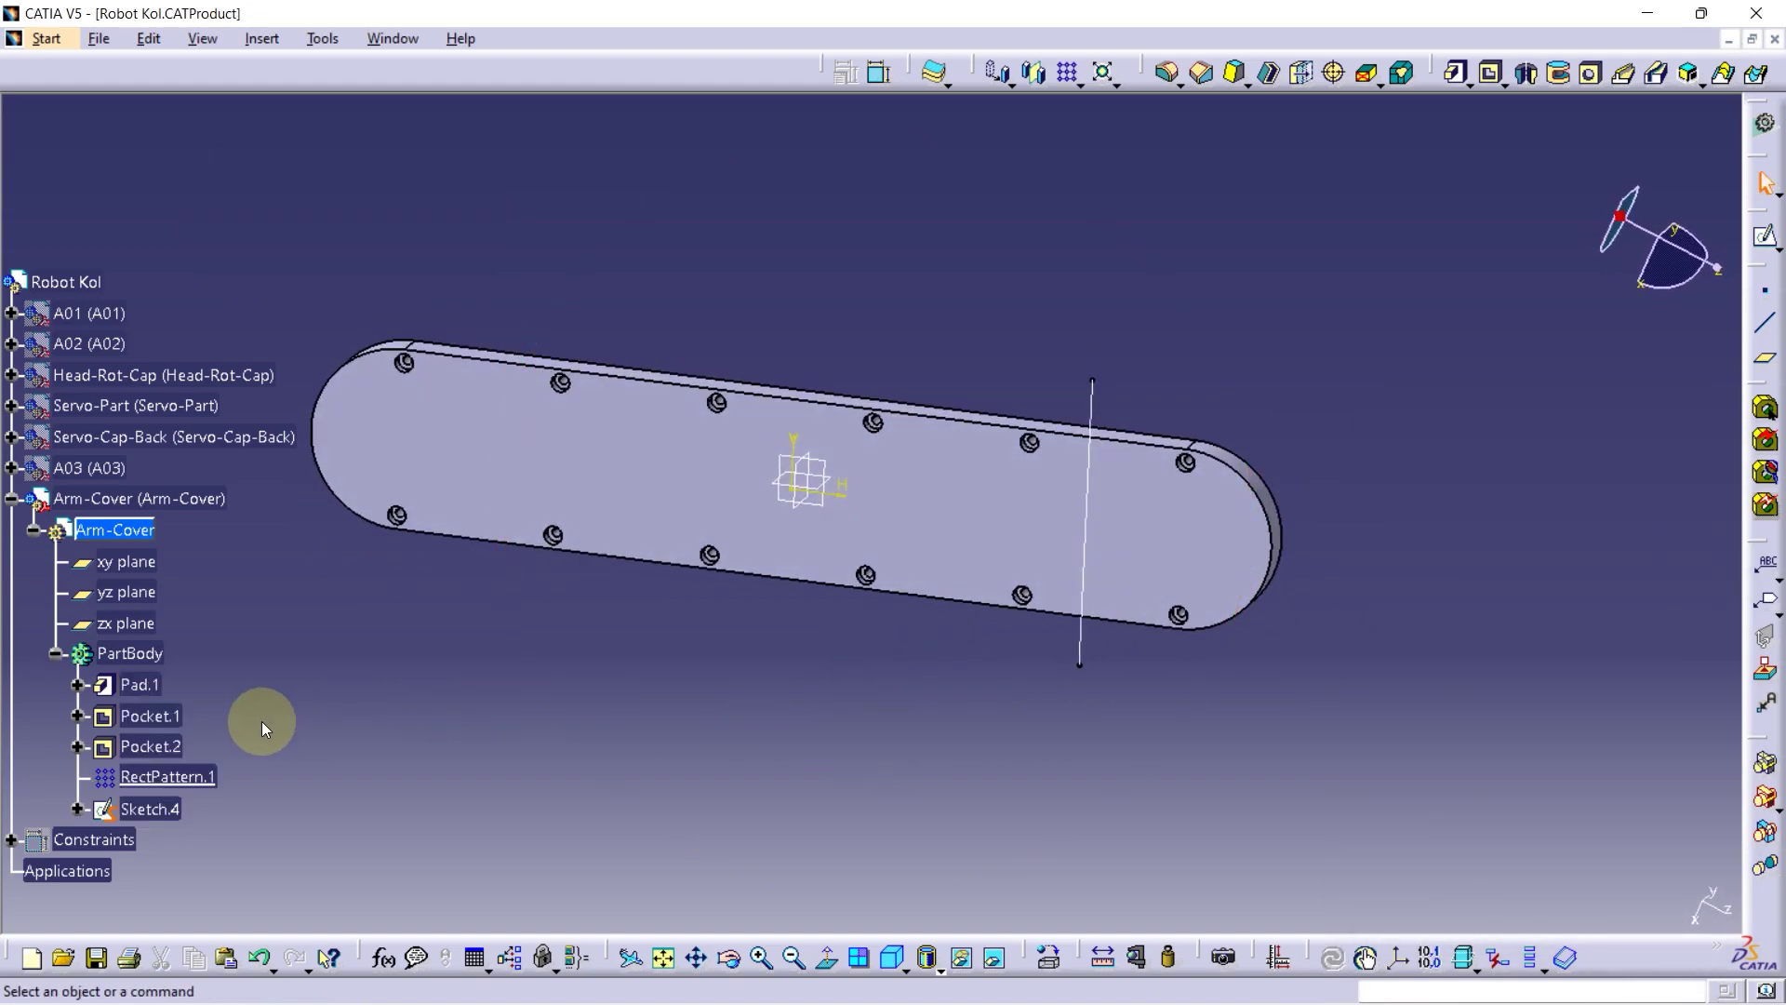
right_click(158, 791)
key(Escape)
Fillet the counterbored hole edges at 1 mm radius, then view the cover in isometric
mouse_move(1037, 578)
middle_down()
mouse_move(763, 618)
mouse_move(511, 602)
mouse_move(917, 522)
mouse_move(1029, 599)
mouse_move(1102, 573)
mouse_move(798, 419)
mouse_move(1024, 499)
middle_up()
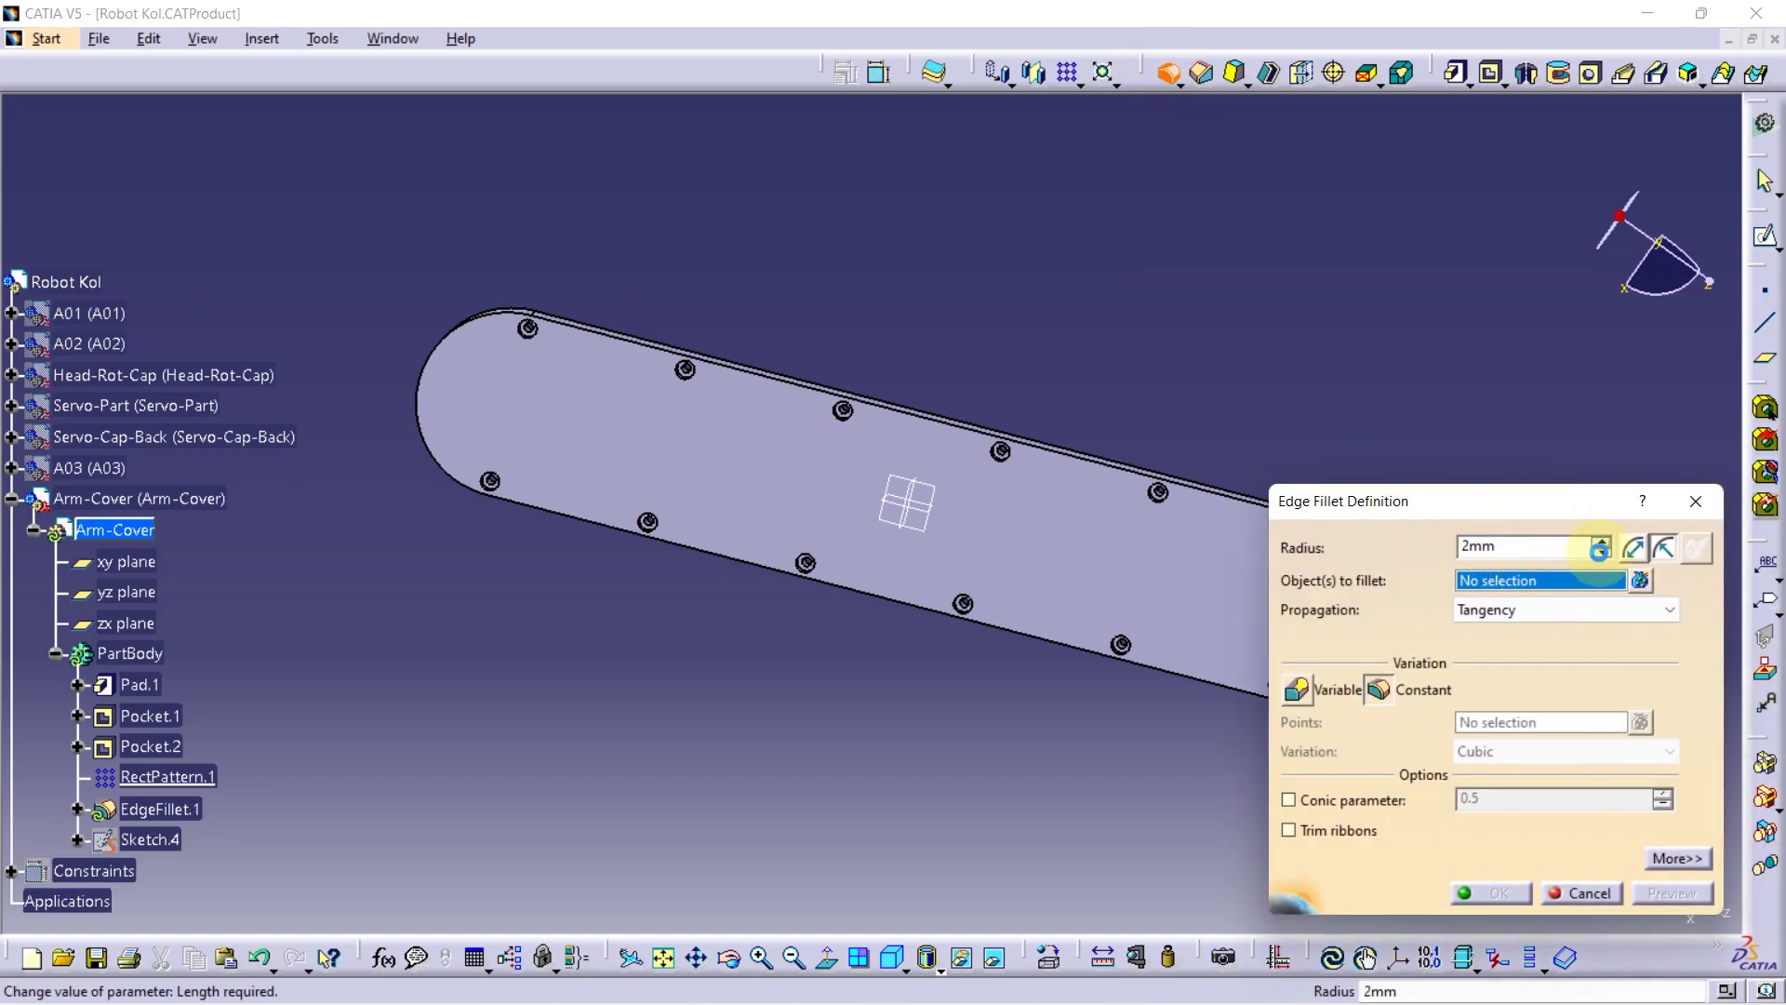
click(1602, 553)
scroll(638, 438, up, 5)
click(763, 603)
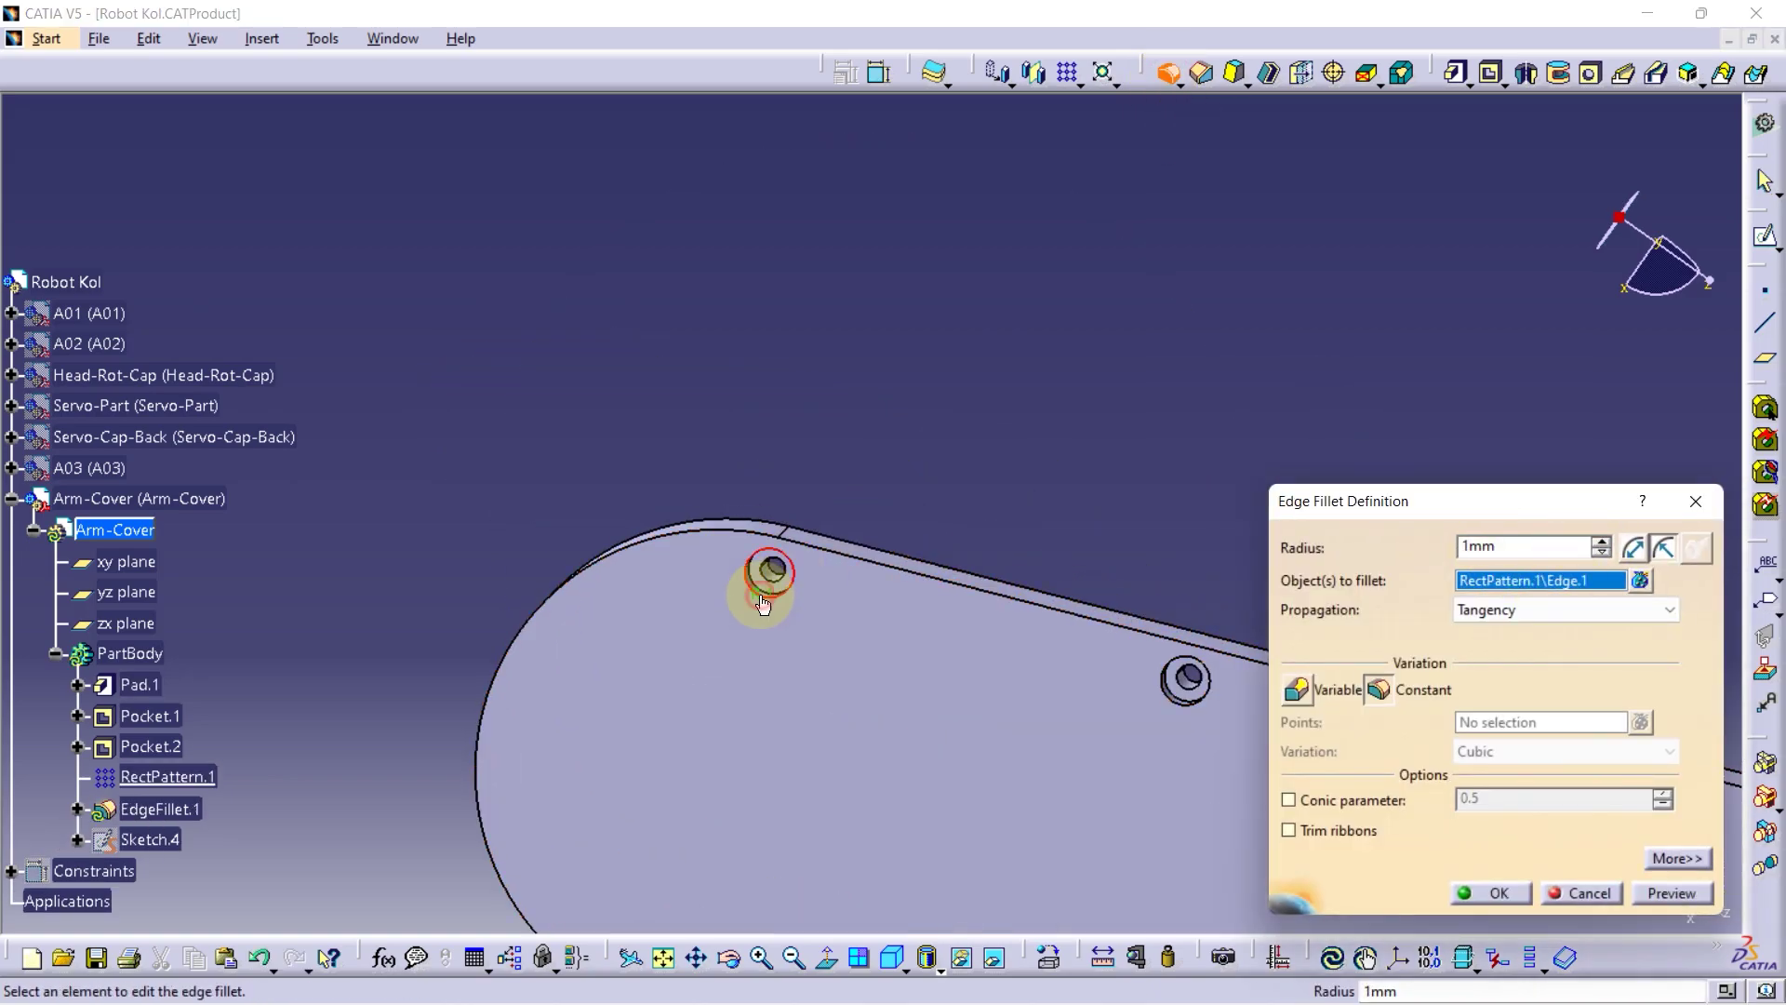
click(1188, 696)
mouse_move(1187, 696)
middle_down()
mouse_move(669, 471)
mouse_move(1002, 559)
middle_up()
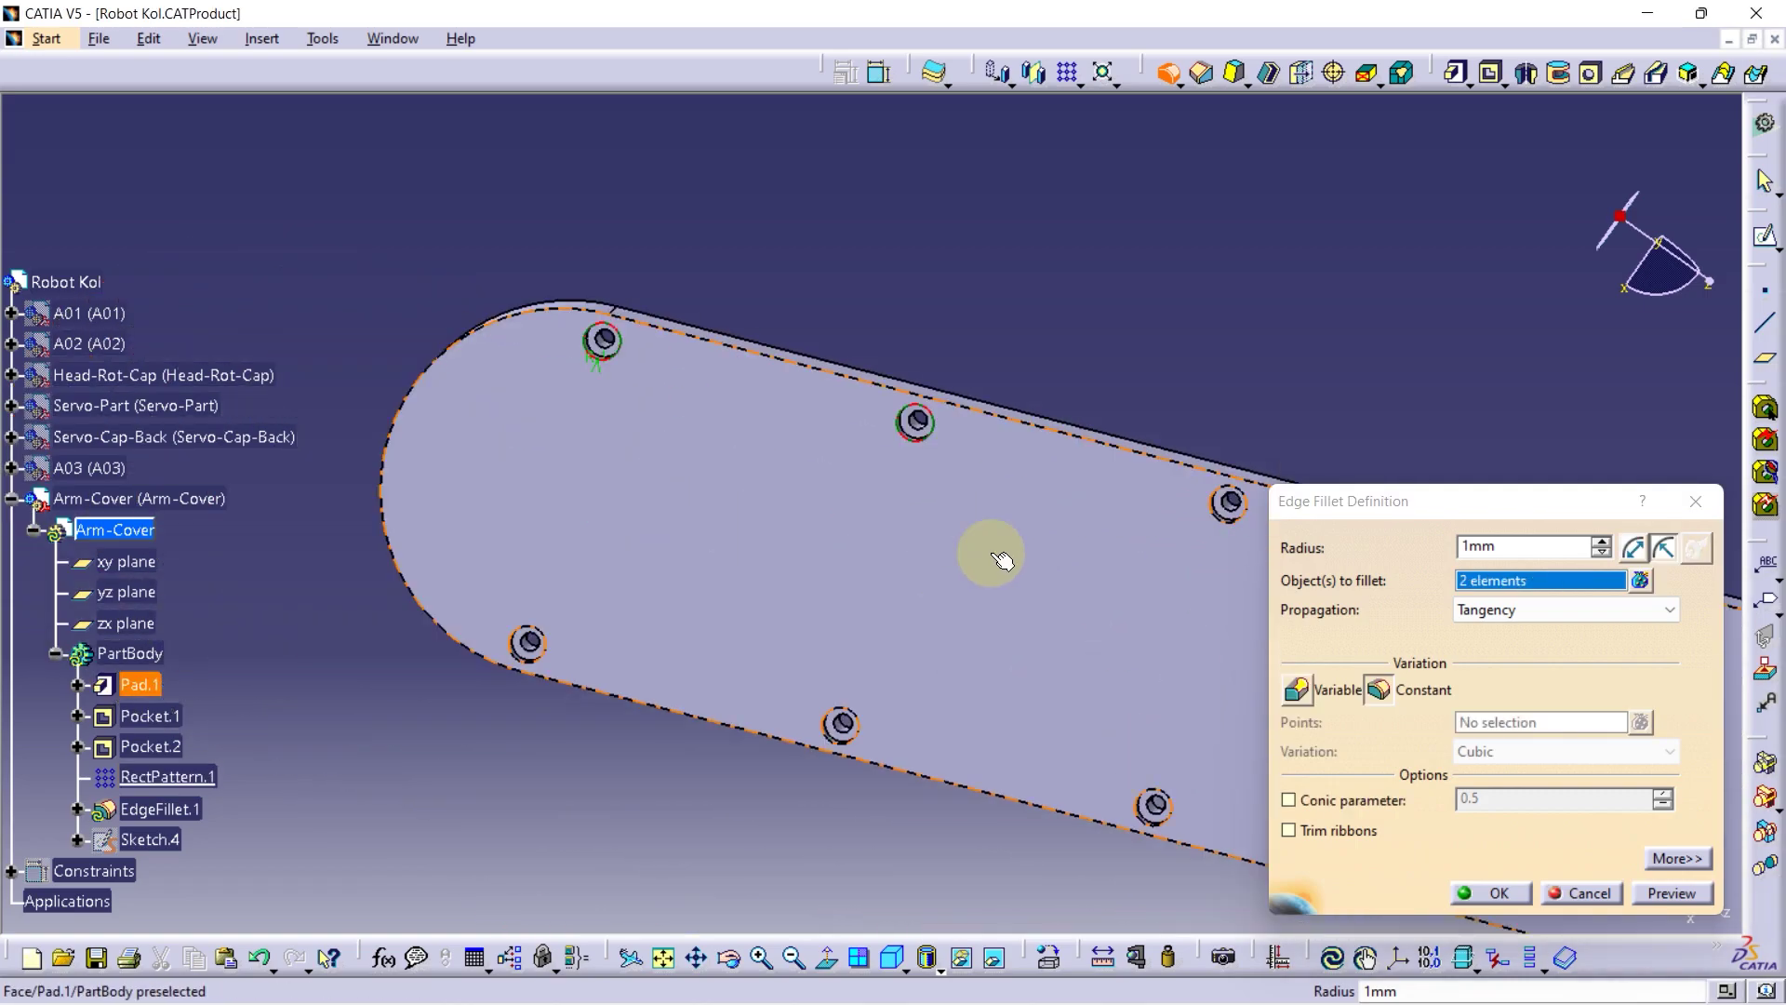
scroll(579, 646, up, 3)
click(400, 549)
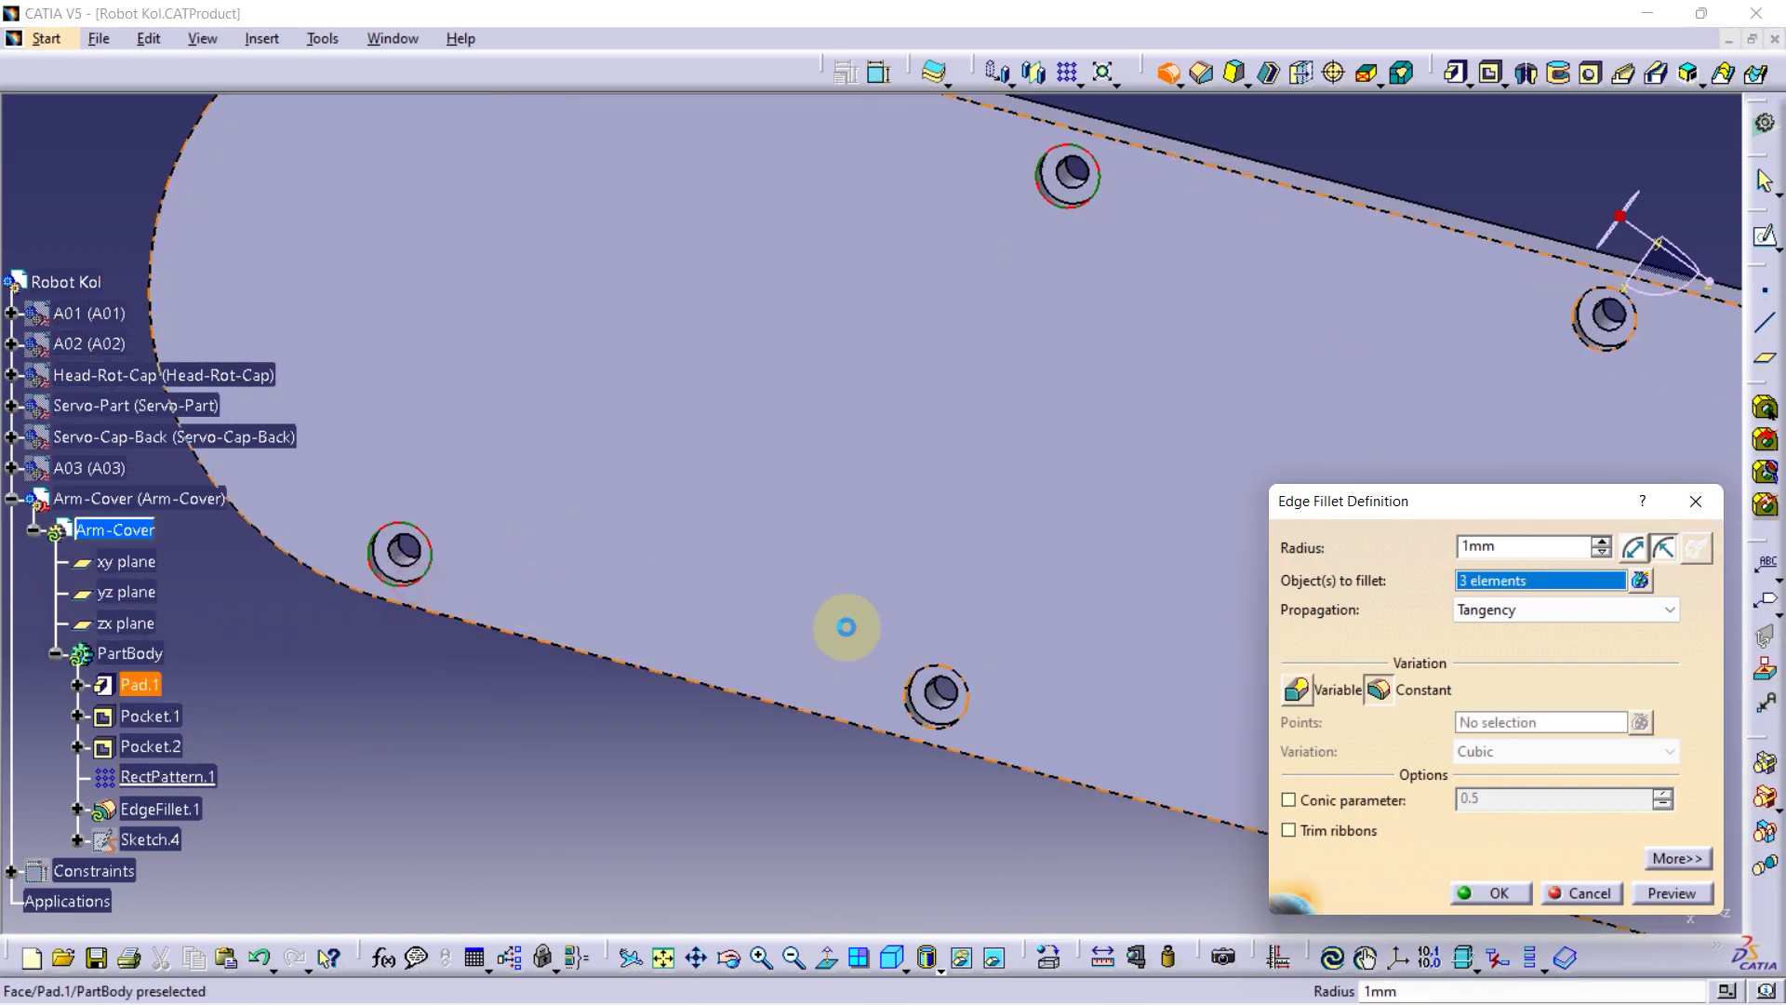
click(968, 731)
middle_drag(1076, 734, 1046, 847)
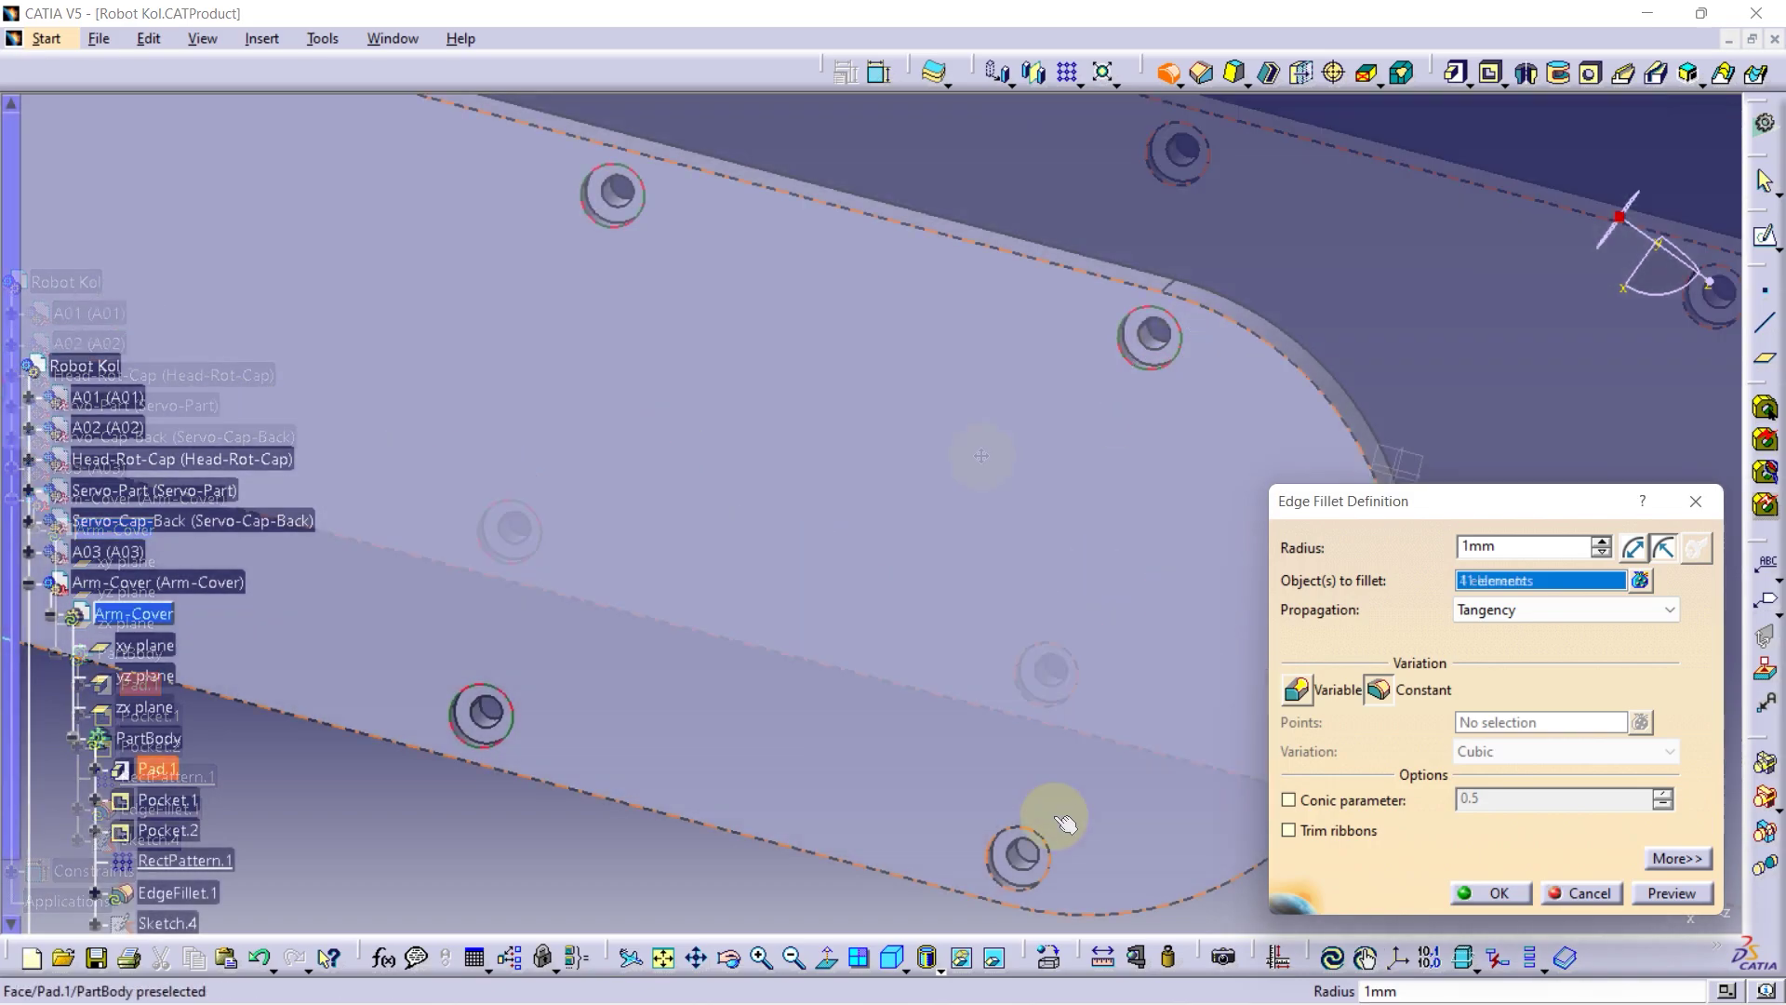
click(1482, 893)
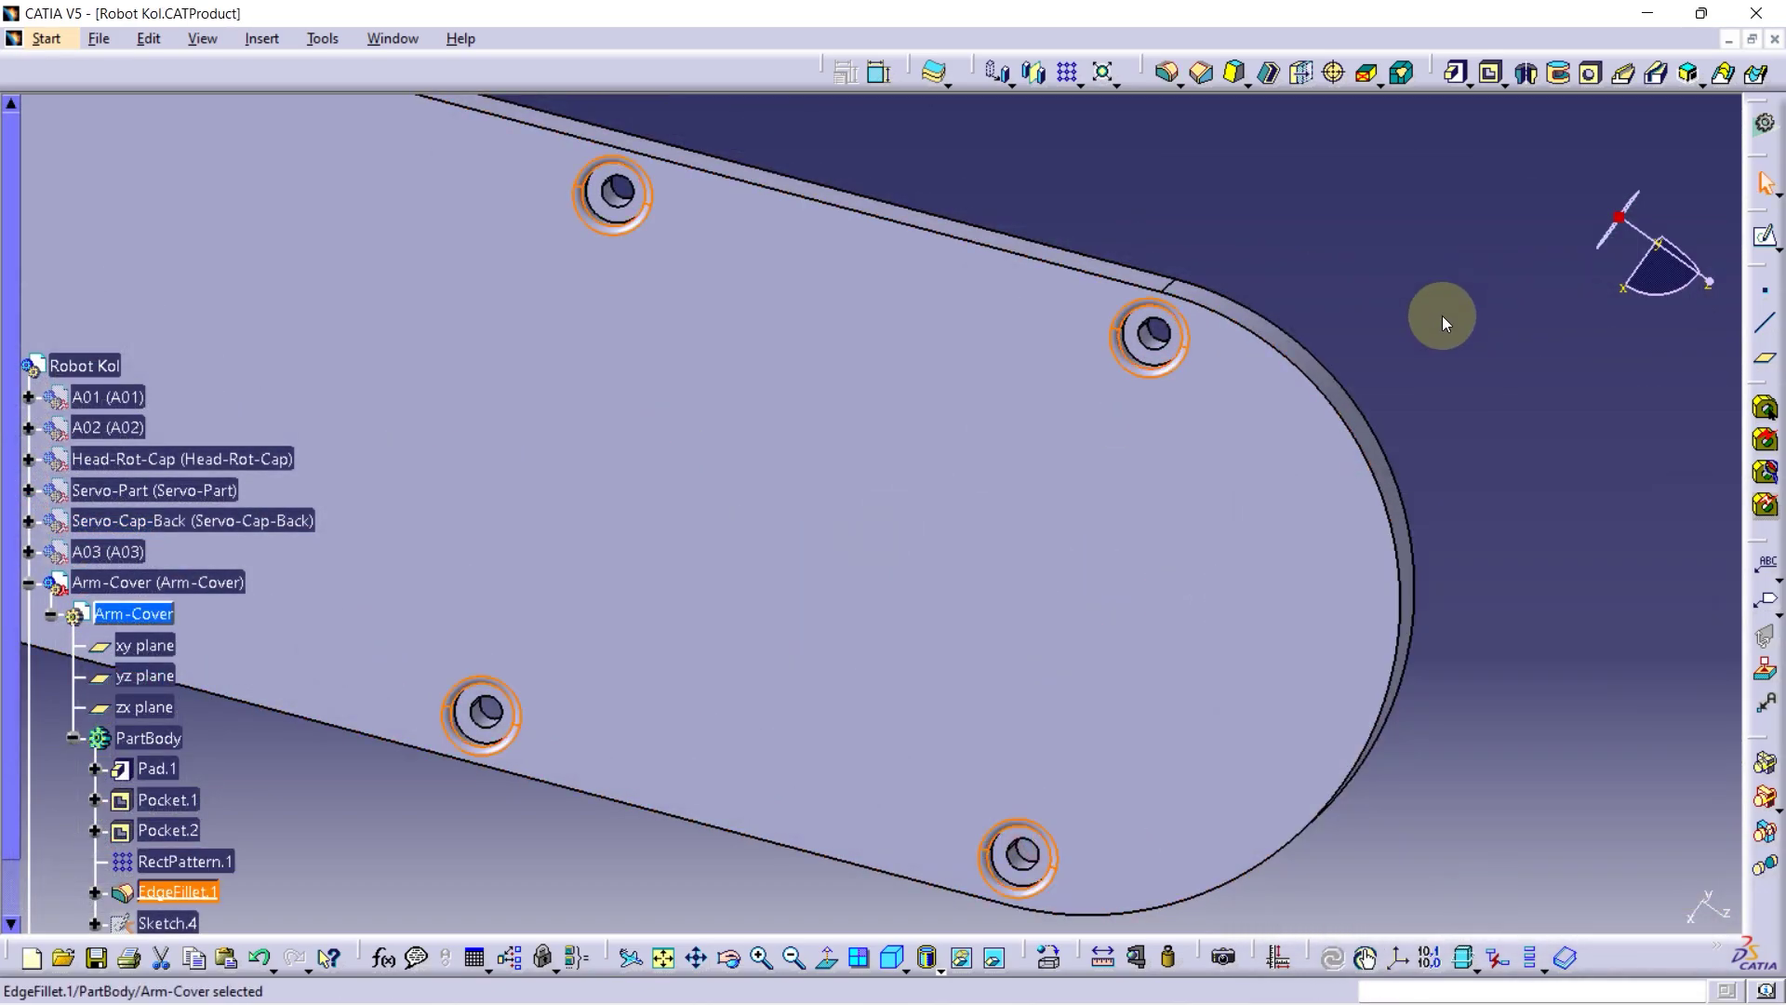
mouse_move(610, 372)
middle_down()
mouse_move(628, 544)
mouse_move(1056, 458)
mouse_move(1076, 346)
mouse_move(1031, 301)
middle_up()
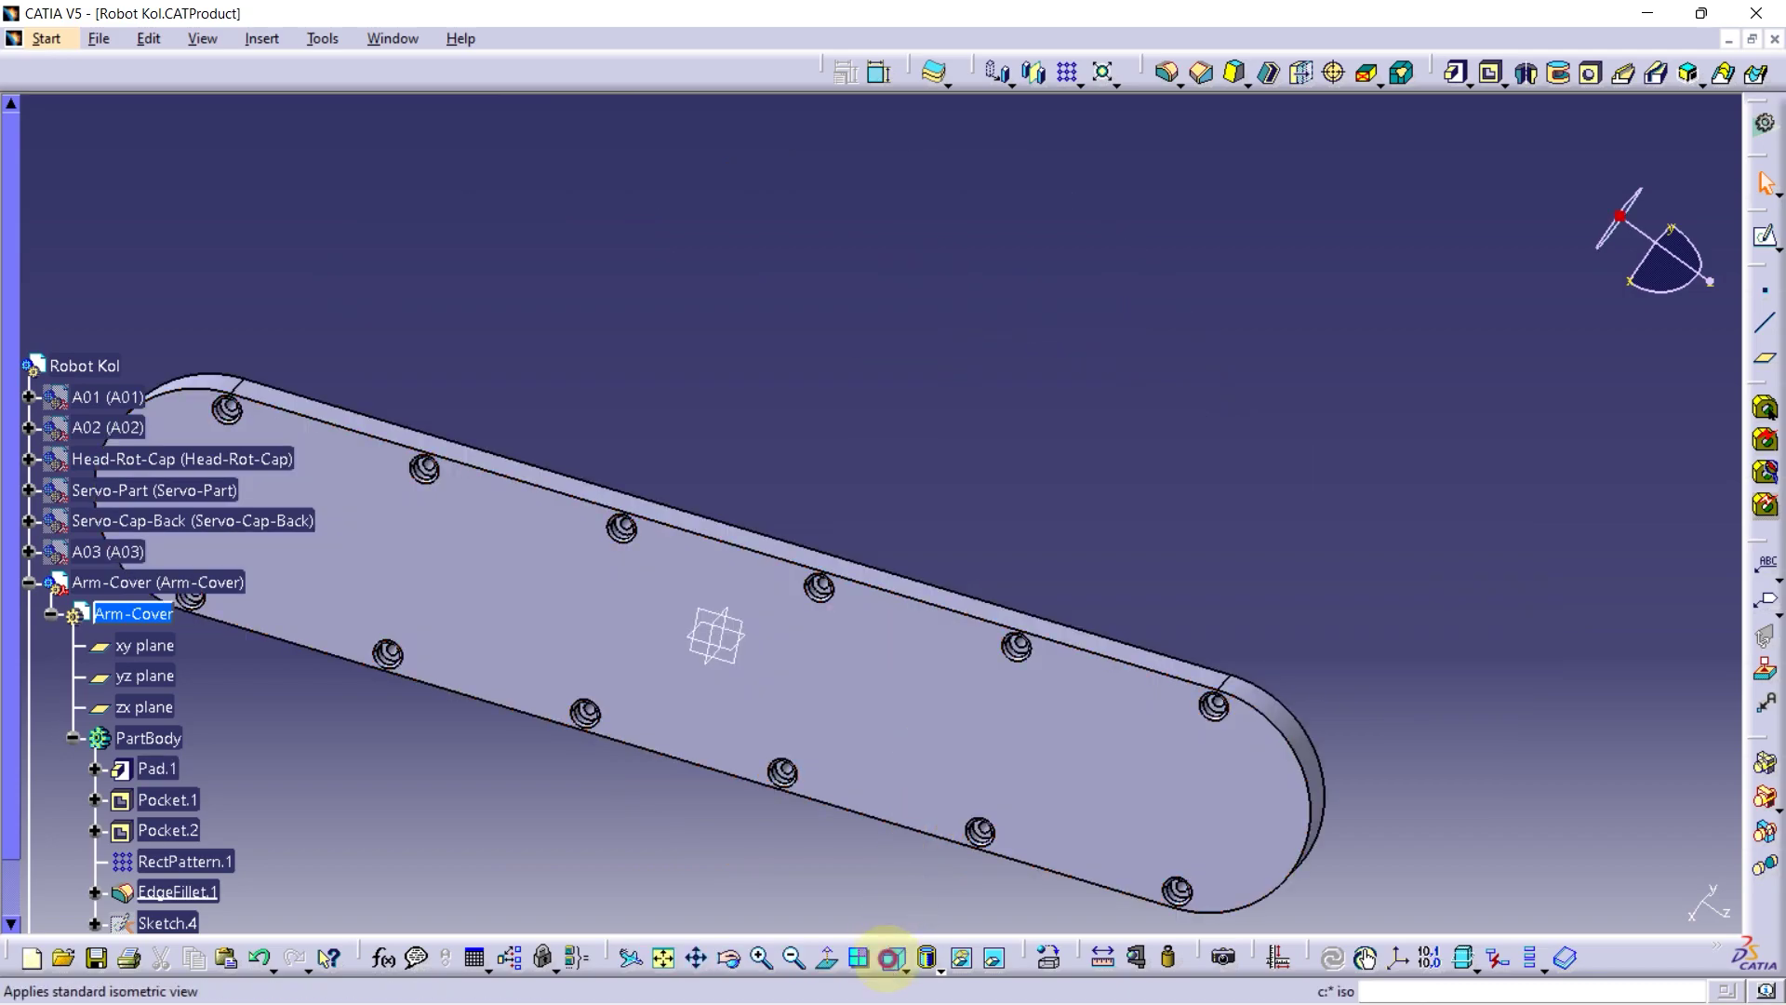
click(890, 958)
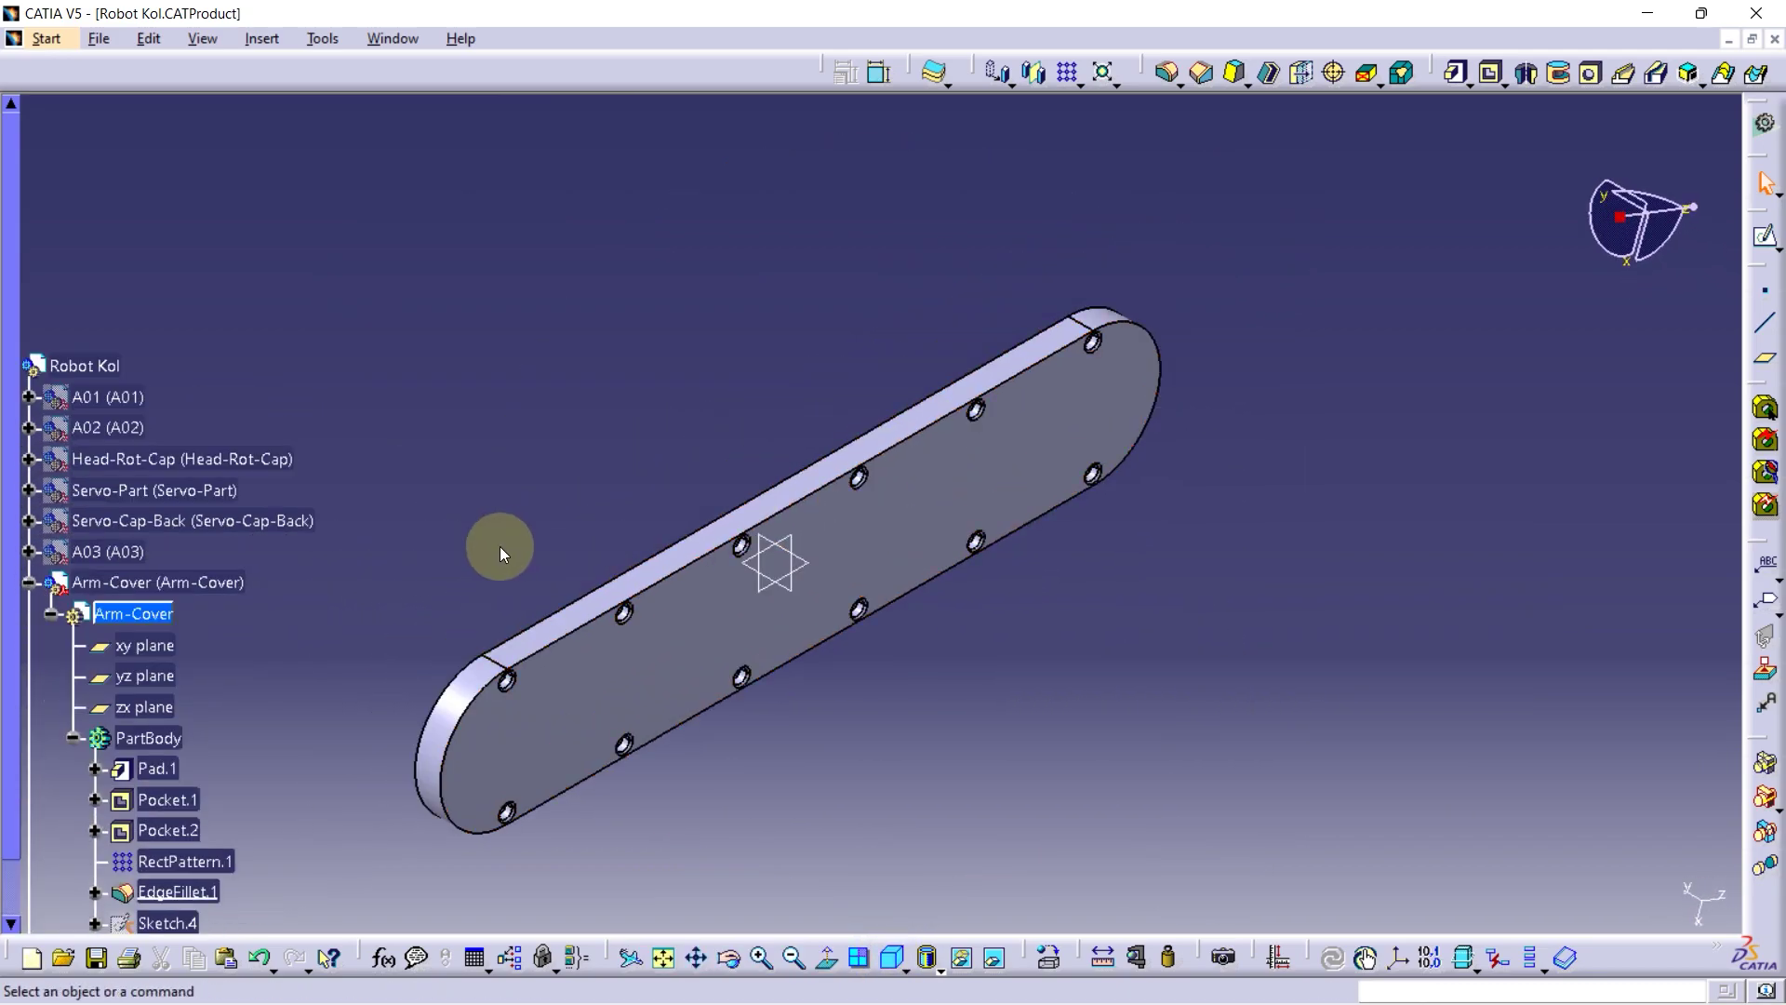
Return to the Robot Kol assembly and toggle A03's visibility
scroll(71, 530, down, 2)
click(33, 532)
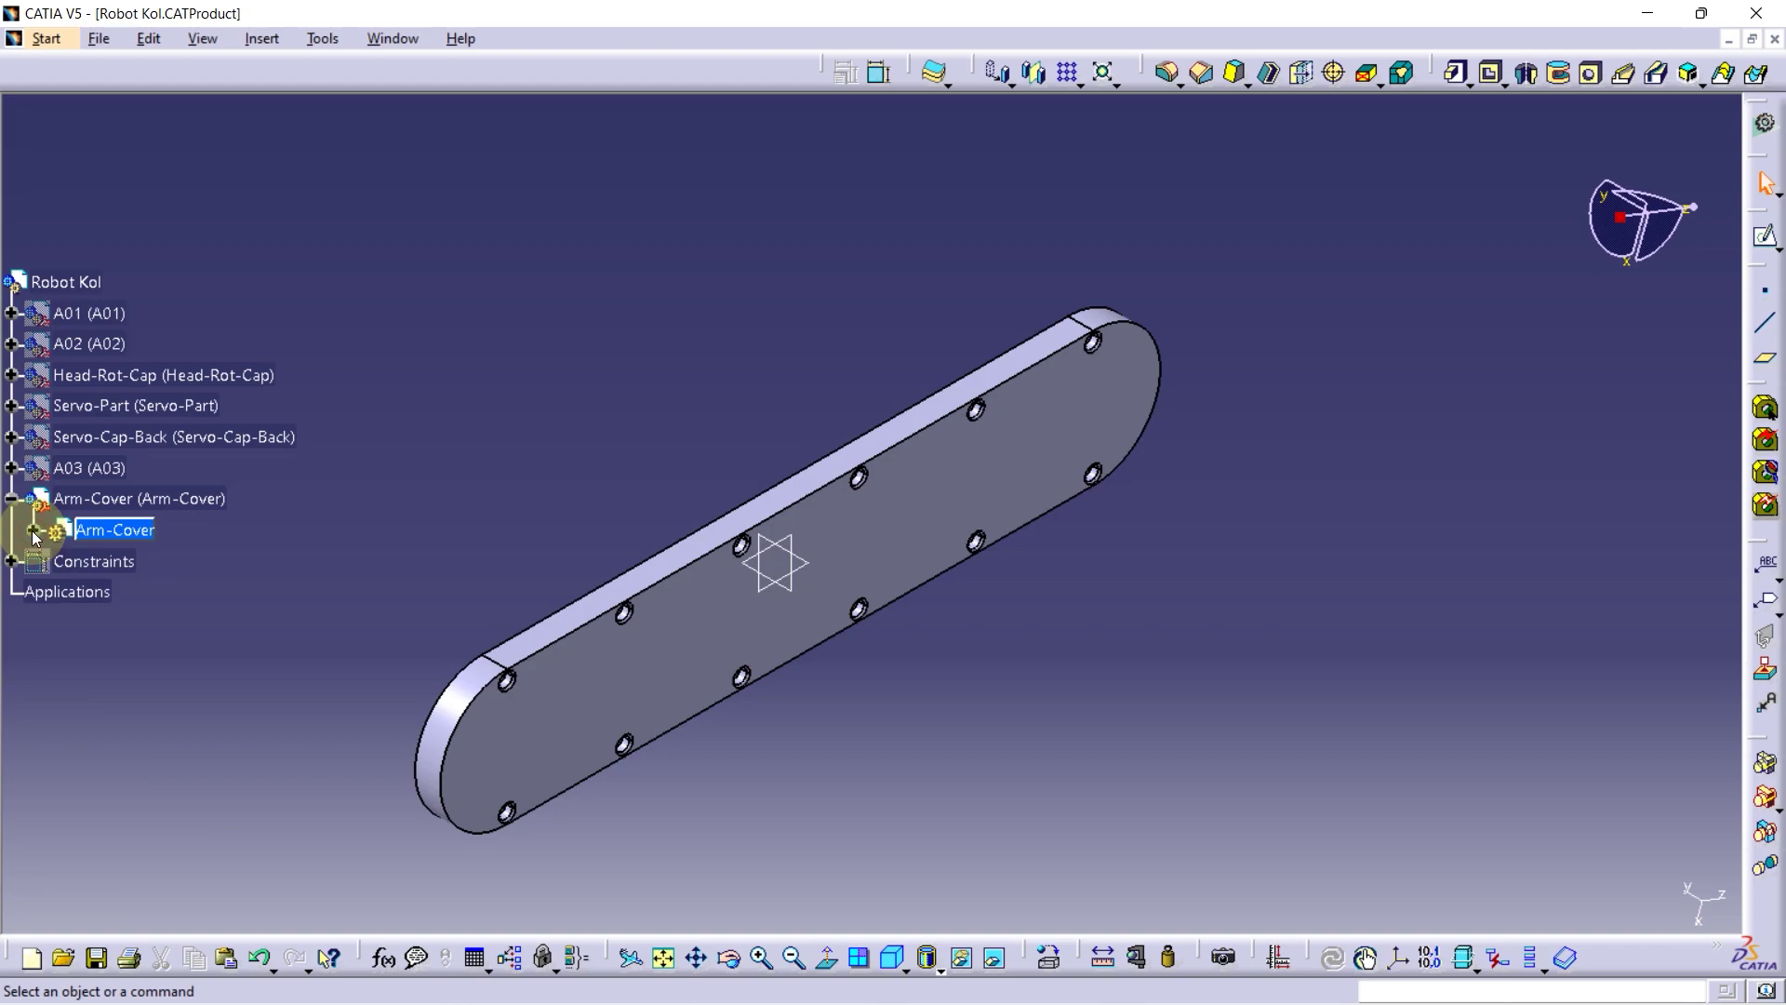
double_click(98, 498)
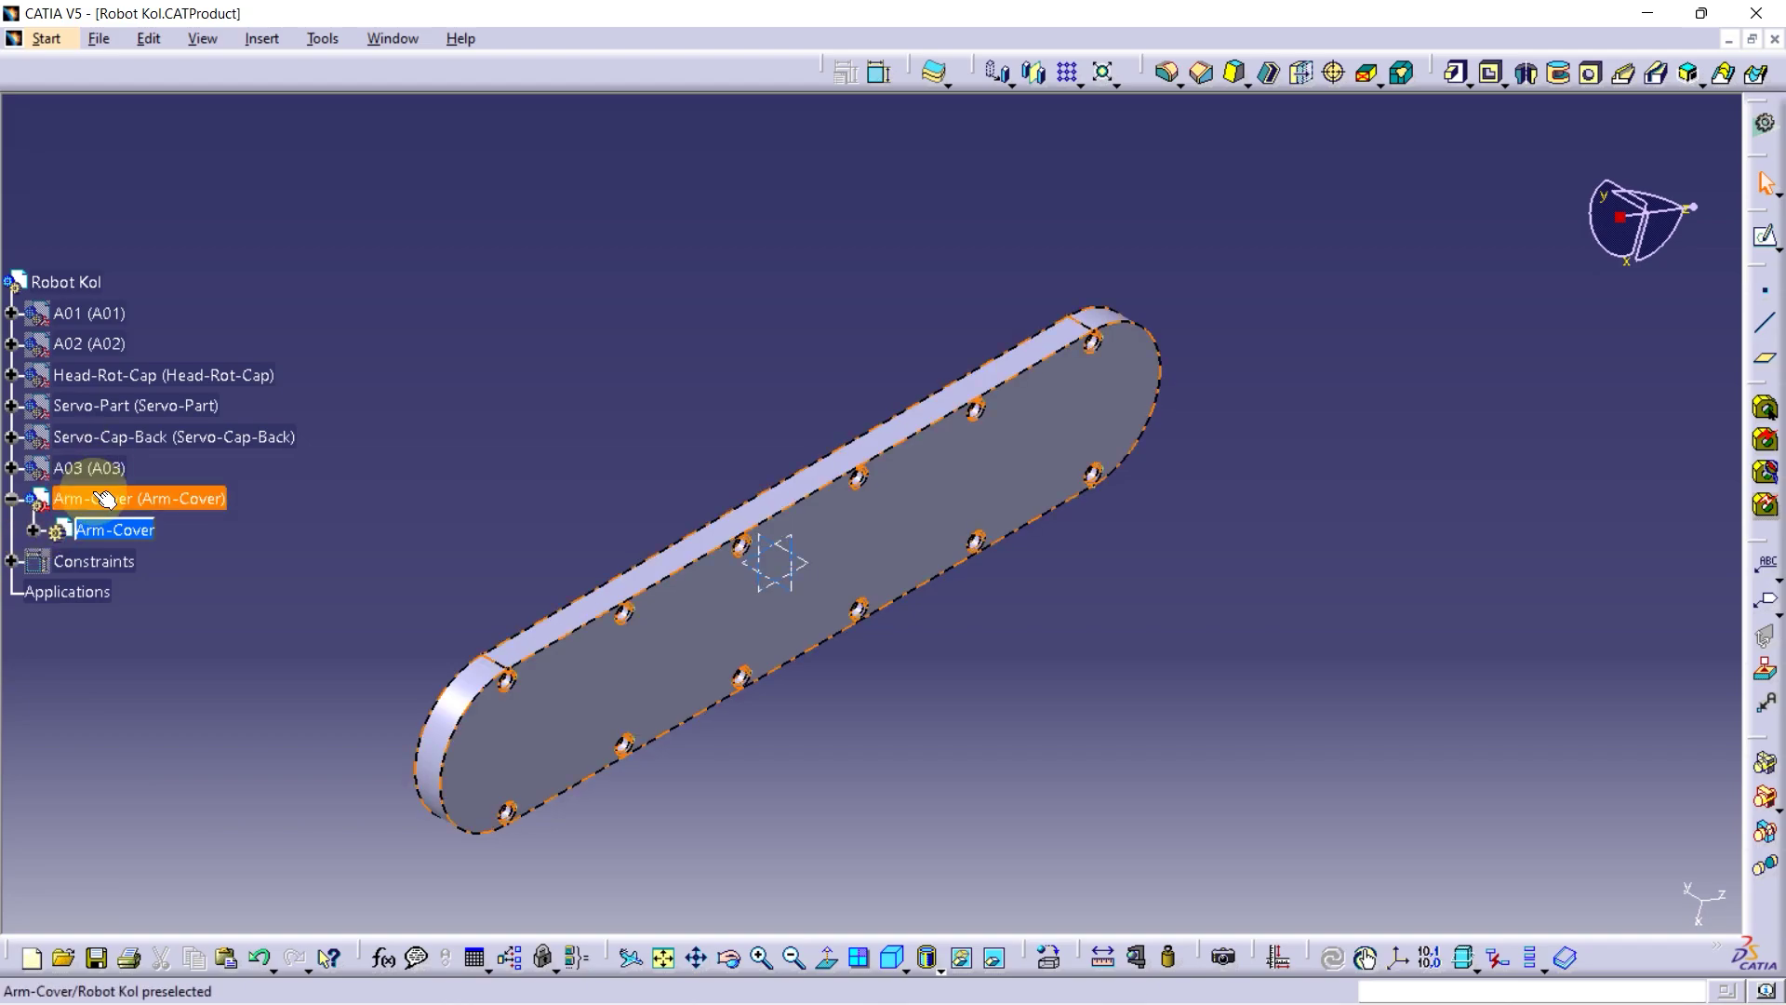
click(67, 281)
click(295, 288)
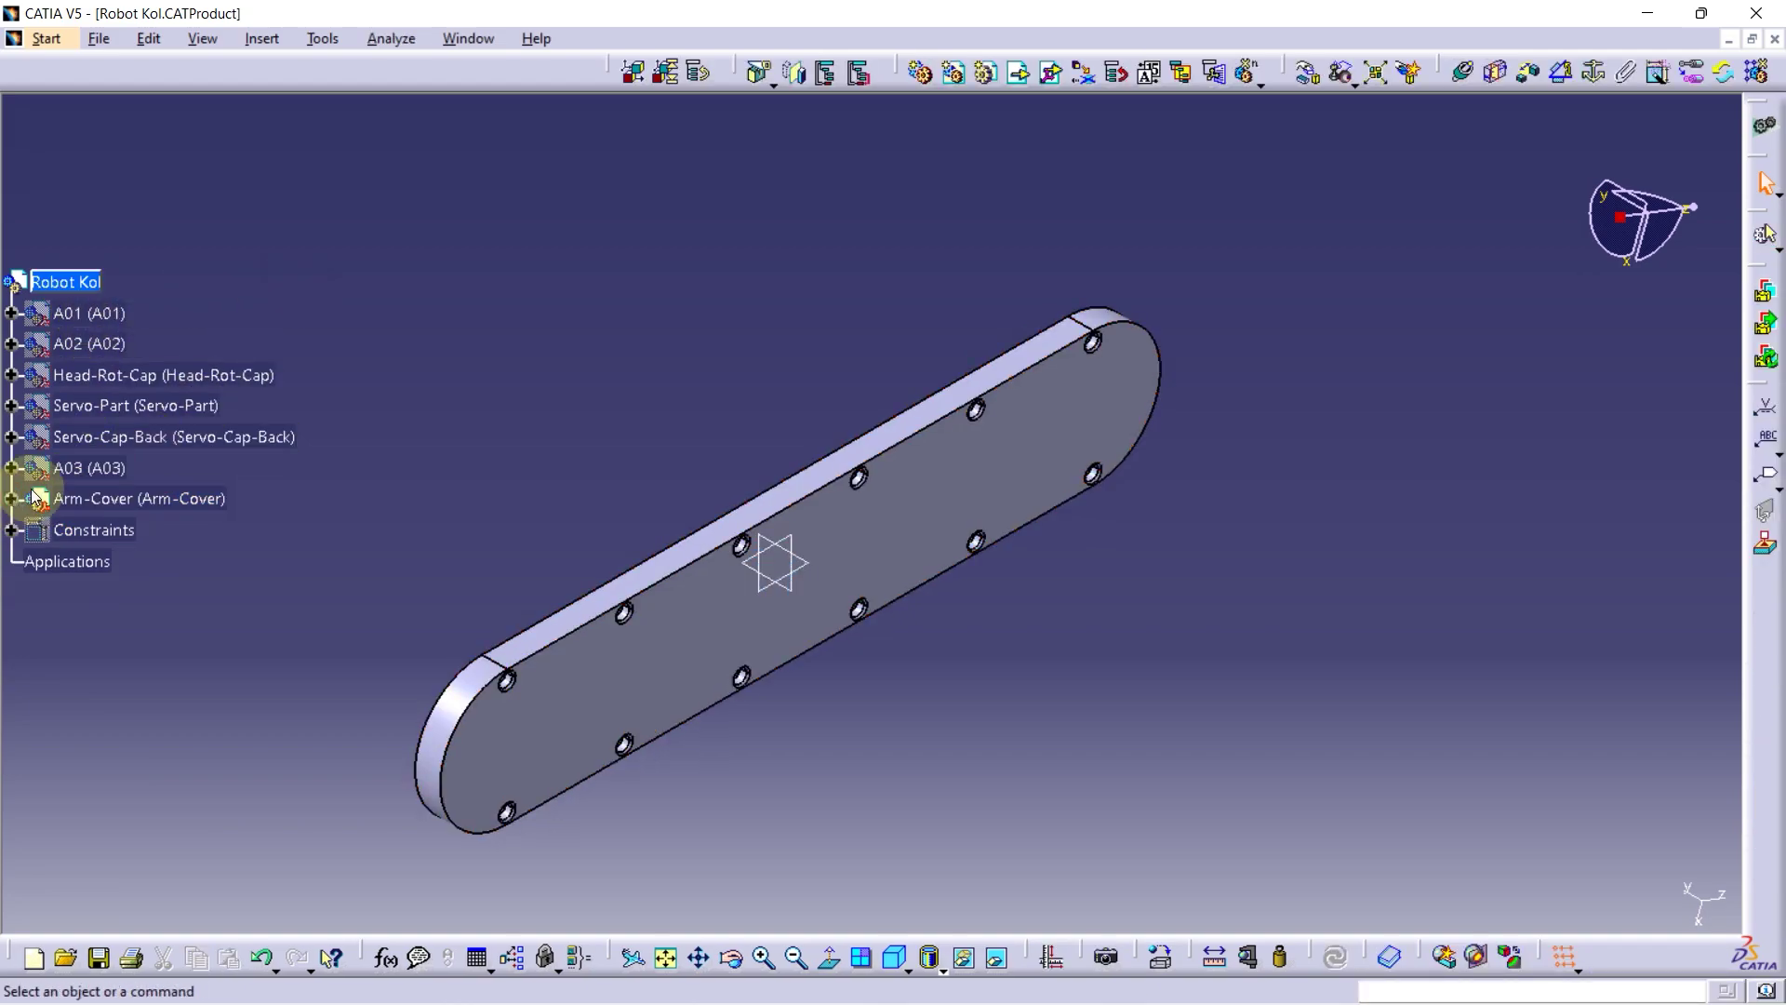
right_click(82, 468)
click(93, 516)
mouse_move(419, 558)
middle_down()
mouse_move(885, 566)
mouse_move(675, 541)
middle_up()
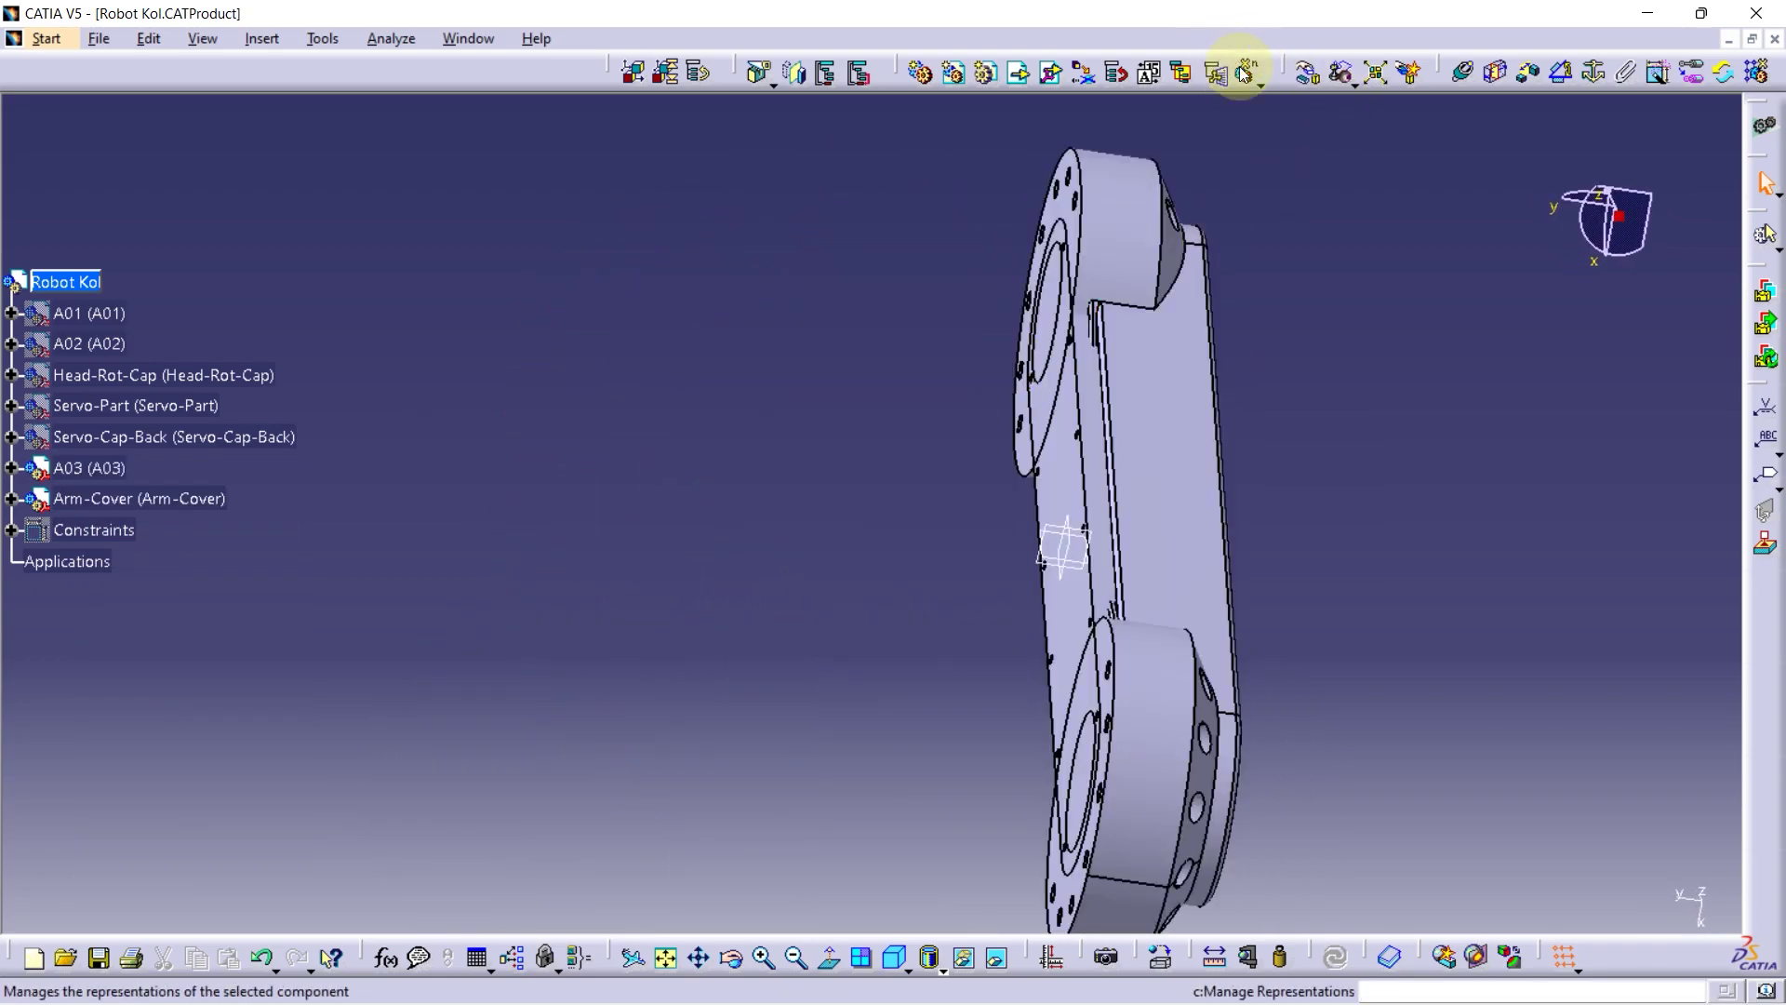
Slide the Arm-Cover away from the arm along Y with Manipulation
click(1302, 72)
middle_drag(861, 398, 722, 408)
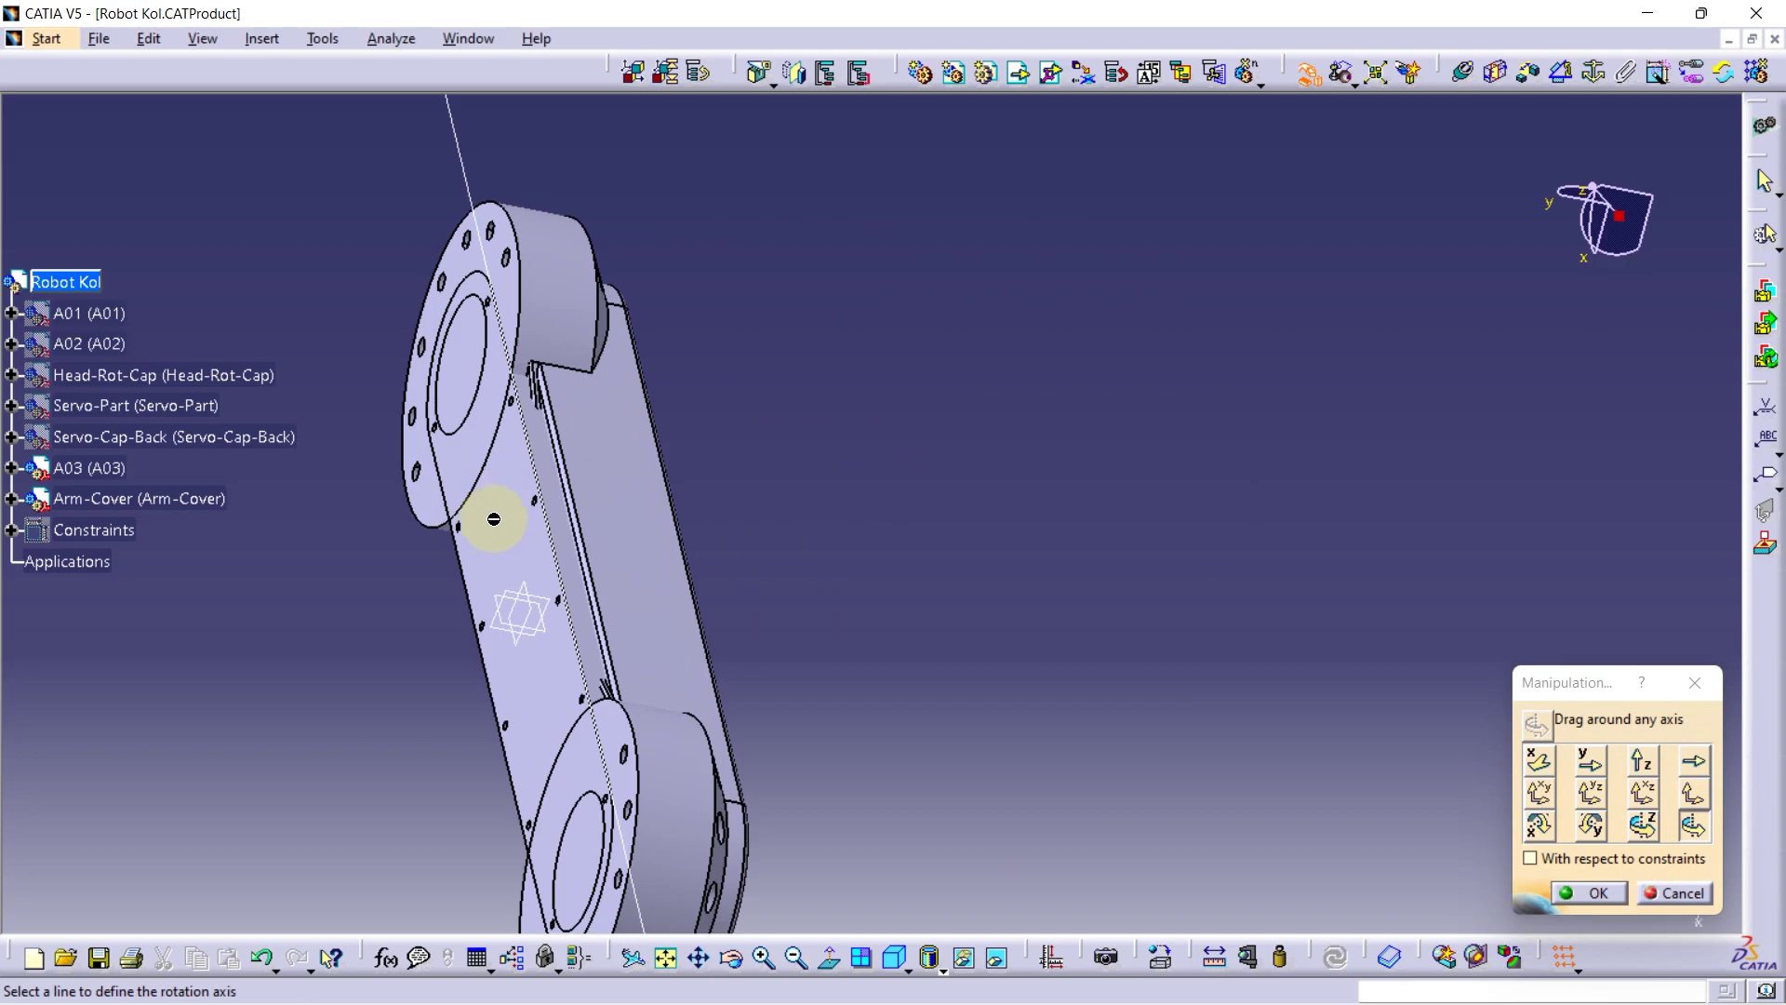
click(1585, 761)
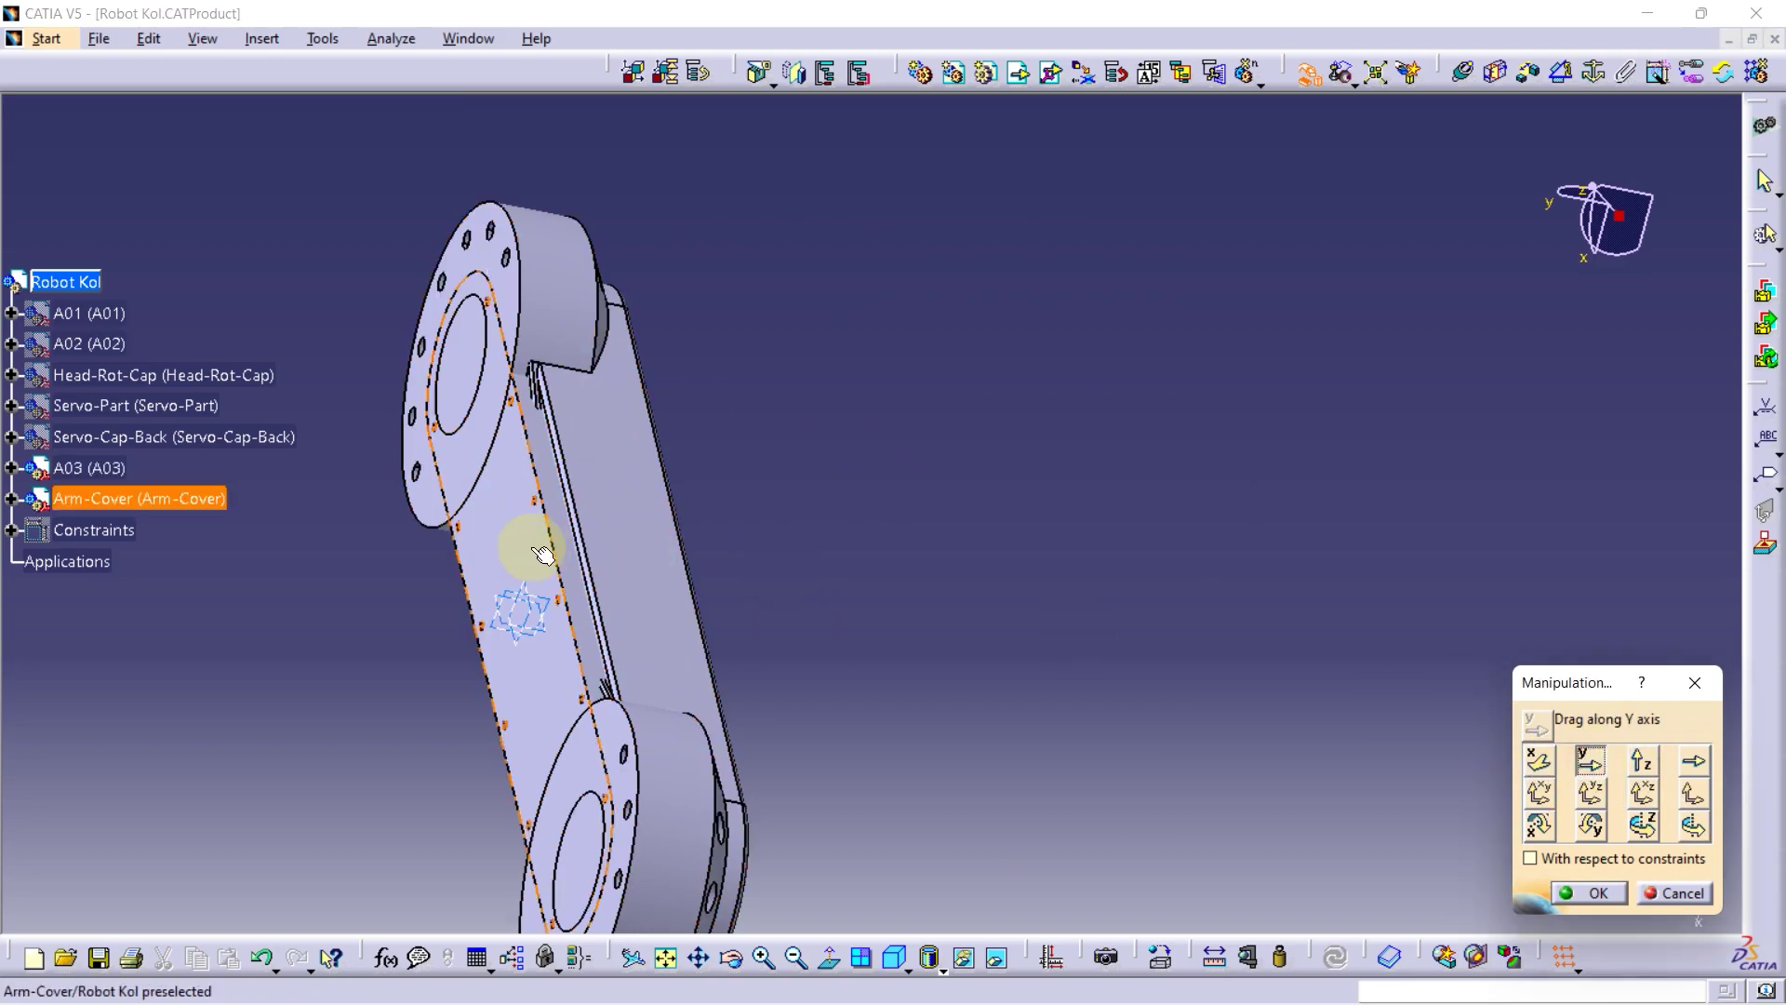
drag(539, 559, 790, 522)
mouse_move(790, 522)
middle_down()
mouse_move(522, 470)
mouse_move(717, 347)
mouse_move(652, 499)
mouse_move(810, 530)
mouse_move(1008, 511)
mouse_move(833, 466)
mouse_move(863, 410)
middle_up()
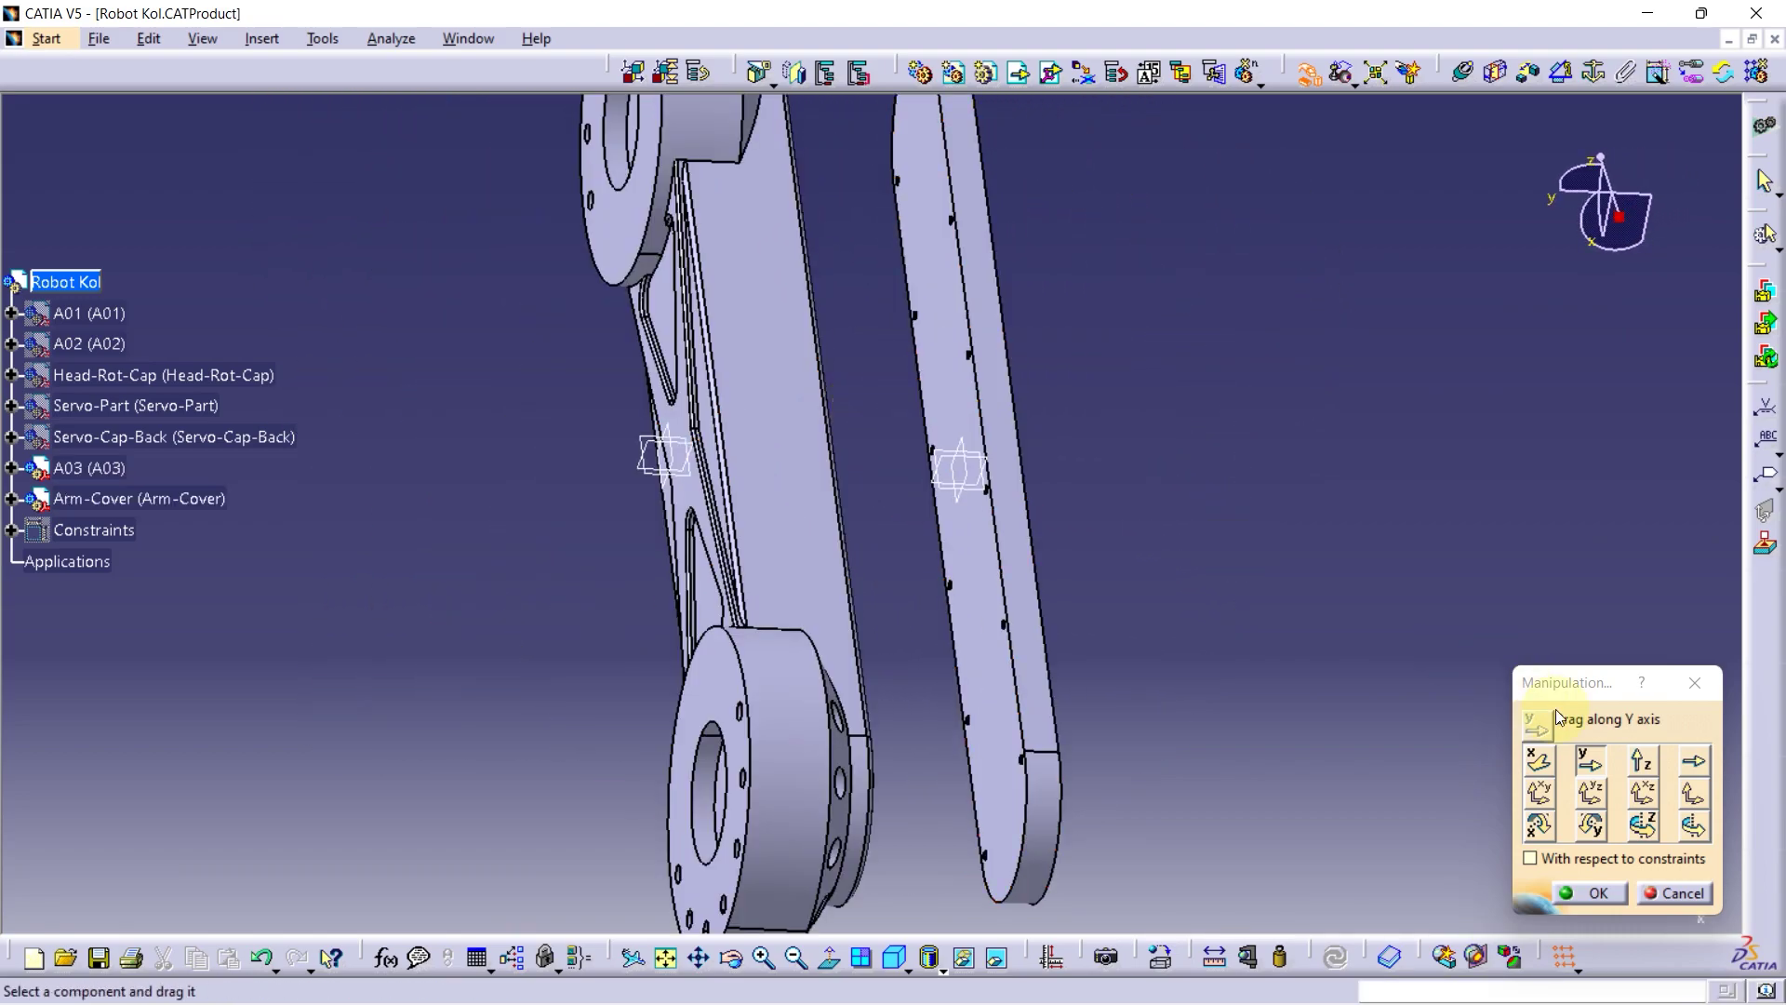
click(1593, 893)
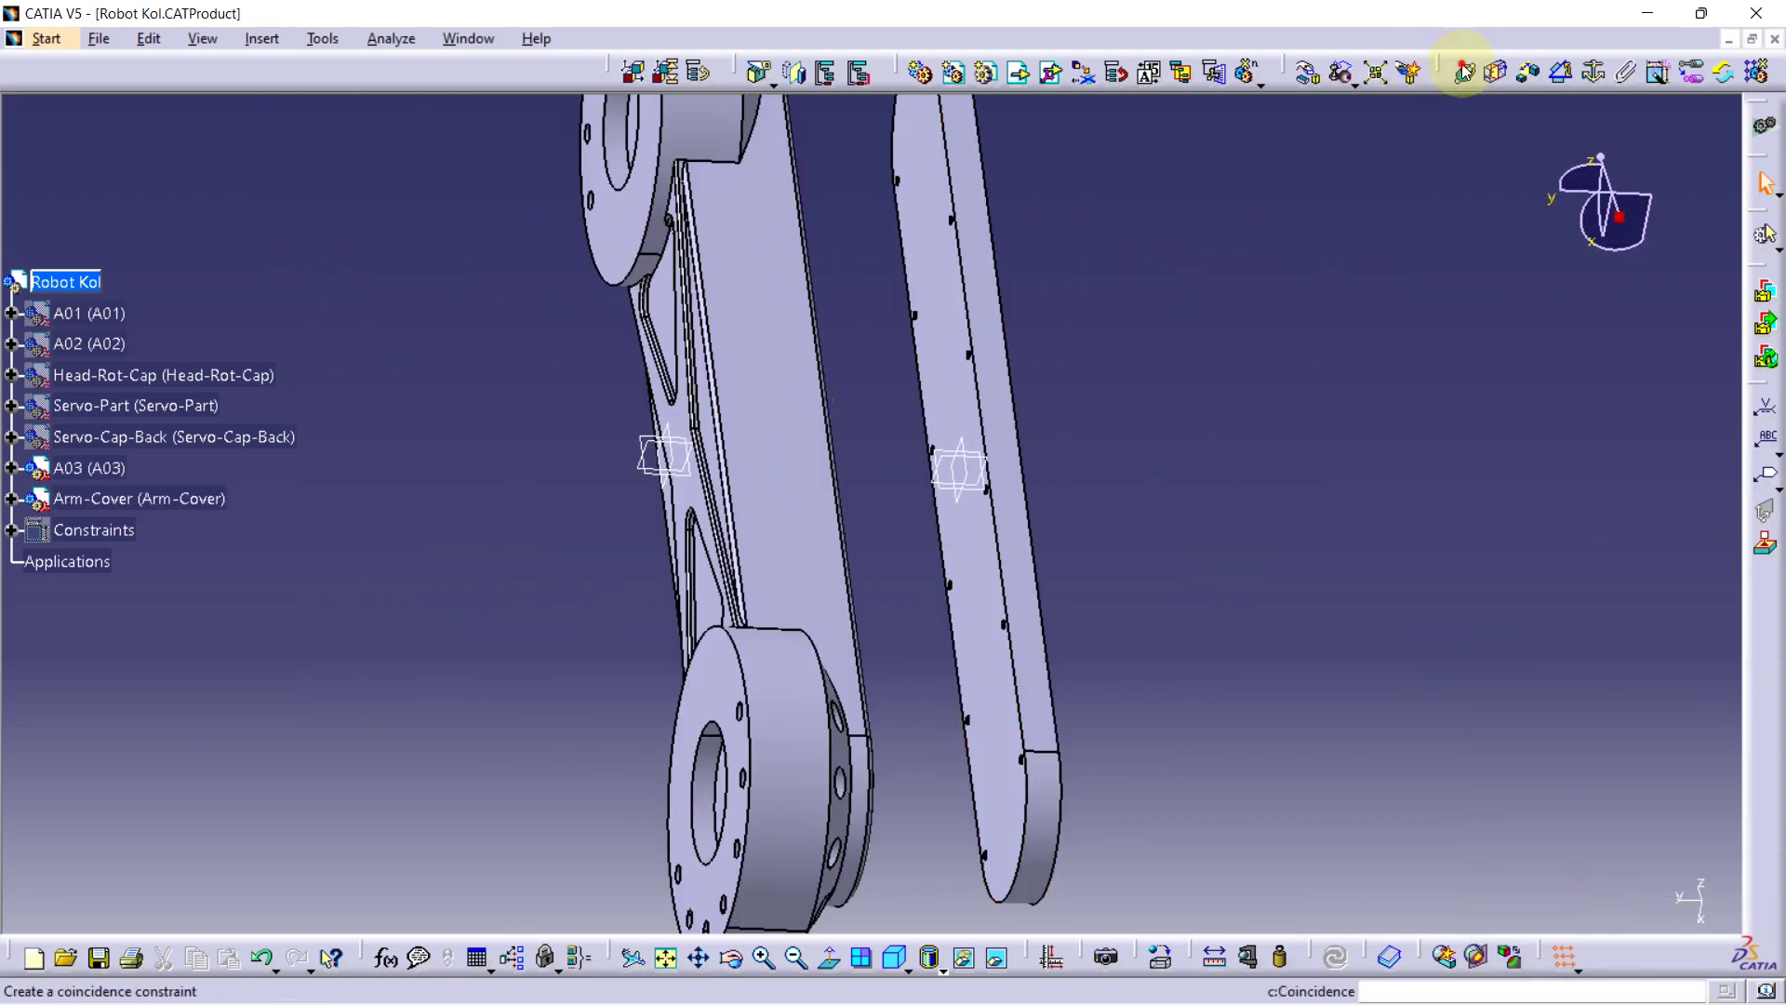
Add a coincidence constraint between the arm's axis and the cover's axis
click(1067, 839)
mouse_move(1043, 837)
middle_down()
mouse_move(1028, 616)
mouse_move(952, 631)
mouse_move(1073, 696)
mouse_move(1084, 754)
middle_up()
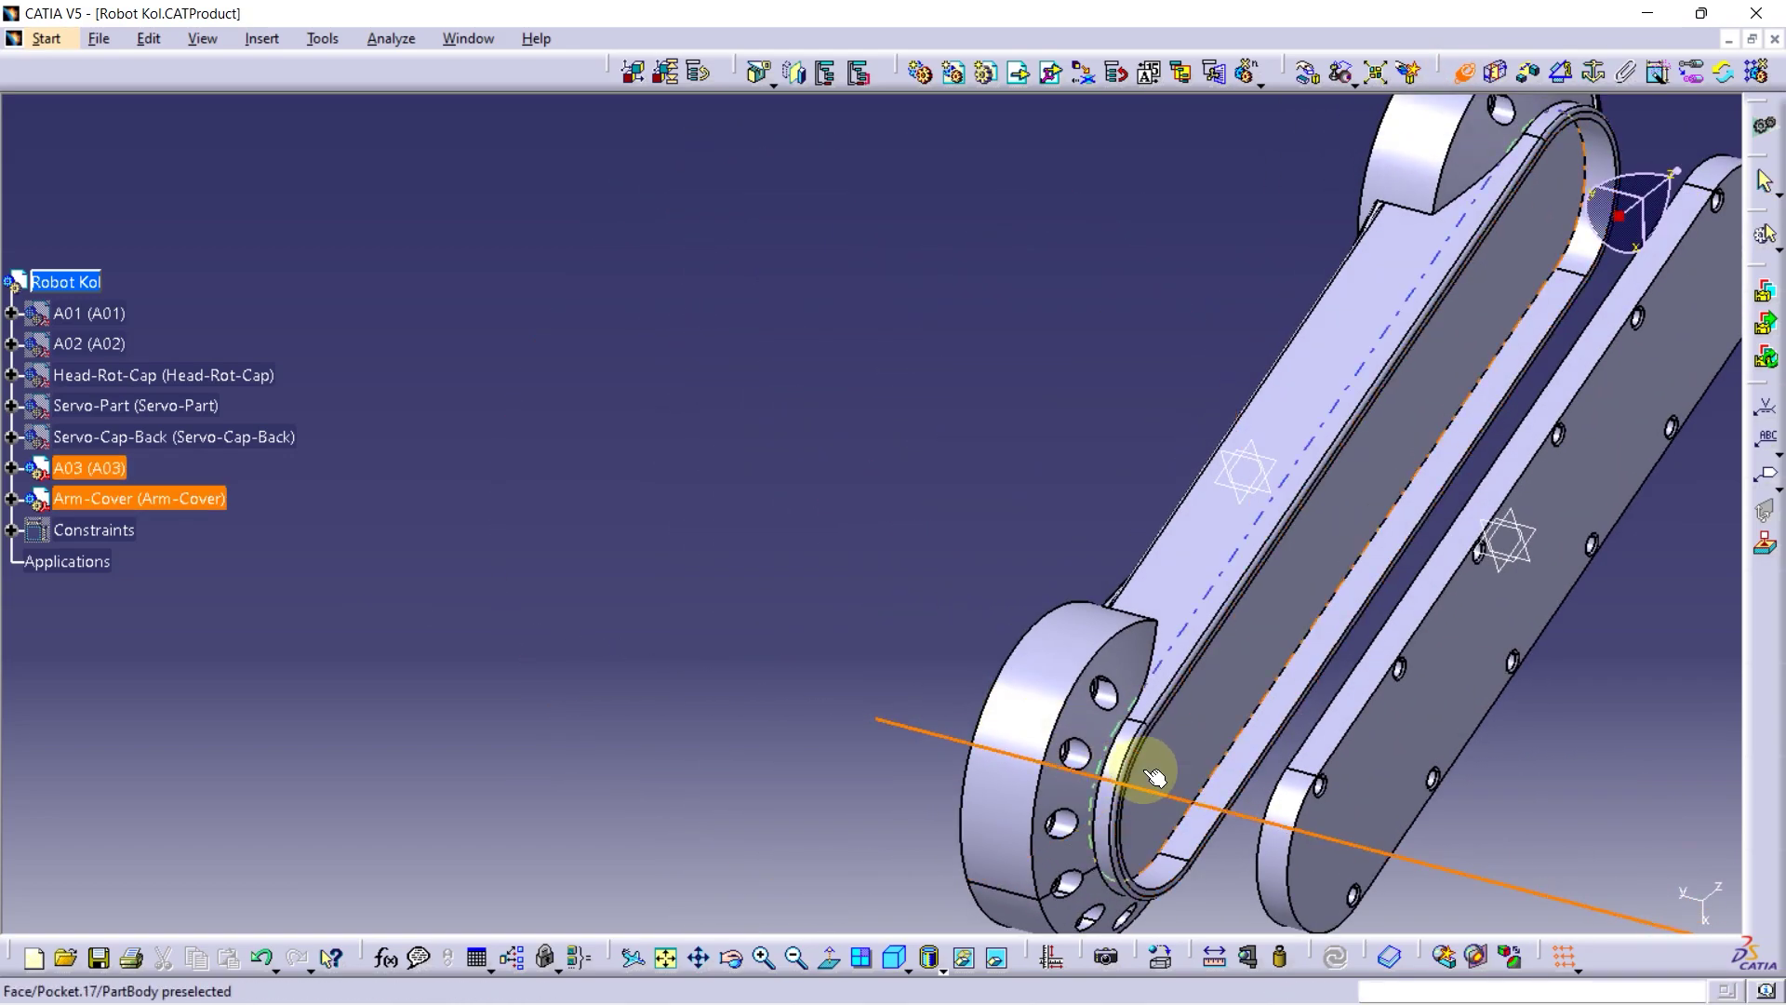
click(1126, 809)
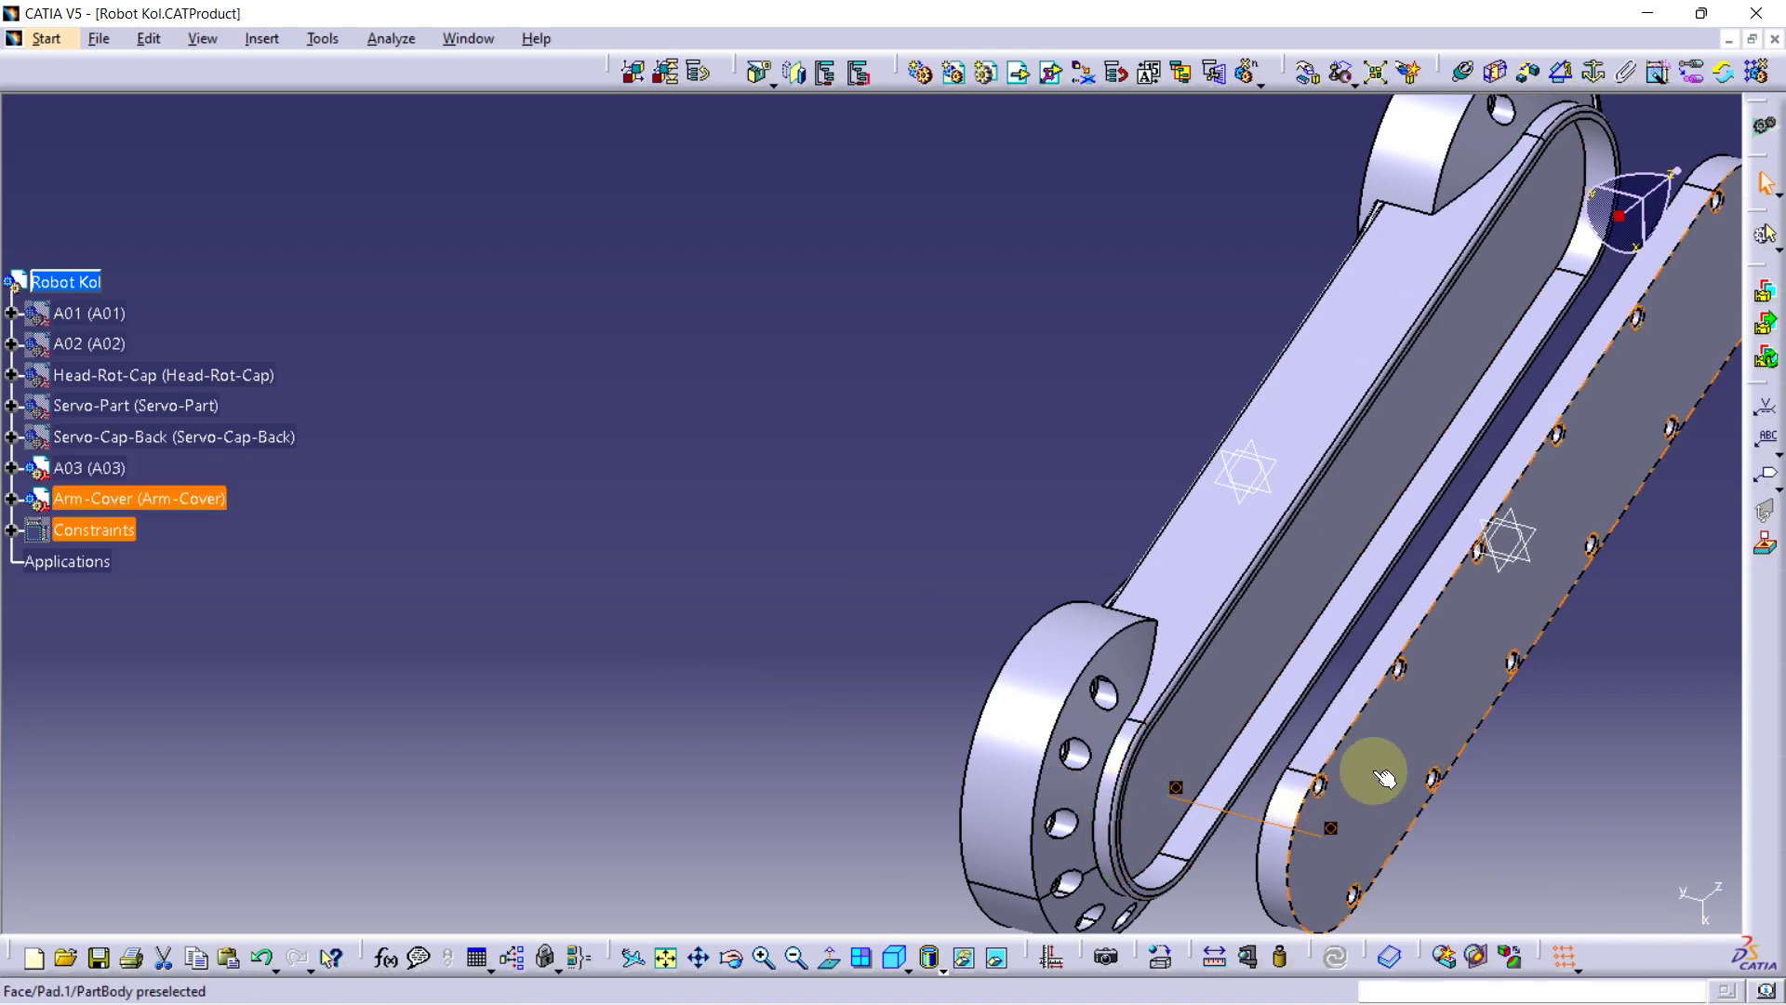
mouse_move(1375, 772)
middle_down()
mouse_move(1279, 677)
mouse_move(1300, 876)
middle_up()
Add a second coincidence constraint and update the assembly to seat the cover
click(1463, 72)
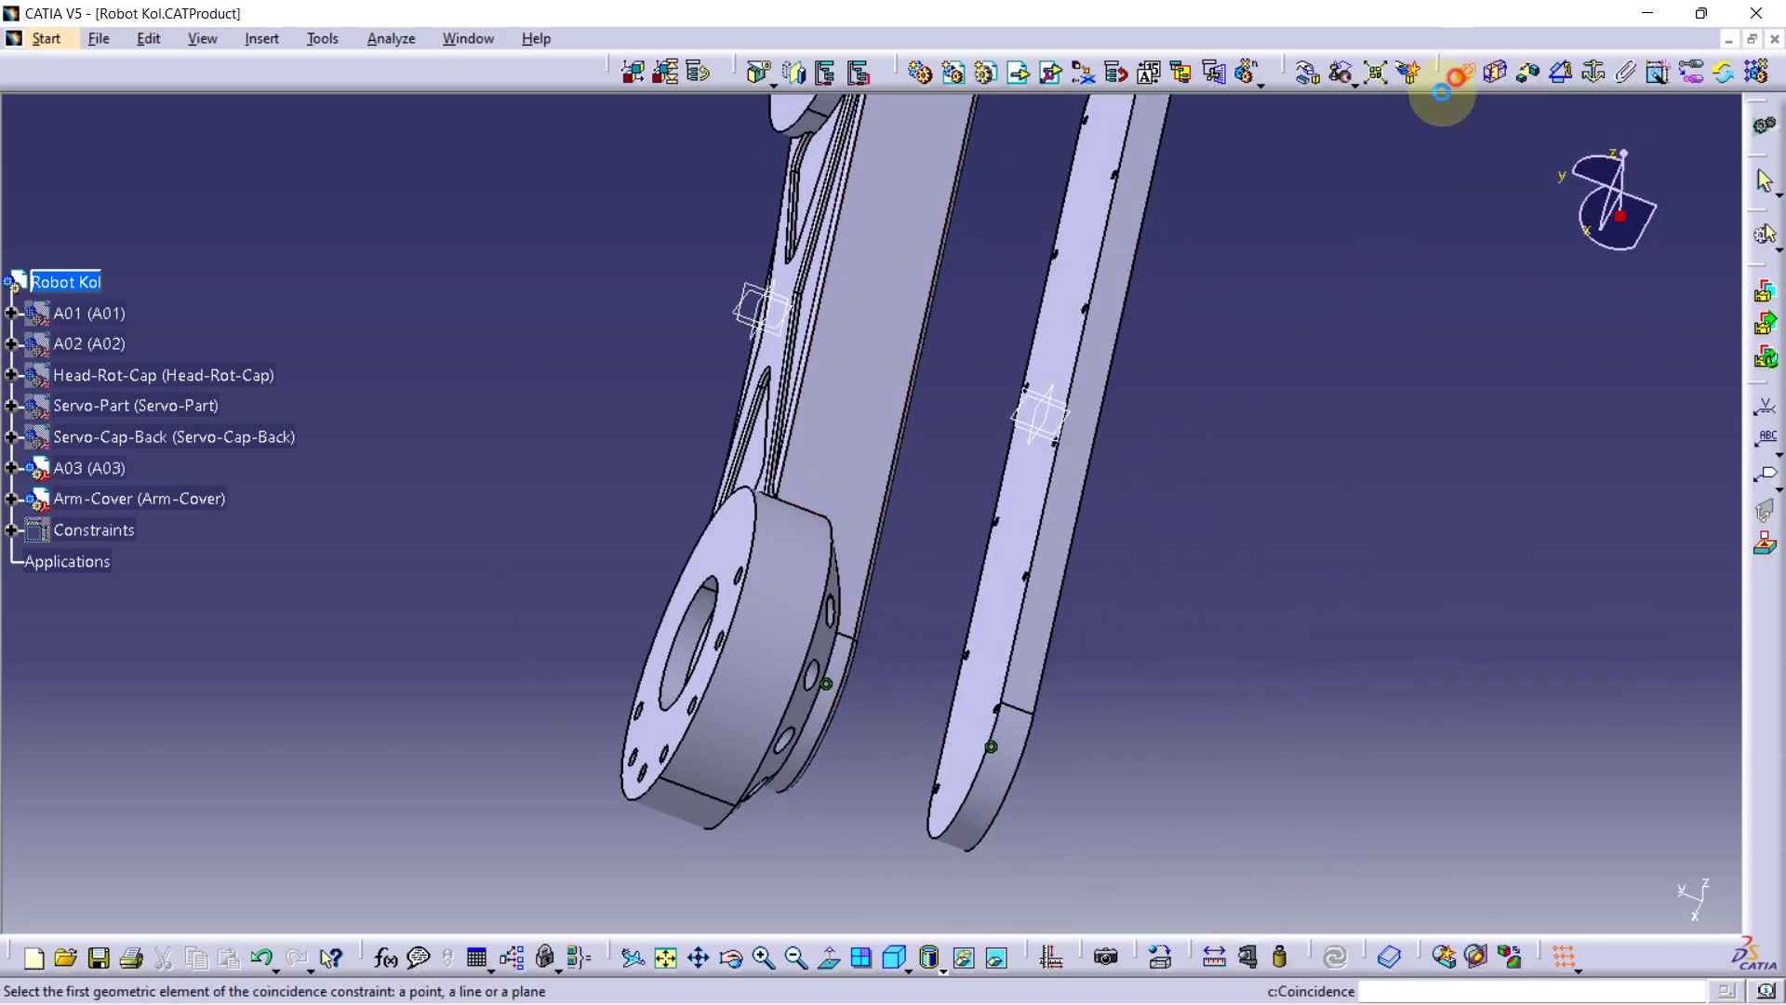
click(1045, 351)
mouse_move(1045, 351)
middle_down()
mouse_move(1069, 499)
mouse_move(870, 502)
middle_up()
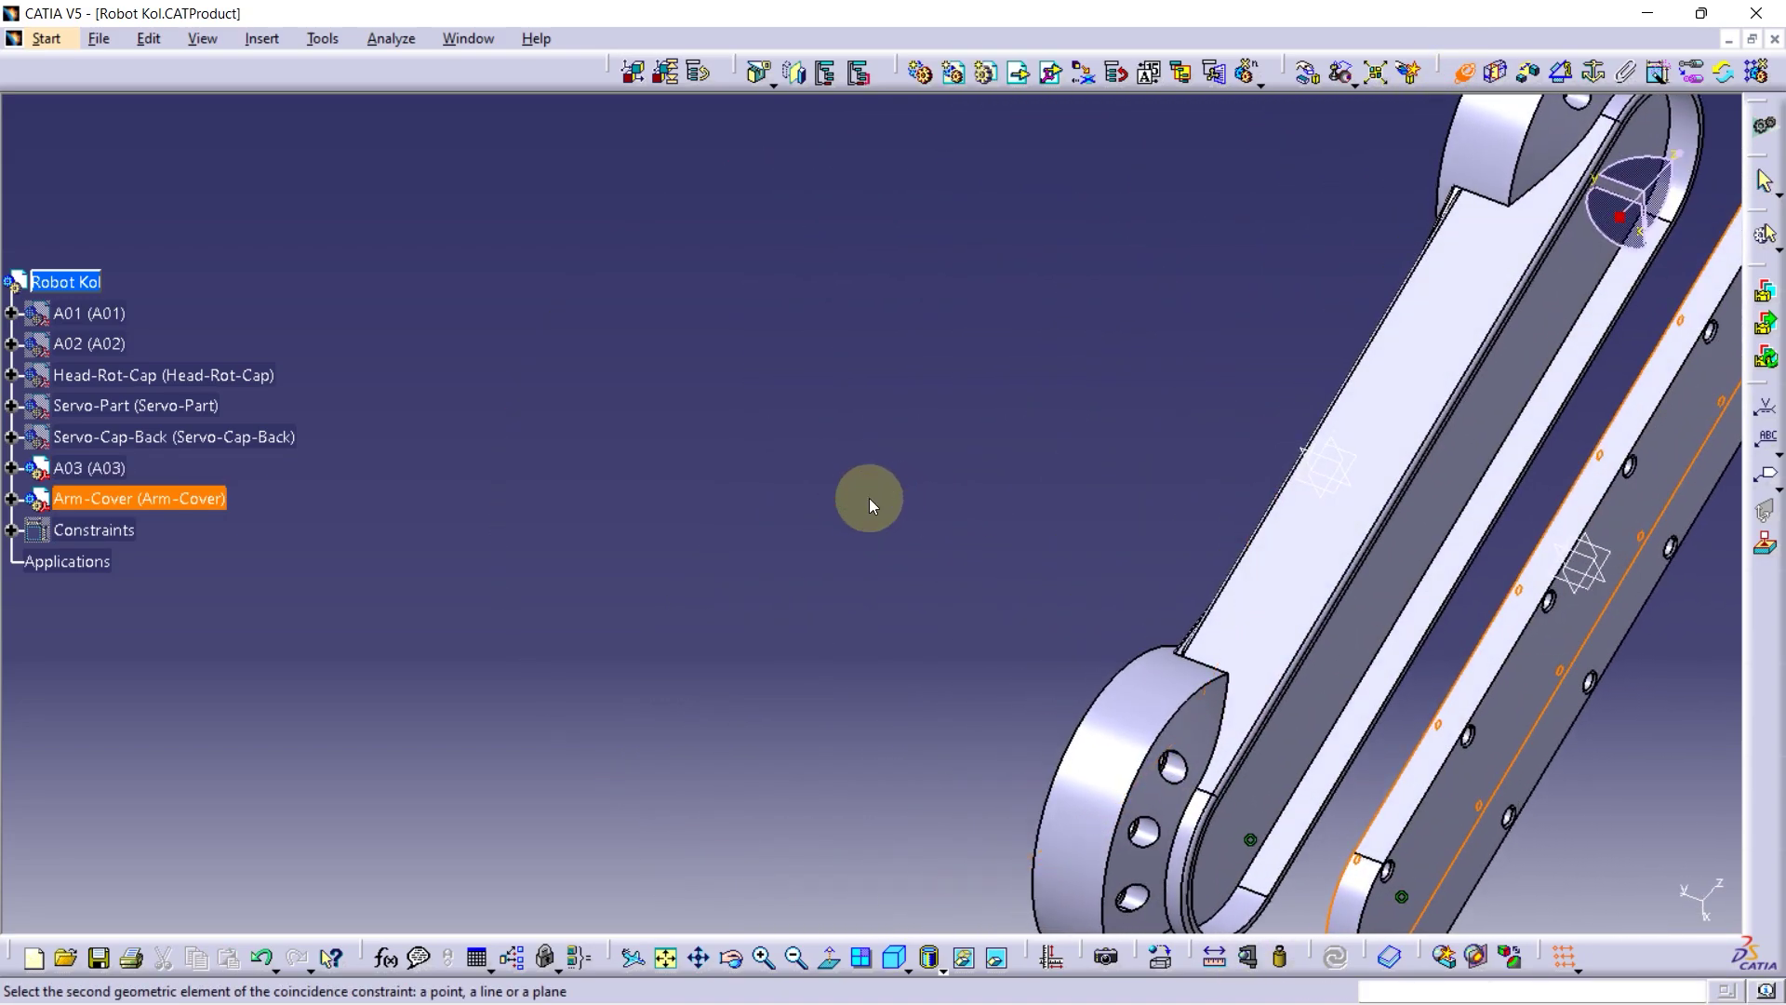
click(1423, 493)
click(1624, 958)
click(1337, 959)
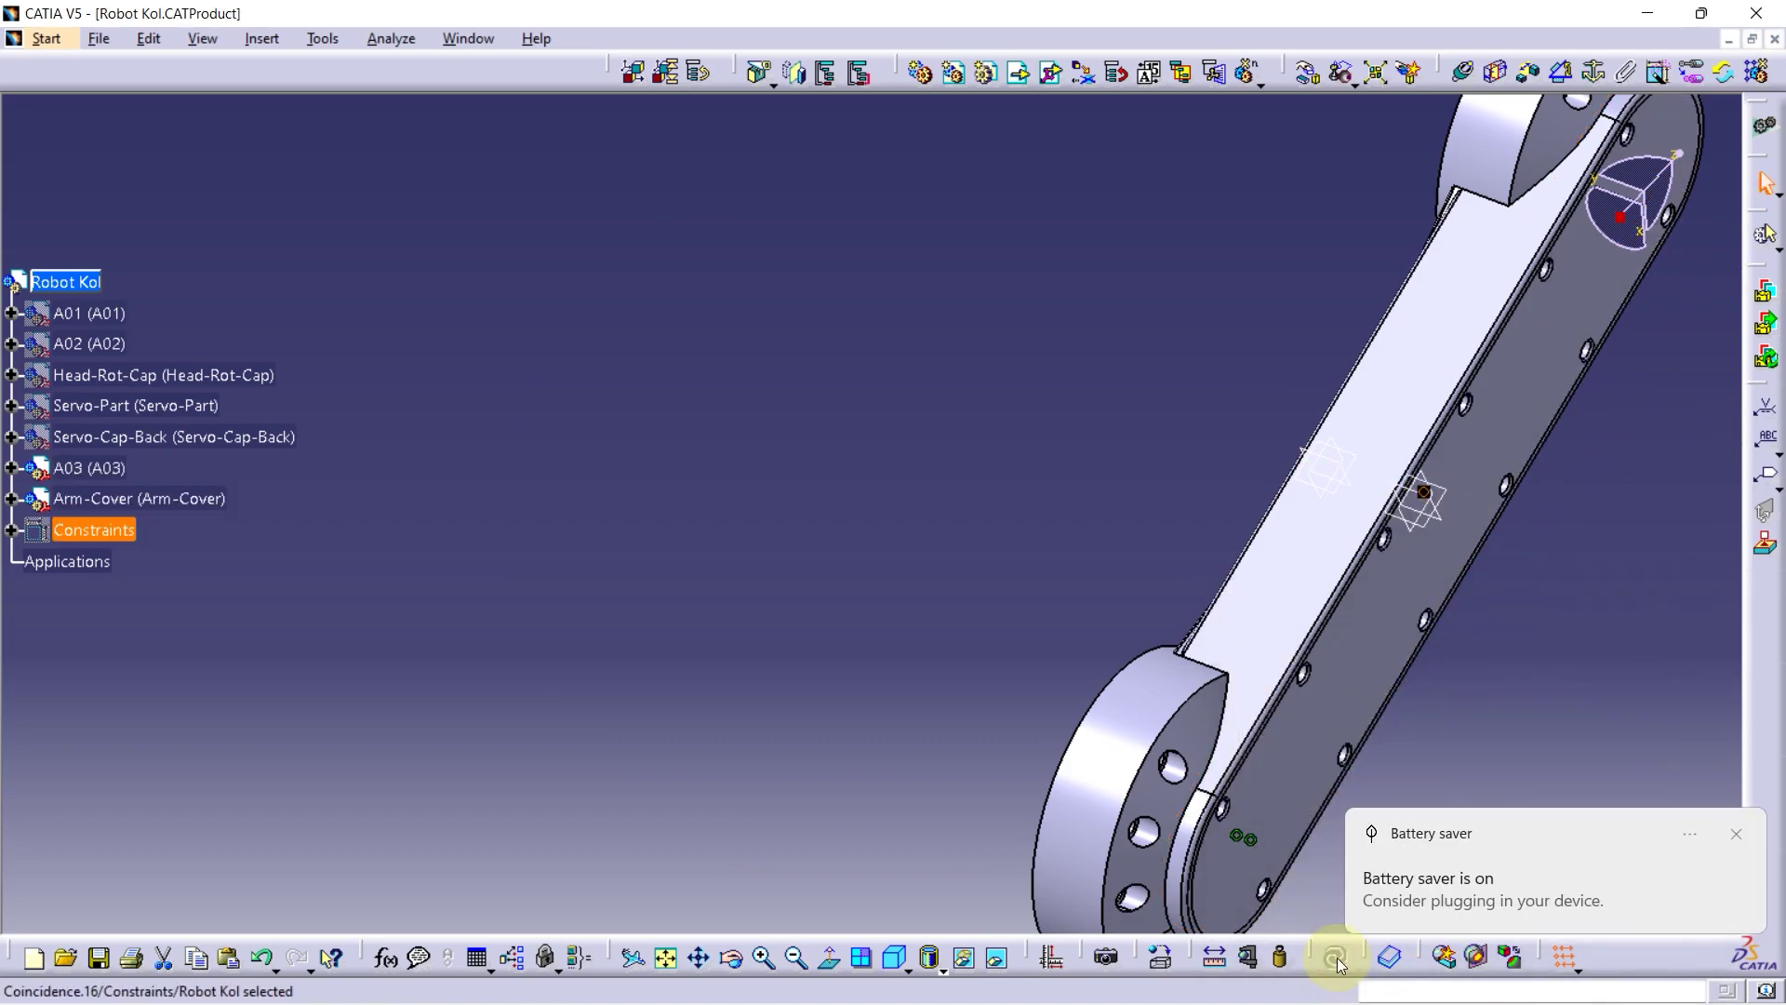
mouse_move(1465, 674)
middle_down()
mouse_move(1085, 507)
mouse_move(1017, 630)
mouse_move(986, 627)
middle_up()
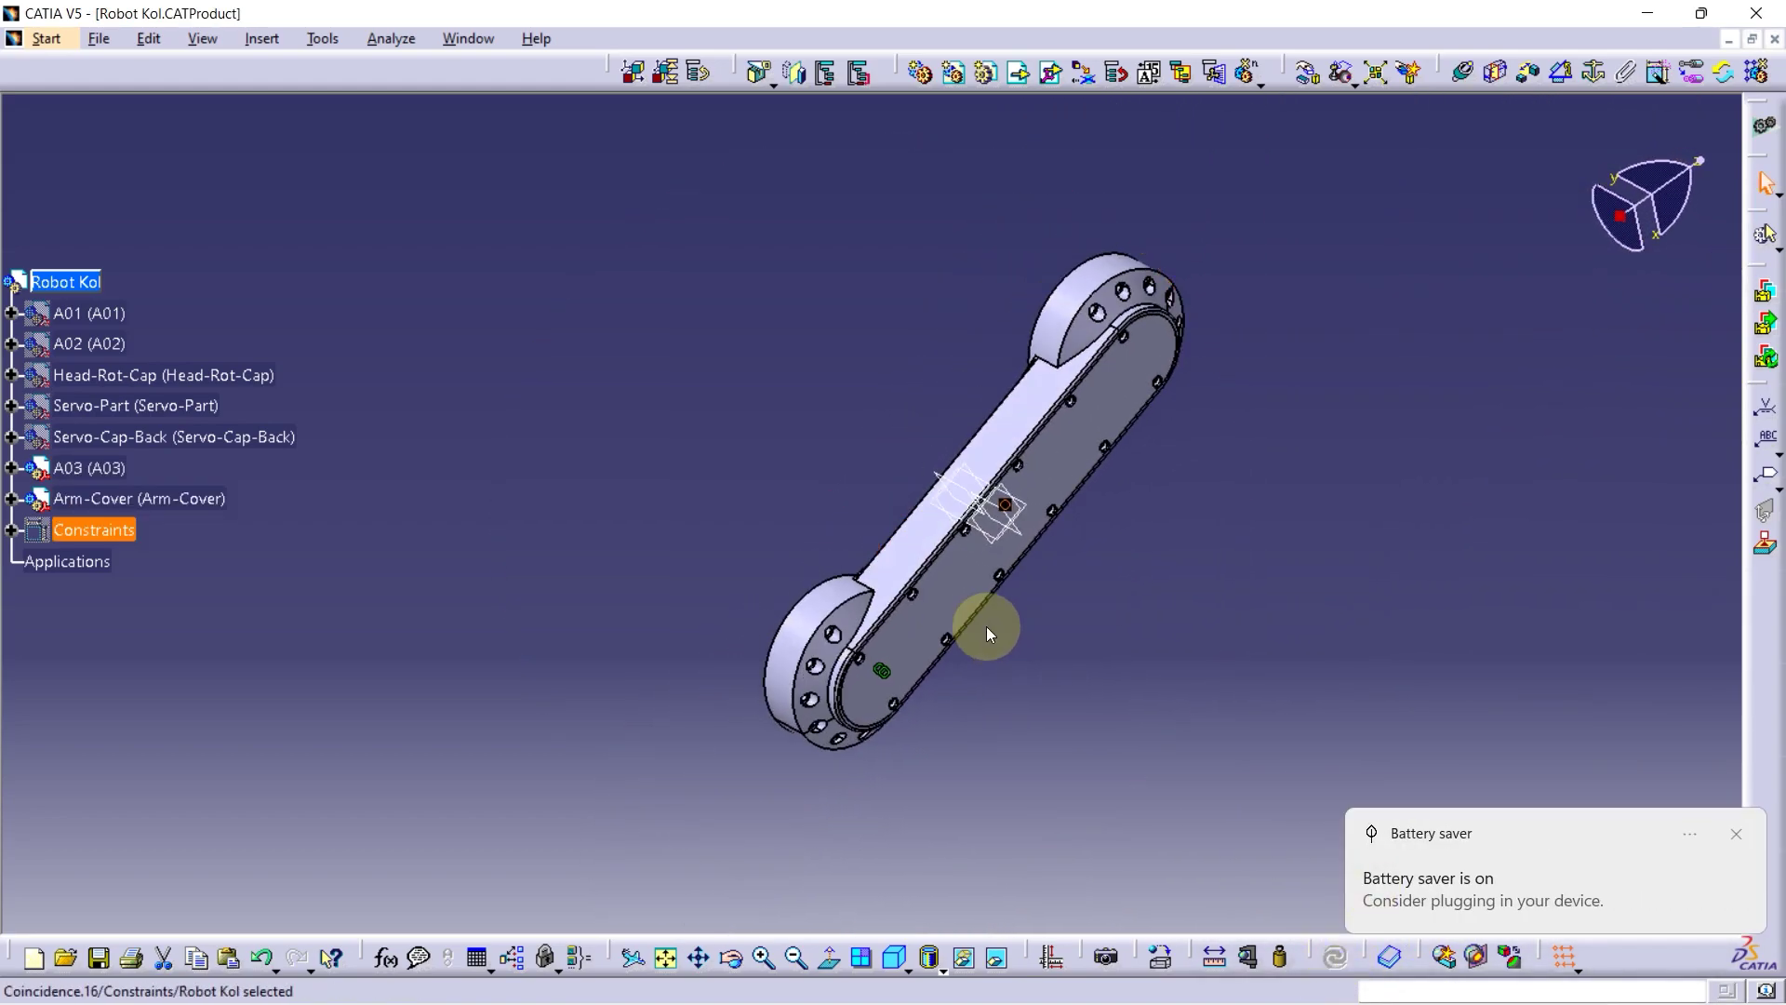
mouse_move(1168, 698)
middle_down()
mouse_move(909, 730)
mouse_move(1085, 622)
mouse_move(1057, 635)
mouse_move(1068, 539)
mouse_move(1179, 590)
mouse_move(1180, 546)
mouse_move(1077, 595)
mouse_move(1180, 463)
mouse_move(1084, 463)
middle_up()
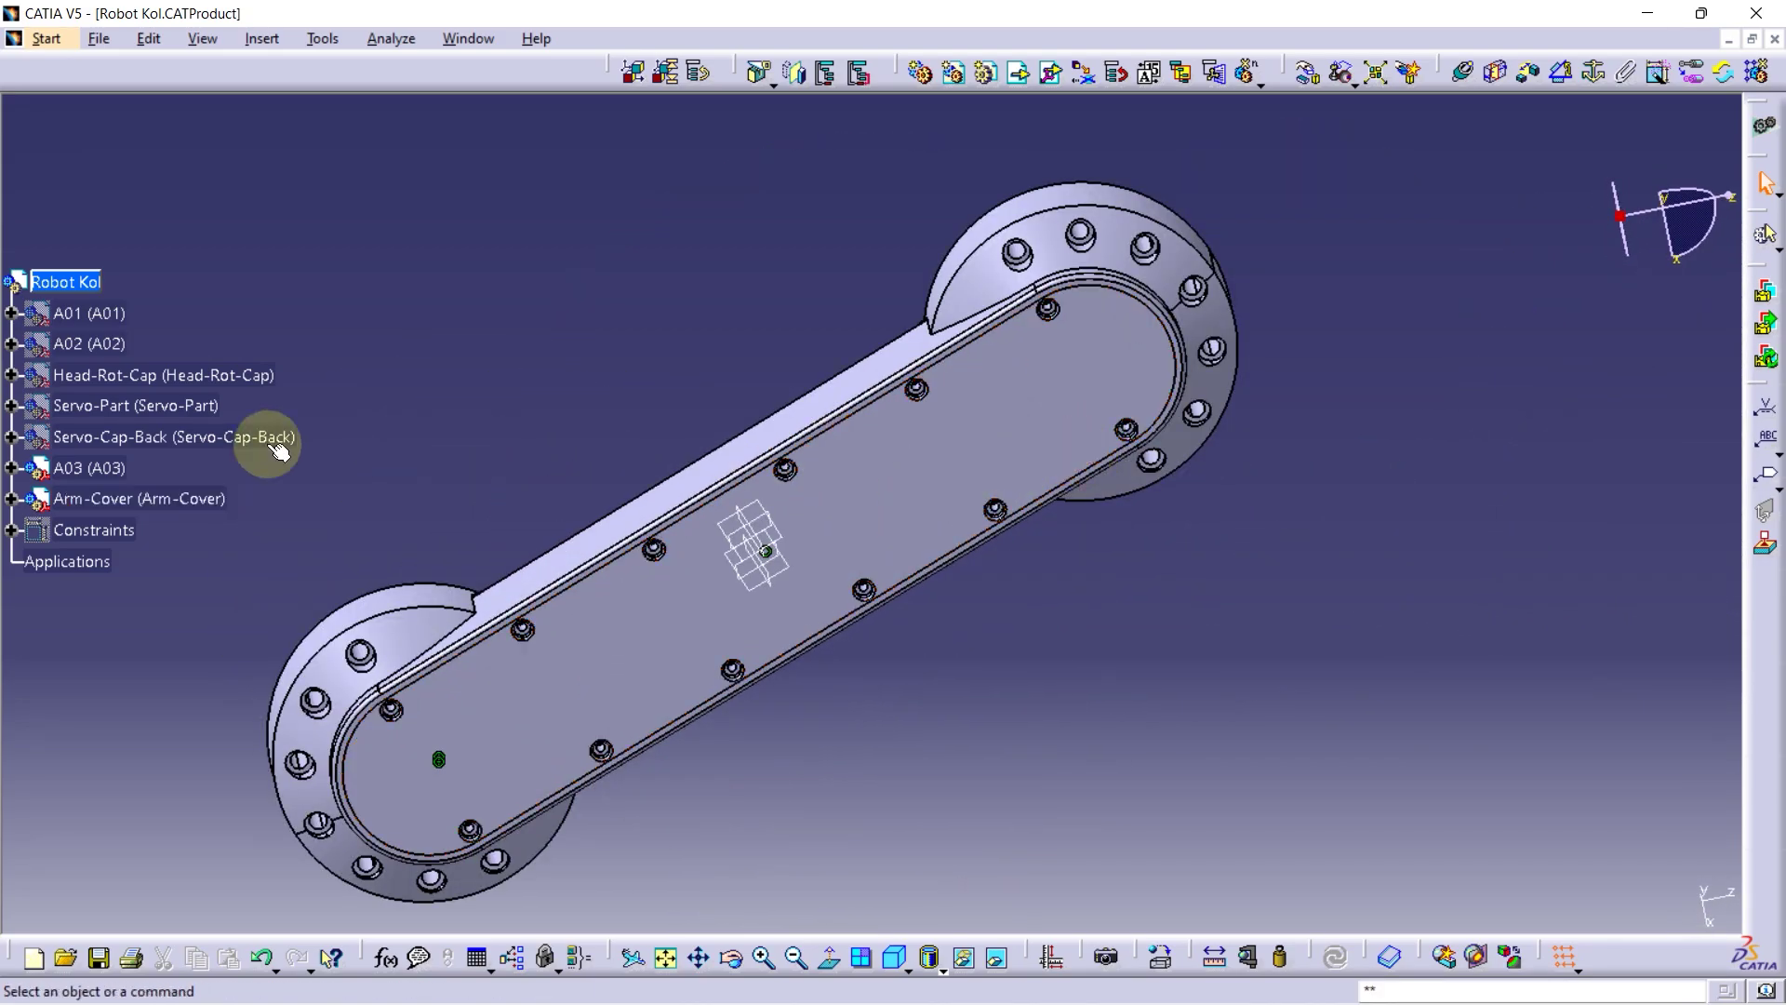
Show the hidden base parts from A01 through Servo-Cap-Back again
click(105, 316)
shift+click(93, 436)
right_click(93, 437)
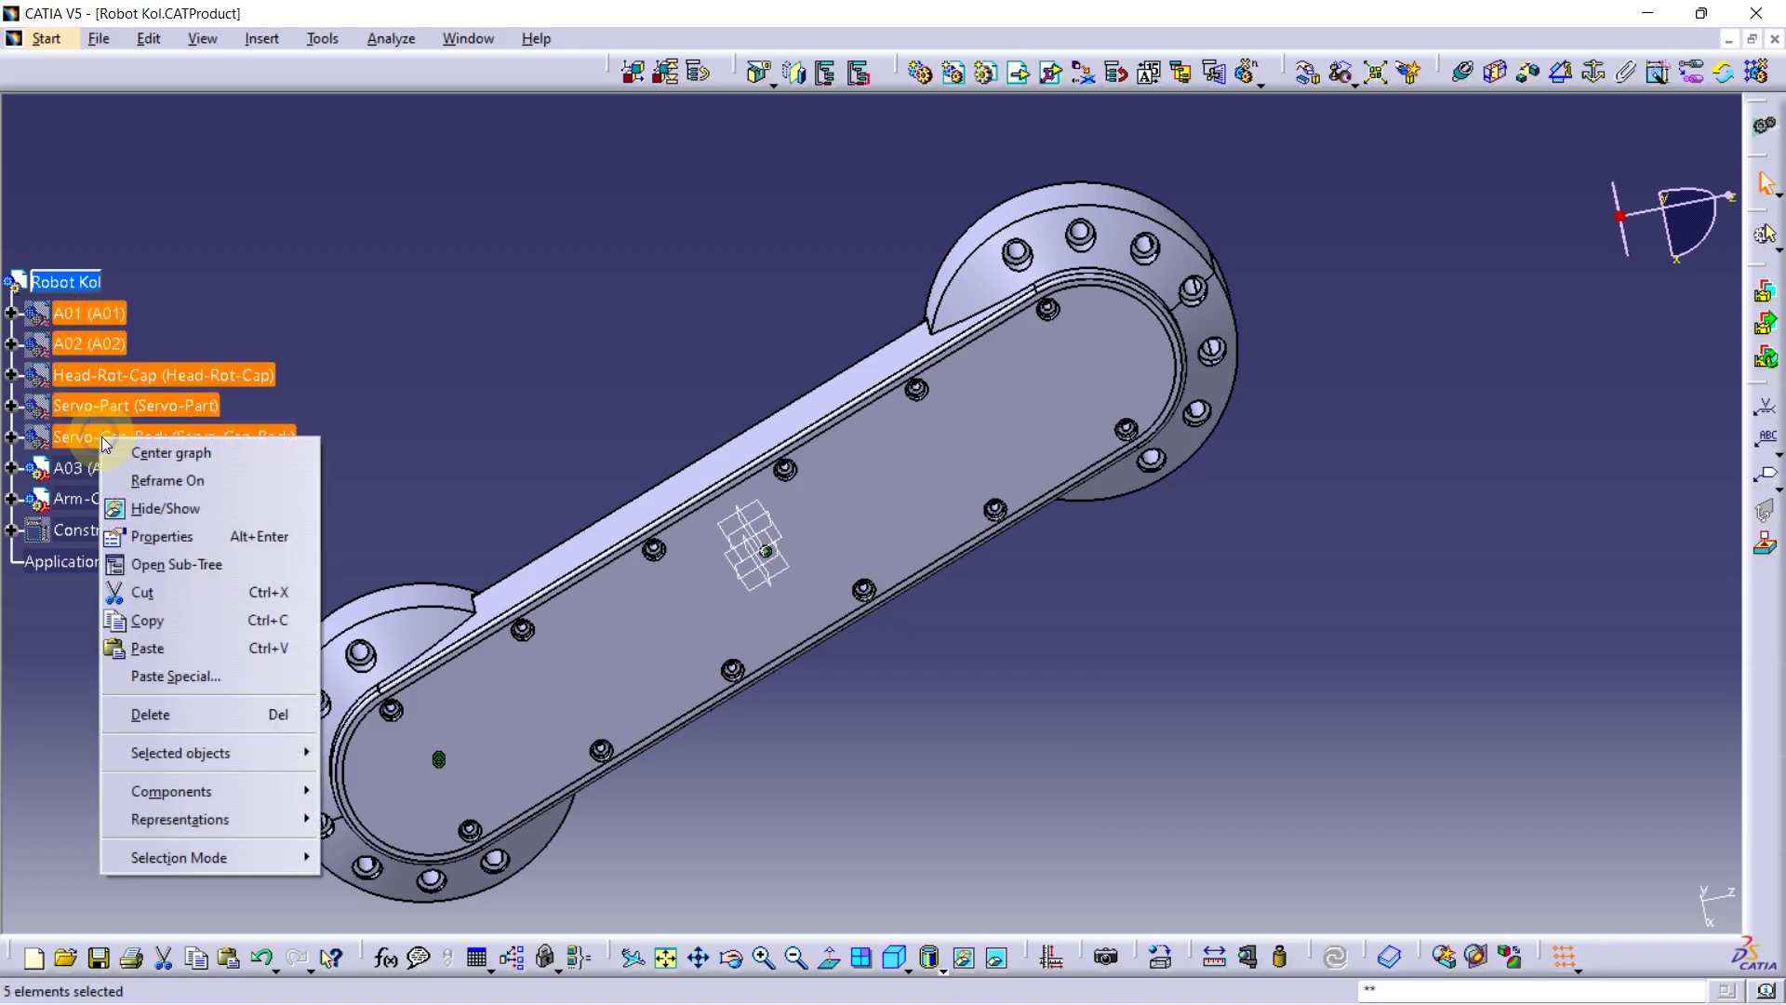
click(158, 508)
mouse_move(844, 468)
middle_down()
mouse_move(686, 558)
mouse_move(1101, 749)
mouse_move(899, 963)
mouse_move(735, 761)
mouse_move(1027, 470)
mouse_move(837, 418)
mouse_move(916, 590)
mouse_move(1029, 532)
middle_up()
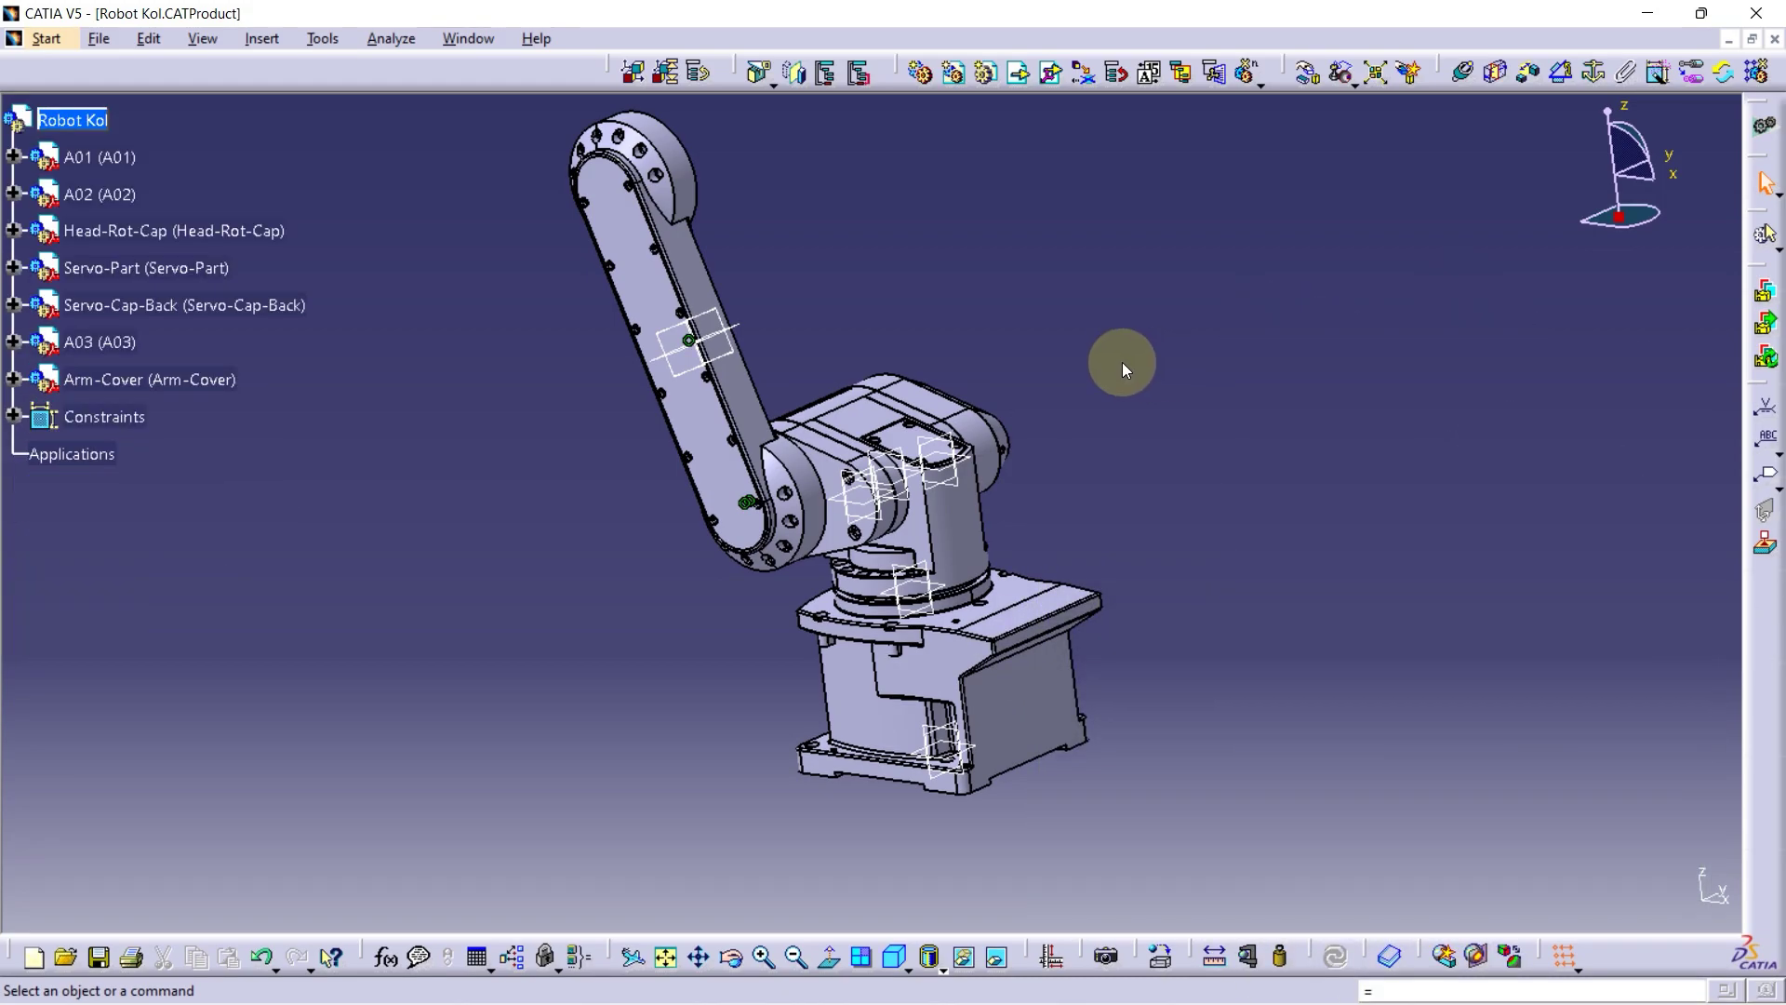
Insert a new part into Robot Kol at the default origin
right_click(75, 121)
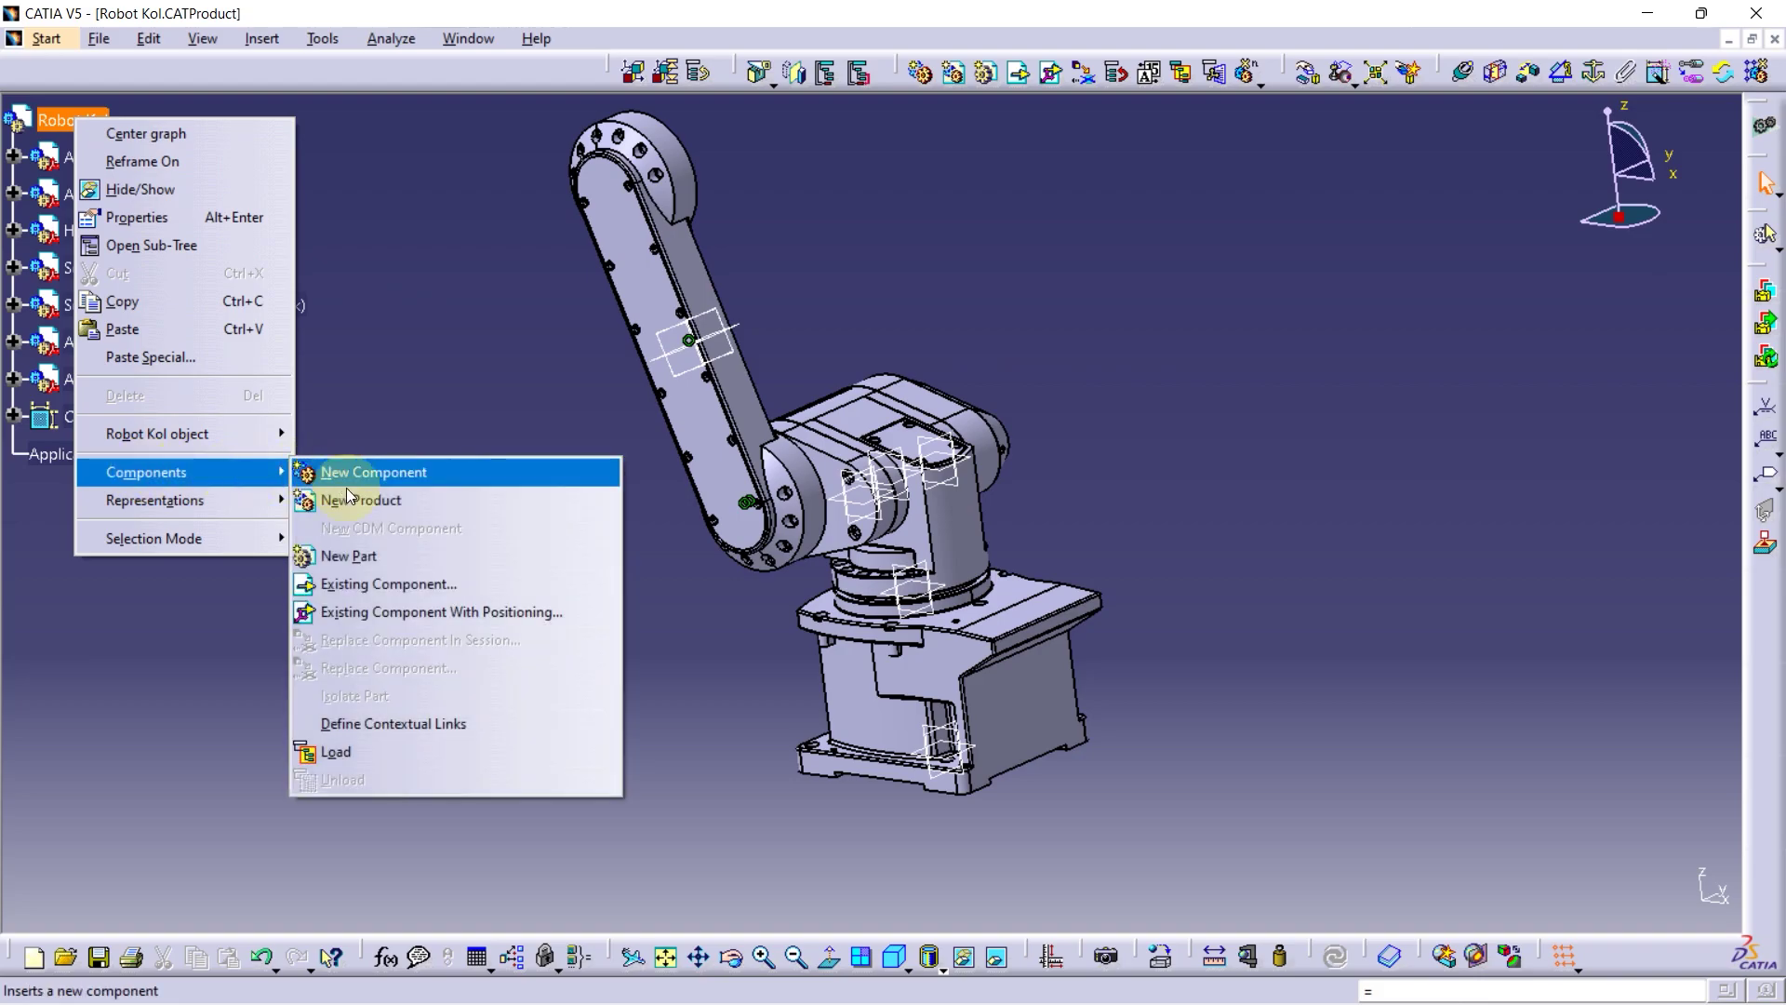
click(351, 554)
click(963, 595)
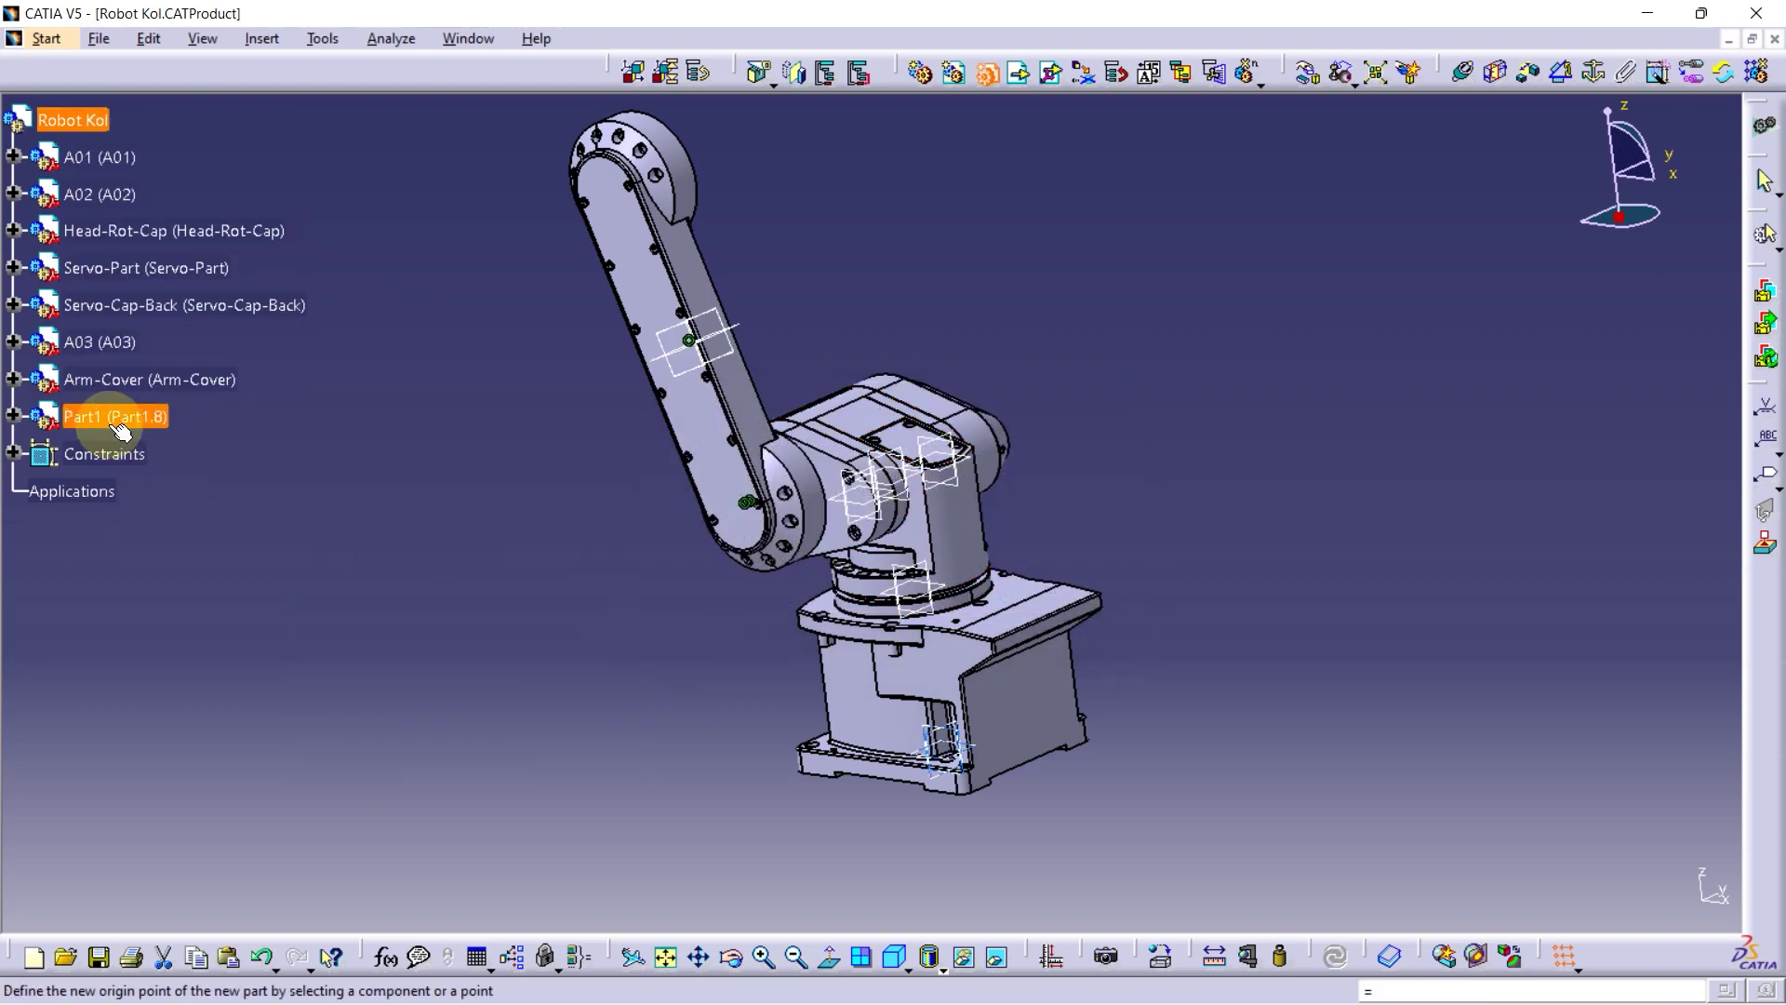
Name the new part A04 for instance and part number, then open it for design
right_click(102, 417)
click(140, 518)
click(1307, 401)
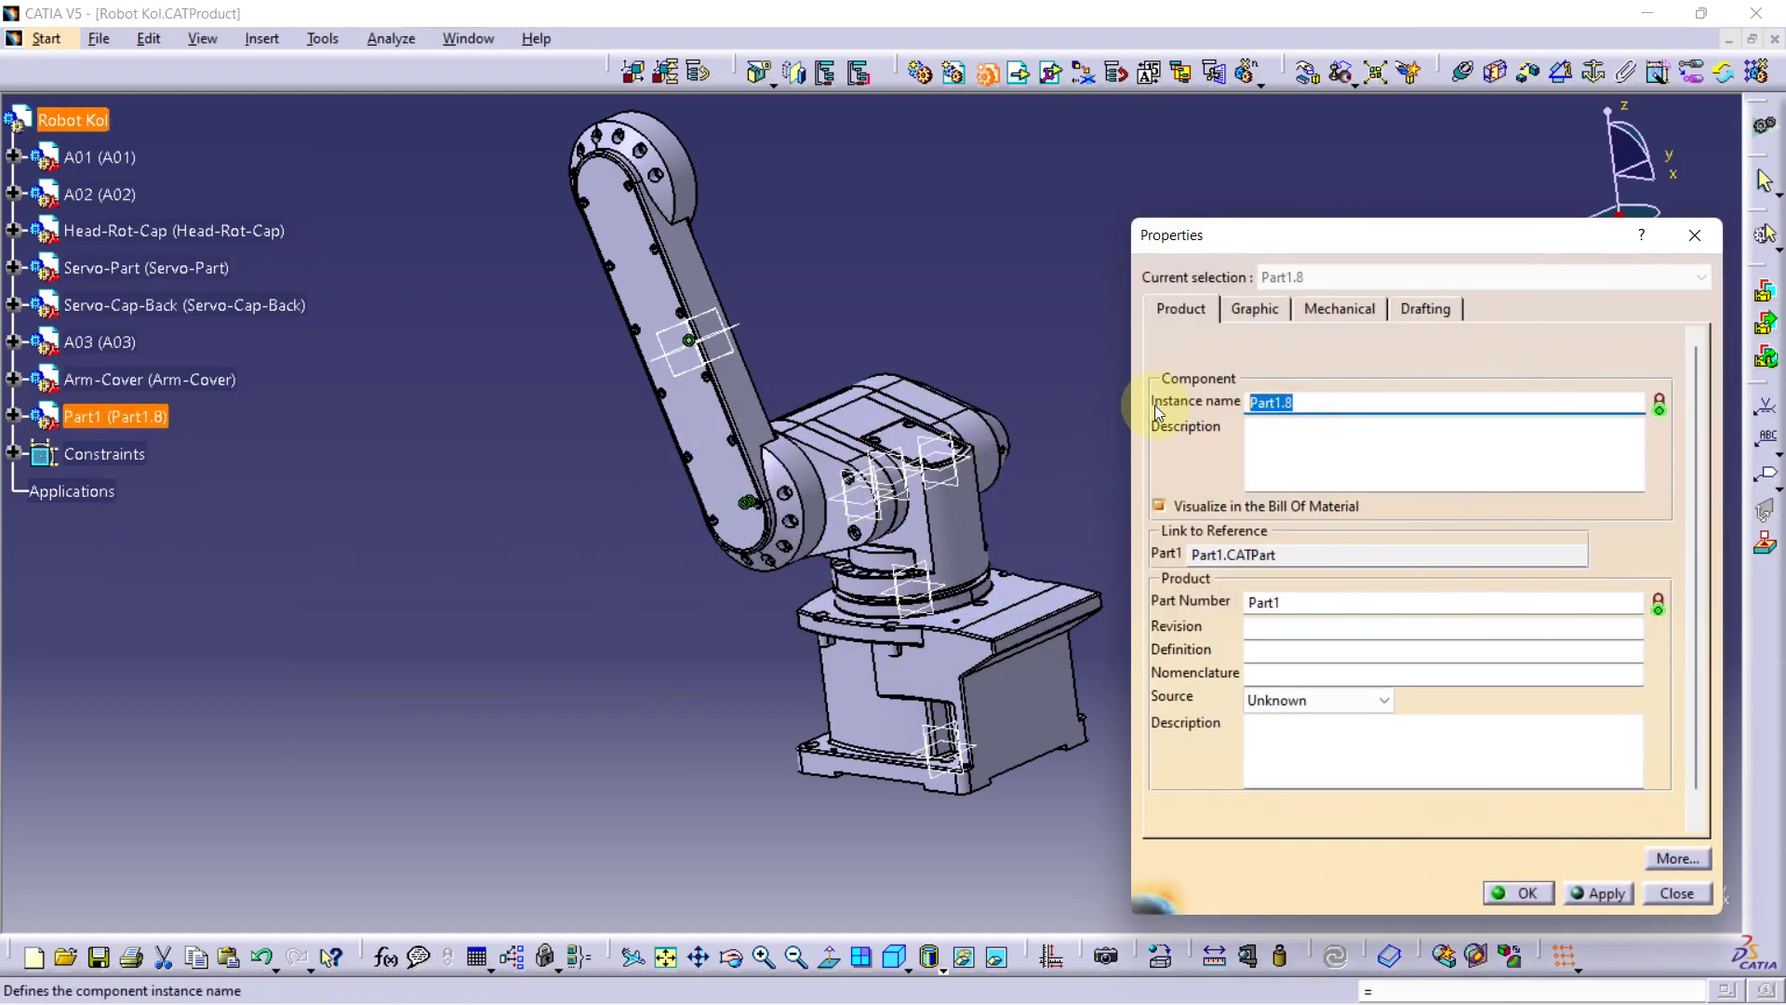
text(A04)
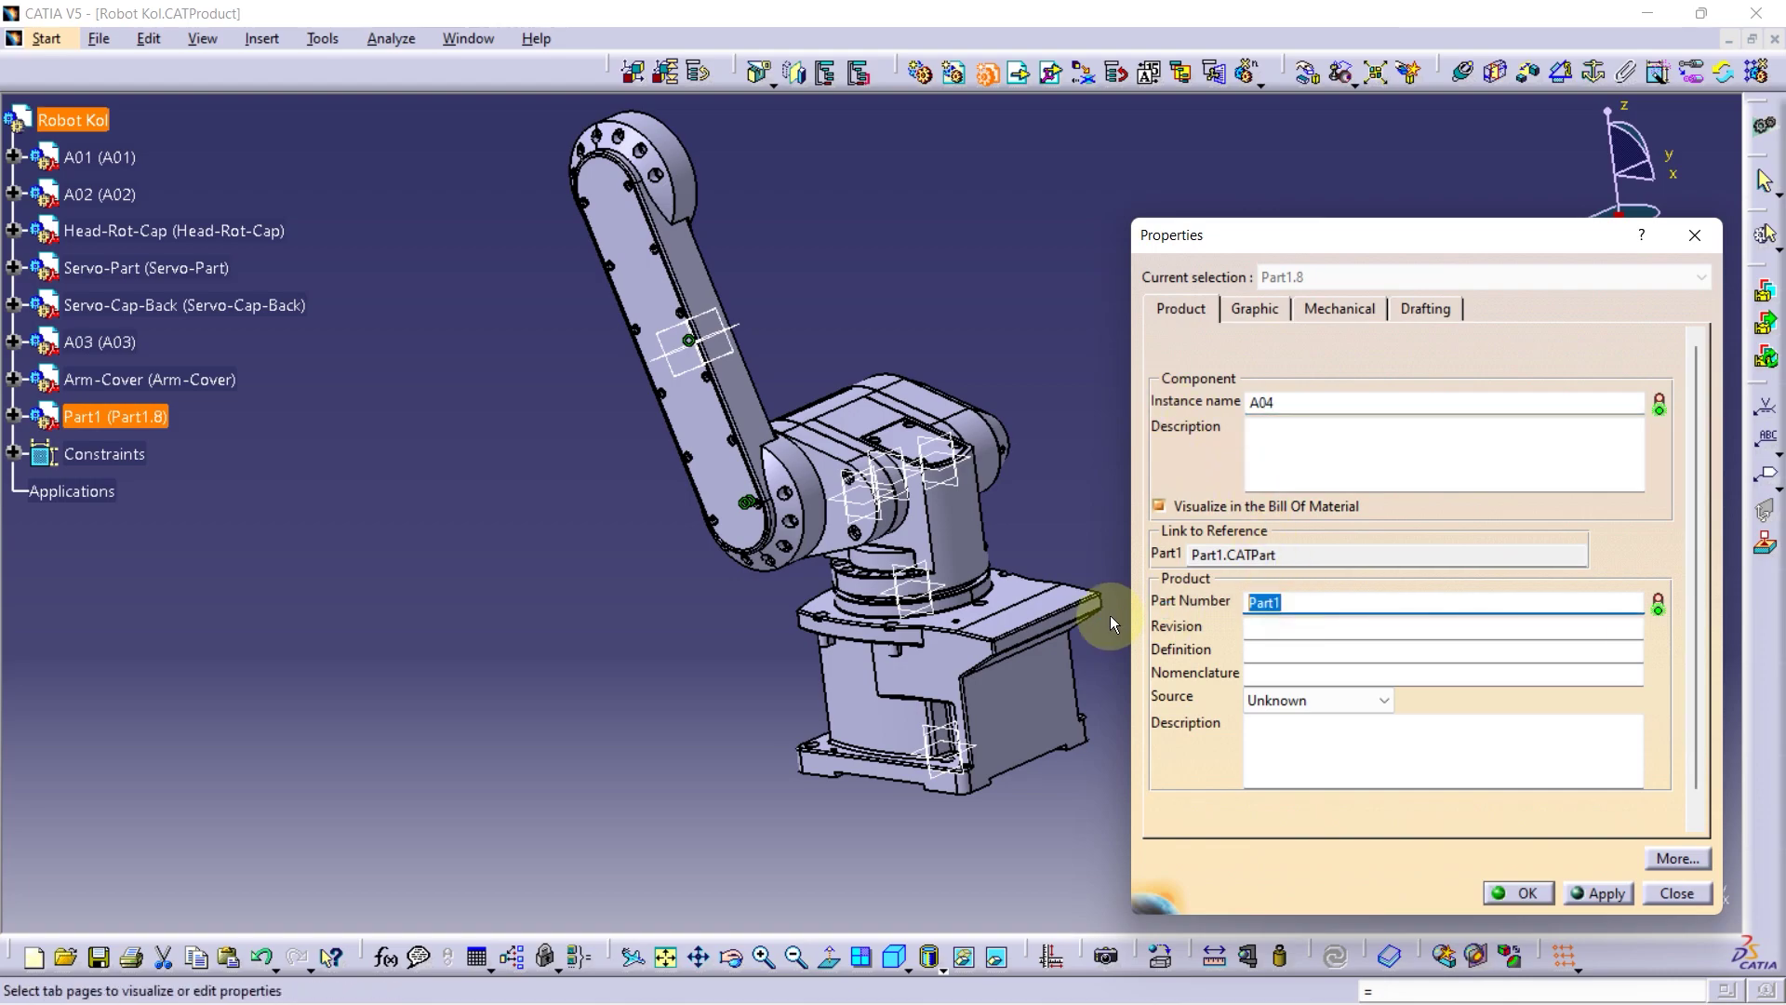
text(A04)
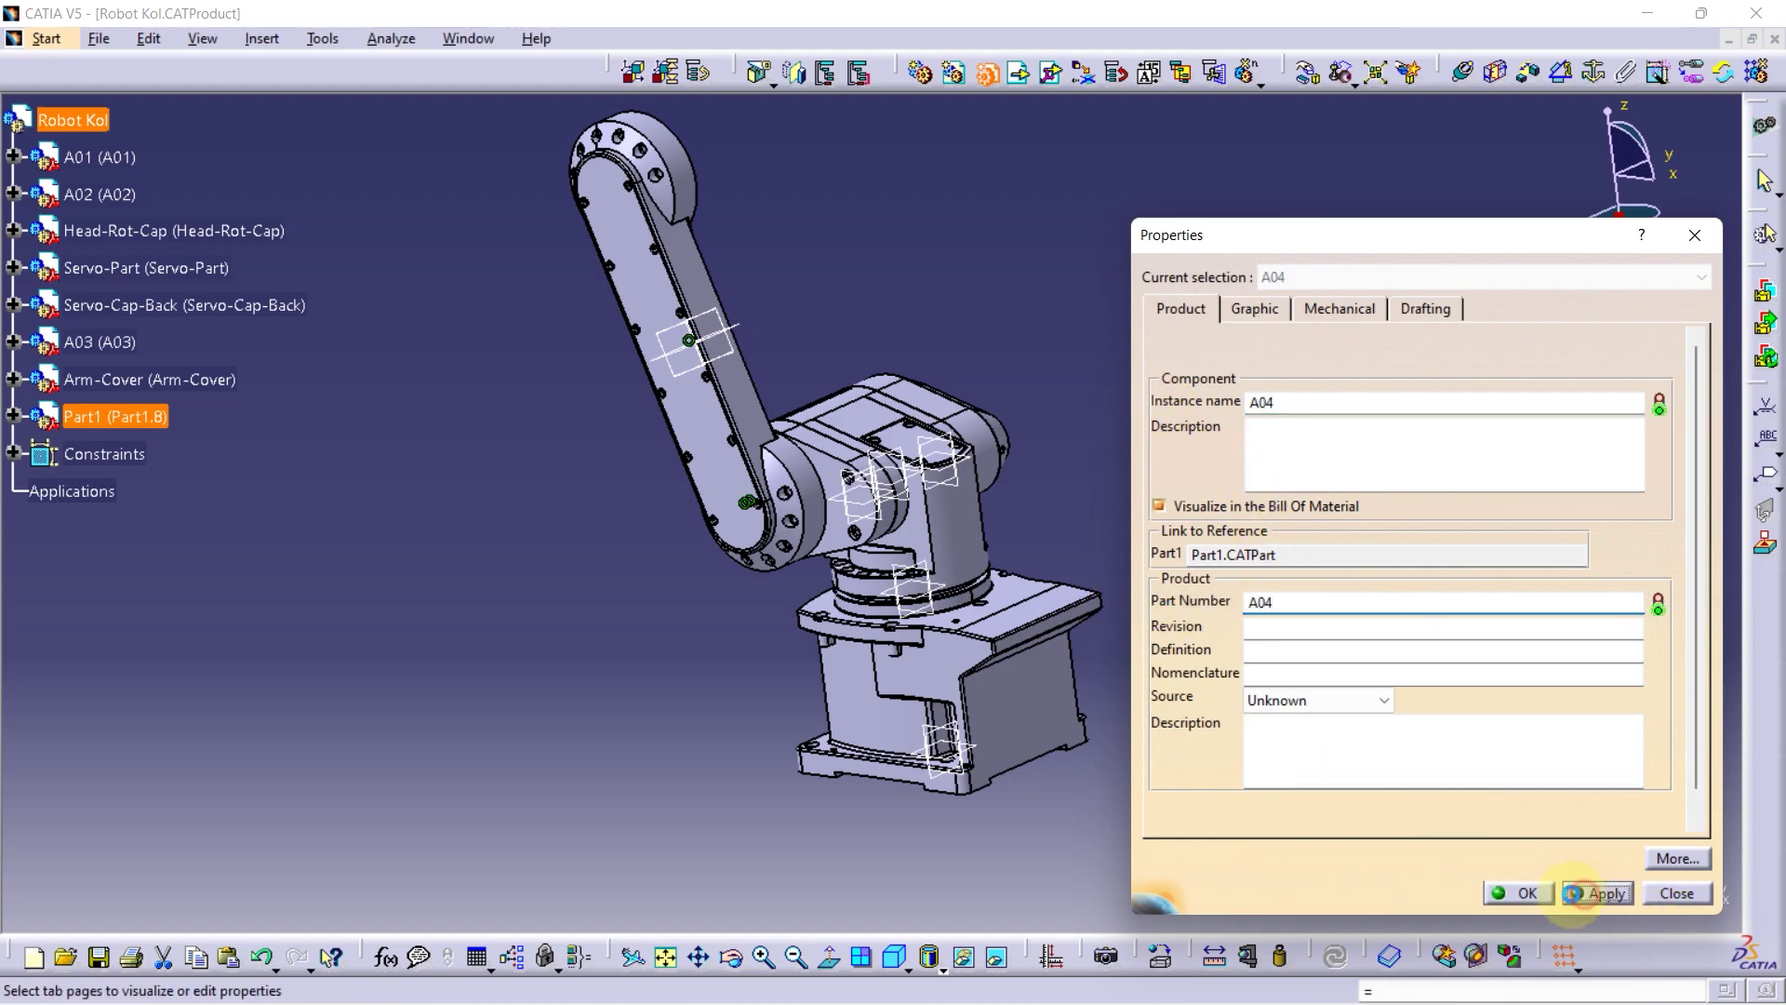
click(1514, 893)
click(12, 419)
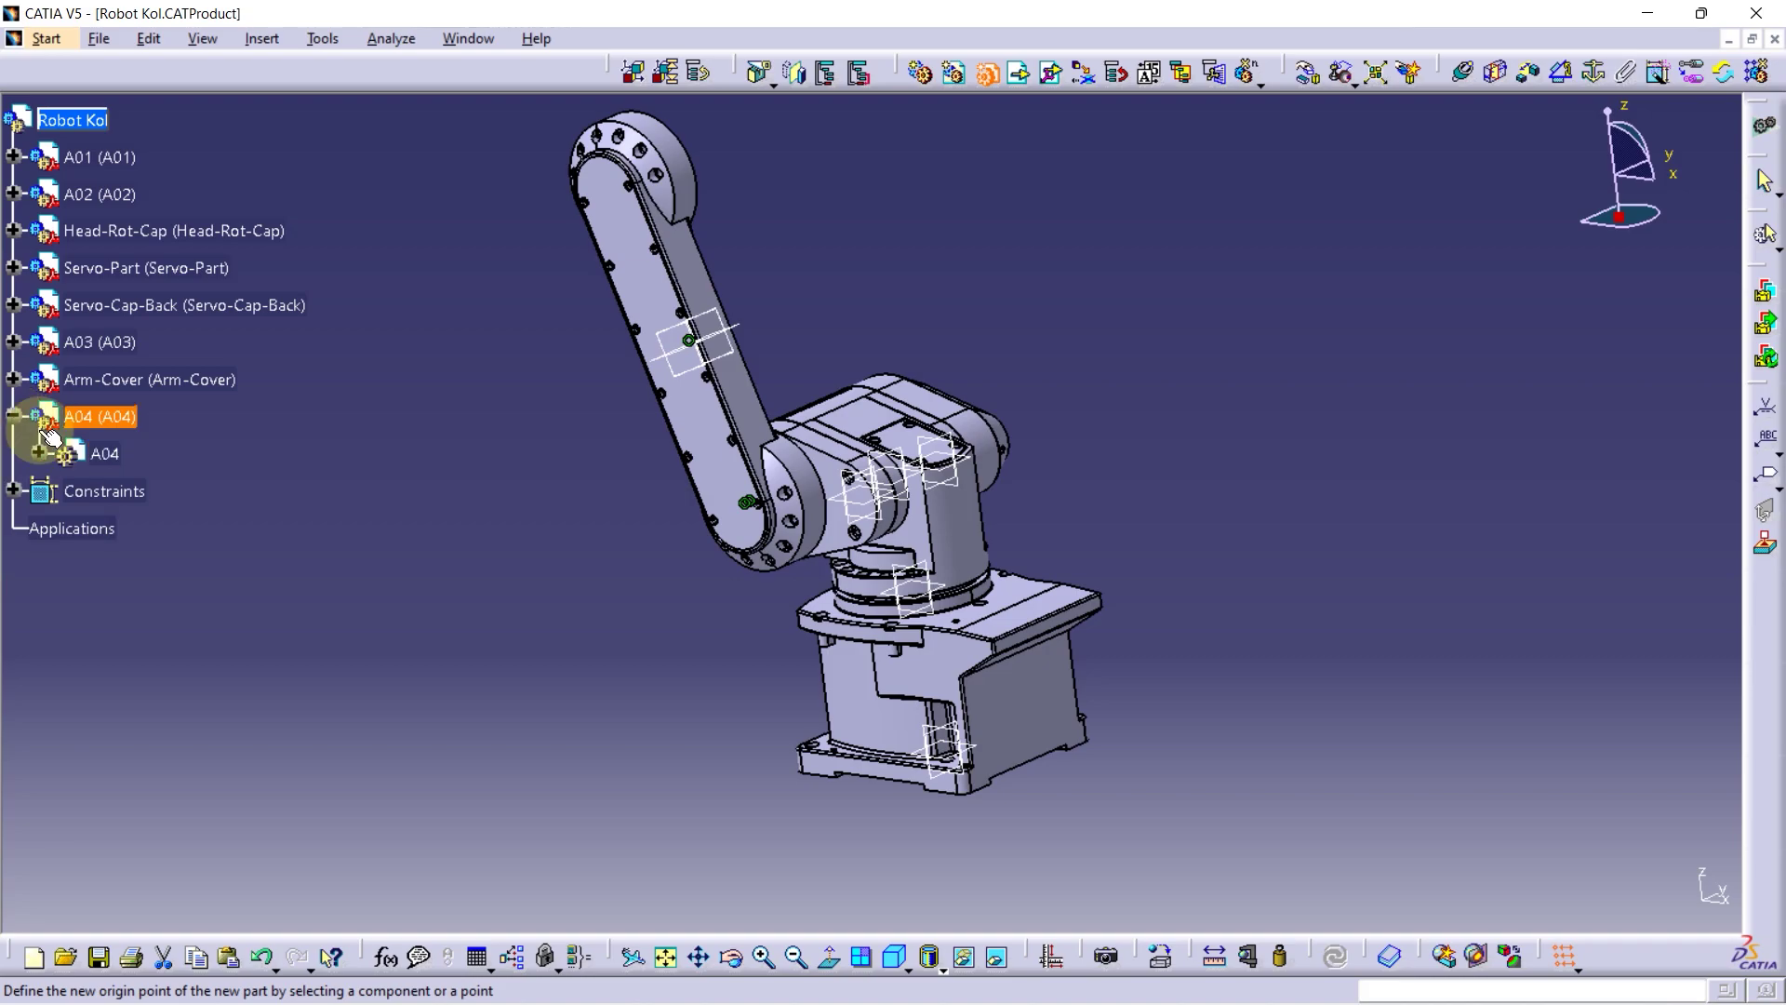
double_click(106, 454)
Hide the other robot parts and the assembly constraints, leaving A04 visible
click(107, 382)
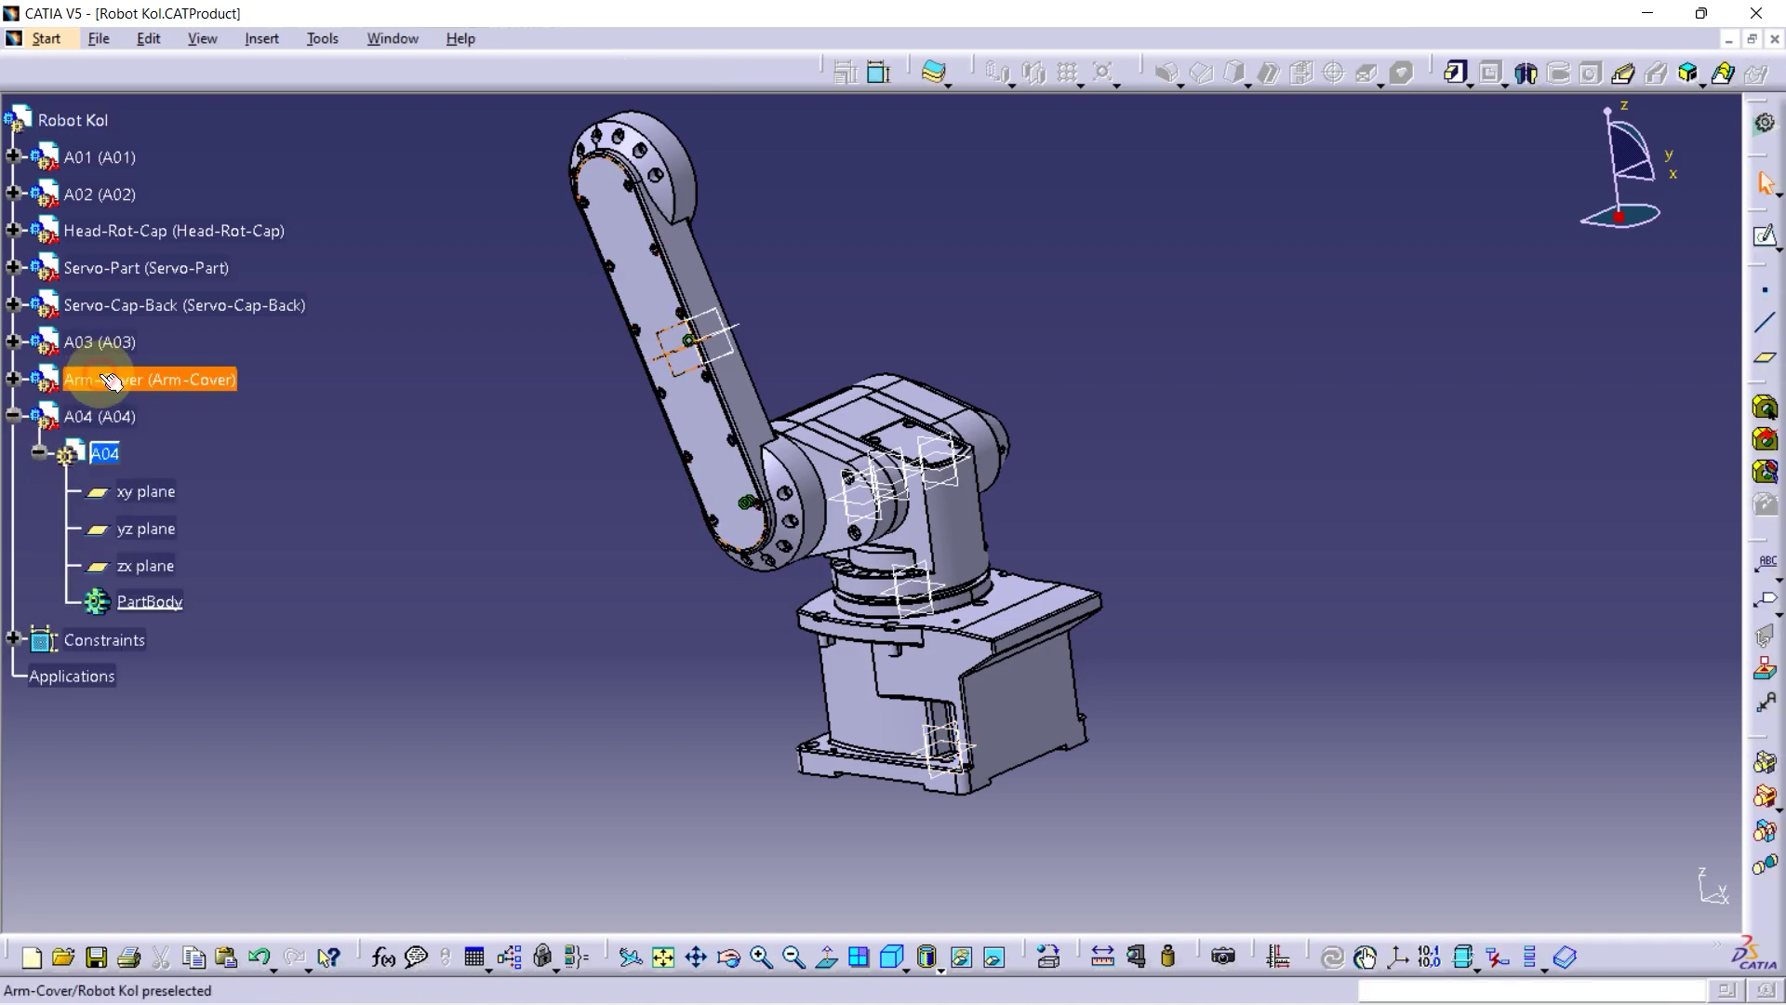
shift+click(97, 158)
right_click(97, 158)
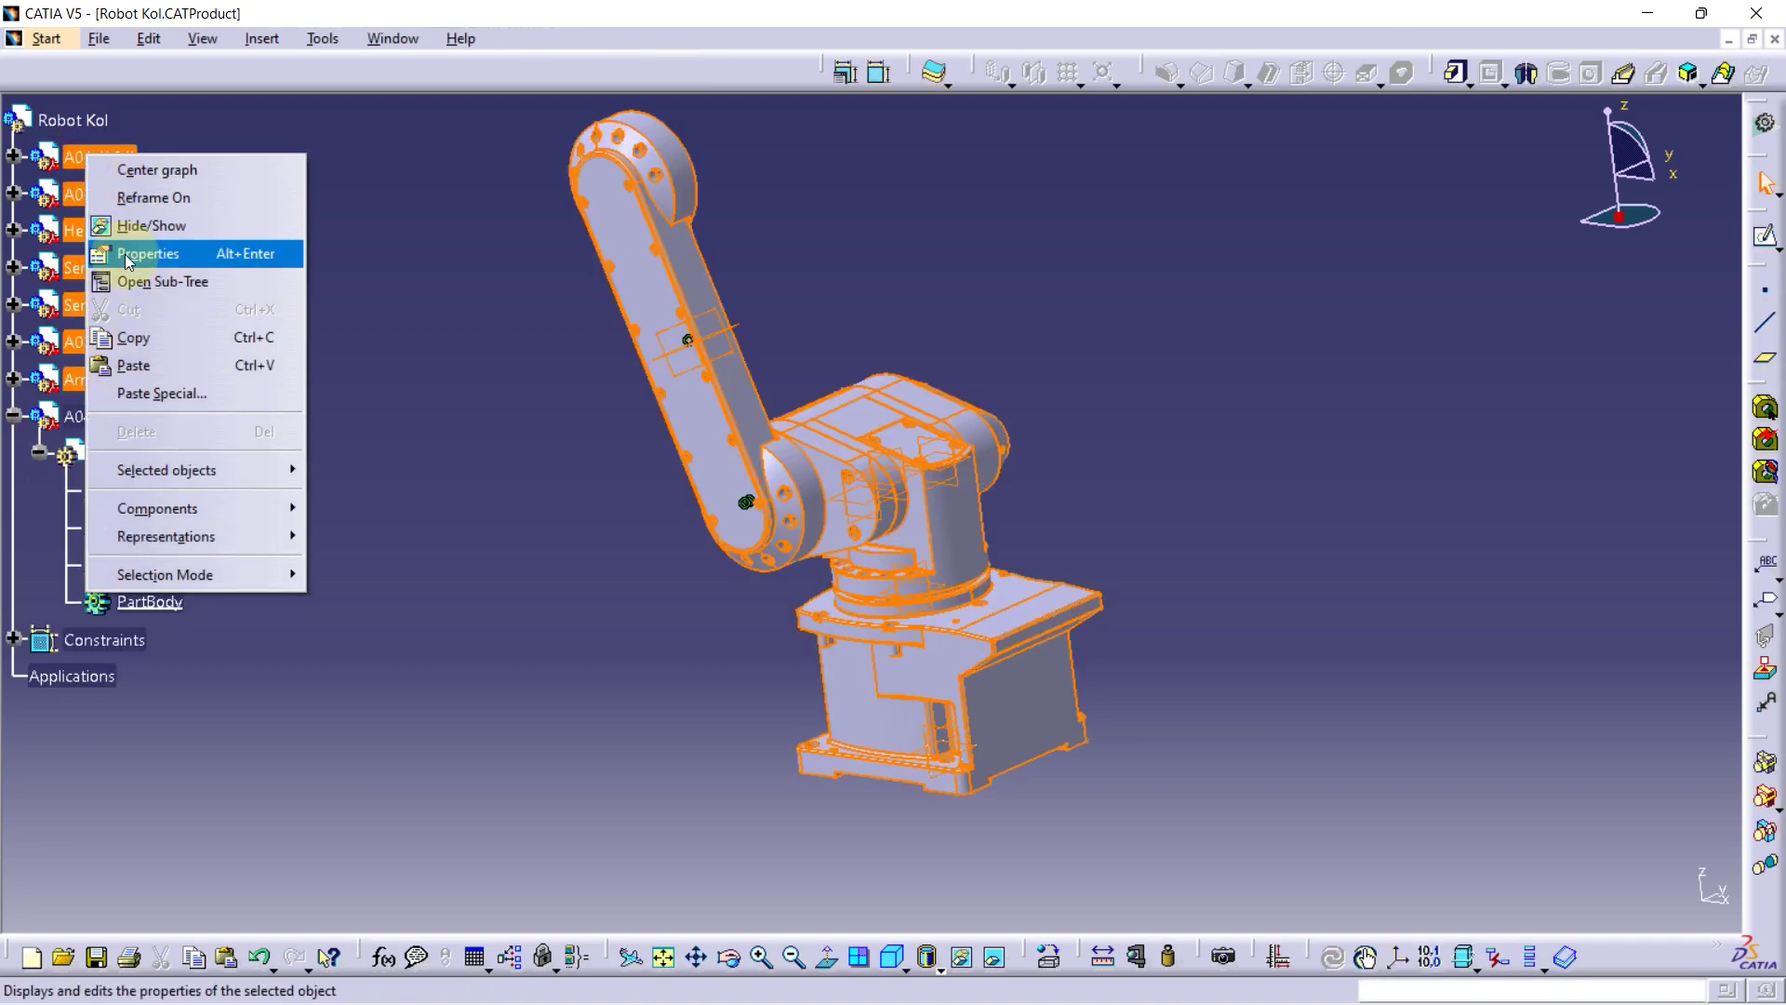
click(130, 220)
right_click(121, 633)
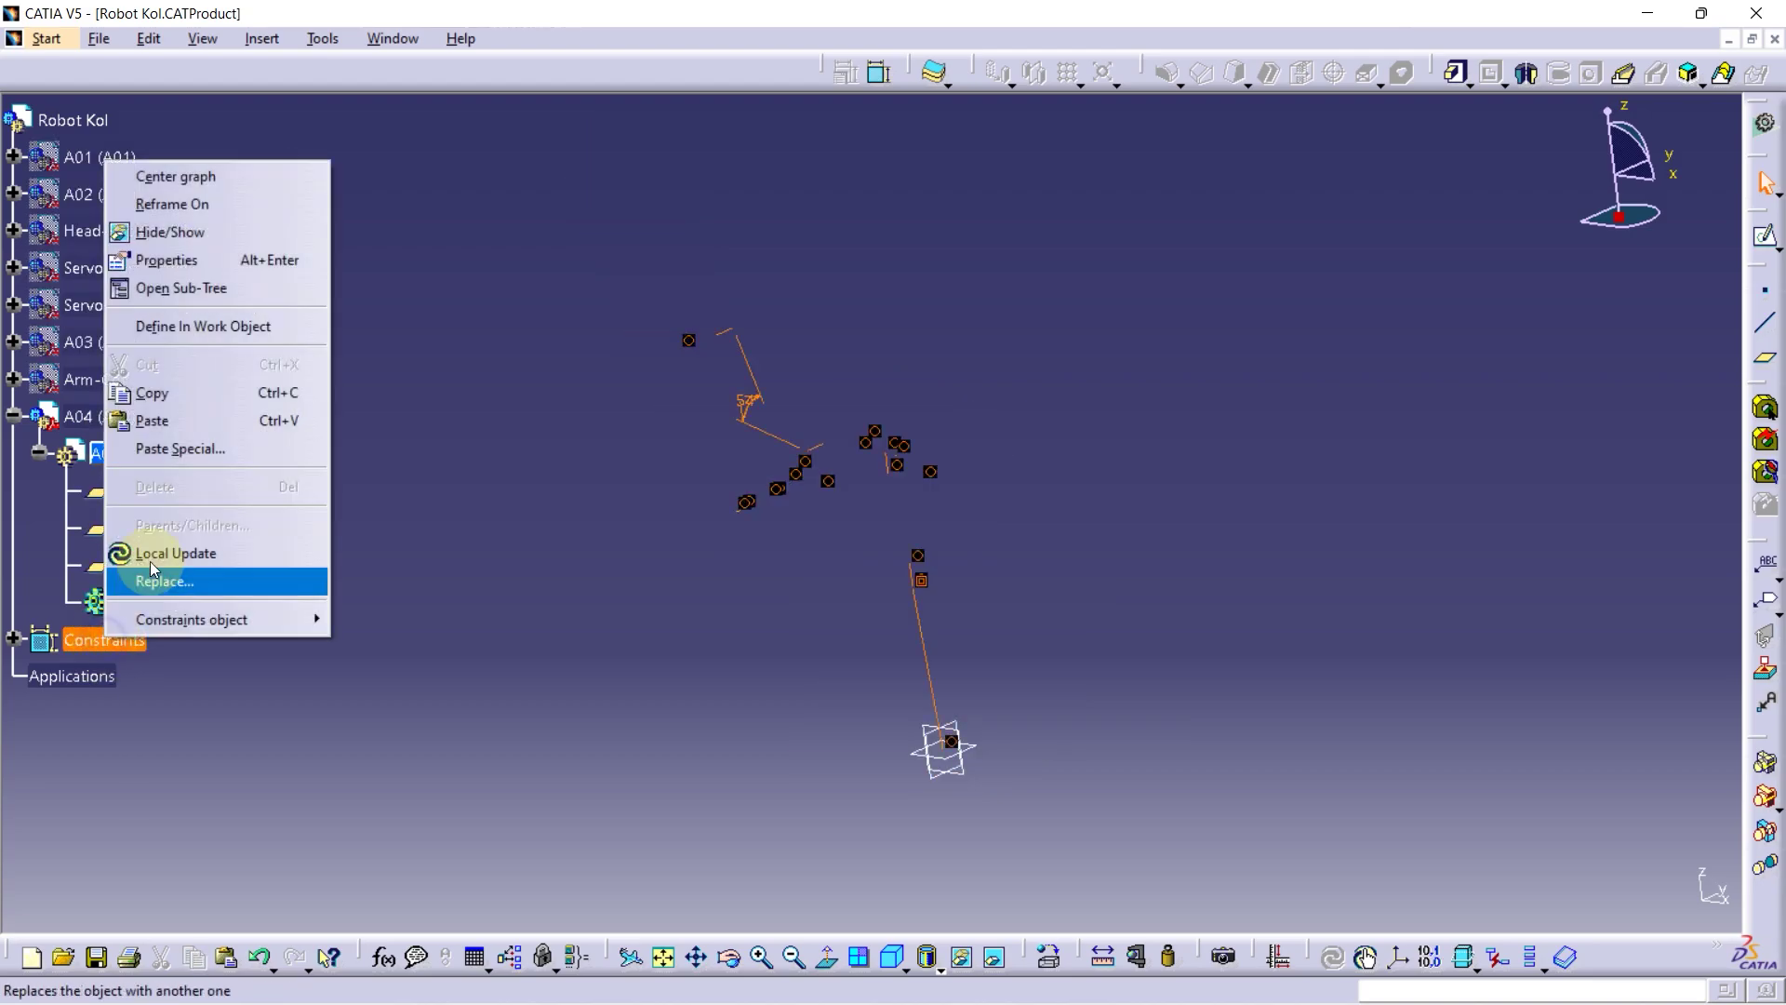
click(284, 228)
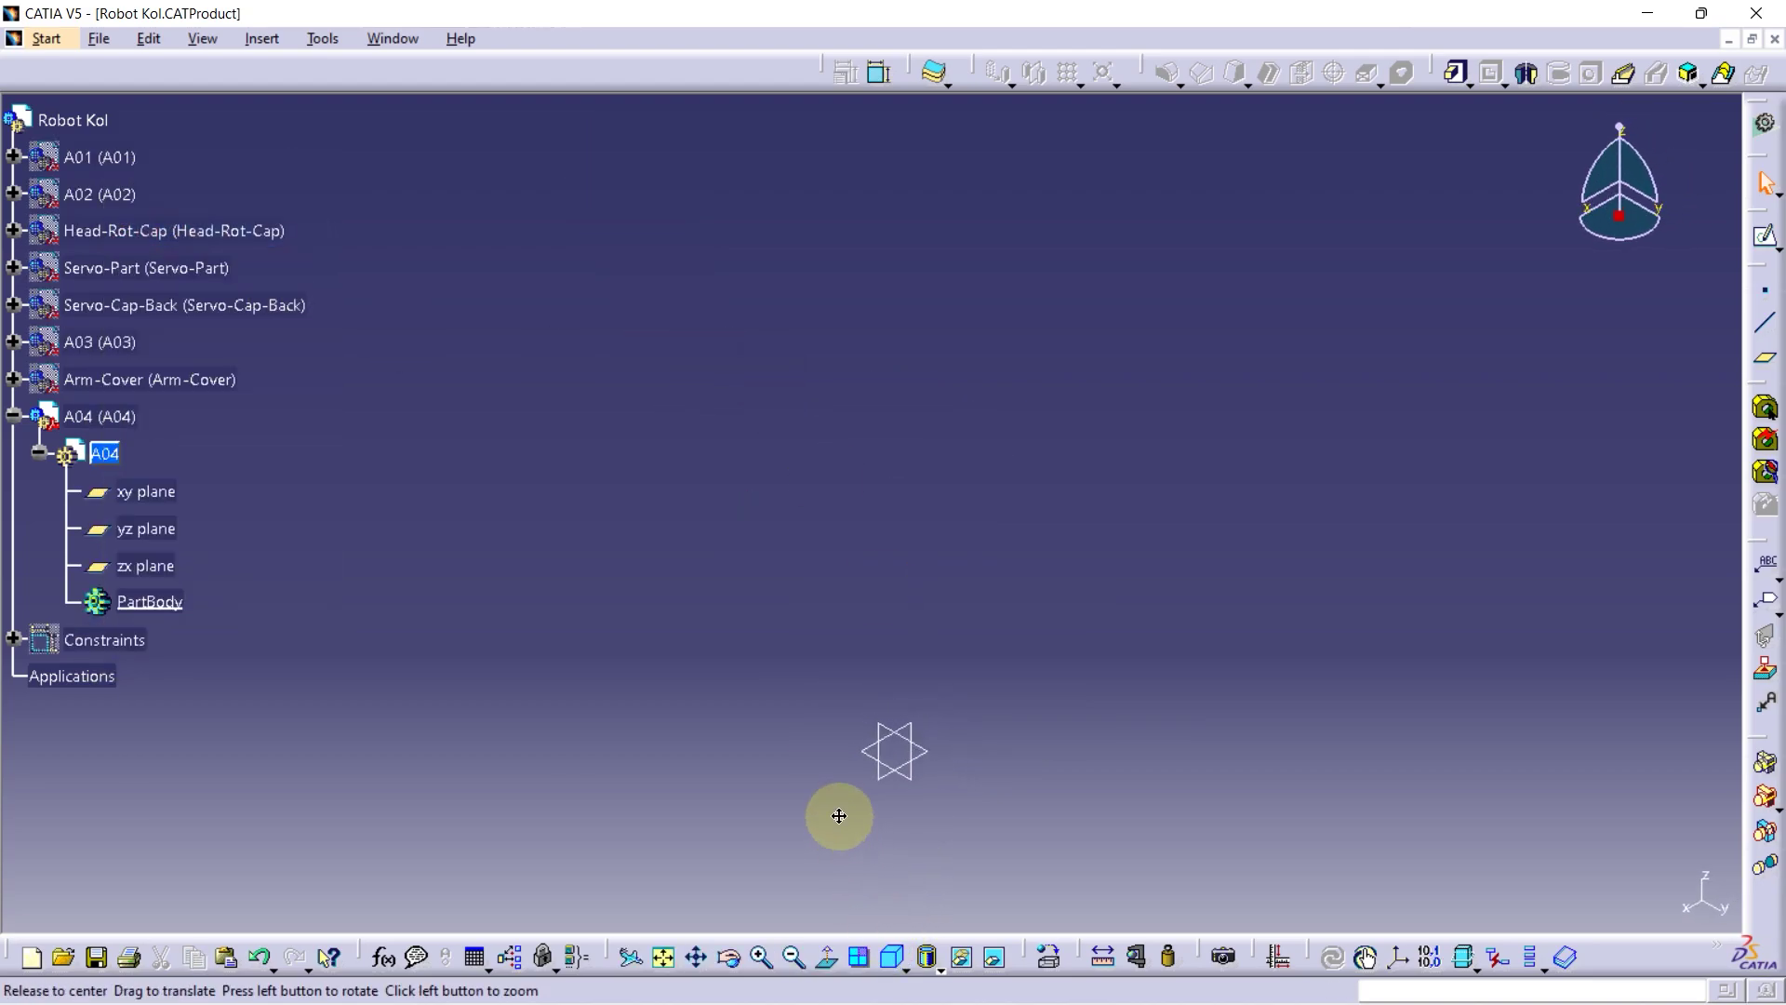
Start a sketch on A04's zx plane and draw an elongated hole profile
middle_drag(837, 812, 766, 593)
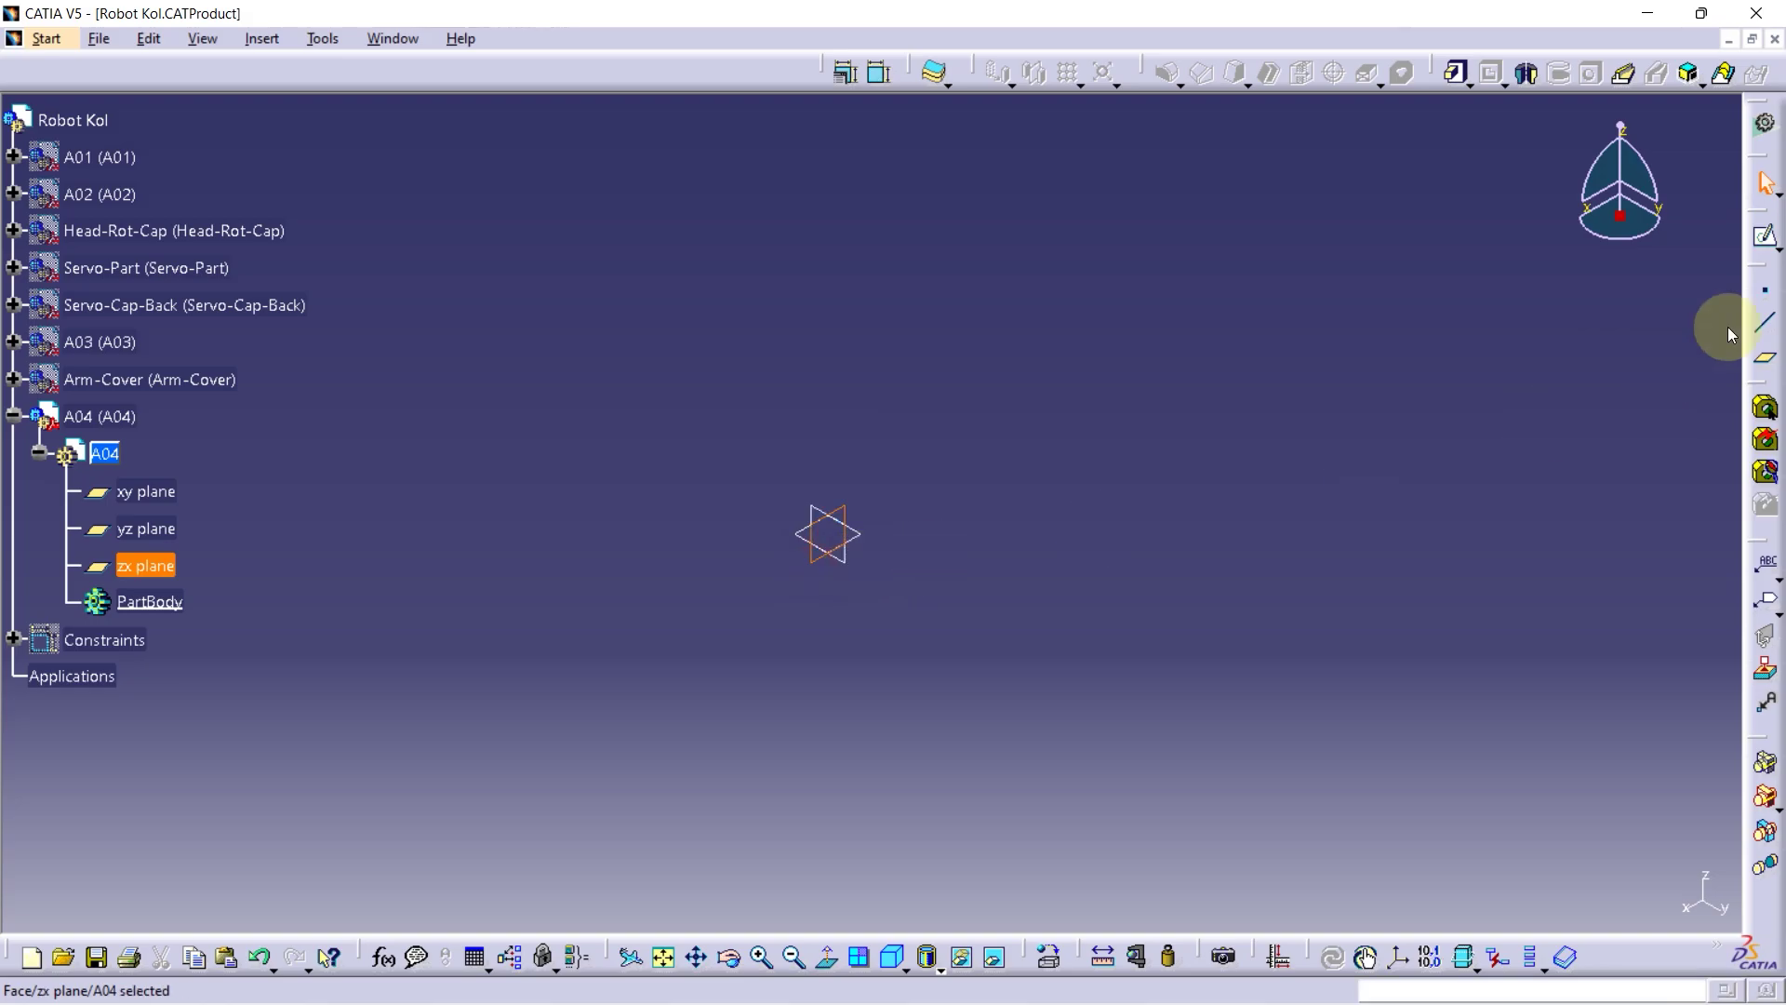
click(1765, 235)
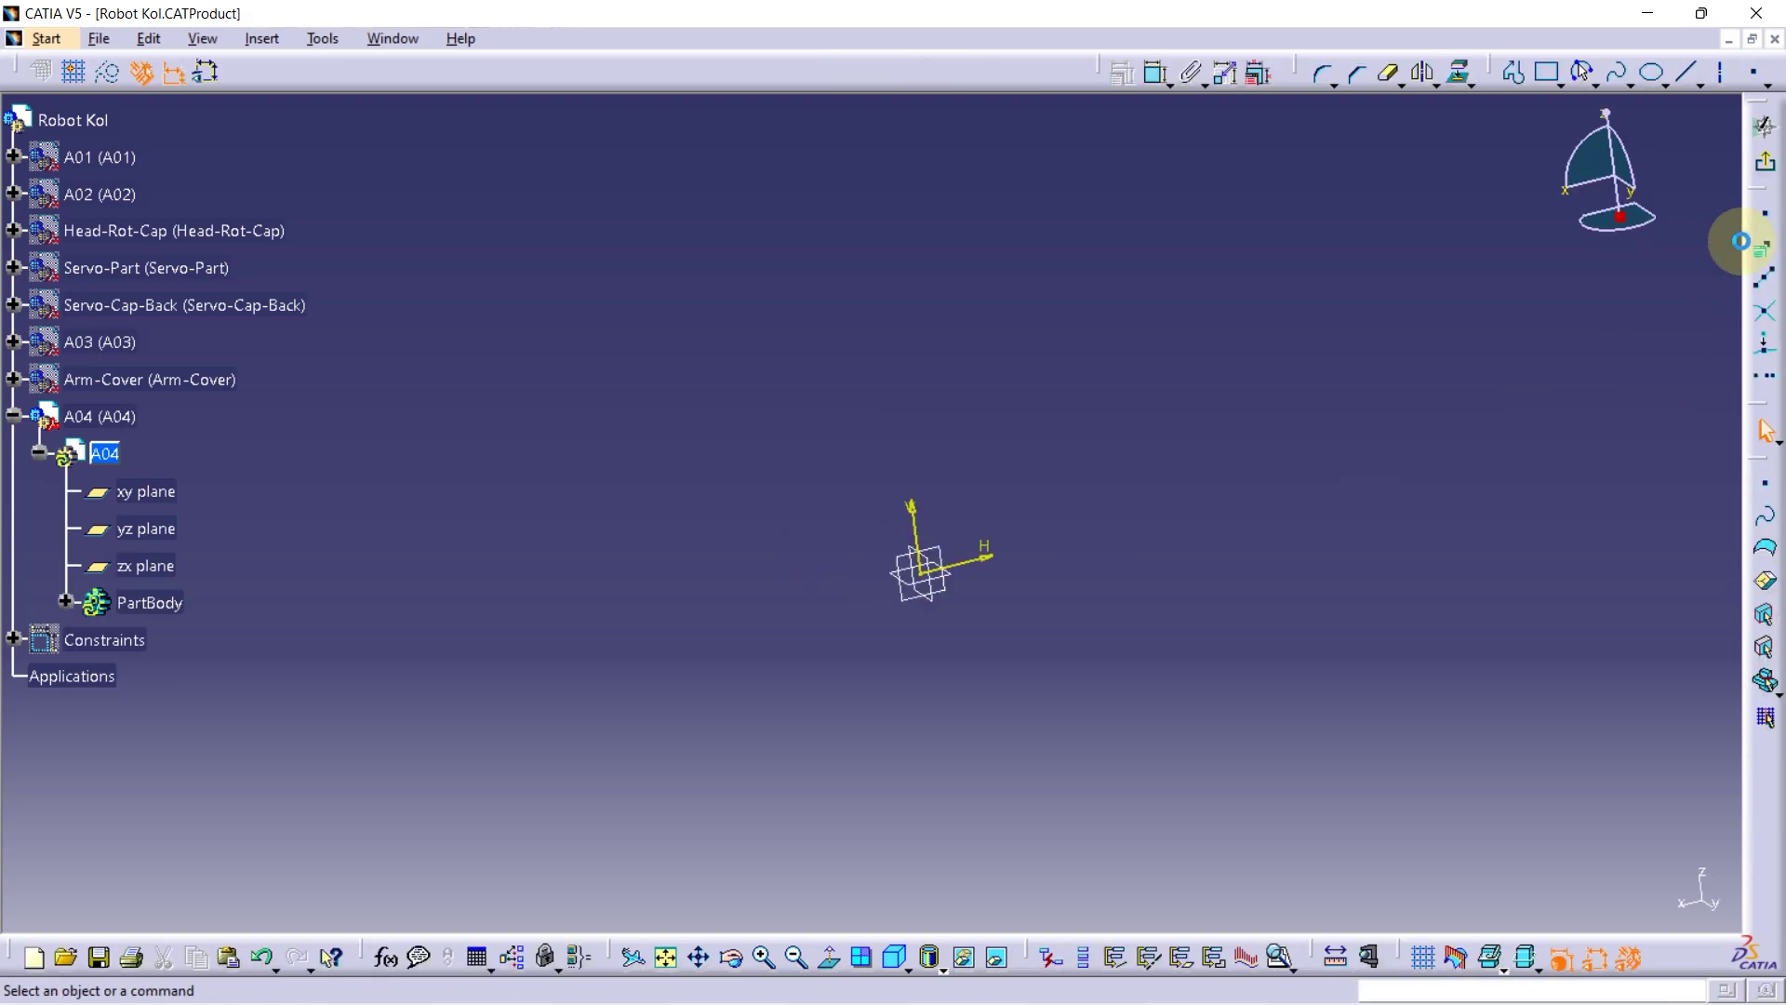
click(1558, 76)
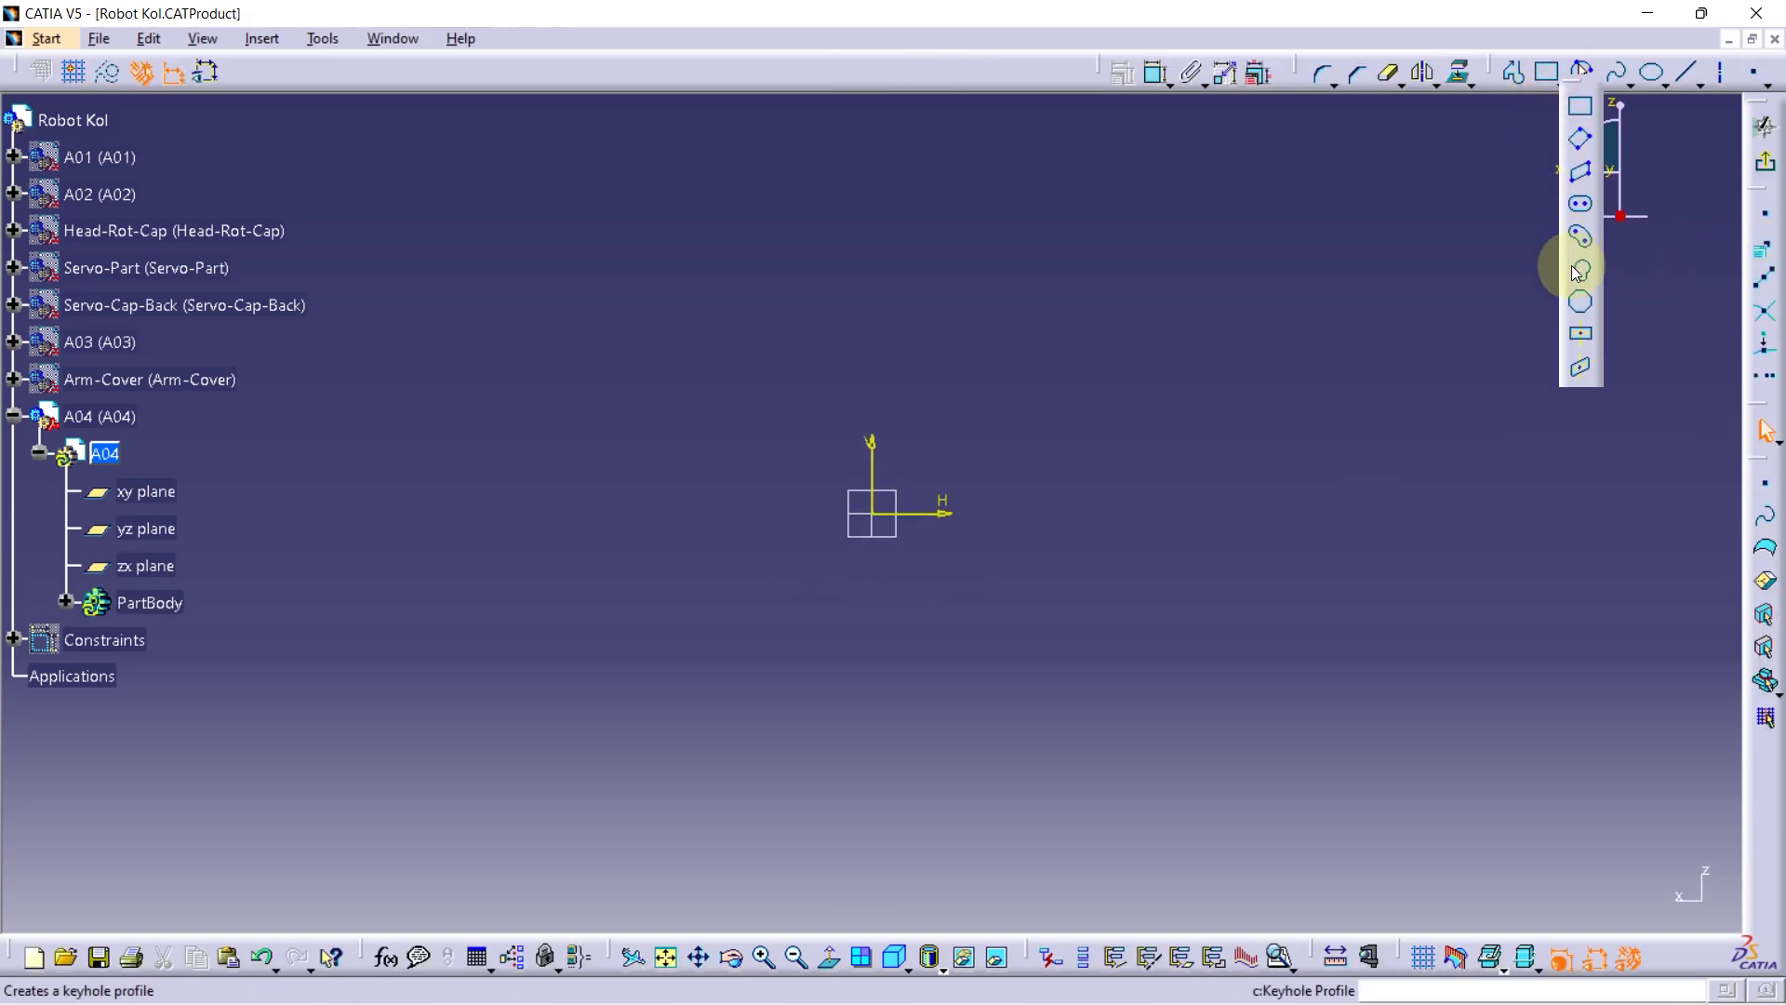
click(1080, 551)
click(694, 683)
click(695, 525)
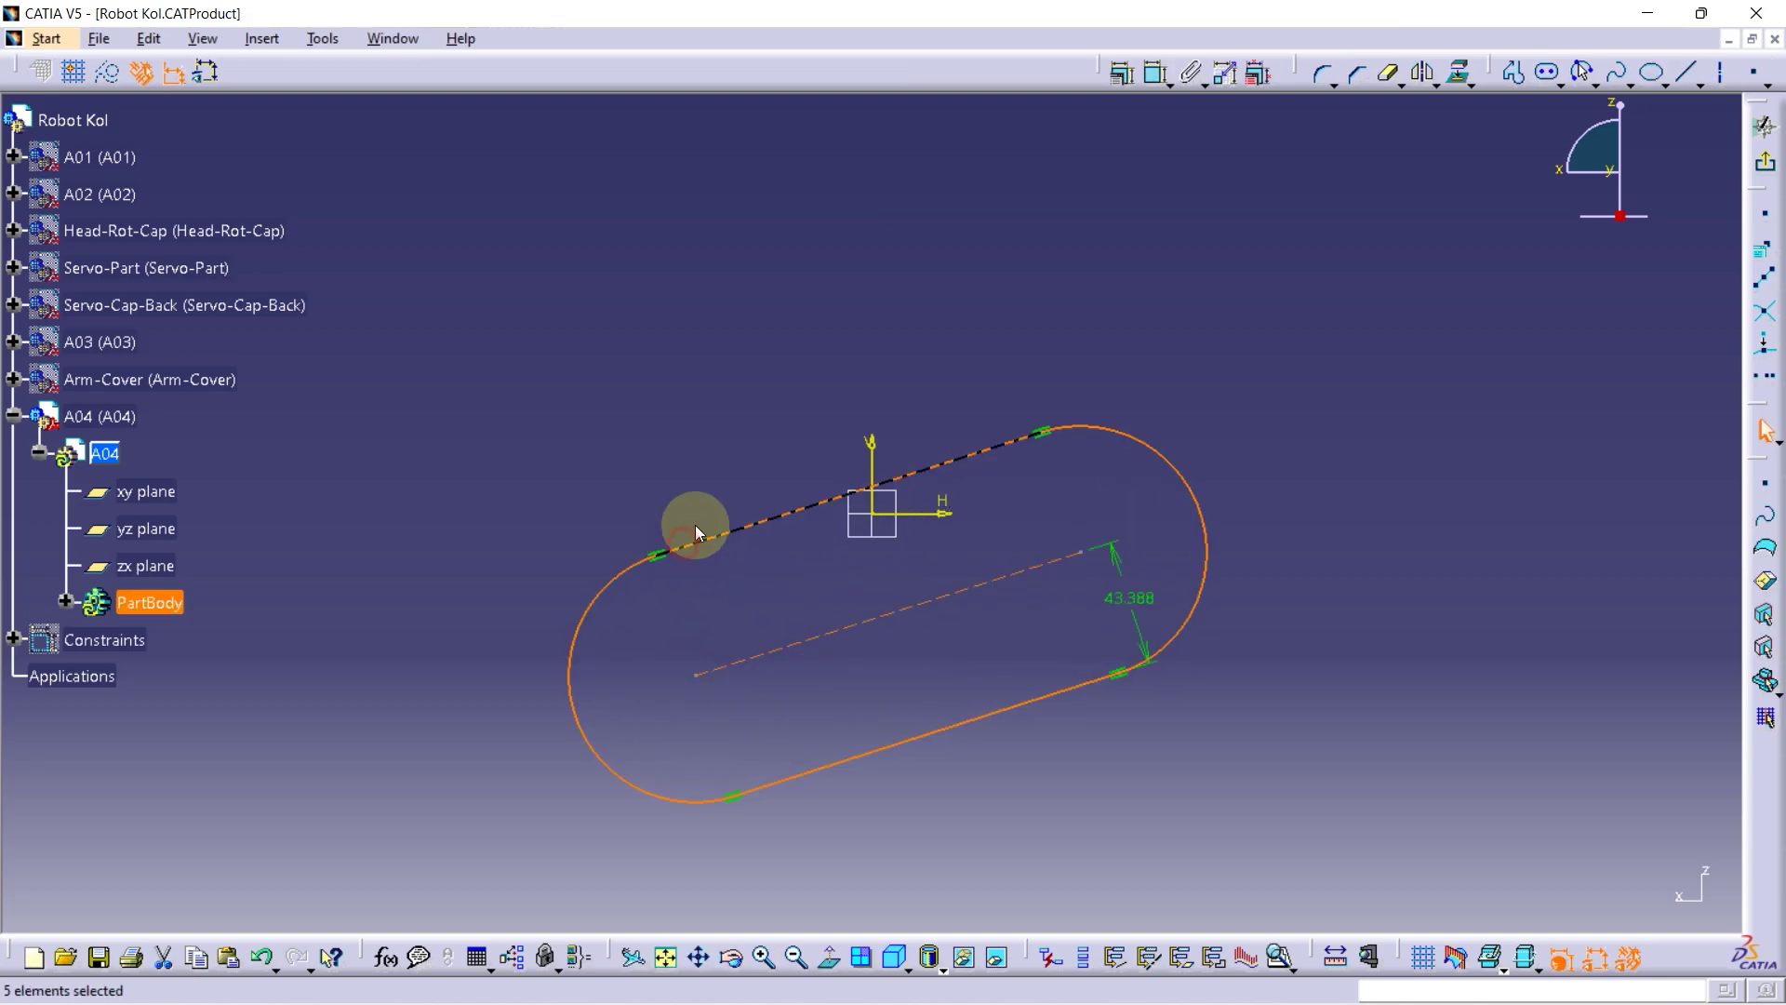
click(1140, 607)
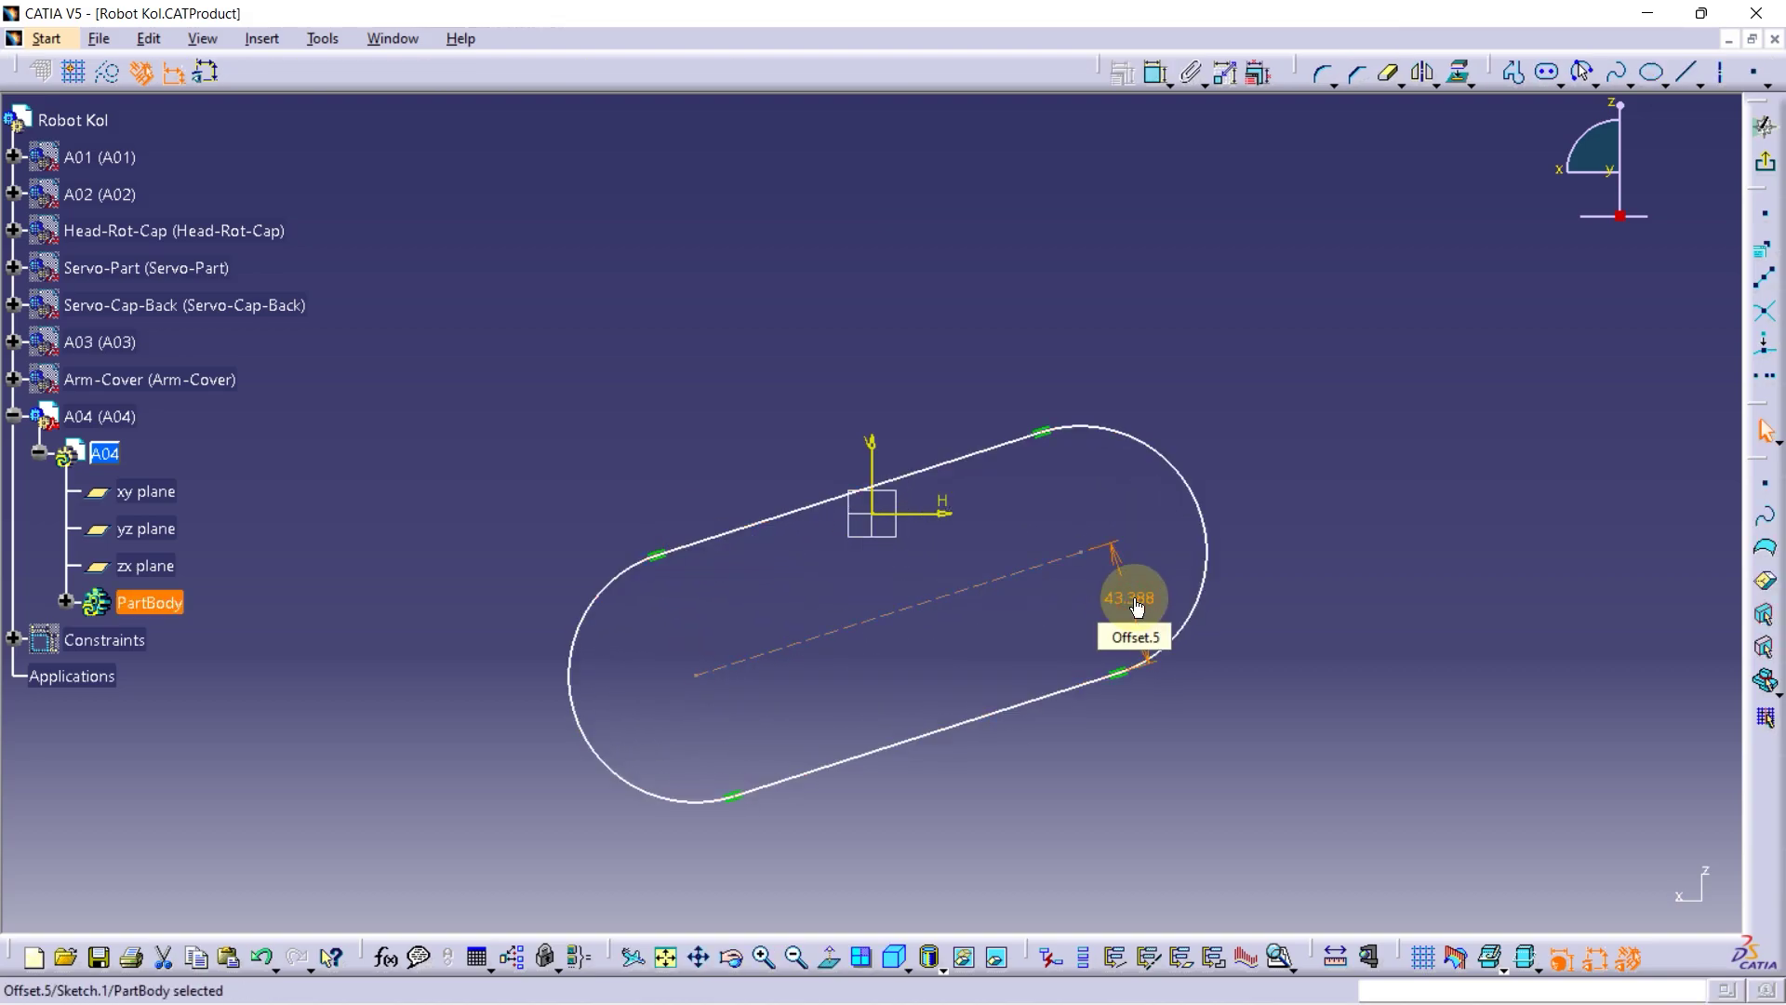
Dimension the right arc R 46.607, the left arc R 70 and the top line 86.905
click(1154, 79)
click(1160, 448)
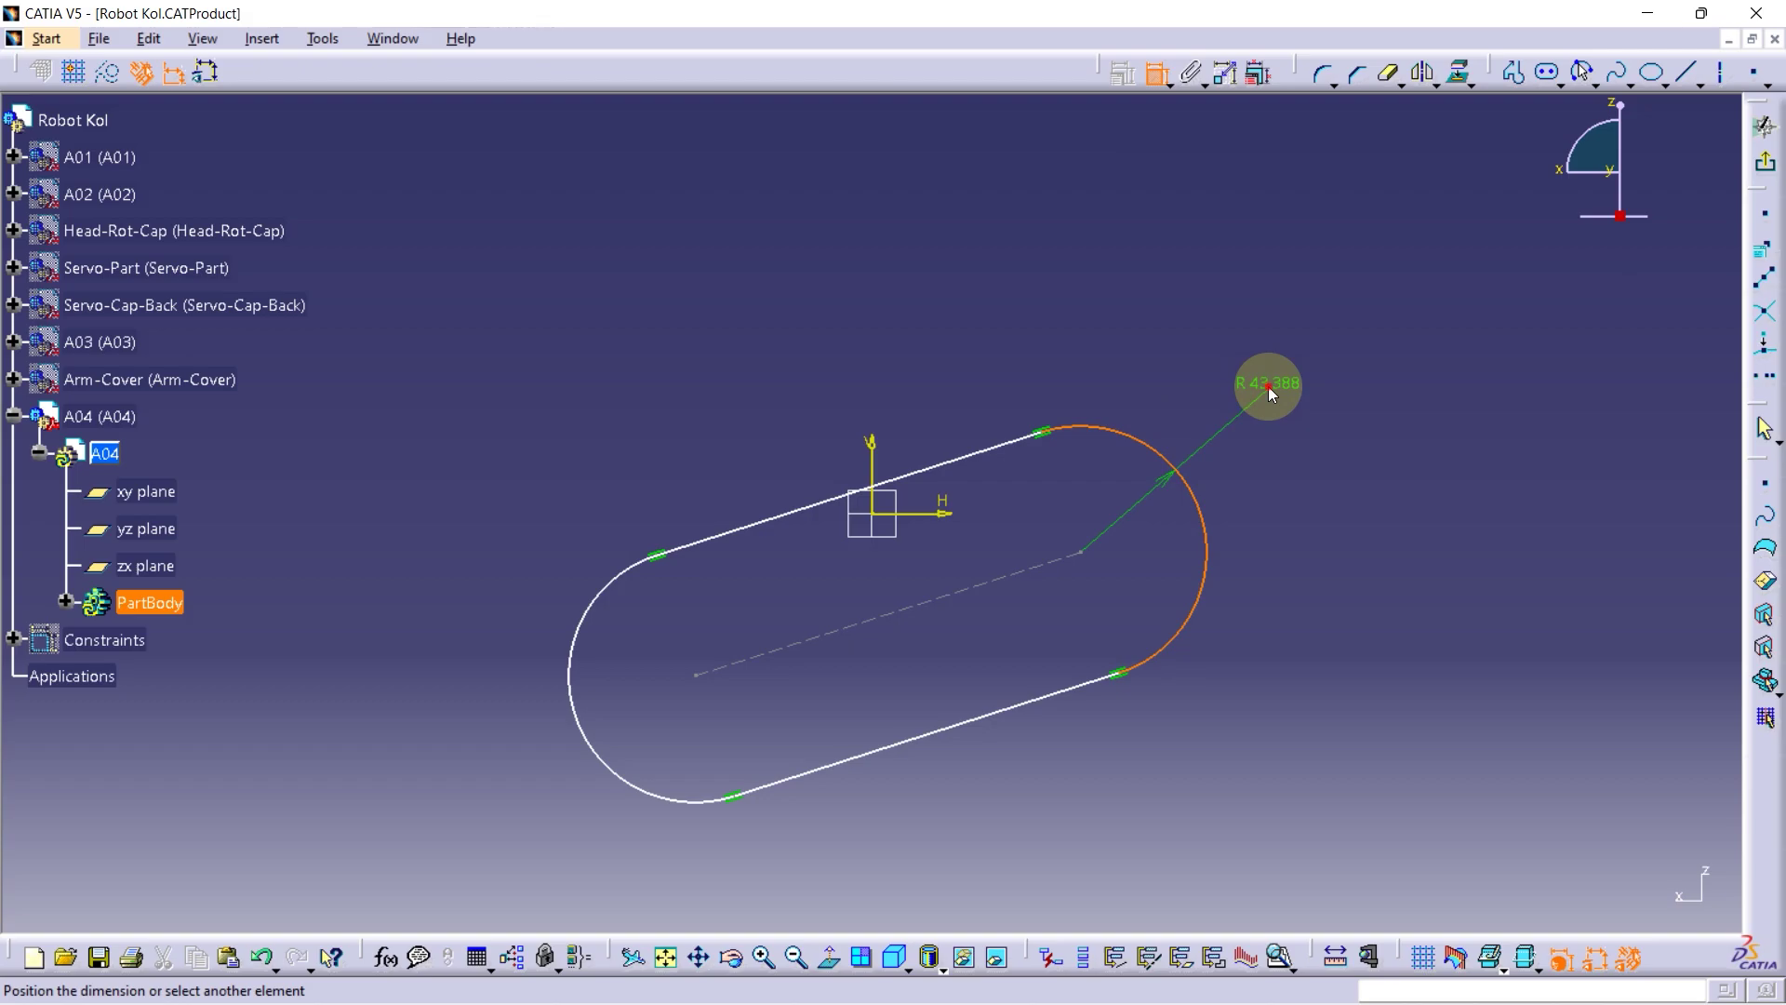
double_click(1280, 389)
text(46.607)
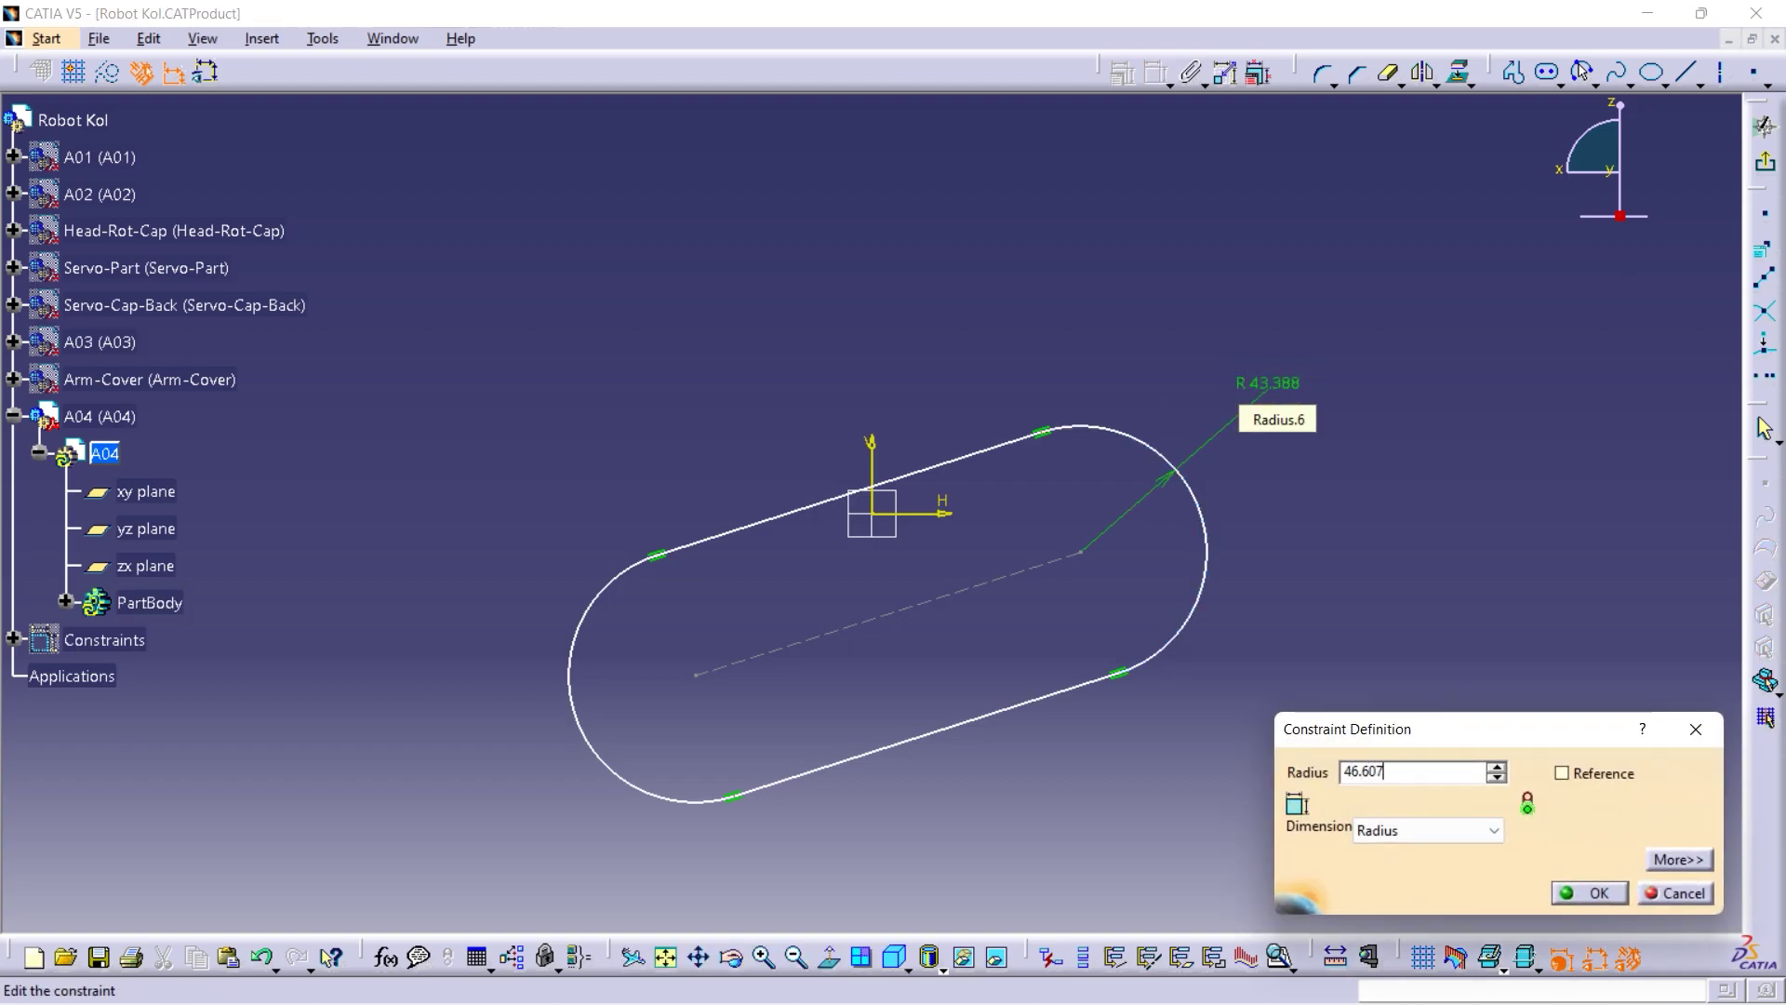
key(Return)
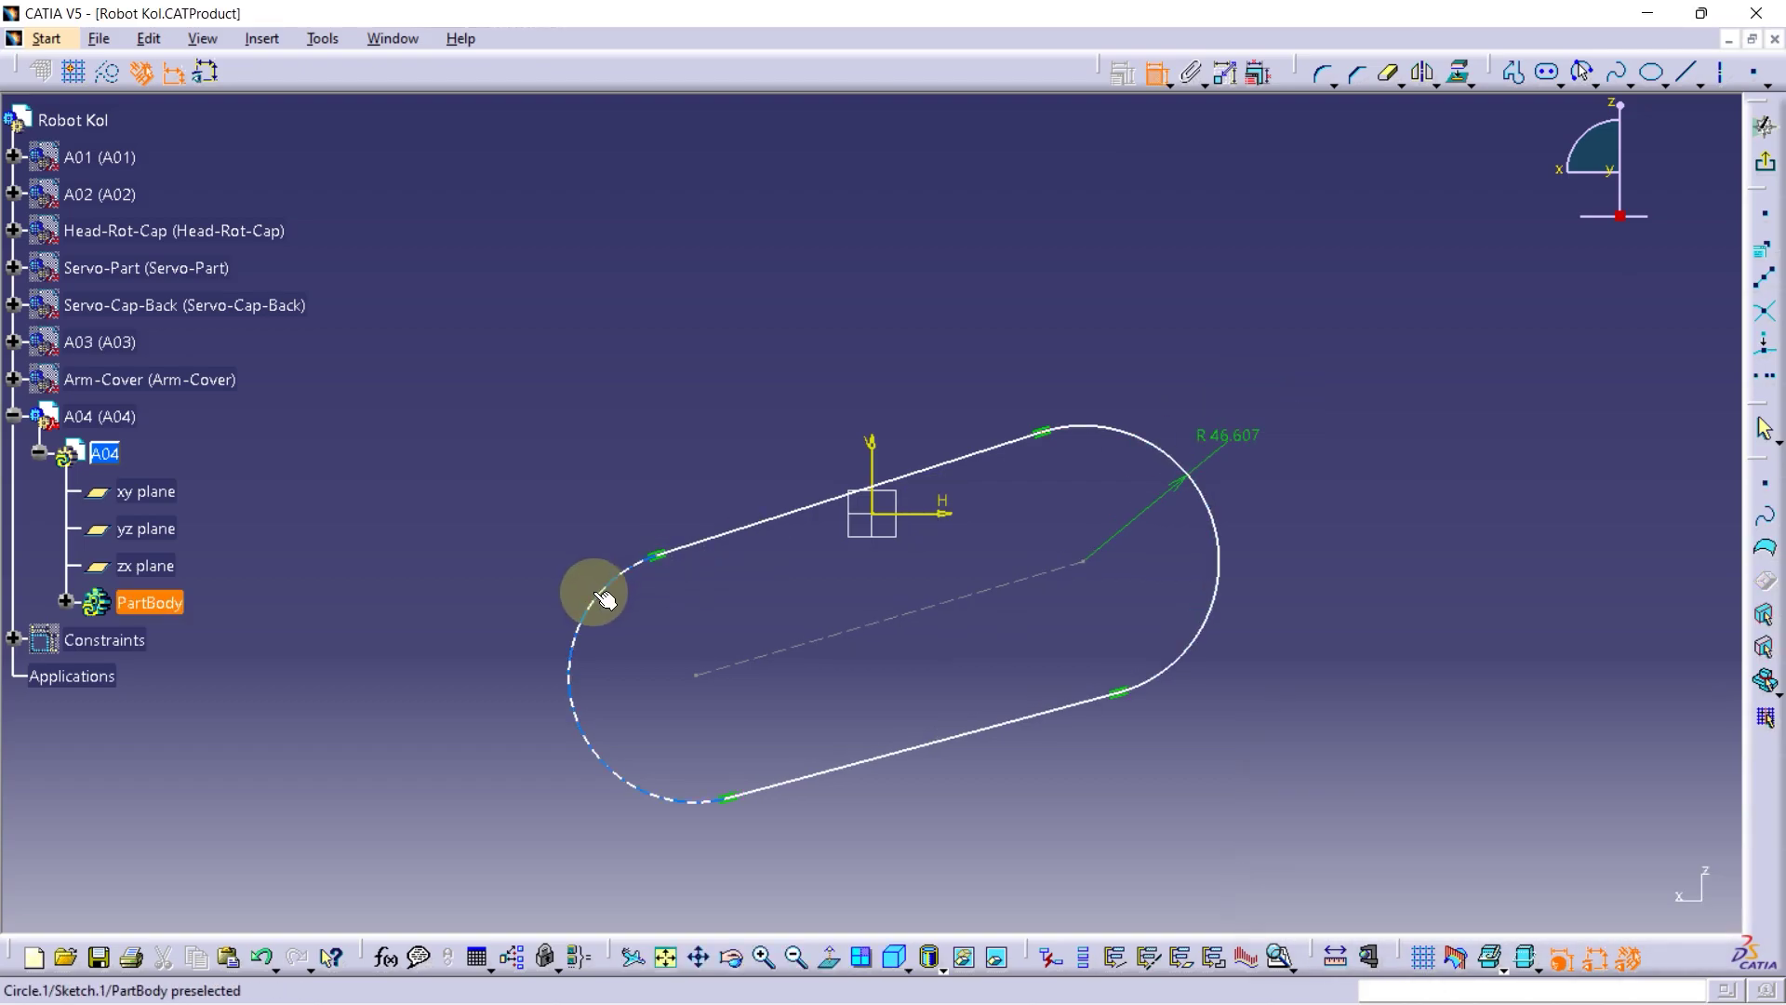
click(594, 594)
double_click(462, 502)
text(70)
key(Return)
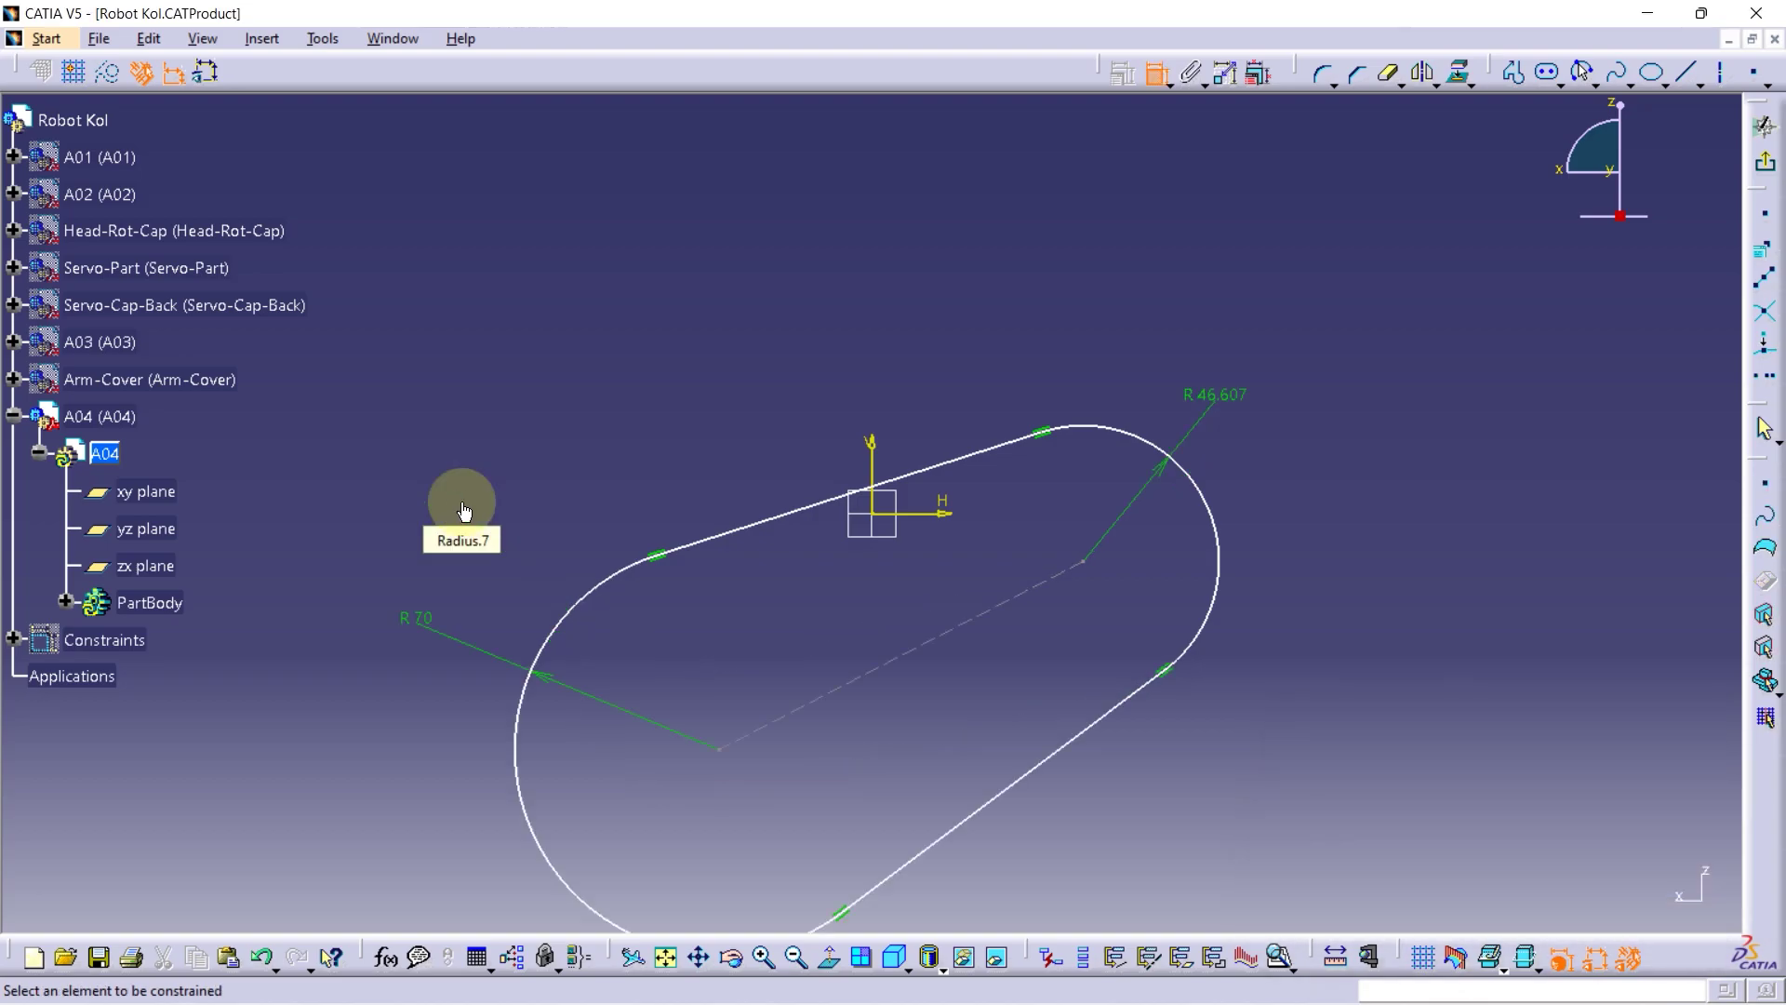
click(737, 528)
double_click(688, 371)
text(86.905)
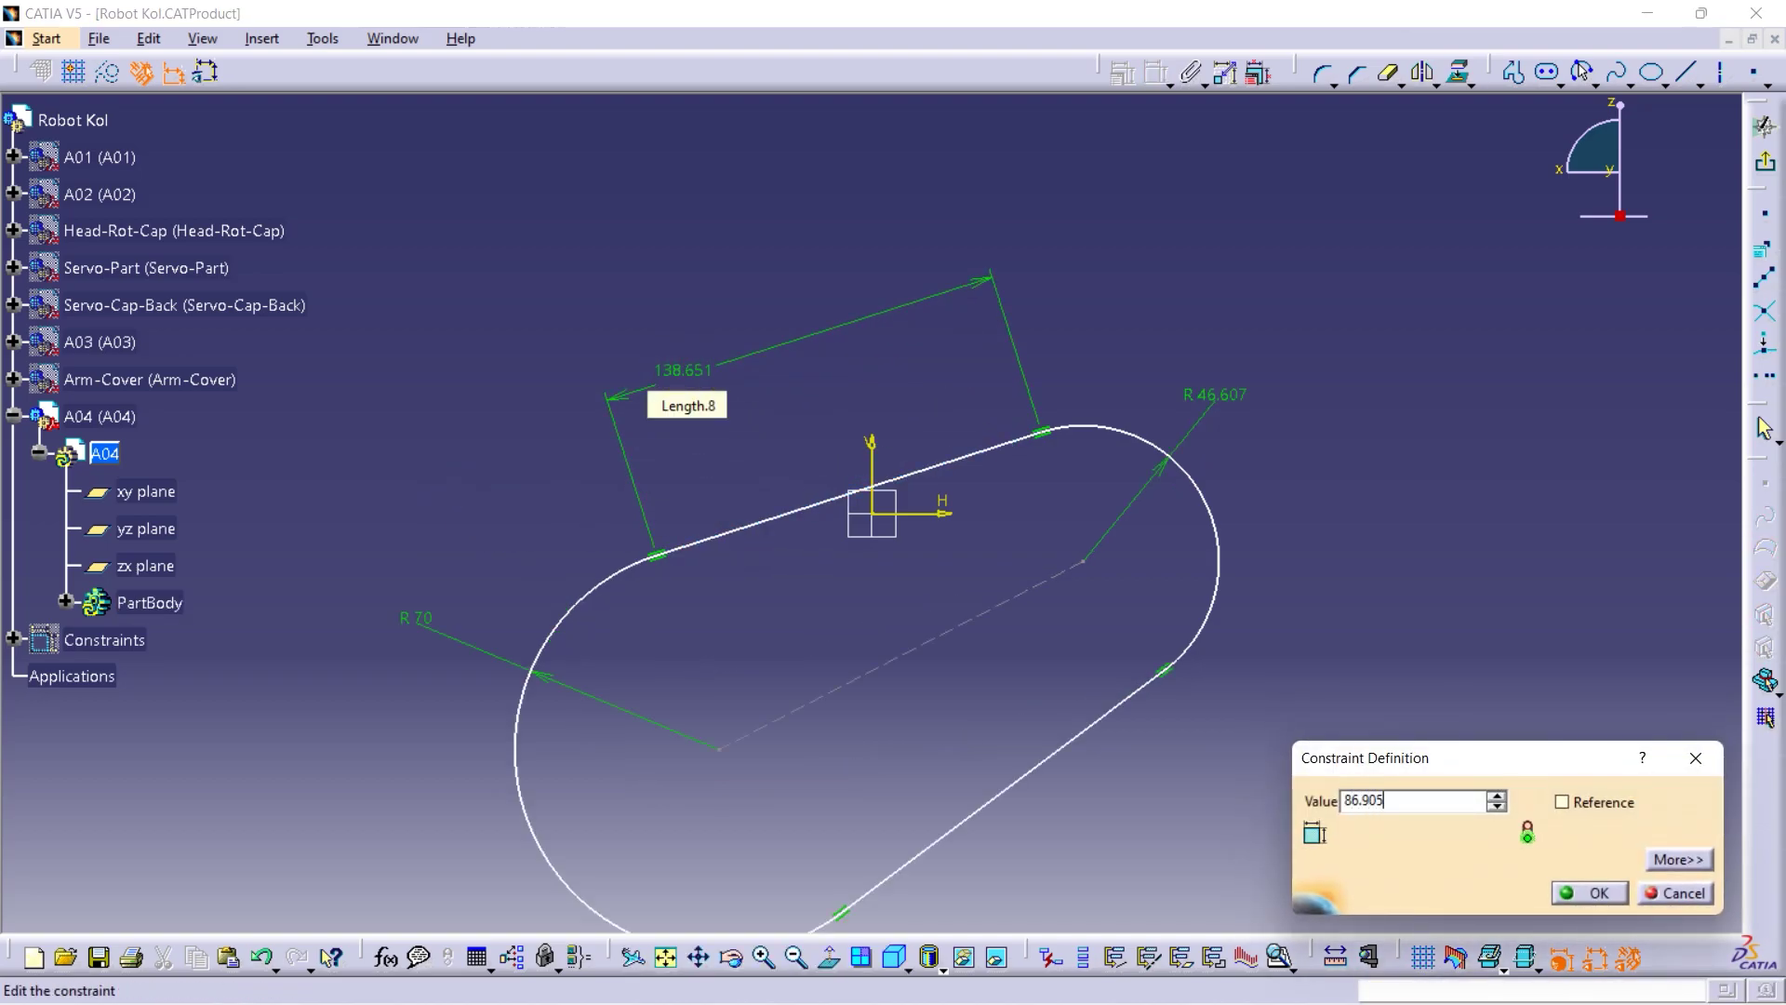
key(Return)
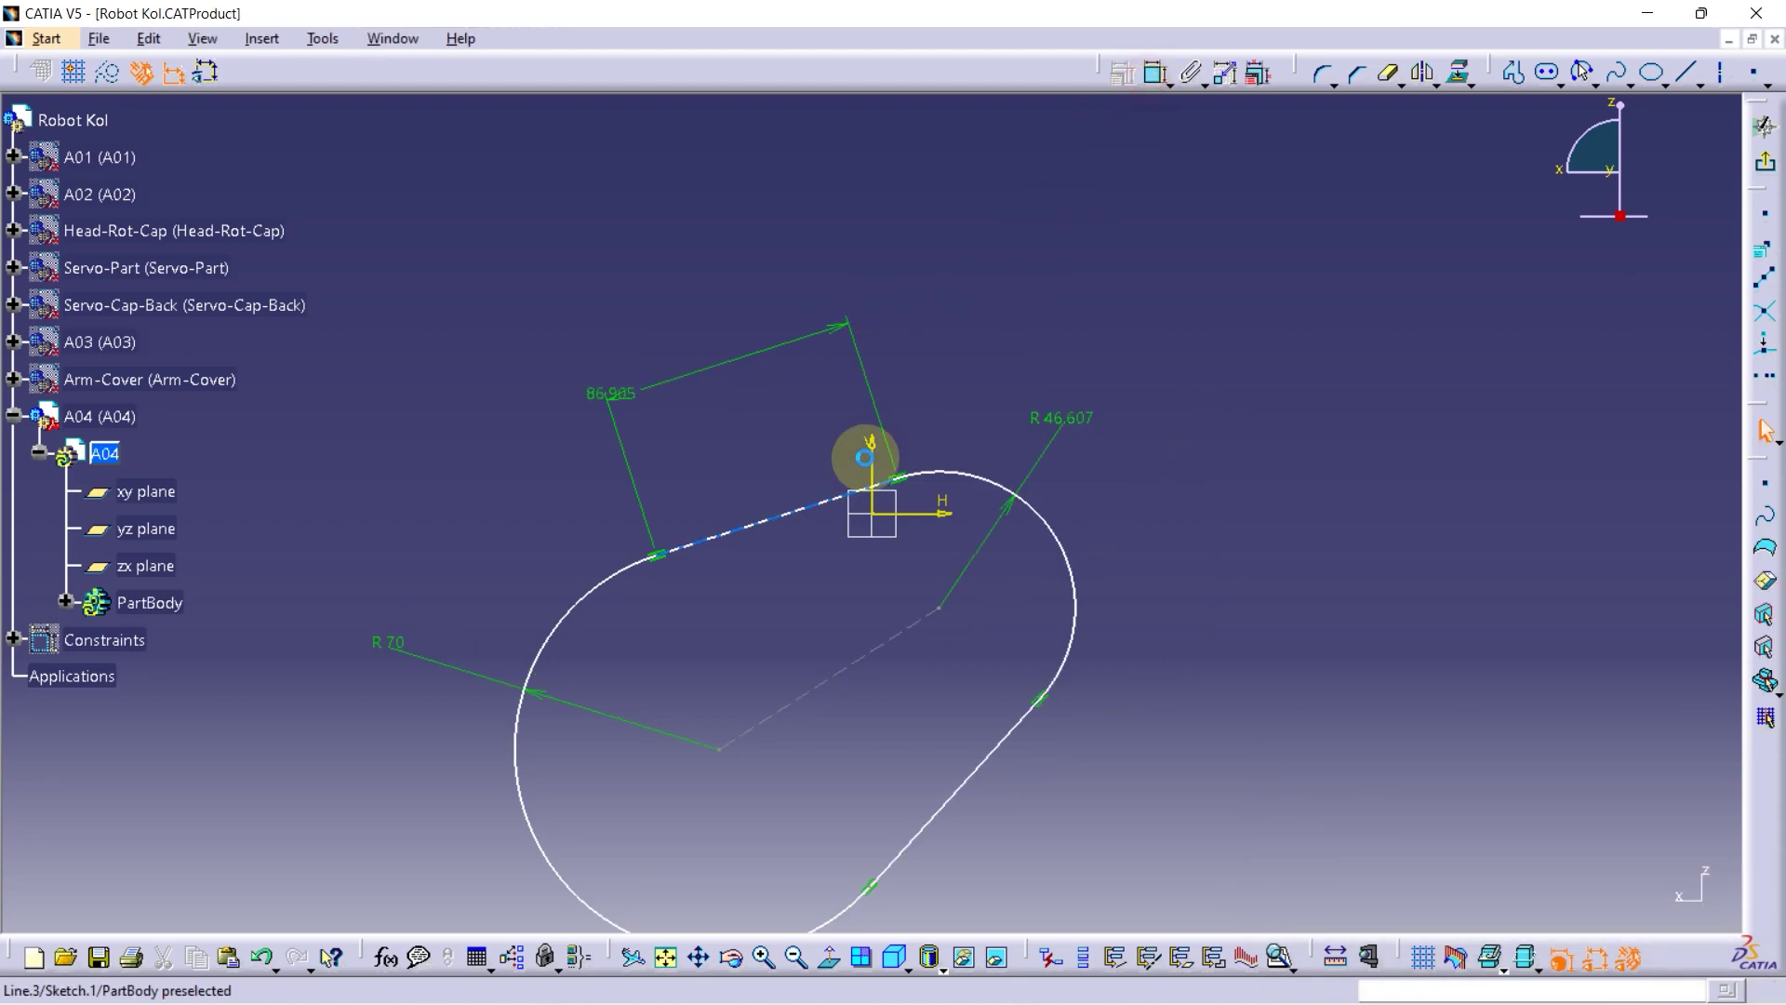
Make the top line horizontal and symmetric about the V axis, then exit the sketch
click(802, 514)
ctrl+click(917, 507)
click(1123, 82)
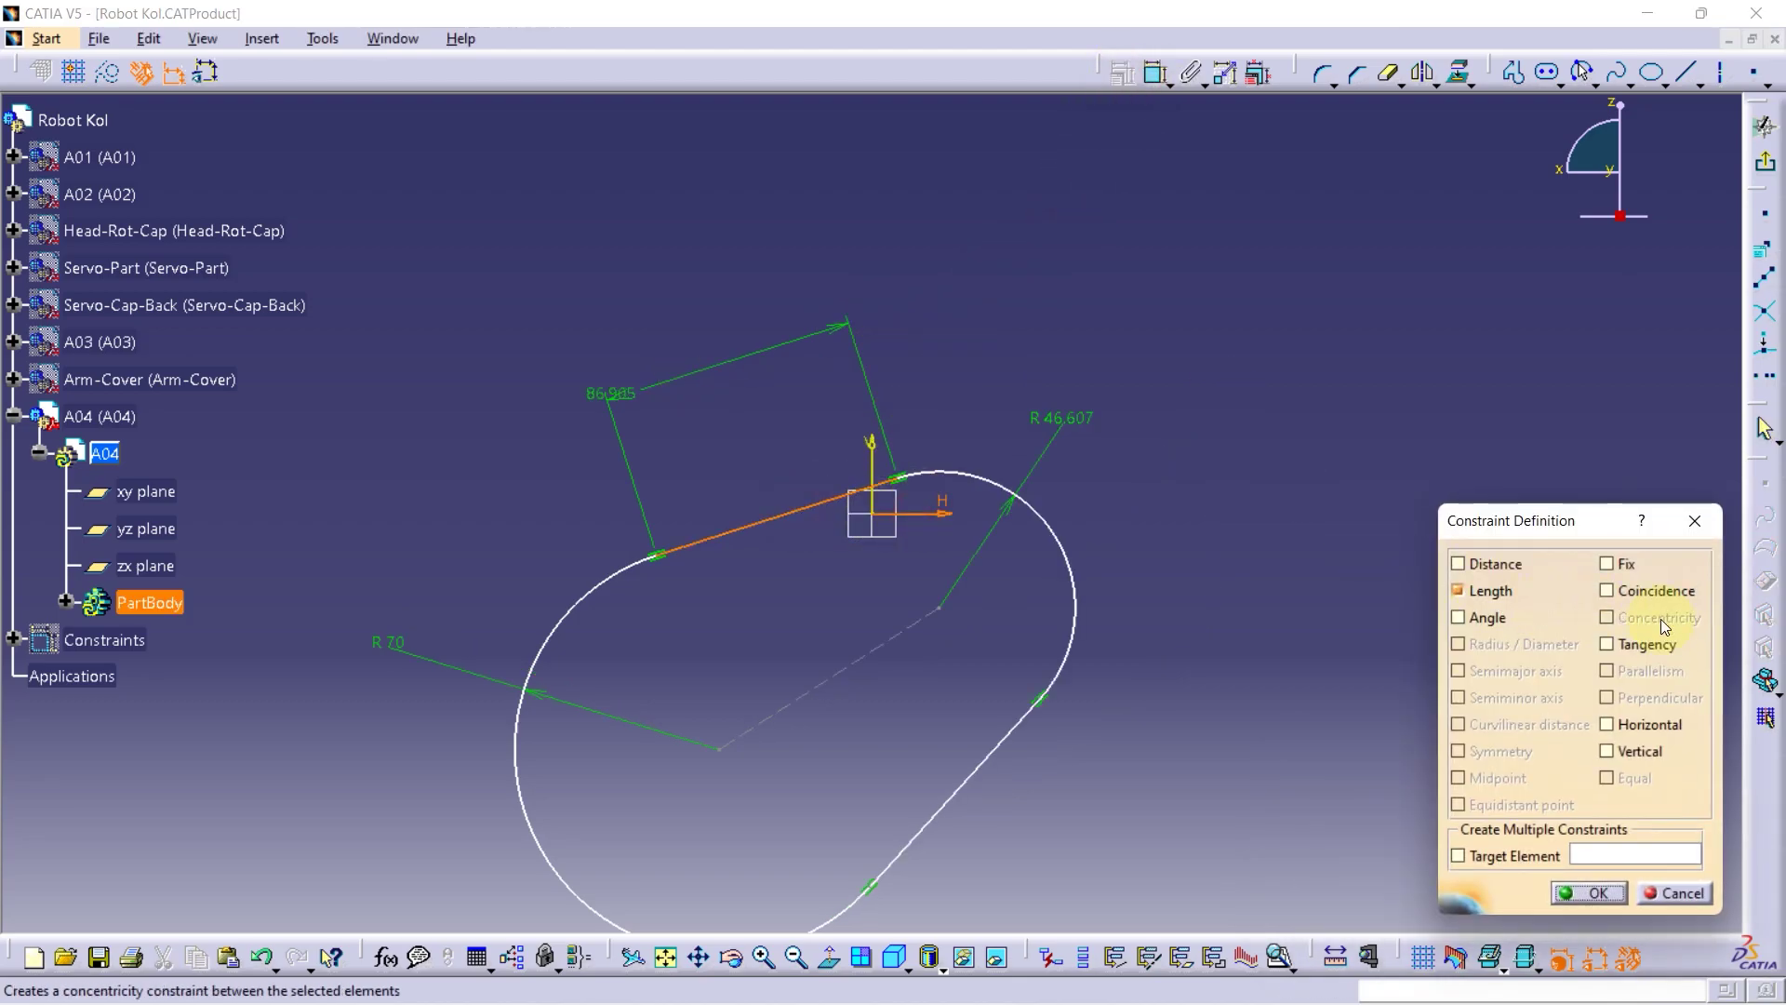
click(1624, 640)
click(1582, 891)
drag(916, 518, 1005, 517)
ctrl+click(871, 465)
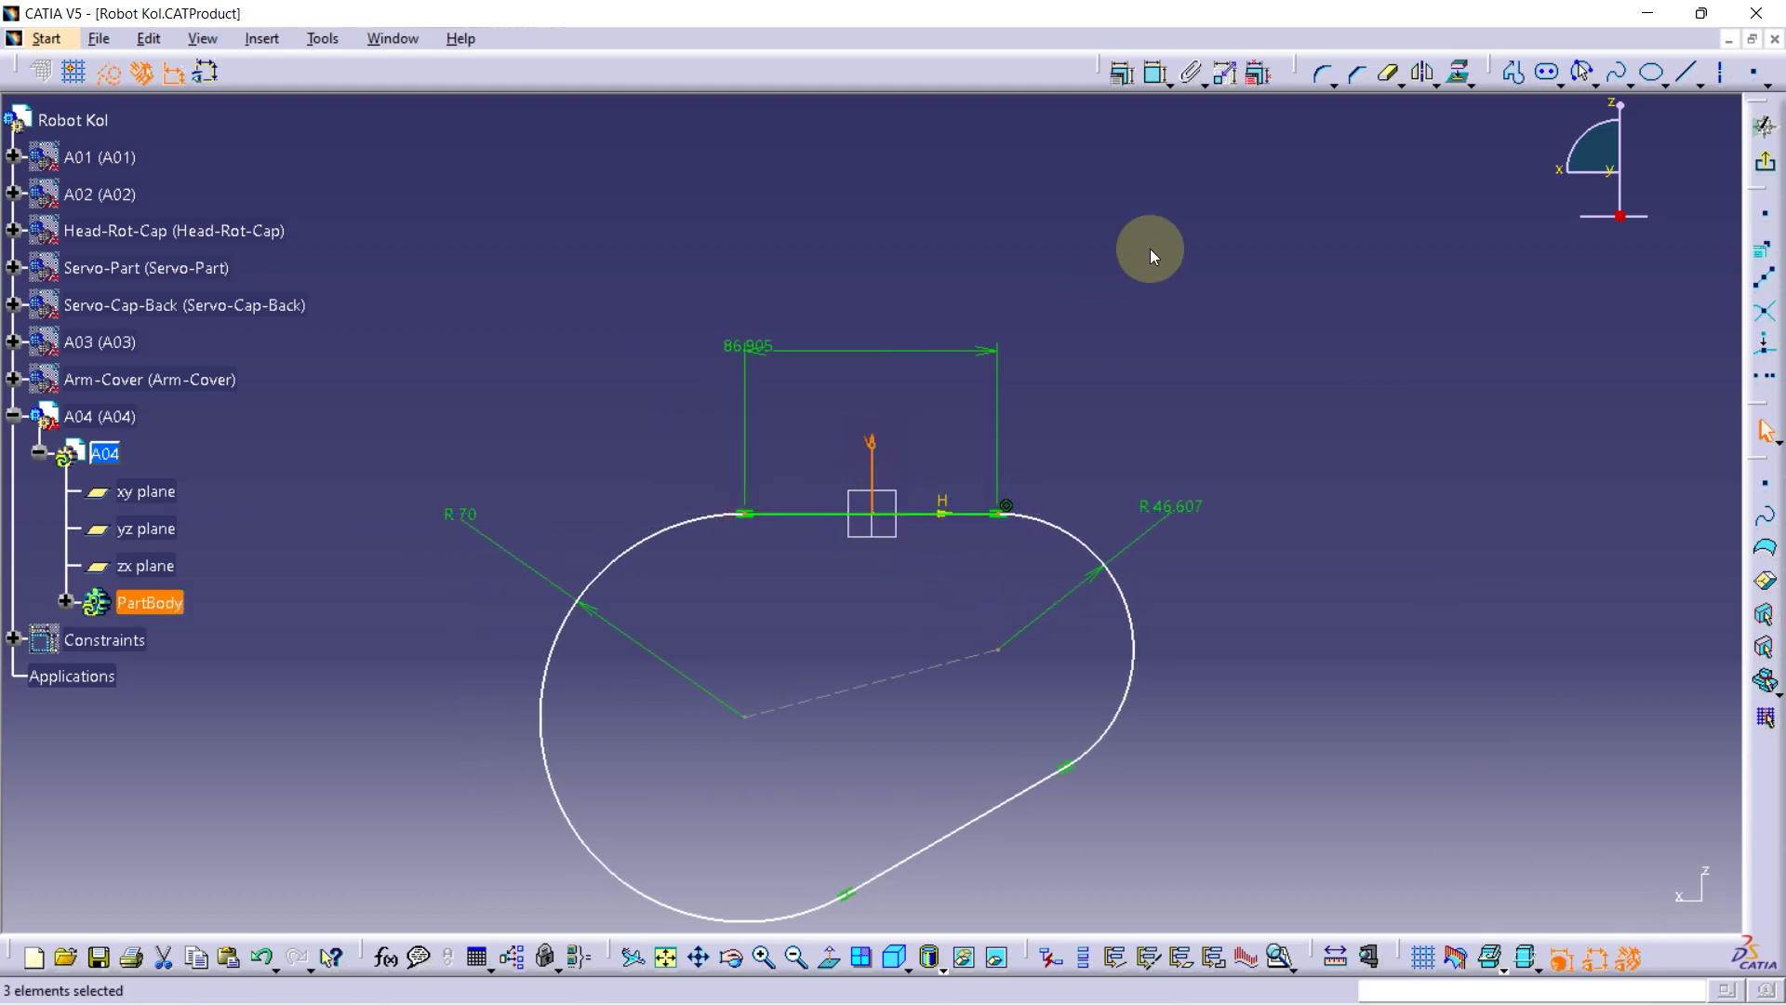
click(1126, 76)
click(1480, 751)
click(1589, 893)
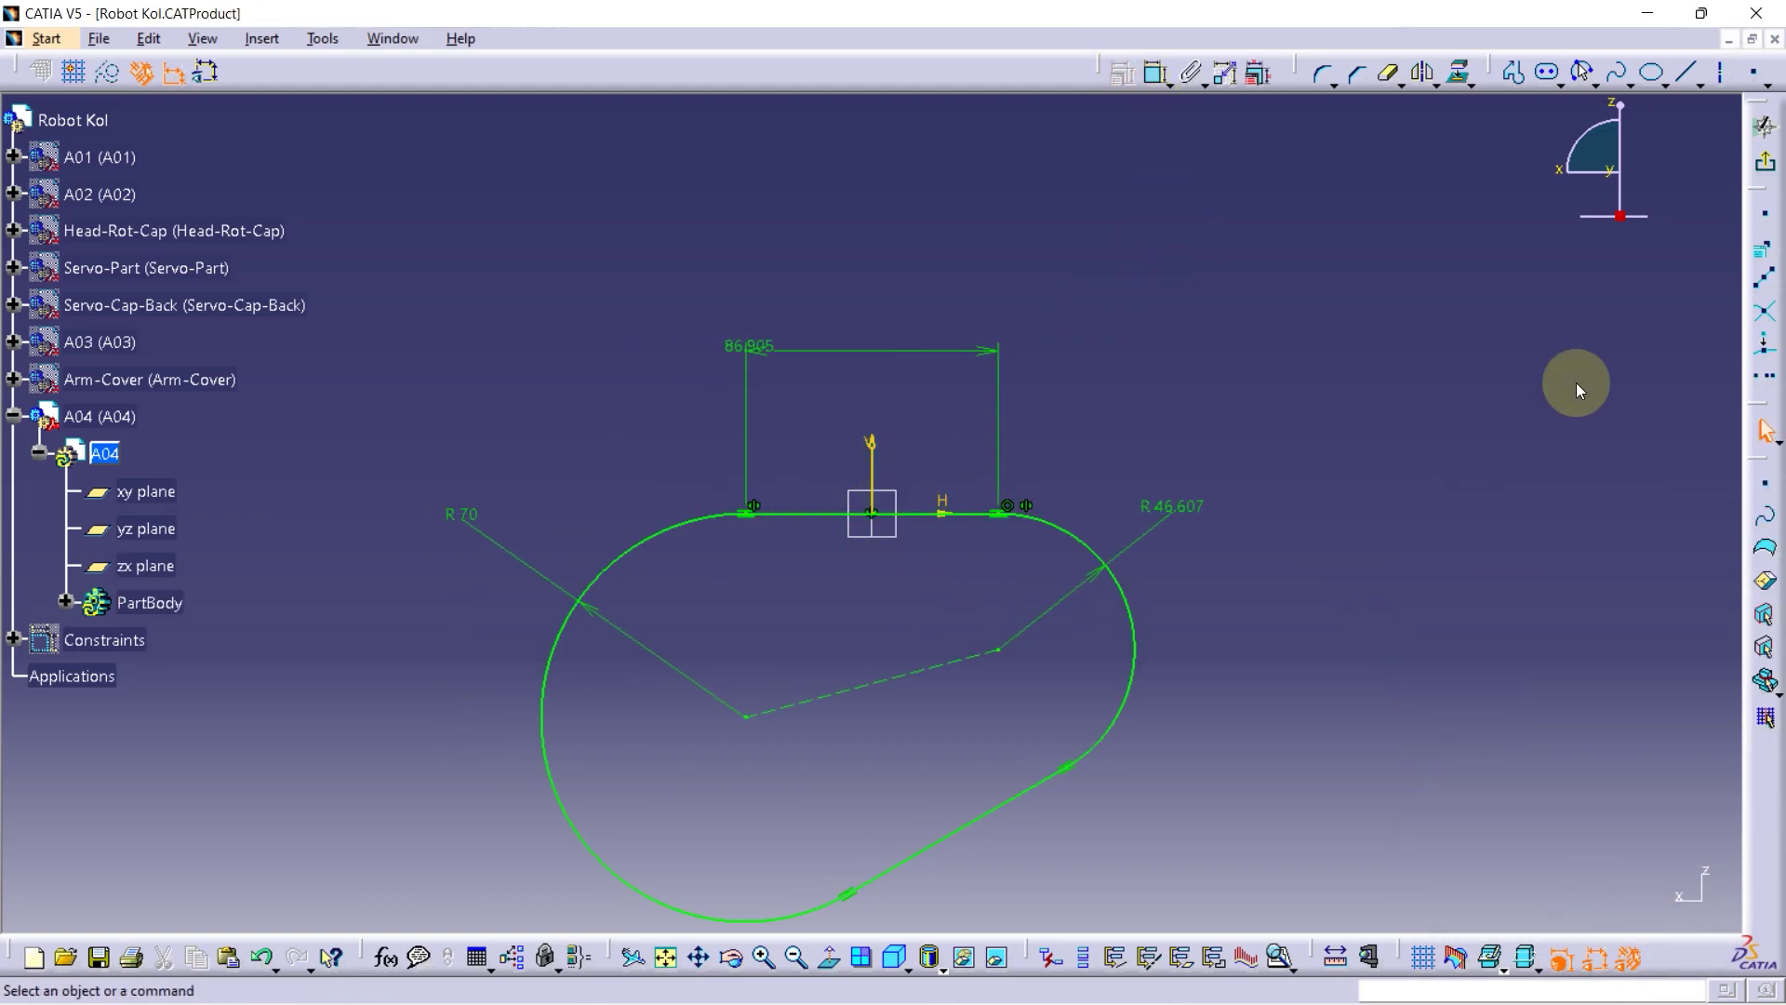
click(1766, 166)
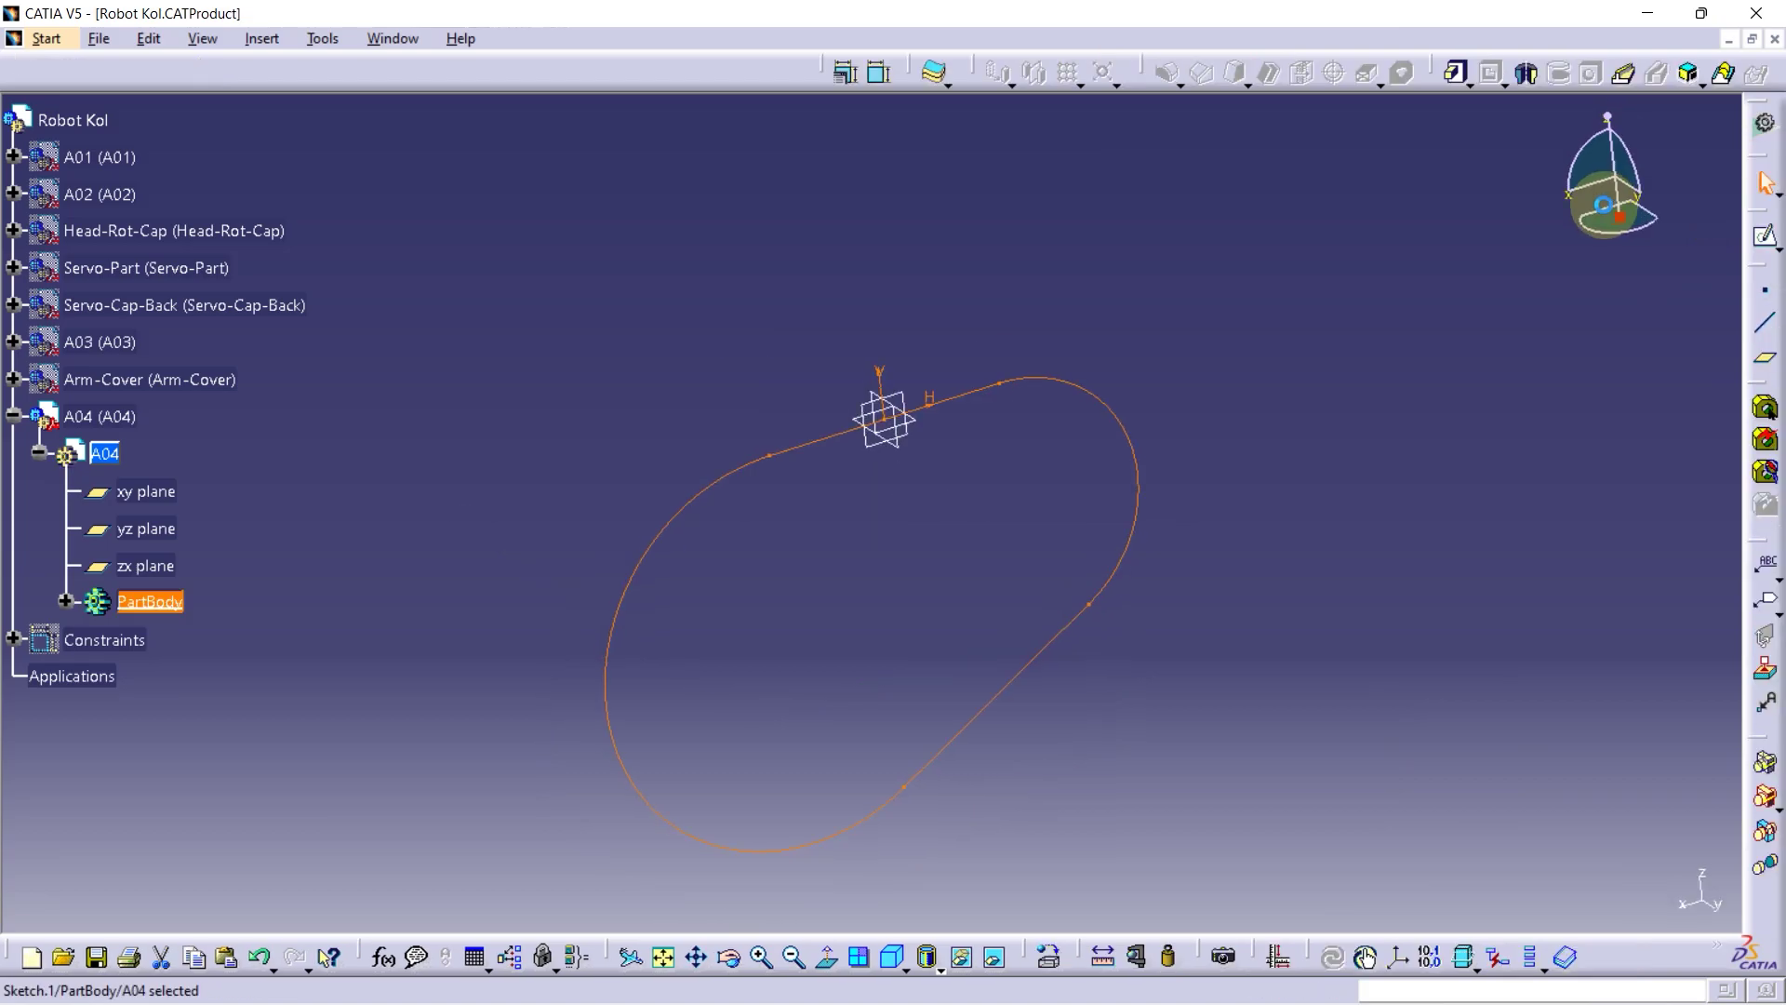
Pad the slot profile 59 mm with mirrored extent
click(1453, 73)
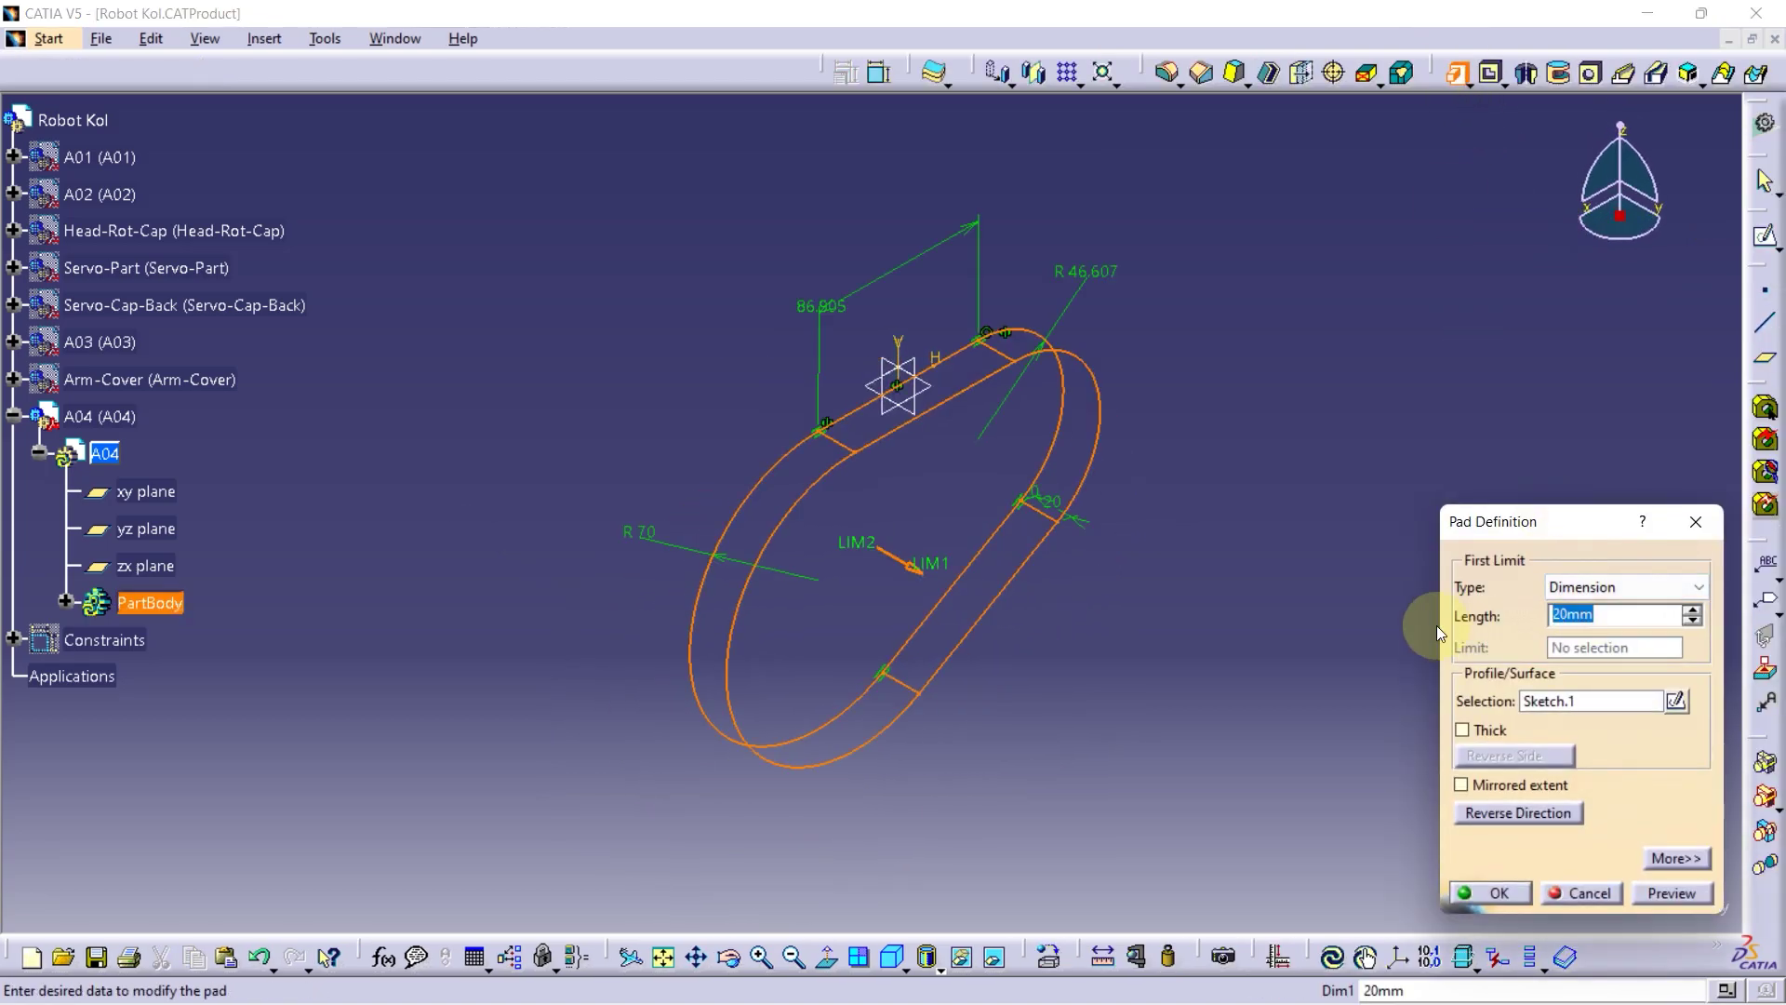
text(59)
click(1460, 785)
click(1527, 903)
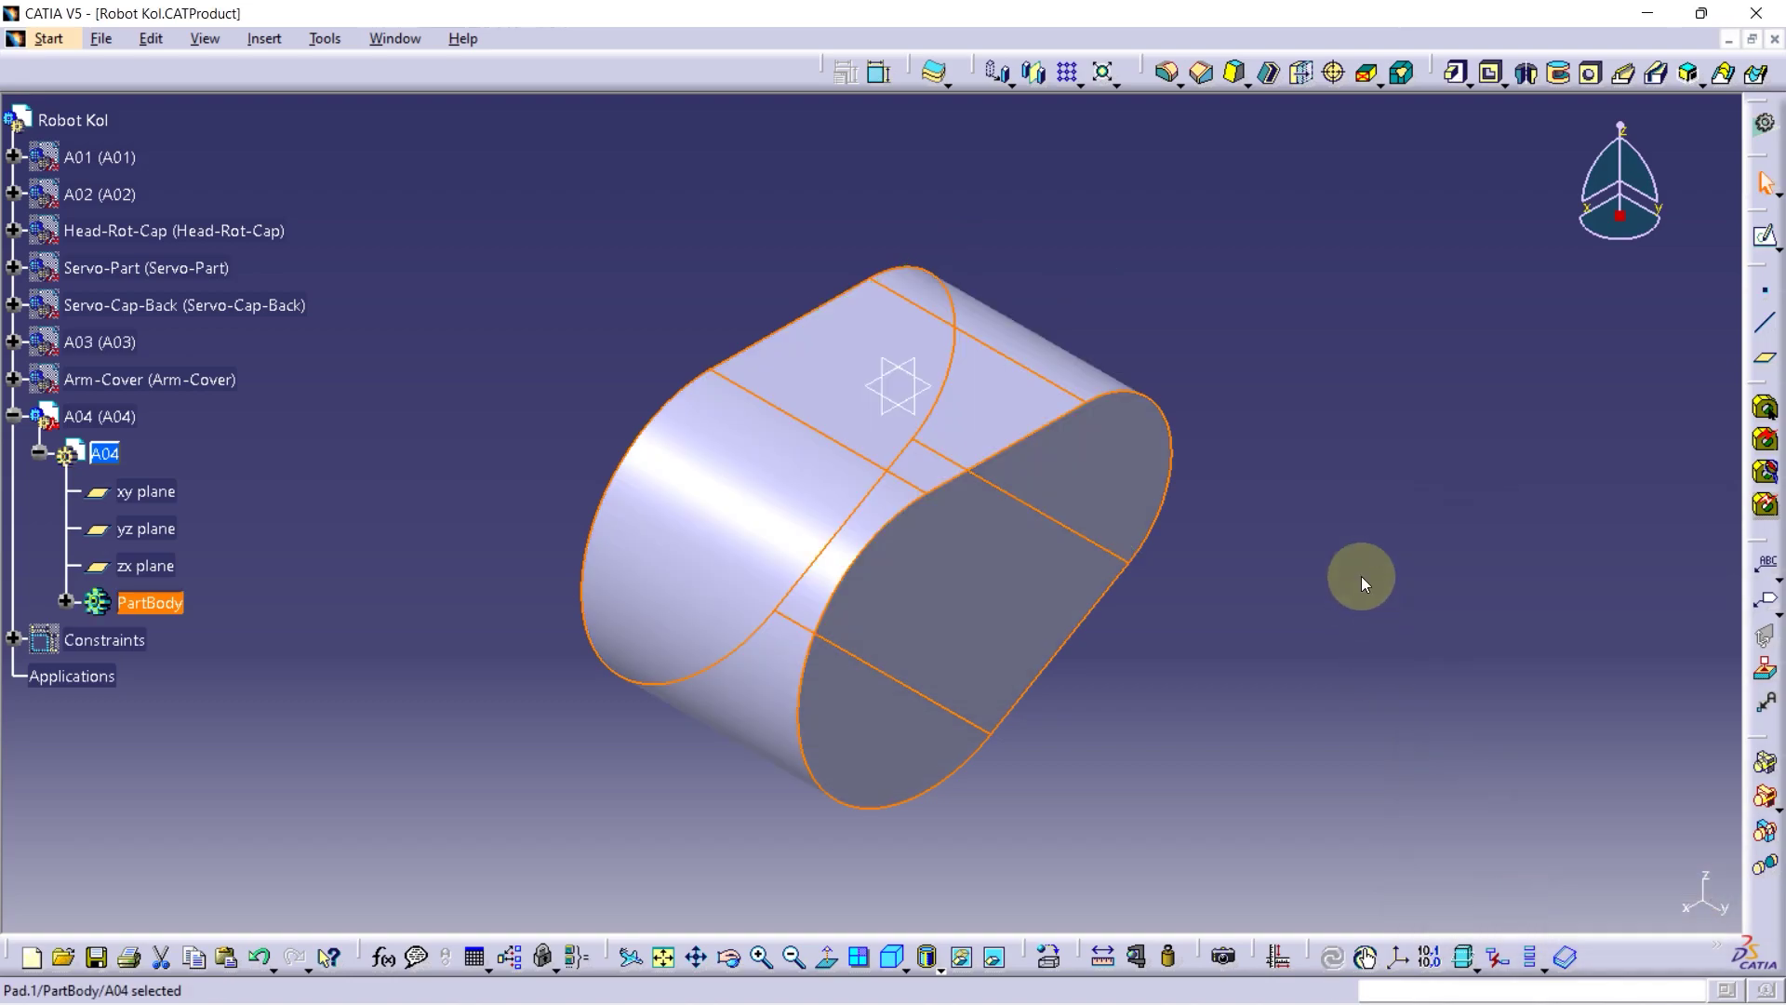
Sketch on the pad's end face an inward offset of its outline by -1.5
click(998, 568)
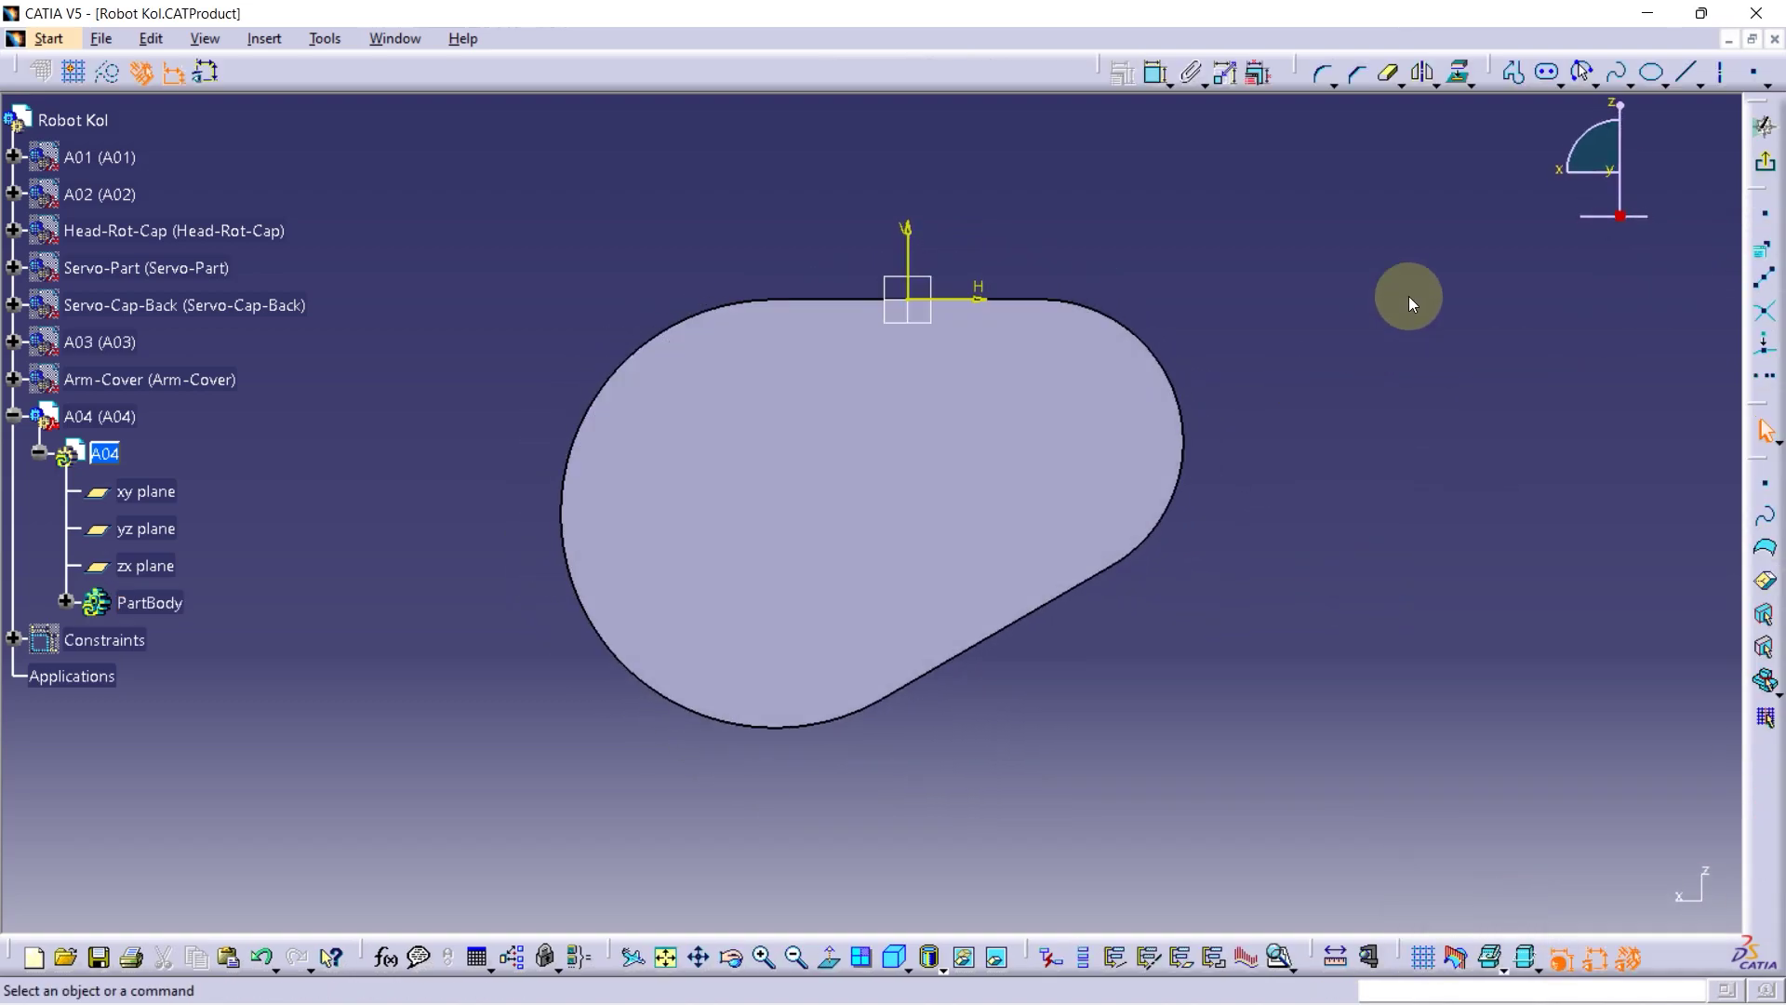
click(1433, 84)
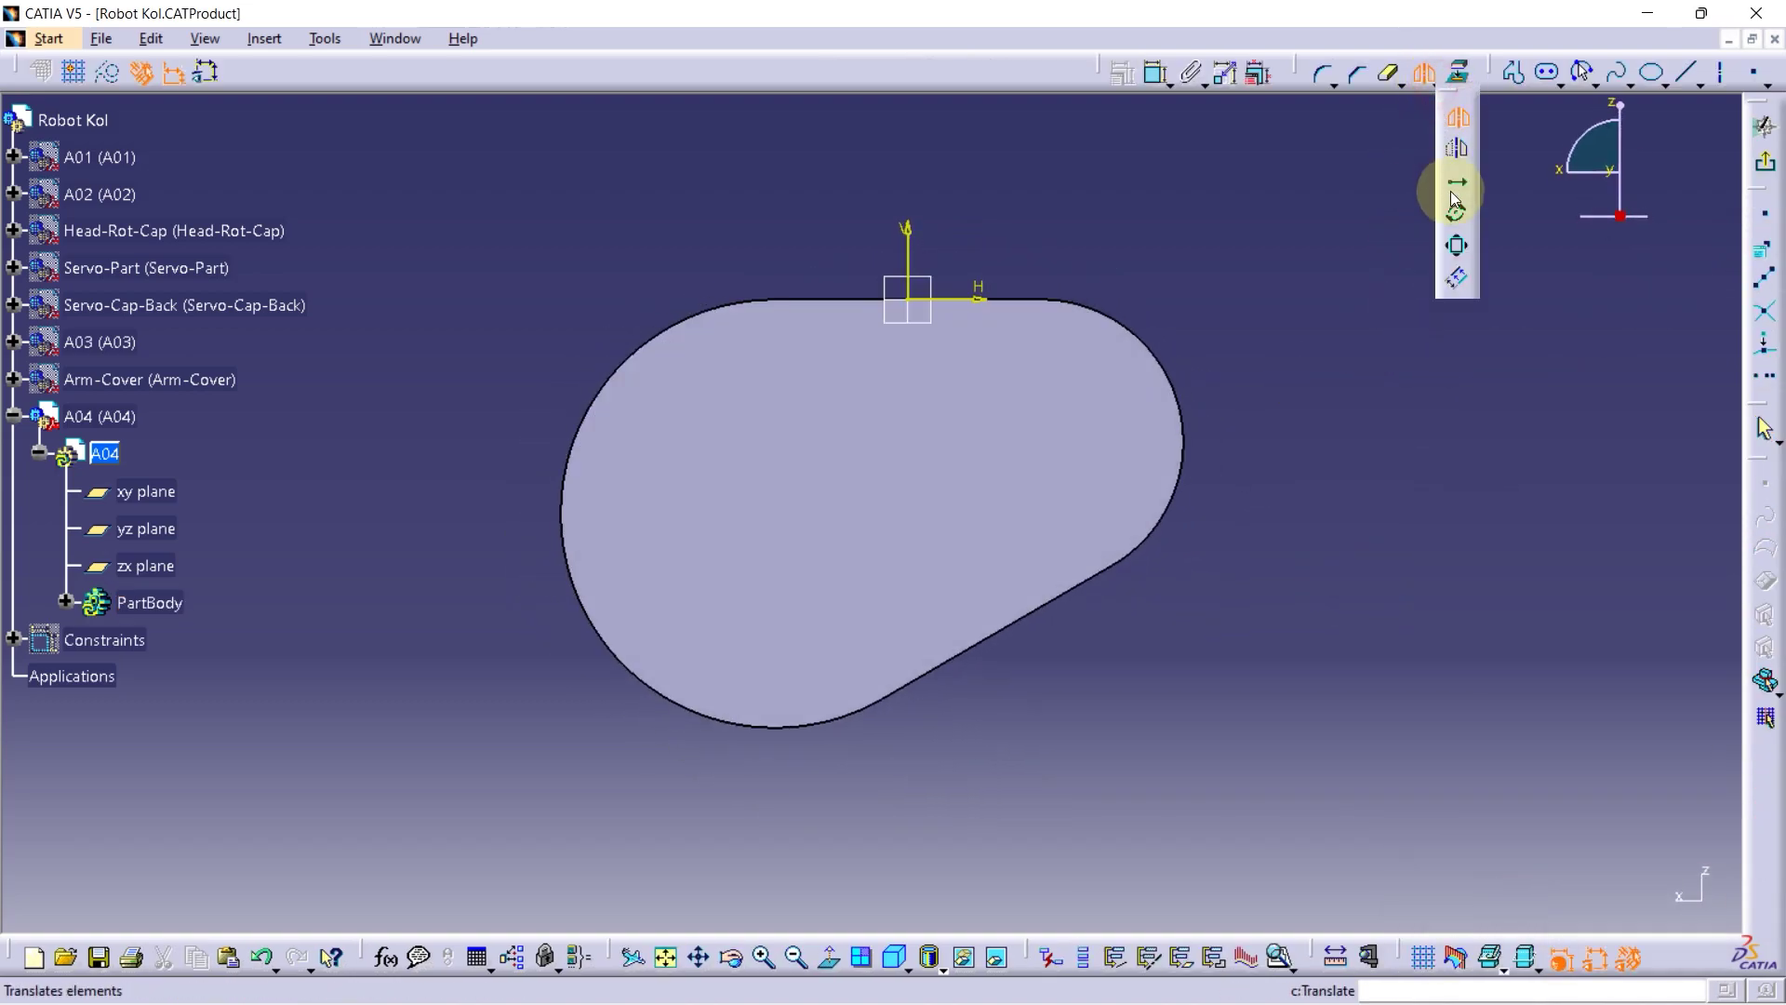
click(1452, 279)
click(884, 361)
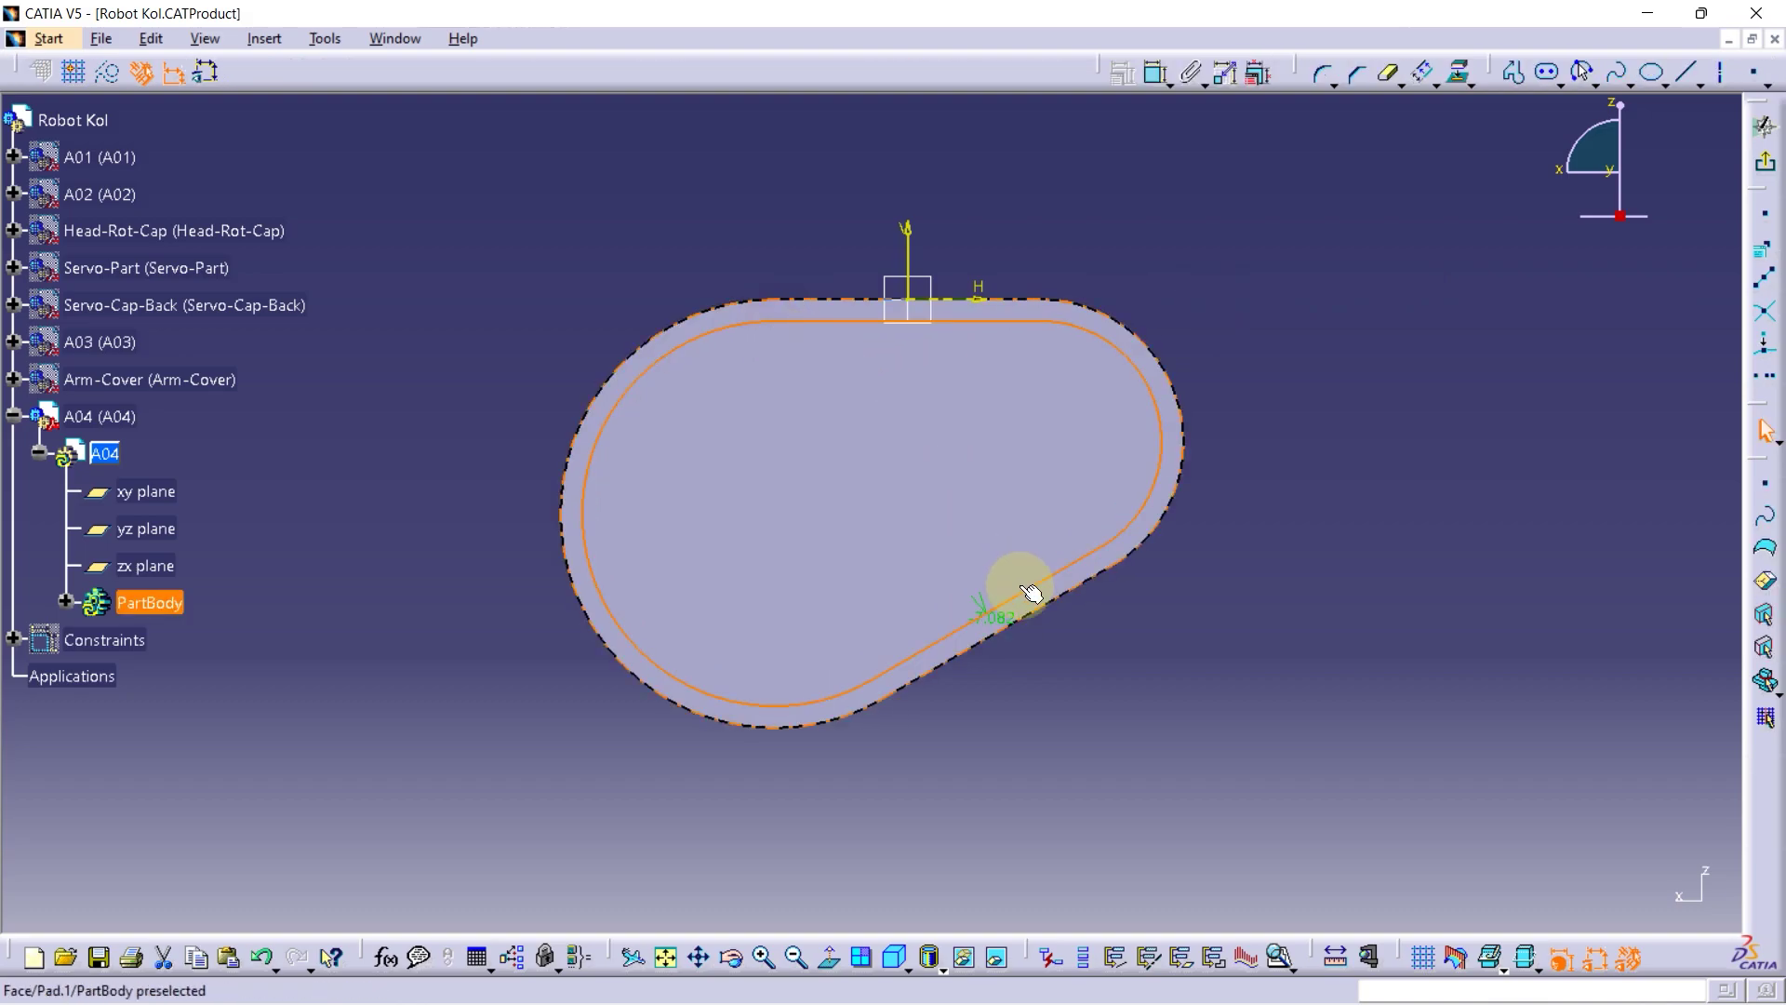
click(1029, 596)
double_click(1044, 695)
text(-1)
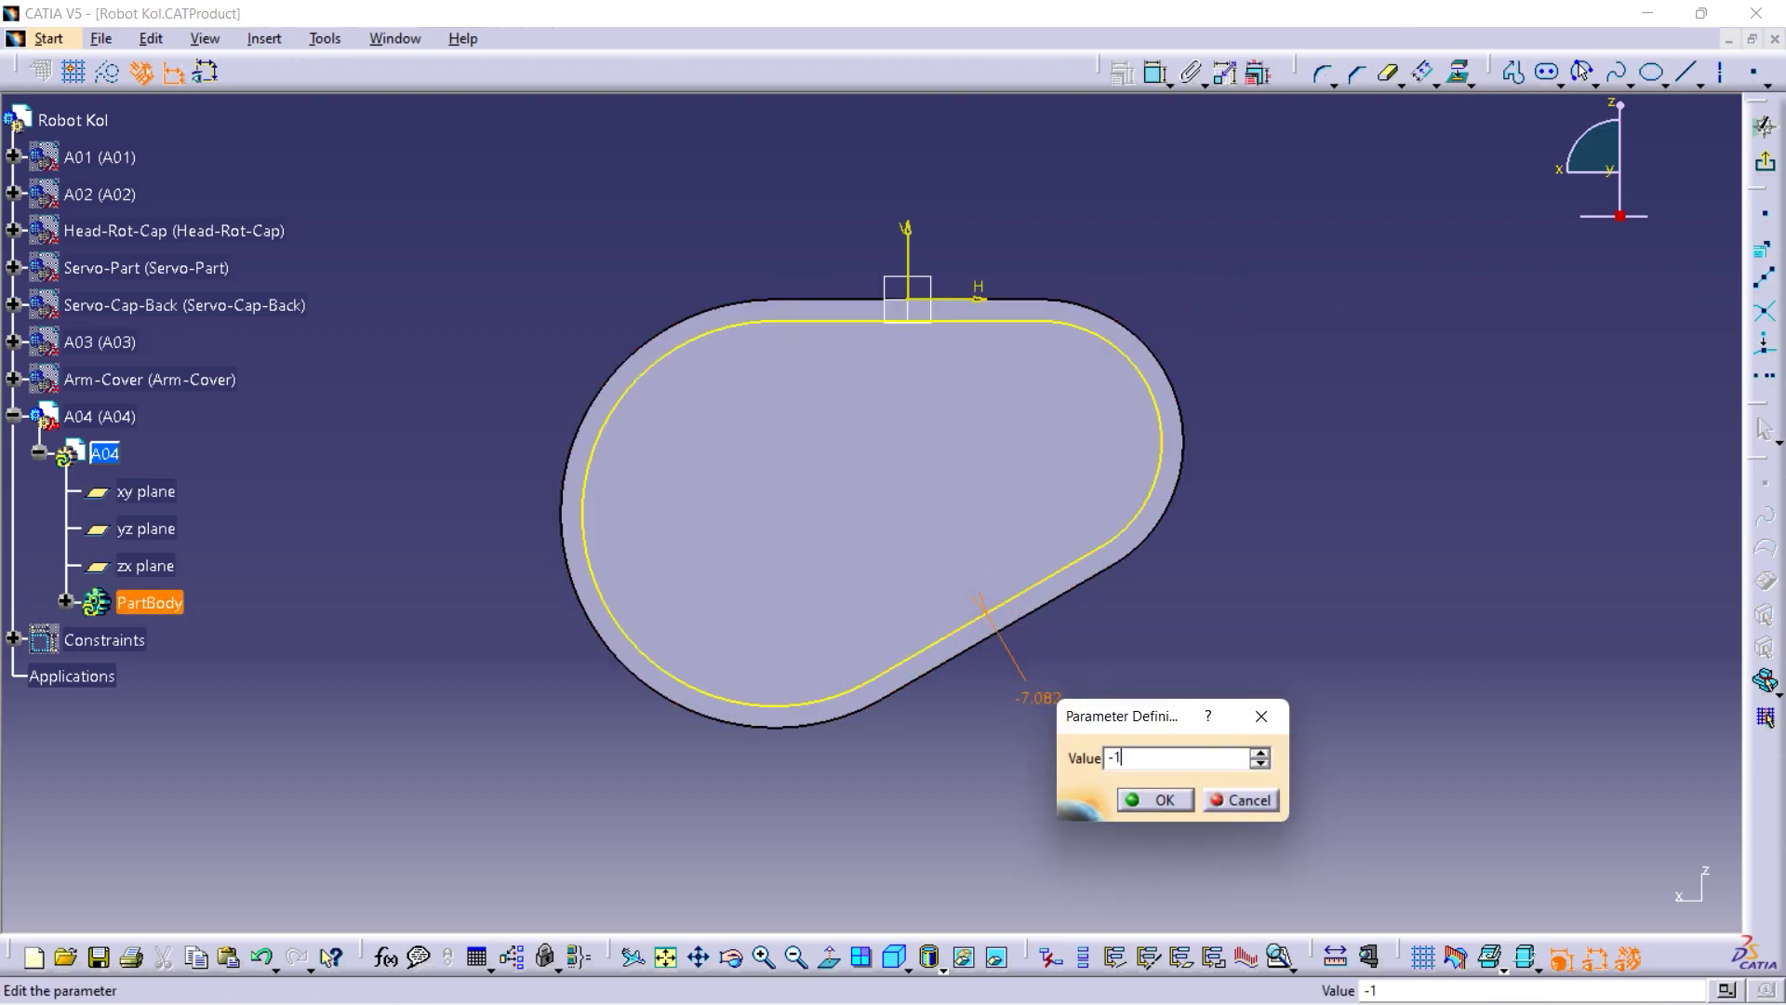
text(.5)
key(Return)
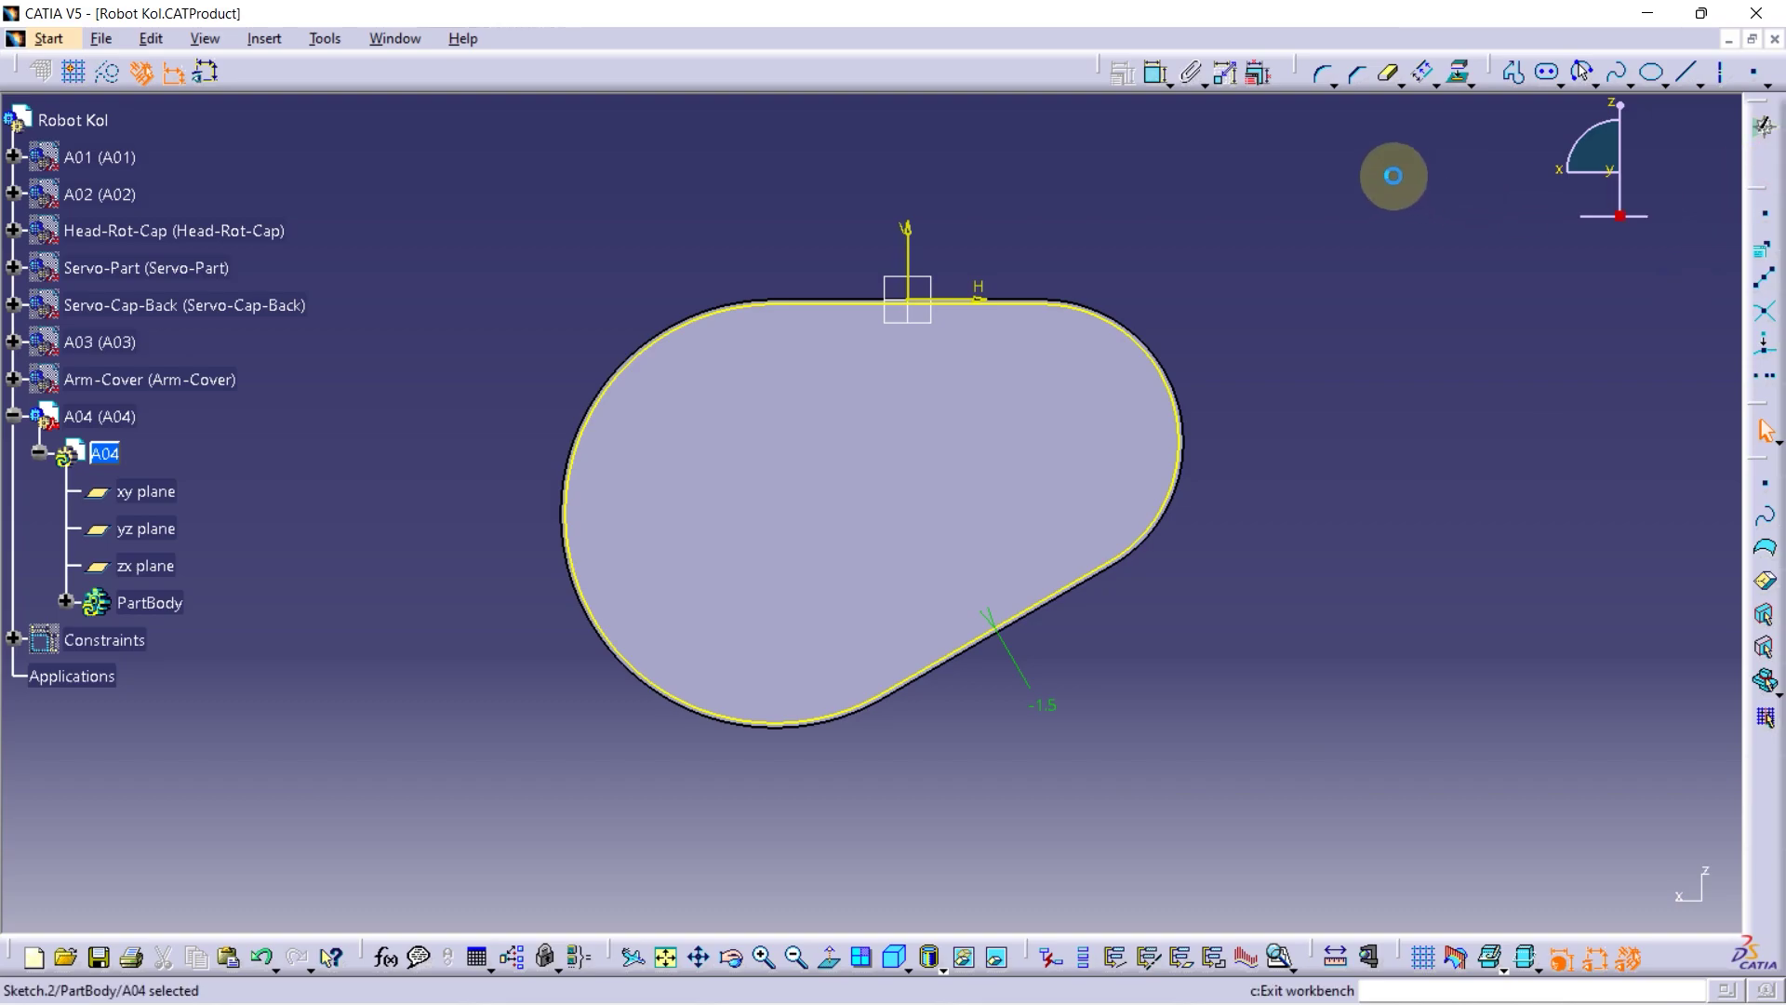
Pad the 1.5 mm inset profile 5 mm and select its end face
click(1458, 73)
text(5)
key(Return)
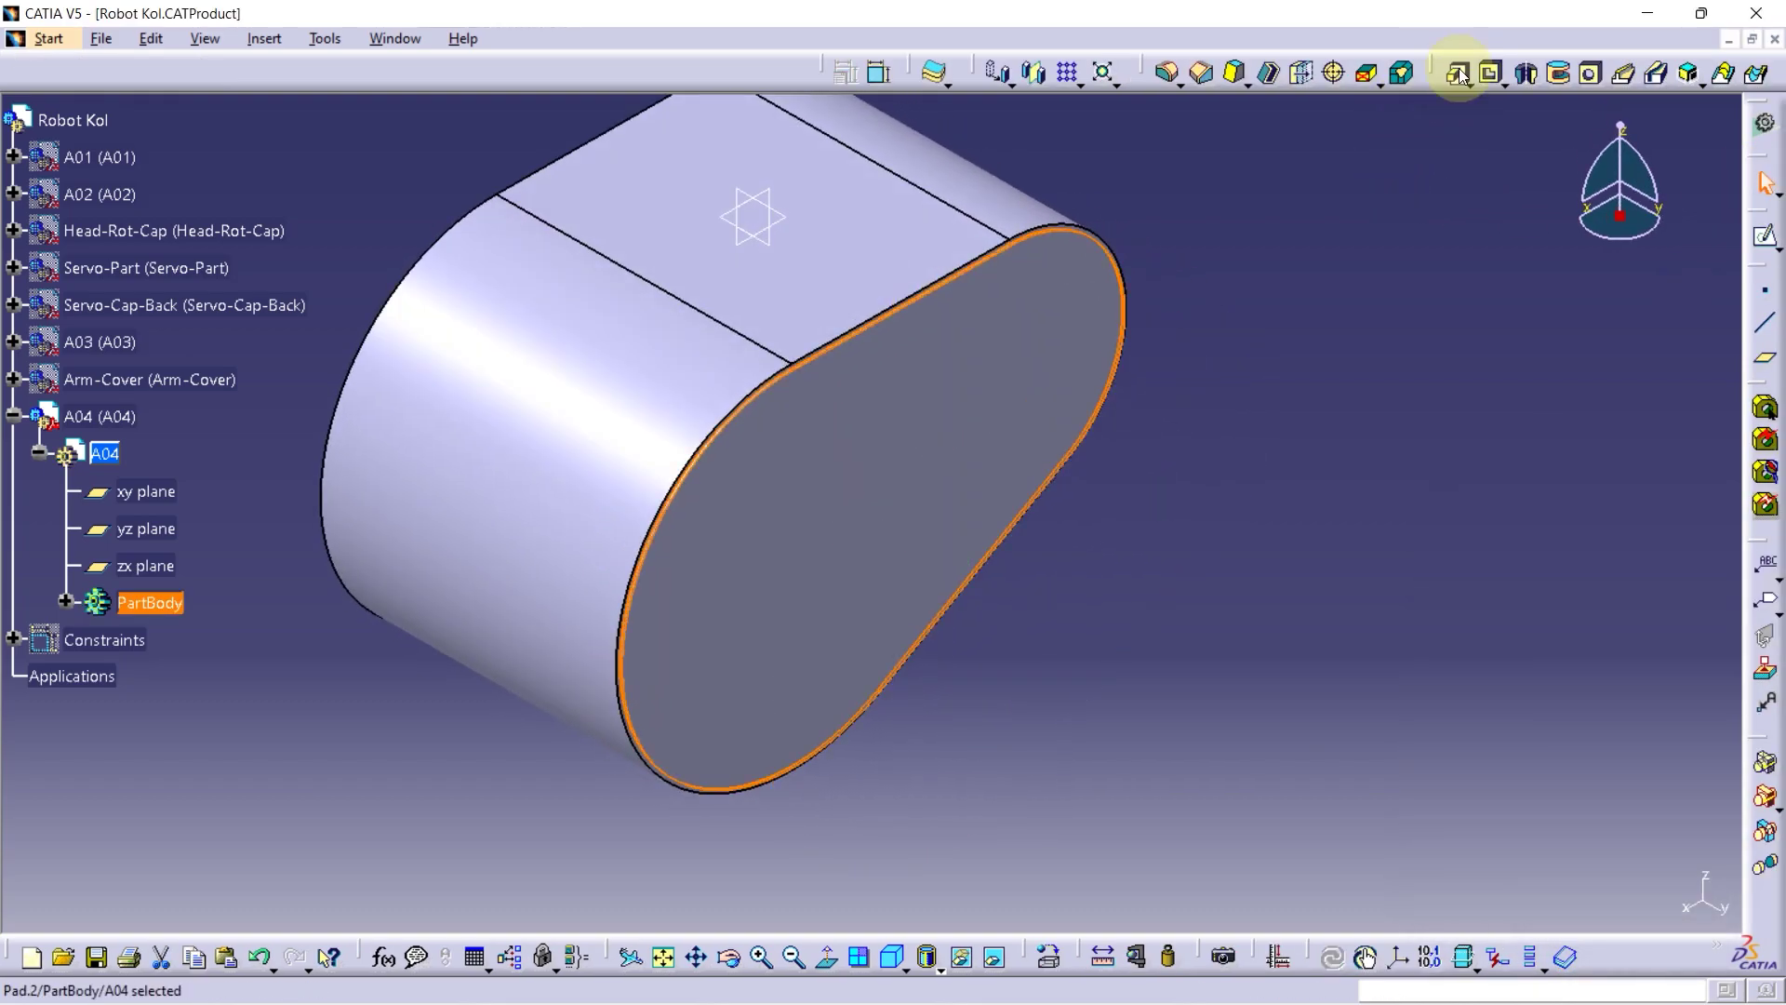
click(1284, 255)
click(862, 506)
Start a sketch on the end face and draw an axis line across the profile
click(1765, 236)
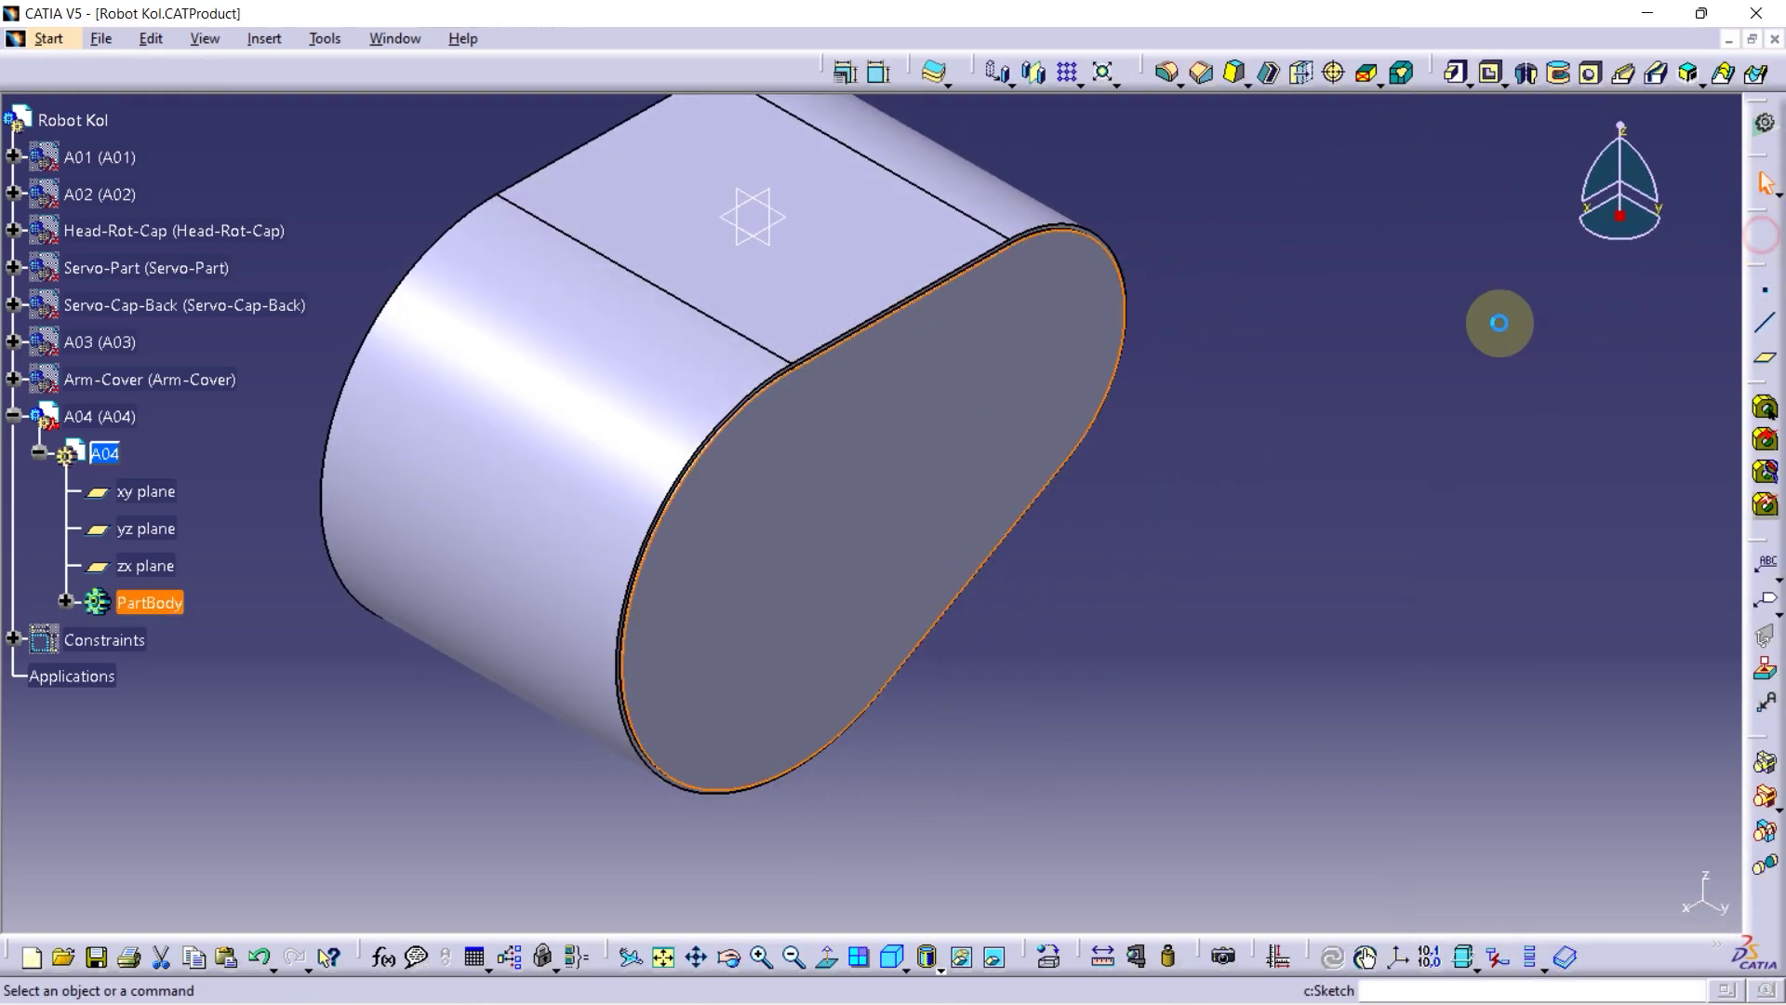
click(1708, 81)
click(1248, 370)
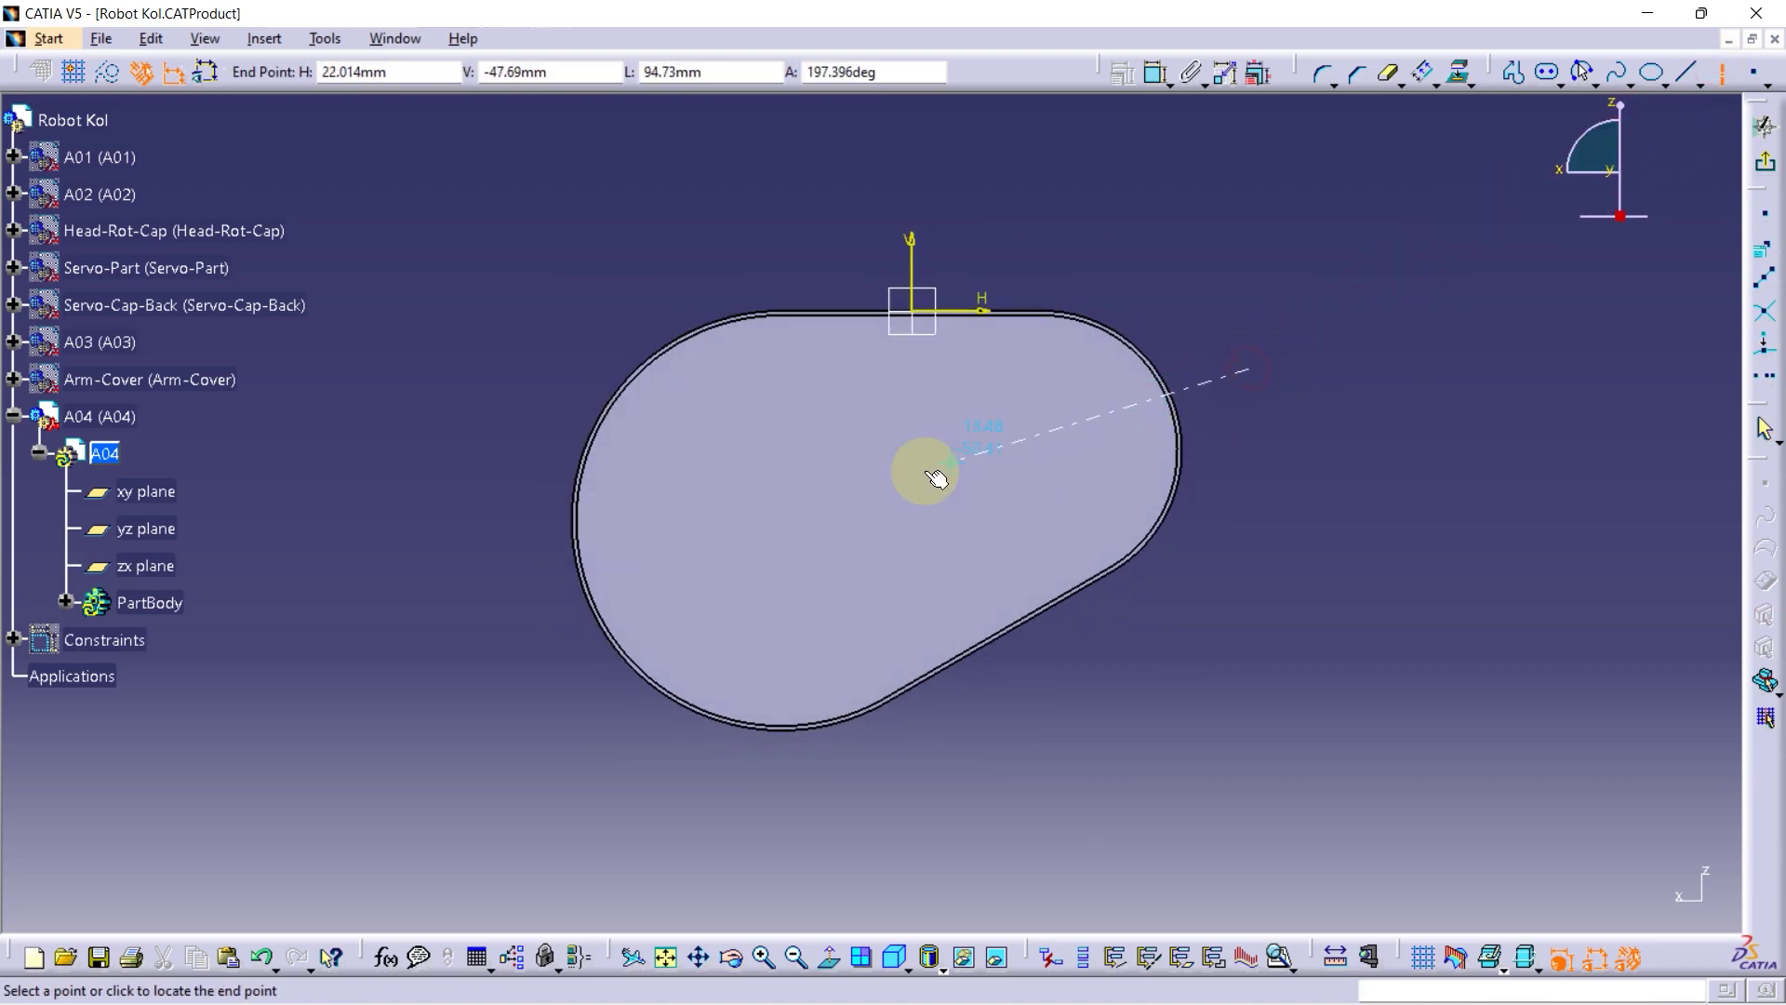
click(456, 627)
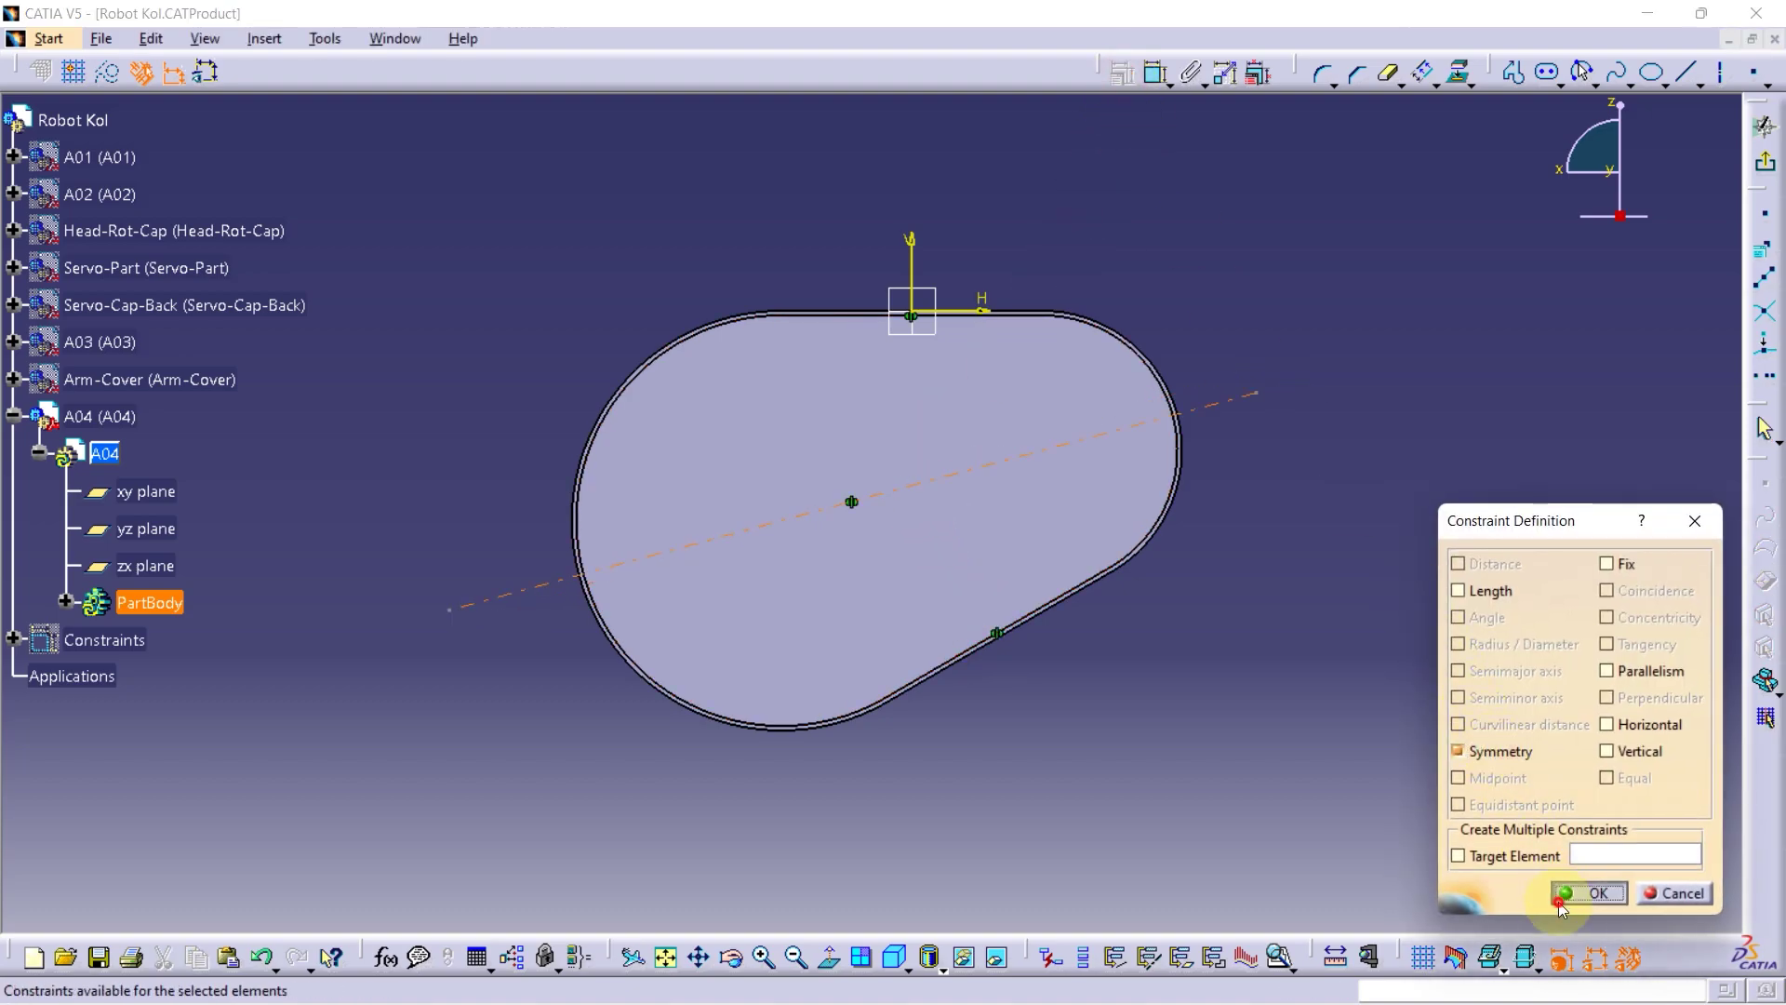
click(1562, 899)
Draw an oriented rectangle sitting on the axis line
click(1561, 86)
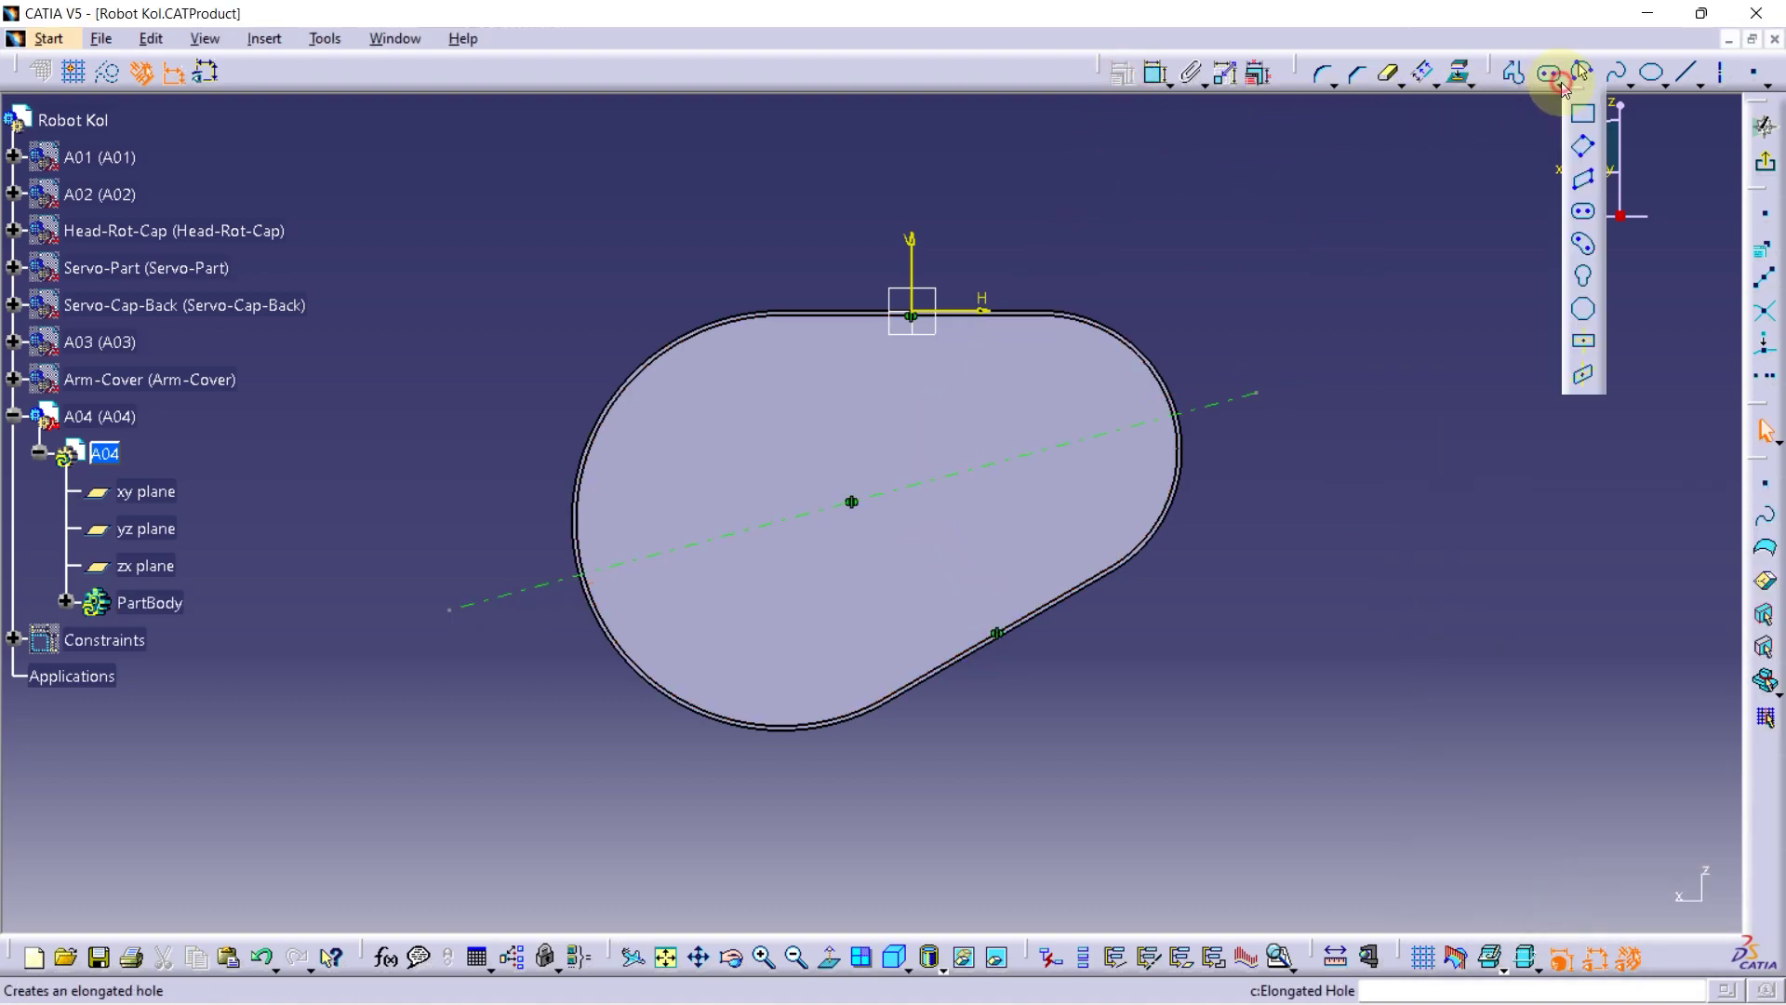
click(1584, 154)
click(666, 494)
click(770, 471)
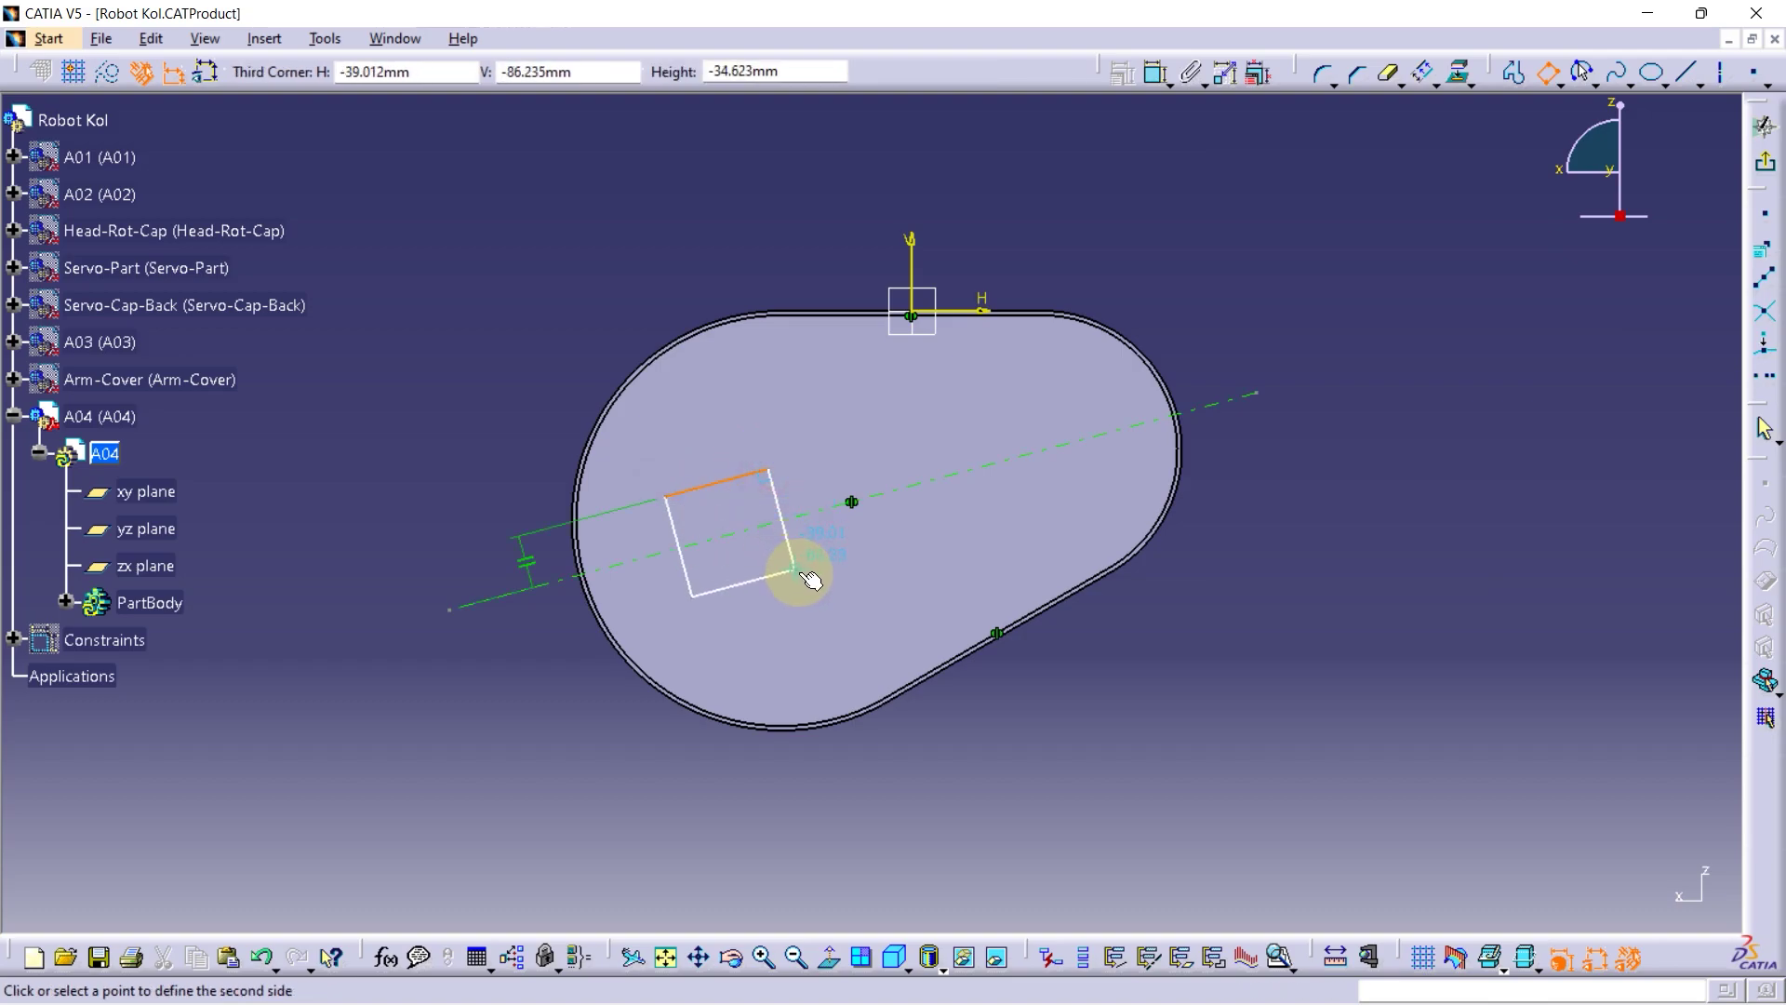
click(793, 570)
Dimension both sides of the rectangle to 30 mm, making it a square
click(1158, 75)
click(721, 478)
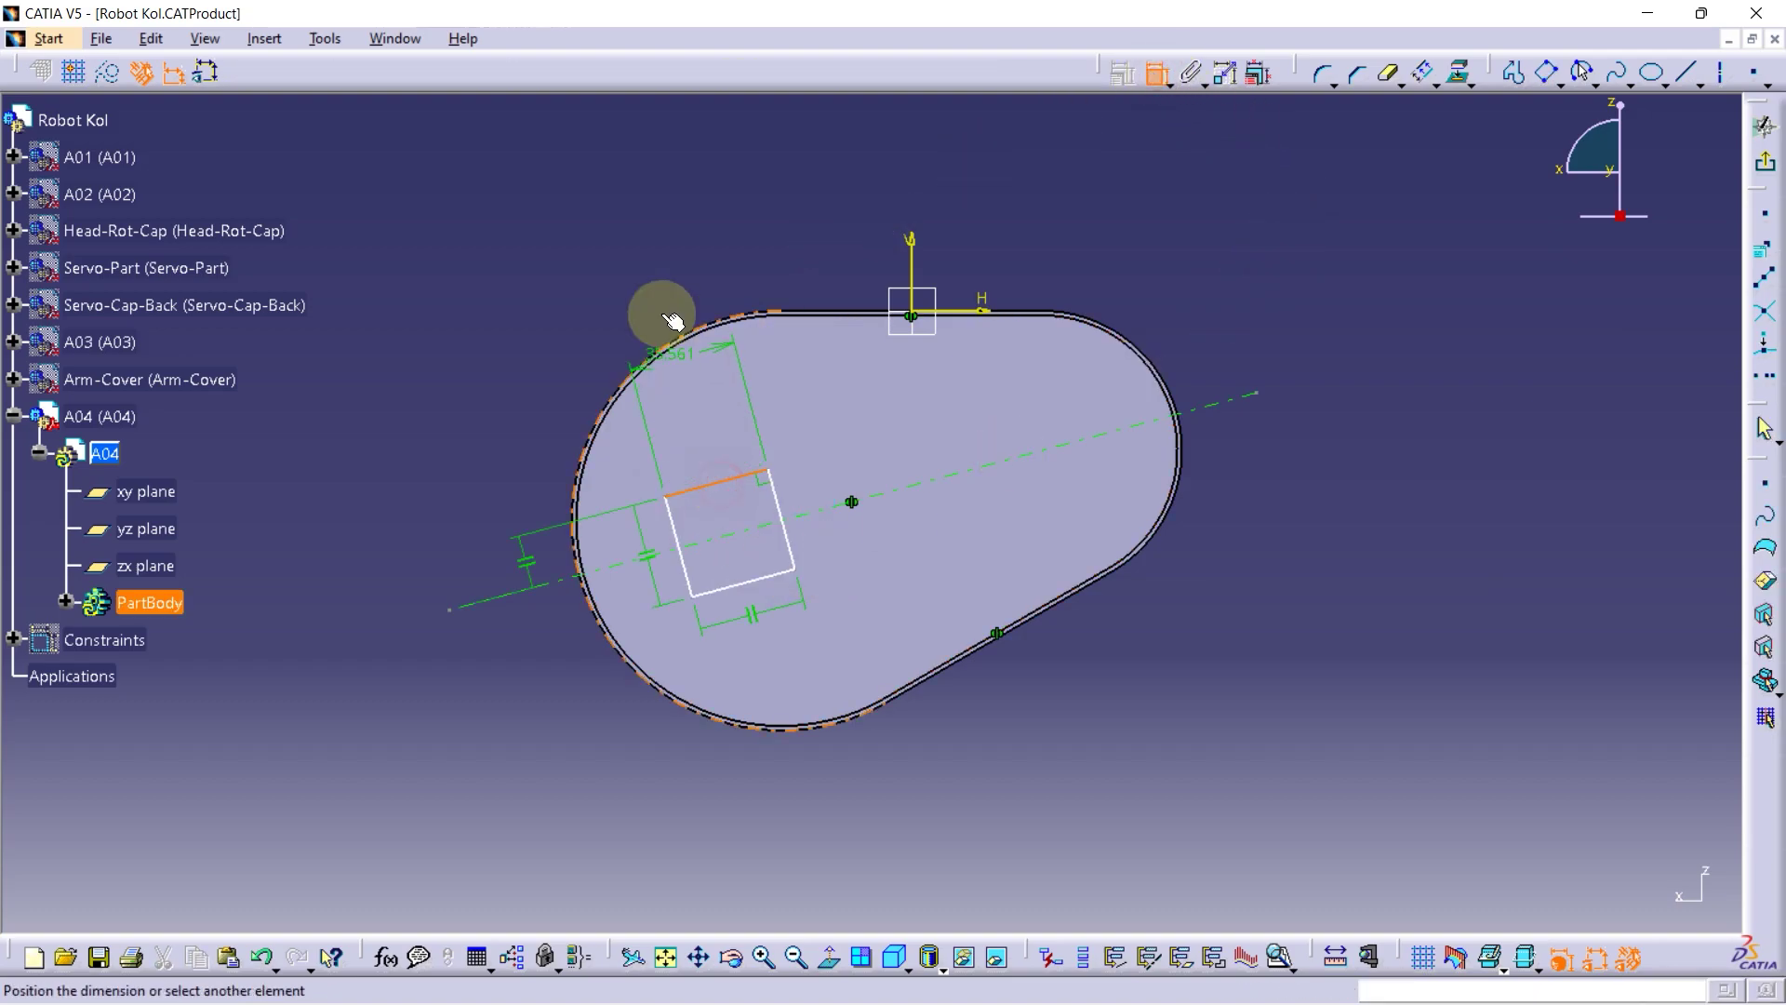
double_click(643, 253)
key(Return)
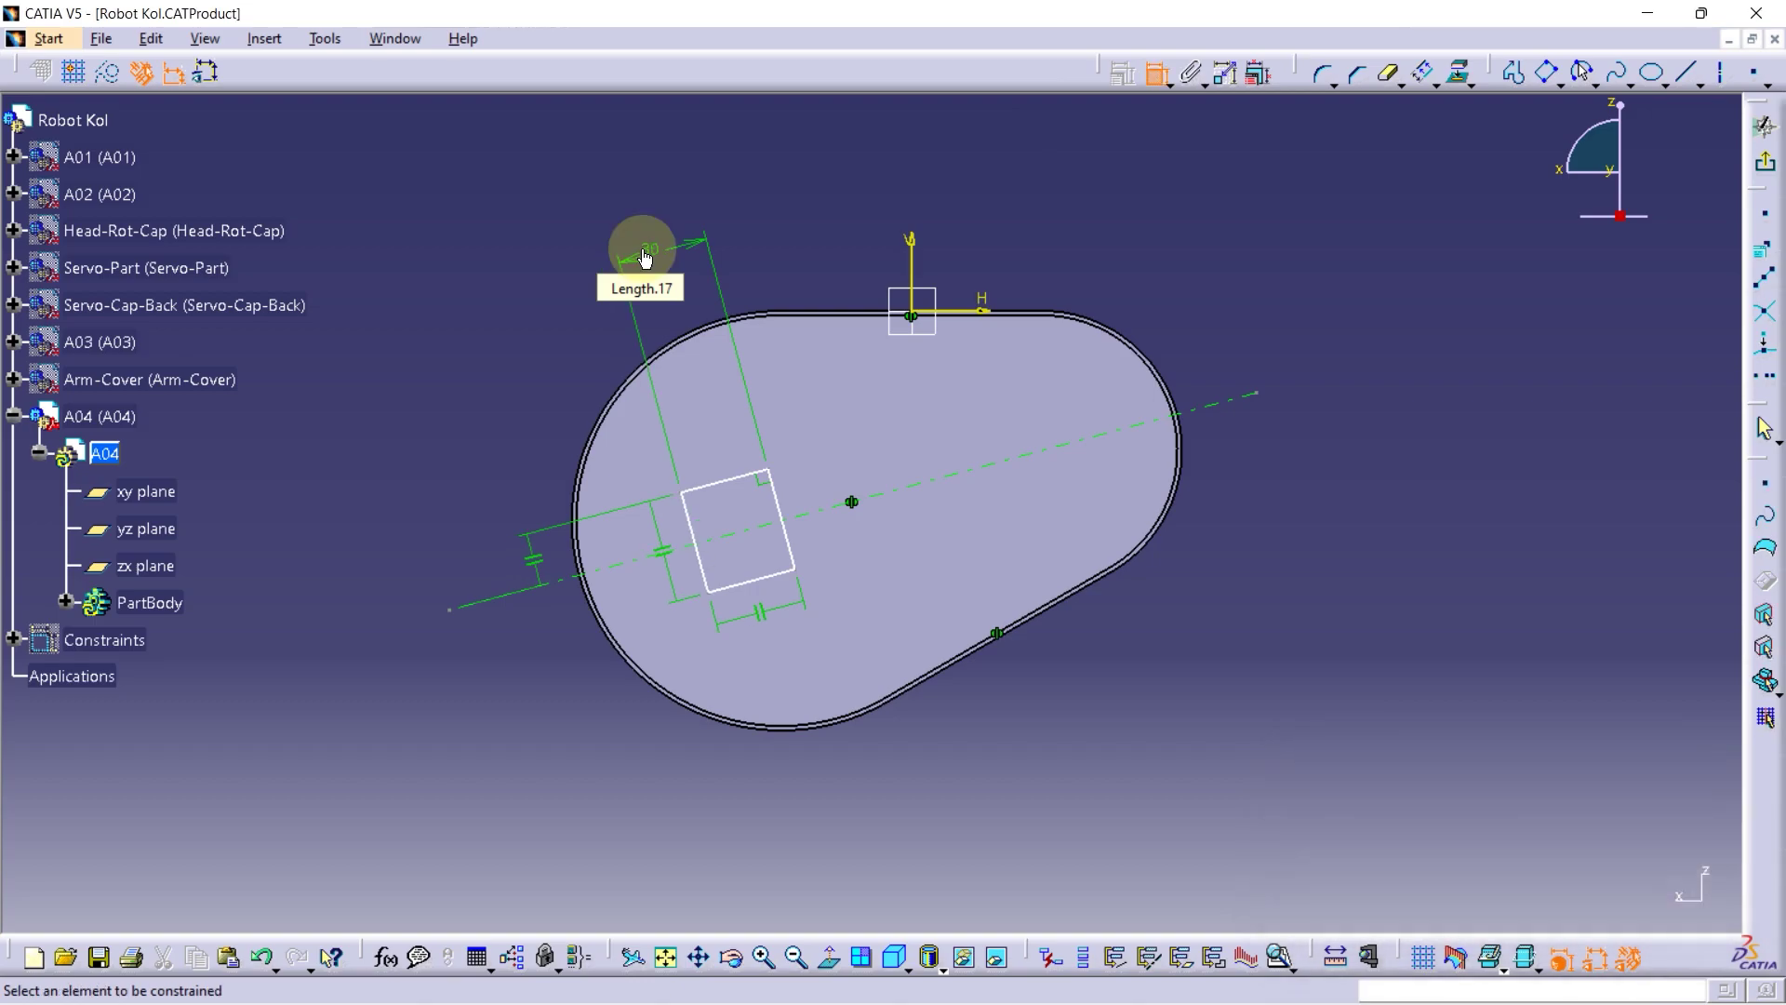
click(777, 507)
double_click(896, 387)
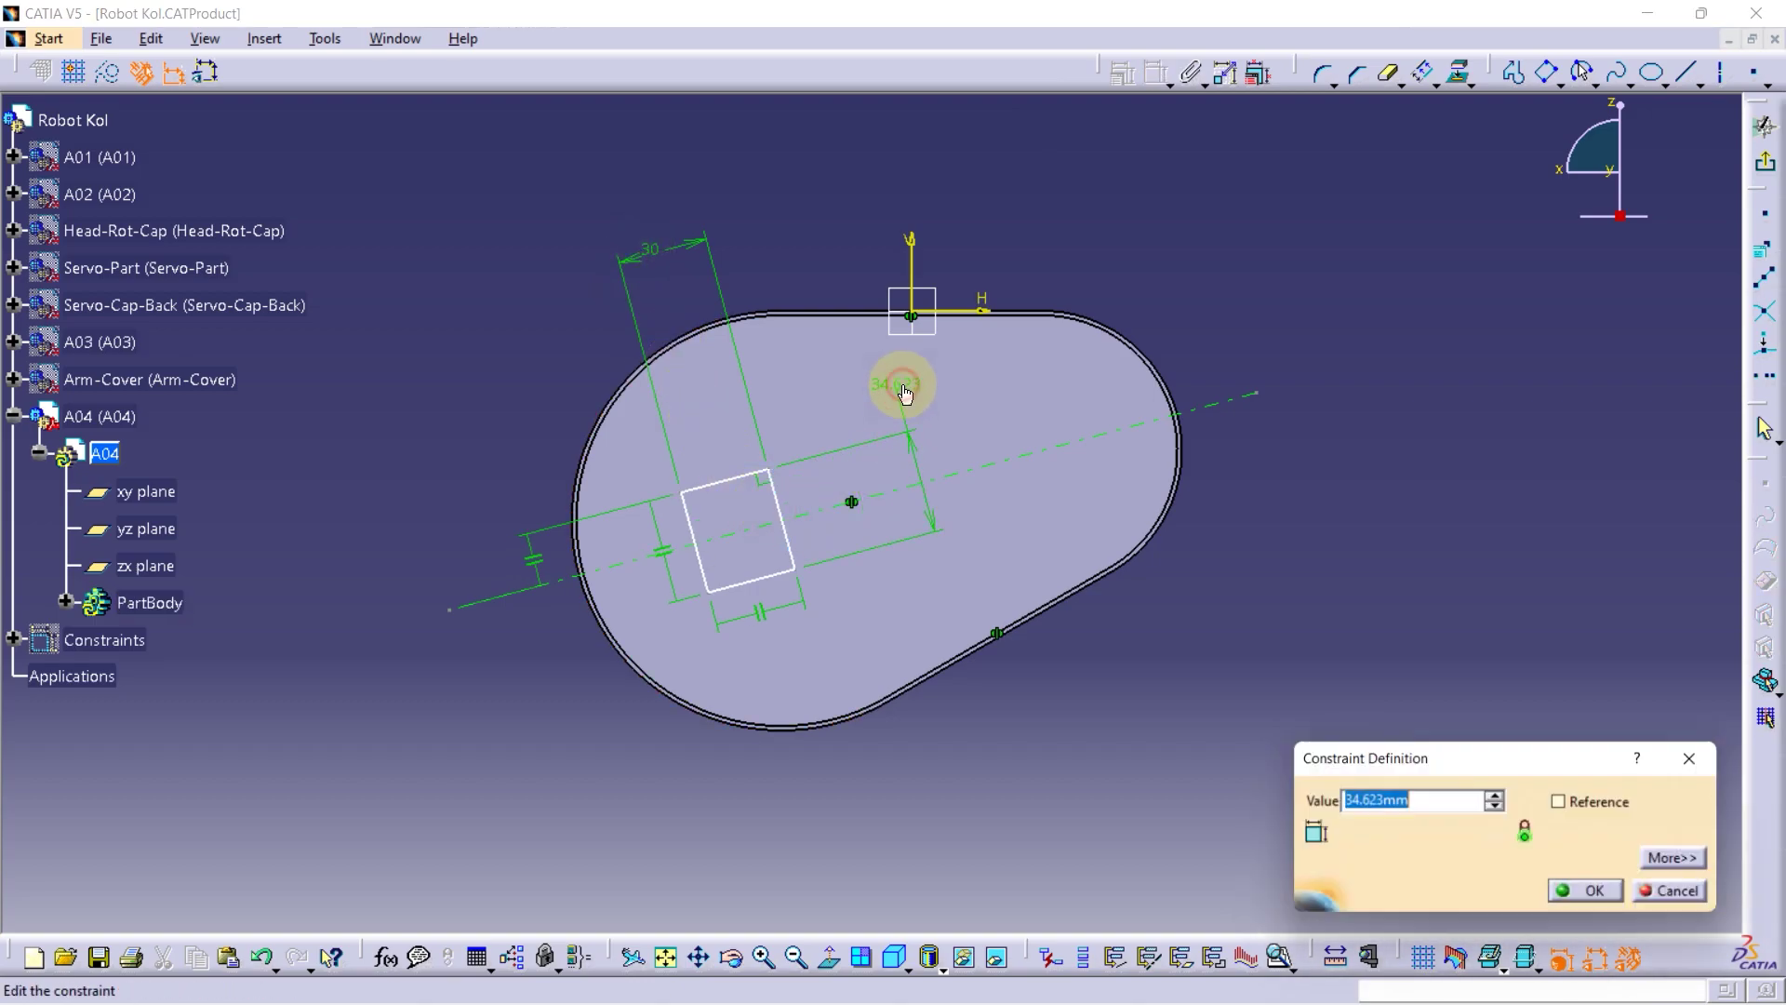
text(30)
key(Return)
Place the square 55 mm from the arm's curved end, symmetric about the axis
click(682, 513)
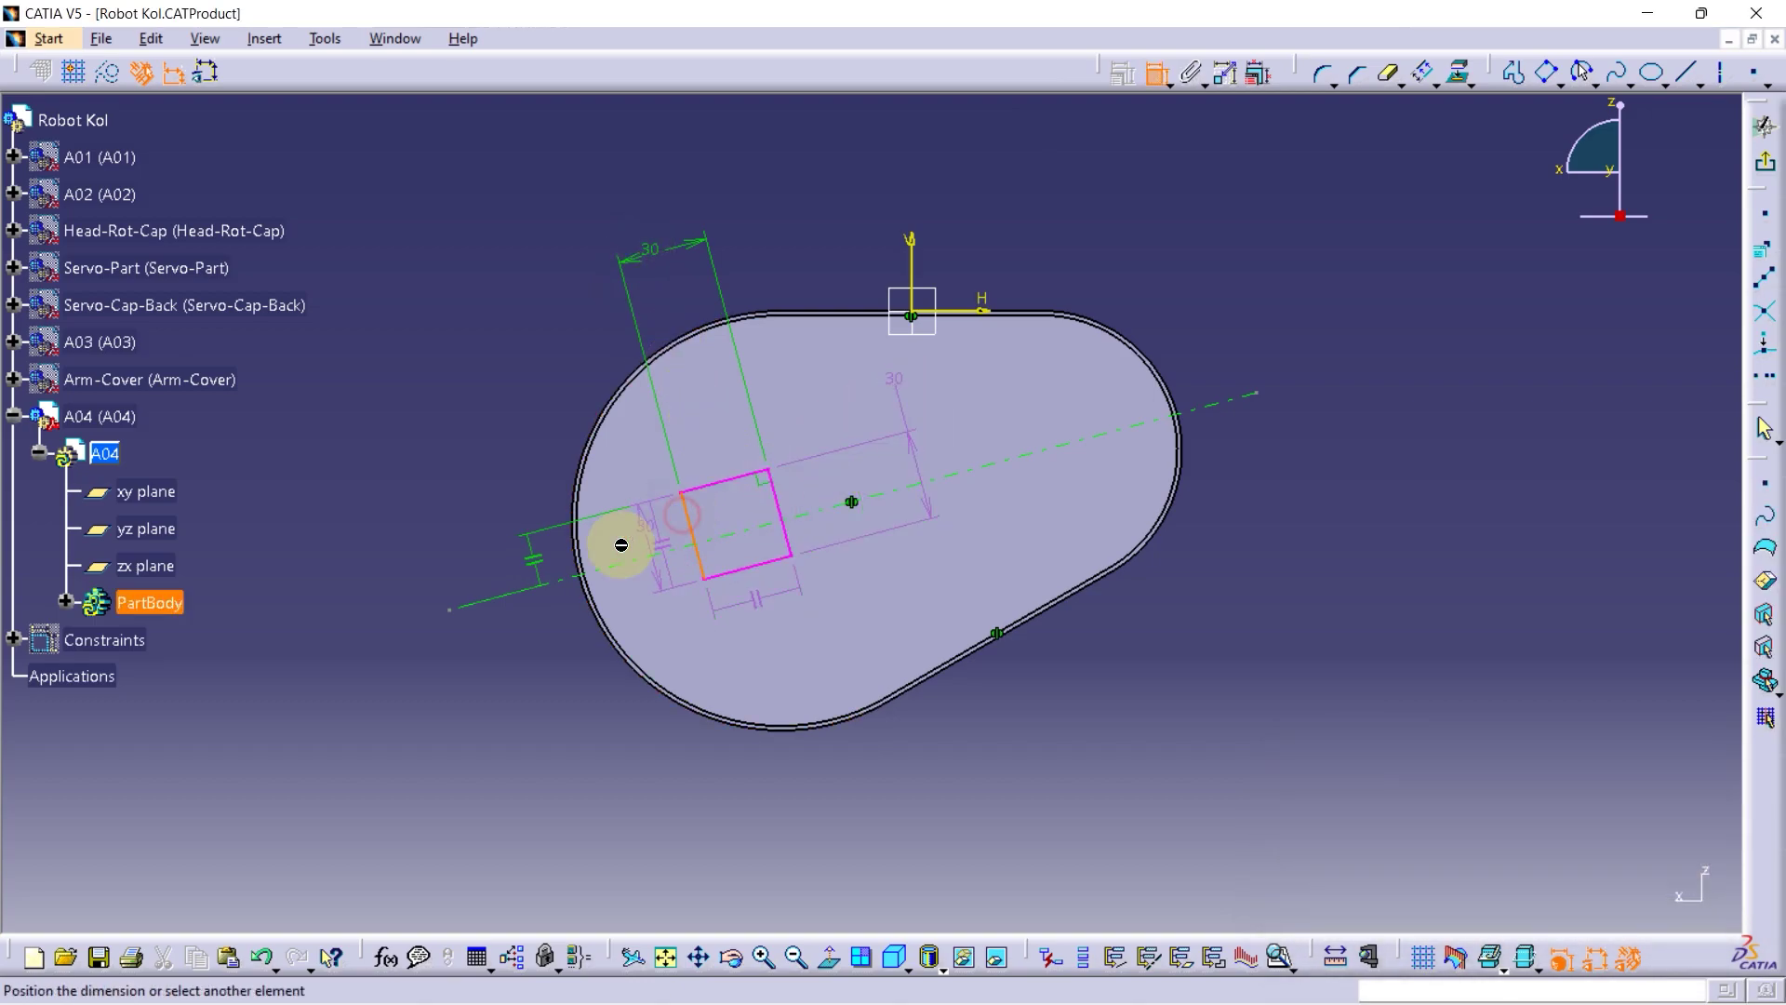
click(458, 454)
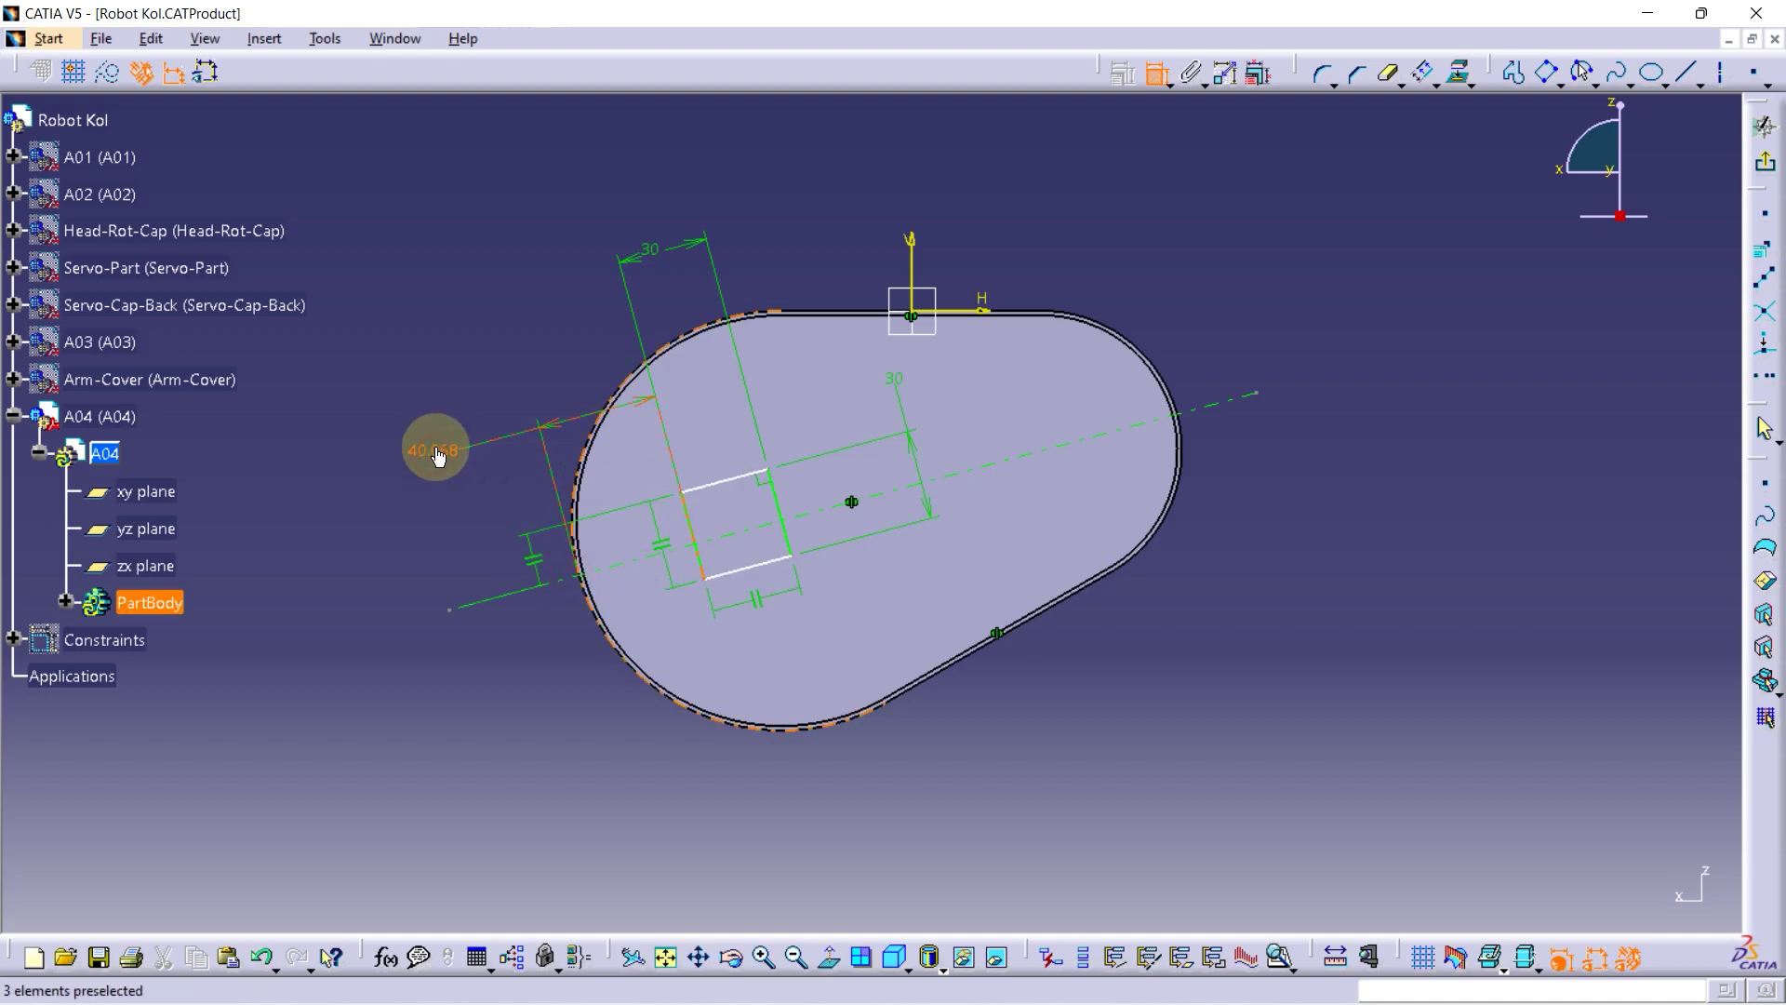
double_click(446, 448)
text(55)
key(Return)
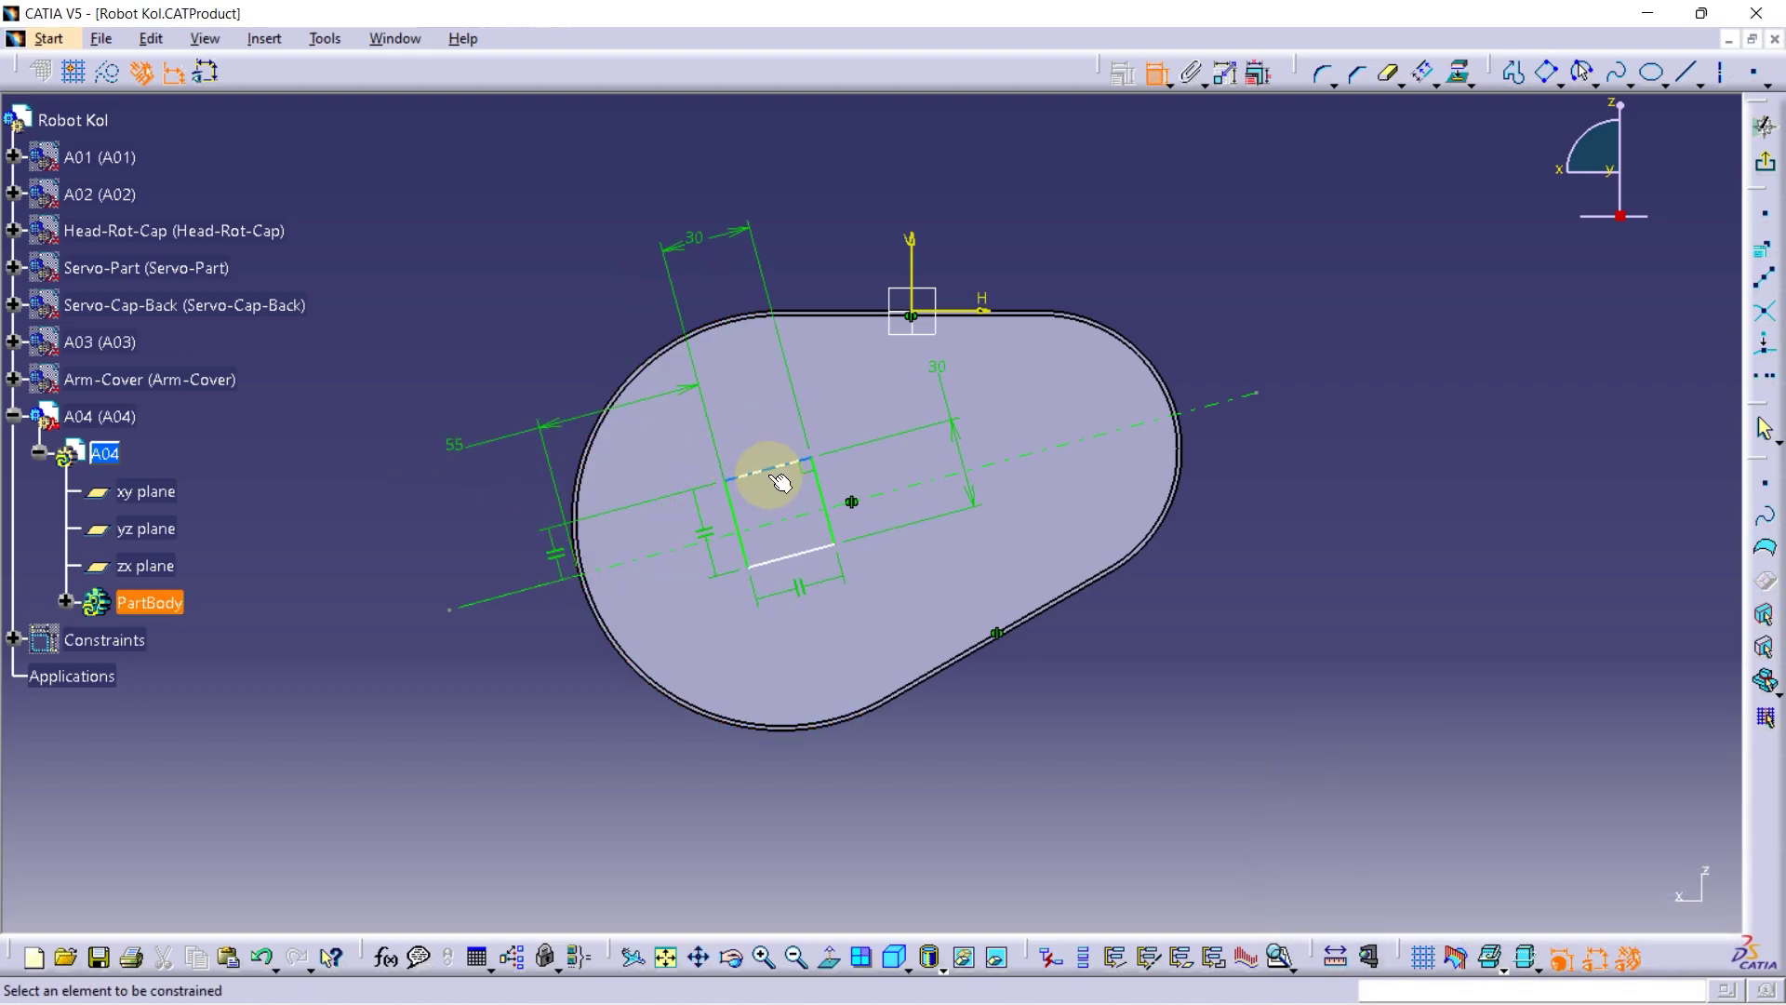
click(1154, 72)
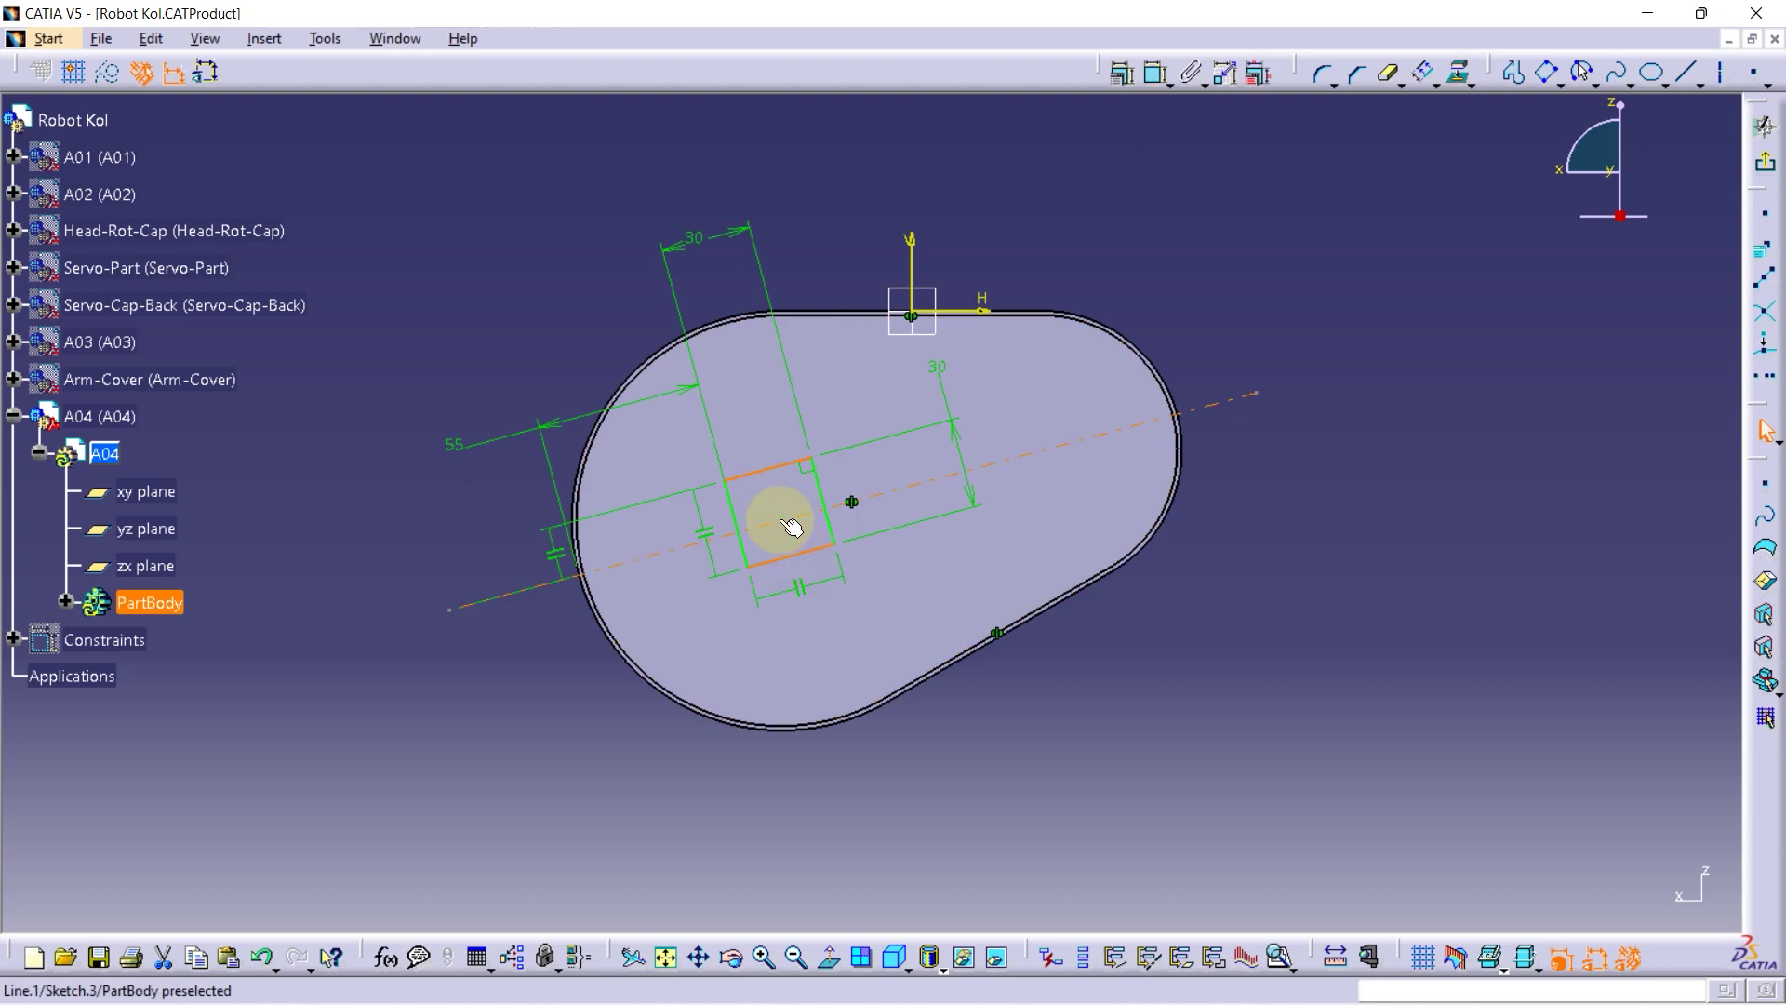
click(1123, 73)
click(1458, 742)
click(1593, 891)
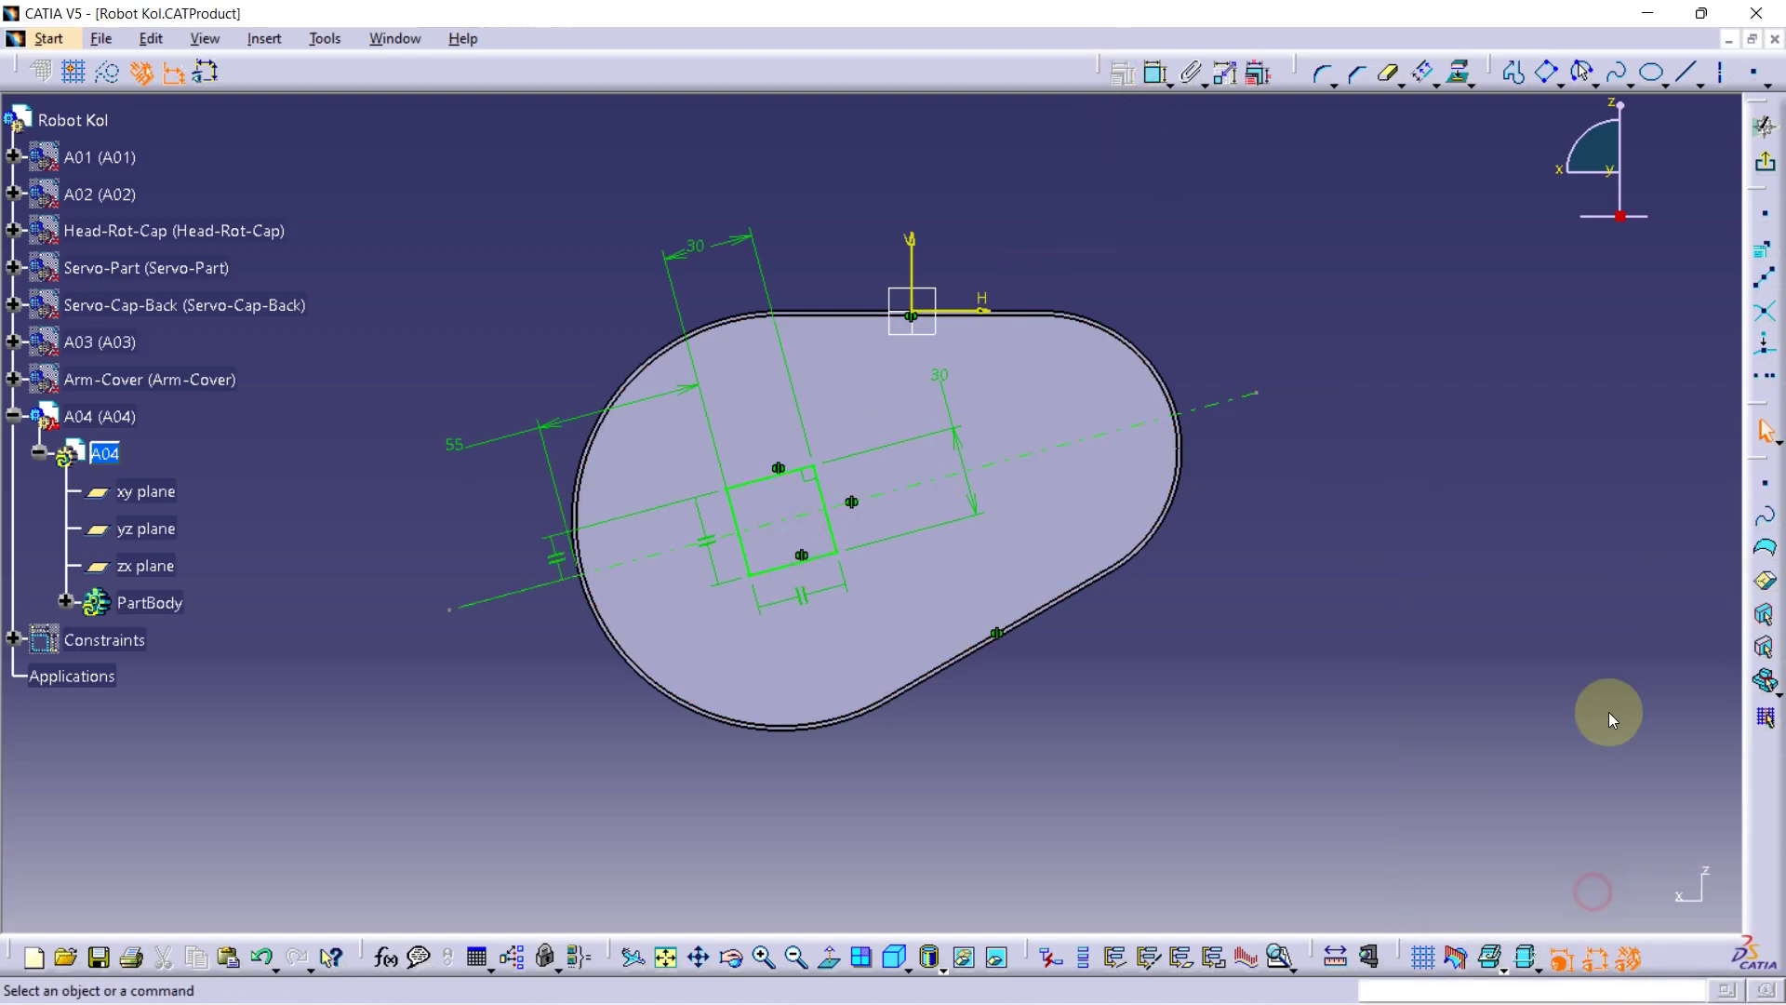
Cut a pocket from the square sketch Sketch.3
click(1767, 156)
click(1493, 73)
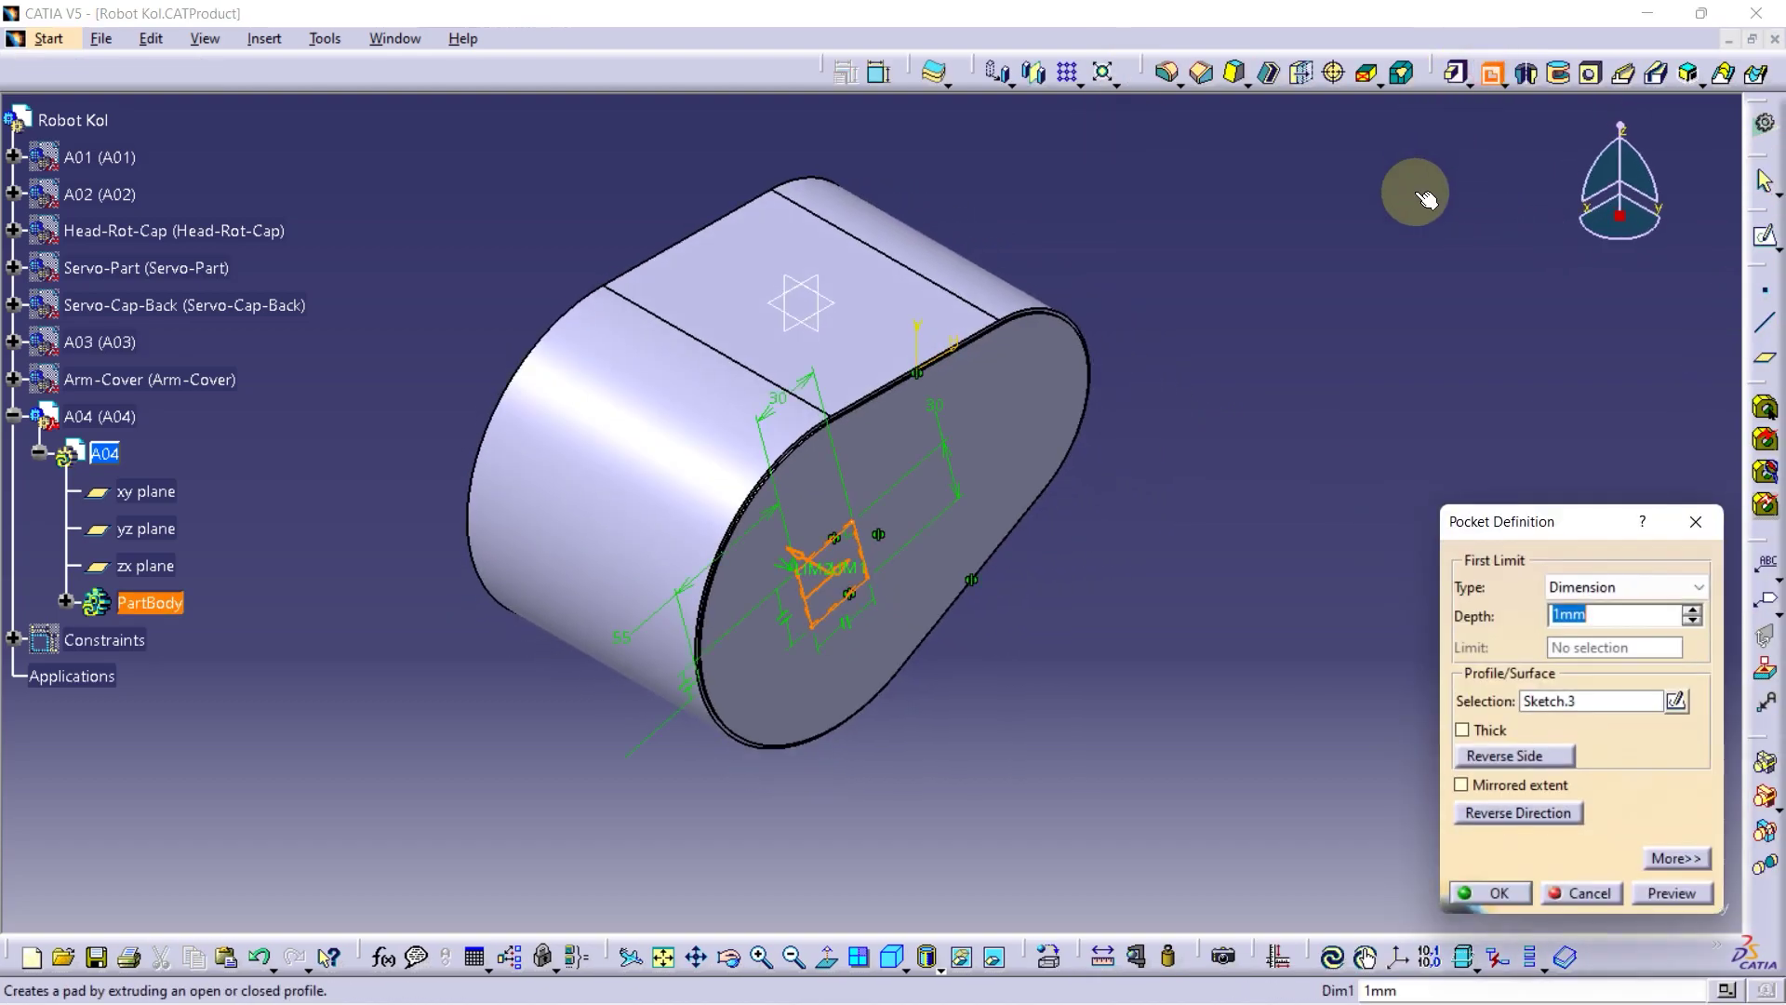
key(Return)
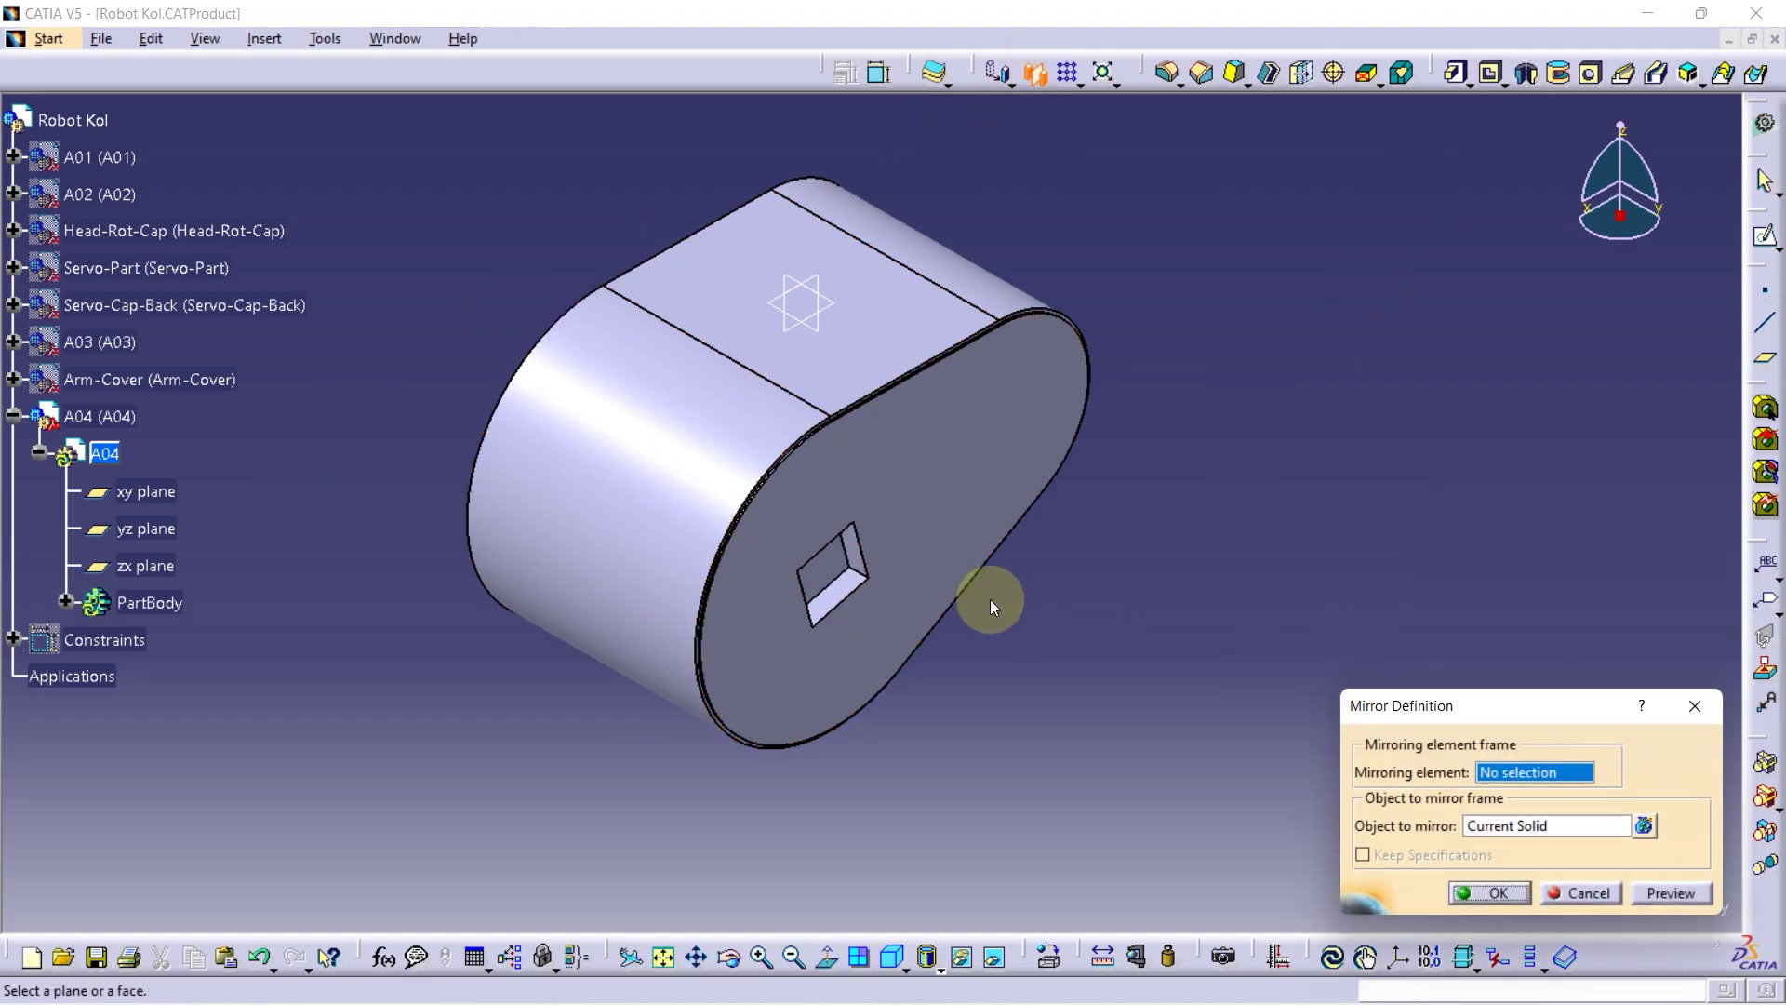
Mirror Pocket.1 and Pad.2 across the zx plane
click(797, 332)
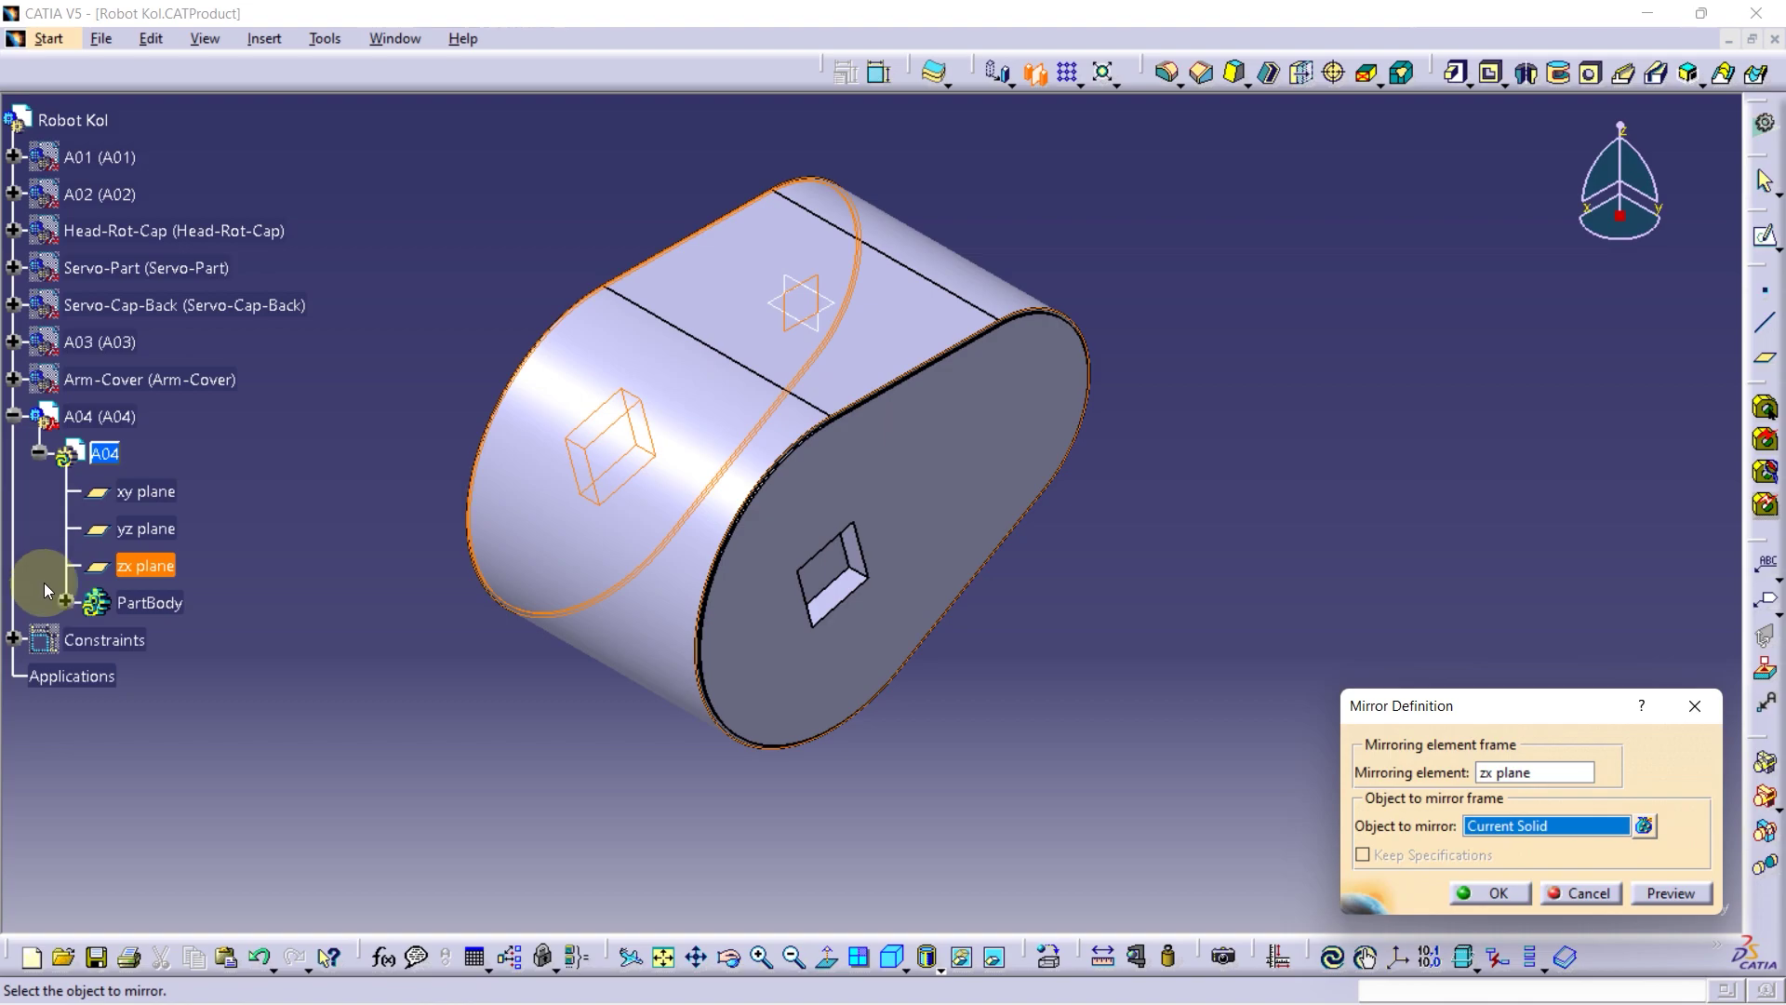
click(65, 601)
click(172, 713)
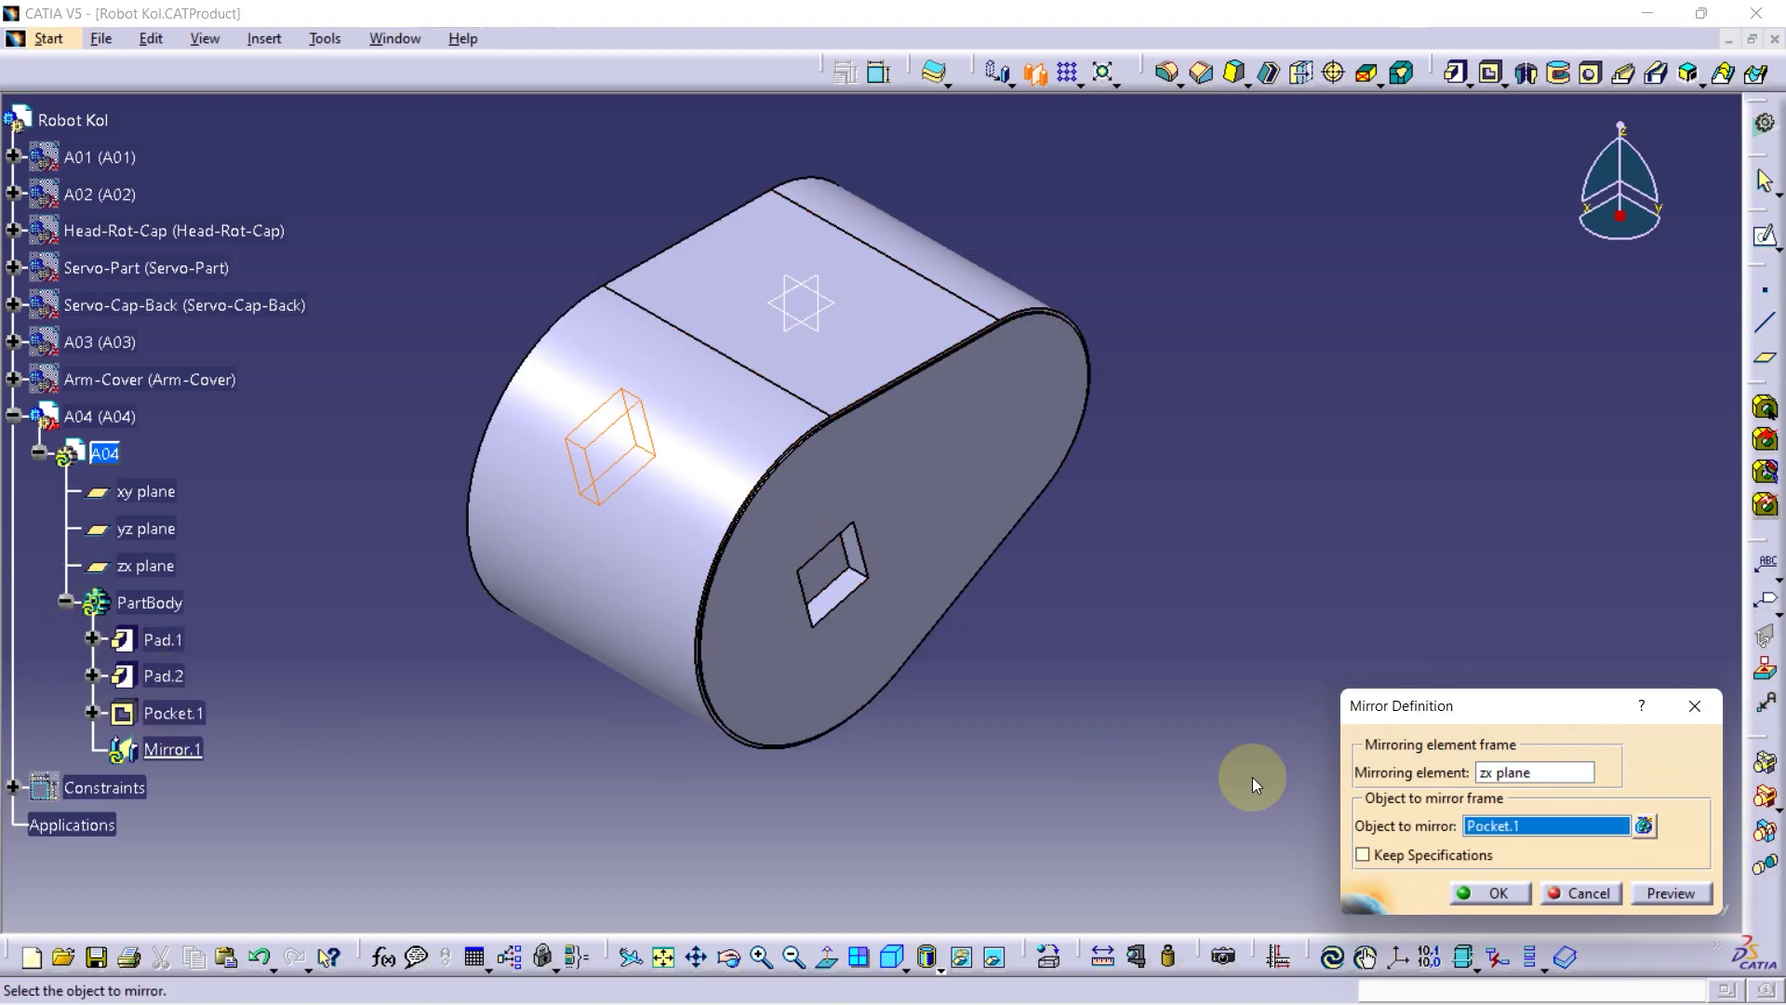
click(1647, 826)
click(163, 675)
click(1679, 892)
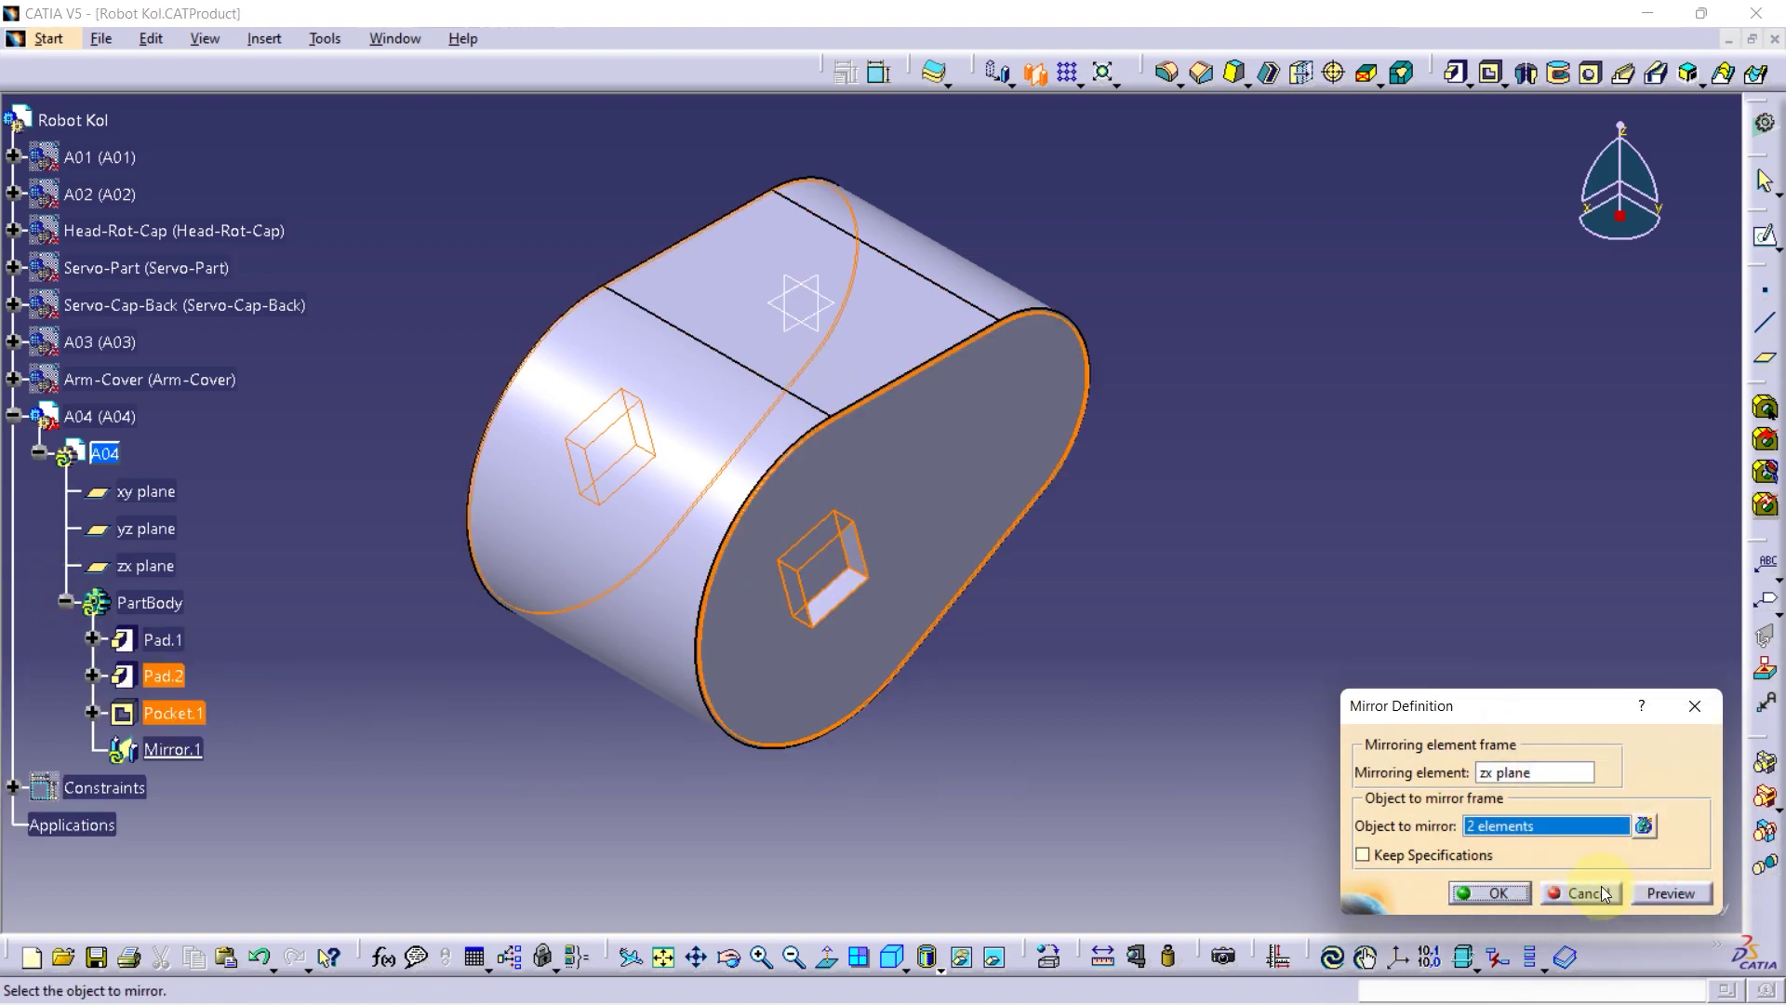
click(1527, 893)
mouse_move(567, 606)
middle_down()
mouse_move(805, 661)
mouse_move(566, 558)
mouse_move(626, 485)
mouse_move(829, 466)
mouse_move(786, 526)
middle_up()
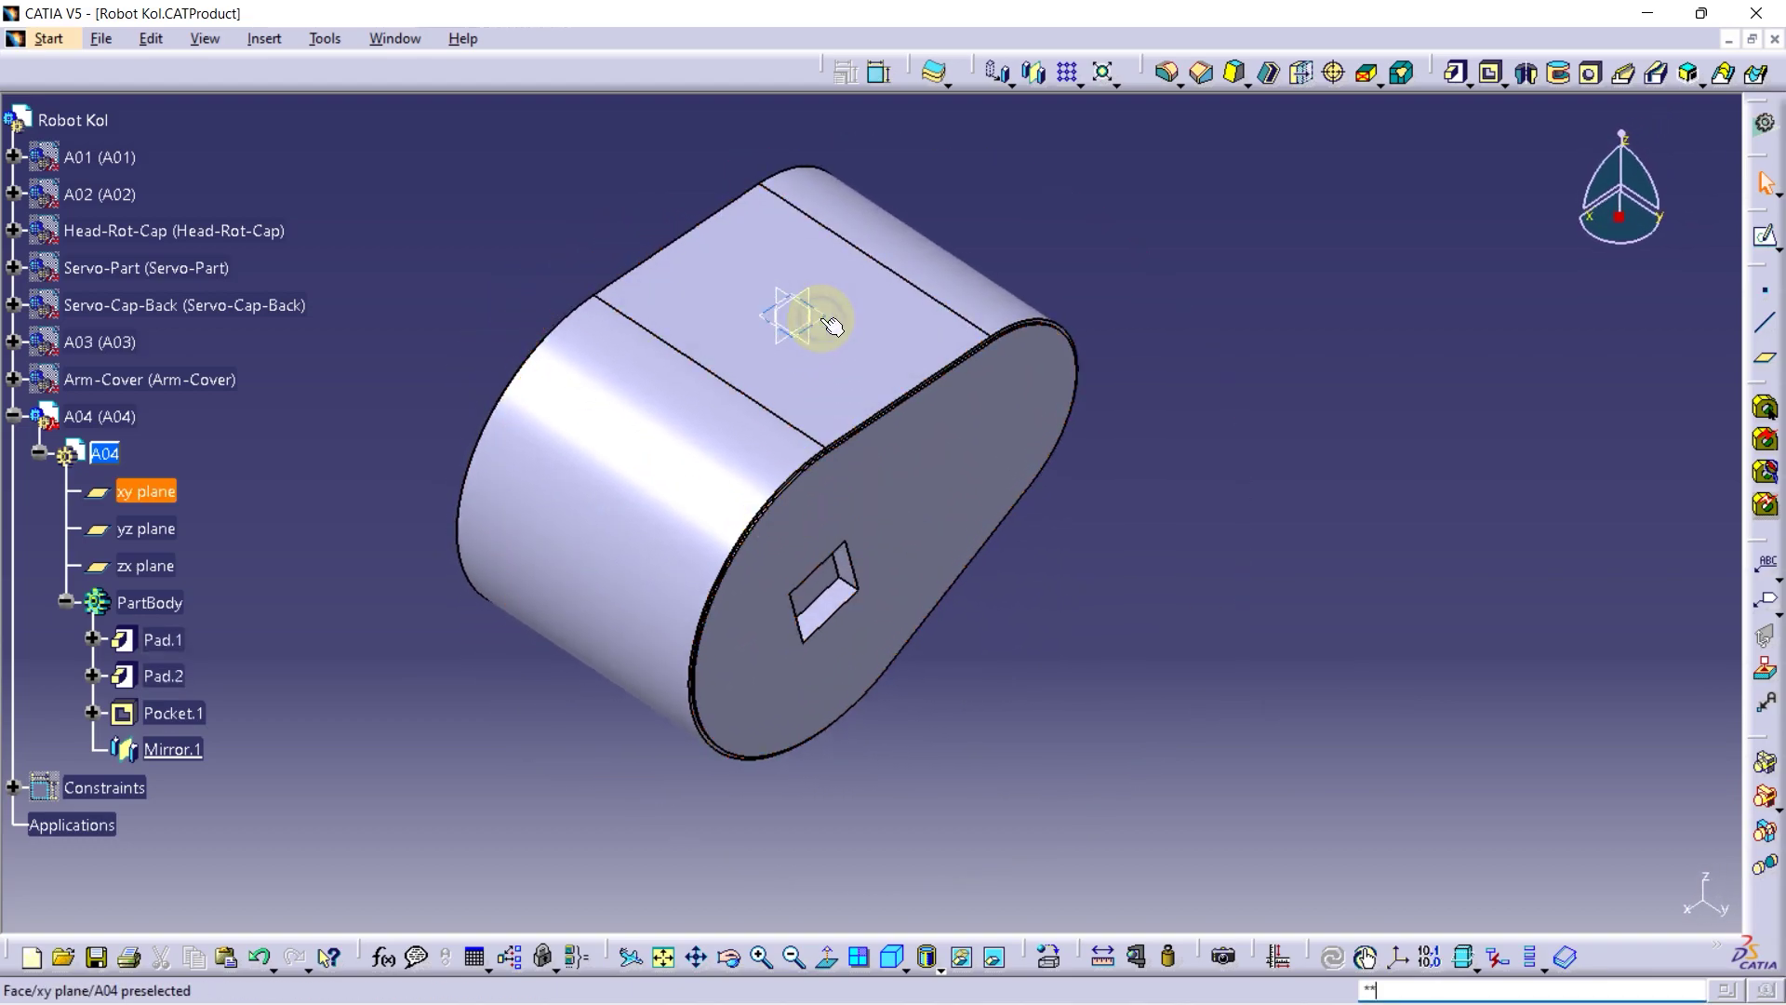
Start a sketch on the xy plane and draw a rectangle enclosing the part
click(1765, 236)
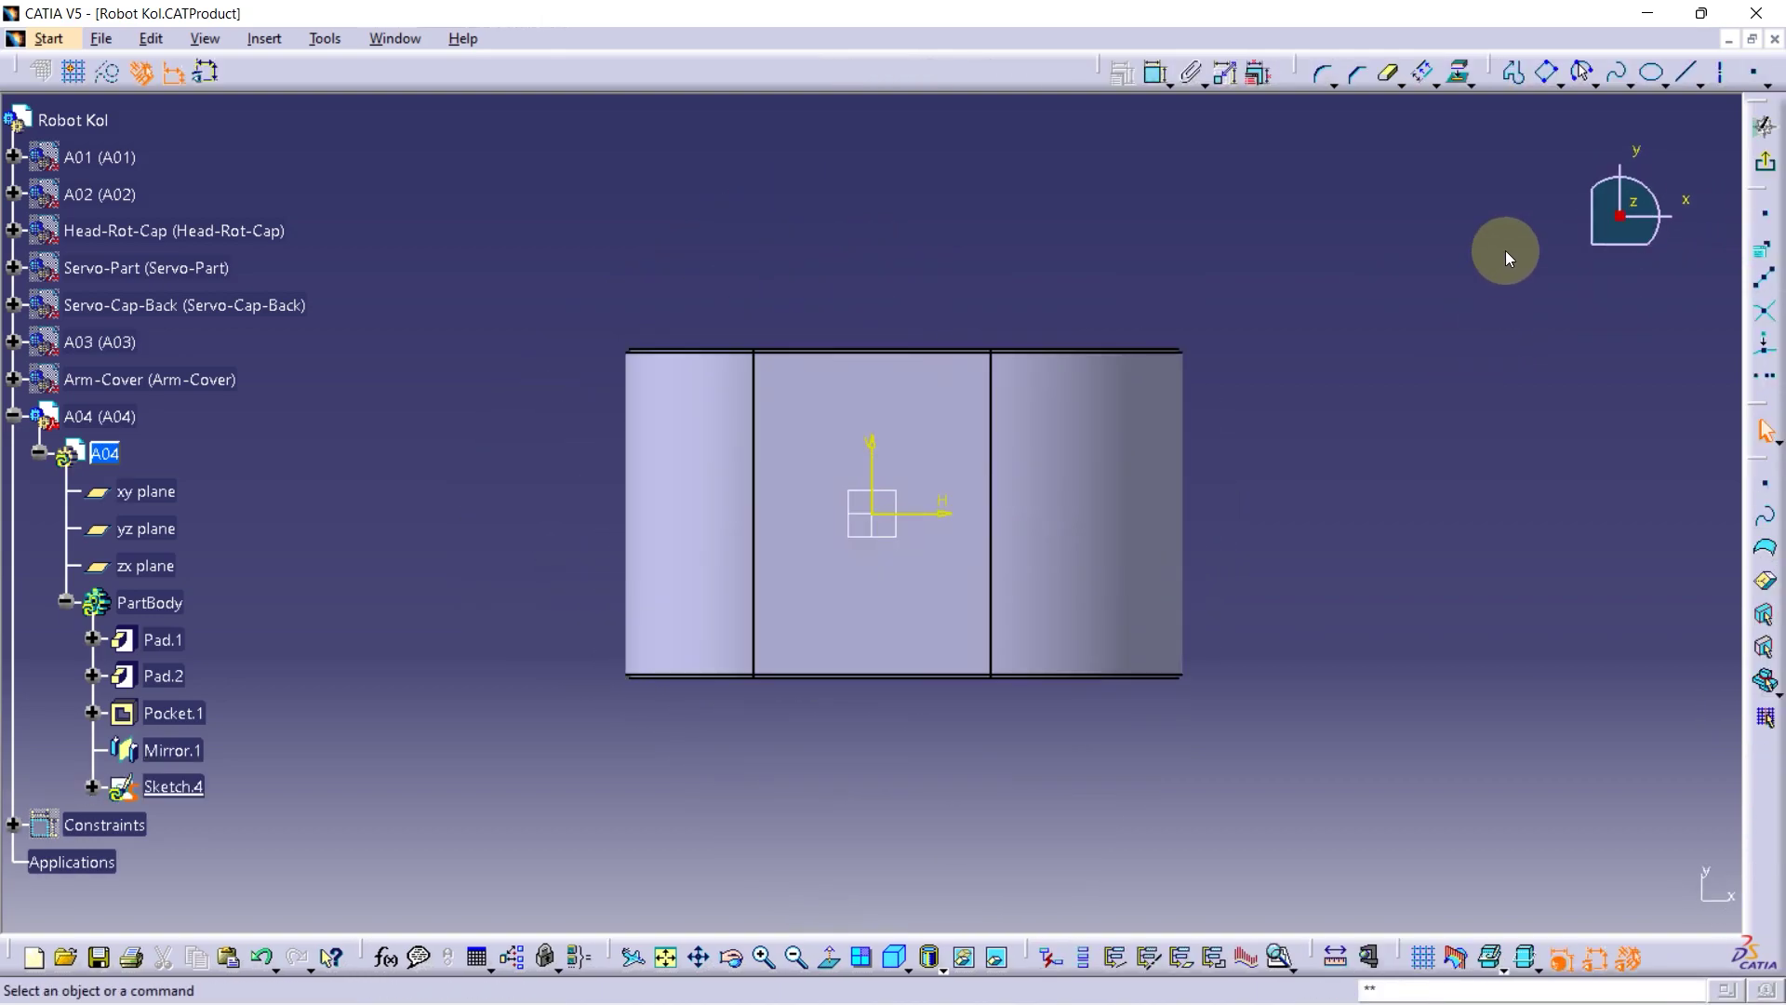
click(1564, 85)
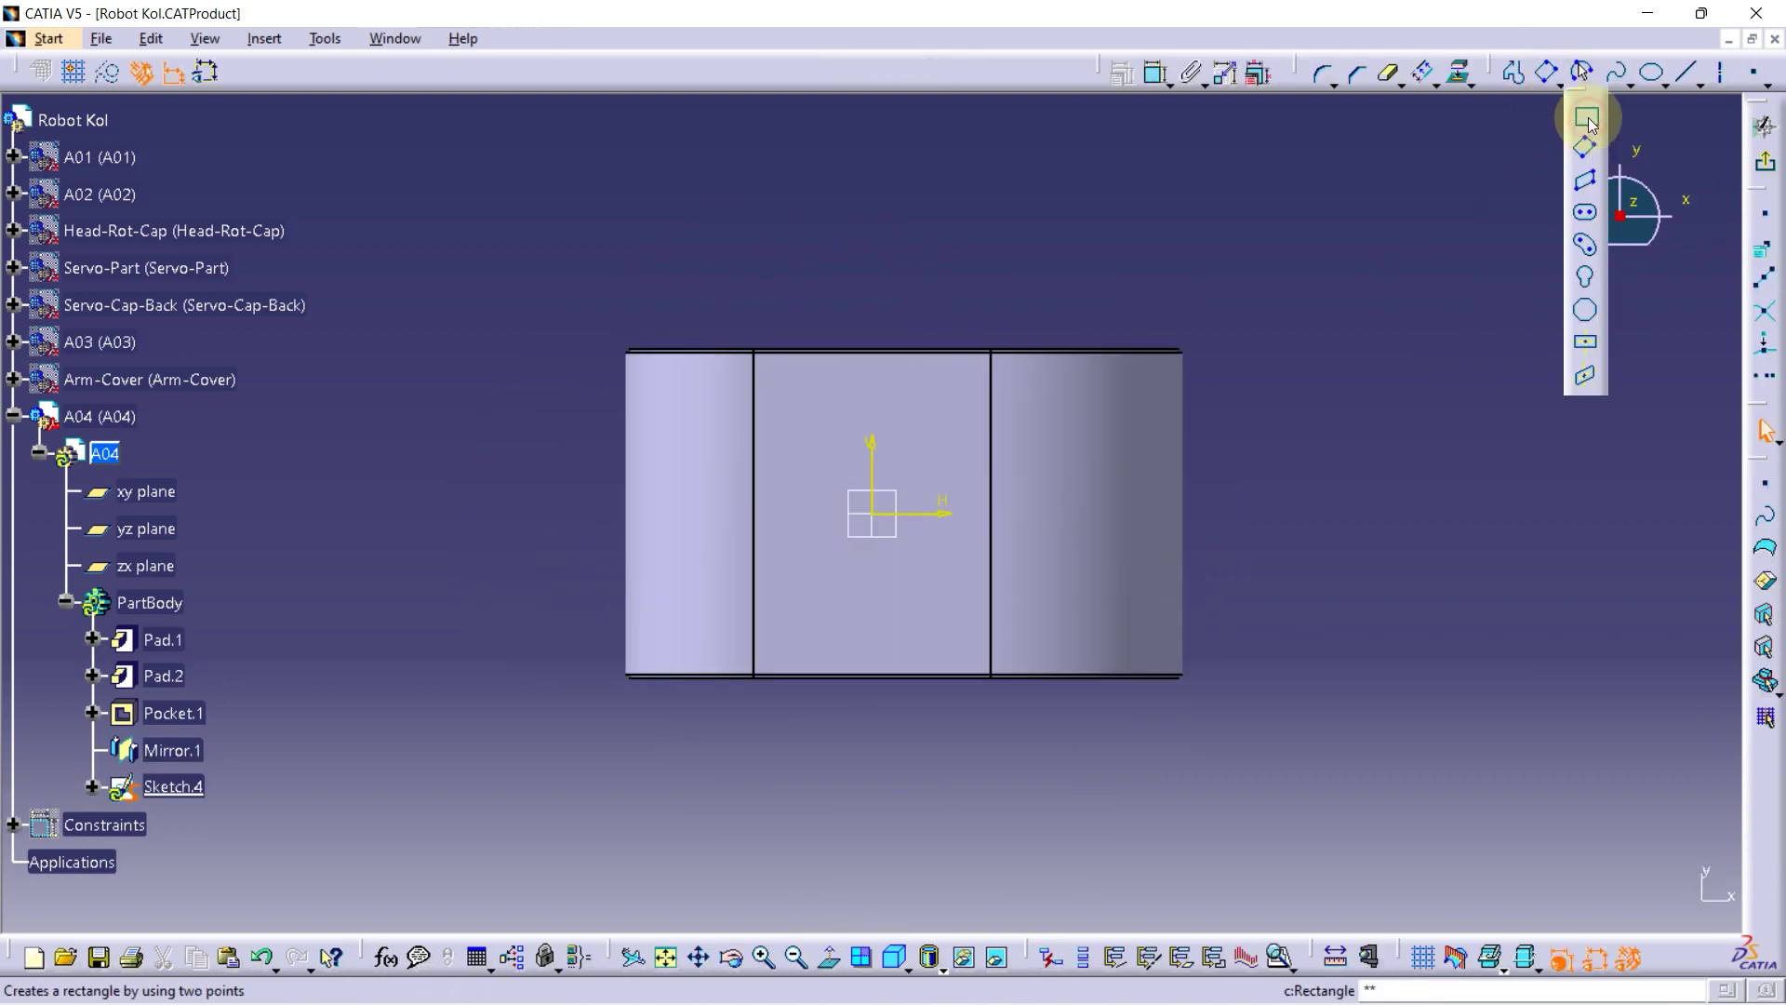
click(1587, 118)
click(551, 327)
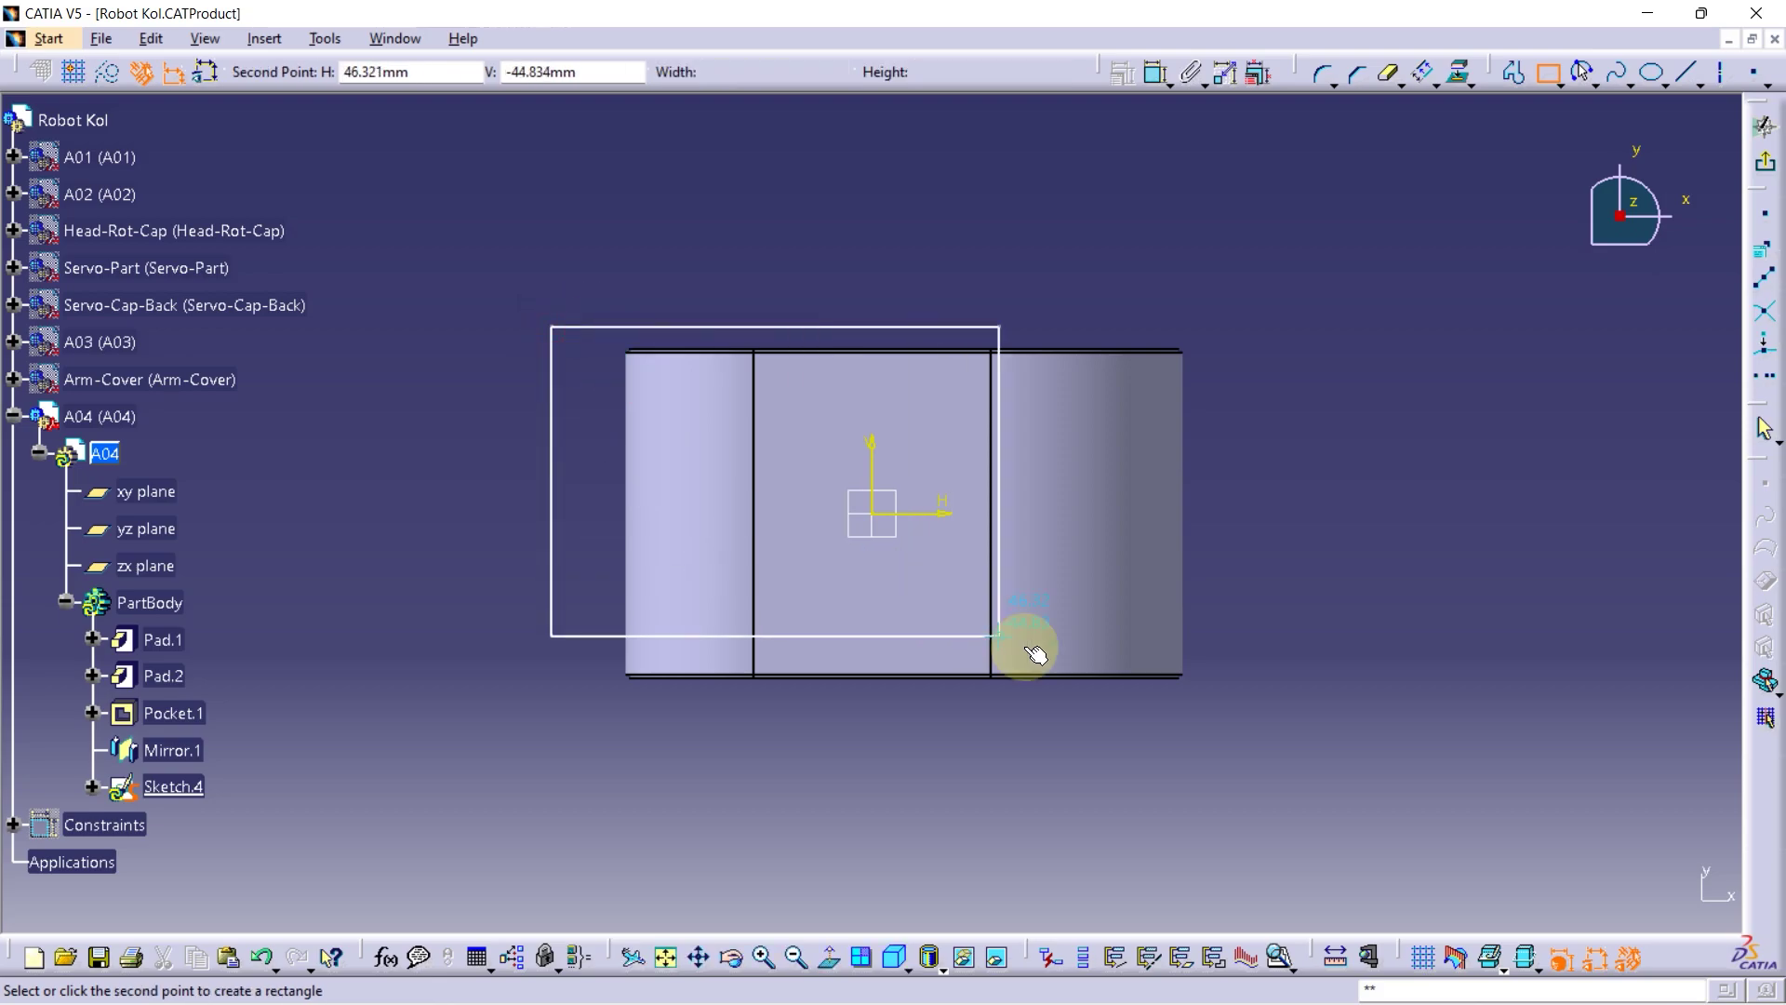
click(1232, 693)
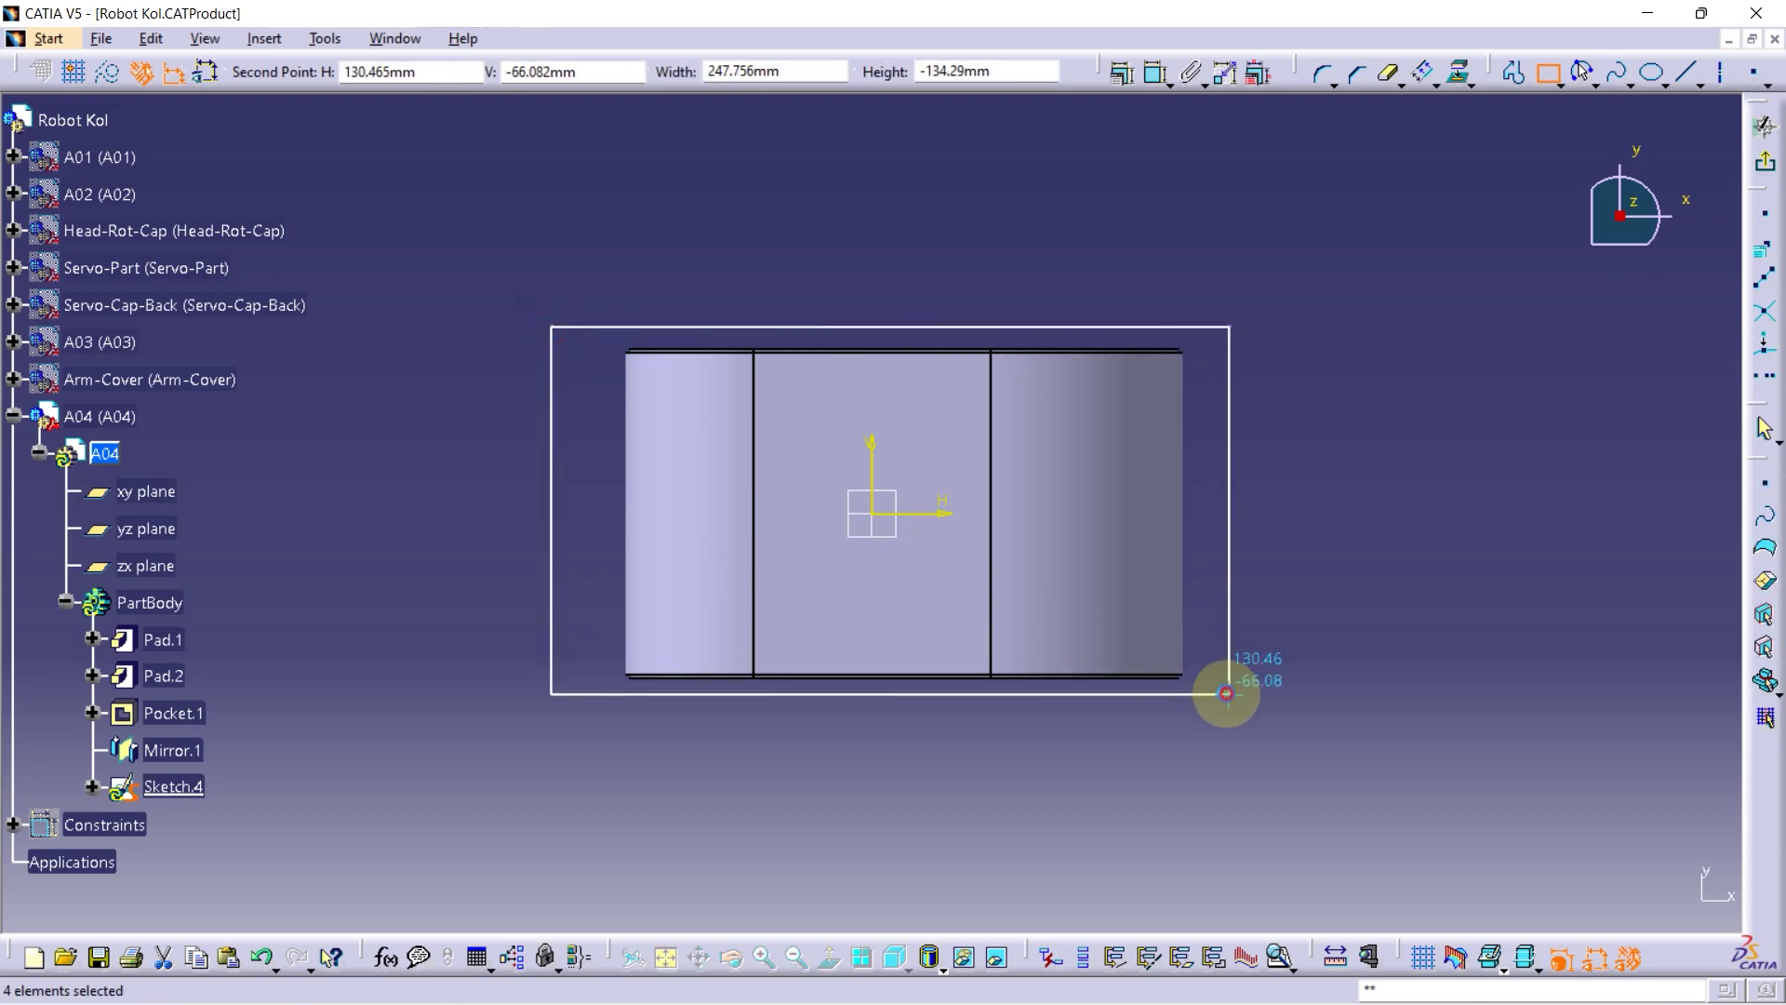
Draw a closed rectangular profile extending off the rectangle's right edge
click(1230, 385)
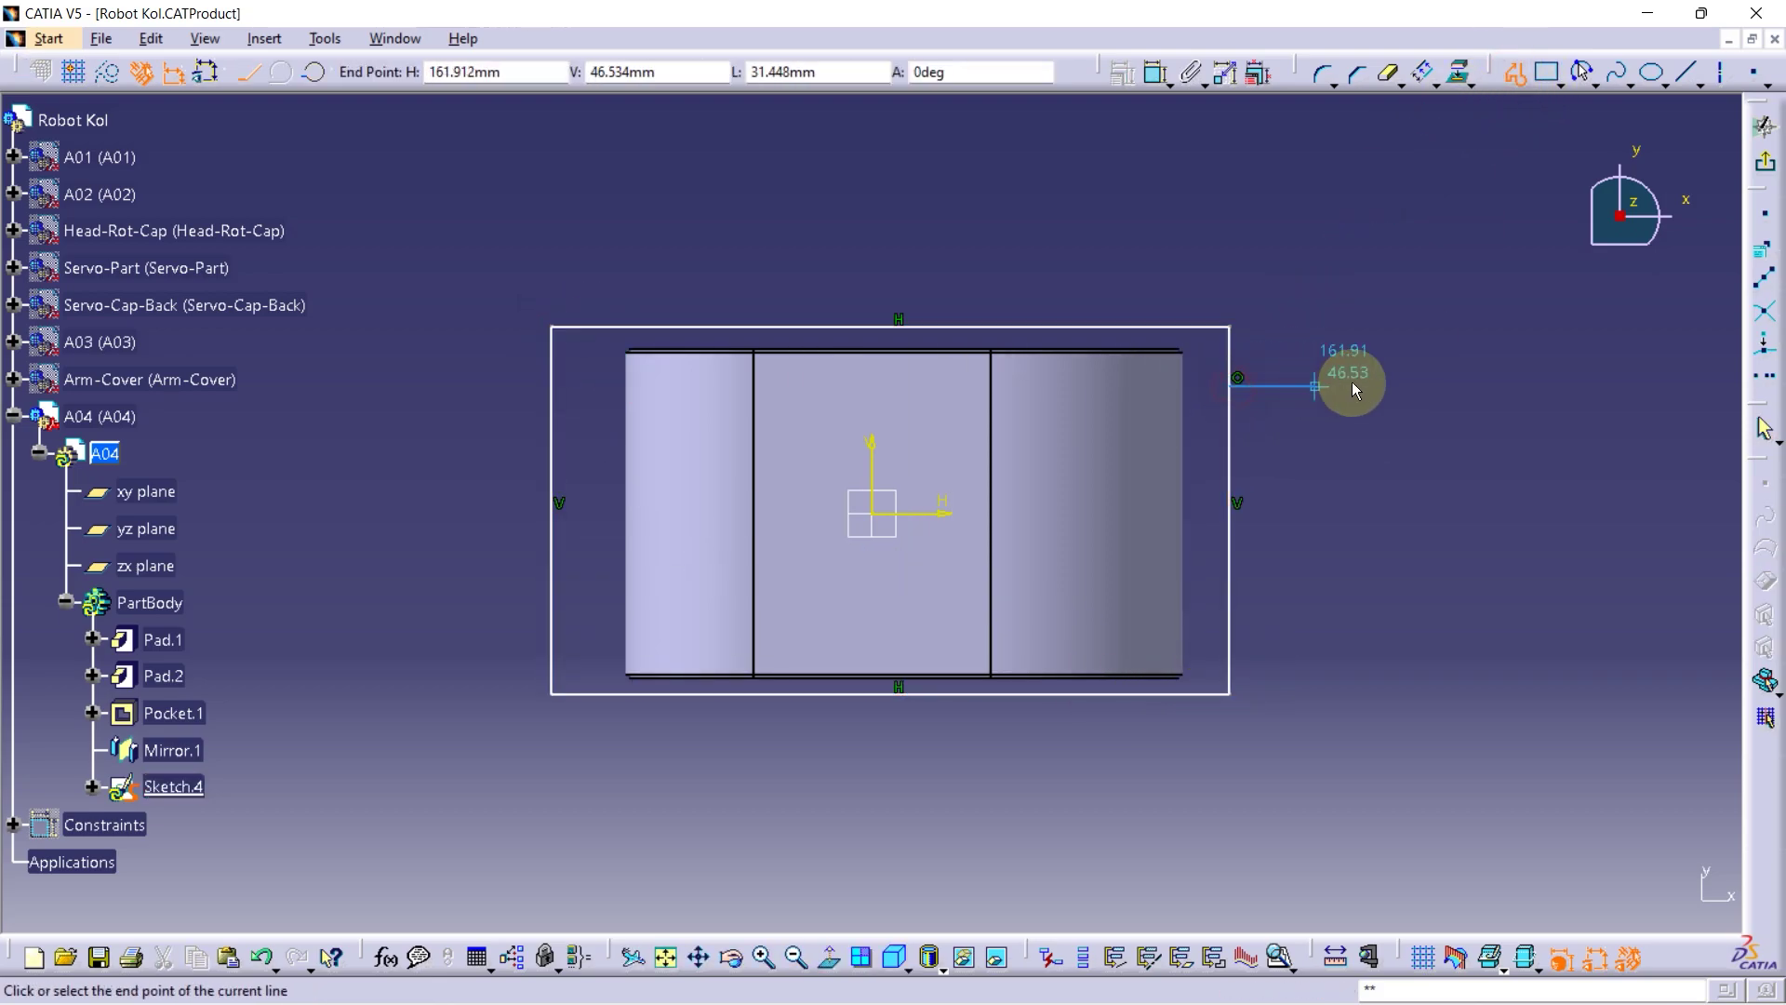
click(1436, 385)
click(1435, 590)
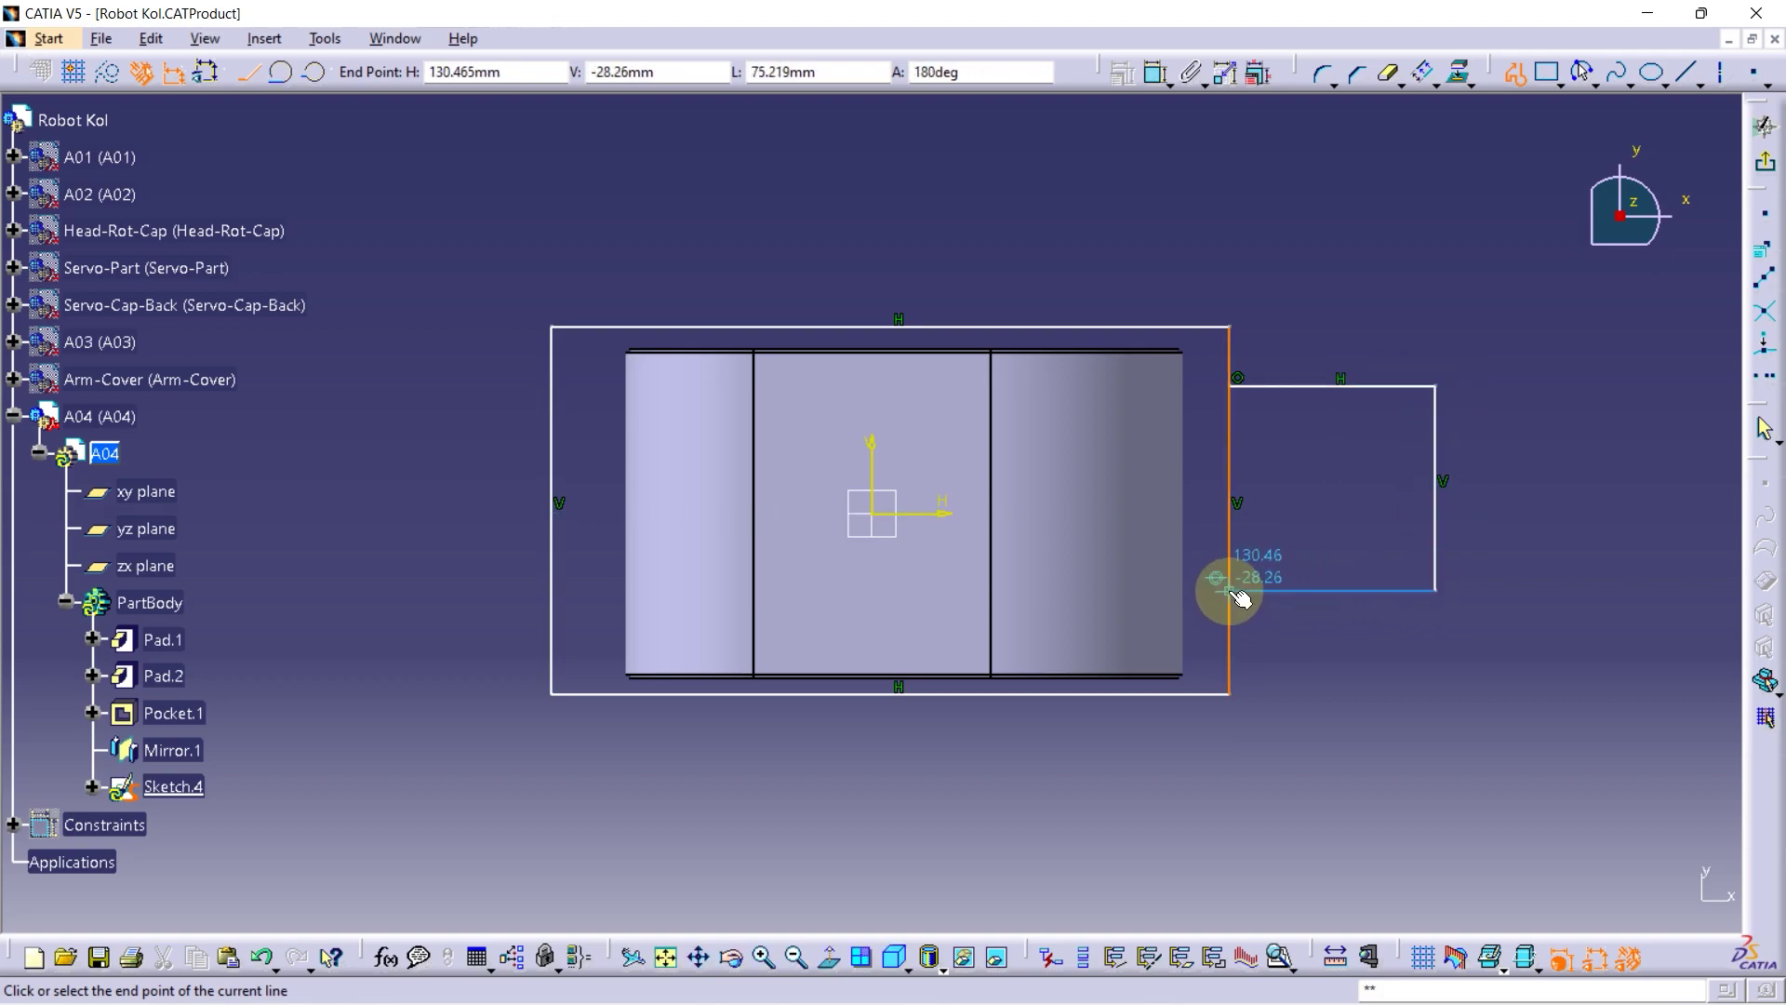
click(1230, 590)
click(1514, 72)
click(1396, 144)
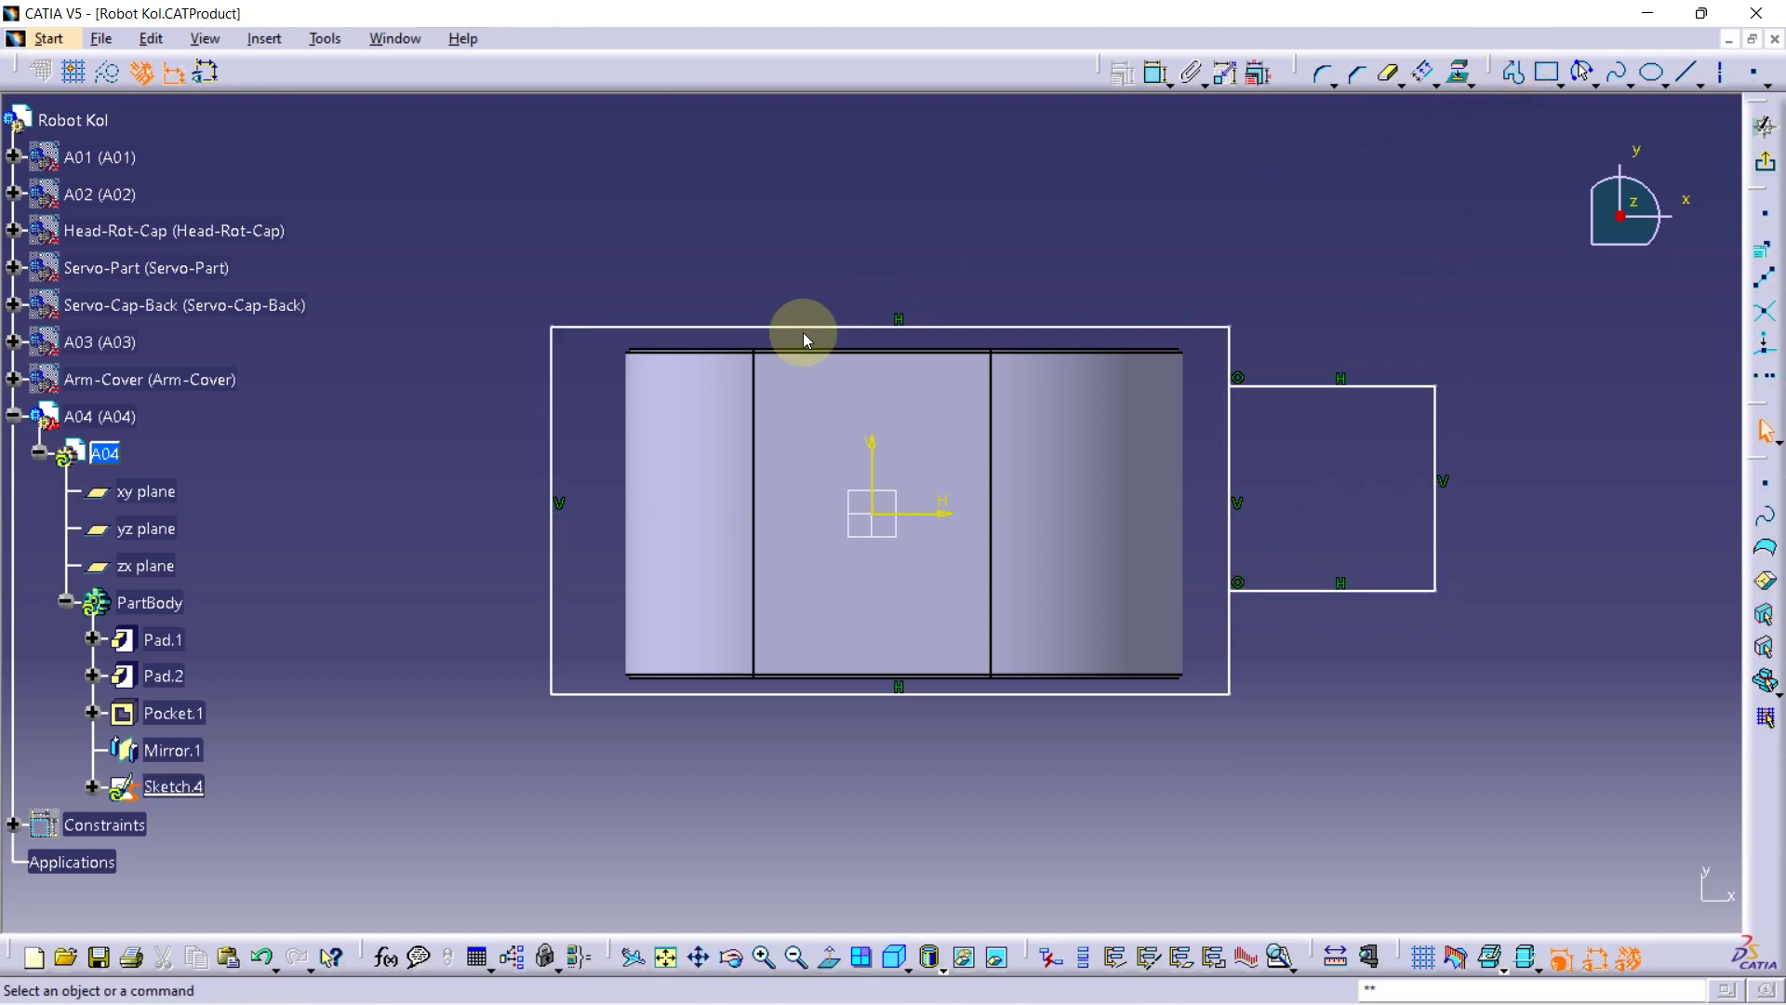
mouse_move(829, 418)
middle_down()
mouse_move(845, 518)
mouse_move(809, 411)
mouse_move(761, 568)
middle_up()
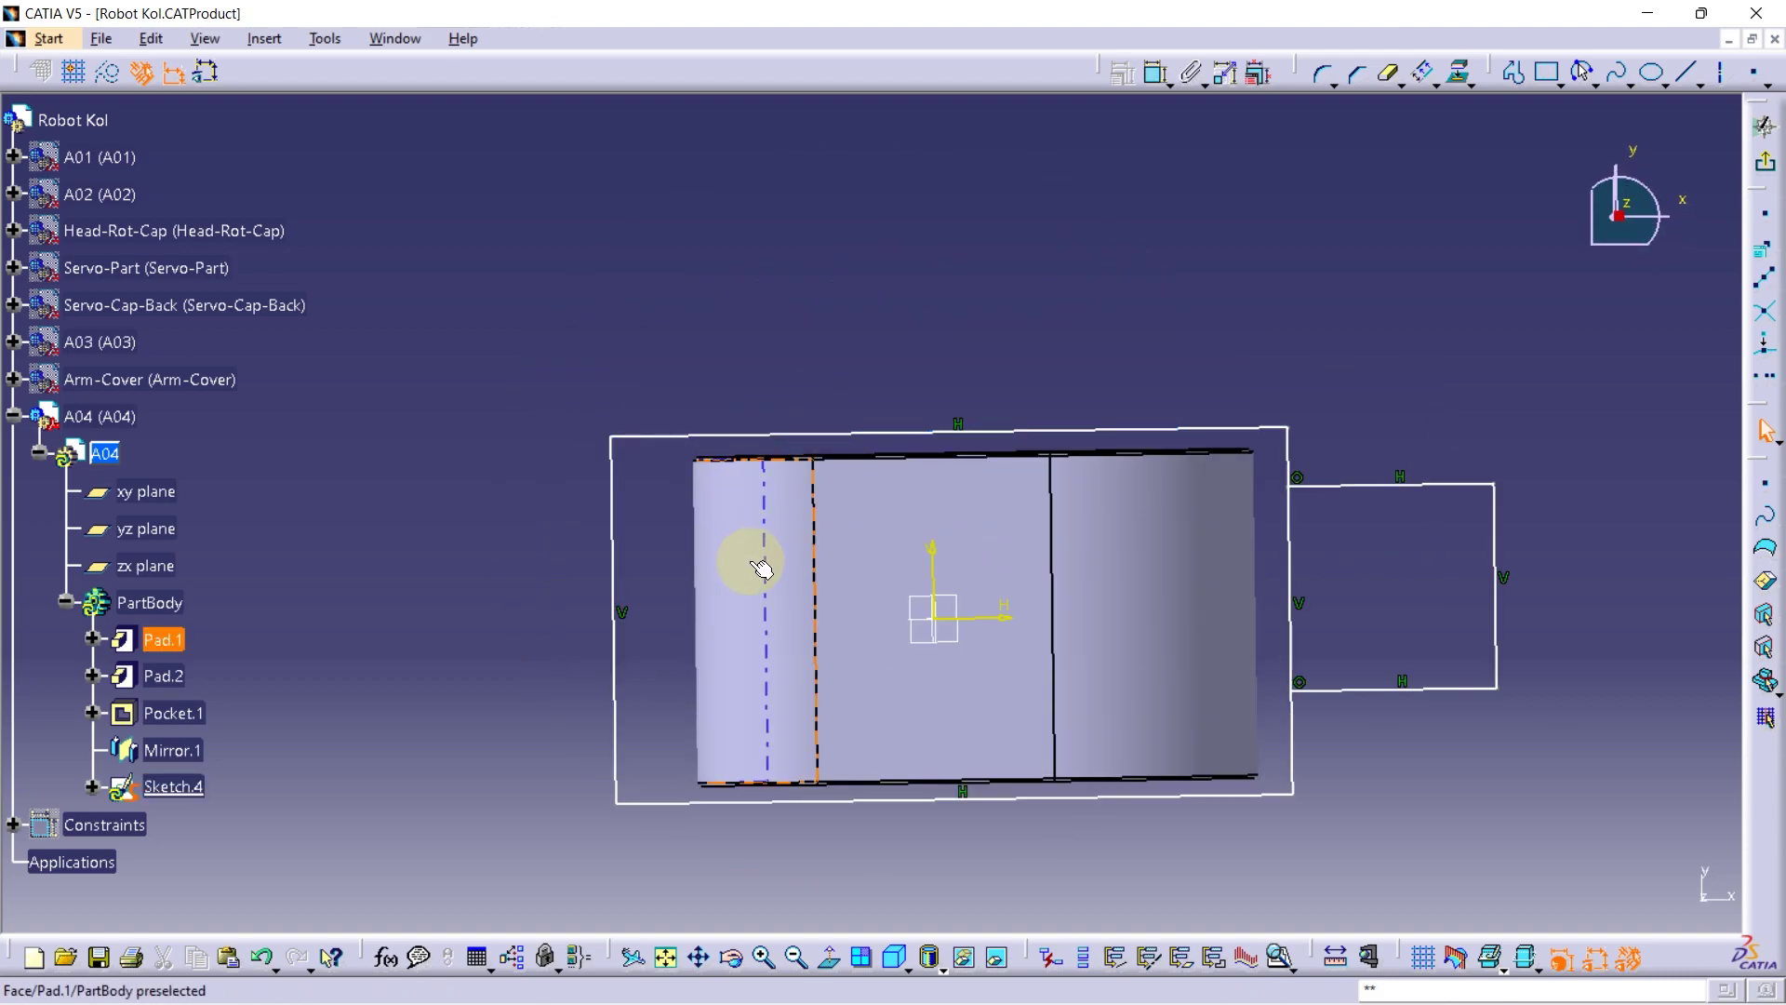
Project the part's left band edges into Sketch.4 as construction lines
click(1459, 72)
click(1583, 896)
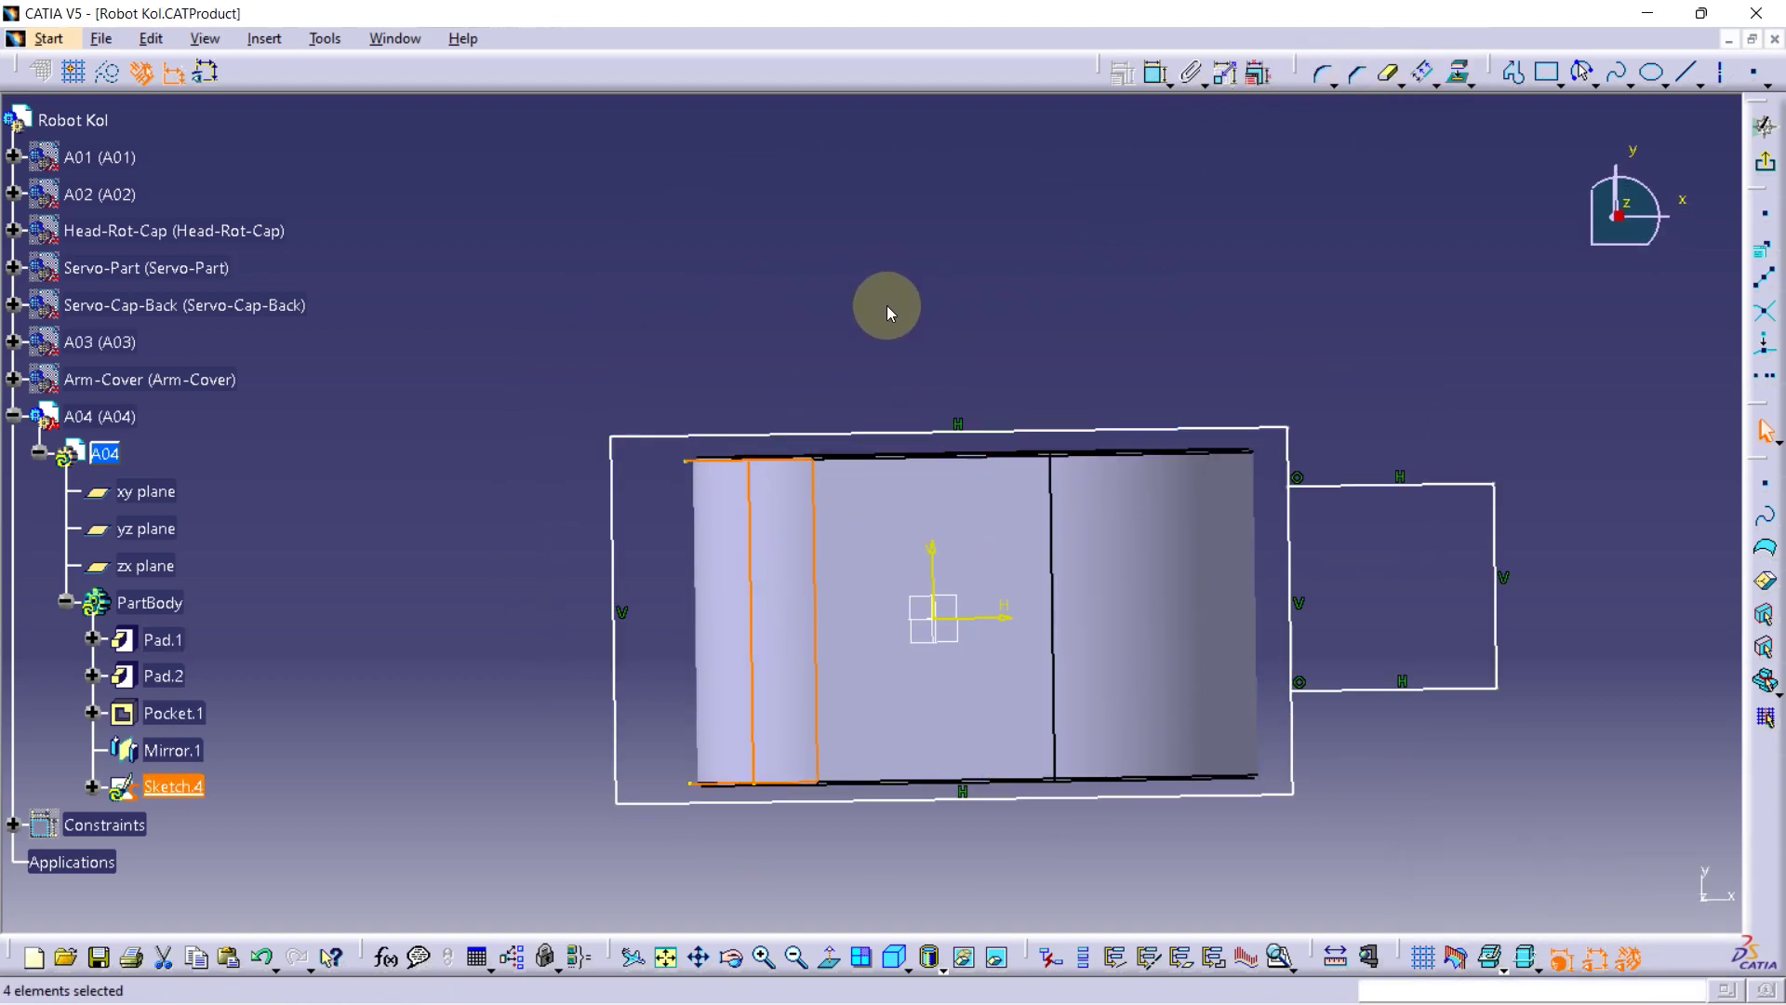
middle_drag(758, 215, 837, 419)
click(833, 949)
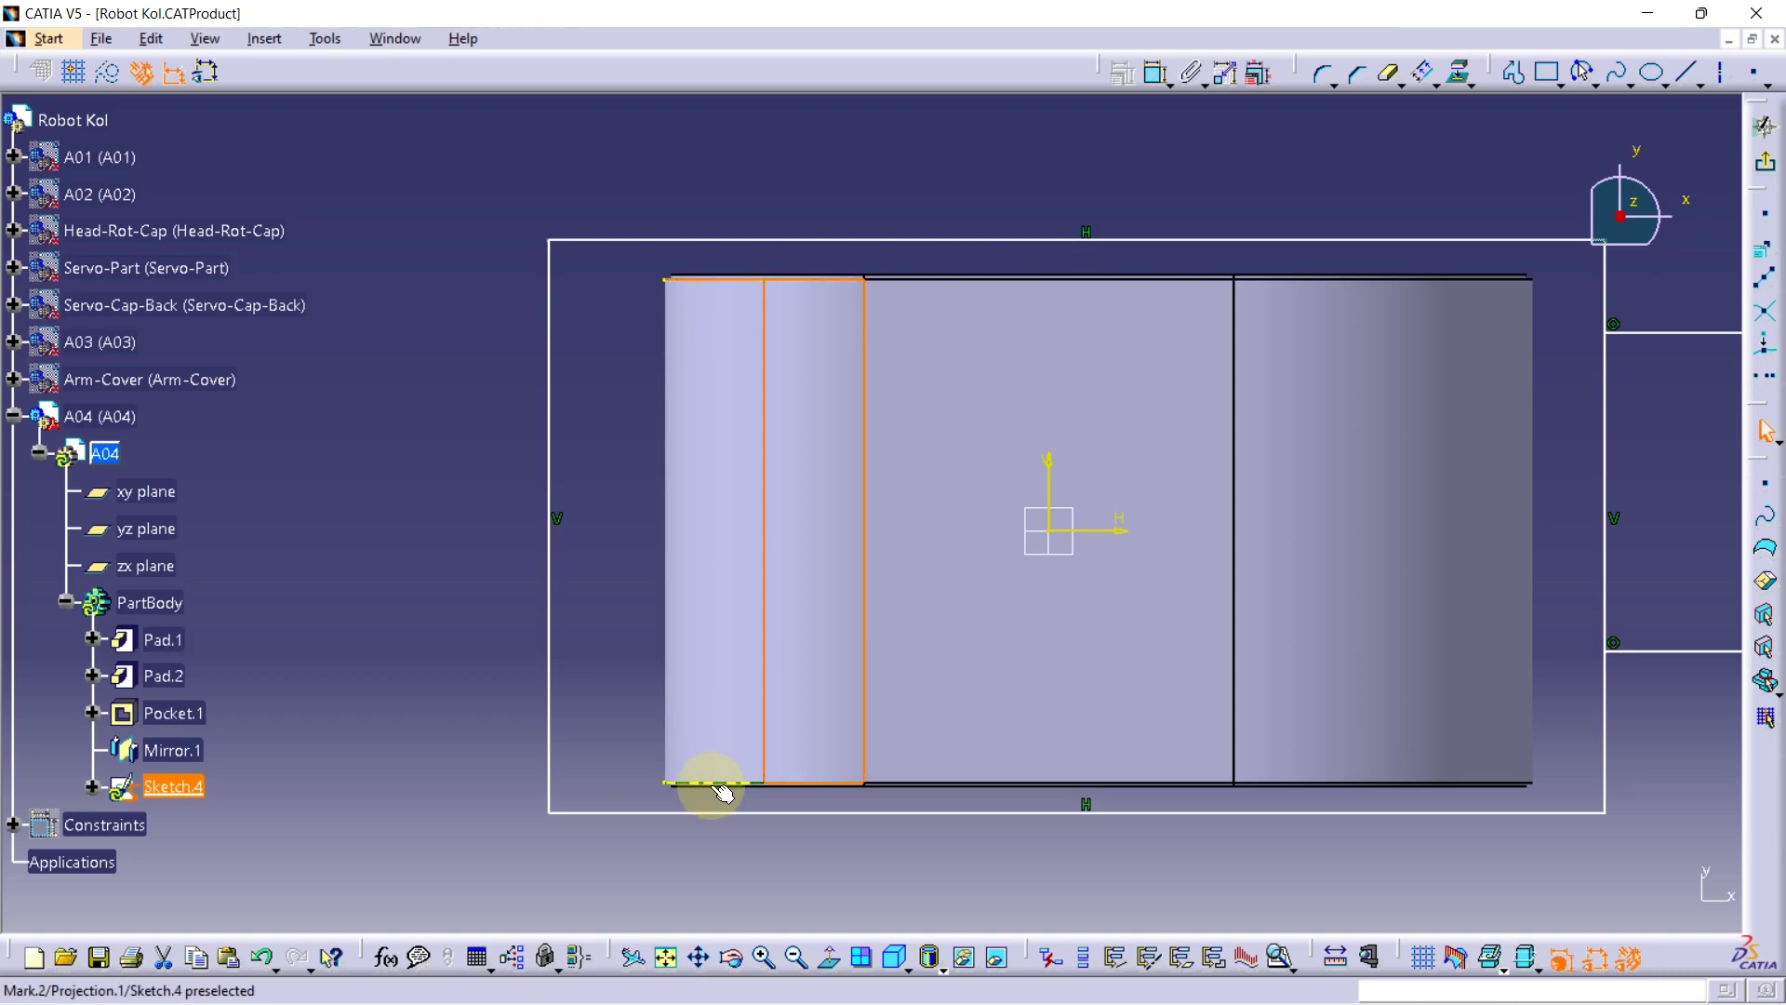
click(107, 71)
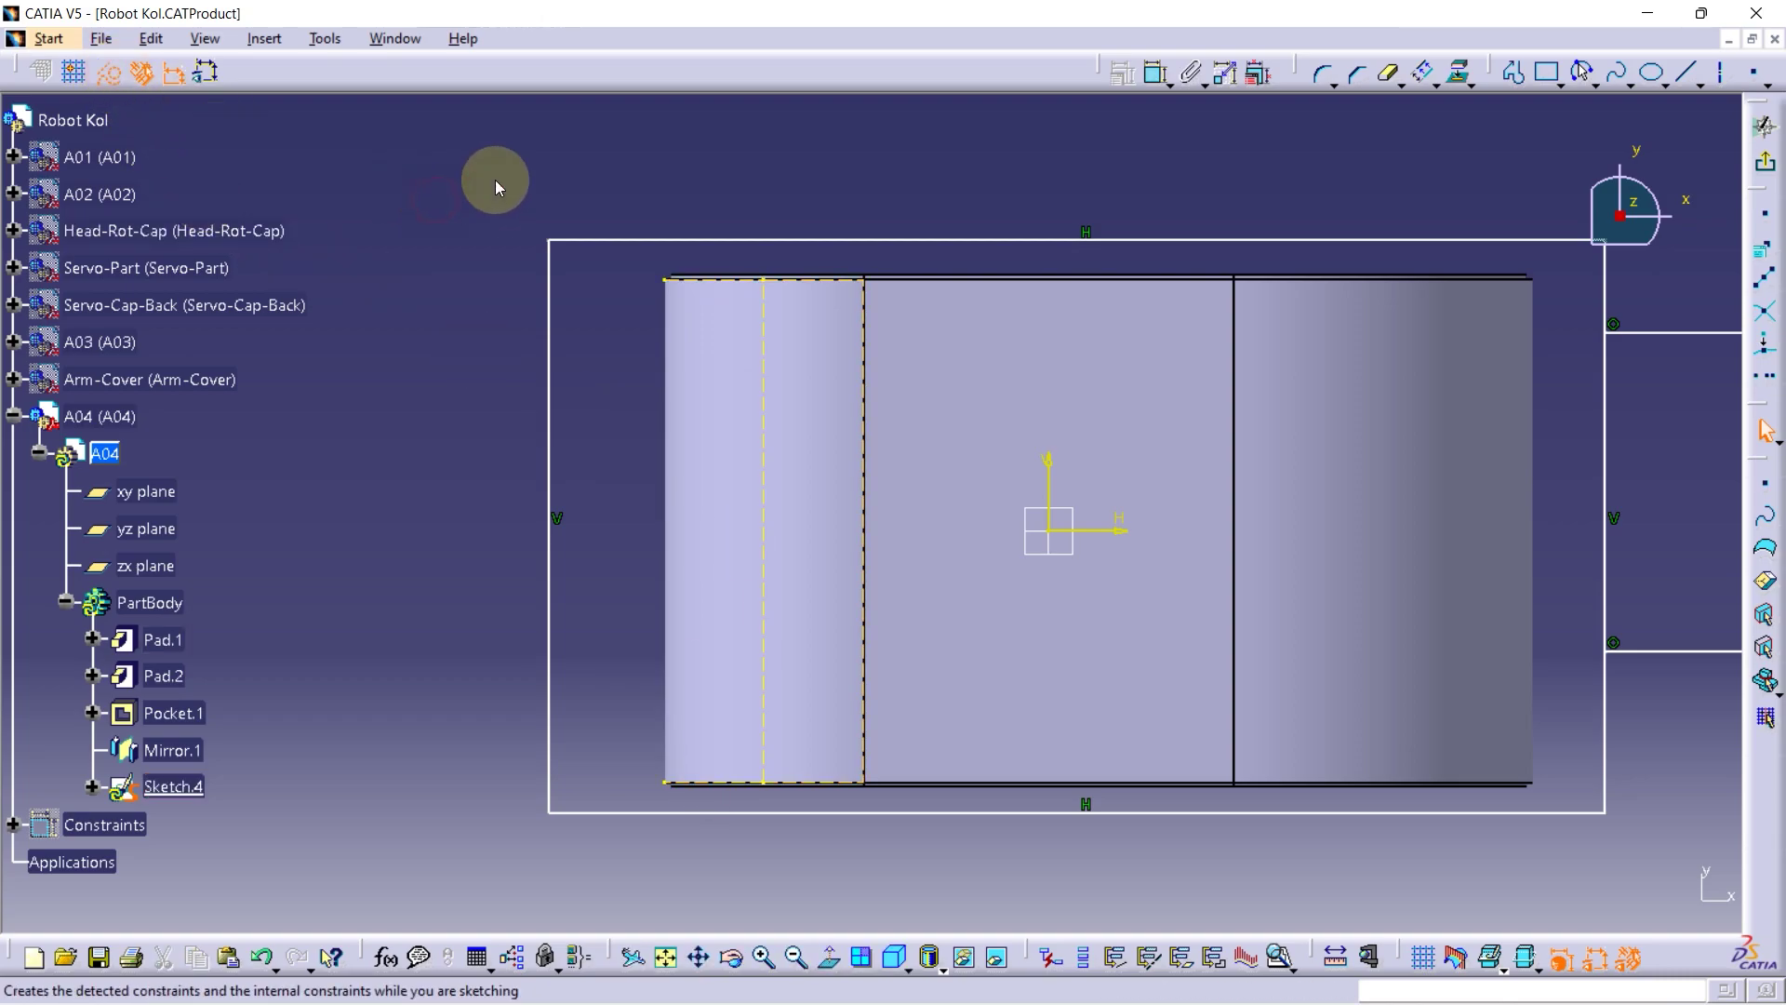
Dimension the large rectangle's height to 120
click(1159, 74)
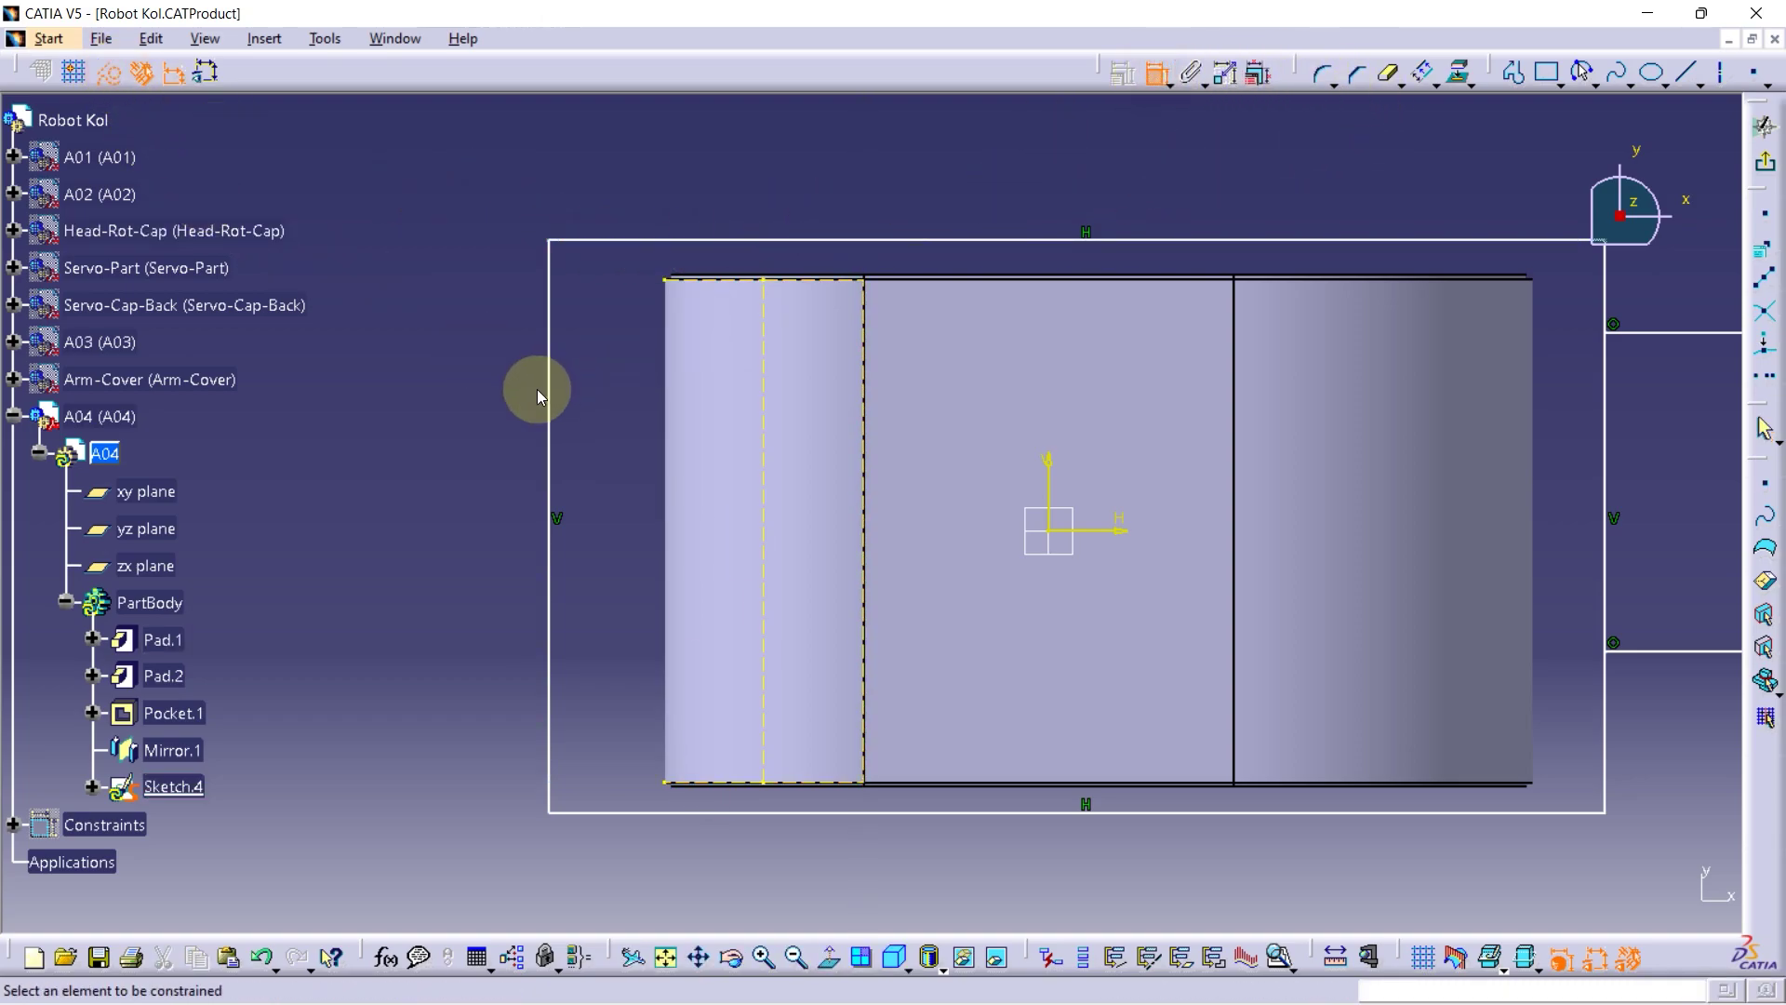
click(421, 396)
double_click(434, 391)
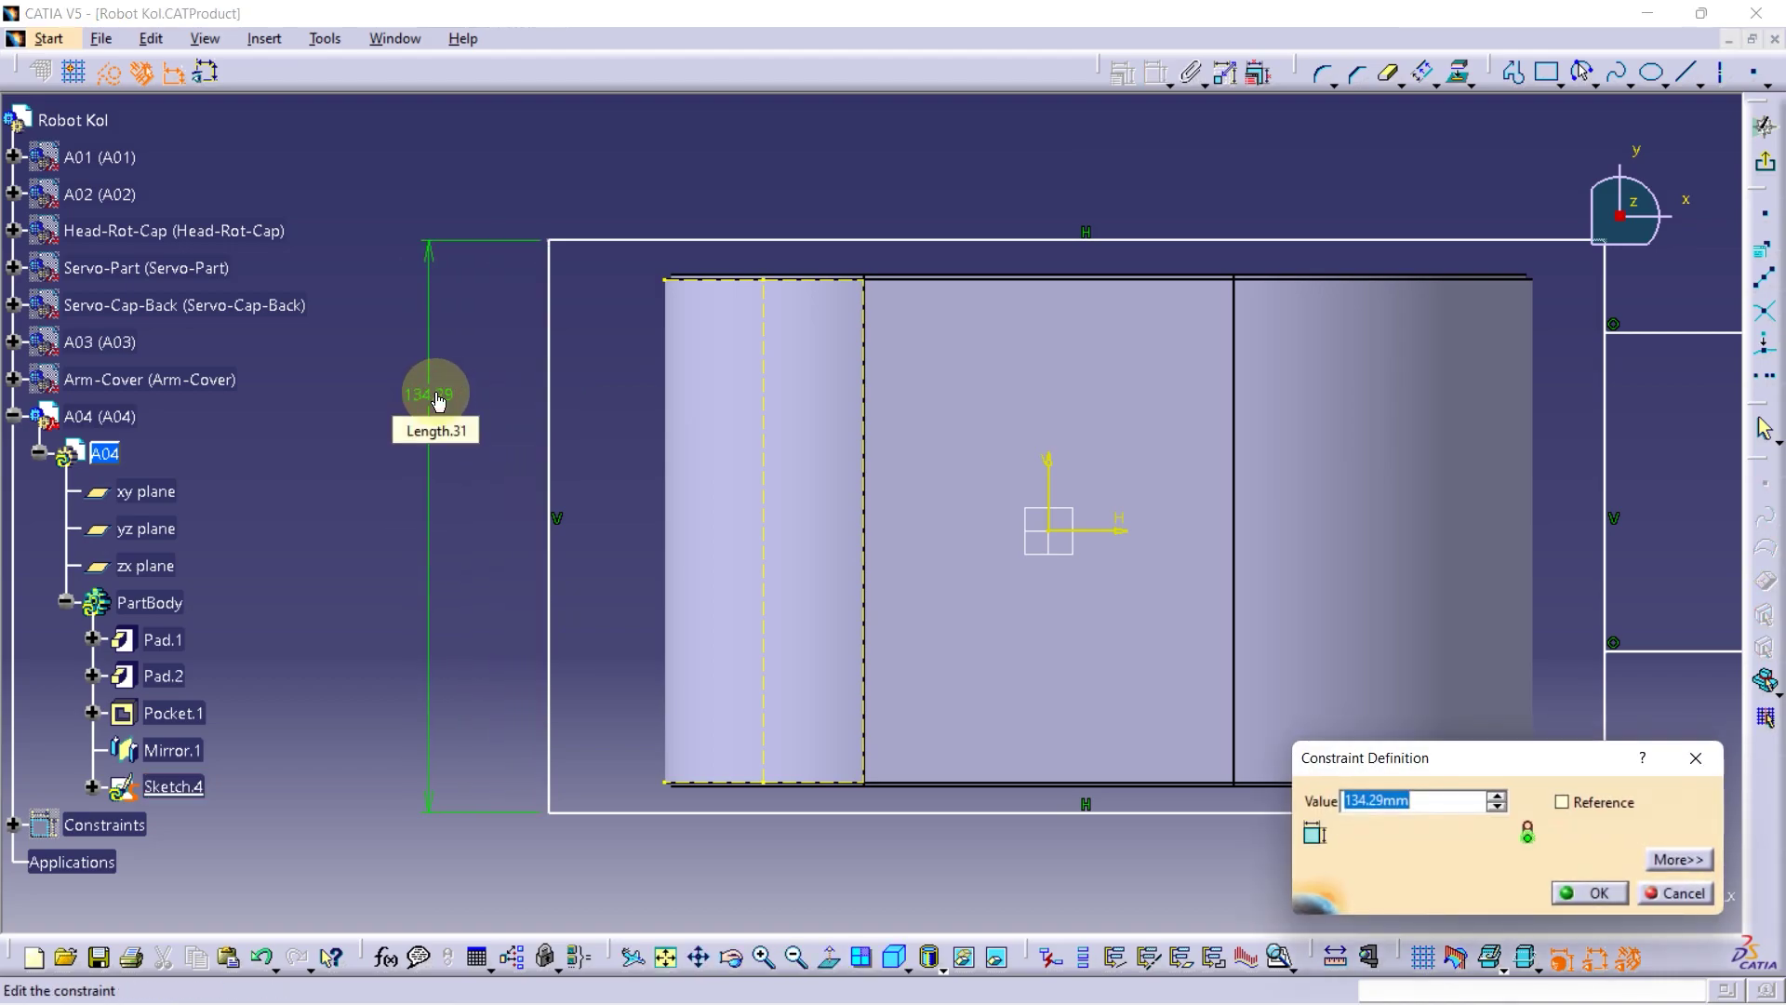
key(Return)
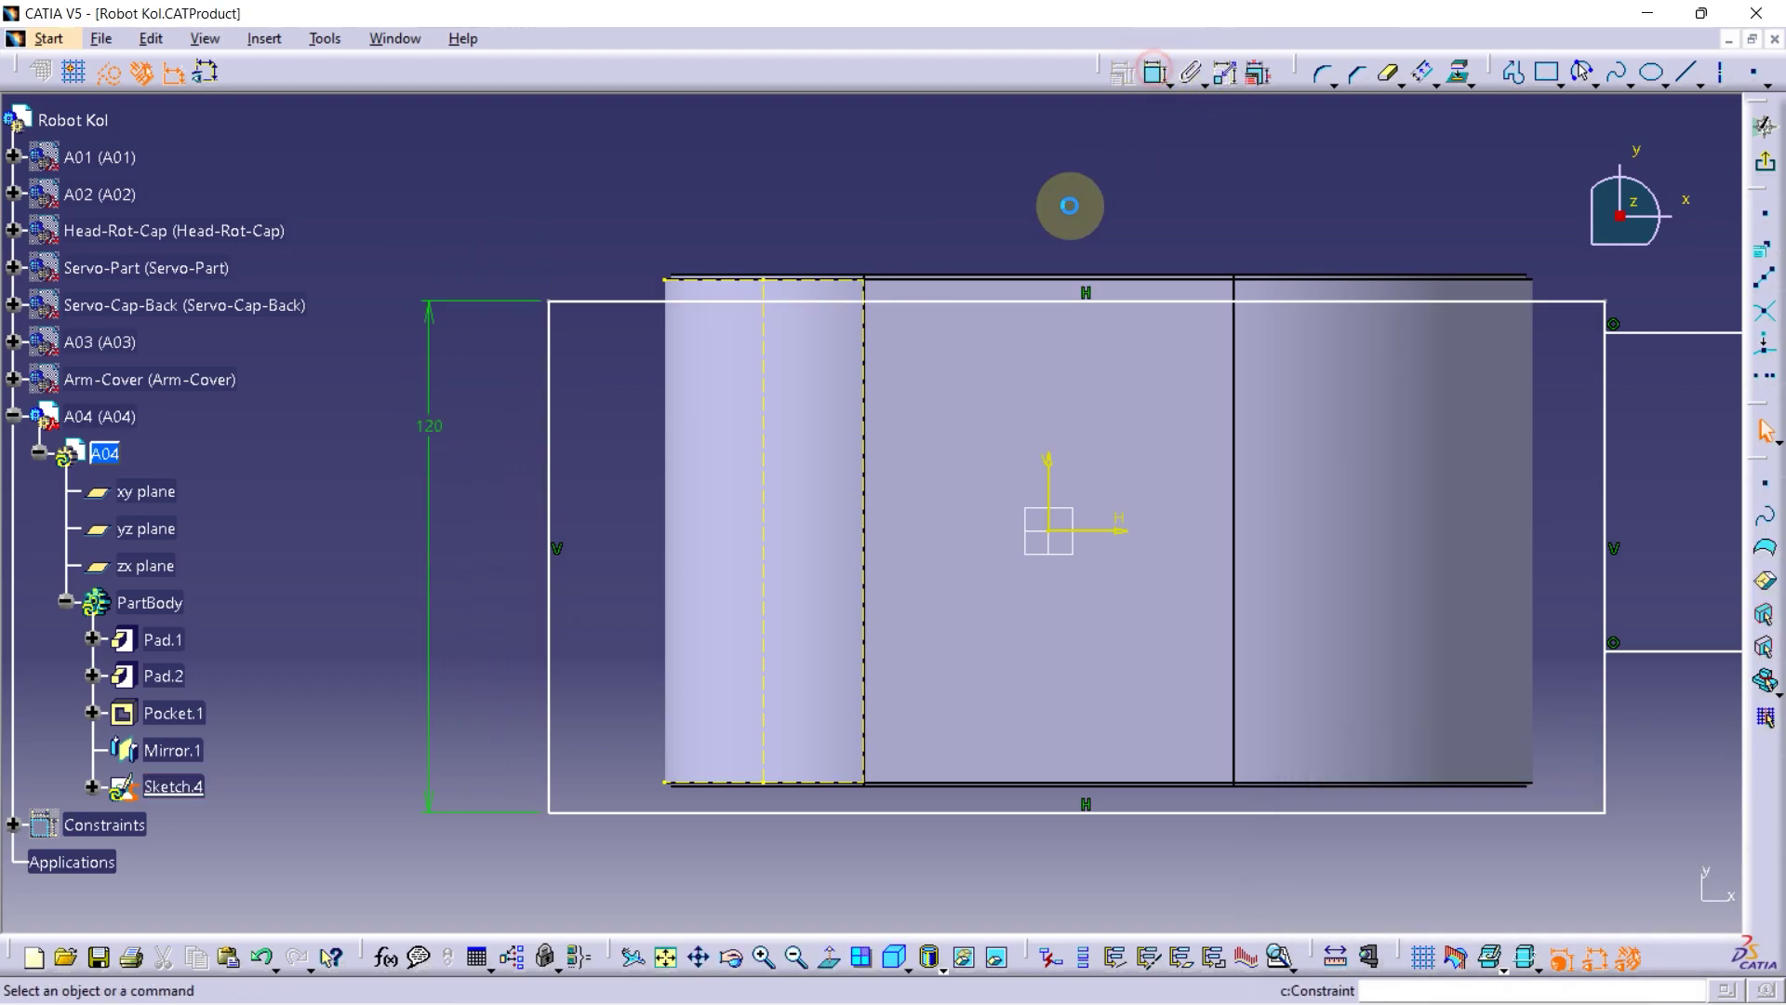
Make the rectangle's top and bottom lines symmetric about the H axis
click(1028, 303)
ctrl+click(1101, 813)
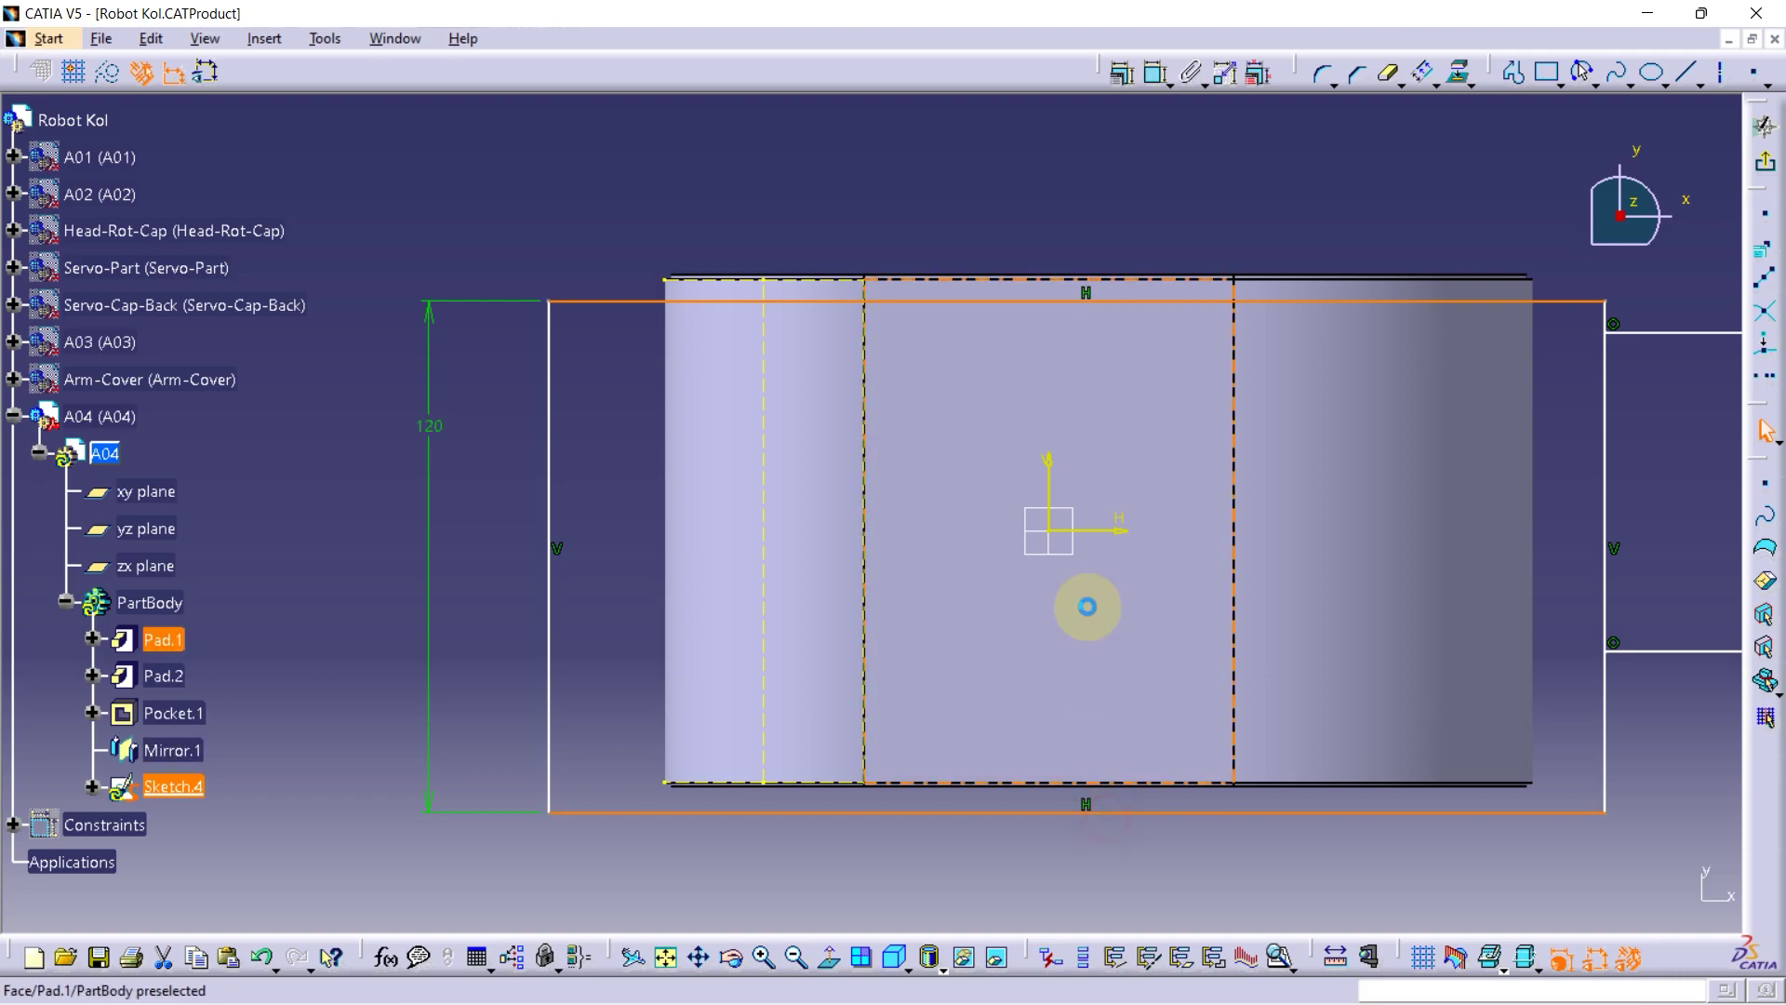
ctrl+click(1101, 534)
click(1121, 79)
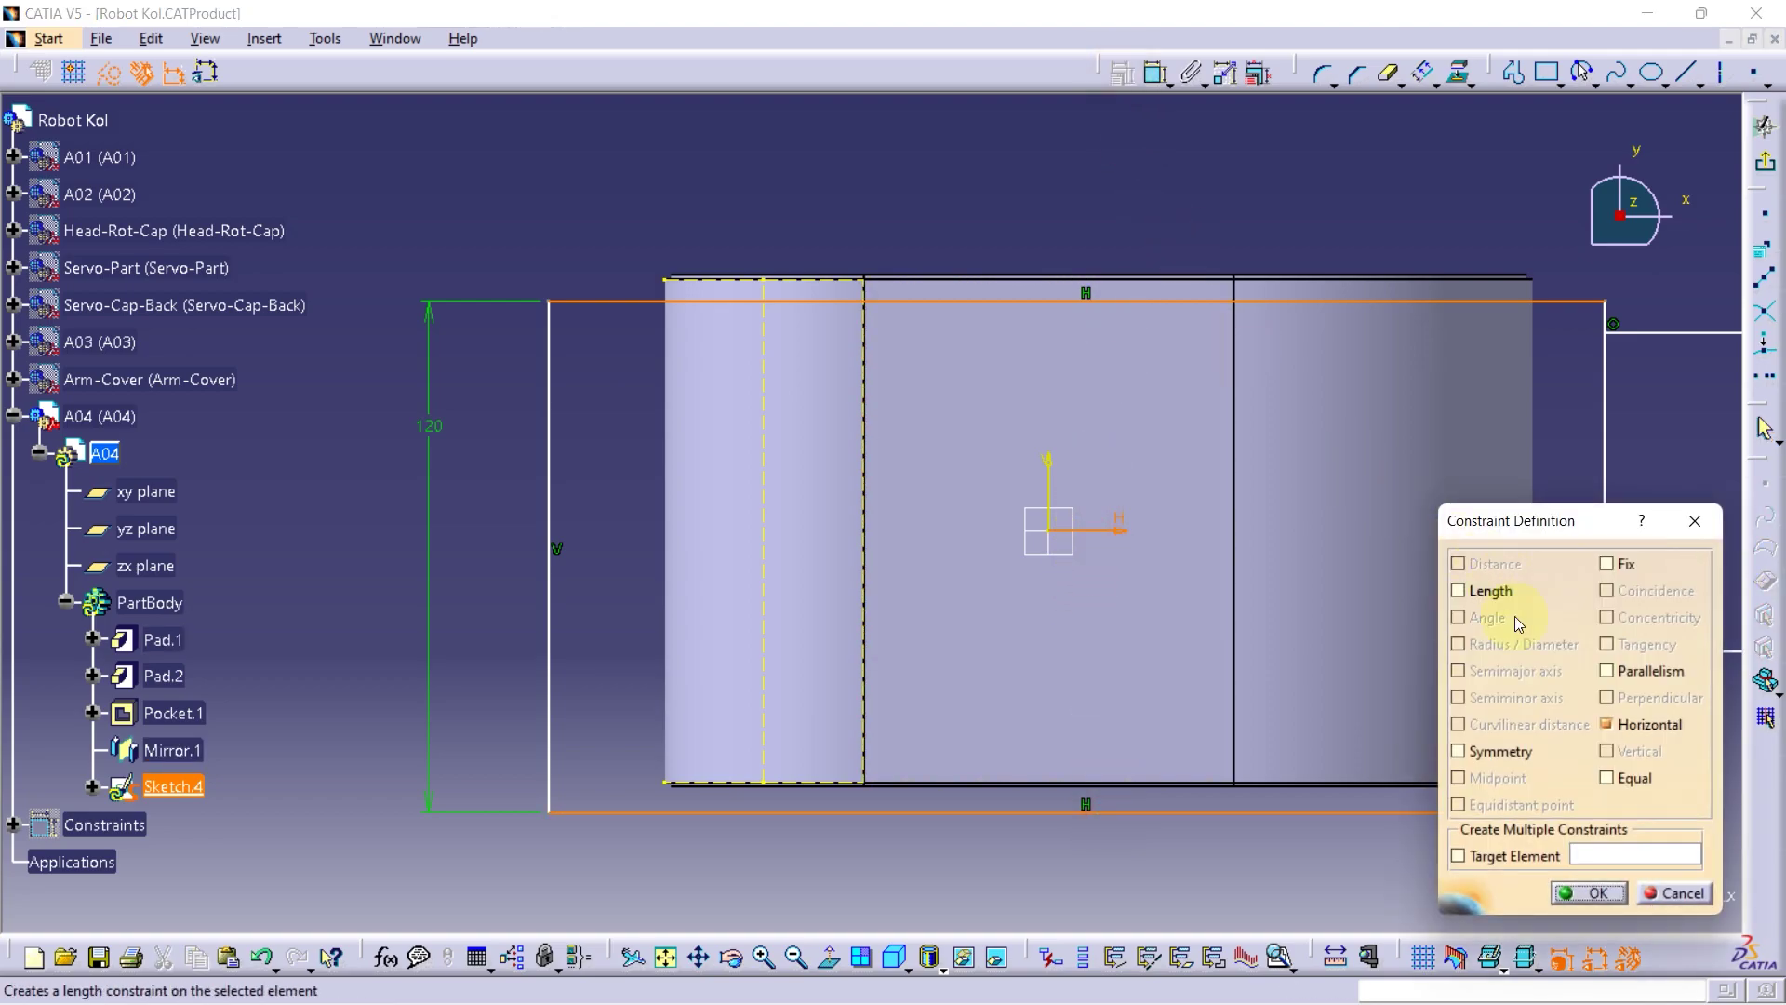
click(1479, 744)
click(1571, 899)
Set the rectangle's left side 16.492 from the part edge
click(1154, 73)
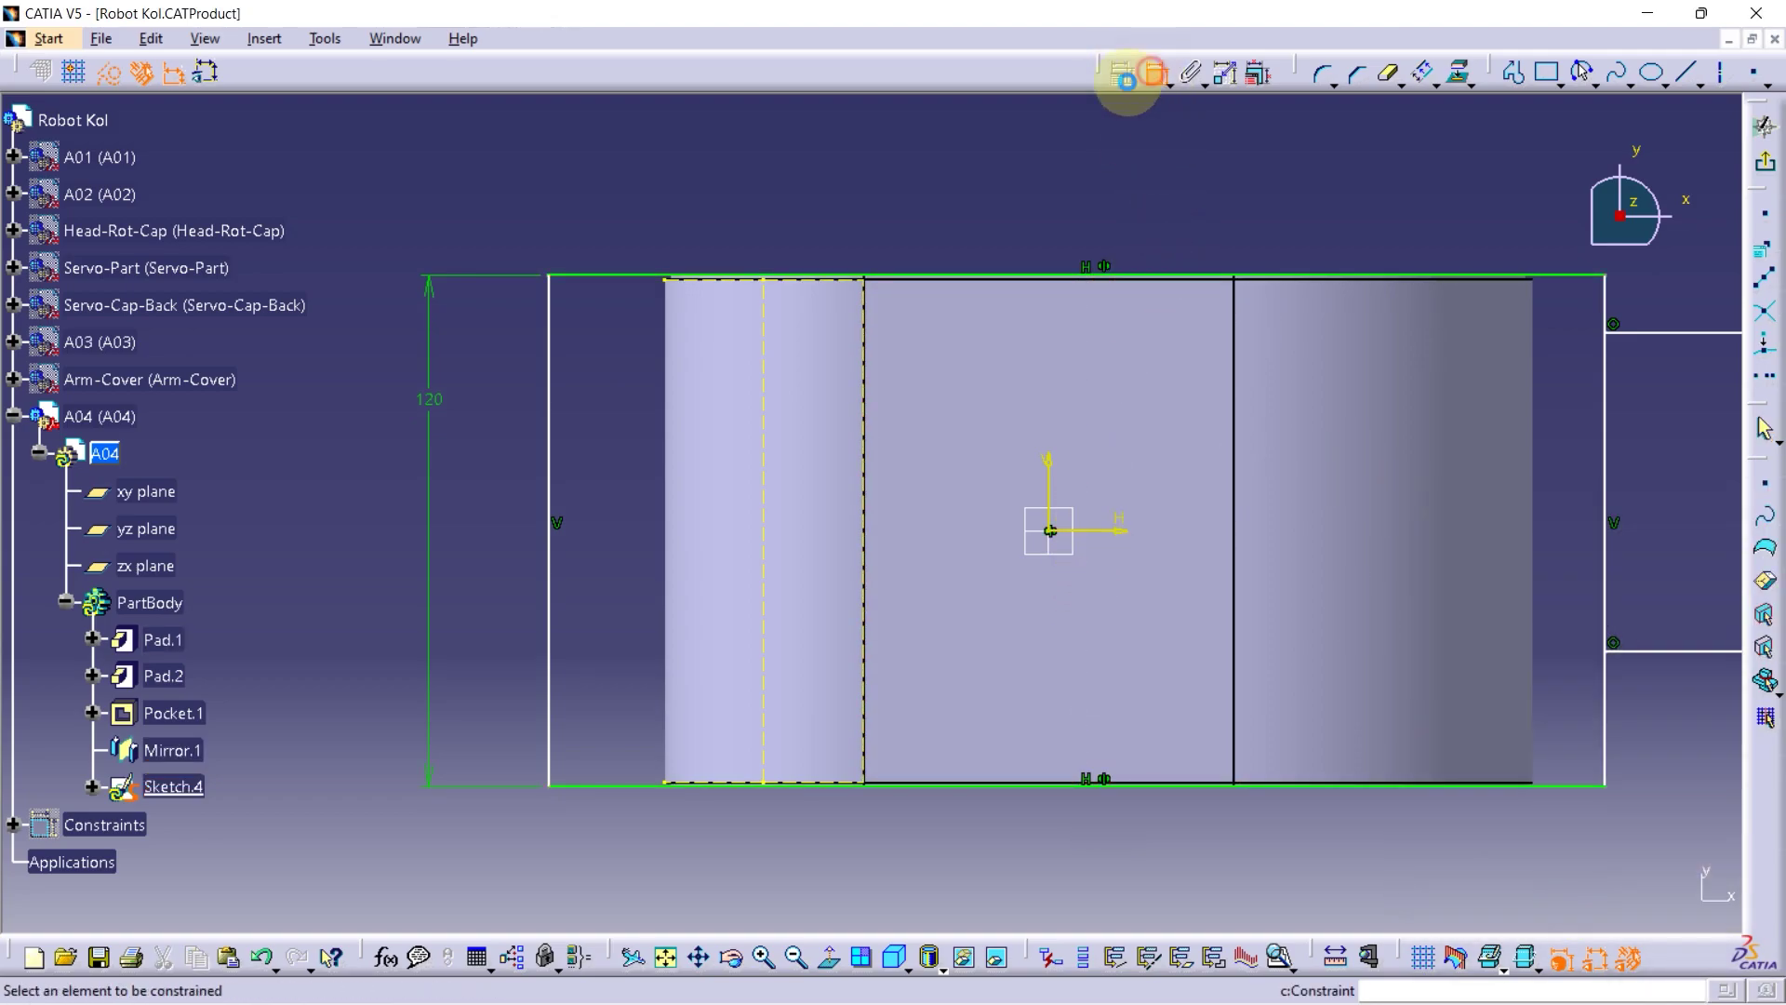
click(549, 288)
click(674, 283)
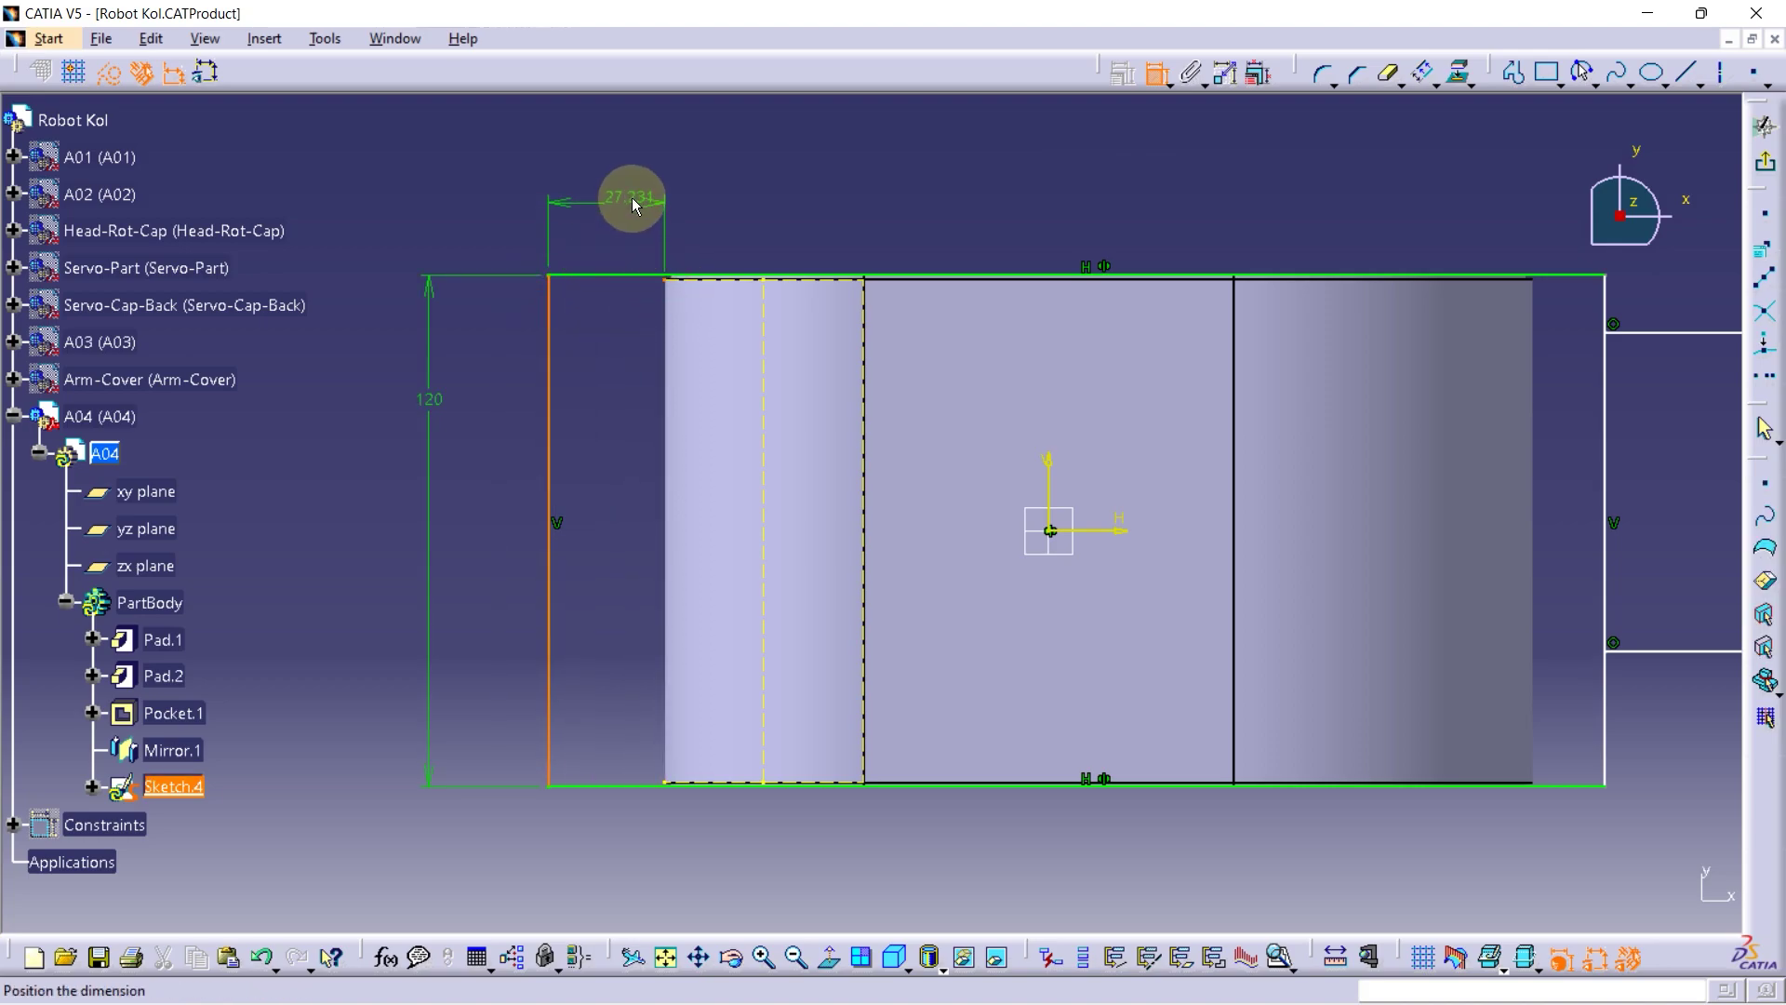
click(757, 187)
double_click(769, 193)
text(16.49)
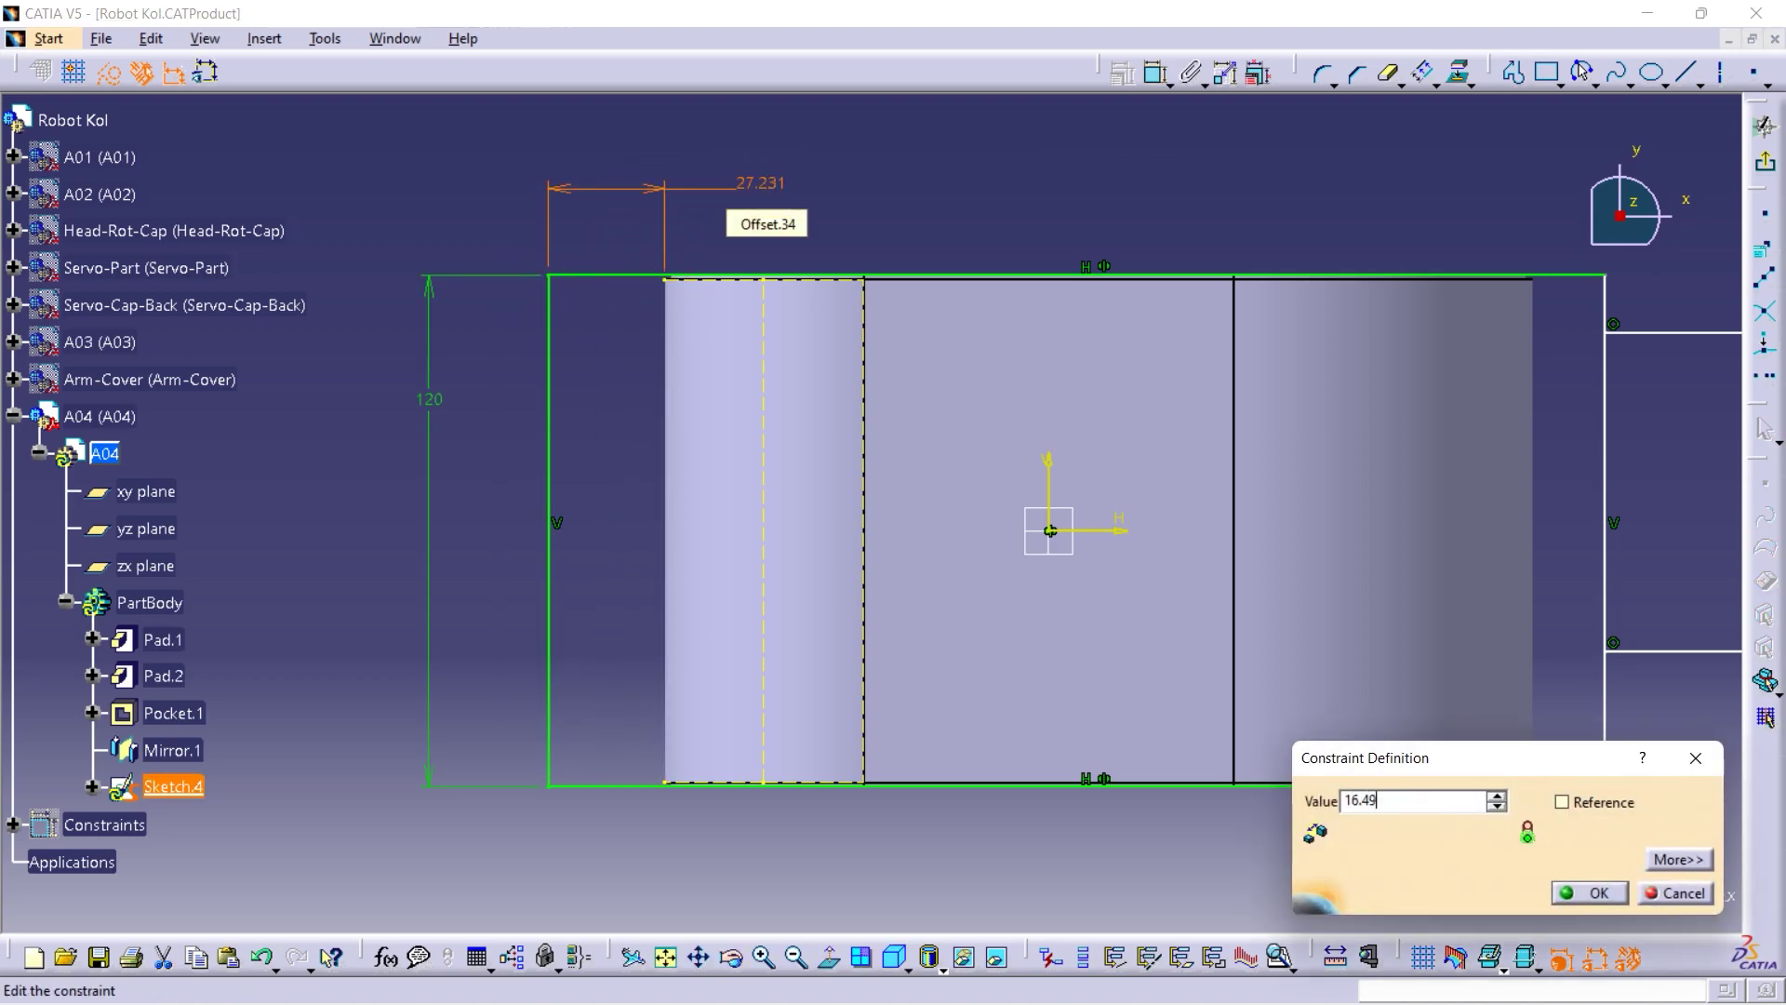
text(2)
key(Return)
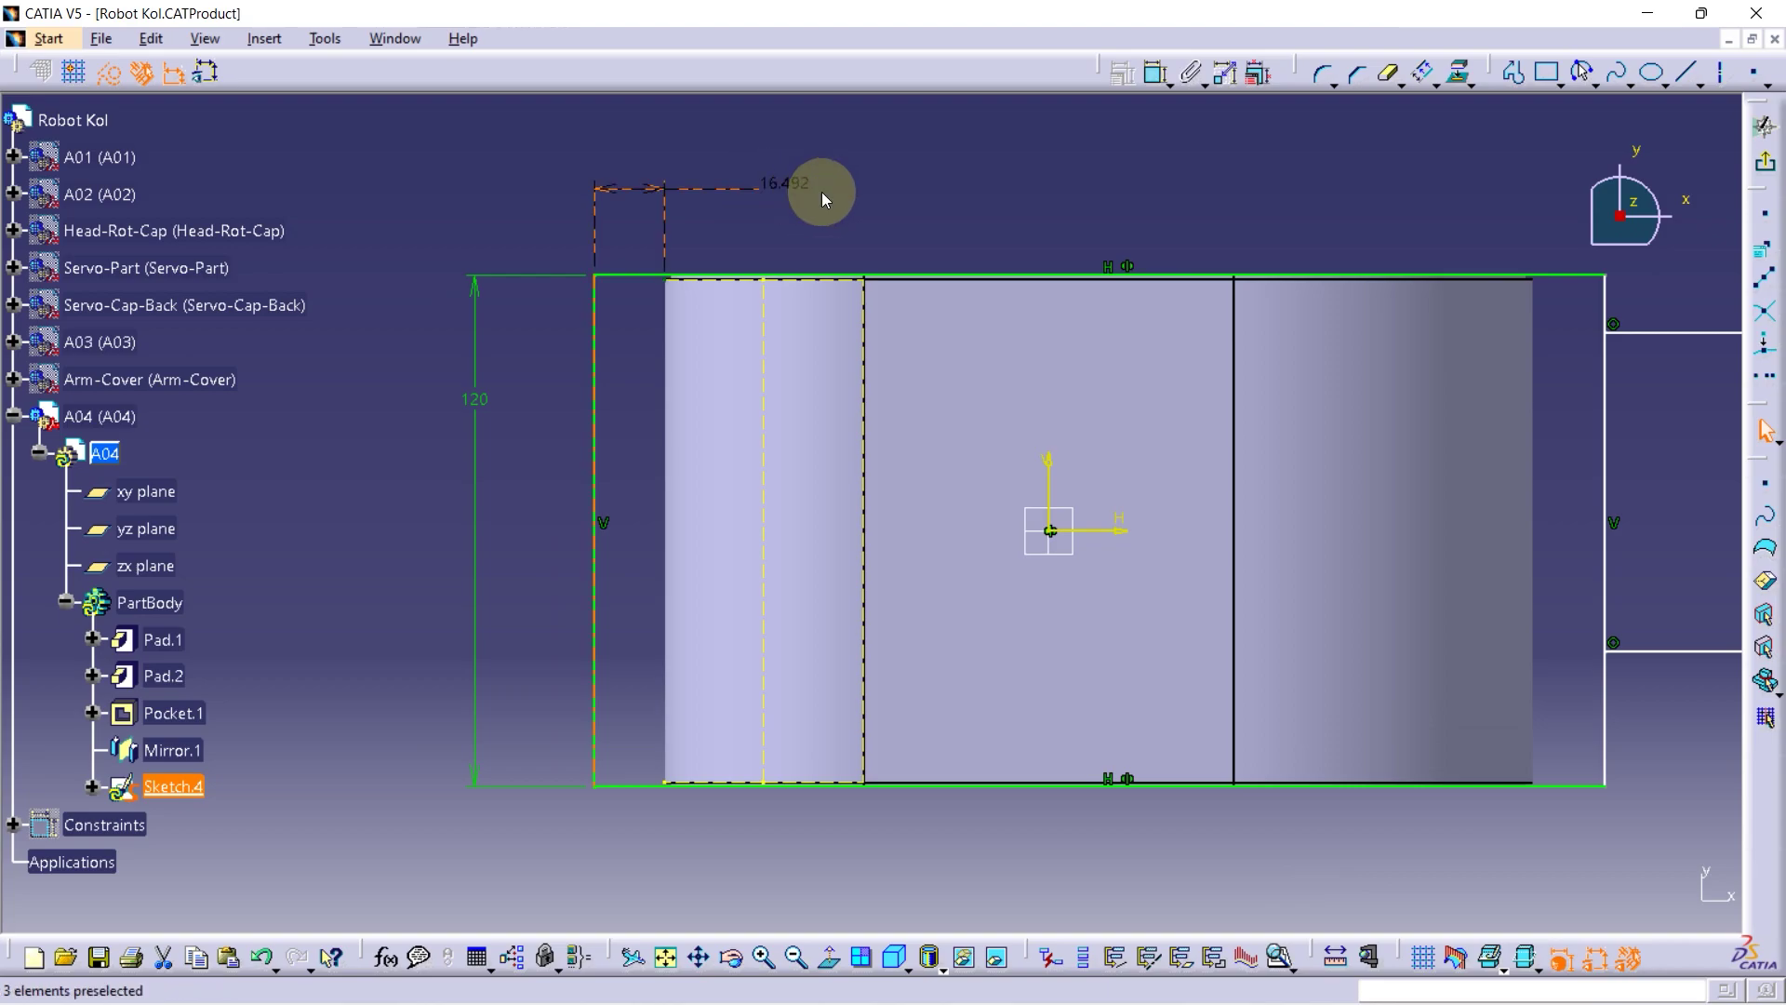
middle_drag(1204, 474, 618, 474)
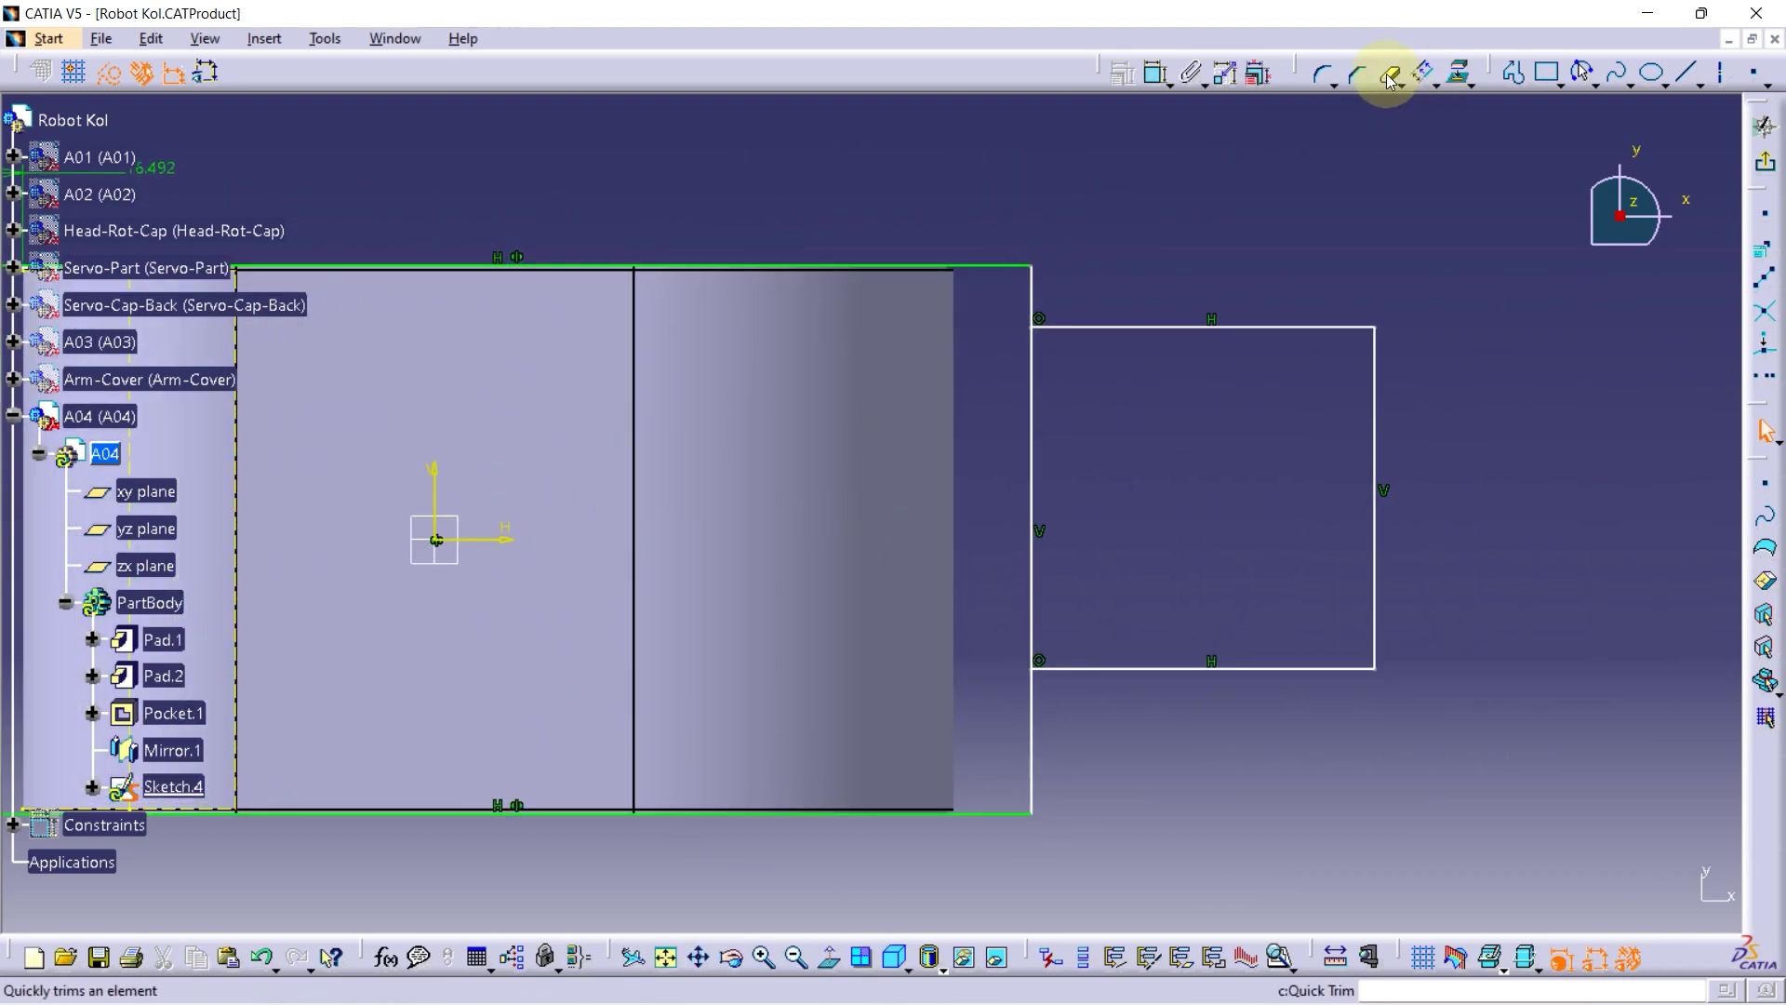
Make the small rectangle's top and bottom lines and end points symmetric about the H axis
click(1034, 288)
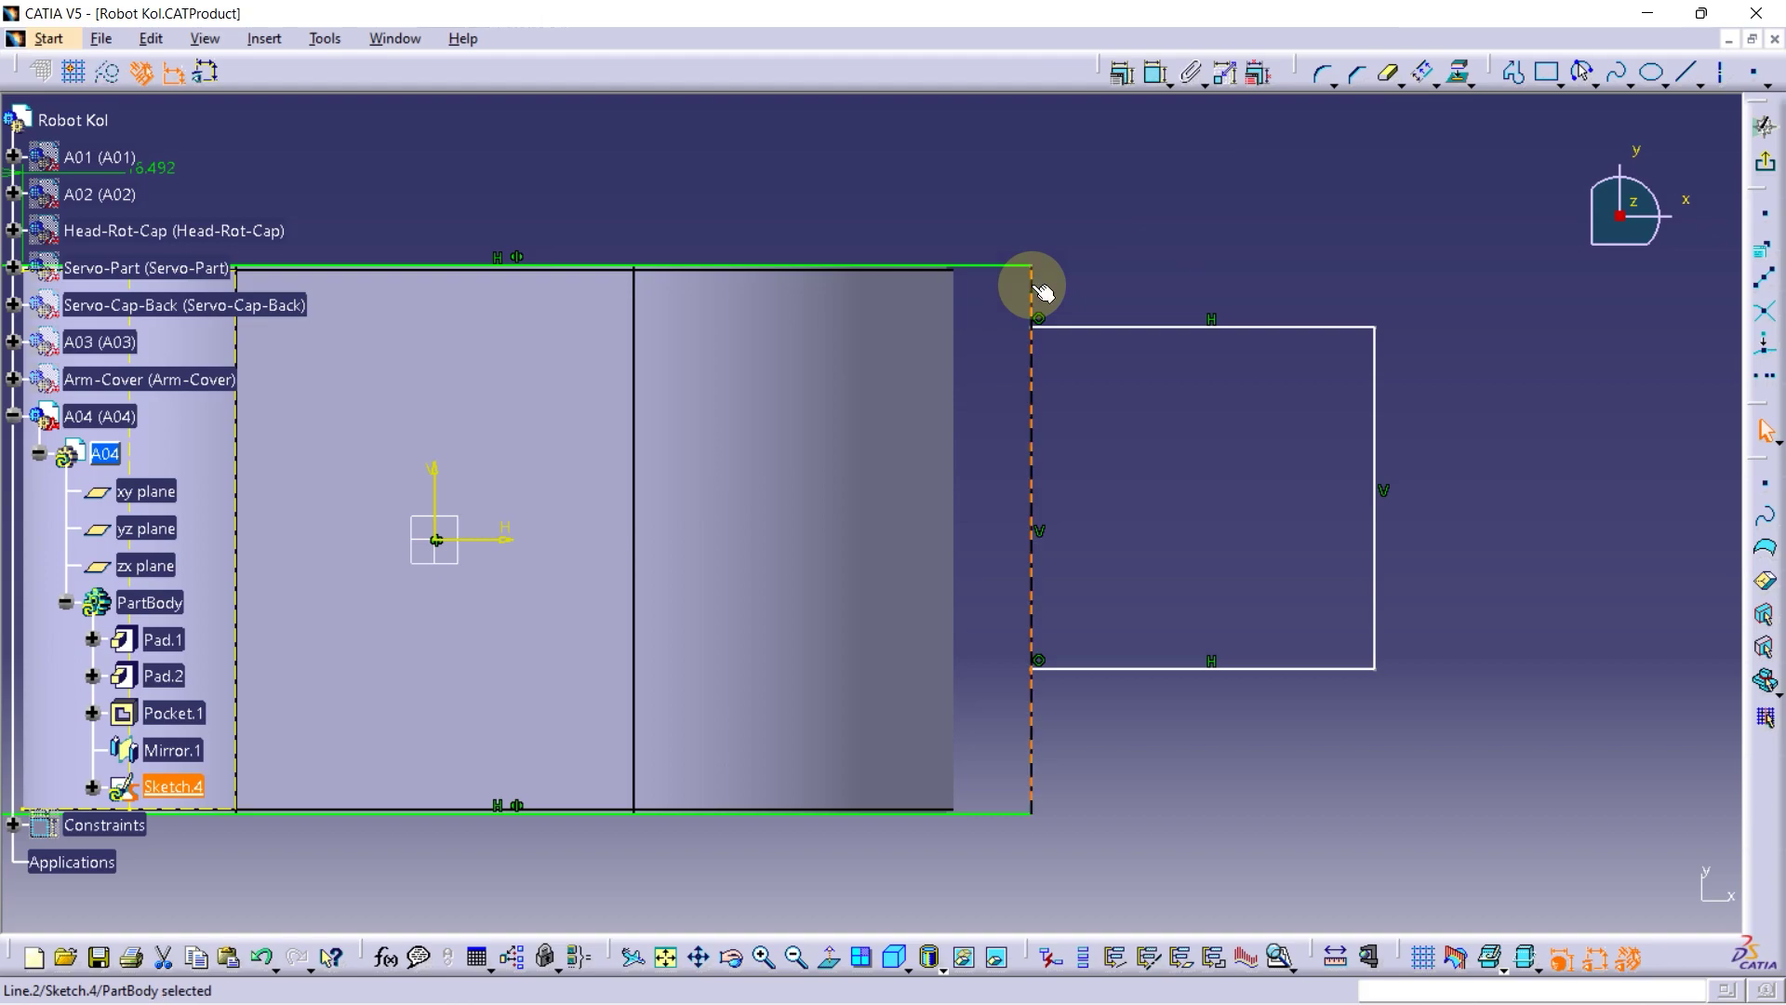
click(1090, 330)
ctrl+click(1160, 667)
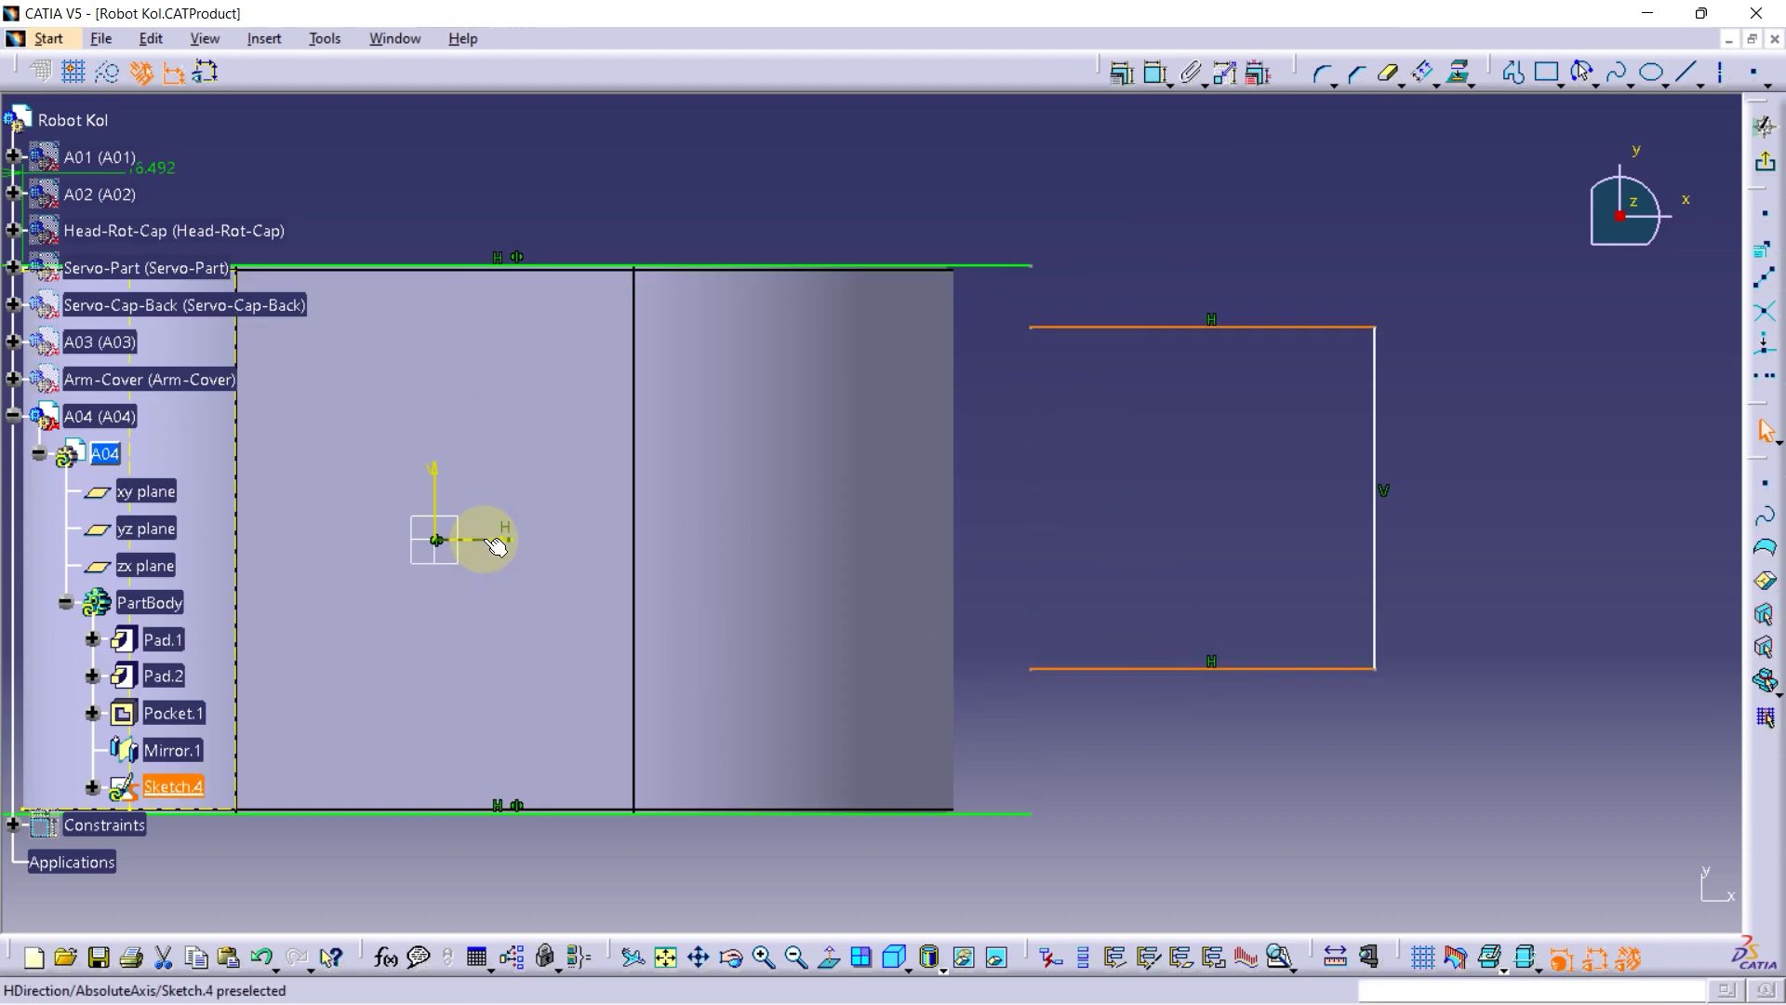
click(1121, 72)
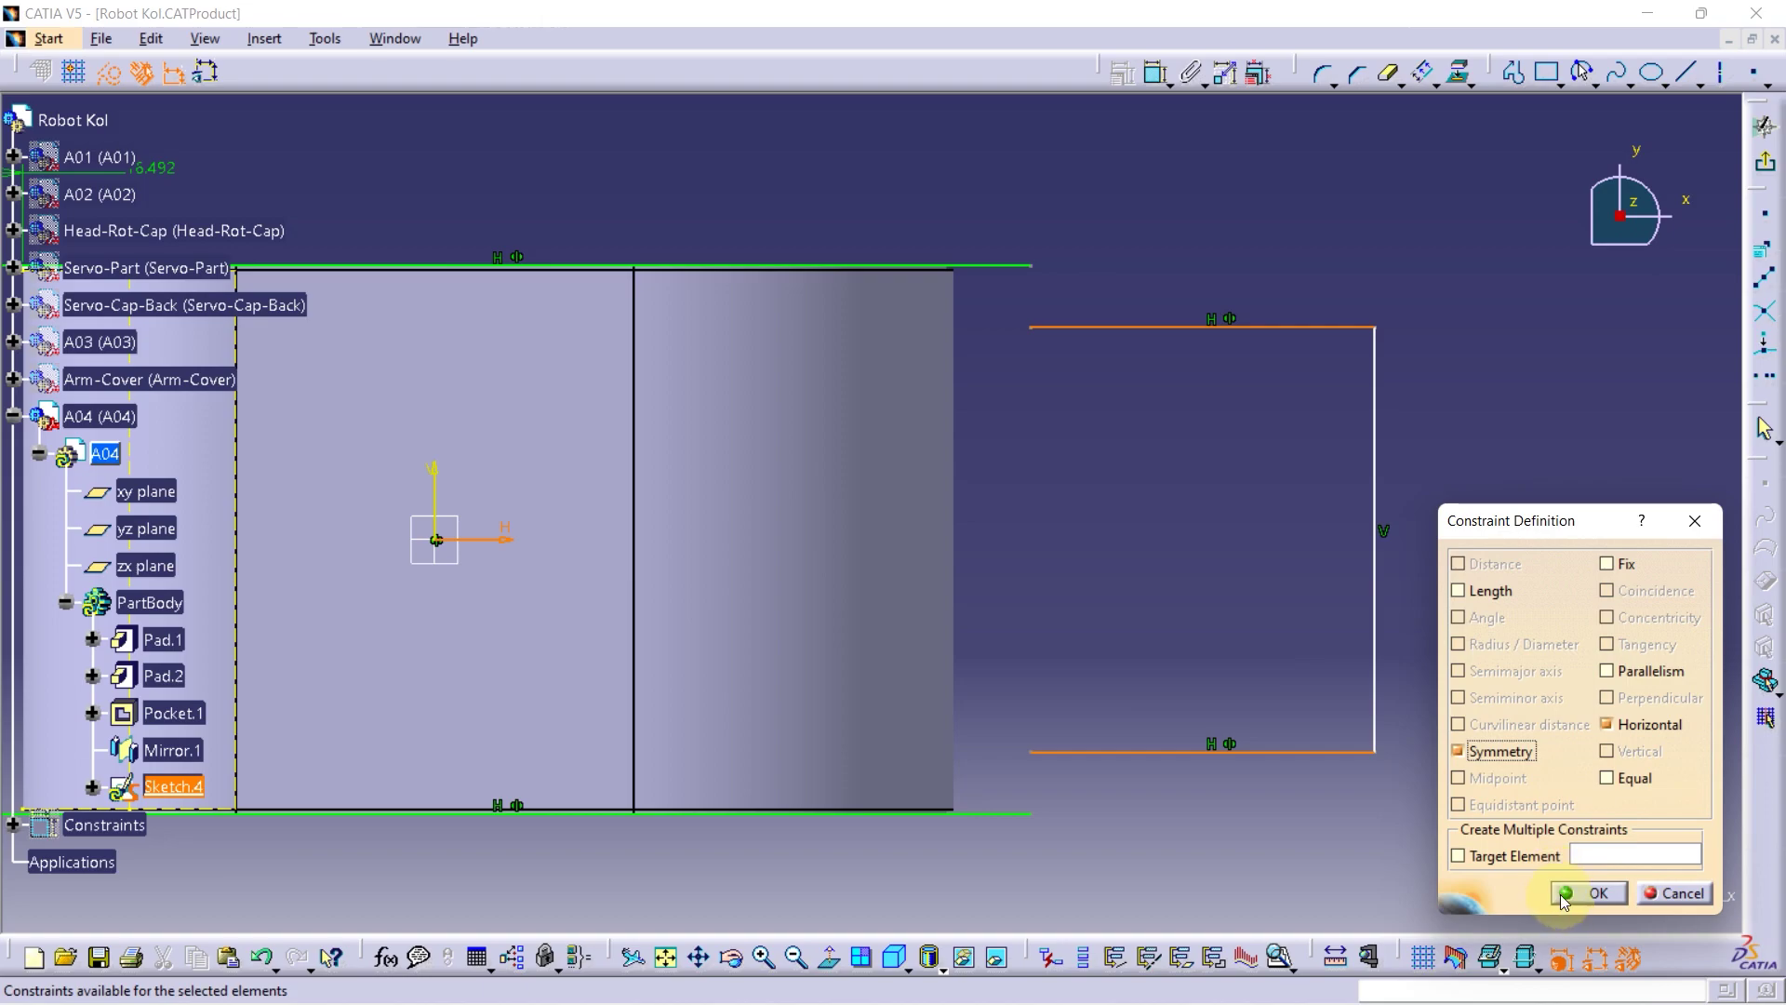
click(1591, 894)
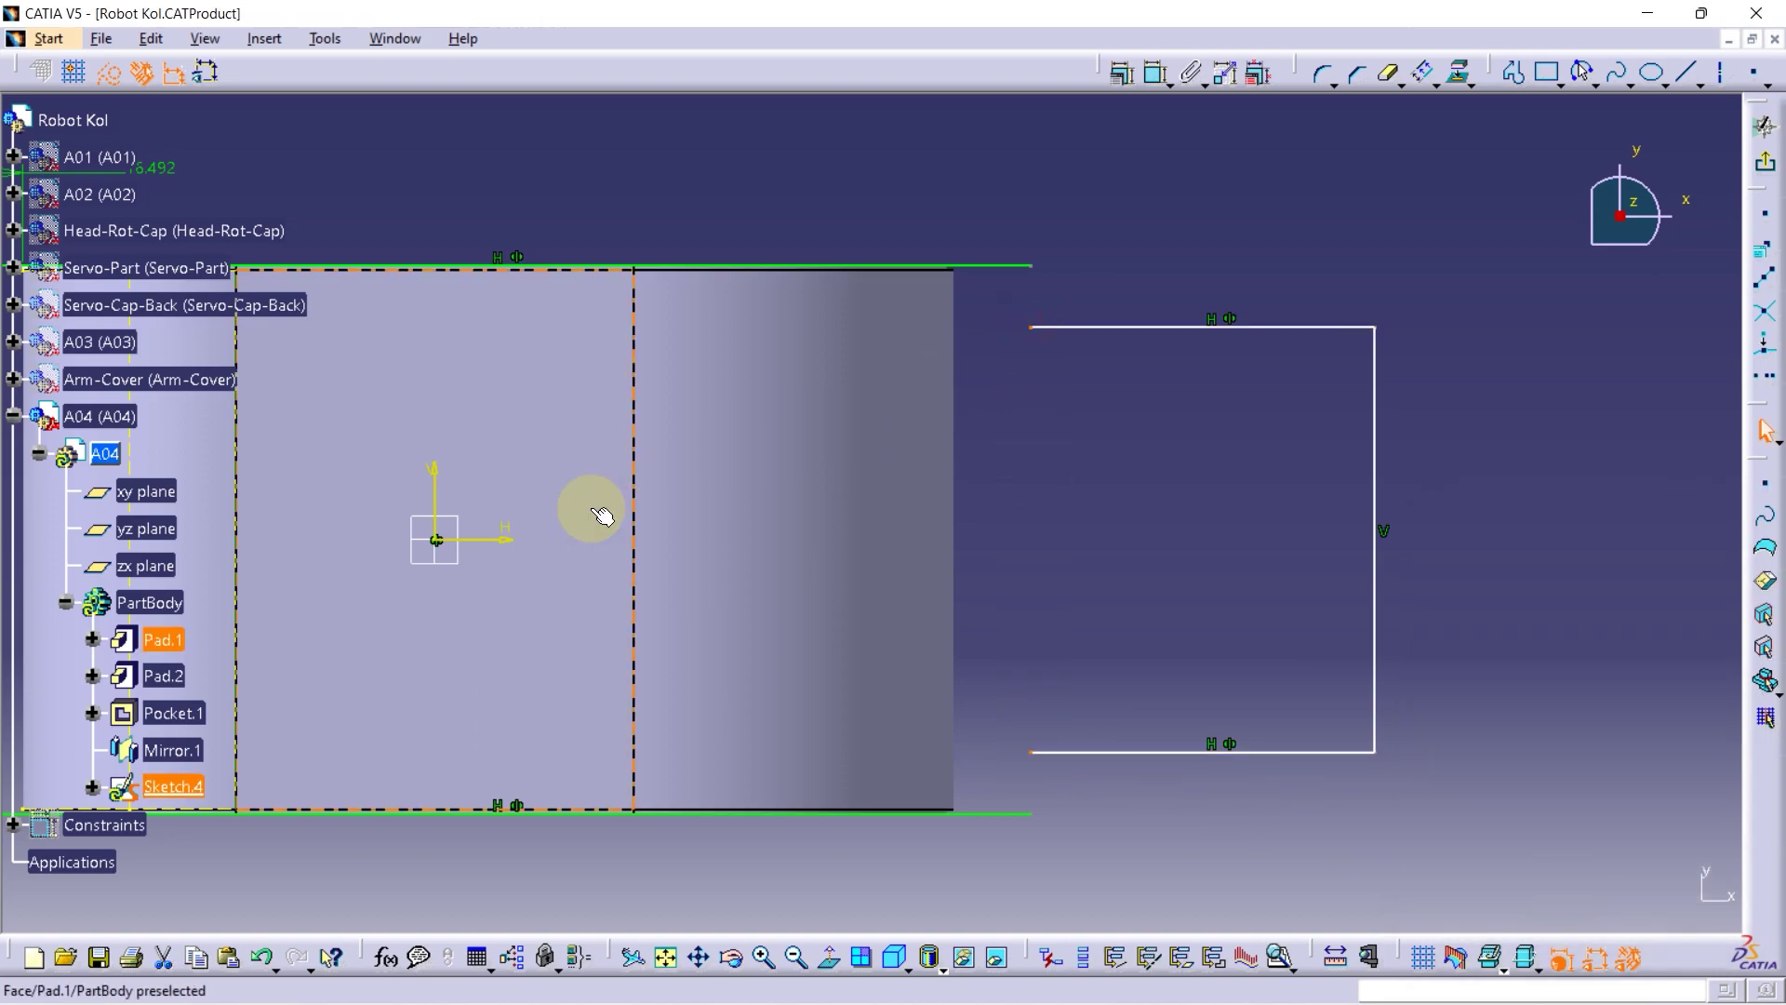
click(638, 467)
click(1125, 72)
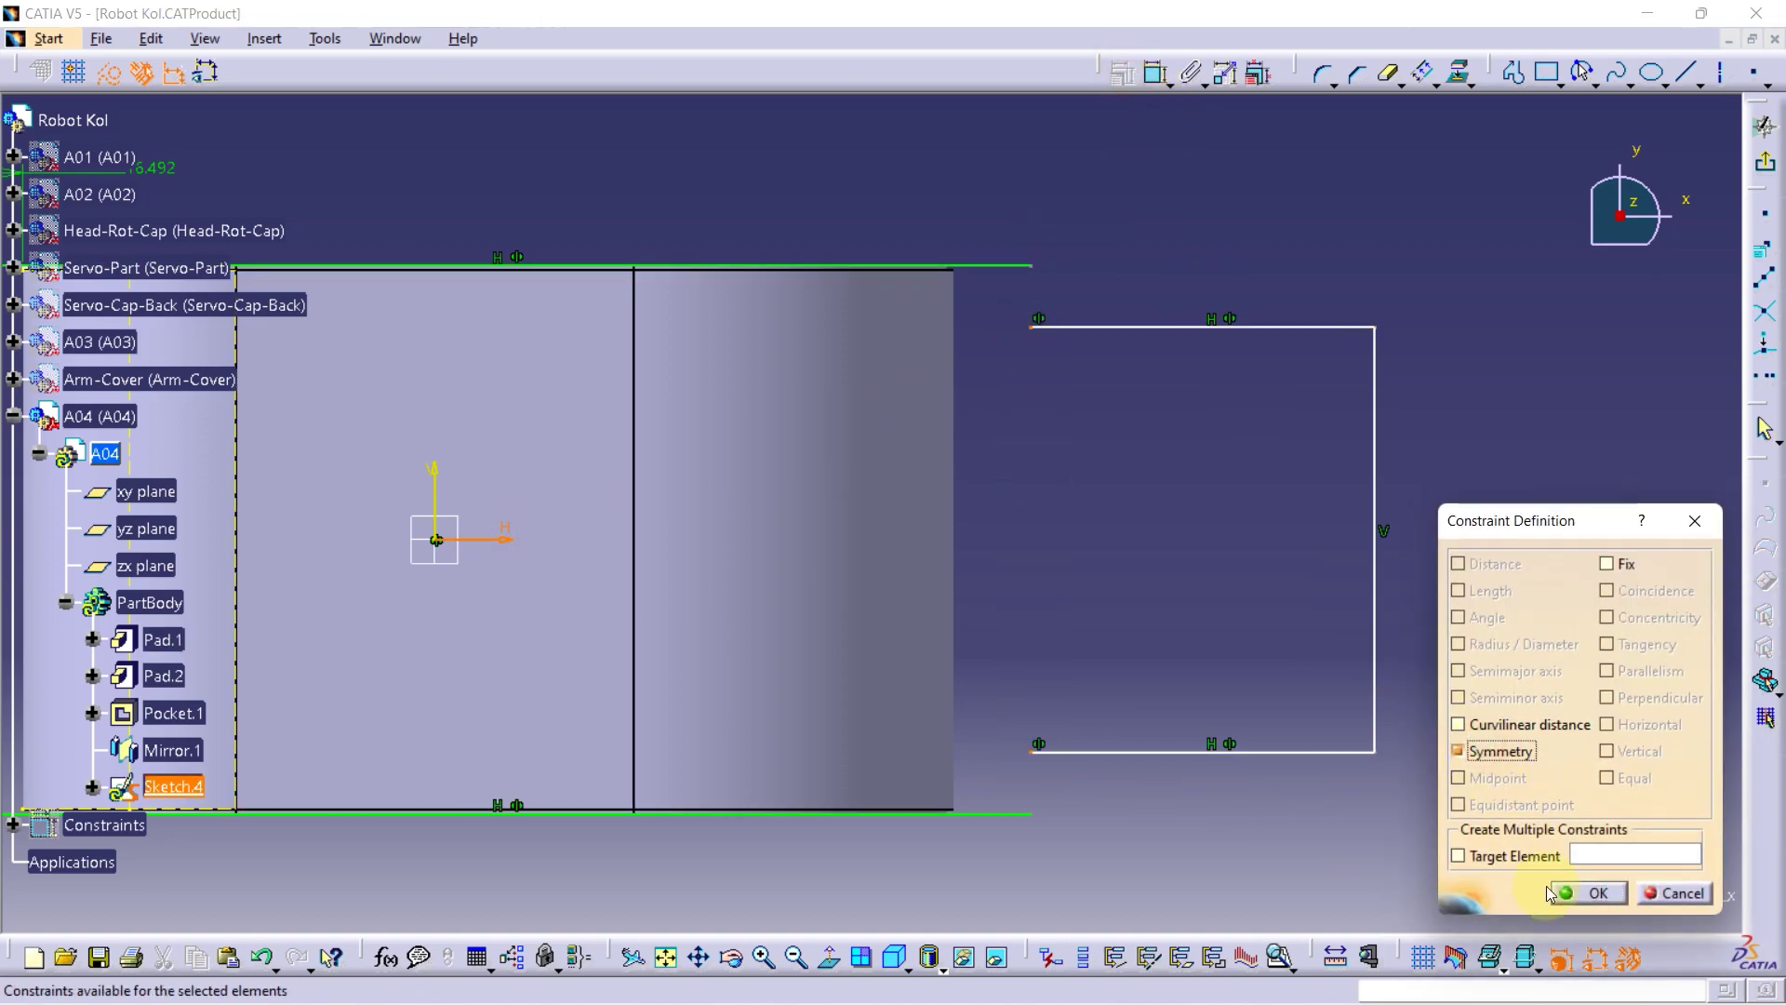
click(1550, 893)
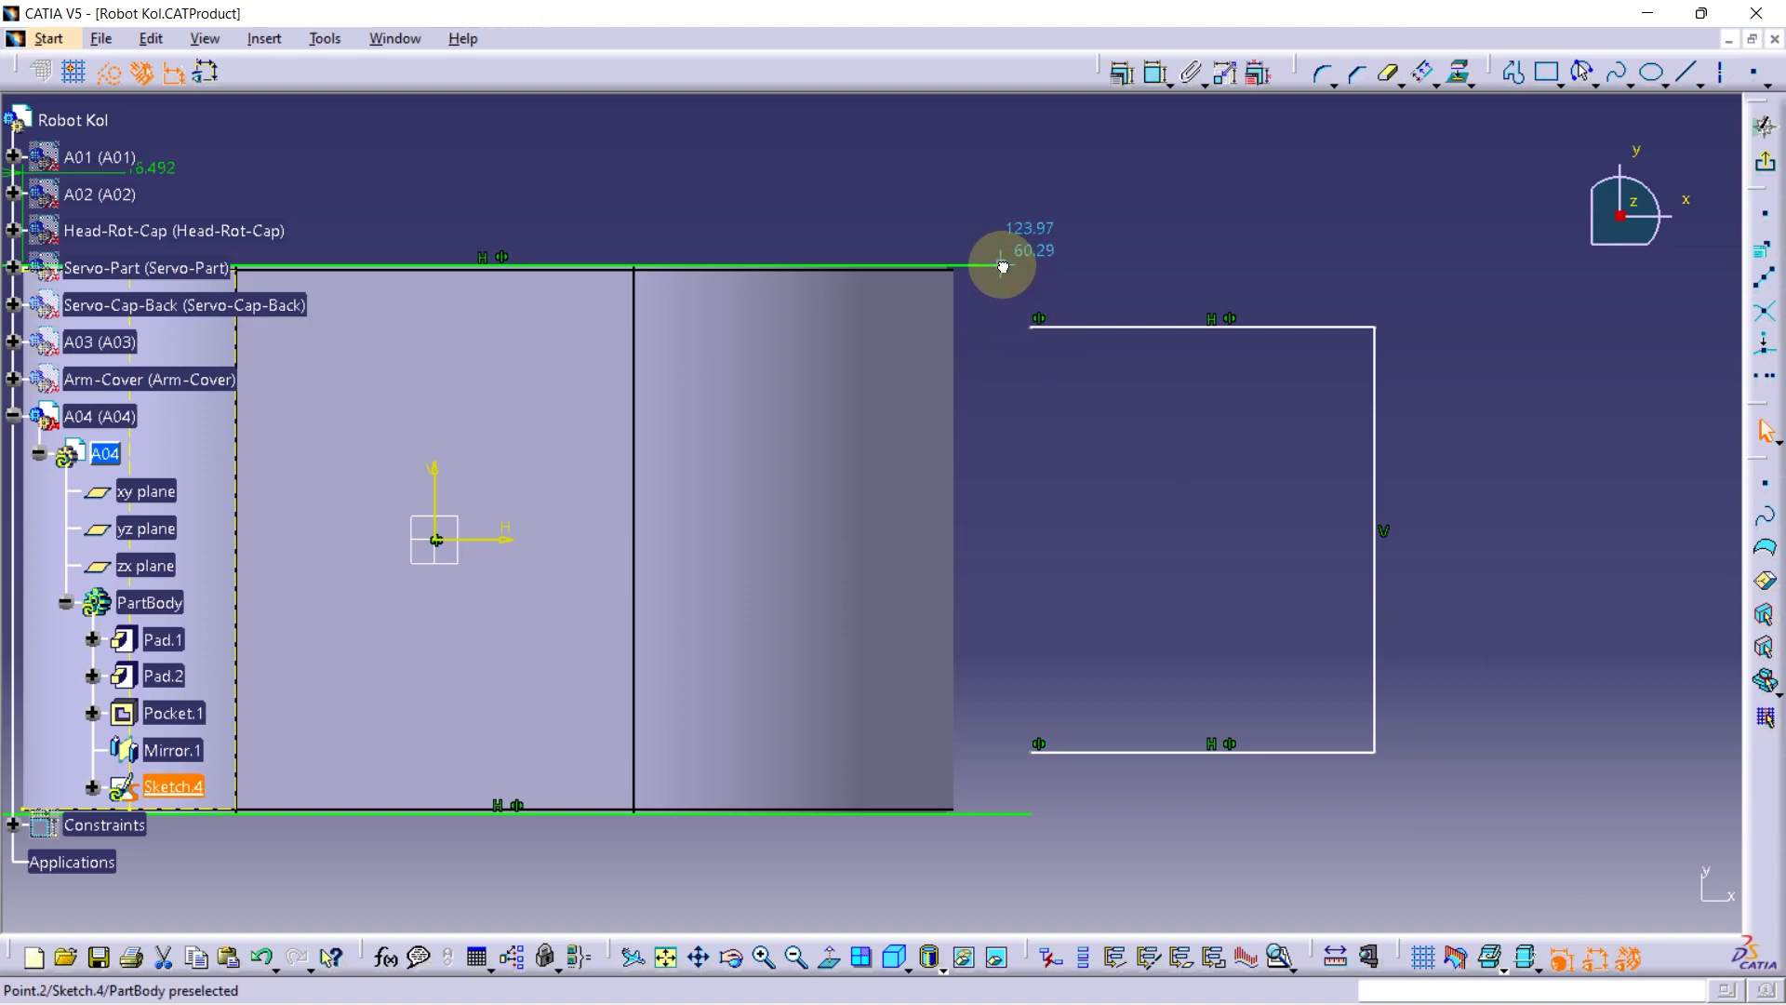
drag(1035, 327, 1048, 328)
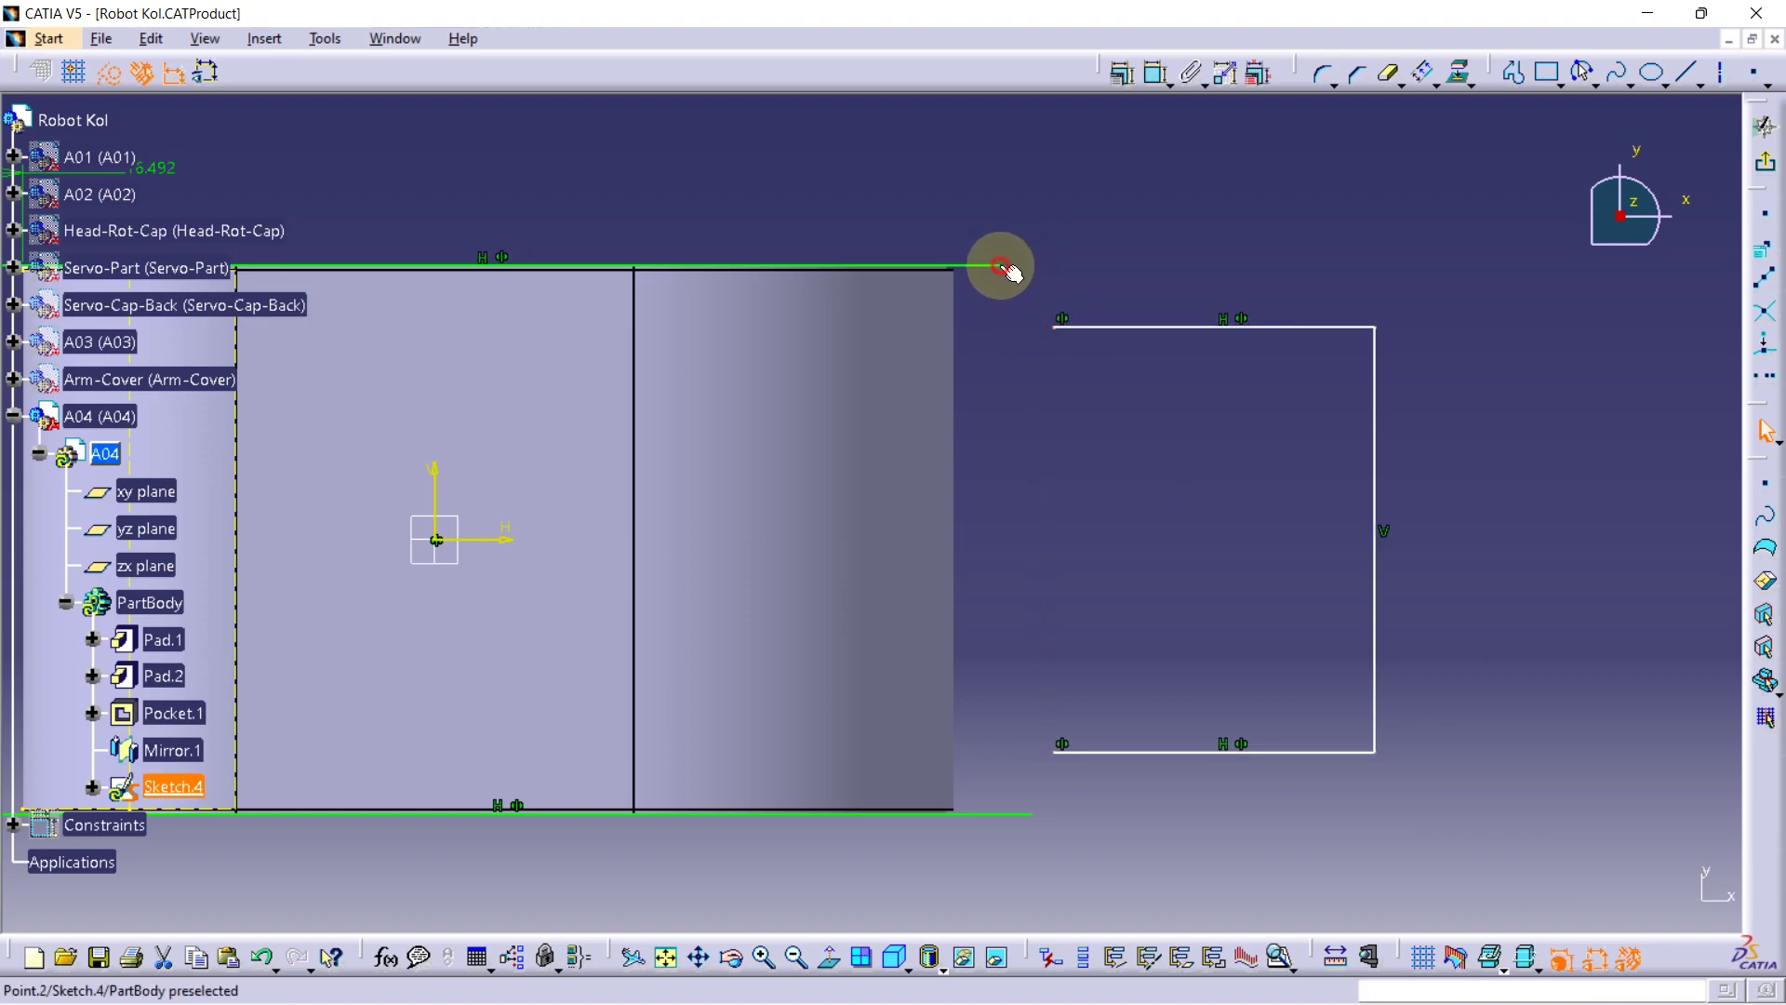
ctrl+click(510, 540)
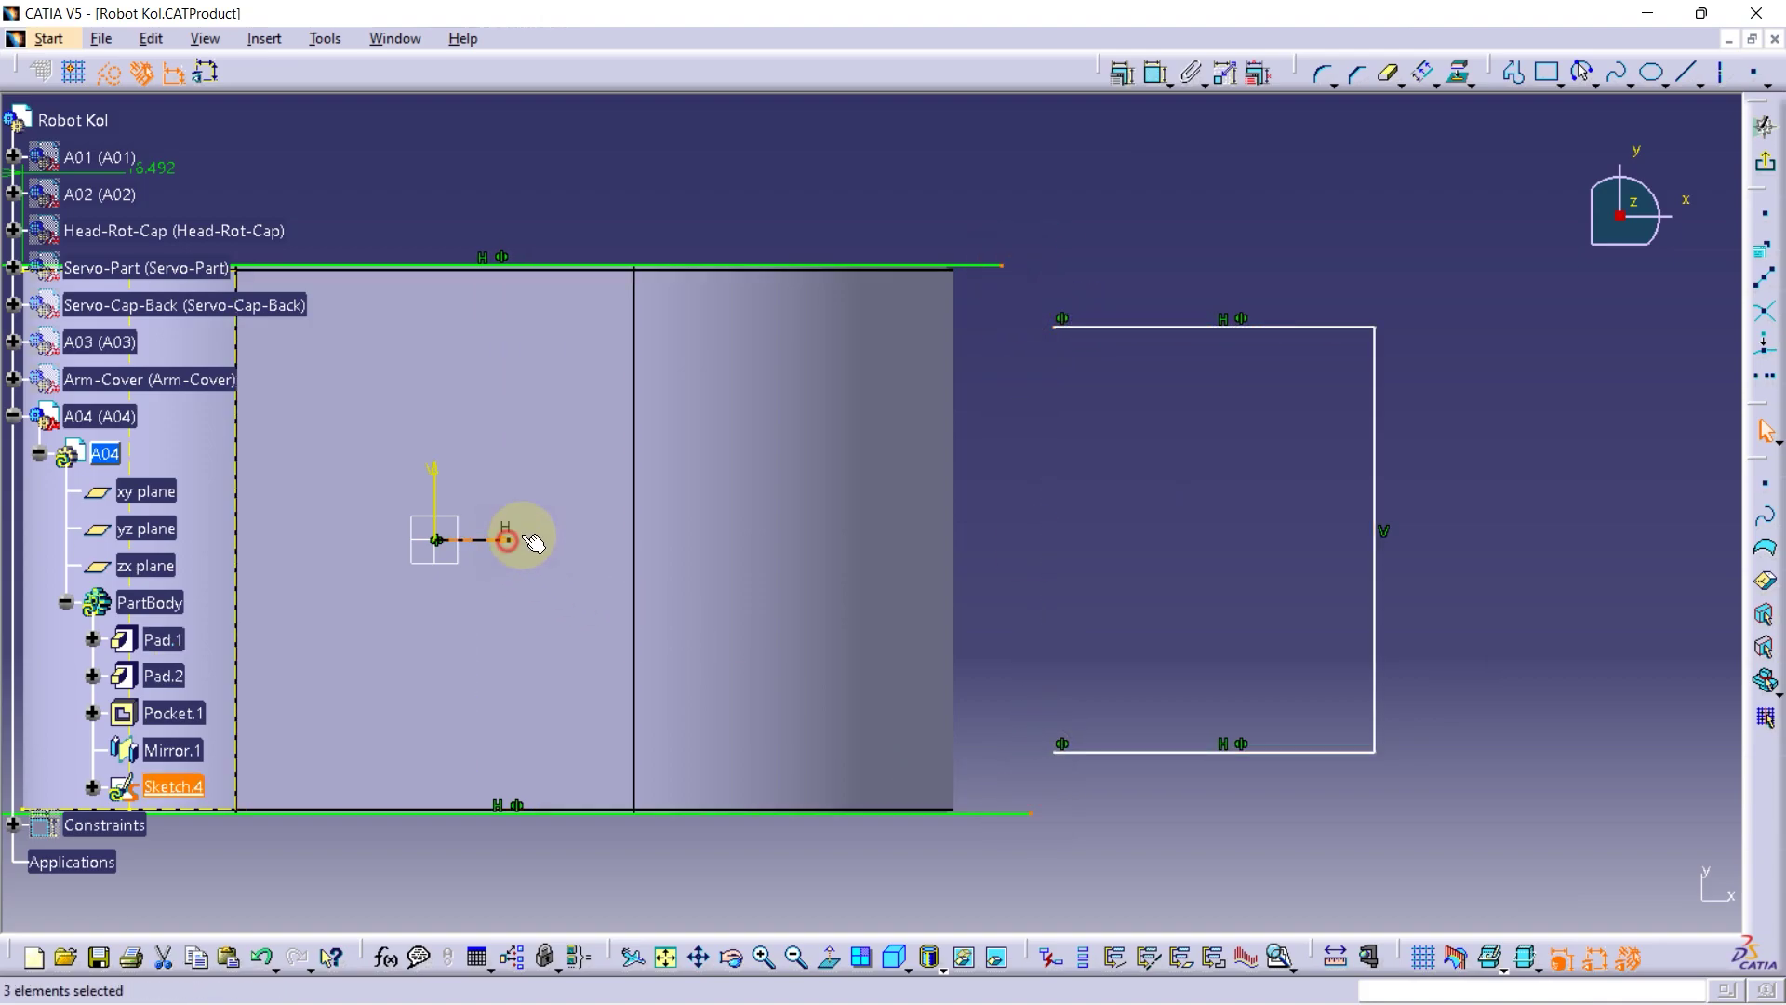
click(1123, 75)
click(1593, 894)
Draw two three-point arcs linking the small rectangle's top line to the larger profile
mouse_move(1048, 255)
middle_down()
mouse_move(826, 350)
mouse_move(989, 167)
mouse_move(1061, 343)
middle_up()
click(1584, 71)
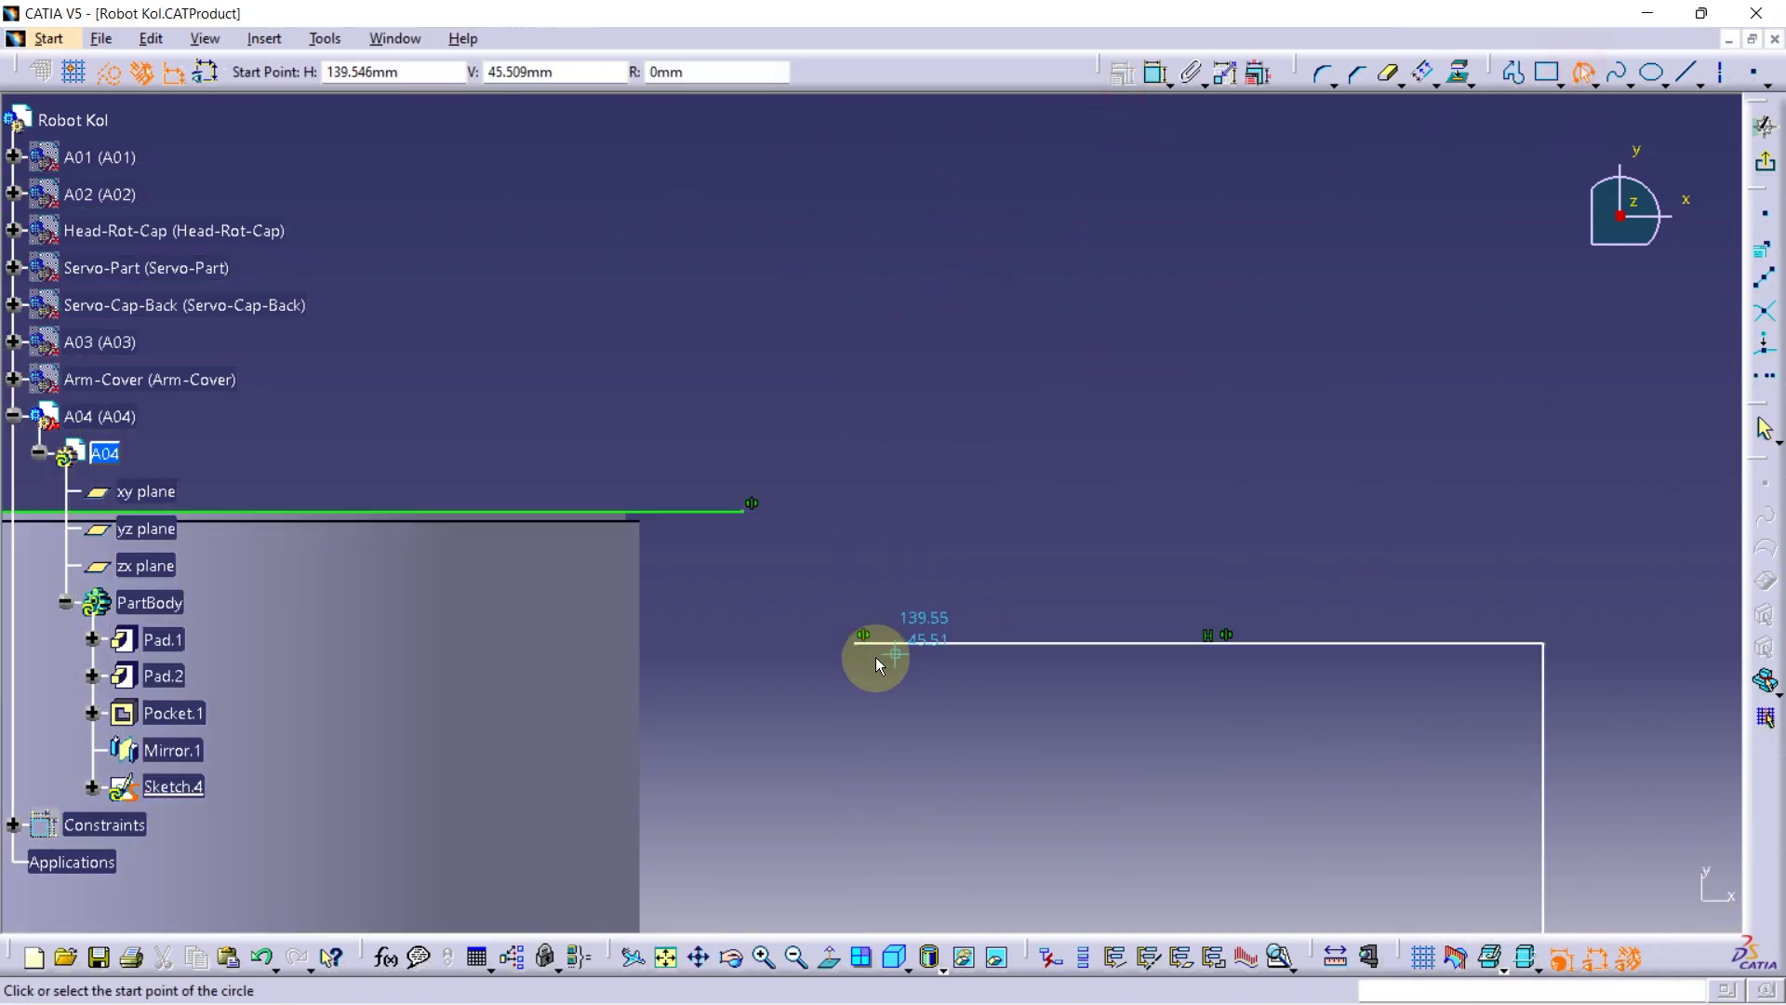
middle_drag(878, 652, 1096, 373)
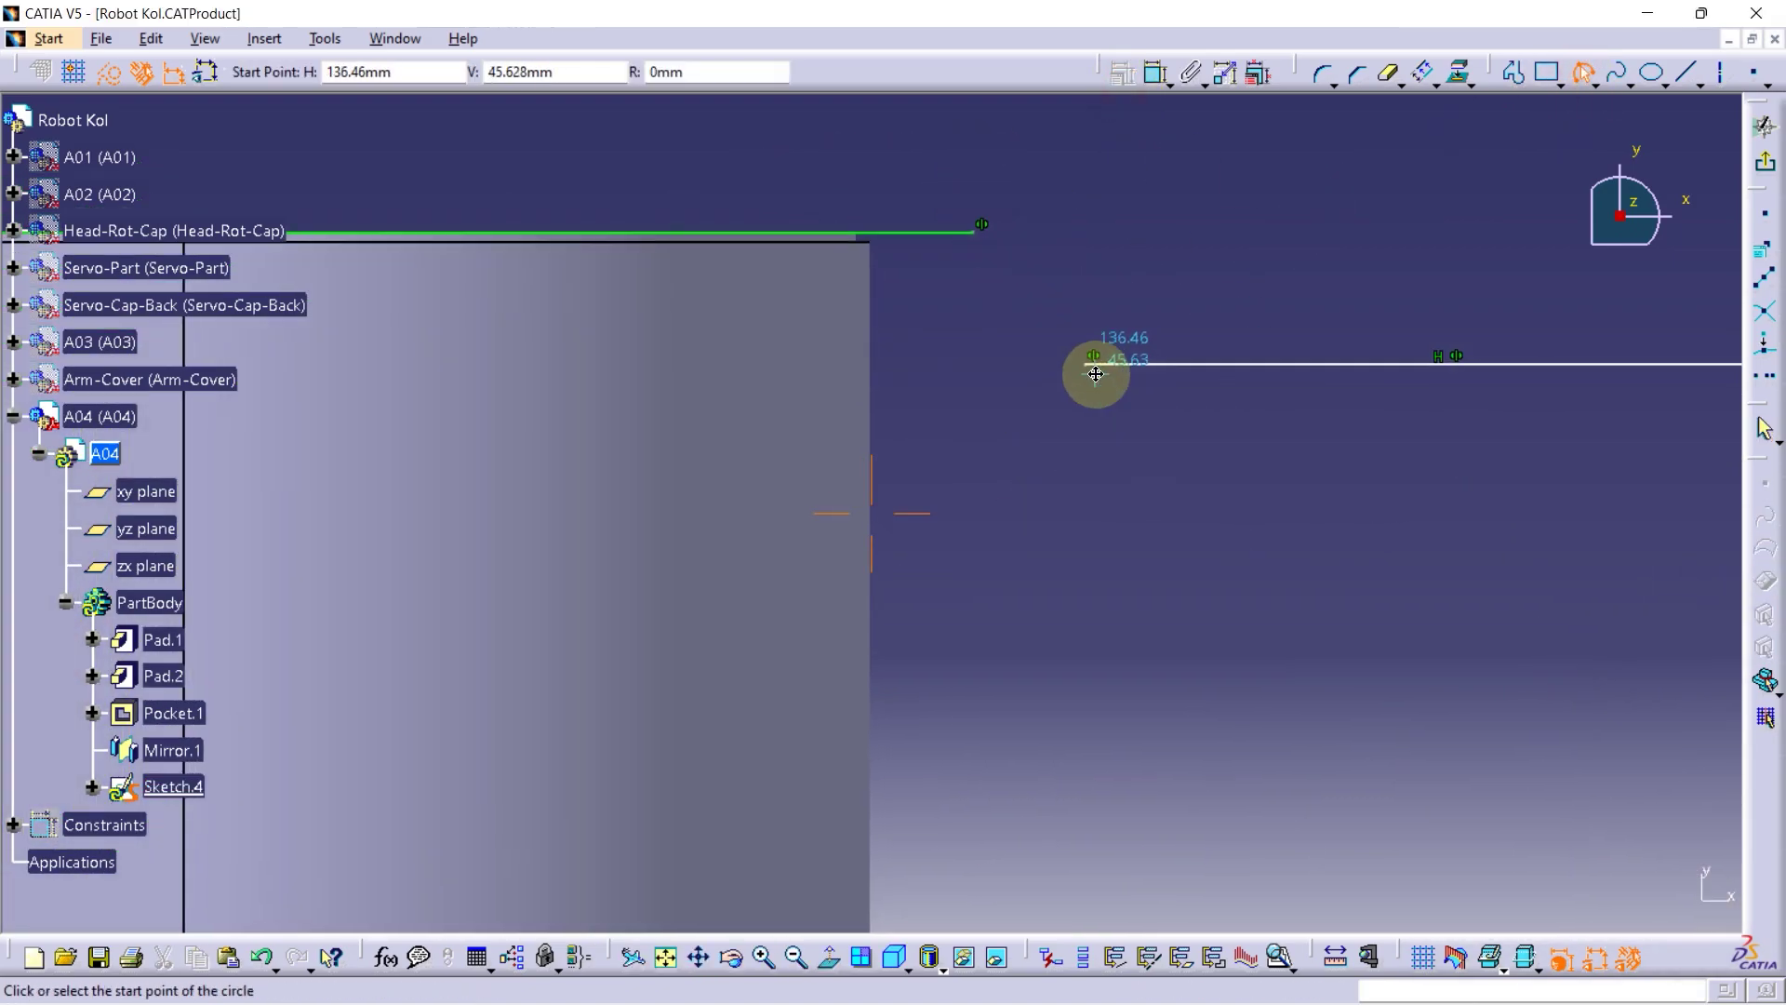
click(982, 292)
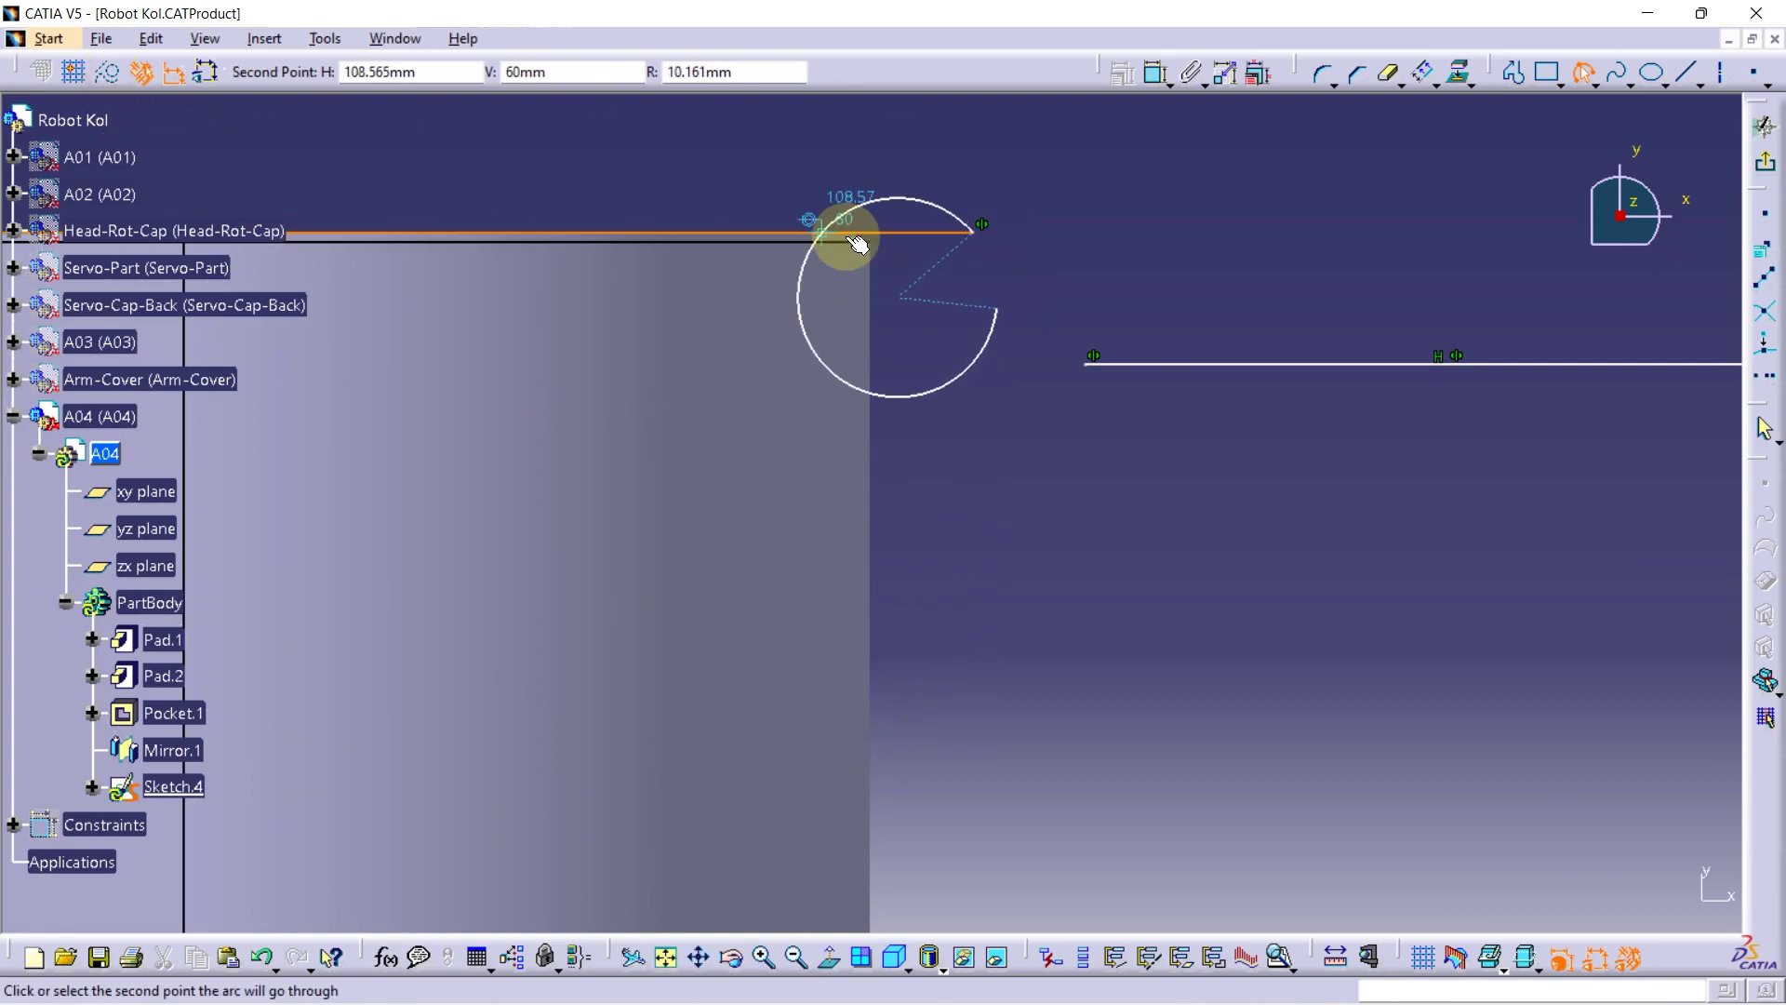
click(1004, 265)
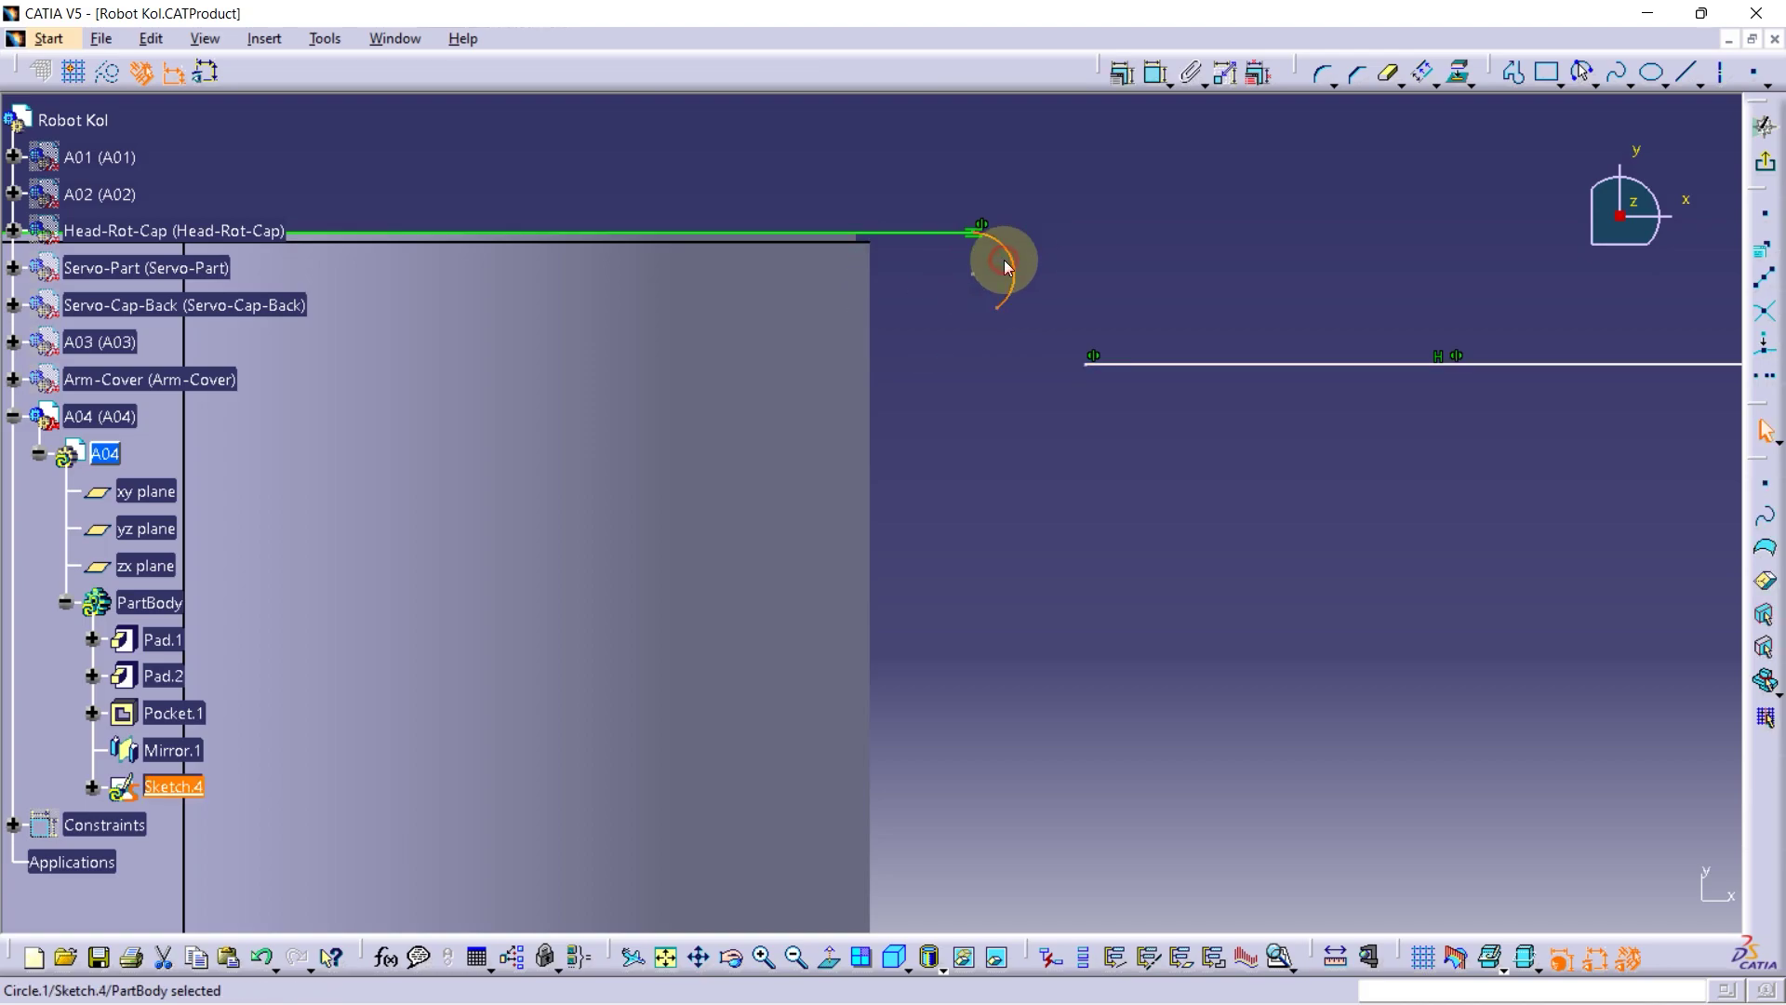
click(1582, 72)
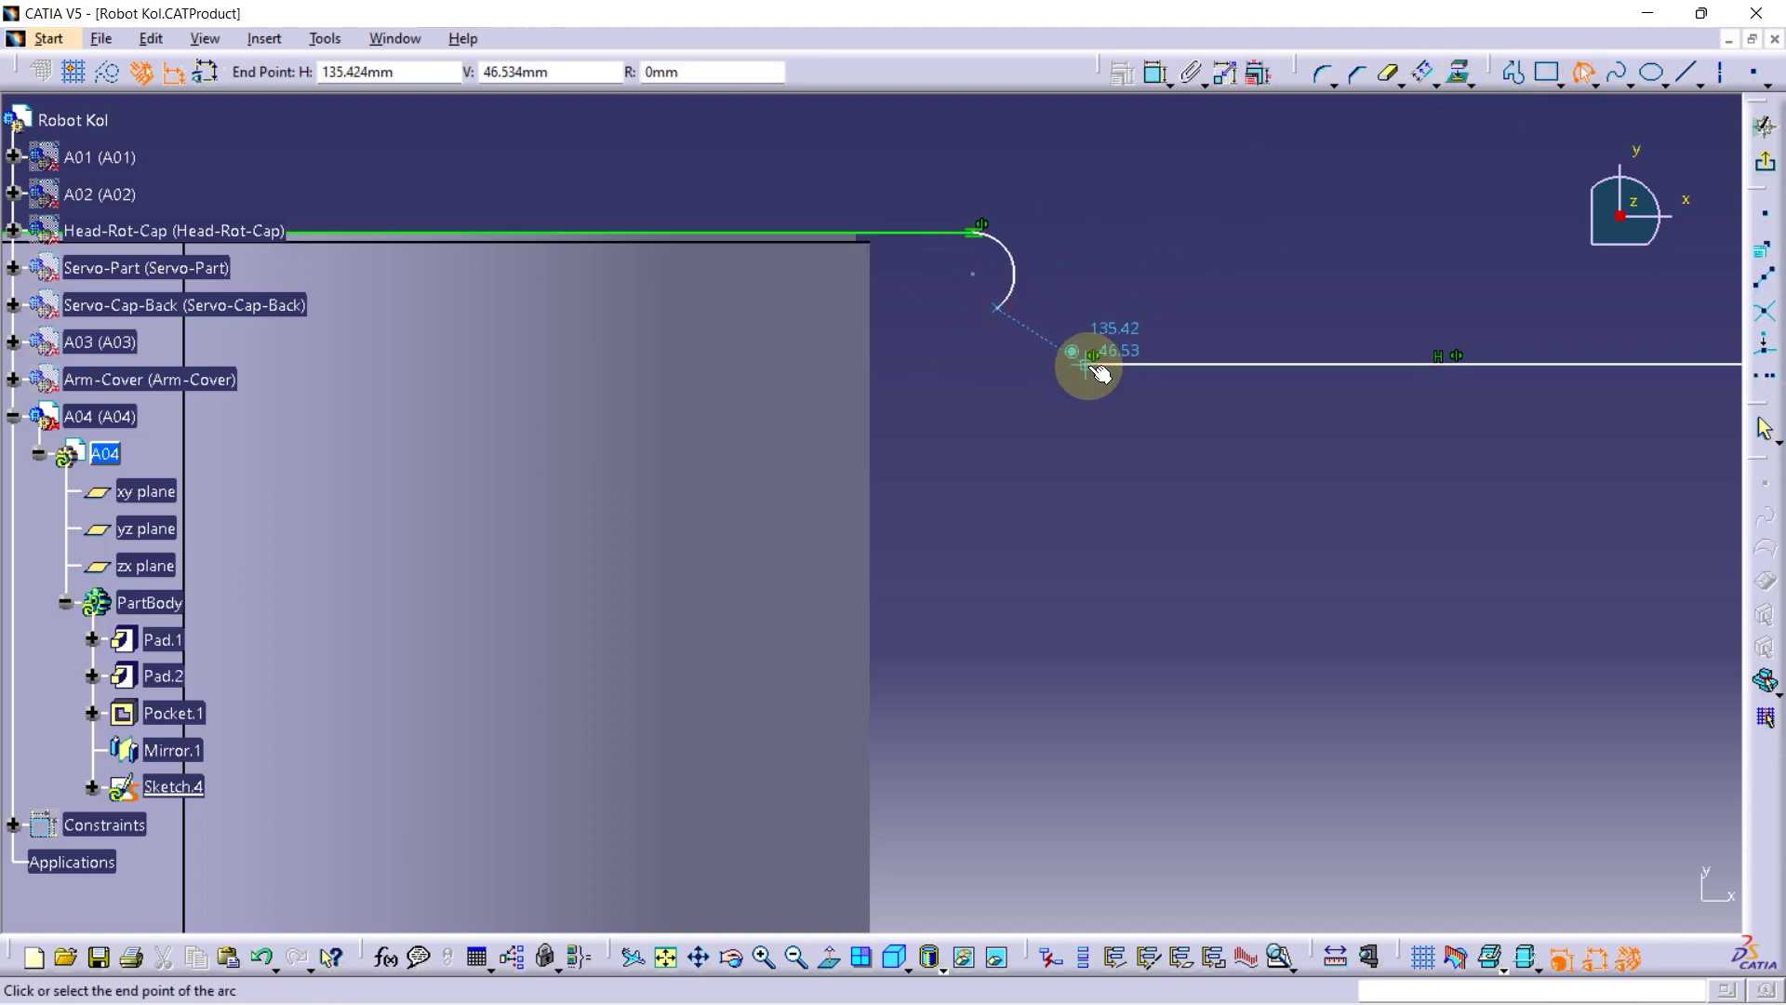
click(1093, 365)
click(987, 355)
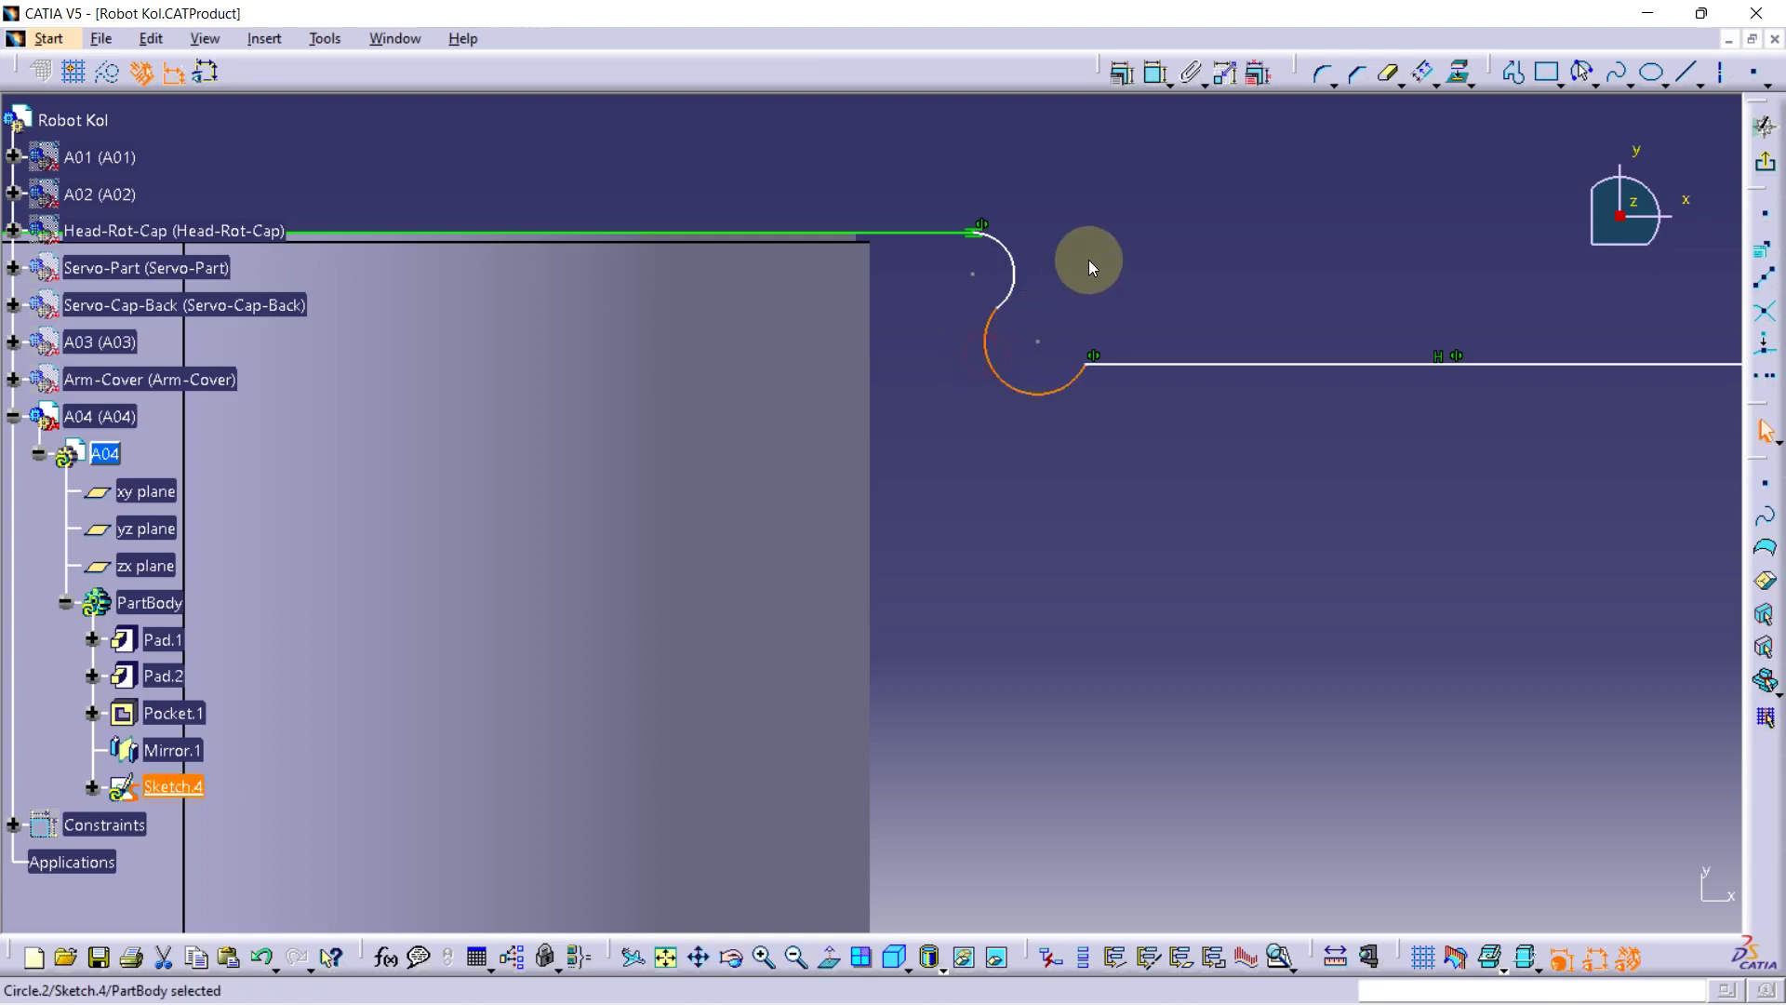
Constrain both arcs tangent to the rectangle's top line
click(1110, 366)
click(1157, 72)
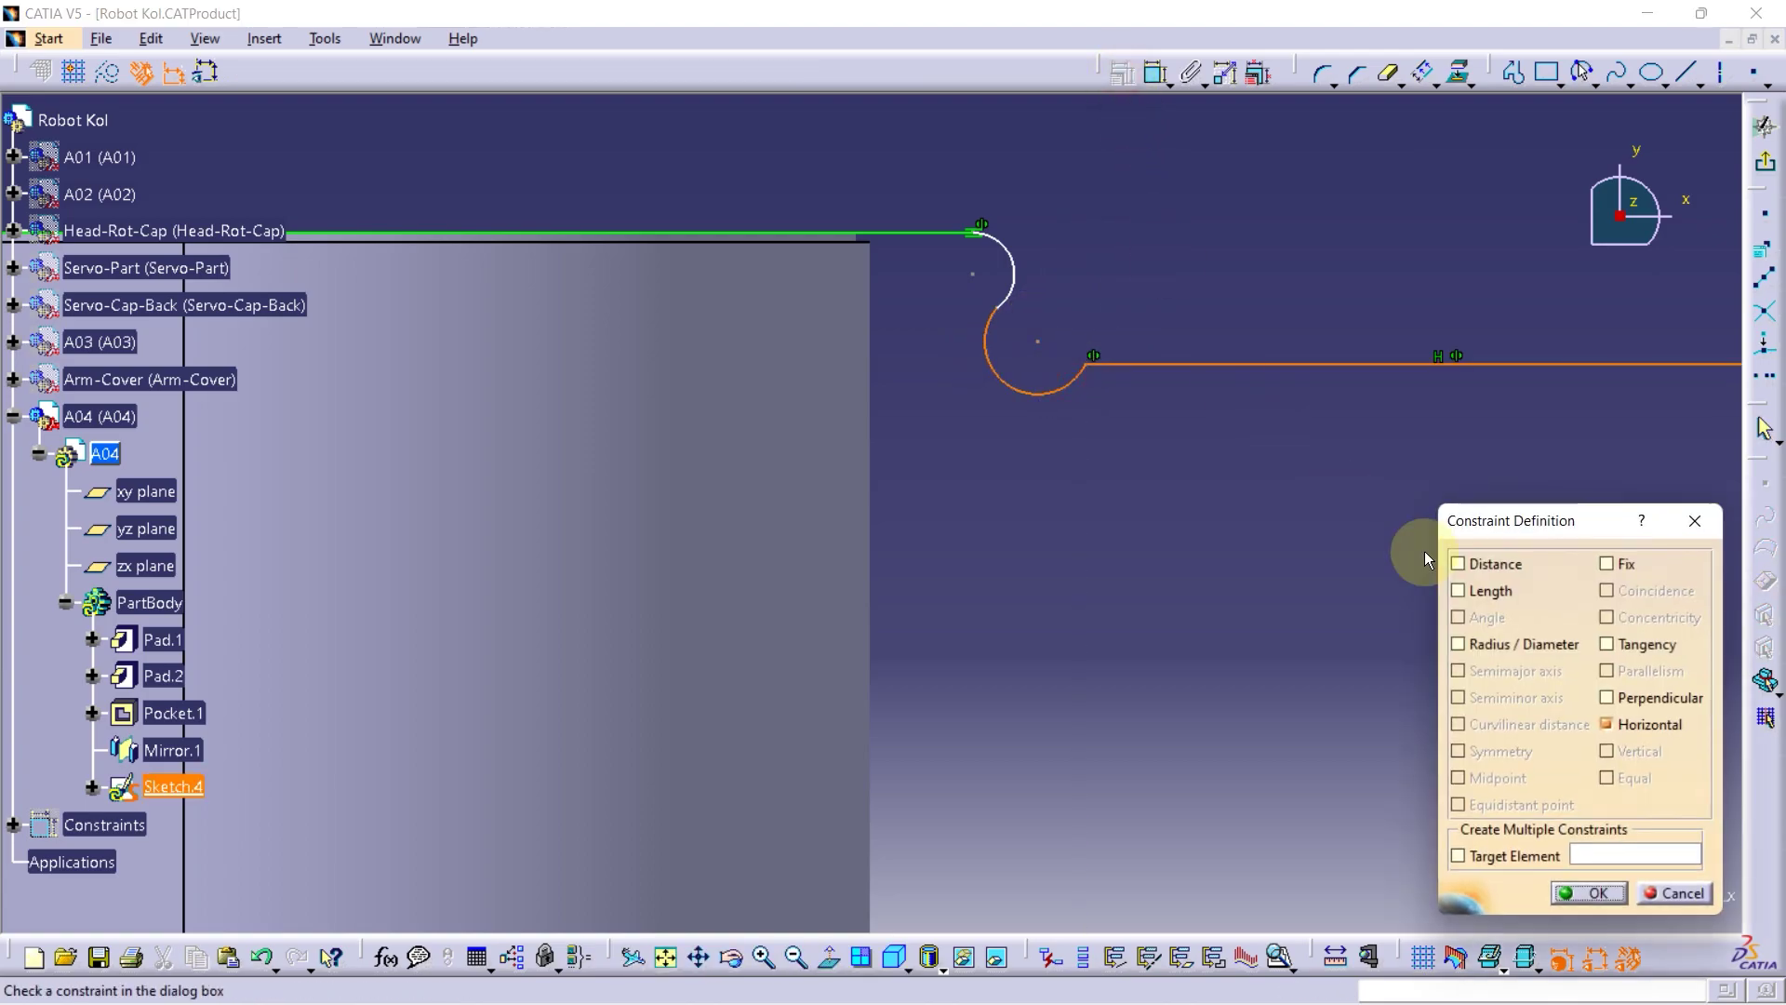
click(1613, 644)
click(1590, 893)
click(997, 328)
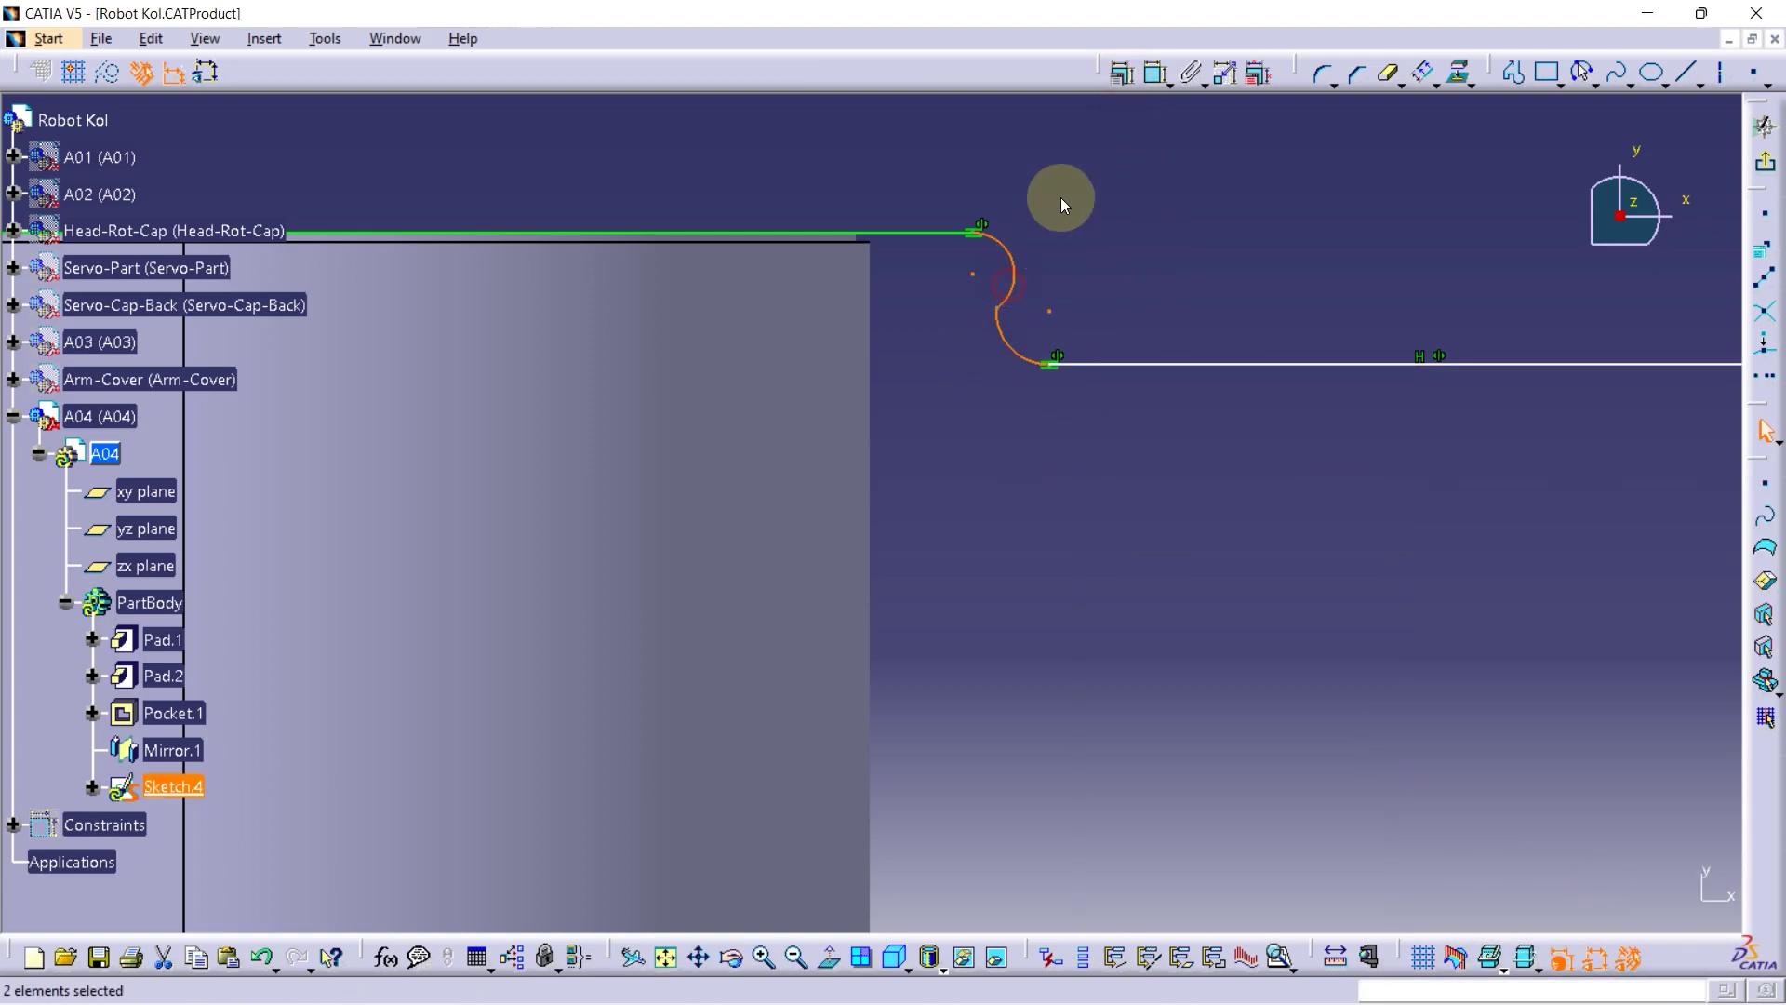
click(1157, 72)
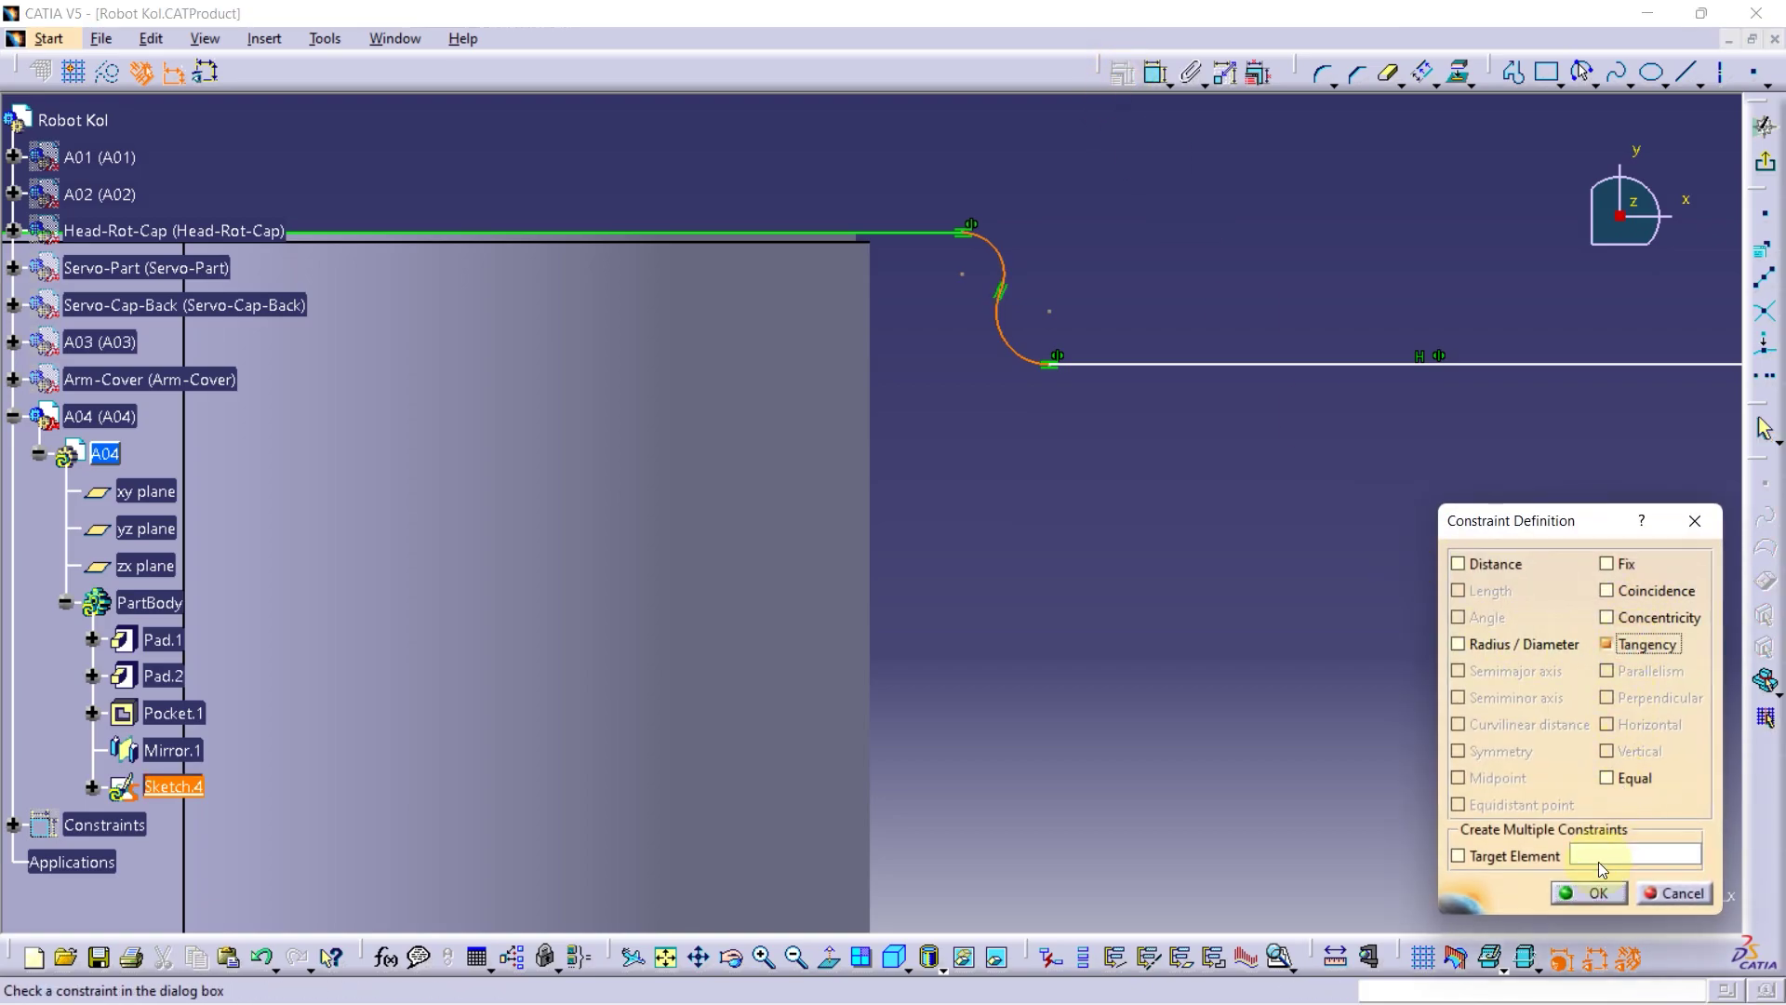
click(1593, 891)
Dimension the upper and lower arcs to radius 5 each
click(1154, 76)
click(996, 257)
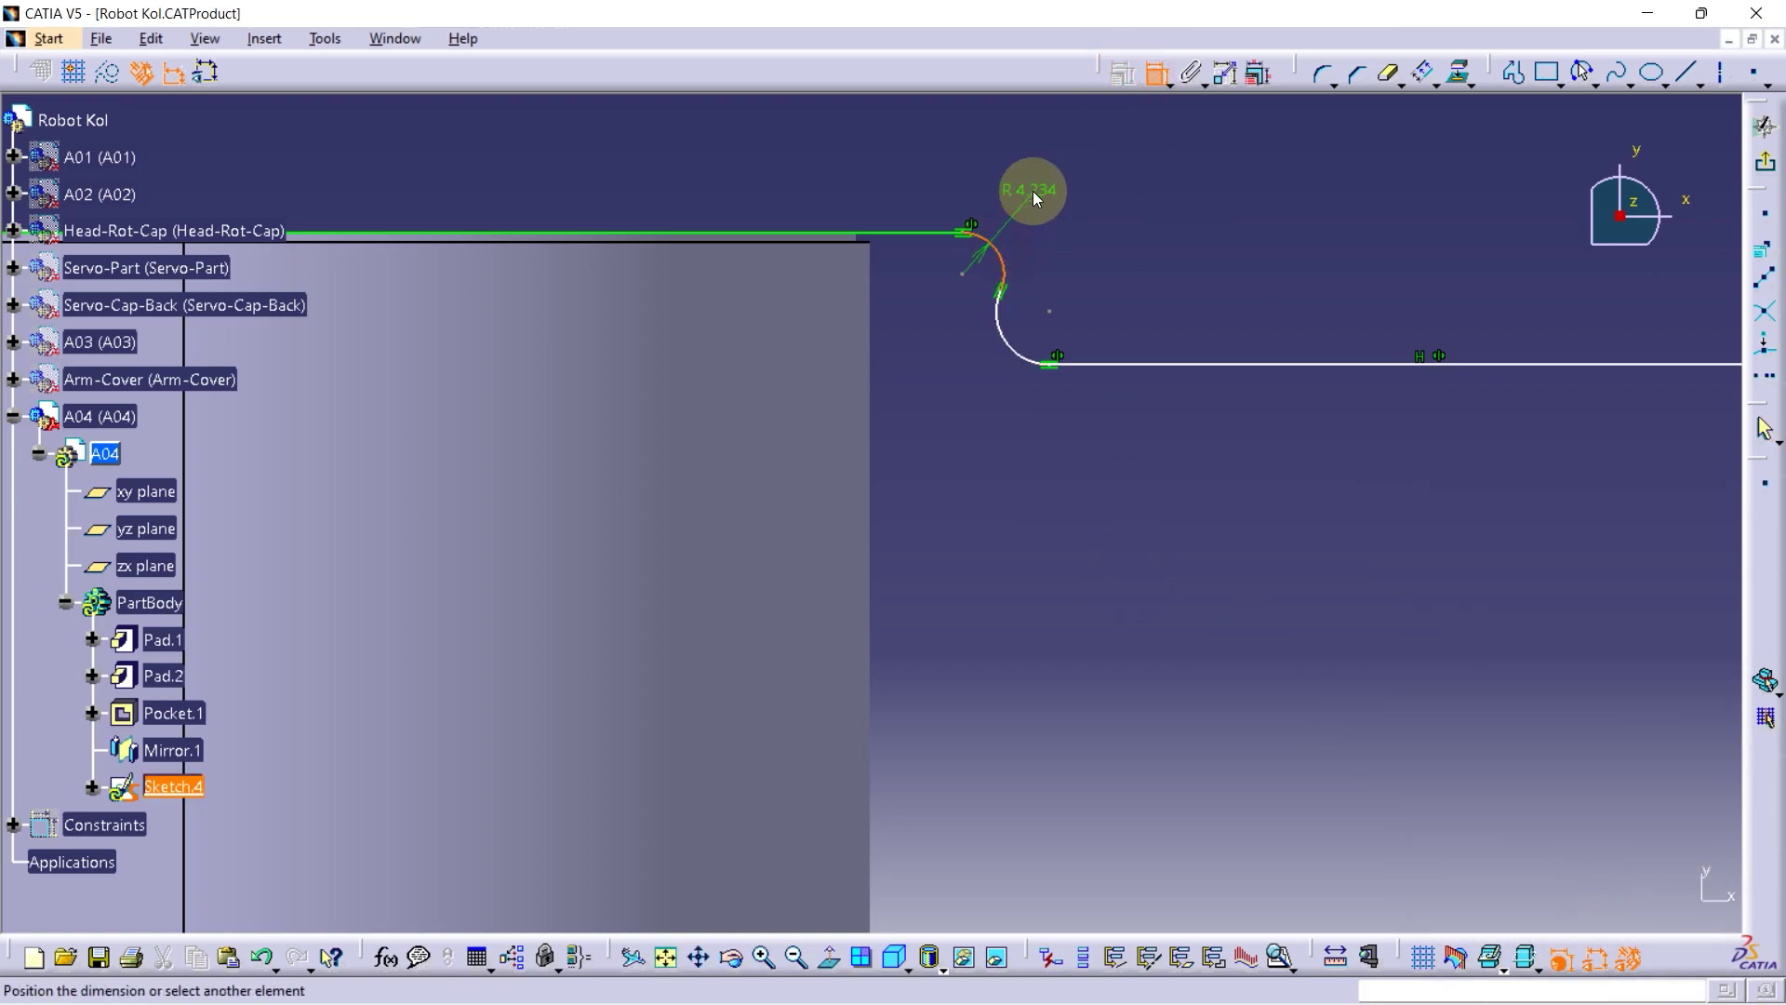
double_click(1045, 192)
text(5)
key(Return)
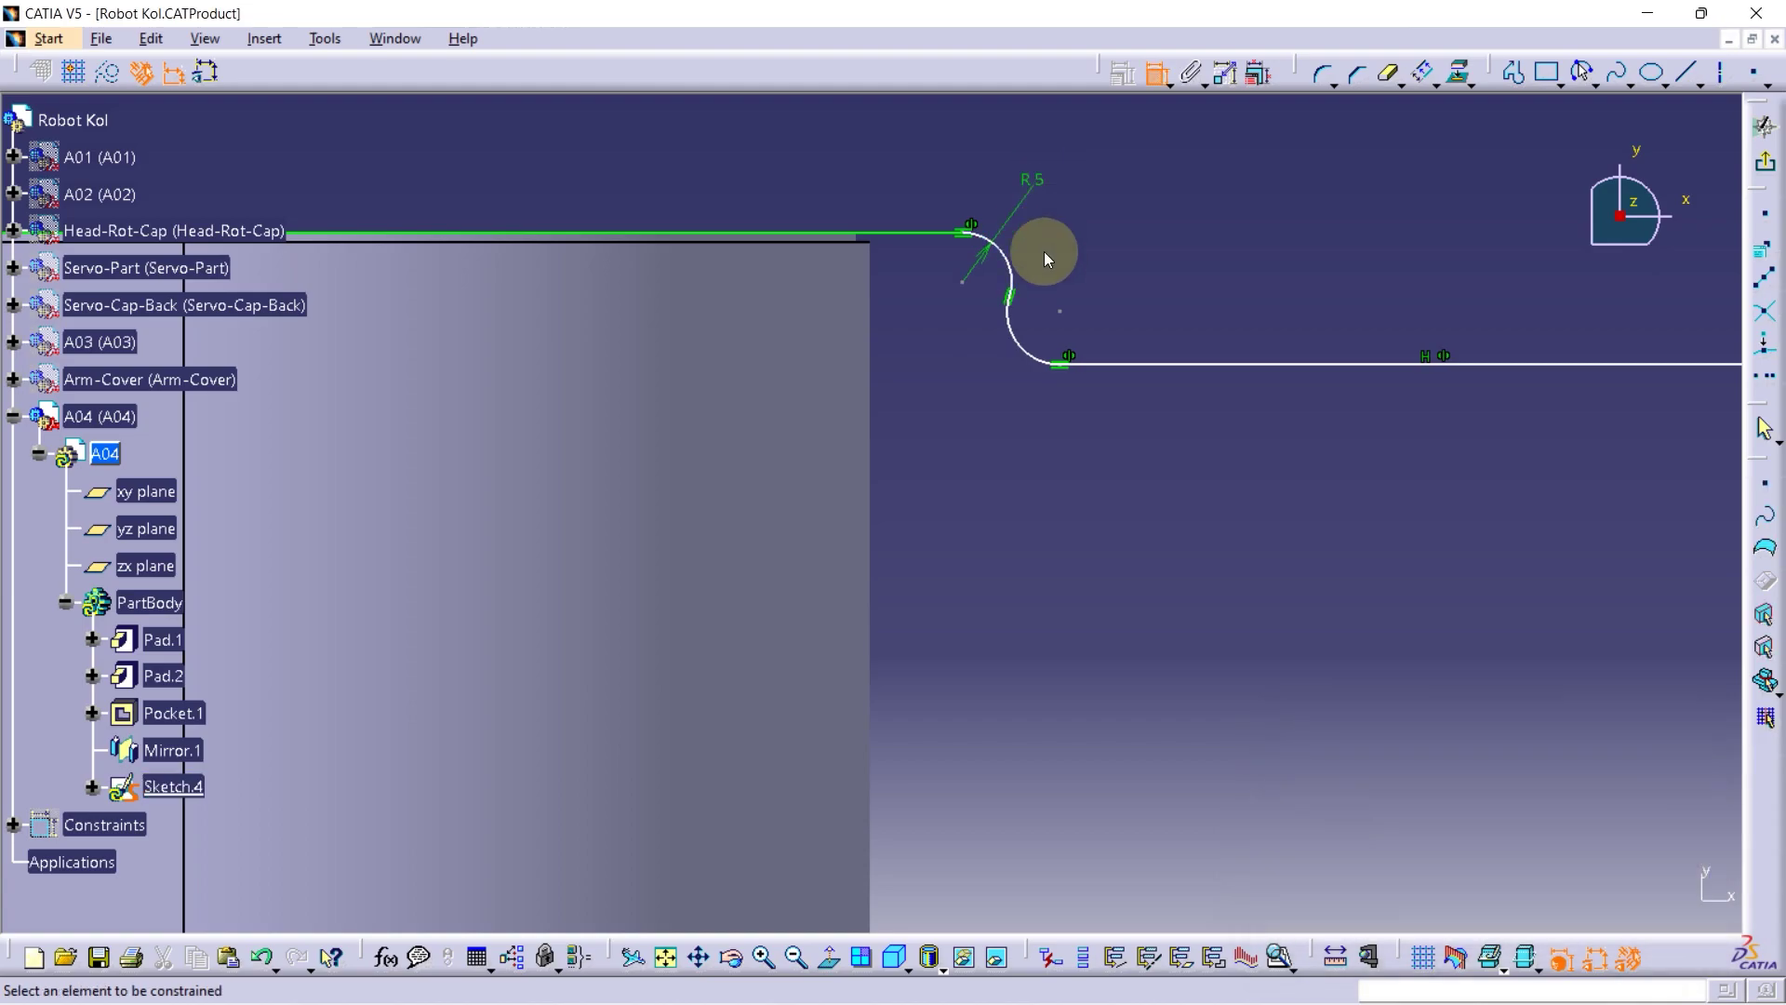
click(1014, 325)
click(931, 395)
double_click(936, 399)
text(5.394mm)
key(Return)
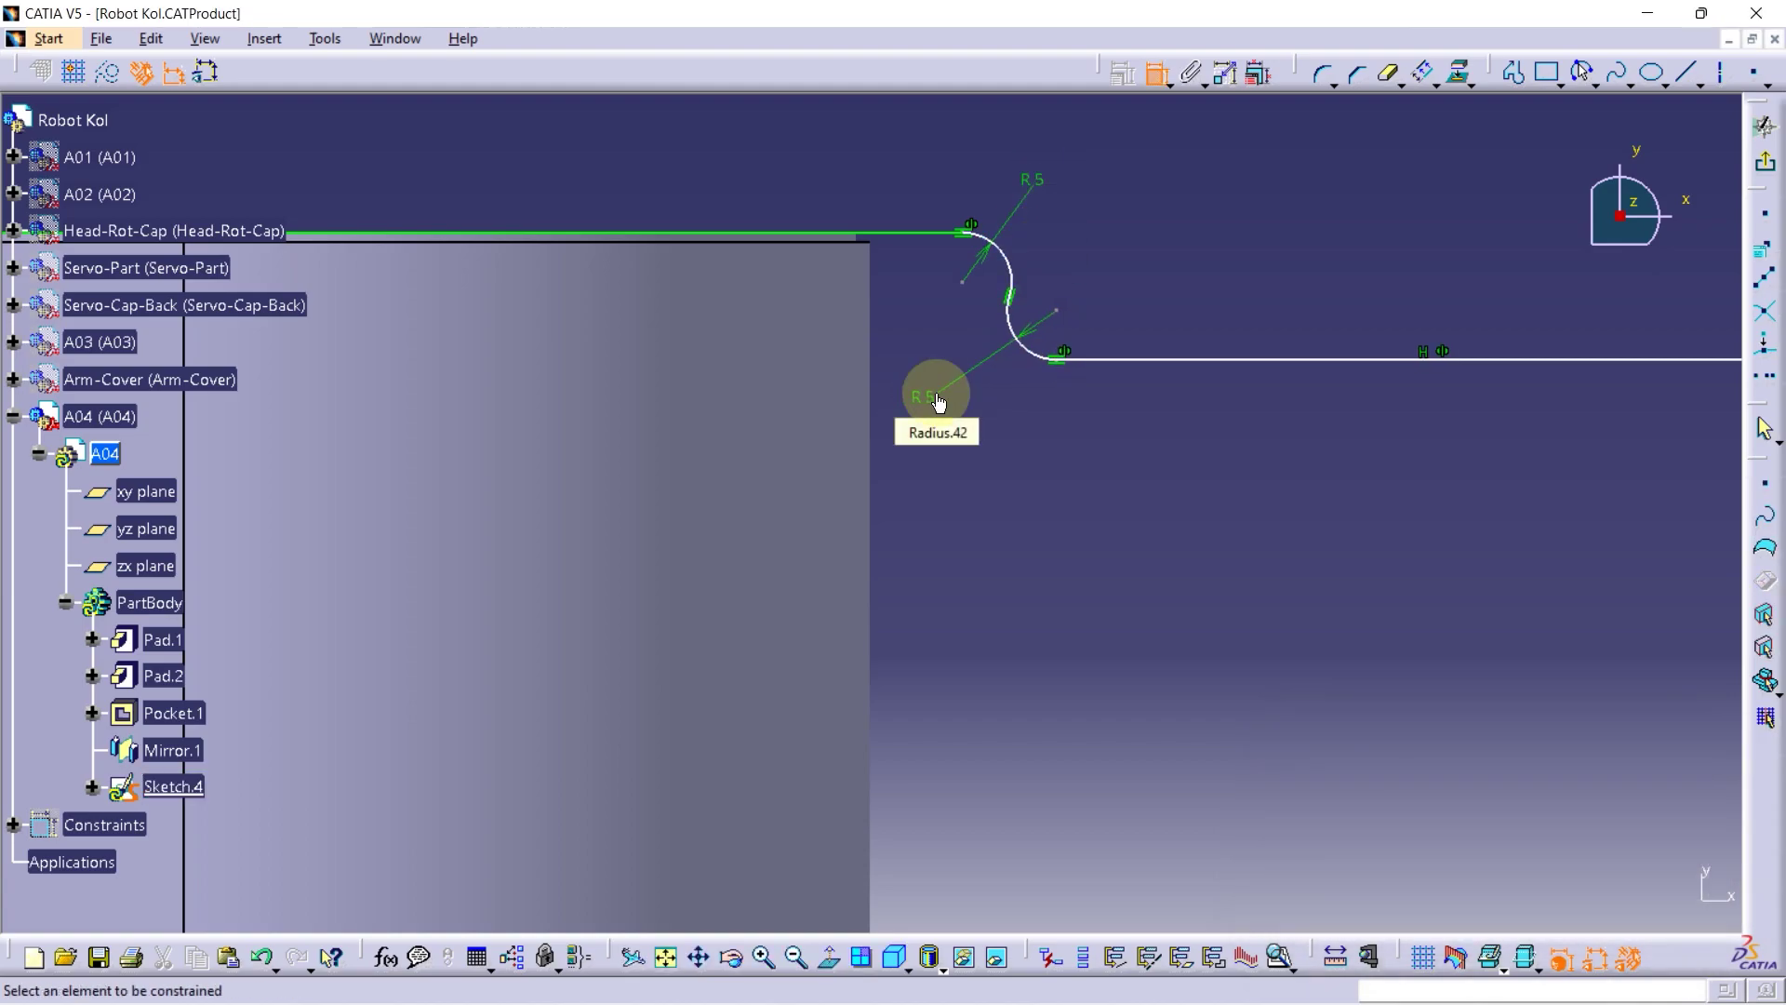
ctrl+middle_drag(1139, 372, 1149, 454)
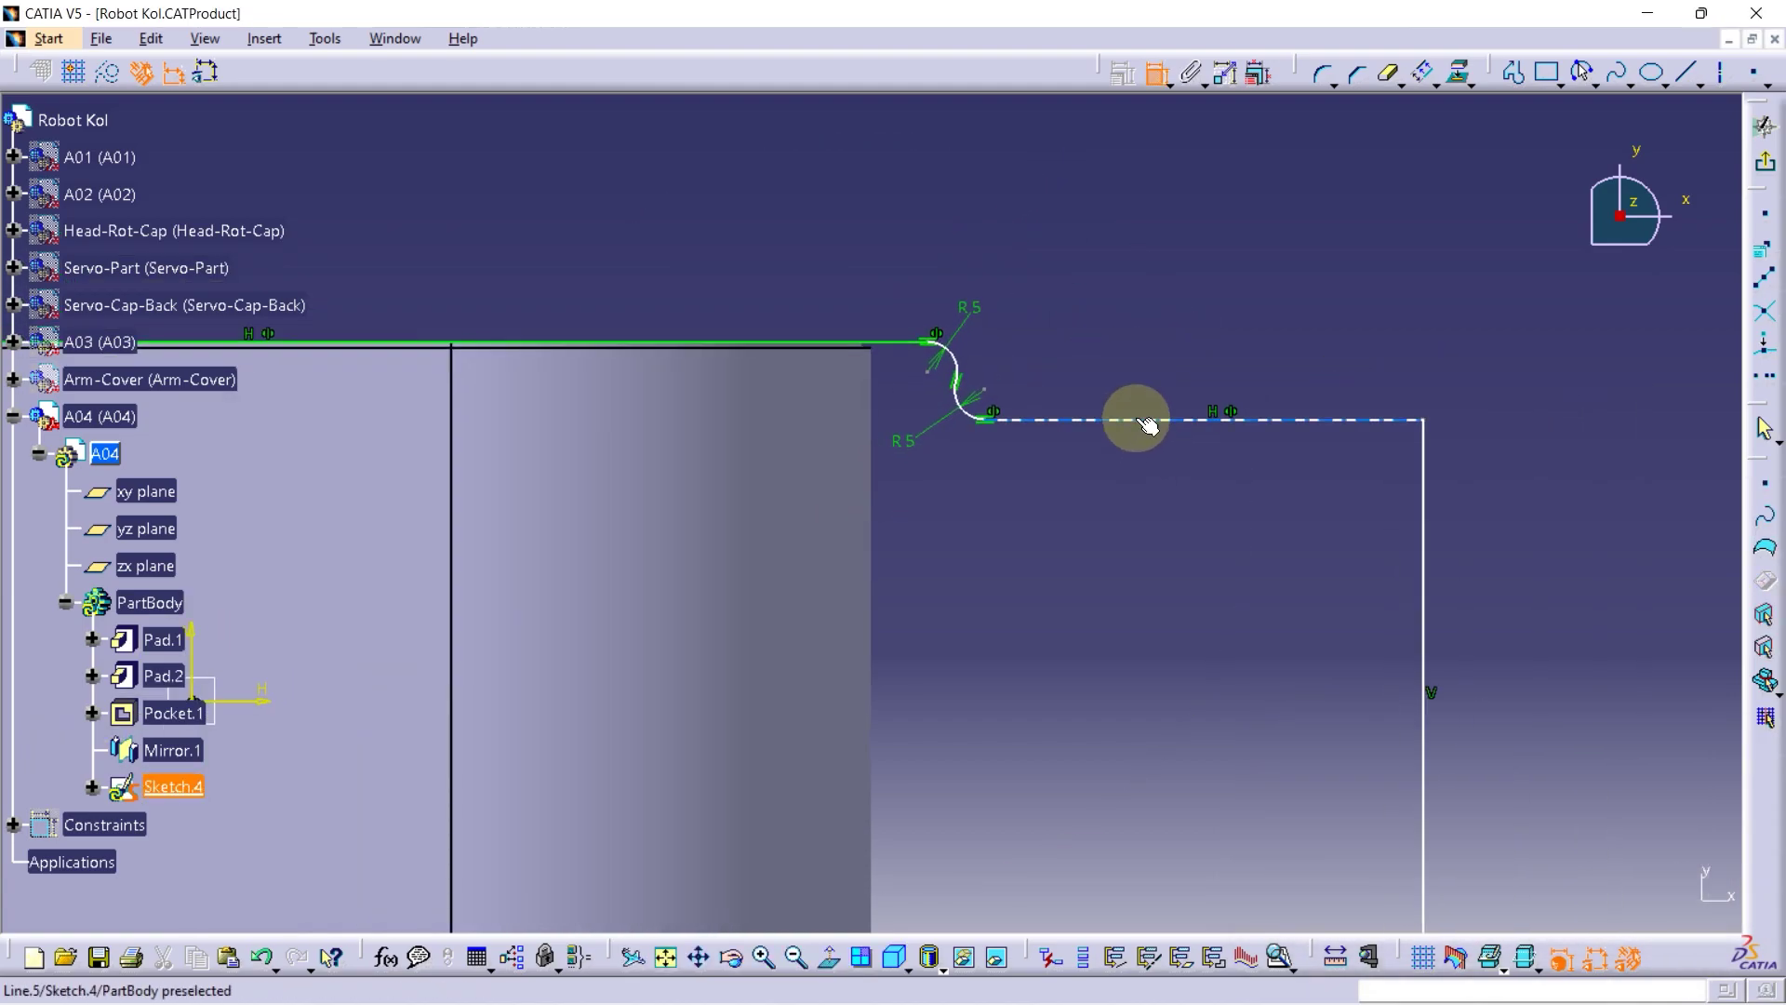
Dimension the small rectangle's top line to 55 and the right vertical line to 100
click(1146, 421)
double_click(1145, 320)
text(55)
key(Return)
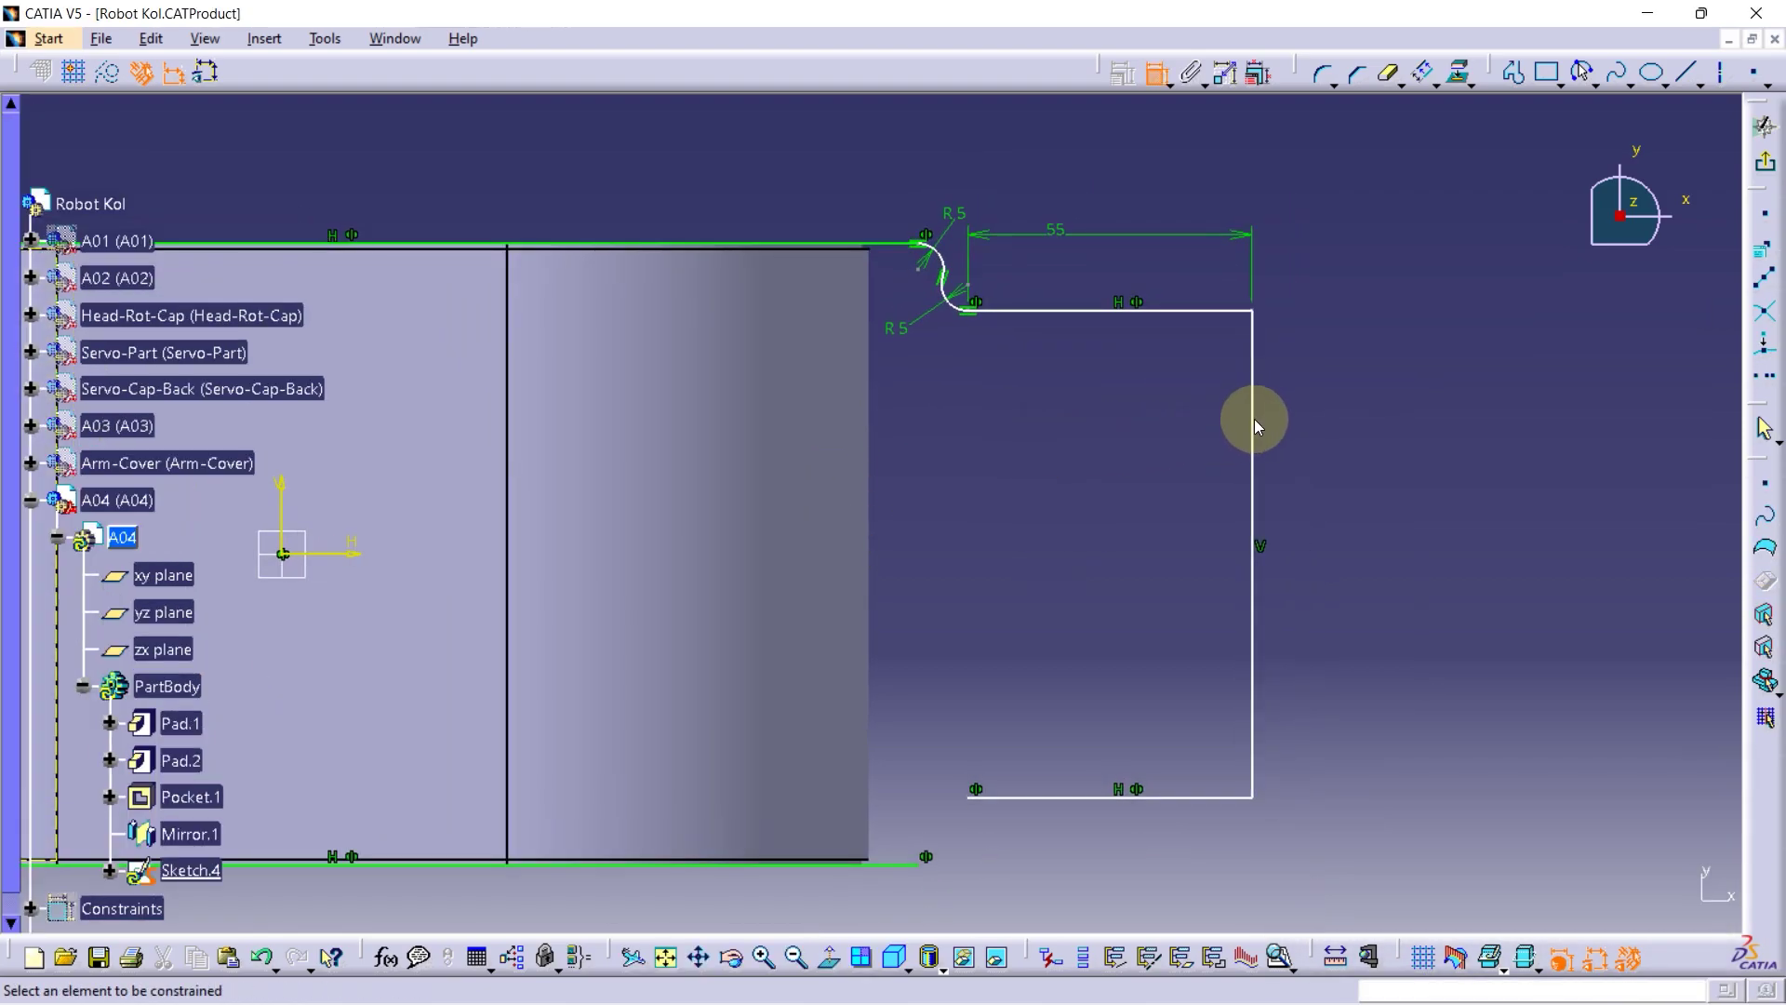
click(1253, 418)
double_click(1367, 475)
text(10)
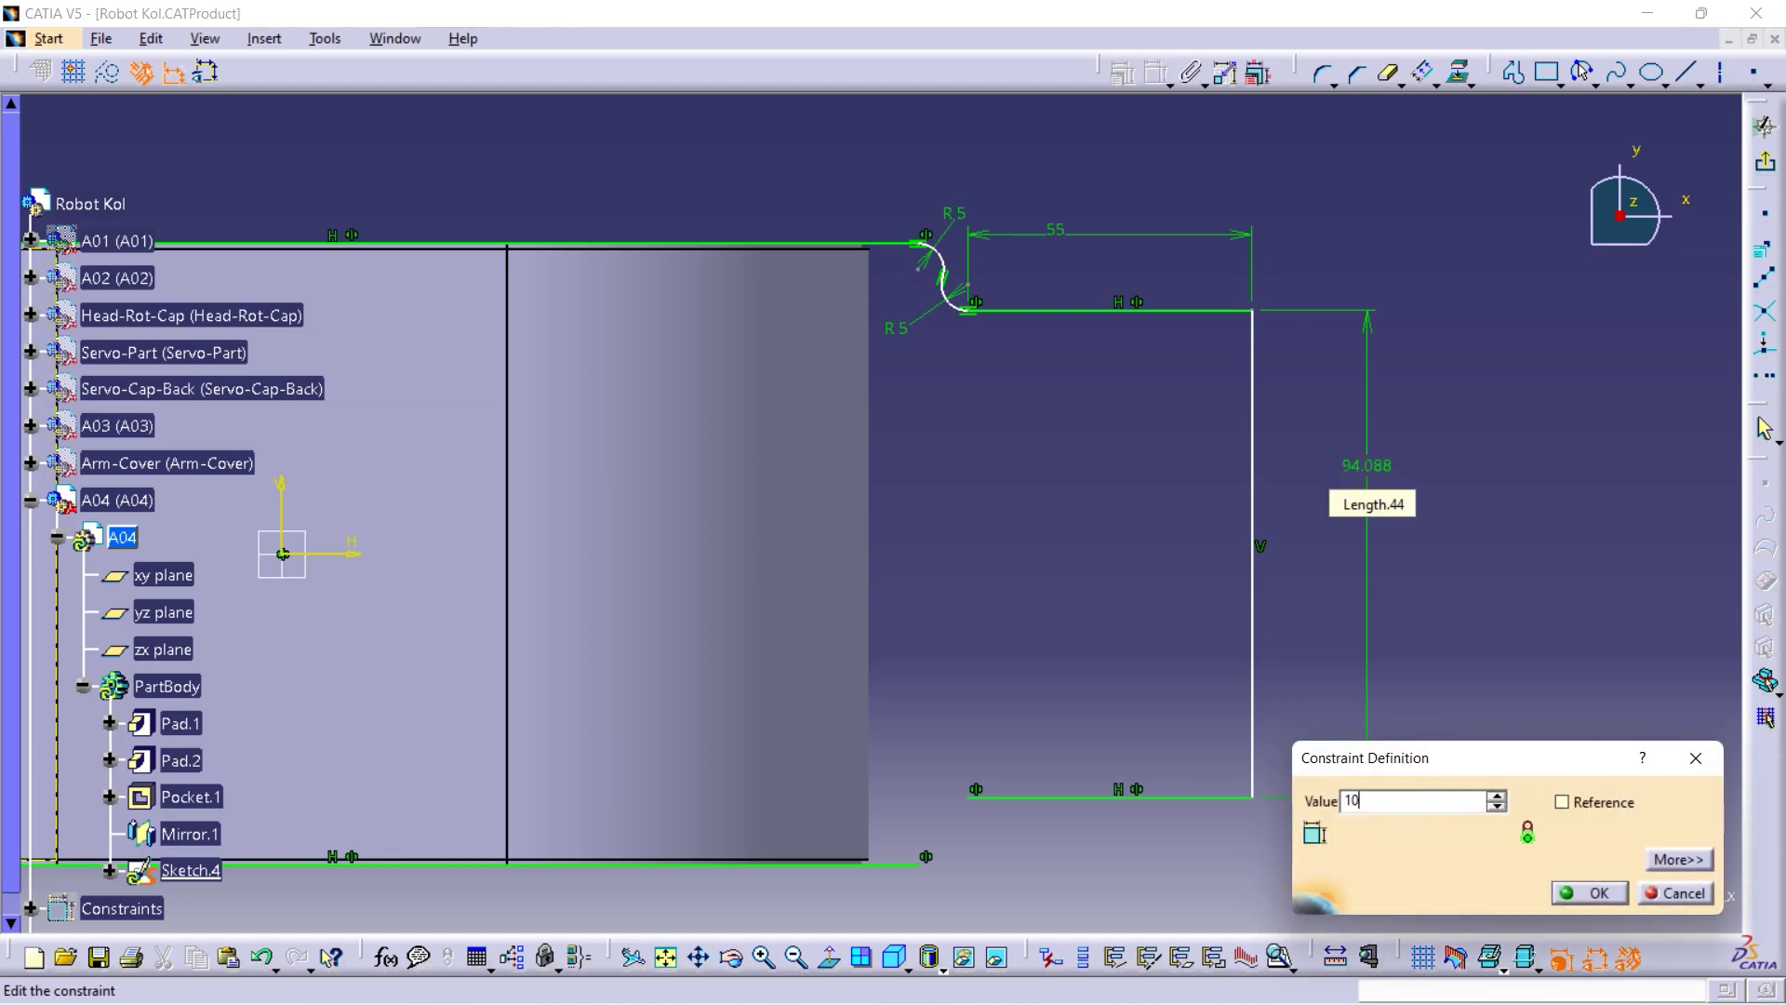
key(Return)
double_click(1376, 479)
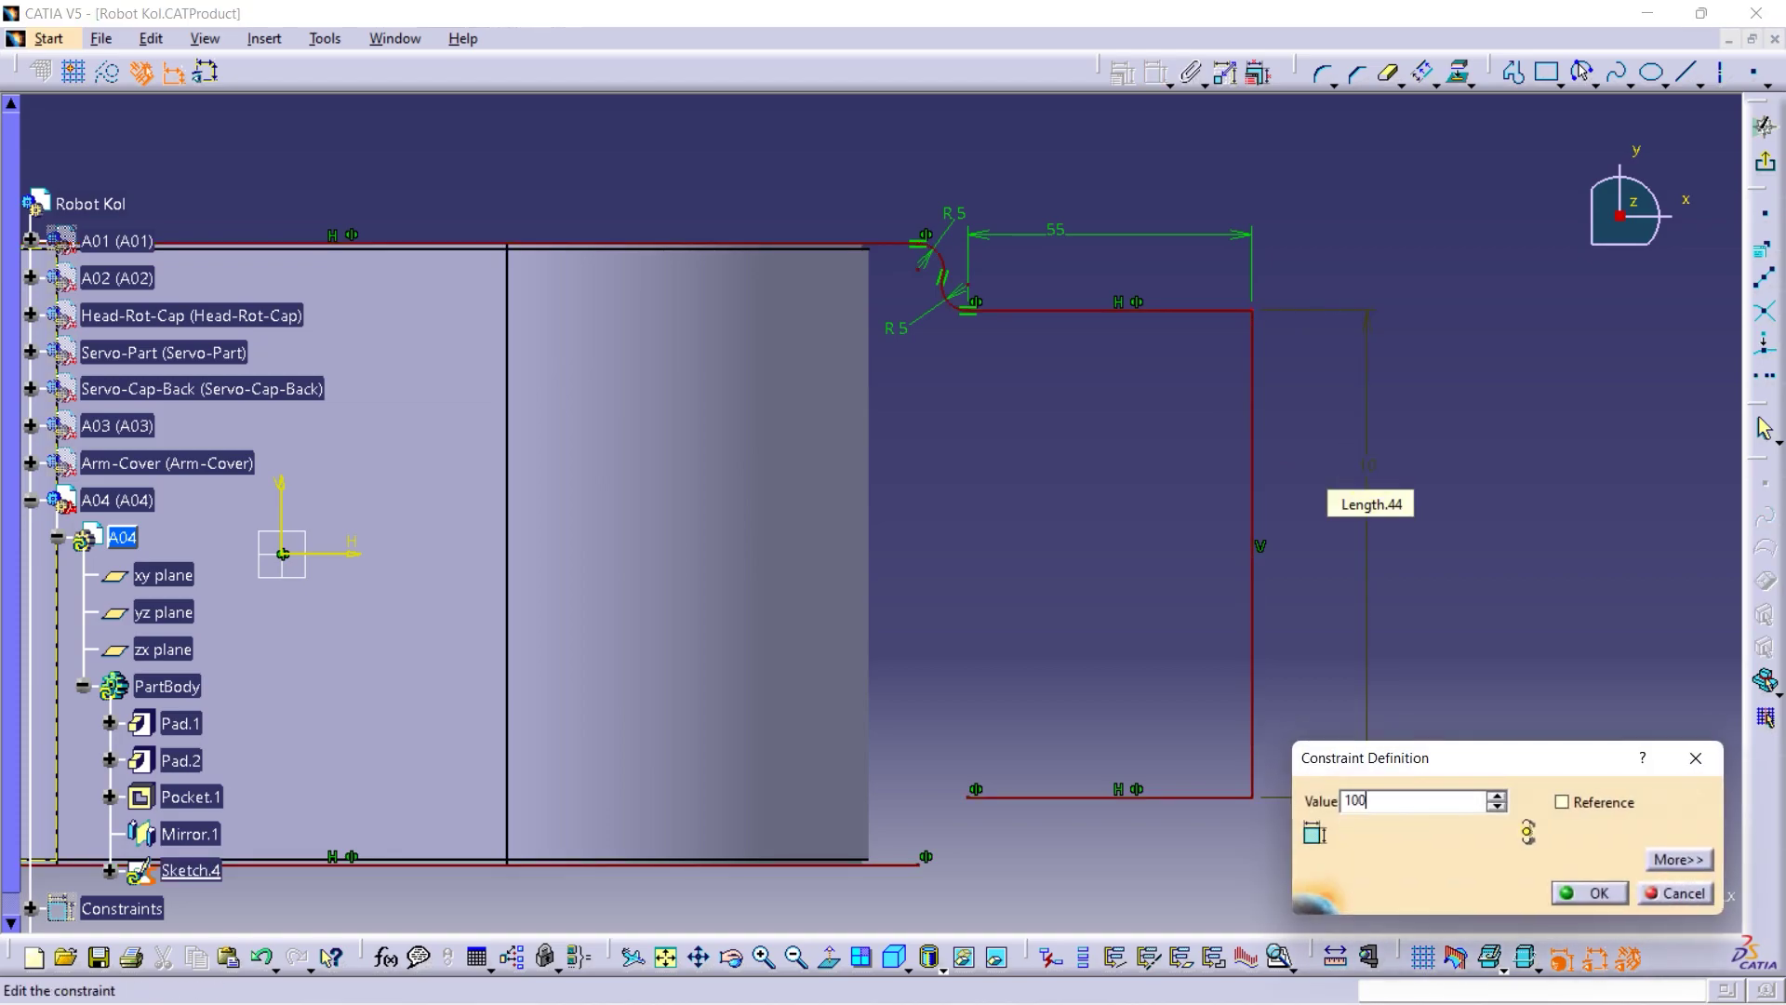
key(Return)
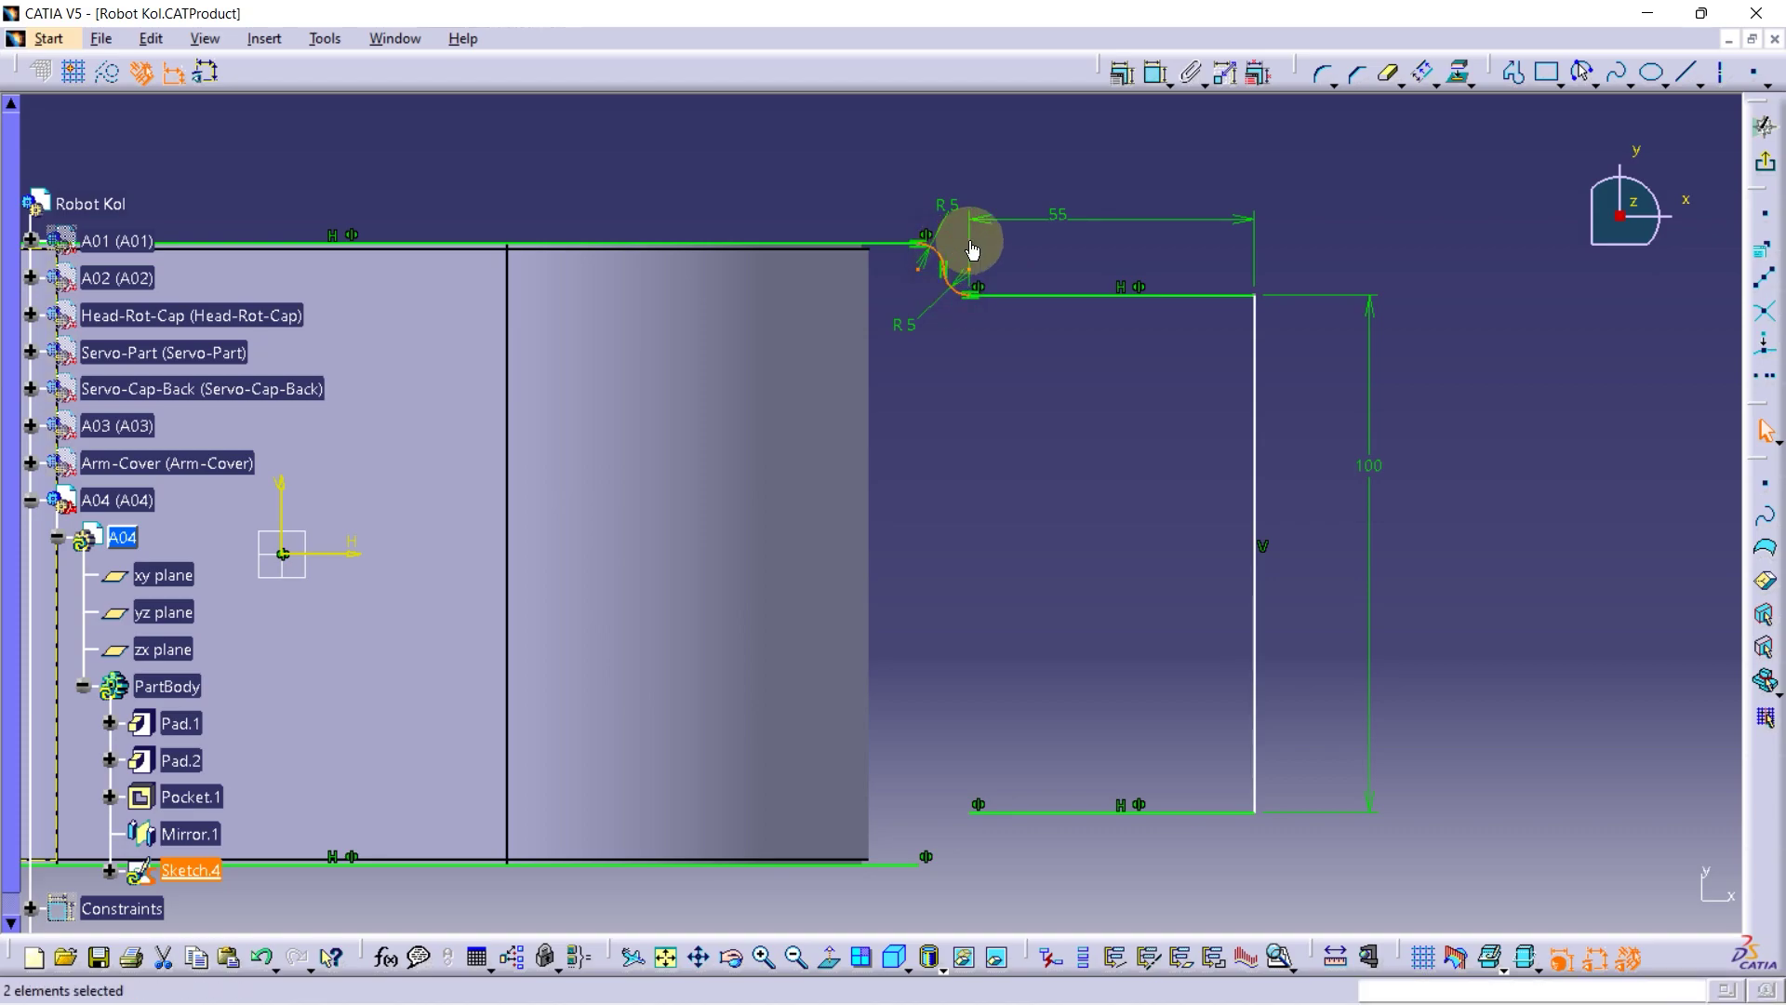
Mirror the upper arc across the H axis
click(1437, 82)
click(1445, 116)
click(330, 553)
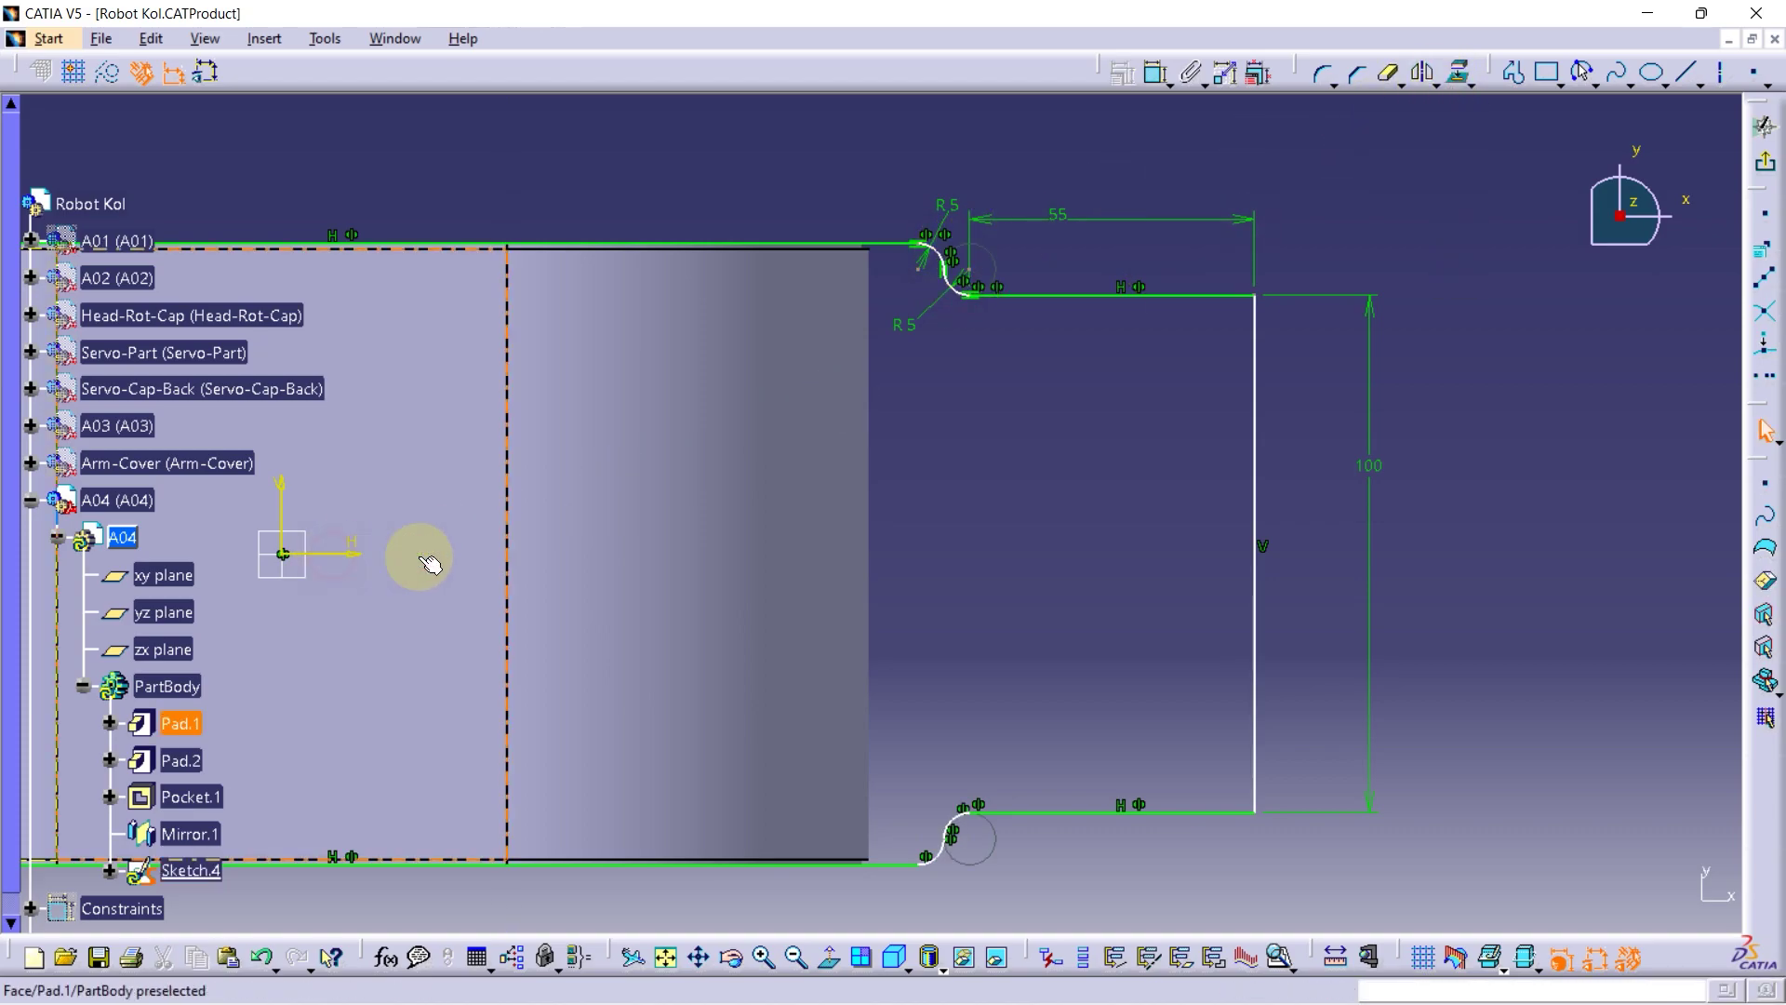
mouse_move(1029, 499)
middle_down()
mouse_move(869, 459)
mouse_move(885, 494)
middle_up()
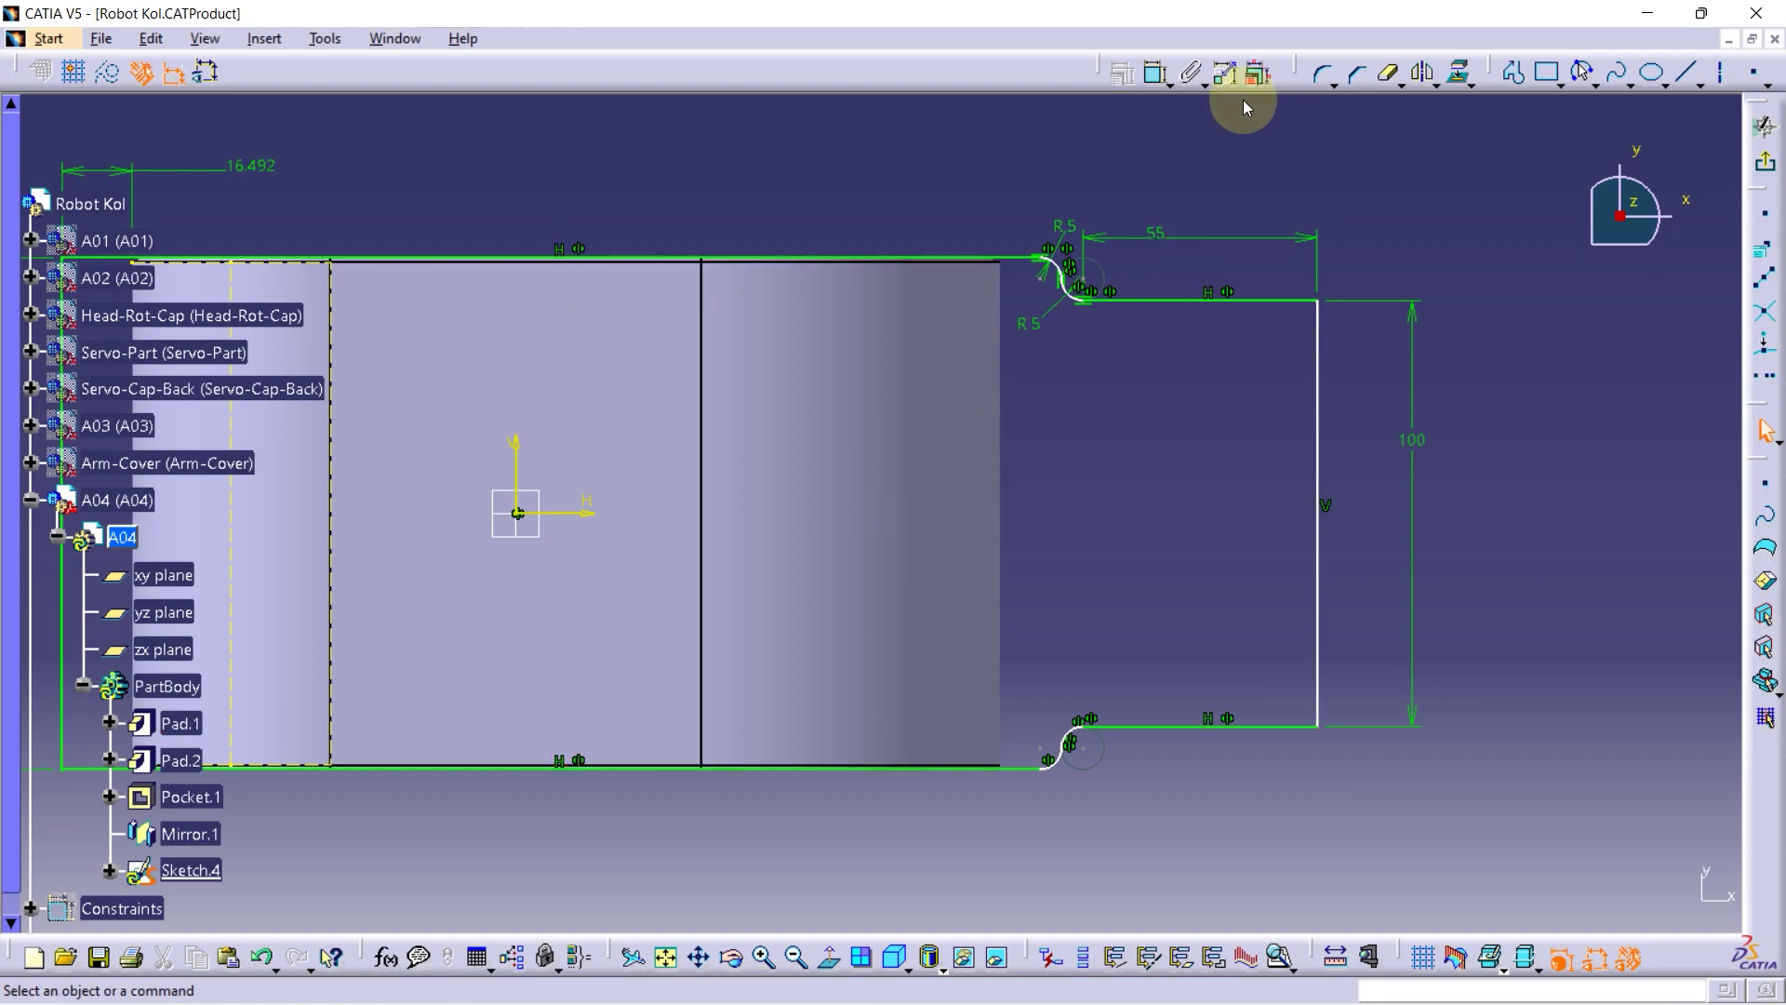
Add an overall width dimension between the left and right edges and set it to 250
click(1155, 74)
click(1309, 391)
middle_drag(515, 442, 789, 390)
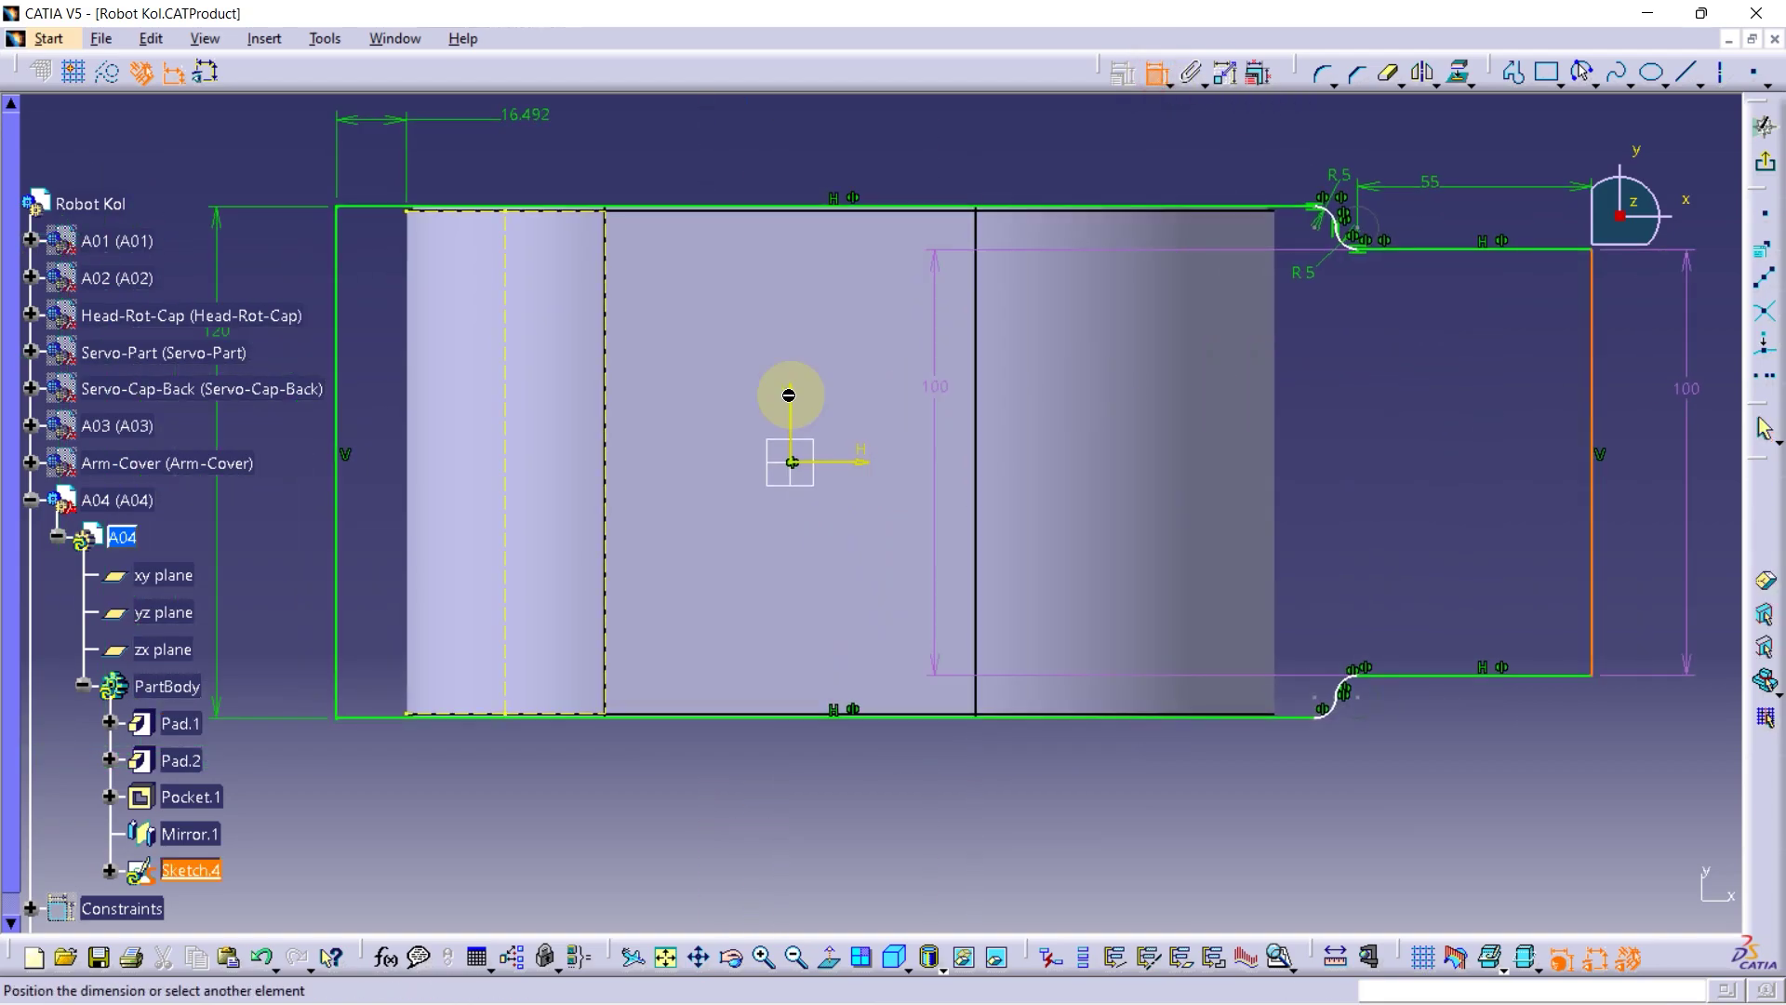
click(344, 393)
middle_drag(910, 176, 910, 333)
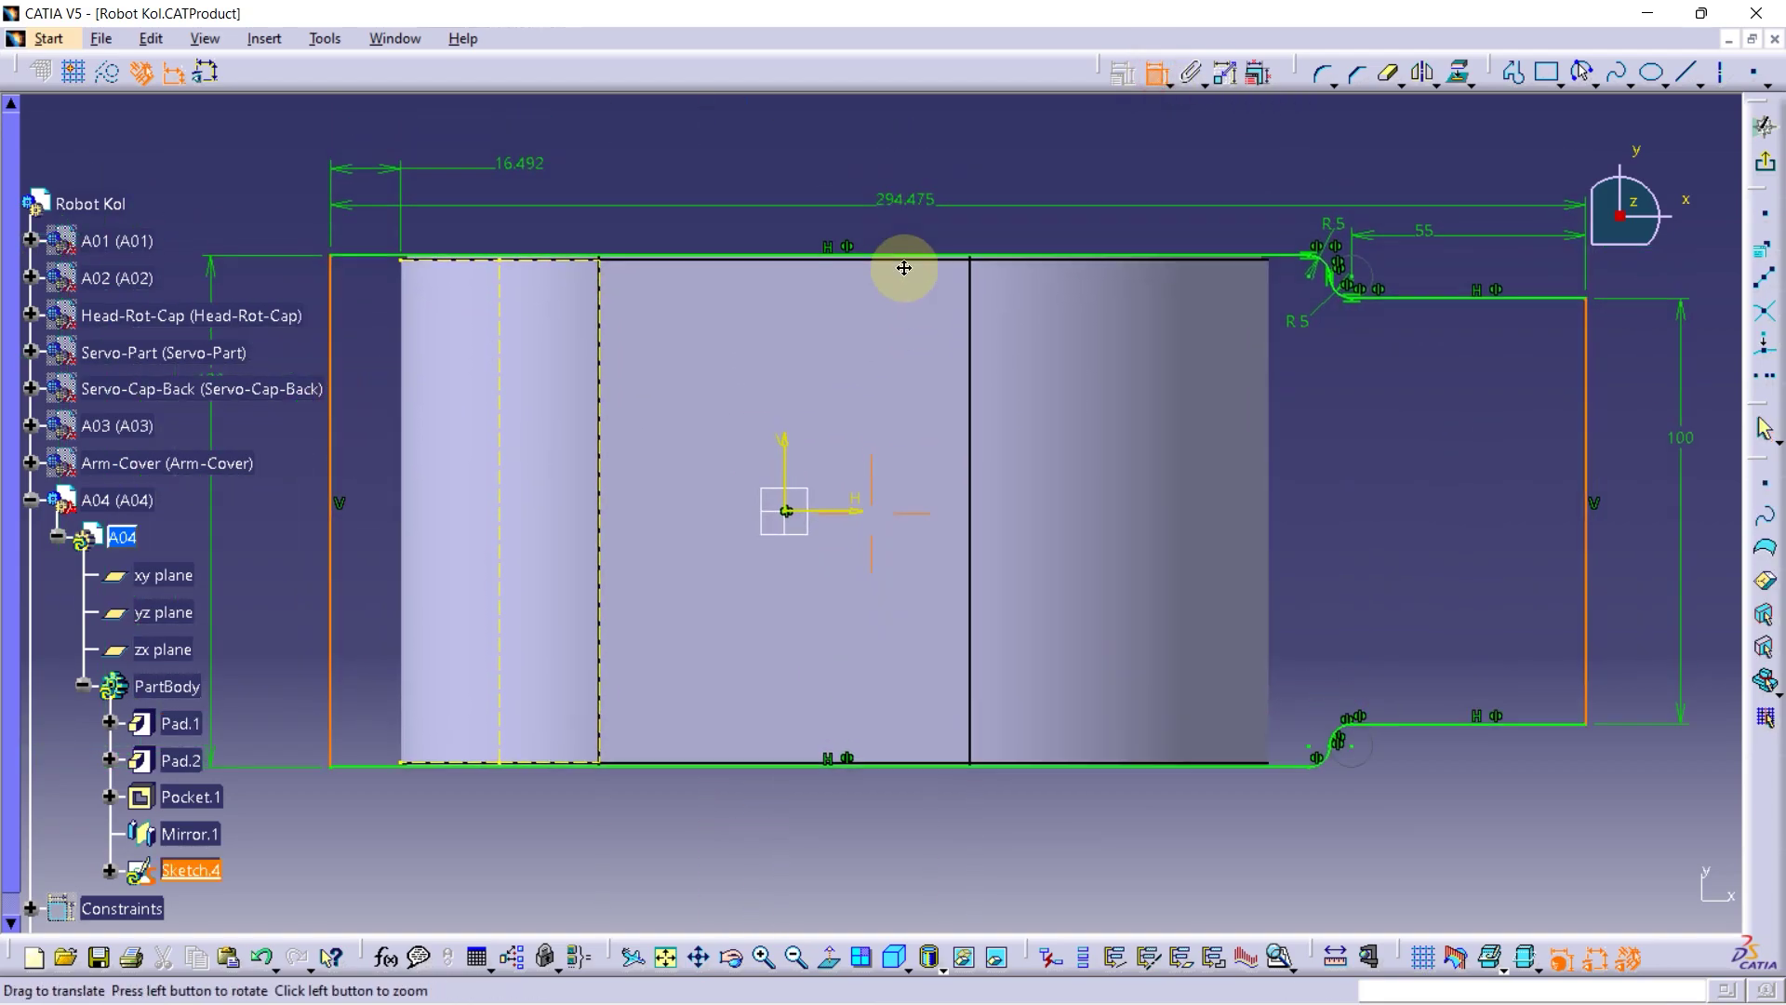
click(917, 199)
double_click(912, 196)
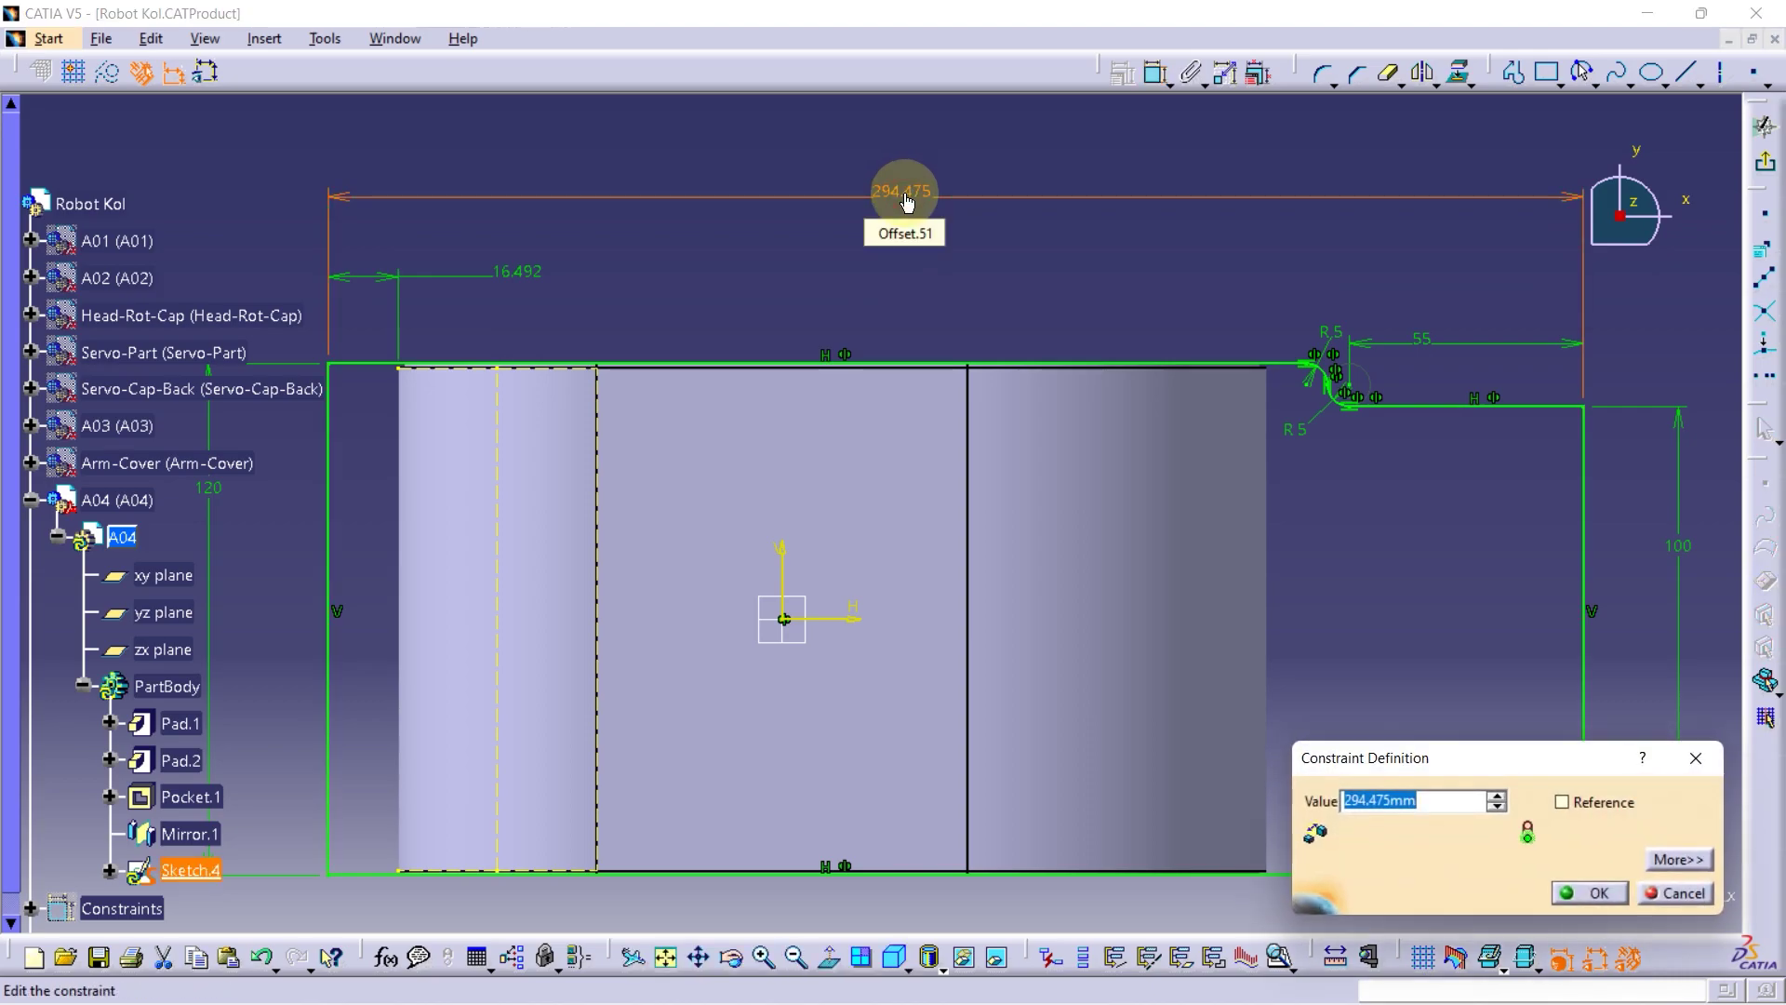
text(250)
key(Return)
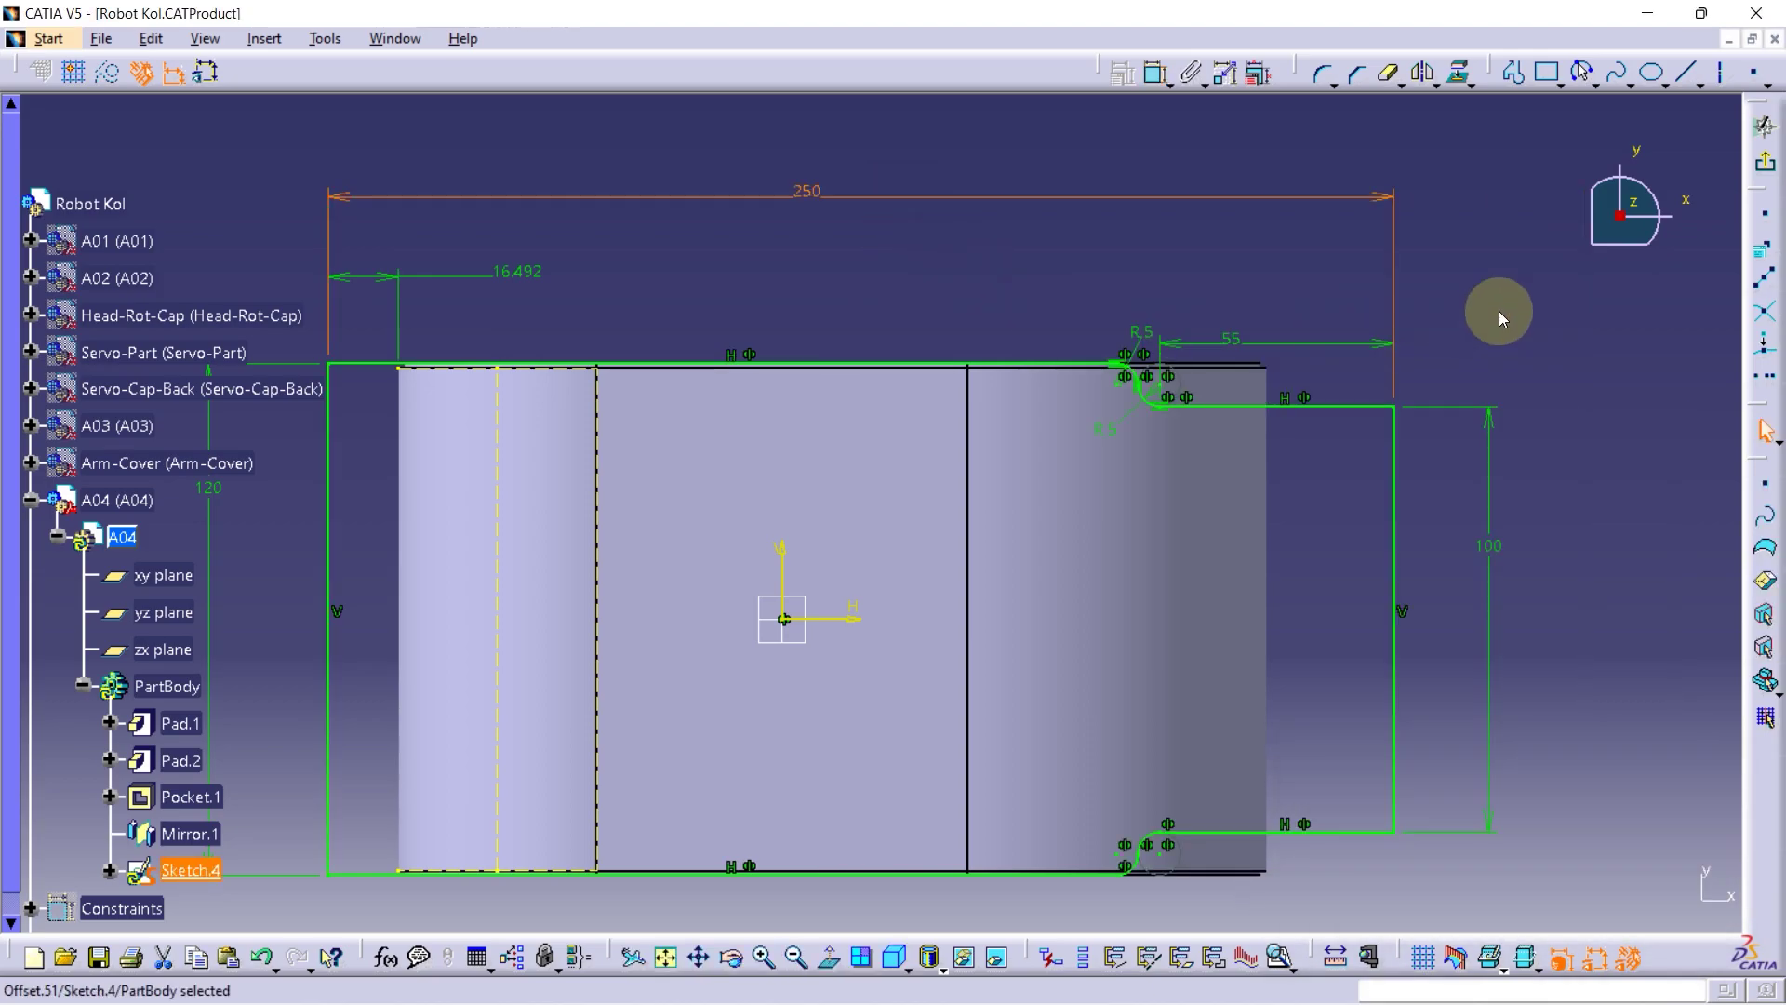
click(1495, 307)
Run Sketch Analysis on Sketch.4, exit the sketch, then cancel a first pad attempt
click(317, 38)
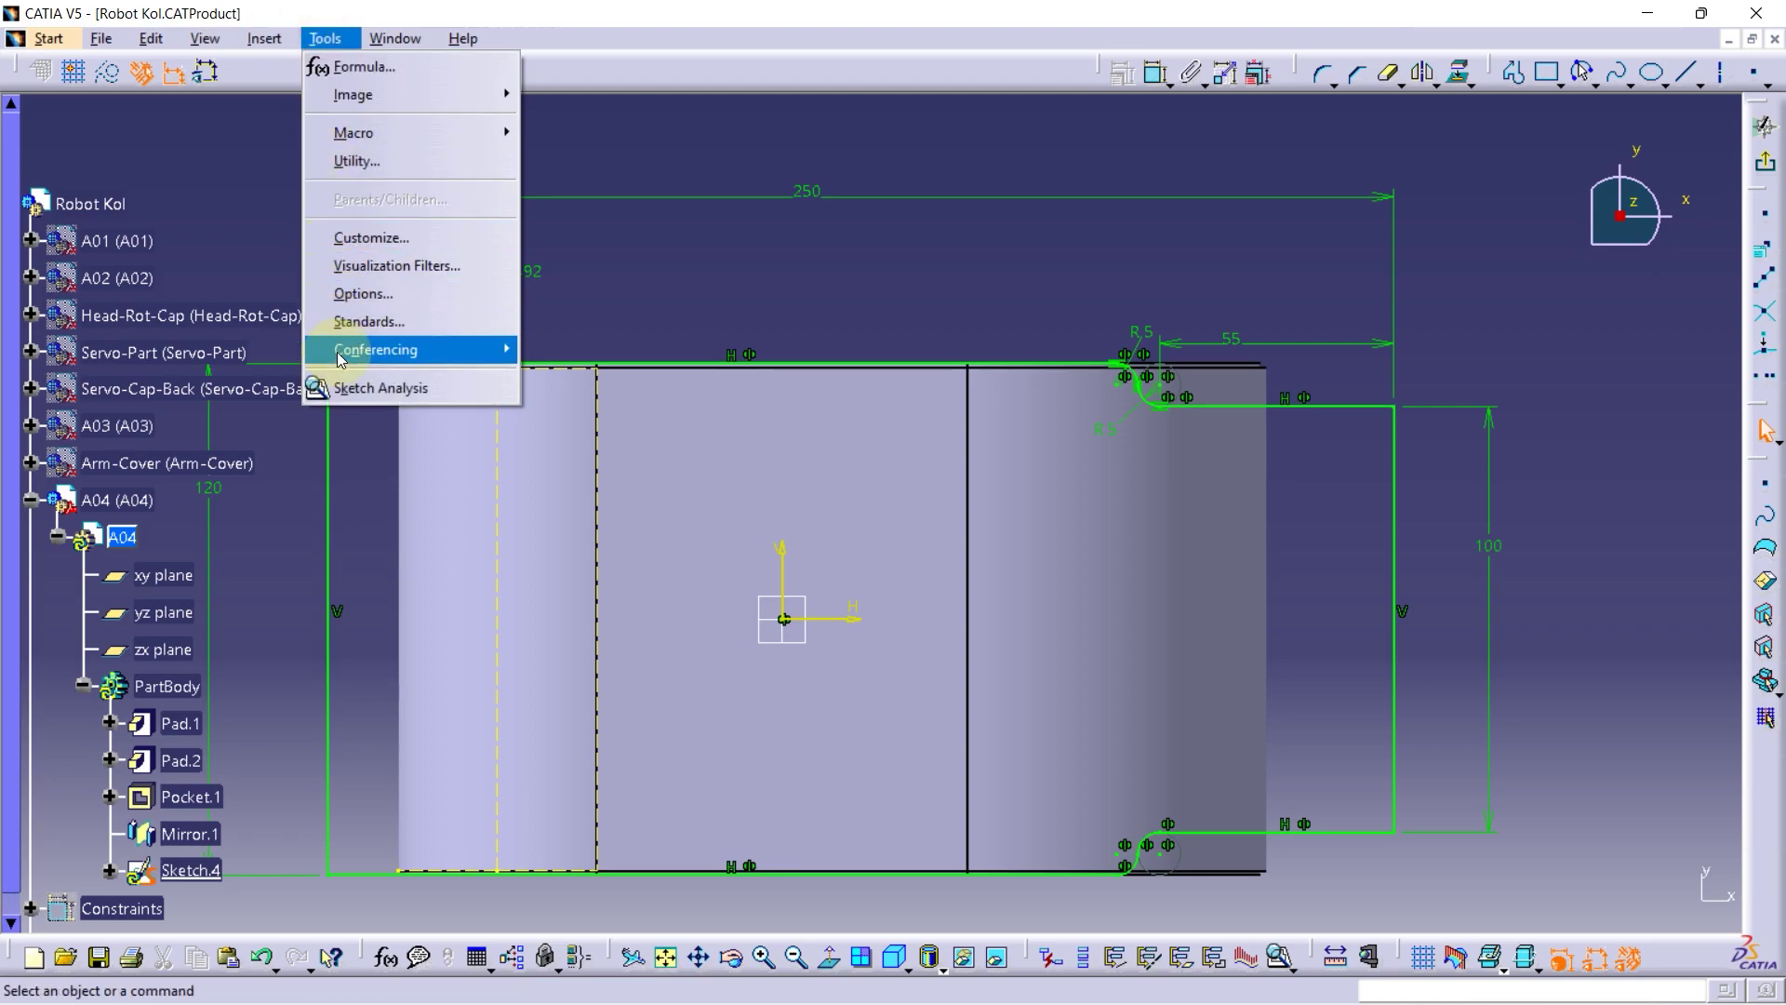
click(372, 388)
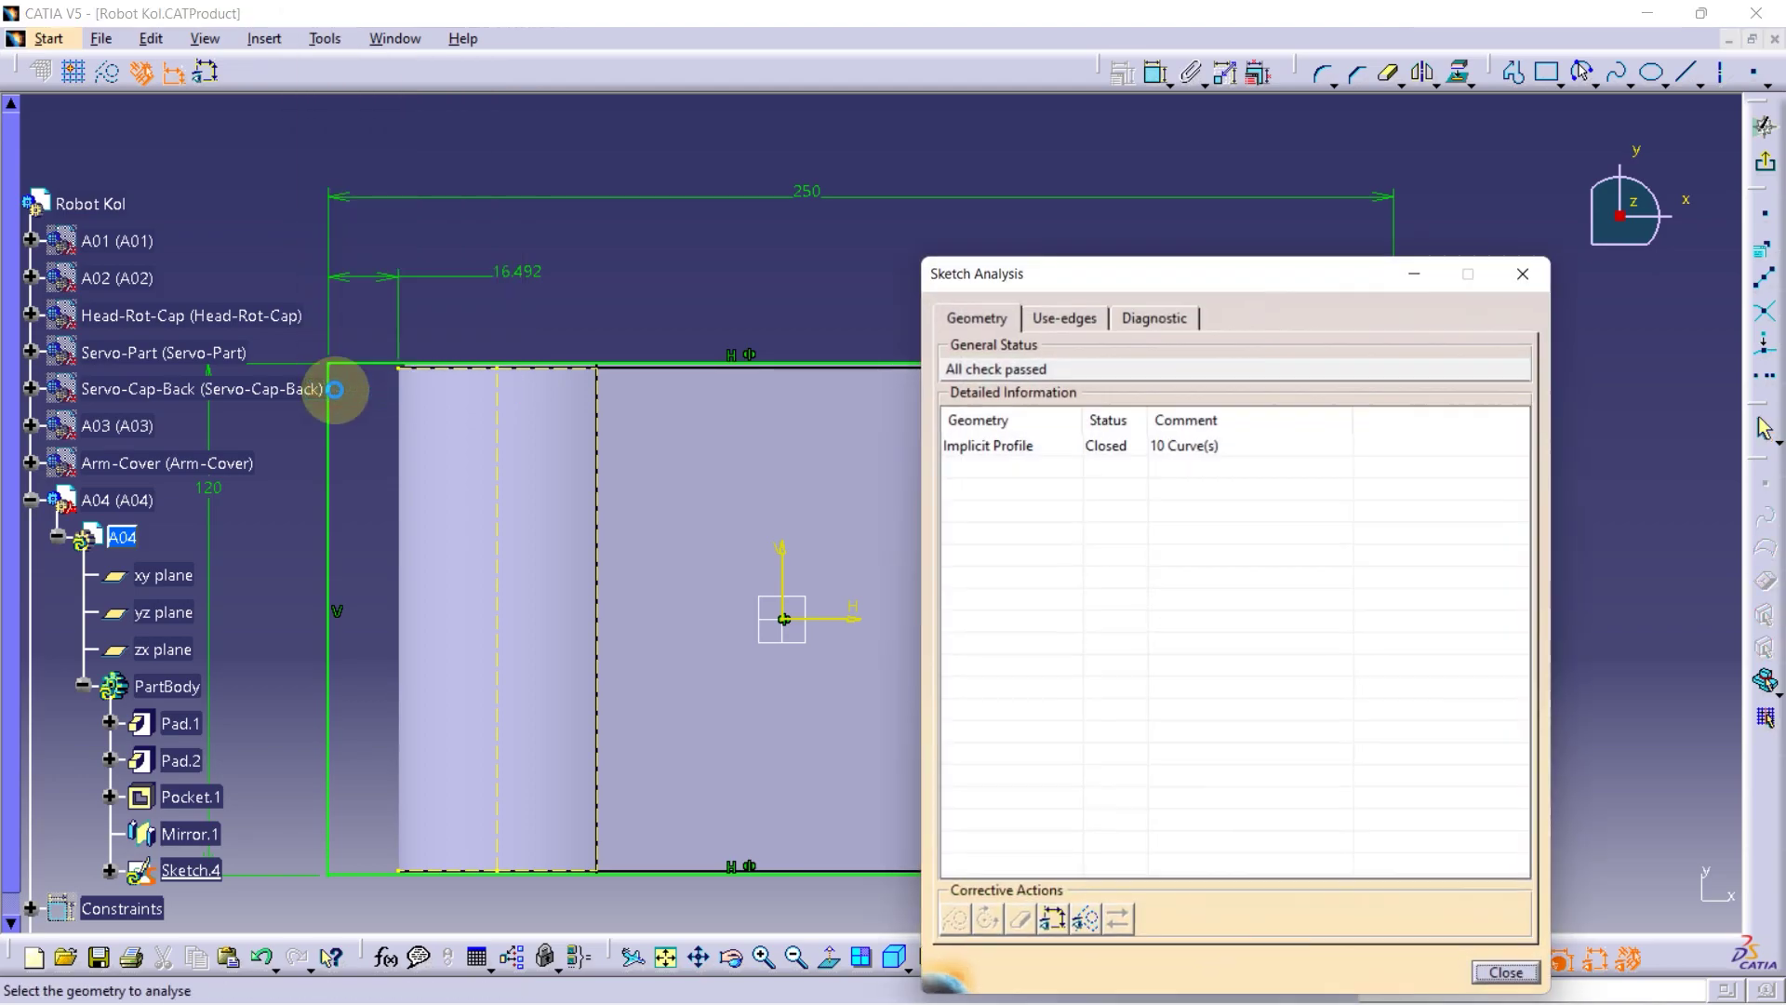
click(1501, 974)
click(1764, 162)
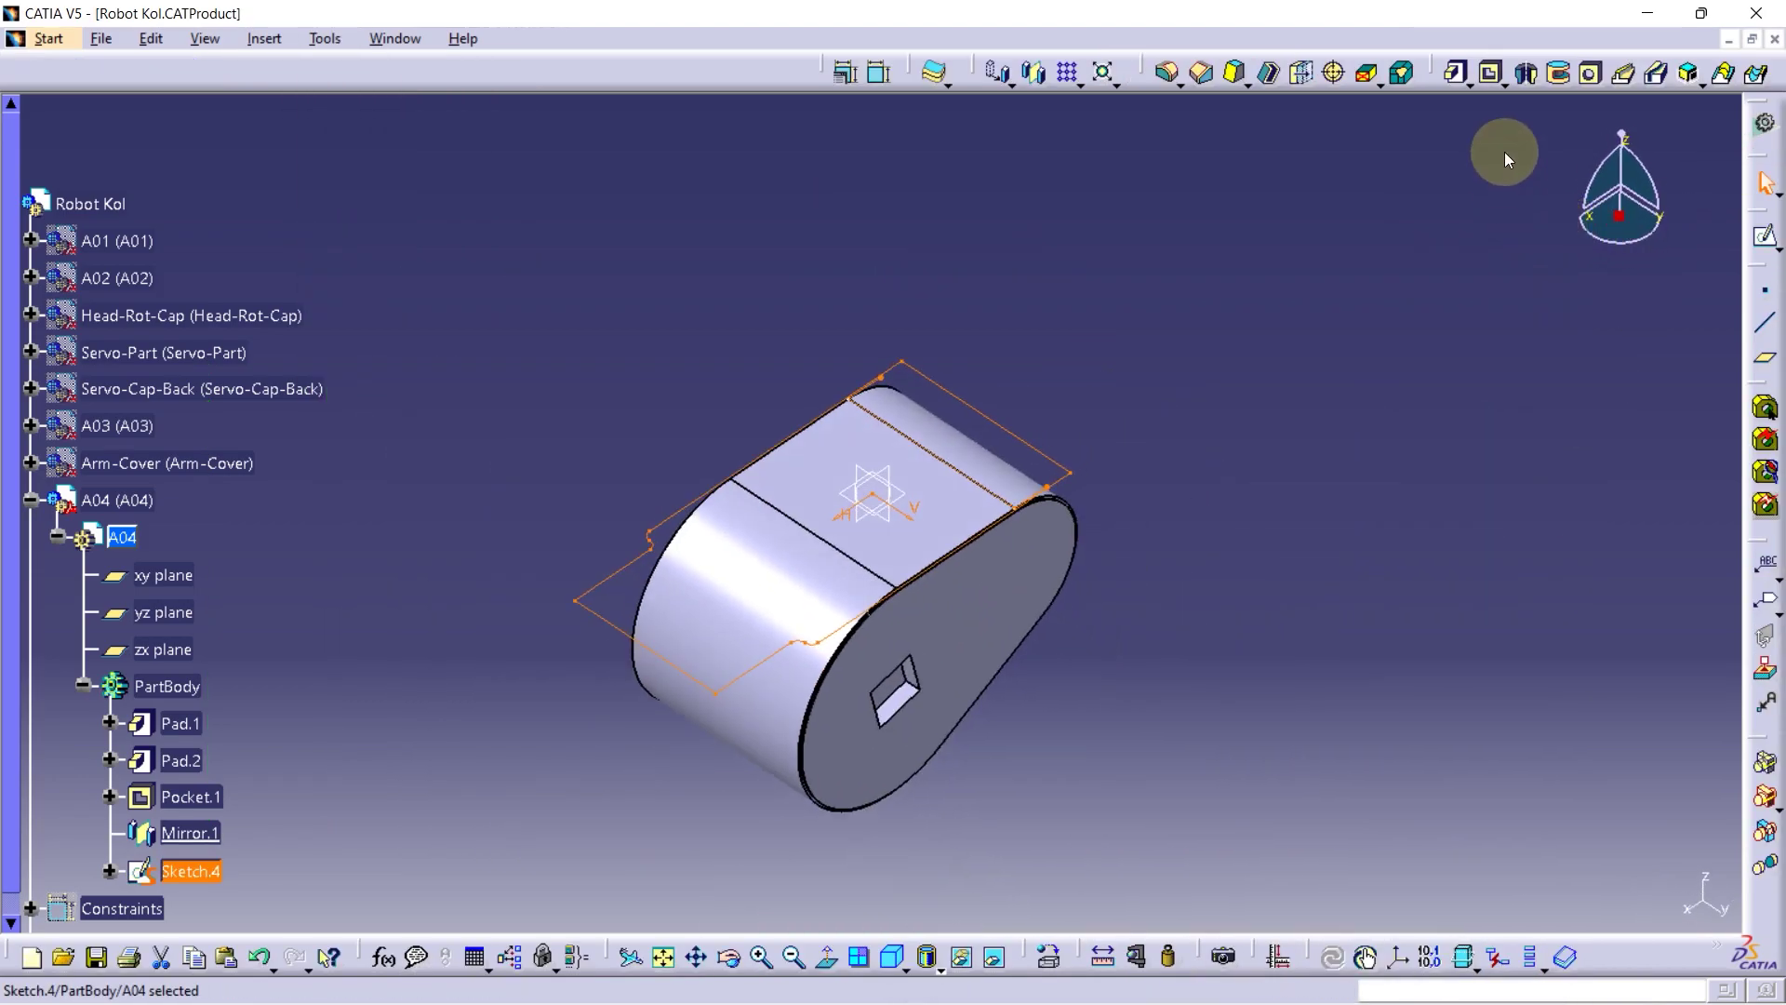
click(1456, 72)
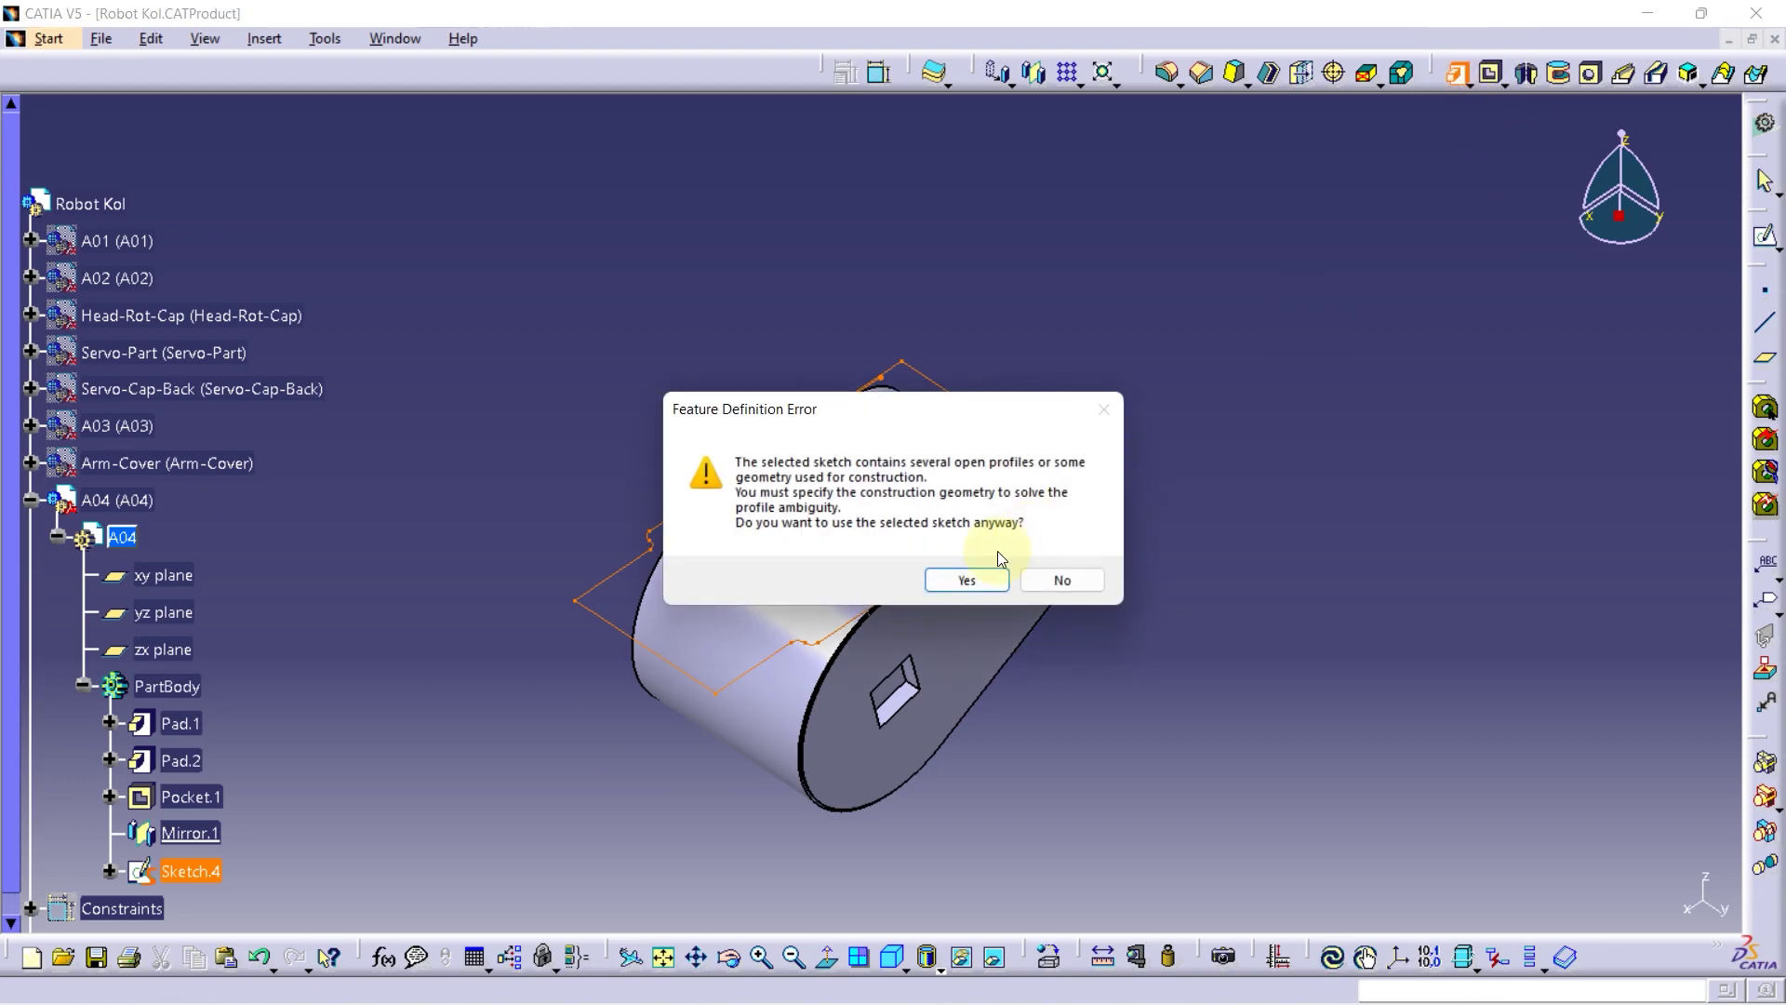
click(966, 578)
click(1600, 893)
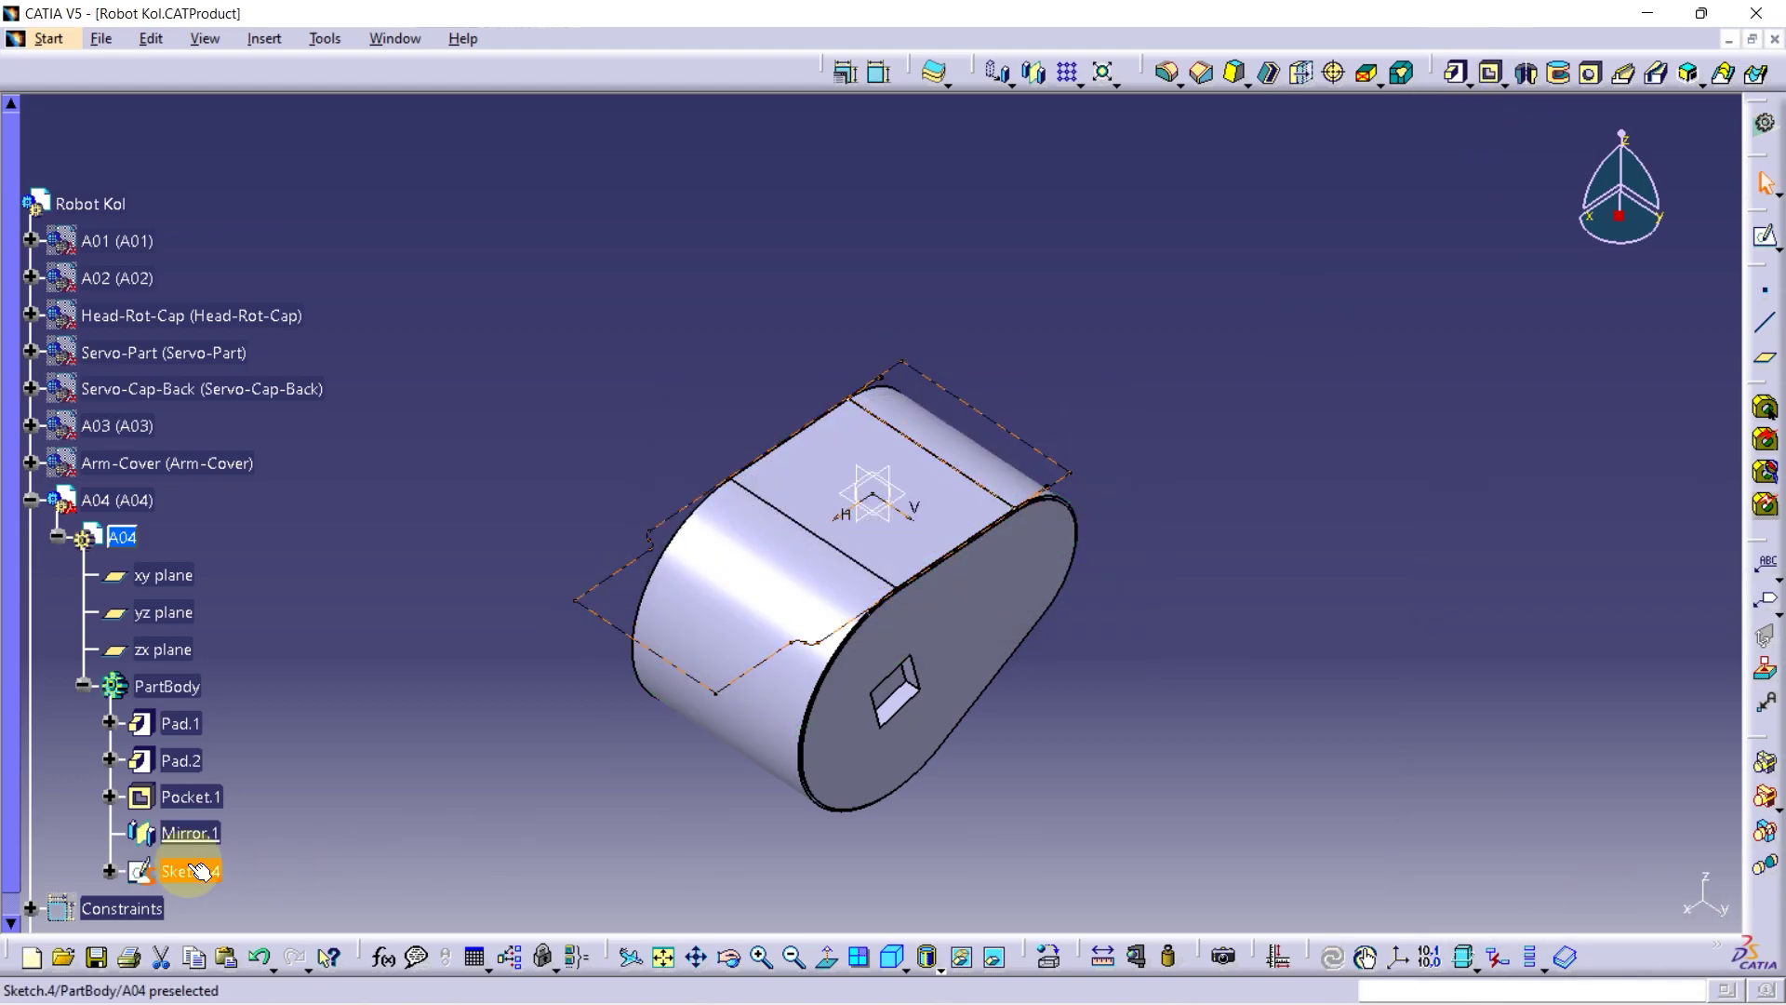
Convert Sketch.4's projected edge to construction geometry
double_click(183, 873)
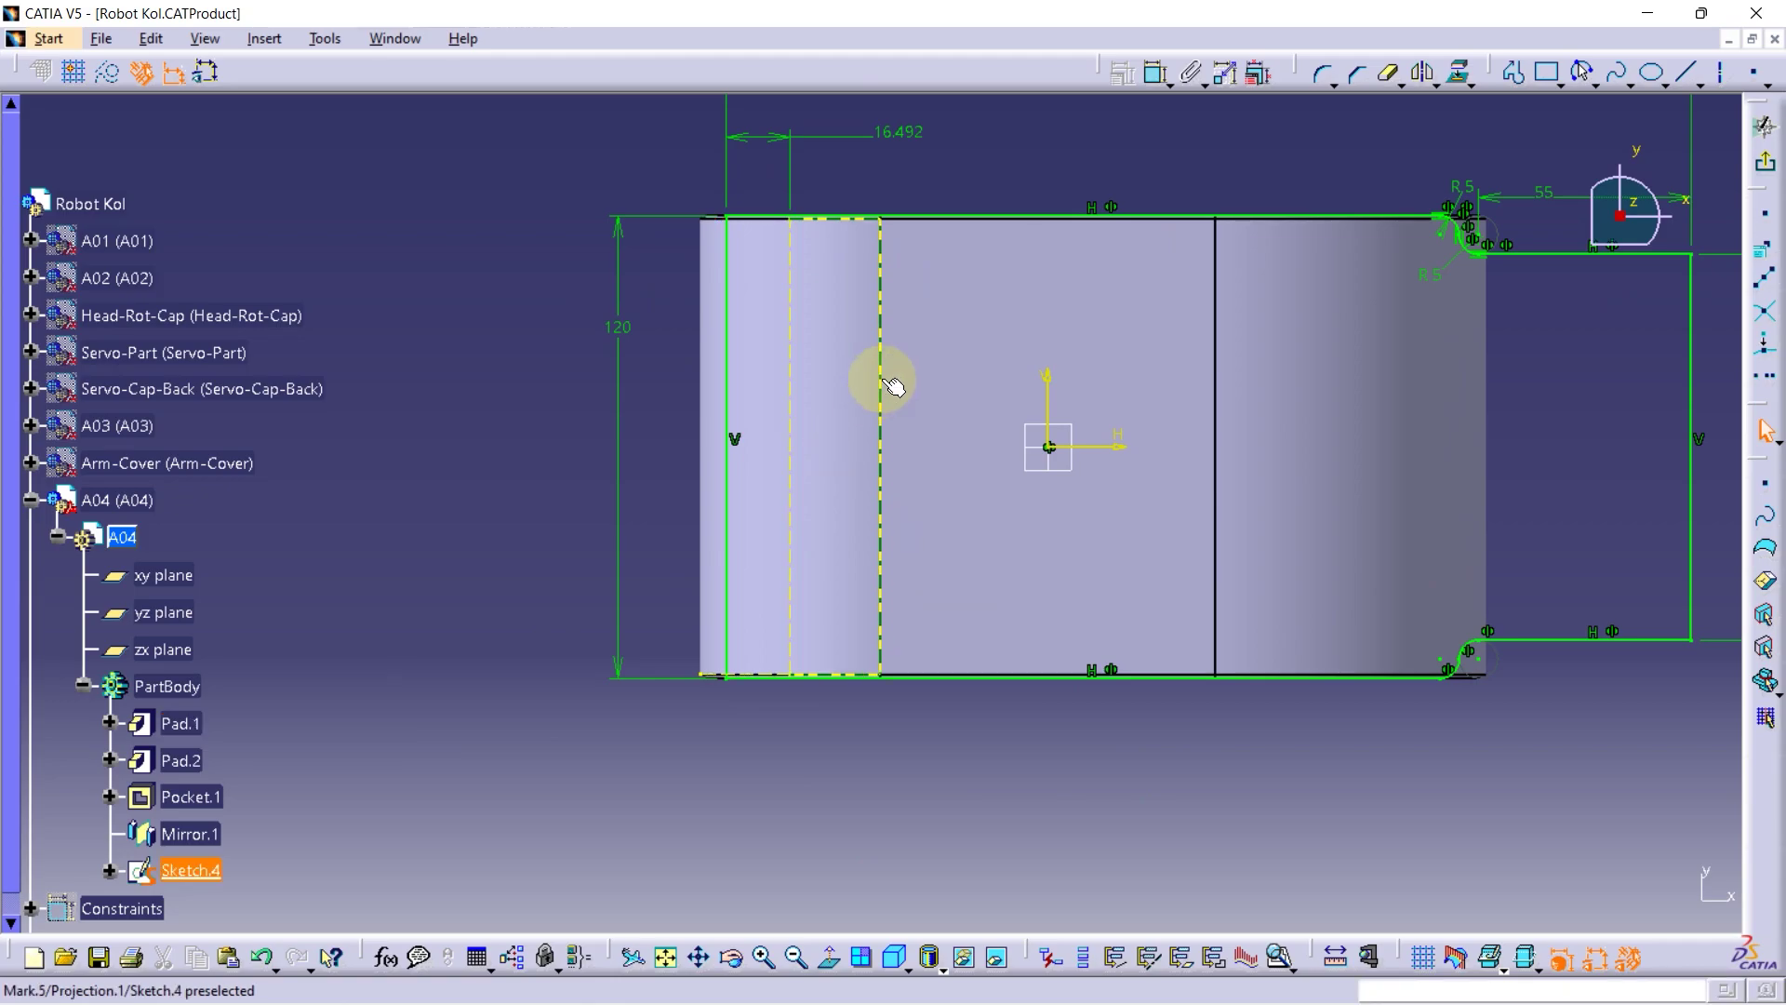
click(881, 632)
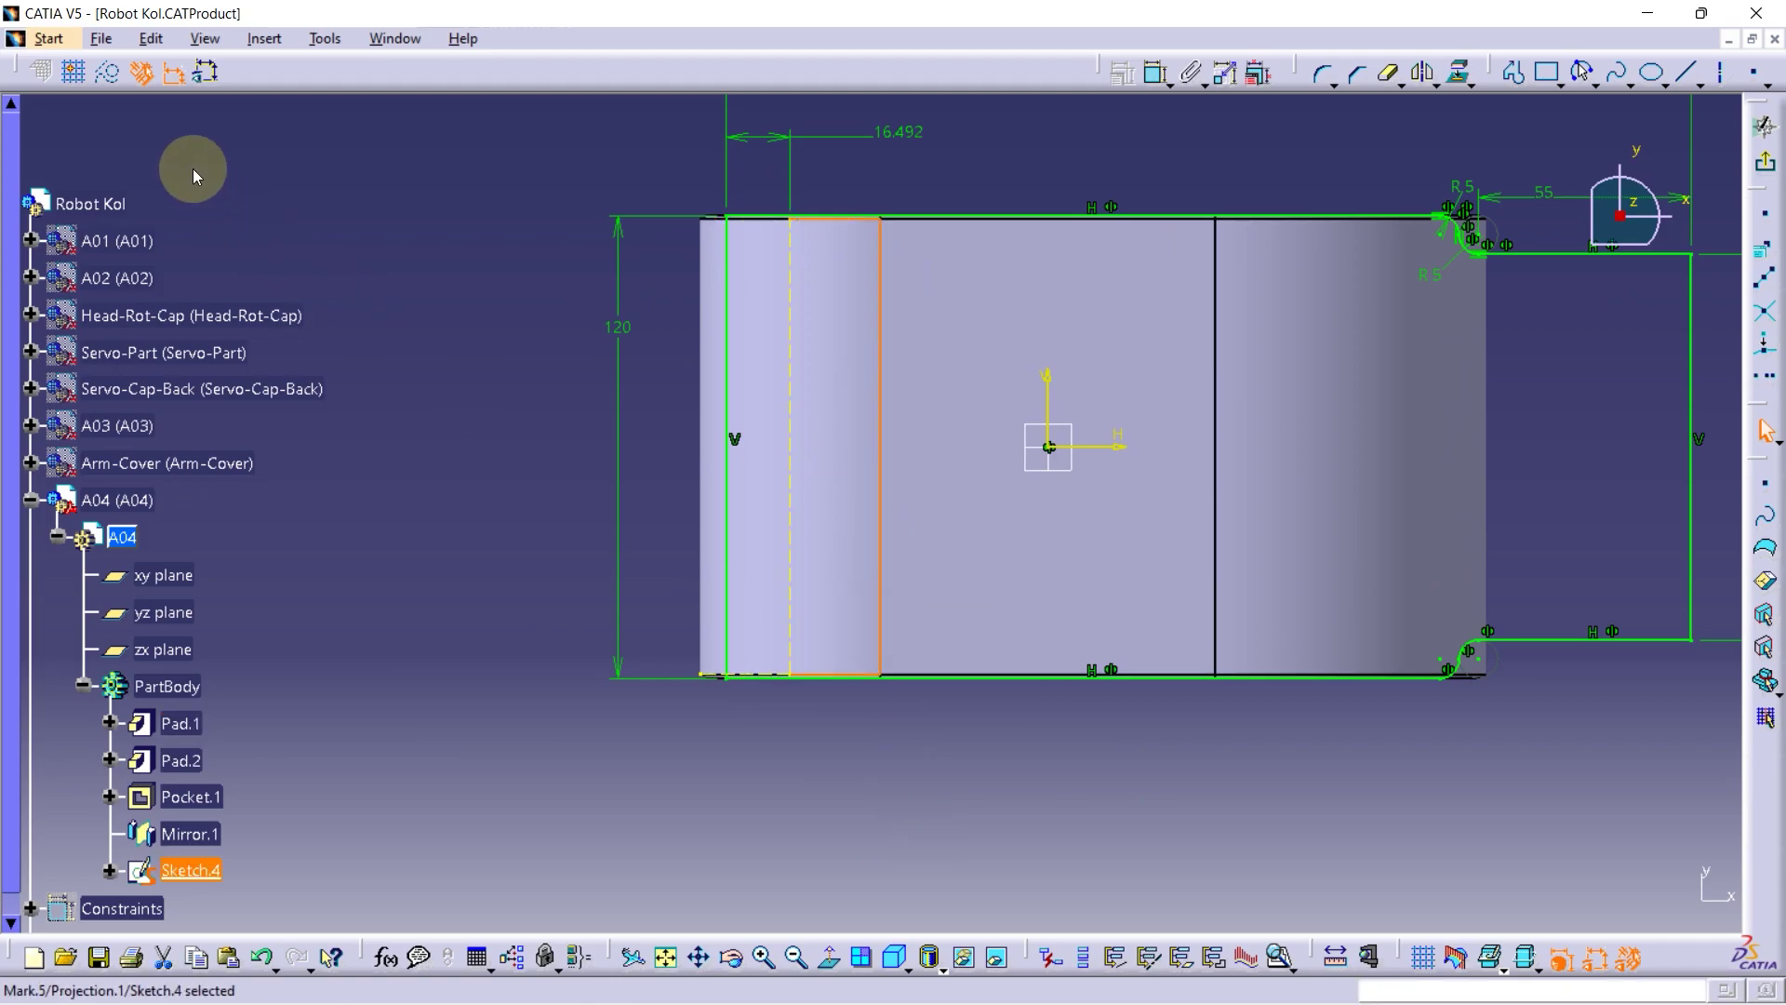
click(106, 75)
click(502, 266)
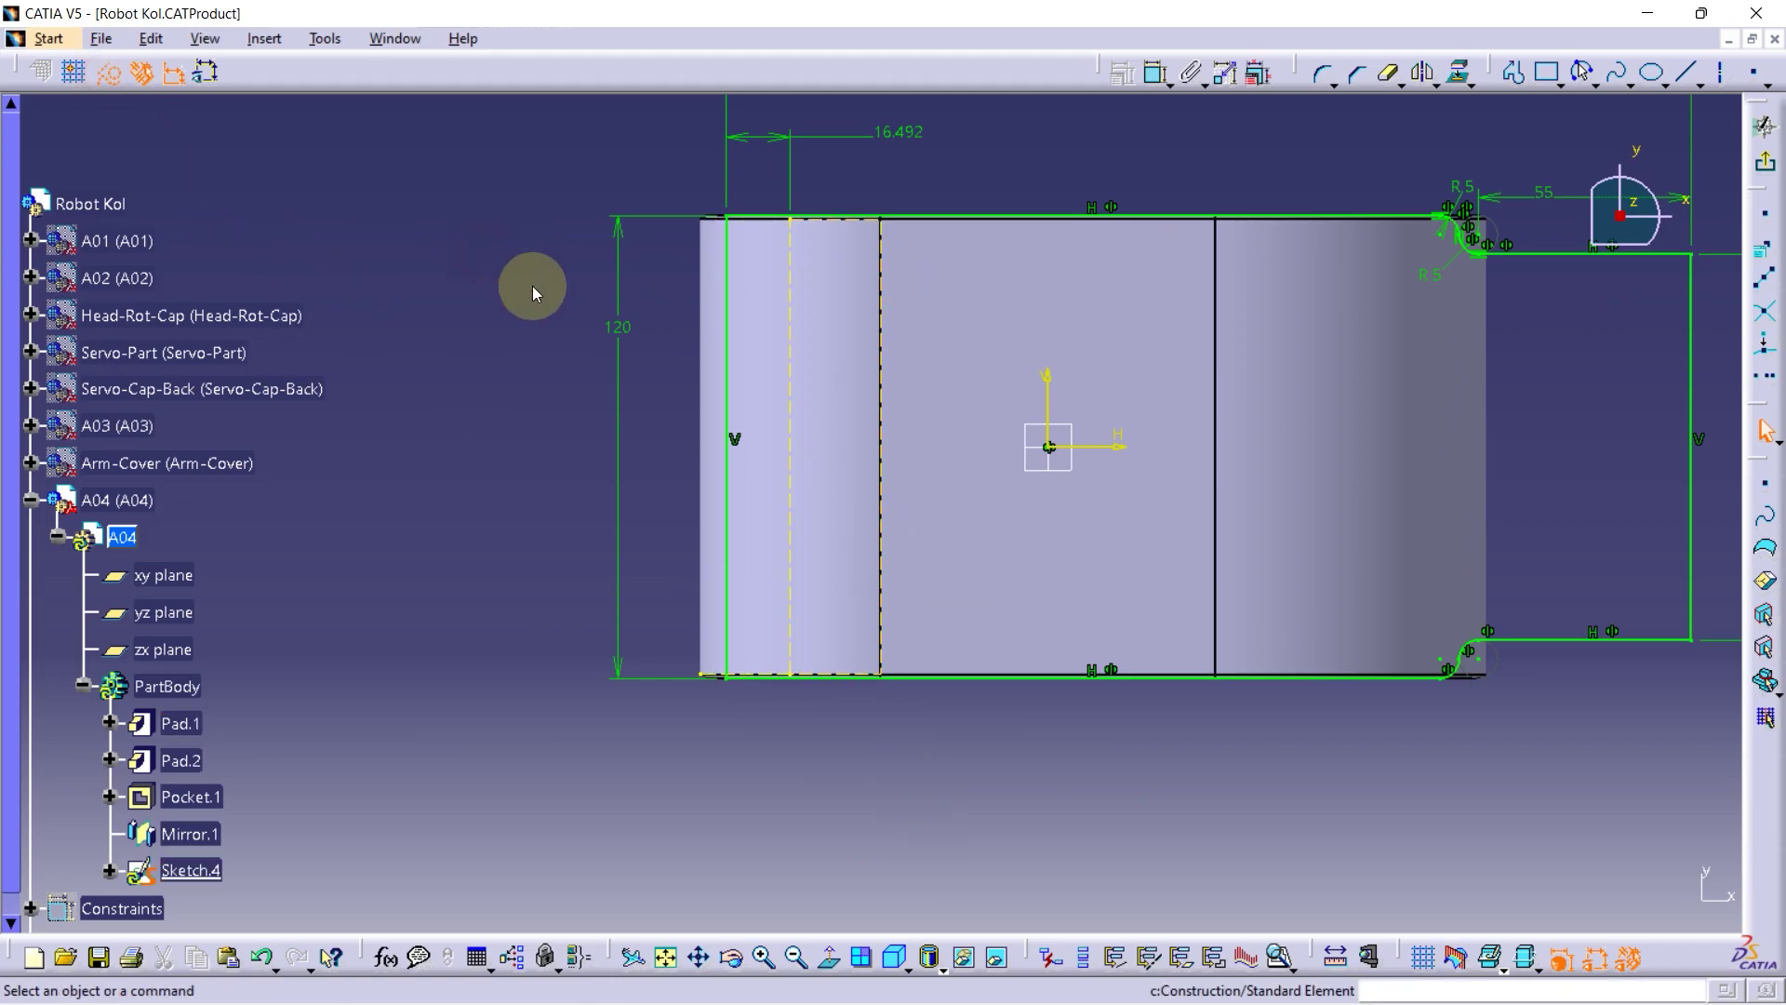
Pad Sketch.4 by 70 mm with a 30 mm second limit
click(1770, 168)
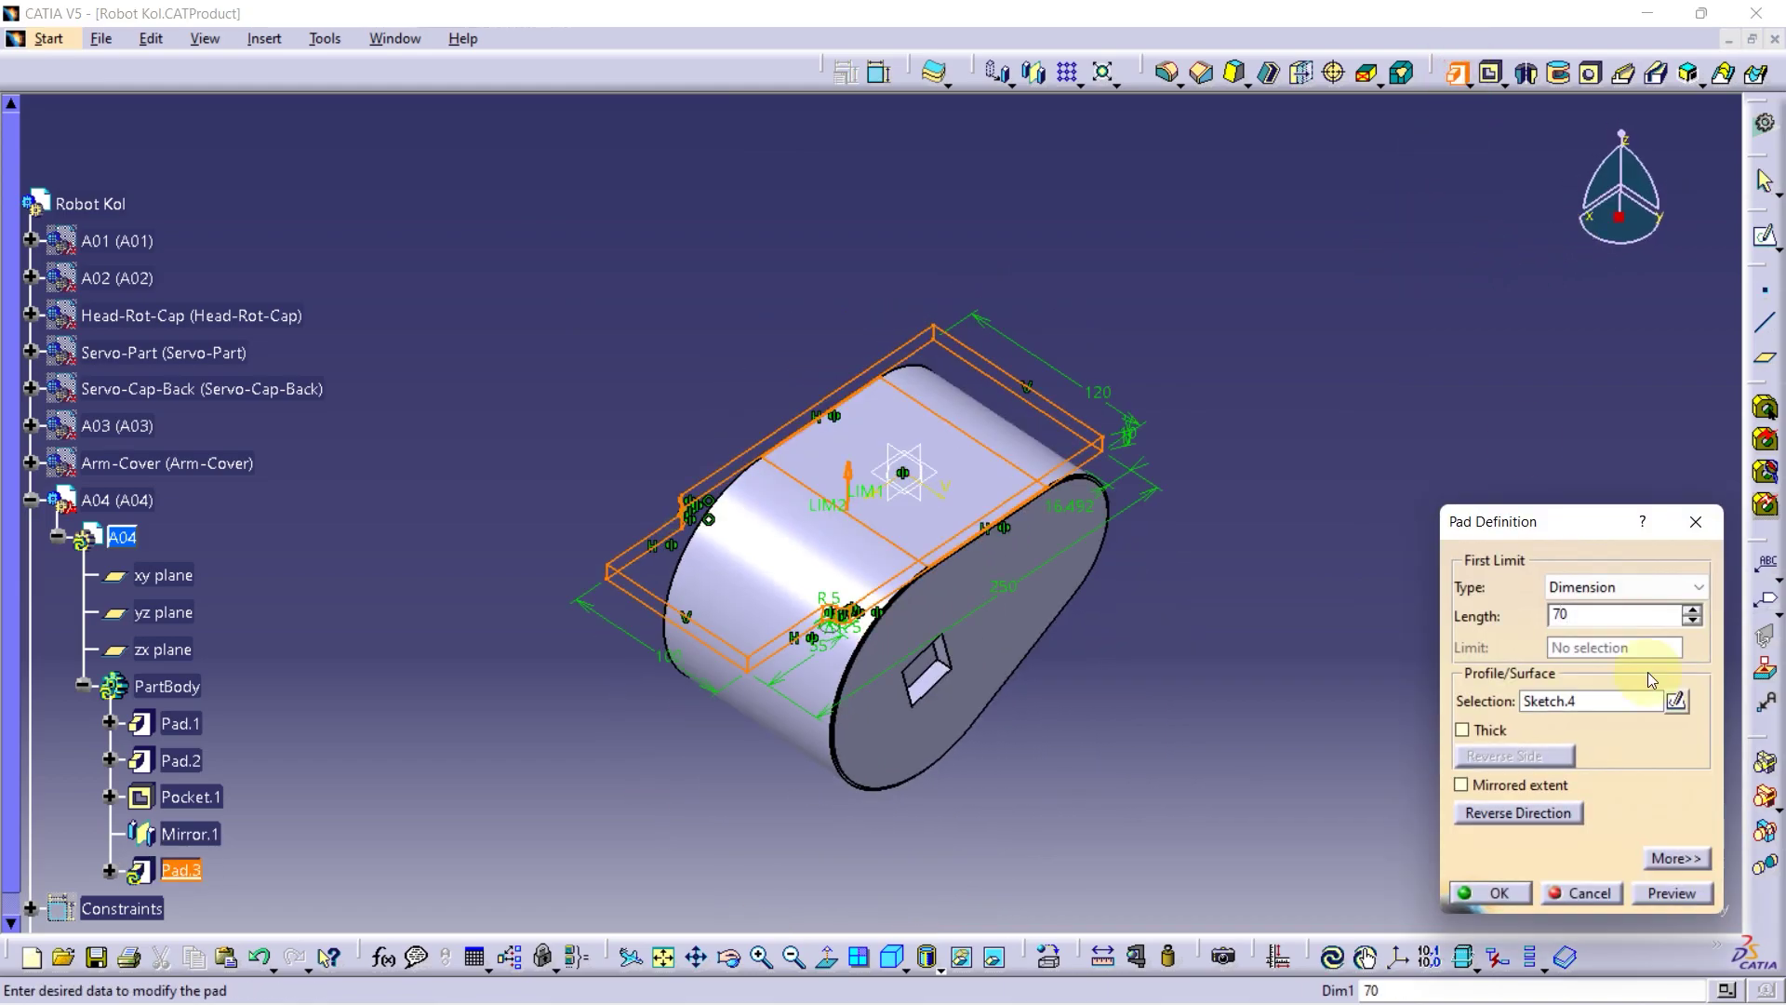
click(1675, 857)
text(30)
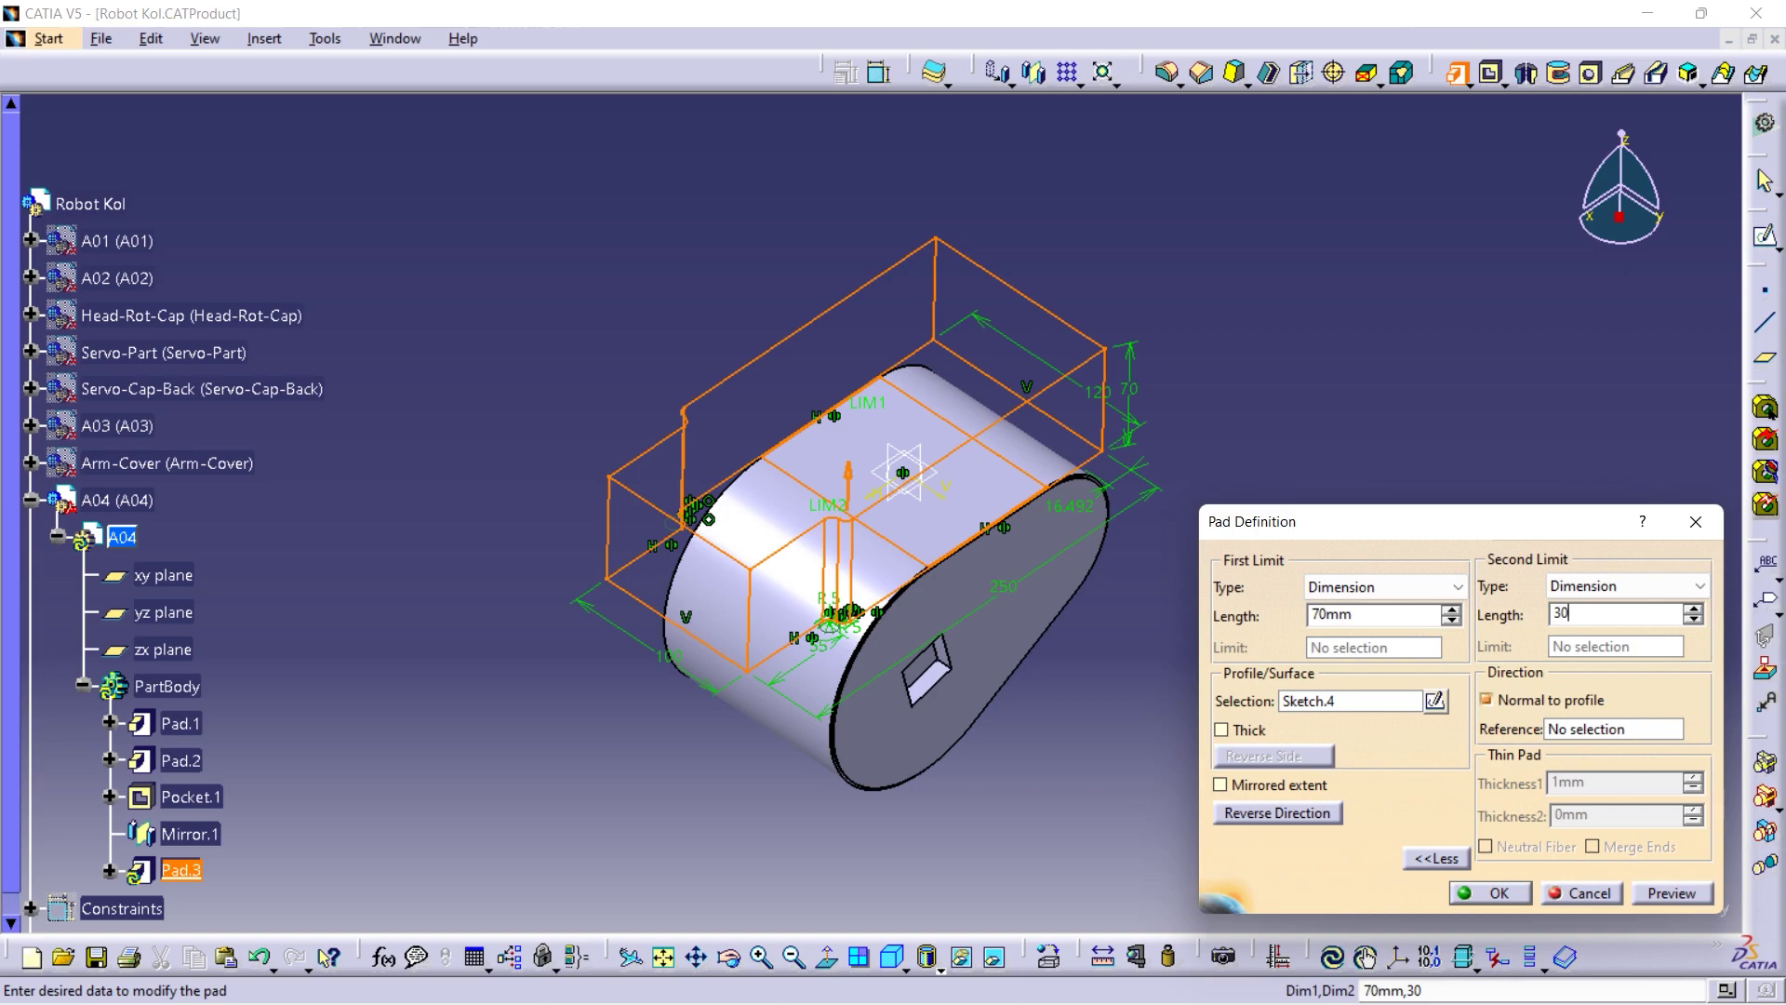
click(1670, 892)
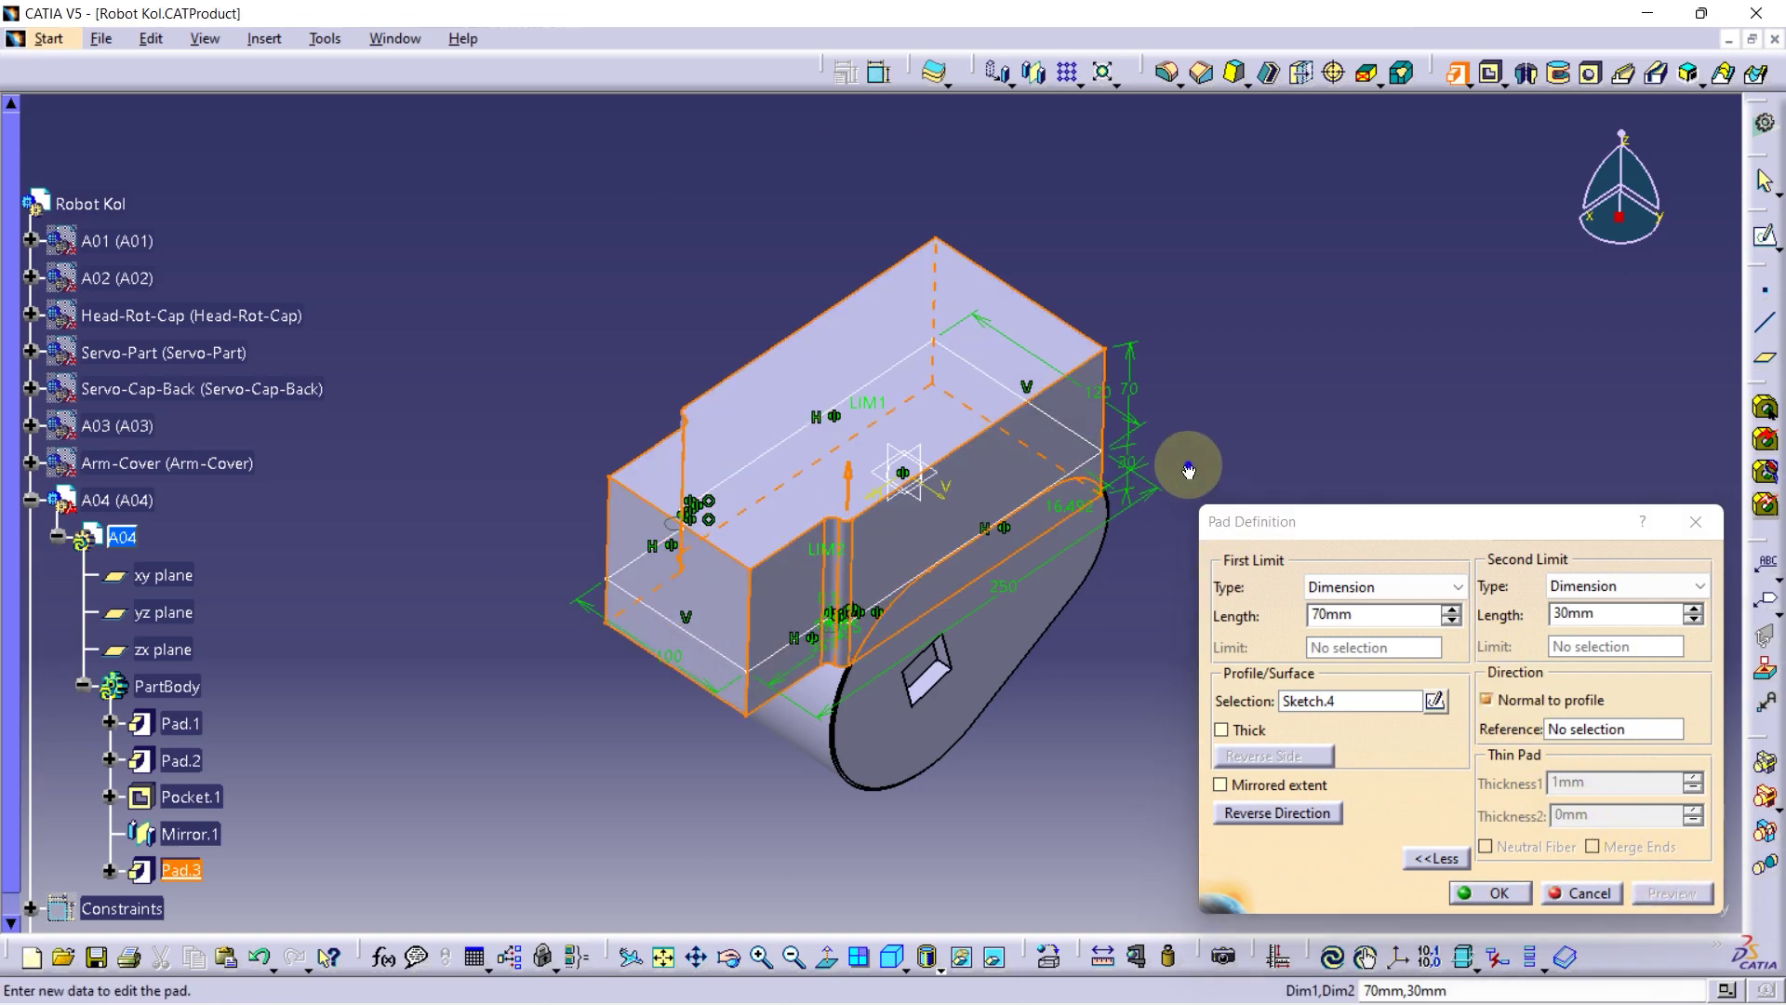
mouse_move(1188, 463)
middle_down()
mouse_move(853, 472)
mouse_move(1016, 521)
middle_up()
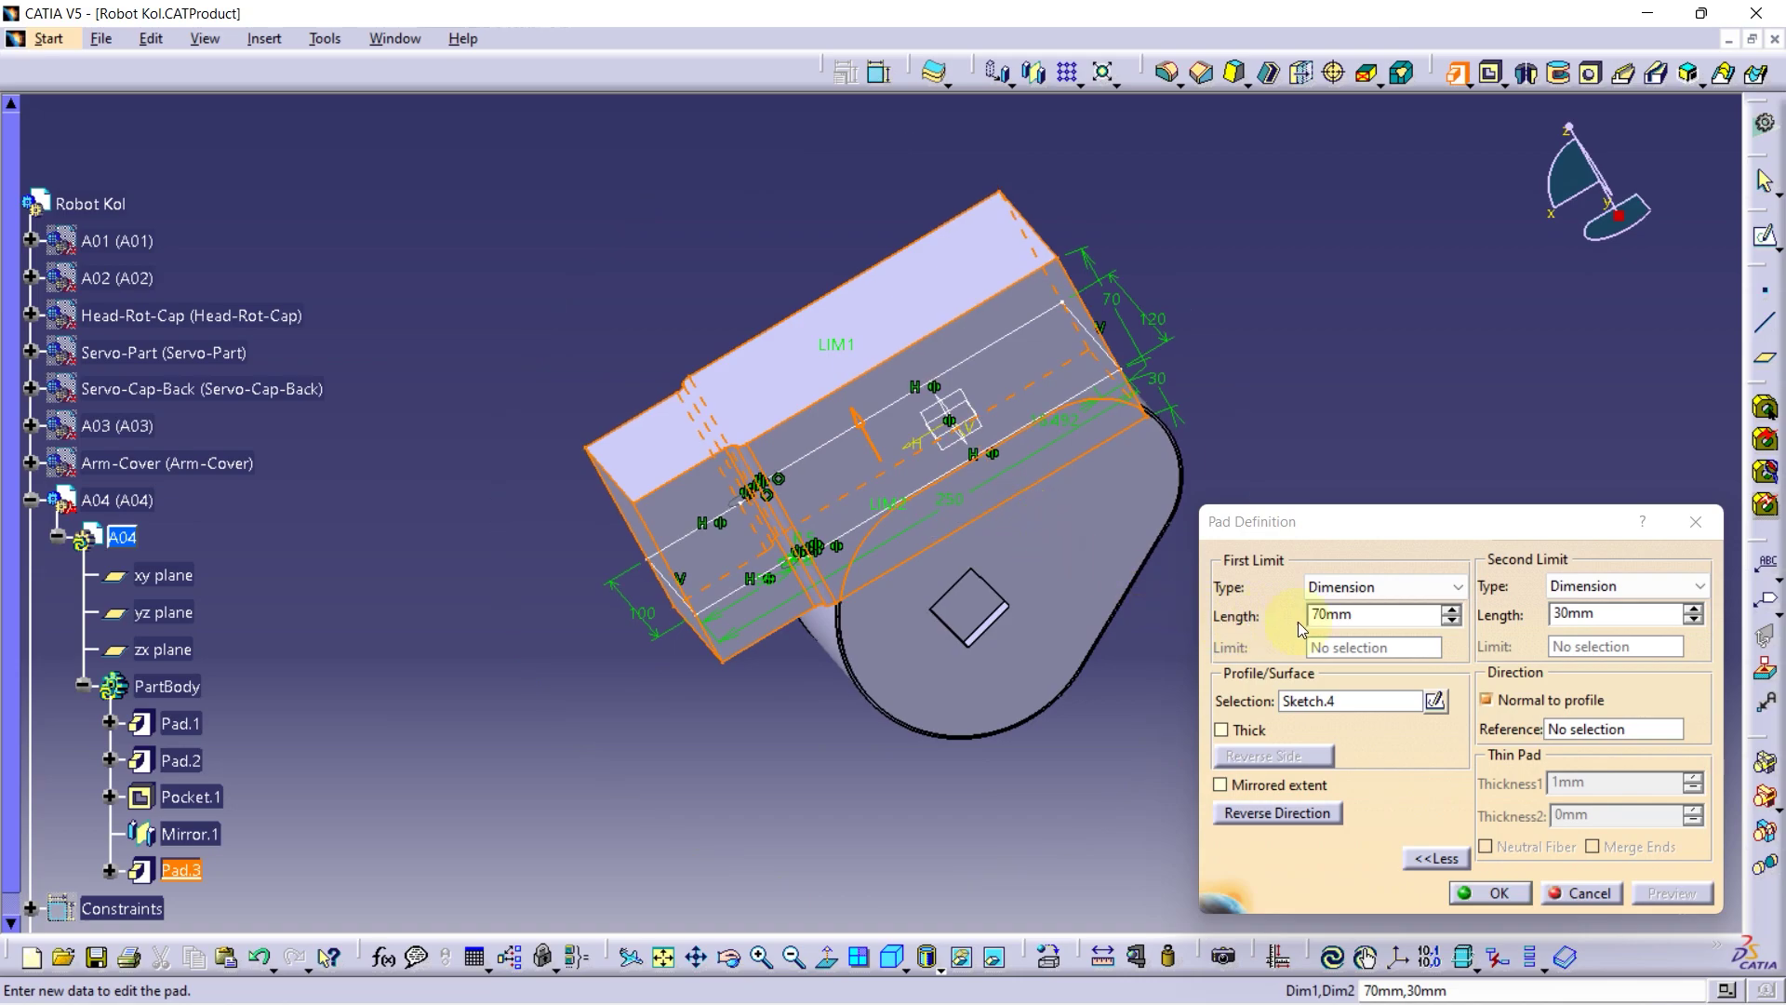
click(1498, 893)
Reopen Sketch.4 under Pad.3 and add a left-edge offset dimension, editing its 14.01 value
click(1466, 767)
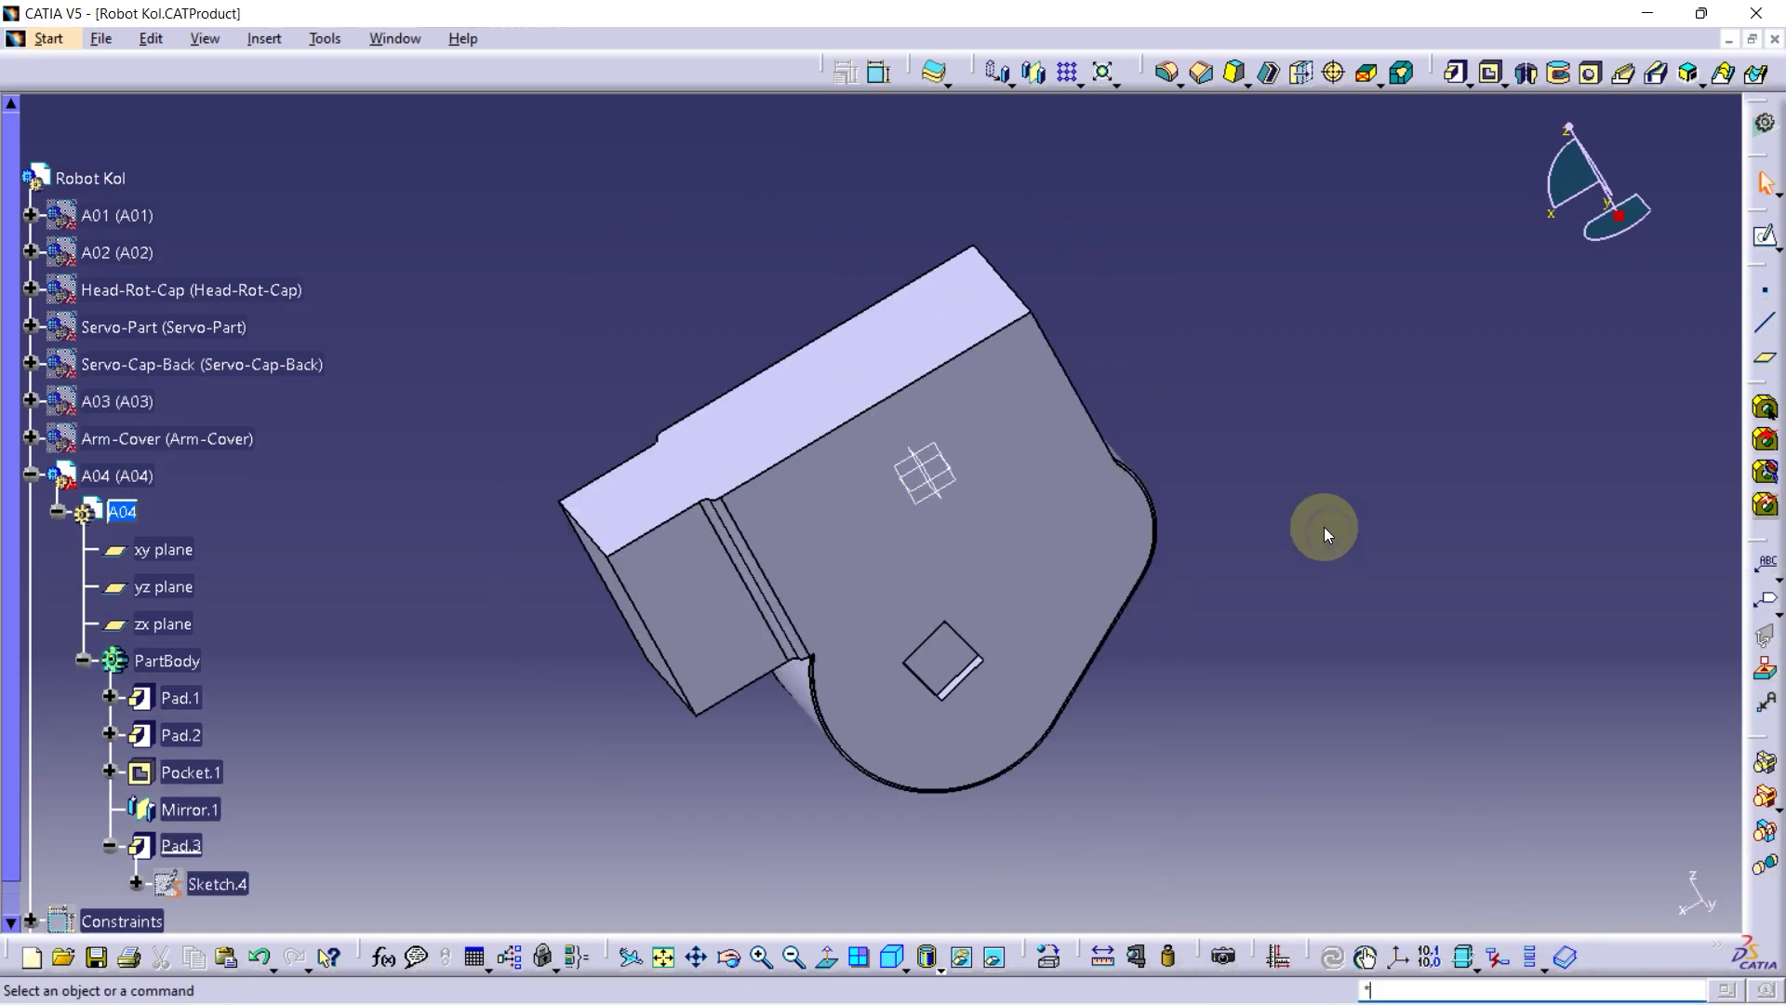
click(187, 856)
double_click(203, 882)
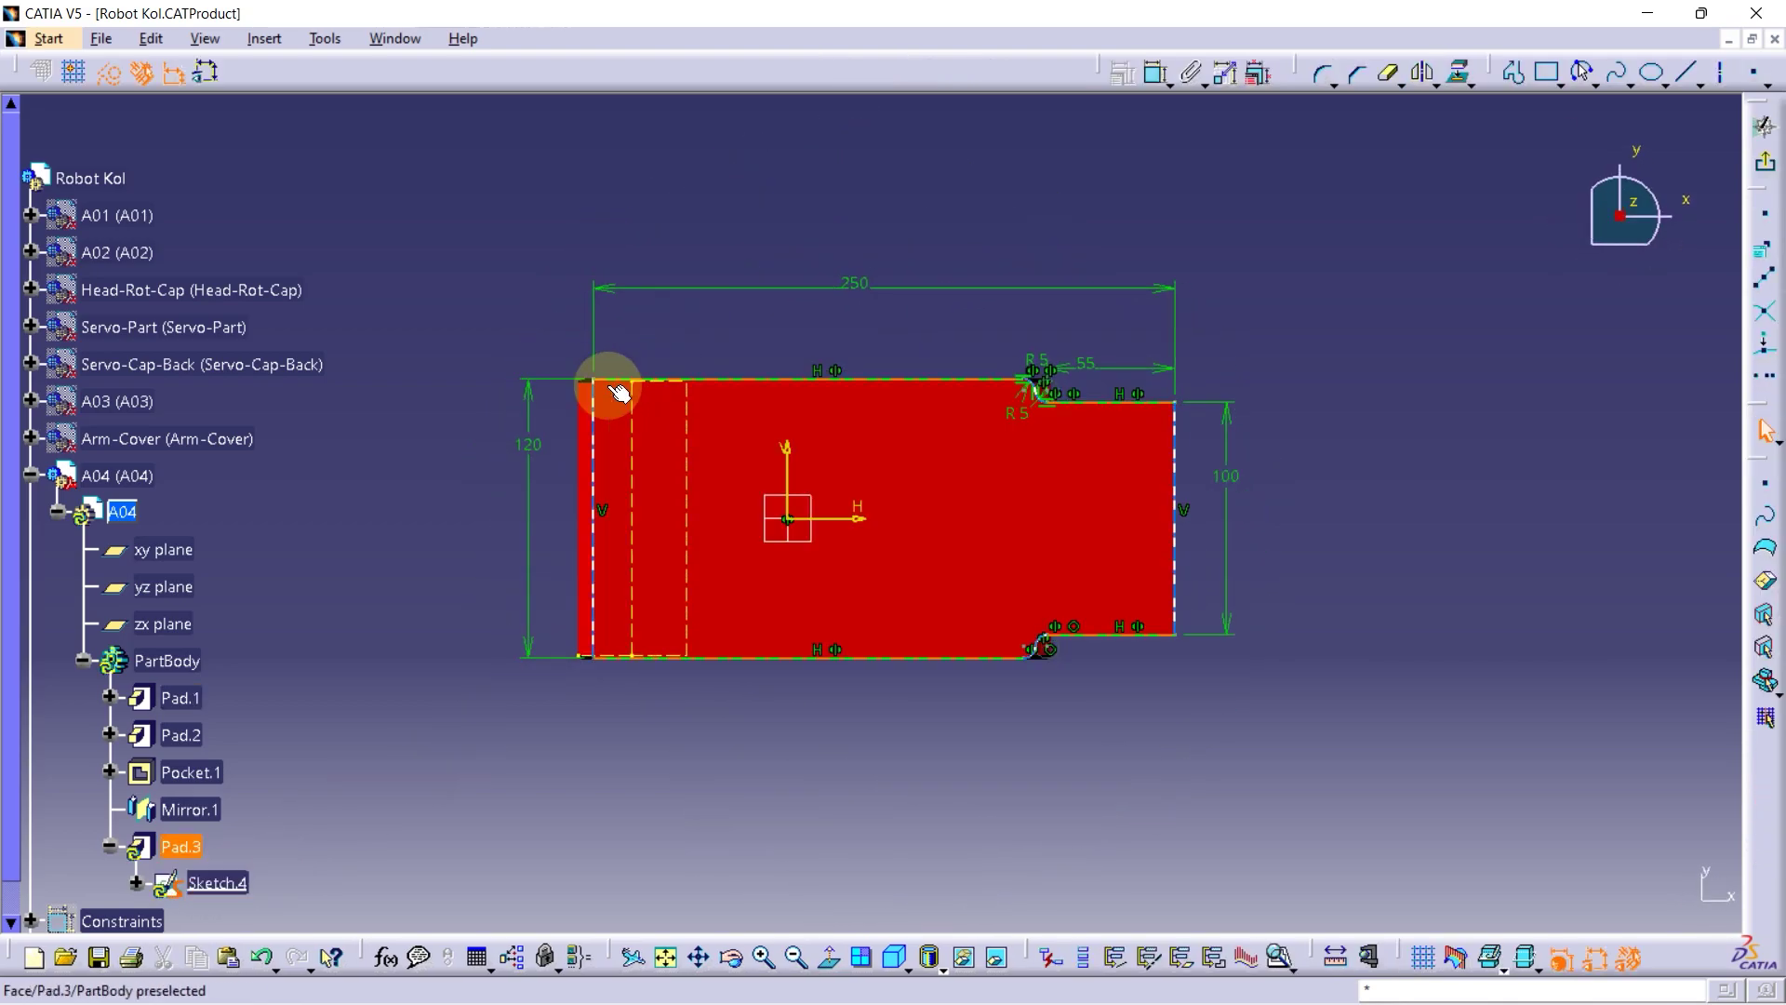
drag(603, 385, 542, 378)
click(1157, 75)
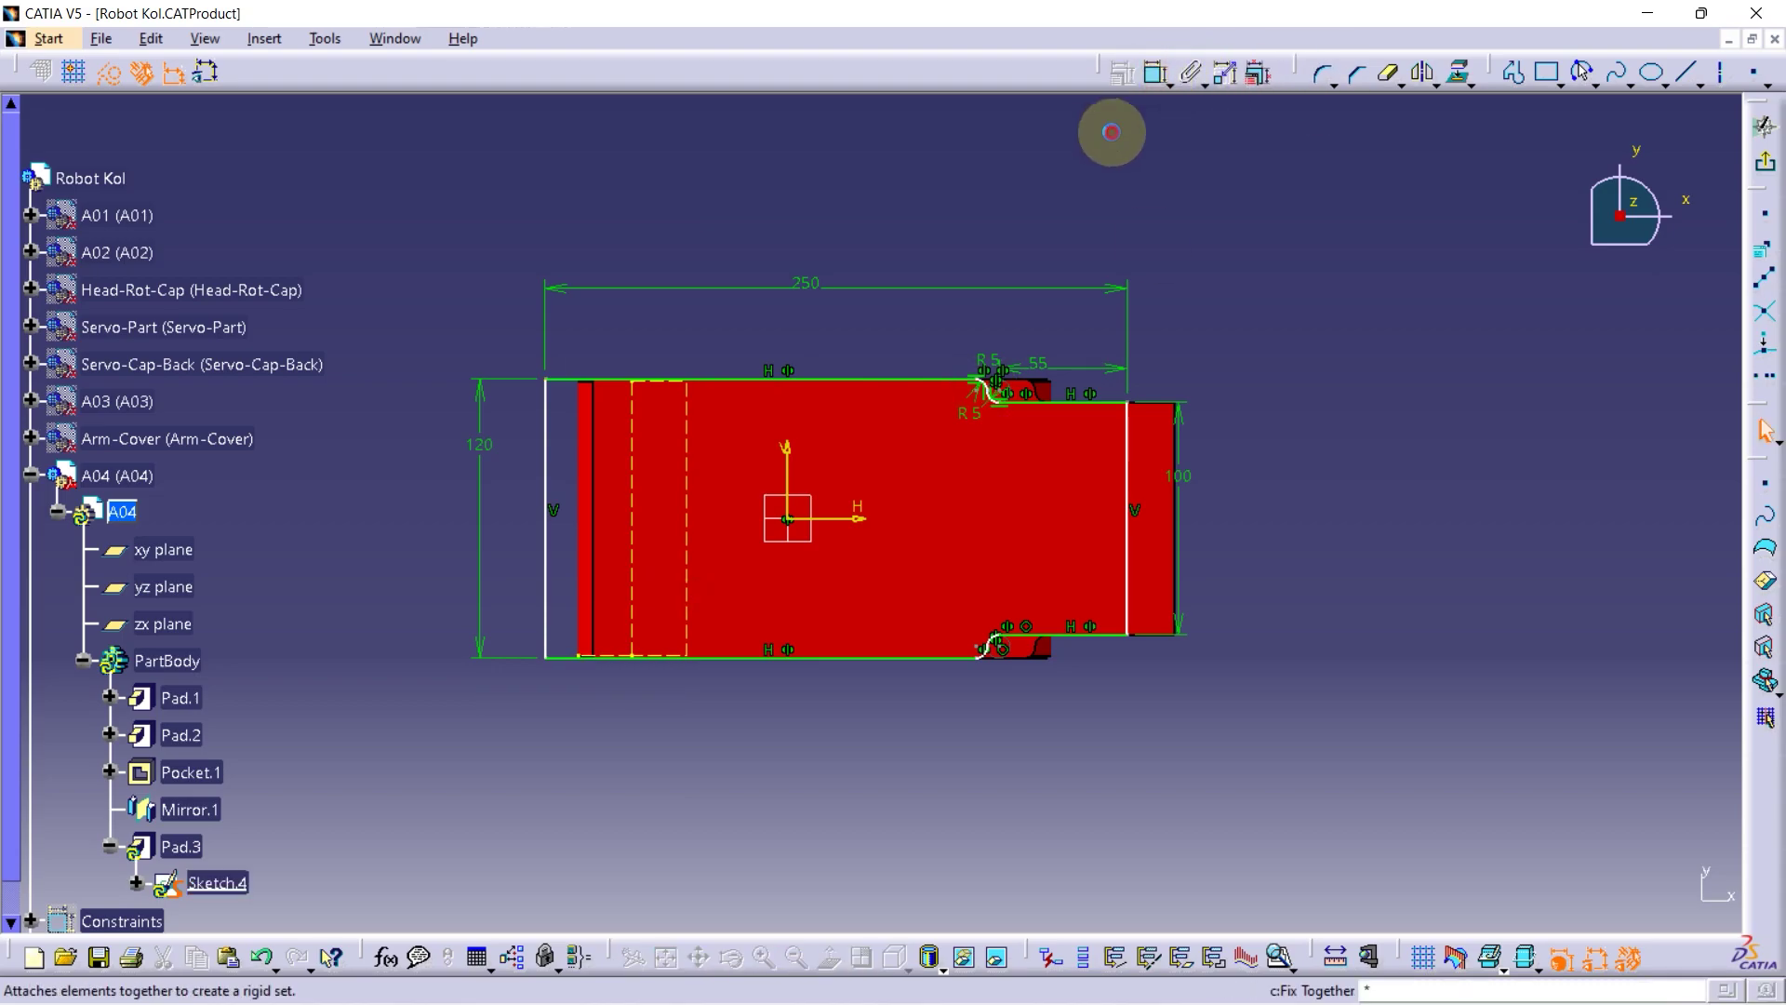
click(591, 663)
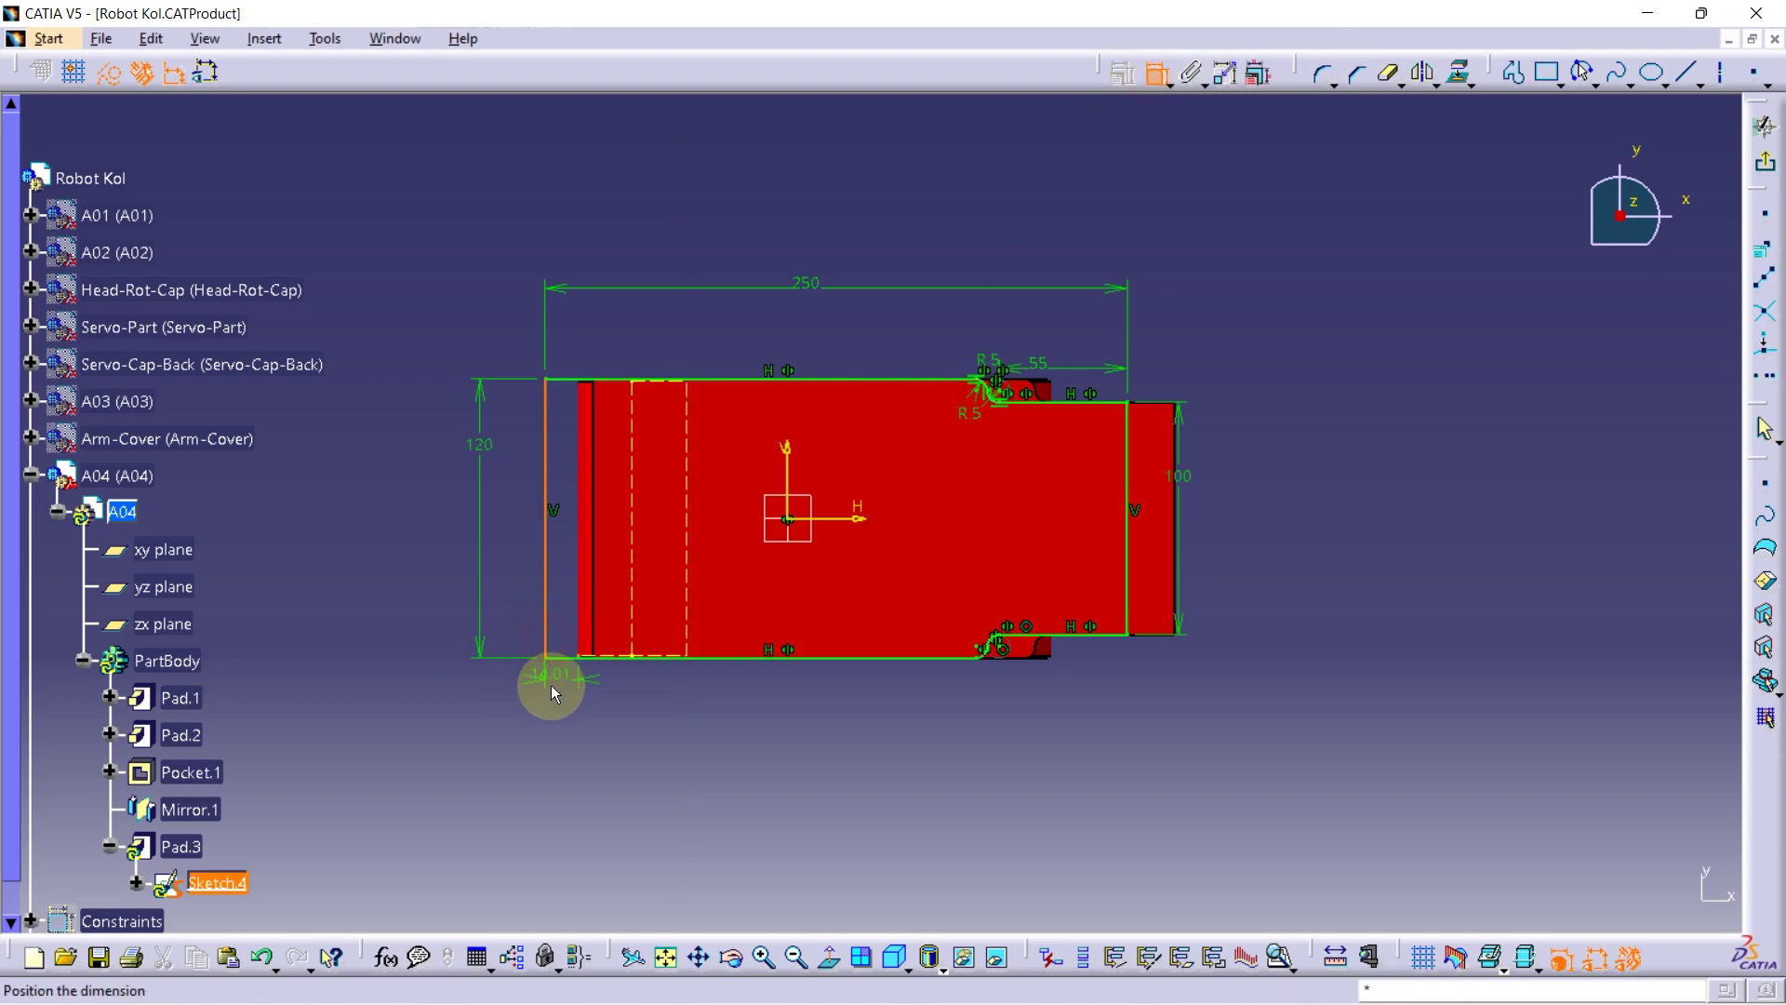
double_click(467, 717)
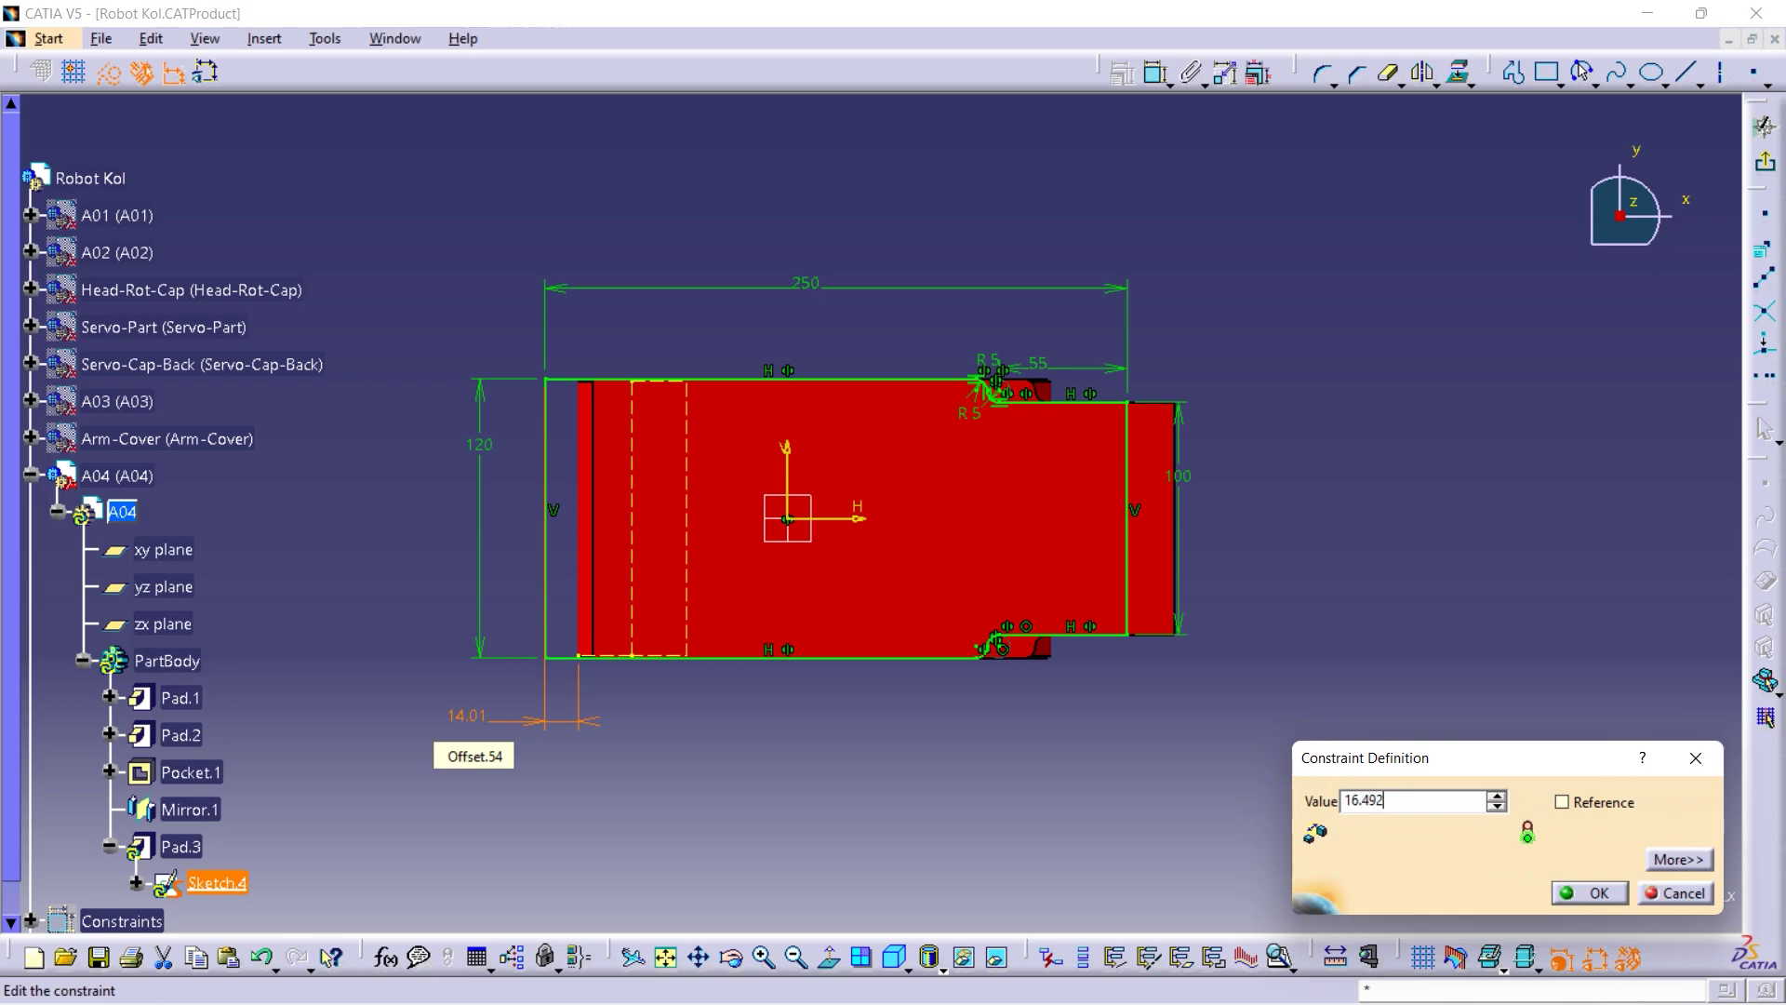
Confirm the last dimension and exit the sketcher back to the part
key(Return)
click(1765, 126)
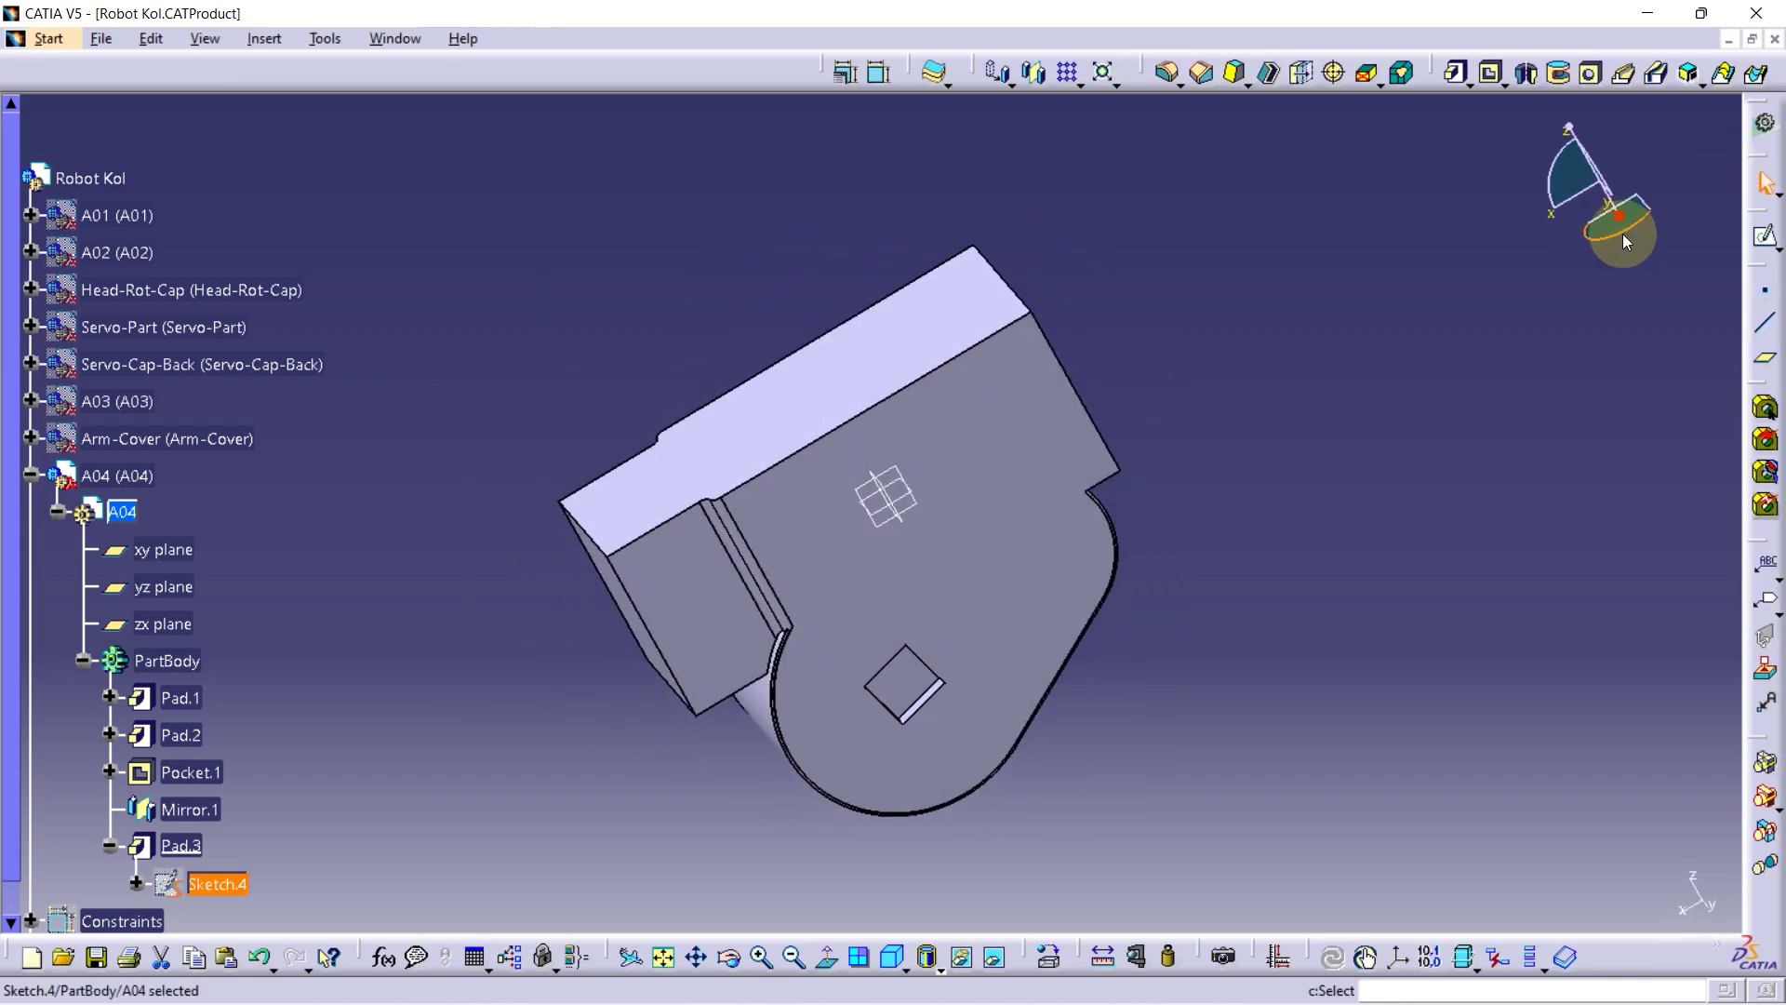
mouse_move(1147, 519)
middle_down()
mouse_move(729, 391)
mouse_move(1042, 335)
mouse_move(1125, 391)
mouse_move(1098, 419)
middle_up()
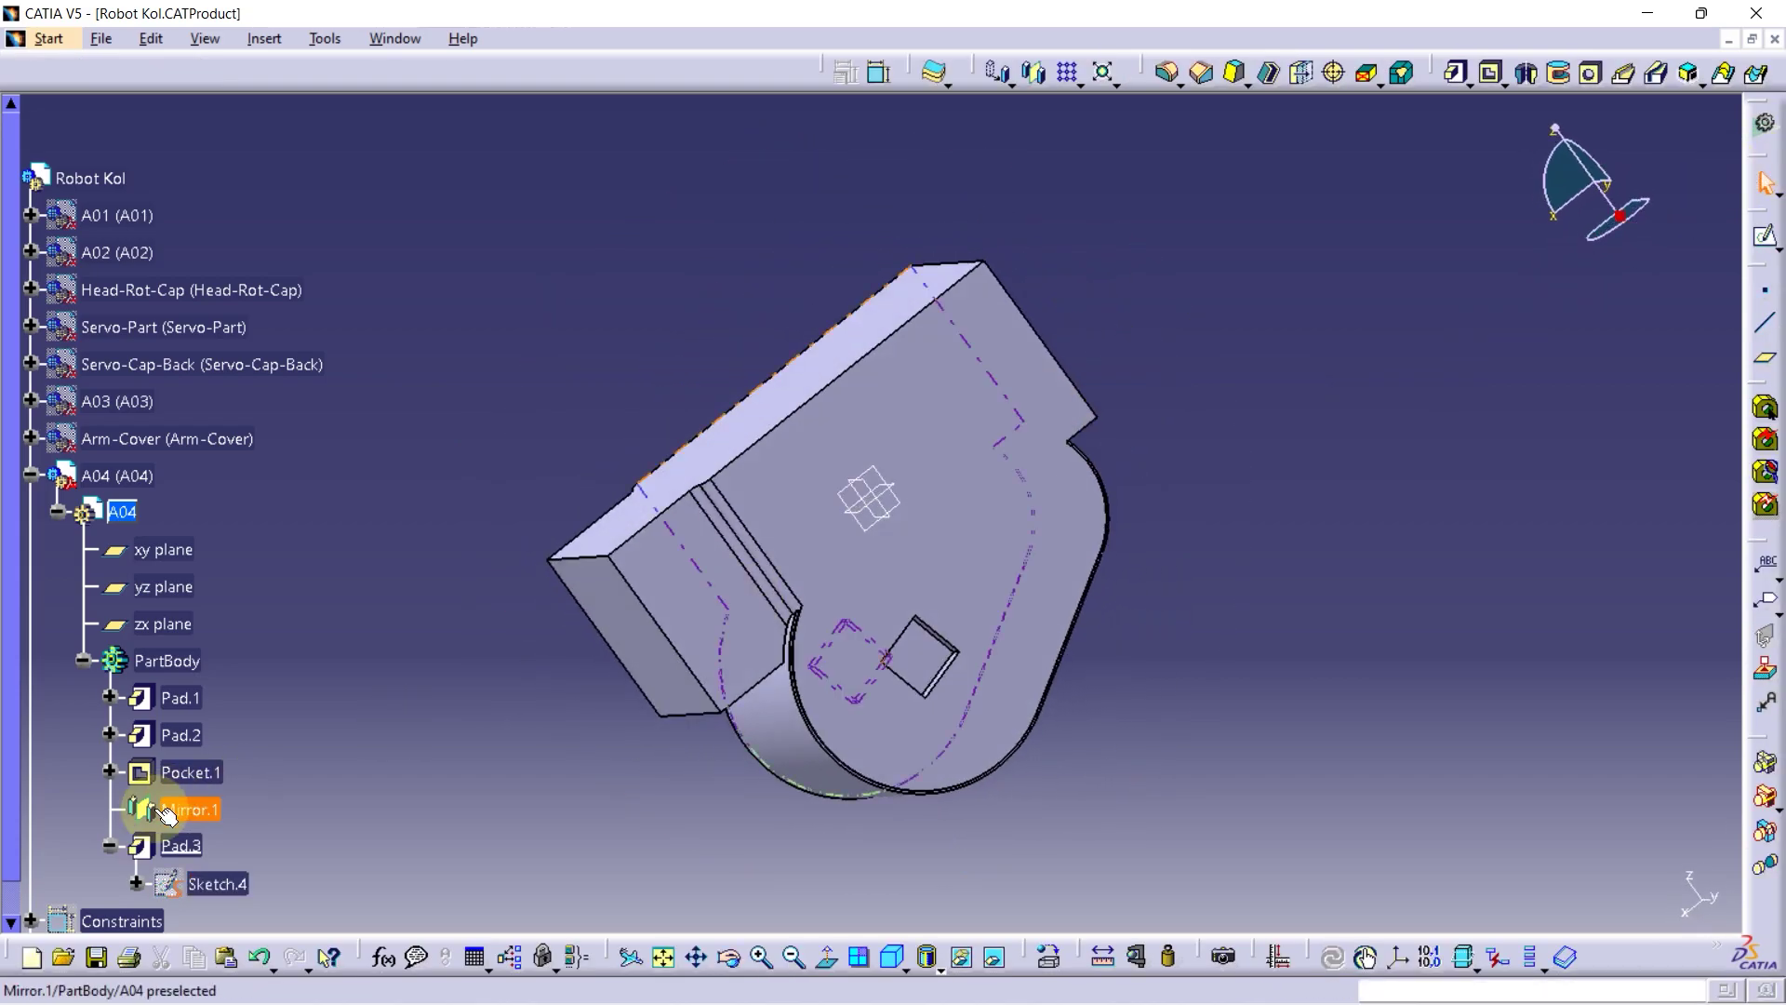
Chamfer the two vertical recess edges at 20 mm × 45°
click(1204, 74)
text(20)
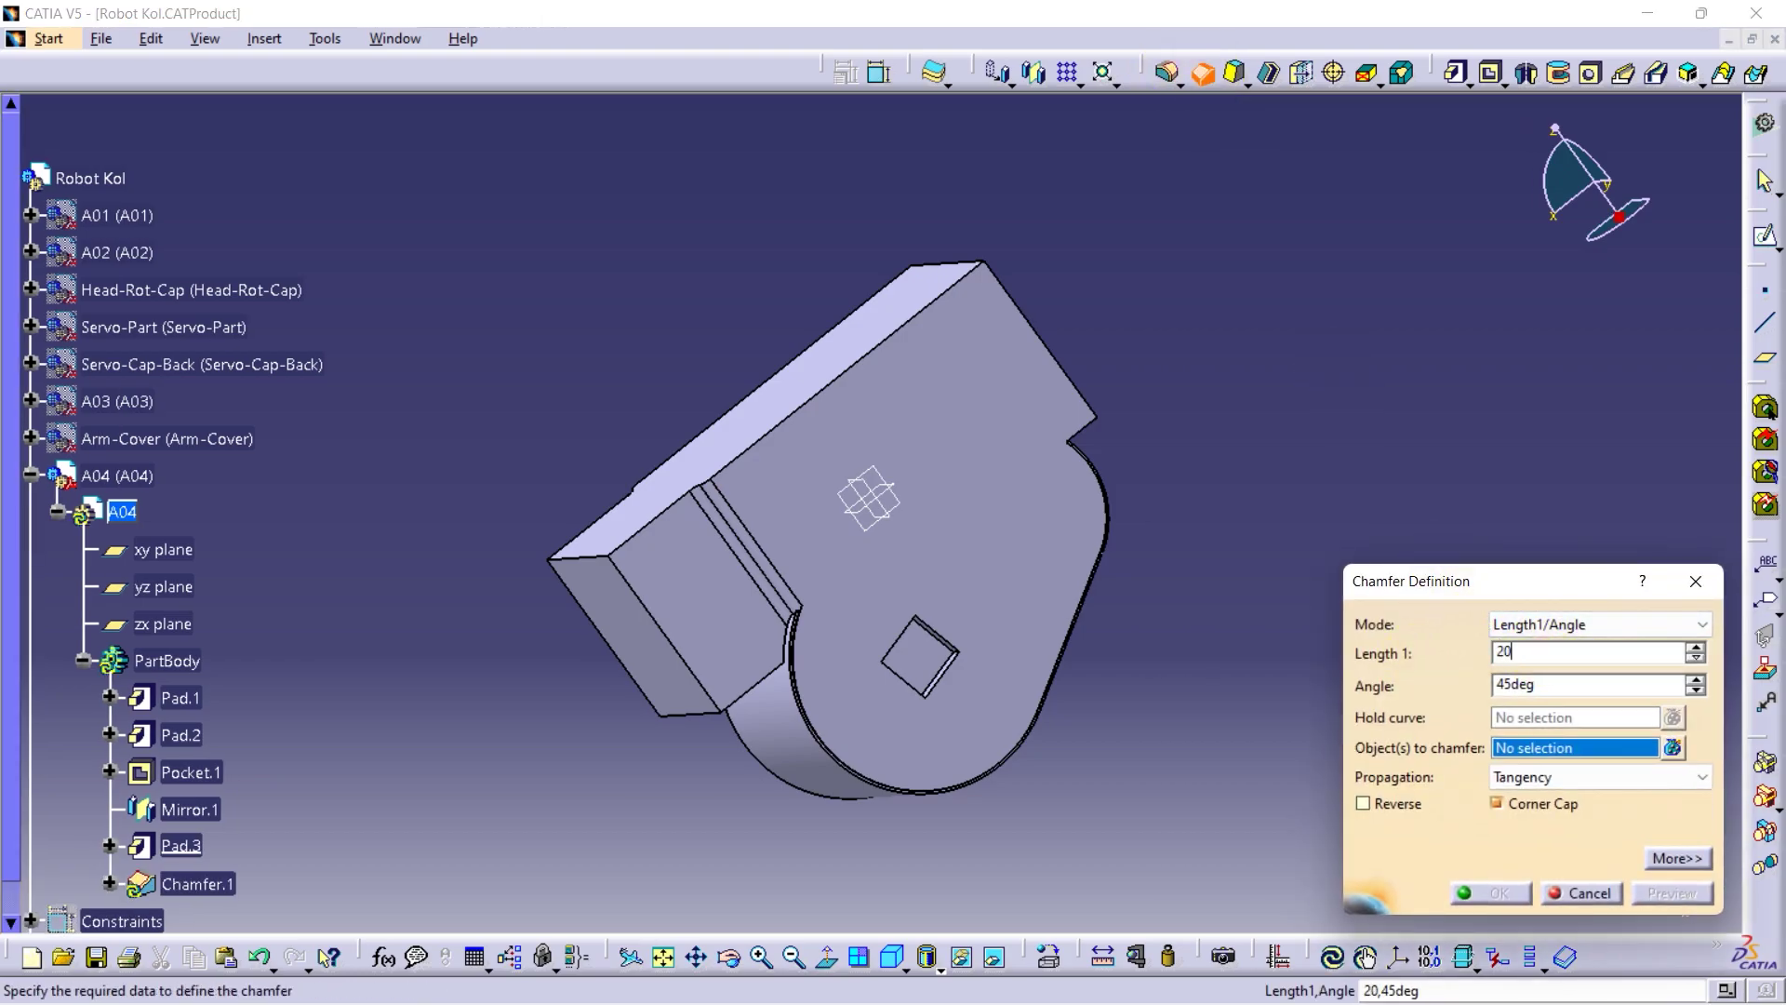
mouse_move(1159, 561)
middle_down()
mouse_move(850, 394)
mouse_move(1019, 581)
mouse_move(955, 324)
mouse_move(730, 518)
middle_up()
click(715, 487)
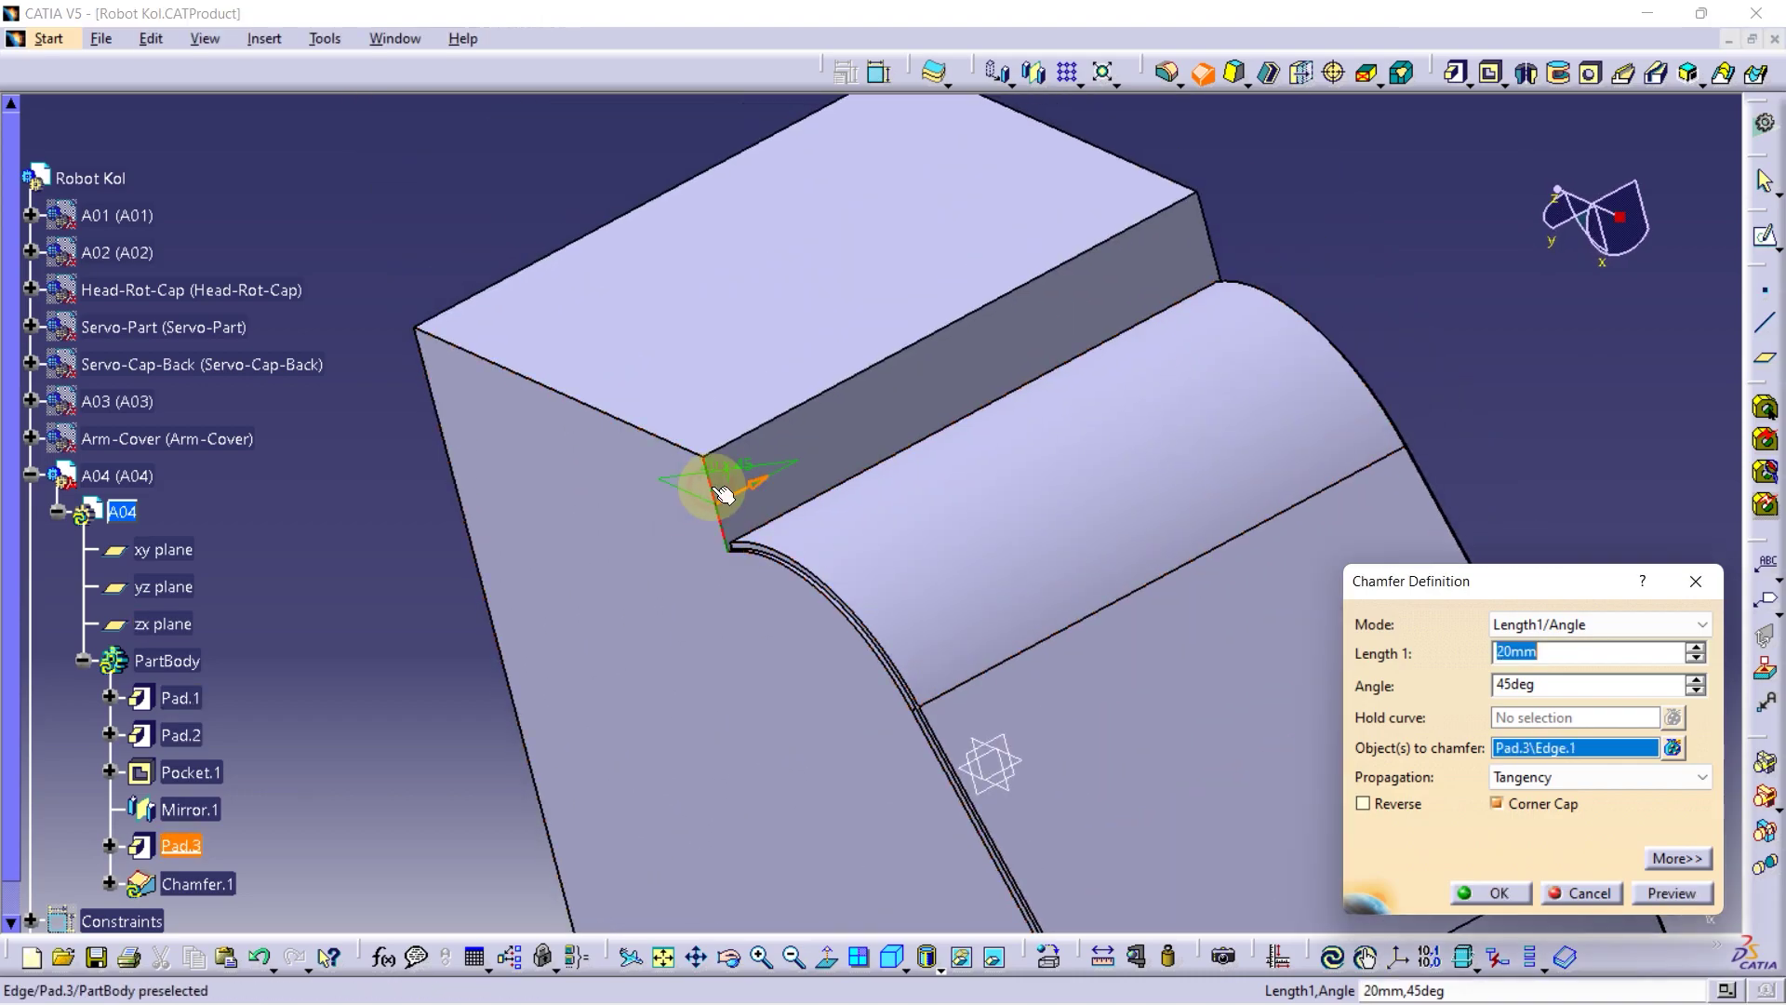
click(1214, 240)
click(1507, 893)
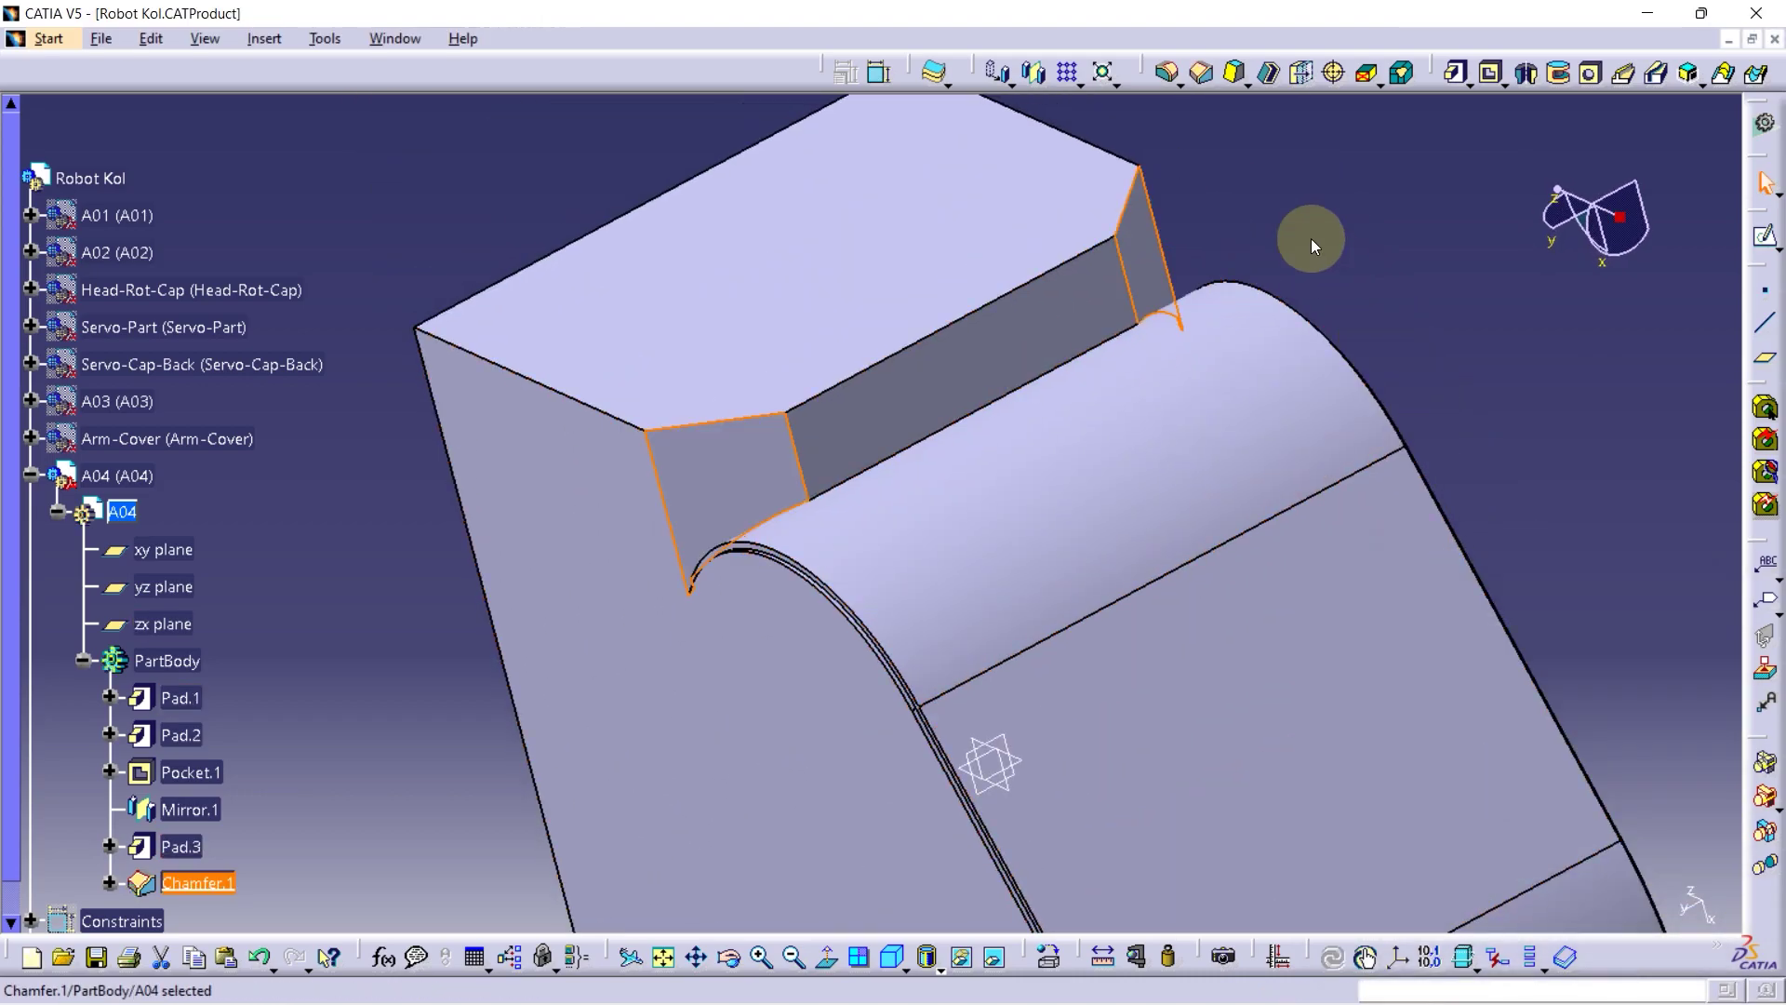
Chamfer the recess's lower edge at 15 mm × 45°
click(1203, 72)
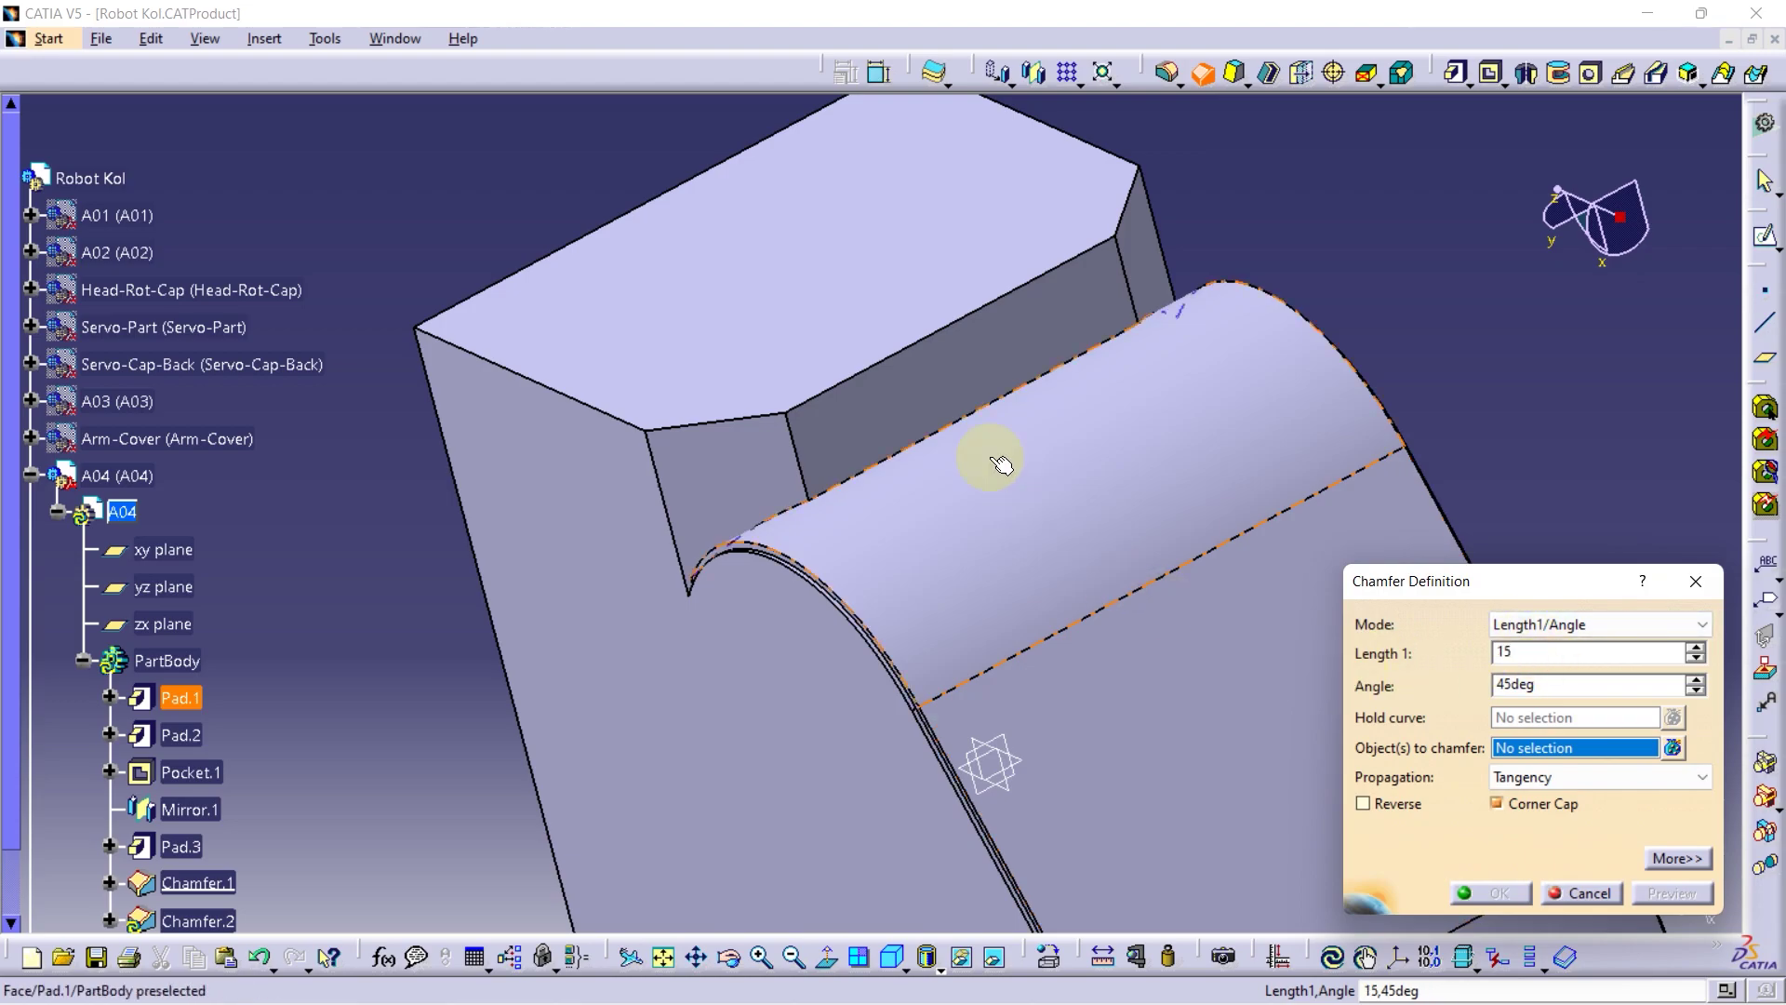
click(930, 427)
click(1500, 885)
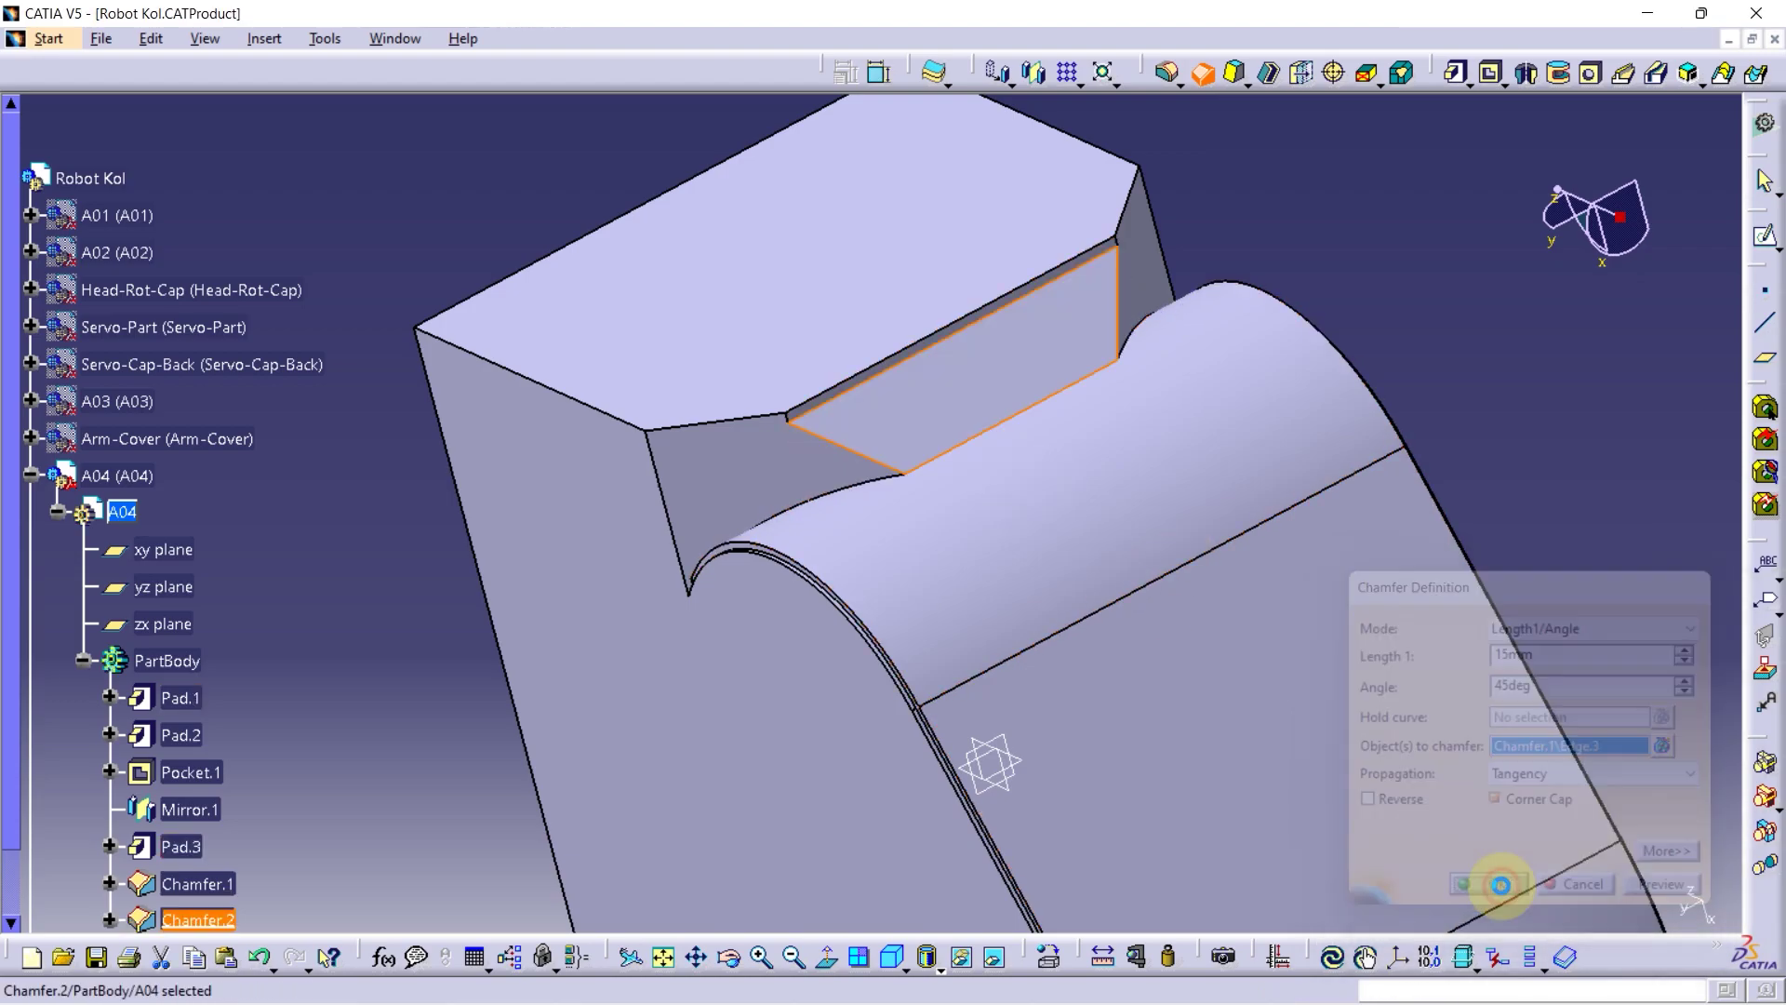
middle_drag(1387, 649, 1218, 356)
mouse_move(935, 355)
middle_down()
mouse_move(1037, 340)
mouse_move(885, 626)
mouse_move(878, 464)
mouse_move(984, 786)
mouse_move(853, 478)
mouse_move(989, 423)
middle_up()
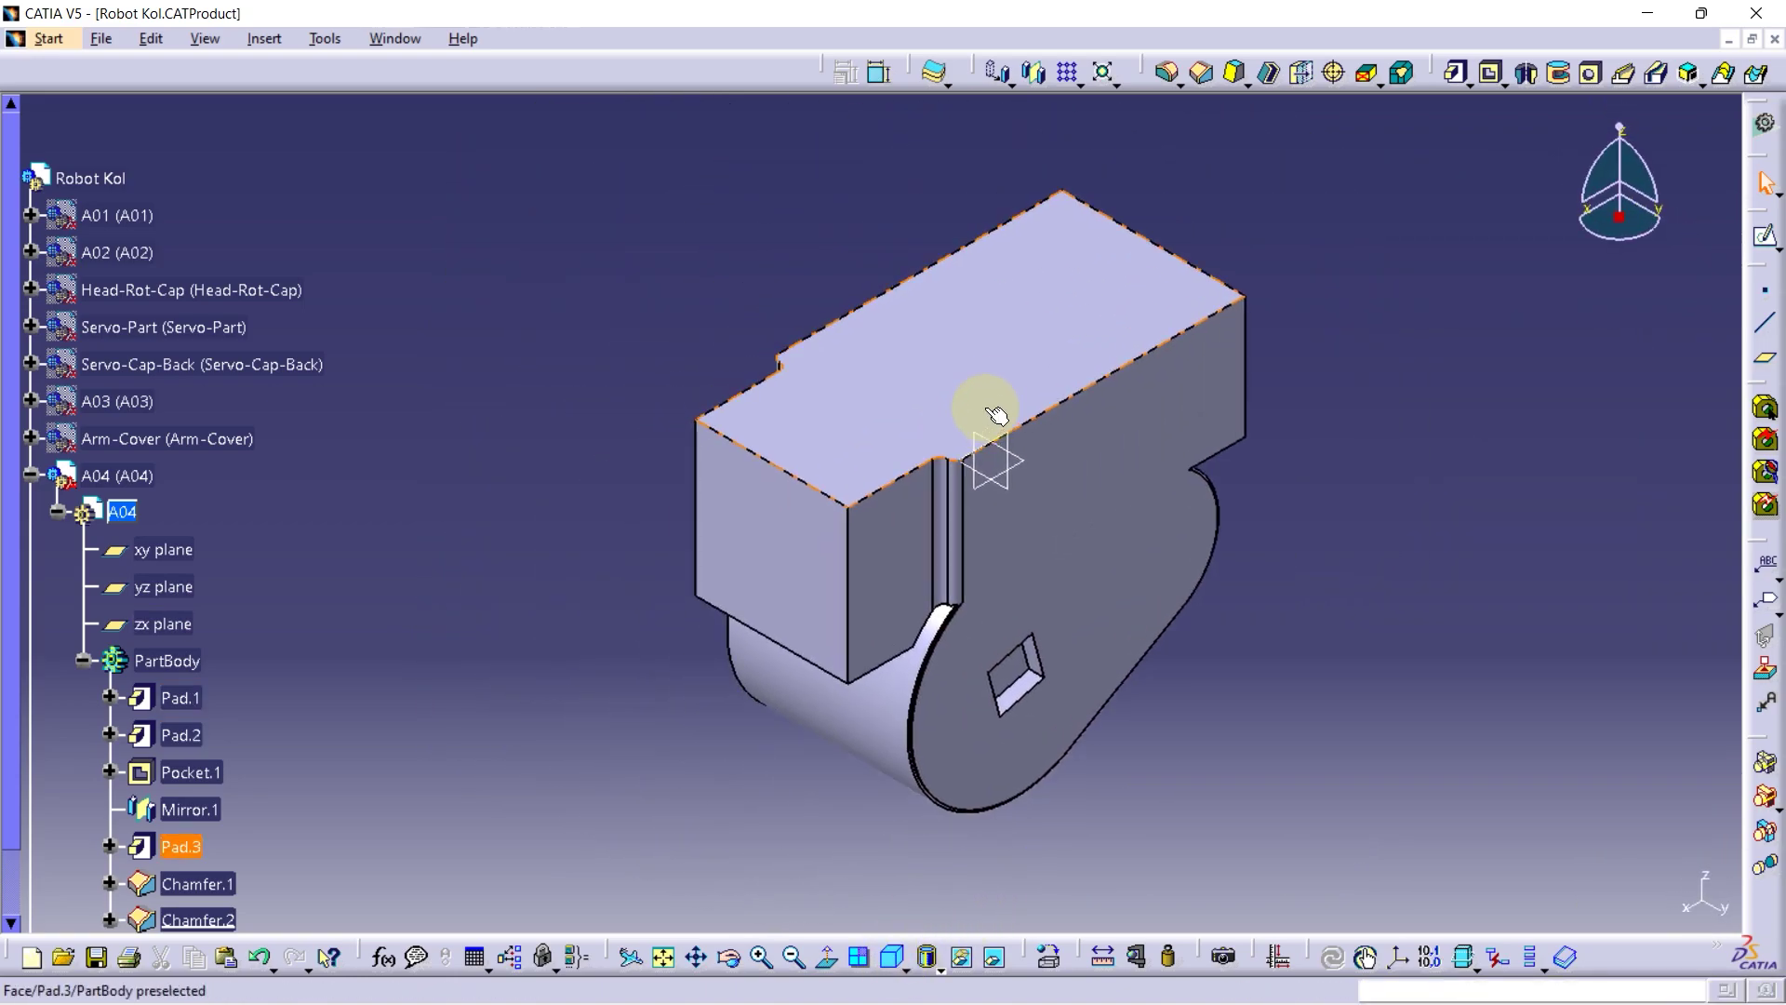
Sketch on the top face, project its edges and offset them 15 mm inward
click(1765, 236)
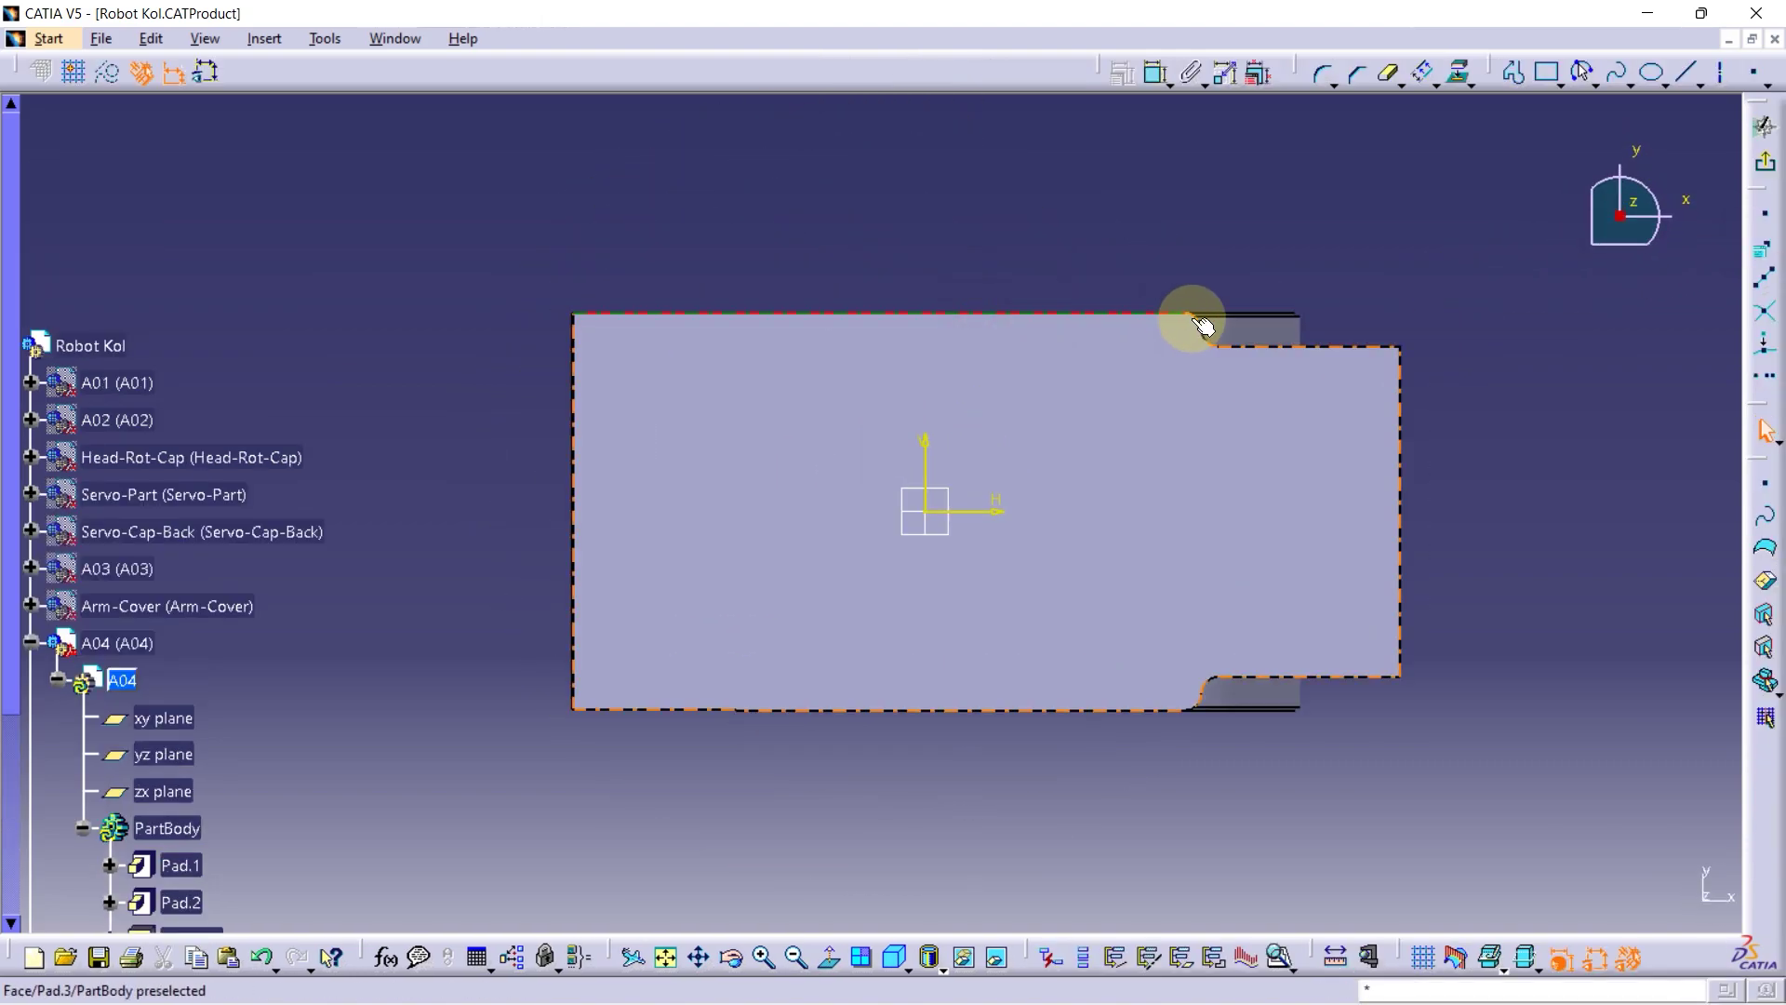
ctrl+click(1210, 335)
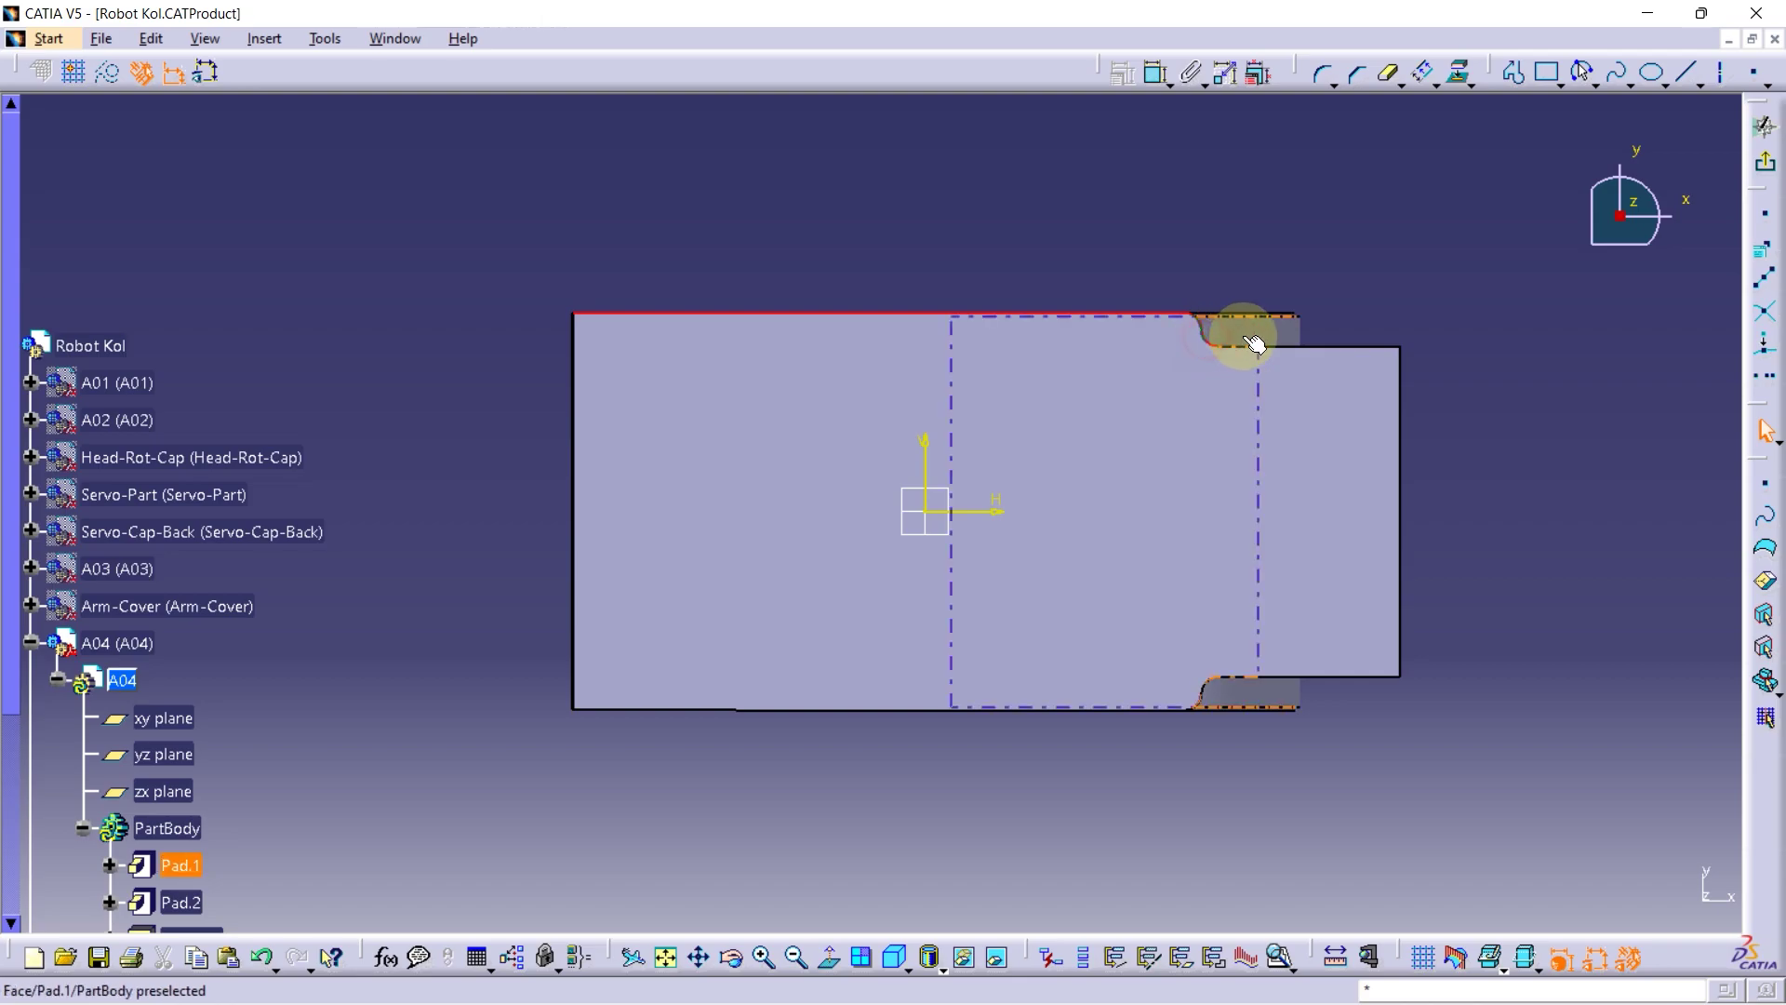
click(1459, 71)
click(1591, 892)
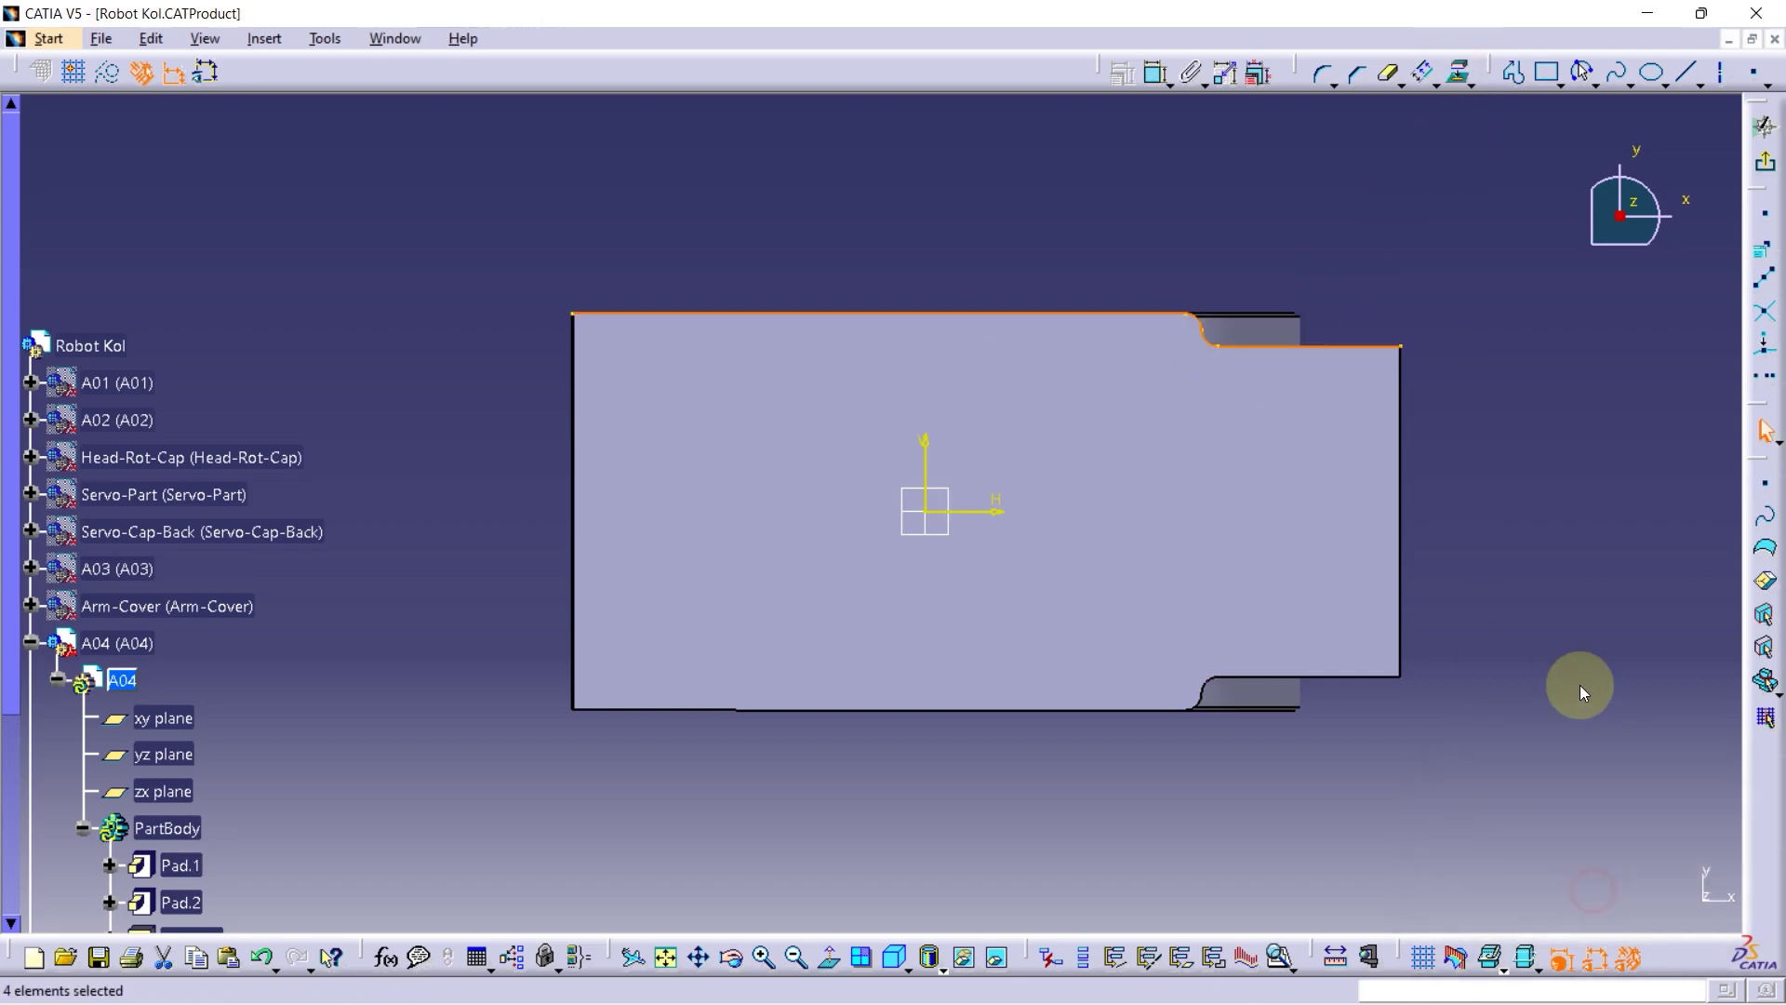
click(1423, 72)
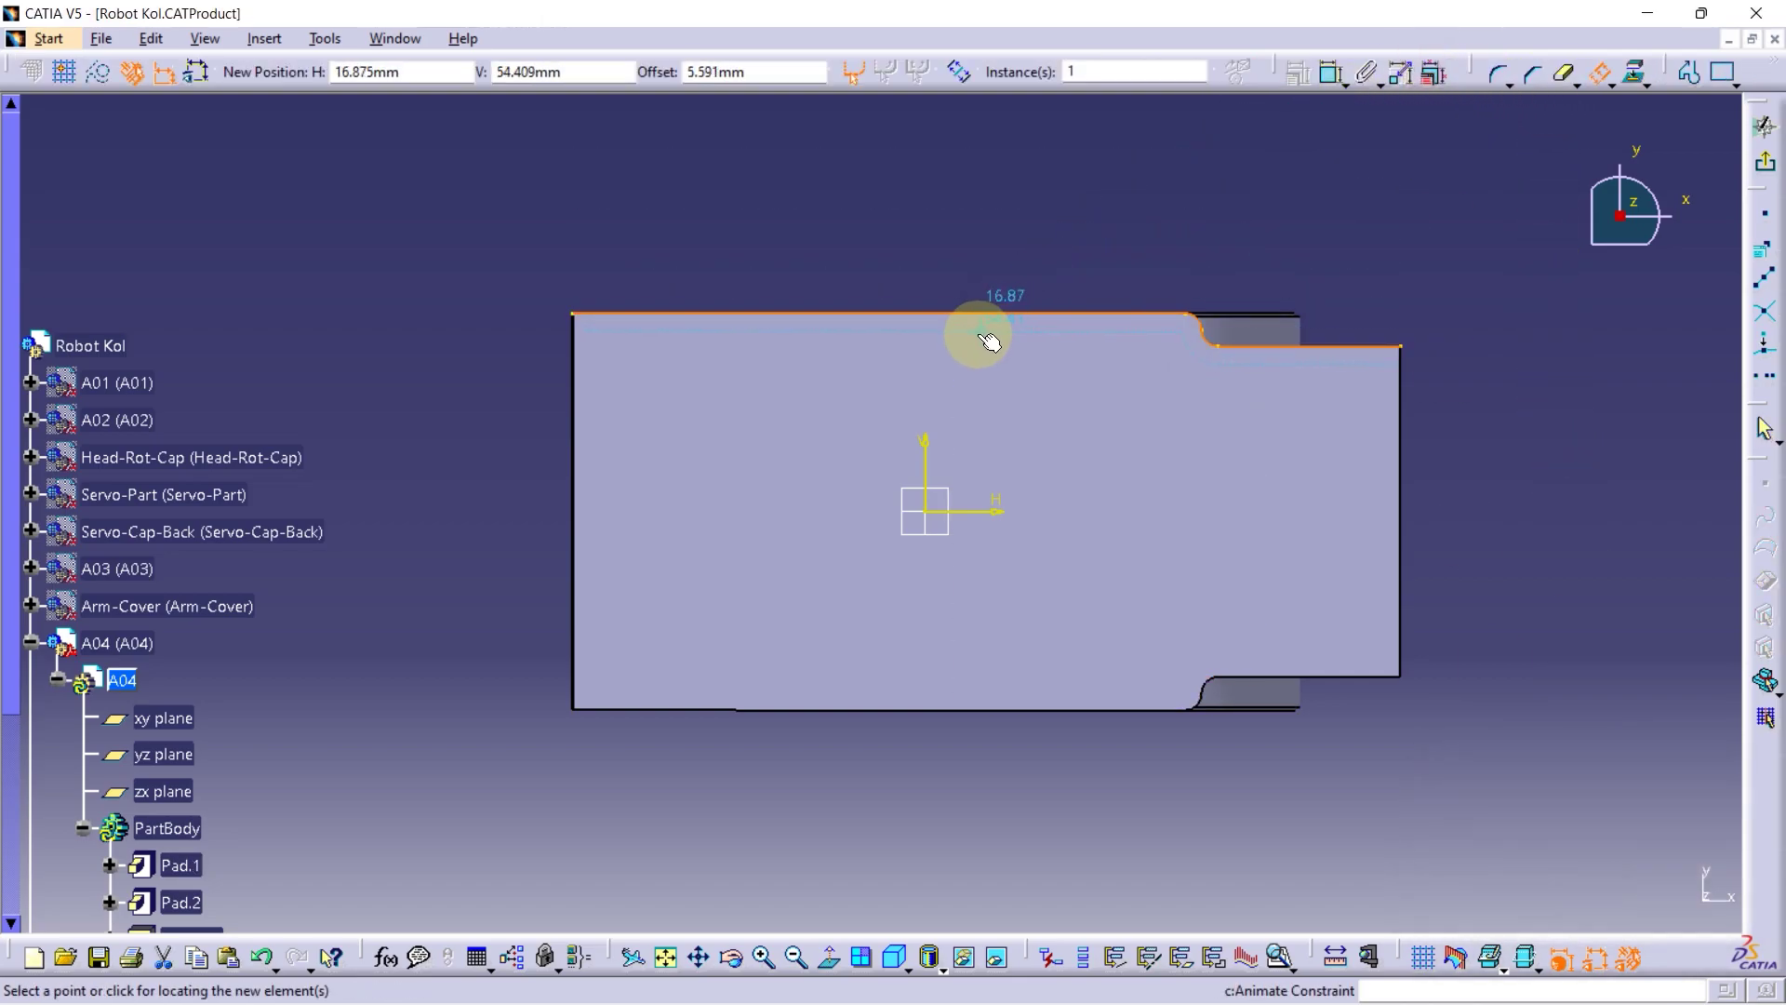
mouse_move(989, 341)
middle_down()
mouse_move(869, 206)
mouse_move(773, 151)
middle_up()
middle_click(773, 152)
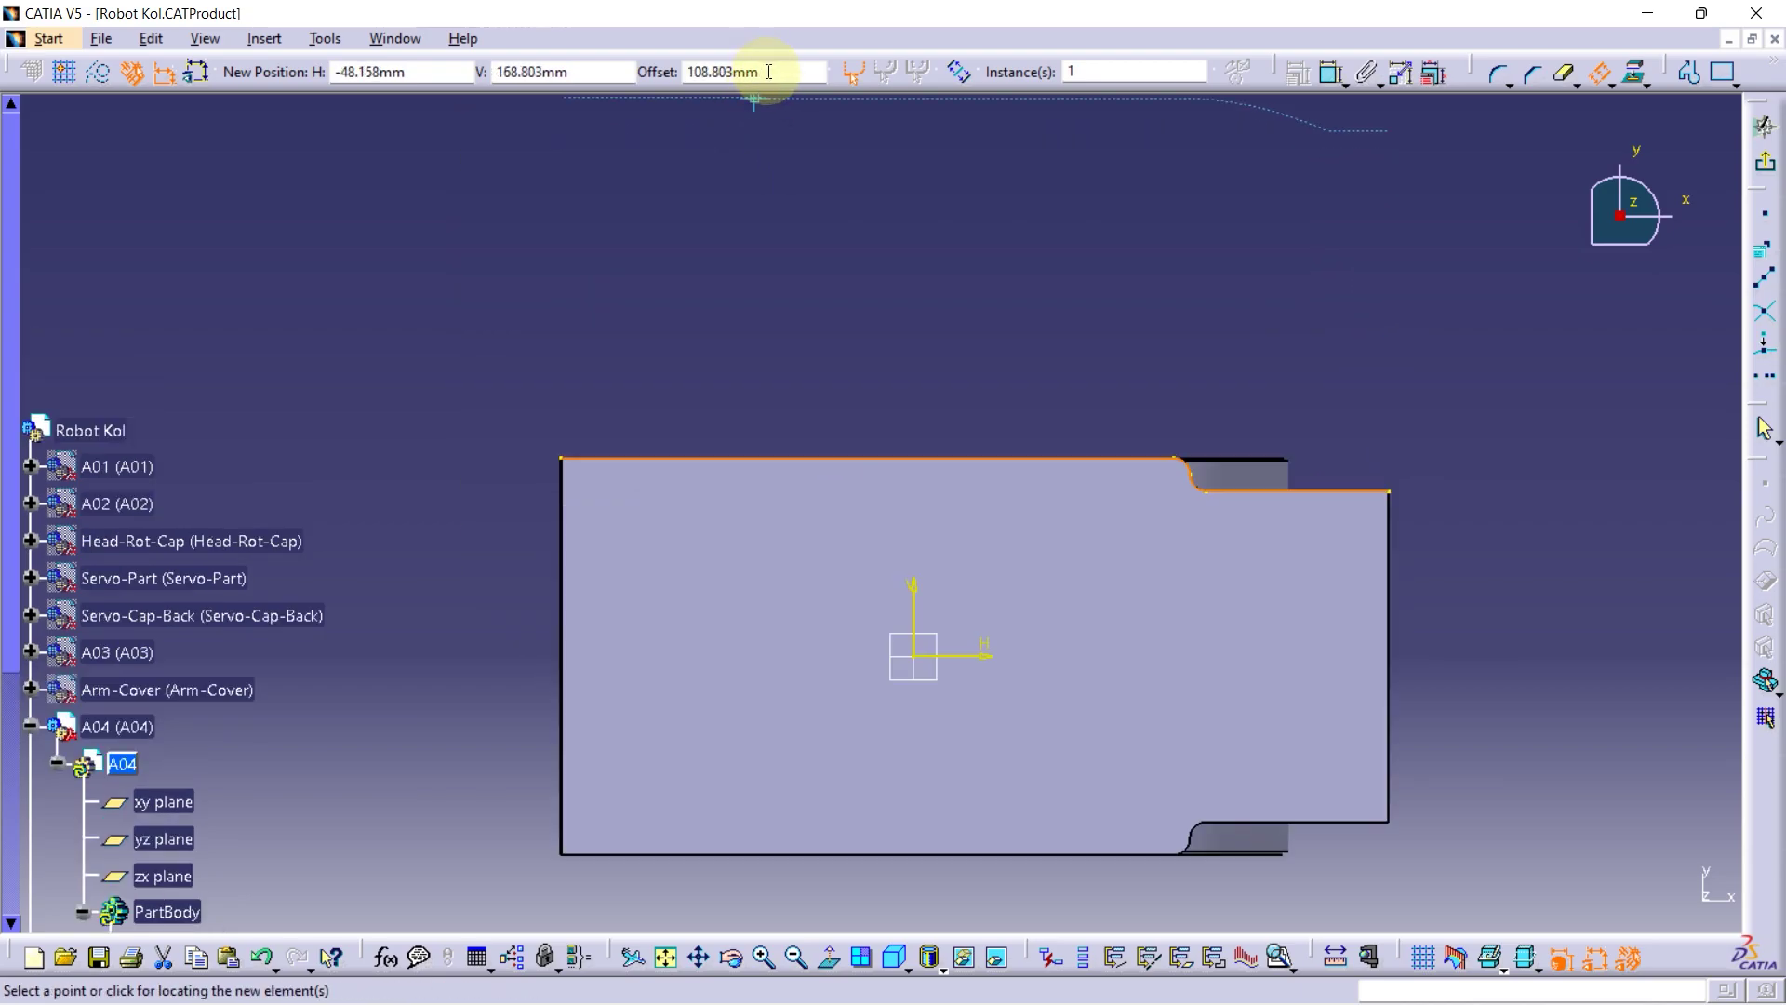
key(Return)
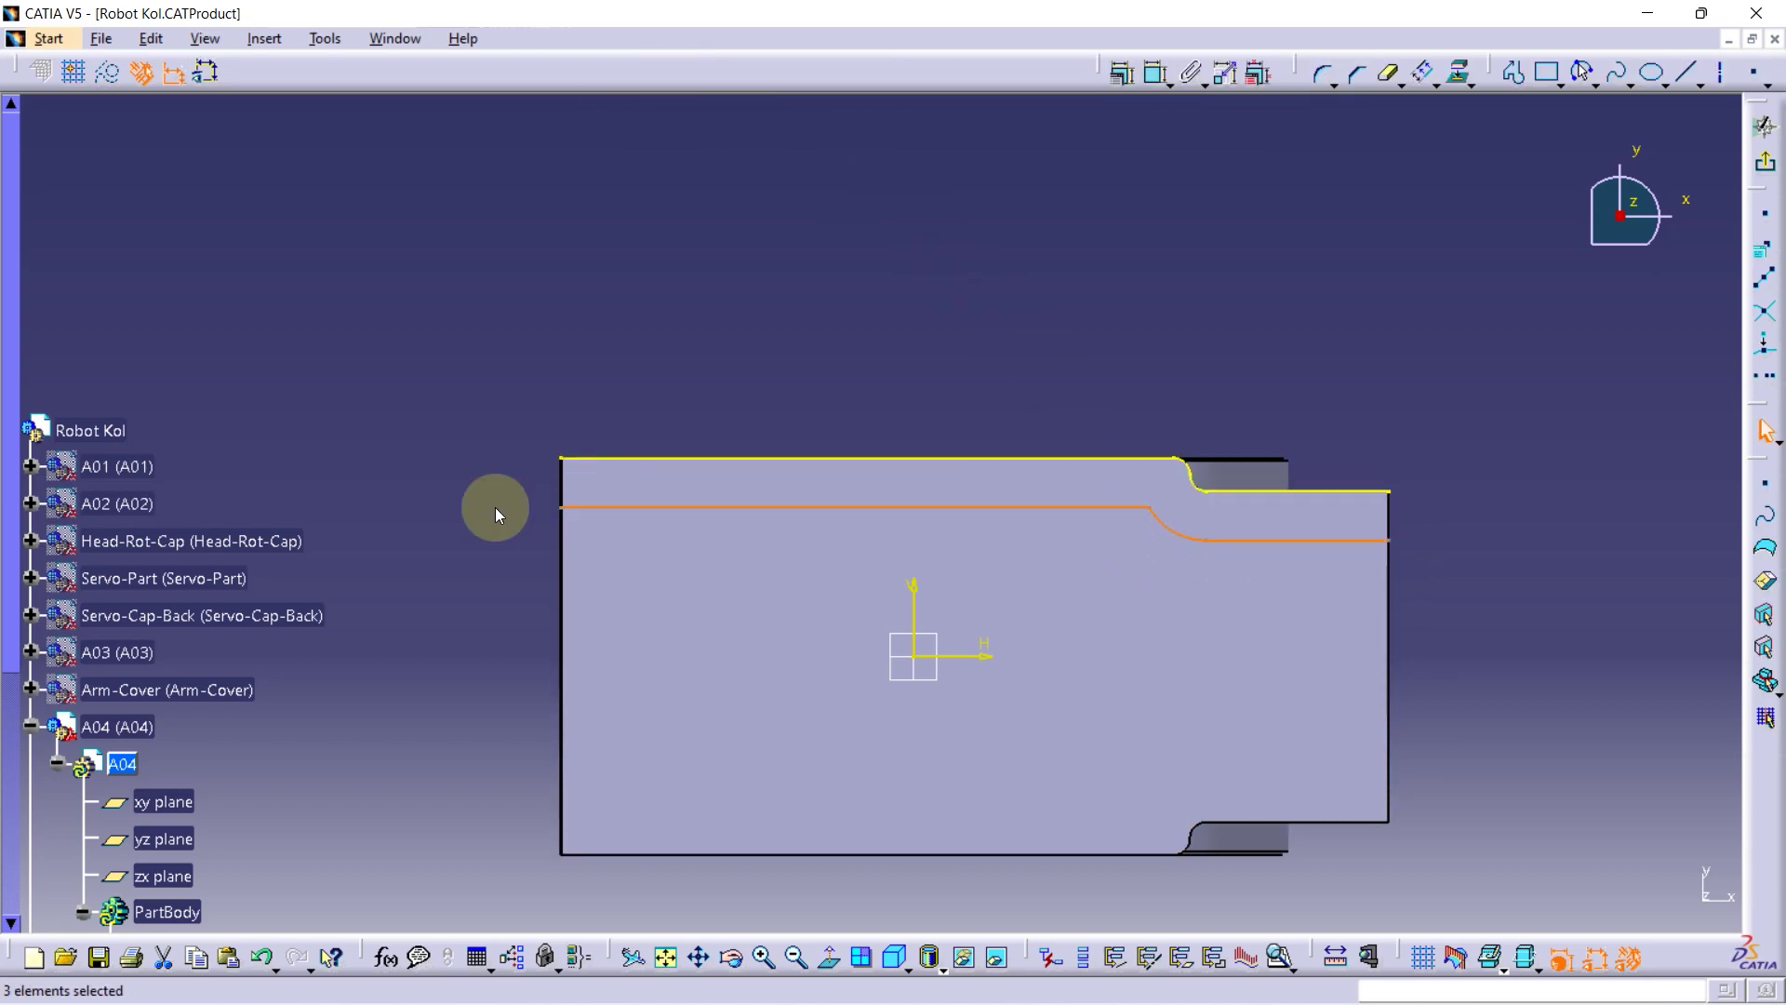
click(517, 477)
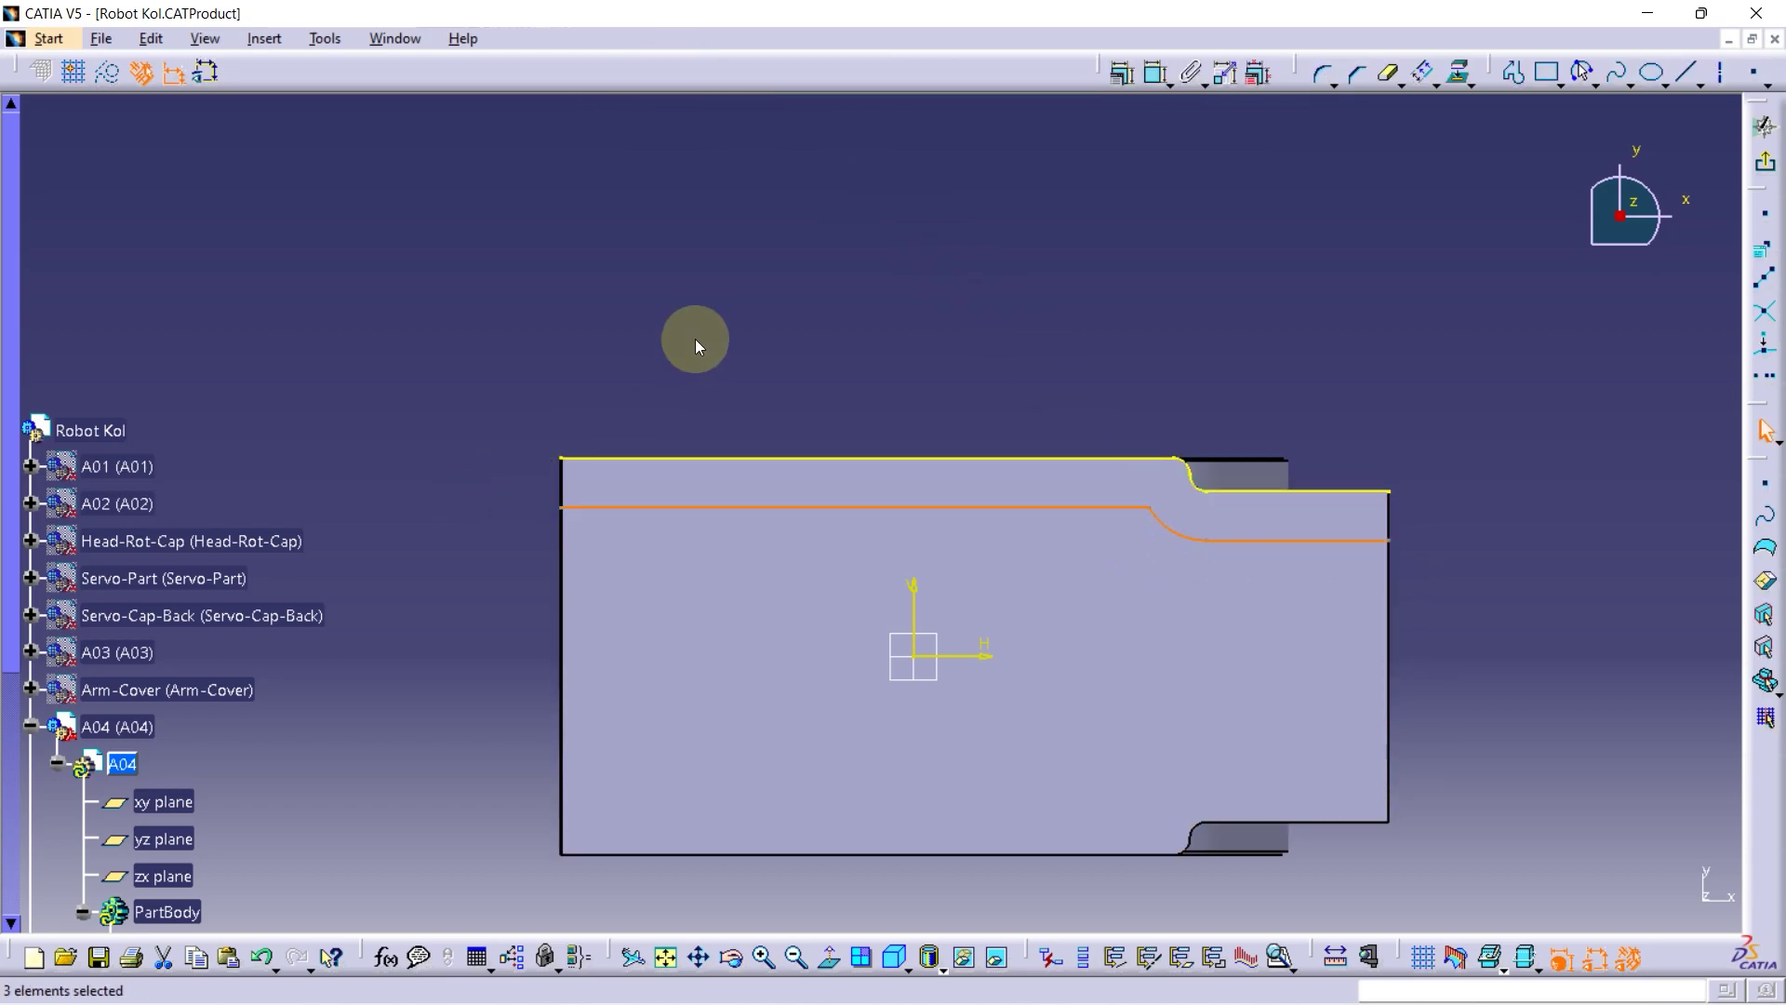
Close the offset with a three-line profile and turn the projected edges into construction lines
click(1512, 74)
click(560, 380)
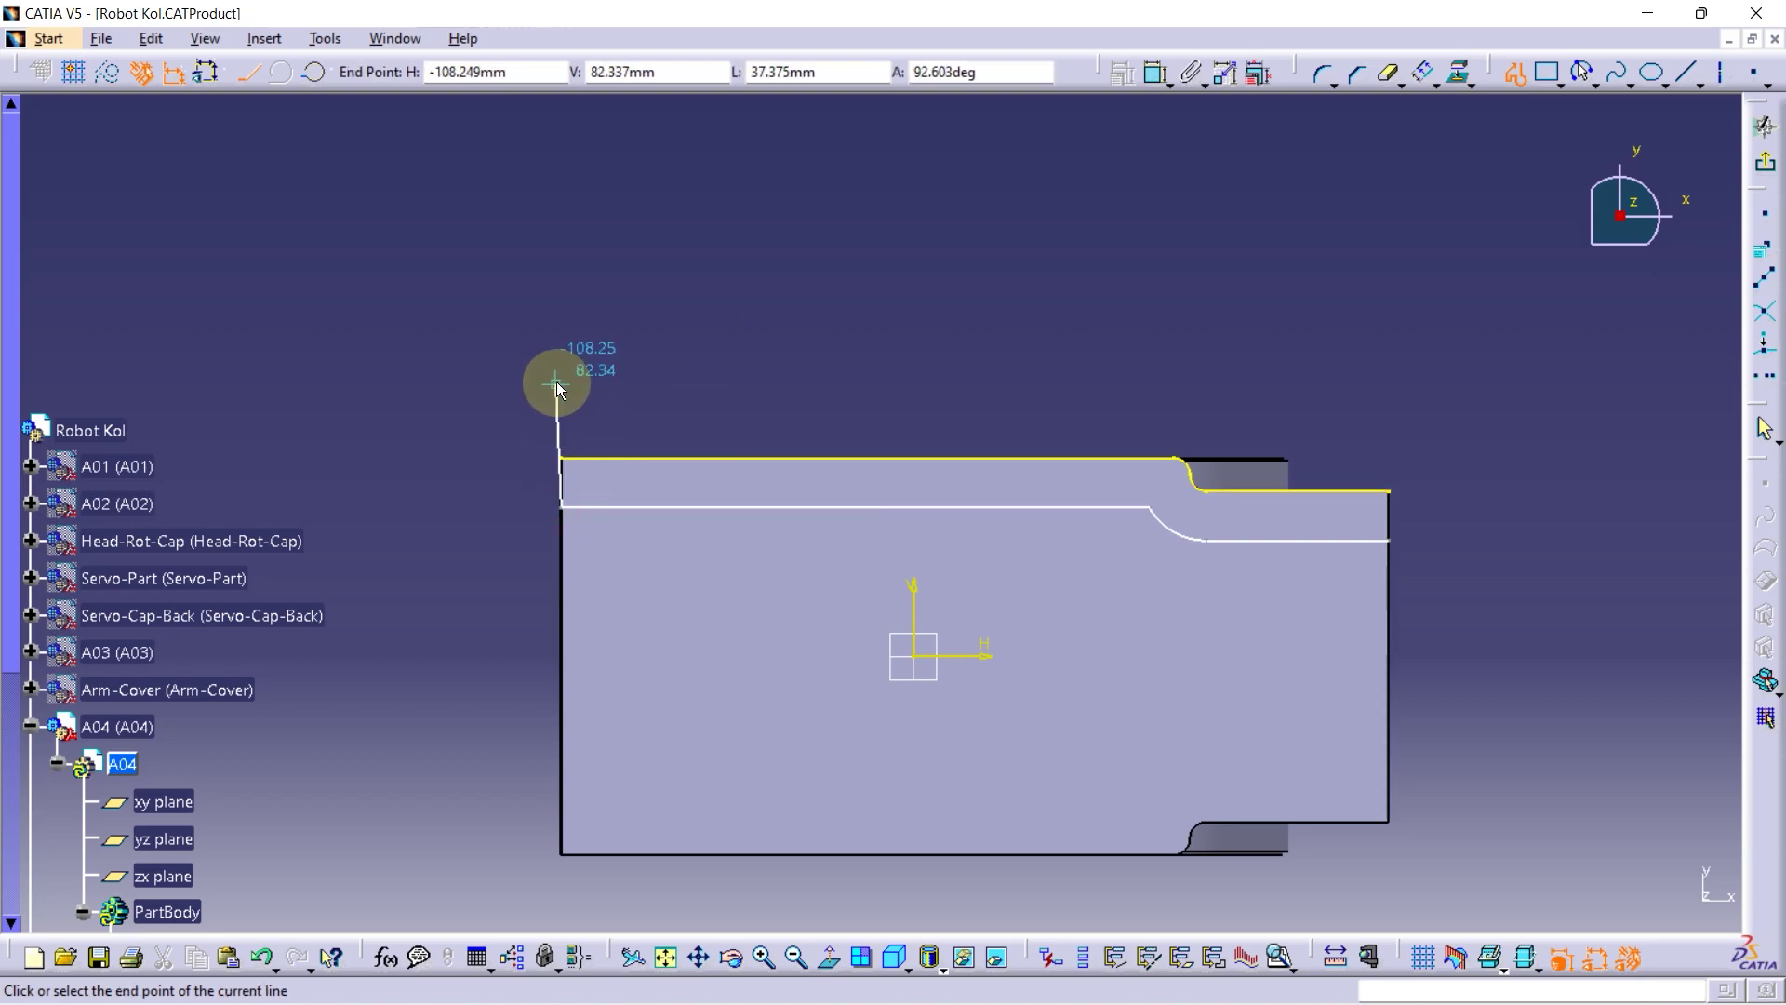
click(1389, 379)
click(1391, 544)
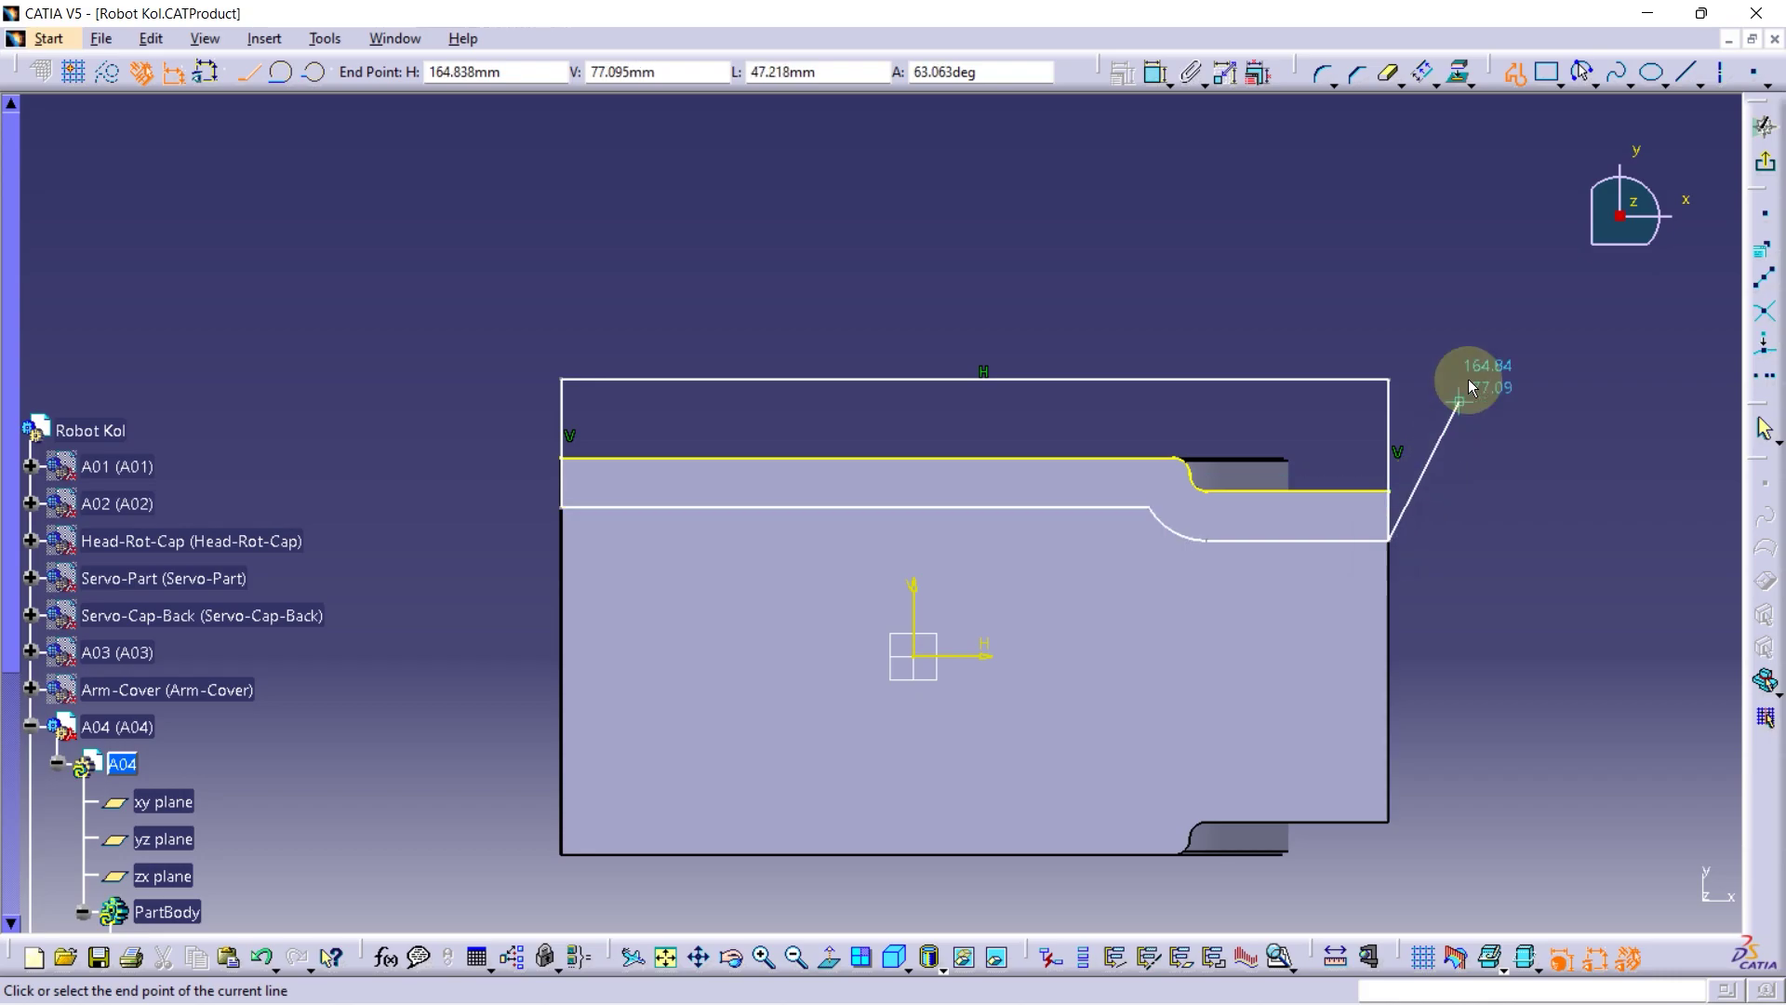
click(1513, 73)
click(1067, 459)
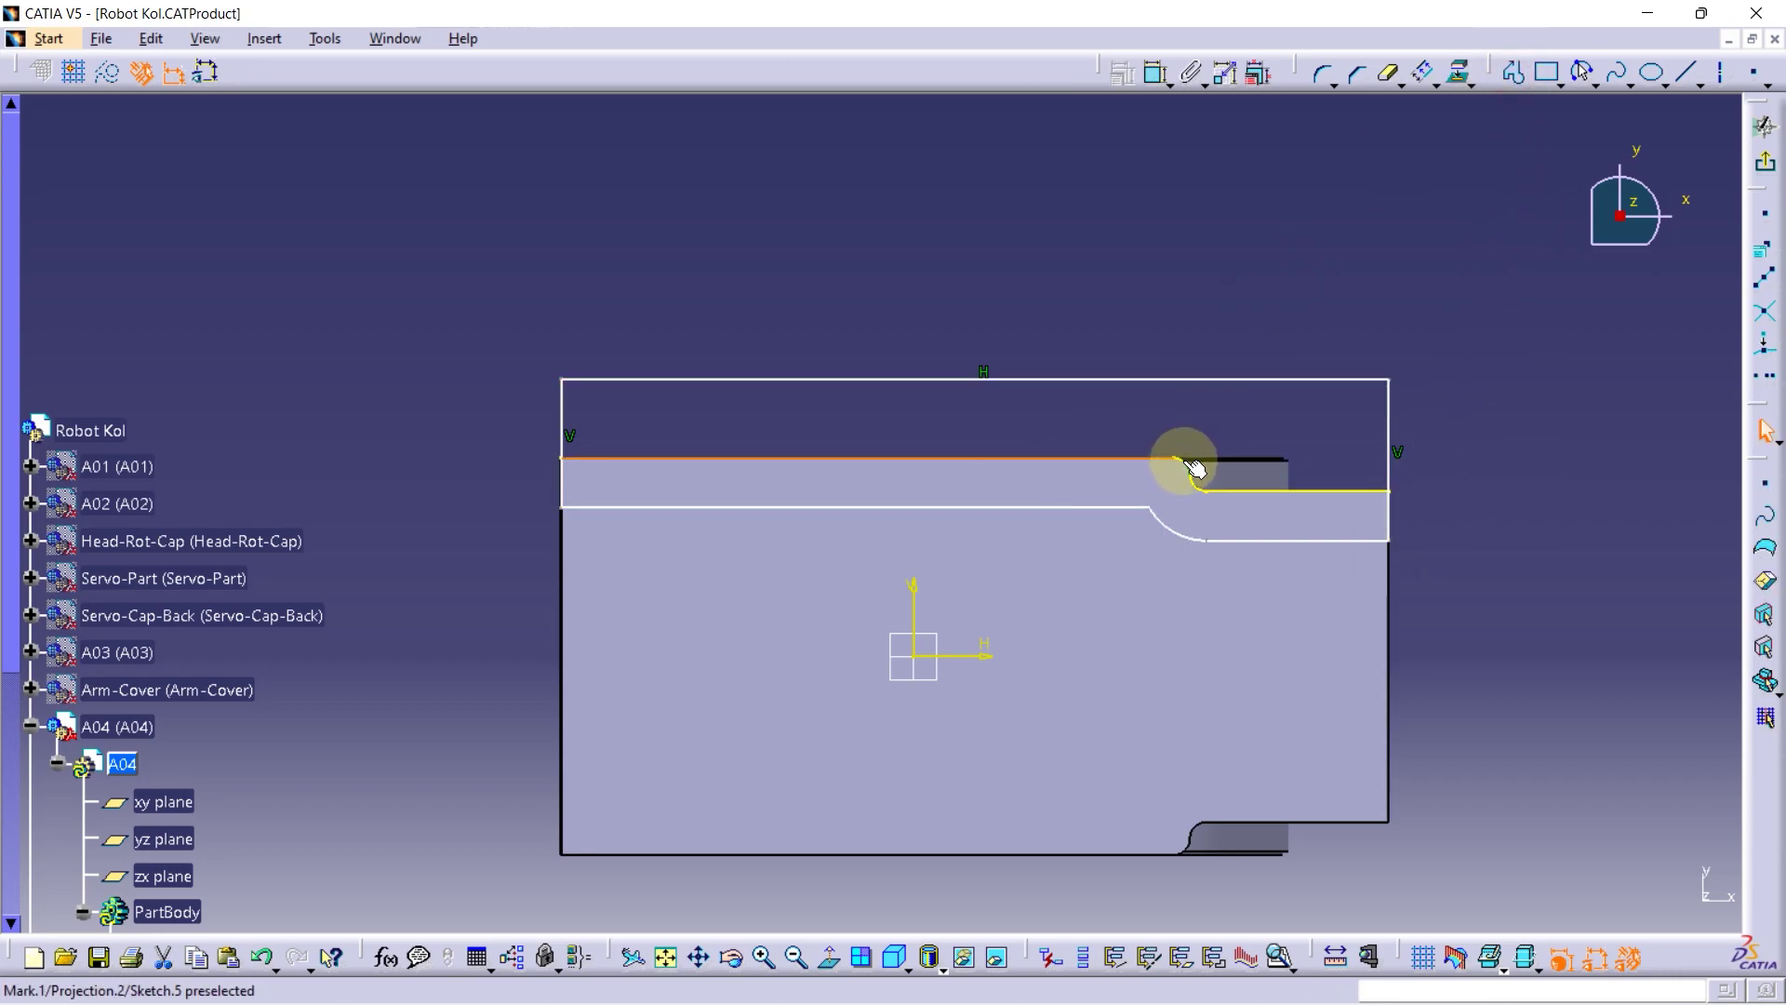
click(1198, 487)
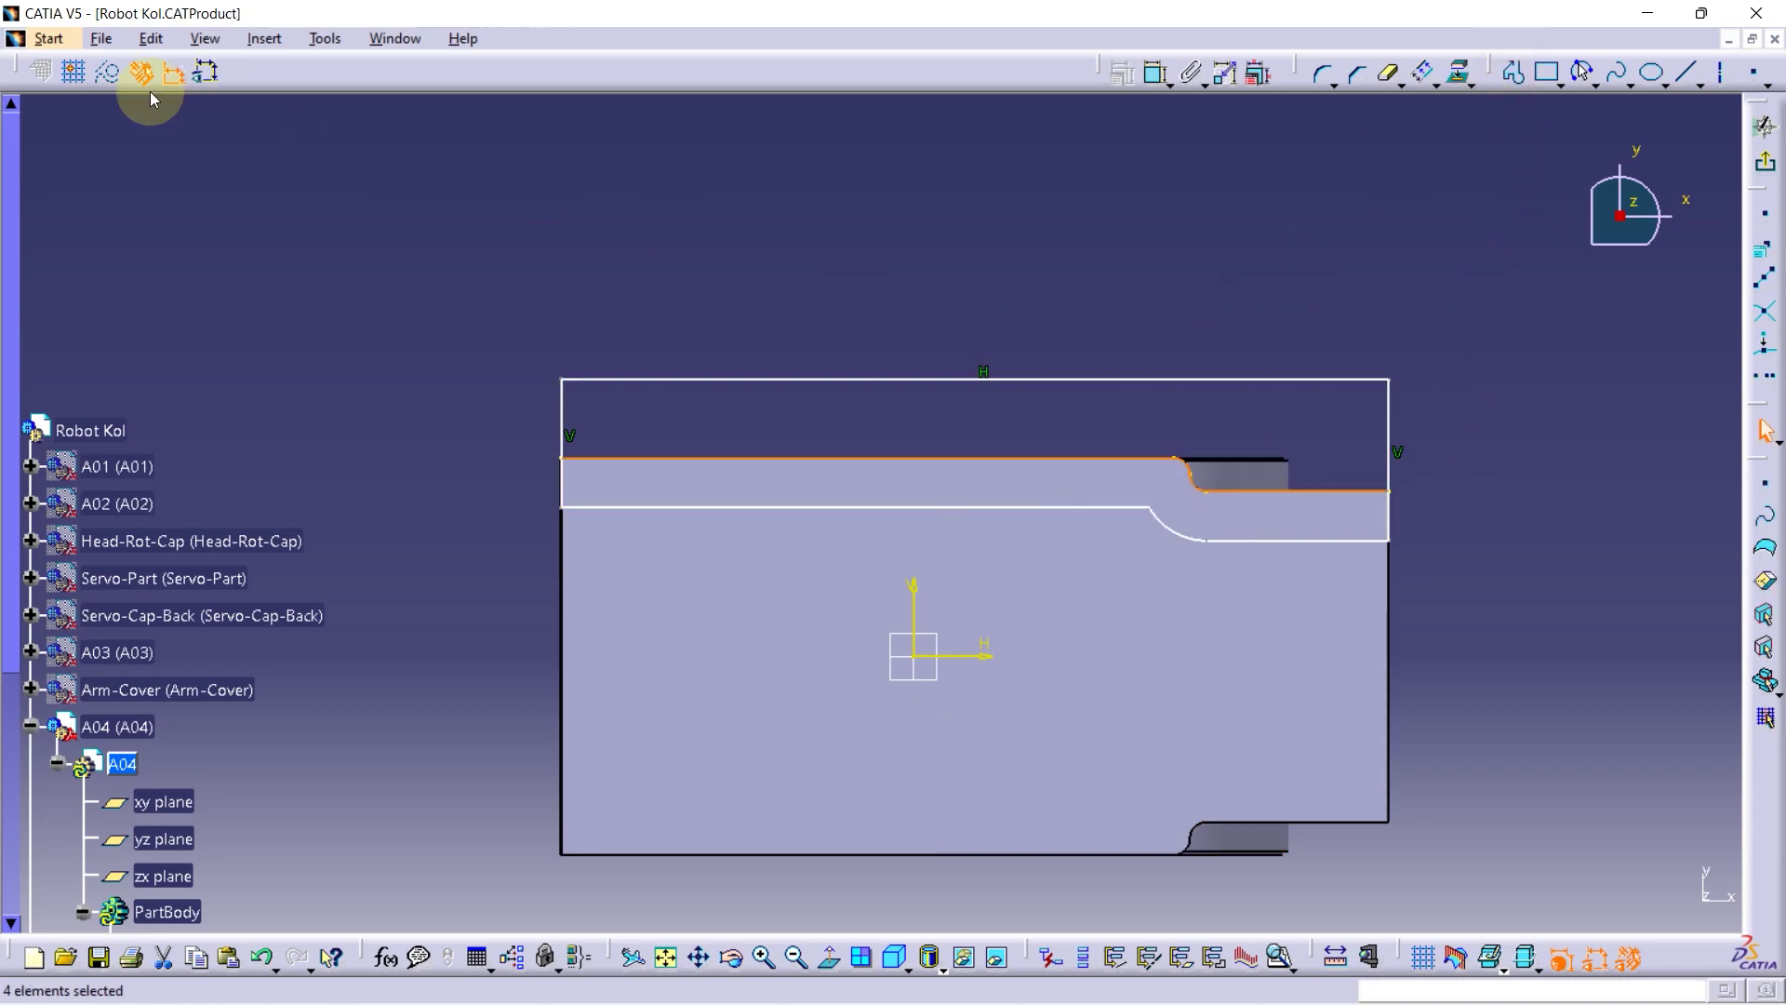
click(107, 72)
Mirror the upper profile about the H axis and exit the sketcher
middle_drag(937, 526, 937, 400)
drag(448, 184, 1424, 446)
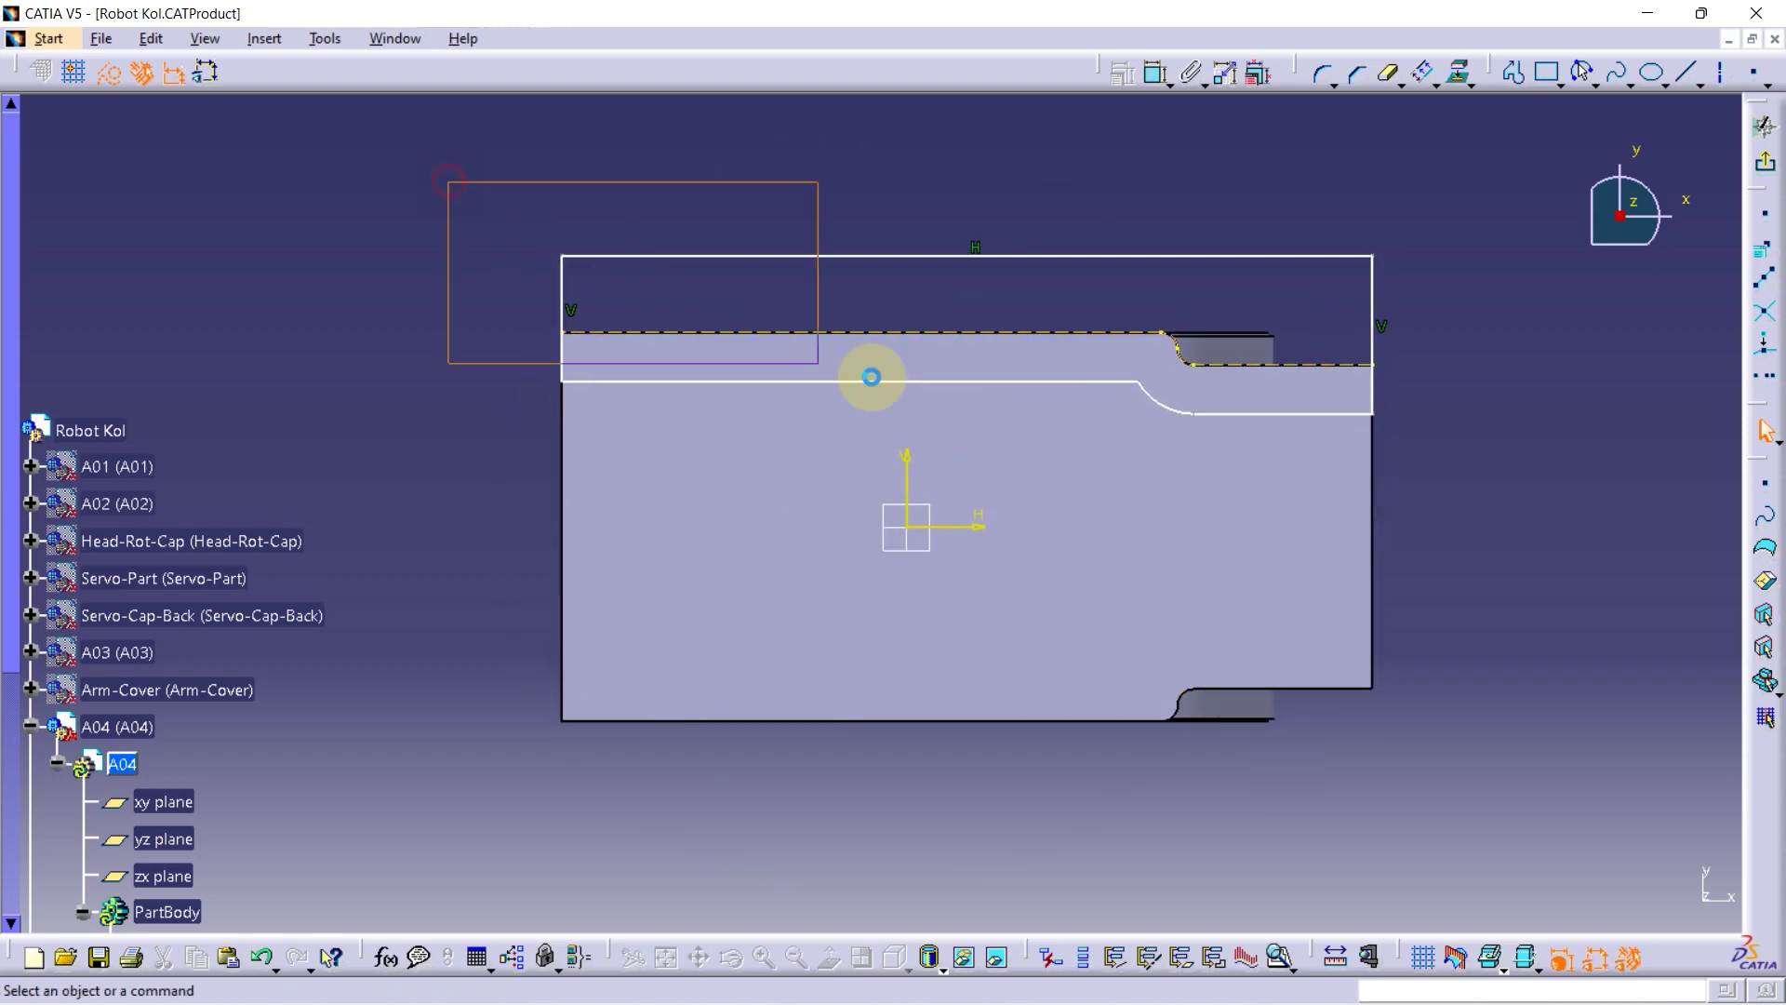
click(1437, 82)
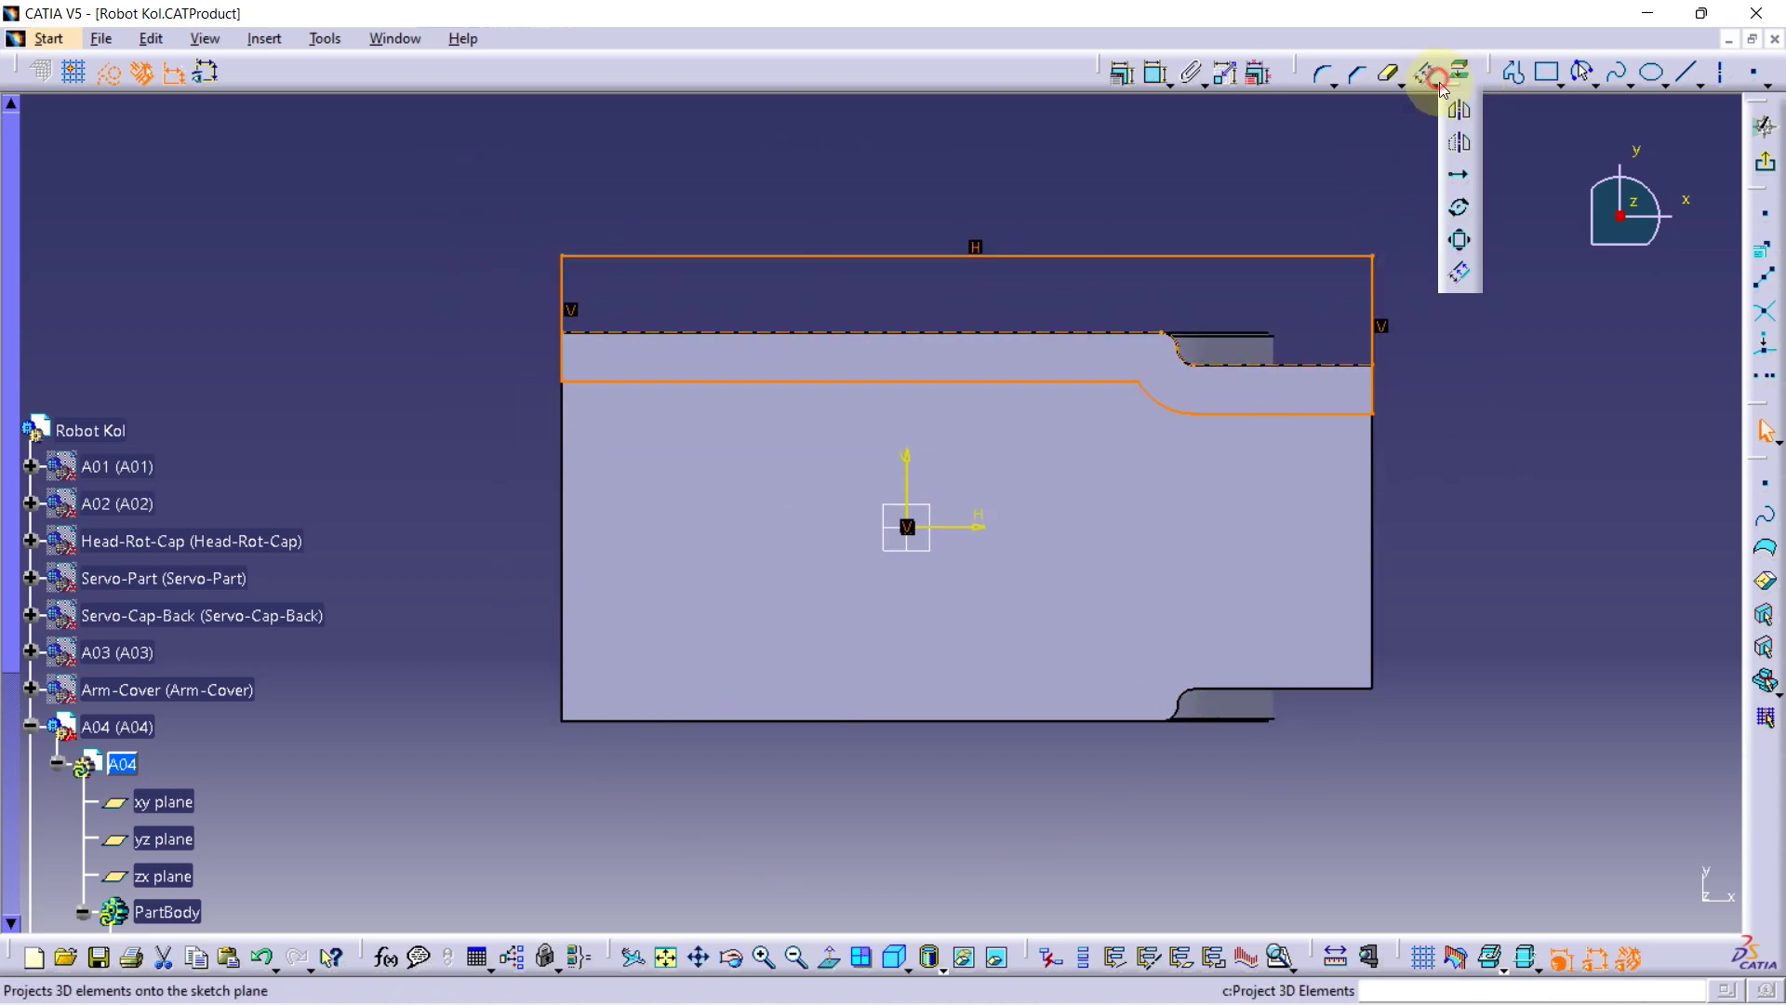
click(949, 527)
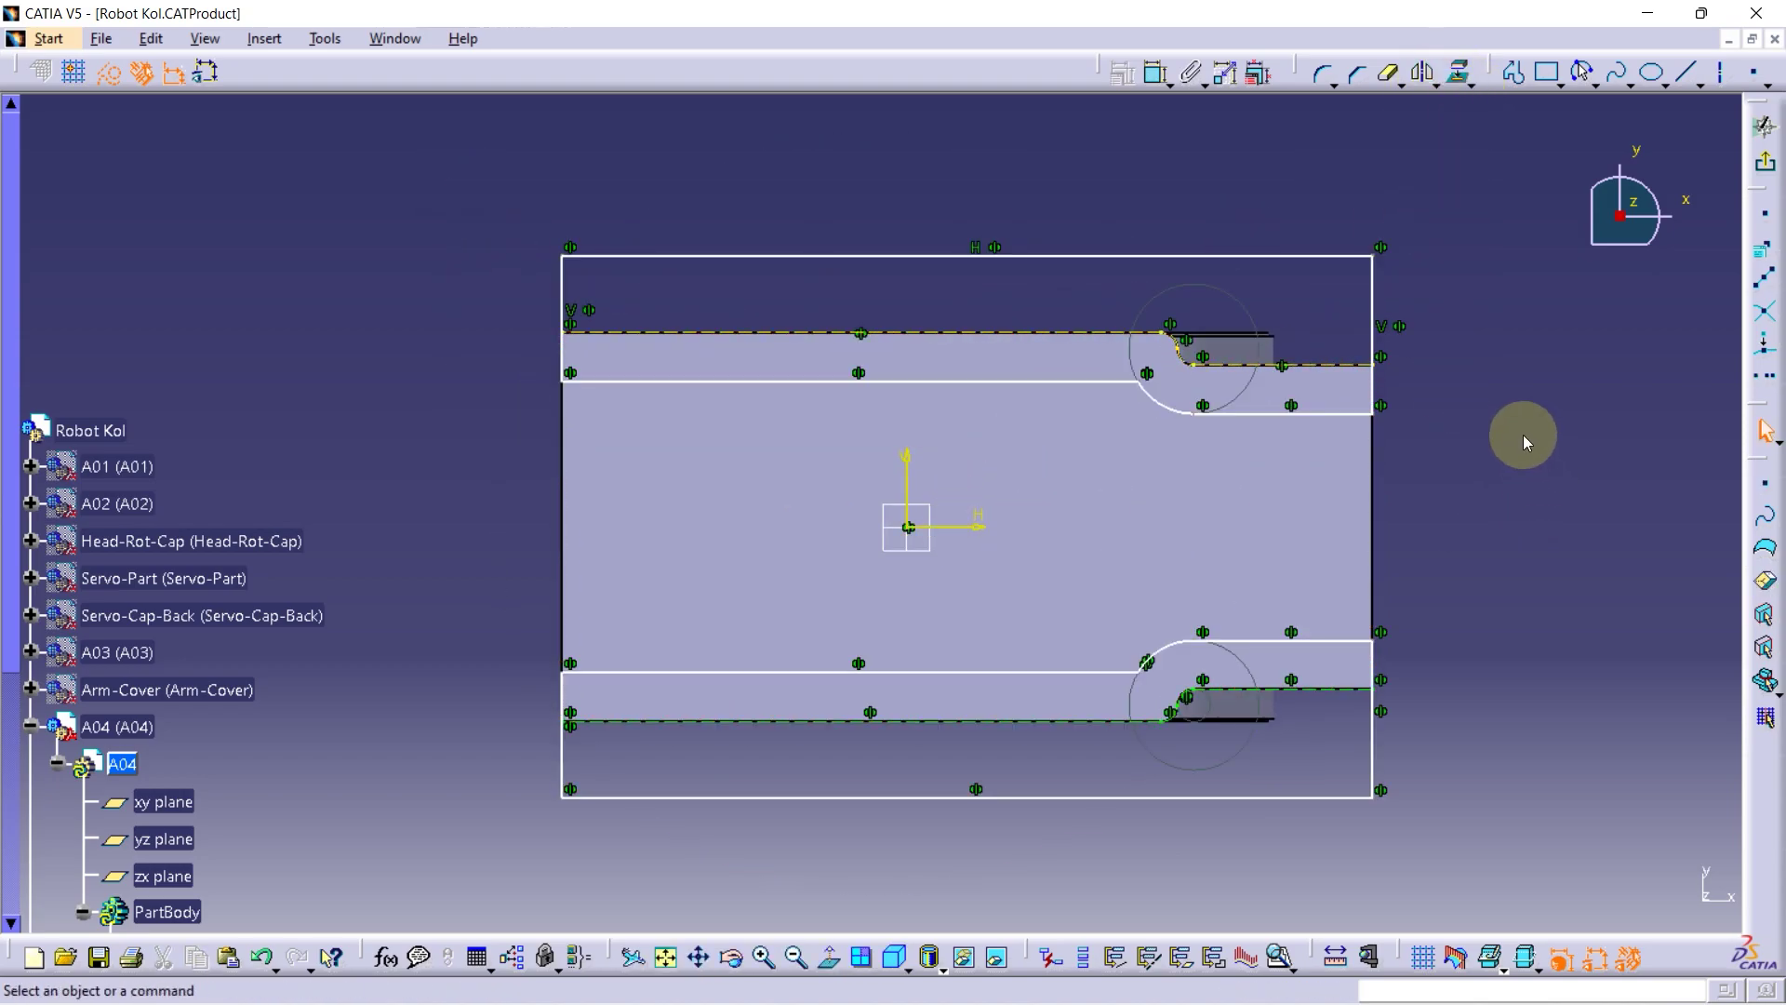
click(1764, 126)
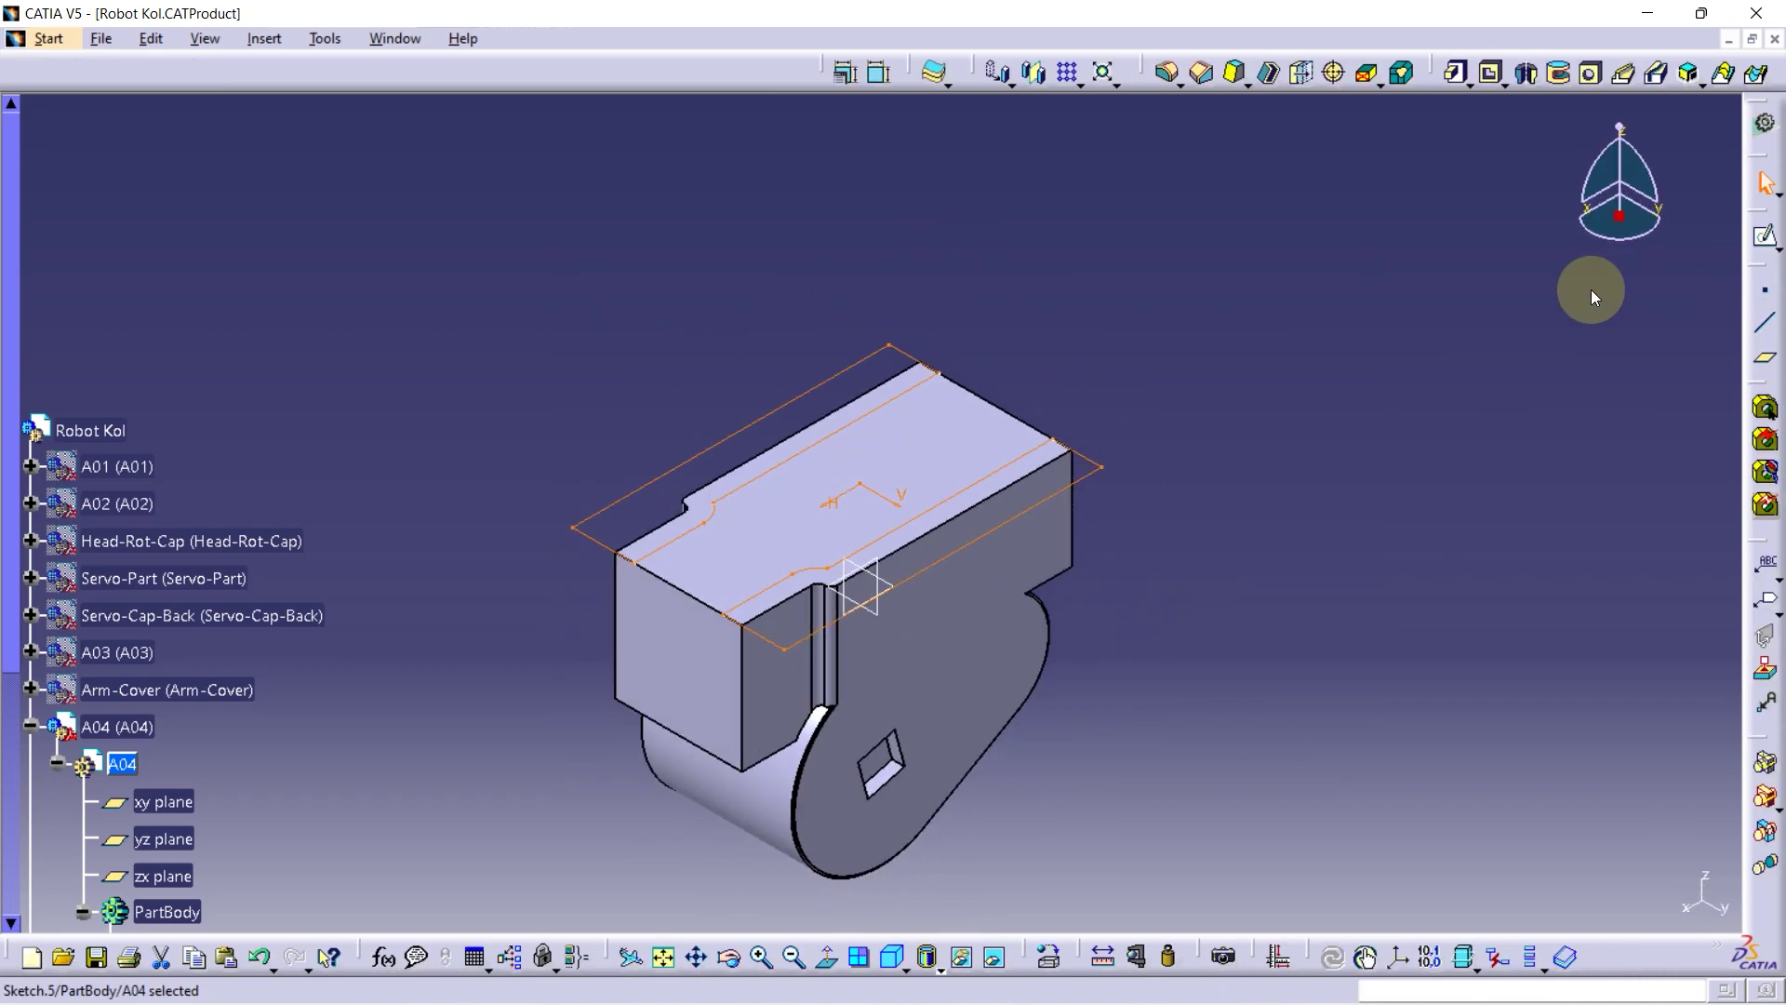
Pocket Sketch.5 15 mm deep along the long top edges
click(1490, 72)
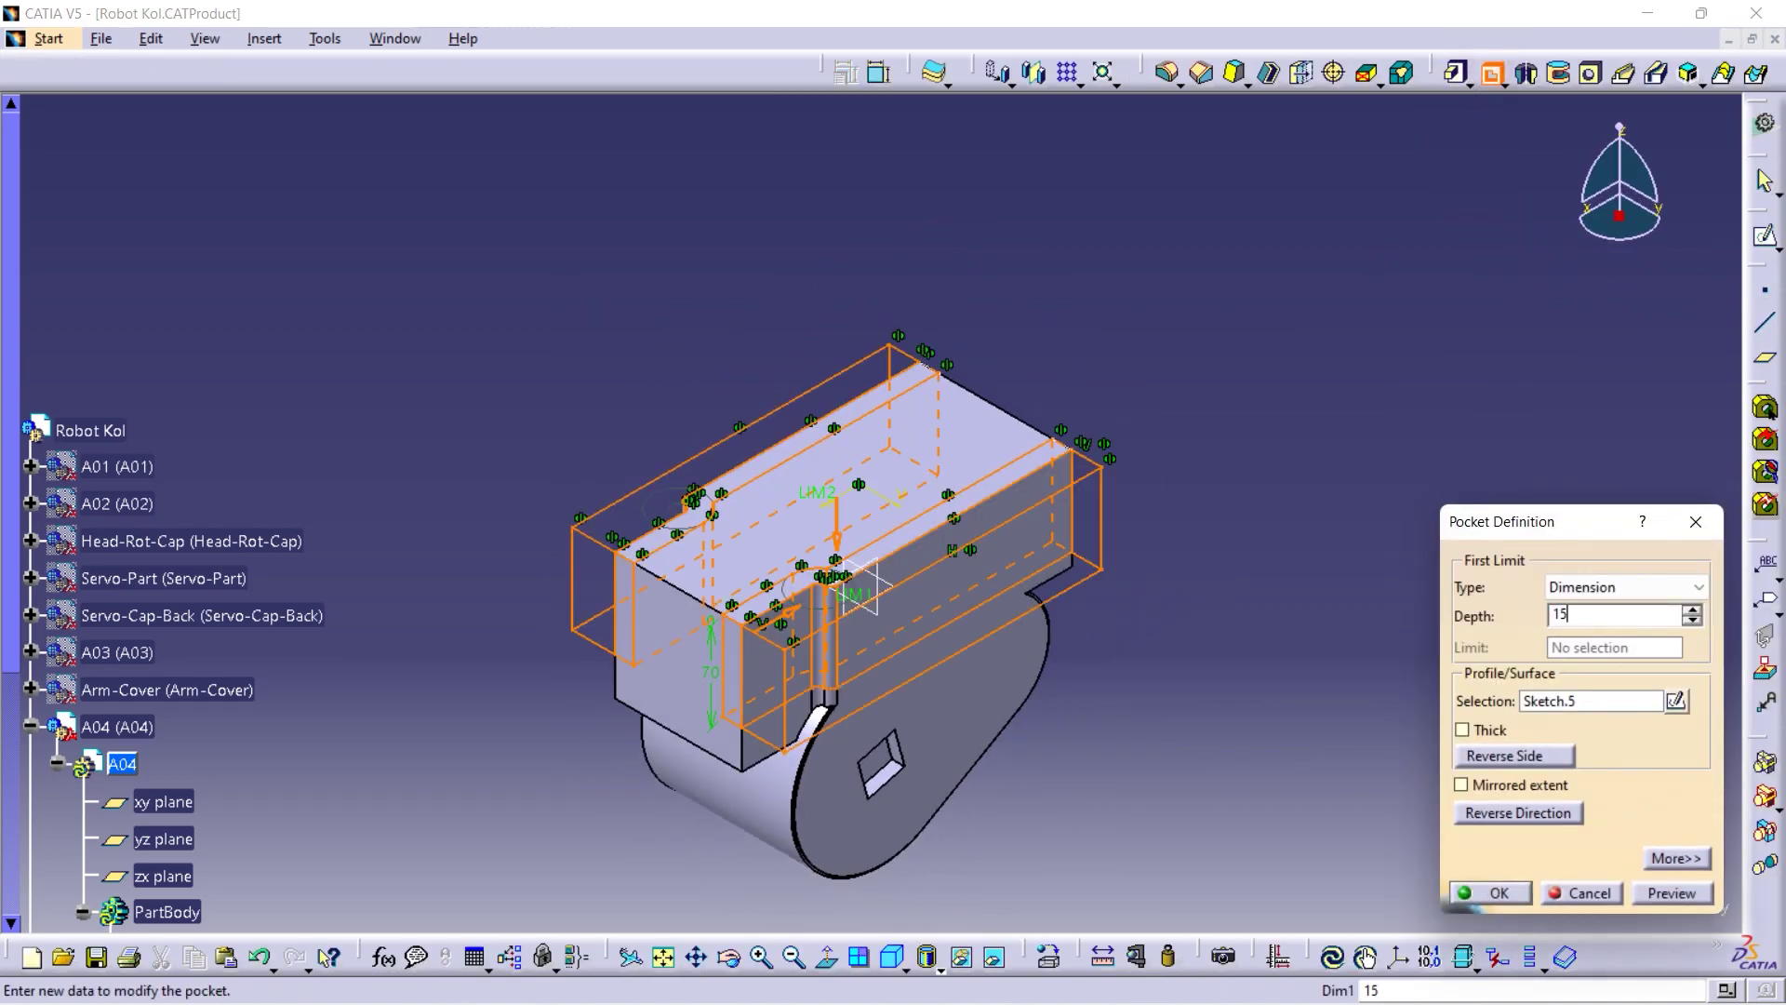
click(1653, 892)
click(1487, 891)
mouse_move(1284, 578)
middle_down()
mouse_move(686, 590)
mouse_move(965, 718)
mouse_move(945, 670)
mouse_move(757, 662)
mouse_move(729, 618)
mouse_move(911, 571)
middle_up()
Start a sketch on the front end face and draw a rectangle
click(652, 781)
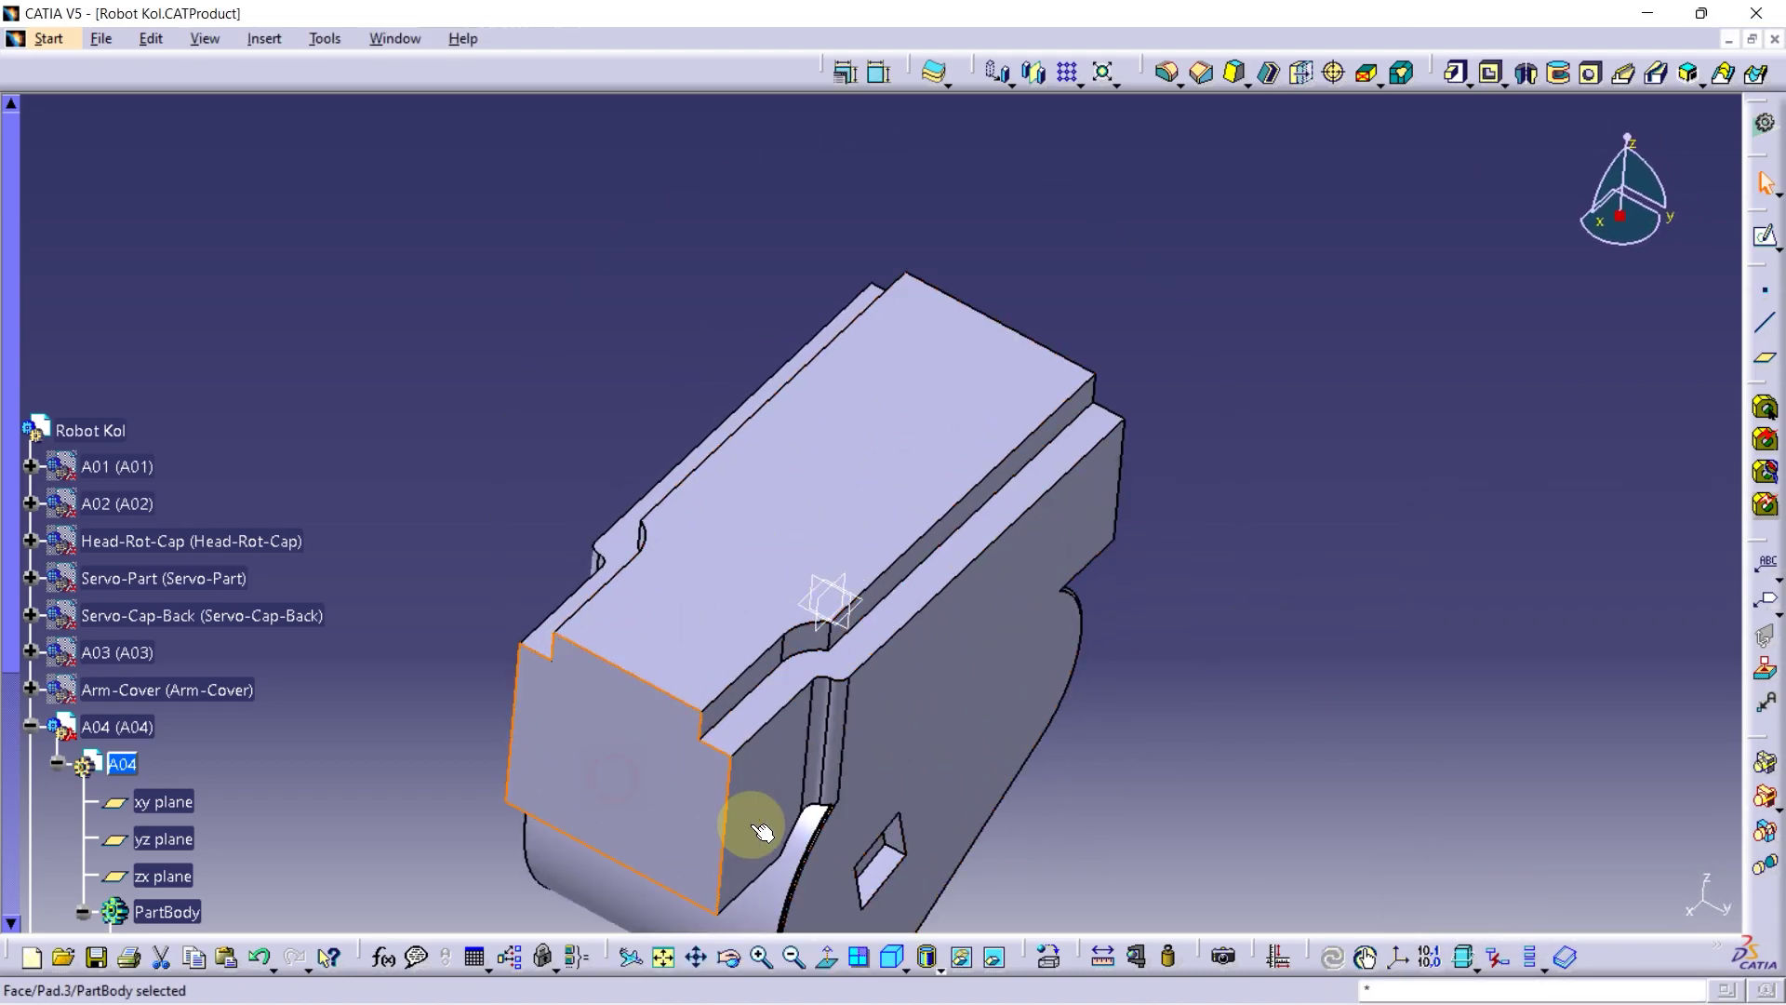
middle_drag(749, 818, 952, 641)
click(1765, 236)
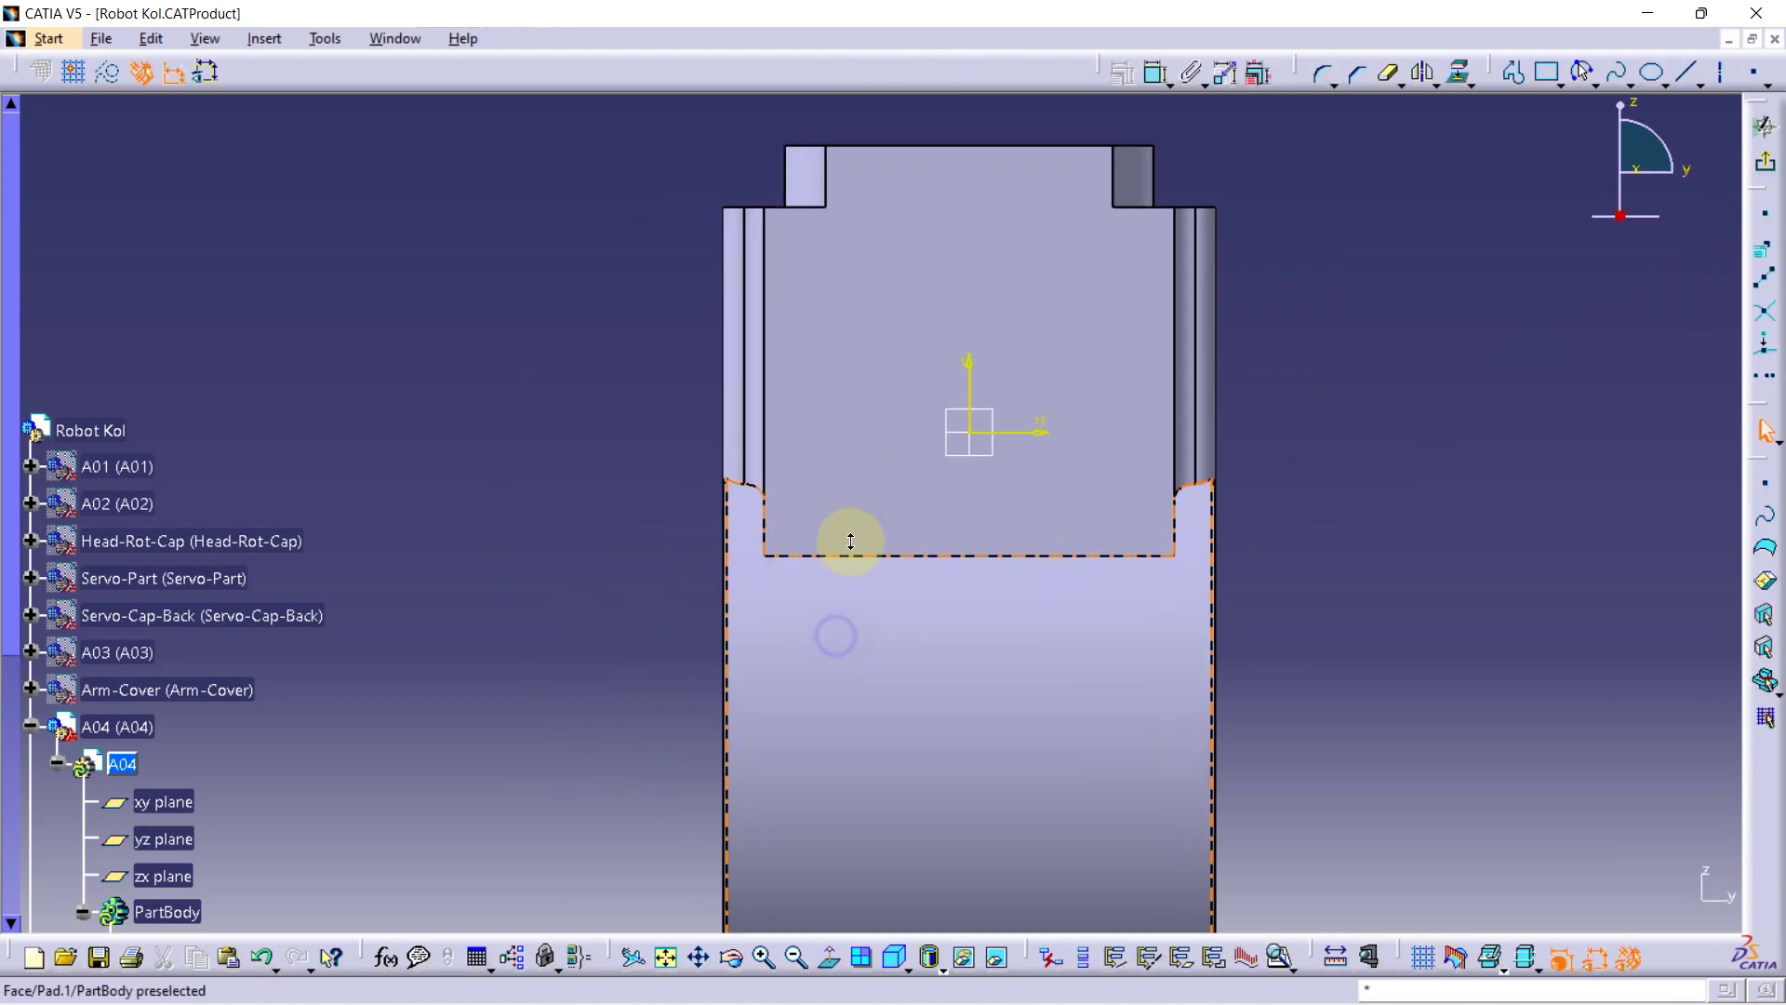
click(1548, 76)
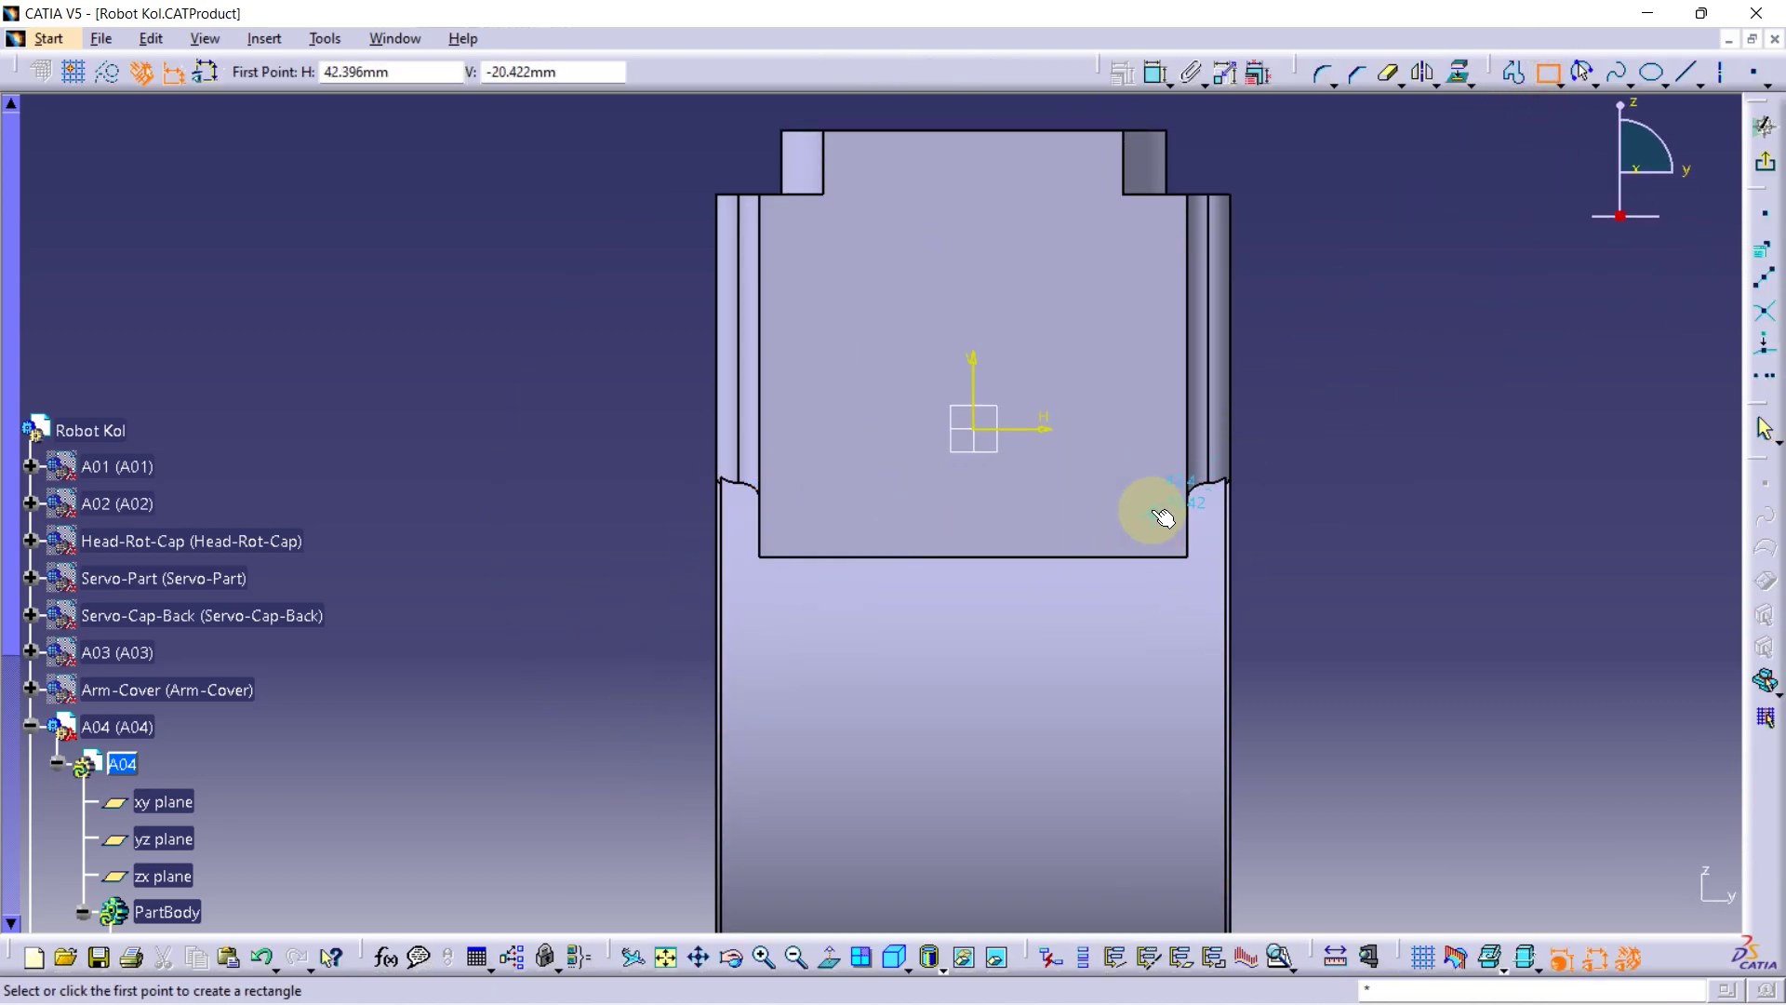
click(1161, 516)
click(1200, 568)
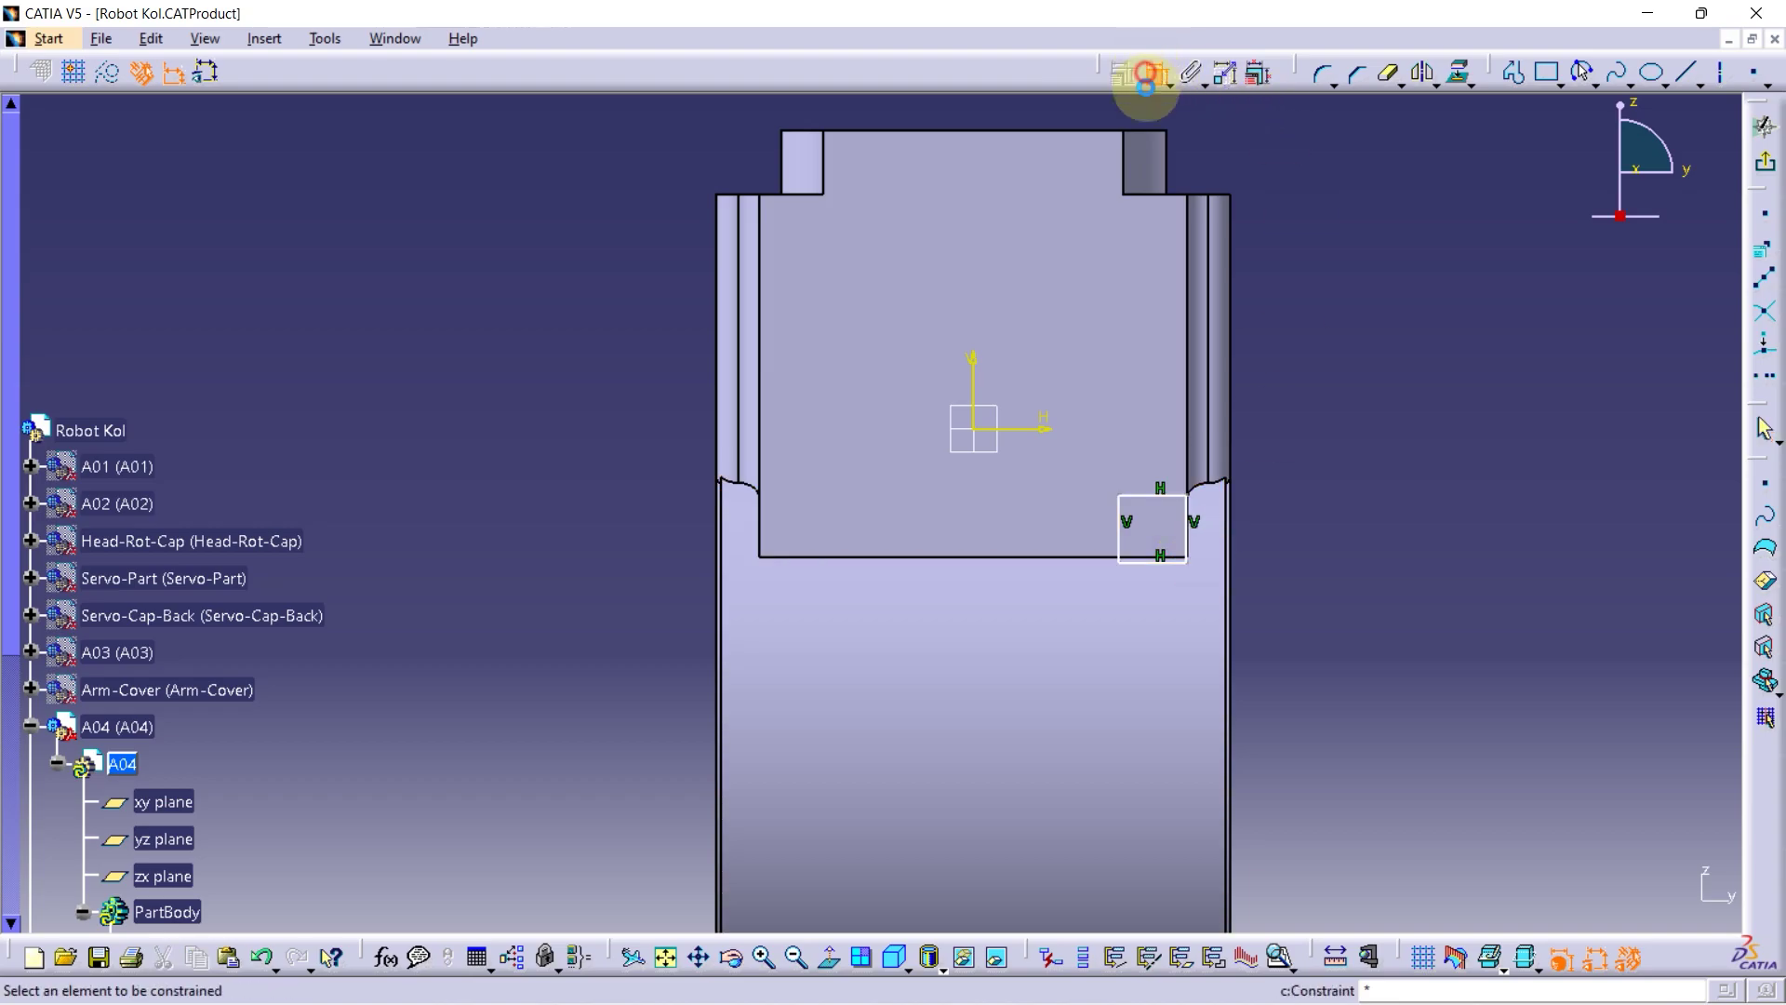
Dimension the rectangle to a 15 × 15 mm square
click(1340, 417)
double_click(1345, 415)
text(15)
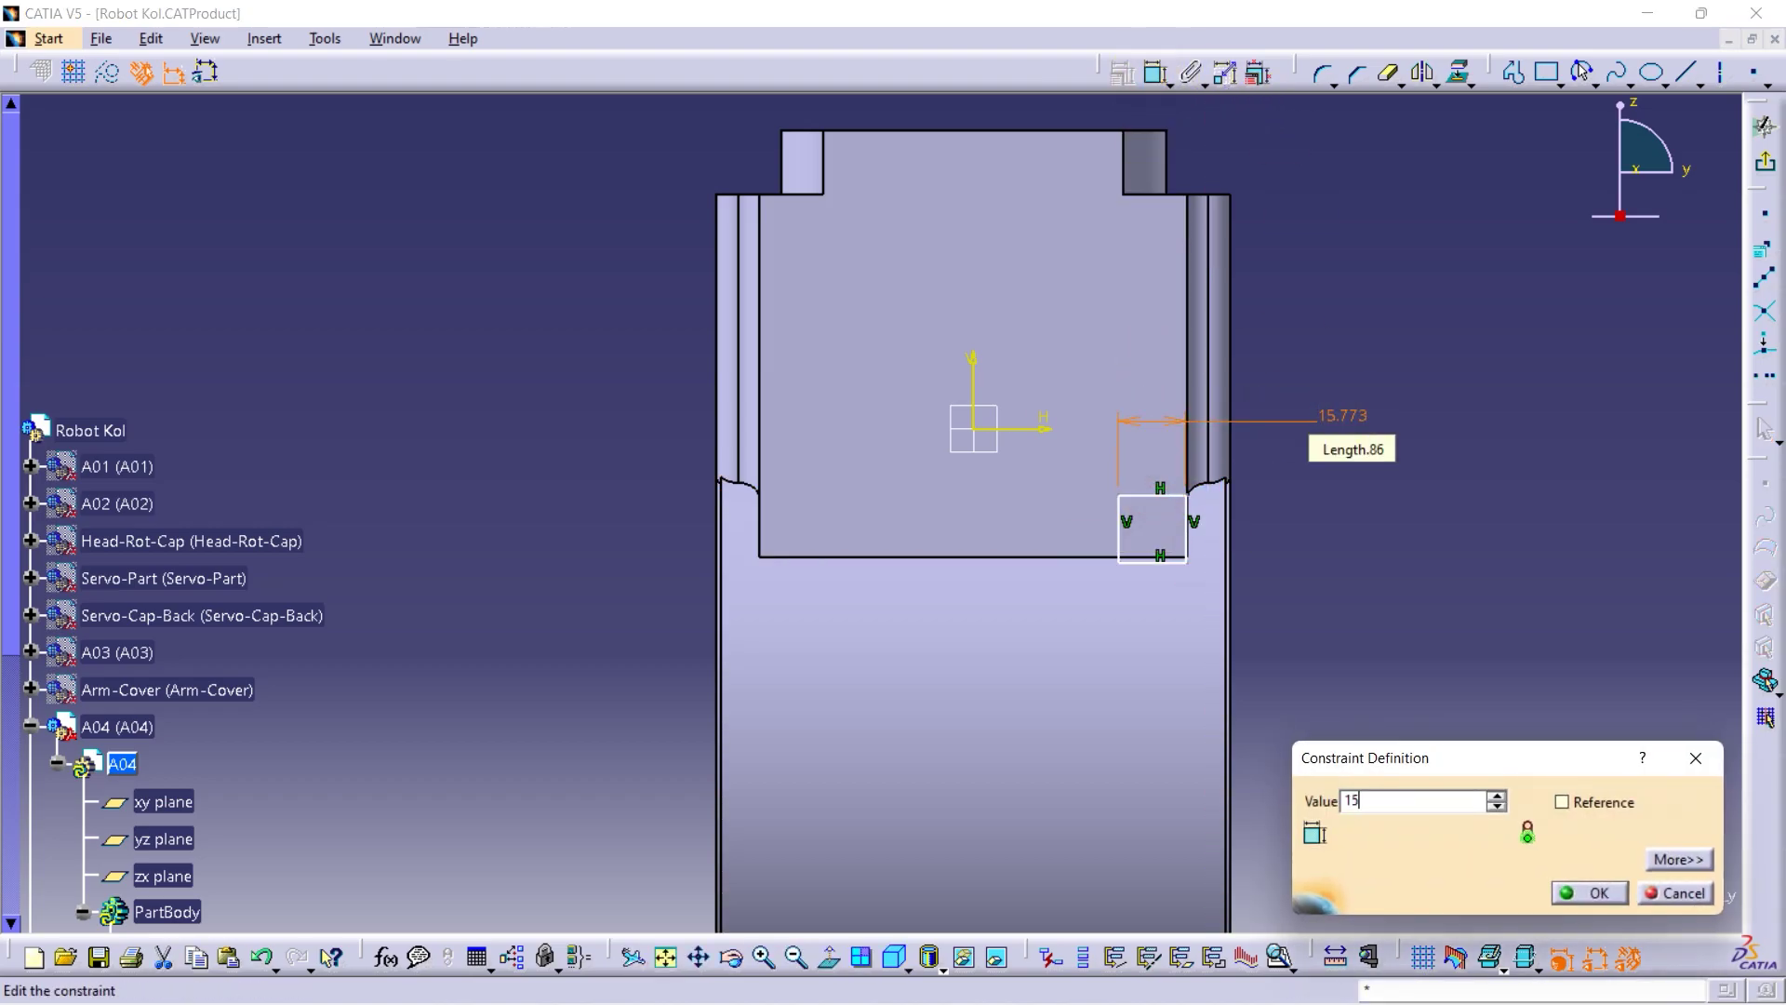
key(Return)
click(1157, 75)
click(1192, 539)
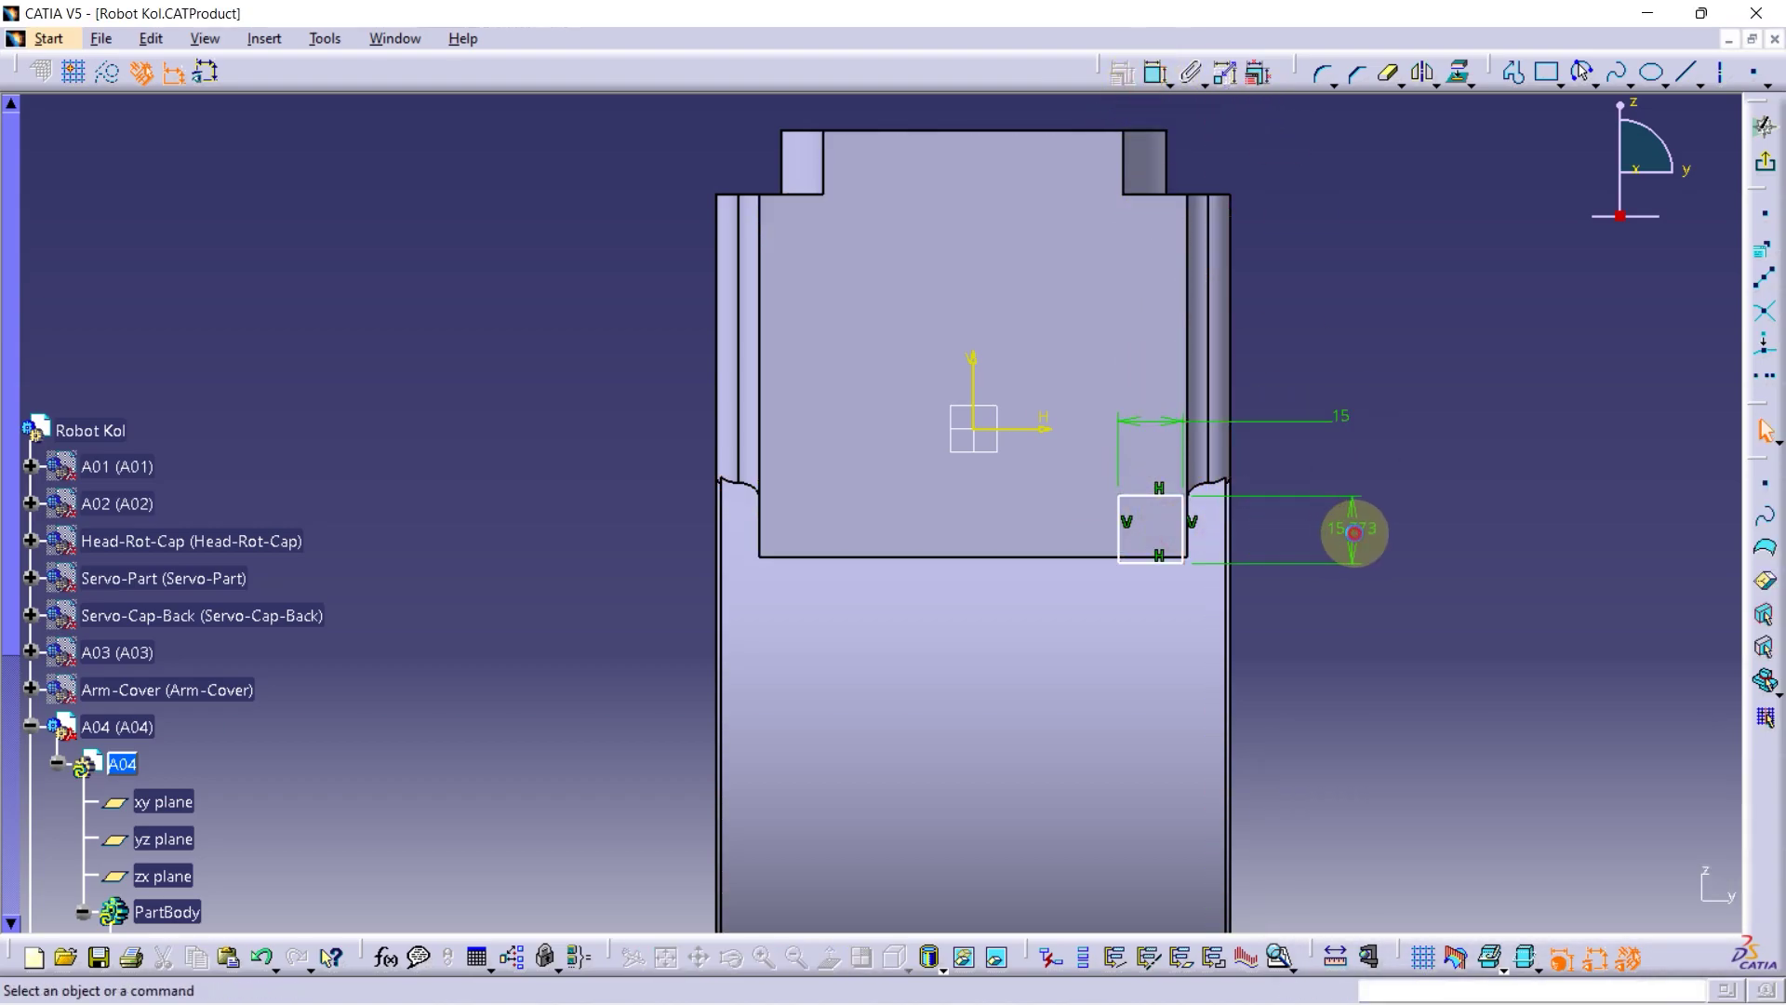
double_click(1355, 526)
key(Return)
Make the square's corner coincident with the part's corner
middle_drag(1315, 638, 1189, 607)
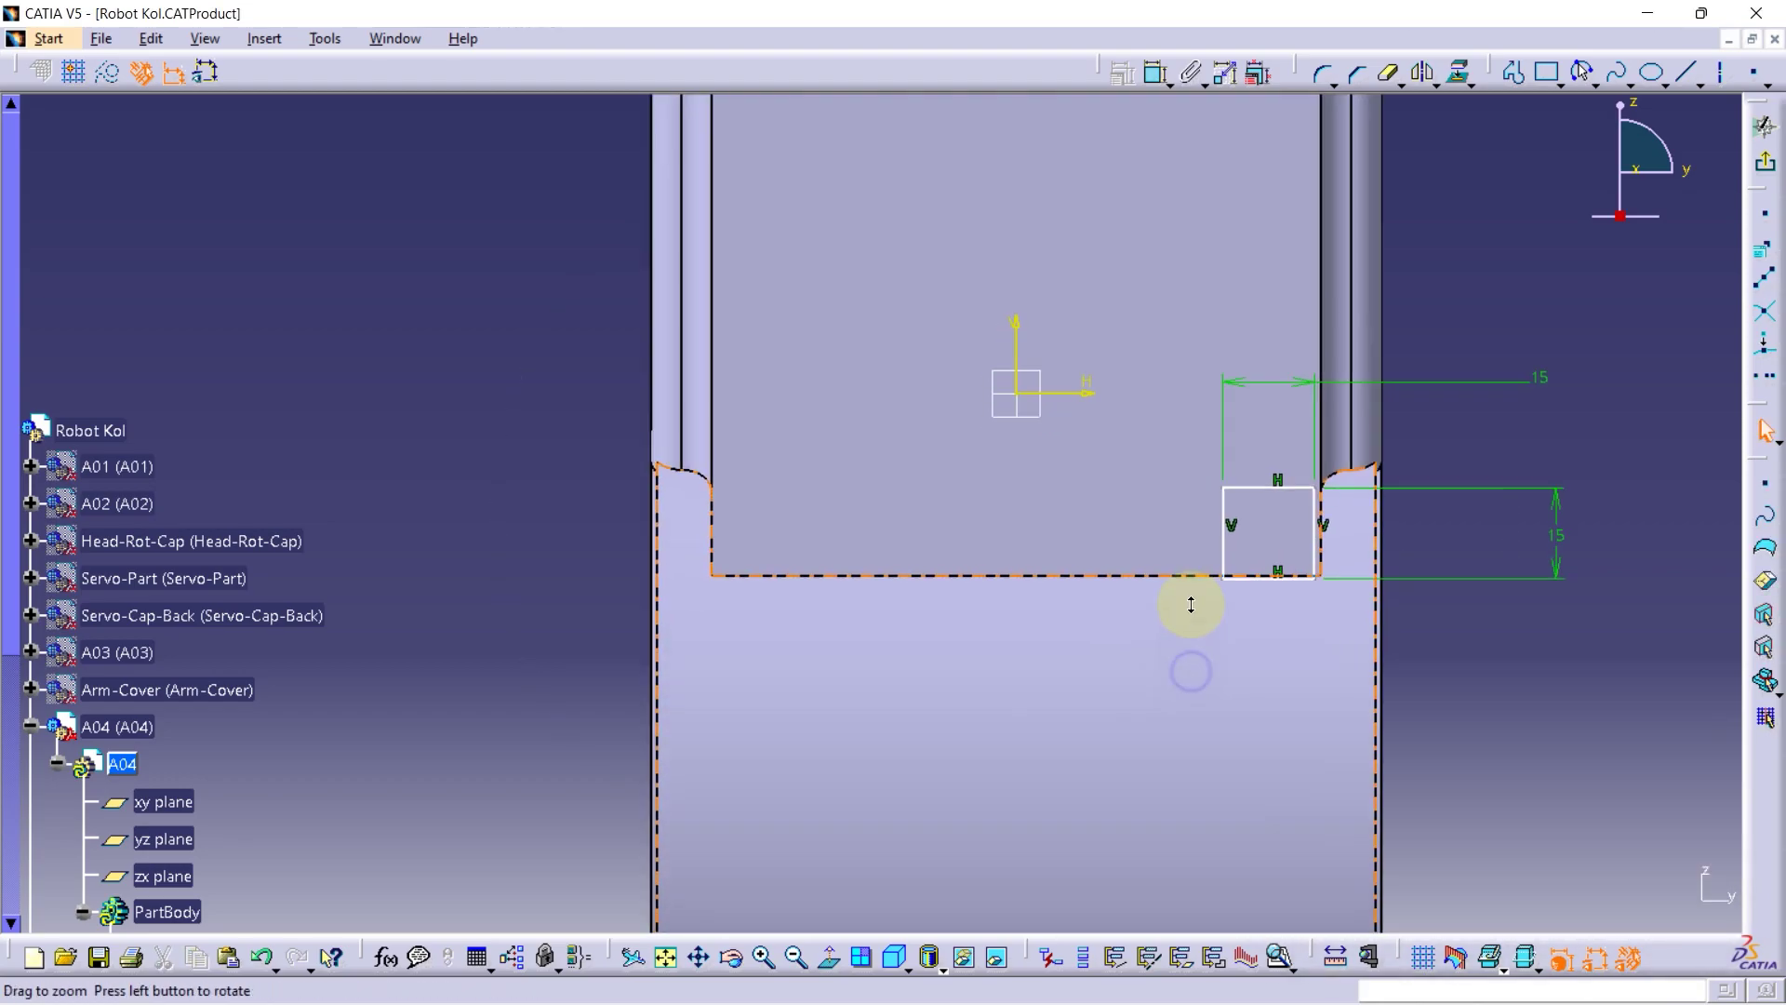
drag(1281, 565, 1291, 574)
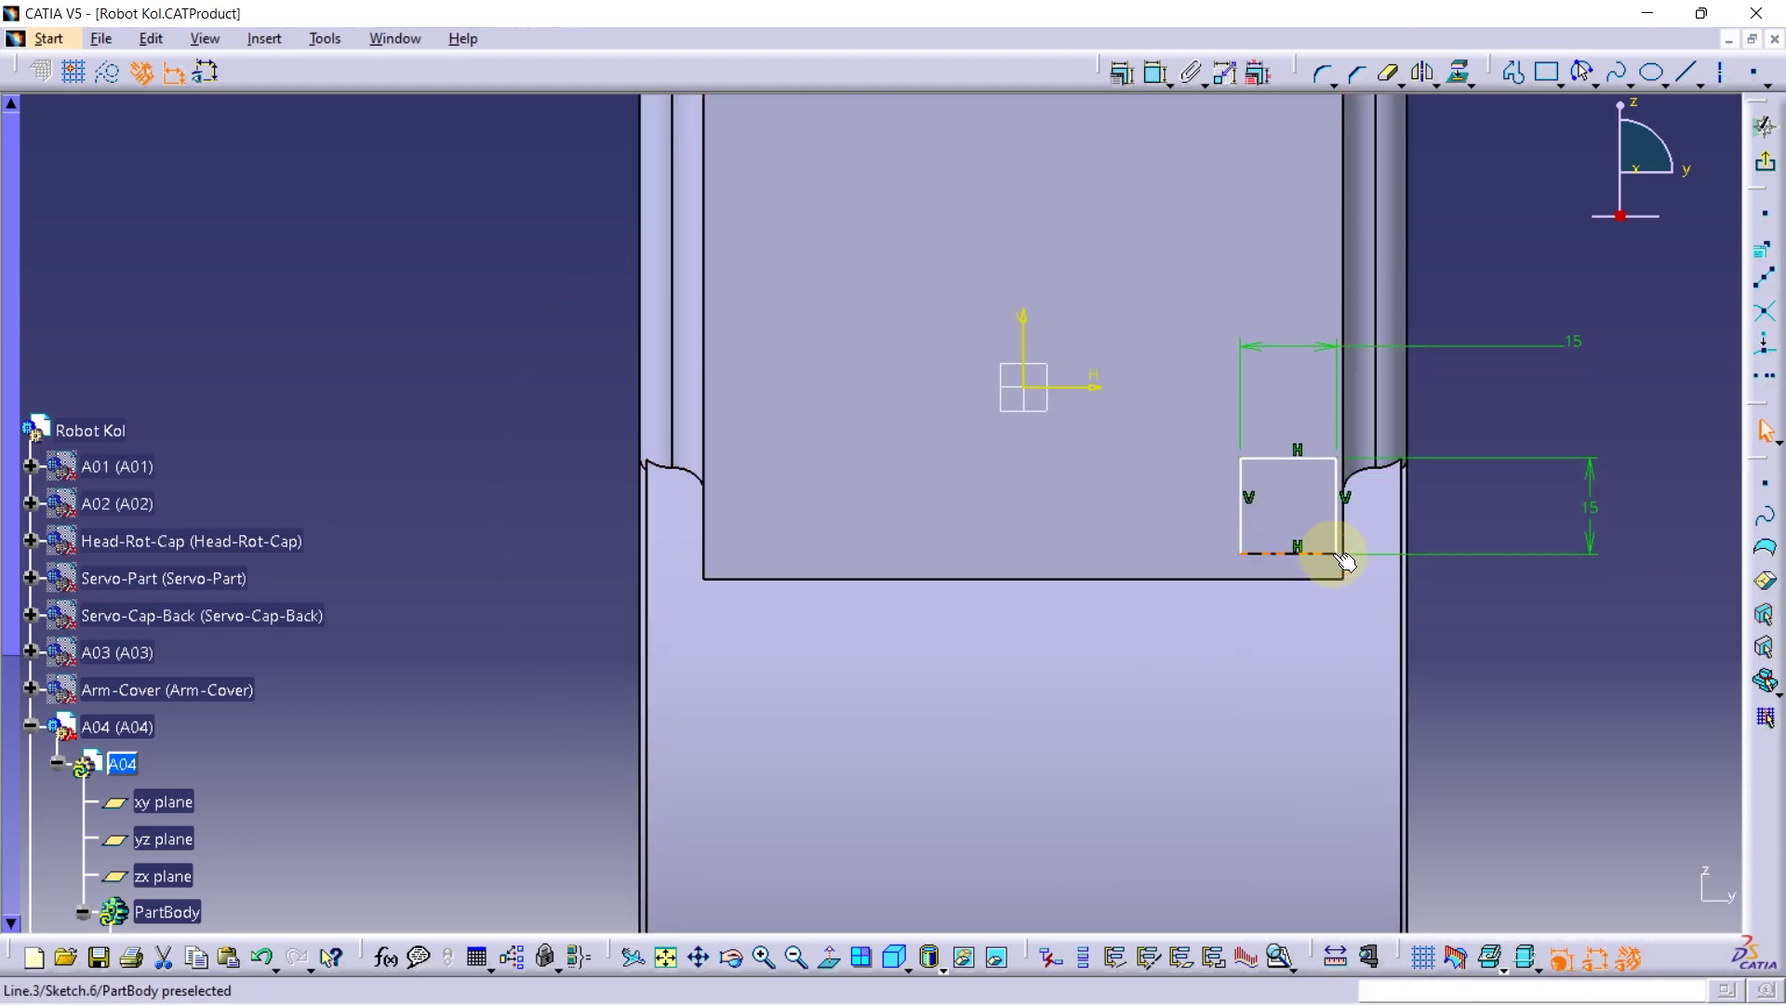
click(1122, 73)
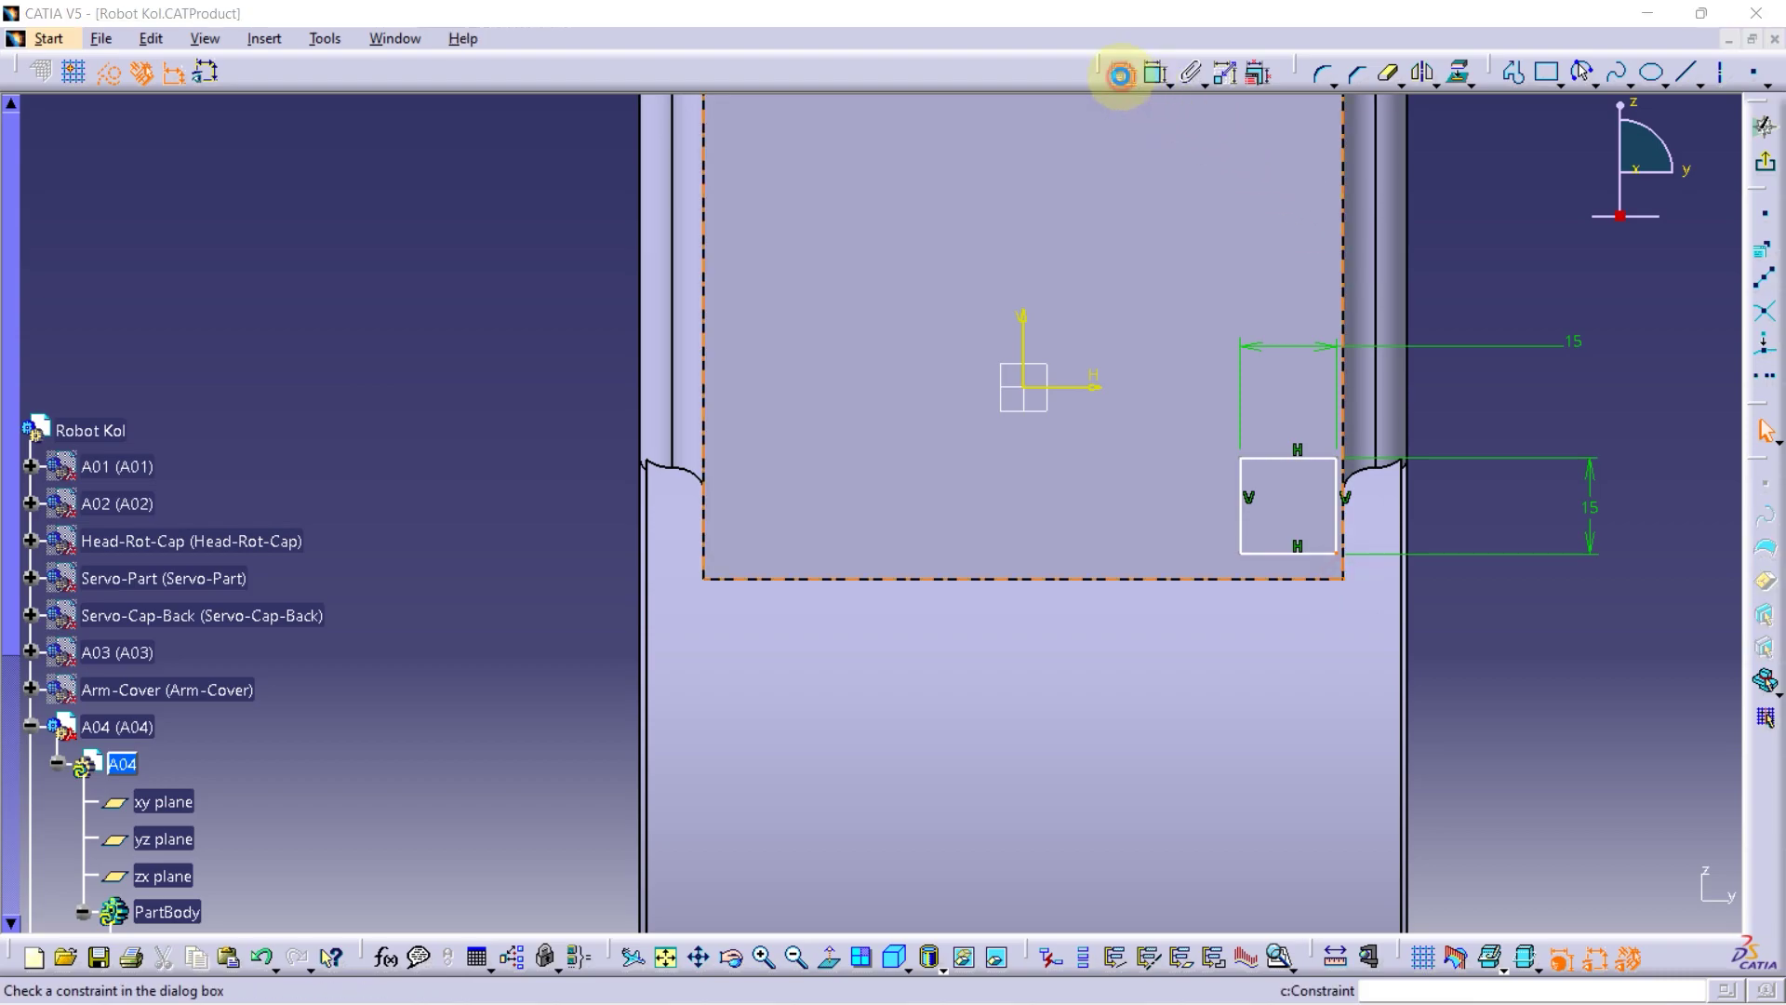
click(1628, 593)
click(1590, 893)
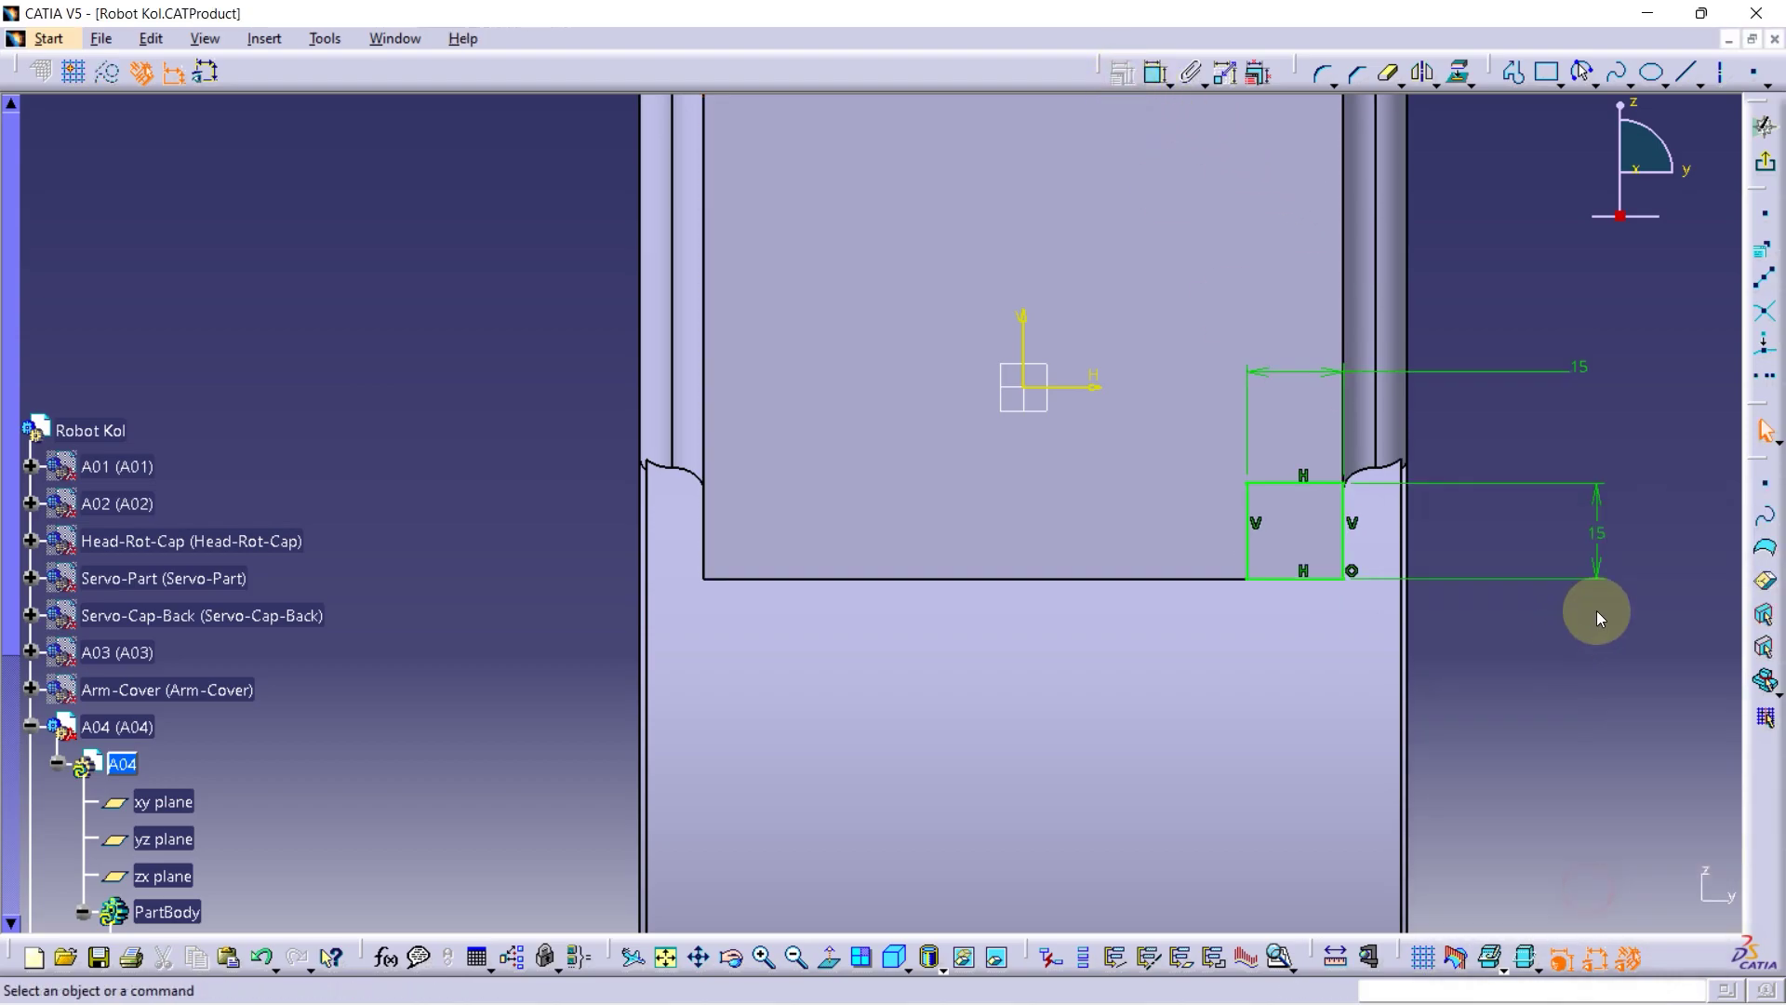
Mirror the square about the V axis and exit the sketcher
ctrl+middle_drag(1475, 470, 1488, 347)
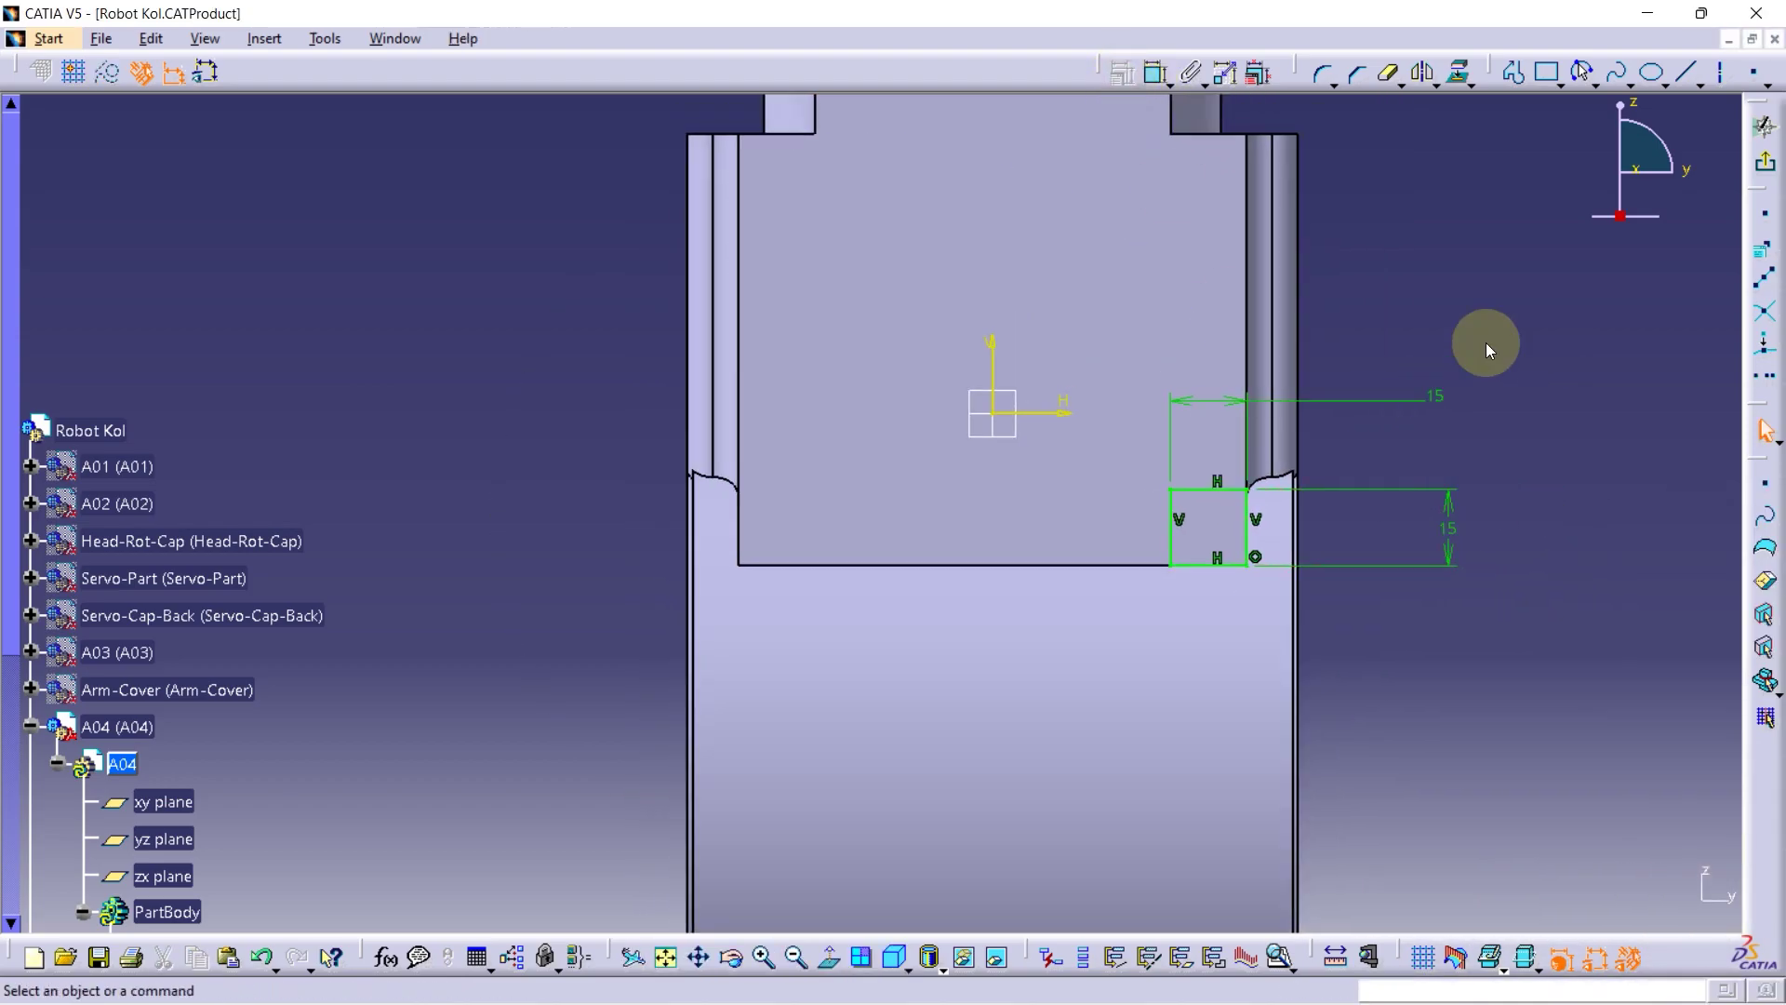
drag(1488, 337, 1156, 590)
click(1412, 88)
click(994, 361)
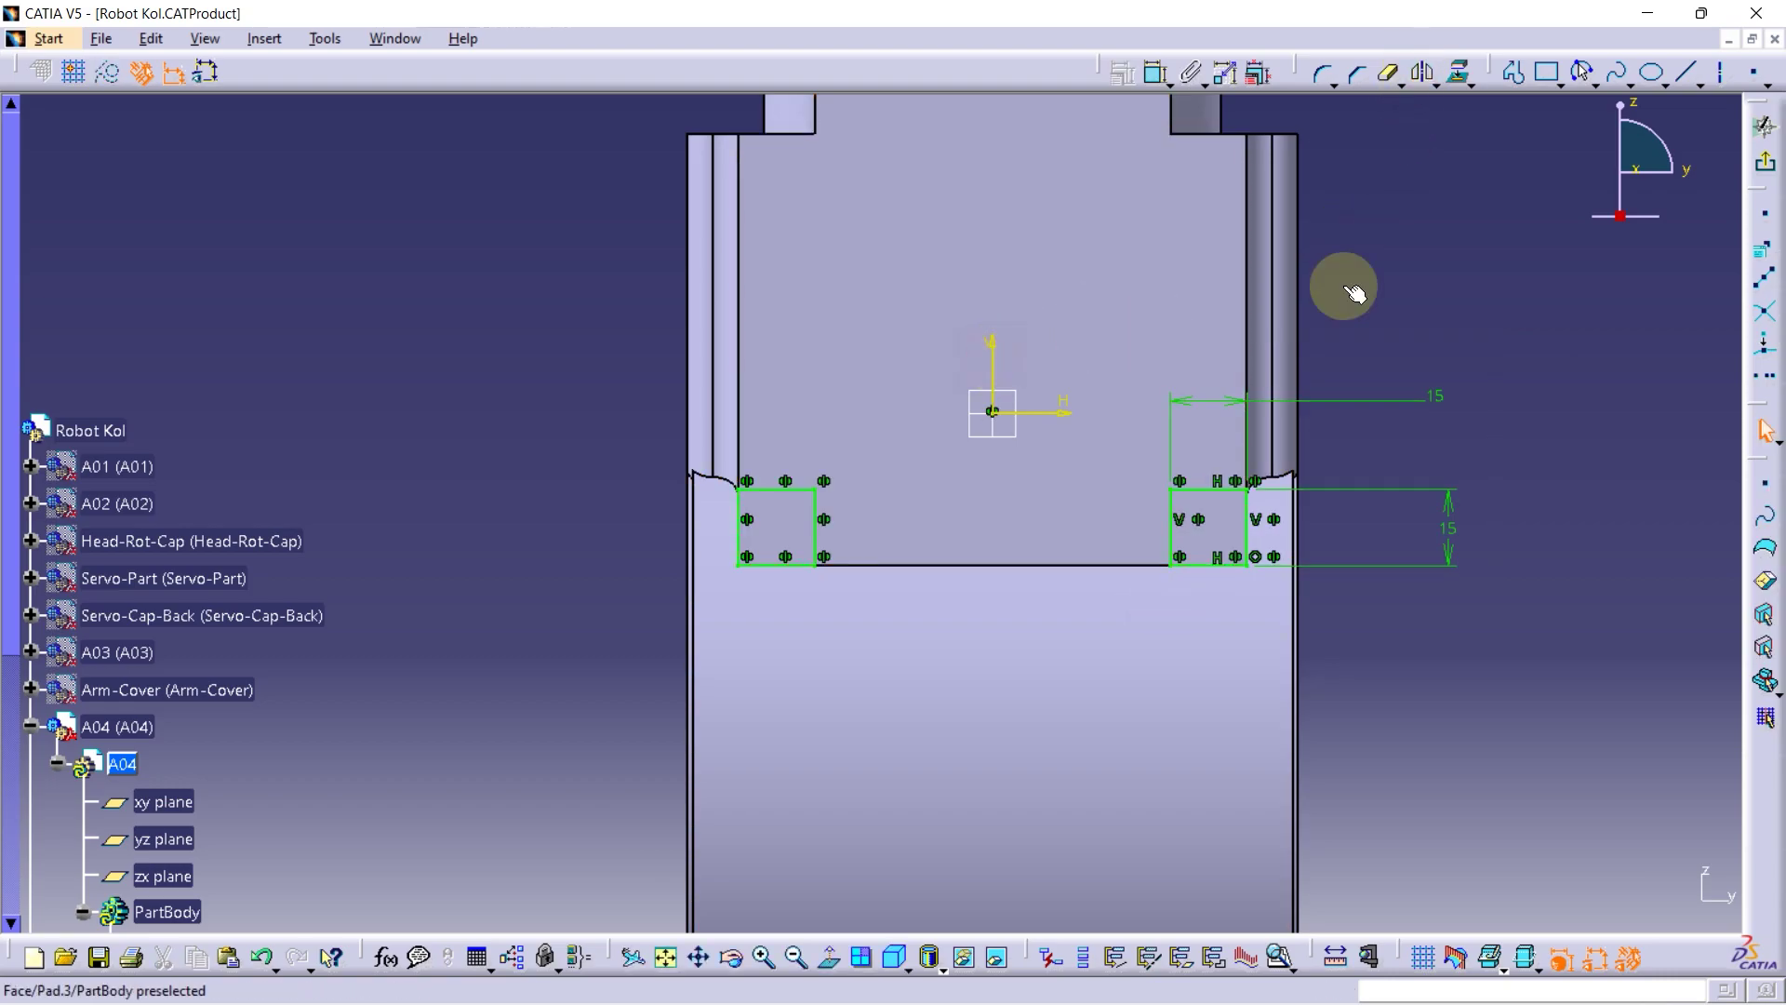
click(1763, 126)
Pocket the two squares 15 mm deep
click(1493, 72)
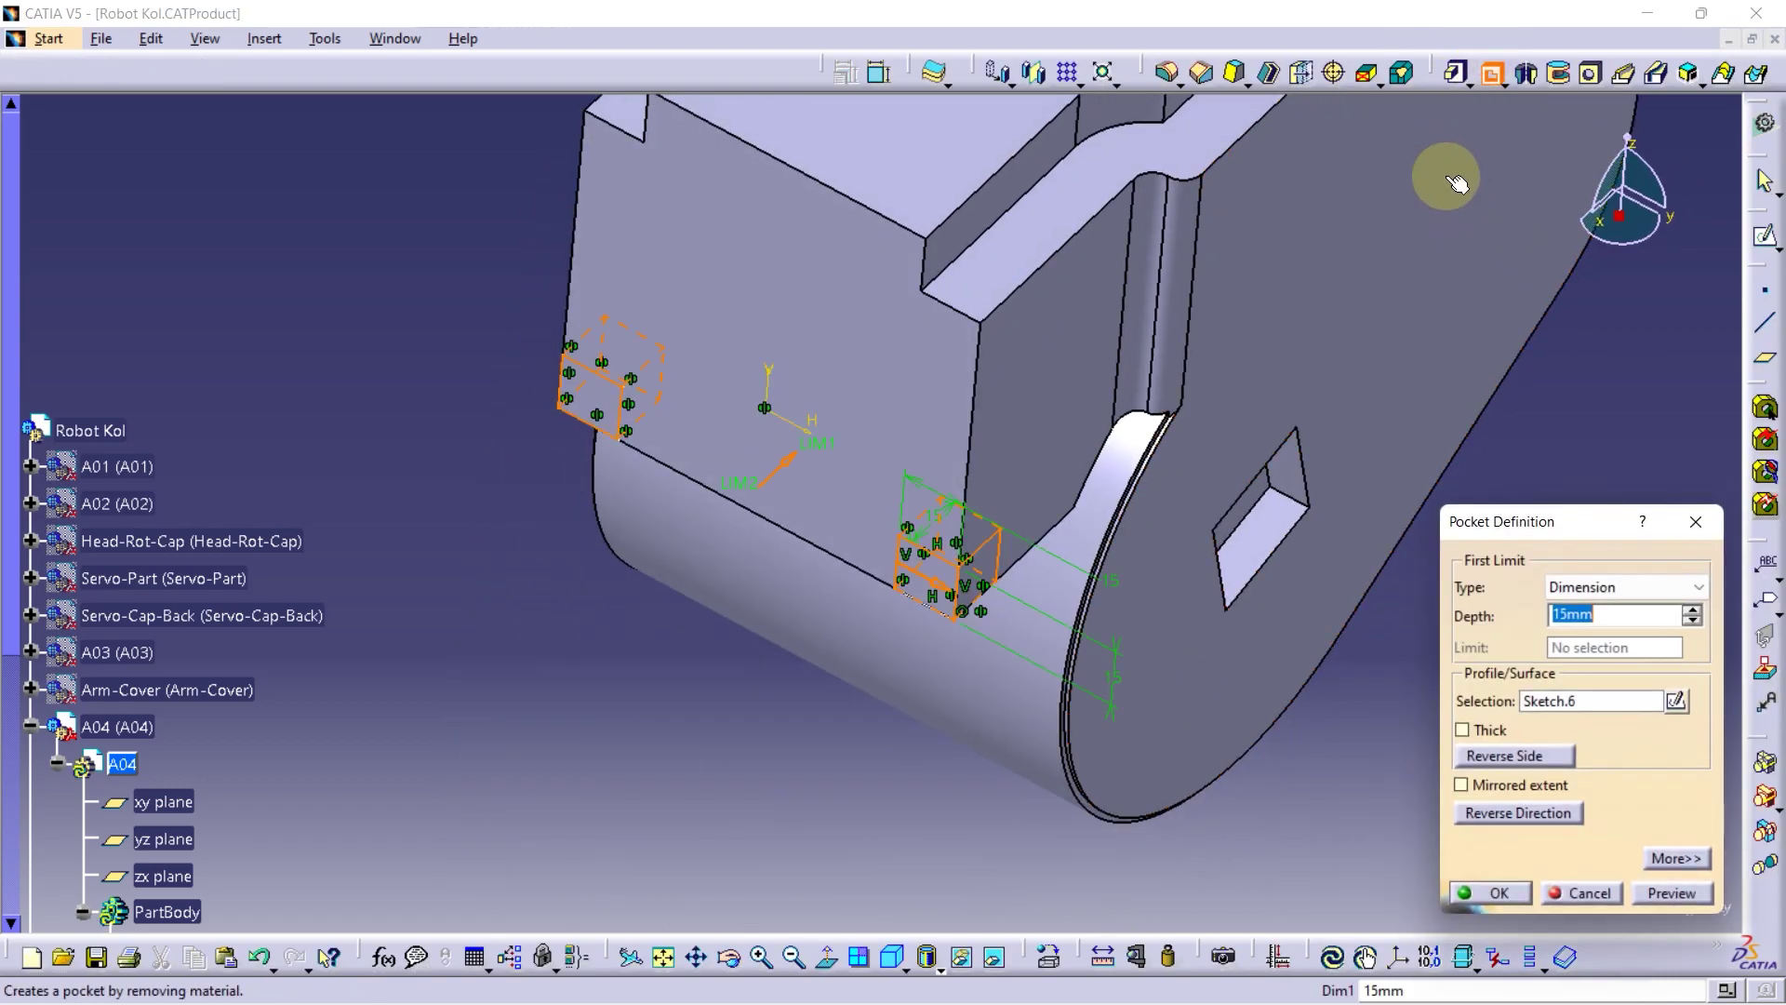
key(Return)
mouse_move(1048, 559)
middle_down()
mouse_move(1000, 312)
mouse_move(1292, 418)
mouse_move(945, 487)
mouse_move(1069, 471)
mouse_move(1066, 454)
mouse_move(1020, 458)
mouse_move(1284, 463)
middle_up()
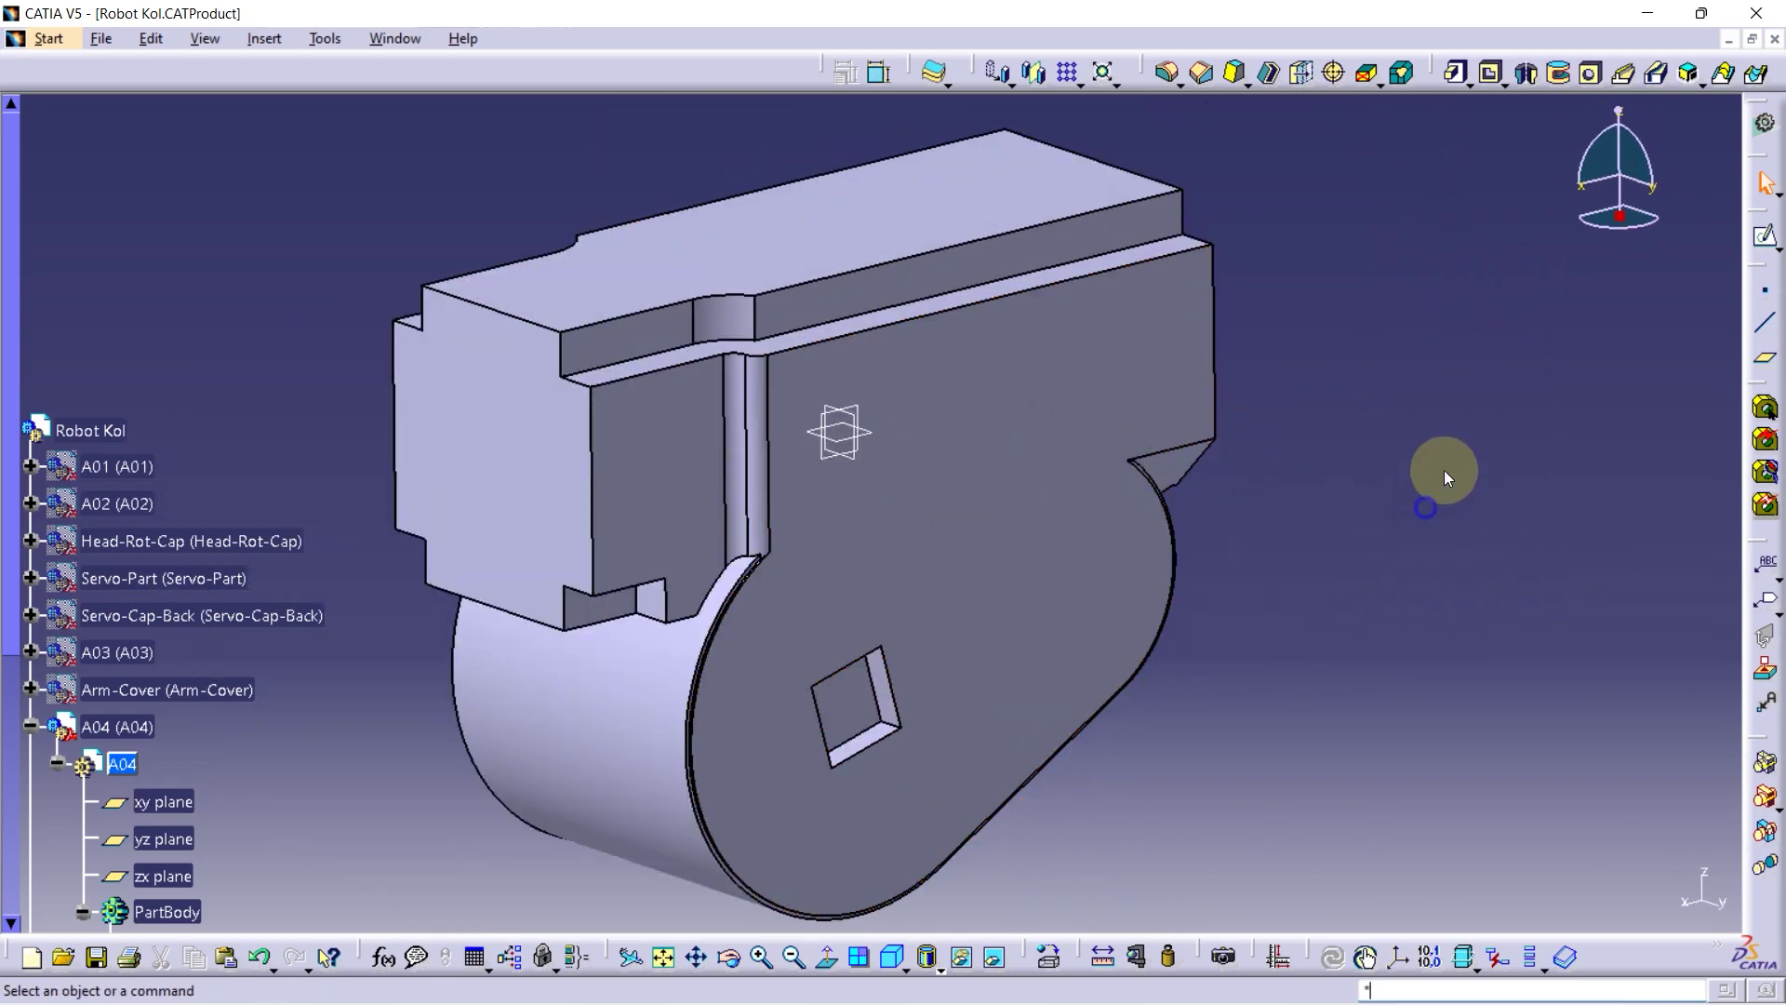
Start a Draft Angle and select the six faces around the upper groove
click(1237, 75)
mouse_move(1248, 345)
middle_down()
mouse_move(961, 586)
mouse_move(865, 530)
middle_up()
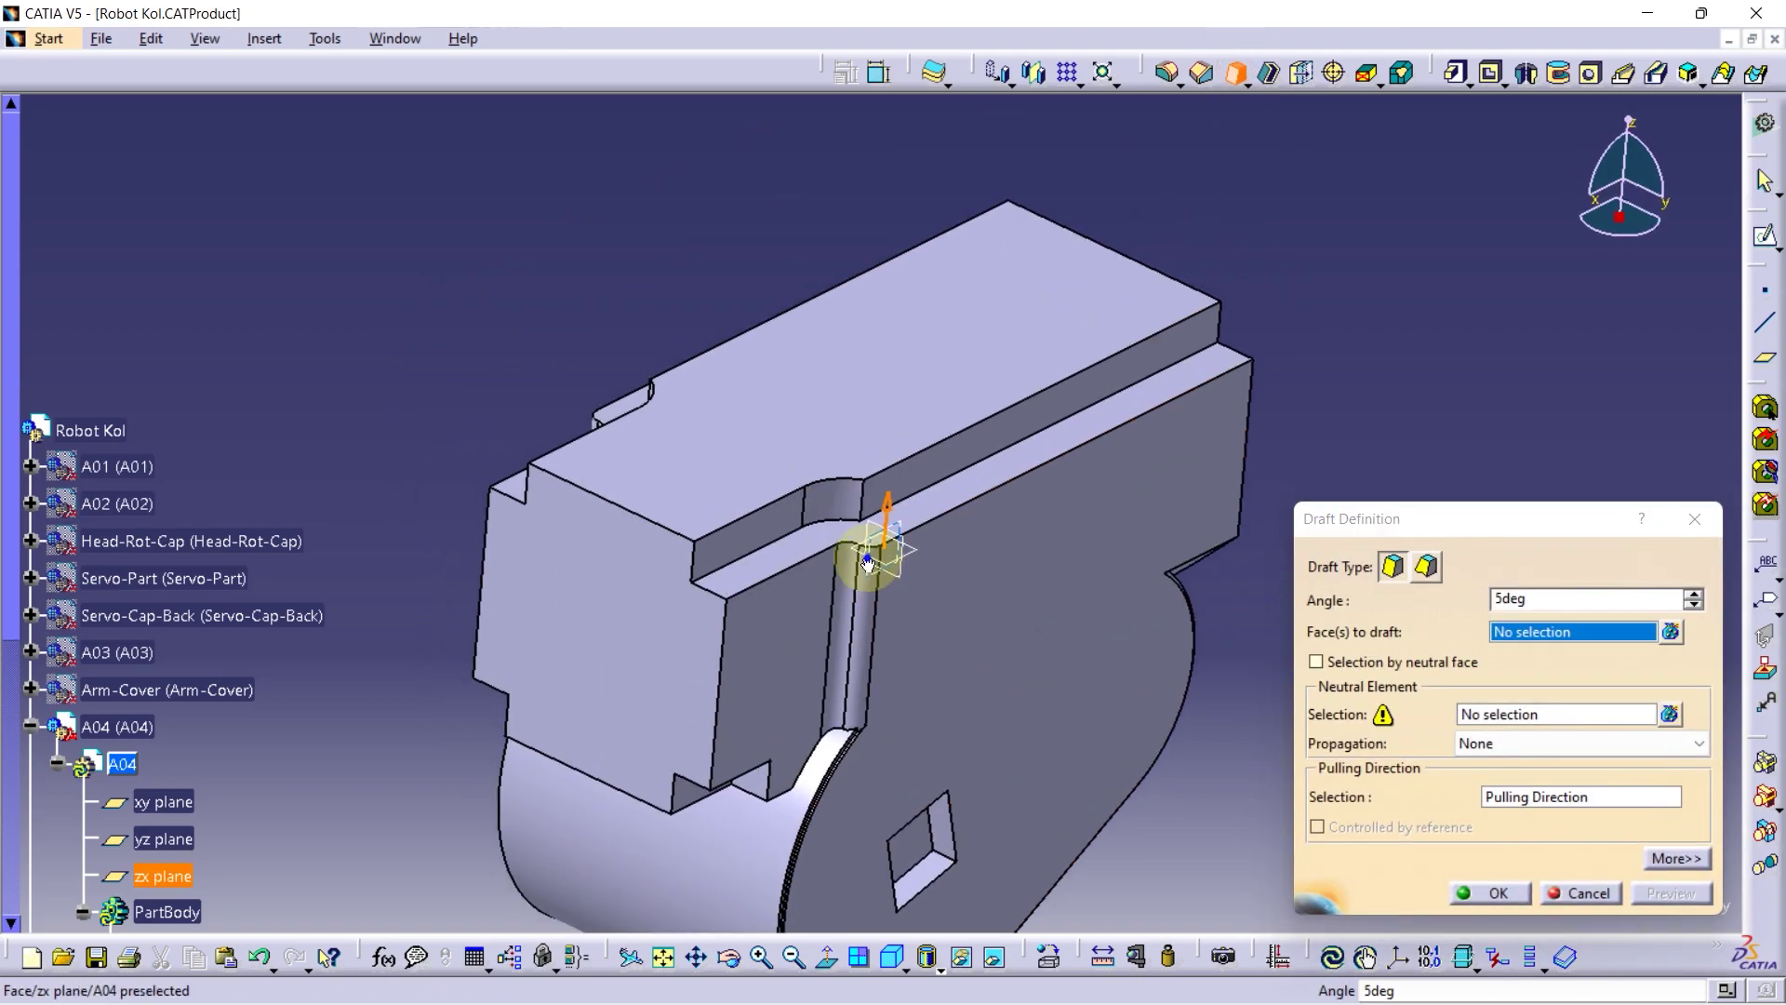
click(784, 521)
click(879, 484)
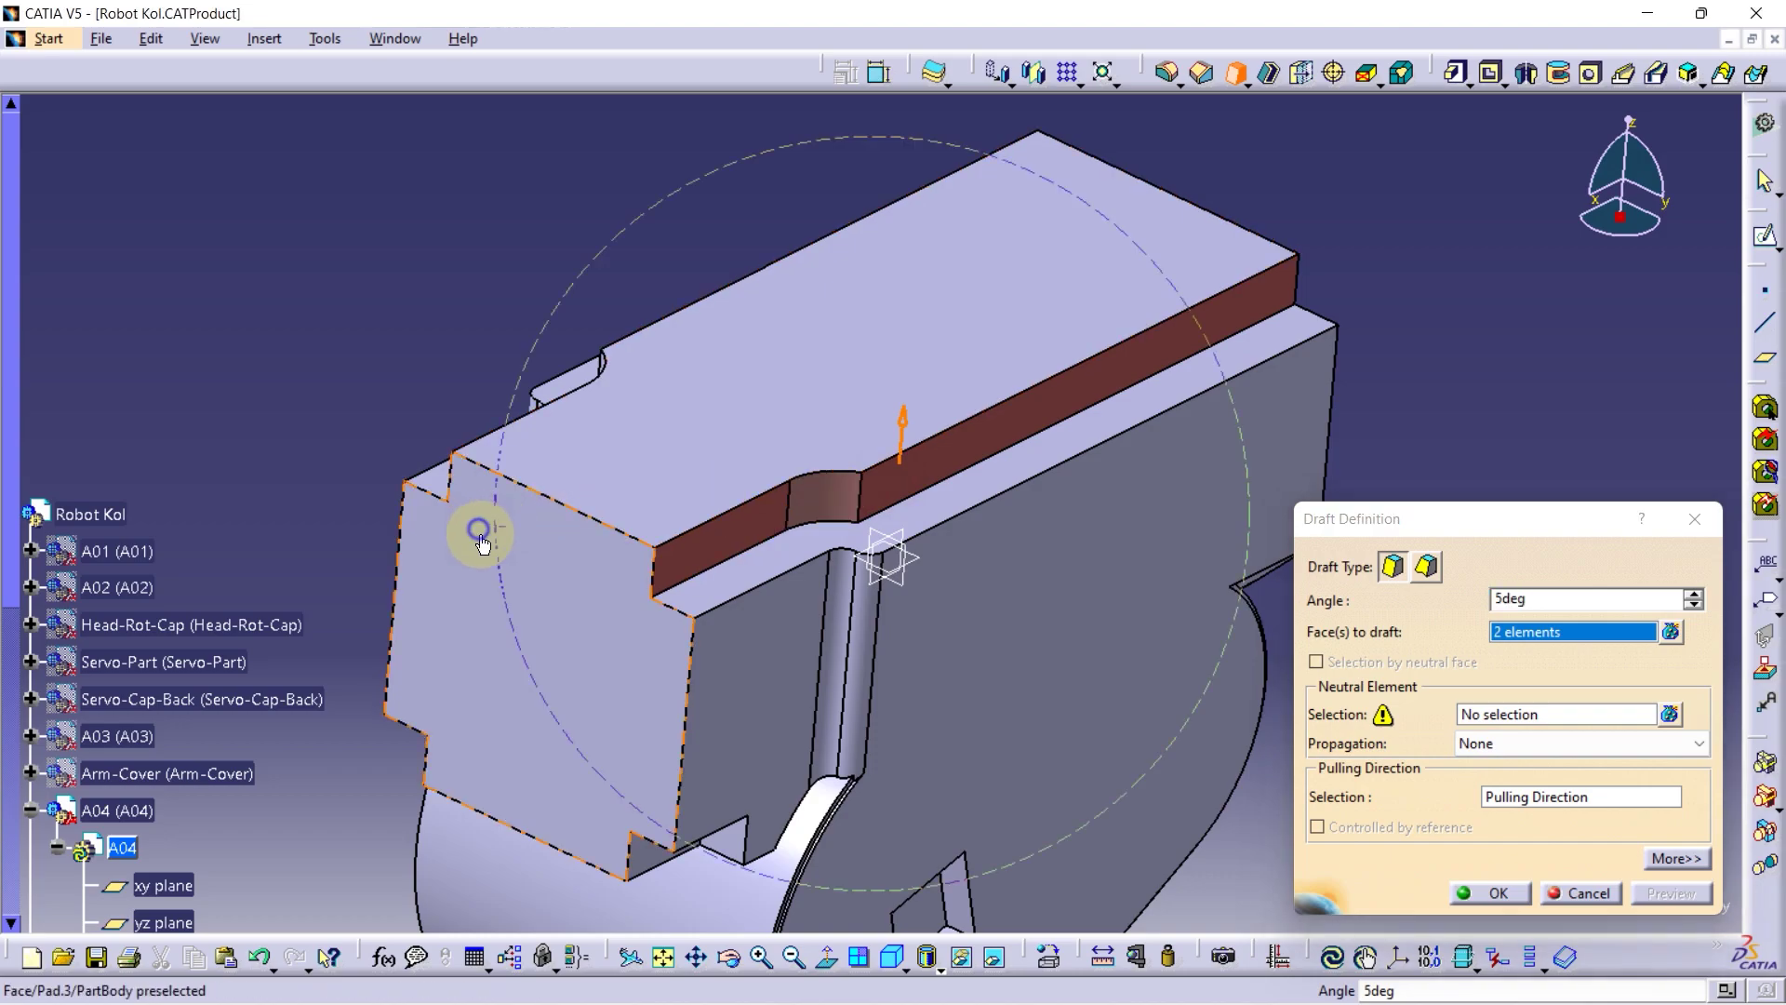
mouse_move(478, 531)
middle_down()
mouse_move(659, 626)
mouse_move(797, 518)
mouse_move(909, 518)
mouse_move(719, 555)
middle_up()
click(745, 484)
click(909, 518)
click(881, 489)
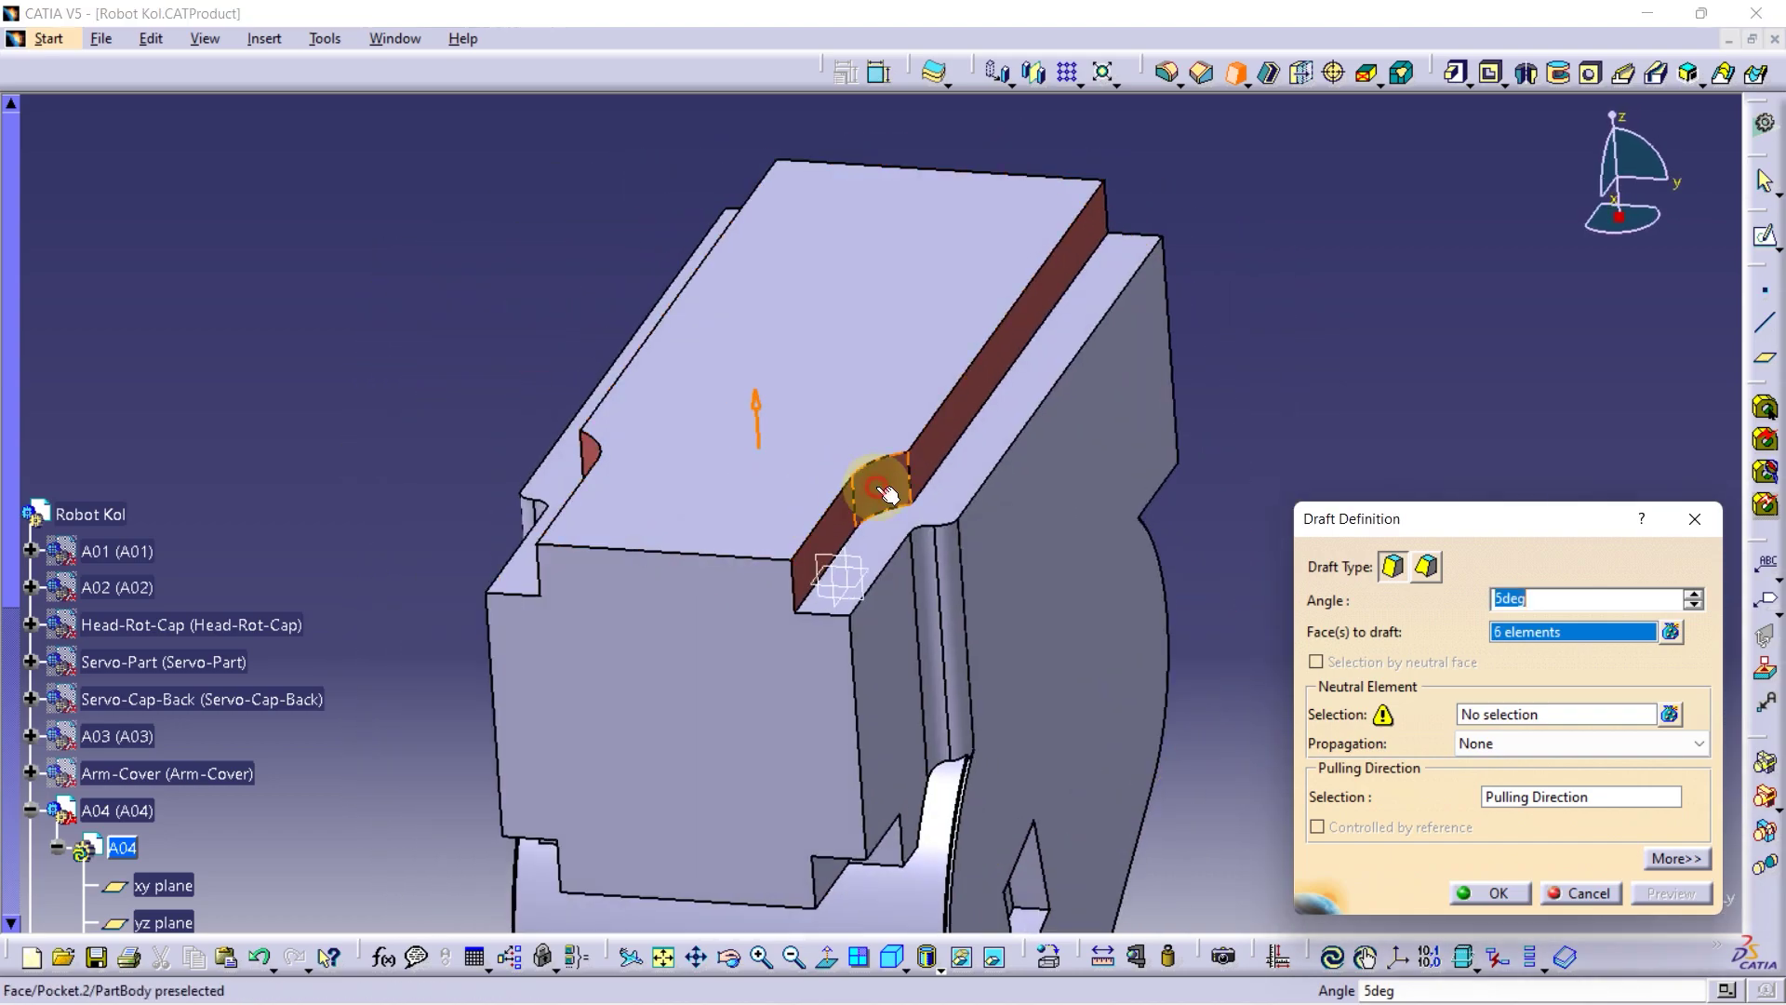
Set the draft to 30° with the top face as neutral element, preview and apply
double_click(1517, 598)
text(30)
click(1510, 715)
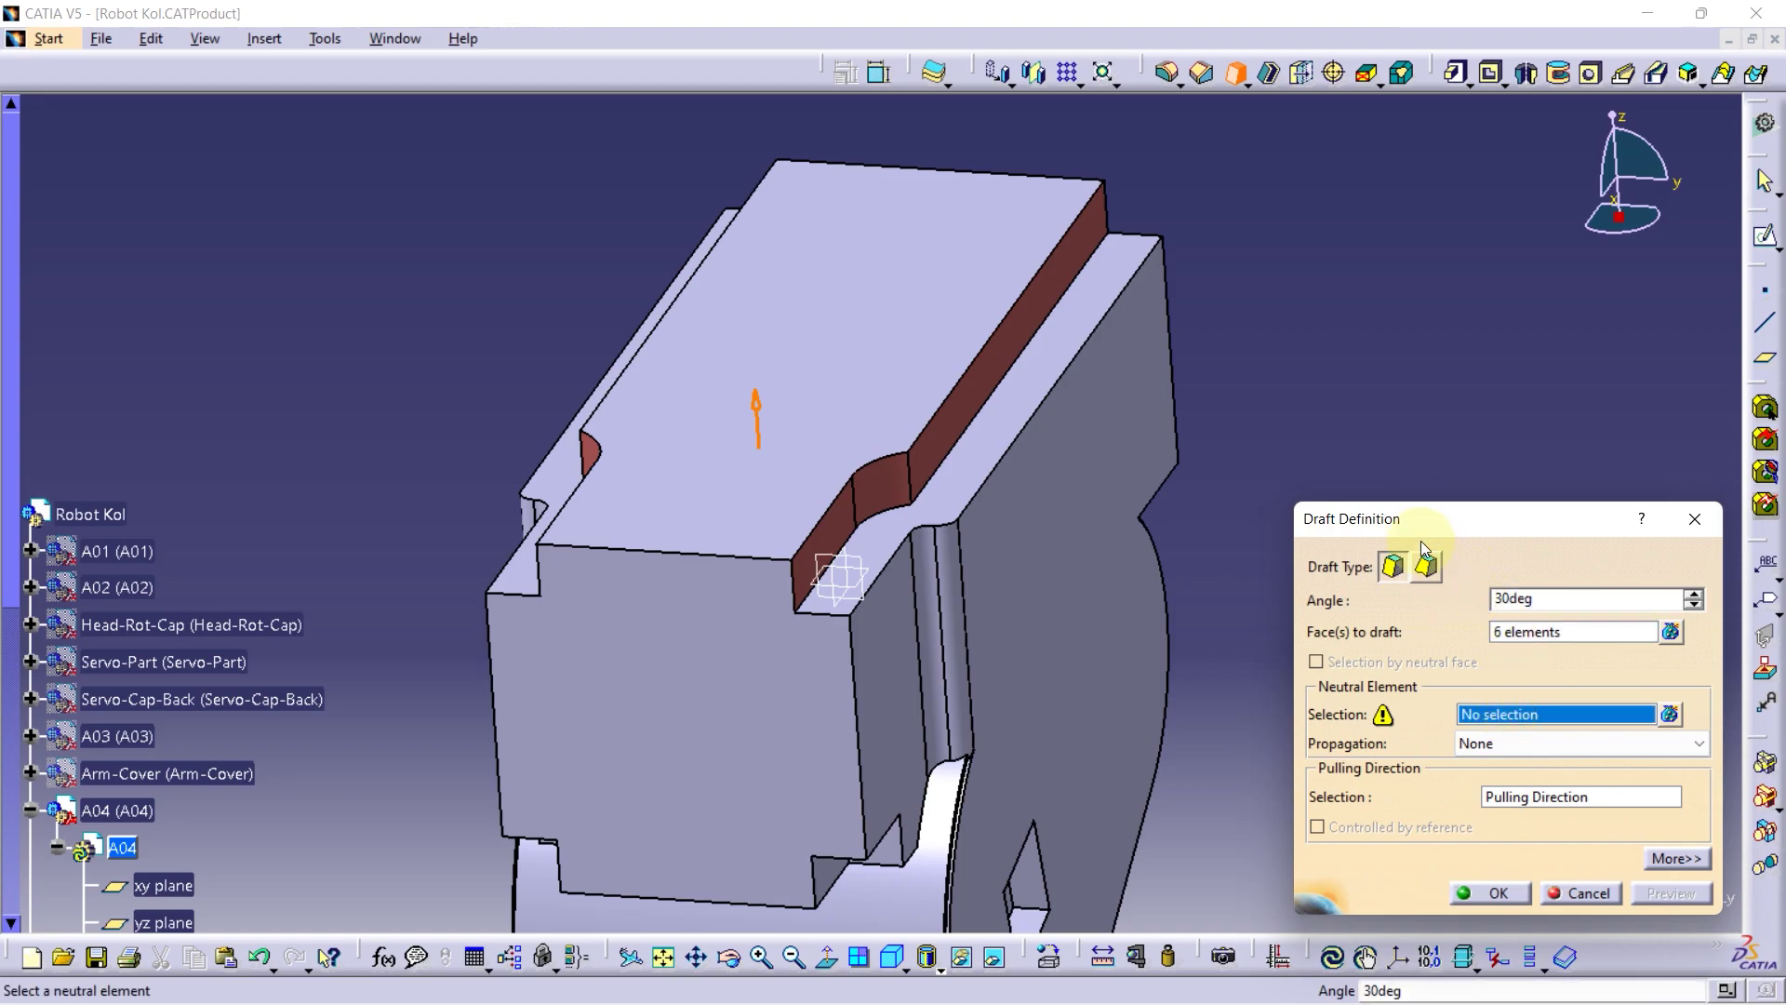
click(895, 349)
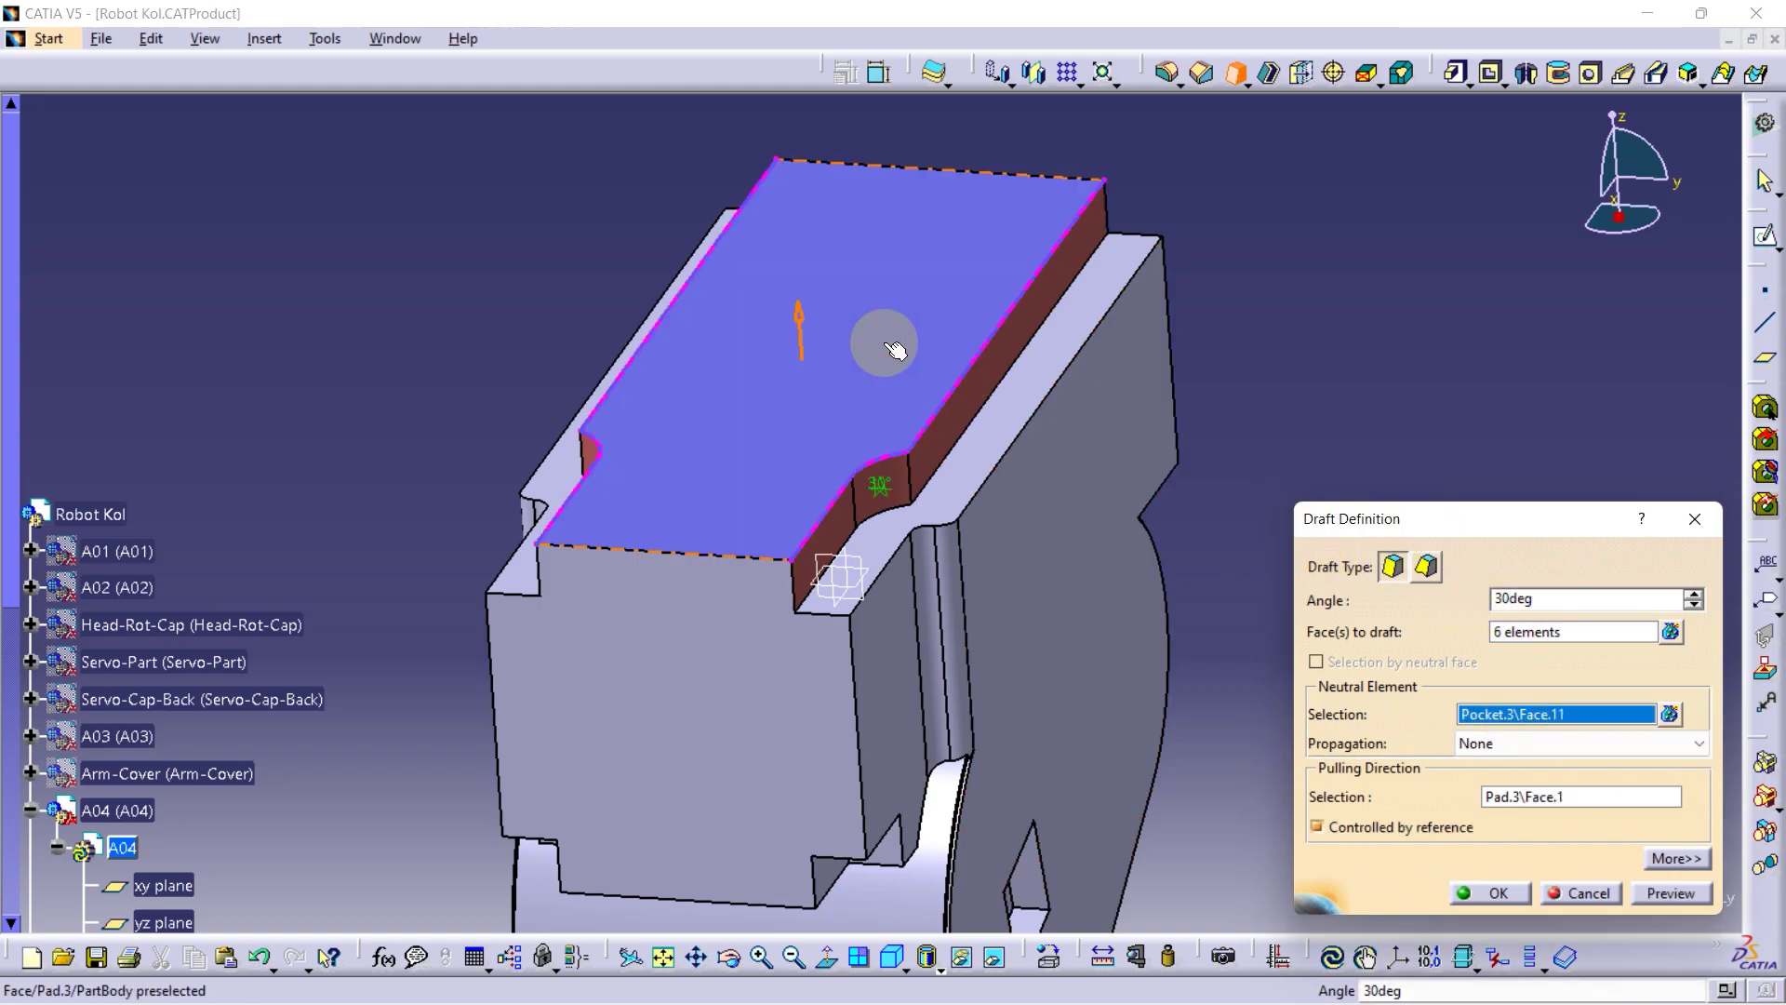
click(1674, 895)
mouse_move(869, 599)
middle_down()
mouse_move(1017, 605)
mouse_move(849, 507)
middle_up()
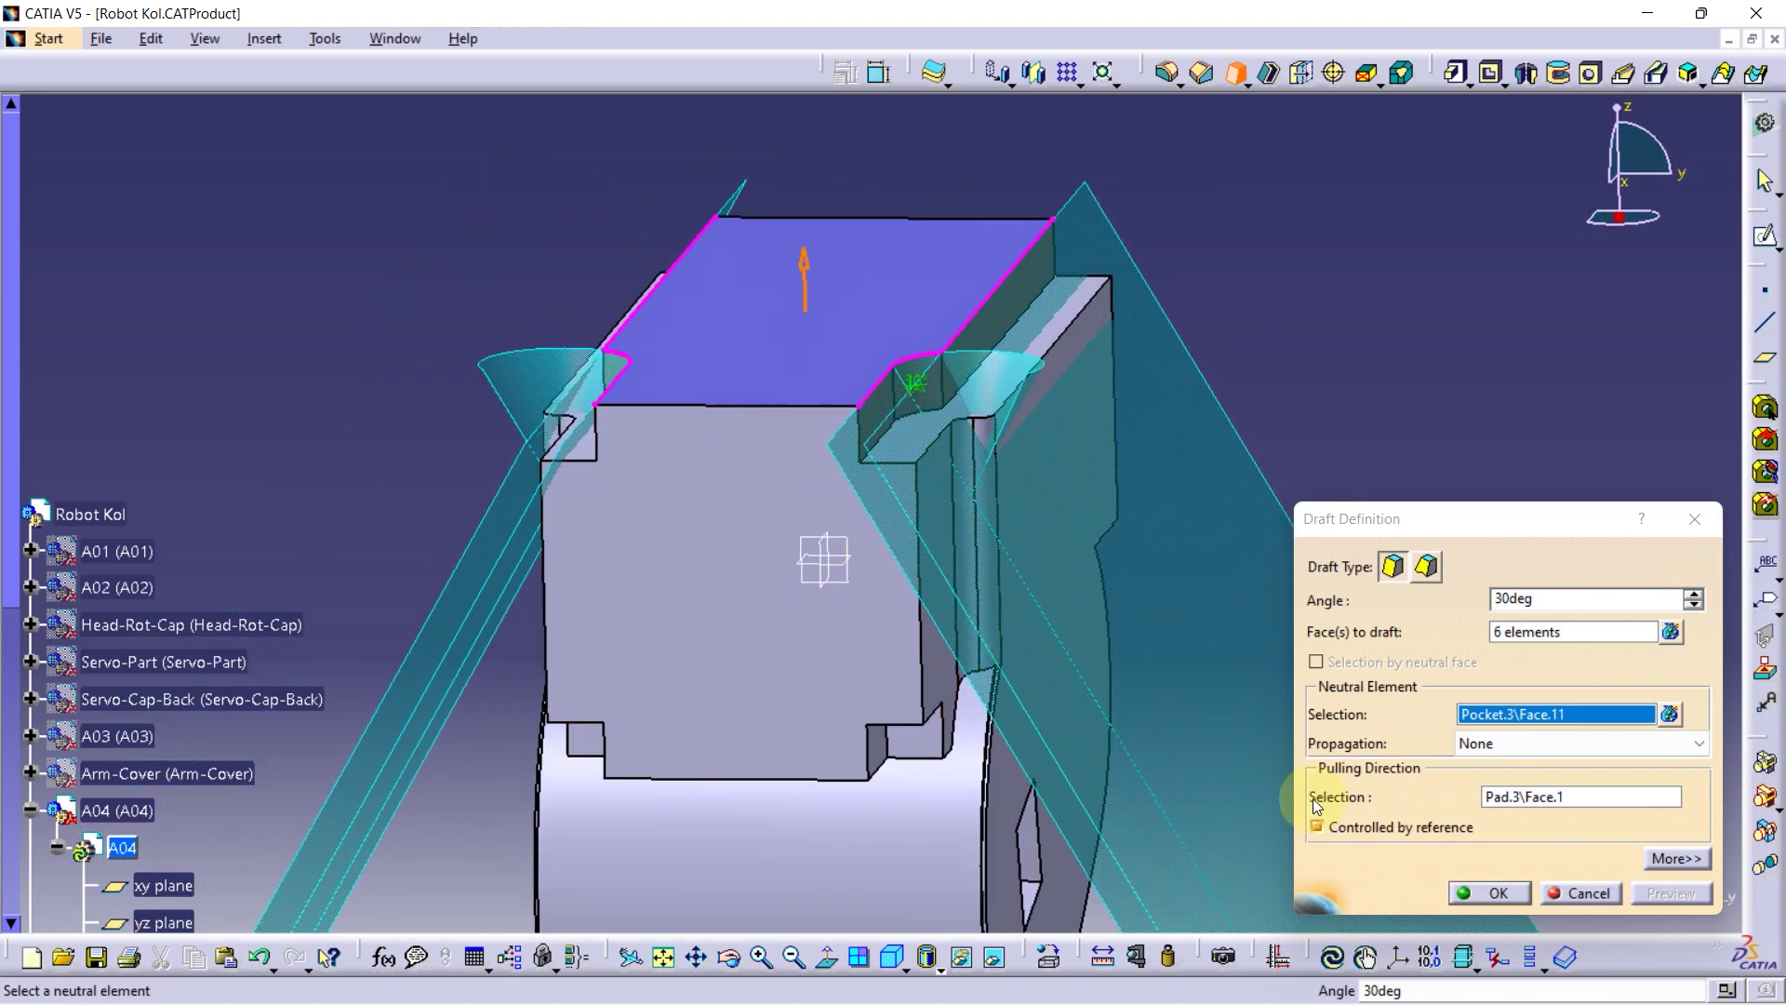
click(1492, 895)
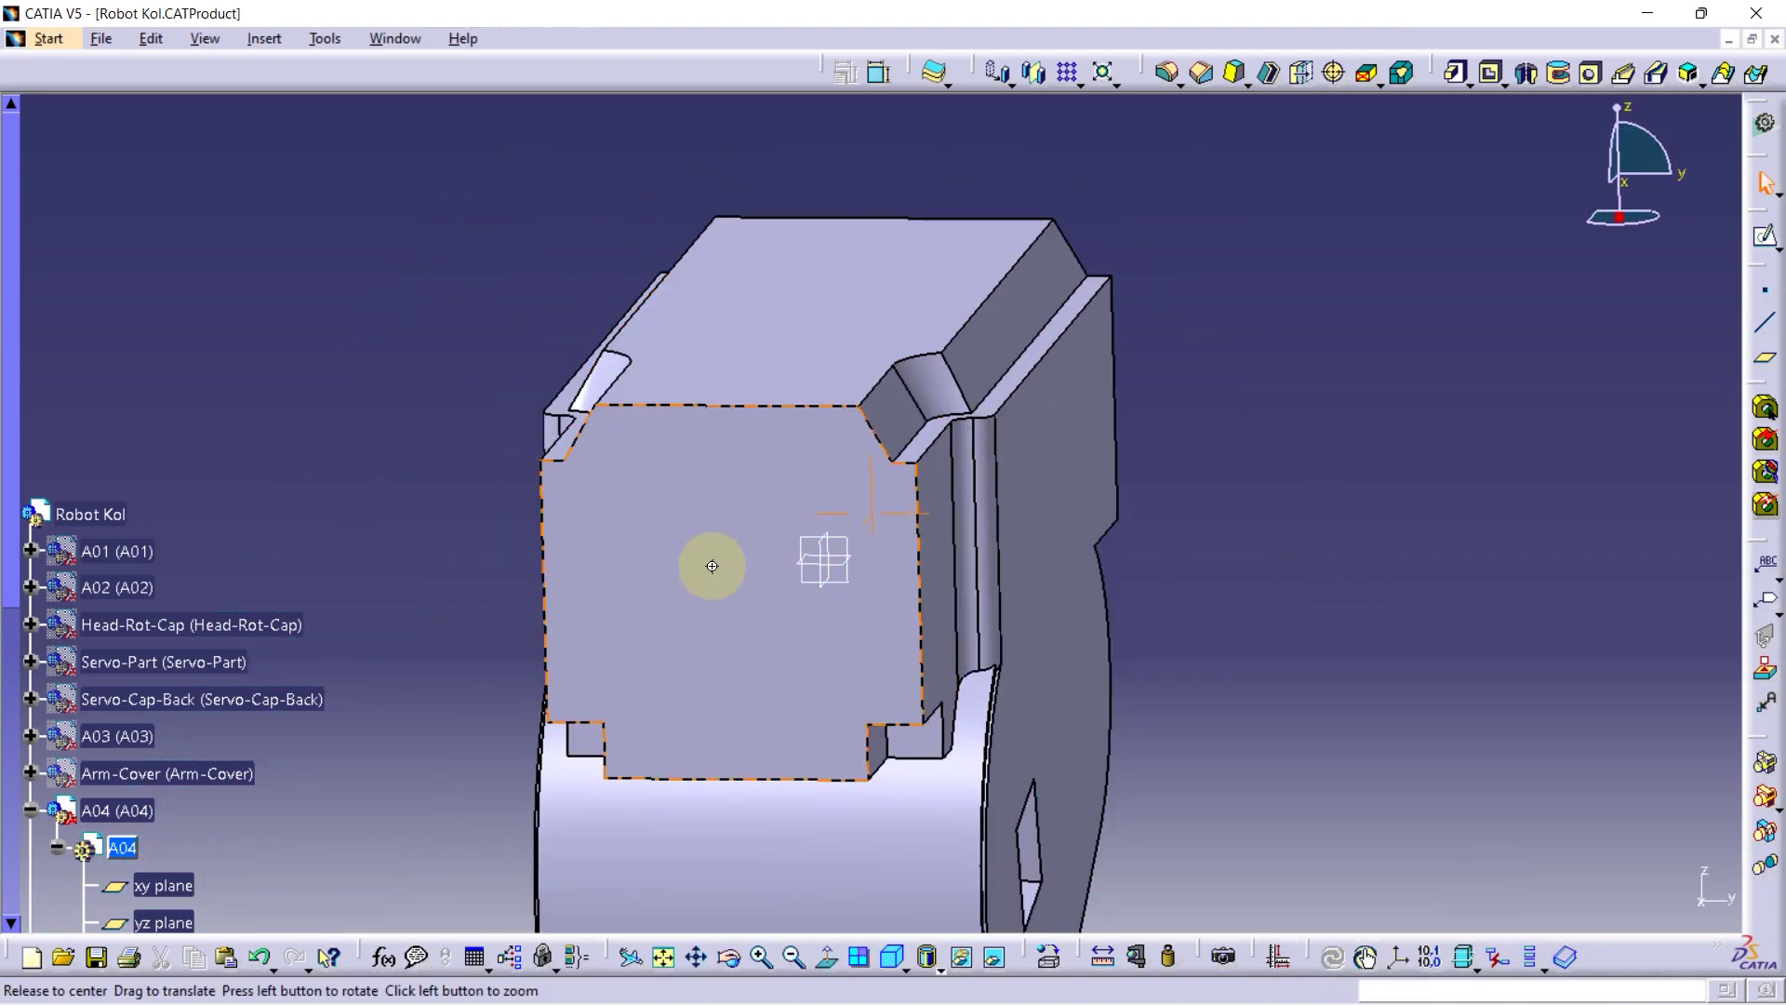
Chamfer two corner-notch edges at 15 mm × 30°, reversing the direction where needed
mouse_move(710, 562)
middle_down()
mouse_move(853, 647)
mouse_move(745, 662)
mouse_move(856, 513)
mouse_move(1160, 698)
mouse_move(1057, 777)
mouse_move(798, 571)
mouse_move(940, 595)
mouse_move(929, 538)
middle_up()
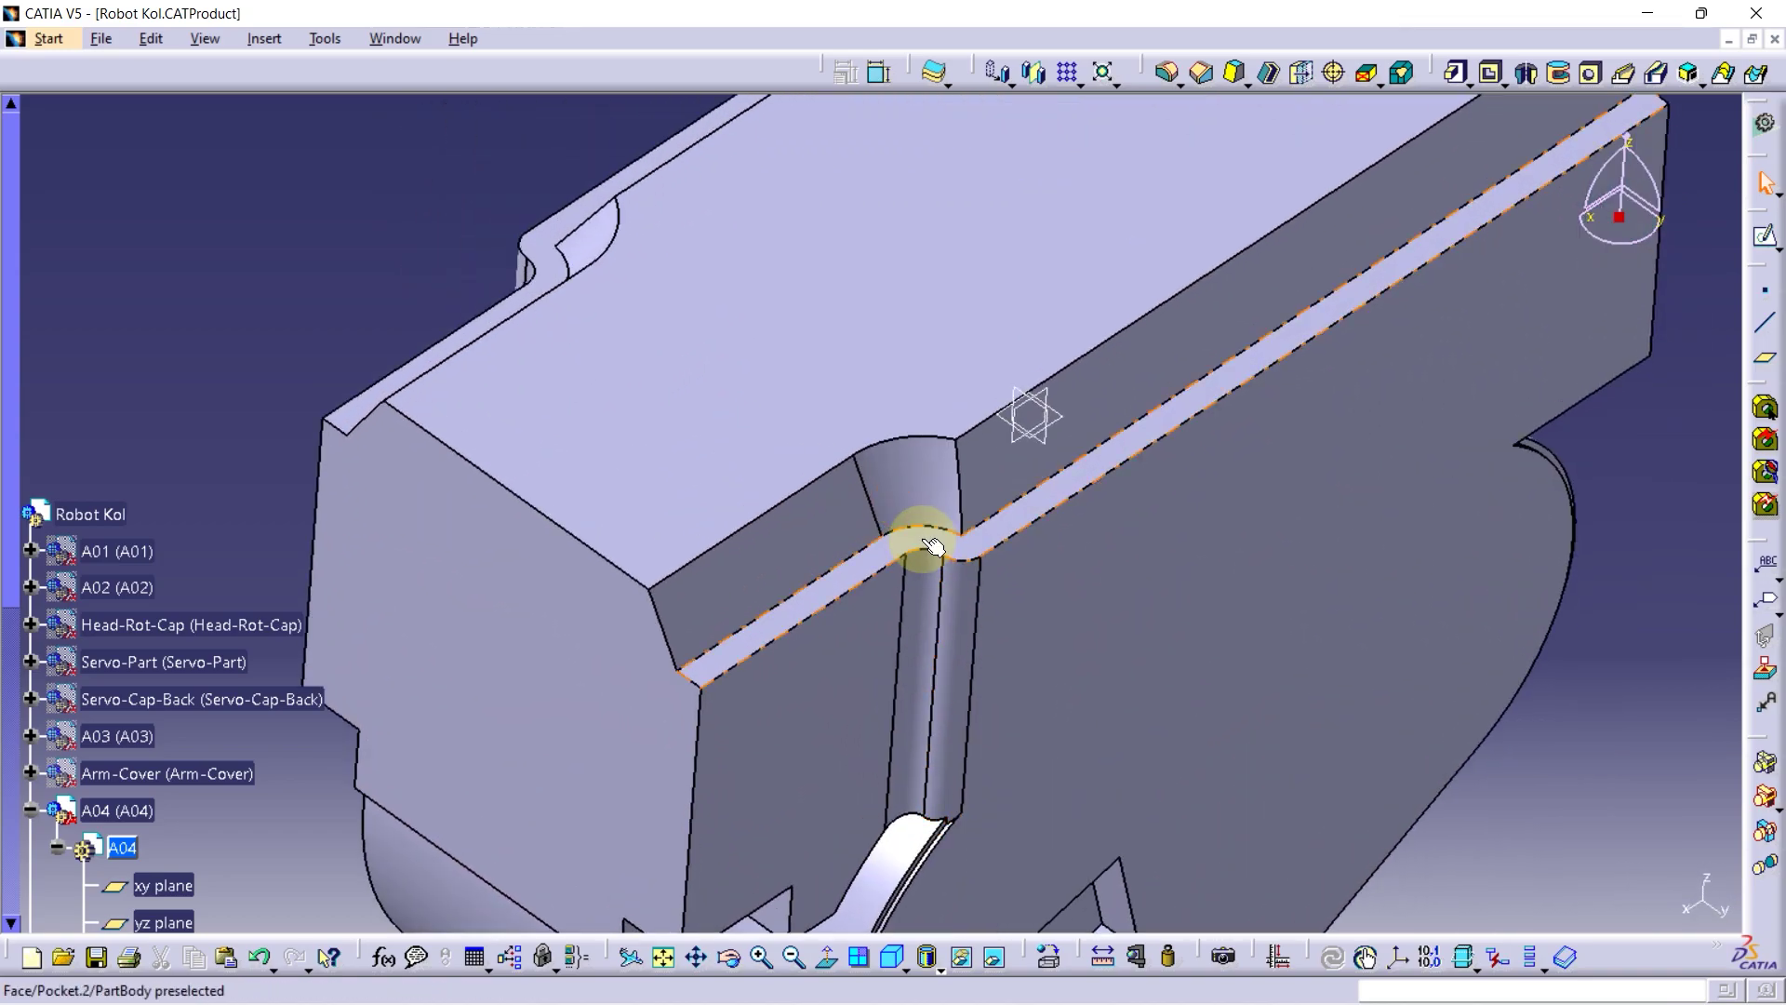
click(1201, 72)
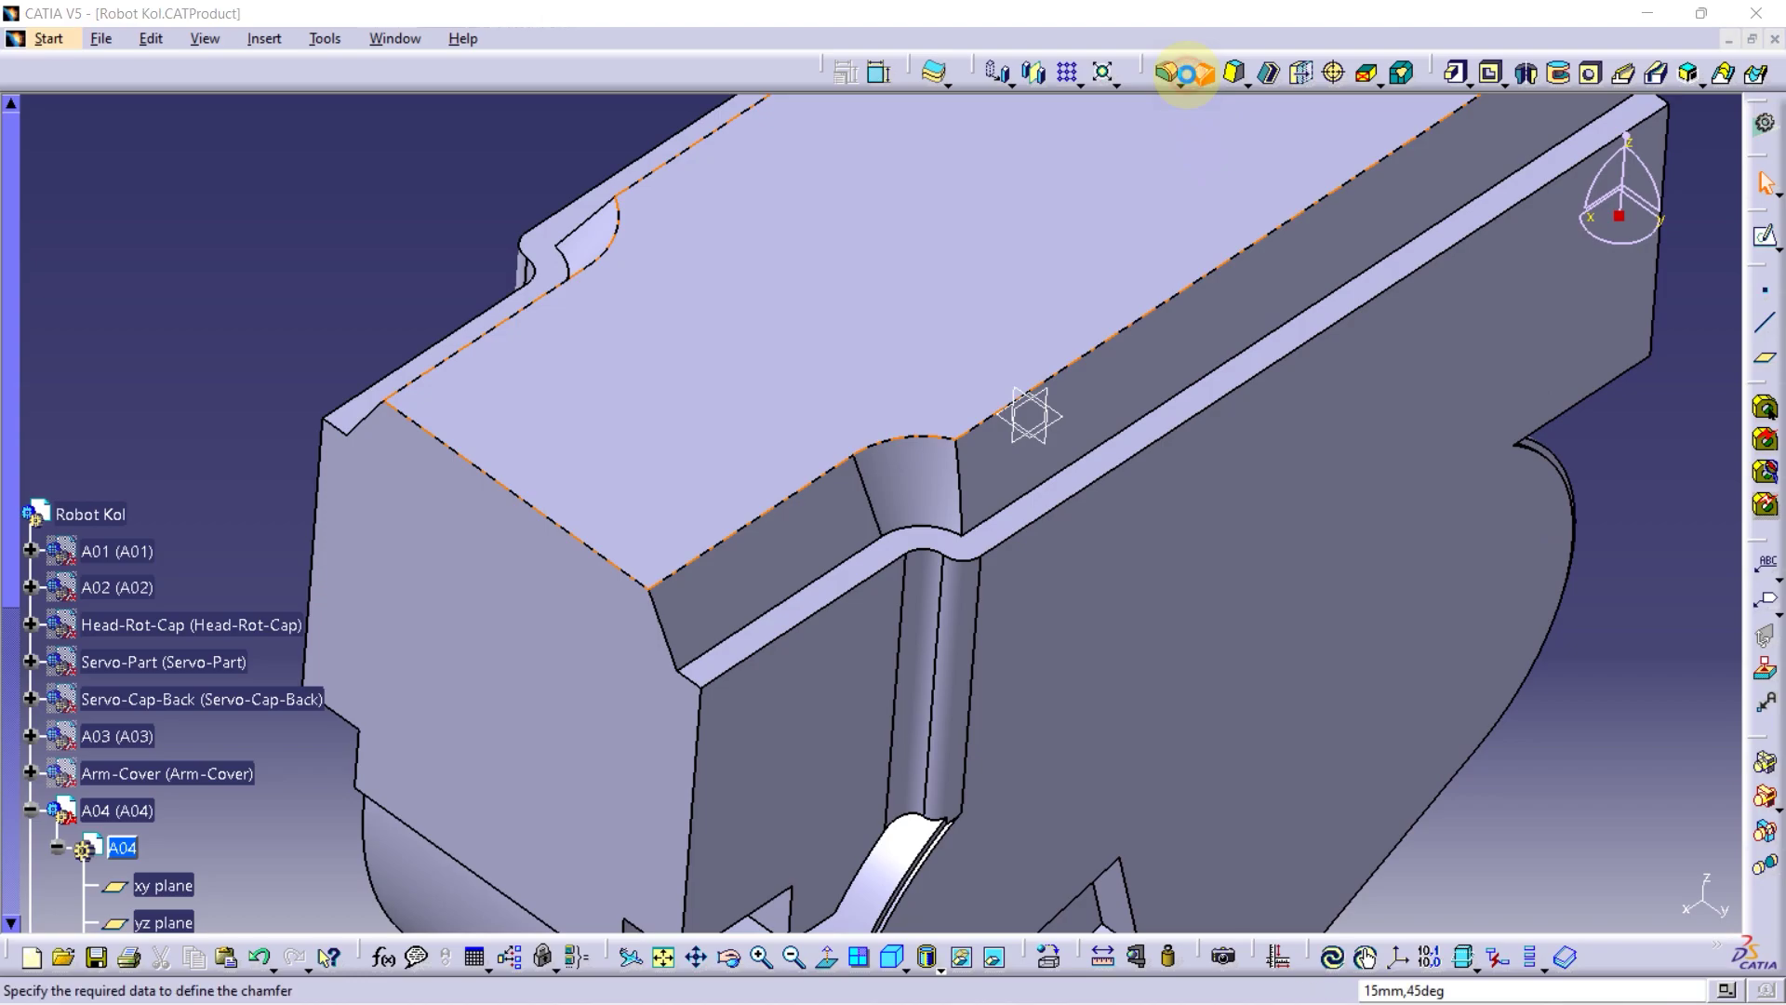
text(30)
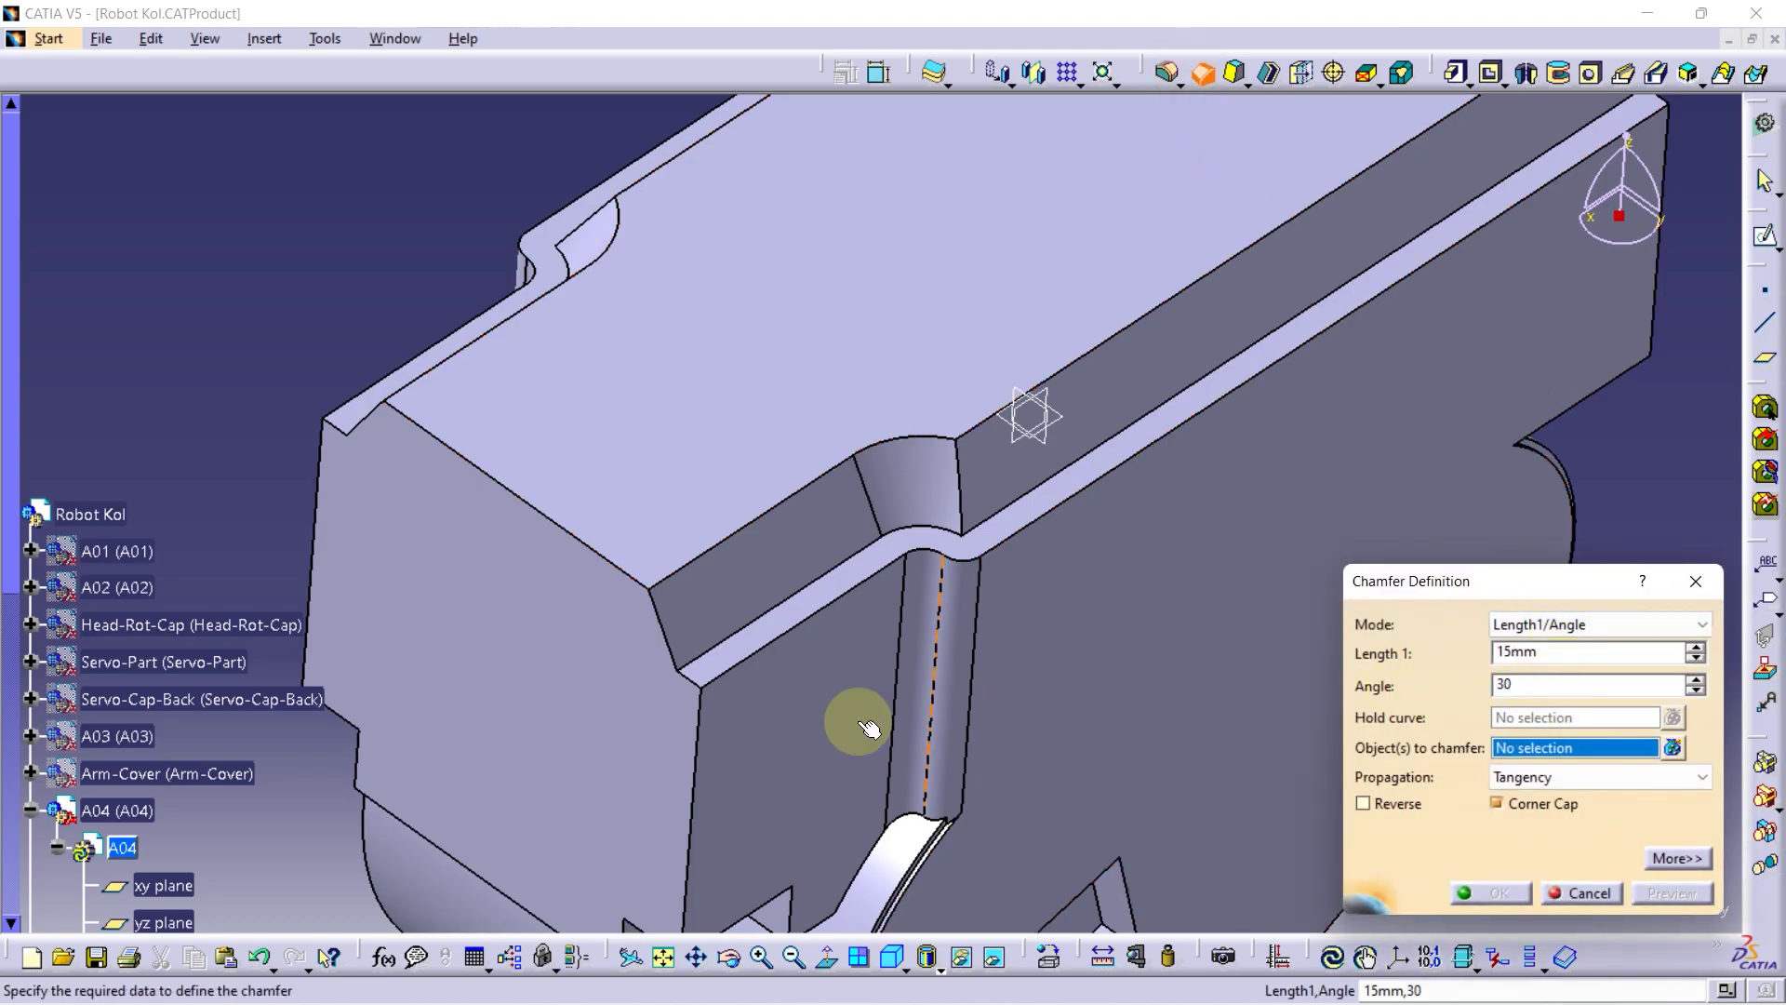
mouse_move(850, 722)
middle_down()
mouse_move(956, 410)
mouse_move(1008, 371)
mouse_move(689, 640)
mouse_move(1104, 455)
mouse_move(1124, 429)
middle_up()
click(748, 515)
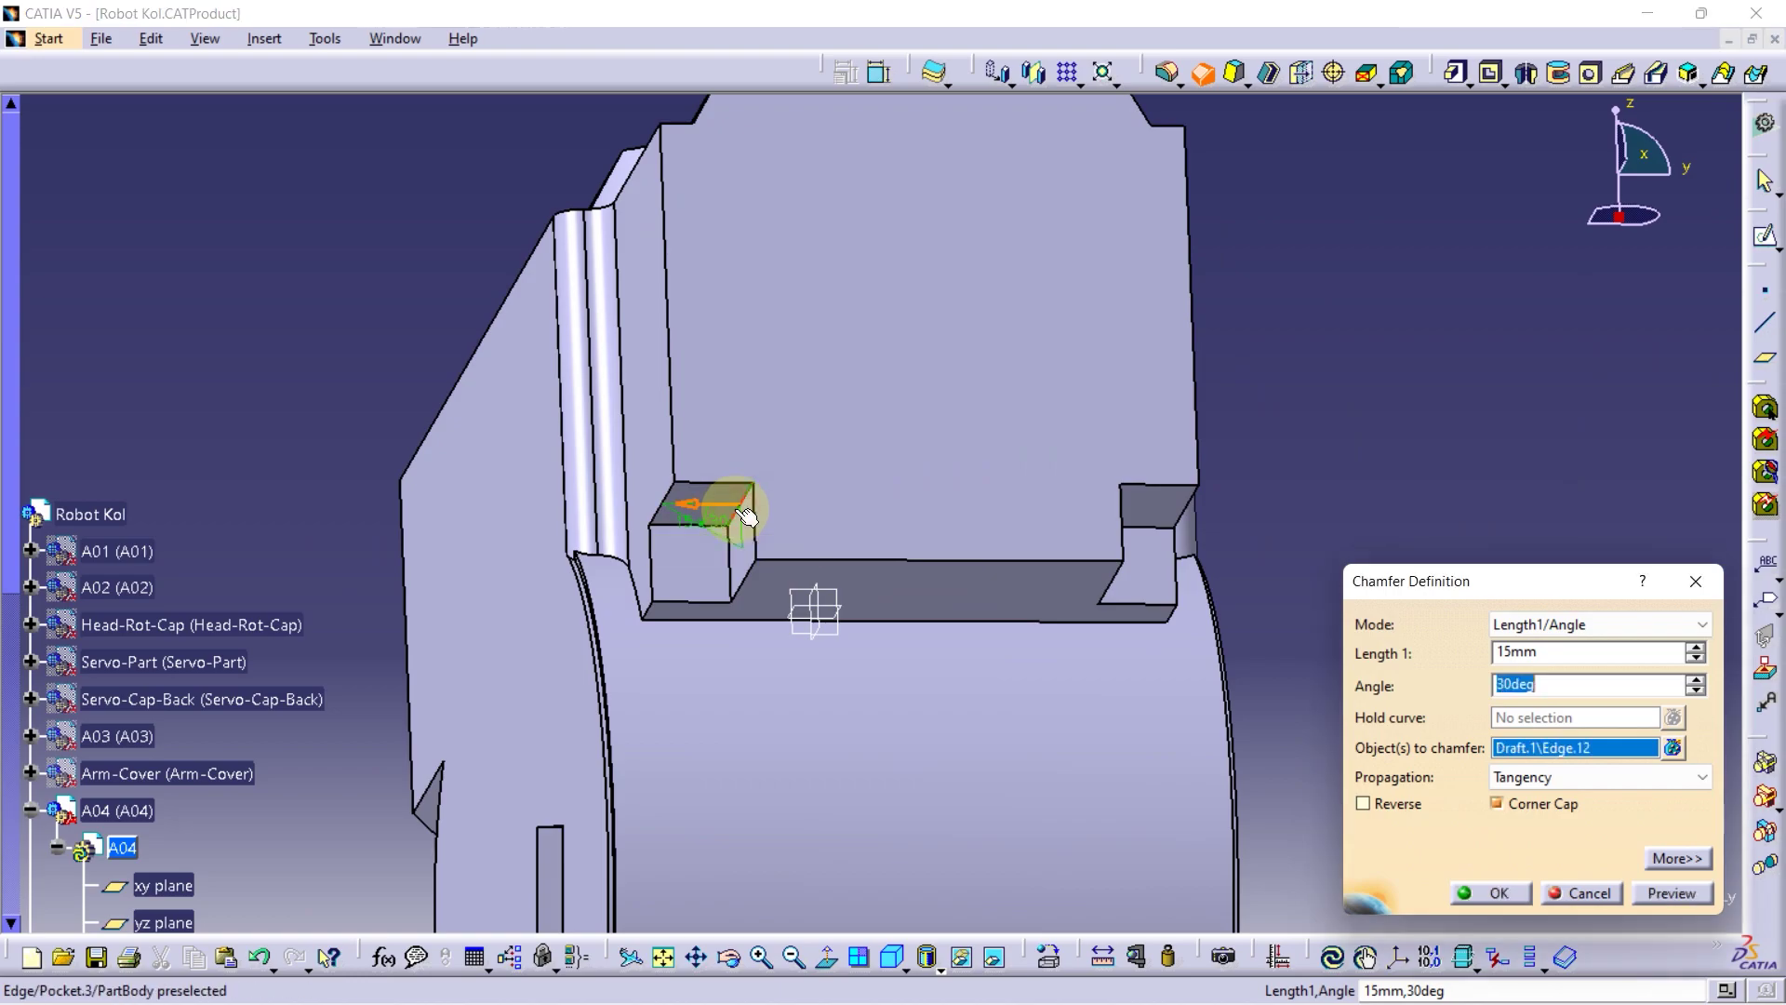
middle_drag(1148, 487, 1033, 537)
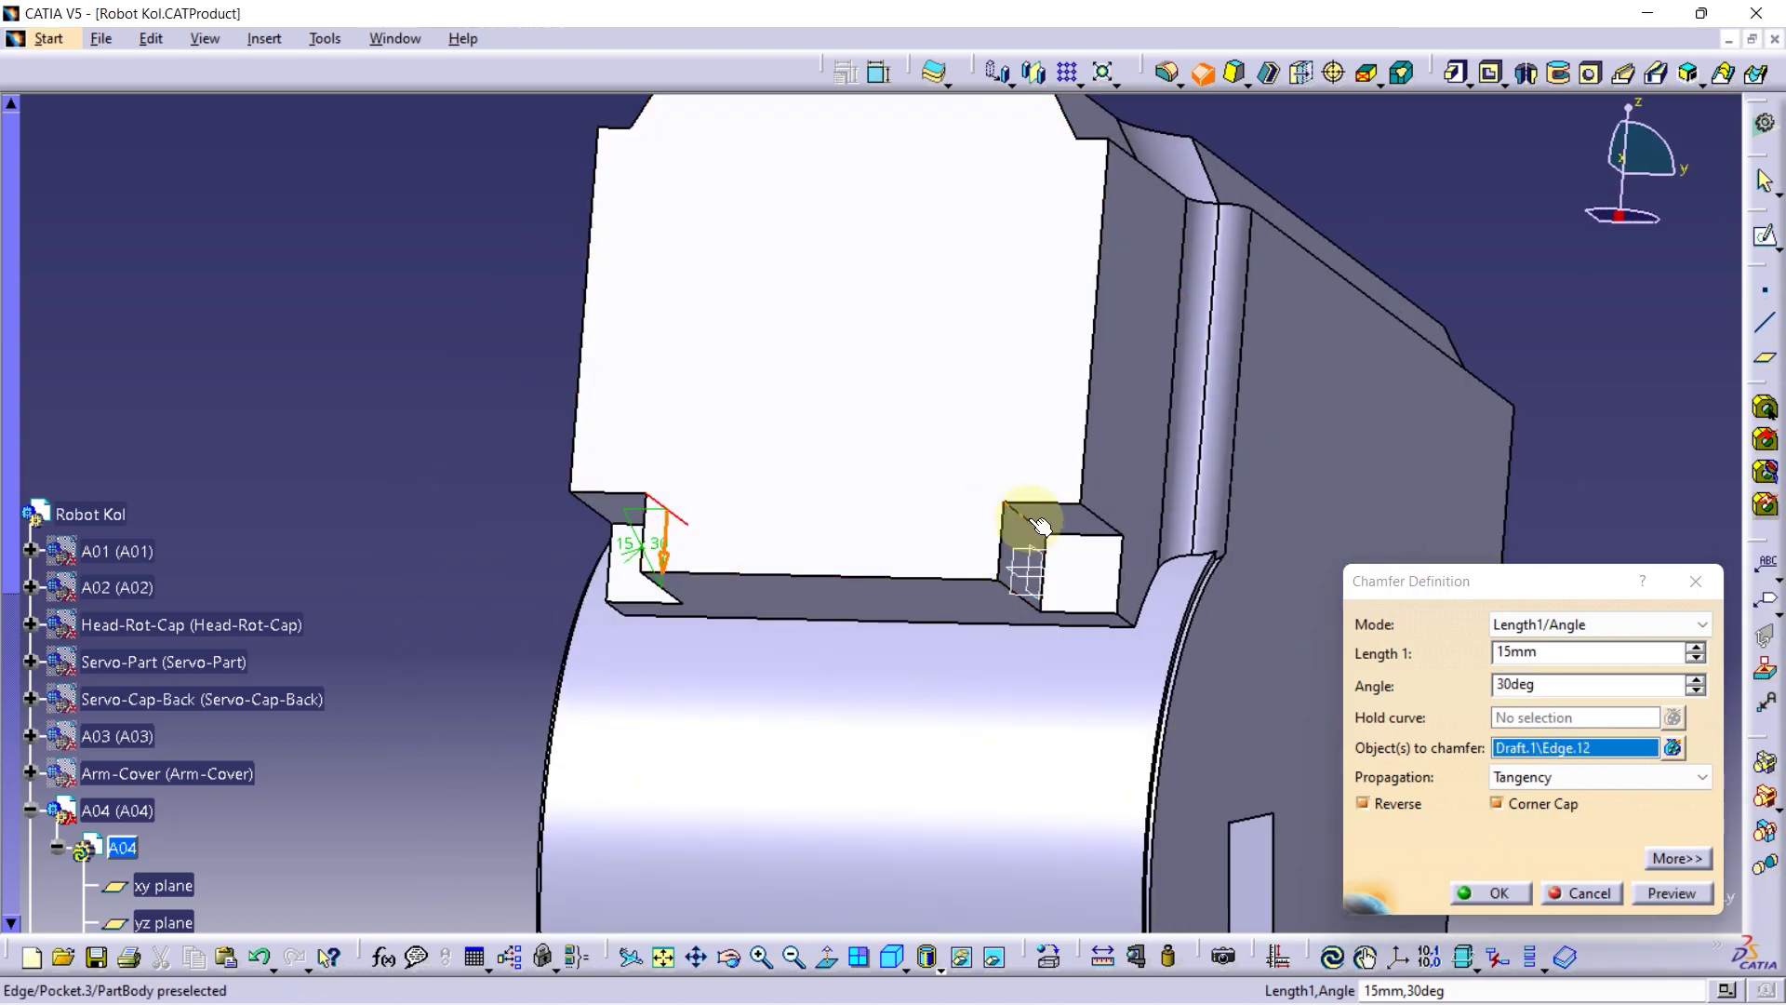
click(1039, 527)
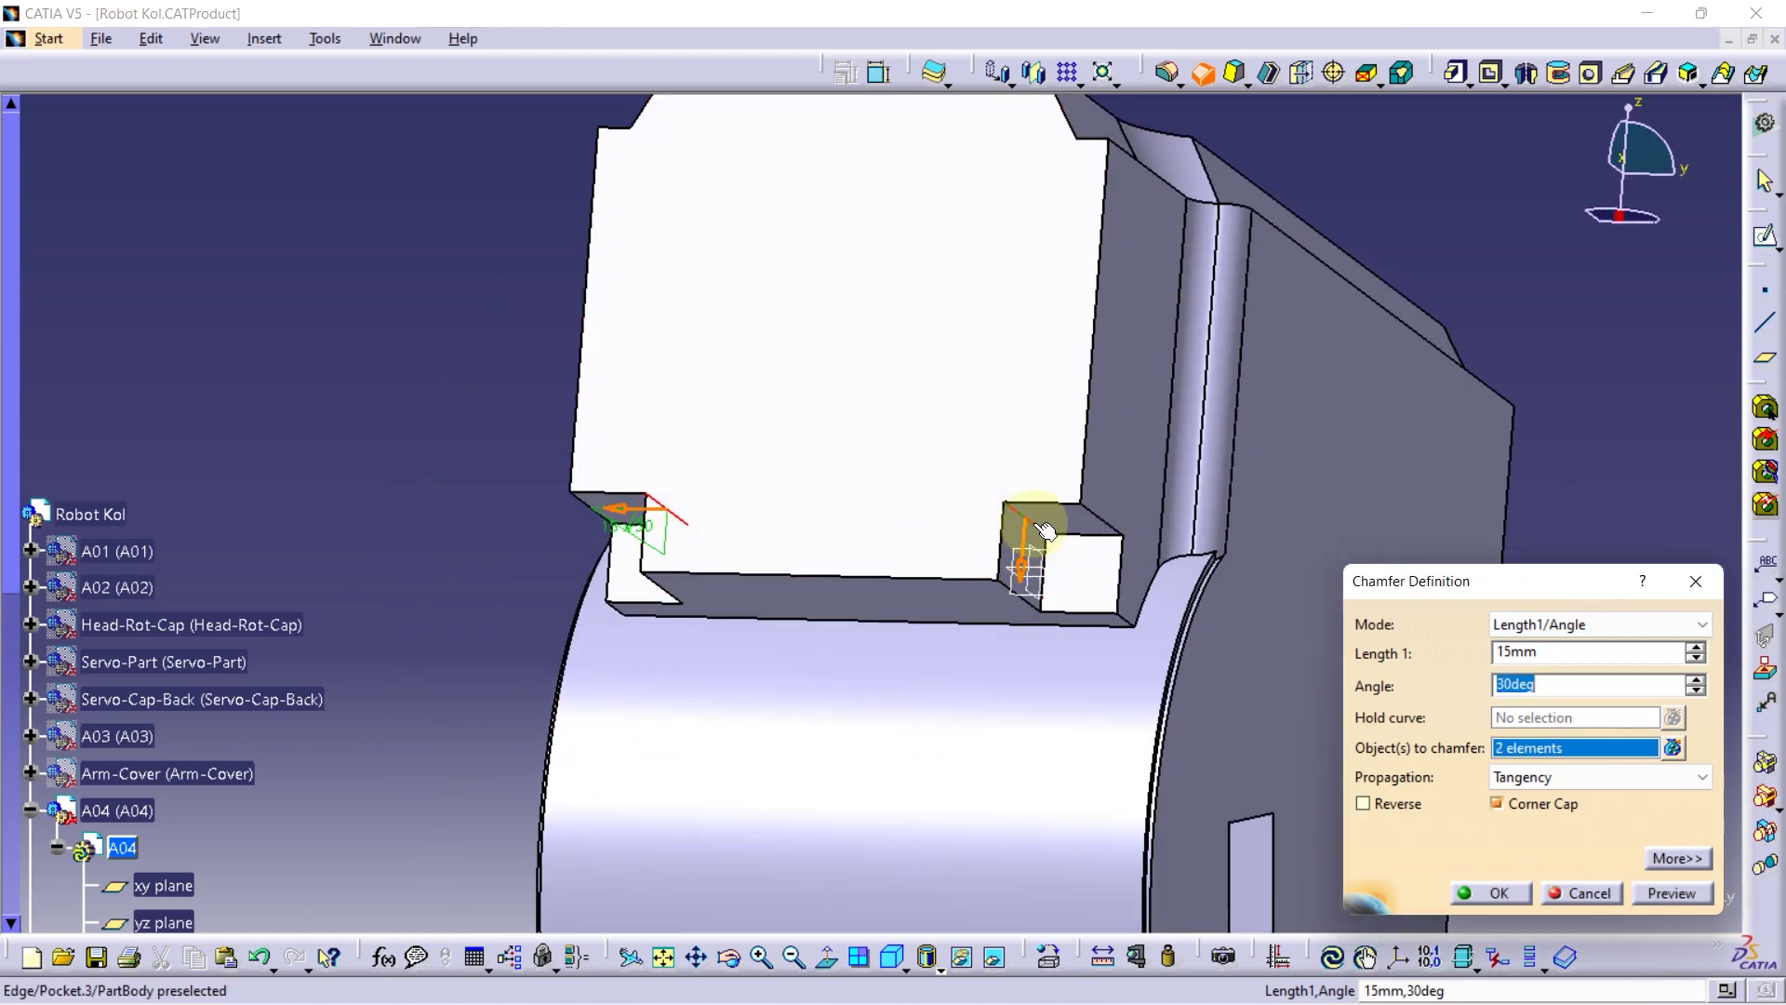
middle_drag(763, 551, 791, 569)
click(656, 486)
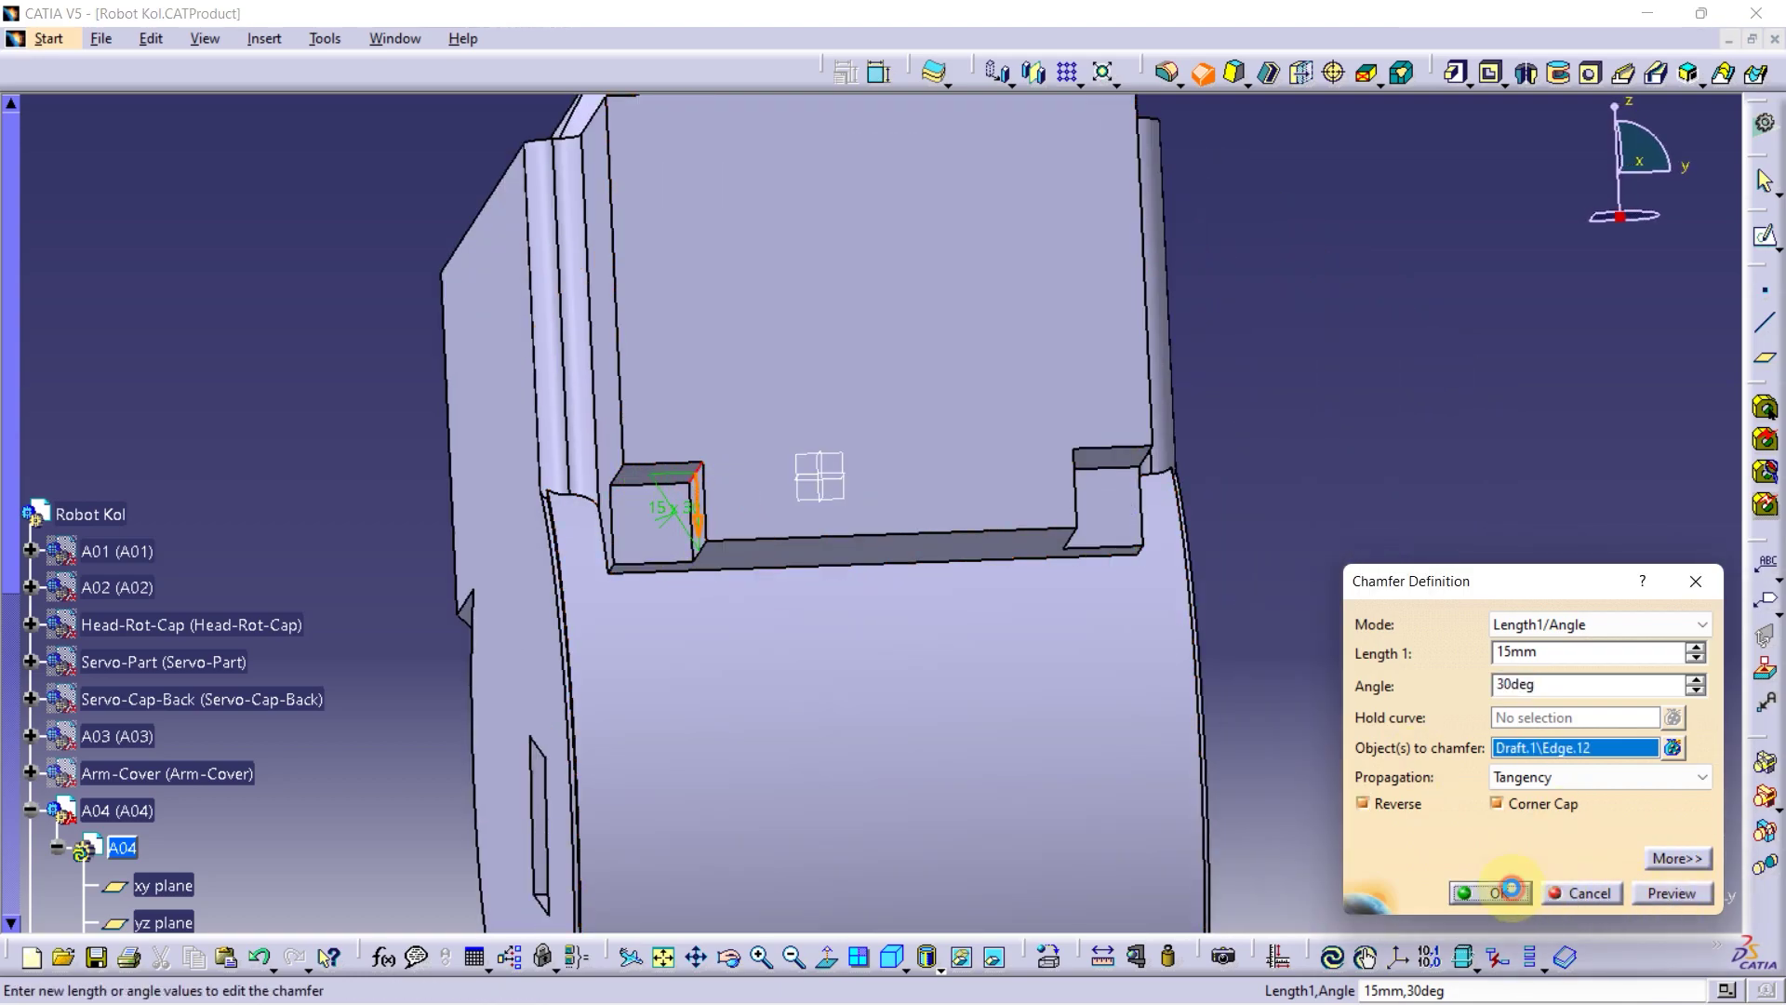
click(1511, 889)
Chamfer the remaining notch edge at 15 mm × 30°
click(1200, 75)
middle_drag(1180, 164, 971, 587)
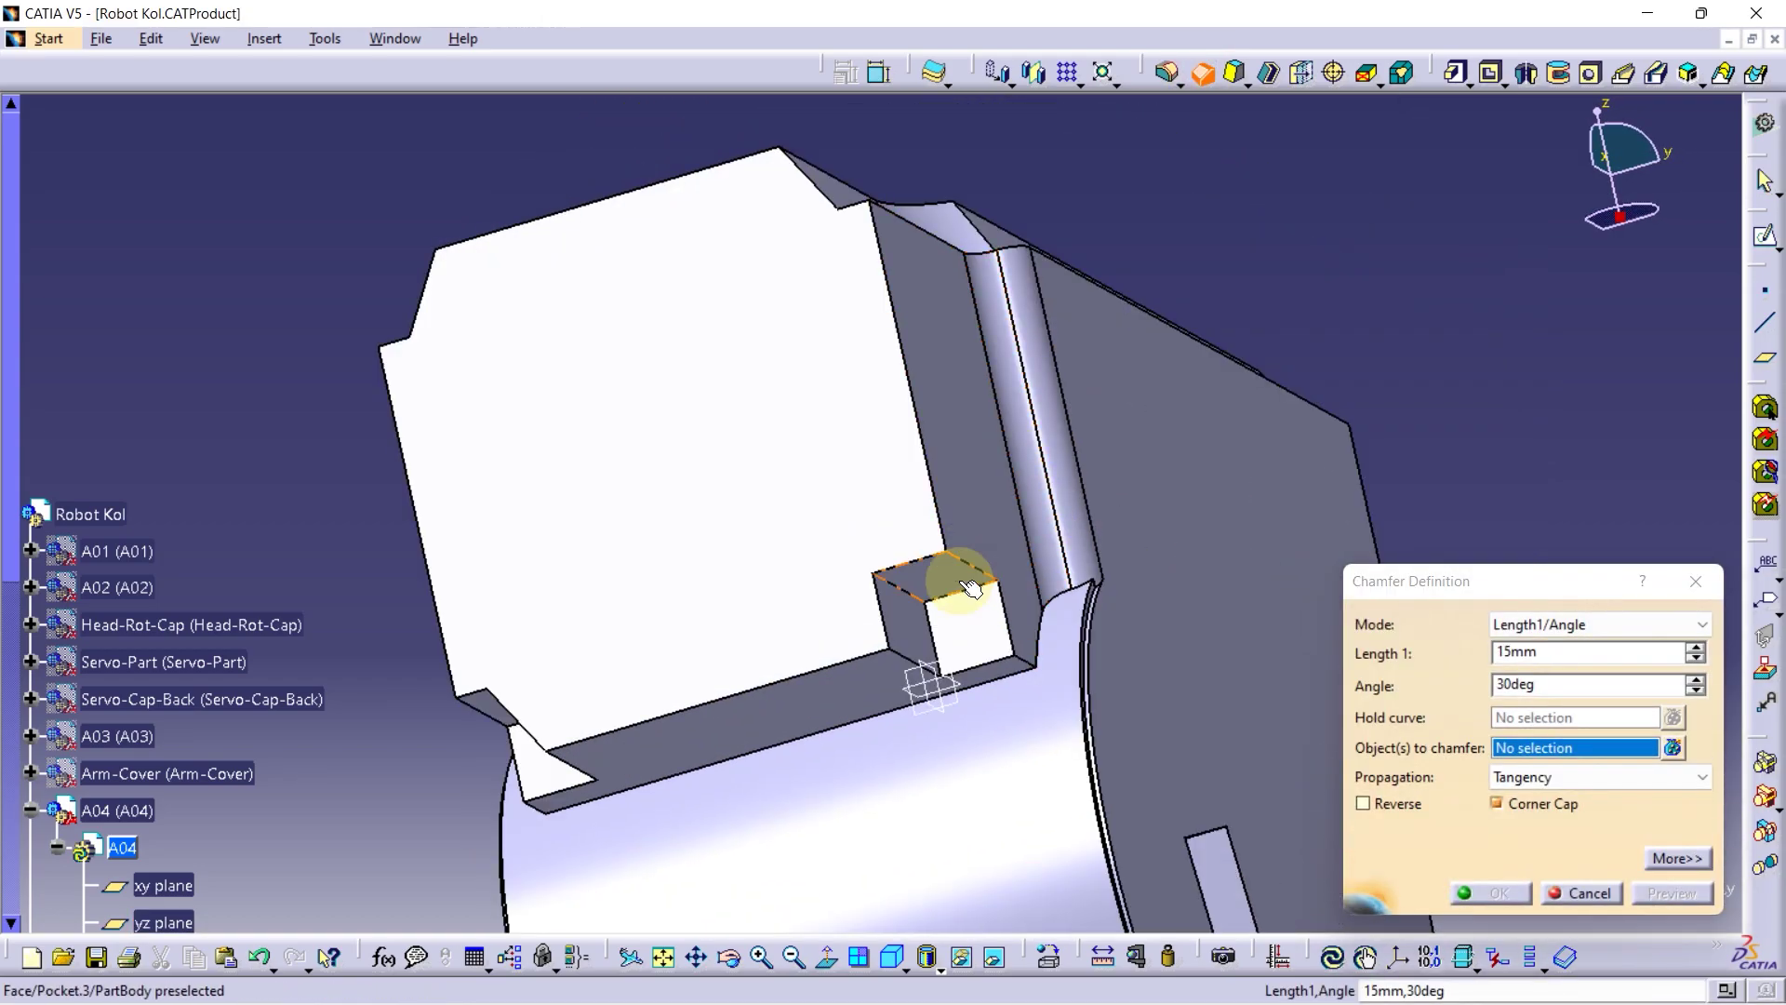
click(919, 596)
click(1491, 891)
mouse_move(786, 486)
middle_down()
mouse_move(903, 596)
mouse_move(578, 518)
mouse_move(667, 451)
middle_up()
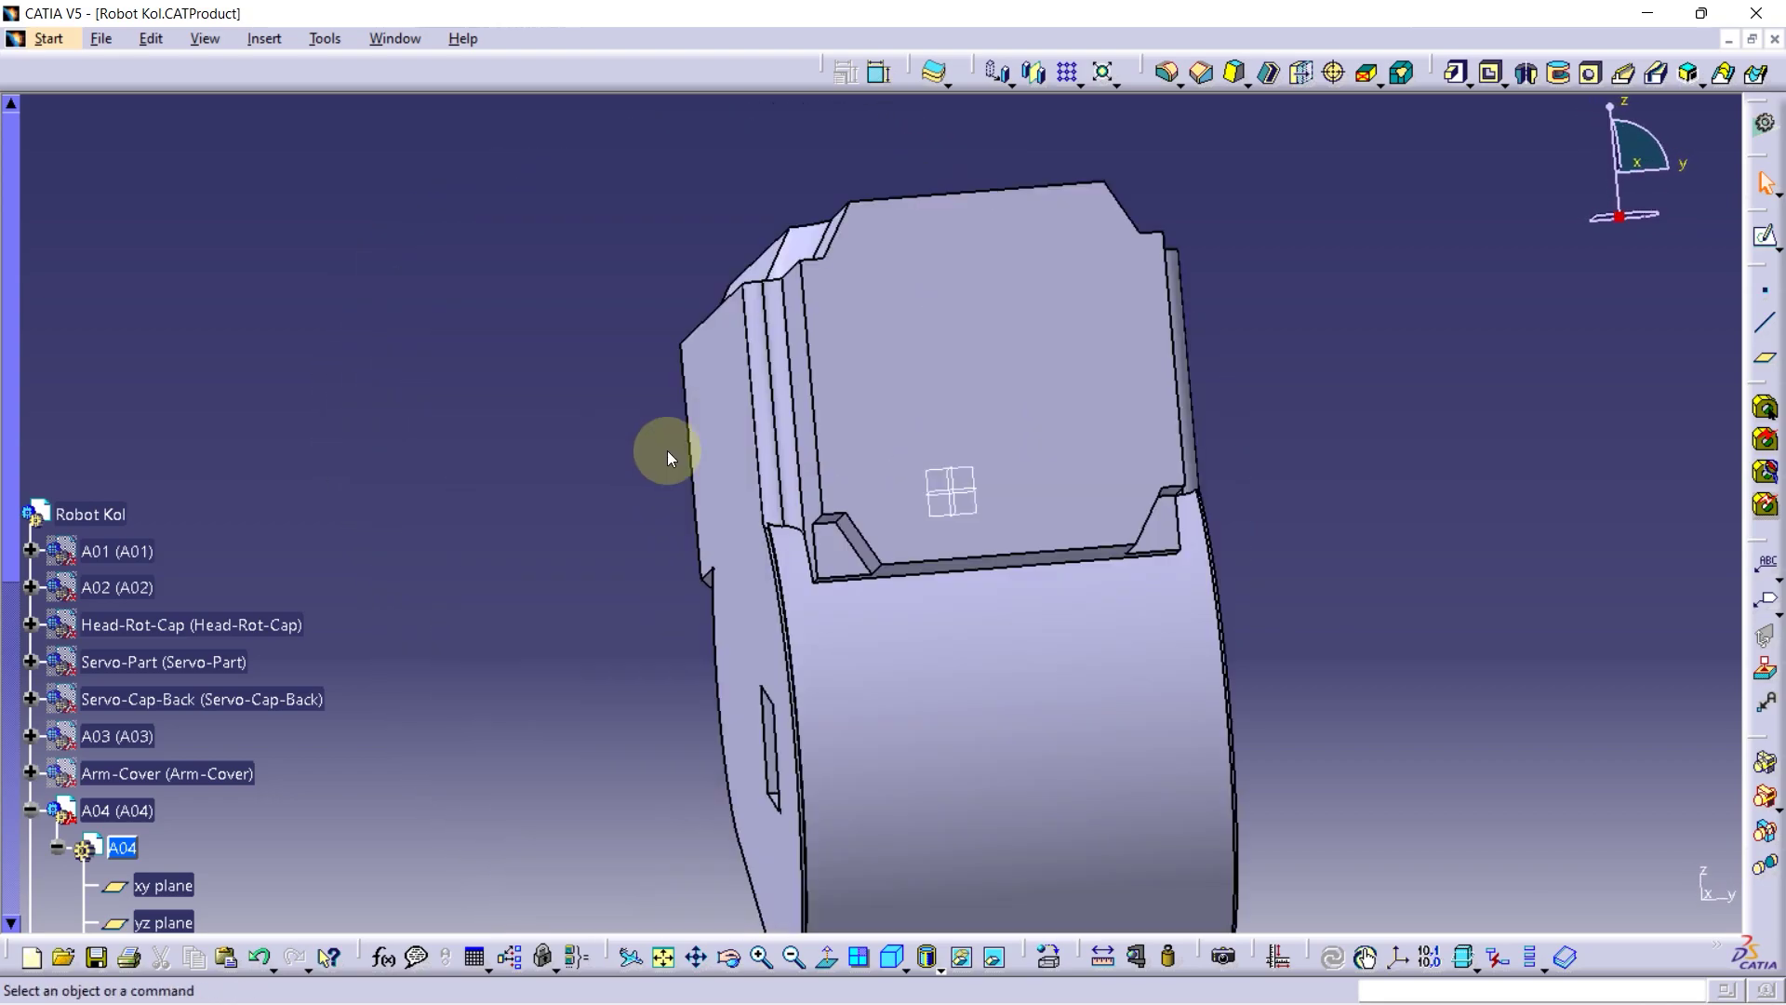
click(1072, 363)
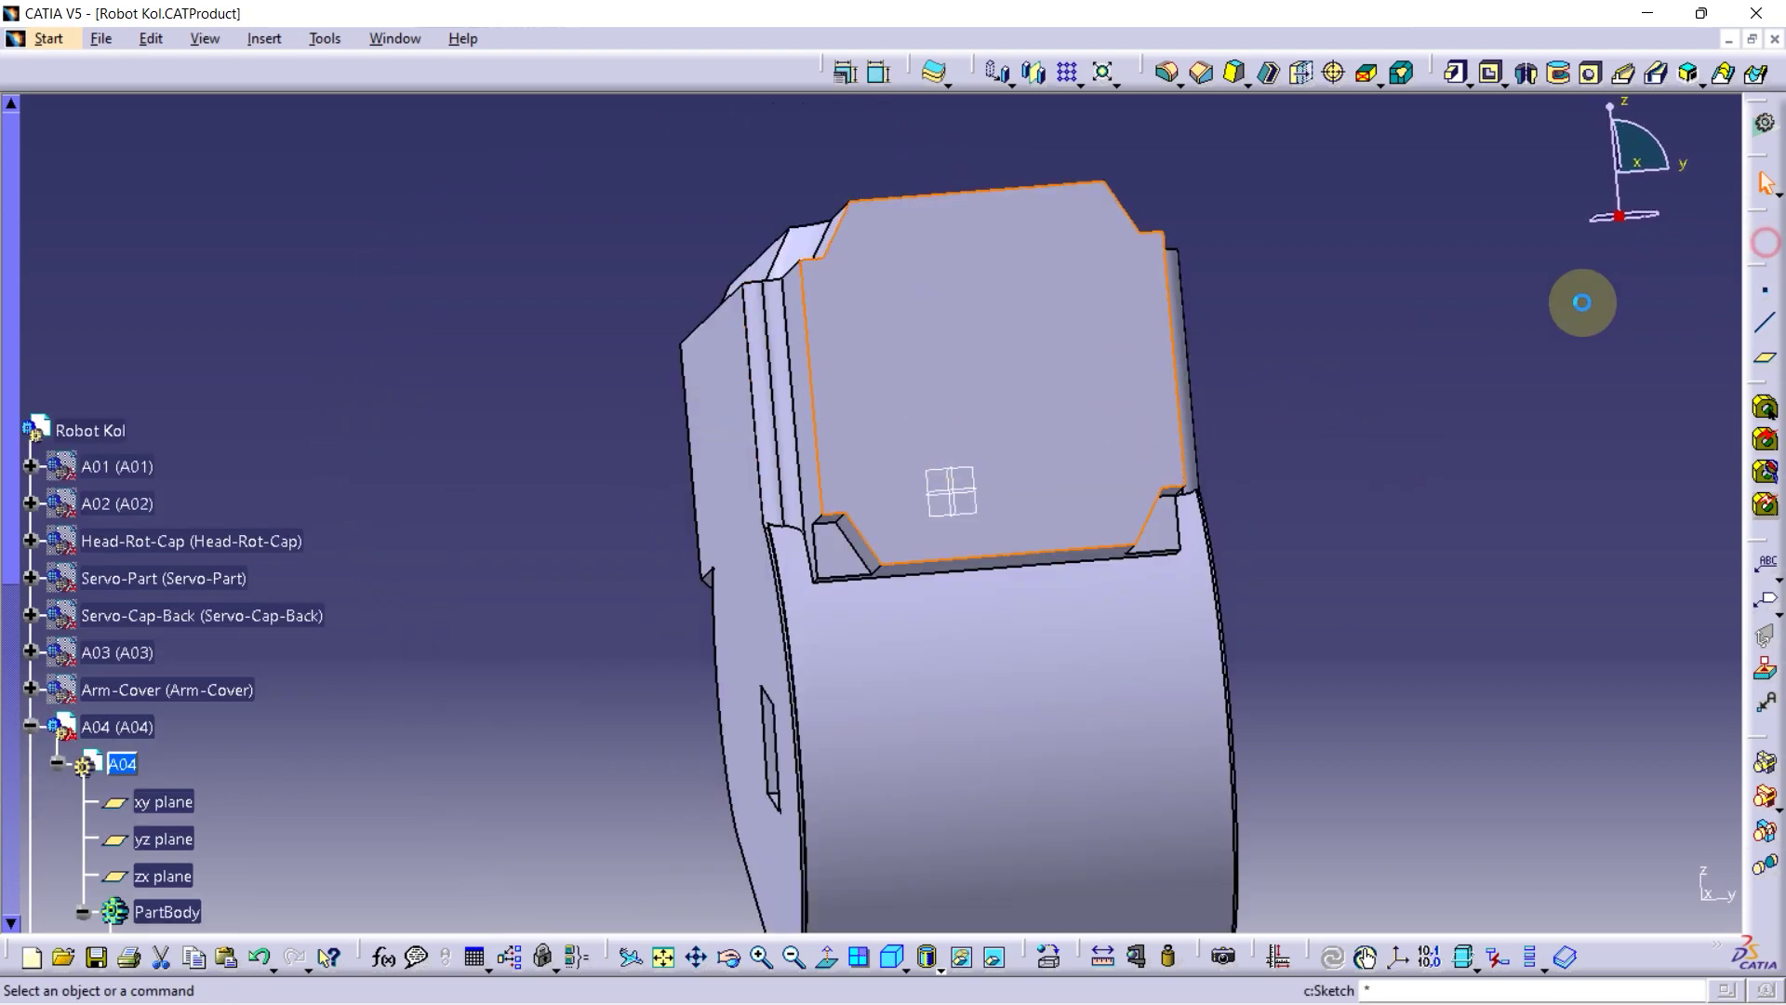
Sketch a circle on the top face and dimension it to 60 mm diameter
click(1589, 80)
click(1617, 134)
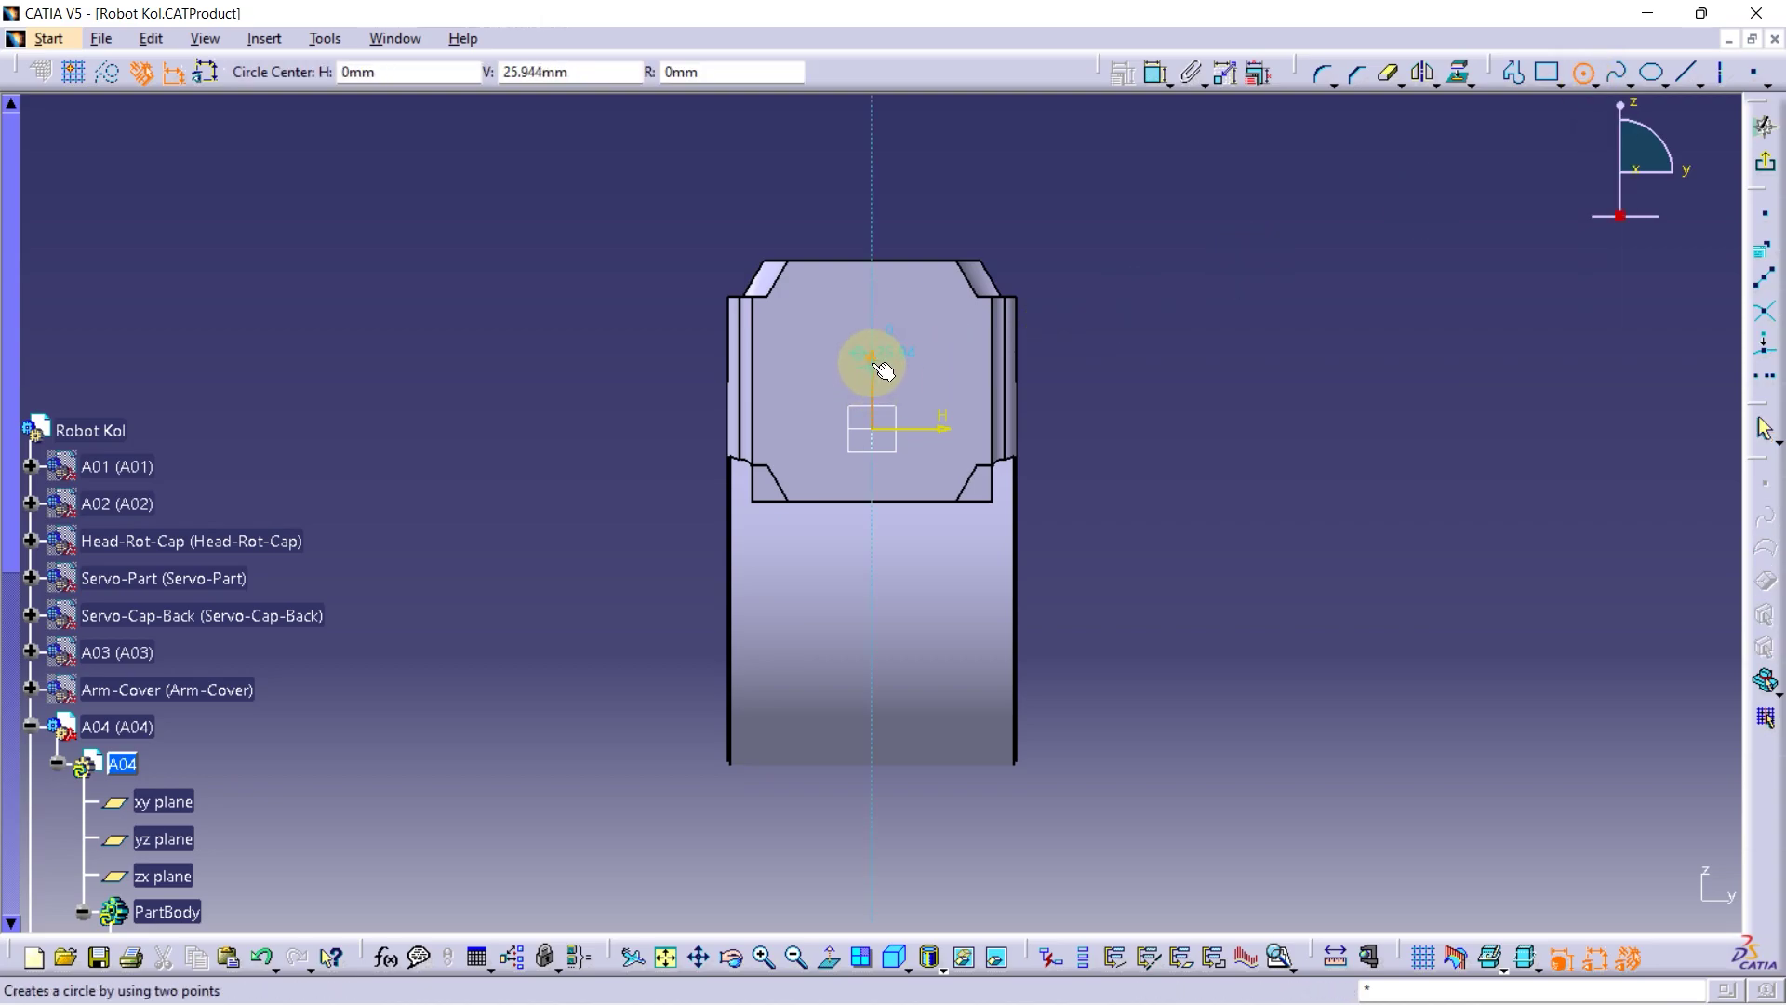
click(881, 362)
click(890, 306)
click(1122, 74)
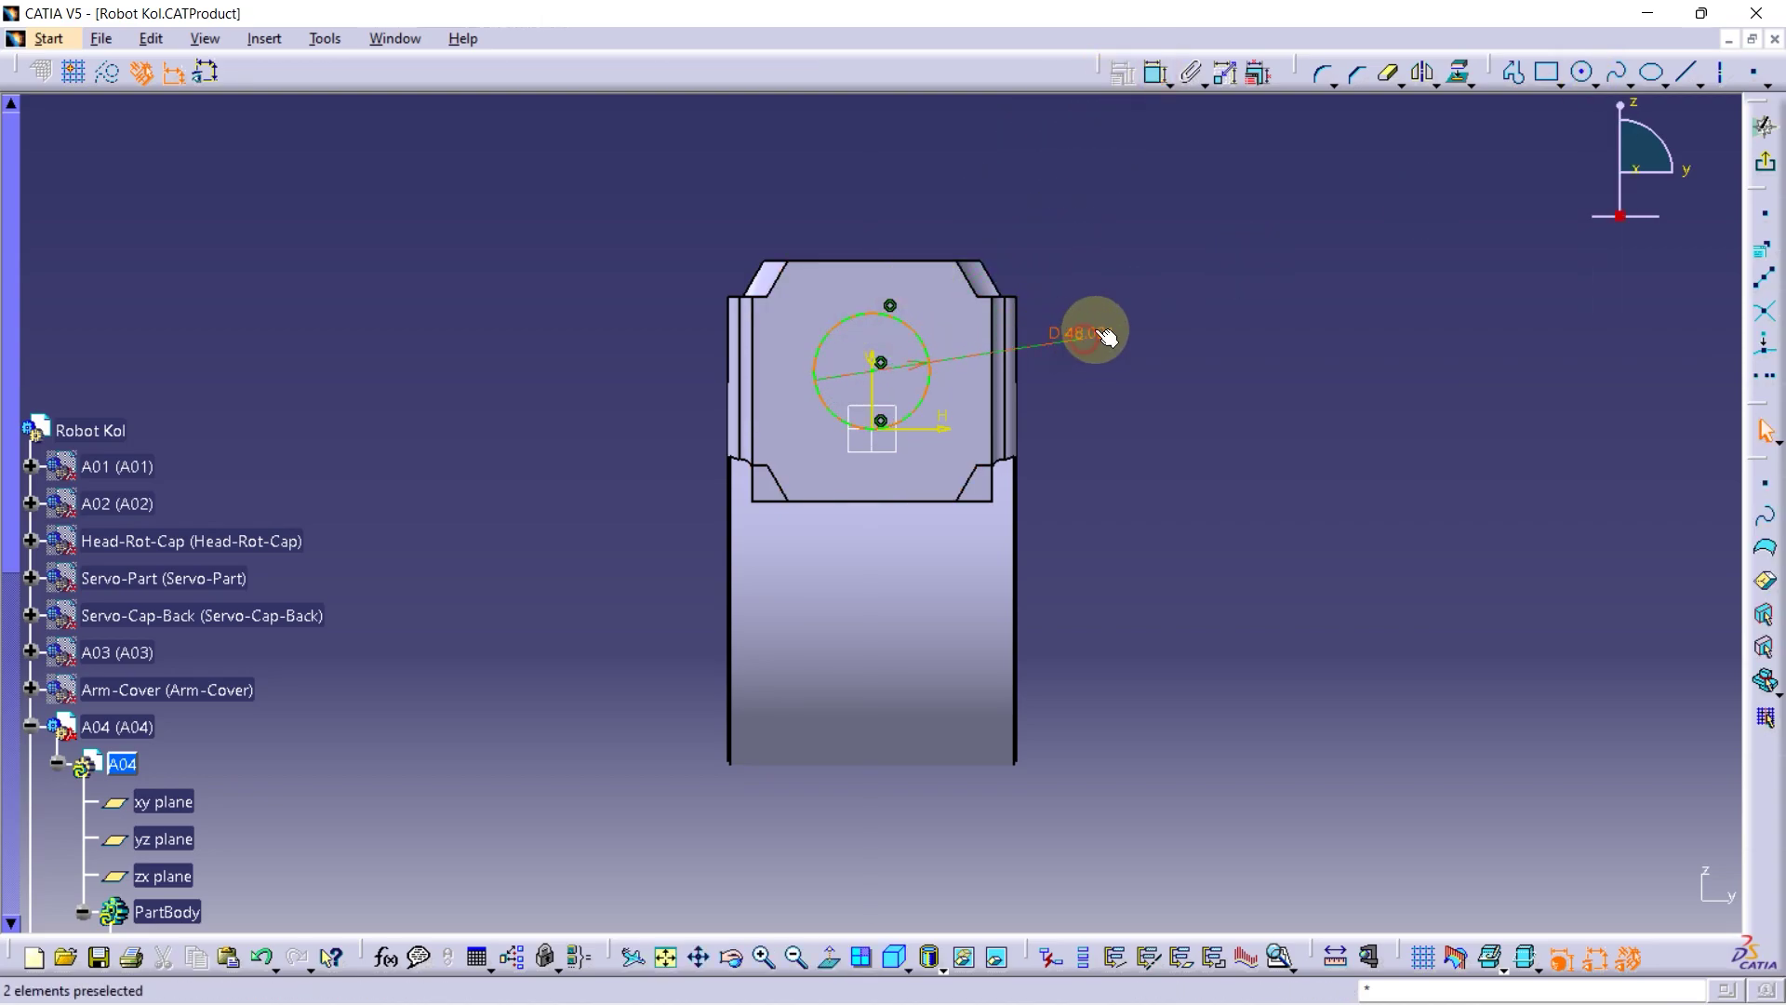
double_click(1098, 333)
text(60)
key(Return)
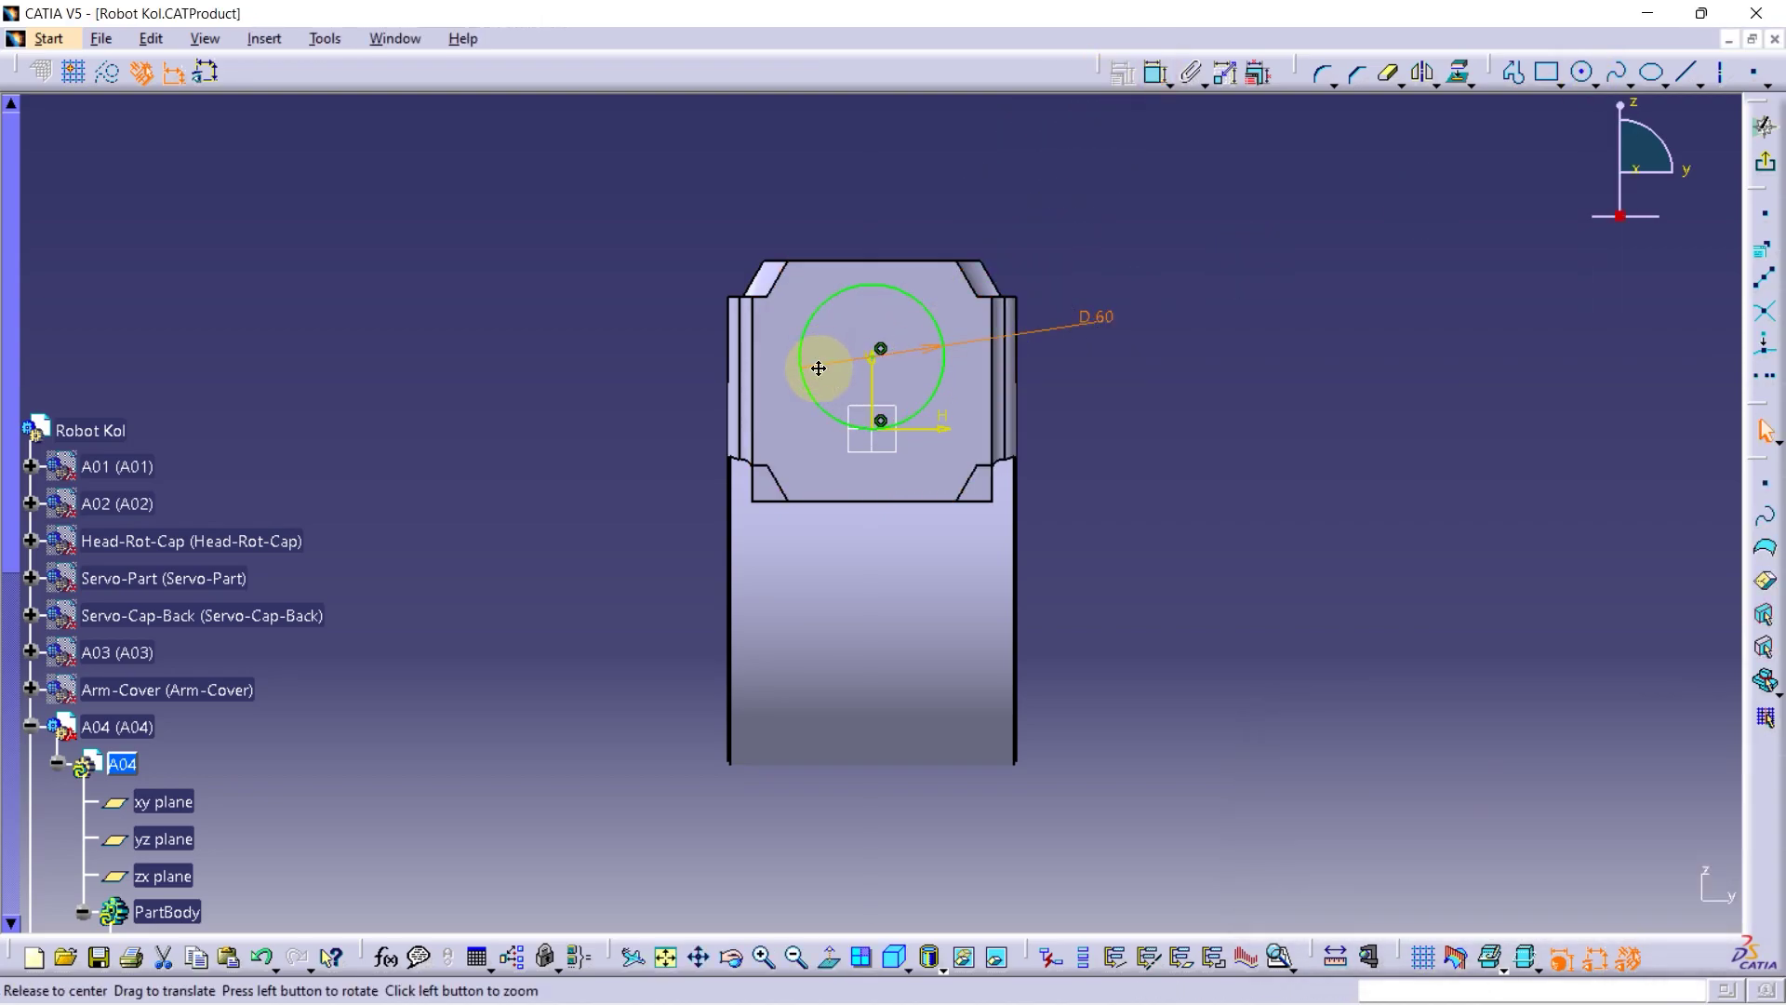
Dimension the circle 50 mm below the part's top edge
middle_drag(817, 367, 869, 471)
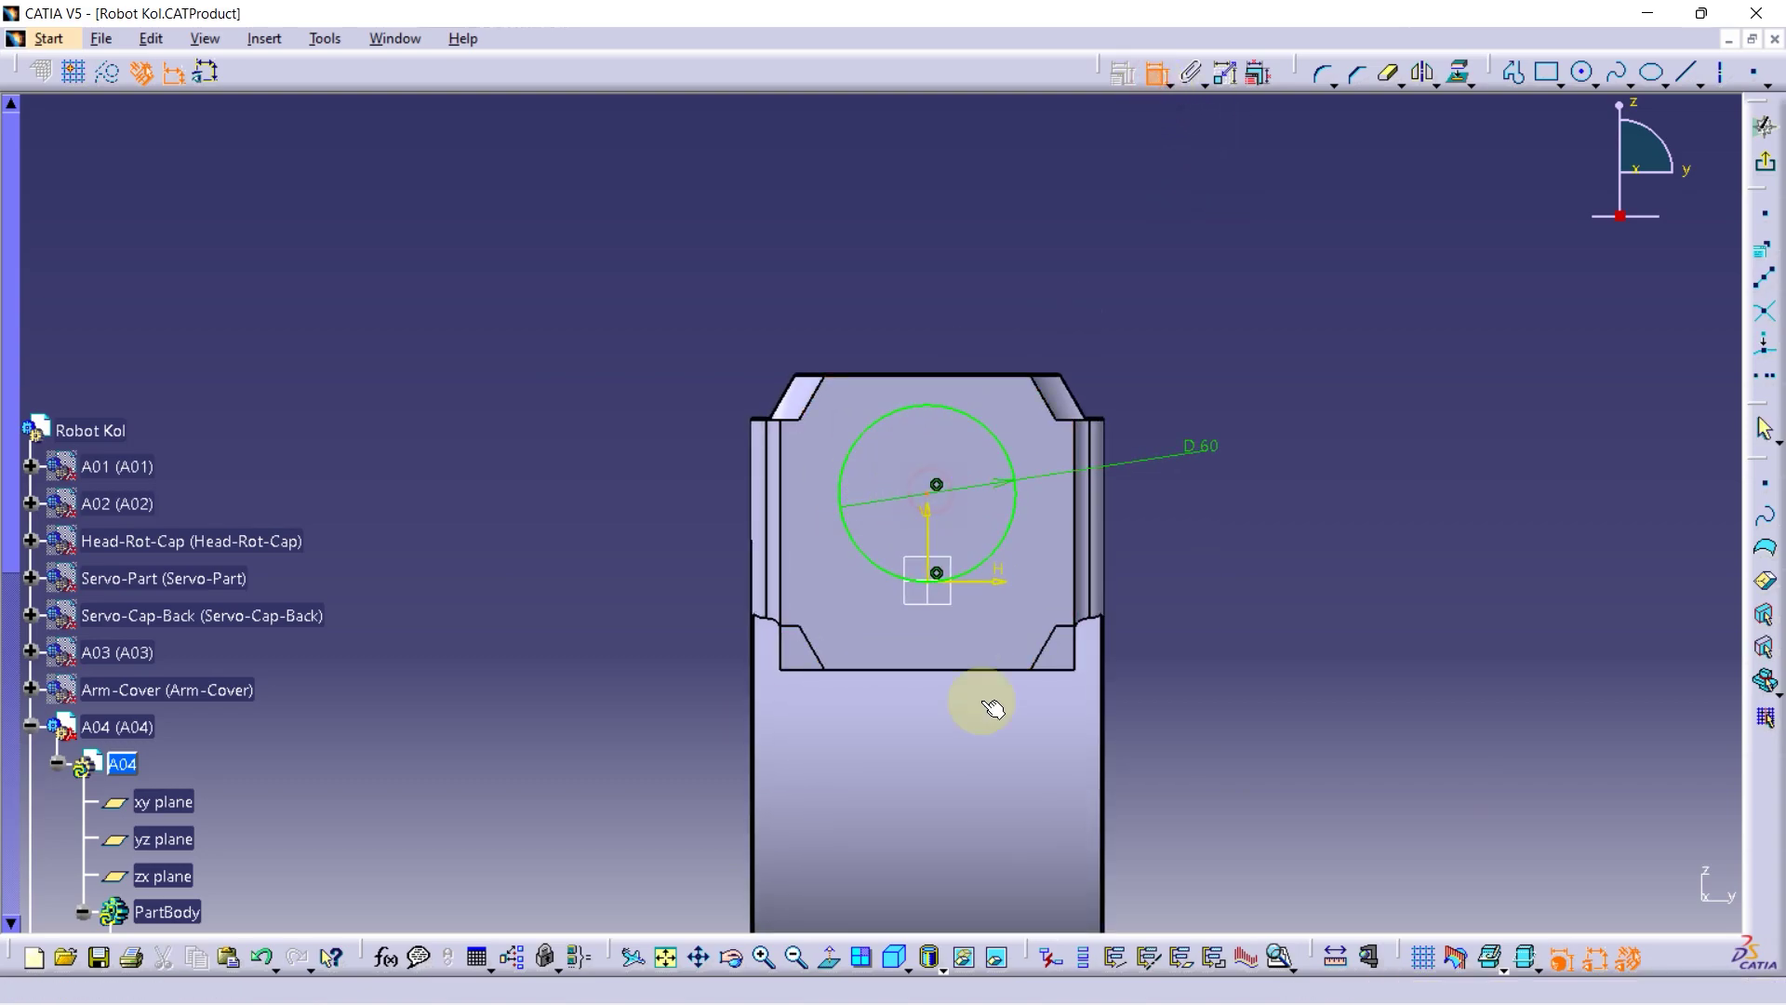
click(916, 379)
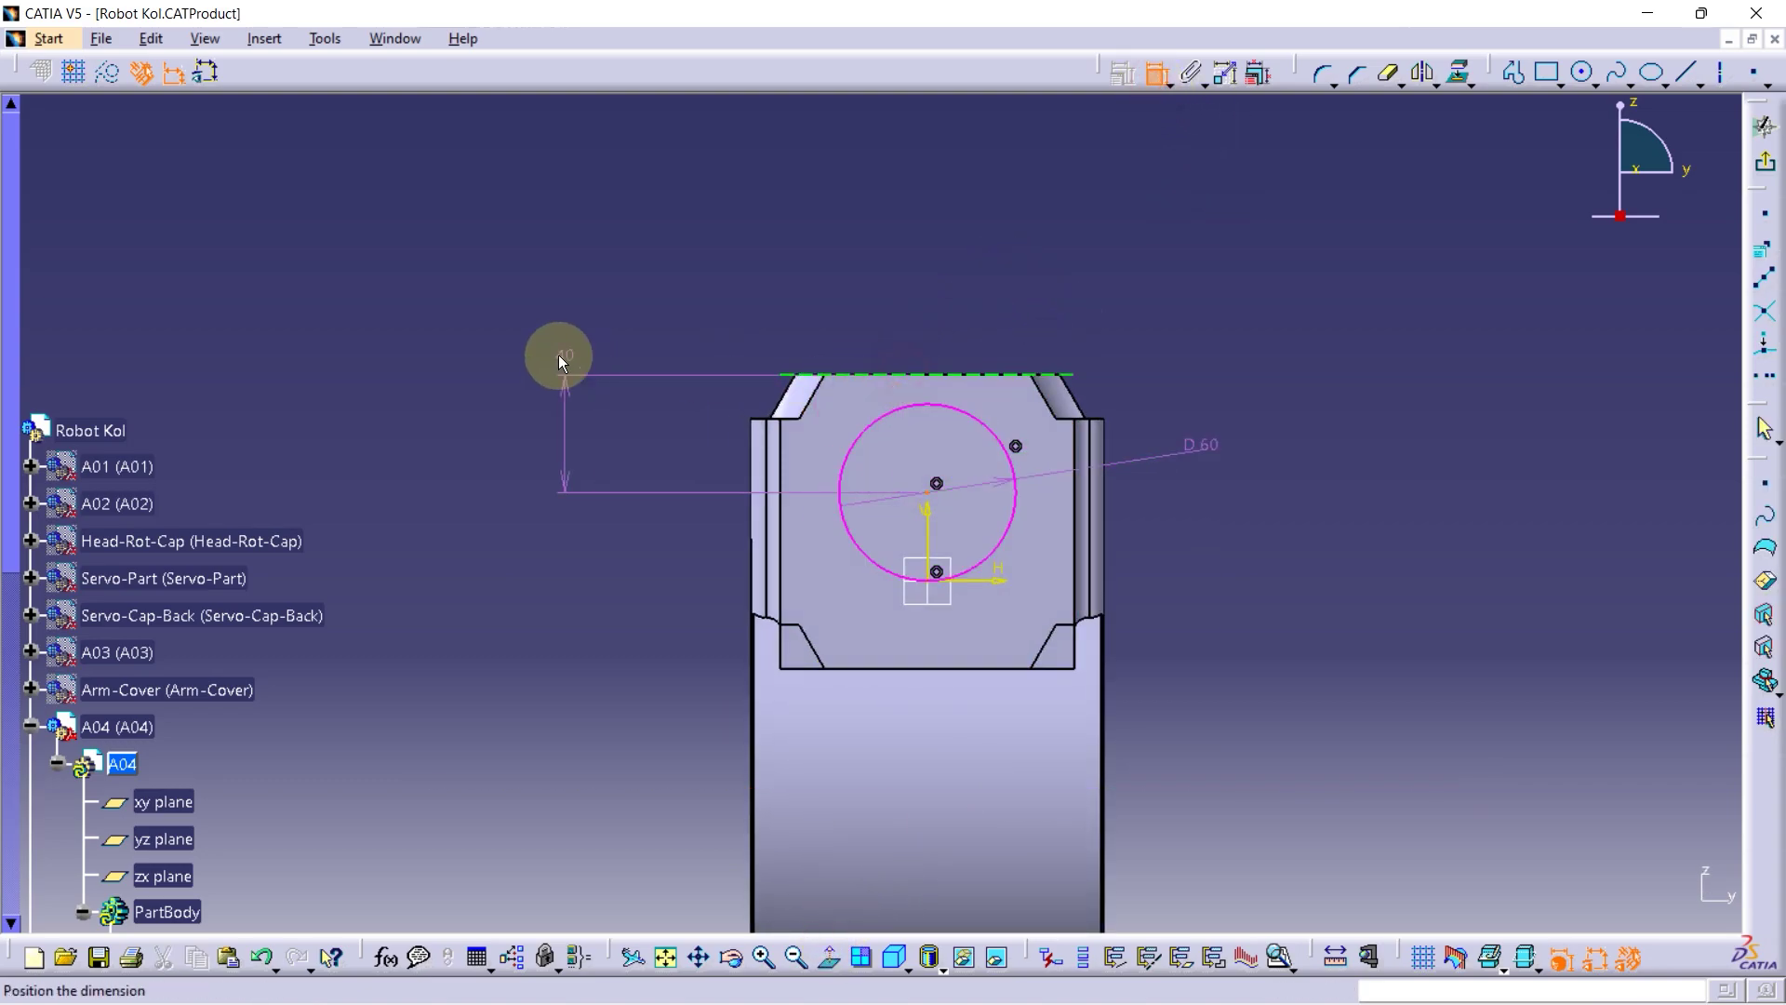
click(577, 291)
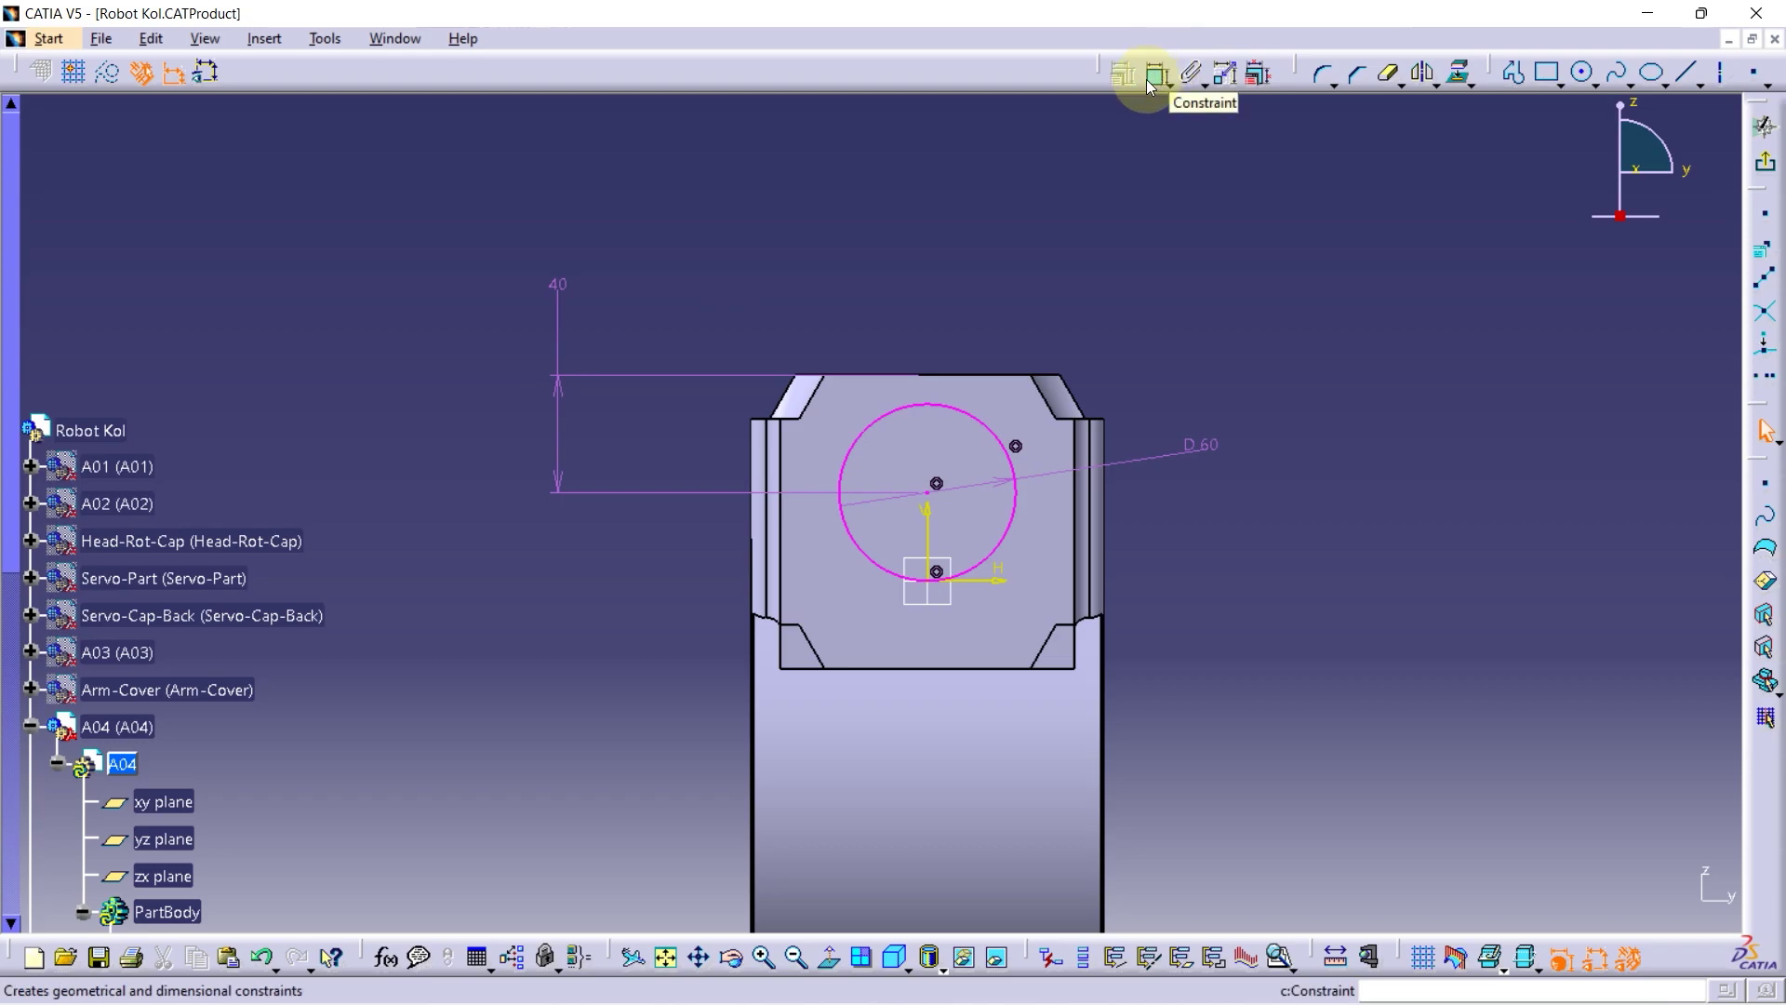
click(1017, 448)
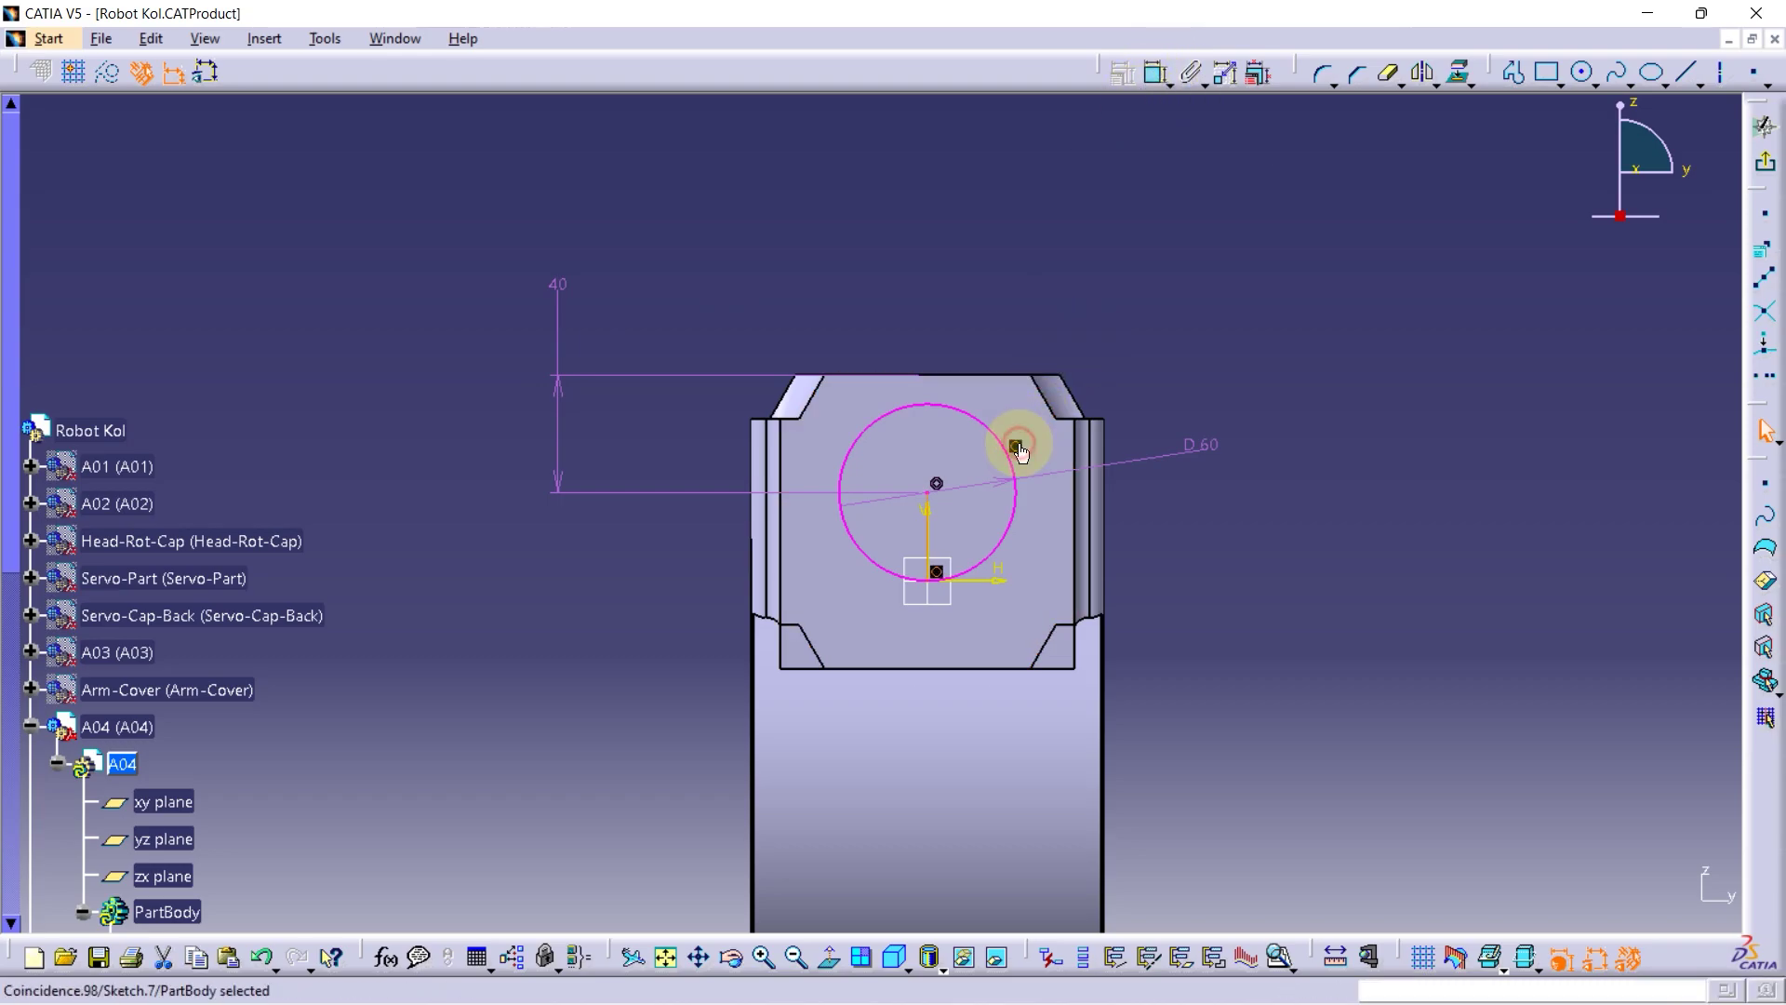
double_click(567, 287)
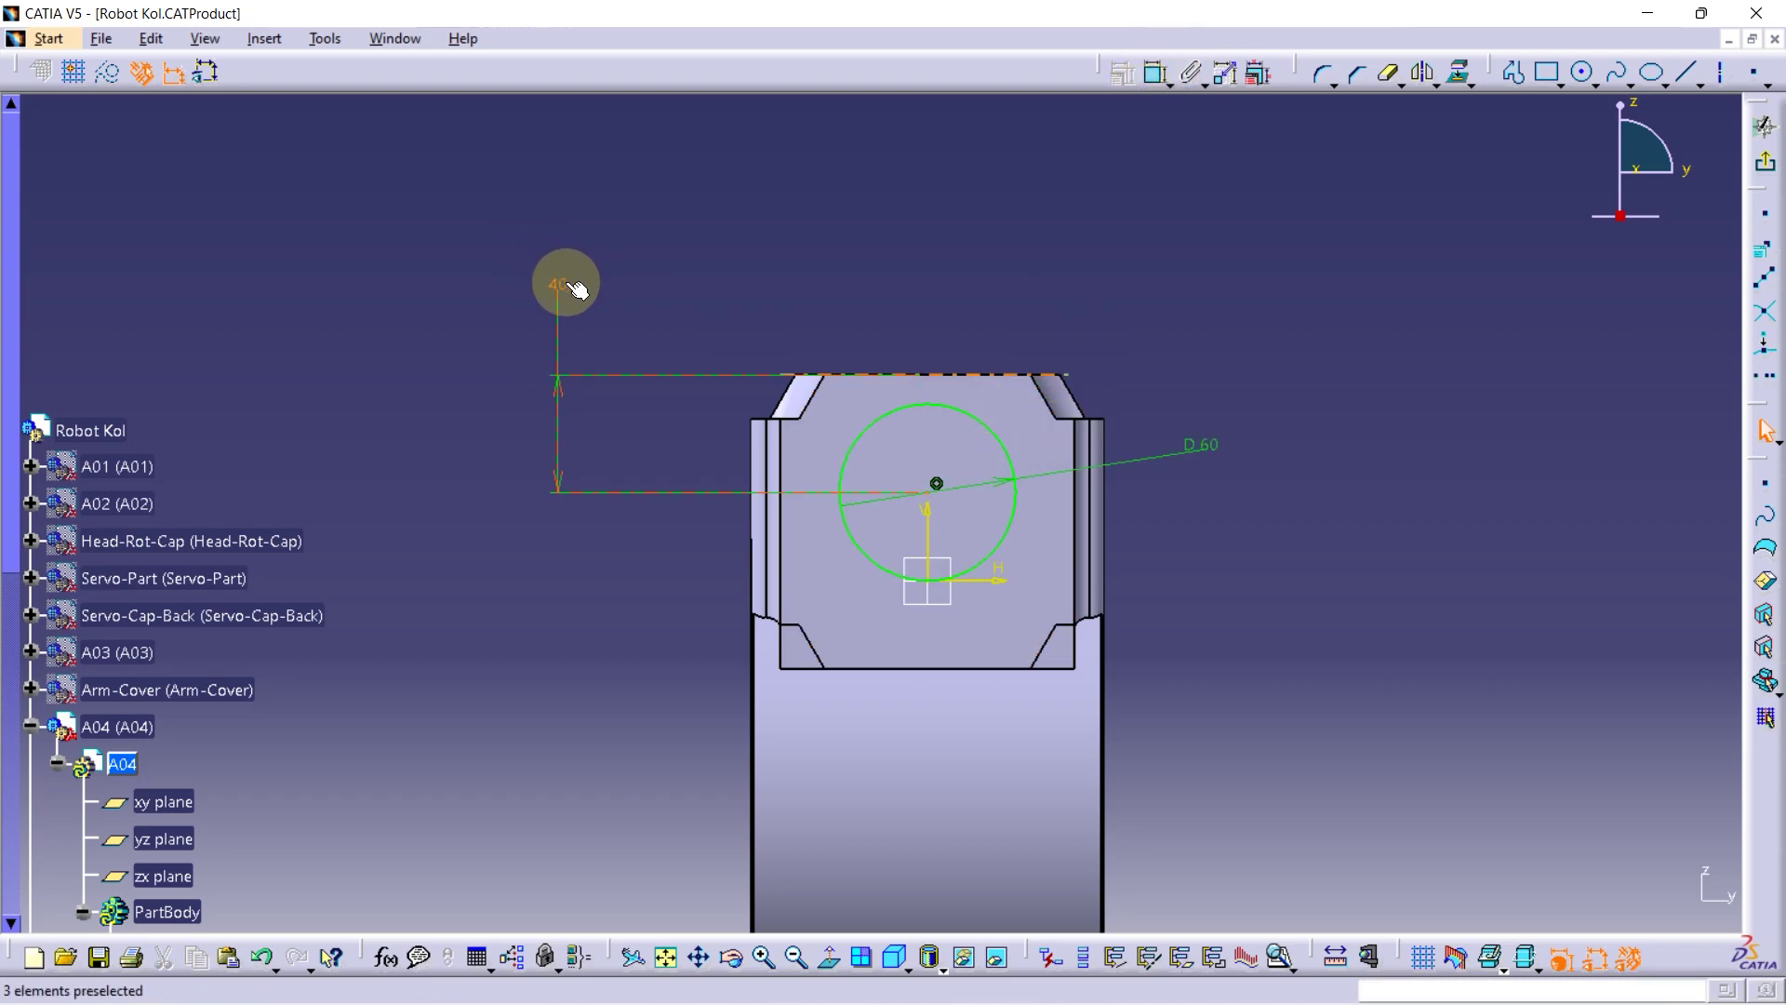
text(50)
key(Return)
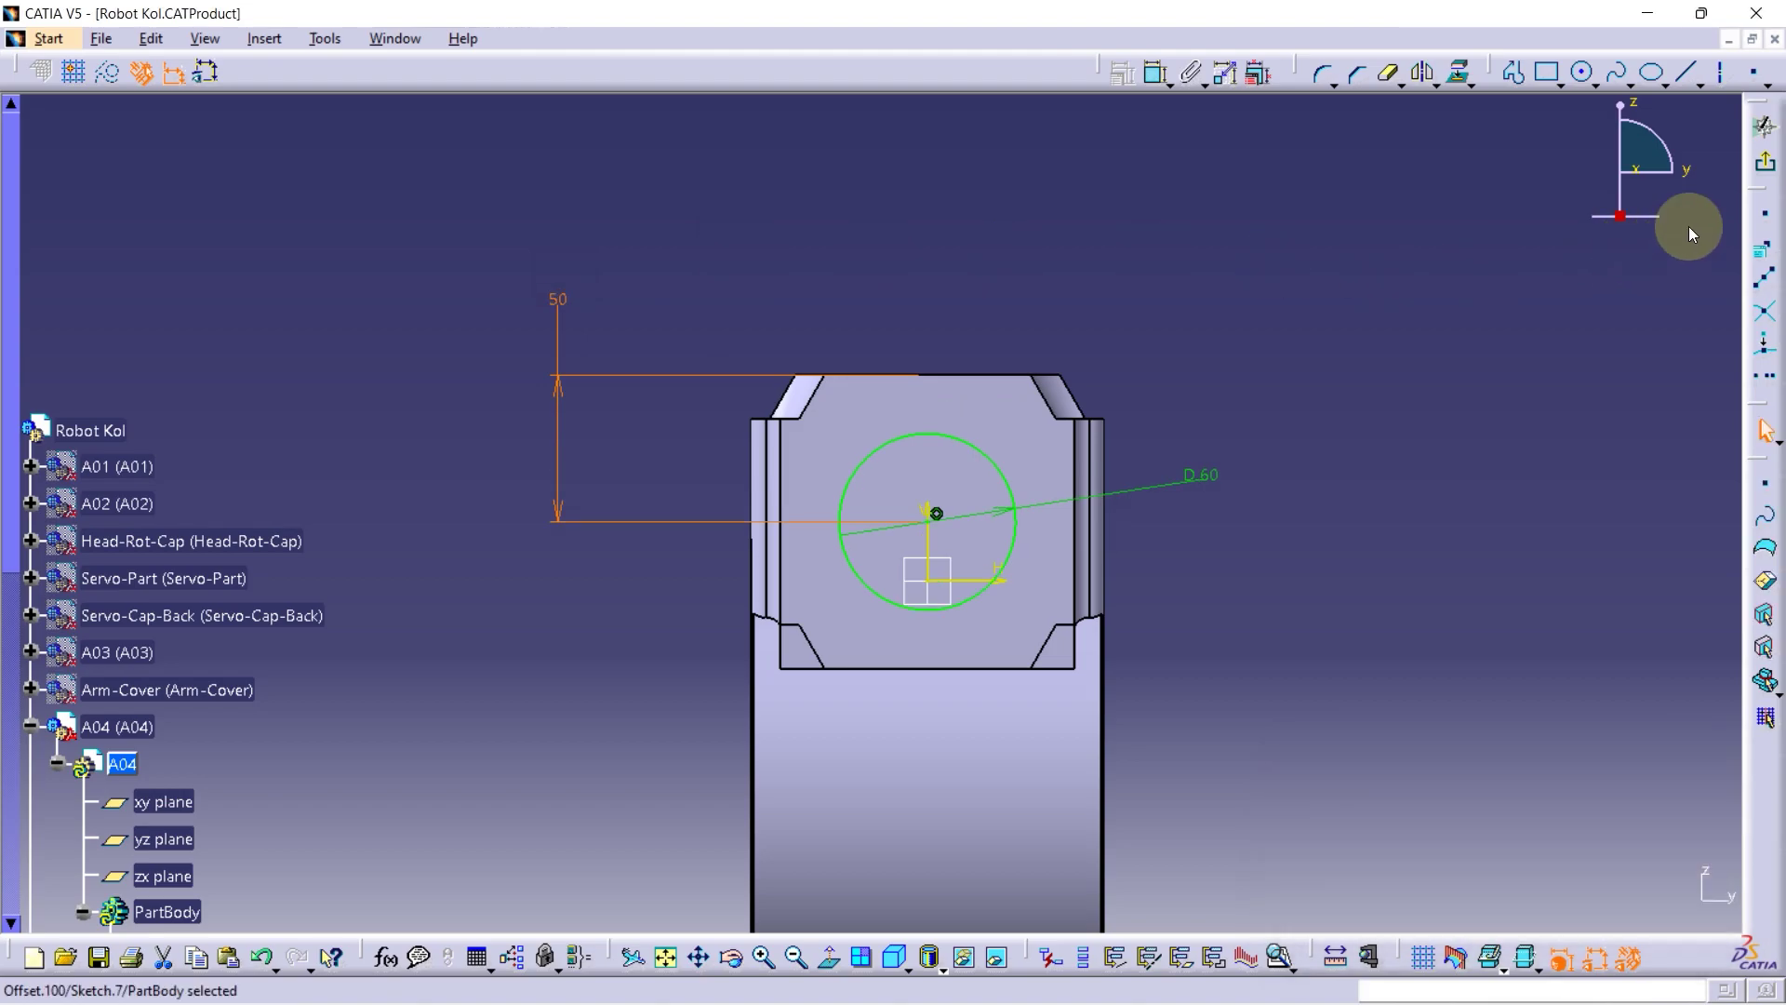
Pad the 60 mm circle sketch into the cylindrical boss
click(1456, 75)
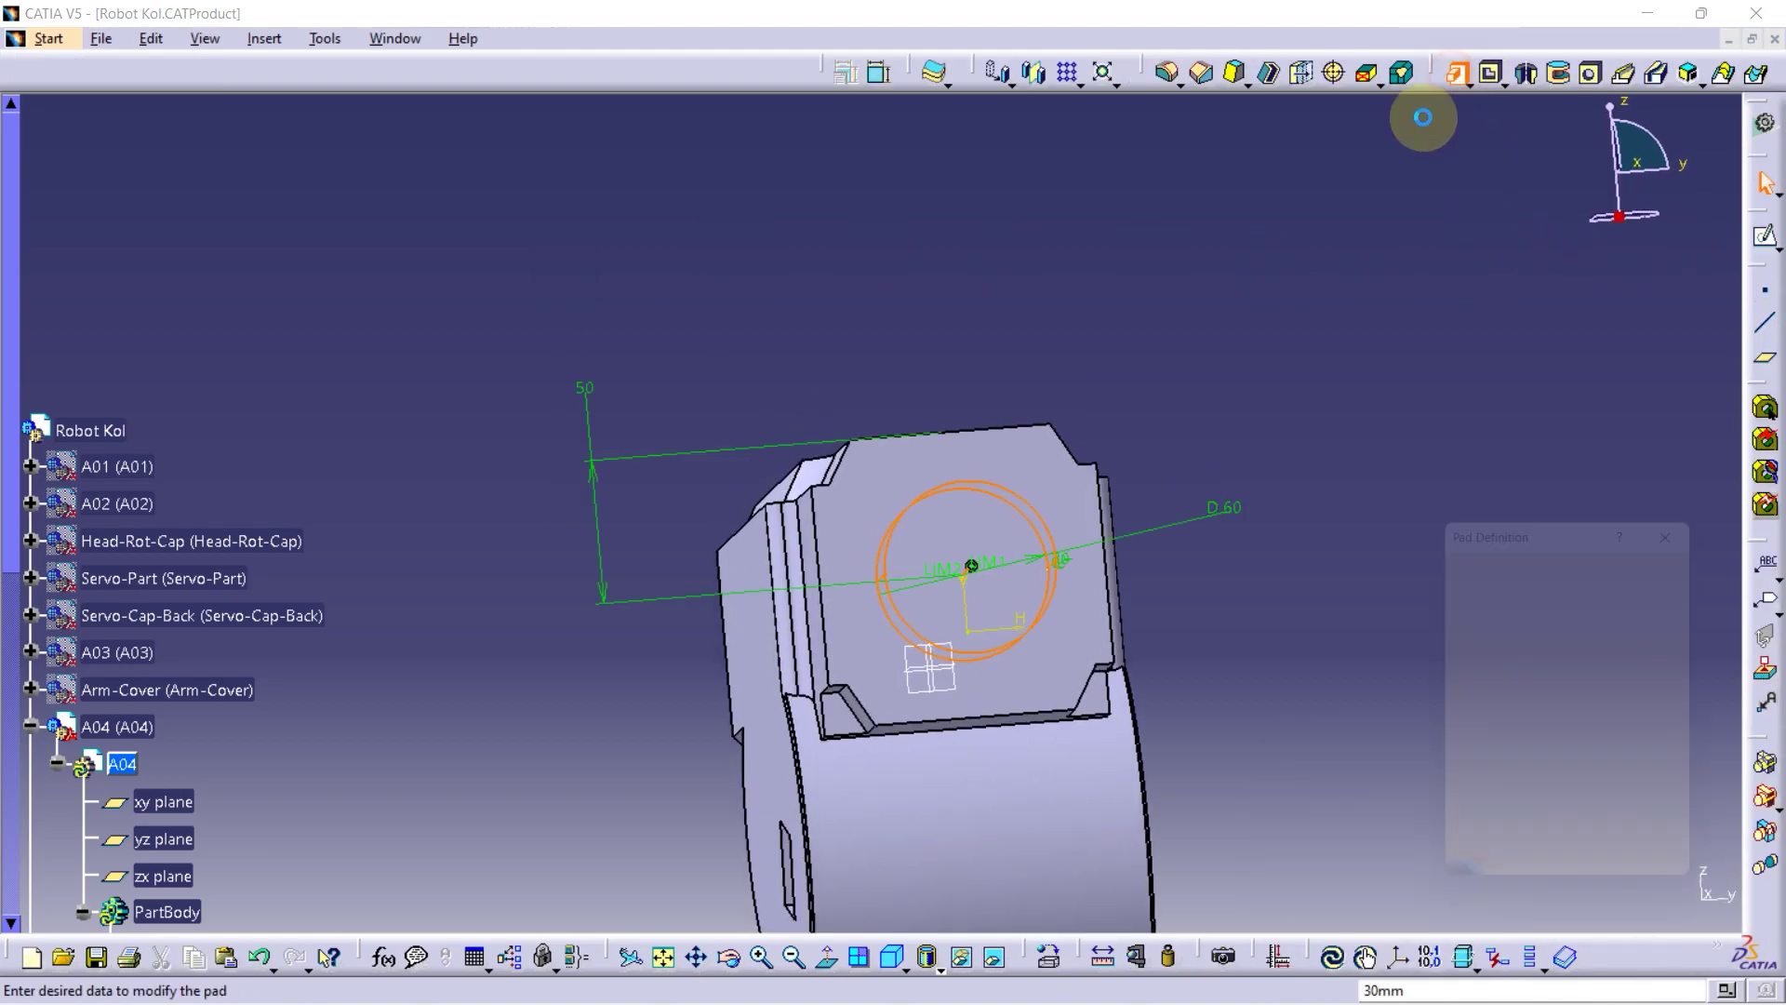
key(Return)
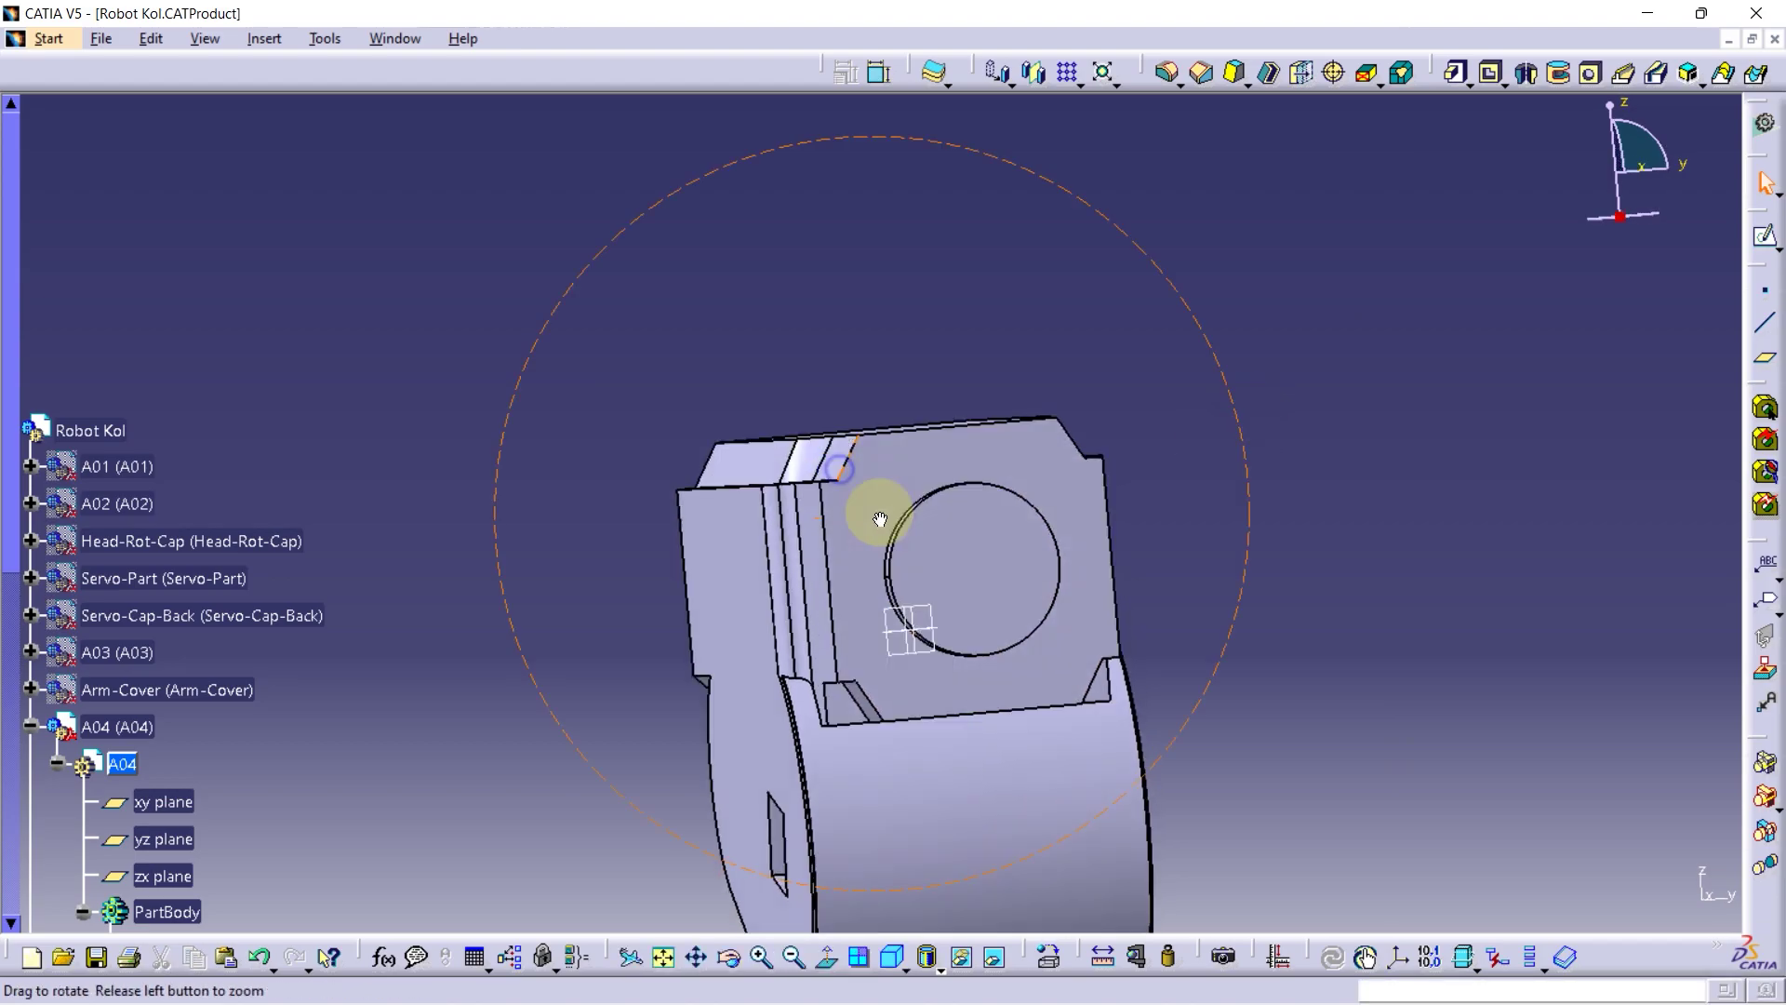
middle_drag(876, 510, 991, 539)
Chamfer two block edges at 15 mm × 30°
click(1201, 74)
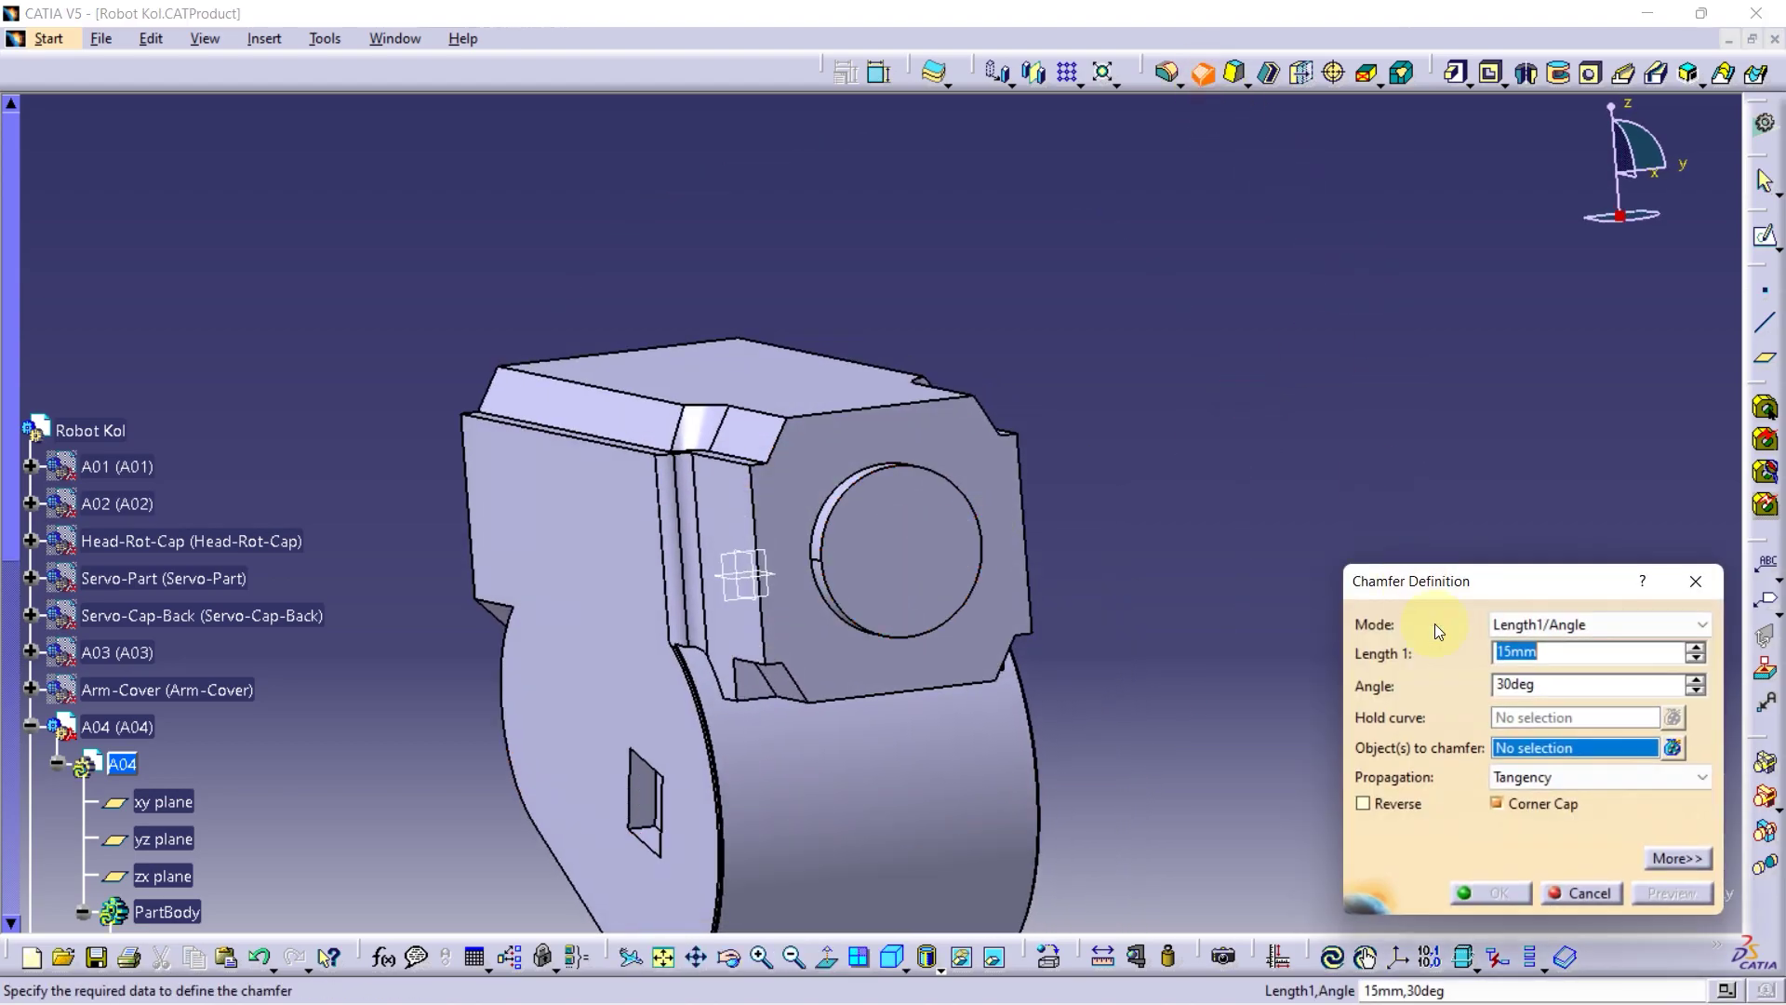
click(745, 685)
middle_drag(930, 550, 727, 572)
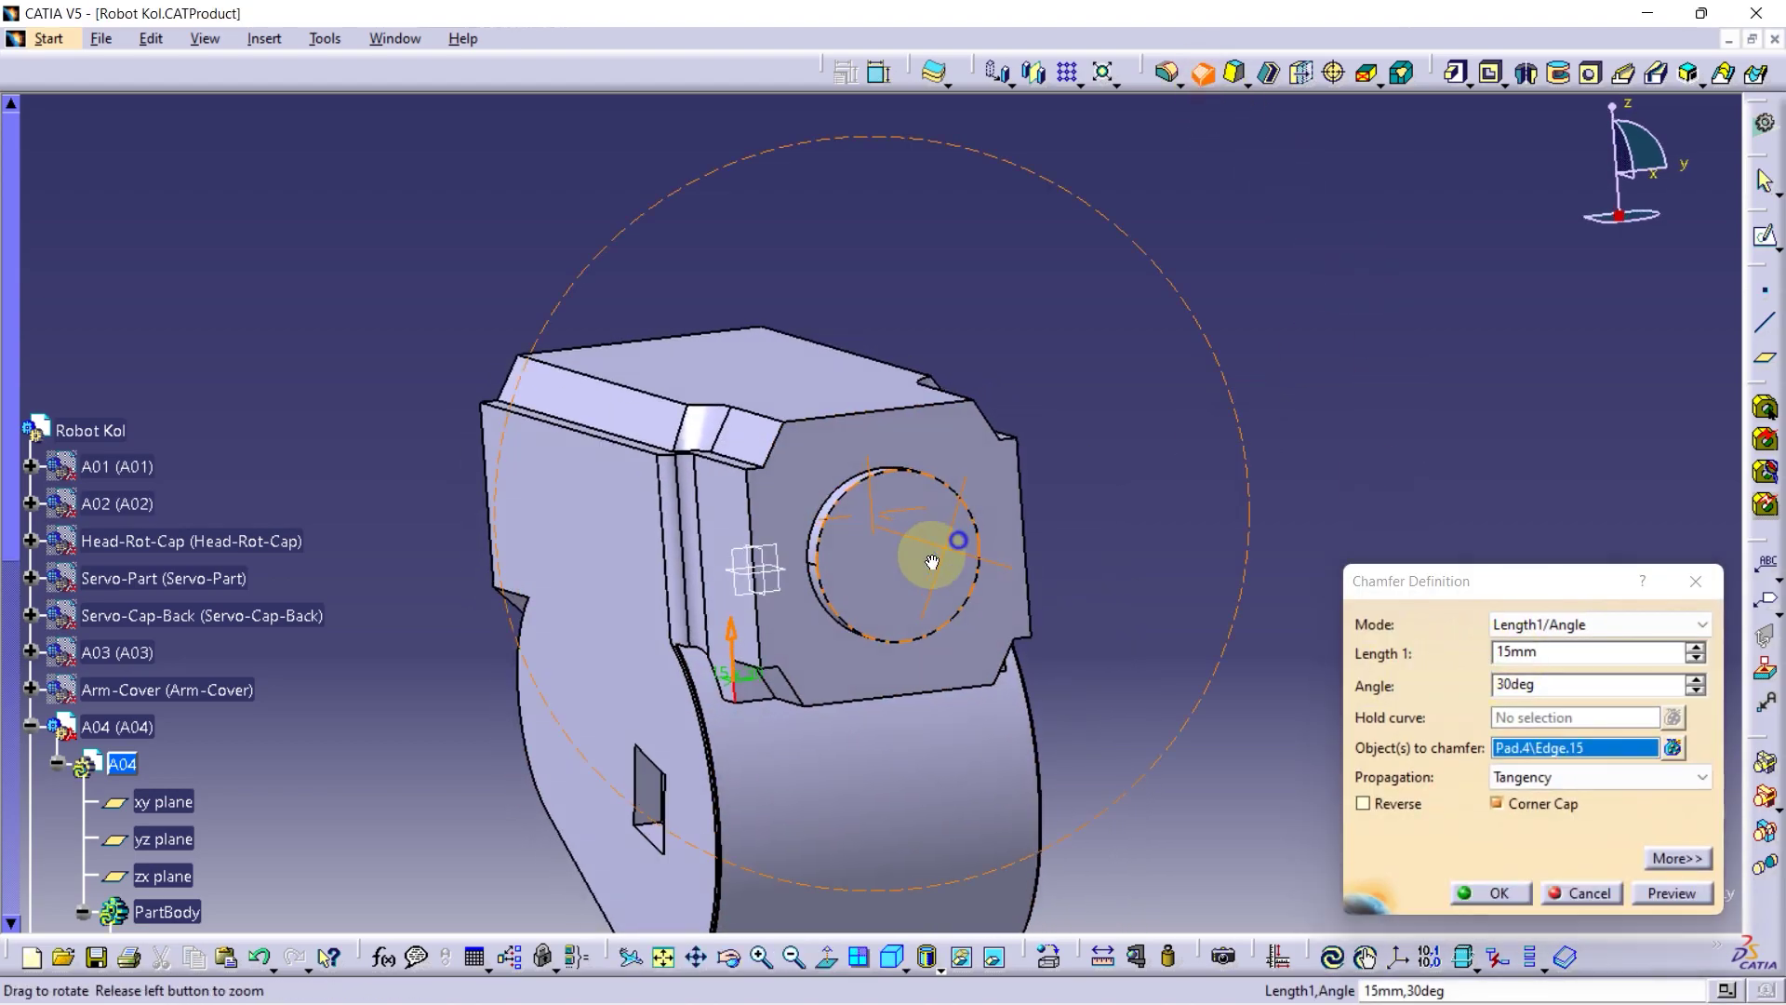
click(1226, 615)
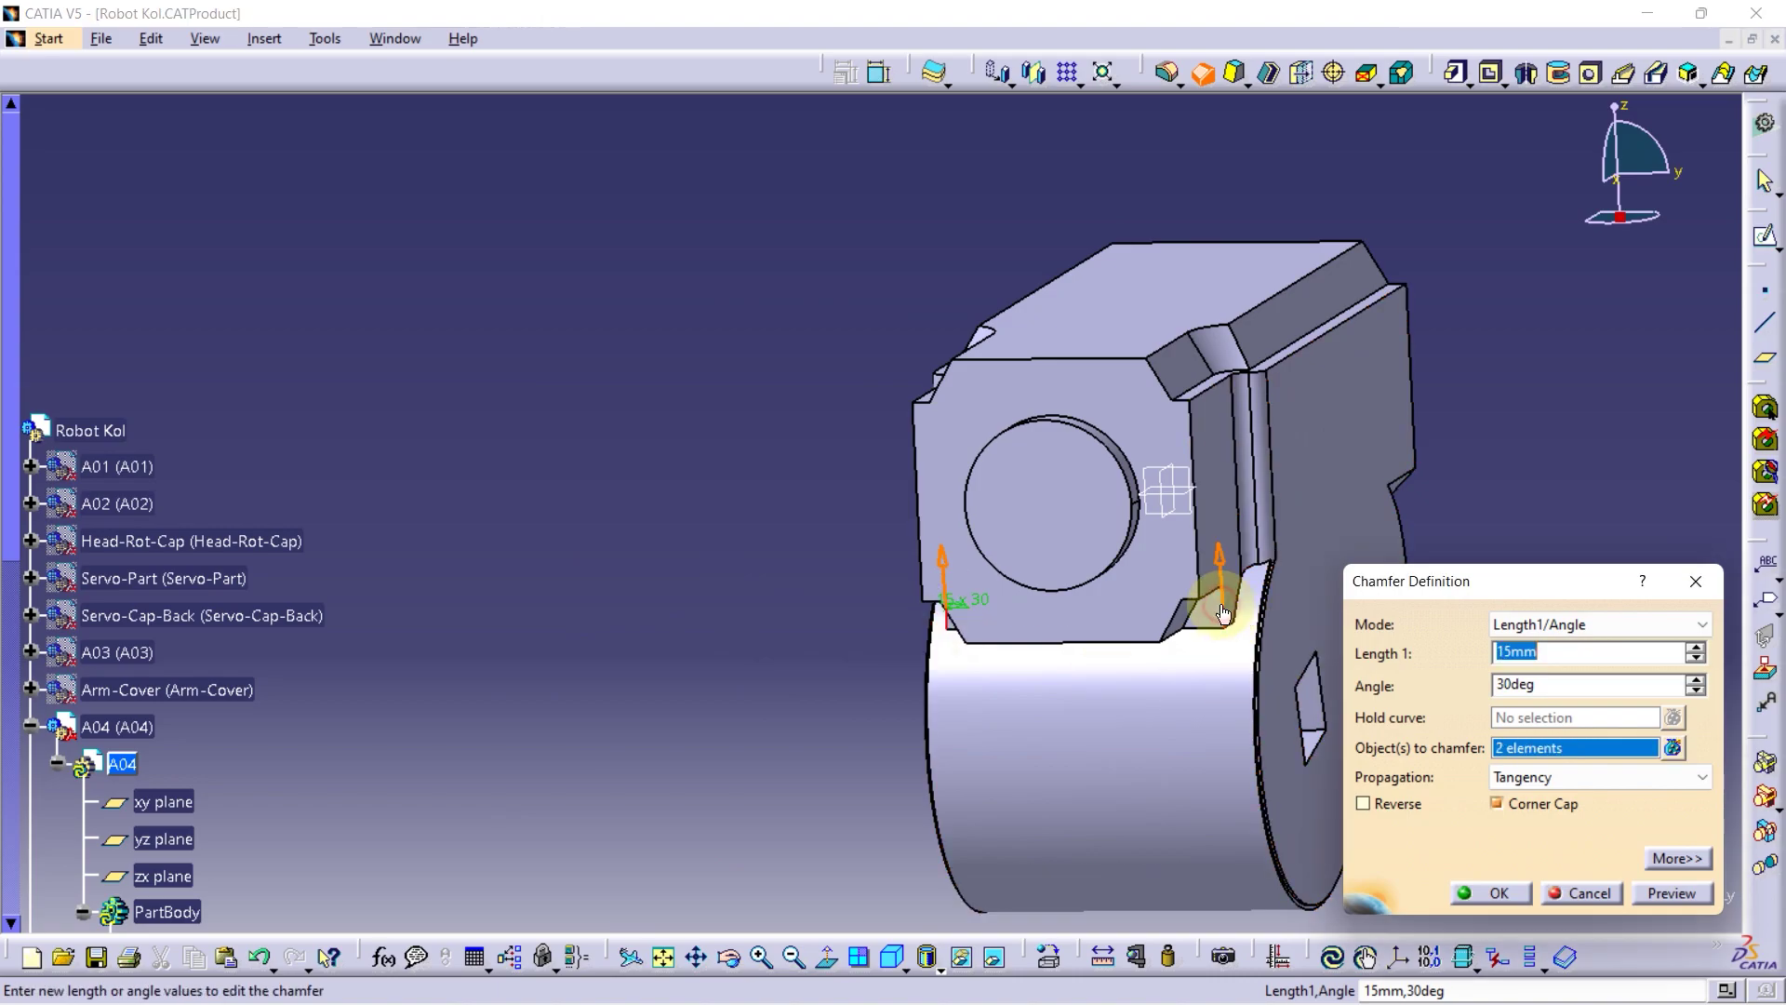
click(1487, 889)
mouse_move(1036, 646)
middle_down()
mouse_move(914, 605)
mouse_move(1068, 582)
mouse_move(1029, 682)
mouse_move(869, 474)
mouse_move(858, 649)
middle_up()
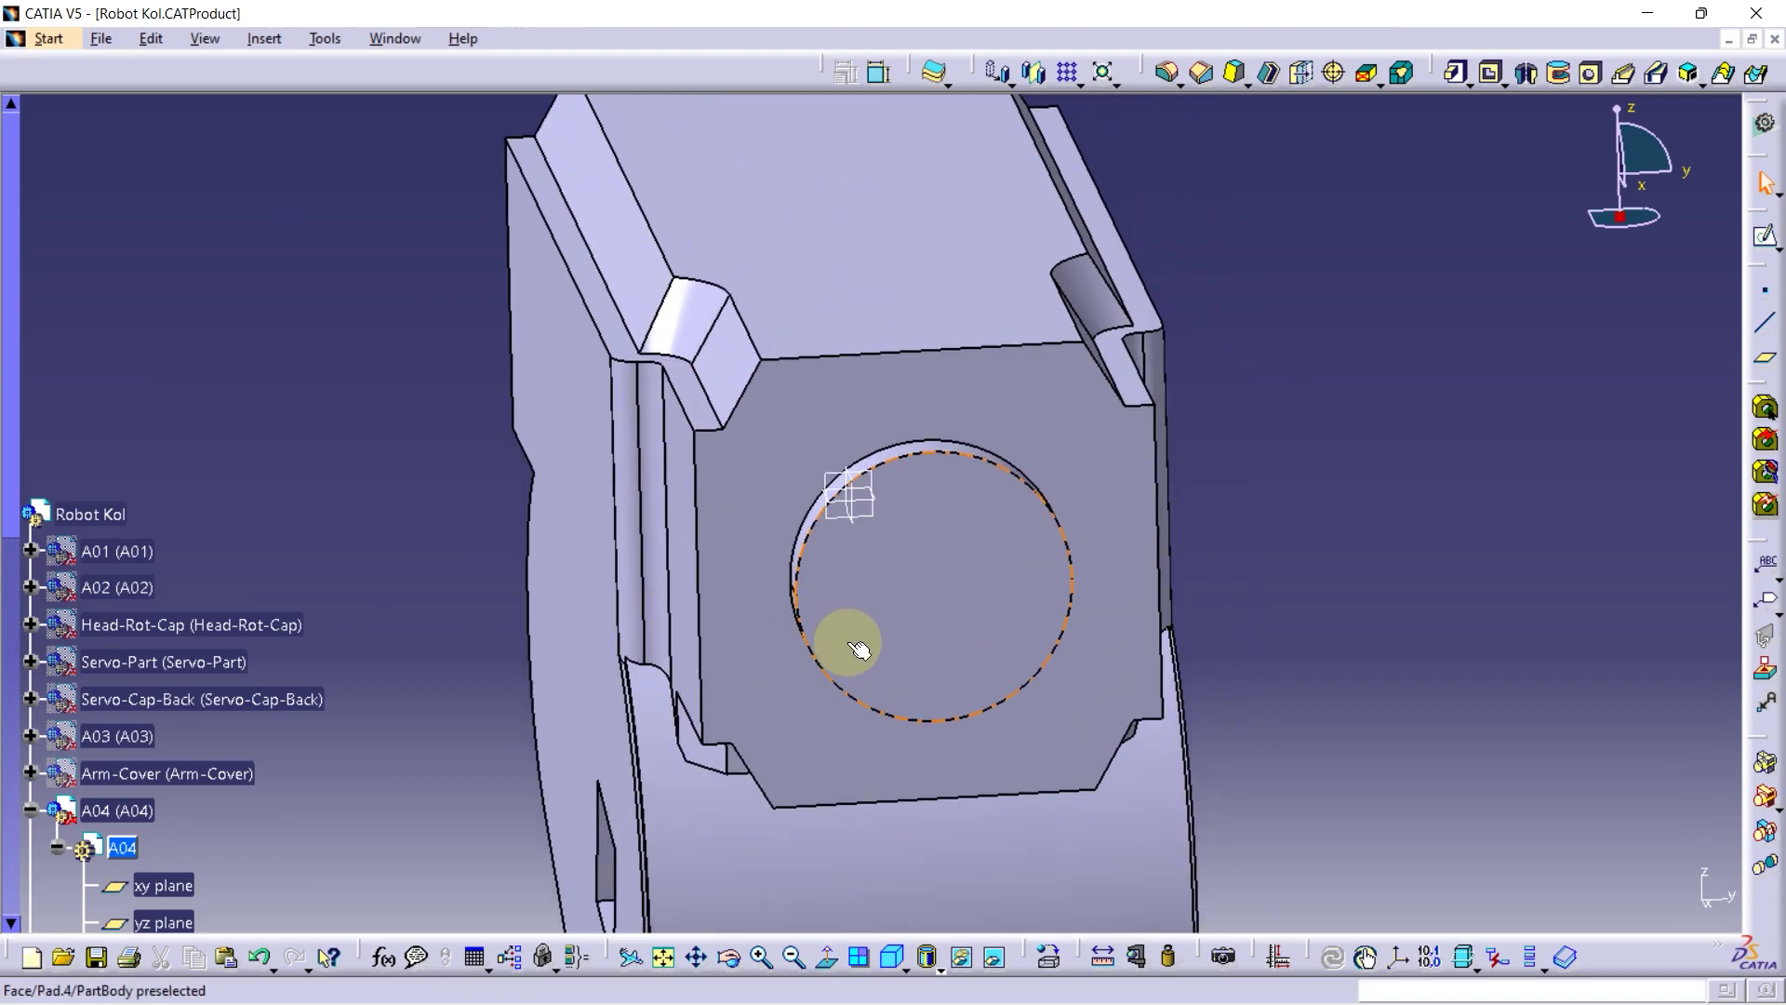
Chamfer the top edge at 15 mm × 53°
click(1202, 72)
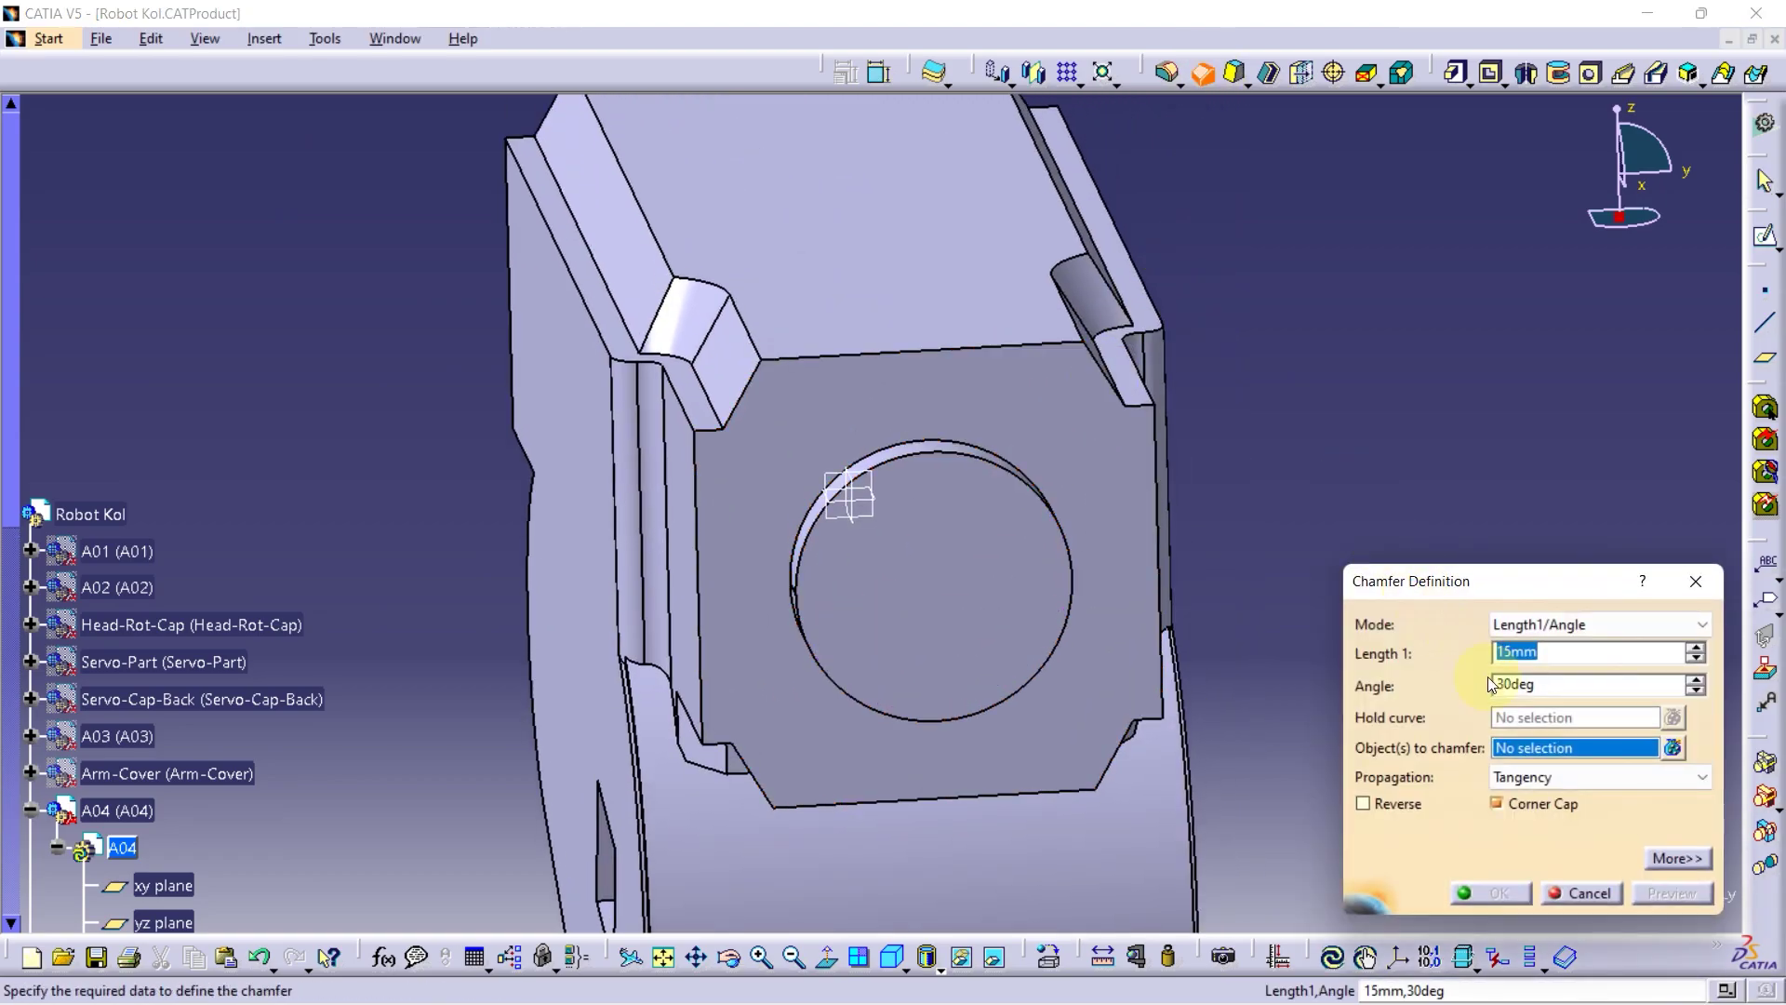
text(53)
mouse_move(1064, 799)
middle_down()
mouse_move(1219, 404)
mouse_move(965, 351)
mouse_move(379, 610)
mouse_move(957, 710)
mouse_move(727, 511)
mouse_move(1176, 550)
mouse_move(1102, 626)
middle_up()
click(1169, 546)
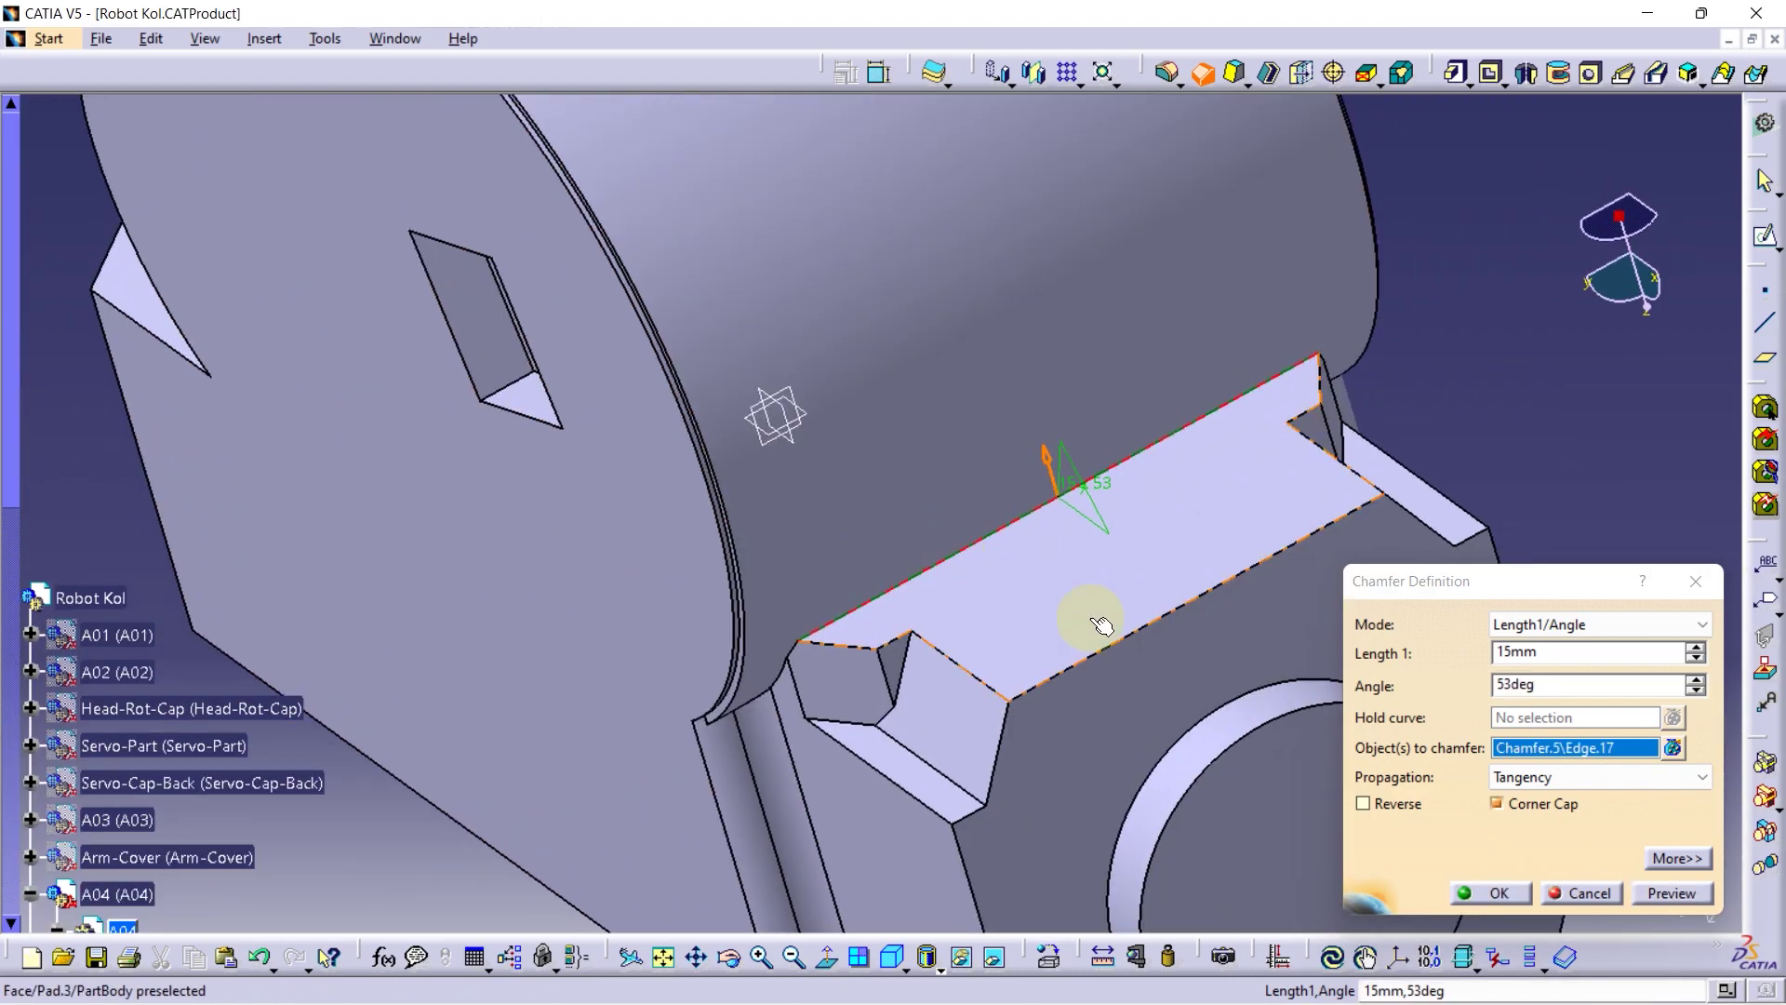
click(1511, 895)
mouse_move(1348, 450)
middle_down()
mouse_move(881, 605)
mouse_move(1096, 559)
mouse_move(1001, 434)
mouse_move(1110, 377)
middle_up()
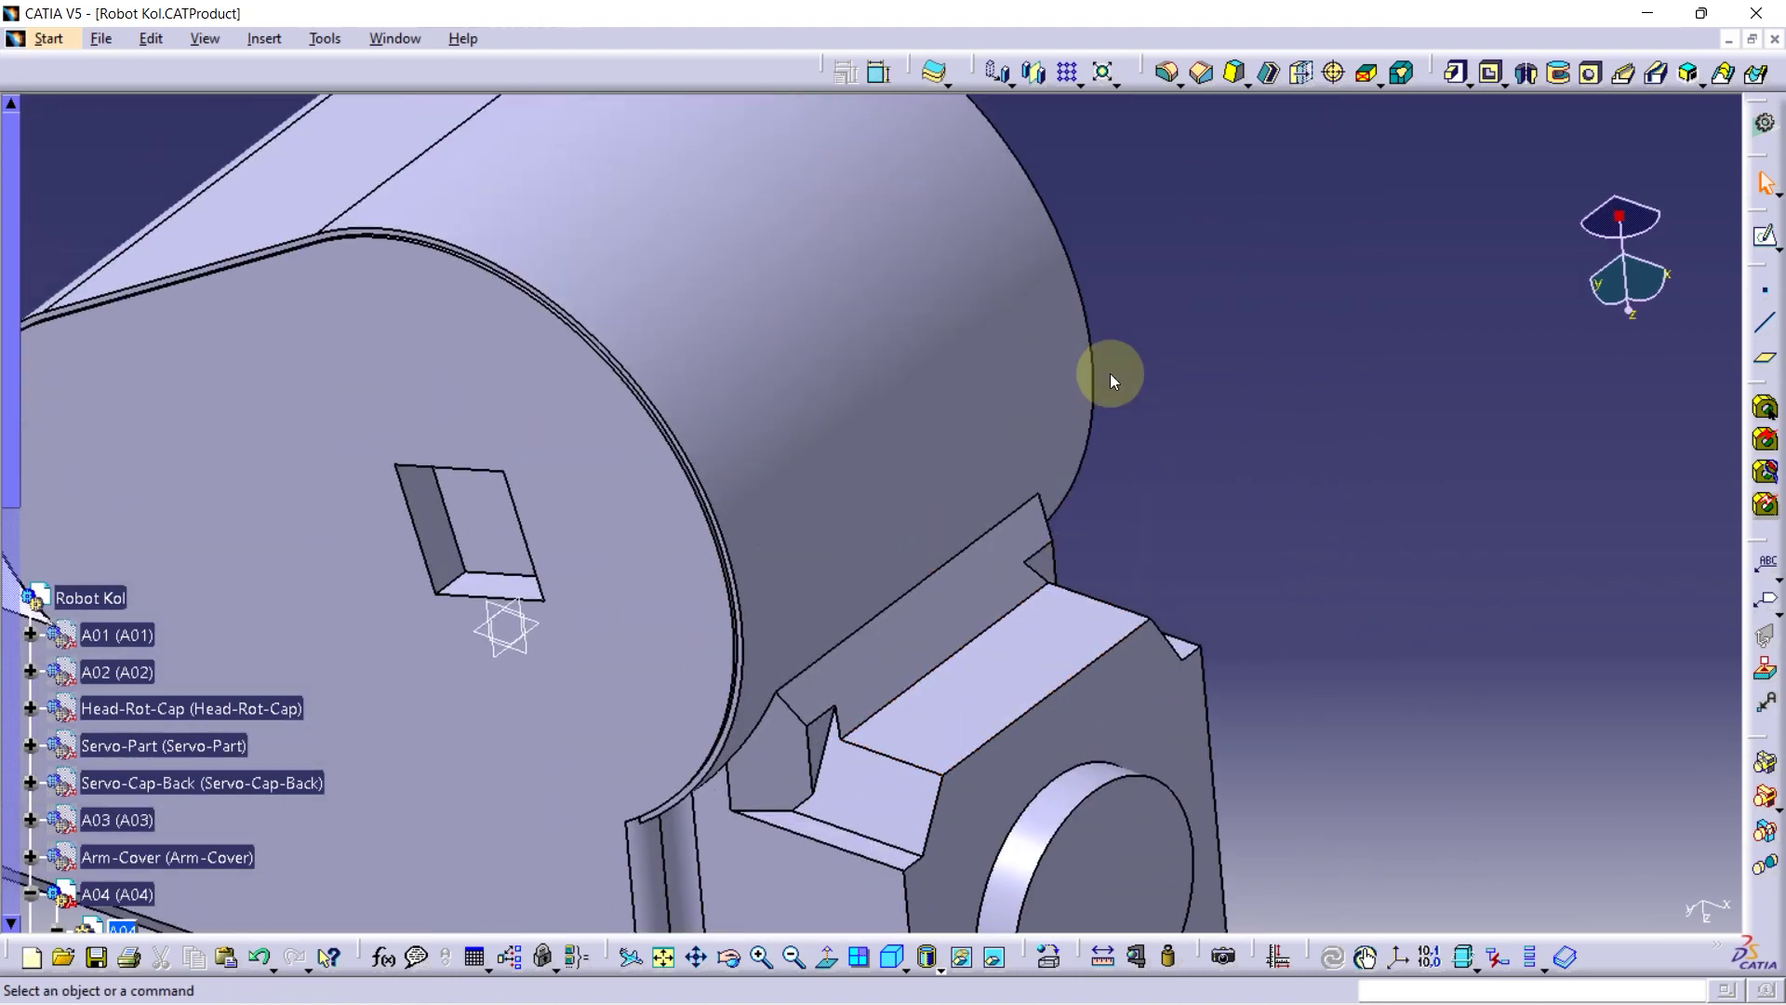
Start a 2 mm edge fillet and pick the corner notch edges
click(1168, 72)
double_click(1509, 548)
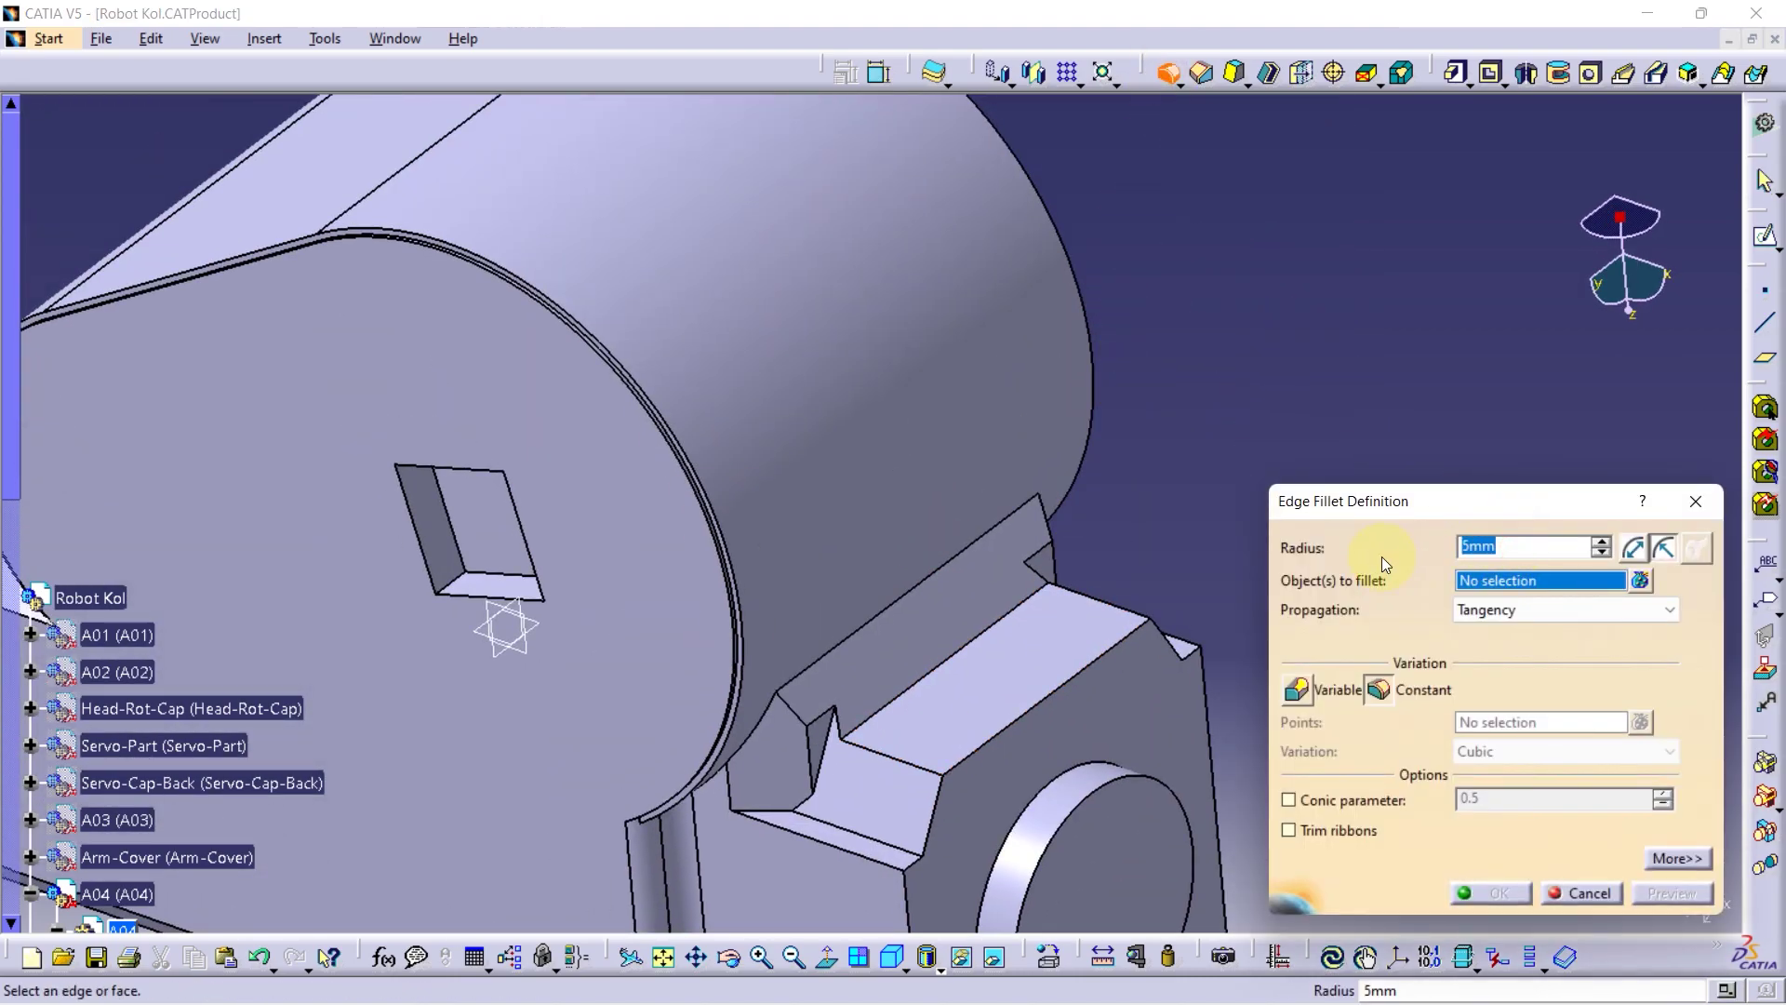
text(2)
mouse_move(1195, 582)
middle_down()
mouse_move(838, 666)
mouse_move(912, 609)
middle_up()
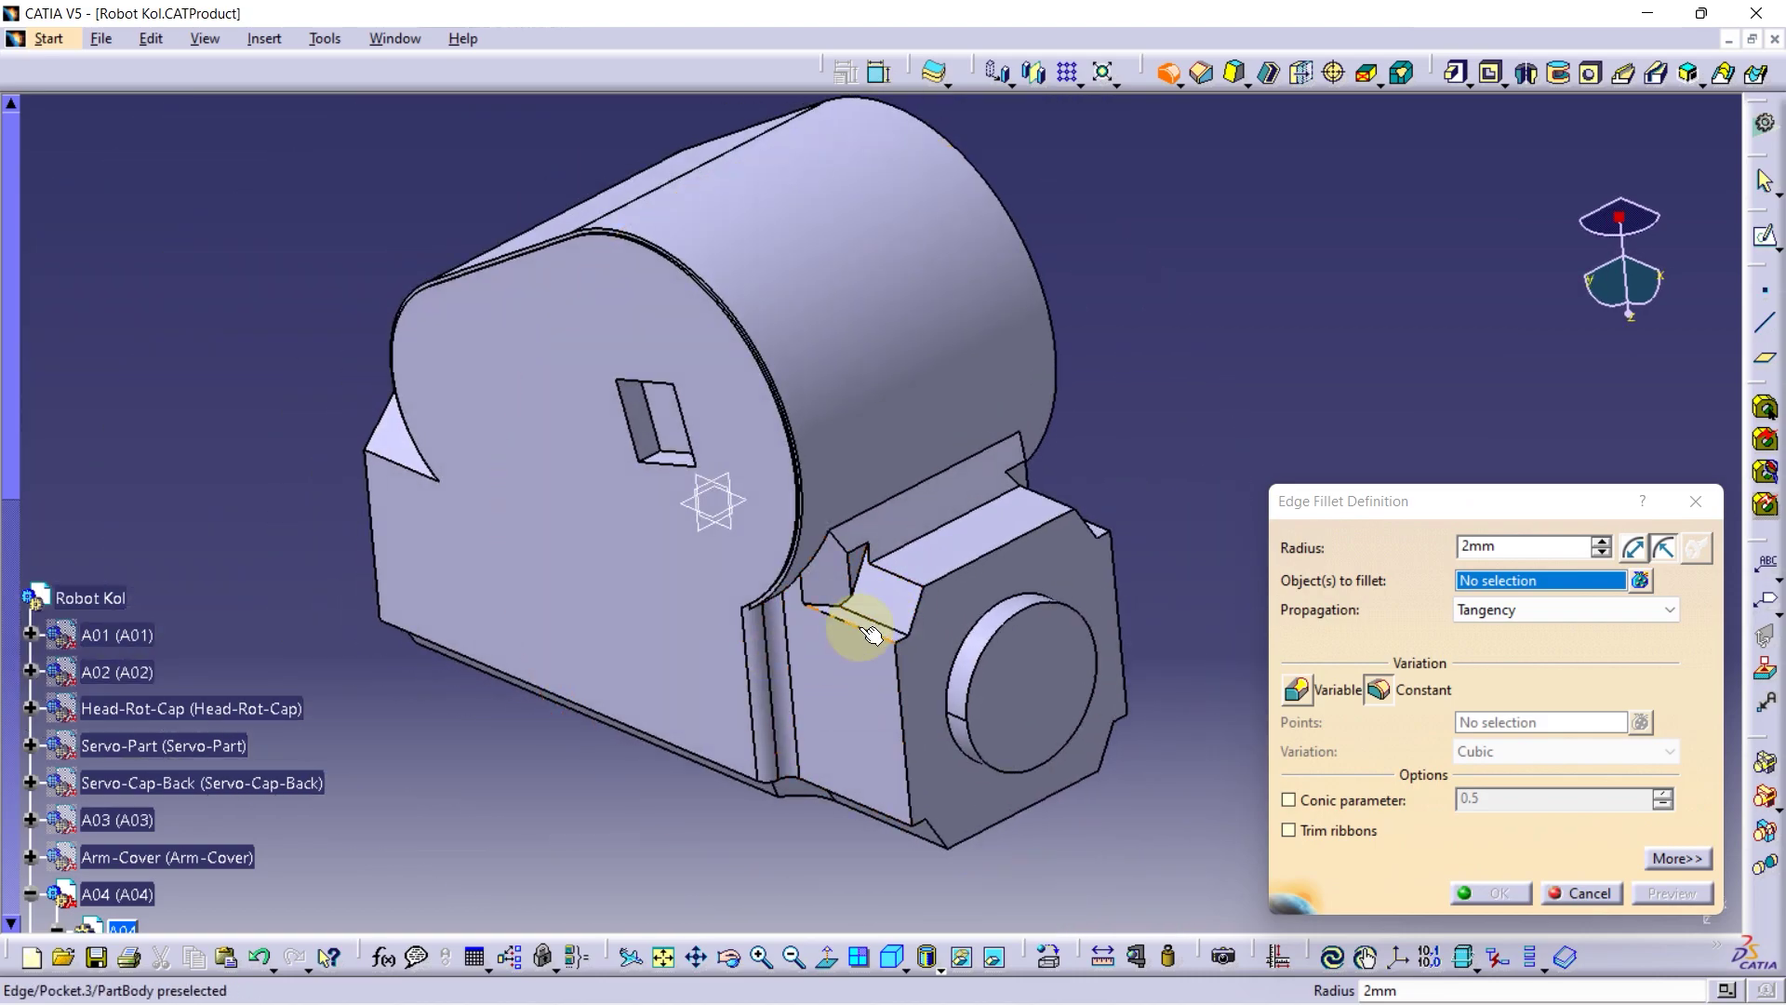
click(872, 635)
click(1057, 546)
mouse_move(1057, 546)
middle_down()
mouse_move(857, 590)
mouse_move(1195, 545)
middle_up()
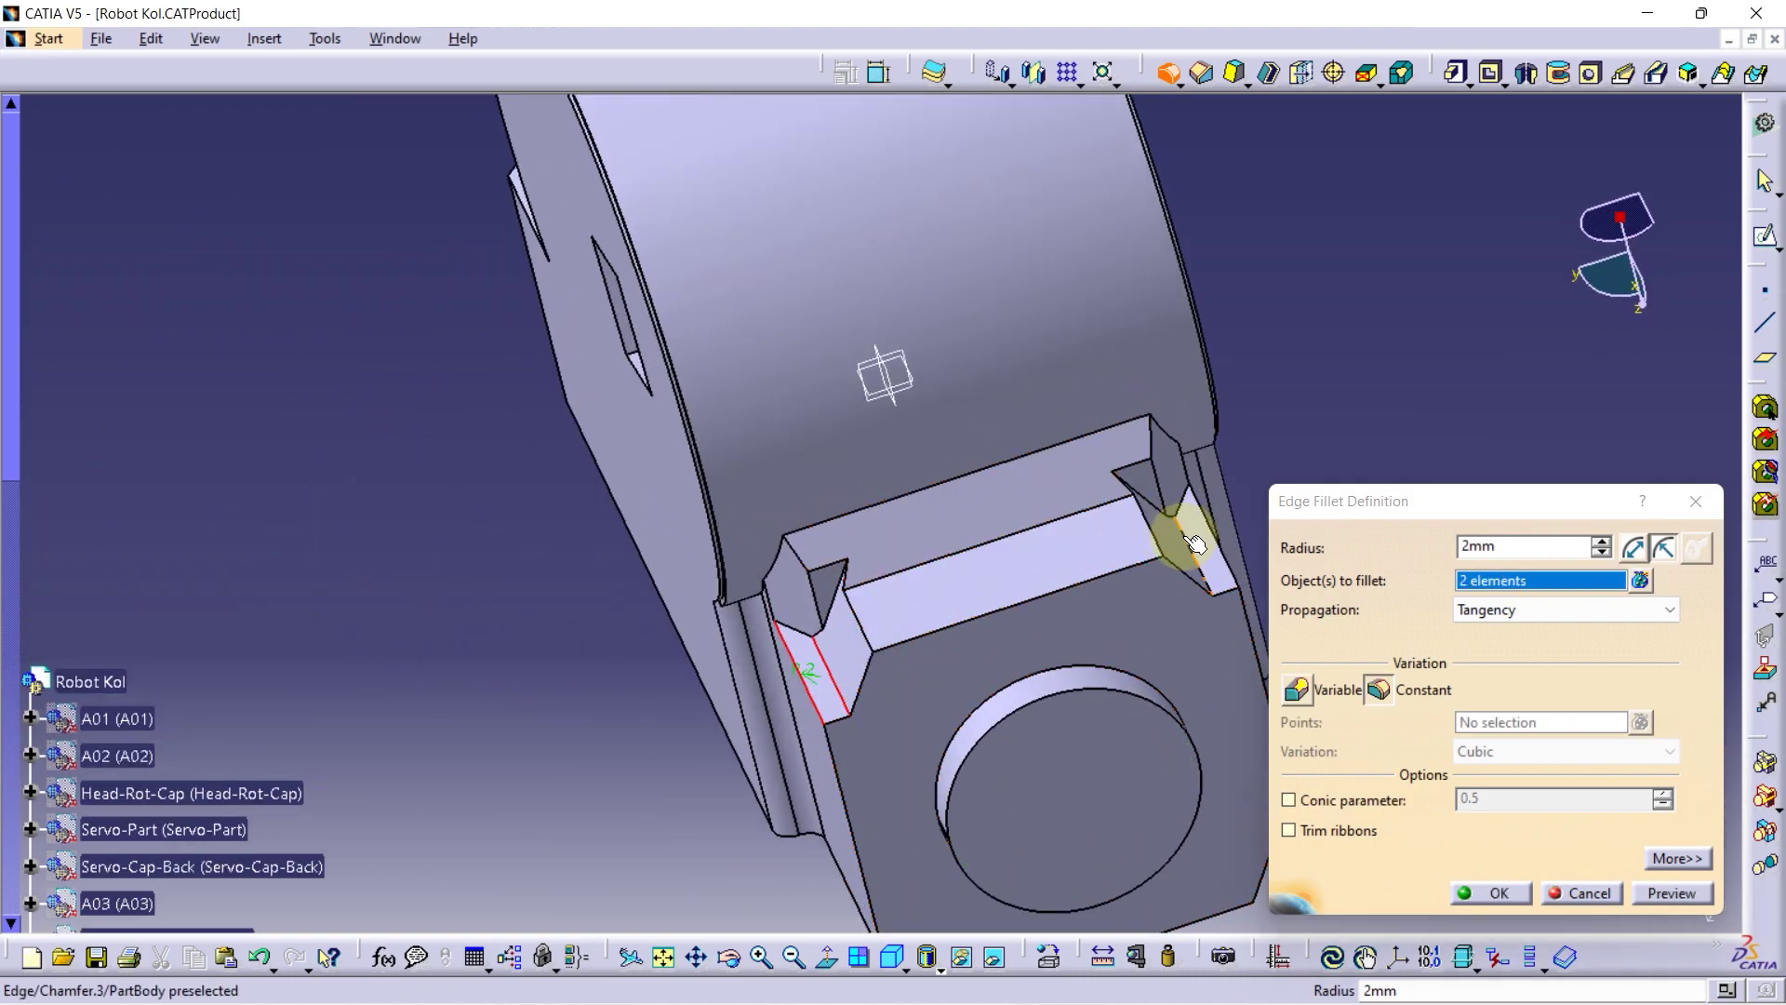
click(1195, 544)
Add the slot edge chain, lower slot edge and curved notch edge to the fillet
mouse_move(900, 730)
middle_down()
mouse_move(869, 475)
mouse_move(818, 470)
mouse_move(891, 787)
mouse_move(882, 577)
mouse_move(861, 578)
mouse_move(819, 488)
middle_up()
click(939, 529)
click(1089, 691)
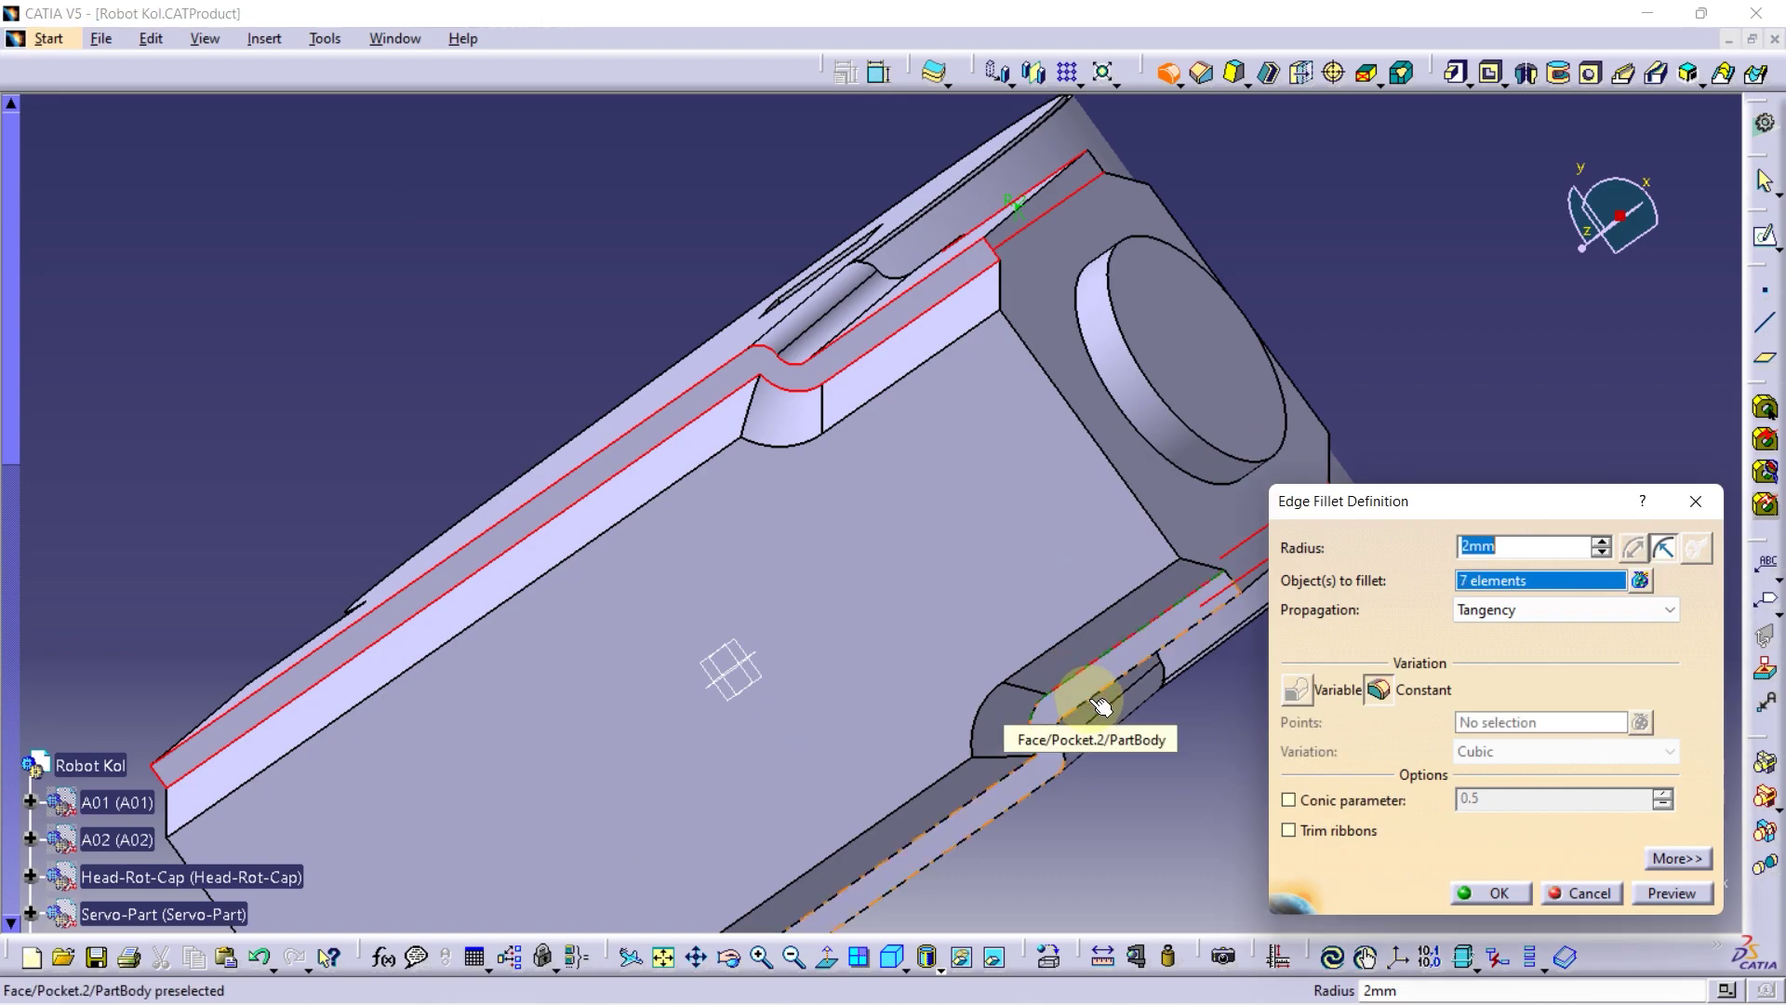
middle_drag(1101, 706, 1081, 660)
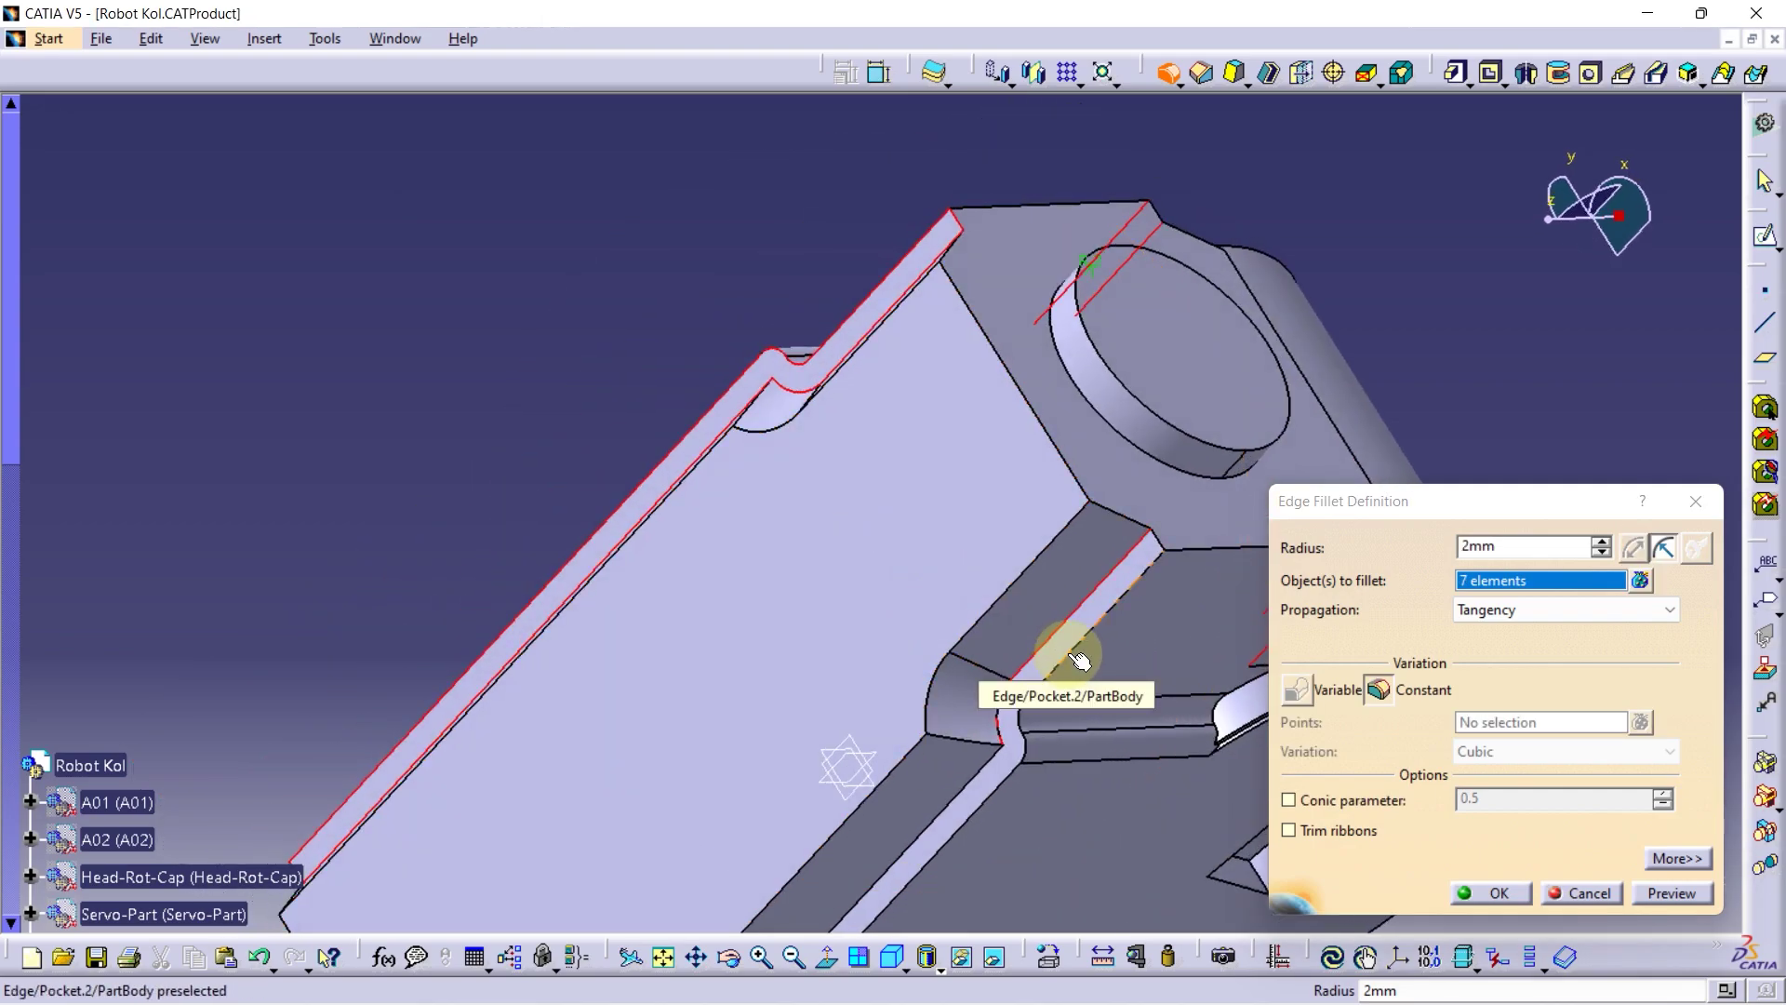
click(1079, 659)
middle_drag(1045, 785, 1077, 550)
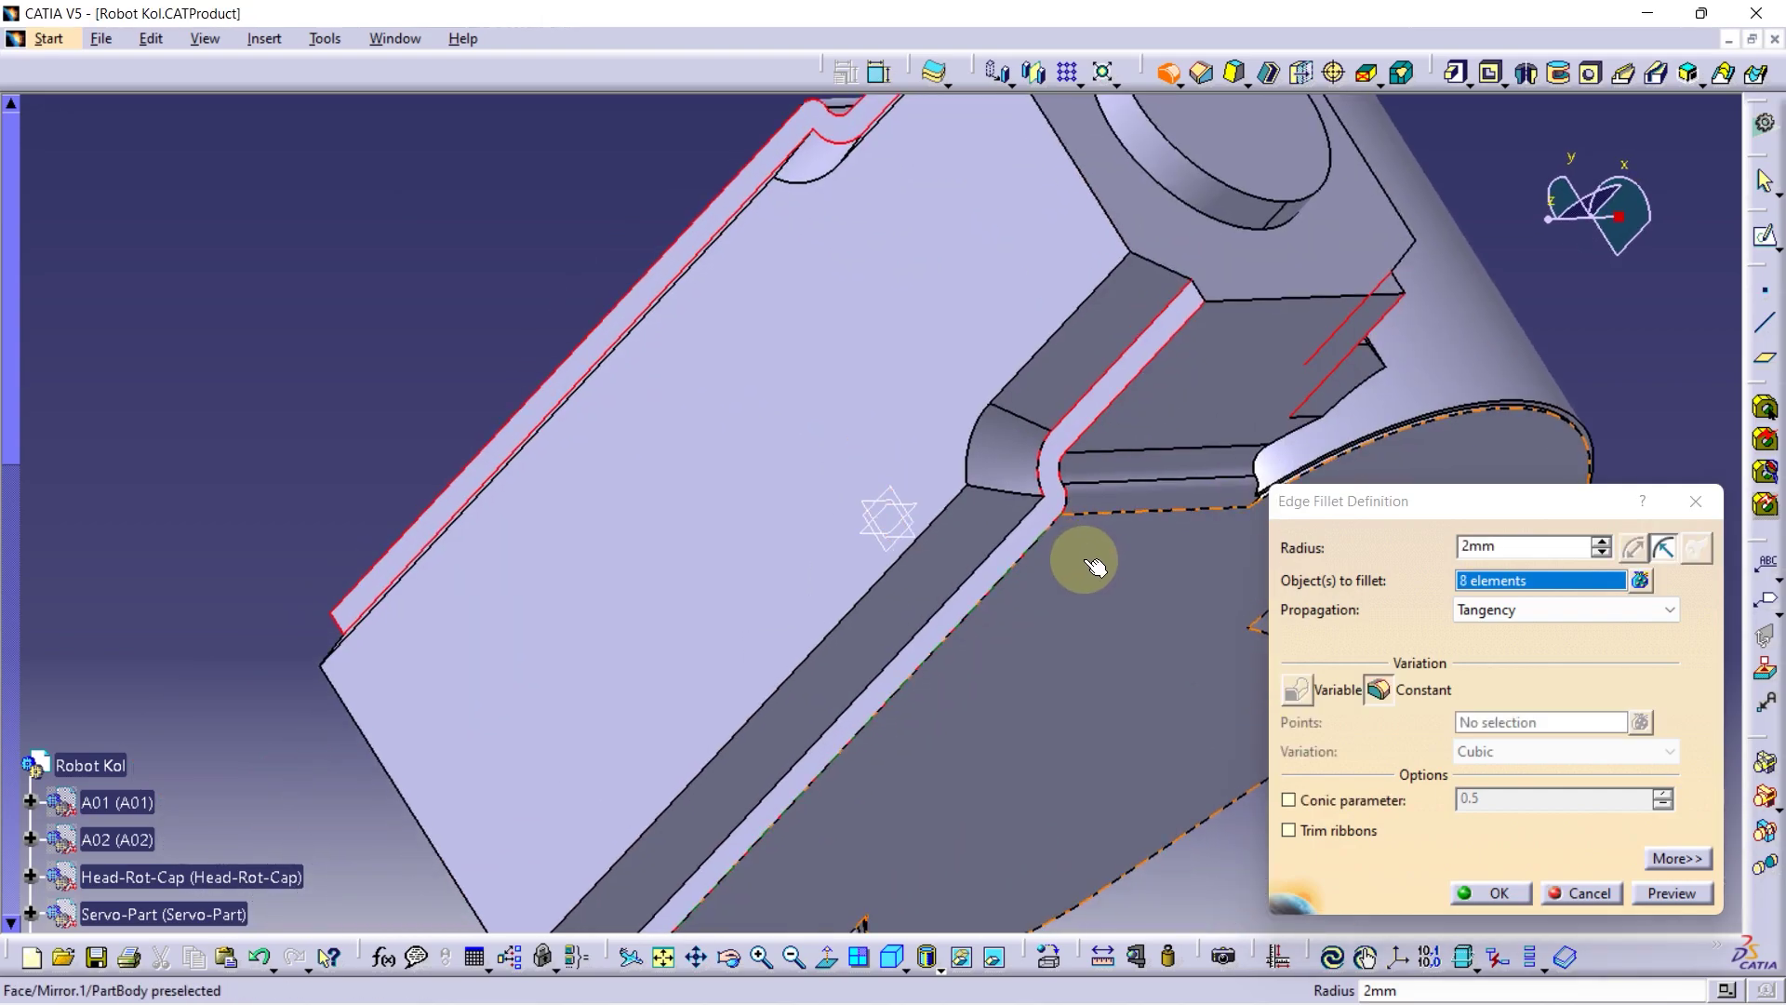
click(1045, 518)
Add the two chamfer edges, then preview and apply the 2 mm fillets on all eleven edges
mouse_move(479, 538)
middle_down()
mouse_move(758, 687)
mouse_move(518, 858)
mouse_move(611, 544)
mouse_move(398, 470)
mouse_move(682, 468)
middle_up()
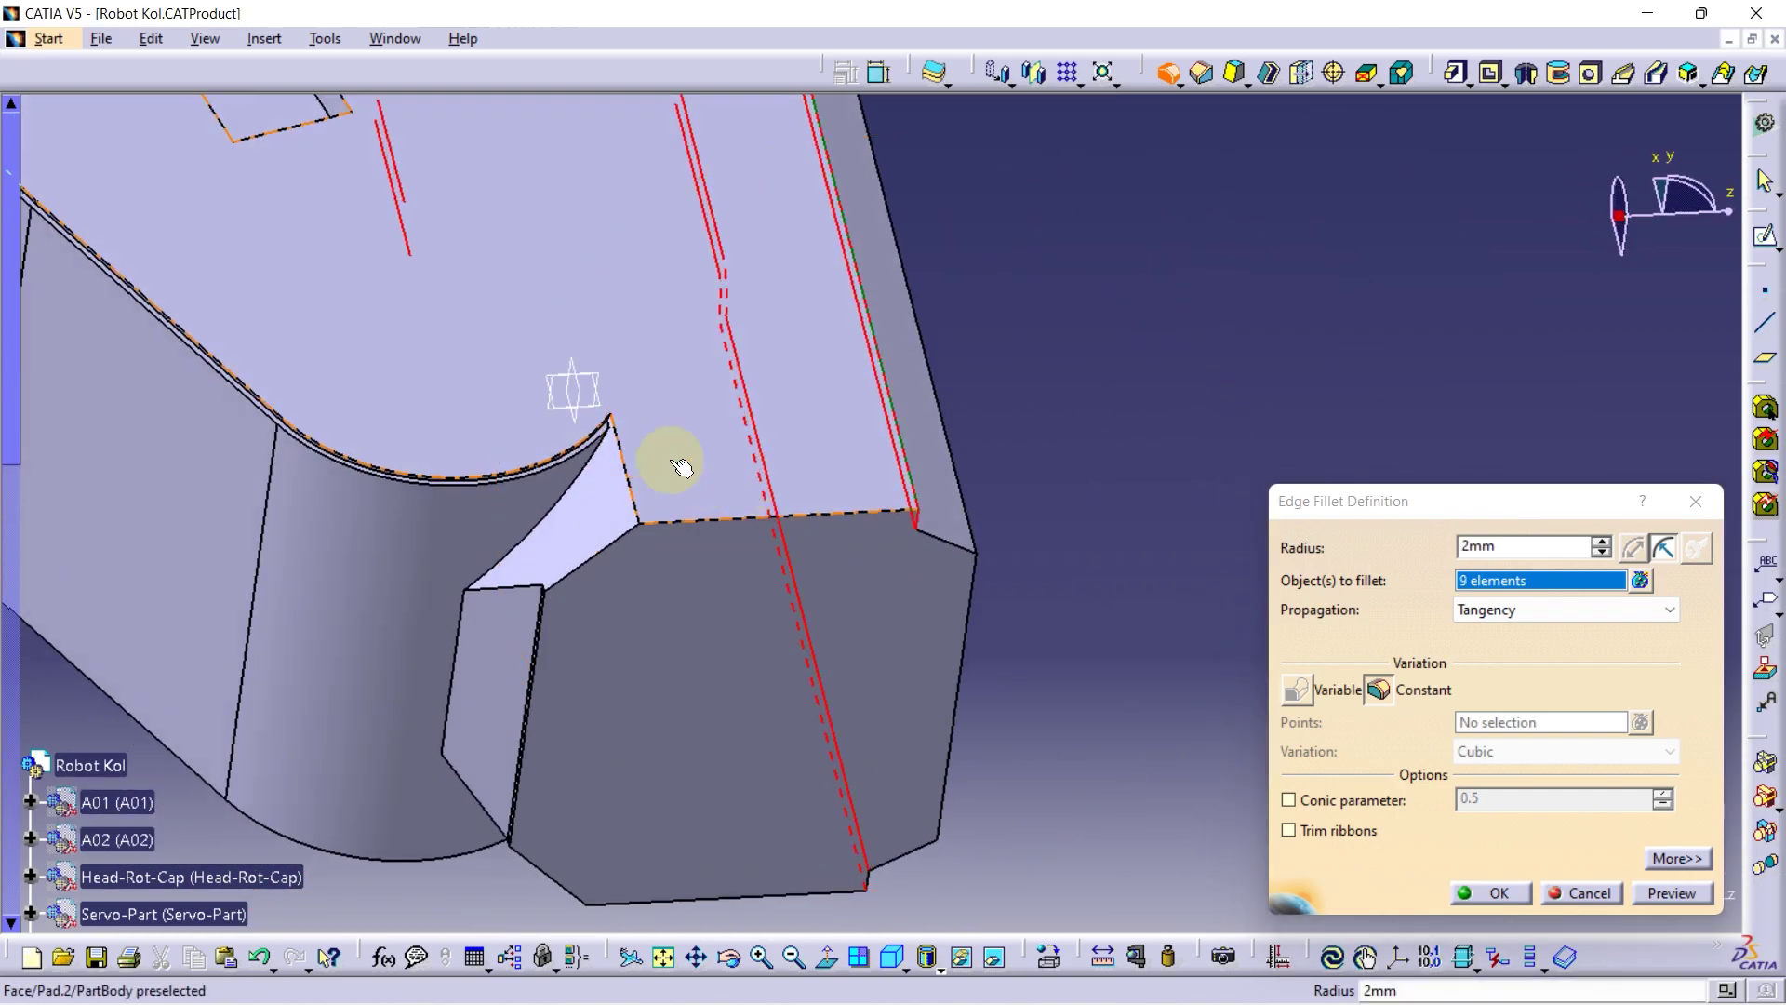
click(633, 470)
mouse_move(398, 797)
middle_down()
mouse_move(778, 447)
mouse_move(916, 518)
middle_up()
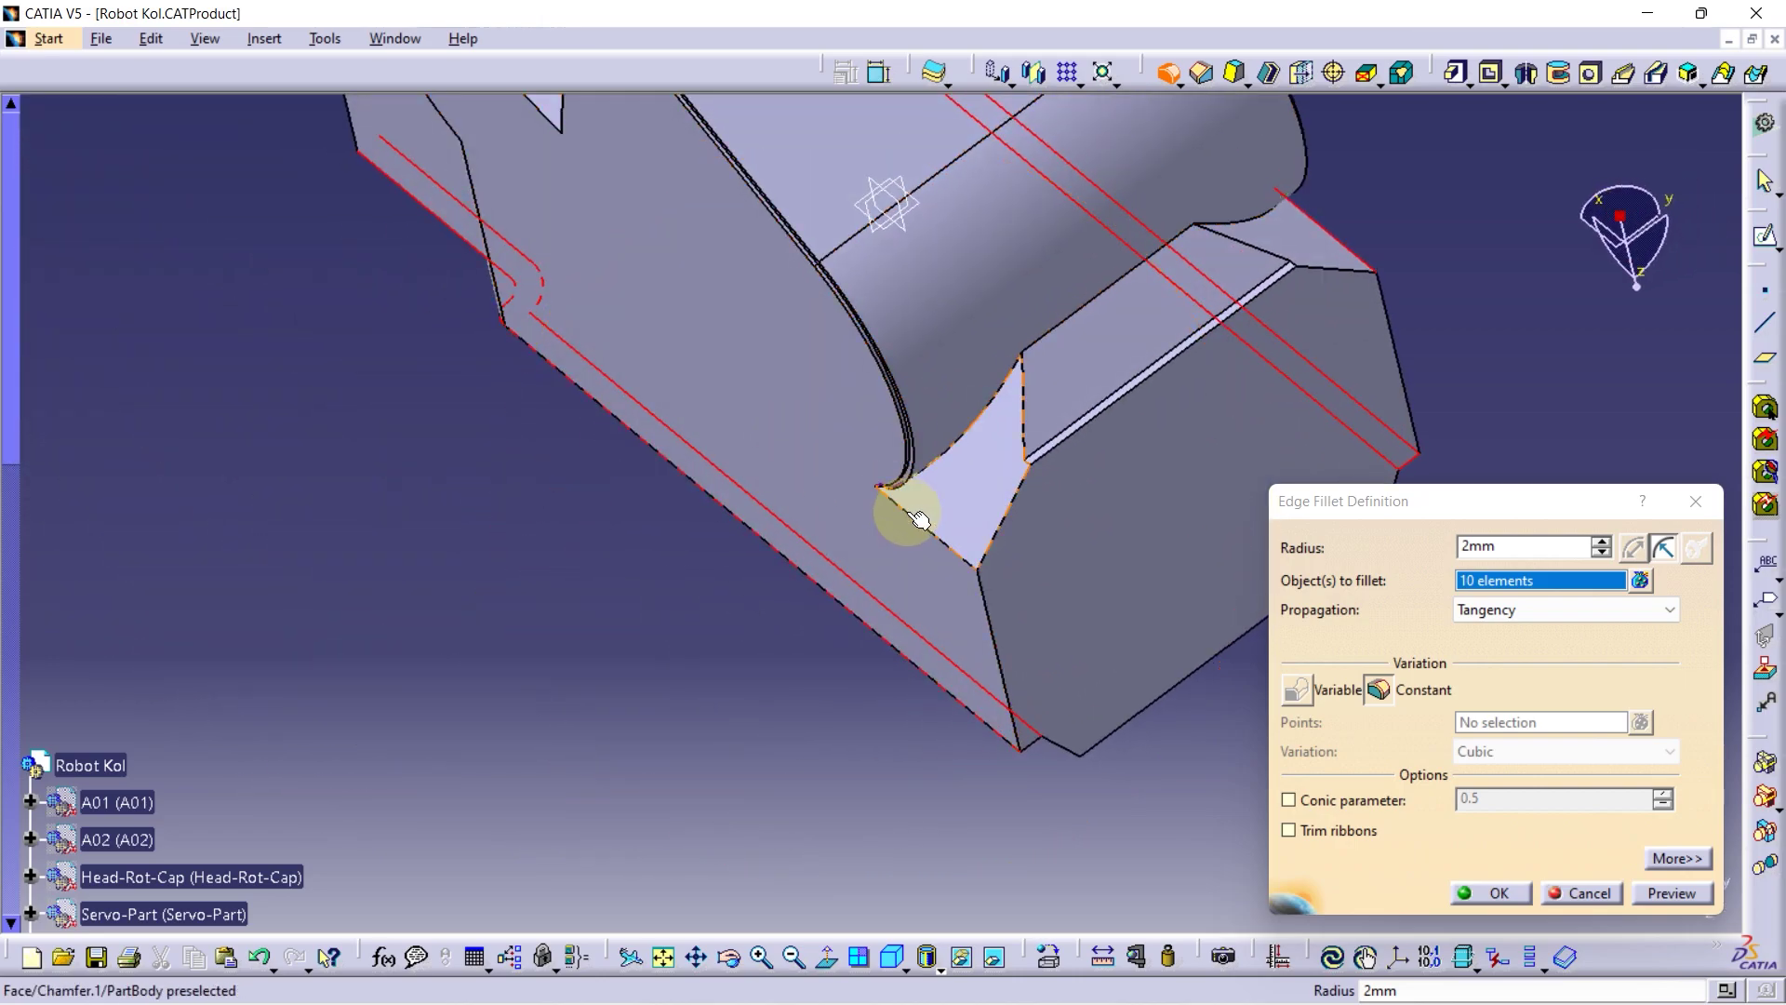
click(917, 518)
mouse_move(744, 710)
middle_down()
mouse_move(849, 400)
mouse_move(945, 220)
mouse_move(909, 279)
mouse_move(486, 622)
mouse_move(698, 479)
mouse_move(1075, 718)
middle_up()
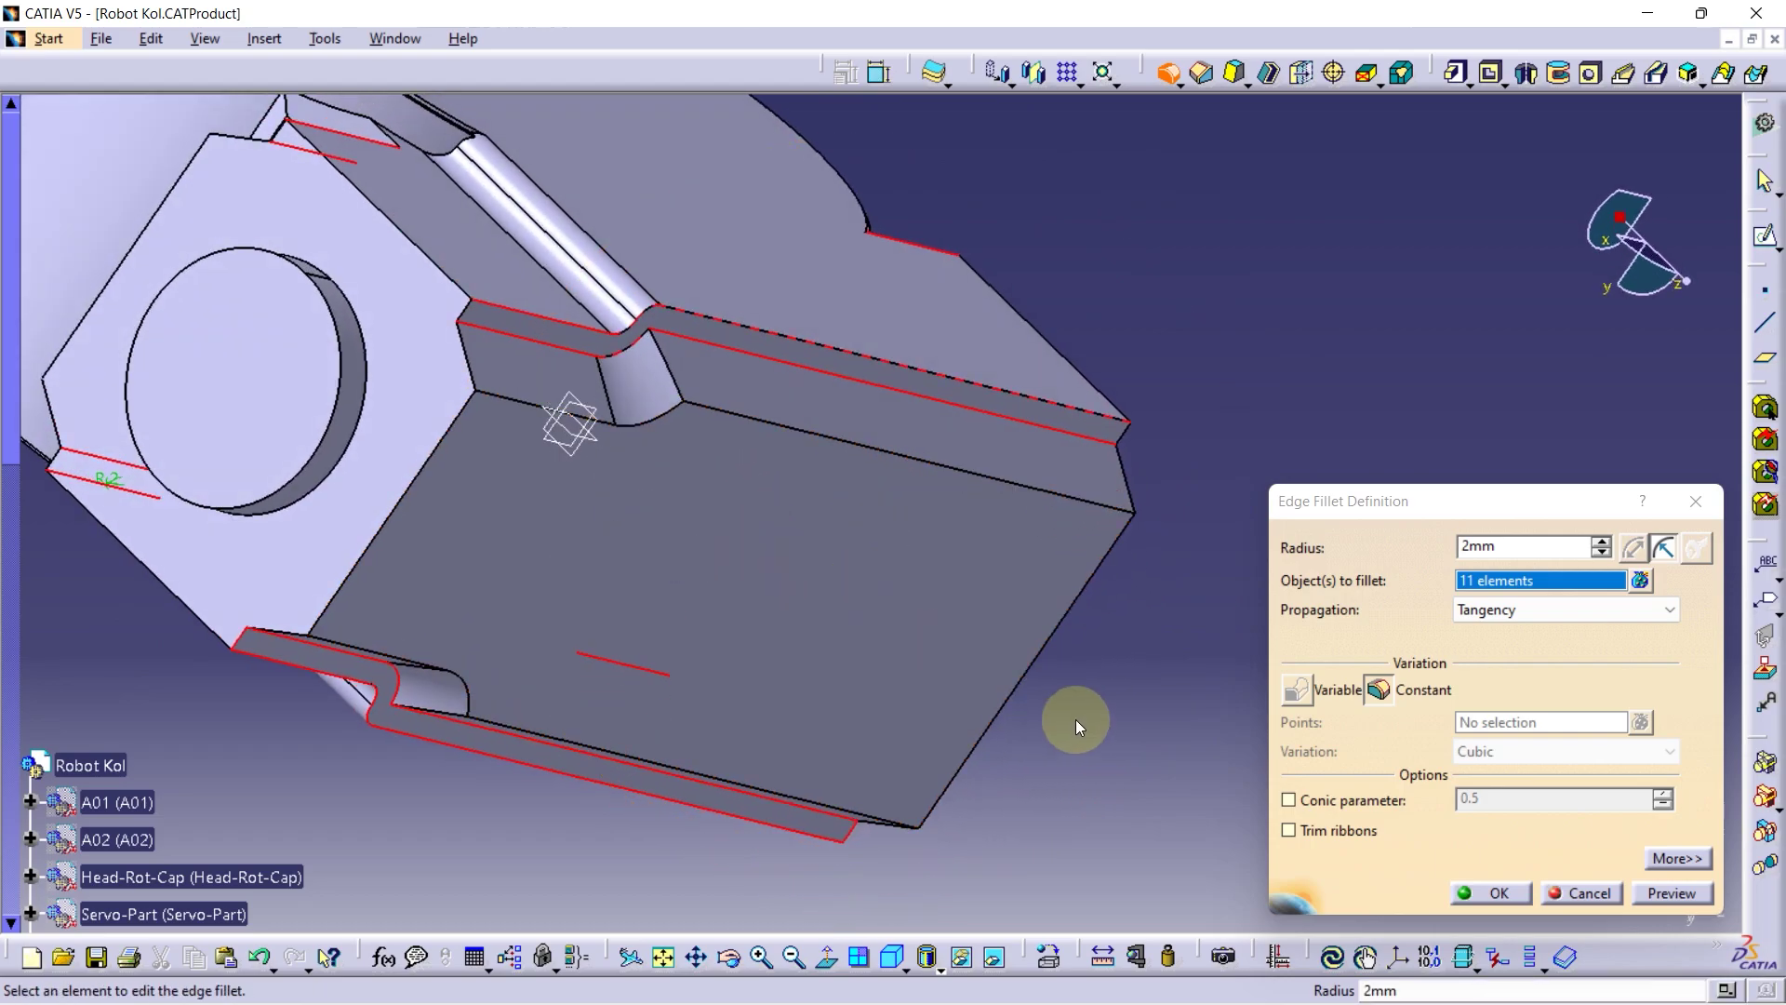
click(1671, 894)
click(1490, 894)
mouse_move(1247, 679)
middle_down()
mouse_move(630, 531)
mouse_move(507, 403)
mouse_move(664, 420)
mouse_move(762, 487)
mouse_move(930, 661)
mouse_move(993, 287)
mouse_move(947, 466)
mouse_move(383, 511)
mouse_move(434, 534)
mouse_move(982, 581)
mouse_move(1085, 558)
mouse_move(798, 490)
mouse_move(1157, 598)
mouse_move(748, 542)
middle_up()
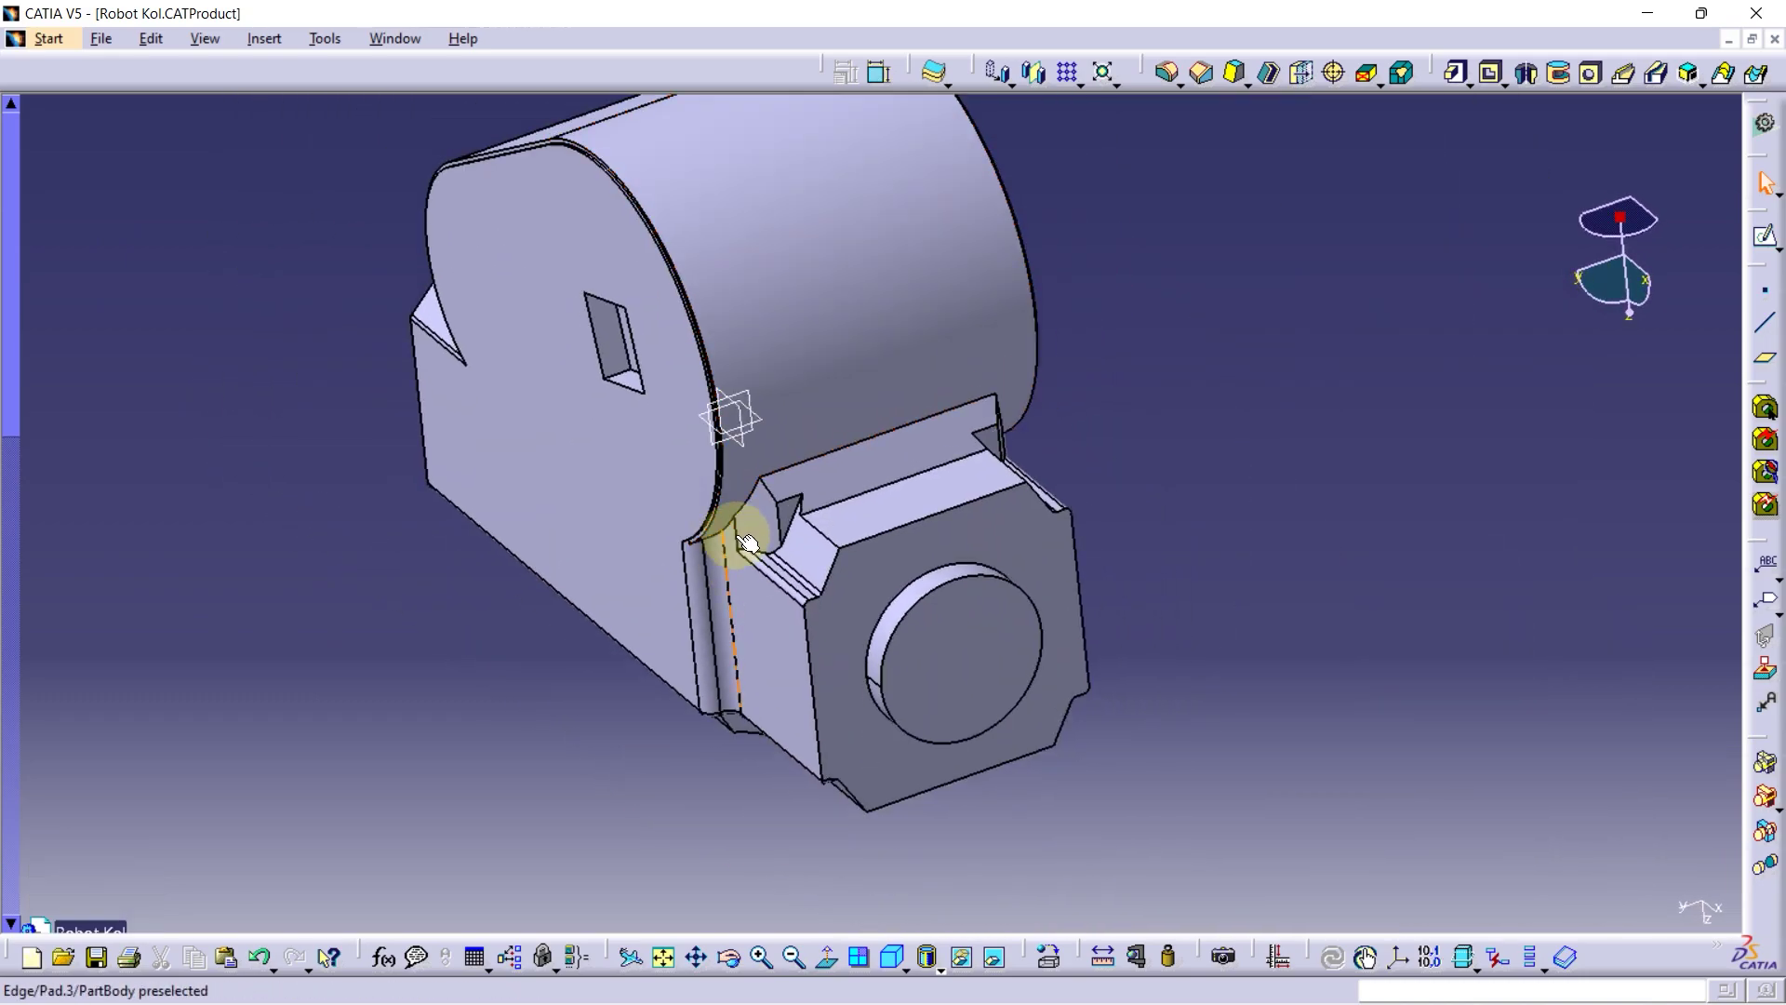
Select the four long edges bordering the flat face for a 6 mm fillet, checking the edge list
click(1169, 76)
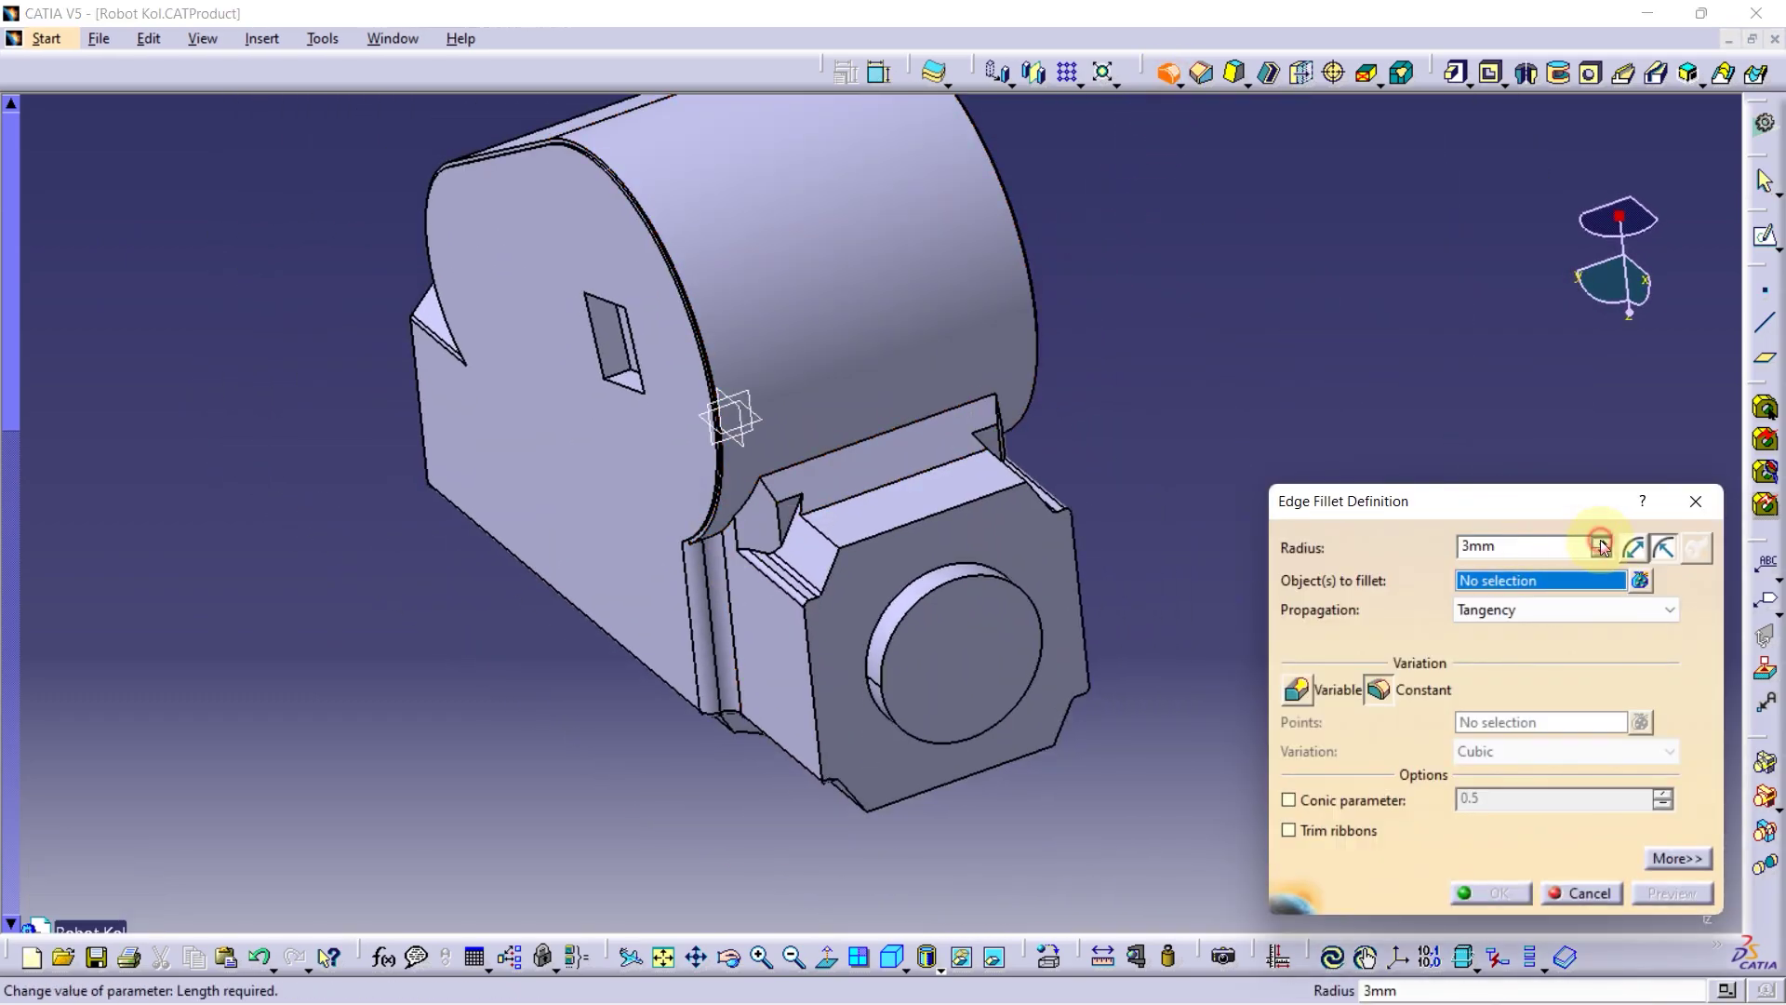
mouse_move(1169, 644)
middle_down()
mouse_move(778, 450)
mouse_move(858, 334)
middle_up()
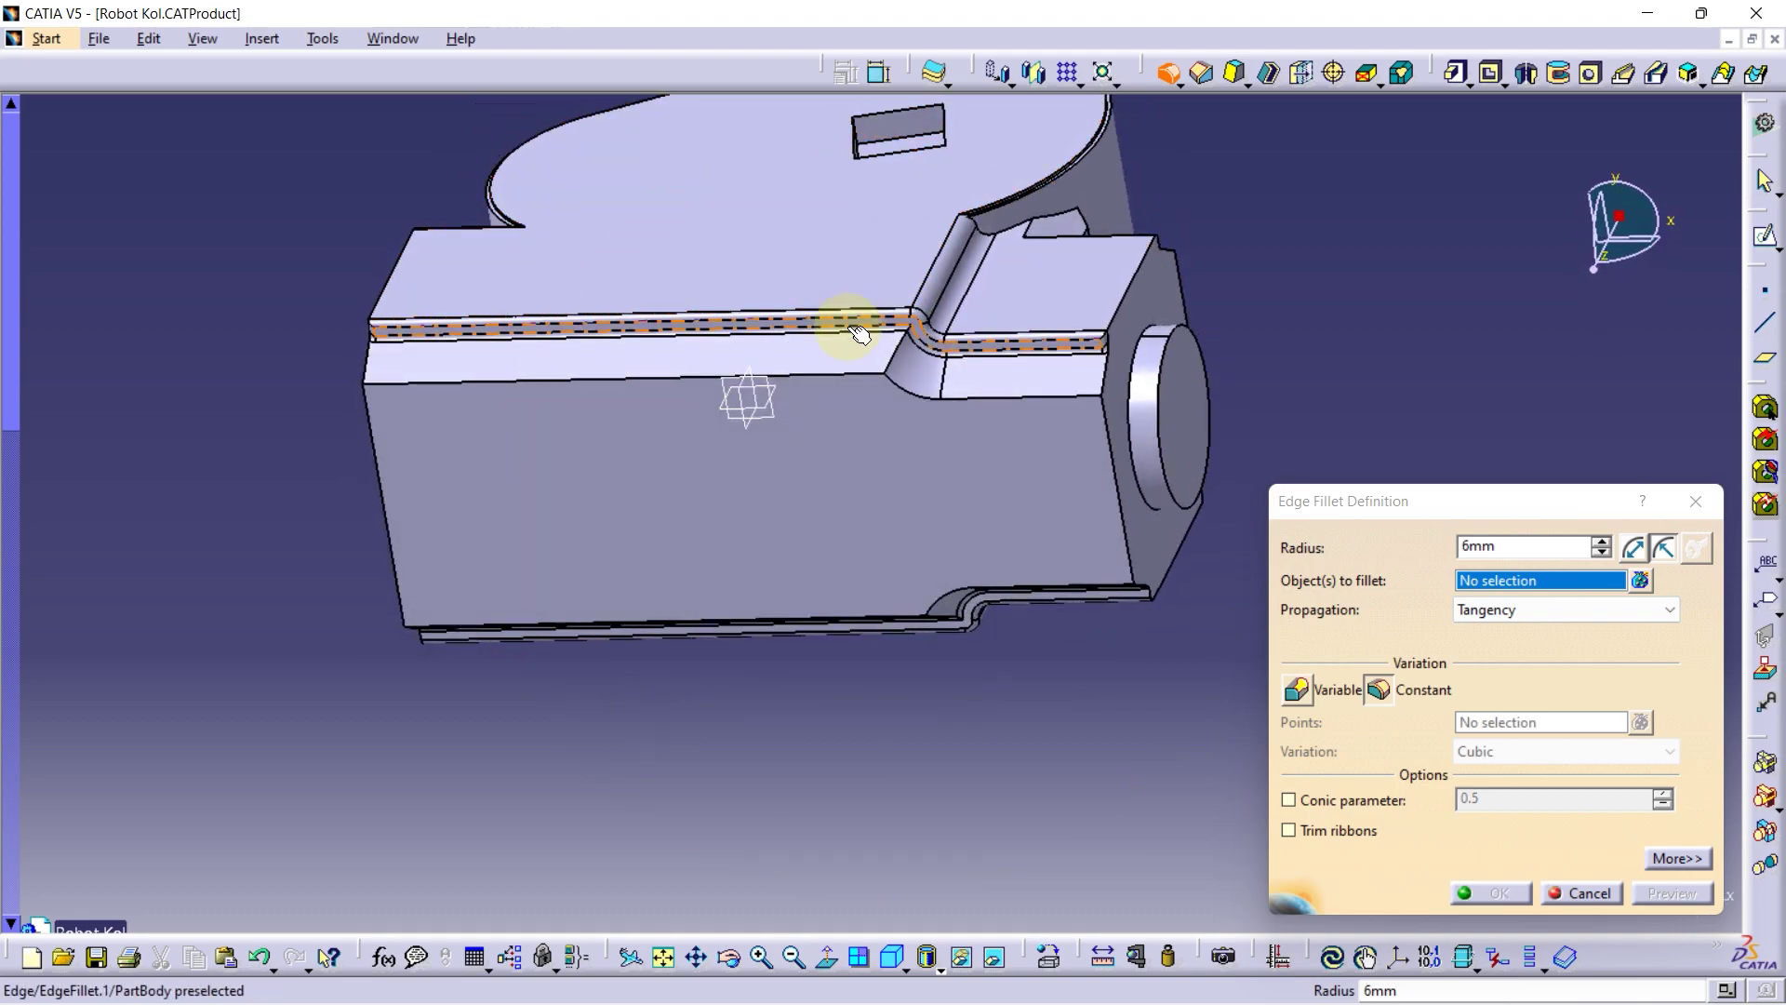
click(818, 382)
click(939, 384)
mouse_move(950, 387)
middle_down()
mouse_move(838, 486)
mouse_move(895, 430)
middle_up()
click(874, 485)
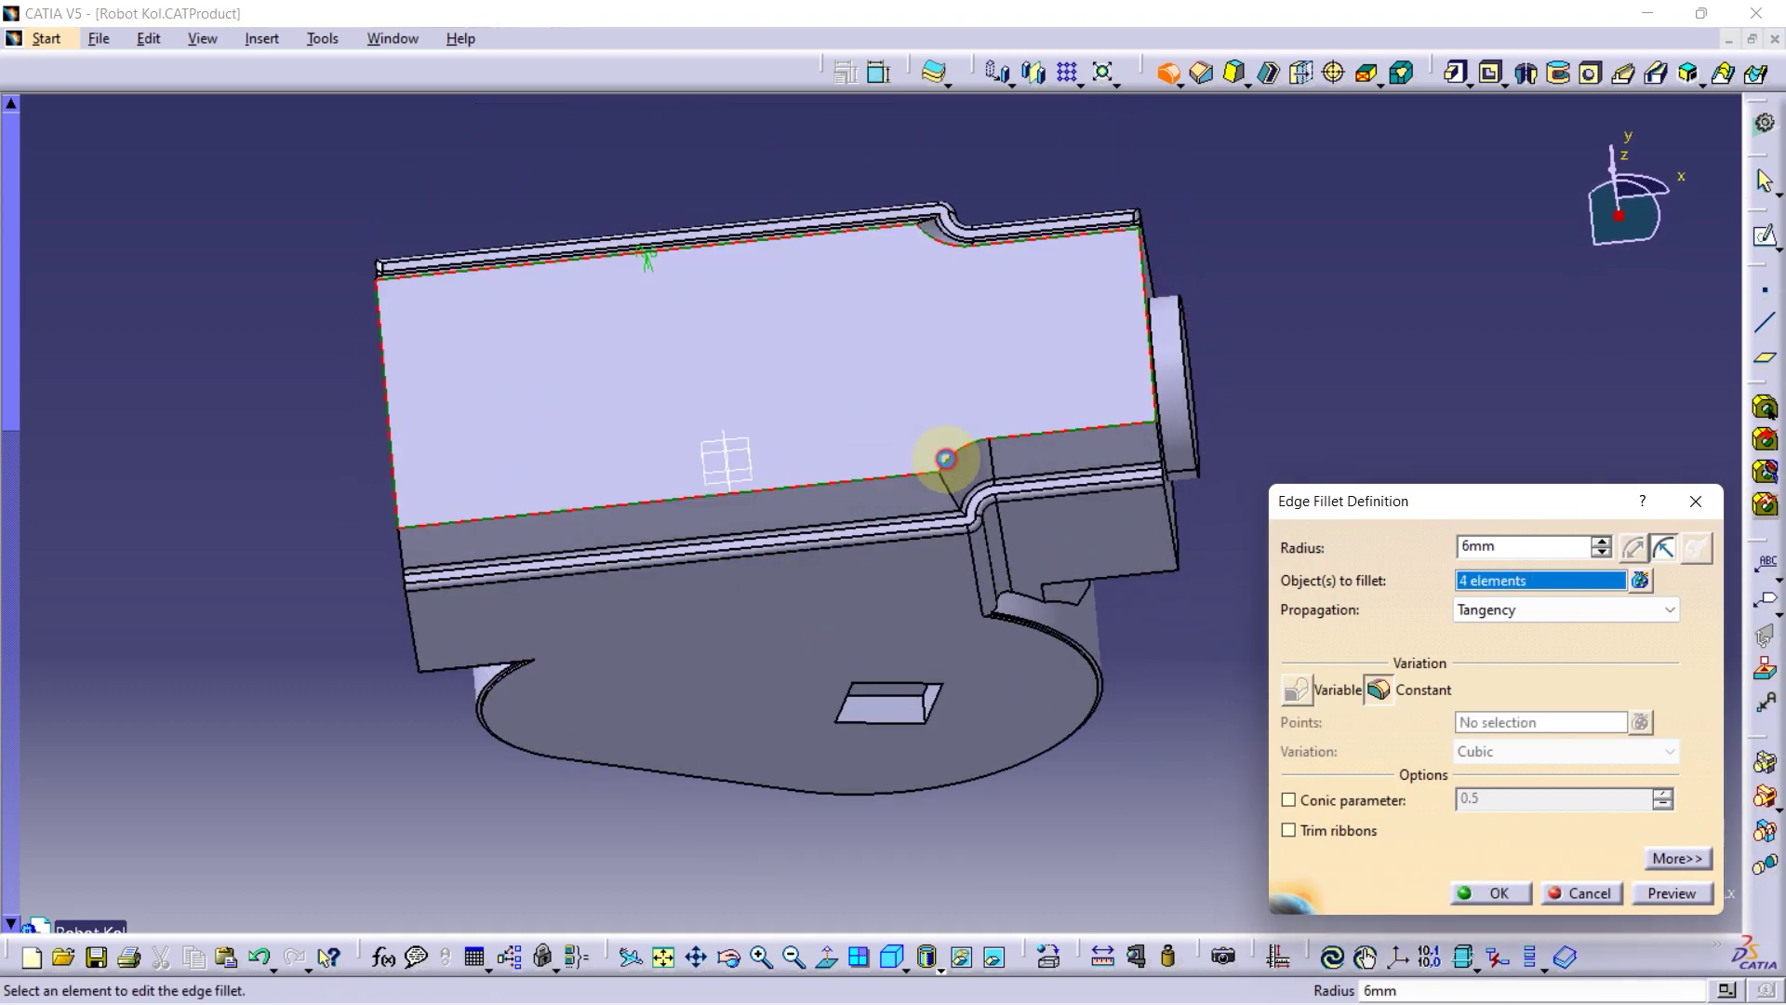
click(1641, 580)
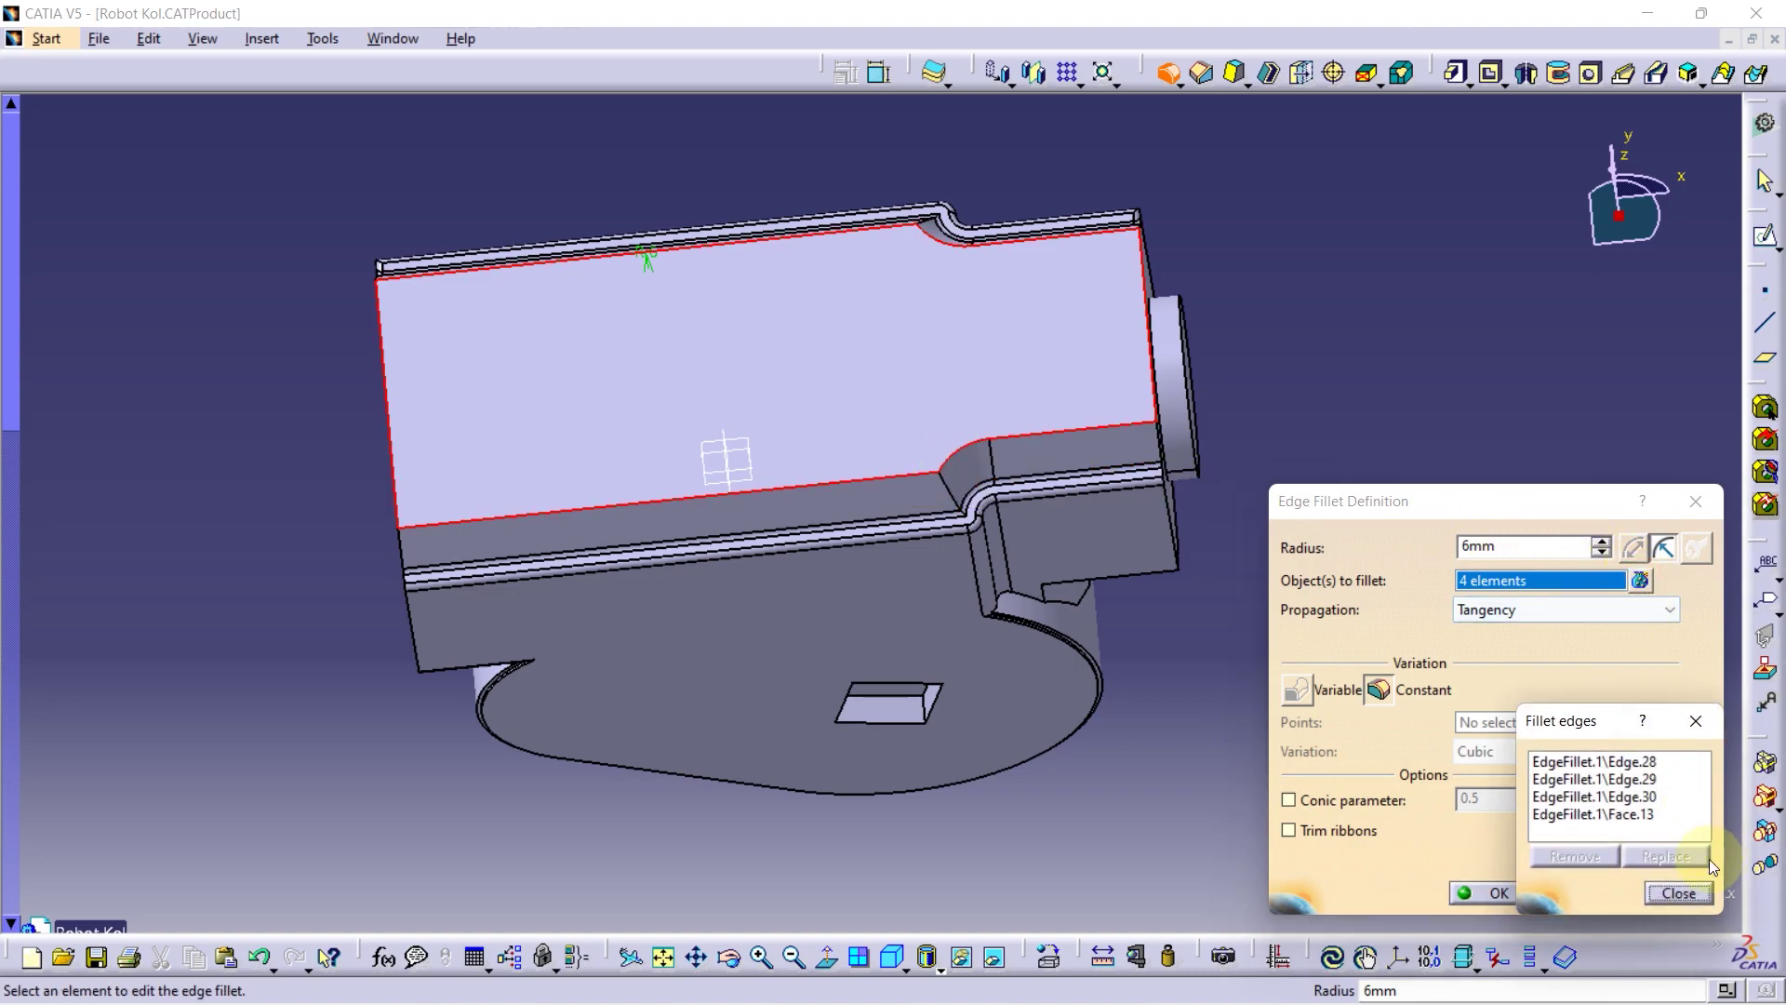
click(1029, 441)
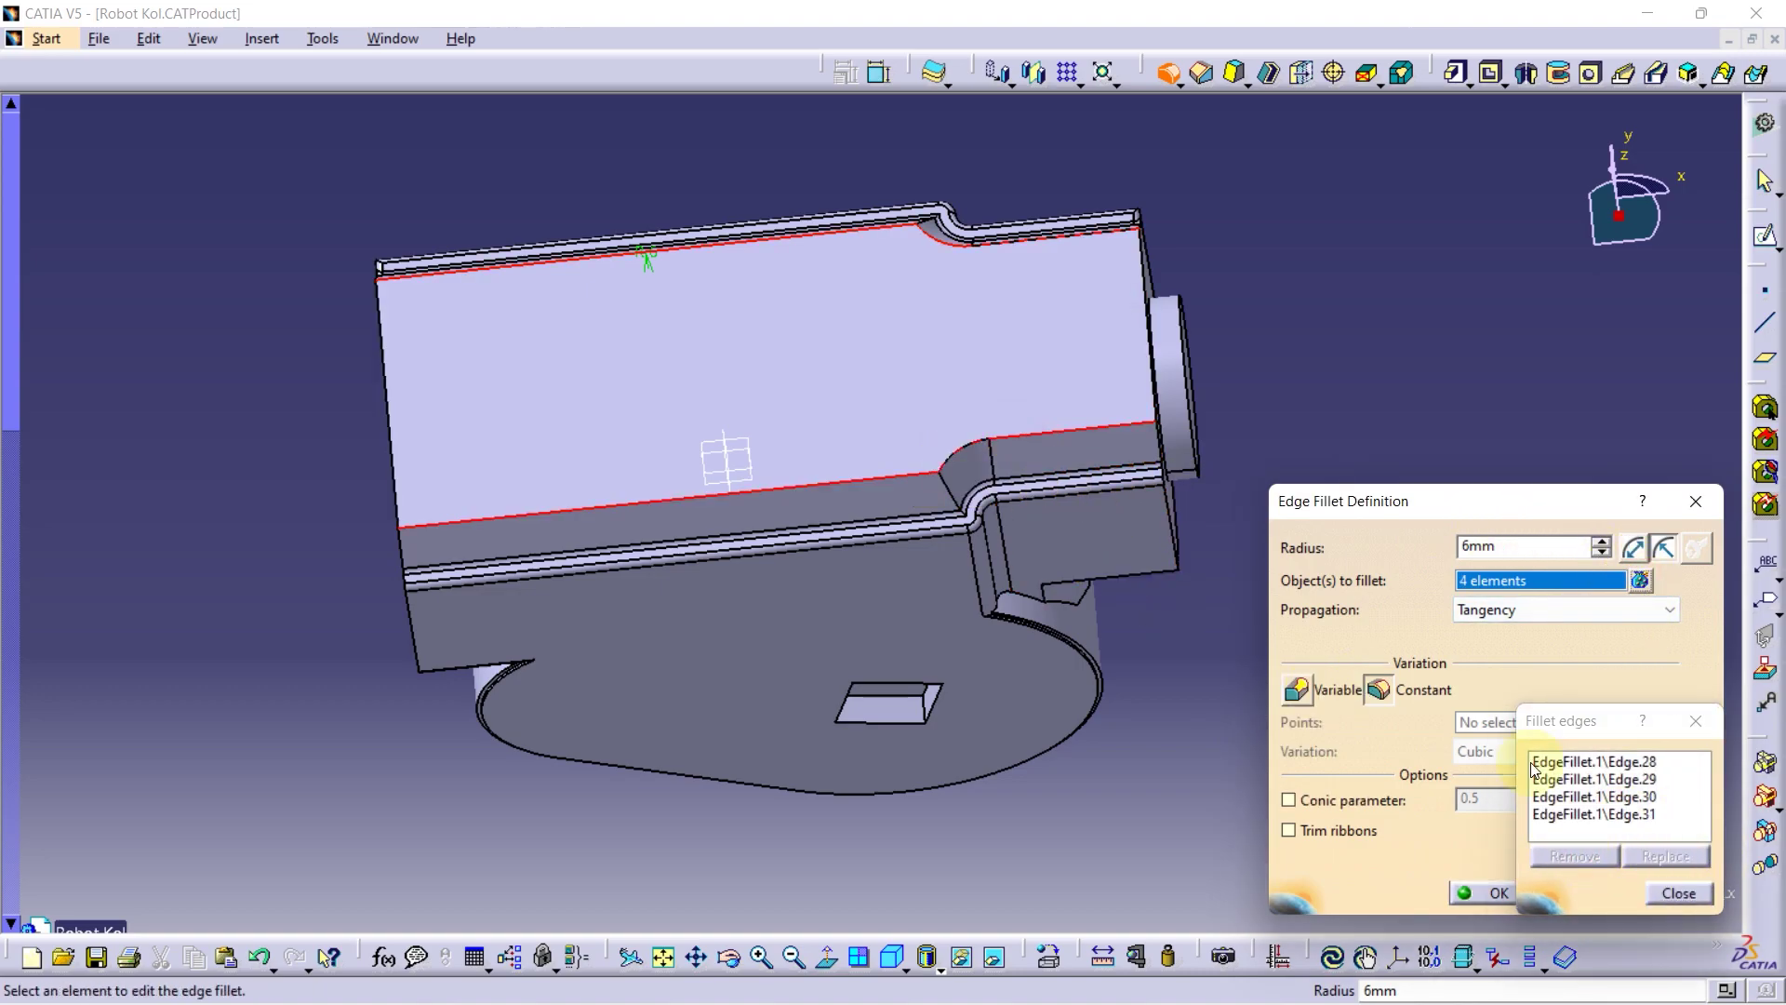
click(1673, 893)
Apply the 6 mm fillets, then sketch a rectangle above the origin
click(1503, 890)
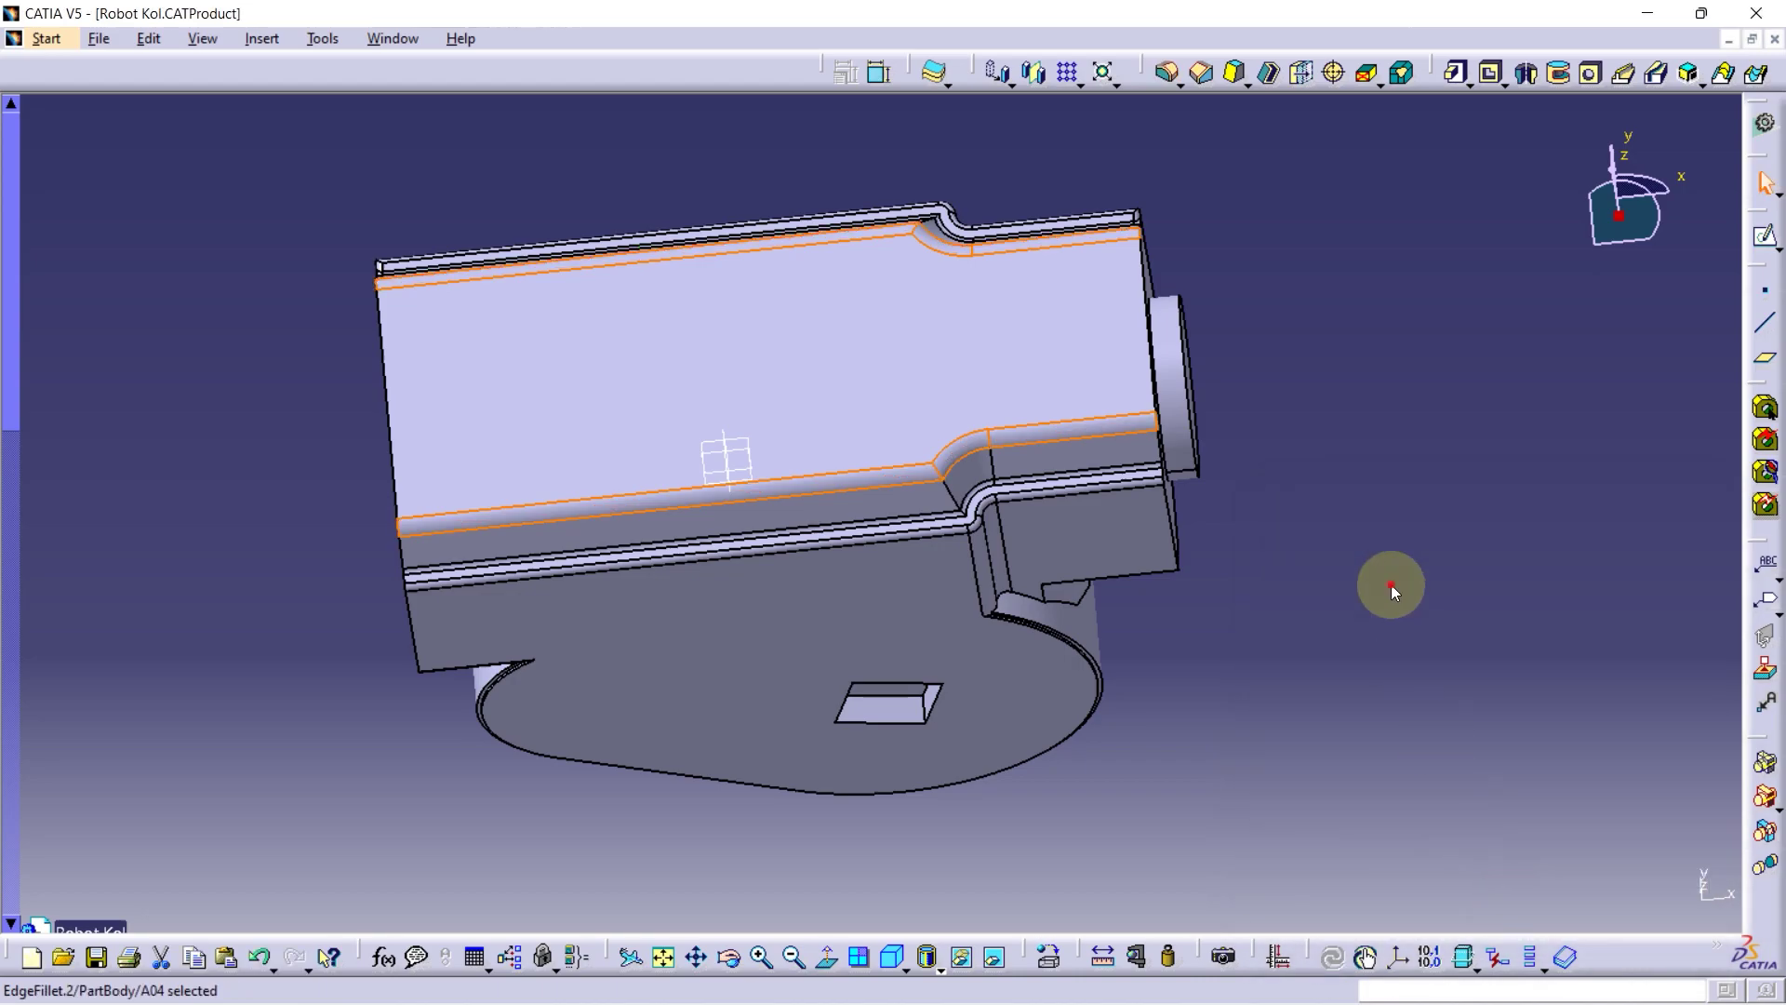
mouse_move(1392, 584)
middle_down()
mouse_move(771, 498)
mouse_move(809, 357)
middle_up()
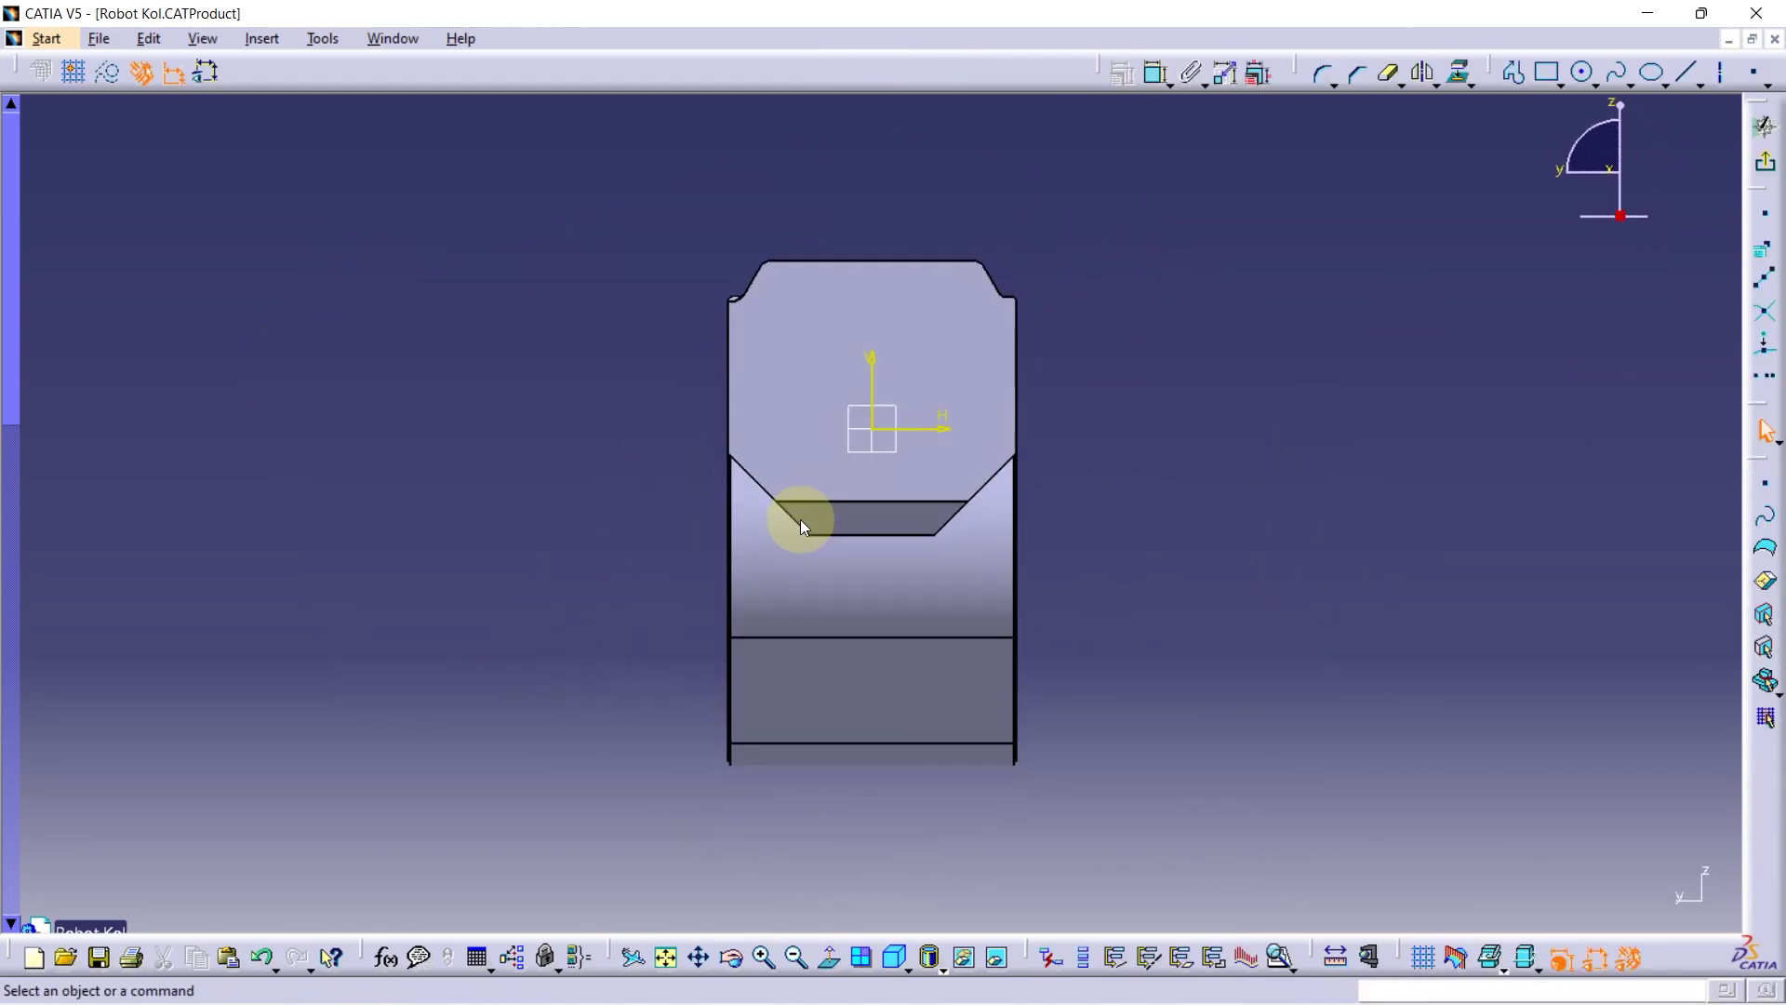
click(1550, 75)
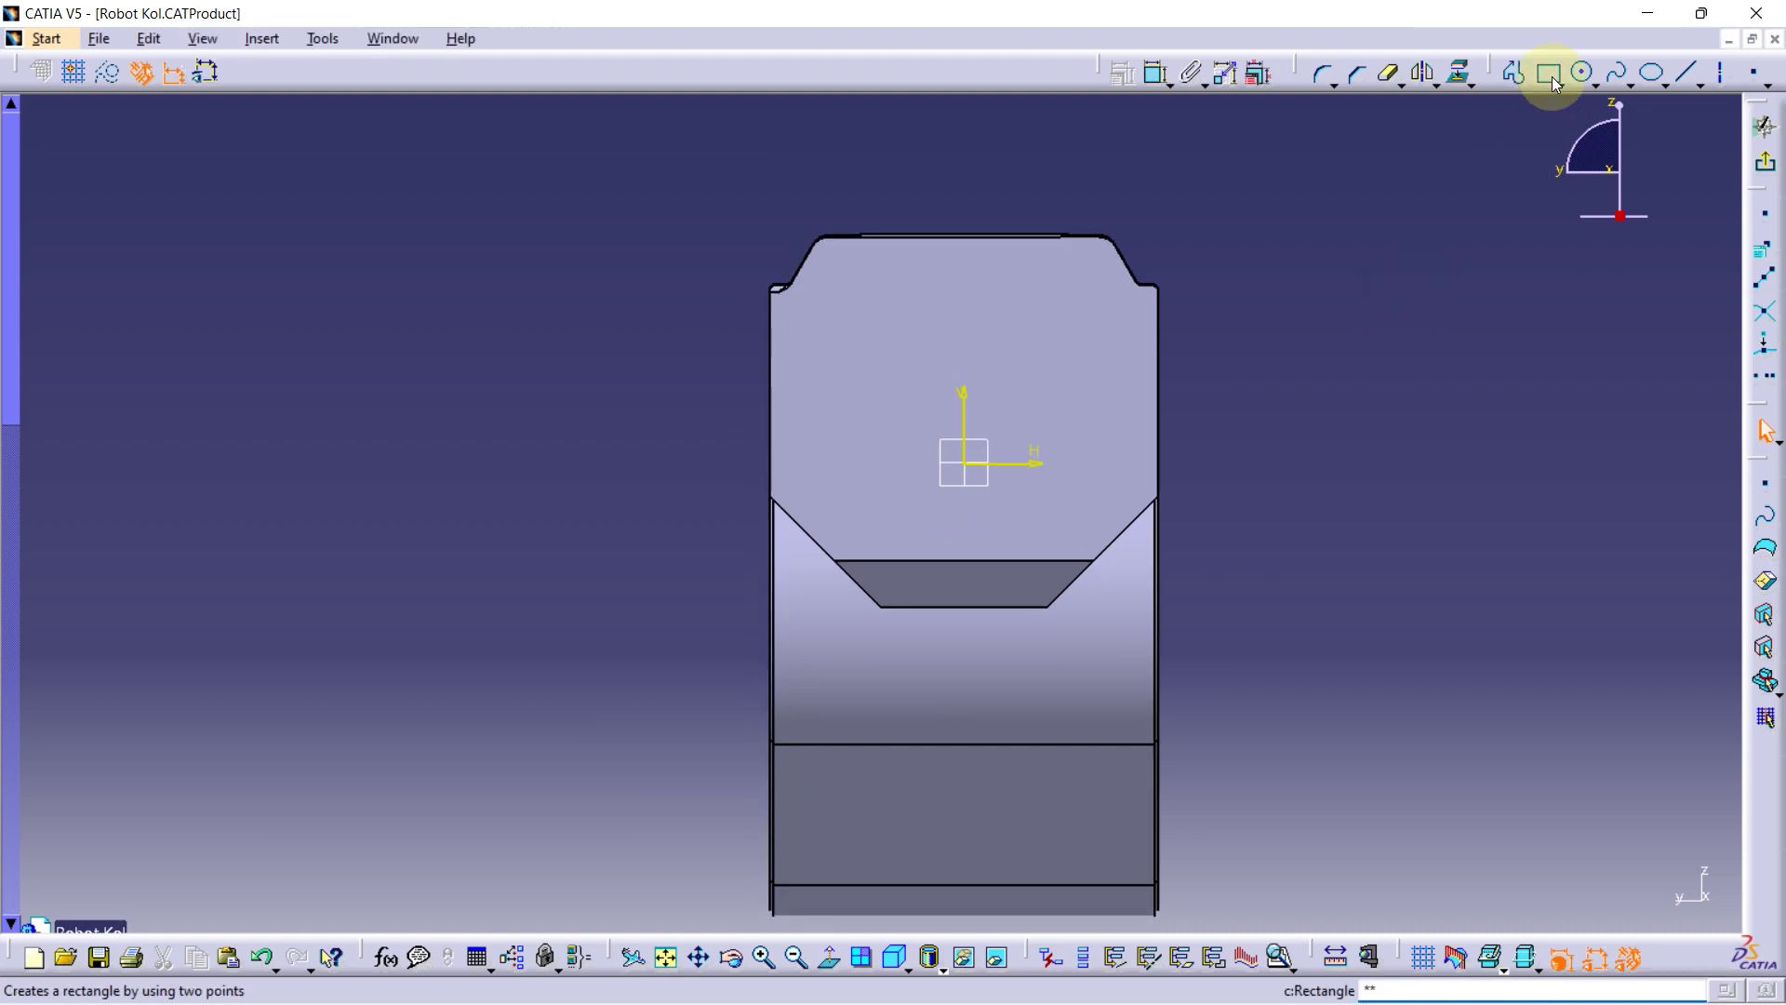
click(913, 342)
click(1019, 442)
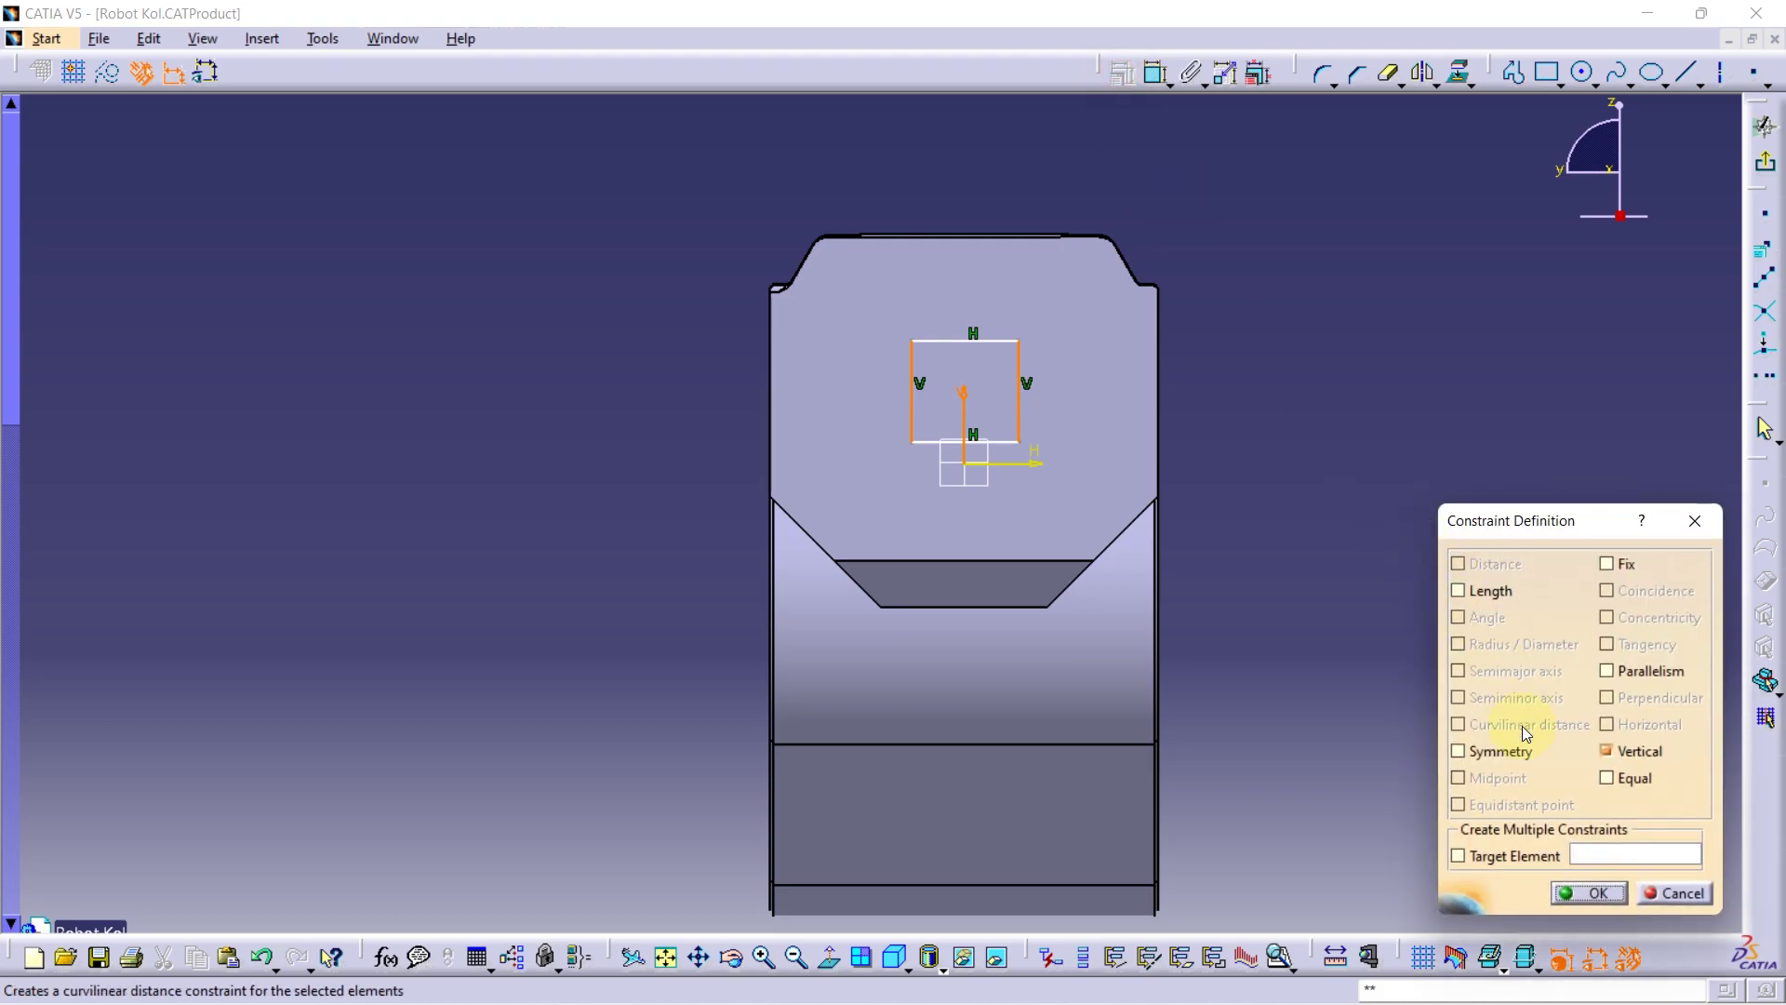
click(1589, 891)
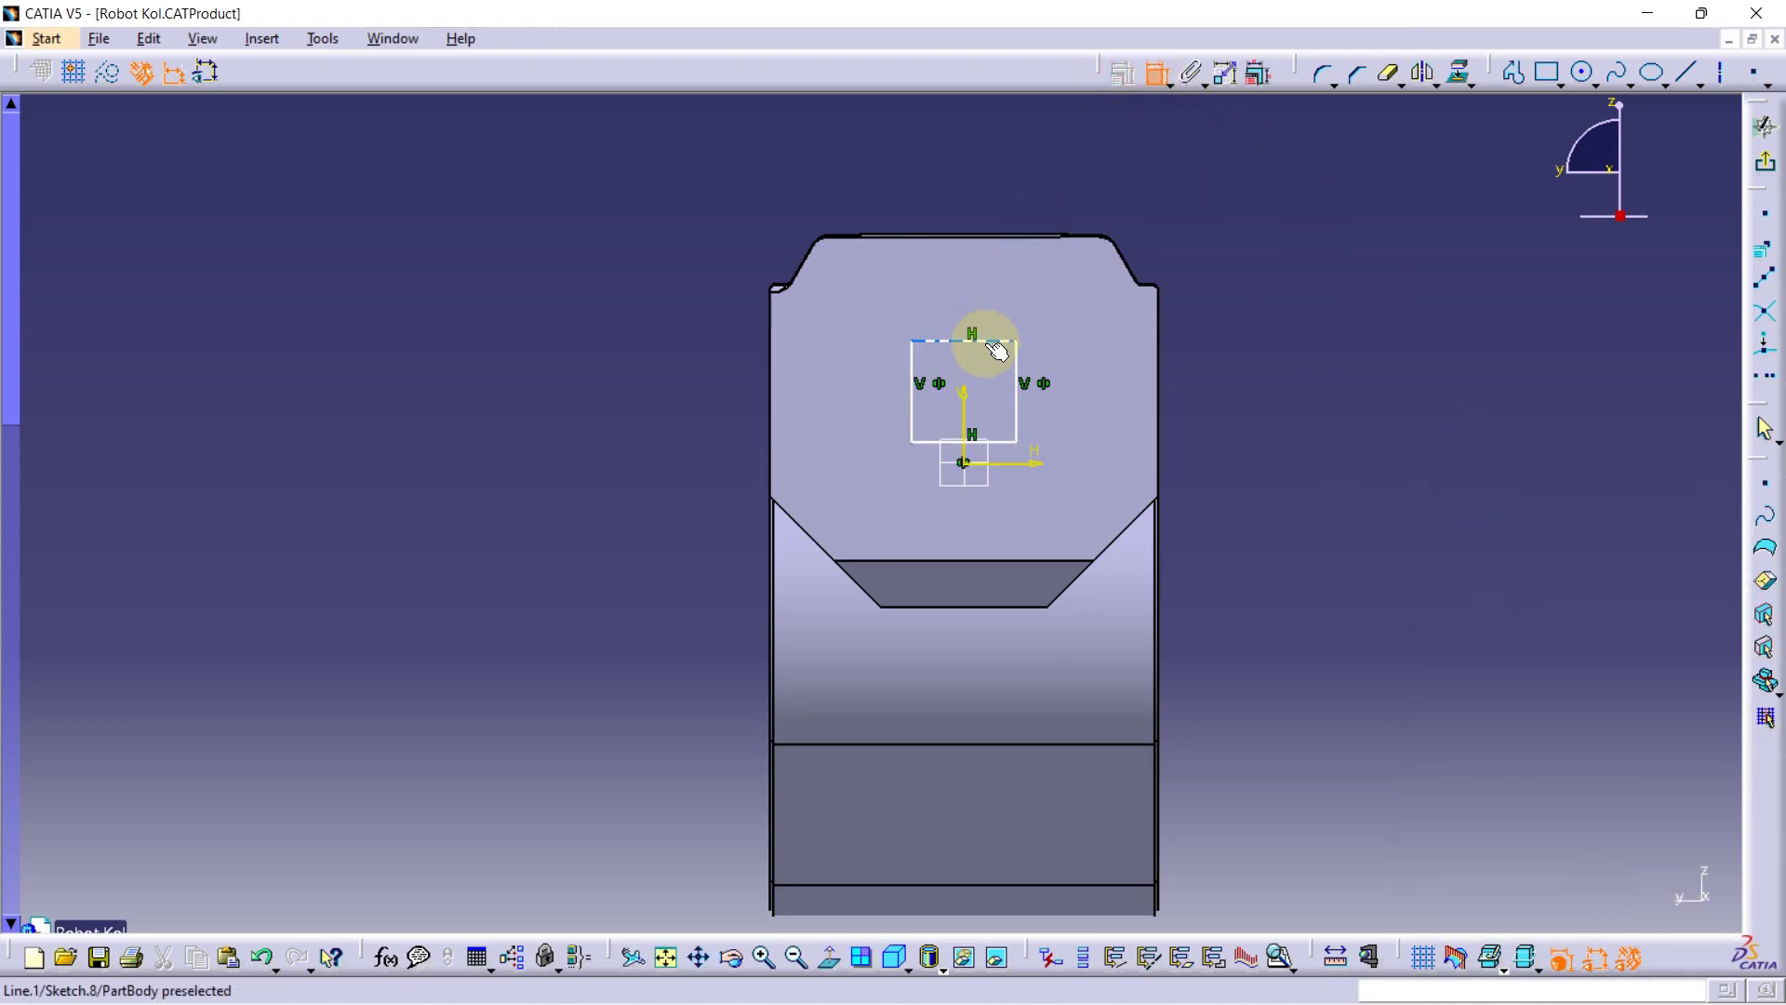
Dimension the rectangle to a 30 × 30 square 35 mm below the top edge and exit the sketch
double_click(991, 135)
text(30)
key(Return)
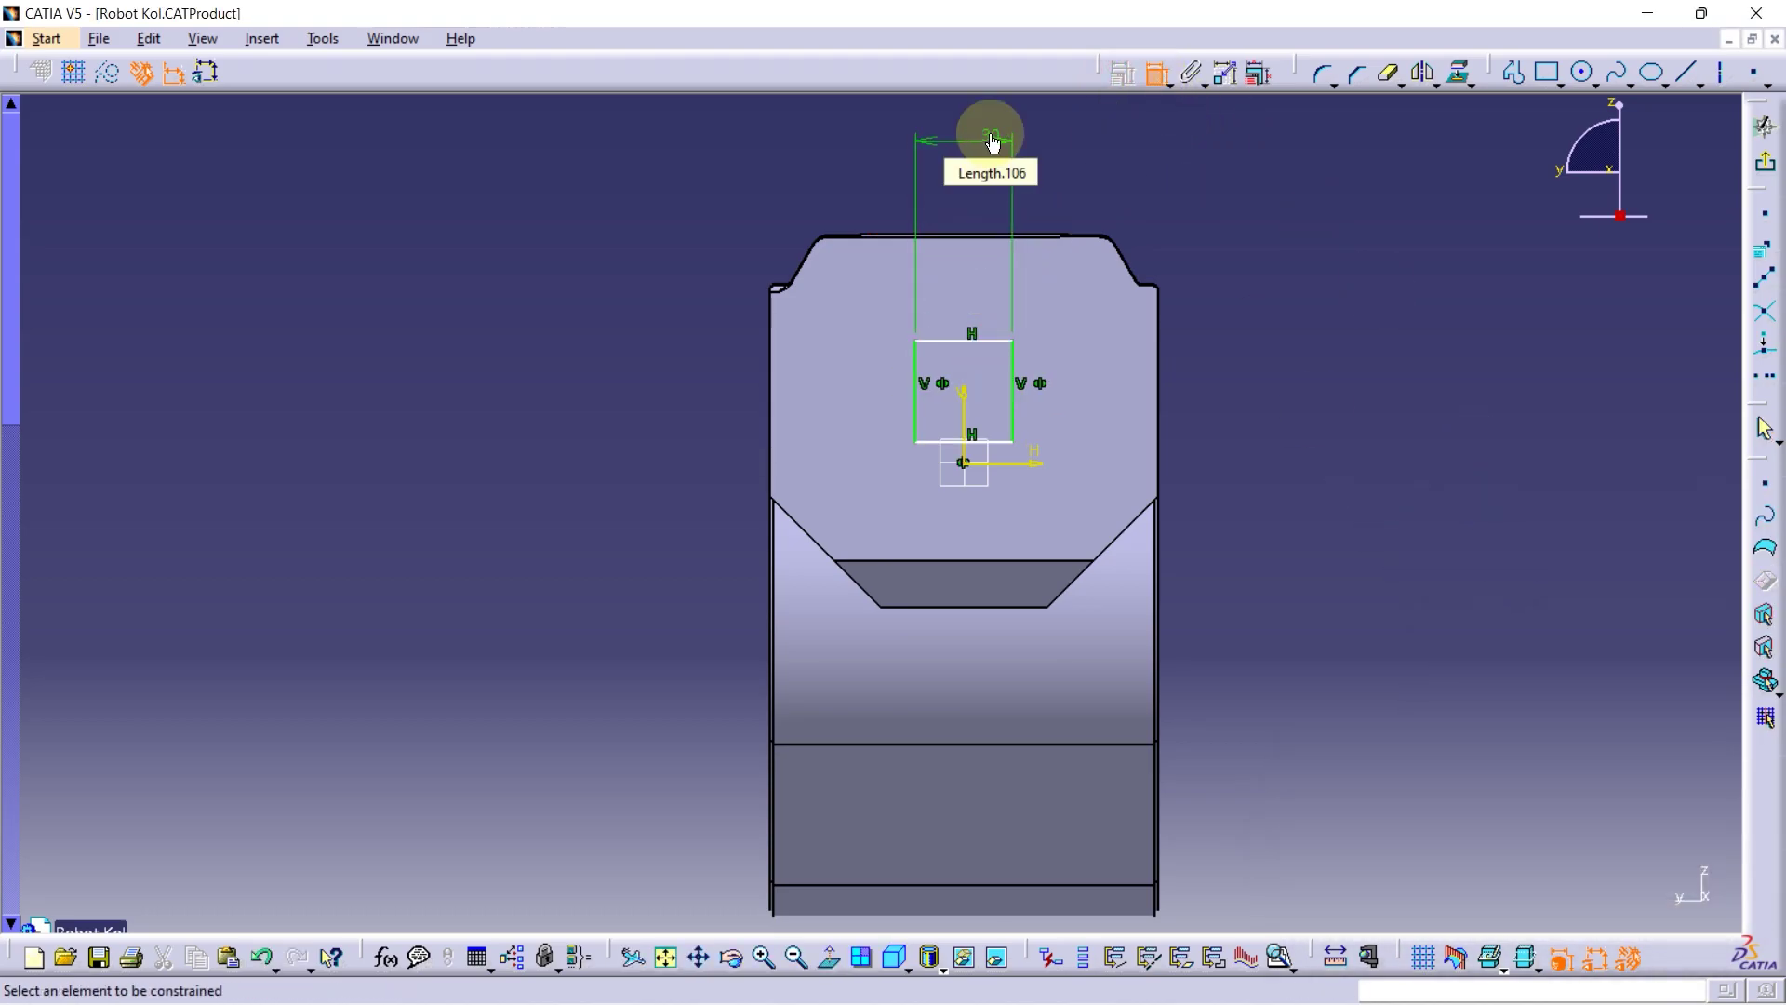
double_click(1307, 394)
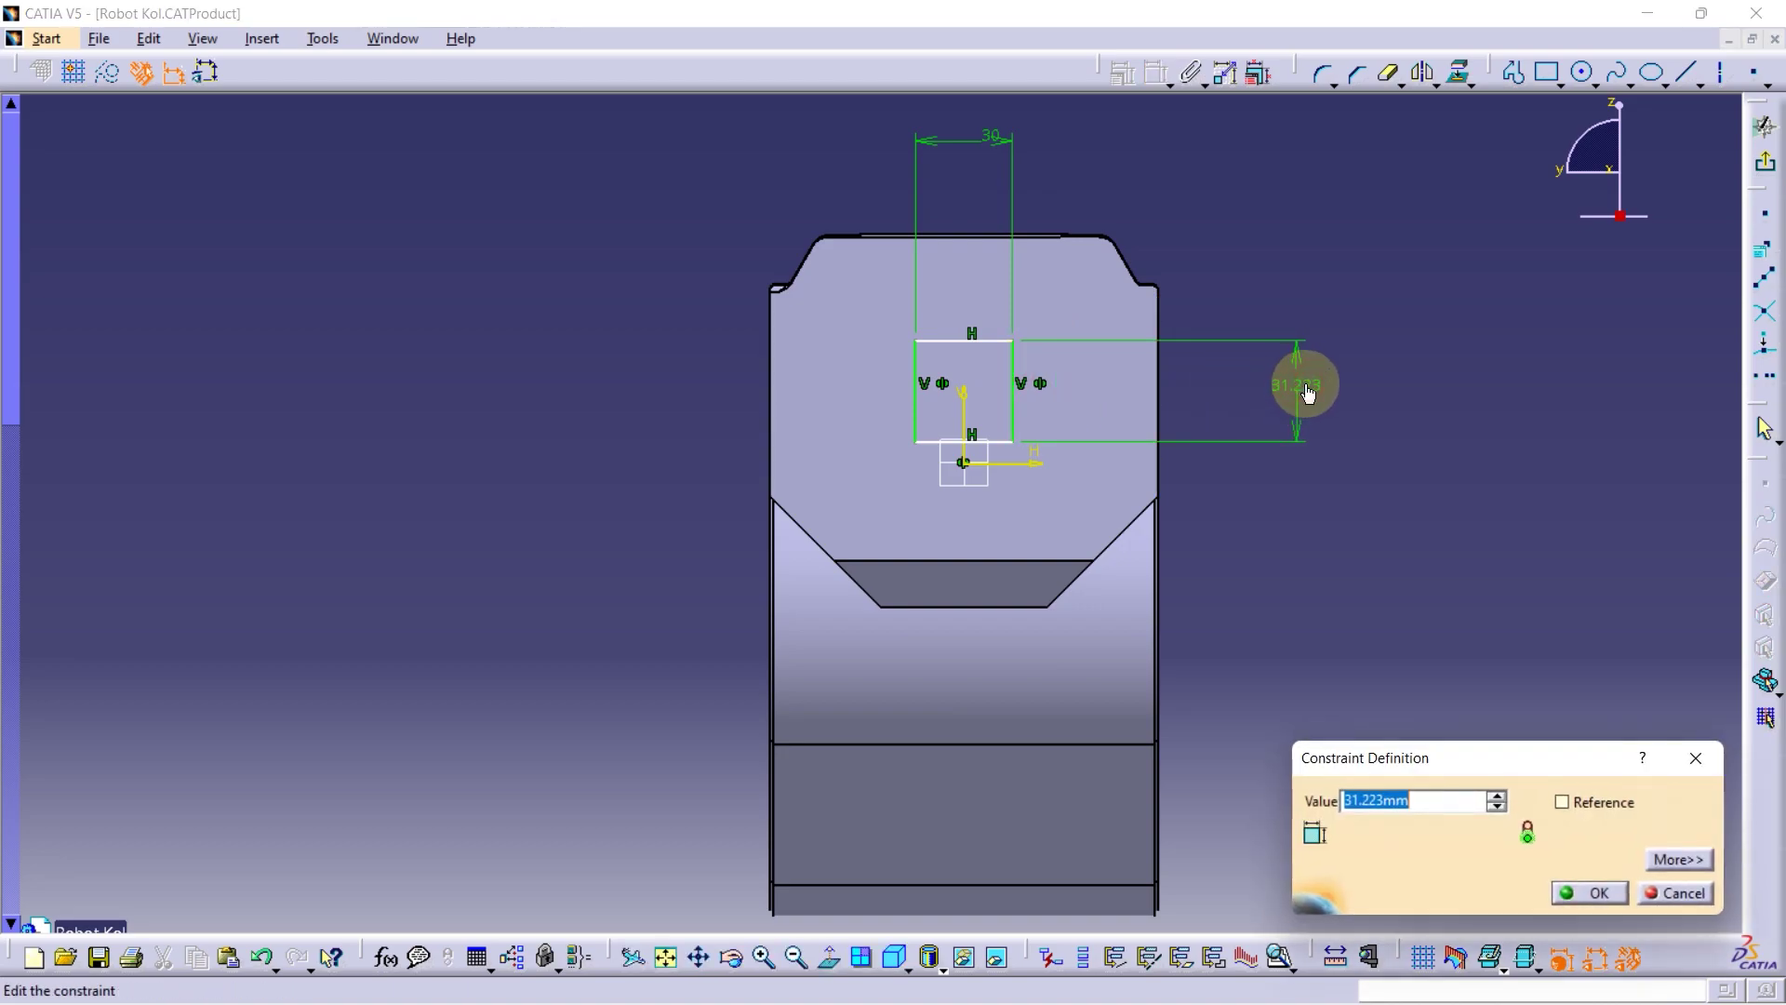
text(30)
key(Return)
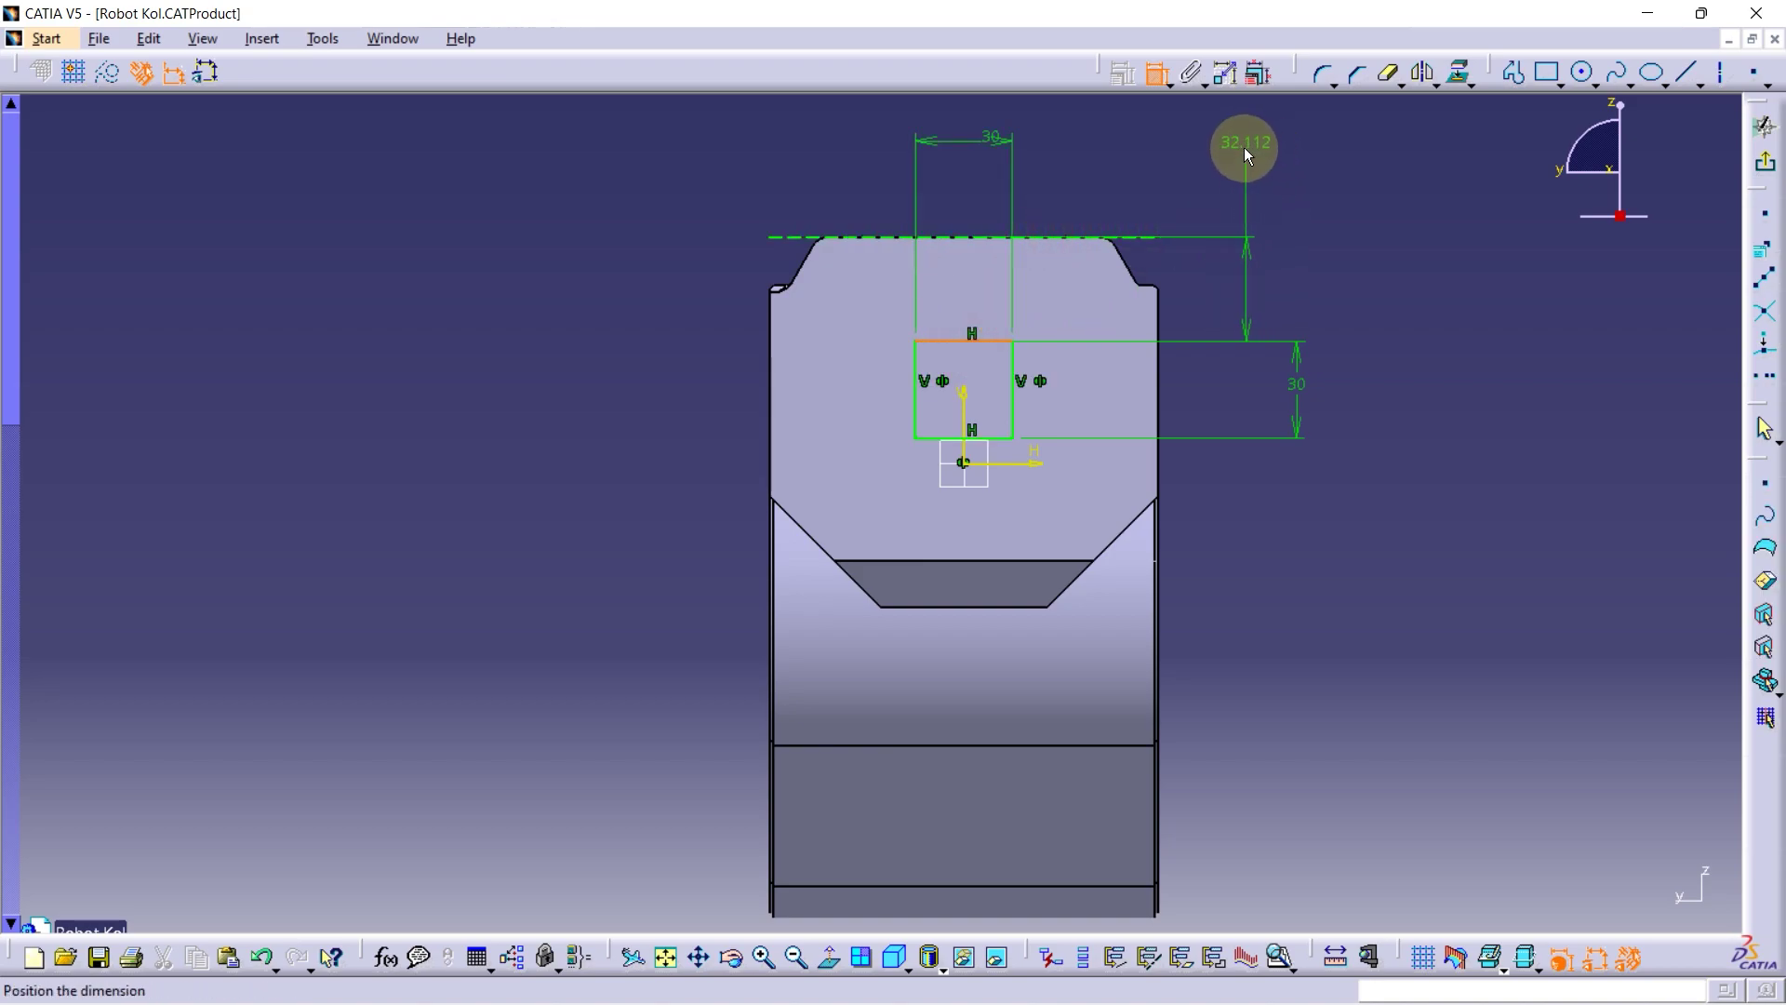
double_click(1250, 147)
key(Return)
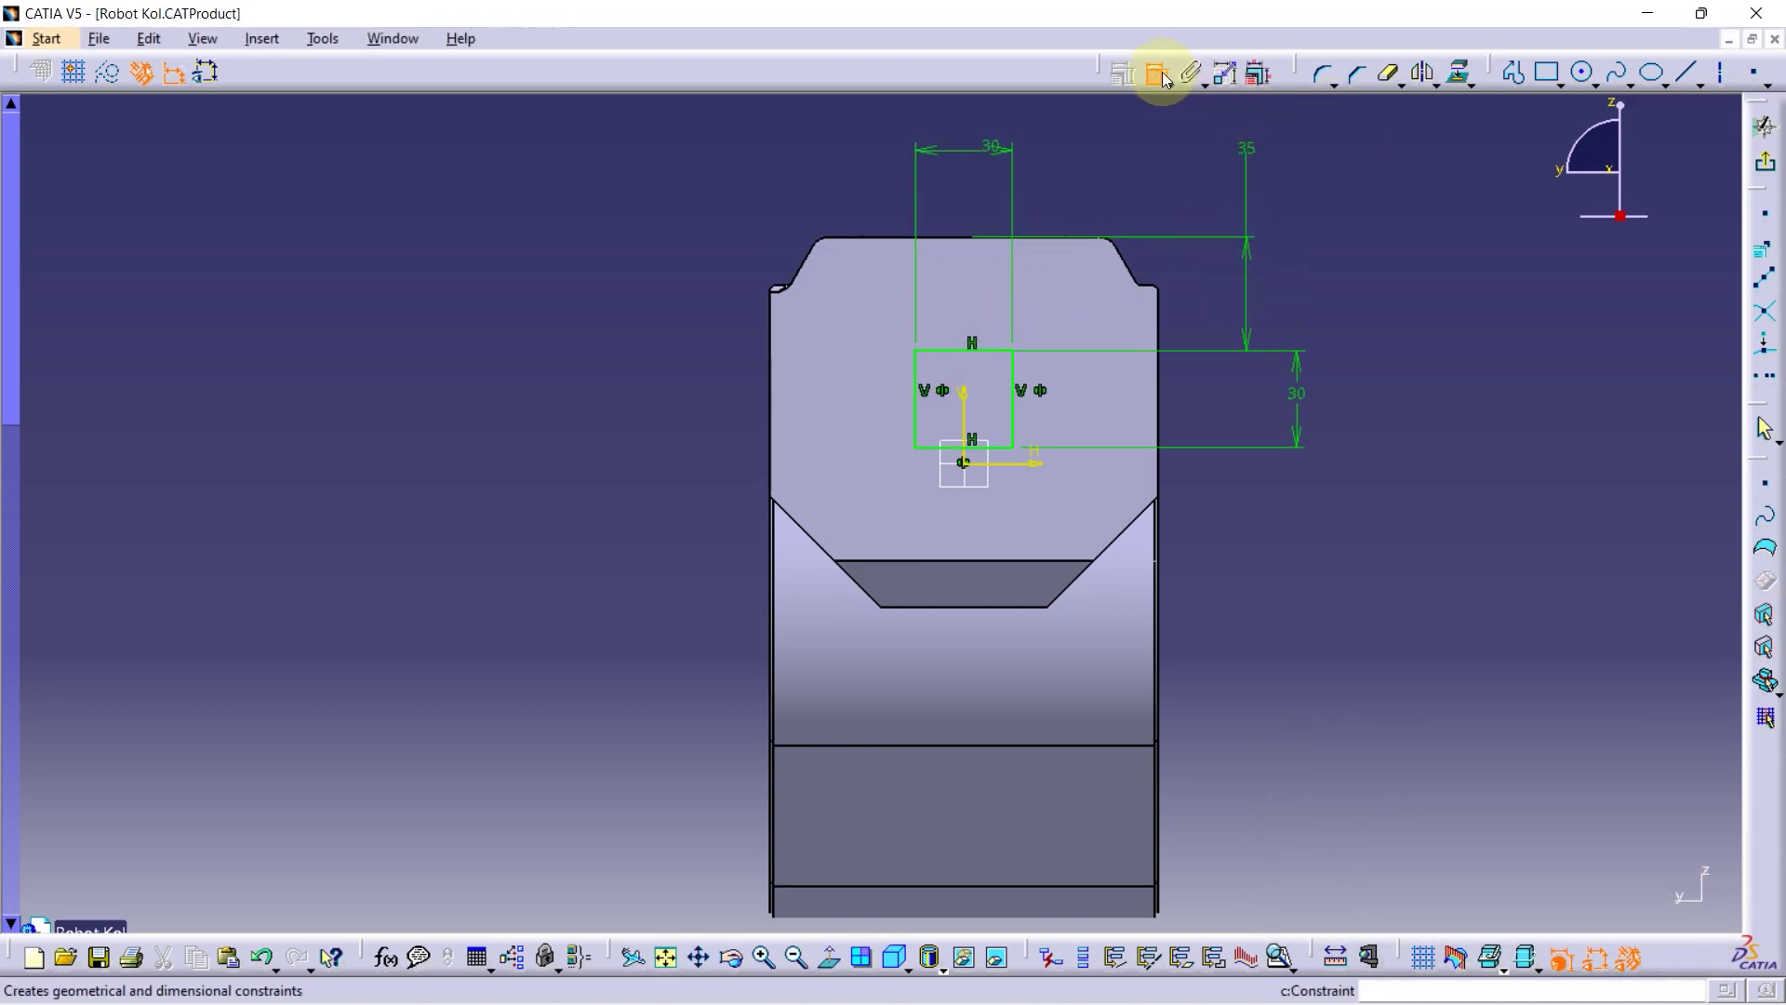
click(1554, 206)
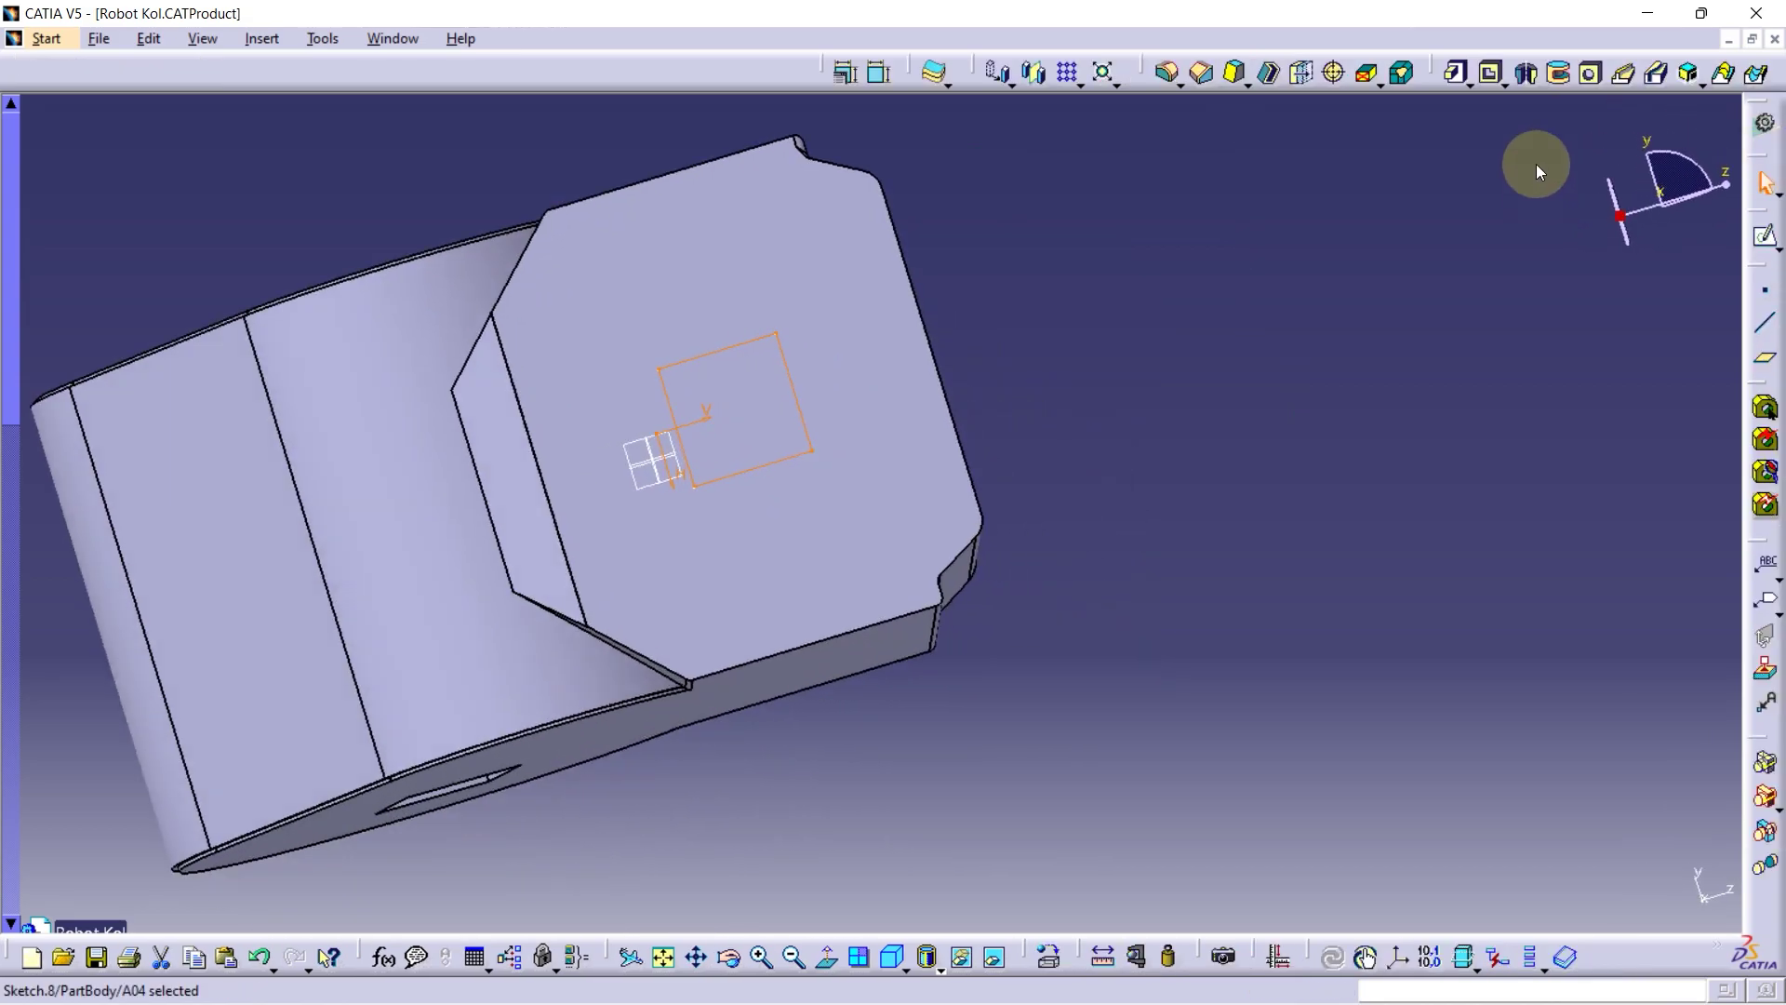
Pad the square sketch into a small extrusion on the face
click(1458, 78)
key(Return)
mouse_move(1140, 311)
middle_down()
mouse_move(719, 368)
mouse_move(818, 578)
mouse_move(481, 335)
middle_up()
click(898, 961)
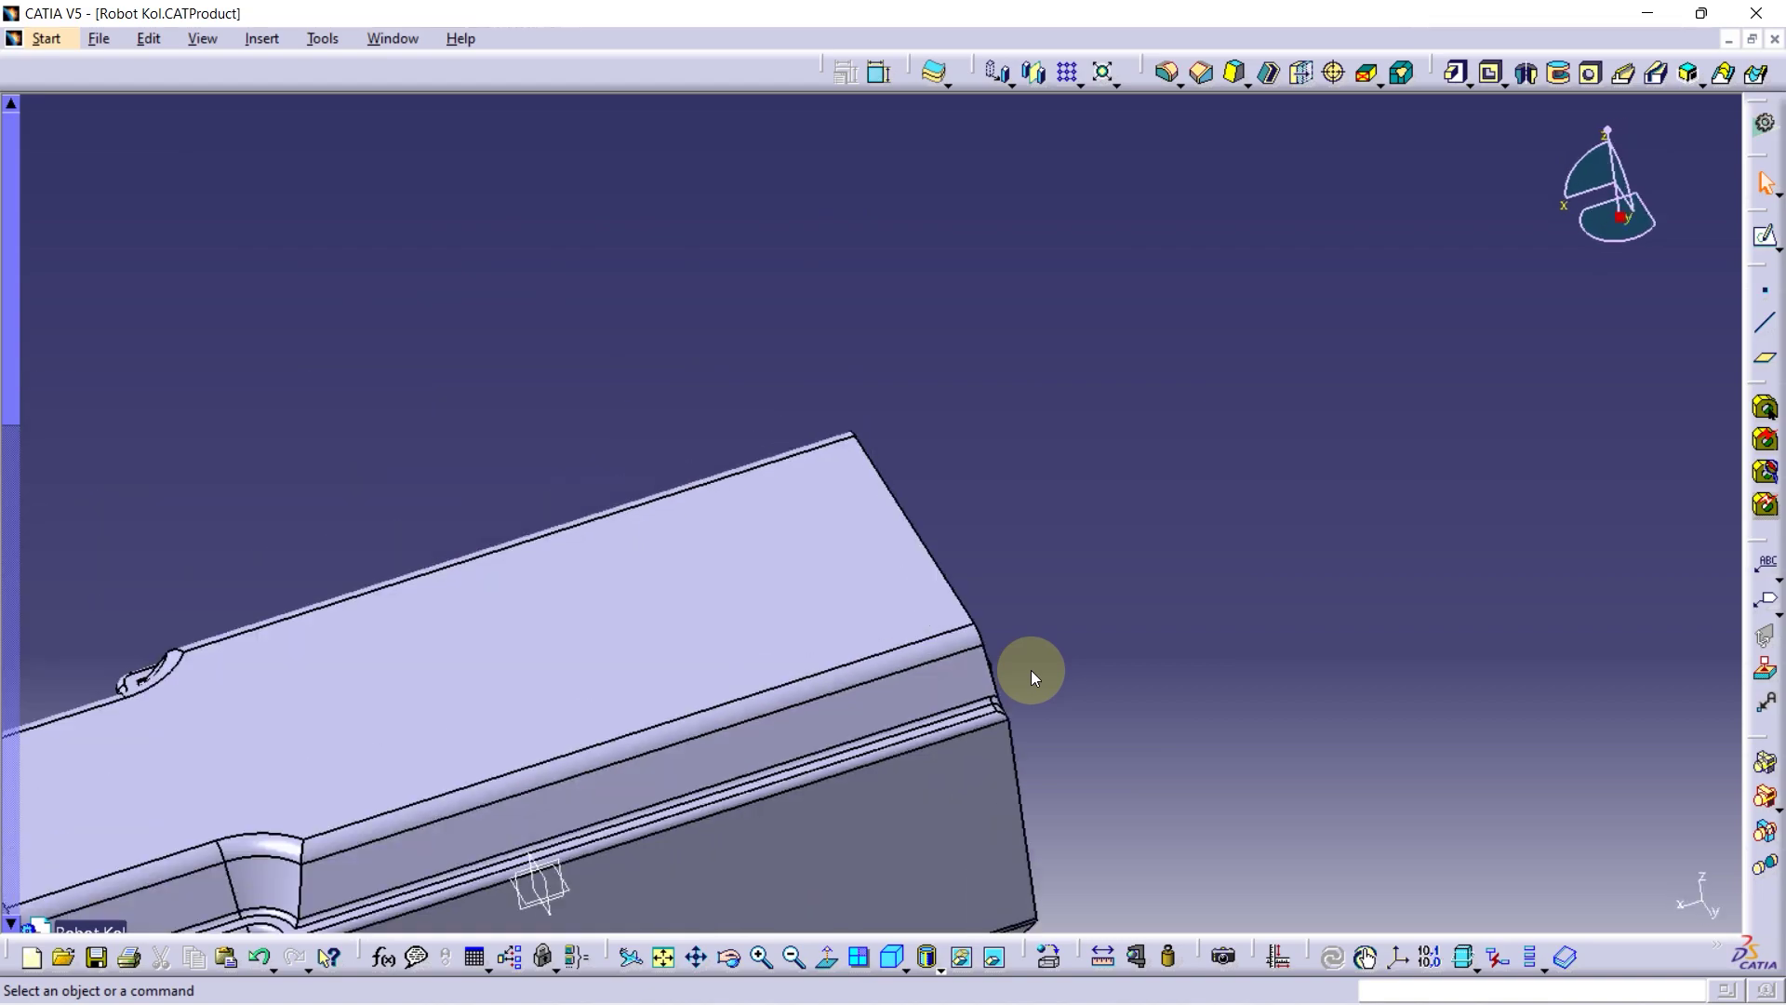
mouse_move(858, 582)
middle_down()
mouse_move(703, 644)
mouse_move(795, 487)
middle_up()
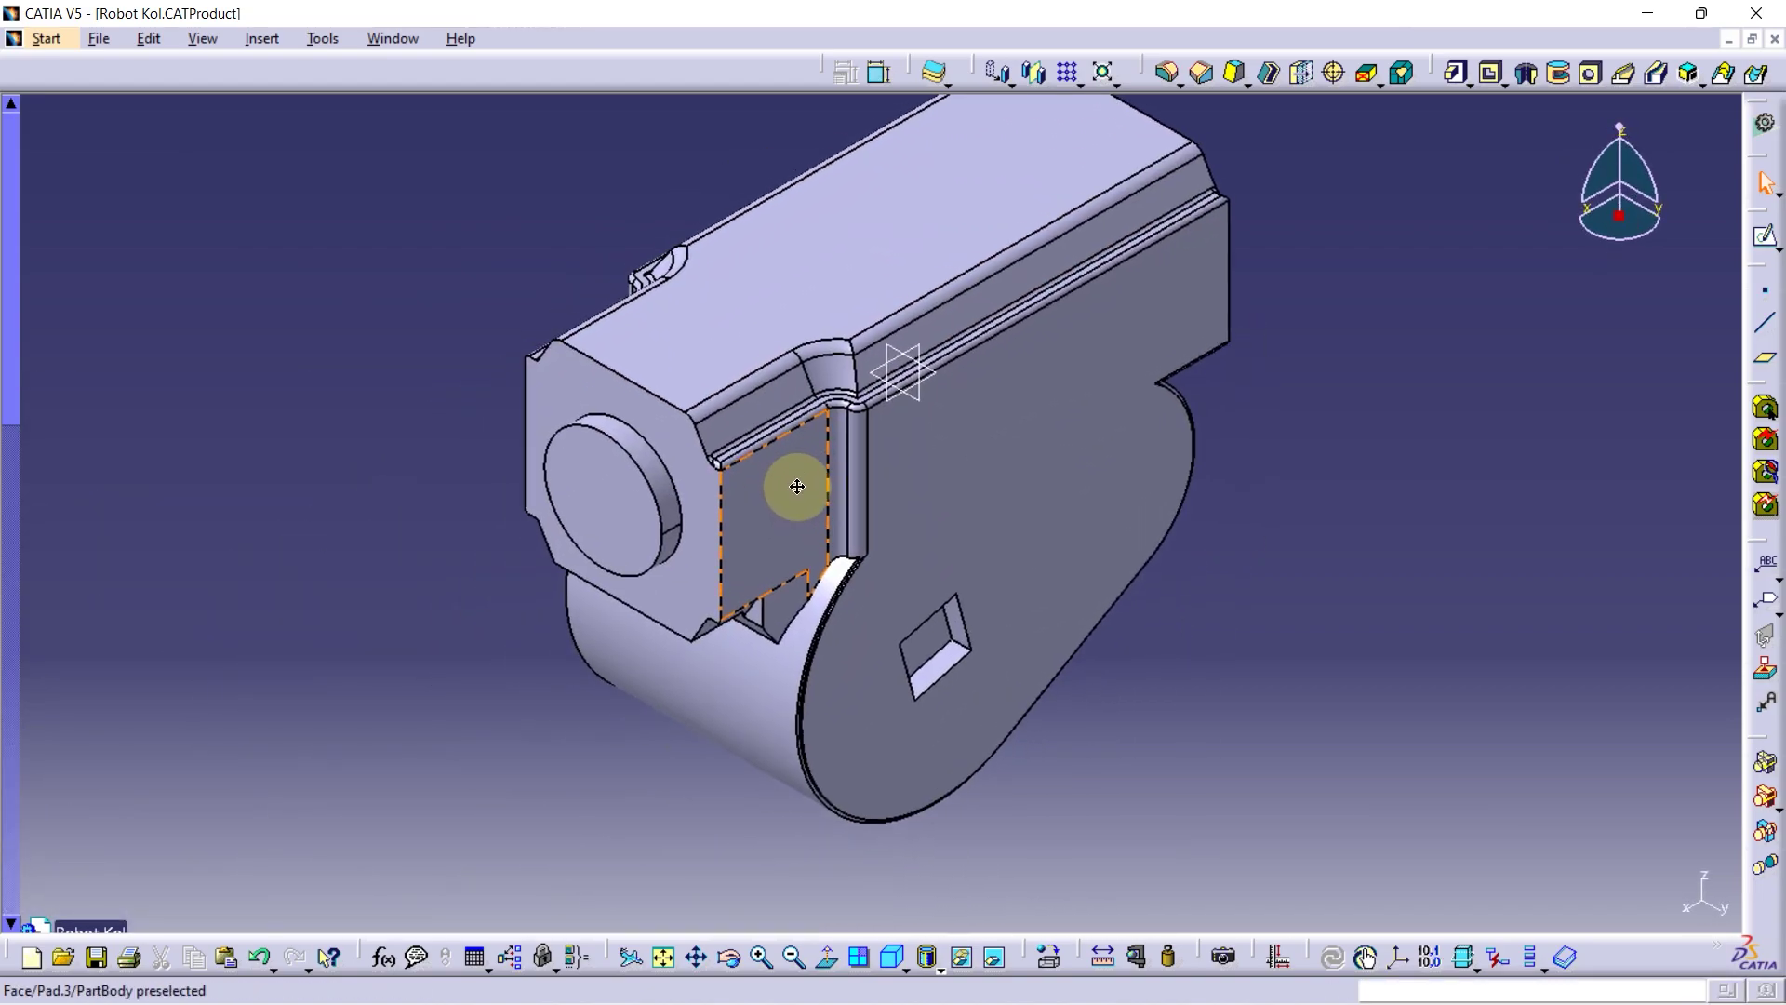
scroll(355, 567, down, 3)
scroll(339, 526, down, 3)
Show the hidden parts A01 through Arm-Cover again to view the whole robot
click(33, 559)
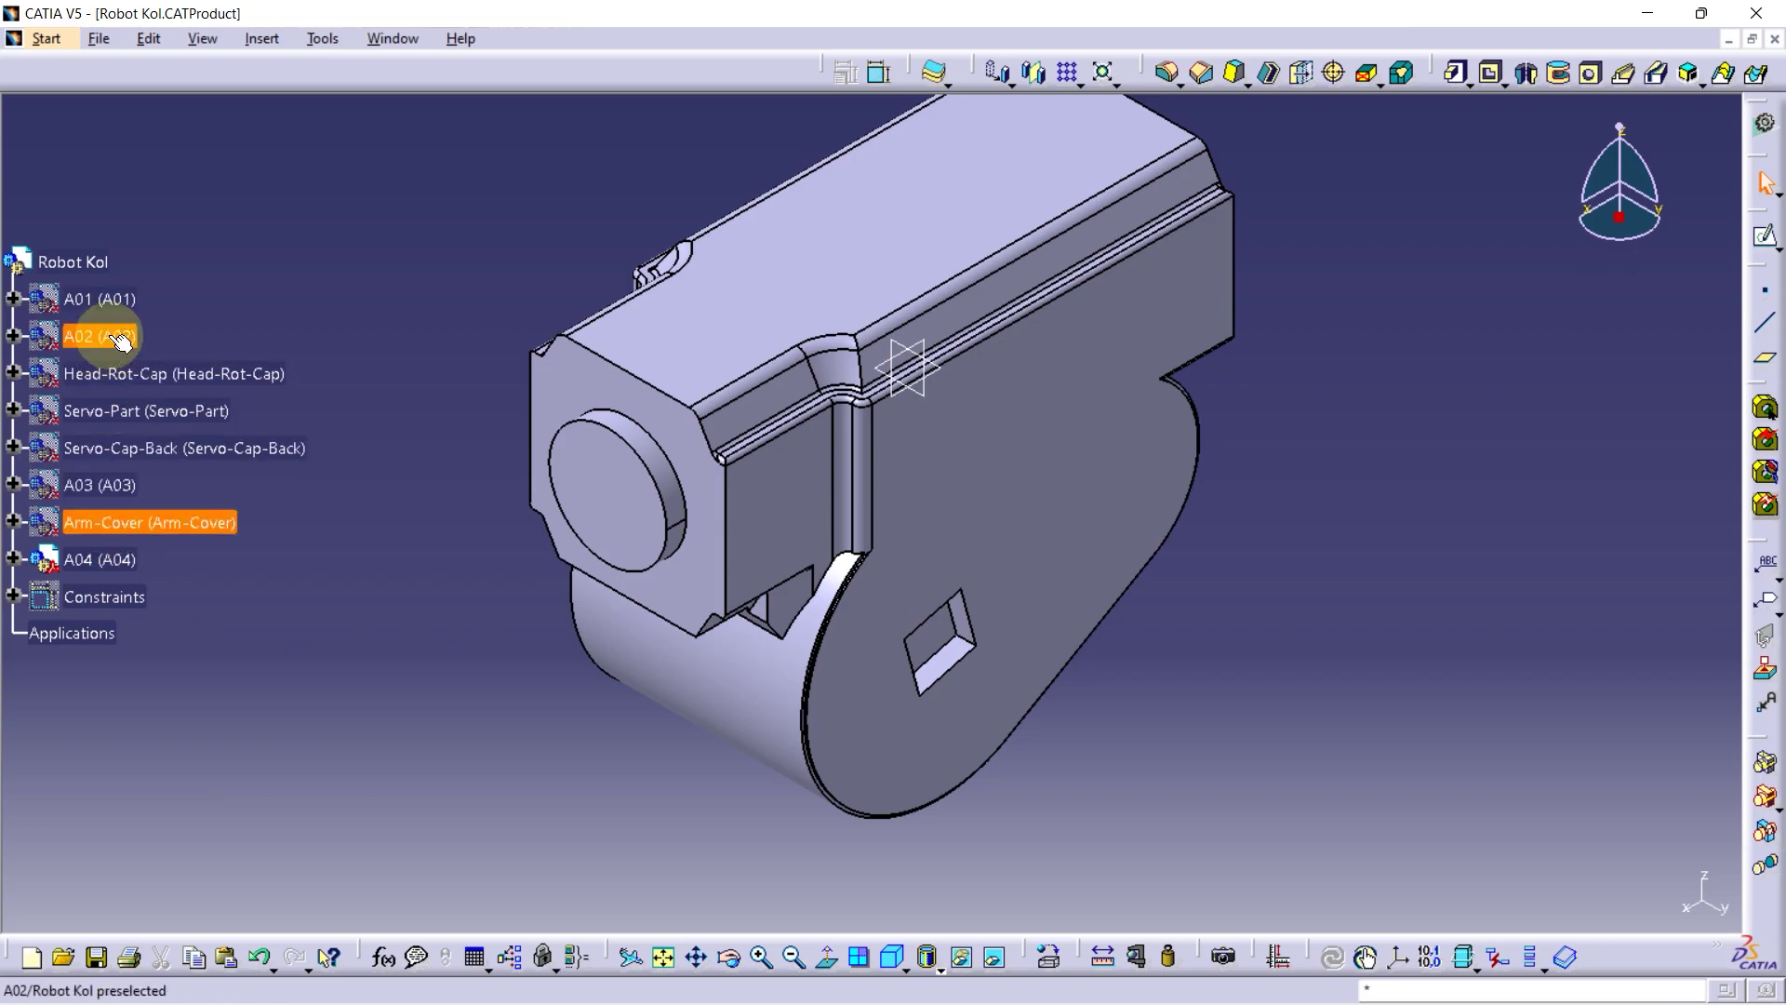
shift+click(107, 299)
right_click(105, 301)
click(144, 375)
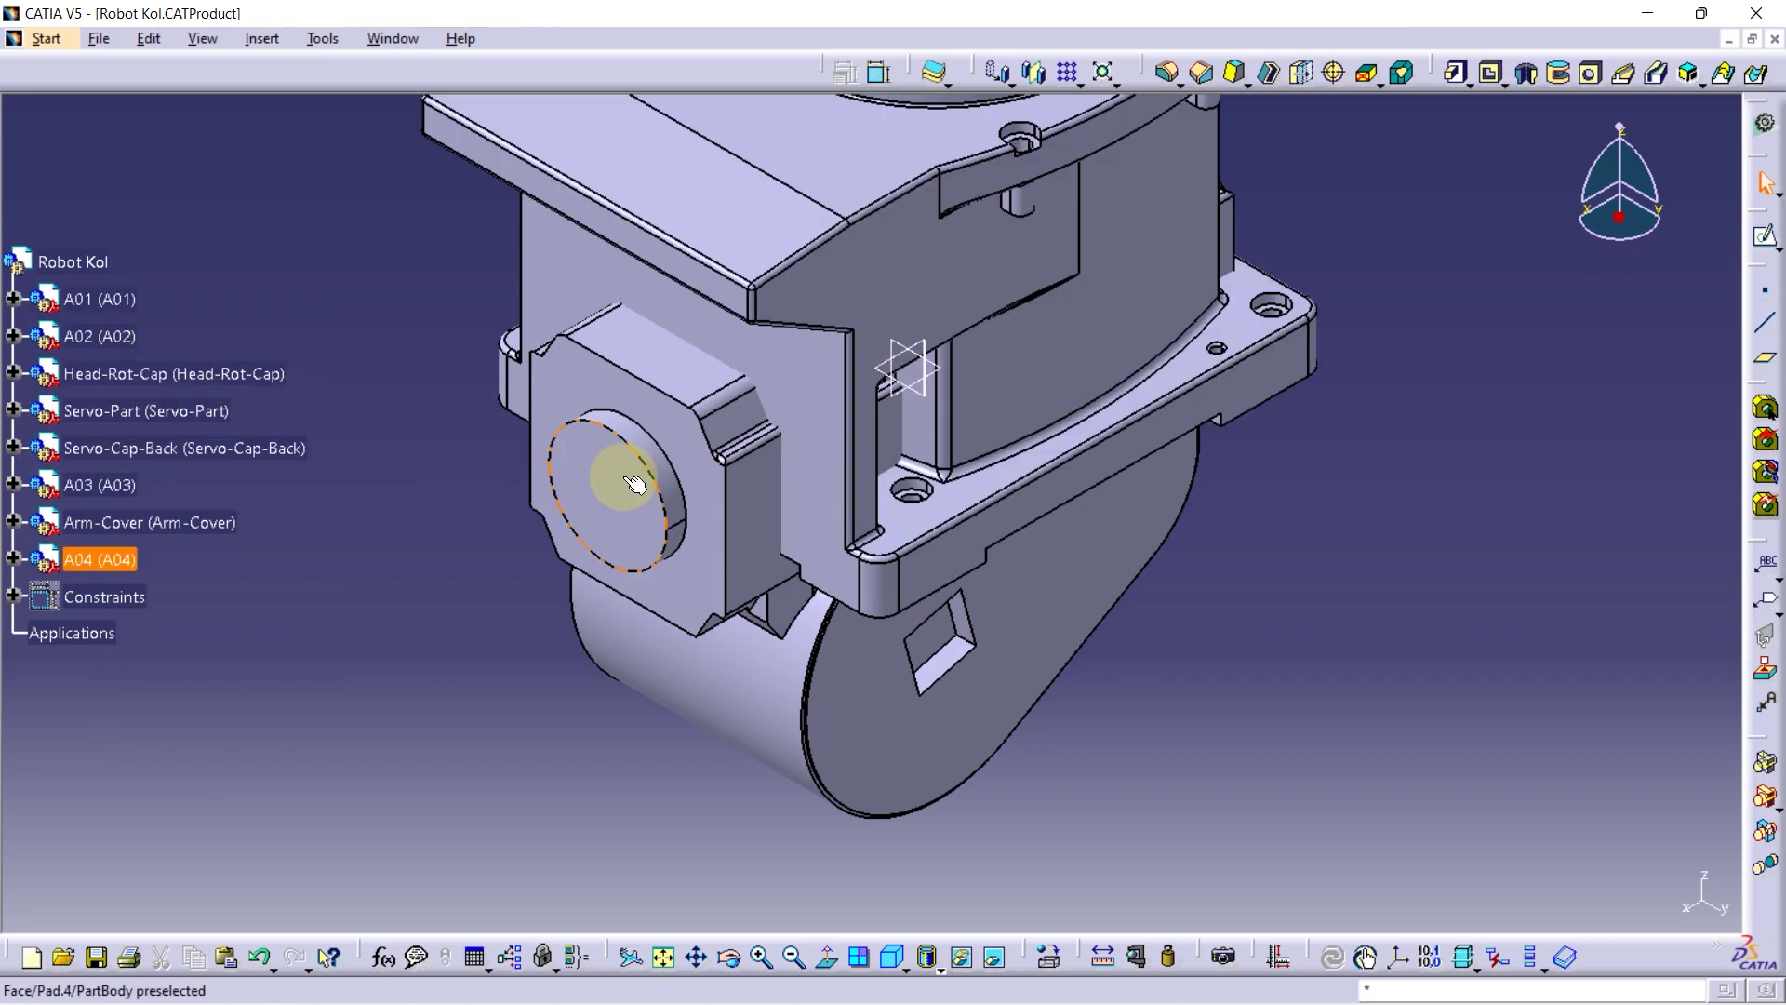
mouse_move(618, 459)
middle_down()
mouse_move(698, 730)
mouse_move(718, 567)
mouse_move(651, 746)
mouse_move(722, 578)
mouse_move(798, 644)
middle_up()
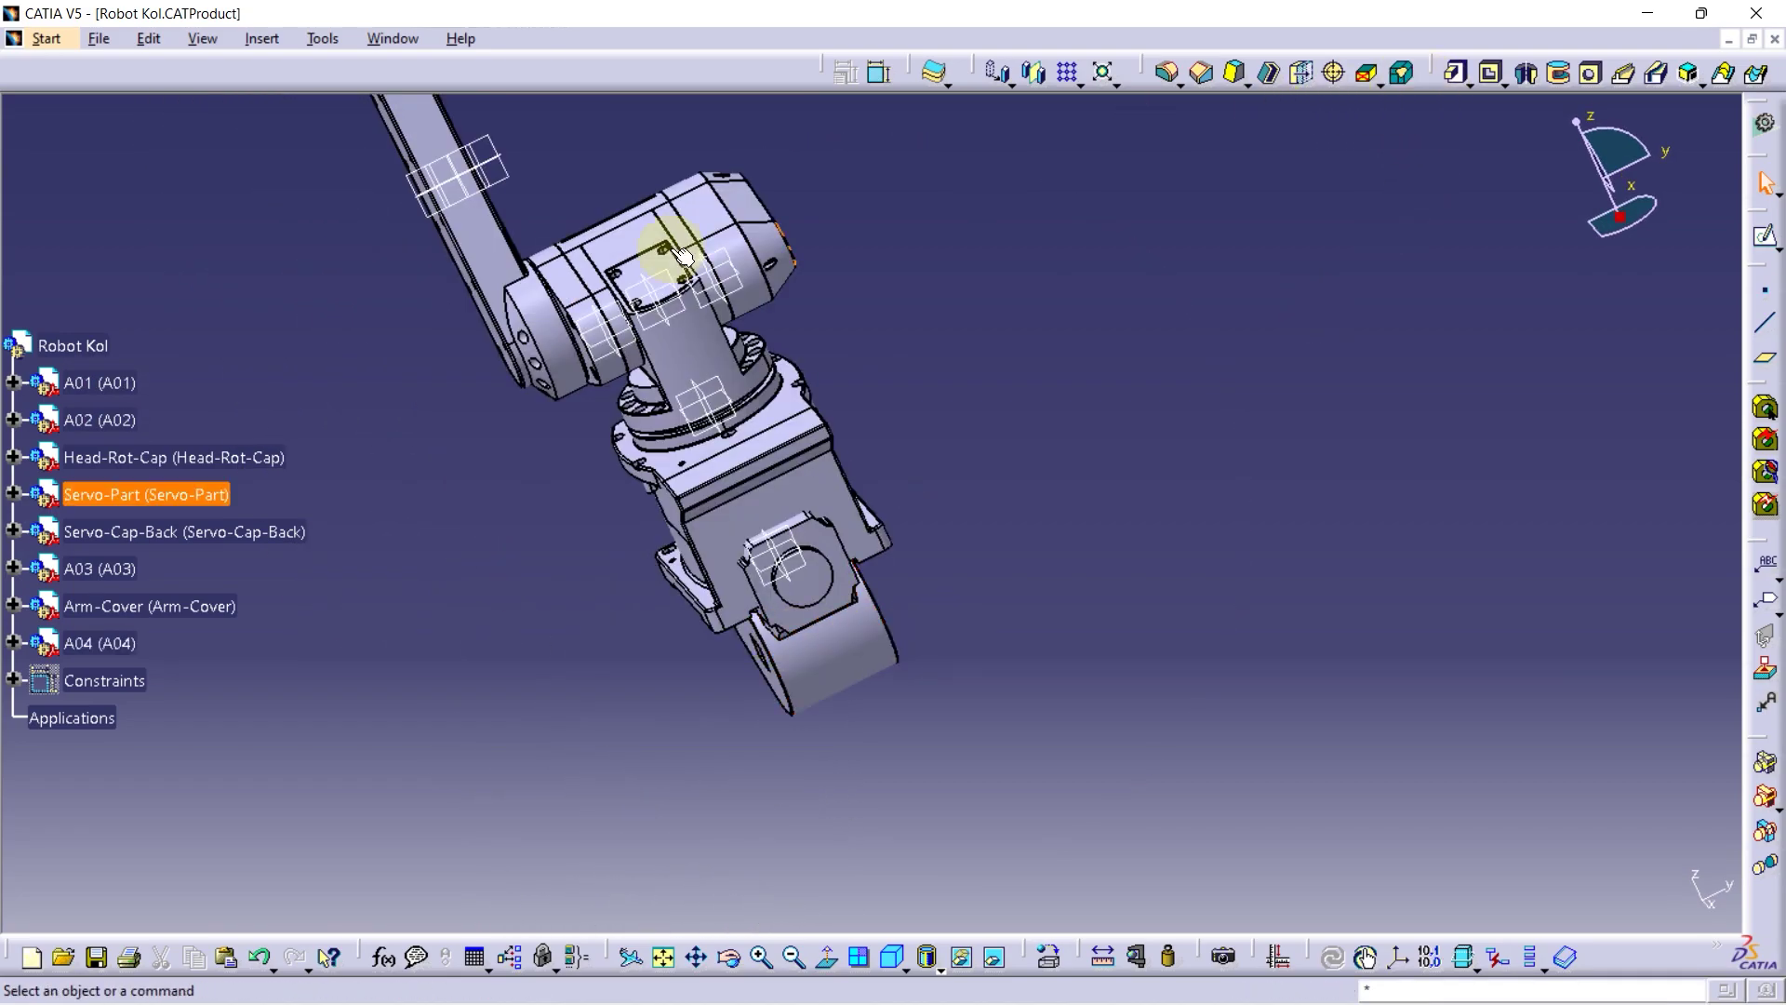
Enter Robot Kol assembly design and lift A04 up along Z away from the body
double_click(69, 341)
click(1306, 80)
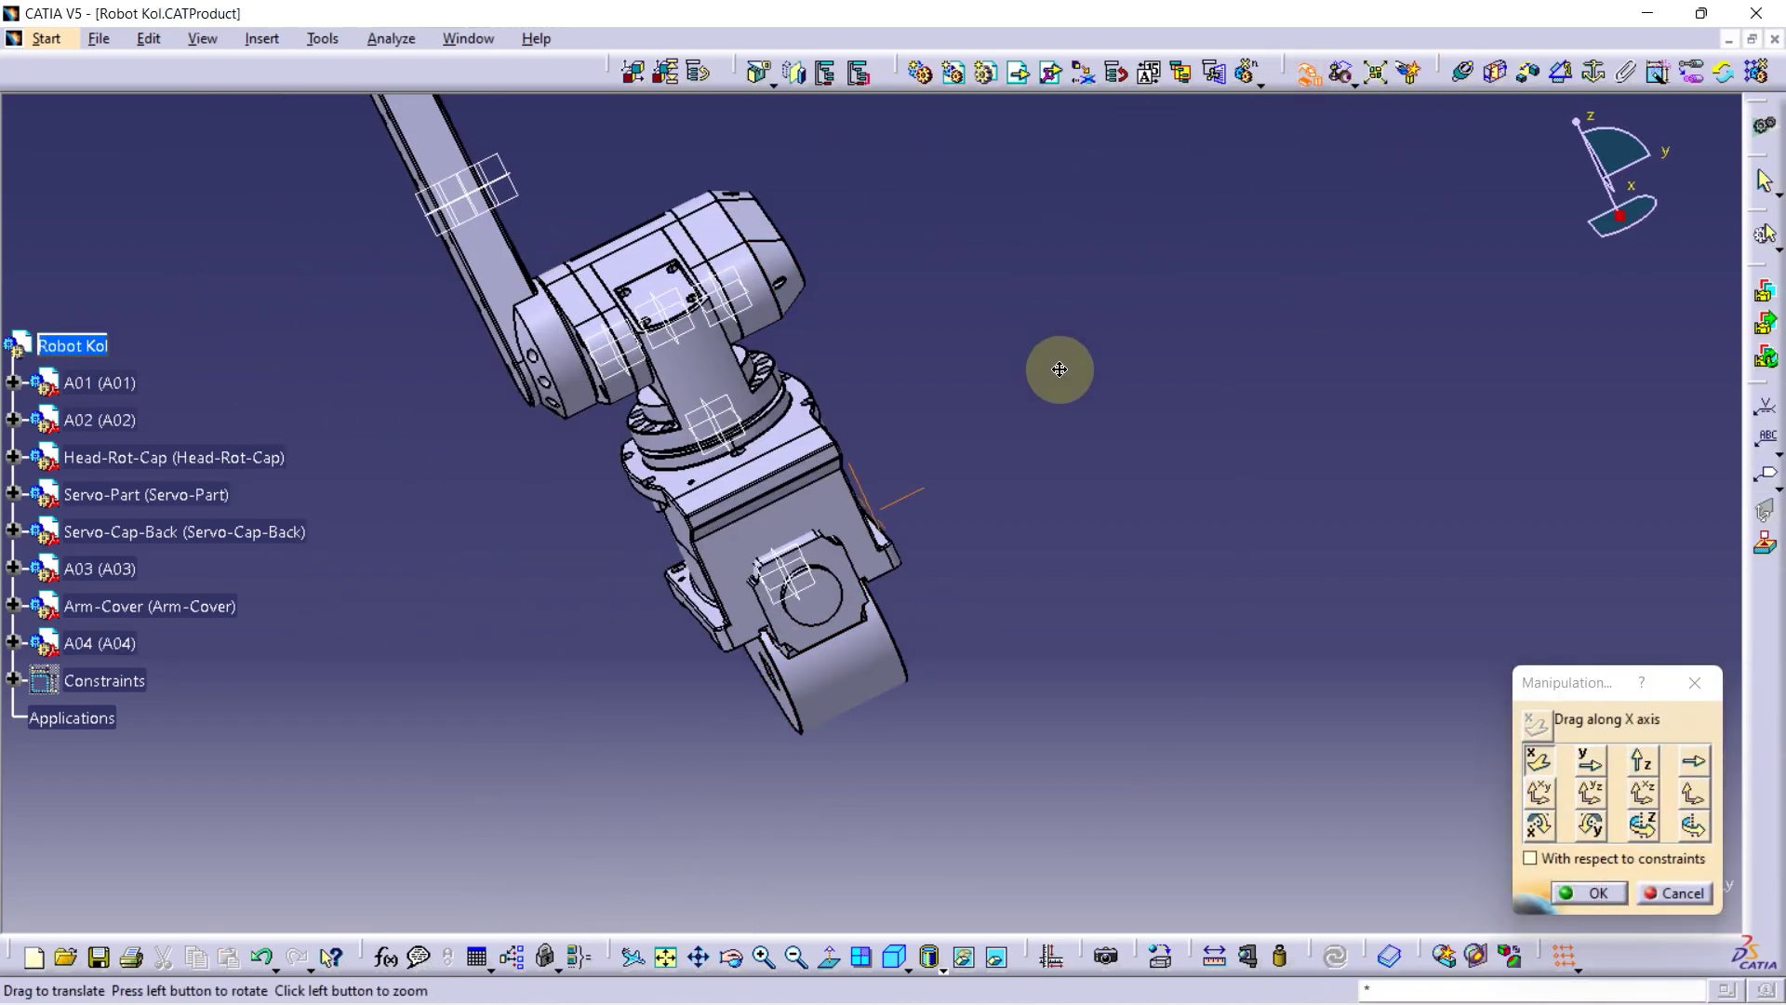
middle_drag(1052, 367, 1206, 600)
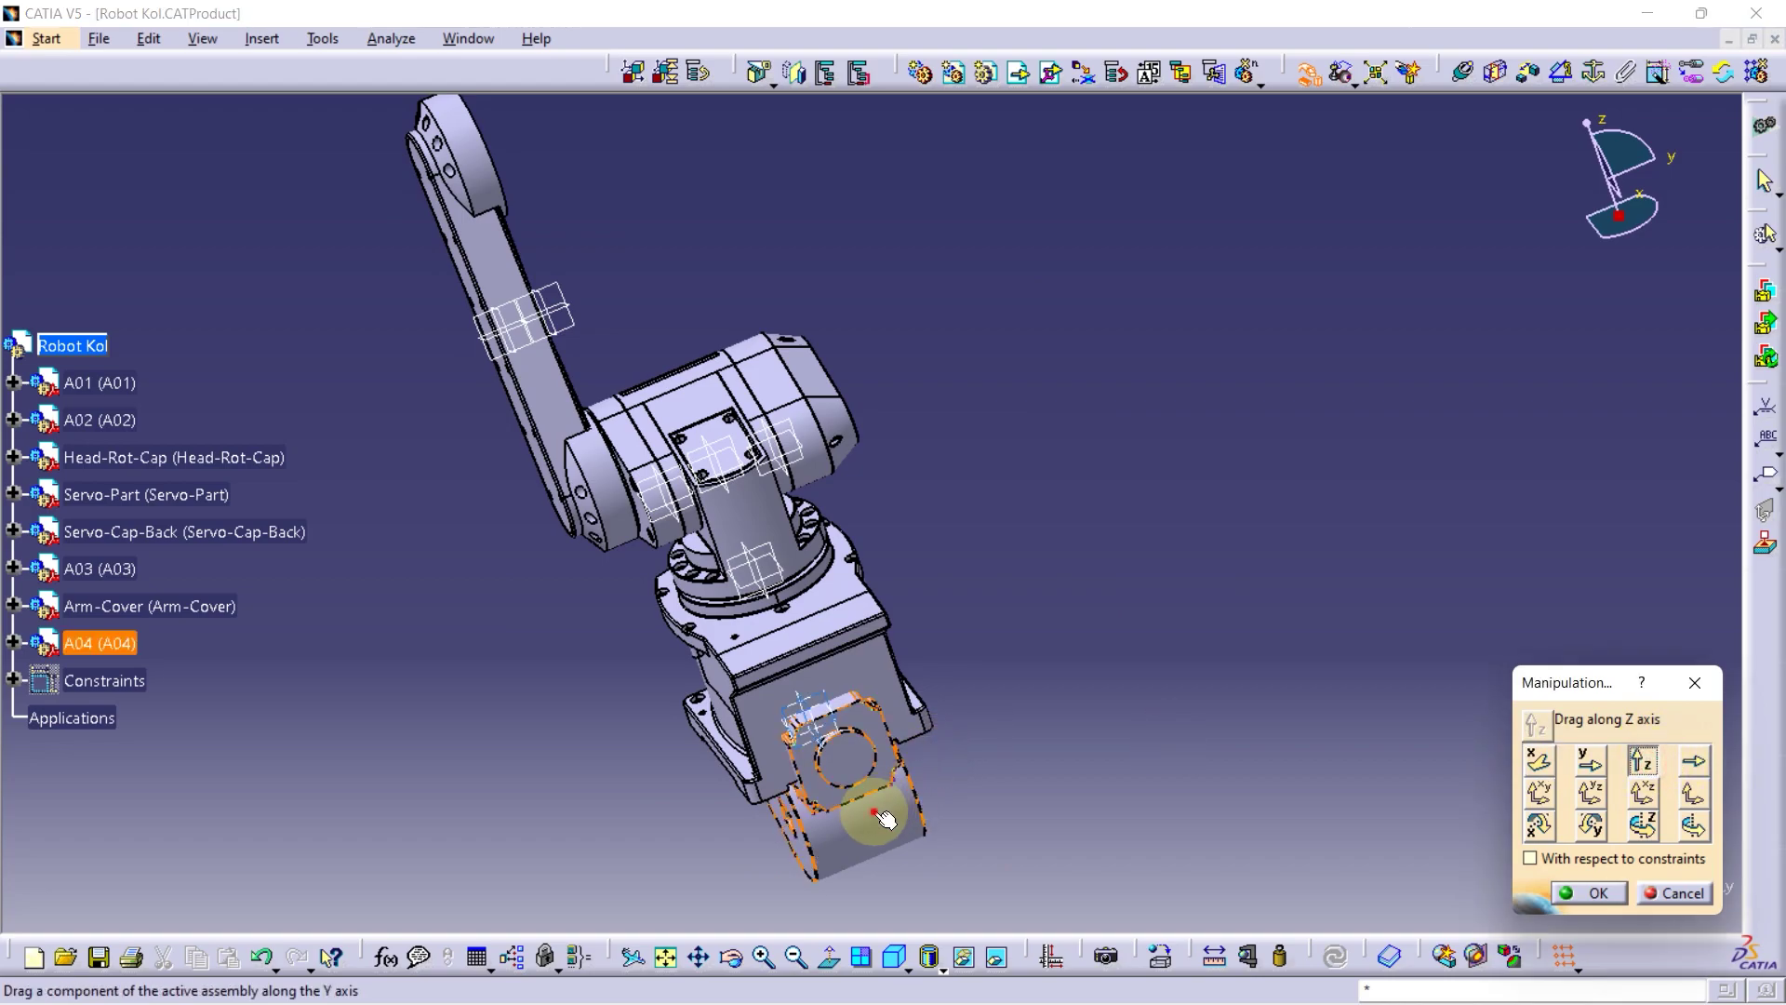
drag(884, 819, 681, 310)
middle_drag(681, 309, 769, 598)
drag(770, 598, 757, 359)
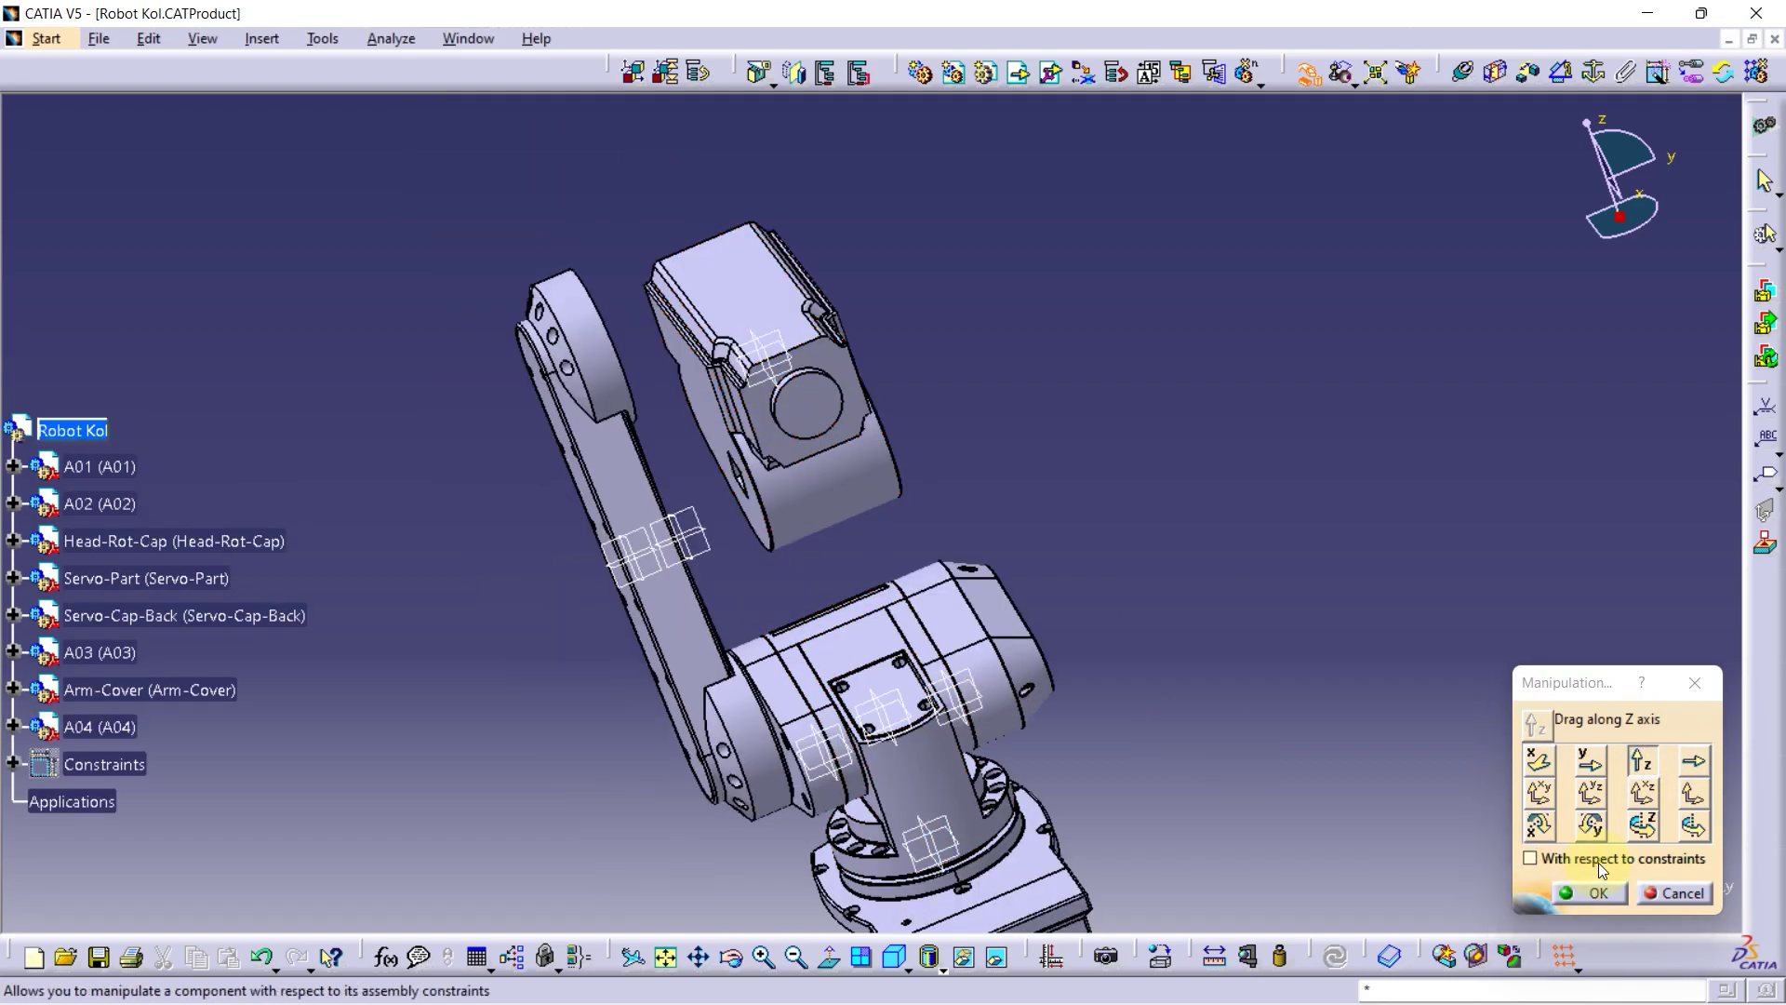
Rotate A04 about Z to an upright orientation, shift it along Y, and confirm
click(1643, 825)
drag(782, 519, 758, 248)
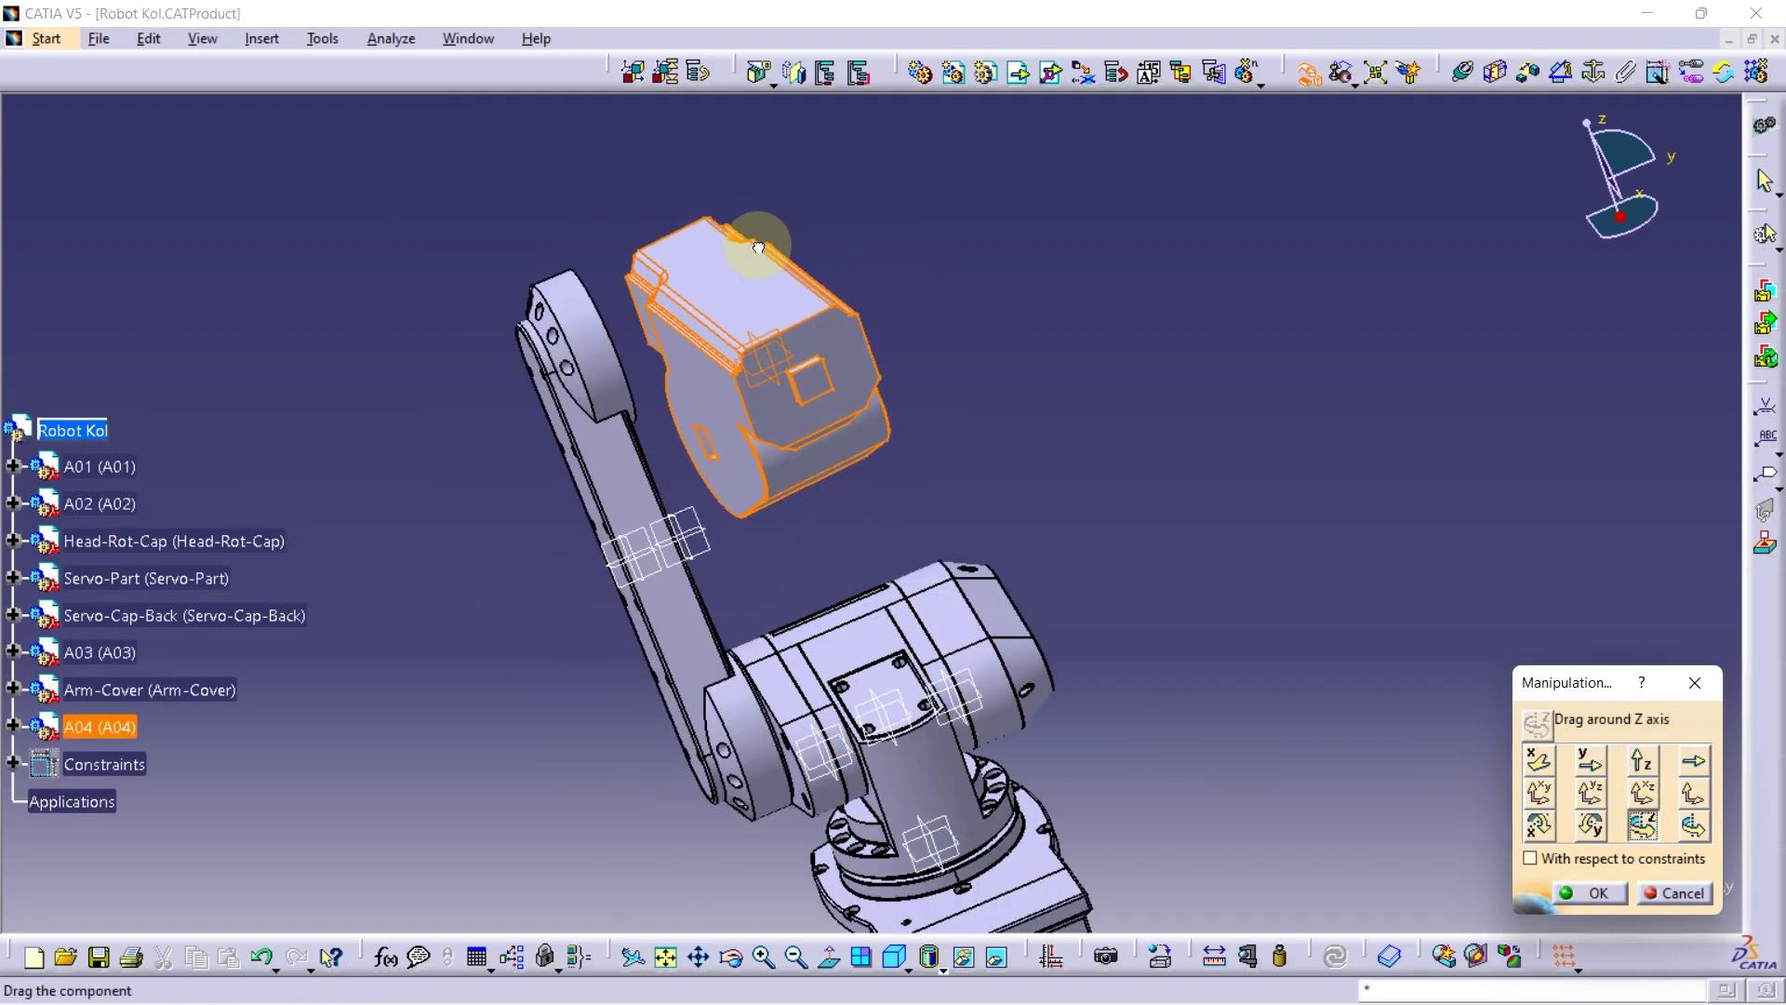
middle_drag(789, 267, 1037, 554)
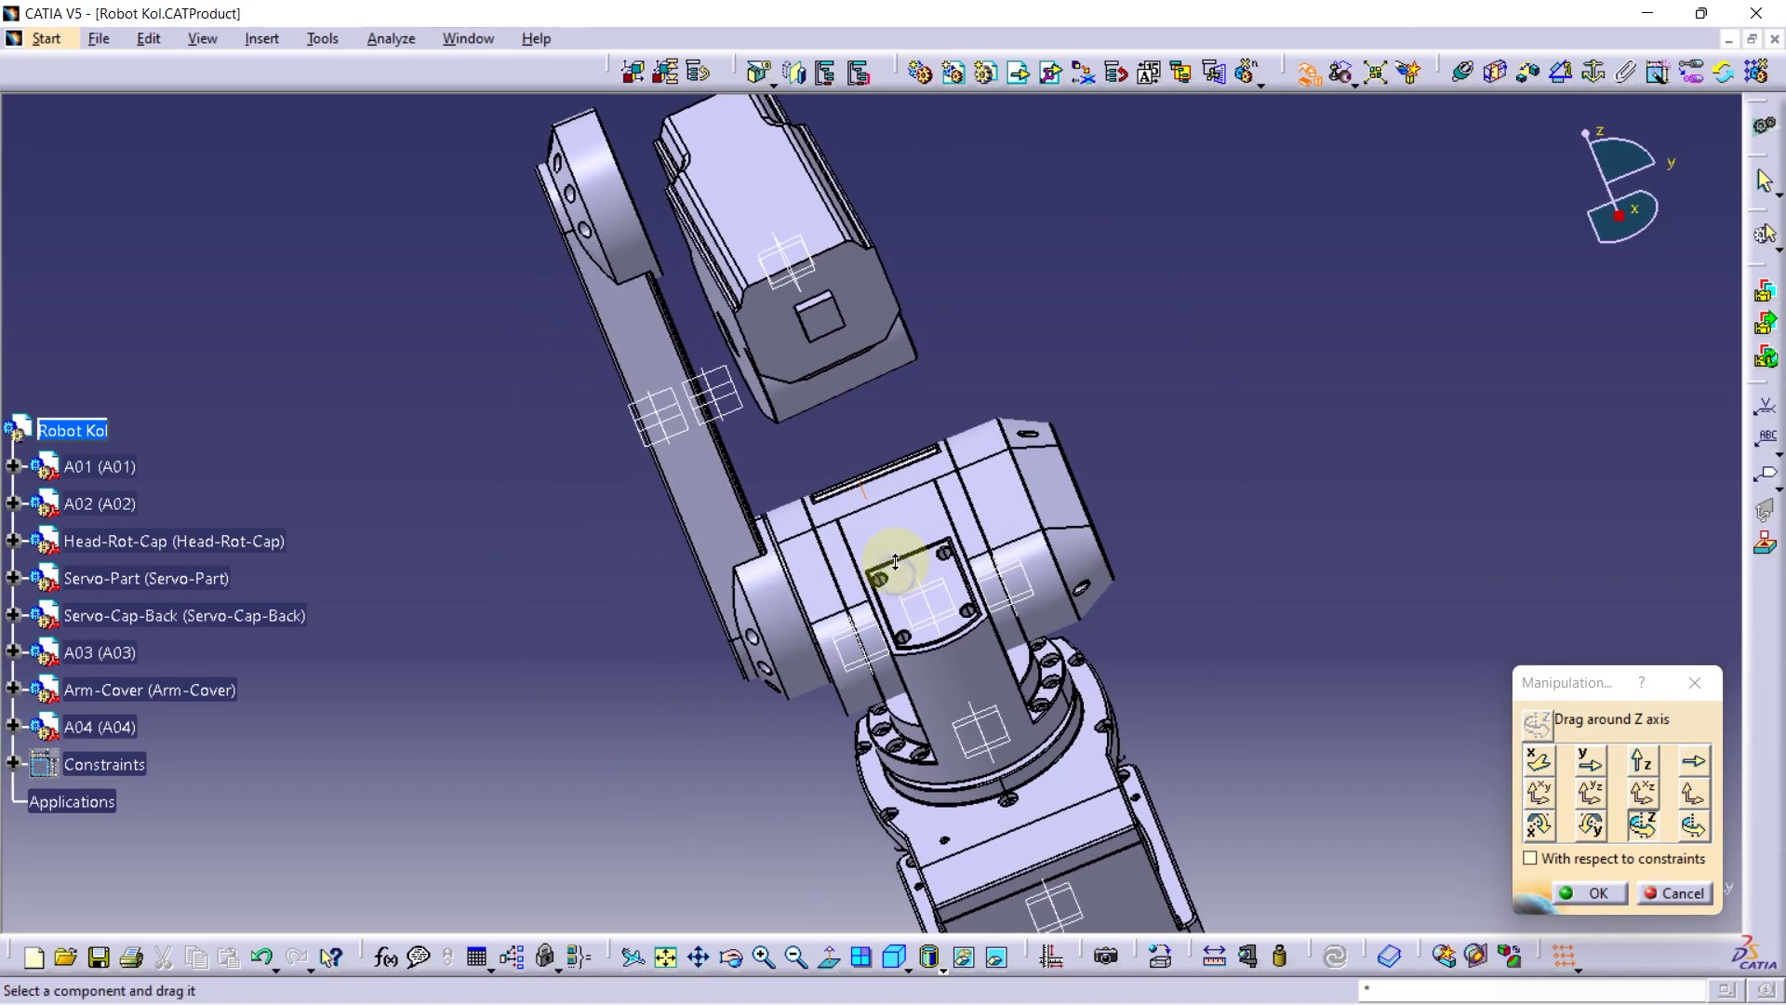
drag(876, 541, 977, 418)
click(1590, 761)
click(1598, 893)
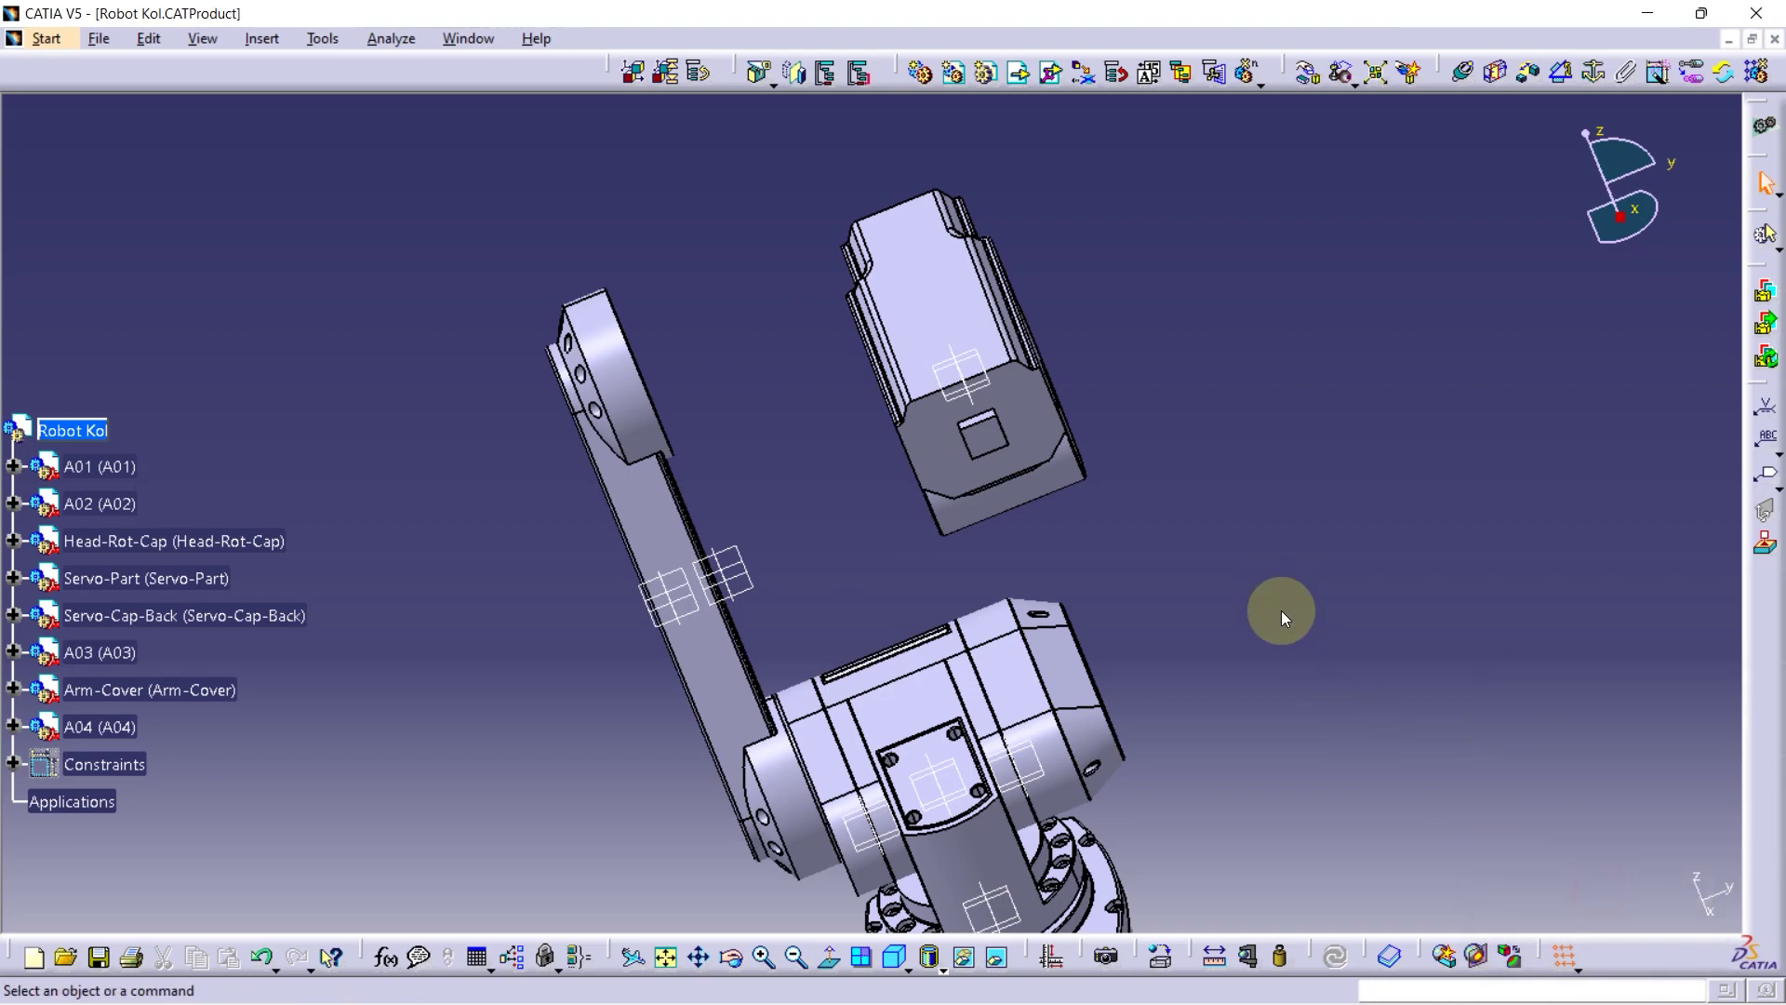
right_click(88, 764)
key(Escape)
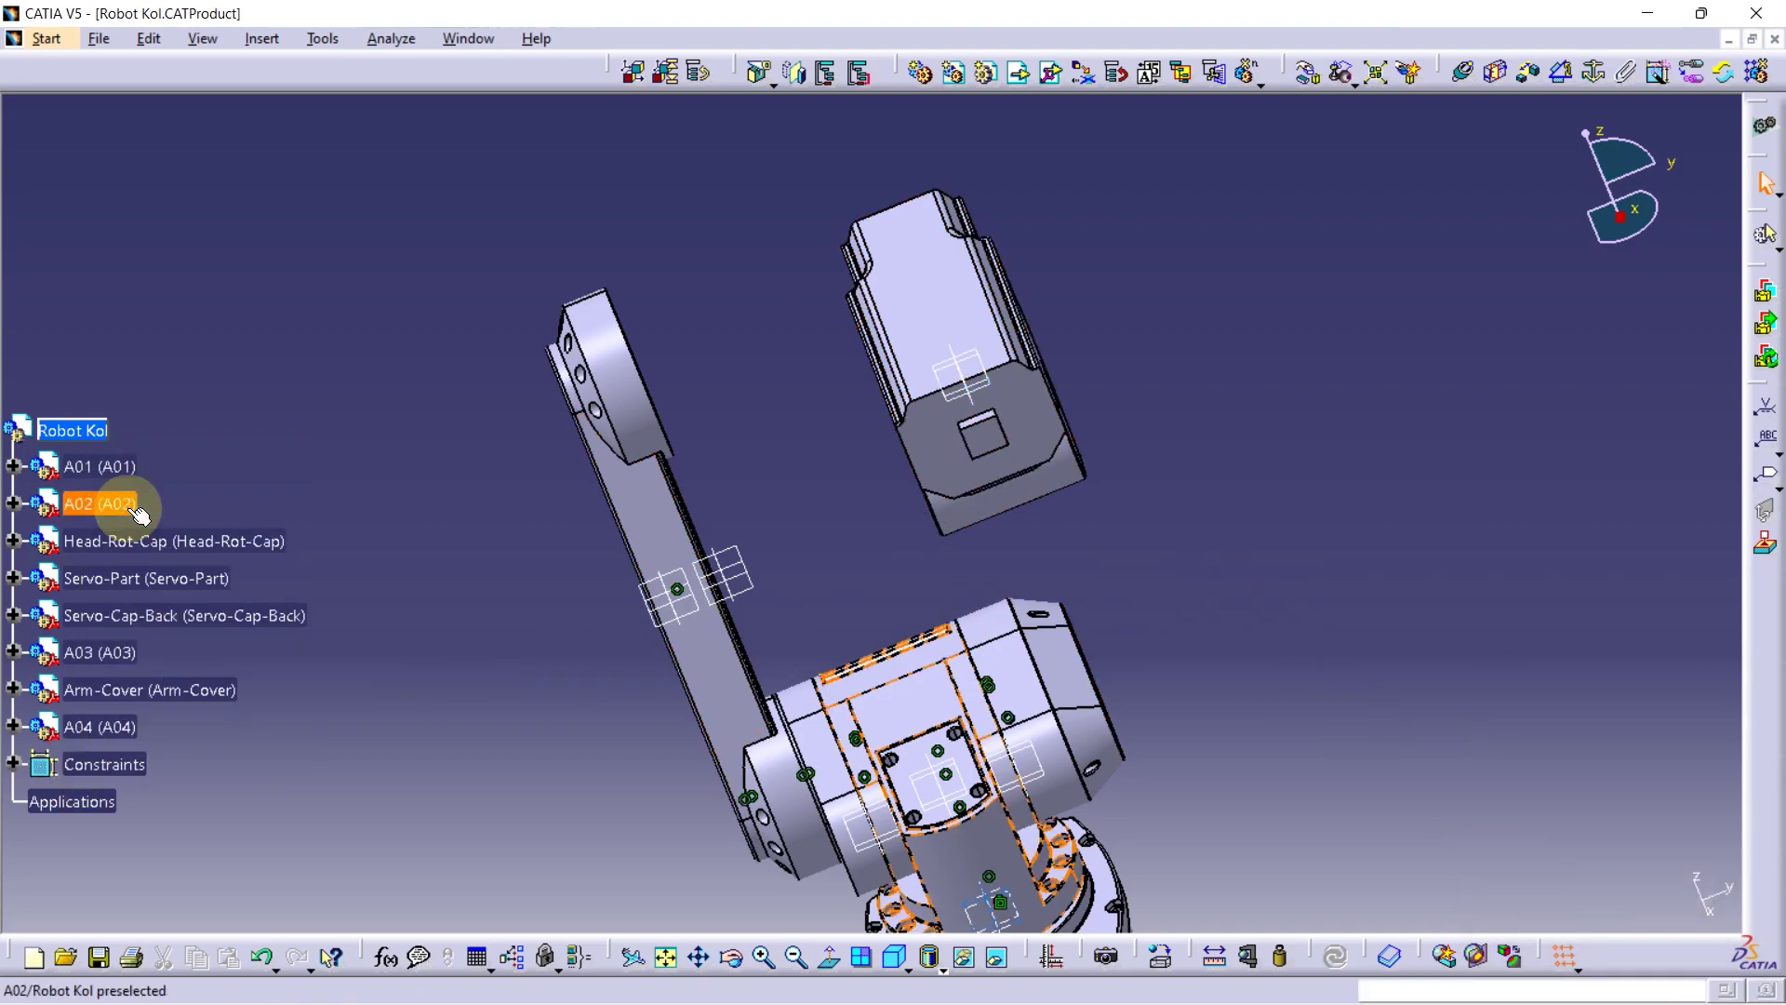
mouse_move(537, 690)
middle_down()
mouse_move(729, 513)
mouse_move(746, 600)
middle_up()
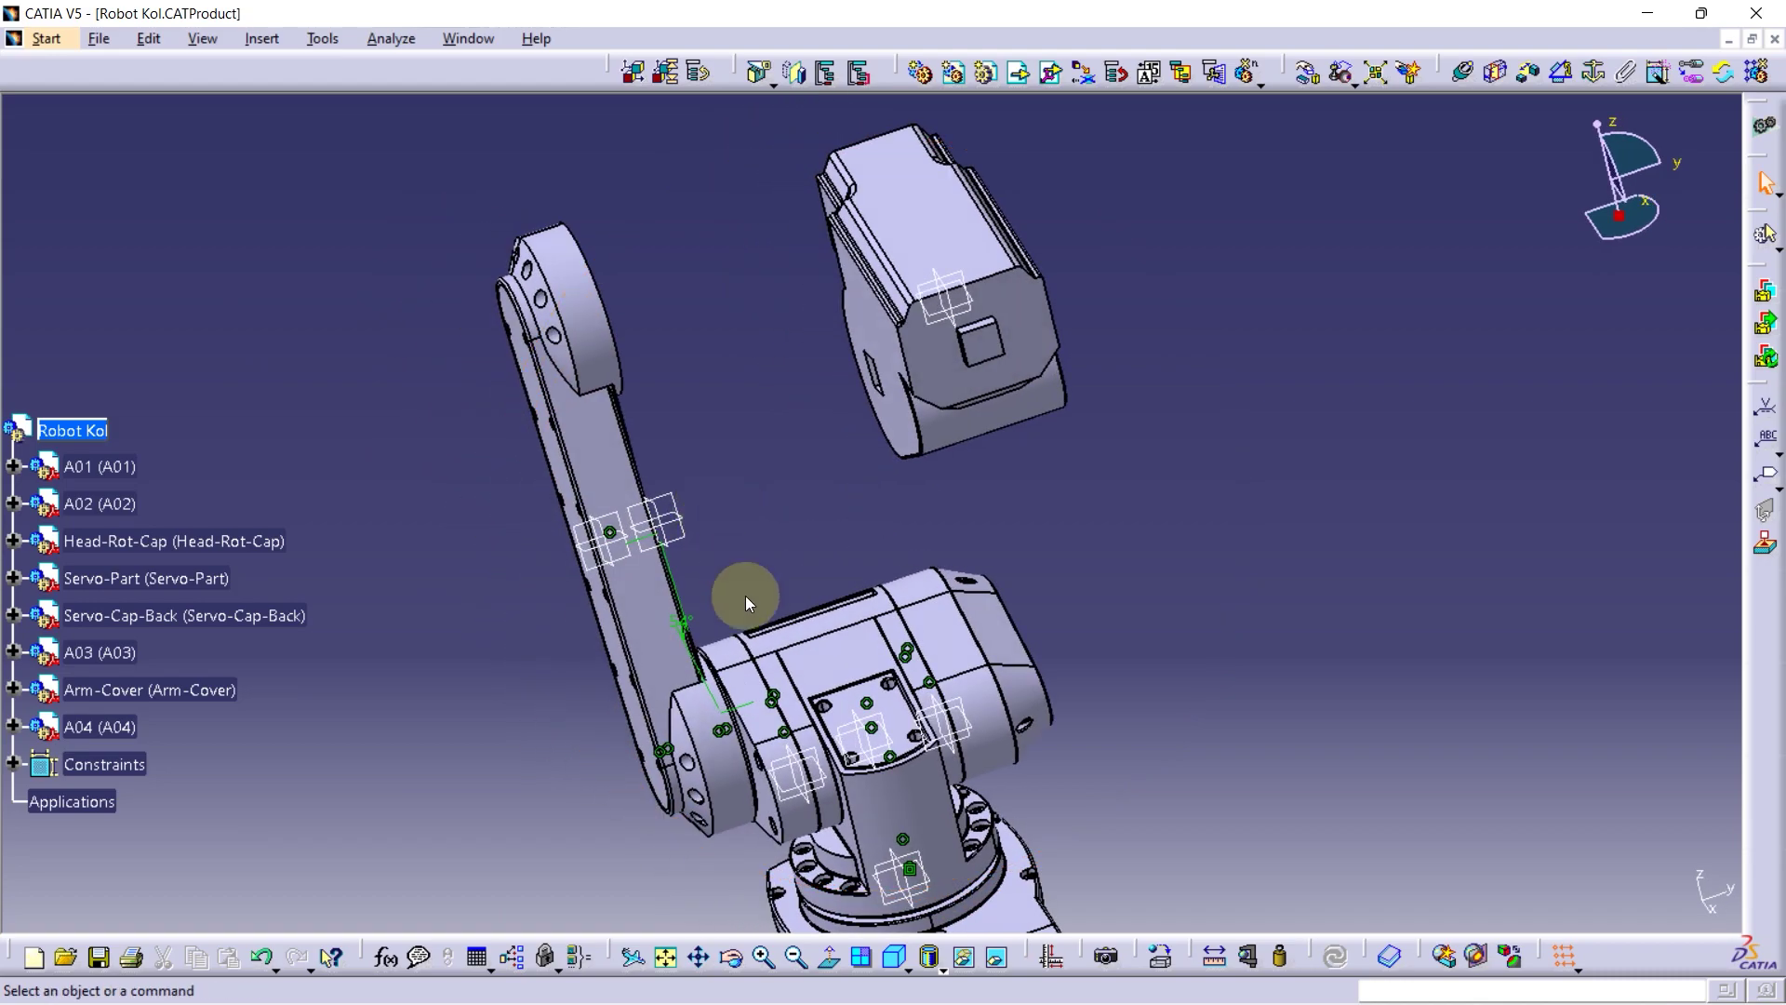
Copy Servo-Cap-Back and paste it into the Robot Kol assembly
right_click(113, 614)
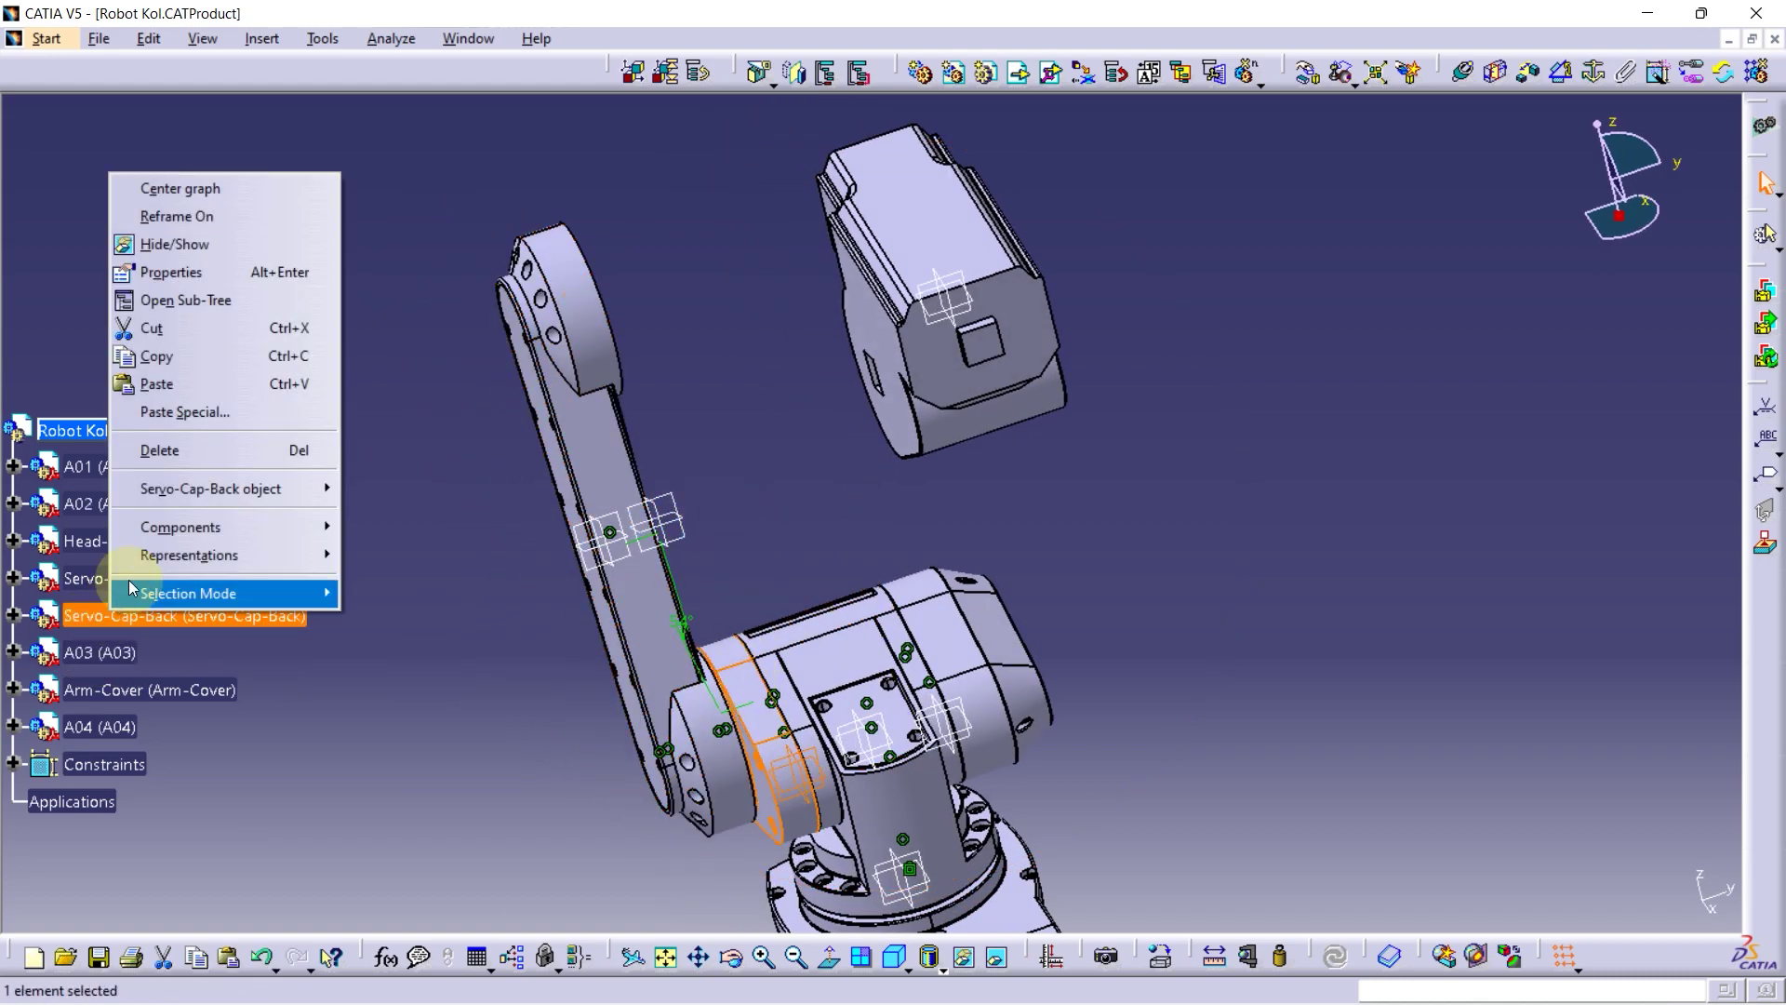
click(166, 361)
right_click(76, 427)
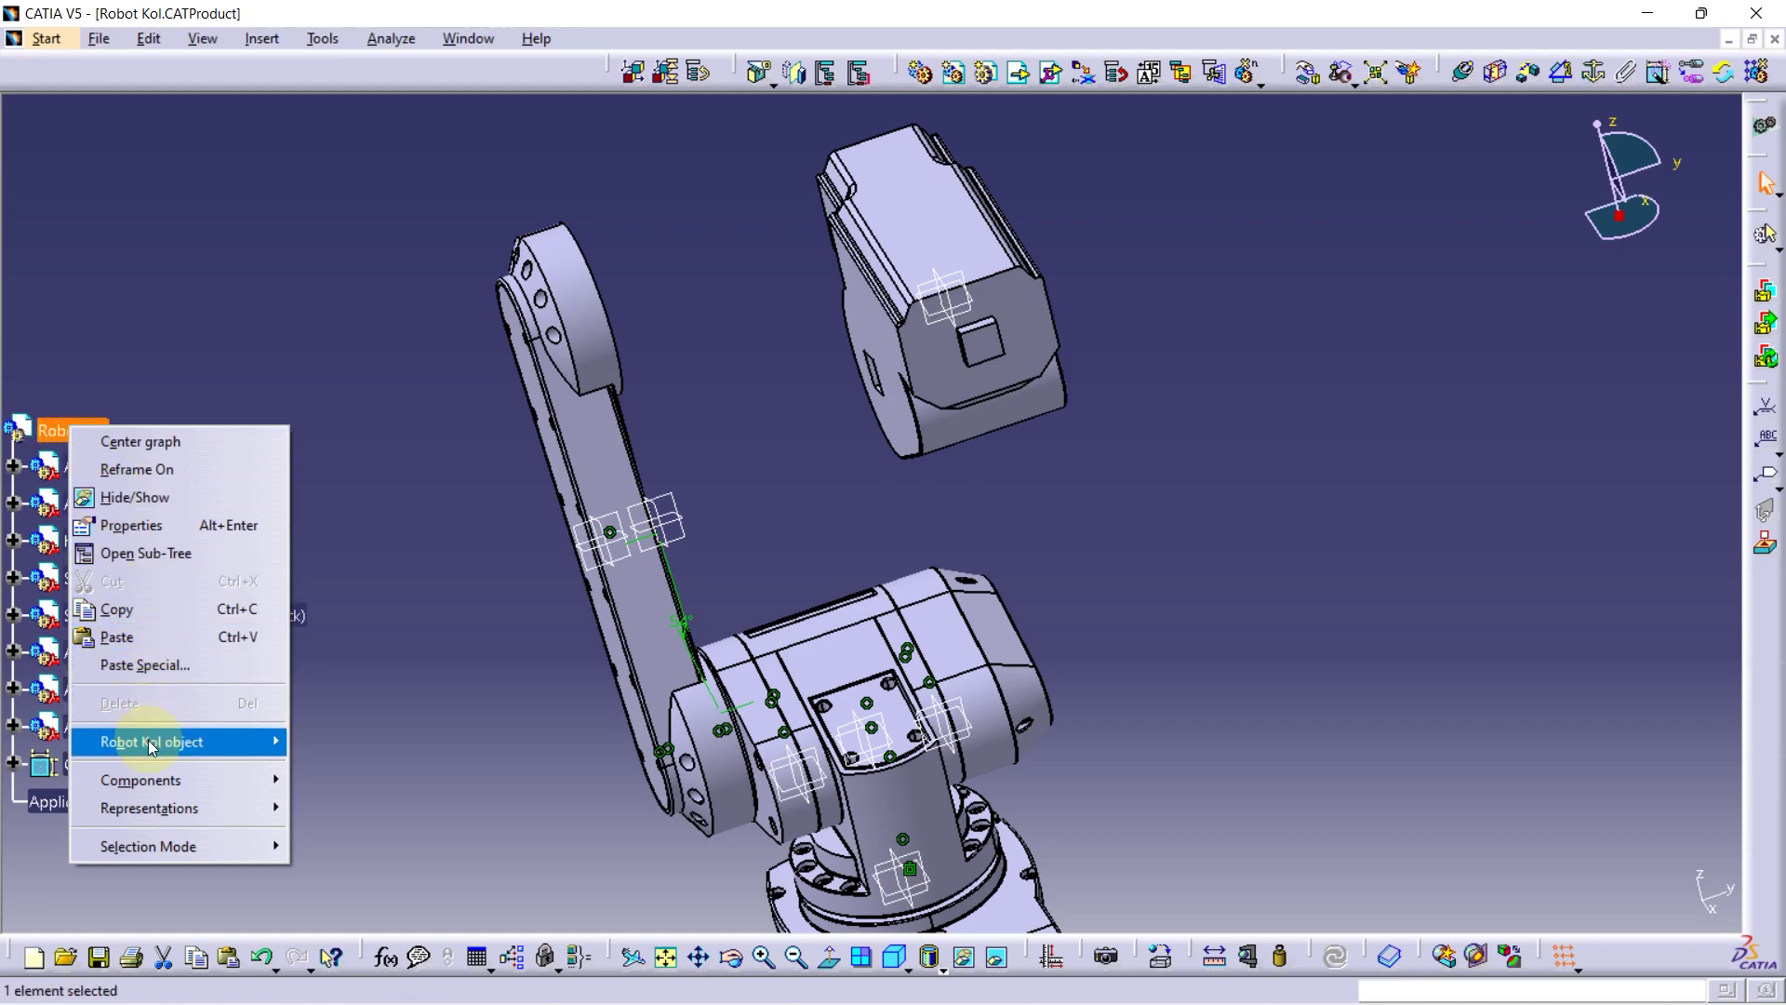
click(137, 638)
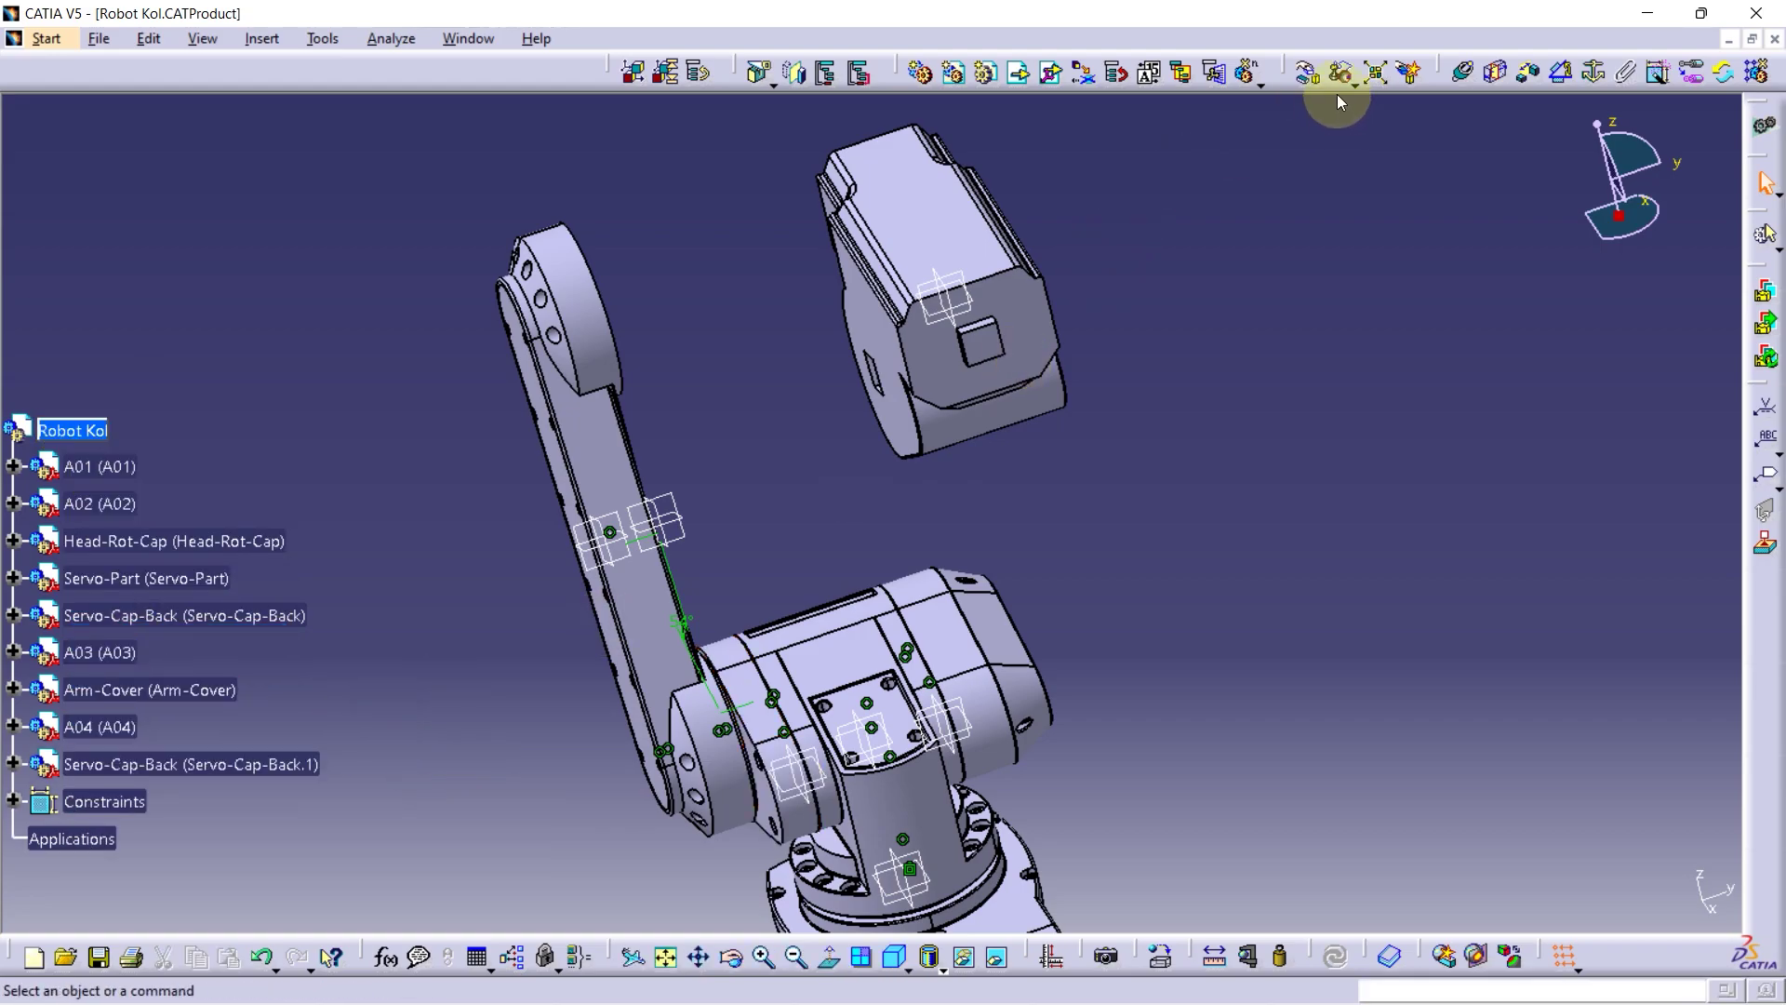
Move the Servo-Cap-Back.1 copy up along Z and along Y beside the arm
mouse_move(800, 754)
mouse_down()
mouse_move(738, 638)
mouse_move(711, 383)
mouse_up()
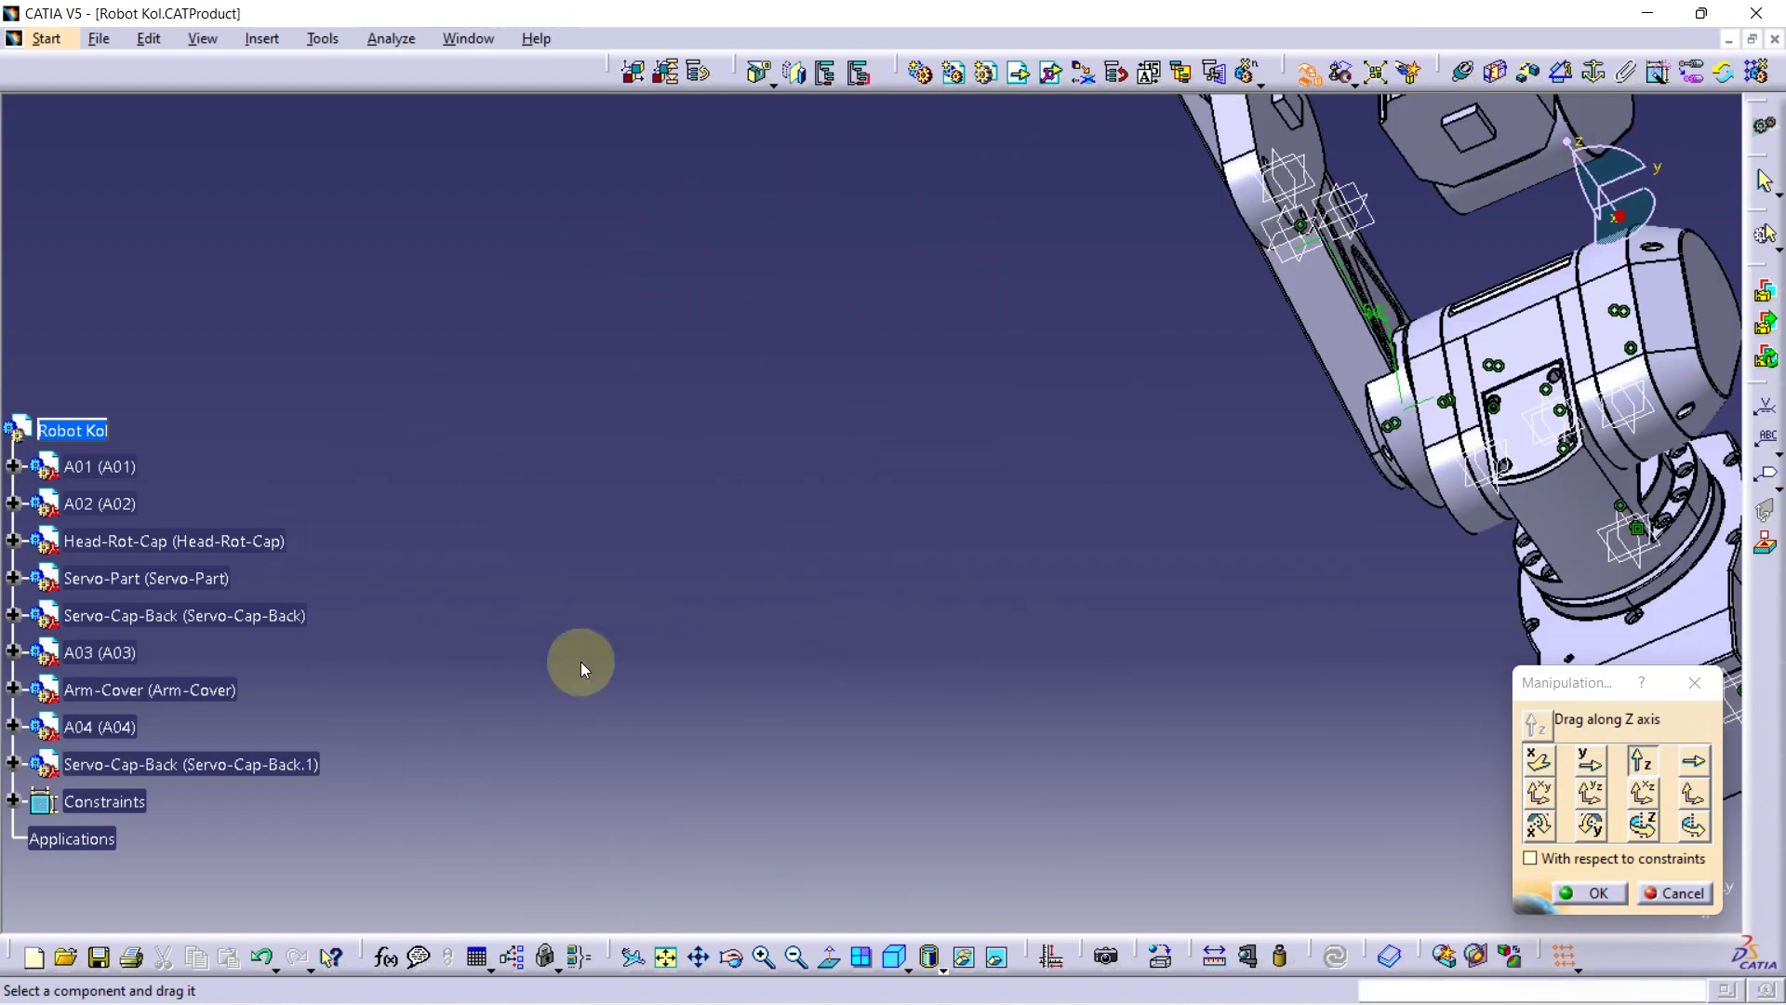
middle_drag(537, 569, 857, 782)
click(1590, 761)
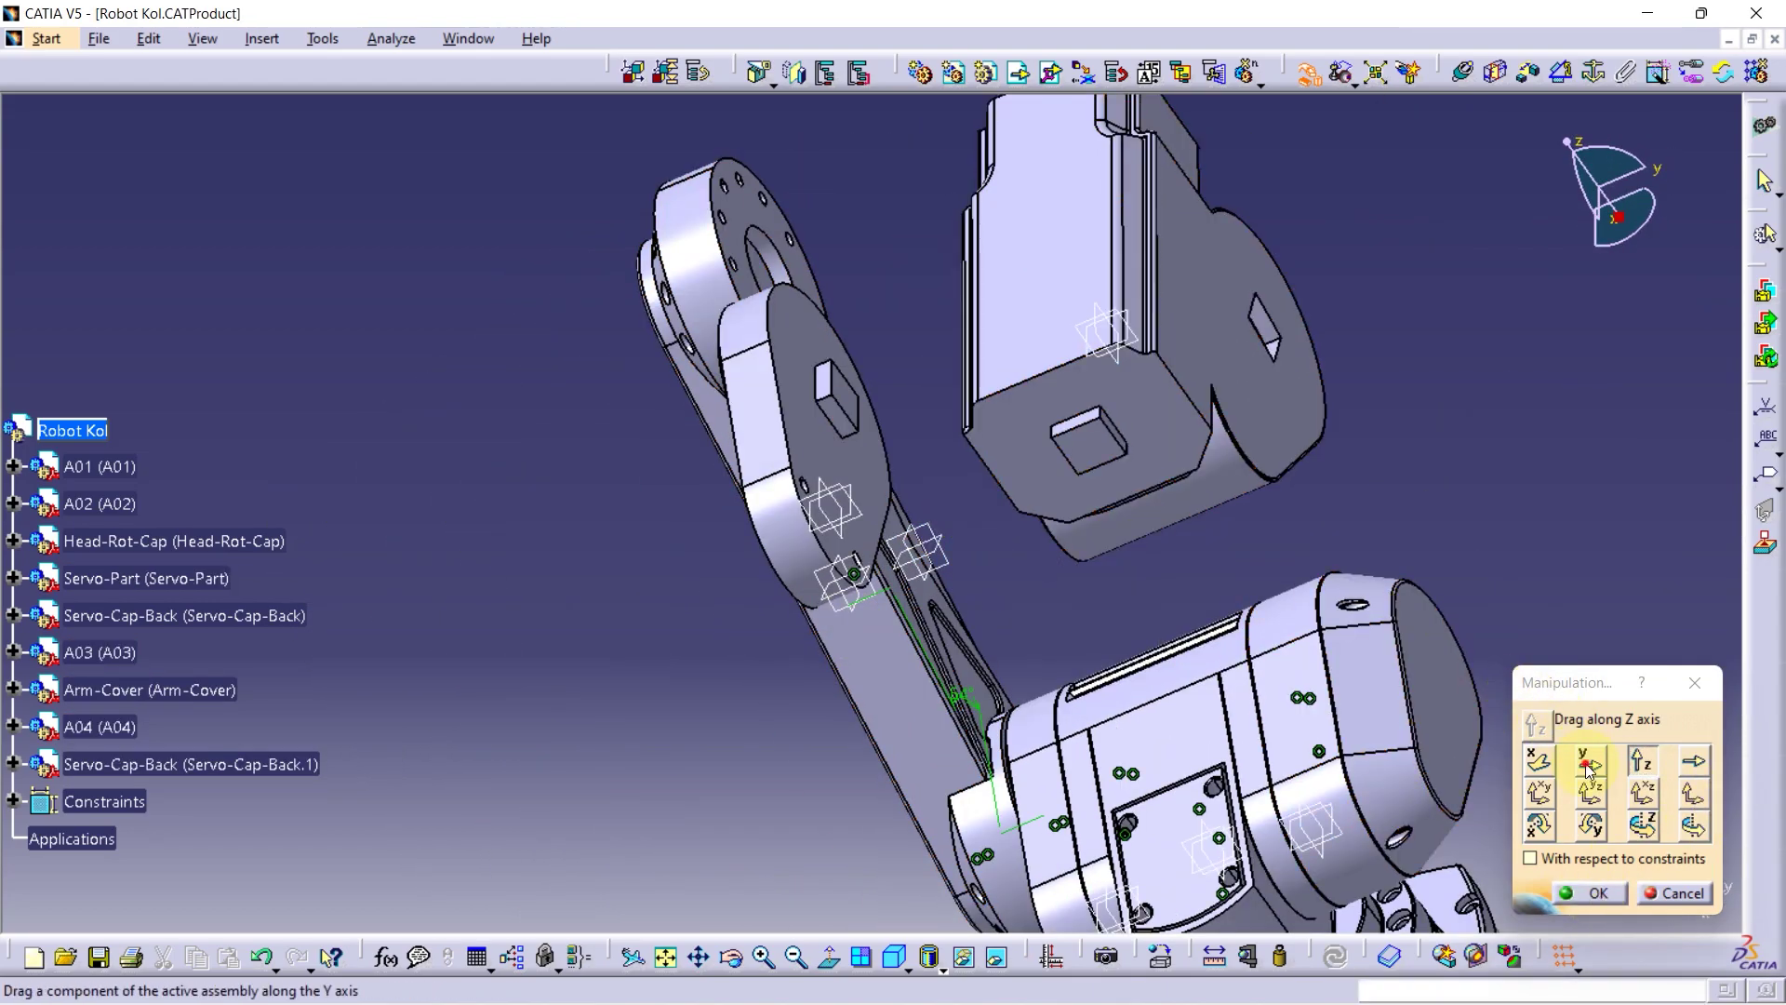
drag(791, 447, 861, 412)
click(1594, 893)
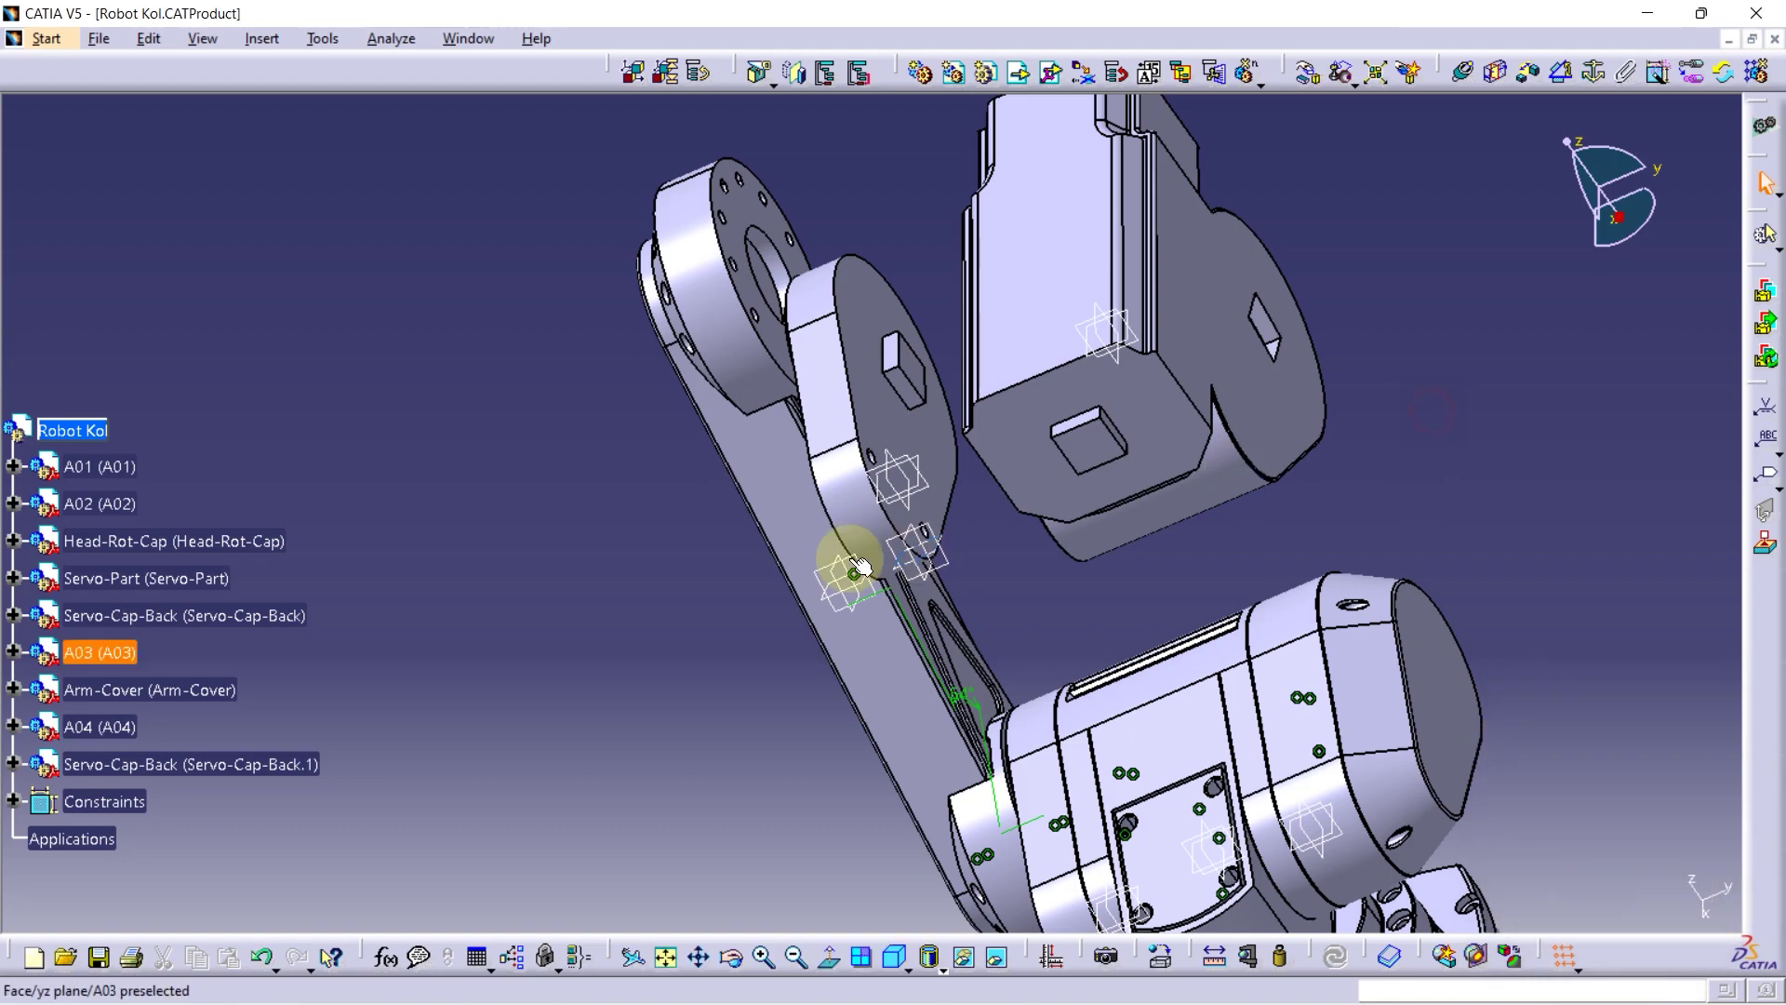
mouse_move(850, 563)
middle_down()
mouse_move(1045, 507)
mouse_move(741, 559)
mouse_move(1294, 240)
middle_up()
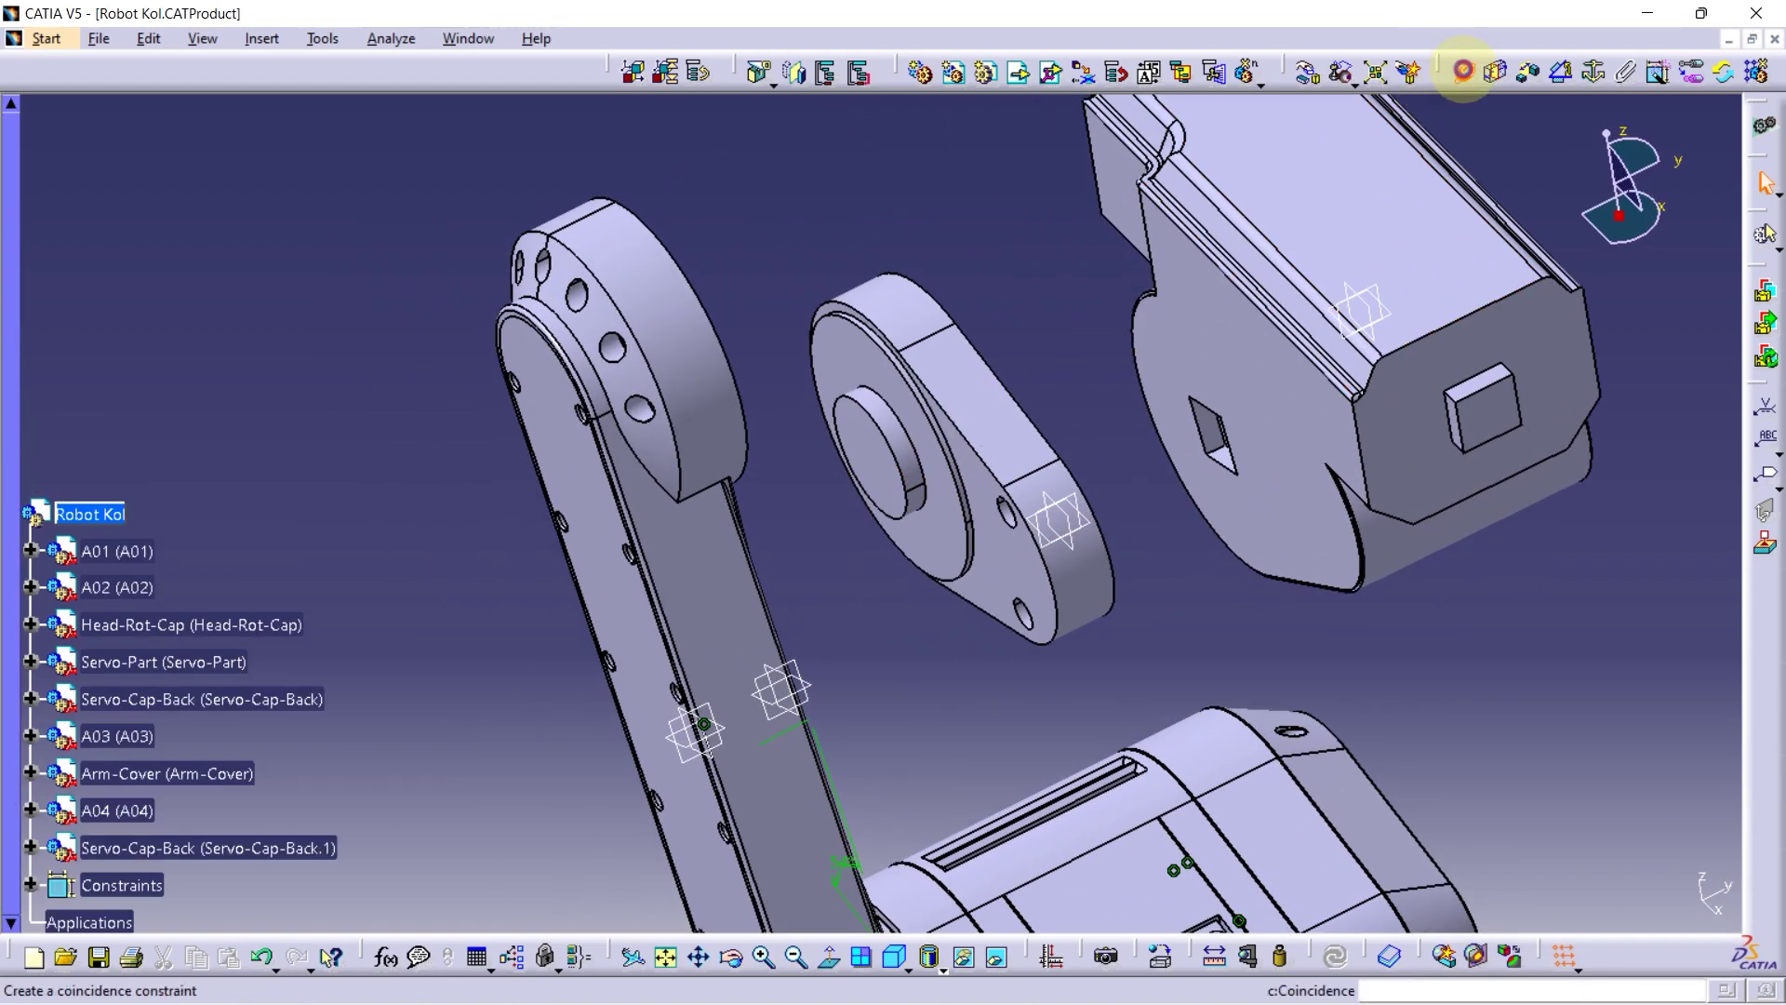
Make Servo-Cap-Back.1's axis coincident with the A03 top hole axis (Coincidence.18) and update
click(904, 452)
middle_drag(944, 321, 714, 388)
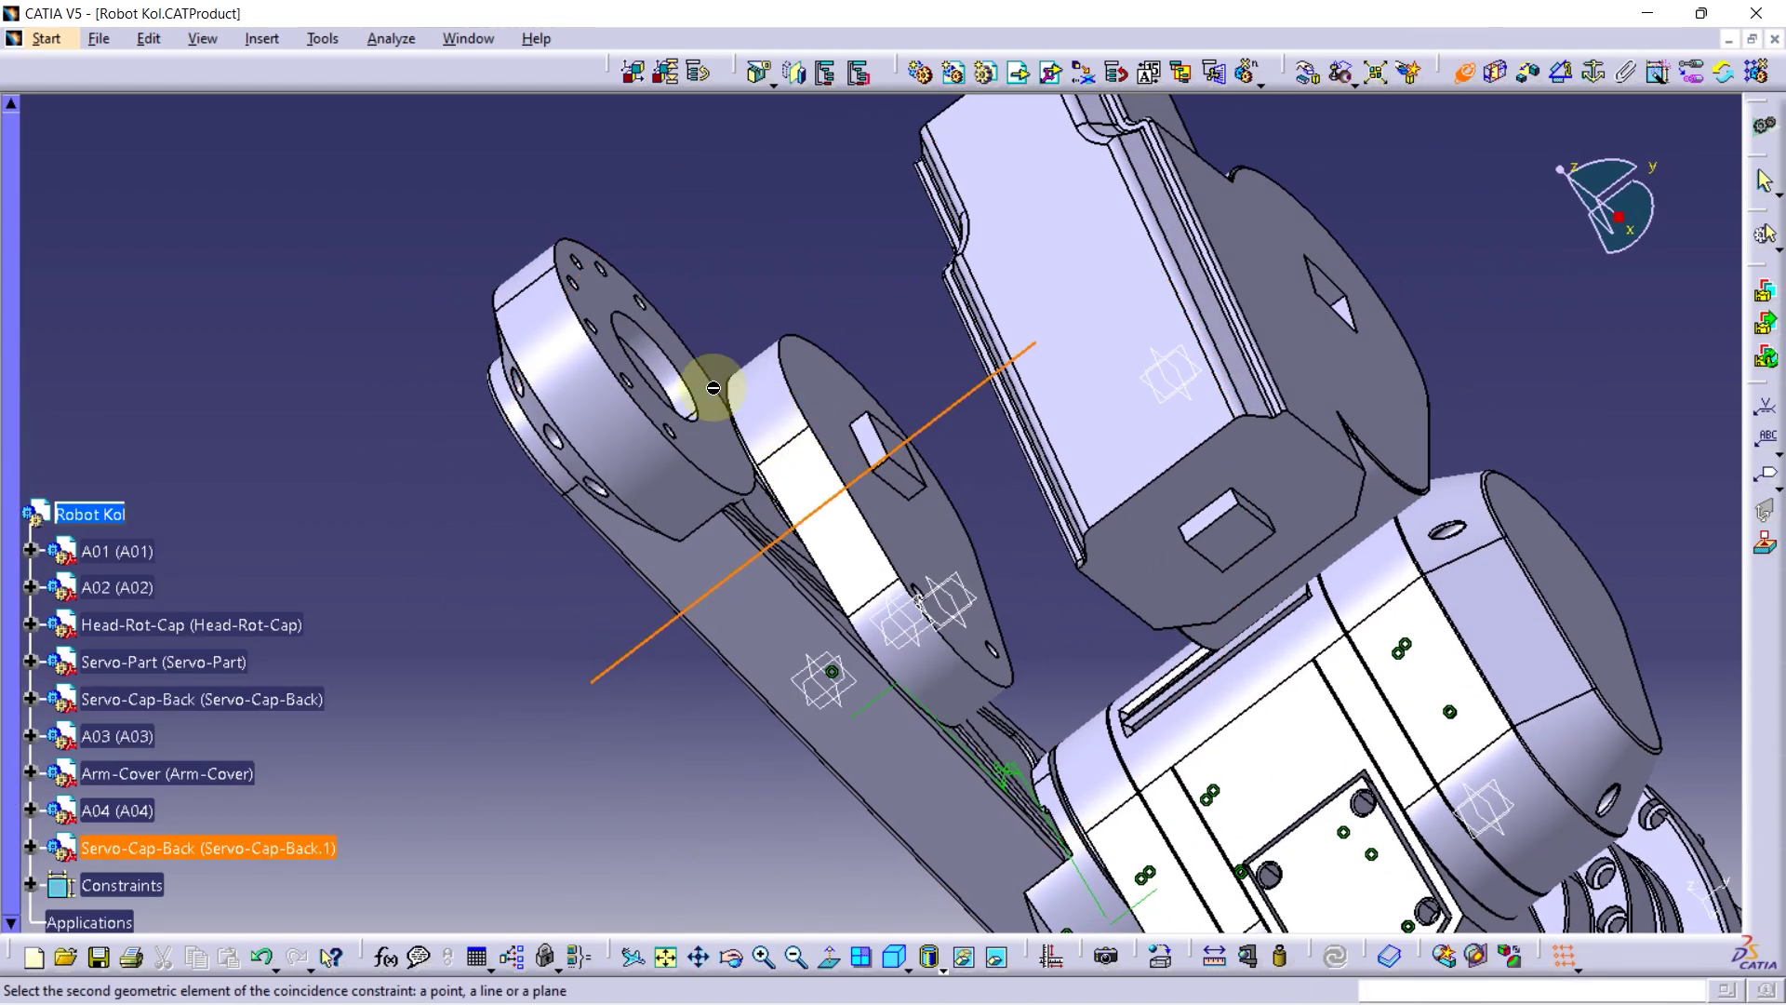
click(659, 363)
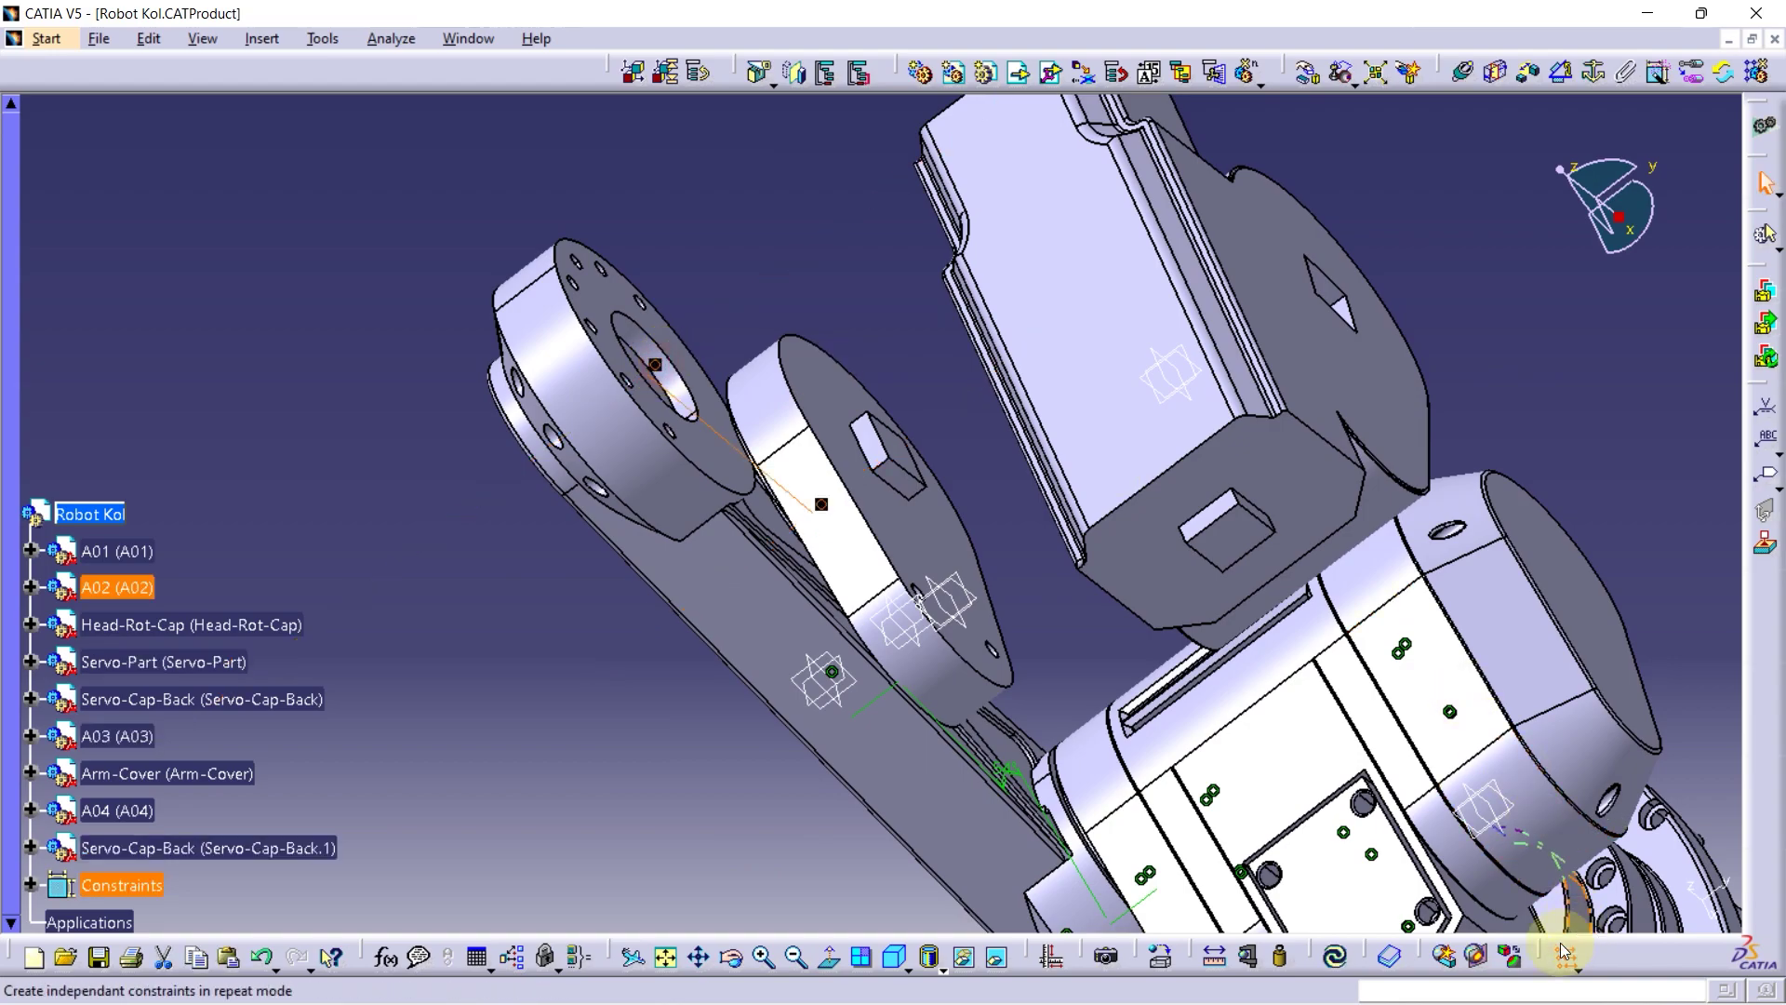
click(1337, 960)
mouse_move(1070, 207)
middle_down()
mouse_move(738, 558)
mouse_move(941, 483)
mouse_move(777, 538)
mouse_move(909, 494)
mouse_move(797, 499)
middle_up()
click(799, 496)
click(1600, 893)
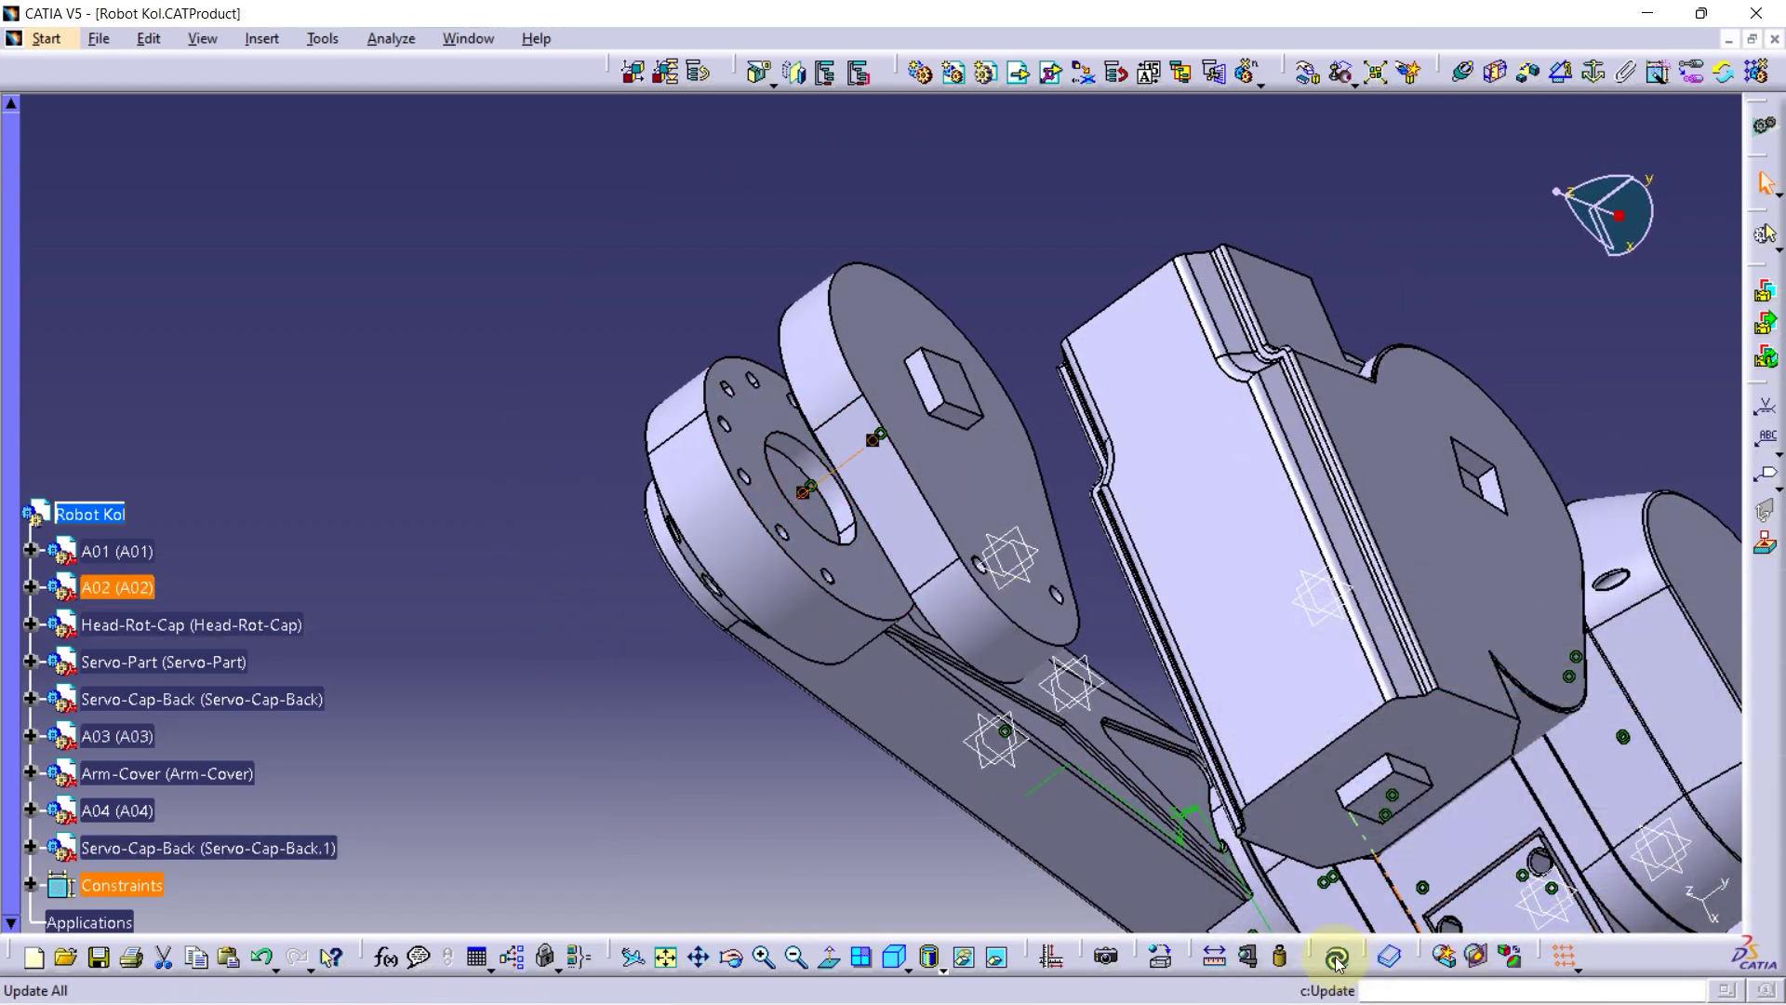
click(1338, 959)
mouse_move(909, 618)
middle_down()
mouse_move(1112, 341)
mouse_move(996, 498)
mouse_move(997, 351)
mouse_move(1097, 359)
mouse_move(1069, 387)
mouse_move(1007, 393)
middle_up()
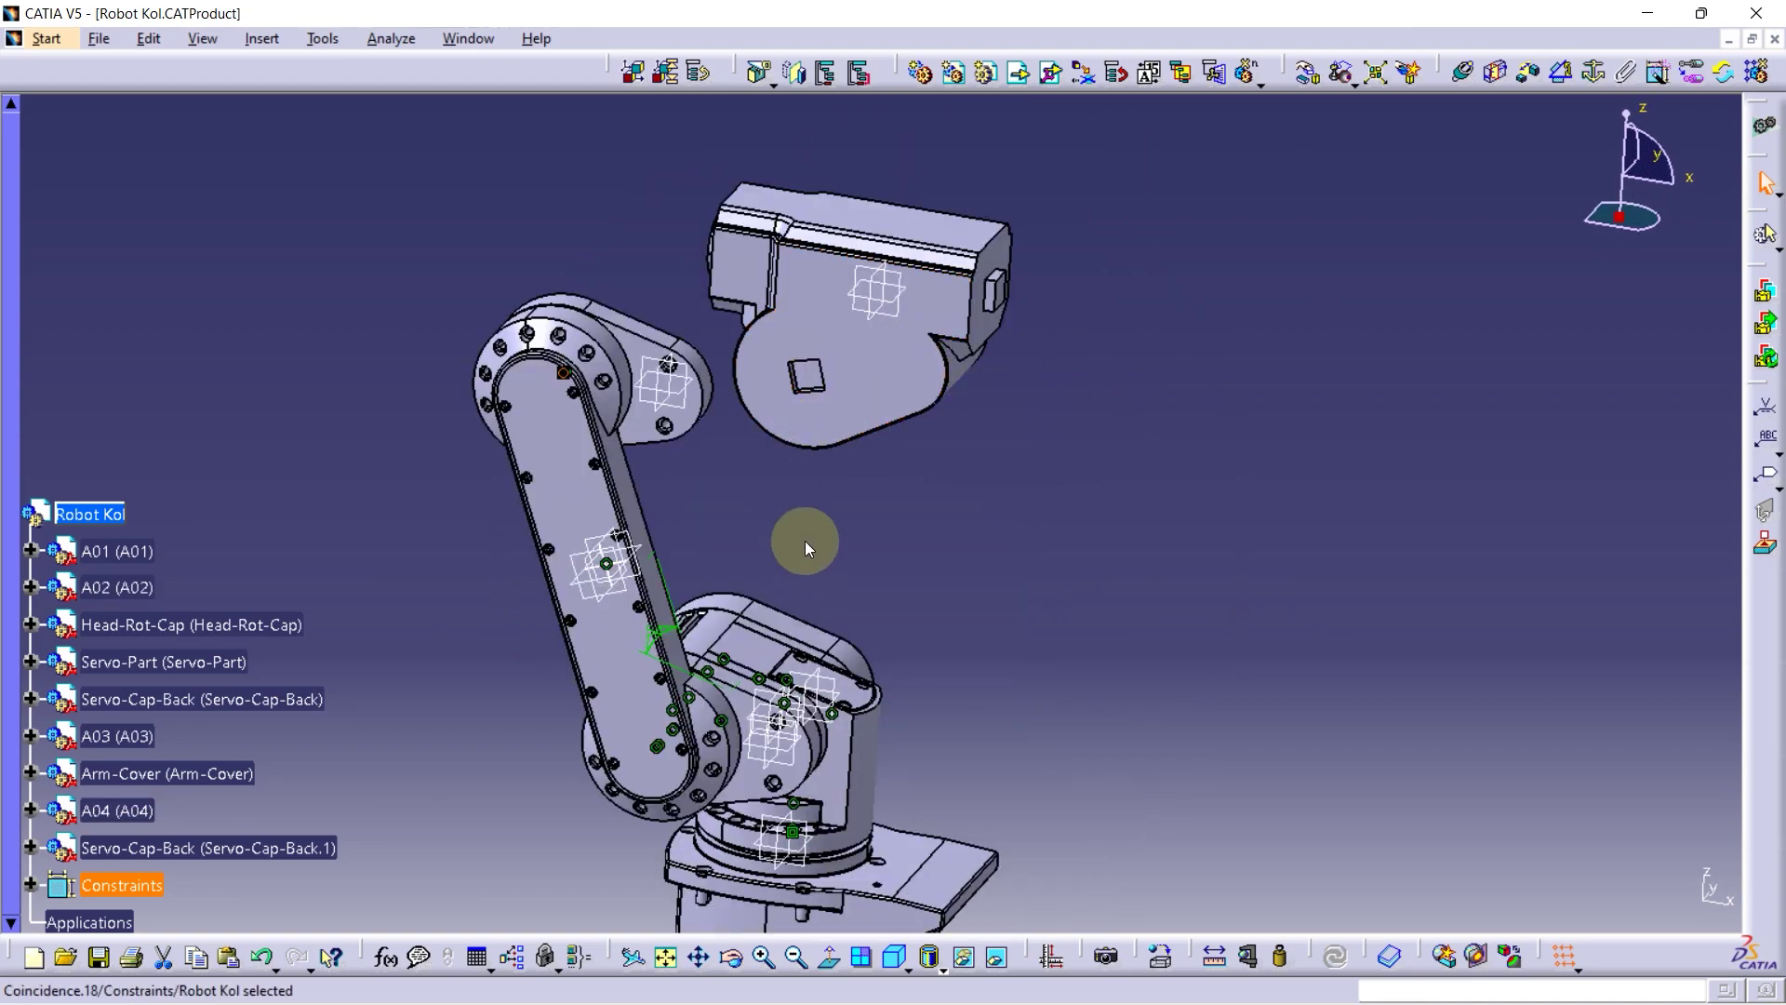
mouse_move(806, 540)
middle_down()
mouse_move(809, 638)
mouse_move(1085, 433)
mouse_move(726, 538)
mouse_move(738, 570)
mouse_move(1029, 471)
mouse_move(997, 518)
mouse_move(978, 385)
mouse_move(958, 667)
mouse_move(941, 638)
mouse_move(1496, 72)
middle_up()
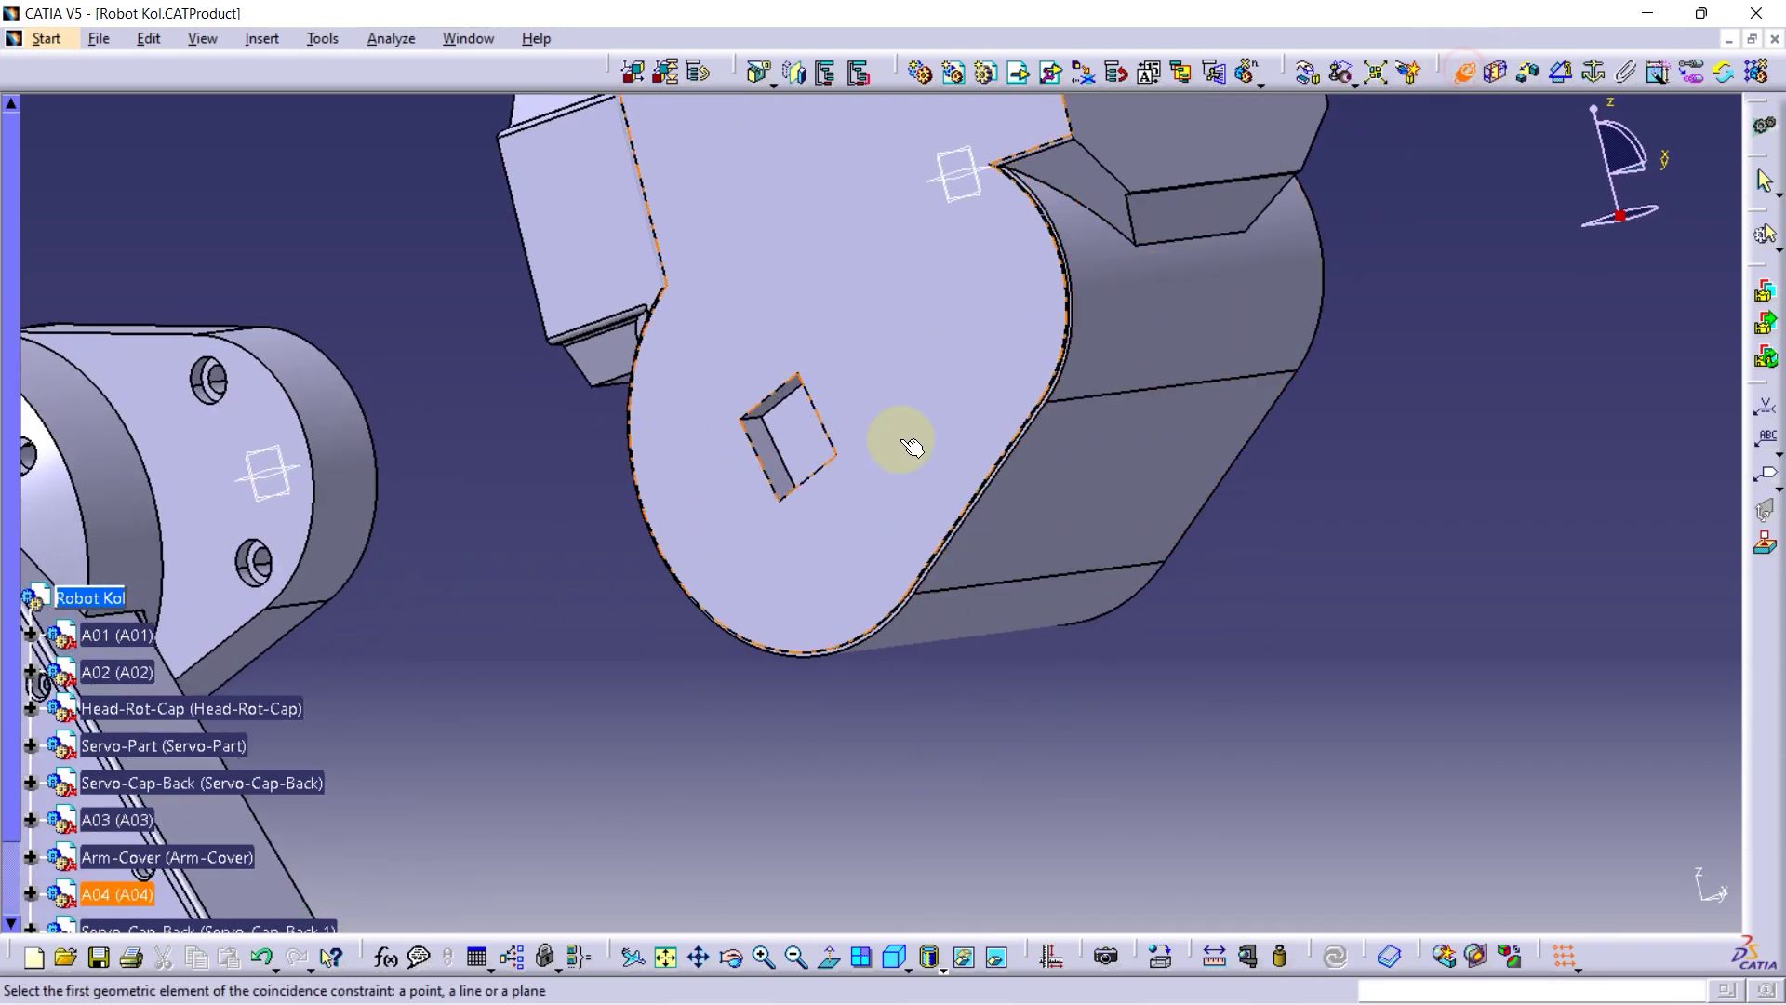
Create a coincidence between A04's square-hole axis and the arm, then update
mouse_move(912, 447)
middle_down()
mouse_move(769, 517)
mouse_move(856, 463)
middle_up()
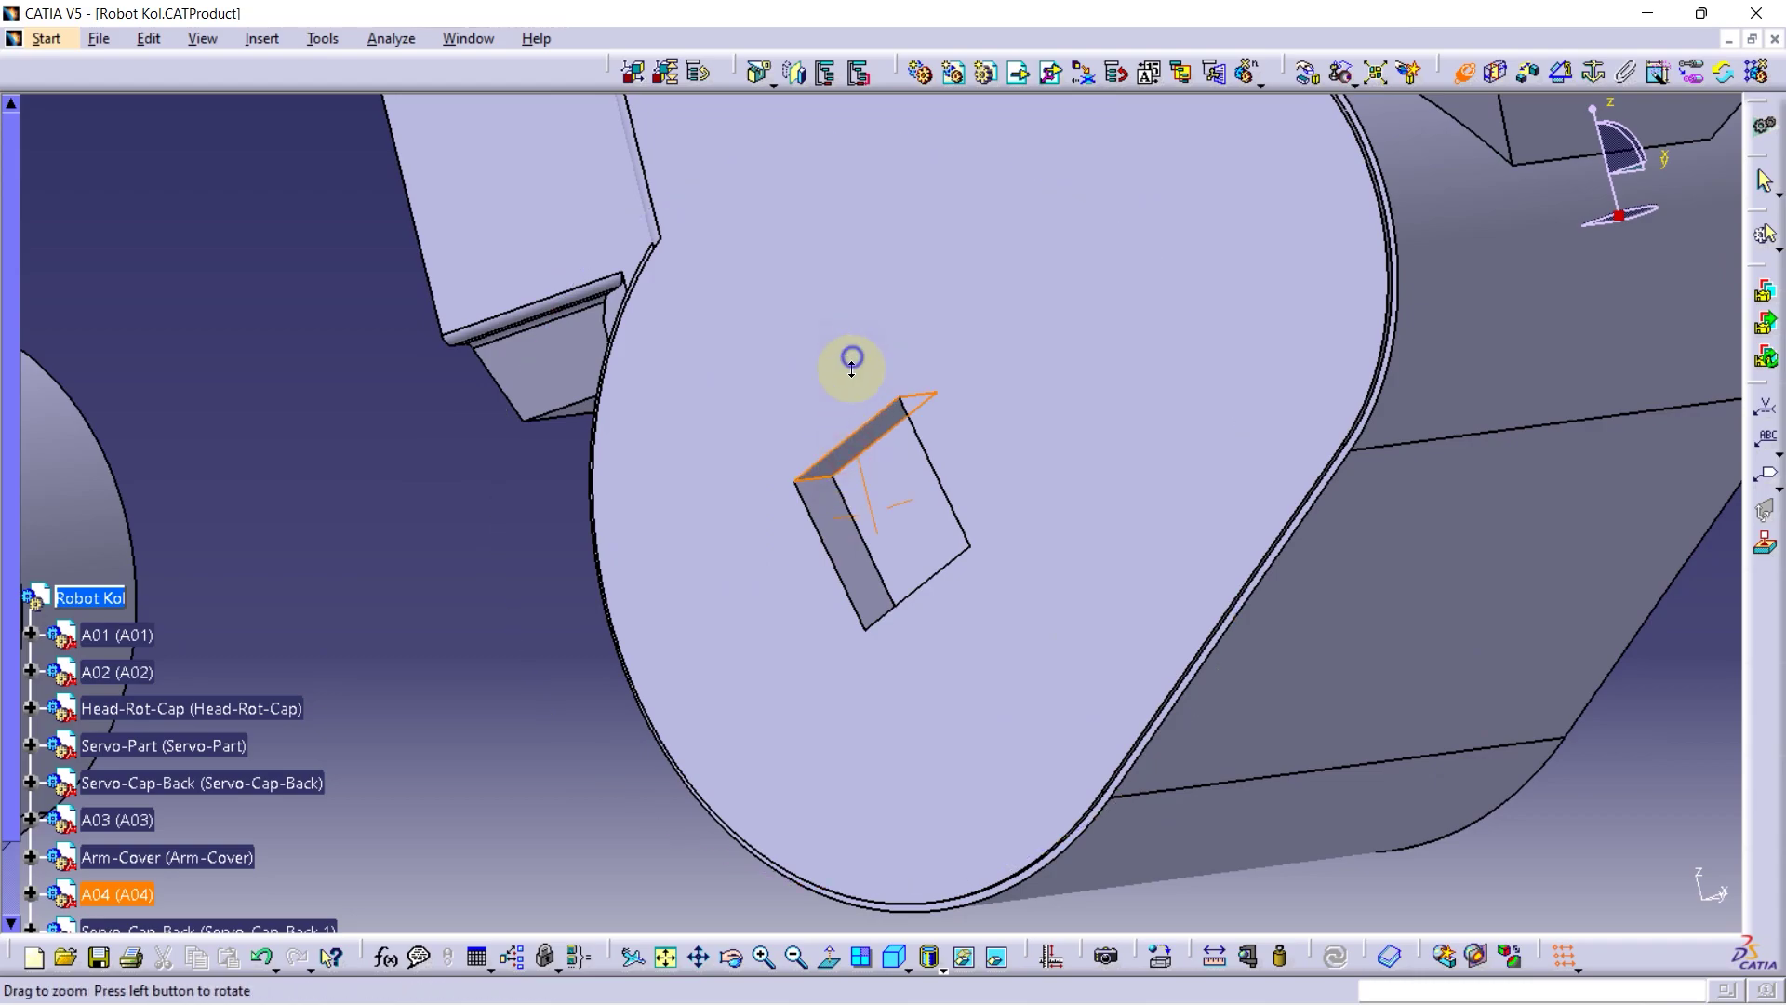
mouse_move(851, 367)
middle_down()
mouse_move(630, 499)
mouse_move(1077, 487)
mouse_move(1101, 718)
mouse_move(907, 823)
mouse_move(769, 486)
middle_up()
click(765, 421)
click(1582, 892)
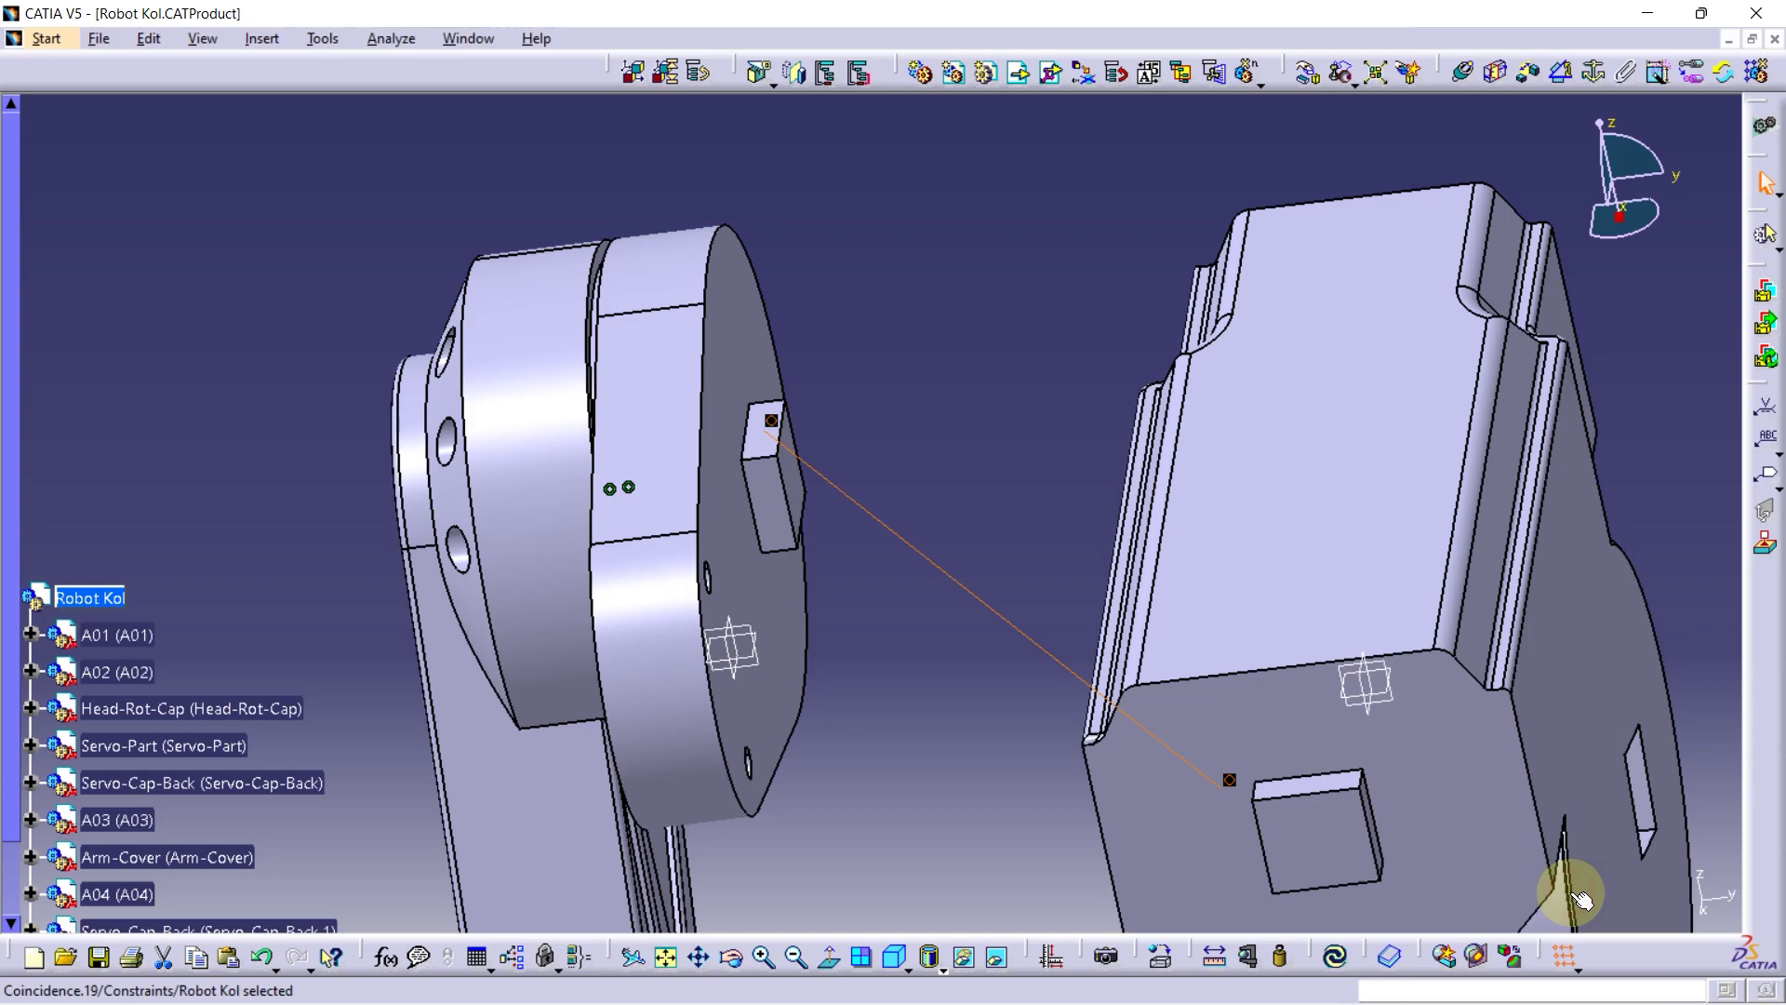
mouse_move(765, 485)
middle_down()
mouse_move(924, 578)
mouse_move(1129, 646)
mouse_move(459, 685)
mouse_move(714, 621)
mouse_move(419, 626)
mouse_move(771, 592)
middle_up()
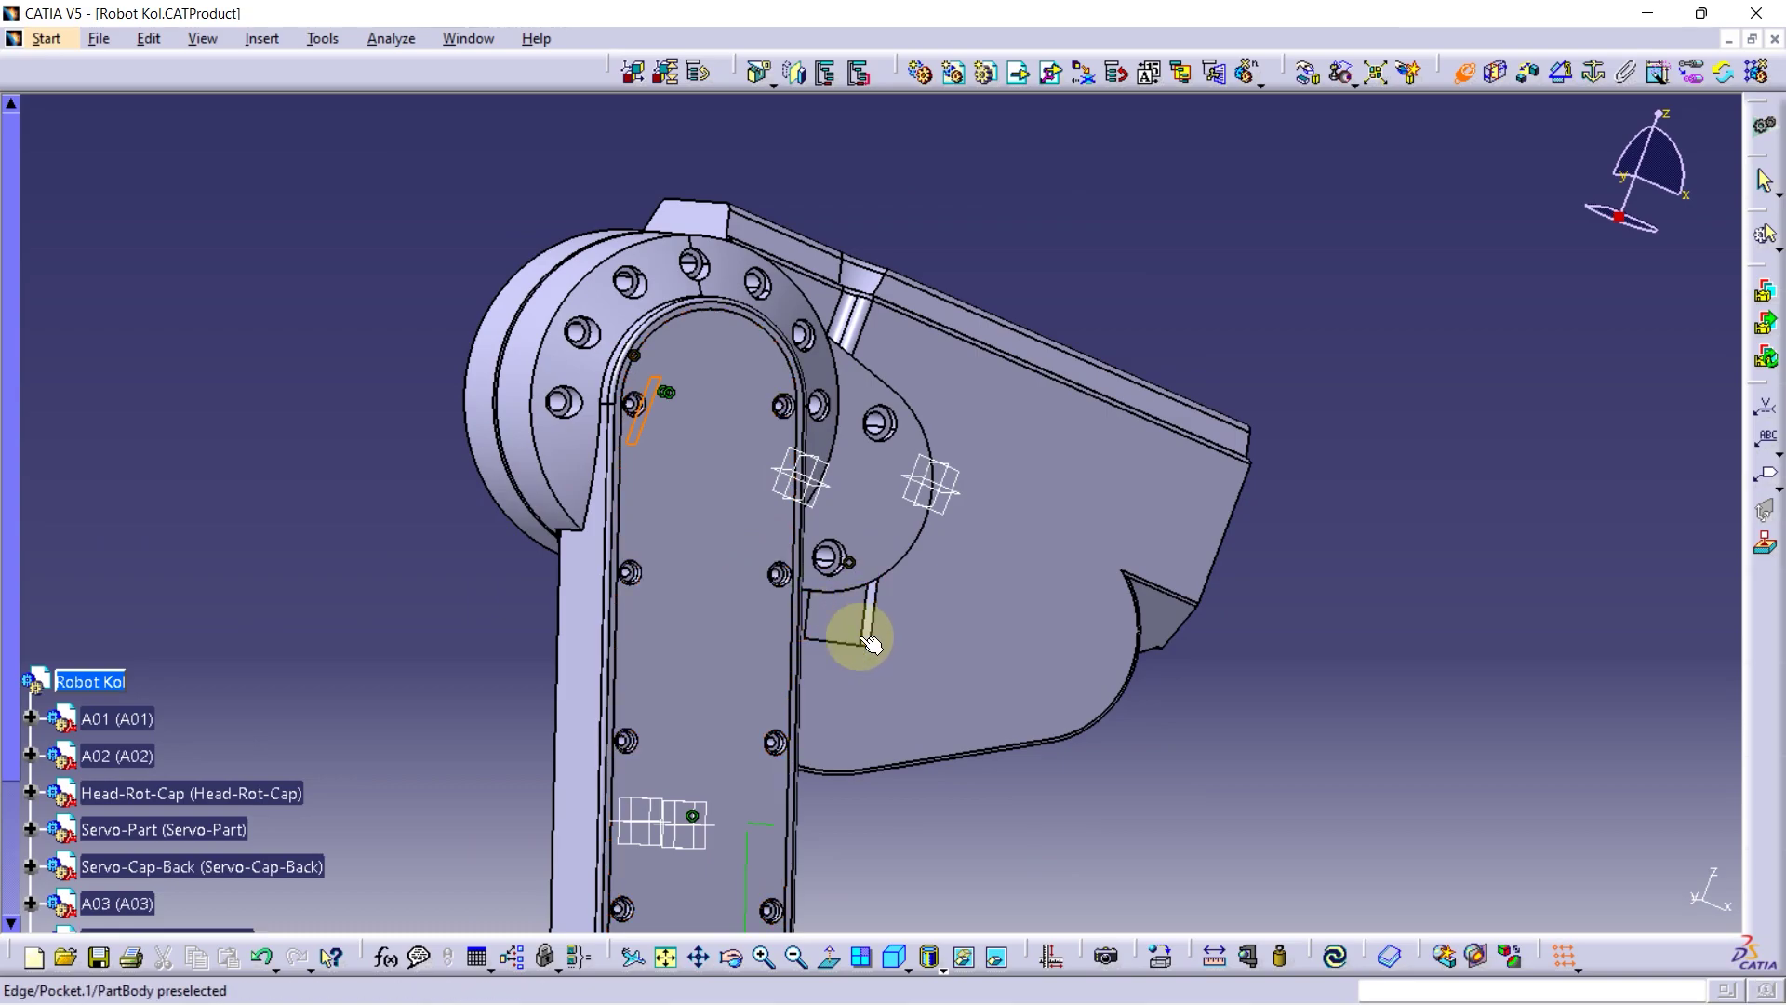
middle_drag(871, 642, 903, 468)
click(901, 621)
middle_drag(905, 398, 1483, 861)
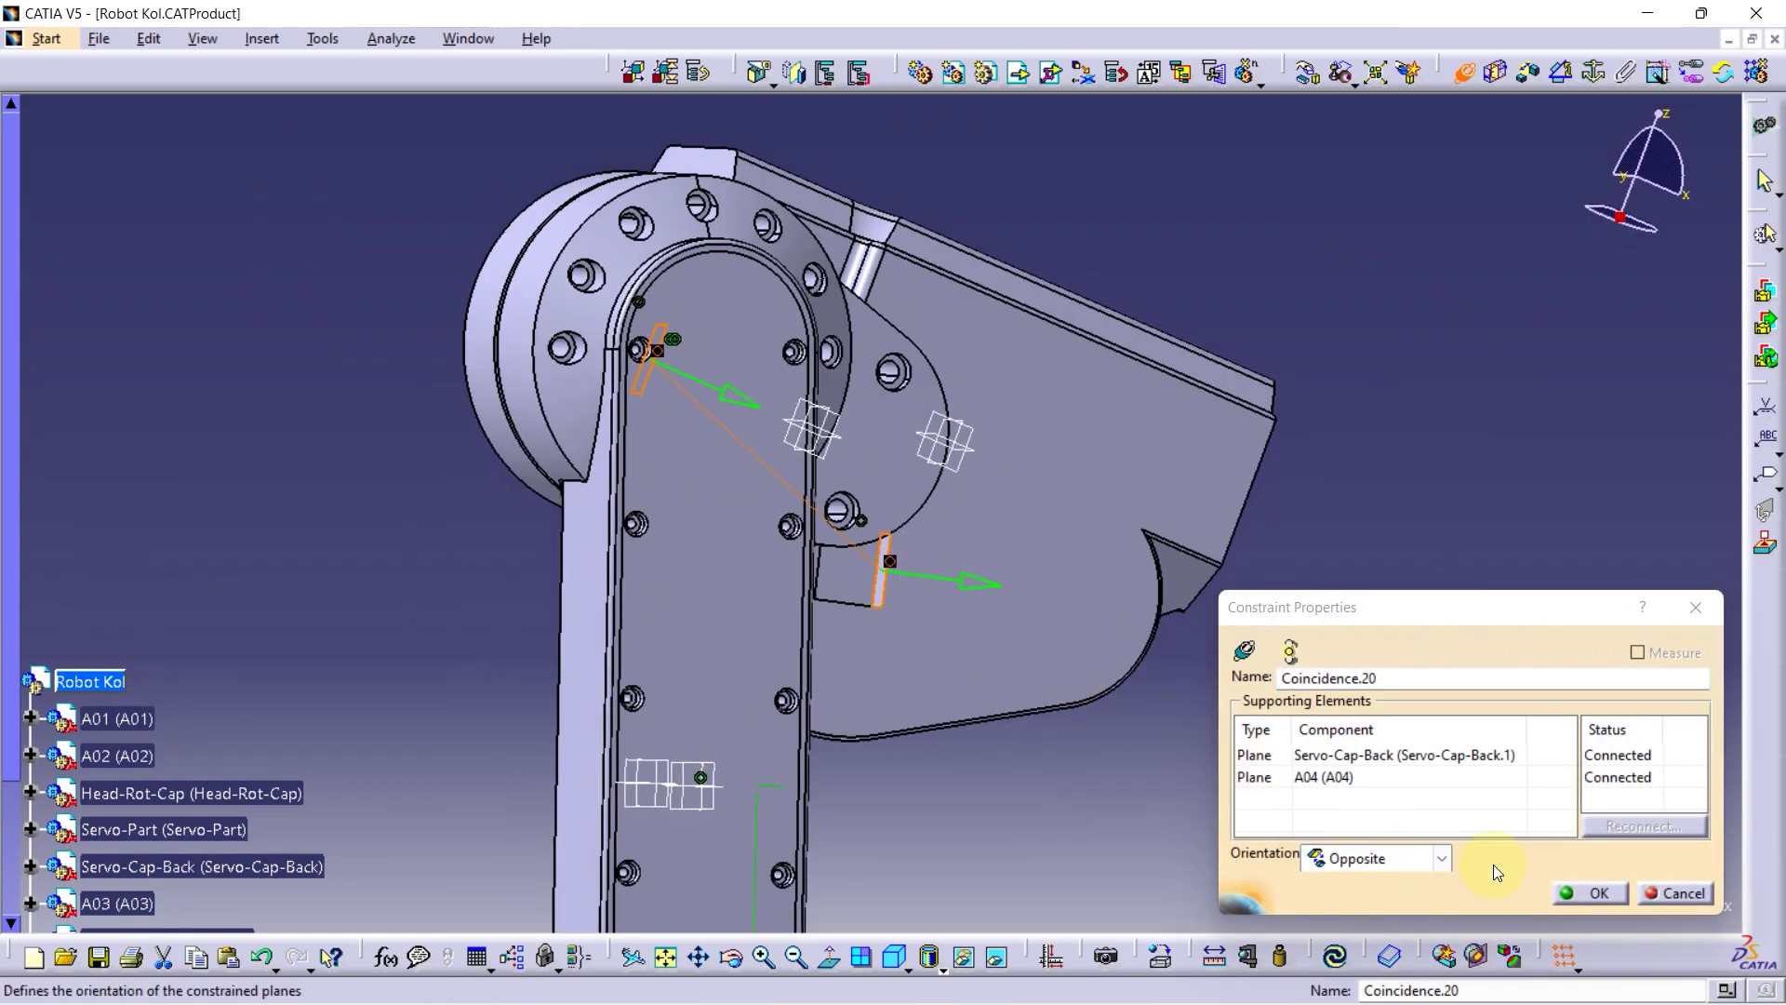
click(1577, 905)
mouse_move(1468, 757)
middle_down()
mouse_move(1065, 375)
mouse_move(817, 498)
mouse_move(618, 510)
mouse_move(902, 462)
mouse_move(937, 483)
middle_up()
click(1335, 955)
Complete another coincidence on the arm's axis and update so A04 seats on the servo cap
middle_drag(965, 396, 912, 366)
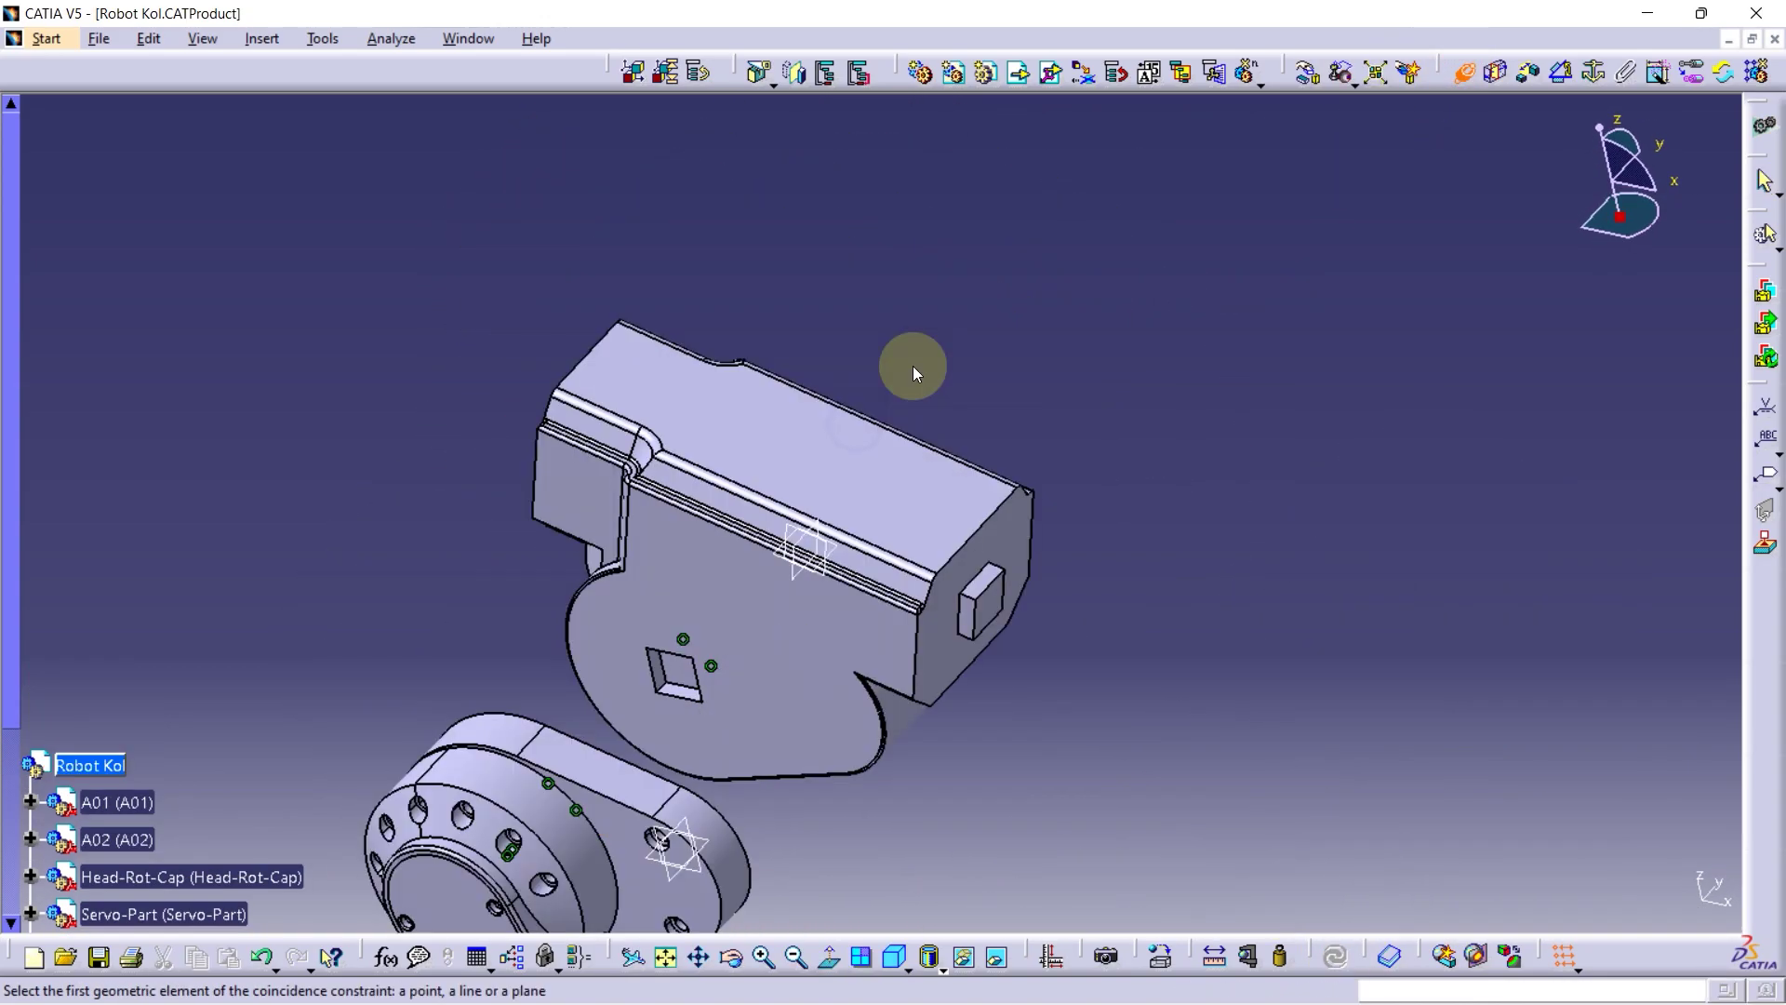
mouse_move(850, 531)
middle_down()
mouse_move(782, 614)
mouse_move(794, 640)
middle_up()
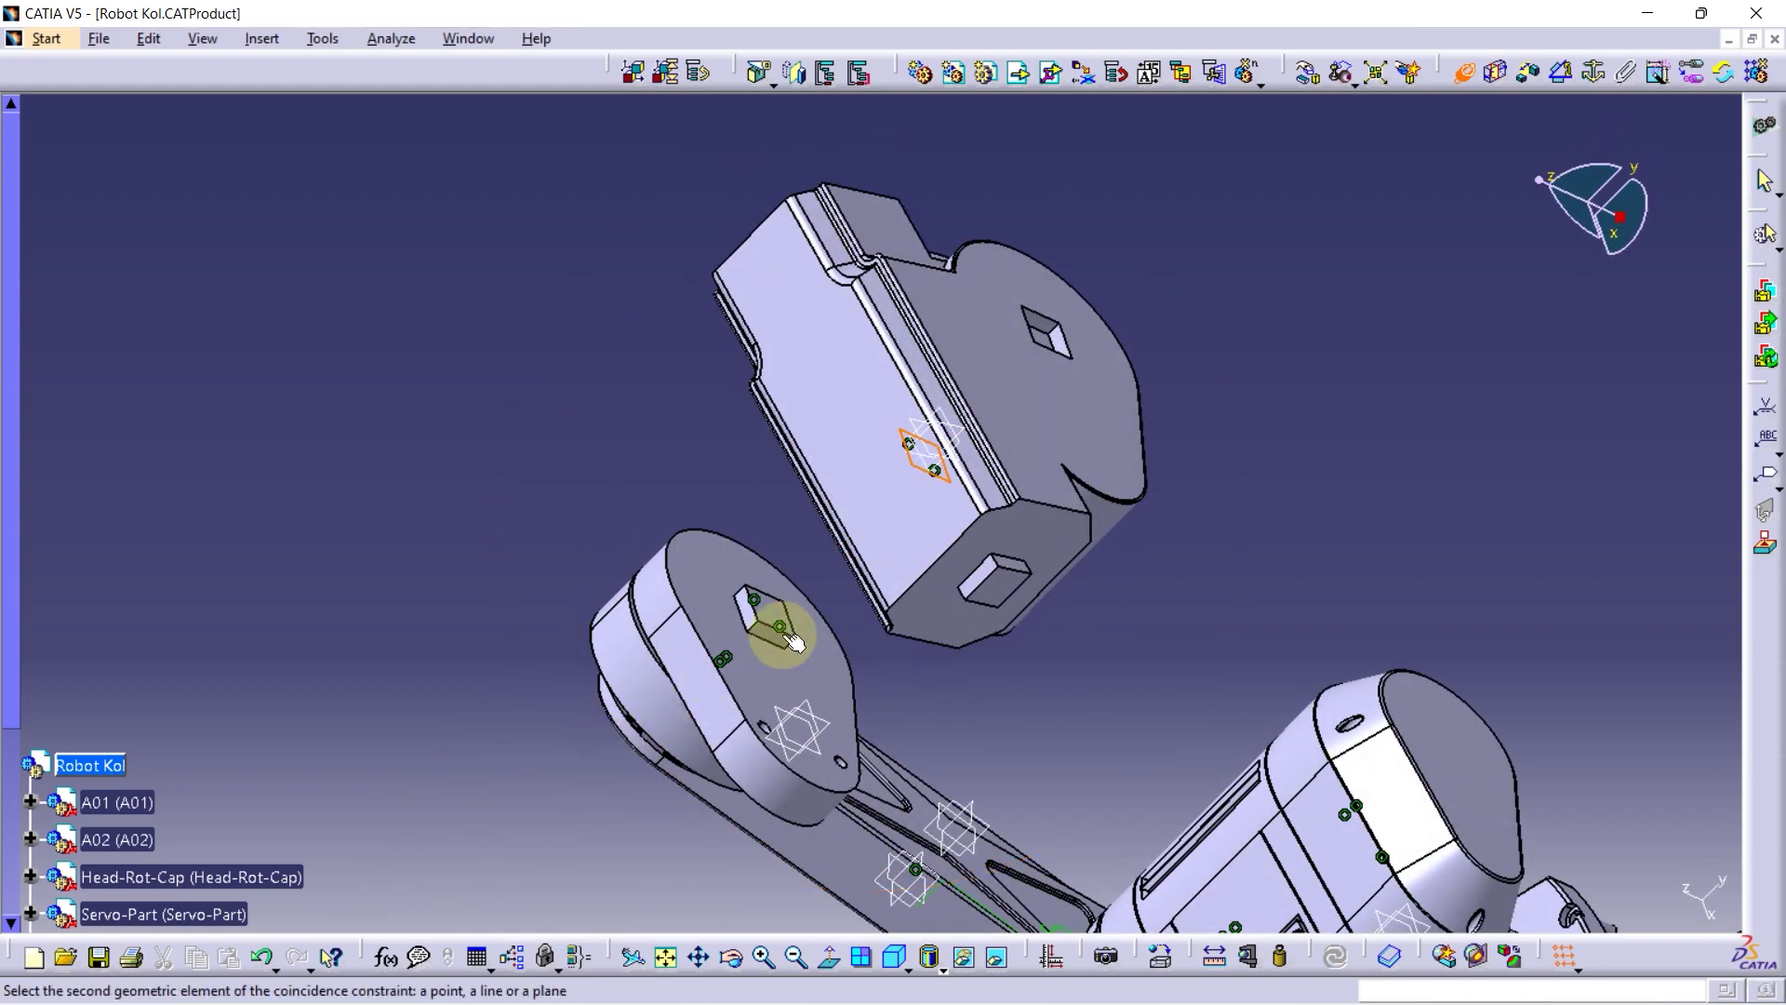
click(768, 610)
click(1582, 898)
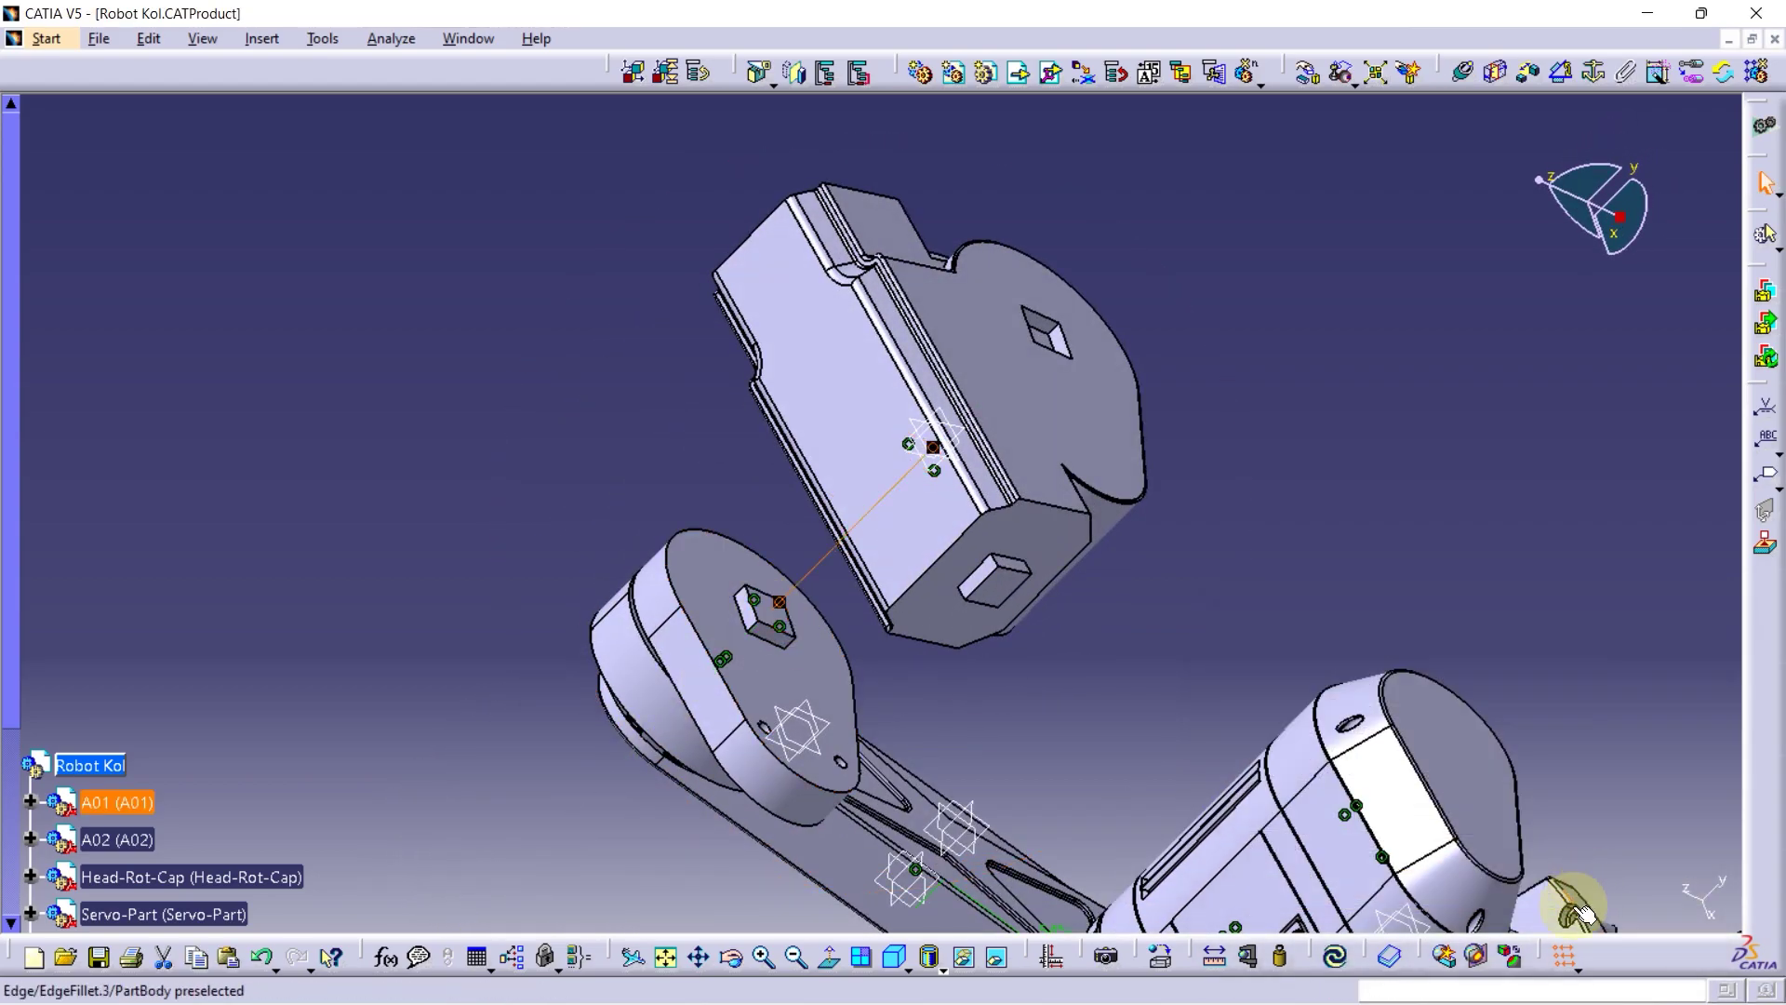
click(1337, 959)
mouse_move(1064, 562)
middle_down()
mouse_move(698, 651)
mouse_move(626, 778)
mouse_move(841, 534)
mouse_move(817, 649)
mouse_move(766, 471)
mouse_move(590, 471)
mouse_move(760, 559)
mouse_move(989, 598)
mouse_move(846, 559)
mouse_move(829, 487)
mouse_move(856, 544)
mouse_move(850, 586)
mouse_move(909, 605)
mouse_move(861, 577)
mouse_move(823, 498)
mouse_move(857, 565)
mouse_move(1049, 546)
middle_up()
Nudge the head part slightly along Y with Manipulation
click(1309, 73)
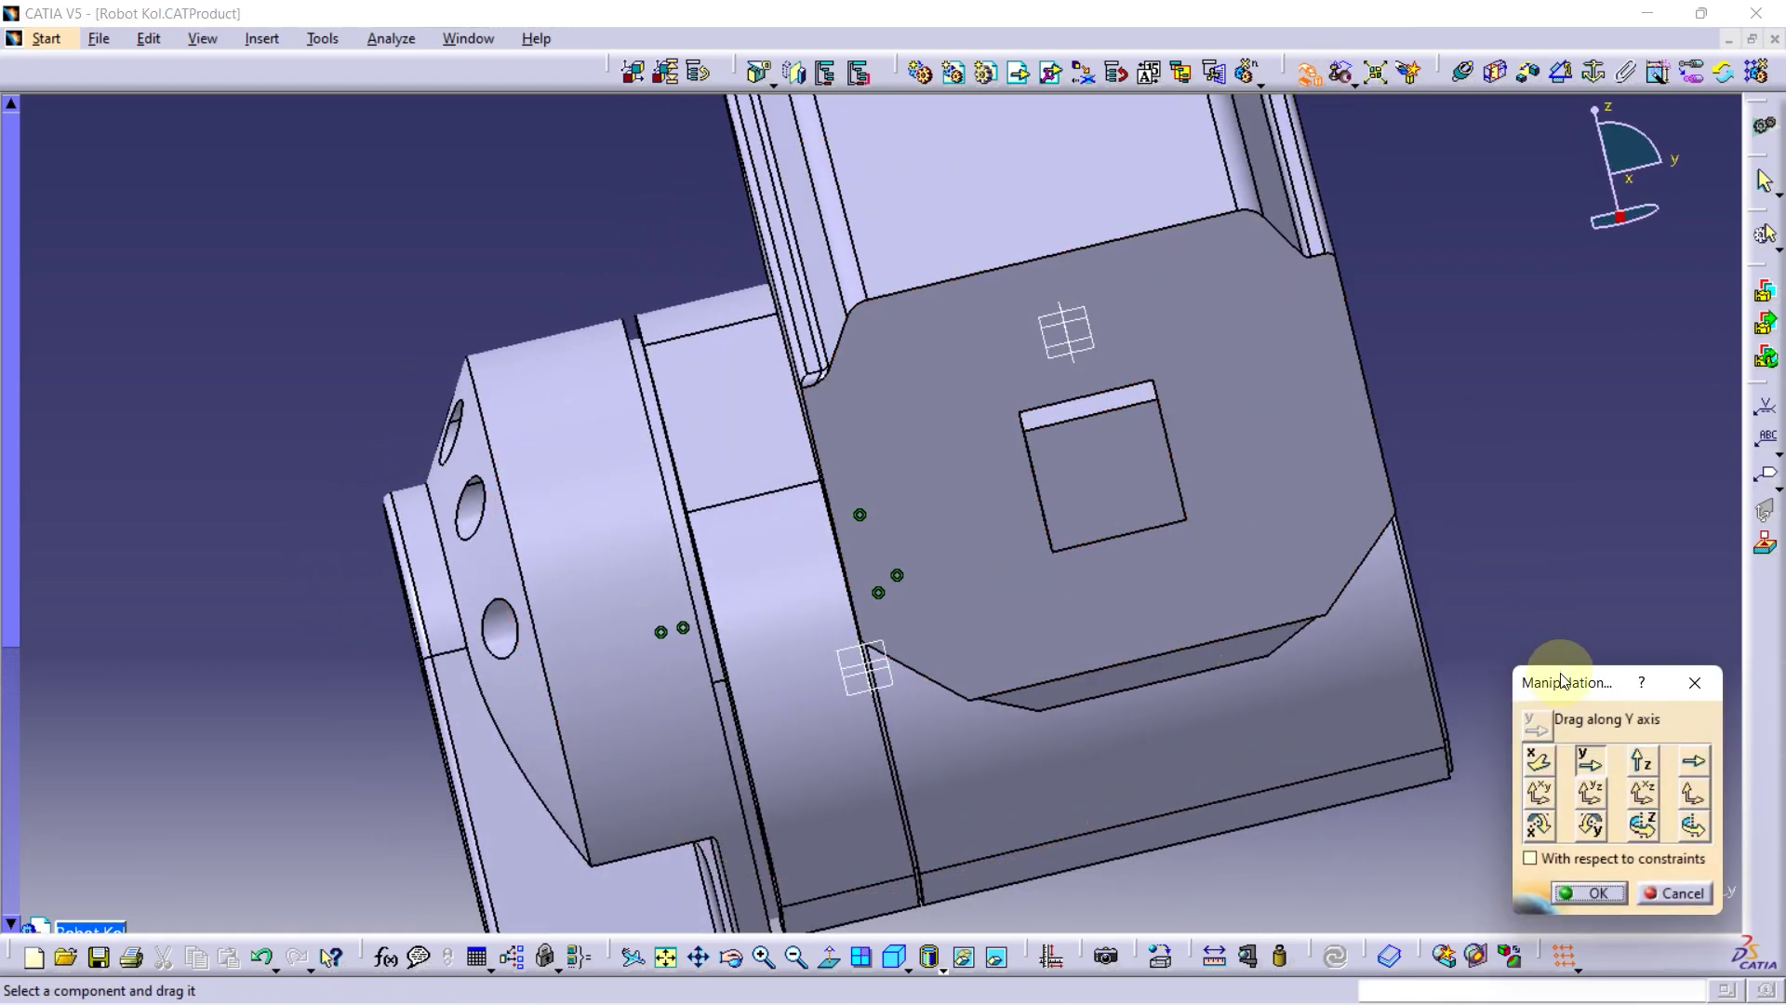
drag(1061, 436, 1056, 438)
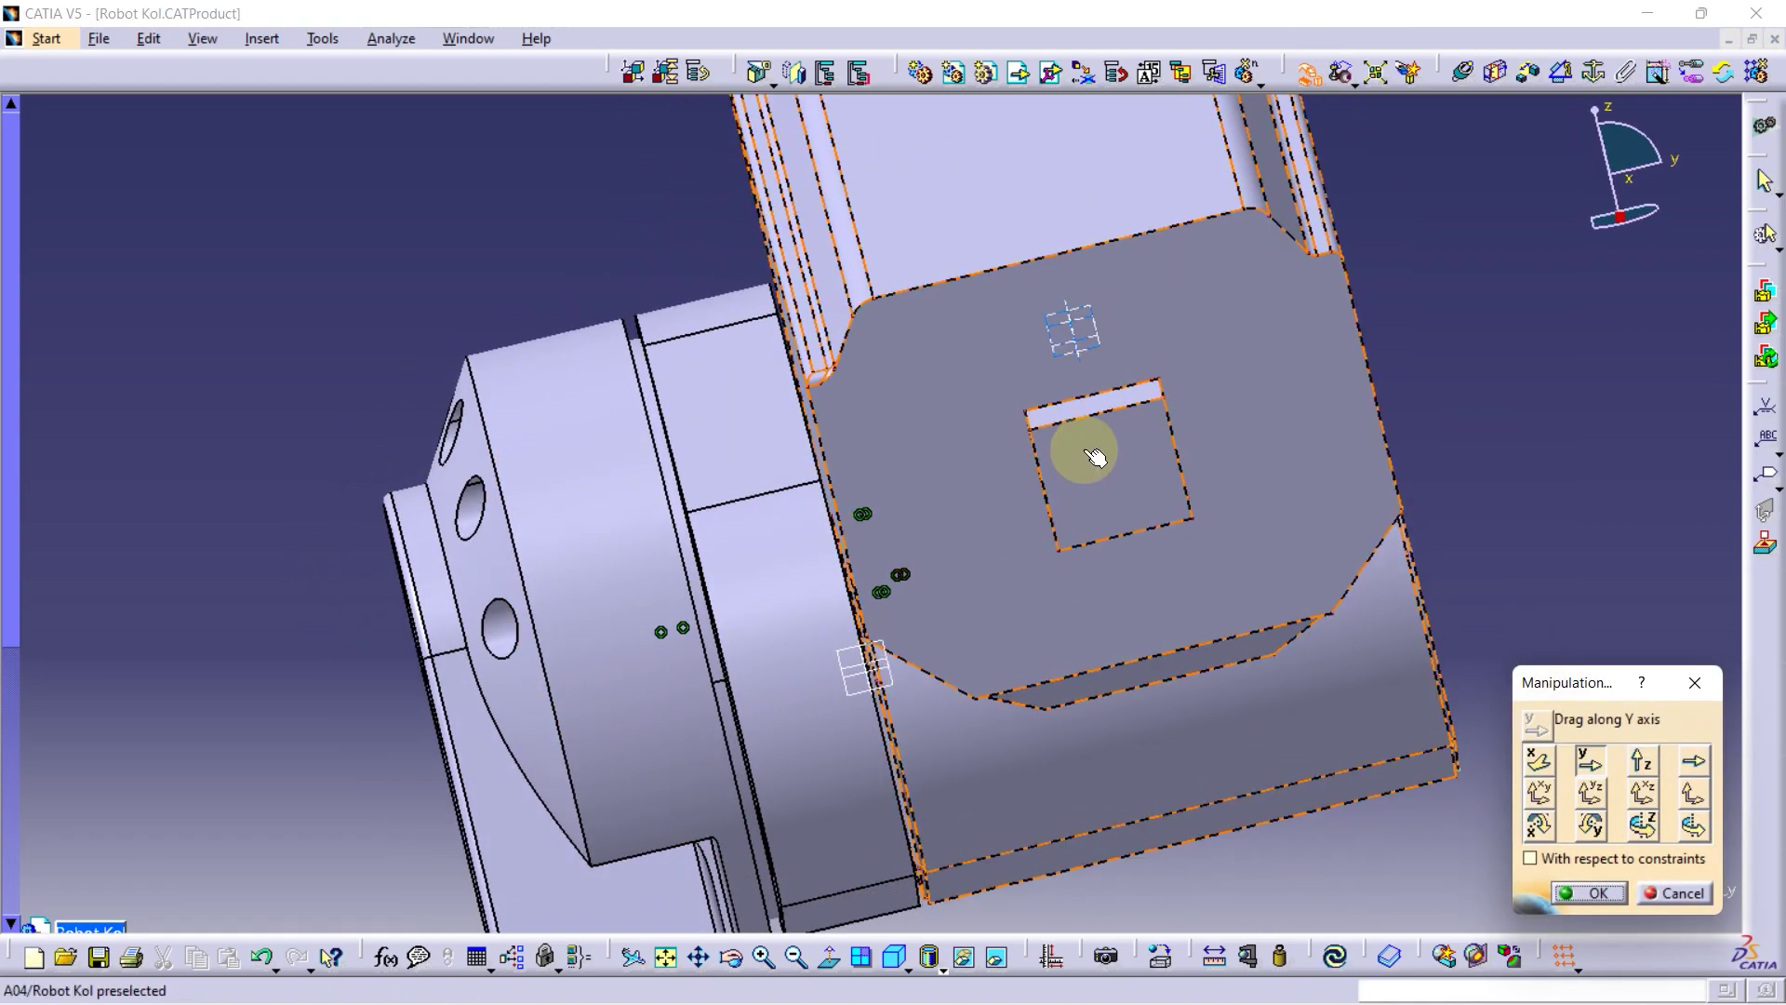
click(1590, 894)
mouse_move(909, 483)
middle_down()
mouse_move(1046, 524)
mouse_move(1216, 539)
mouse_move(957, 410)
mouse_move(1108, 546)
mouse_move(1058, 620)
mouse_move(1002, 450)
mouse_move(921, 542)
mouse_move(987, 480)
mouse_move(922, 433)
middle_up()
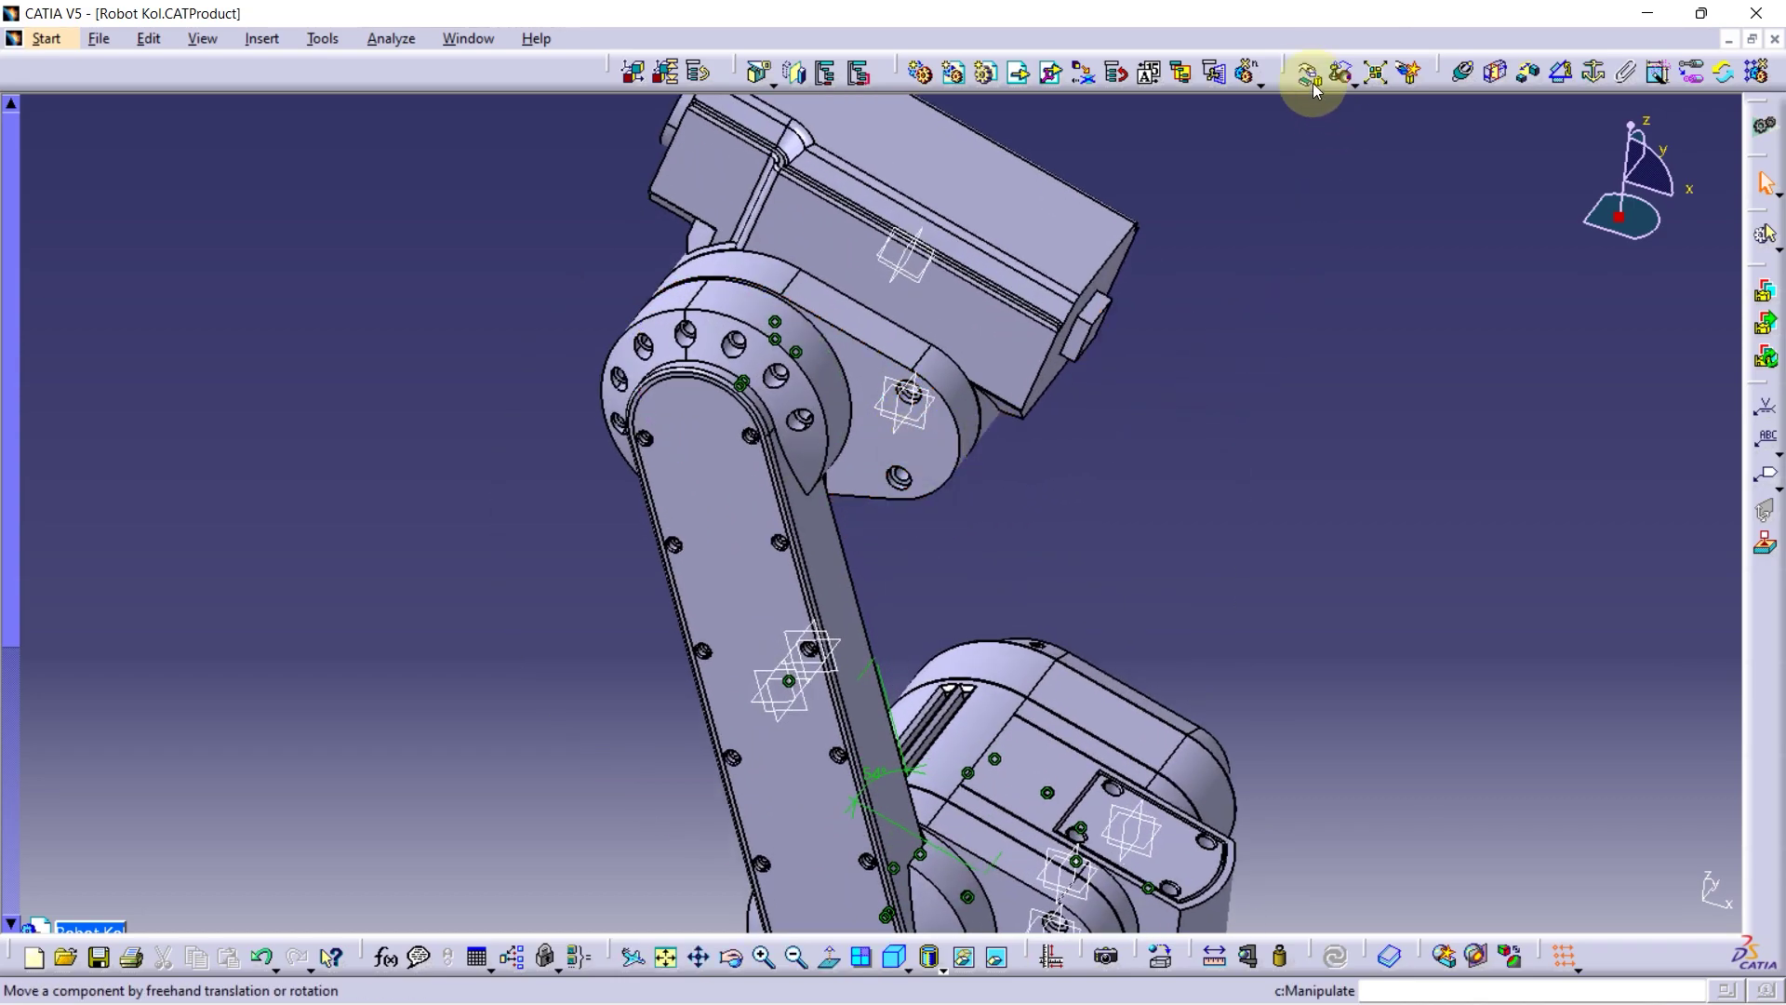
Constrain the Servo-Cap-Back.1 and A03 planes at 69deg (Angle.22) and update
click(1563, 75)
mouse_move(1016, 535)
middle_down()
mouse_move(845, 478)
mouse_move(845, 458)
mouse_move(954, 490)
middle_up()
click(781, 561)
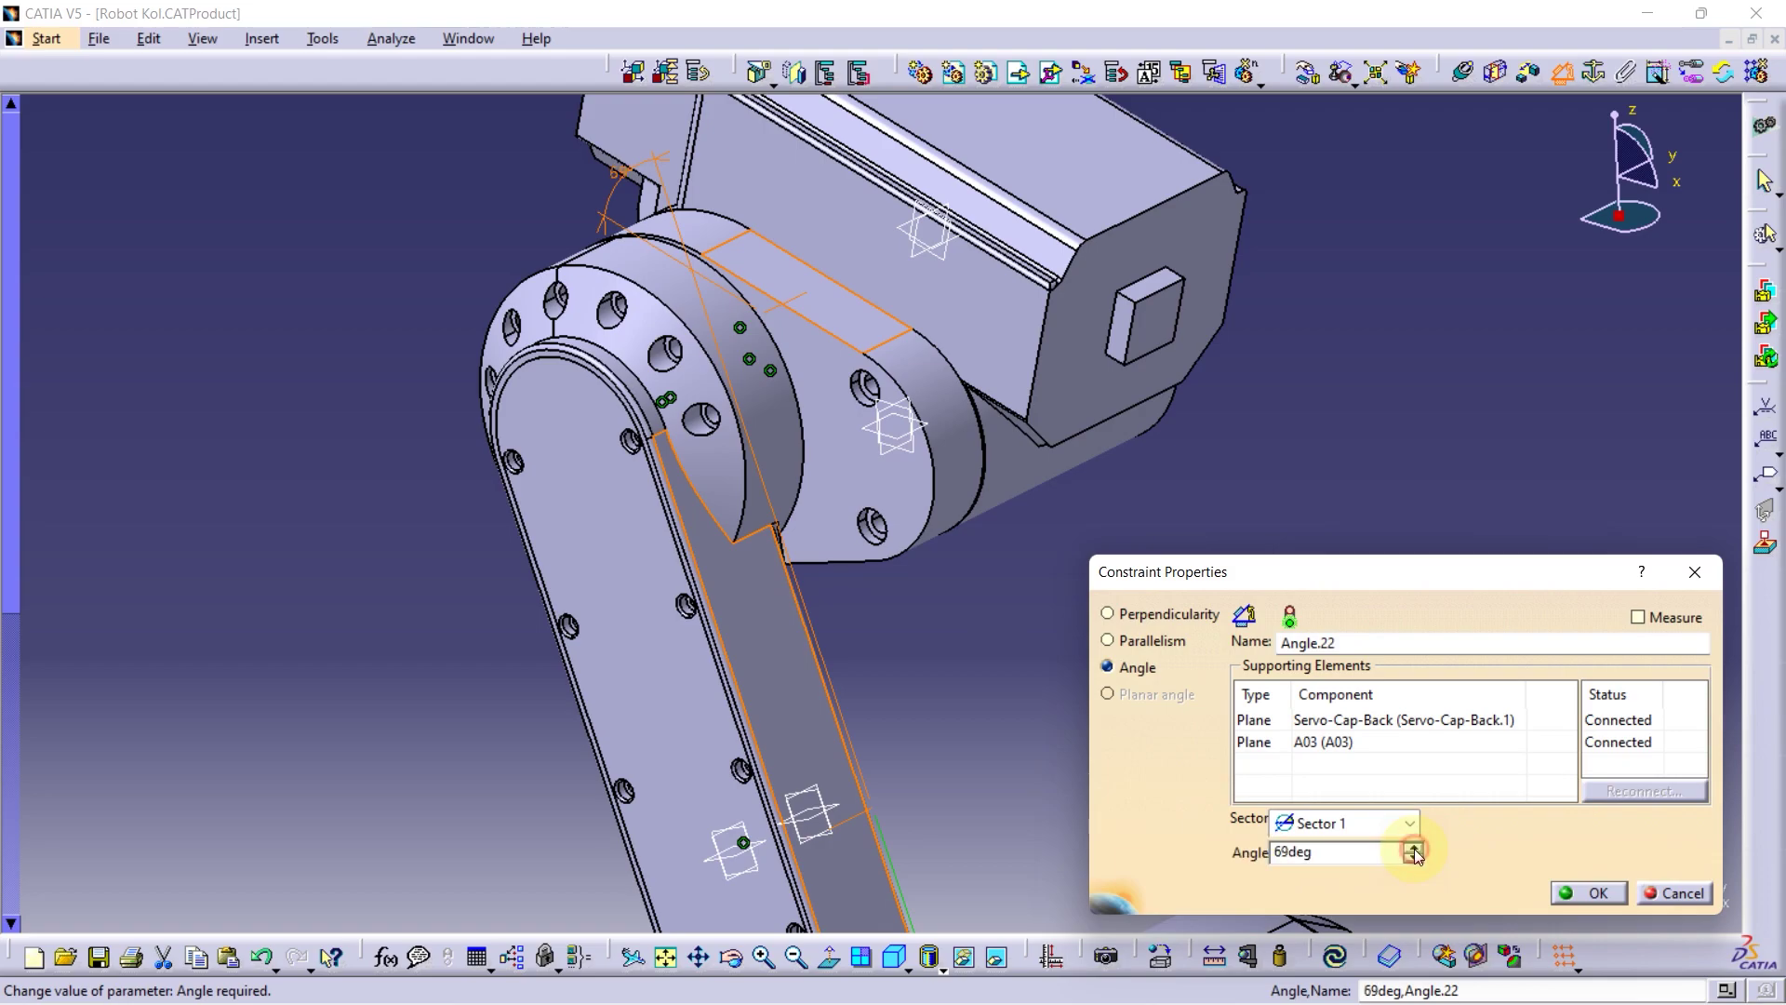
click(1596, 893)
click(1335, 955)
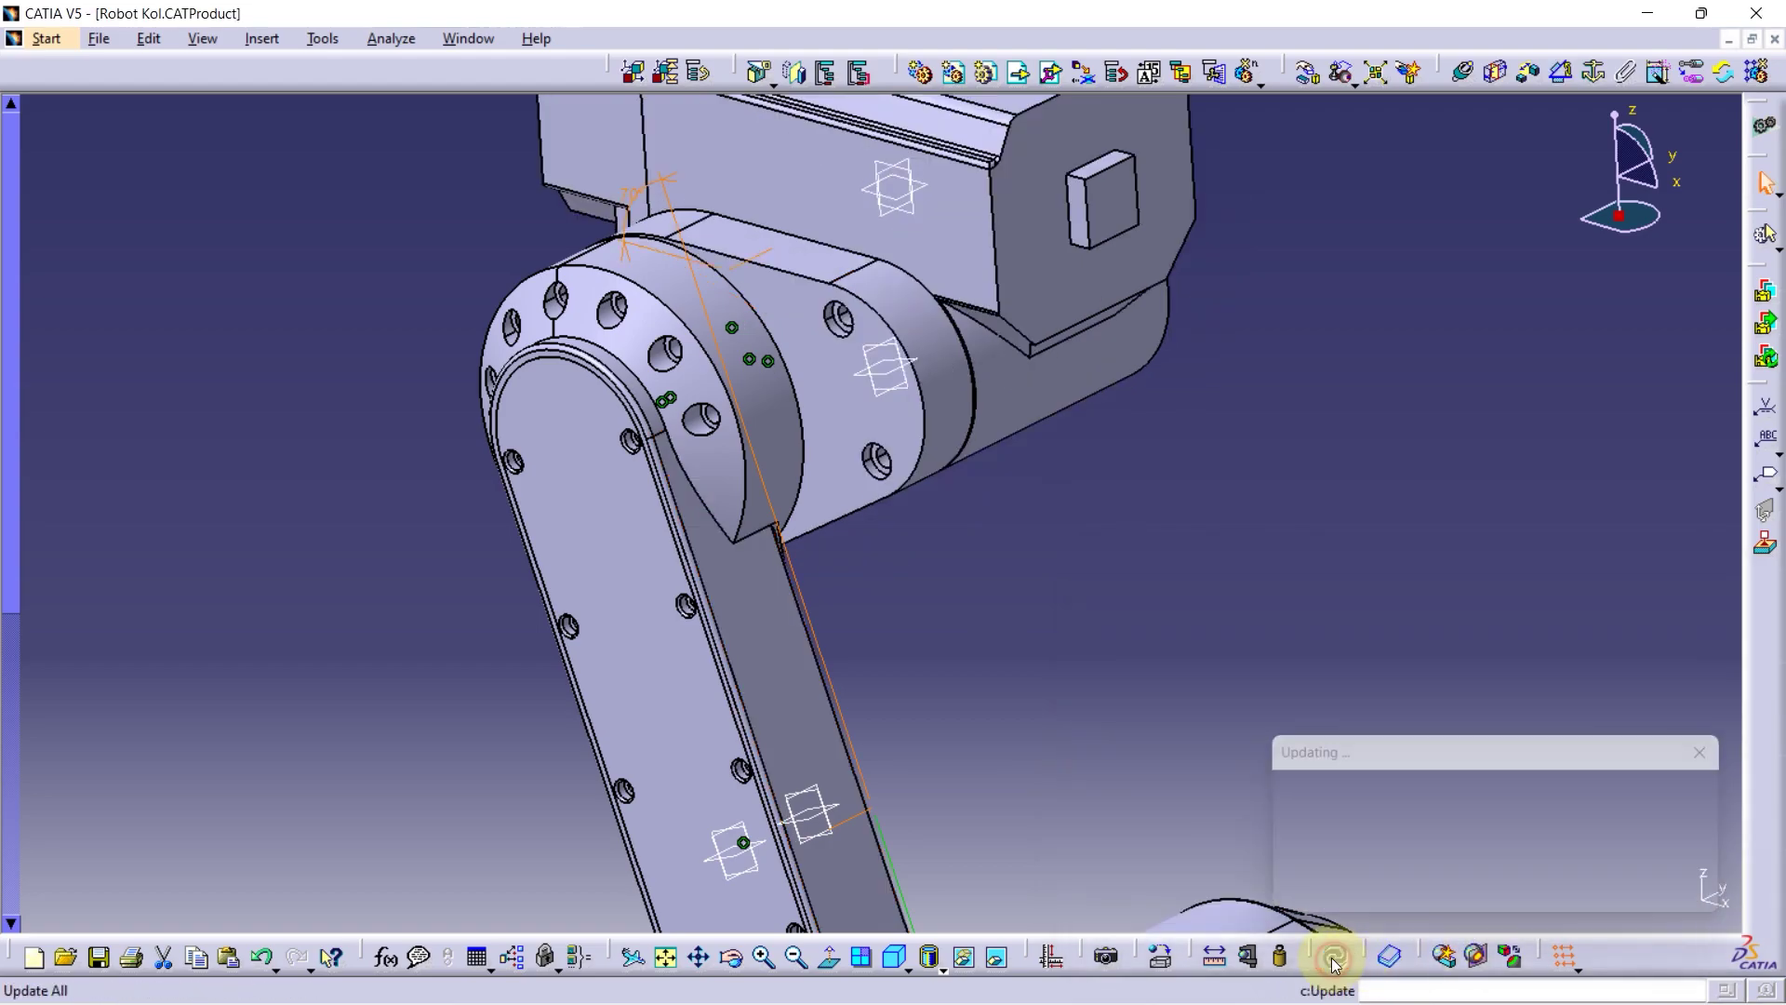
mouse_move(790, 399)
middle_down()
mouse_move(773, 570)
mouse_move(977, 551)
mouse_move(1077, 567)
mouse_move(1086, 638)
mouse_move(851, 481)
mouse_move(1191, 730)
middle_up()
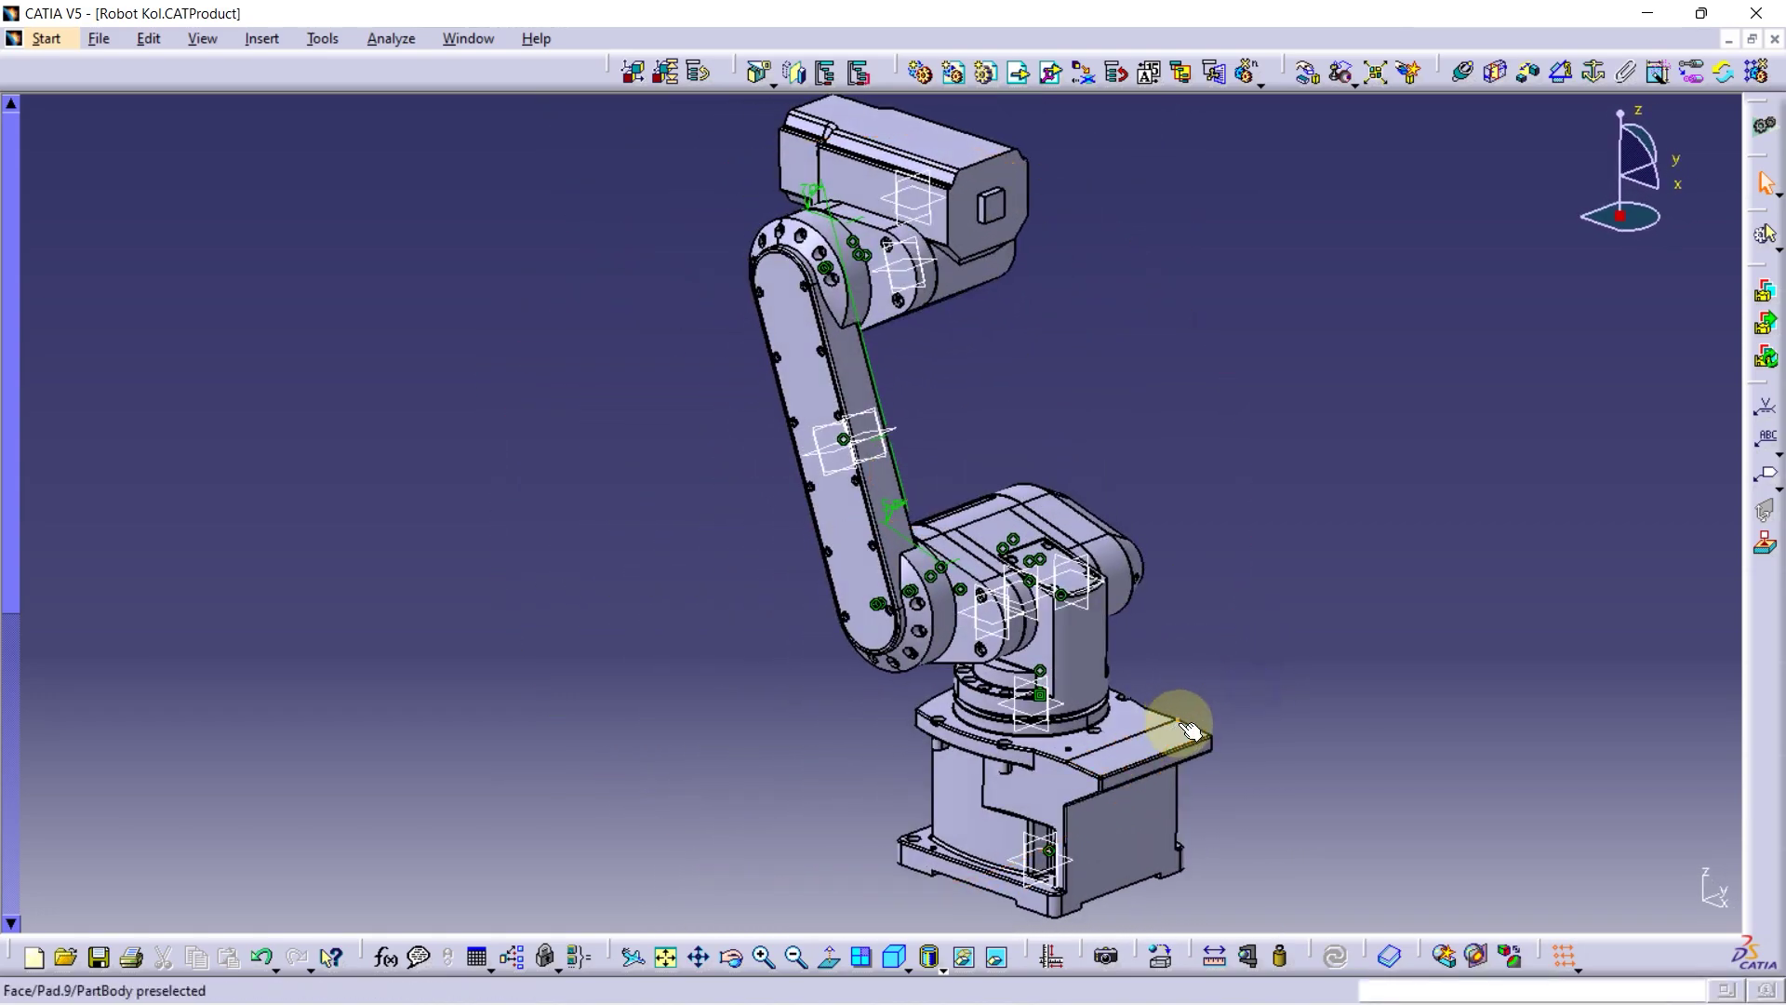
Copy Servo-Part and paste a second copy into the Robot Kol assembly
click(884, 962)
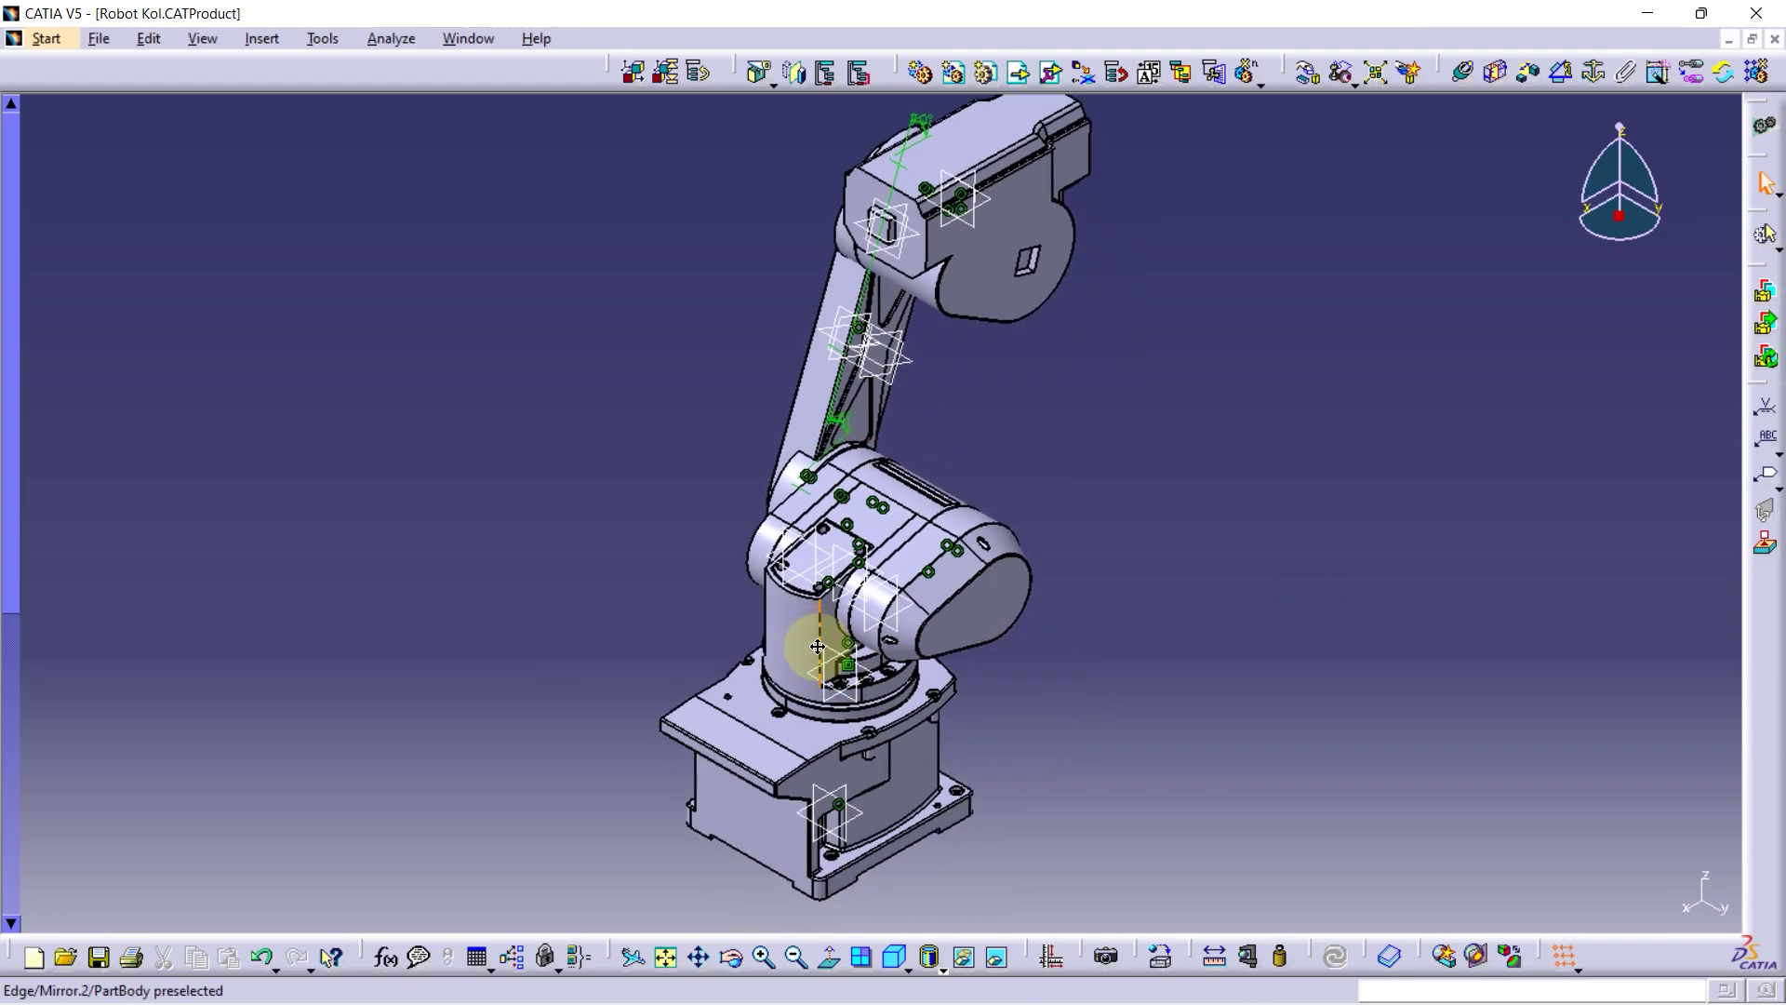
middle_drag(945, 639, 1028, 726)
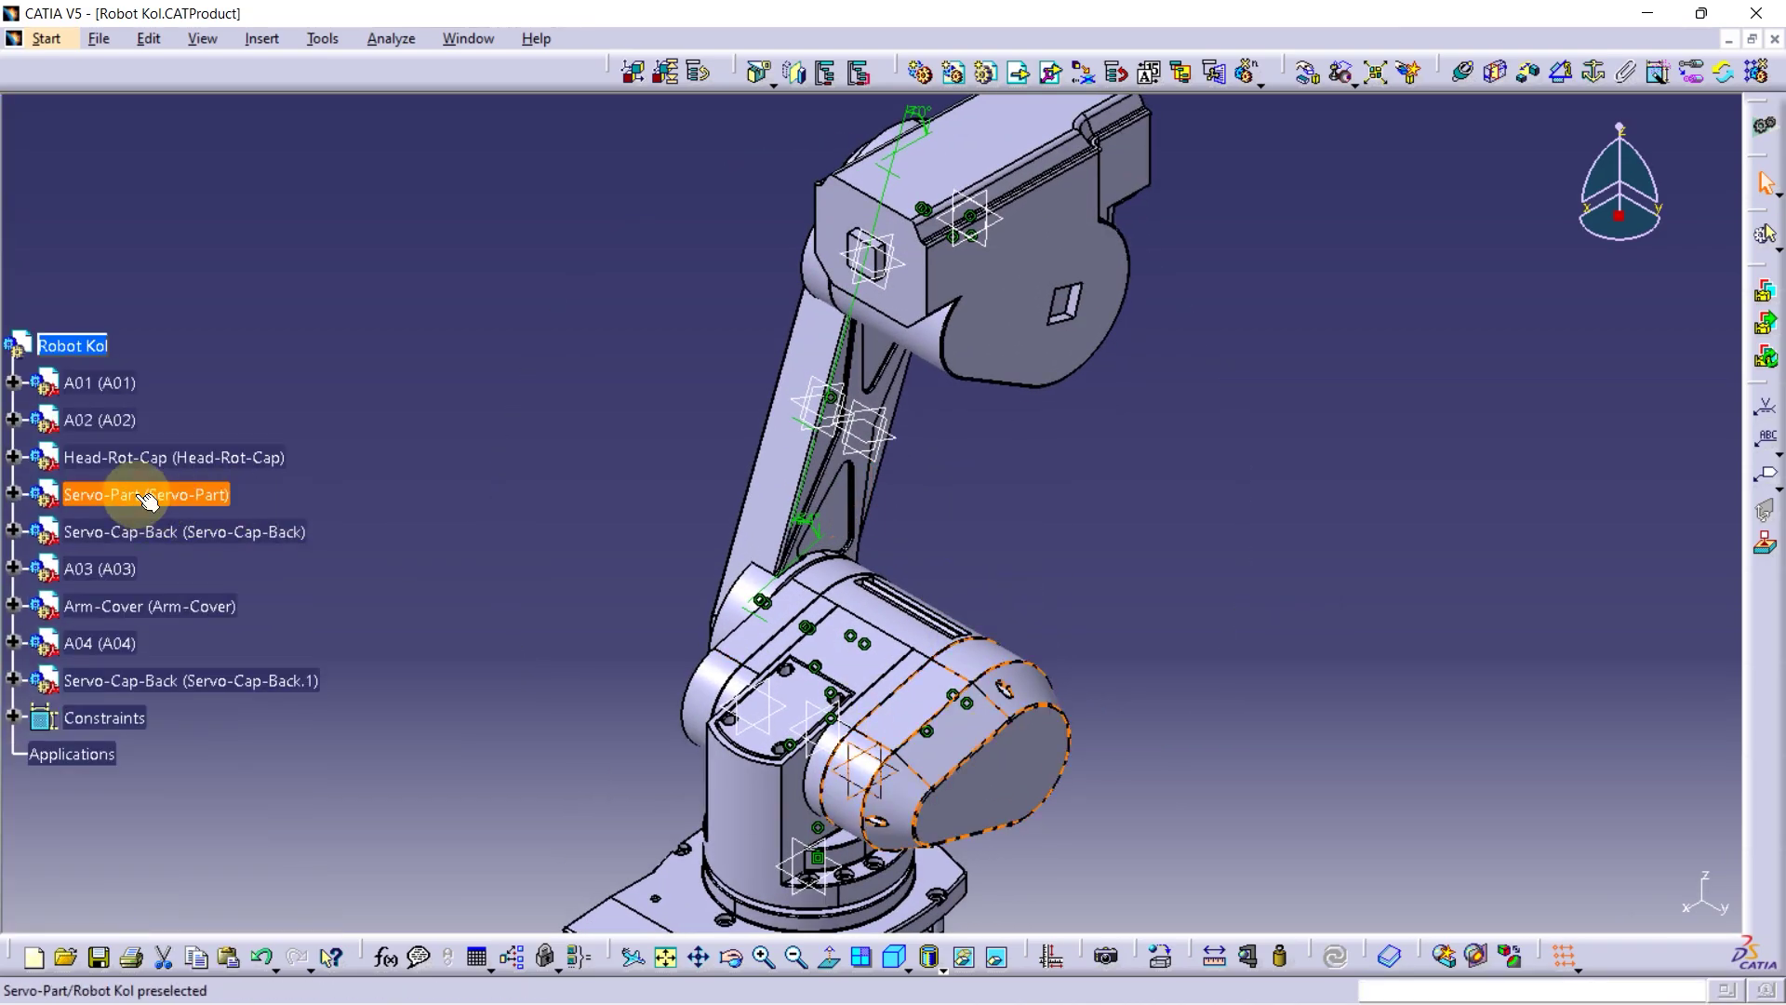
right_click(131, 502)
click(179, 679)
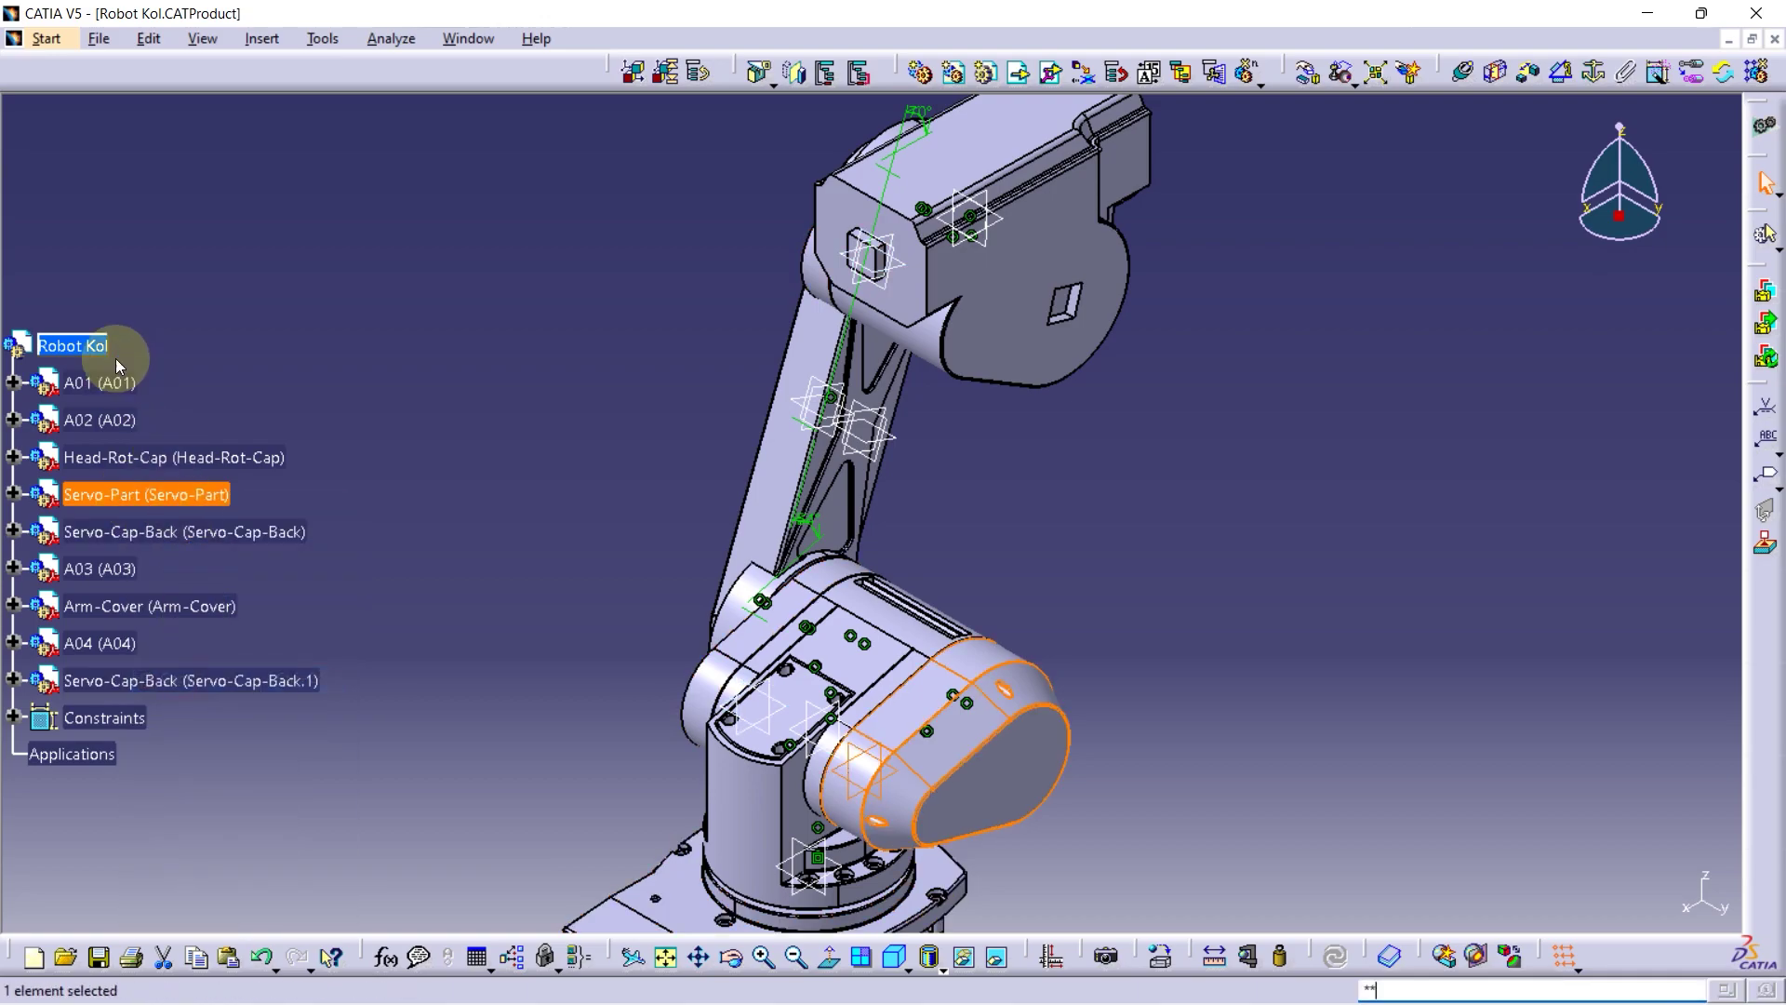
right_click(85, 348)
click(135, 553)
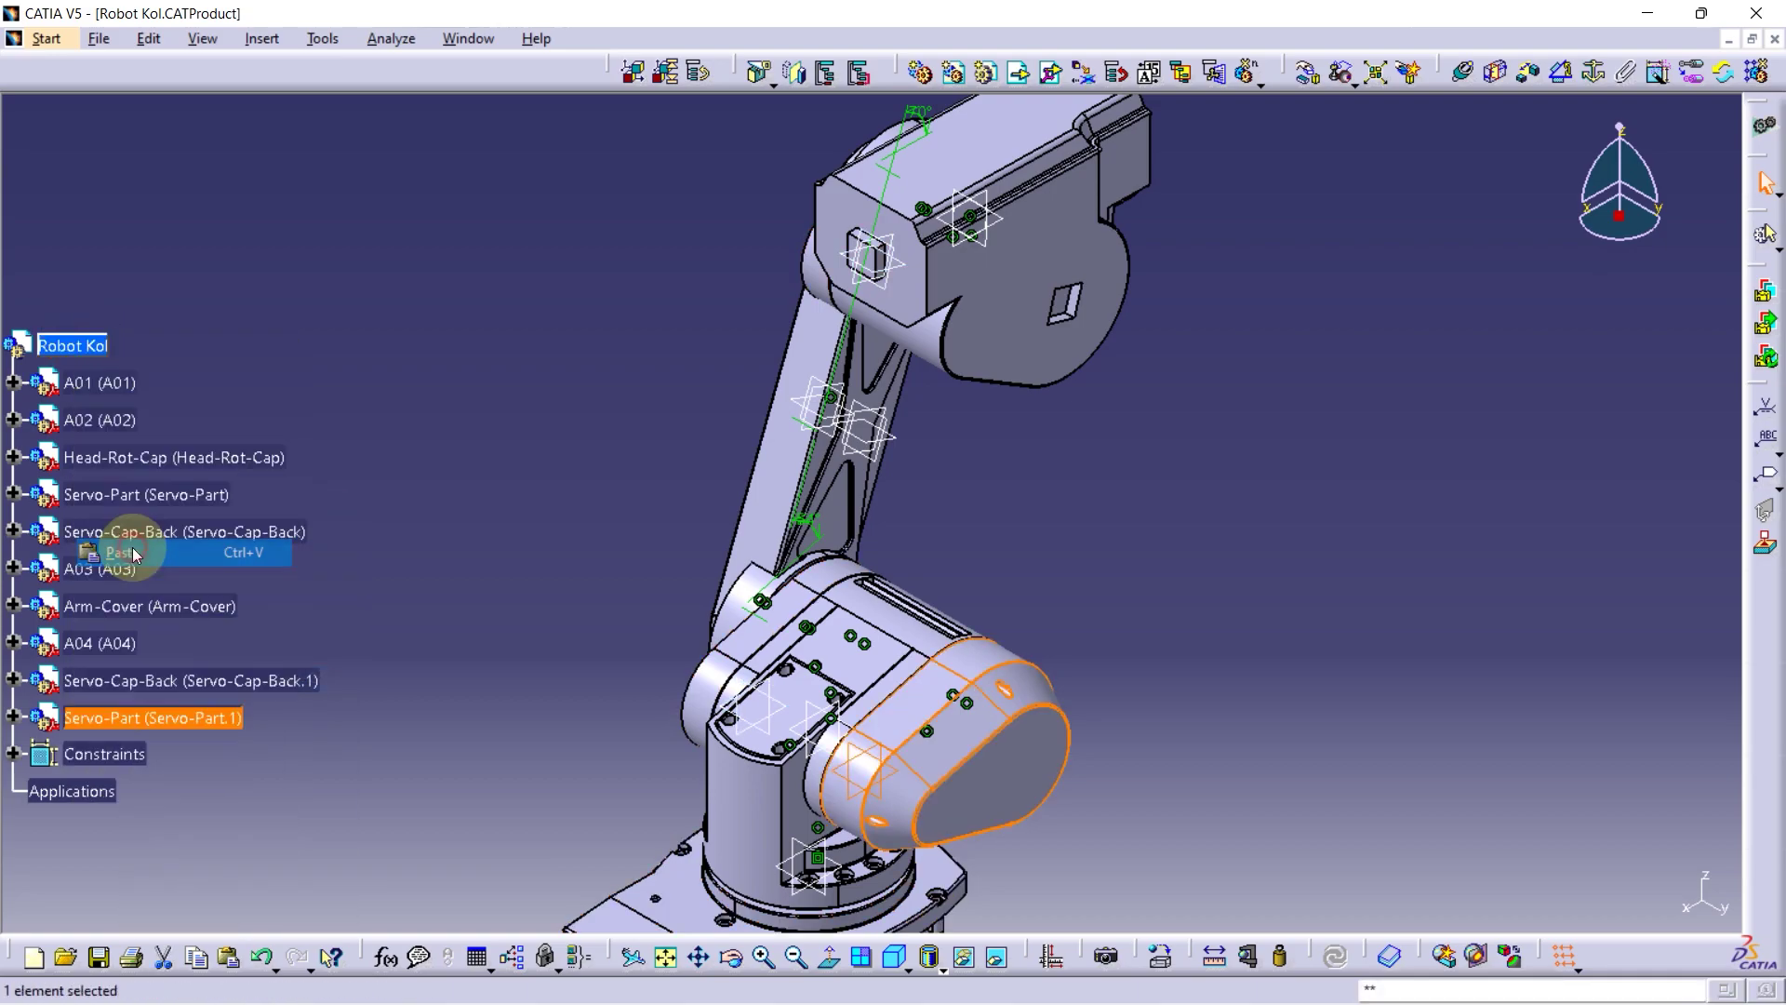
Use Manipulation to lift the servo copy along Z and shift it along Y, clear of the arm
click(1198, 553)
click(1307, 72)
click(1642, 762)
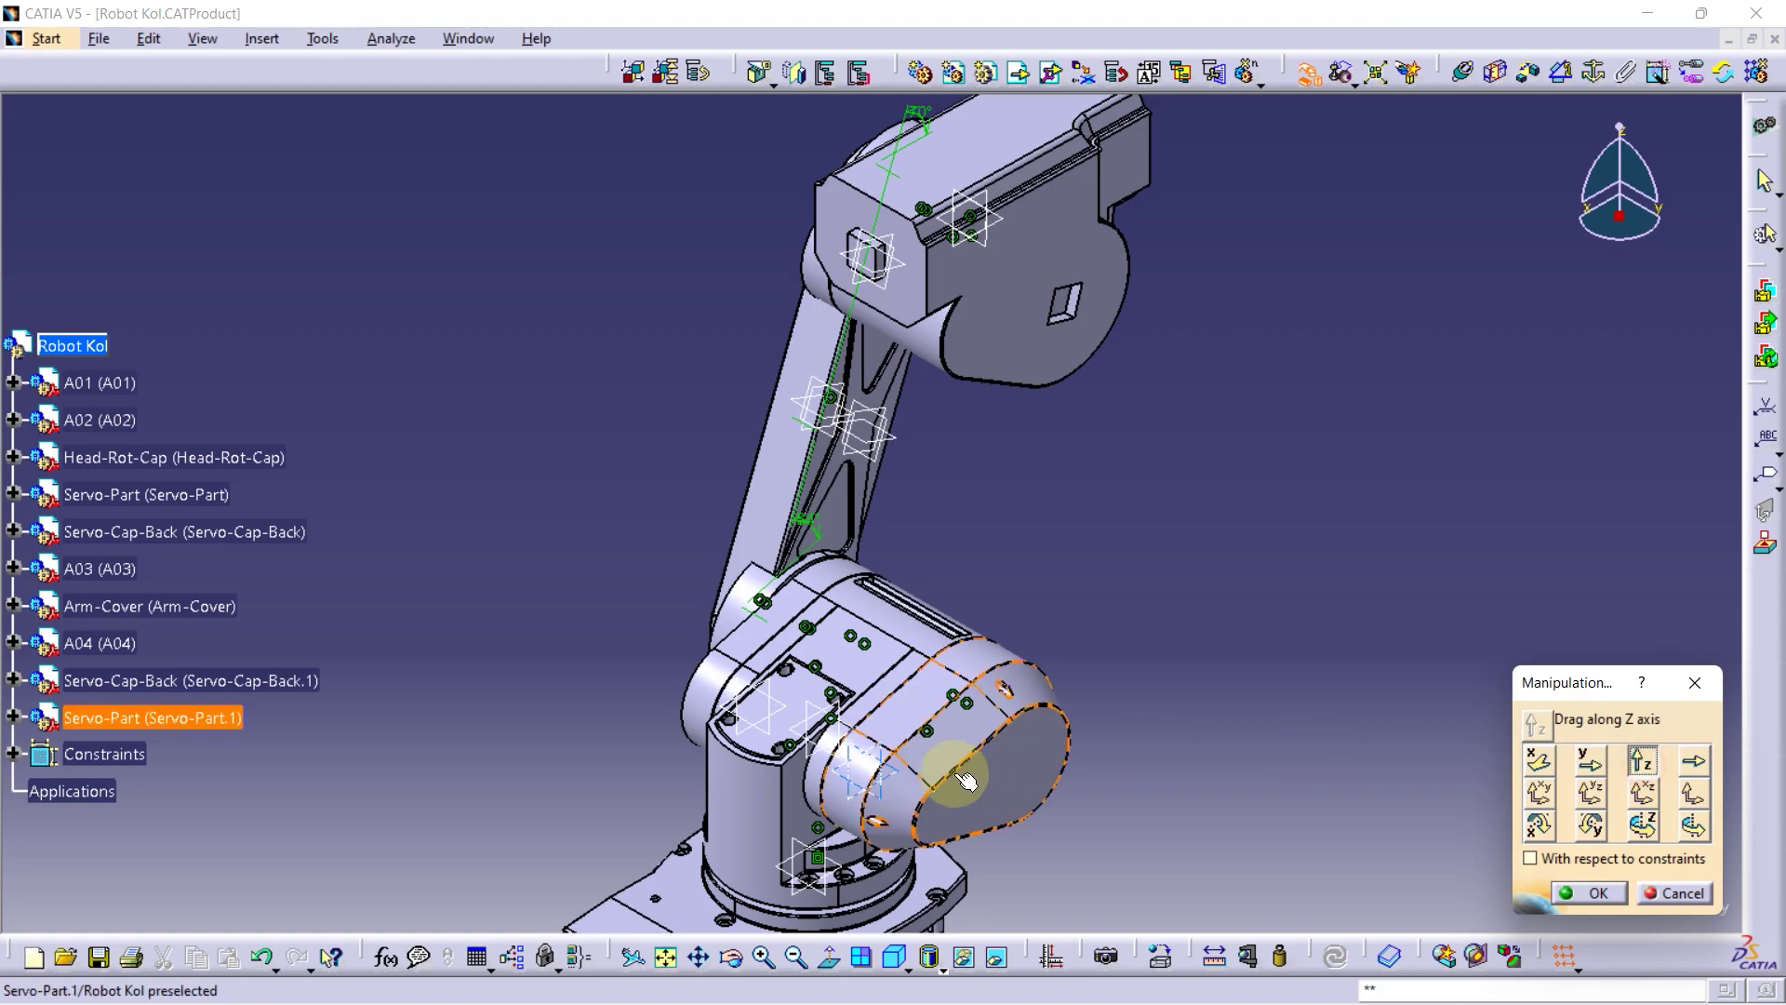
drag(959, 772, 1028, 494)
mouse_move(931, 726)
middle_down()
mouse_move(924, 698)
mouse_move(940, 707)
middle_up()
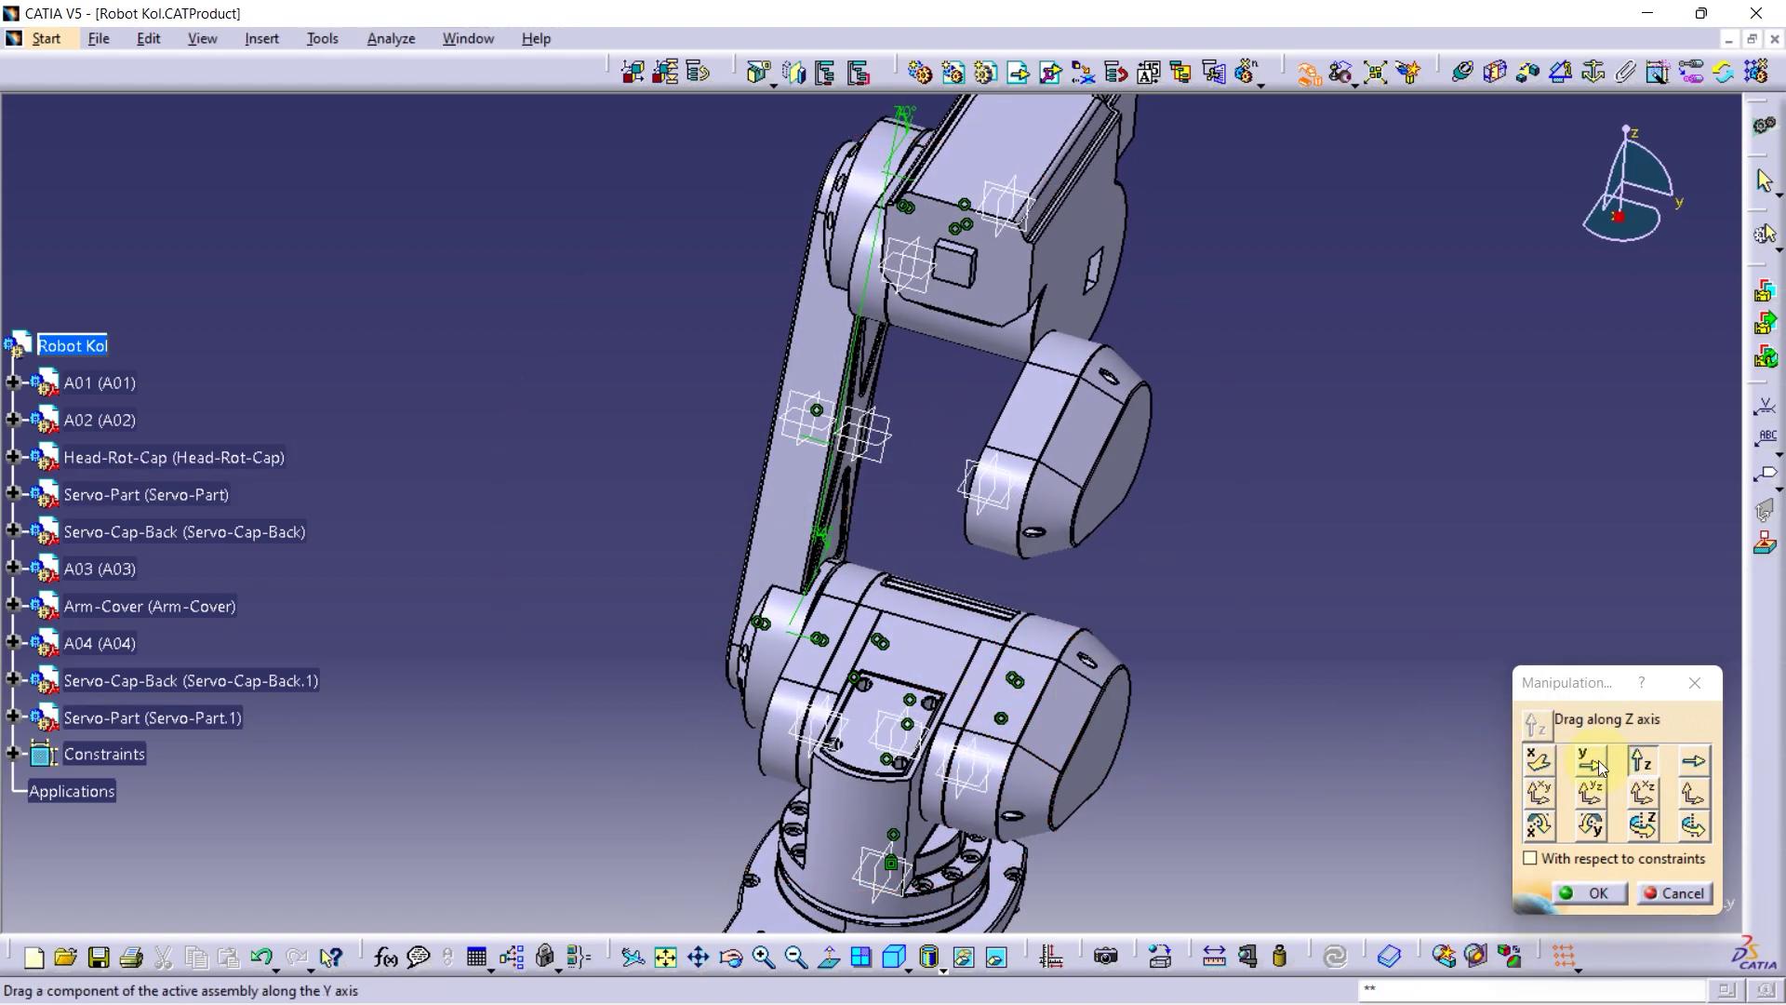
click(1590, 762)
drag(1051, 456, 1238, 493)
click(1599, 893)
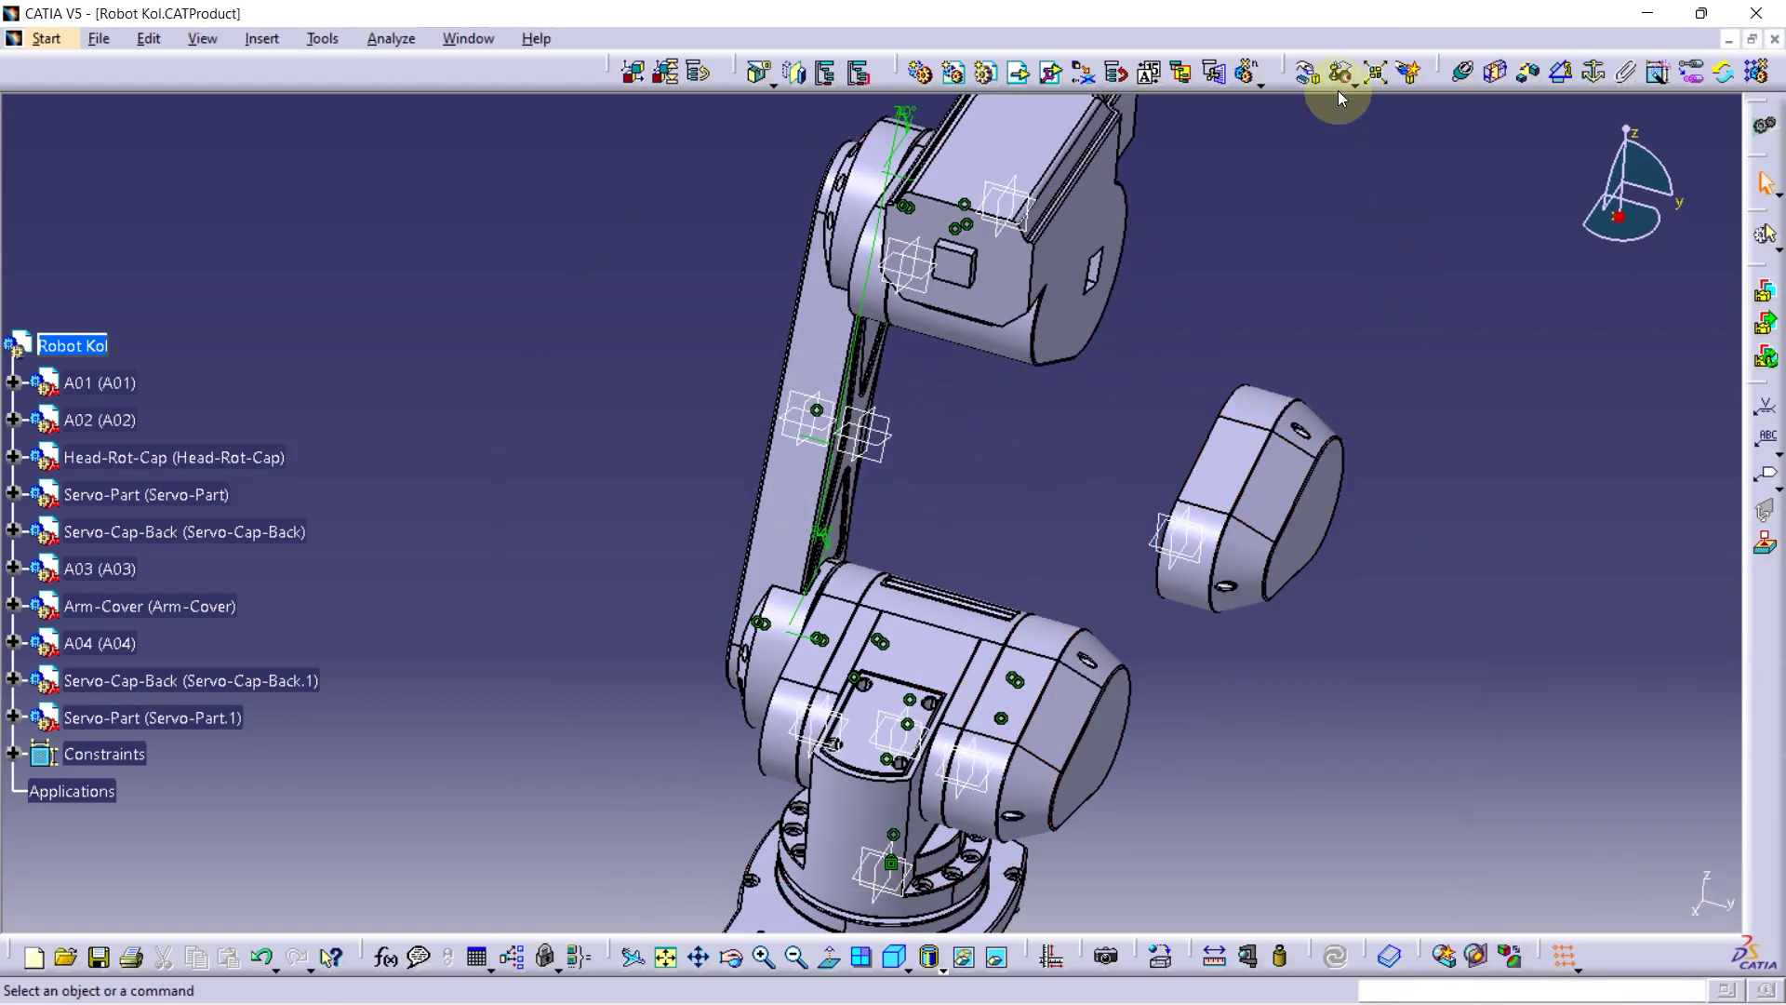
Add Coincidence.23 and Coincidence.24 between the servo copy and the upper arm's faces
click(1460, 75)
mouse_move(1068, 366)
middle_down()
mouse_move(897, 298)
mouse_move(987, 419)
mouse_move(1020, 510)
mouse_move(1236, 538)
mouse_move(797, 530)
mouse_move(822, 763)
mouse_move(730, 367)
mouse_move(746, 558)
mouse_move(598, 475)
middle_up()
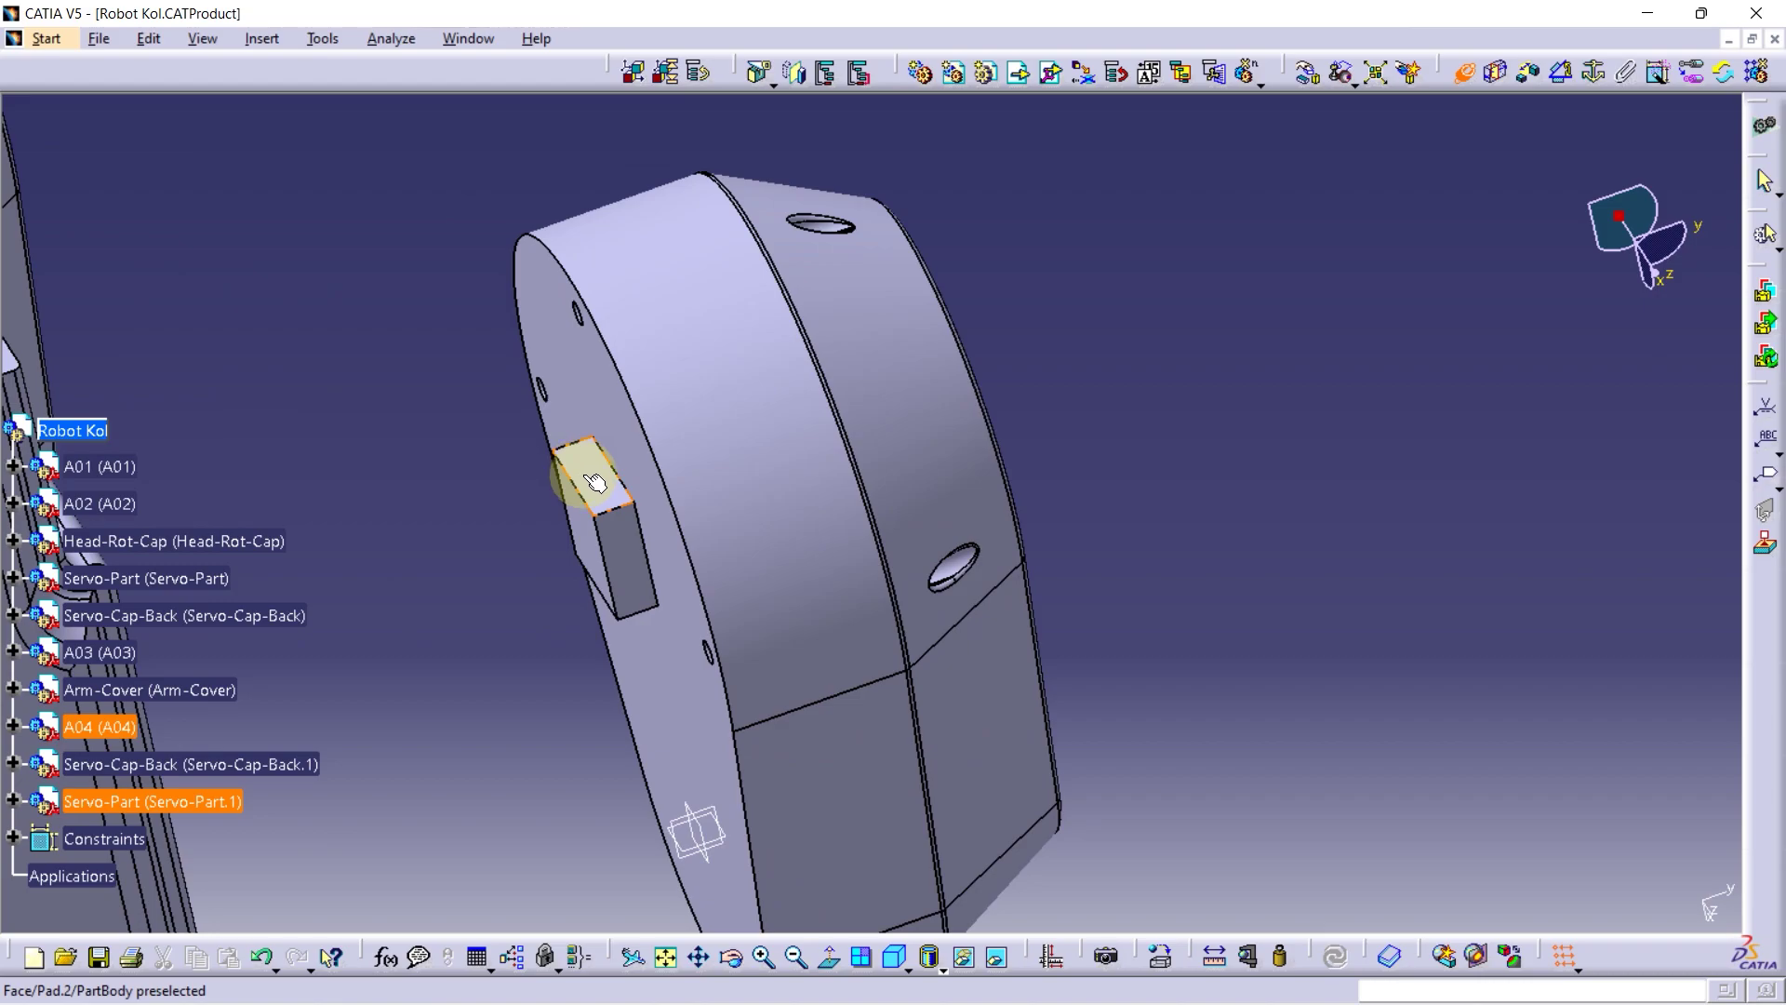
click(598, 472)
click(1597, 889)
click(1464, 72)
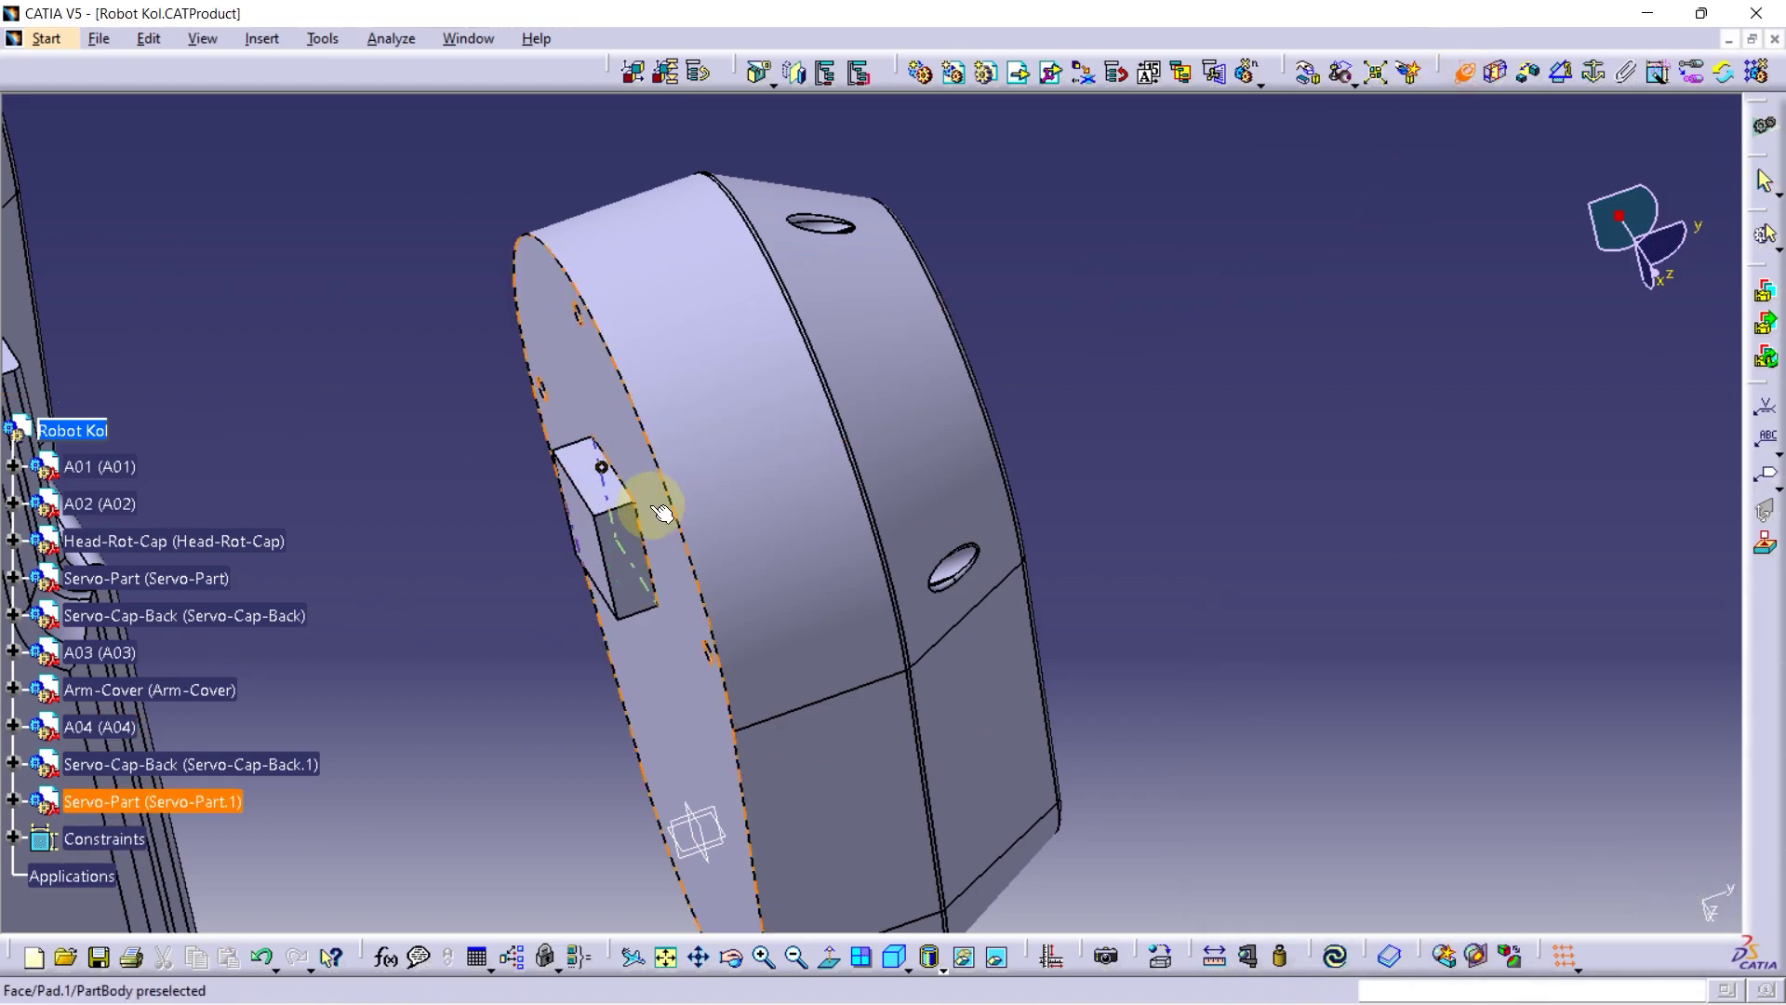
click(646, 506)
mouse_move(773, 487)
middle_down()
mouse_move(672, 595)
mouse_move(311, 701)
mouse_move(710, 570)
mouse_move(672, 370)
mouse_move(819, 479)
middle_up()
click(735, 412)
click(1585, 892)
Add Coincidence.25 from the servo face to its small square block's edge, then check the fit
click(1464, 72)
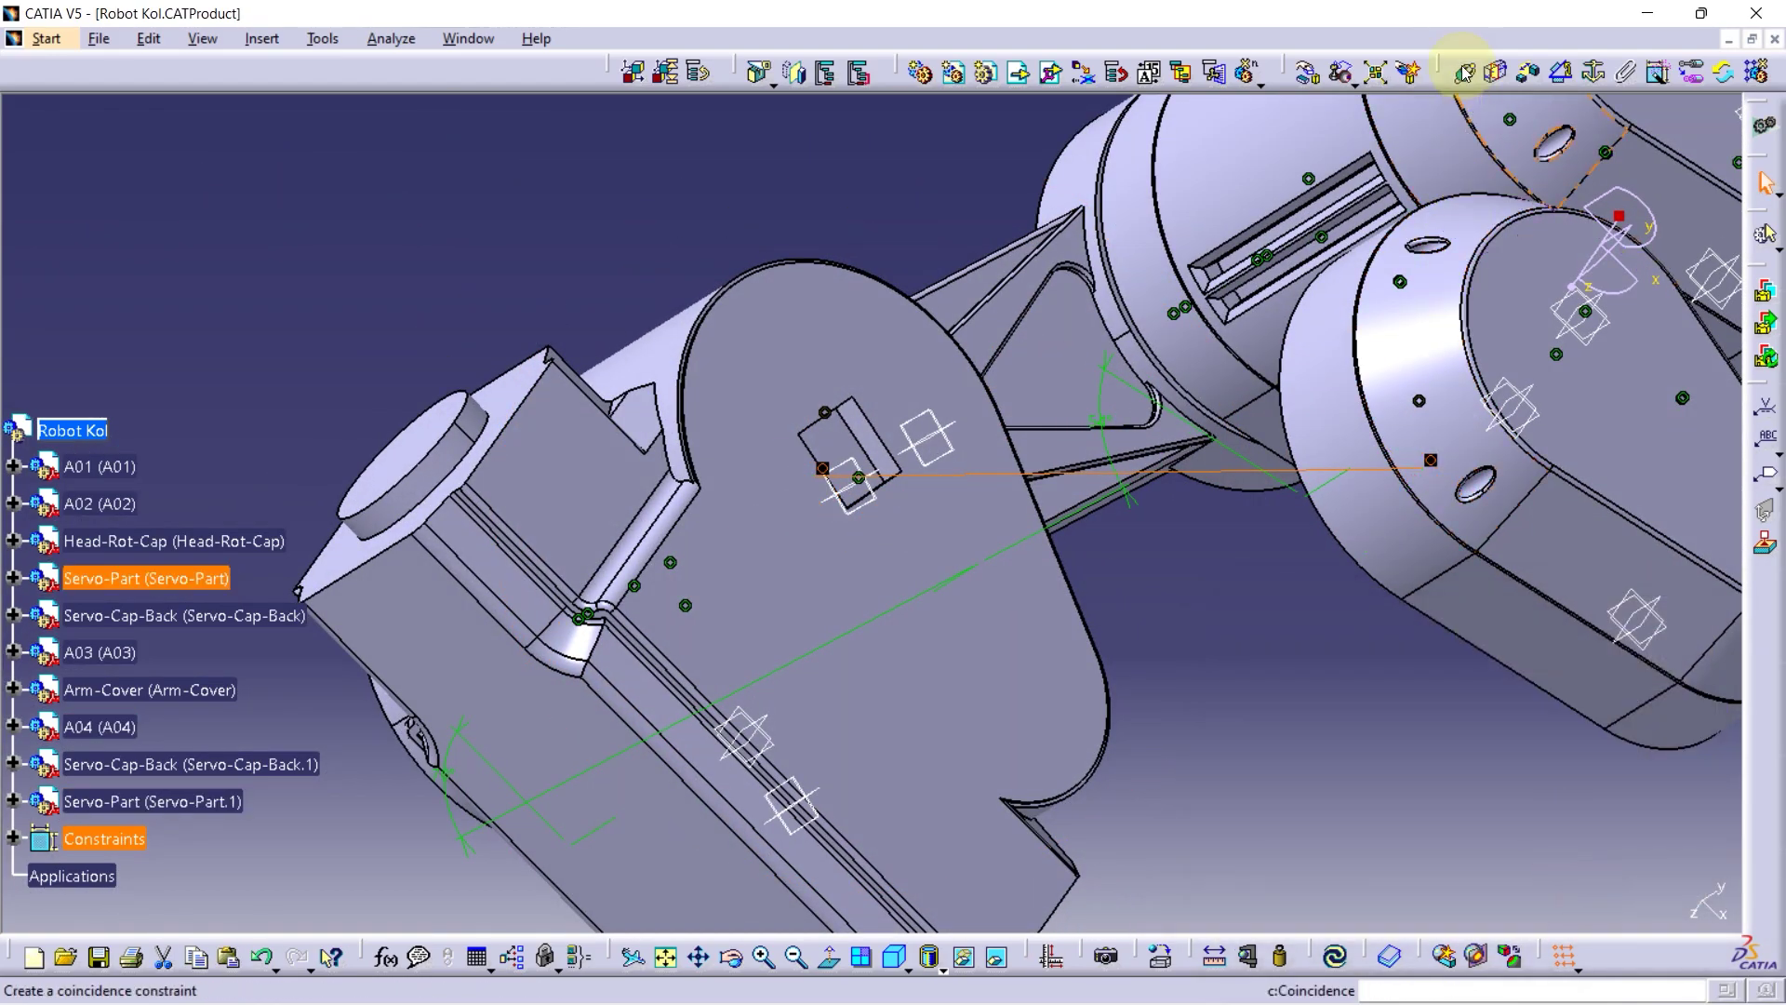
click(837, 451)
mouse_move(977, 446)
middle_down()
mouse_move(1274, 340)
mouse_move(790, 738)
middle_up()
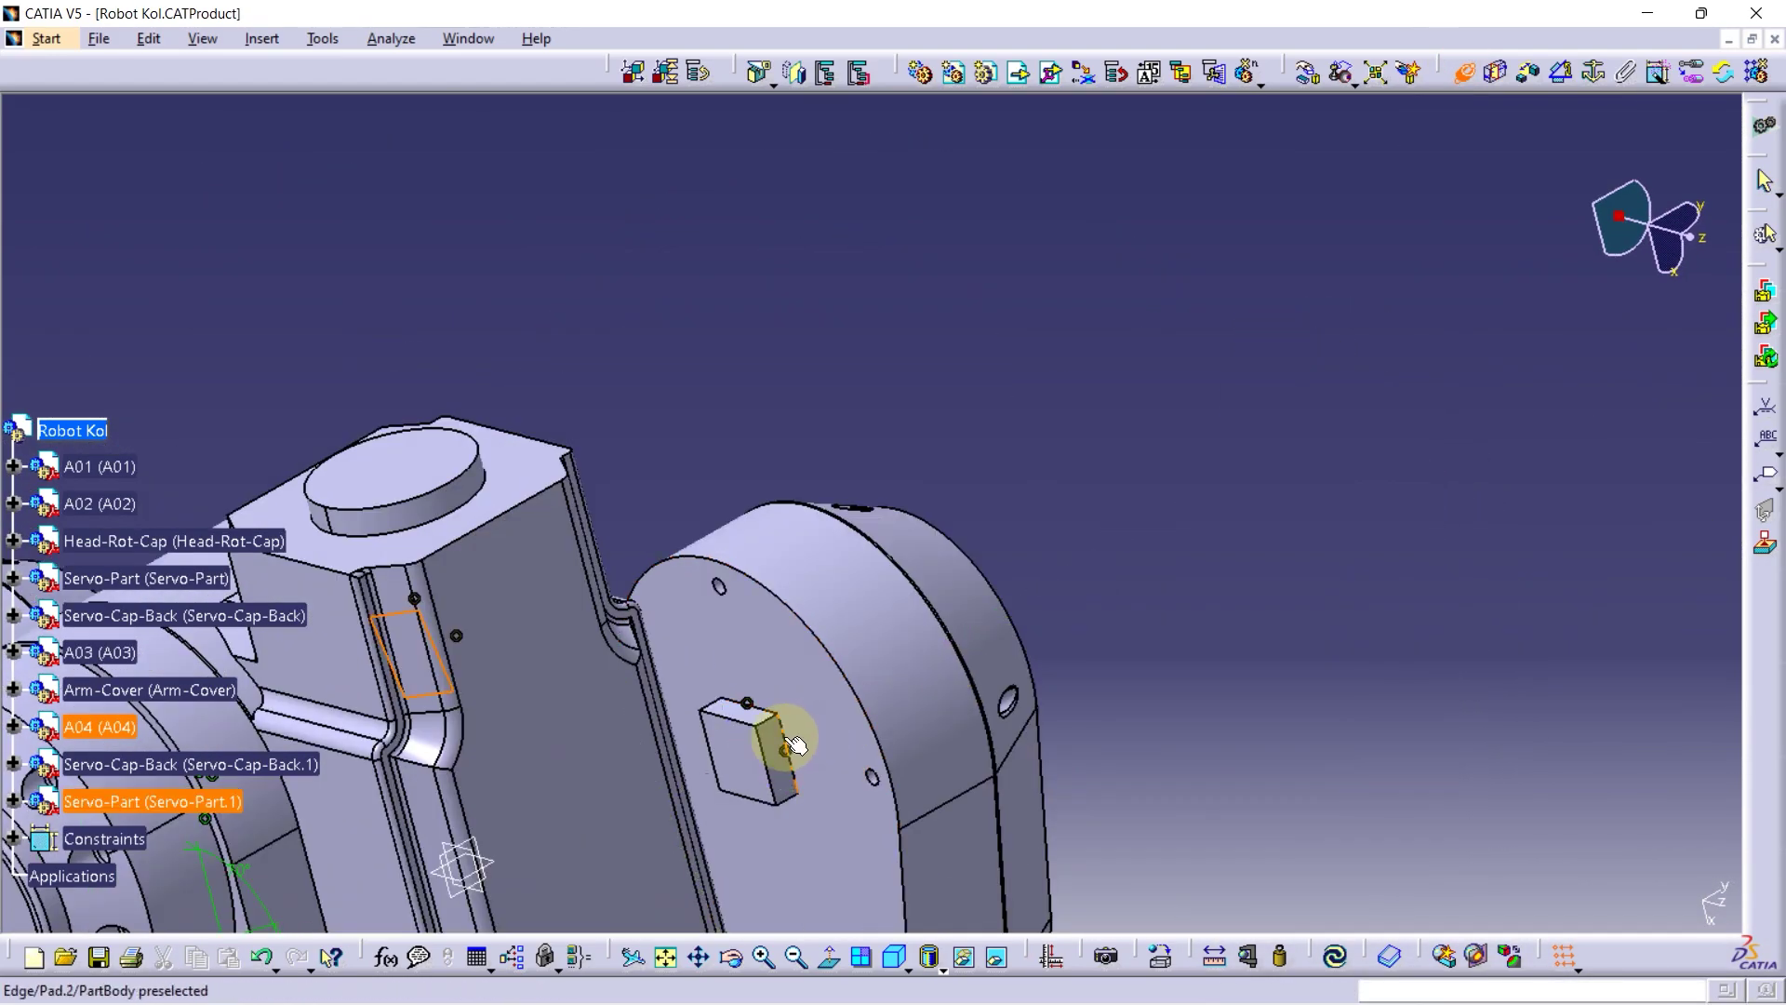
click(730, 758)
middle_drag(690, 781, 1070, 465)
click(1579, 889)
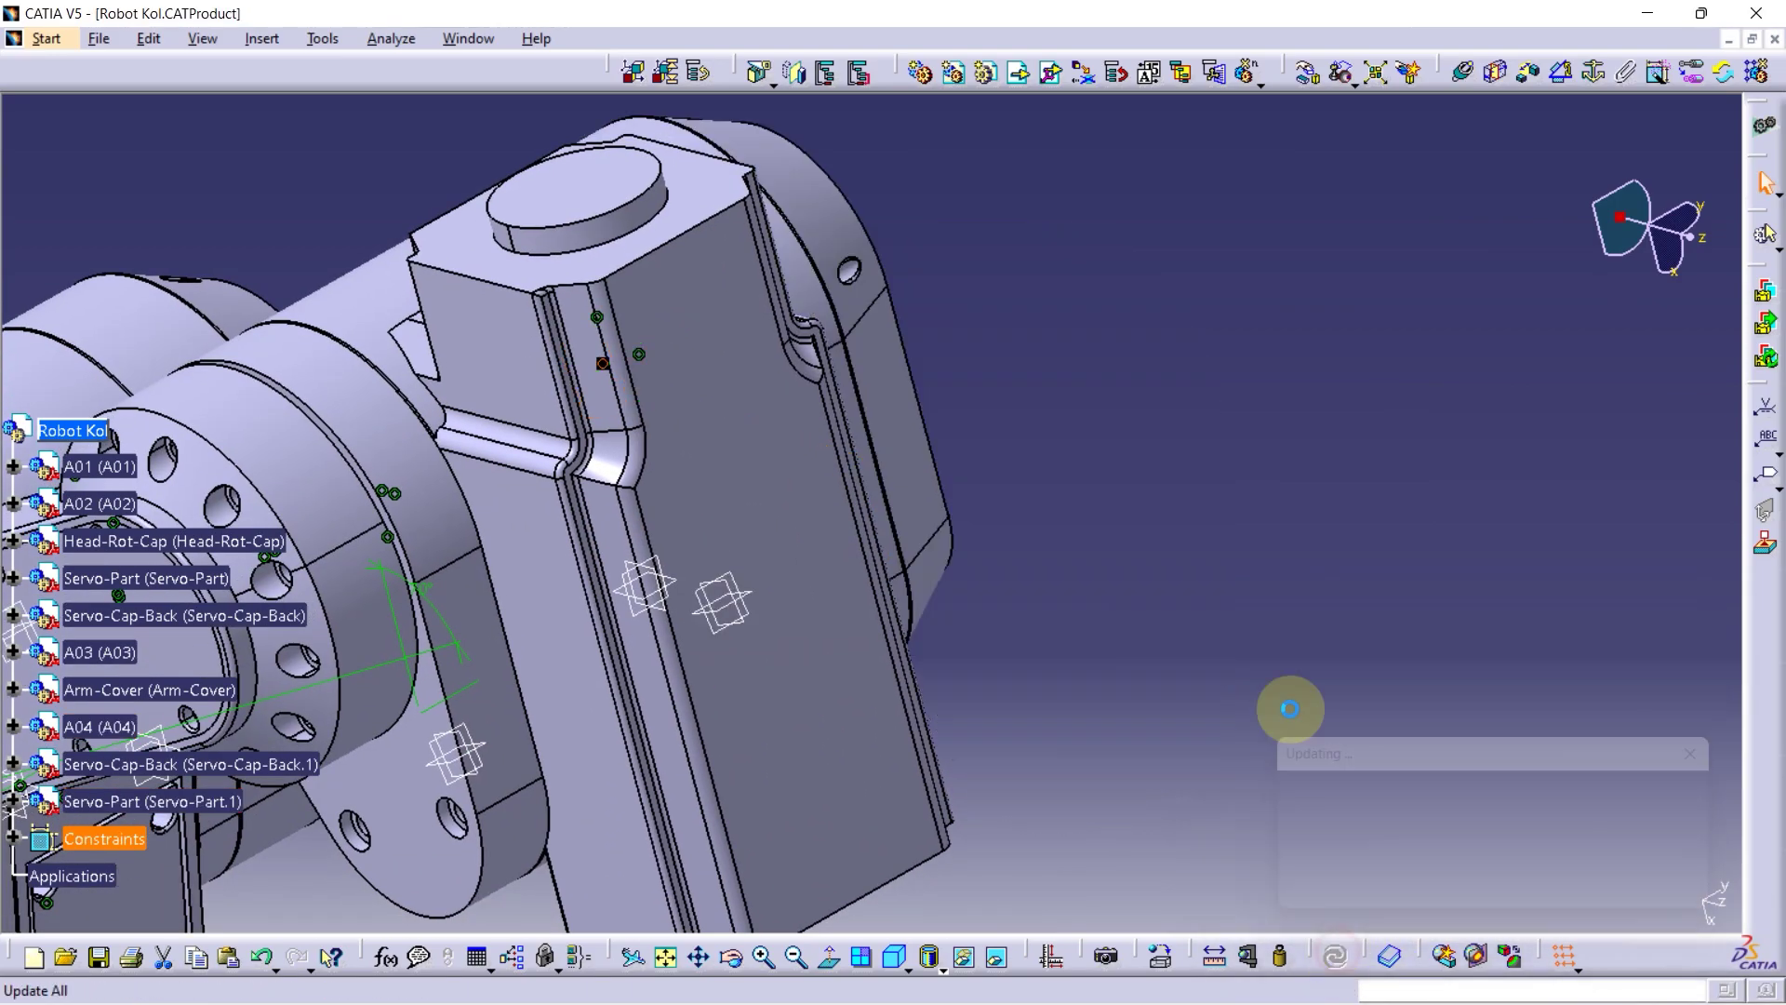
mouse_move(1288, 710)
middle_down()
mouse_move(702, 769)
mouse_move(645, 382)
mouse_move(740, 549)
mouse_move(785, 590)
mouse_move(806, 522)
mouse_move(806, 600)
mouse_move(912, 585)
middle_up()
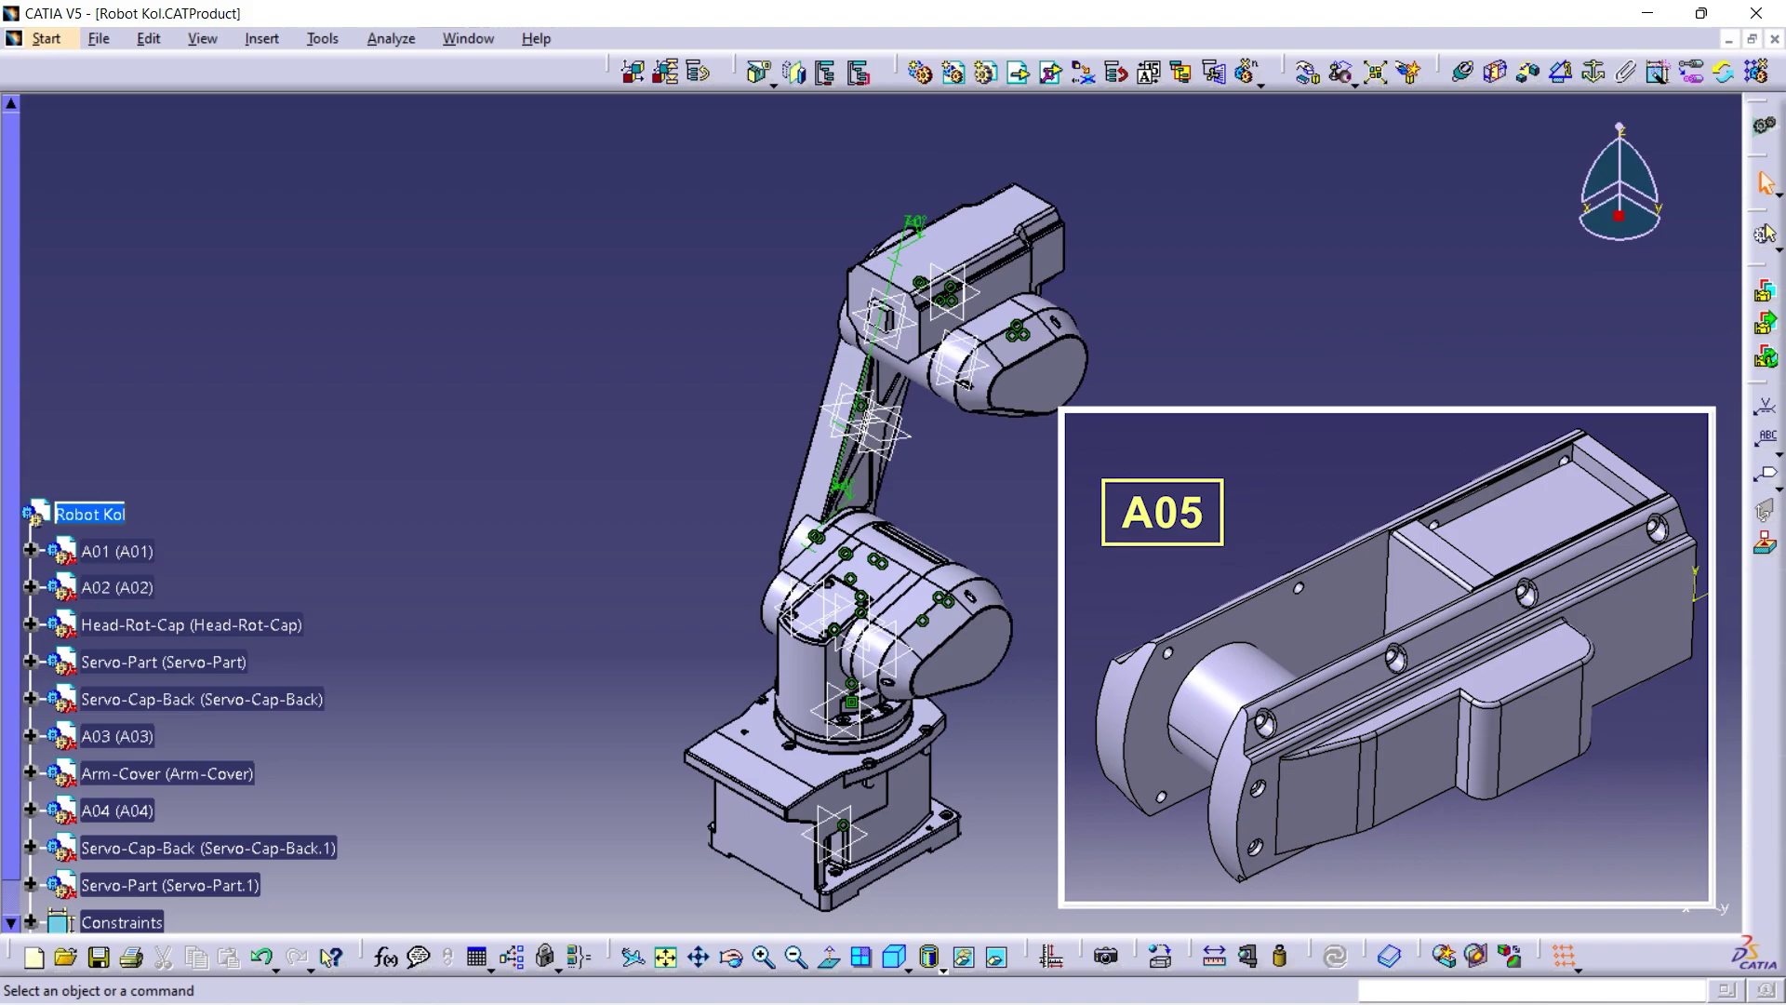
Insert a new part into Robot Kol at the default origin and rename it A05
scroll(124, 264, down, 3)
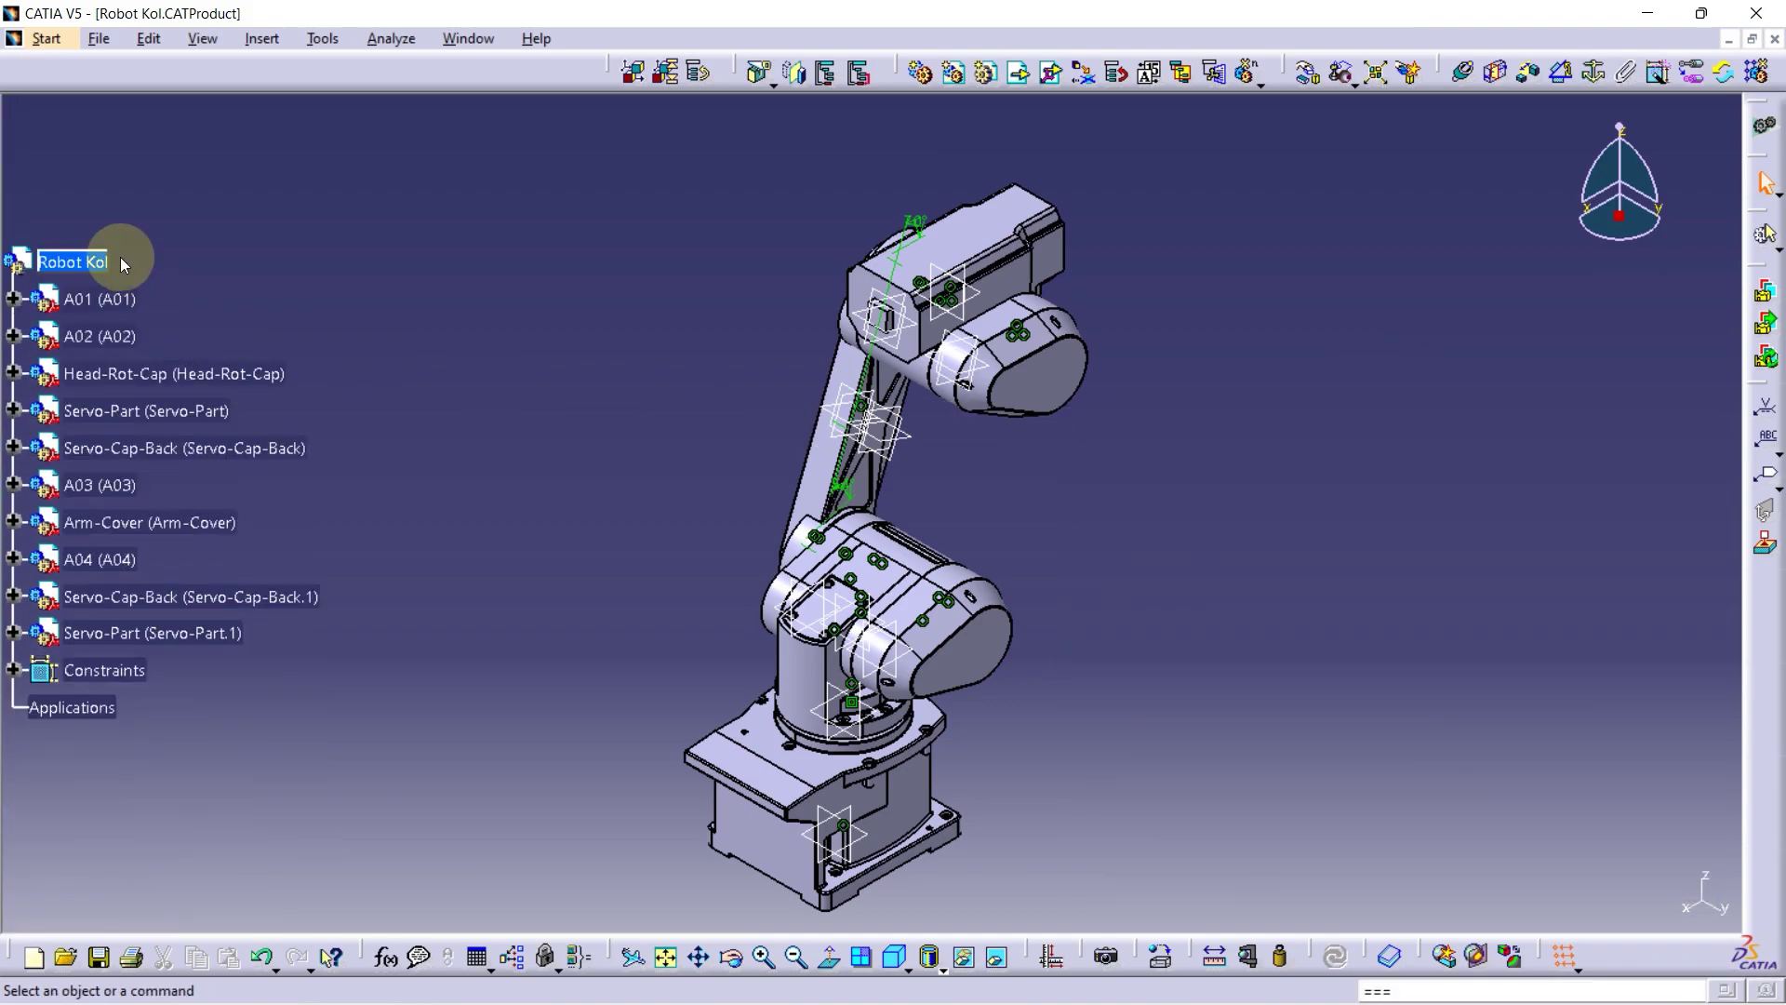
right_click(124, 264)
mouse_move(138, 617)
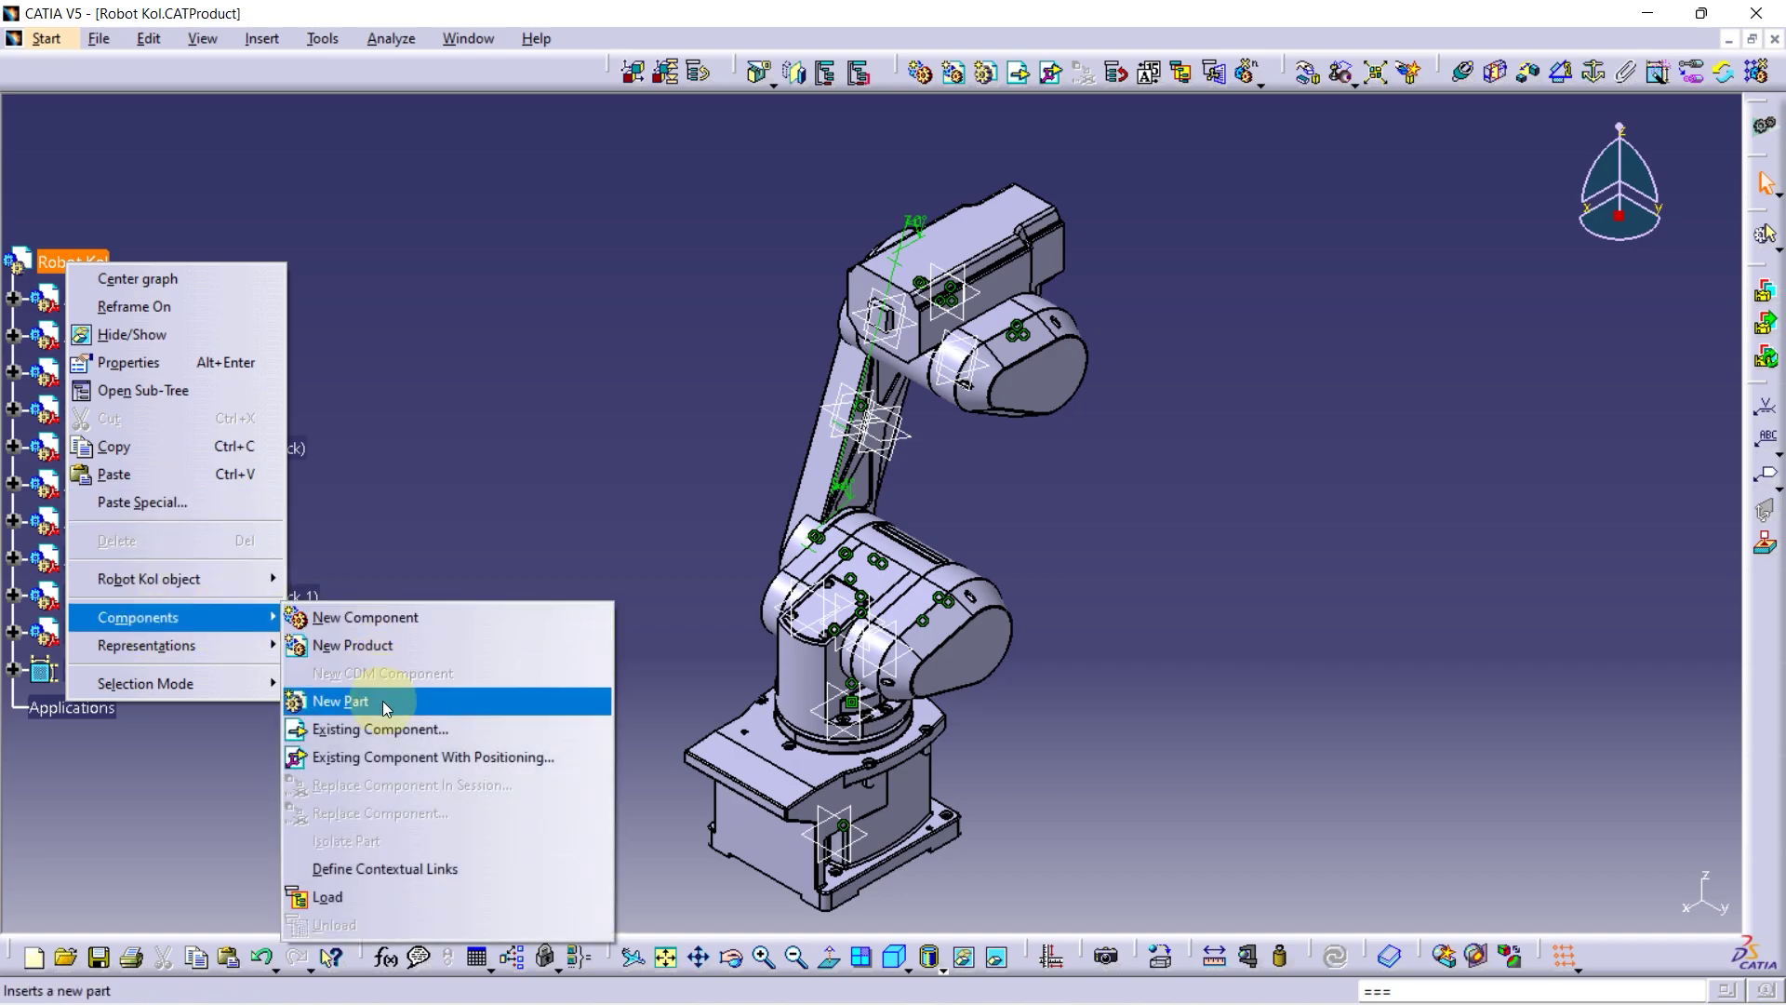
click(387, 709)
click(987, 600)
right_click(90, 674)
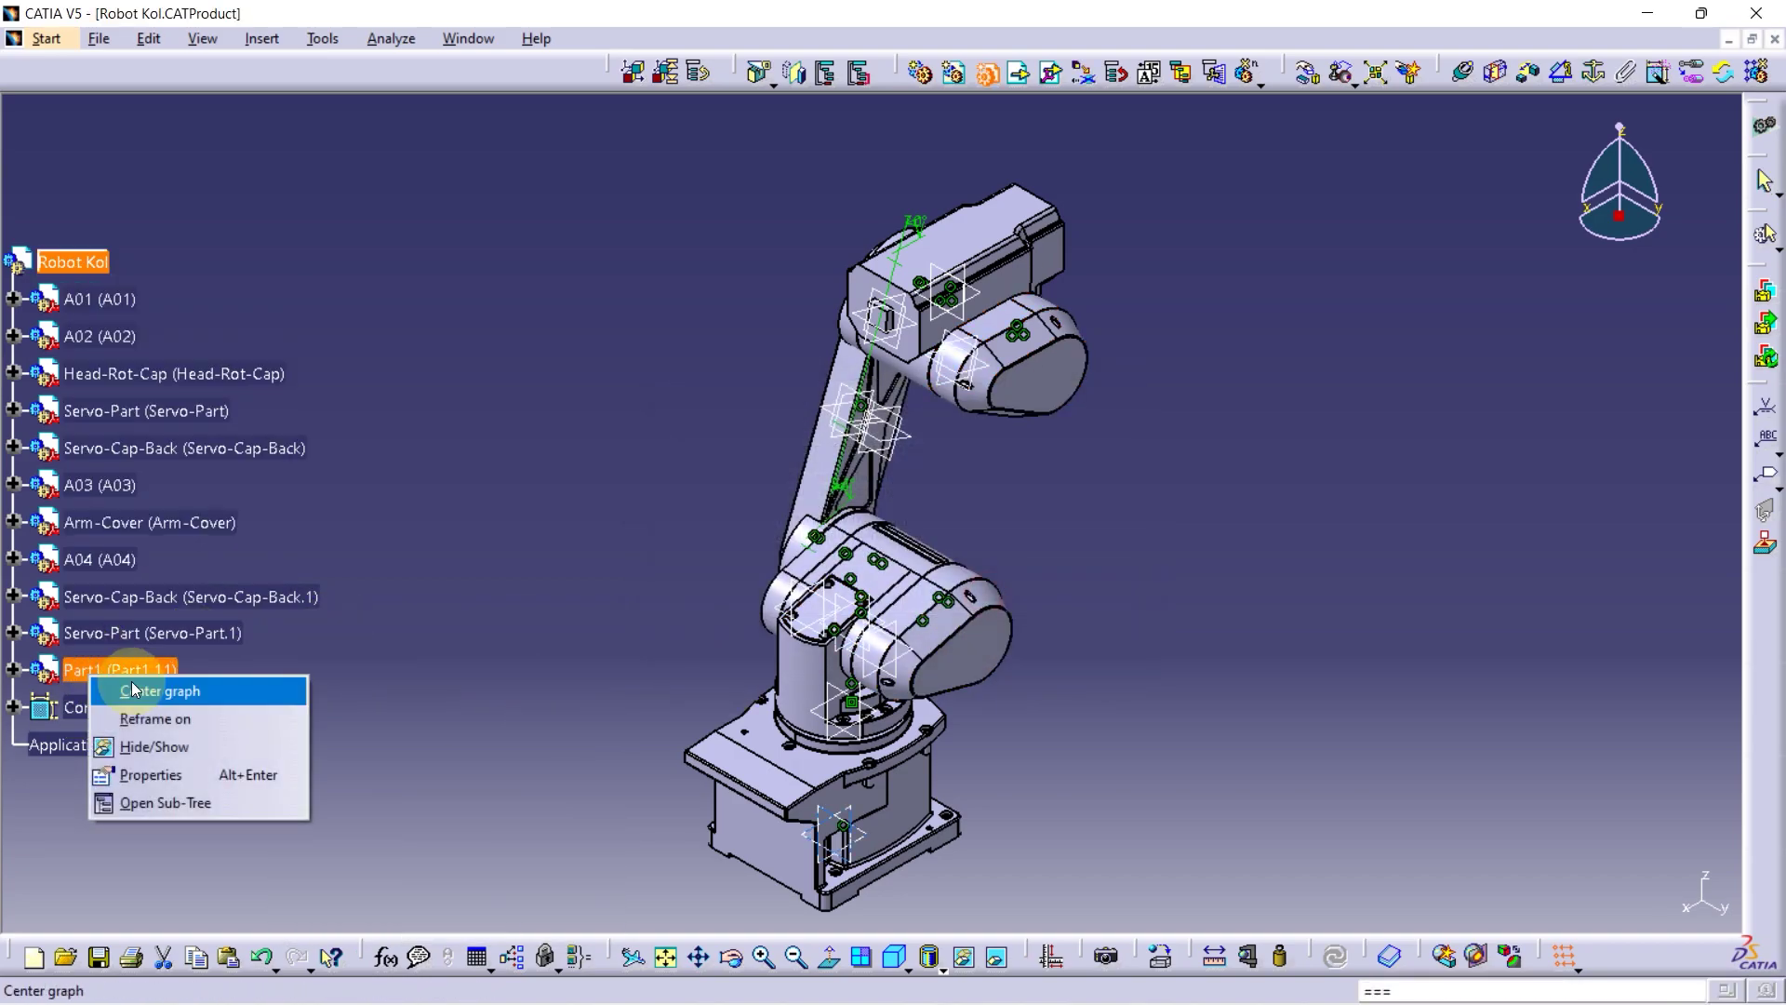
click(151, 774)
drag(1330, 402, 1133, 404)
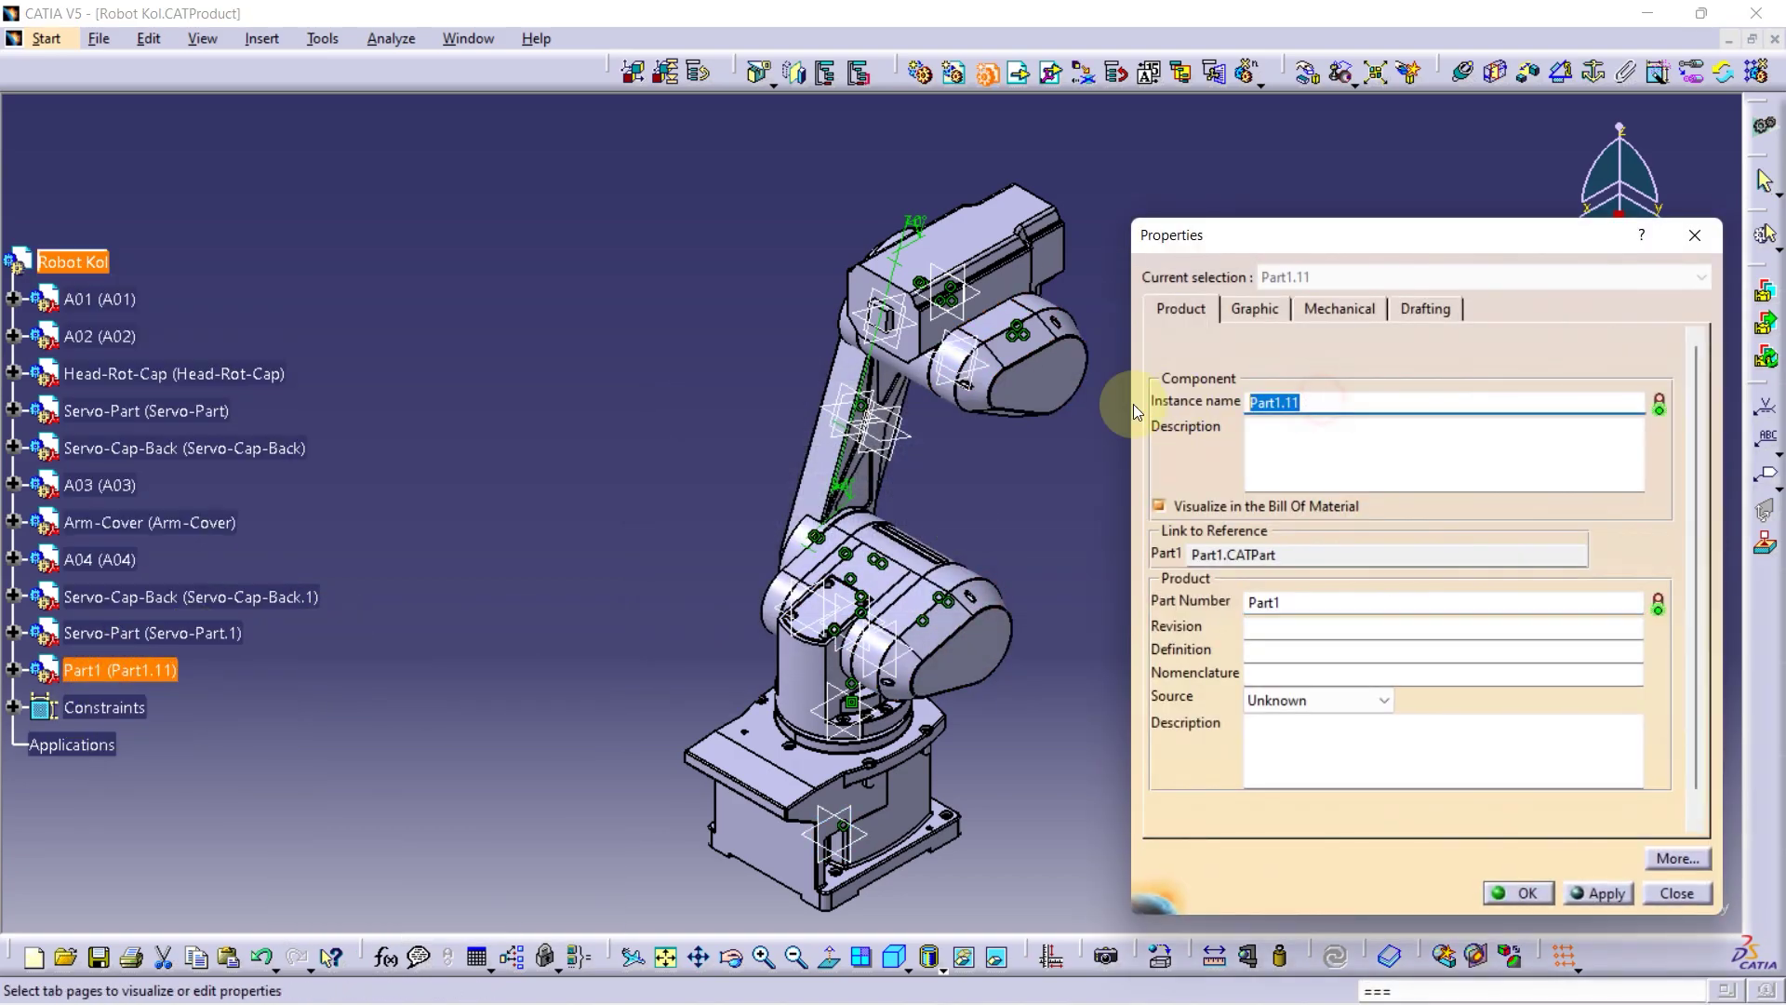
text(A05)
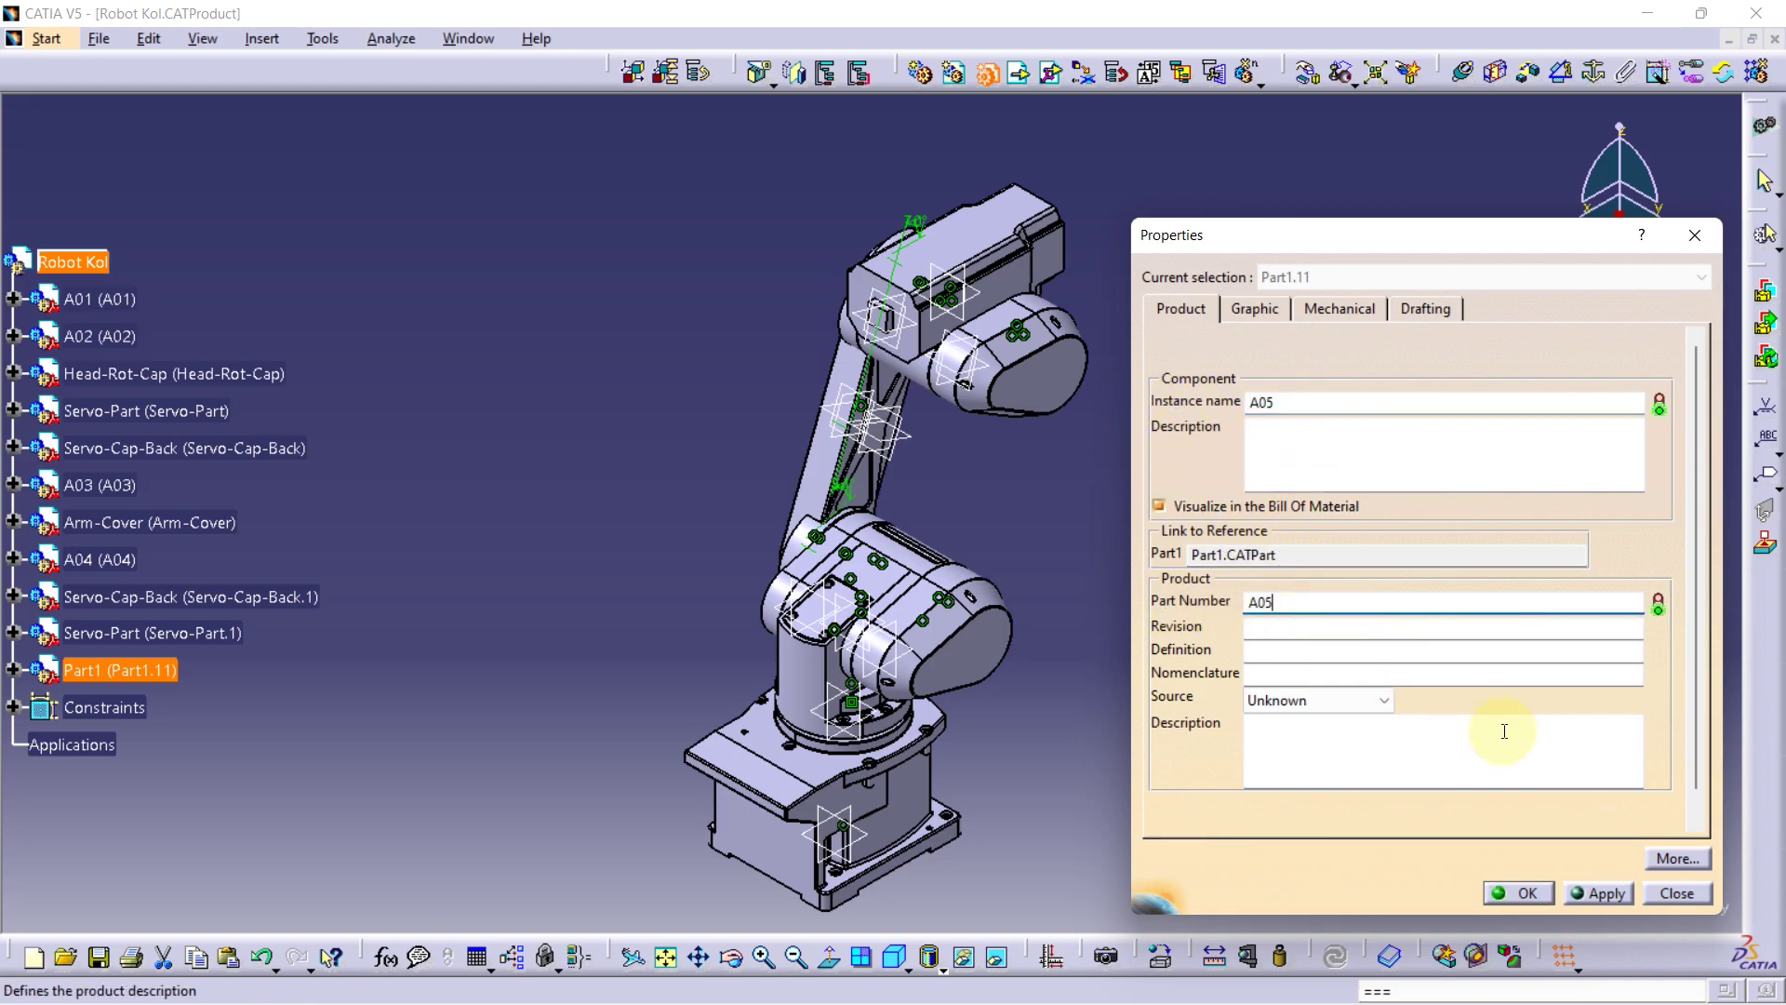
click(1583, 888)
click(1516, 893)
Edit A05 with all other components and constraint symbols hidden, in isometric view fitted to screen
scroll(186, 451, down, 1)
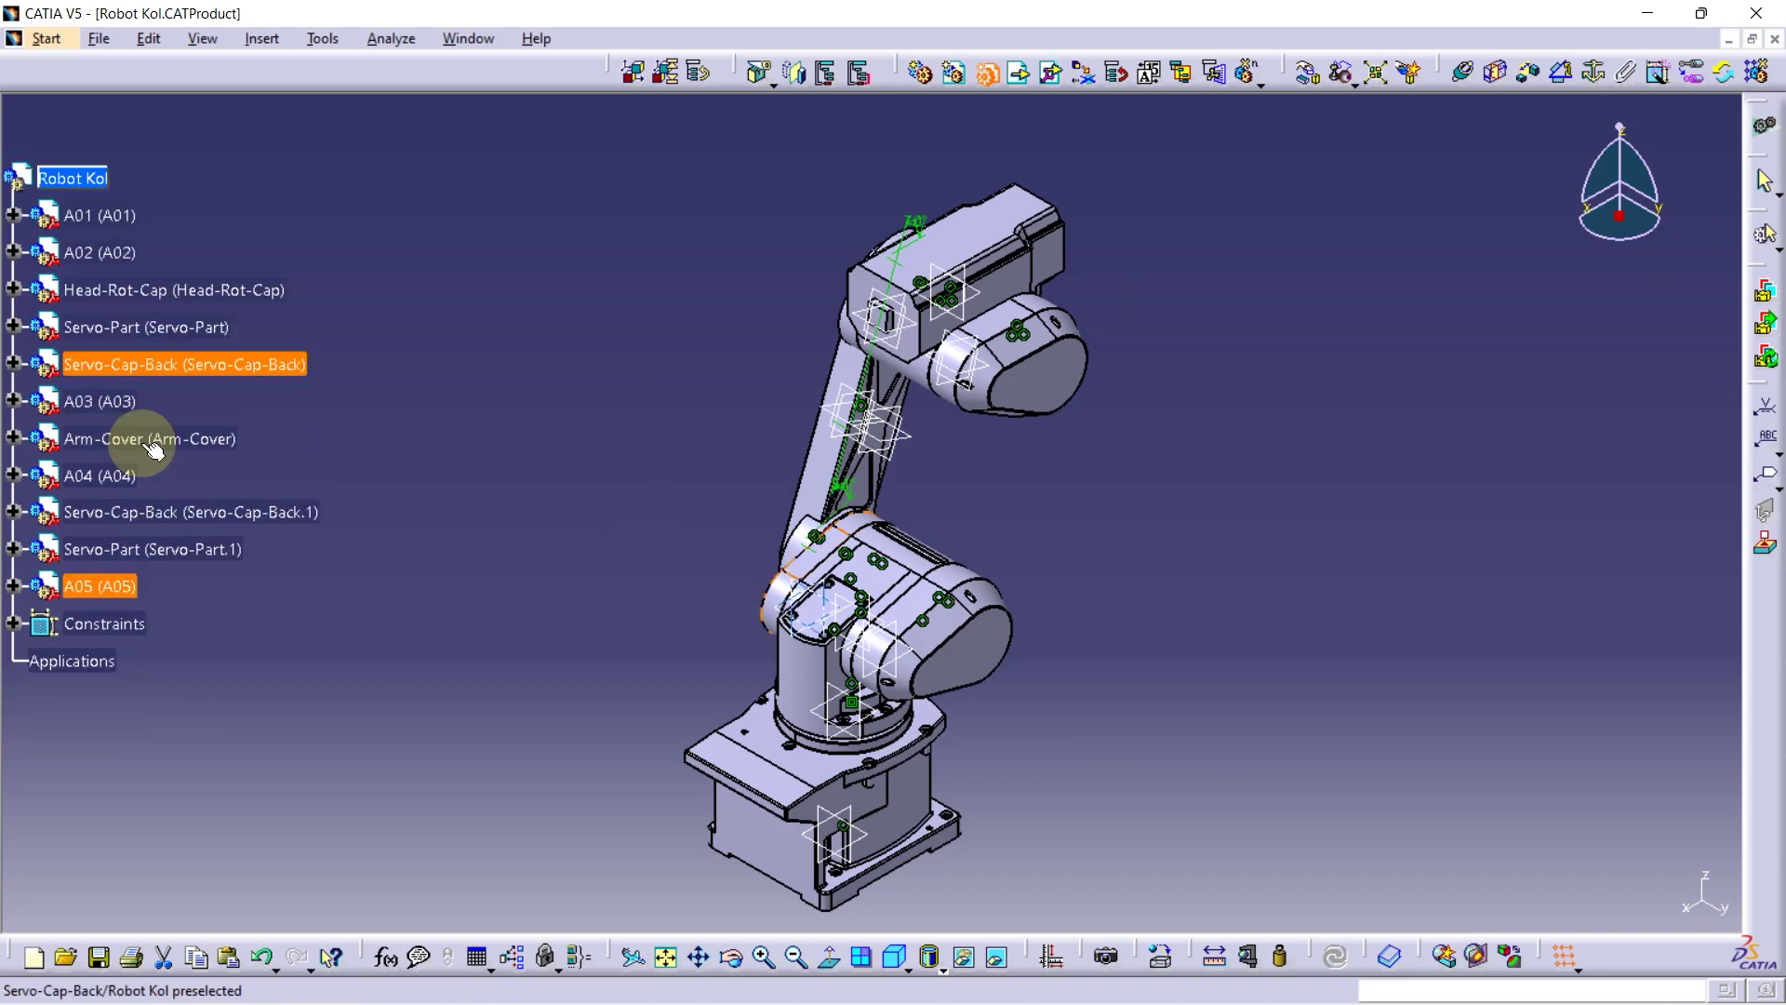
double_click(89, 578)
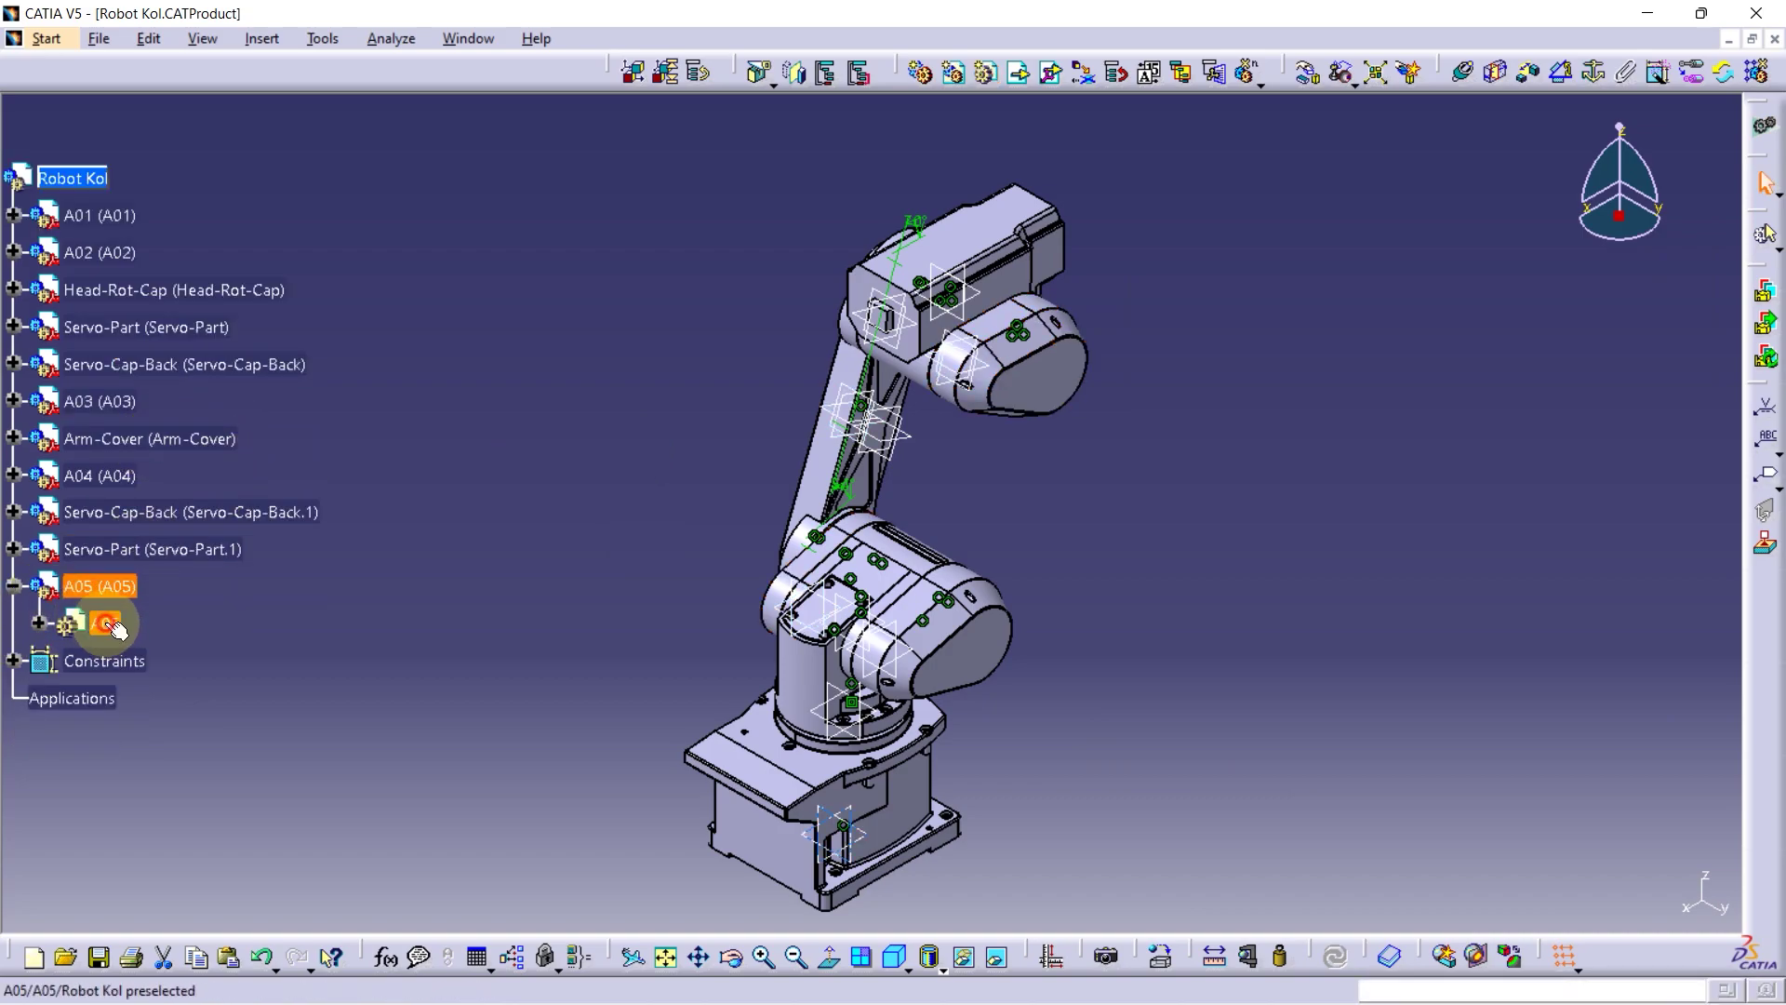
double_click(112, 625)
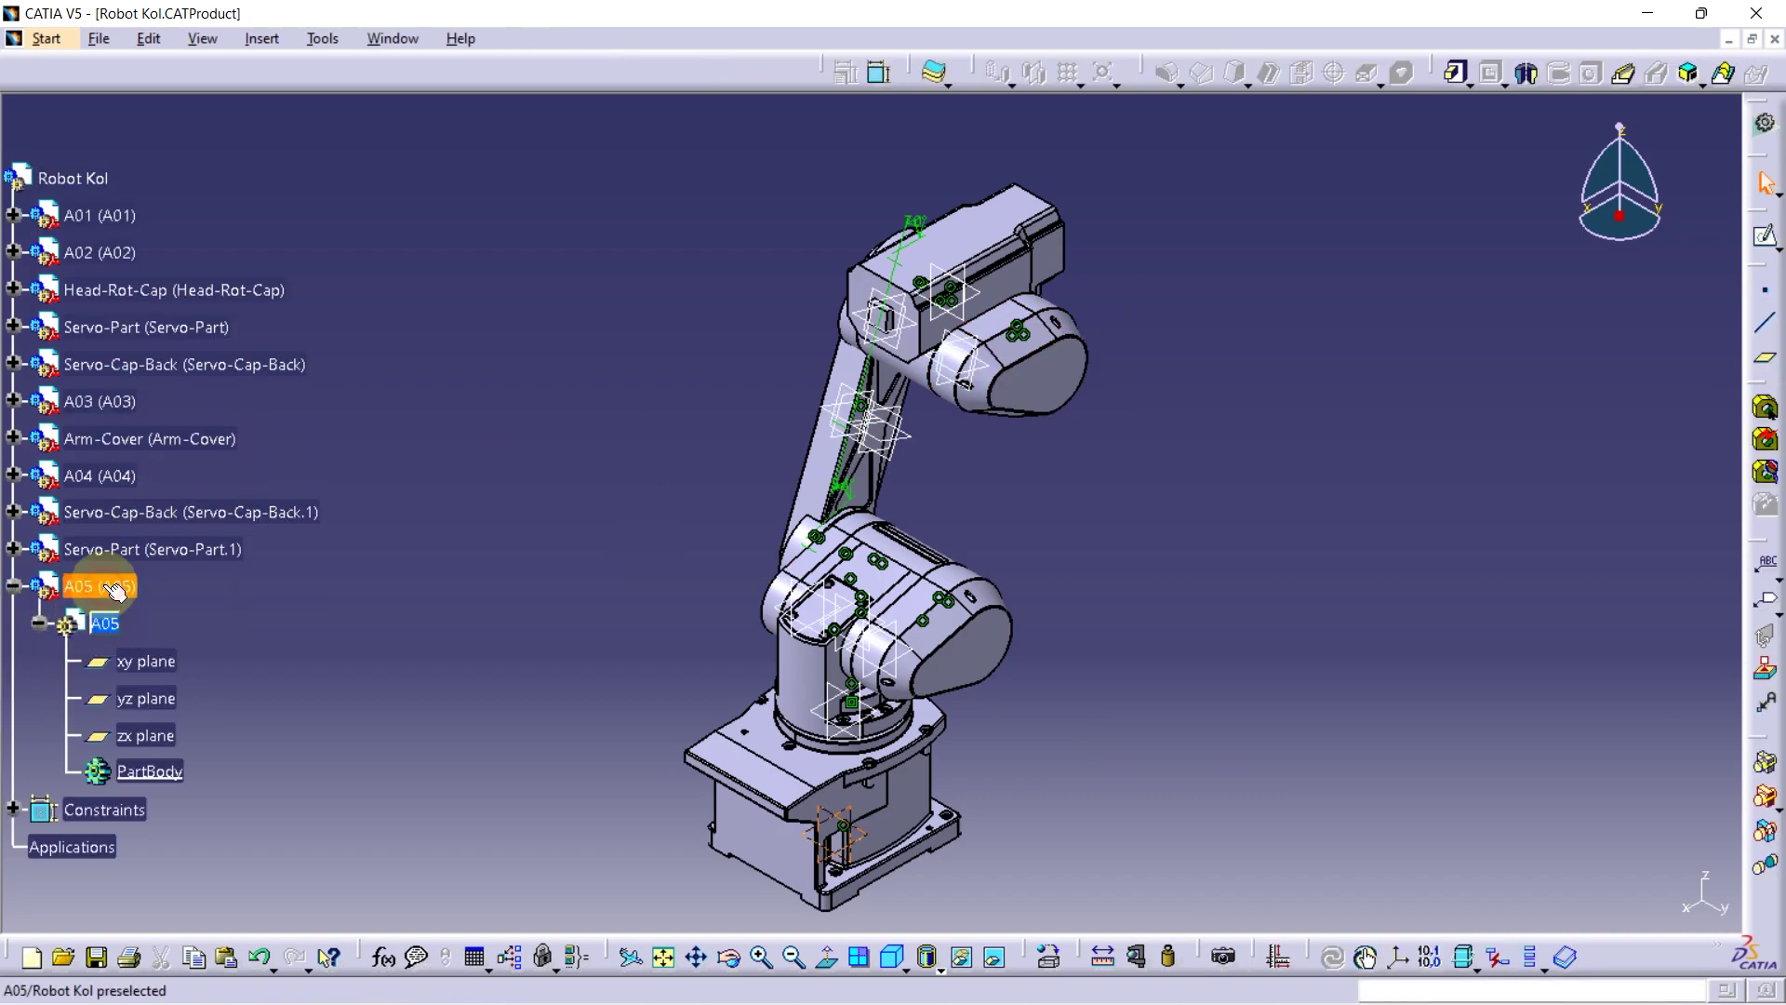
click(102, 549)
shift+click(107, 215)
right_click(97, 216)
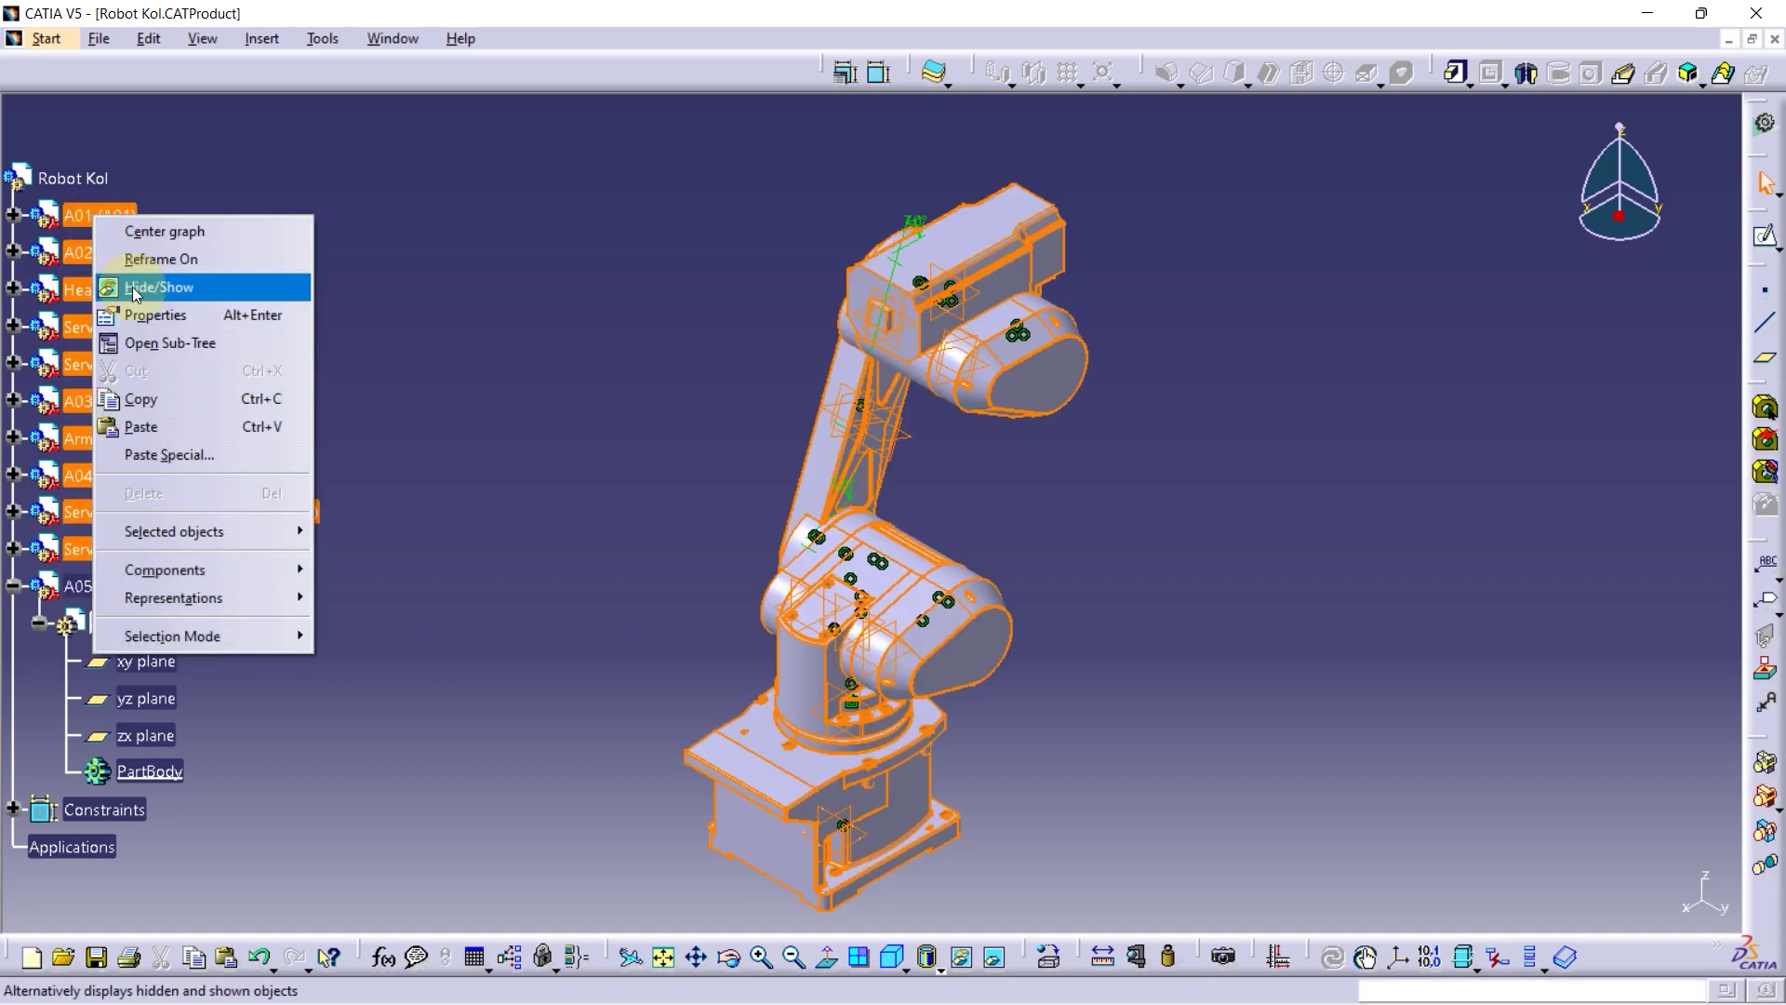
click(134, 294)
right_click(97, 811)
click(163, 410)
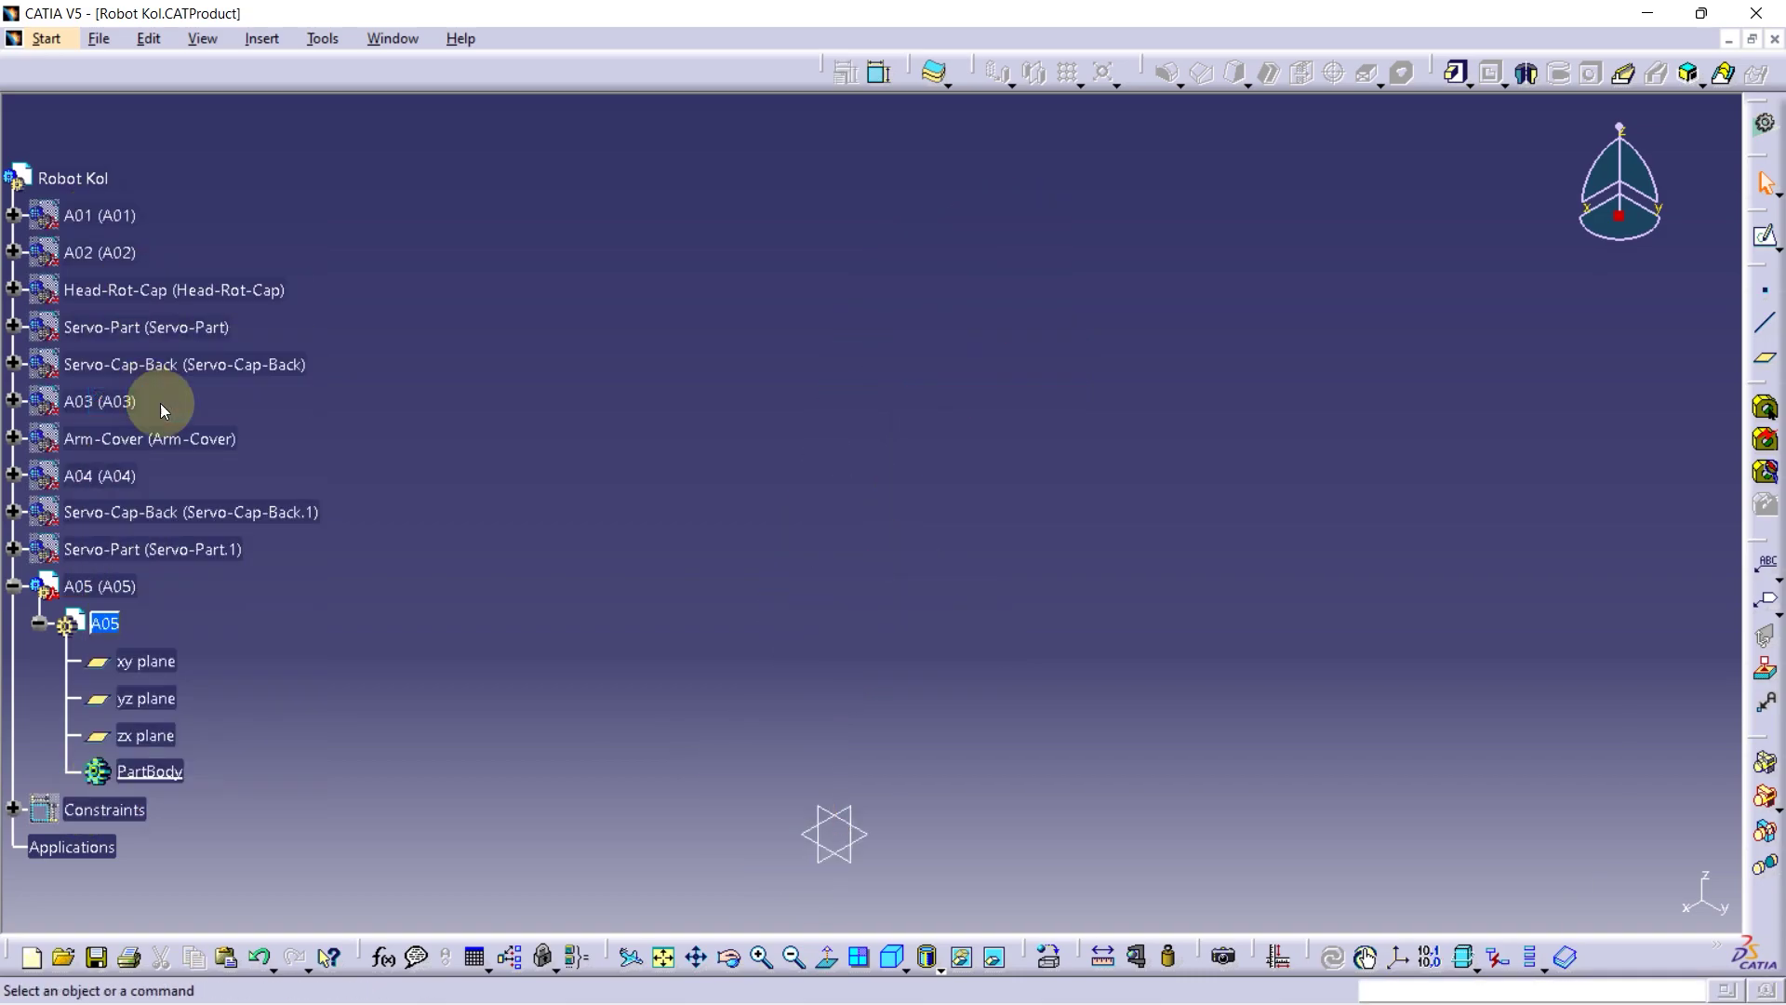
click(886, 952)
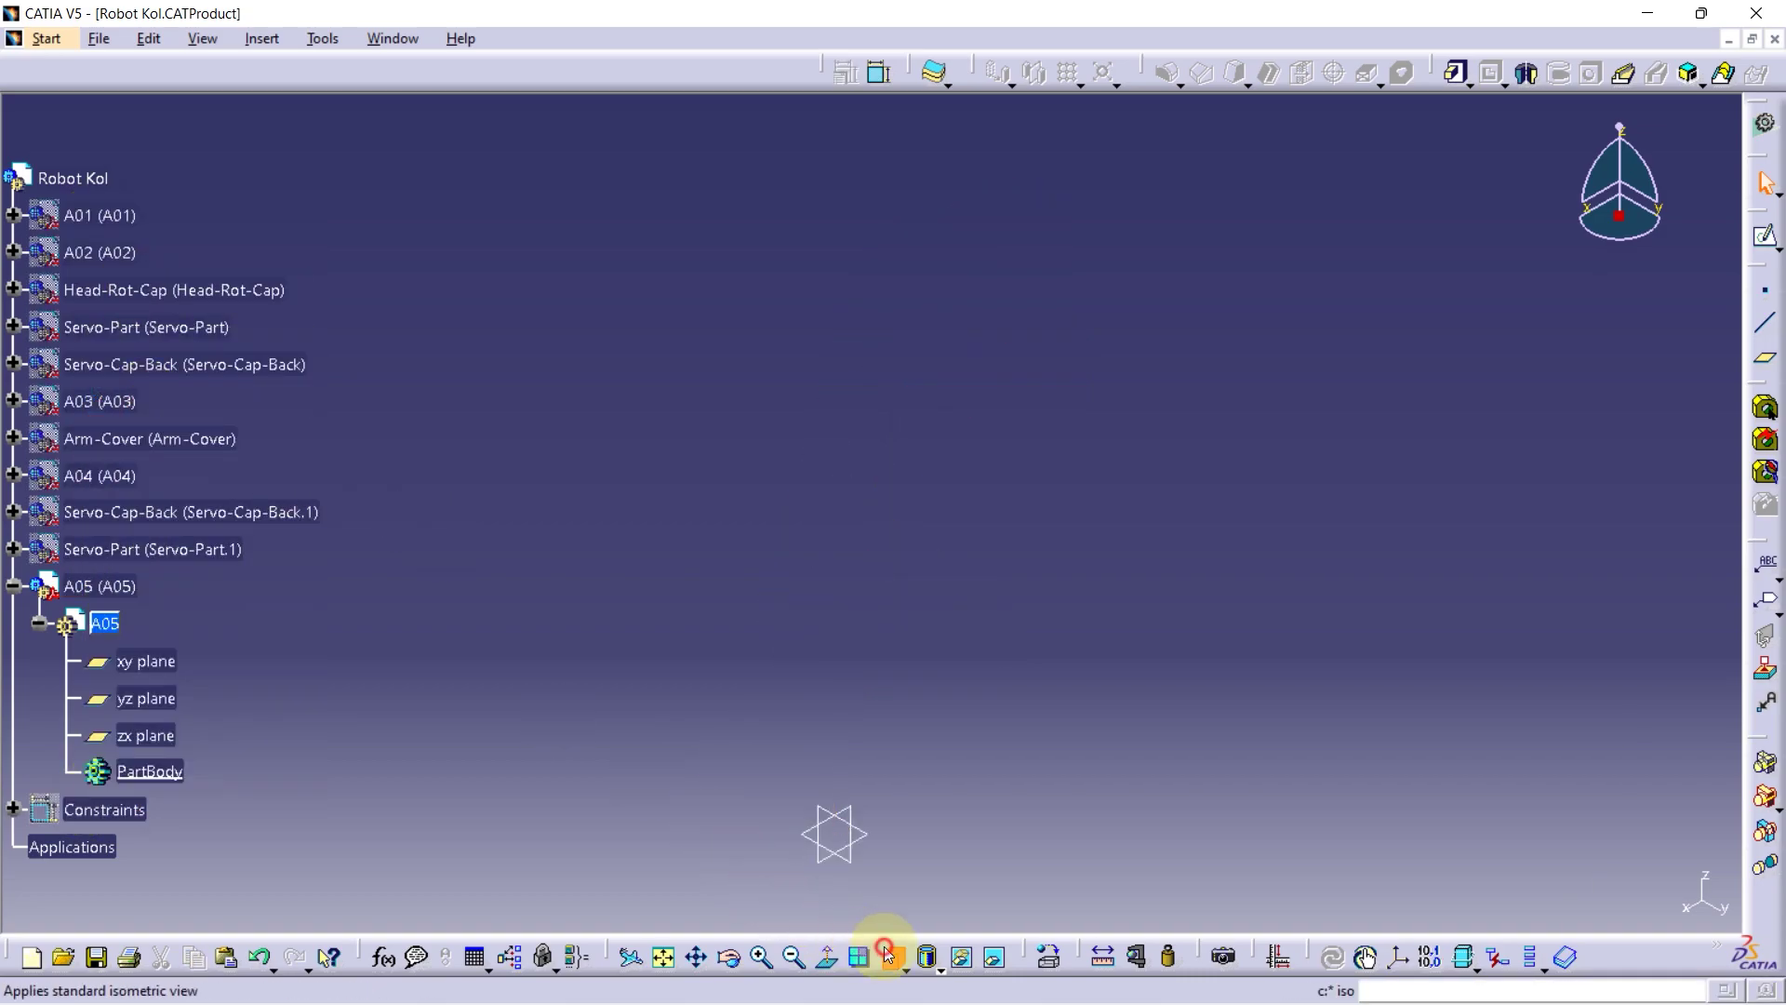
click(665, 958)
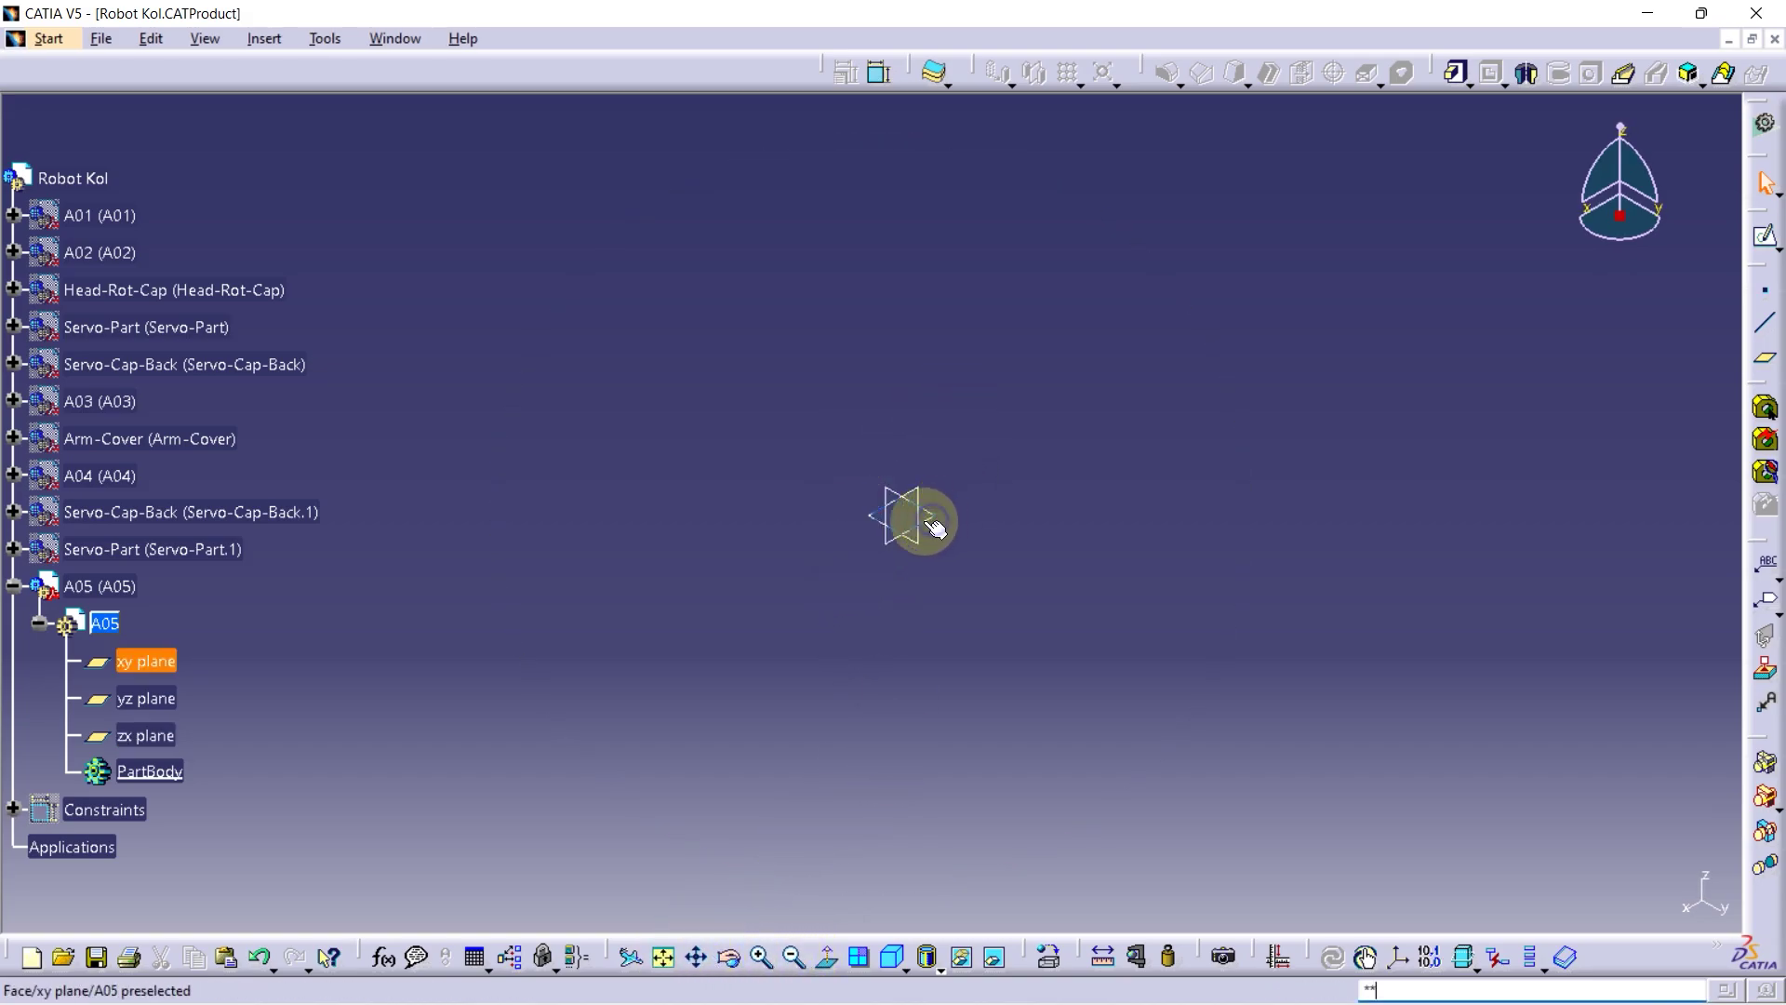
Sketch on the zx plane a rectangle with its right side replaced by a three-point arc
click(1730, 248)
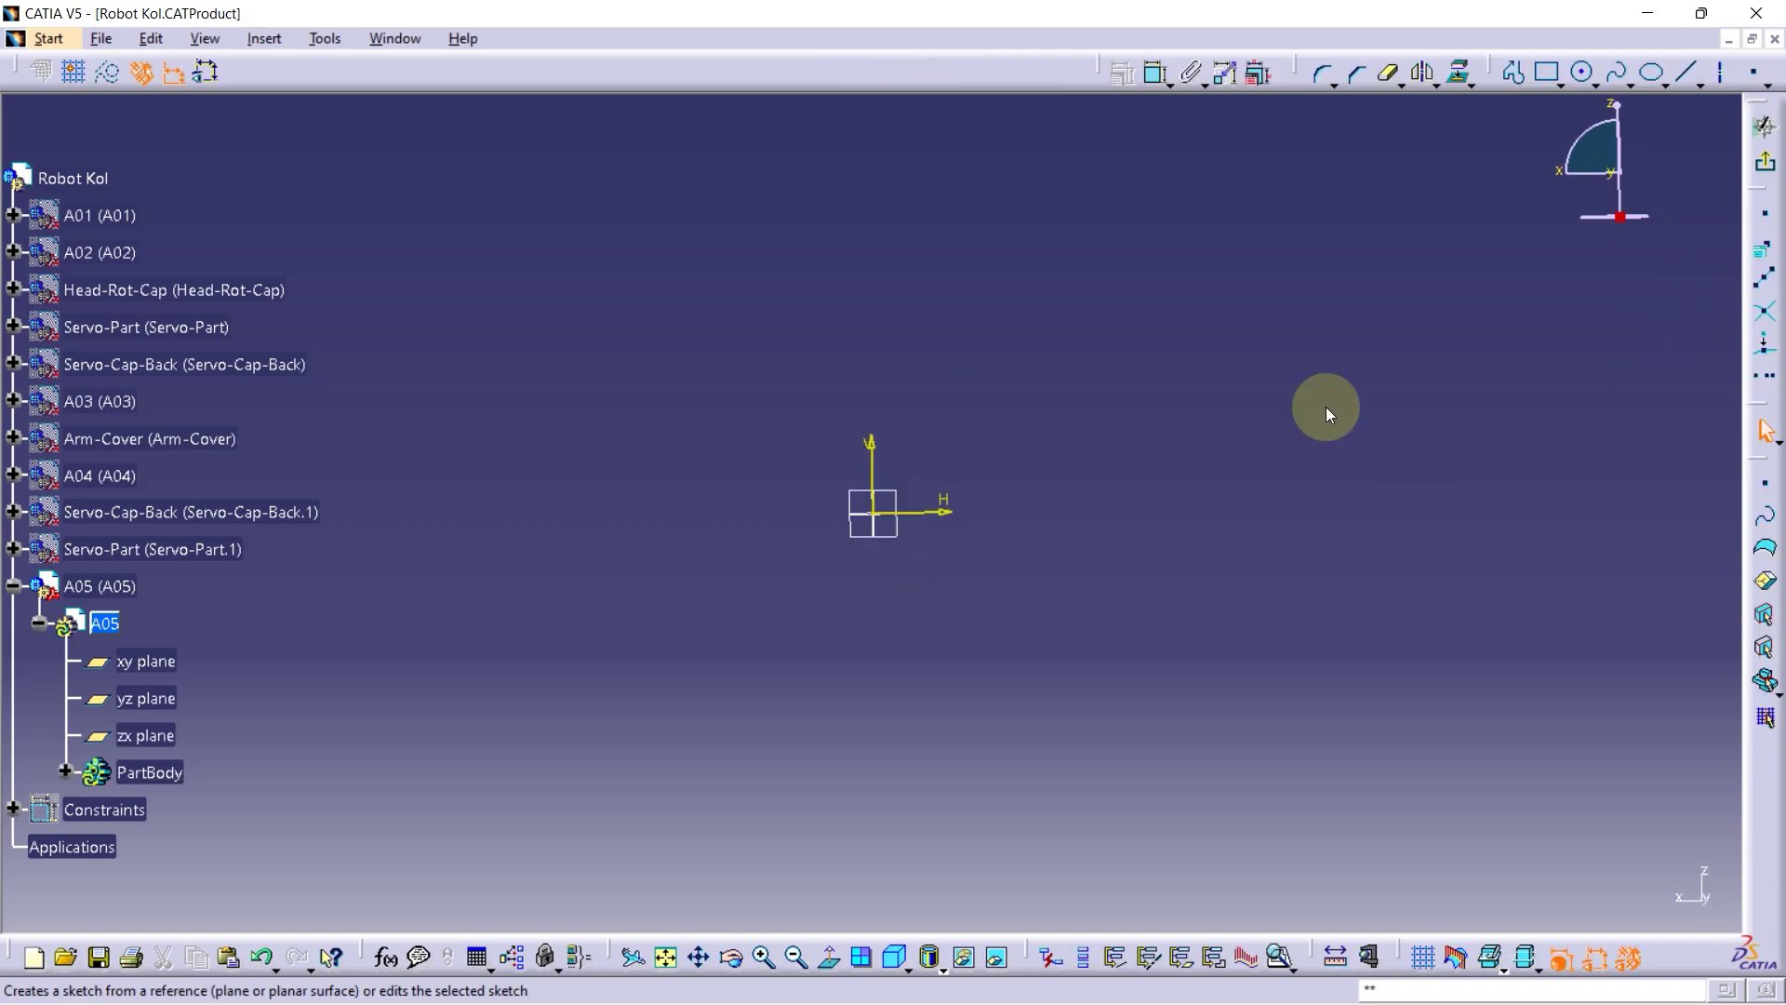
click(1515, 74)
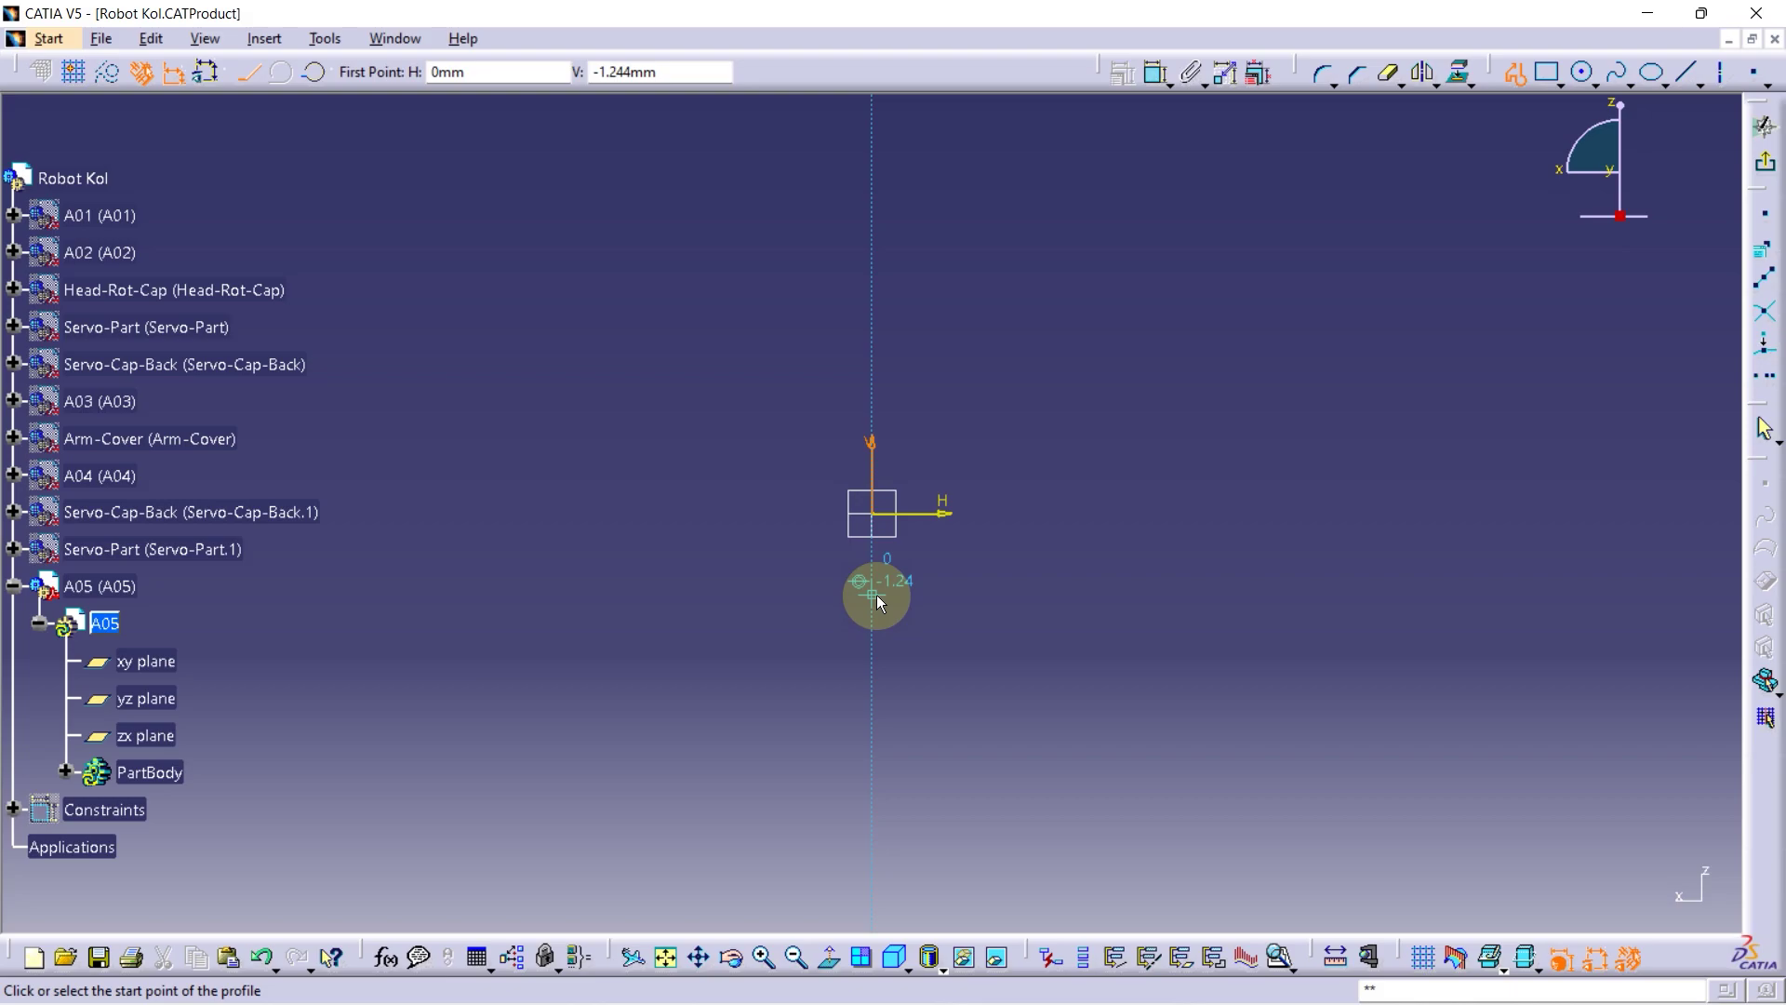
click(1547, 72)
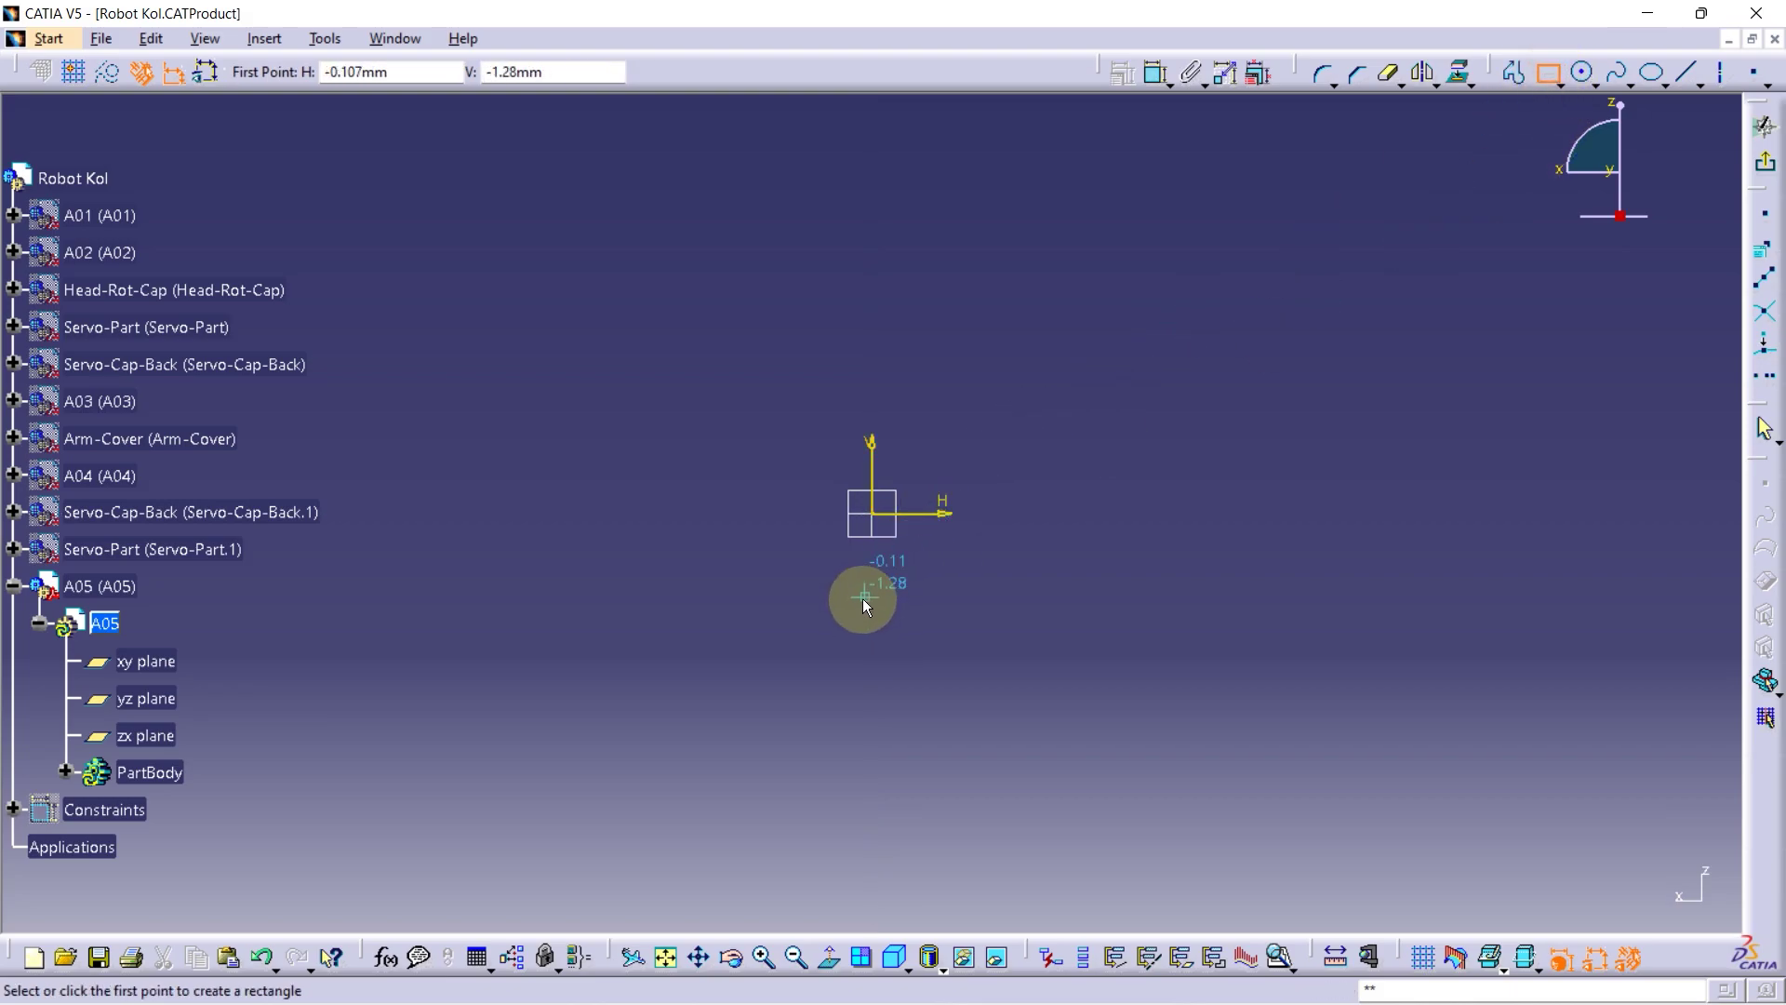
click(1388, 385)
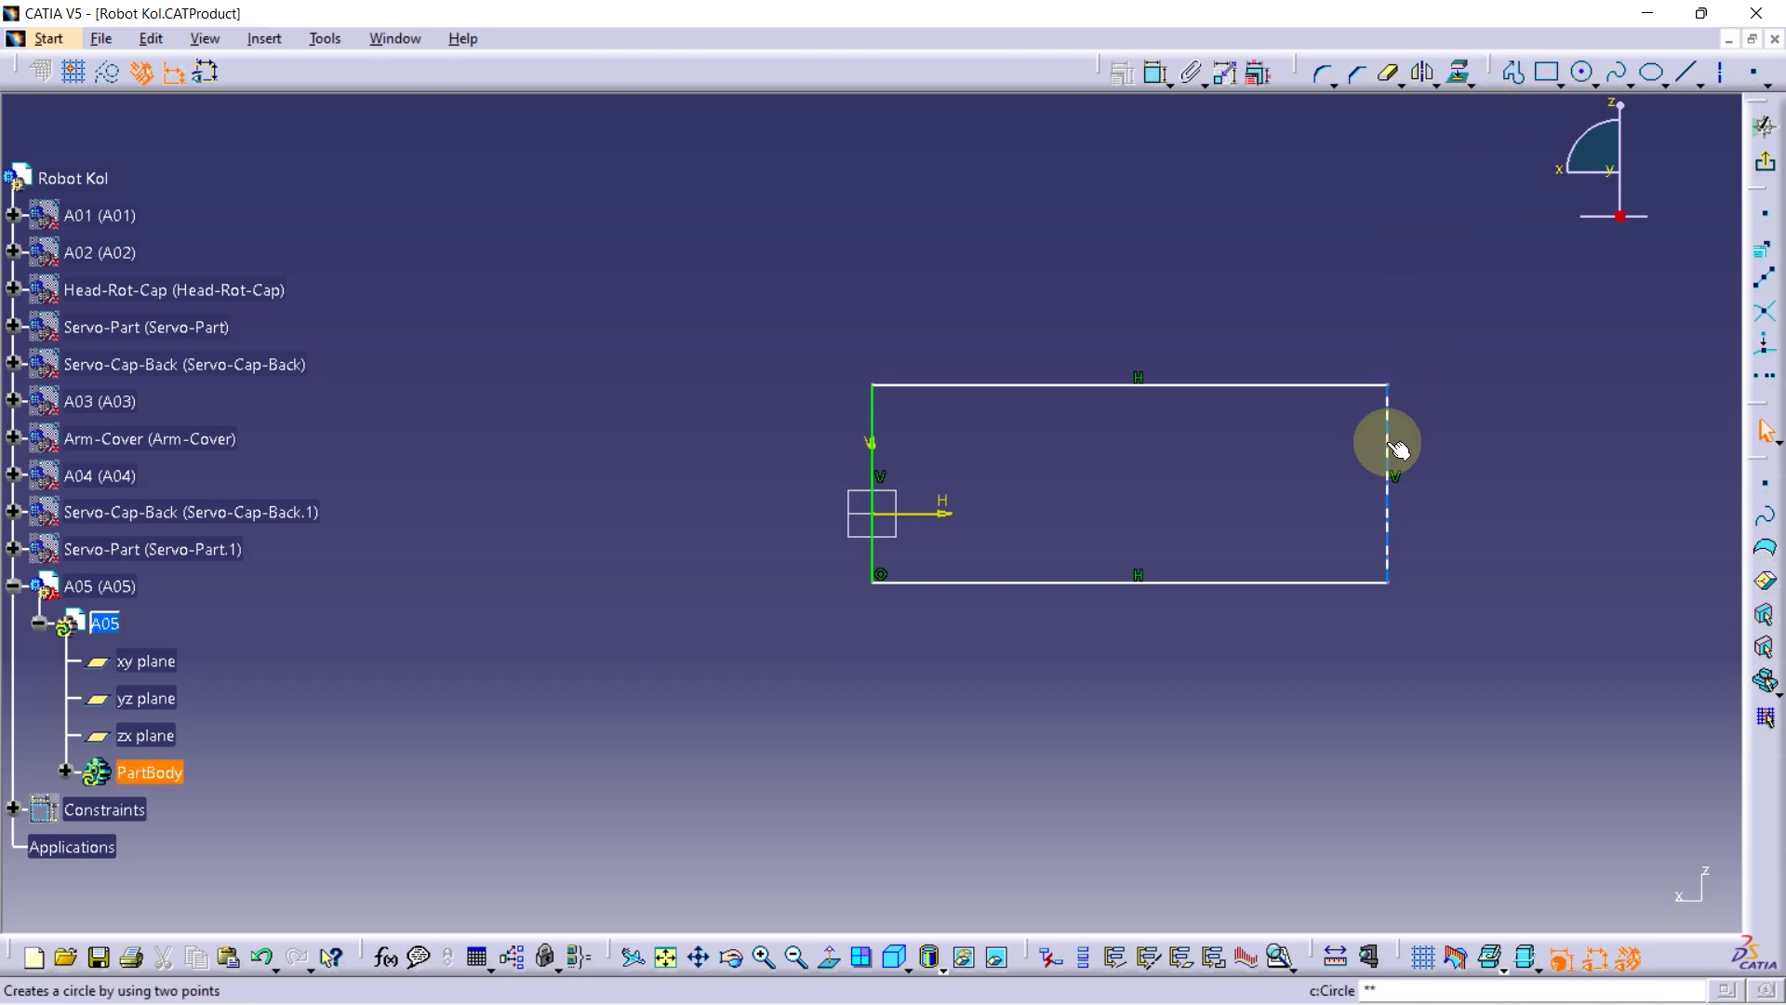
key(Delete)
click(1589, 84)
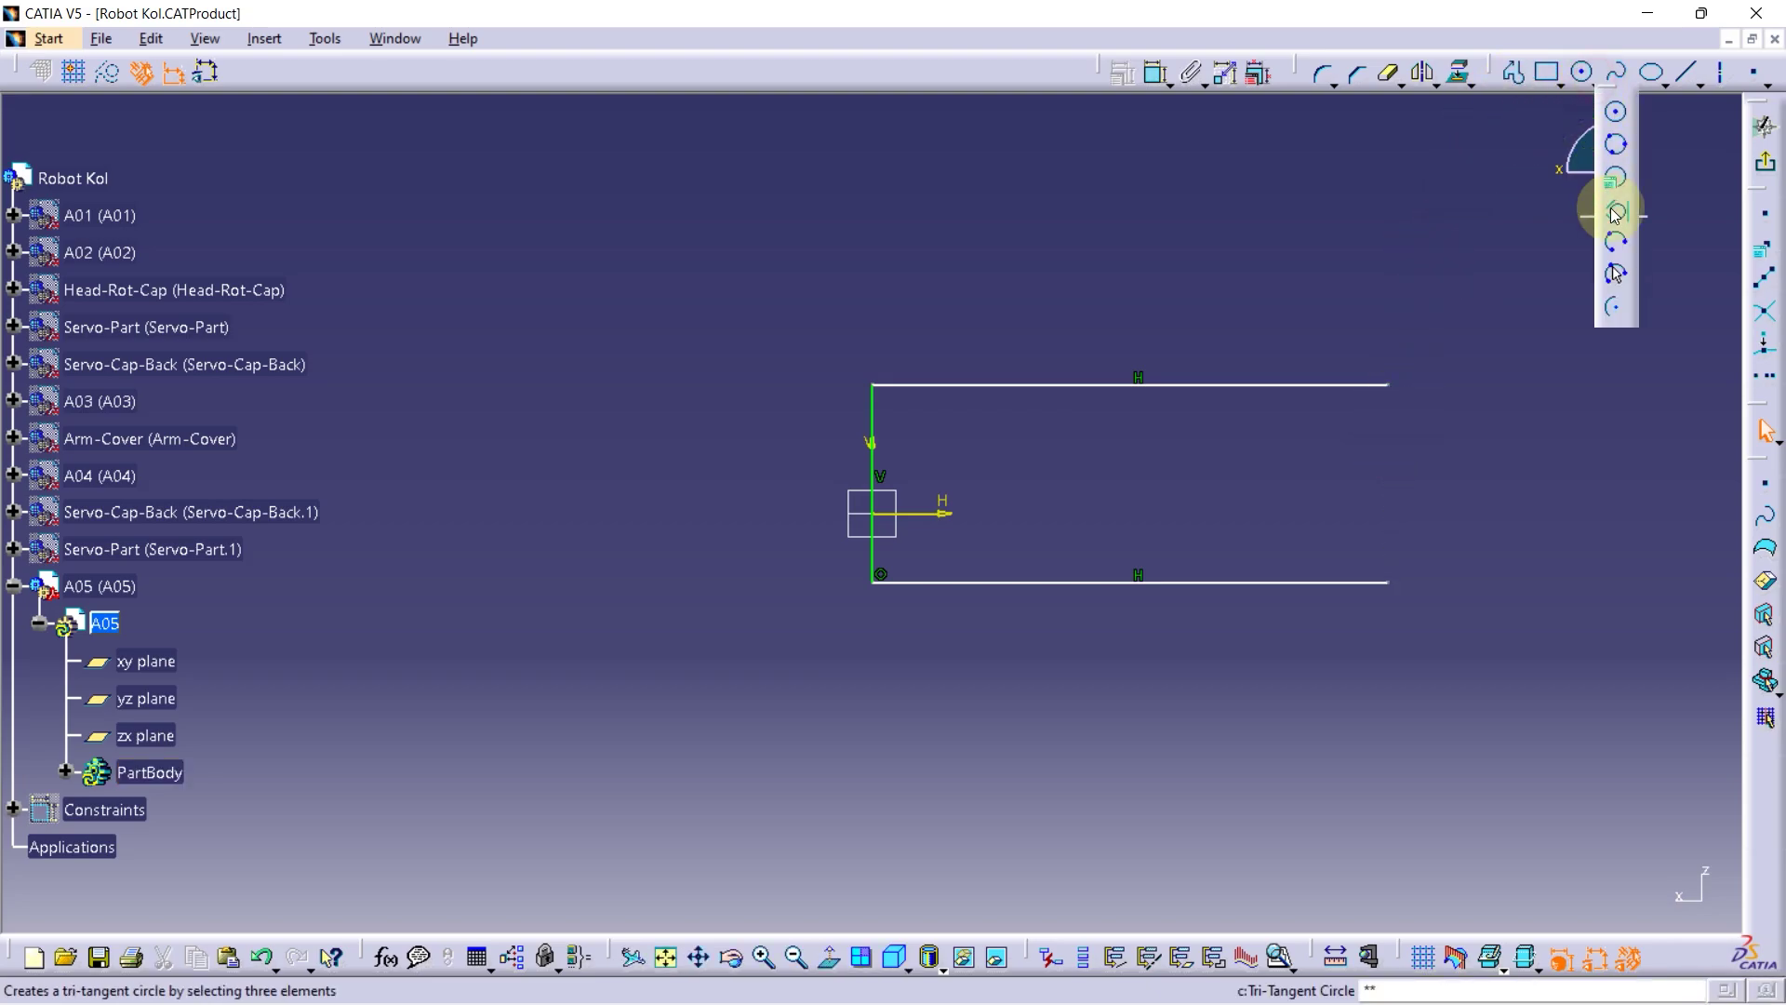
click(1615, 270)
click(1388, 581)
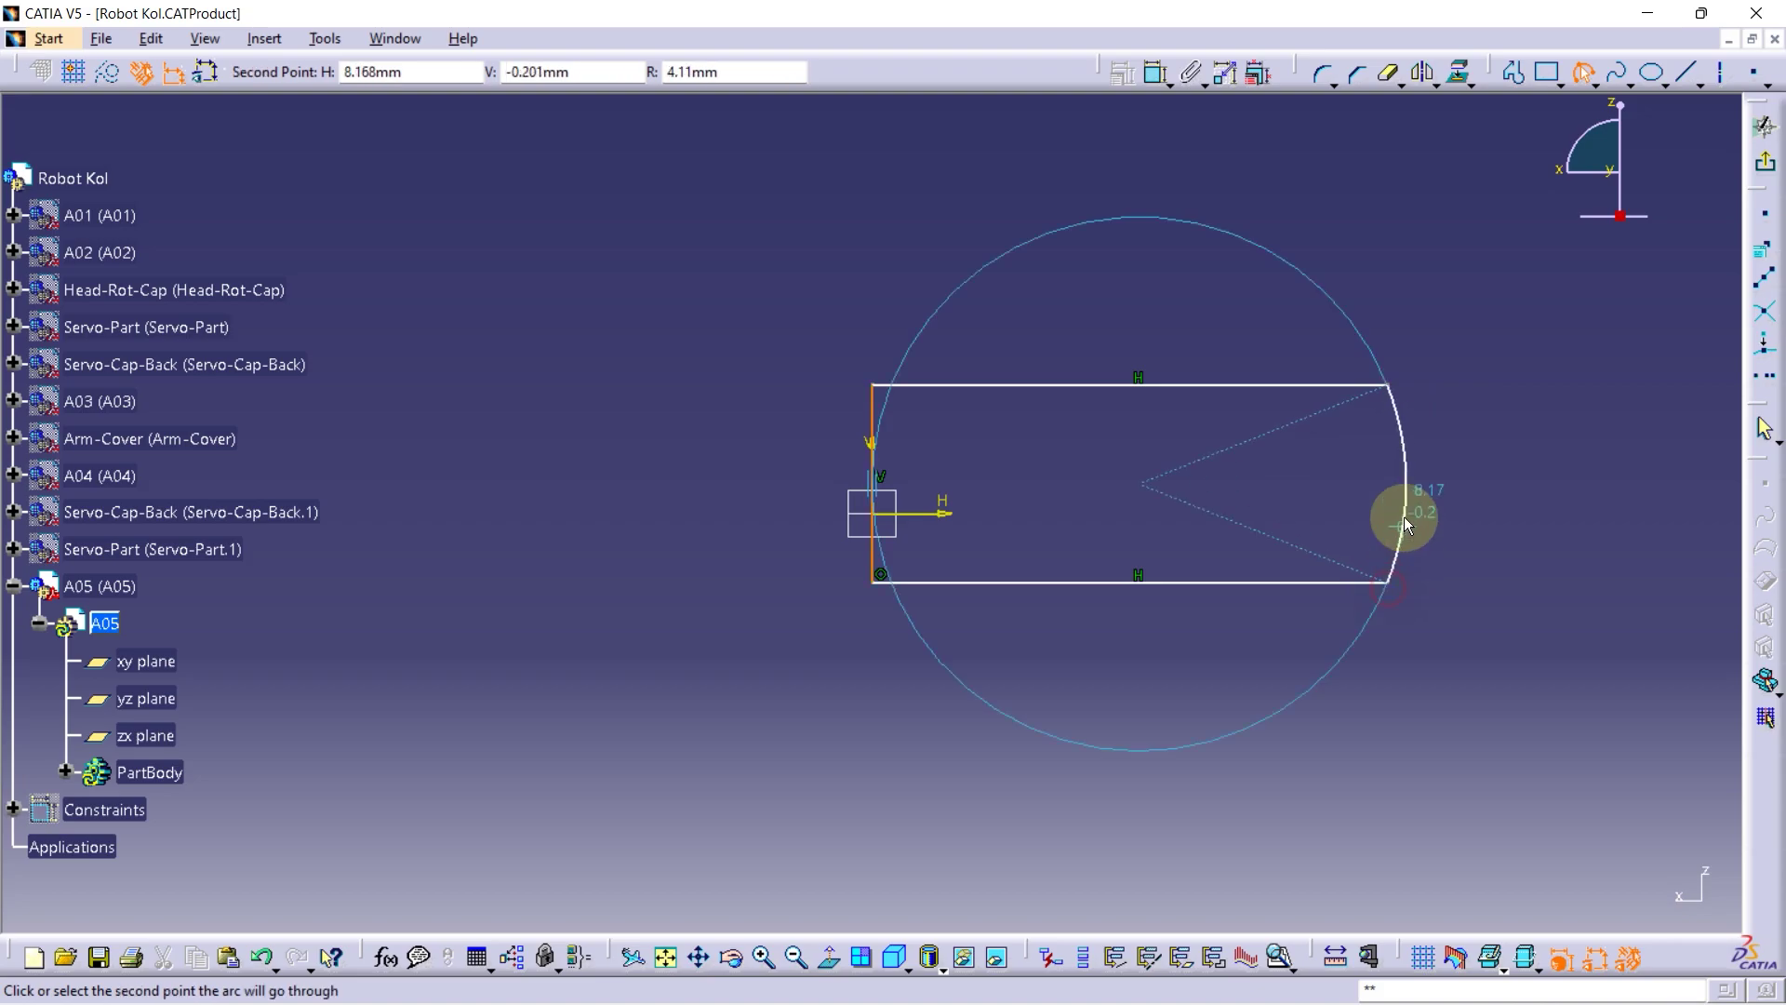
click(1415, 501)
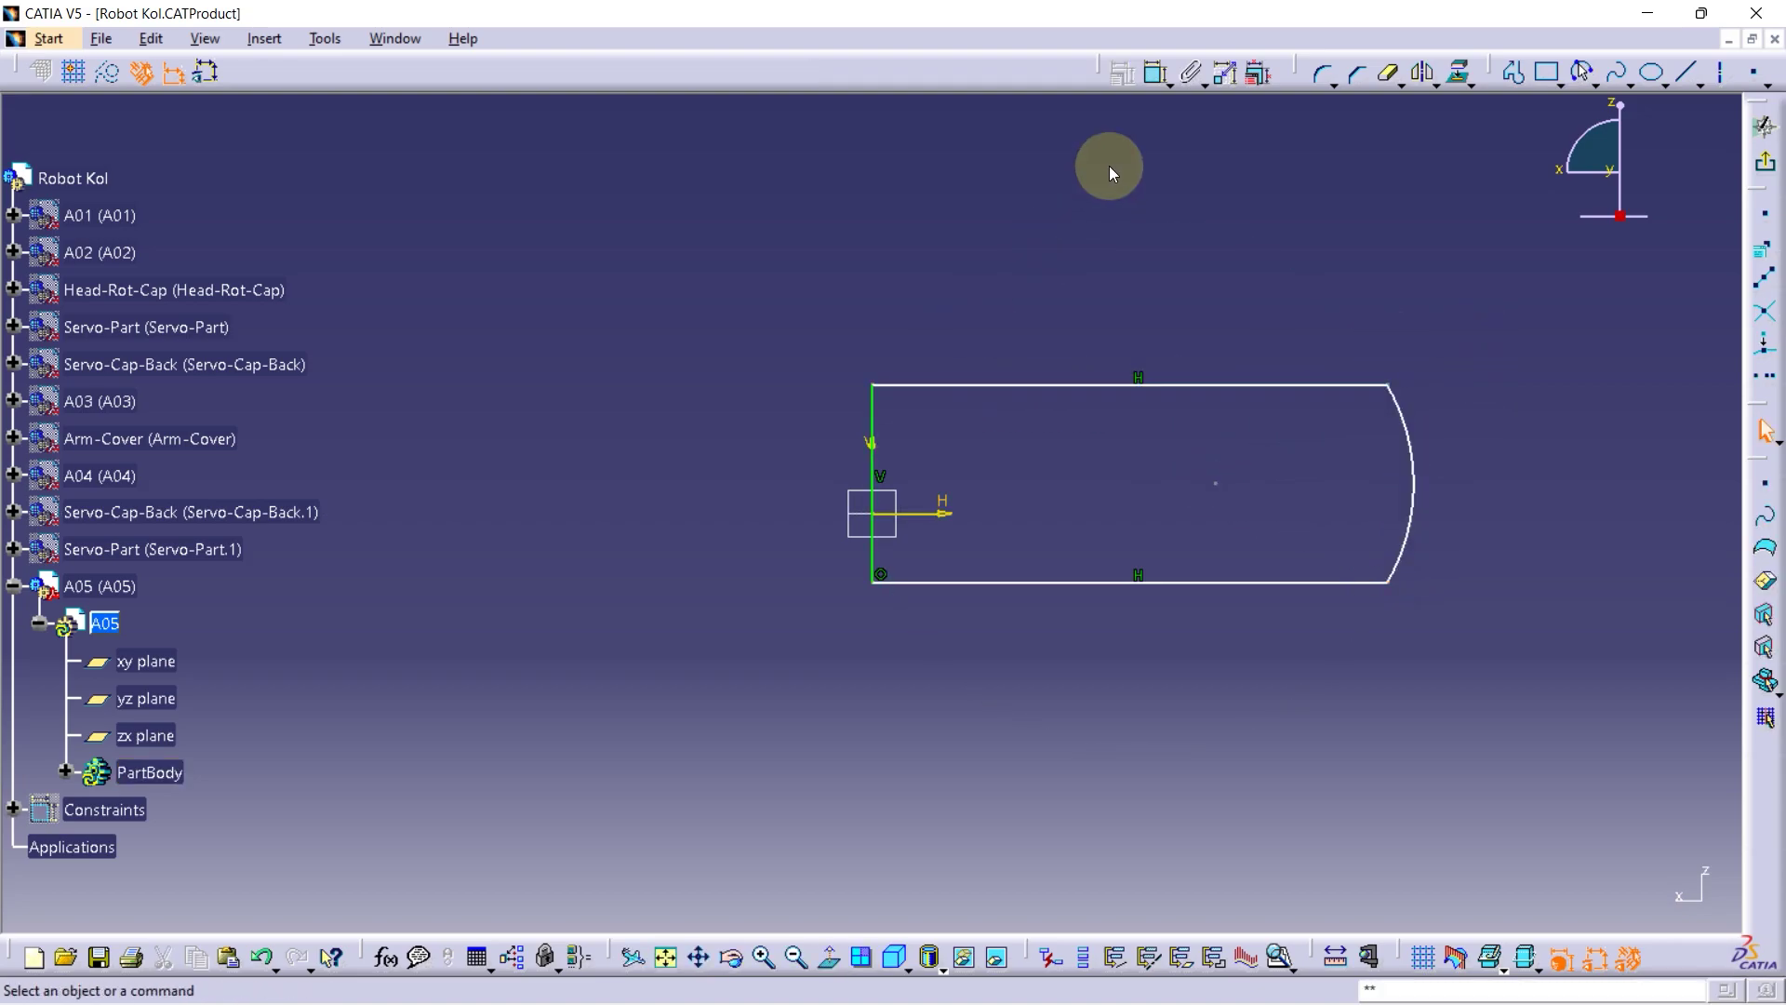
Make the top and bottom lines symmetric about the horizontal axis and constrain the arc endpoints
click(988, 386)
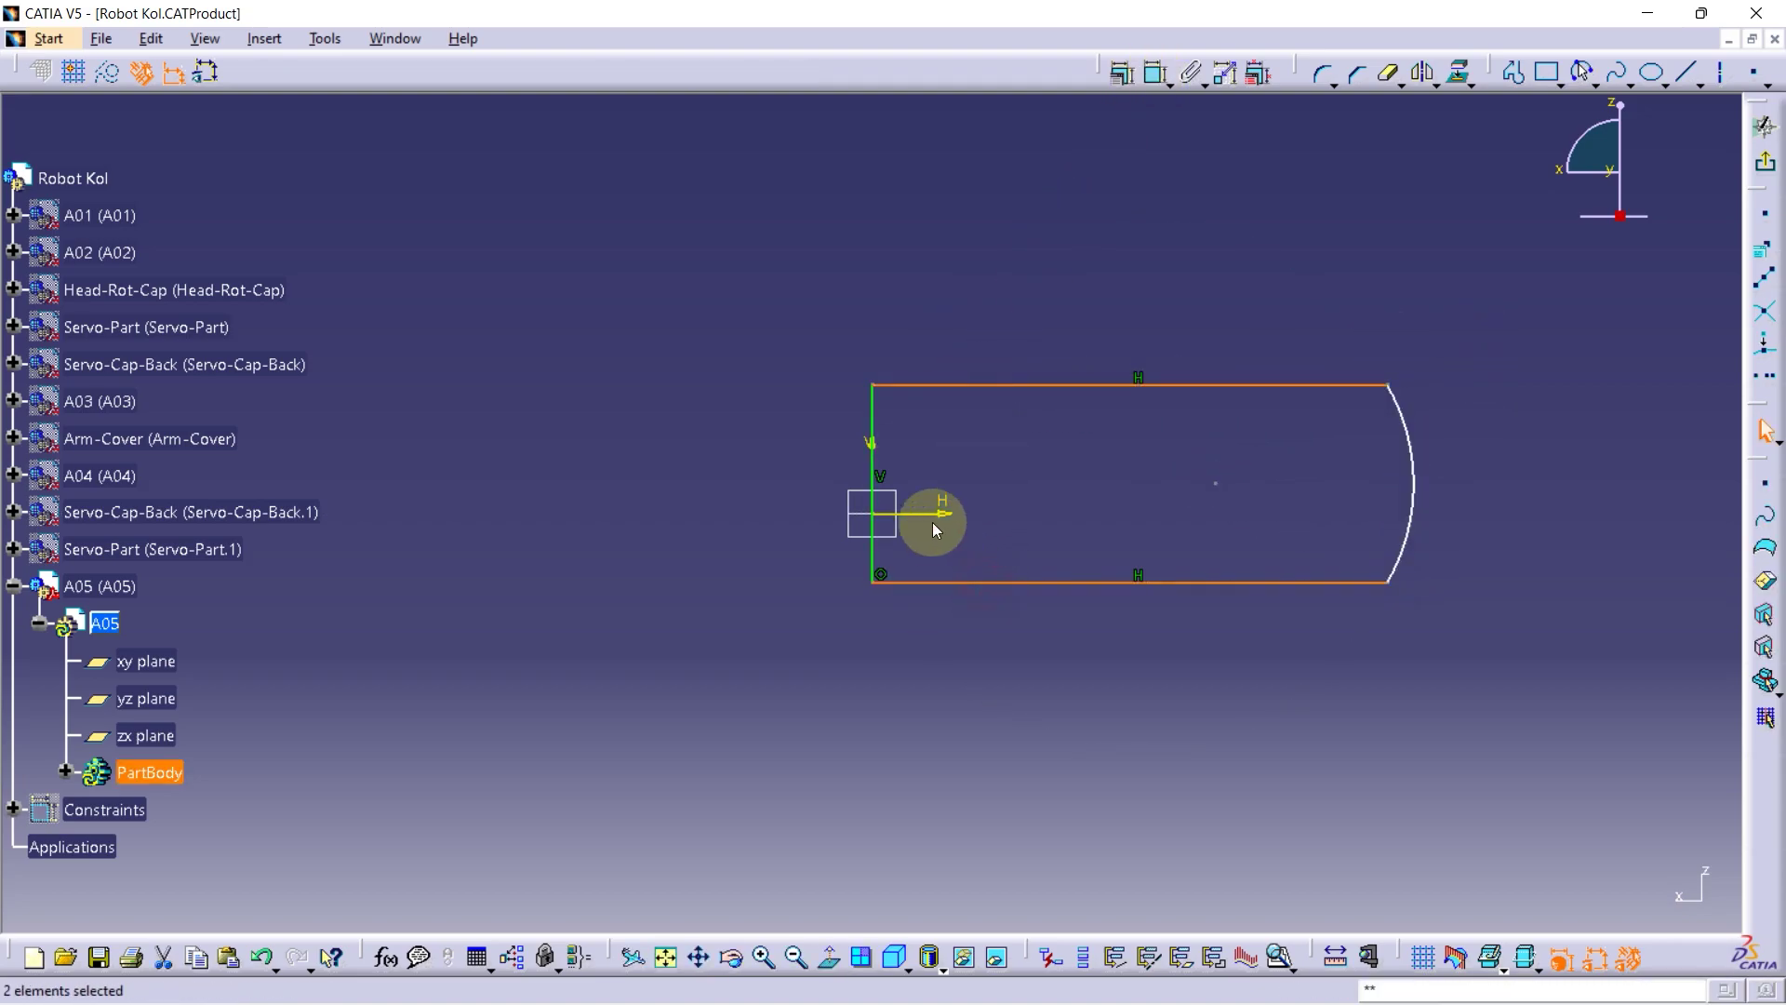
click(1122, 72)
click(1458, 750)
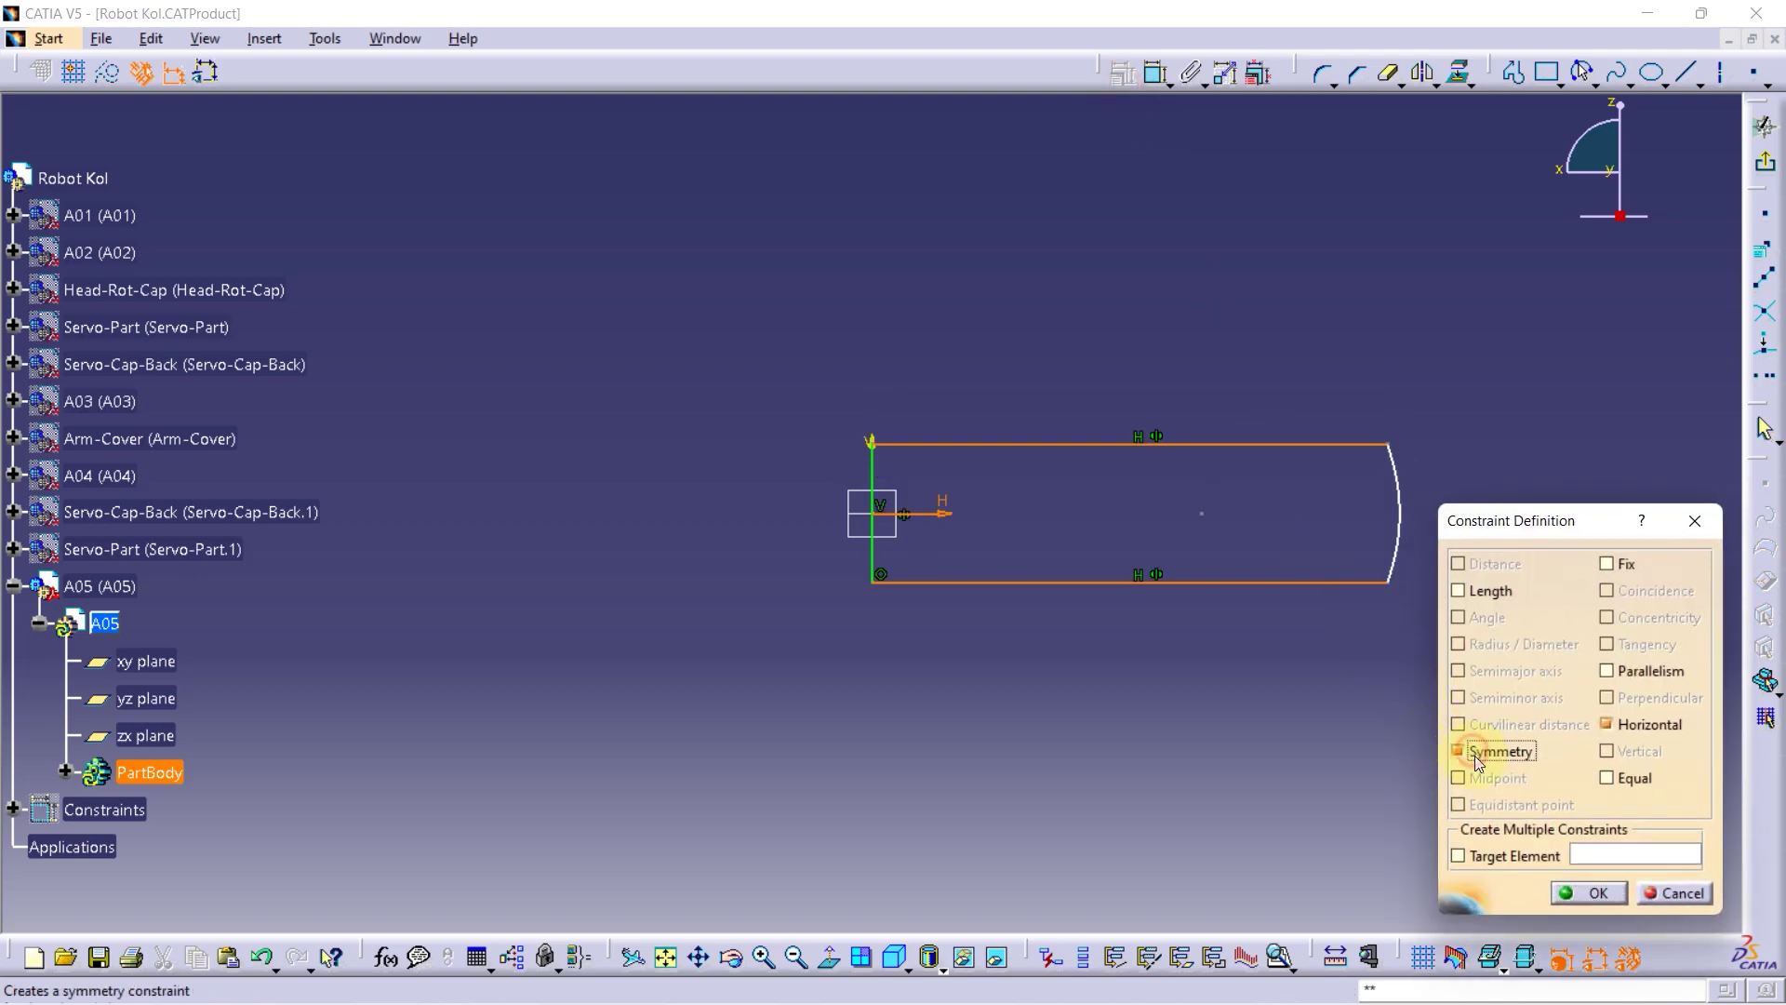
click(1587, 890)
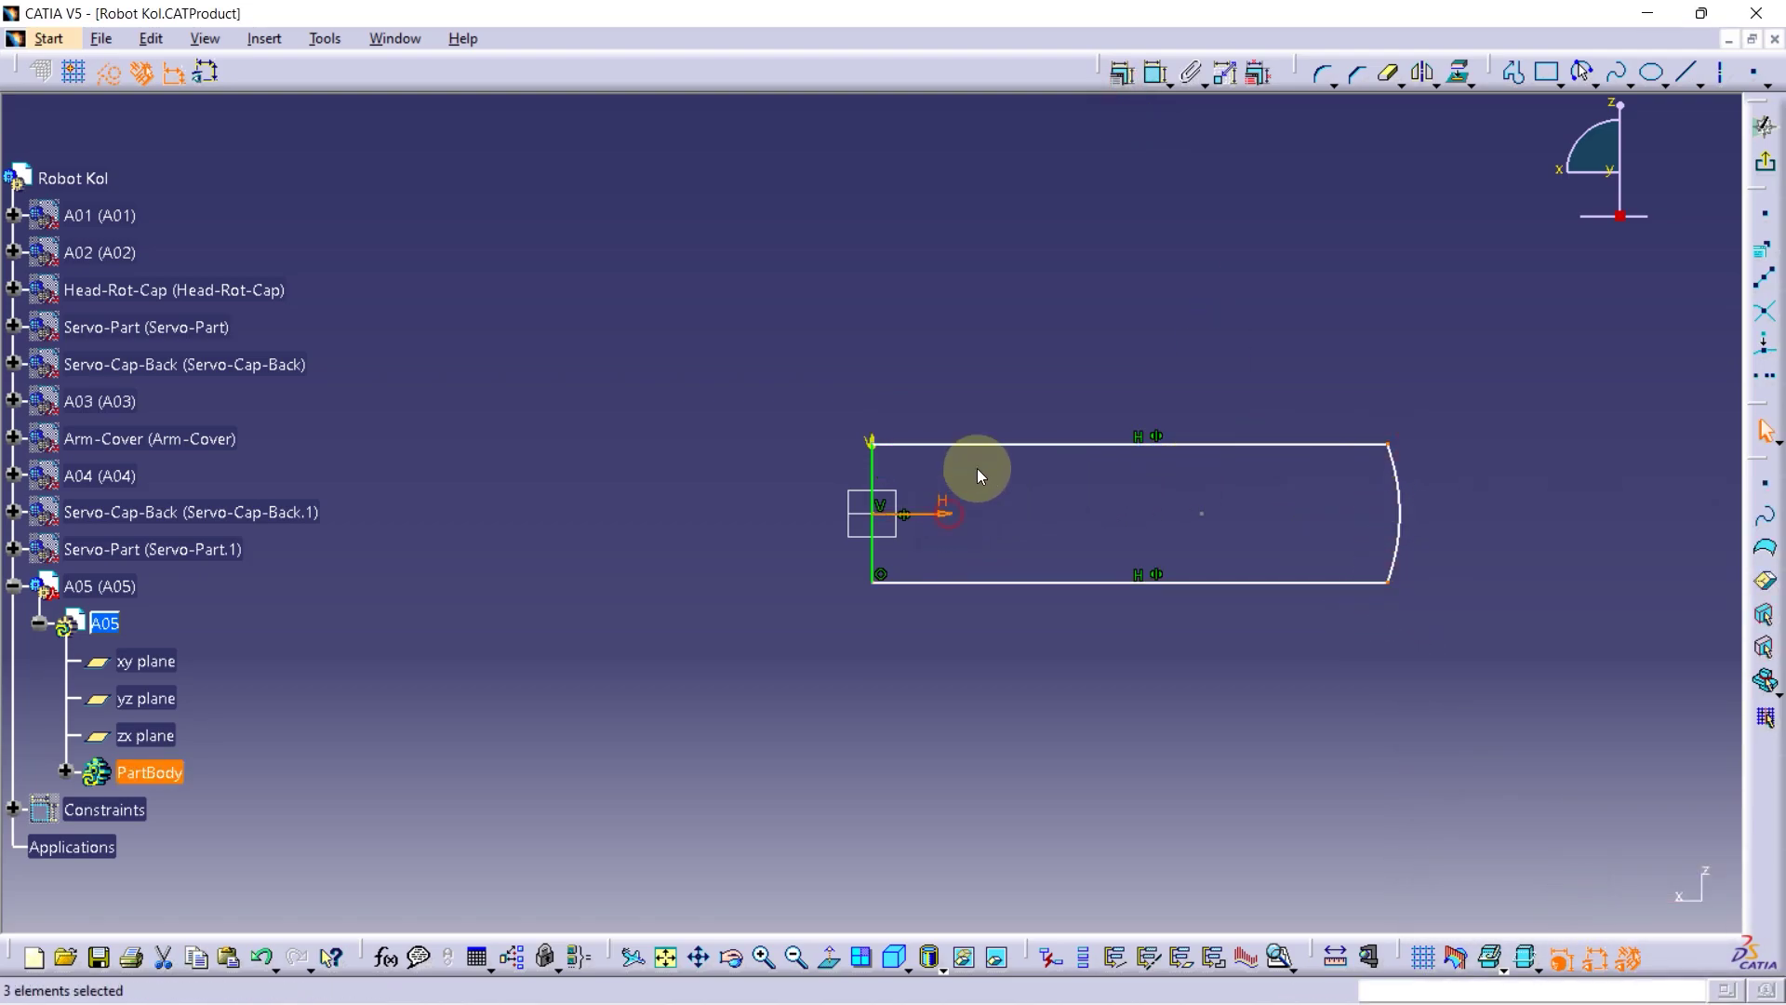
click(1124, 73)
click(1594, 884)
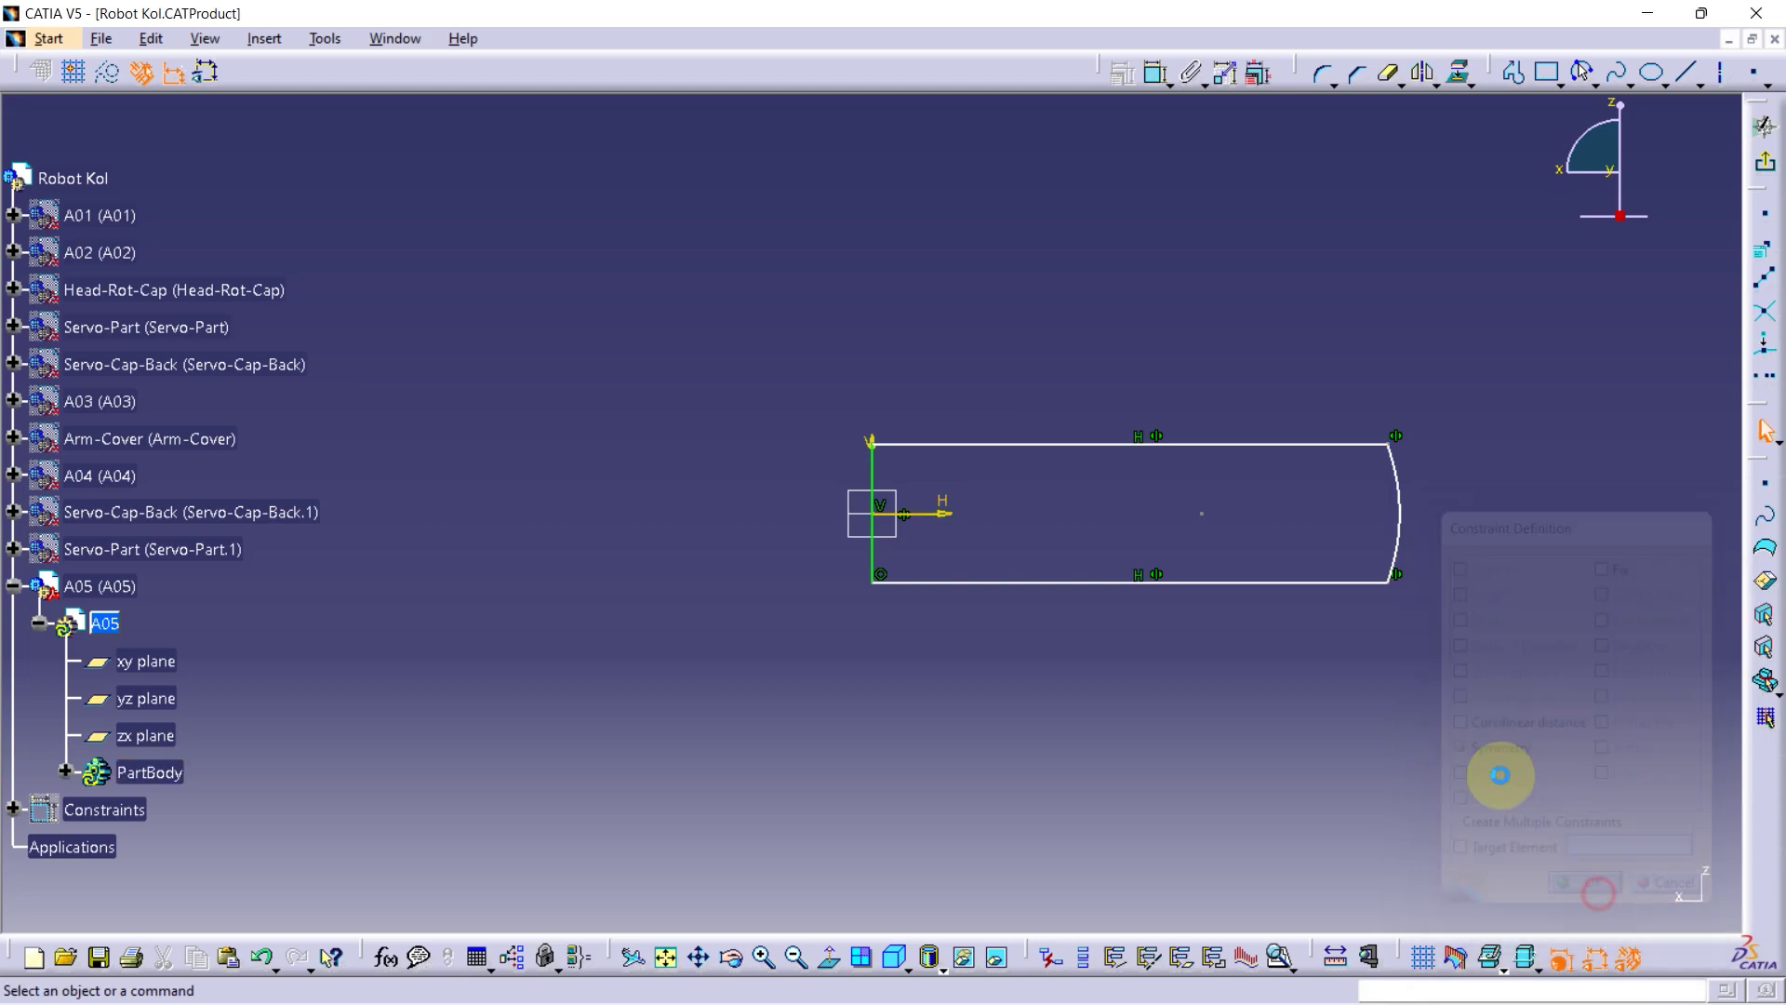
Dimension the left side to a 100 mm height and stretch the profile longer
click(1156, 73)
click(872, 465)
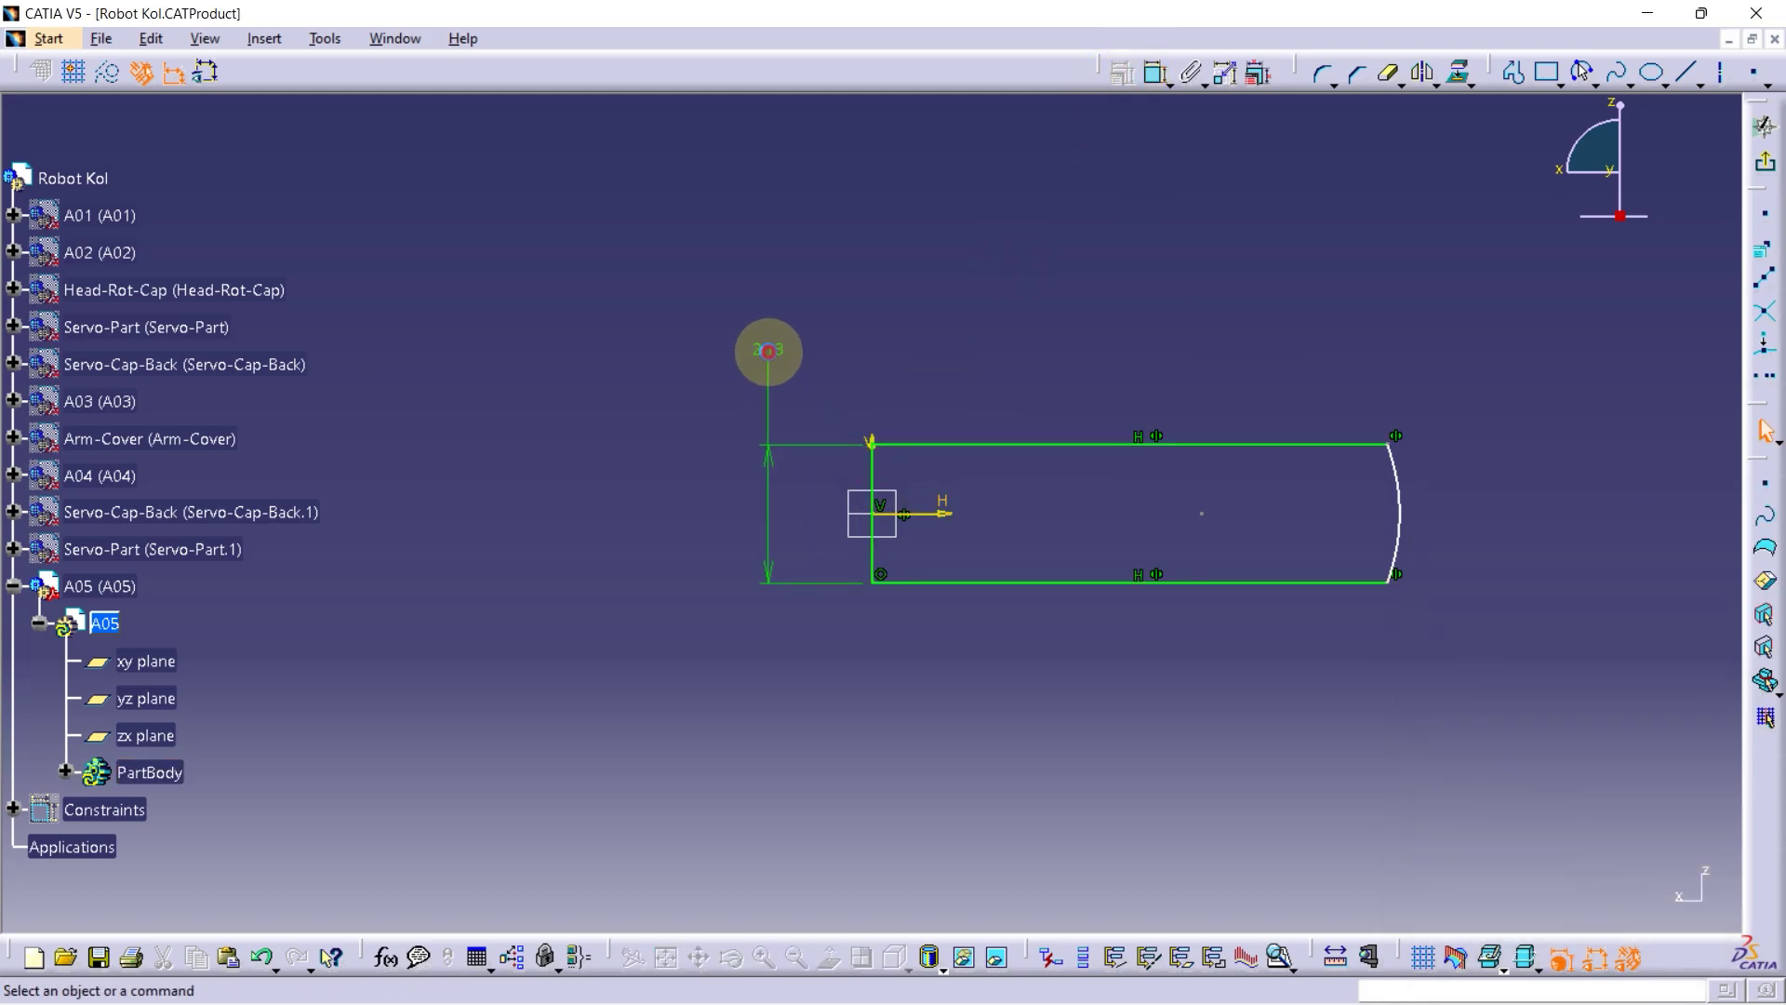
double_click(772, 352)
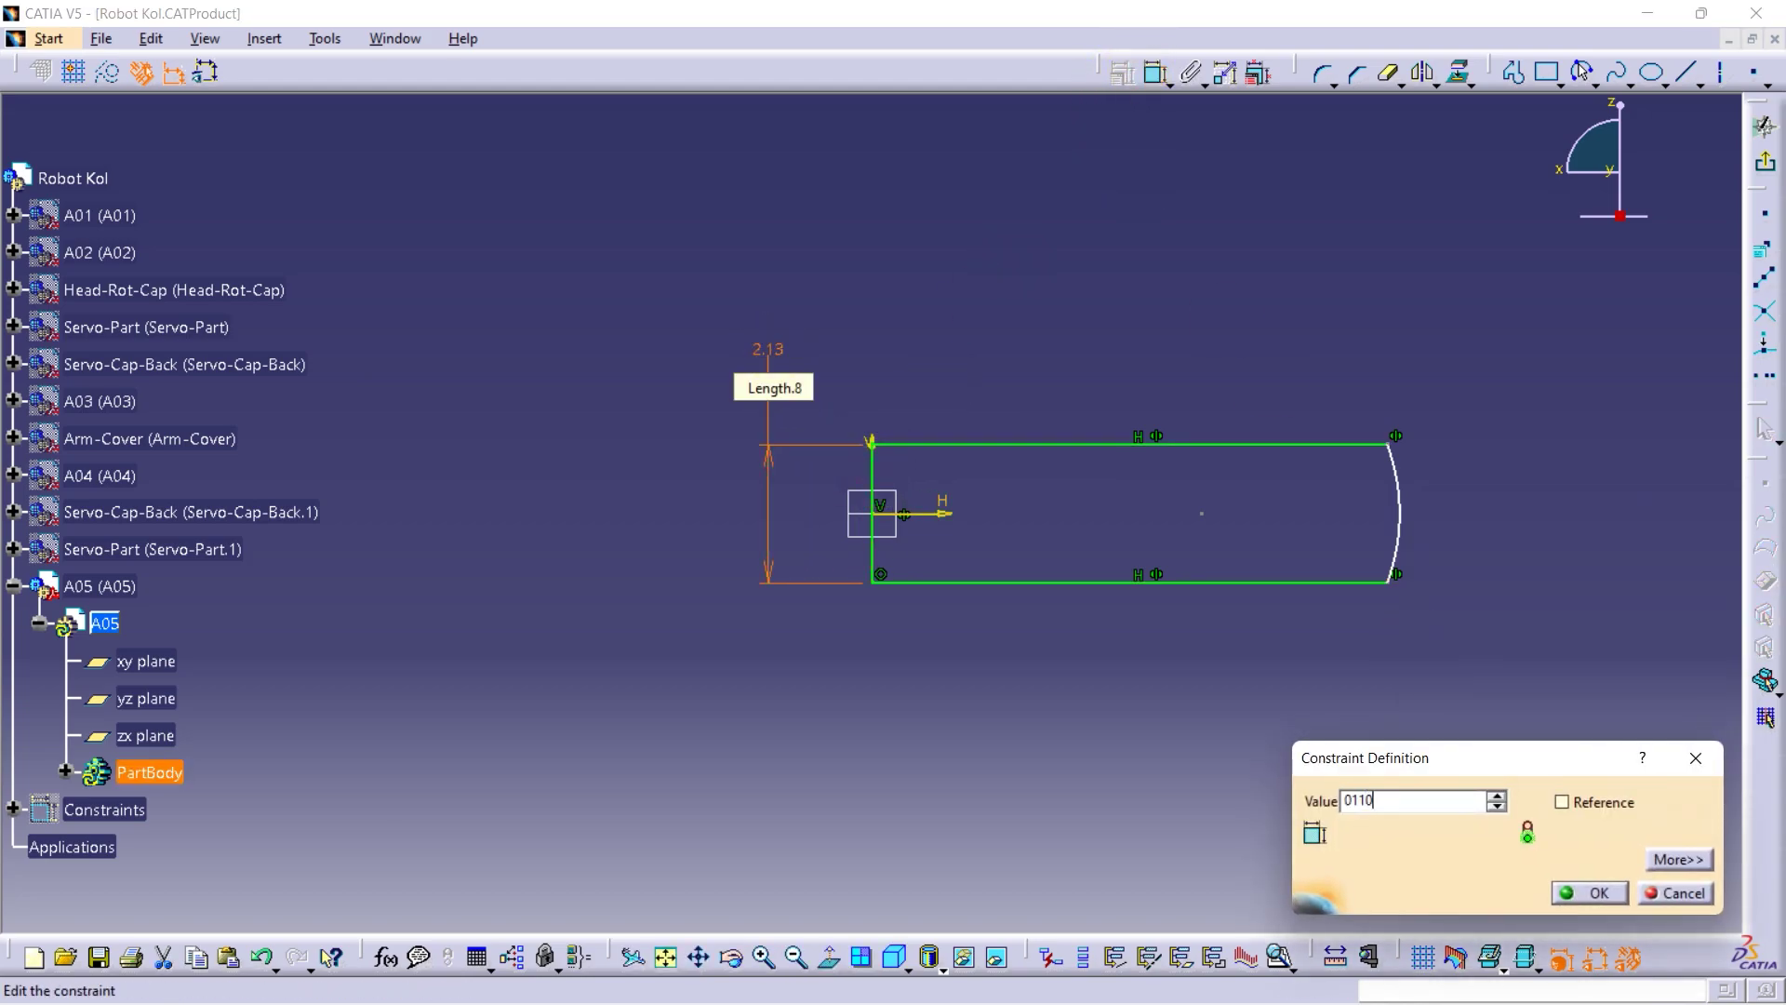
text(10)
key(Return)
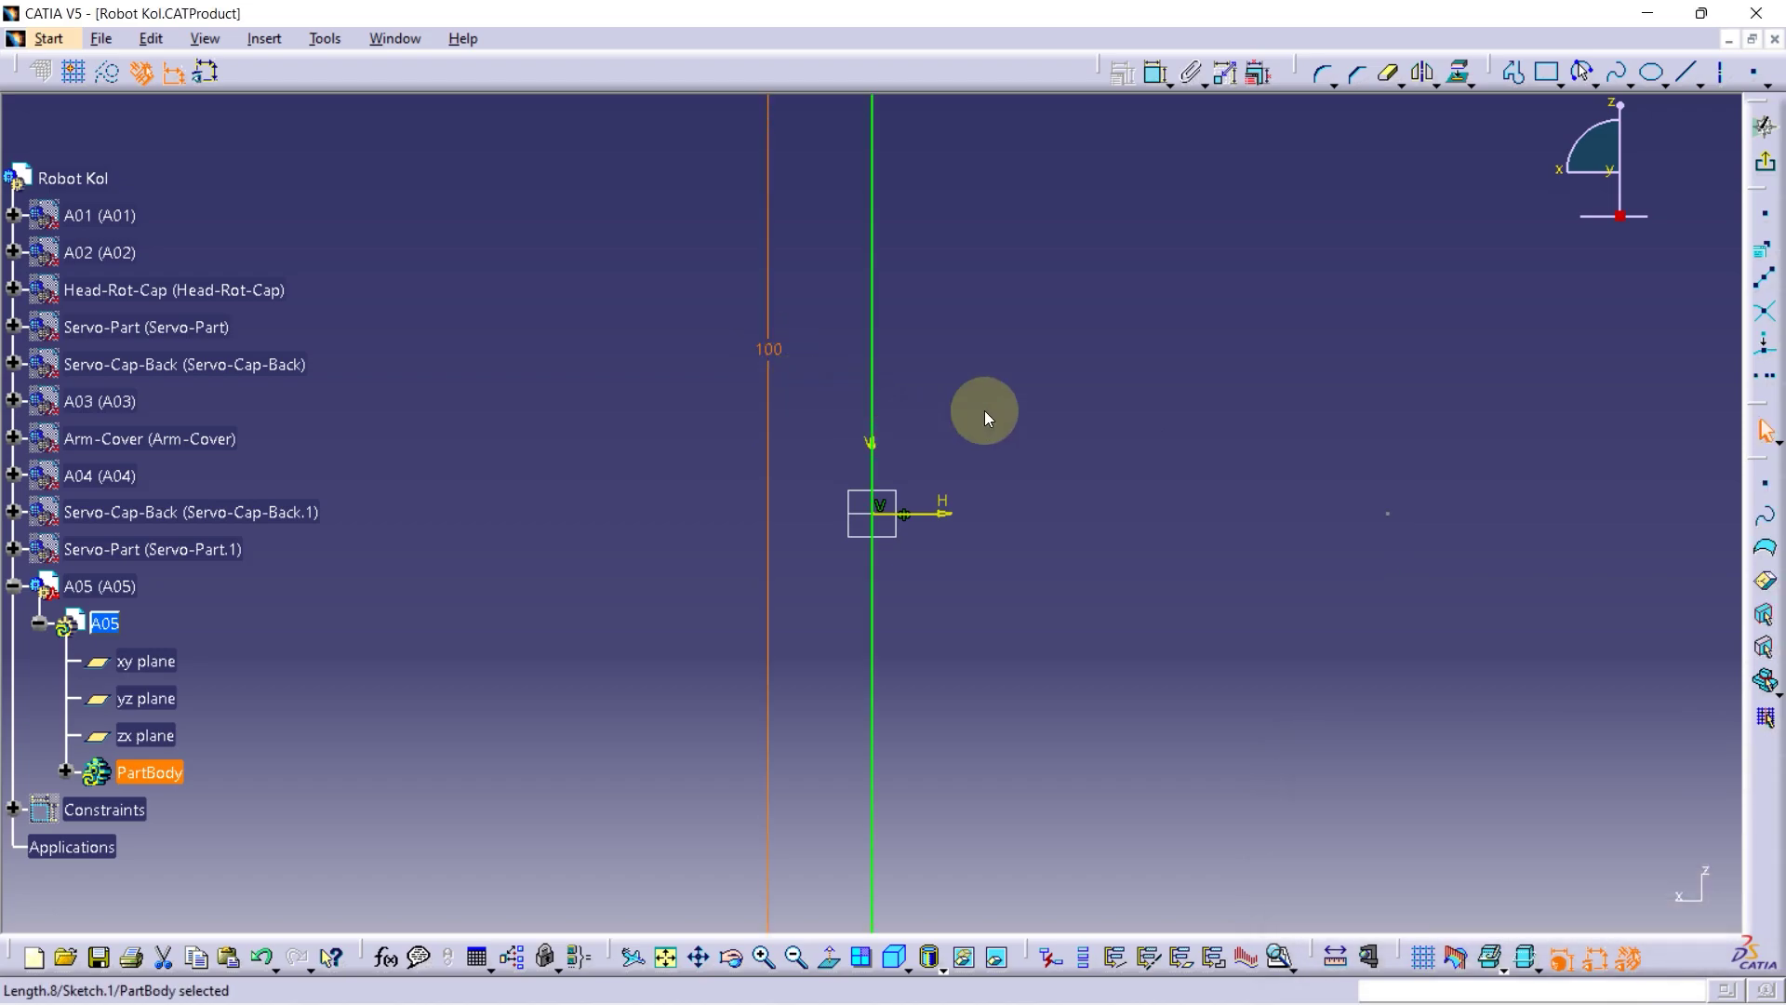
mouse_move(1093, 579)
middle_down()
mouse_move(783, 299)
mouse_move(930, 562)
middle_up()
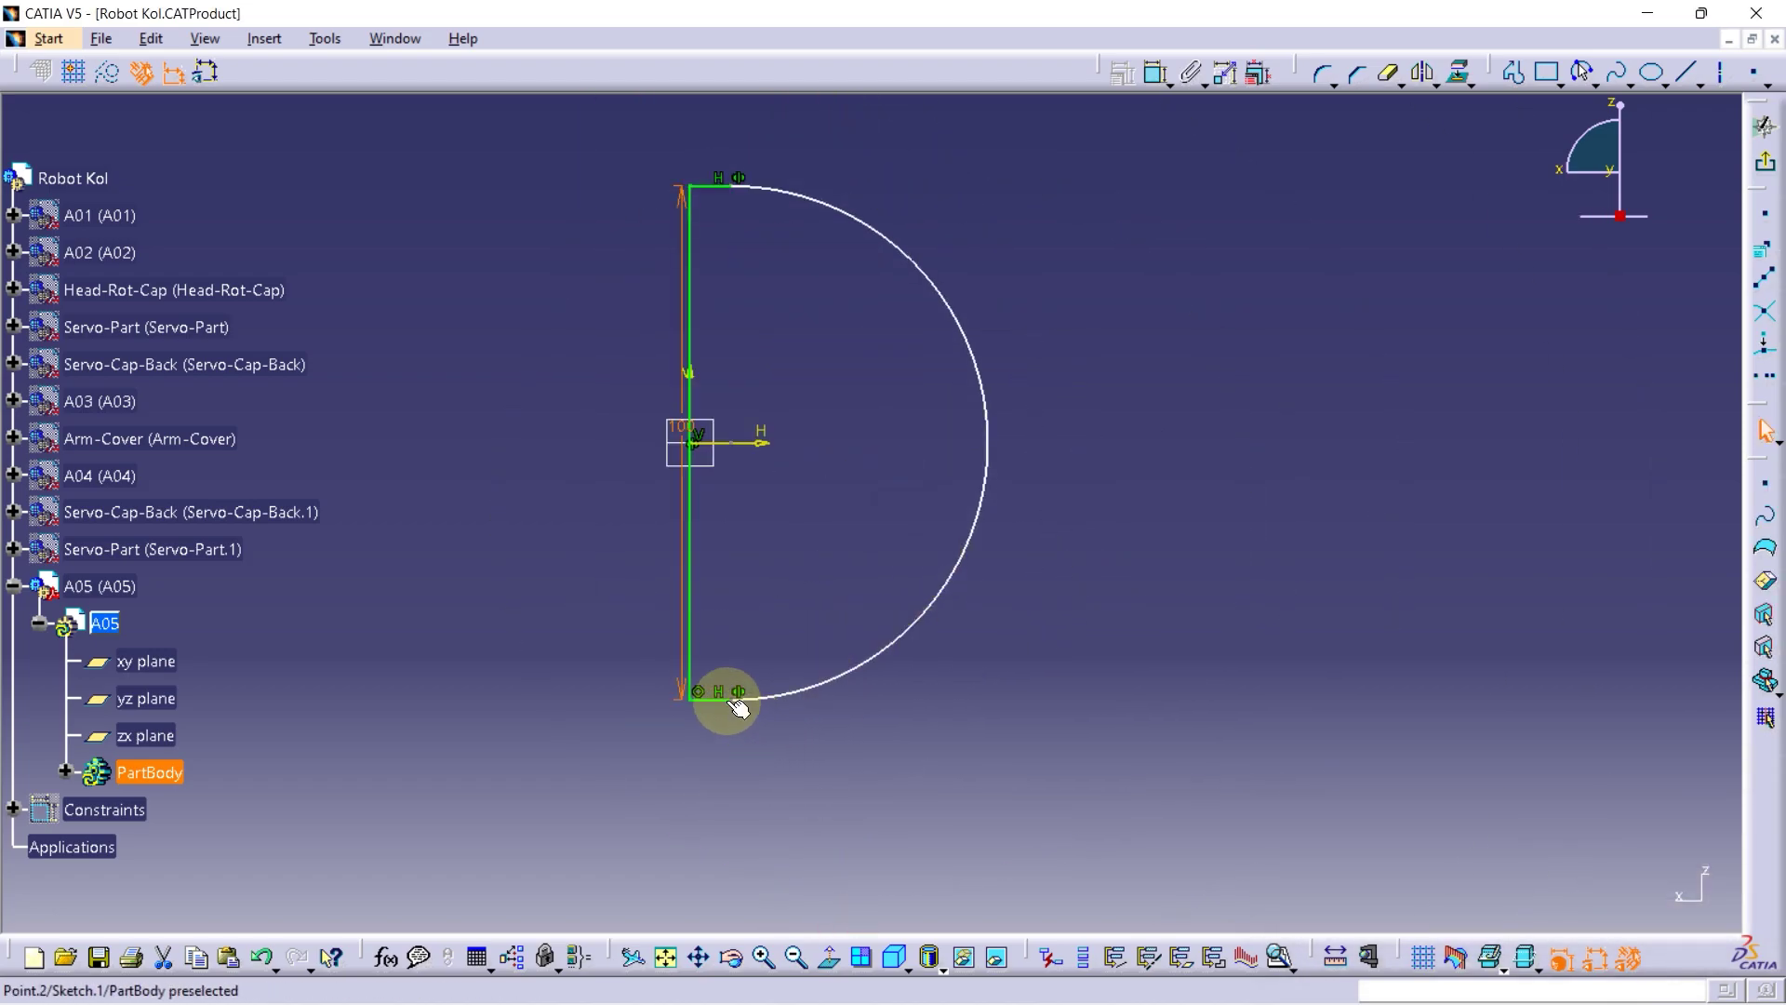
drag(738, 699, 1279, 696)
click(1192, 71)
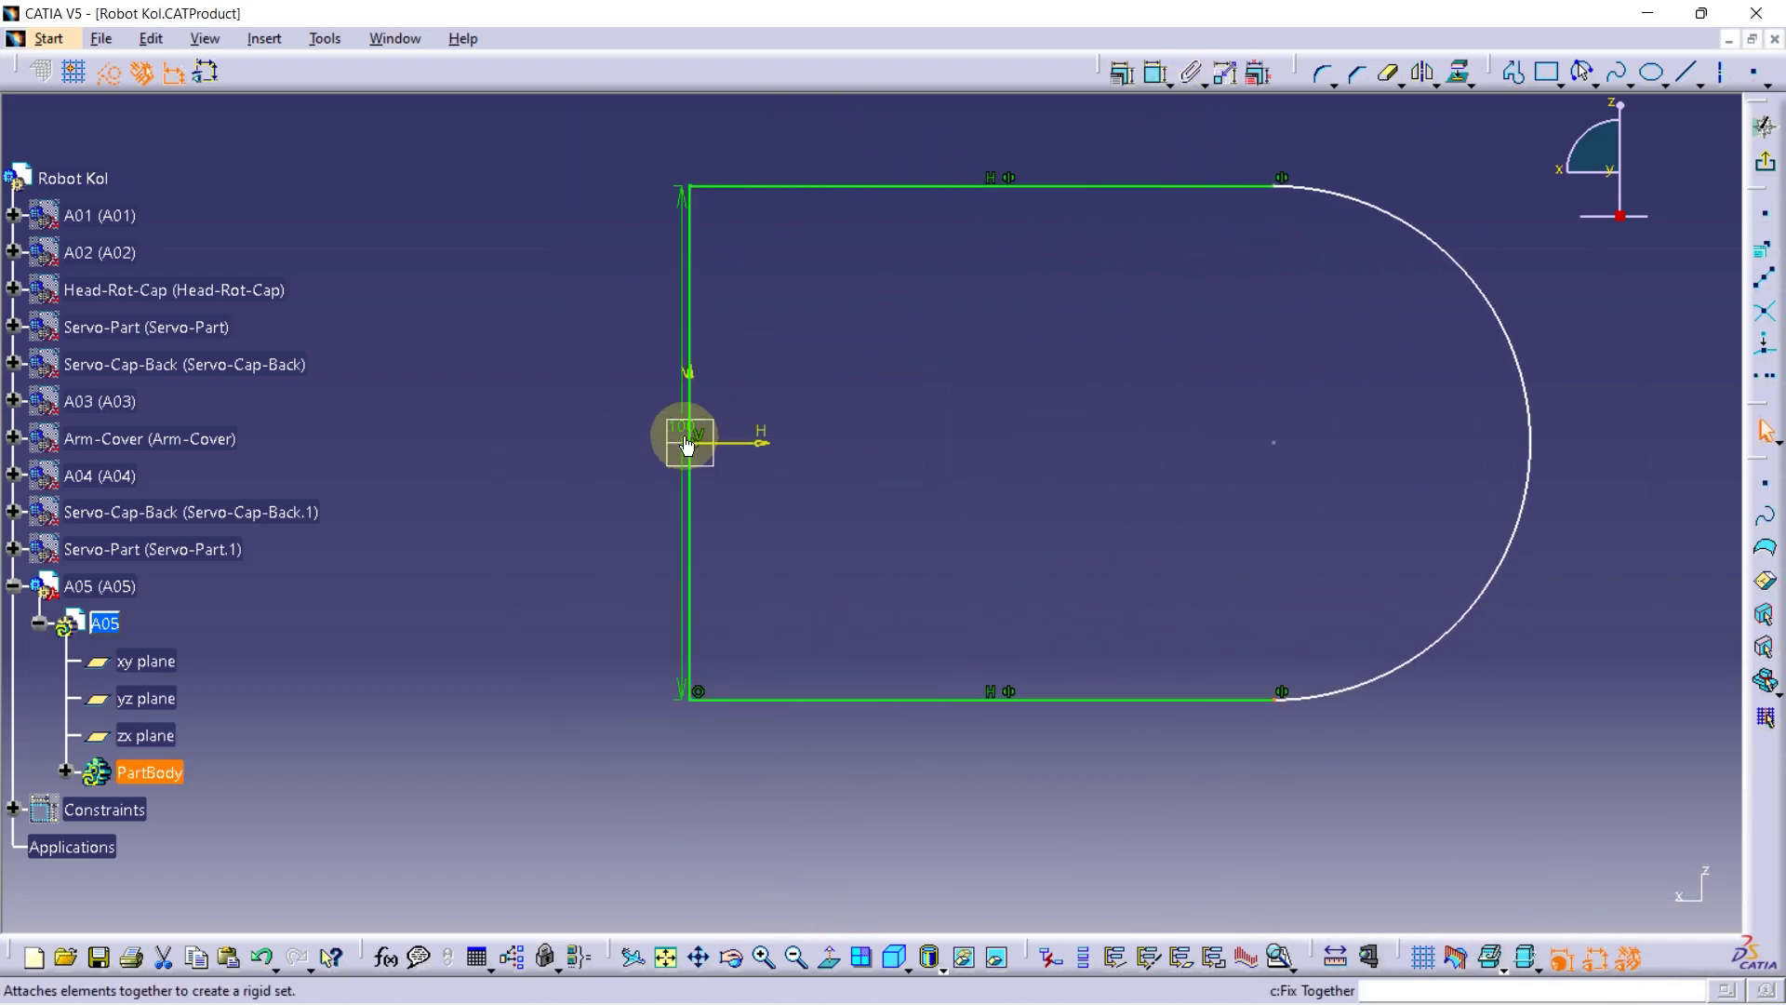
click(693, 433)
middle_drag(1036, 261, 989, 450)
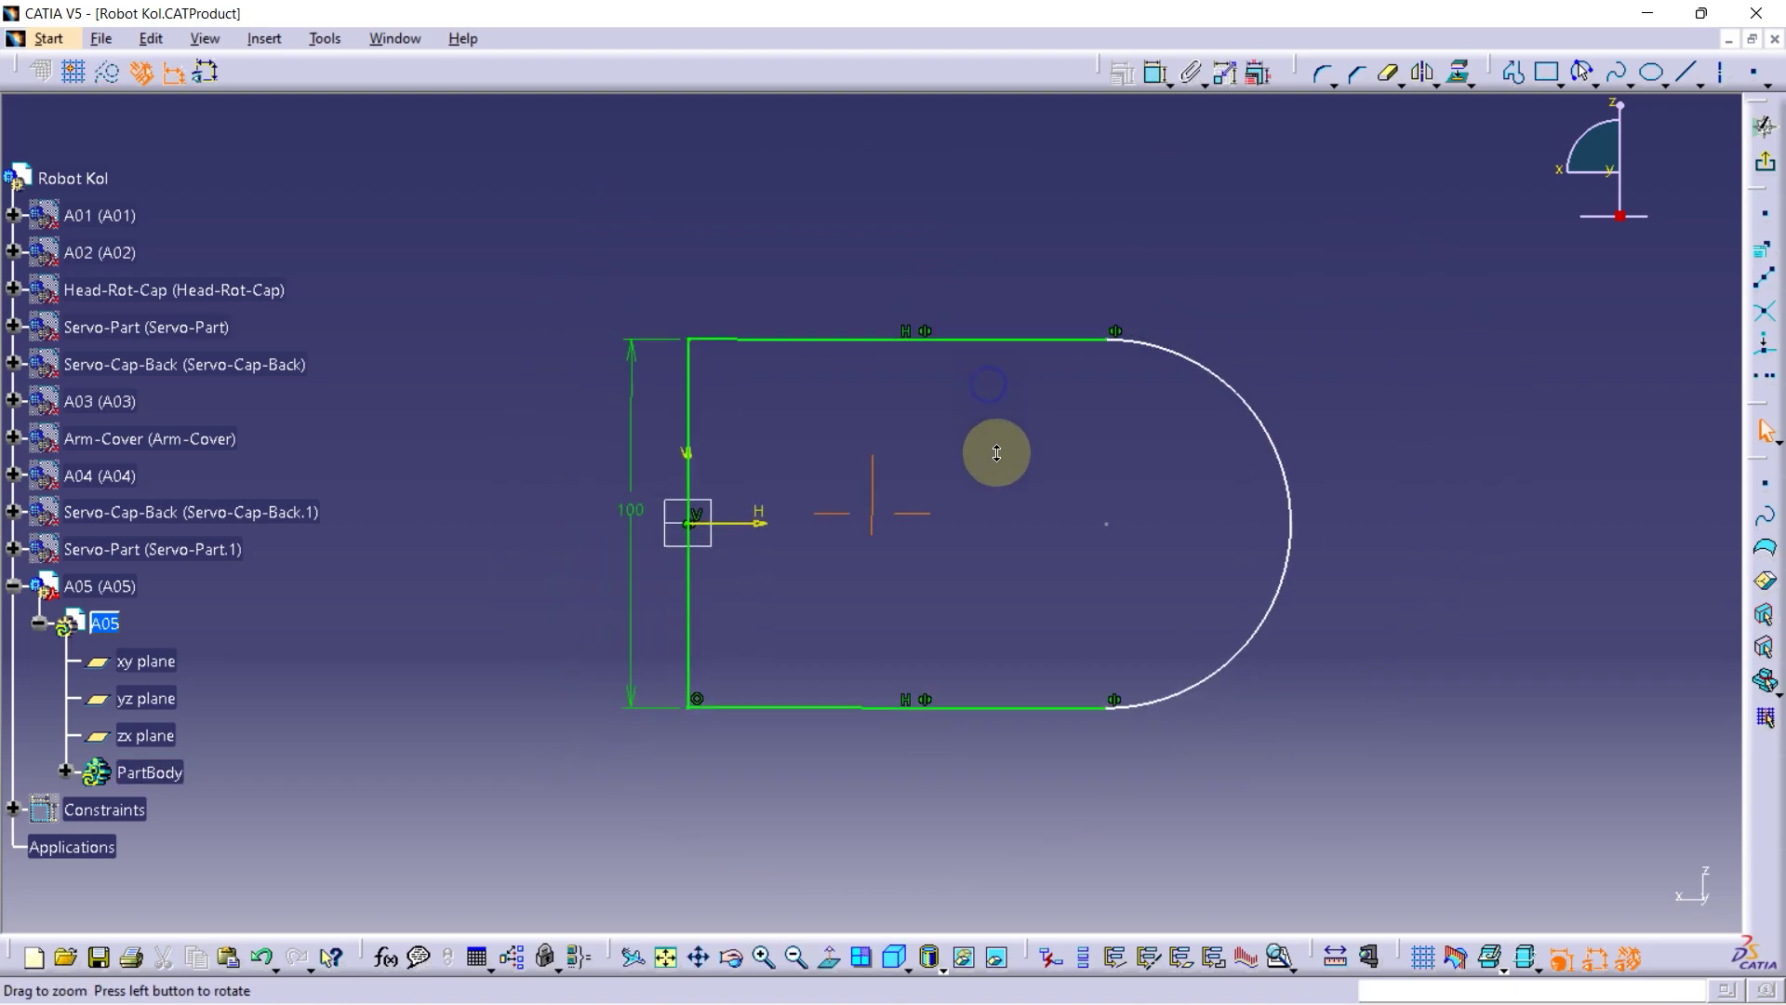
Dimension the top straight edge to 262 mm
click(1158, 75)
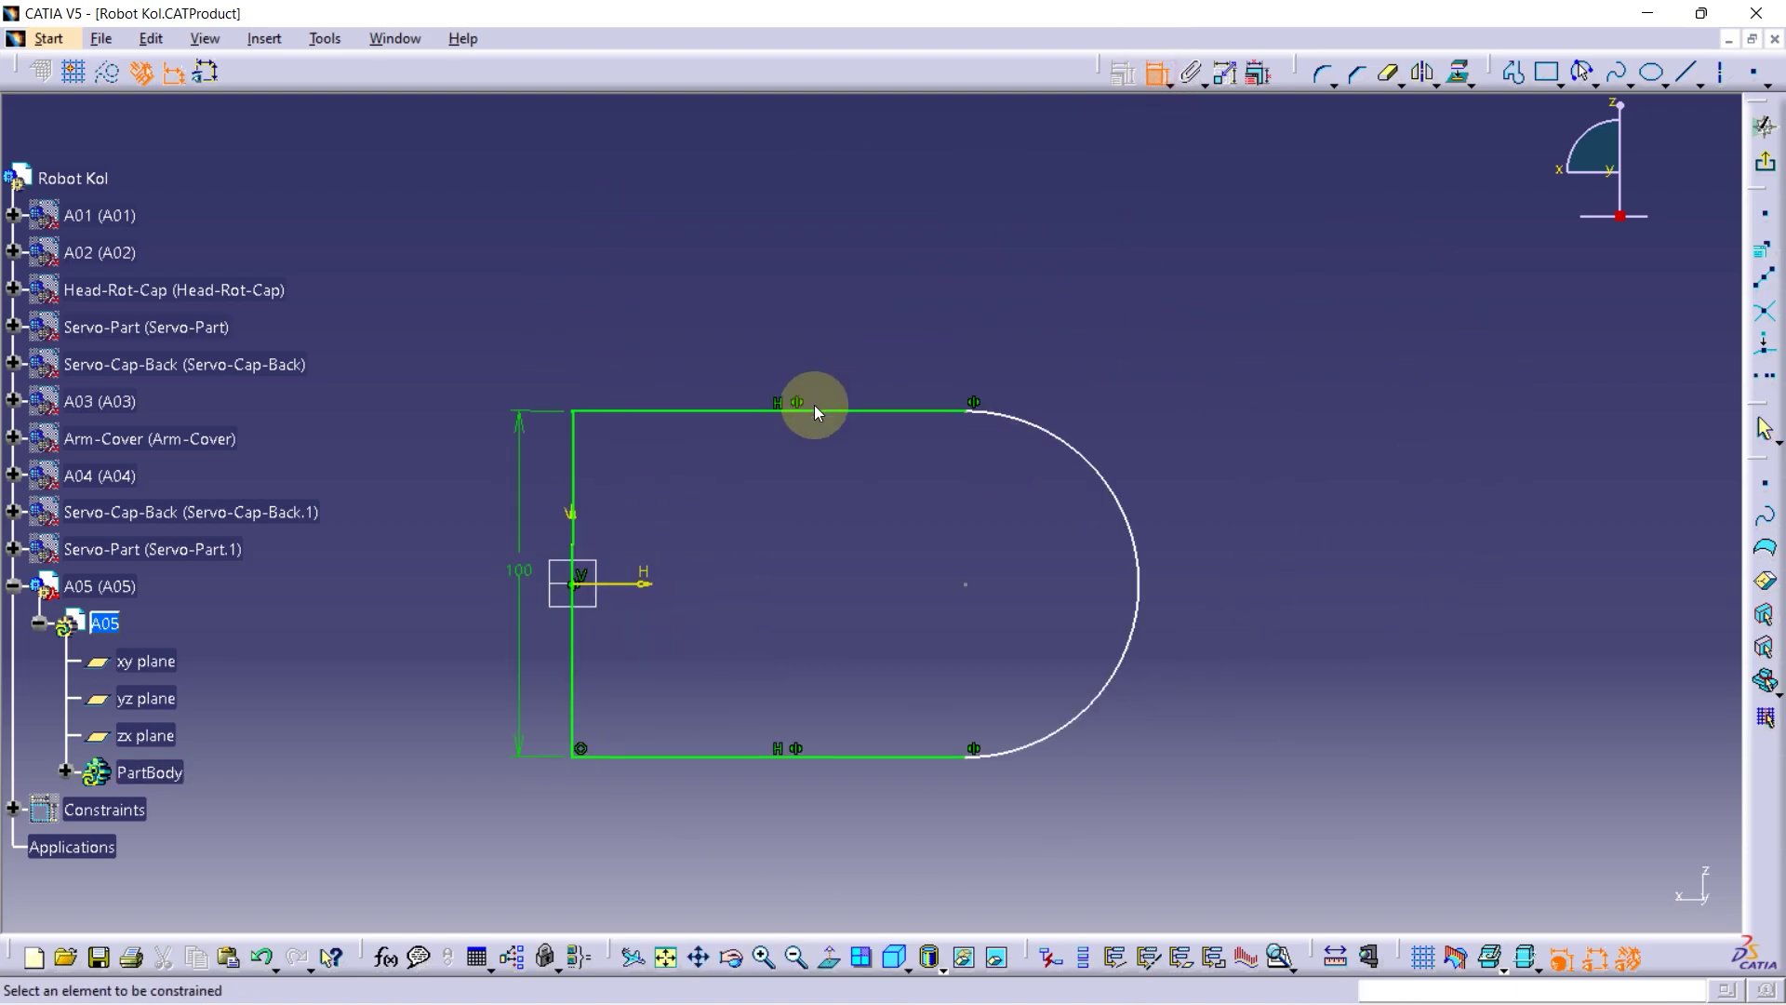
click(813, 408)
double_click(805, 268)
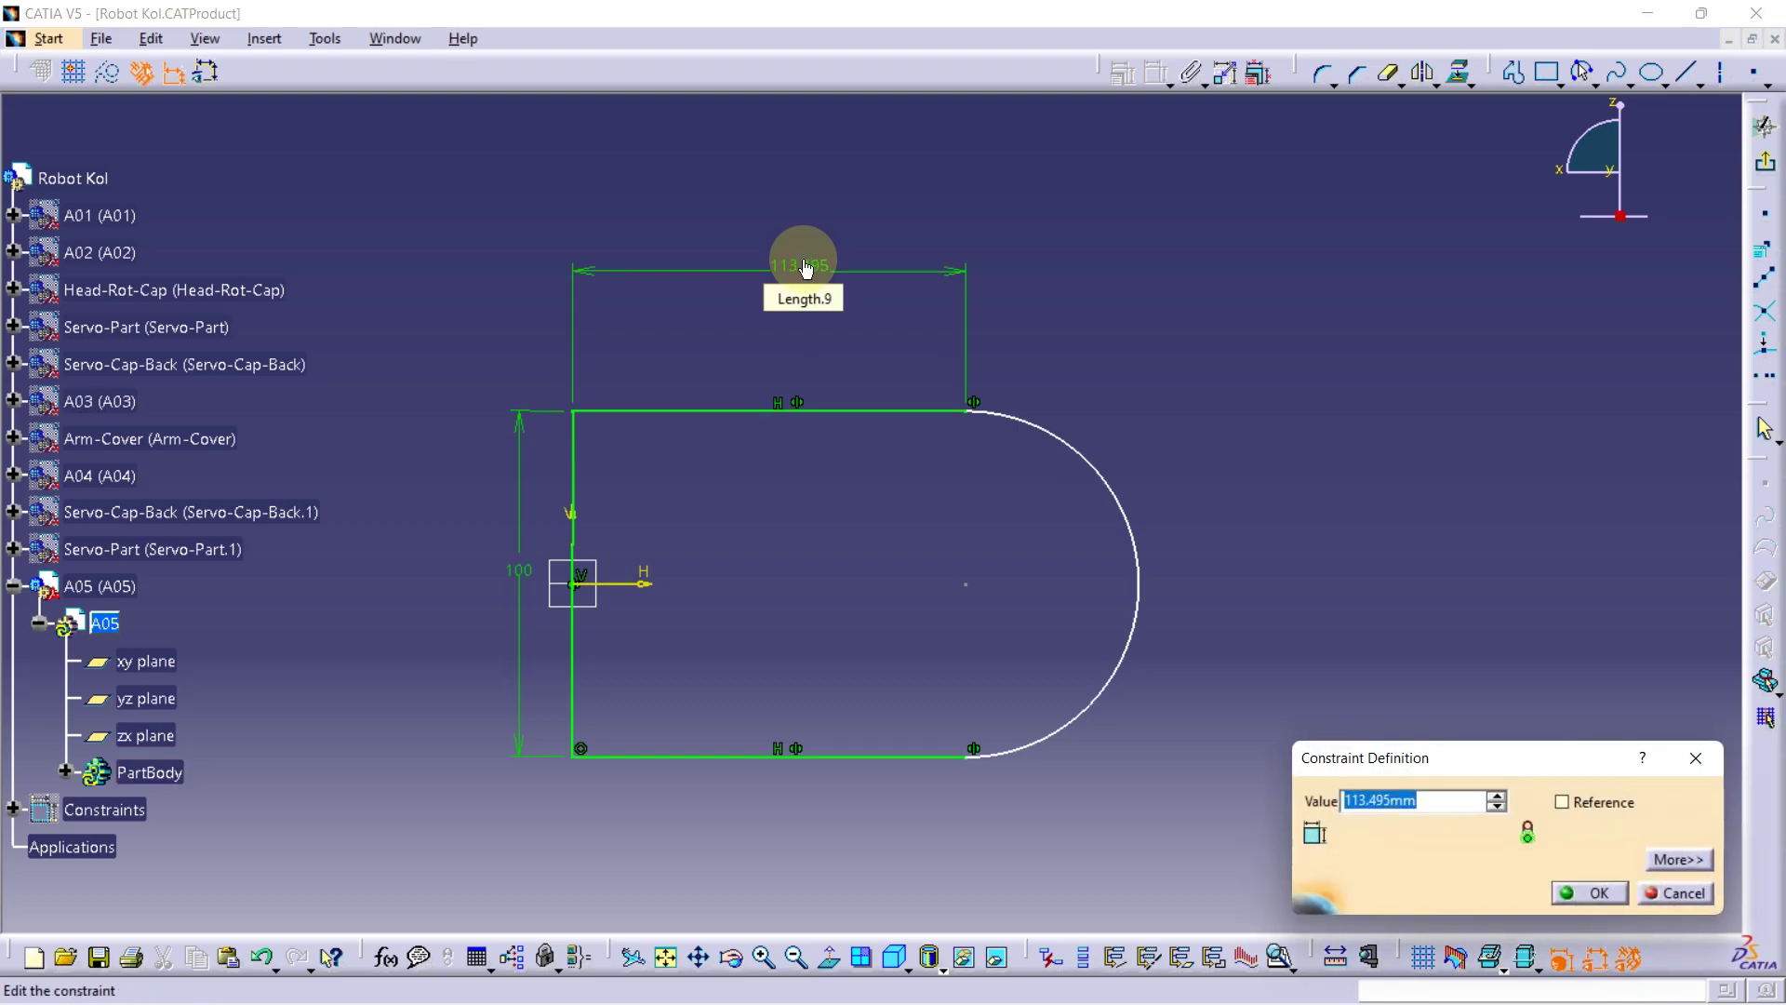
text(26)
key(Return)
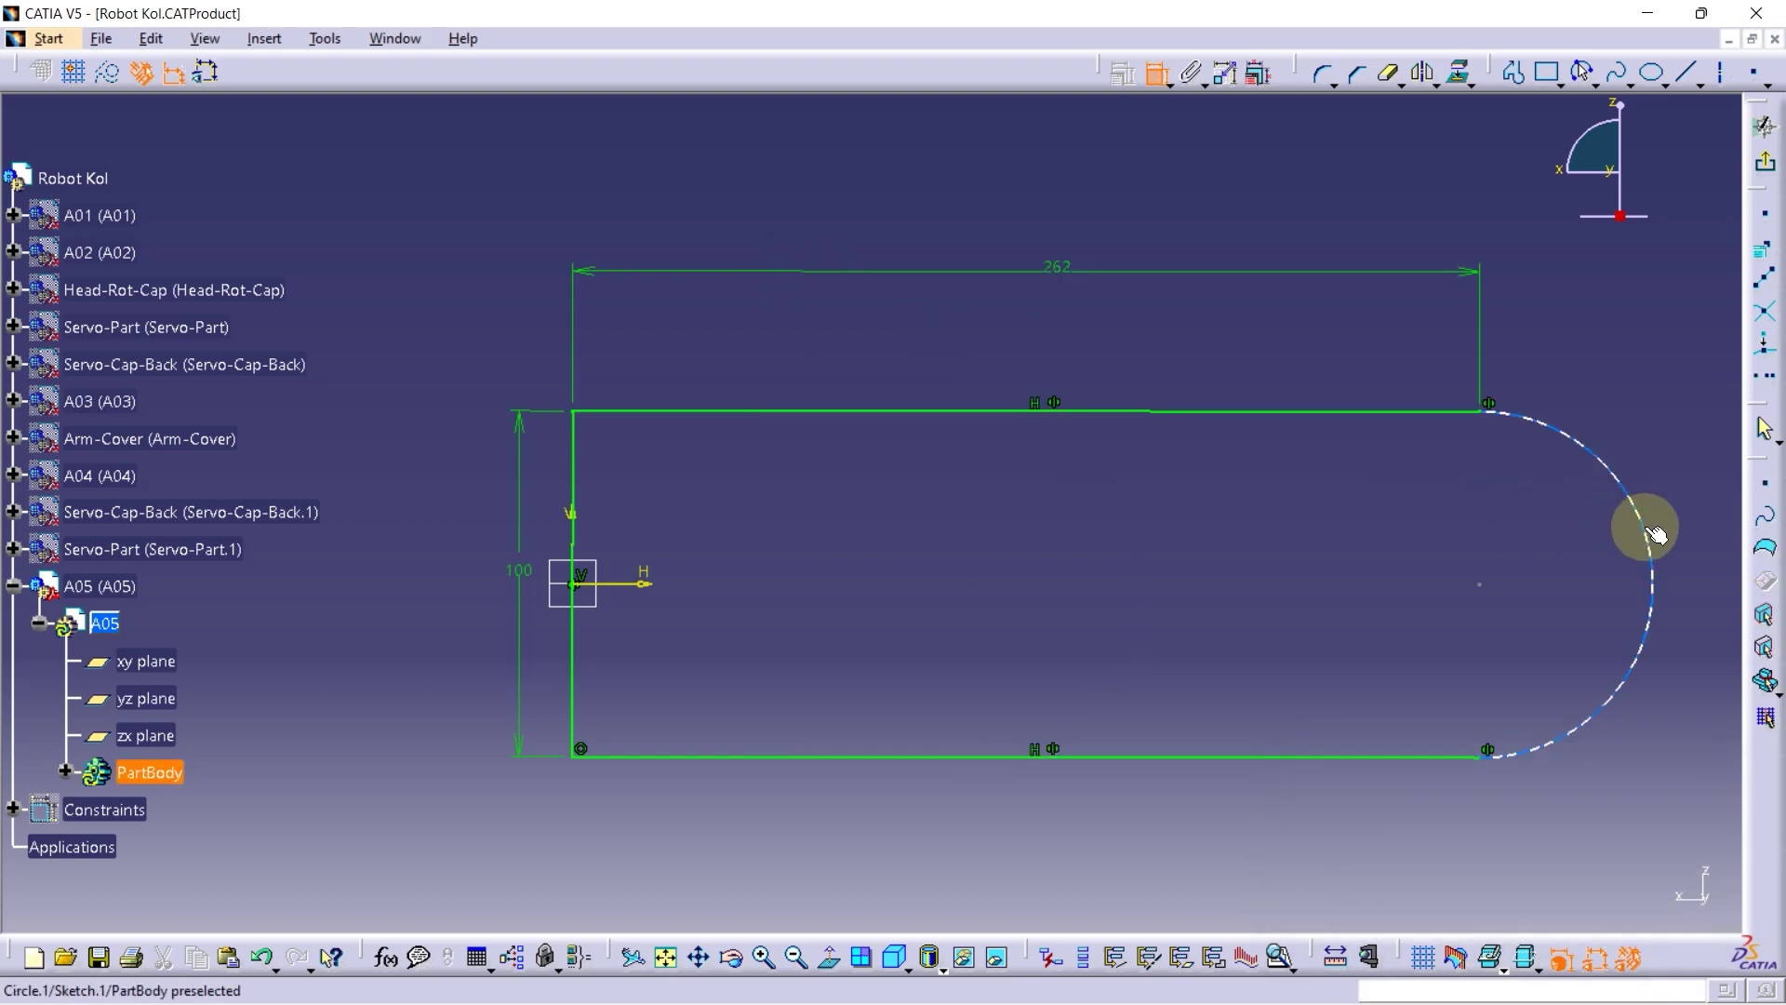
Dimension the overall length from the left side to the arc as 280 mm
click(1654, 532)
click(574, 521)
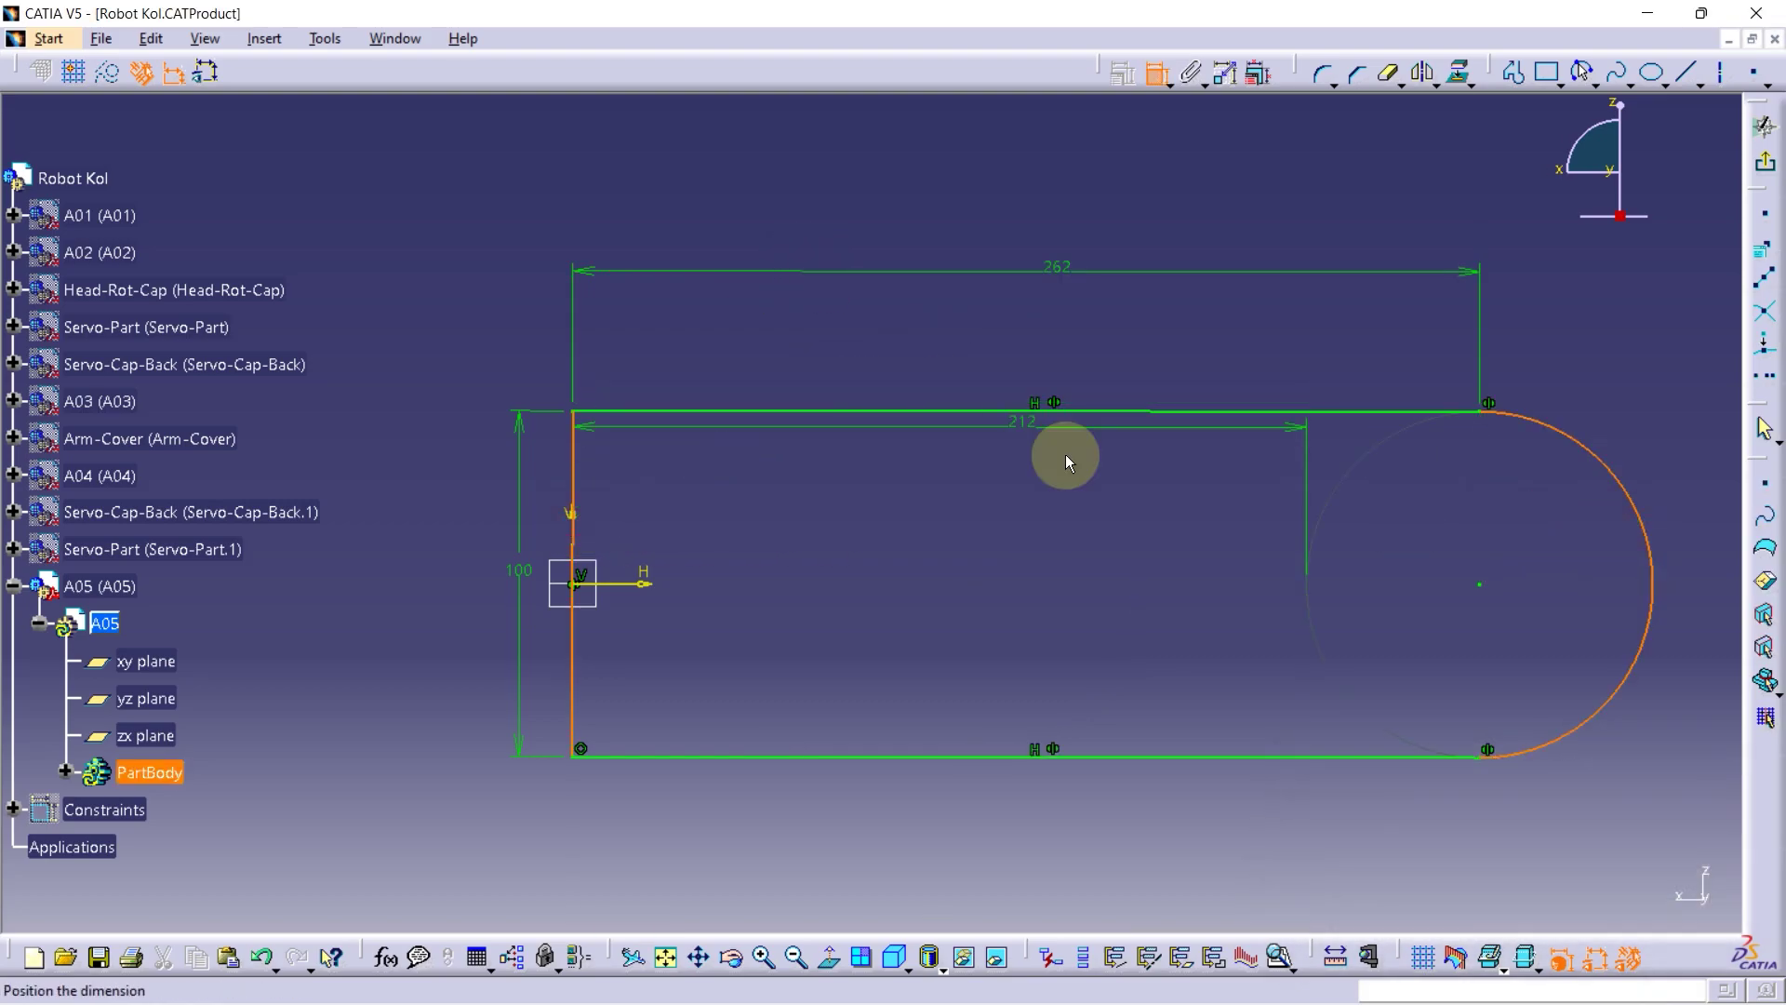
scroll(1064, 454, down, 2)
click(1156, 71)
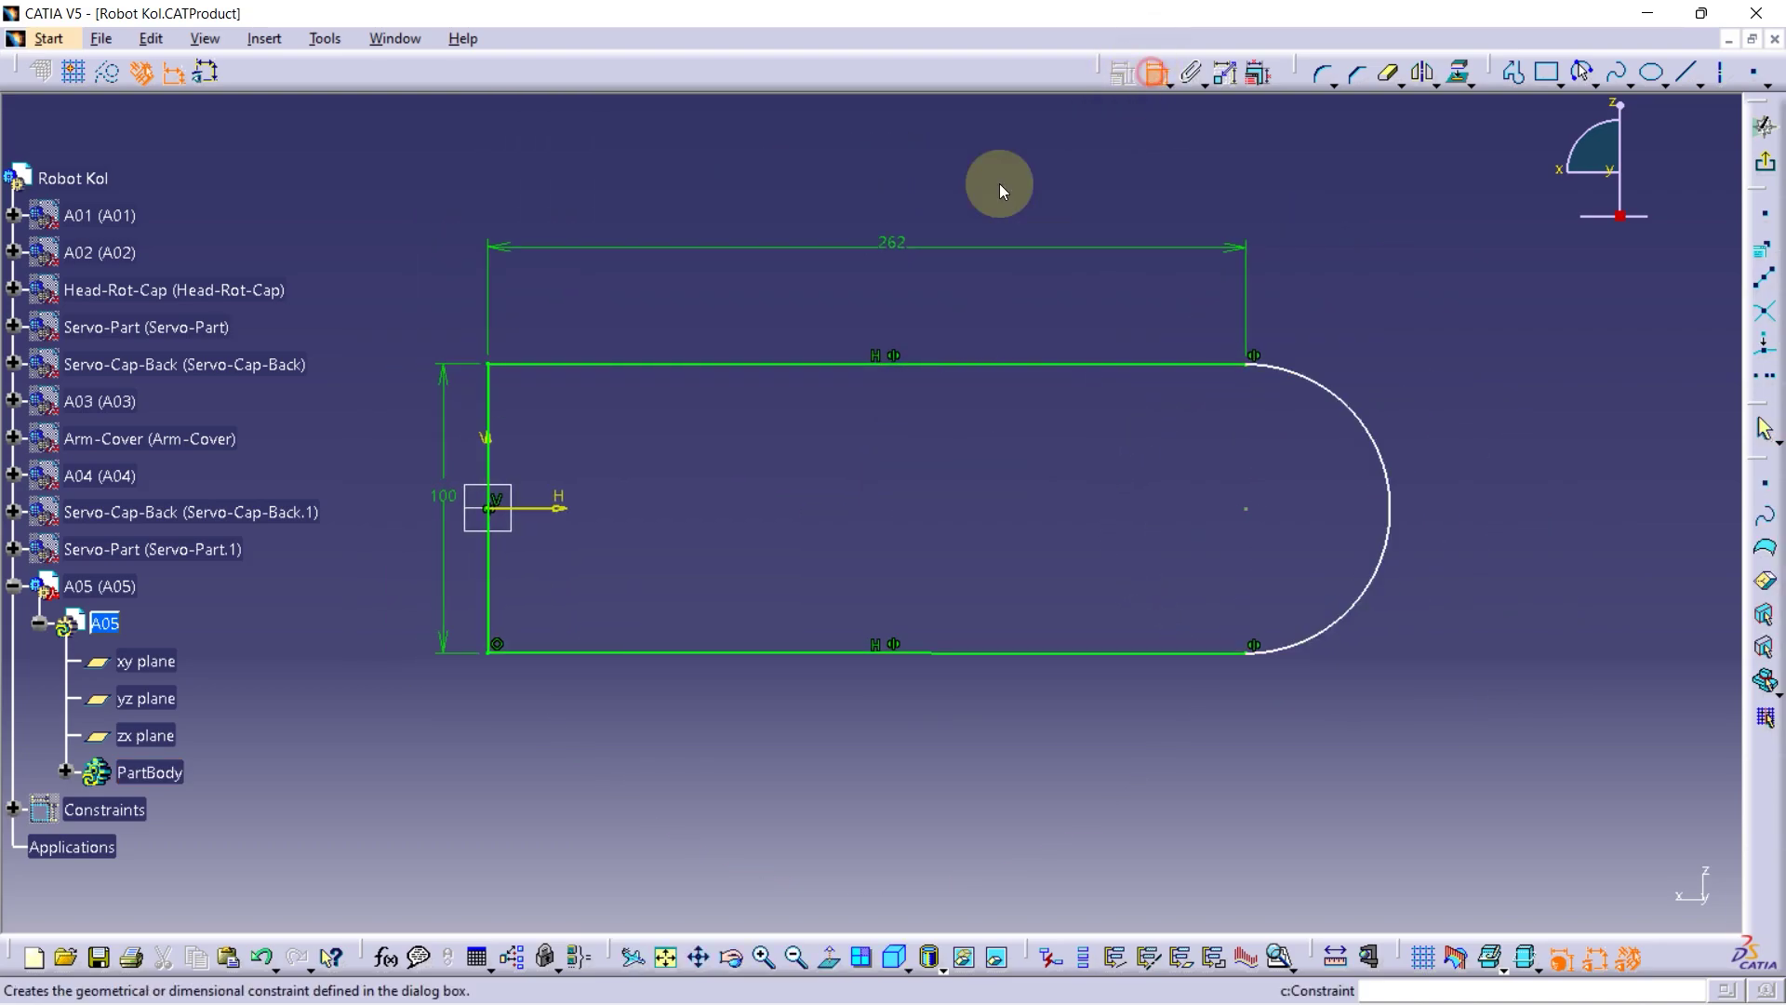
click(494, 424)
click(1393, 491)
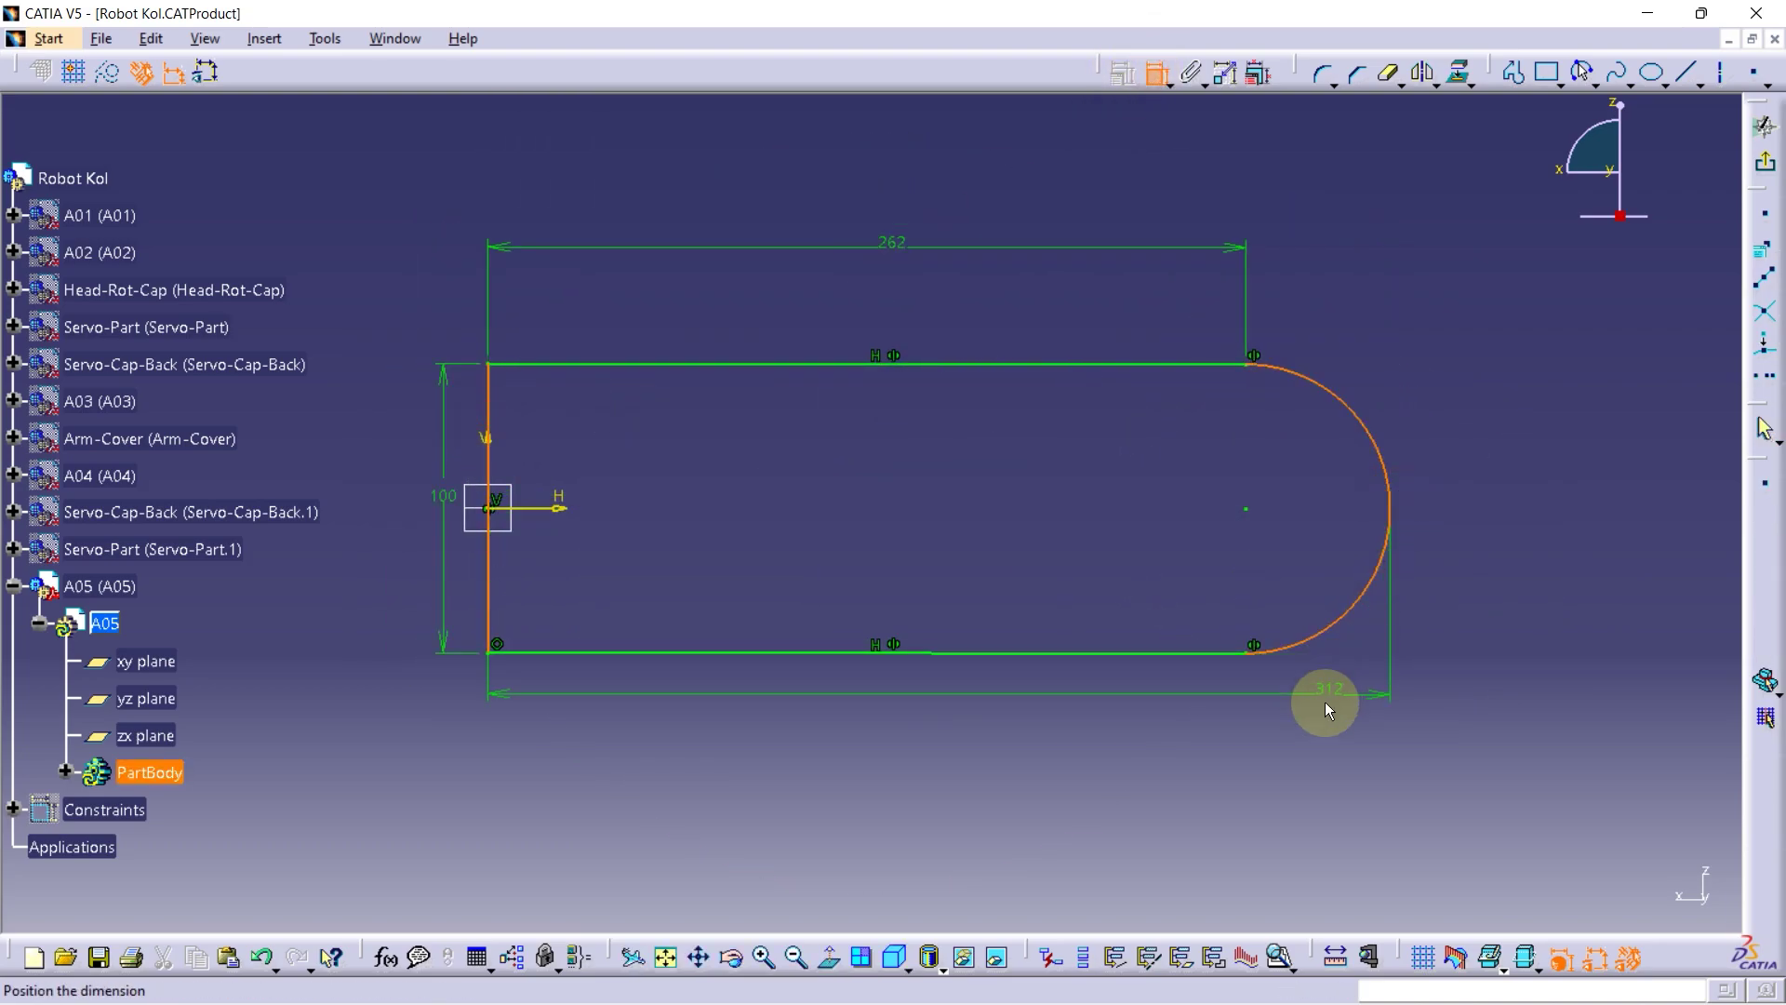
double_click(1185, 742)
text(280)
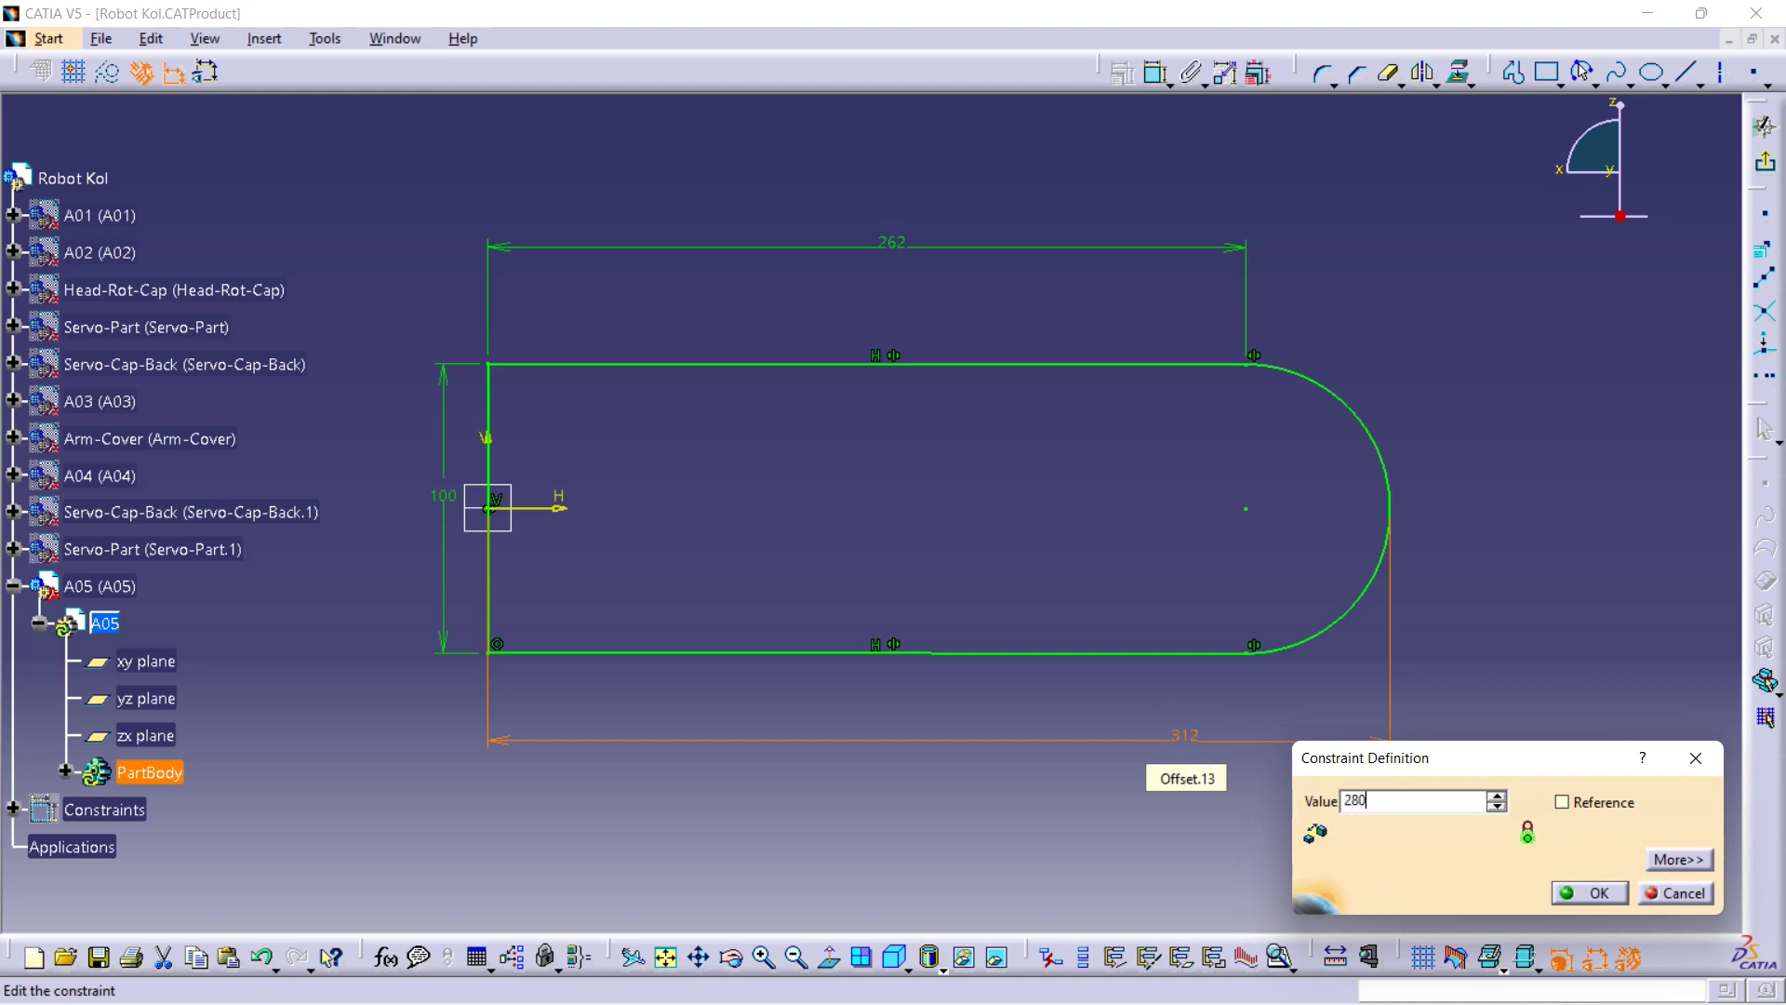
key(Return)
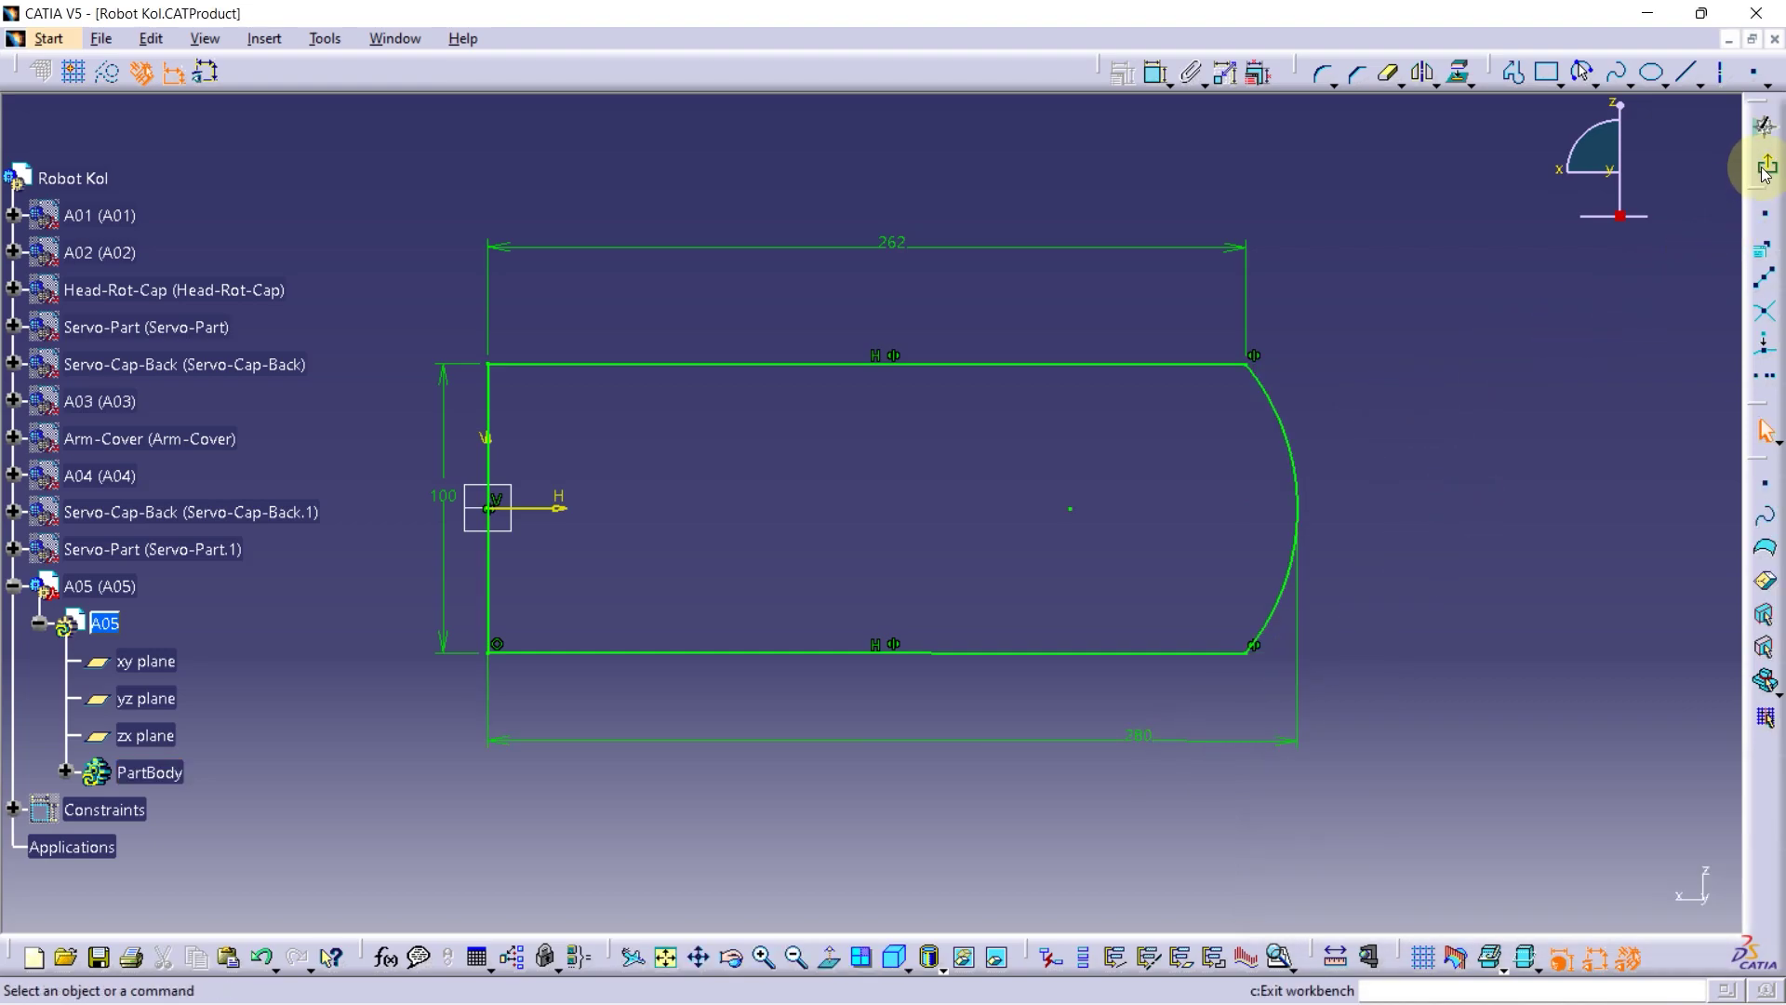
Pad the rounded-end profile to 50 mm thickness
click(1761, 161)
click(1457, 75)
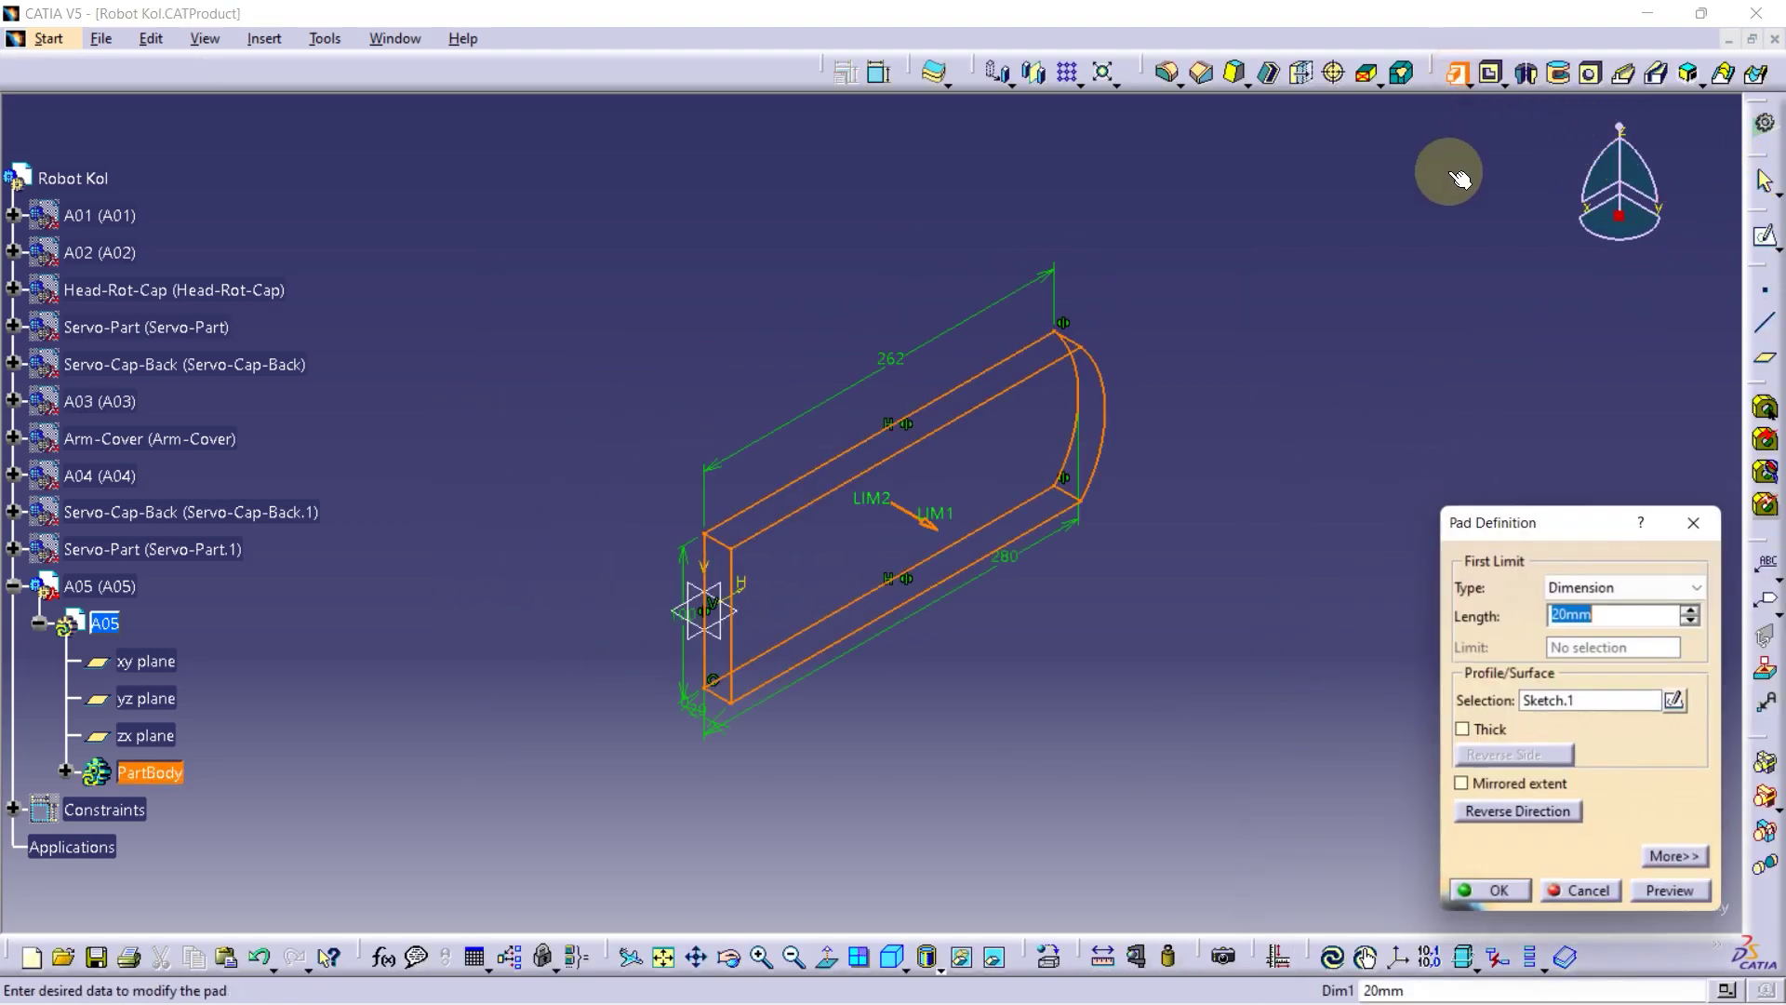
text(50)
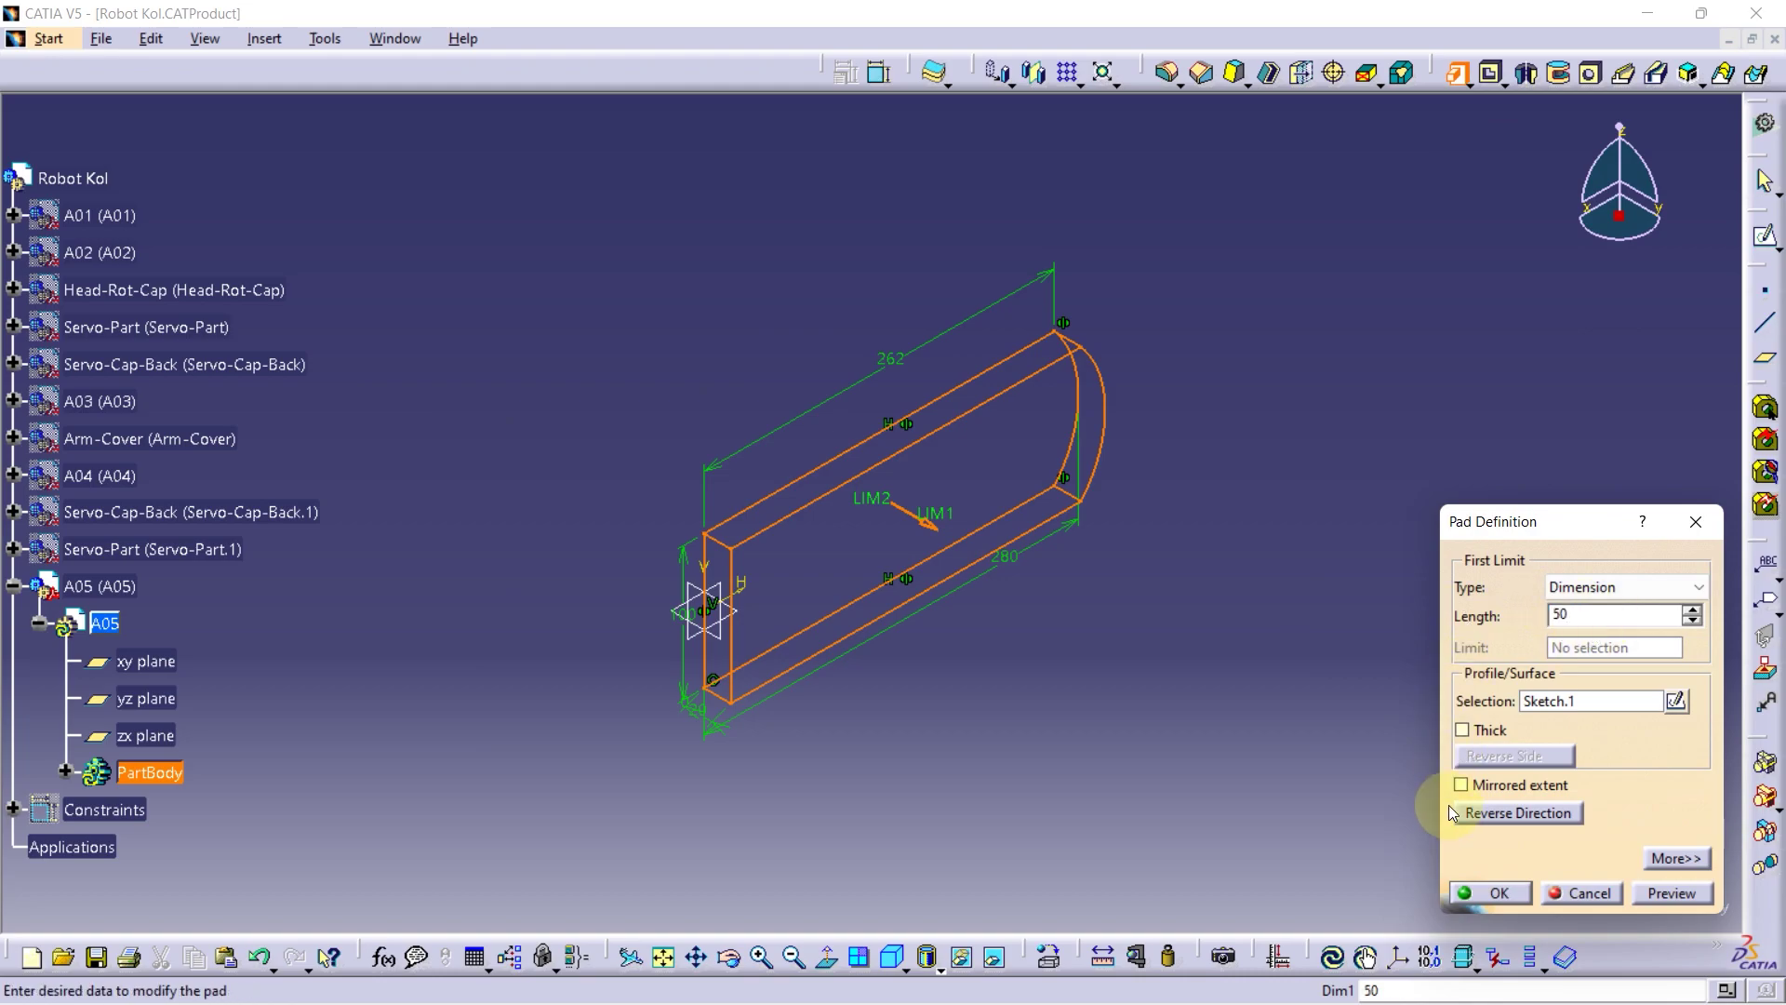
click(1492, 892)
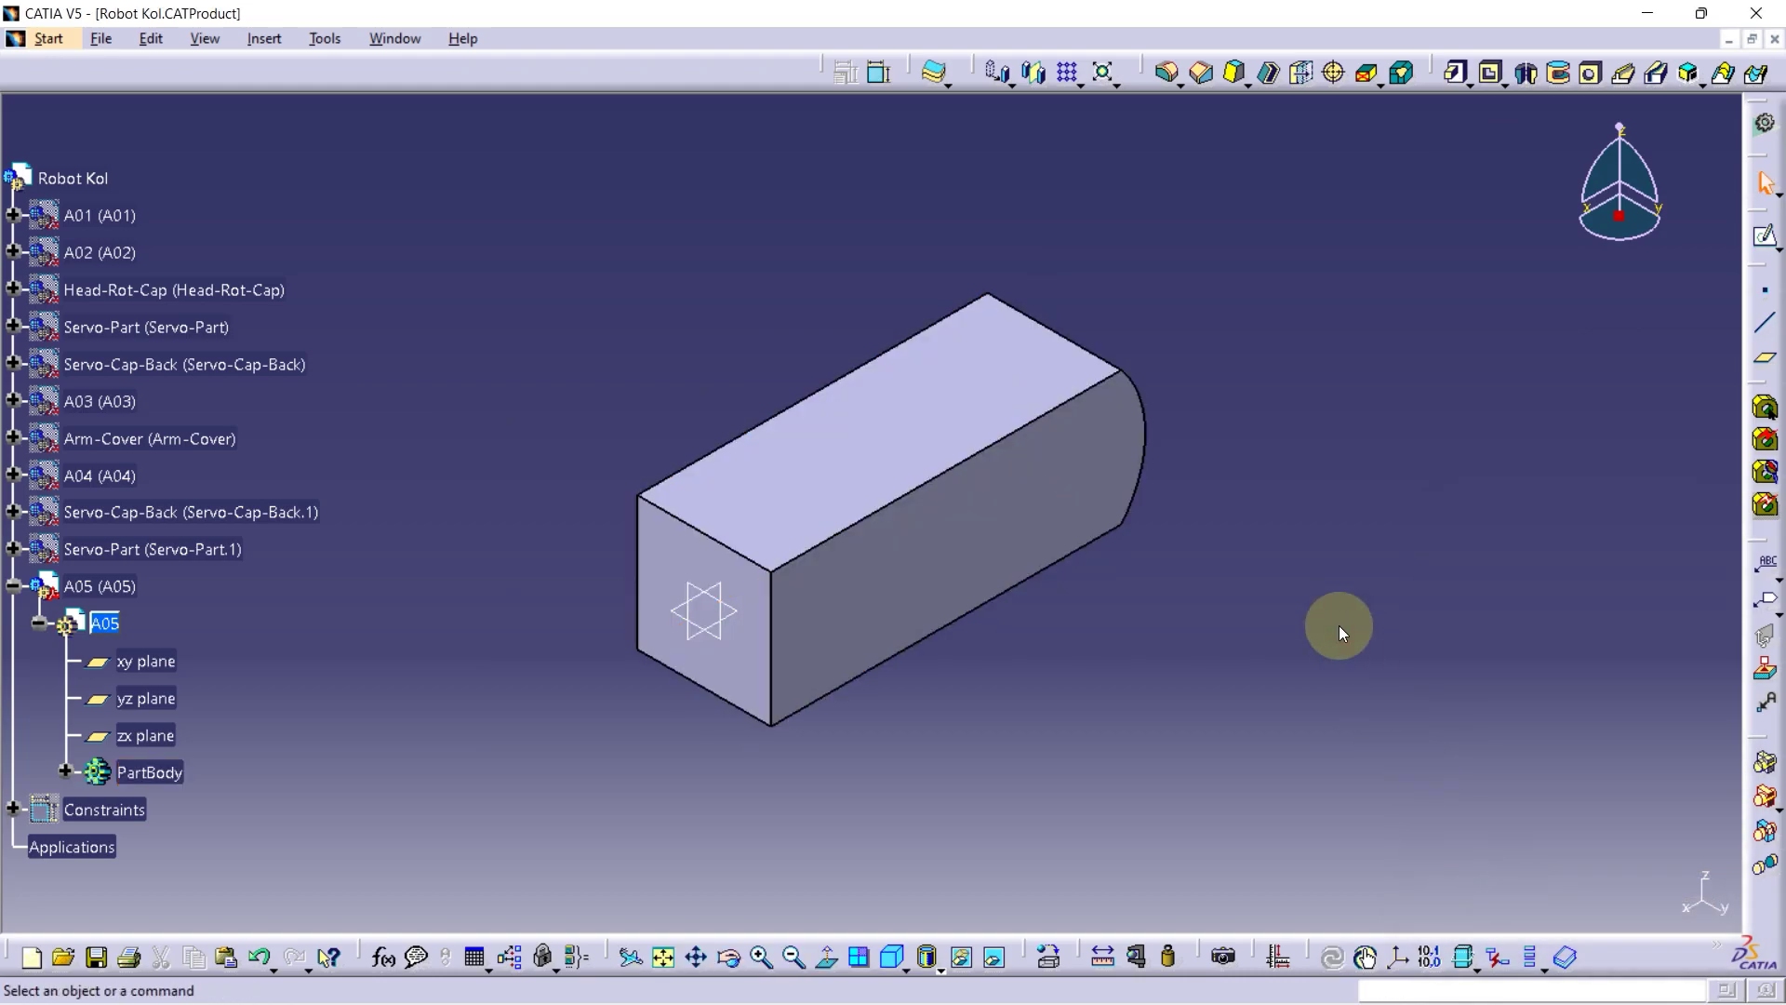
Sketch a rectangle on the pad's top face across the block
click(818, 479)
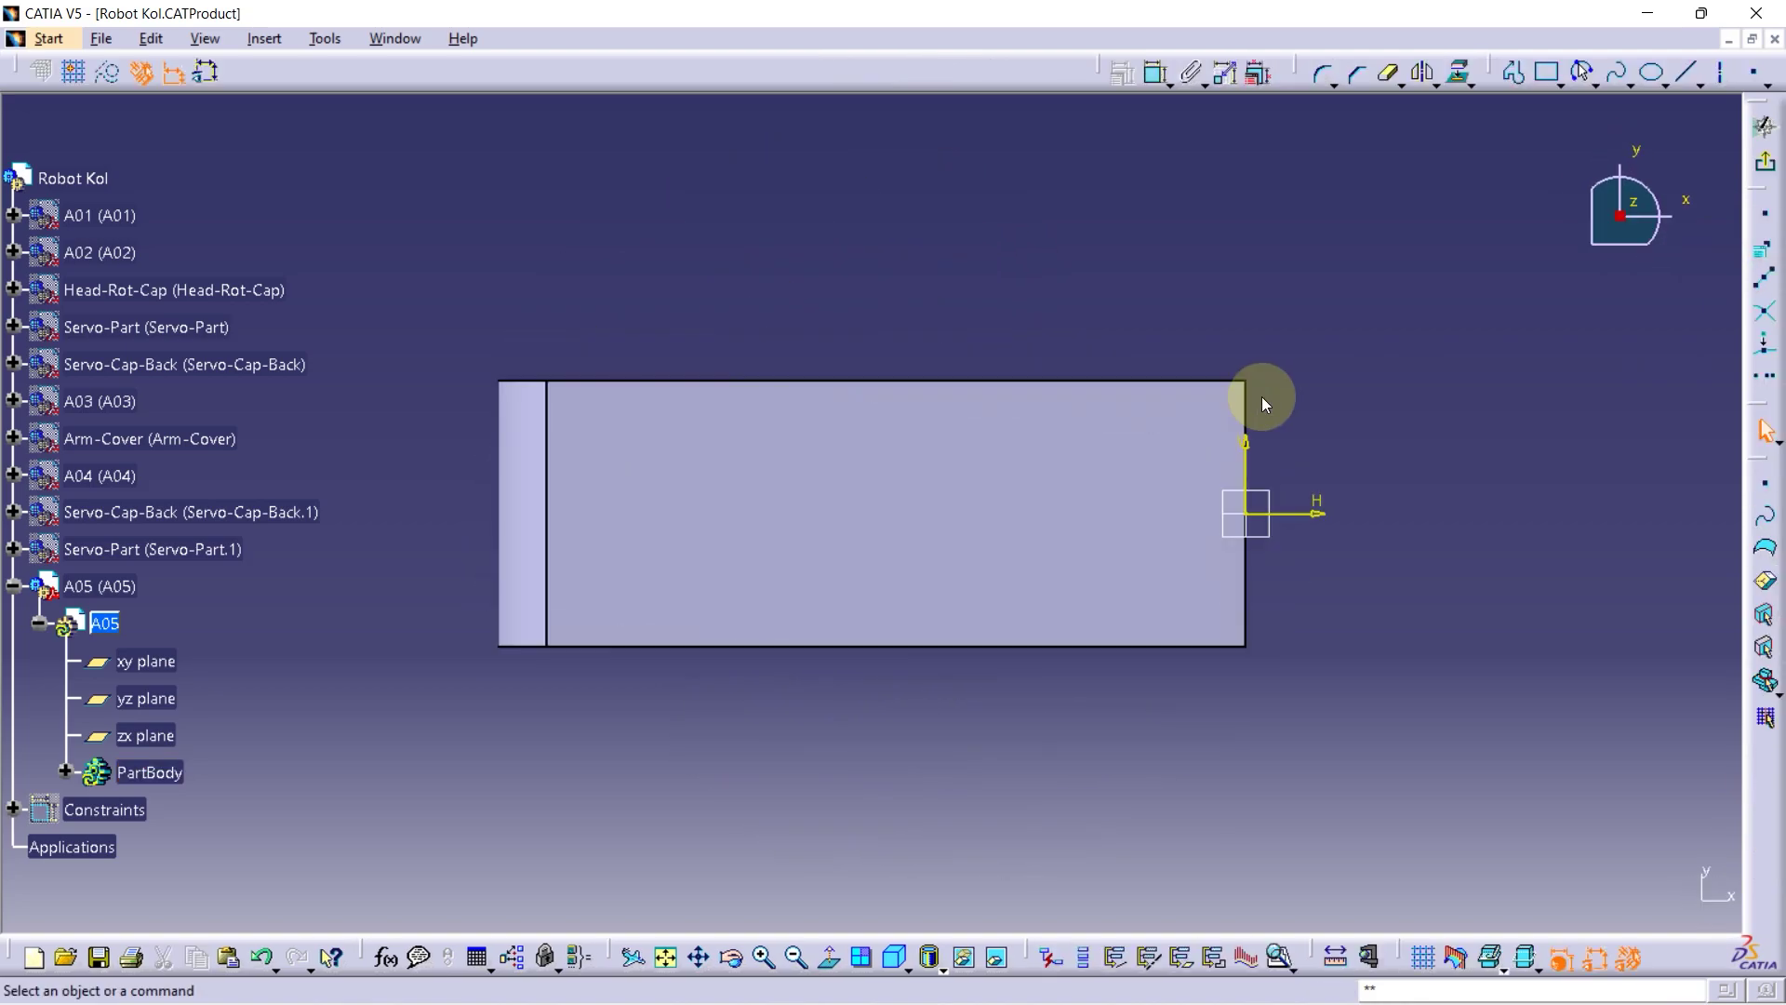
click(1550, 75)
click(424, 412)
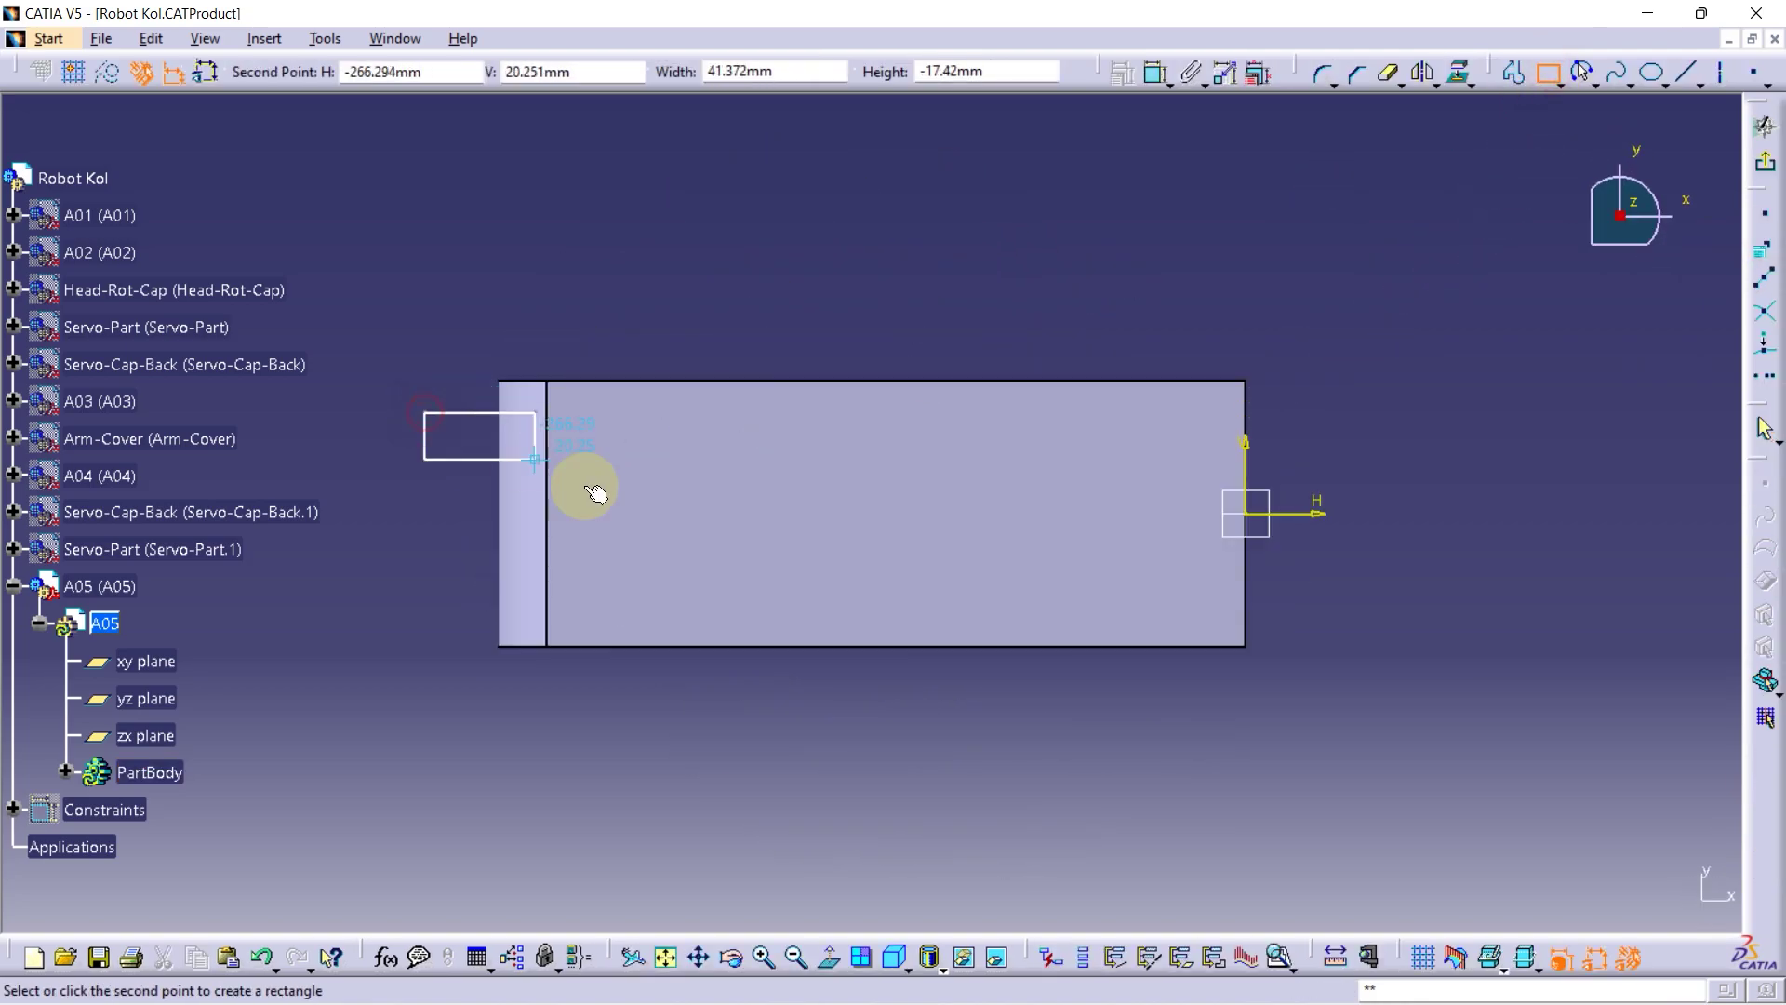
click(978, 586)
Dimension the rectangle to 60 mm height and 120 mm offset from the part's end
click(1155, 72)
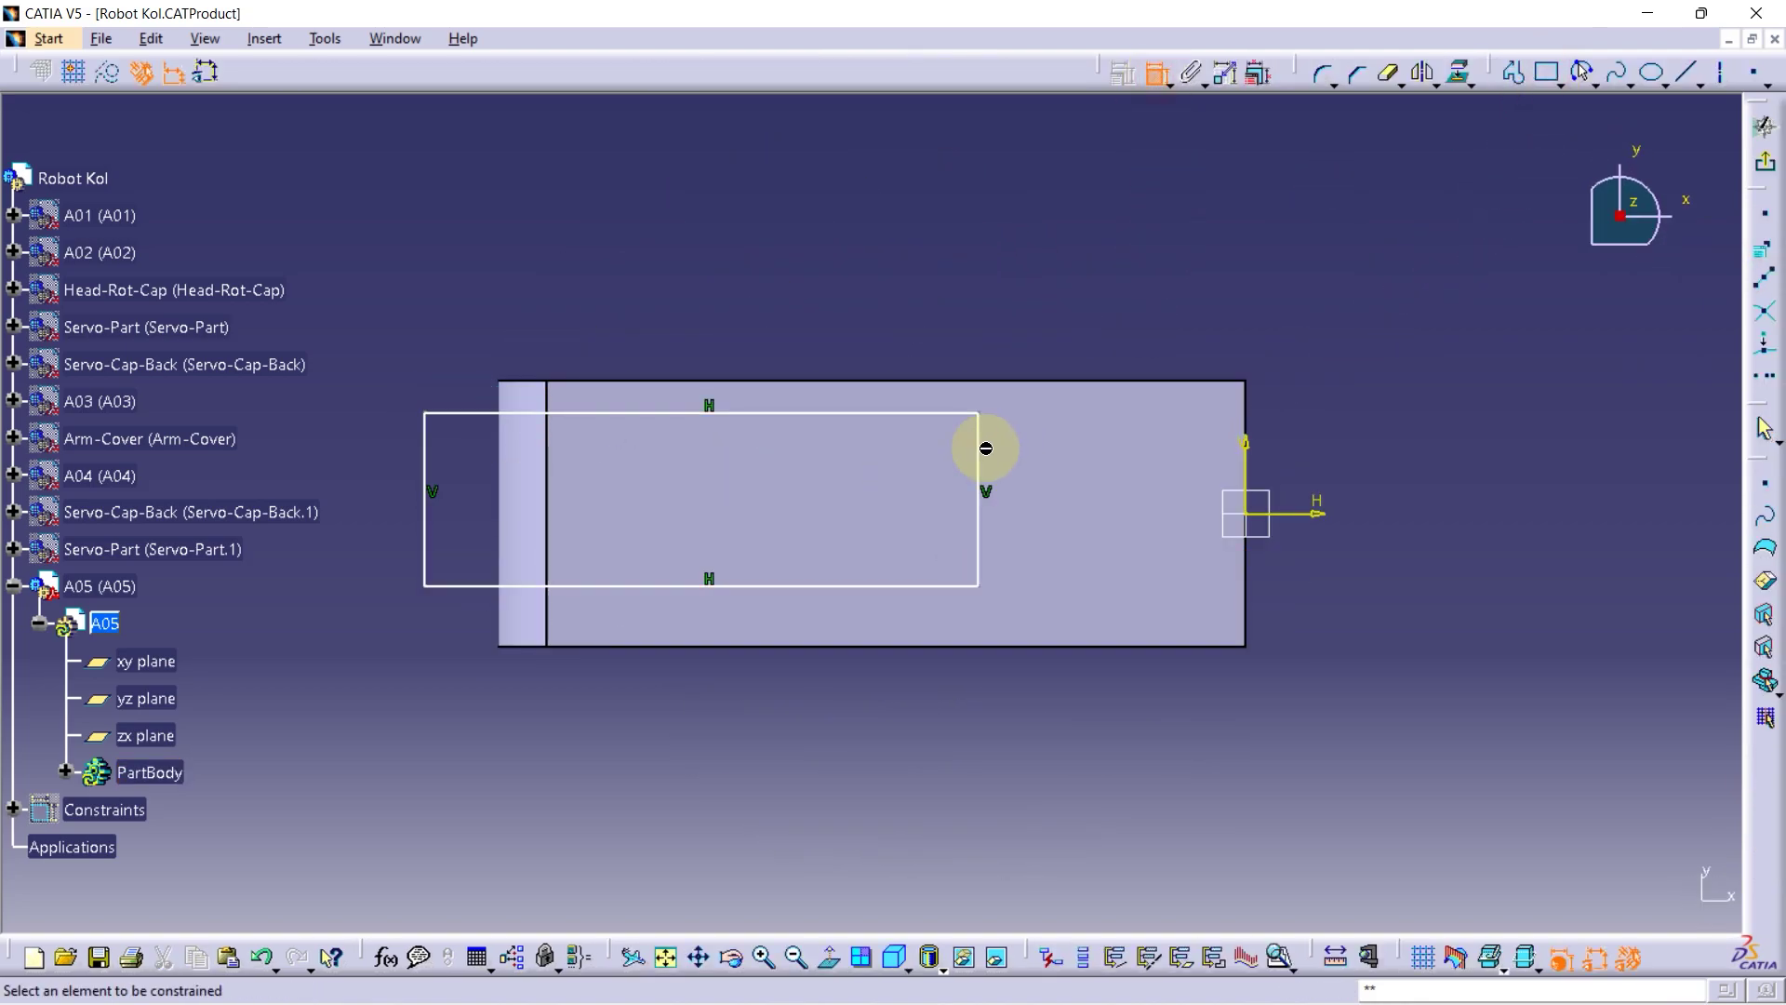
click(992, 453)
double_click(1029, 286)
text(6)
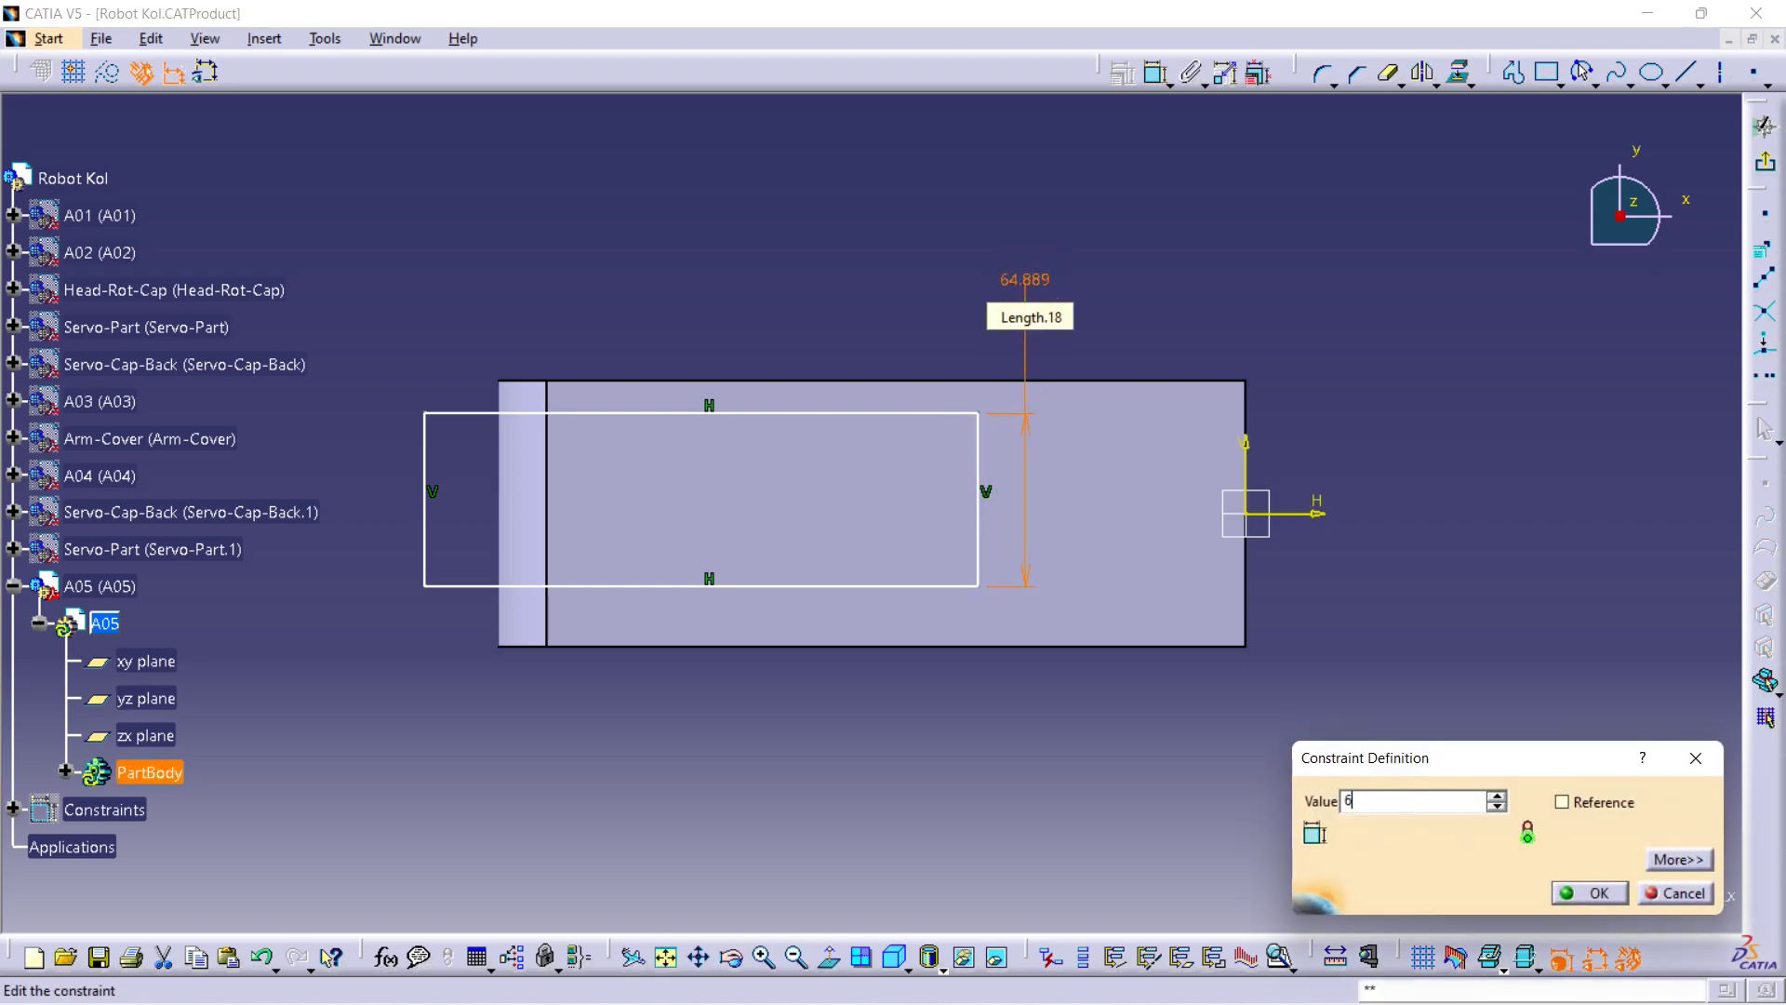
text(0)
key(Return)
click(1155, 73)
click(977, 452)
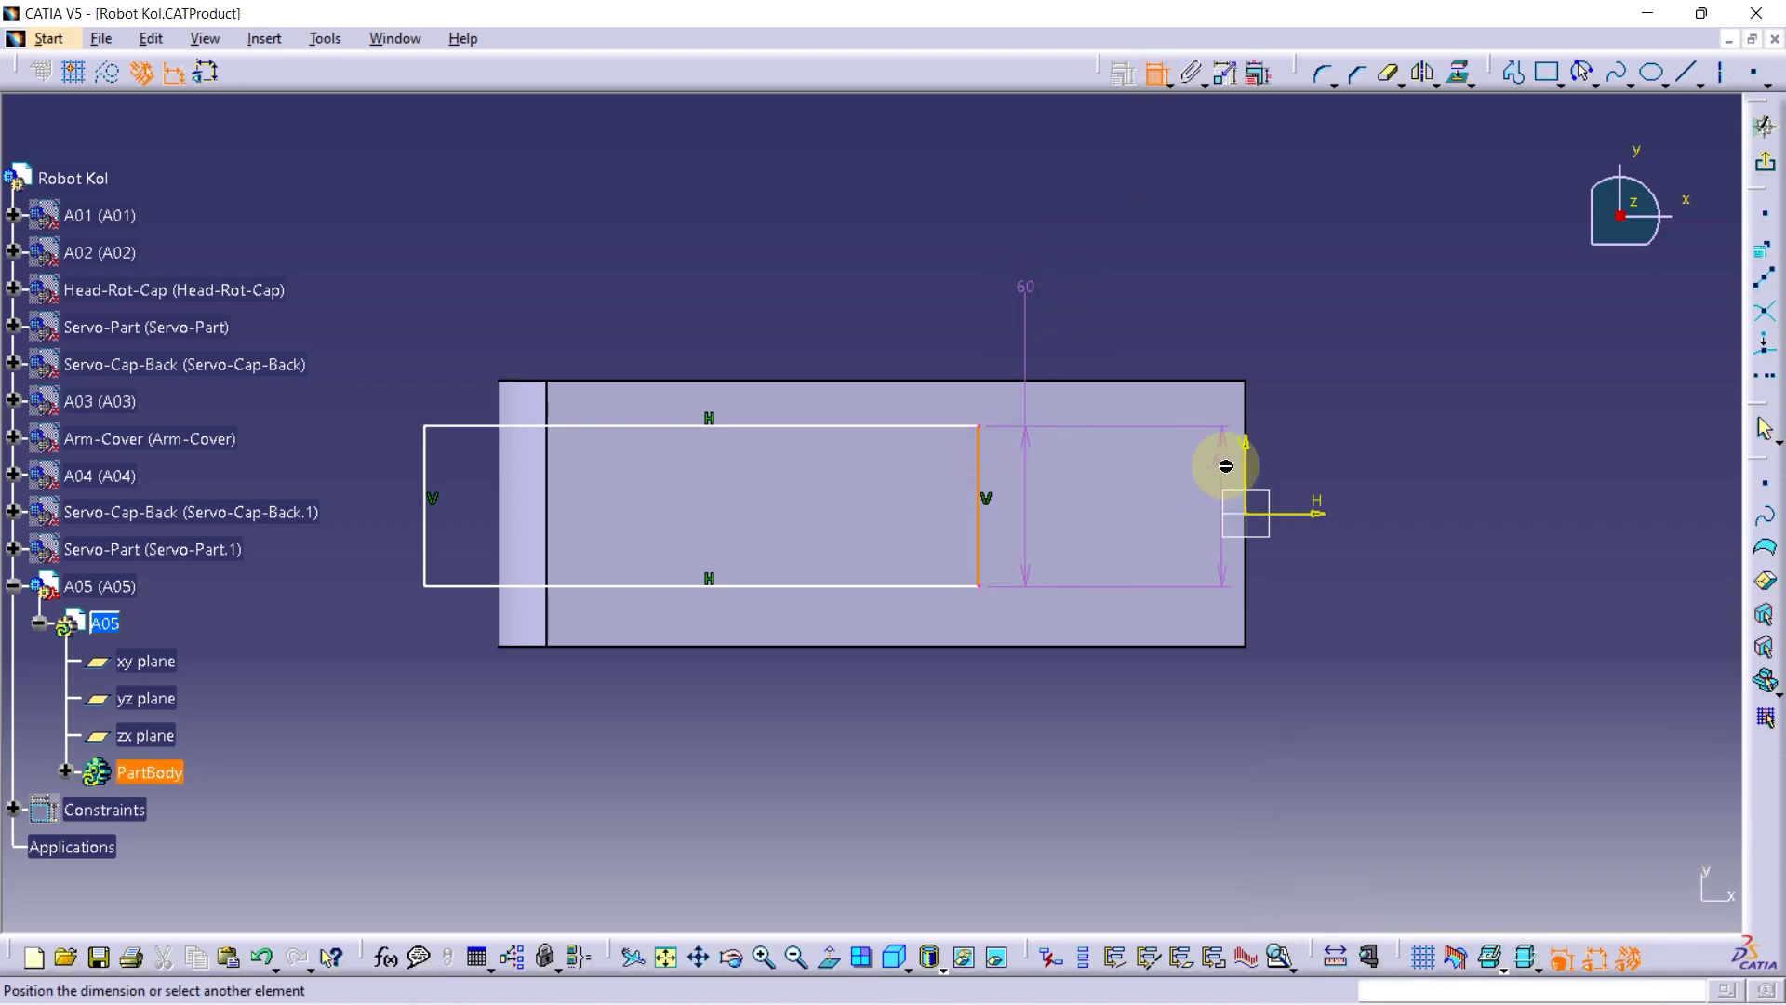
click(1258, 470)
click(1336, 702)
double_click(1344, 698)
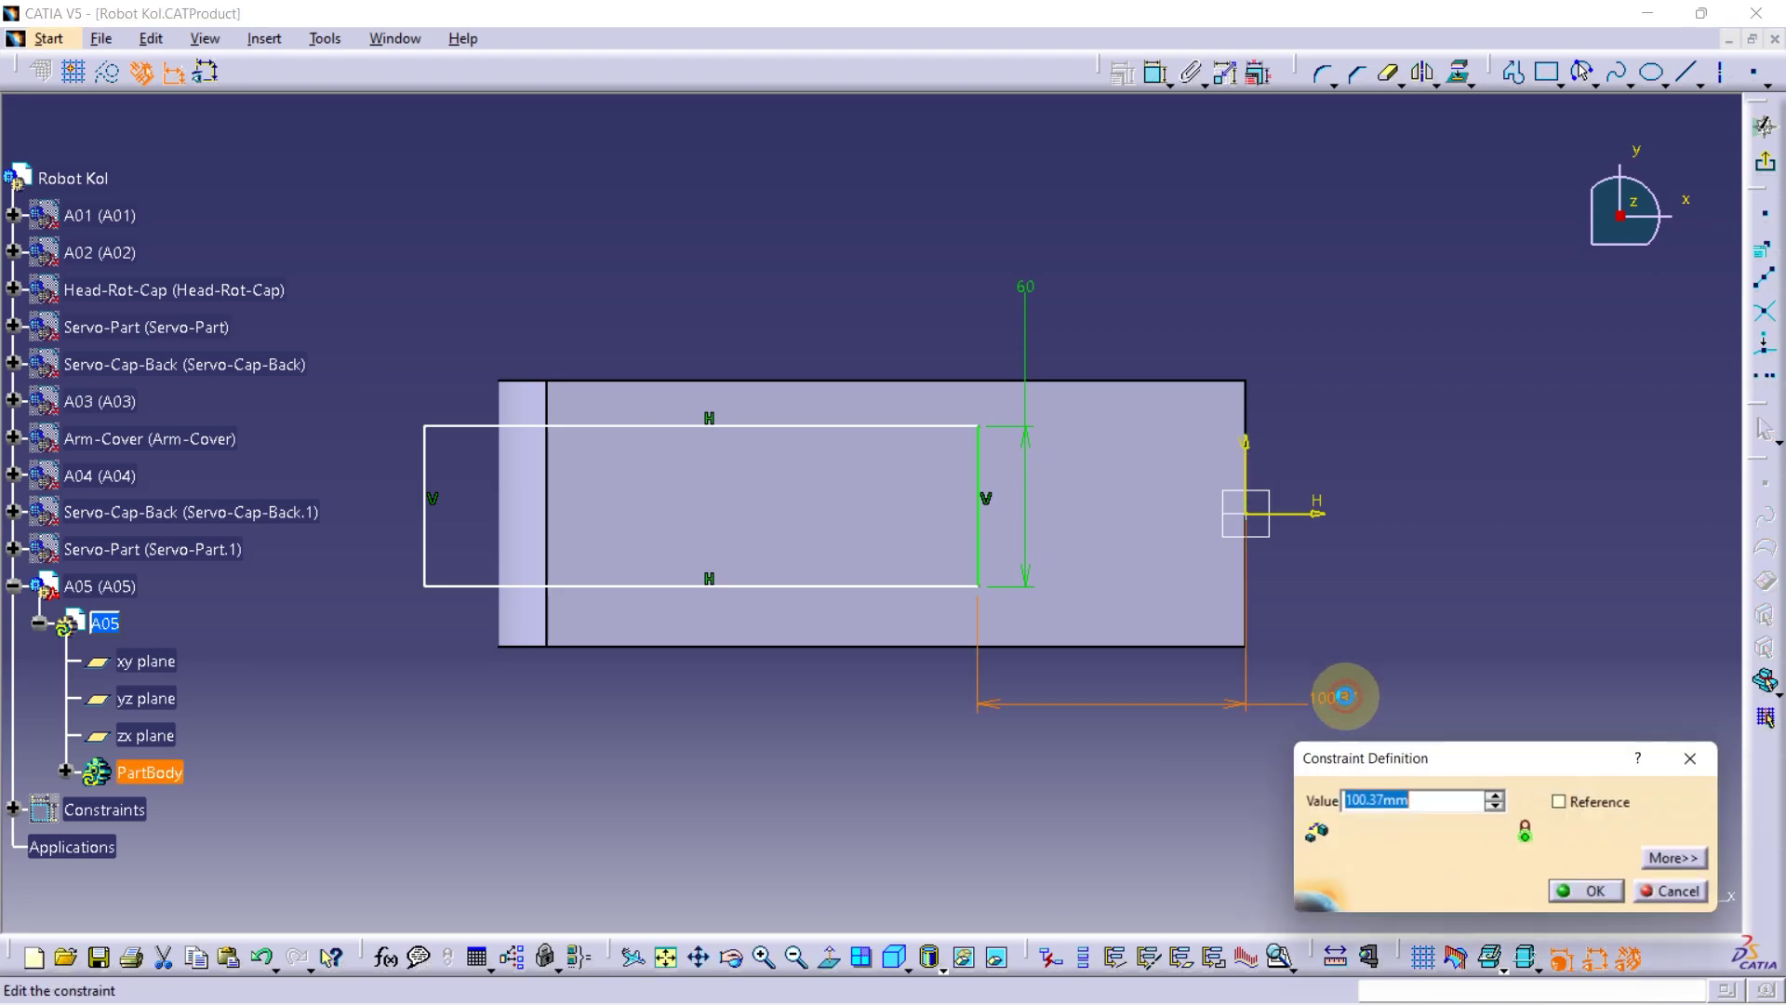
text(120)
key(Return)
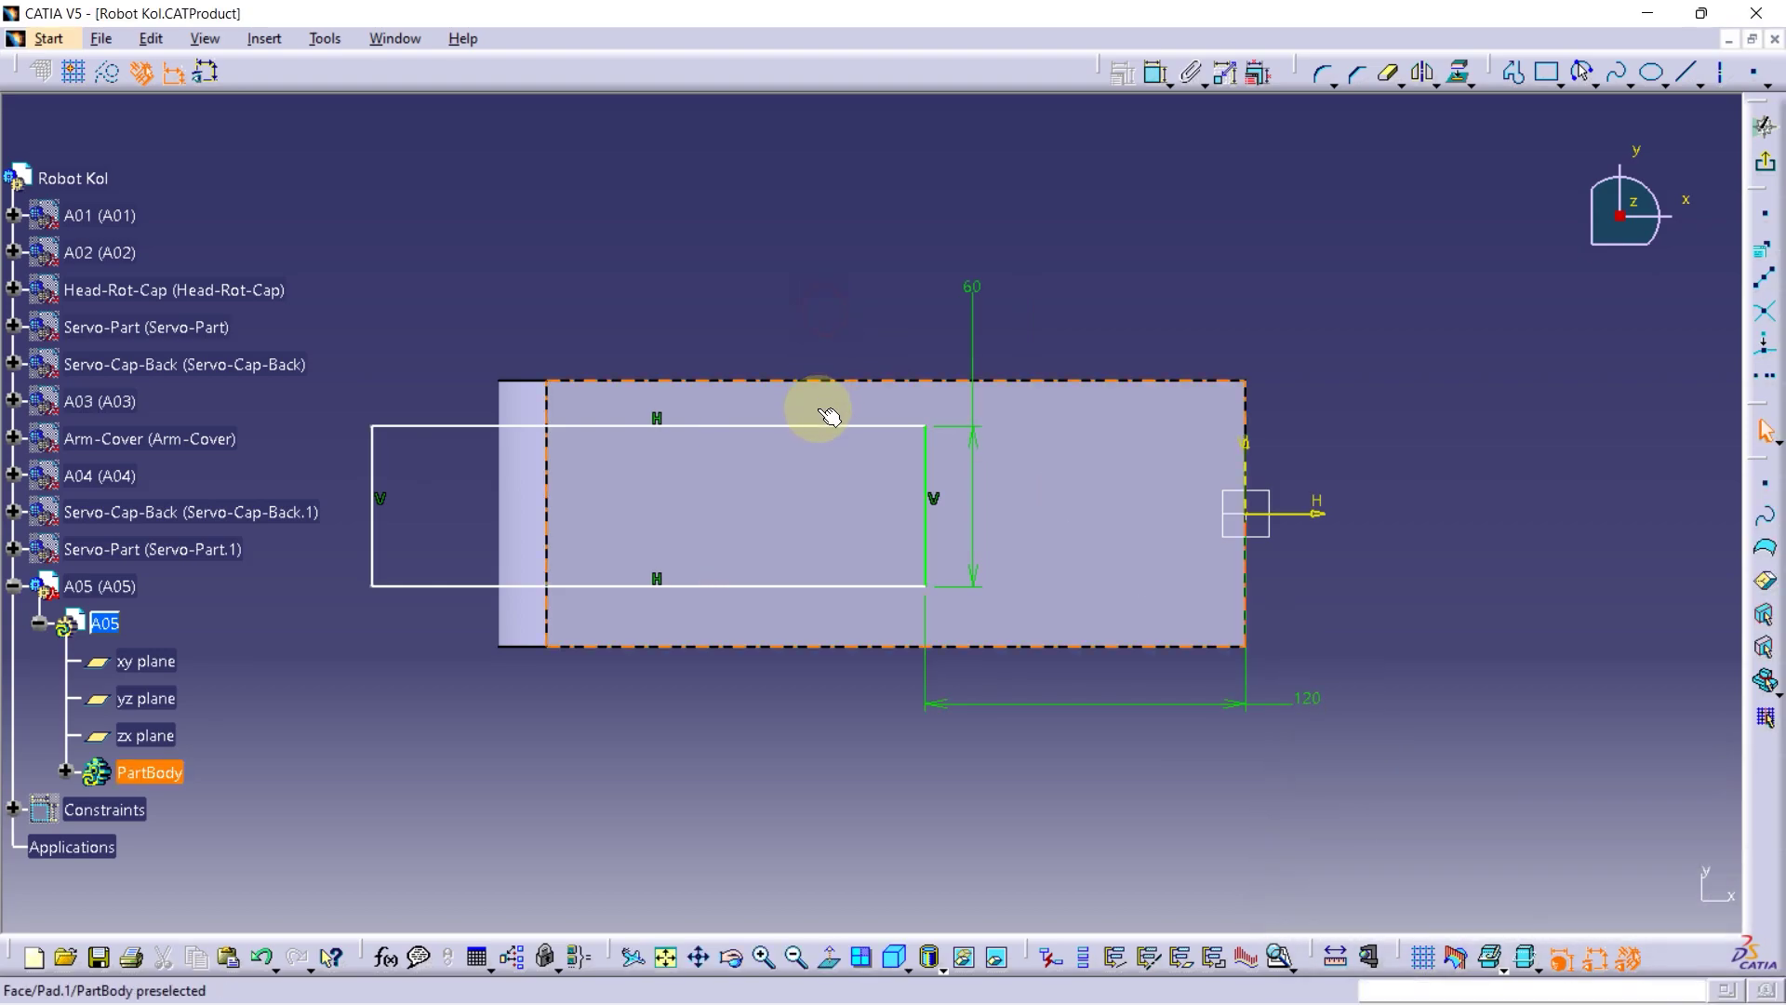
Make the rectangle's top and bottom lines symmetric, then exit the sketch
click(827, 427)
ctrl+click(865, 586)
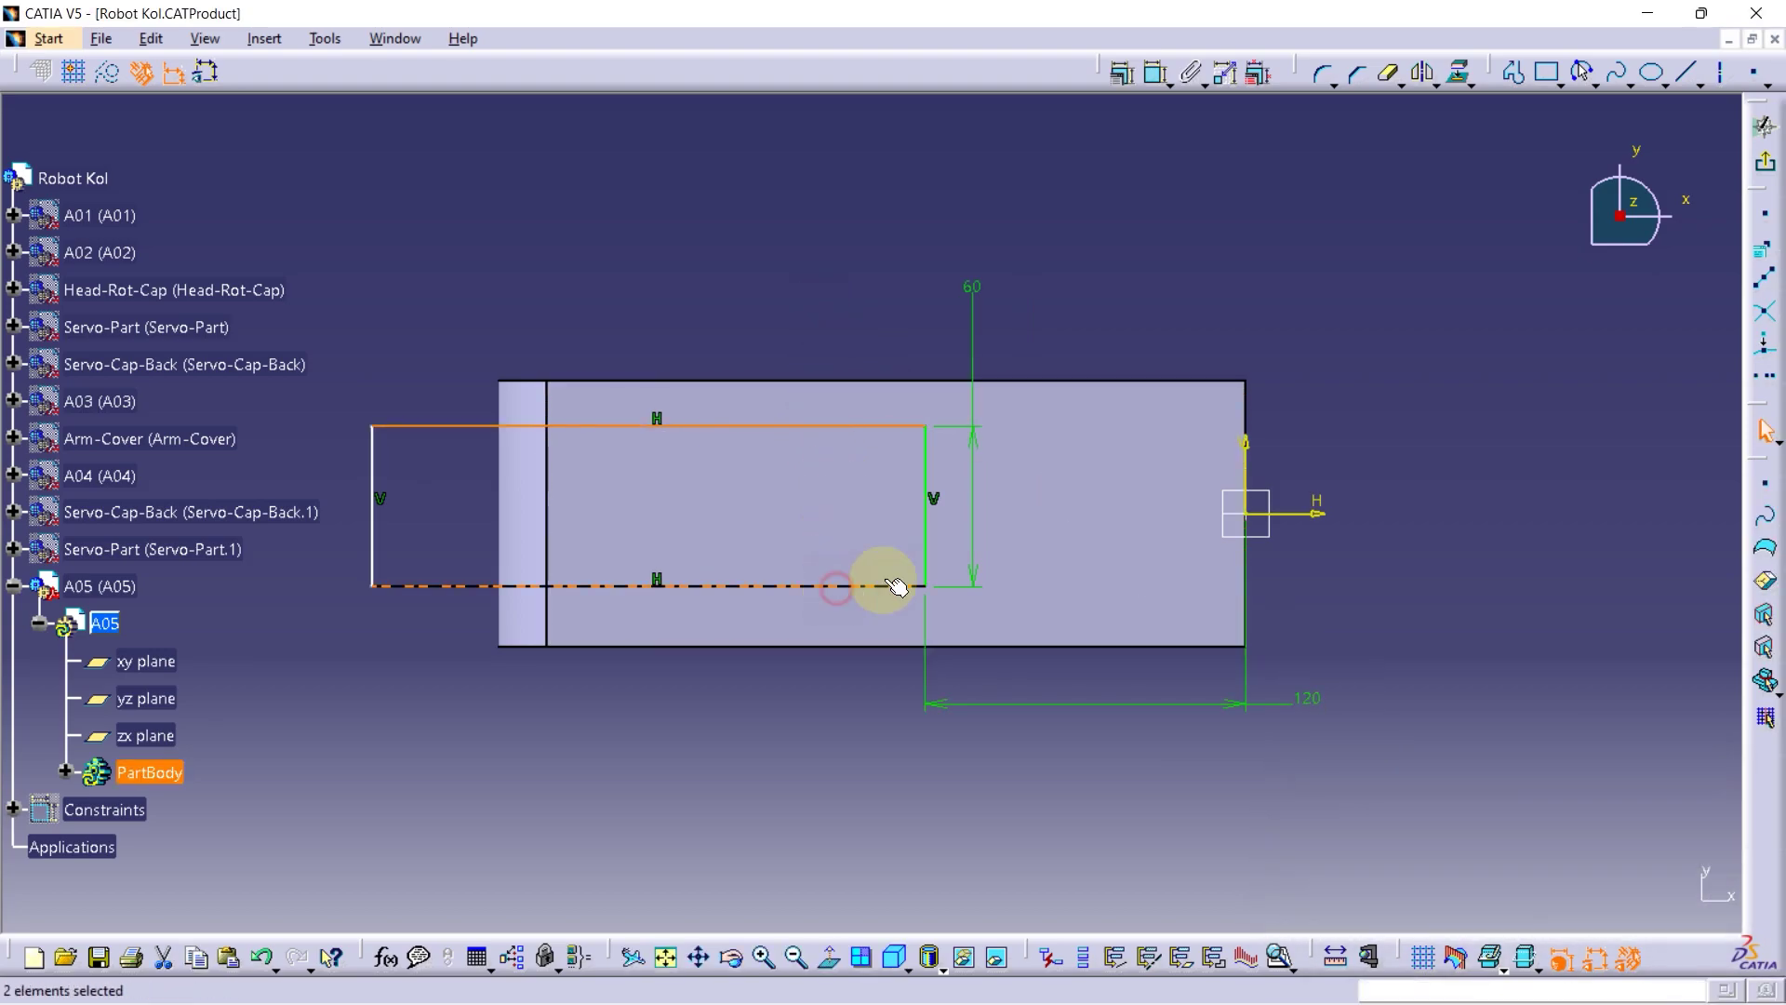
click(1122, 72)
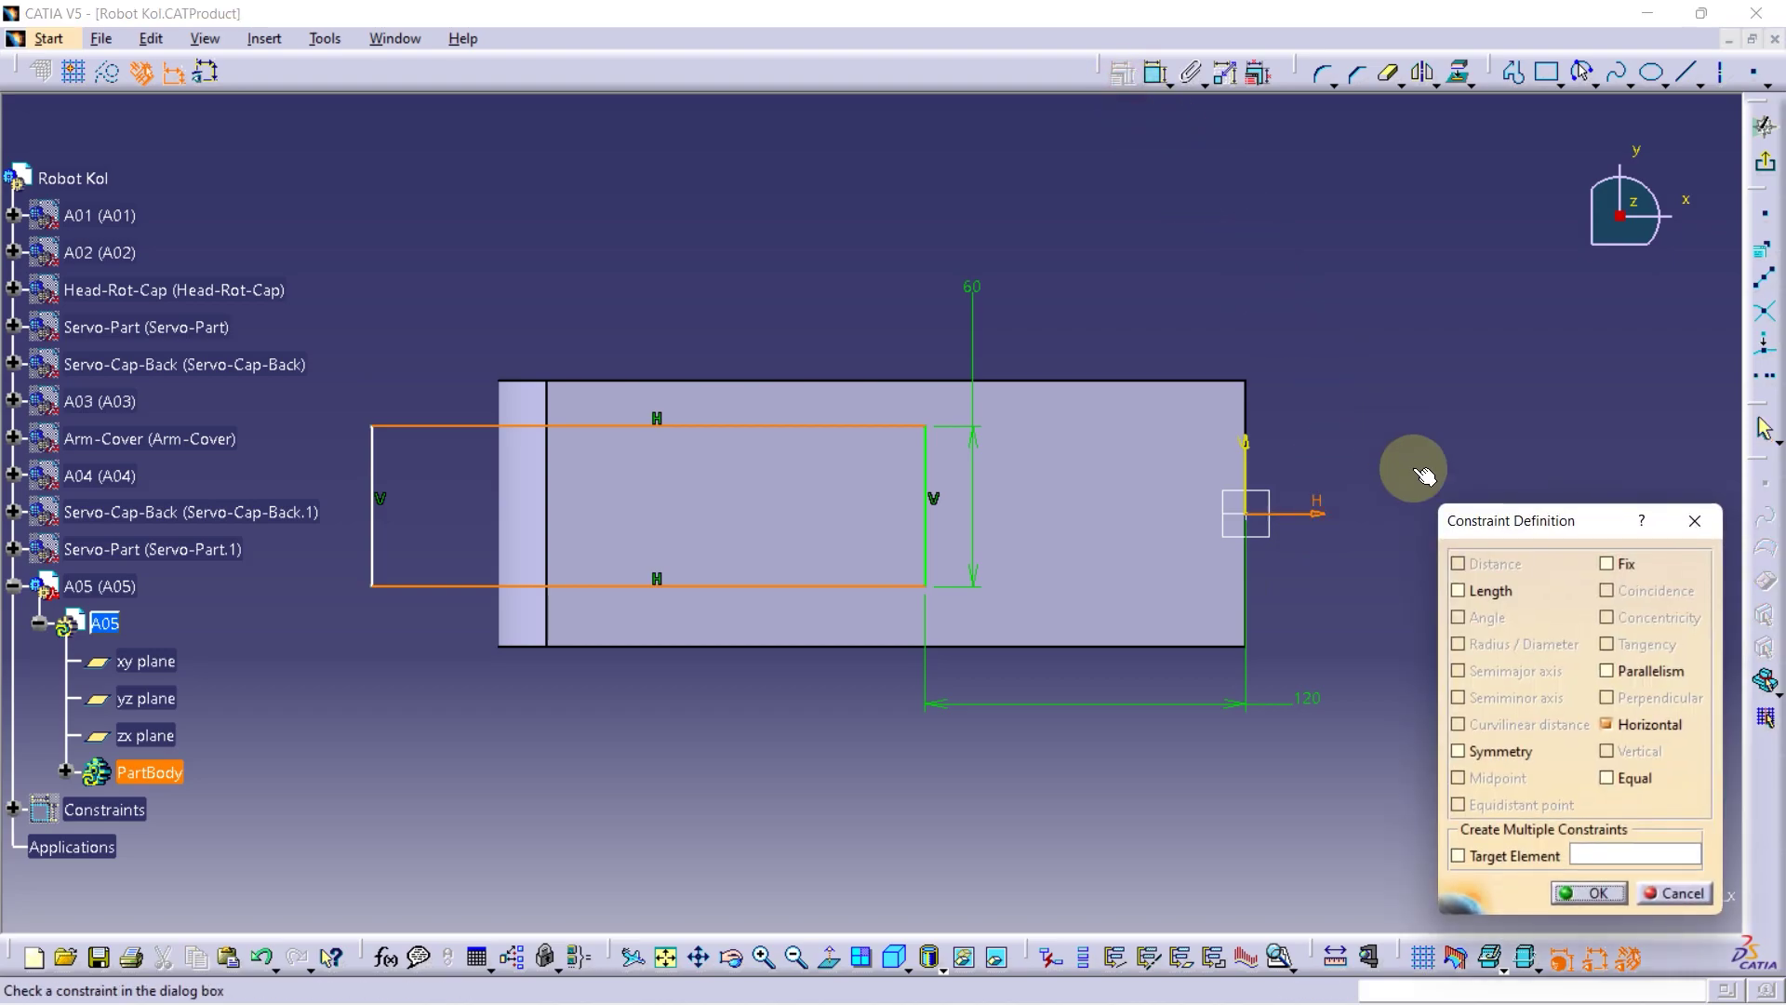
click(1489, 756)
click(1589, 893)
click(1765, 126)
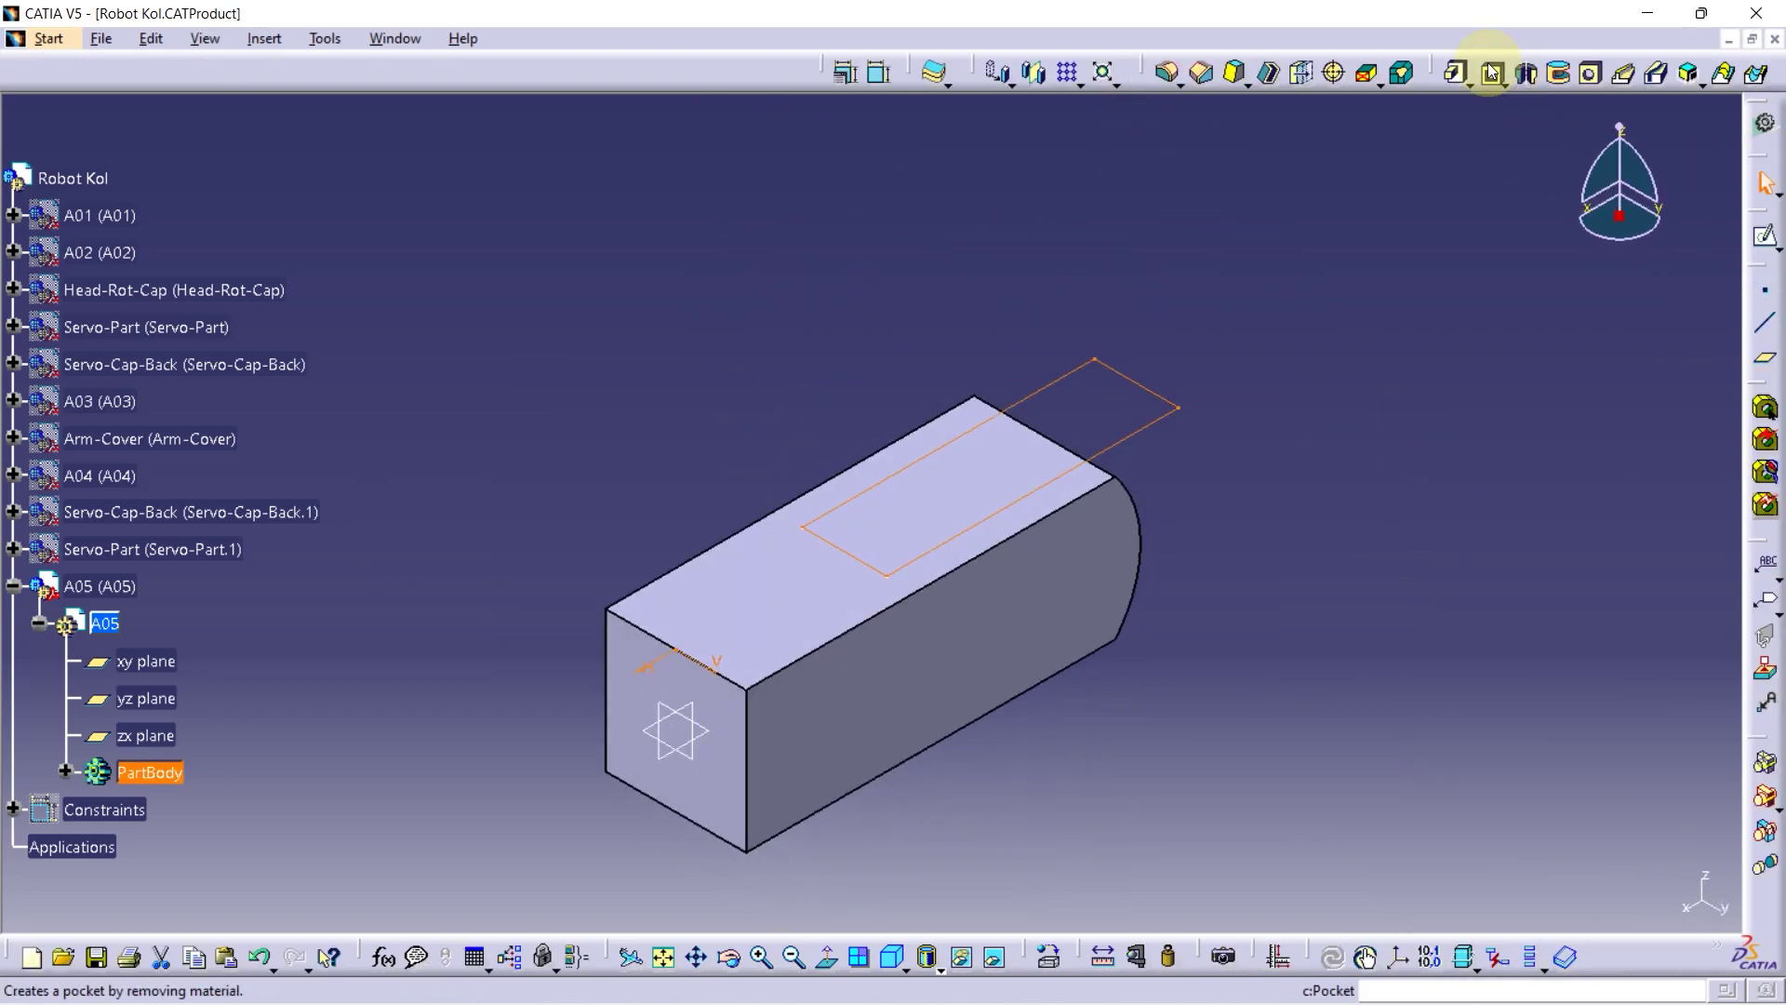
Pocket the rectangle sketch Up to last to cut a slot through the block
click(1492, 73)
click(1549, 587)
click(1611, 640)
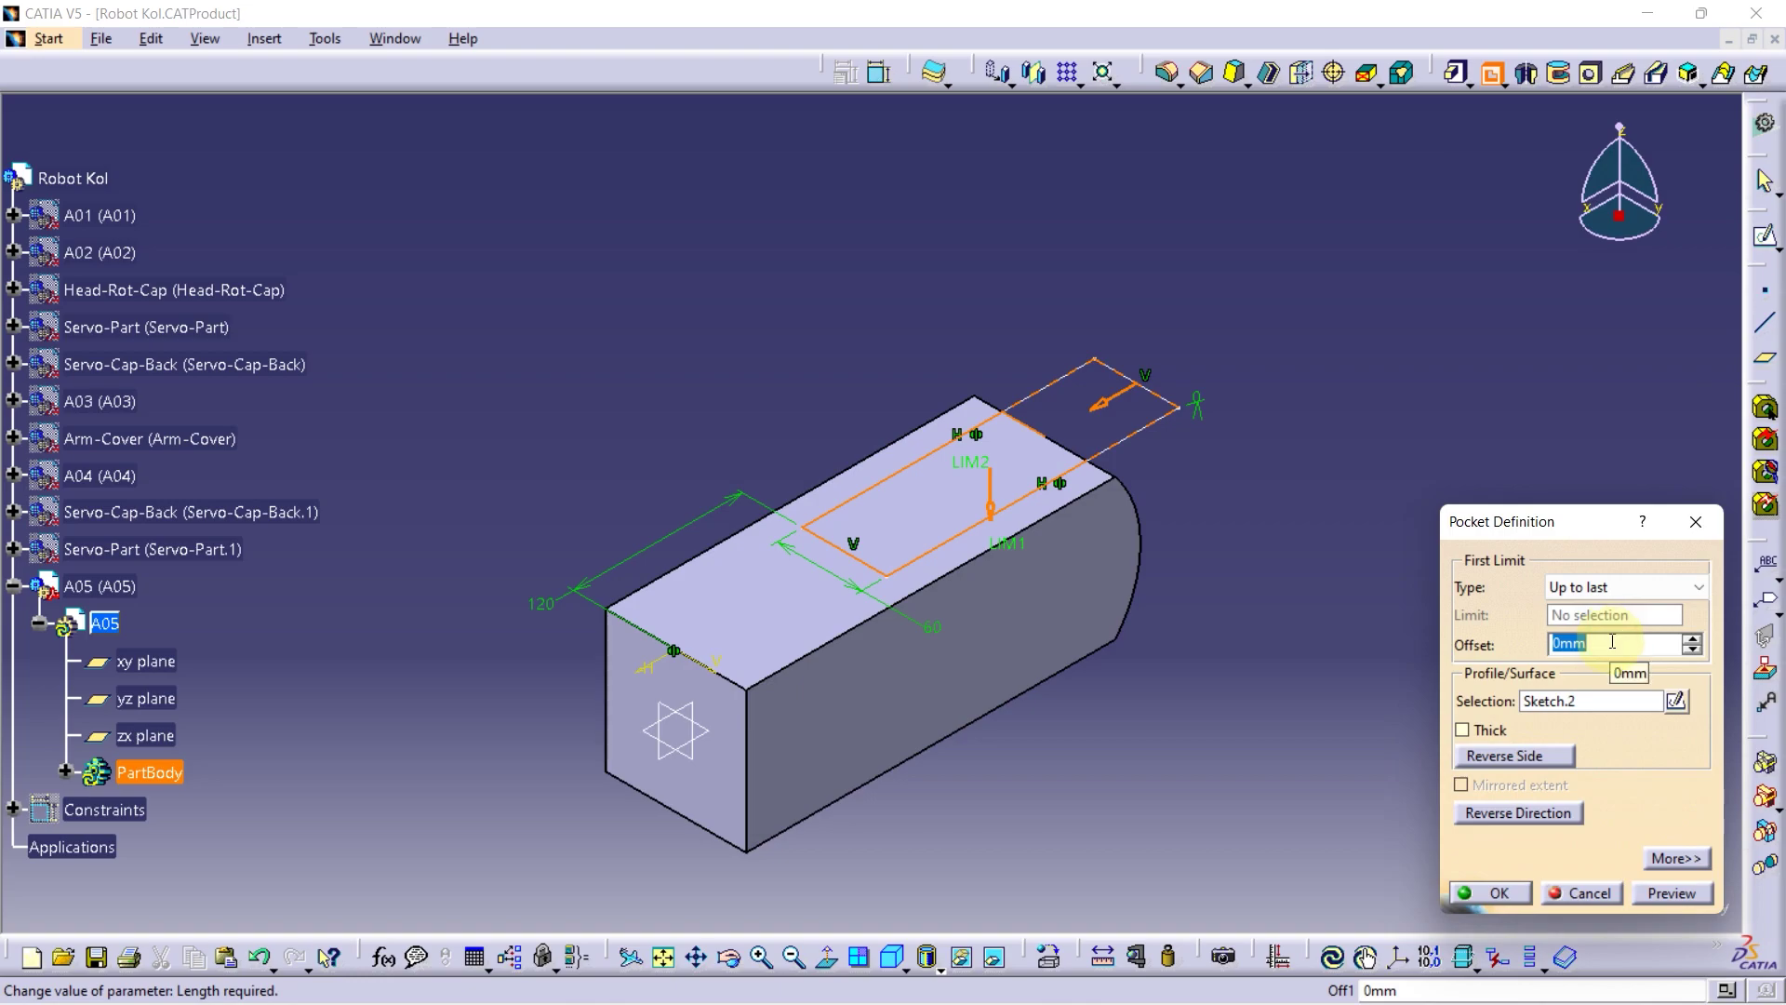
click(1490, 893)
Sketch a 60 mm diameter circle centred on the block's end face
mouse_move(818, 260)
middle_down()
mouse_move(802, 203)
mouse_move(812, 311)
mouse_move(945, 478)
mouse_move(814, 471)
mouse_move(846, 400)
middle_up()
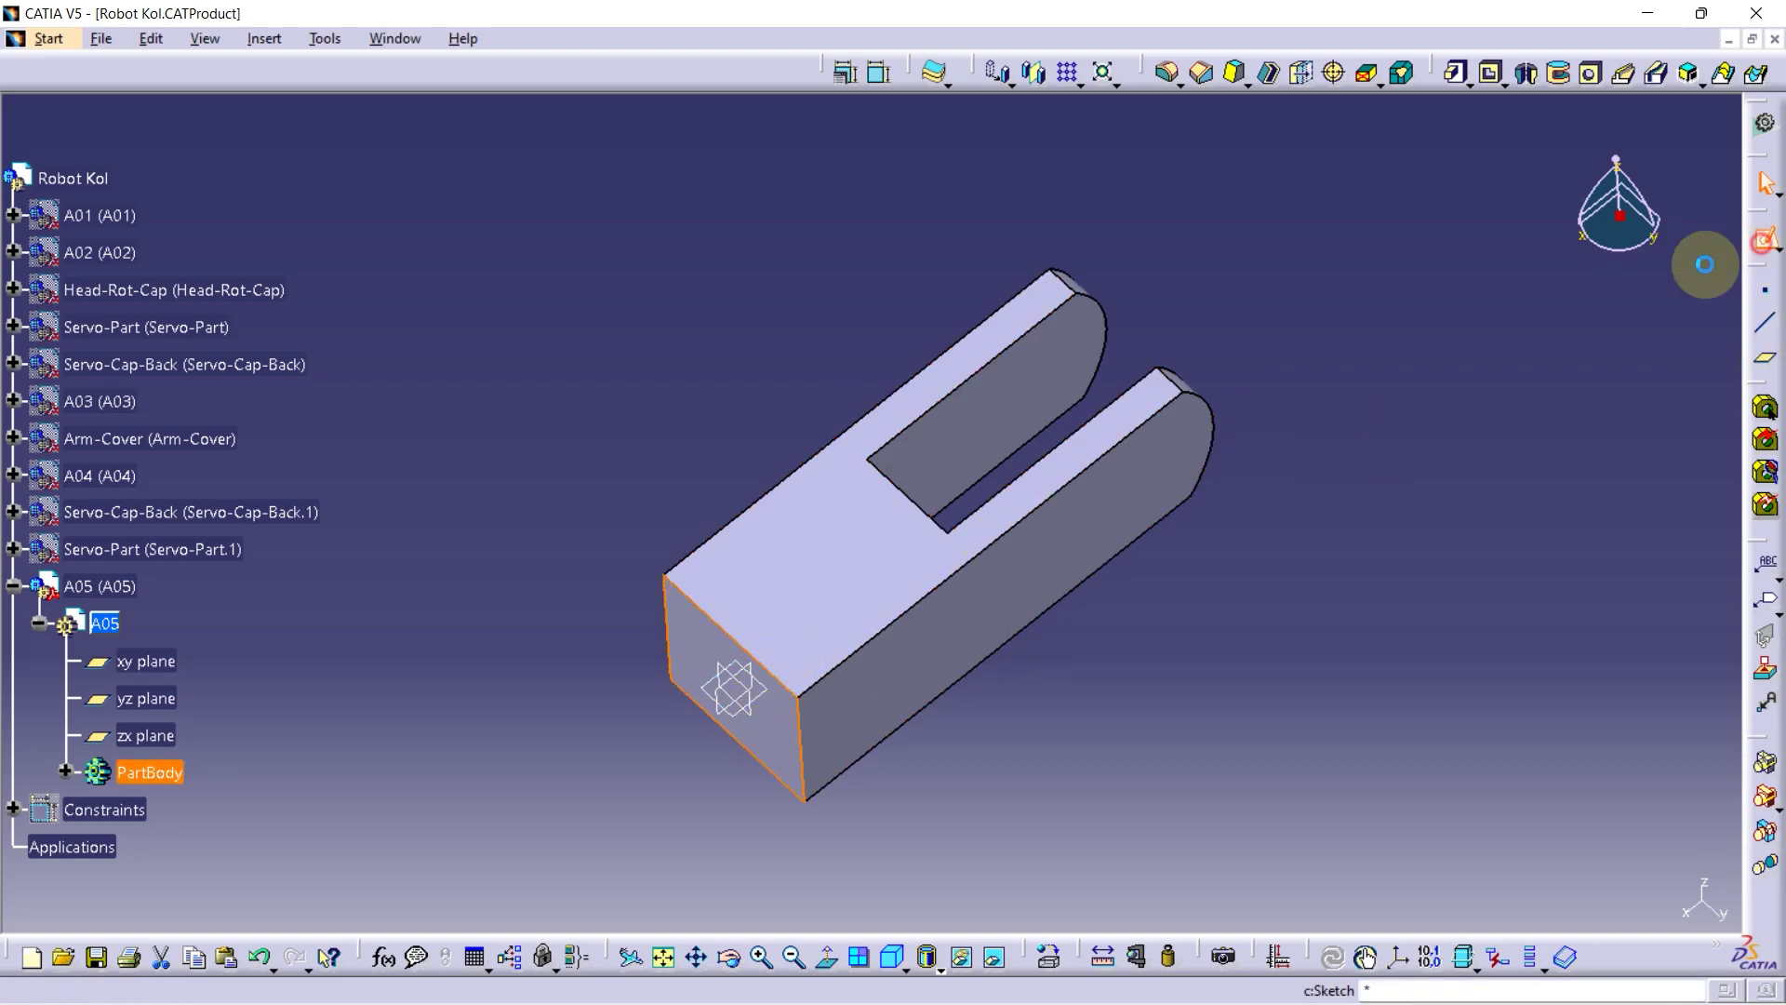
click(1583, 73)
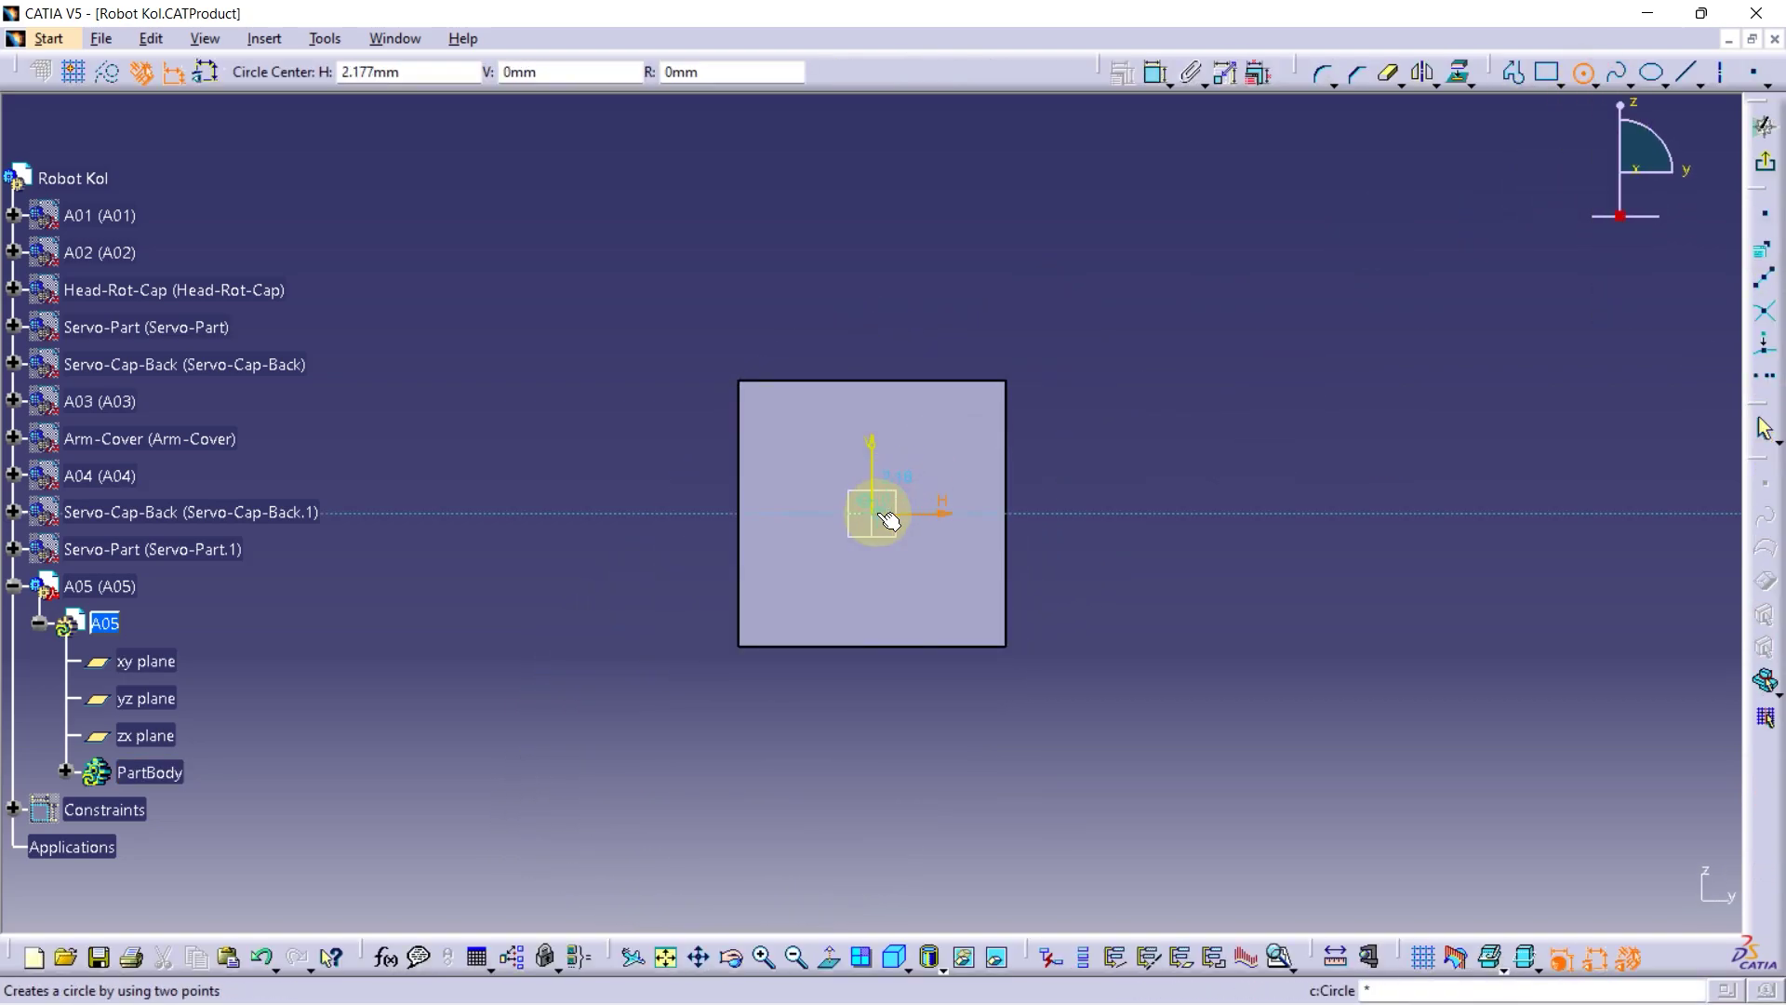
click(949, 437)
click(1156, 72)
click(1158, 413)
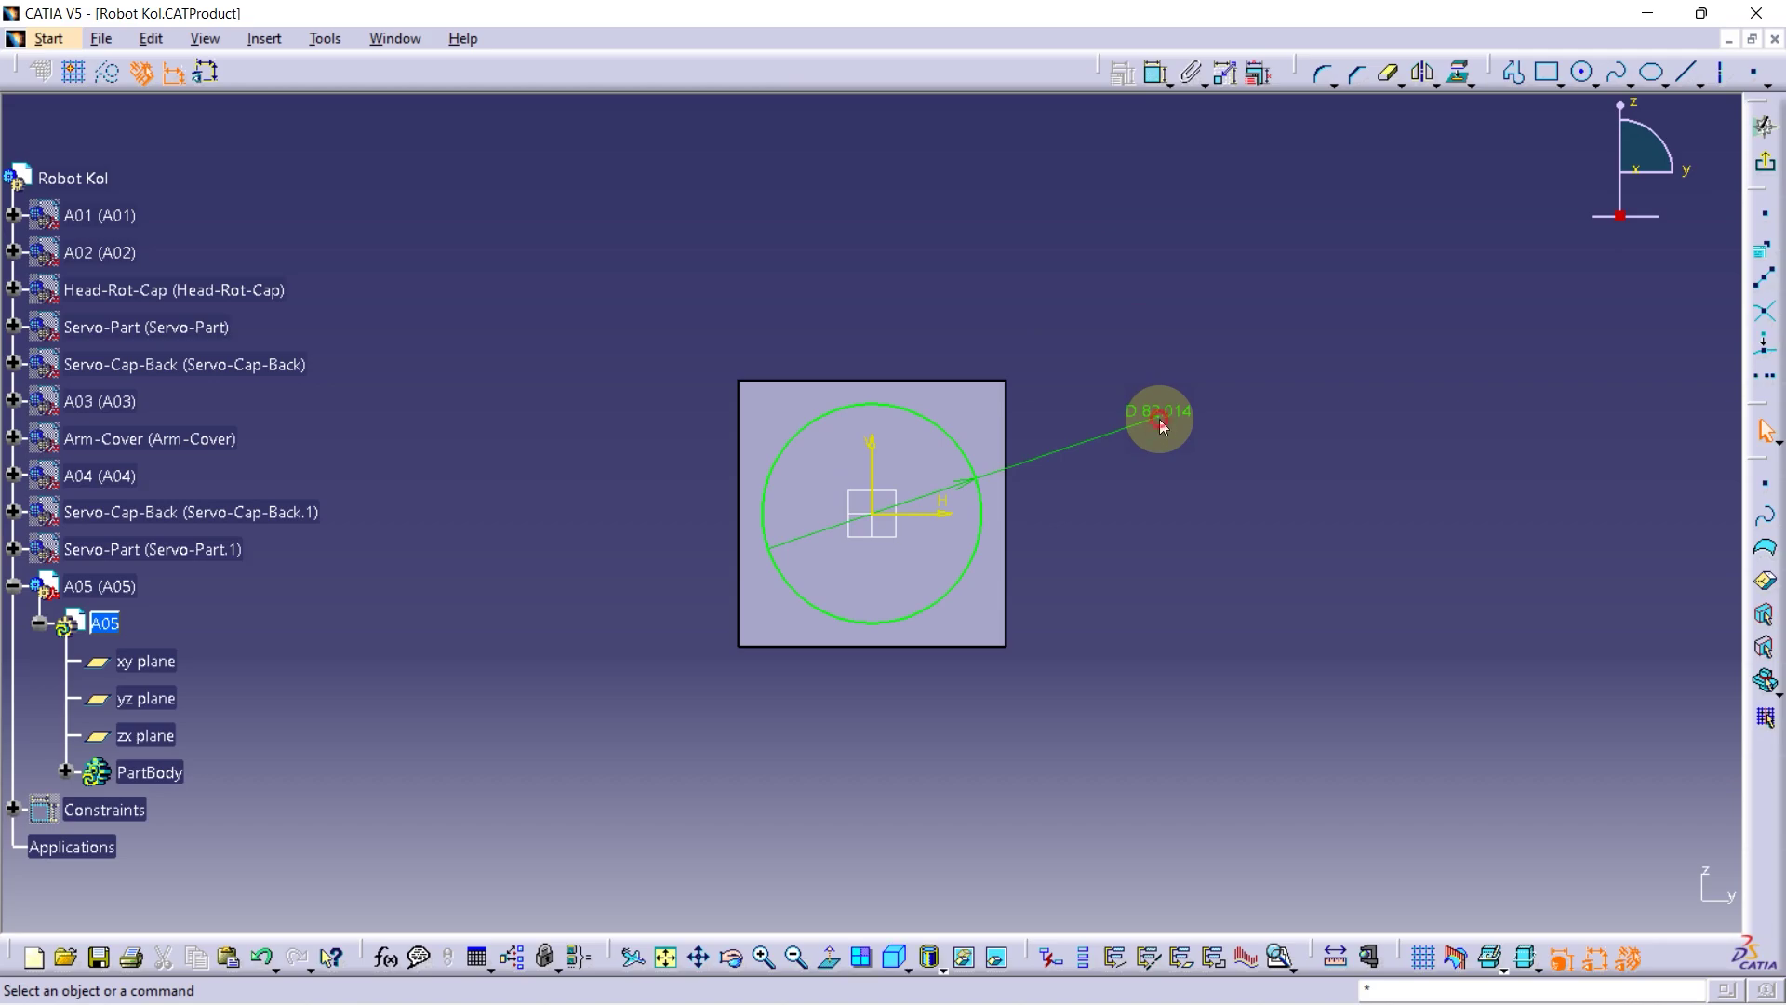
double_click(1174, 407)
key(Return)
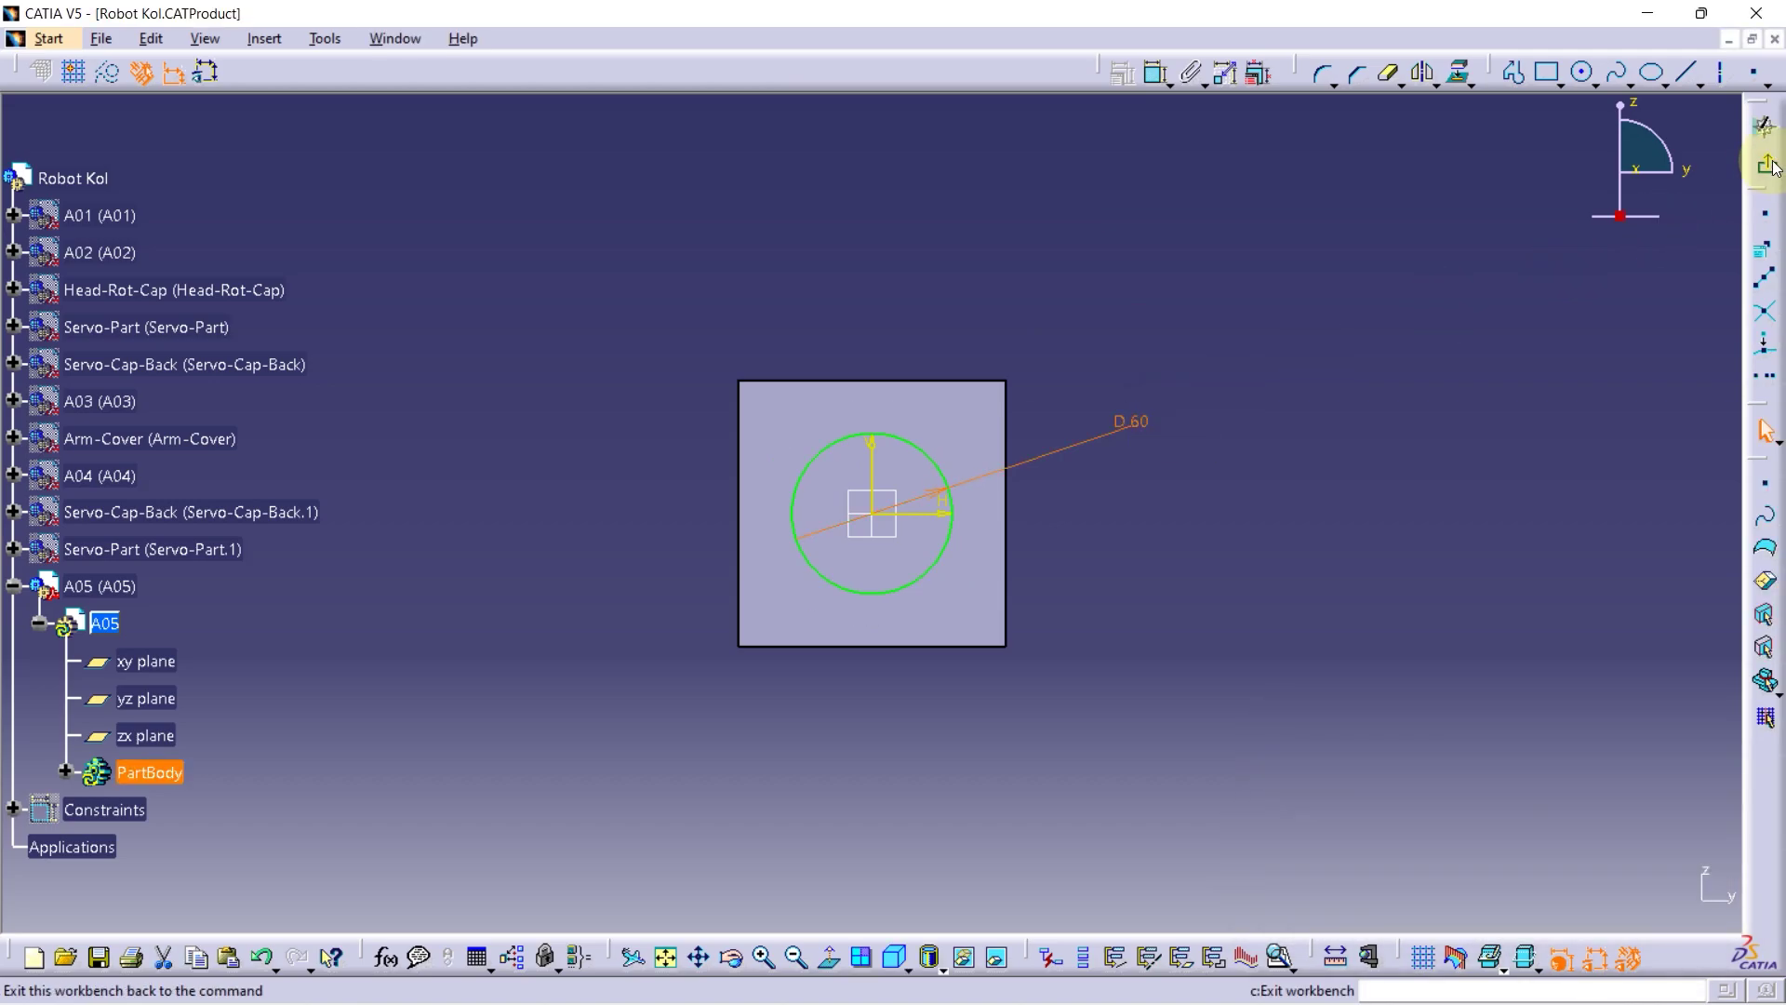
click(1765, 126)
Pocket the circle 8 mm deep into the end face
click(1493, 74)
click(1624, 587)
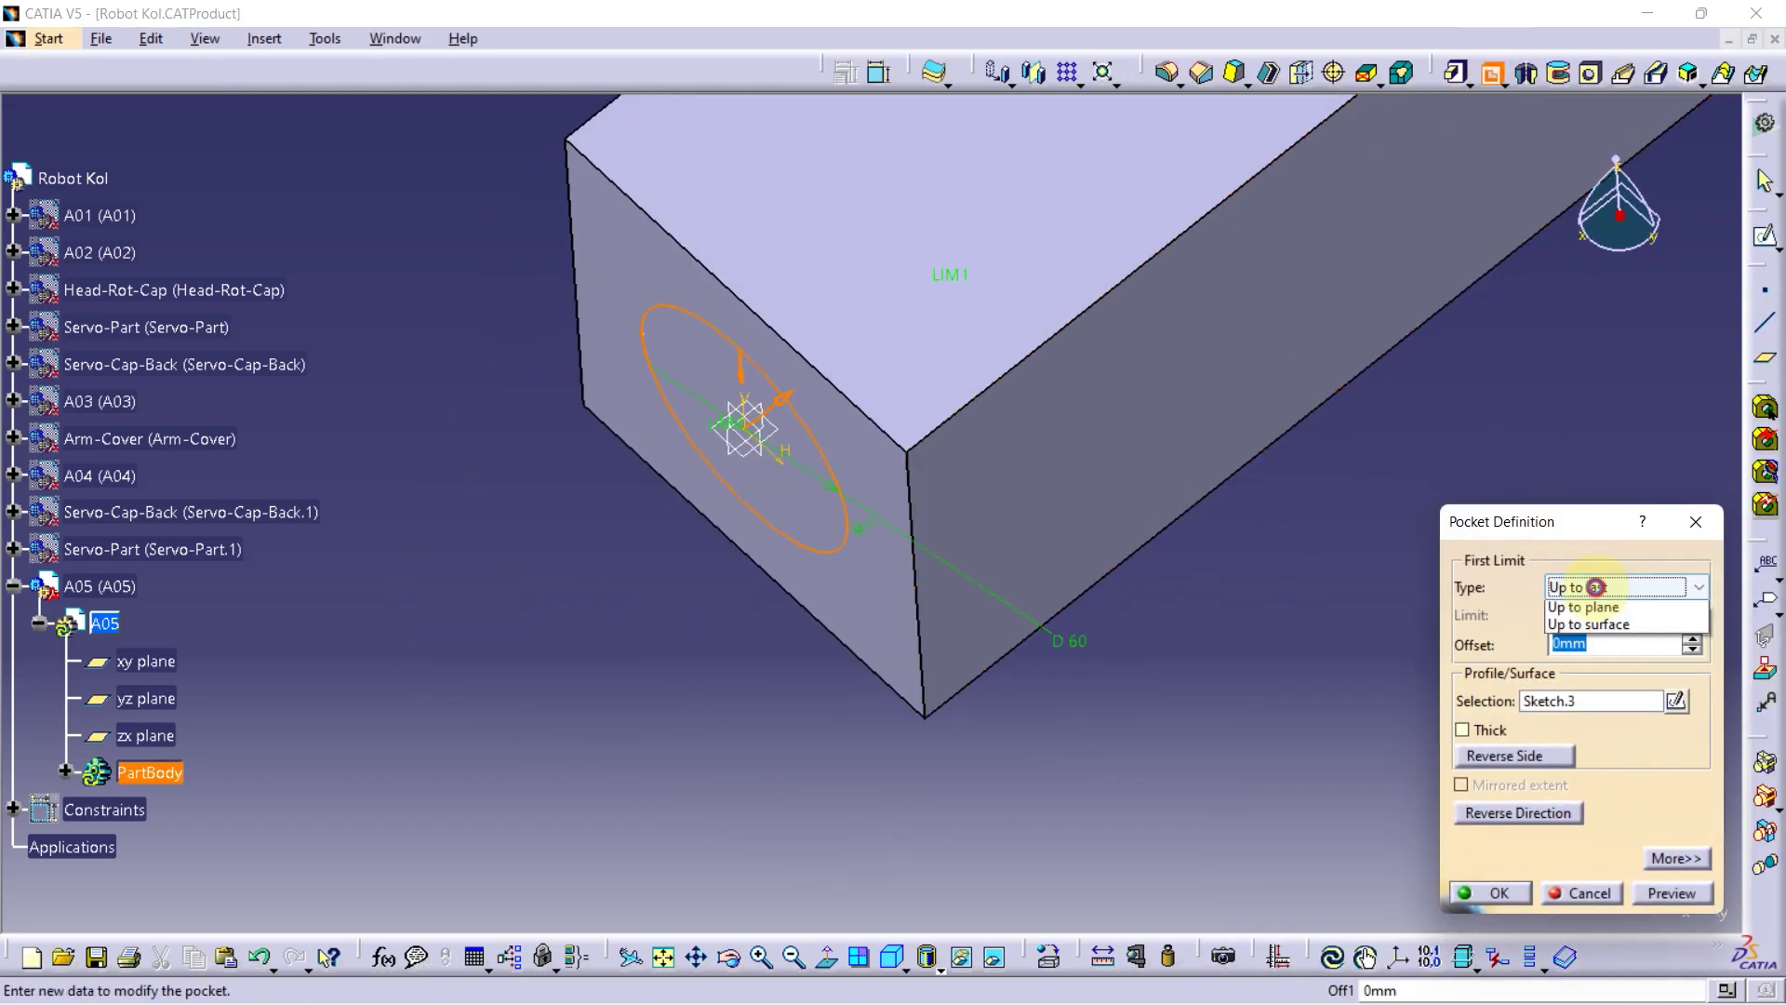
text(8)
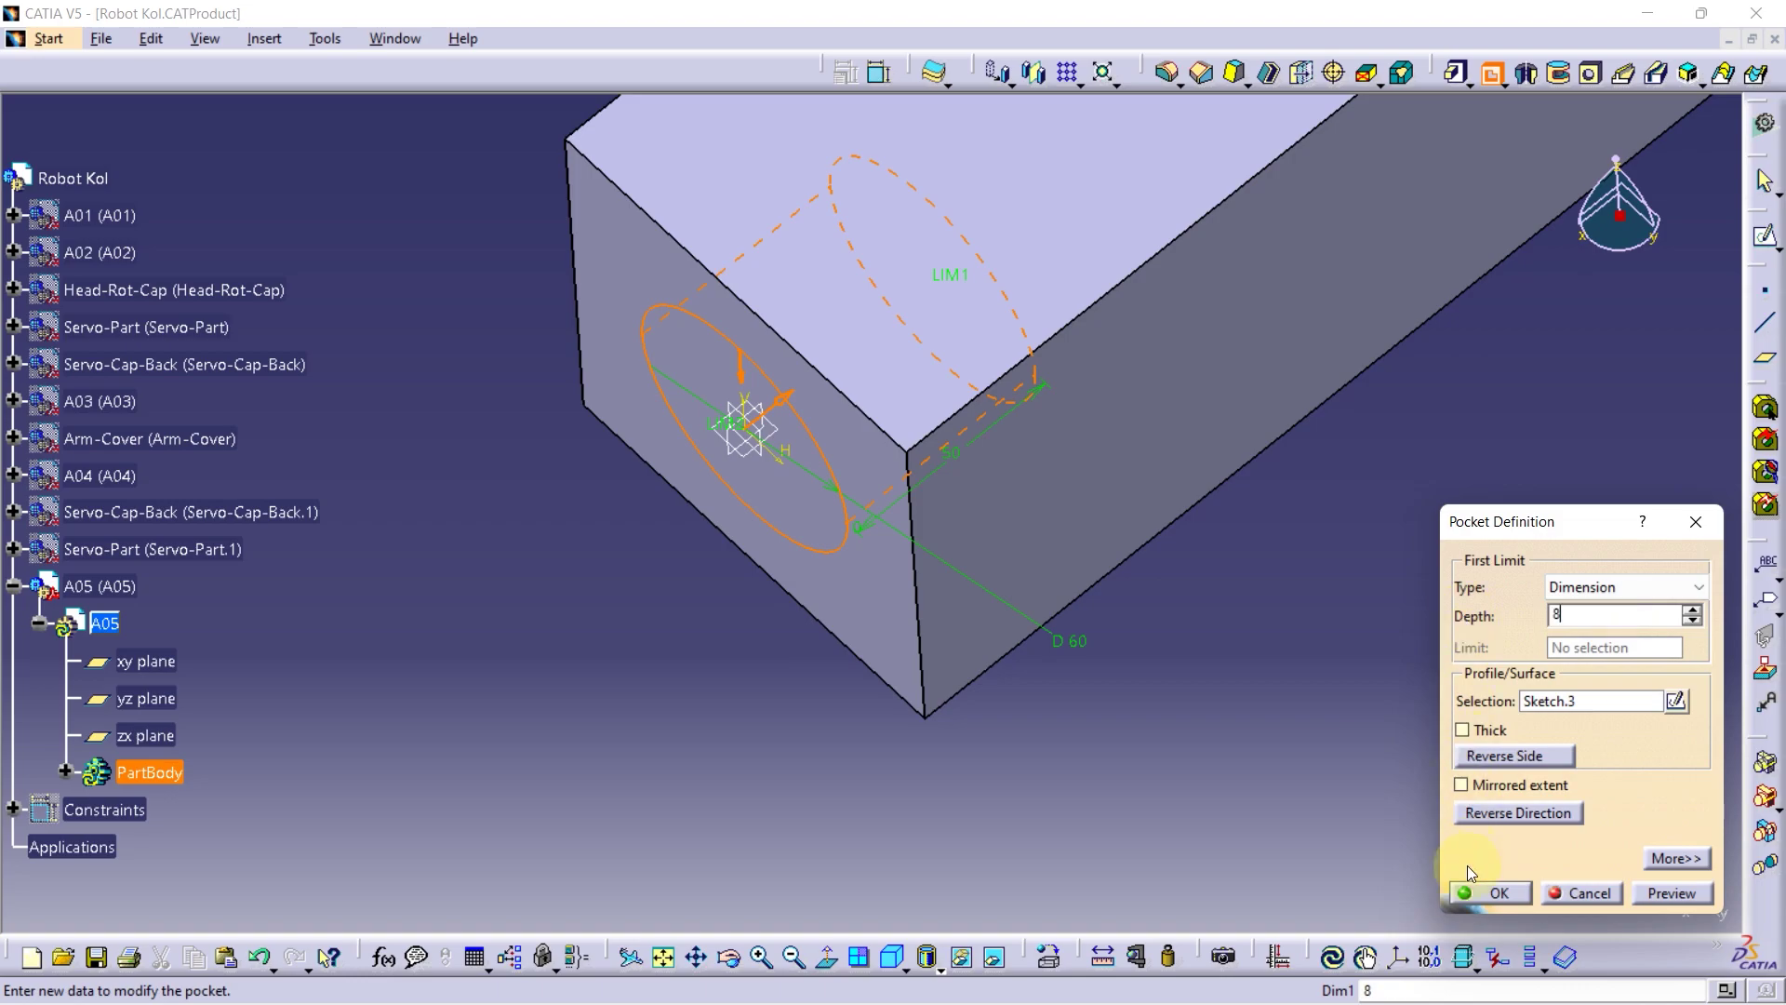
click(1487, 893)
click(914, 616)
Start a sketch on the end face and draw a rectangle above it
click(1765, 236)
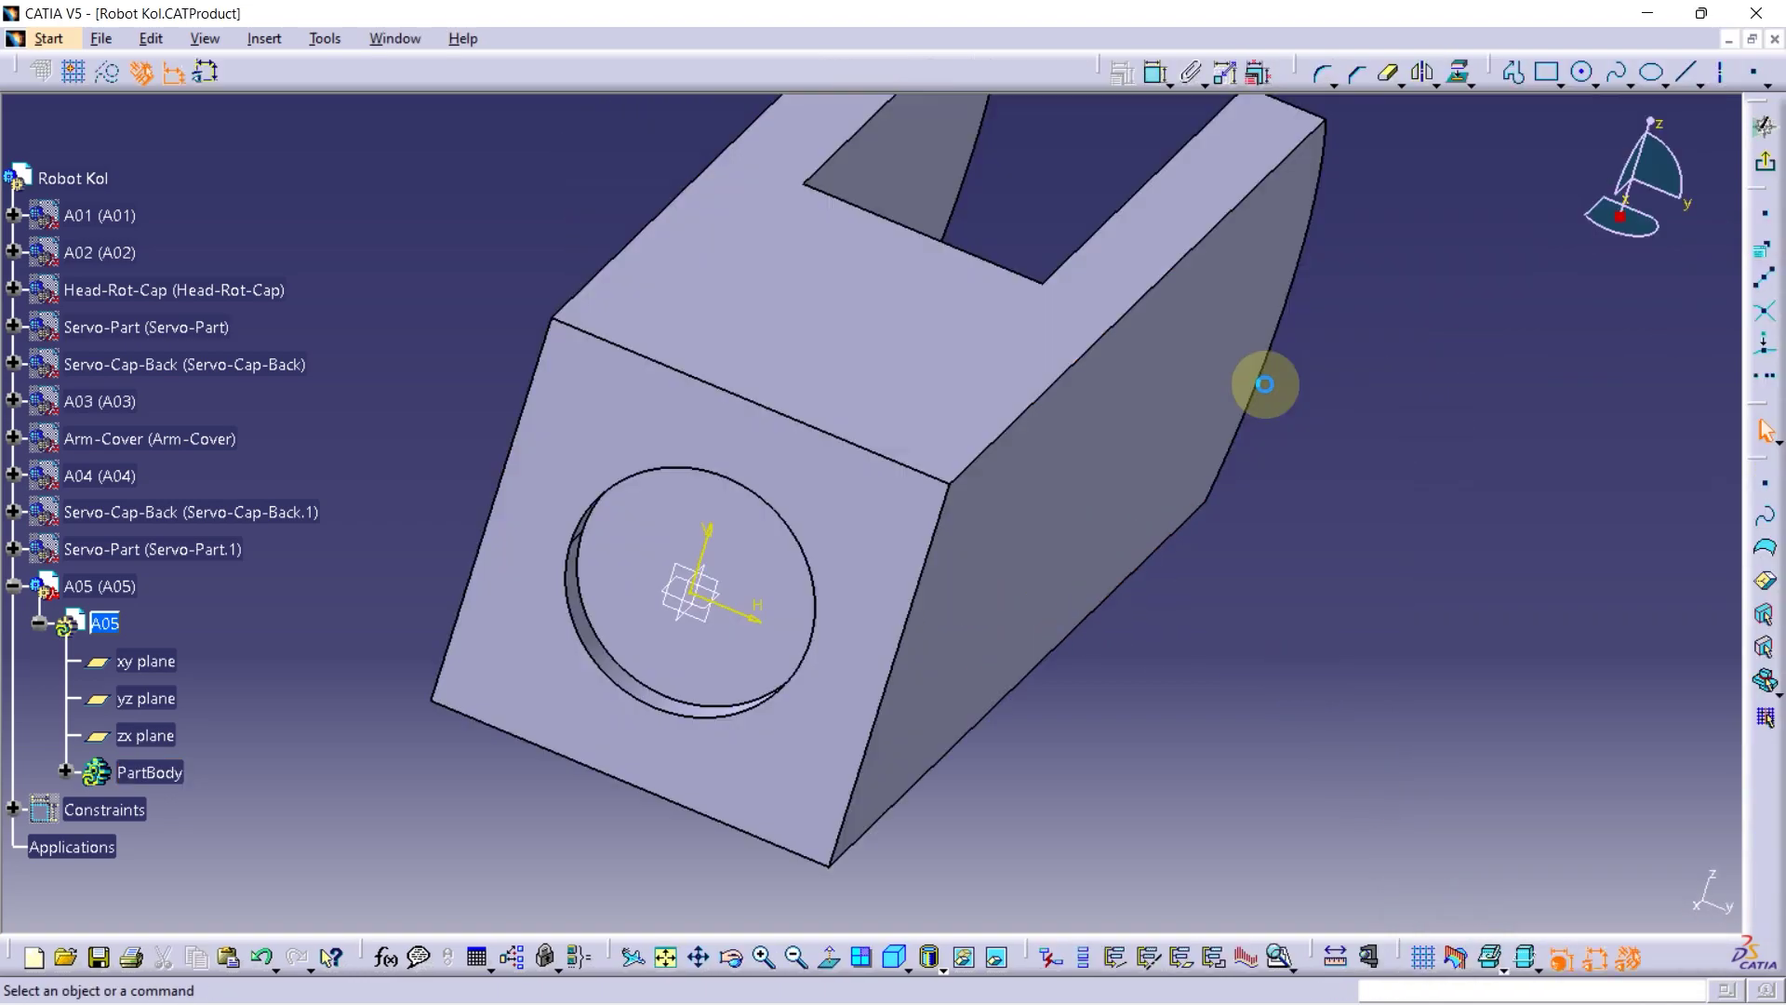
middle_drag(1037, 502, 1056, 487)
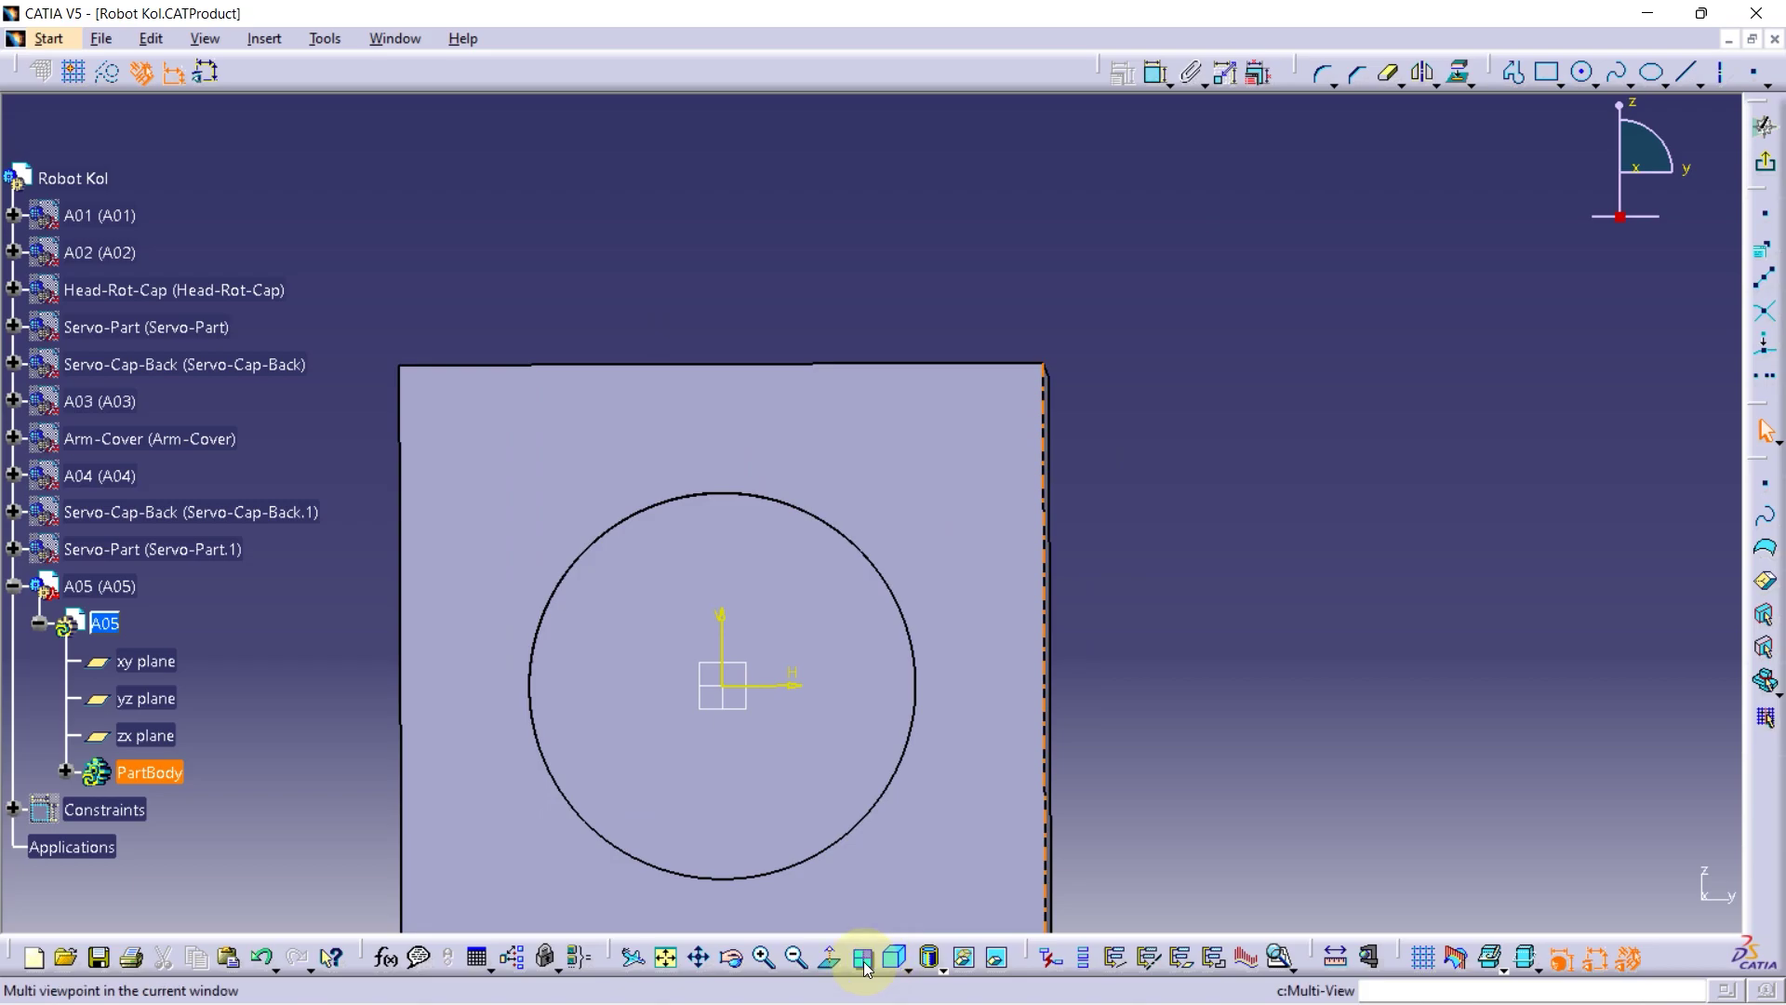
middle_drag(697, 486, 925, 379)
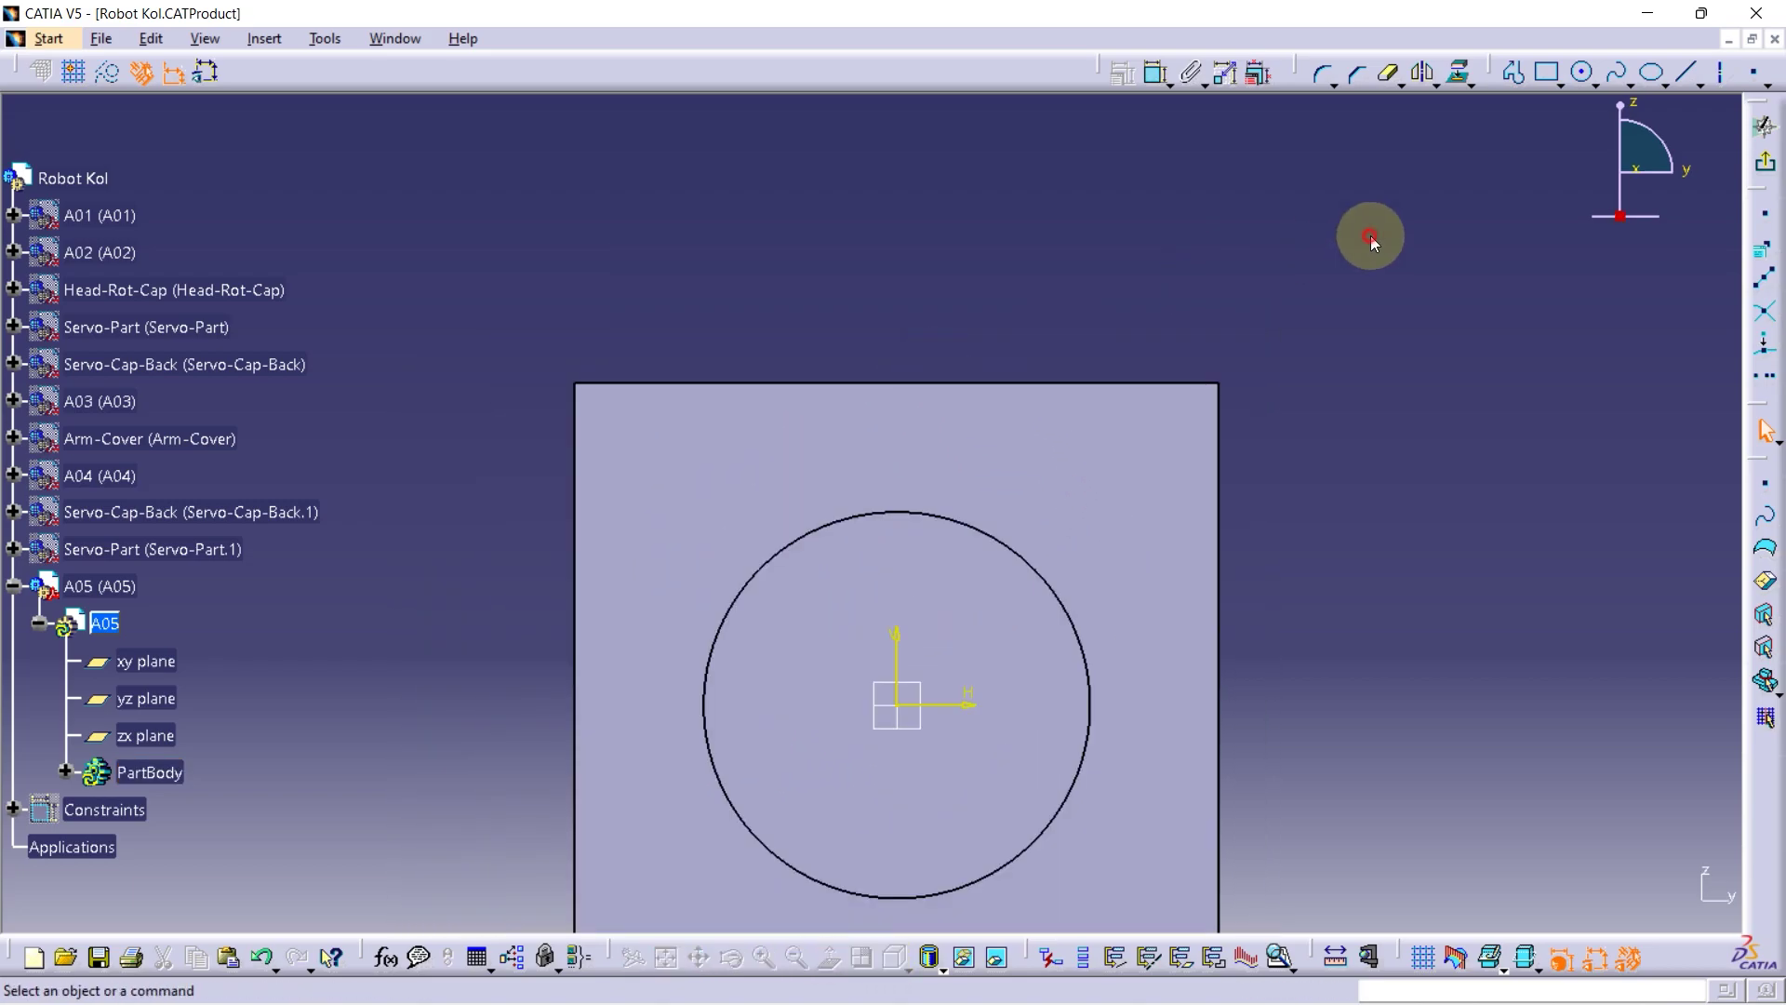
click(1548, 72)
click(1093, 226)
click(1176, 299)
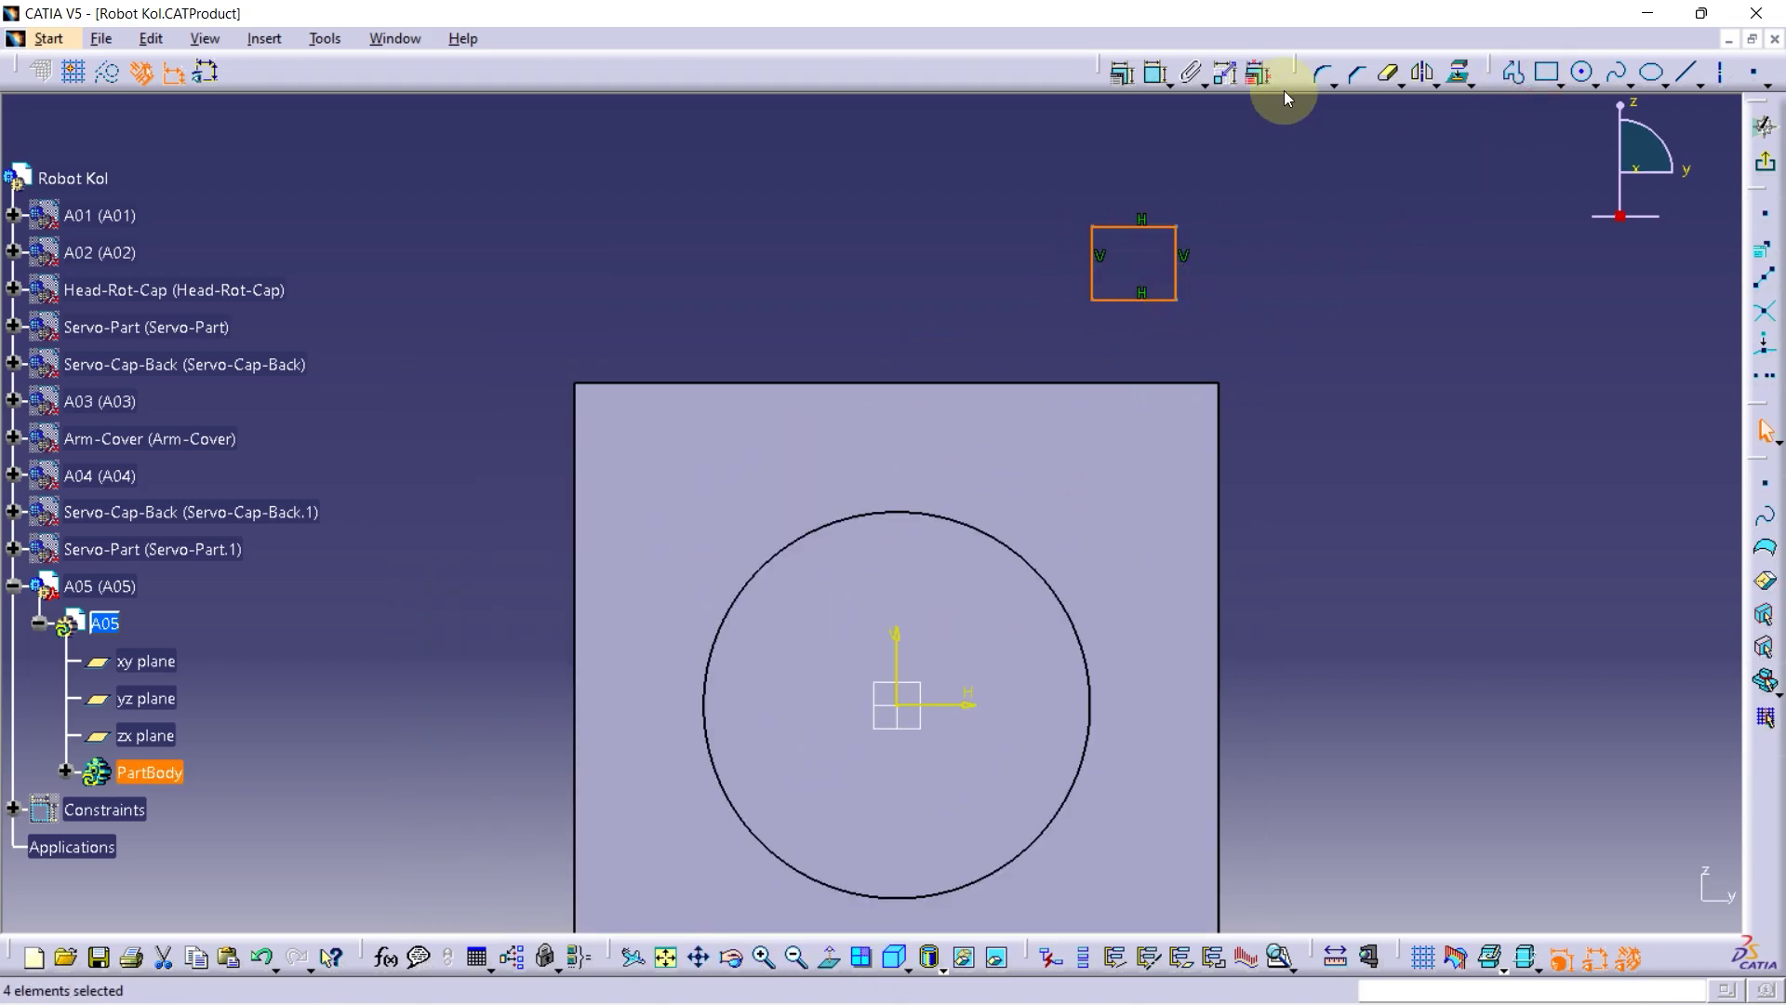
Dimension the rectangle to a 15 × 15 square
click(1161, 83)
click(1130, 227)
double_click(1266, 150)
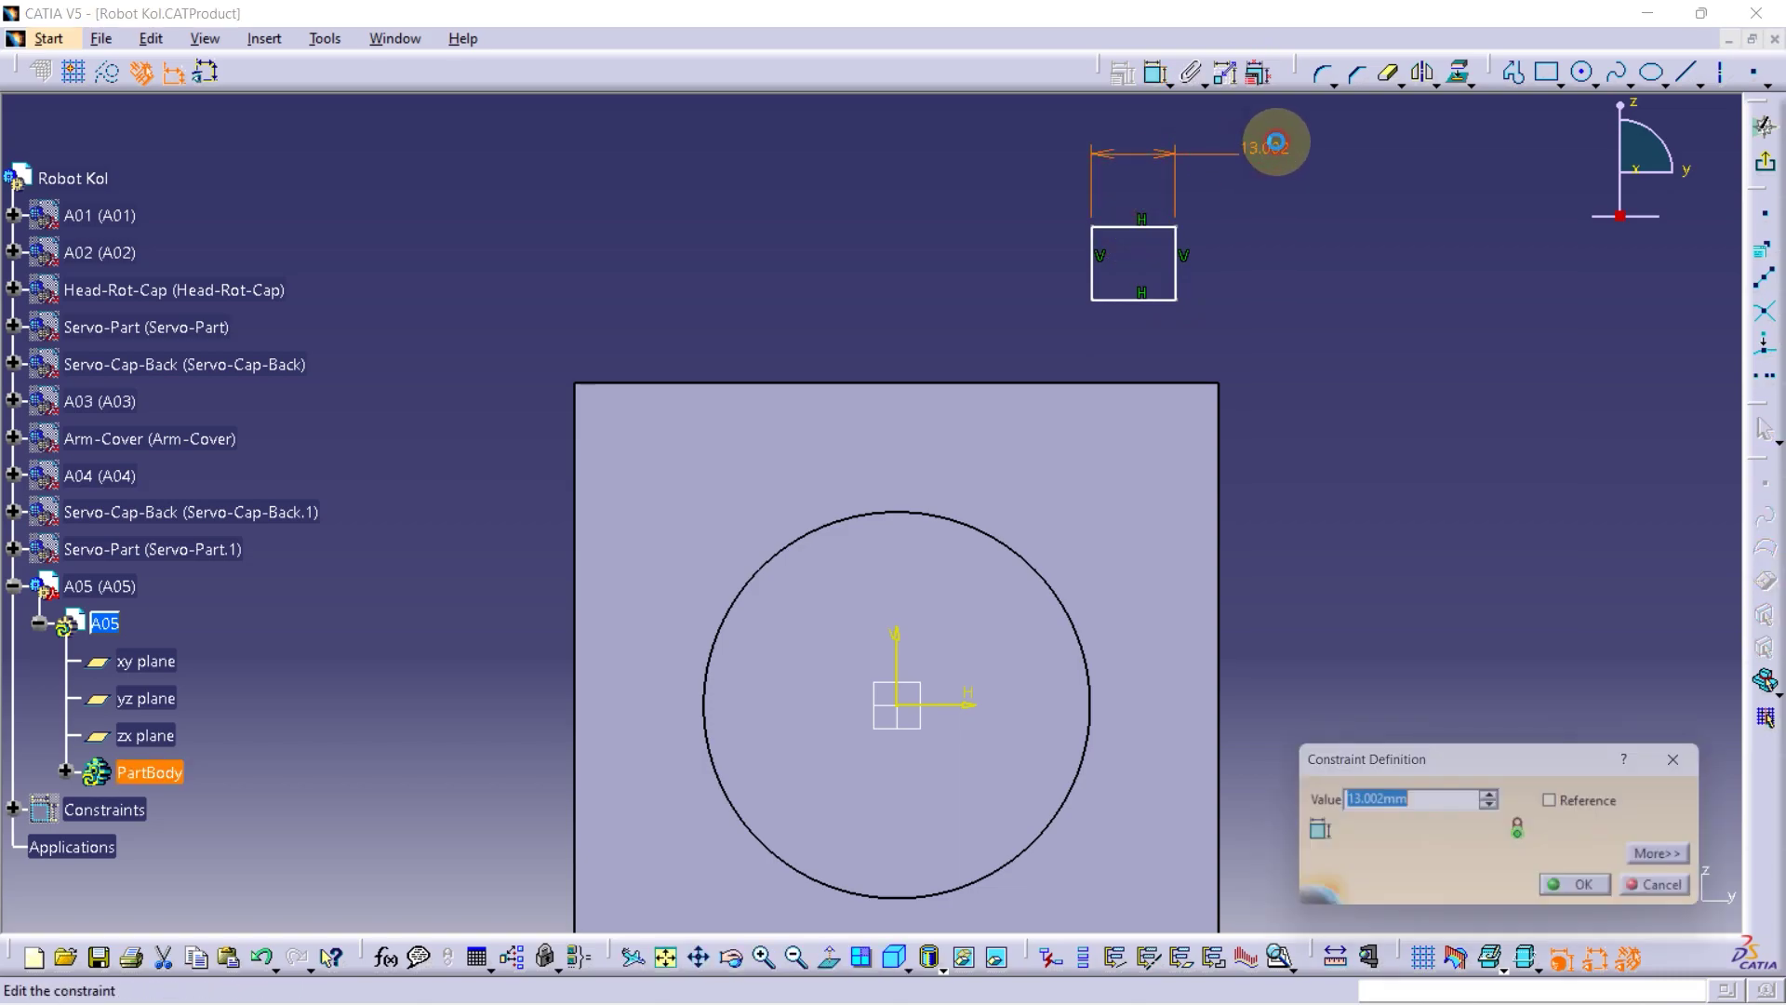
text(15)
key(Return)
click(1158, 73)
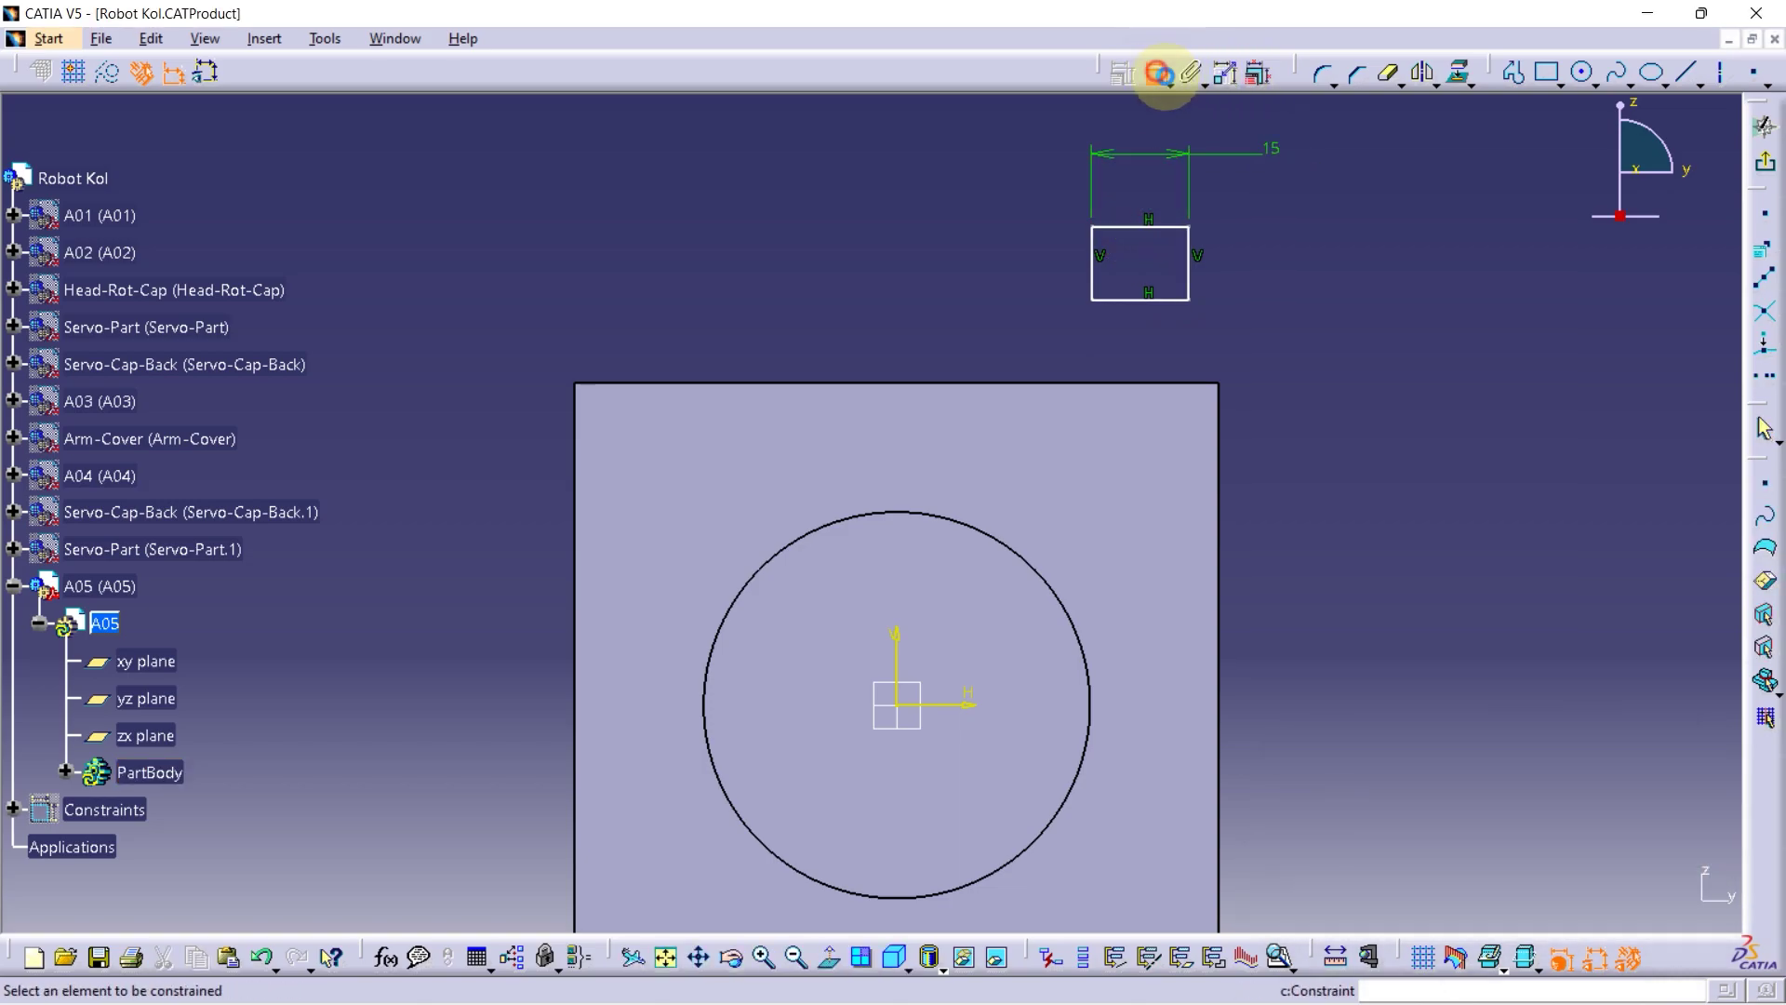
double_click(1305, 276)
text(15)
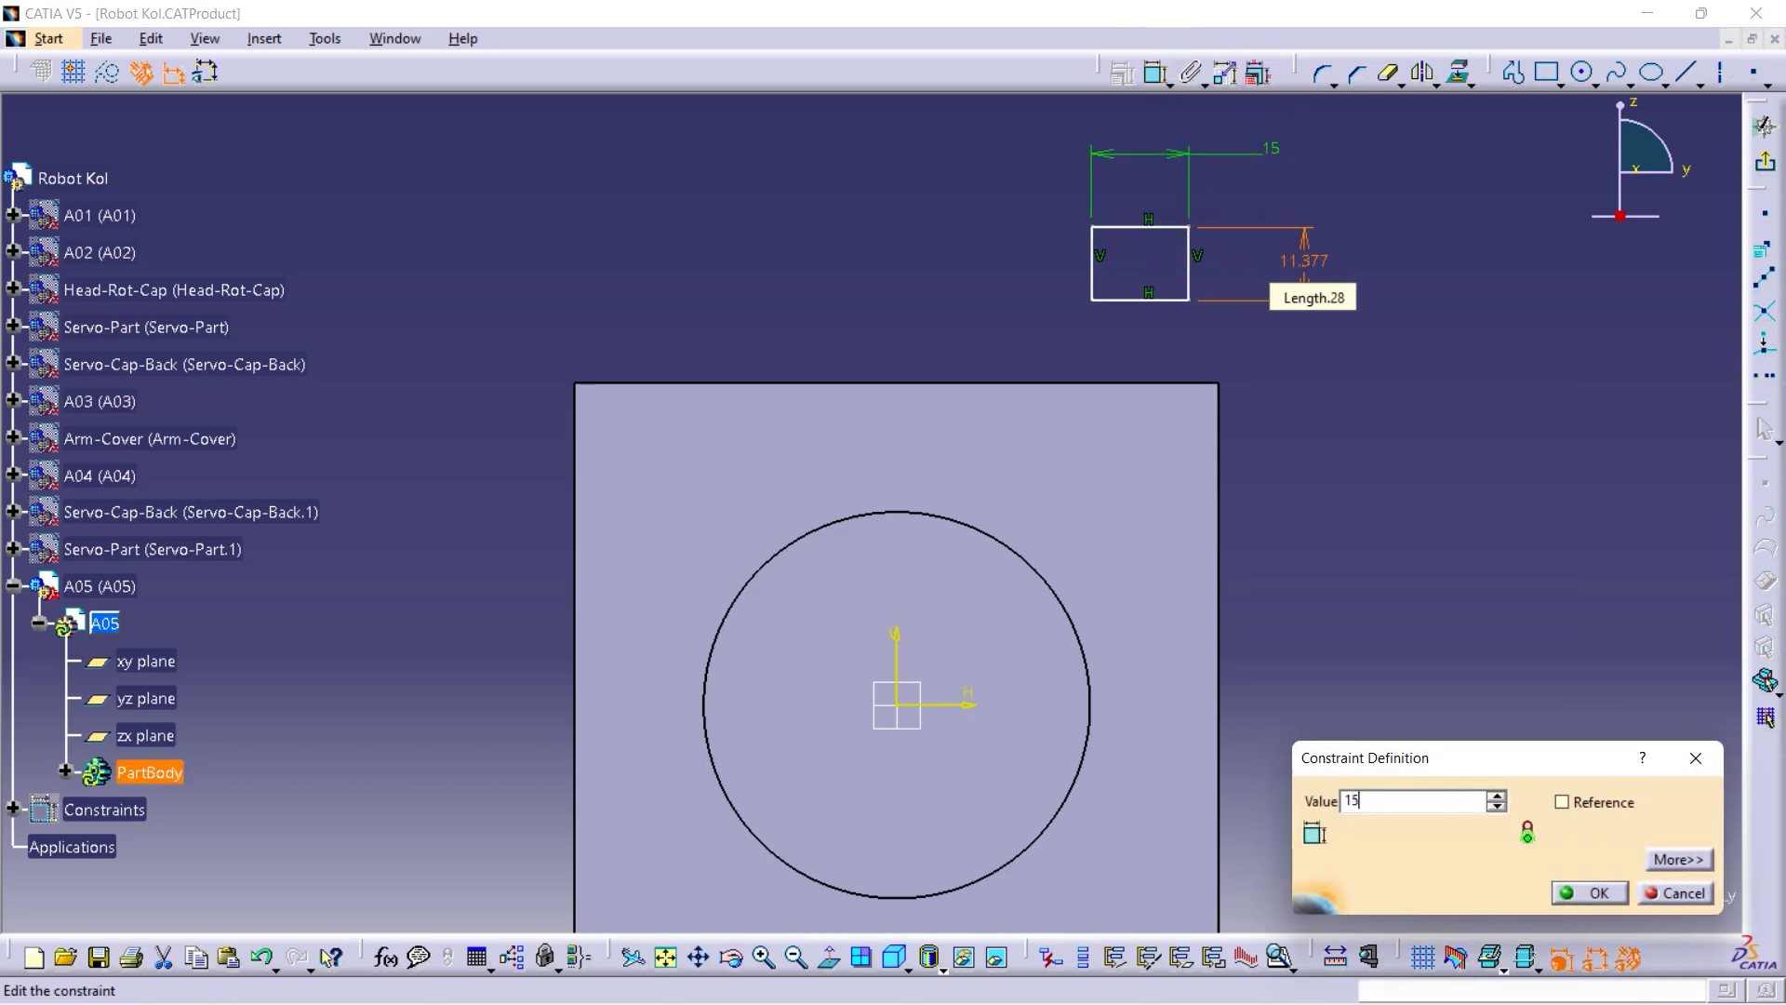
key(Return)
click(1174, 90)
Make the square's corner coincident with the end face's corner
drag(1159, 228, 1184, 442)
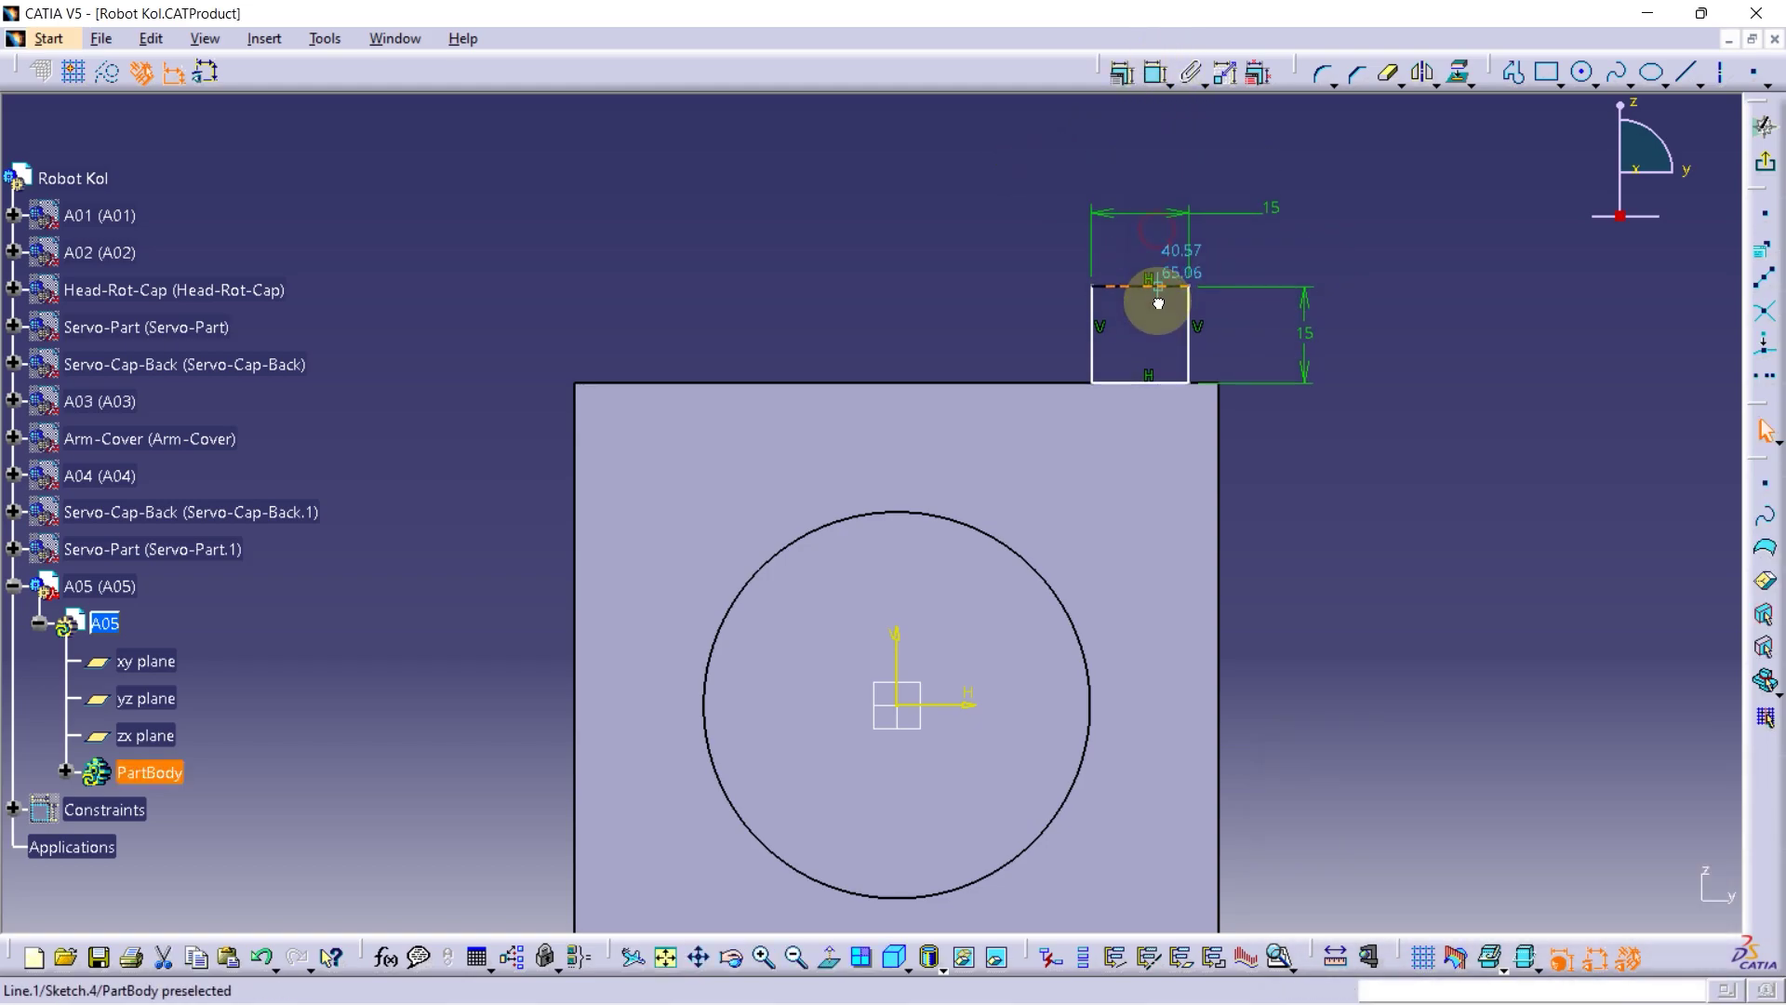
click(1120, 72)
click(1607, 595)
click(1607, 896)
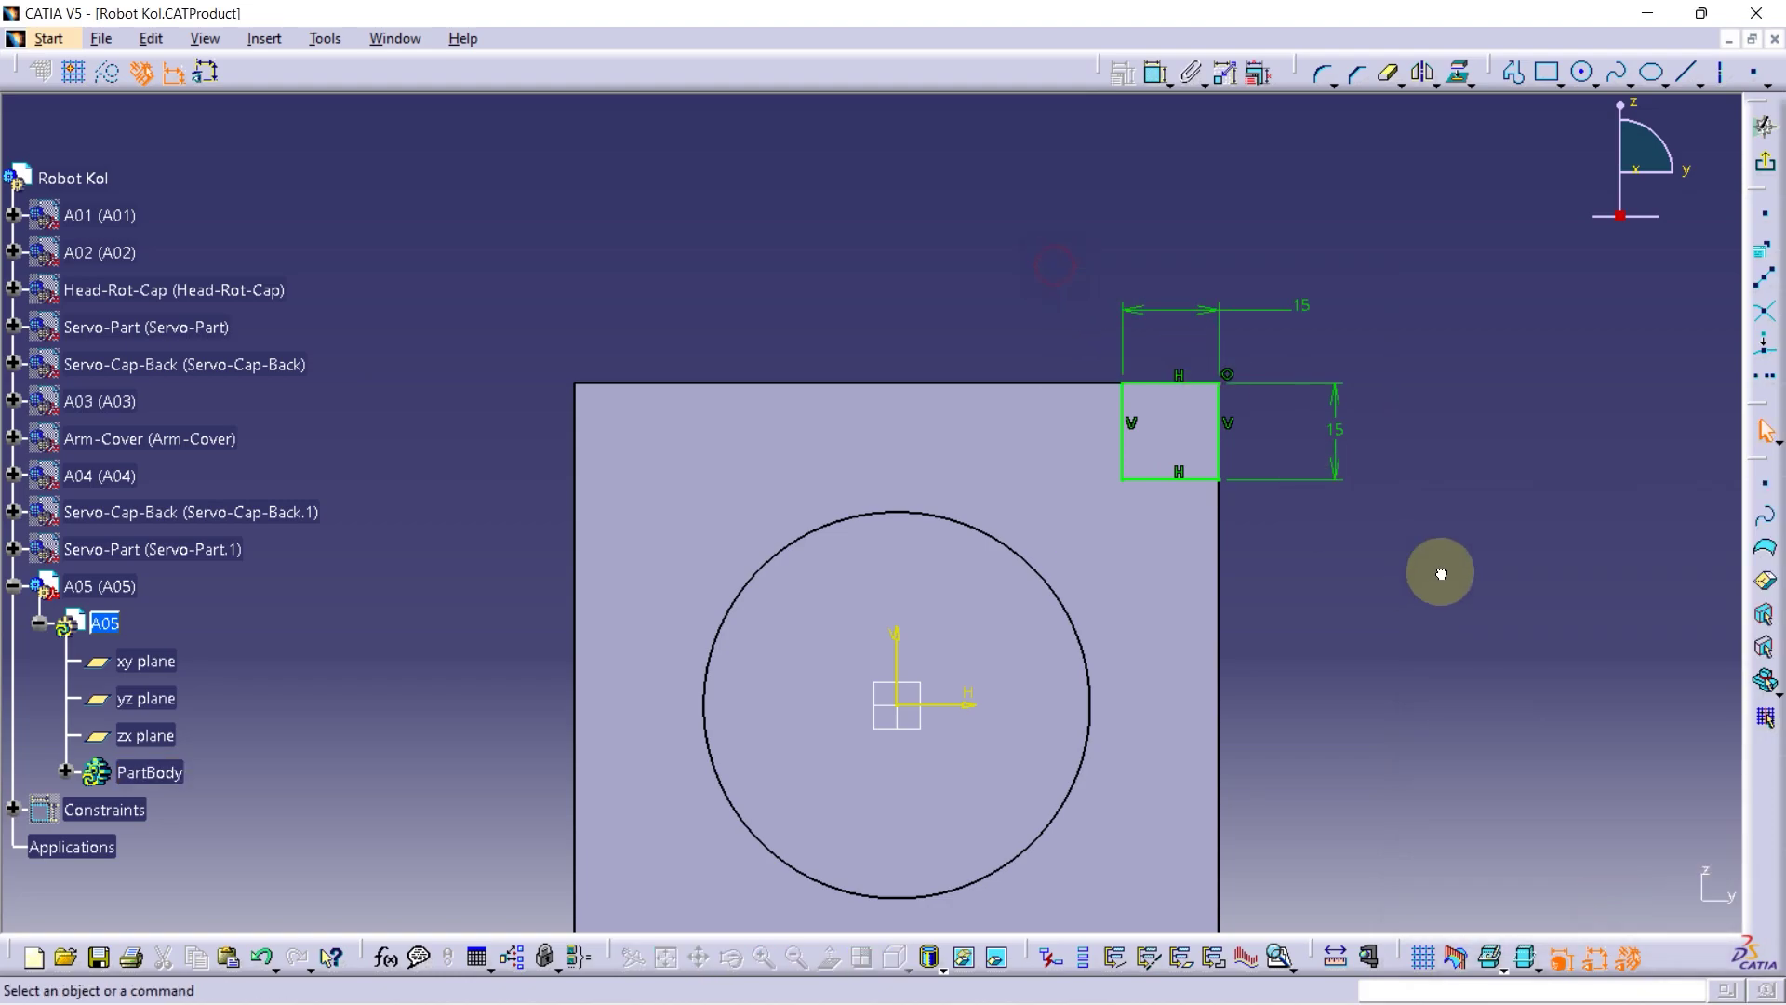
Mirror the square about the V axis, then both squares about the H axis
key(ctrl+a)
click(1415, 84)
click(896, 651)
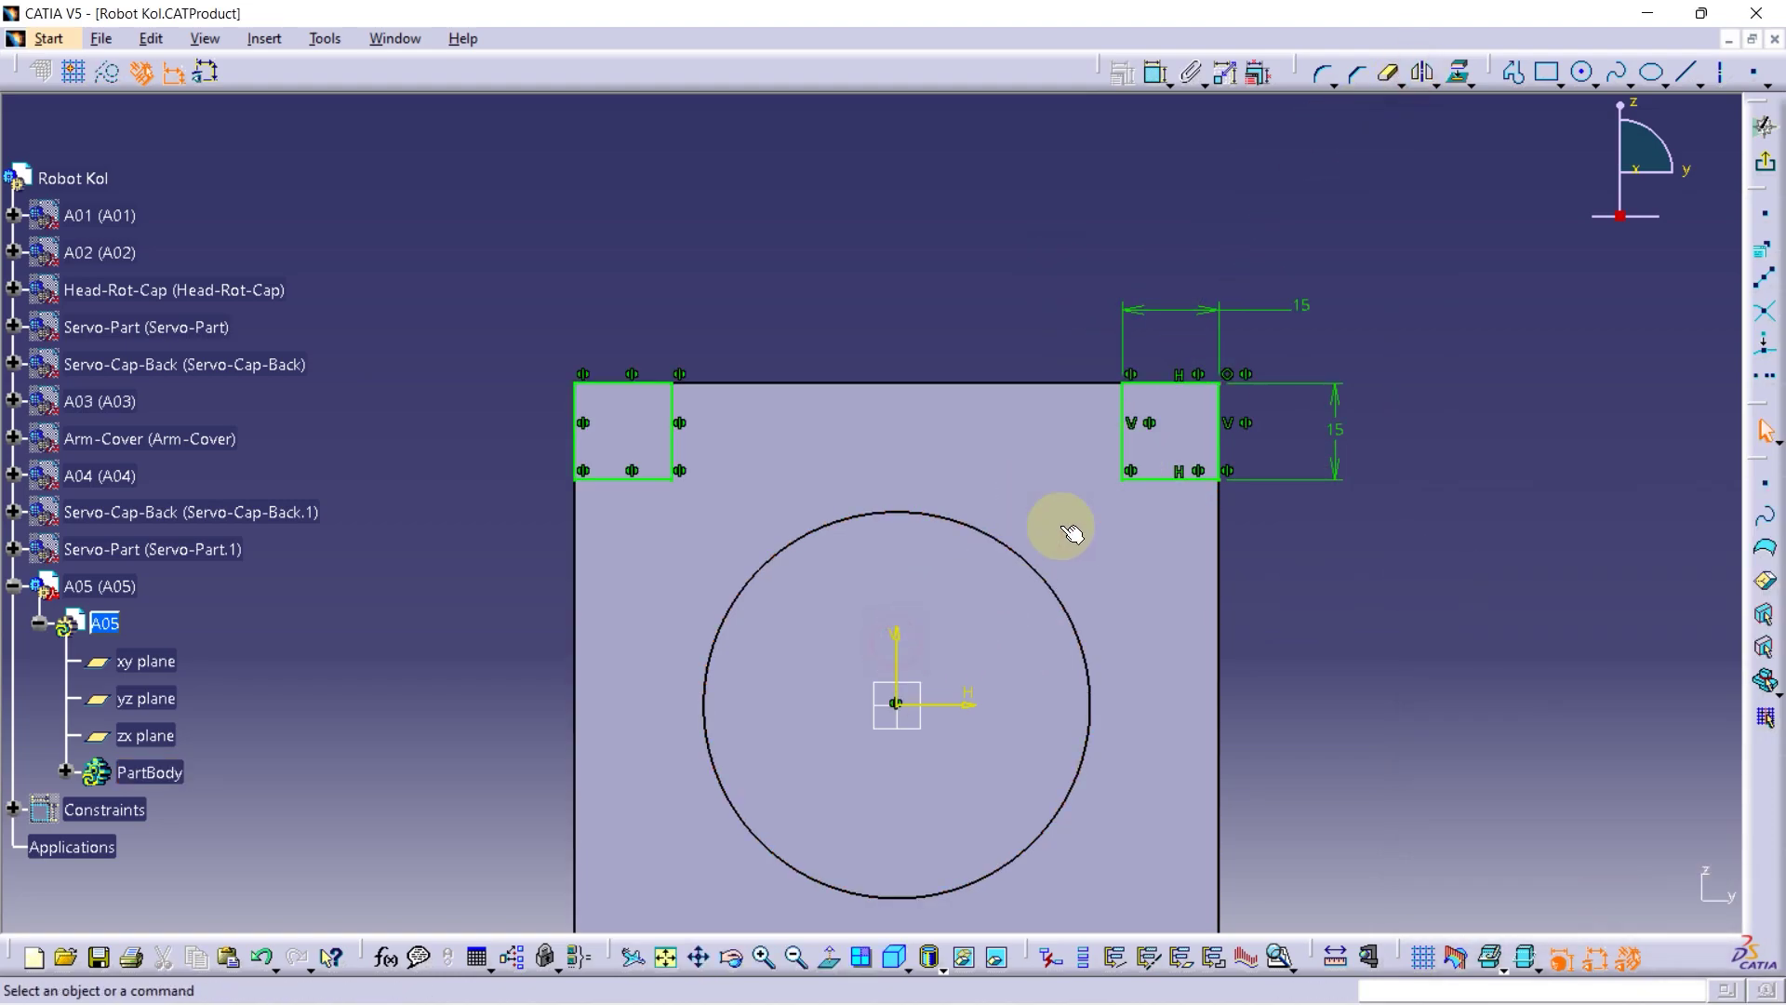
drag(494, 264, 1382, 502)
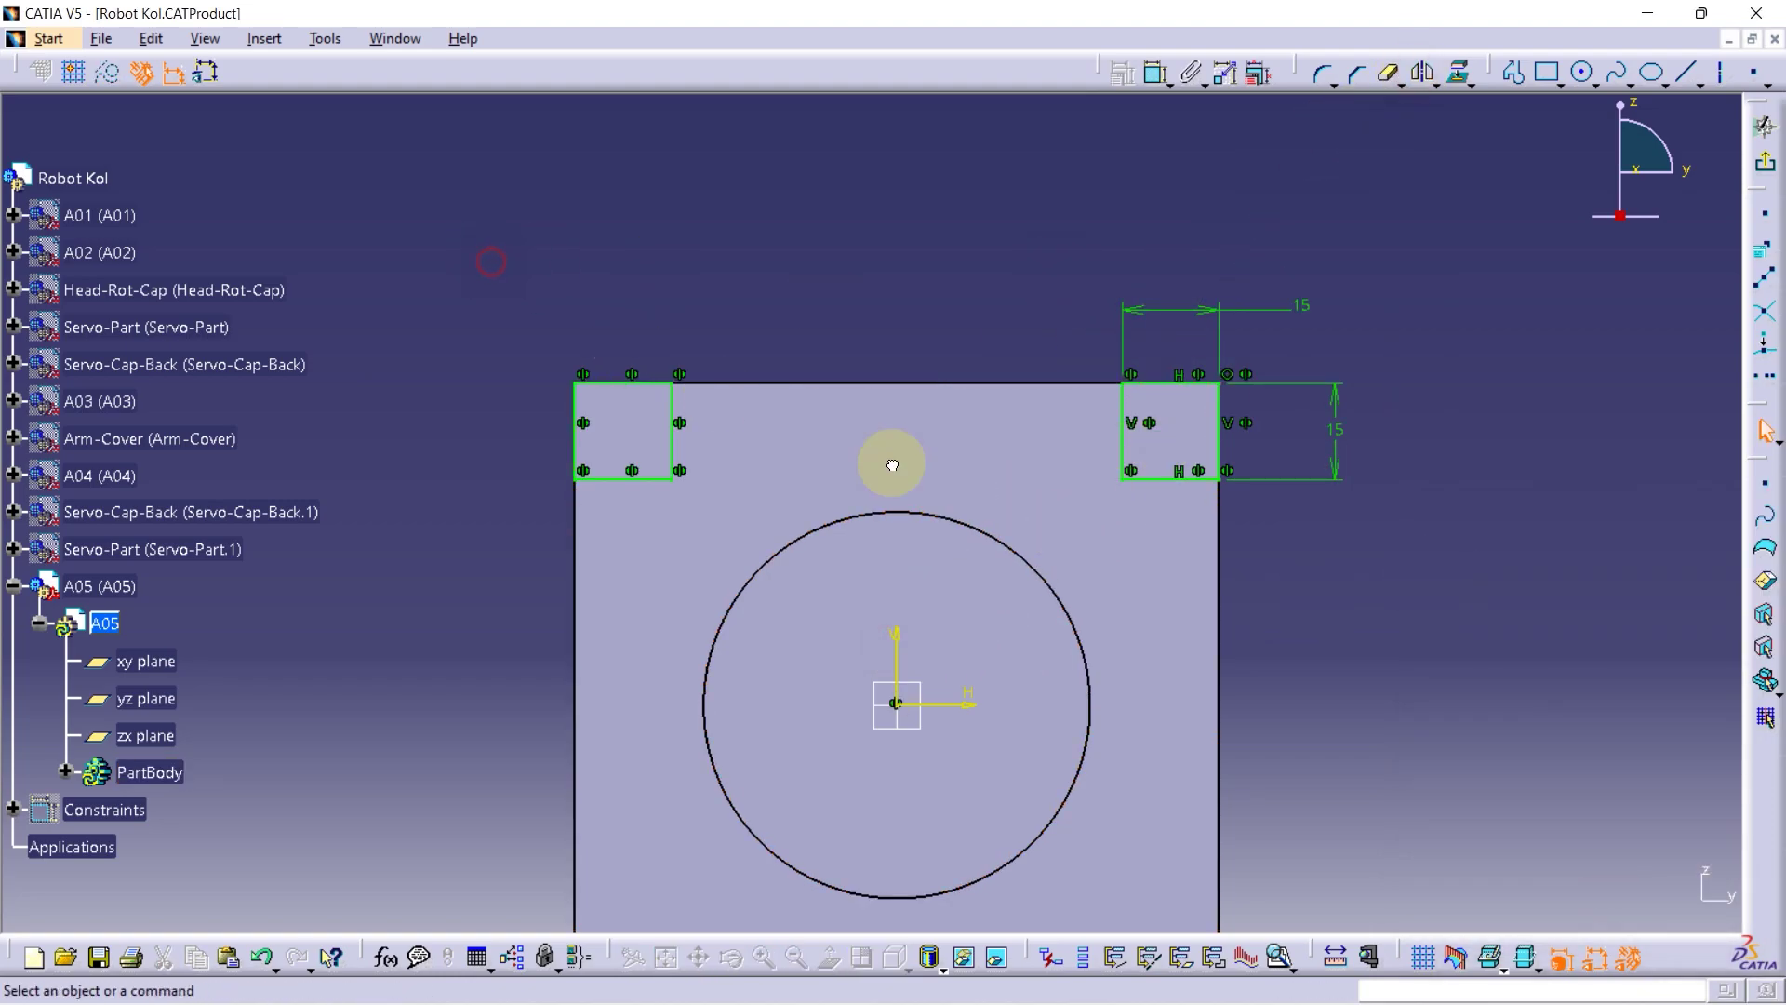
click(969, 703)
Pocket the four corner squares Up to last and rotate to inspect the notches
click(1763, 166)
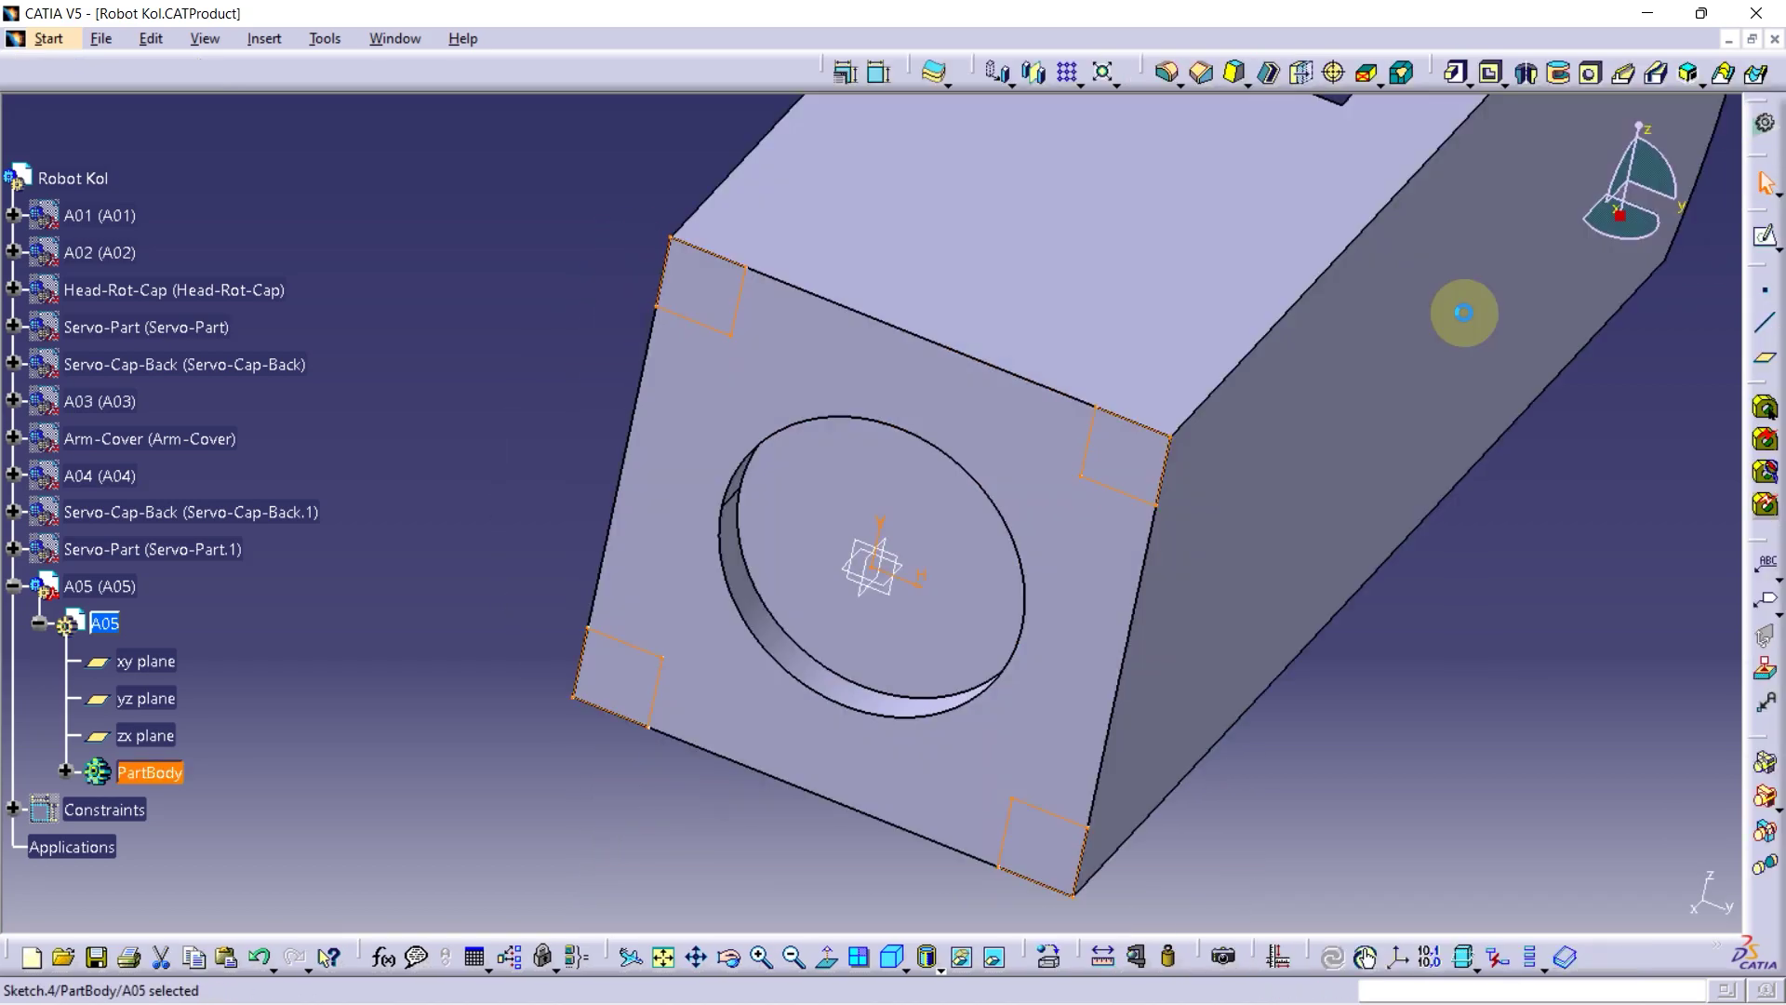
click(1696, 589)
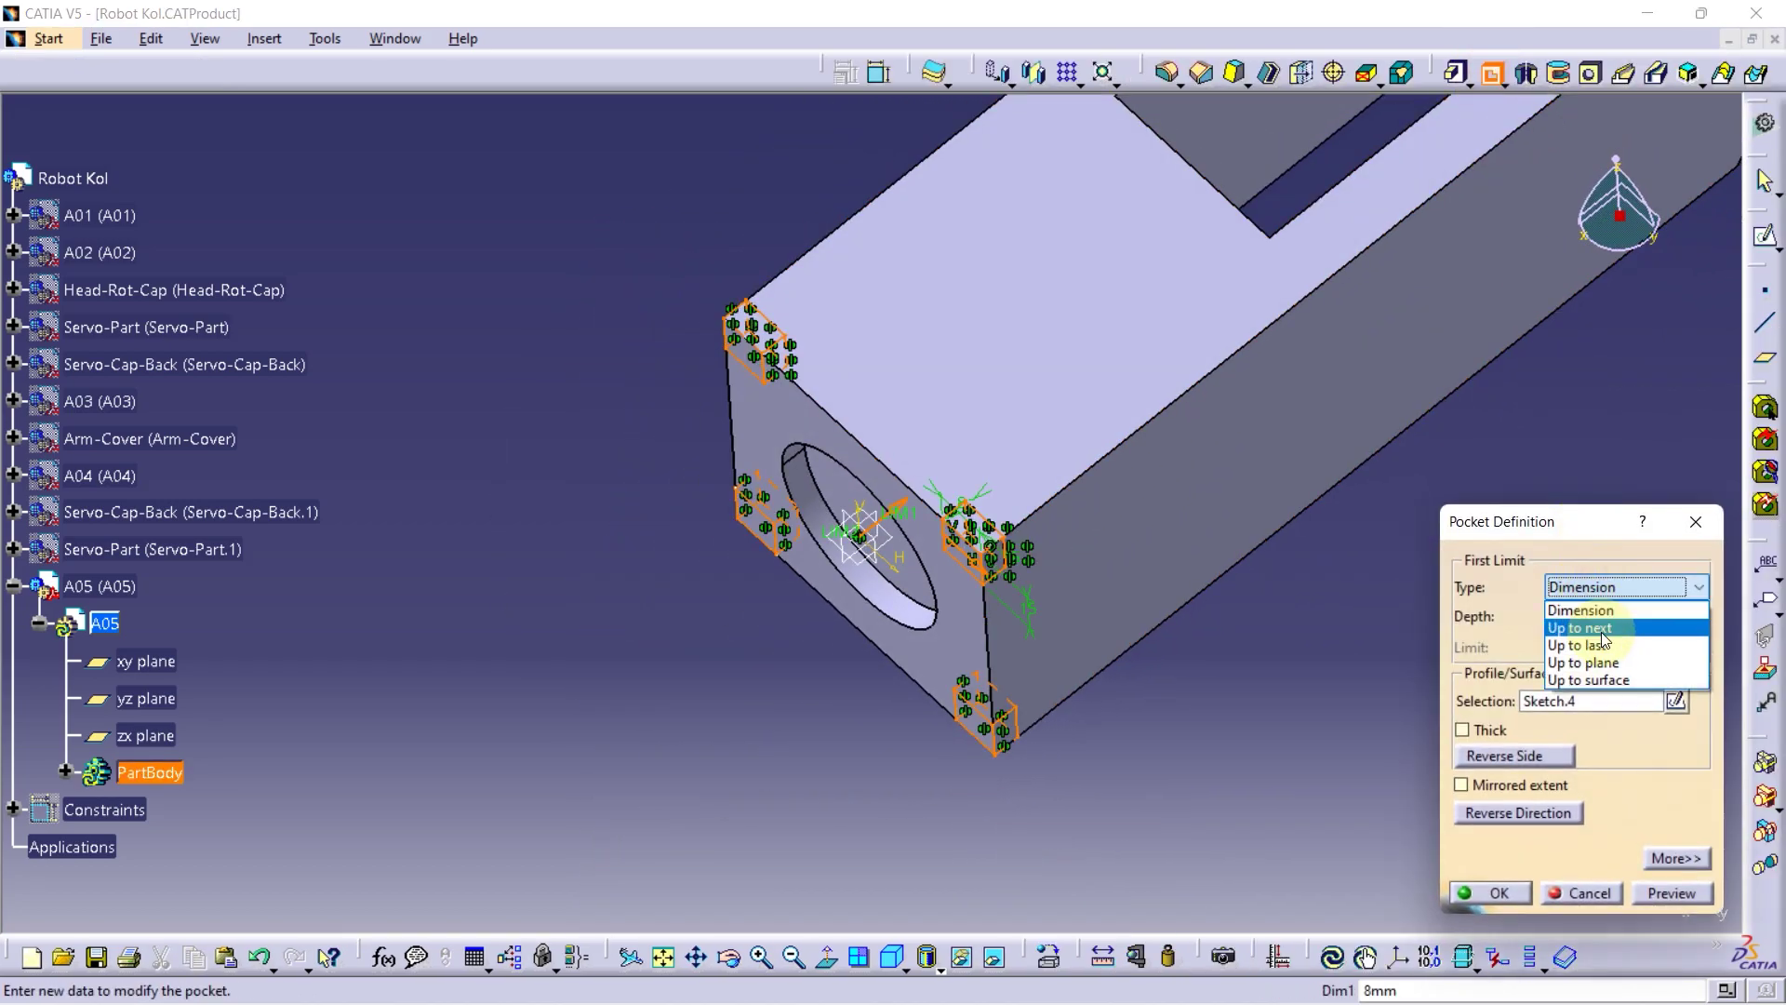
click(1582, 642)
click(1498, 889)
mouse_move(1173, 554)
middle_down()
mouse_move(1131, 502)
mouse_move(729, 518)
mouse_move(1263, 450)
middle_up()
click(1377, 365)
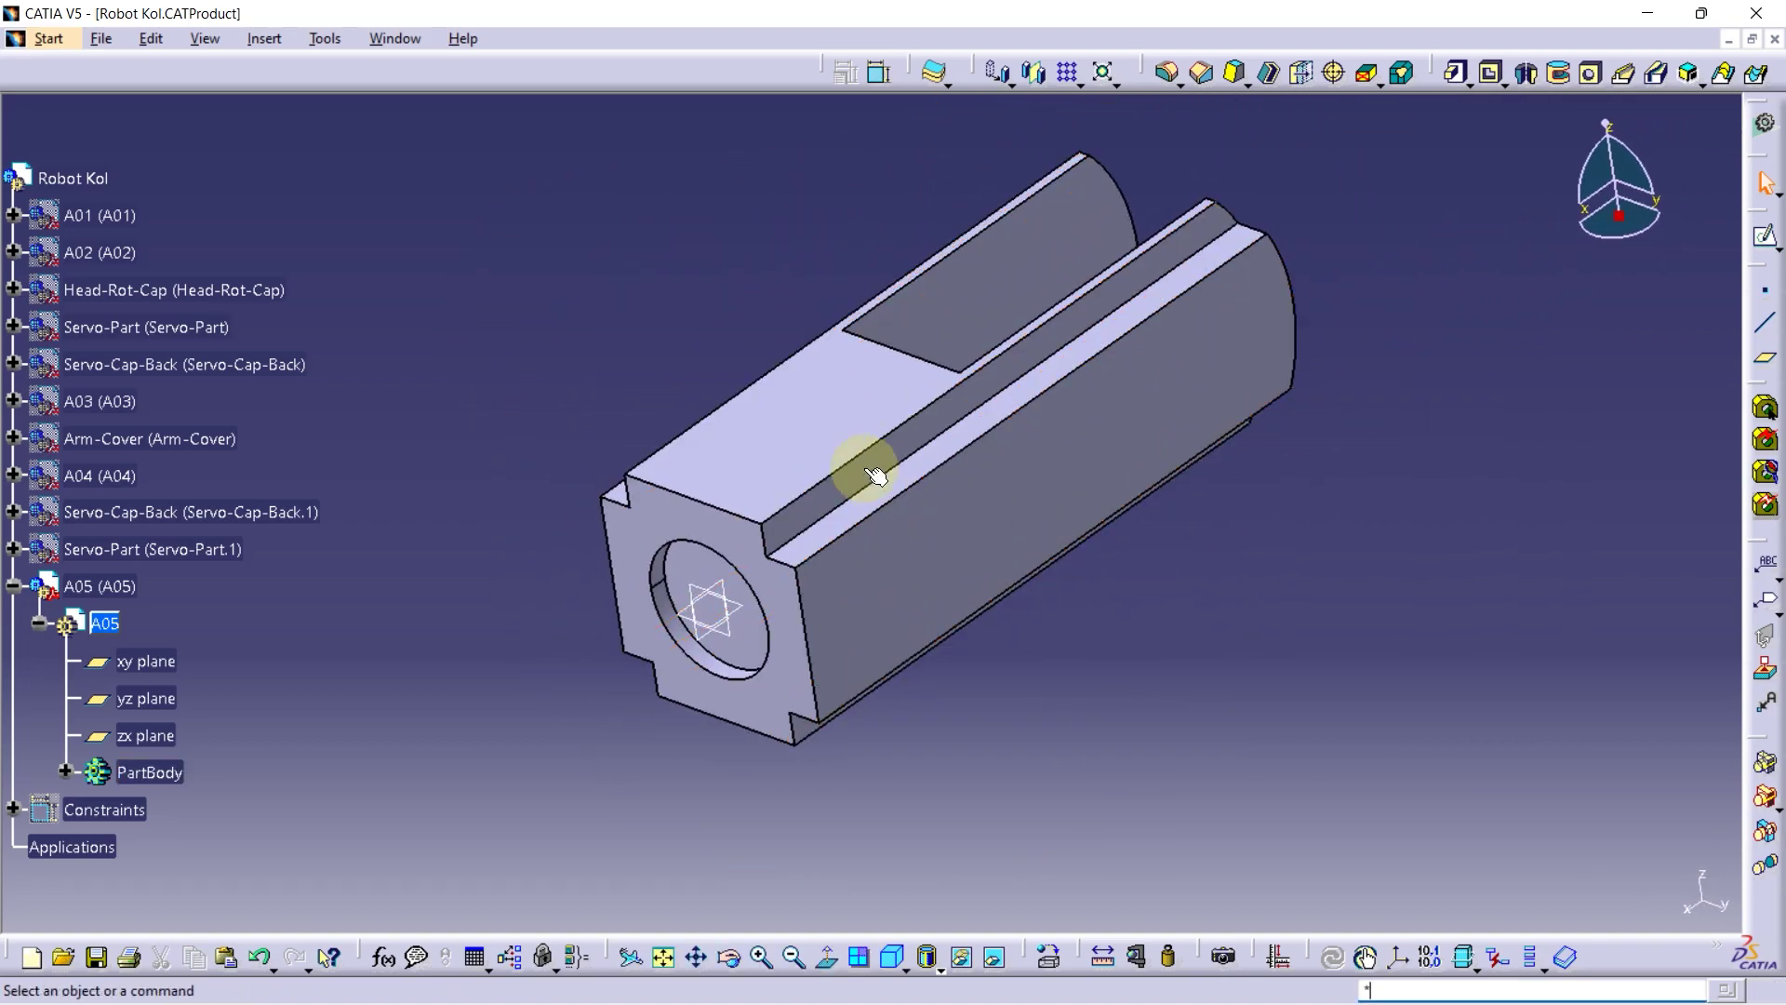
middle_drag(869, 471, 761, 681)
Sketch a circle near the rounded end with a 60 mm diameter
click(1765, 236)
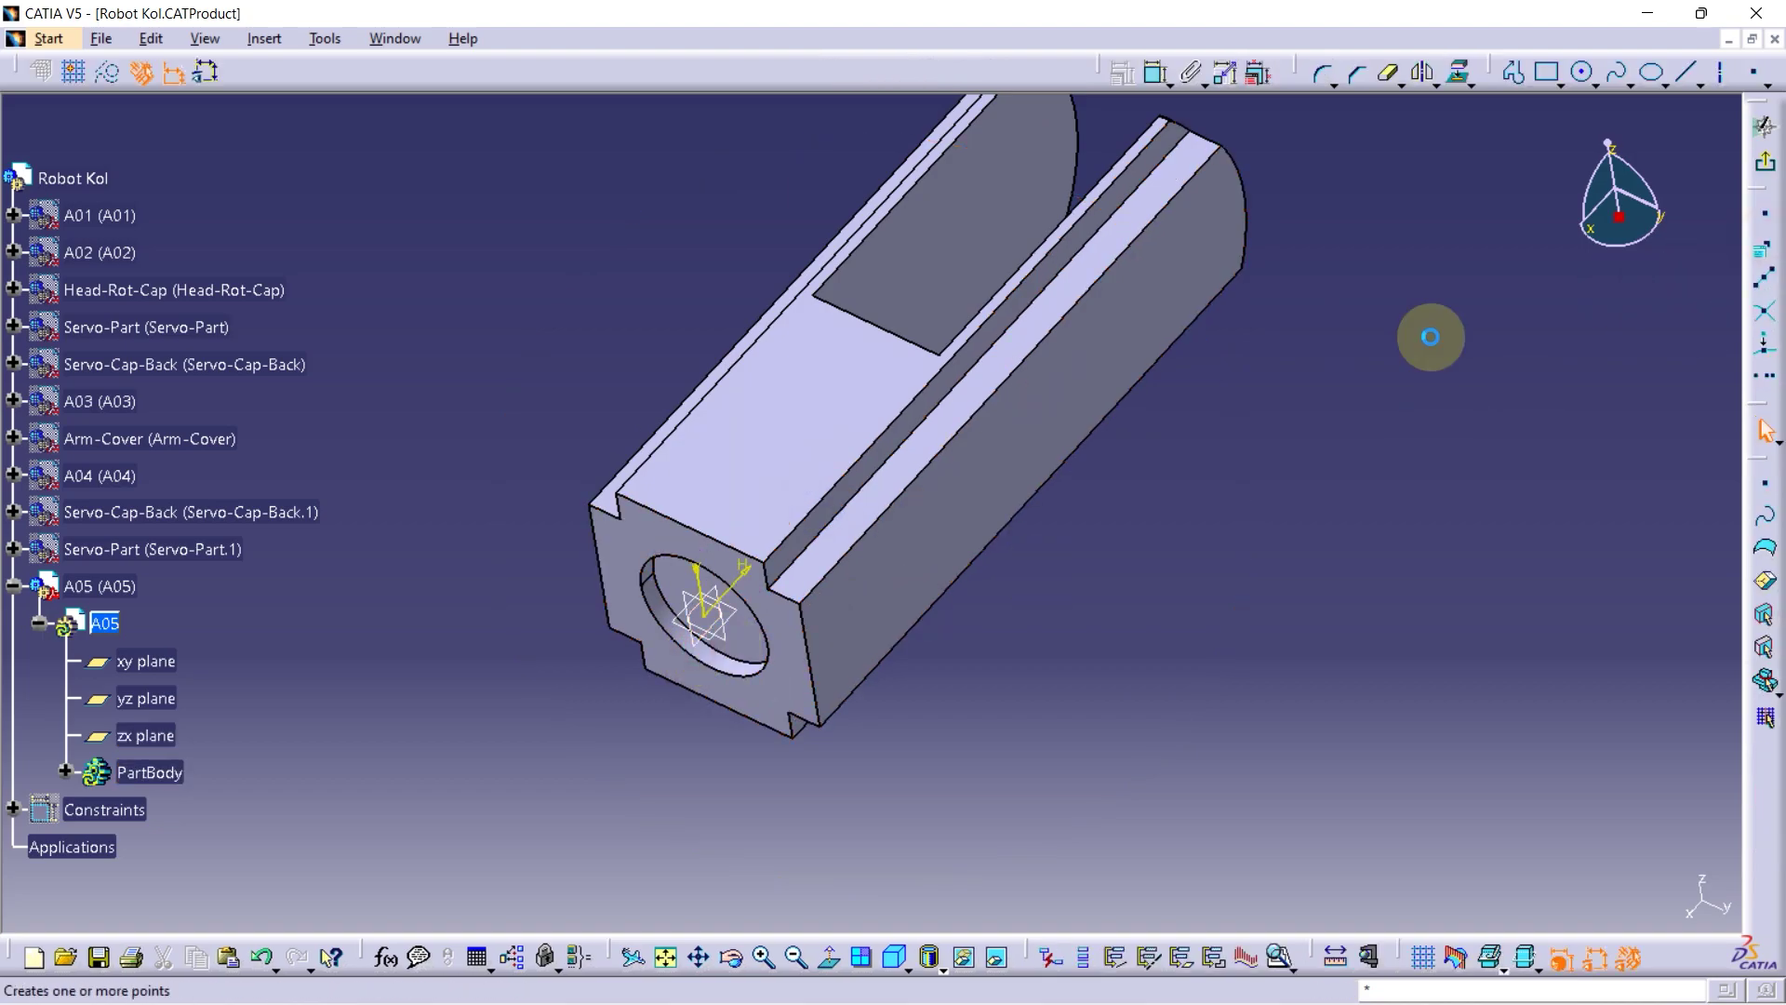
click(1581, 74)
click(1465, 505)
click(1440, 434)
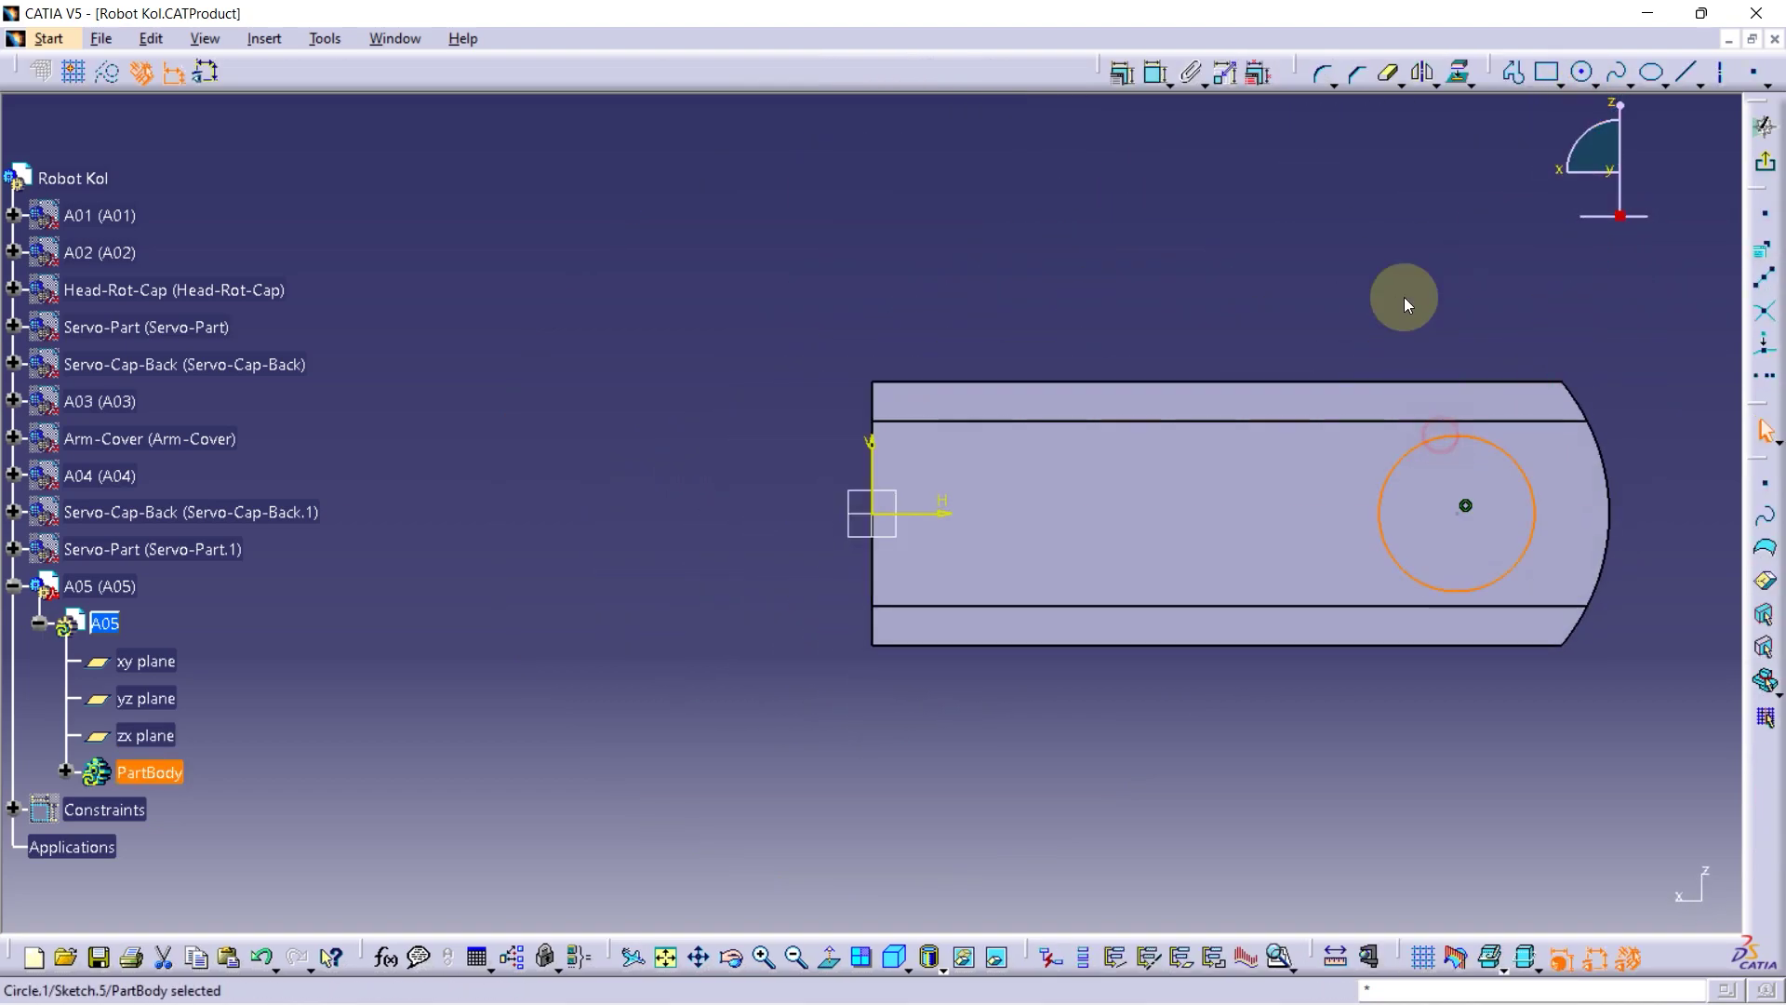
click(1153, 77)
click(1375, 279)
double_click(1386, 279)
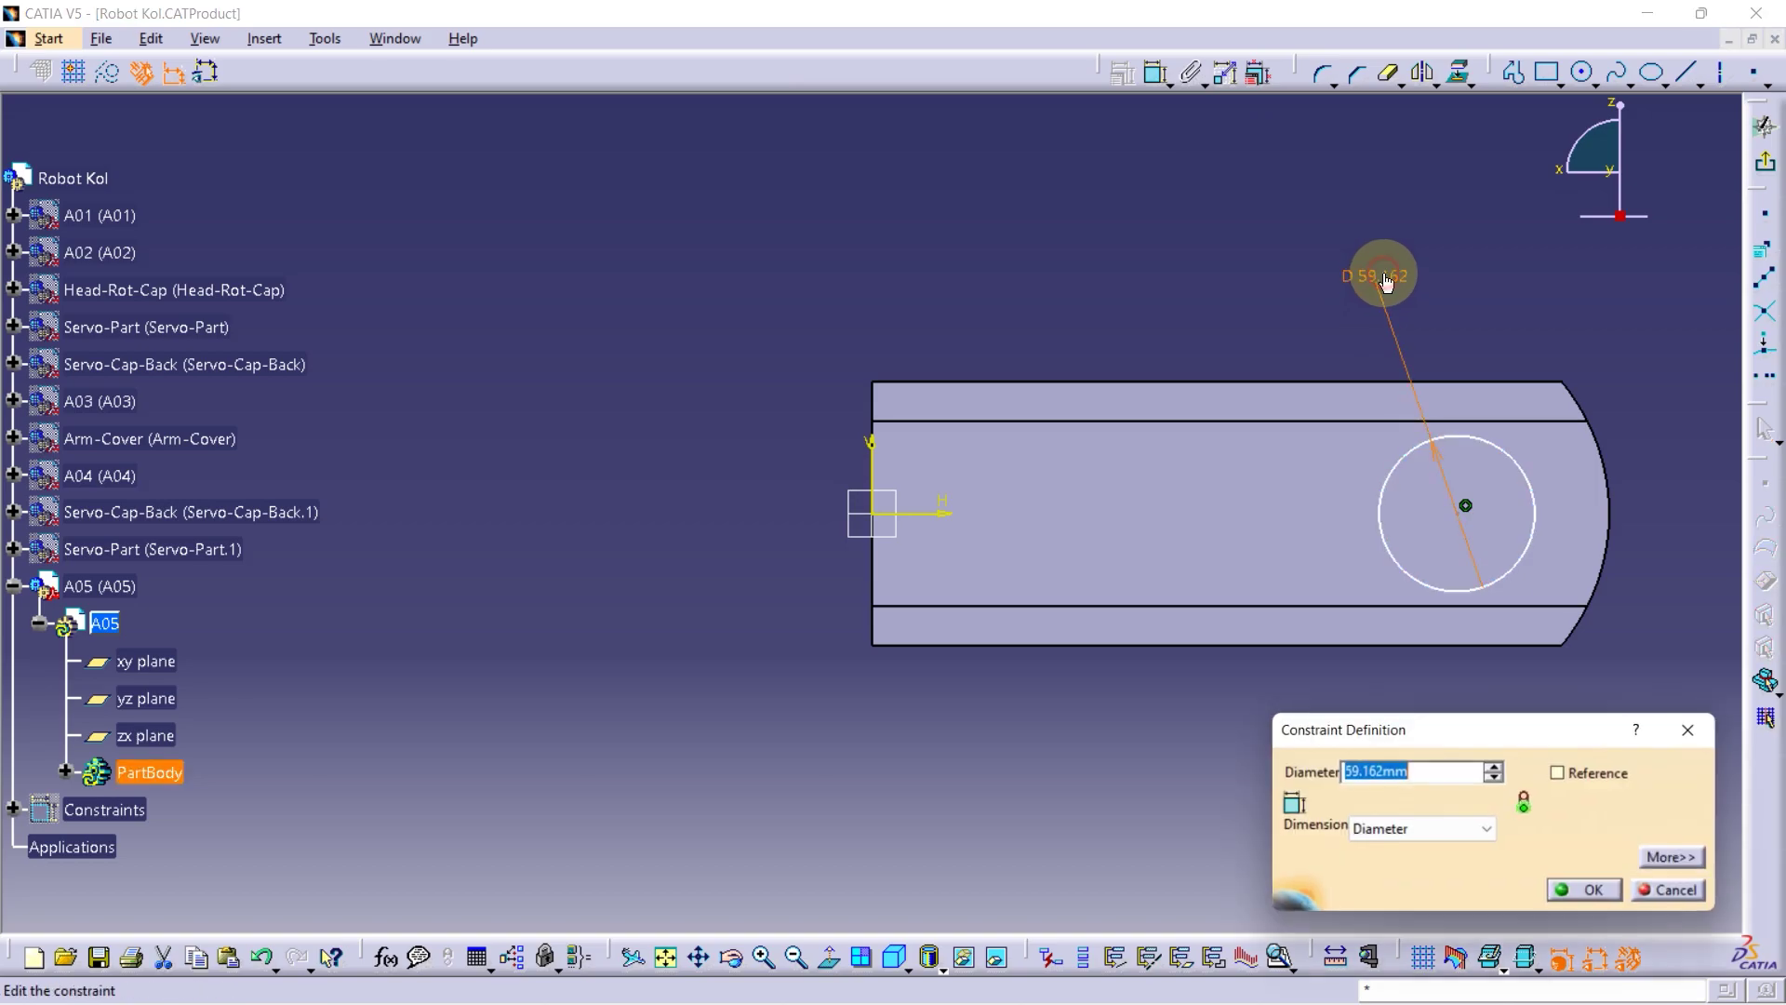
text(60)
key(Return)
click(1359, 246)
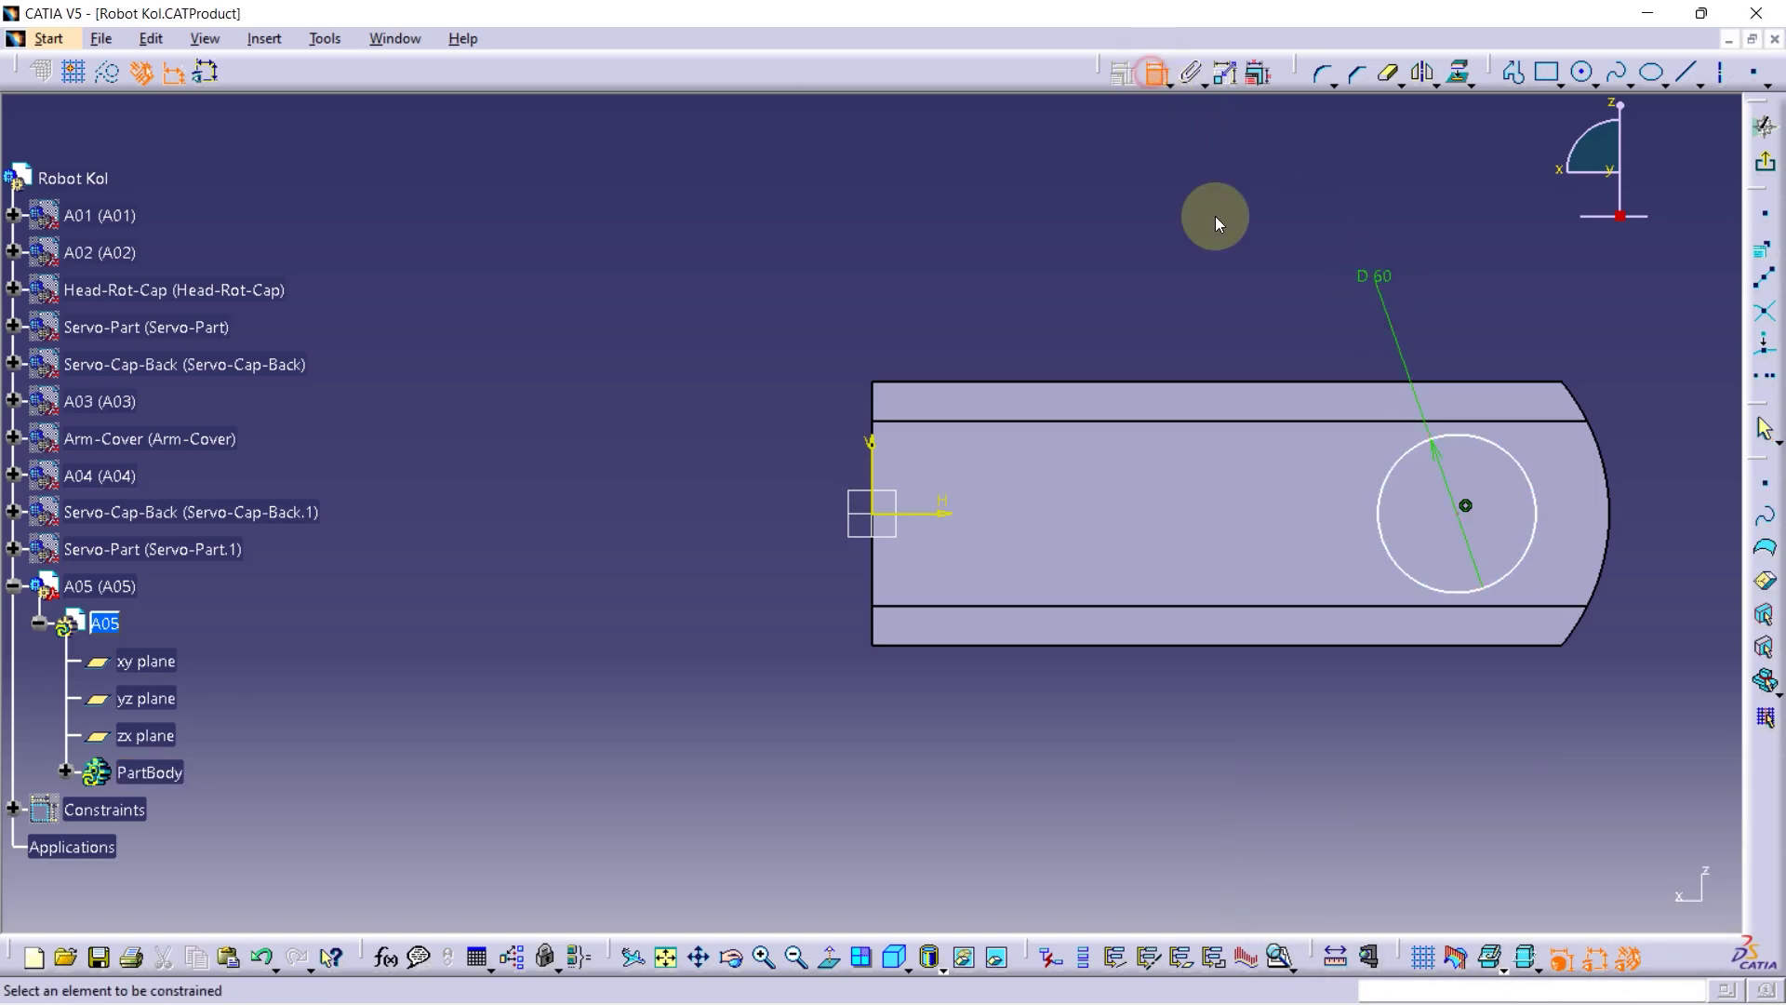
Dimension the circle centre 223 mm from the vertical axis
click(1465, 505)
click(884, 475)
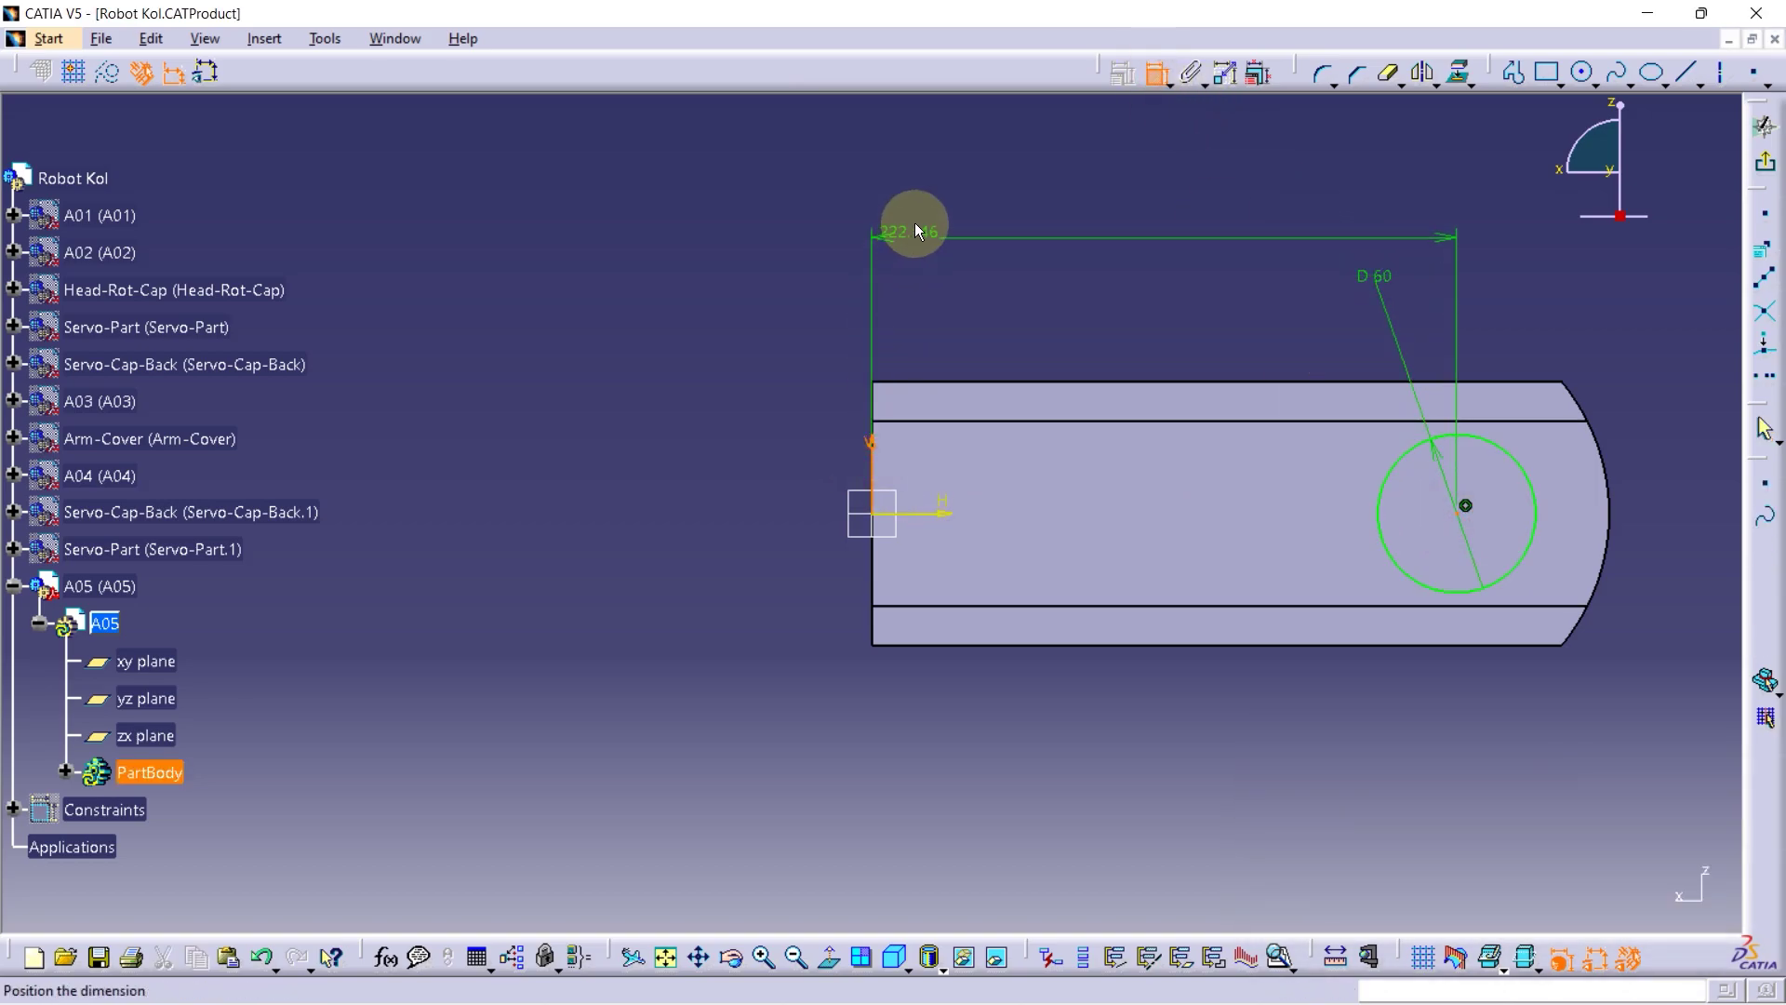
click(925, 196)
double_click(932, 200)
key(Return)
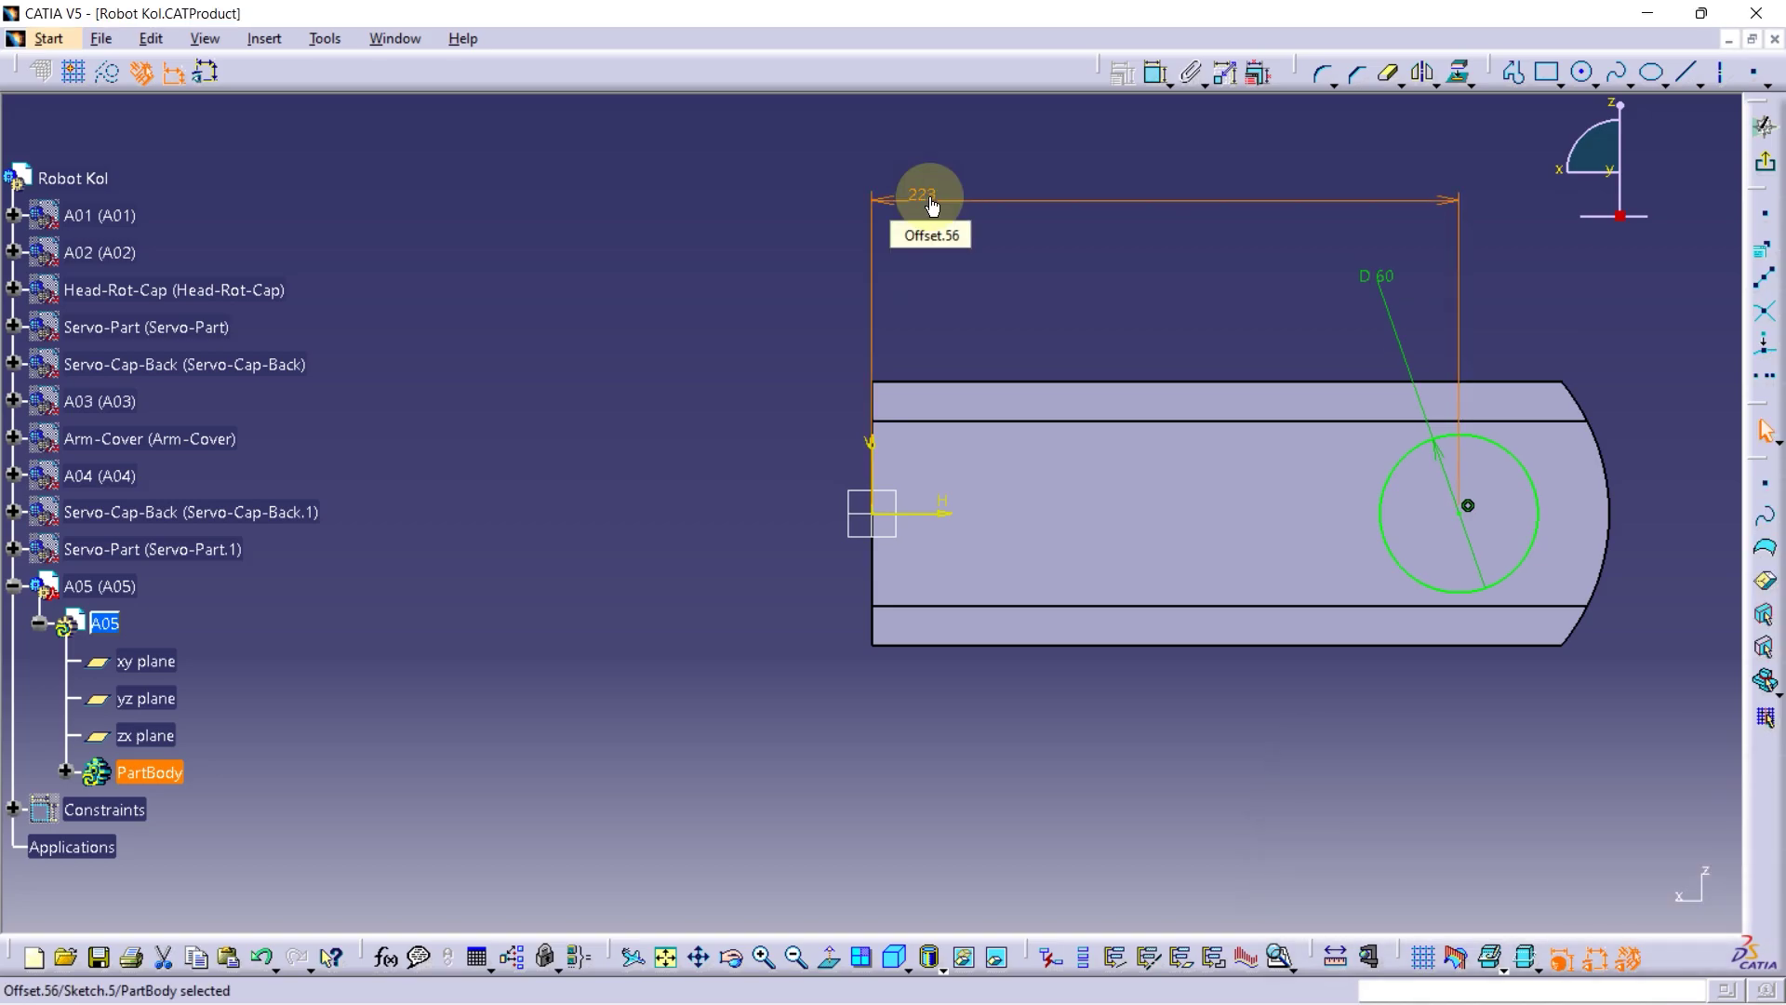
Pad the circle 30 mm with Mirrored extent into a cylindrical boss
click(1765, 125)
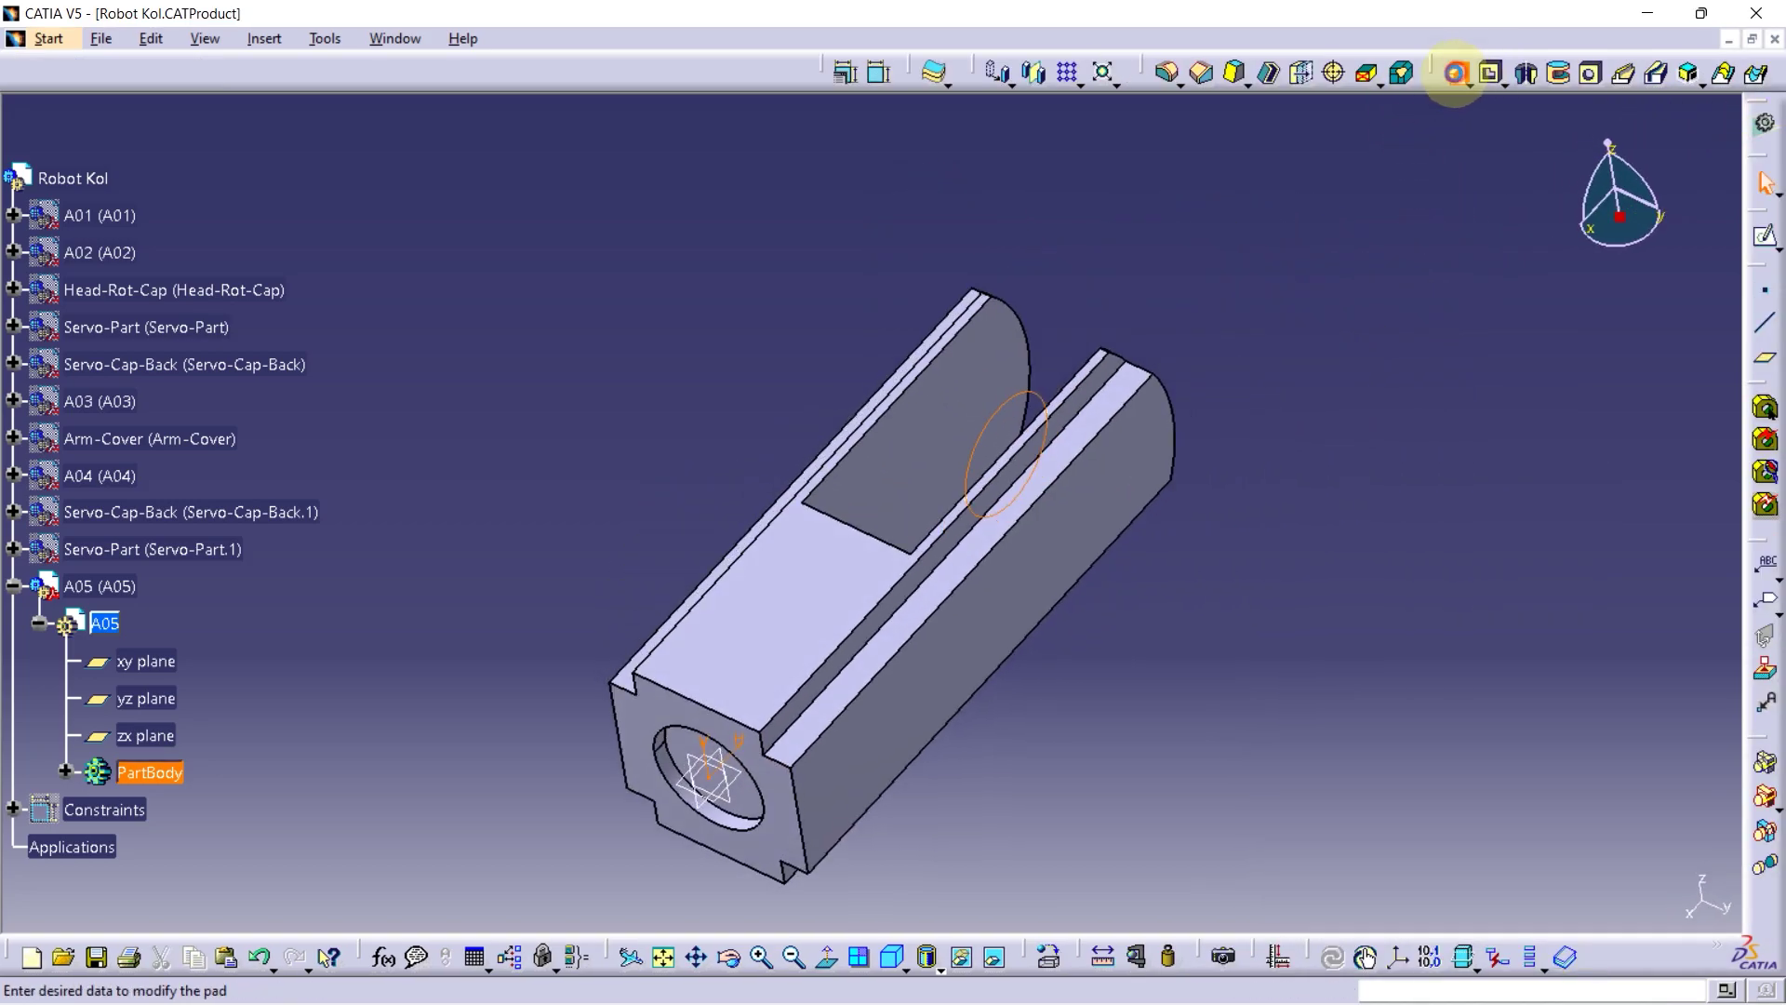
click(1456, 72)
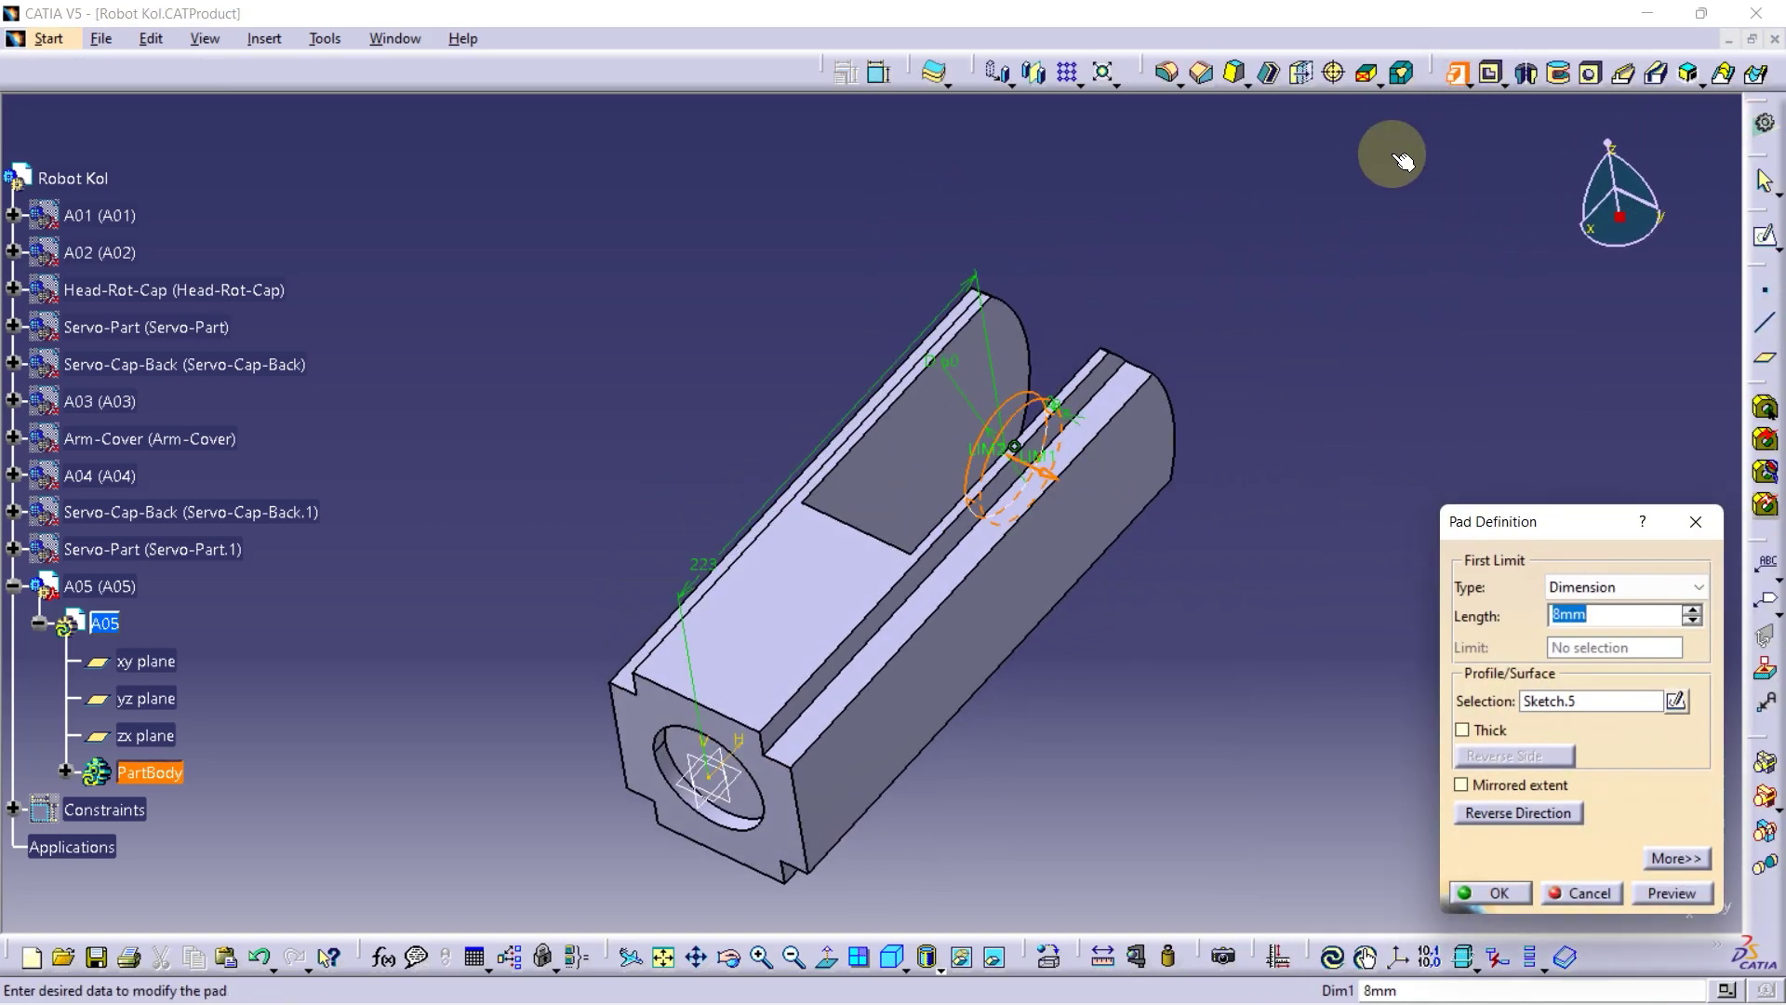
click(1463, 785)
click(1493, 894)
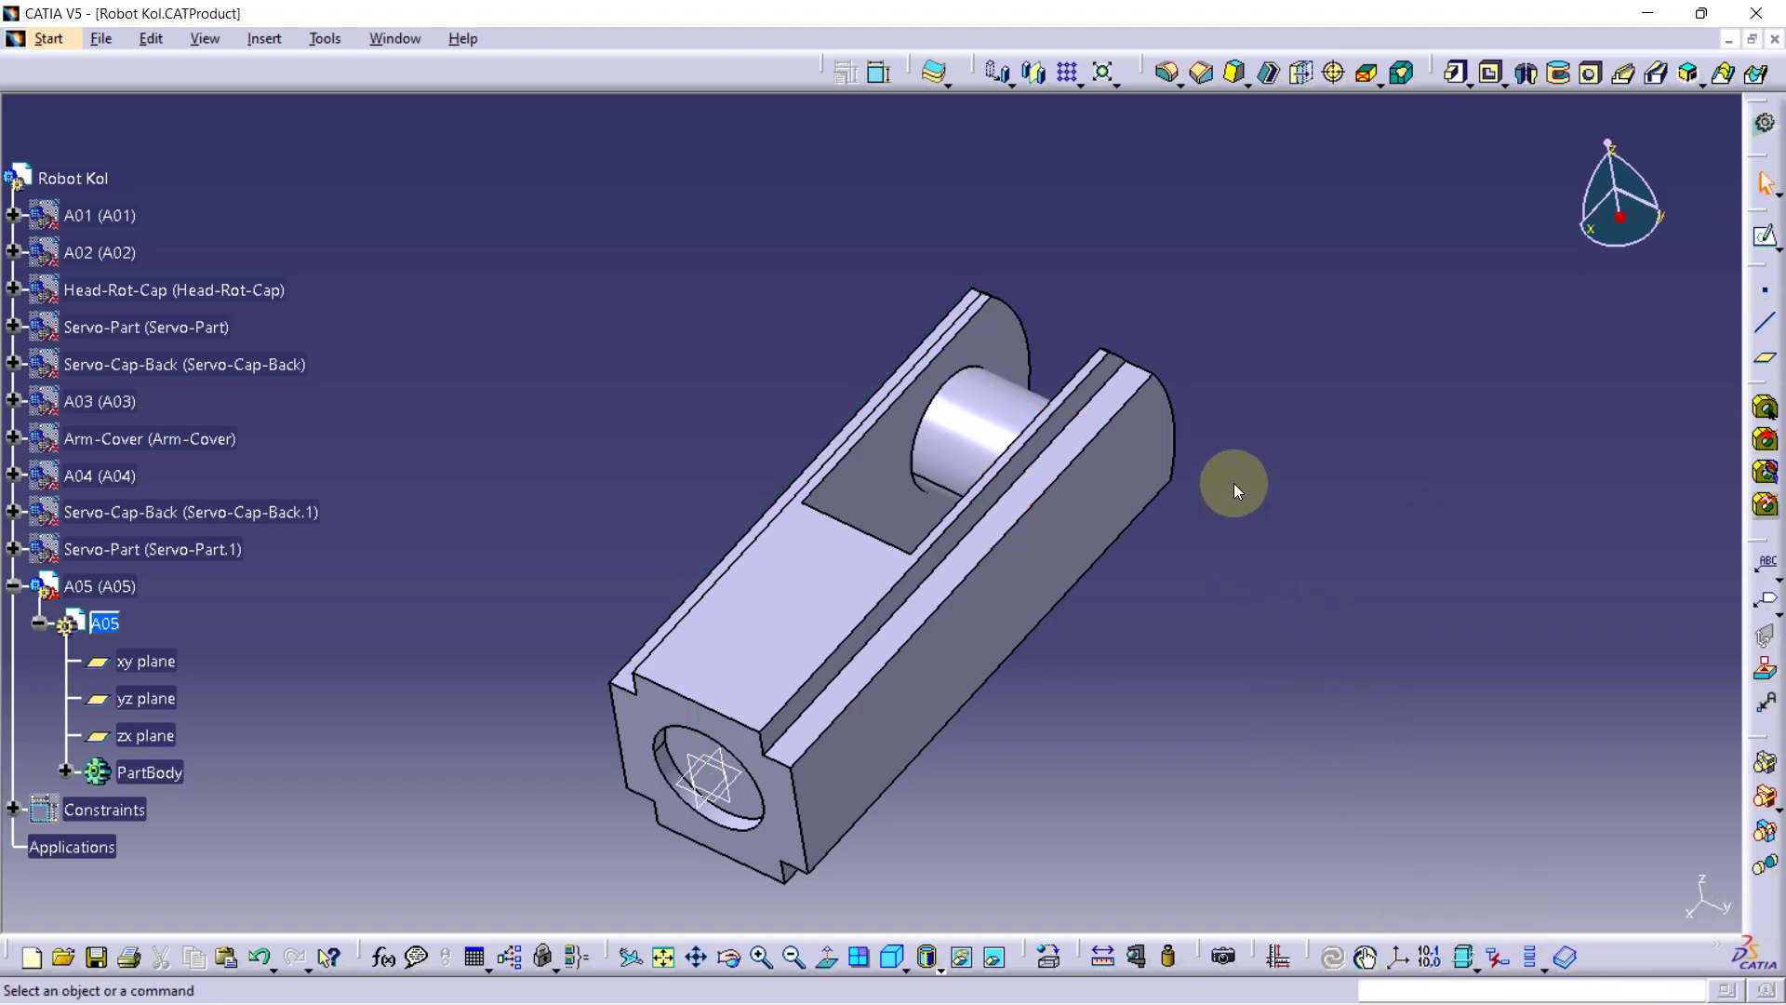
middle_drag(883, 570, 956, 745)
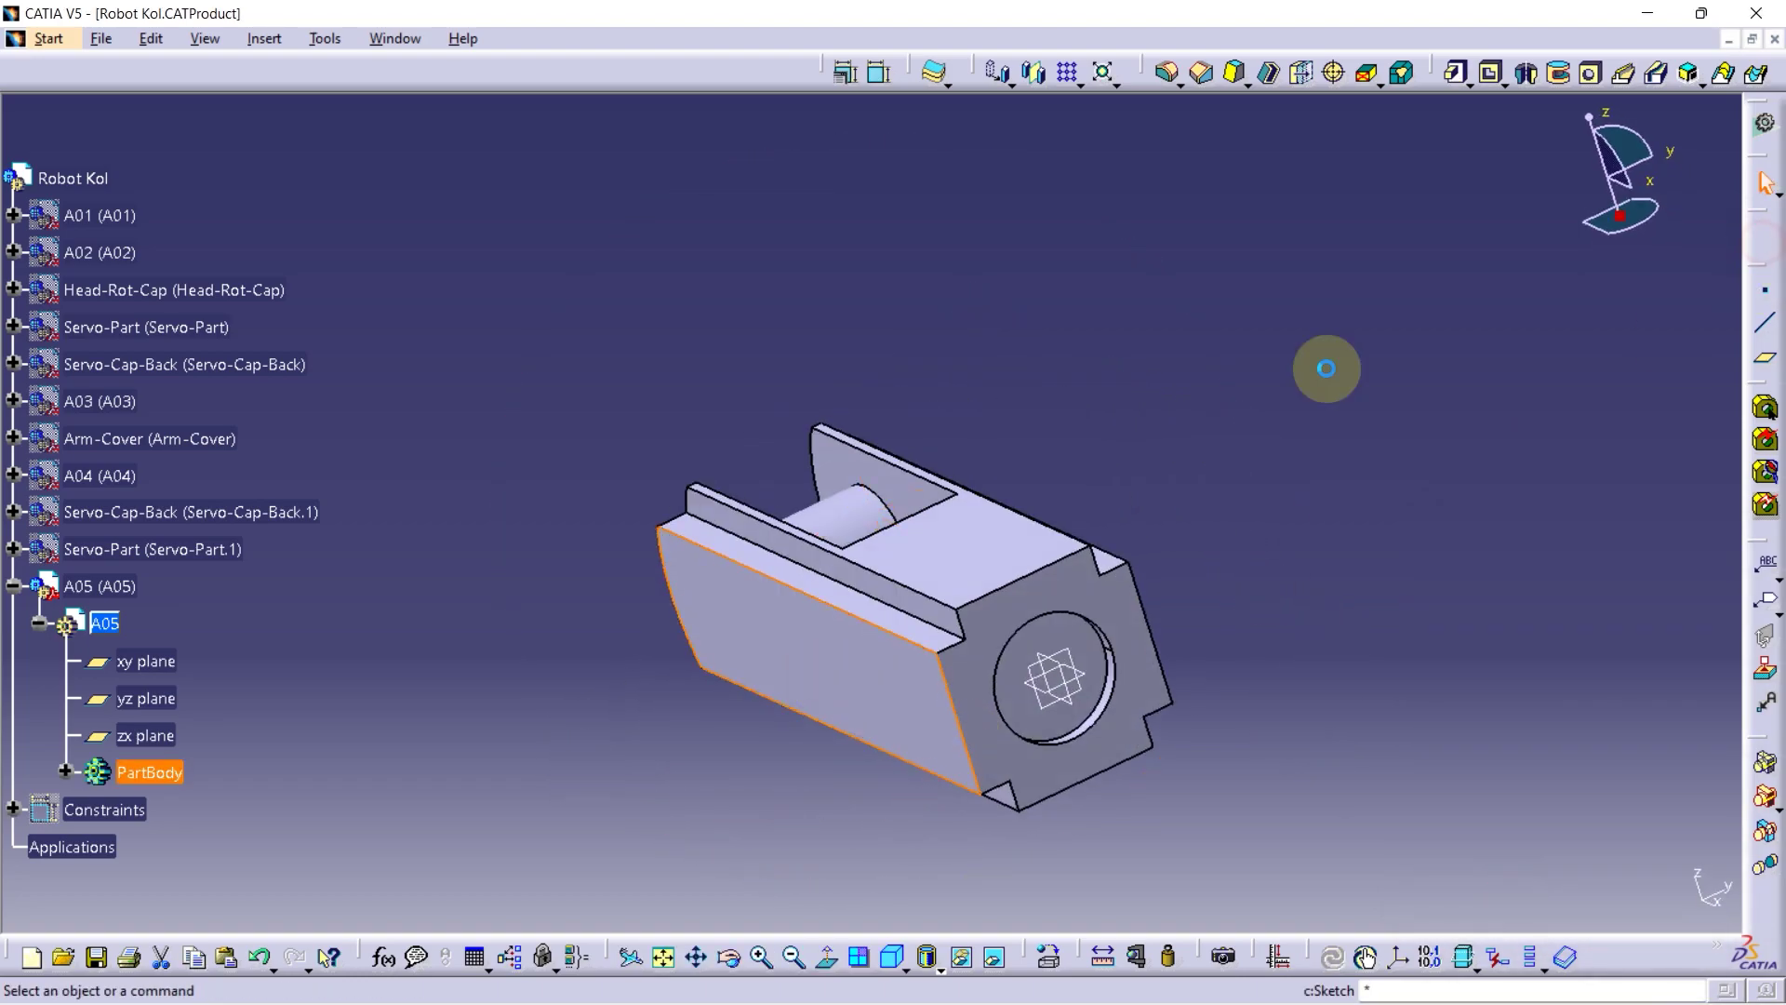
Sketch a rectangle on the side face, symmetric about the horizontal axis
click(1547, 72)
click(574, 462)
click(976, 561)
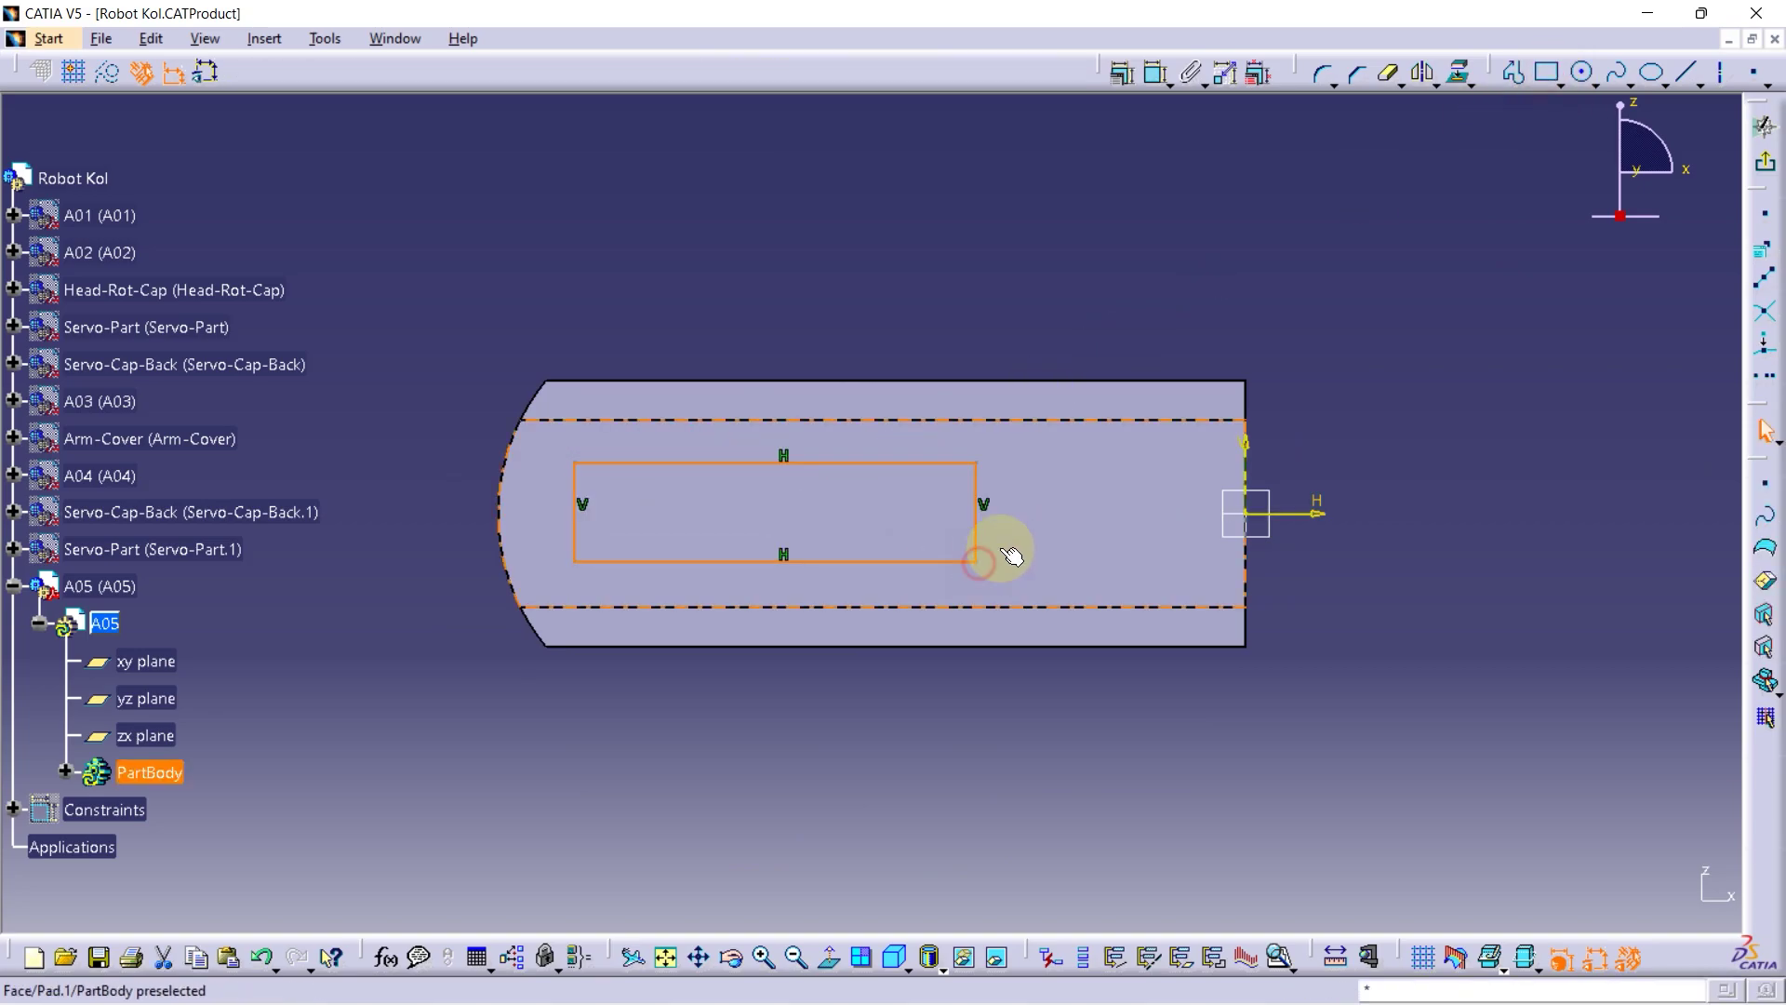
click(918, 464)
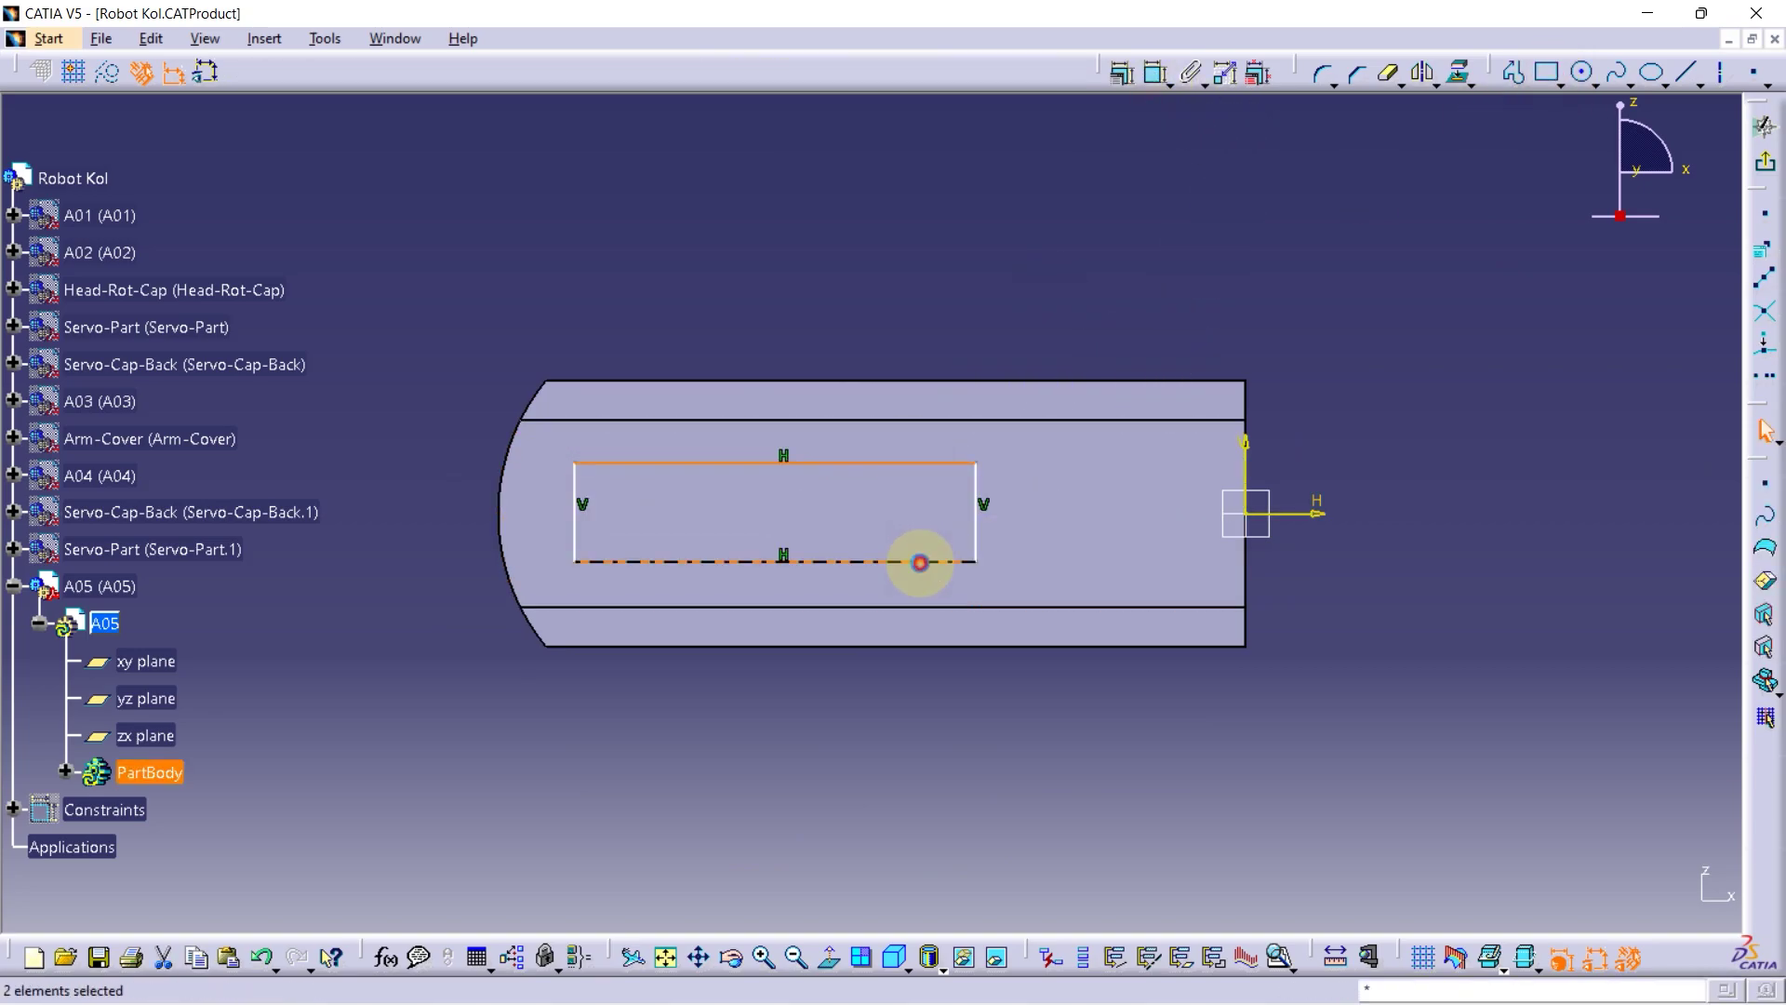
ctrl+click(1282, 513)
click(1123, 72)
click(1458, 751)
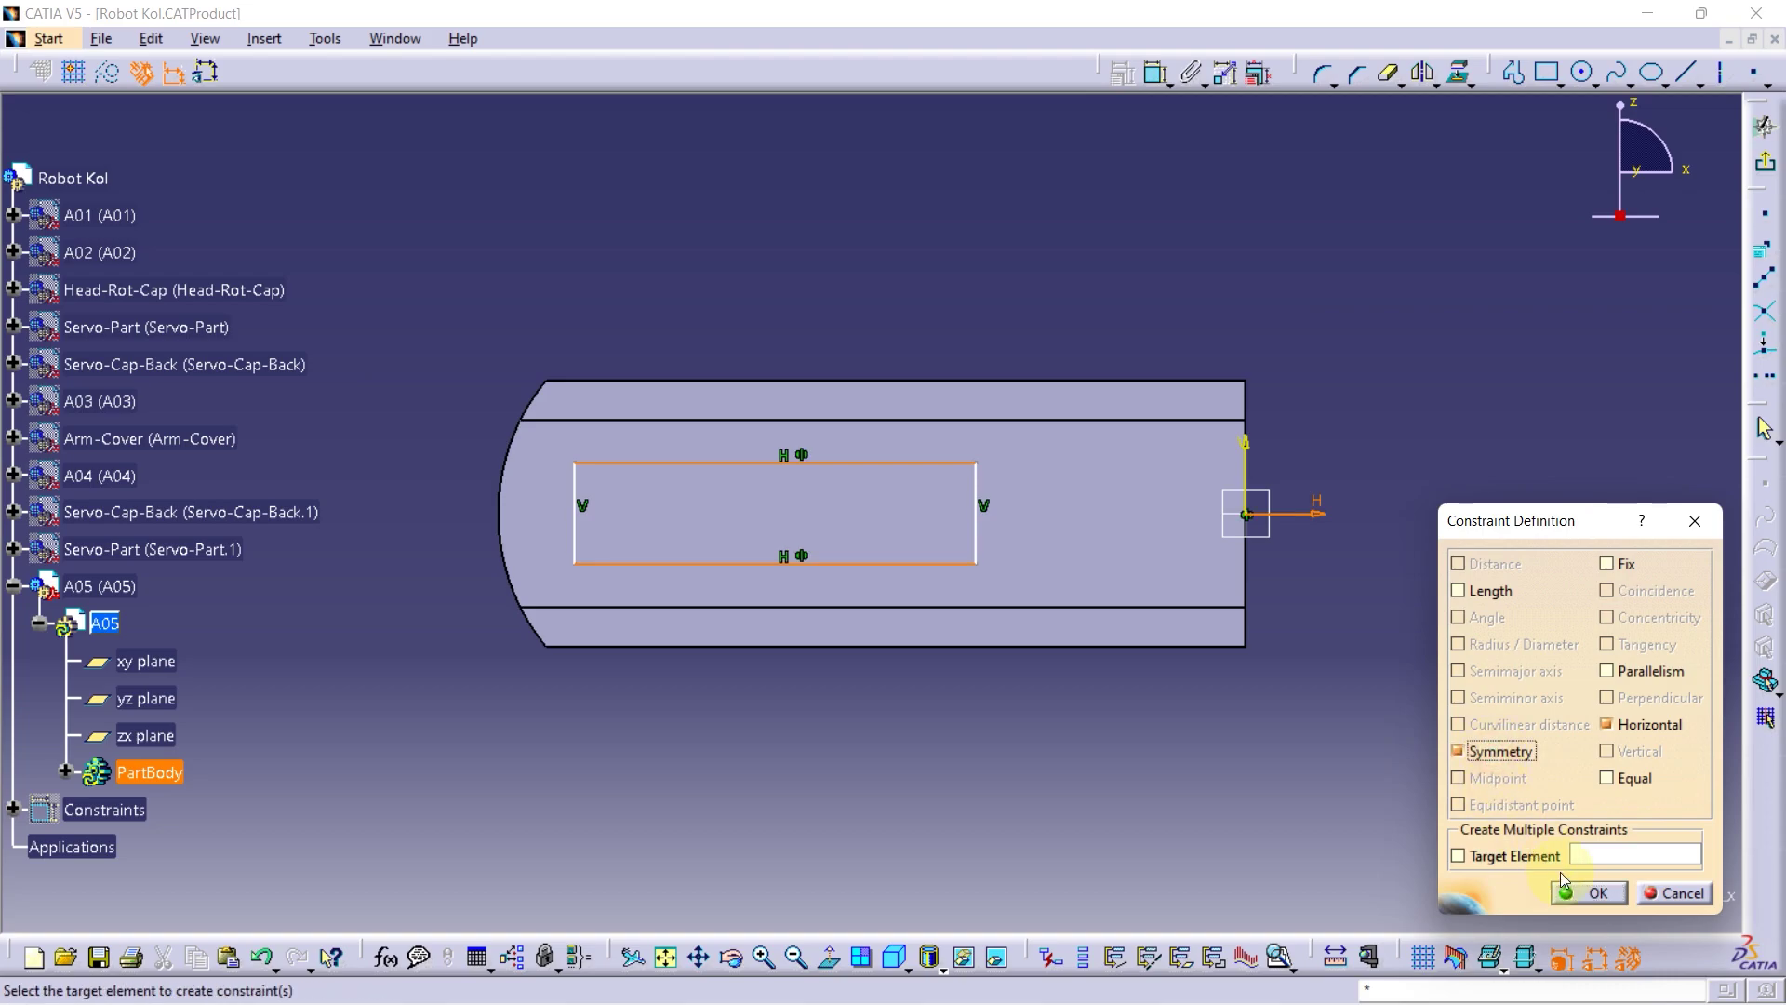
click(1567, 889)
Dimension the rectangle to 55 mm high and 175 mm wide
click(976, 491)
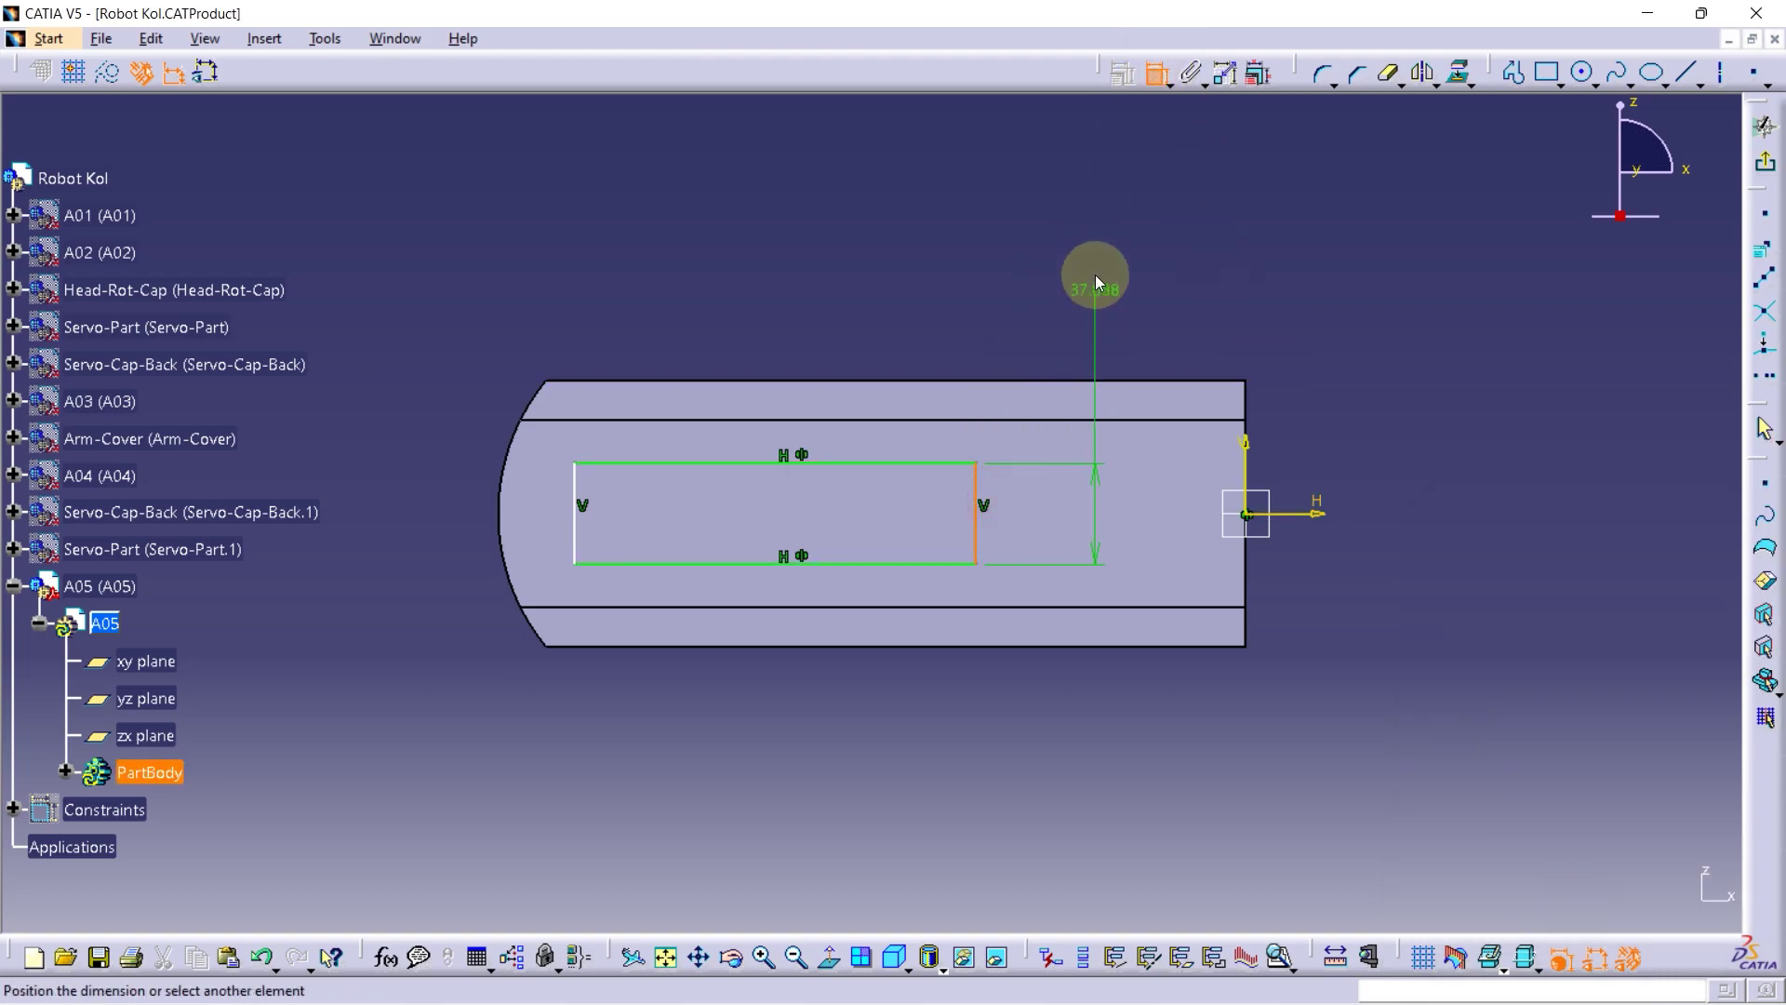
click(1087, 250)
double_click(1101, 259)
key(Return)
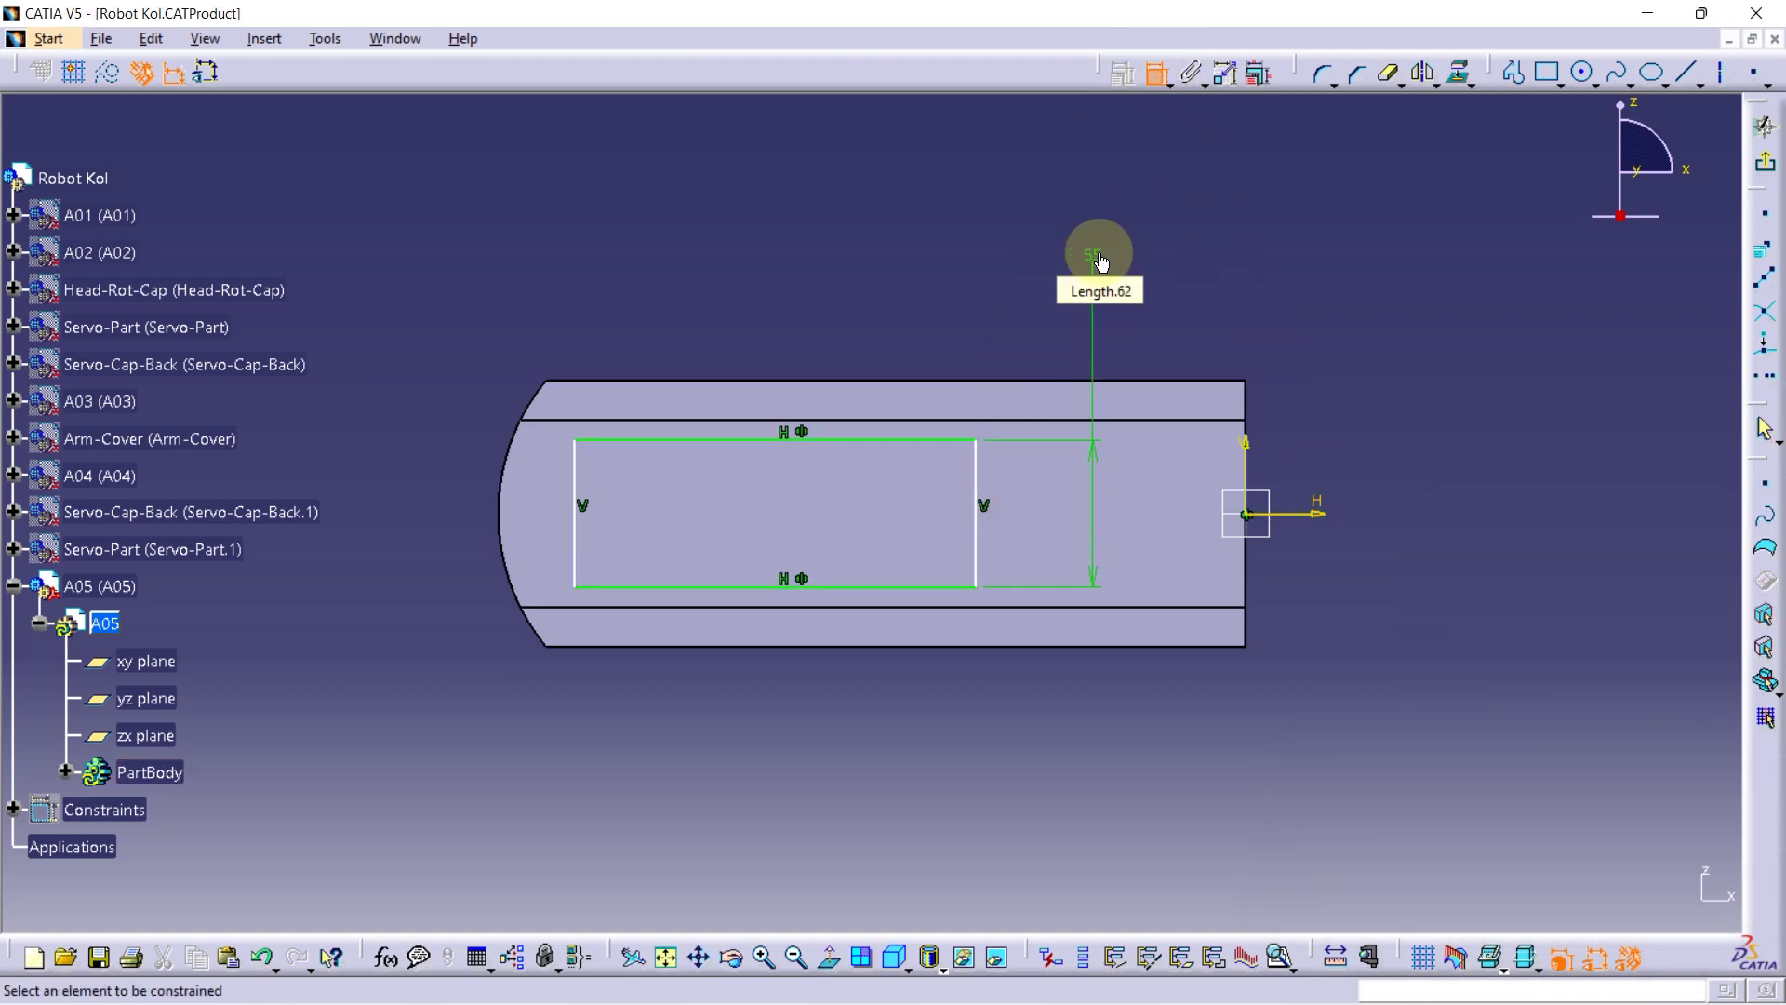
click(819, 448)
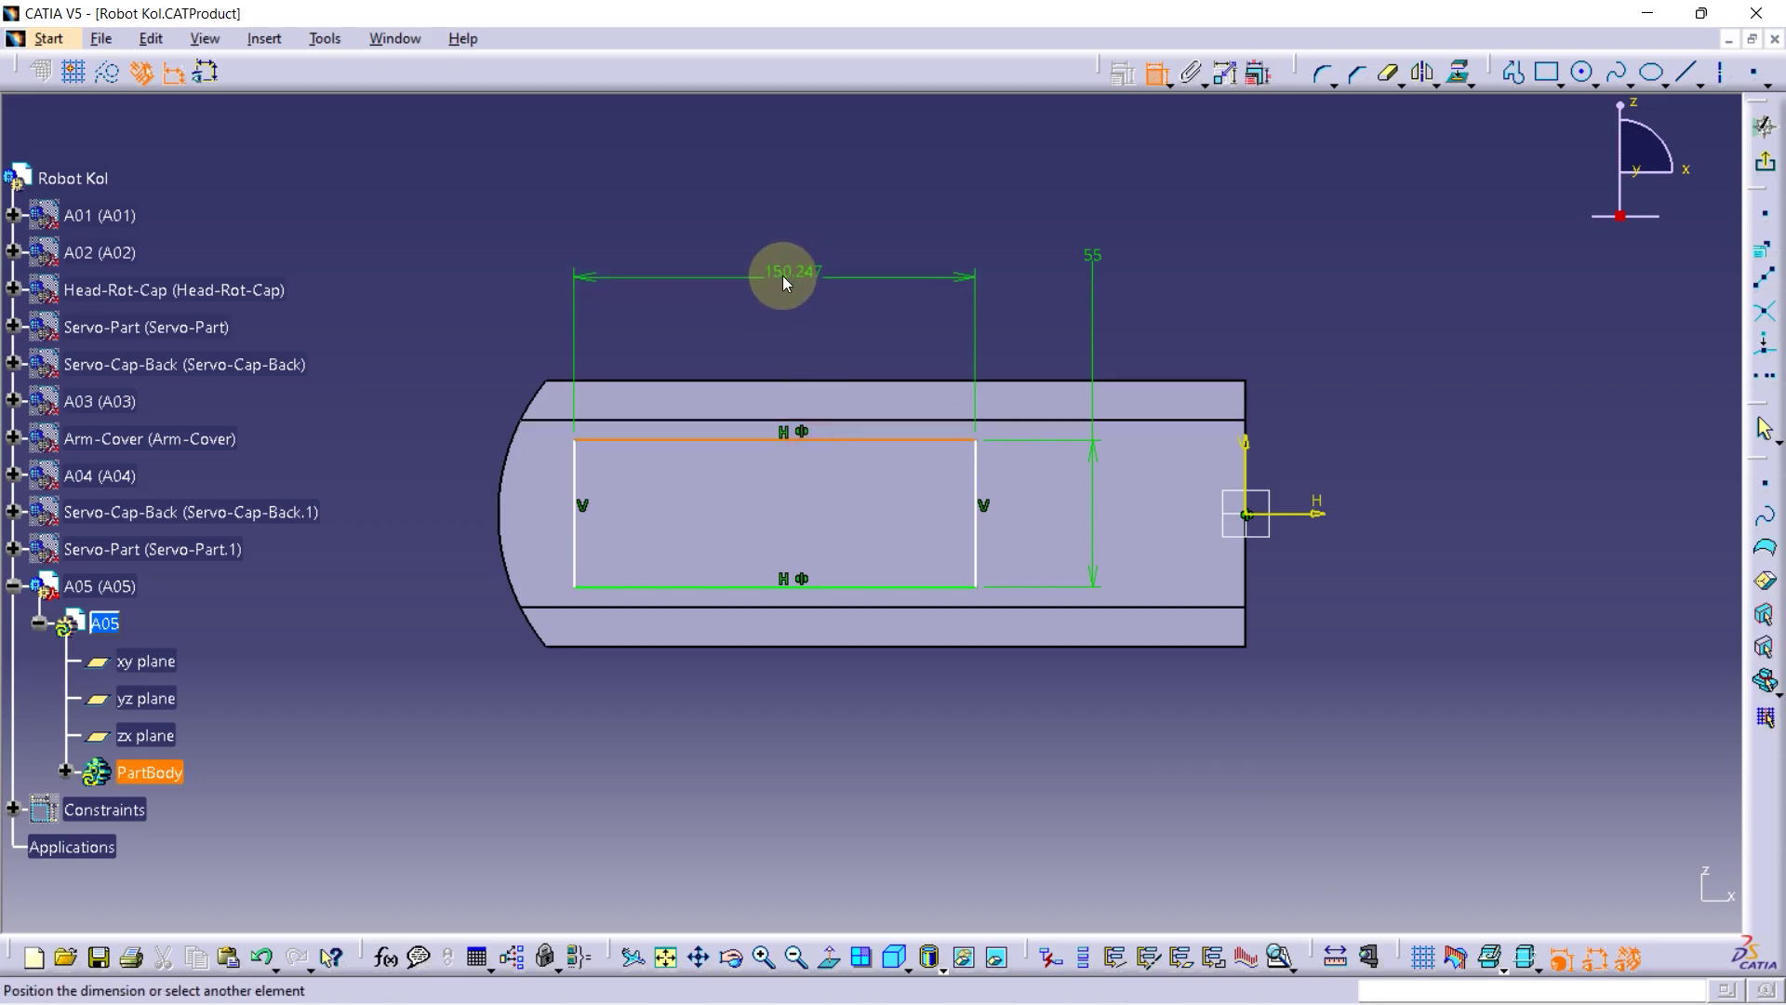
click(781, 274)
double_click(779, 278)
text(175)
key(Return)
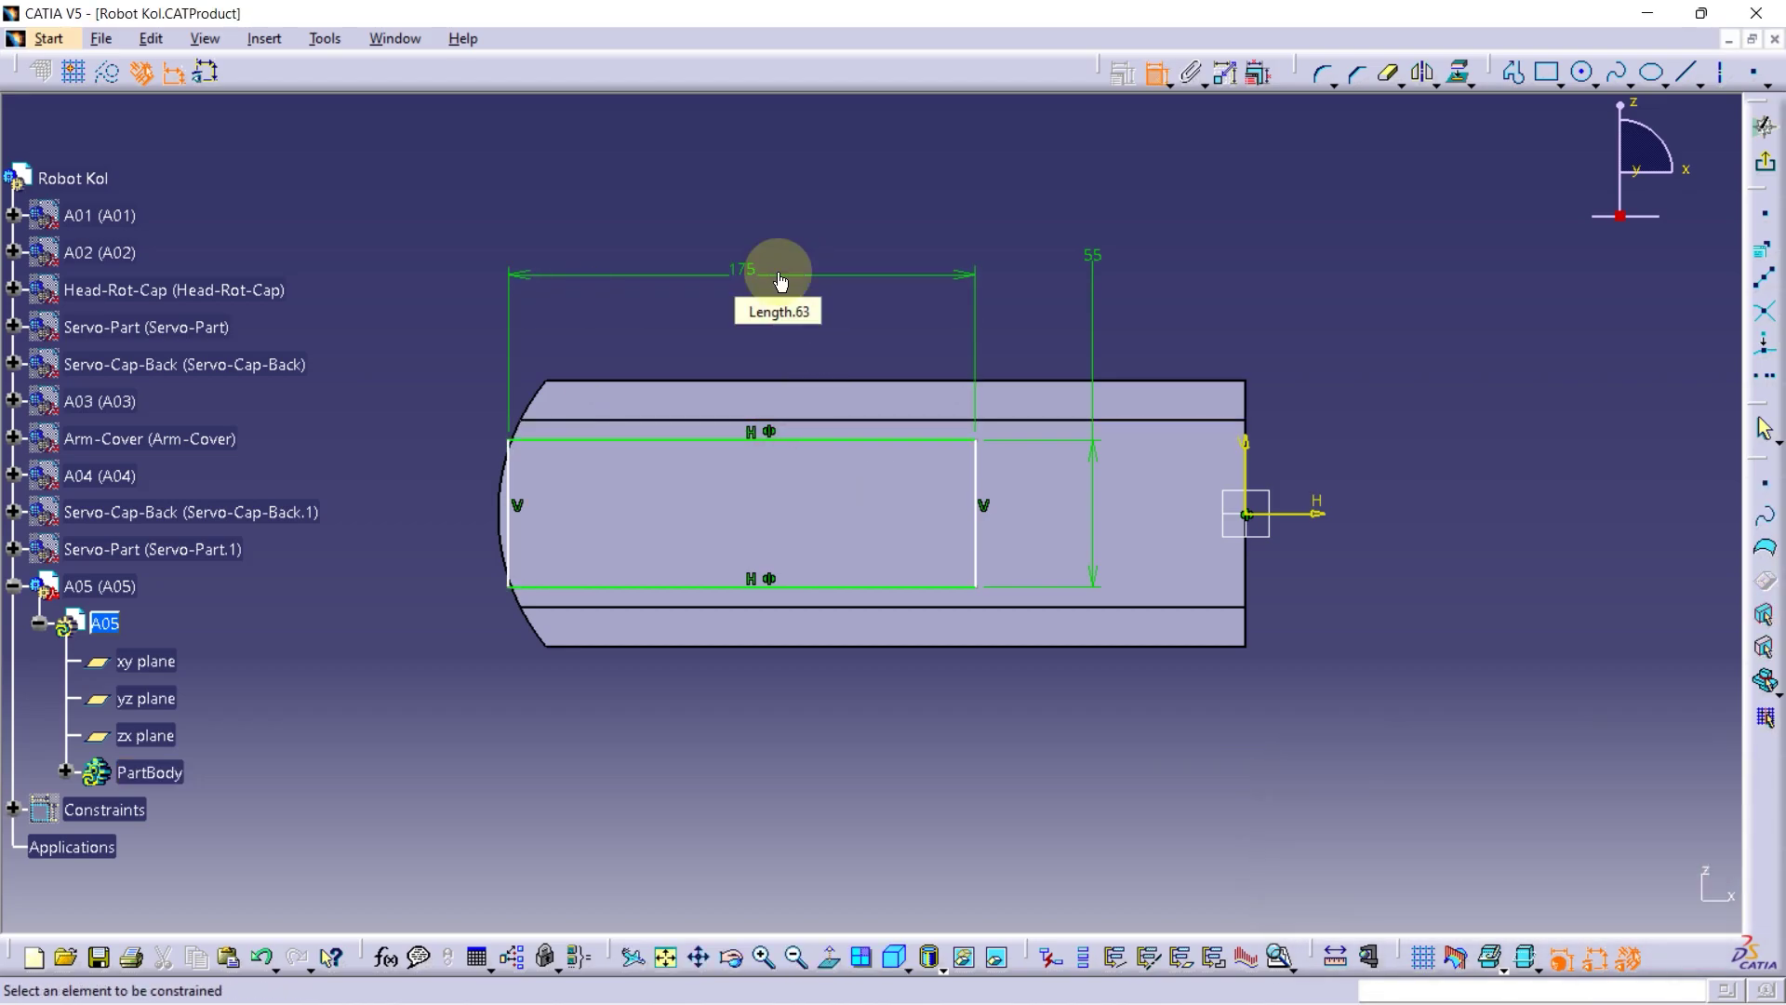
Set the rectangle's right edge 80 mm from the vertical axis
click(974, 478)
click(1252, 485)
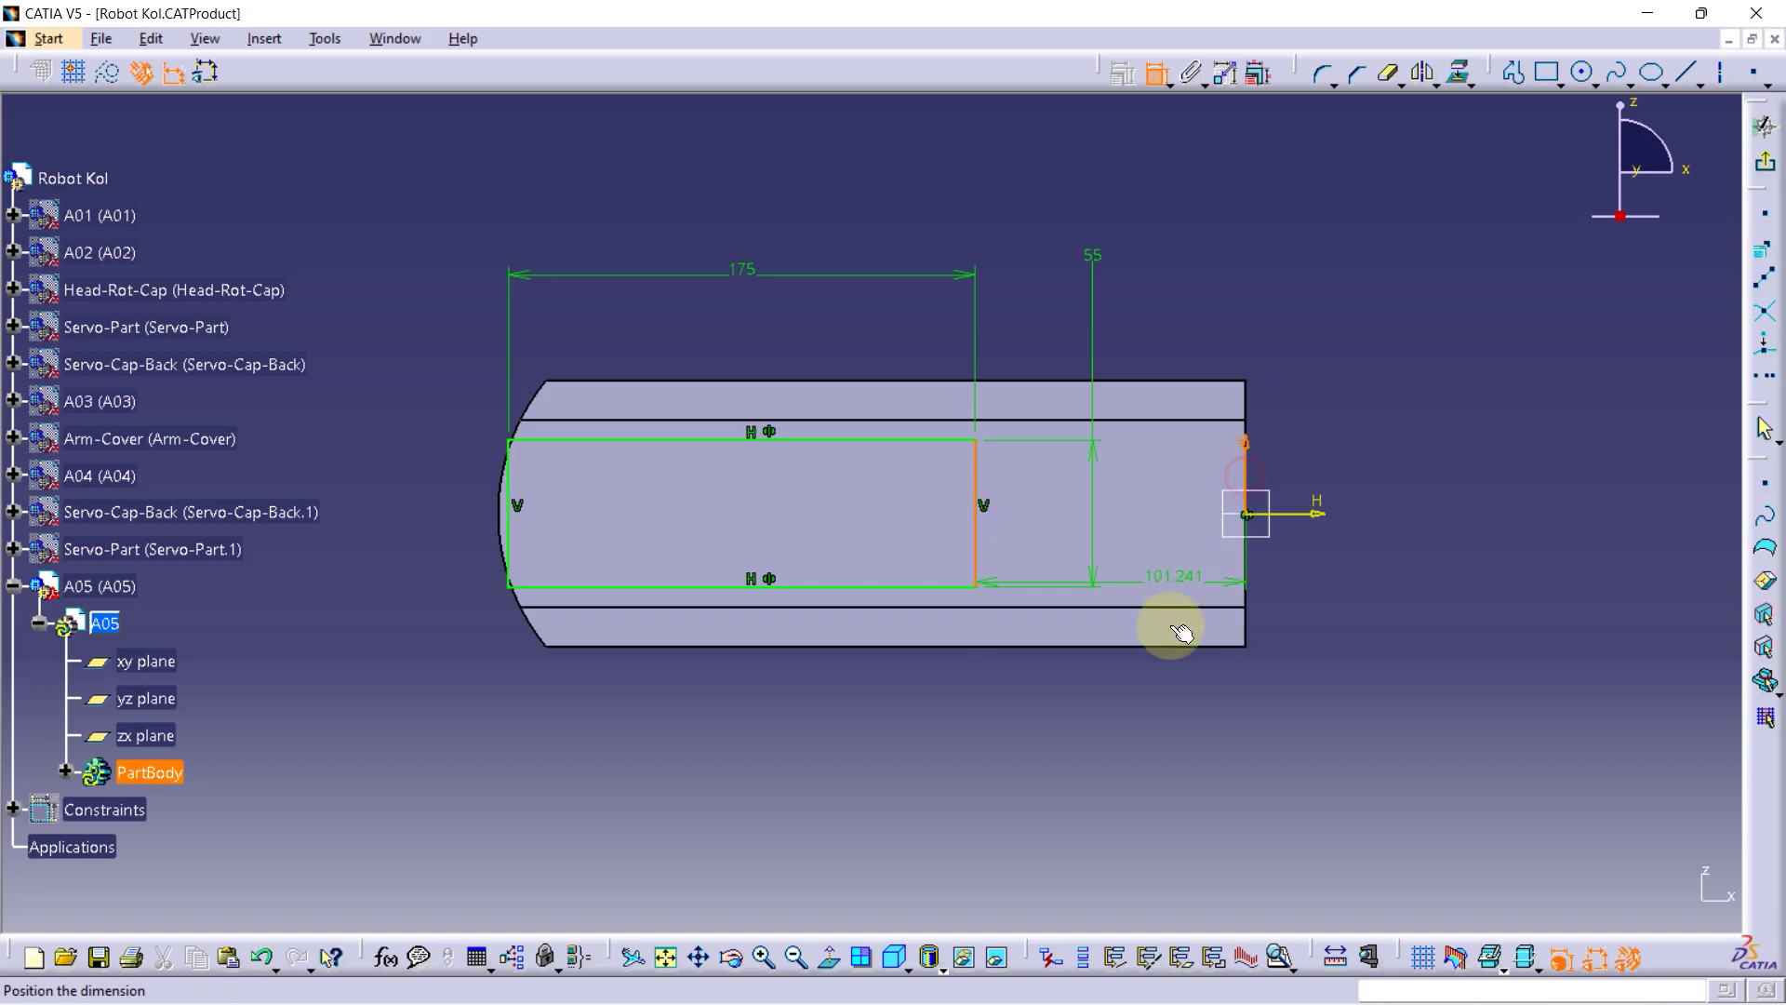
click(1348, 722)
double_click(1352, 722)
text(80)
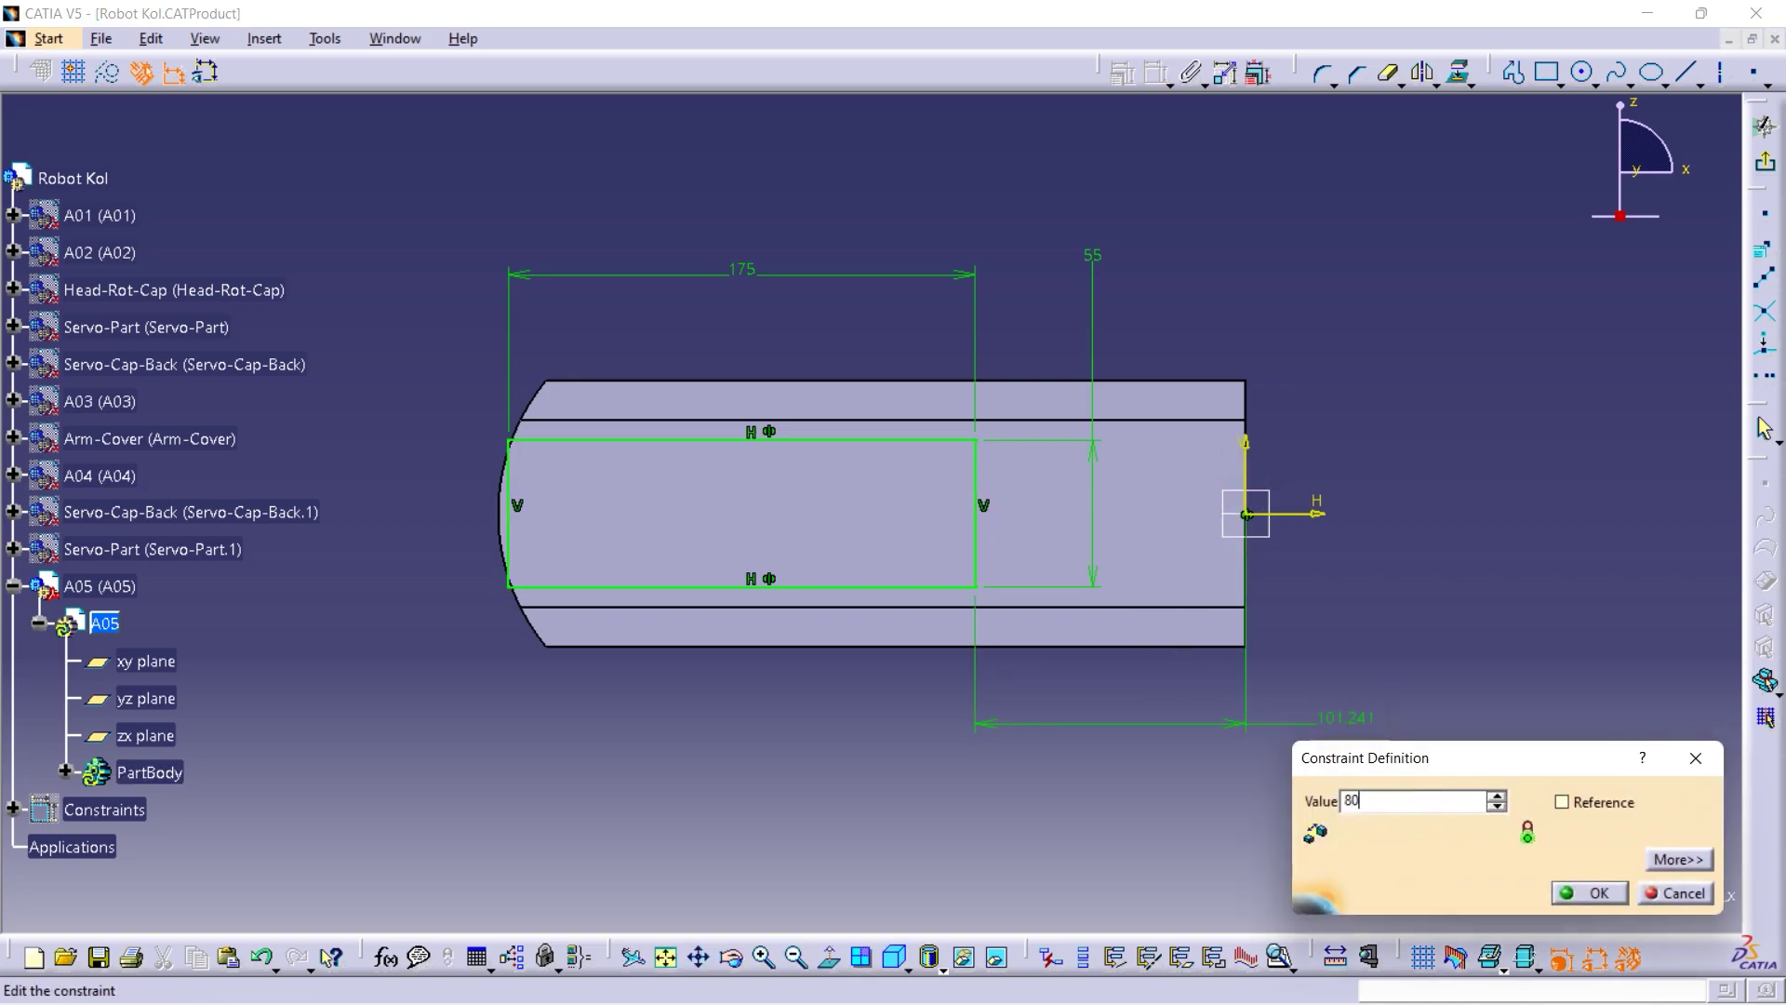
key(Return)
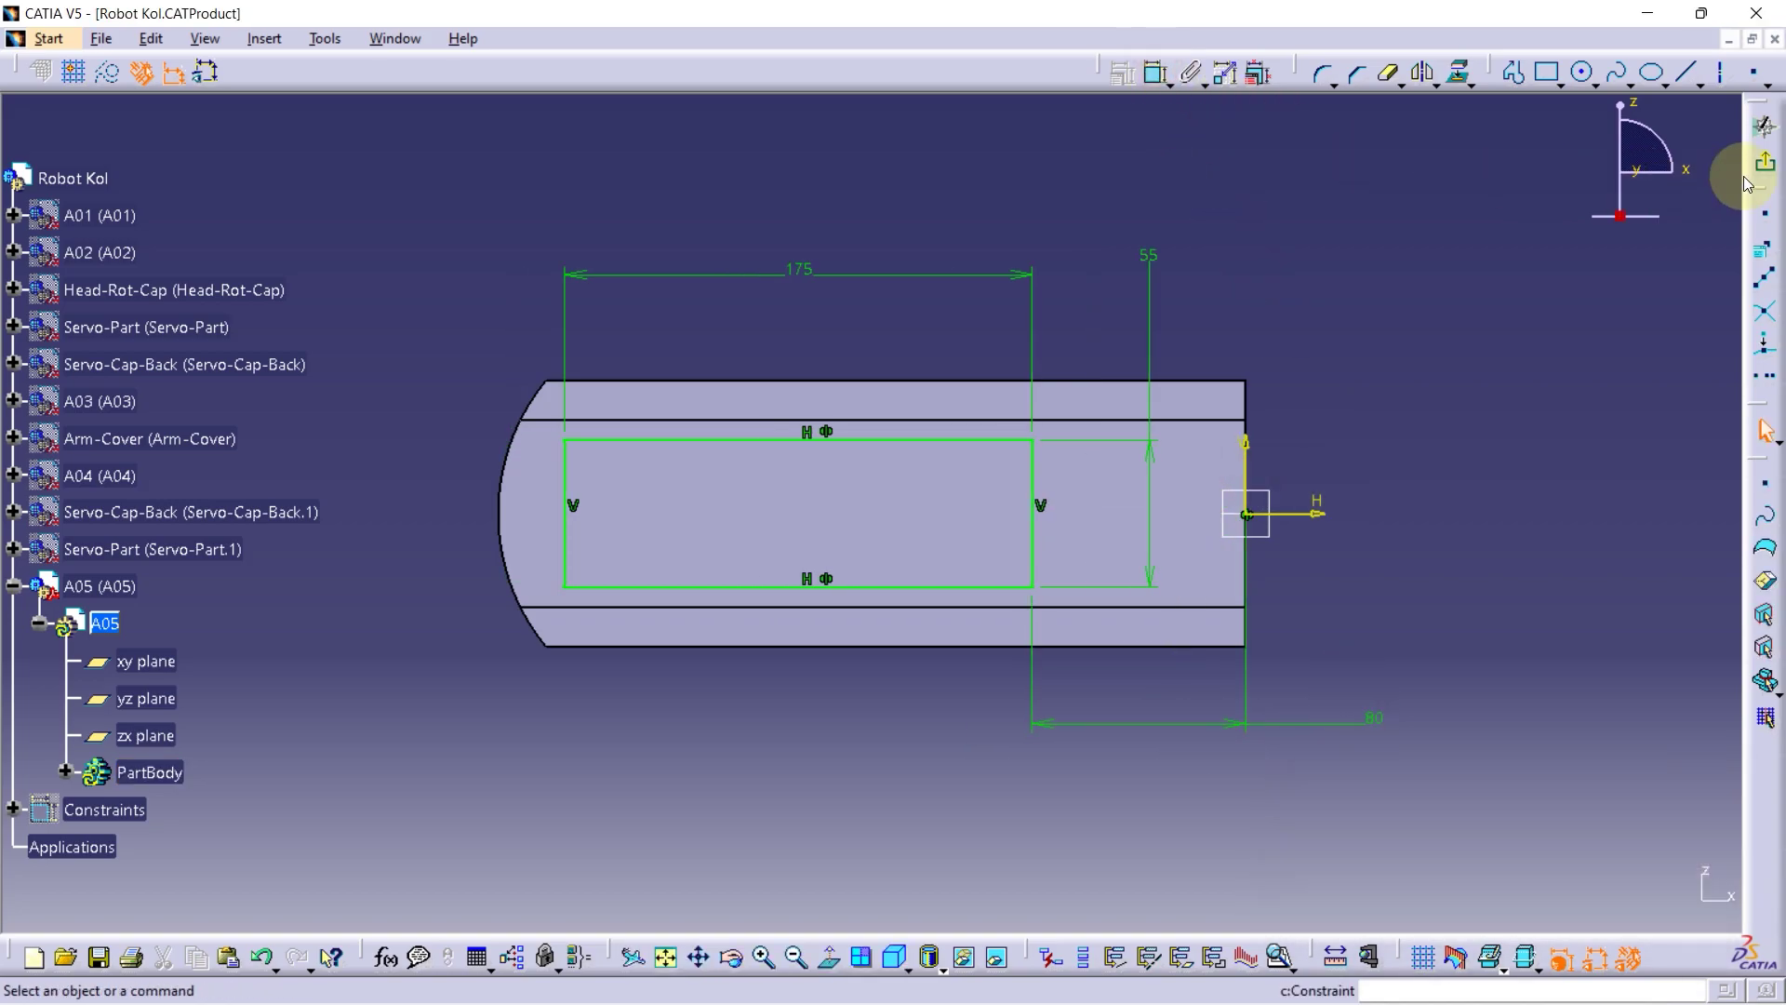
Pad Sketch.6 by 30 mm to form the side pad
click(1747, 183)
click(1495, 71)
key(Escape)
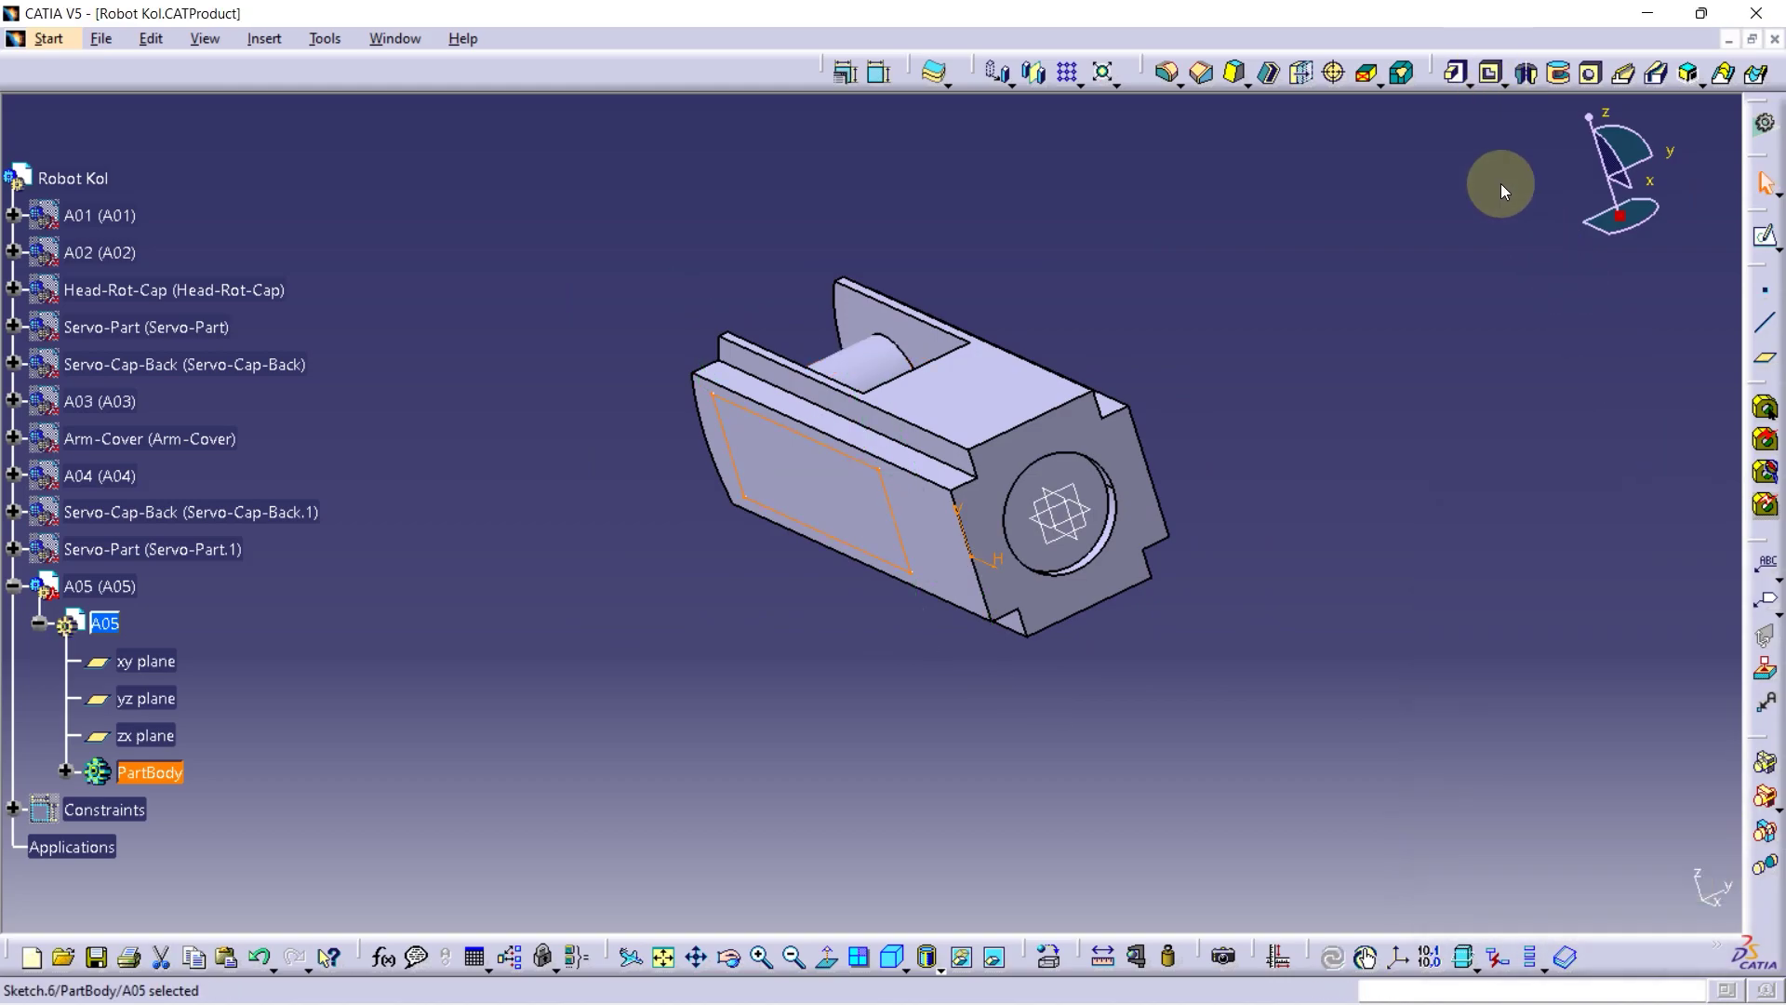
click(1456, 72)
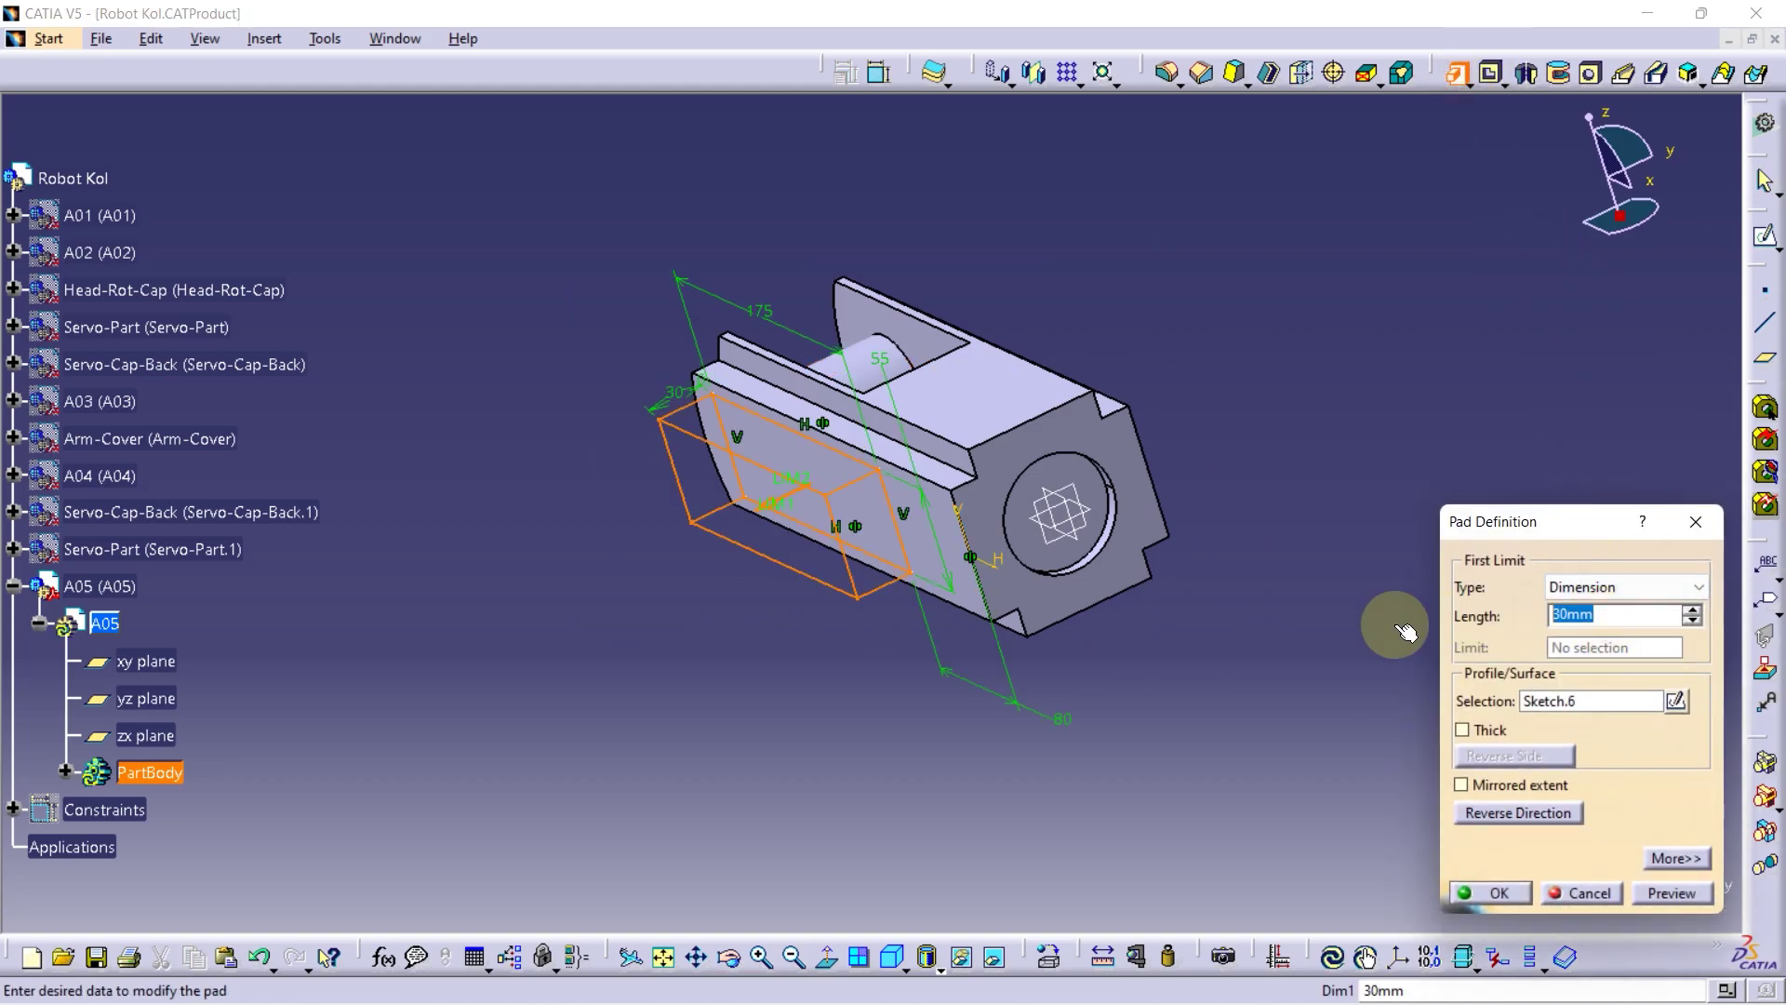
click(1491, 893)
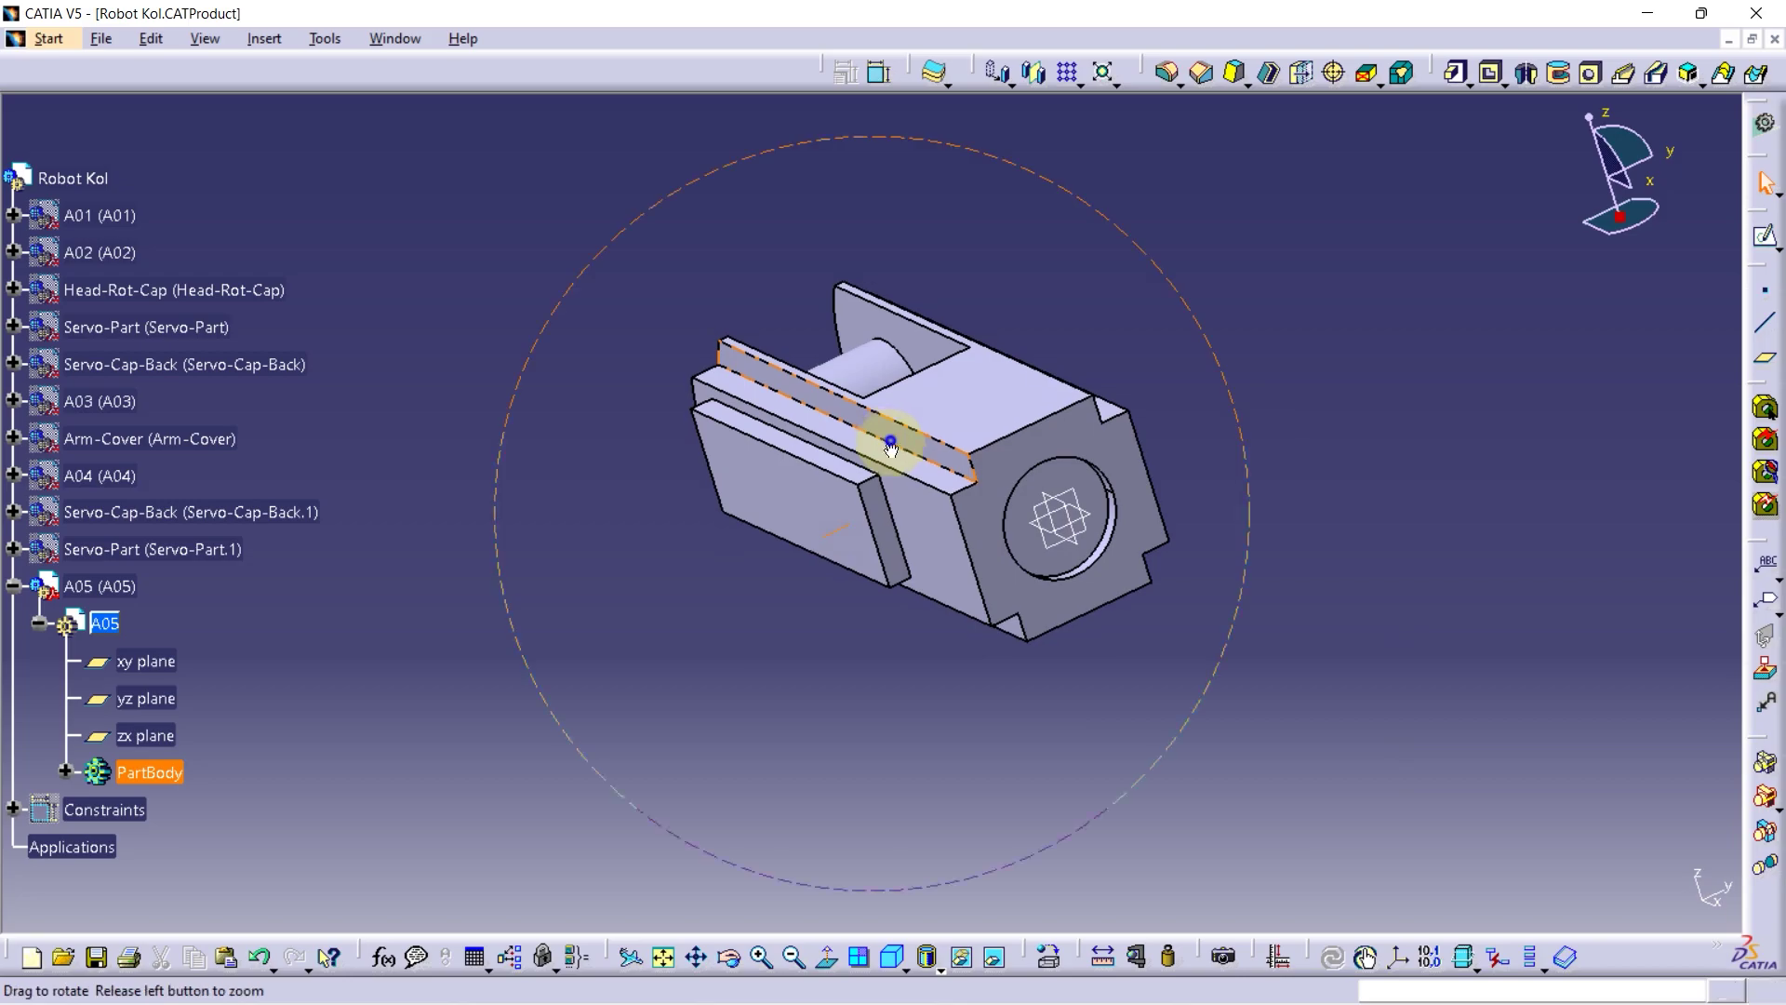
middle_drag(1356, 617, 1031, 400)
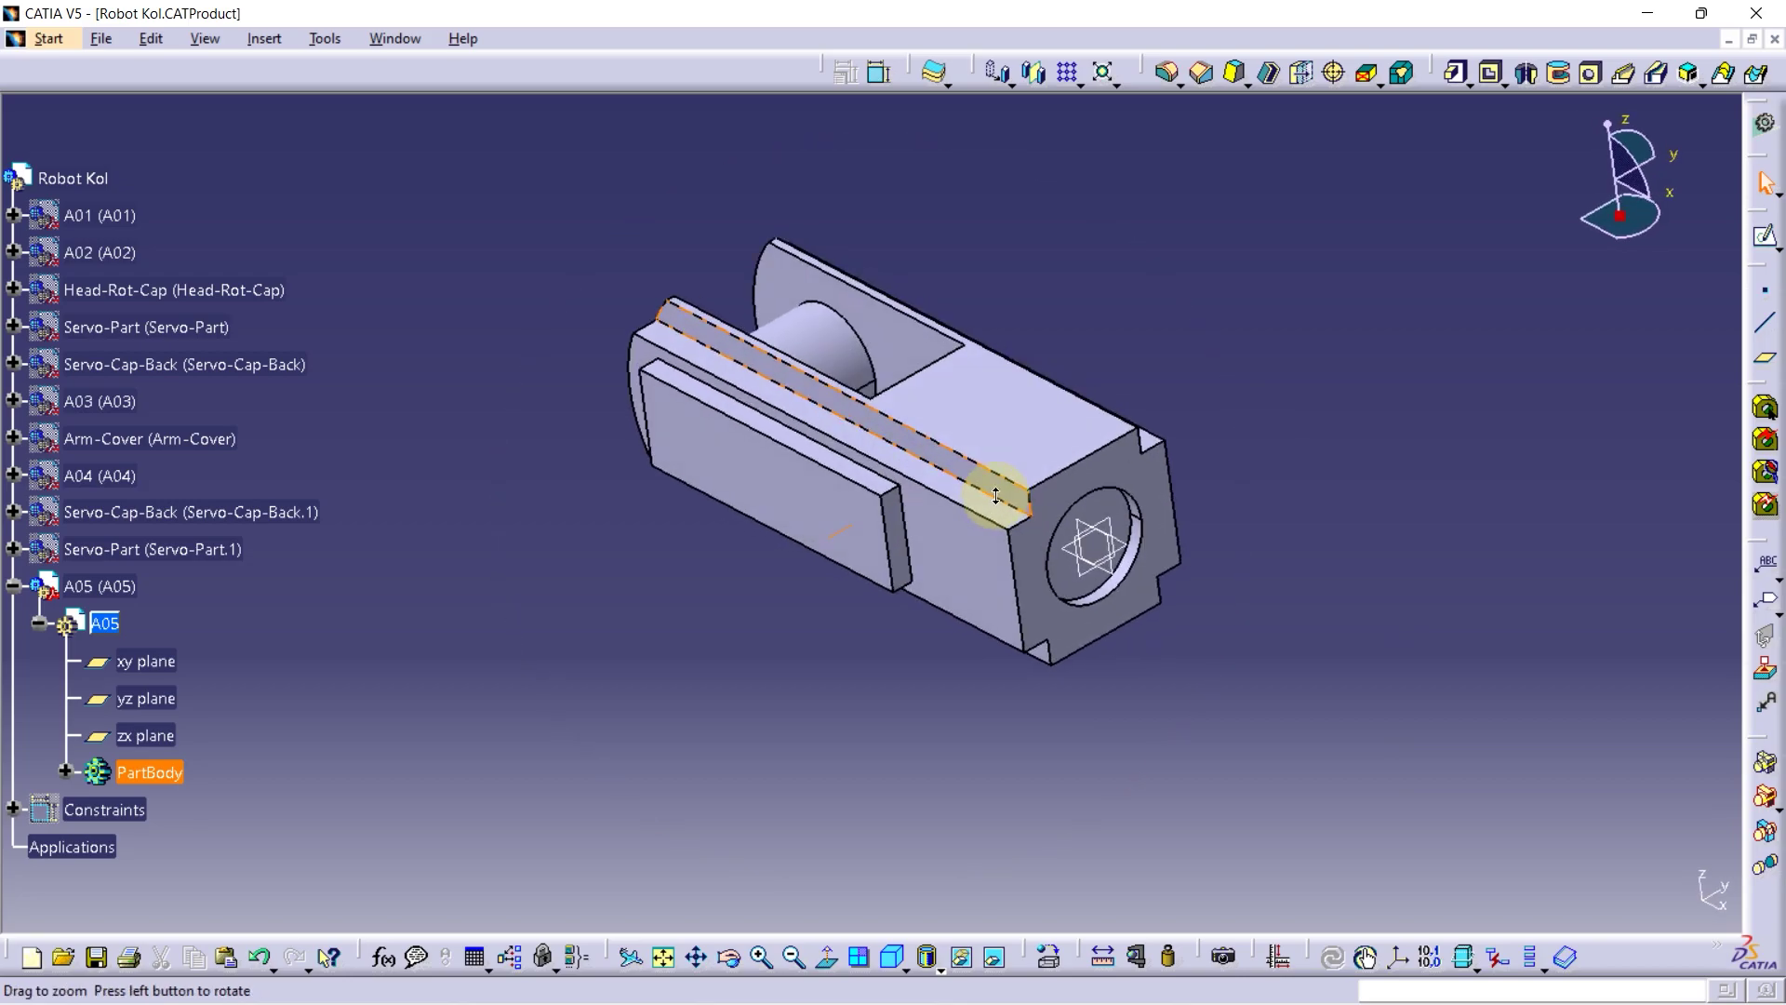
Start a sketch on the side pad's outer face and draw a rectangle
click(810, 522)
click(1765, 236)
middle_drag(918, 645, 931, 446)
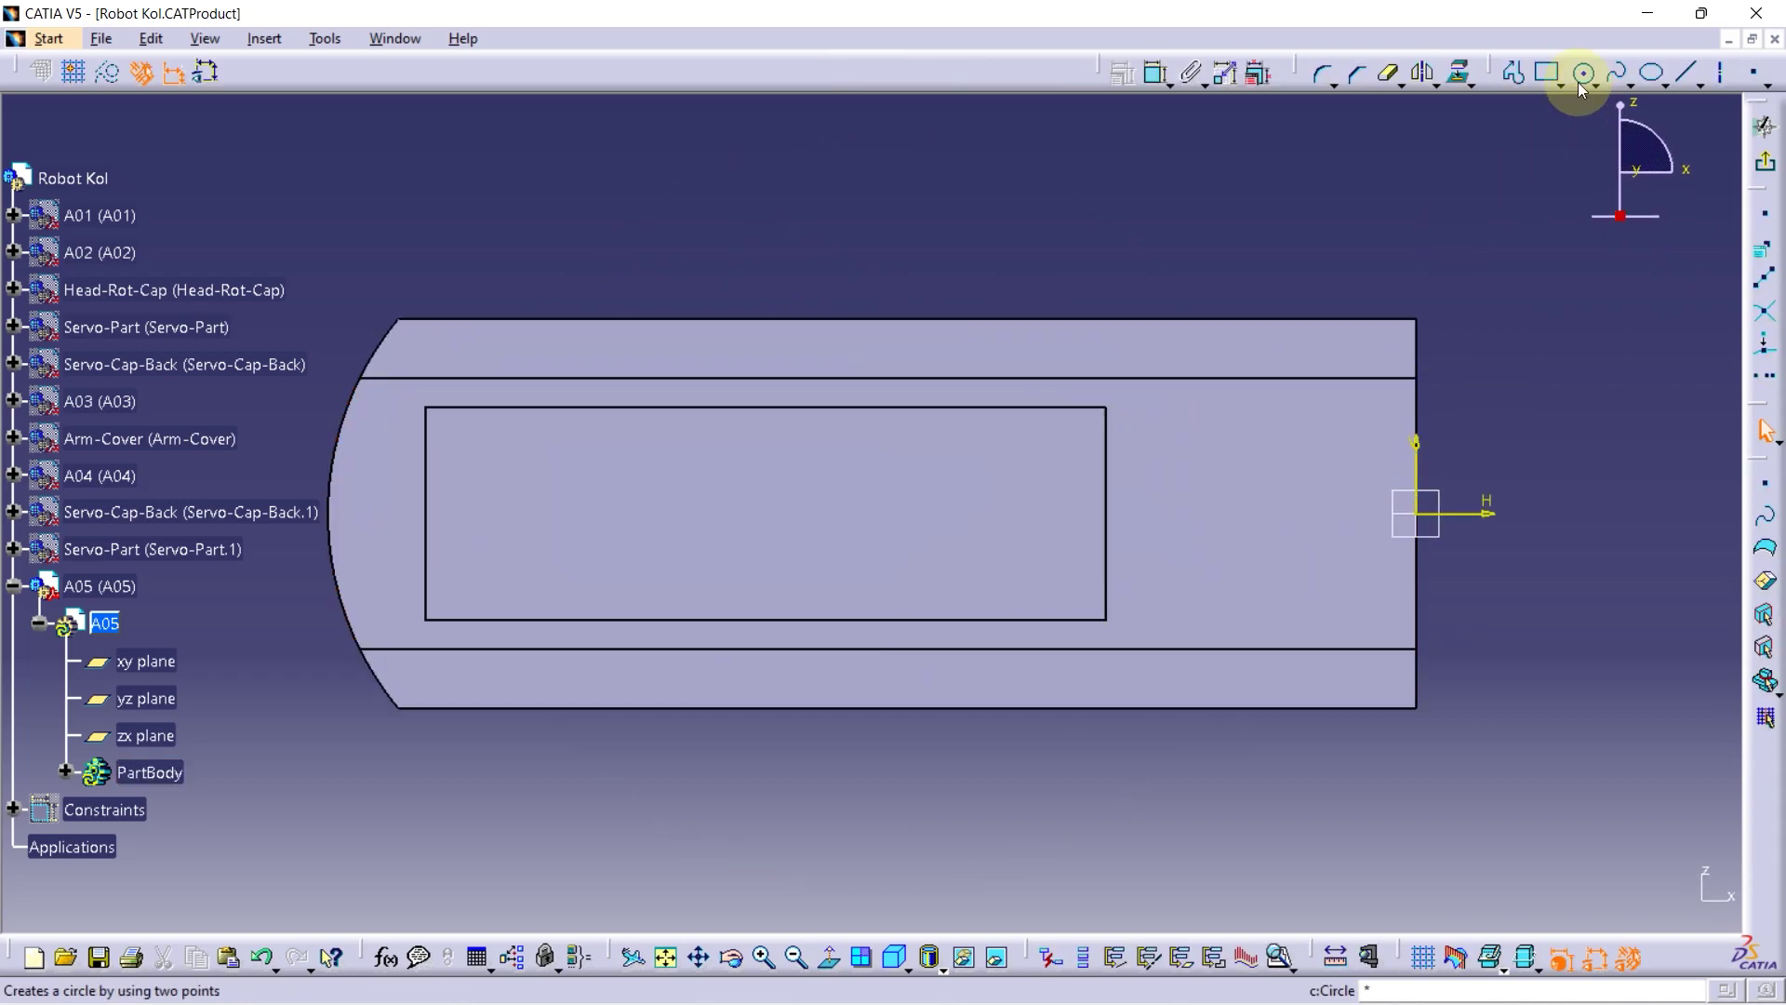
click(1547, 72)
click(828, 406)
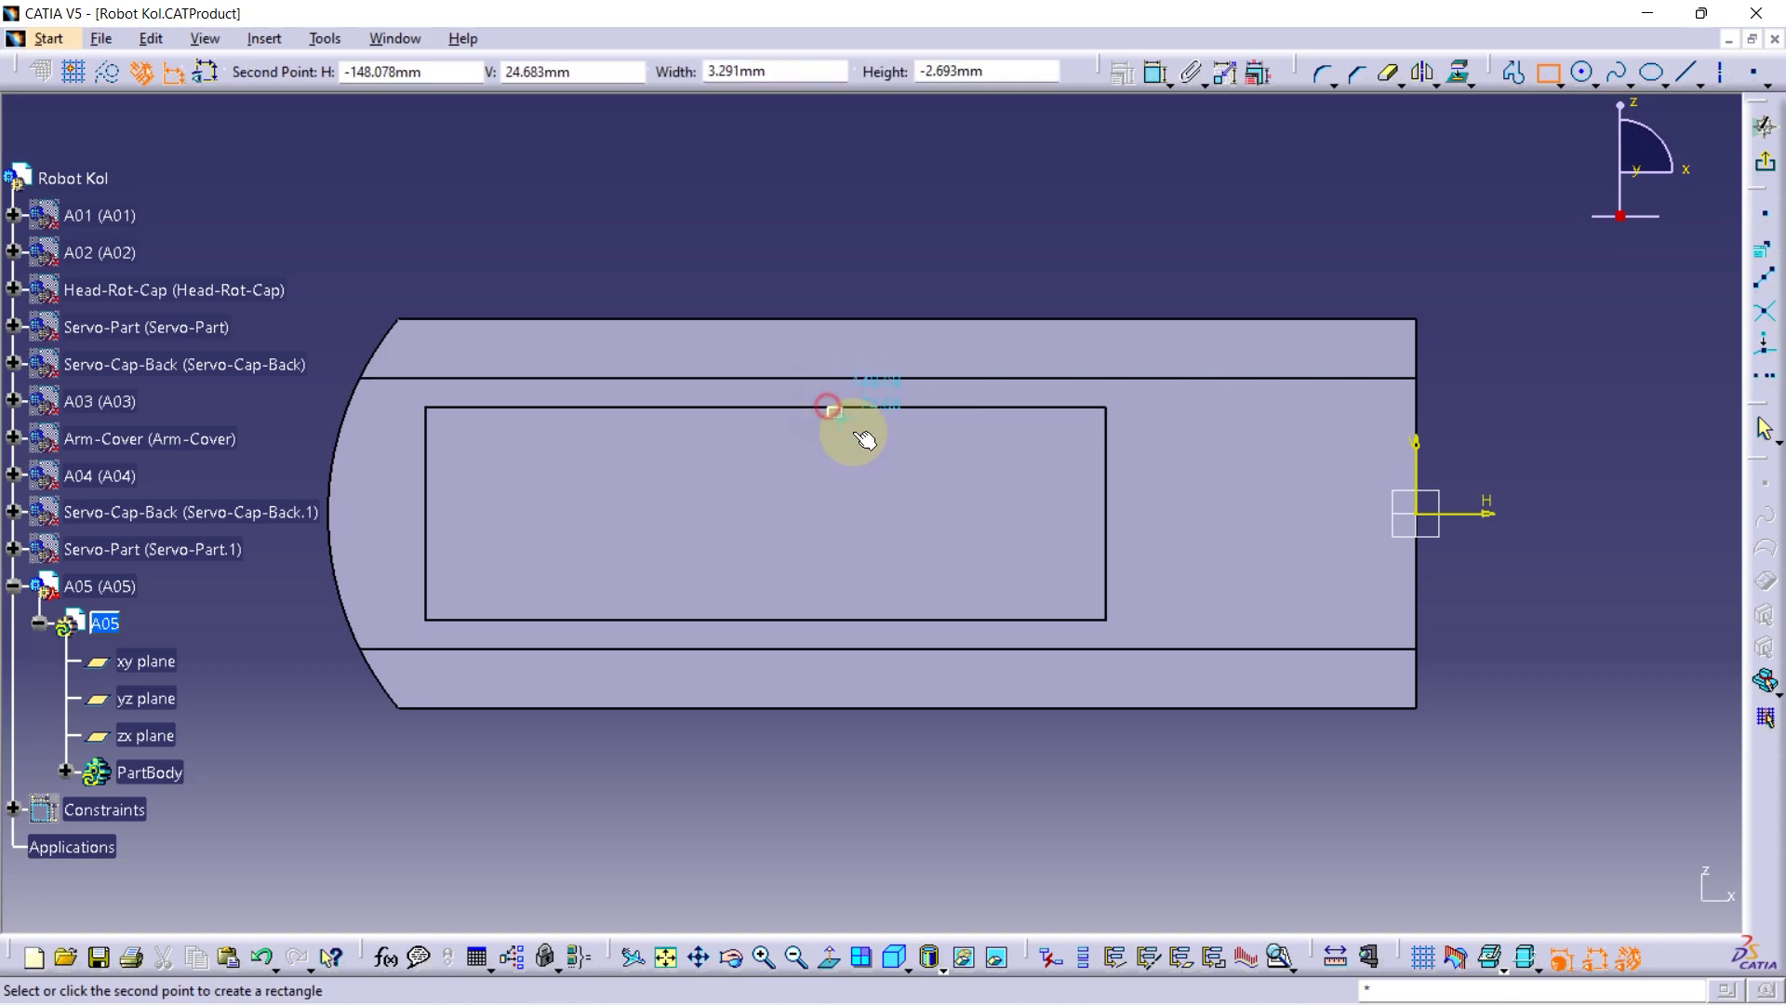
click(1098, 619)
Make the rectangle's top and bottom edges coincident with the pad's edges
drag(975, 406, 1009, 390)
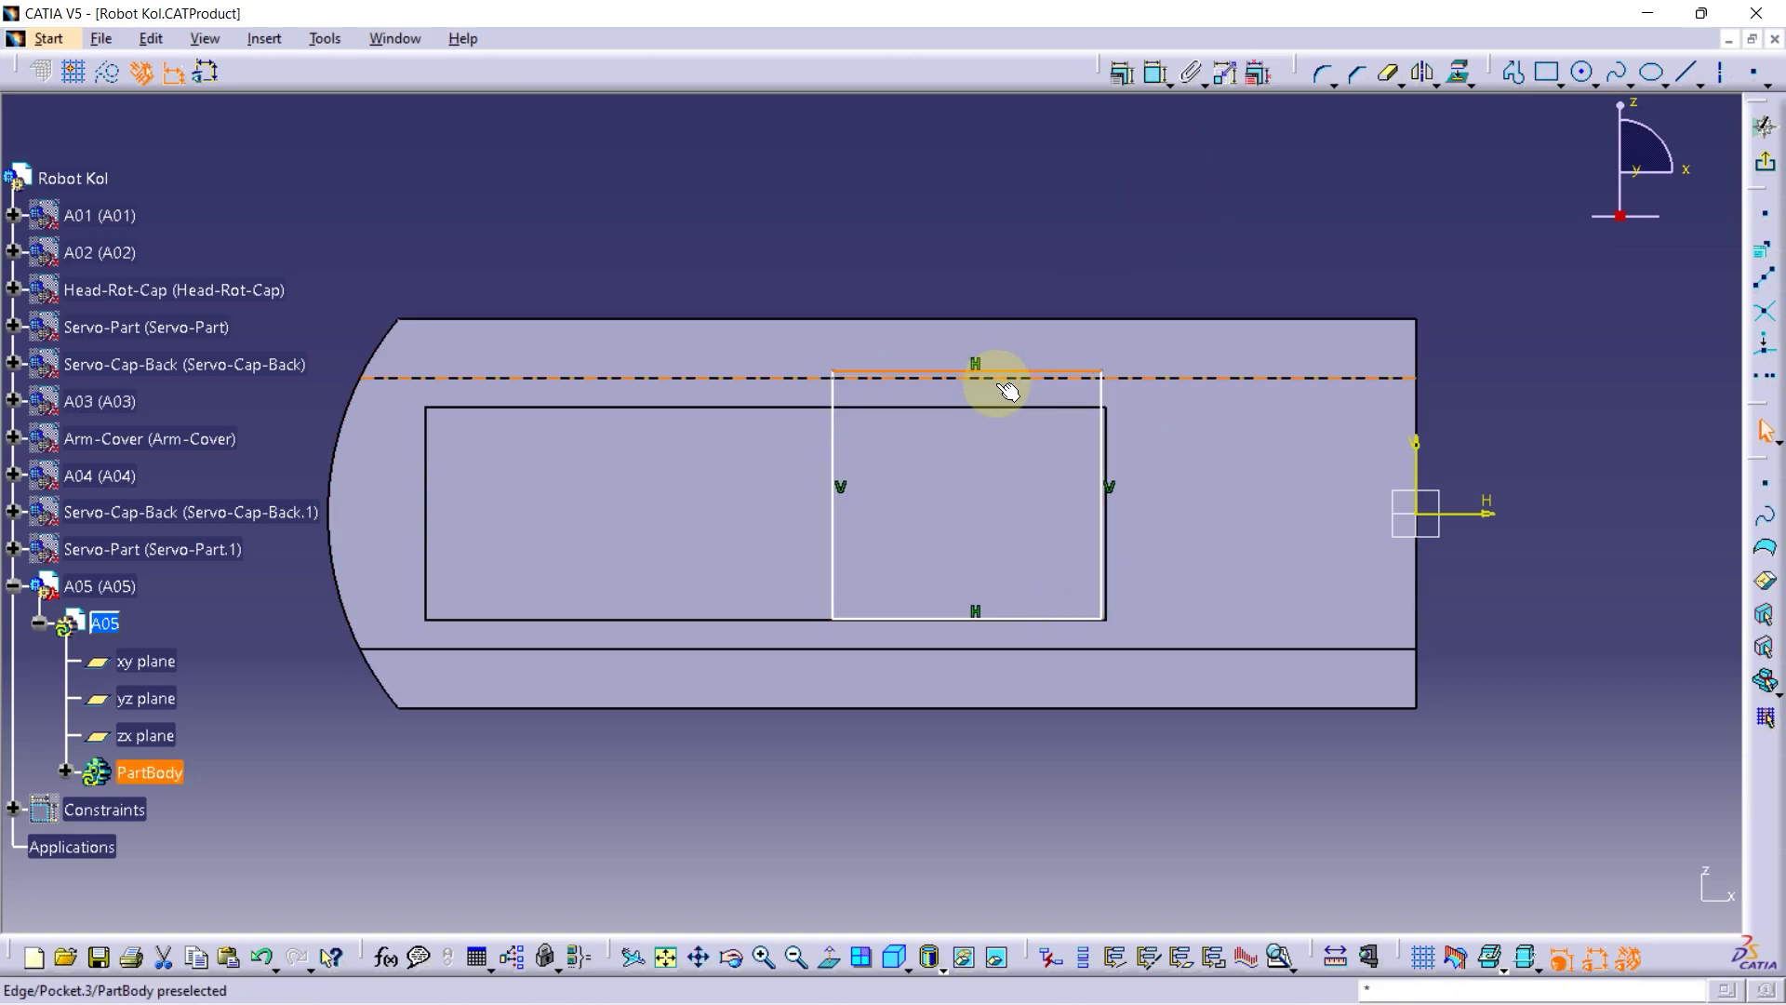
click(1123, 74)
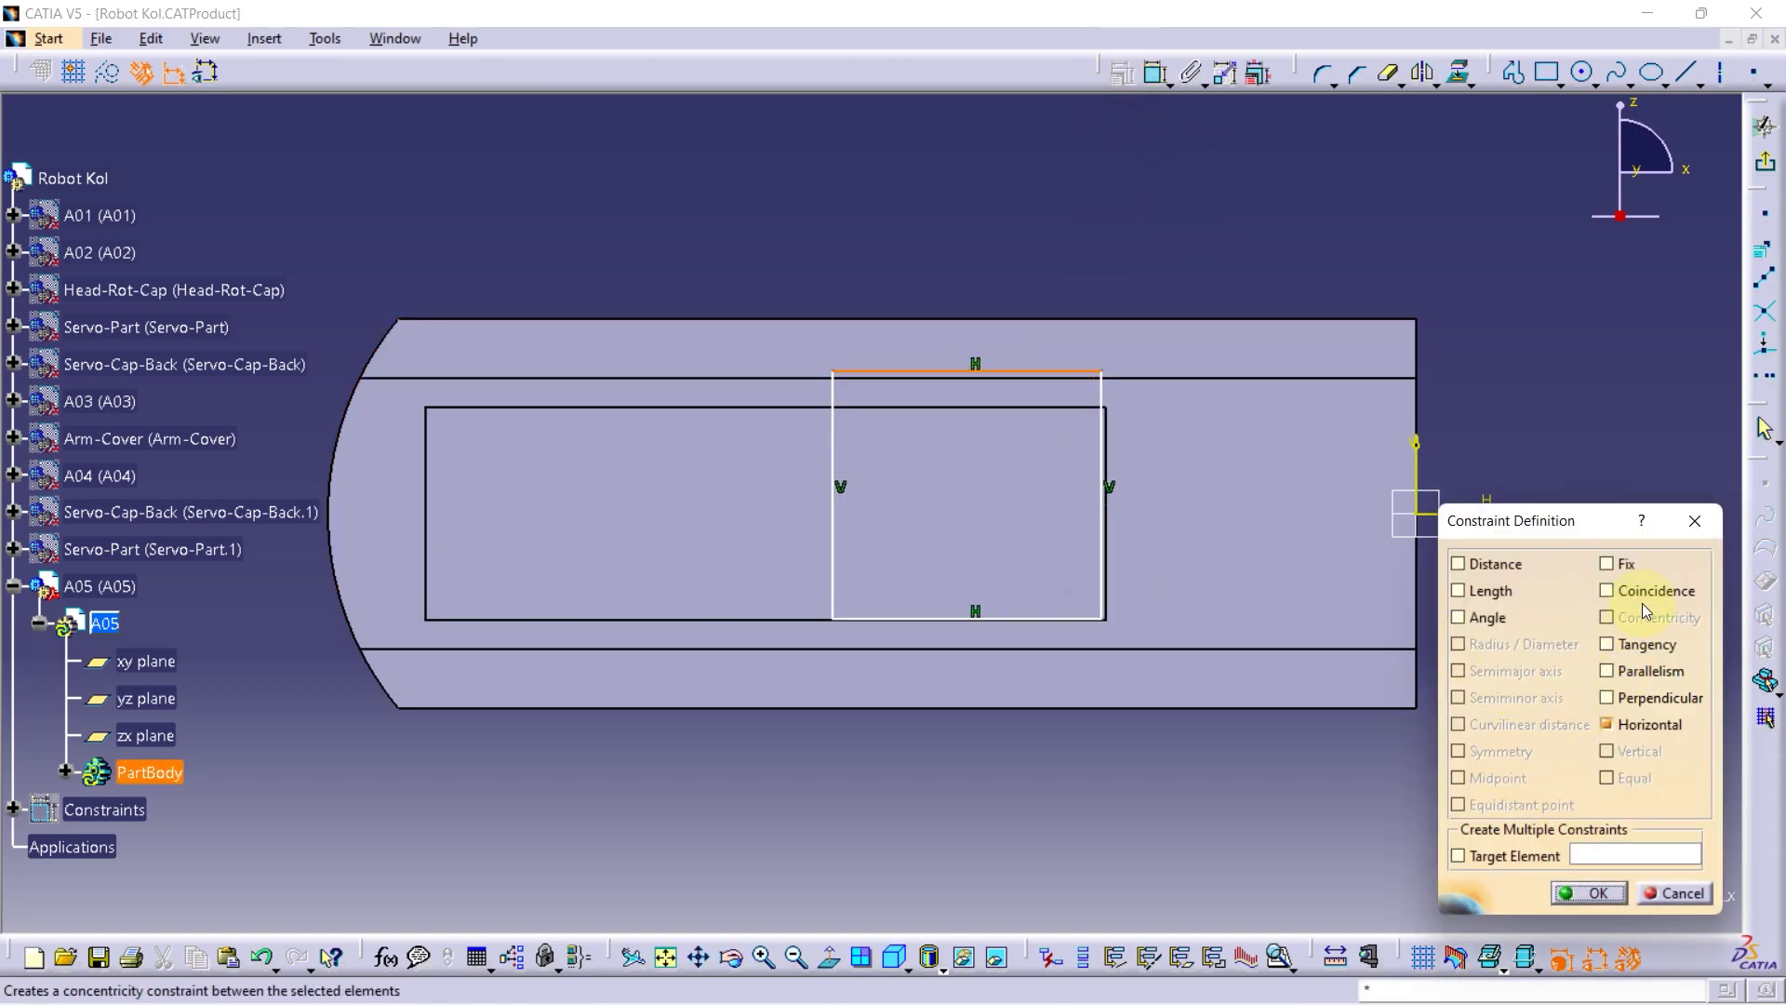
click(1643, 612)
key(Return)
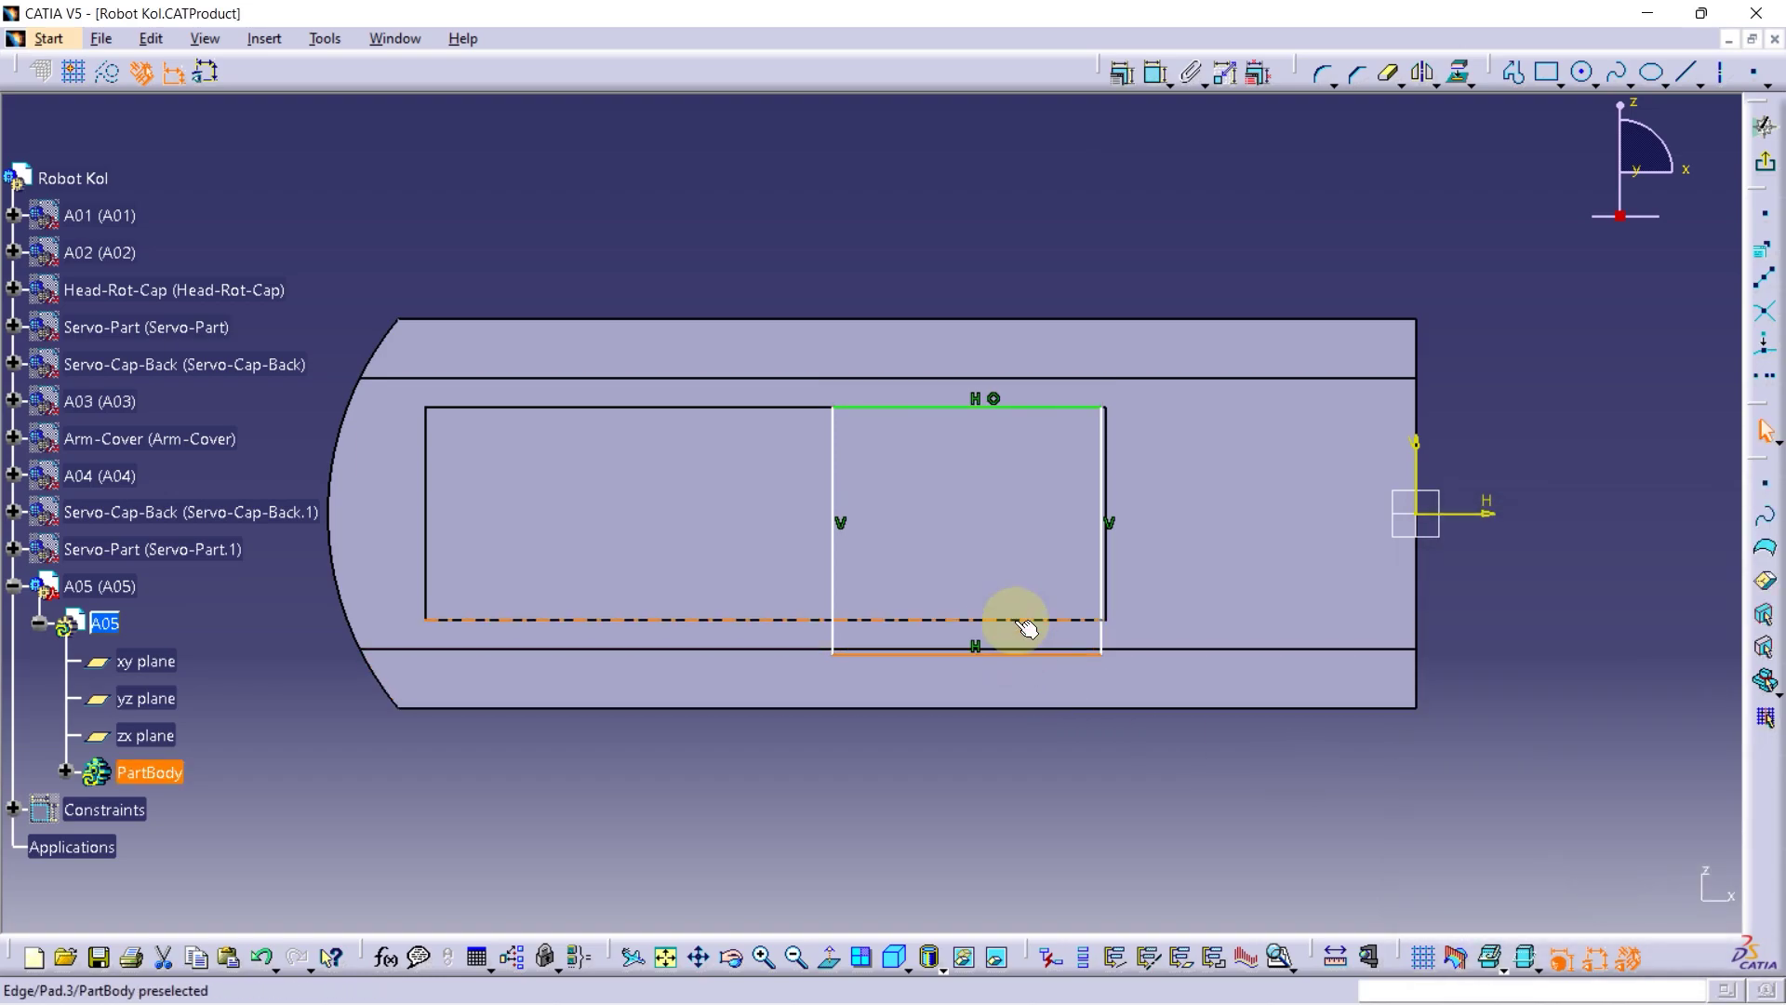
ctrl+click(1026, 621)
click(1117, 72)
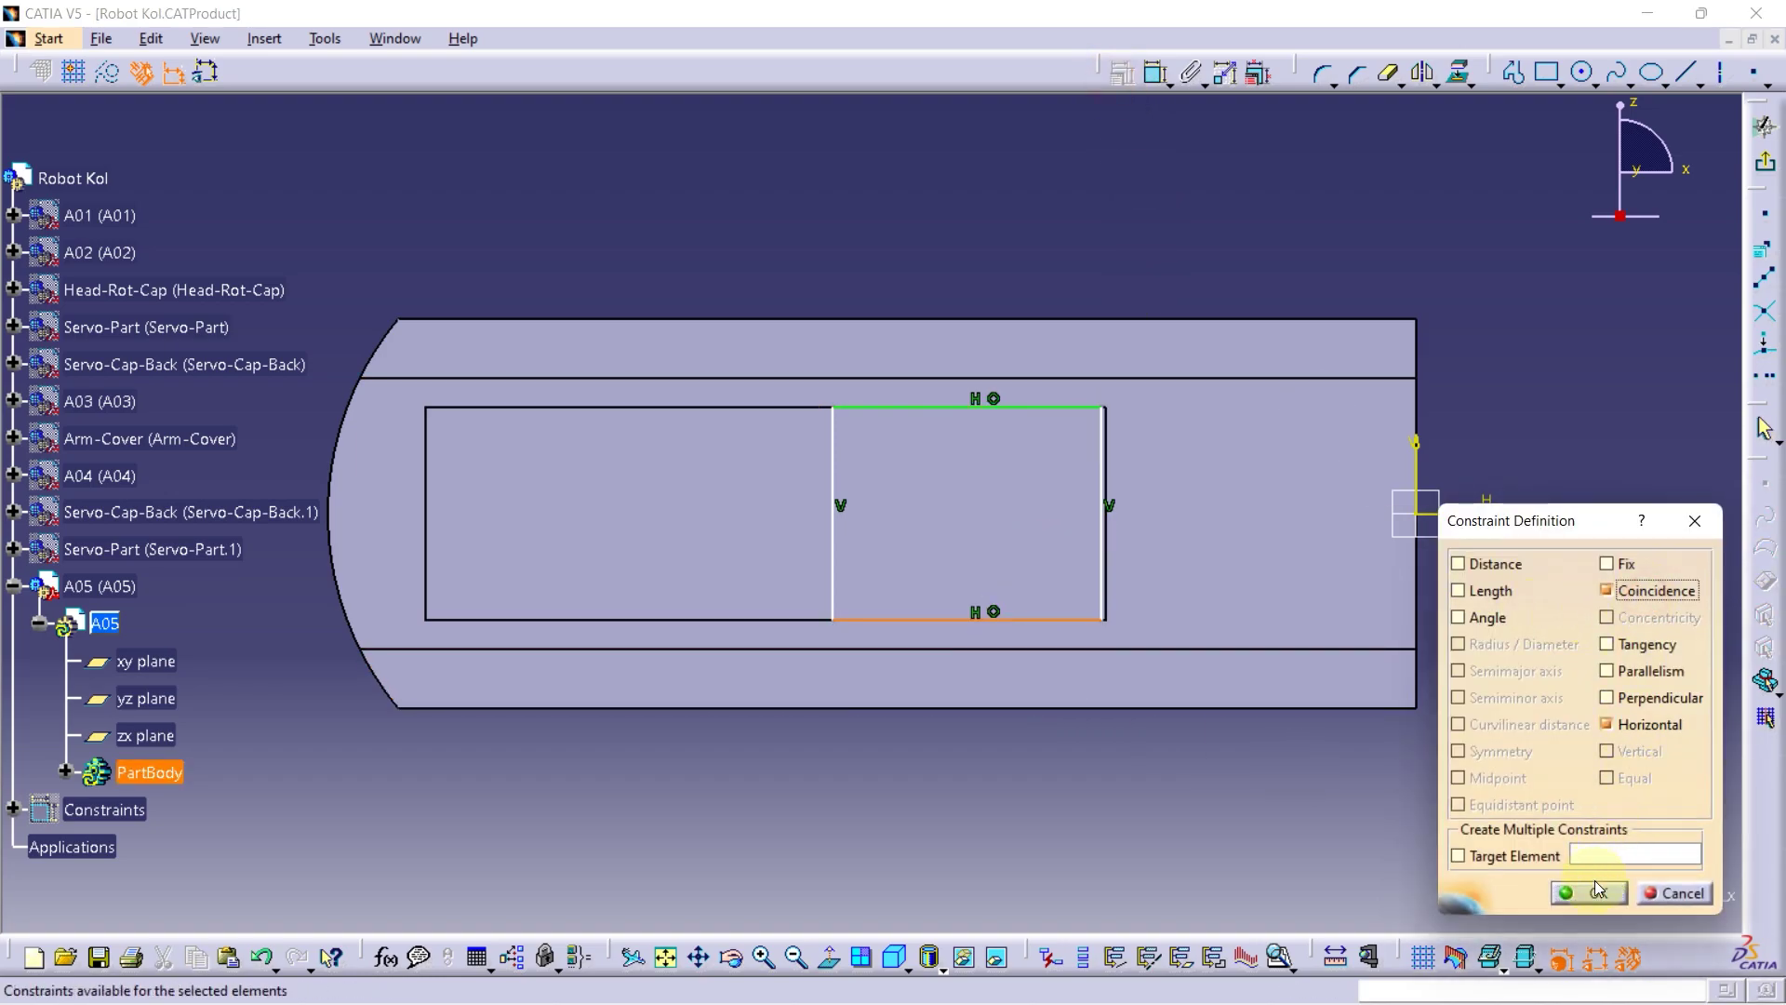
click(1597, 889)
Align the rectangle's right edge with the pad's right edge, then dimension its top edge (70.173)
drag(1100, 443, 1037, 443)
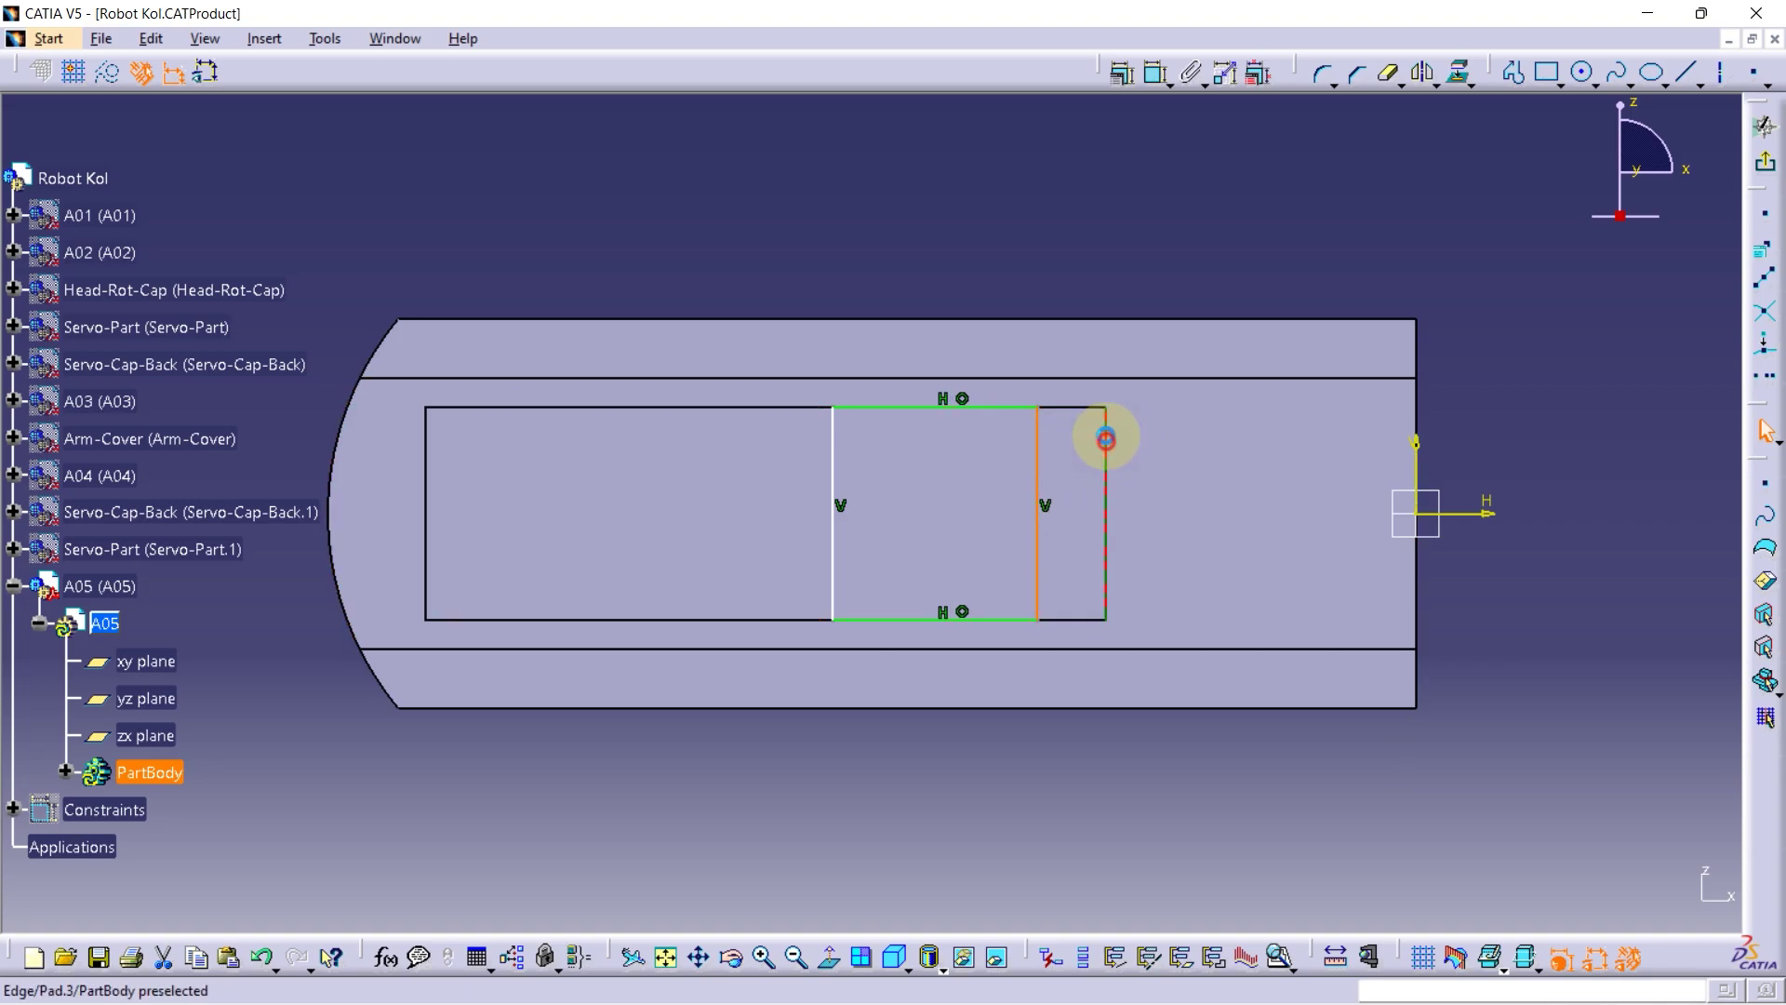
ctrl+click(1105, 439)
click(1122, 72)
click(1627, 588)
click(1593, 891)
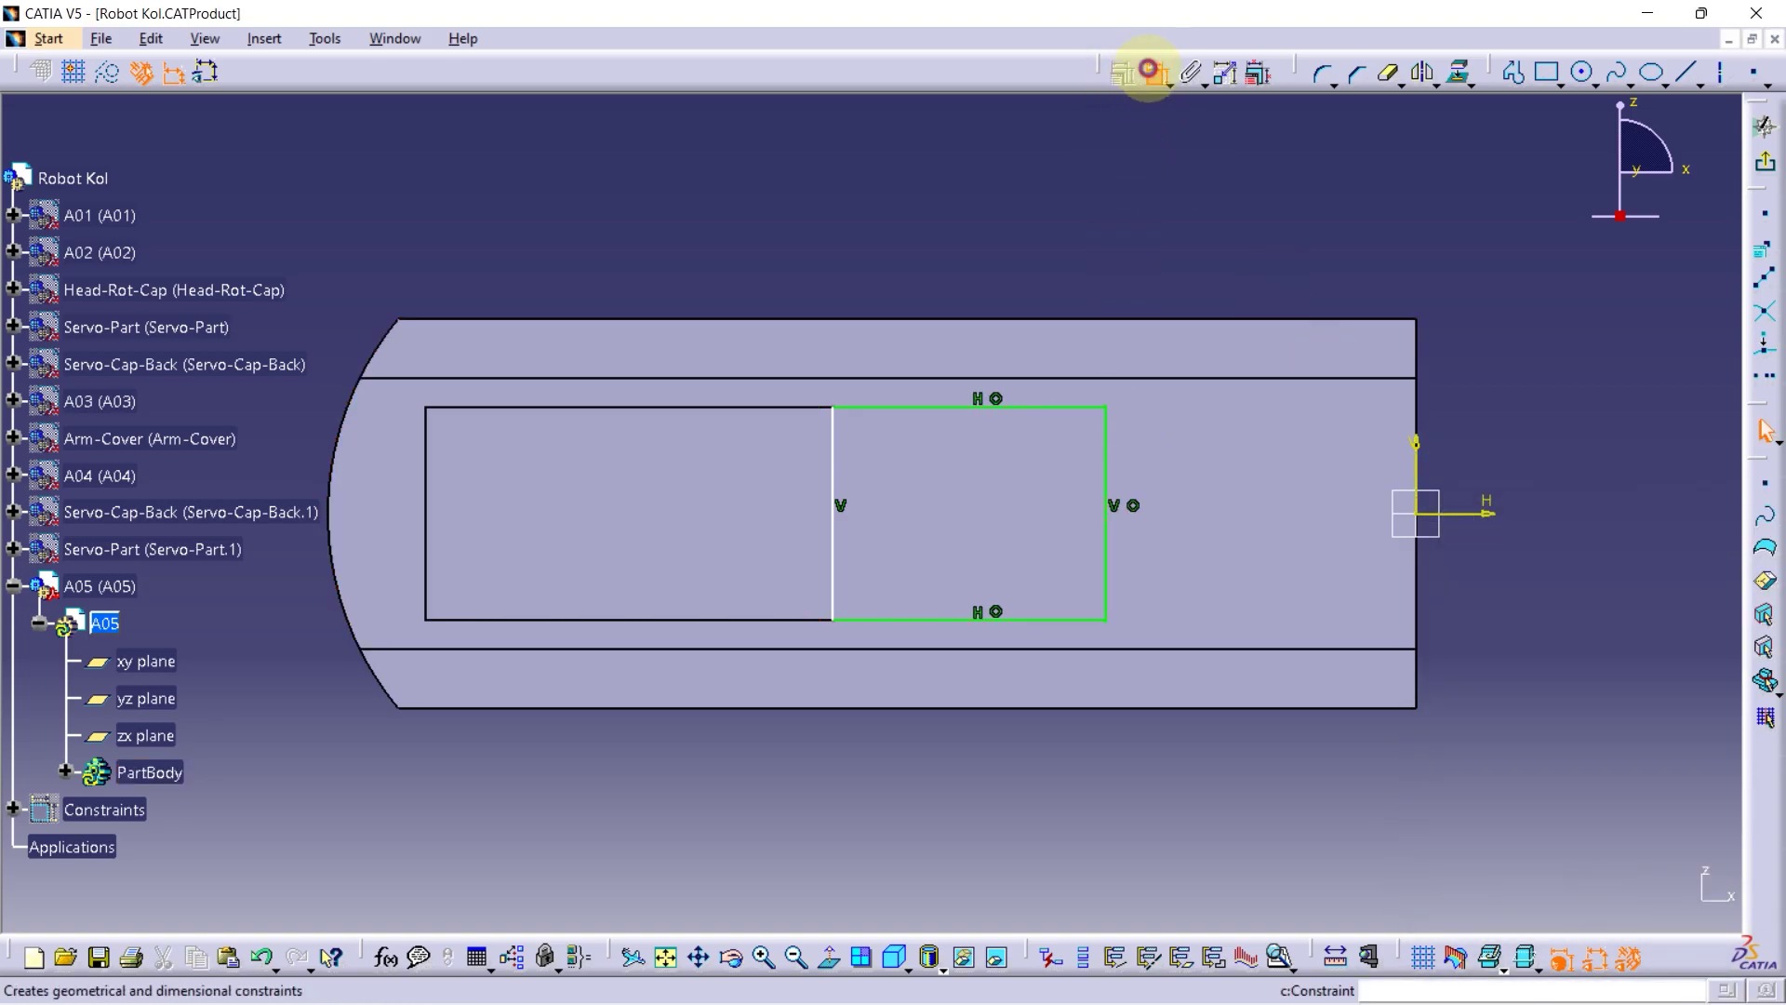
click(1000, 408)
double_click(1007, 210)
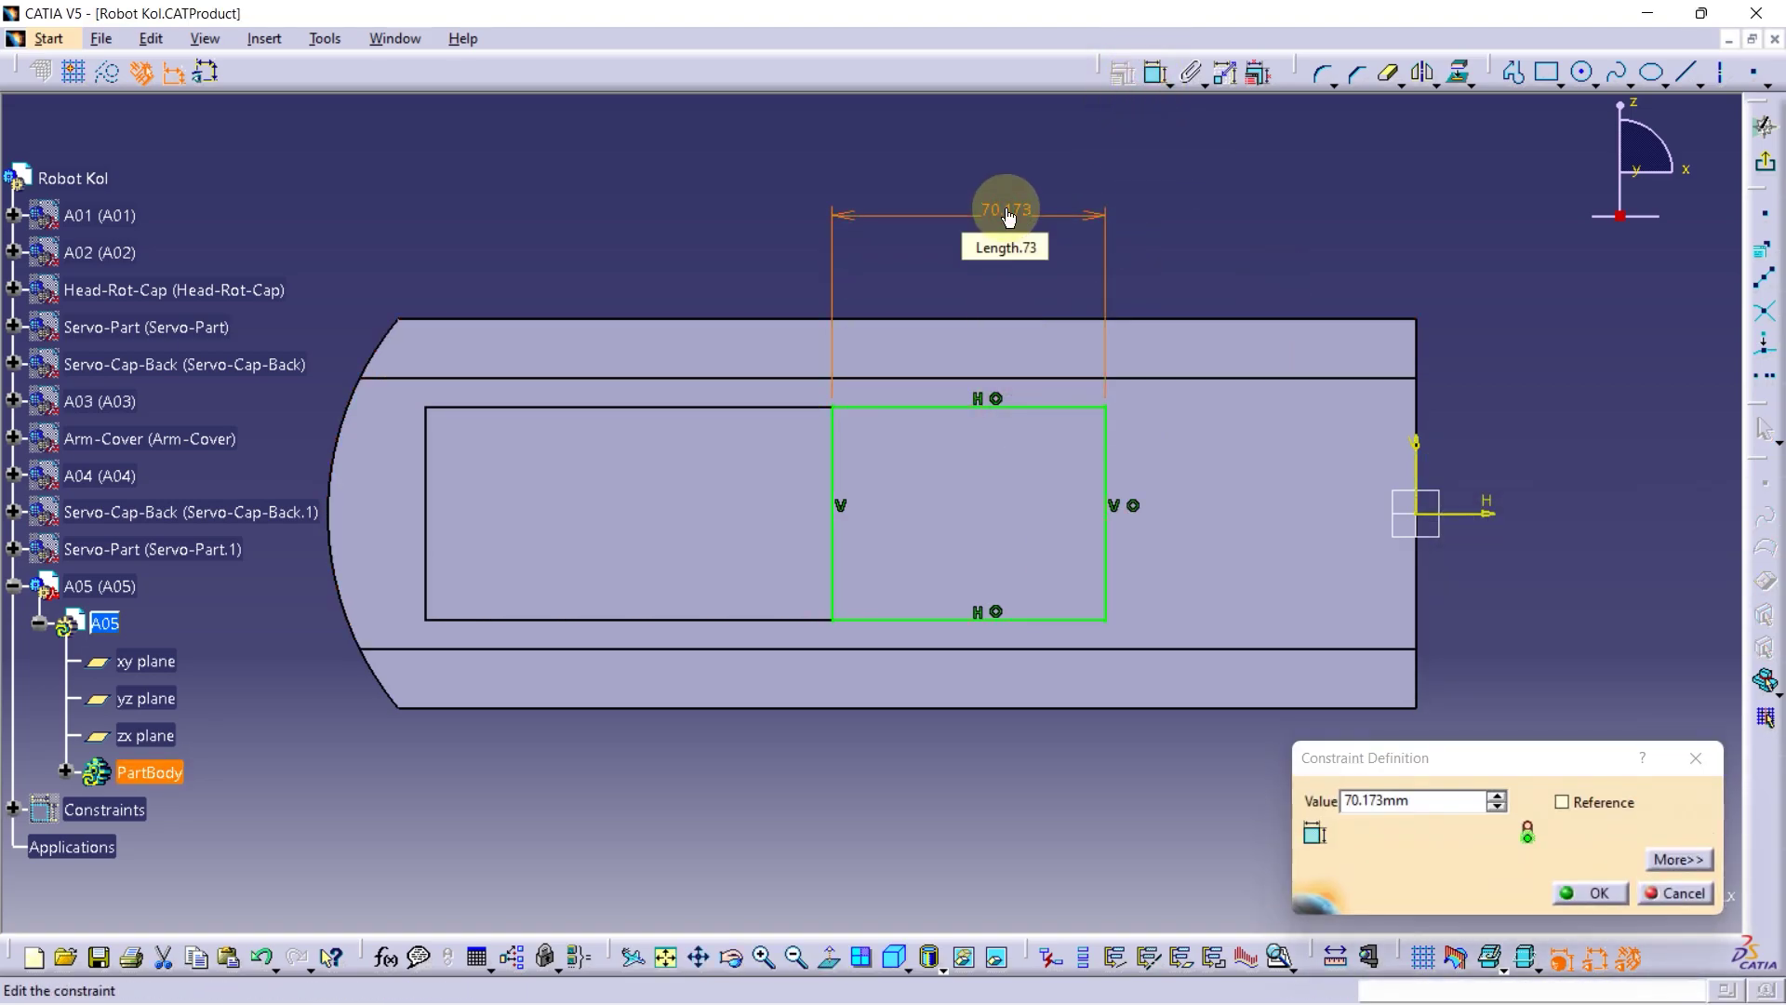
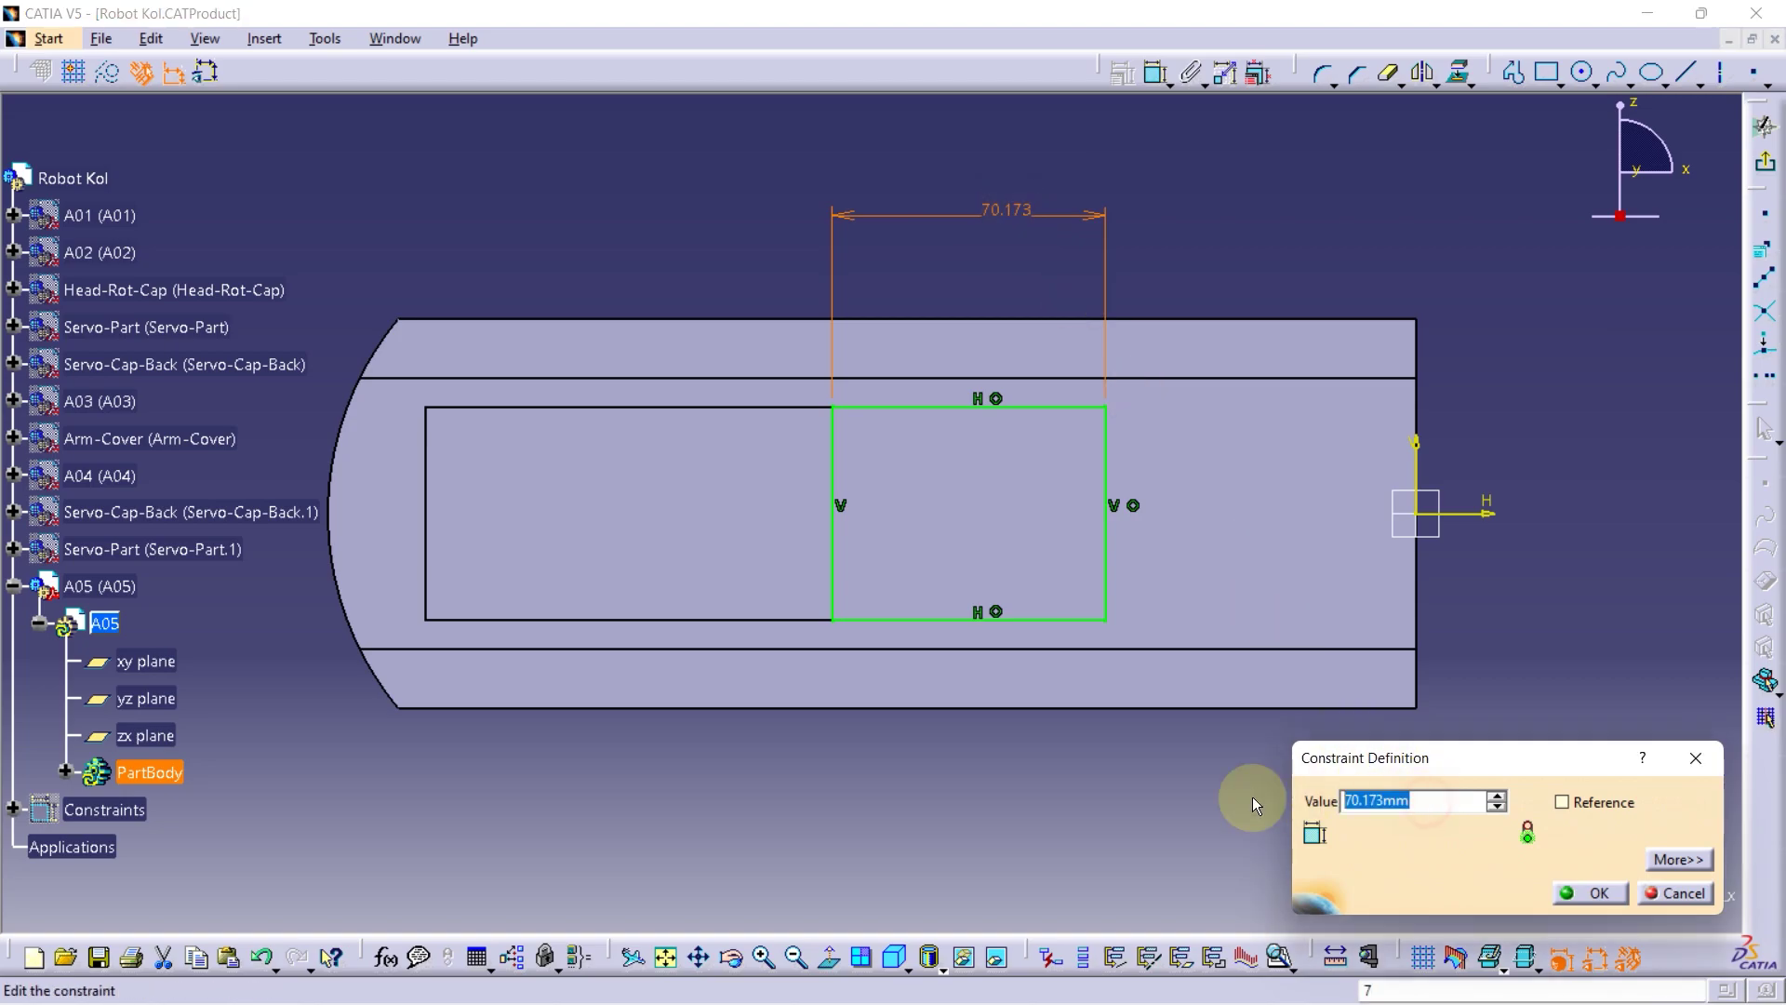
Pad the constrained rectangle sketch 18 mm into a raised block on A05's side
key(Return)
click(1765, 125)
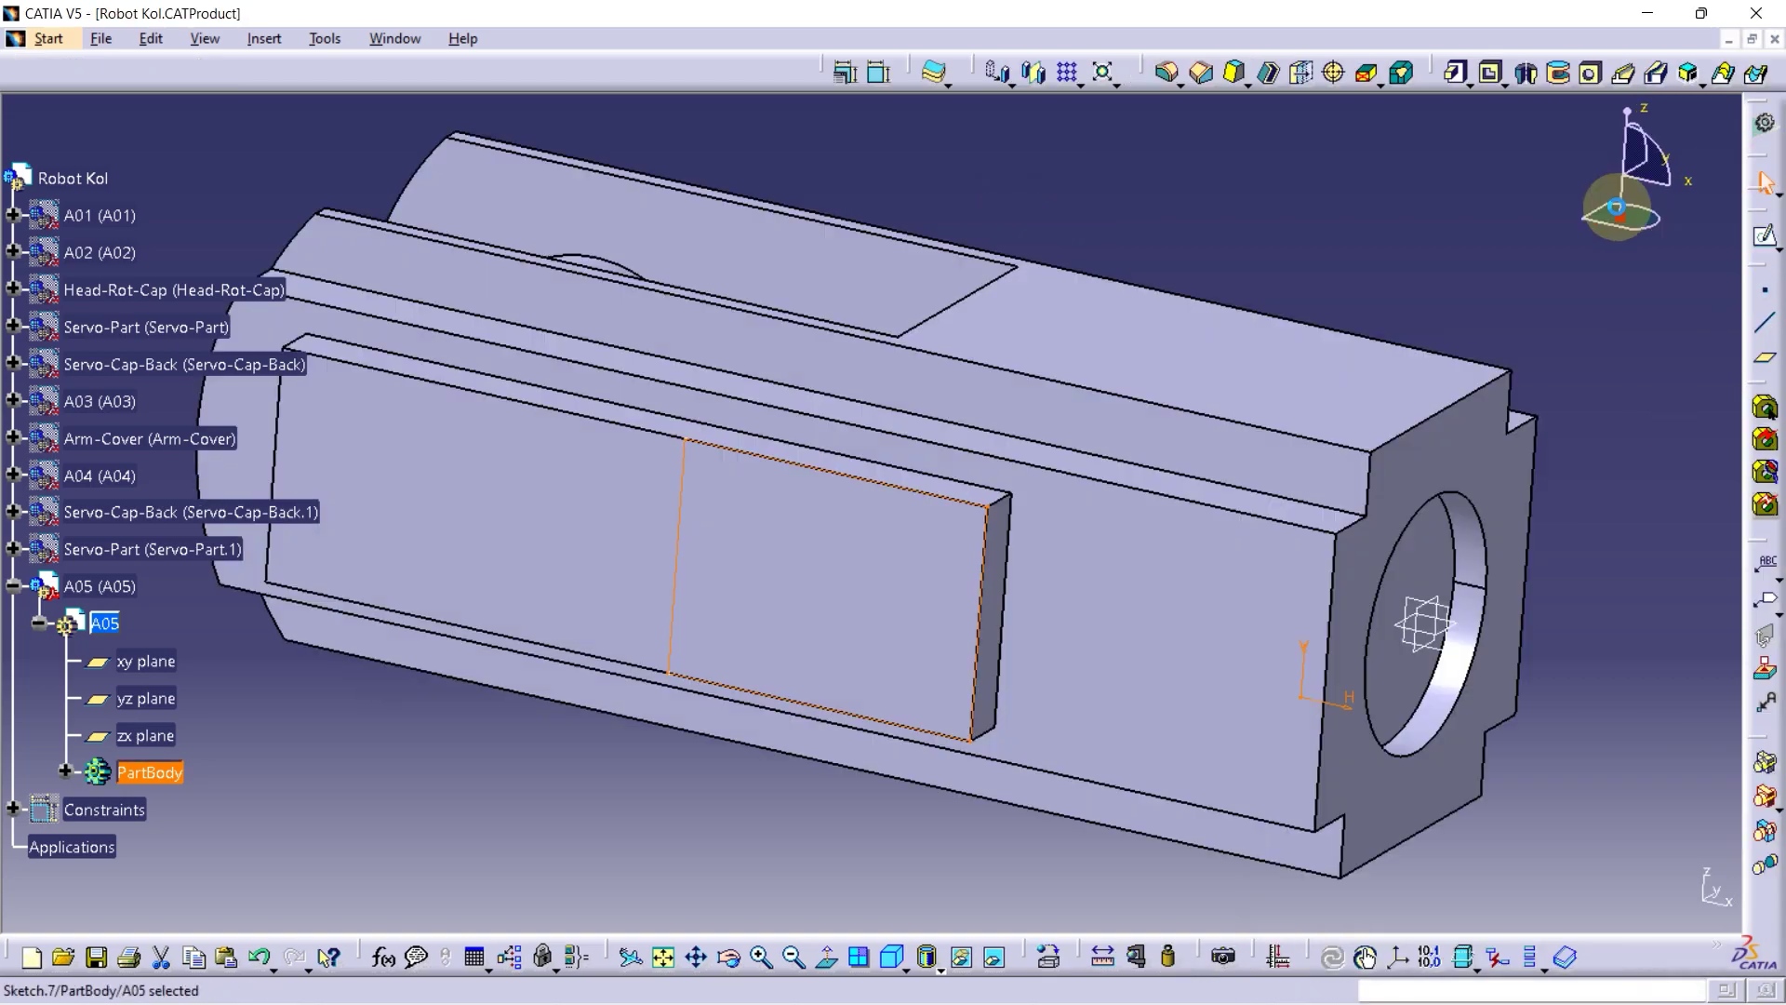
click(1457, 82)
text(0)
key(Return)
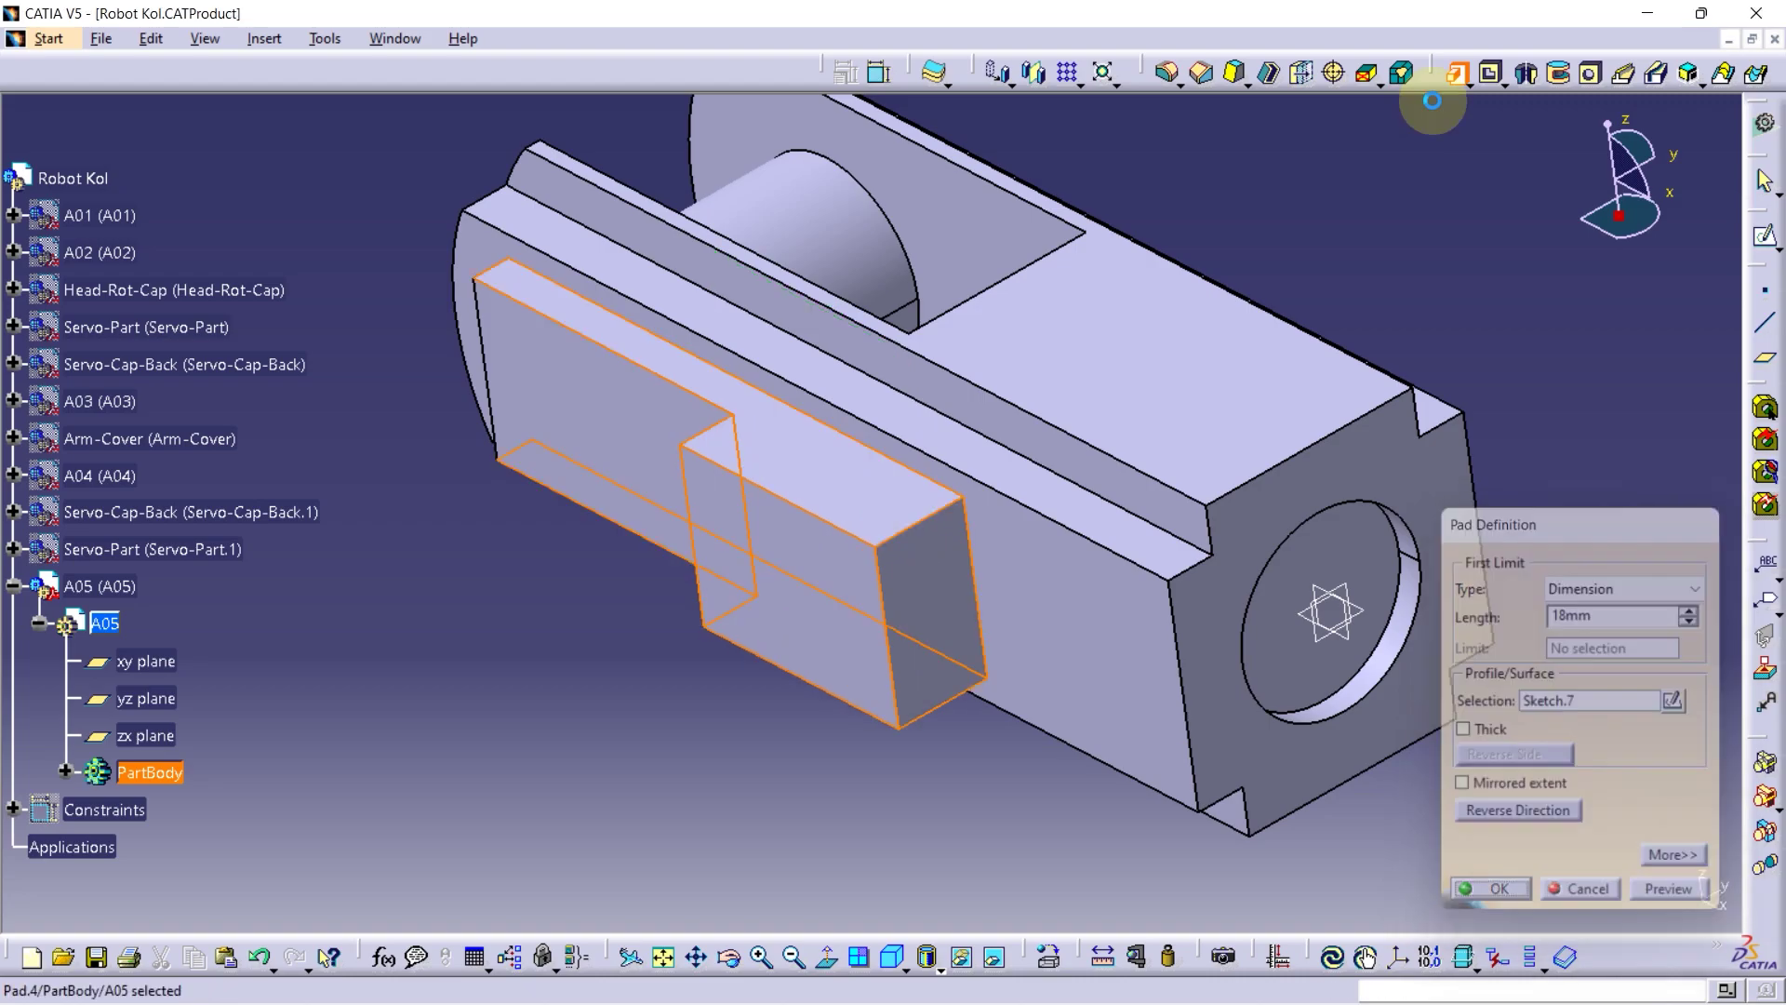
click(1240, 376)
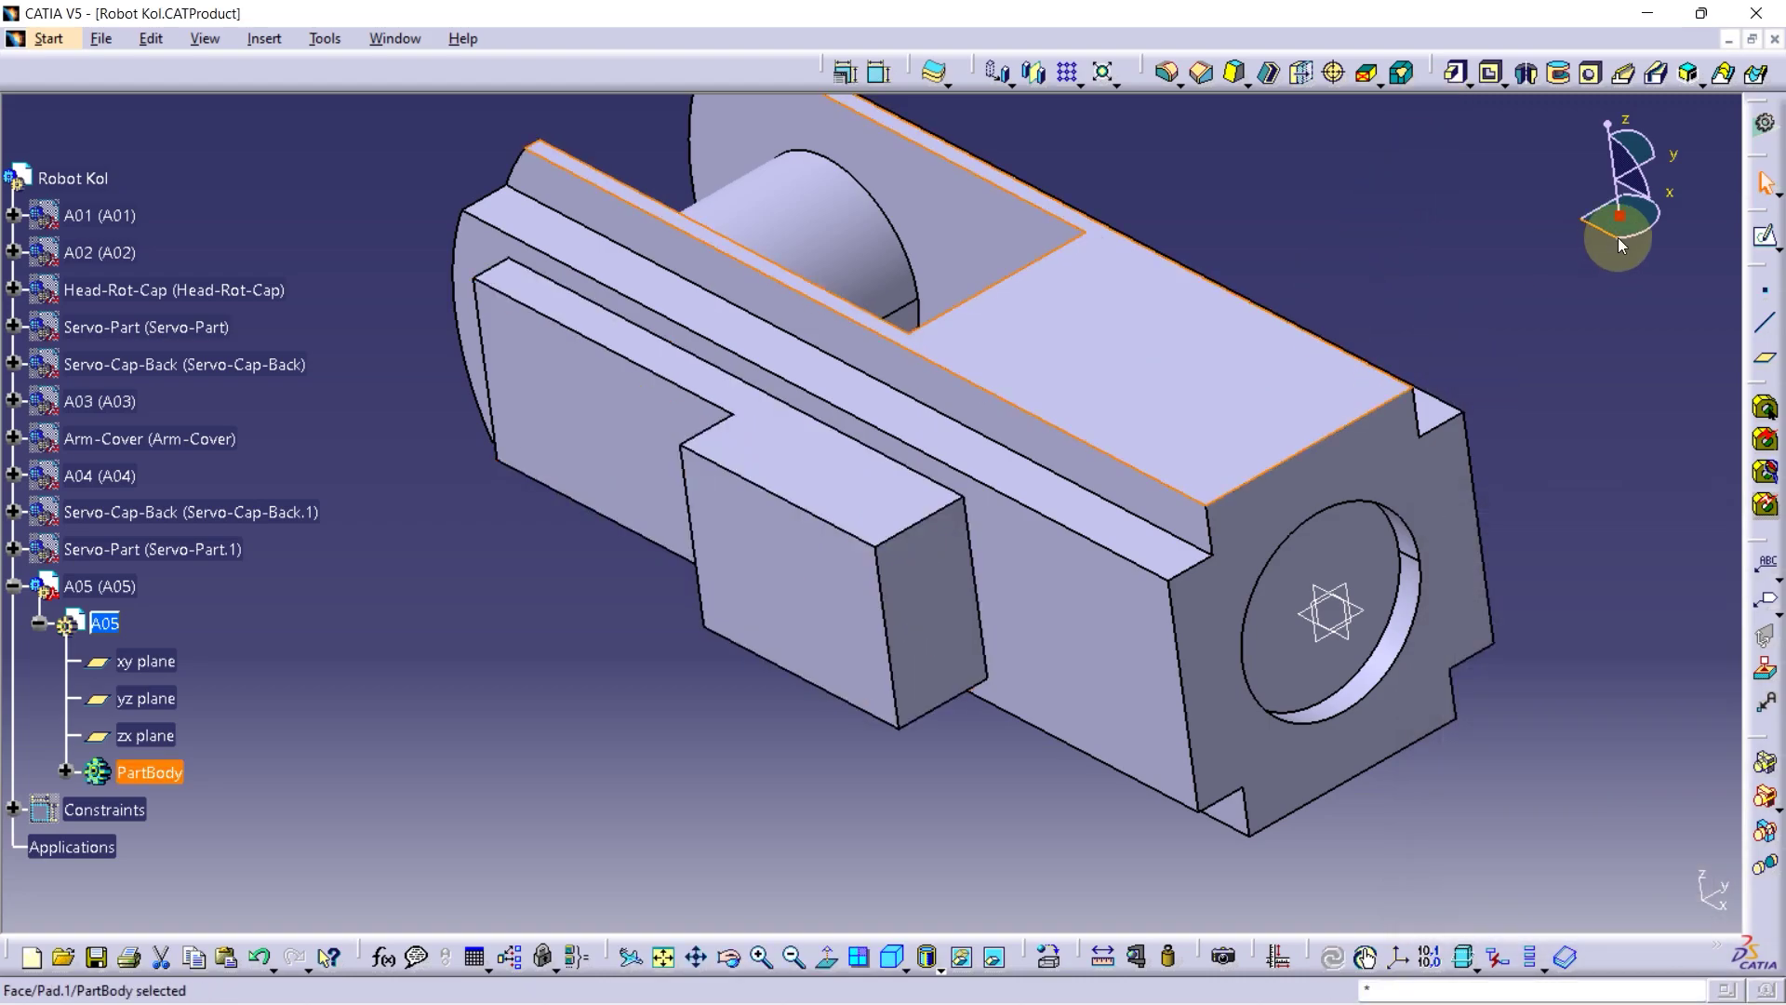
Sketch a rectangle on A05's top face
click(1762, 231)
click(1549, 73)
click(949, 451)
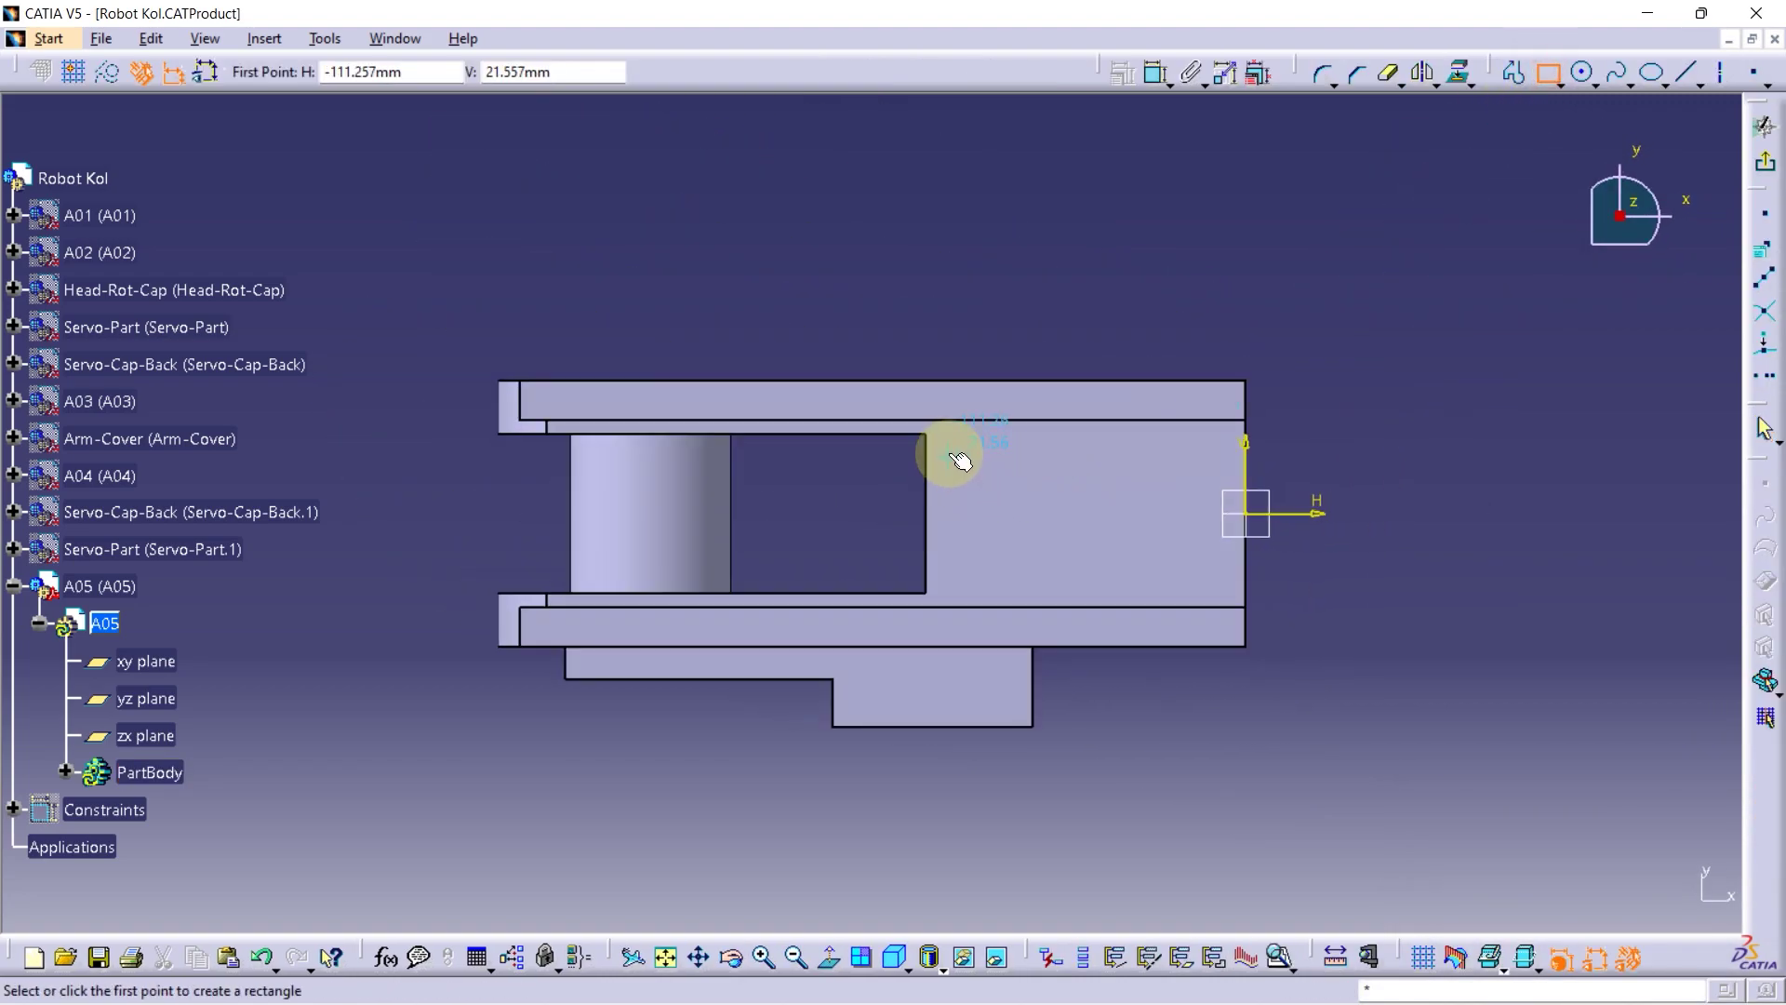
click(1192, 563)
click(1156, 73)
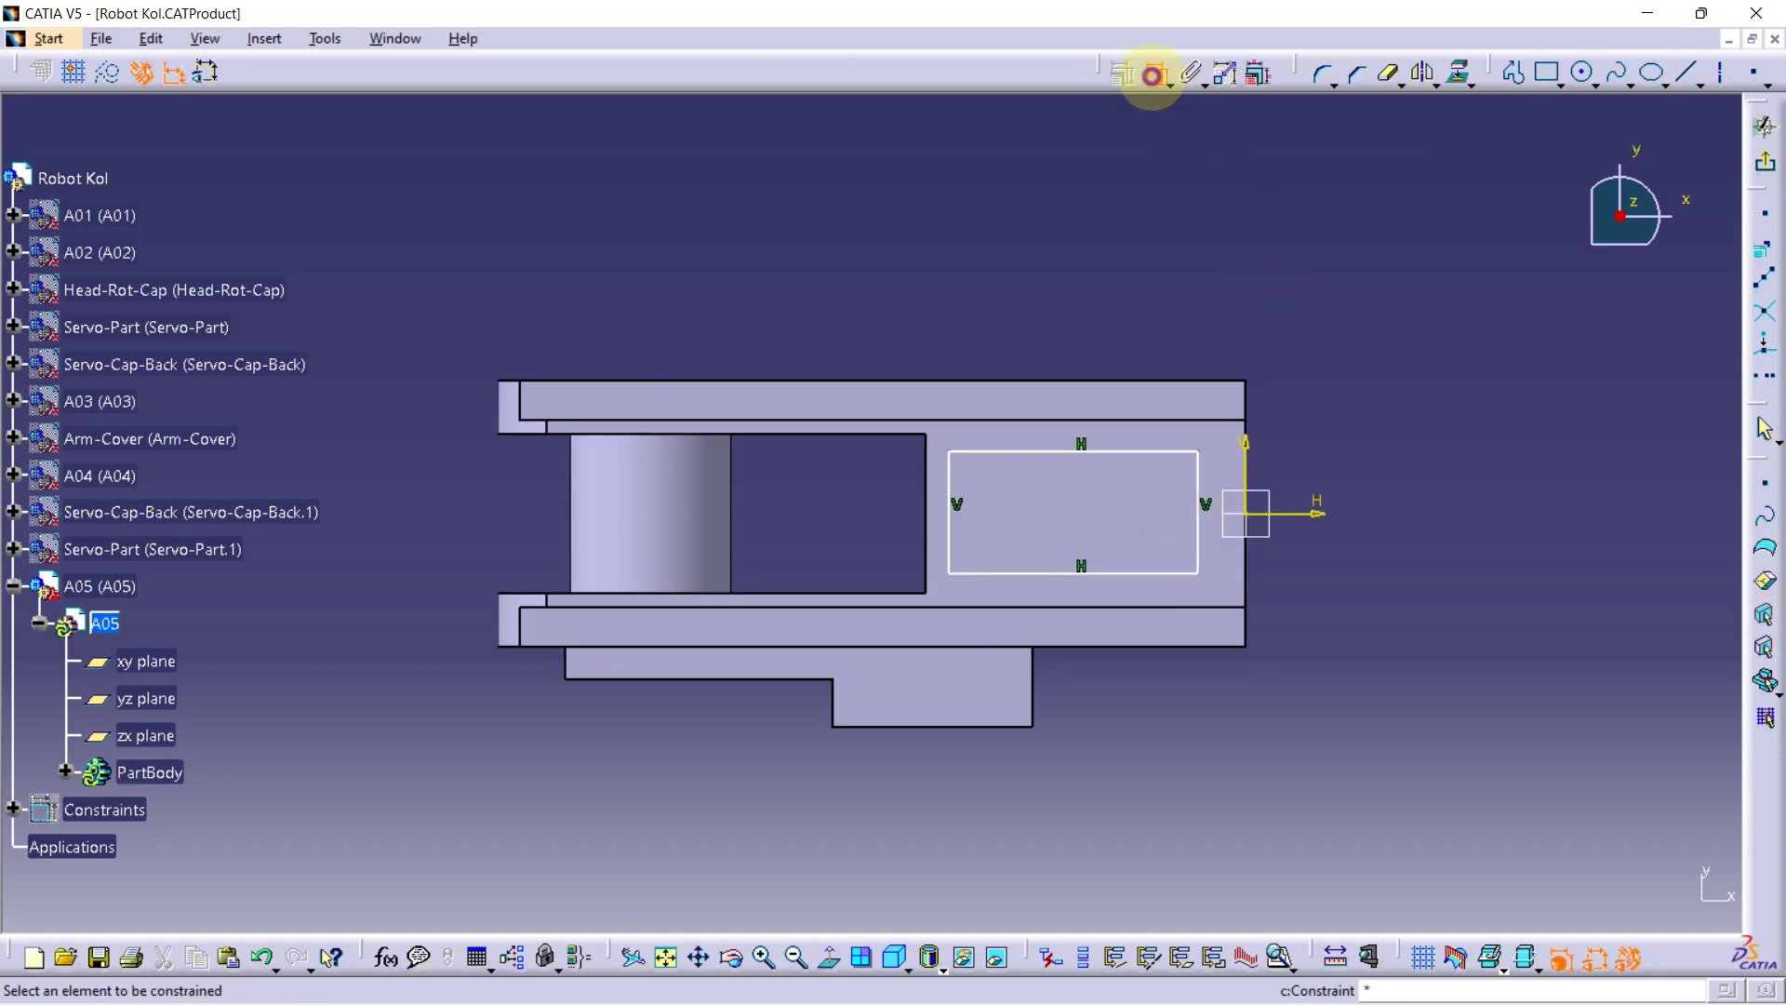
Dimension the rectangle's top-edge offset to 8 and right-side offset to 10
mouse_move(1107, 621)
middle_down()
mouse_move(982, 619)
mouse_move(977, 507)
middle_up()
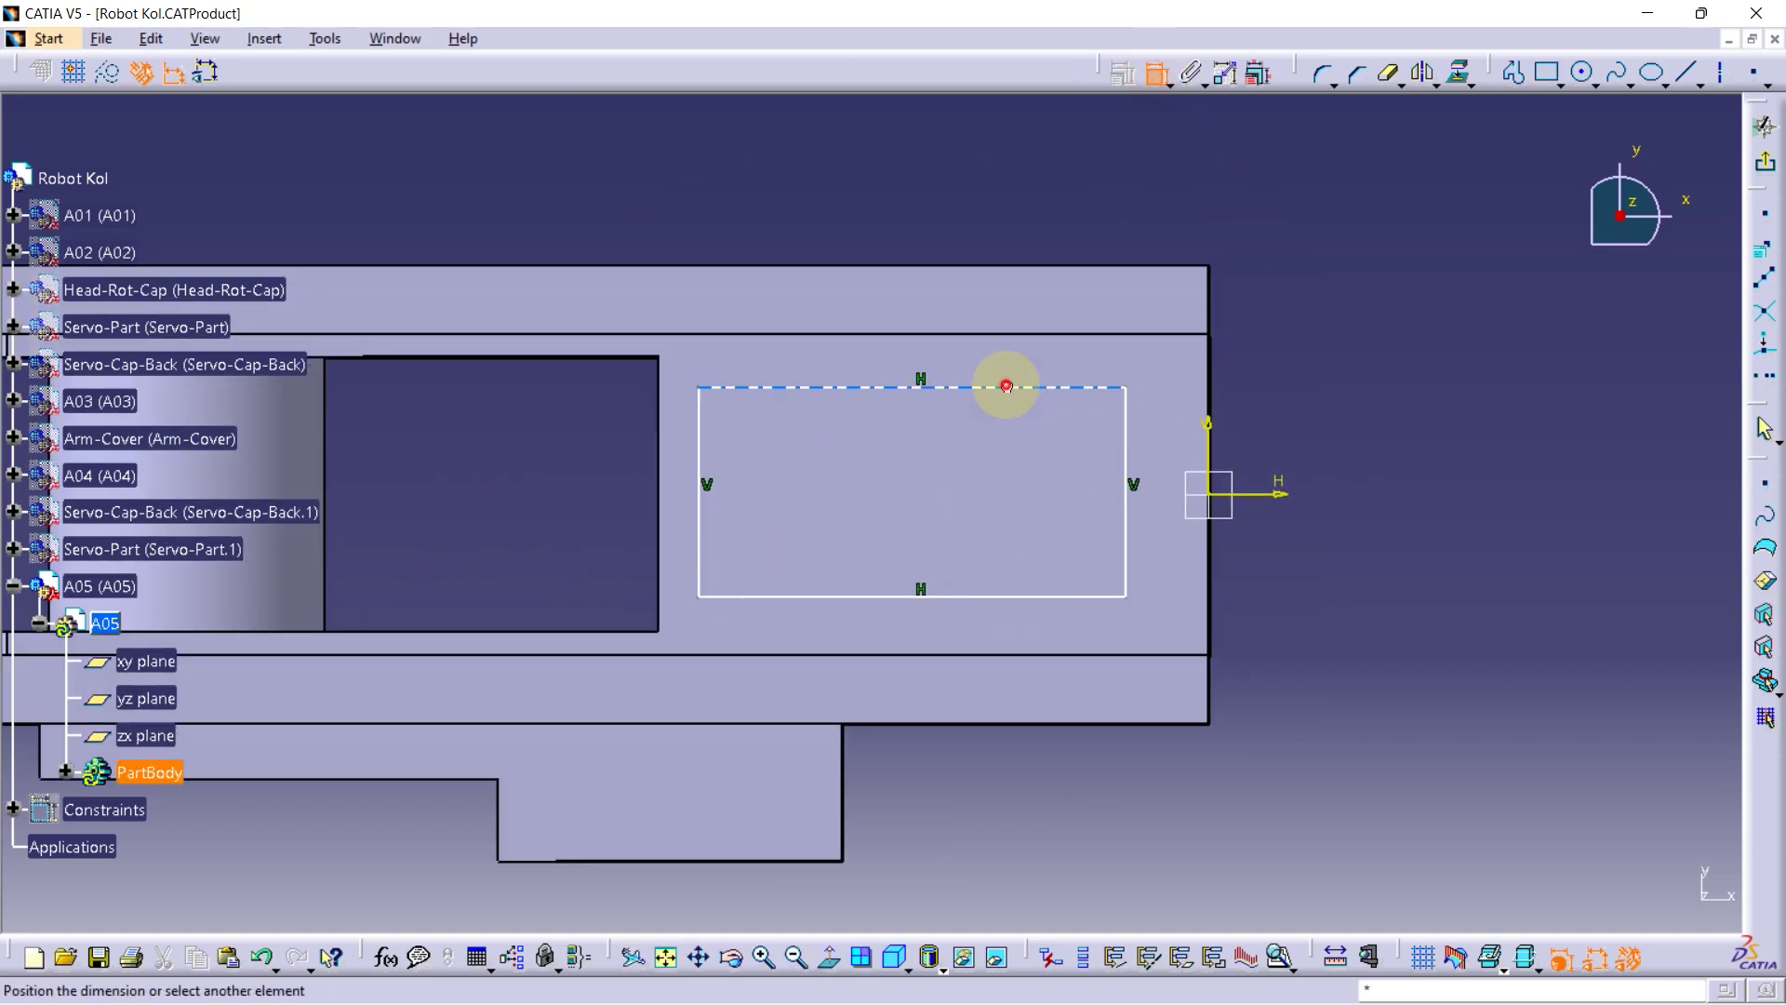
click(1001, 333)
double_click(997, 184)
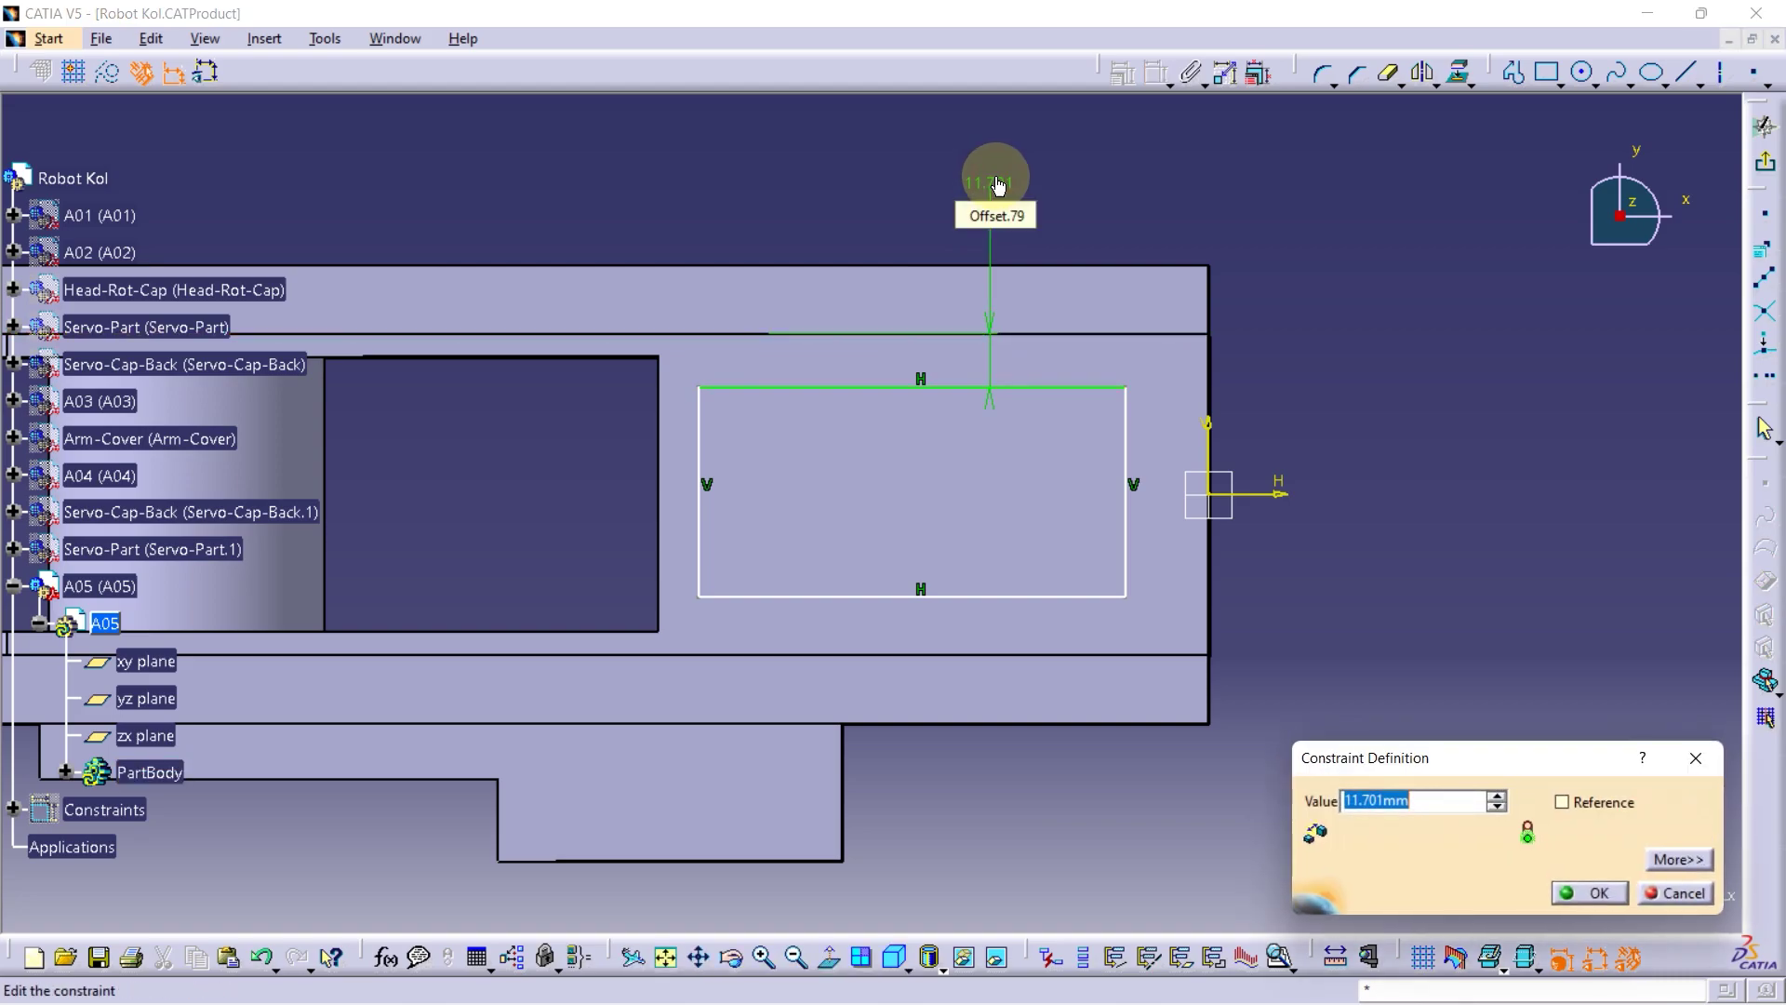
text(8)
key(Return)
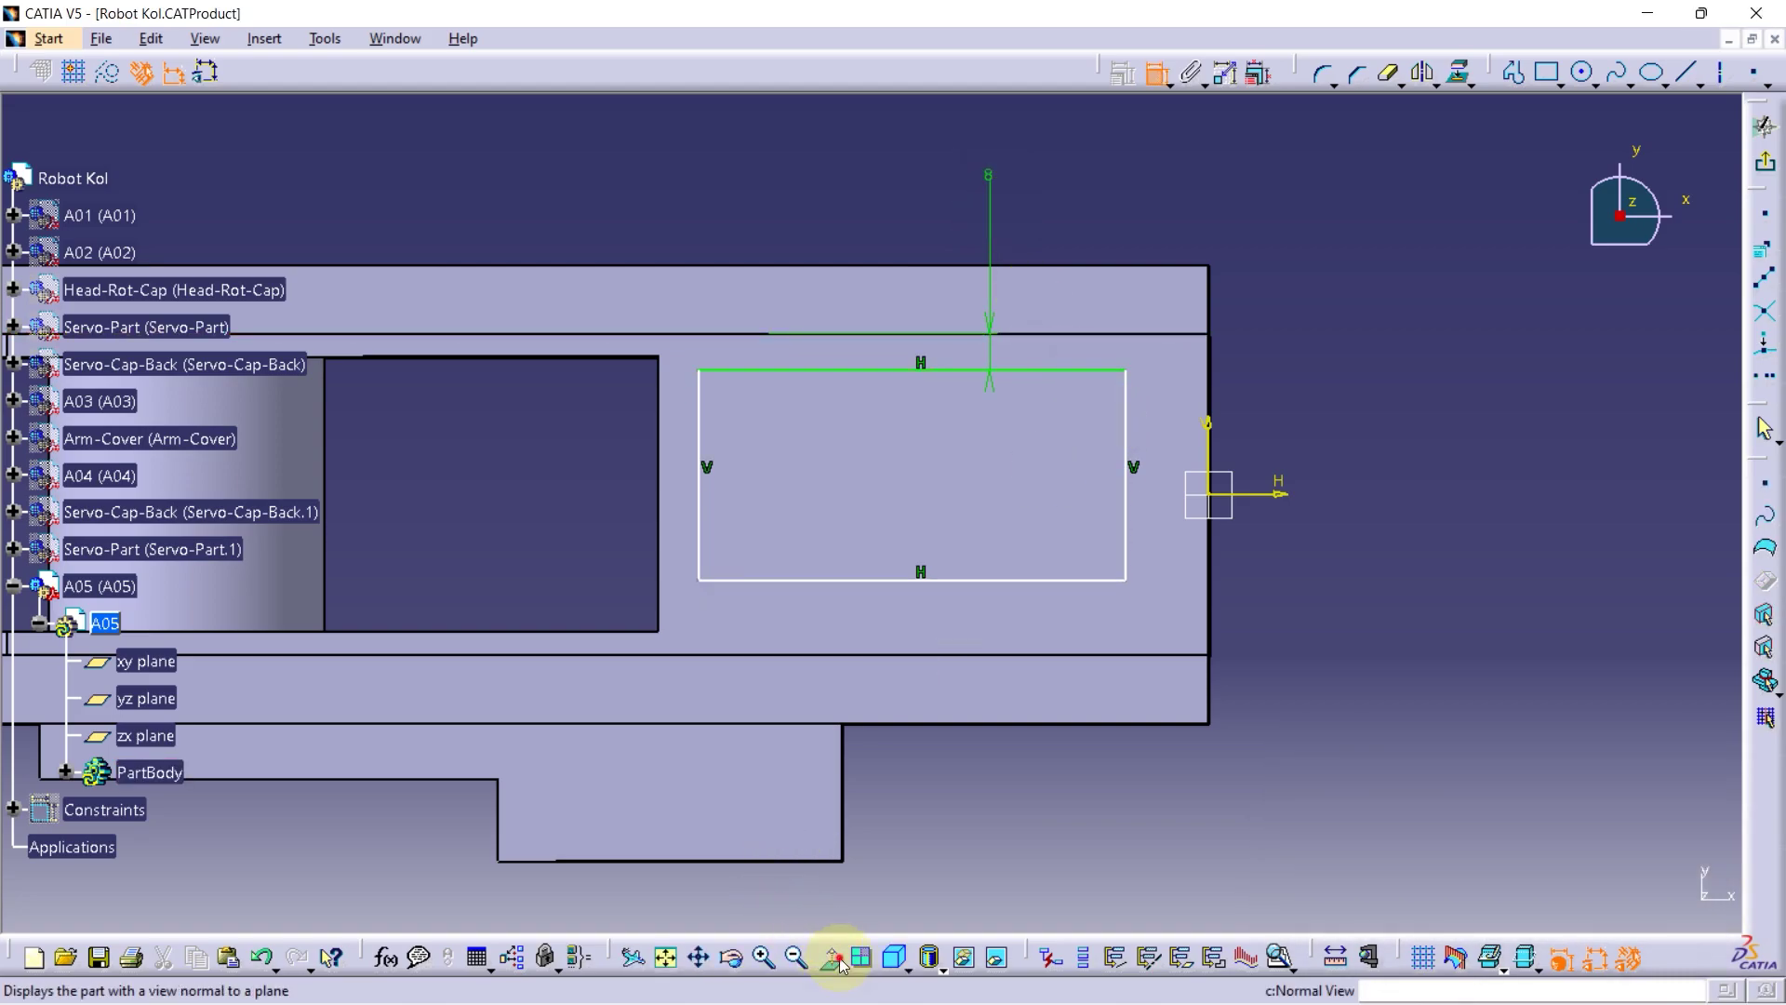
click(1128, 392)
click(1208, 387)
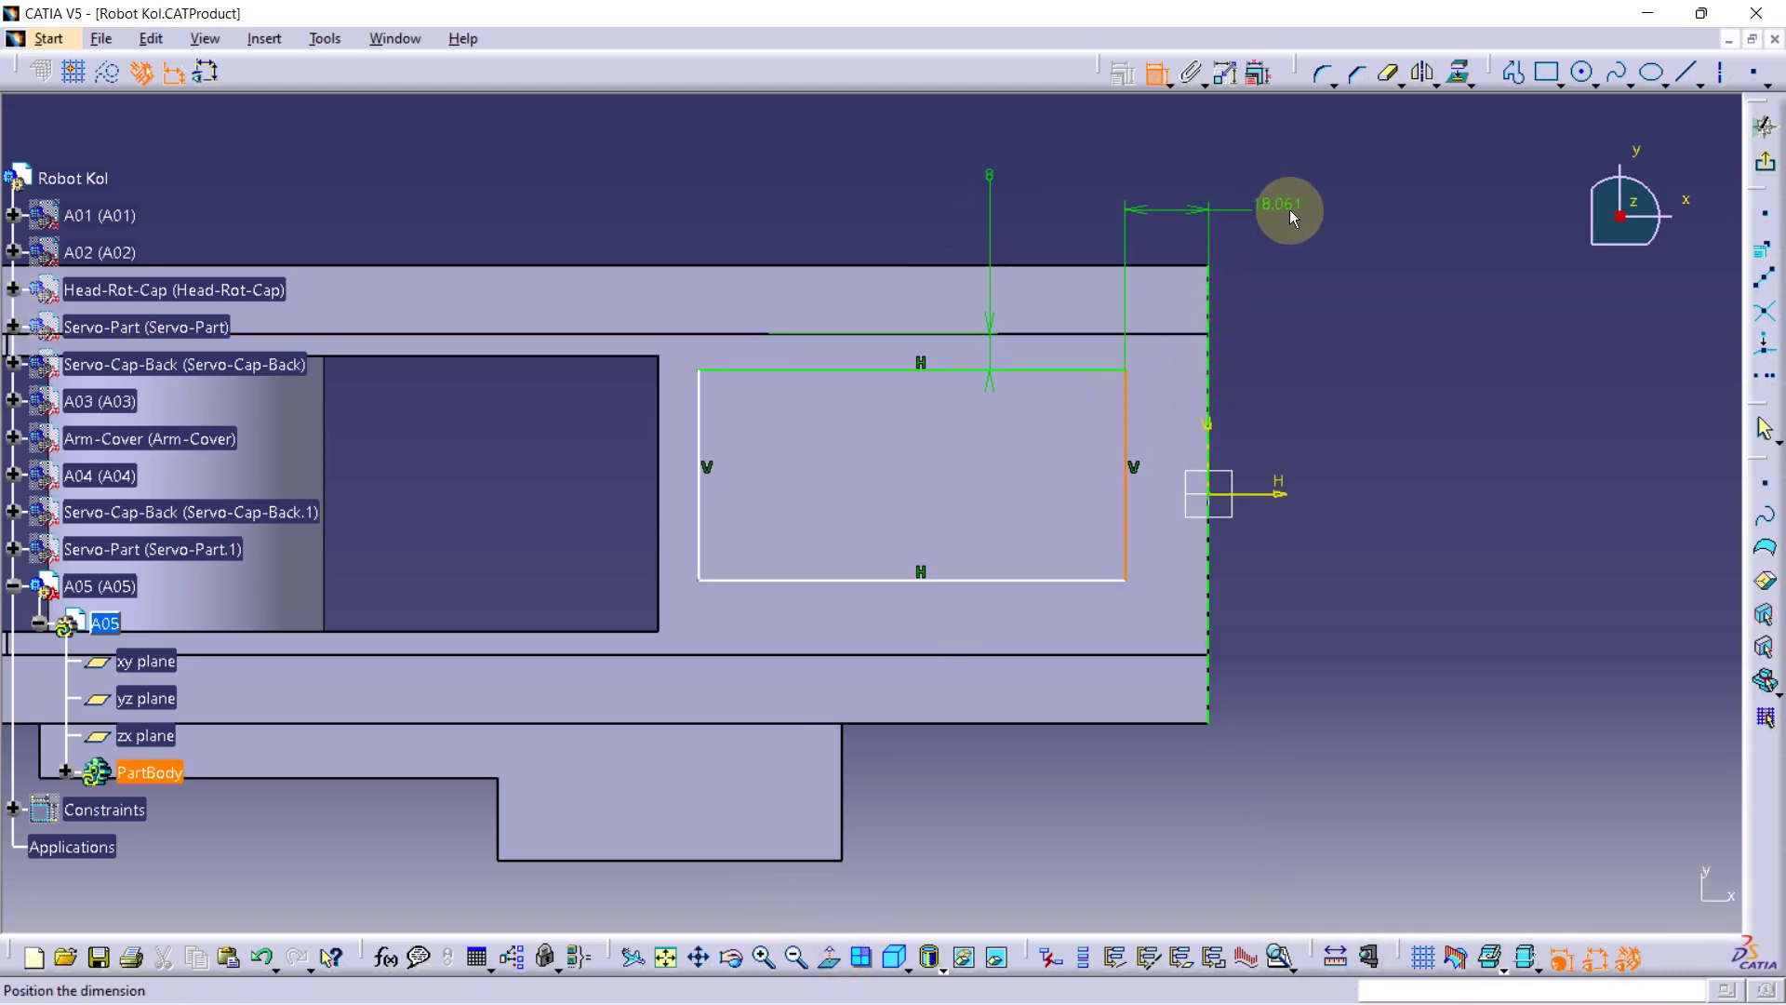
click(1291, 217)
double_click(1302, 205)
text(10)
key(Return)
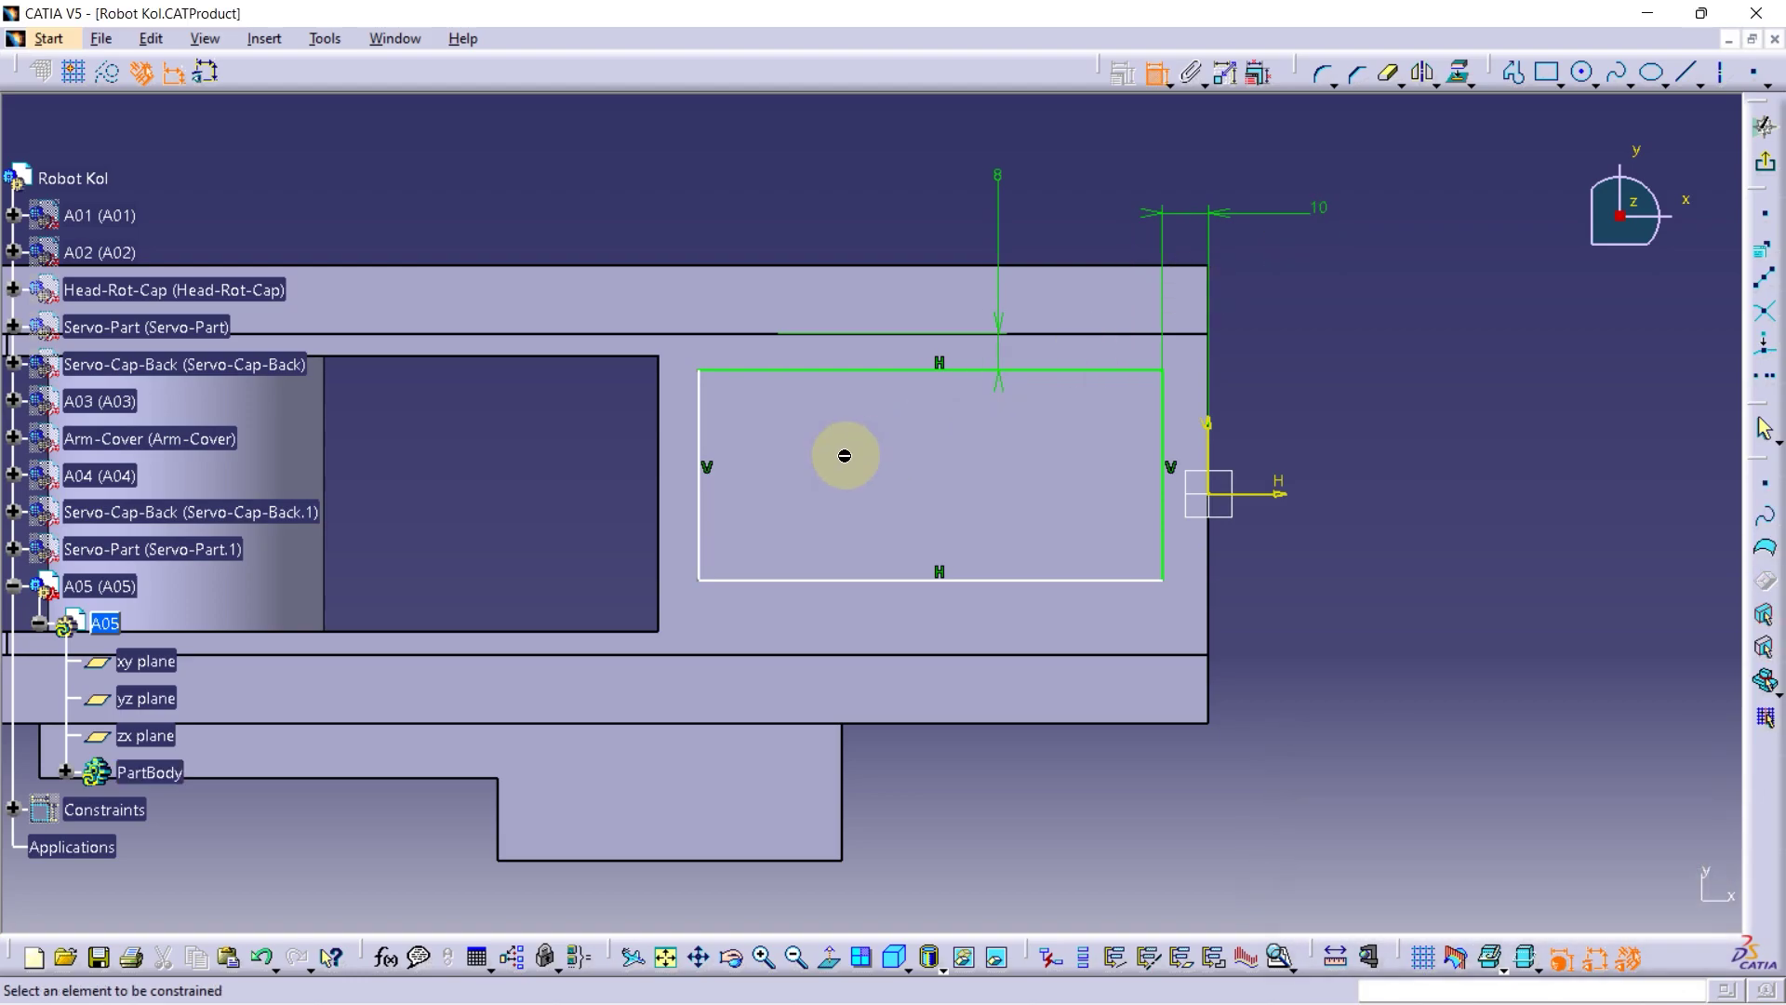
Dimension the rectangle's left-side offset from the part edge to 15
click(700, 421)
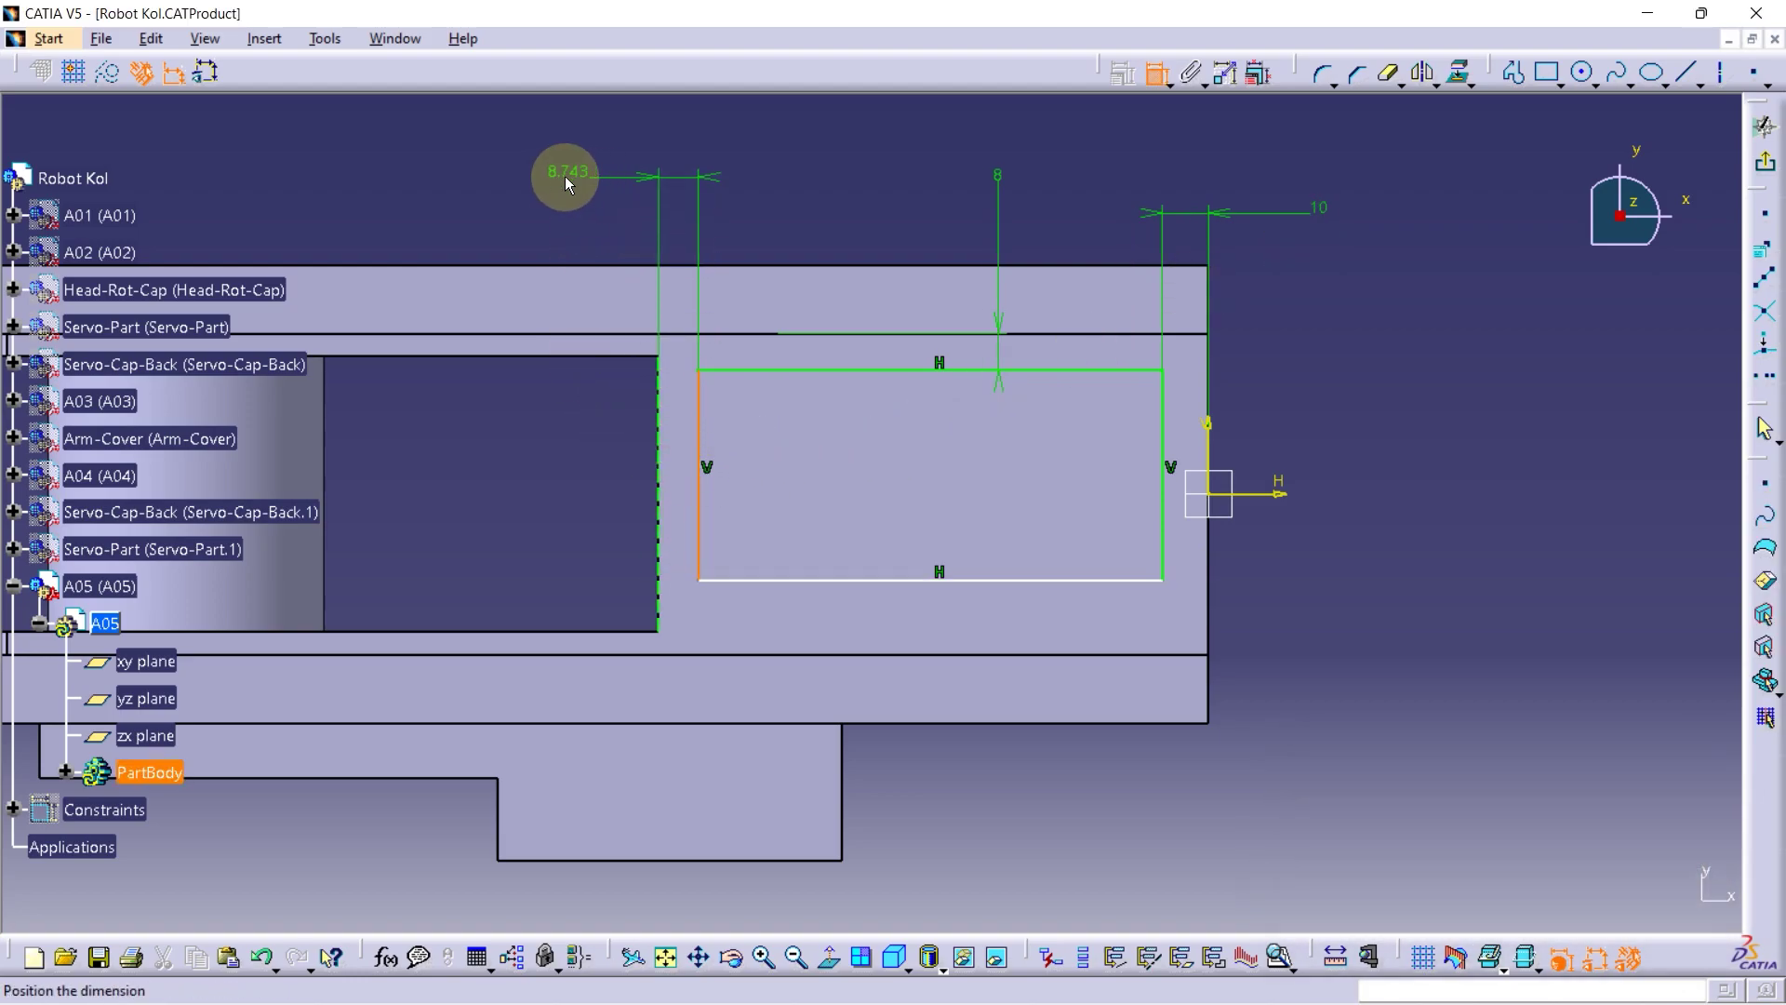
click(567, 182)
double_click(566, 174)
text(15)
key(Return)
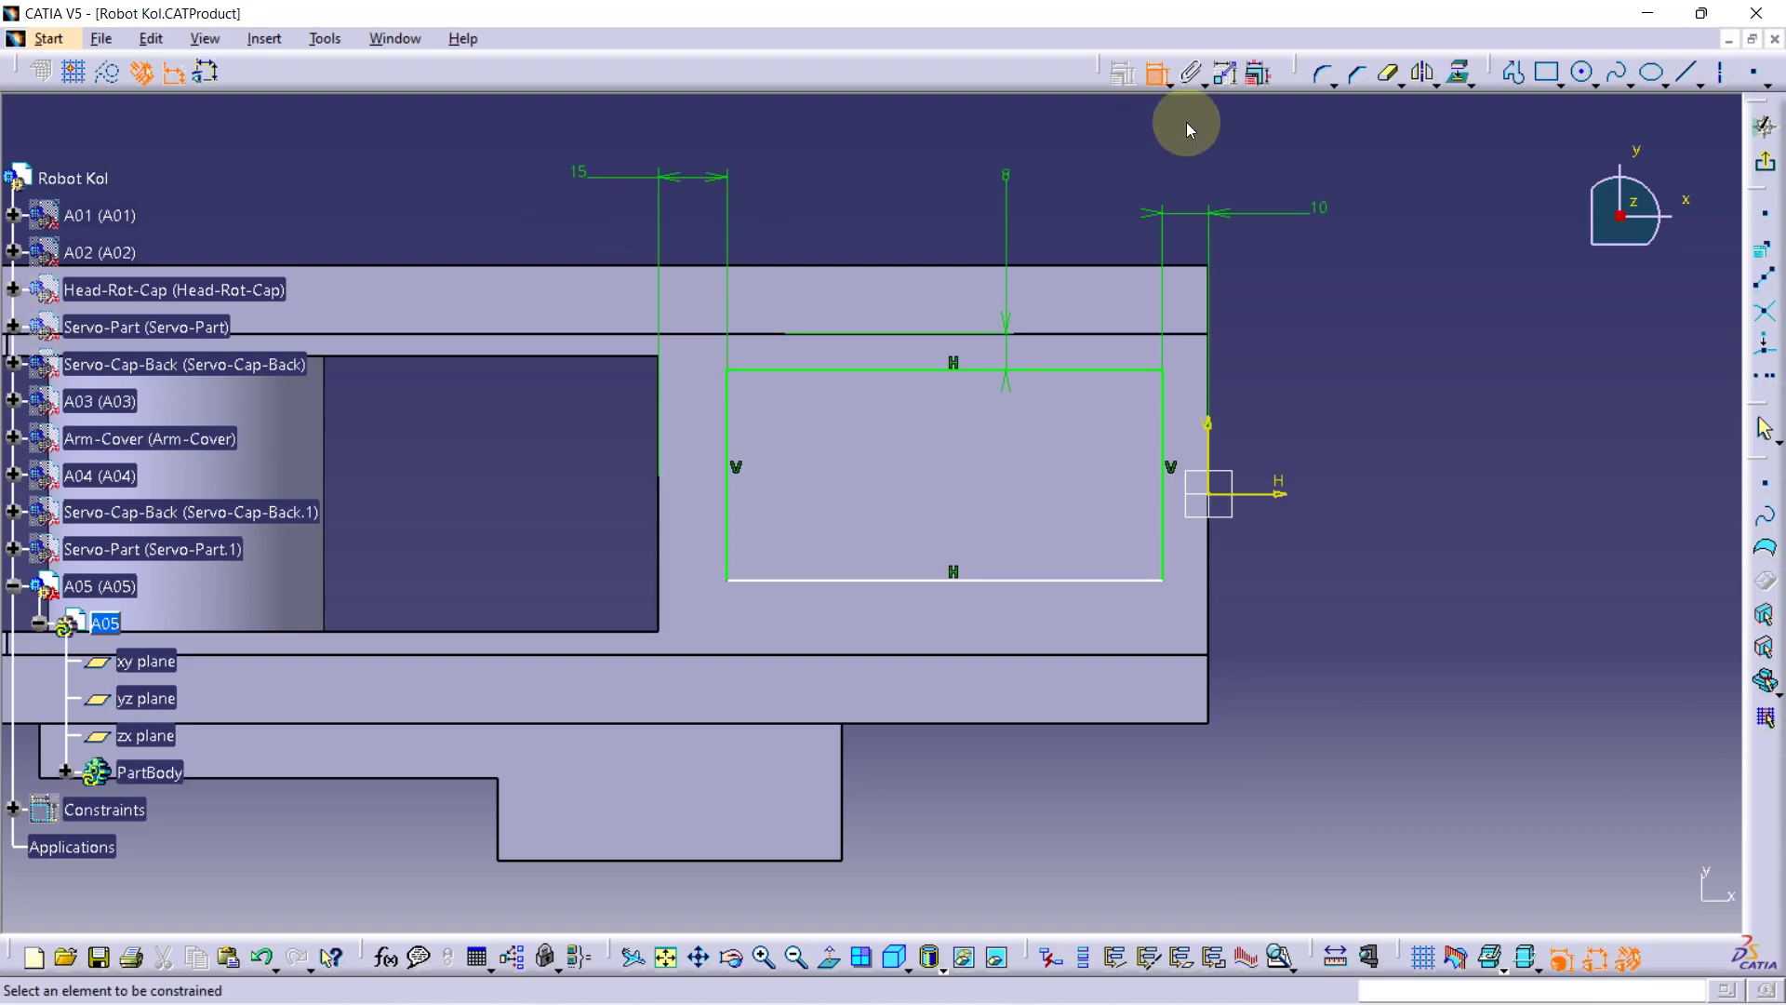
Make the rectangle's top and bottom edges symmetric about the sketch axis
click(1157, 71)
click(1071, 369)
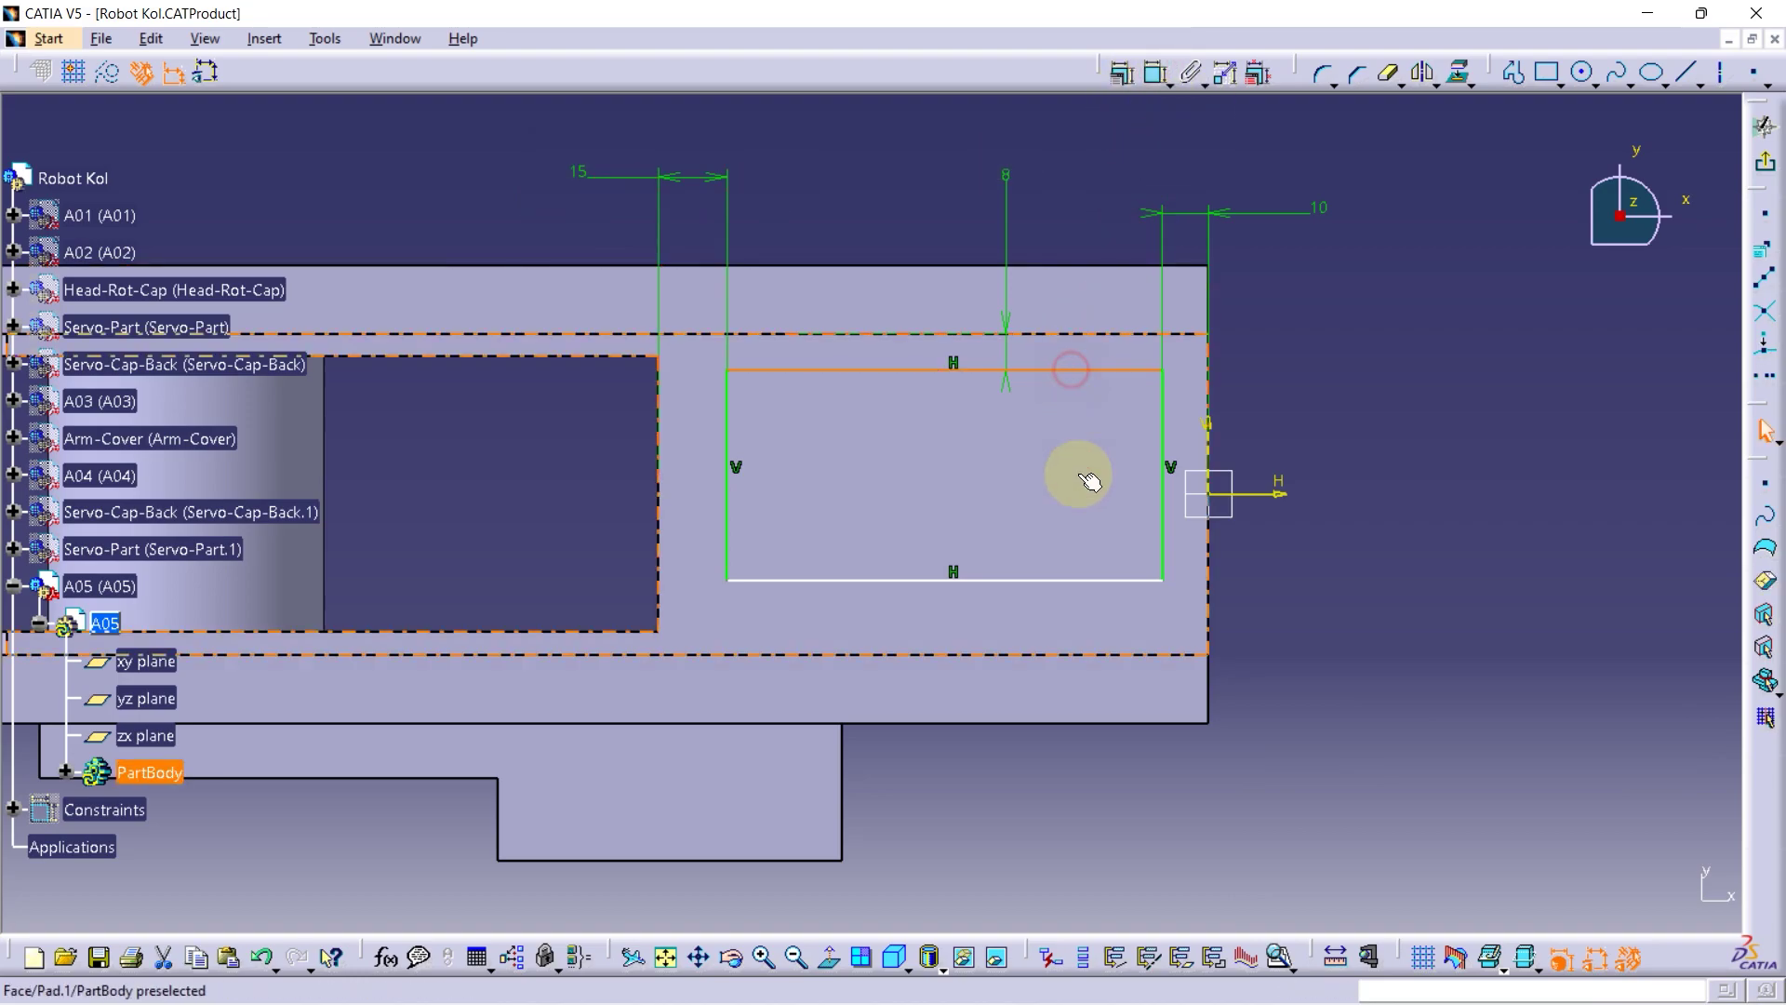
ctrl+click(1078, 579)
ctrl+click(1246, 491)
click(1156, 71)
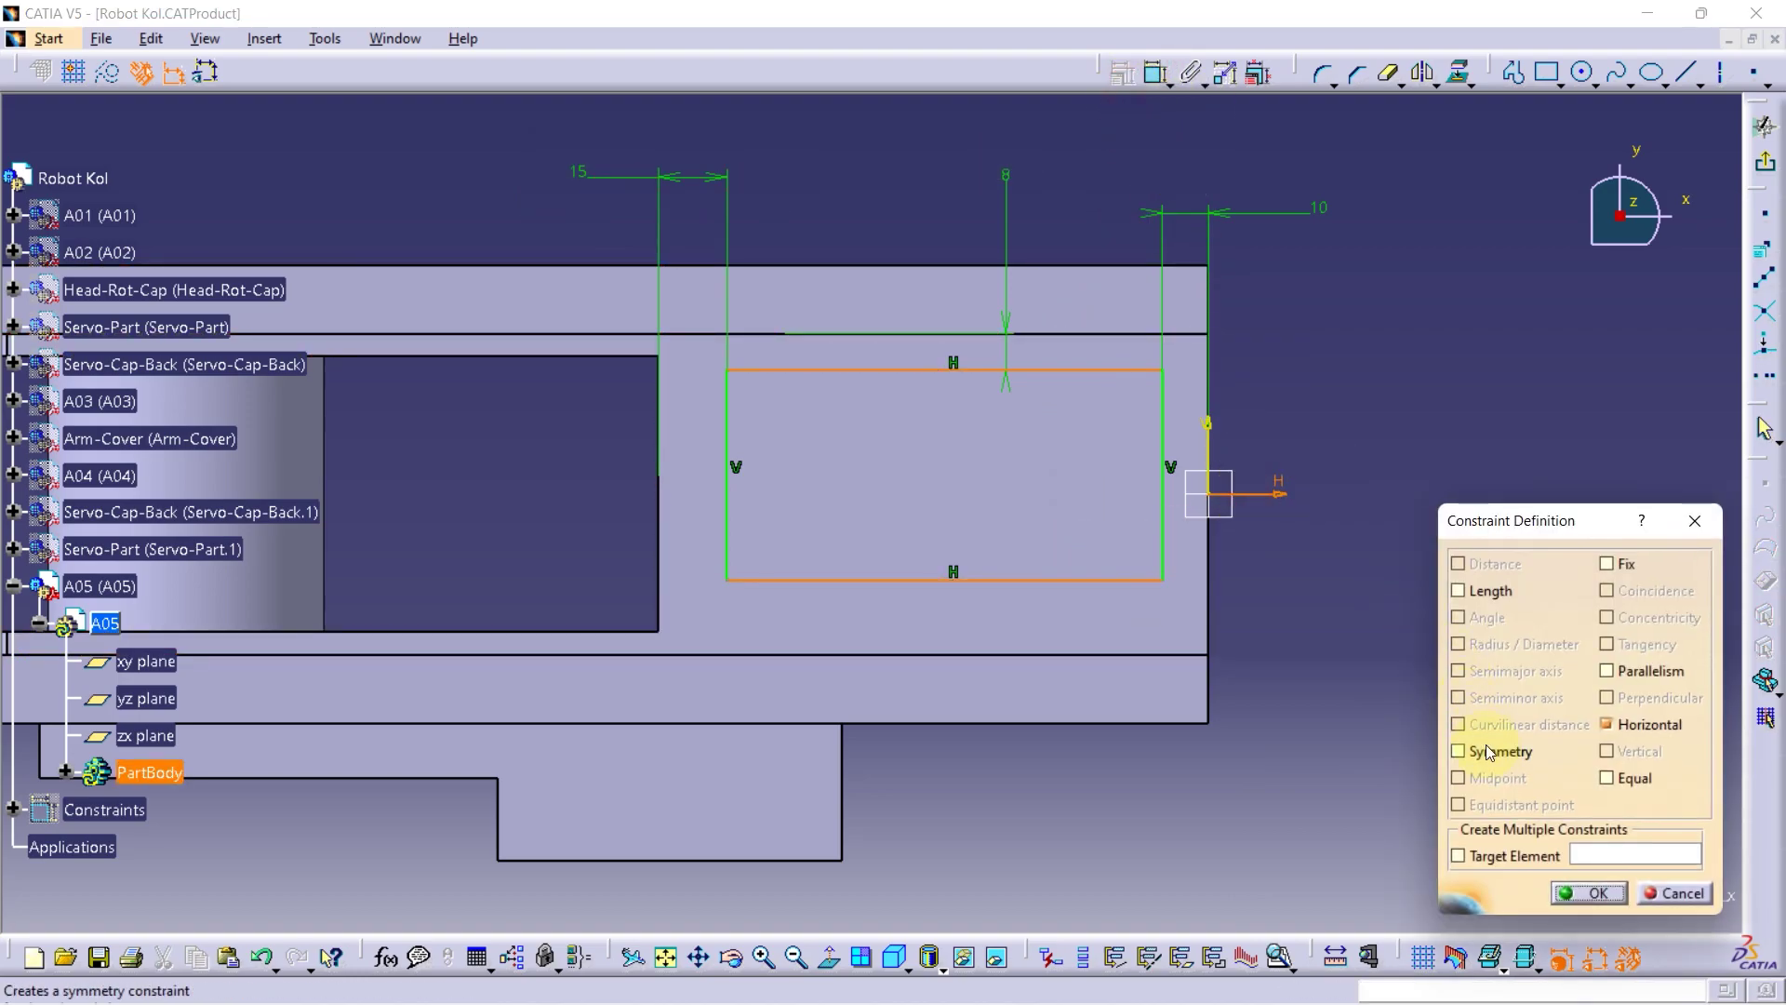
click(1487, 752)
click(1589, 893)
Pocket the rectangle sketch to a fixed 10 mm depth
click(1765, 126)
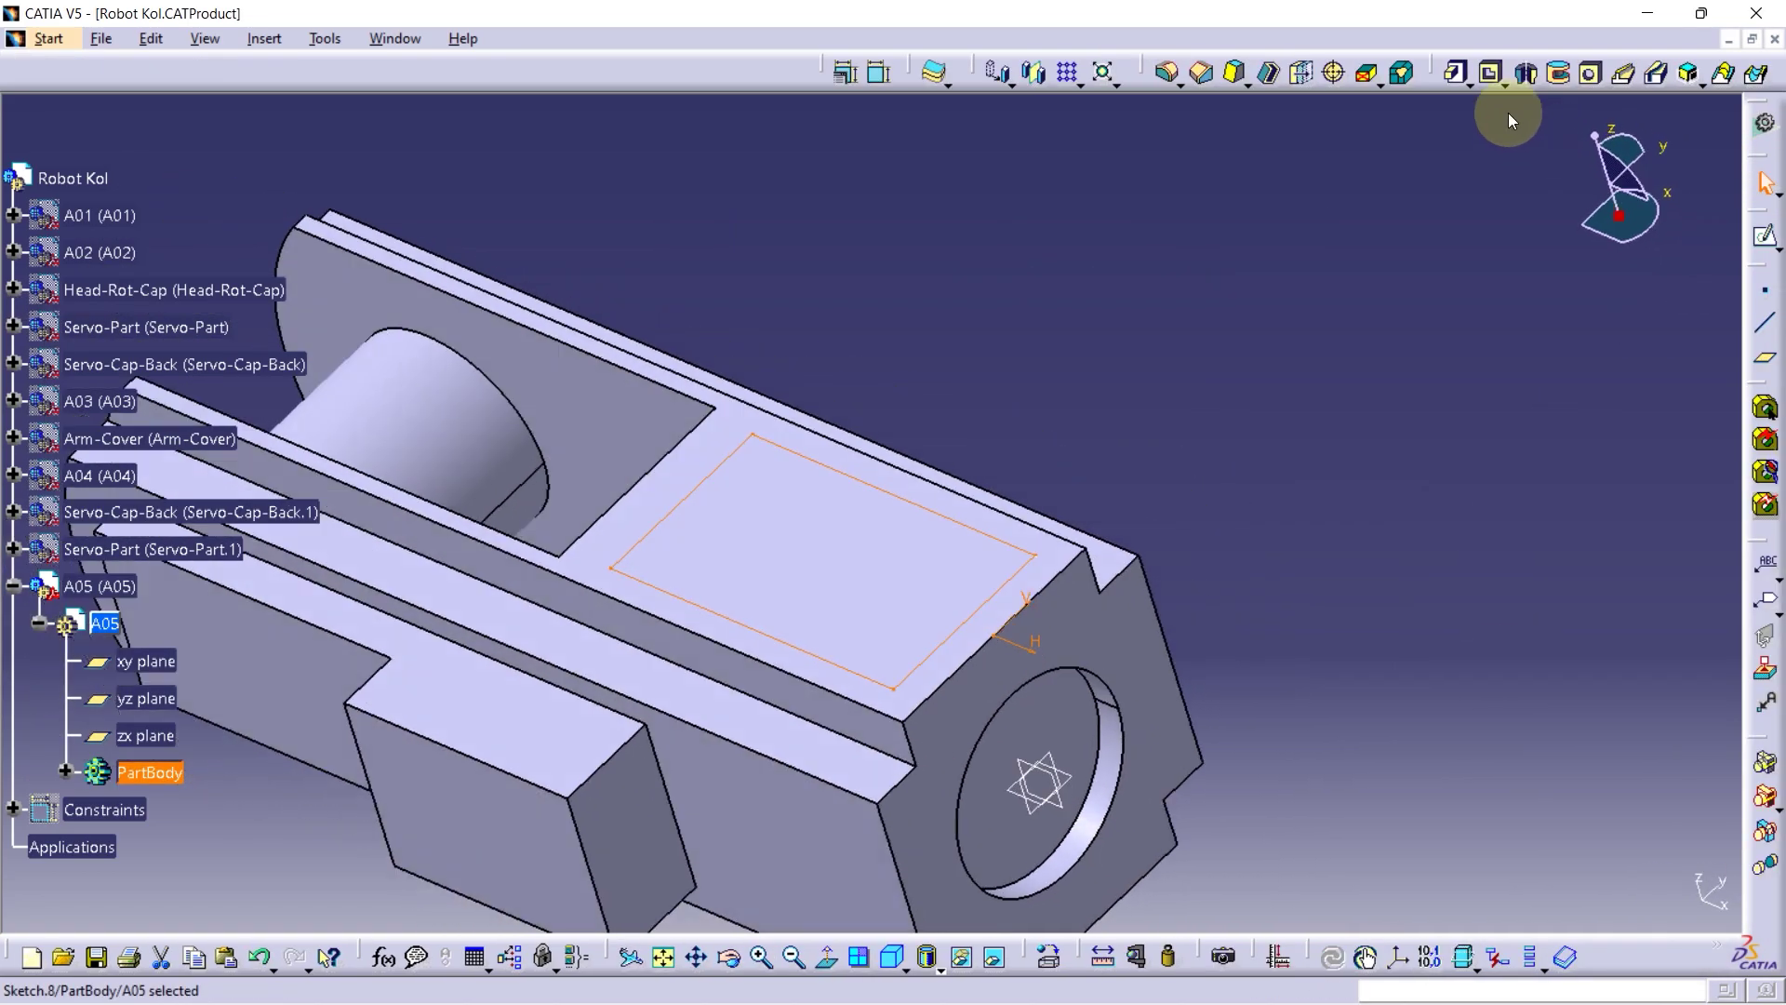
click(1490, 73)
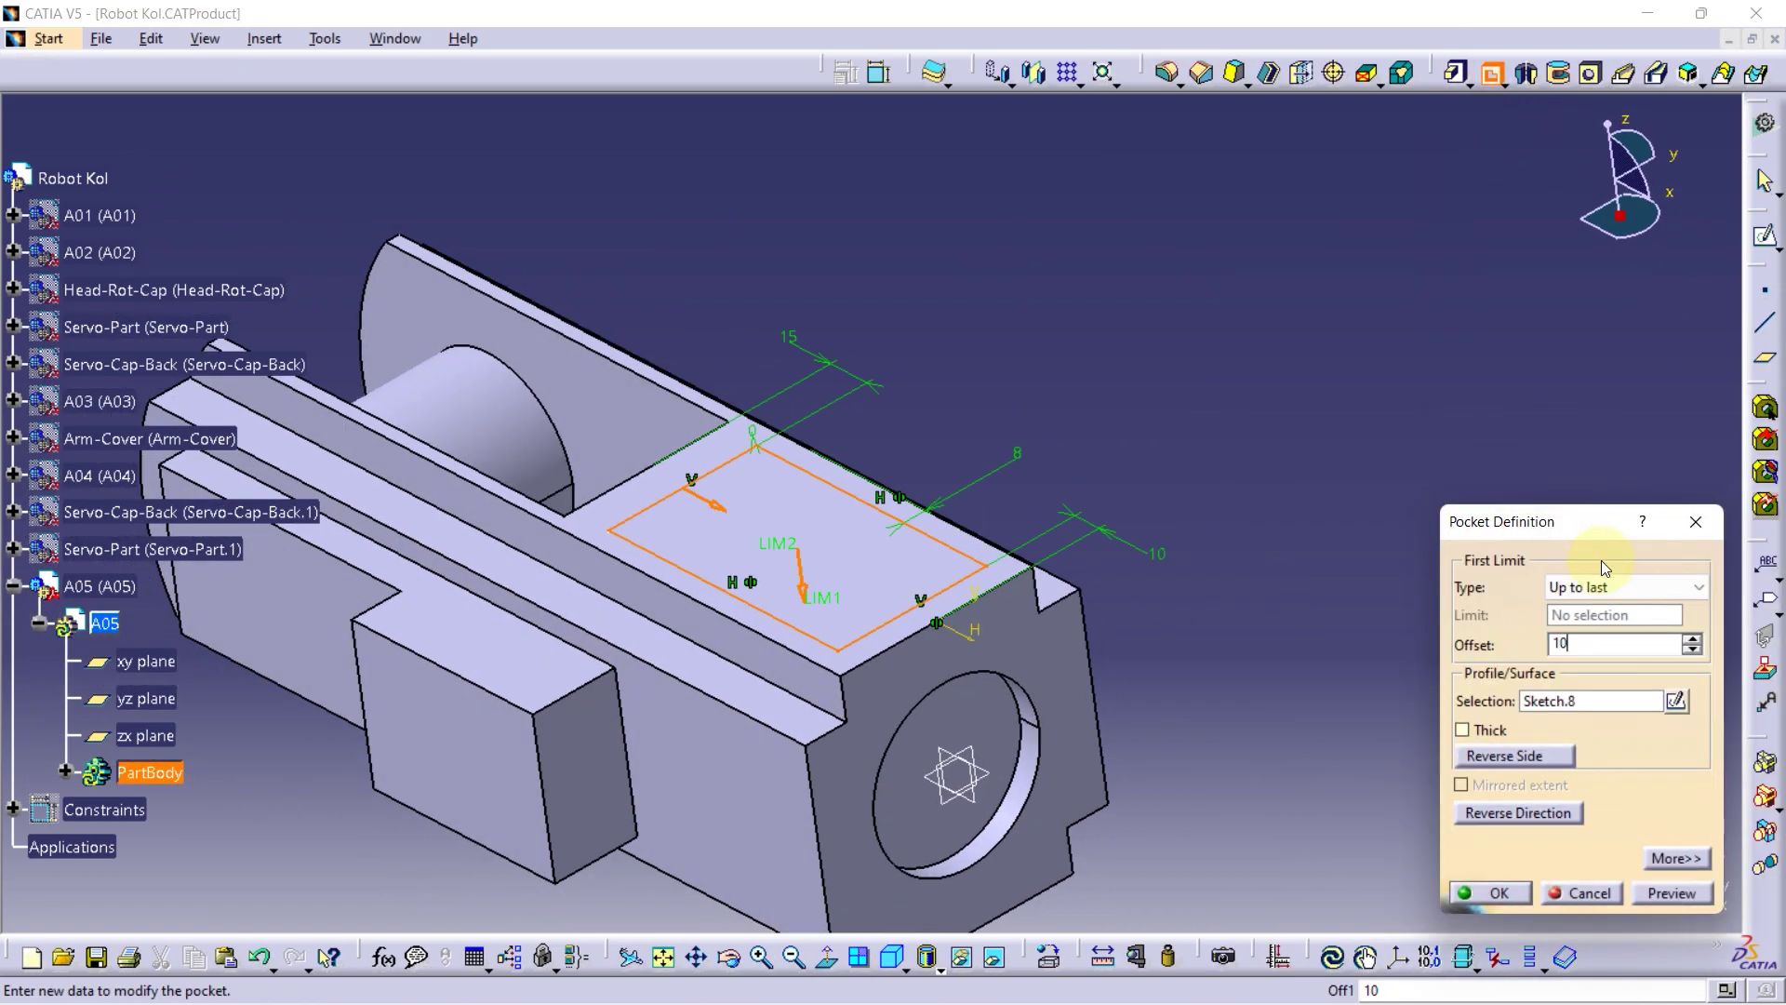
click(1624, 587)
click(1619, 603)
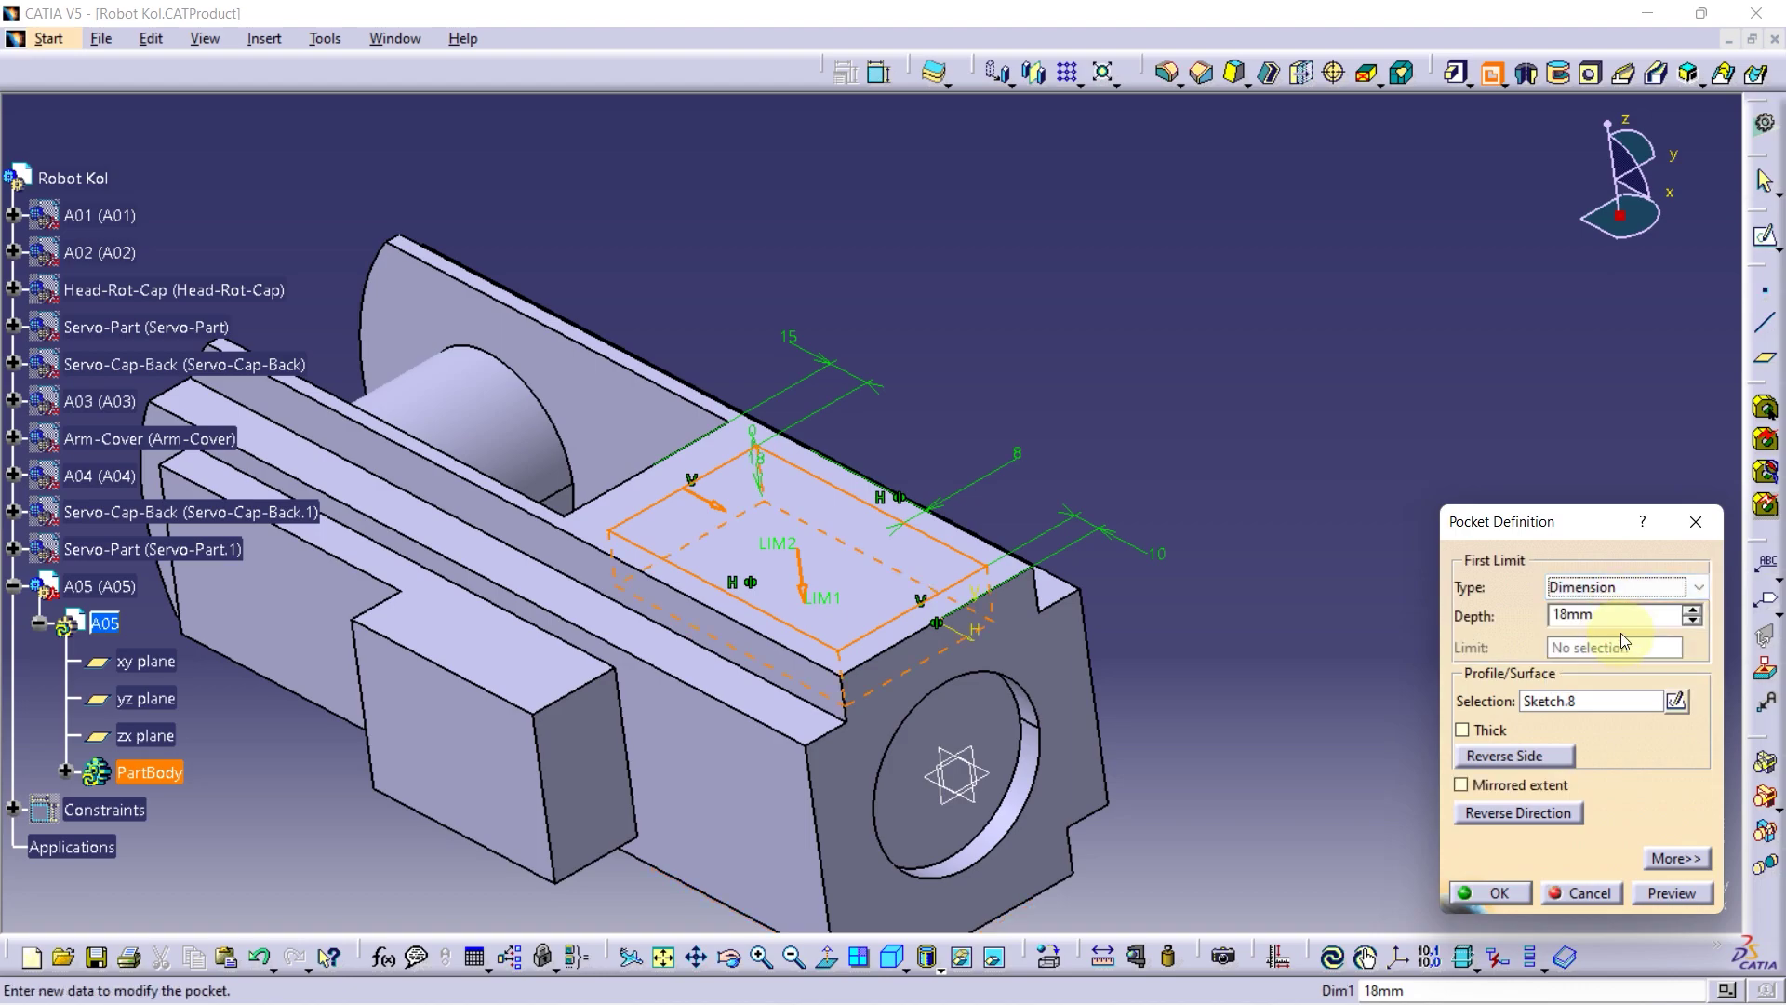
text(10)
click(1663, 891)
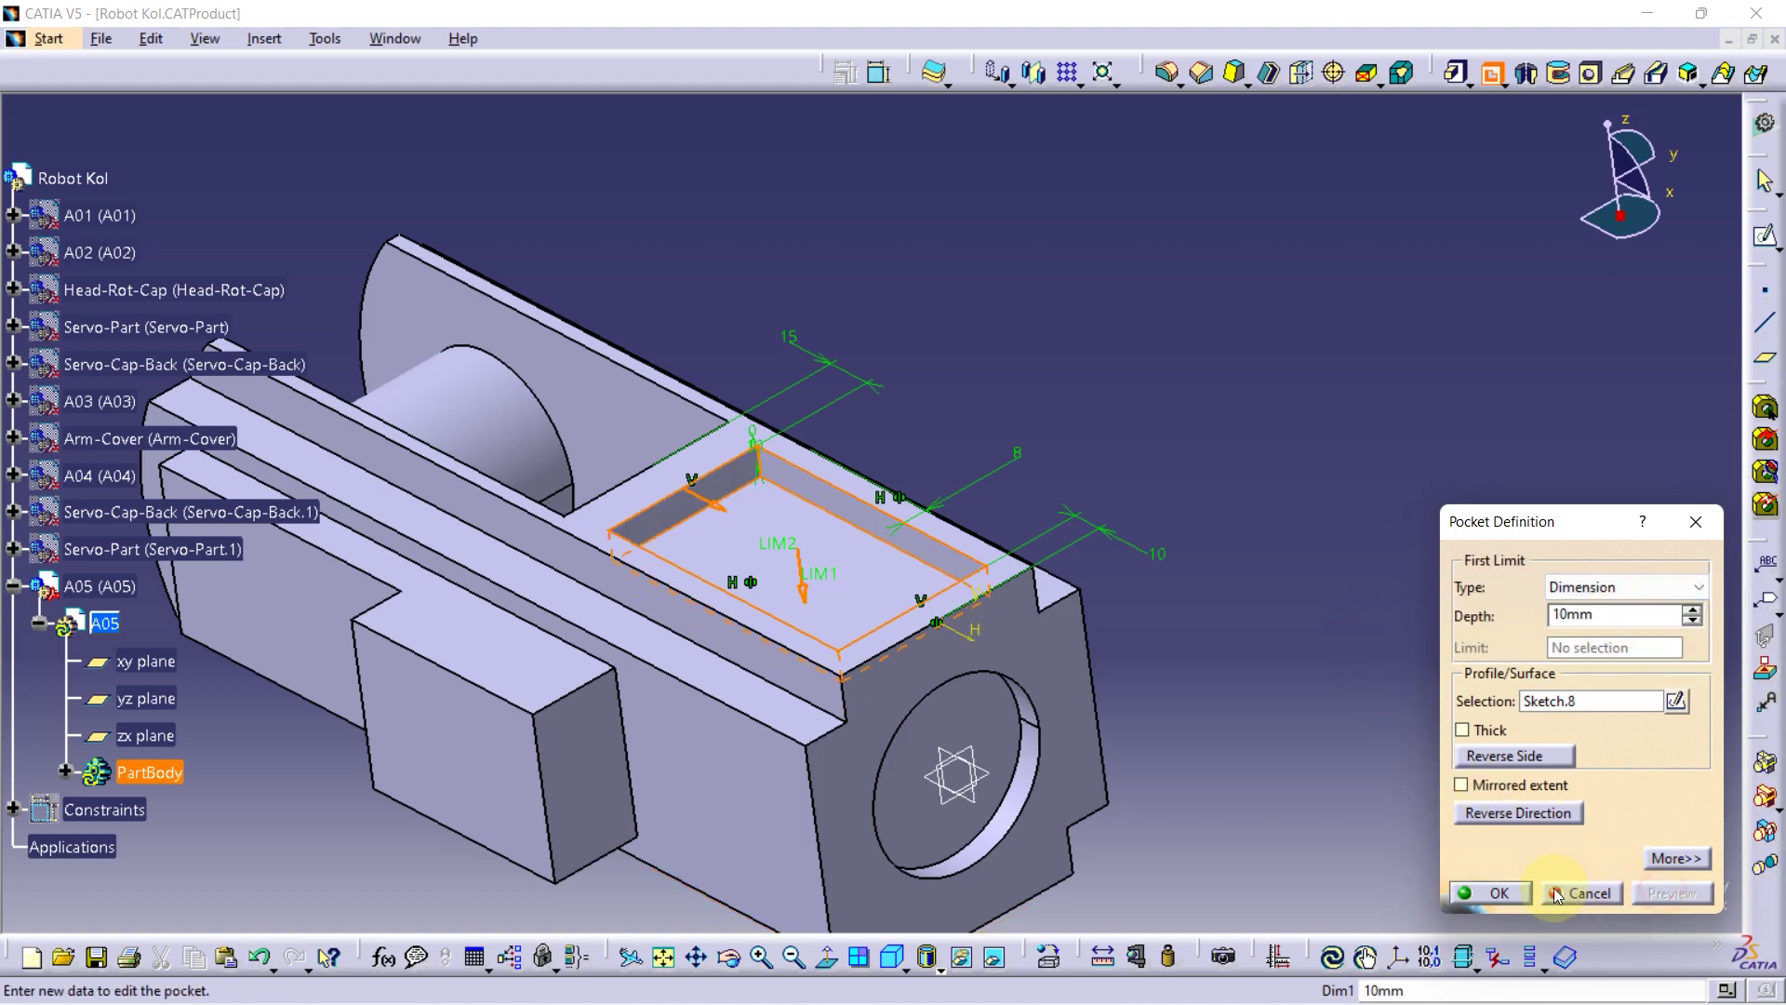
click(1500, 894)
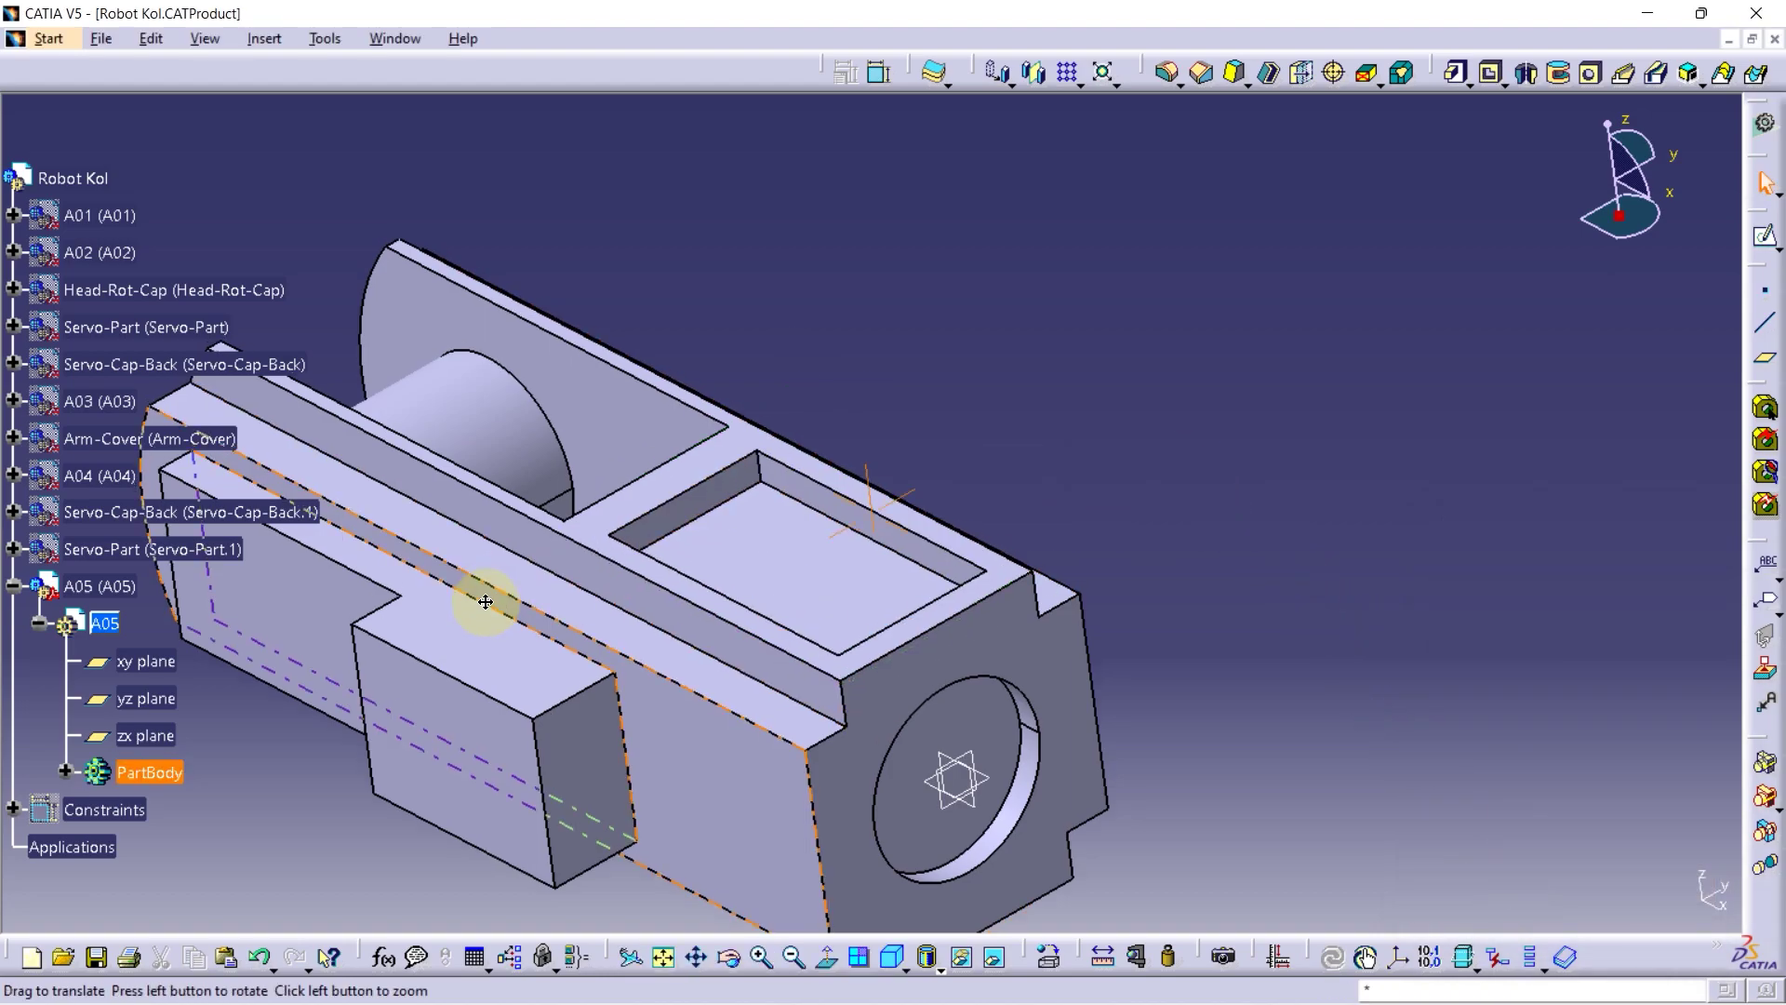
middle_drag(1099, 499, 498, 470)
Discard a stray side-face sketch and place a new hole on the side face
click(1765, 235)
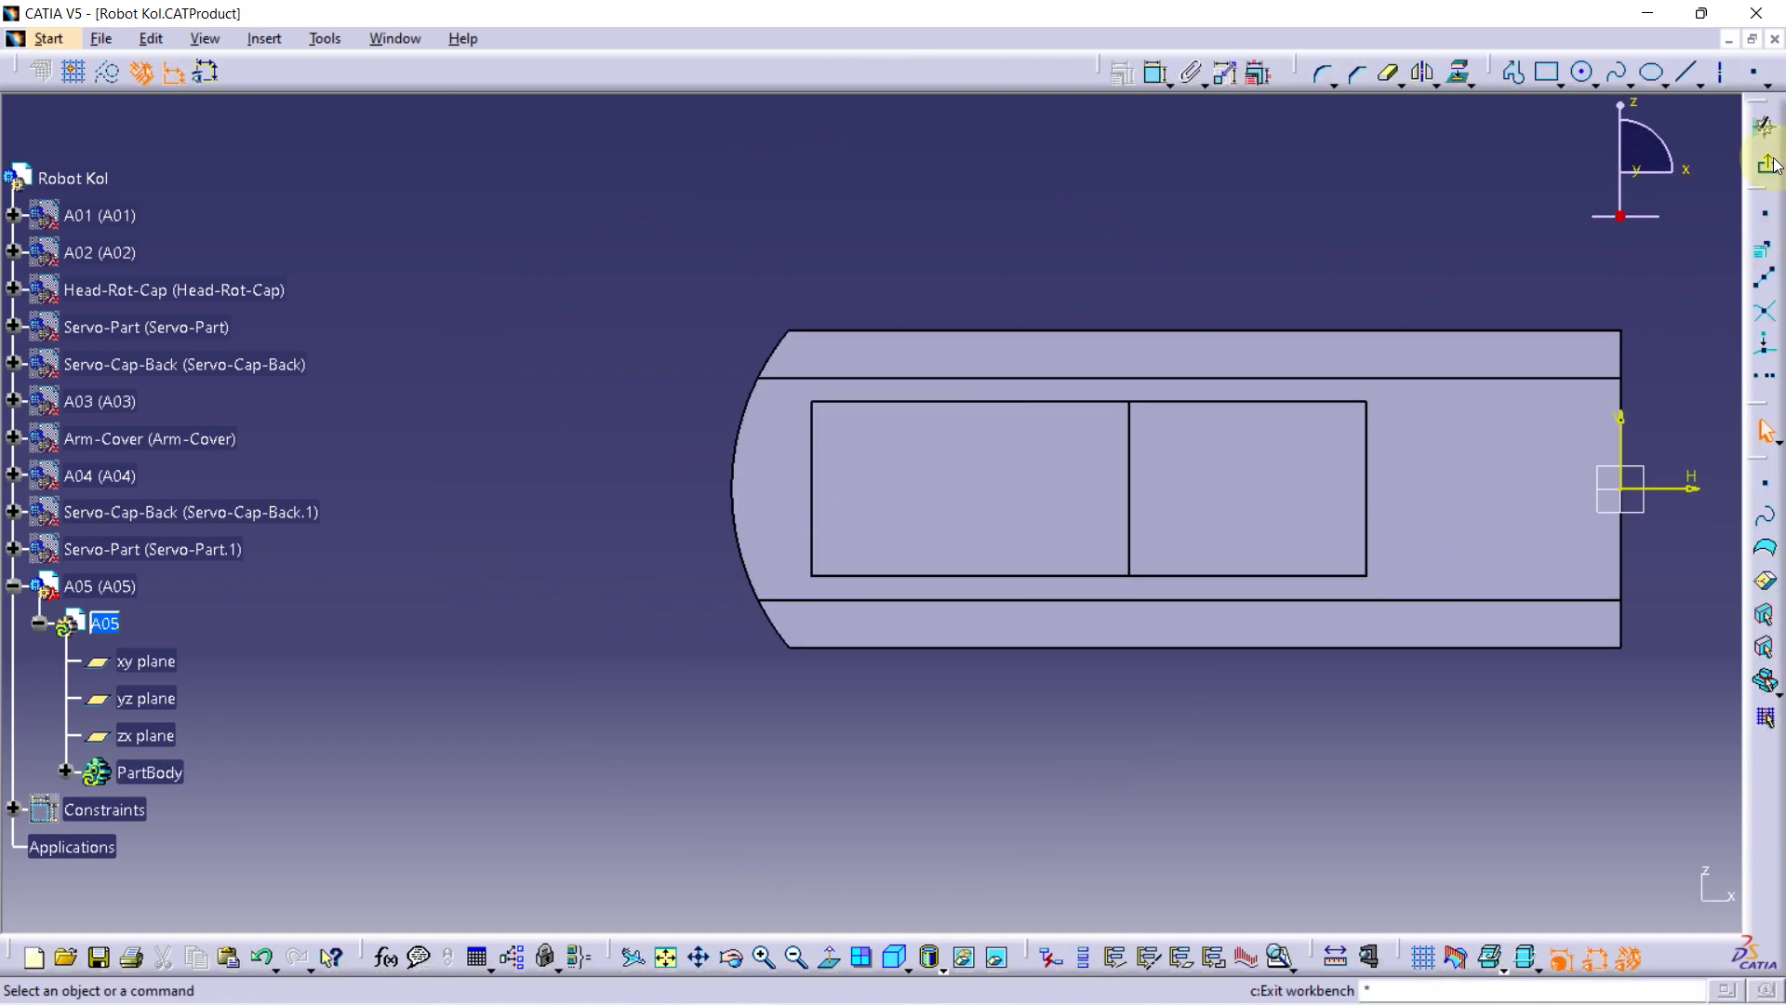
click(261, 957)
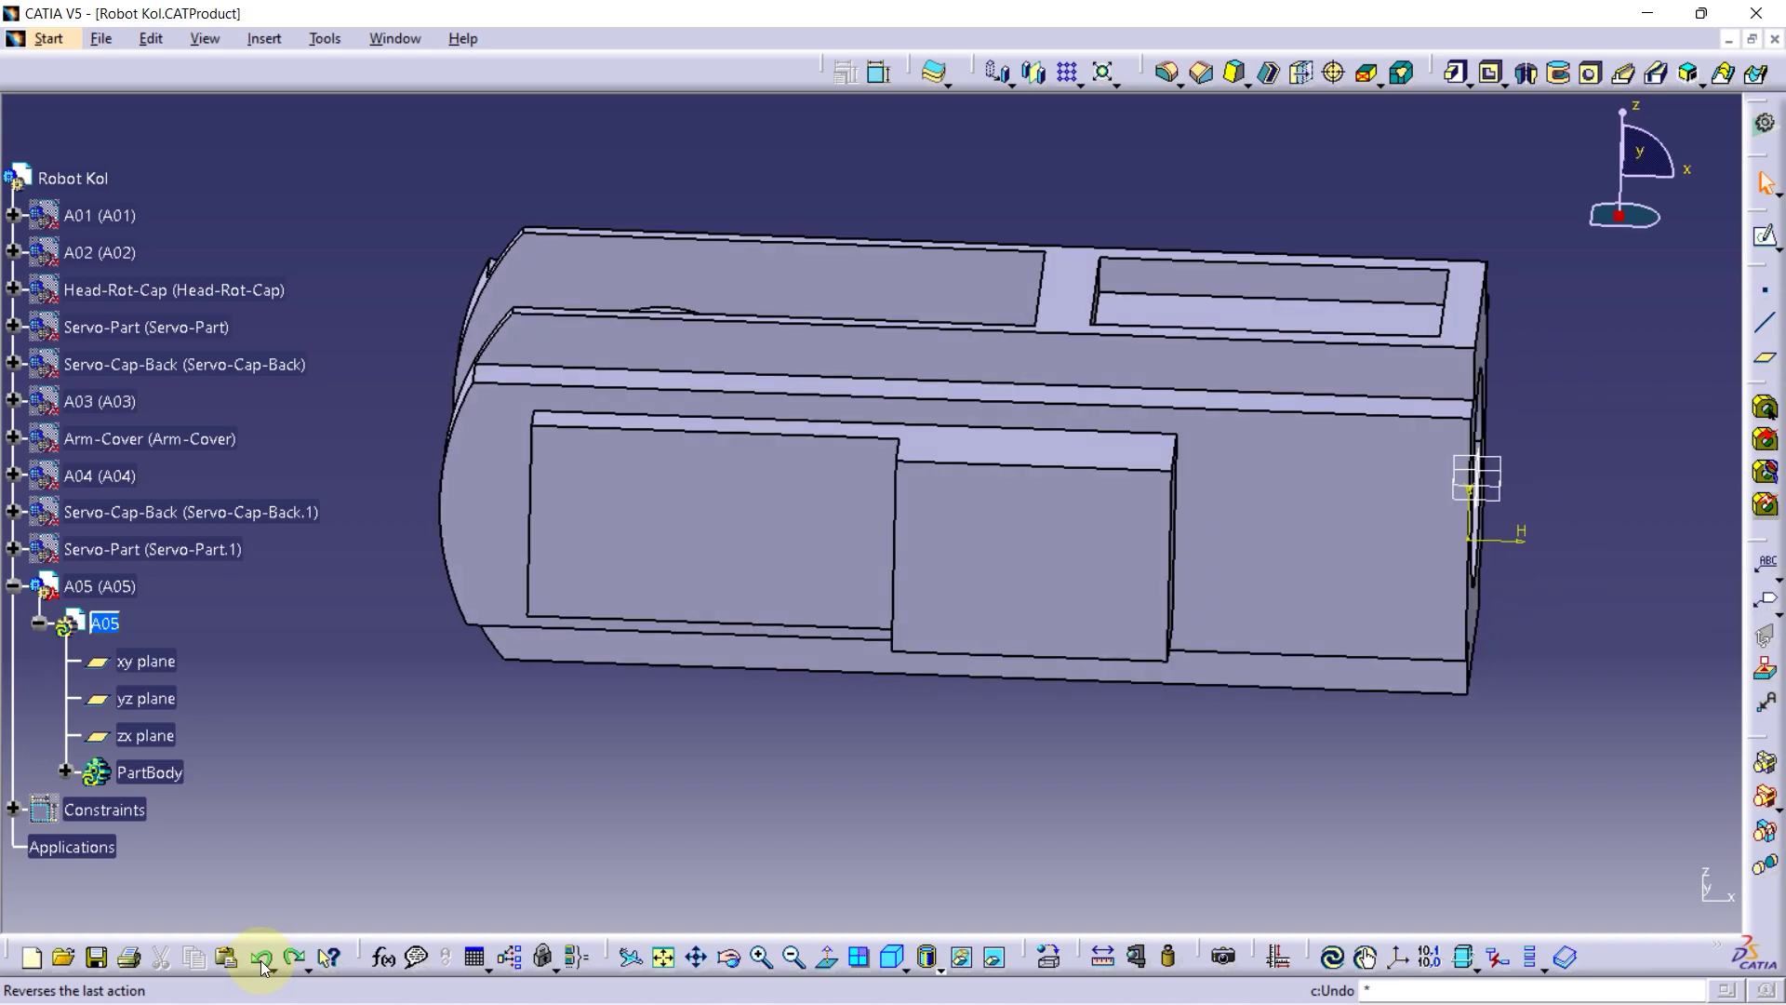
click(1592, 73)
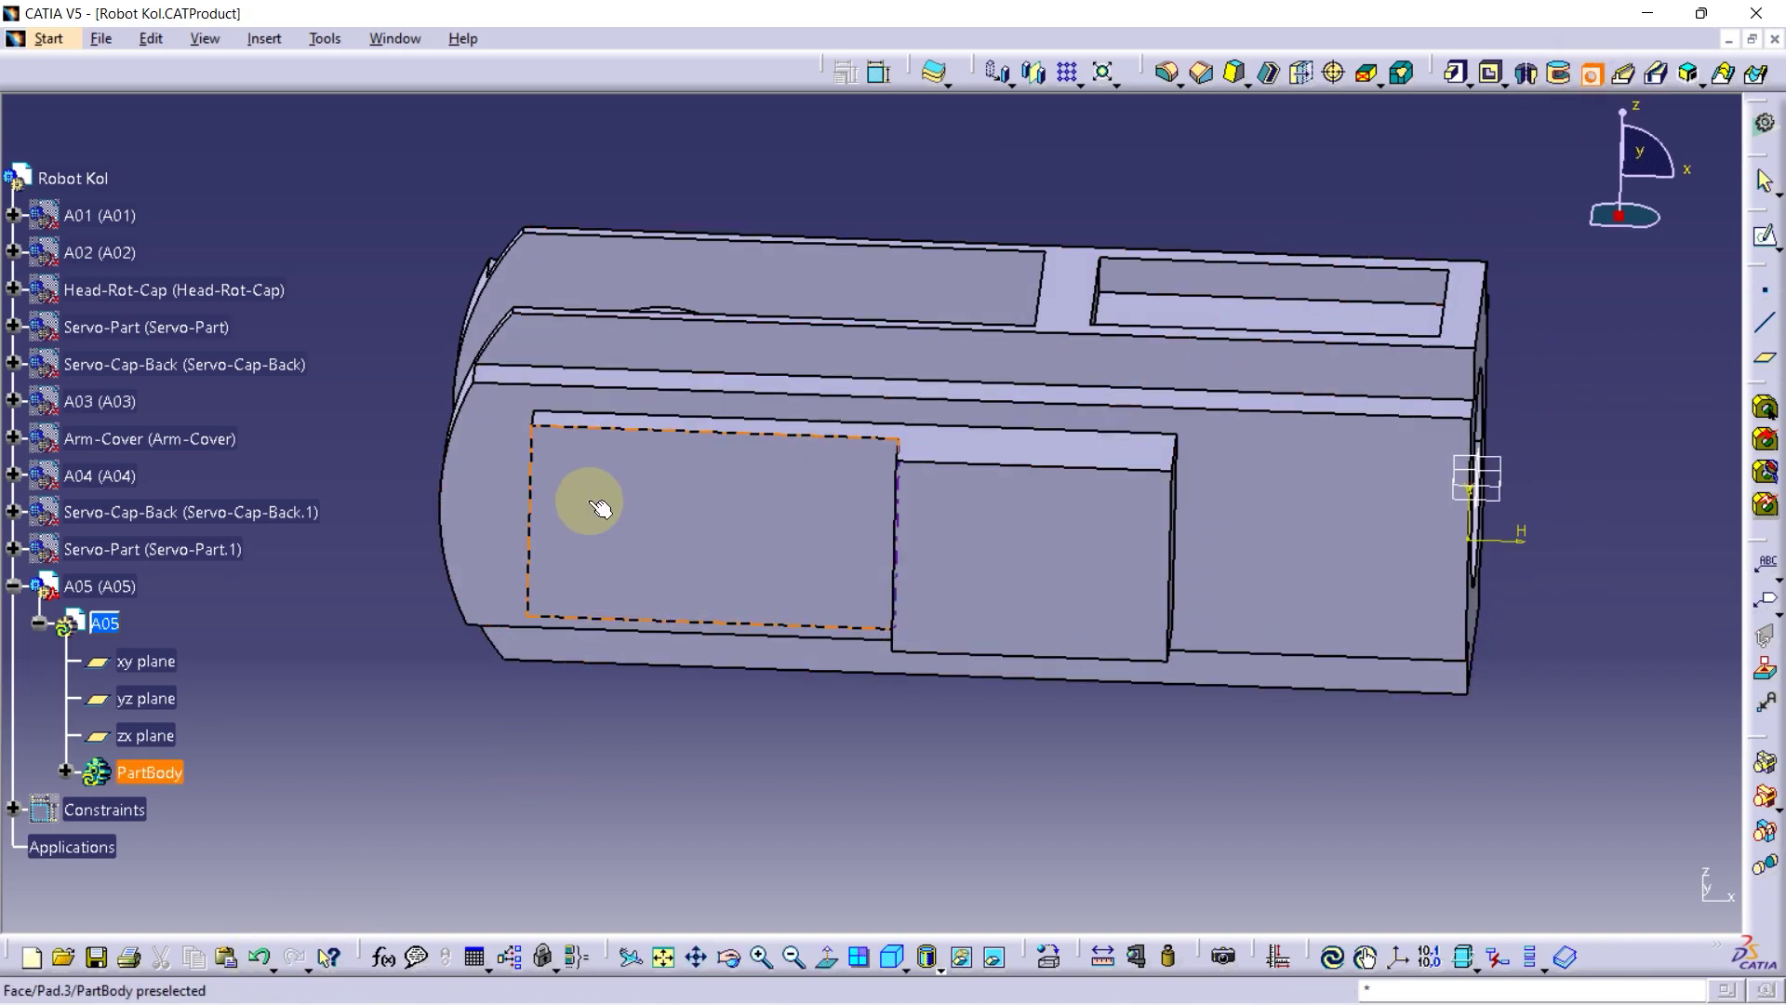
click(494, 479)
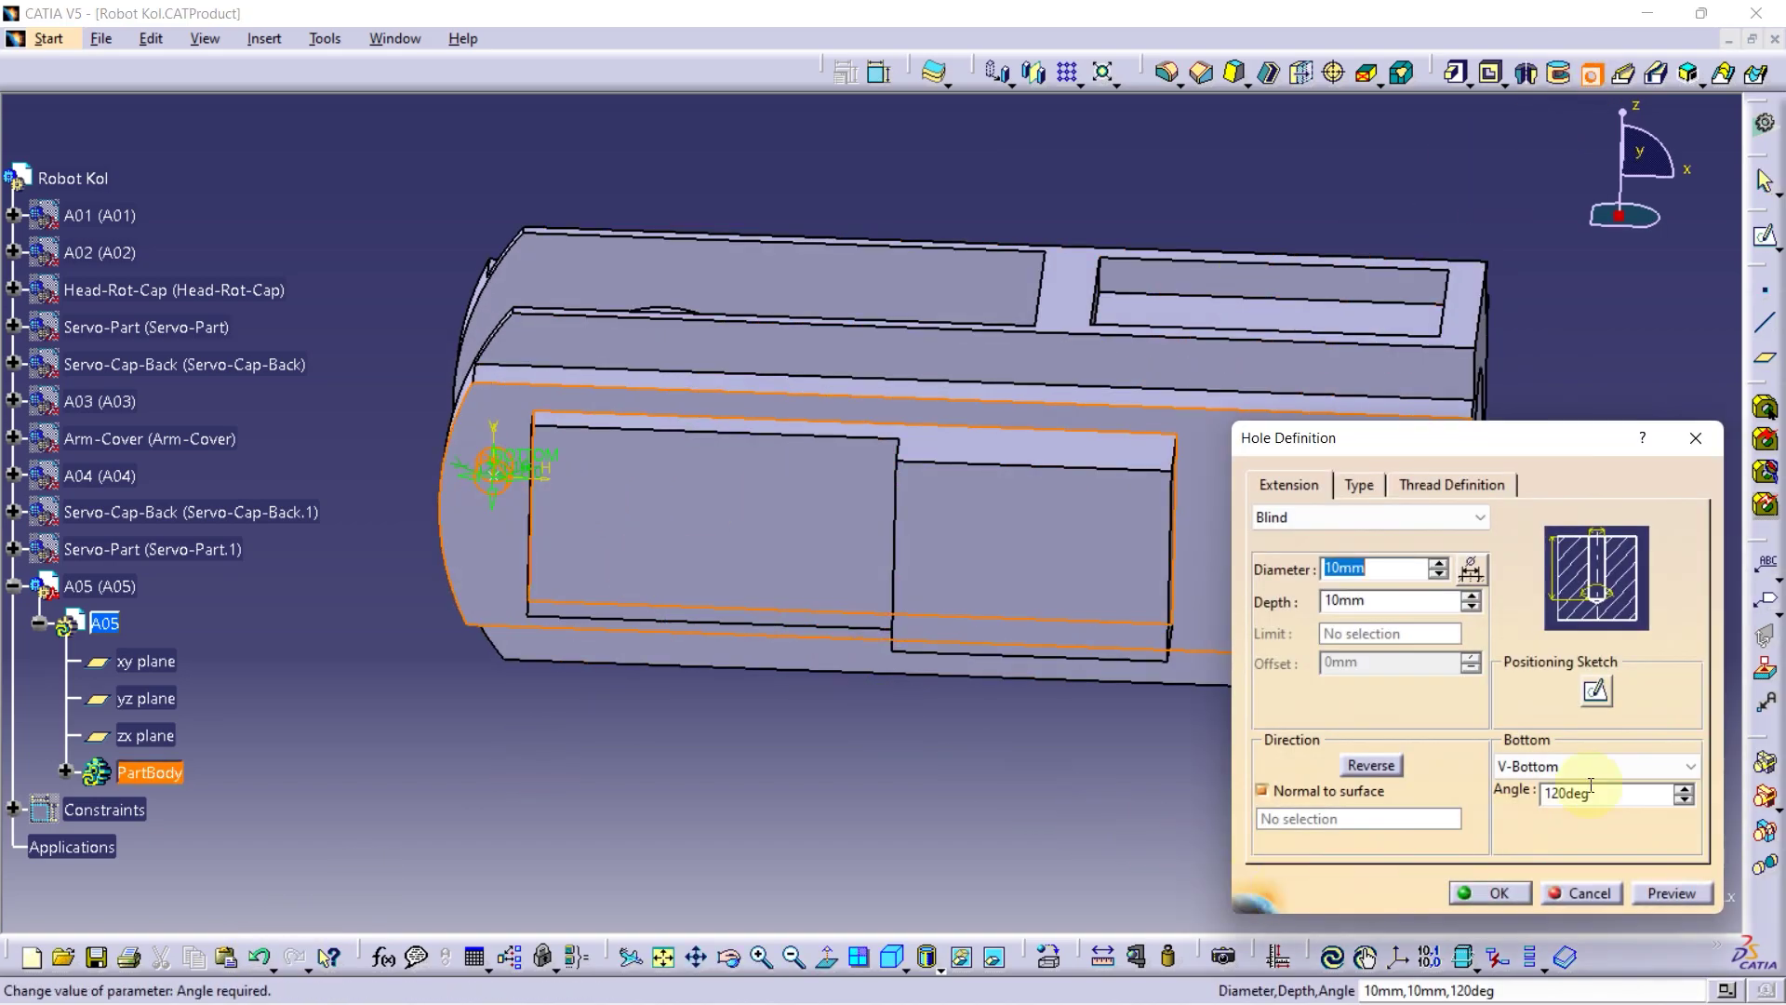
Position the hole centre with 32.74 vertical and 267.74 horizontal dimensions
click(1588, 686)
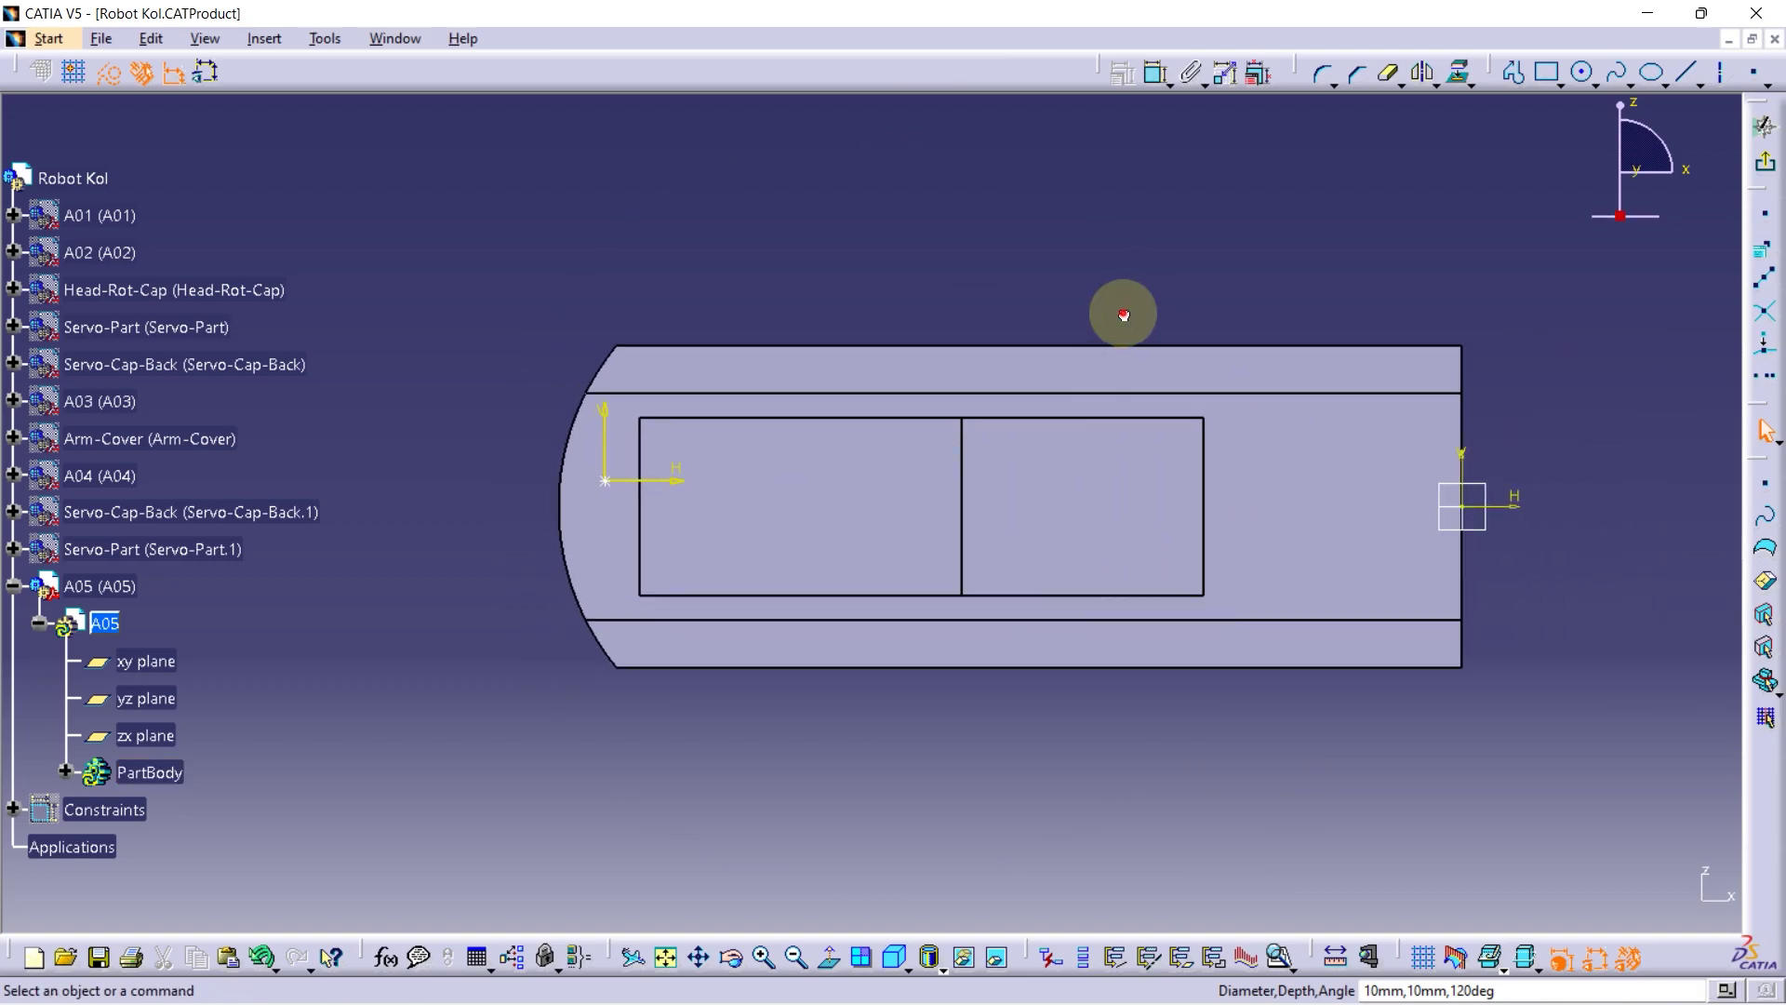
click(1160, 81)
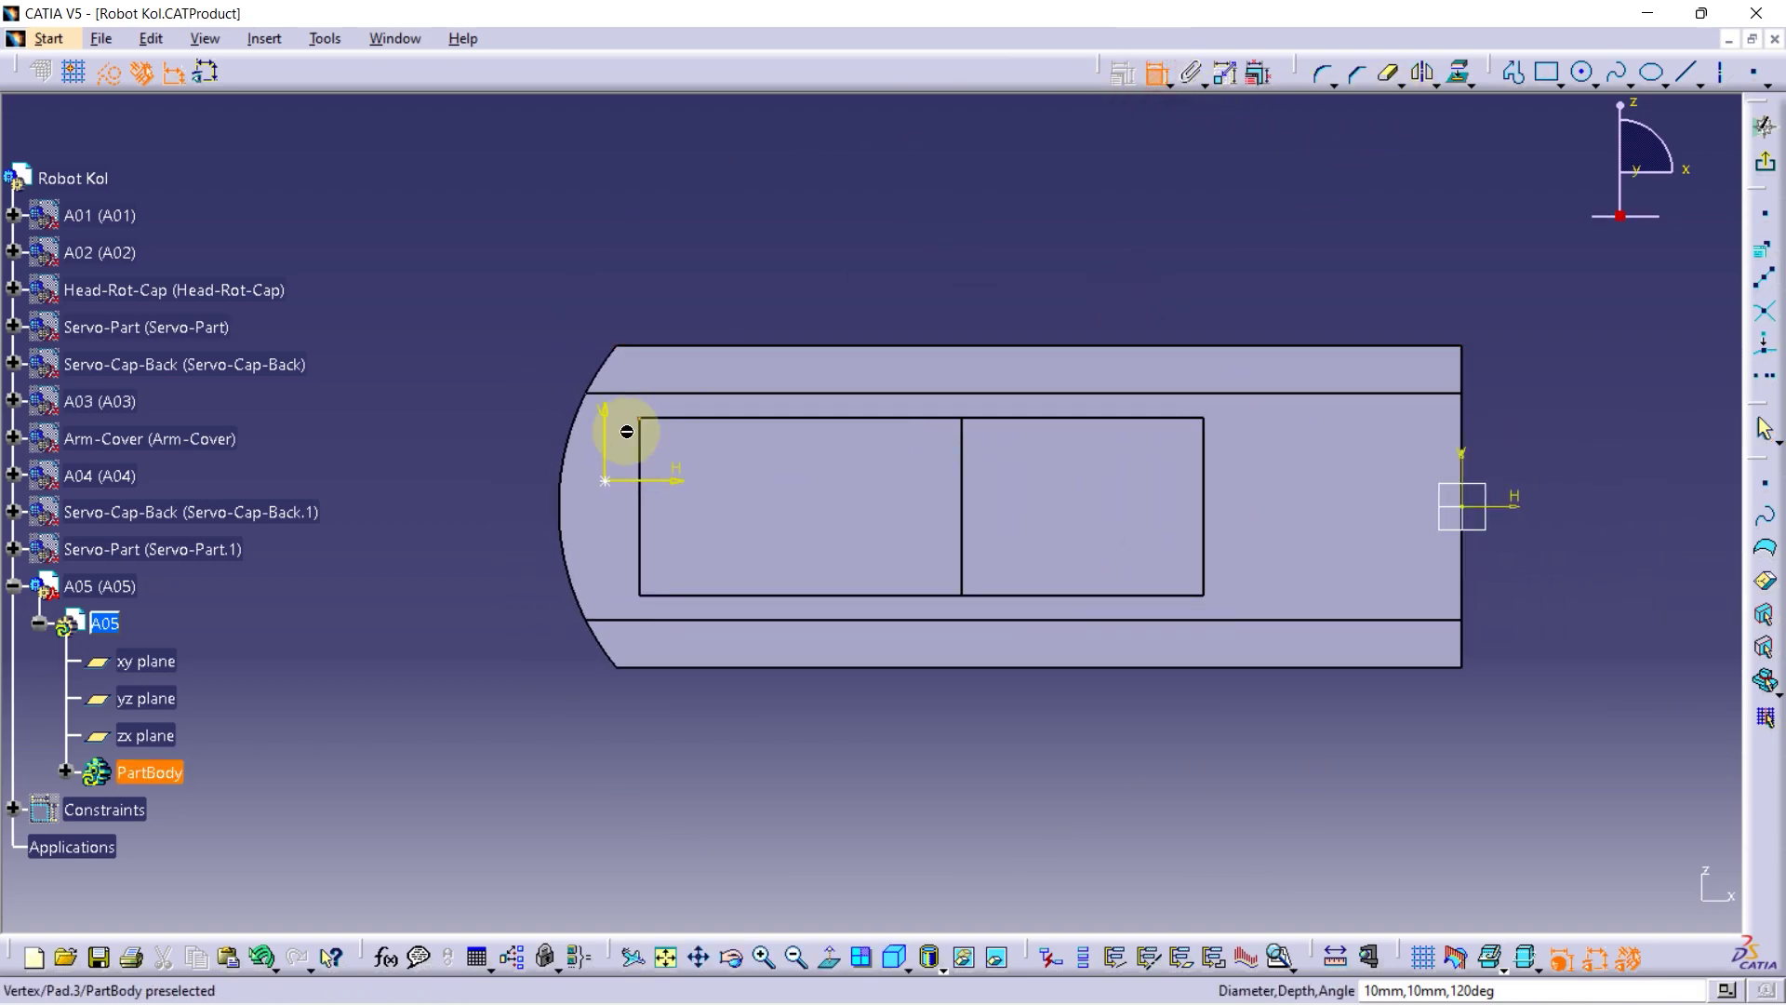
click(605, 481)
double_click(499, 243)
text(32.74)
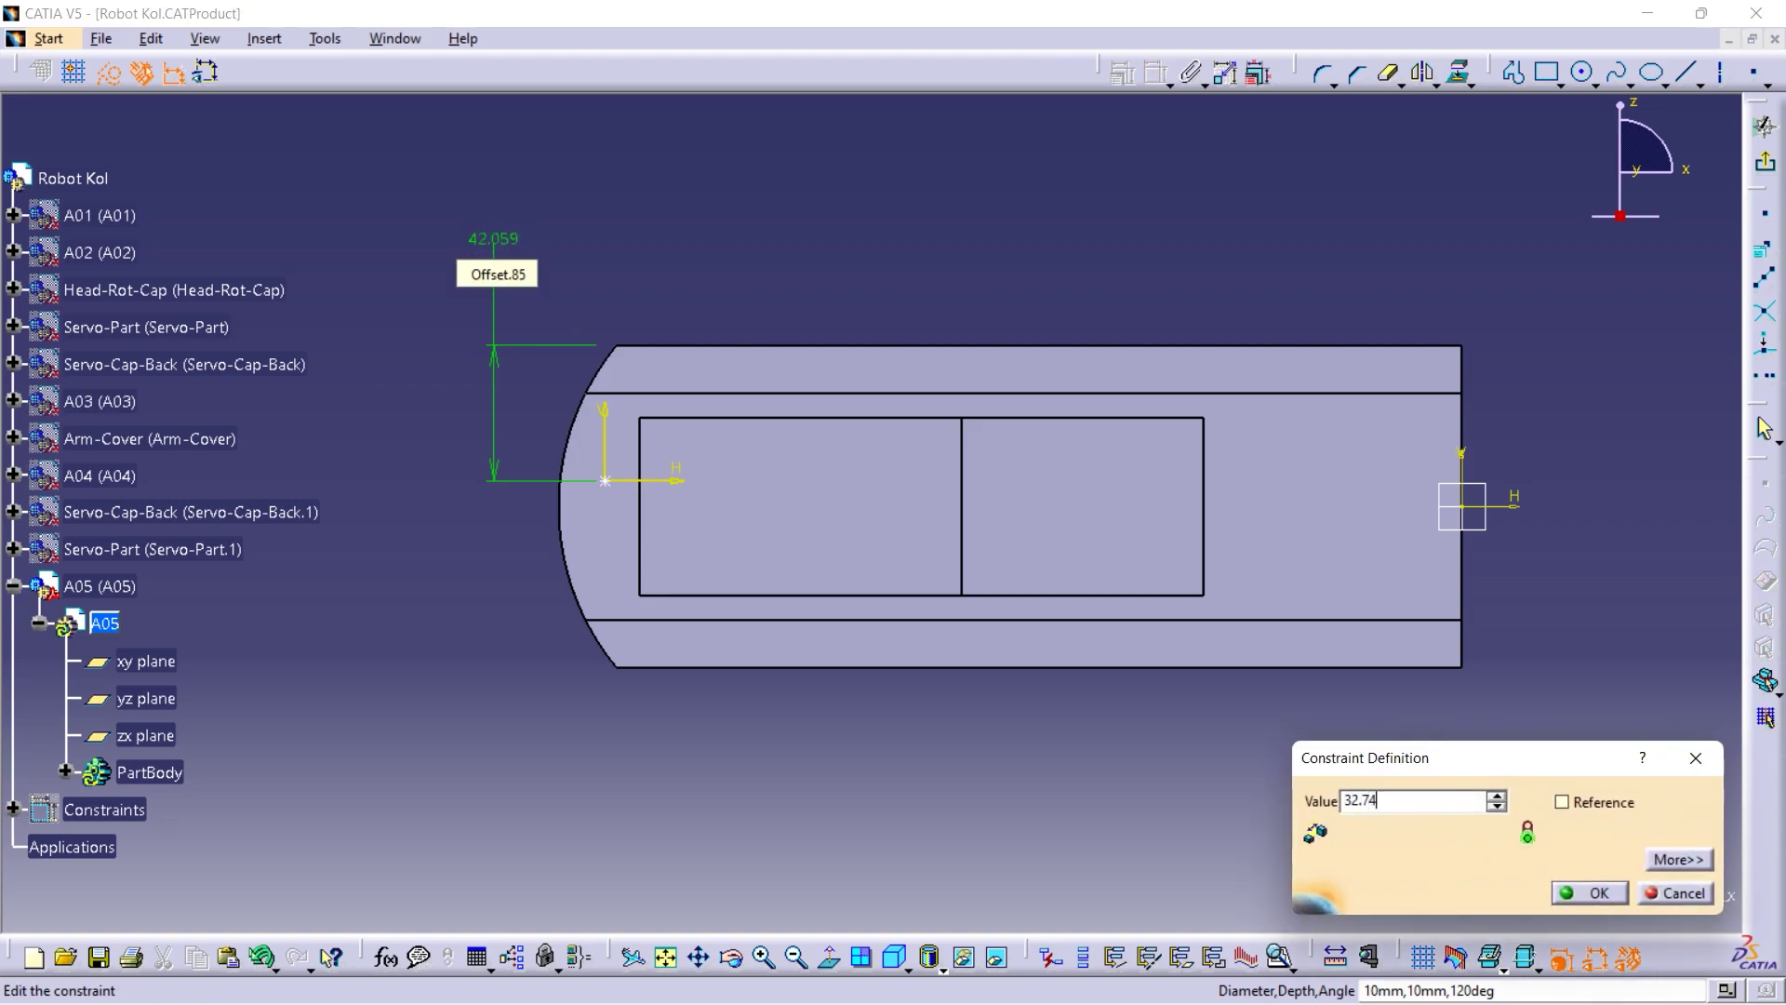
key(Return)
click(605, 451)
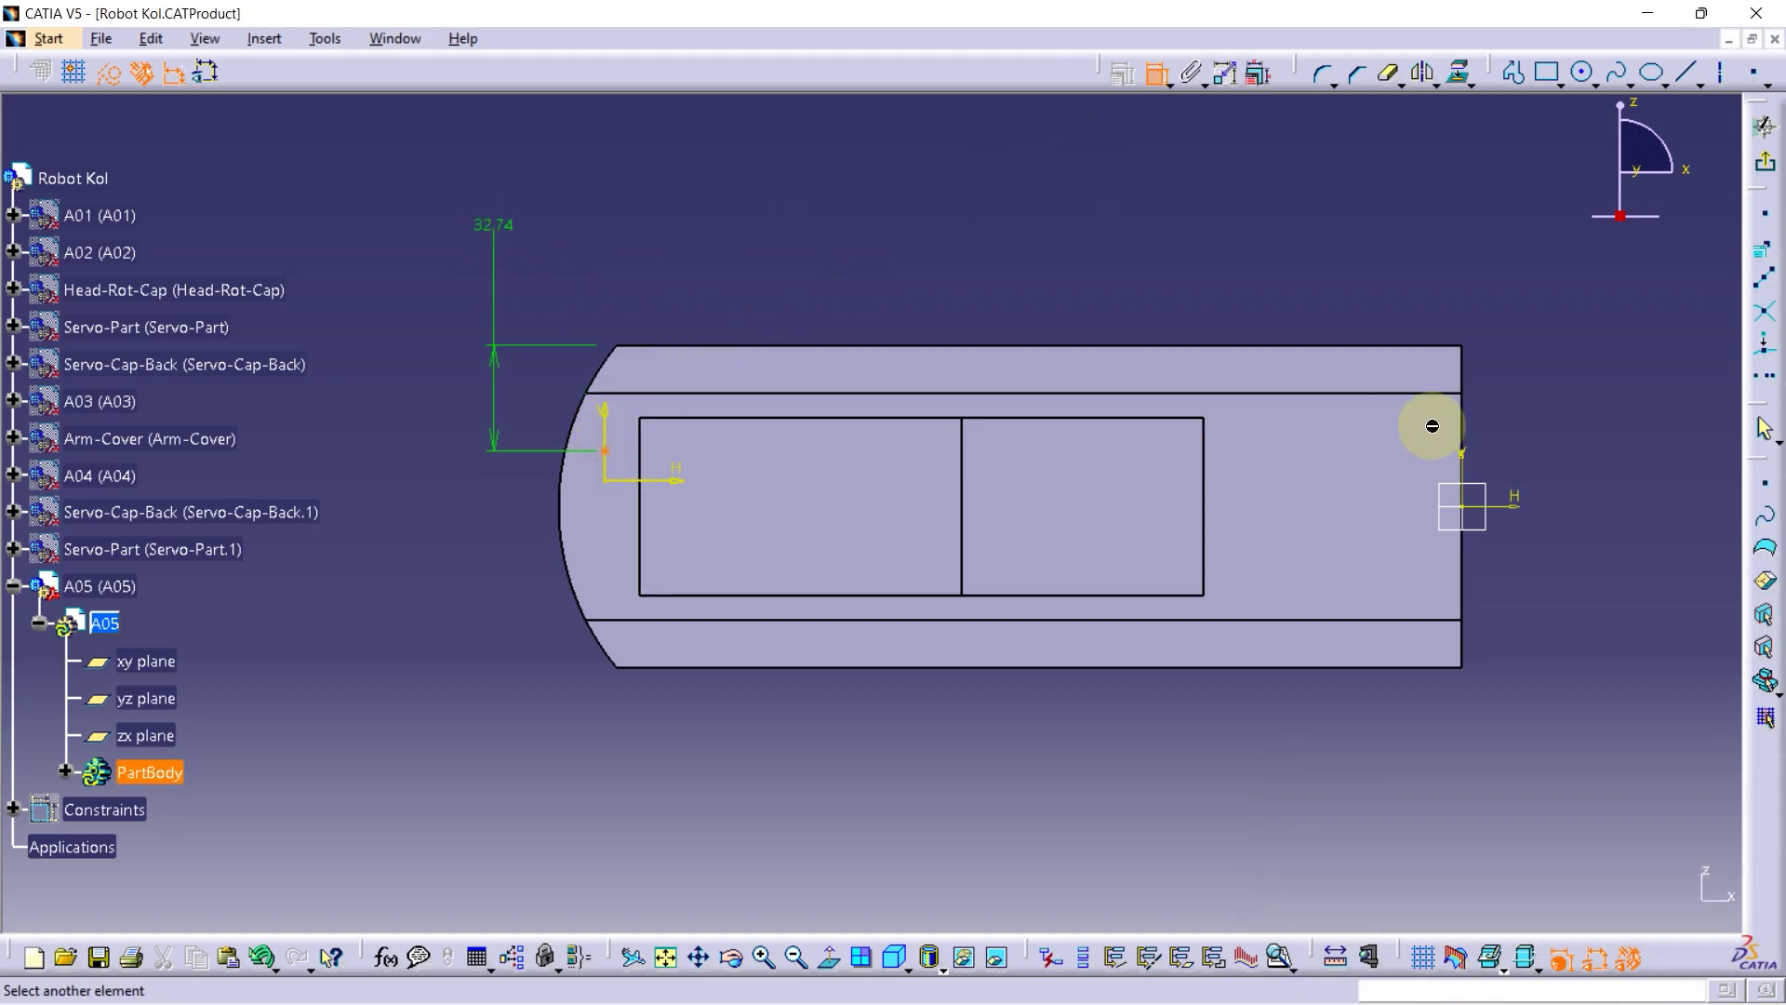
click(1466, 415)
double_click(1118, 226)
text(267.74)
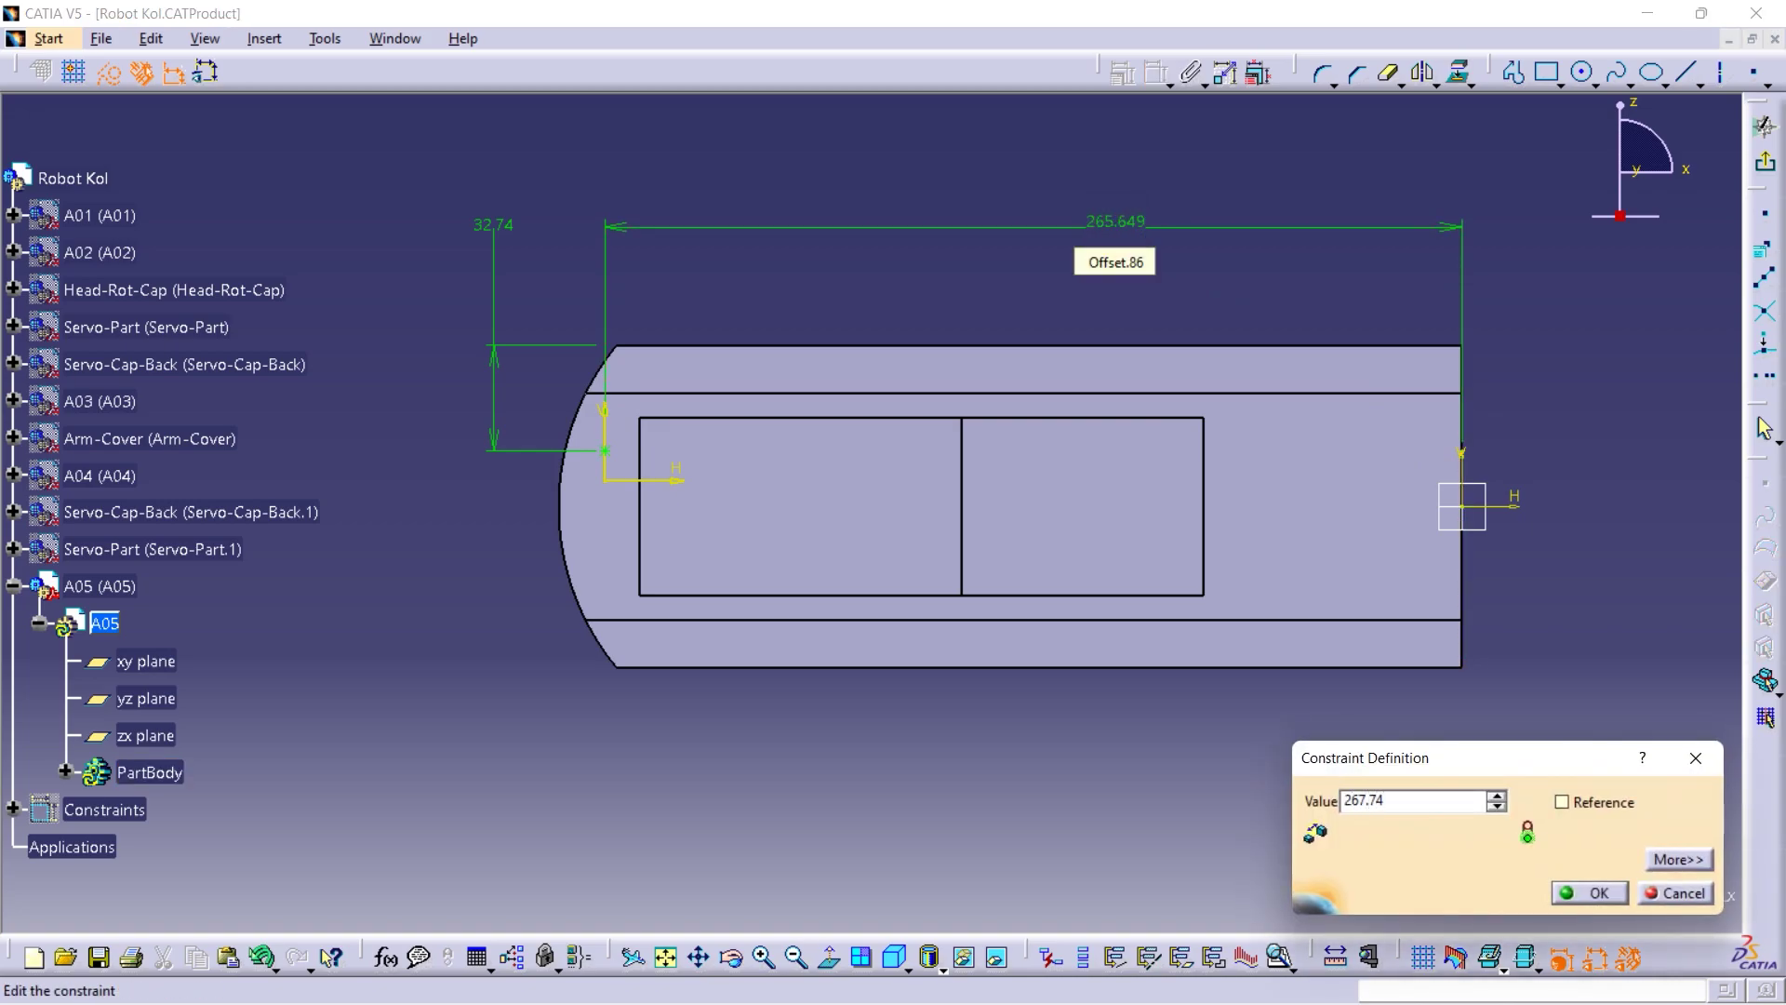
key(Return)
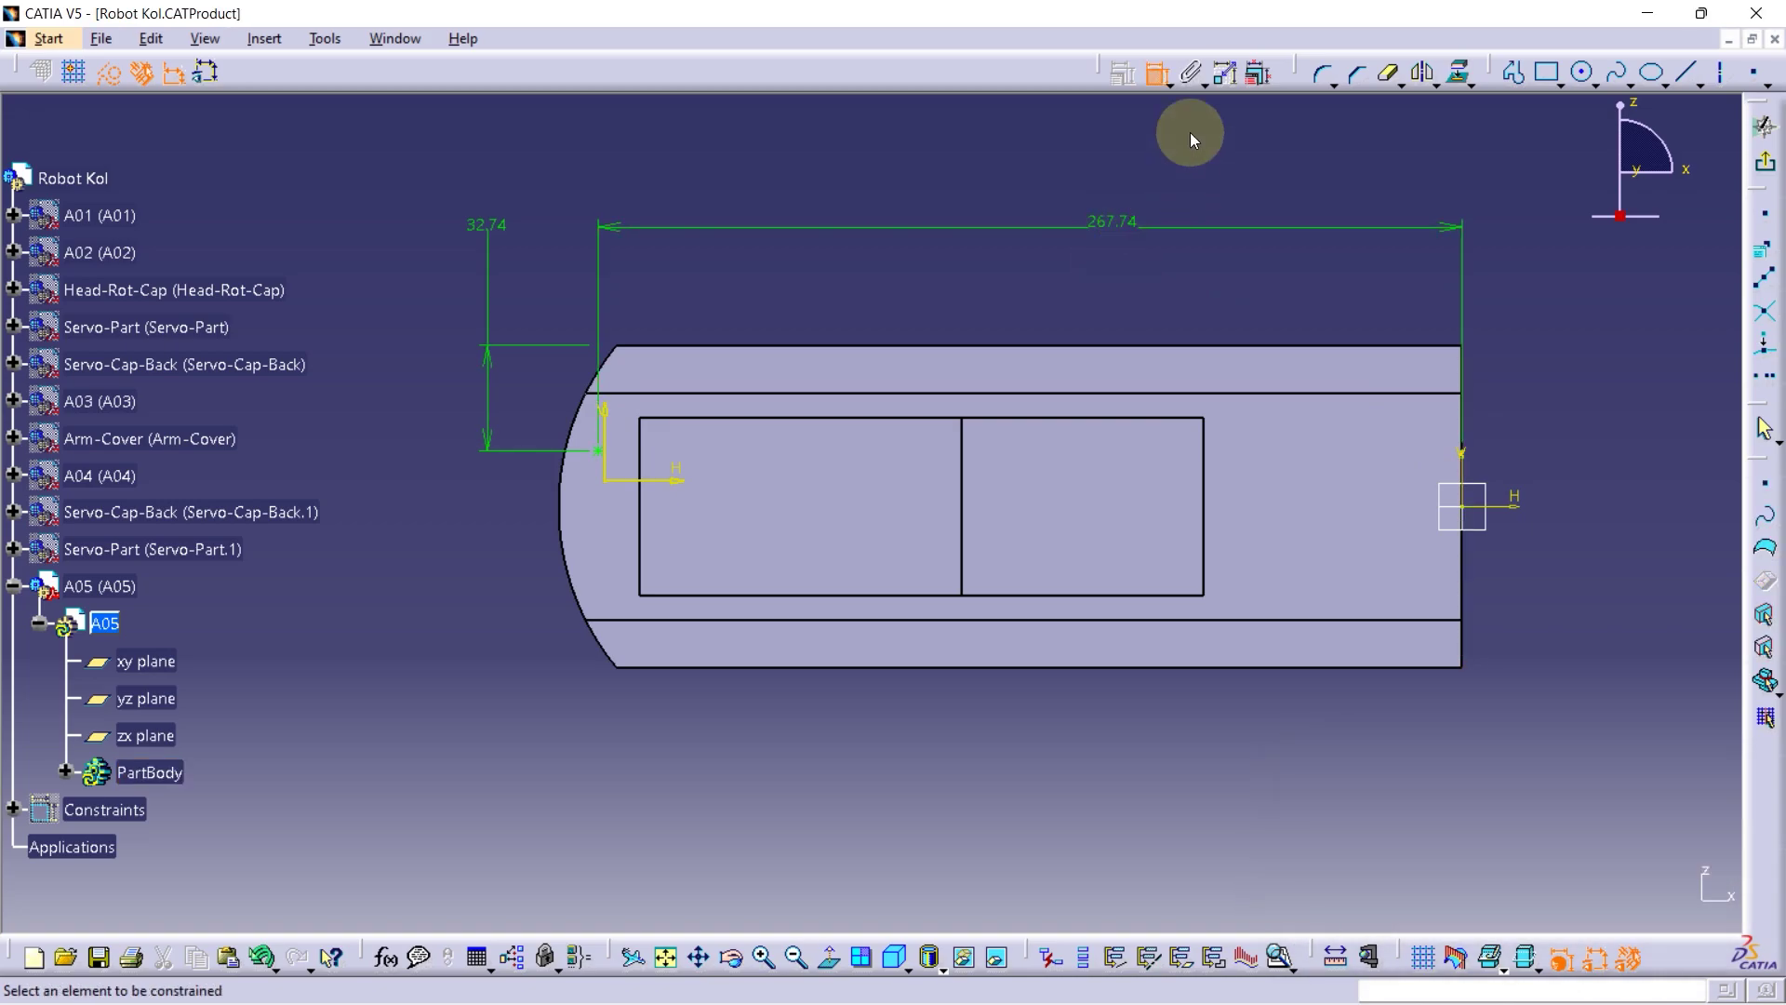
Set the hole to 4.5 mm diameter and 30 mm depth, then edit the counterbore diameter
click(1763, 163)
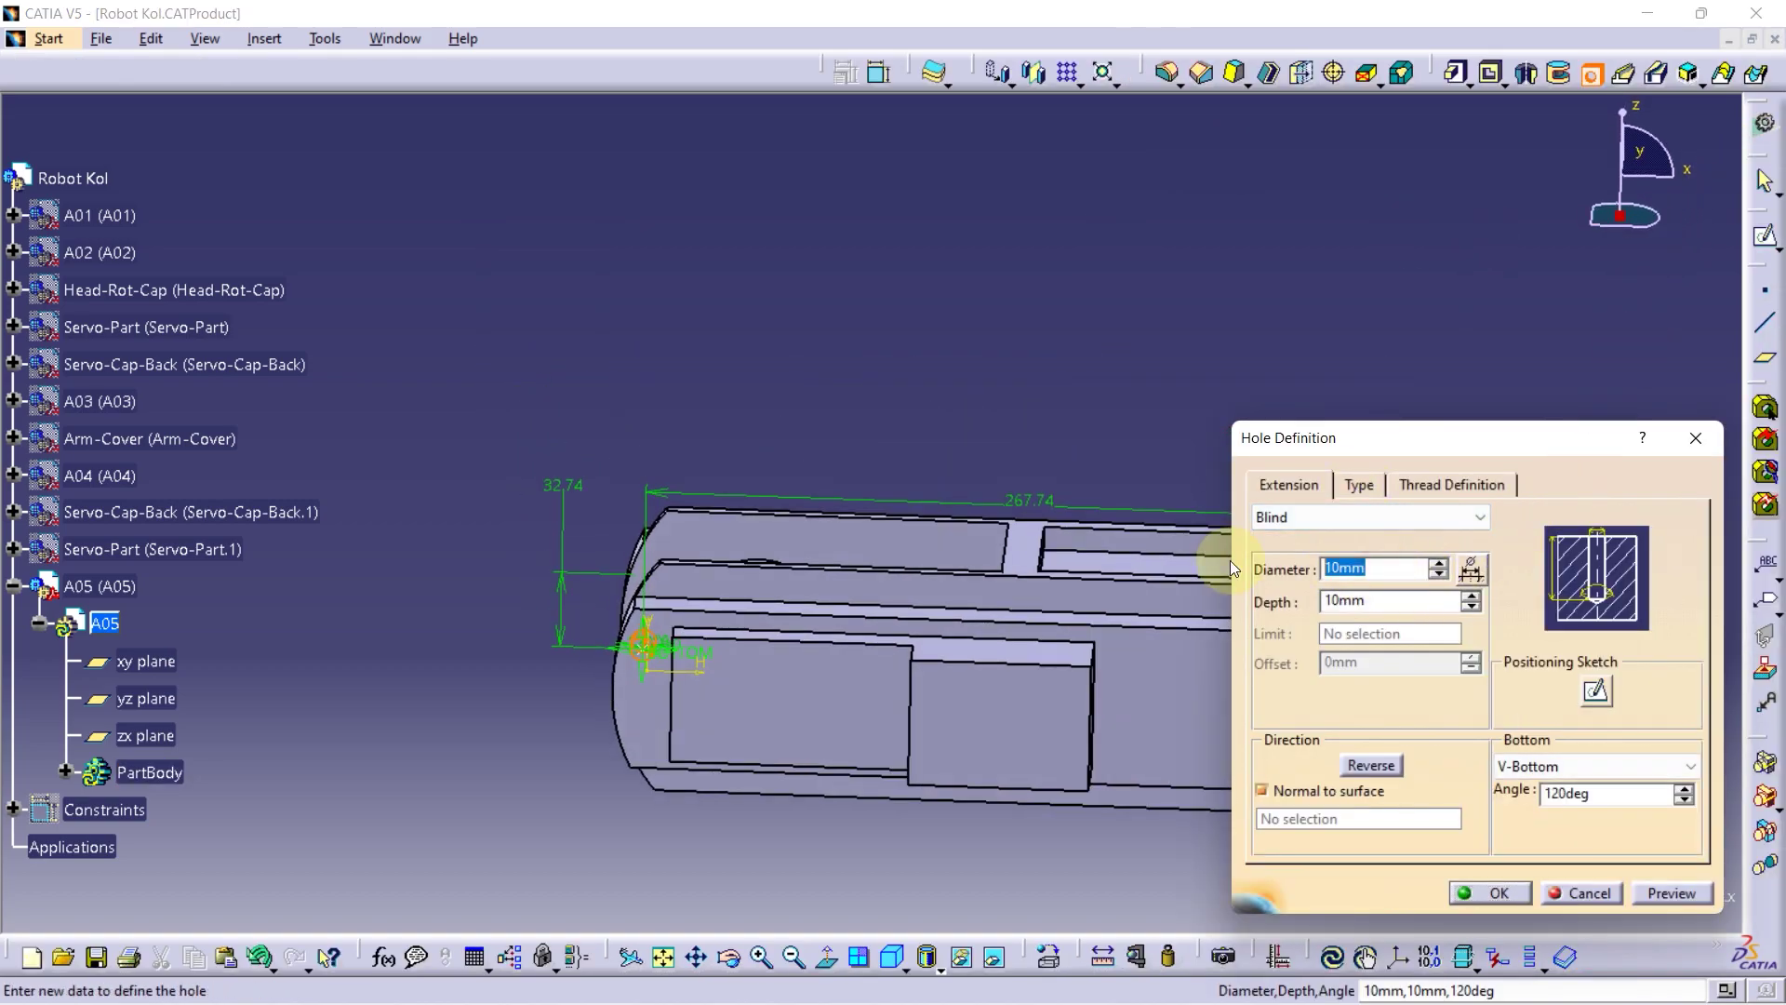
text(4.5)
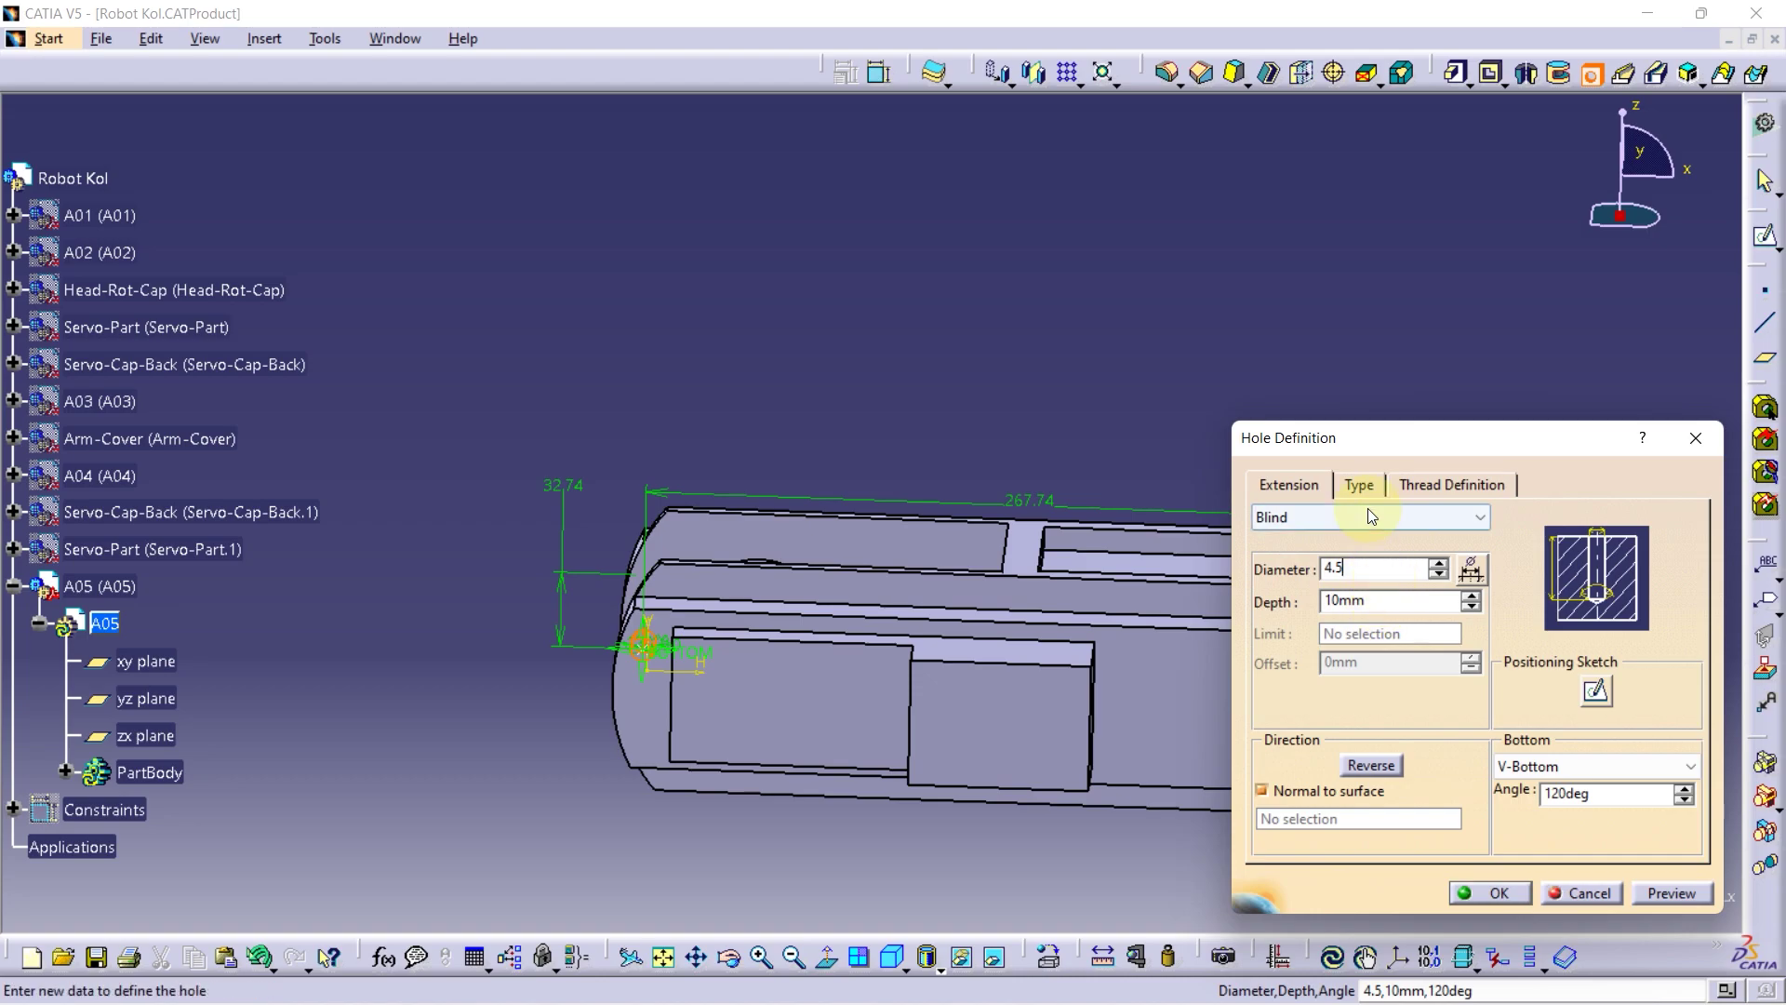
click(1361, 488)
click(1339, 571)
click(1288, 488)
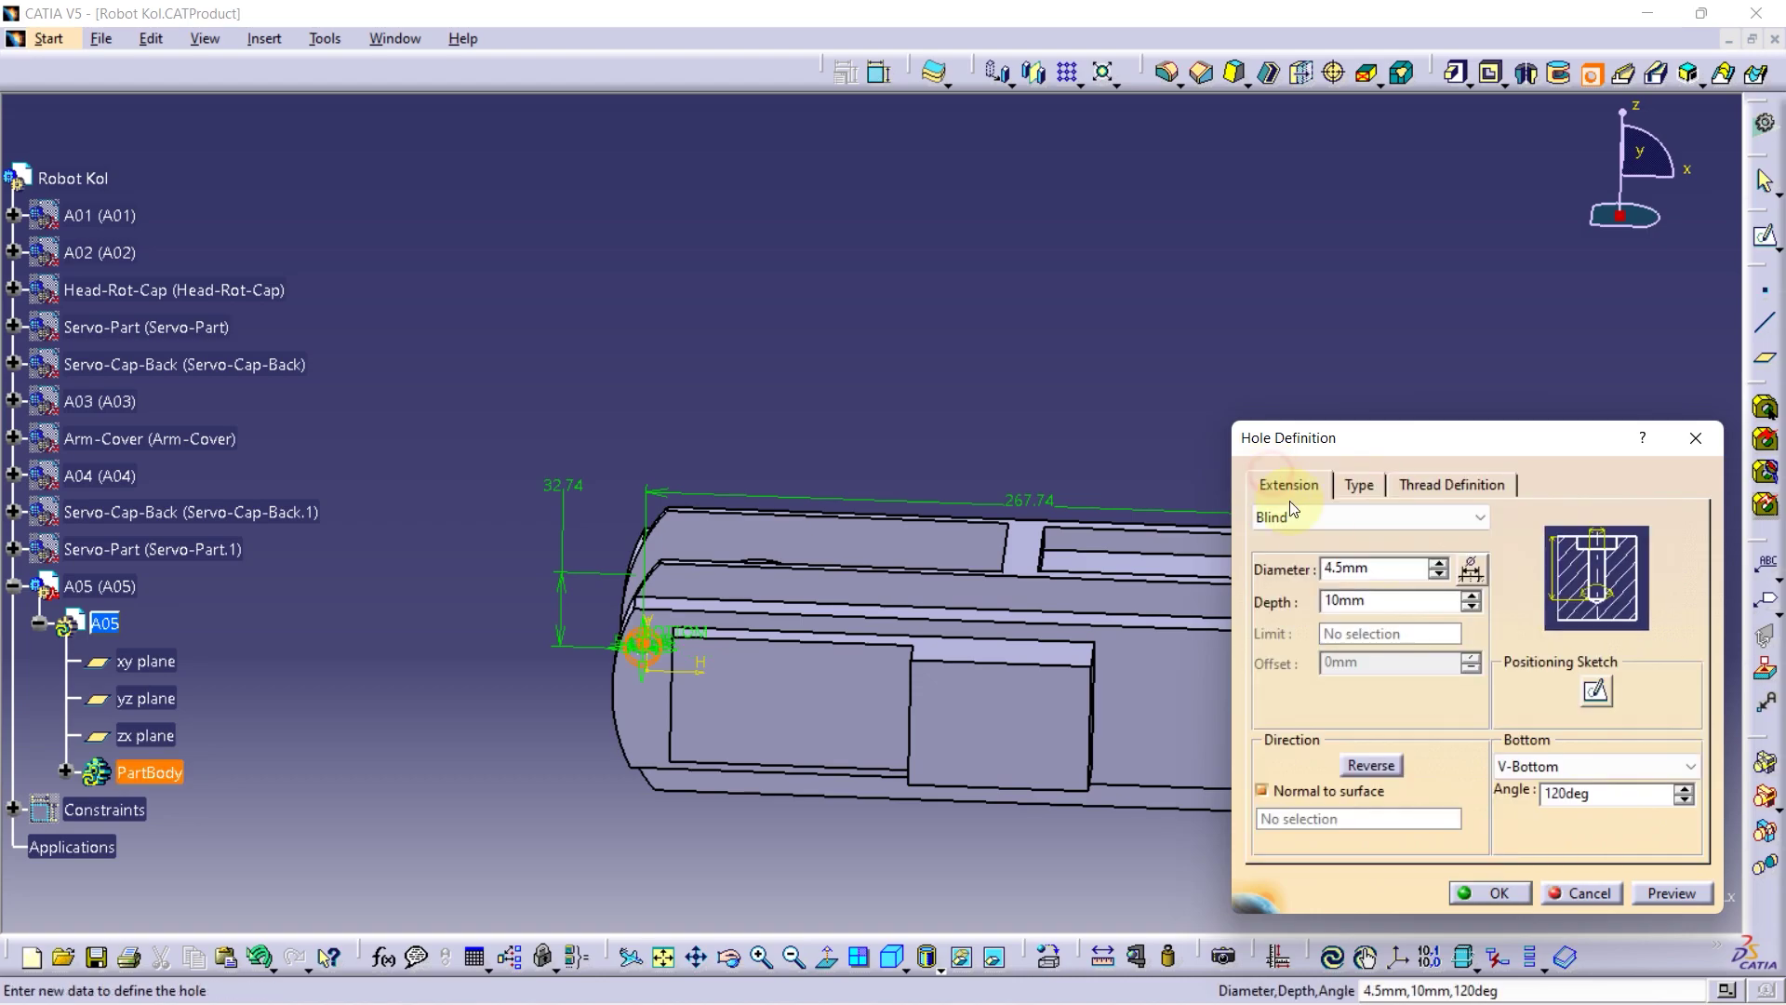
text(30)
click(1370, 489)
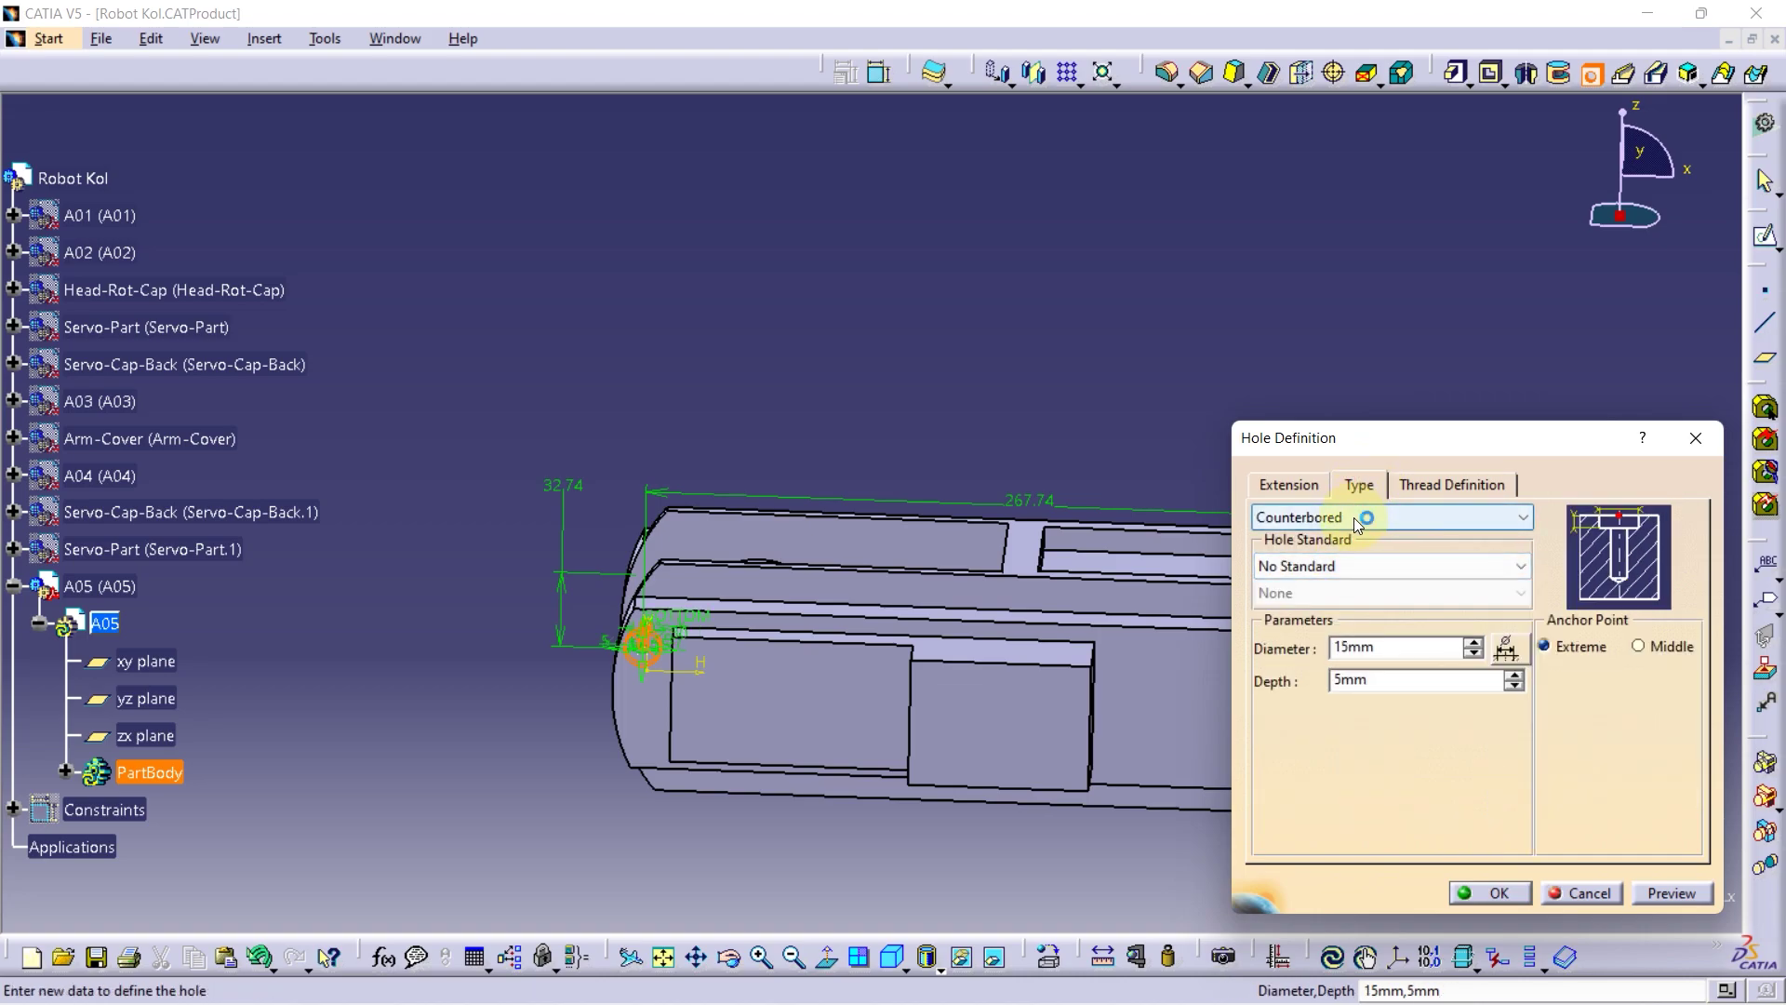
double_click(1354, 647)
text(3.1)
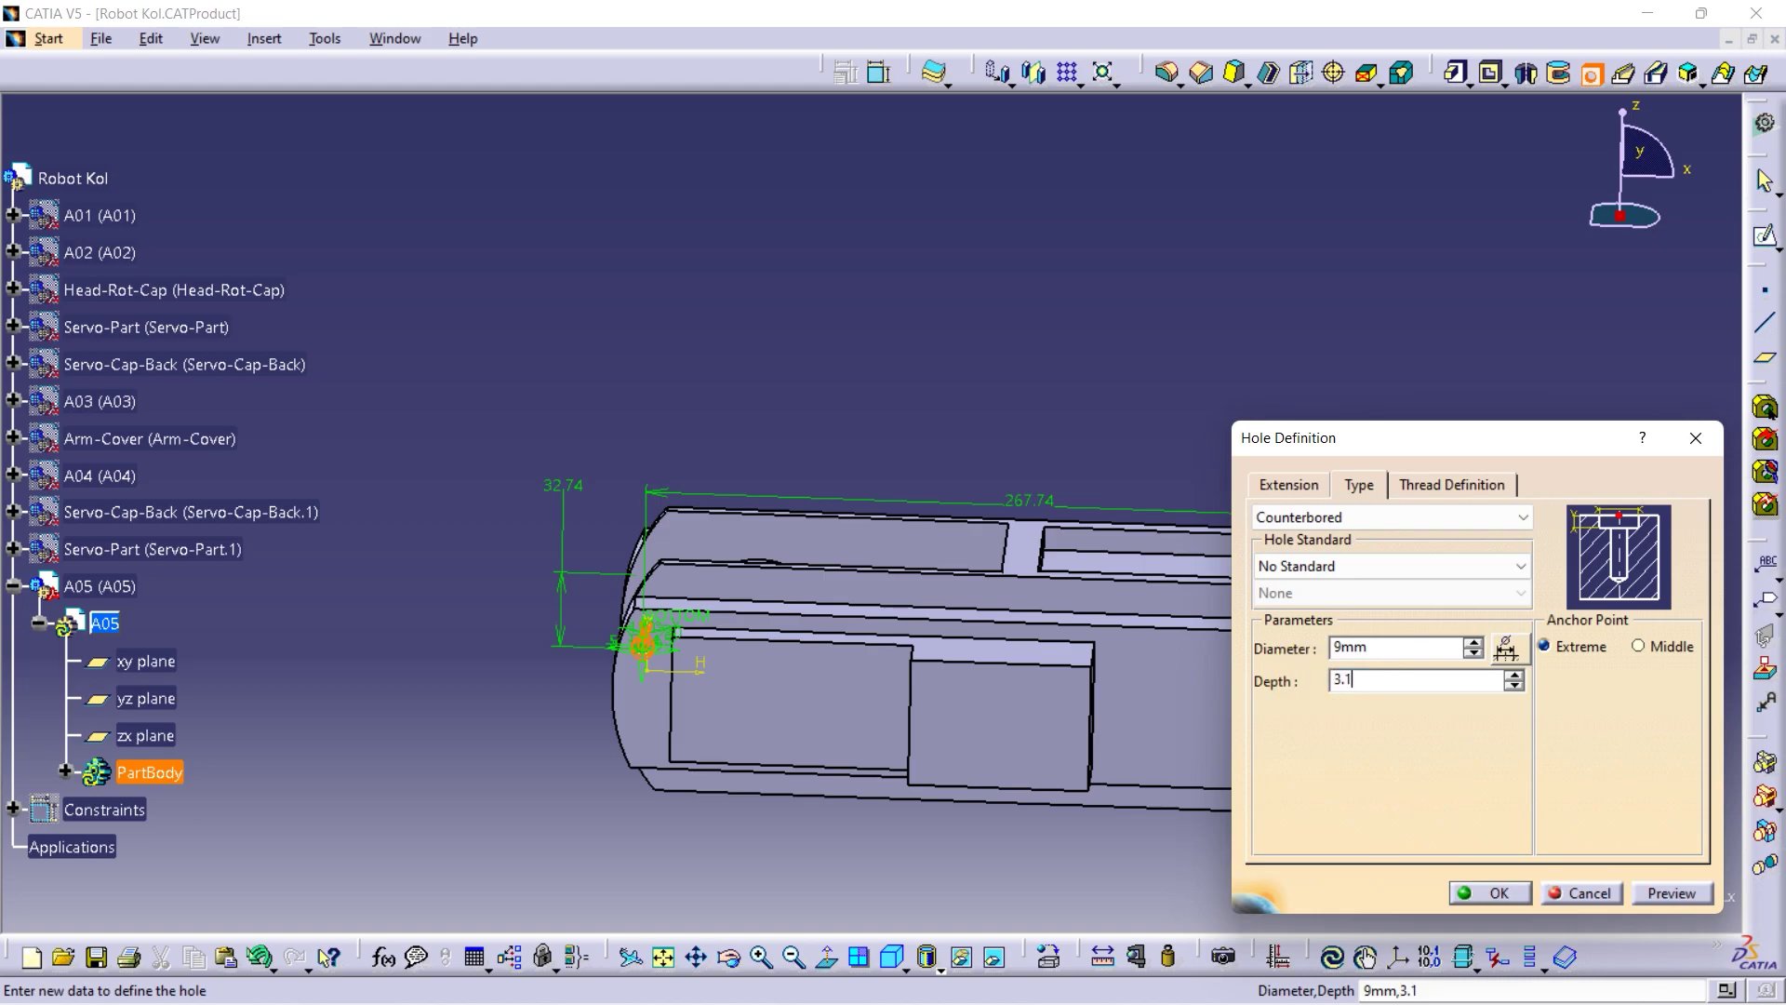
Create the counterbored hole and mirror Hole.1 about the xy plane
click(1470, 891)
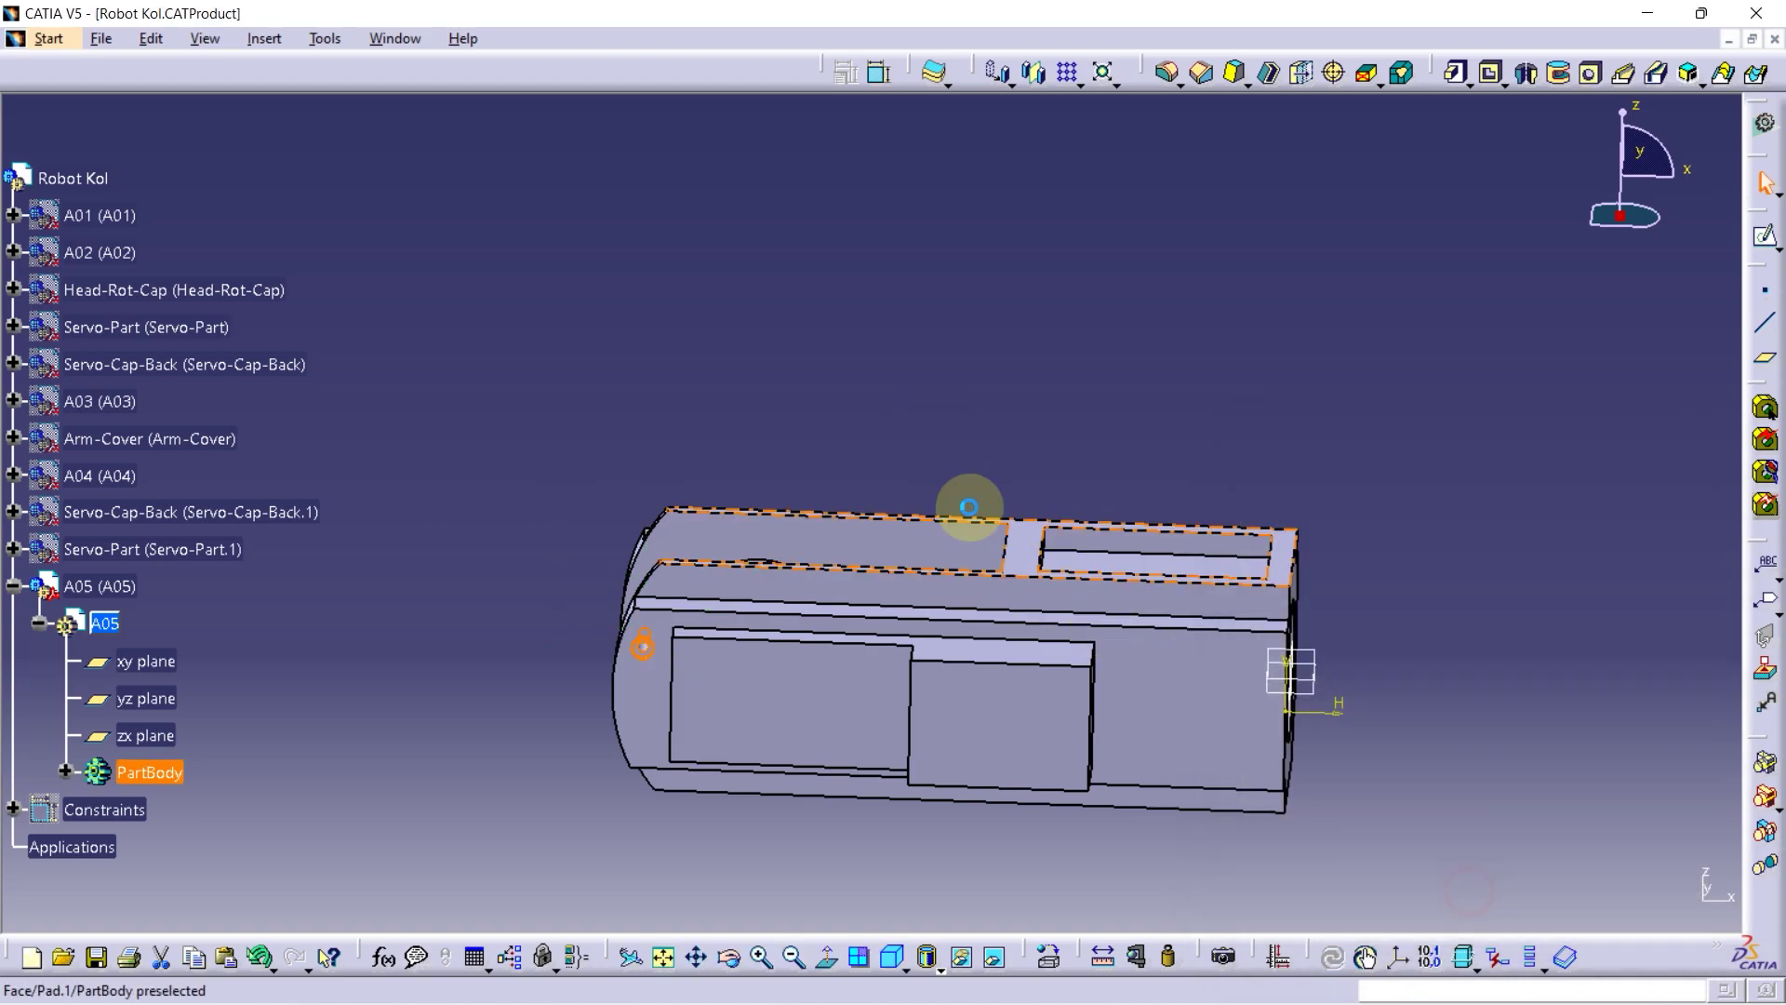
mouse_move(968, 506)
middle_down()
mouse_move(1129, 684)
mouse_move(710, 678)
mouse_move(863, 531)
mouse_move(894, 630)
mouse_move(942, 568)
middle_up()
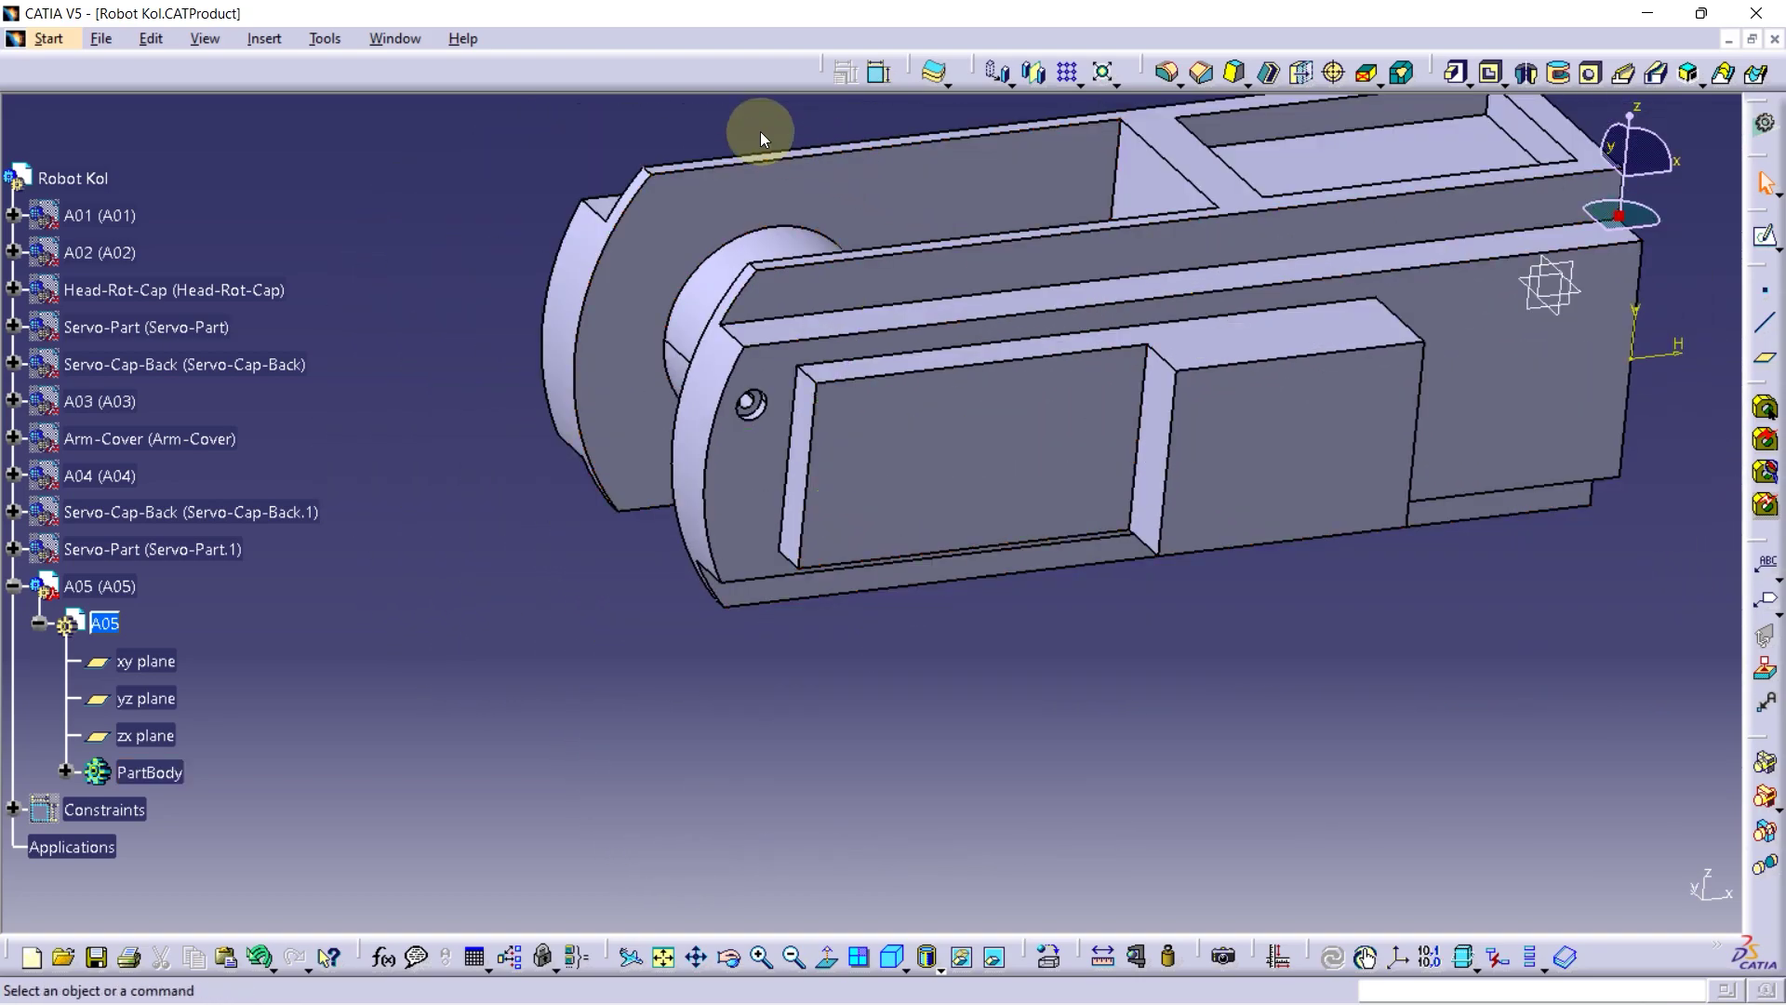
click(1035, 73)
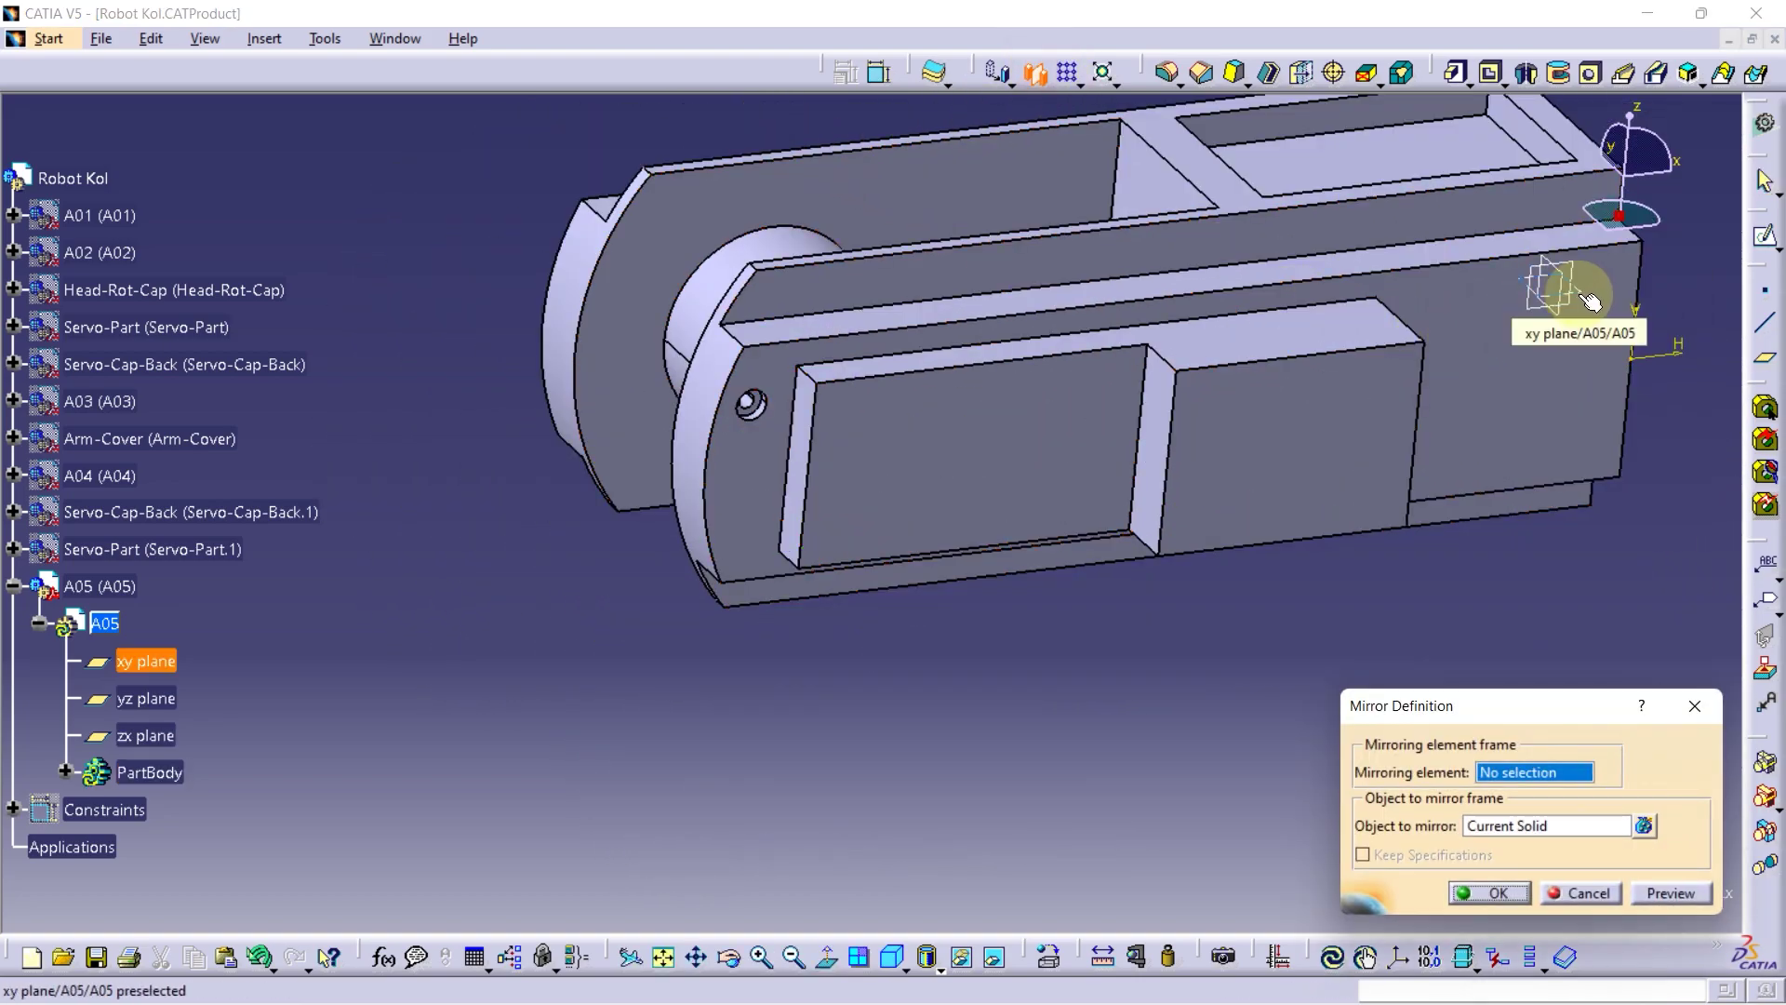
click(1547, 285)
click(1498, 826)
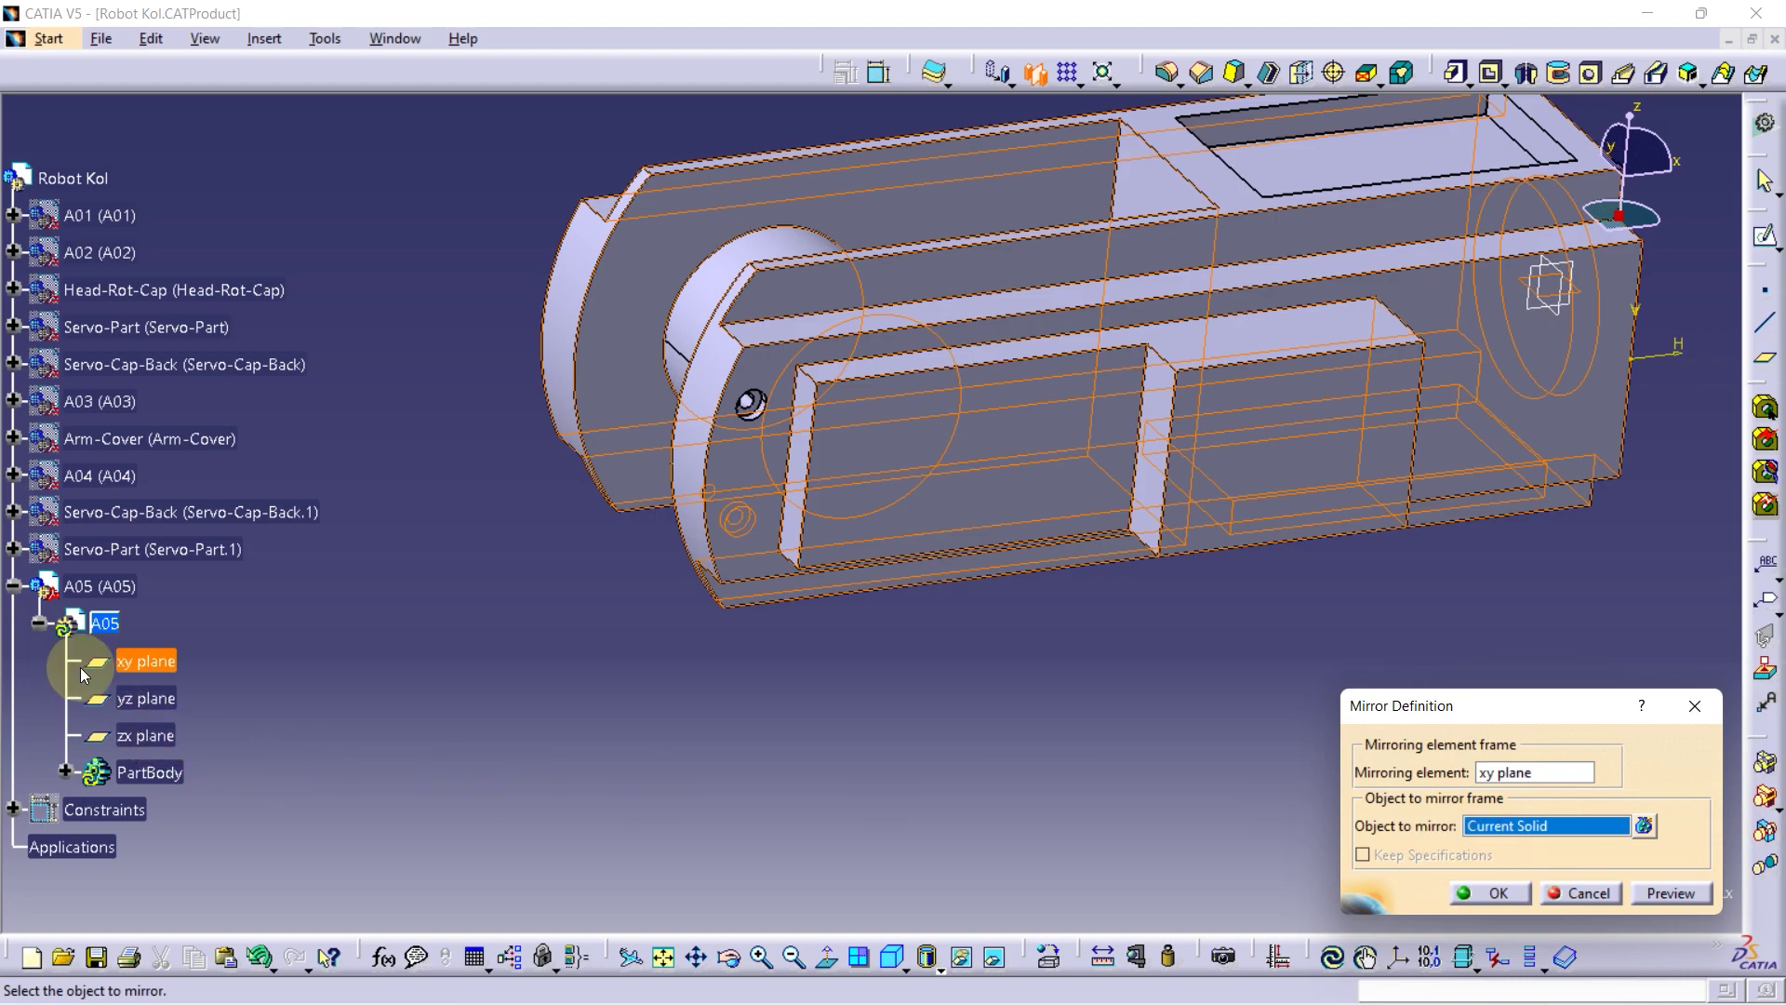
scroll(85, 528, down, 3)
click(83, 437)
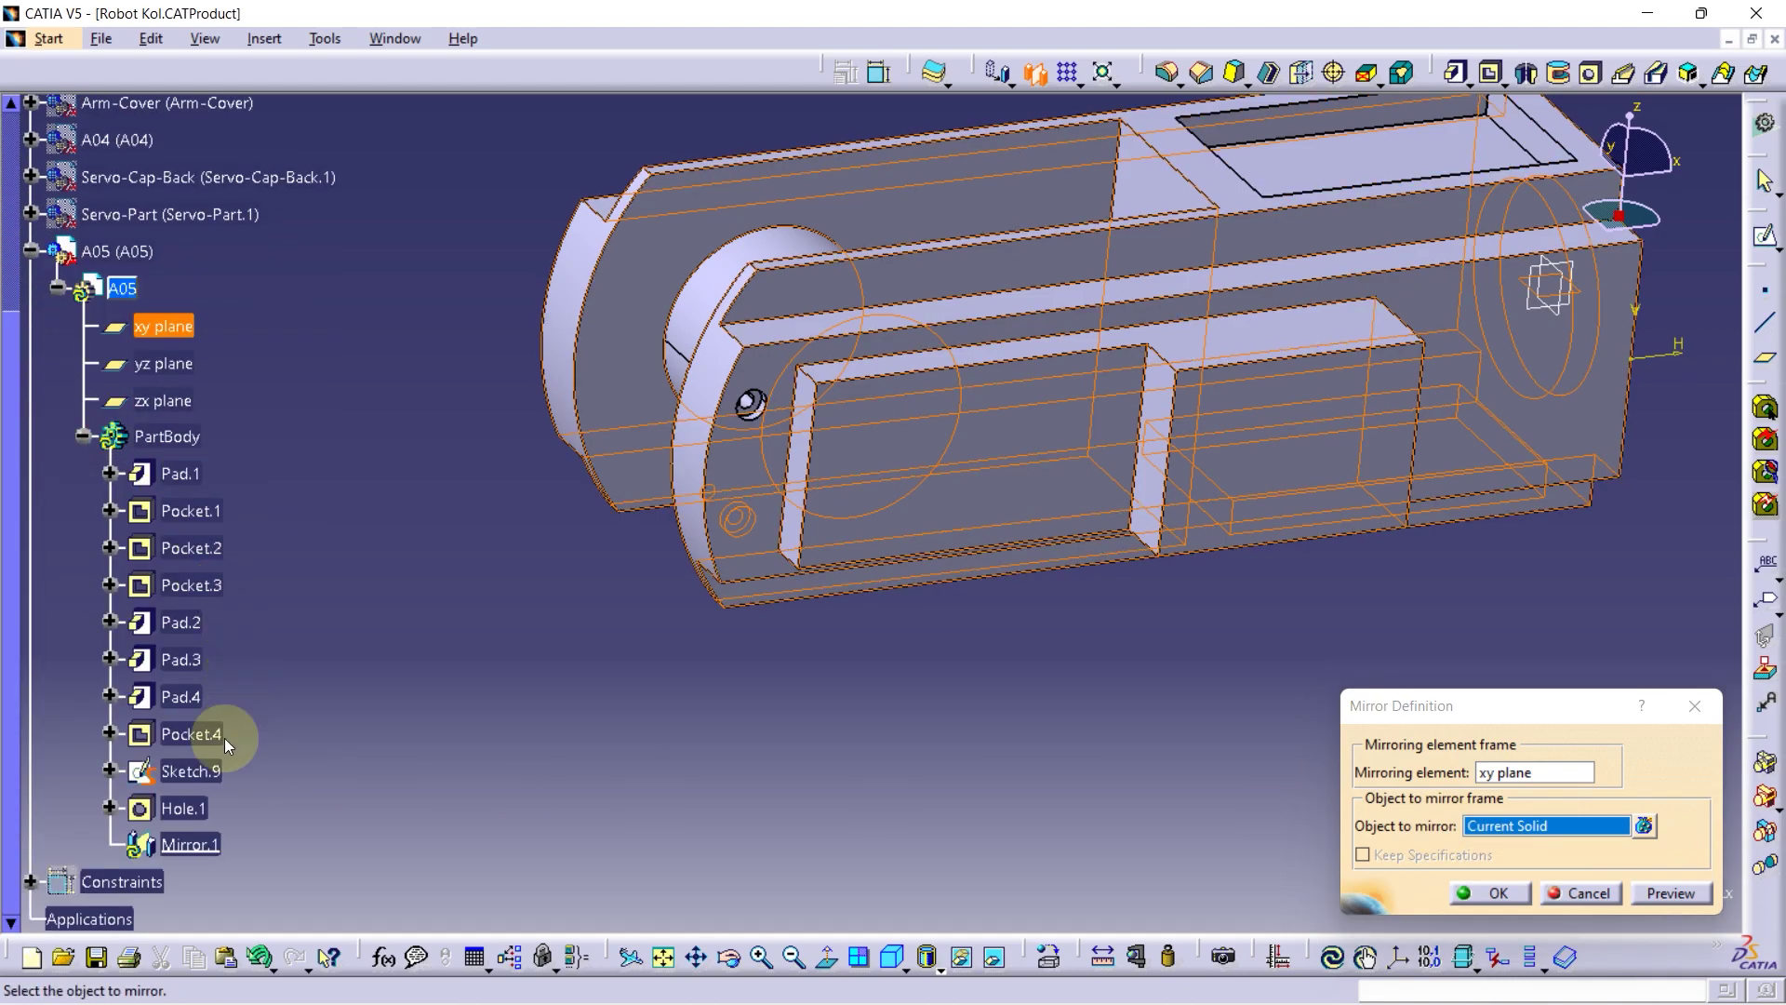
click(179, 808)
click(1497, 895)
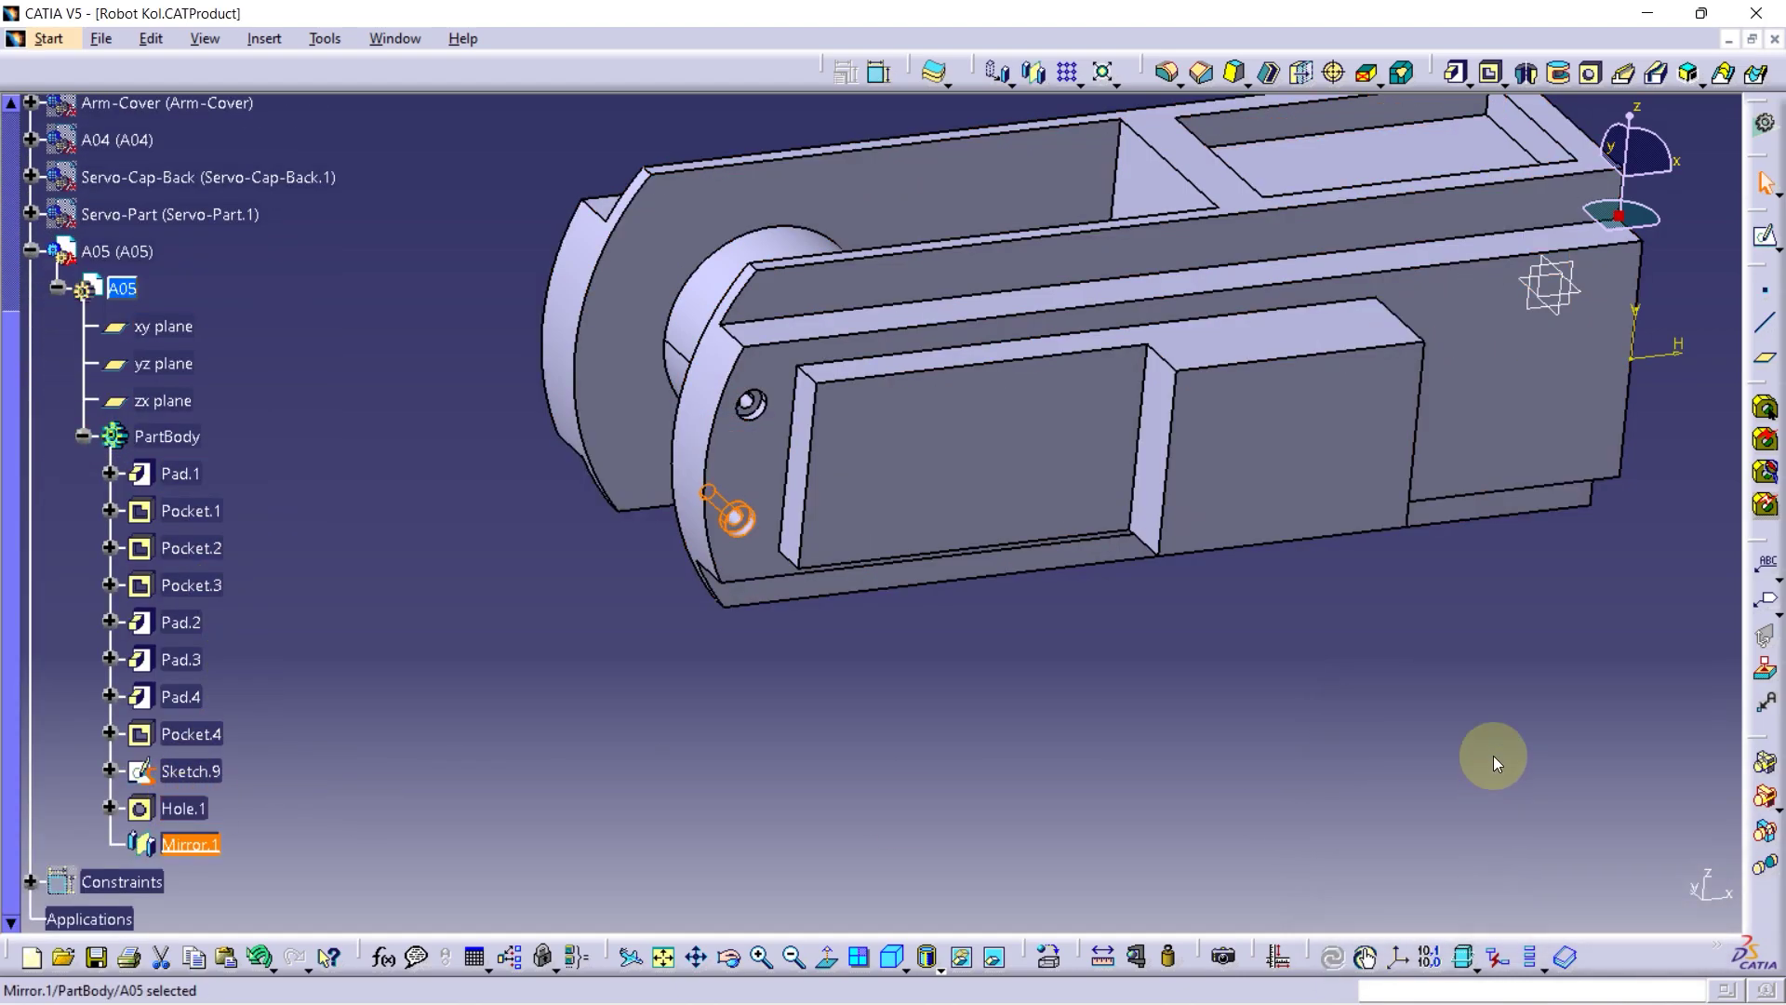
Draw a thin rectangle along the top edge in a new top-face sketch
mouse_move(1356, 299)
middle_down()
mouse_move(965, 710)
mouse_move(802, 582)
middle_up()
click(802, 582)
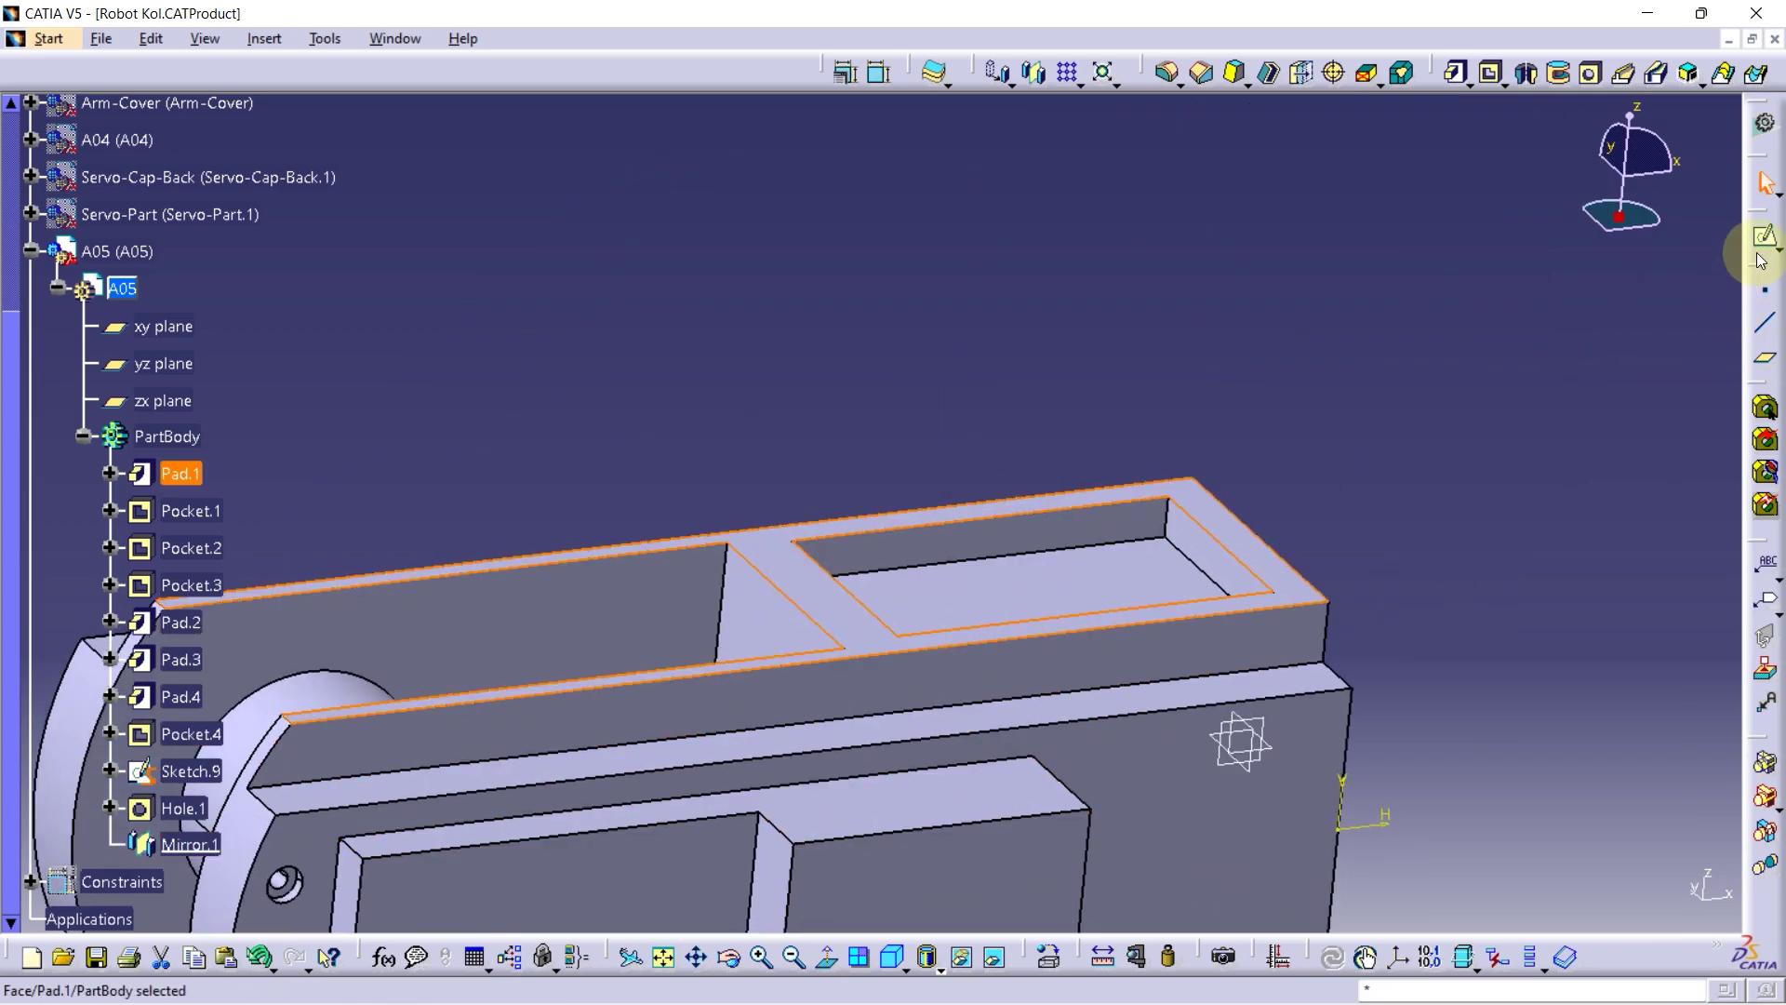
click(1765, 235)
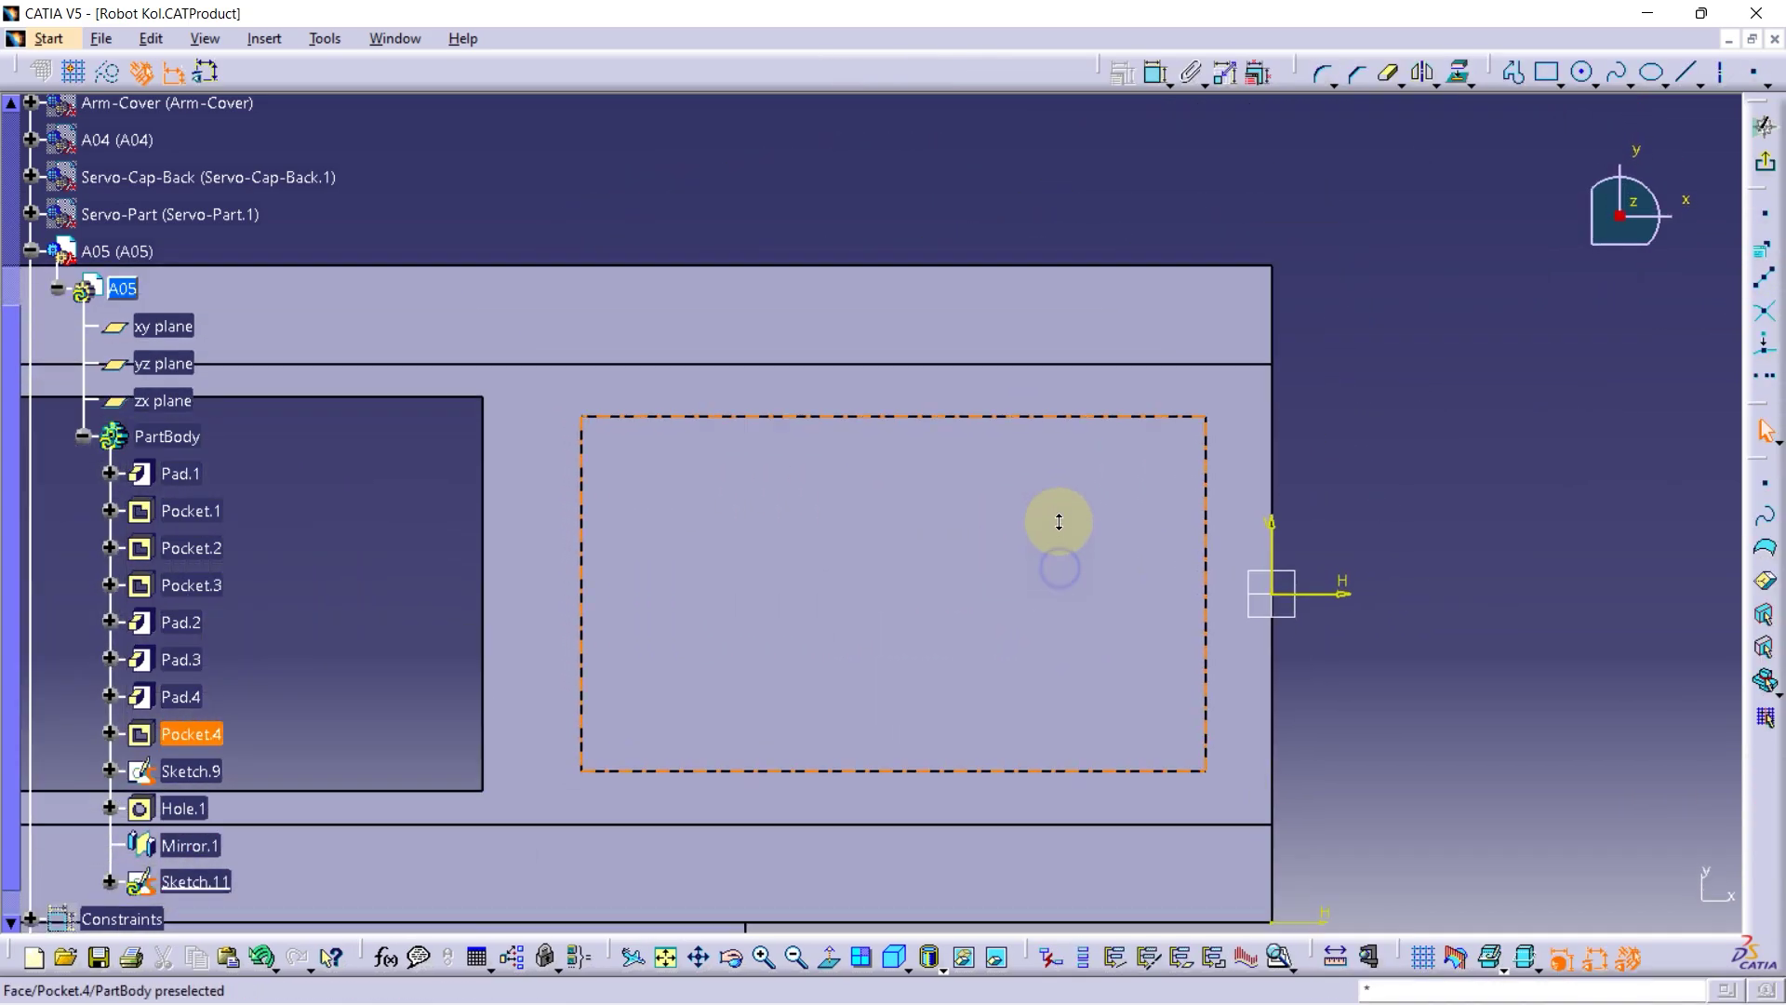
click(1549, 71)
click(460, 402)
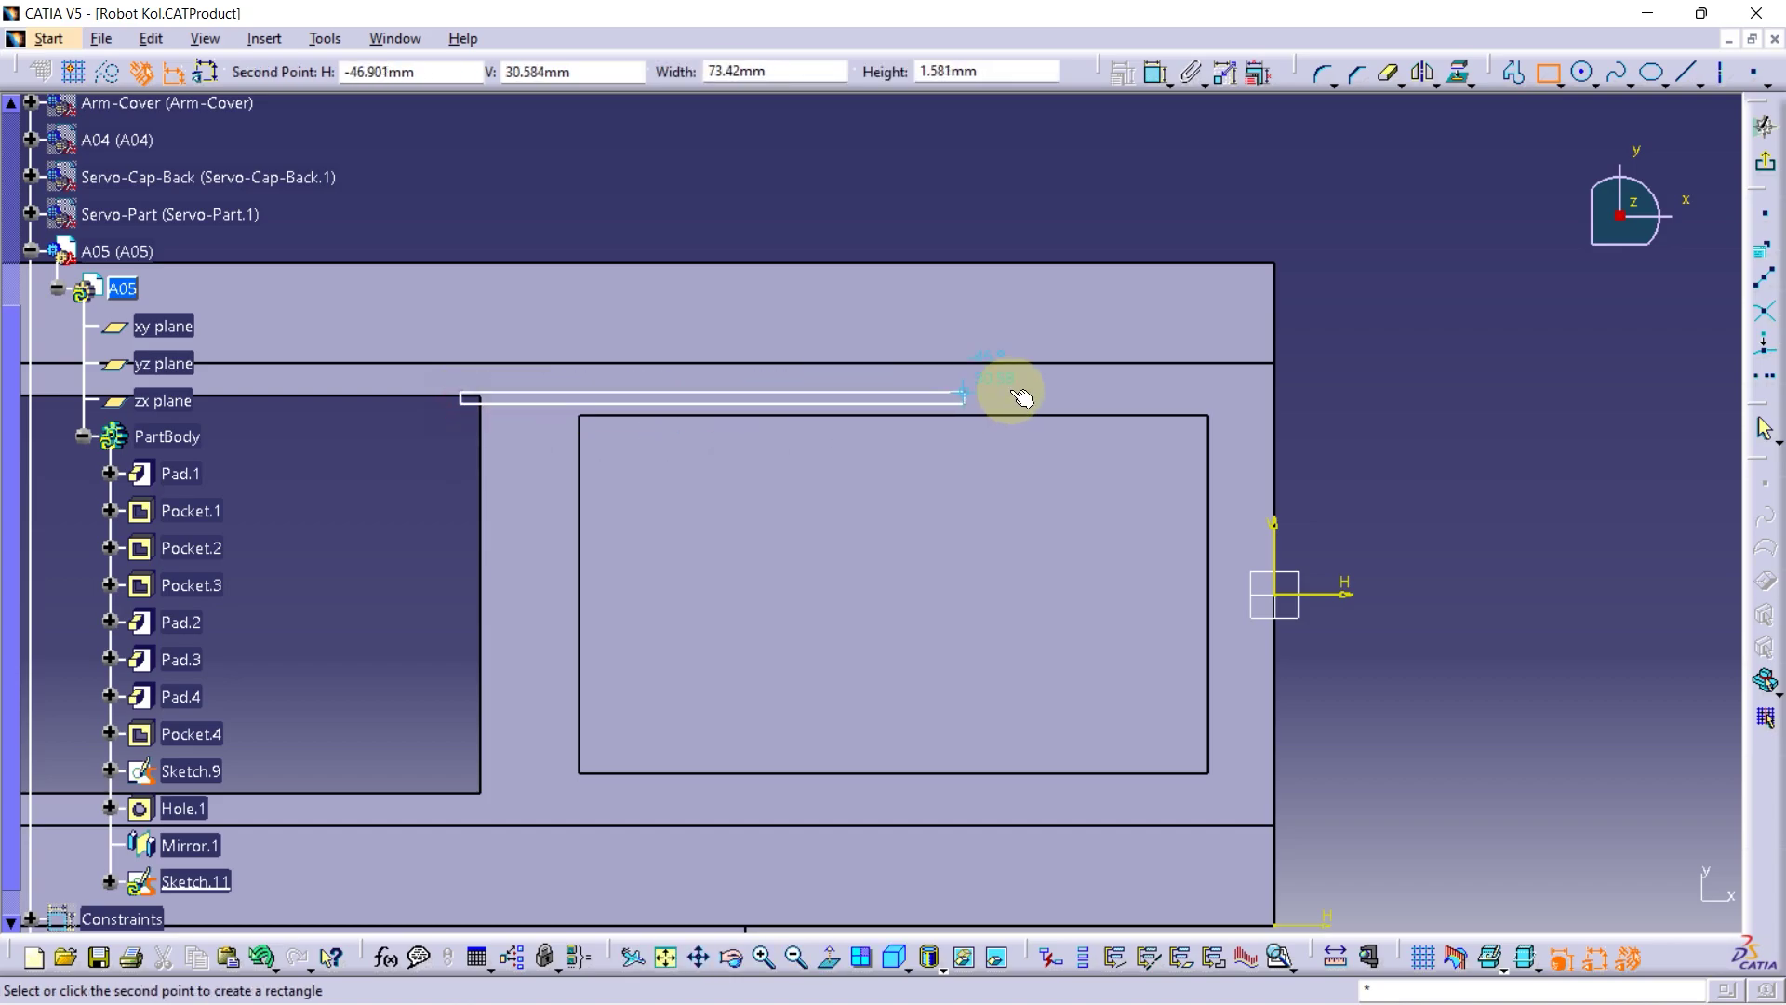
click(1302, 398)
Make both rectangle ends coincident with the part's vertical outer edges
mouse_move(1321, 363)
middle_down()
mouse_move(1145, 431)
mouse_move(1353, 308)
middle_up()
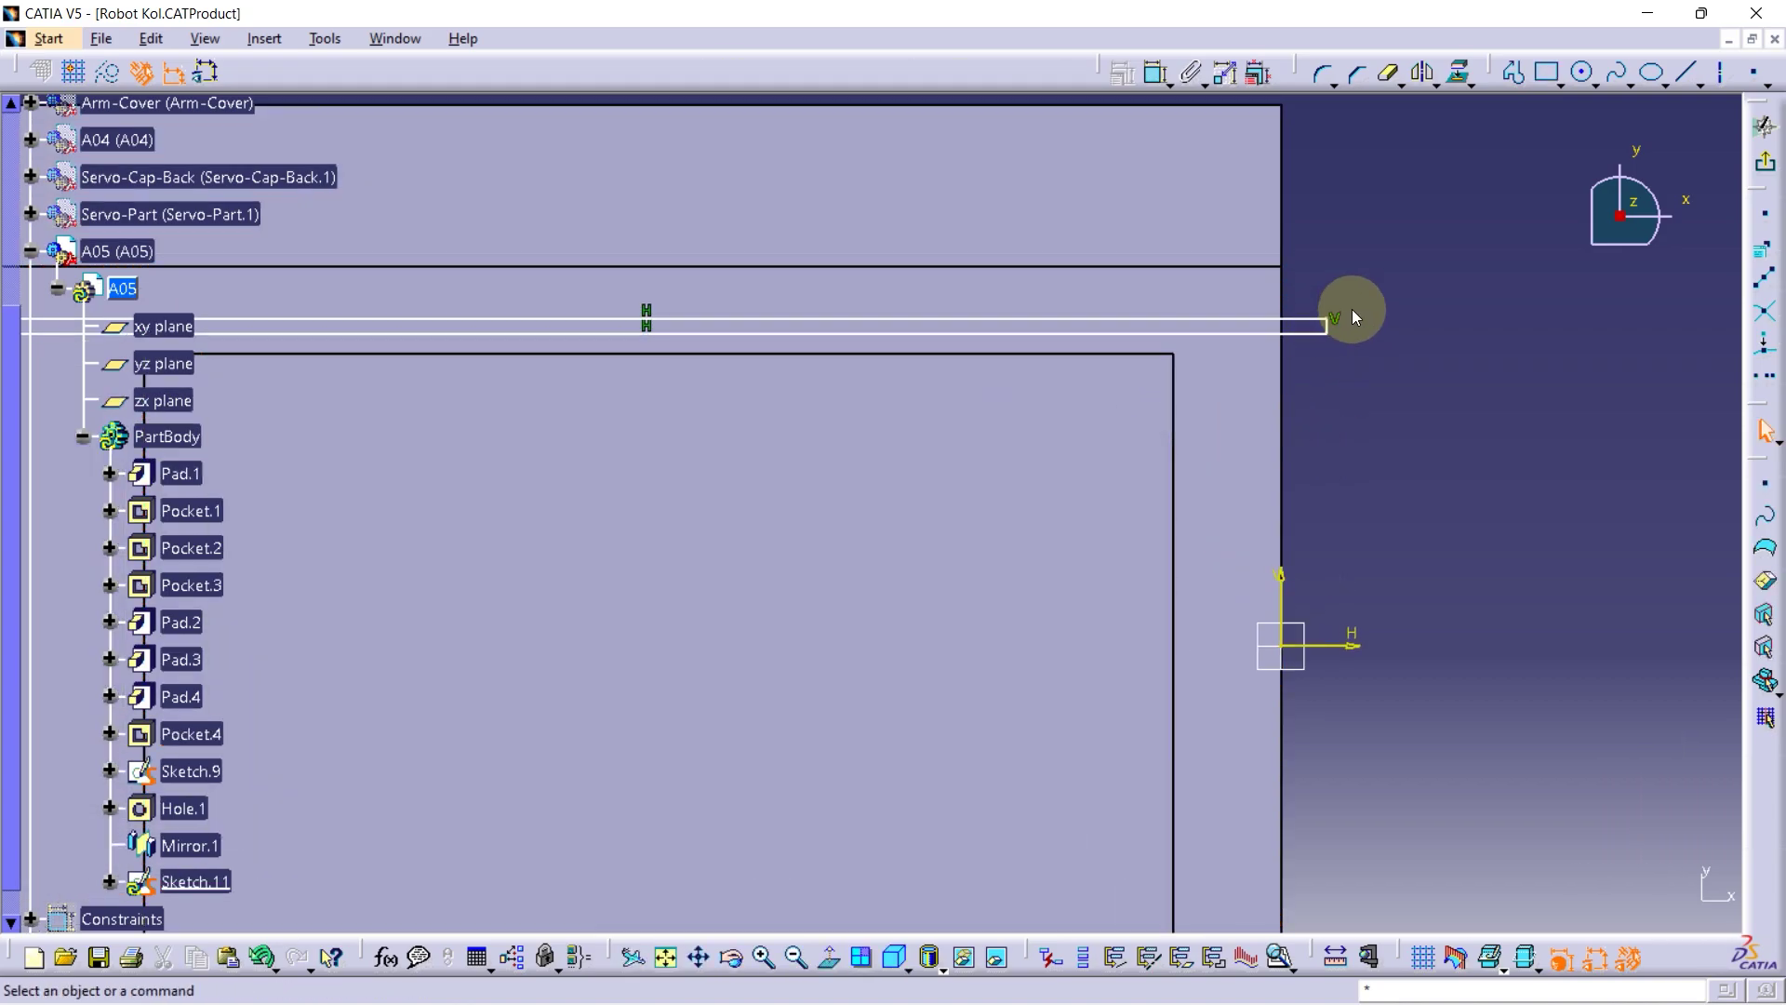
ctrl+click(1283, 298)
click(1124, 71)
click(1607, 588)
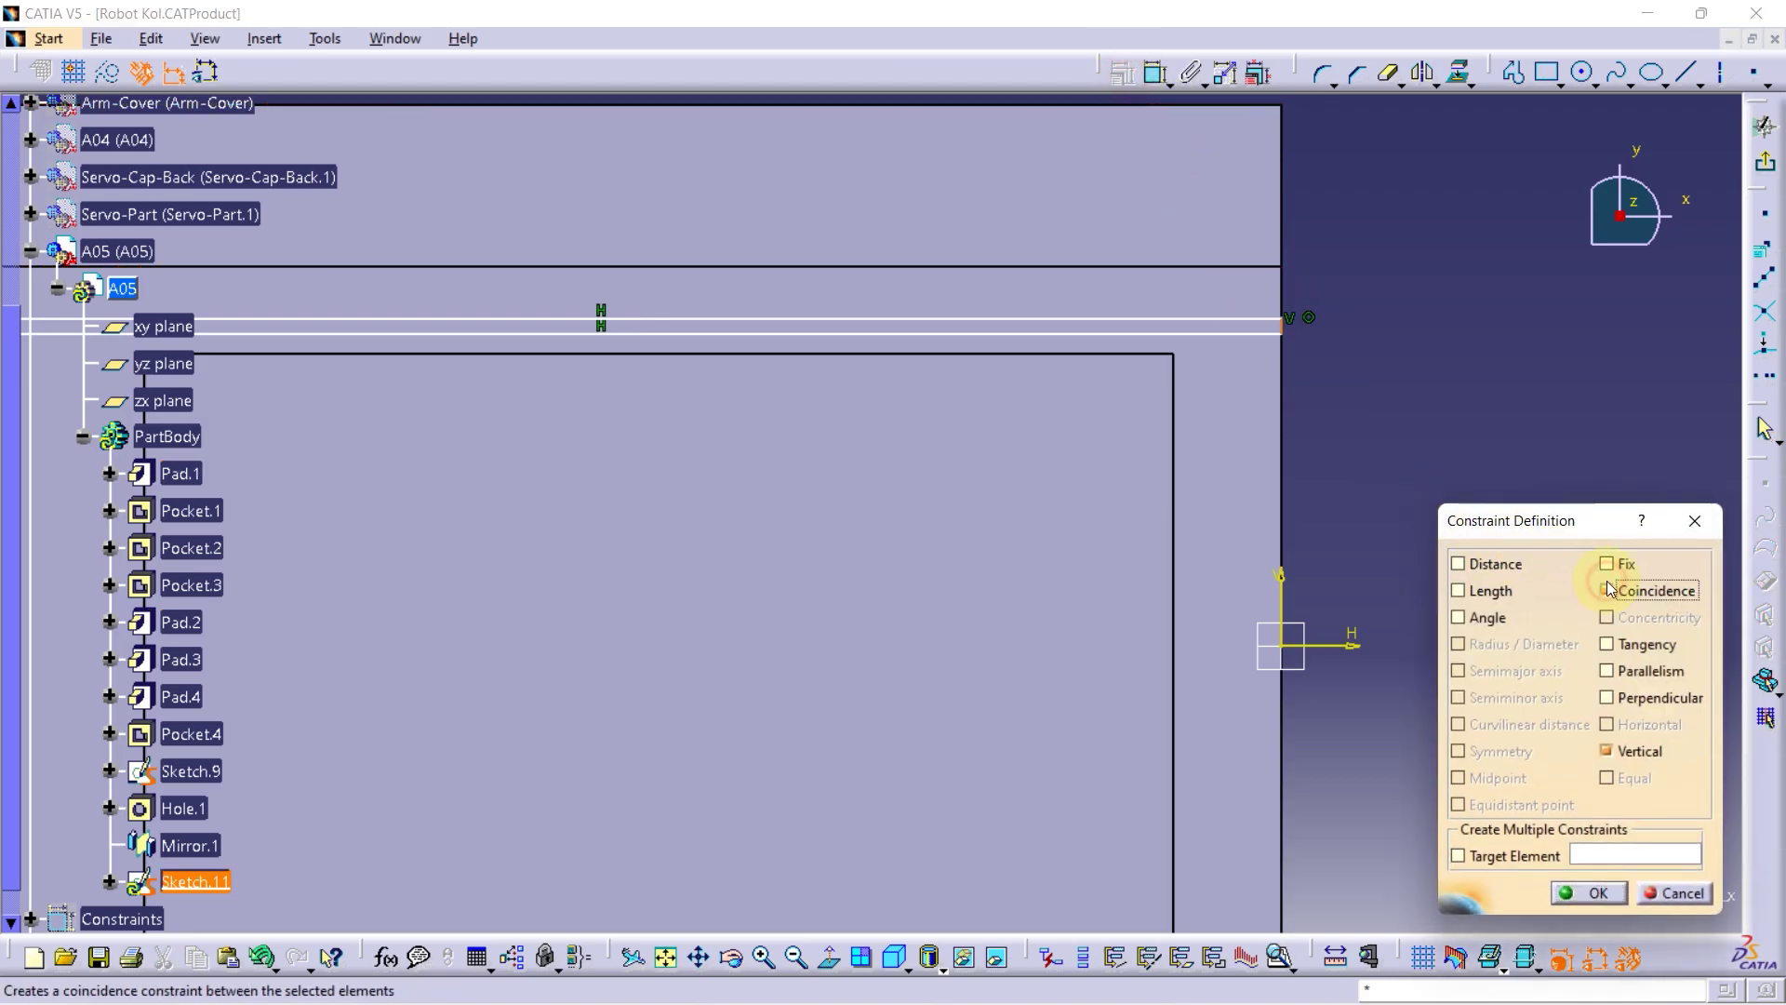
click(1588, 892)
middle_drag(710, 511, 1254, 530)
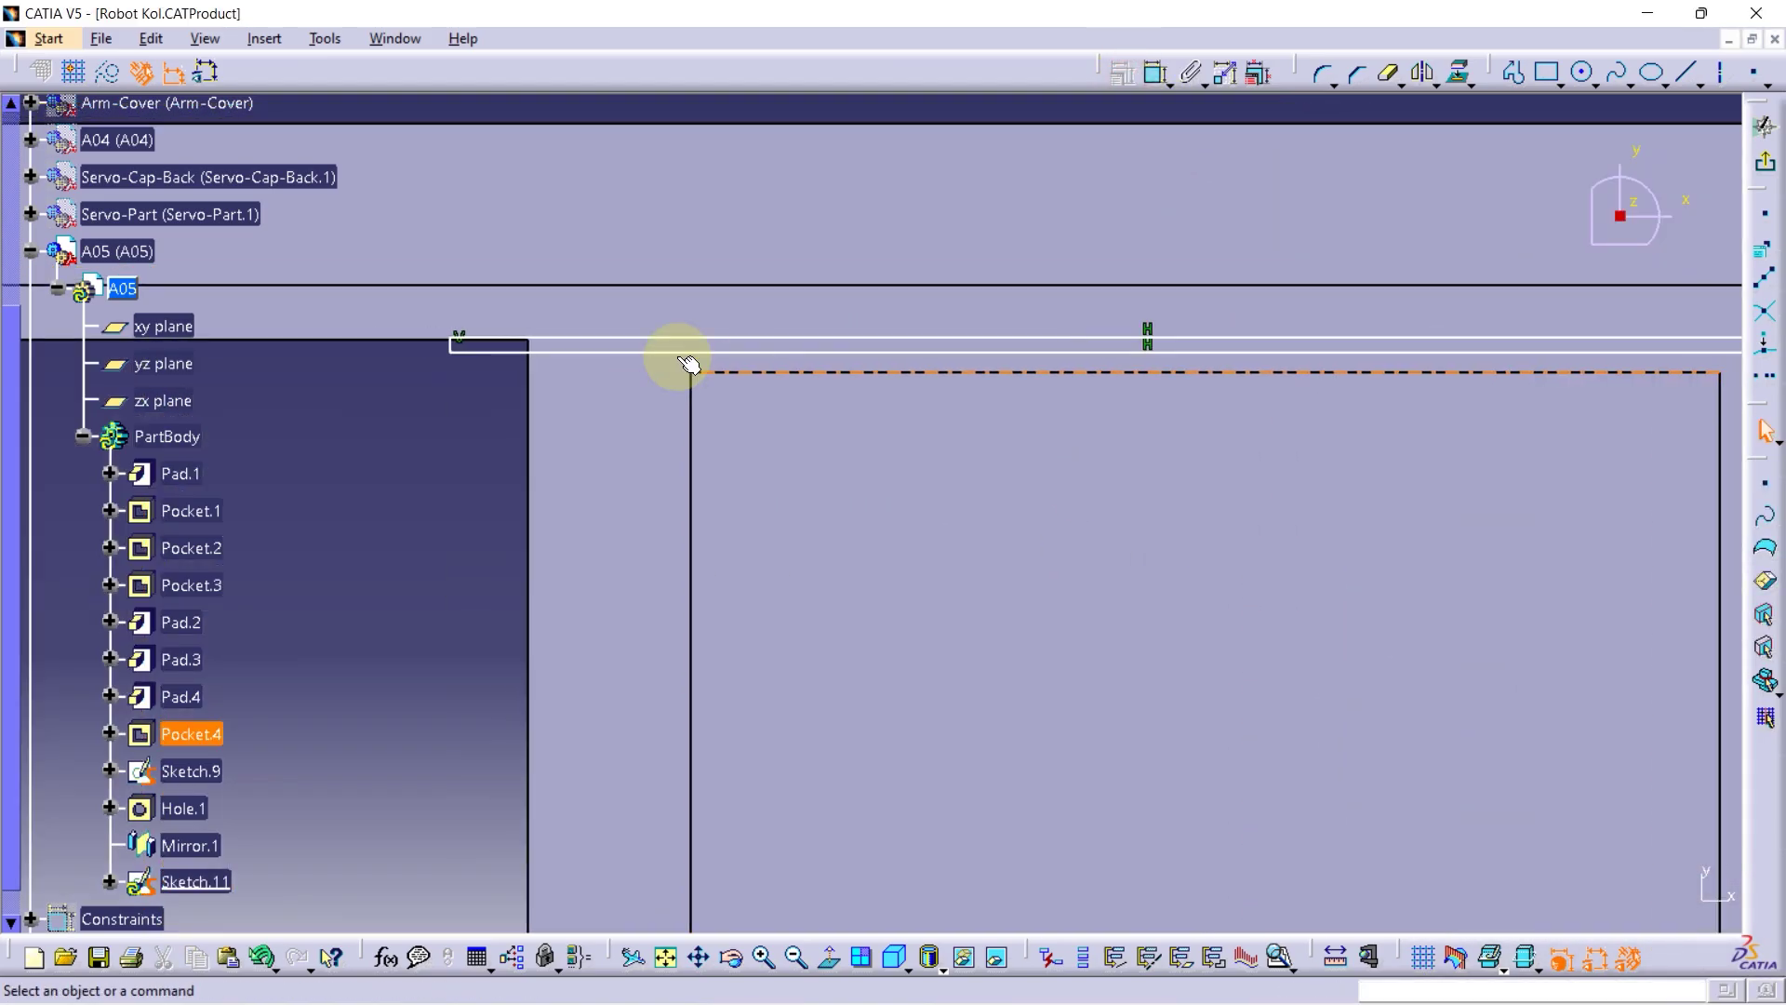
click(458, 351)
ctrl+click(530, 368)
click(1124, 71)
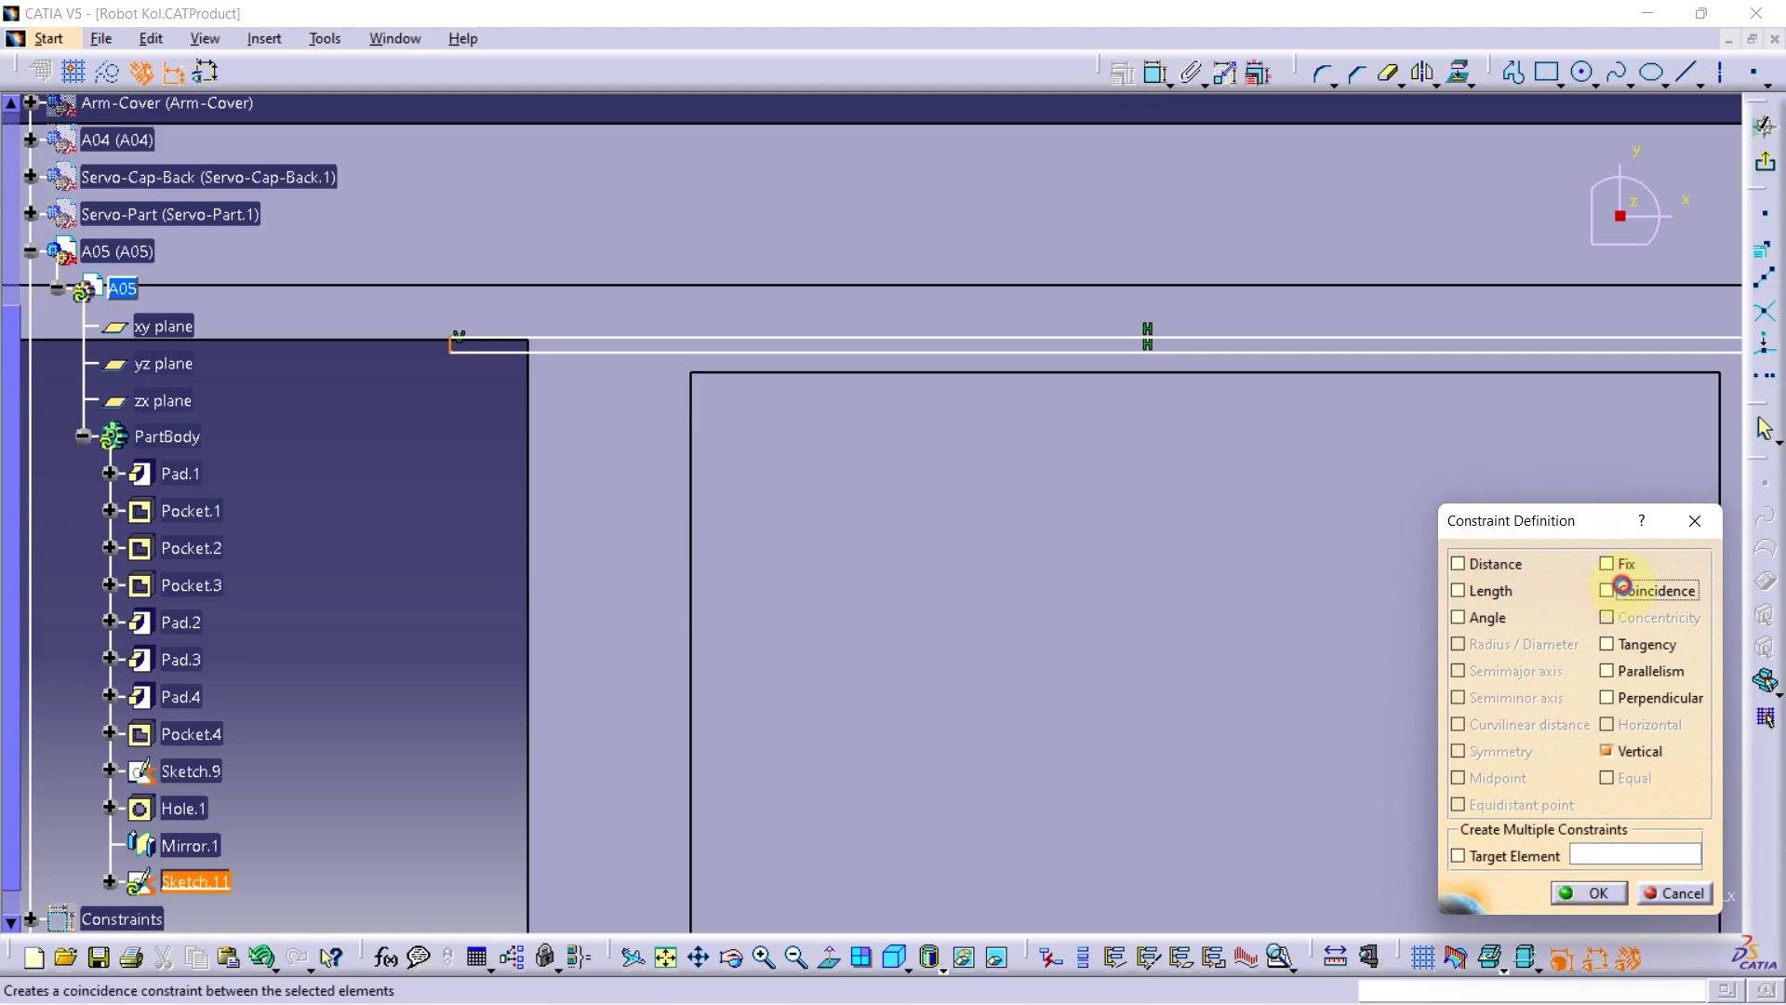
click(1574, 893)
middle_drag(1293, 418, 734, 351)
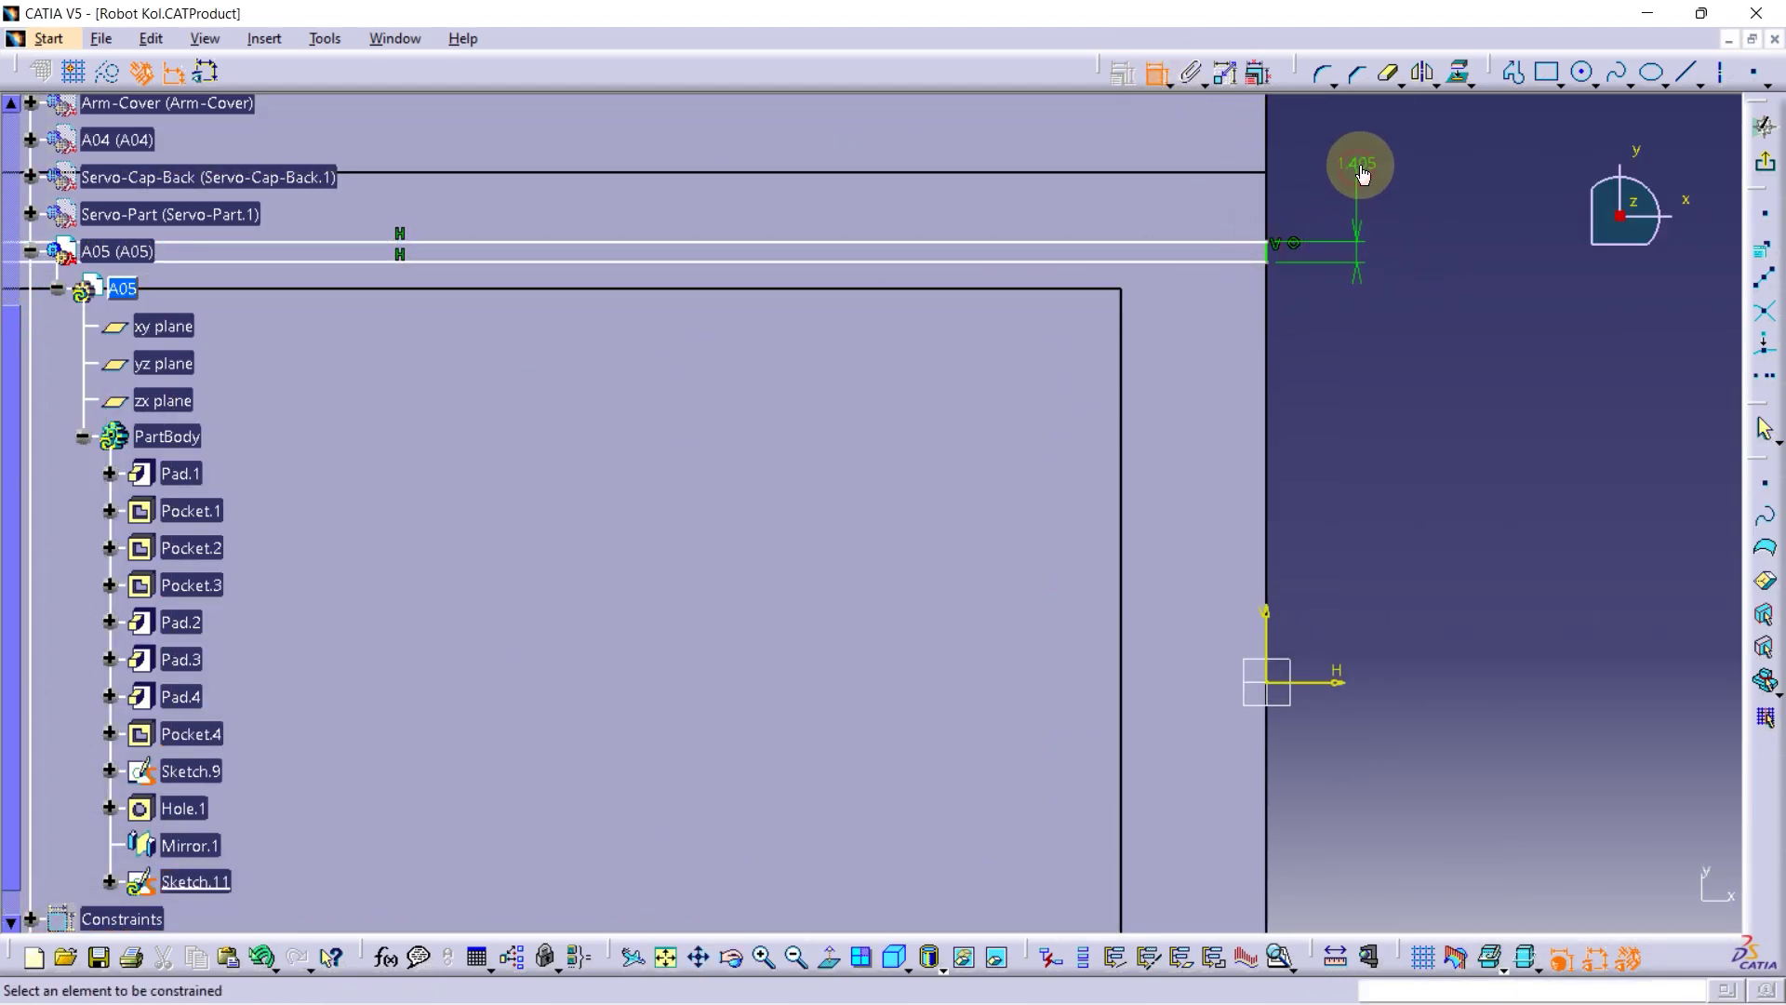
Set the strip width to 1.5 and its offset from the edge to 1
double_click(1361, 174)
text(1.5mm)
key(Return)
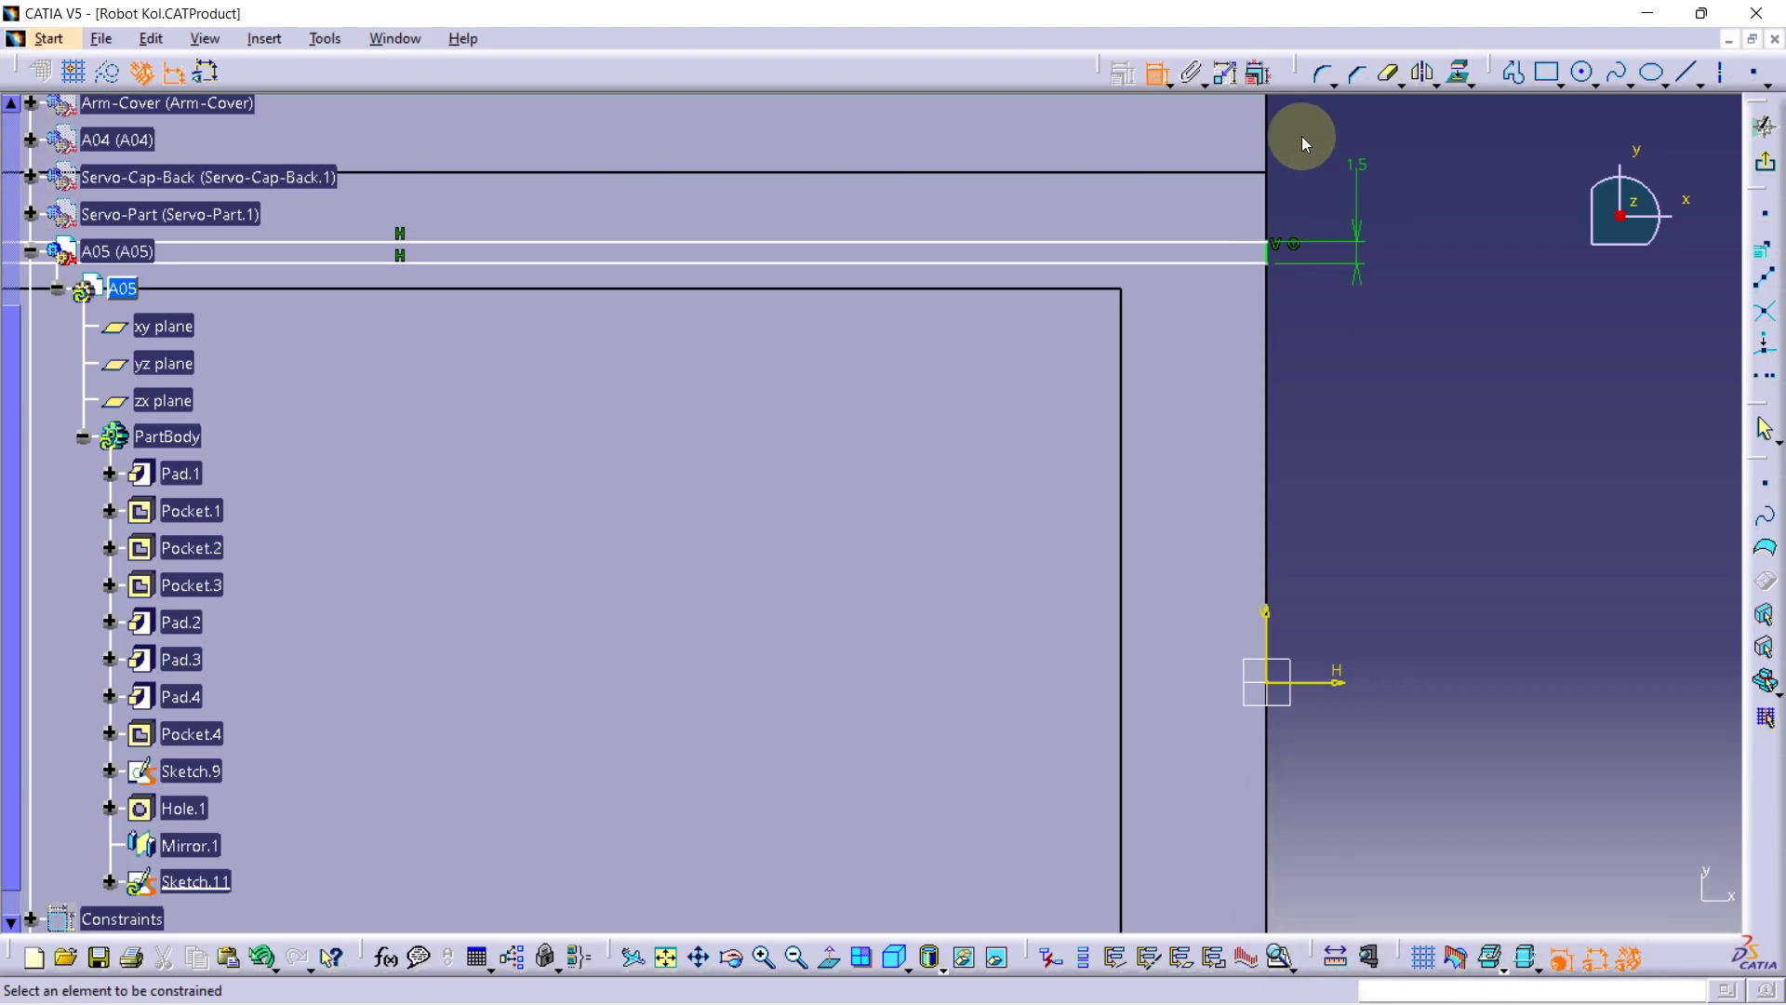
click(1150, 264)
click(1098, 289)
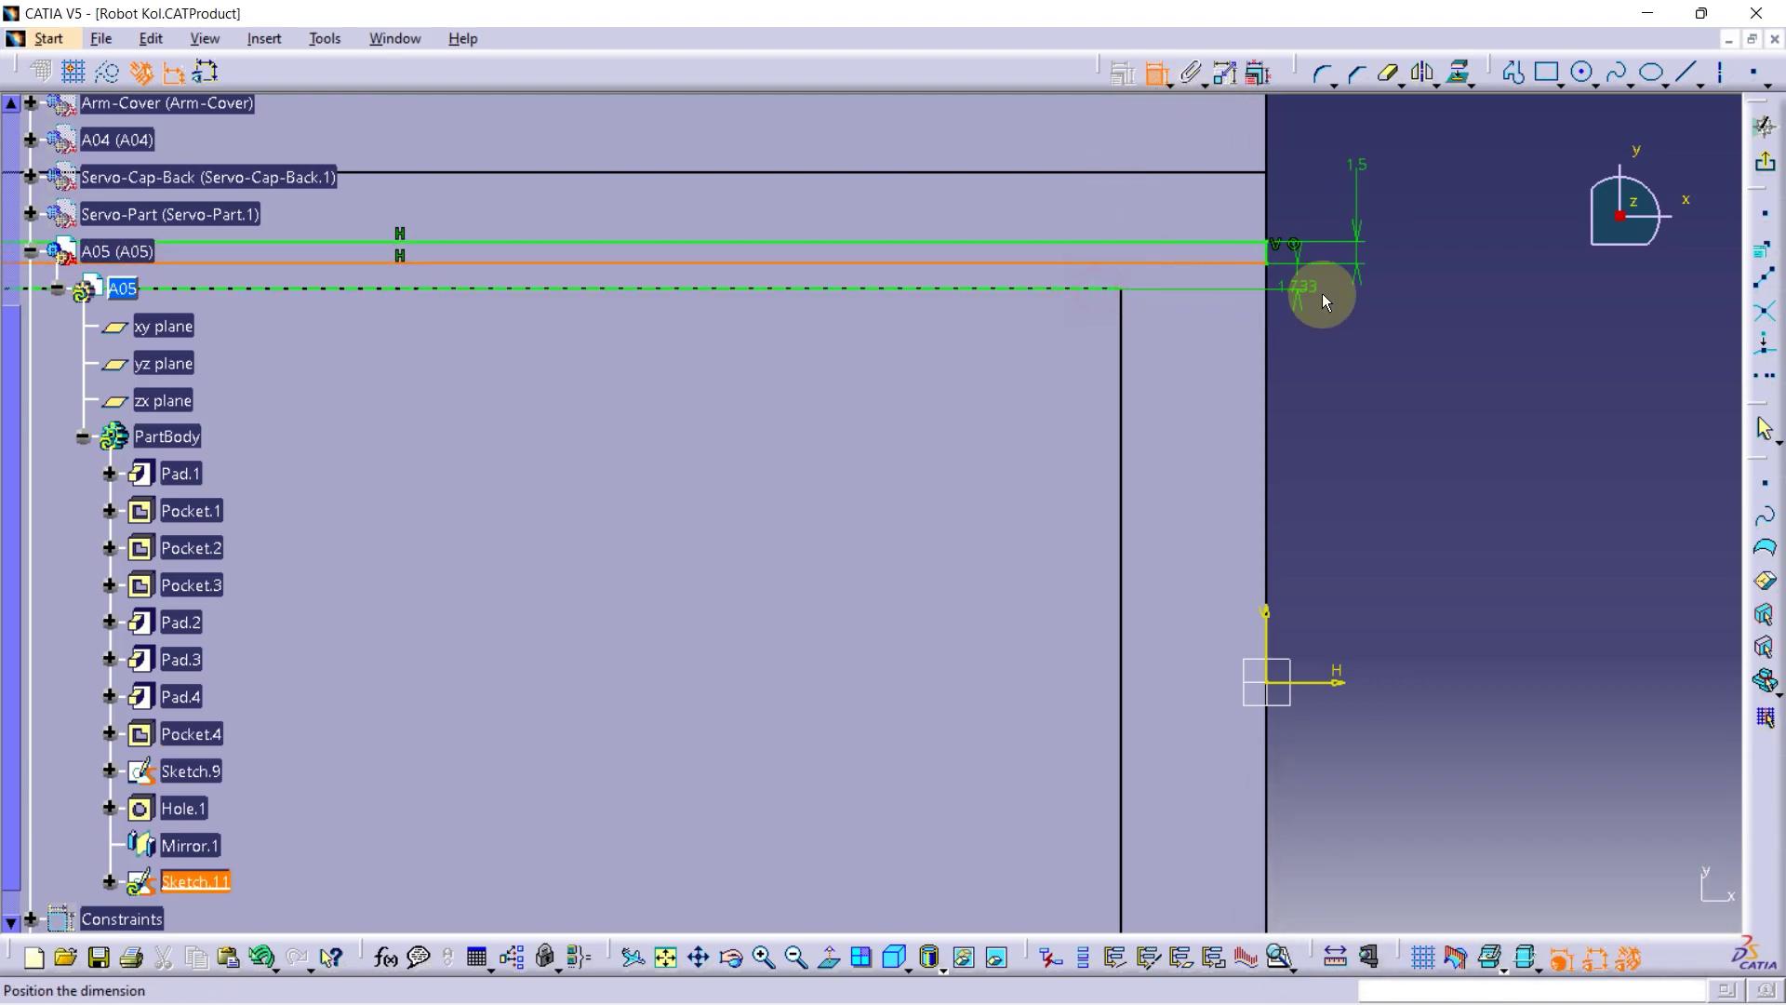
double_click(1320, 382)
text(1.733mm)
key(Return)
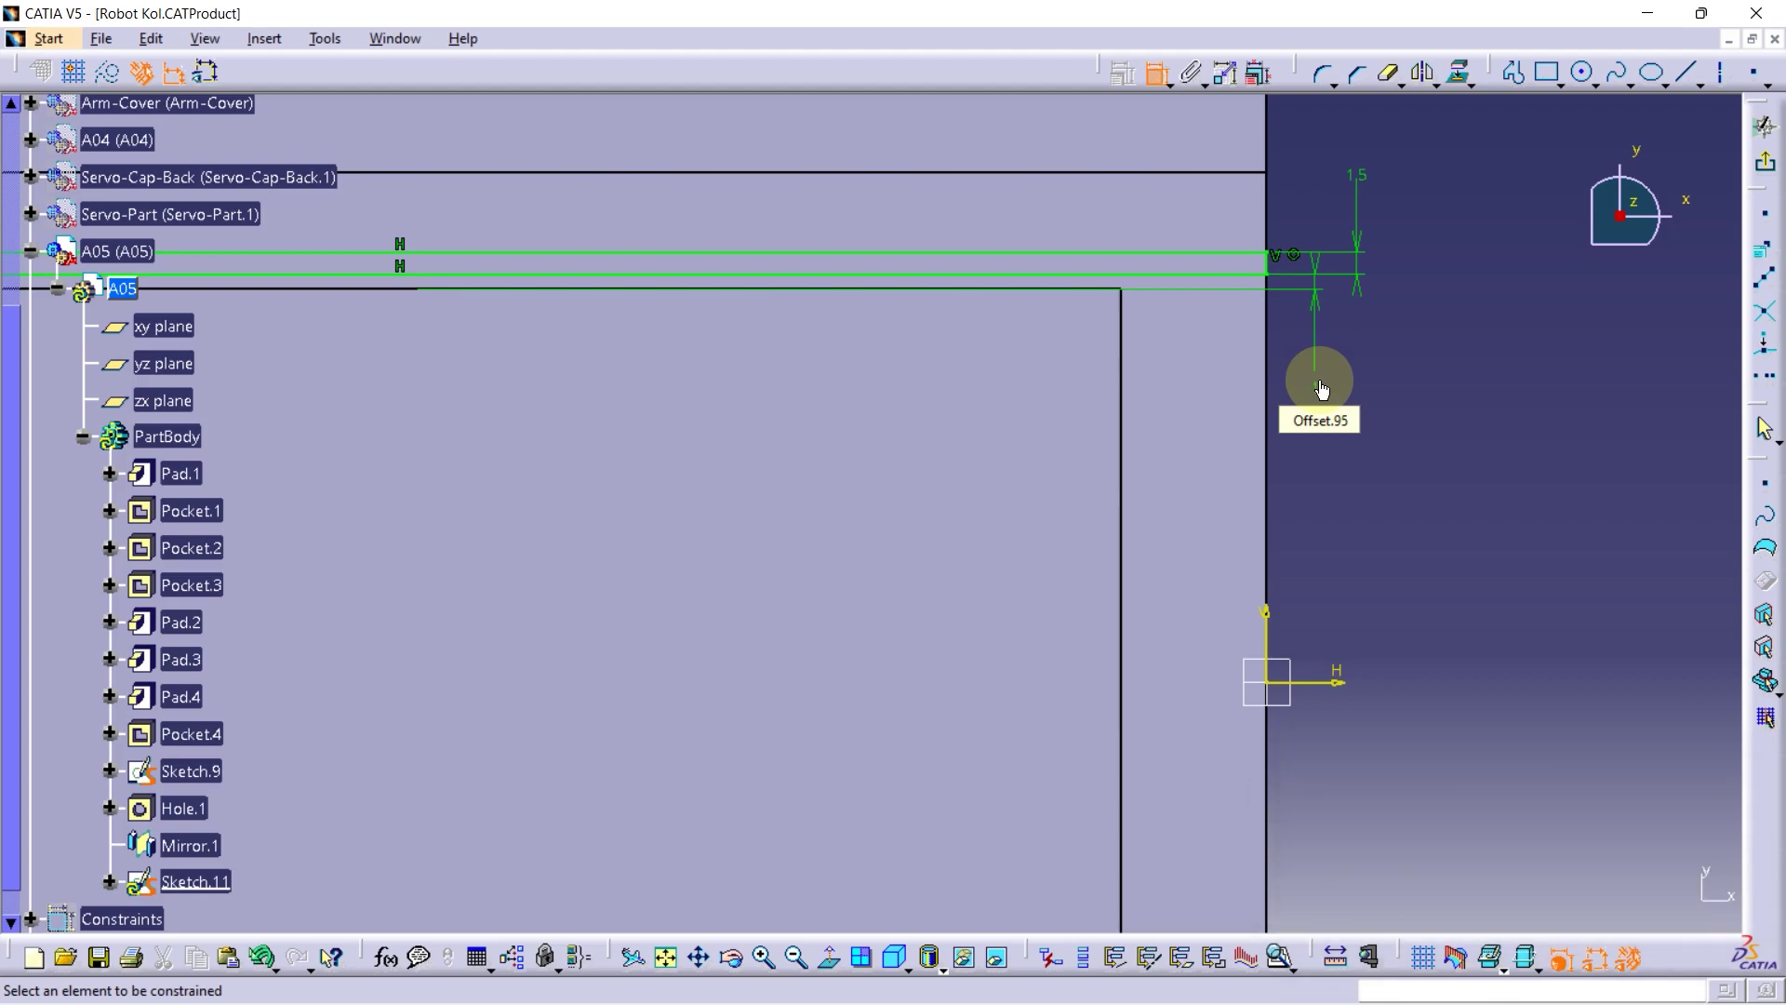
Mirror the strip about the H axis and exit the sketch
middle_drag(1163, 186, 1444, 269)
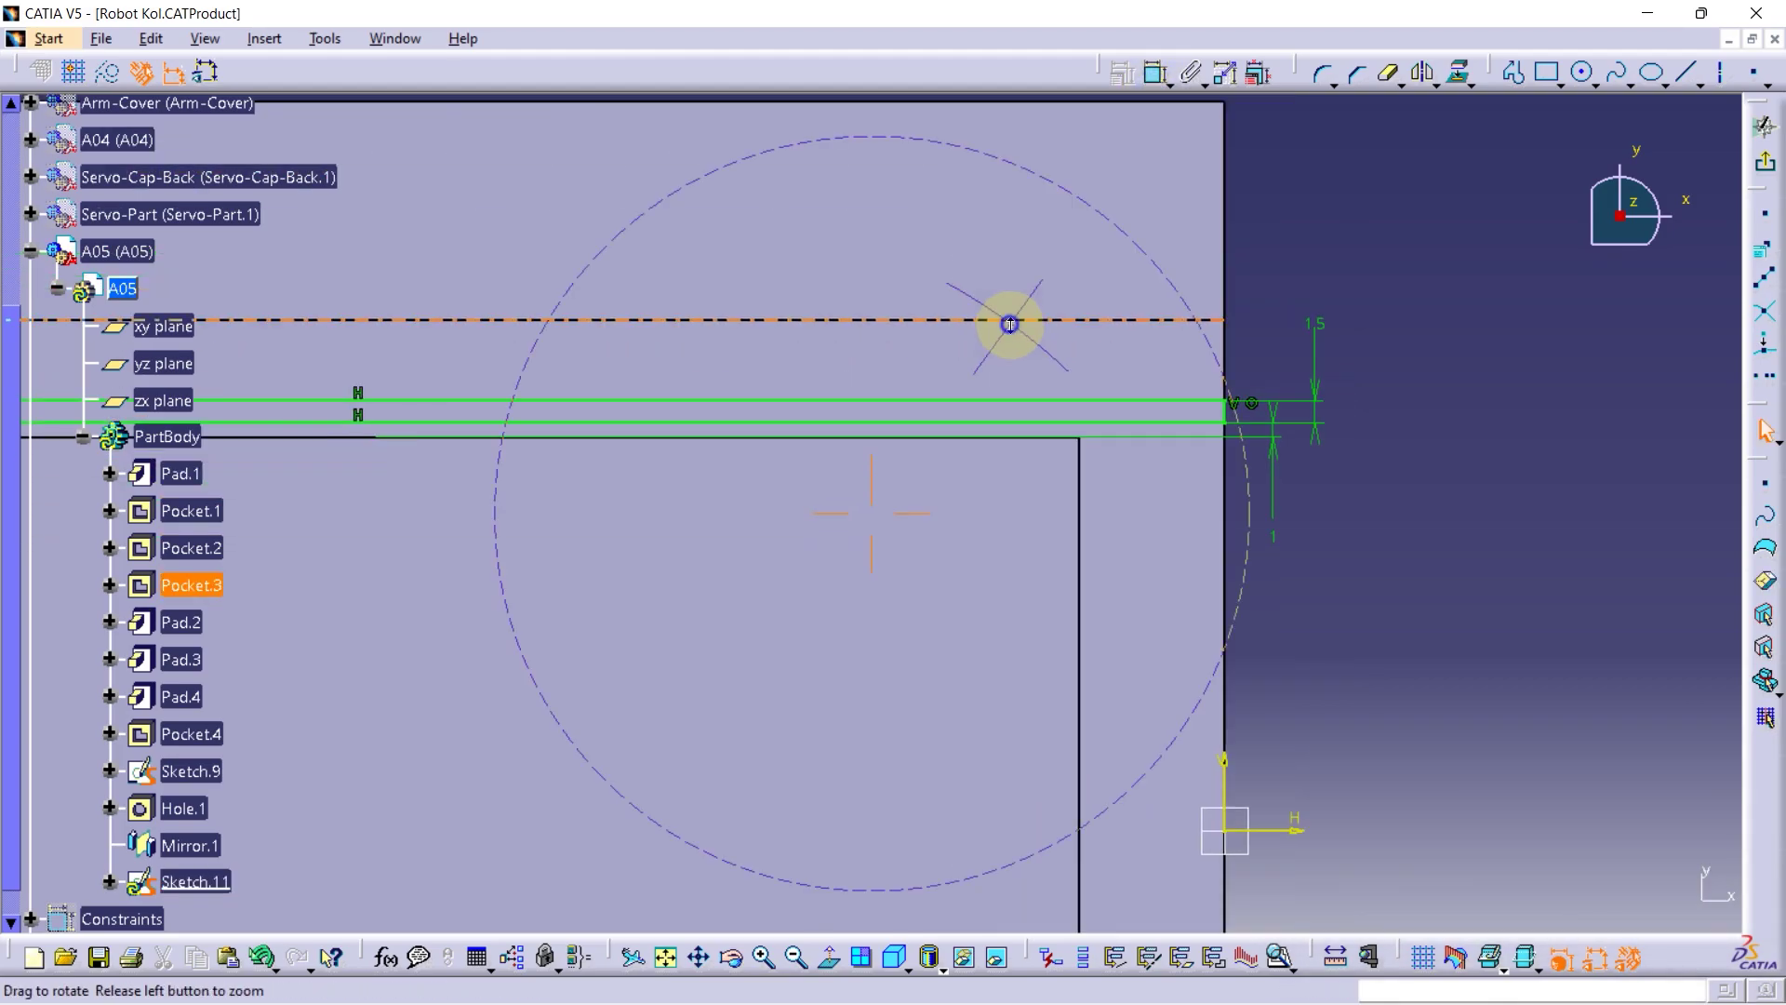
drag(1444, 270, 440, 472)
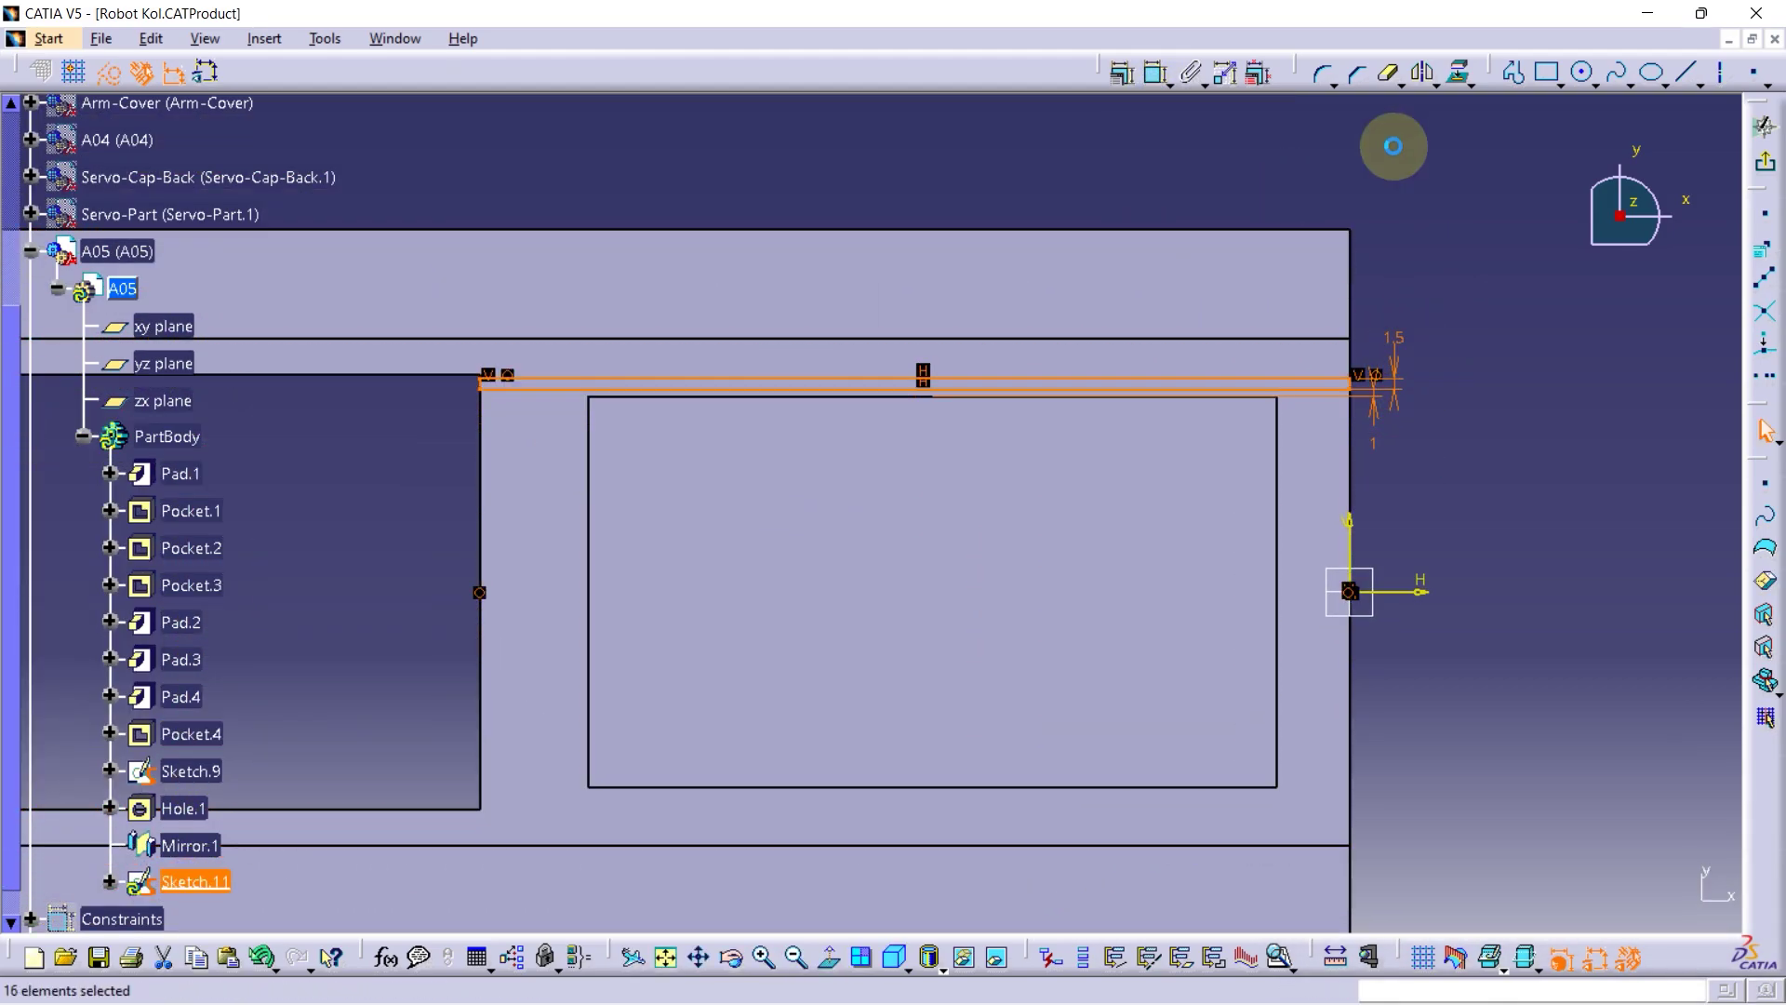
click(1430, 89)
click(1396, 592)
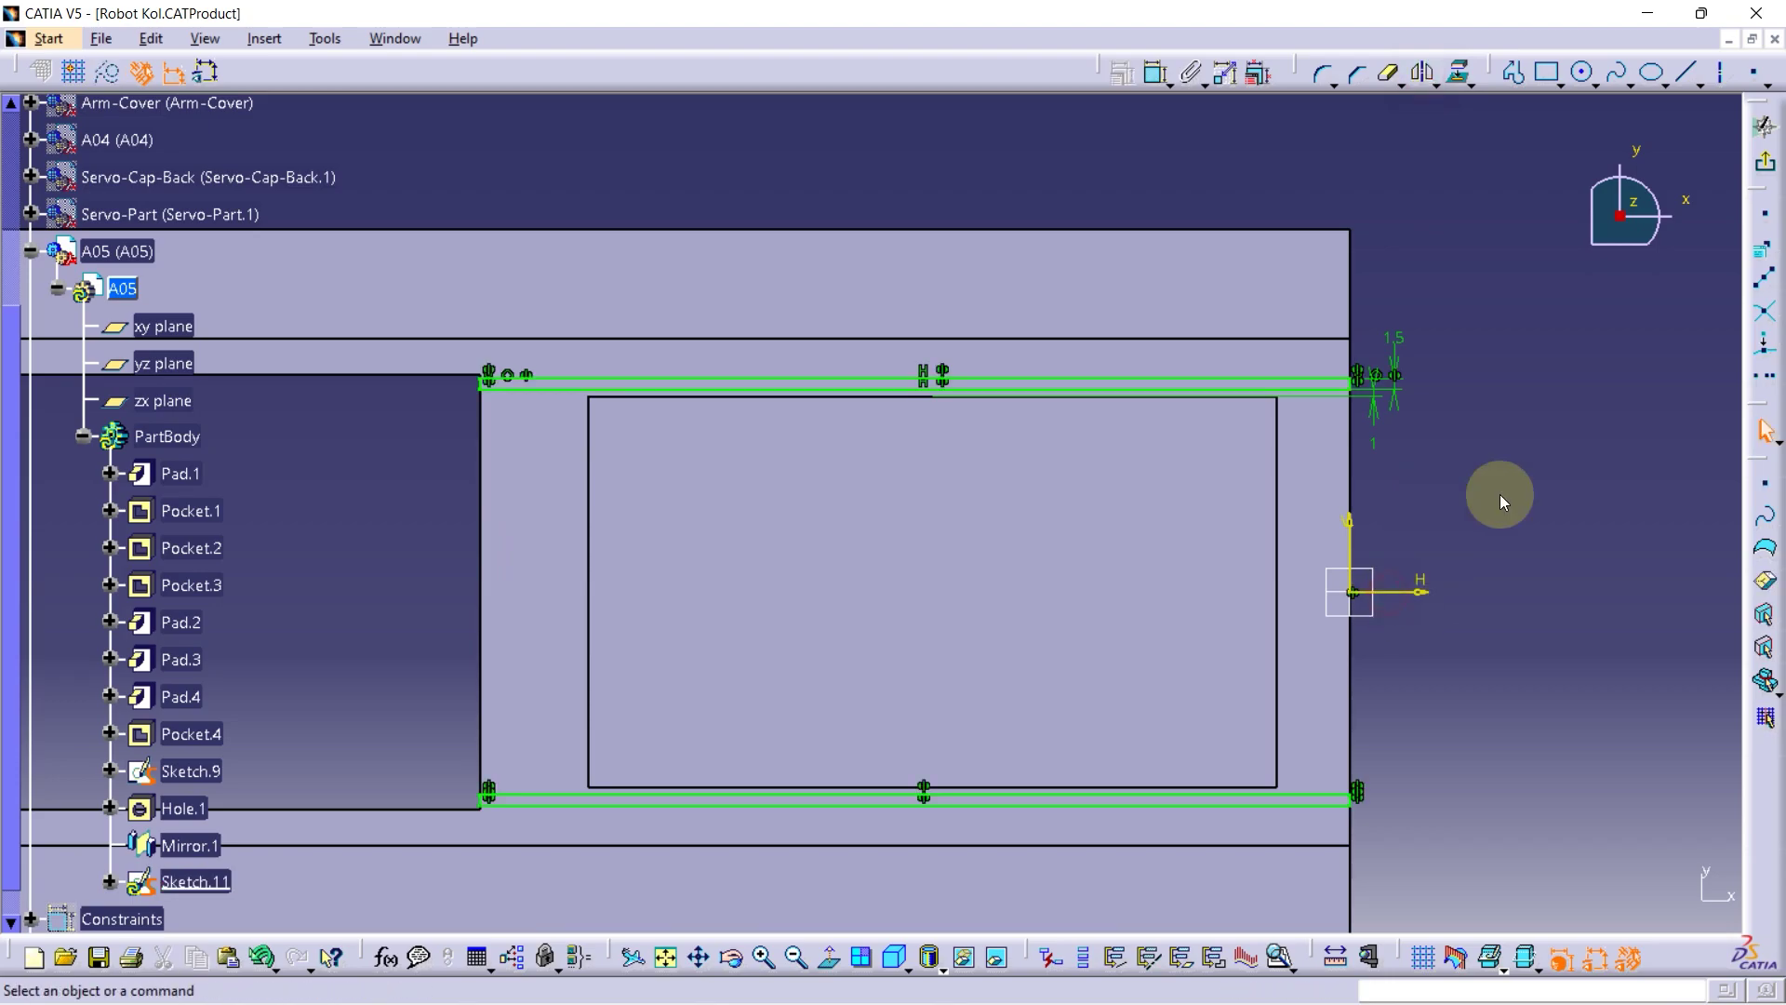
click(1765, 168)
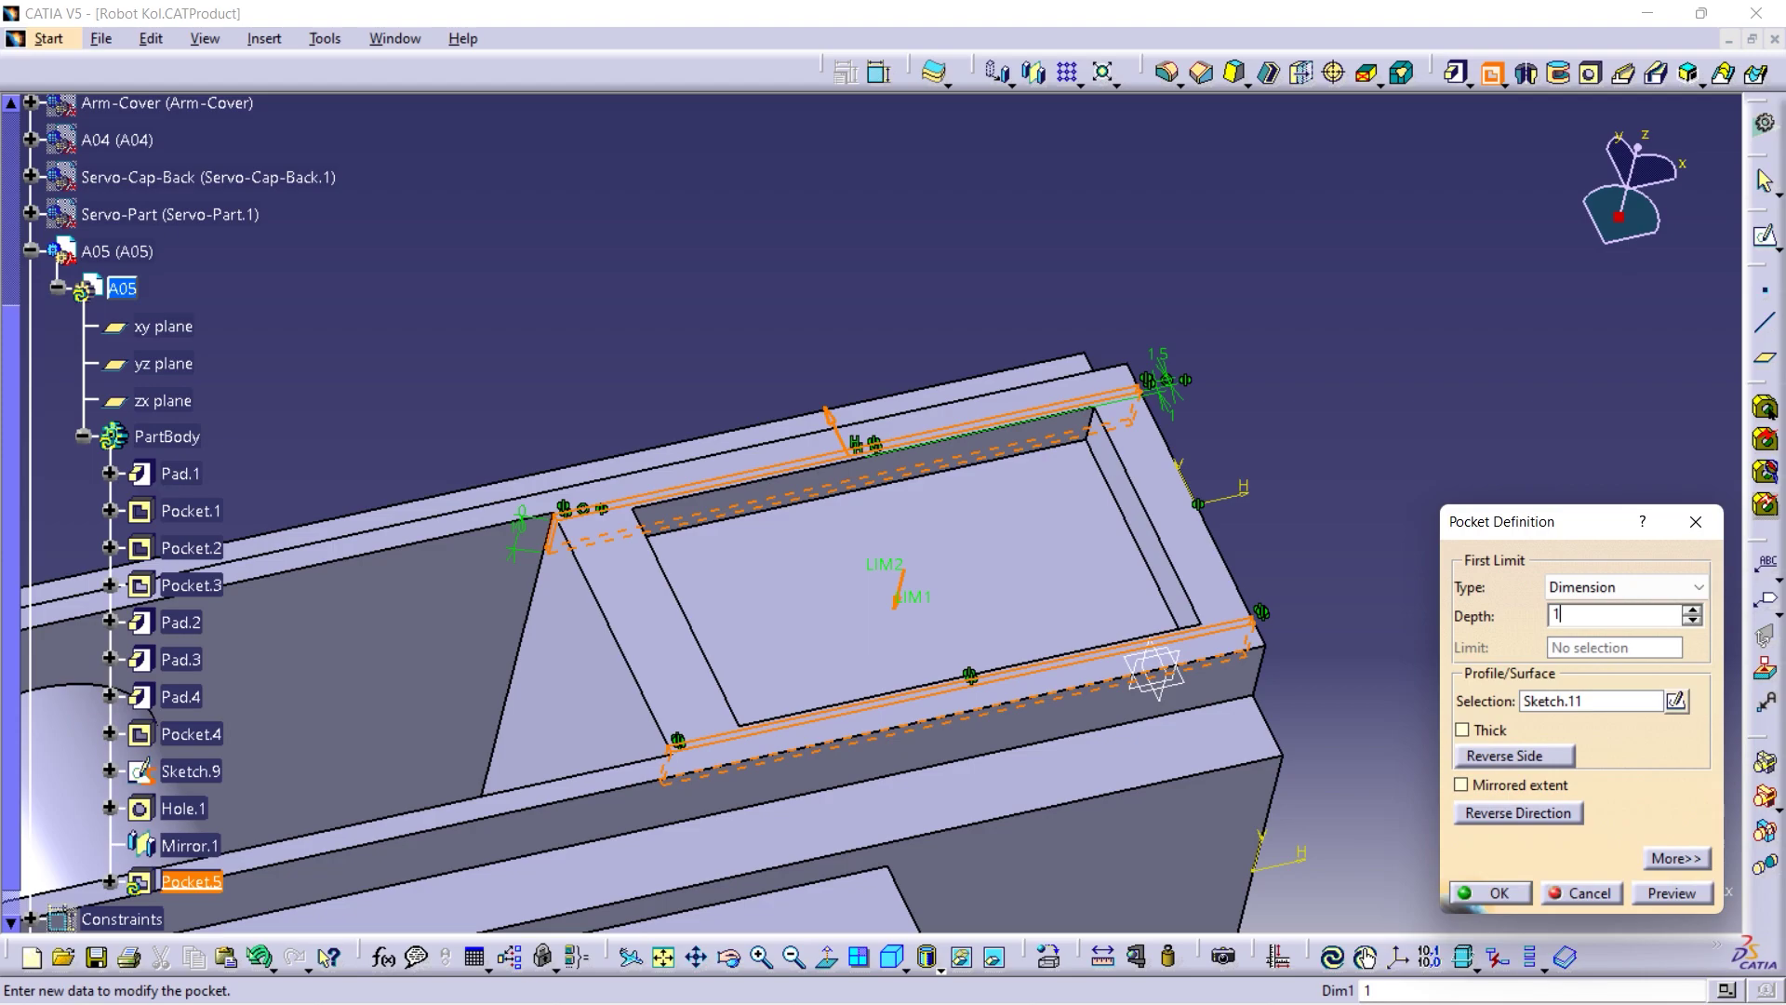
Cut the 1 mm strip pocket Pocket.5 and mirror it about the xy plane
click(1499, 892)
mouse_move(968, 521)
middle_down()
mouse_move(893, 596)
mouse_move(965, 519)
middle_up()
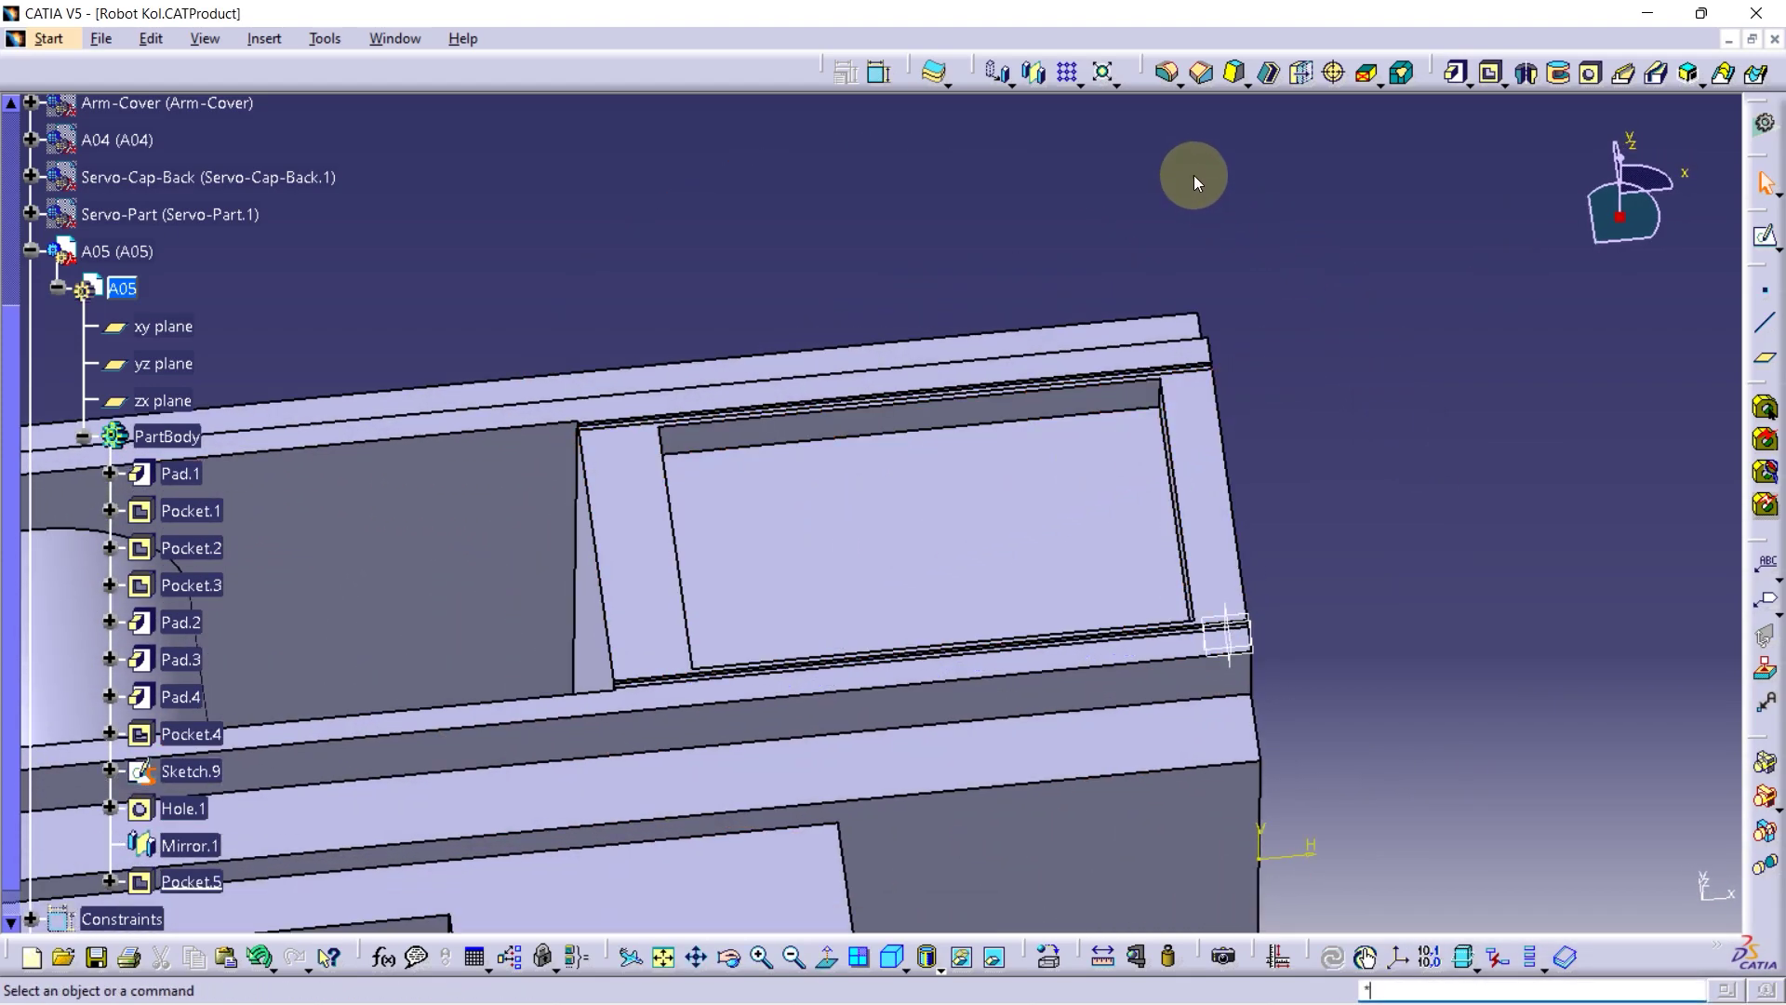
click(1034, 71)
middle_drag(1076, 450, 1279, 496)
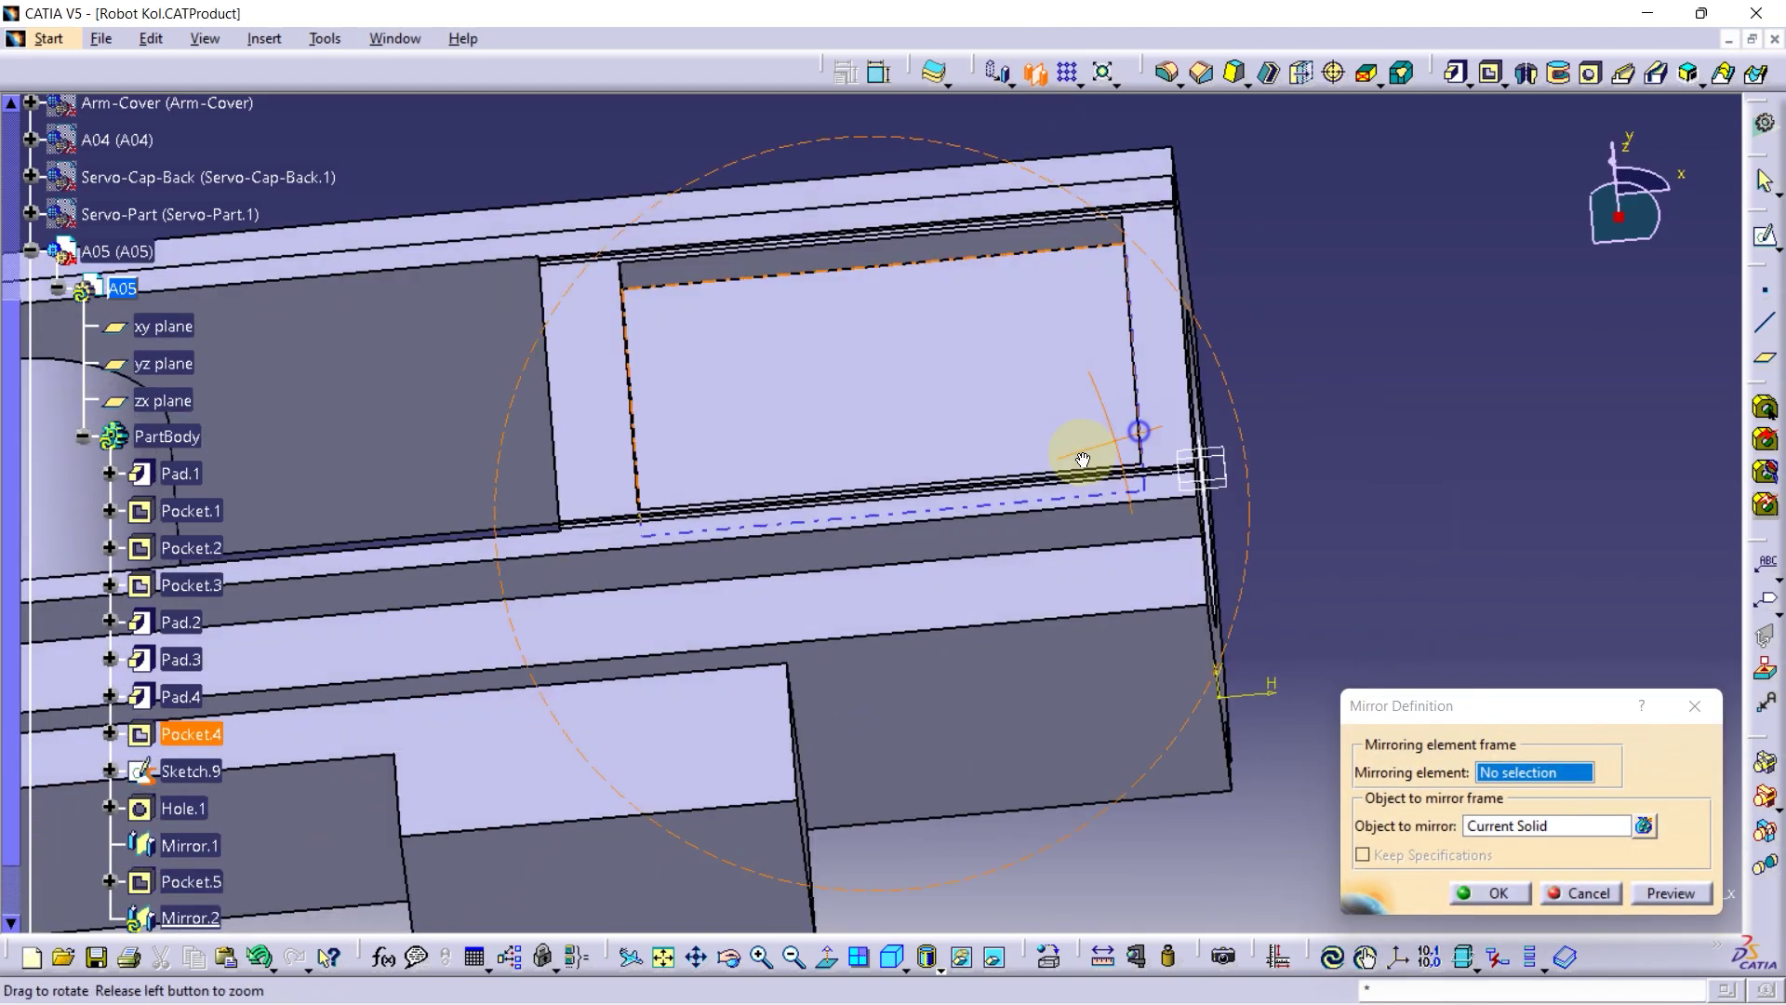
click(1263, 483)
scroll(239, 710, down, 3)
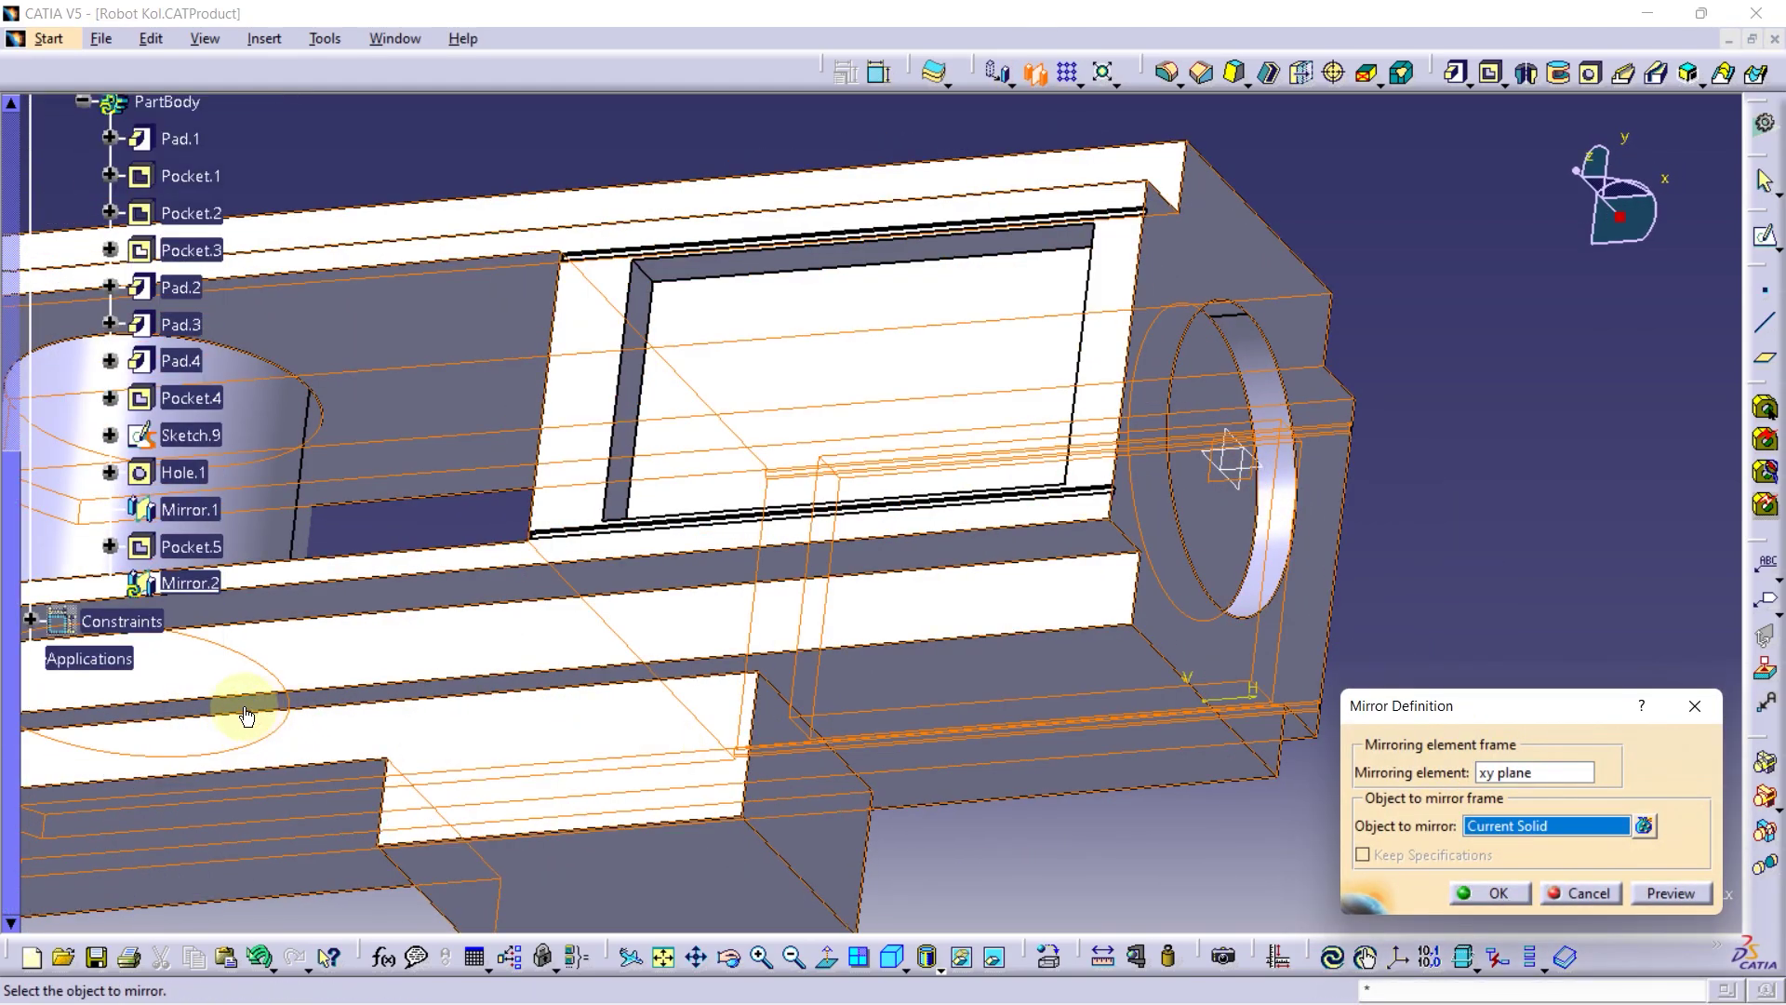
click(191, 546)
mouse_move(1471, 643)
middle_down()
mouse_move(1164, 558)
mouse_move(829, 606)
mouse_move(1368, 426)
mouse_move(961, 290)
mouse_move(1116, 498)
middle_up()
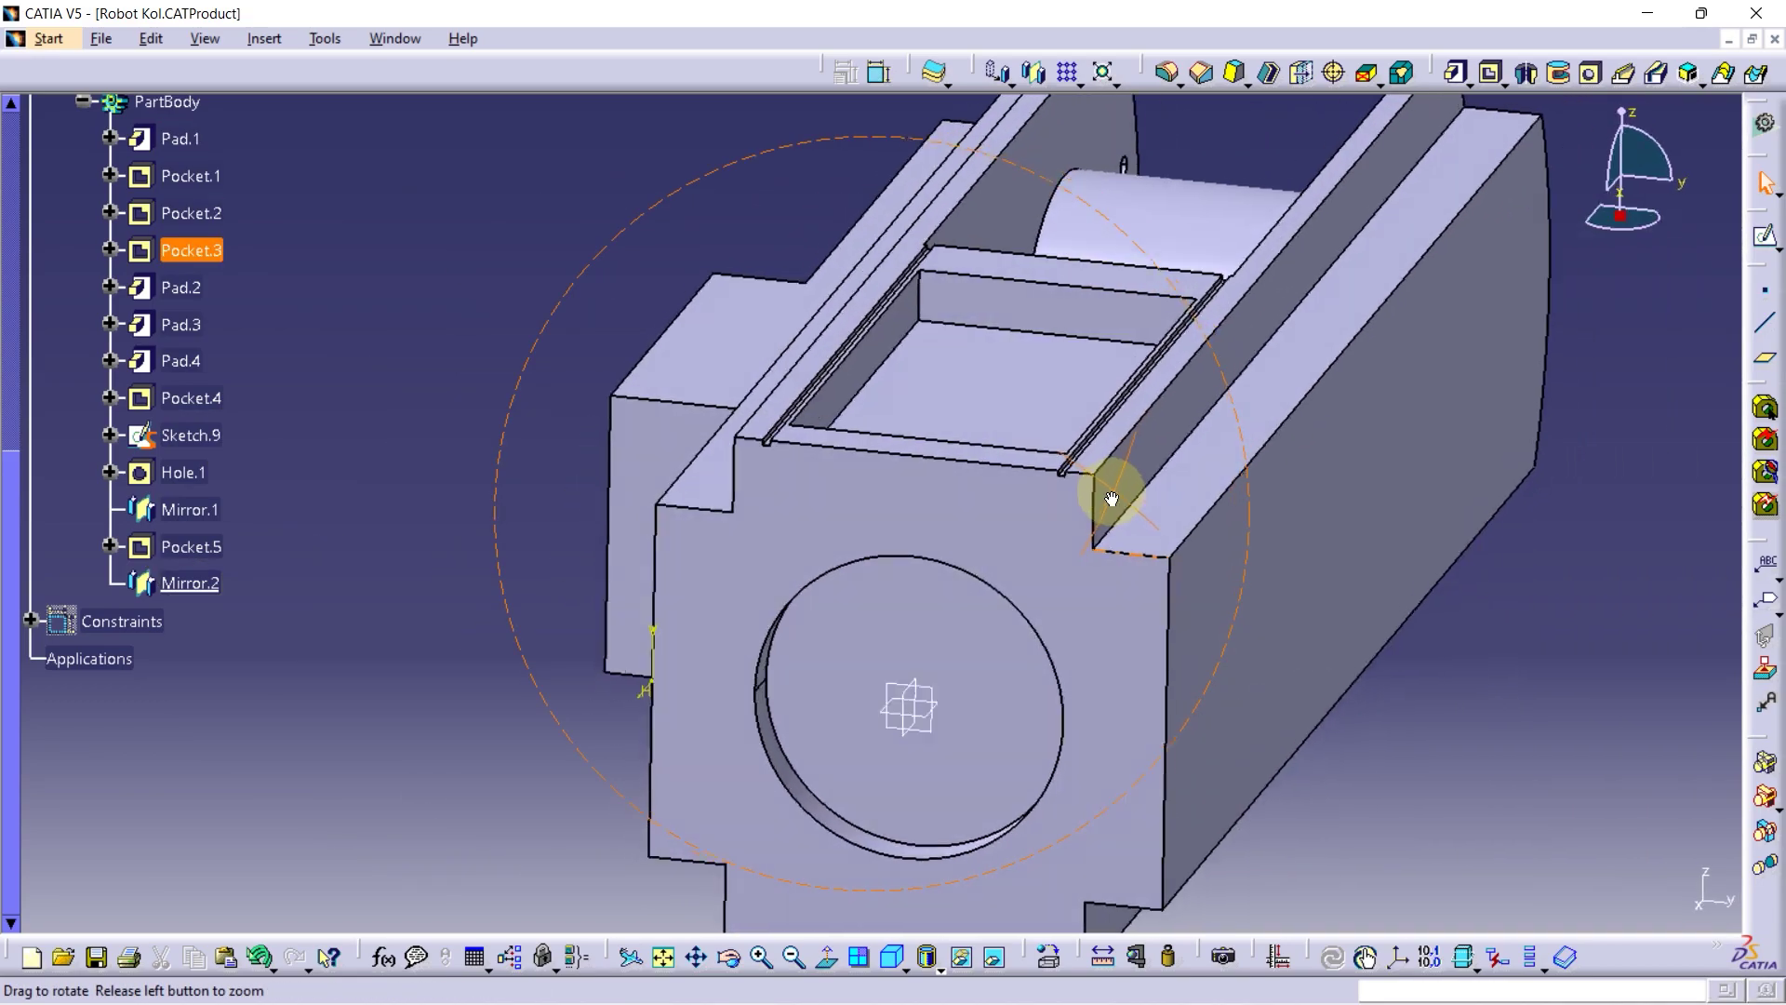
Chamfer two long corner edges at 15 mm × 30deg, reversed
click(1201, 72)
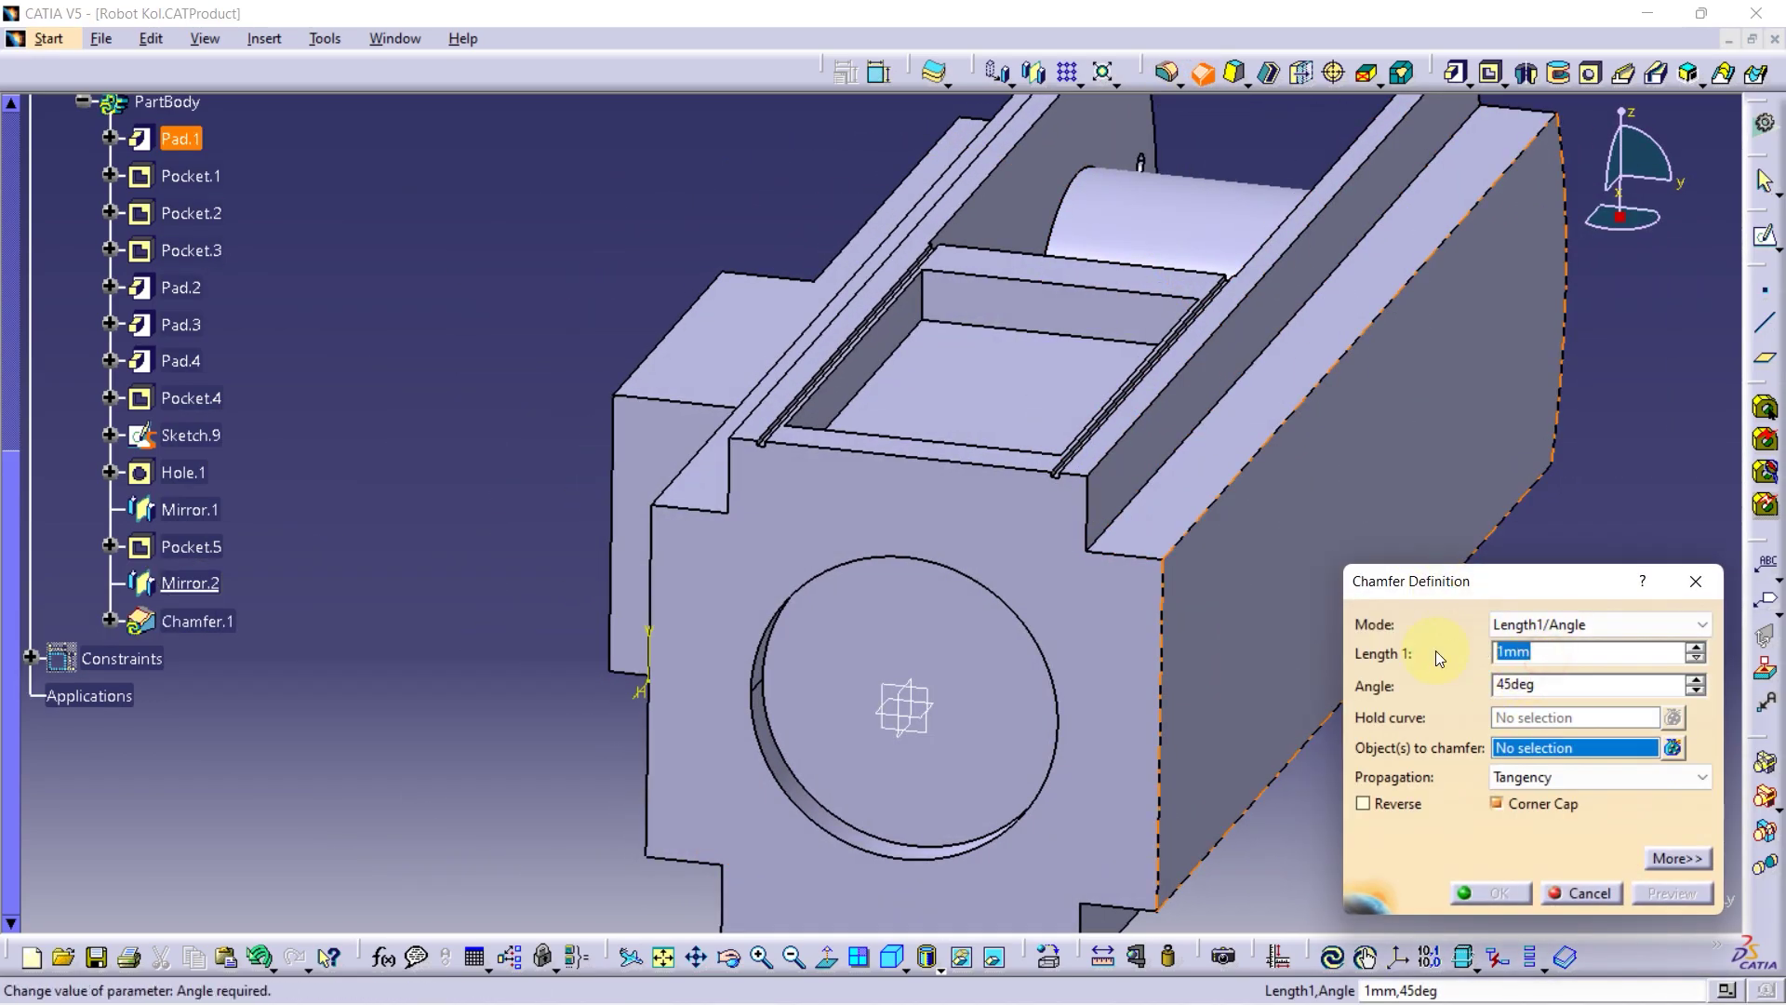
text(15)
click(1566, 677)
text(30)
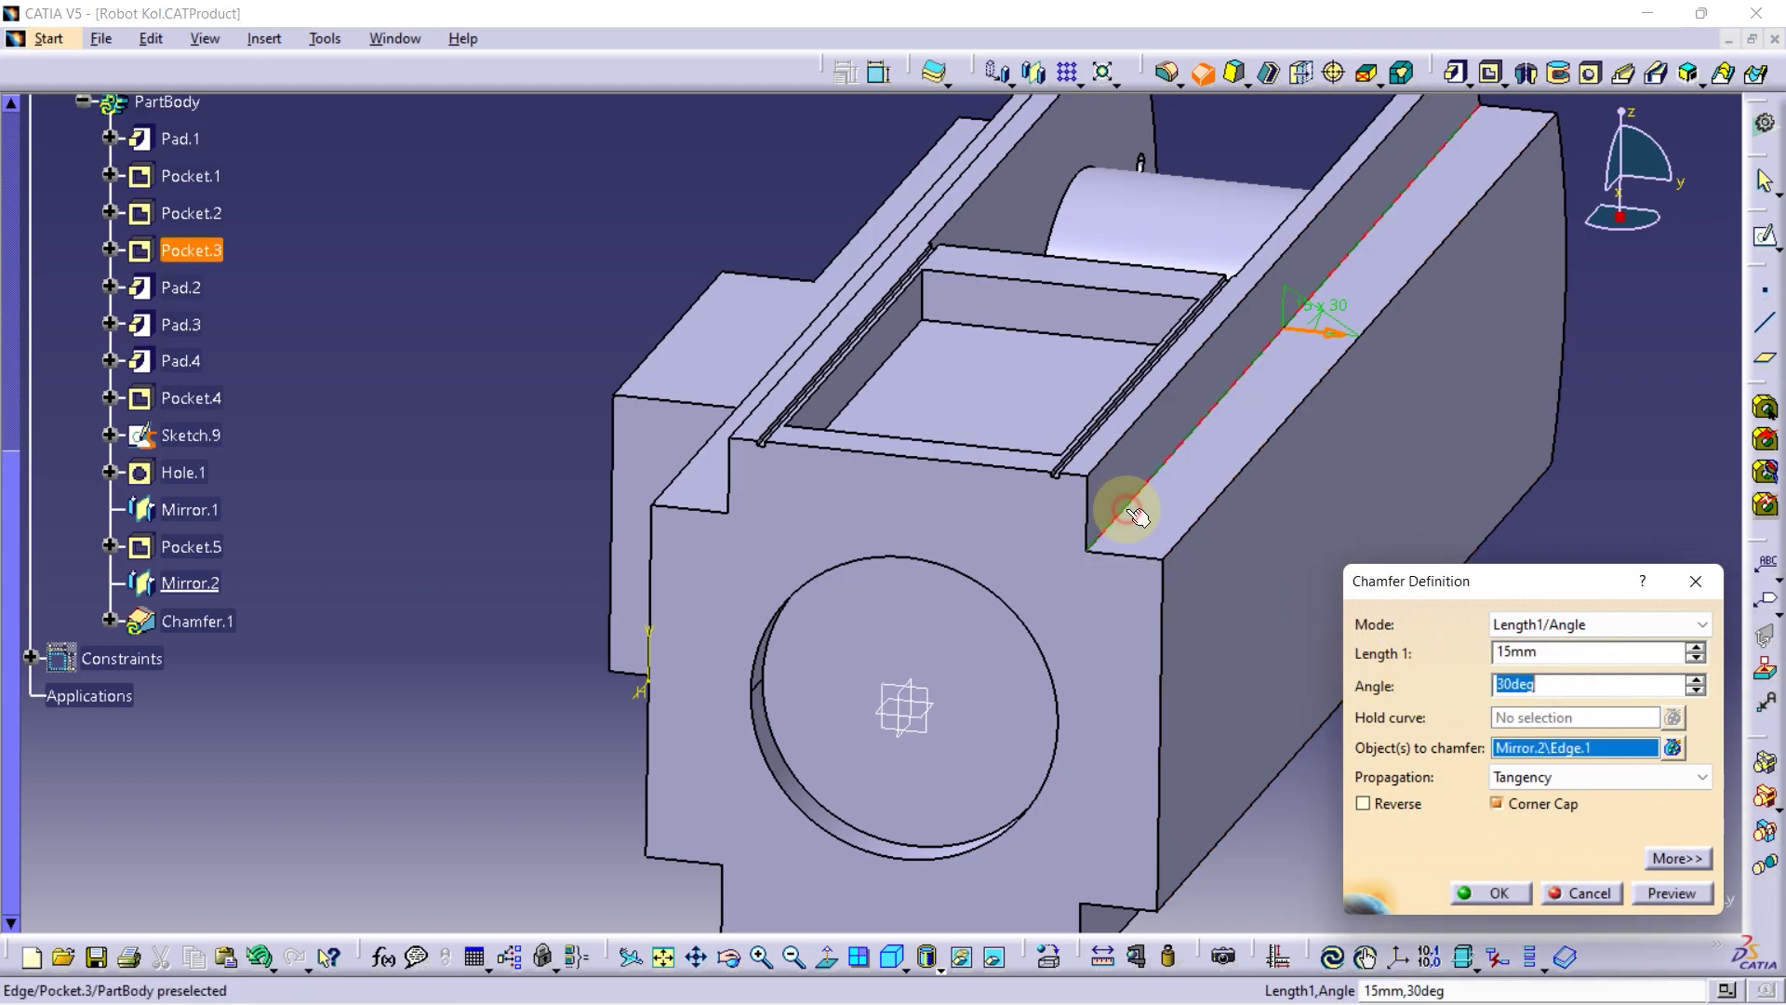
mouse_move(1328, 319)
middle_down()
mouse_move(818, 399)
mouse_move(931, 718)
mouse_move(1226, 651)
mouse_move(1129, 633)
mouse_move(1132, 785)
middle_up()
click(831, 405)
click(1154, 652)
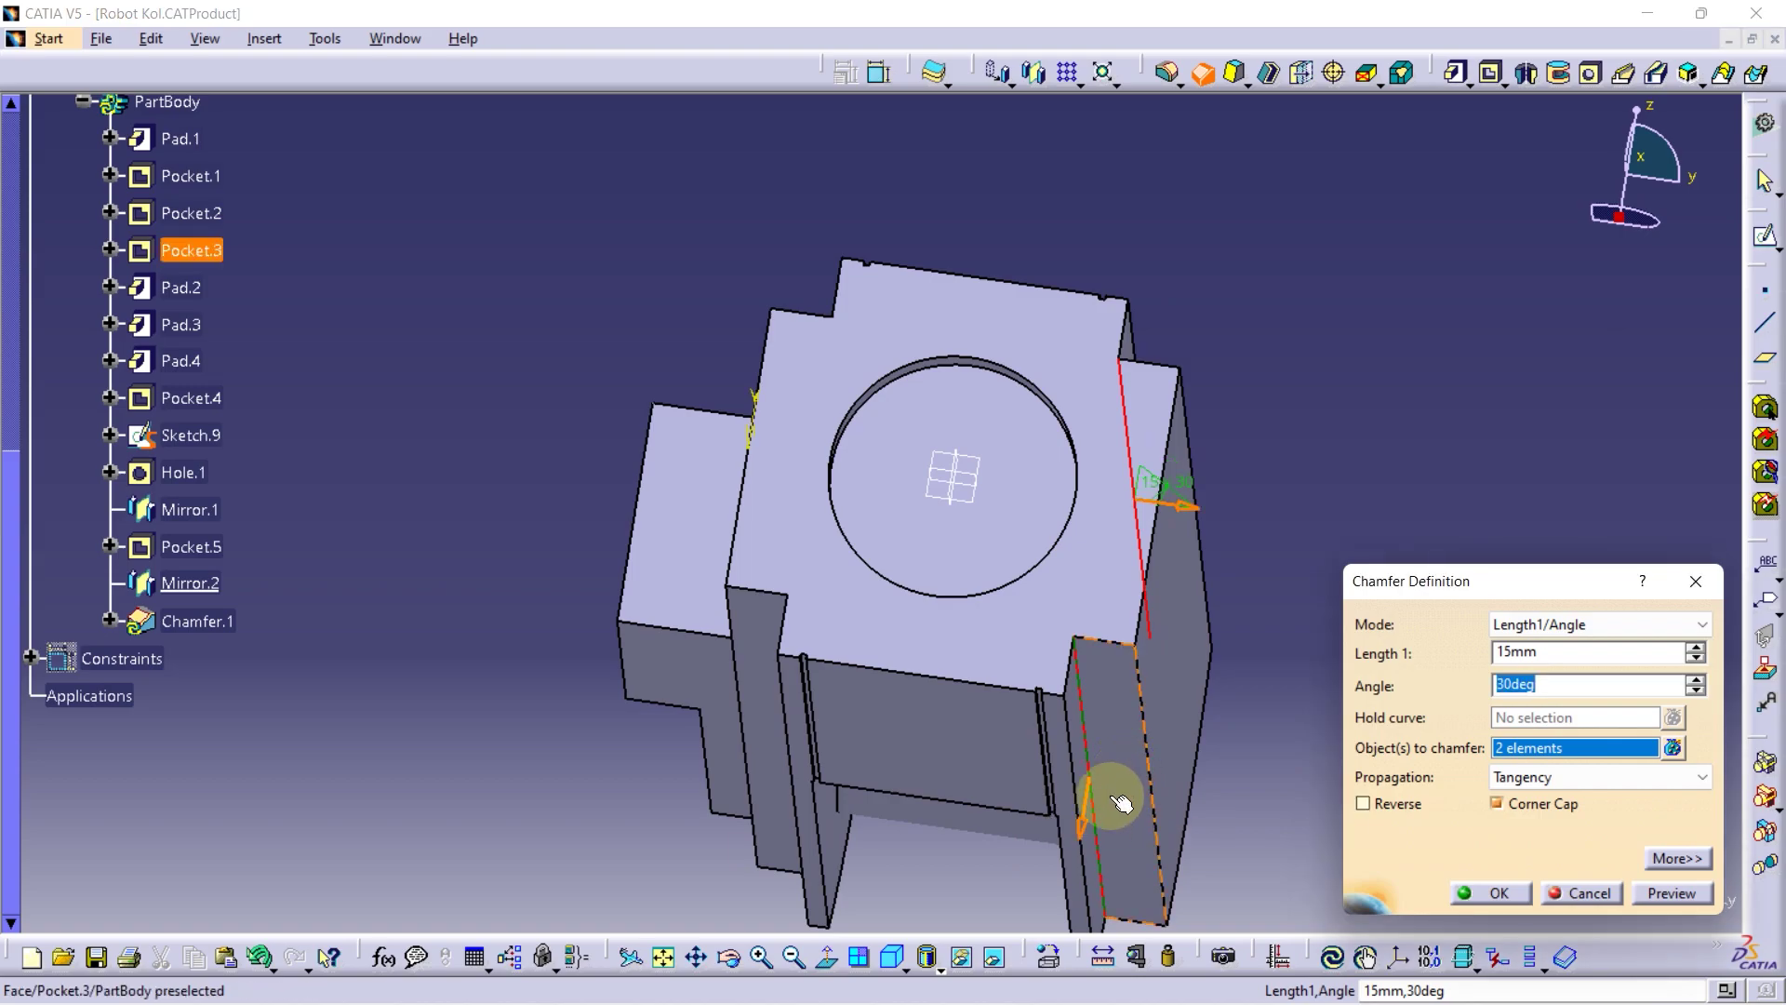
click(1081, 817)
middle_drag(1093, 738, 818, 666)
middle_drag(1049, 541, 1039, 630)
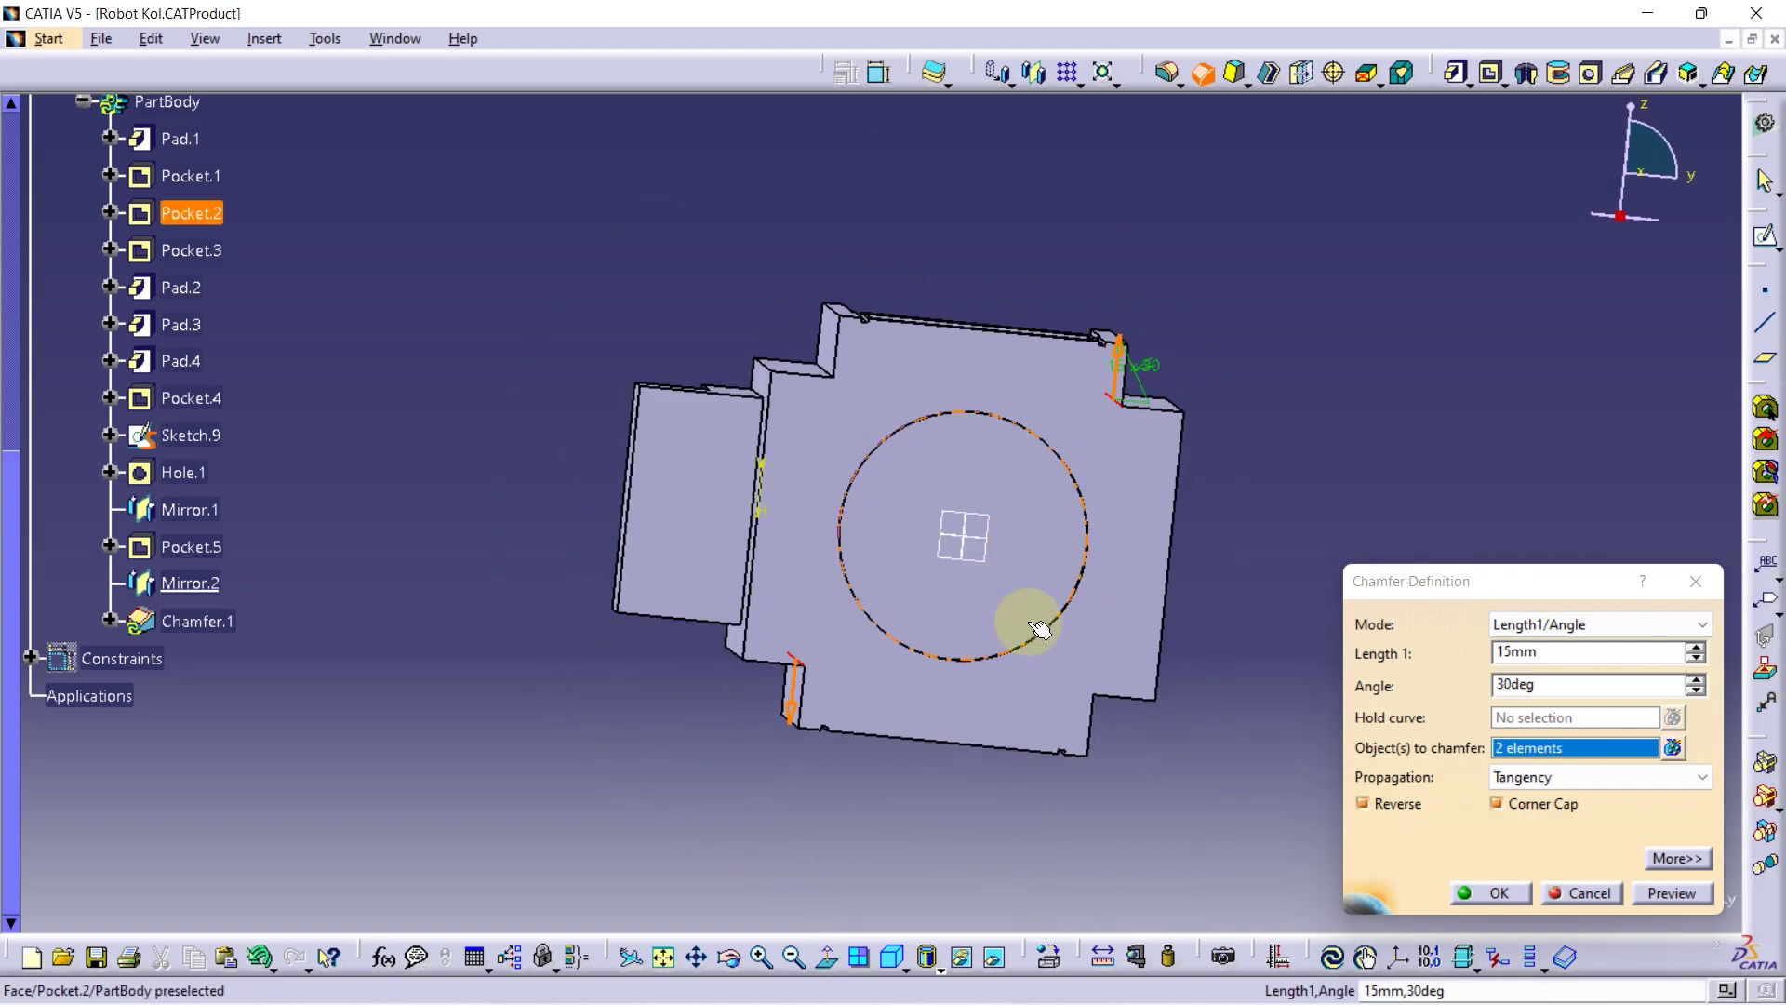
click(1498, 892)
mouse_move(1044, 546)
middle_down()
mouse_move(1017, 487)
mouse_move(1072, 549)
mouse_move(1033, 562)
mouse_move(1058, 305)
middle_up()
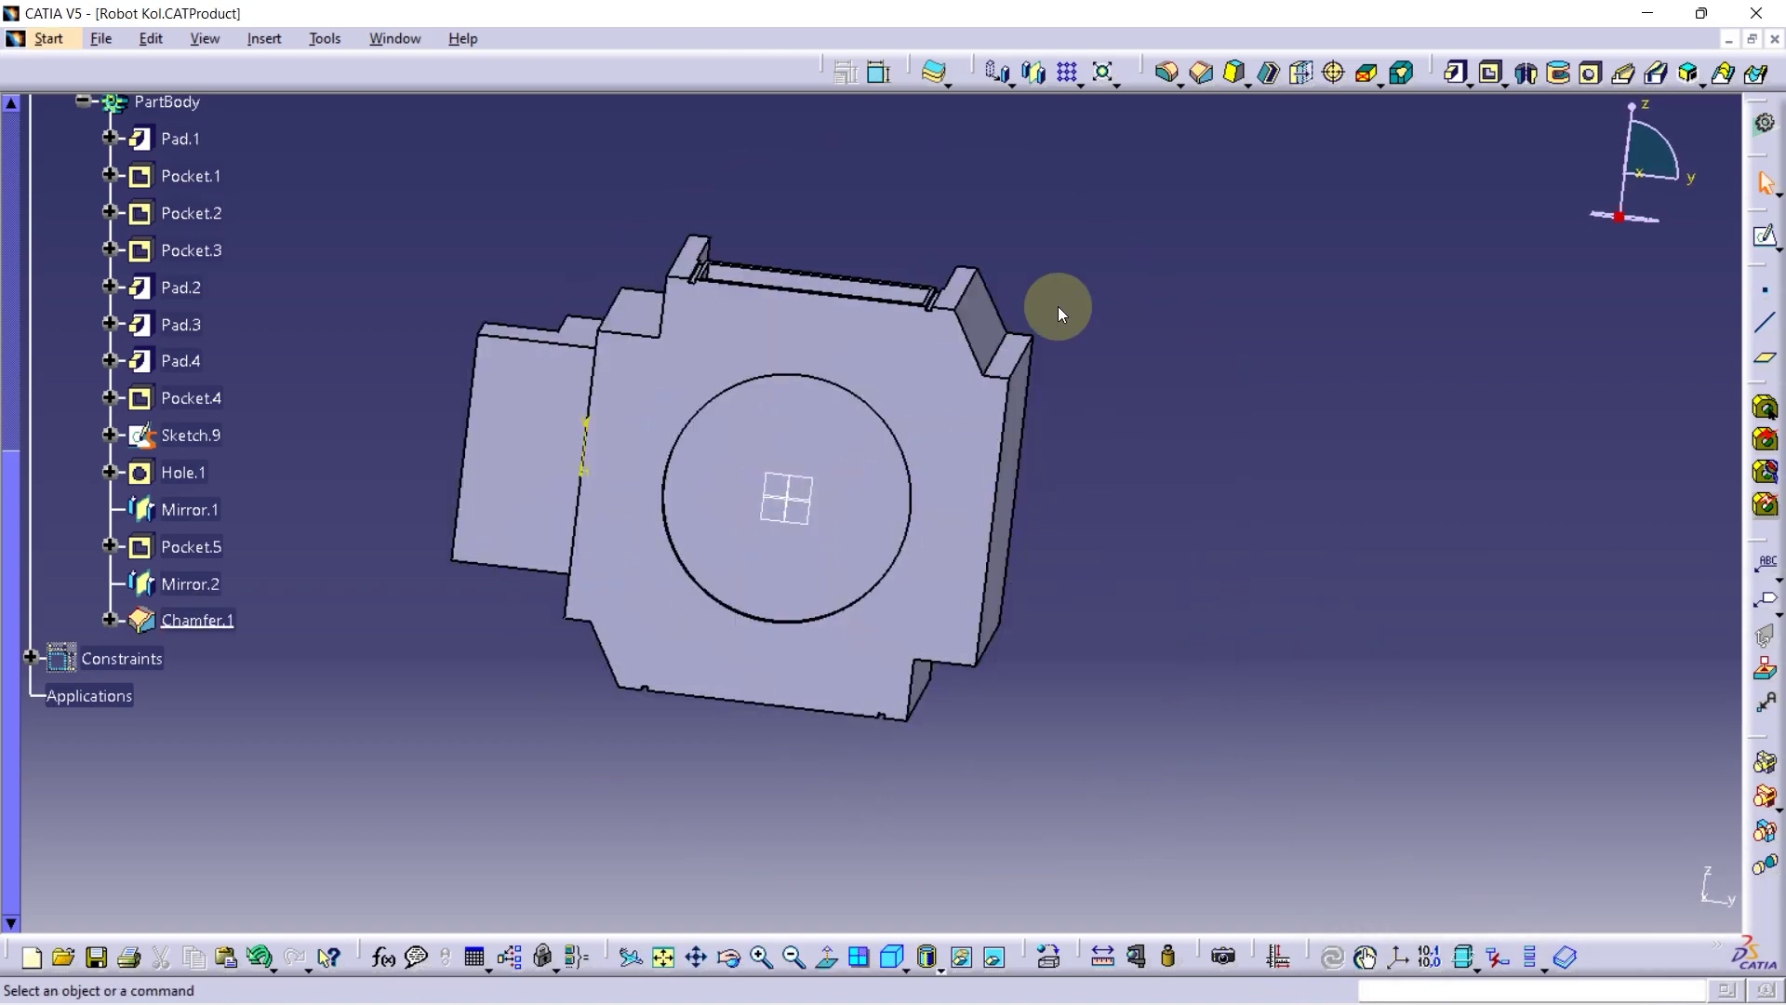
Add a second 15 mm × 30deg chamfer on the opposite edges
click(1196, 78)
mouse_move(558, 387)
middle_down()
mouse_move(651, 319)
mouse_move(869, 438)
mouse_move(940, 640)
middle_up()
click(672, 348)
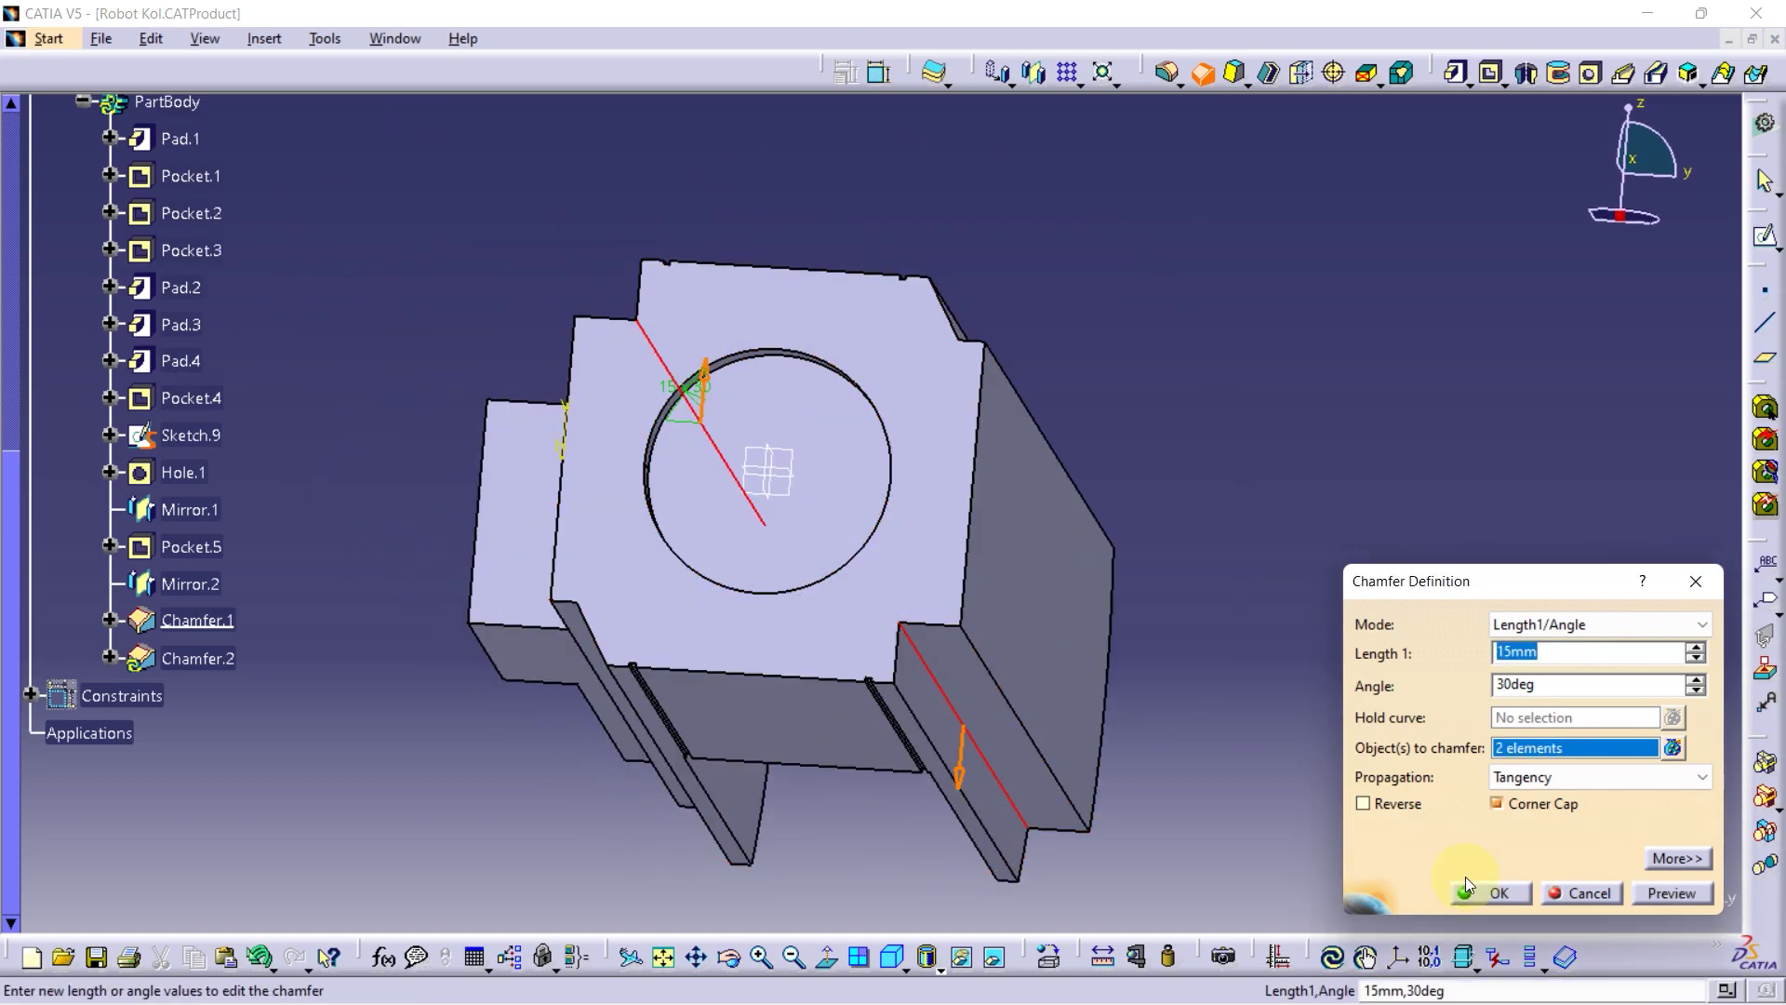
click(1489, 893)
mouse_move(1248, 508)
middle_down()
mouse_move(838, 459)
mouse_move(902, 584)
mouse_move(578, 411)
mouse_move(710, 639)
mouse_move(798, 578)
middle_up()
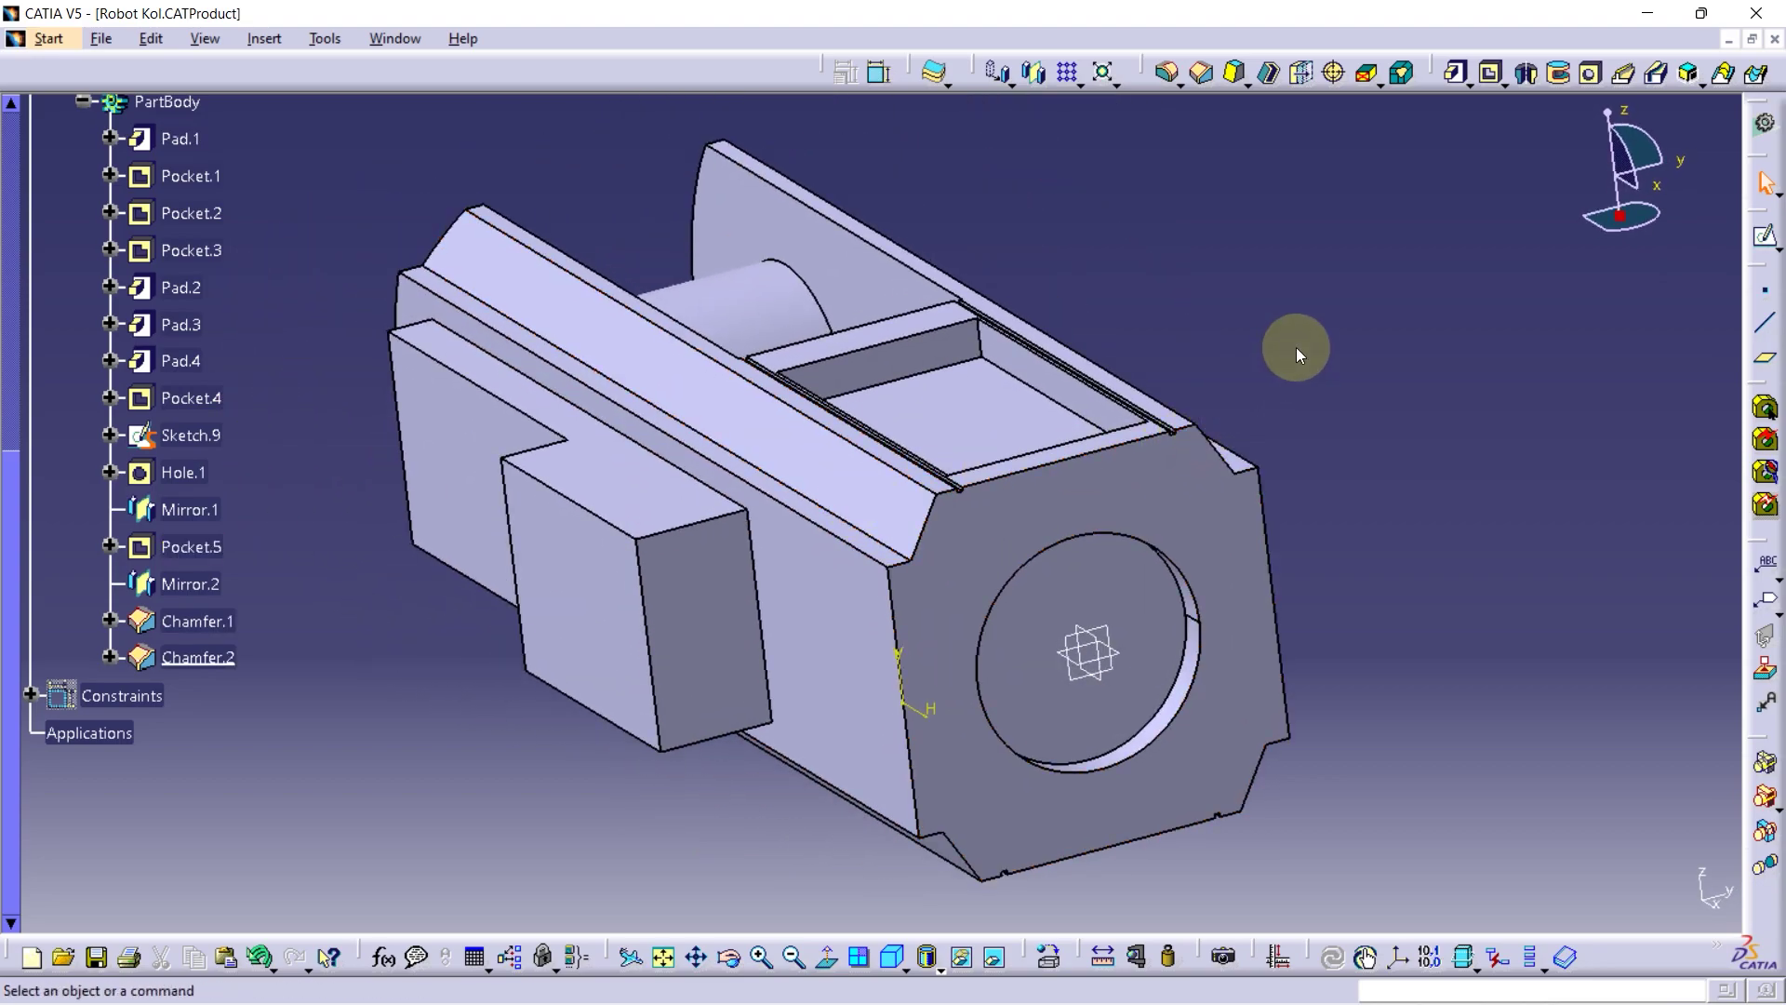
Chamfer the side block edge at 12 mm × 75deg
click(1204, 85)
mouse_move(578, 718)
middle_down()
mouse_move(769, 701)
mouse_move(1063, 443)
mouse_move(1256, 540)
middle_up()
double_click(1526, 652)
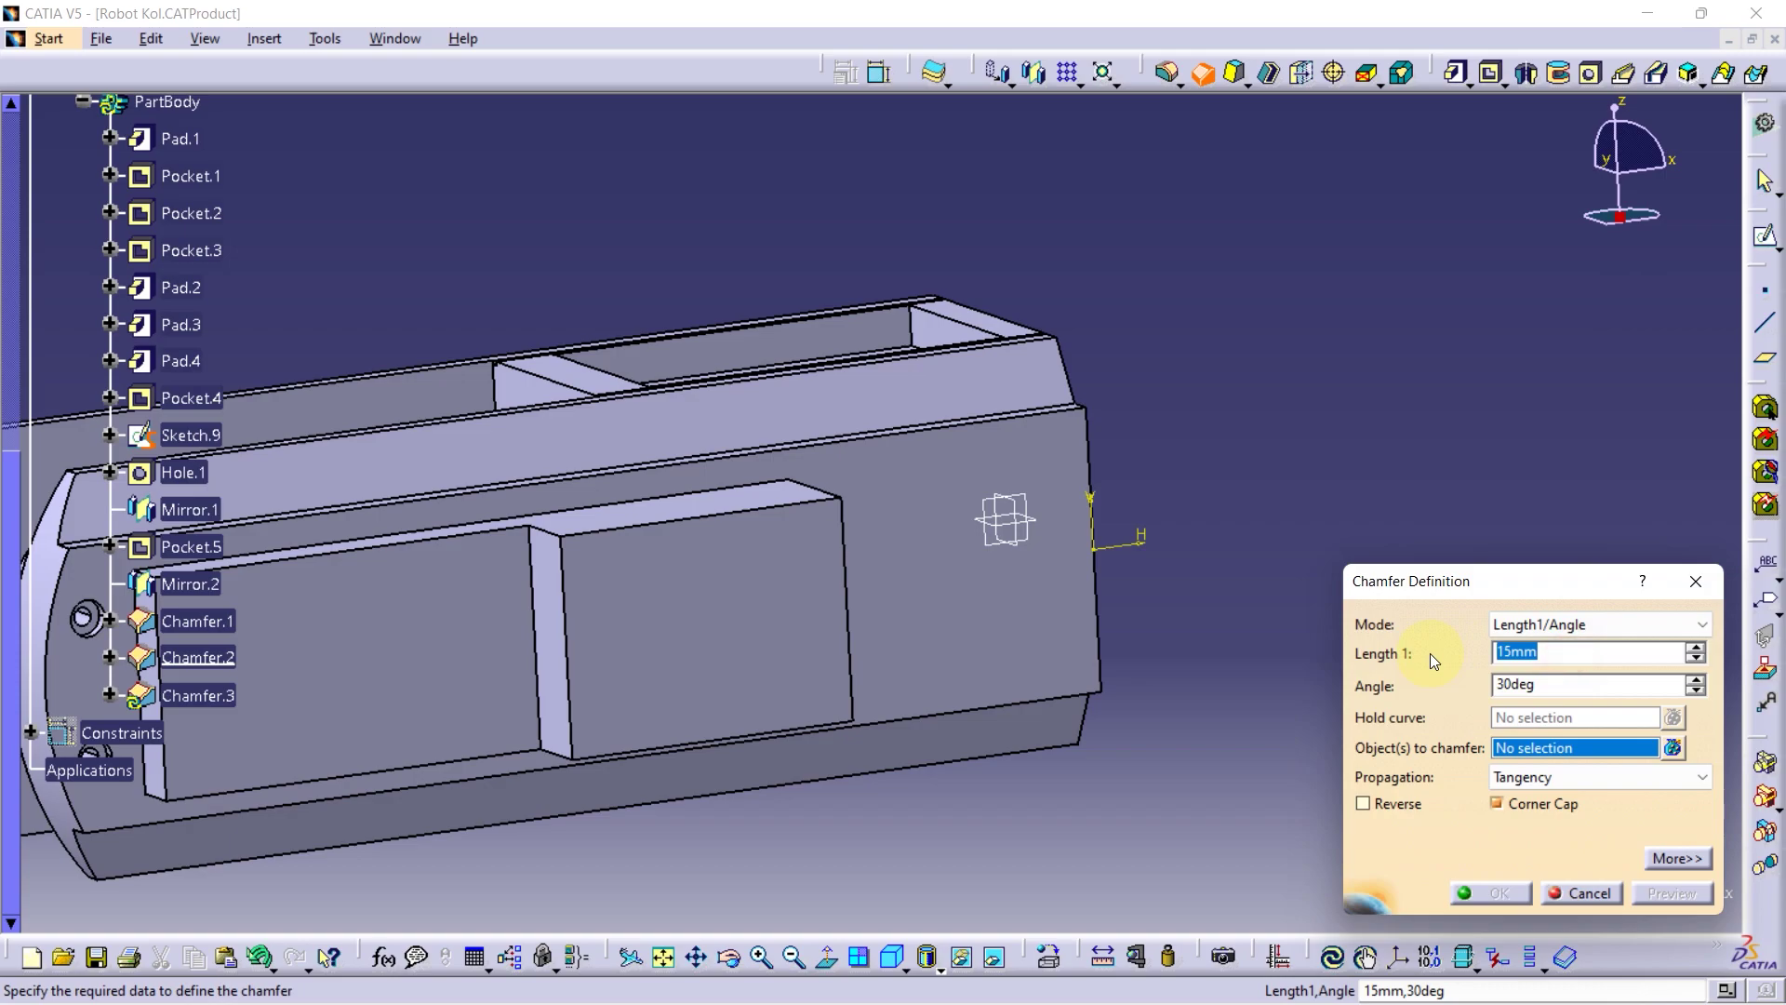
text(12)
key(Tab)
text(75)
mouse_move(636, 636)
middle_down()
mouse_move(915, 537)
mouse_move(819, 527)
middle_up()
click(577, 538)
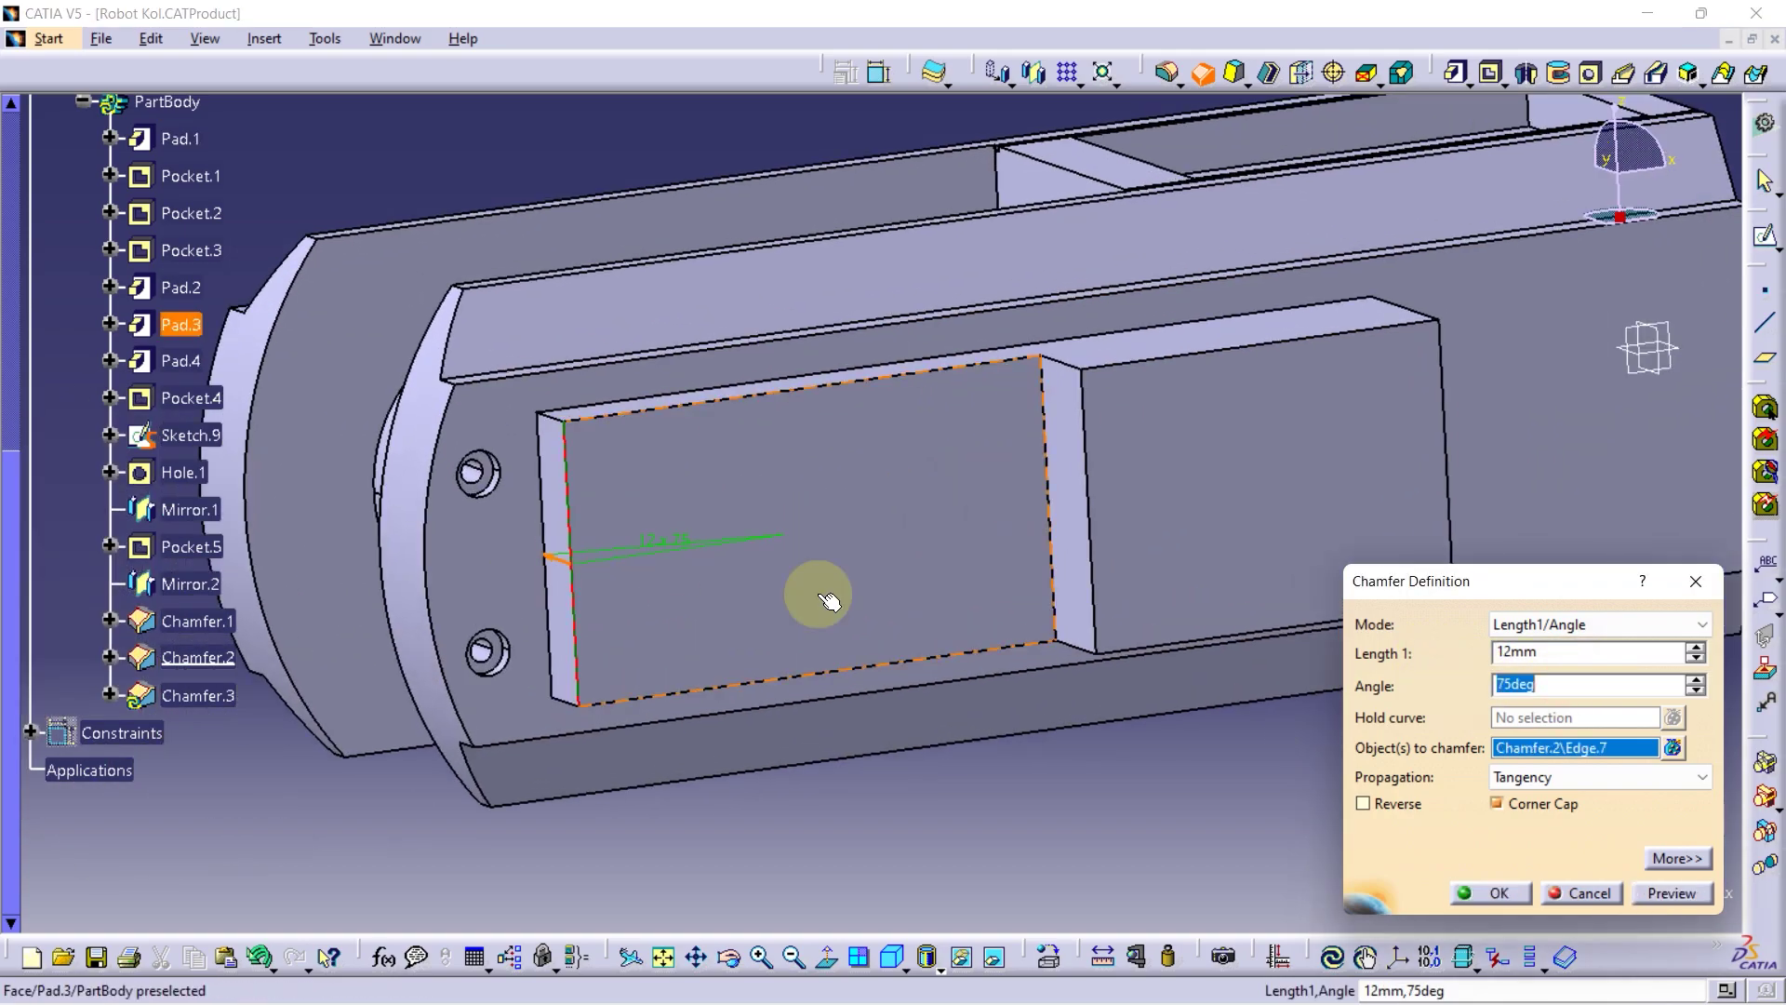
click(1486, 895)
mouse_move(996, 589)
middle_down()
mouse_move(1045, 550)
mouse_move(1136, 679)
mouse_move(931, 396)
mouse_move(1098, 586)
mouse_move(1031, 153)
middle_up()
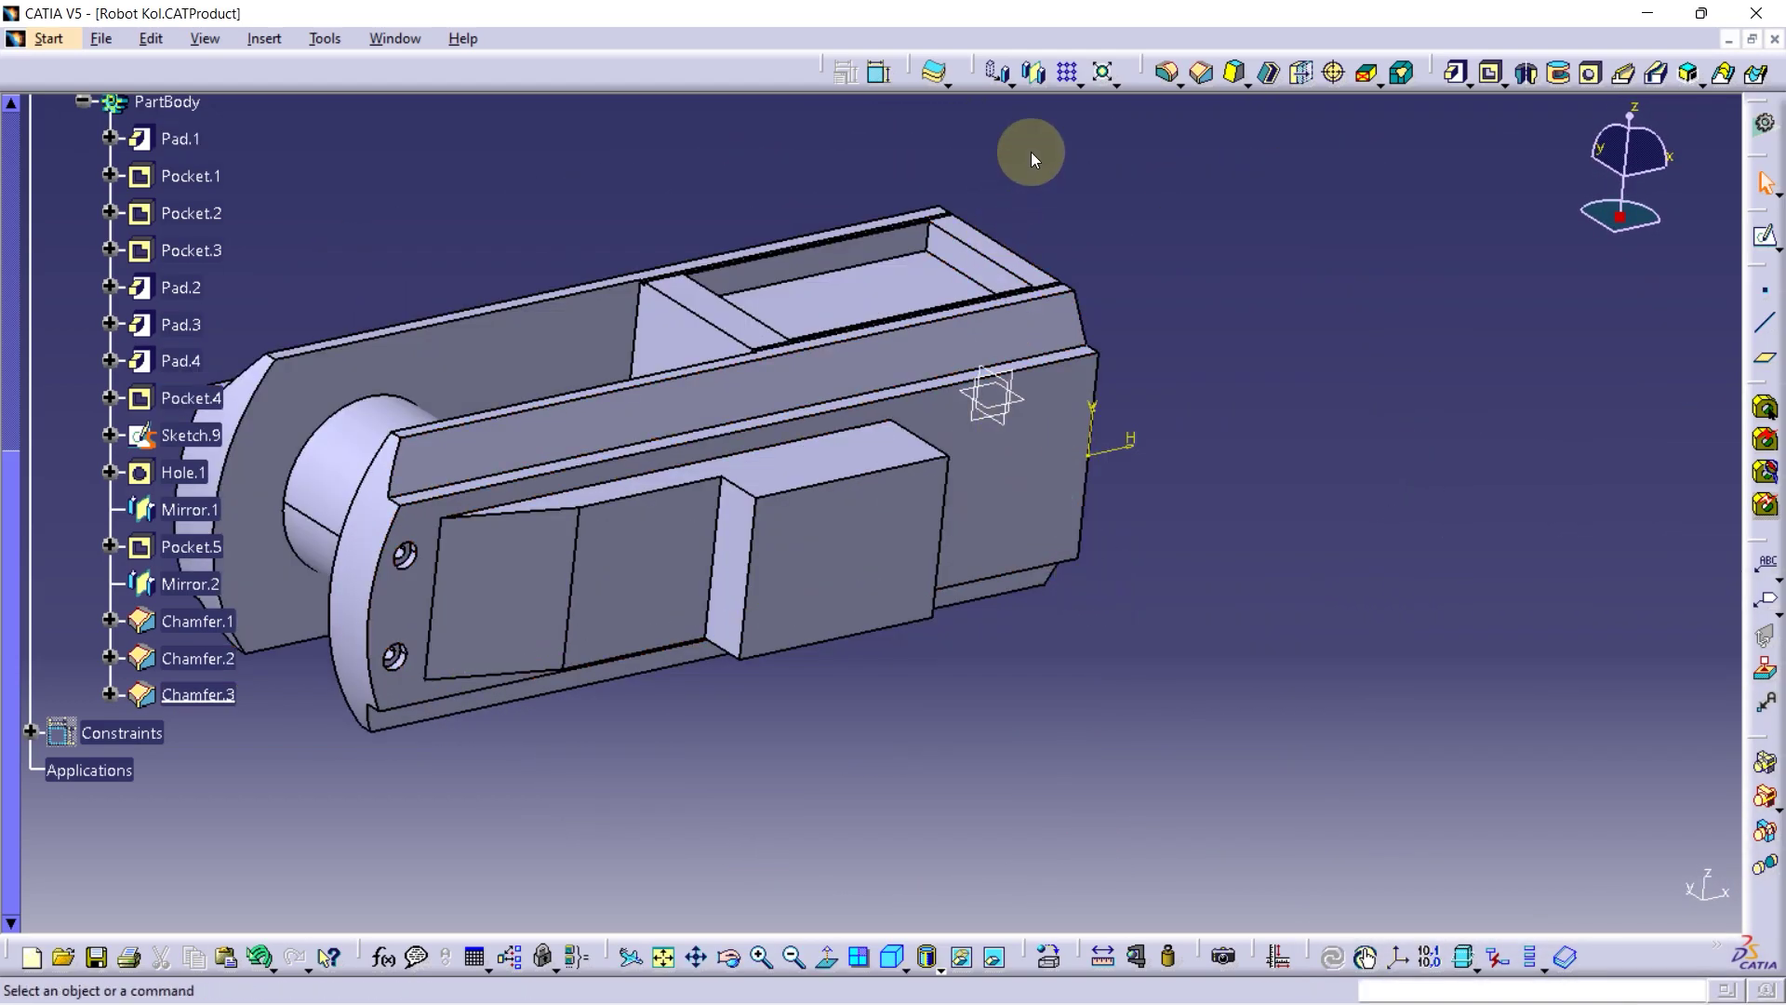
Round ten edges, including Pocket.1 and Chamfer.1 edges, with a 2 mm edge fillet
click(1170, 74)
text(2)
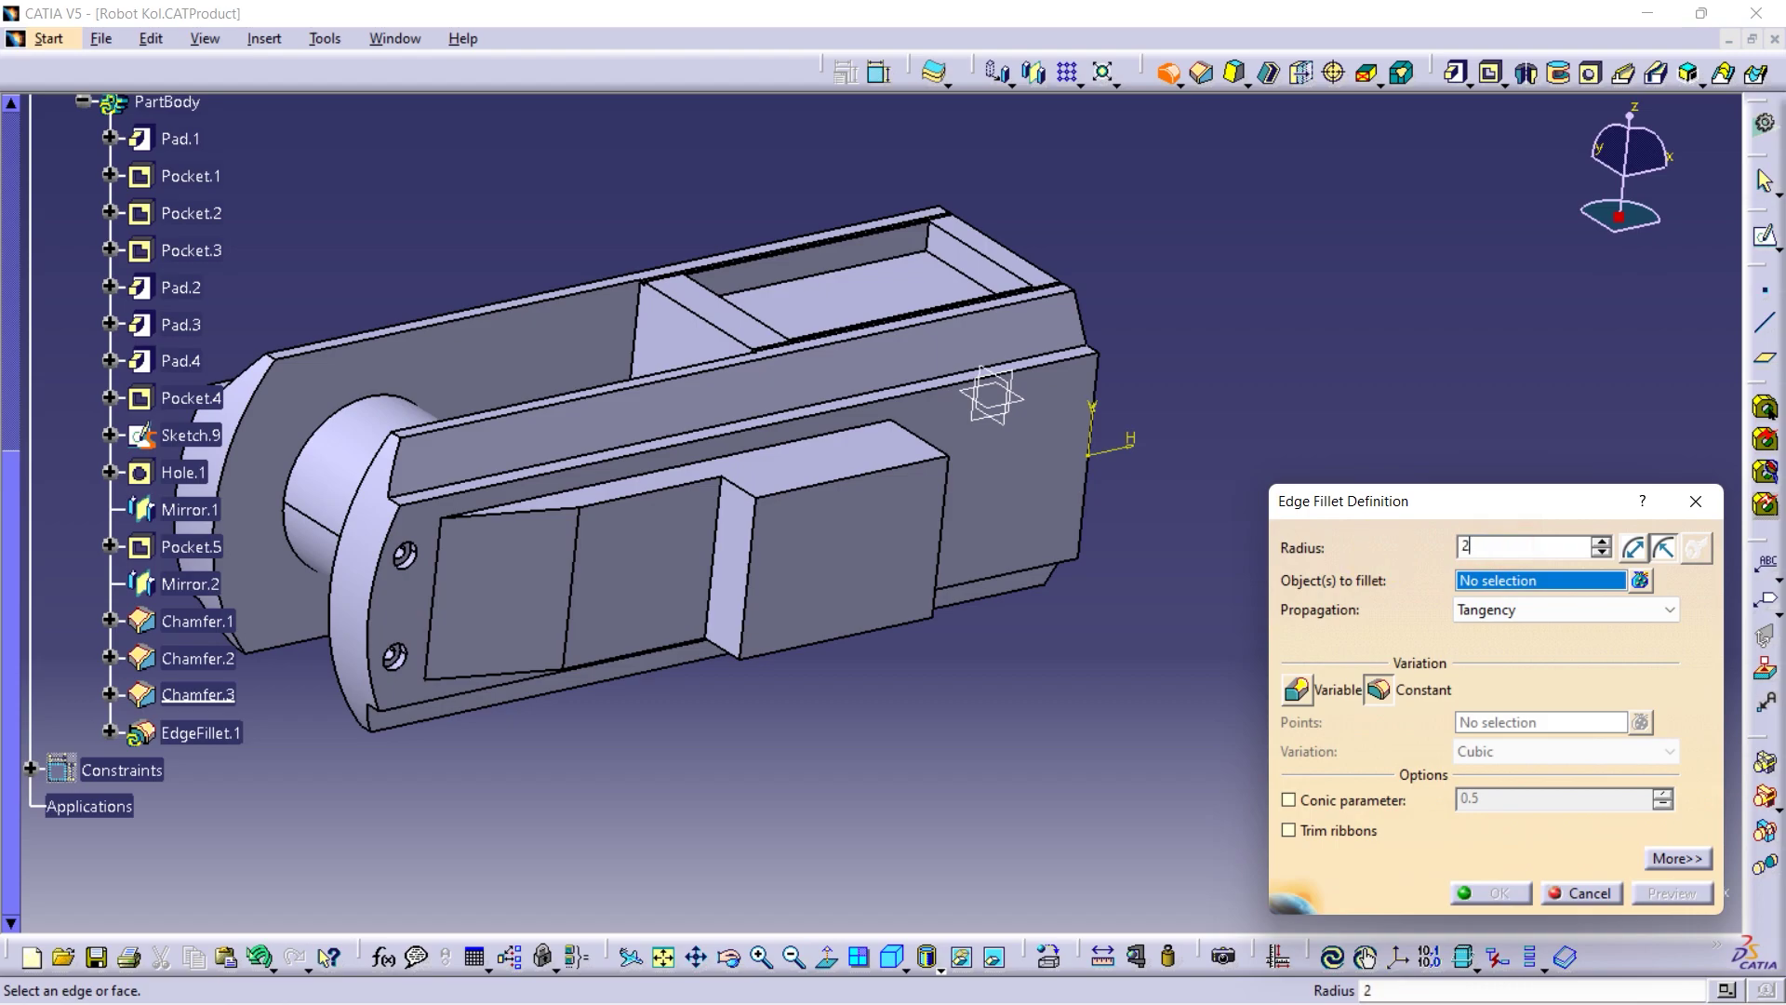
middle_drag(500, 625, 638, 598)
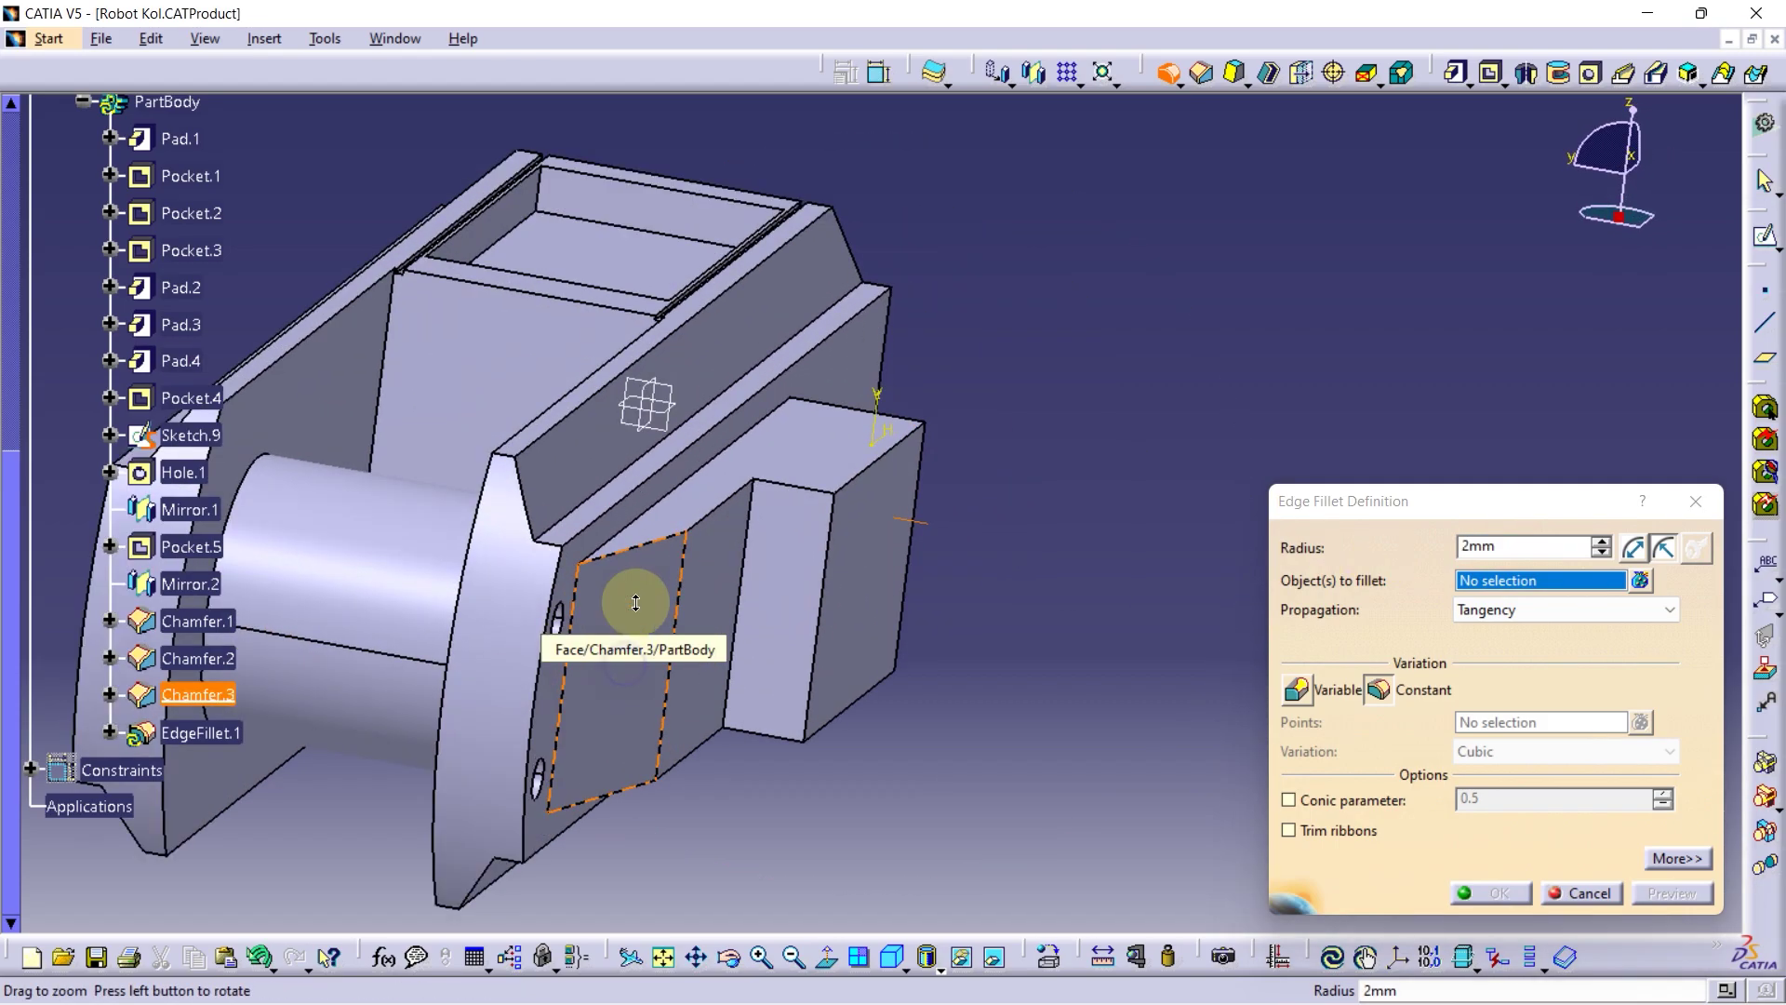
click(598, 531)
mouse_move(586, 516)
middle_down()
mouse_move(359, 466)
mouse_move(578, 491)
mouse_move(676, 577)
middle_up()
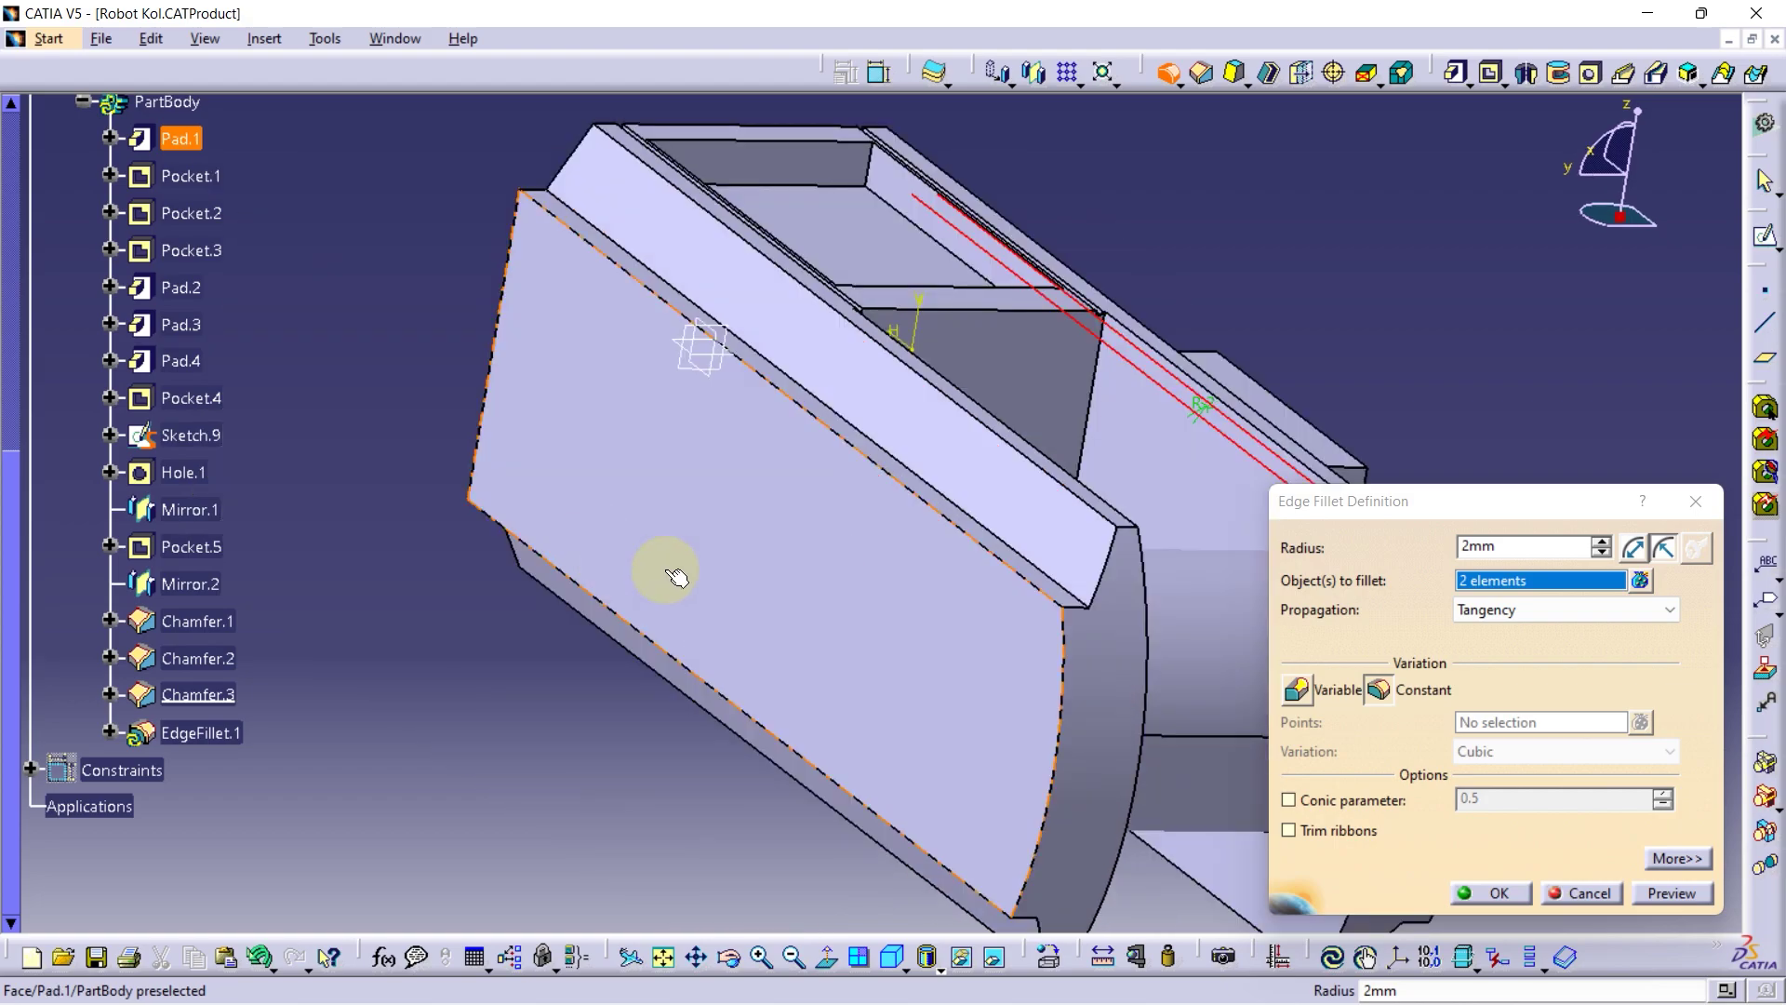
click(890, 468)
click(977, 314)
mouse_move(977, 314)
middle_down()
mouse_move(798, 518)
mouse_move(758, 259)
mouse_move(710, 386)
middle_up()
click(581, 411)
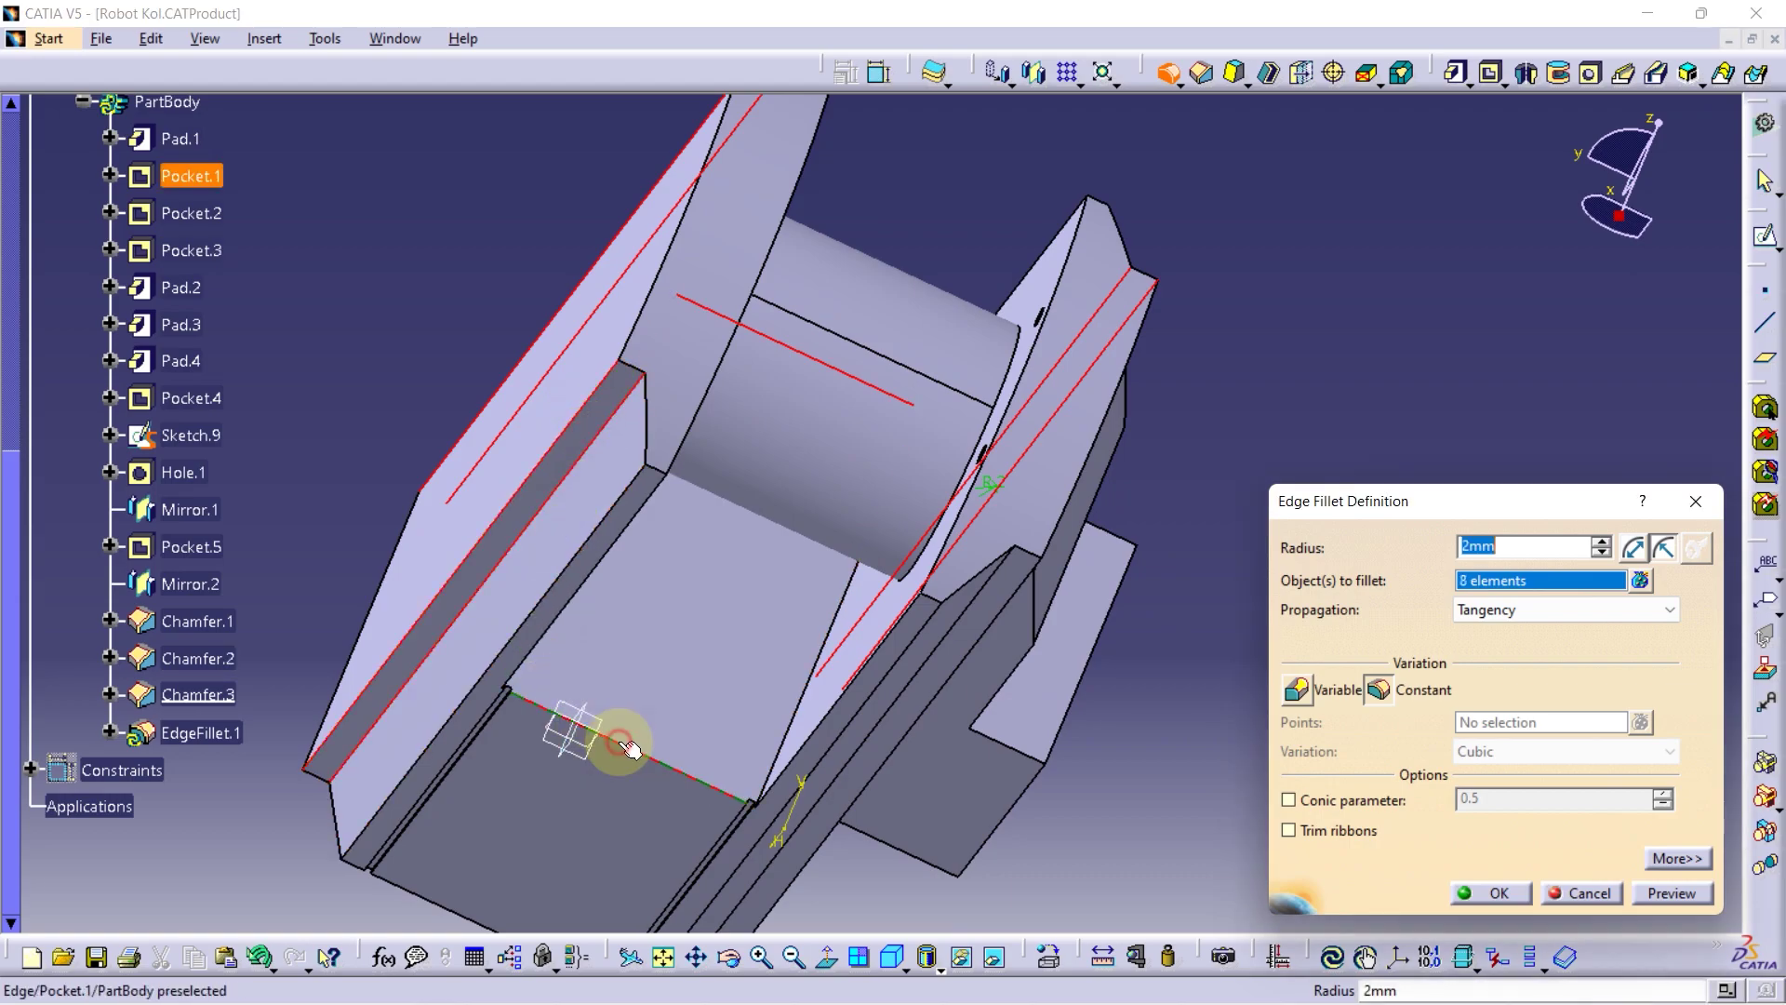
mouse_move(625, 746)
middle_down()
mouse_move(718, 511)
mouse_move(598, 559)
middle_up()
click(844, 505)
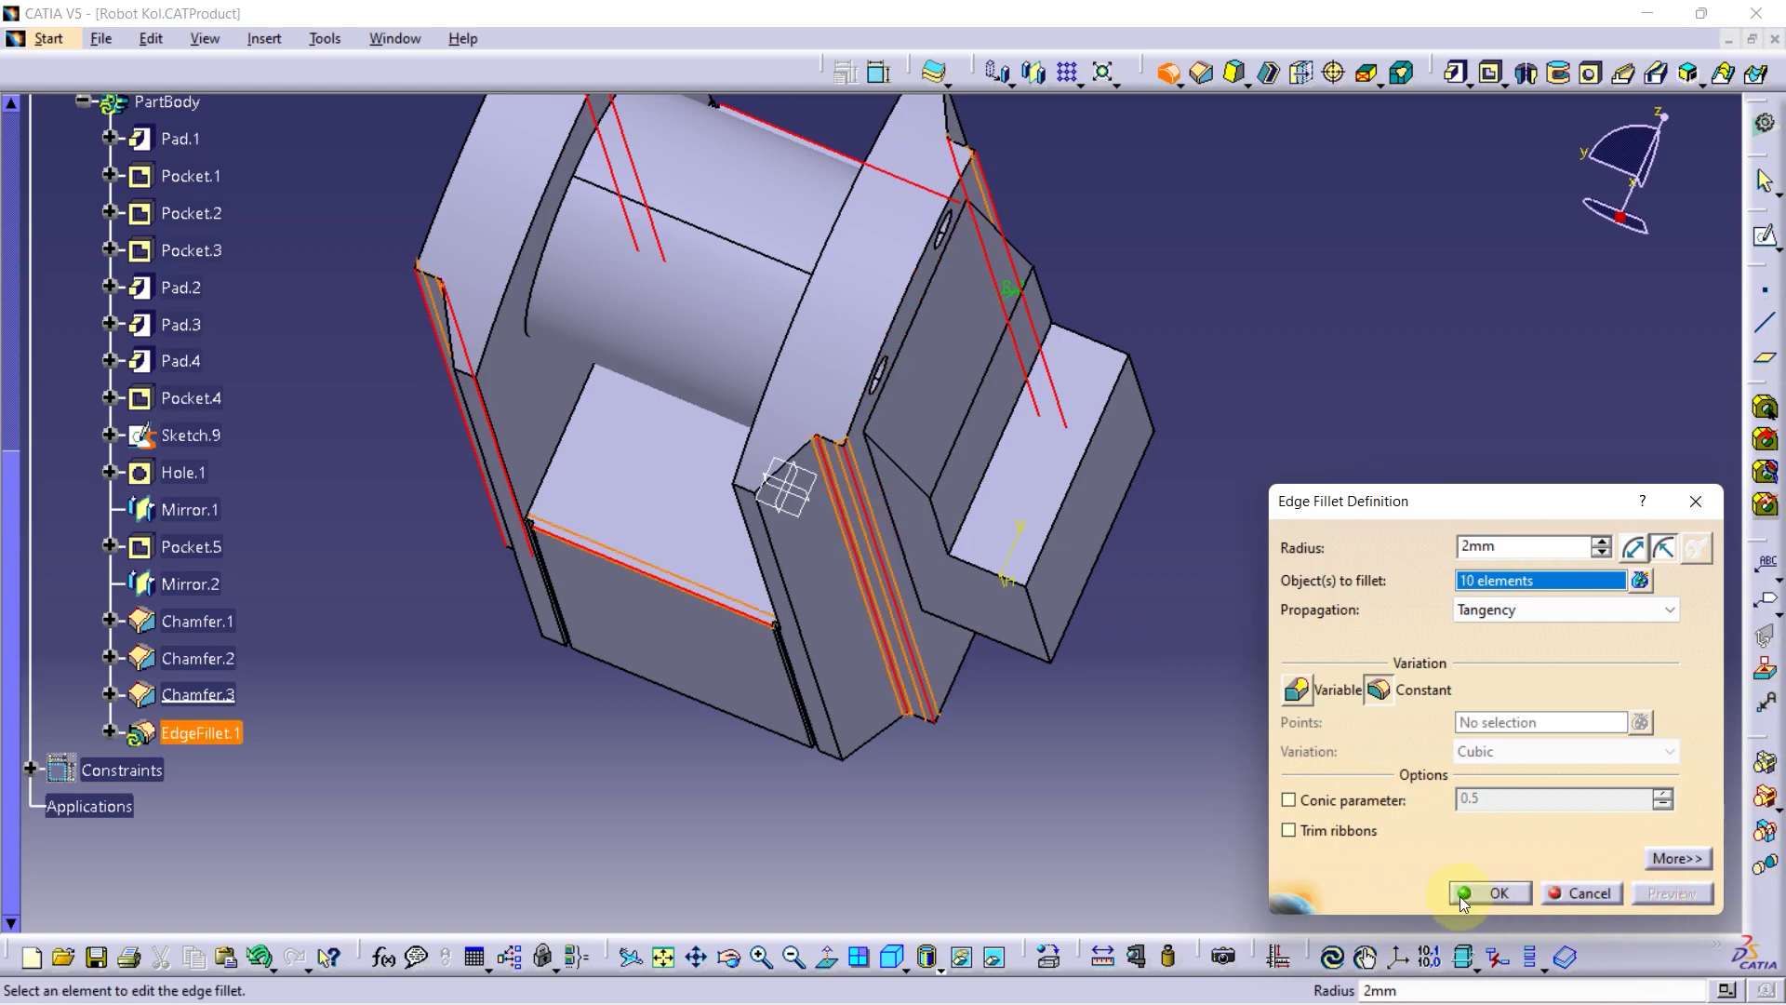
click(1488, 893)
mouse_move(917, 359)
middle_down()
mouse_move(757, 590)
mouse_move(780, 732)
mouse_move(901, 730)
mouse_move(718, 722)
mouse_move(924, 466)
middle_up()
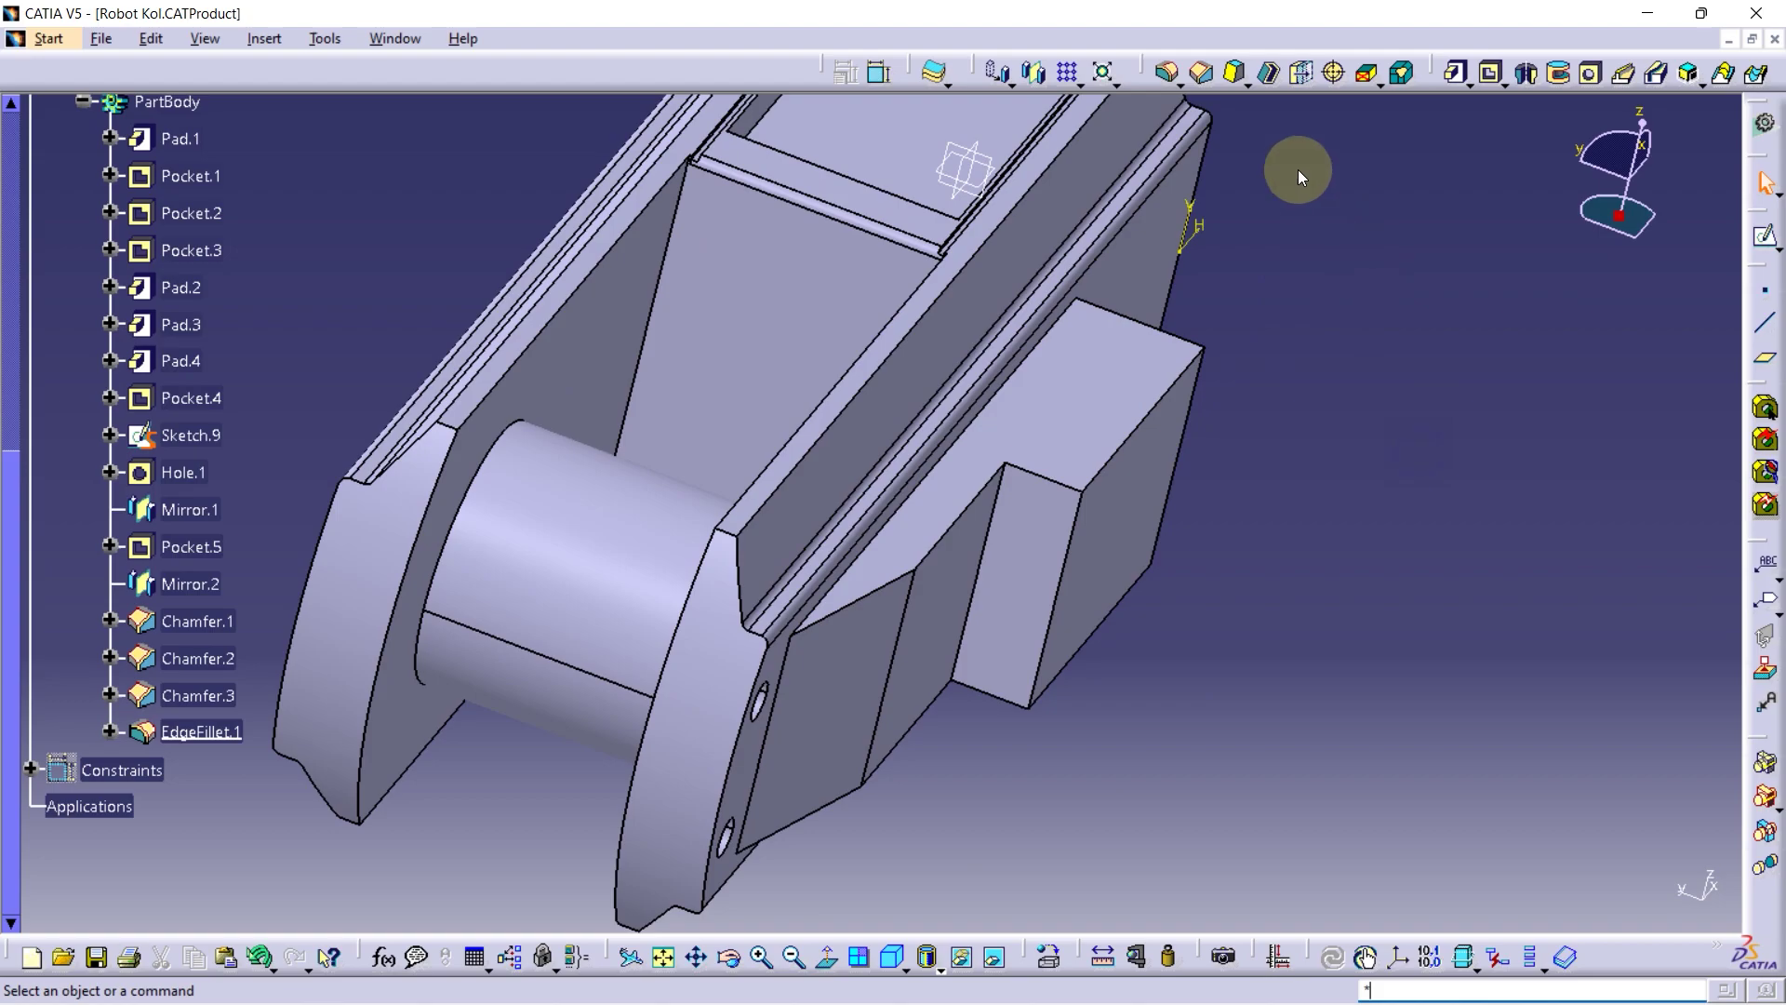
Apply a 6 mm edge fillet to the matching set of edges
click(1167, 72)
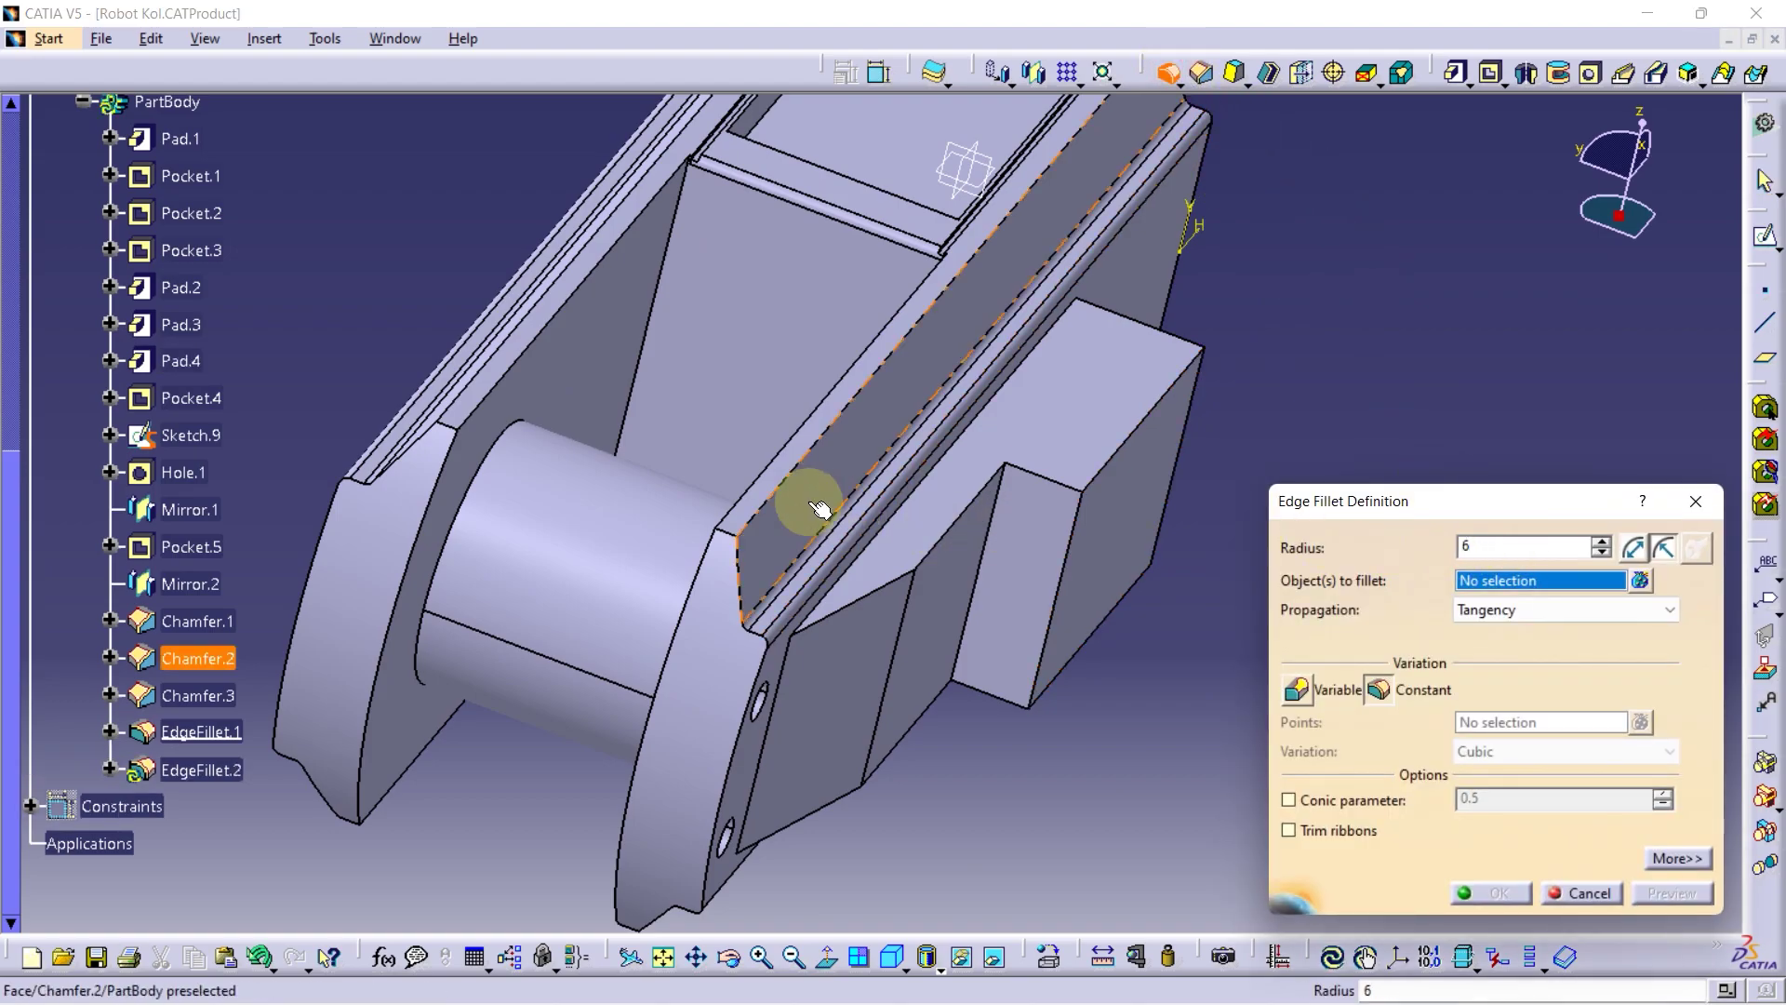
click(770, 506)
mouse_move(770, 506)
middle_down()
mouse_move(511, 519)
mouse_move(699, 412)
mouse_move(818, 570)
mouse_move(846, 371)
middle_up()
click(700, 412)
click(549, 424)
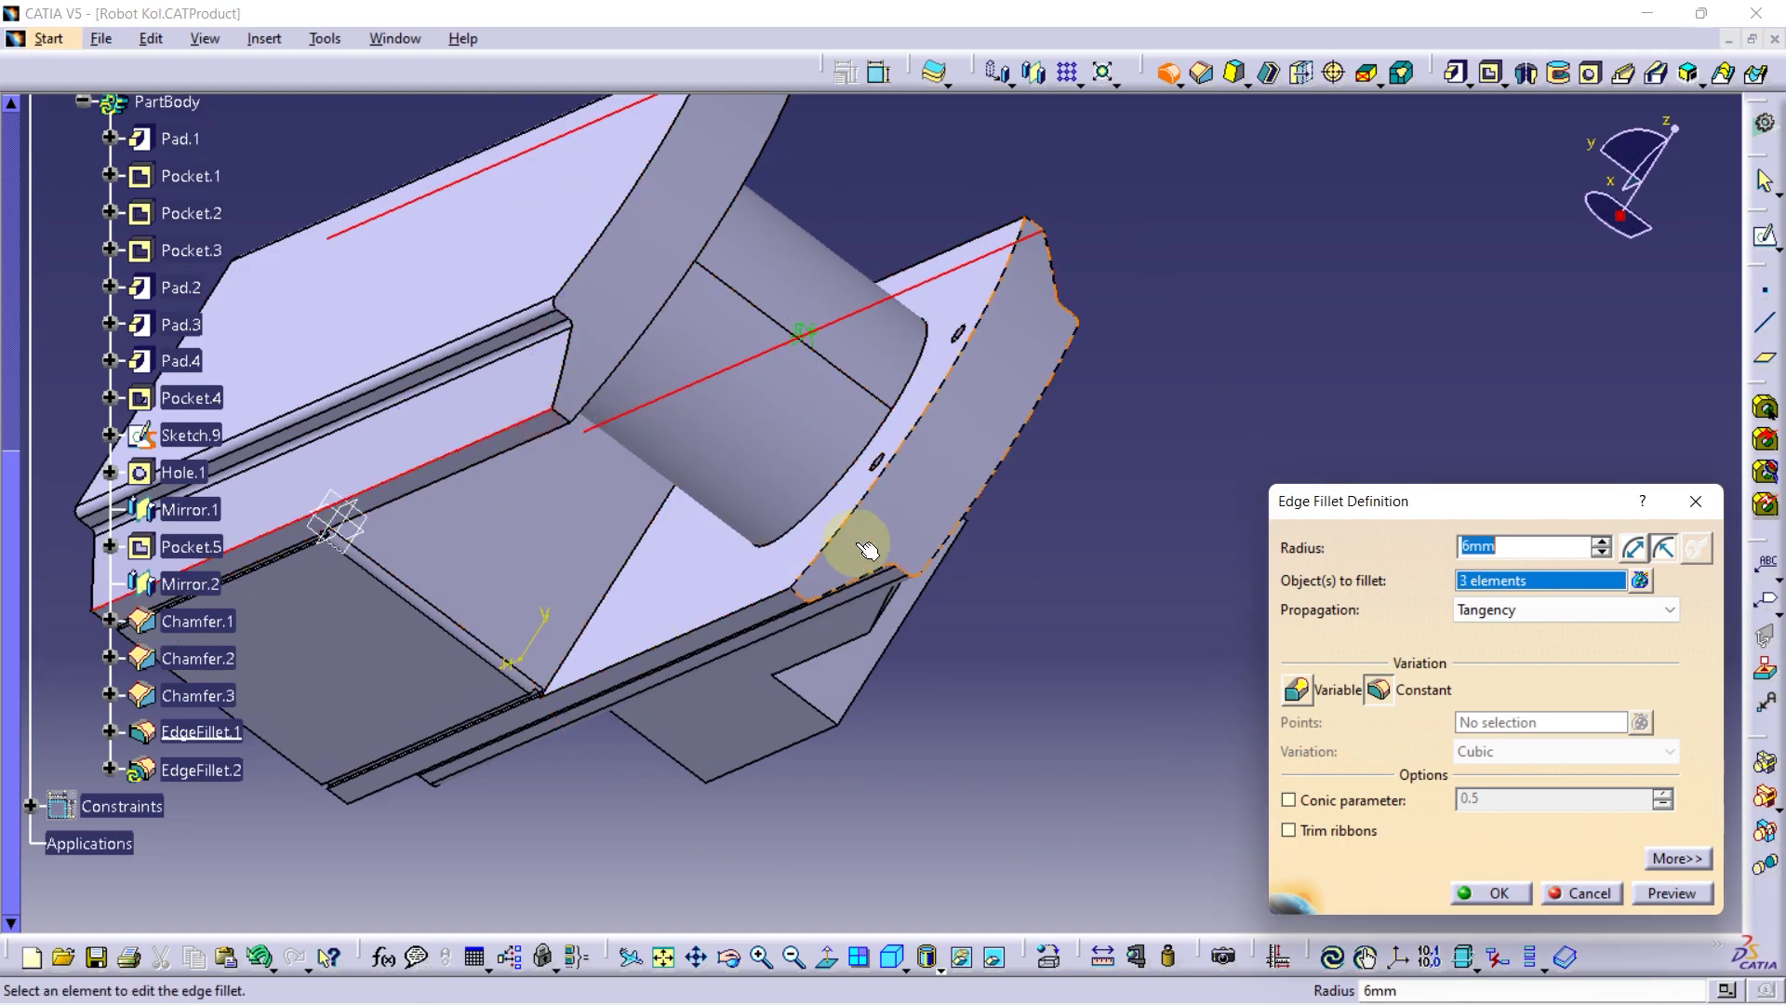
mouse_move(853, 542)
middle_down()
mouse_move(741, 411)
mouse_move(678, 626)
middle_up()
click(677, 628)
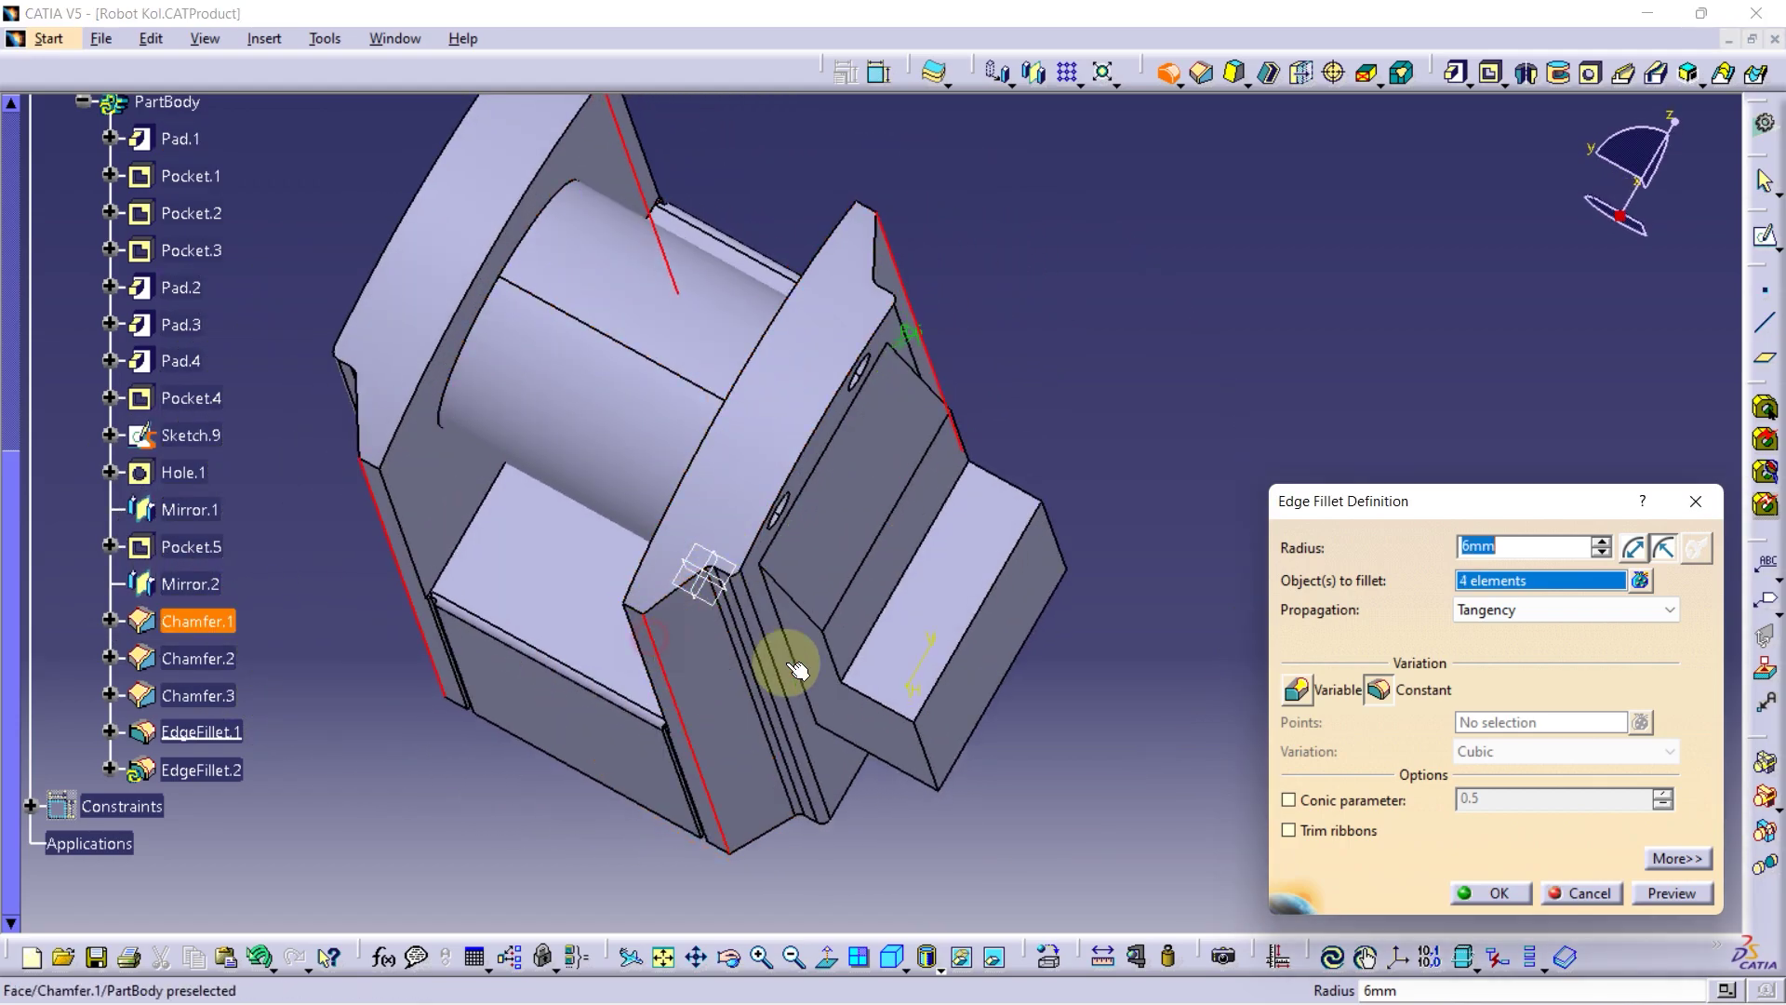
click(1516, 896)
Fillet the side block edge with a 15 mm radius
mouse_move(1216, 482)
middle_down()
mouse_move(598, 638)
mouse_move(658, 710)
mouse_move(1049, 650)
mouse_move(1116, 670)
mouse_move(1247, 359)
middle_up()
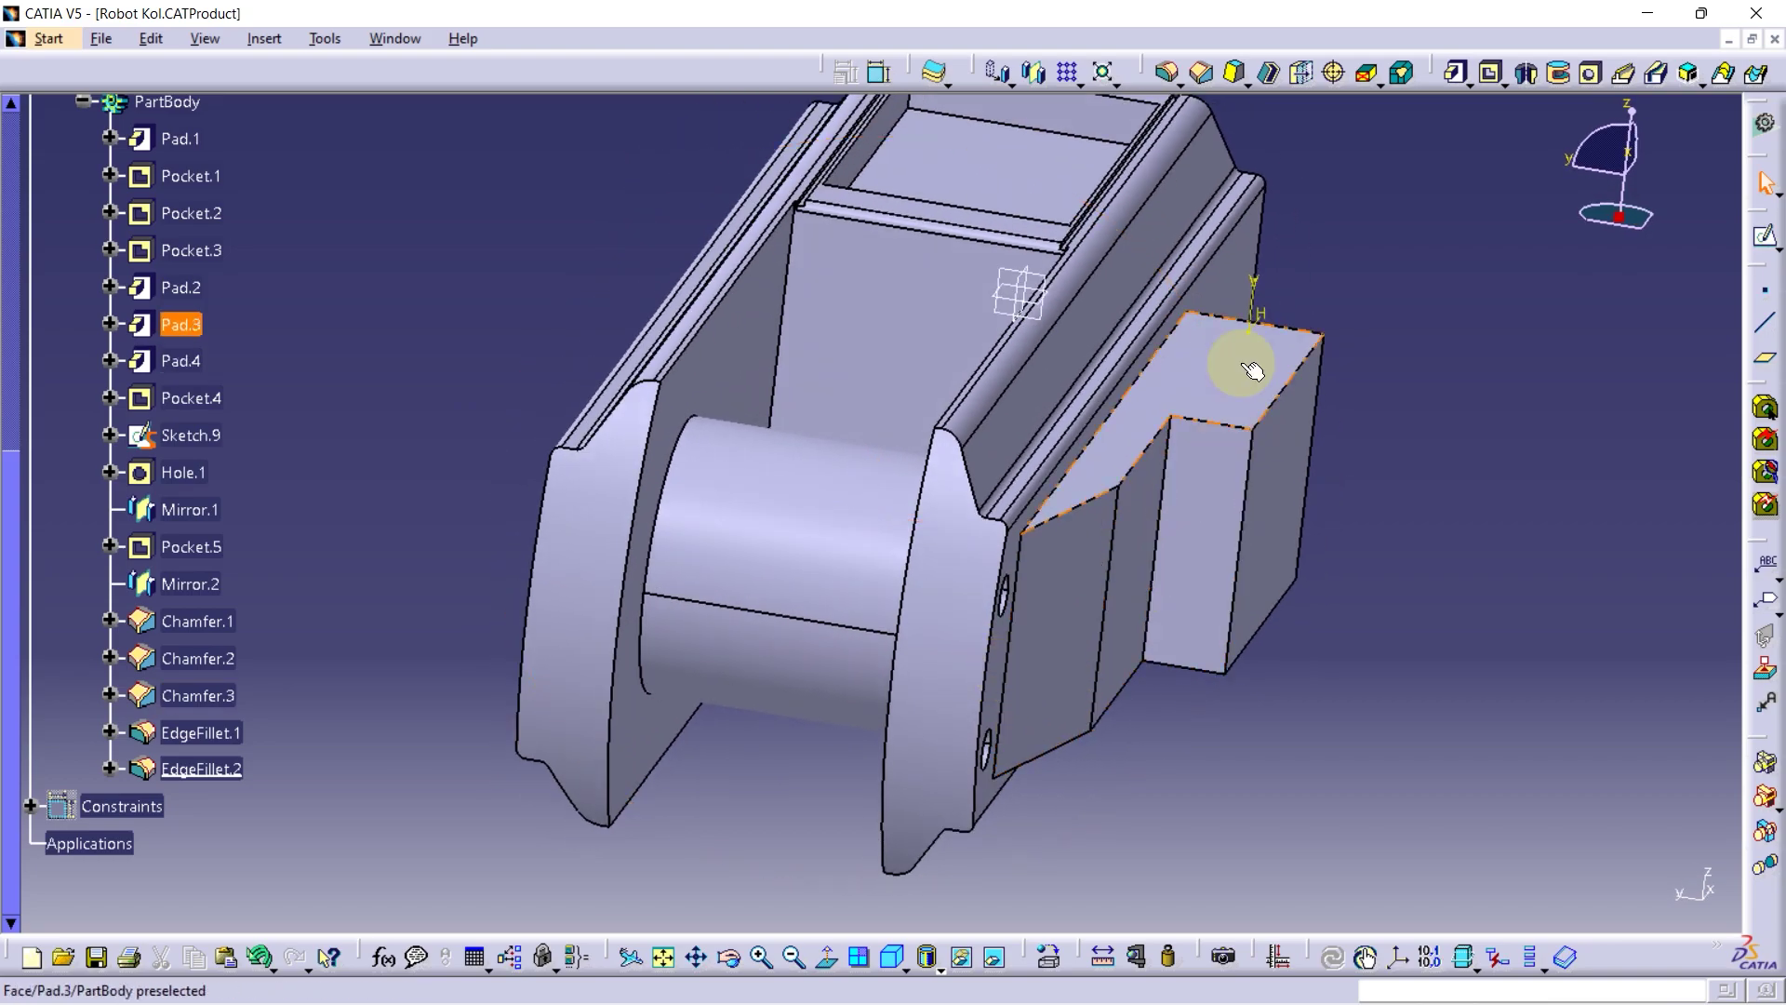
click(1170, 79)
mouse_move(1304, 566)
middle_down()
mouse_move(826, 571)
mouse_move(968, 463)
mouse_move(898, 617)
mouse_move(1298, 568)
middle_up()
double_click(1526, 546)
text(15mm)
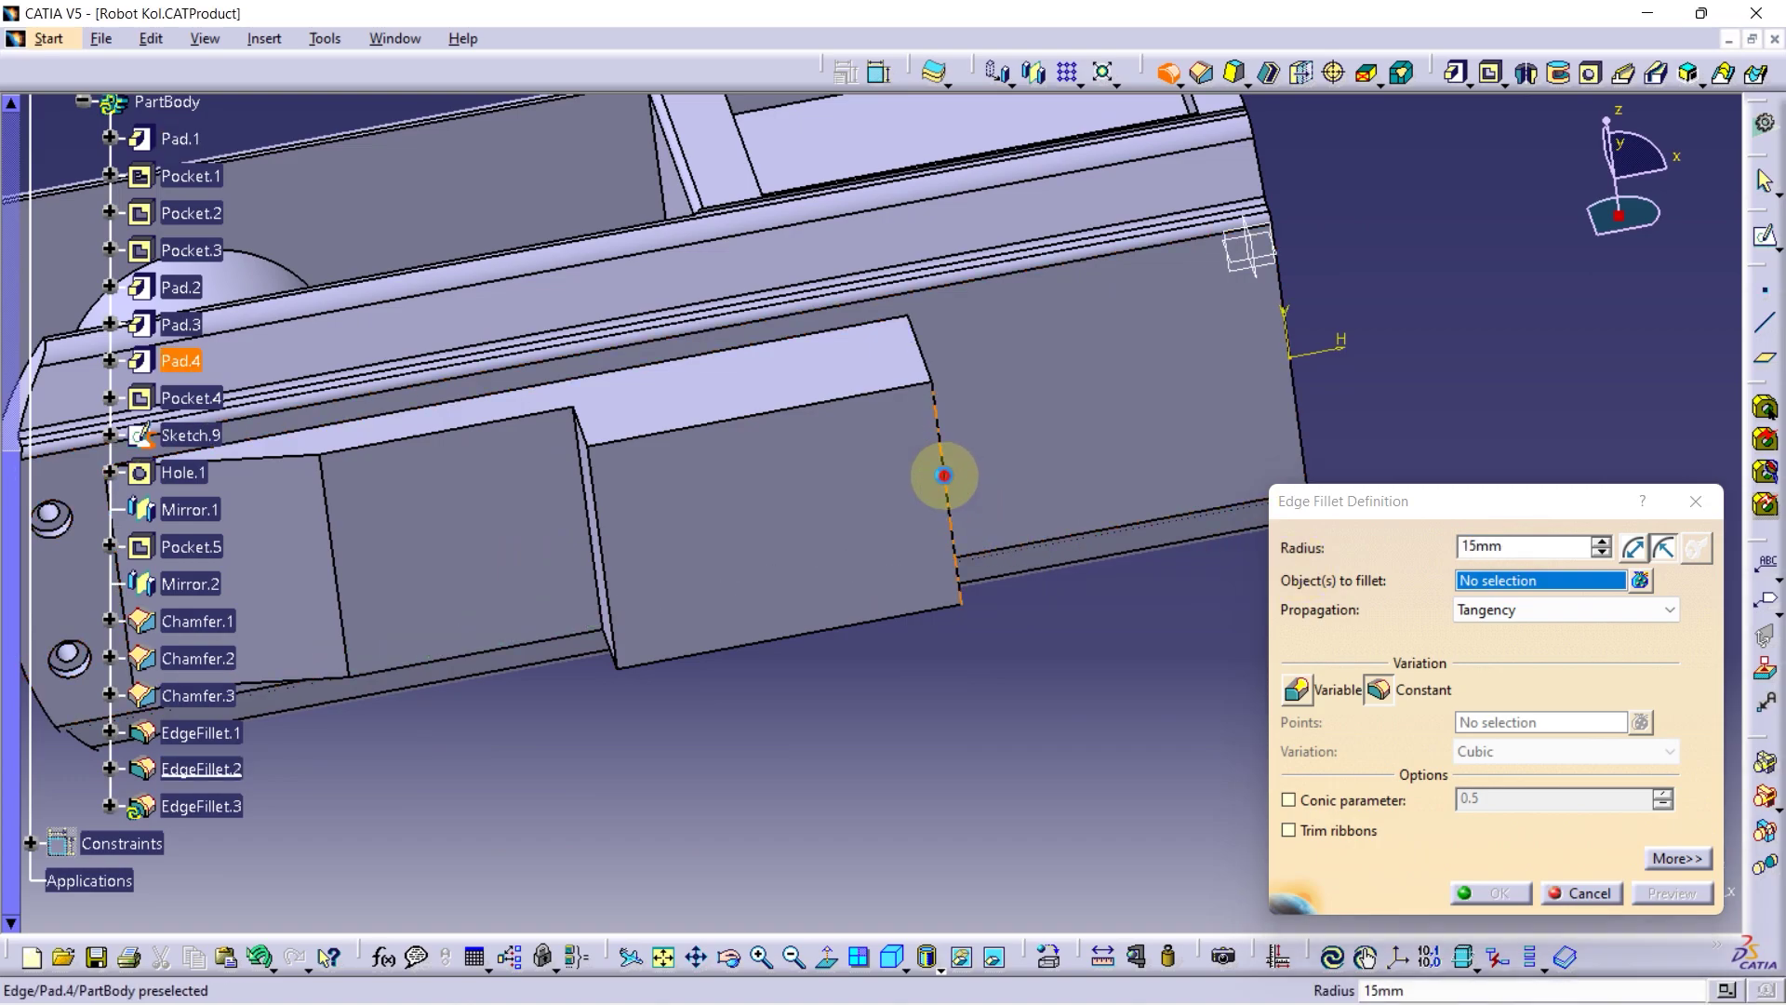
click(938, 470)
key(Return)
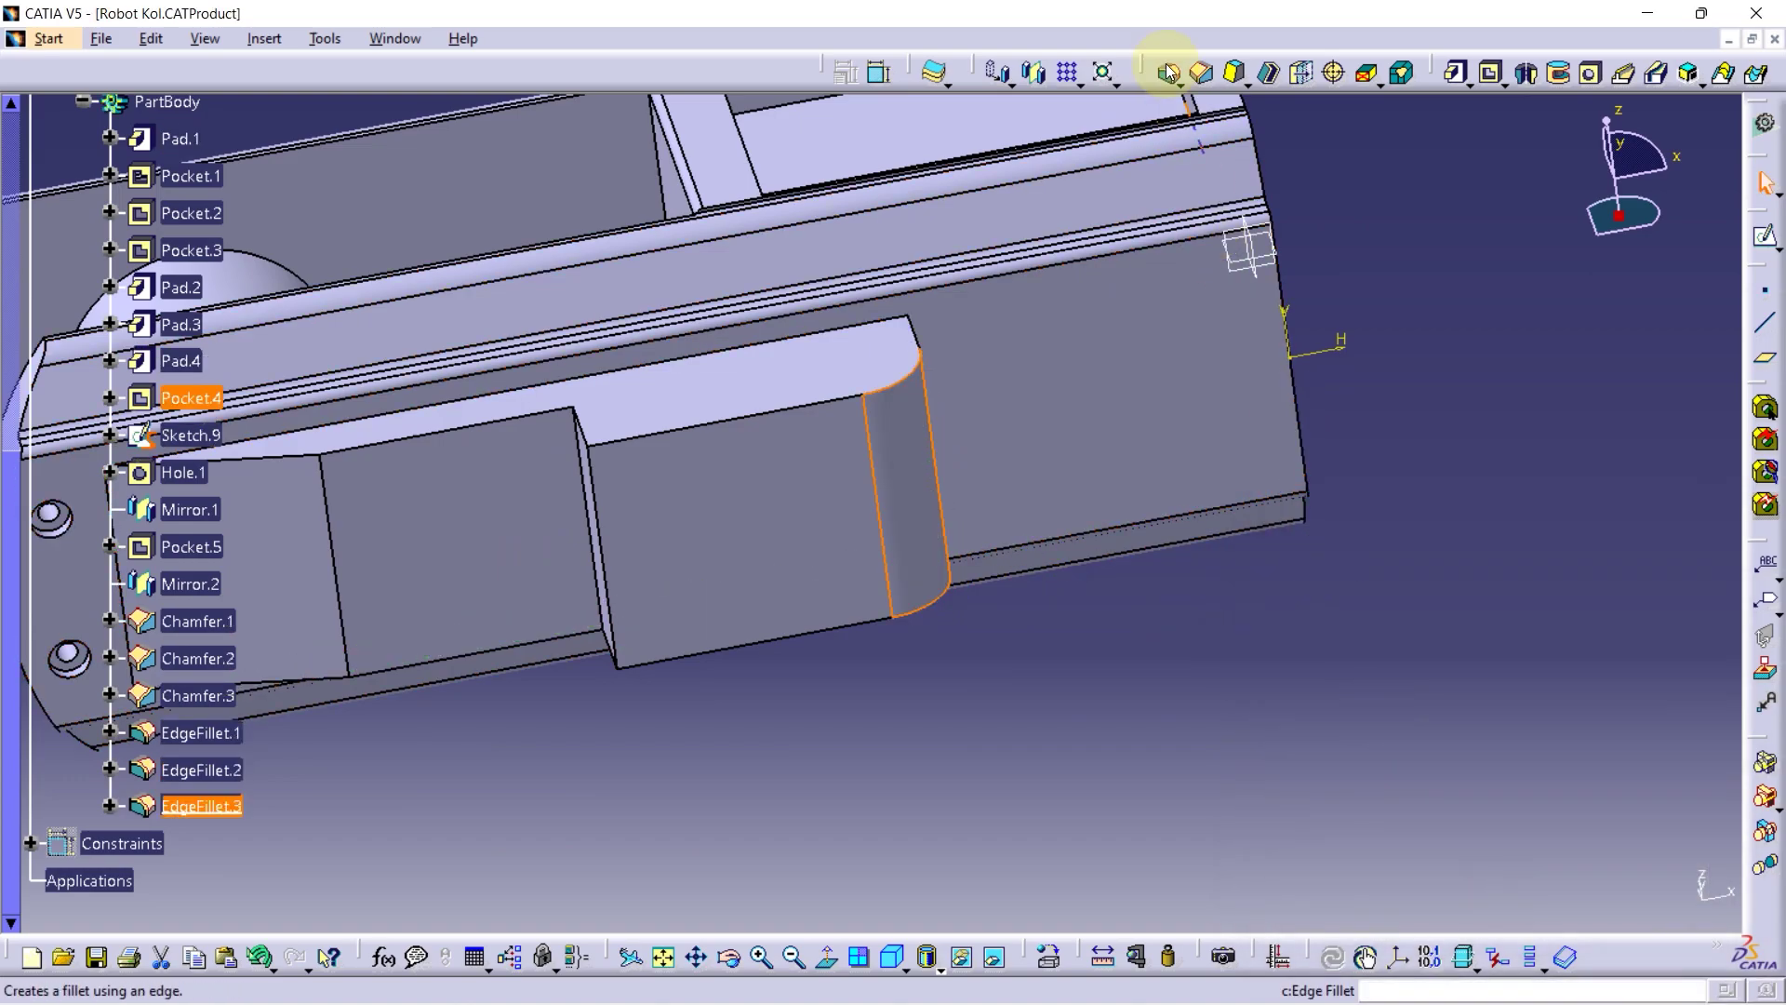
Round the block's vertical edge with a 10 mm fillet
click(1170, 72)
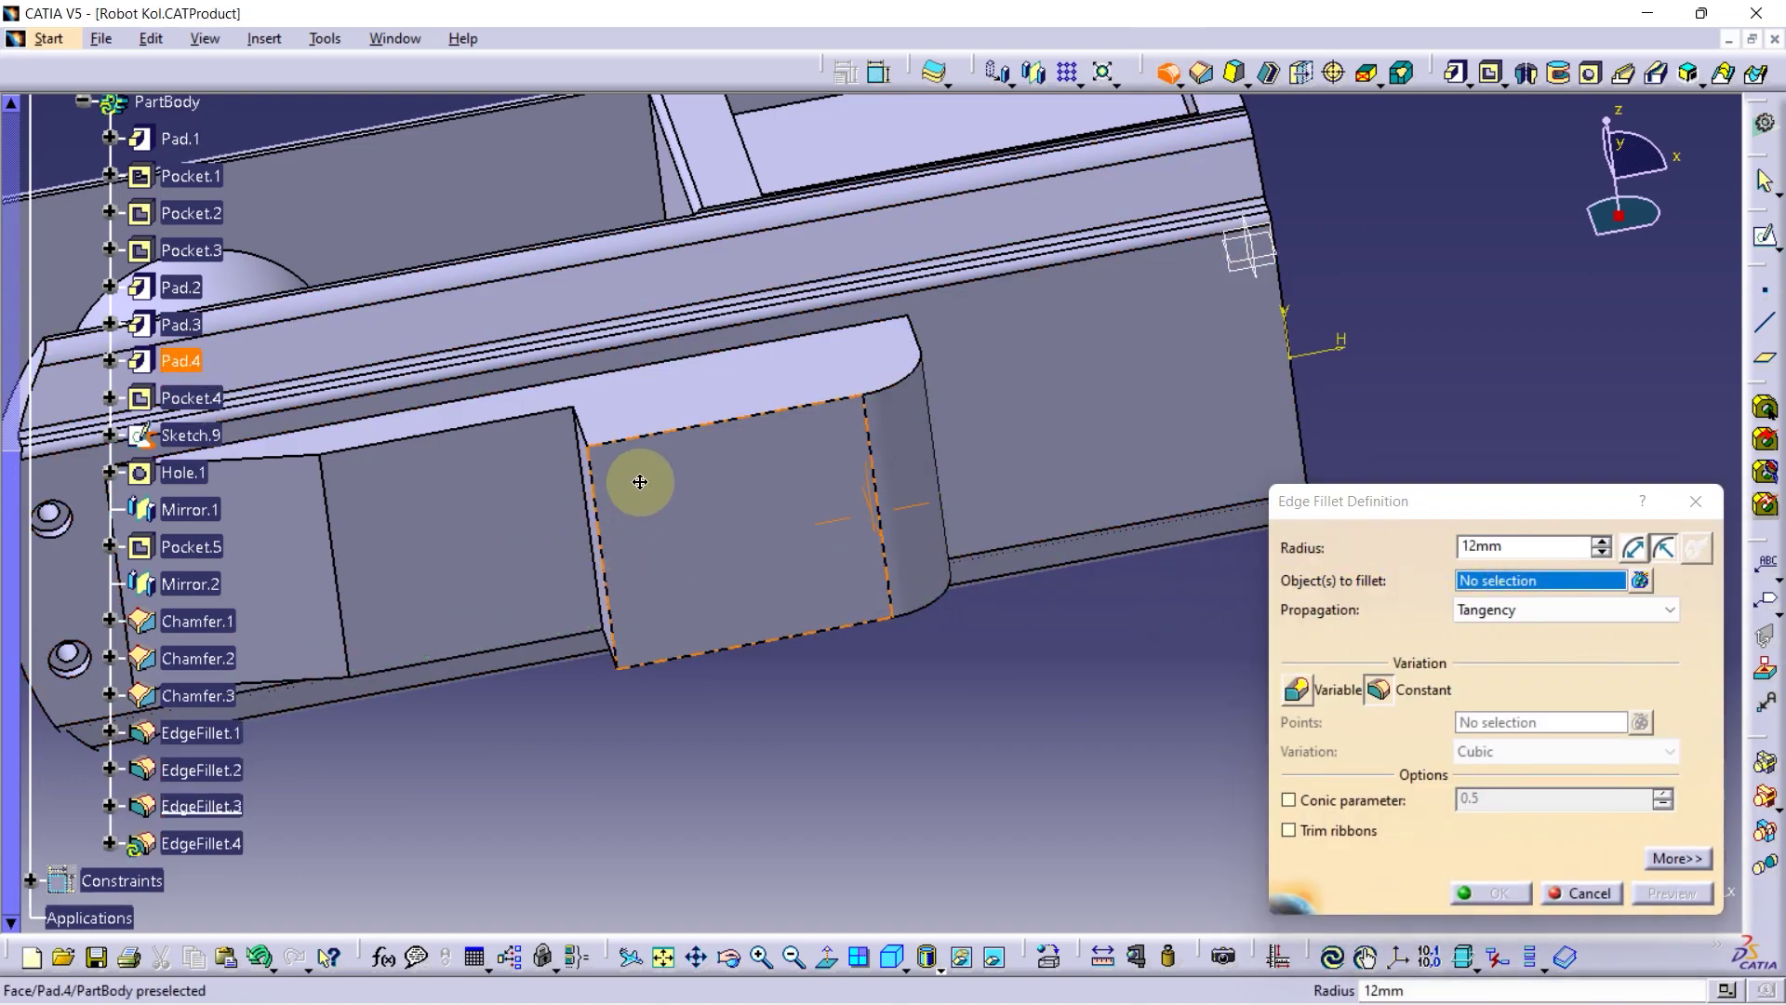
middle_drag(638, 479, 685, 510)
click(558, 498)
text(10)
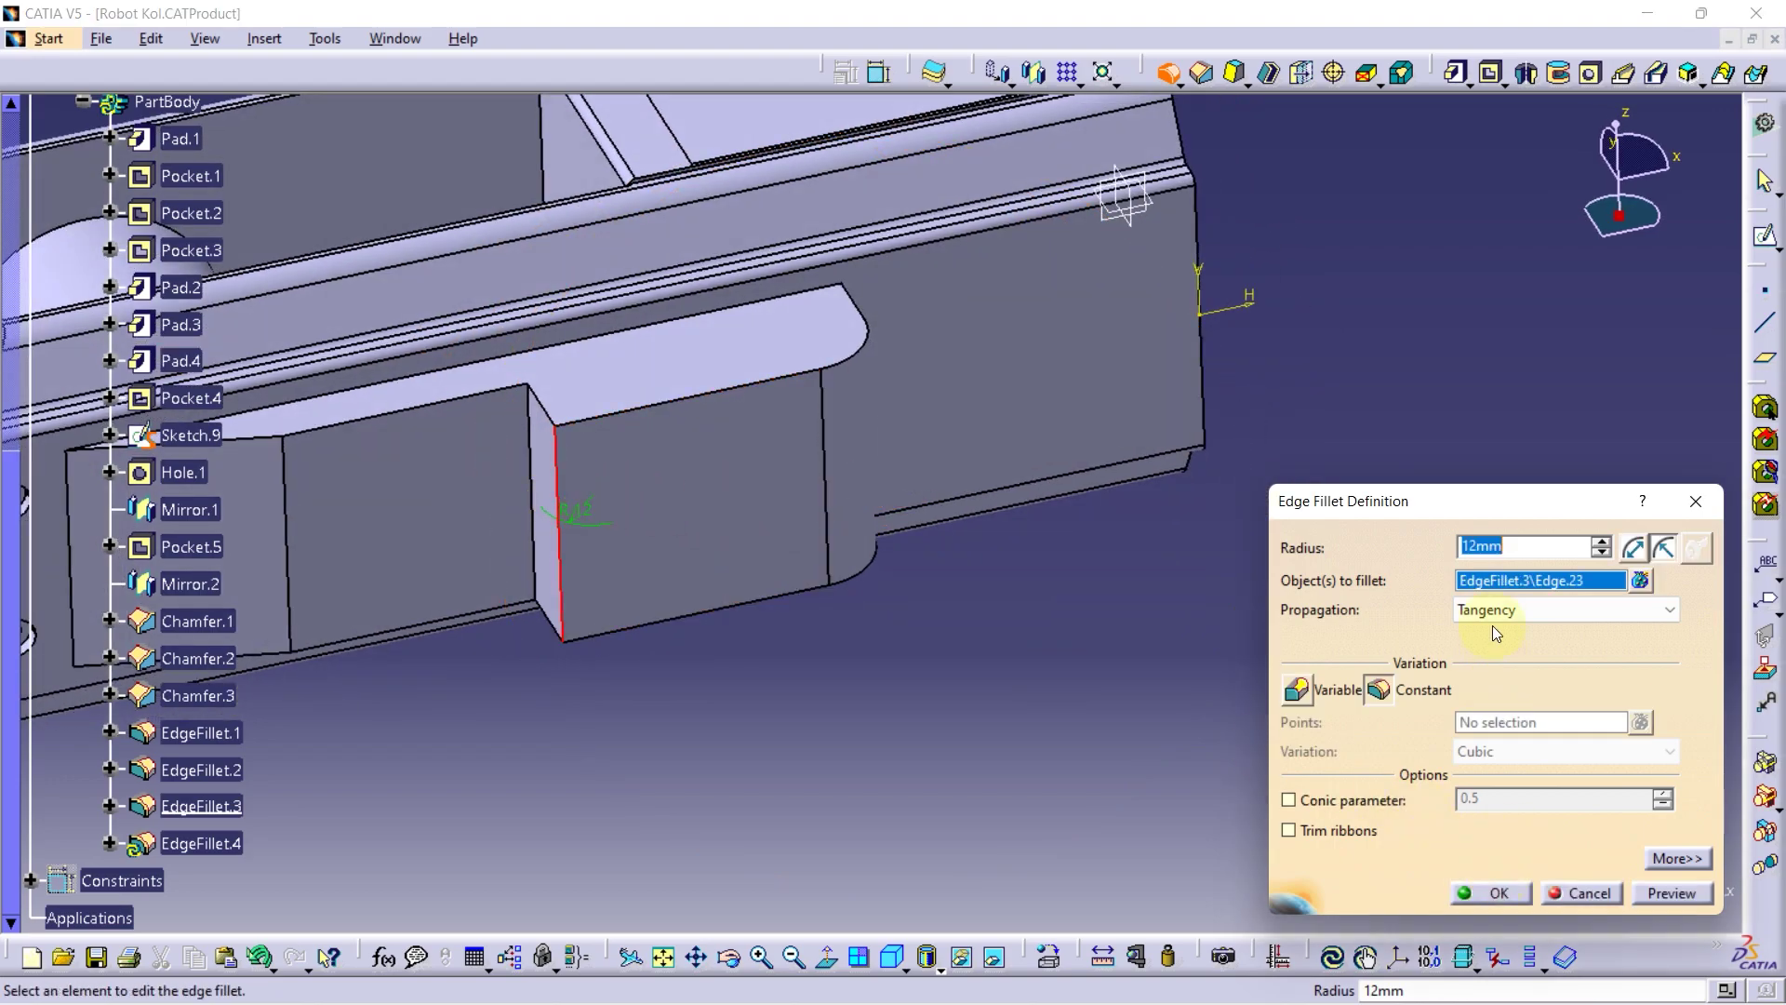
click(1510, 899)
Fillet an edge of the outer side block
middle_drag(1307, 627, 1168, 590)
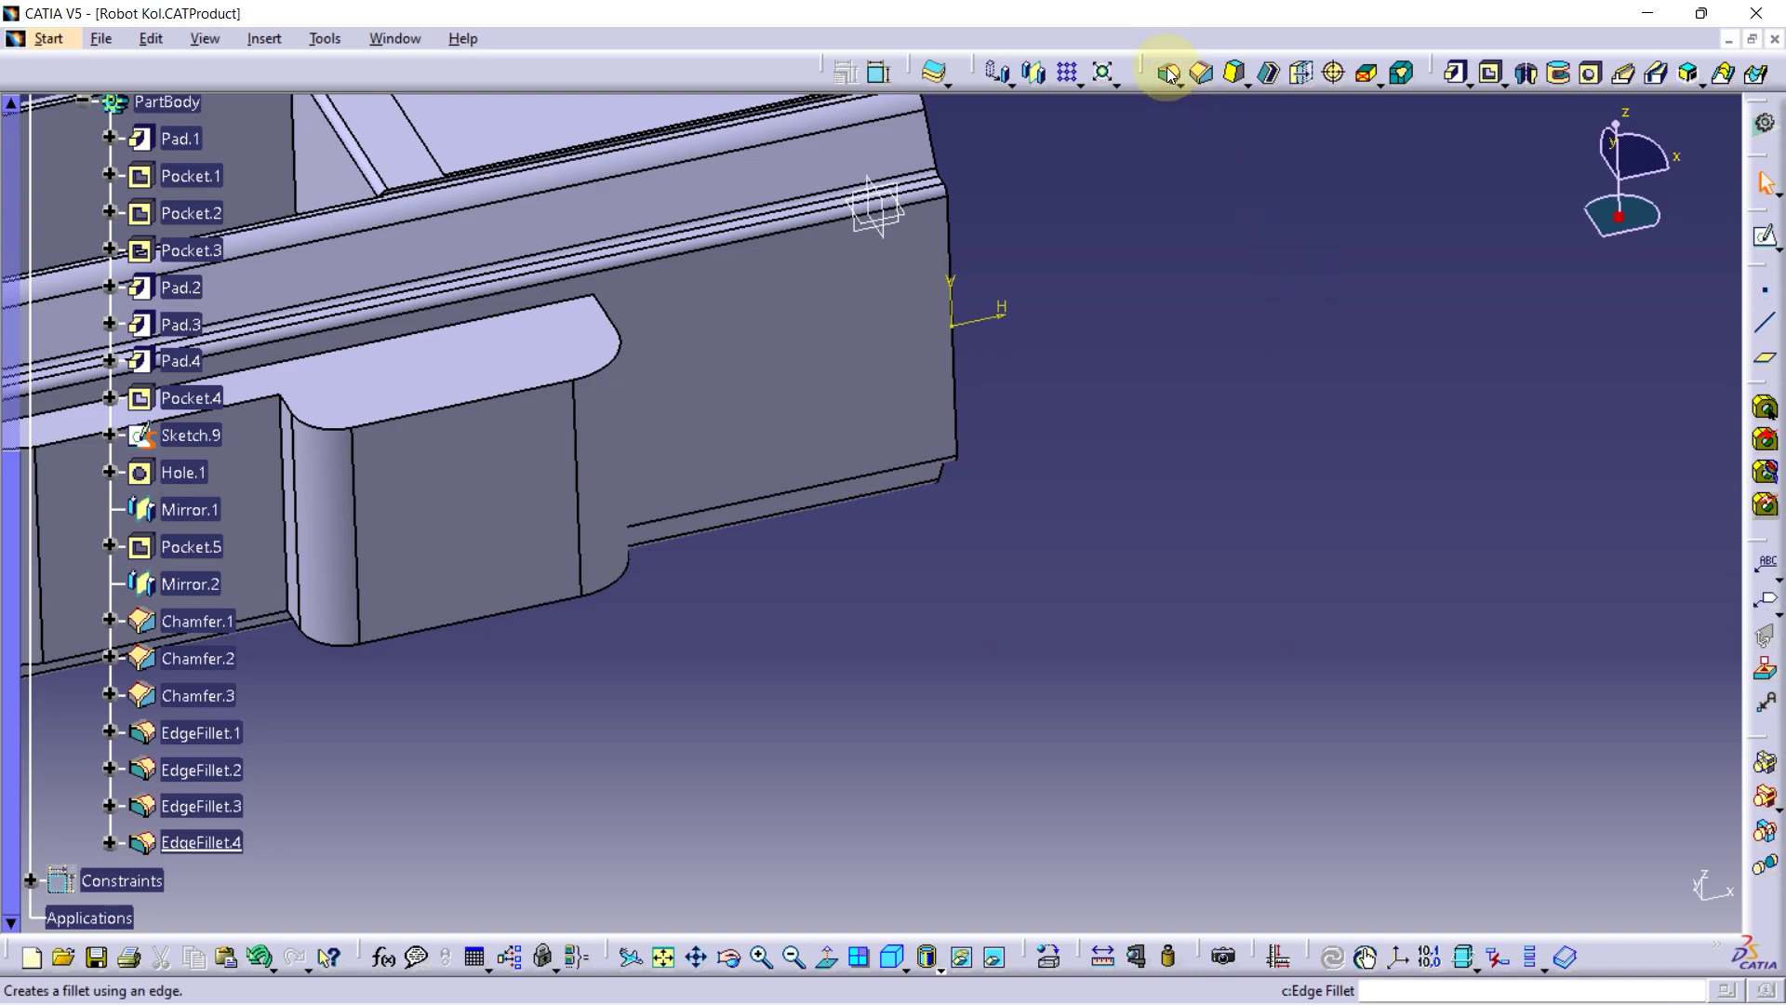
click(1169, 73)
mouse_move(1052, 435)
middle_down()
mouse_move(1336, 411)
mouse_move(1037, 363)
middle_up()
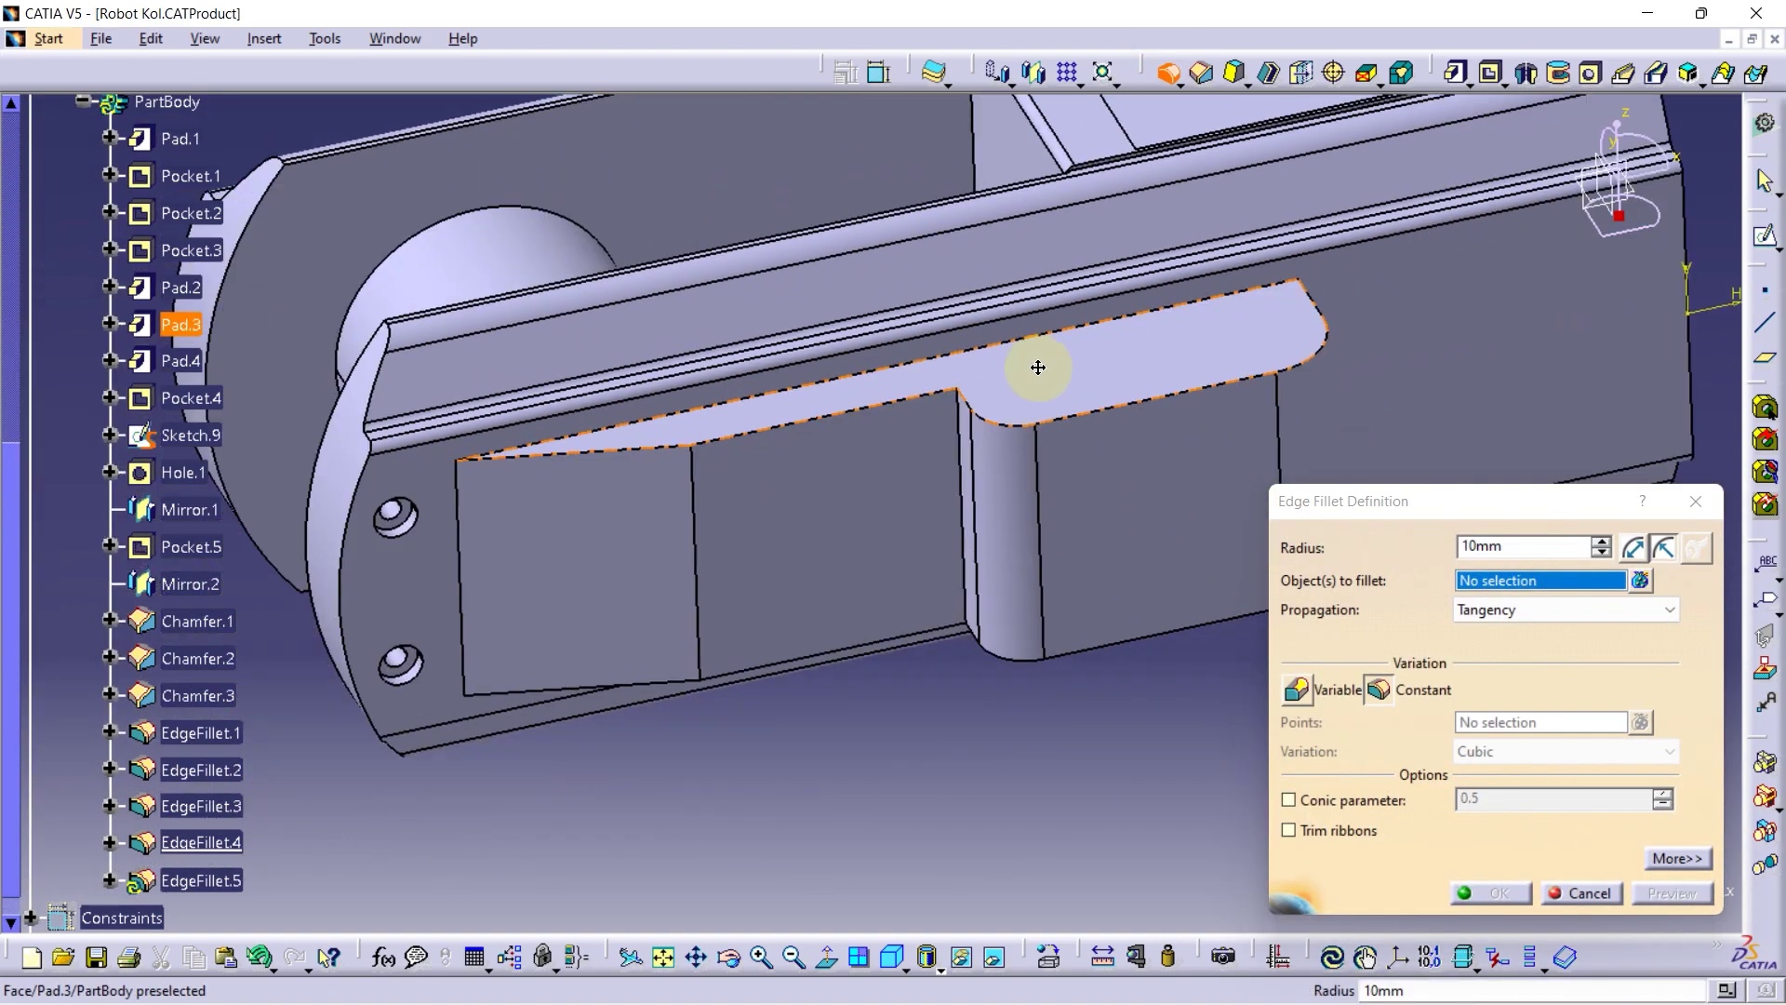
double_click(1514, 547)
text(35)
click(744, 549)
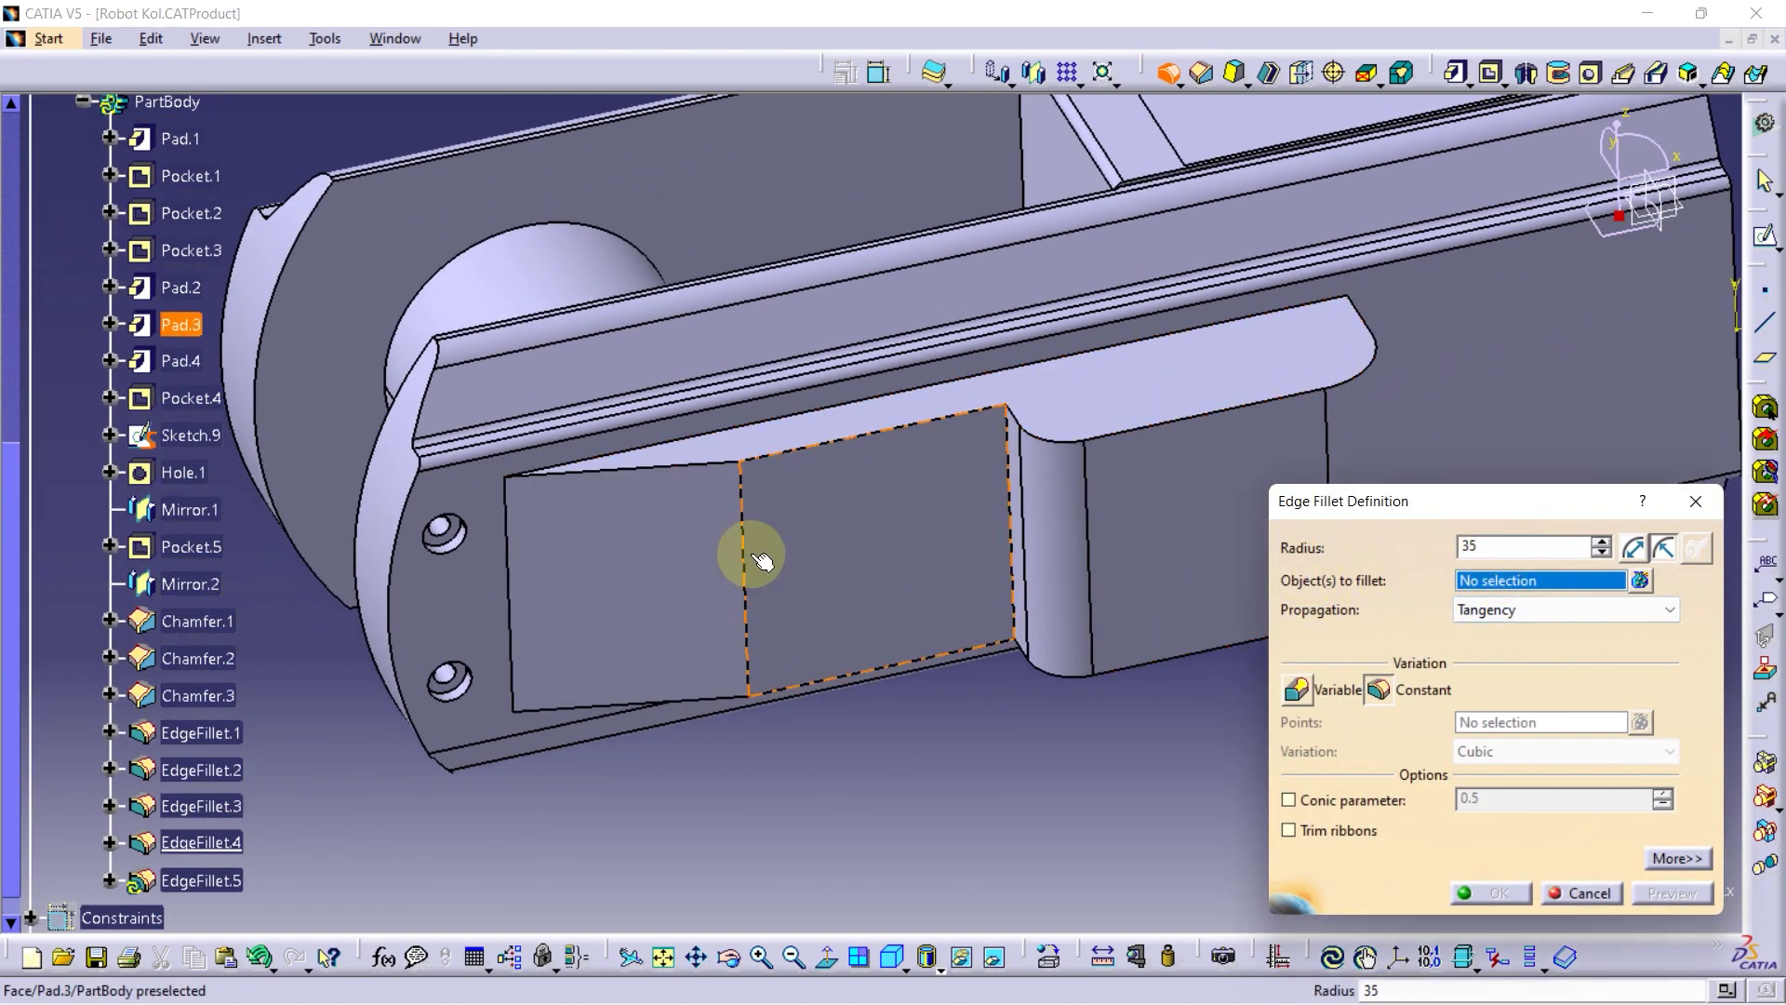
click(1492, 897)
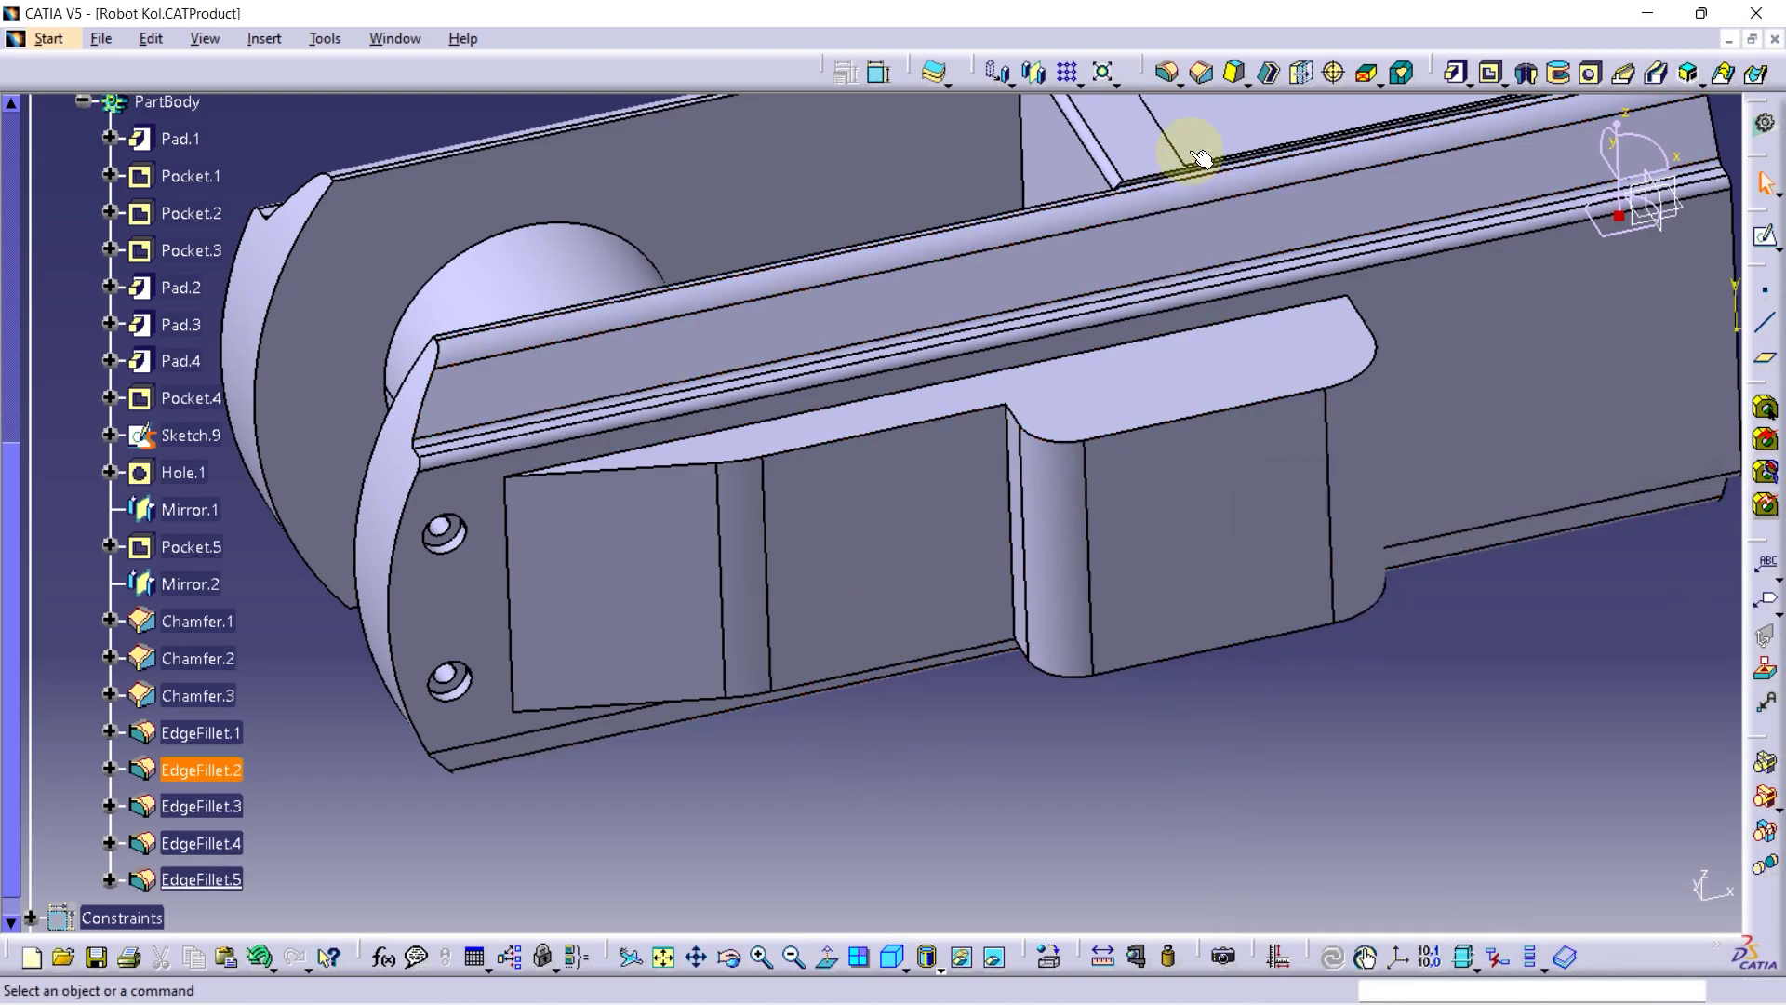
Round the upper rib edge with a 2 mm fillet as EdgeFillet.6
double_click(1519, 546)
text(2mm)
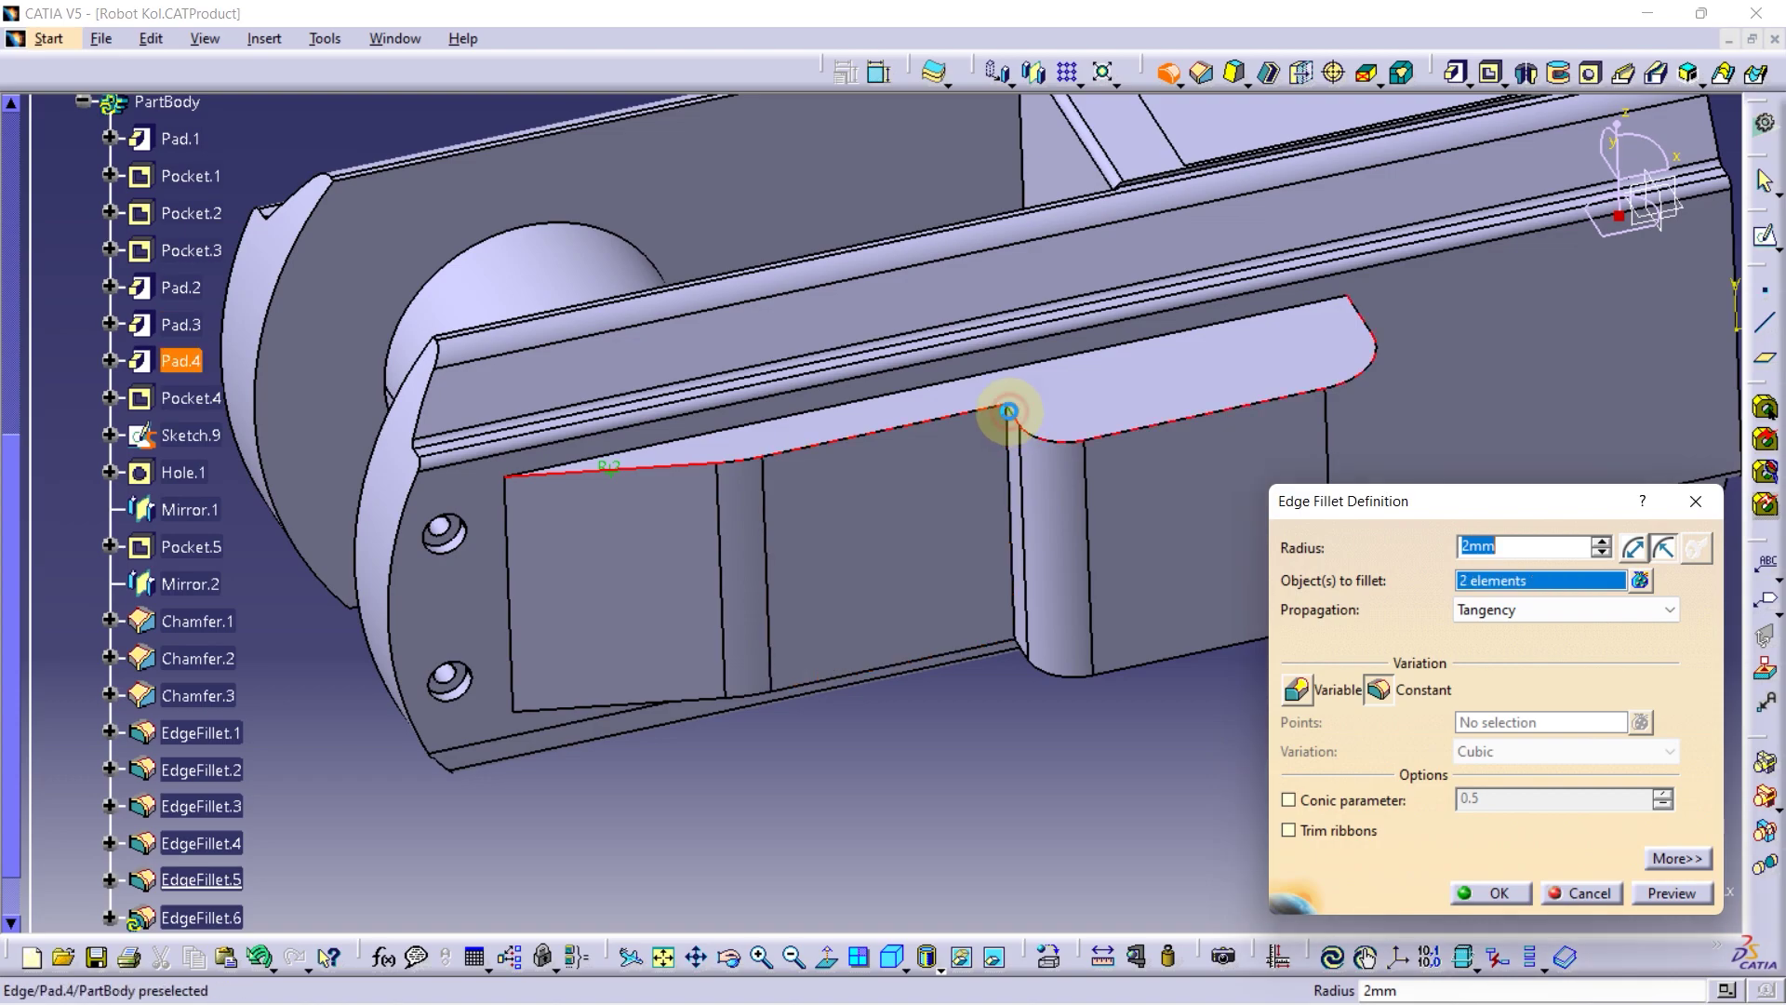
click(1028, 370)
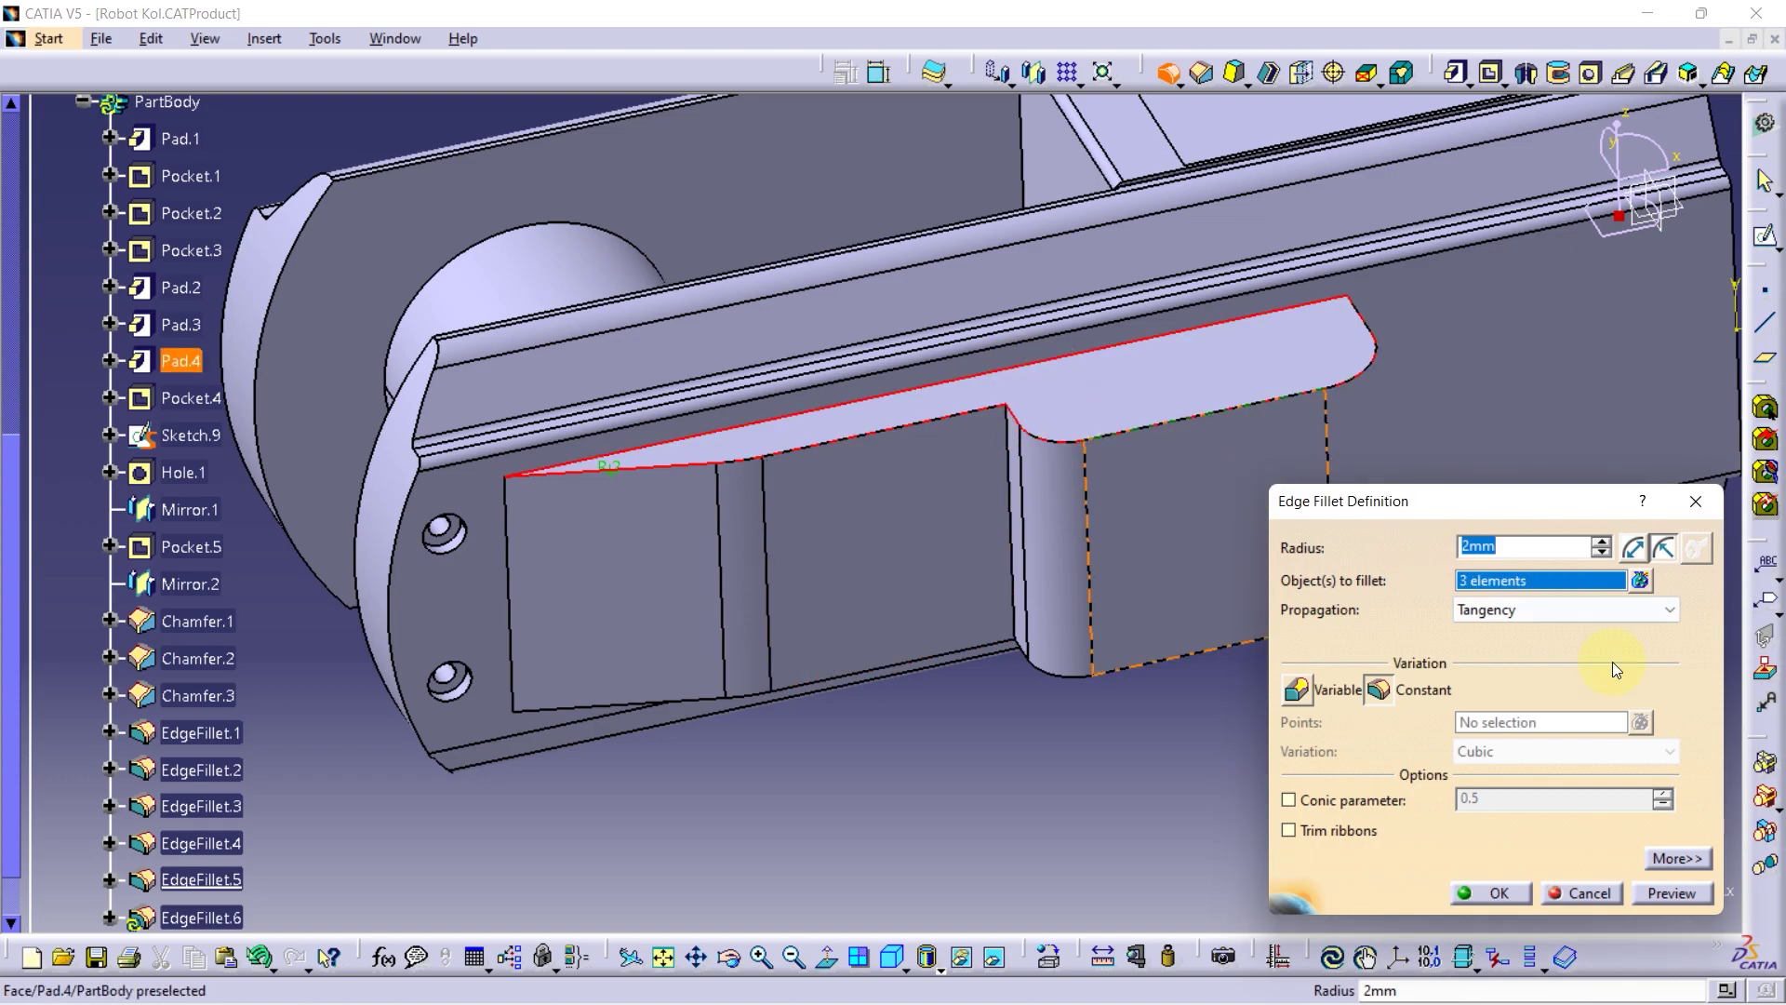
click(1508, 894)
mouse_move(769, 506)
middle_down()
mouse_move(977, 566)
mouse_move(949, 459)
mouse_move(992, 470)
middle_up()
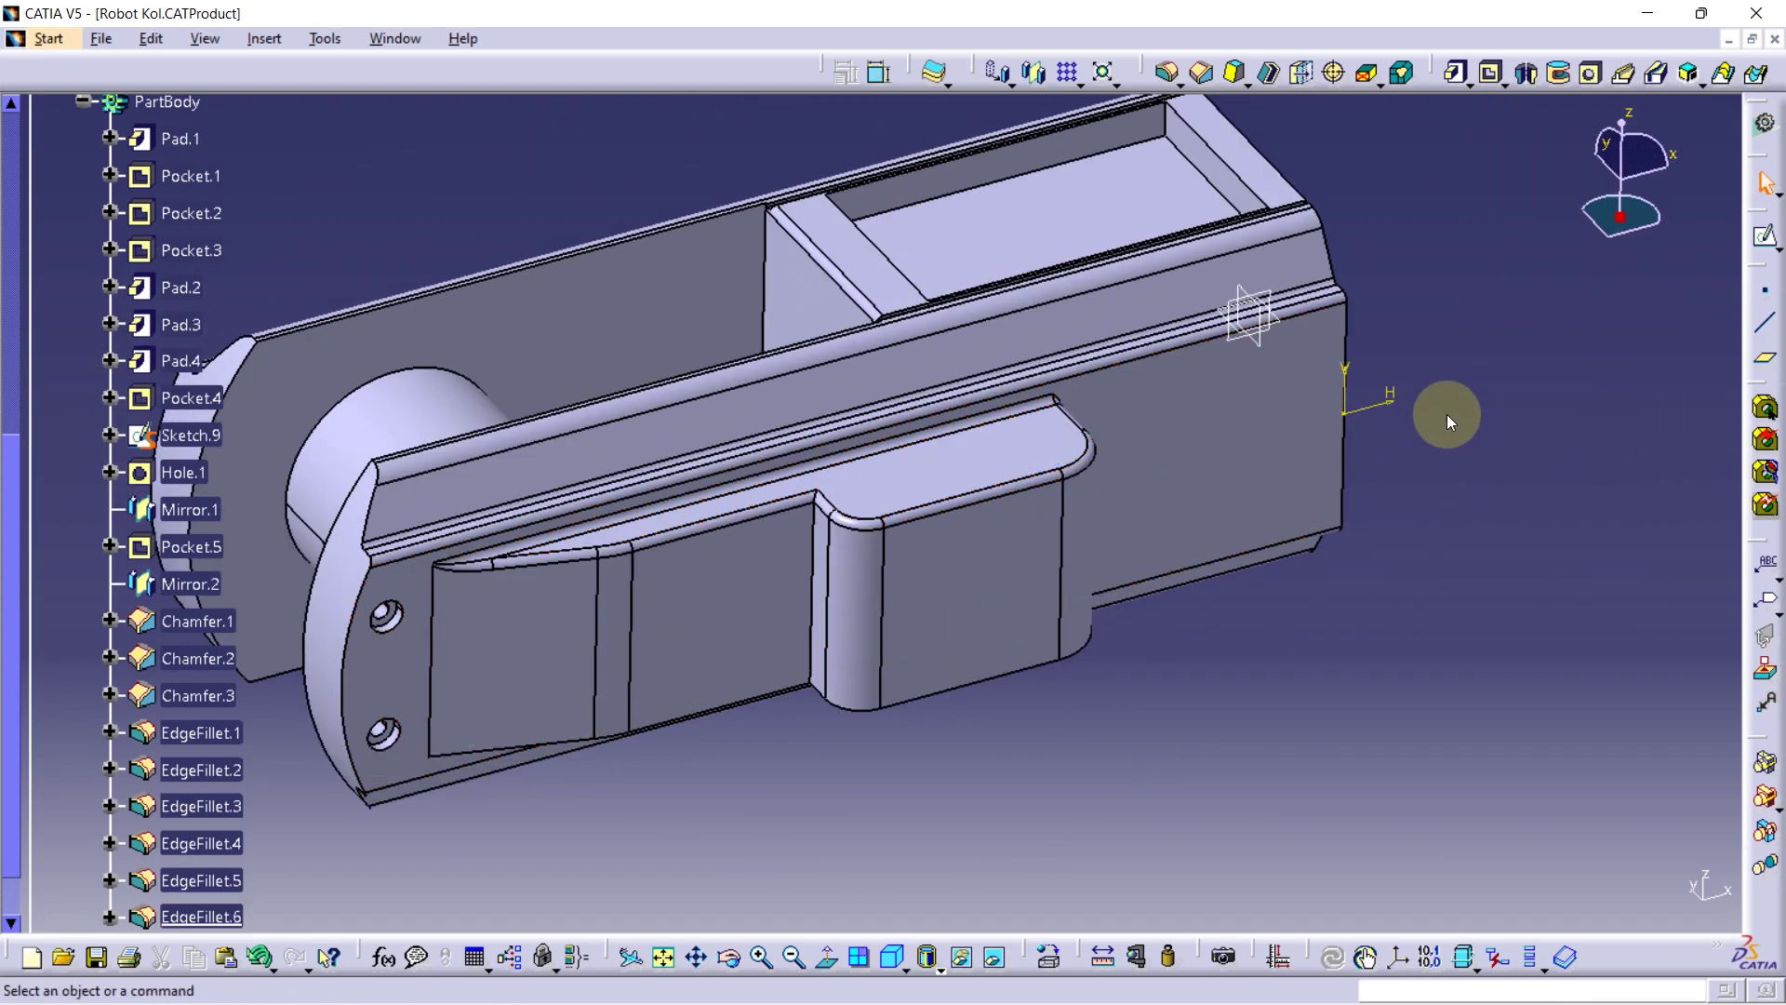
Create a plane offset 46 mm from the zx plane and start a sketch on it
click(1765, 364)
mouse_move(1256, 710)
middle_down()
mouse_move(937, 710)
mouse_move(757, 299)
mouse_move(1049, 638)
middle_up()
click(1056, 646)
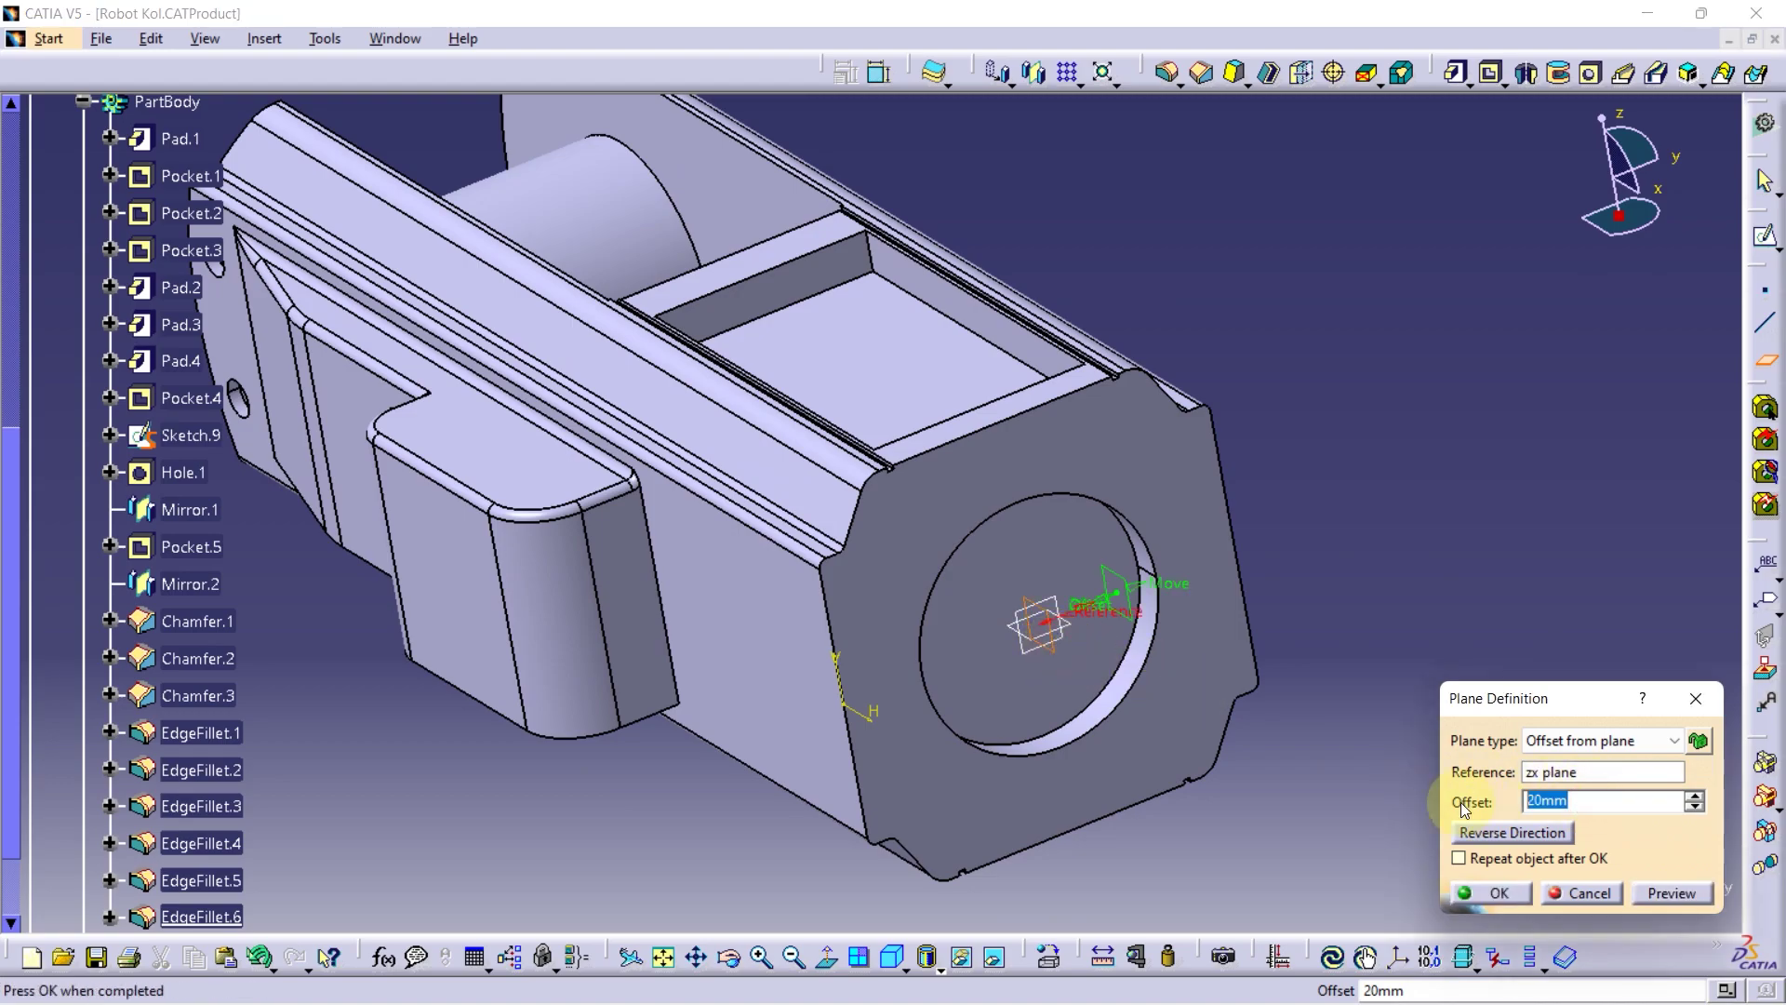
text(46)
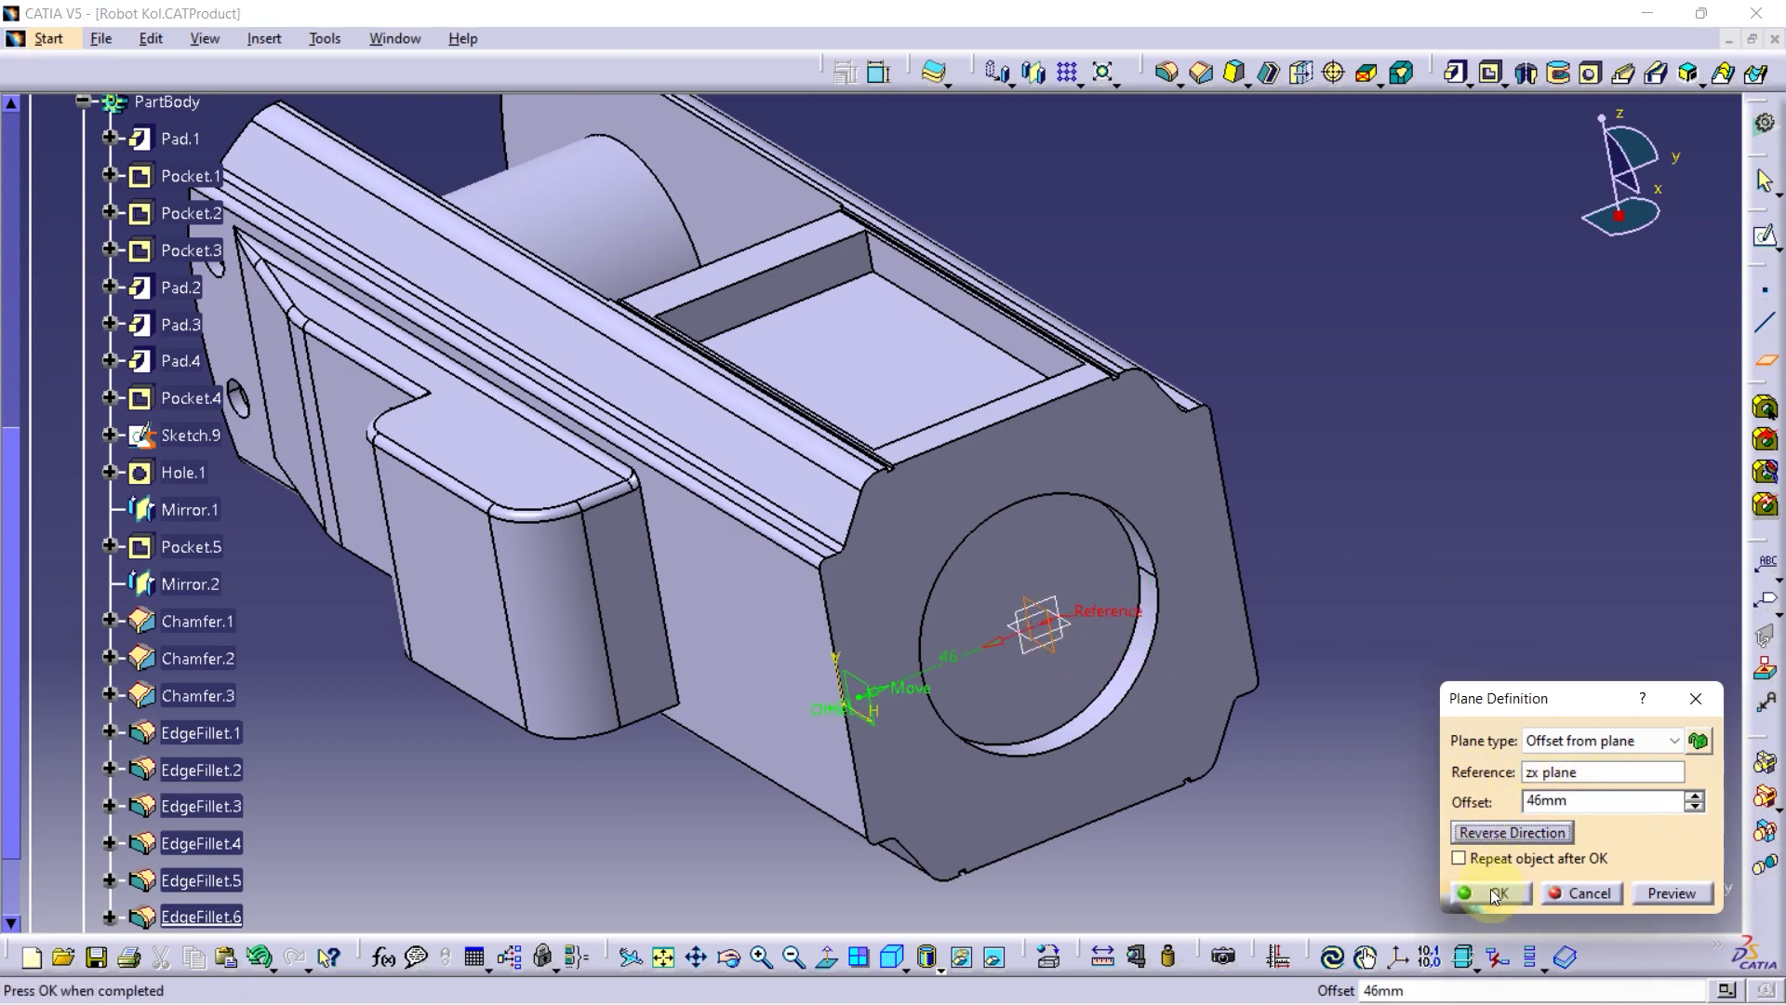
click(1493, 895)
click(875, 698)
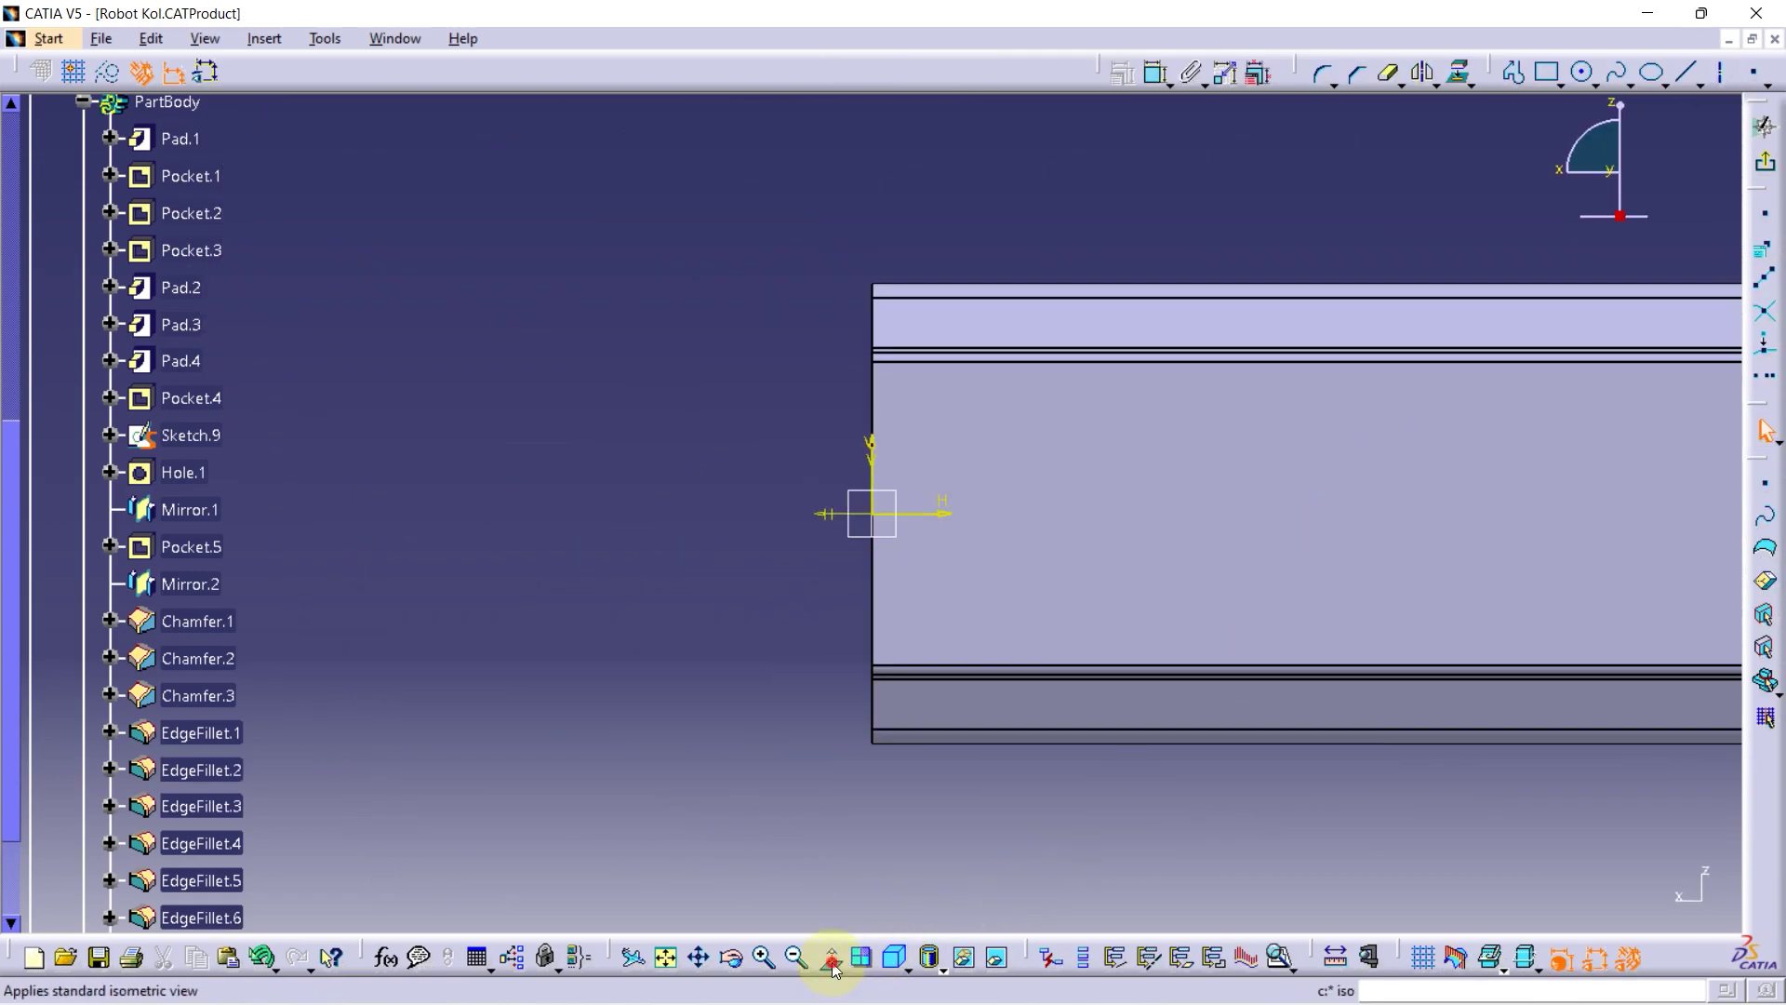
click(831, 958)
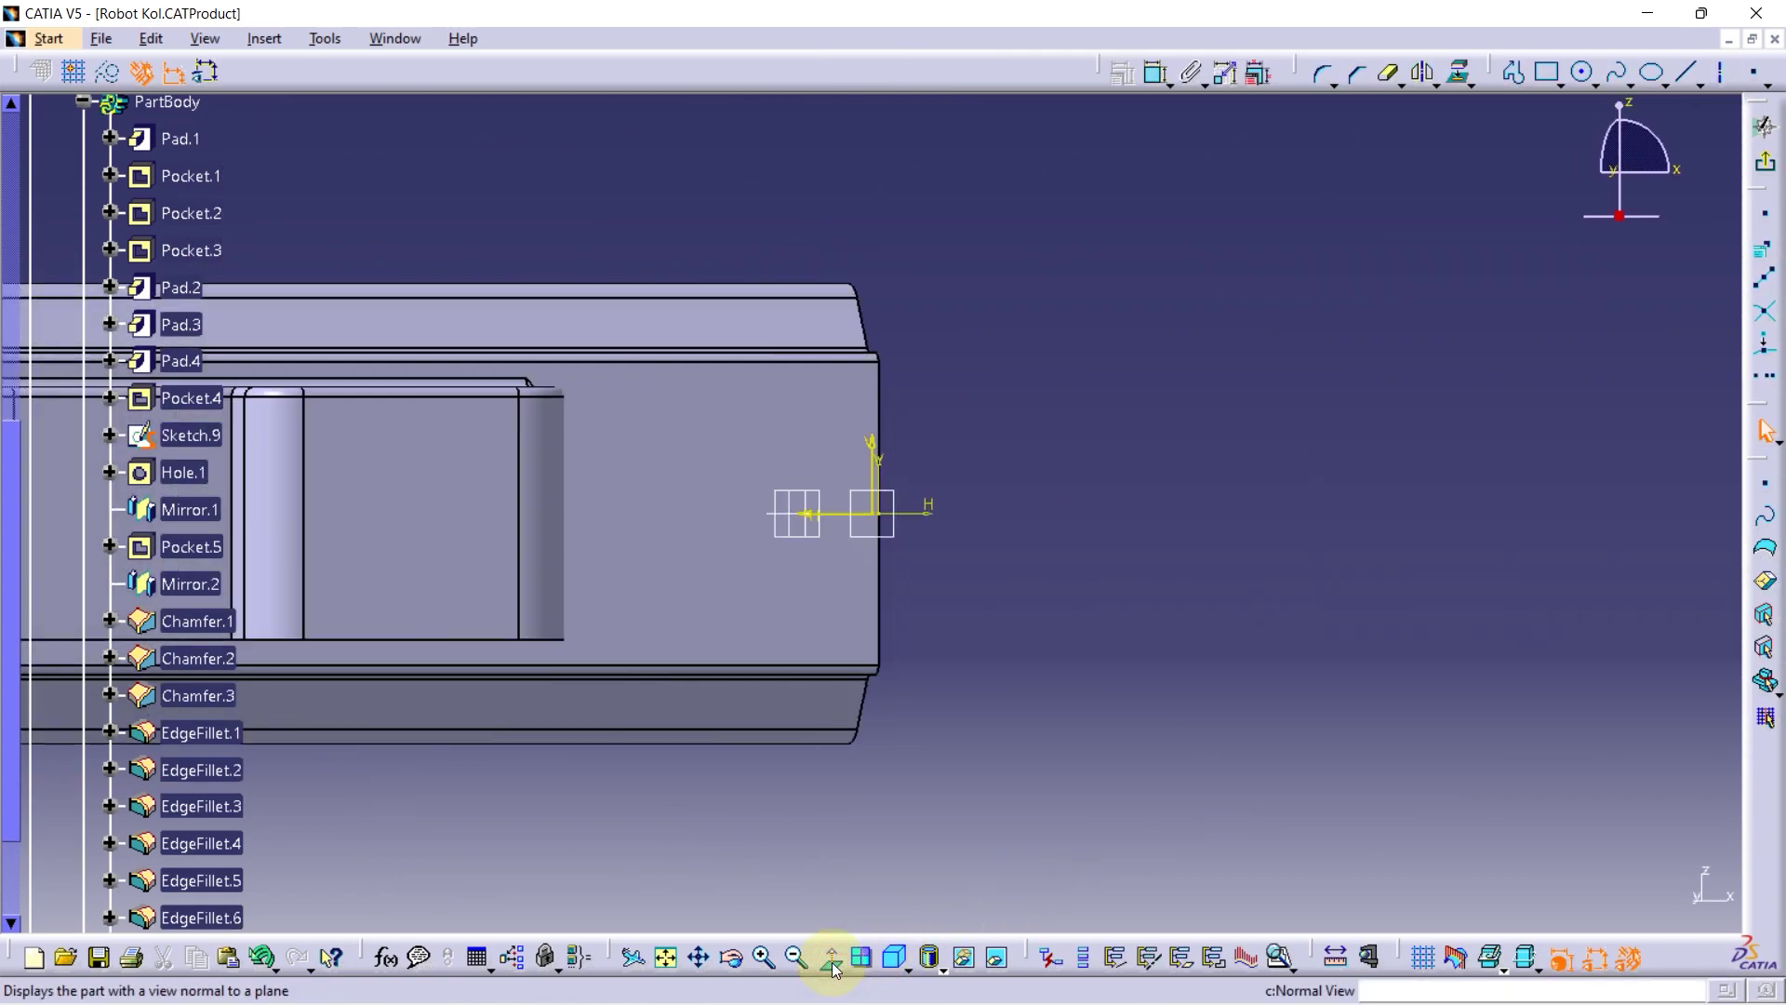
middle_drag(1029, 606, 1125, 642)
Draw a circle near the top edge and dimension it as radius 3 mm
click(1583, 71)
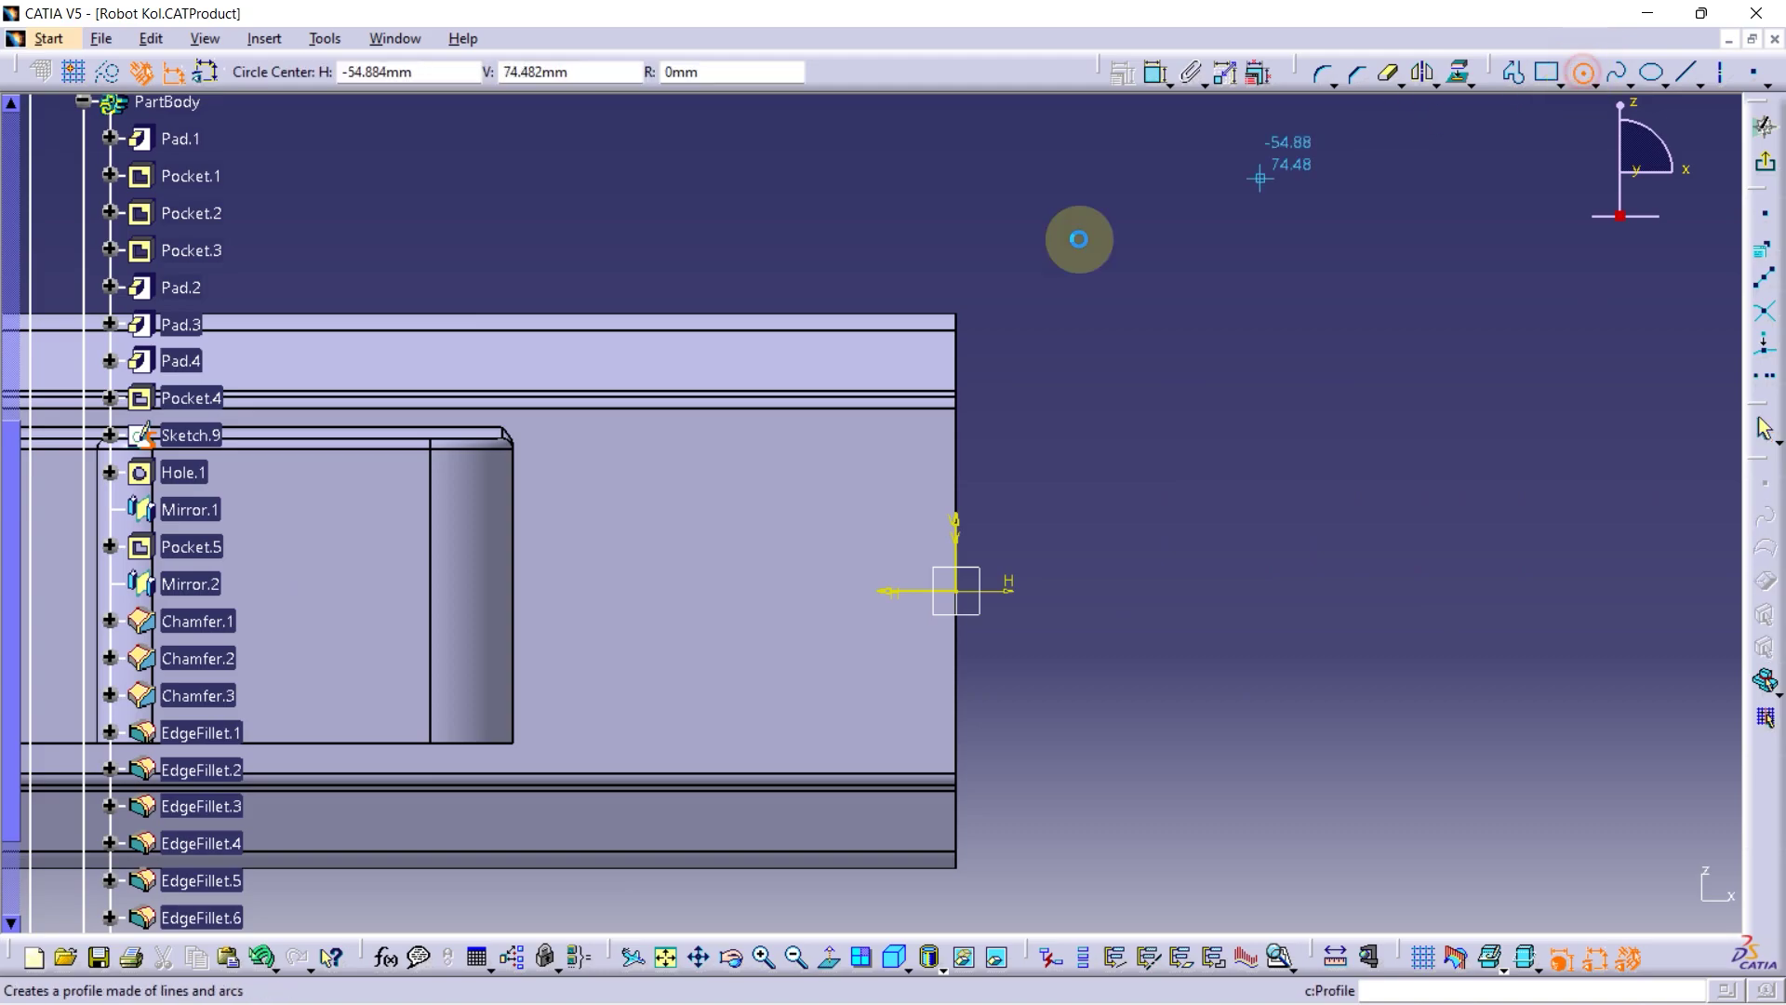
click(899, 370)
click(1155, 71)
click(888, 342)
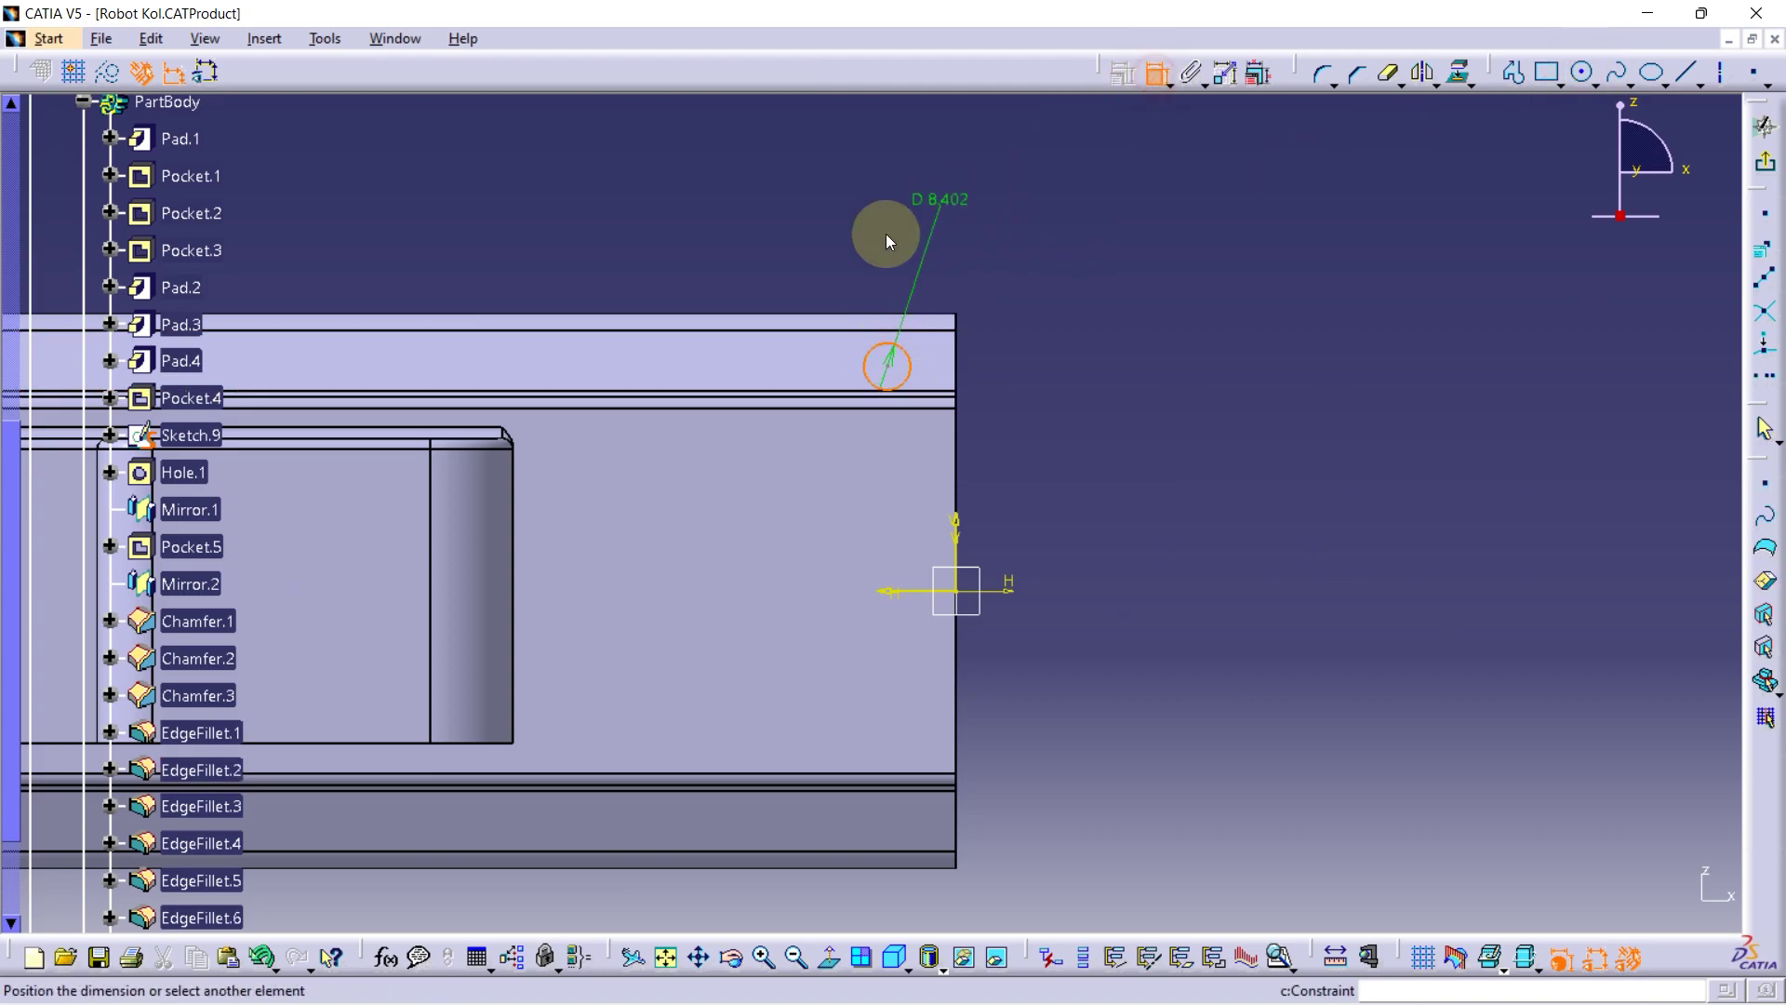
click(790, 247)
double_click(784, 243)
click(1423, 830)
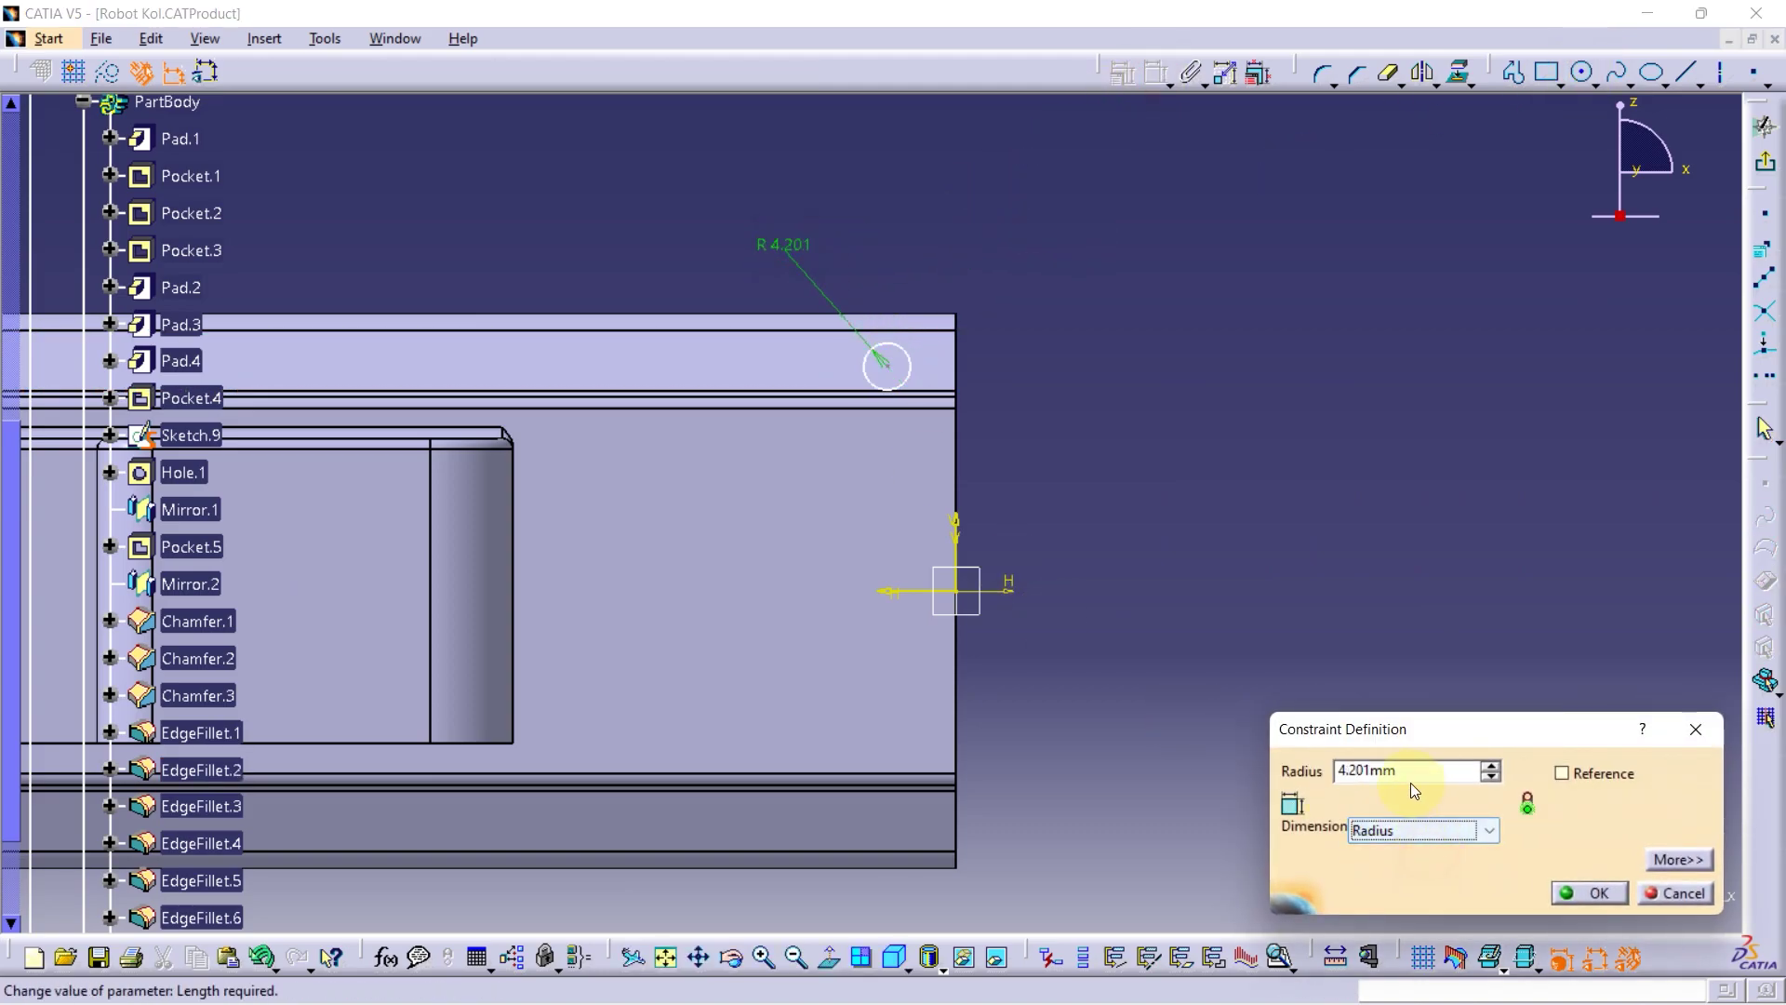
key(Return)
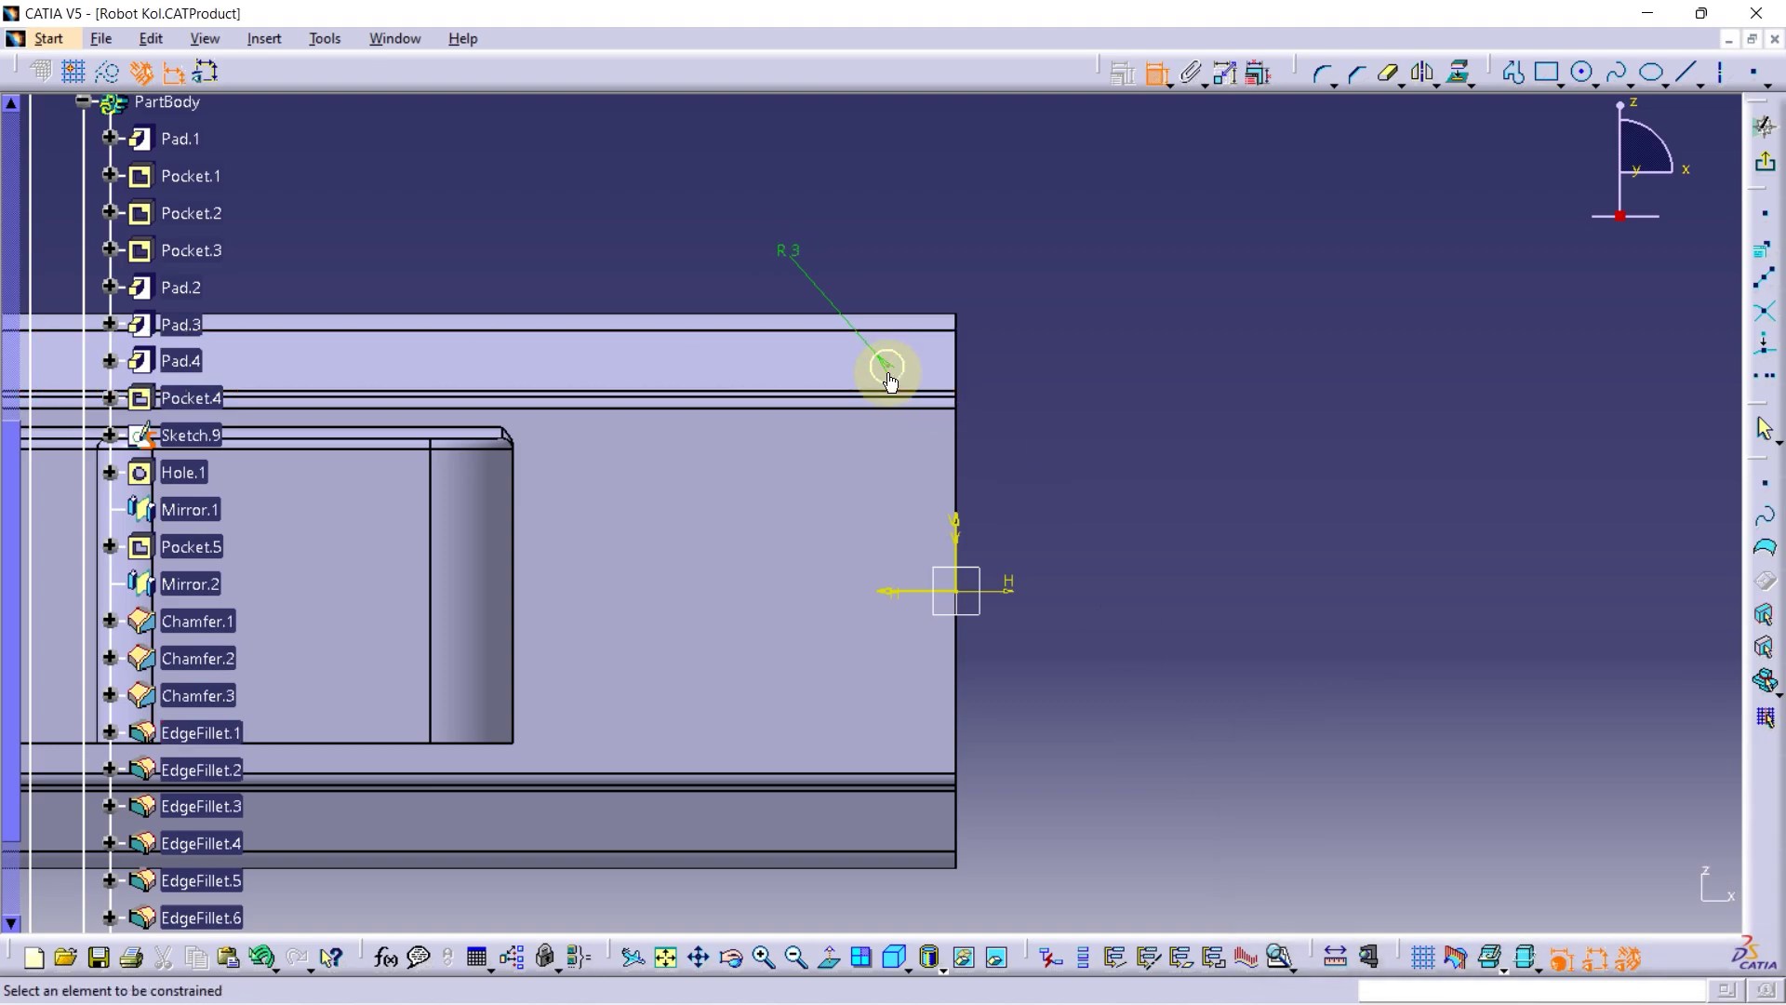
Locate the circle 8 mm from the top edge and 15 mm from the end edge, then exit the sketch
click(906, 308)
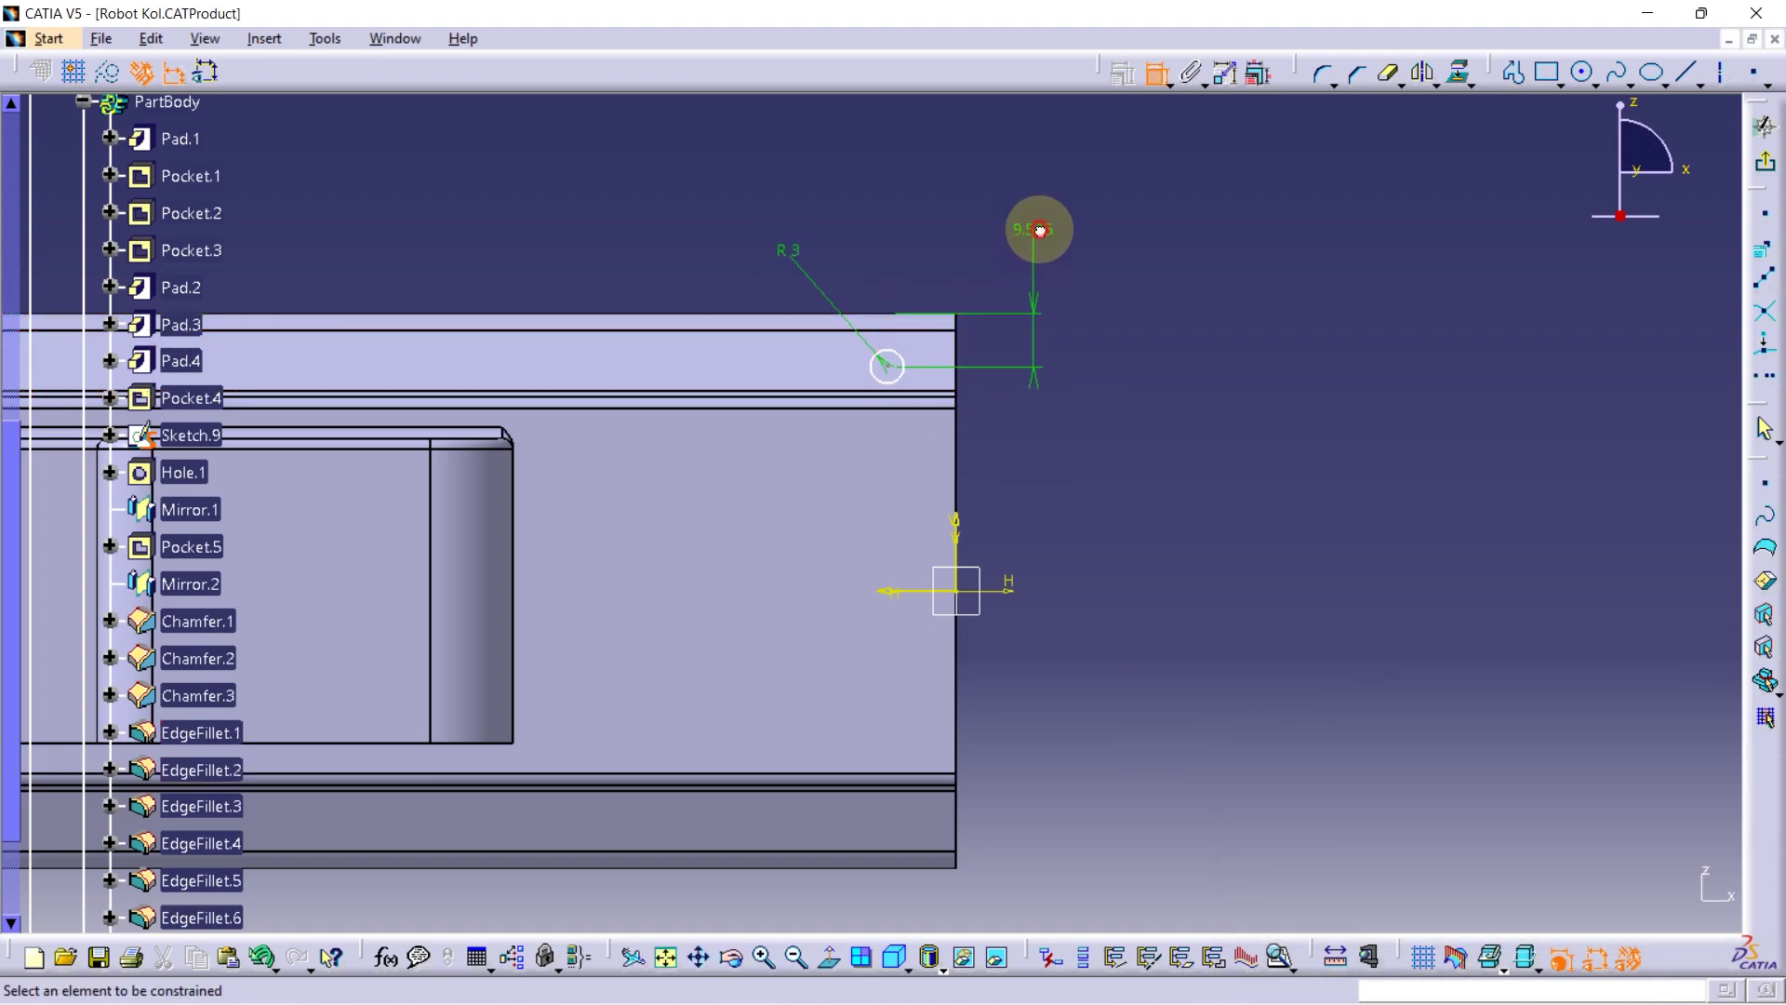
double_click(1041, 230)
text(8)
key(Return)
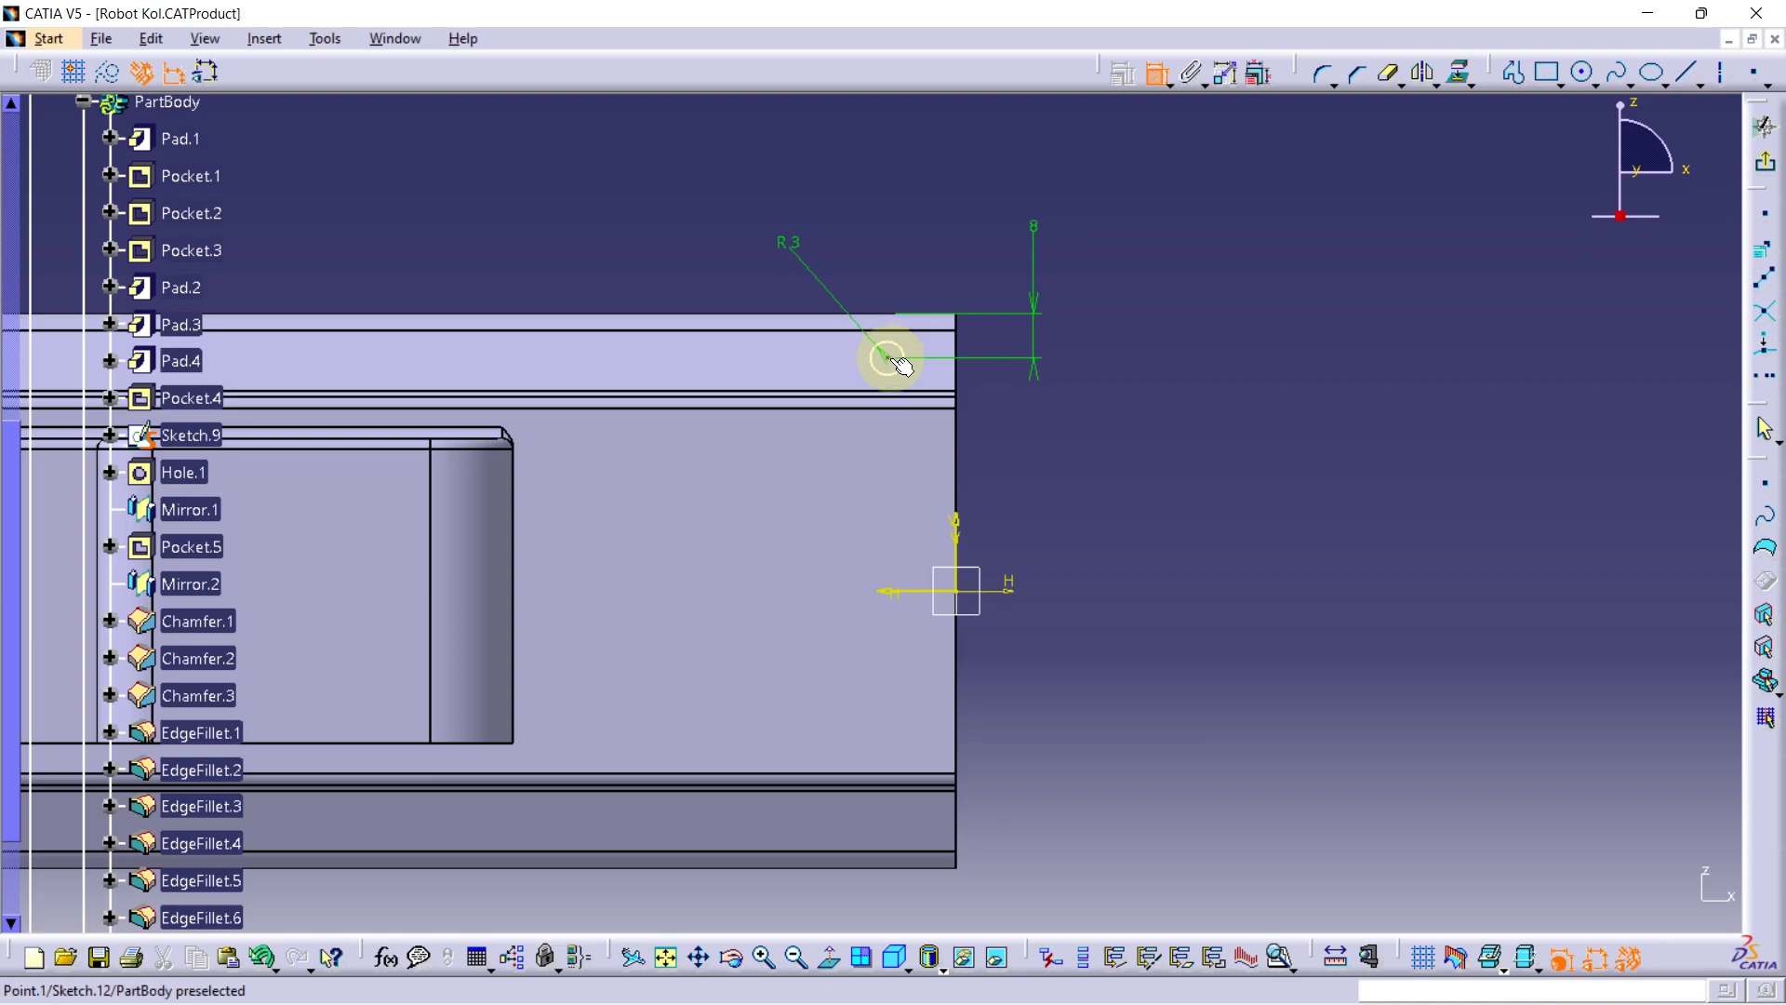
click(957, 378)
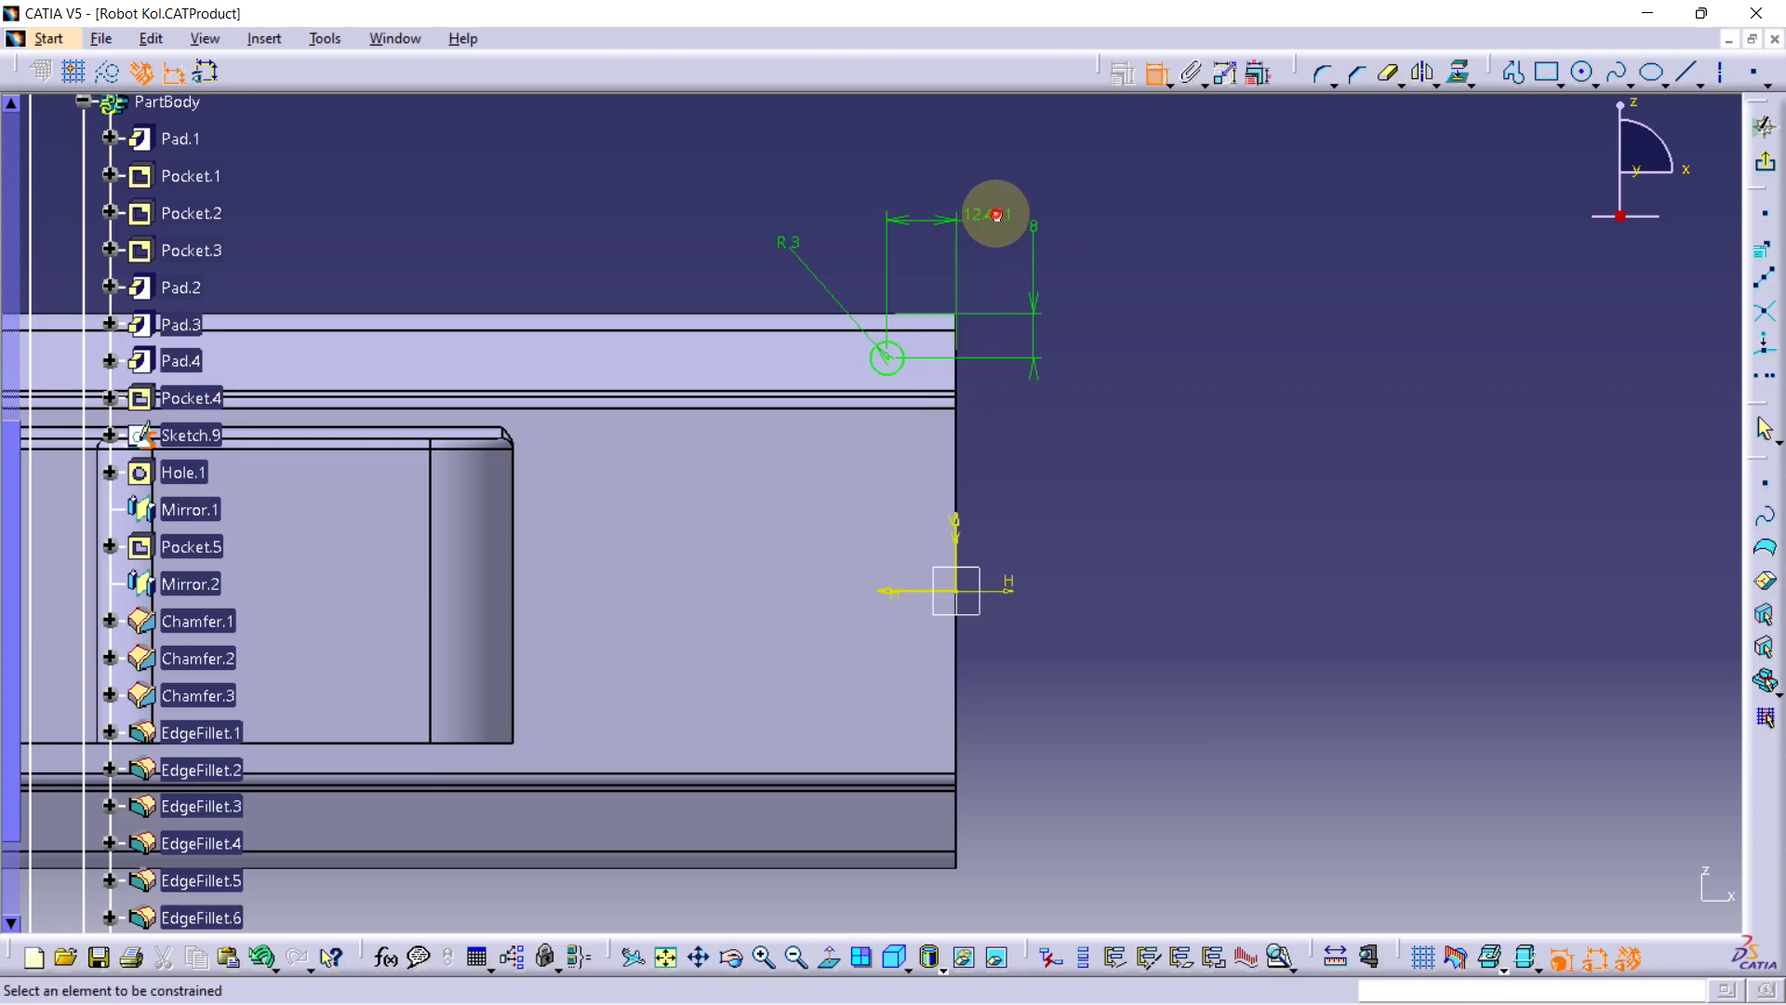
double_click(996, 215)
text(15)
key(Return)
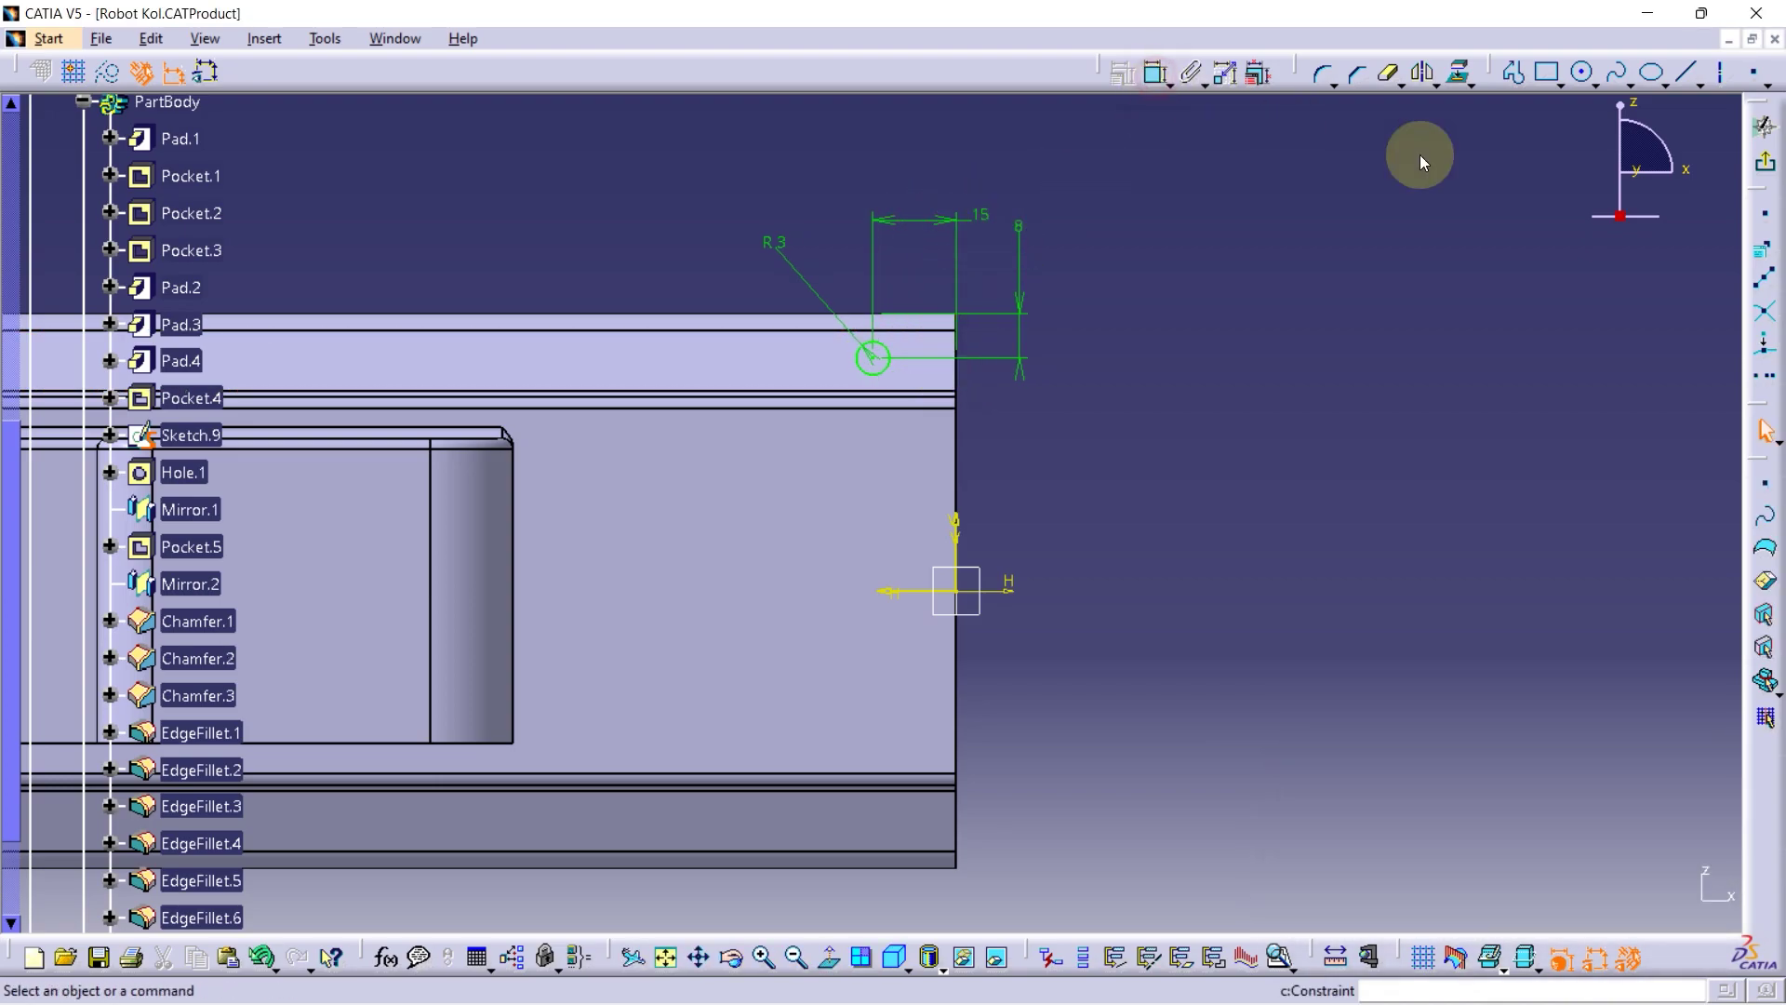
click(1762, 170)
Pocket the R3 circle into the part, reversed, as a 19 mm deep Pocket.6
click(1492, 74)
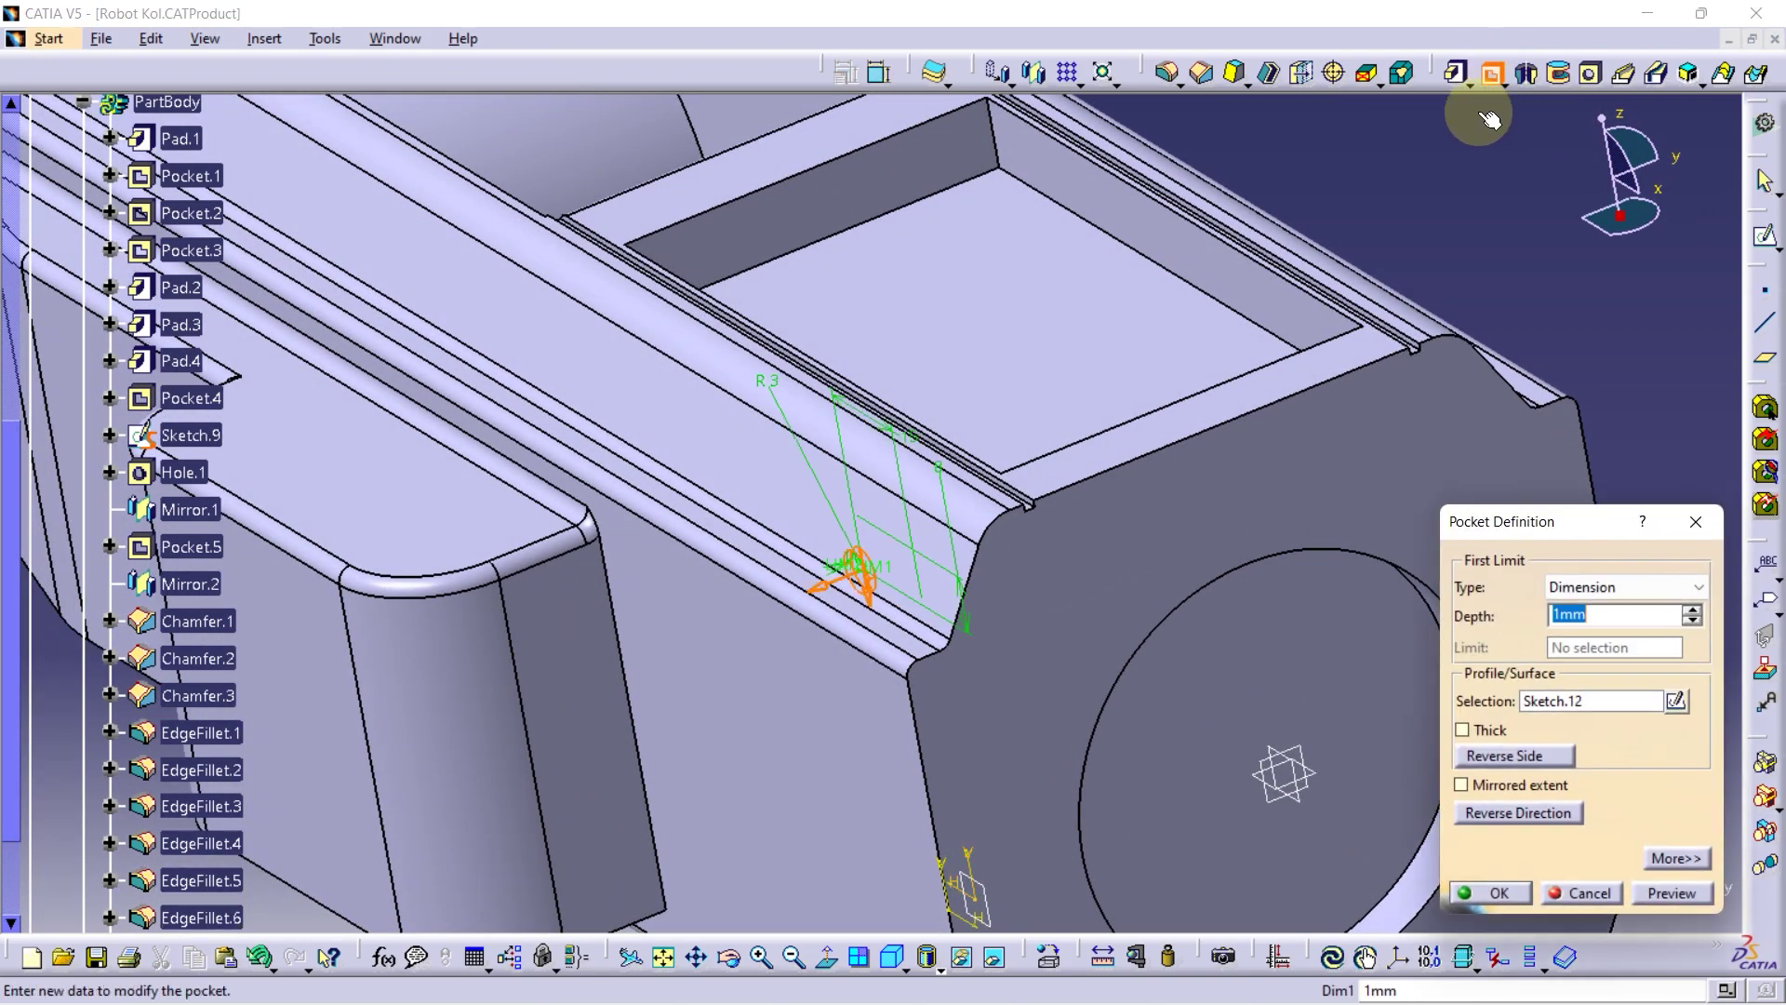
key(Return)
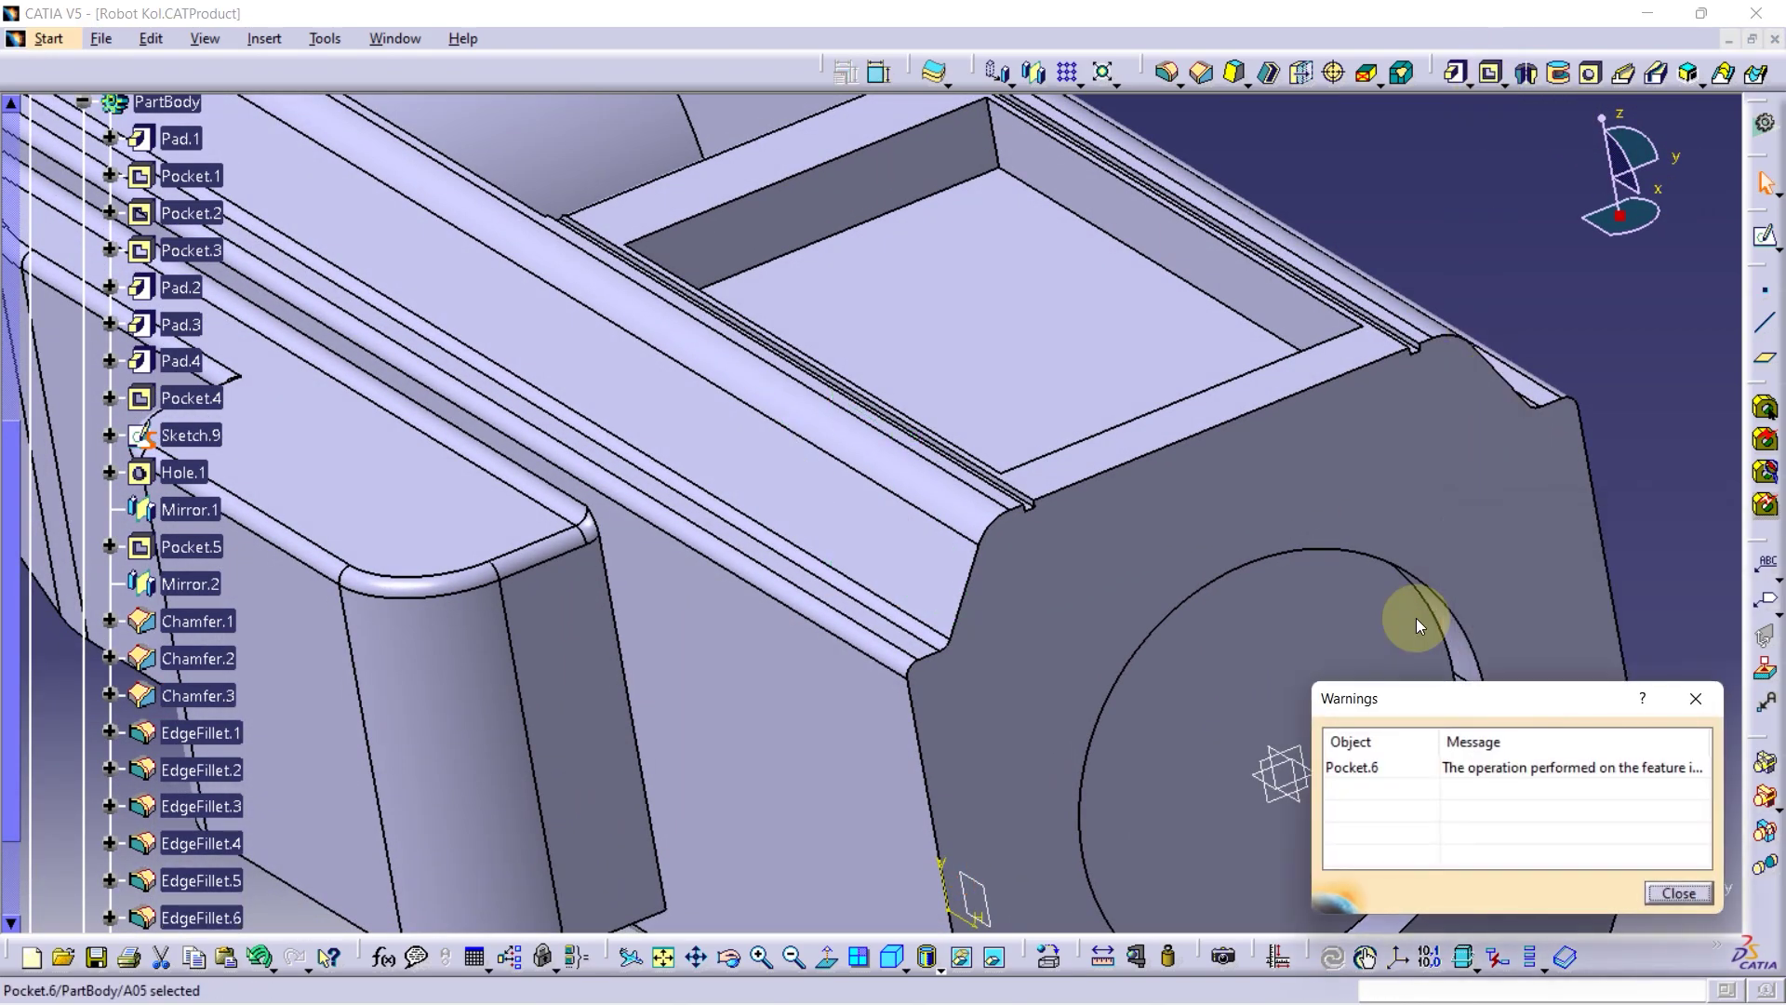
click(1679, 894)
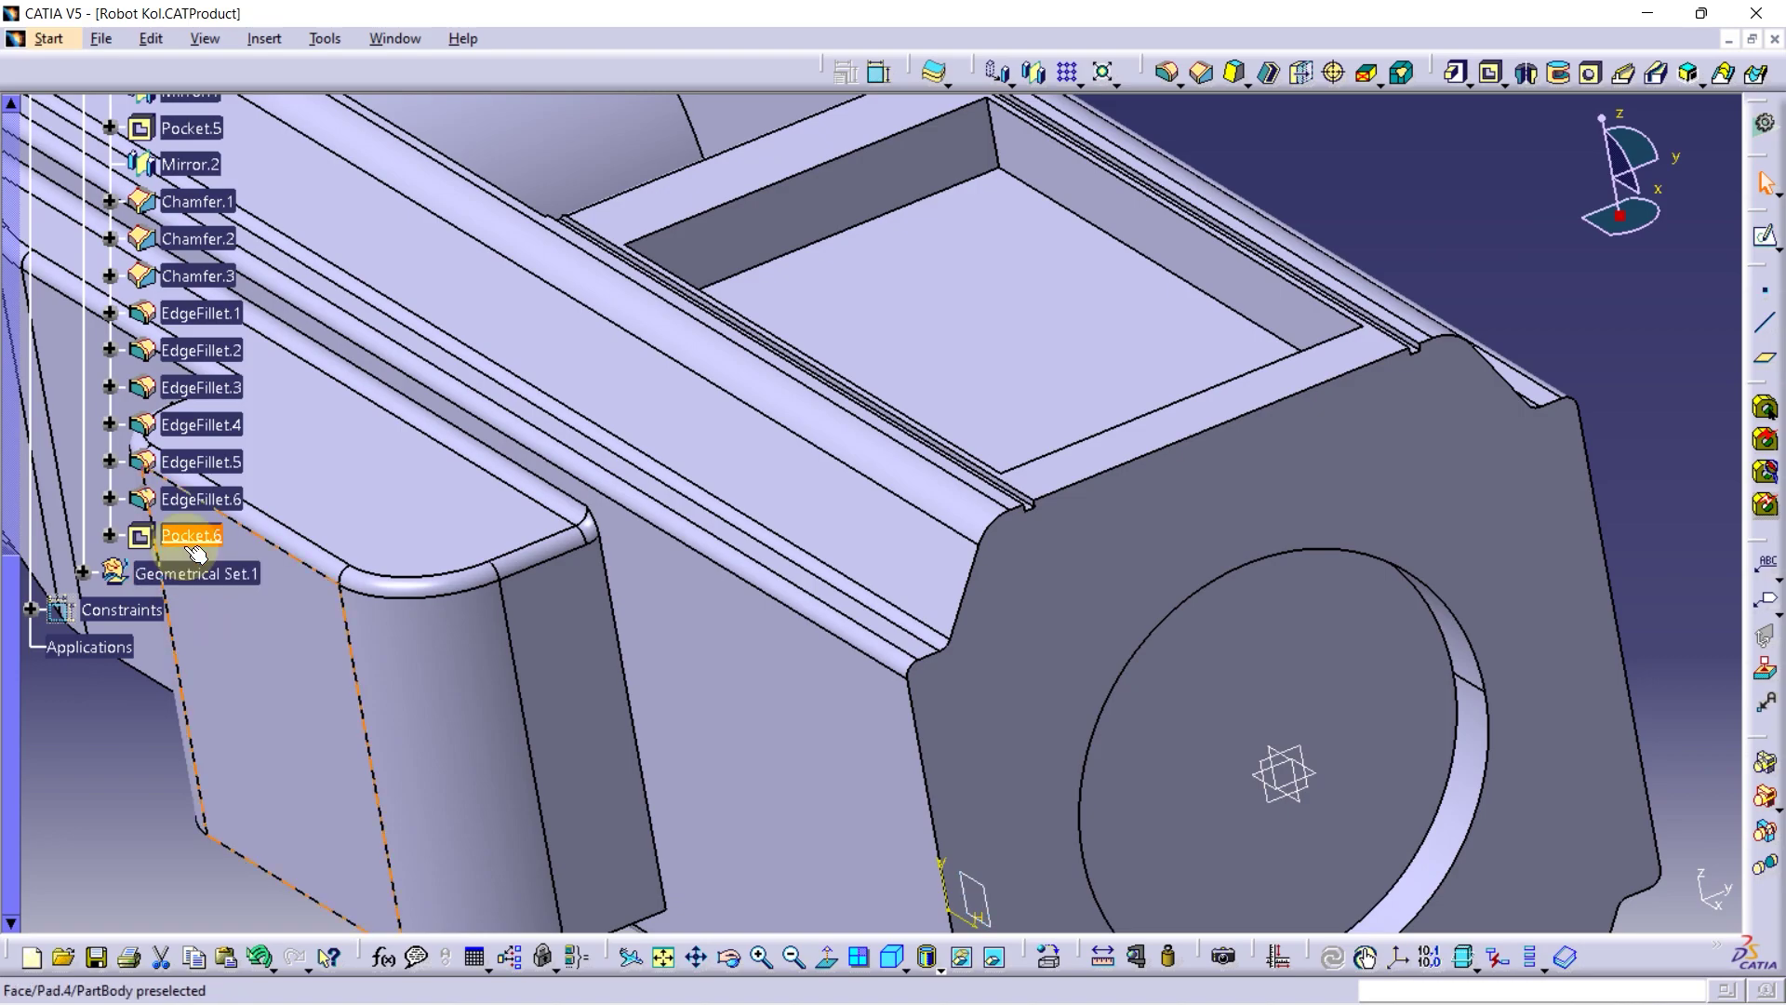
double_click(181, 537)
click(830, 588)
click(1165, 640)
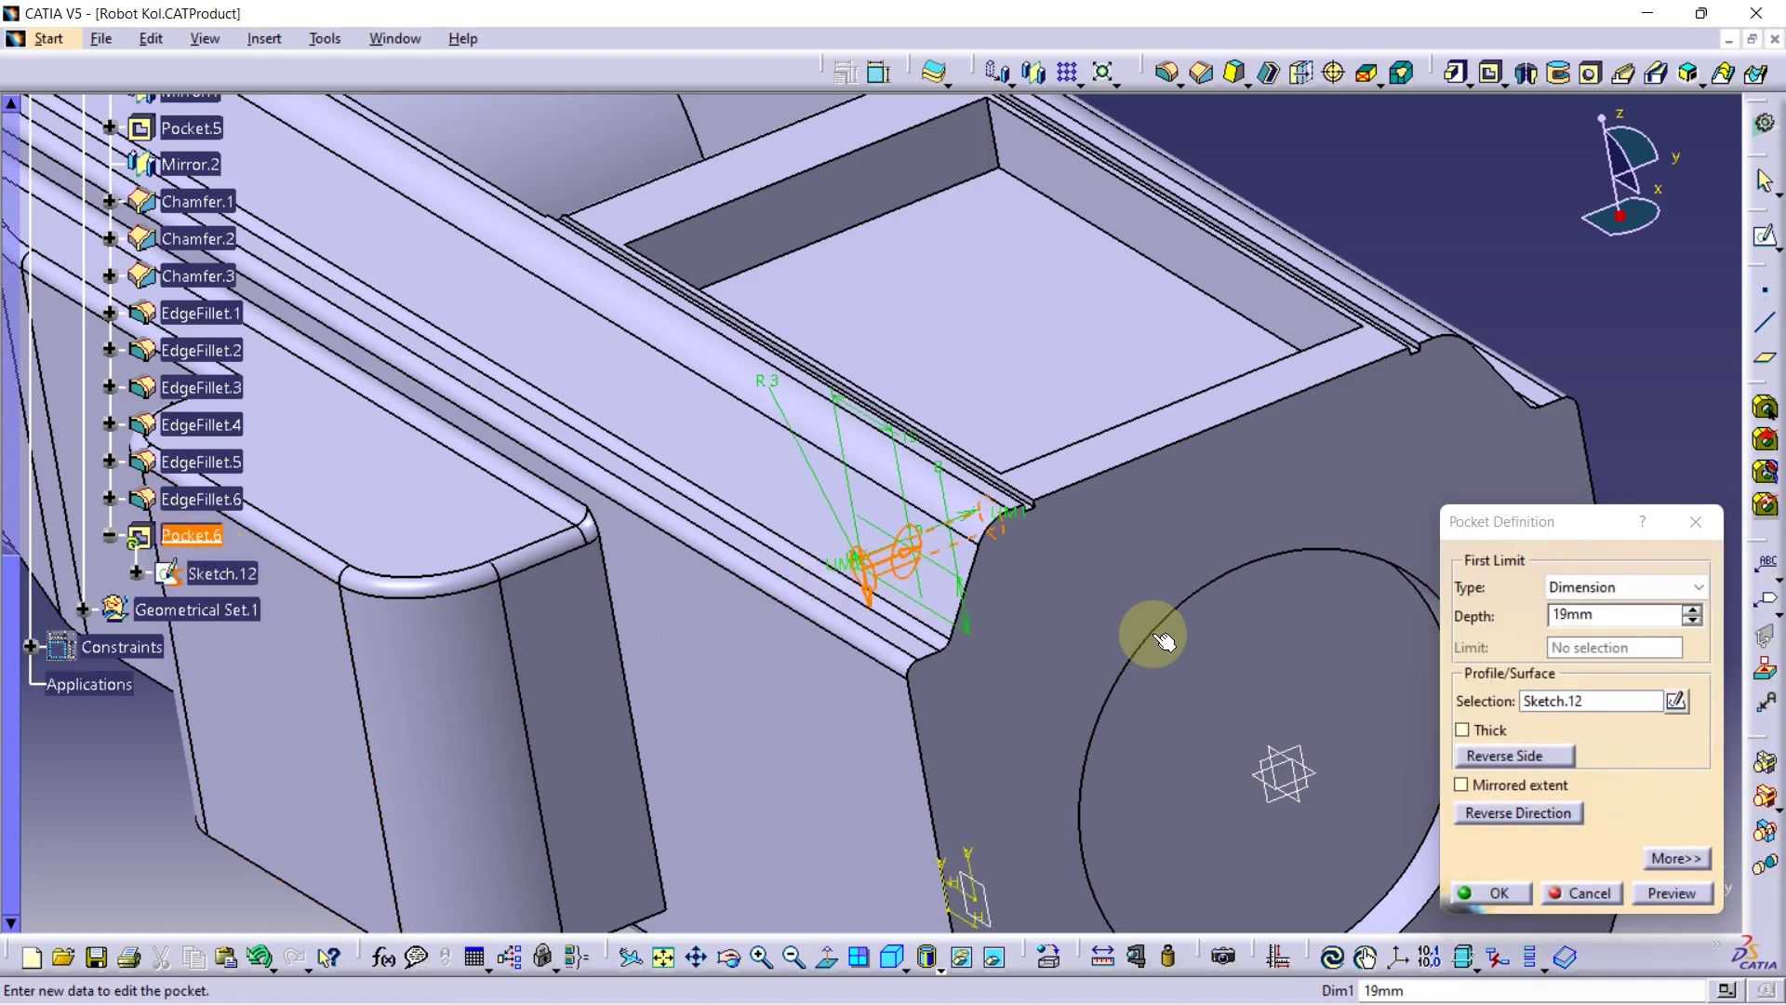
click(1498, 895)
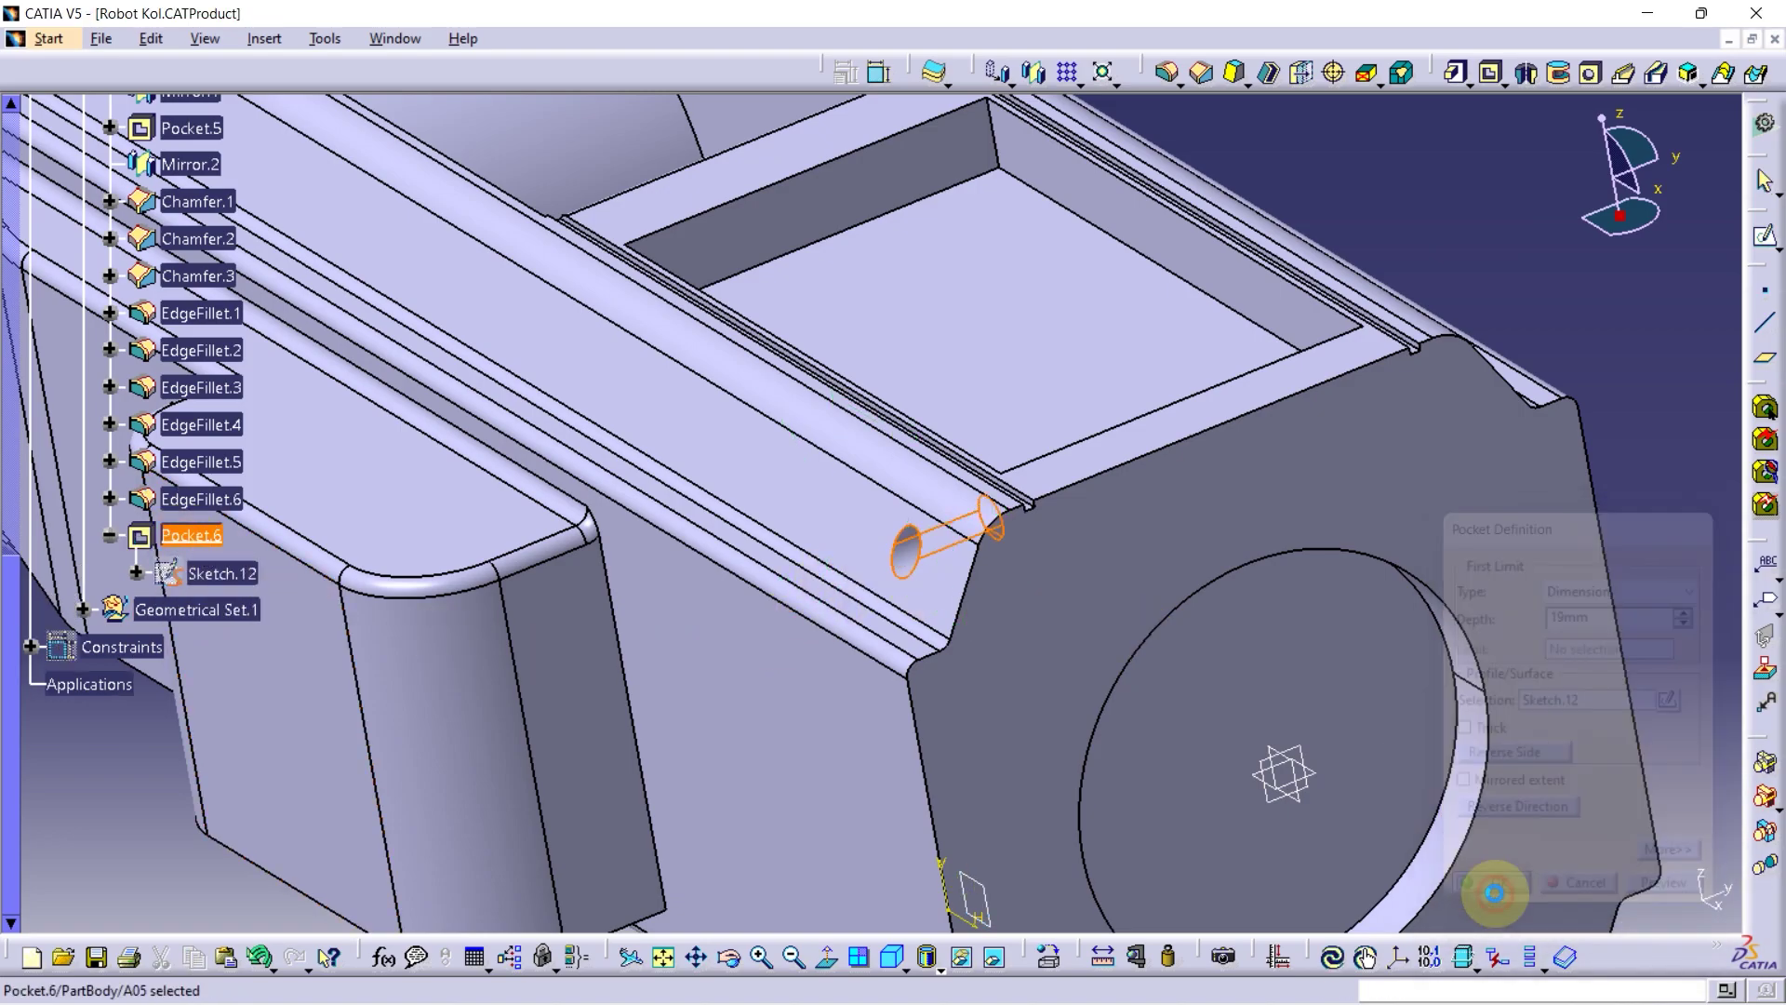
Start a new sketch on Plane.1 and draw a circle over the hole
click(993, 900)
click(82, 611)
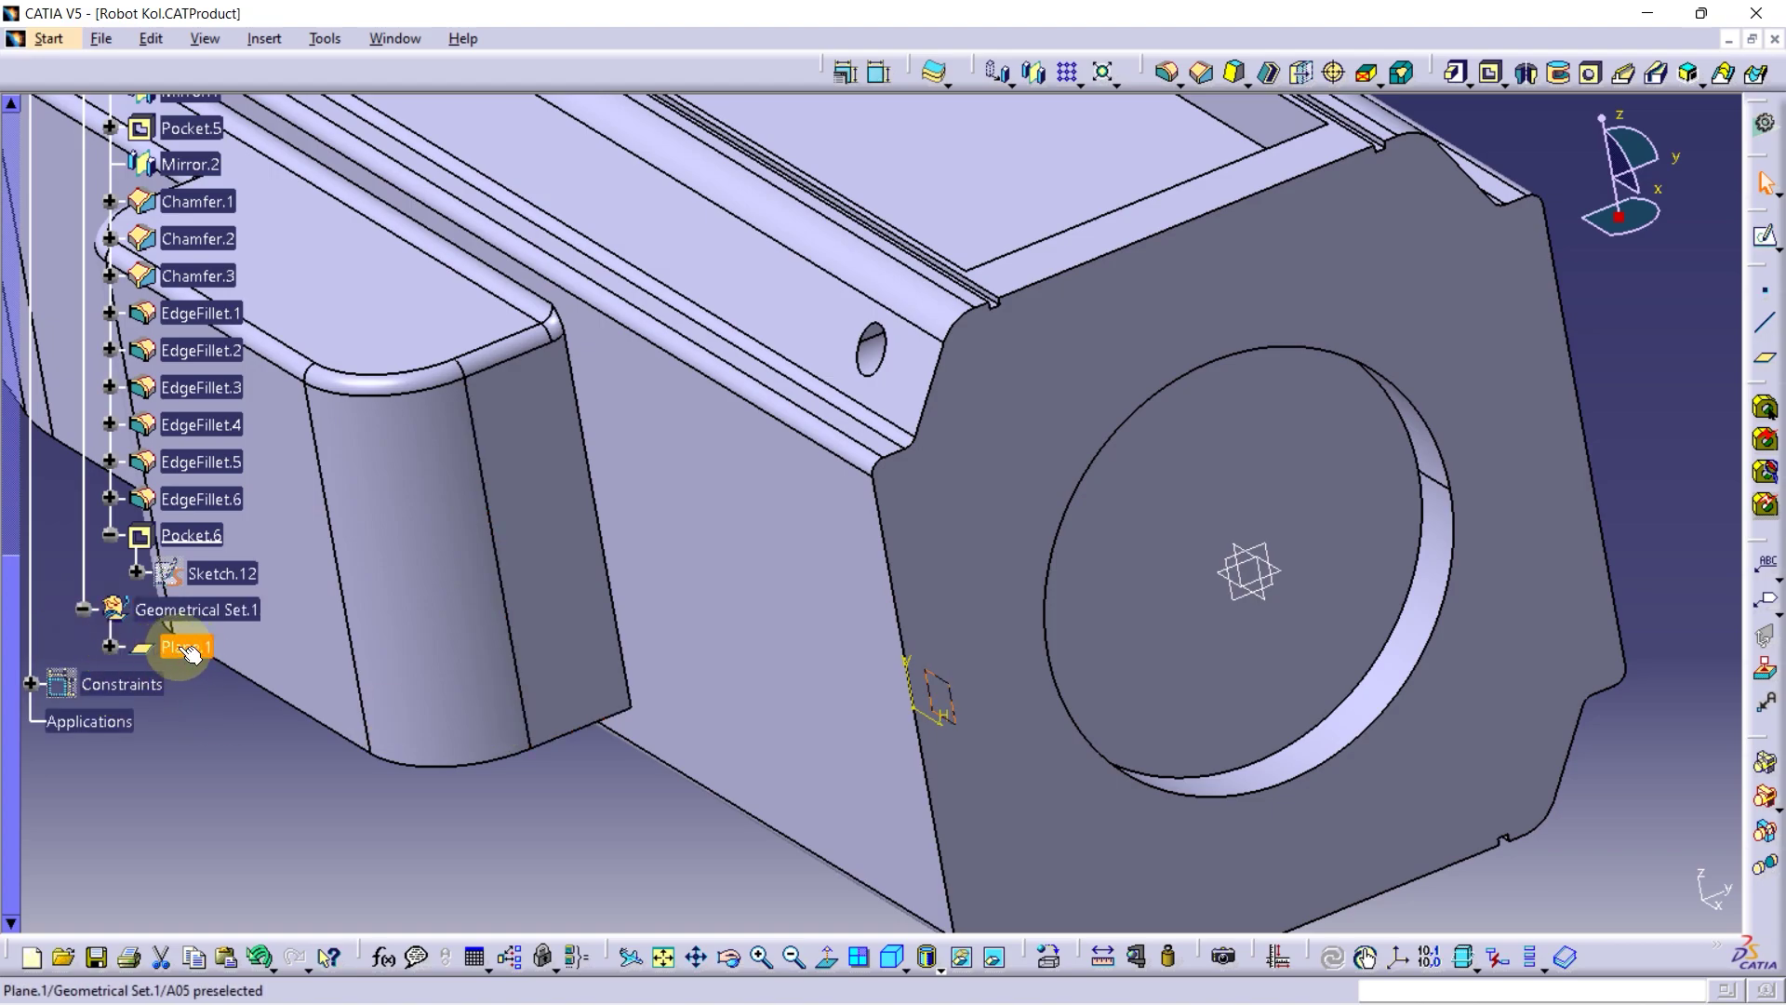
click(1765, 236)
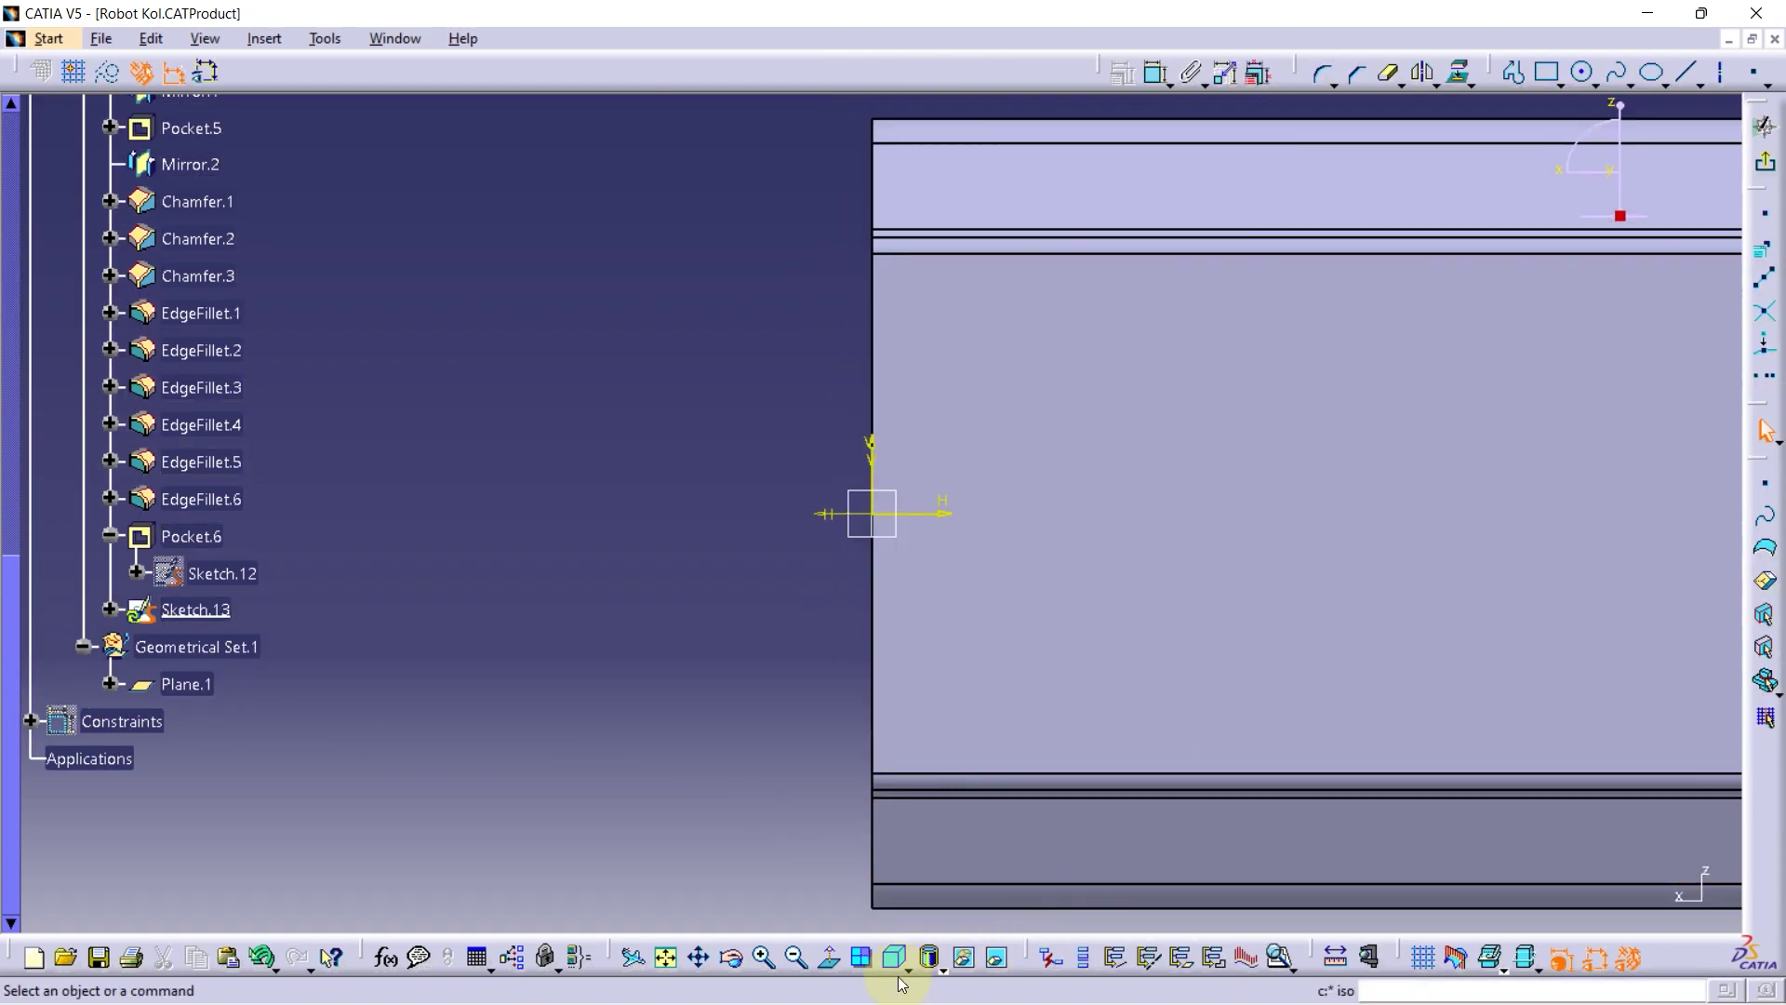
click(829, 956)
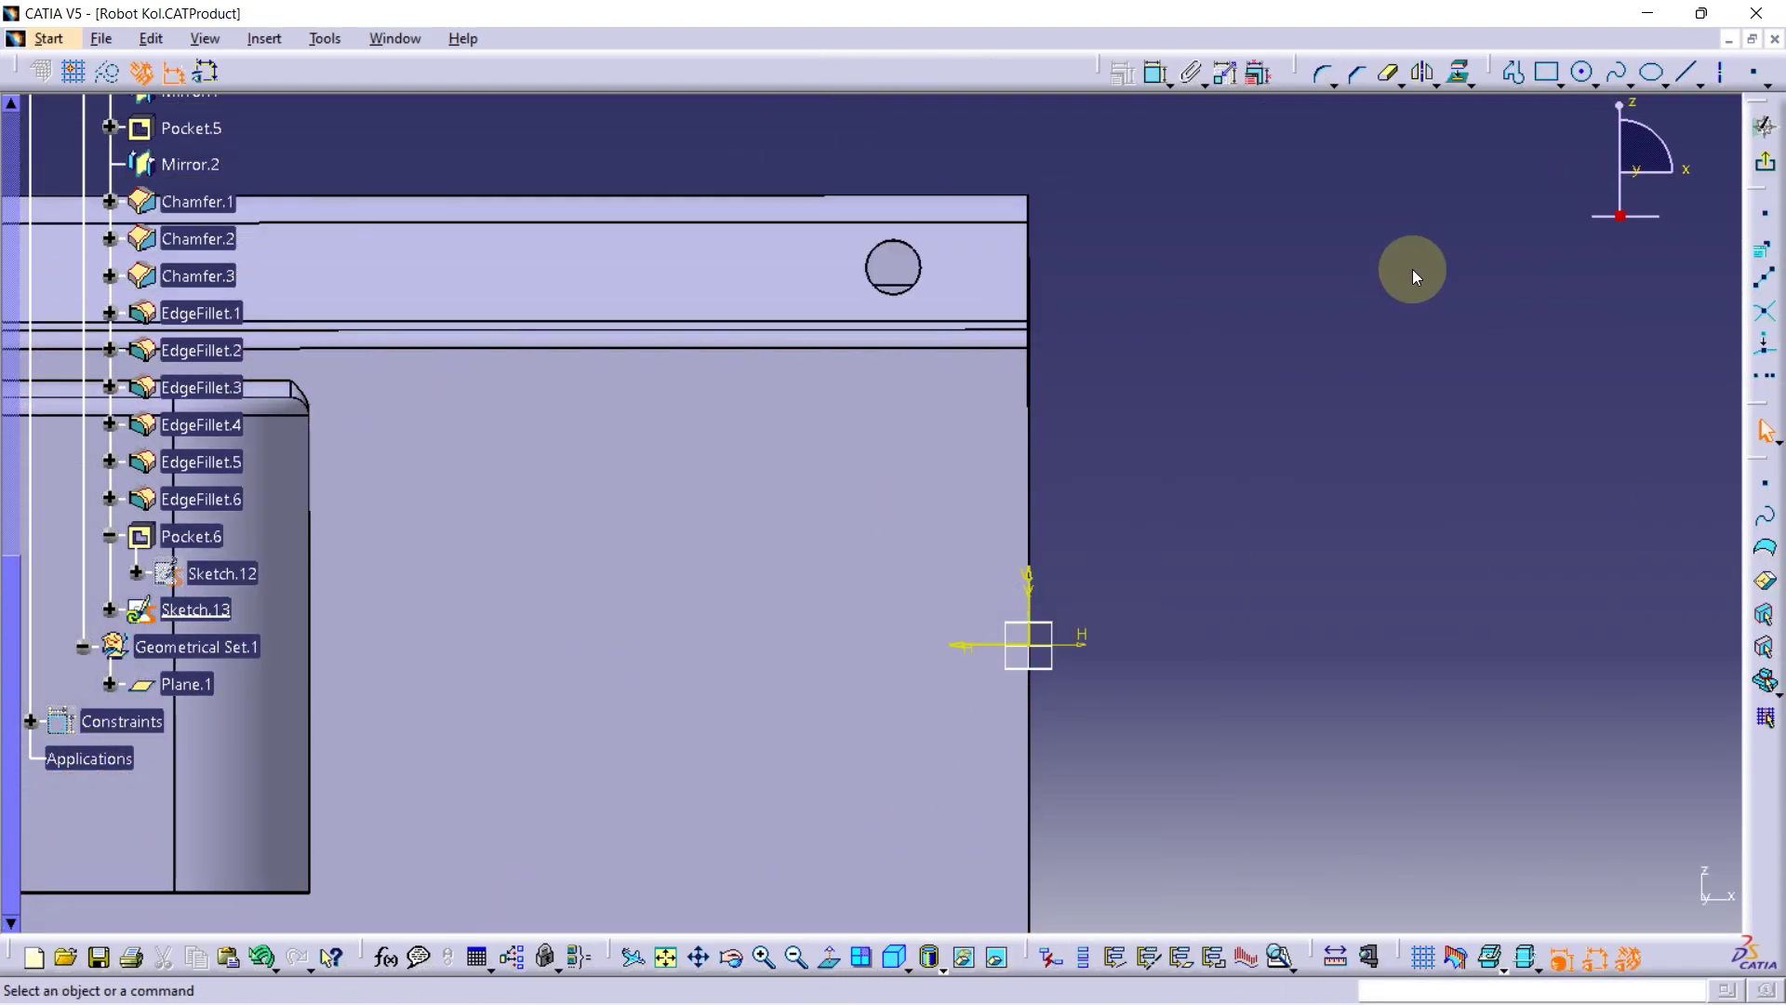
click(1582, 75)
click(845, 249)
click(856, 168)
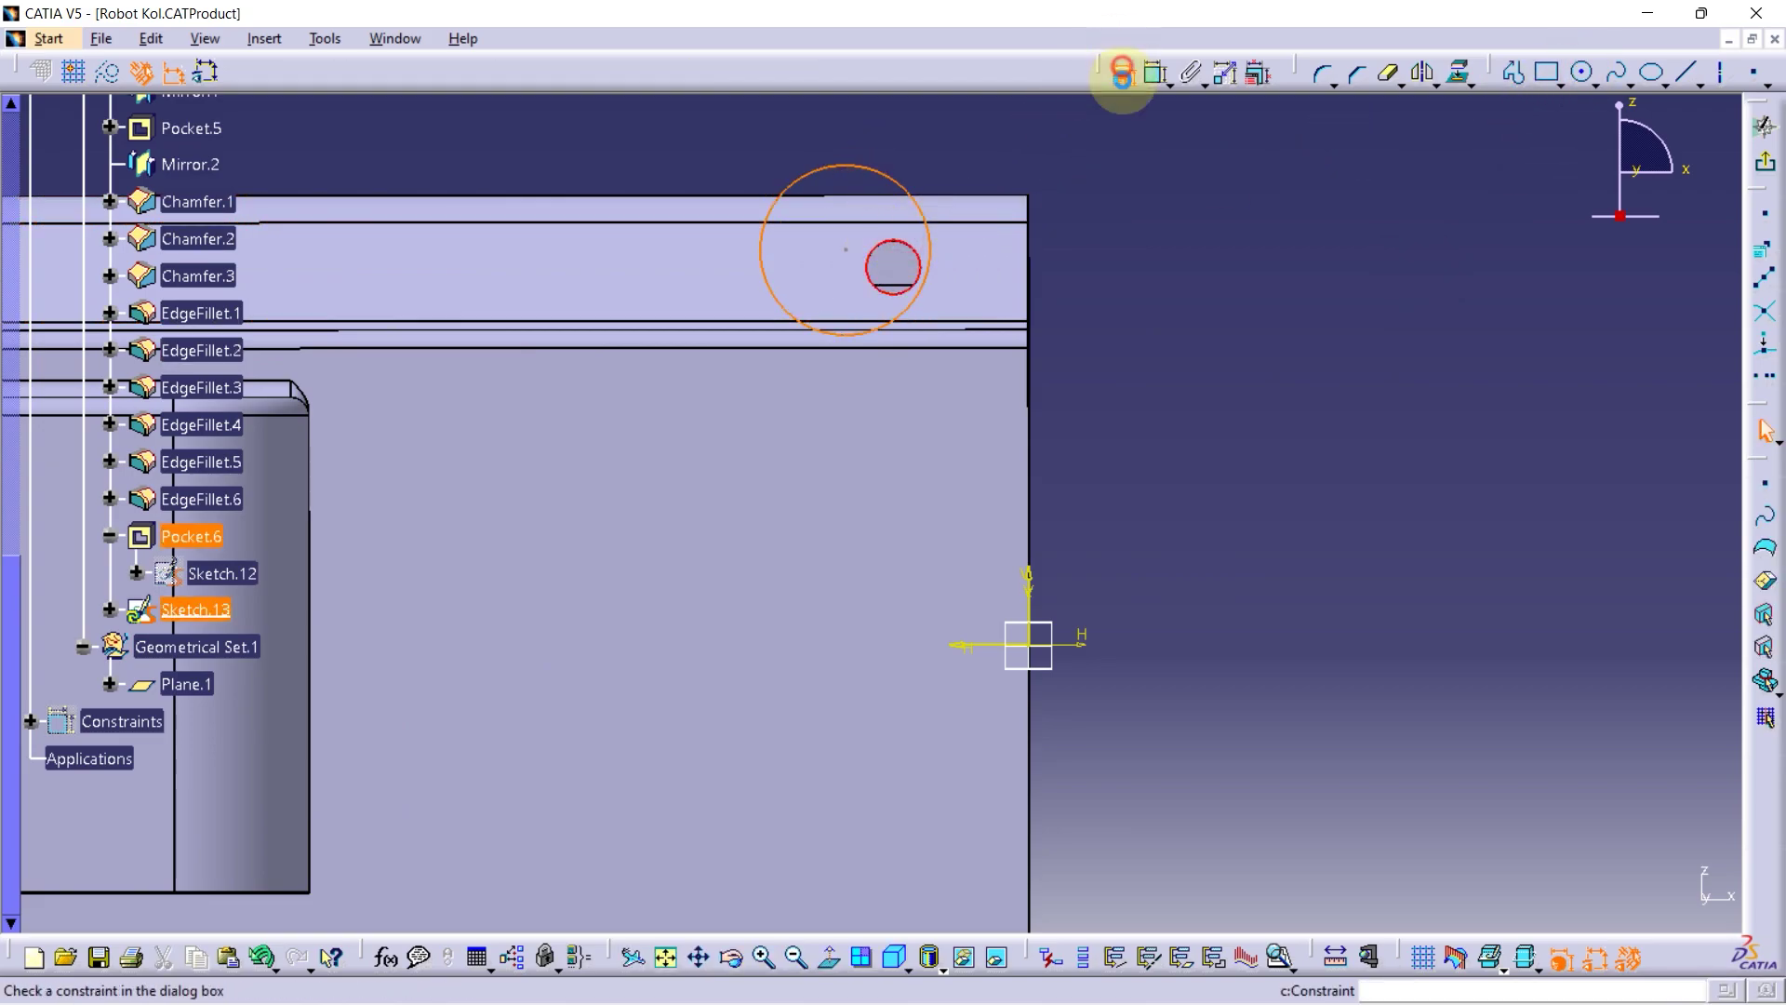
Make the circle concentric with the existing hole at 5 mm radius and exit the sketch
click(1607, 618)
click(1587, 891)
click(1159, 72)
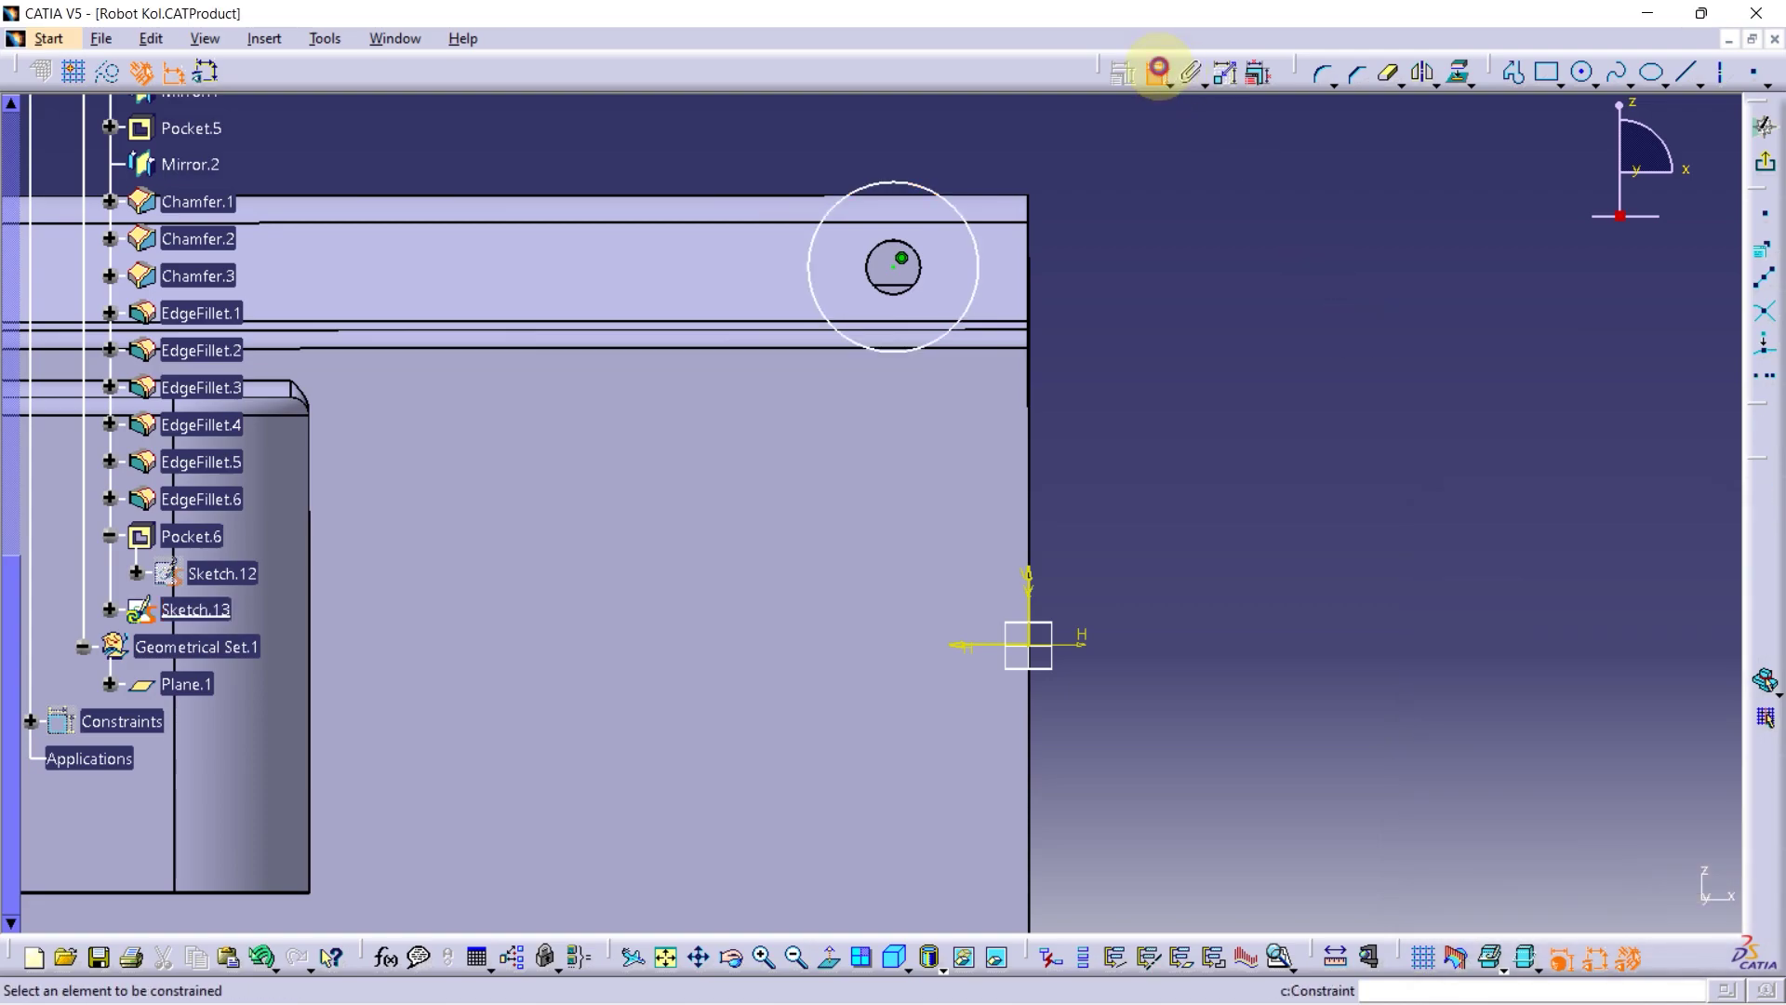
click(926, 183)
double_click(1181, 140)
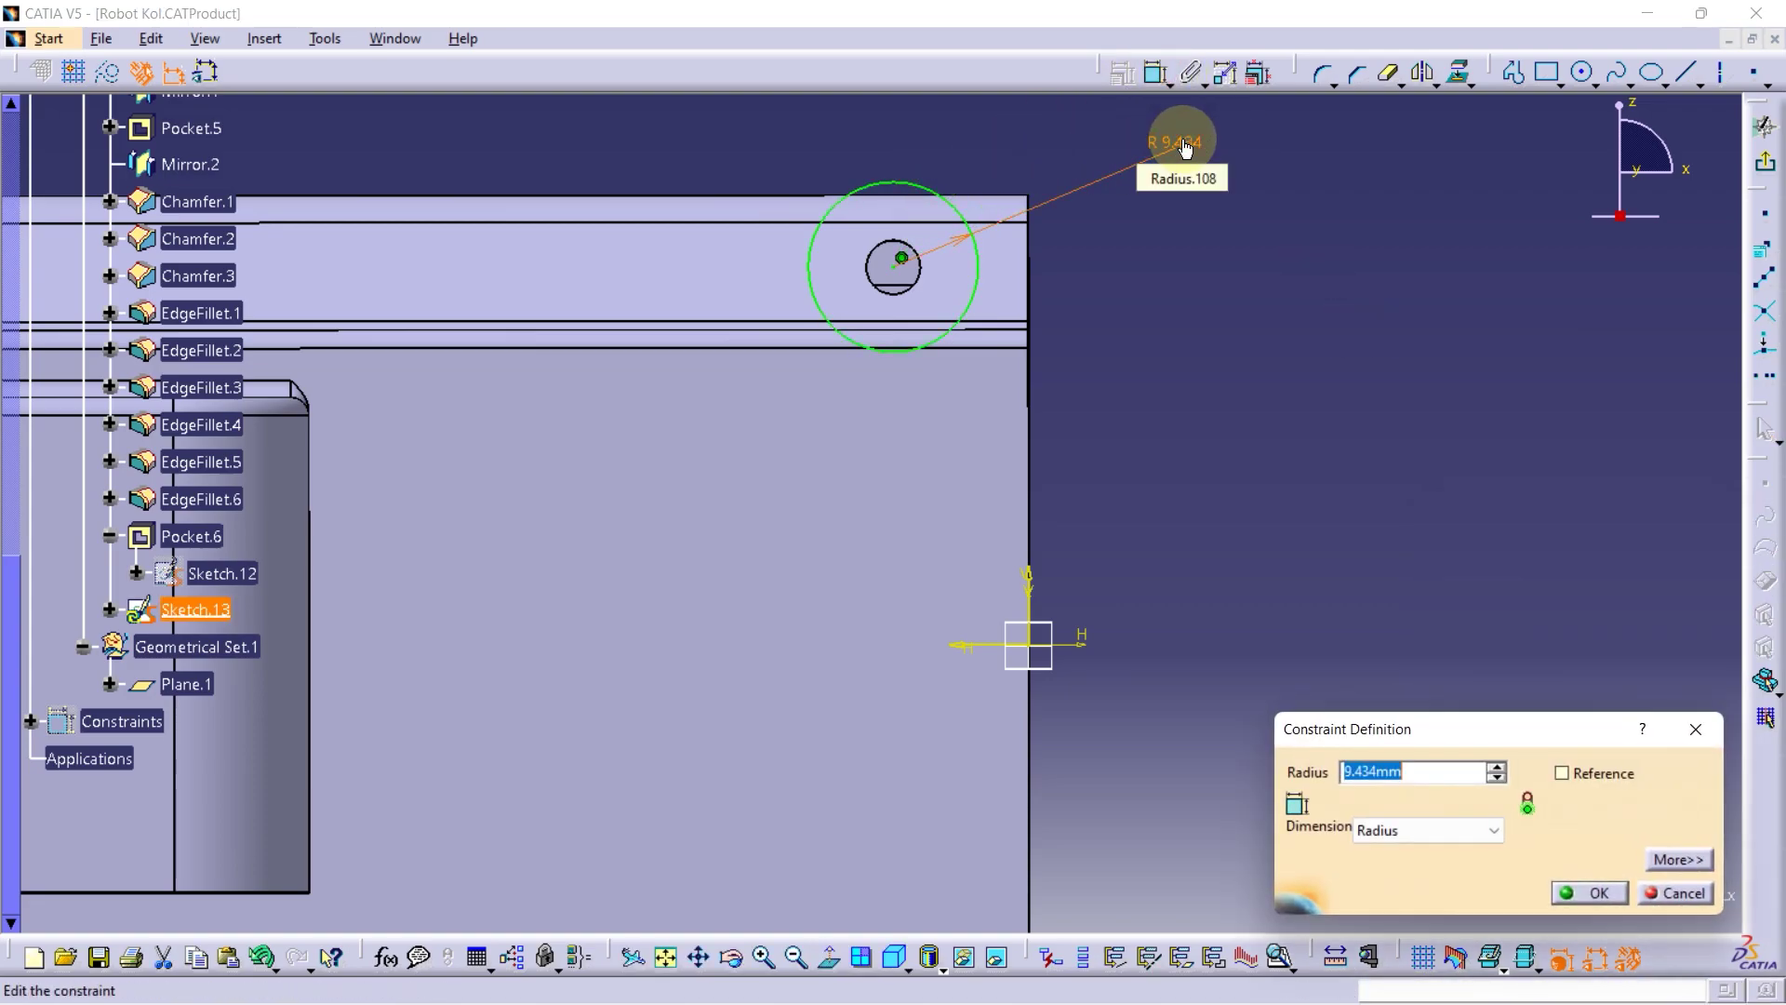
key(Return)
click(1766, 167)
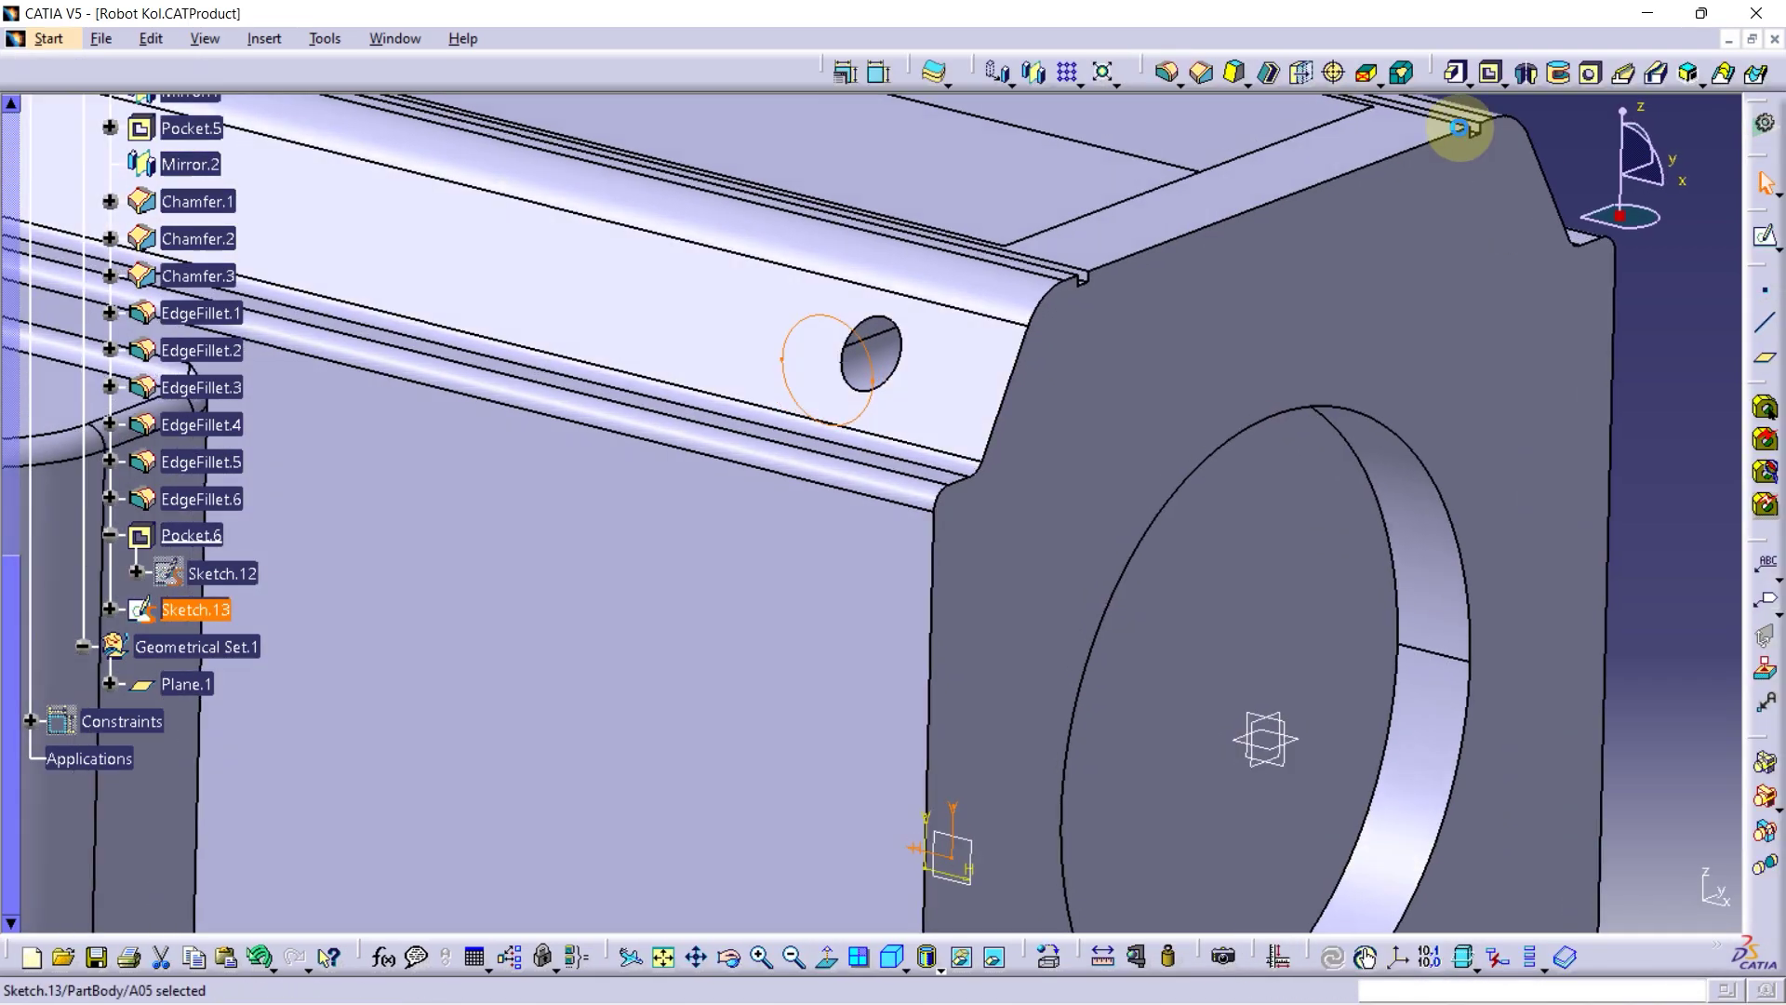
Pocket the new circle with flipped direction to create Pocket.7
click(1492, 73)
click(1518, 813)
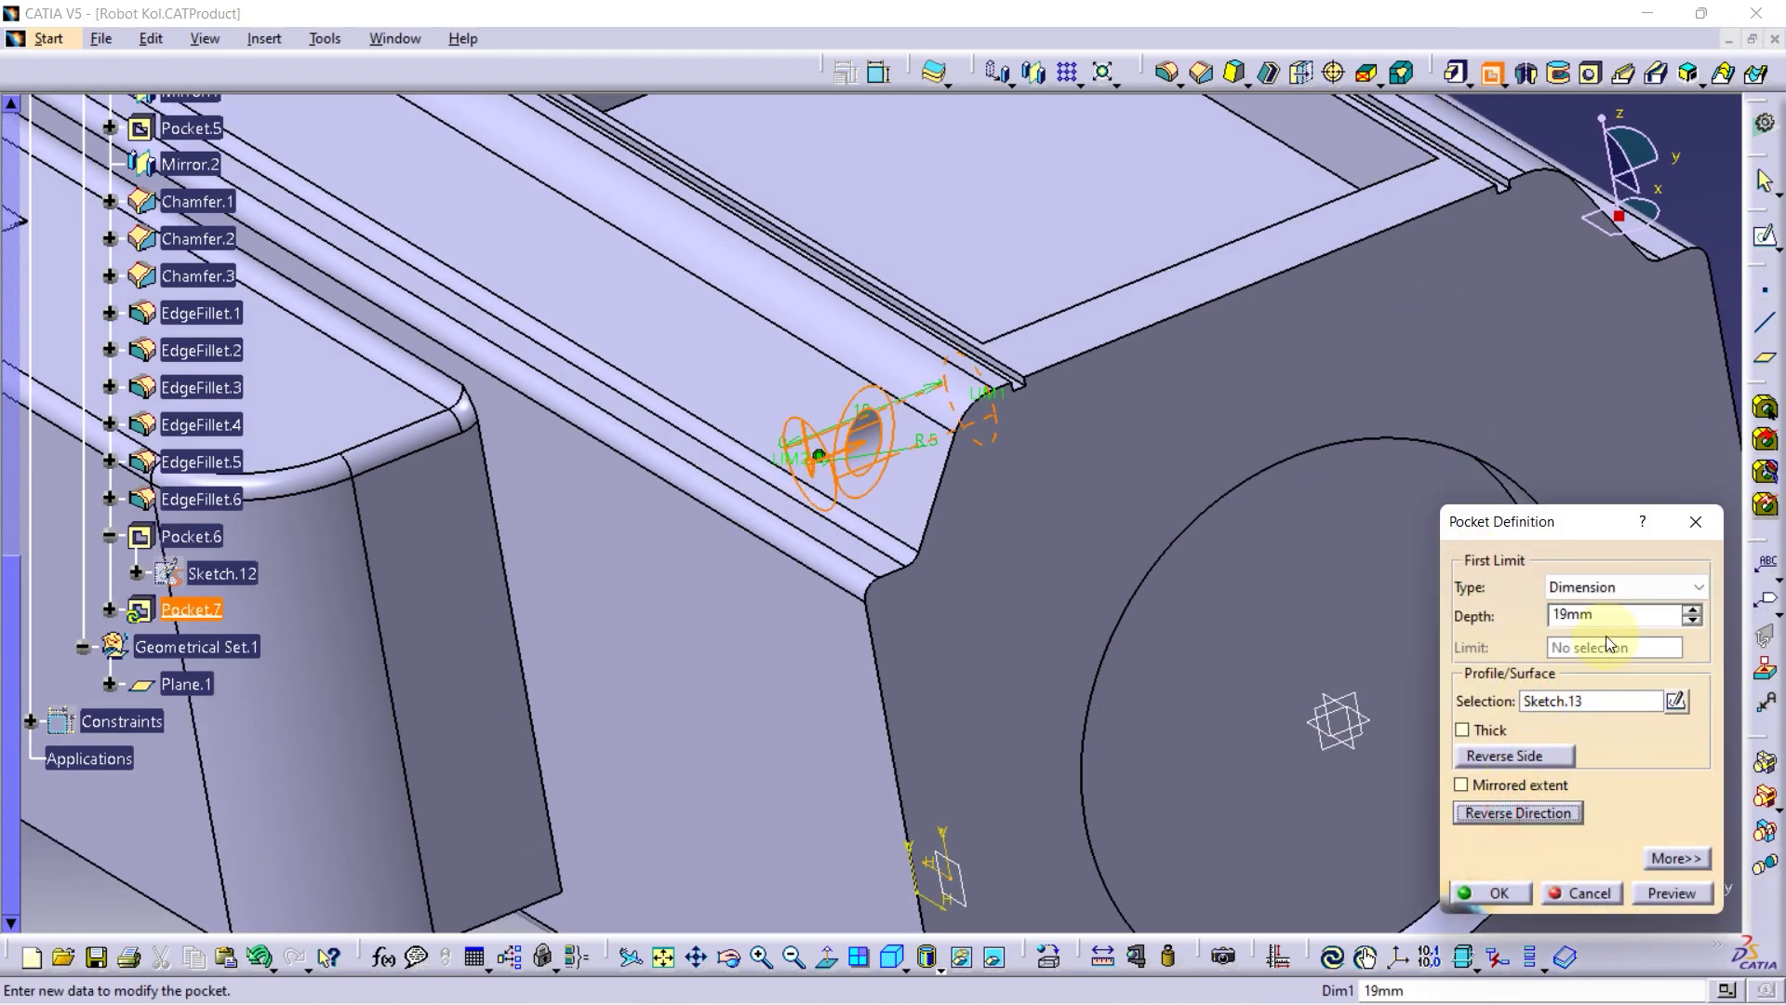
click(1492, 893)
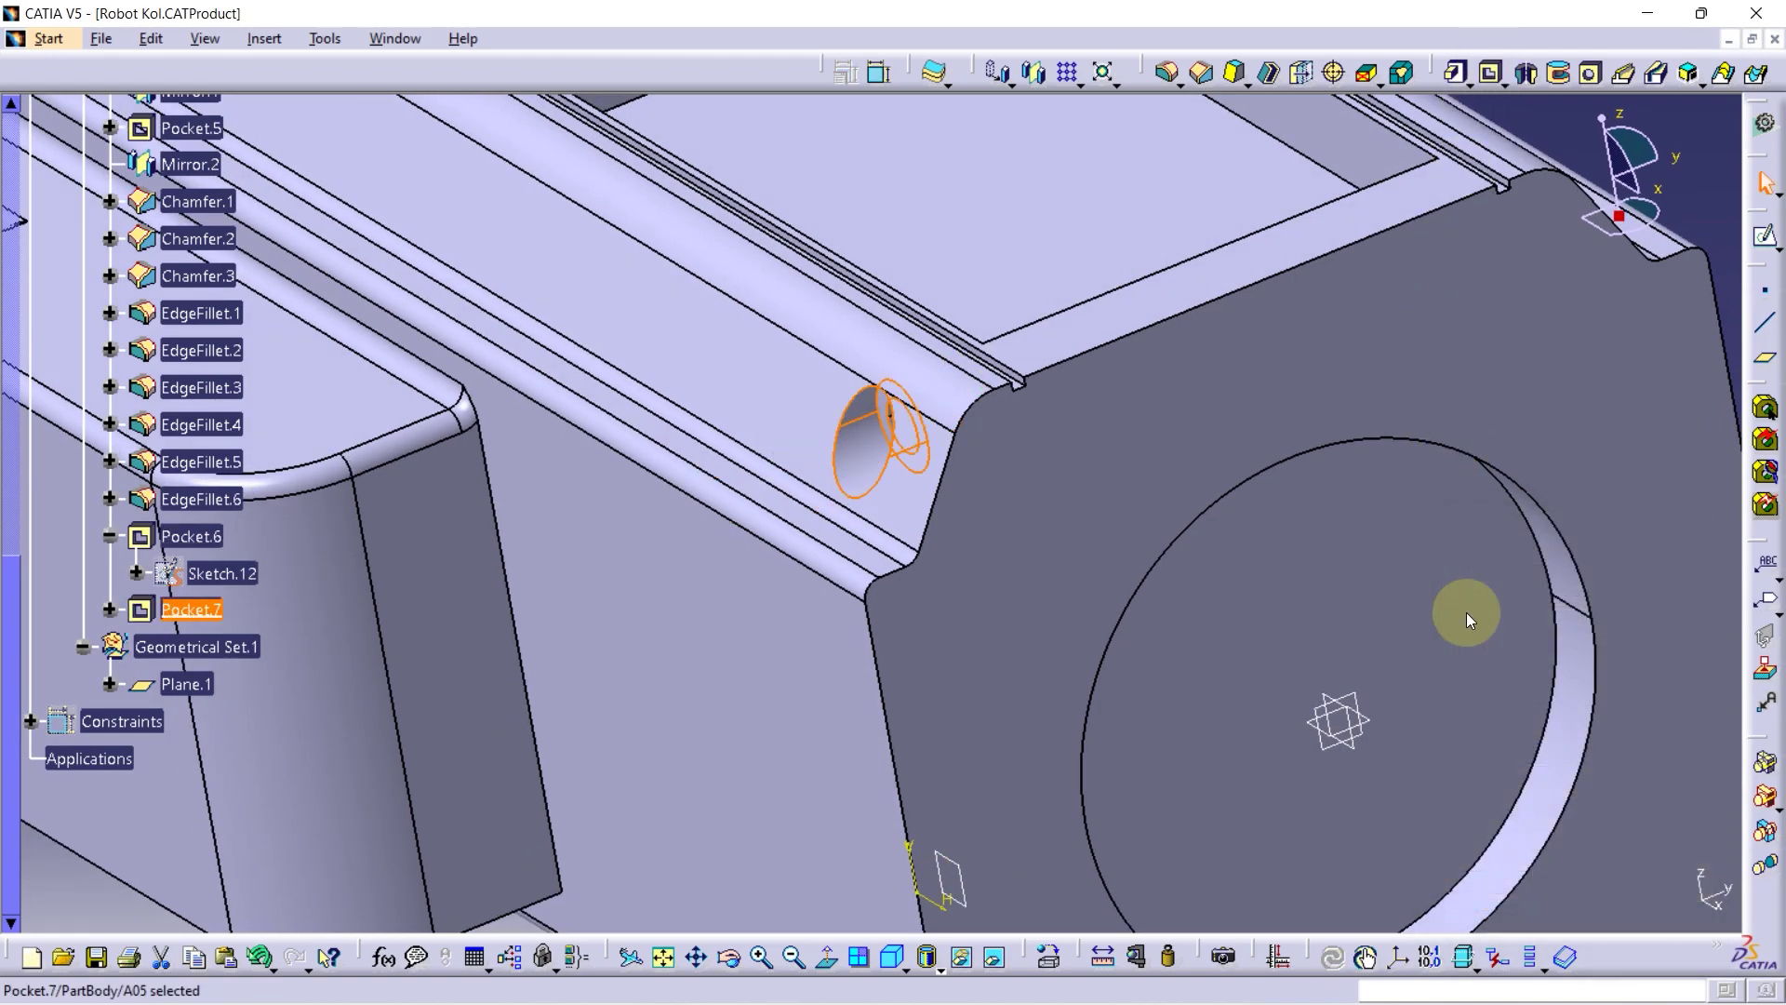
mouse_move(1467, 610)
middle_down()
mouse_move(845, 398)
mouse_move(1044, 415)
mouse_move(985, 467)
mouse_move(1303, 251)
middle_up()
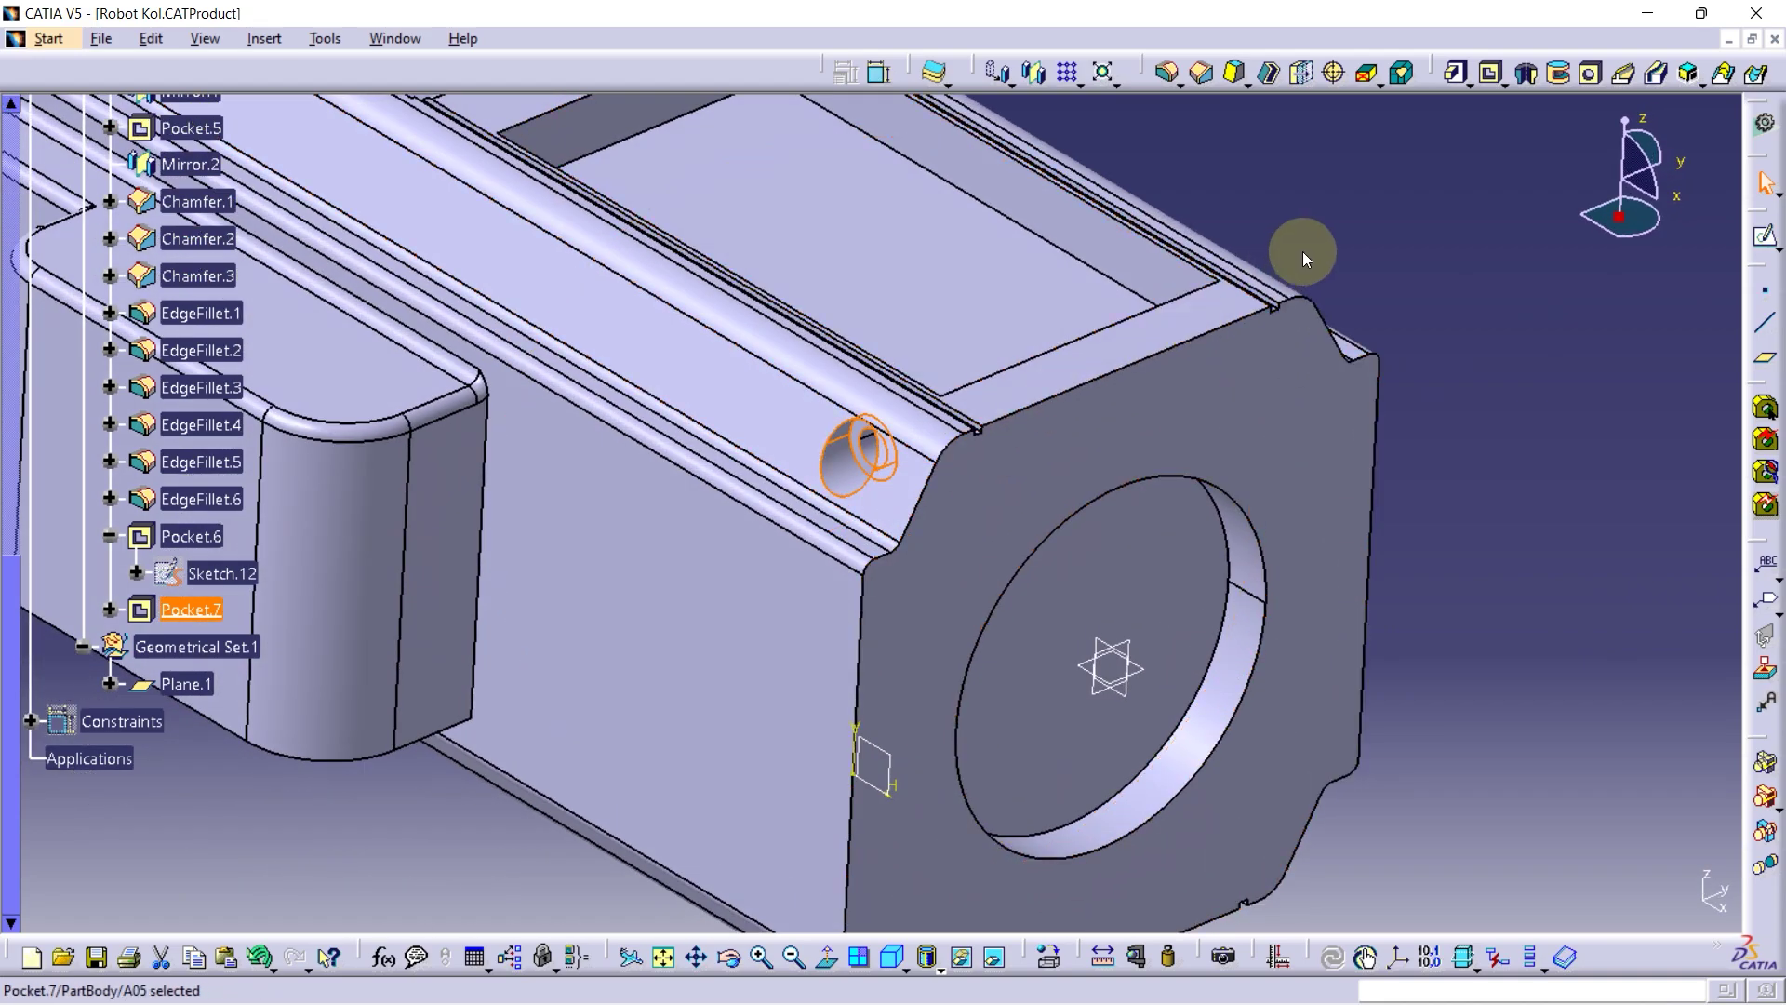
Pattern Pocket.6 and Pocket.7 as 4 instances 80 mm apart along the top fillet edge
click(1067, 72)
text(80)
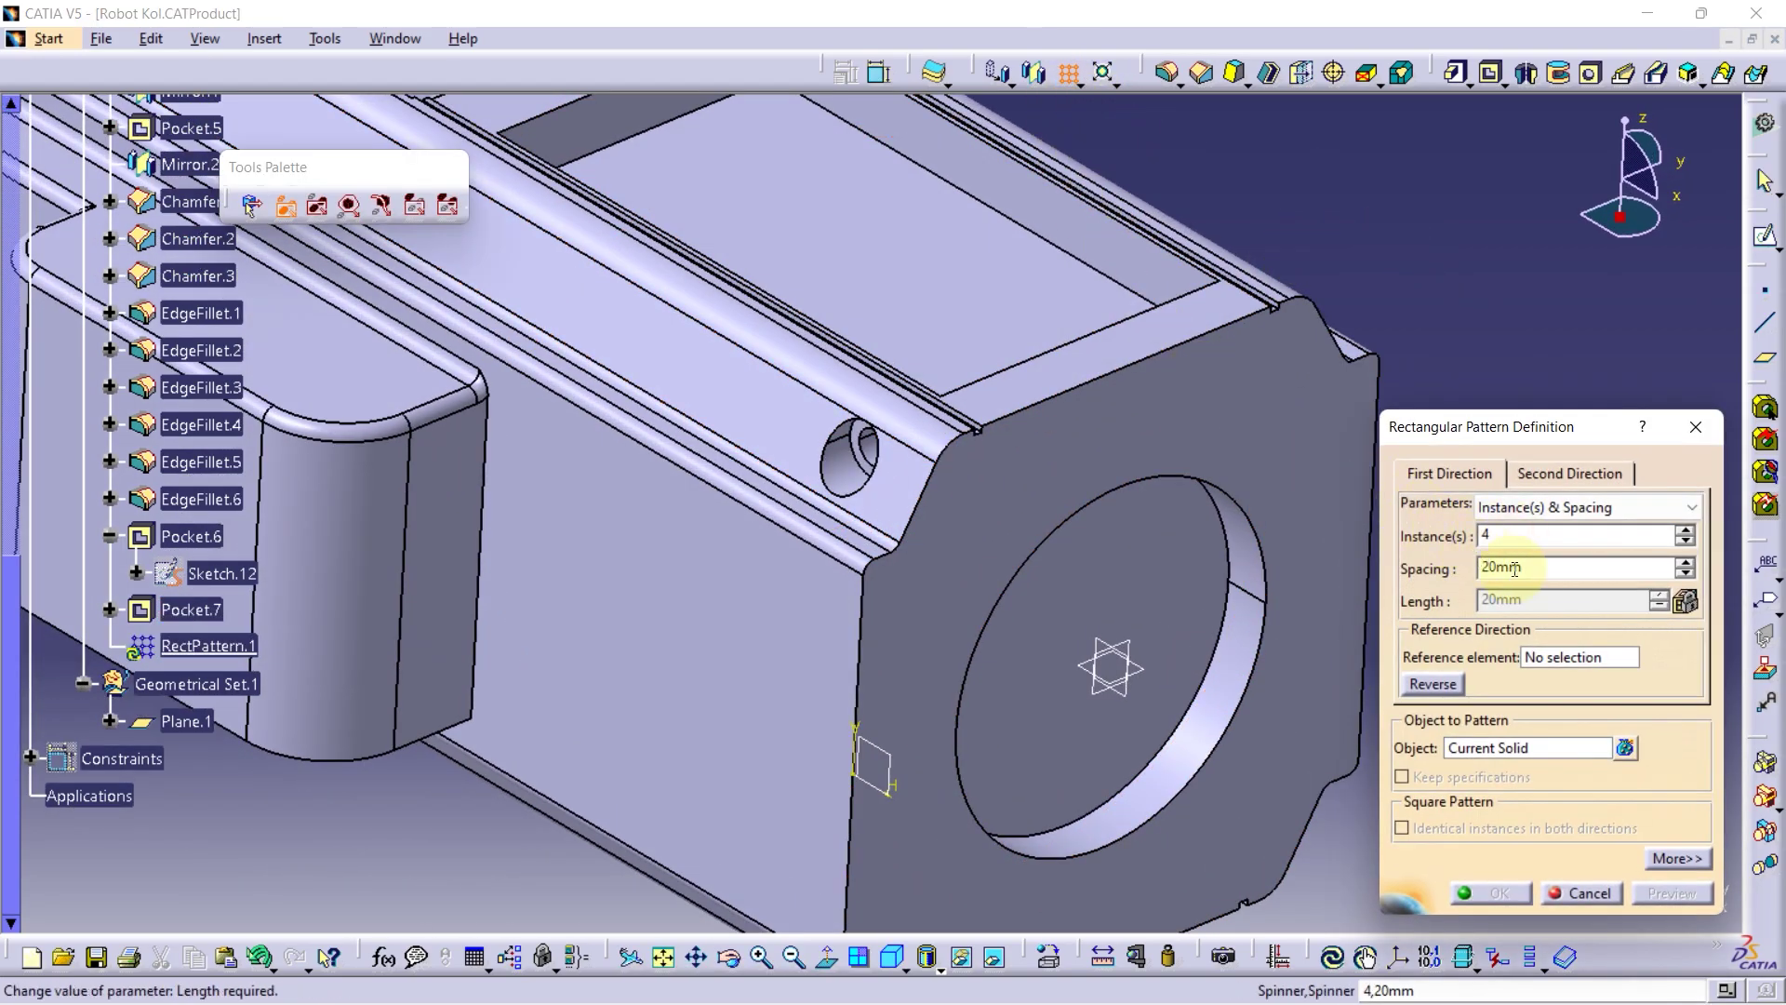
click(1547, 662)
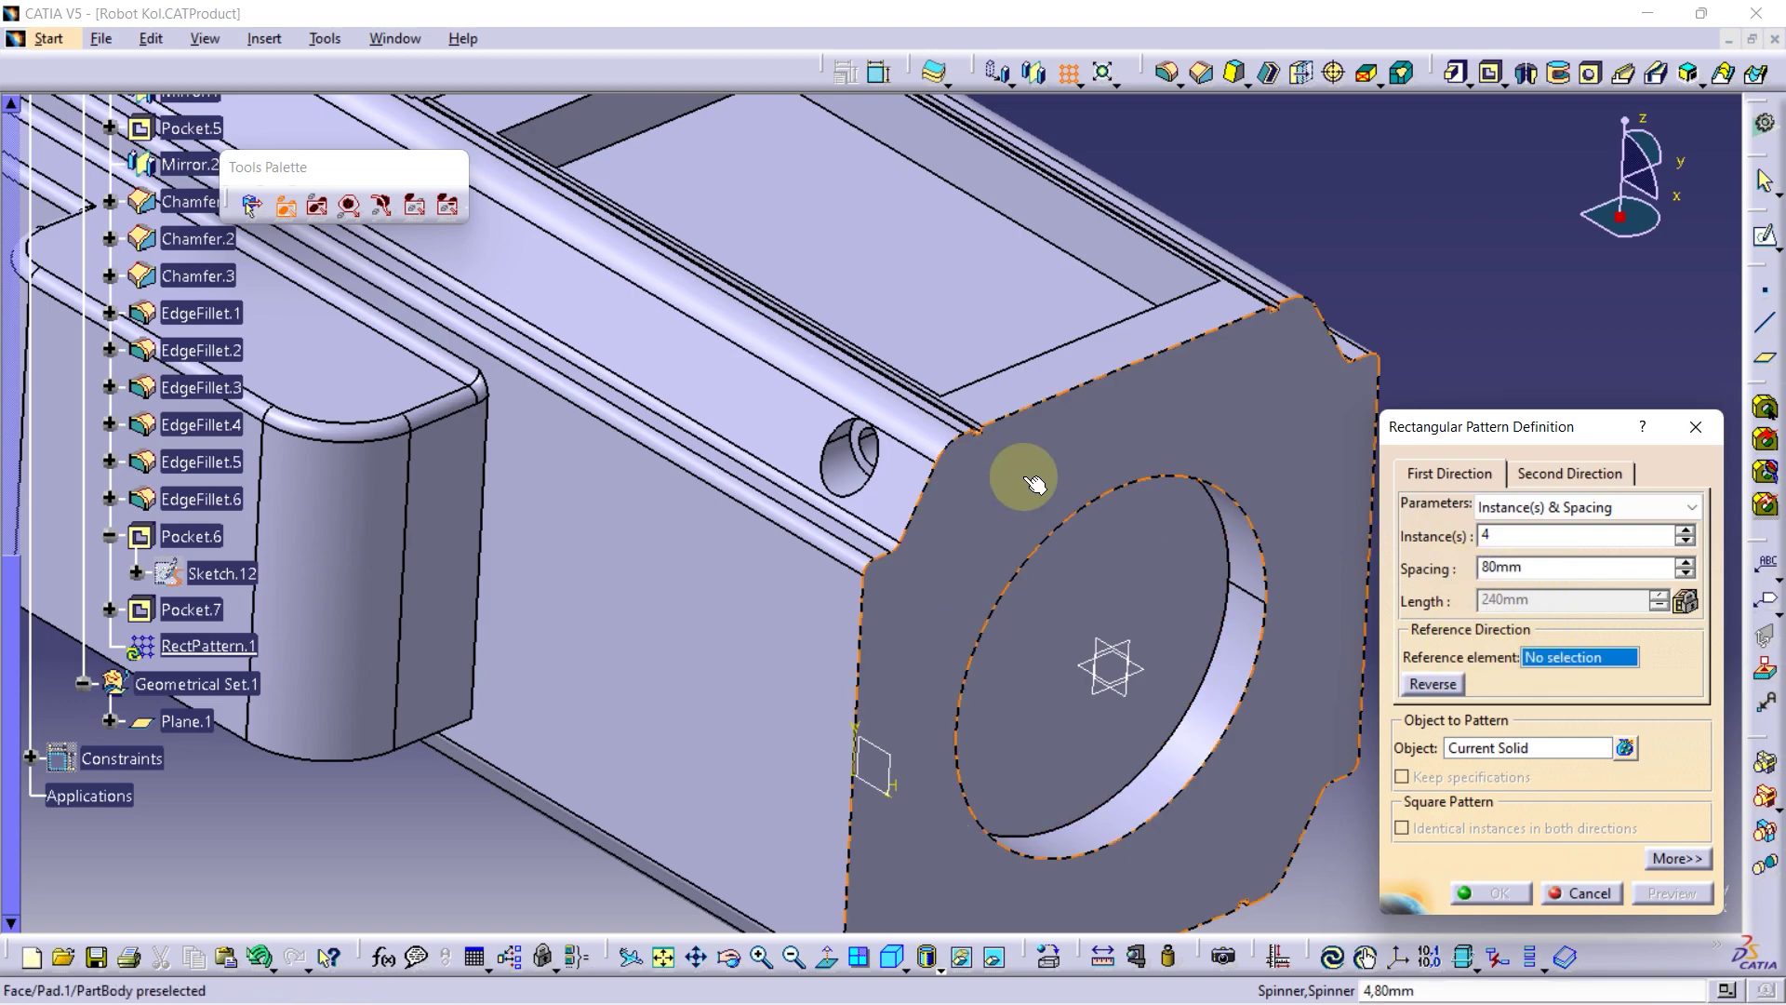
click(839, 400)
click(1524, 735)
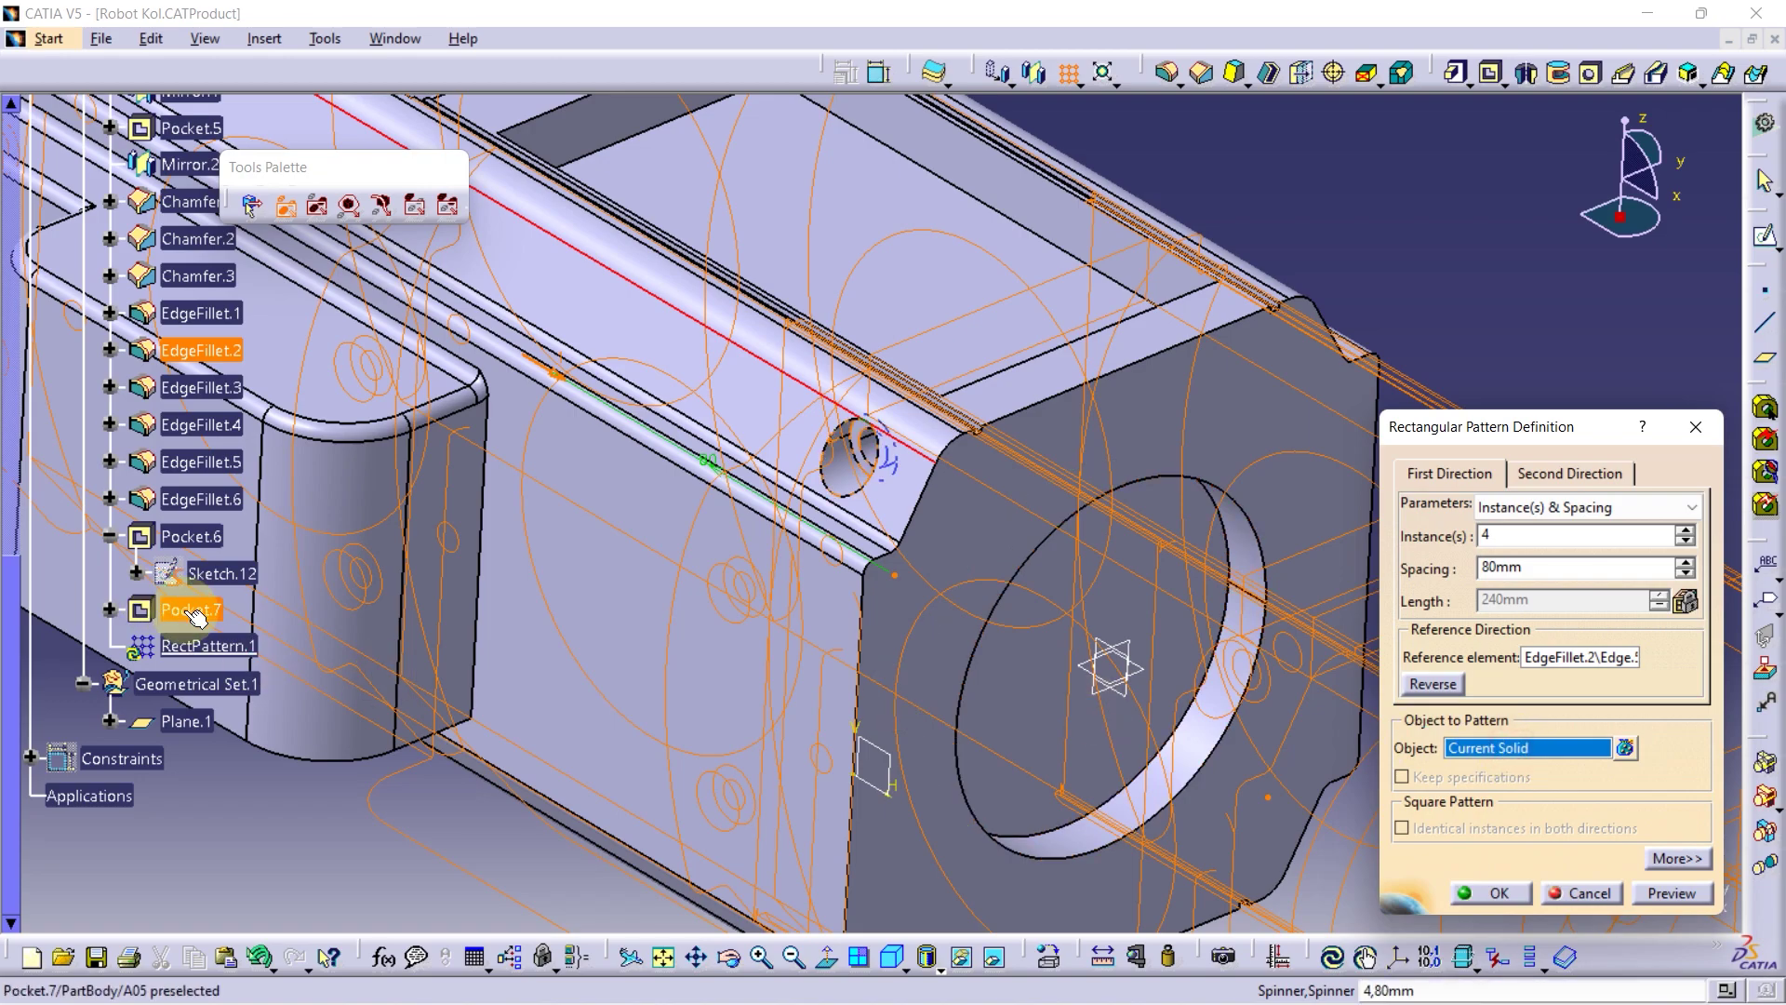
click(110, 538)
click(195, 575)
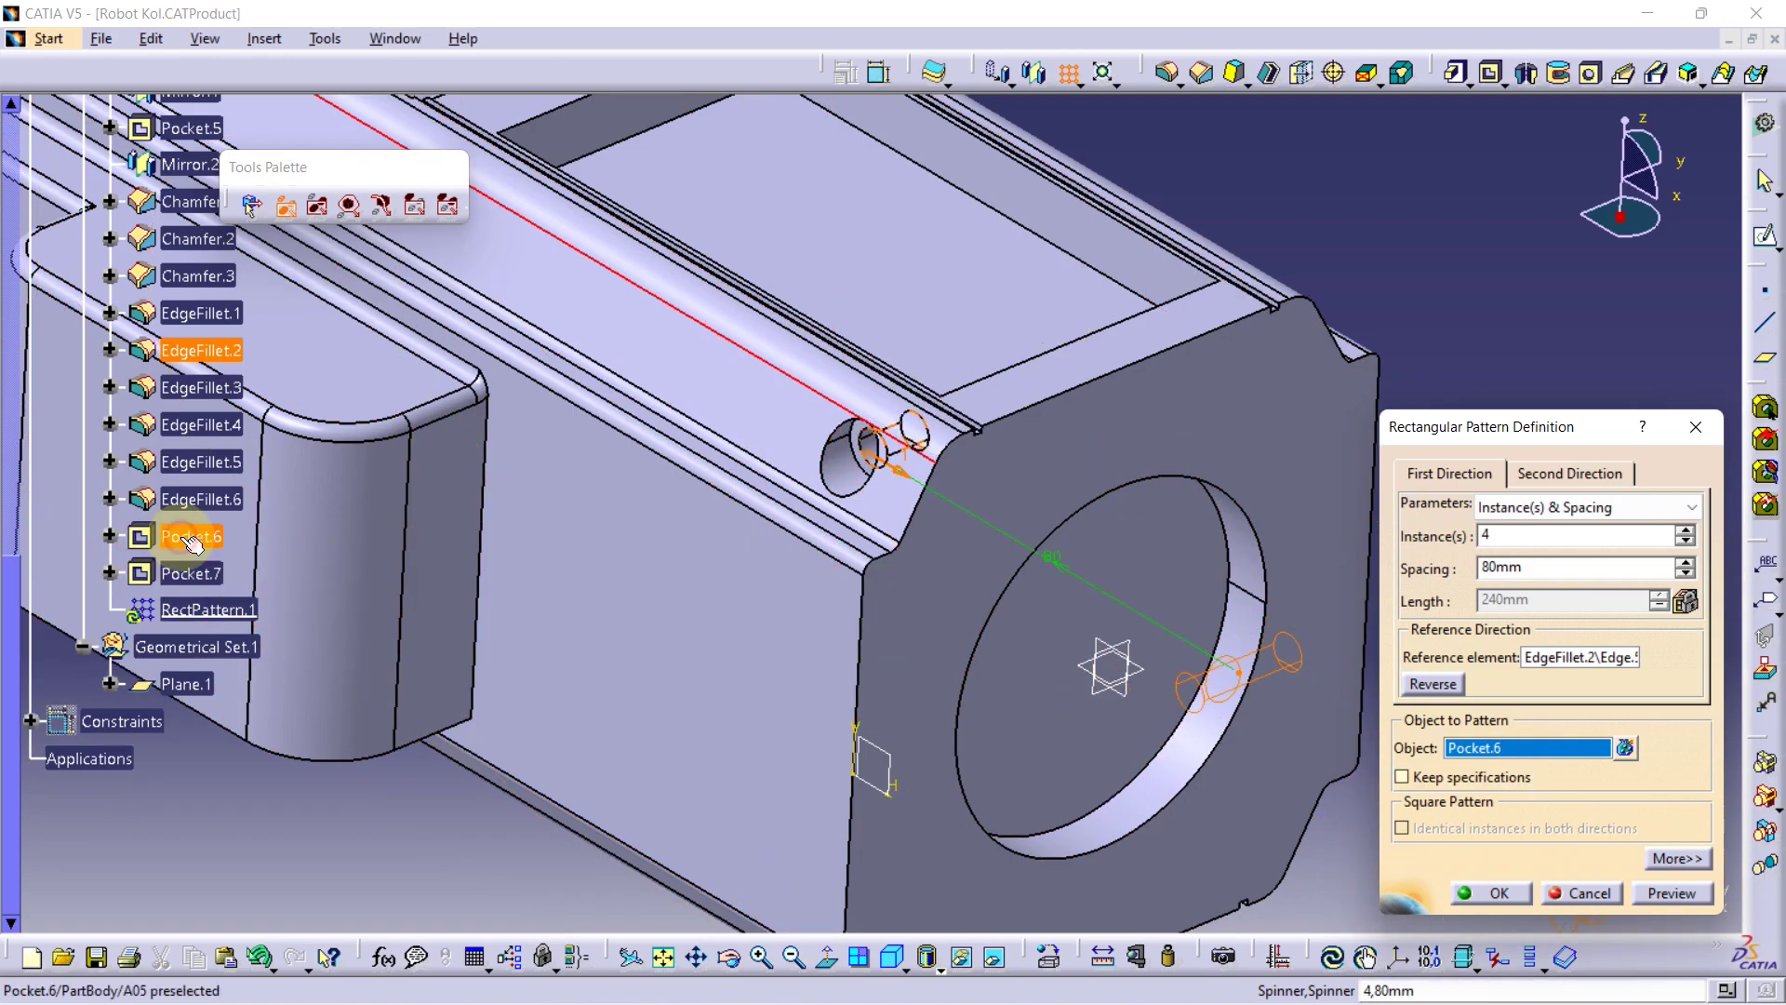
click(1624, 747)
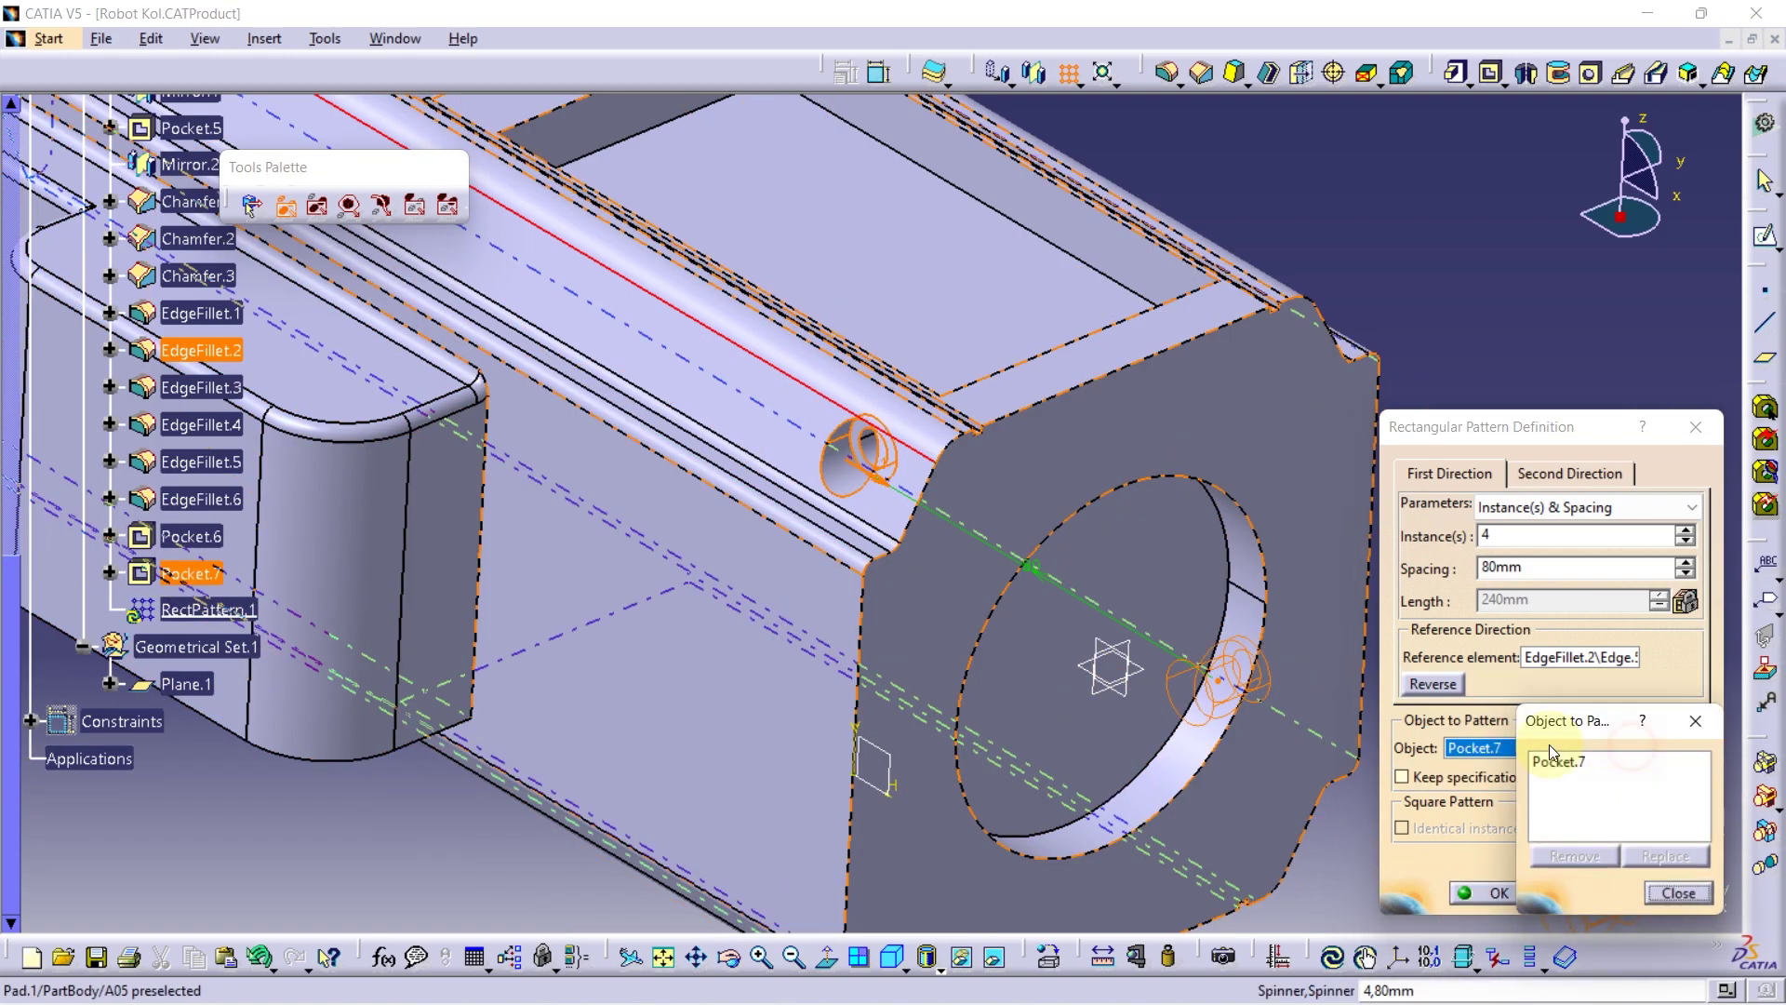
click(191, 537)
mouse_move(636, 632)
middle_down()
mouse_move(694, 583)
mouse_move(1144, 758)
middle_up()
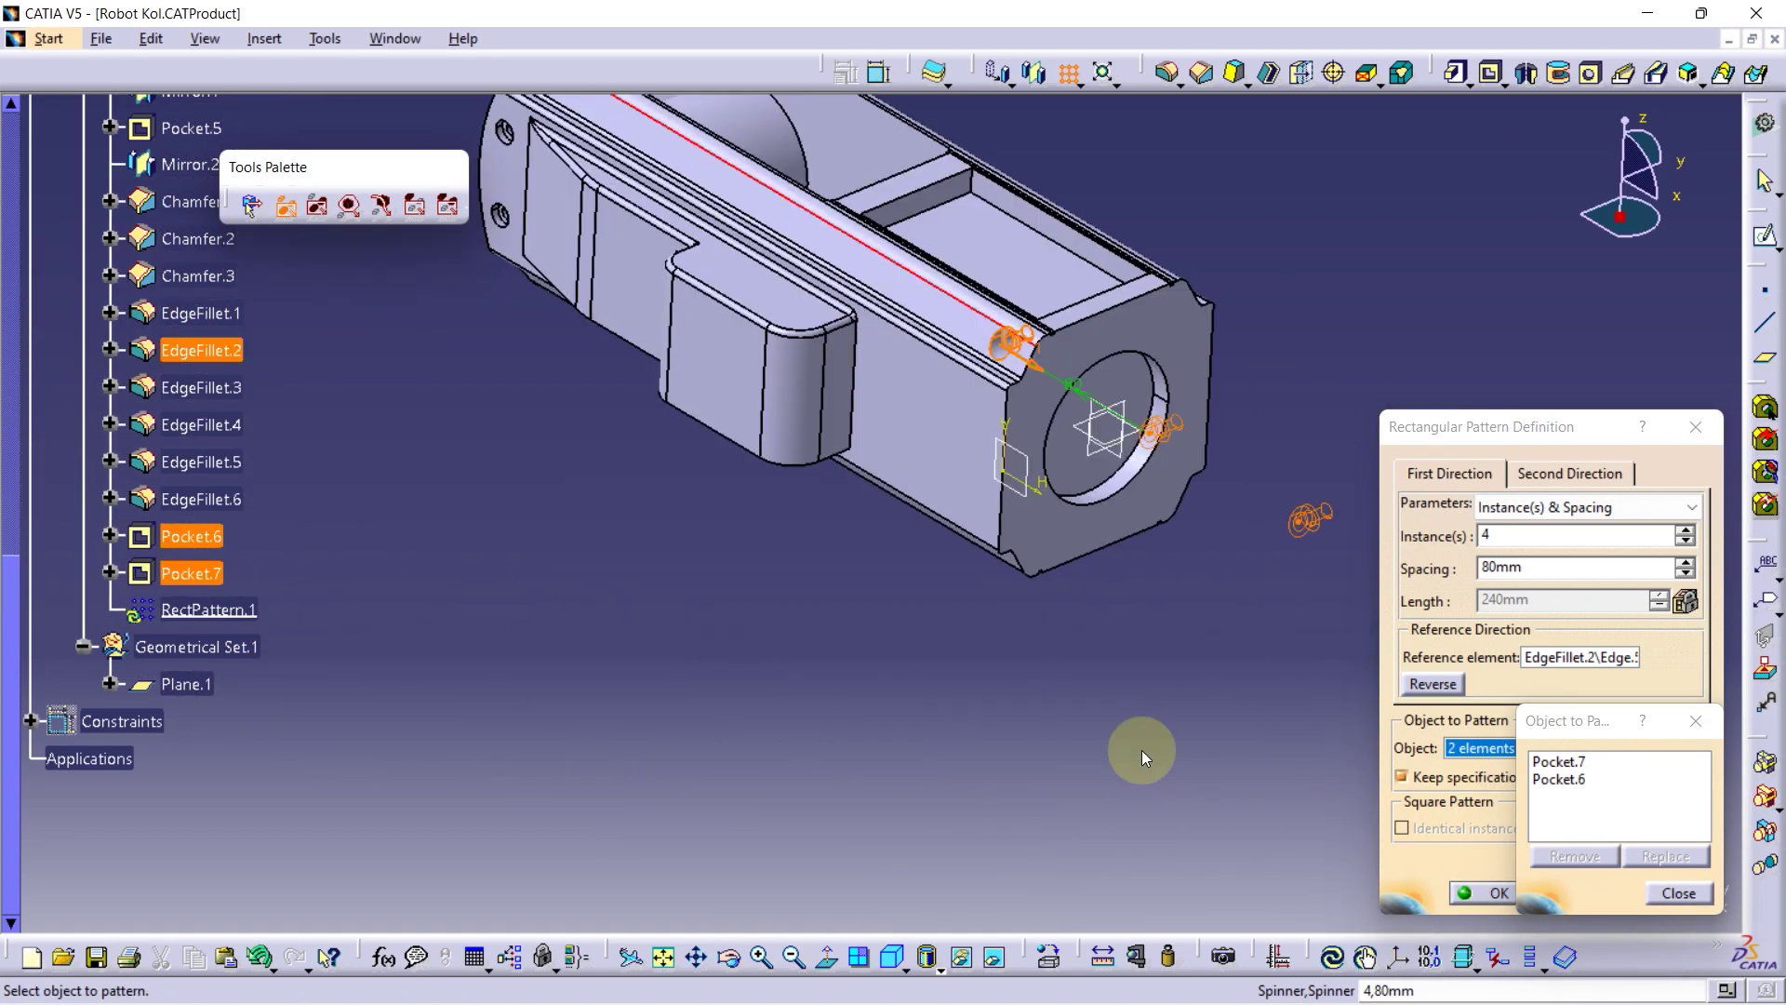
click(1683, 890)
click(1433, 683)
middle_drag(753, 382, 781, 558)
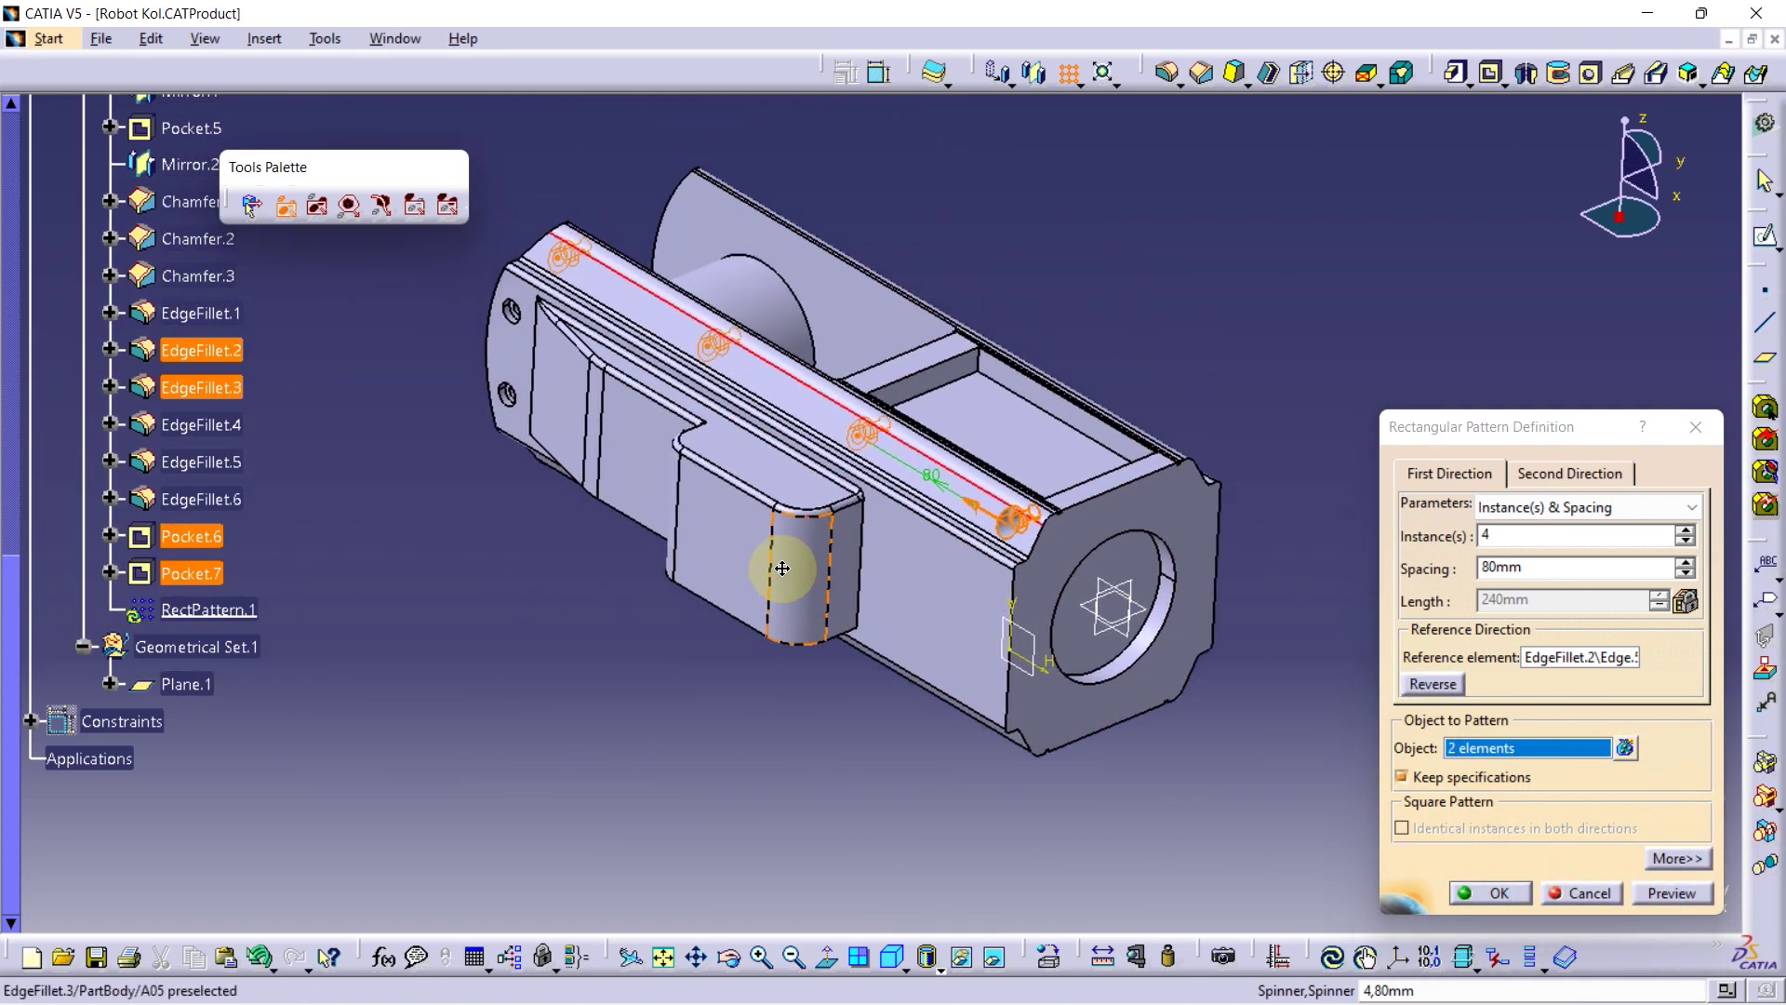
Add a second pattern direction of 2 rows 84 mm apart along the vertical edge
click(1547, 475)
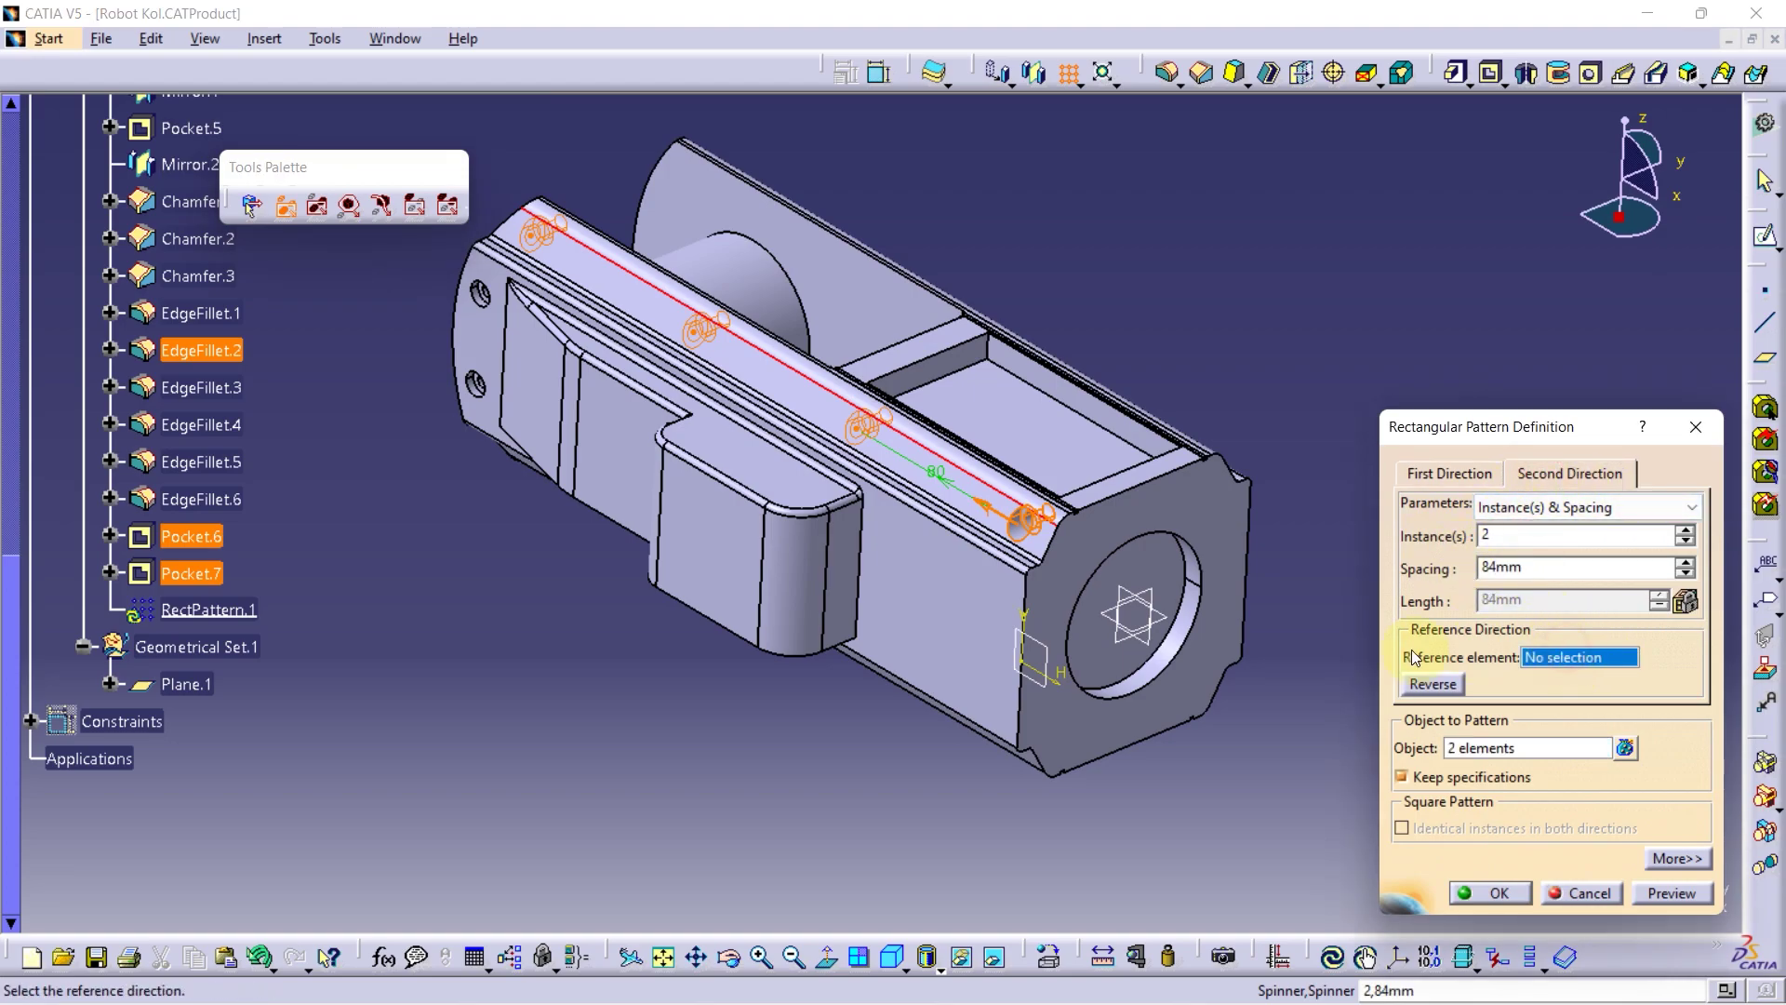
click(1026, 601)
mouse_move(730, 678)
middle_down()
mouse_move(841, 506)
mouse_move(902, 510)
mouse_move(949, 422)
middle_up()
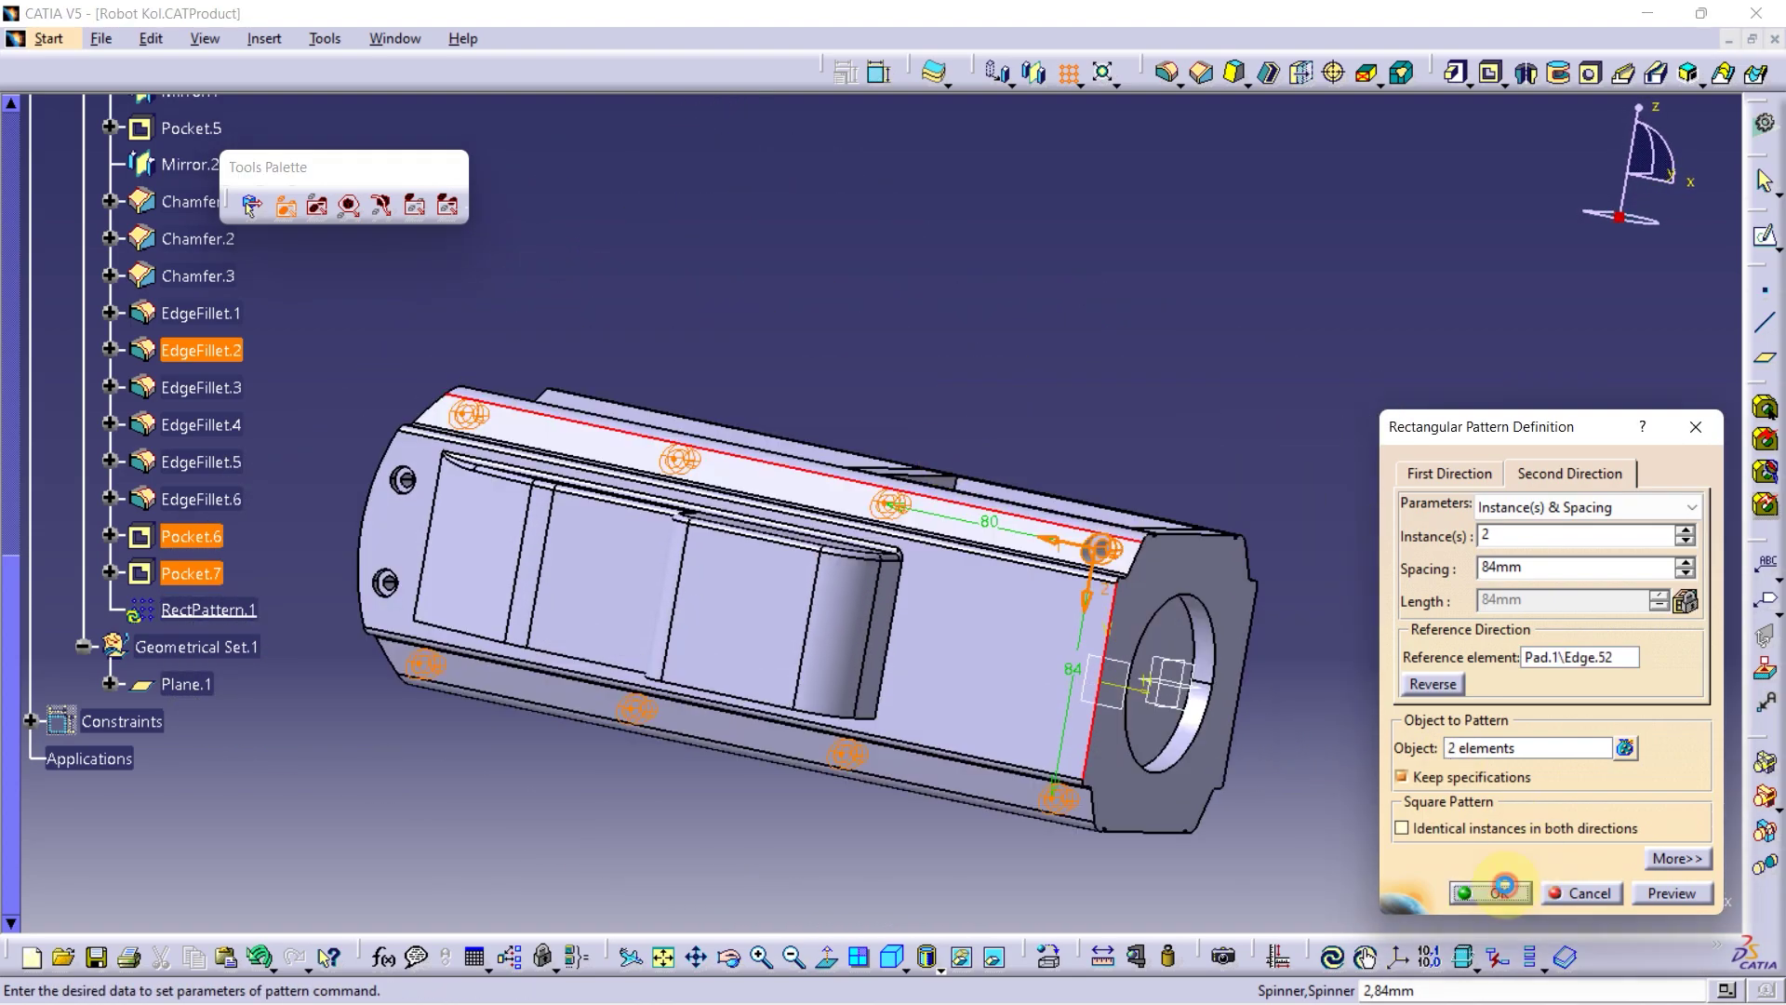
click(1494, 891)
mouse_move(1355, 661)
middle_down()
mouse_move(957, 583)
mouse_move(1159, 568)
mouse_move(897, 651)
mouse_move(1114, 713)
middle_up()
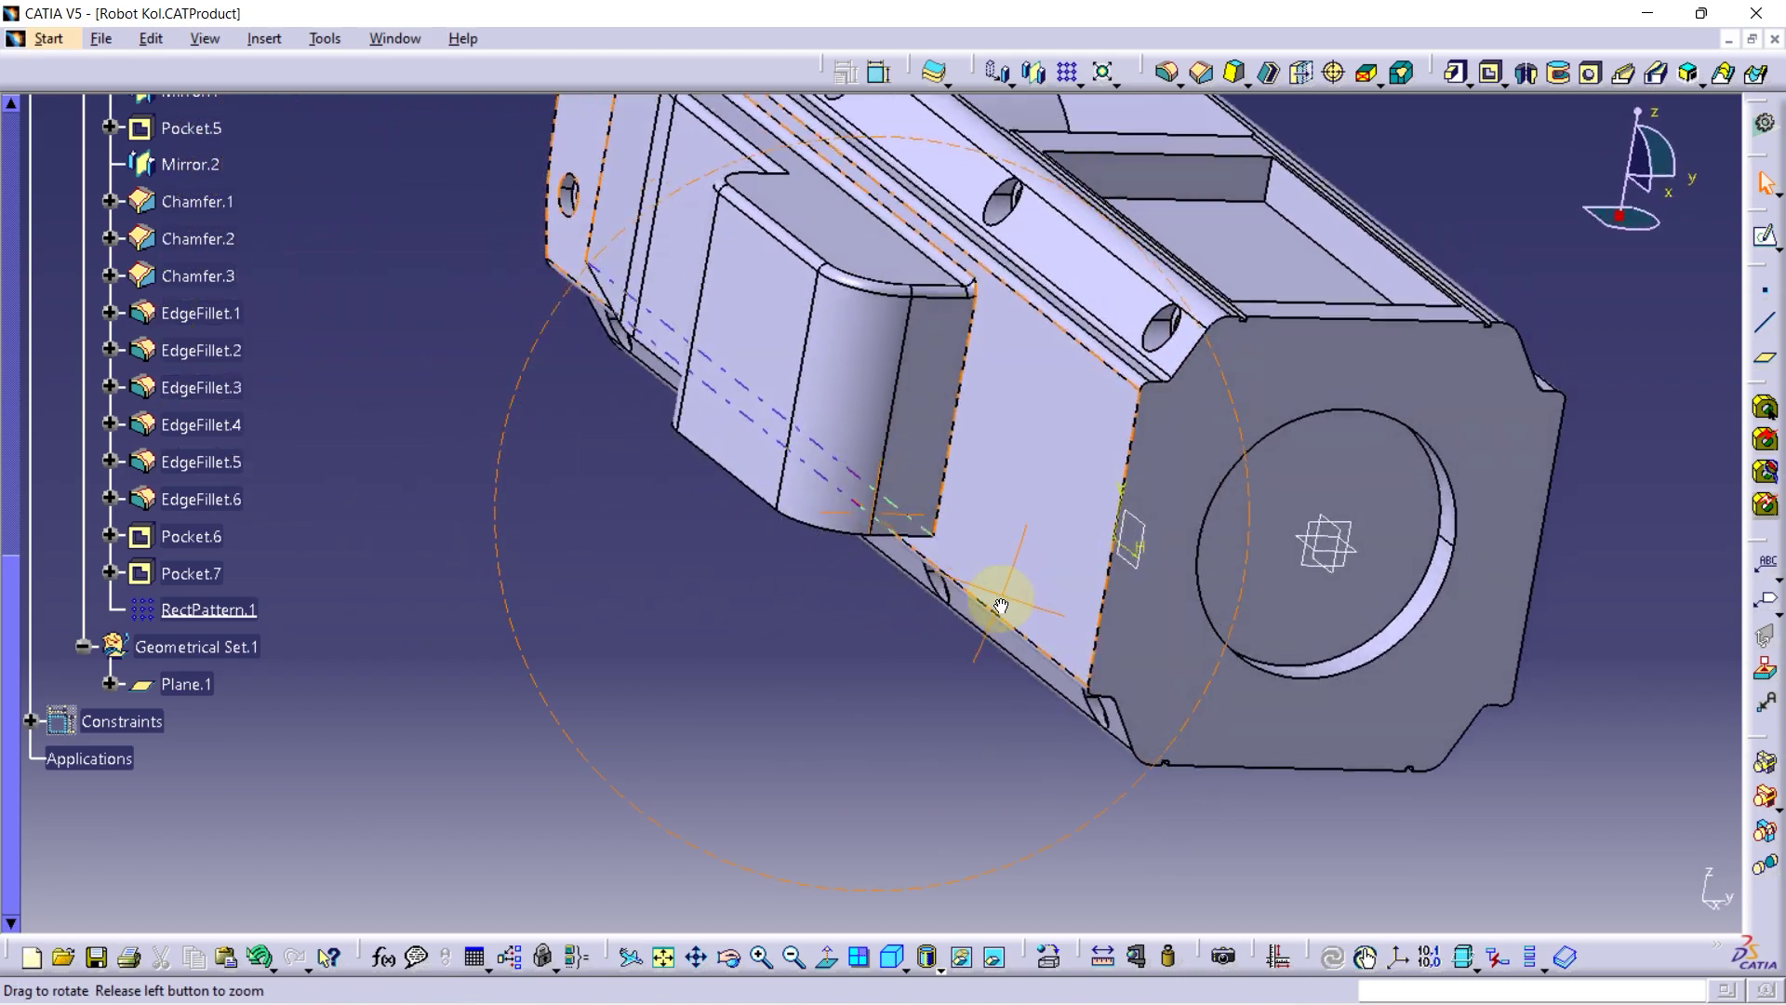
Create Plane.2 offset 46 mm from the zx plane
middle_drag(1145, 540, 810, 530)
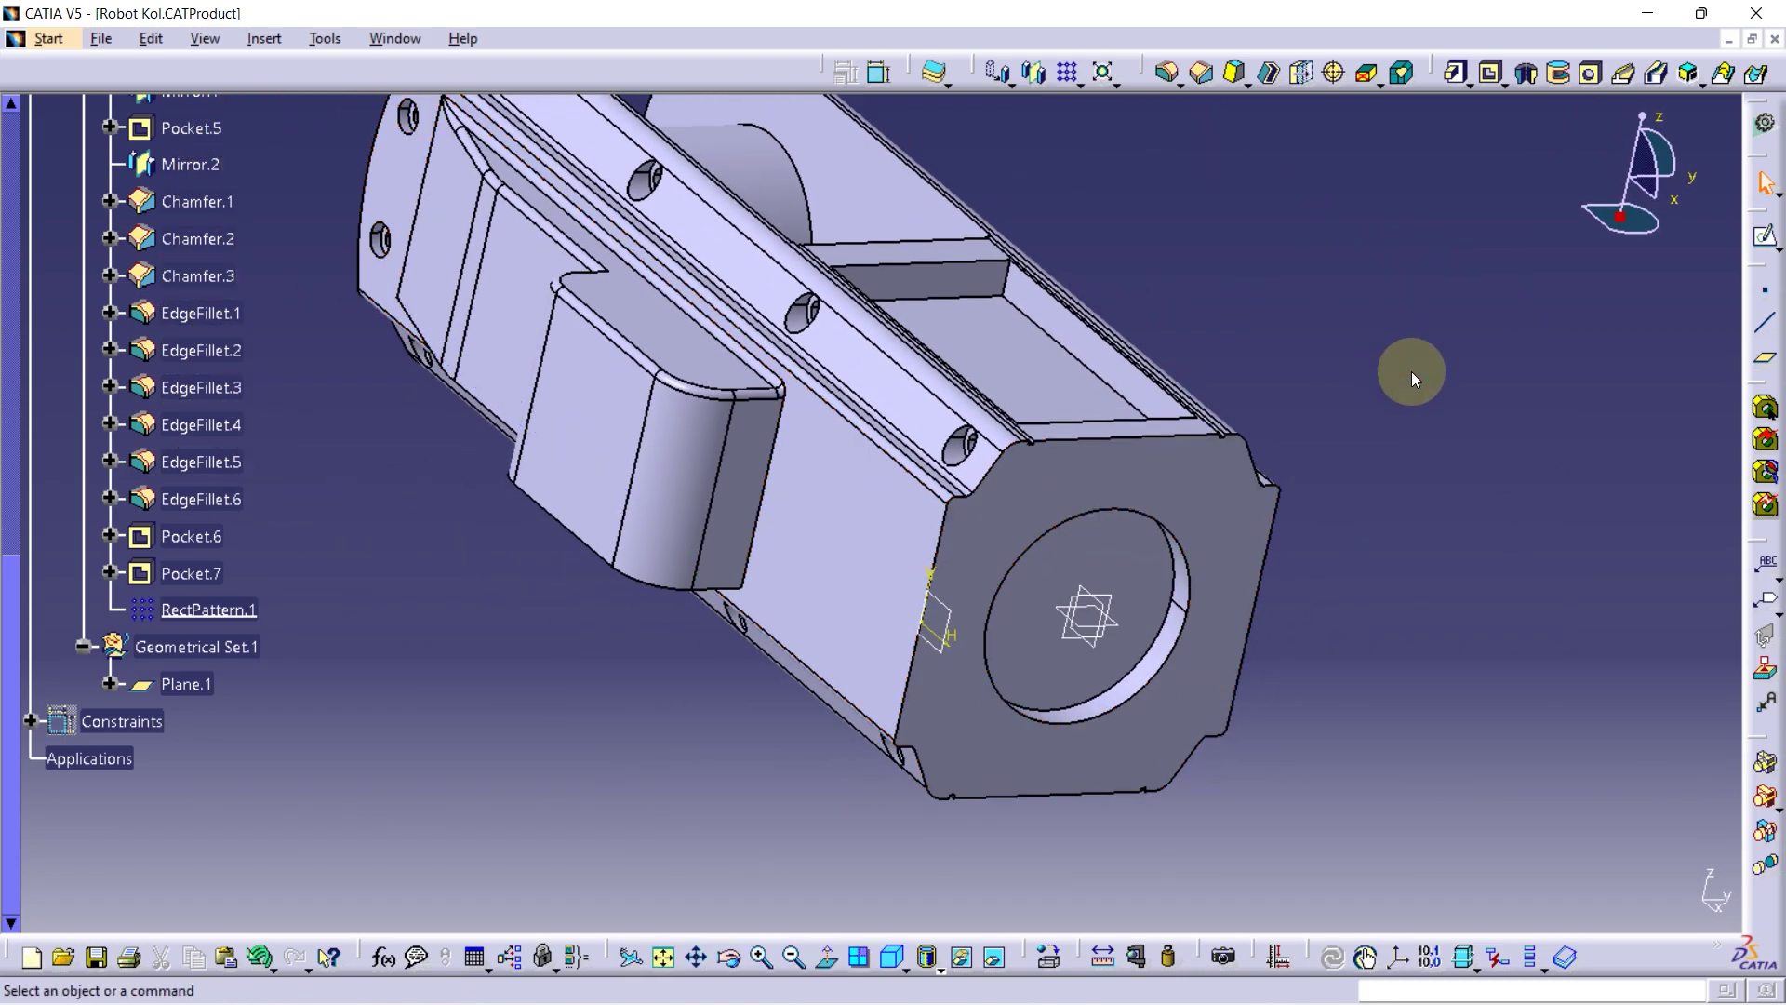
click(1767, 363)
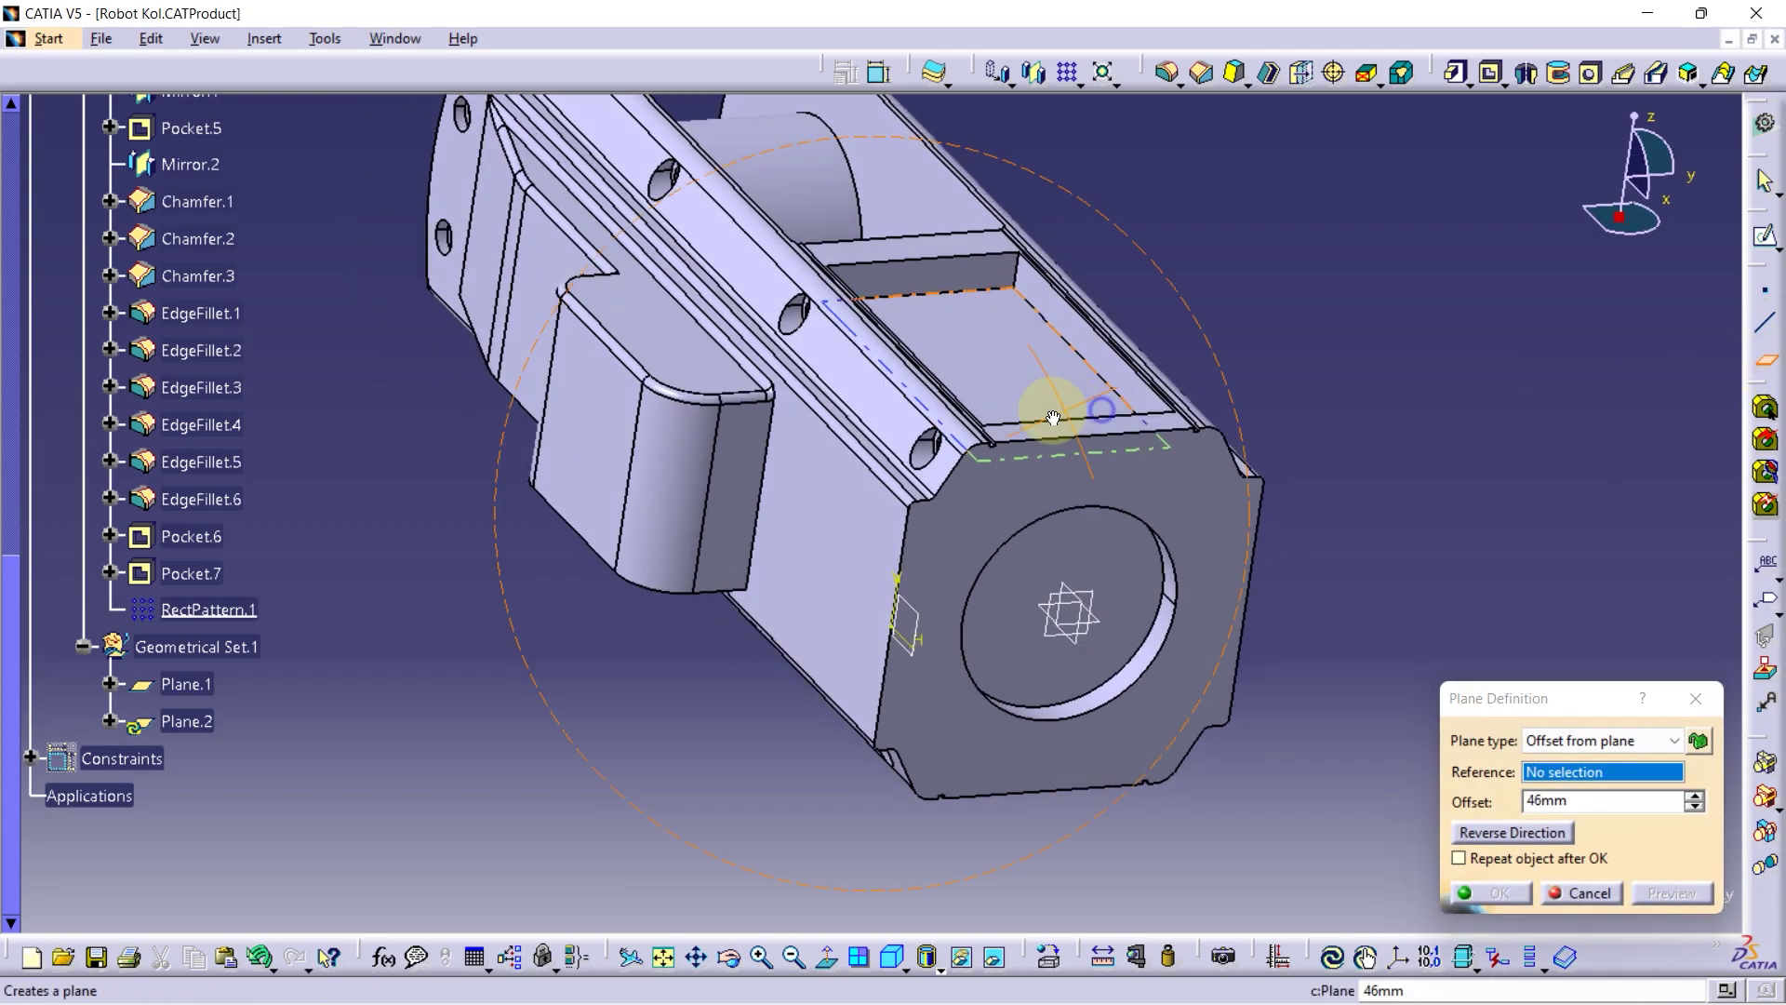
middle_drag(1045, 410, 1389, 625)
click(1070, 640)
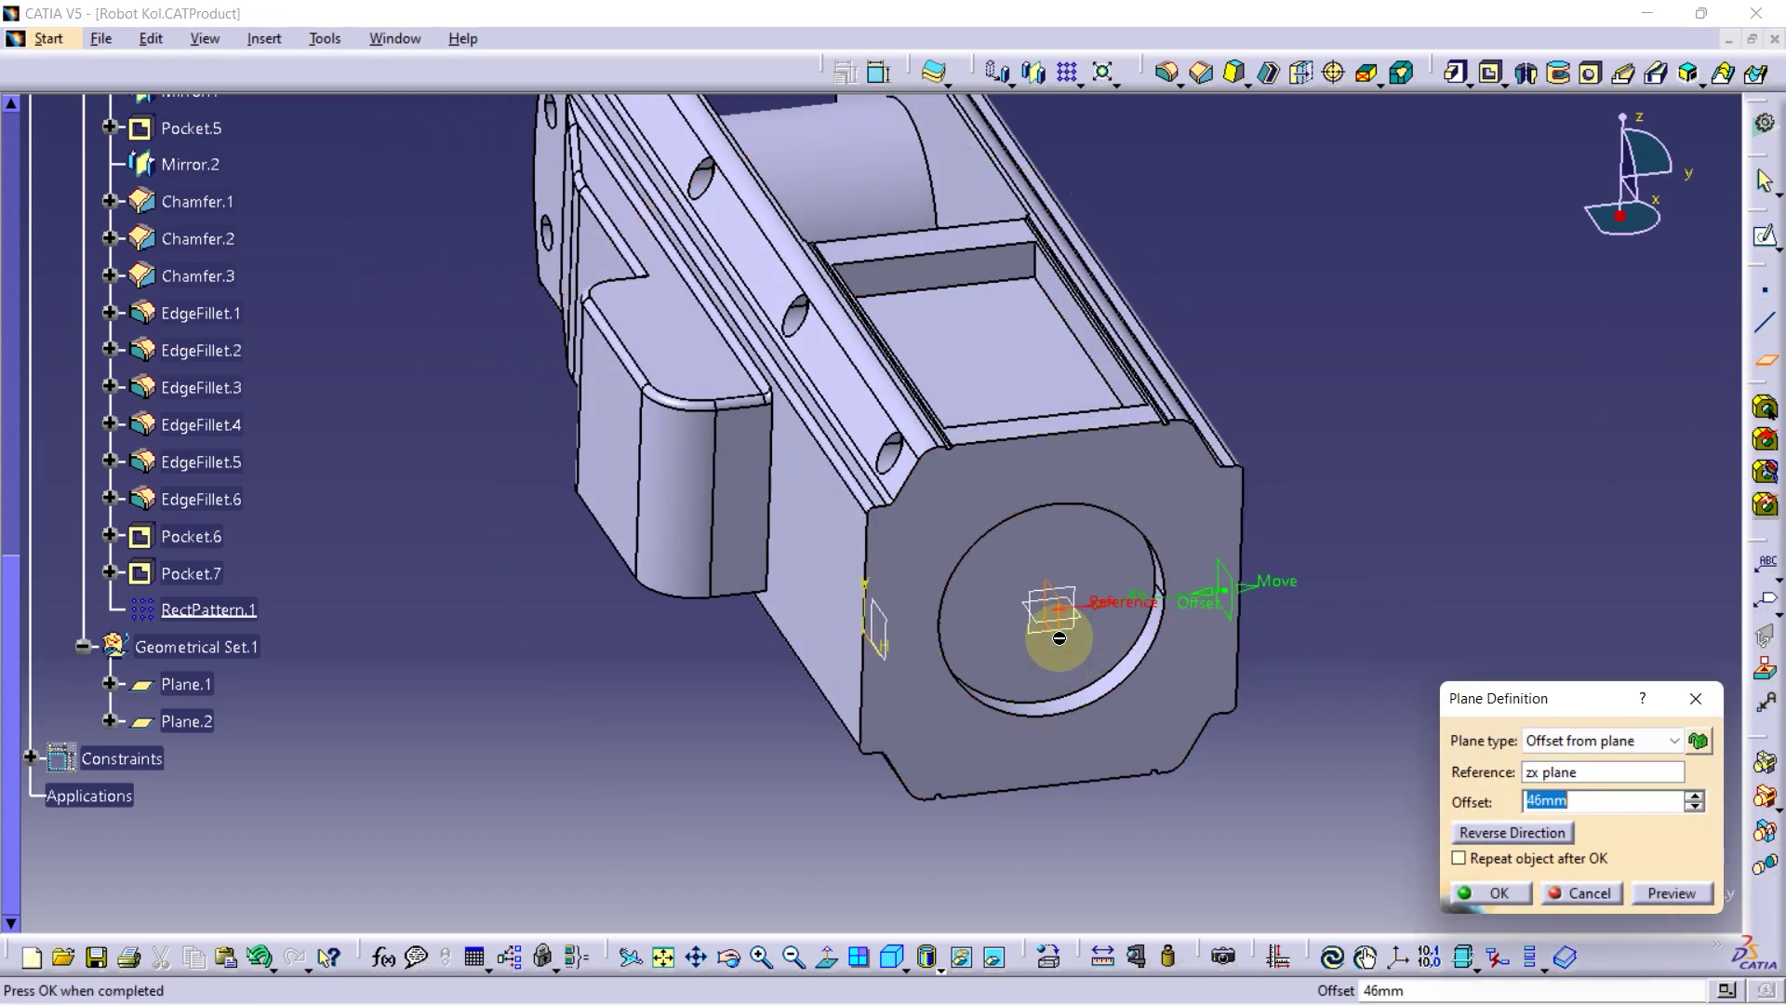
click(1491, 886)
Sketch on Plane.2 by projecting the hole edge, then pocket it 11 mm deep
click(1740, 259)
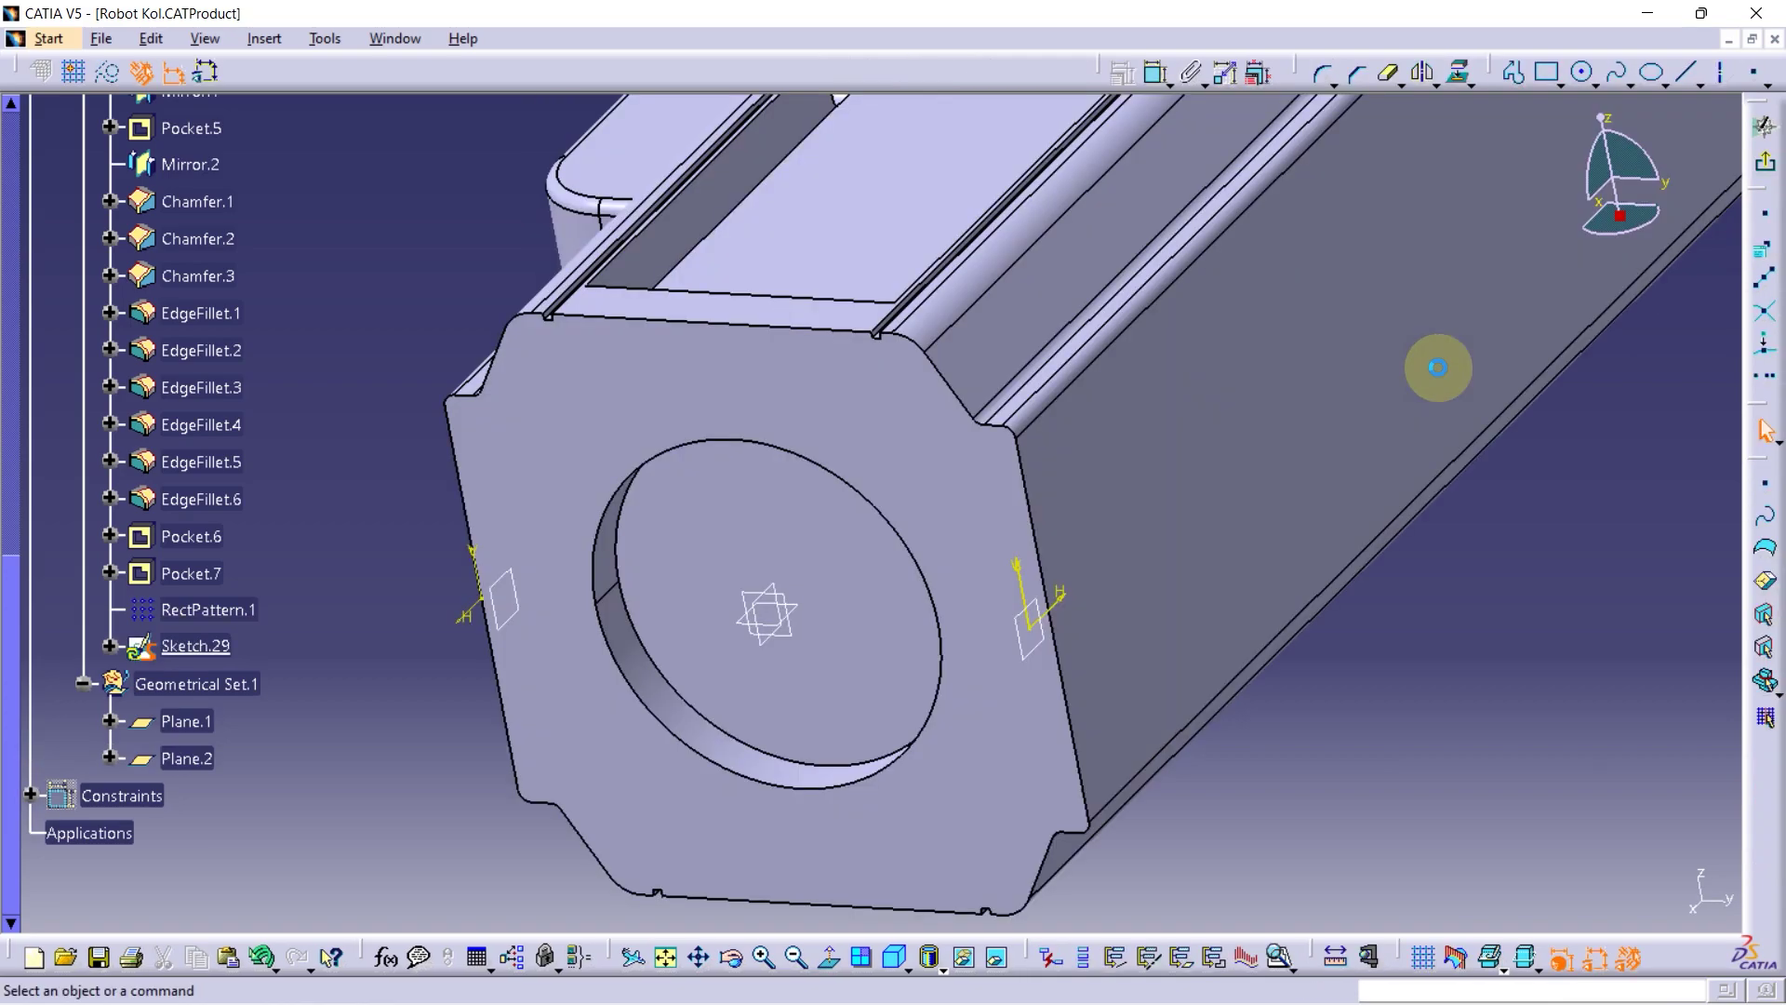
click(830, 956)
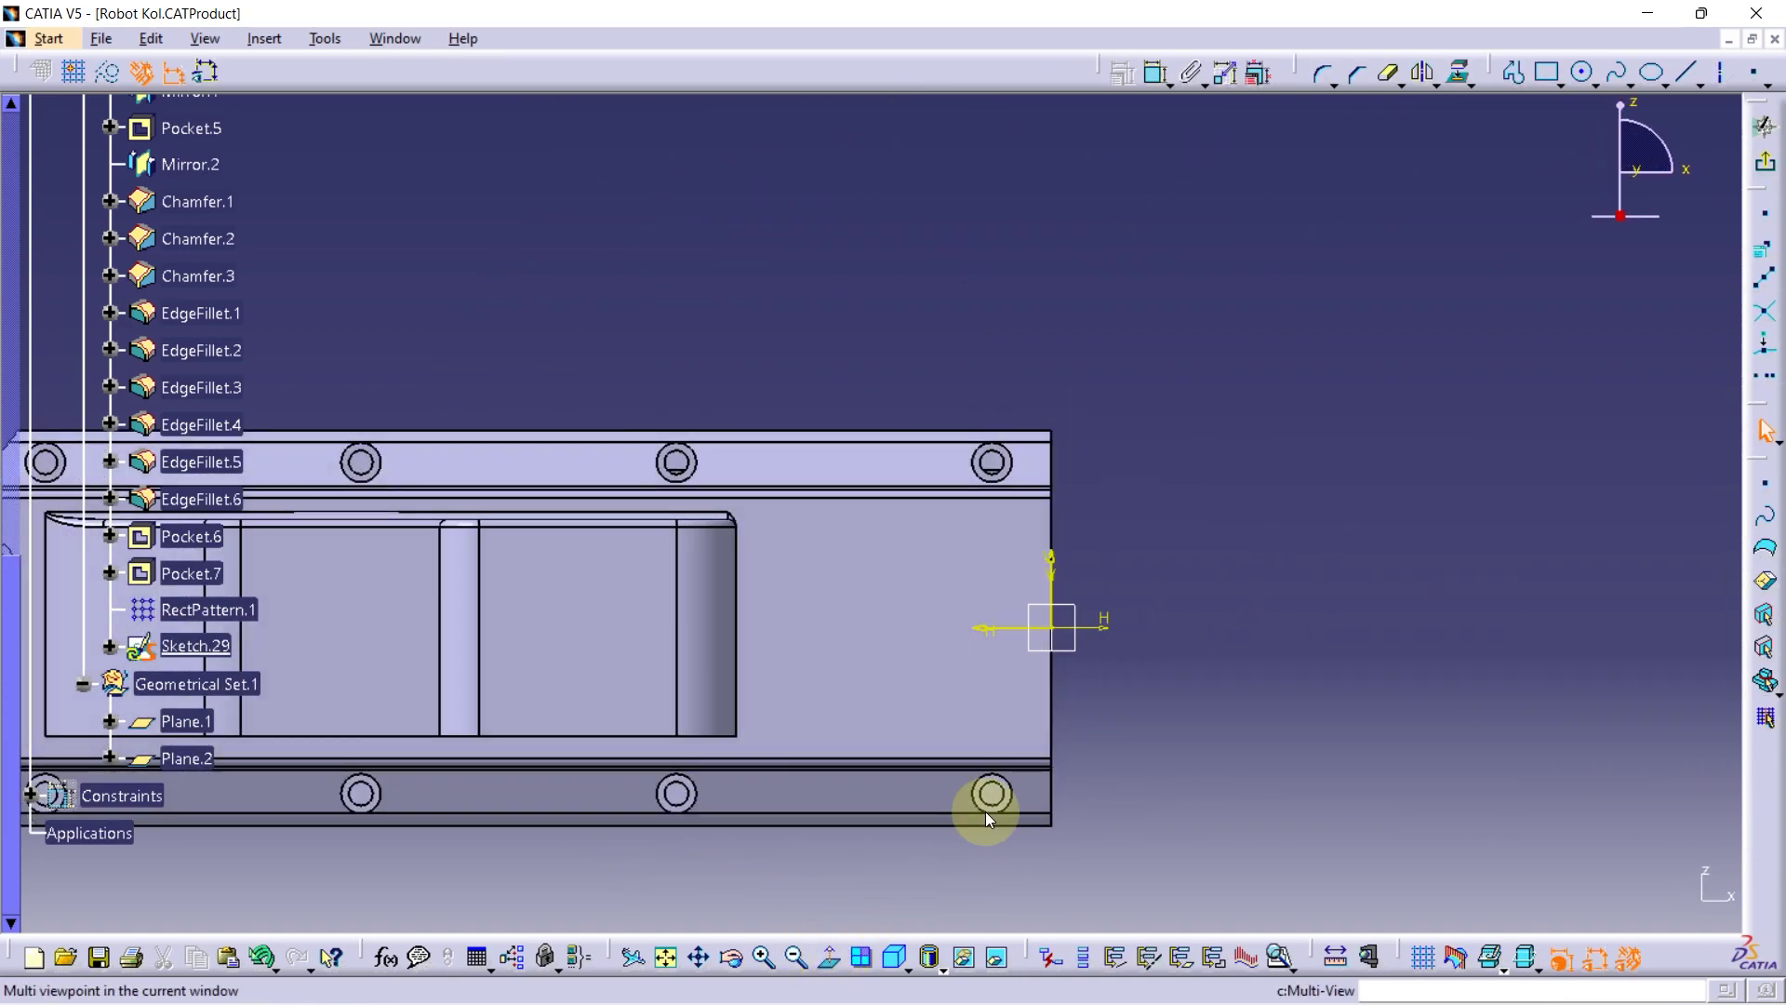
middle_drag(985, 811, 1103, 505)
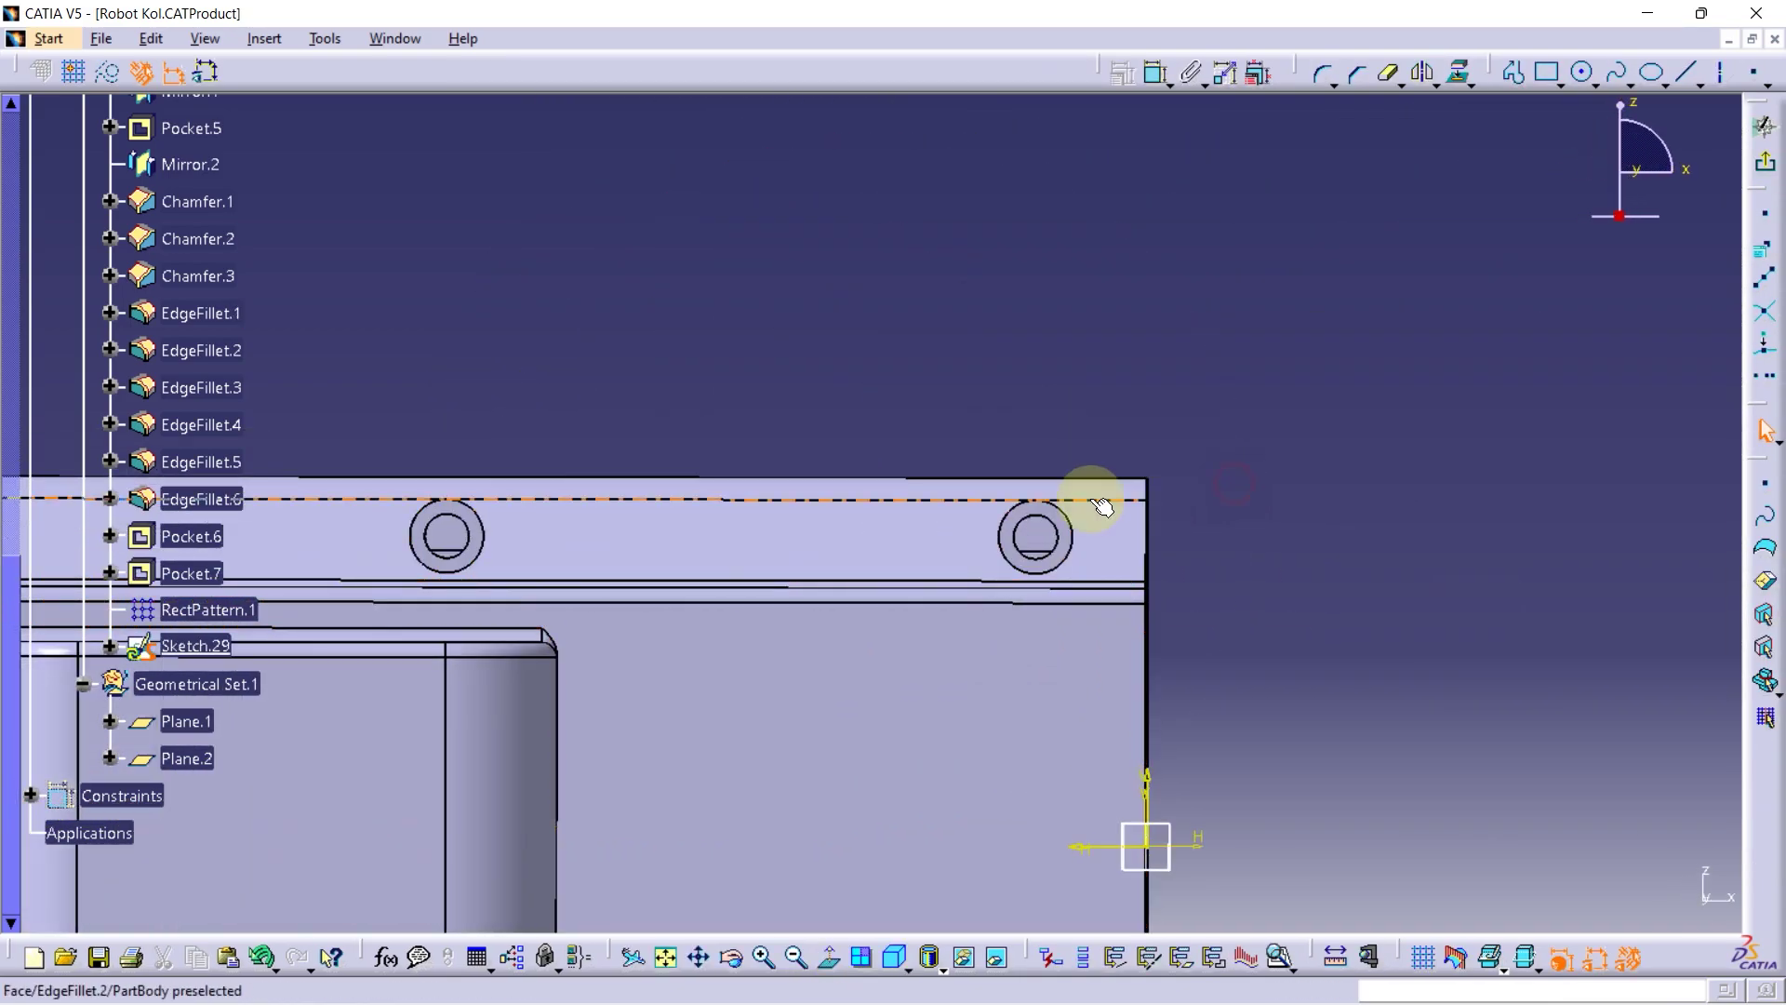
click(1459, 72)
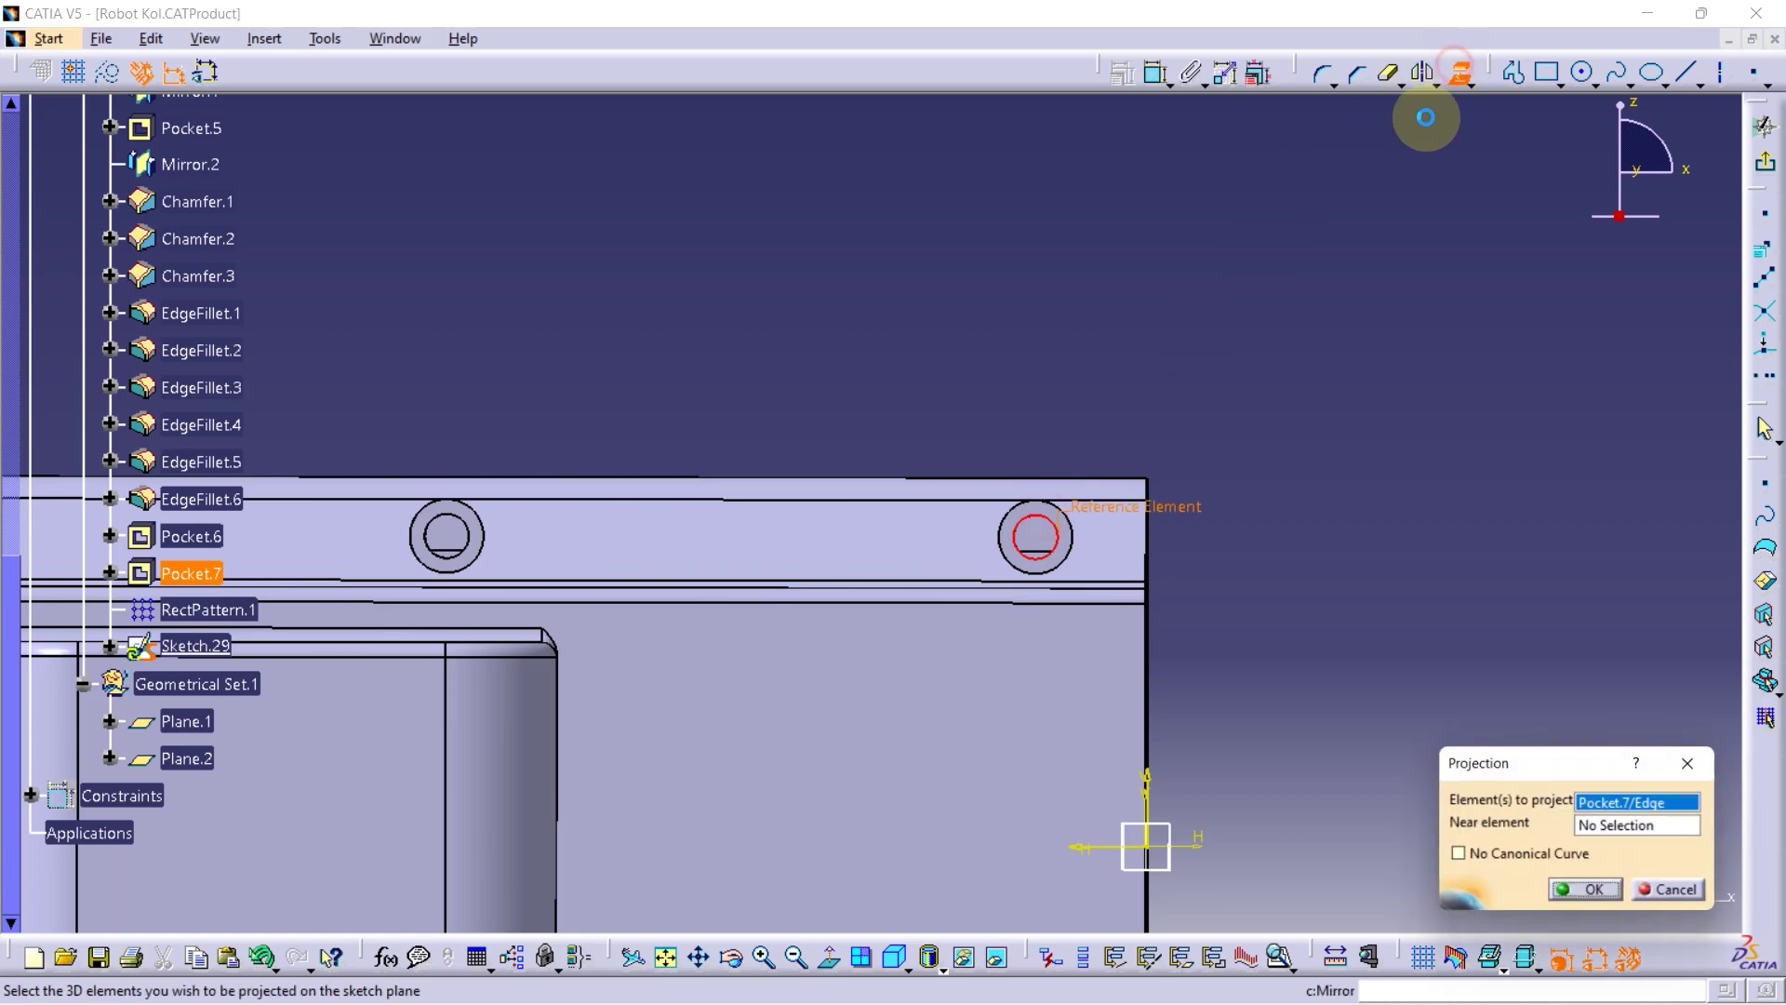
click(1575, 895)
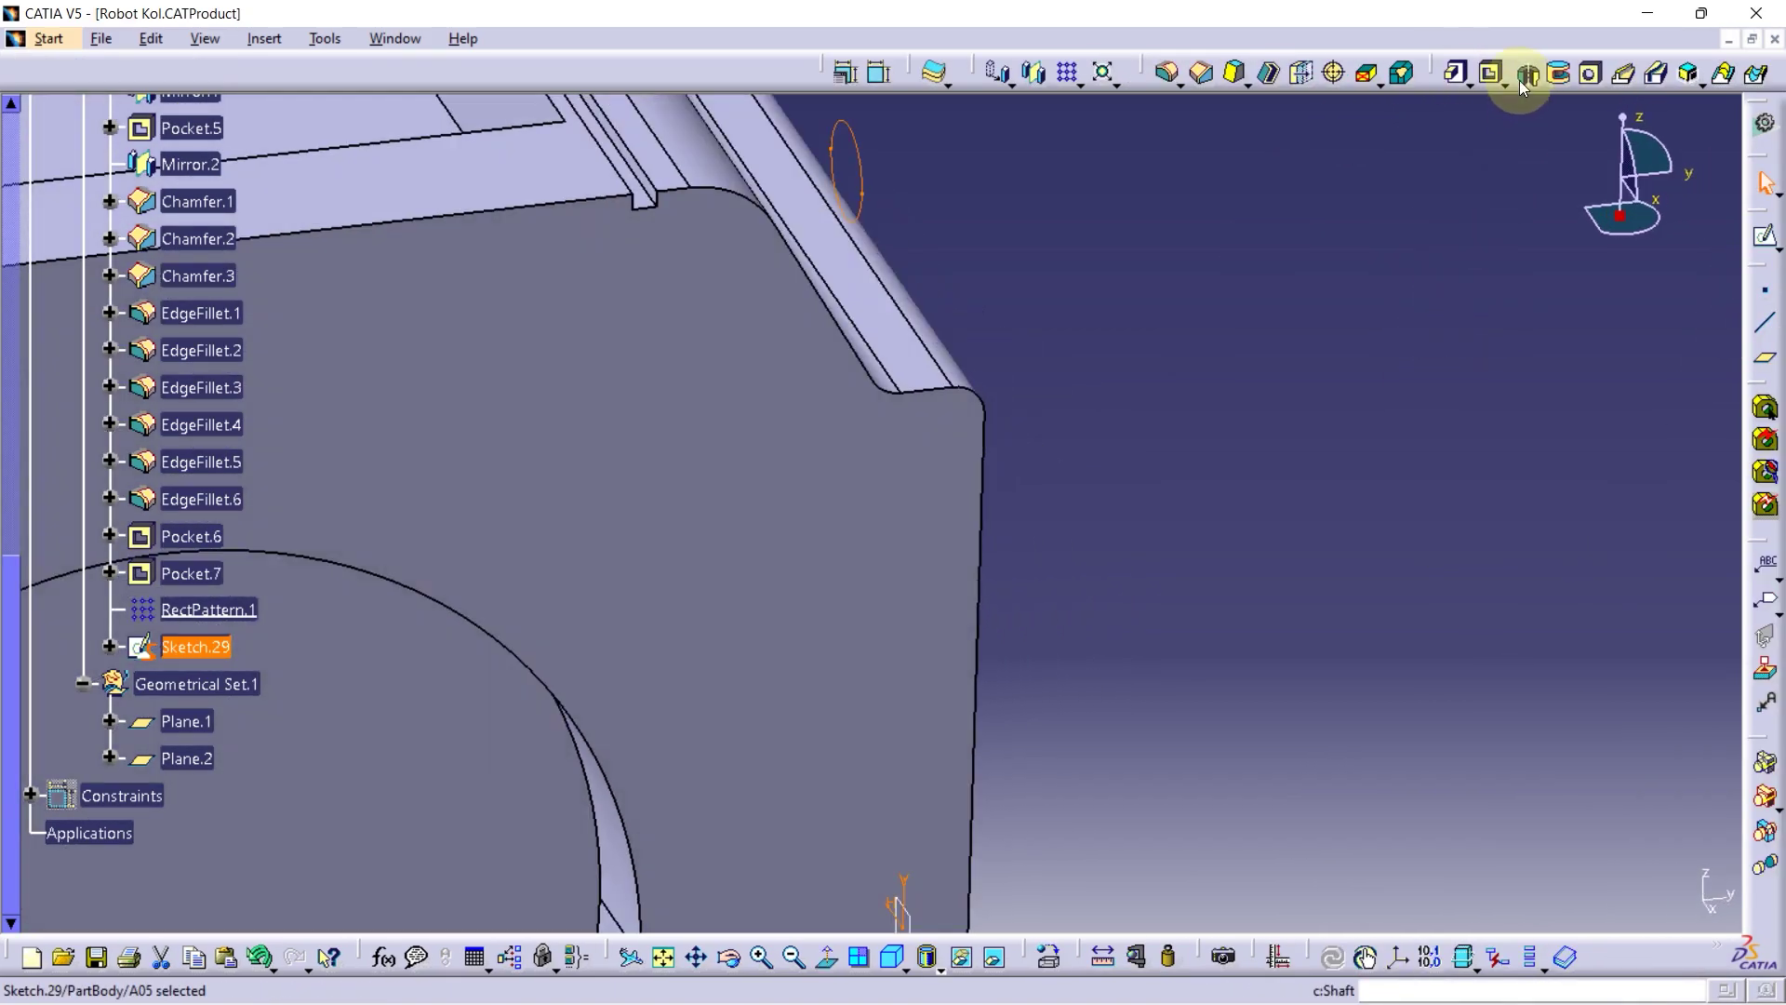
click(1493, 75)
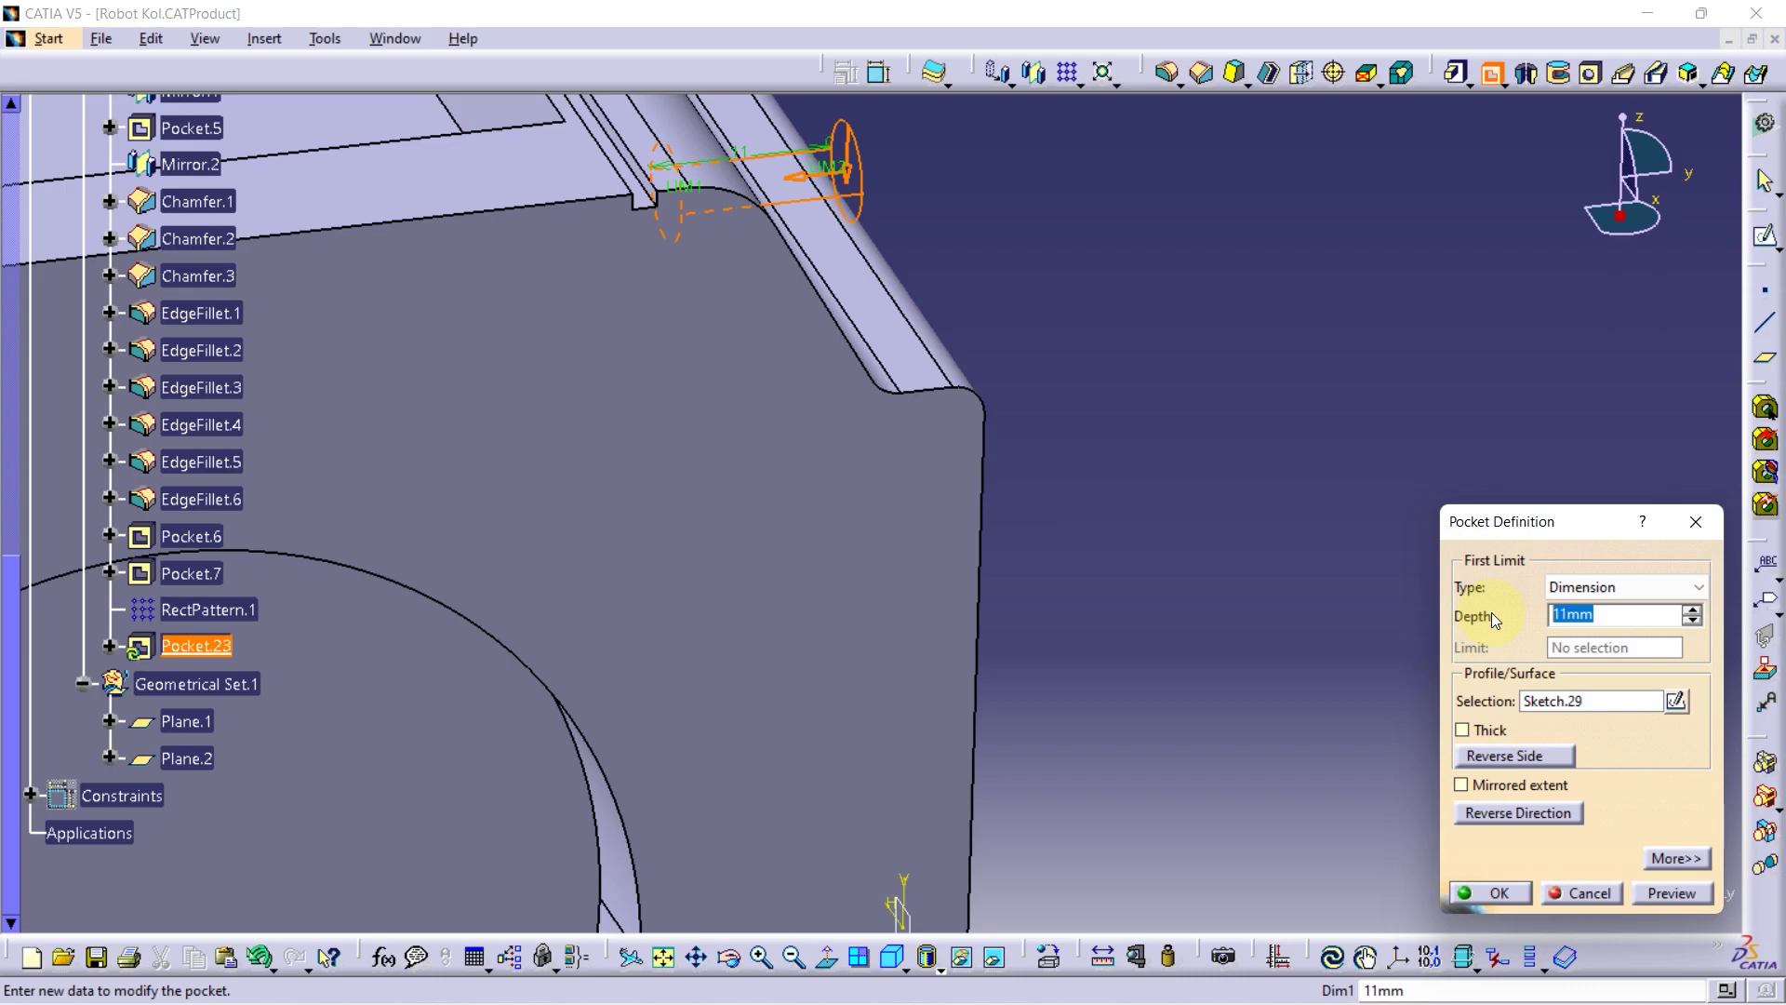
click(1473, 894)
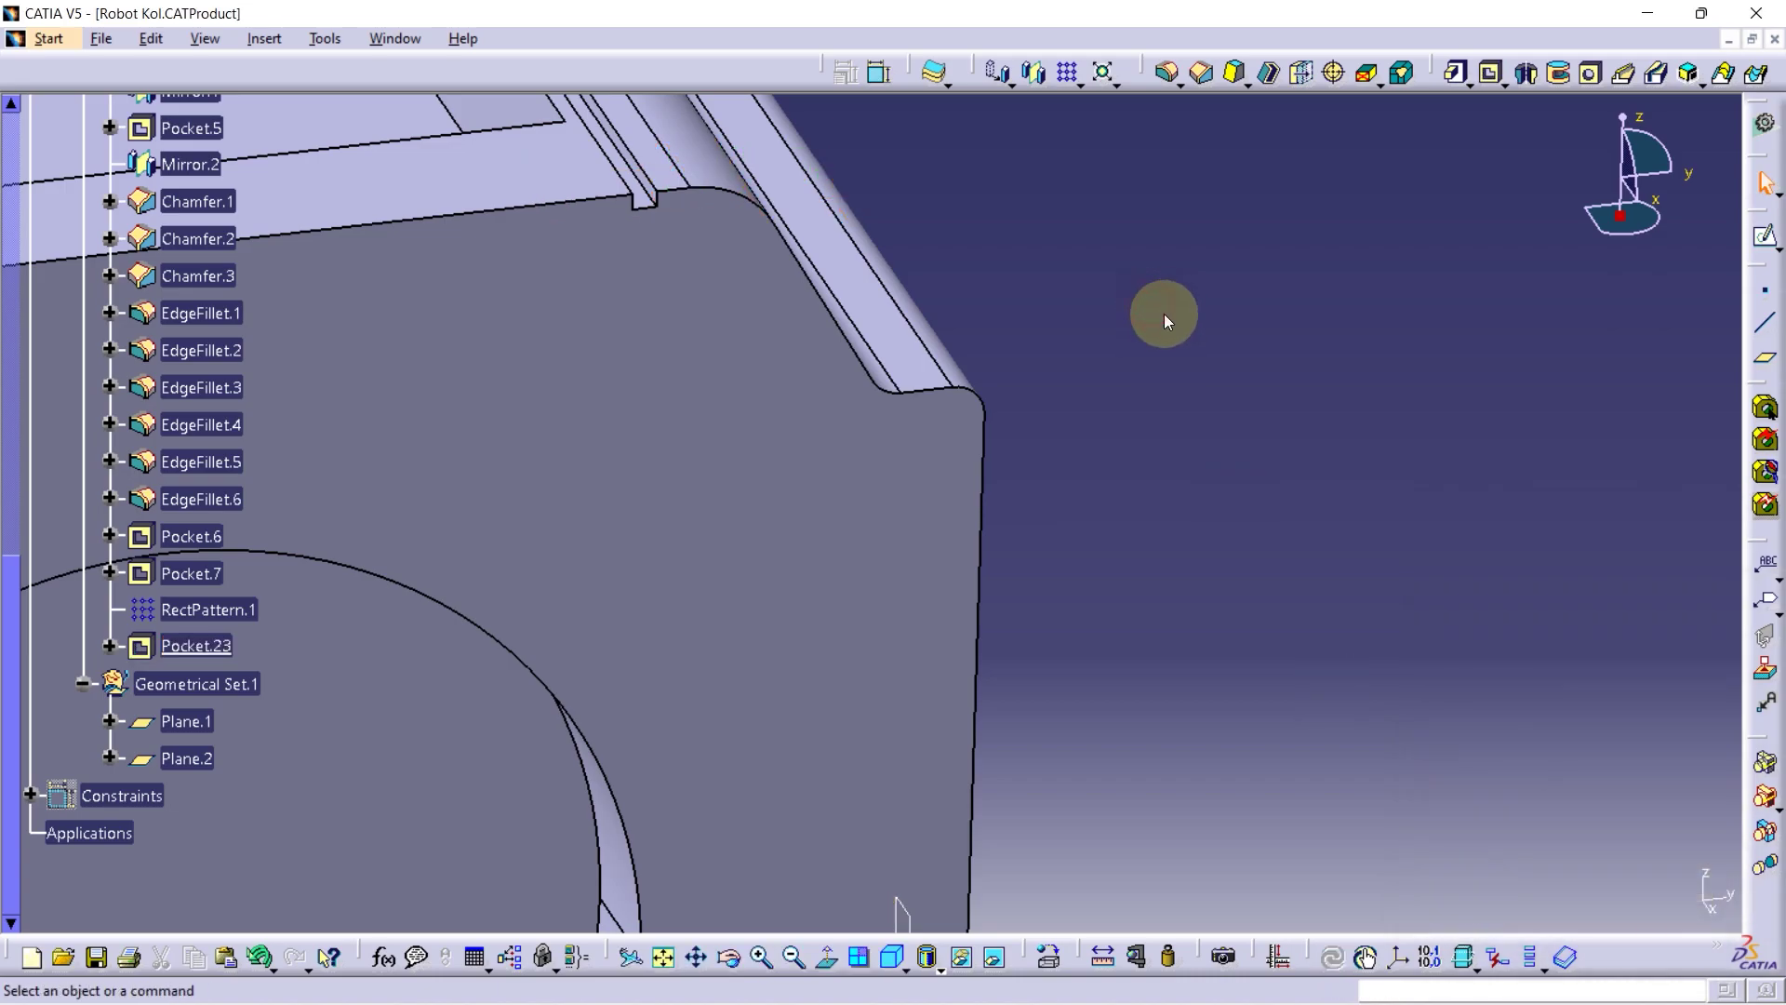
mouse_move(1164, 315)
middle_down()
mouse_move(686, 526)
mouse_move(1021, 635)
middle_up()
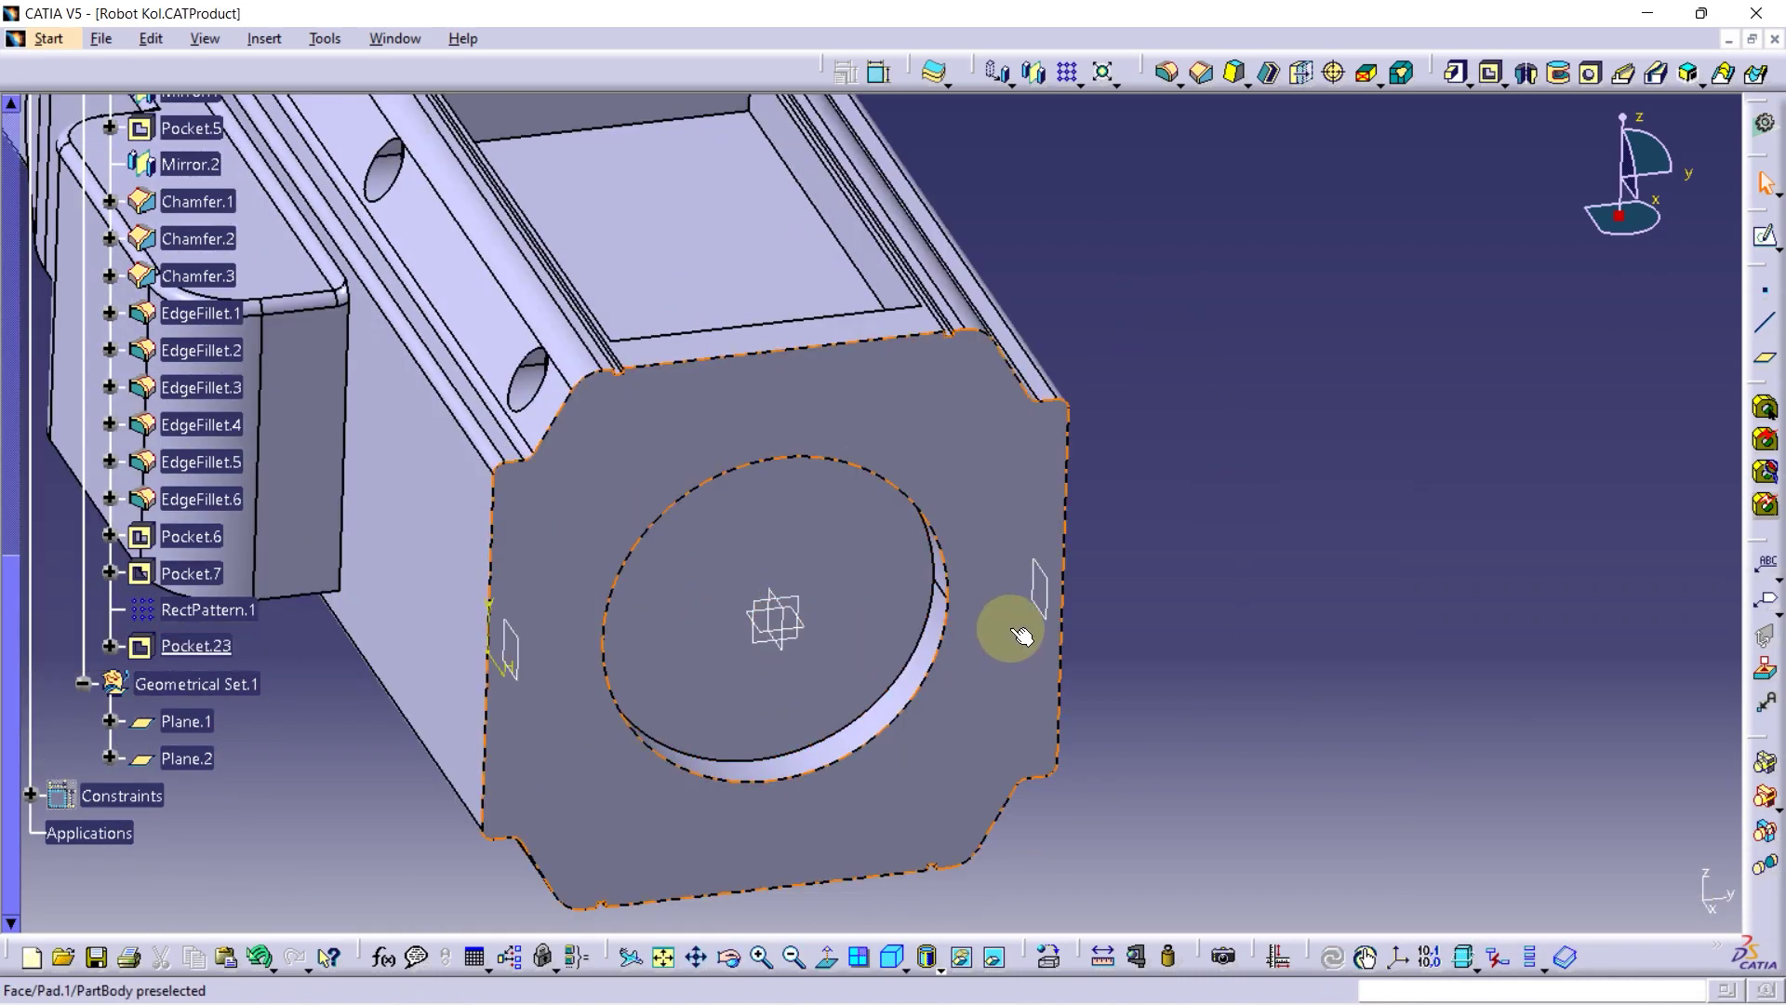
Project the hole circle into a second Plane.2 sketch and pocket it 19 mm deep
click(1765, 240)
click(828, 957)
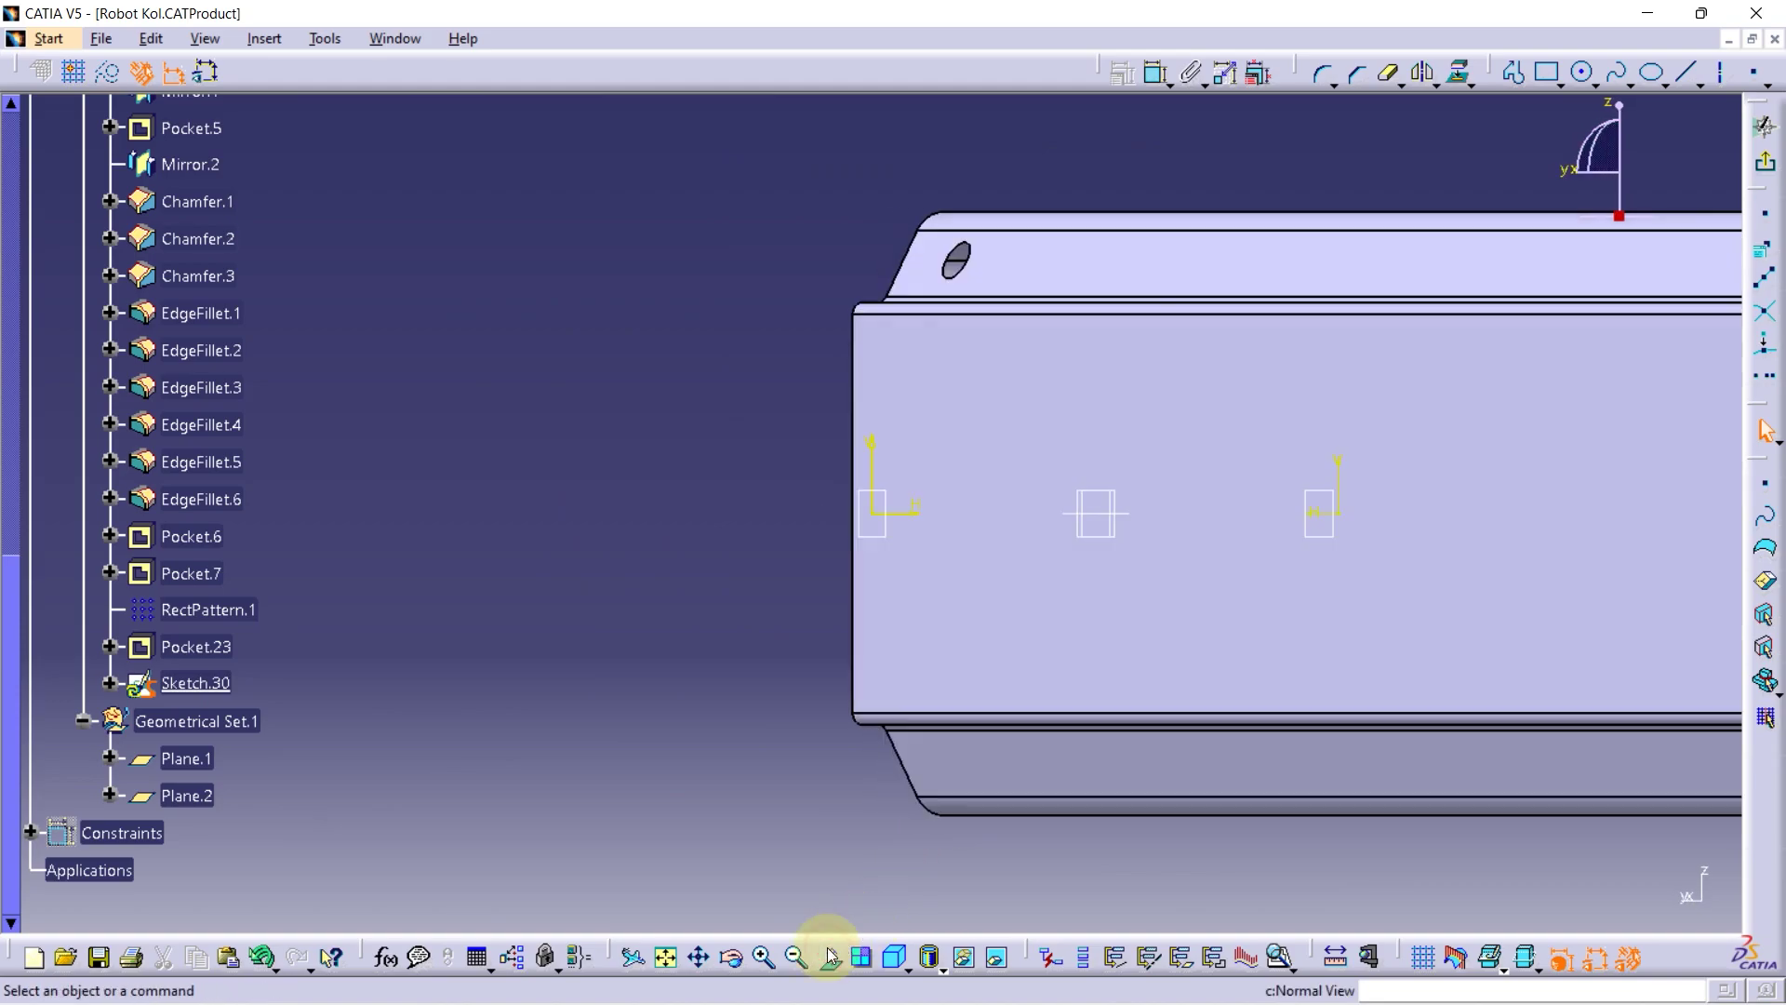
click(1457, 77)
click(1588, 885)
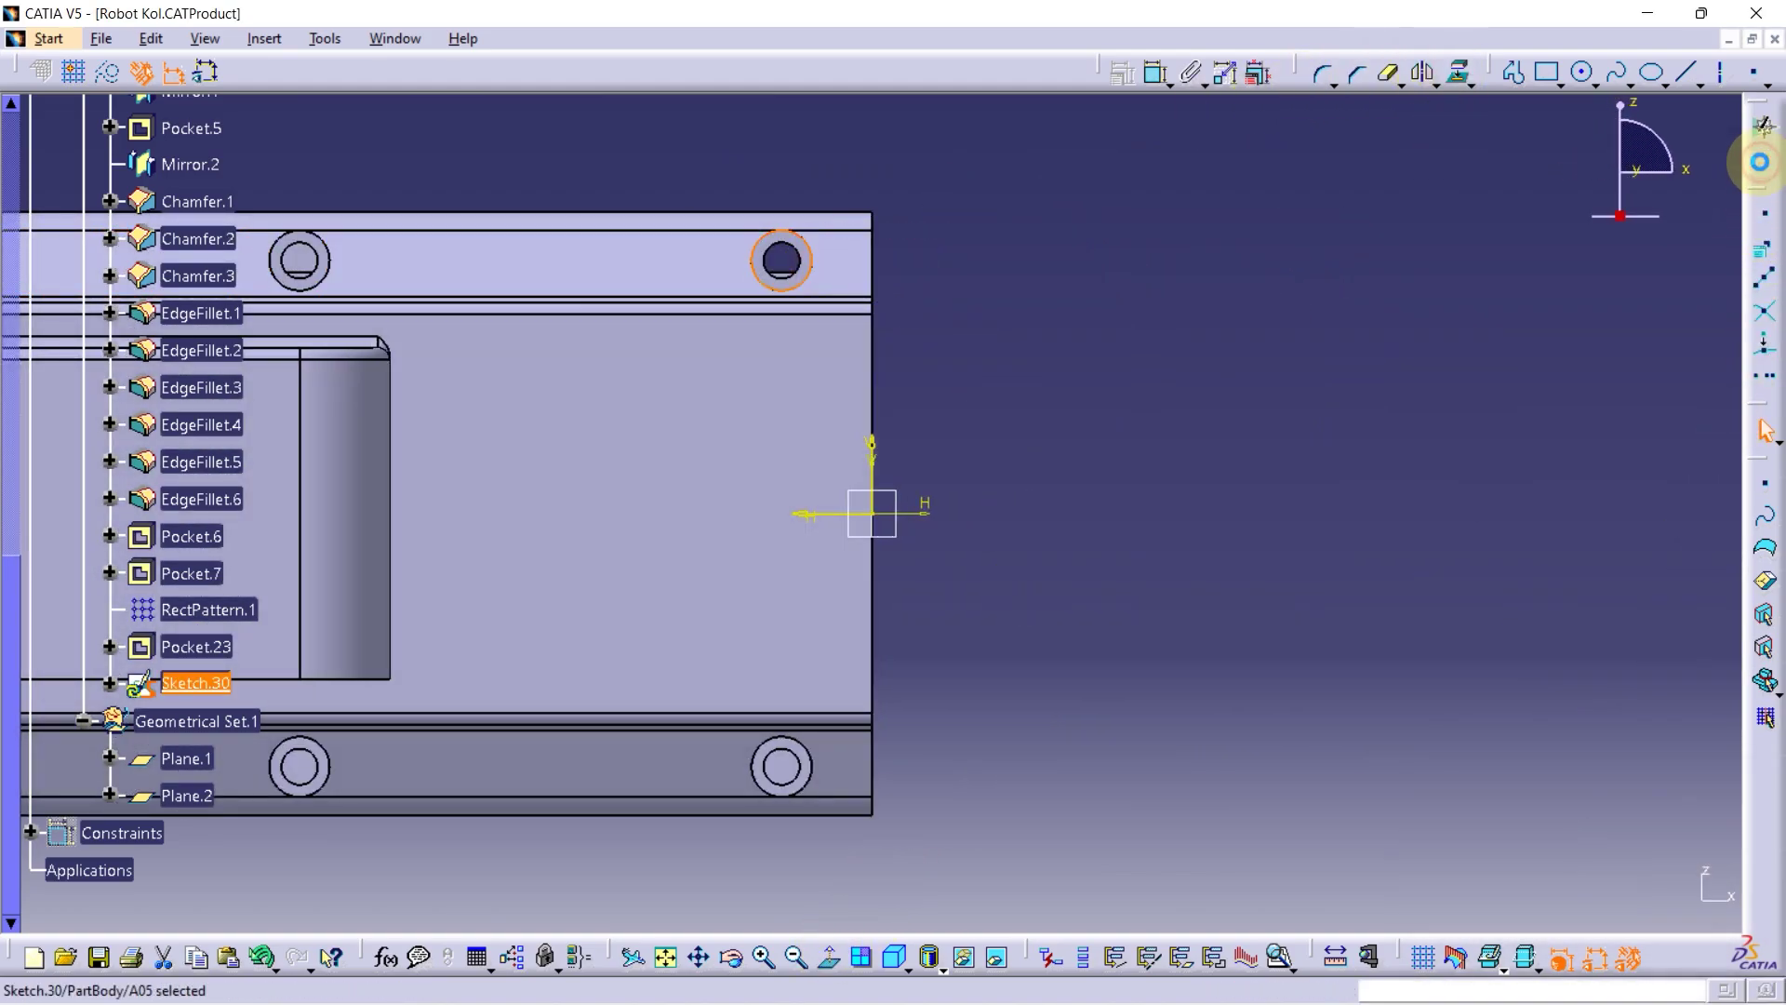
click(1760, 161)
click(1492, 75)
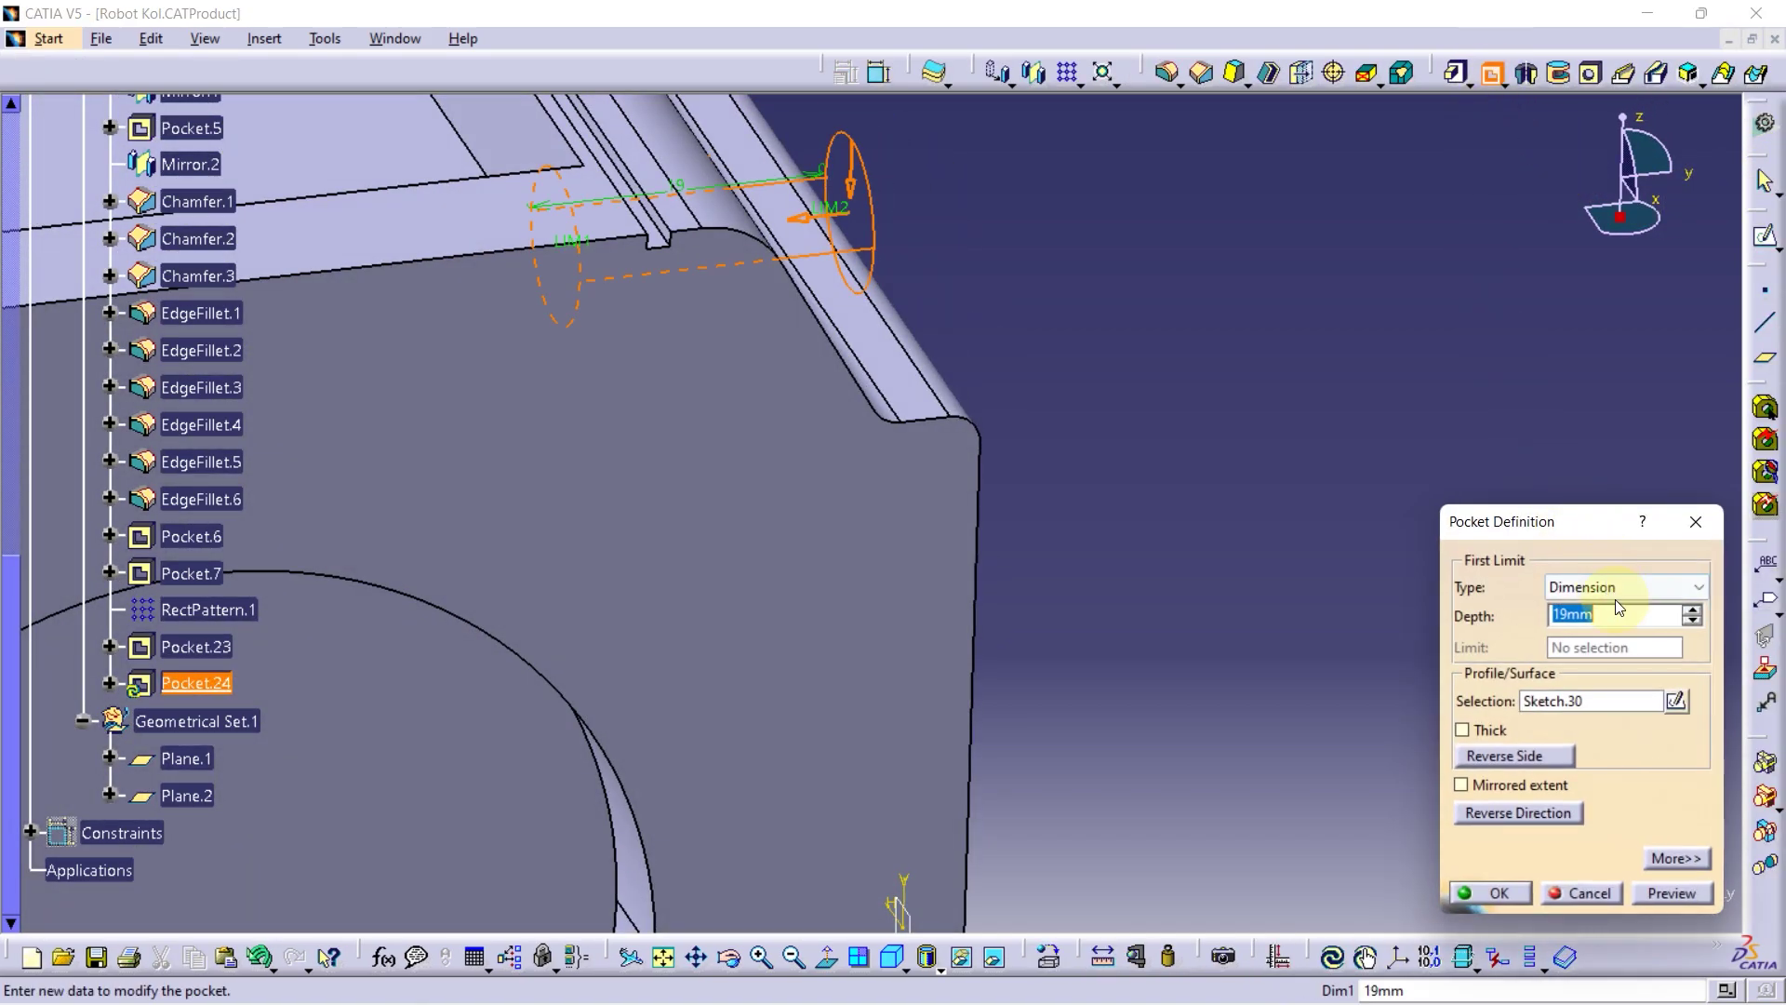
key(Return)
click(1482, 621)
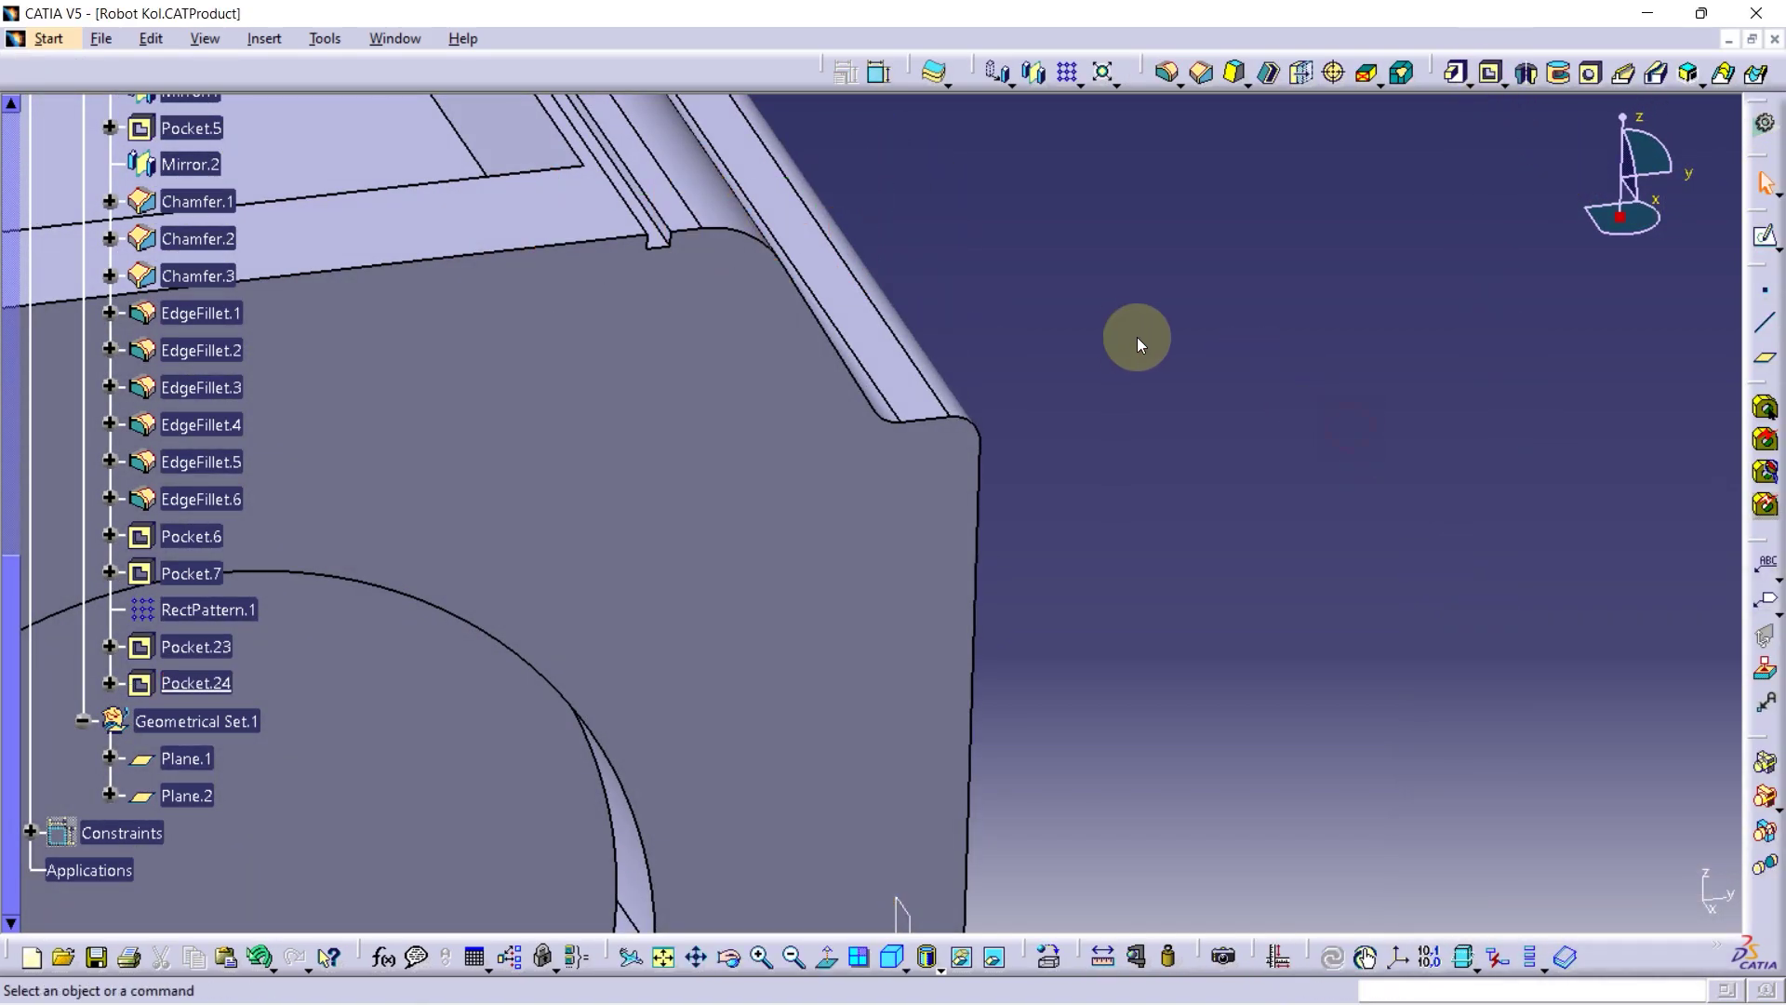
mouse_move(1140, 344)
middle_down()
mouse_move(1117, 566)
mouse_move(819, 547)
mouse_move(1358, 168)
middle_up()
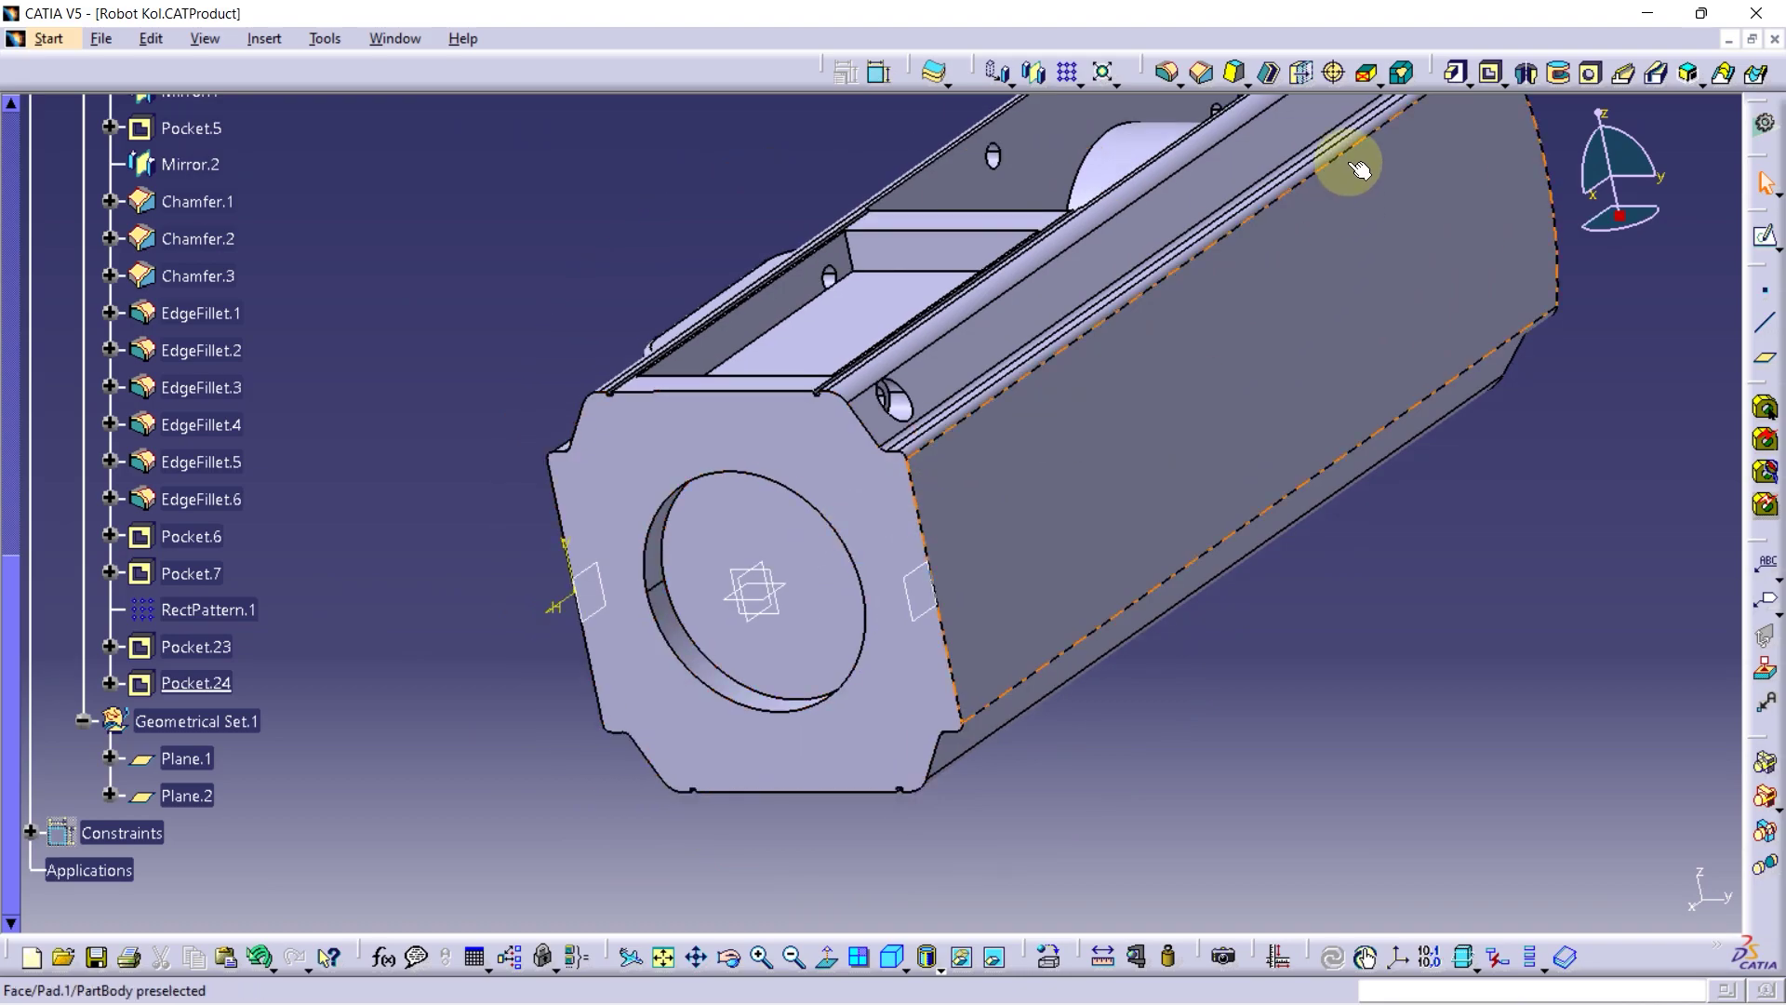
Pattern Pocket.23 and Pocket.24 as RectPattern.2: 4 copies at 80mm along the rod, 2 rows at 84mm across
click(1067, 74)
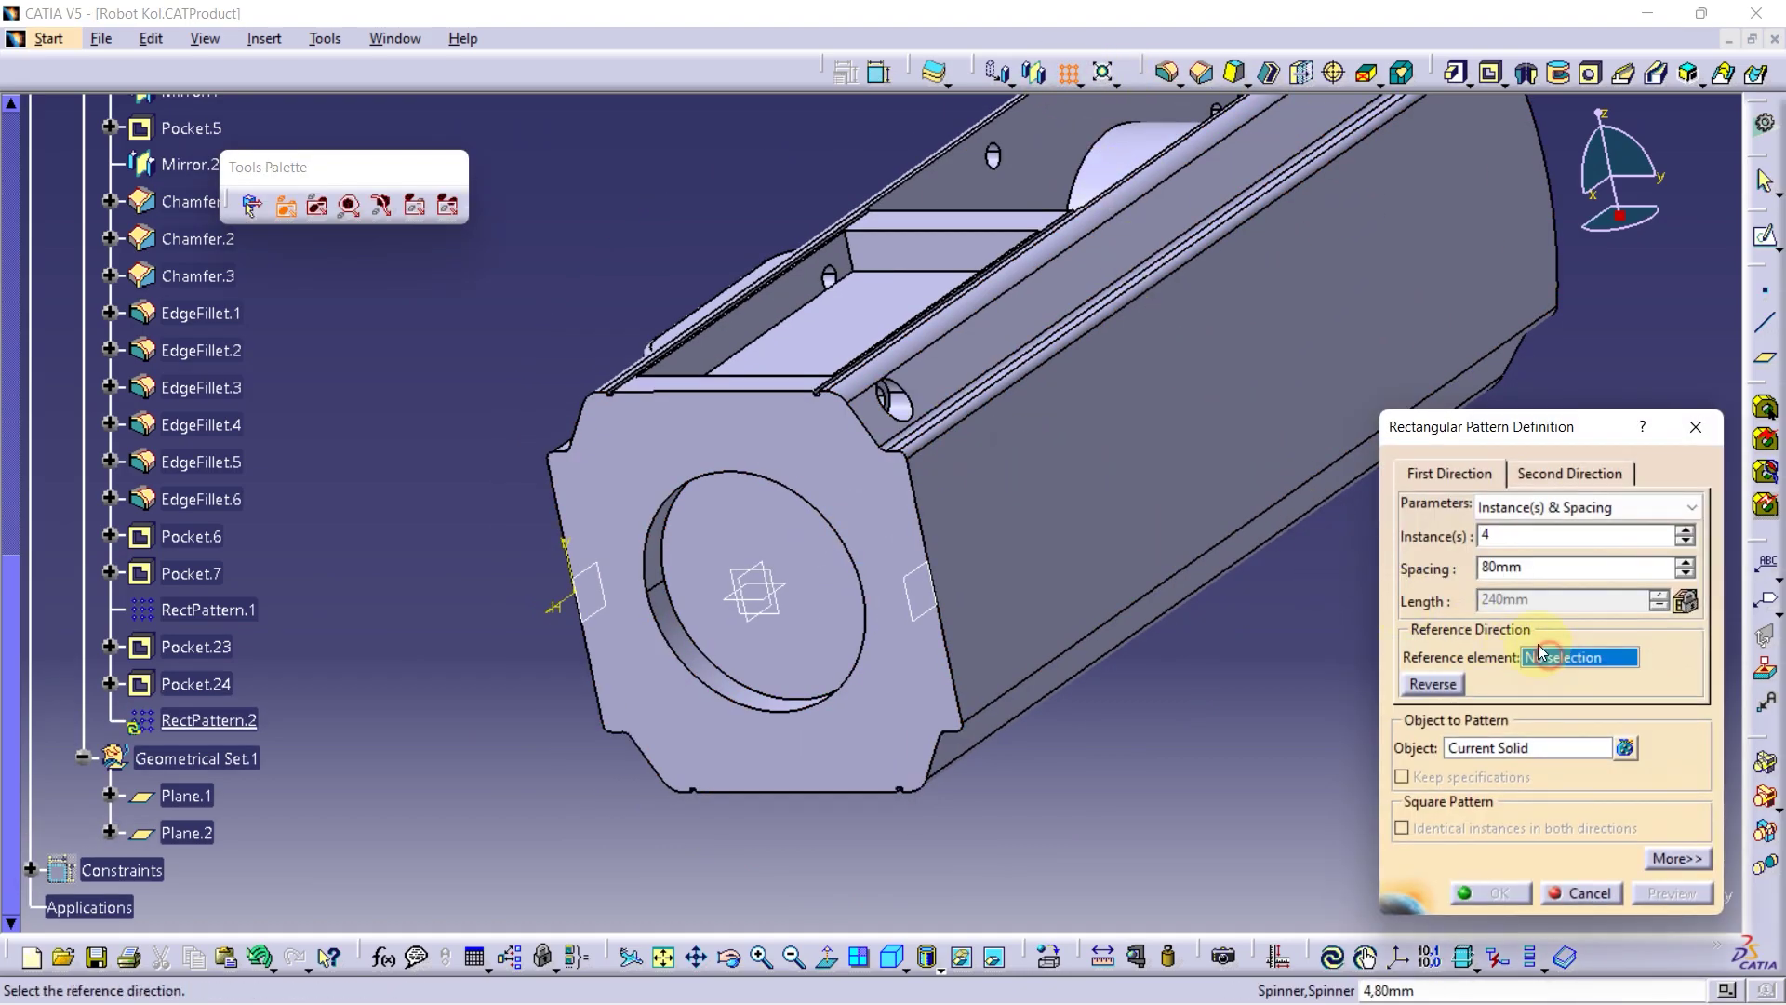
click(948, 335)
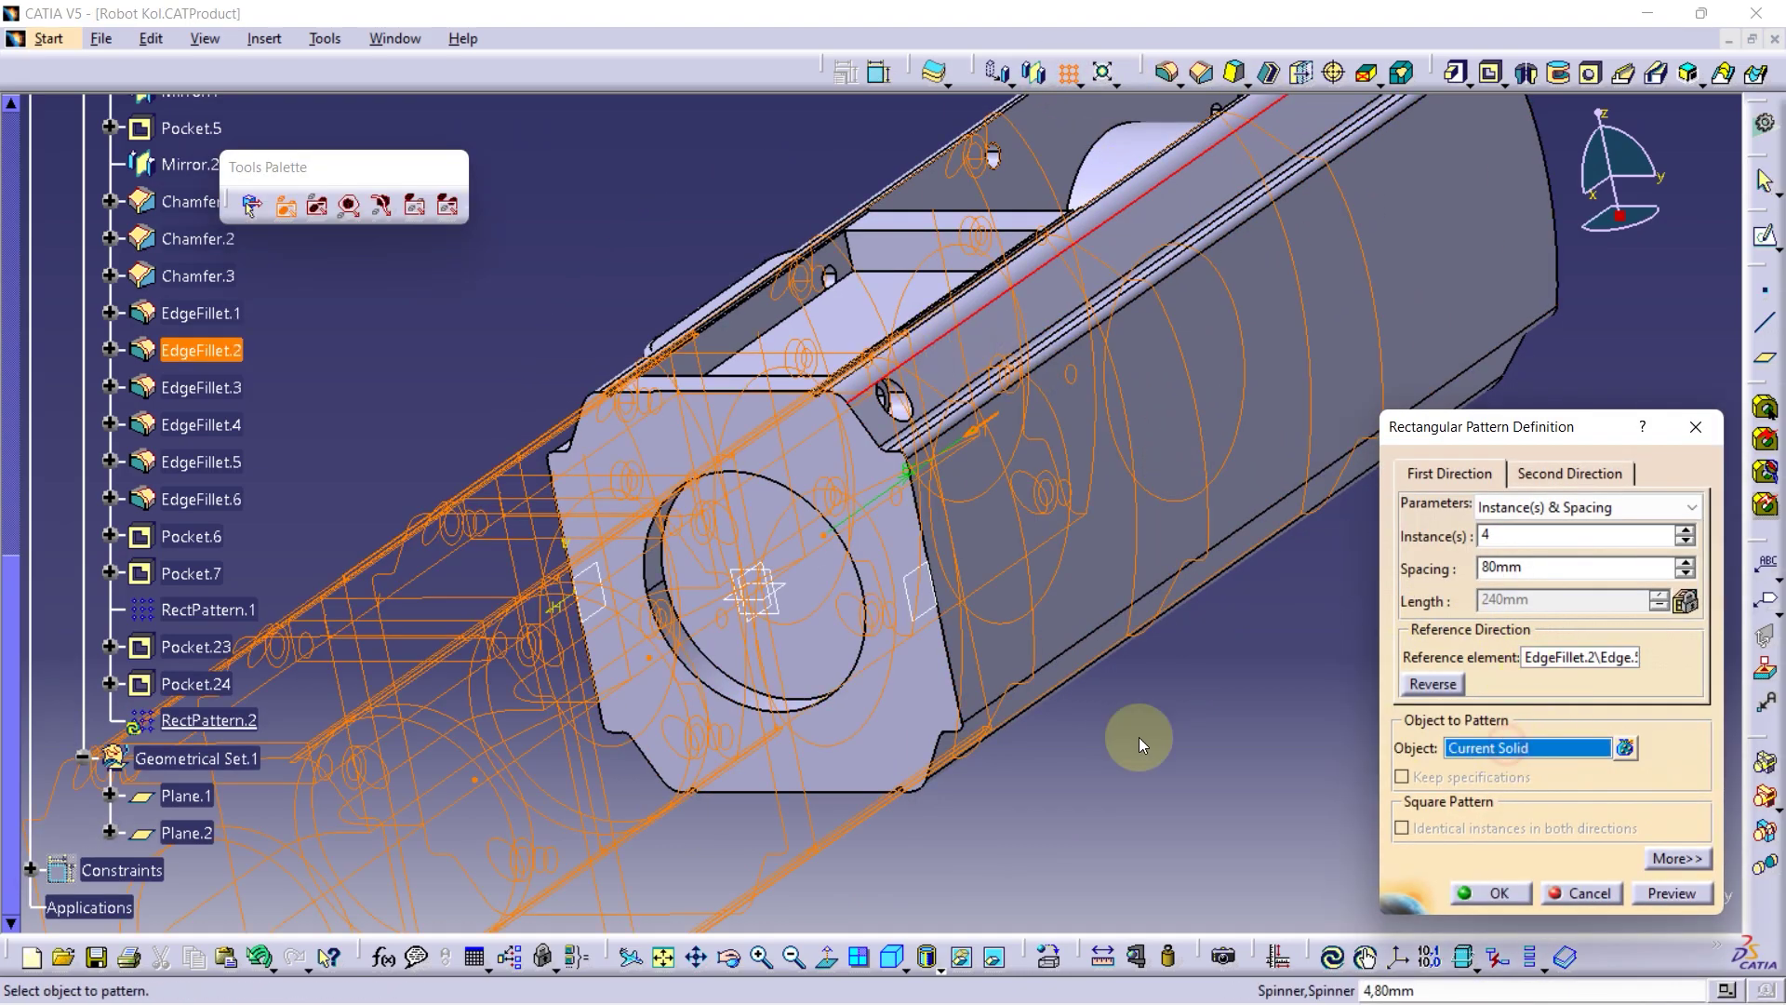
click(1625, 747)
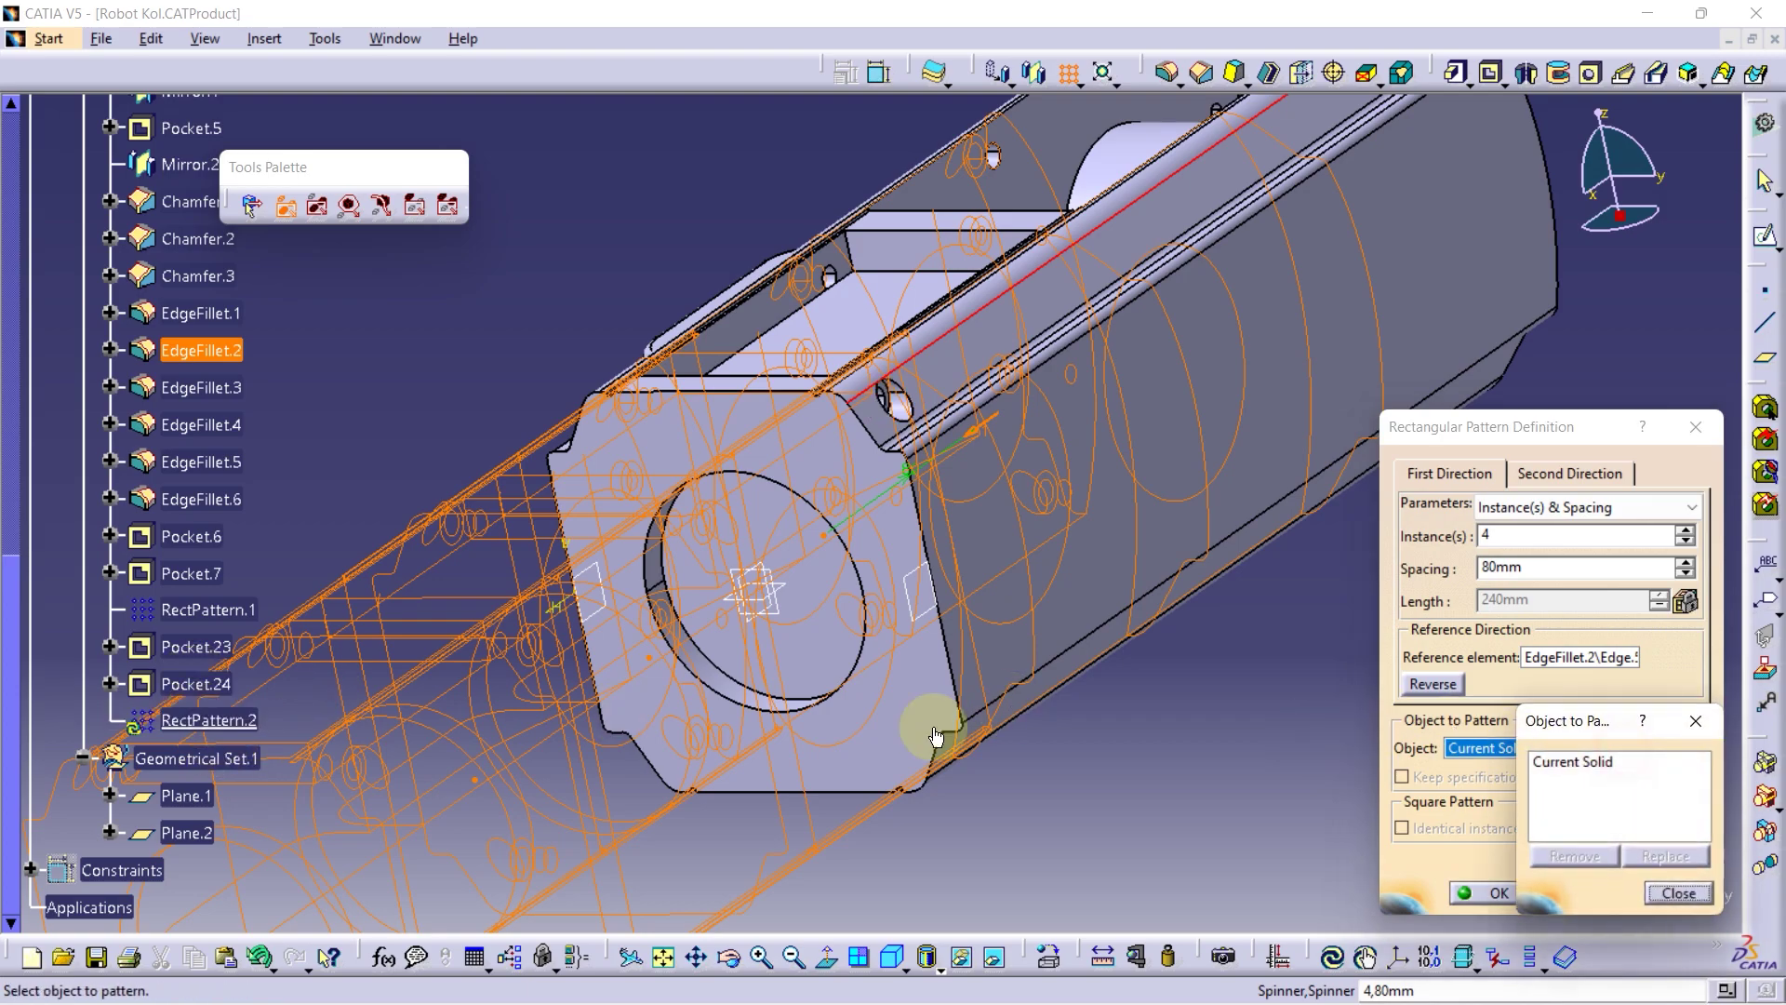
click(188, 688)
click(189, 645)
click(1679, 893)
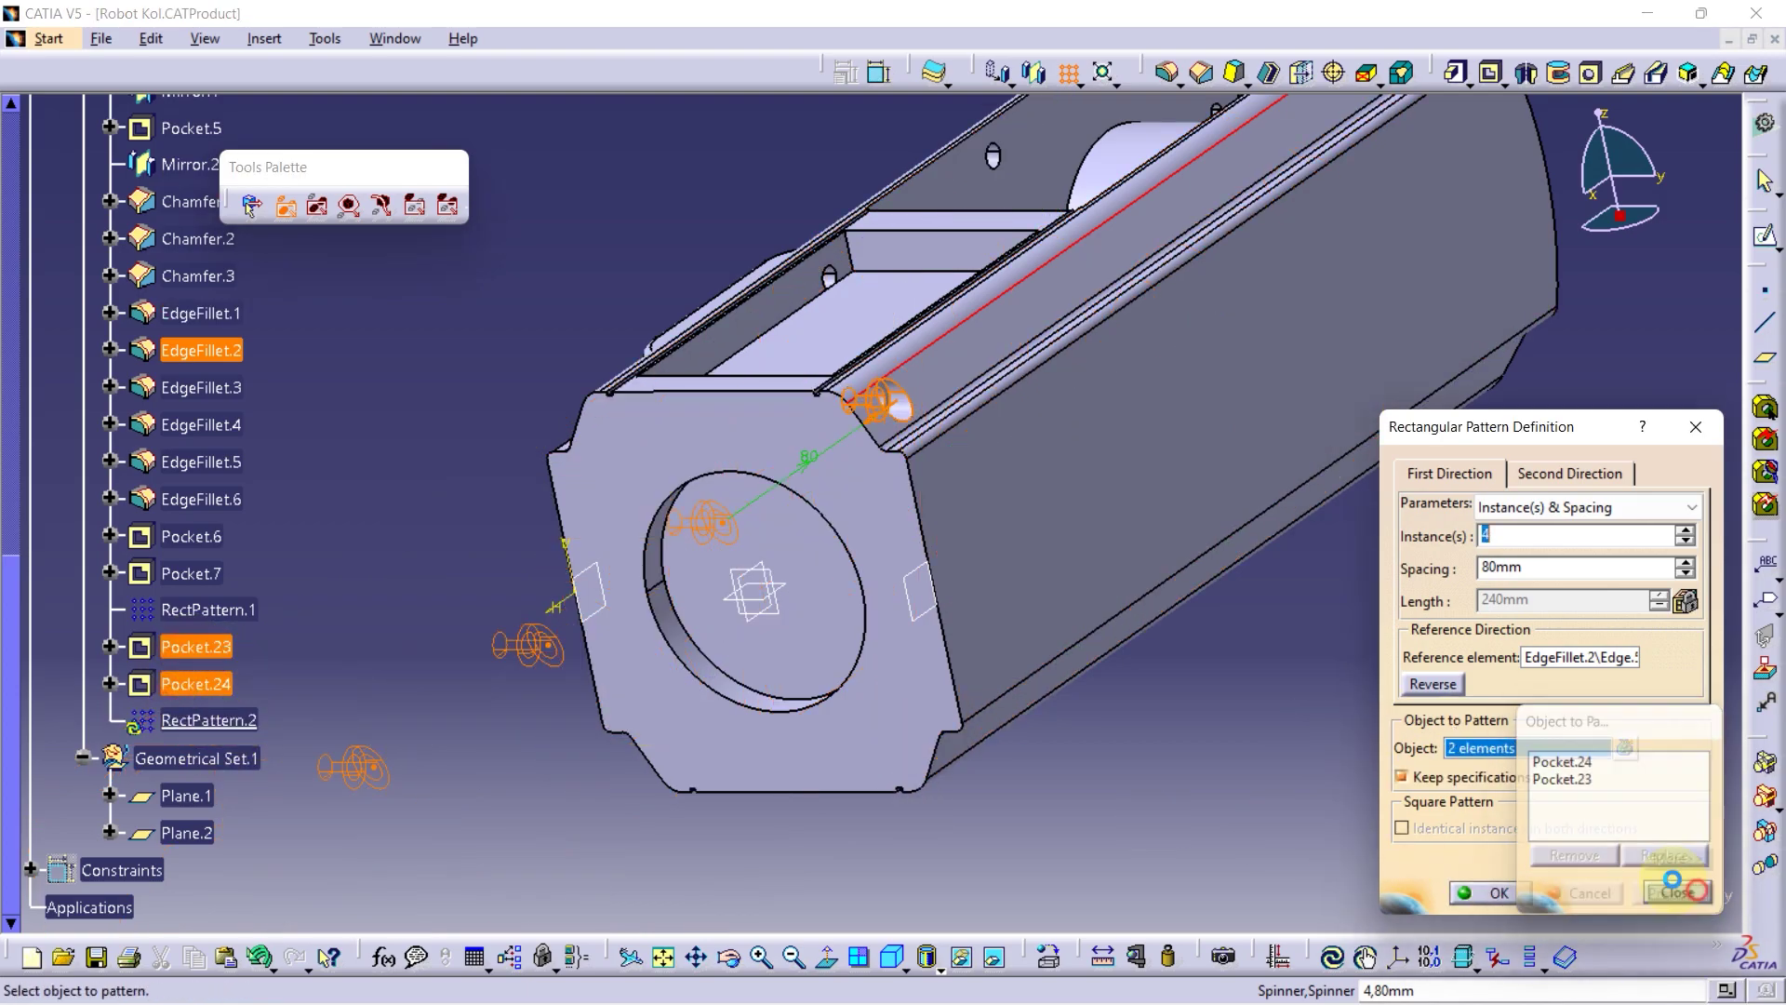
click(1442, 676)
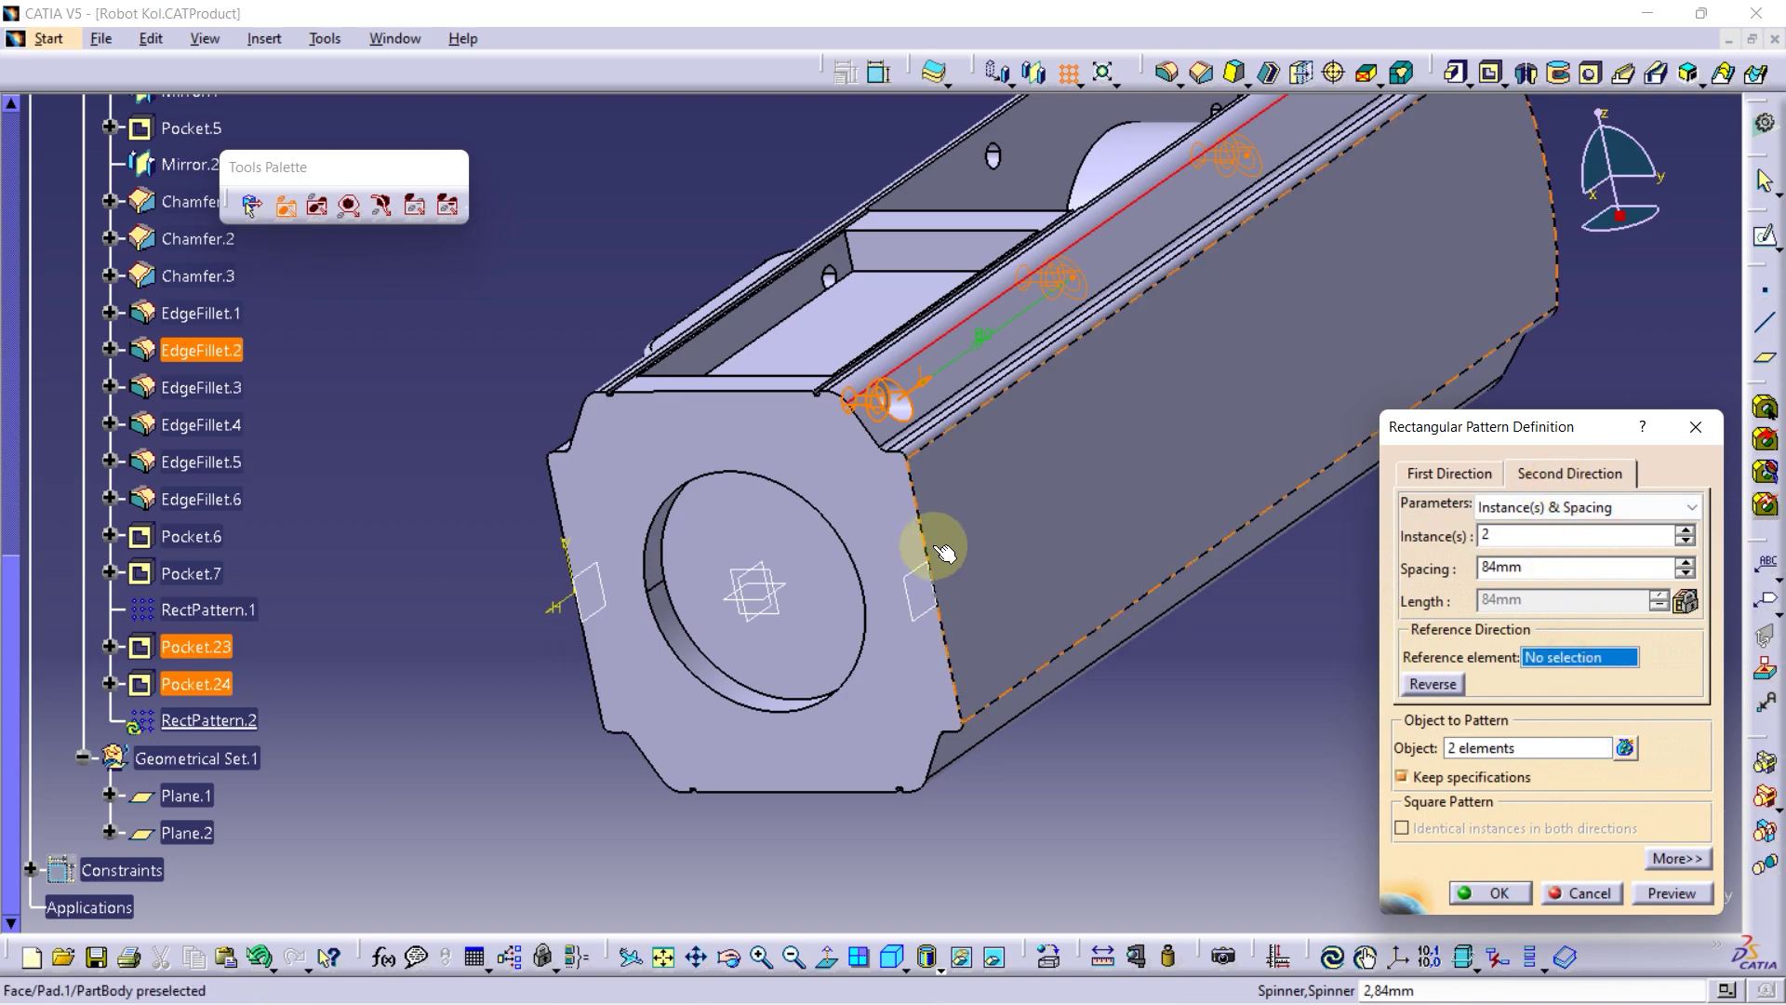
click(917, 524)
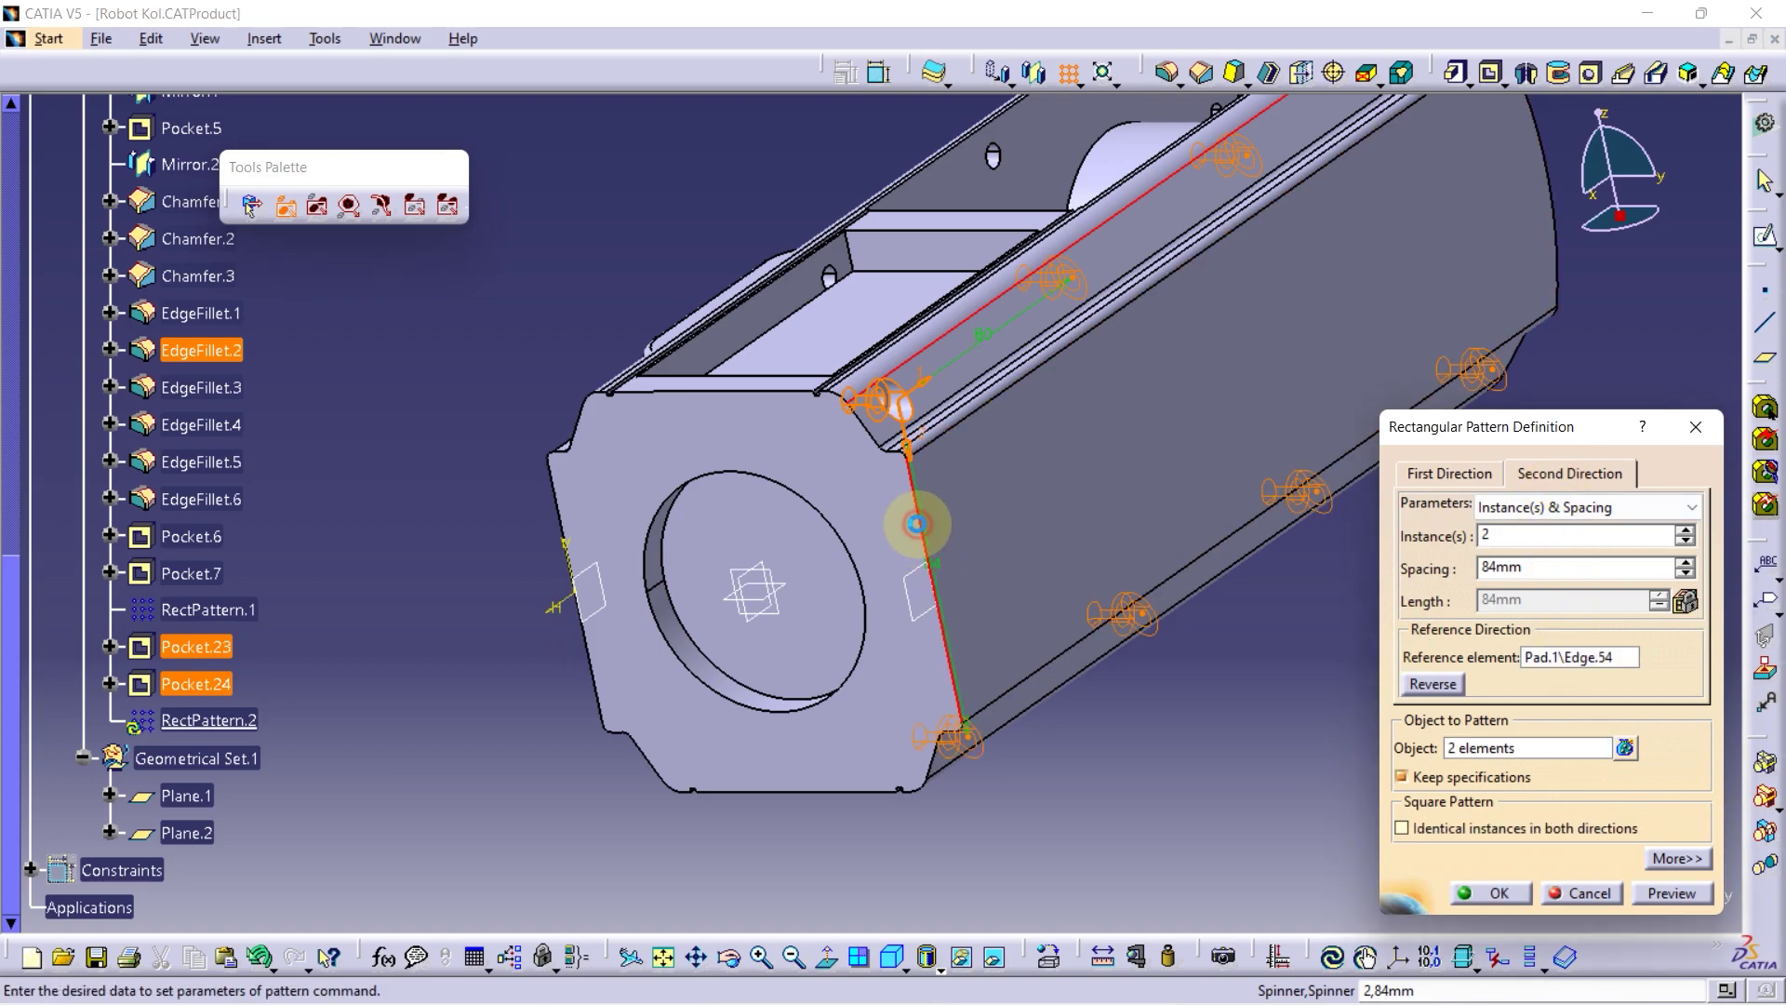
click(1483, 893)
mouse_move(750, 559)
middle_down()
mouse_move(986, 546)
mouse_move(1144, 466)
middle_up()
mouse_move(450, 478)
middle_down()
mouse_move(1228, 466)
mouse_move(1265, 531)
mouse_move(1060, 398)
mouse_move(1241, 463)
mouse_move(1097, 399)
mouse_move(1261, 416)
middle_up()
Add EdgeFillet.7 with 1mm radius on the edges of the RectPattern.2 side holes
click(1171, 75)
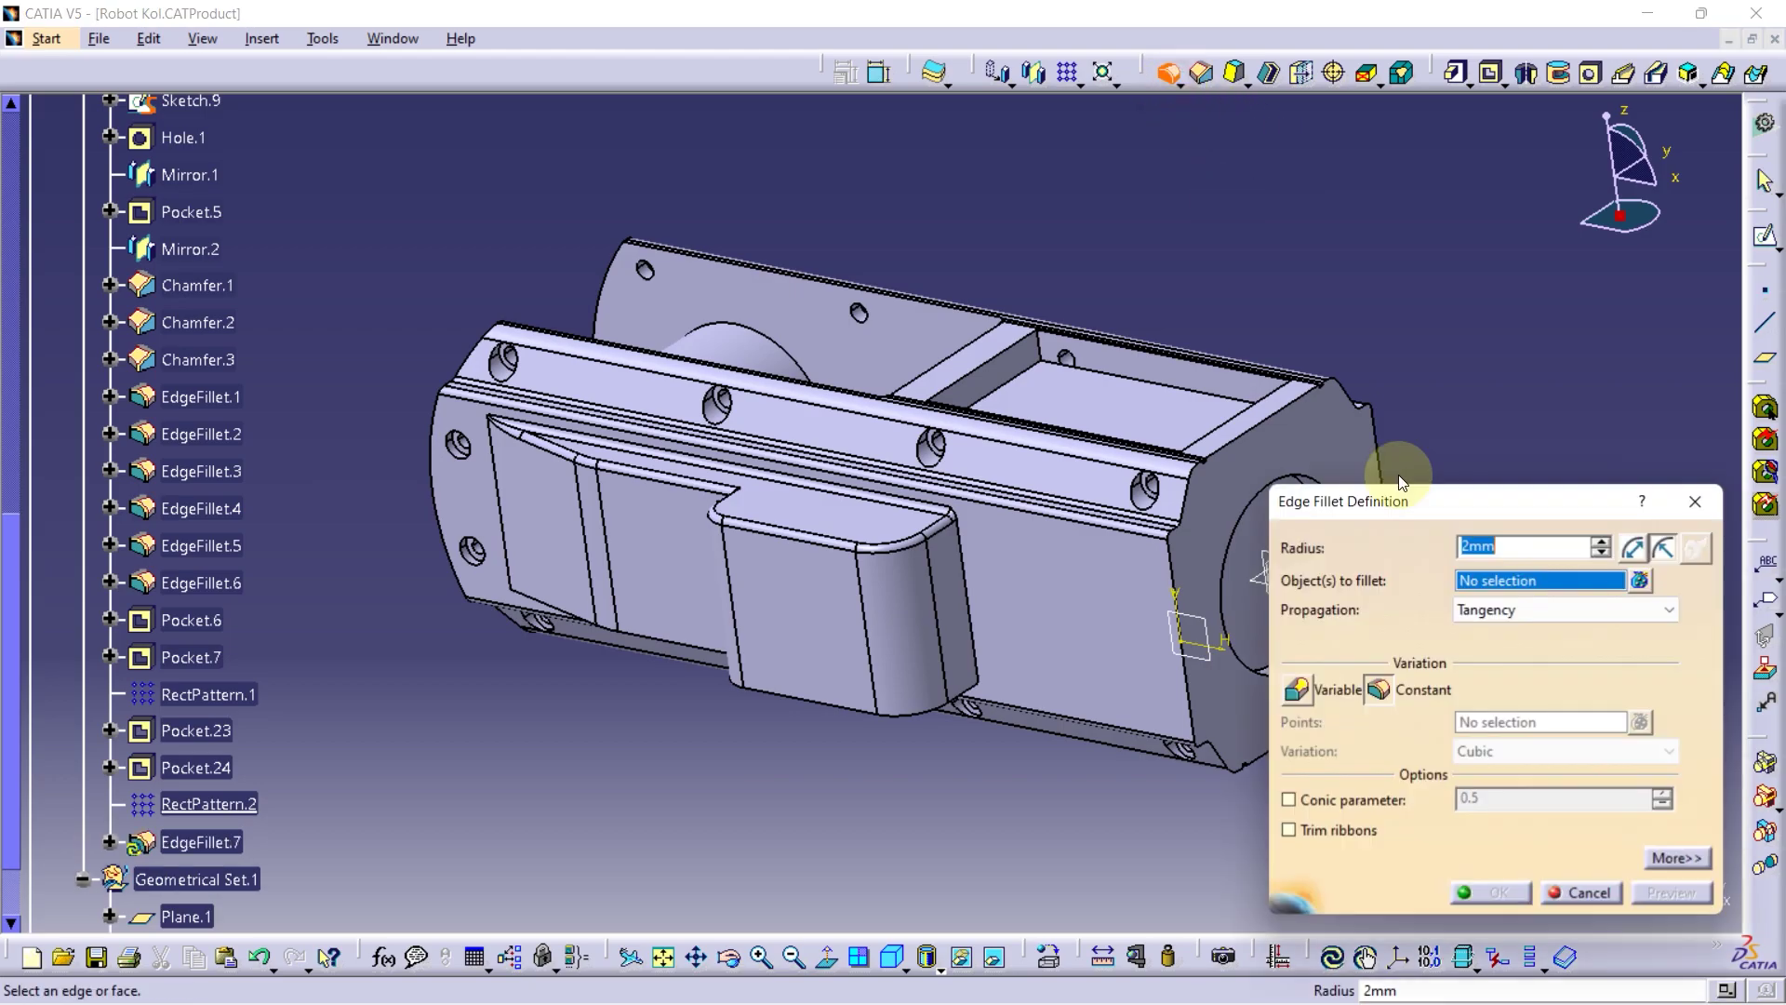
text(1)
mouse_move(1091, 563)
ctrl+middle_down()
mouse_move(849, 387)
mouse_move(963, 303)
mouse_move(971, 409)
ctrl+middle_up()
click(971, 296)
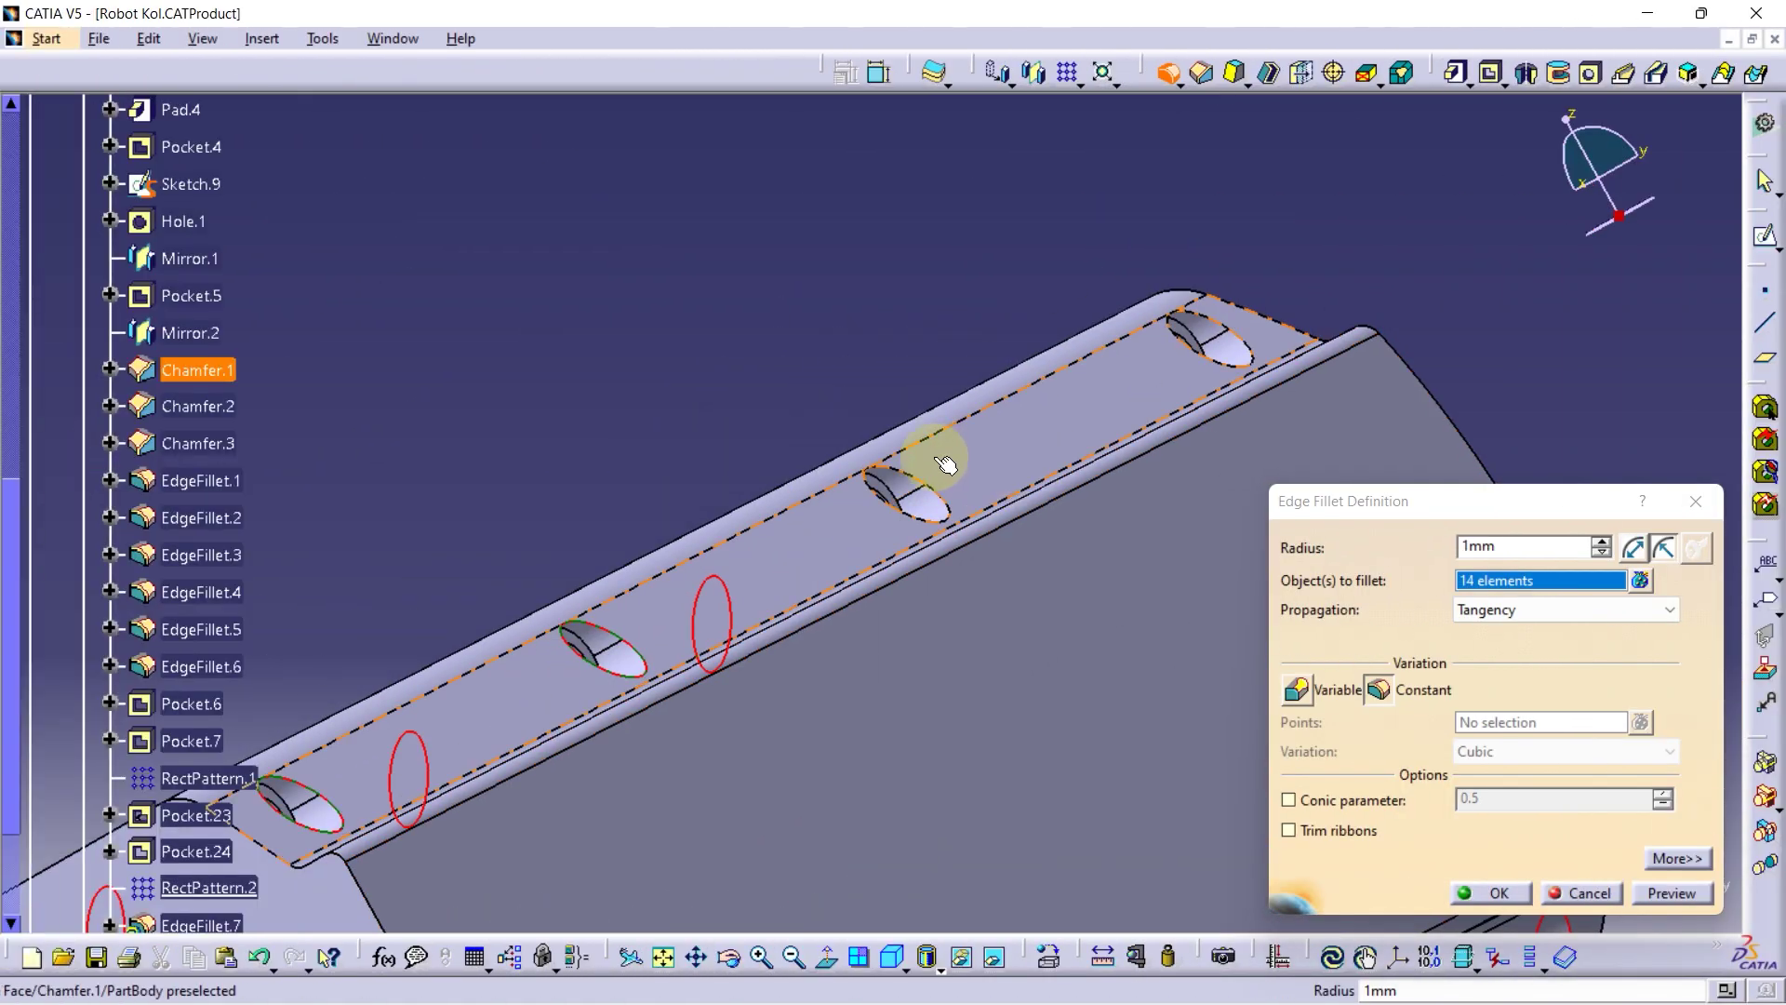
click(916, 479)
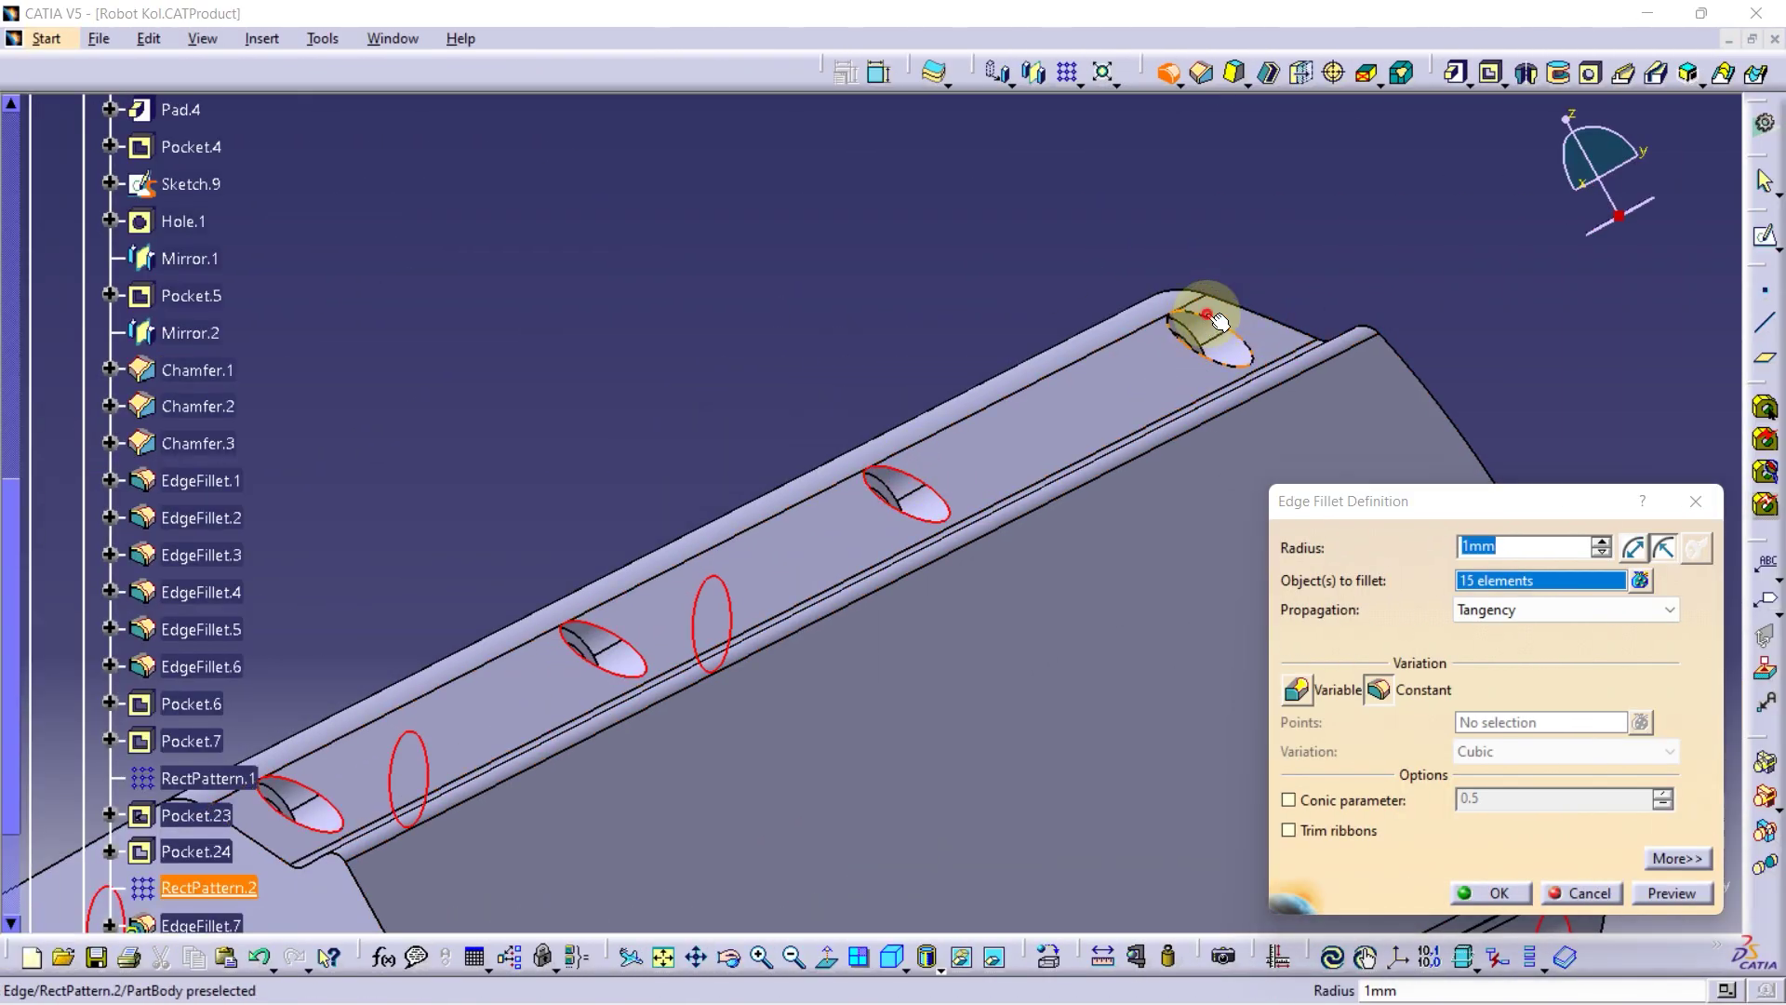
click(1491, 892)
mouse_move(678, 790)
middle_down()
mouse_move(963, 744)
mouse_move(1396, 387)
mouse_move(857, 586)
mouse_move(885, 798)
mouse_move(866, 645)
mouse_move(1327, 618)
middle_up()
mouse_move(1204, 611)
middle_down()
mouse_move(1303, 570)
mouse_move(791, 611)
mouse_move(825, 518)
mouse_move(1268, 459)
mouse_move(1184, 570)
mouse_move(1075, 526)
mouse_move(1214, 445)
middle_up()
Select Plane.1 and Plane.2 in the tree and dismiss their context menu unchanged
scroll(326, 546, down, 4)
scroll(209, 586, down, 1)
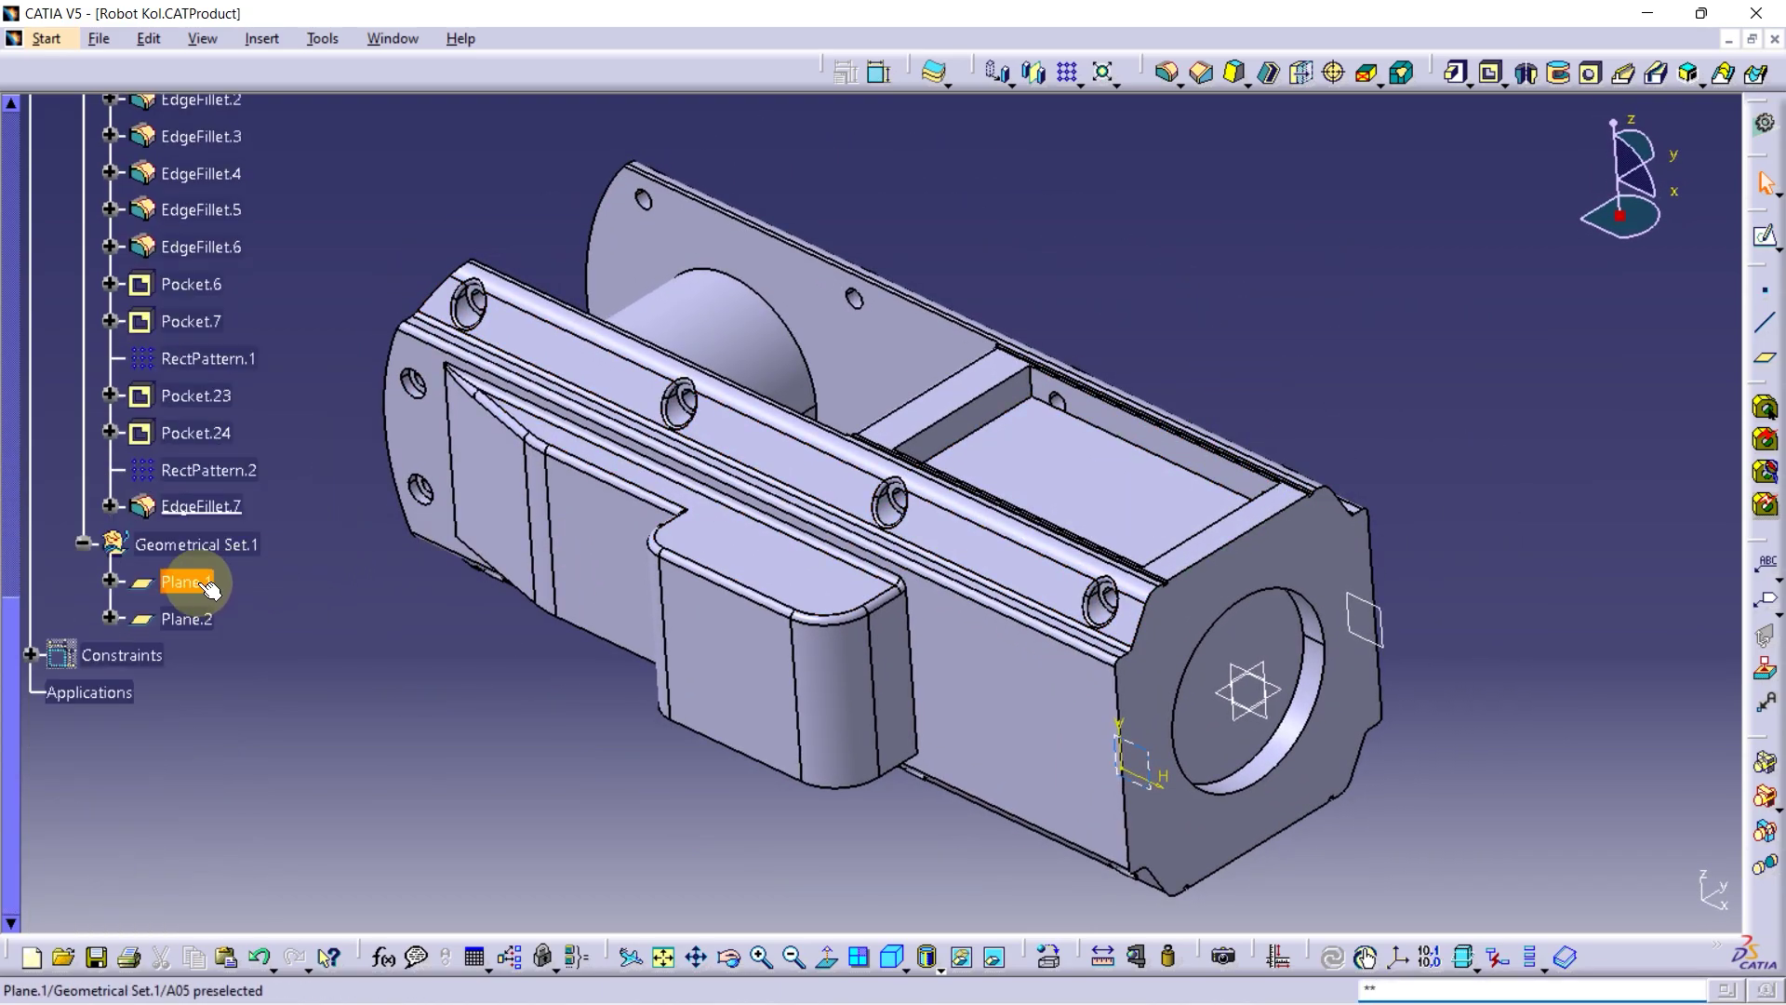
ctrl+click(203, 625)
right_click(197, 625)
click(80, 519)
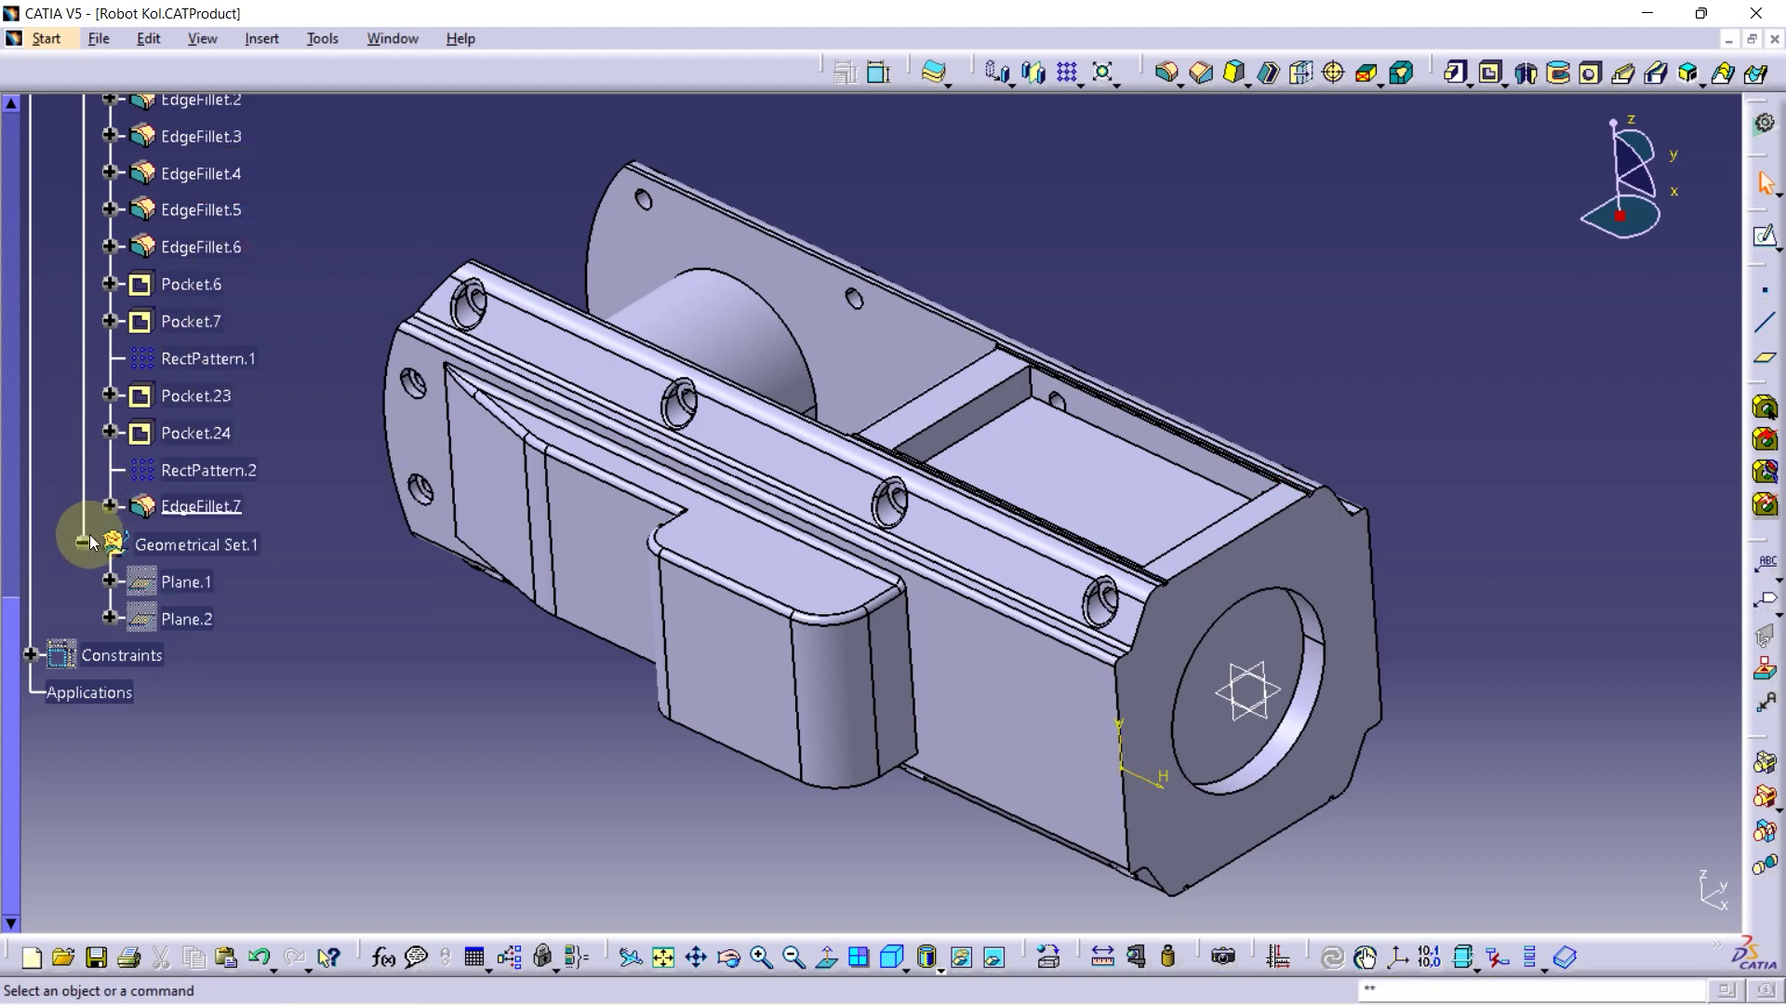
scroll(80, 540, up, 5)
scroll(83, 465, up, 5)
Collapse PartBody, Geometrical Set.1 and the A05 part in the specification tree
click(84, 352)
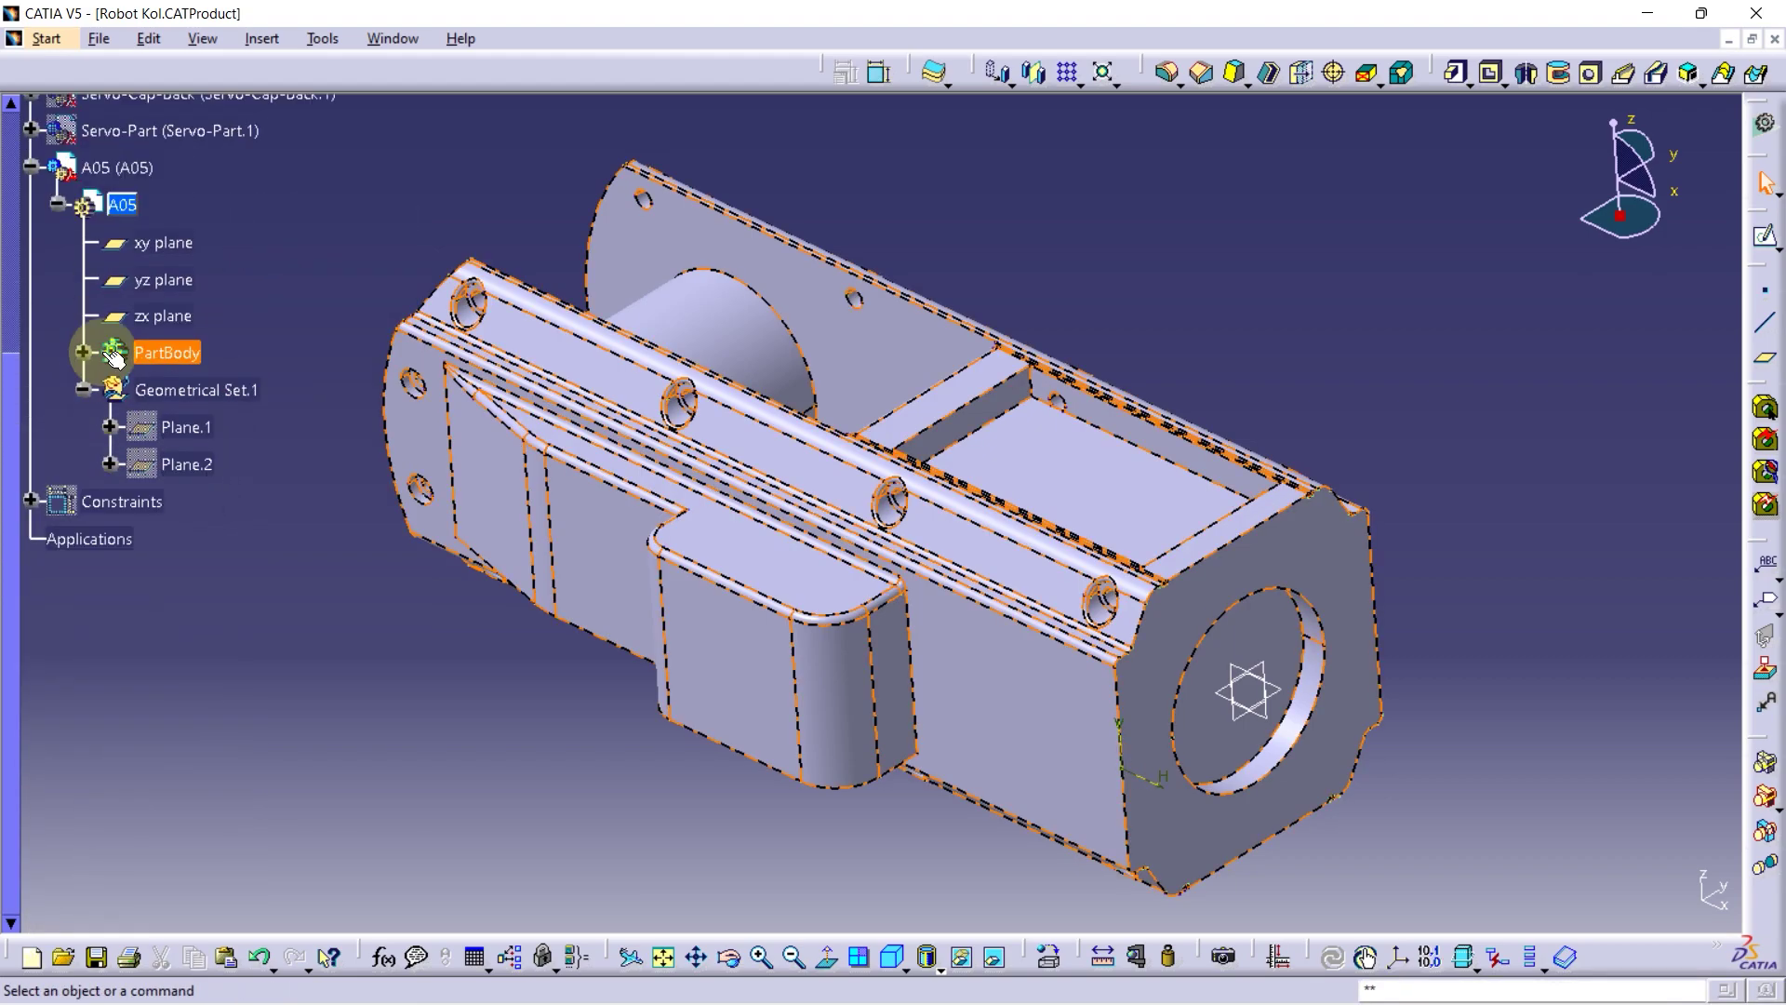
click(85, 389)
scroll(139, 410, up, 3)
scroll(56, 521, up, 1)
click(54, 539)
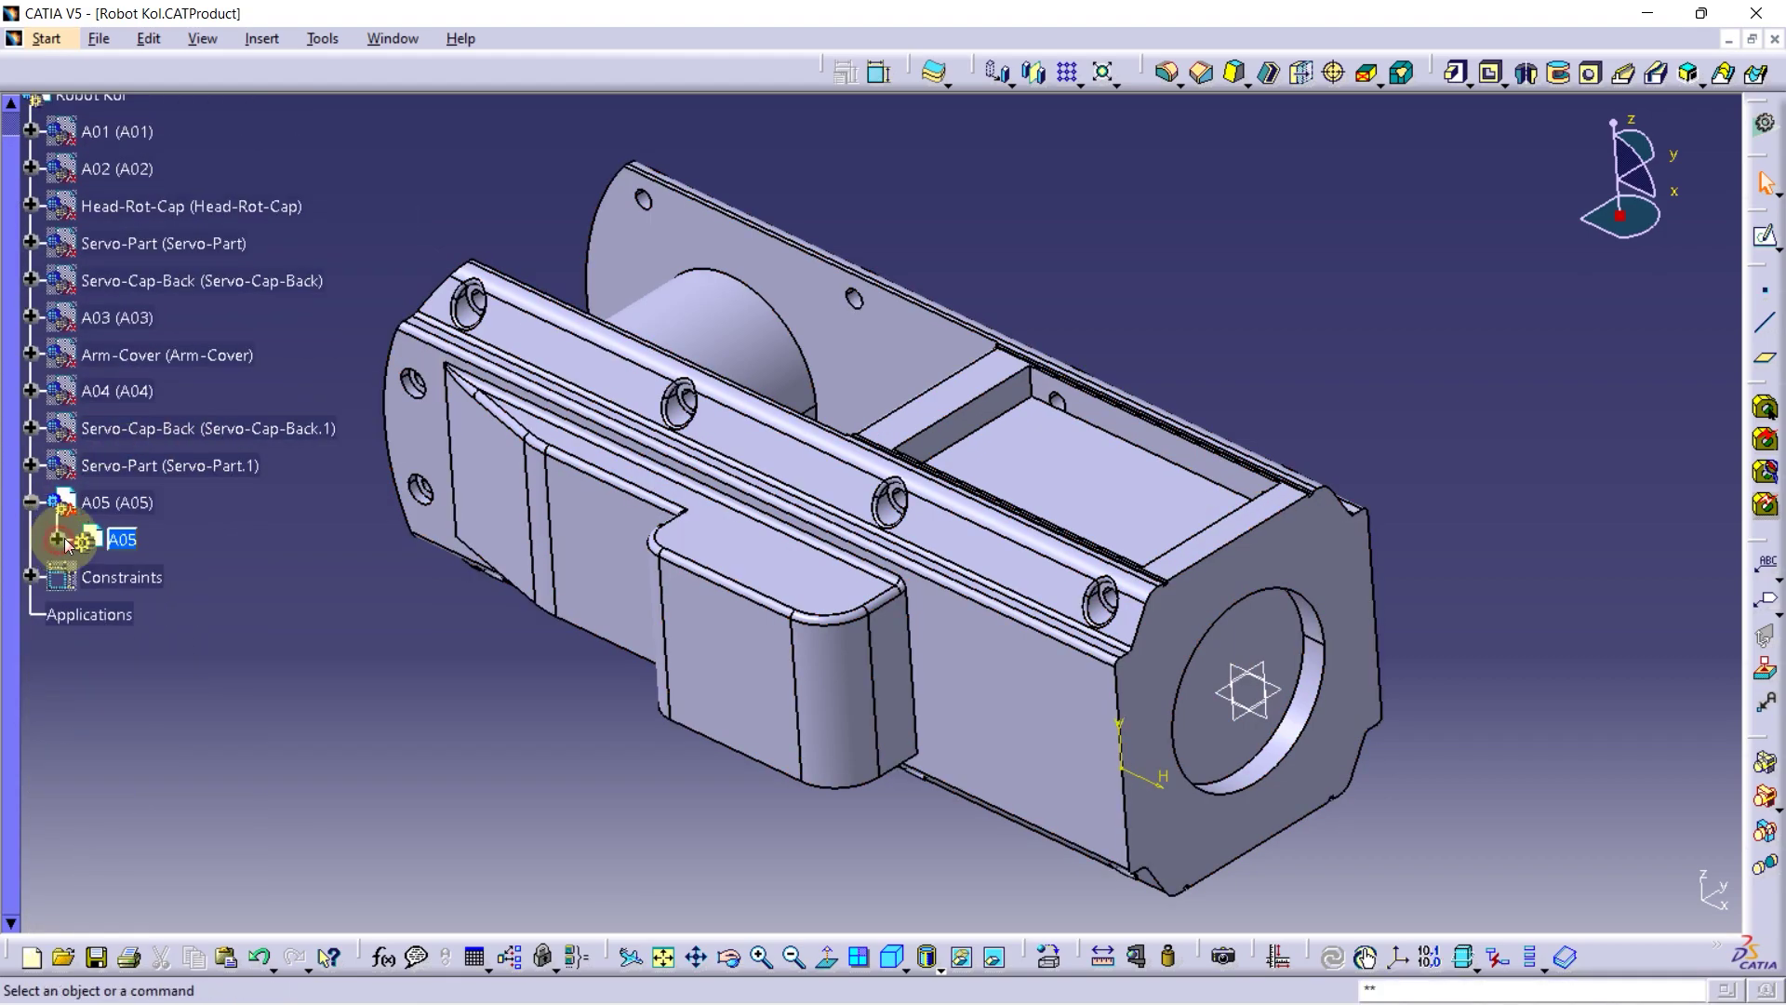
click(29, 503)
scroll(113, 265, up, 2)
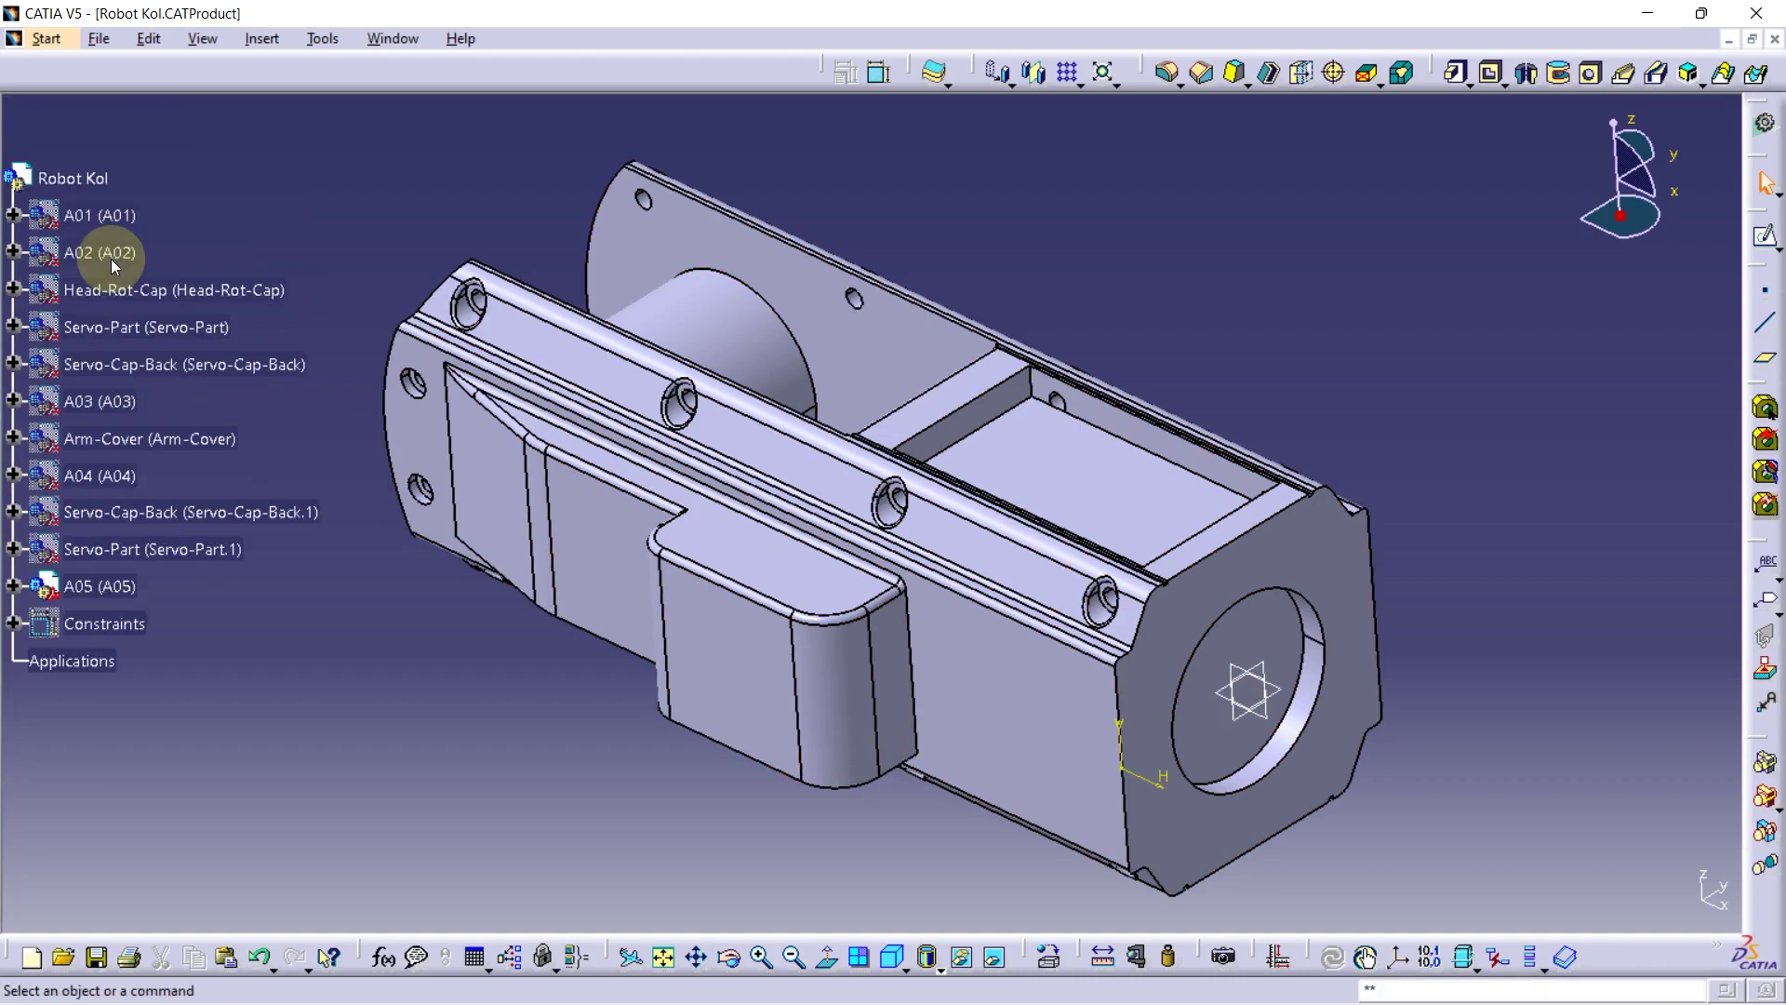
Activate the Robot Kol assembly and fit the whole robot in view
double_click(82, 176)
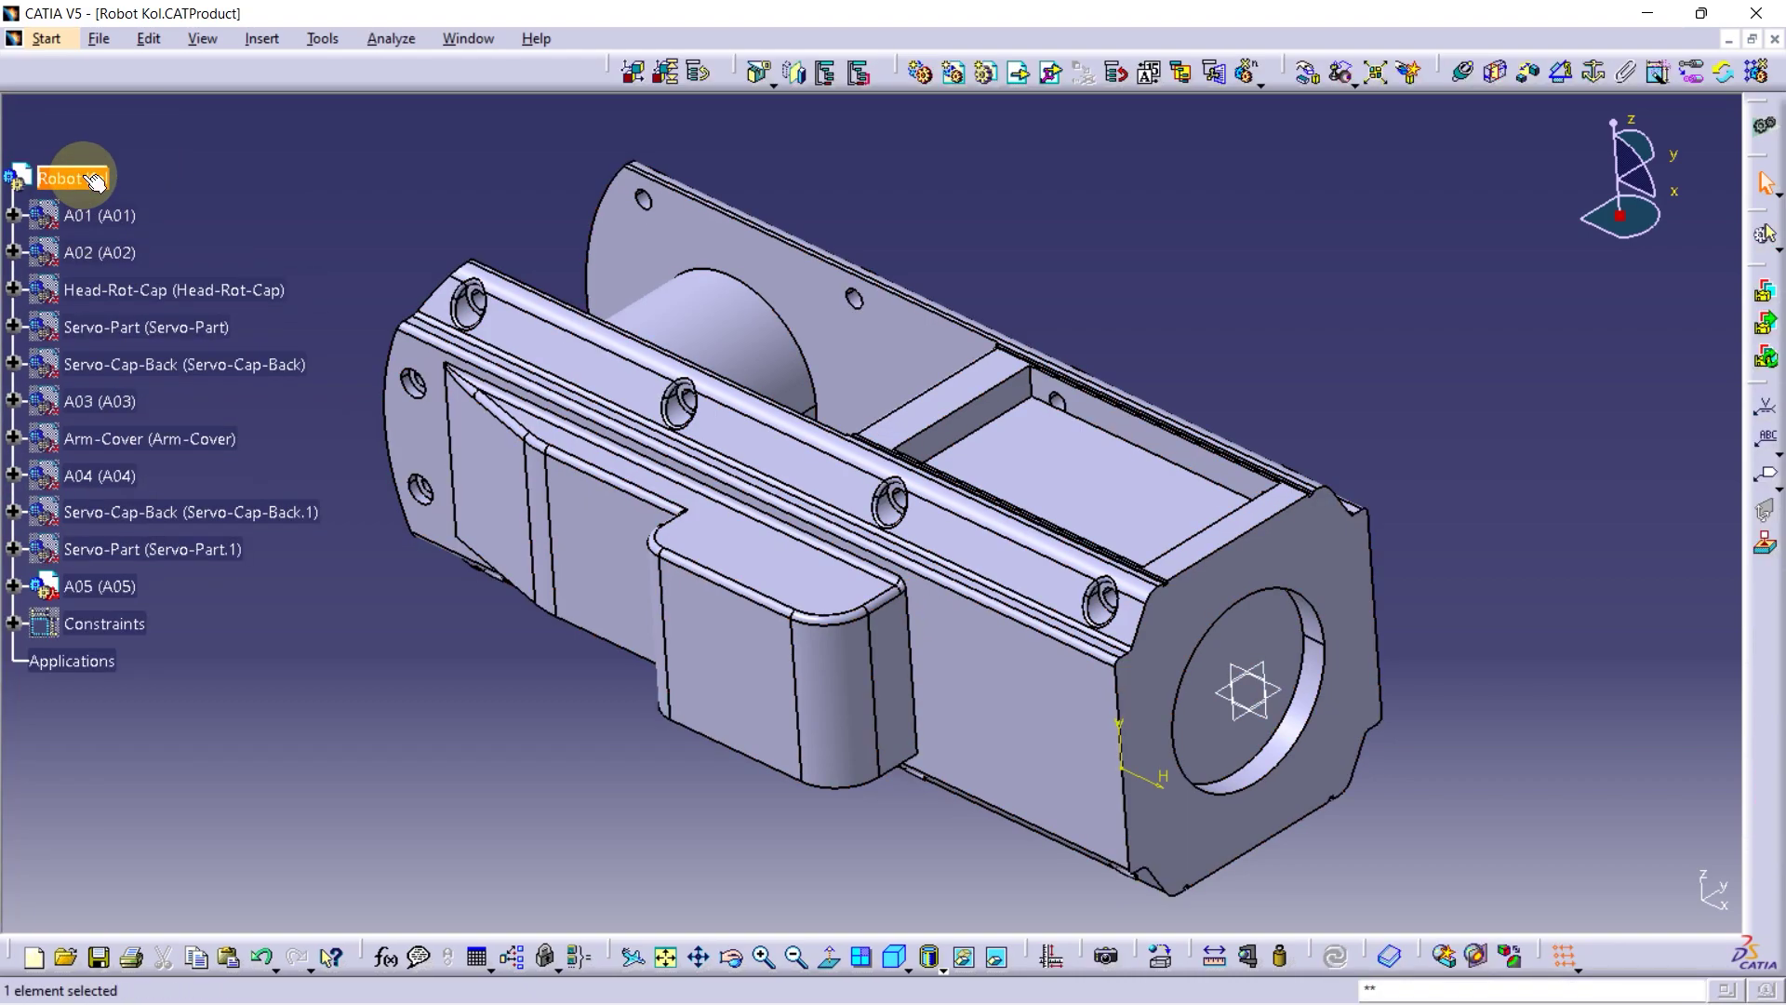
right_click(119, 558)
click(177, 616)
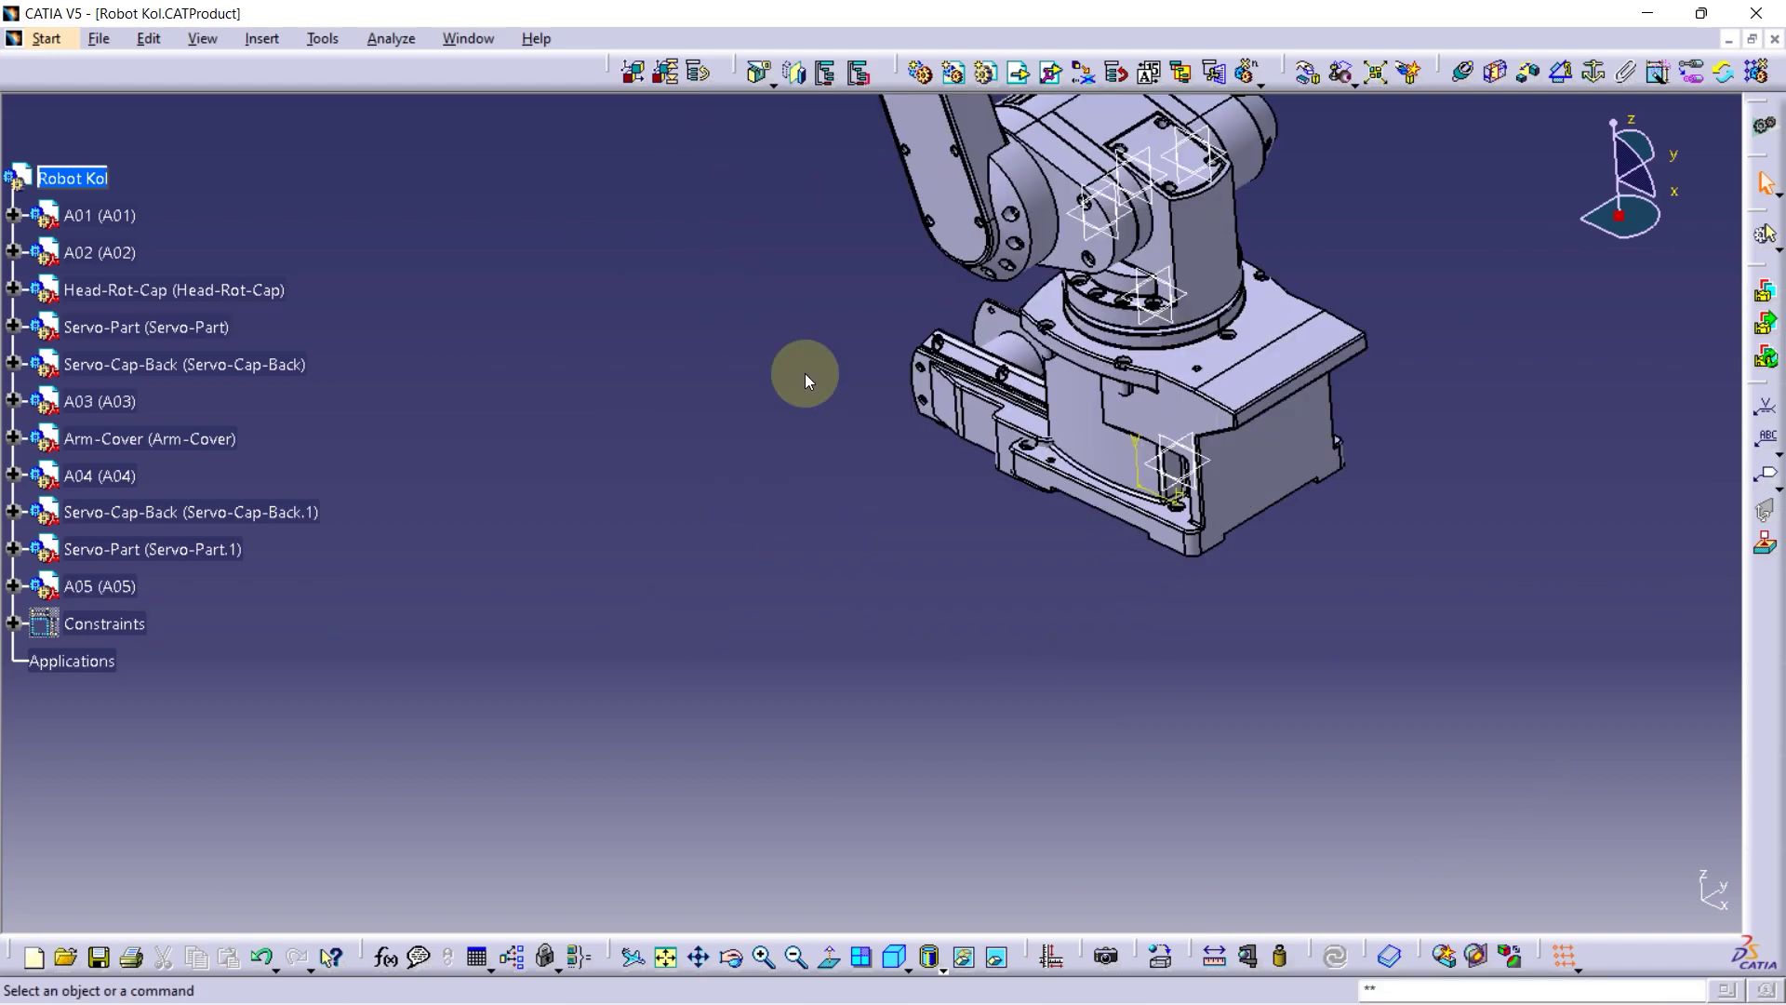
Move A05 up from the robot base to the end of the arm
middle_drag(806, 372, 904, 577)
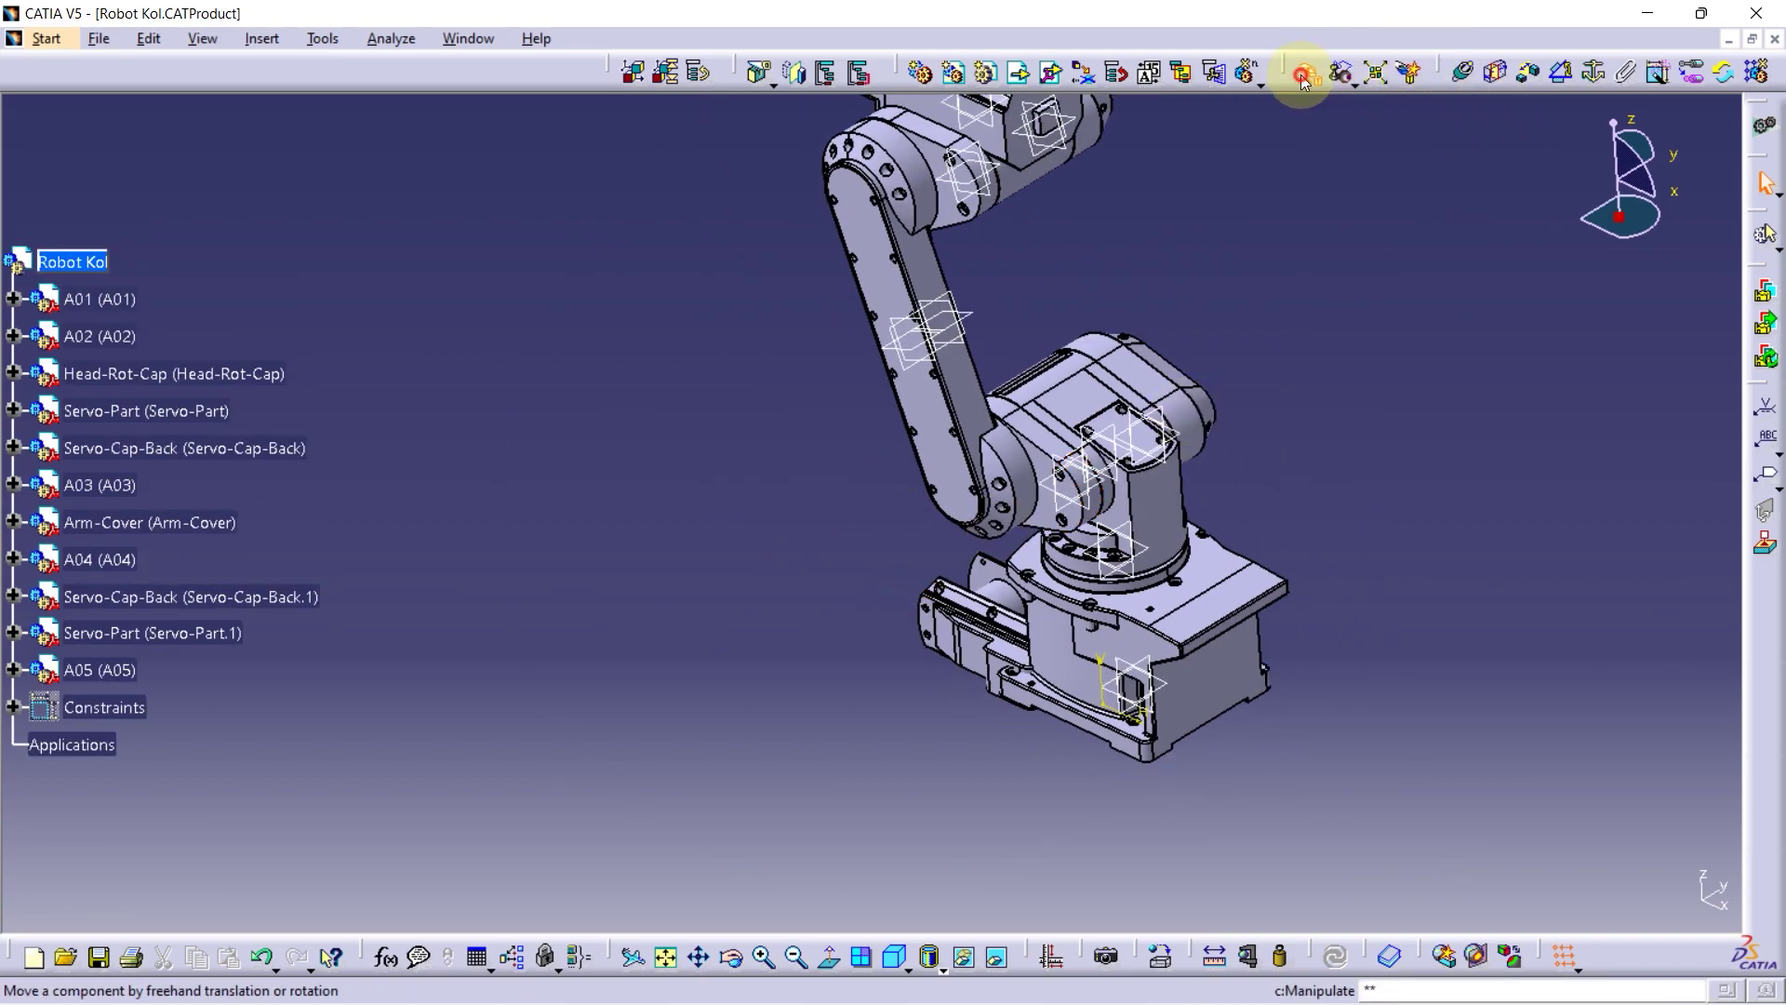
click(1305, 82)
drag(1106, 371, 1142, 507)
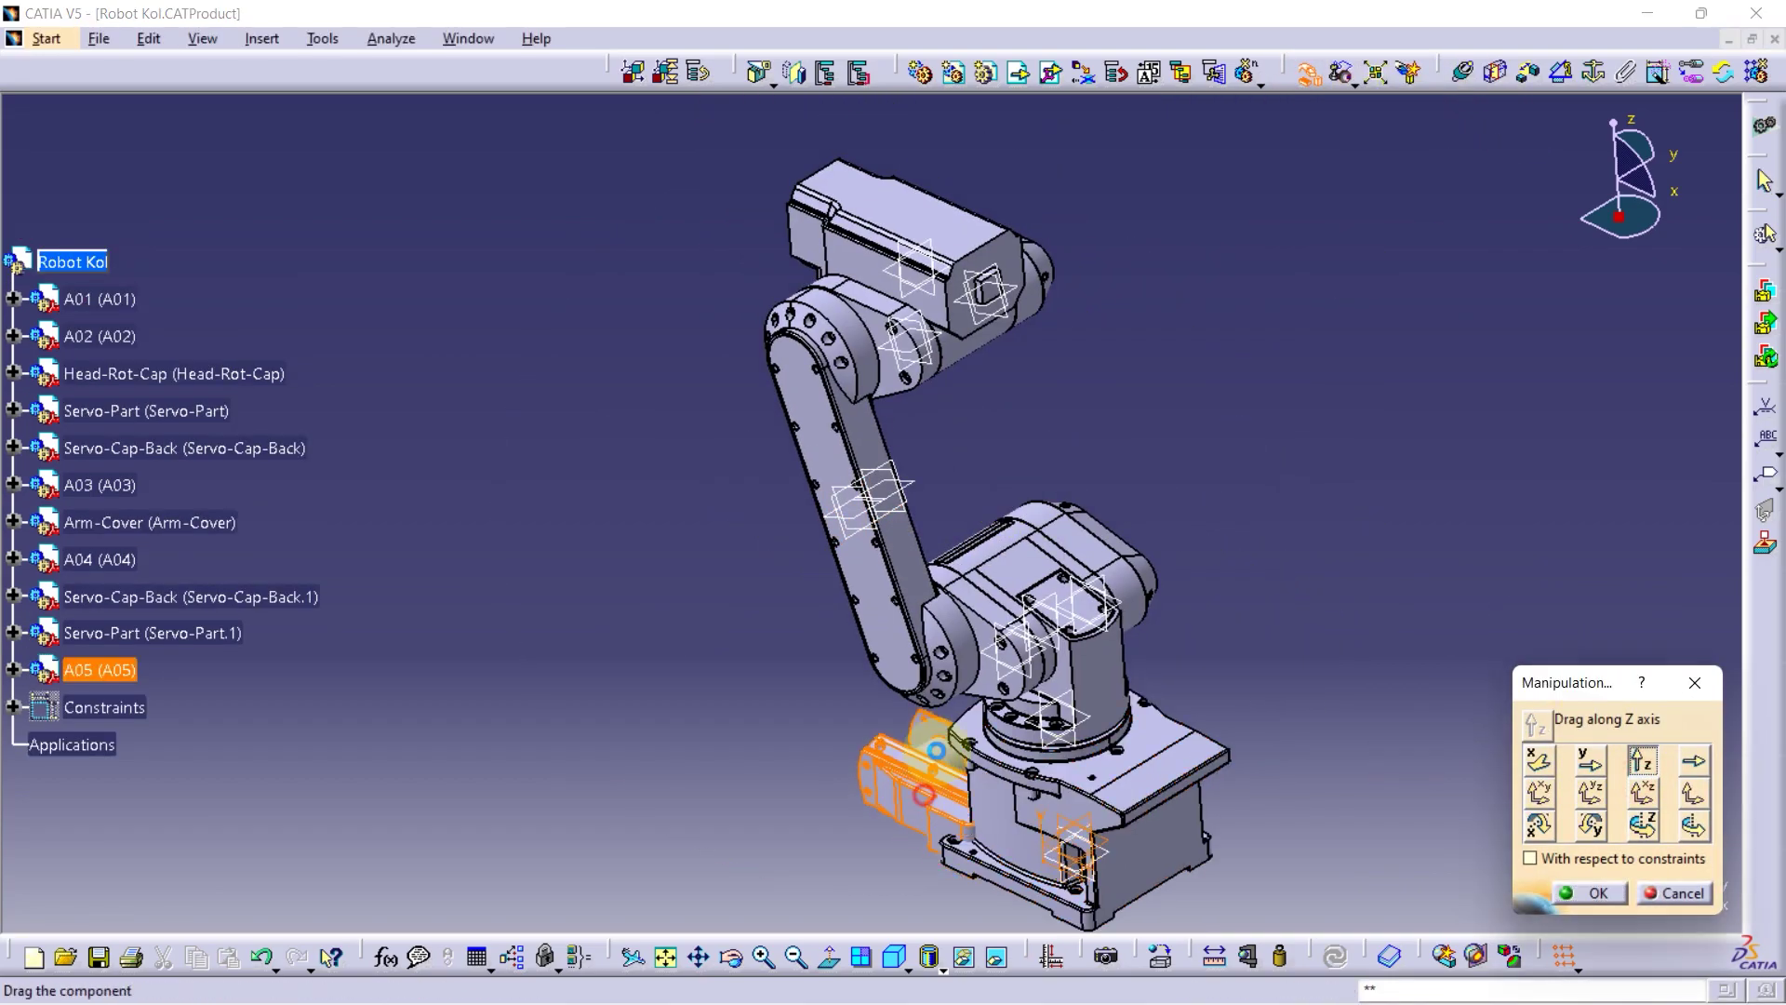
drag(937, 750, 937, 159)
mouse_move(838, 598)
middle_down()
mouse_move(1457, 387)
mouse_move(1137, 447)
mouse_move(1180, 372)
mouse_move(1191, 279)
middle_up()
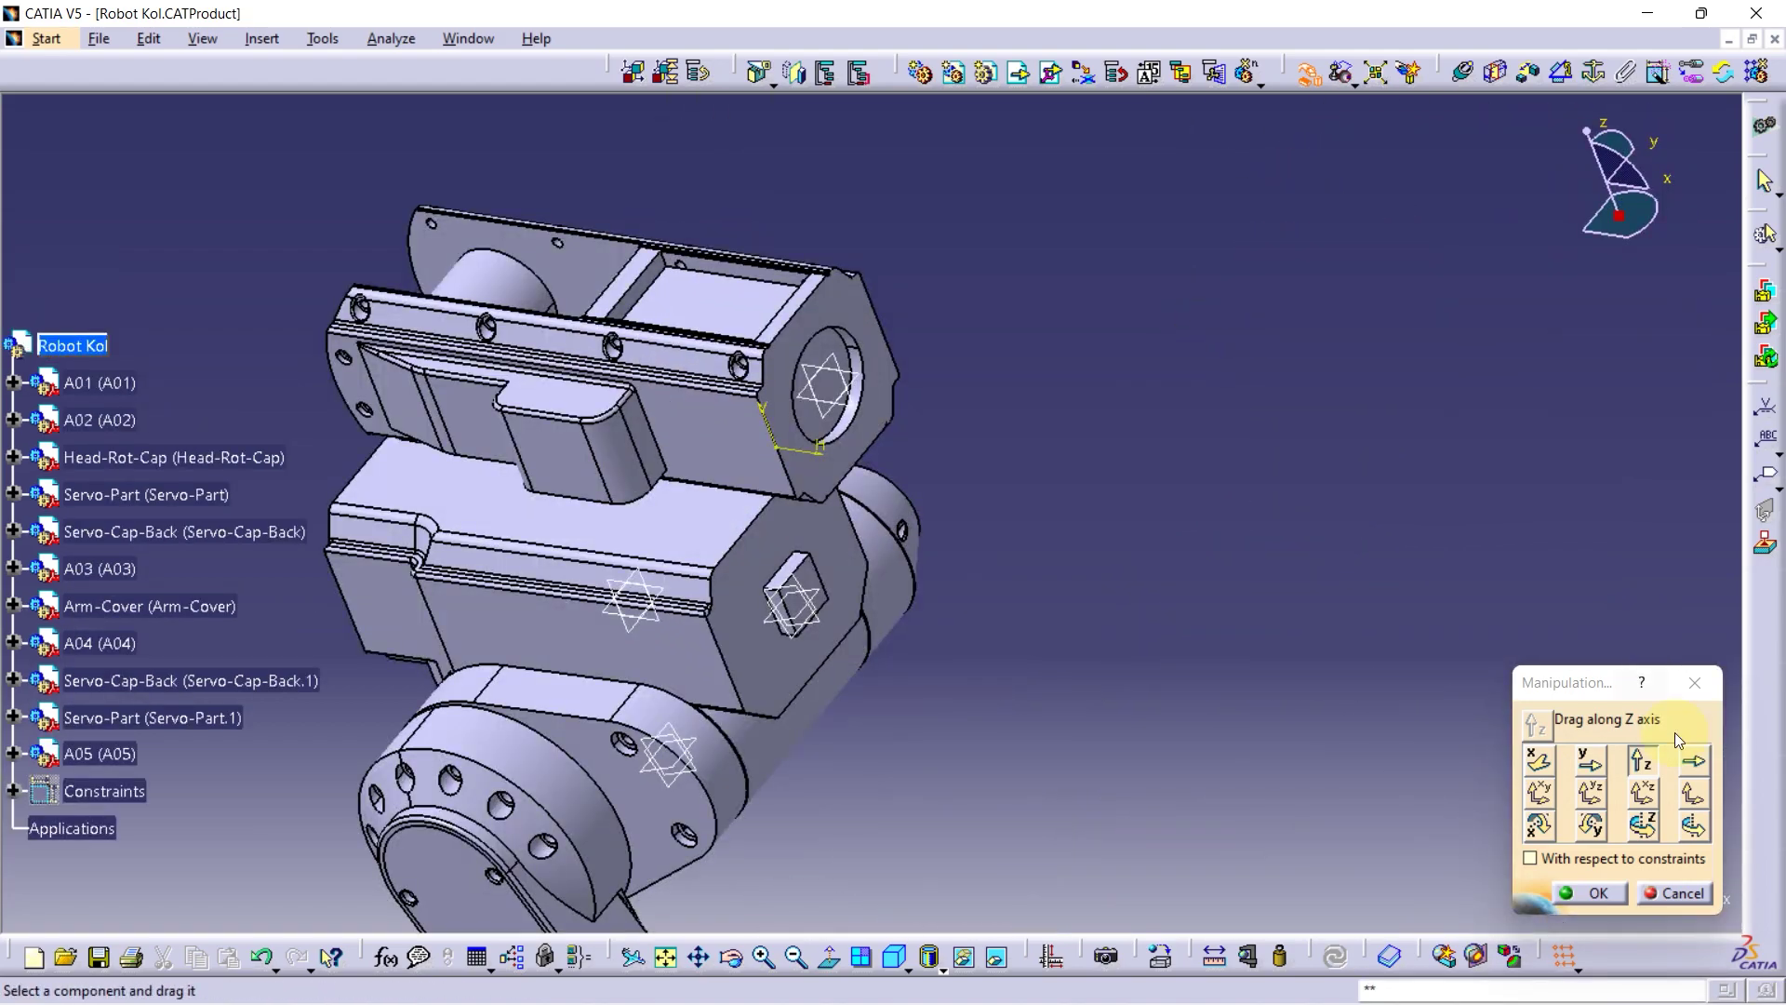
click(1595, 889)
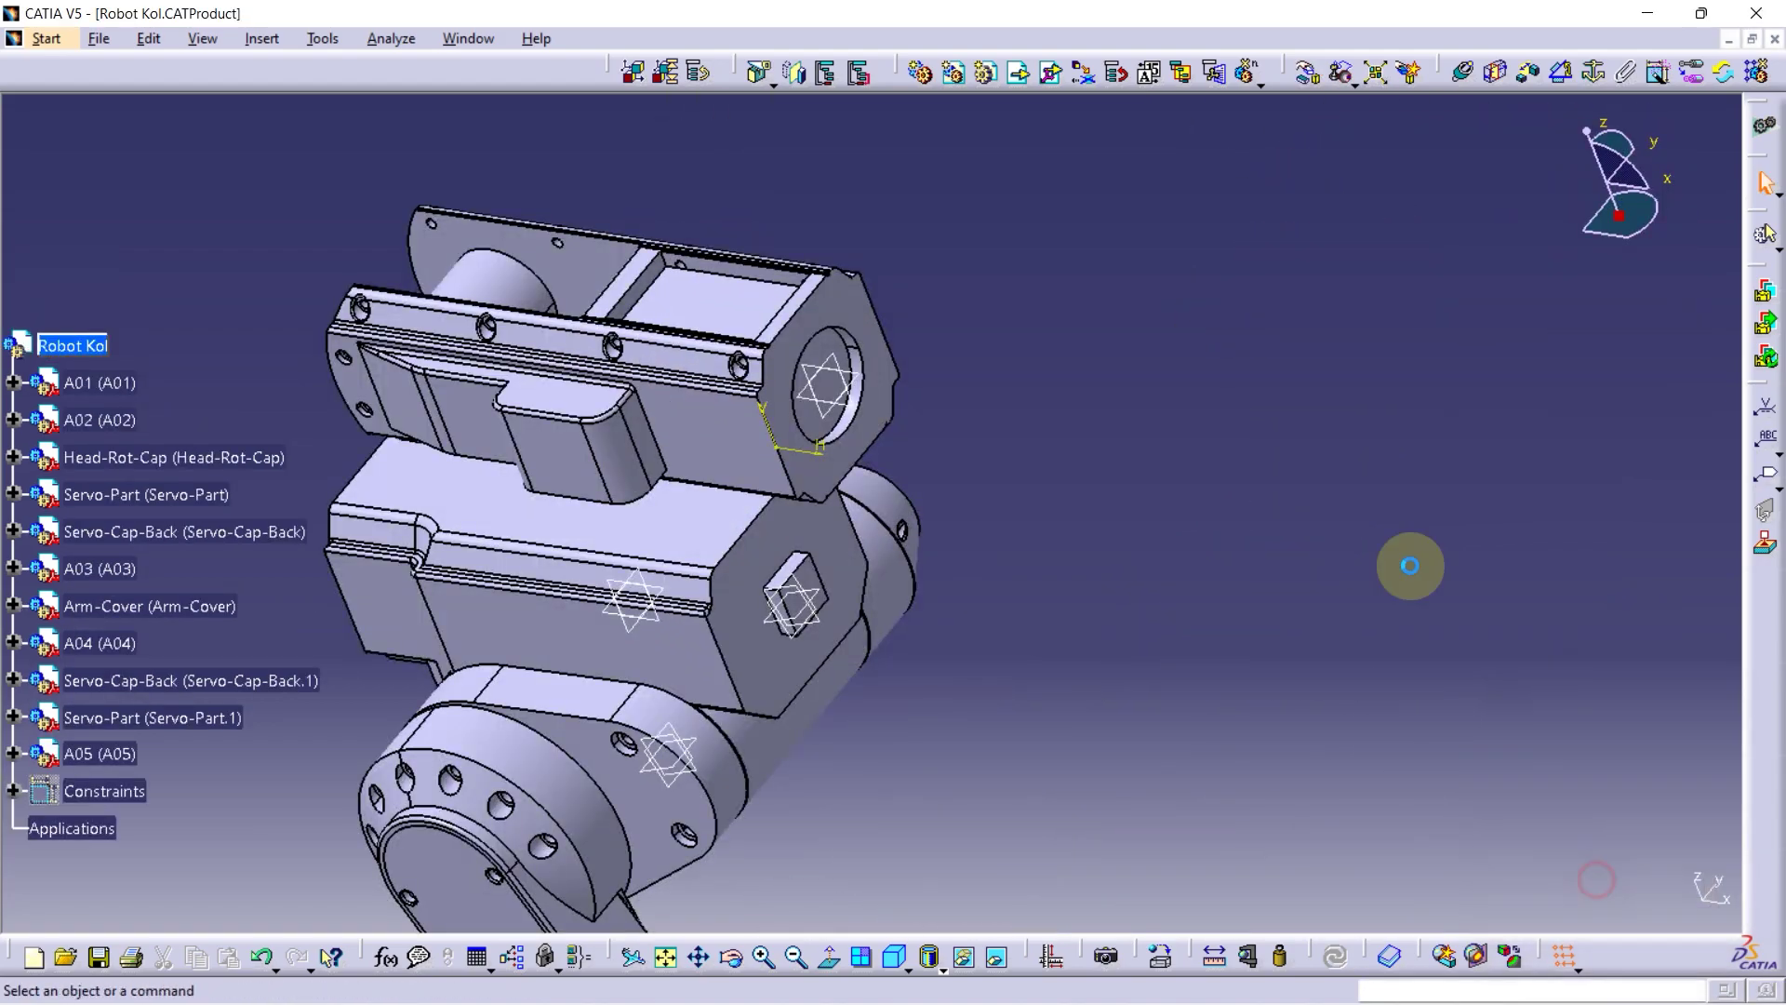
Add a coincidence constraint between the A05 and A04 axes and update the assembly
click(854, 423)
middle_drag(854, 423, 581, 549)
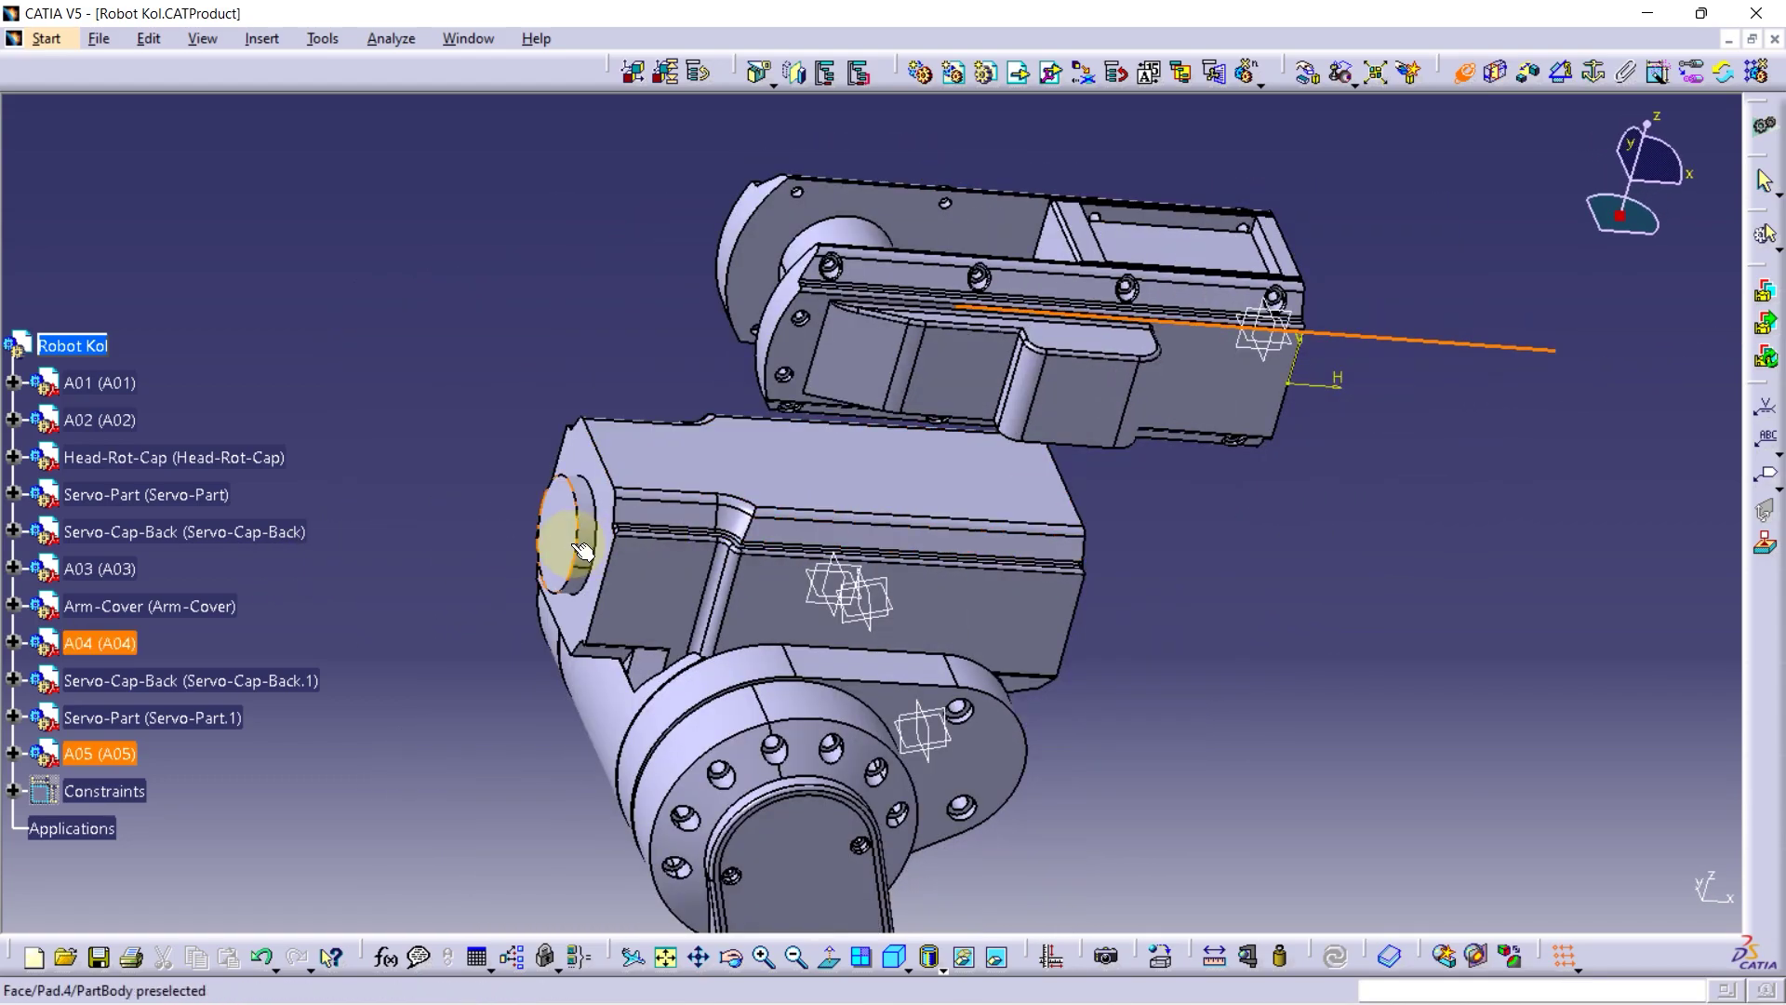
click(603, 556)
click(1336, 959)
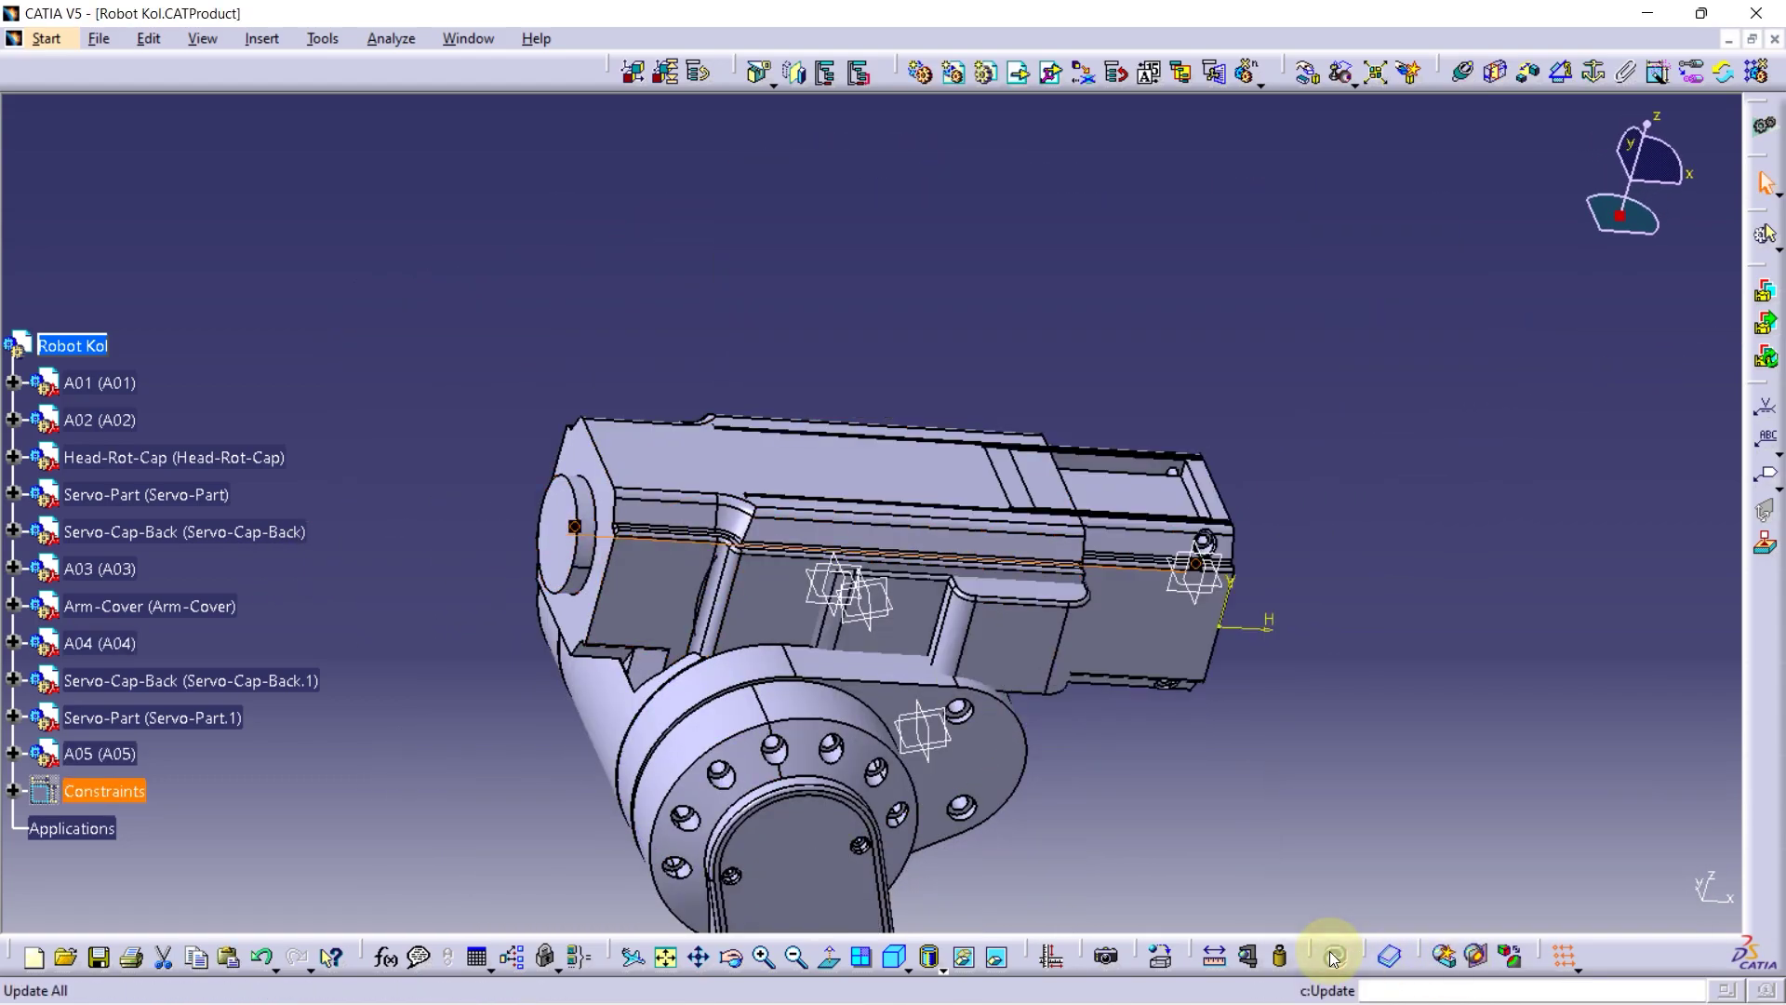
Slide A05 along the X axis toward the arm's other side
click(1310, 82)
mouse_move(1420, 642)
middle_down()
mouse_move(1328, 511)
mouse_move(1360, 635)
middle_up()
click(1539, 759)
drag(1023, 521, 484, 521)
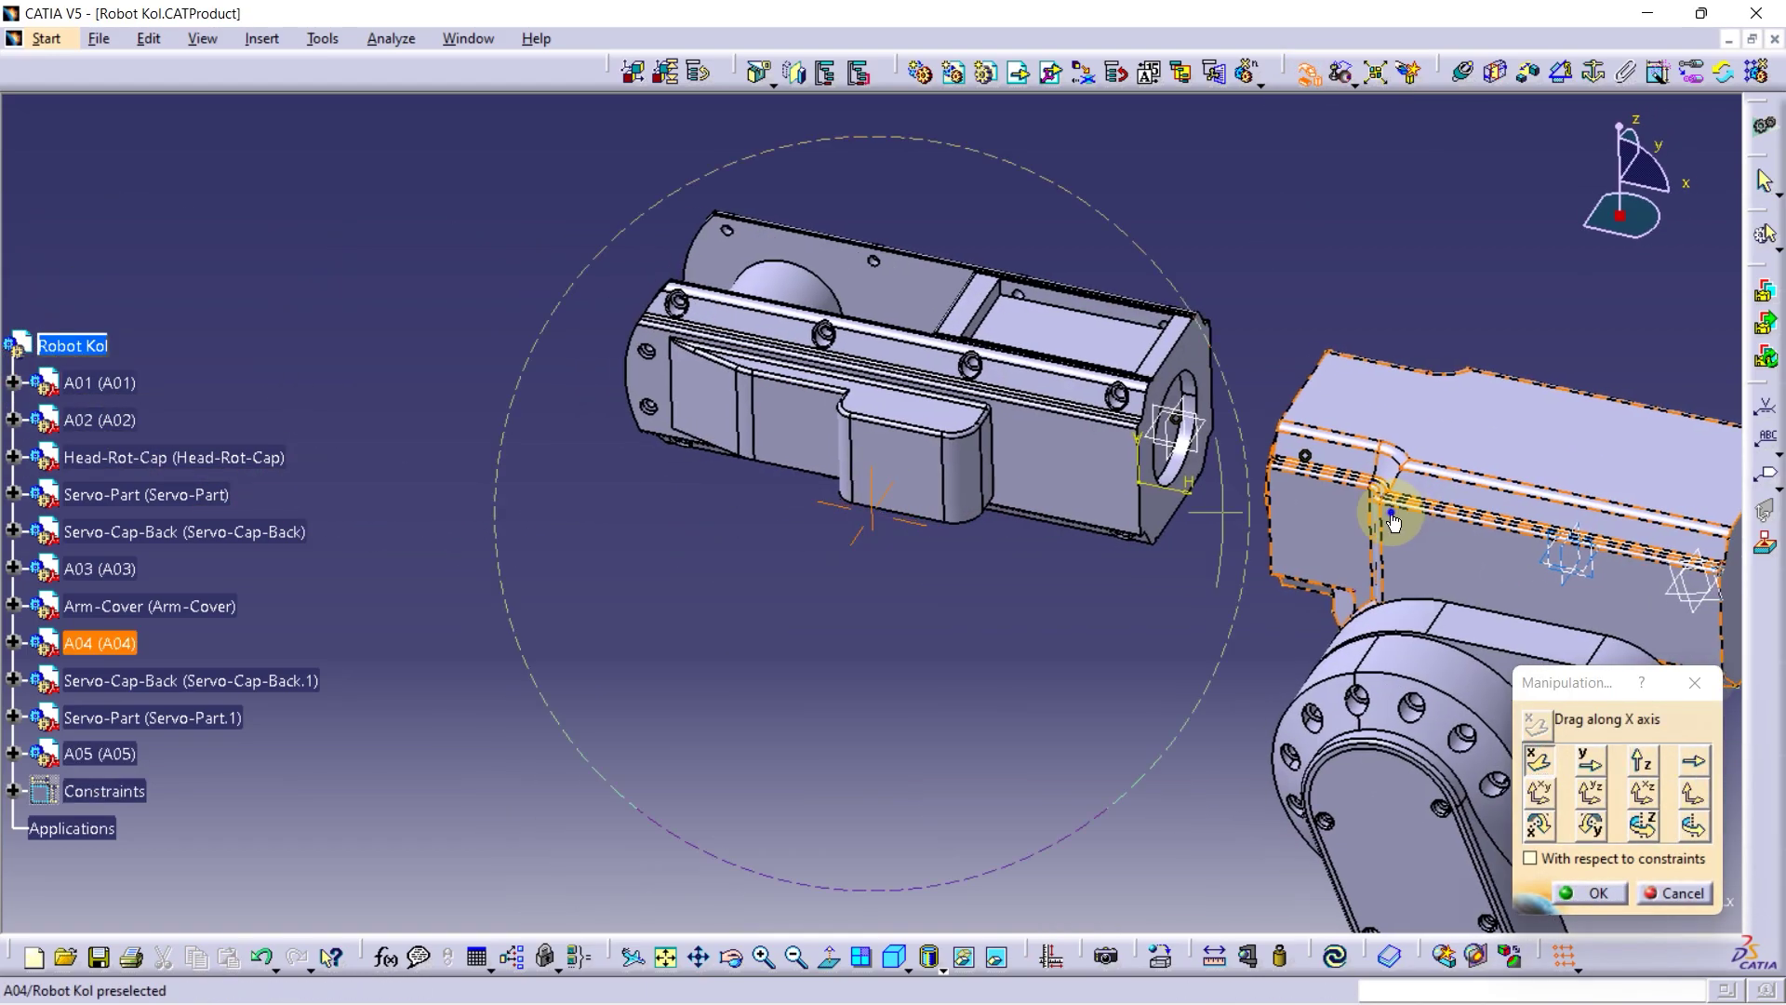
middle_drag(1057, 595, 992, 490)
drag(992, 490, 670, 480)
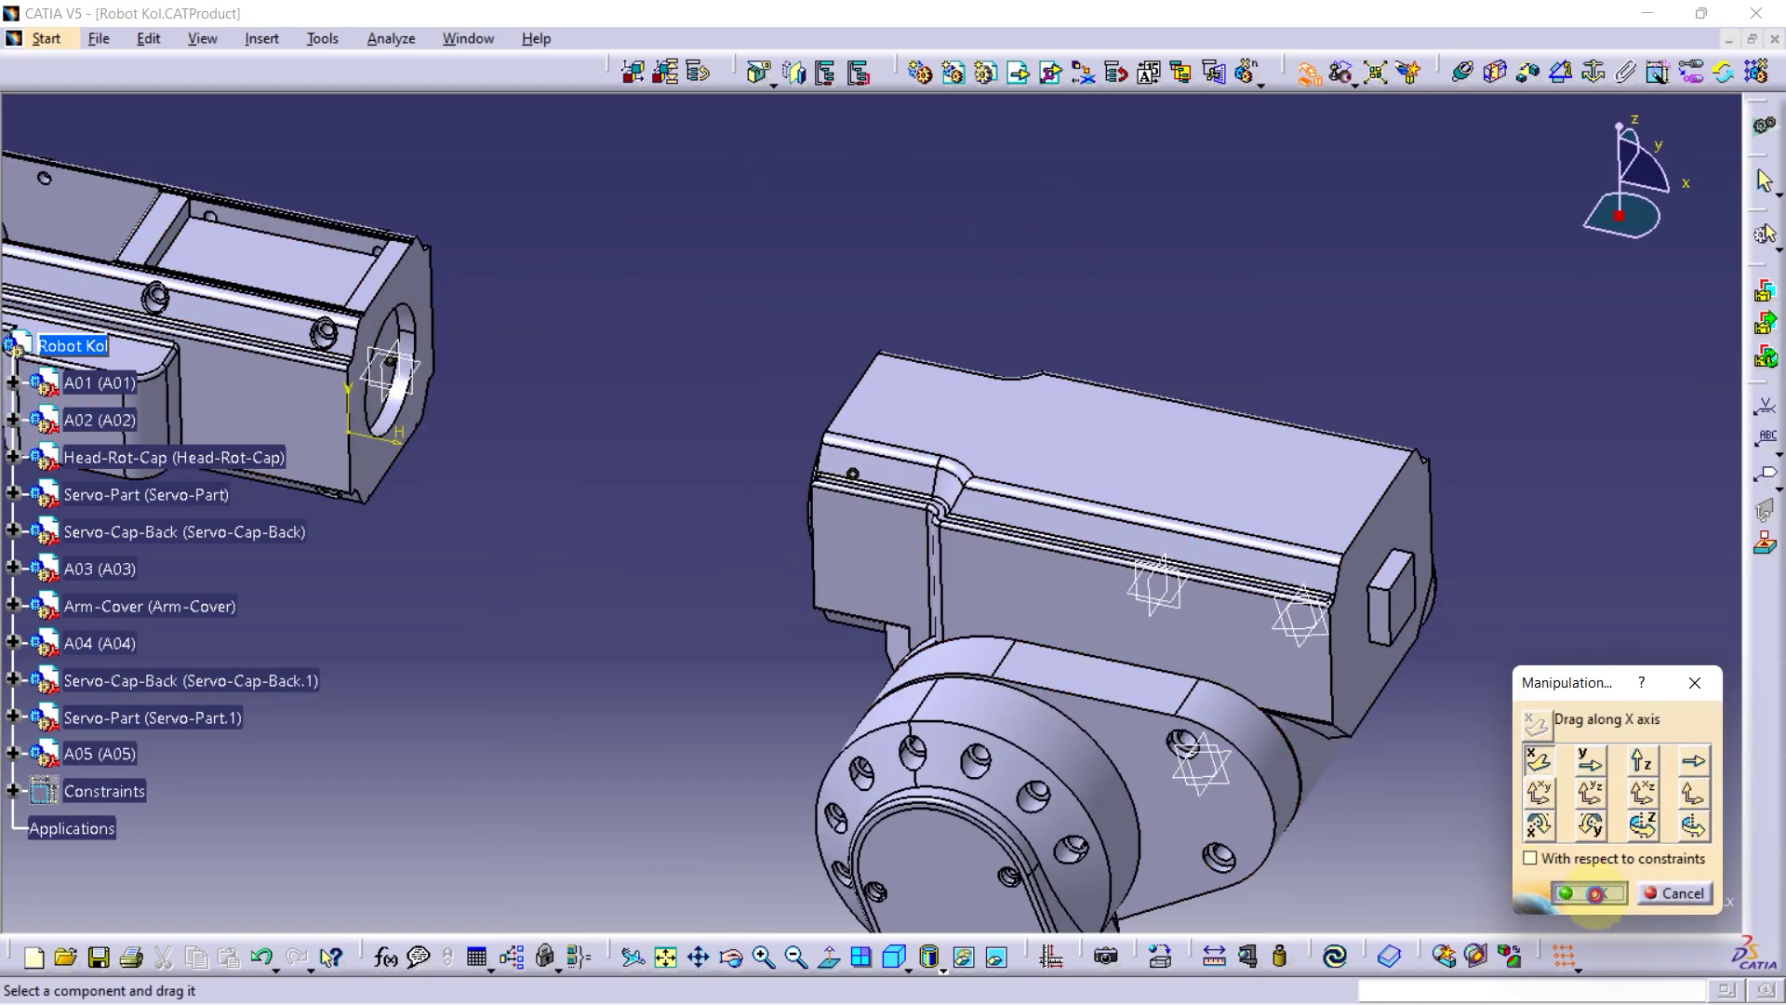
click(1596, 893)
Constrain A05's end hole axis coincident with the arm's hole axis (Coincidence.27)
mouse_move(513, 449)
middle_down()
mouse_move(1021, 530)
mouse_move(1248, 320)
middle_up()
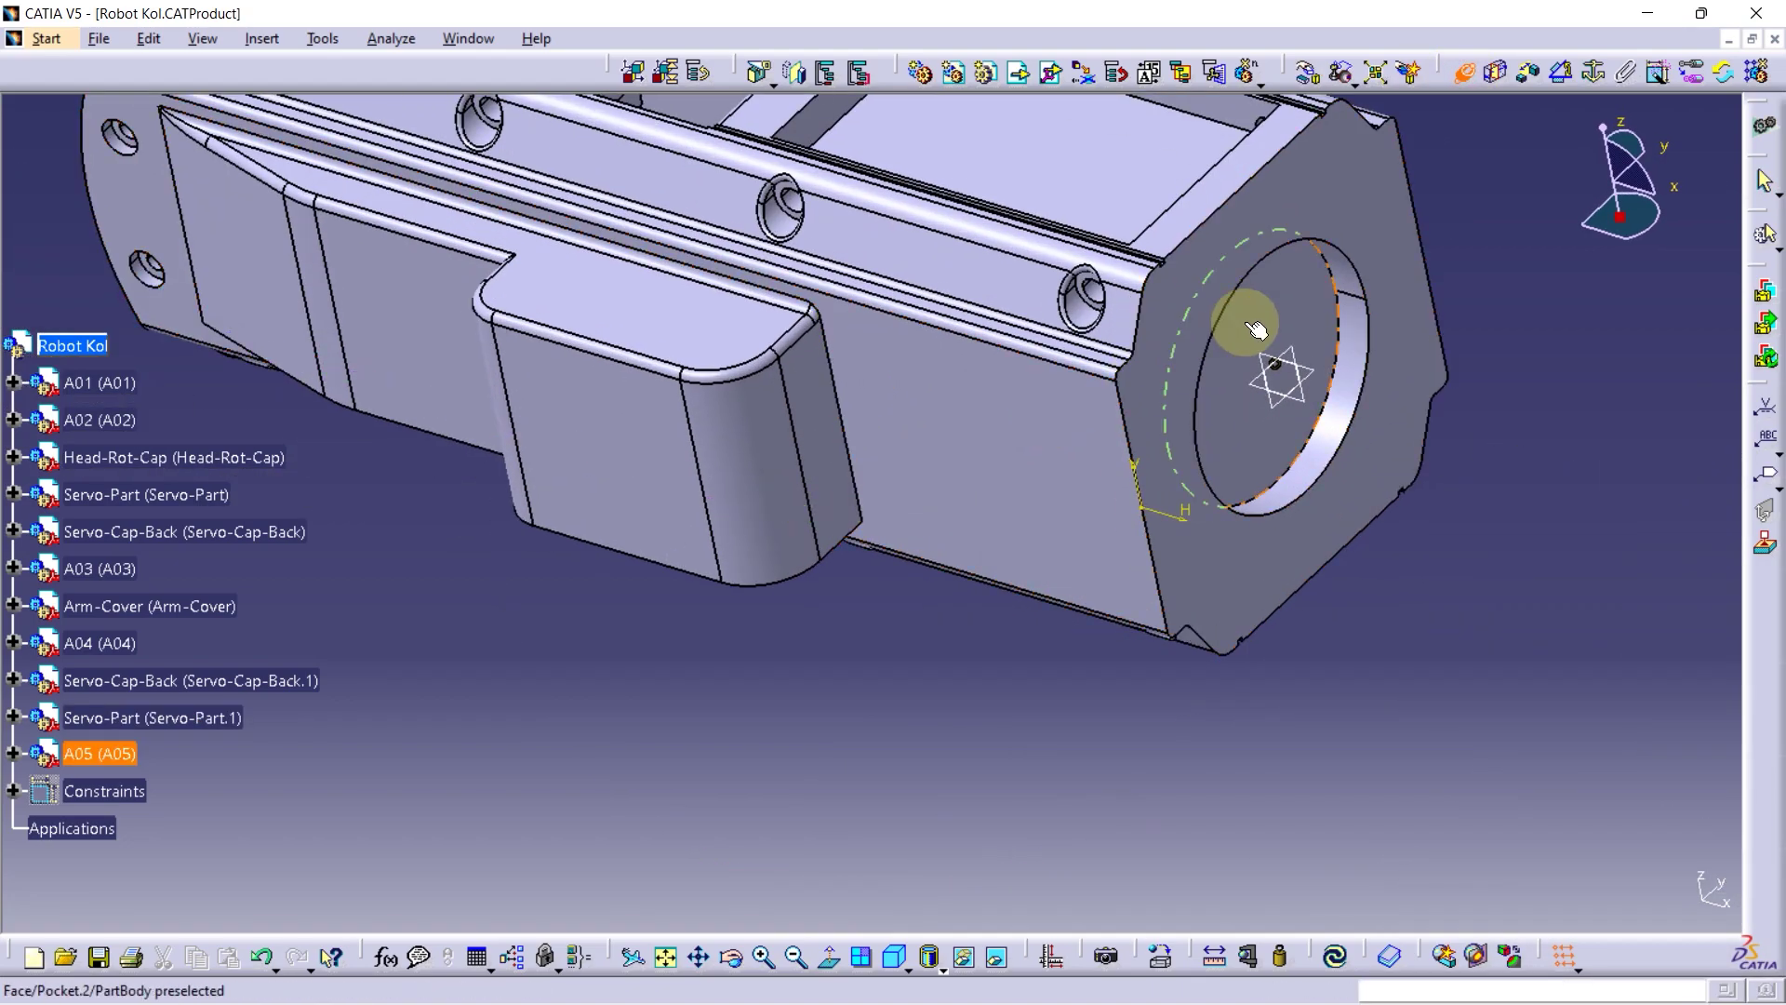
click(1248, 321)
mouse_move(1069, 418)
middle_down()
mouse_move(1326, 660)
mouse_move(1028, 531)
mouse_move(971, 459)
middle_up()
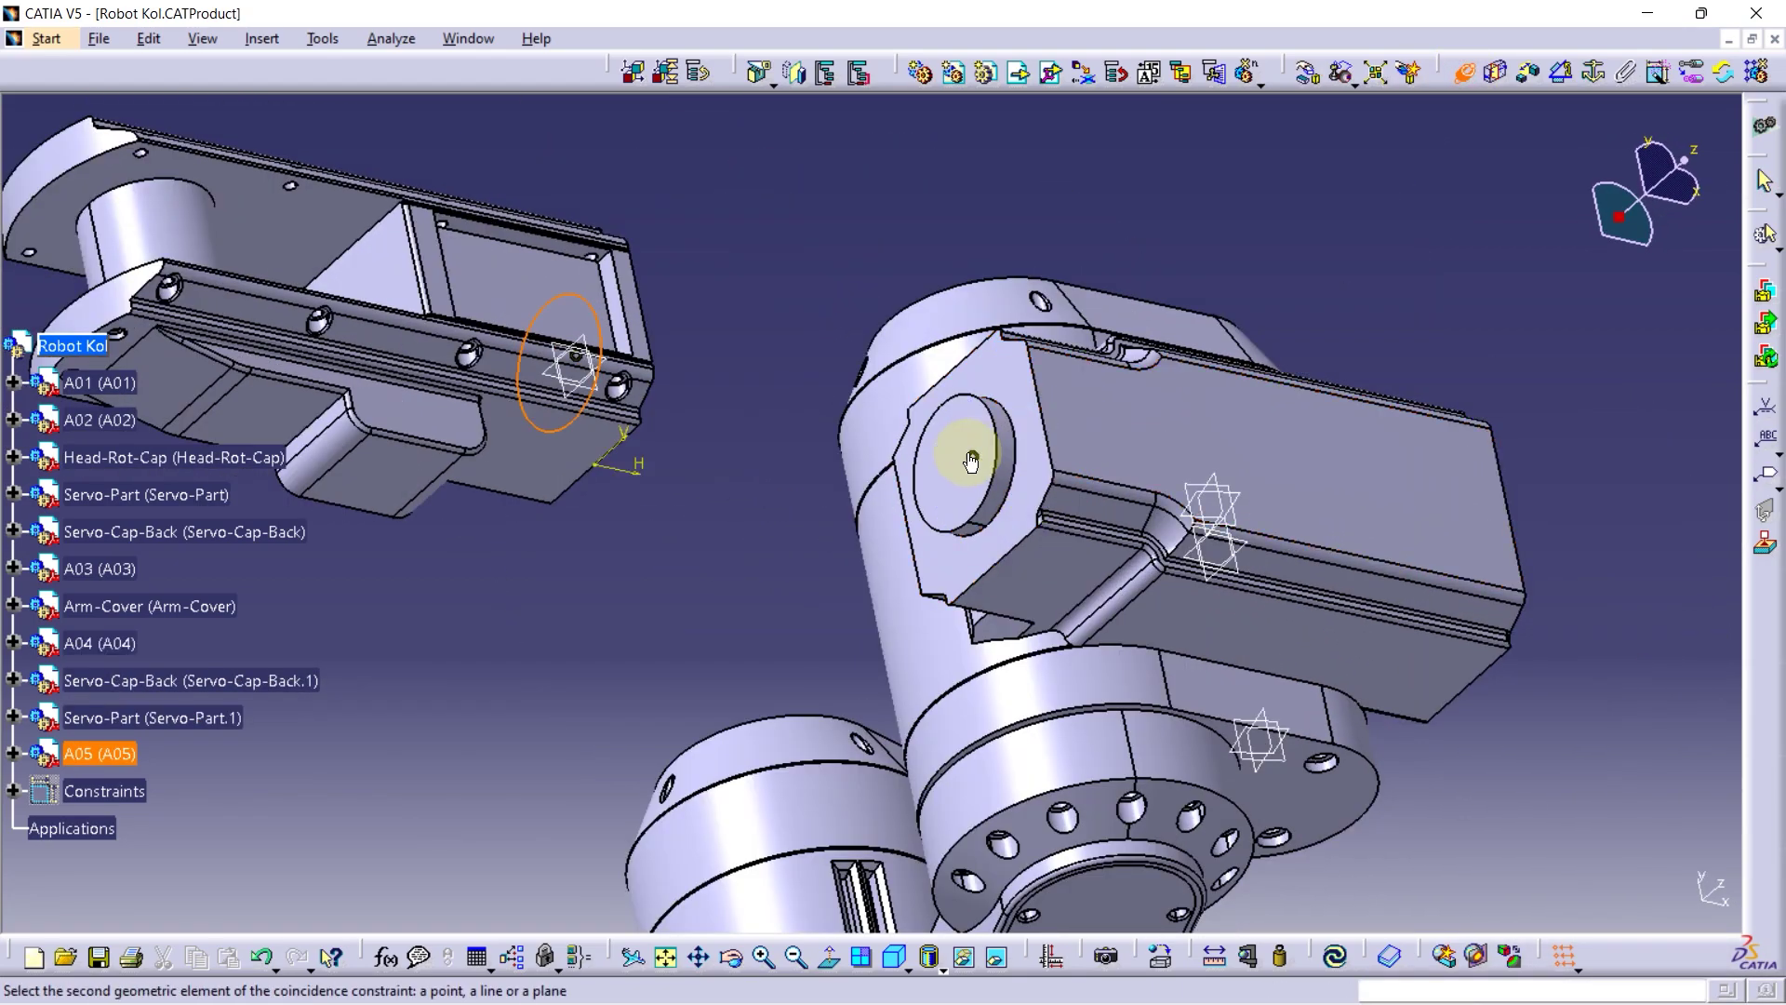
click(975, 459)
click(1575, 896)
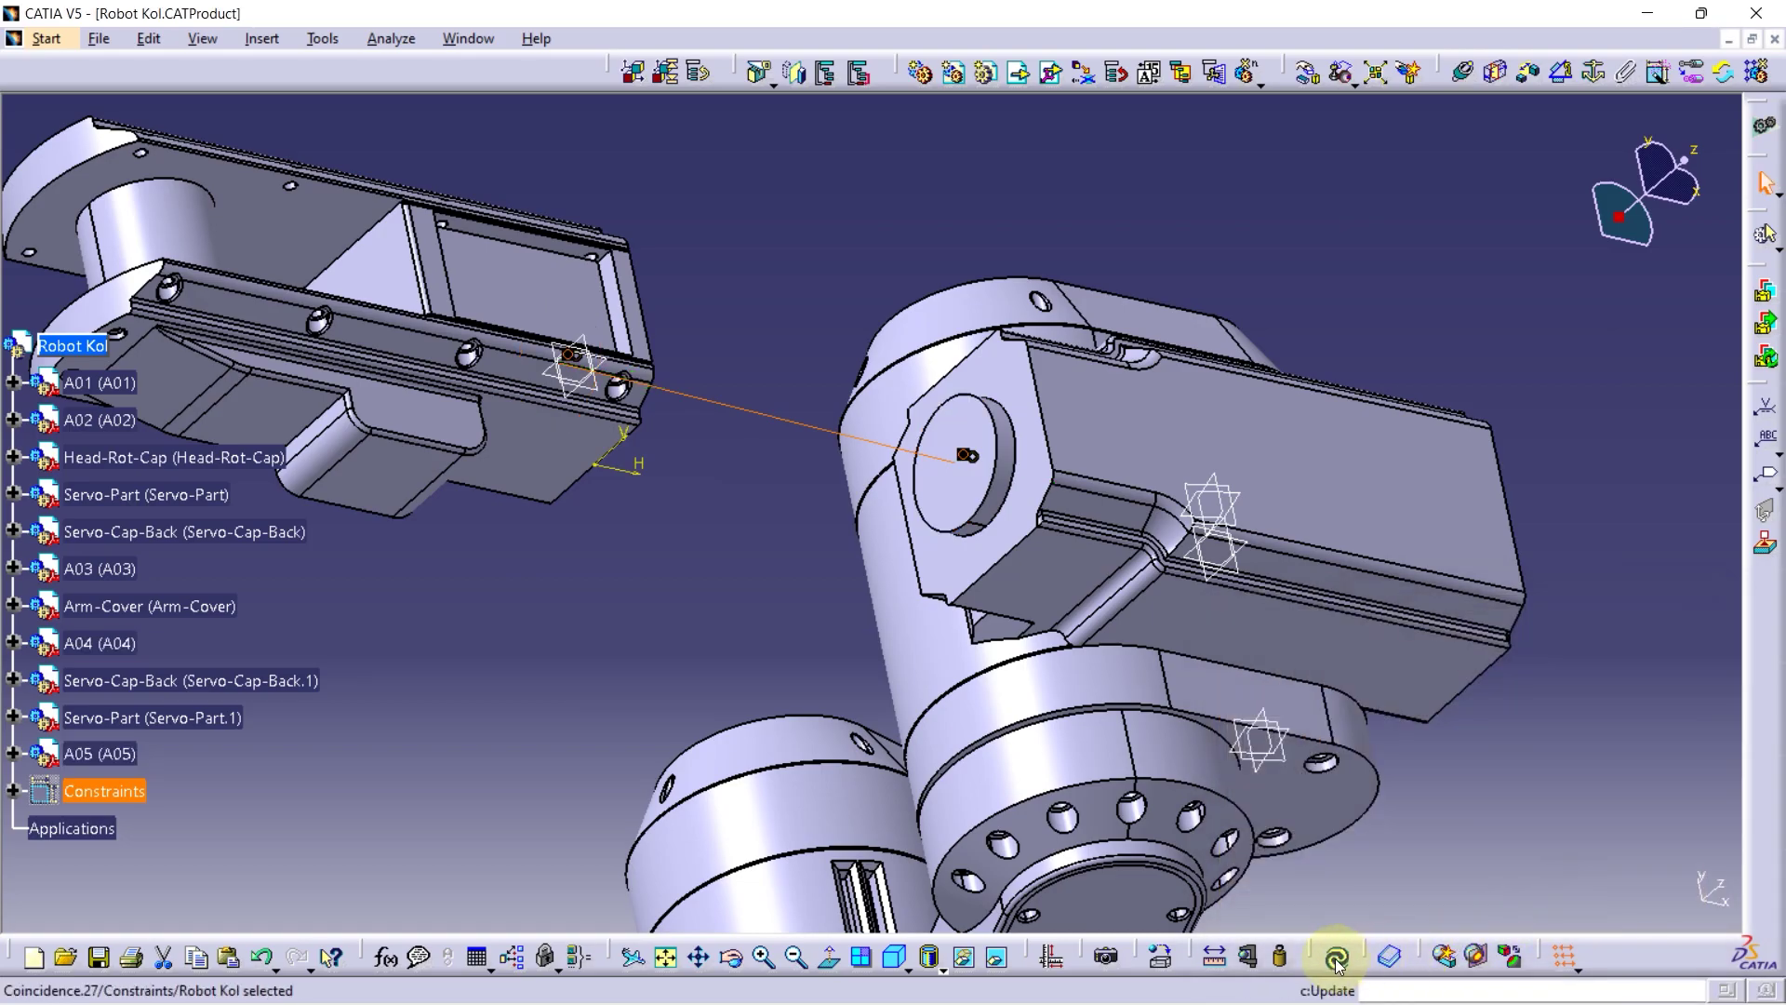
Show the assembled robot in the standard isometric view
mouse_move(1575, 896)
middle_down()
mouse_move(1113, 661)
mouse_move(981, 447)
mouse_move(730, 550)
mouse_move(471, 623)
mouse_move(790, 506)
mouse_move(889, 521)
mouse_move(786, 698)
mouse_move(833, 587)
mouse_move(897, 517)
middle_up()
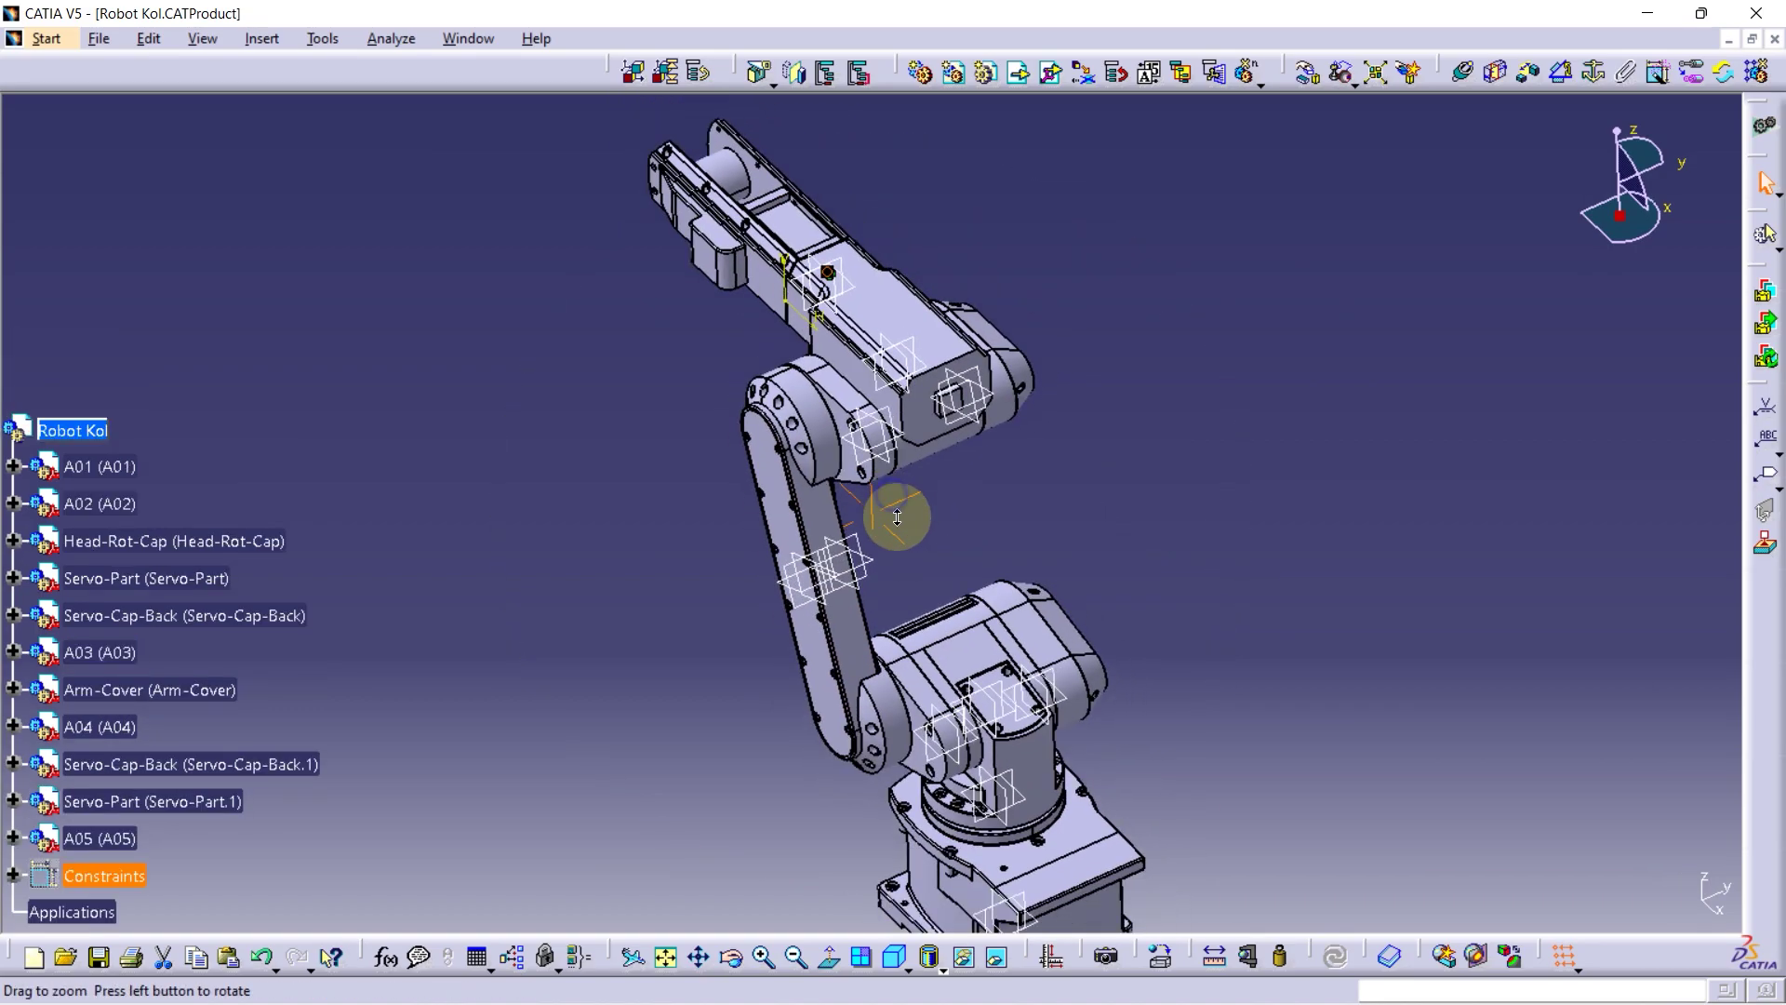
click(899, 956)
click(925, 552)
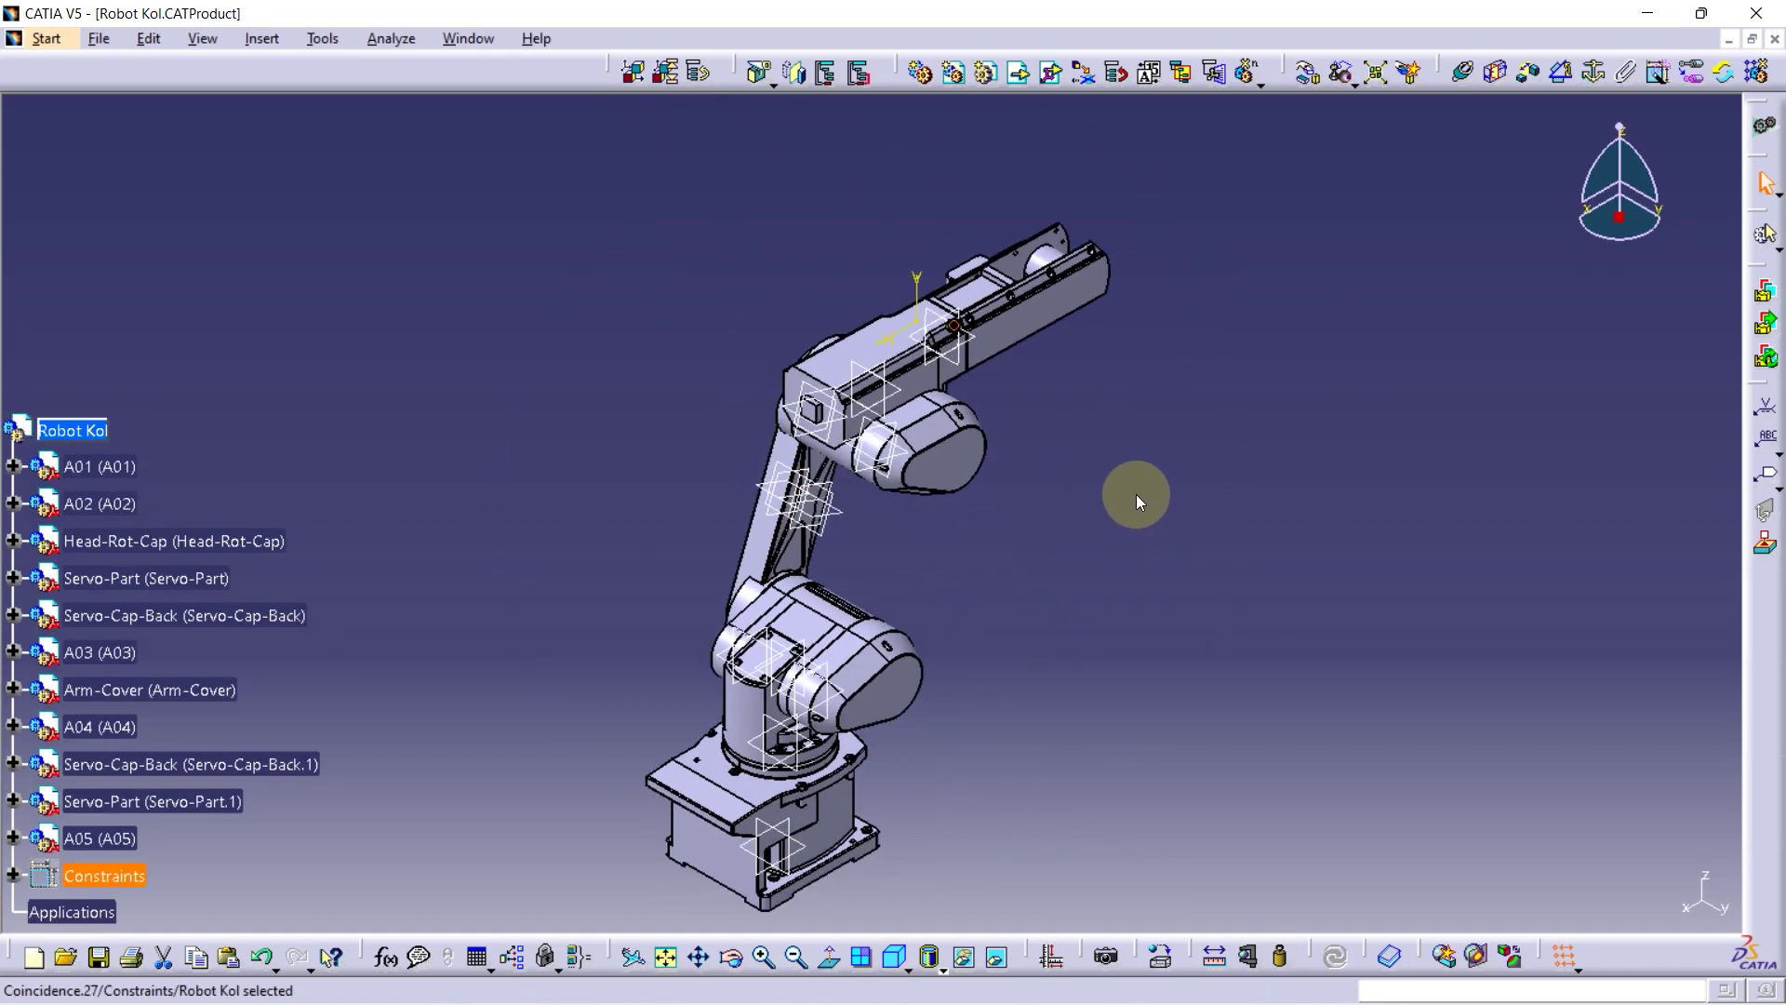